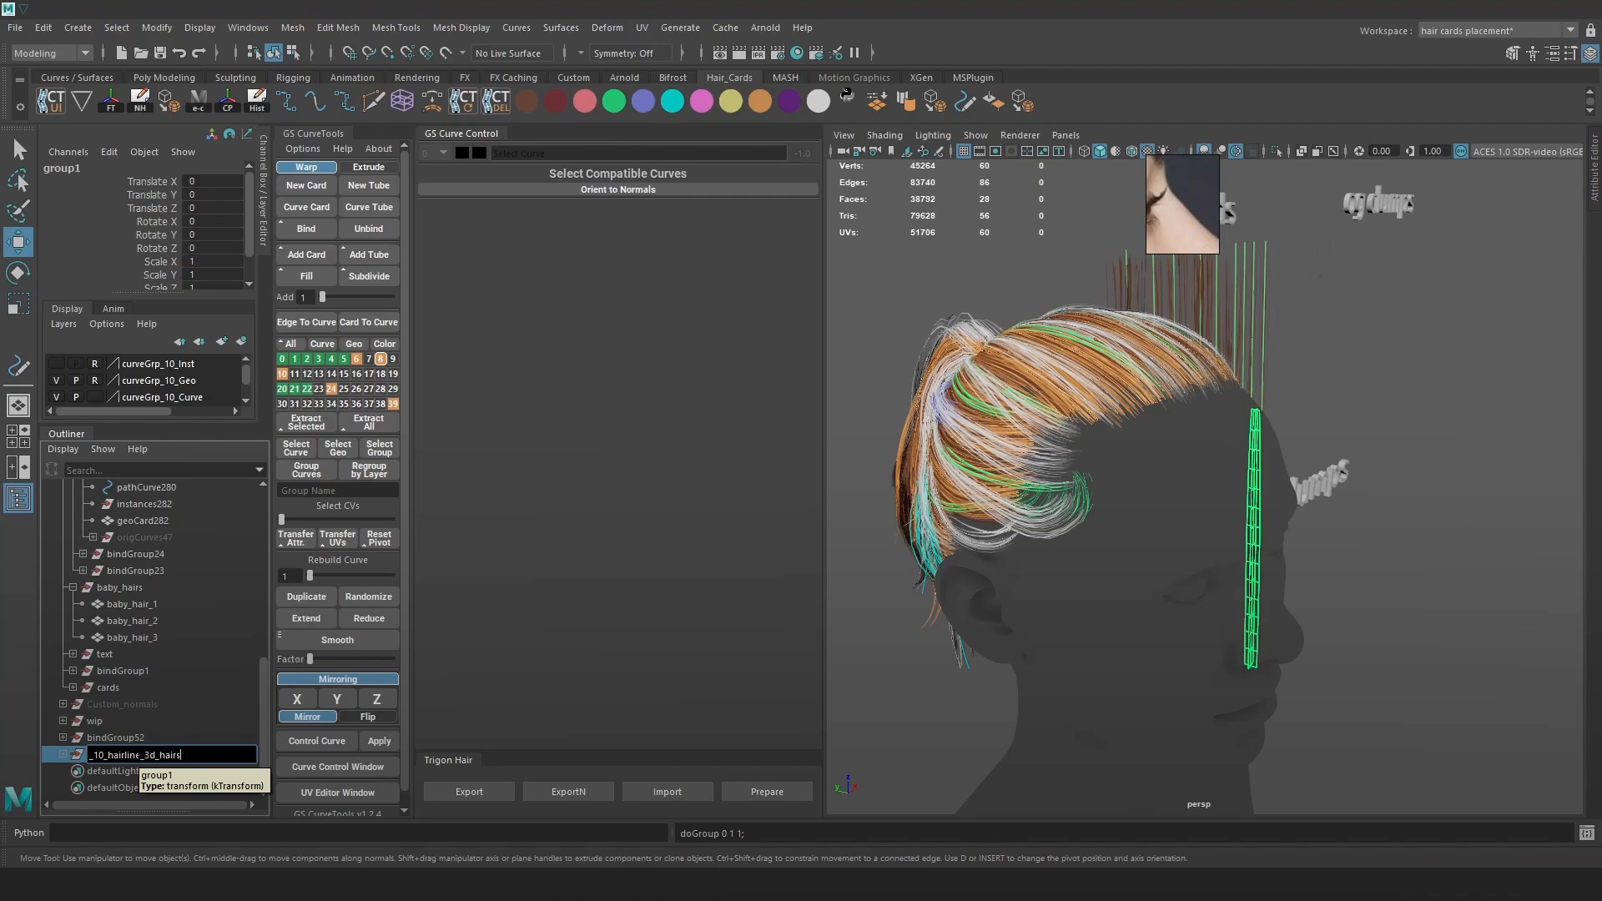
Rename the new group to _10_hairline_3d_hairs and place it between the detail and noise groups in the hierarchy.
key("Return")
scroll(158, 584, "up", 4)
left_click_drag(155, 517, 160, 589)
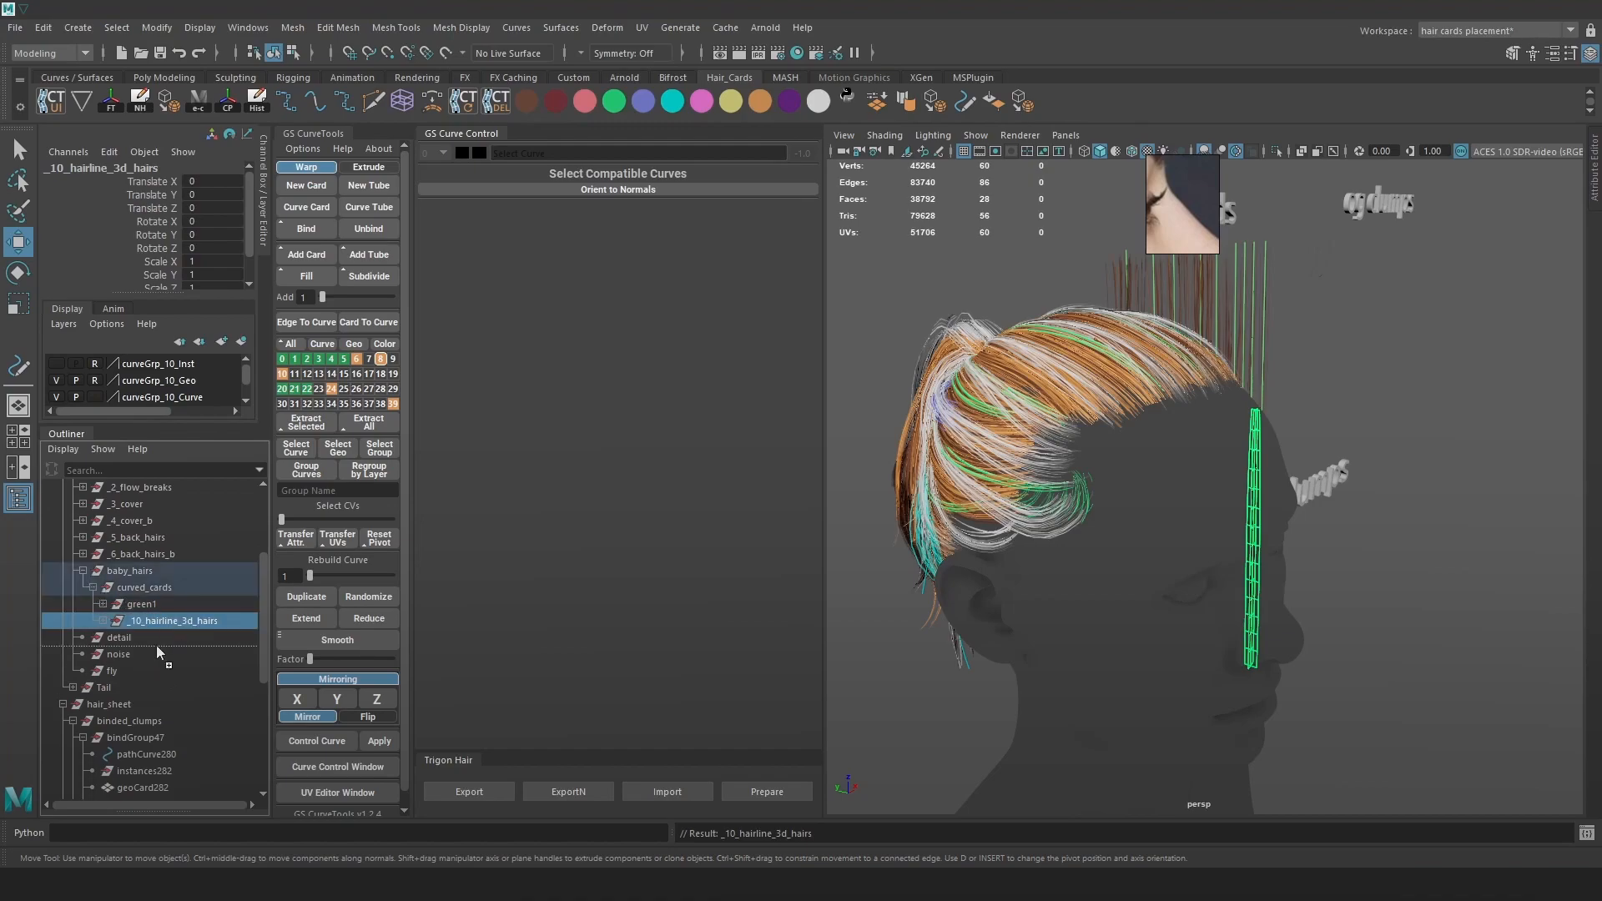
middle_click_drag(157, 648, 157, 648)
Select the vertical hair card's curve in front of the face and rotate it to about -139, 3, -10 degrees in X, Y, Z.
left_click_drag(1105, 584, 1279, 509, "alt")
scroll(1279, 508, "up", 1)
left_click(1279, 508)
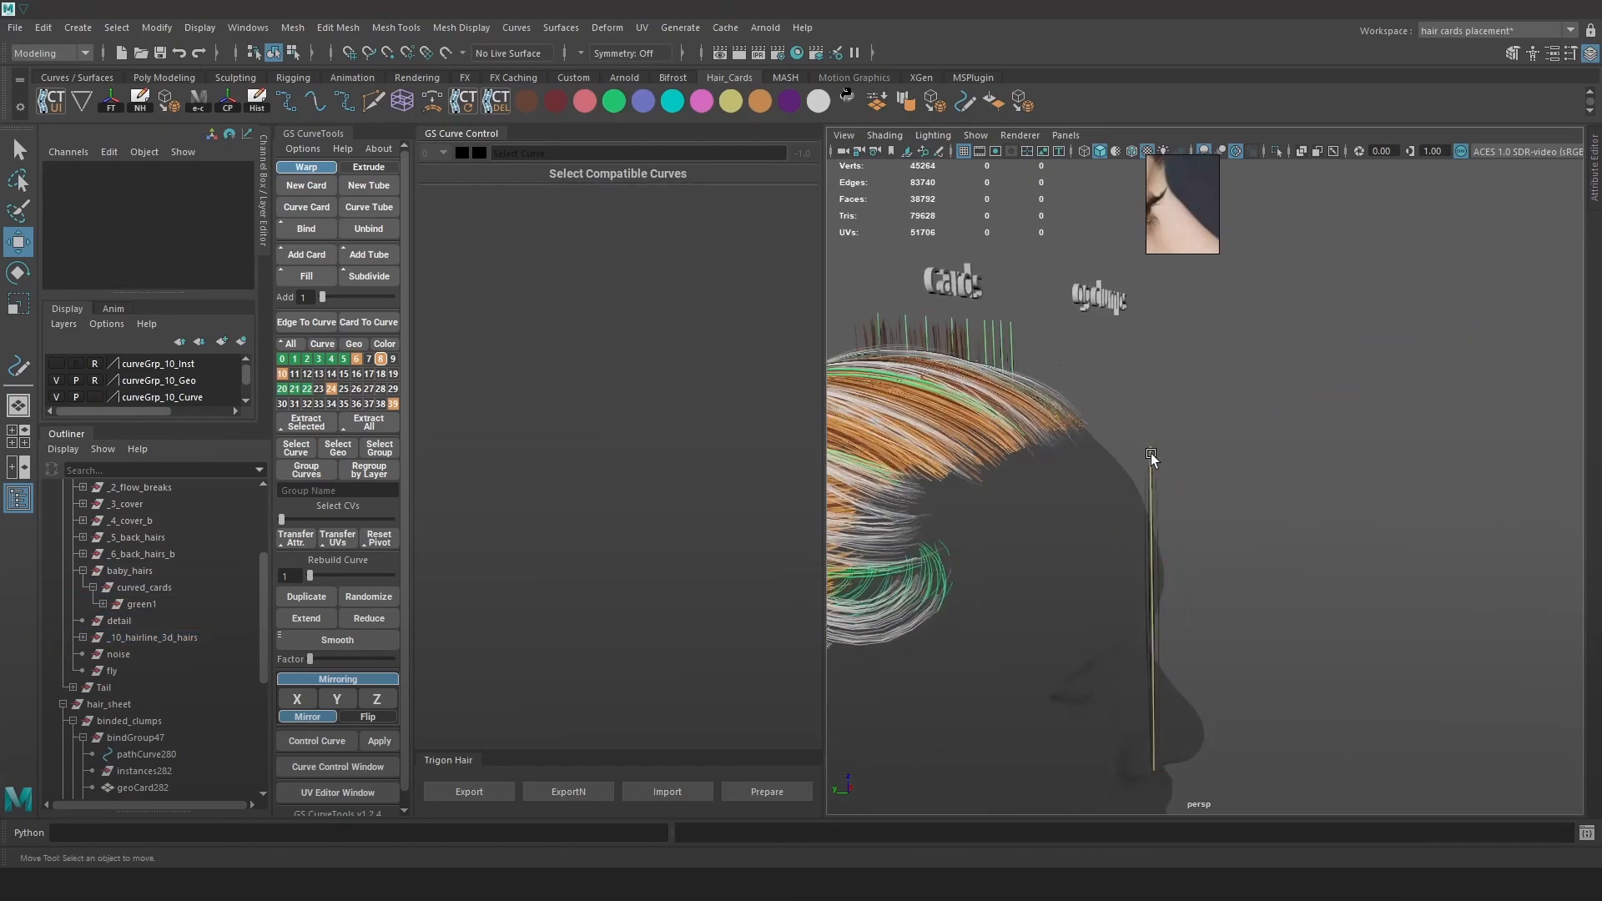
left_click(1152, 457)
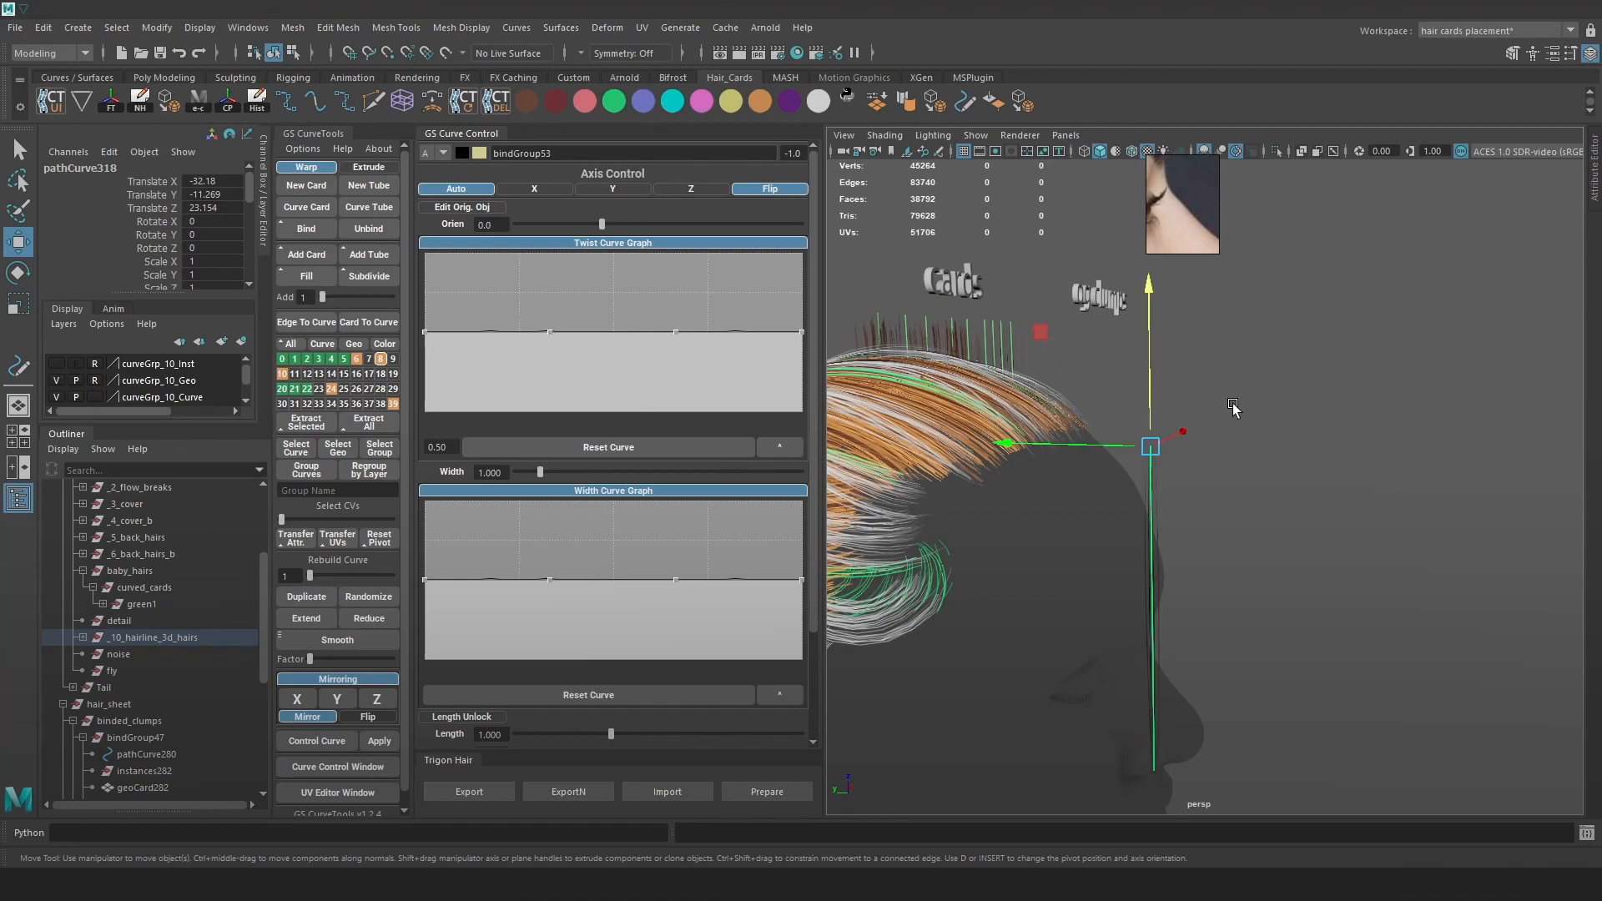
key("f")
scroll(1218, 443, "down", 4)
key("e")
left_click_drag(1218, 442, 1007, 302, "alt")
left_click(1478, 370)
middle_click_drag(1326, 257, 1281, 439, "alt")
left_click_drag(1282, 439, 1084, 434, "alt")
left_click(1219, 414)
key("d")
left_click_drag(1233, 458, 1323, 609)
Move the tilted card curve so its root sits at the top of the forehead by the front hairline.
key("w")
middle_click_drag(1322, 609, 1375, 545, "alt")
left_click_drag(1223, 597, 1096, 620)
middle_click_drag(1254, 579, 1205, 608, "alt")
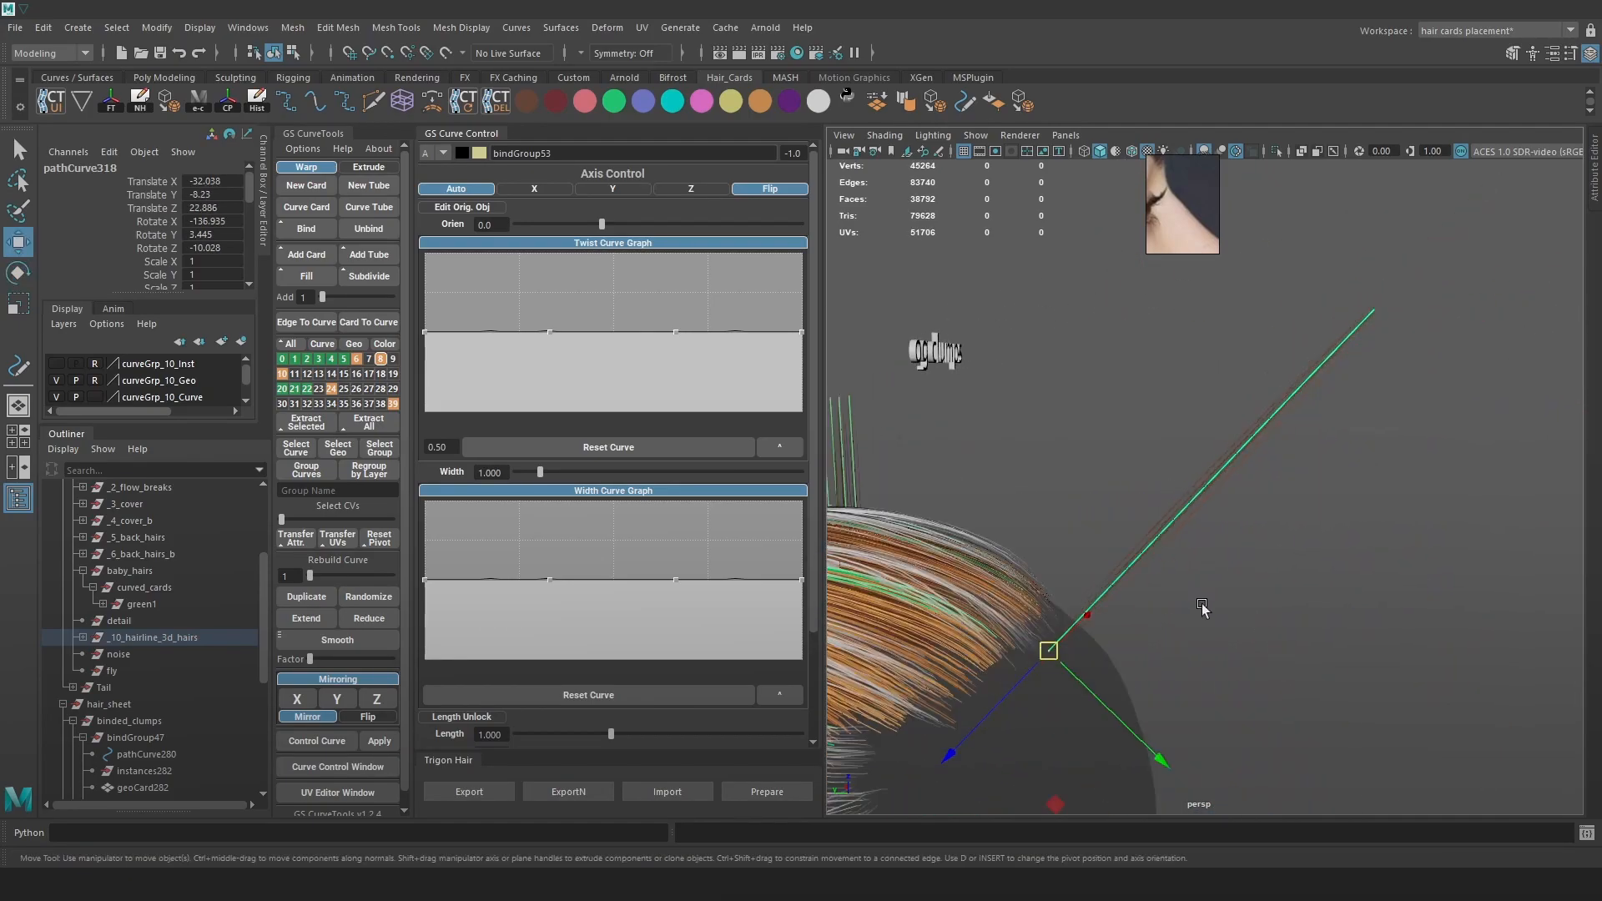
Fine-tune the card curve's rotation to about -137.4, 1.3, -12.9 degrees to follow the hairline direction.
right_click_drag(1205, 608, 1315, 600, "alt")
left_click_drag(1316, 601, 1419, 601, "alt")
key("e")
left_click_drag(1270, 558, 1259, 544)
right_click_drag(1435, 501, 1344, 486, "alt")
mouse_move(1344, 487)
left_mouse_down("alt")
mouse_move(1316, 515)
mouse_move(1327, 505)
left_mouse_up("alt")
left_click_drag(1348, 451, 1356, 467)
left_click_drag(1460, 543, 1327, 534, "alt")
Nudge the card curve's root onto the scalp at the hairline, to about -32.0, -8.0, 22.5 in translation.
key("w")
left_click_drag(1128, 591, 1119, 600)
right_click_drag(1119, 600, 1338, 615, "alt")
middle_click_drag(1336, 612, 1334, 551)
left_click_drag(1333, 550, 1314, 543, "alt")
middle_click_drag(1308, 547, 1311, 539)
left_click_drag(1311, 539, 1351, 469, "alt")
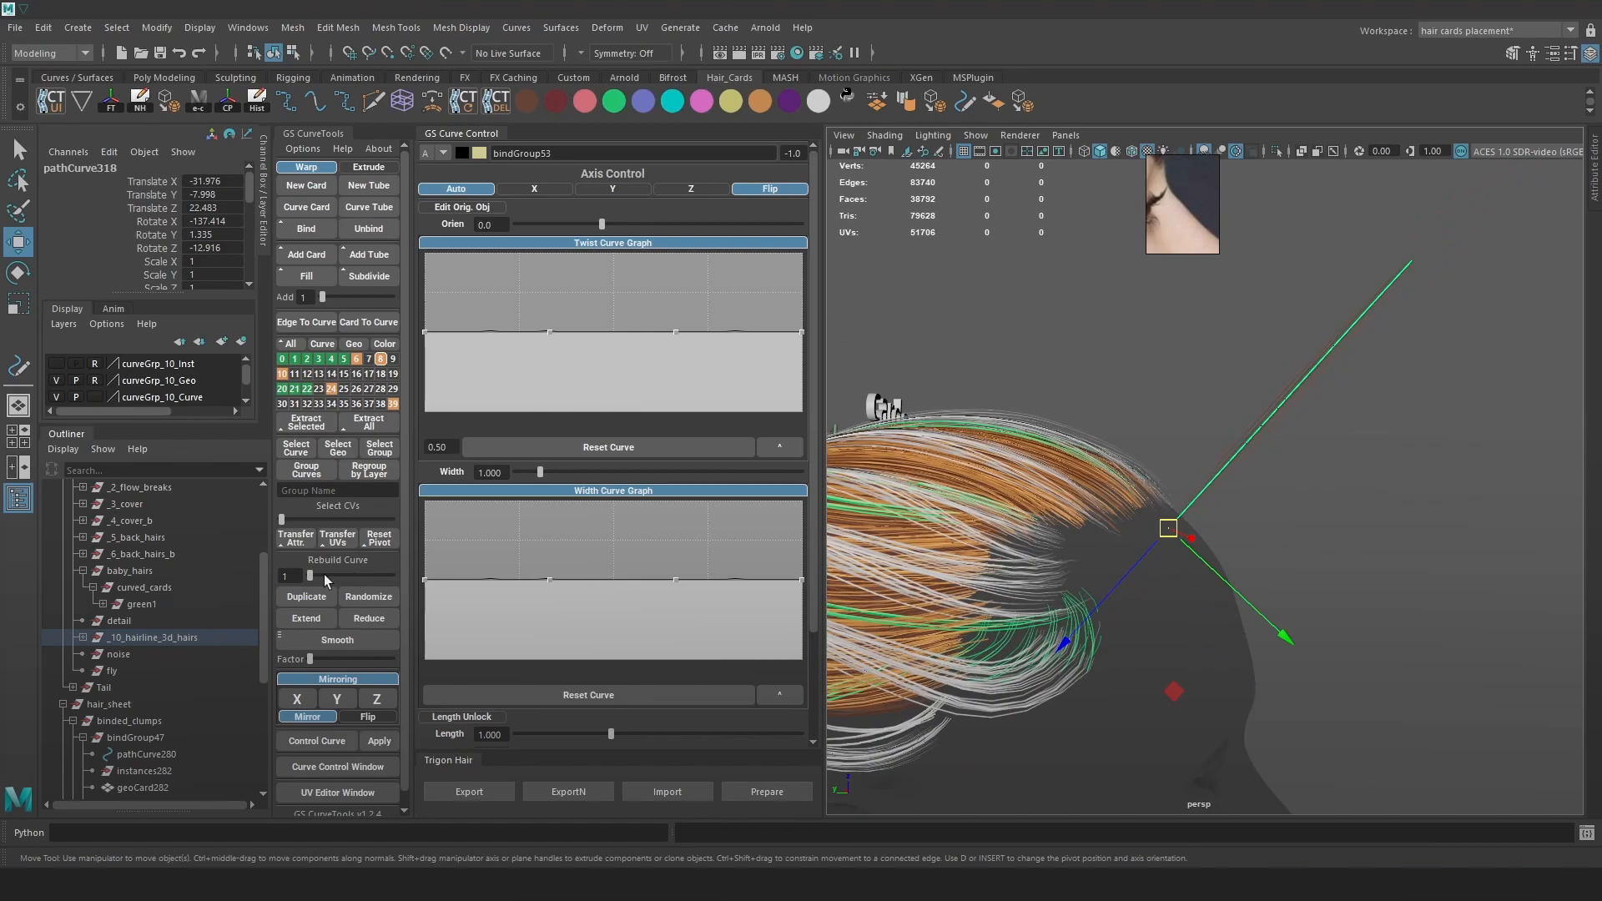
Bend the card curve back over the head by moving its tip, middle and lower CVs along the top hair.
left_click(1398, 334)
left_click_drag(1269, 347, 1450, 283, "alt")
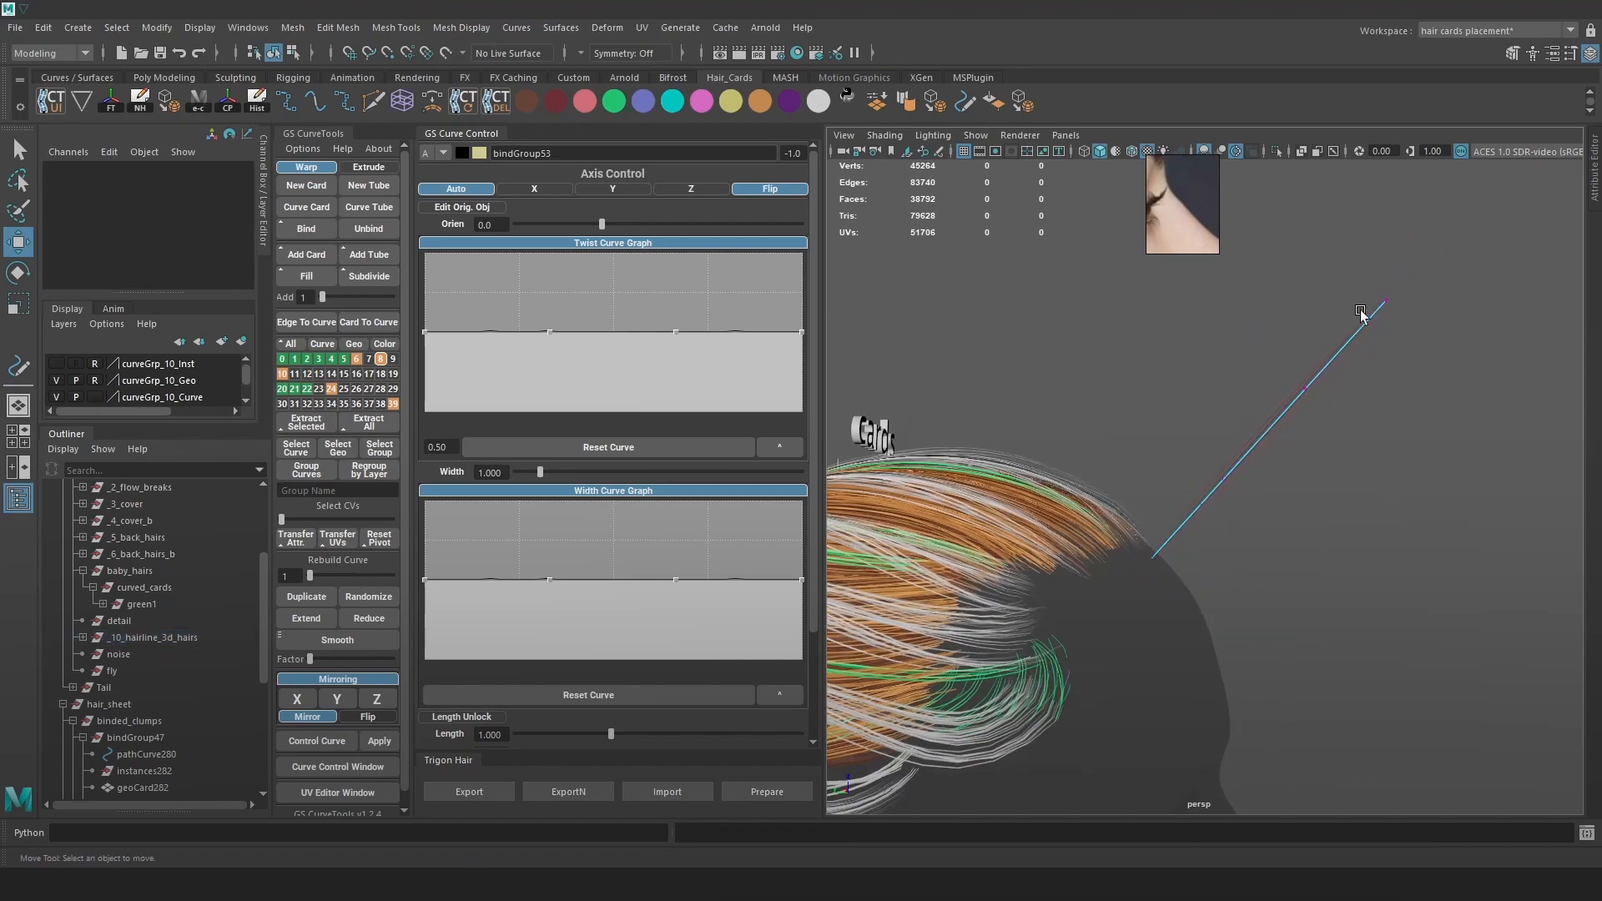
left_click_drag(1432, 343, 1341, 251)
left_click_drag(1378, 300, 996, 352)
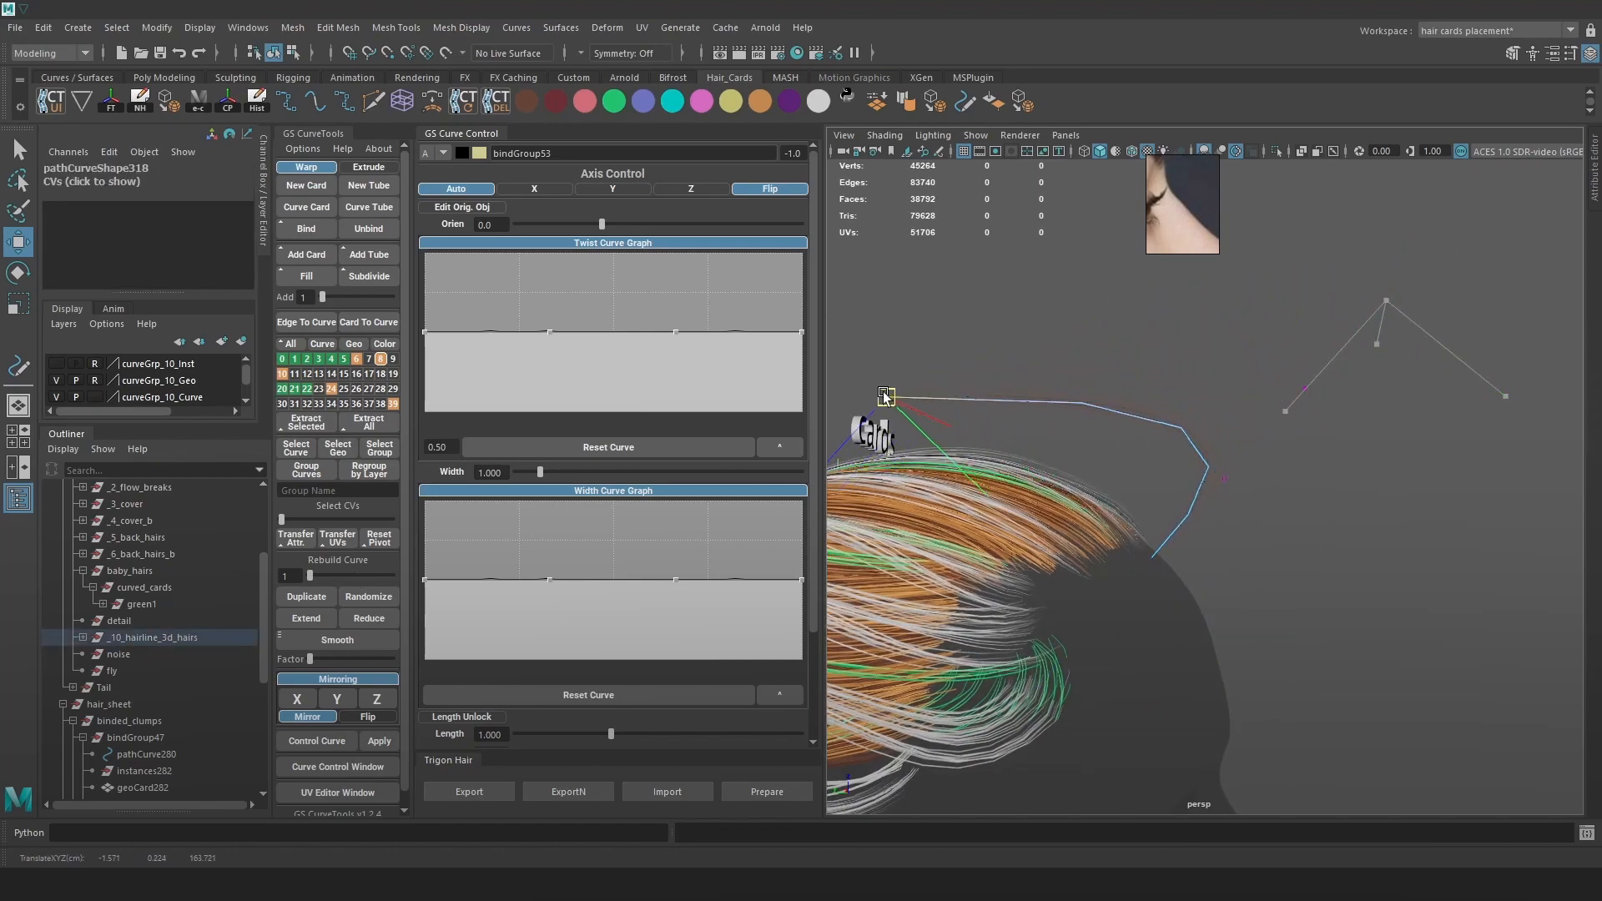
left_click_drag(1366, 362, 1048, 397)
left_click_drag(1303, 451, 1161, 492)
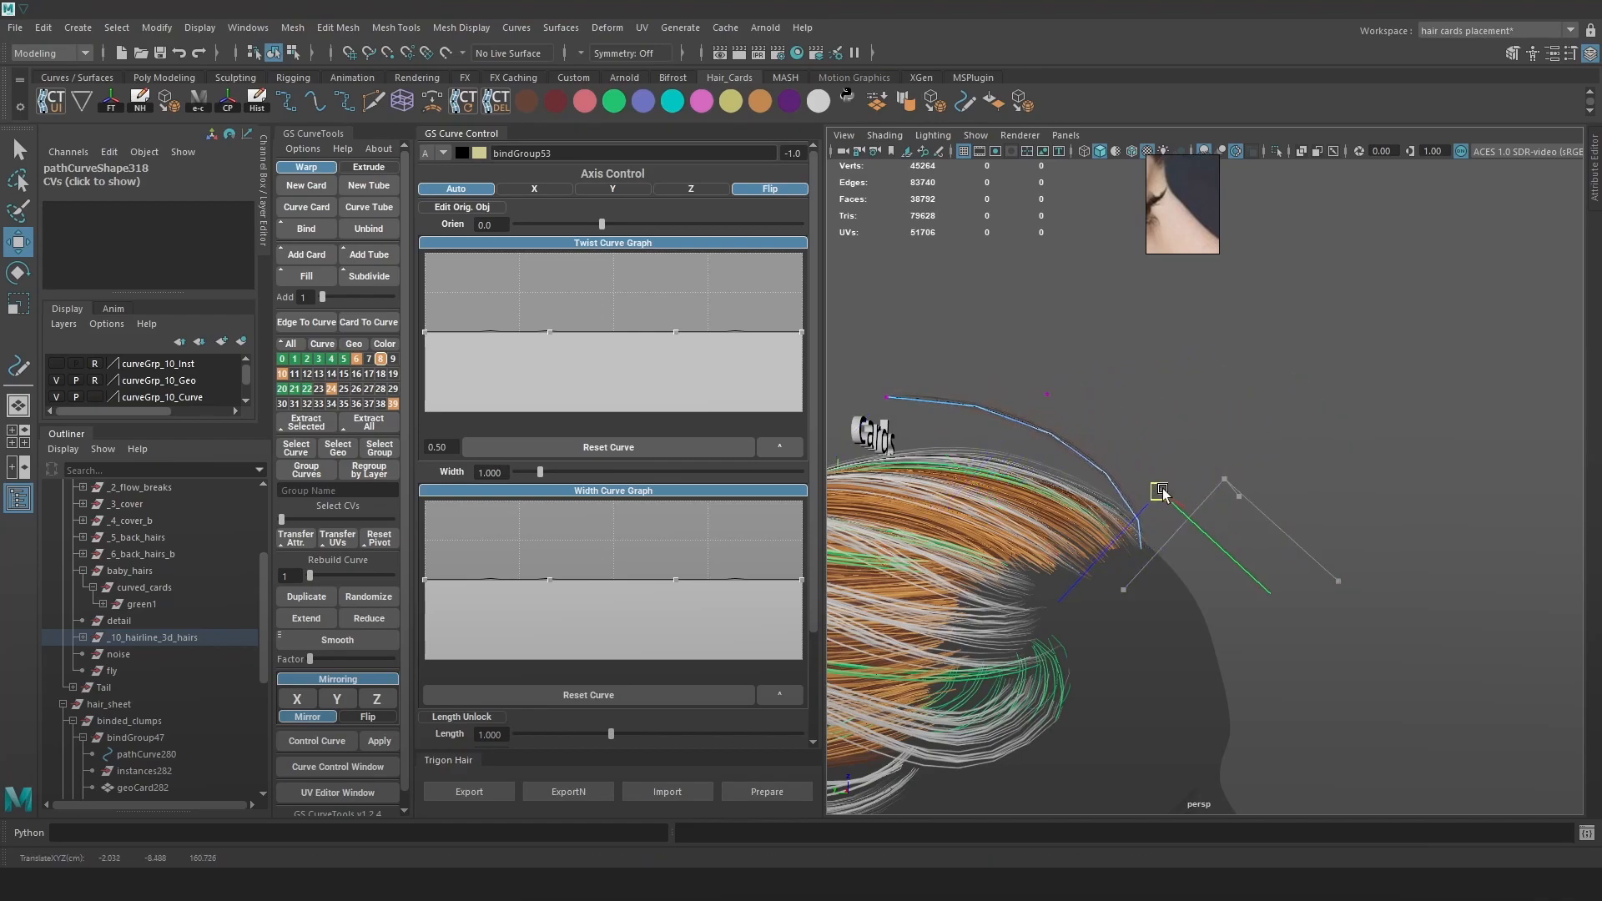
Pull the curve's end and middle CVs farther back toward the ponytail so the card follows the hair surface.
left_click_drag(1084, 371, 1368, 405)
left_click_drag(1139, 363, 980, 472)
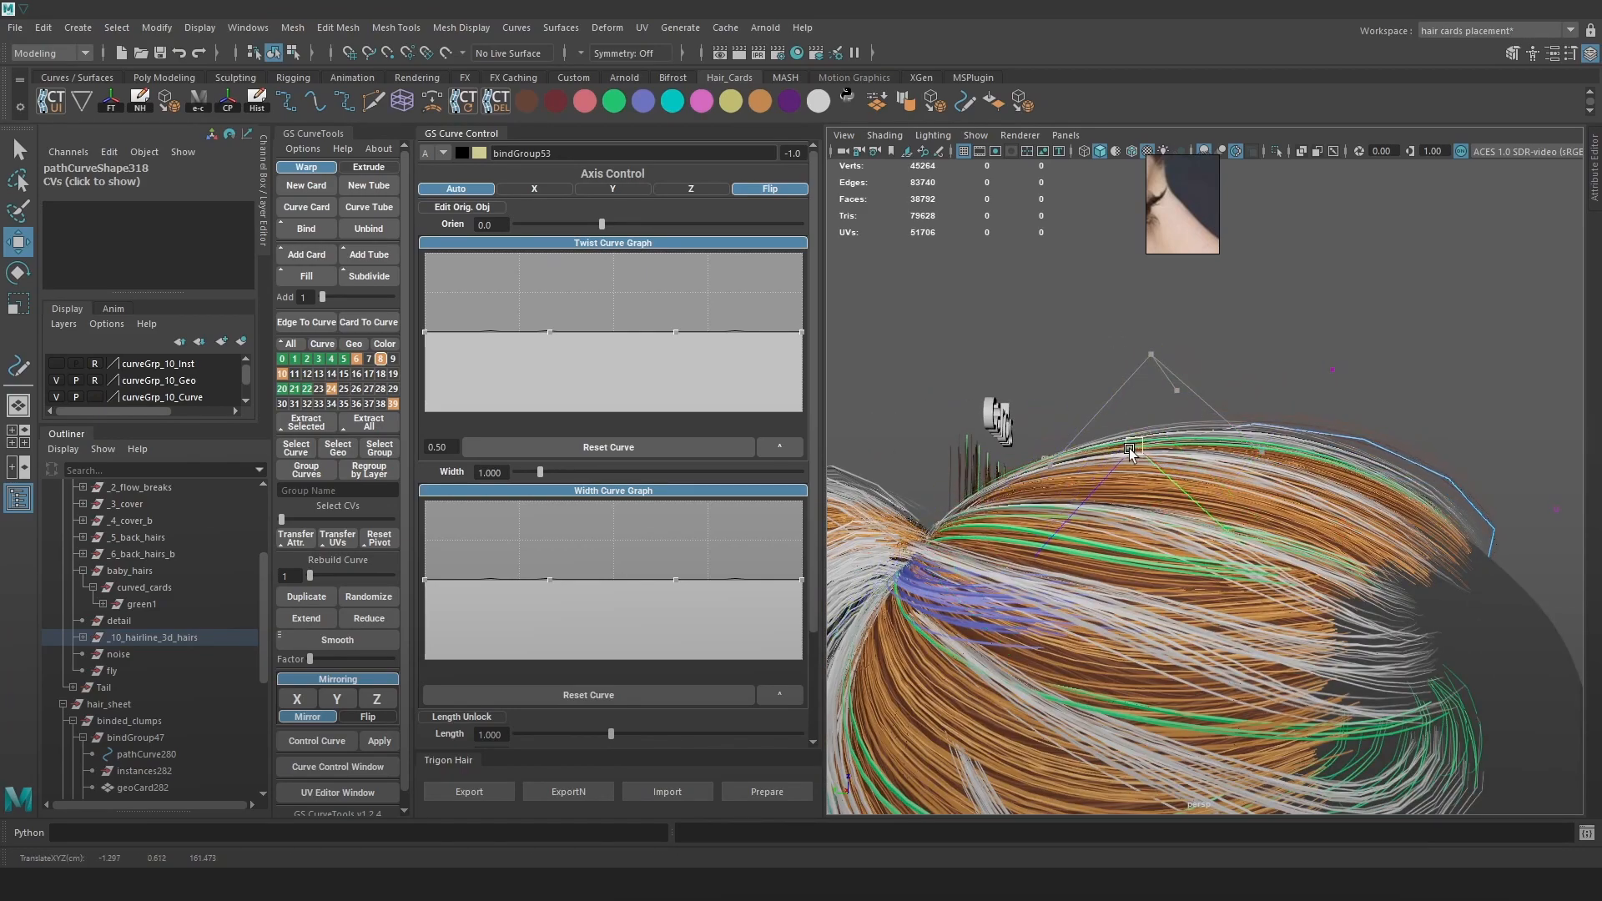
left_click_drag(1424, 338, 1303, 357)
key("5")
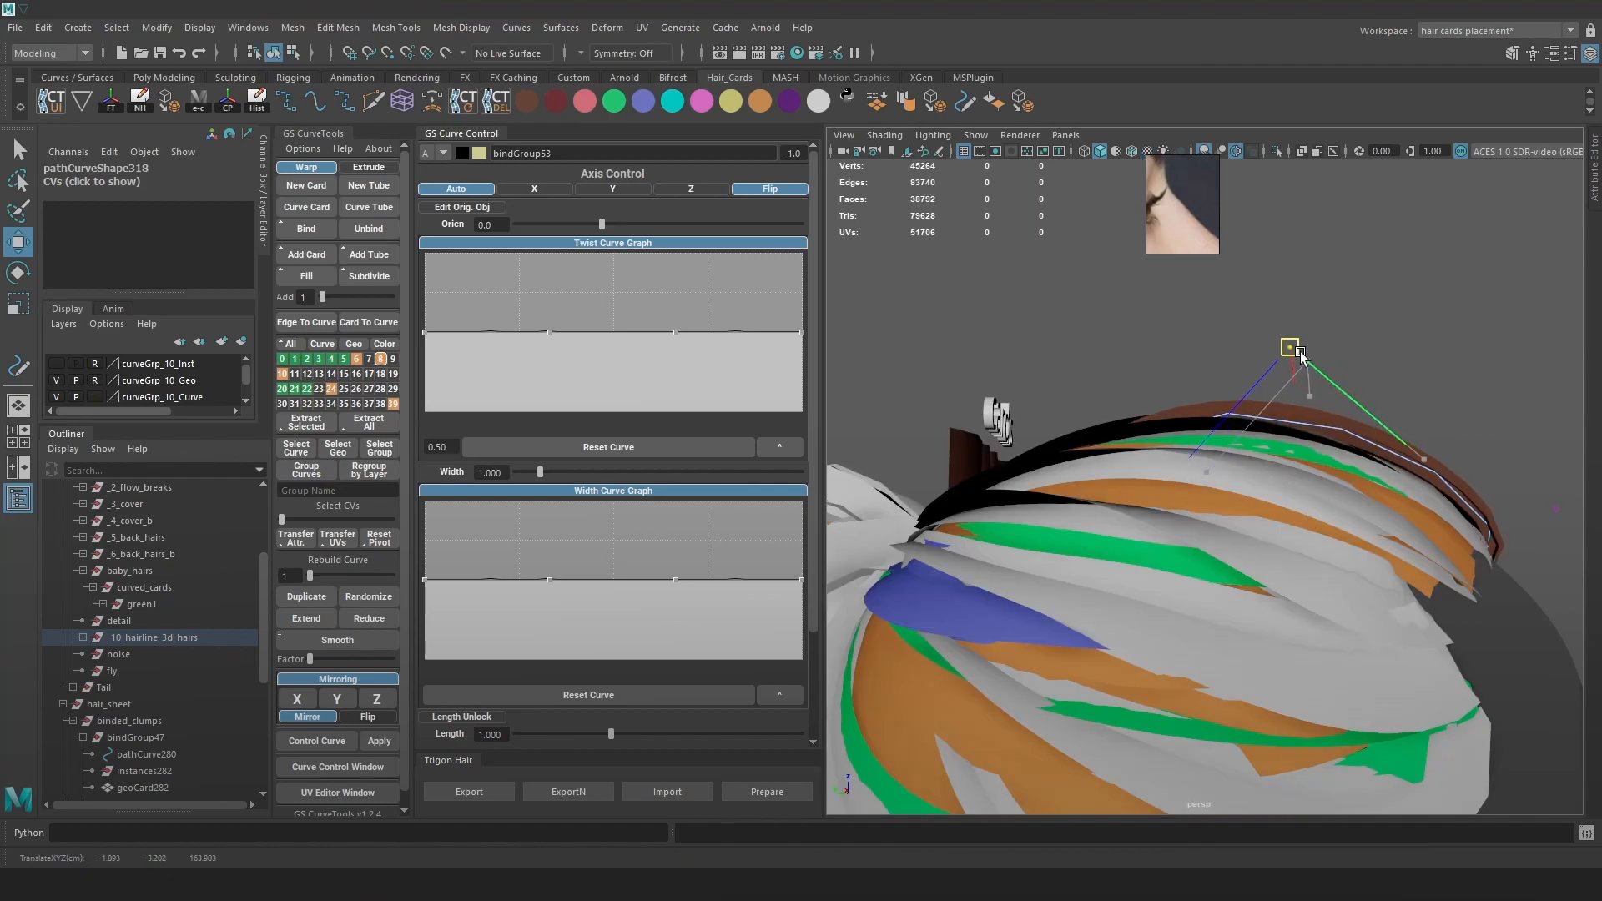
Adjust the CVs near the card curve's root at the hairline, and rebuild the curve with a value of 5.
left_click_drag(1488, 409, 987, 504, "alt")
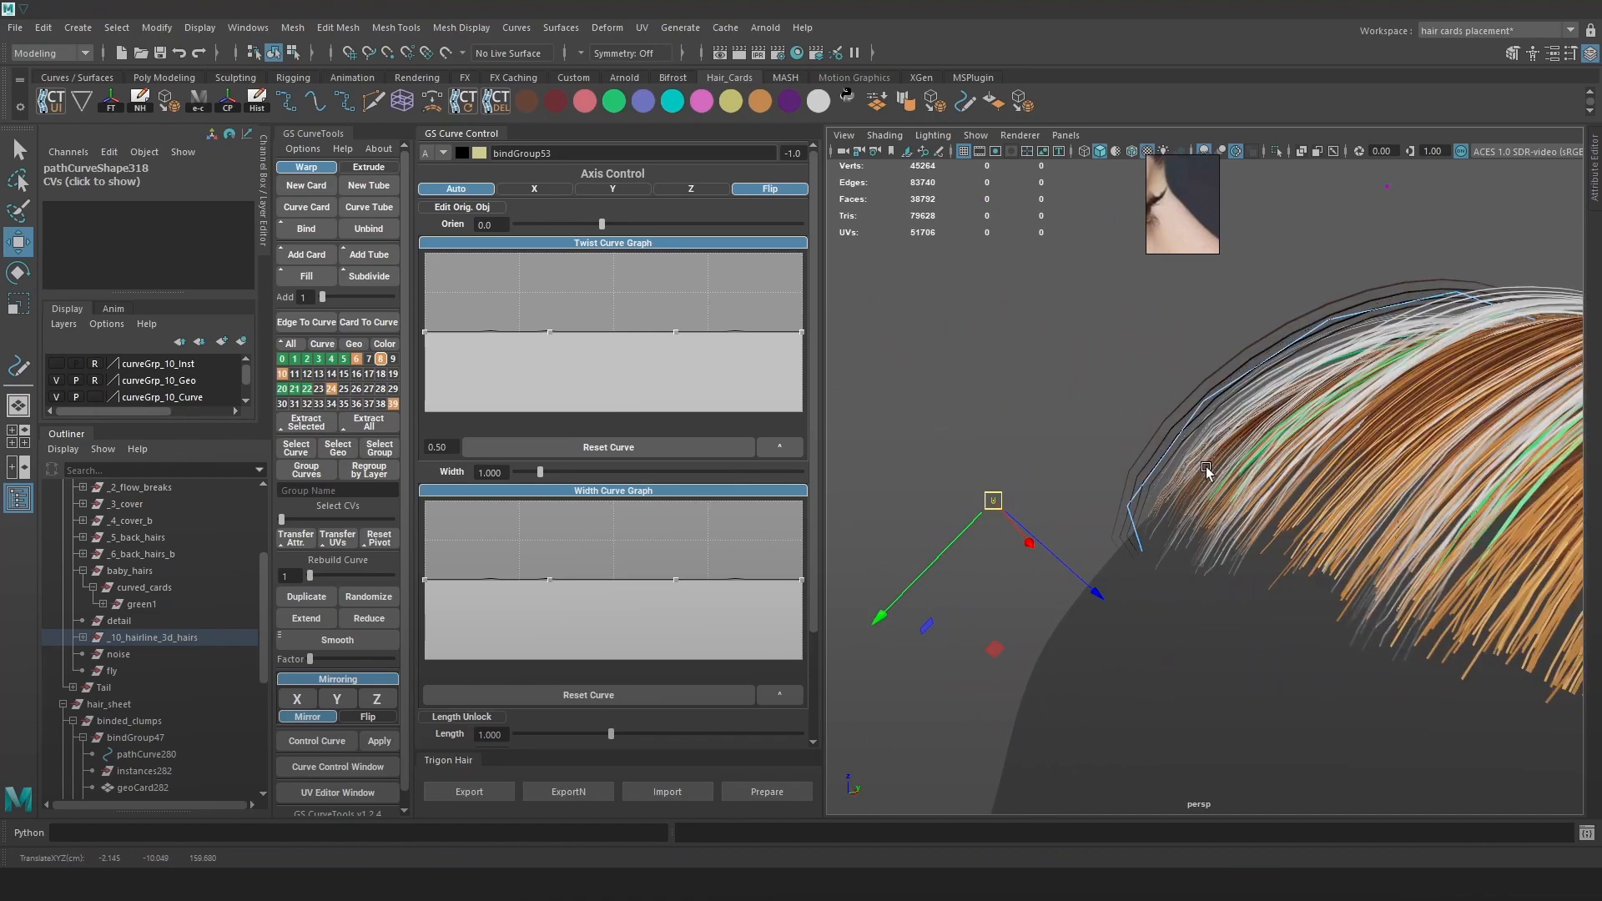
left_click_drag(1144, 479, 1137, 487, "alt")
left_click_drag(984, 499, 1012, 479)
key("4")
left_click_drag(1194, 629, 1120, 553)
key("6")
left_click_drag(1116, 620, 1121, 614)
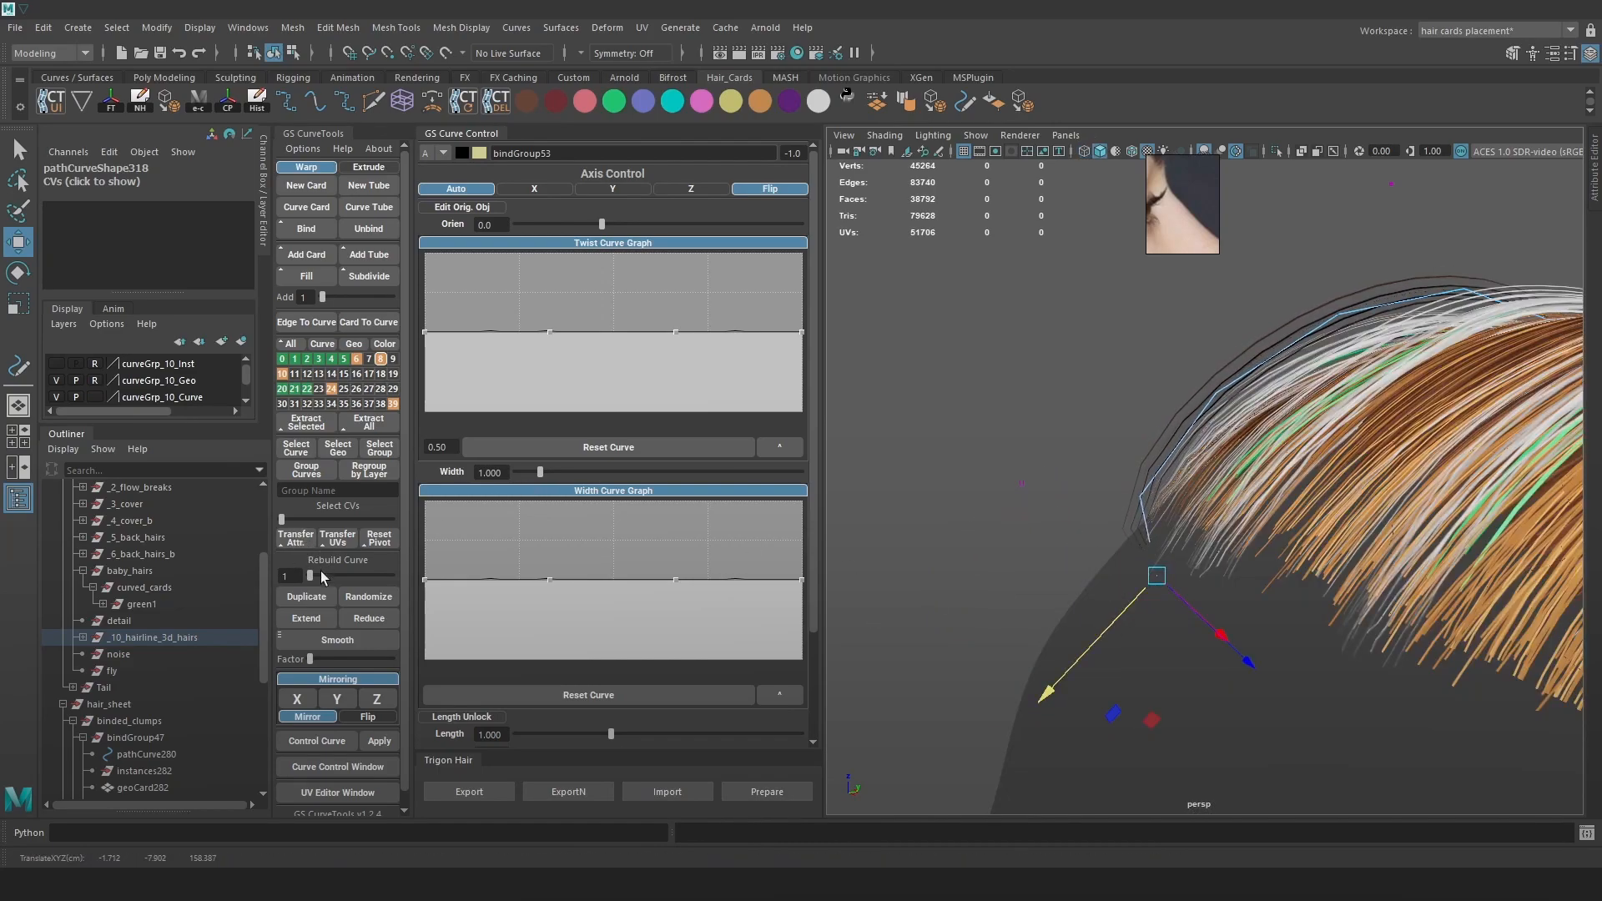
left_click_drag(313, 576, 318, 581)
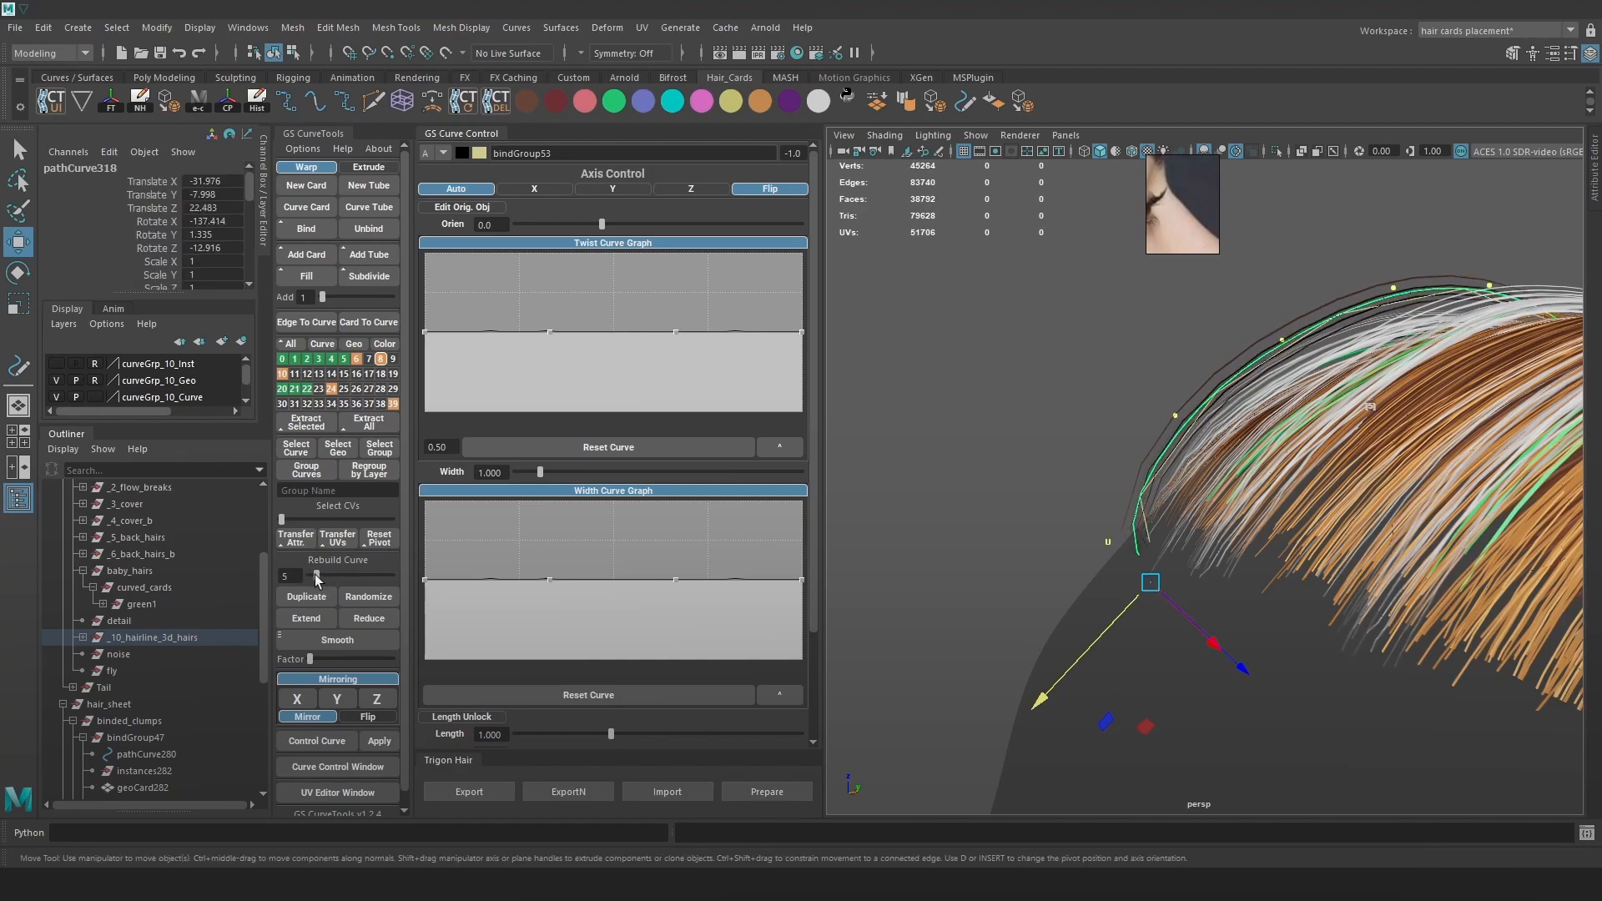
Use soft selection to reshape the rebuilt curve's root CVs so the card bends closely into the hairline.
left_click_drag(1118, 428, 1251, 372, "alt")
right_click_drag(1252, 384, 1198, 378)
key("4")
left_click(1162, 384)
key("5")
key("b")
left_click_drag(1151, 408, 1248, 404)
left_click_drag(1128, 446, 1121, 462)
key("ctrl+z")
left_click_drag(1336, 377, 1244, 433, "alt")
right_click_drag(1302, 451, 1410, 526, "alt")
left_click(1366, 557)
mouse_move(1366, 557)
left_mouse_down()
mouse_move(1387, 567)
mouse_move(1179, 358)
mouse_move(1259, 368)
mouse_move(1304, 429)
mouse_move(1387, 451)
mouse_move(1377, 584)
left_mouse_up()
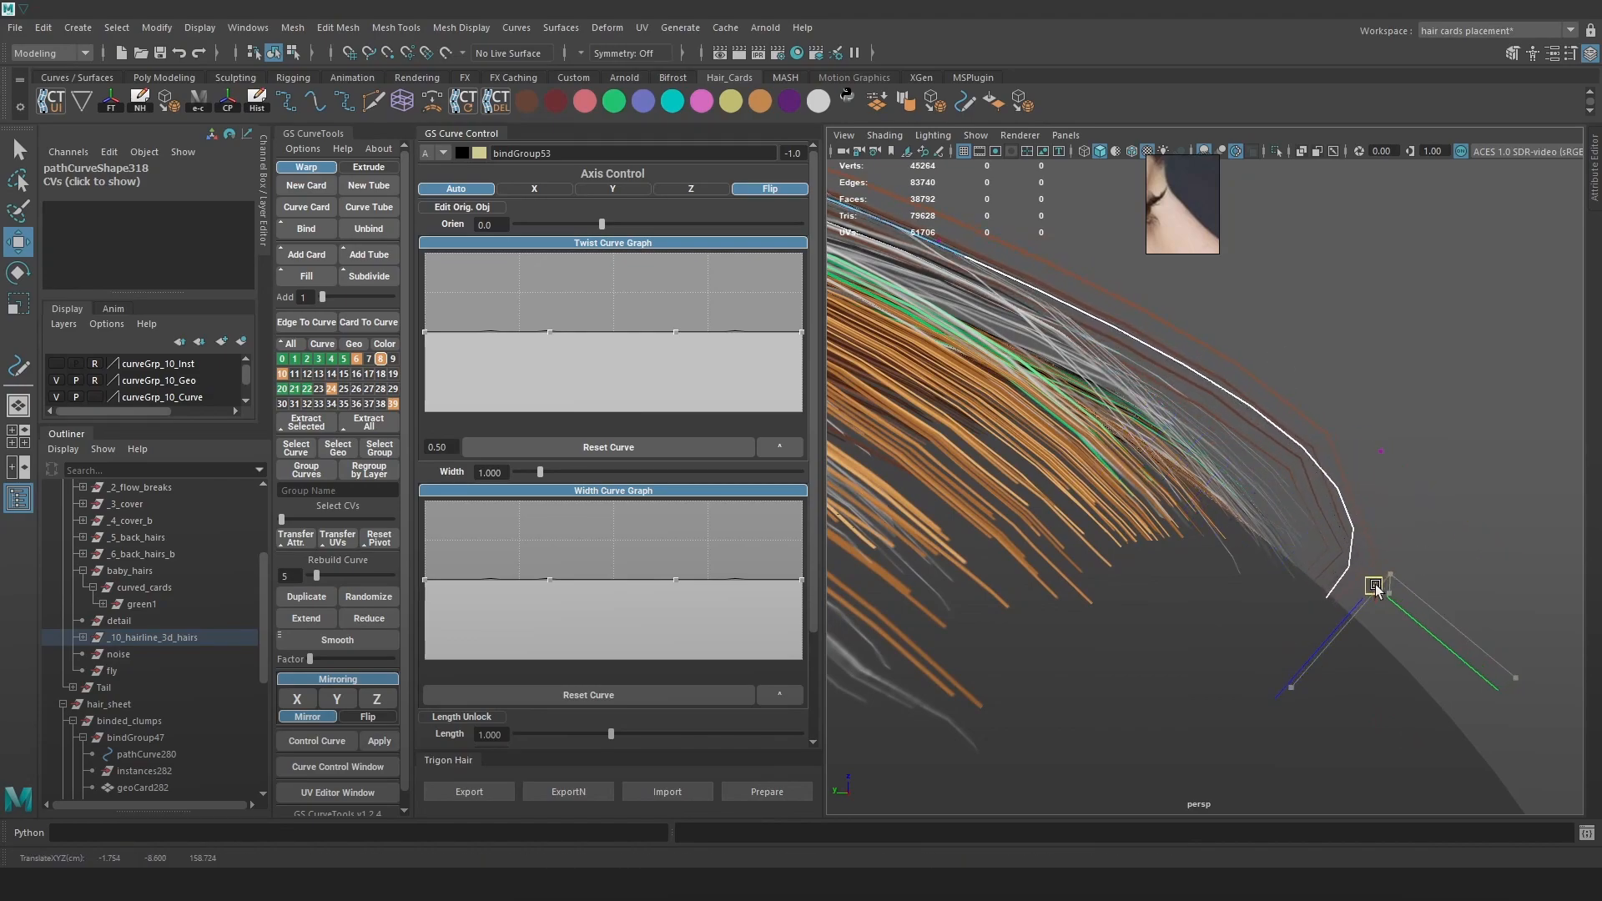
Turn on wireframe on shaded to see the edges of the hairline card.
right_click_drag(1382, 560, 1276, 480, "alt")
left_click_drag(1276, 480, 1079, 215, "alt")
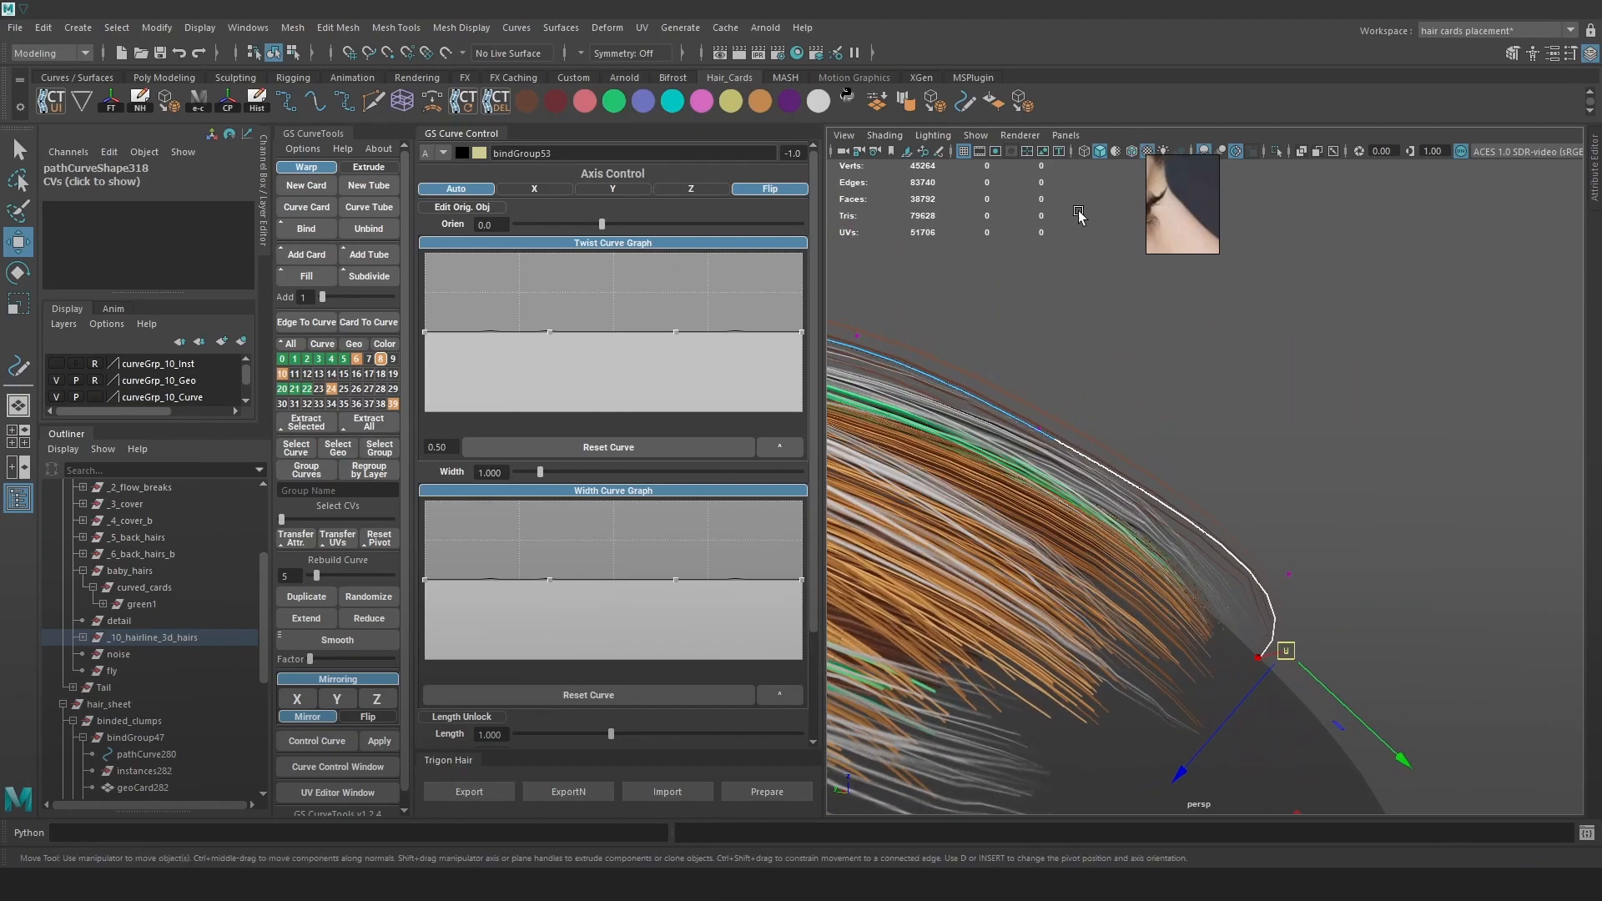
left_click(1131, 153)
left_click_drag(1131, 451, 1205, 554, "alt")
middle_click_drag(1205, 554, 1248, 423, "alt")
right_click_drag(1248, 422, 1282, 522, "alt")
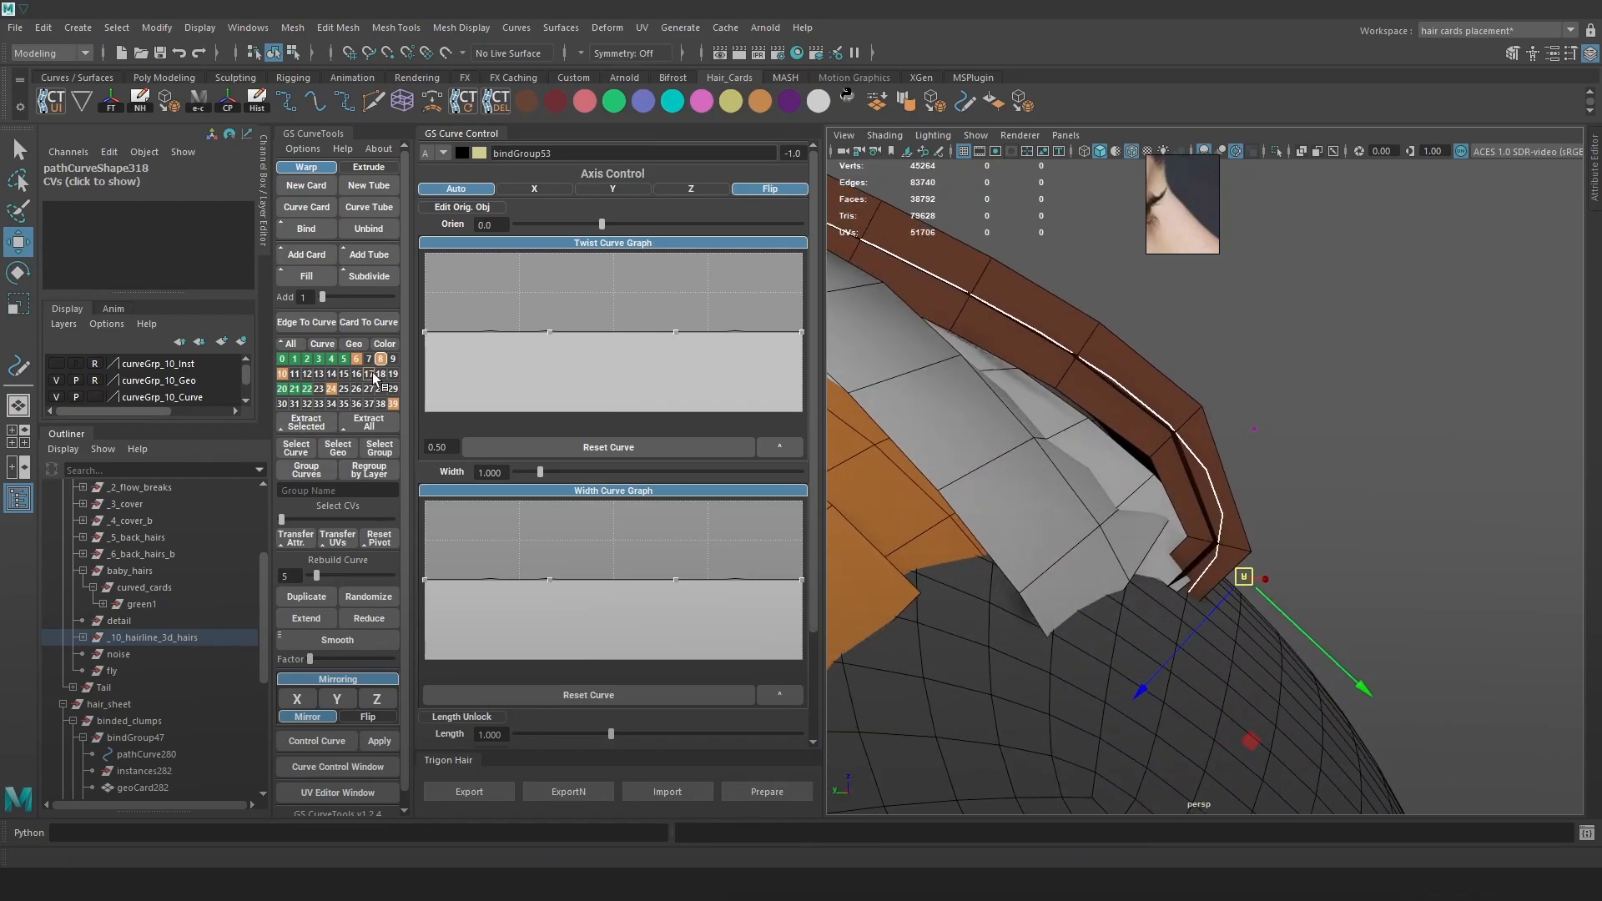
Enable geometry editing for curve layer 10 and select the brown hairline card's mesh.
left_click(294, 380)
left_click(292, 379)
right_click(289, 380)
left_click(389, 375)
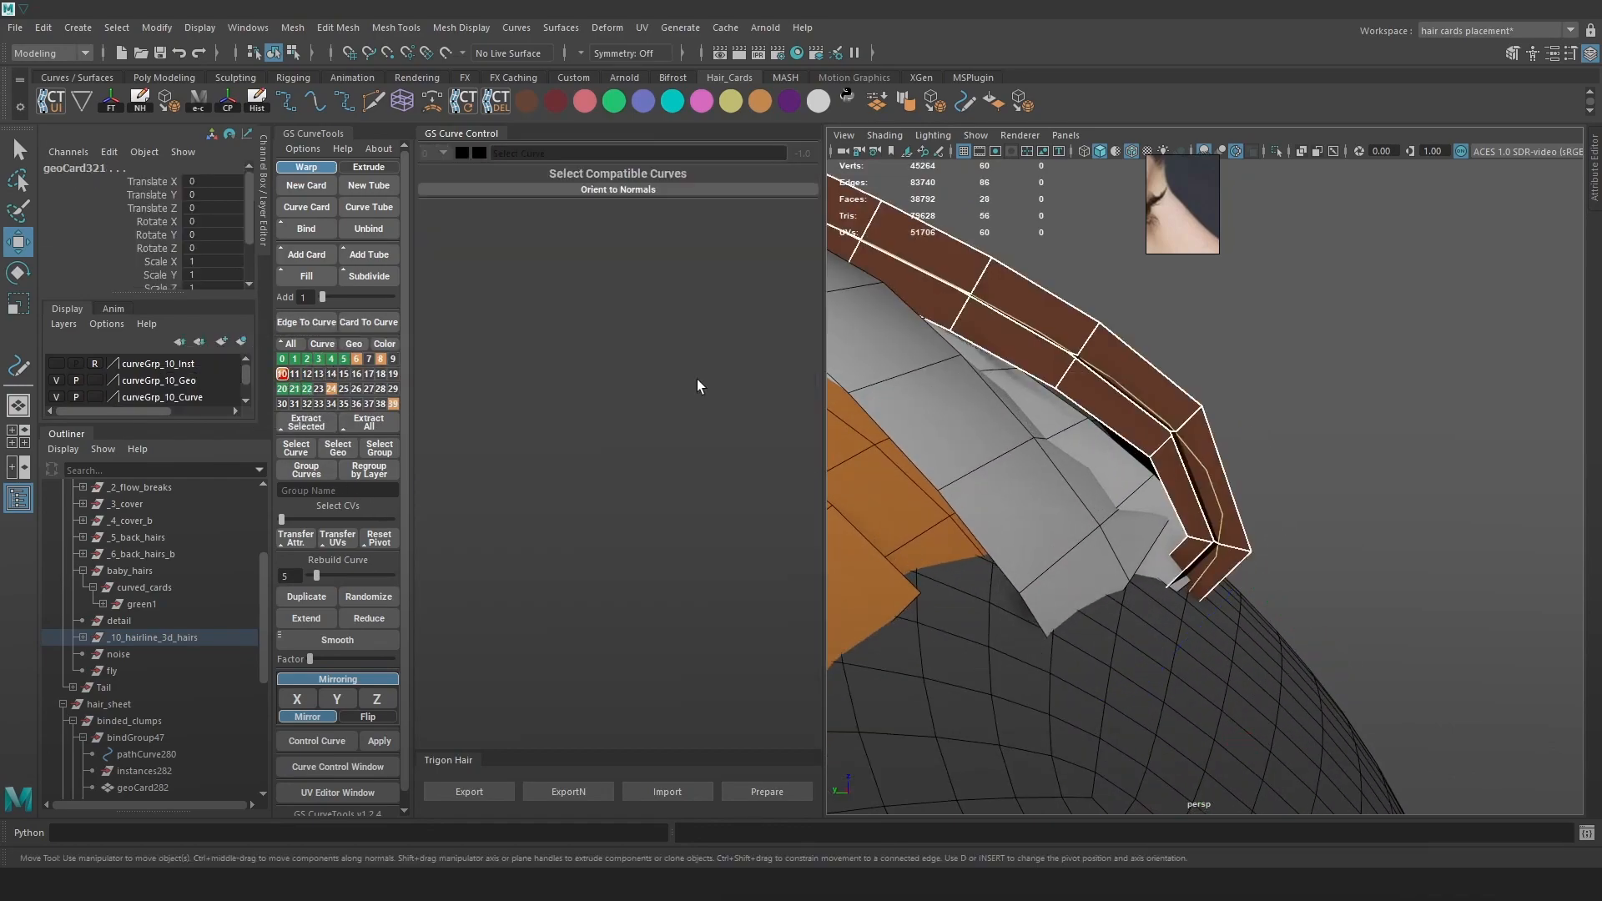
left_click(1237, 524)
Insert two edge loops across the hairline card's sharp bend near the root with the Multi-Cut tool.
left_click_drag(1307, 513, 1144, 472, "alt")
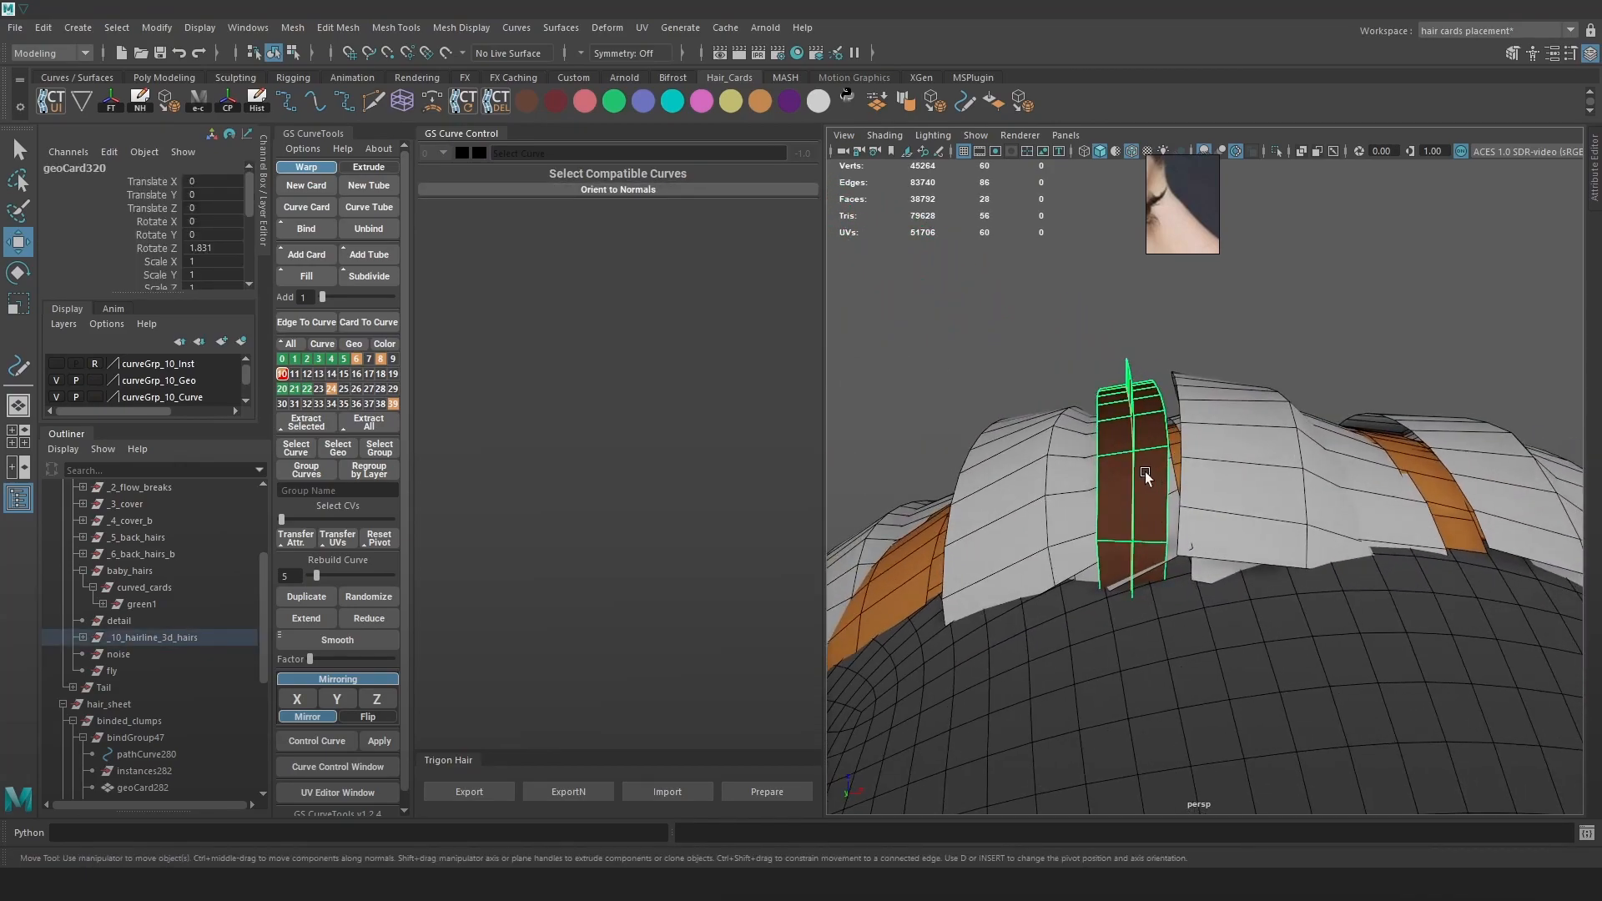
left_click(348, 102)
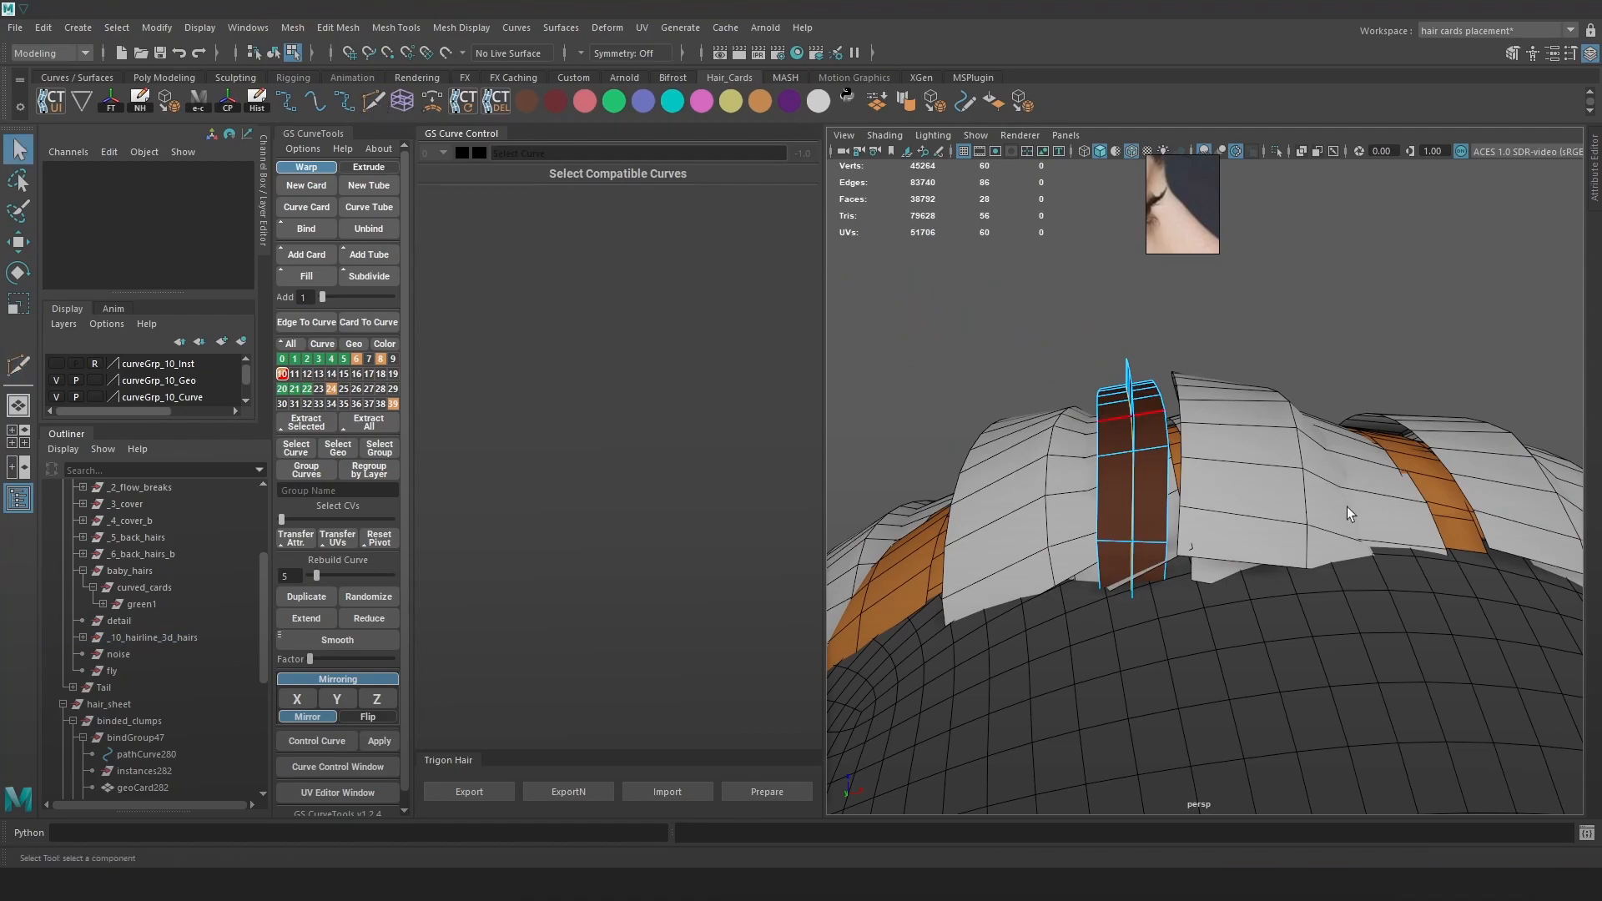
left_click_drag(1345, 506, 1209, 475, "alt")
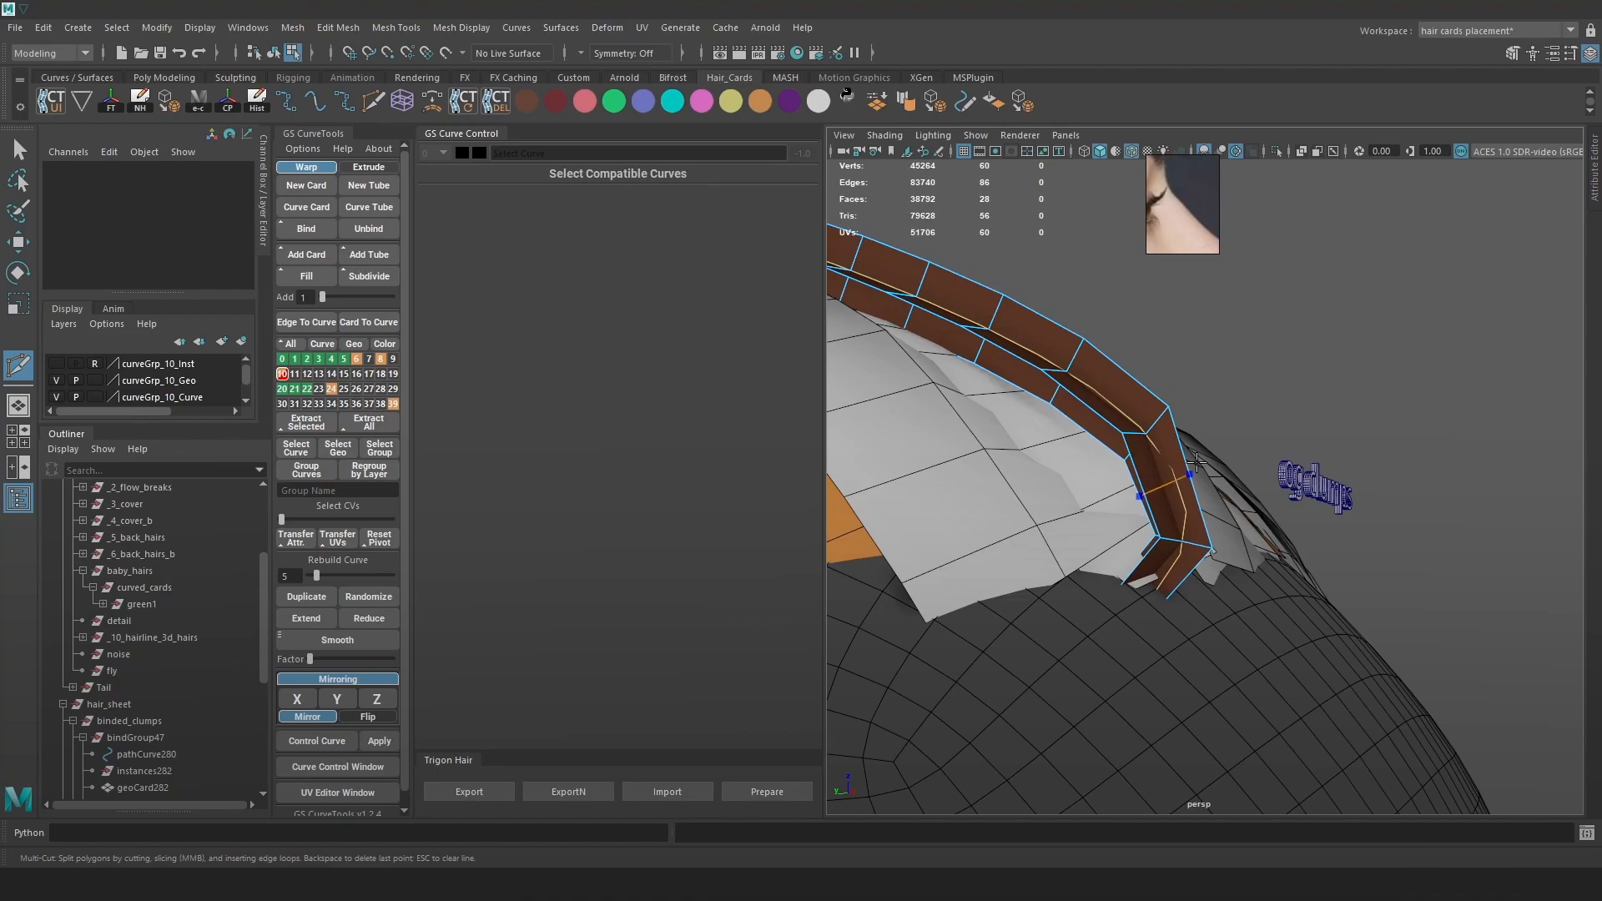
left_click(1571, 52)
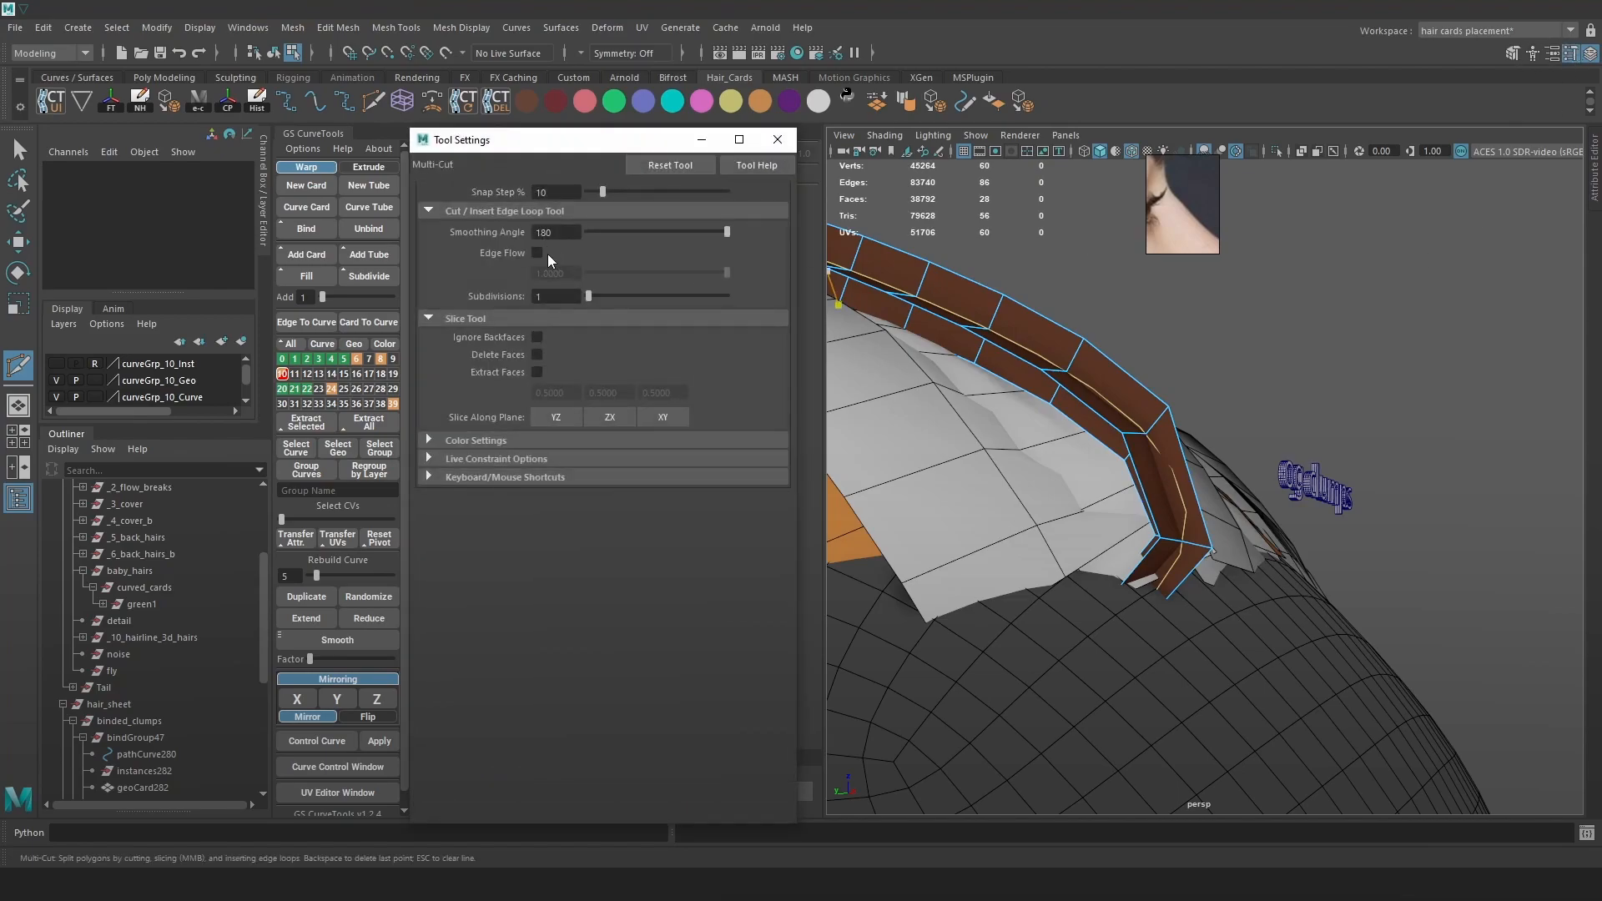
left_click(789, 141)
left_click_drag(1251, 433, 1289, 442, "alt")
left_click_drag(1252, 515, 1101, 470, "alt")
left_click(1201, 441, "ctrl")
left_click(1108, 528, "ctrl")
Return the hairline card to object mode, deselect it and turn off wireframe on shaded.
key("w")
right_click_drag(1091, 386, 1177, 334)
left_click(1316, 290)
left_click_drag(1120, 463, 1170, 195, "alt")
left_click(1130, 151)
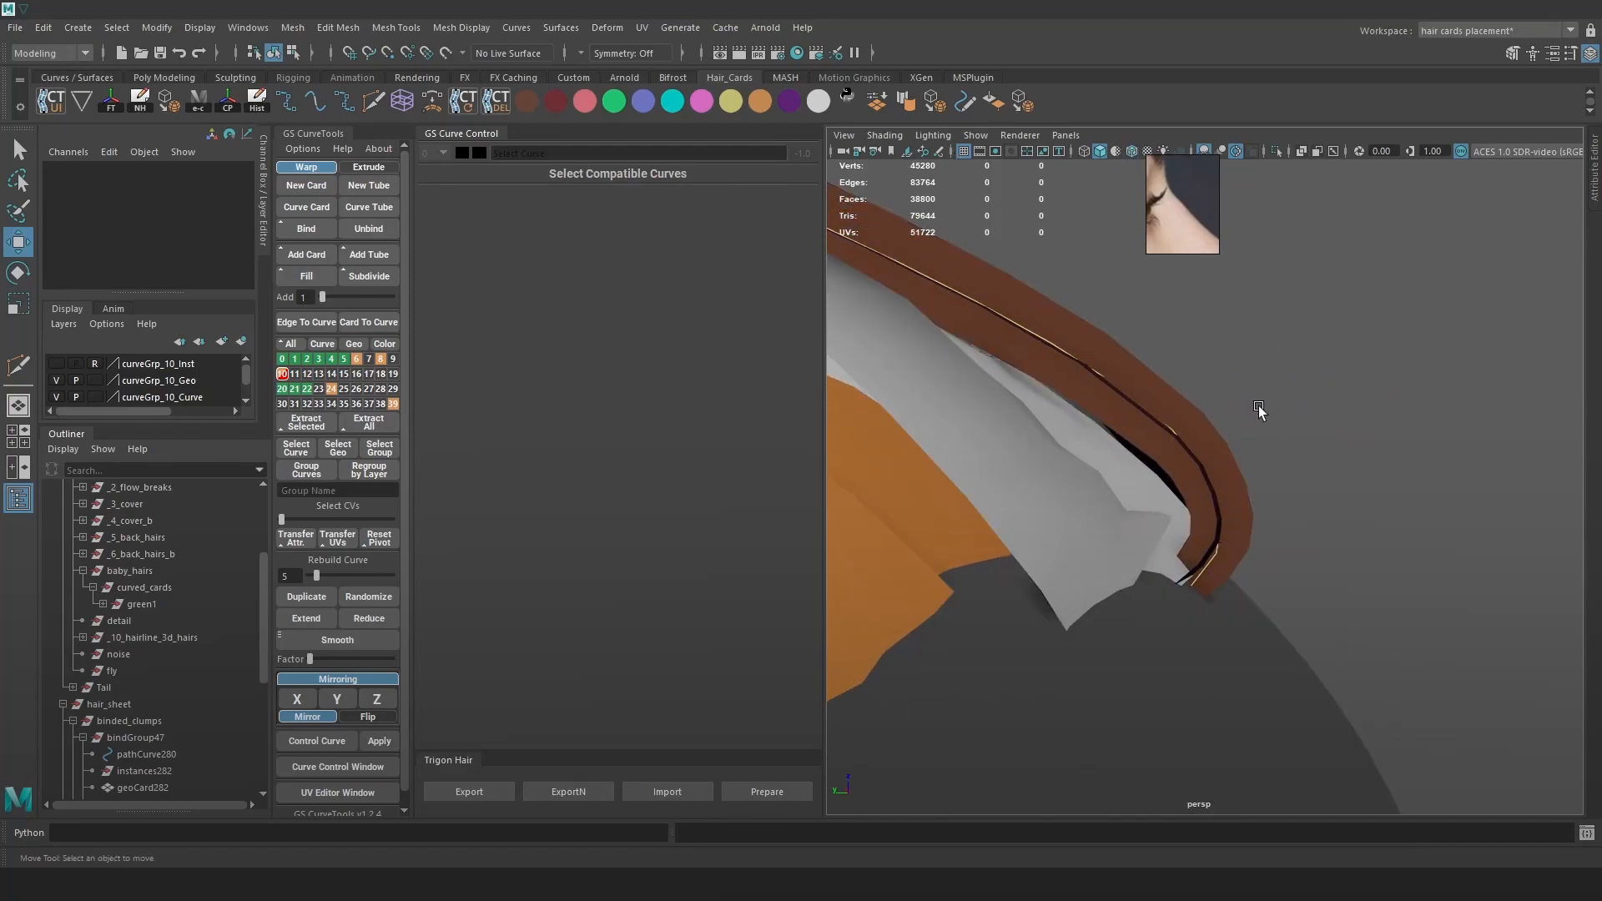
Show the cards textured and turn off geometry editing for curve layer 10.
key("6")
left_click_drag(1323, 458, 1418, 538, "alt")
right_click_drag(1418, 538, 1255, 441, "alt")
left_click_drag(1256, 442, 1048, 486, "alt")
right_click_drag(1047, 486, 1167, 531, "alt")
left_click_drag(1166, 530, 1173, 473, "alt")
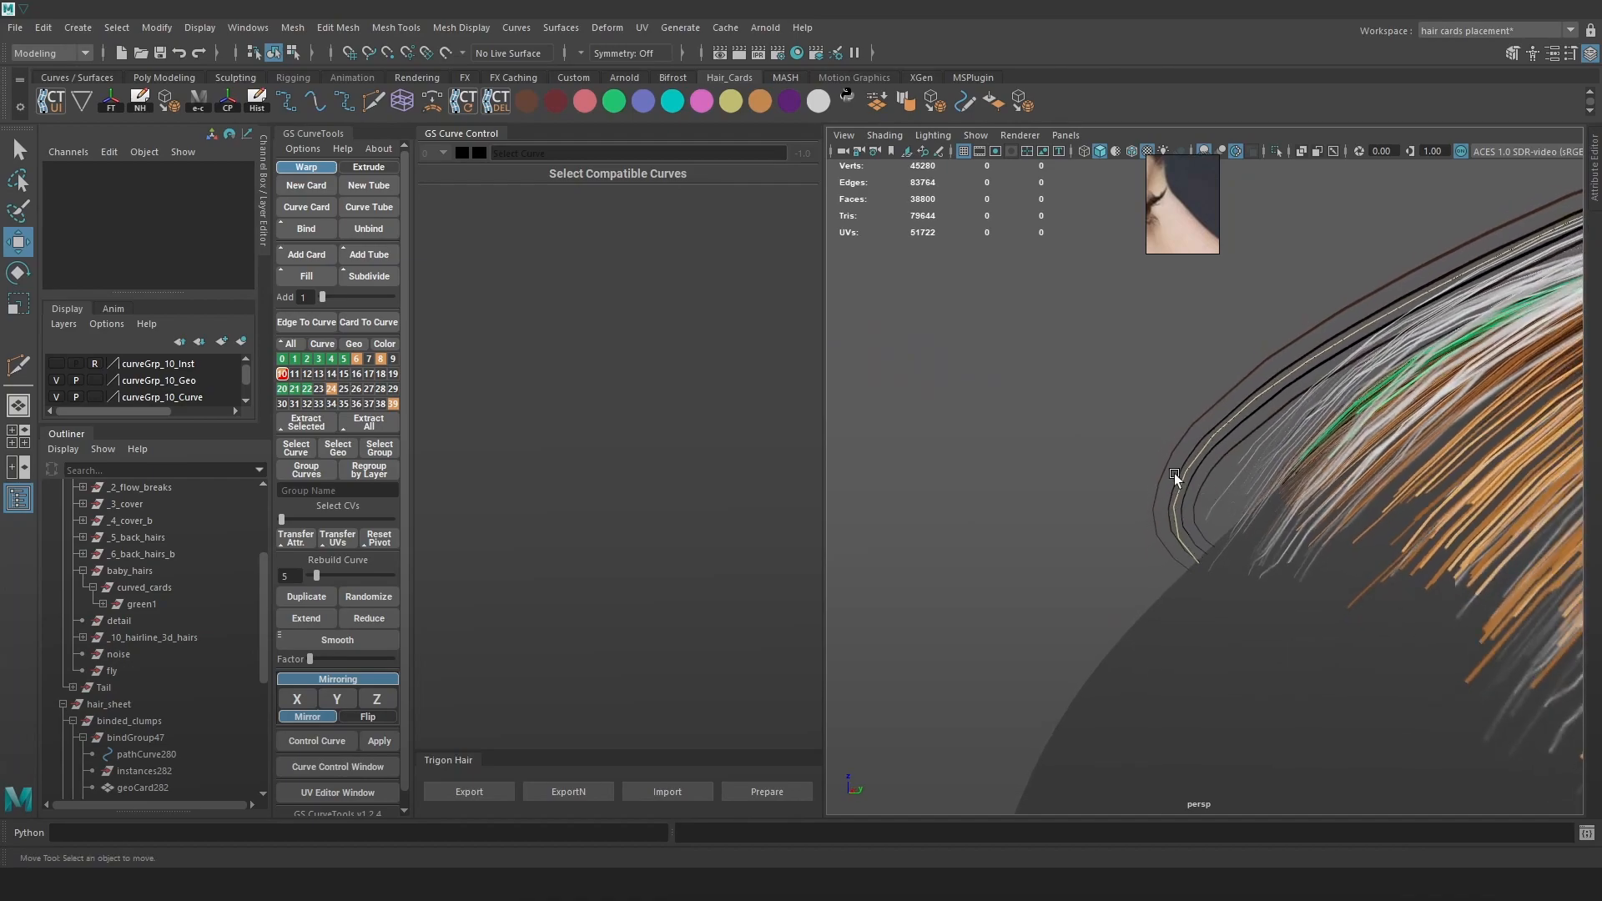
right_click(283, 374)
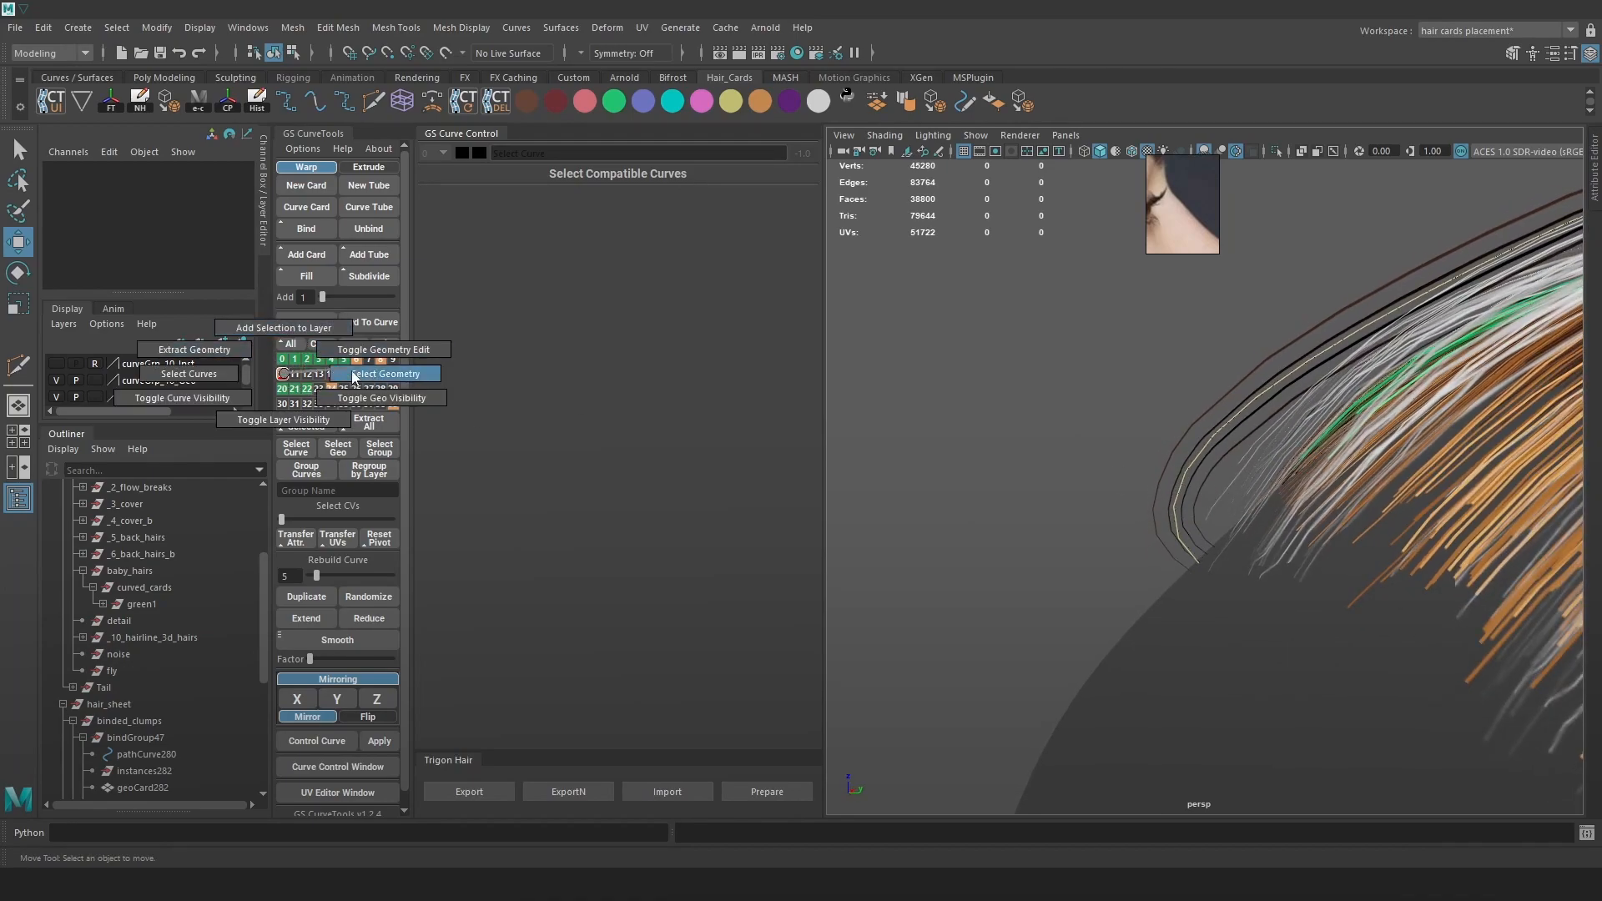
right_click_drag(372, 377, 372, 351)
Move the CV at the hairline card curve's front bend inward and rebuild the curve with a value of 7.
left_click(1184, 474)
right_click_drag(1093, 391, 1001, 372)
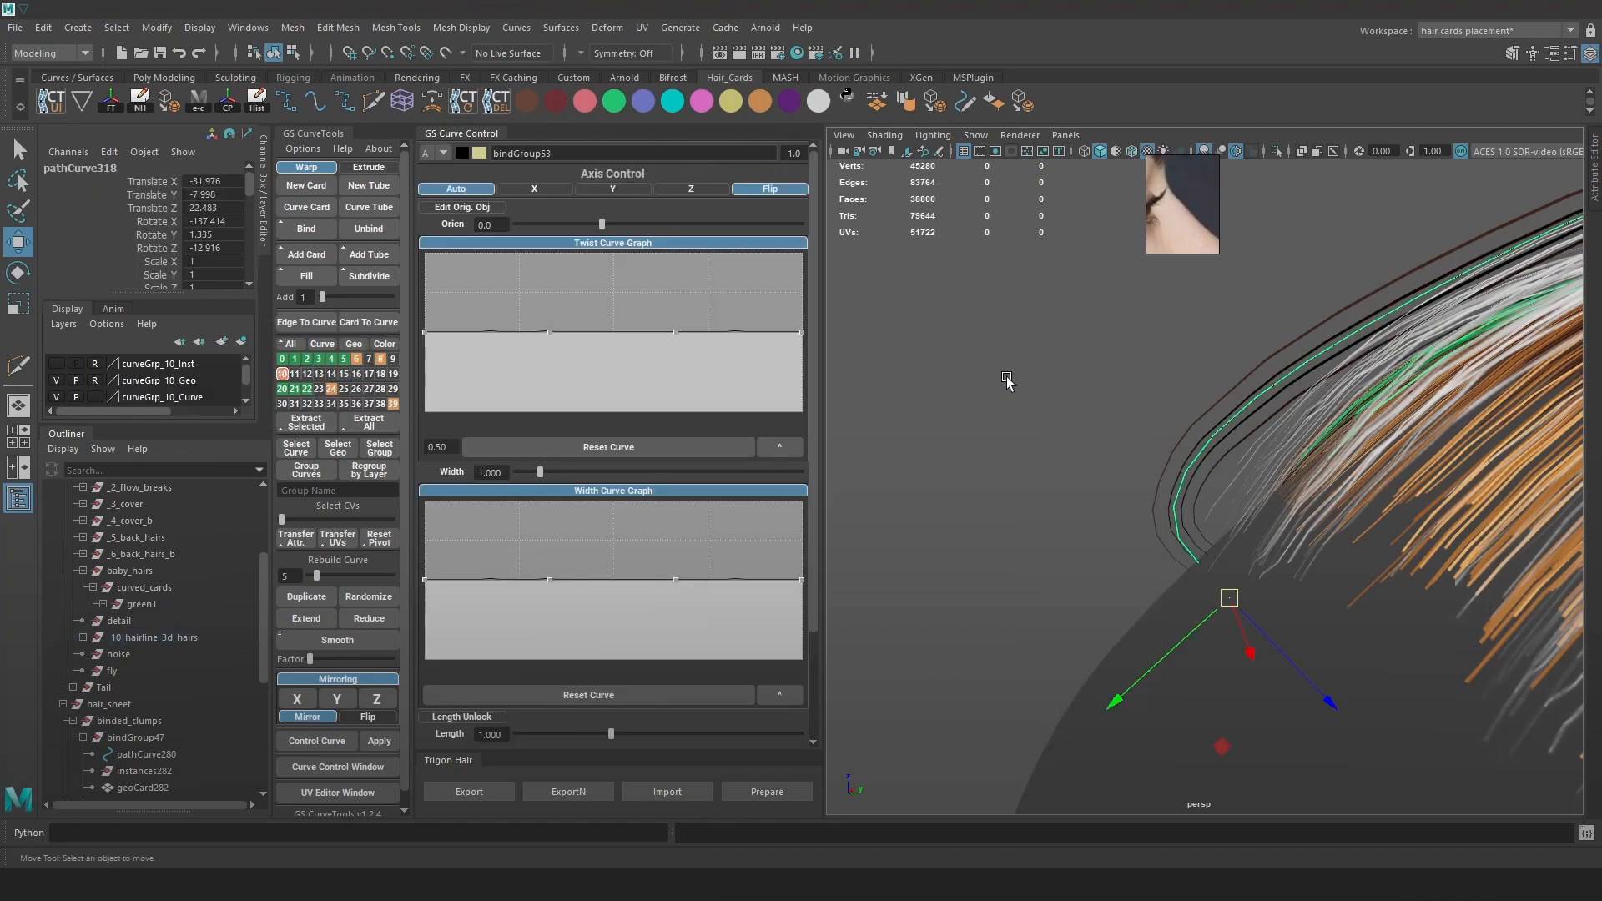
left_click(1156, 439)
left_click_drag(1164, 444, 1173, 432)
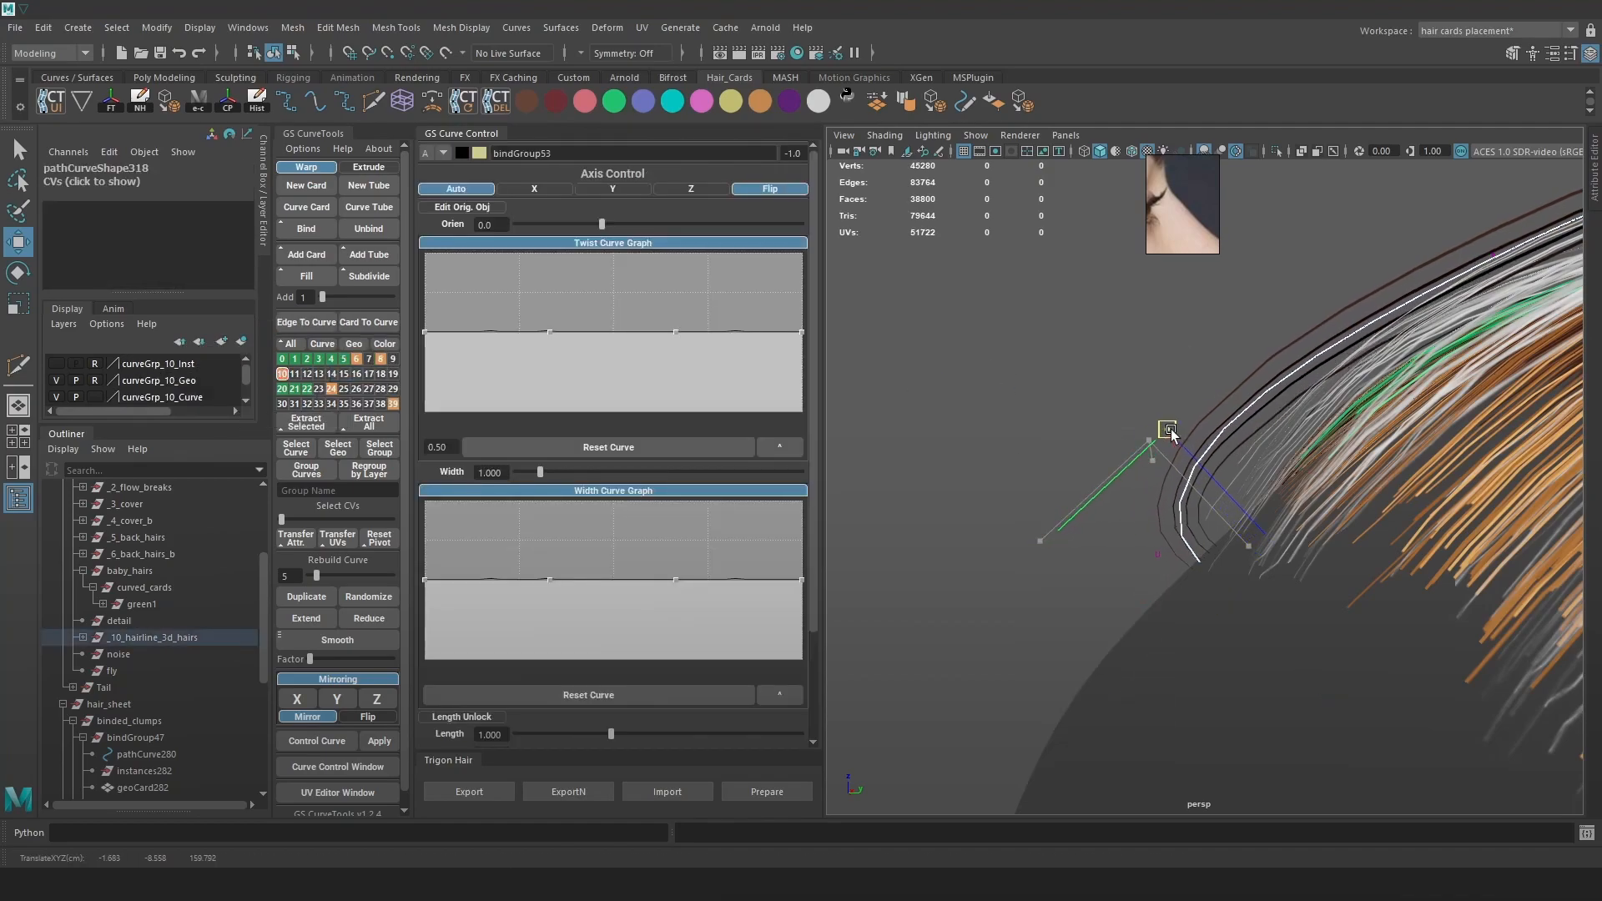
key("4")
key("5")
mouse_move(317, 575)
left_mouse_down()
mouse_move(331, 577)
mouse_move(317, 568)
left_mouse_up()
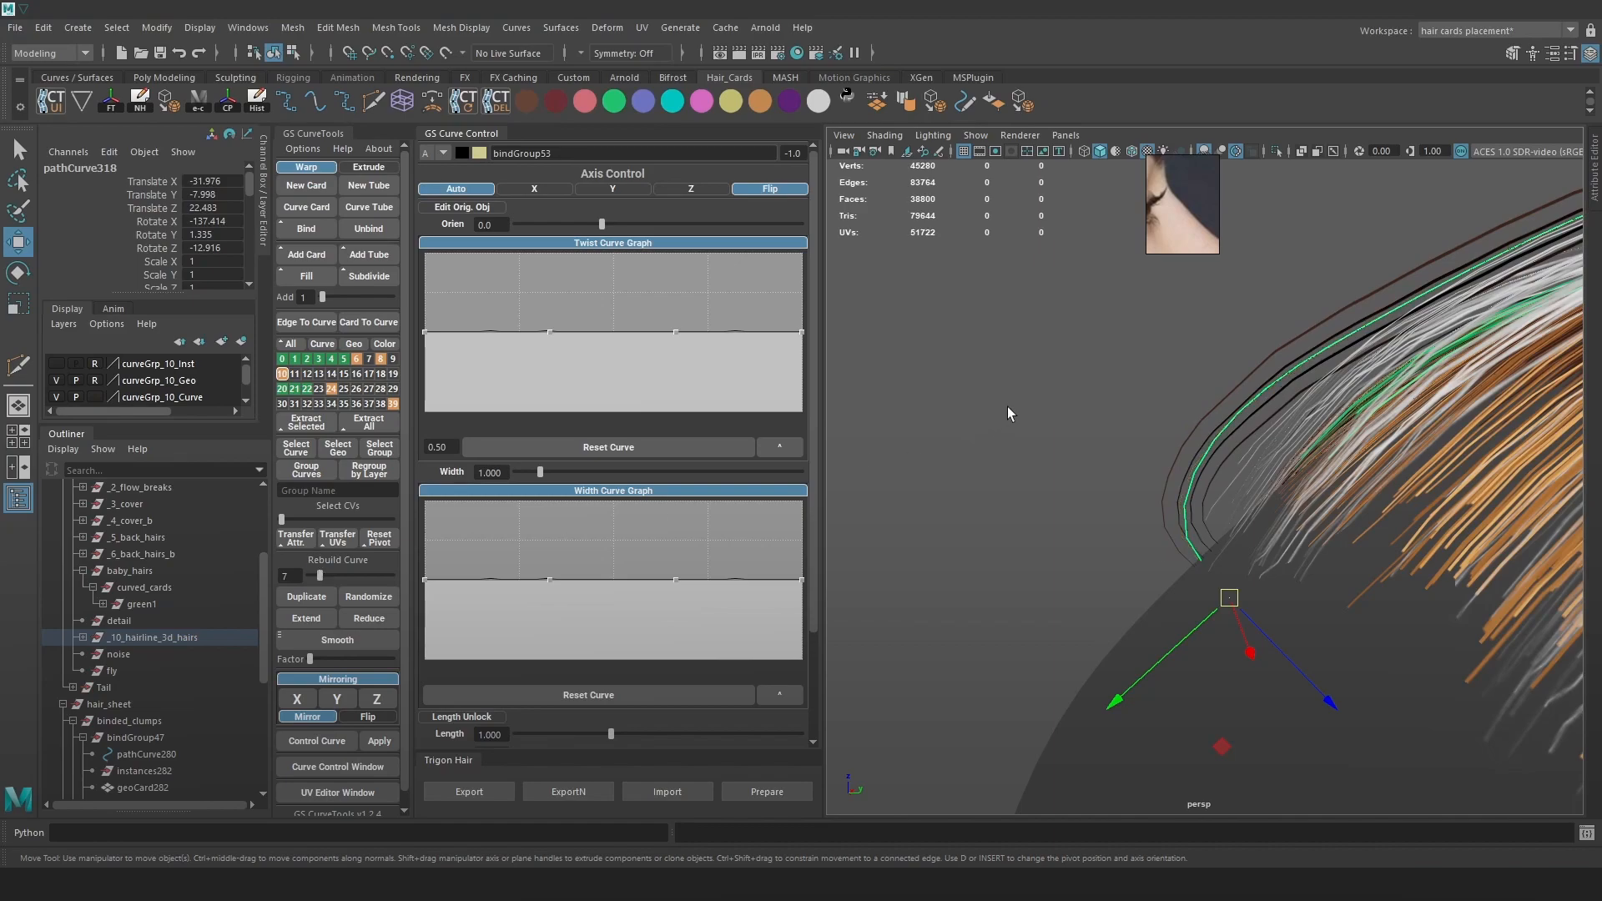
Move the rebuilt curve's lower and upper CVs so the card's front bend lies closer to the hair.
key("F8")
key("4")
left_click(1159, 555)
key("5")
left_click_drag(1160, 555, 1193, 541)
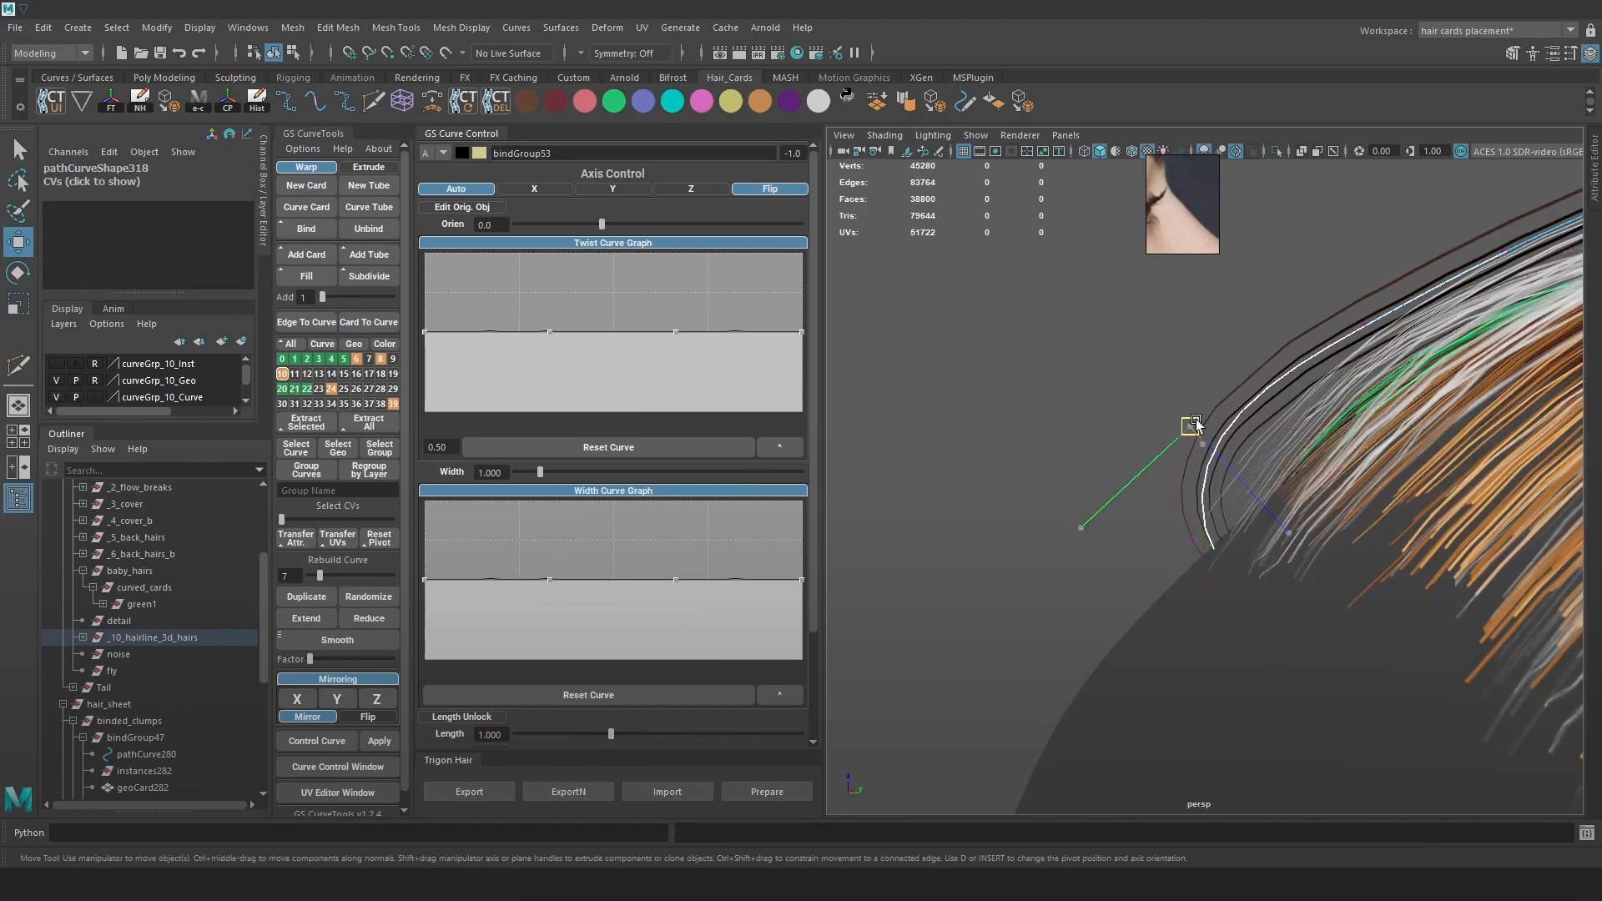
key("4")
mouse_move(1402, 335)
left_mouse_down()
mouse_move(1319, 288)
mouse_move(1365, 318)
left_mouse_up()
key("5")
left_click_drag(1365, 318, 1230, 427, "alt")
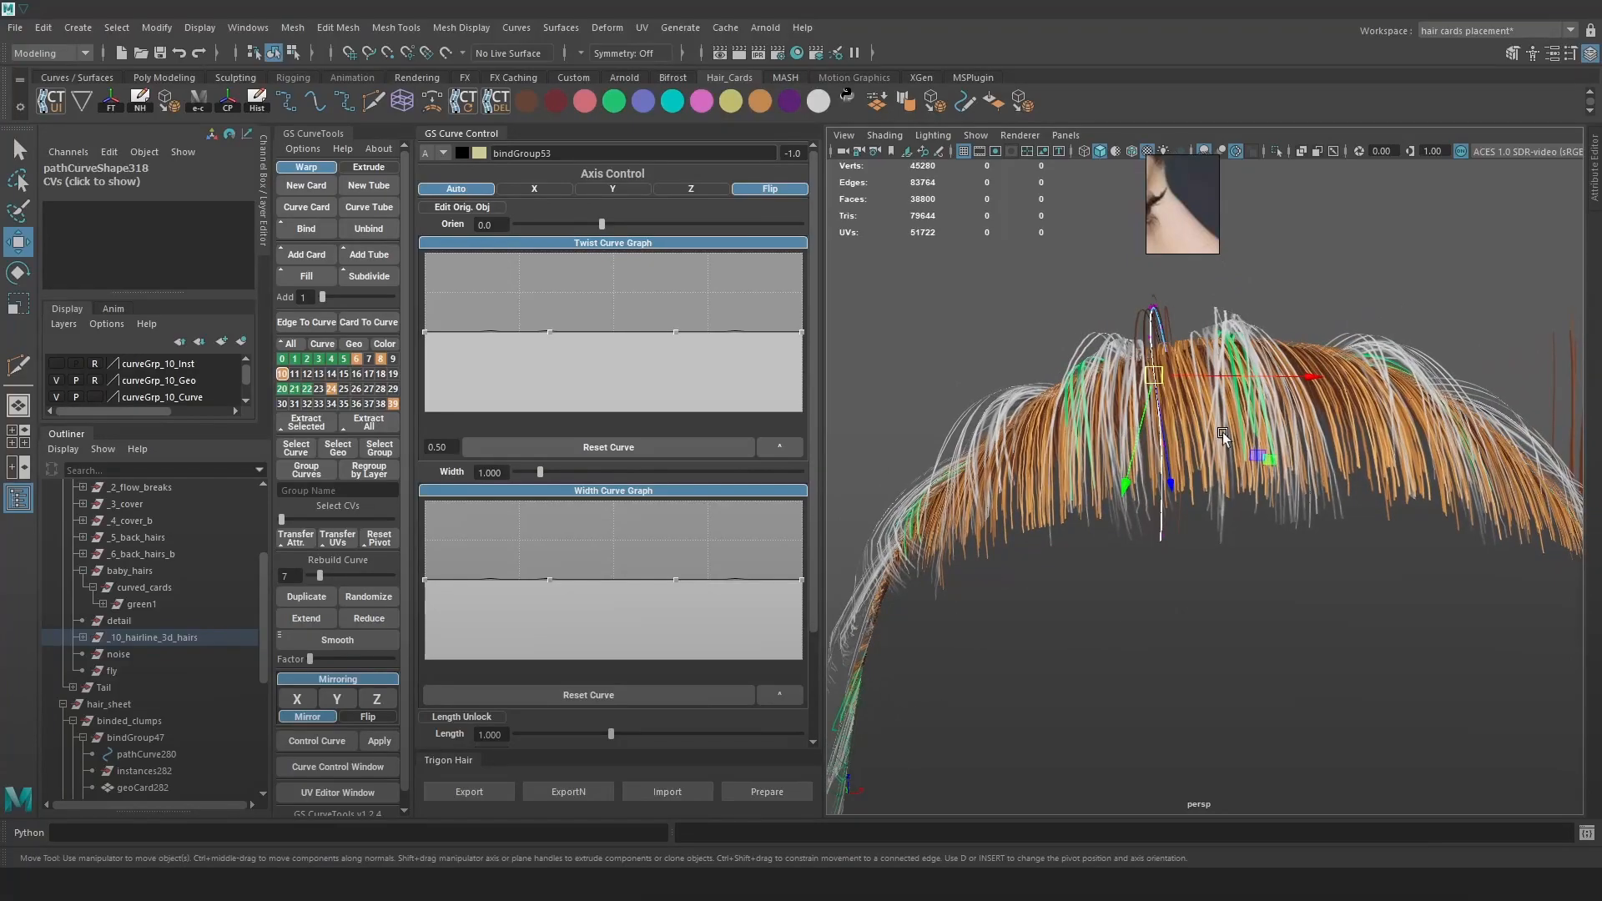
Select the curve's root CV, reduce the soft selection falloff radius and nudge the root into the scalp.
key("4")
left_click_drag(1141, 514, 1142, 515)
key("5")
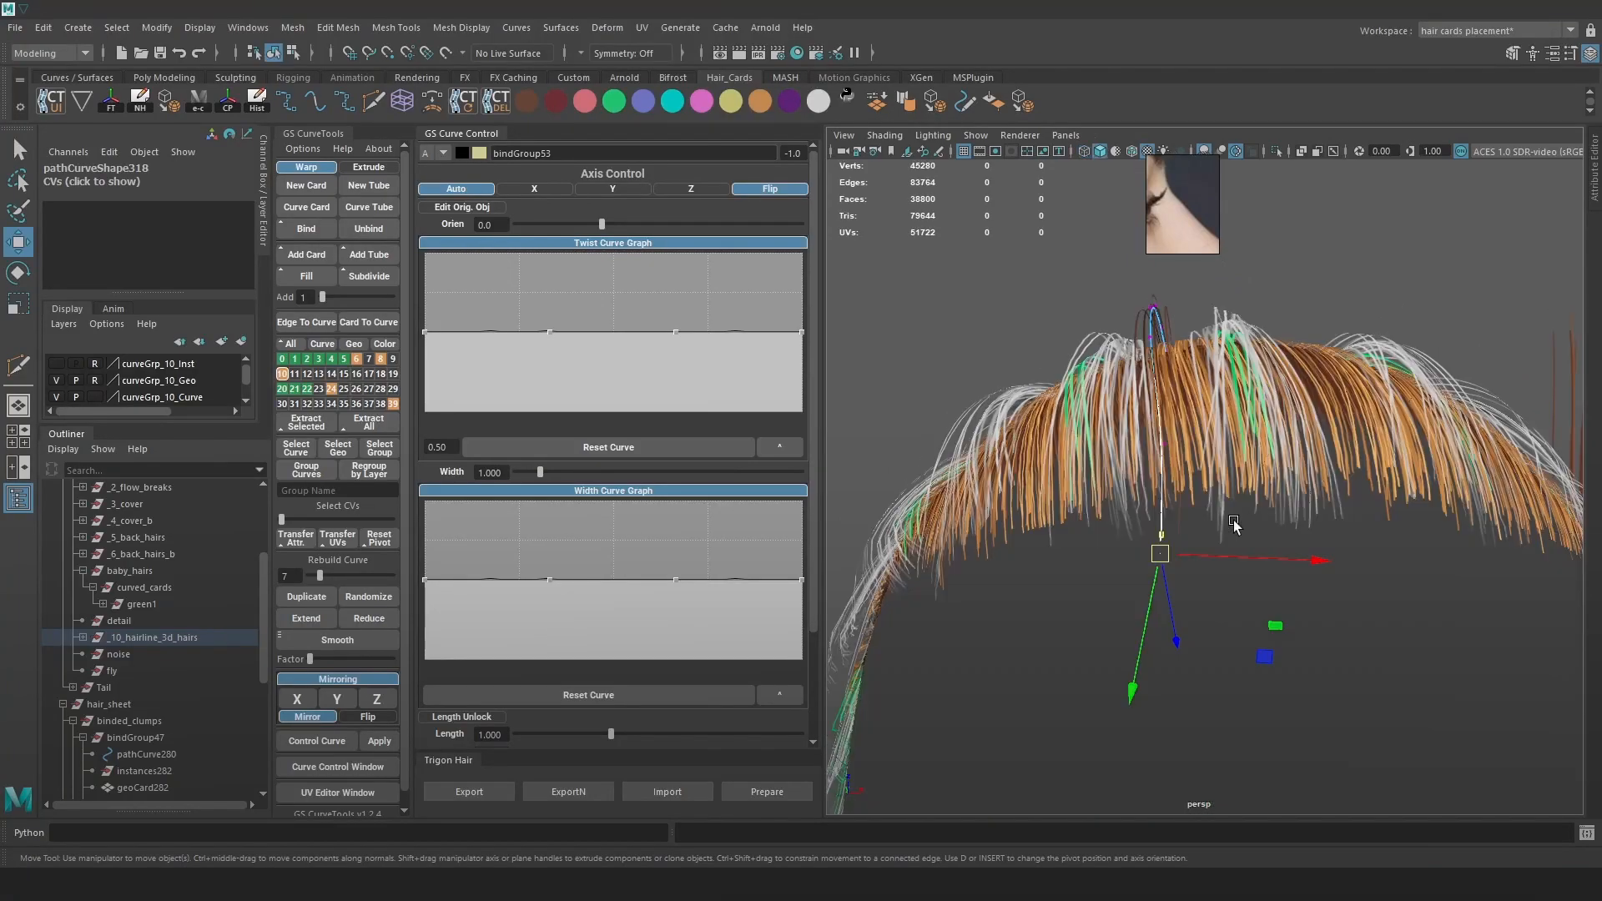
key("e")
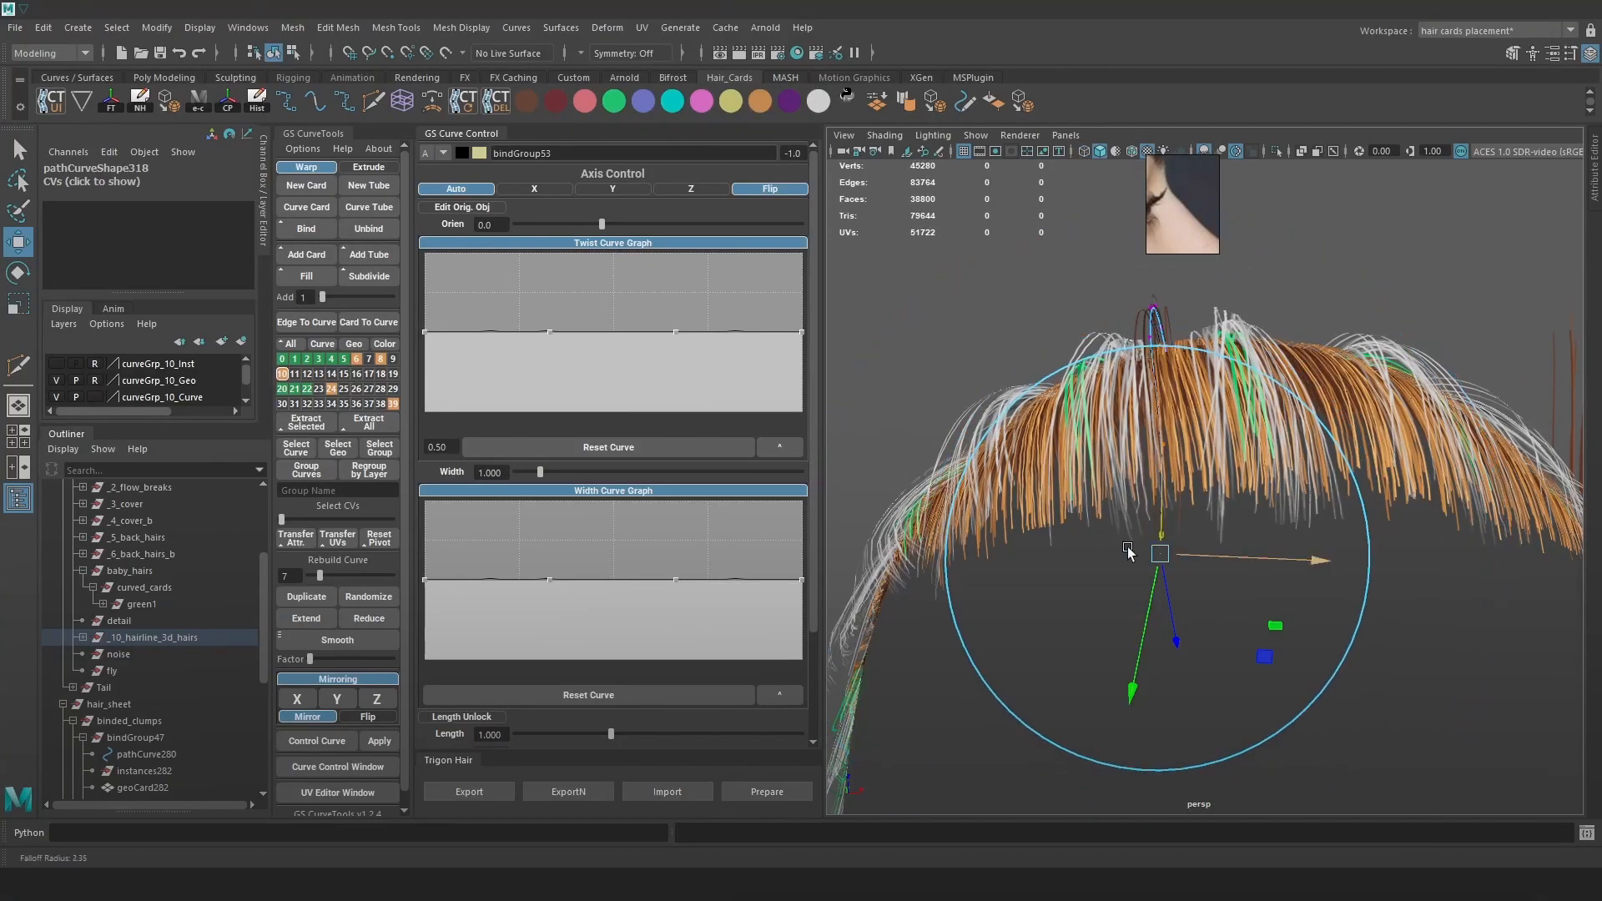
left_click_drag(1224, 454, 1207, 453)
key("w")
left_click_drag(1237, 557, 1449, 544)
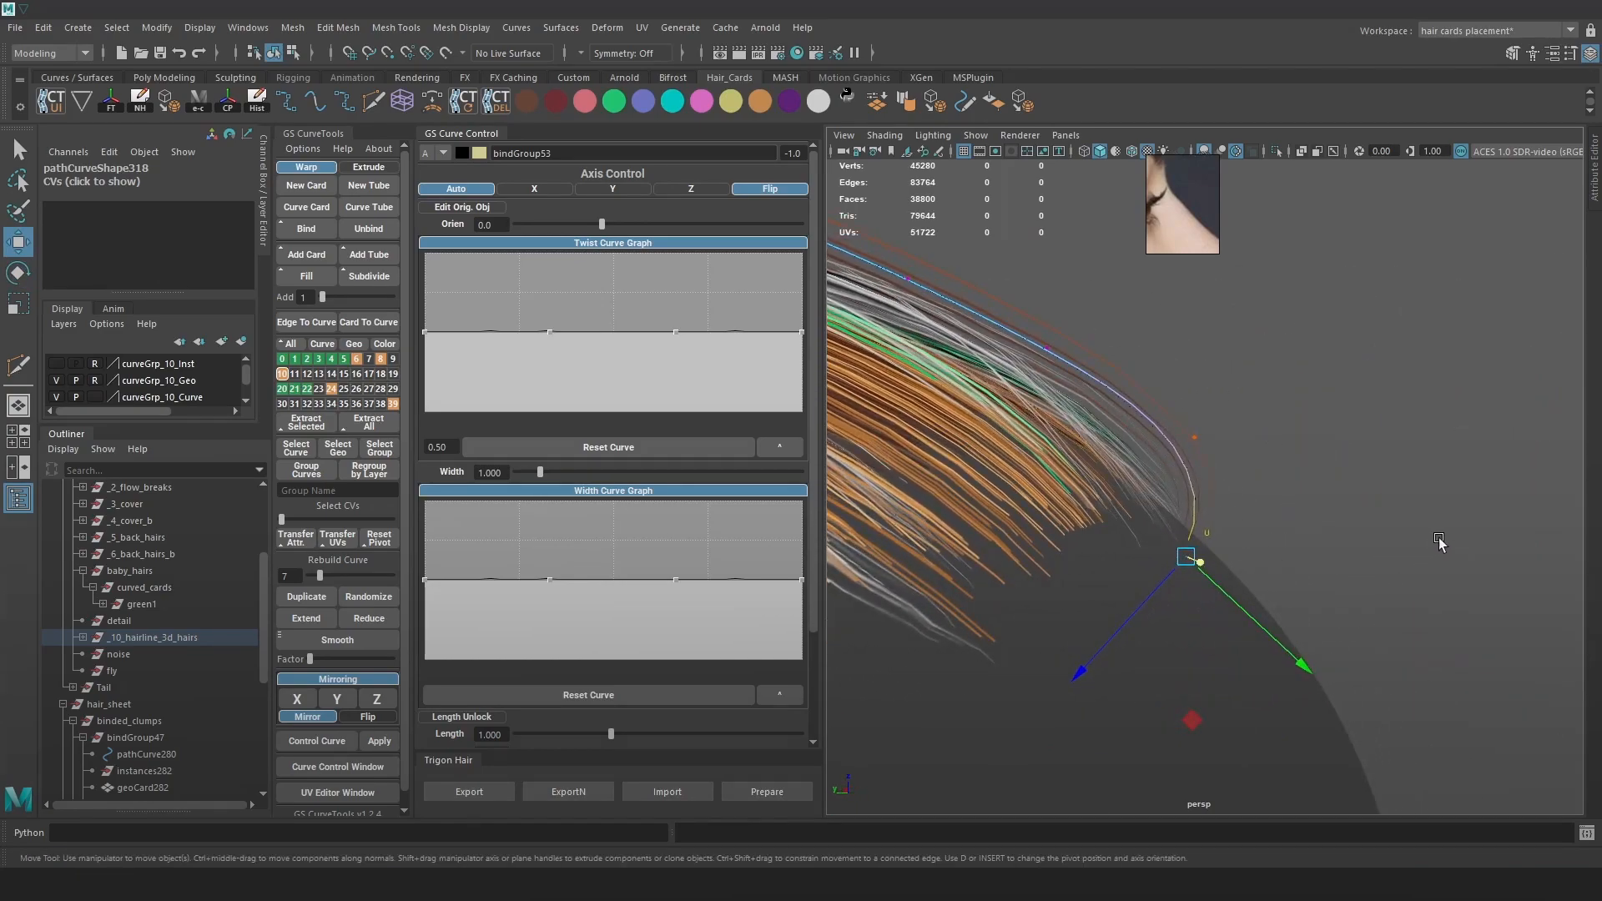
left_click_drag(1192, 563, 1192, 569)
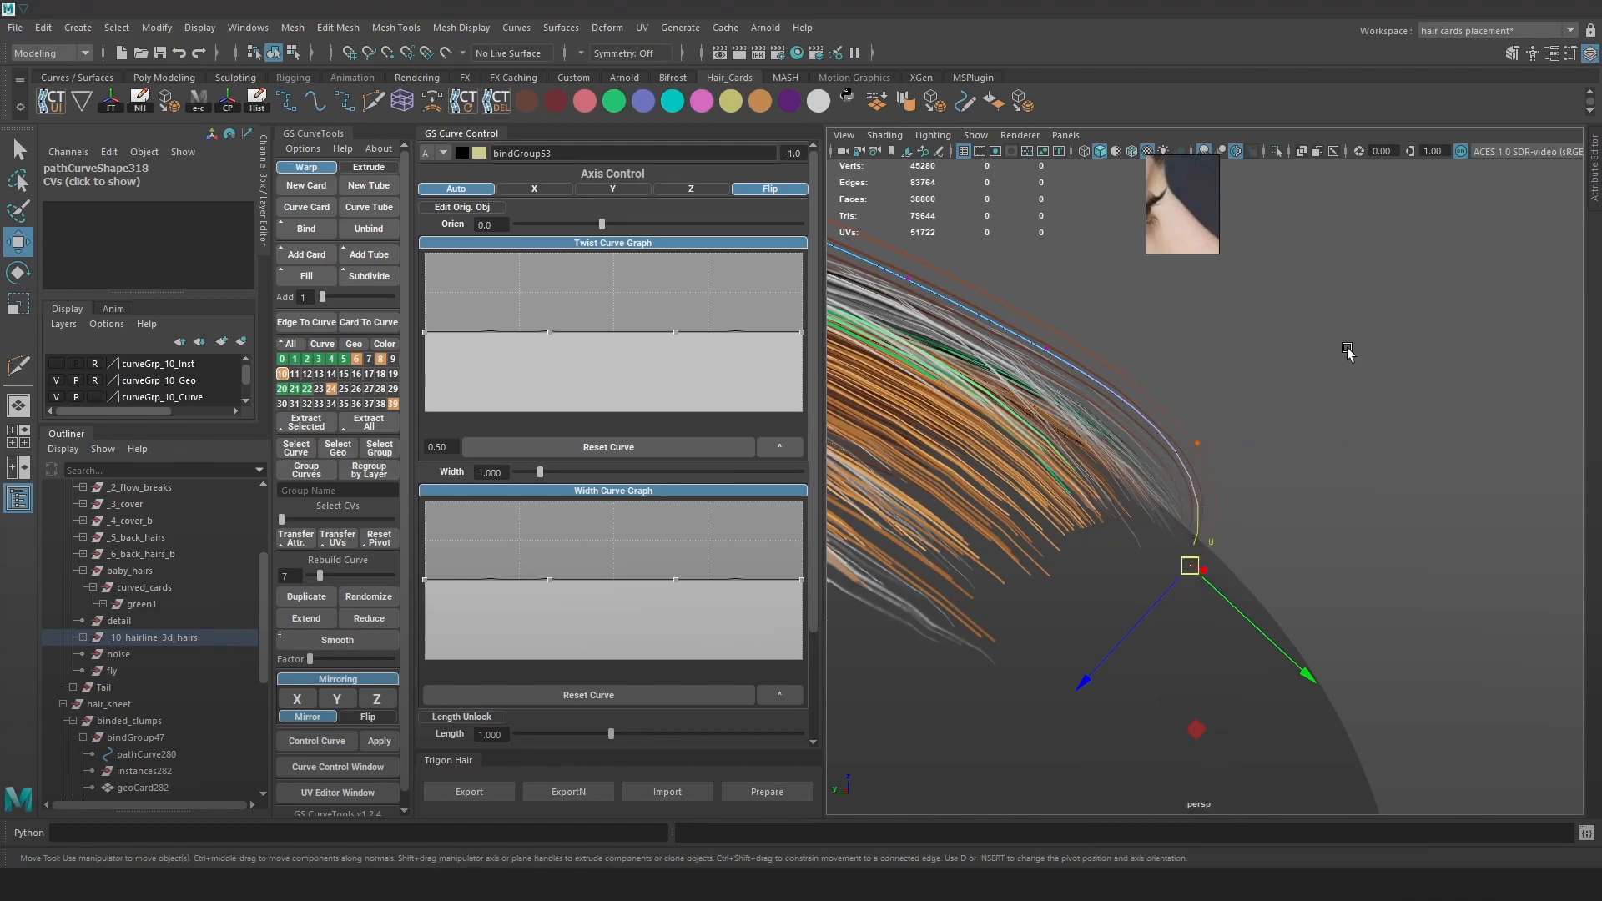
Deselect the curve, export the hair with Trigon Hair and switch to Marmoset Toolbag.
left_click(1346, 350)
right_click_drag(1346, 350, 1261, 391, "alt")
left_click_drag(1261, 390, 1285, 479, "alt")
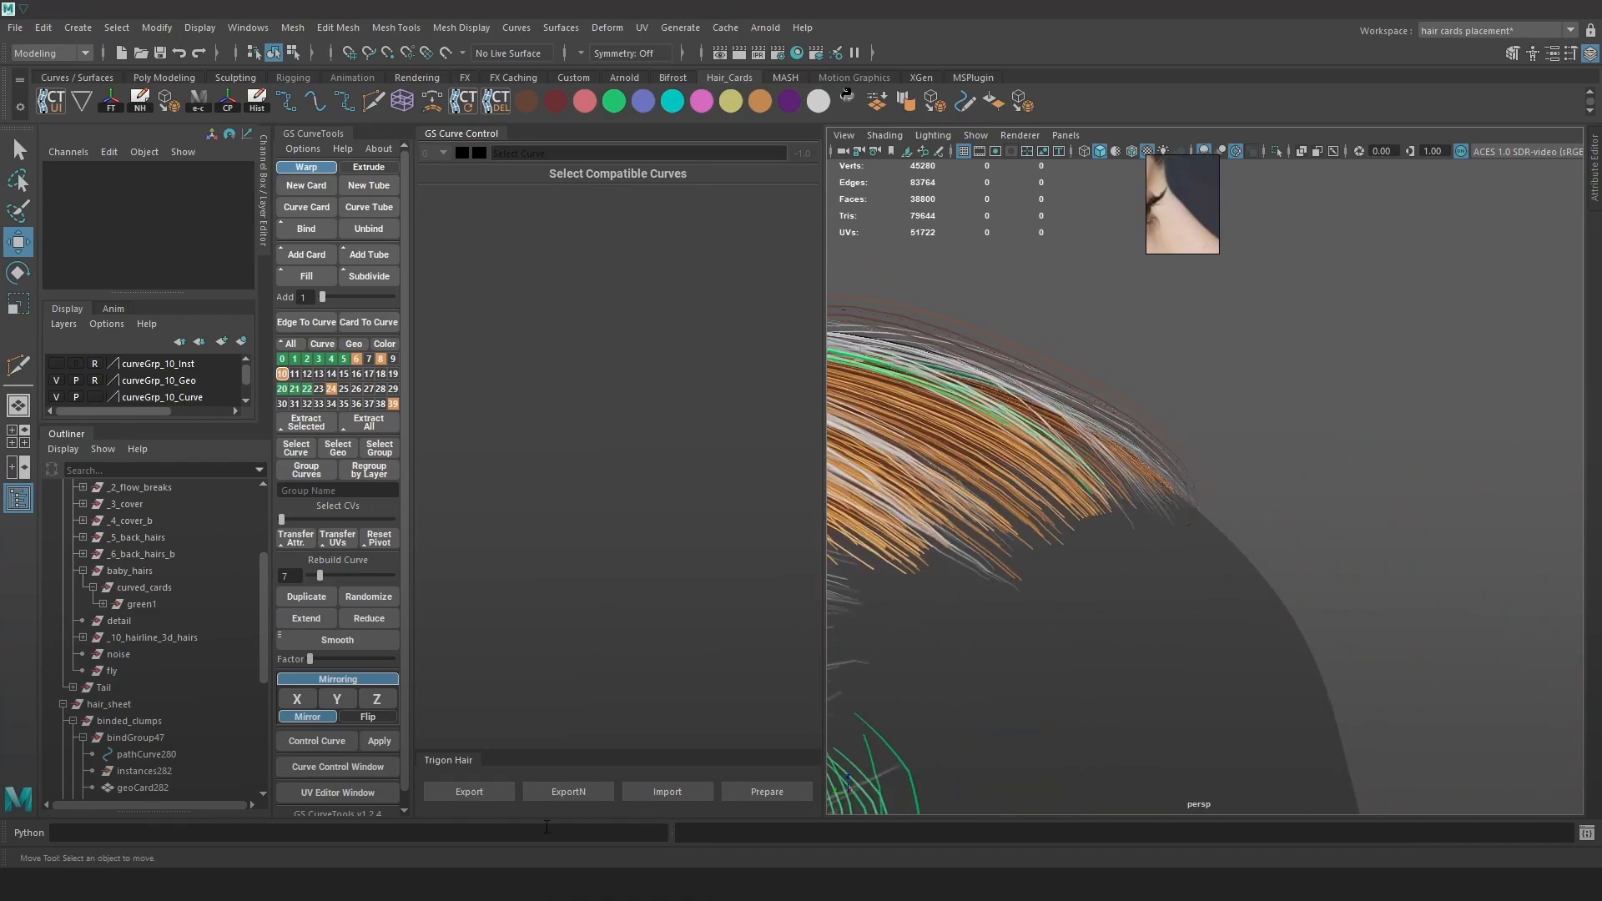
left_click(491, 794)
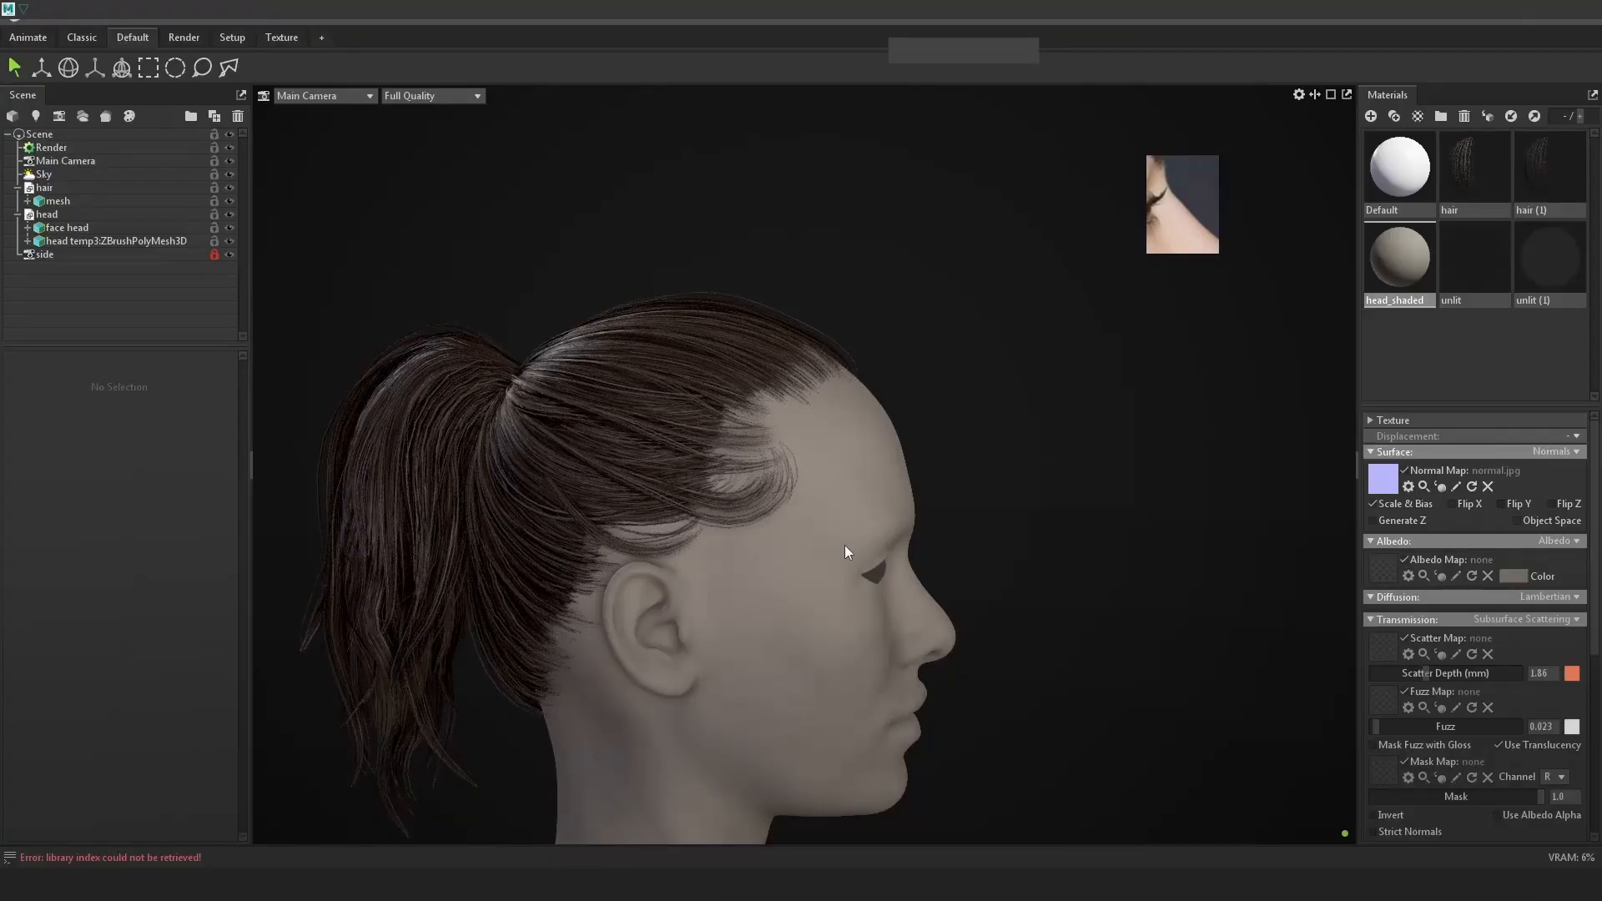
Check the front hairline in profile, switch to Maya and select the 3D hairline card's curve.
scroll(844, 544, "up", 5)
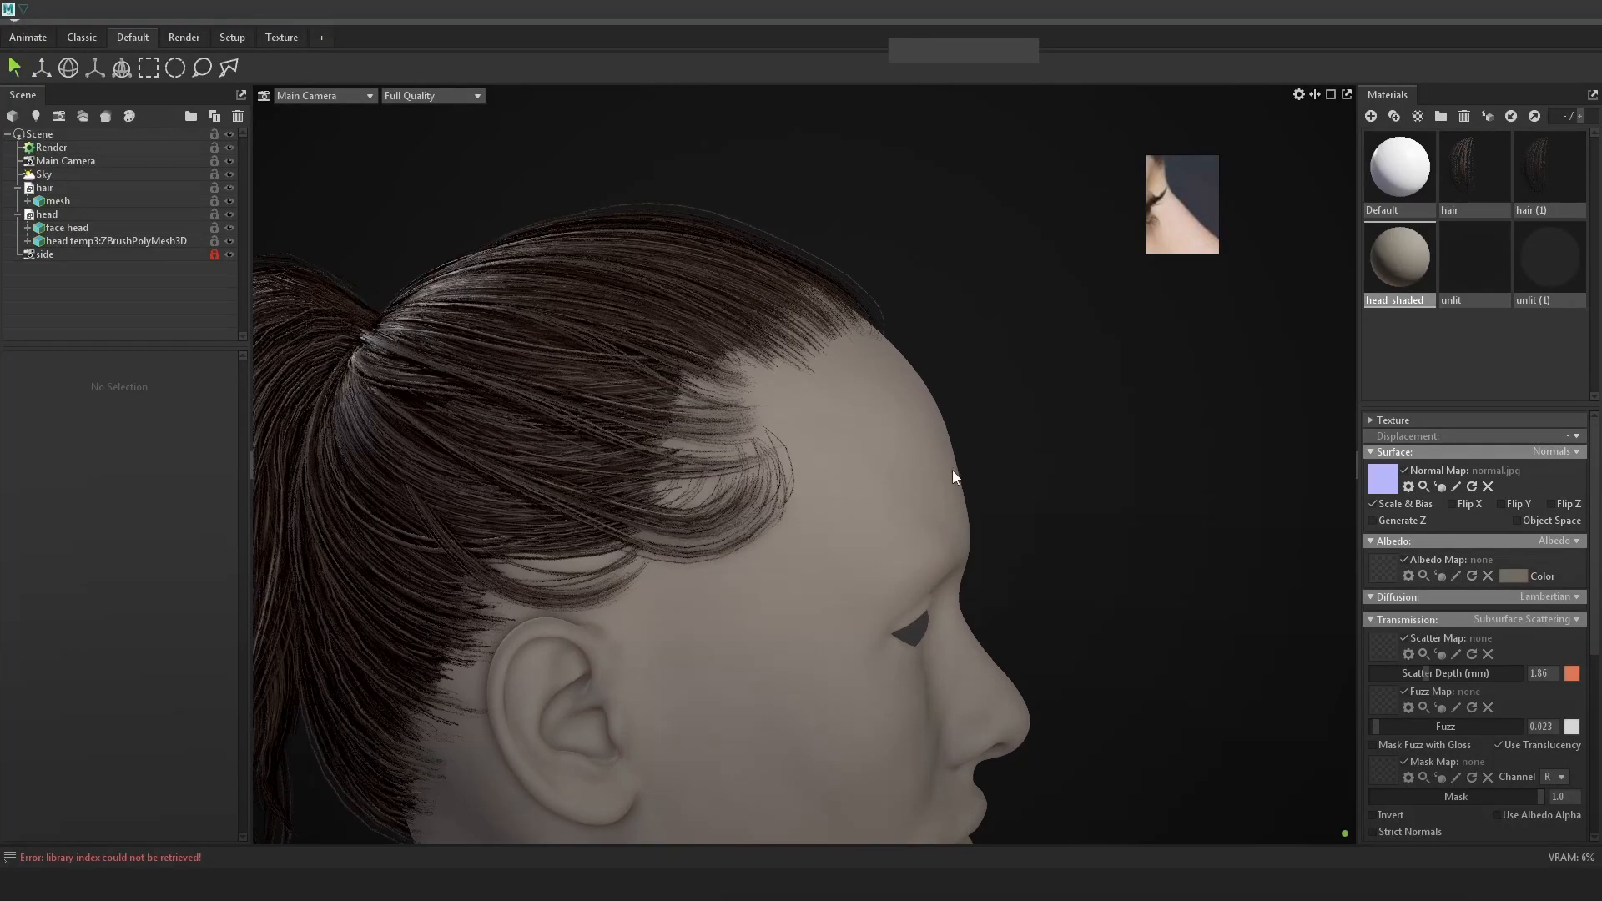
left_click_drag(987, 504, 1148, 520)
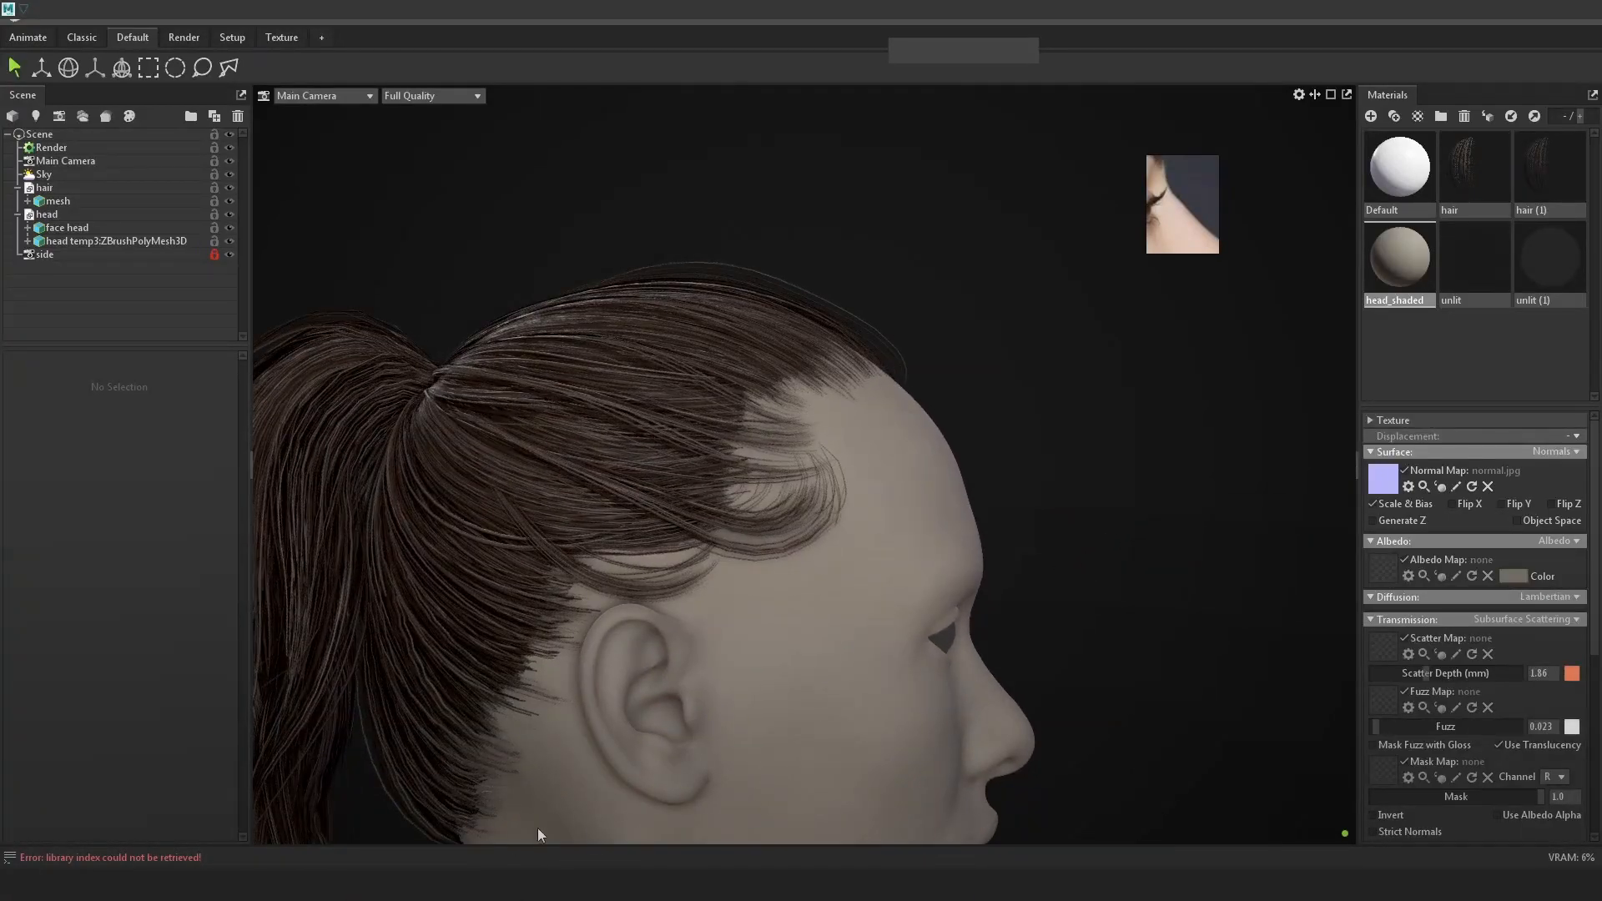
left_click(1520, 19)
left_click_drag(1191, 313, 1210, 488, "alt")
left_click_drag(1203, 483, 1134, 391, "alt")
left_click(1135, 390)
left_click_drag(1263, 565, 1249, 504, "alt")
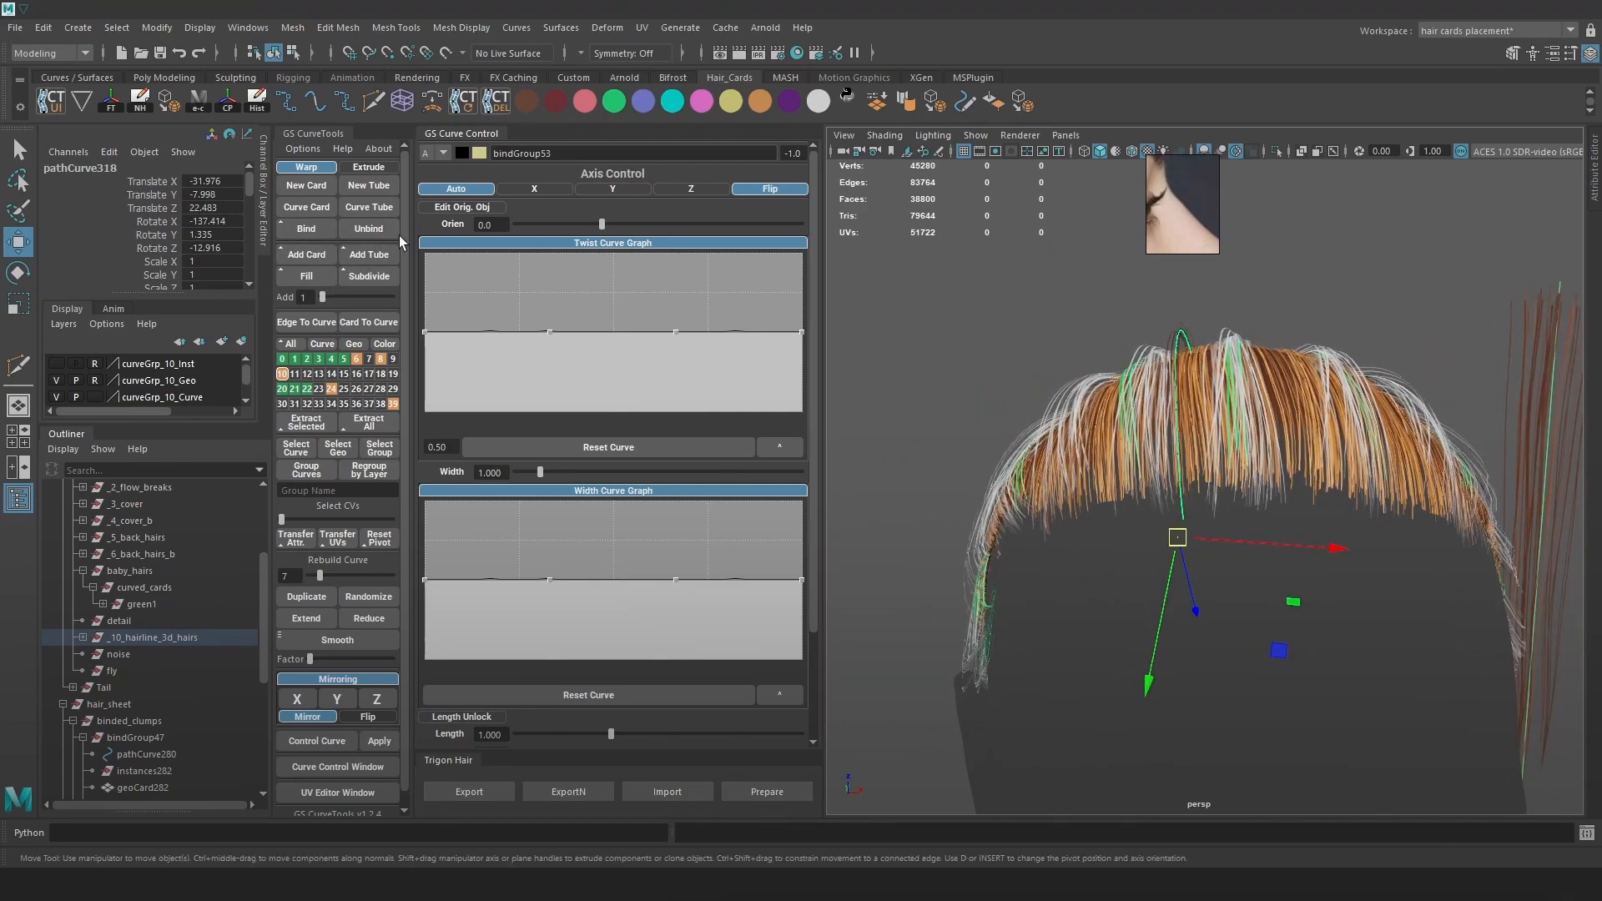
left_click(306, 596)
left_click_drag(1310, 547, 1381, 557)
key("Delete")
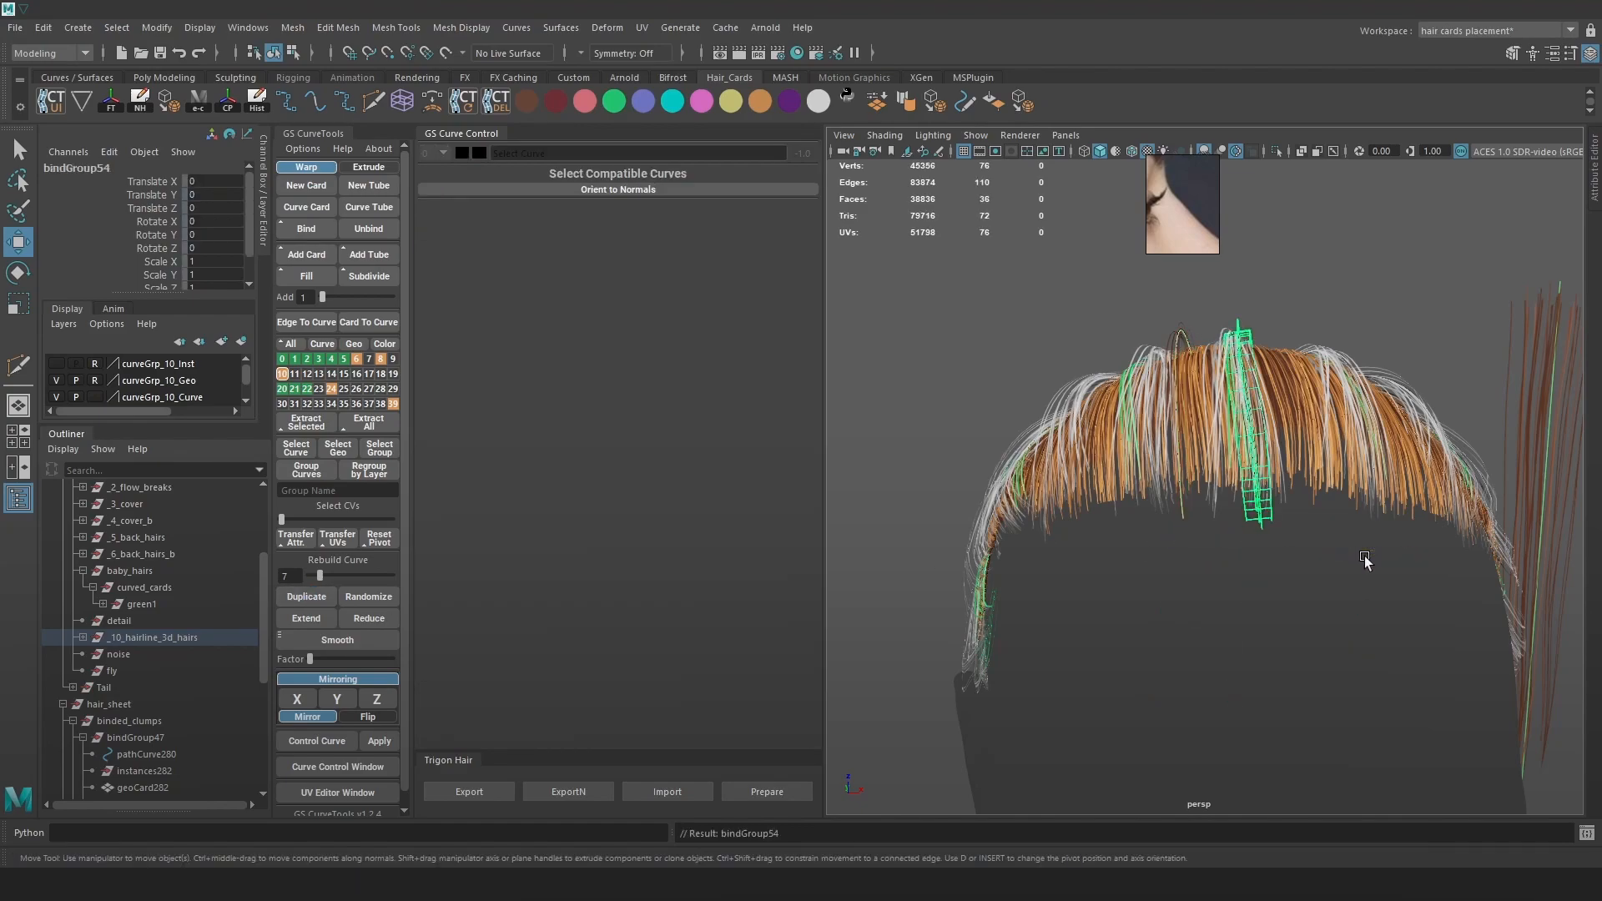
Select the 3D hairline card's curve in wireframe display and mirror the card across X.
key("4")
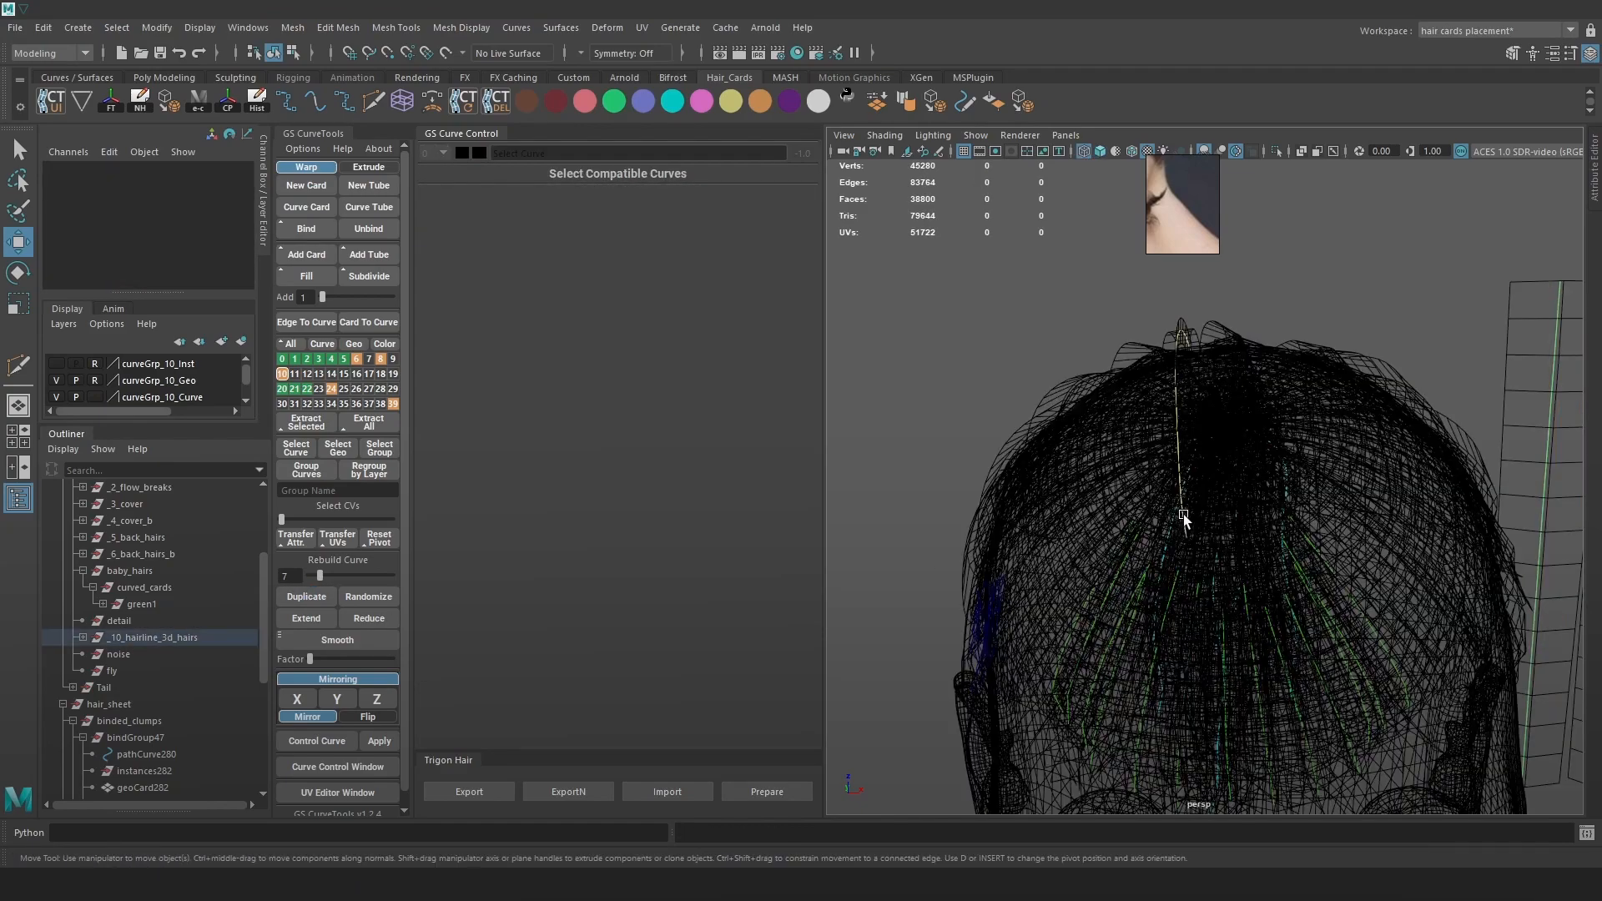
left_click(1183, 515)
left_click(298, 698)
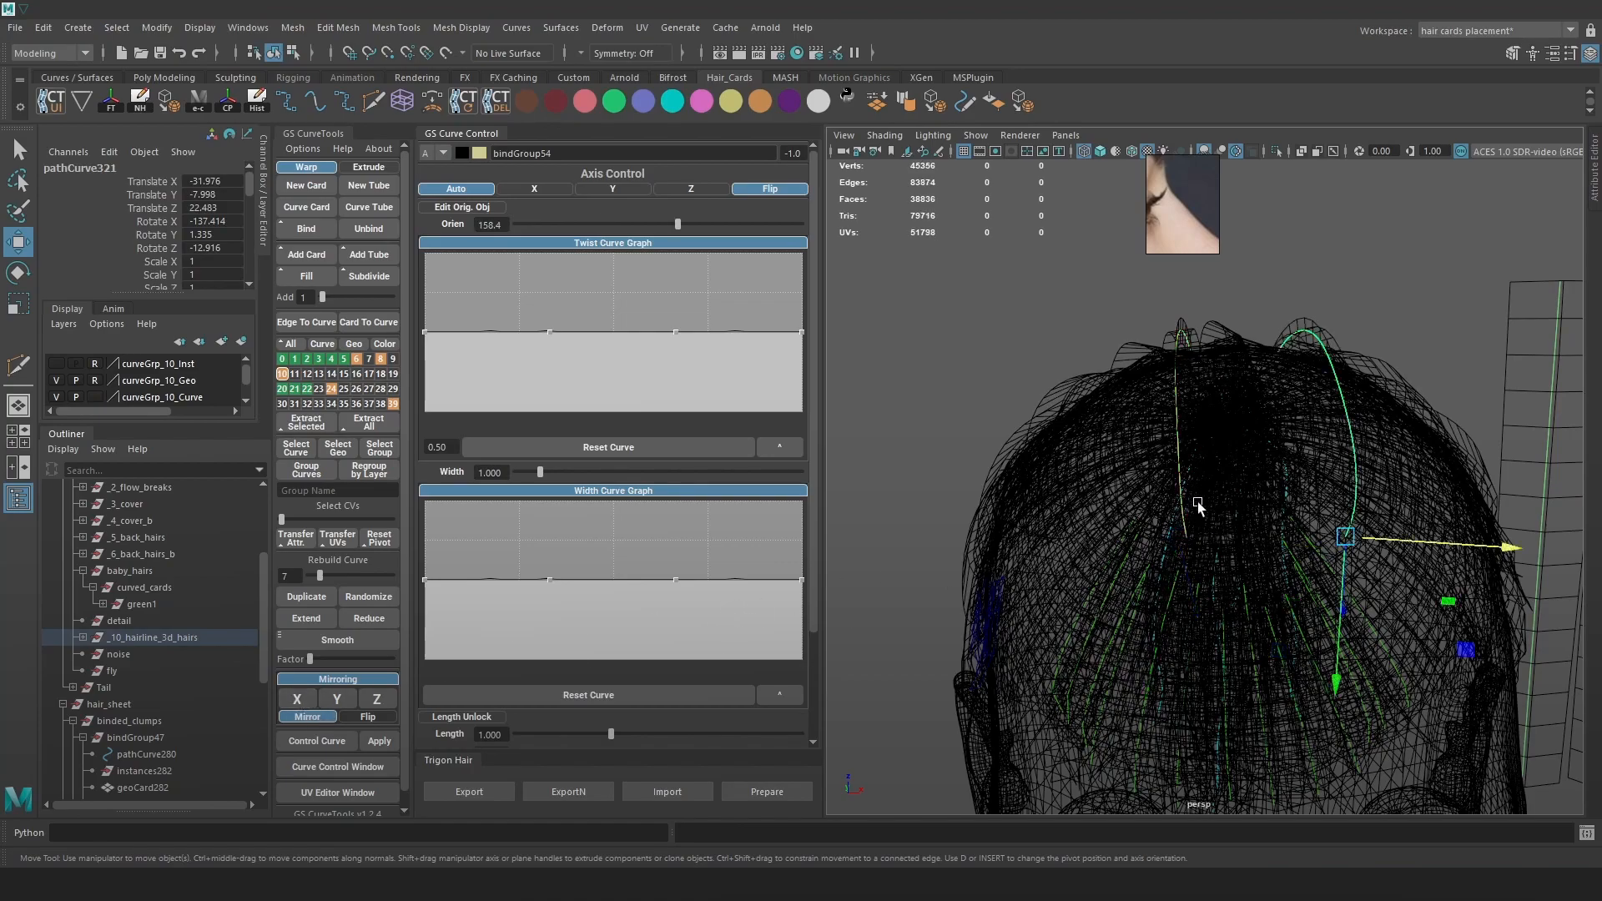
key("6")
Set the mirrored hairline card's orientation to 75.6.
left_click_drag(1357, 469, 1480, 516, "alt")
left_click_drag(1403, 456, 1370, 503, "alt")
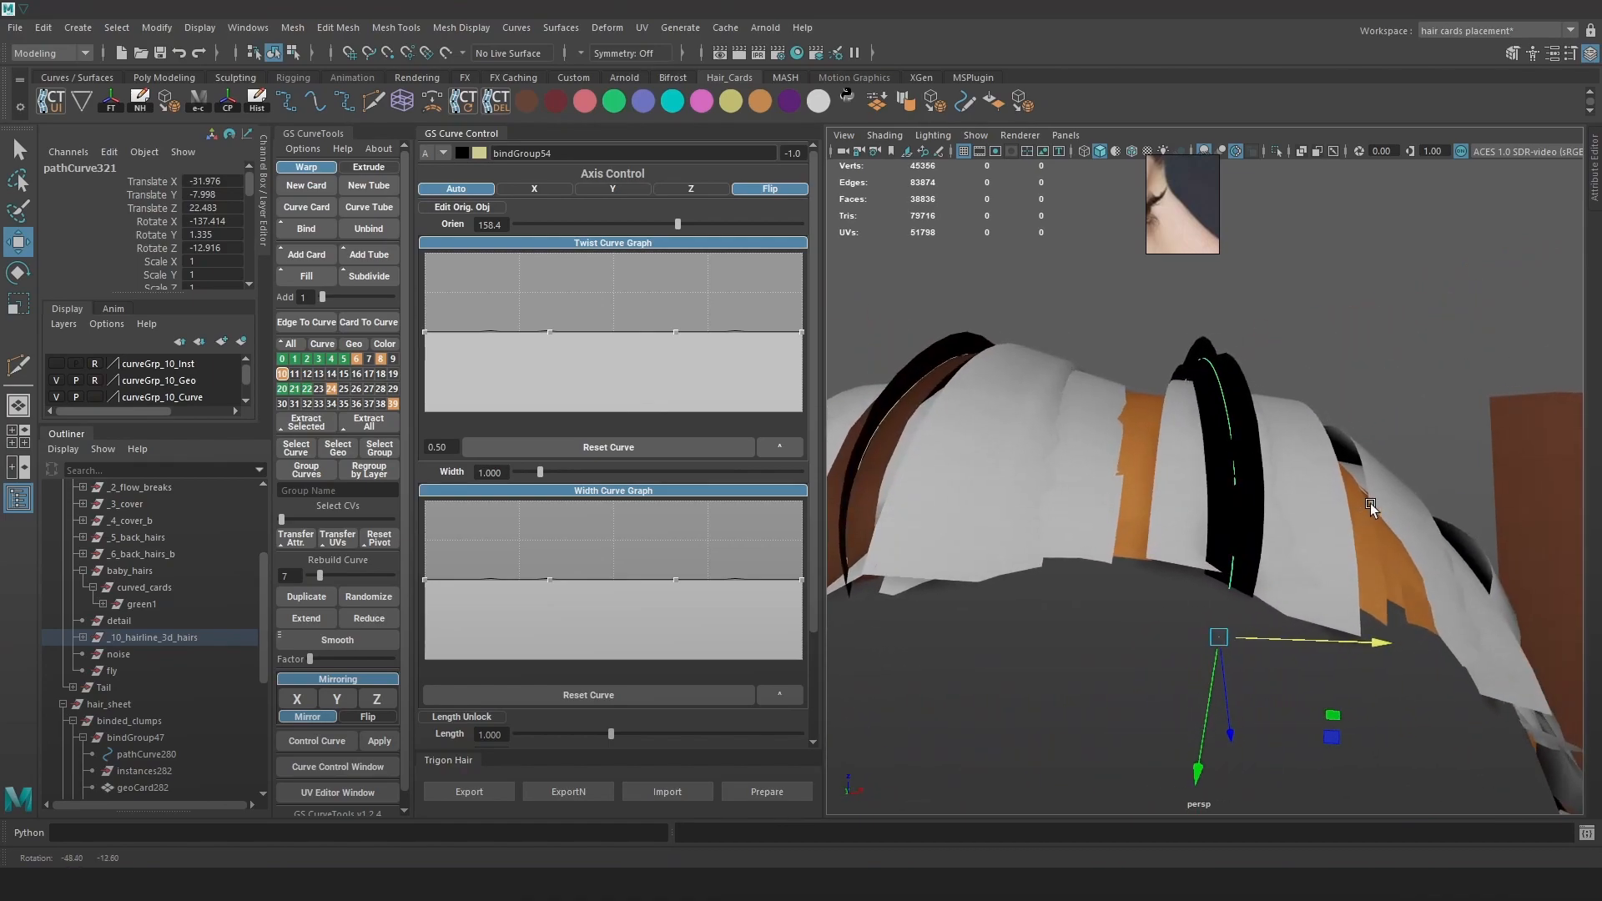
left_click_drag(676, 225, 637, 224)
mouse_move(1234, 430)
left_mouse_down("alt")
mouse_move(1150, 419)
mouse_move(1227, 421)
left_mouse_up("alt")
right_click_drag(1202, 401, 1098, 336, "alt")
left_click_drag(1098, 338, 1059, 444, "alt")
Try to fill the gap between the original and mirrored hairline cards with 5 added cards.
left_click(1028, 447)
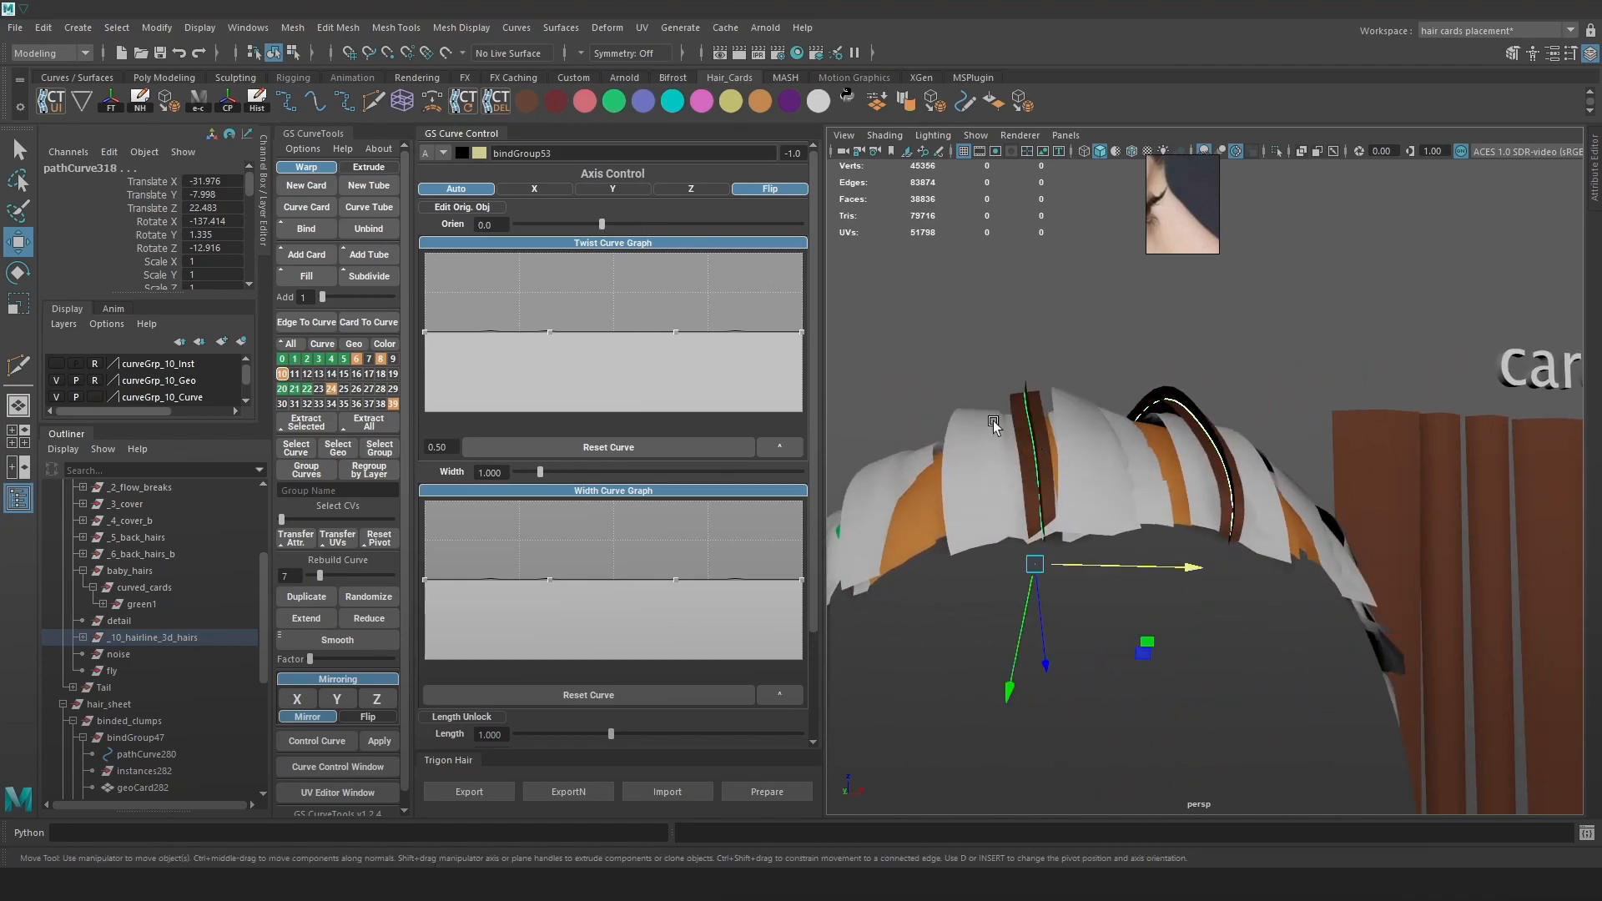
left_click_drag(347, 298, 352, 299)
left_click(321, 284)
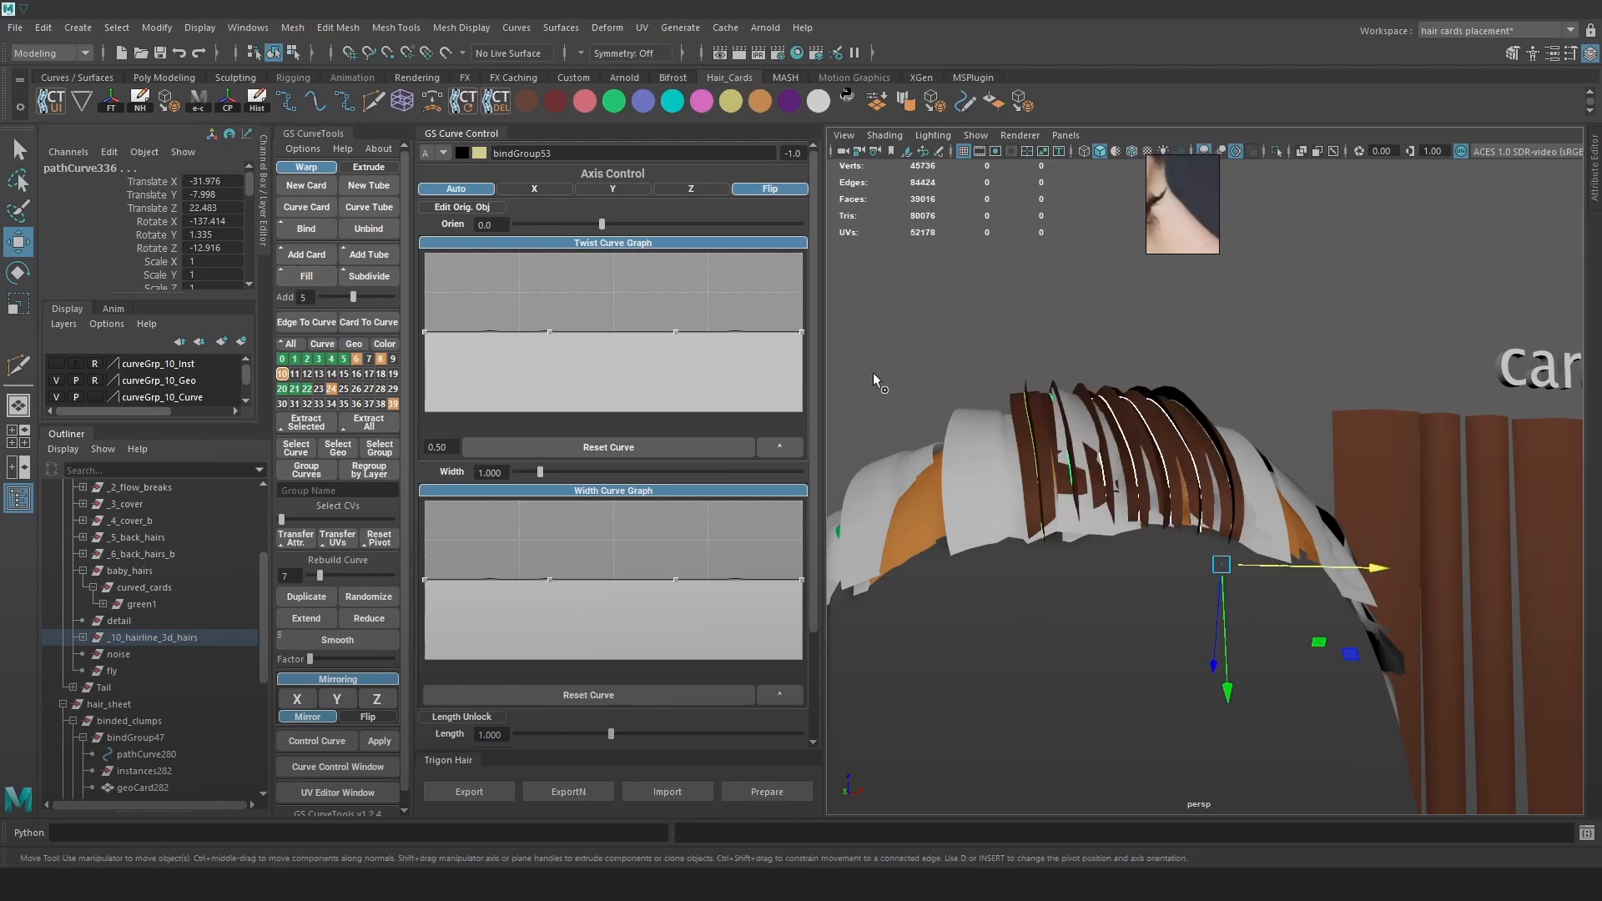
mouse_move(1154, 457)
left_mouse_down("alt")
mouse_move(1193, 487)
mouse_move(1241, 444)
mouse_move(1148, 469)
mouse_move(1268, 495)
left_mouse_up("alt")
key("6")
key("ctrl+z")
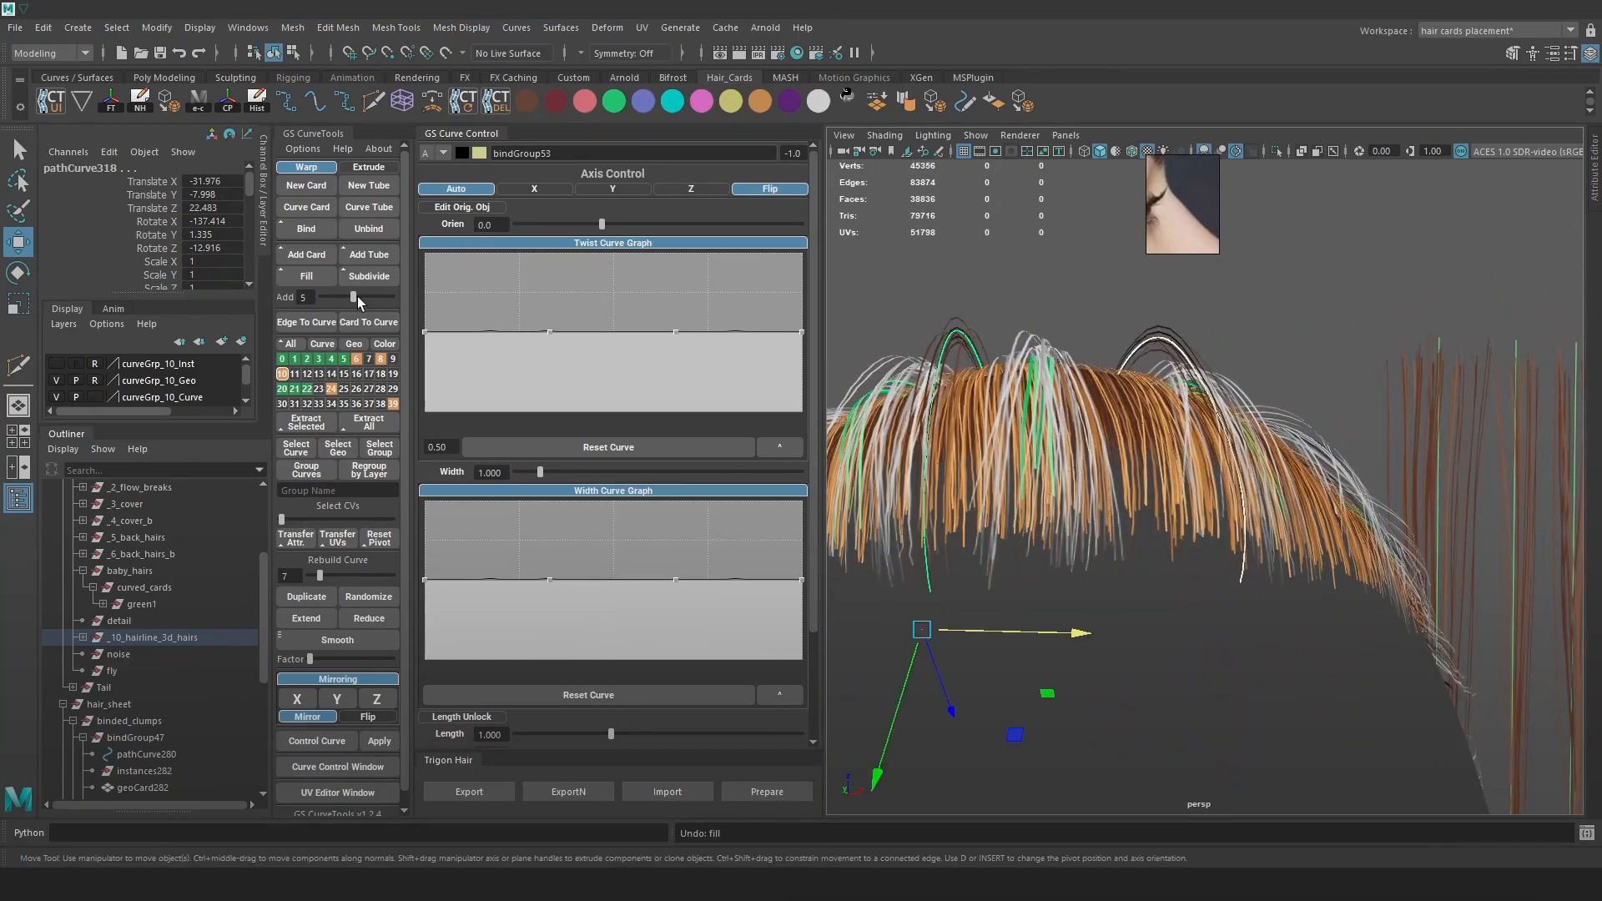
Fill the gap between the original and mirrored hairline cards with 7 added cards and deselect them.
left_click(313, 281)
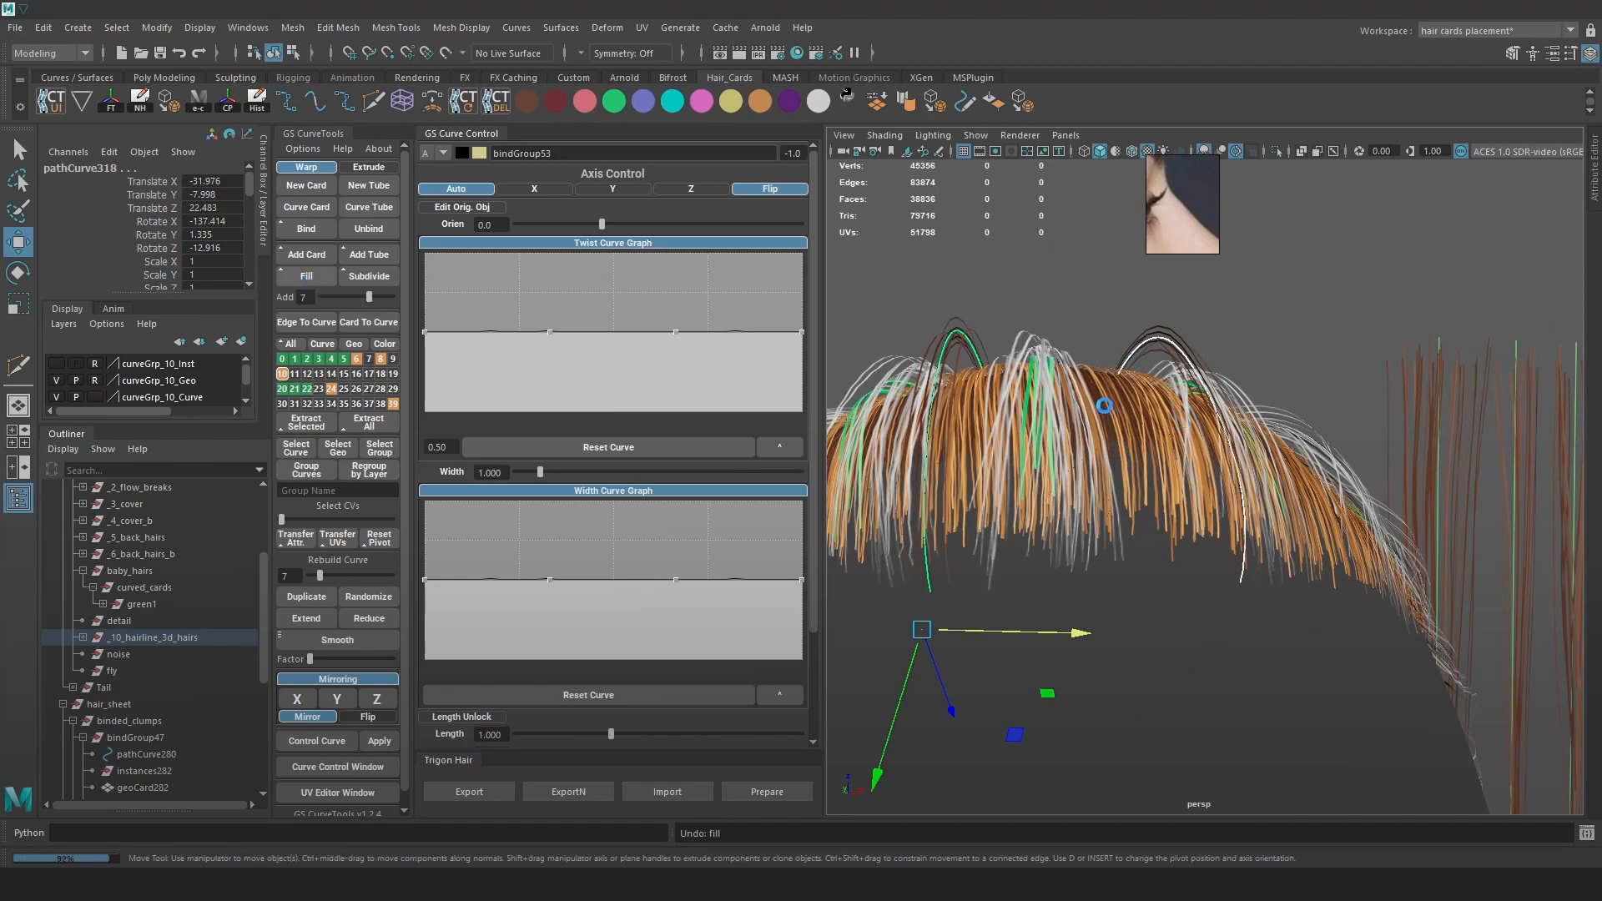
left_click_drag(1135, 463, 1130, 372, "alt")
key("ctrl+z")
left_click(1338, 350)
left_click_drag(1258, 385, 1432, 424, "alt")
left_click_drag(1335, 484, 1286, 489, "alt")
right_click_drag(1286, 489, 1242, 482, "alt")
left_click_drag(1241, 482, 1188, 412, "alt")
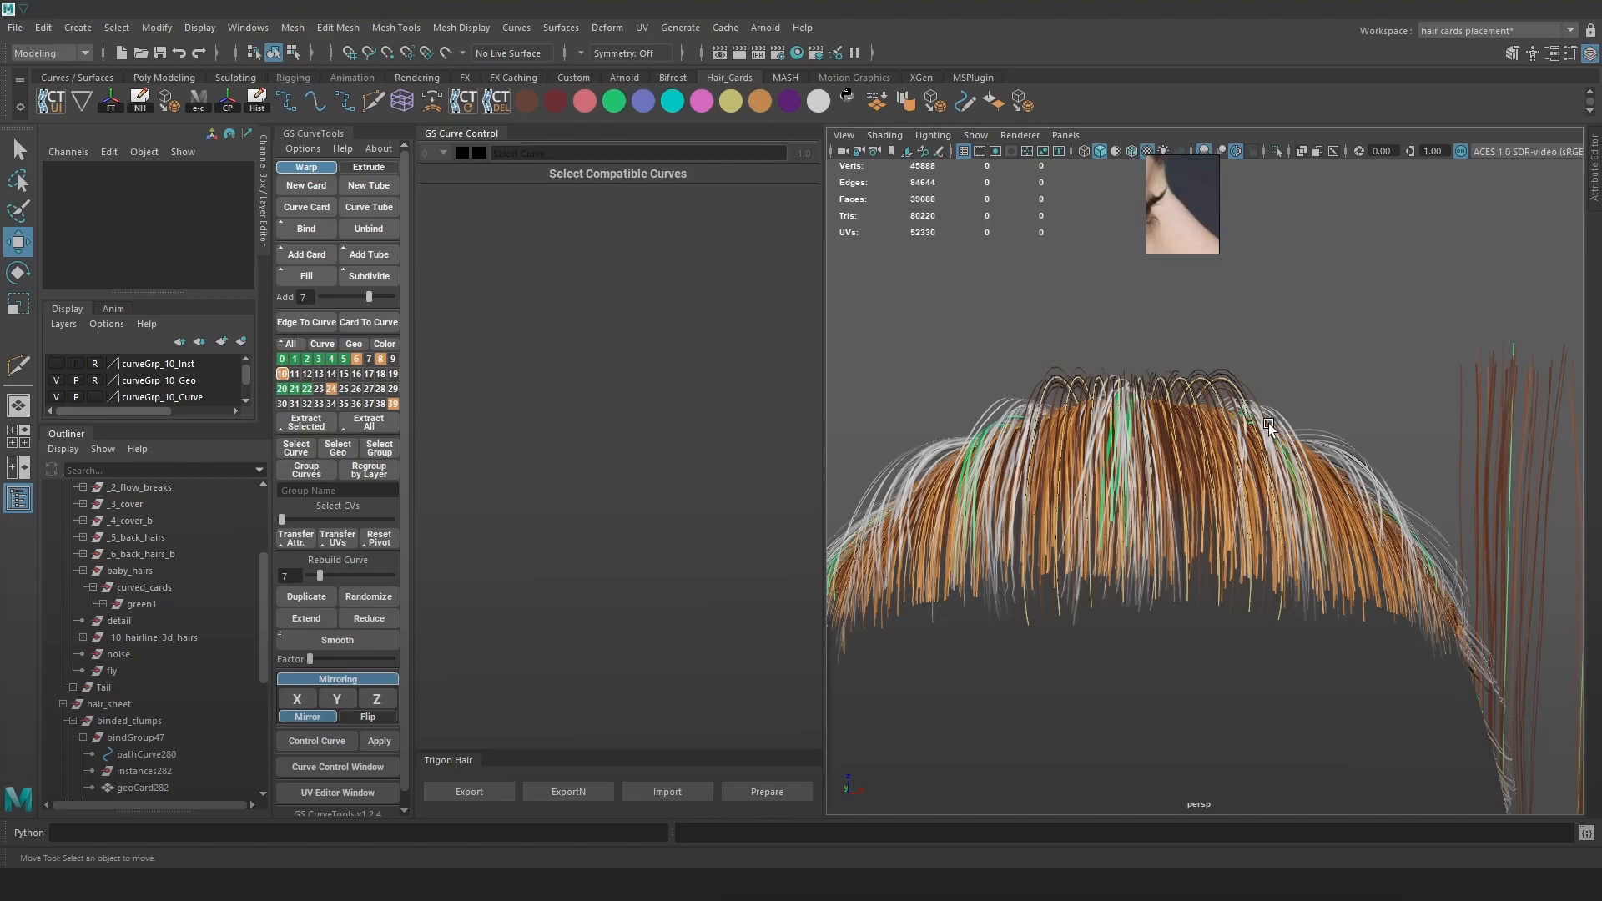
left_click_drag(1240, 398, 1064, 365, "alt")
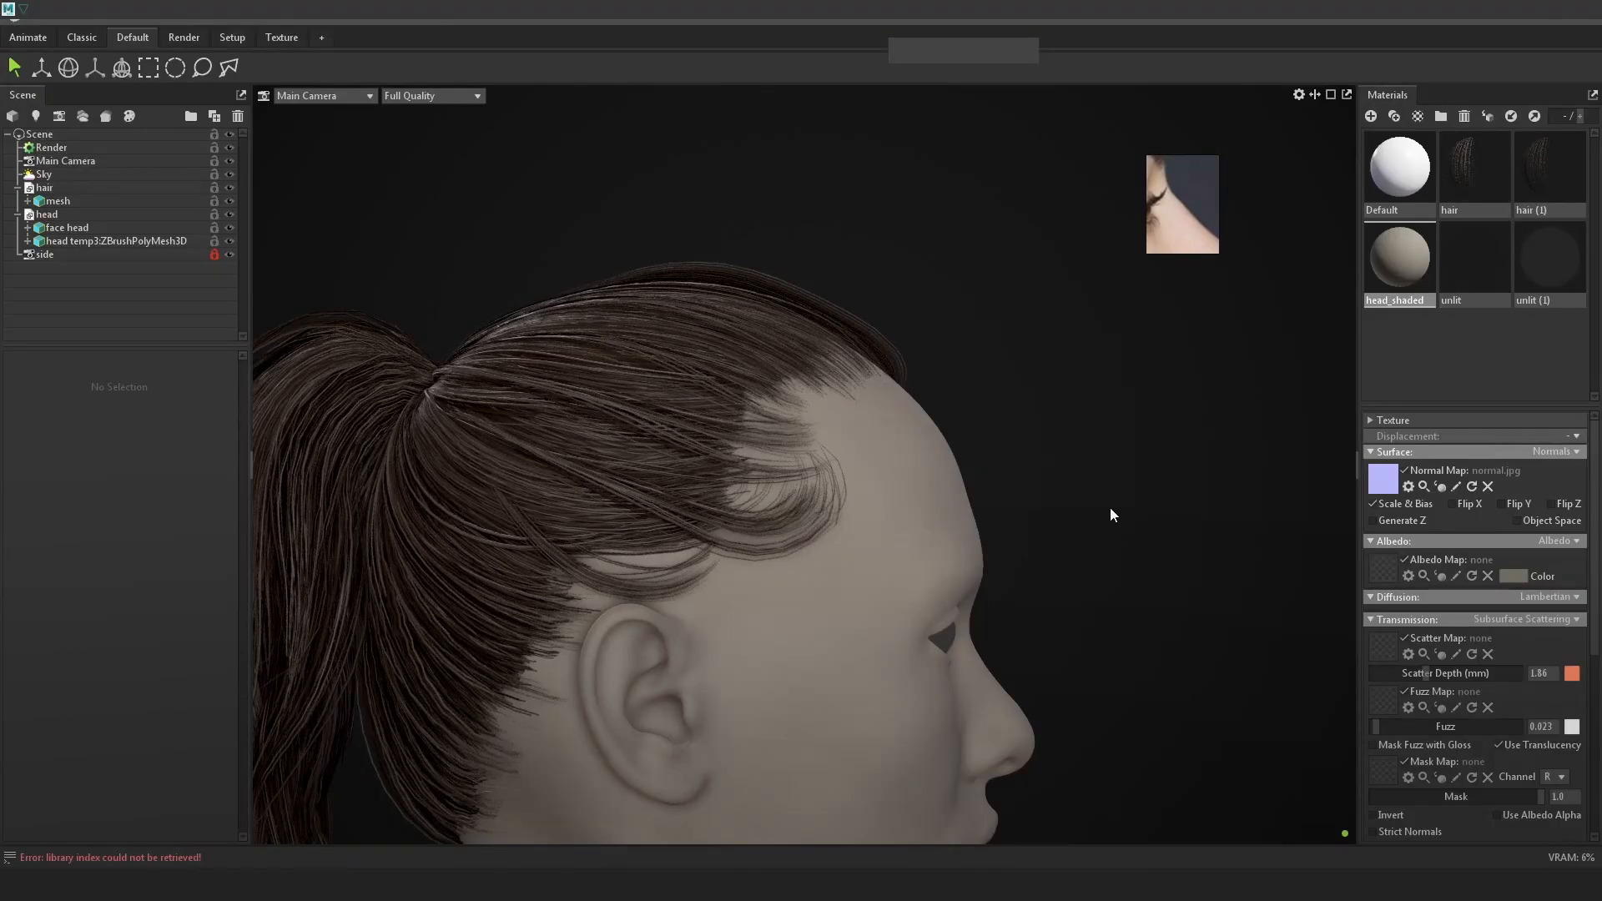
Examine the filled front hairline in Marmoset Toolbag from several angles.
left_click_drag(1110, 514, 1006, 543)
right_click_drag(1006, 538, 1120, 591)
middle_click_drag(1120, 590, 1068, 586)
left_click_drag(1068, 586, 883, 543)
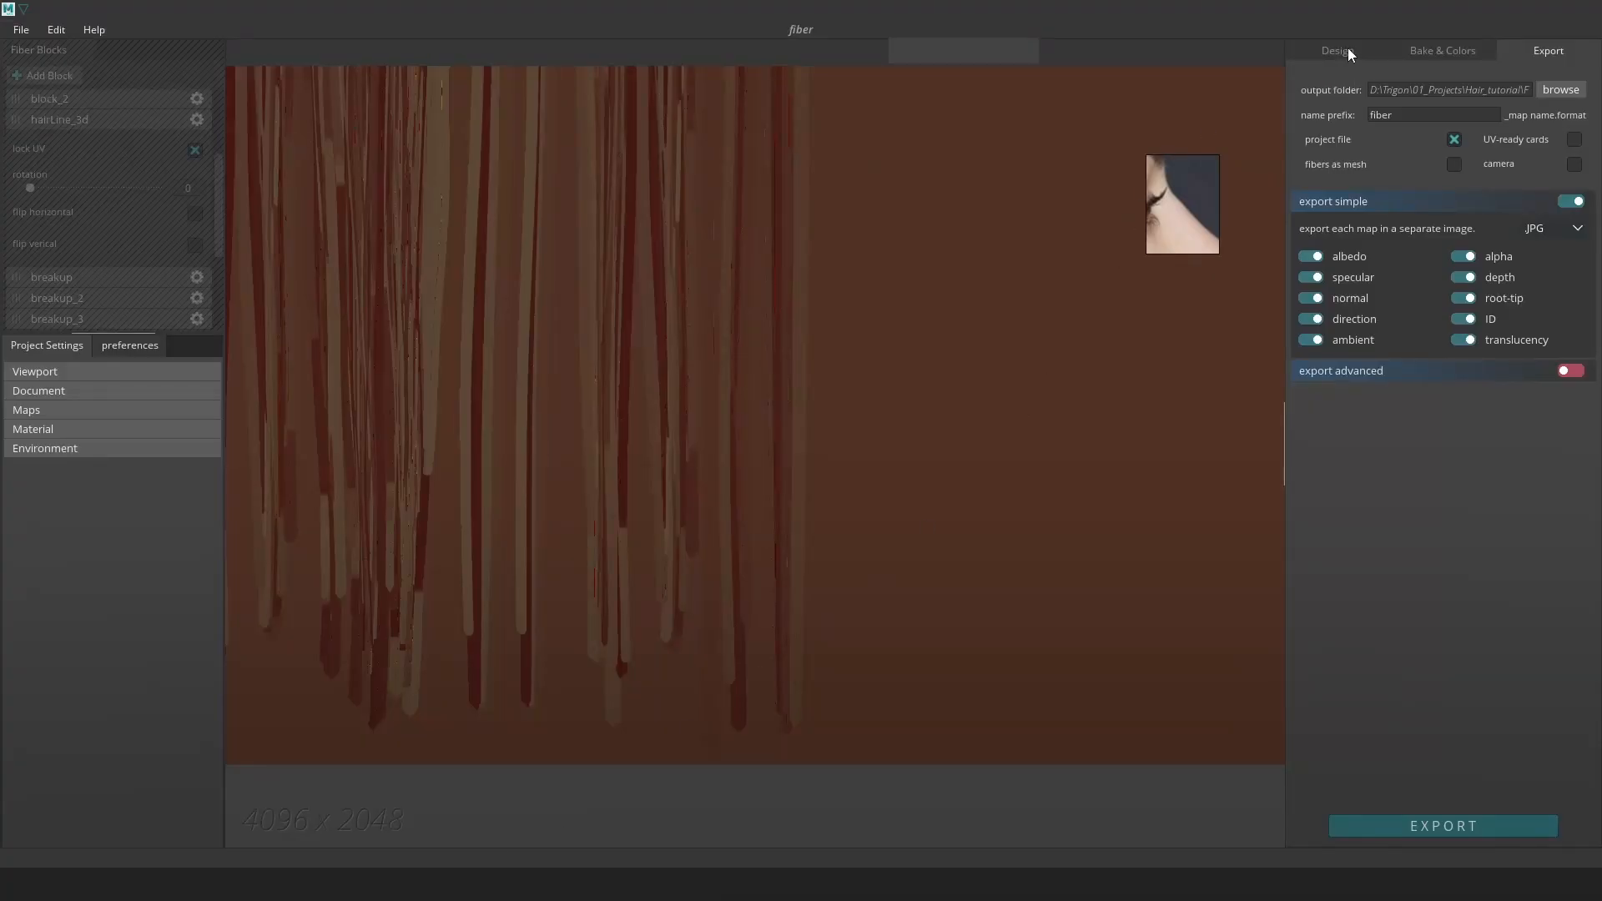
Show the hairLine_3d block in Fibershop's design view and inspect its Clump strength curve.
left_click(1348, 50)
left_click(800, 277)
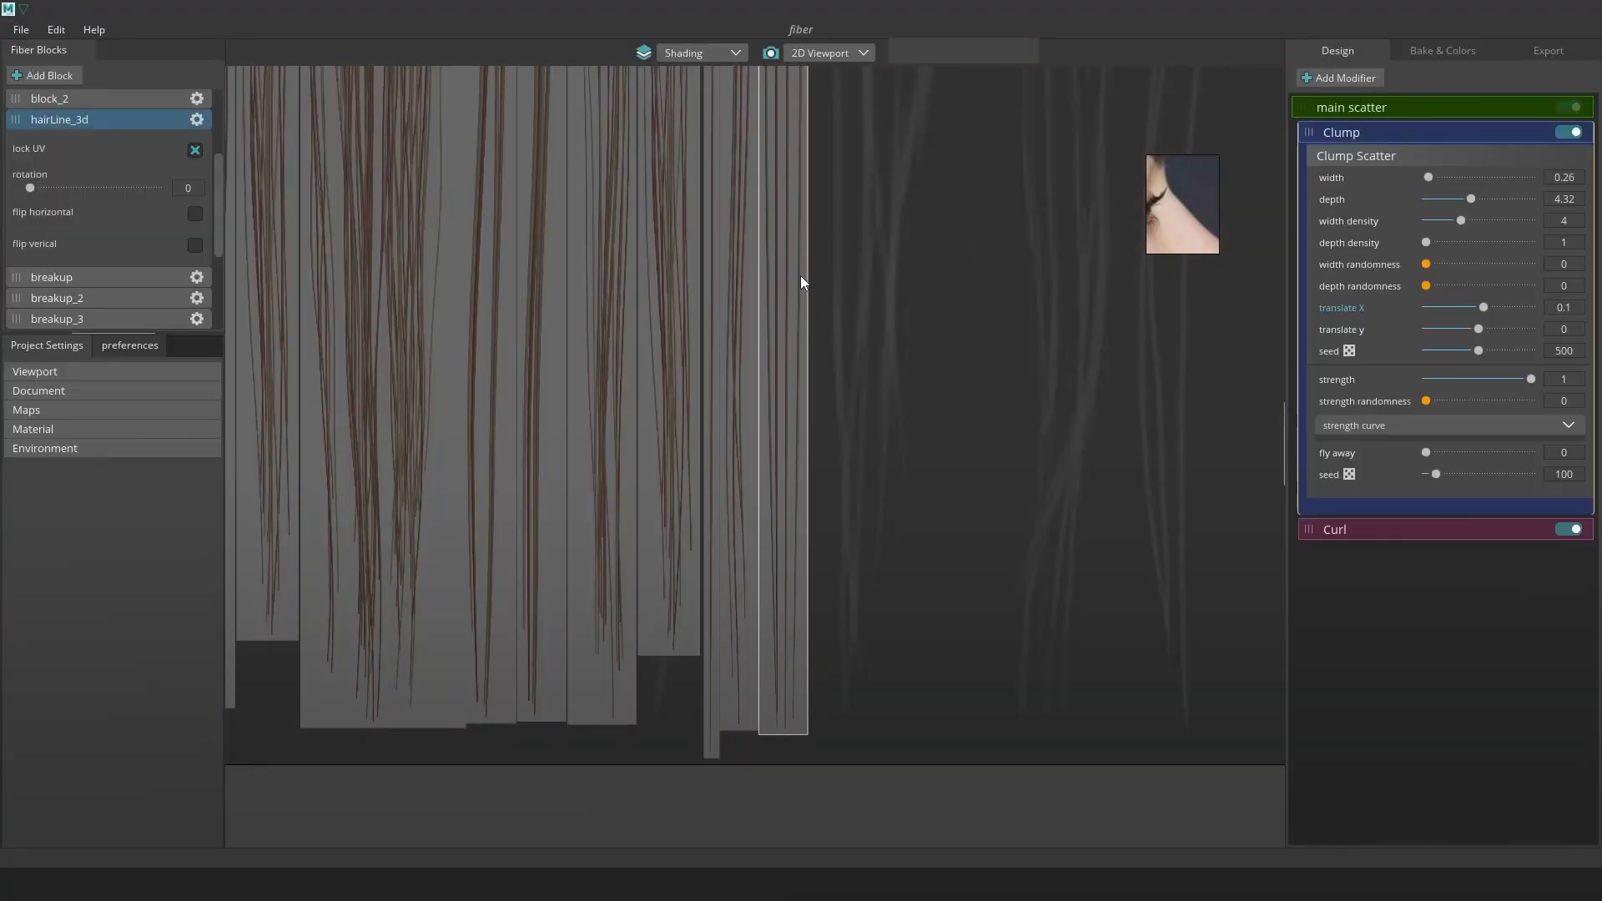
middle_click_drag(943, 278, 964, 427, "alt")
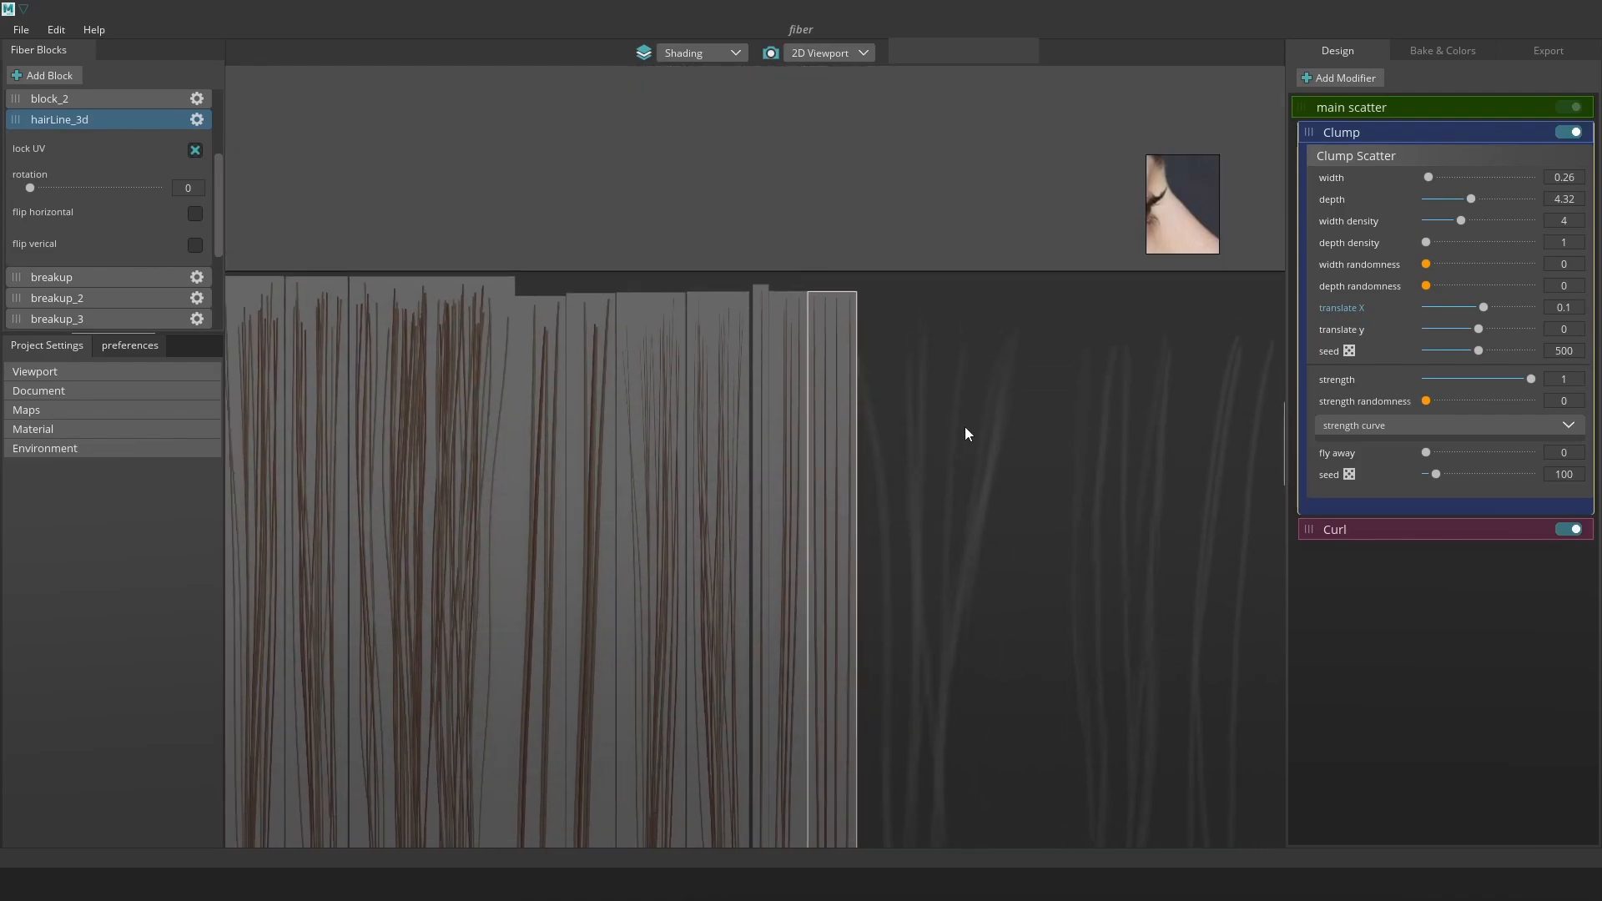
right_click_drag(965, 427, 1058, 539, "alt")
left_click(1479, 424)
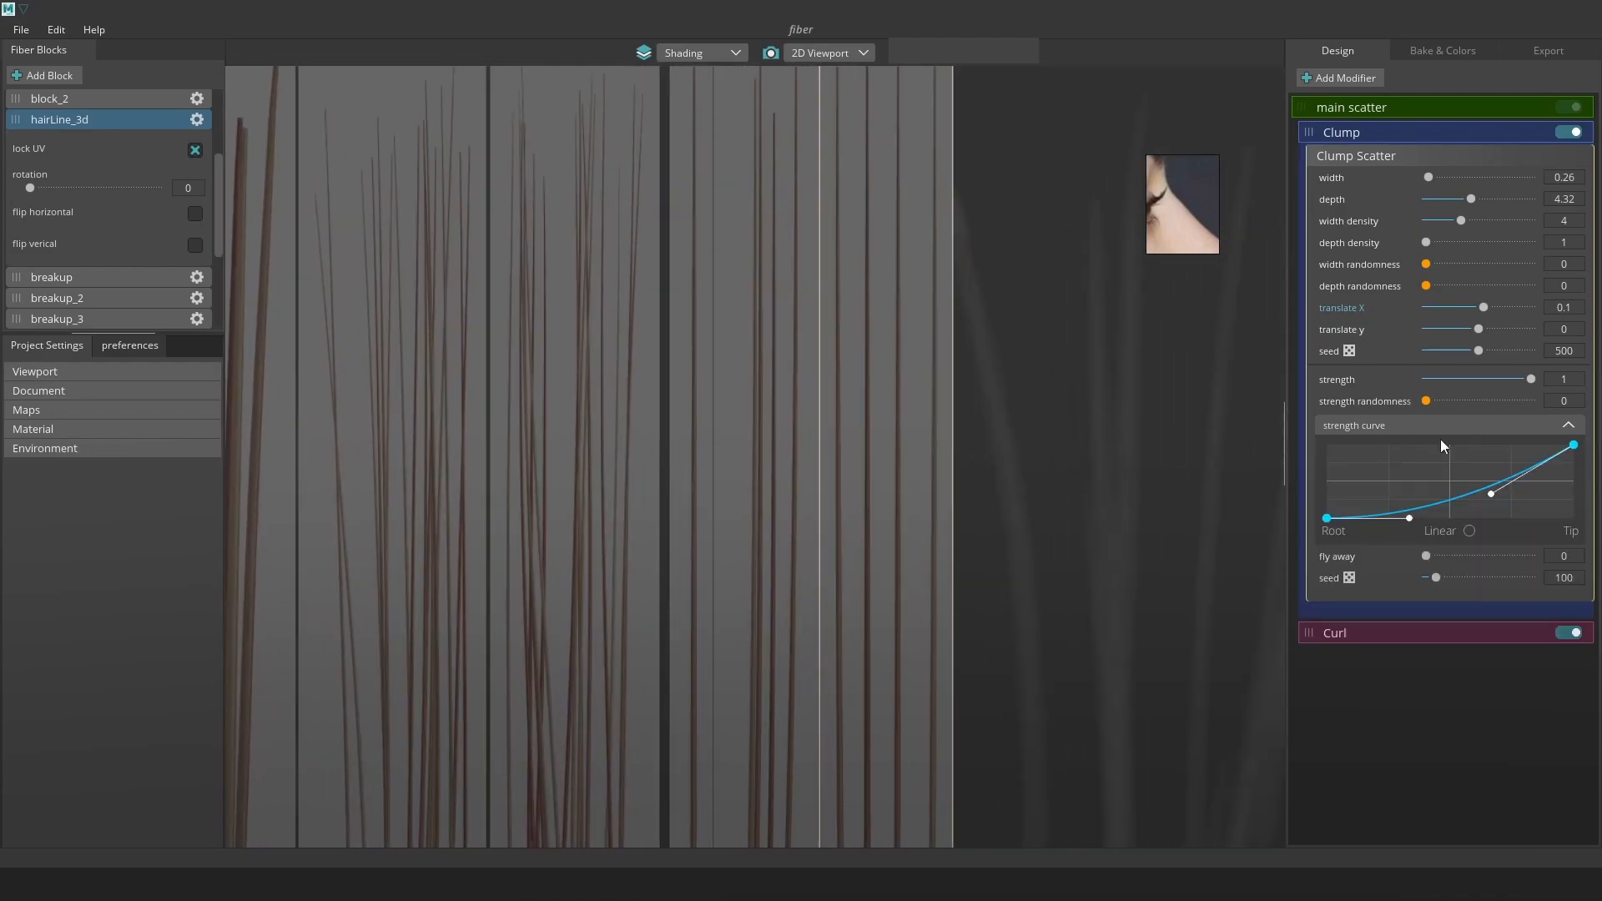
left_click(1448, 133)
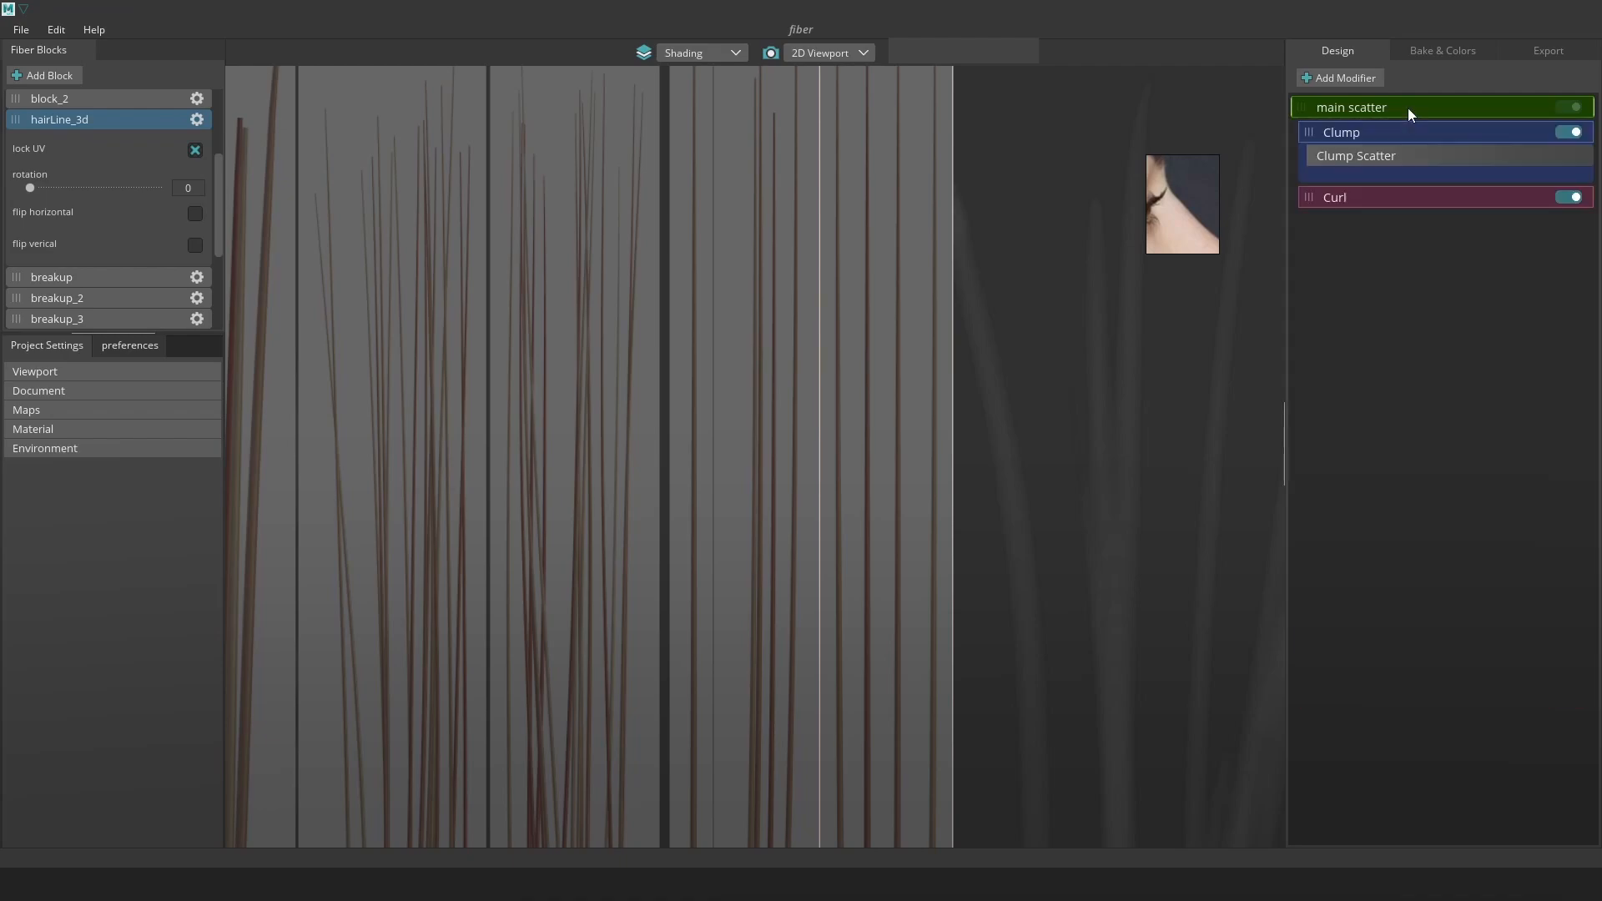
Raise the root end of the main scatter thickness curve slightly for the hairLine_3d block.
left_click(1385, 108)
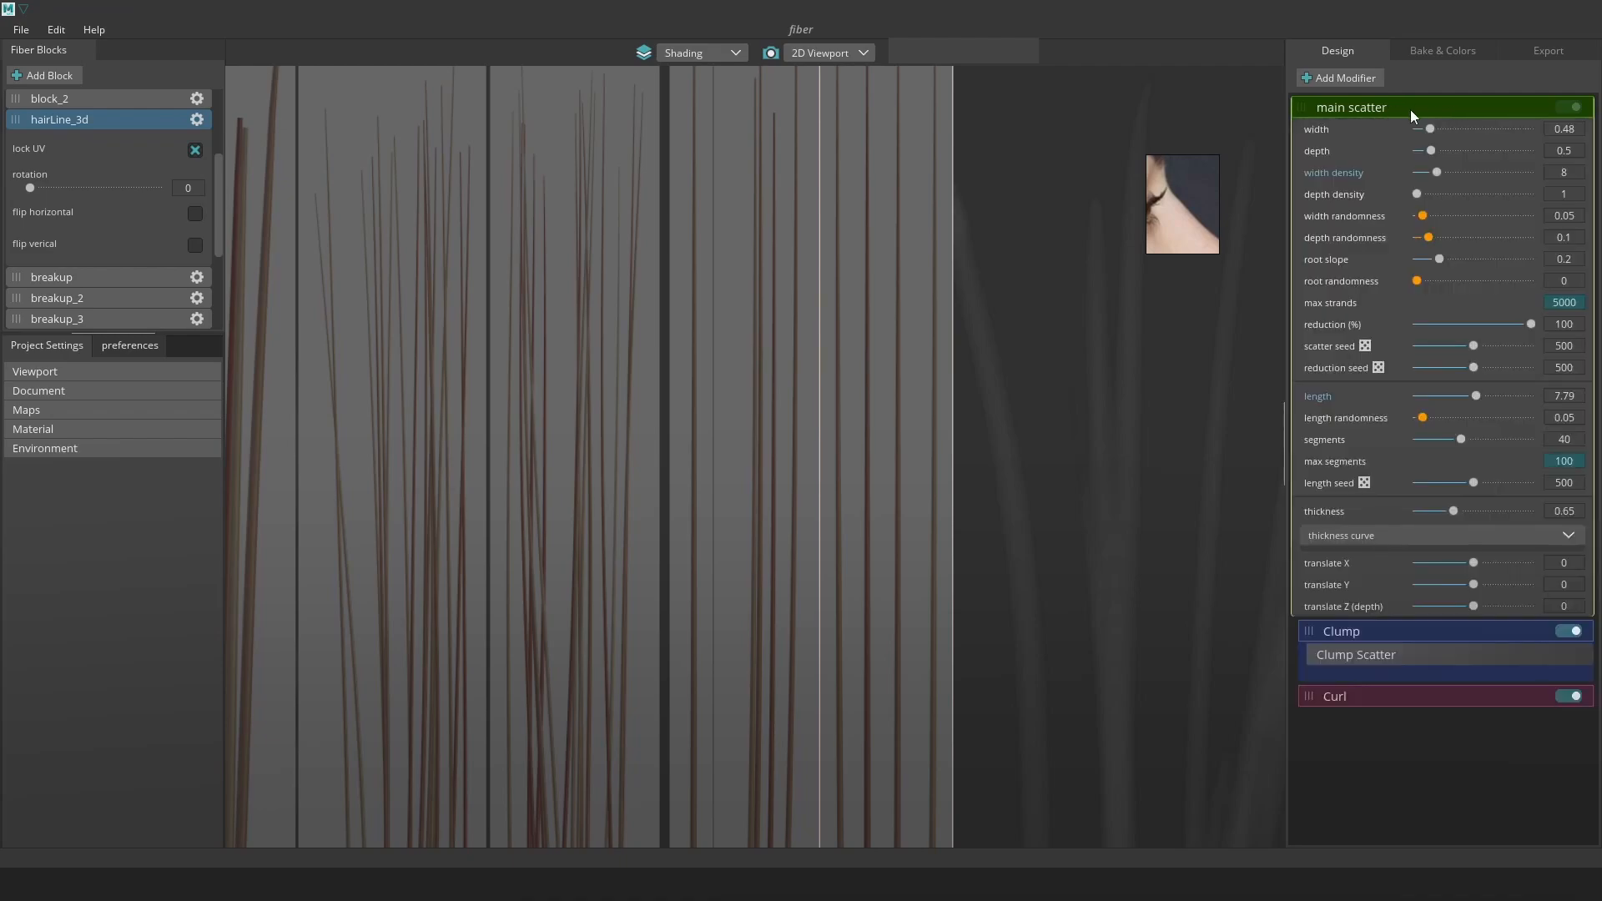
left_click(1569, 536)
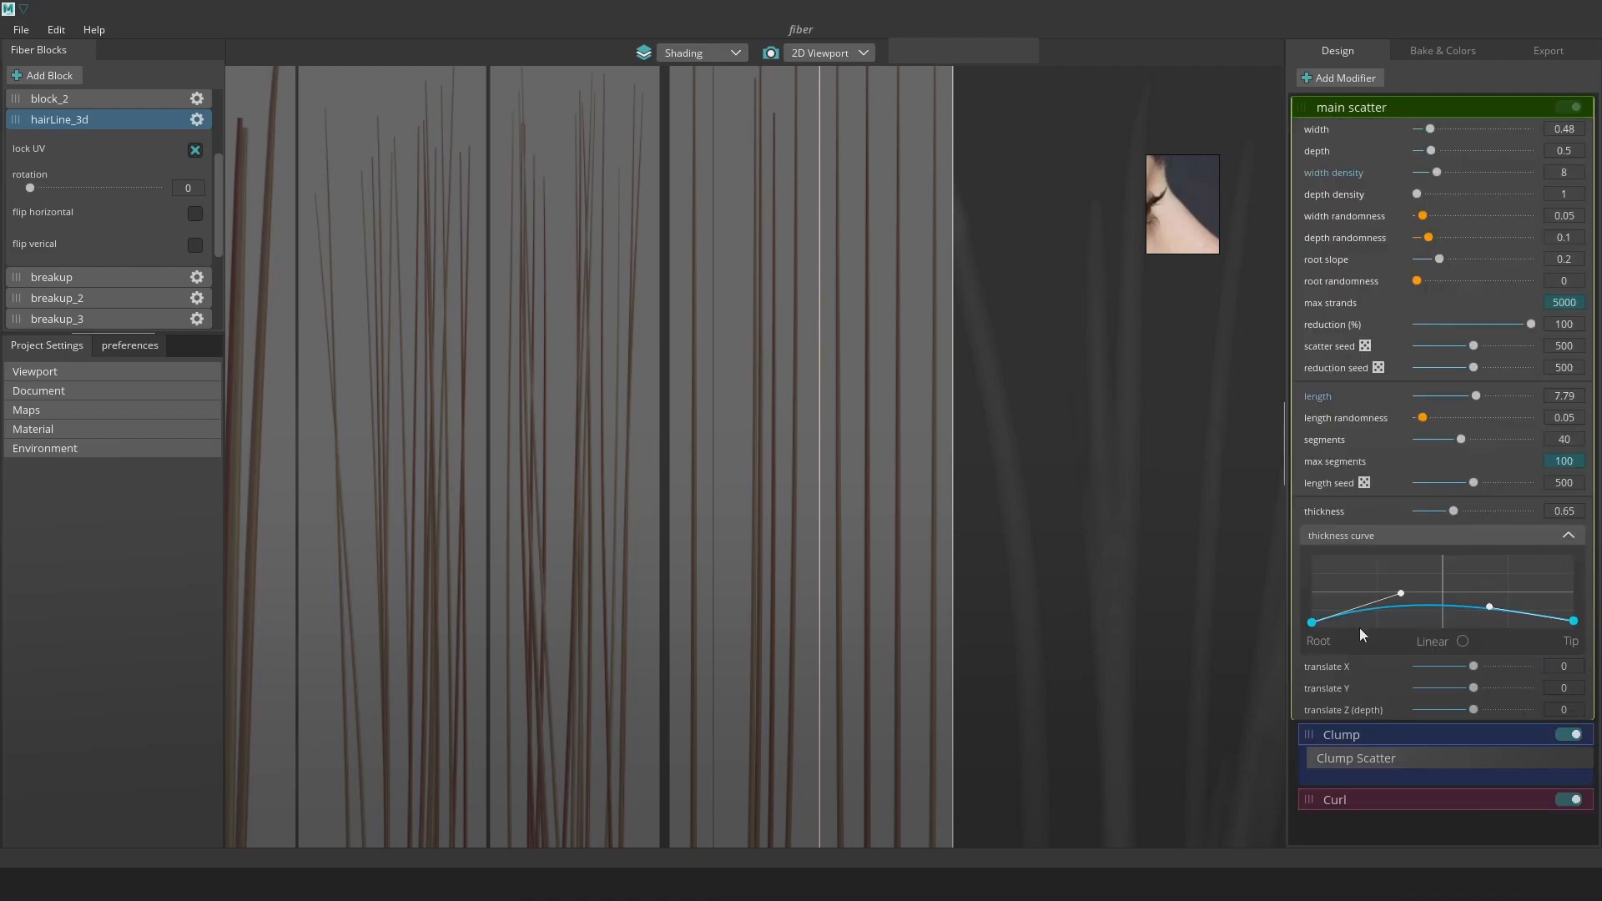
middle_click_drag(1015, 418, 1009, 500)
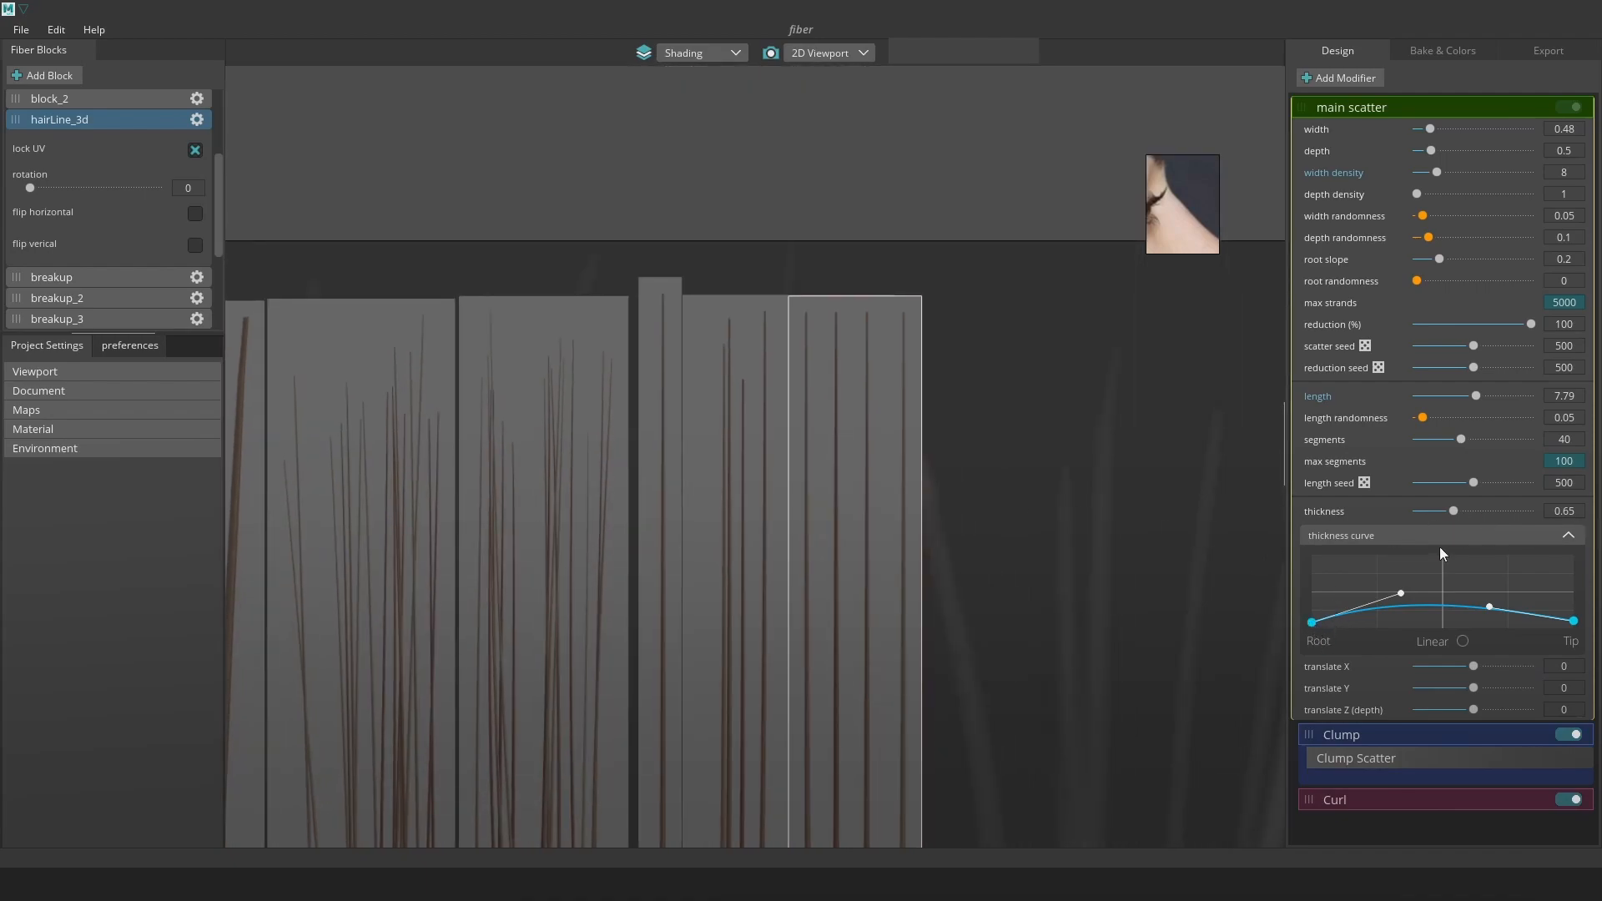
left_click_drag(1314, 623, 1313, 612)
Bake the fiber project's maps and export them as separate JPG images.
left_click(1436, 47)
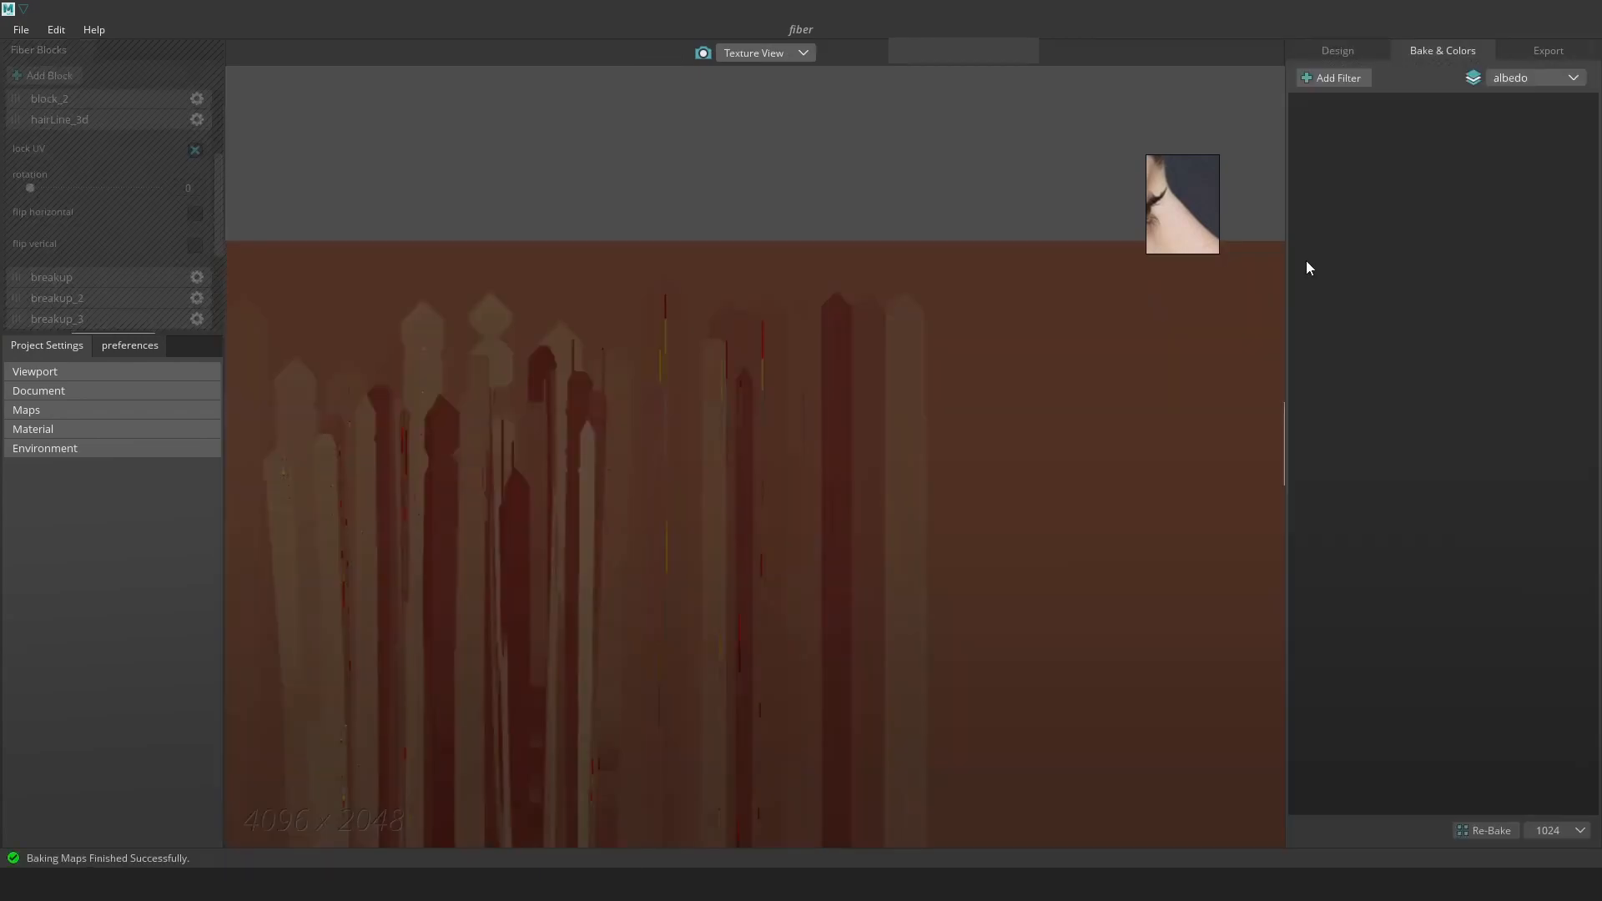
left_click(1535, 54)
left_click(1444, 826)
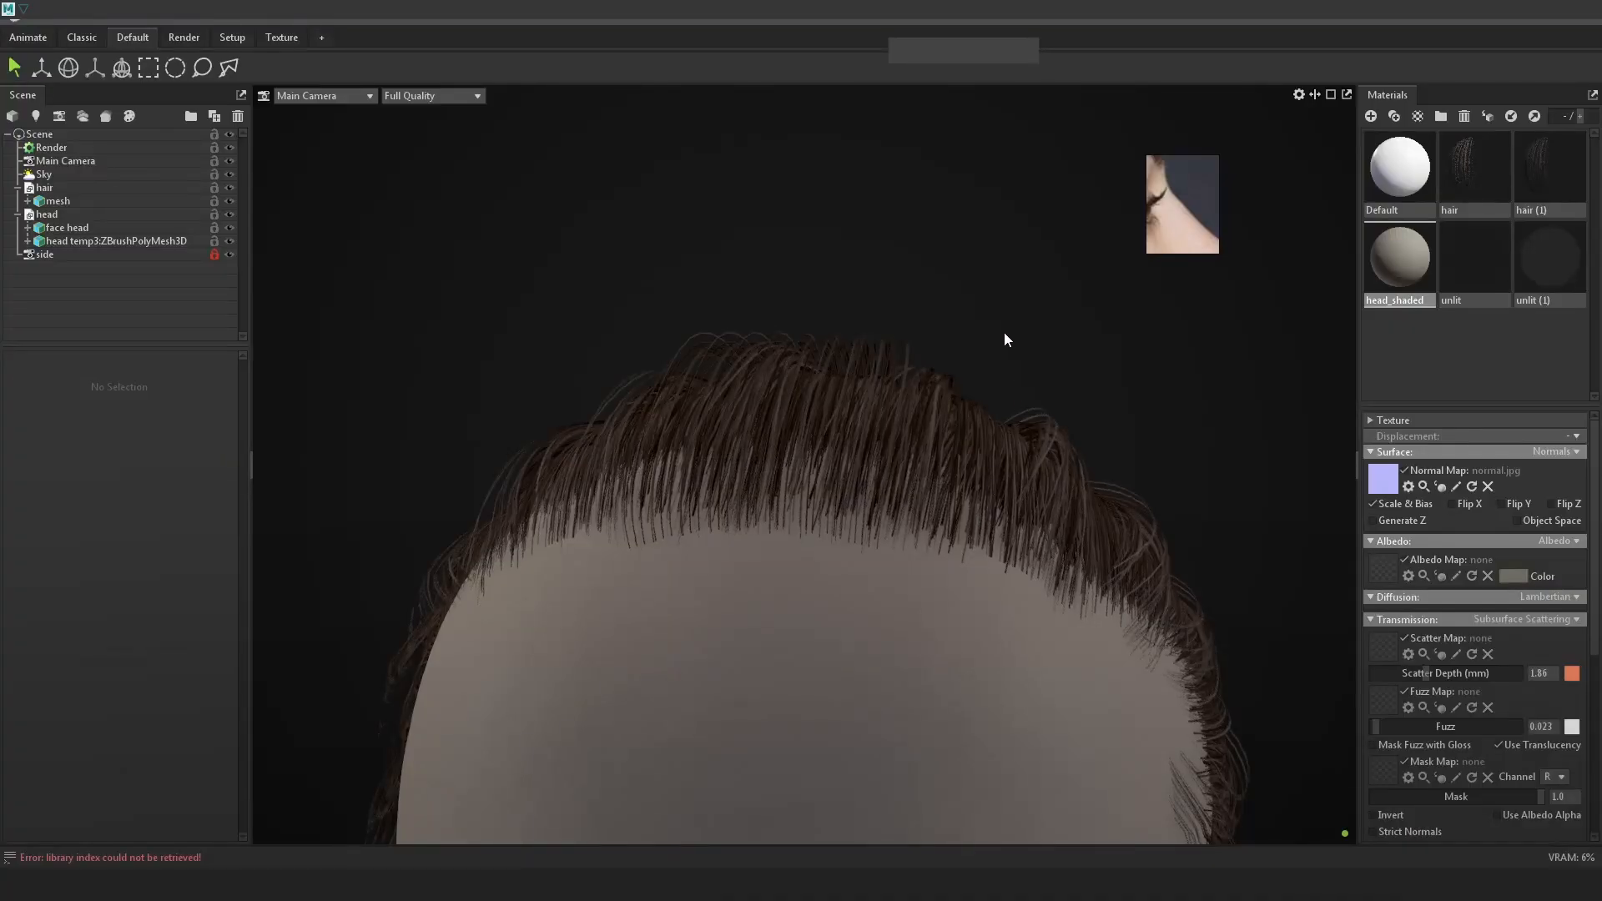
Examine the updated hairline in Marmoset Toolbag from the front and both sides.
left_click_drag(990, 507, 795, 531)
left_click_drag(856, 484, 807, 501)
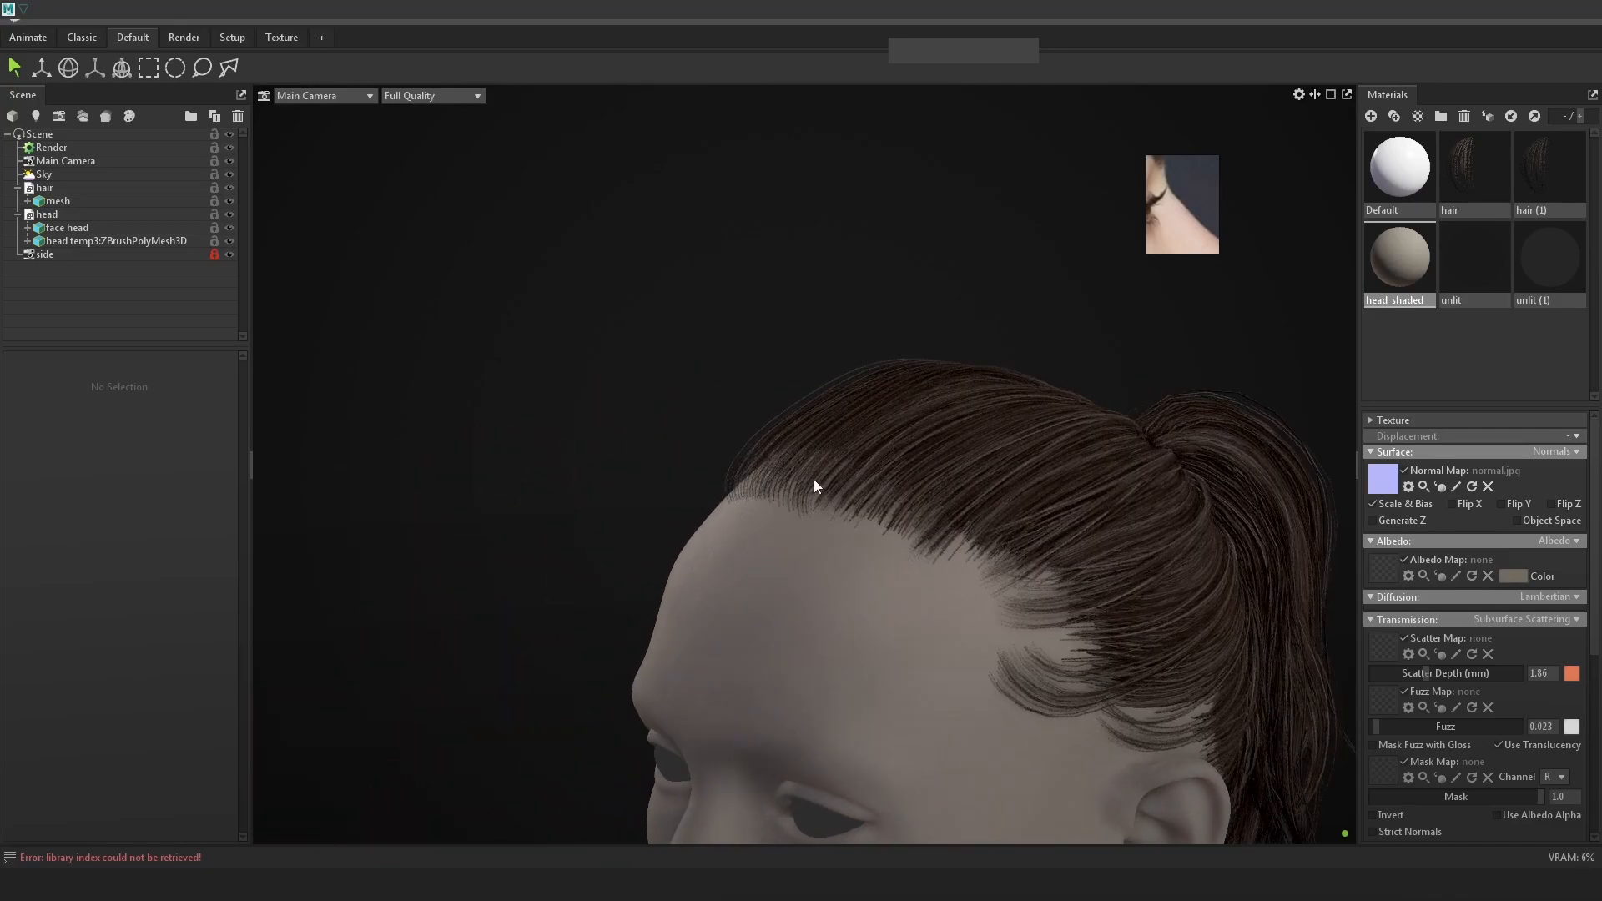
left_click_drag(955, 514, 828, 474)
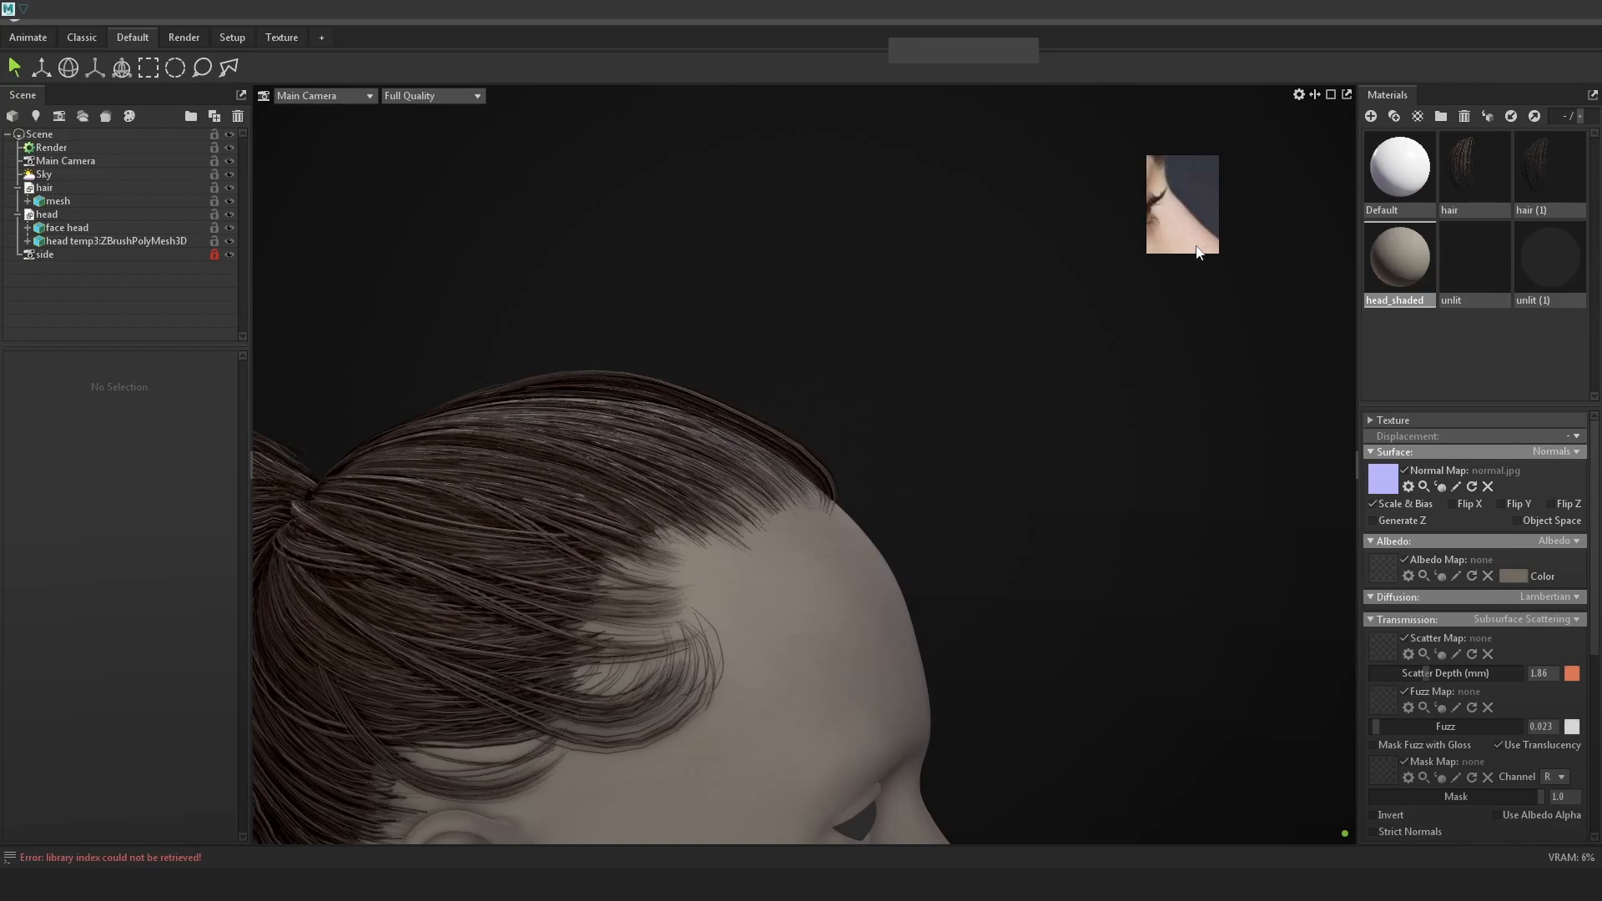
Enlarge the reference photo window and frame the woman's forehead hairline in it.
left_click_drag(1219, 248, 1379, 386)
scroll(1269, 265, "down", 3)
middle_click_drag(1269, 265, 1343, 305)
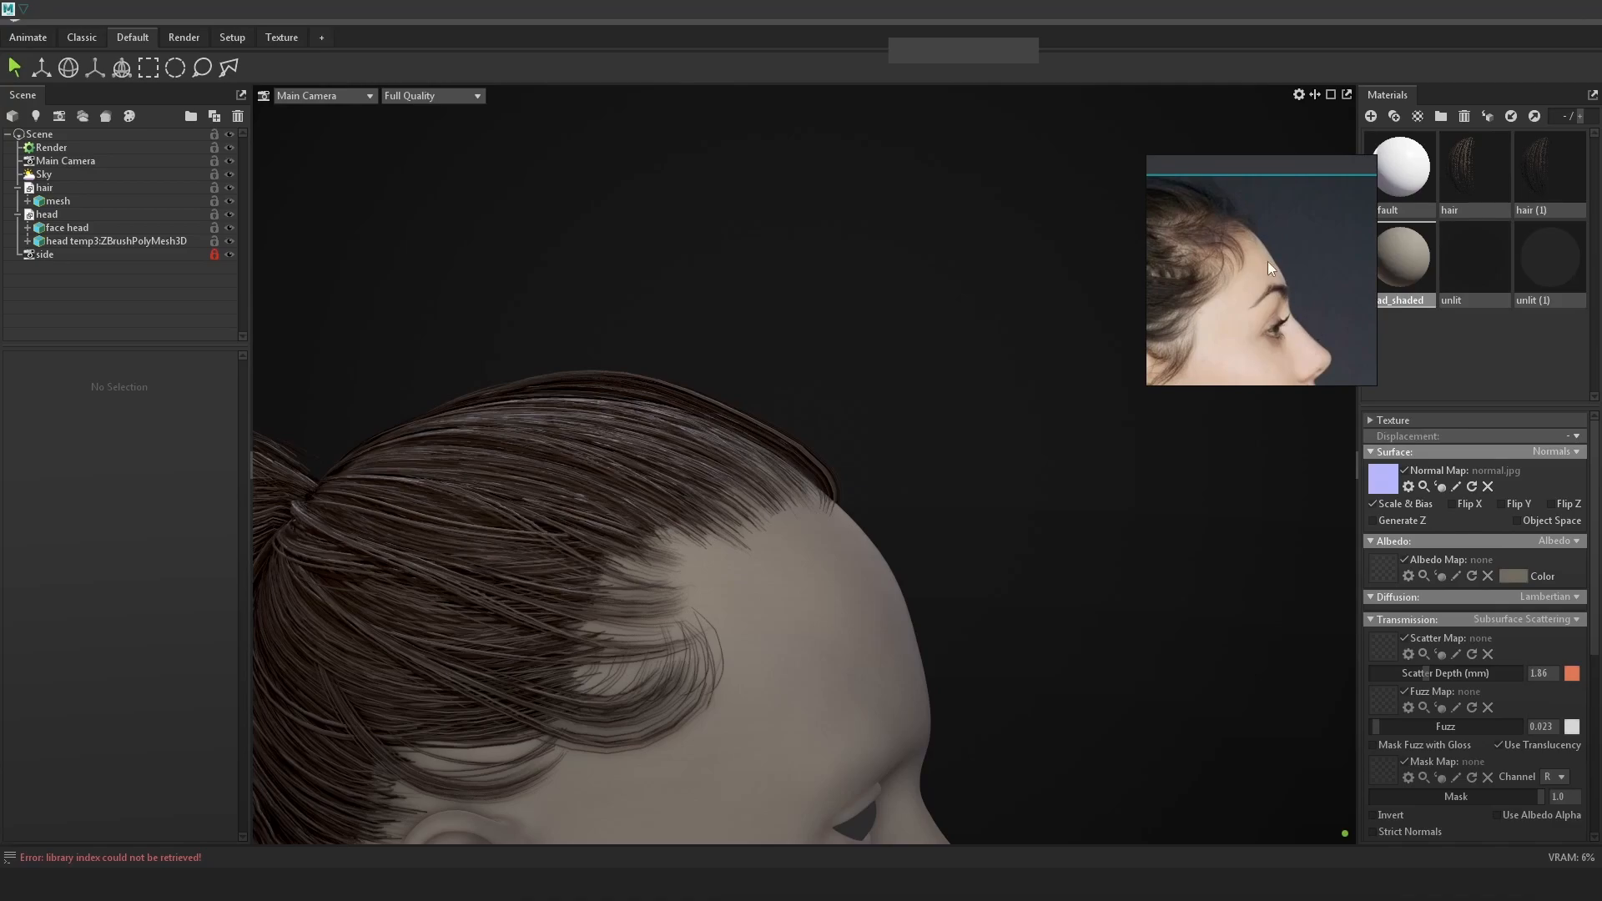
scroll(1298, 249, "up", 3)
middle_click_drag(1298, 249, 1260, 242)
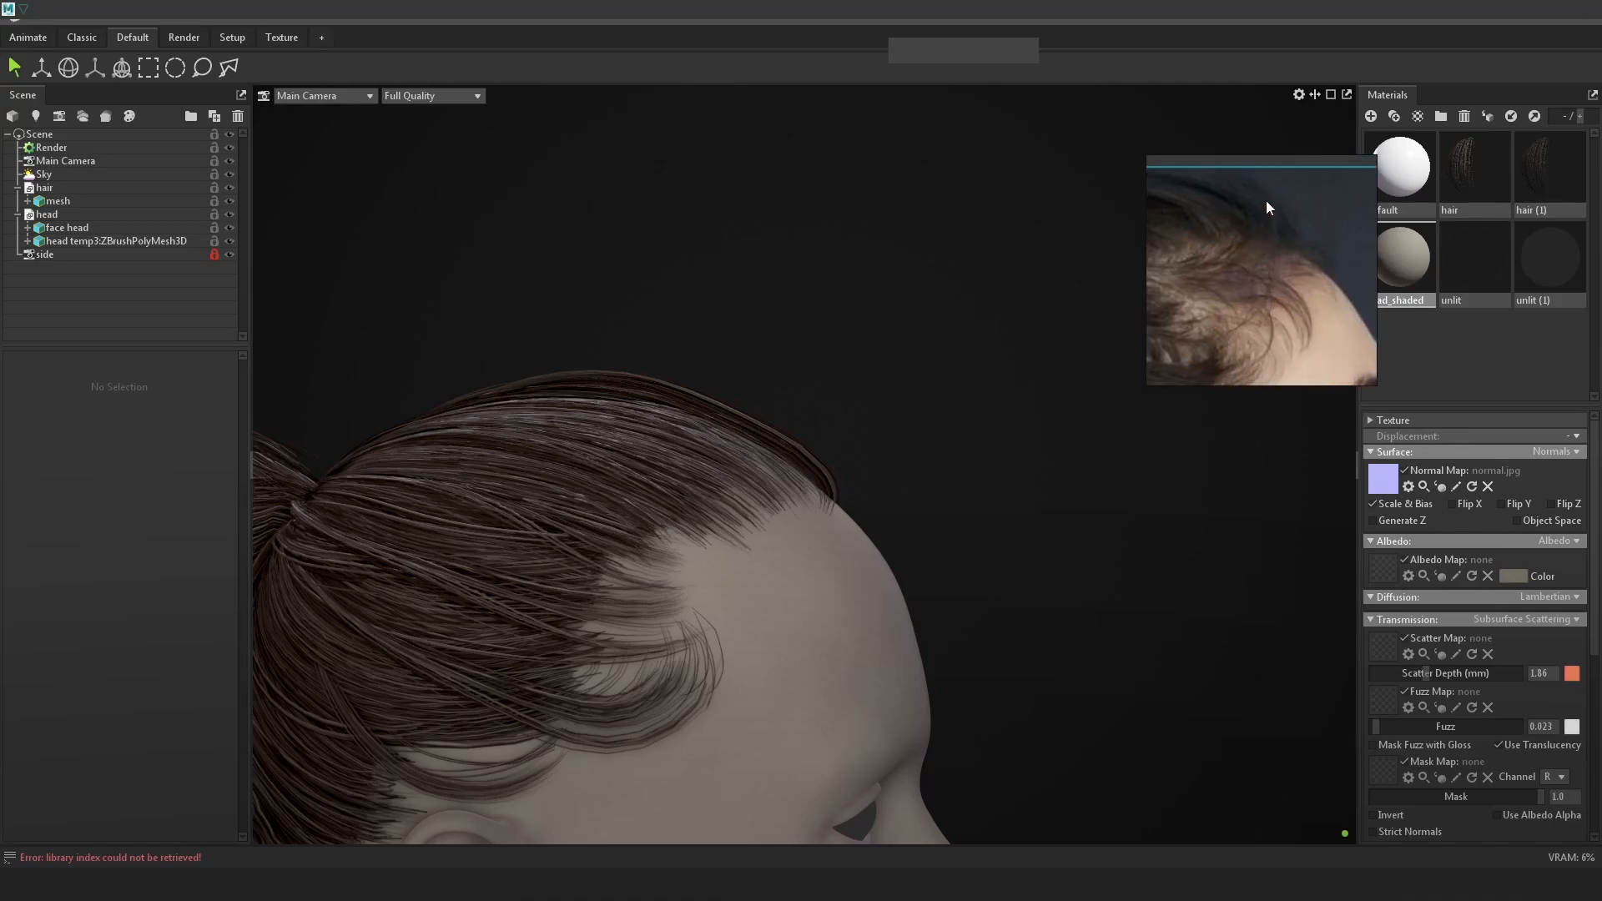
Switch to Maya and isolate the _10_hairline_3d_hairs group in the viewport.
left_click(1534, 22)
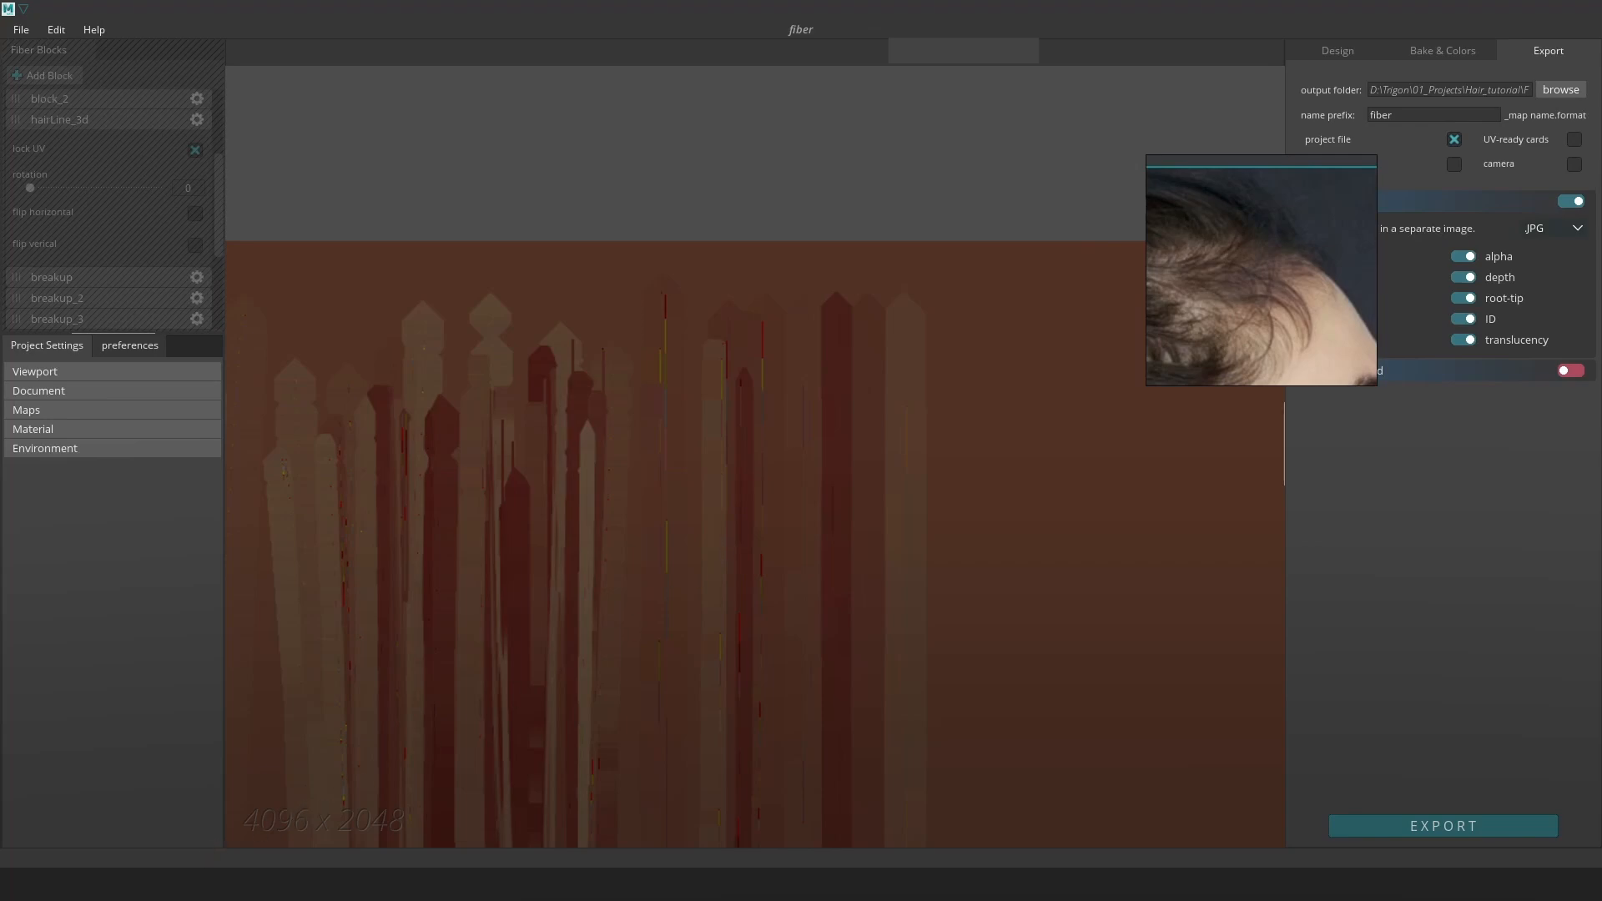
key("alt+Tab")
left_click_drag(1164, 518, 1126, 575, "alt")
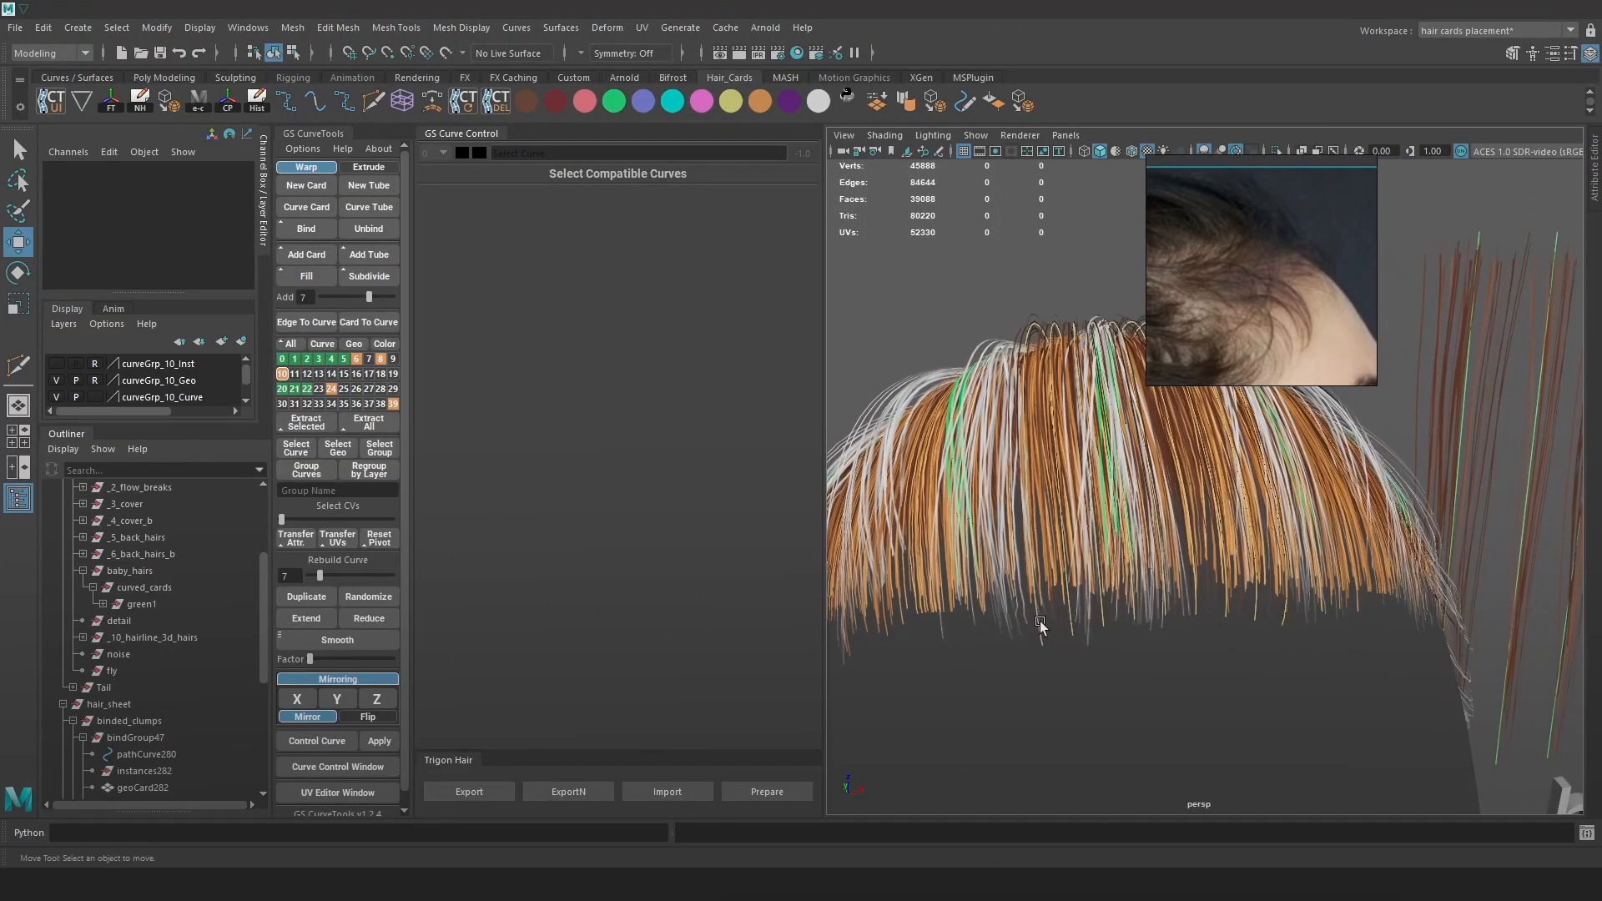
scroll(178, 692, "up", 3)
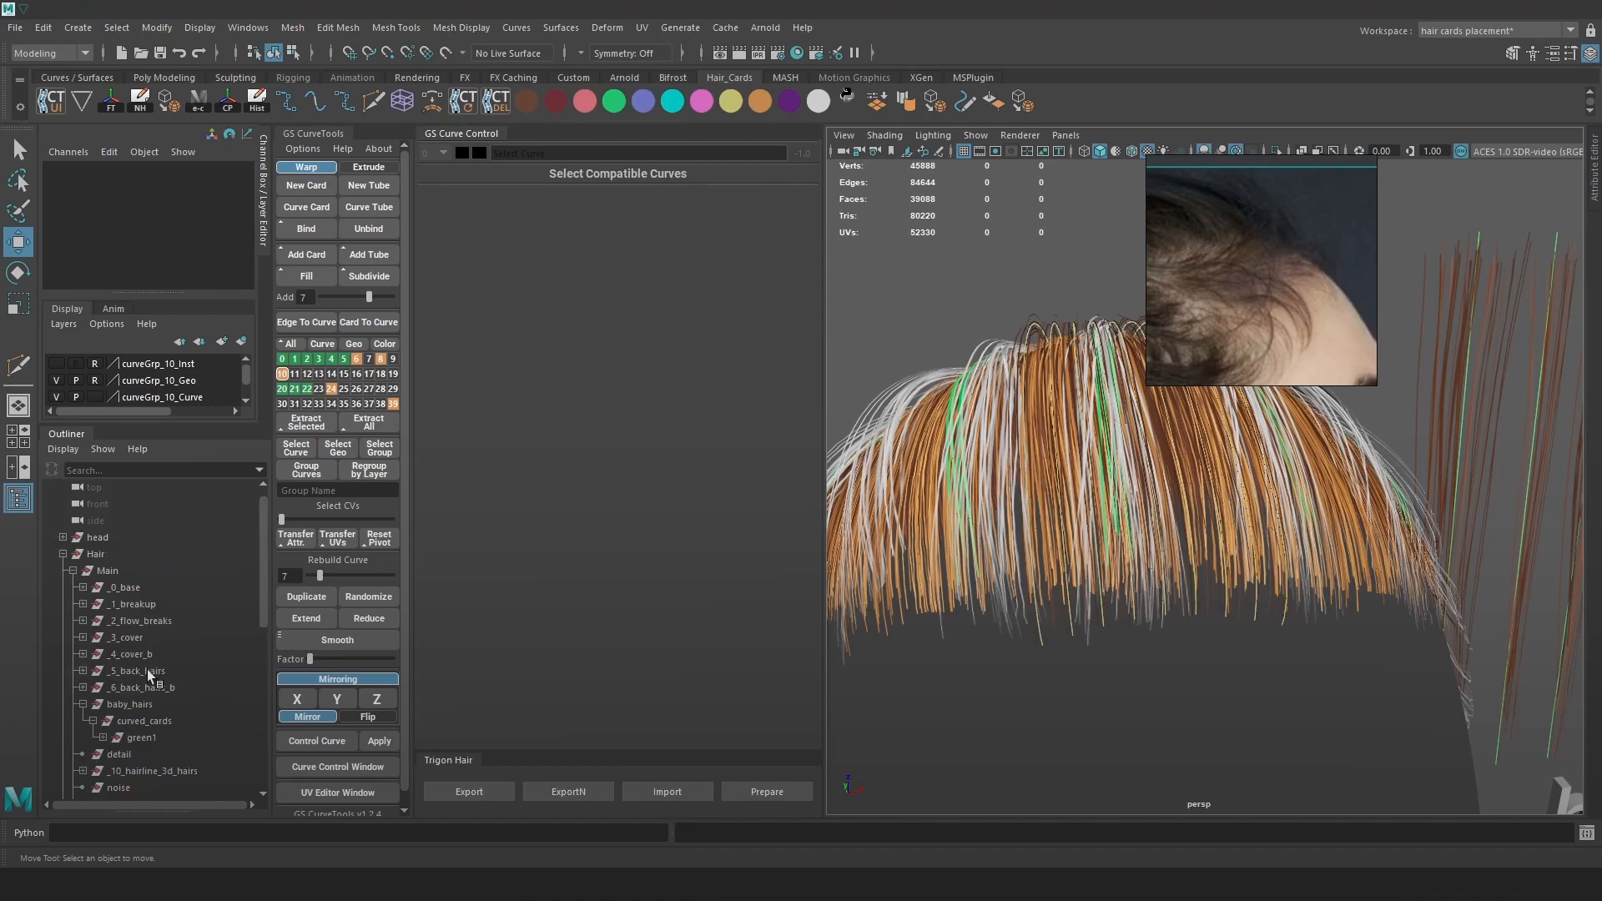
left_click(142, 770)
left_click(1279, 150)
left_click(1280, 148)
left_click(1278, 148)
left_click(1370, 492)
Delete the mirrored and filled hairline cards, keeping only the original card.
key("4")
left_click_drag(1377, 710, 1066, 578)
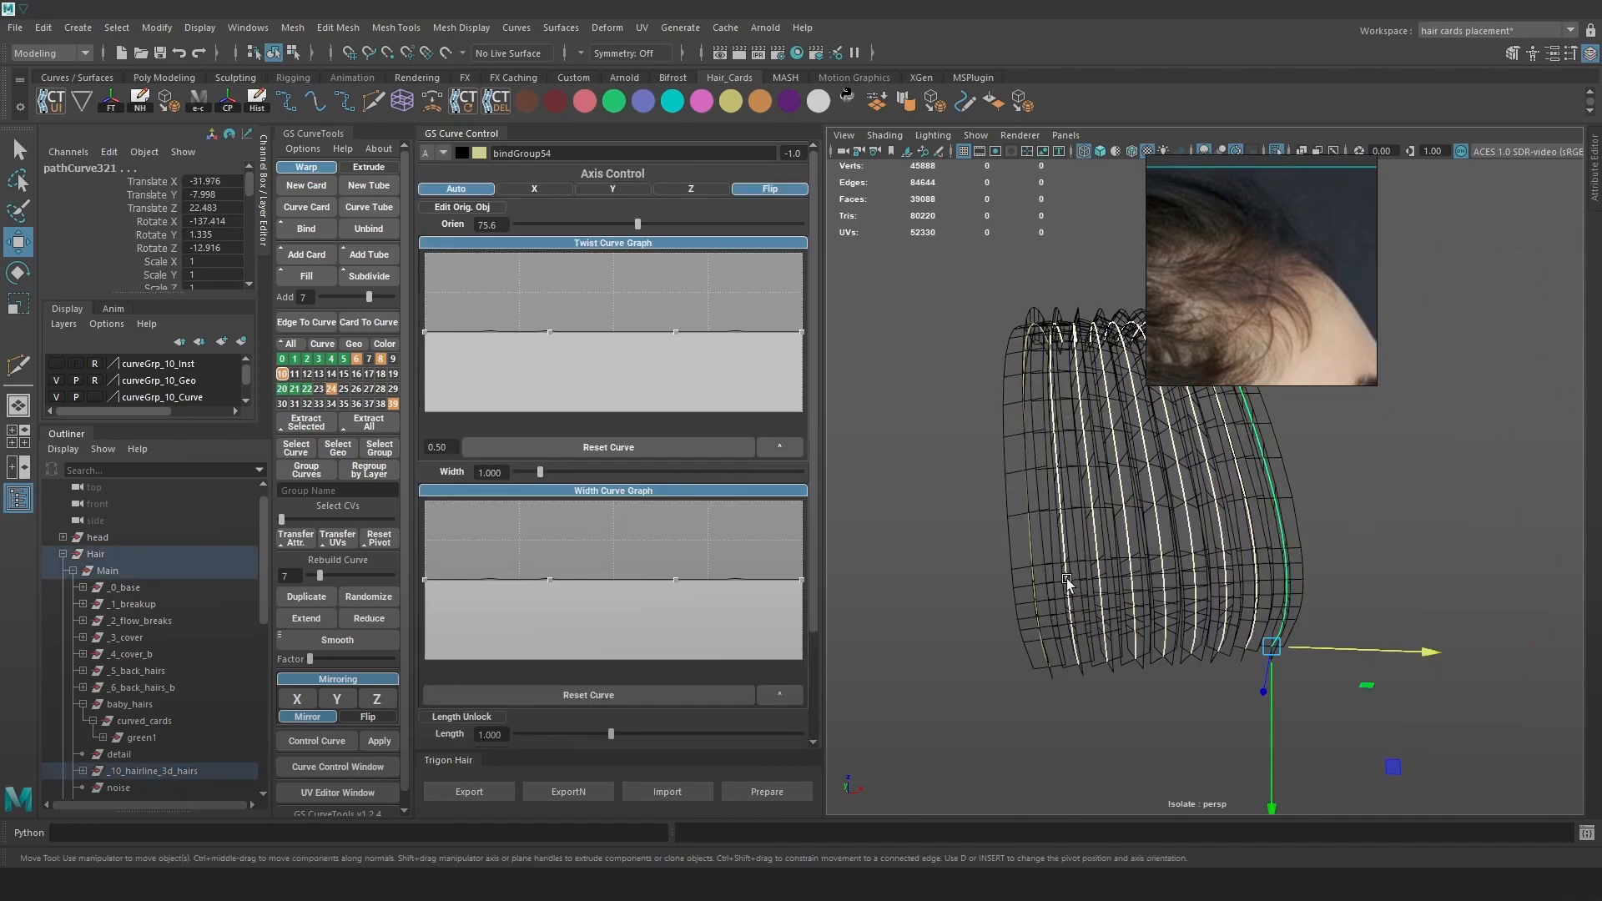
key("Up")
key("Delete")
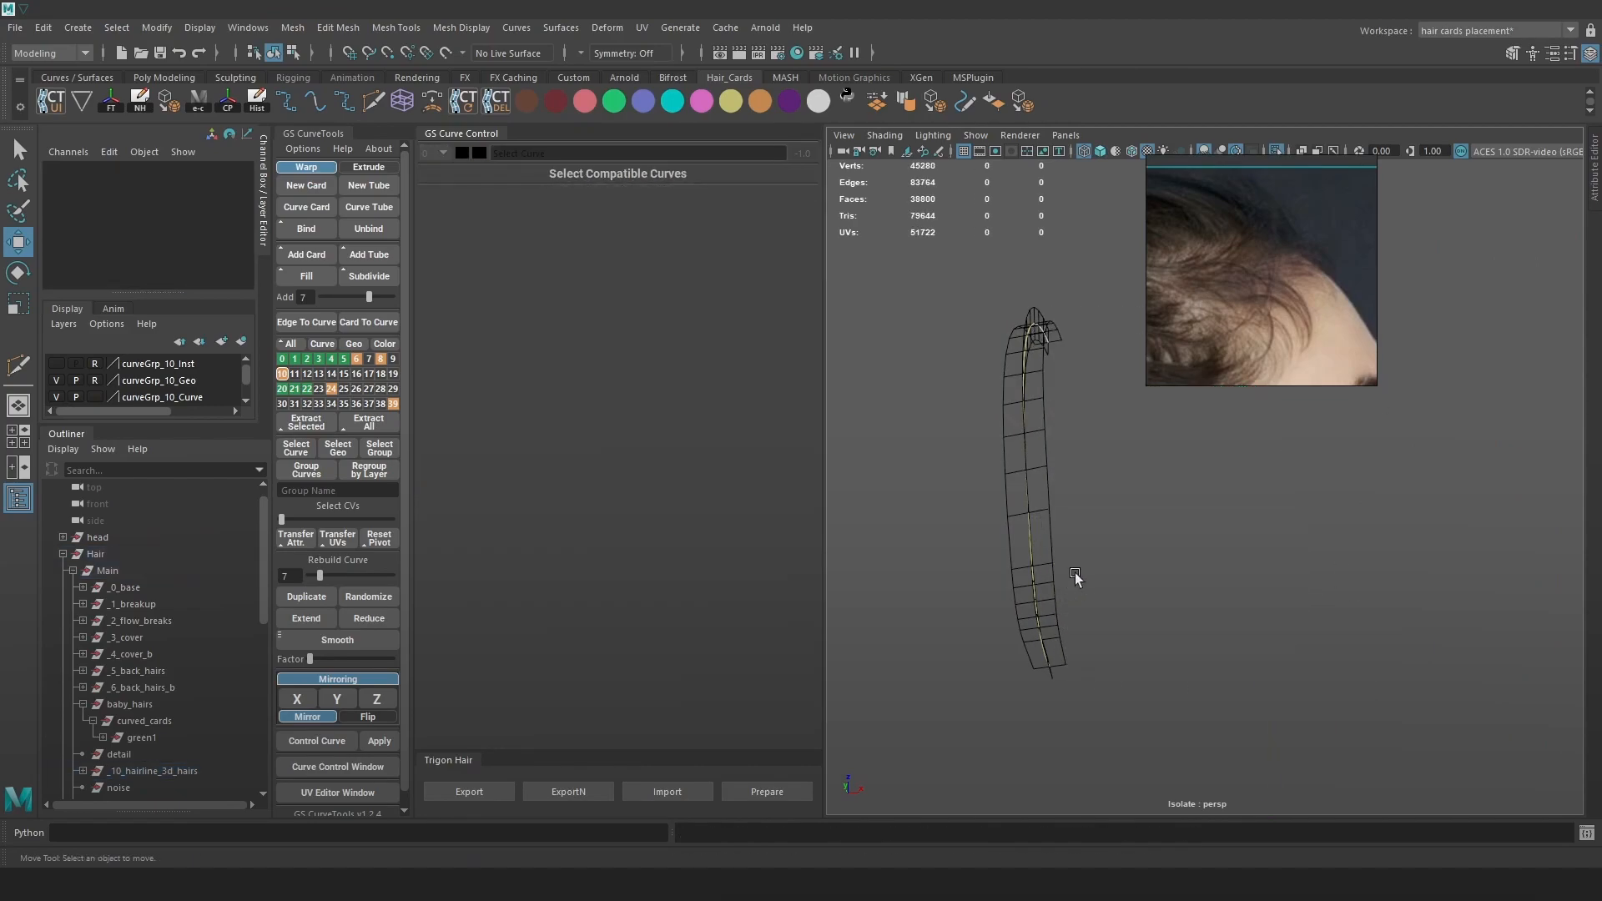
Select the remaining card's curve in shaded display and end the isolation to show all the hair.
left_click_drag(1038, 579, 1144, 532, "alt")
left_click(1178, 491)
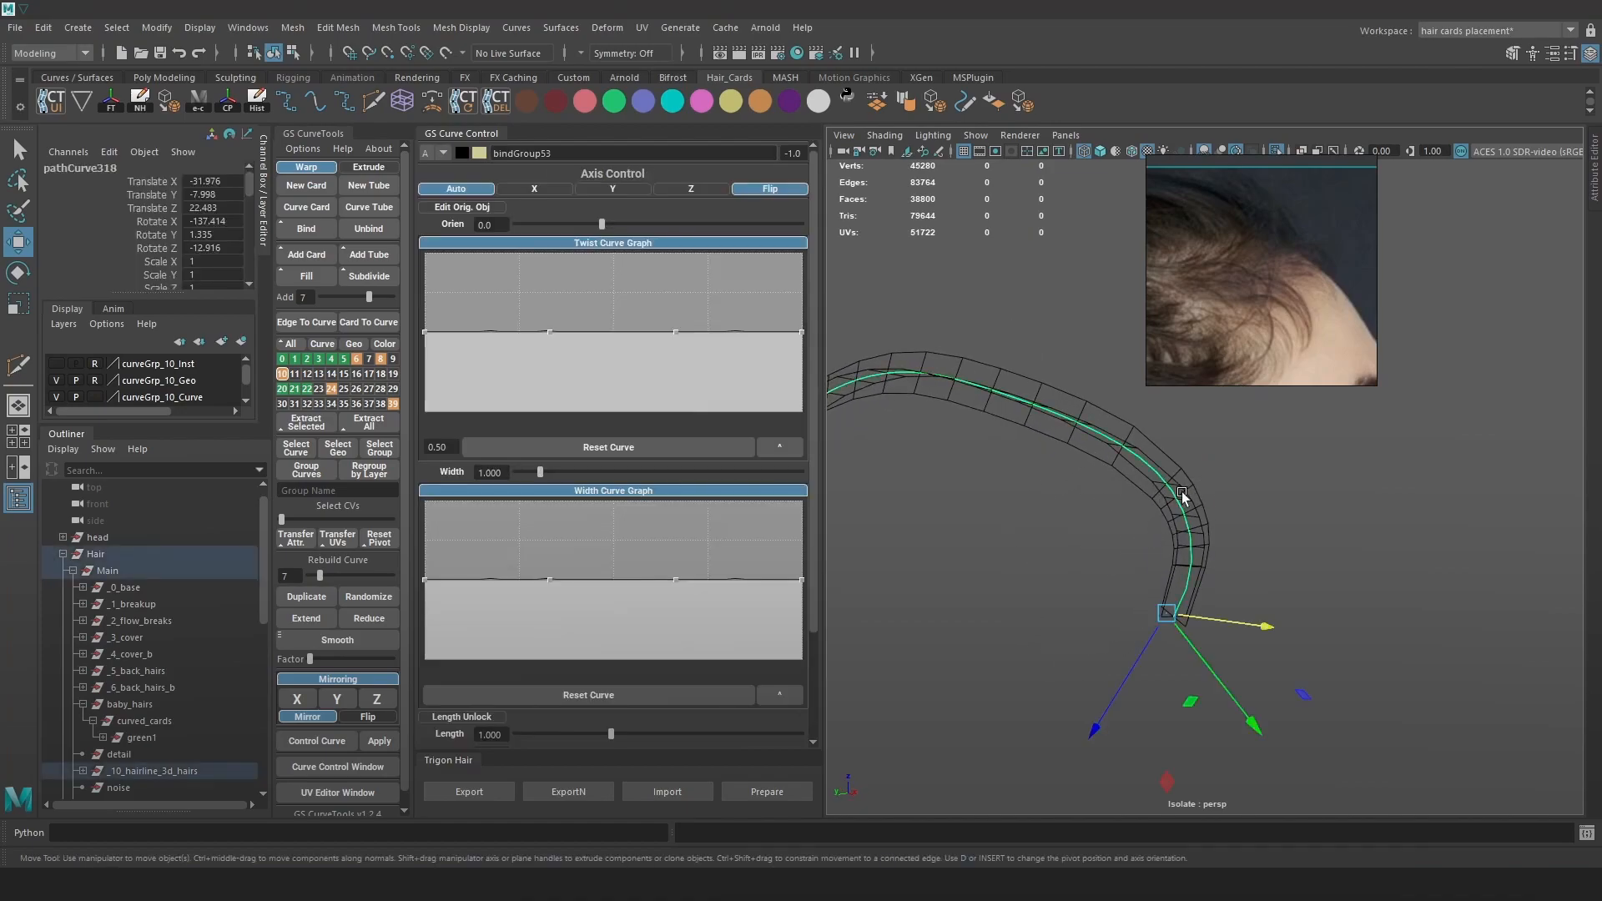
key("5")
key("alt+x")
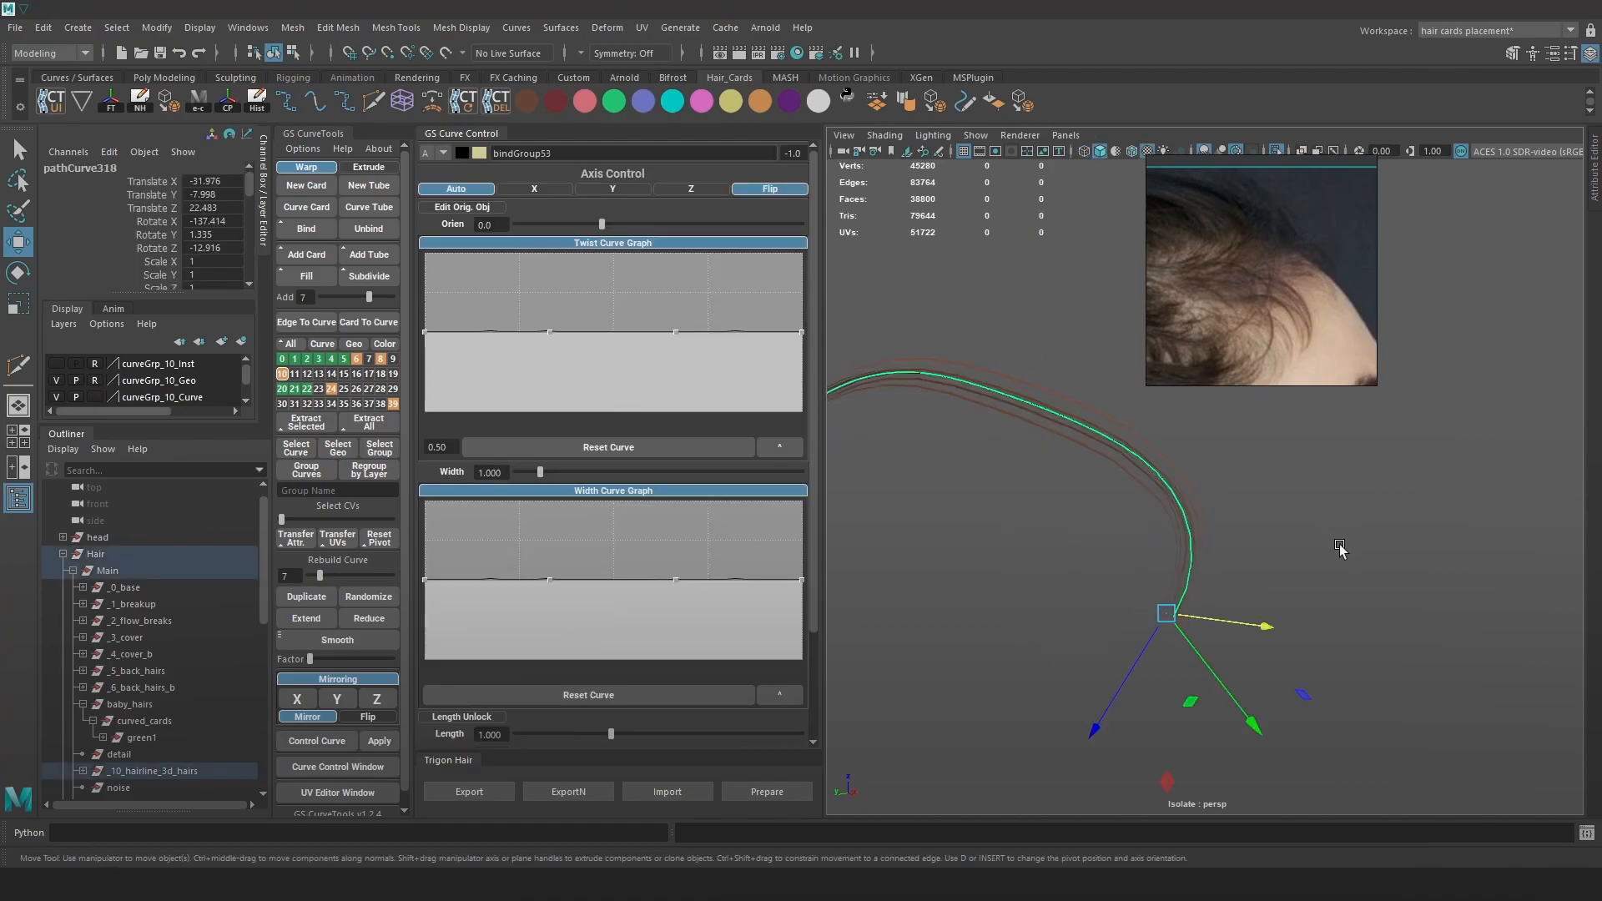
left_click(1276, 151)
Undo the trial move of the selected hairline curve's point, toggle soft selection and enter component editing on the curve.
left_click_drag(1323, 528, 1461, 463, "alt")
right_click_drag(1461, 463, 1359, 478)
mouse_move(1336, 468)
left_mouse_down()
mouse_move(1263, 517)
mouse_move(1308, 464)
left_mouse_up()
key("ctrl+z")
key("b")
key("F8")
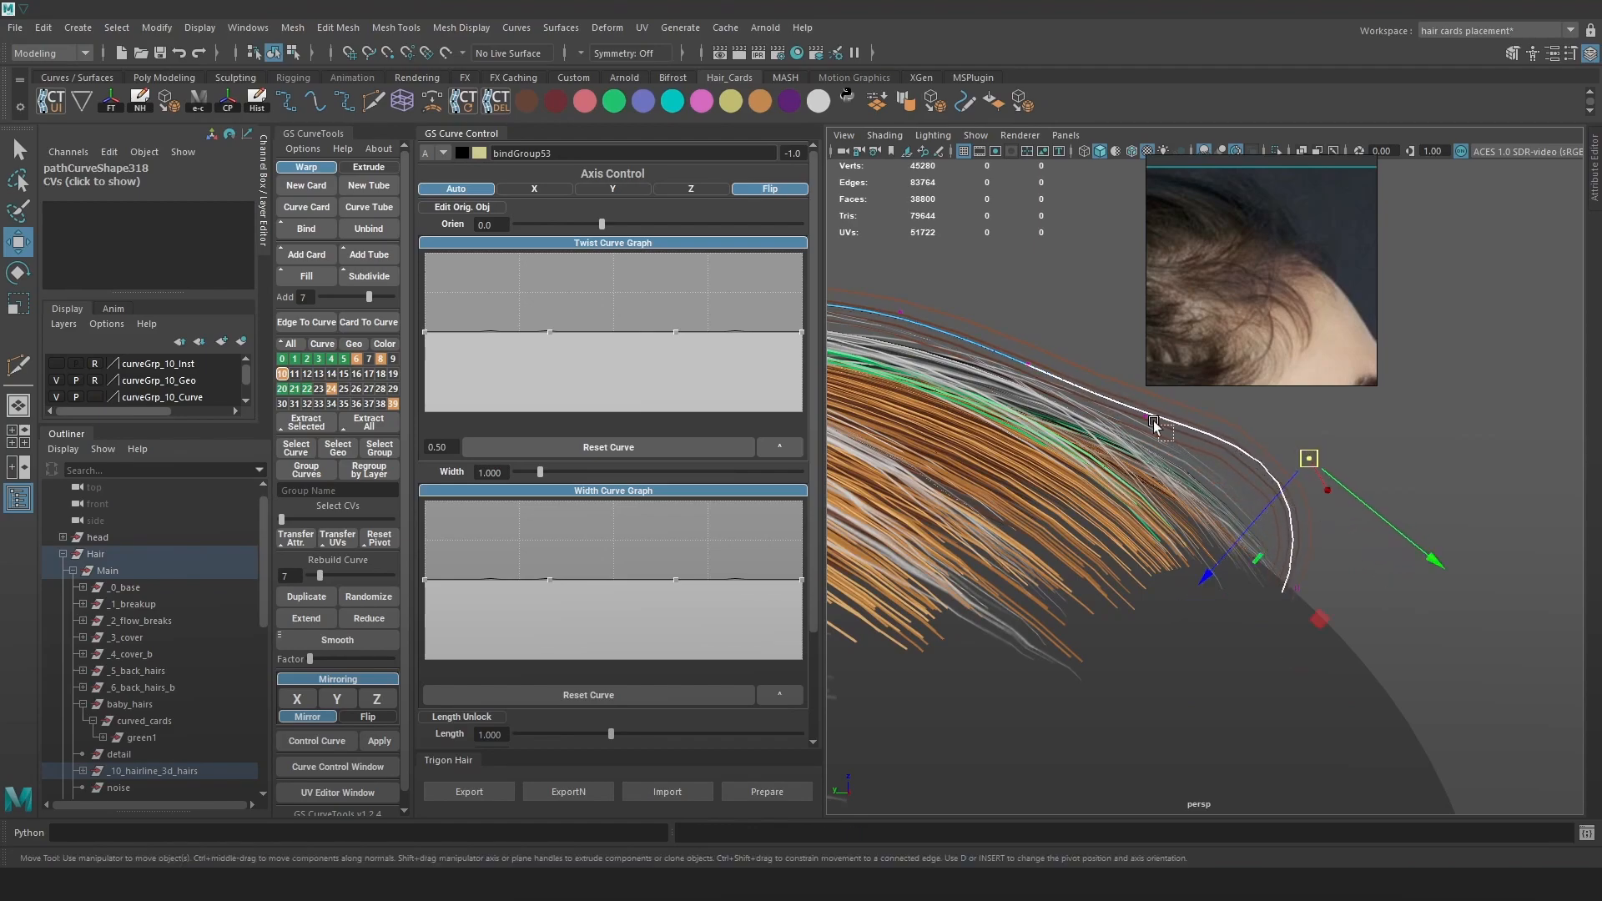
Reposition the curve's control vertices above the front hairline to refine the card's arch.
left_click(1164, 431)
key("4")
left_click(1146, 414)
key("6")
left_click_drag(1148, 411, 1141, 392)
middle_click_drag(1141, 393, 1252, 444, "alt")
left_click(1133, 414)
left_click_drag(1133, 413, 1114, 494)
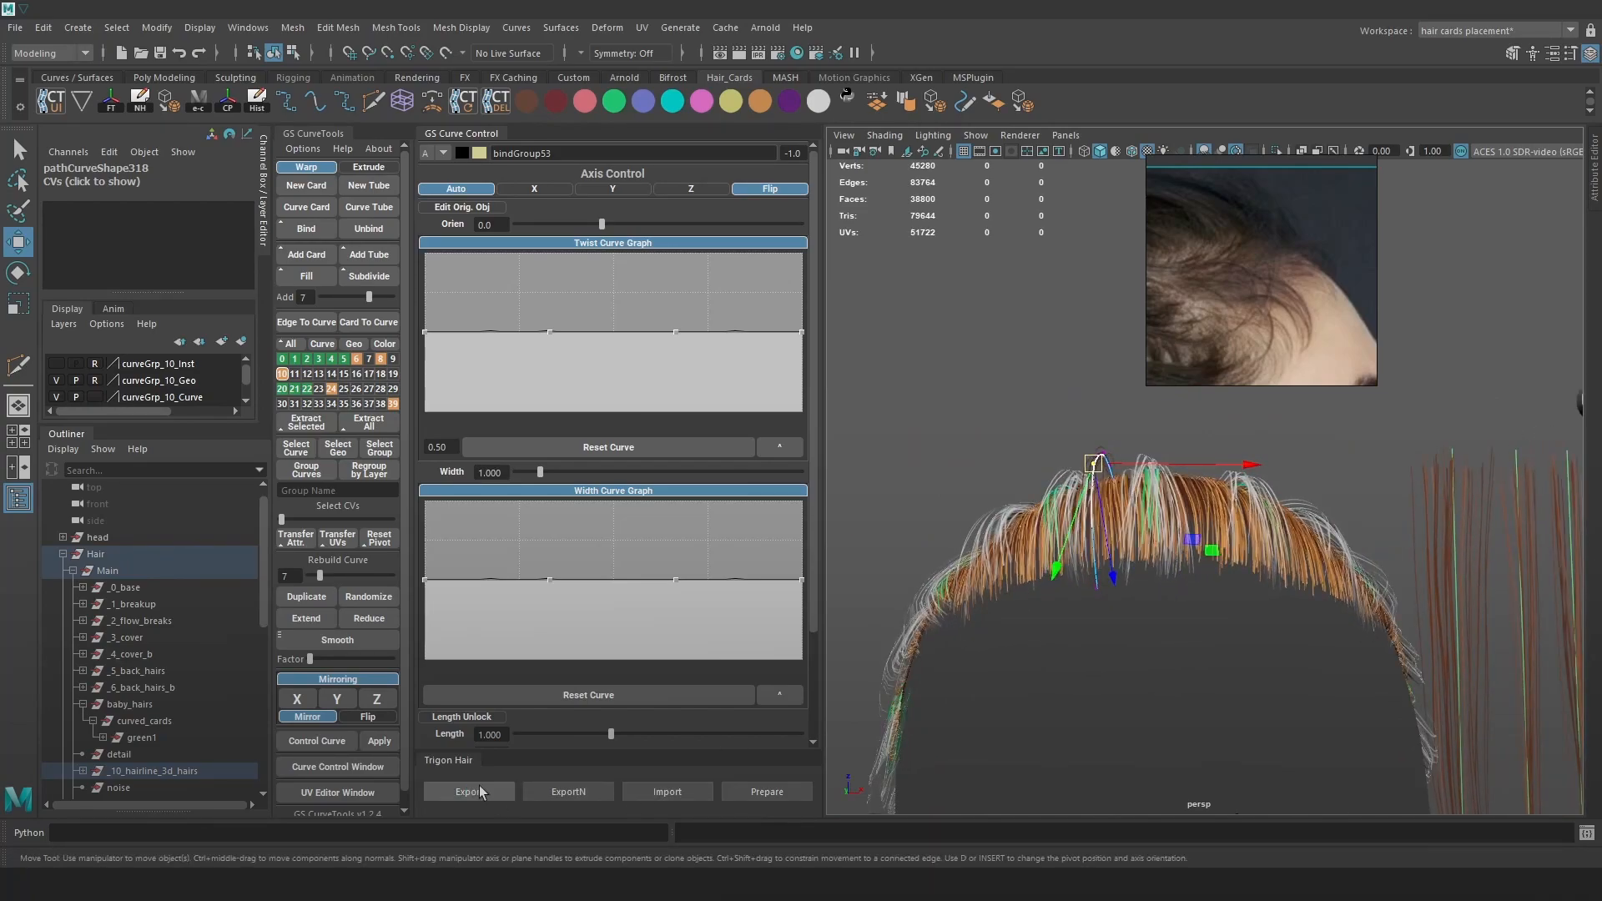
Export the updated hair, inspect the arched hairline strand in Marmoset Toolbag and switch back to Maya.
left_click(470, 791)
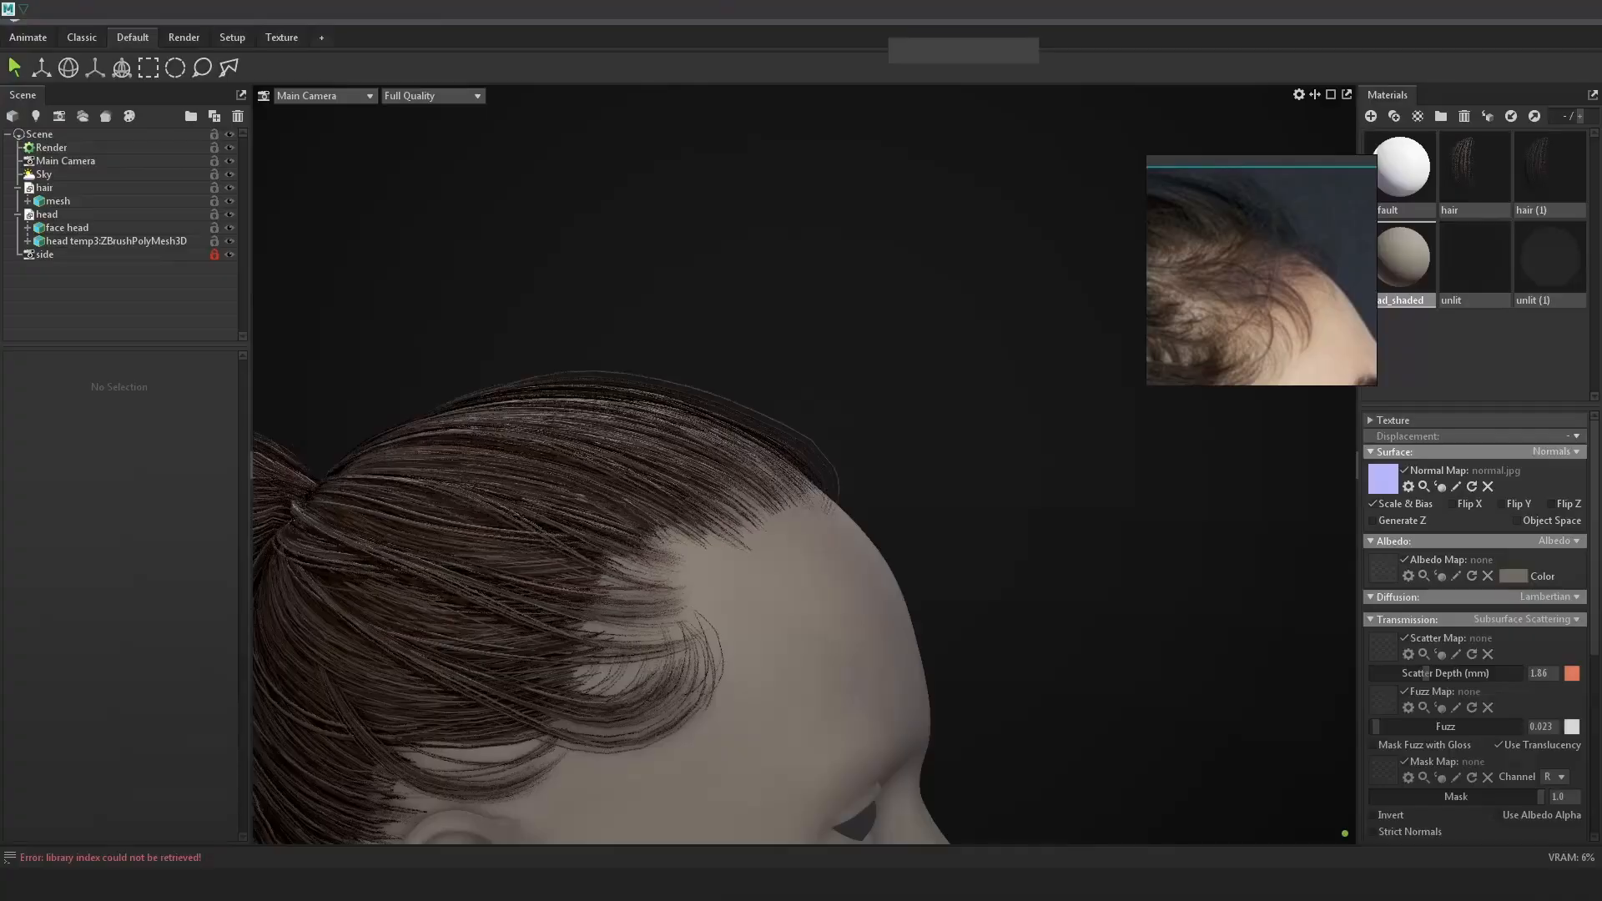
left_click_drag(1002, 550, 1081, 501)
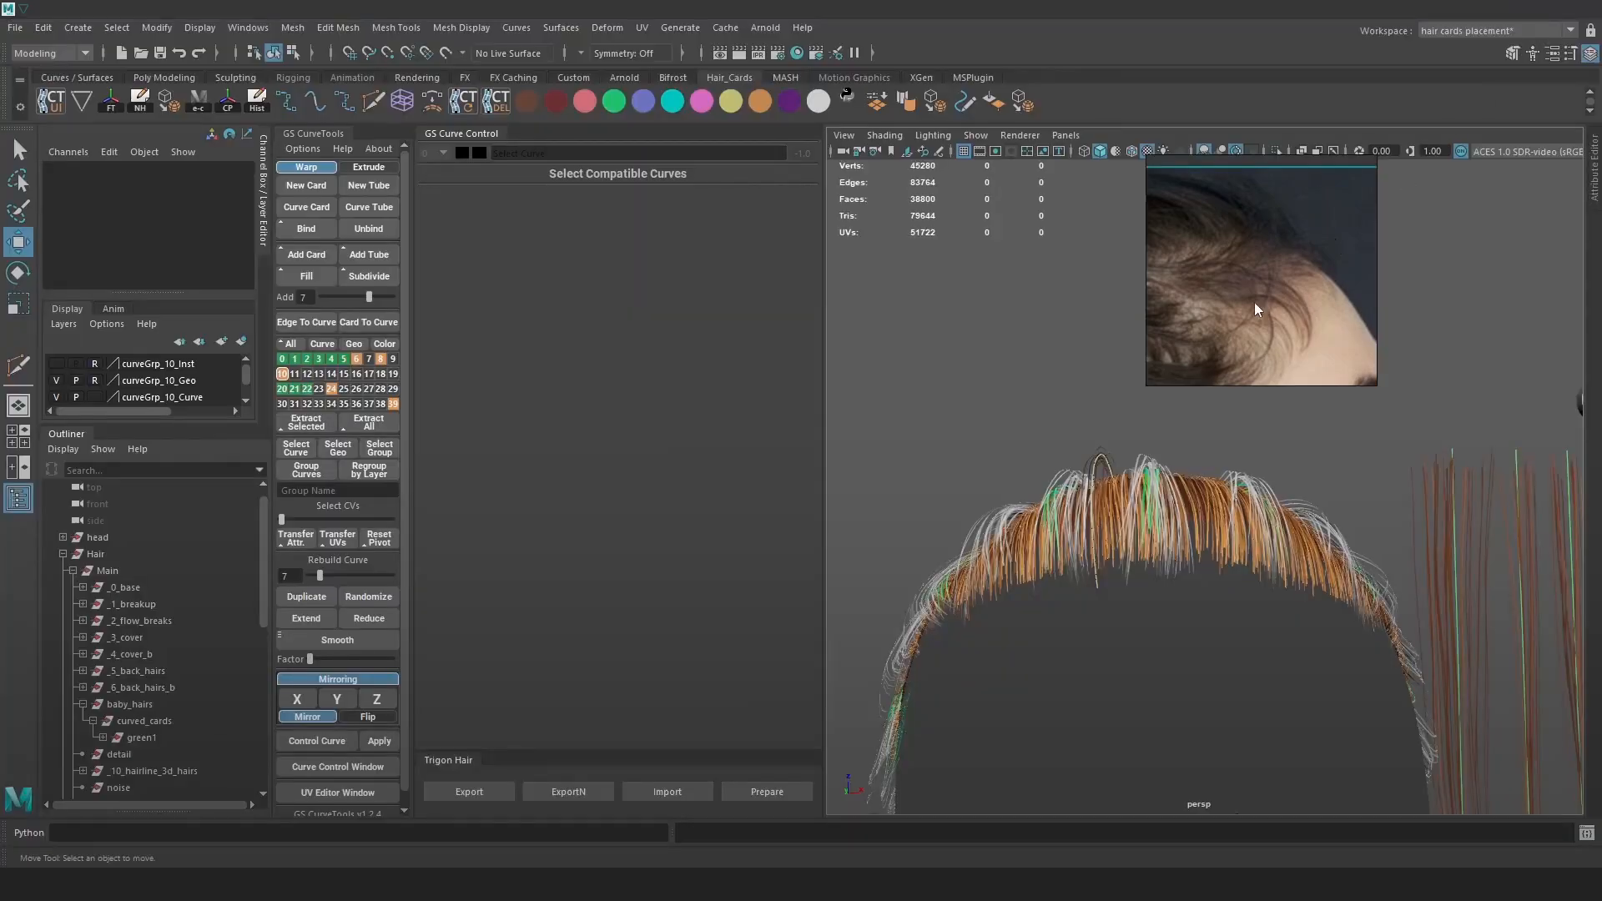
left_click_drag(1254, 302, 1136, 516, "alt")
scroll(1338, 513, "up", 5)
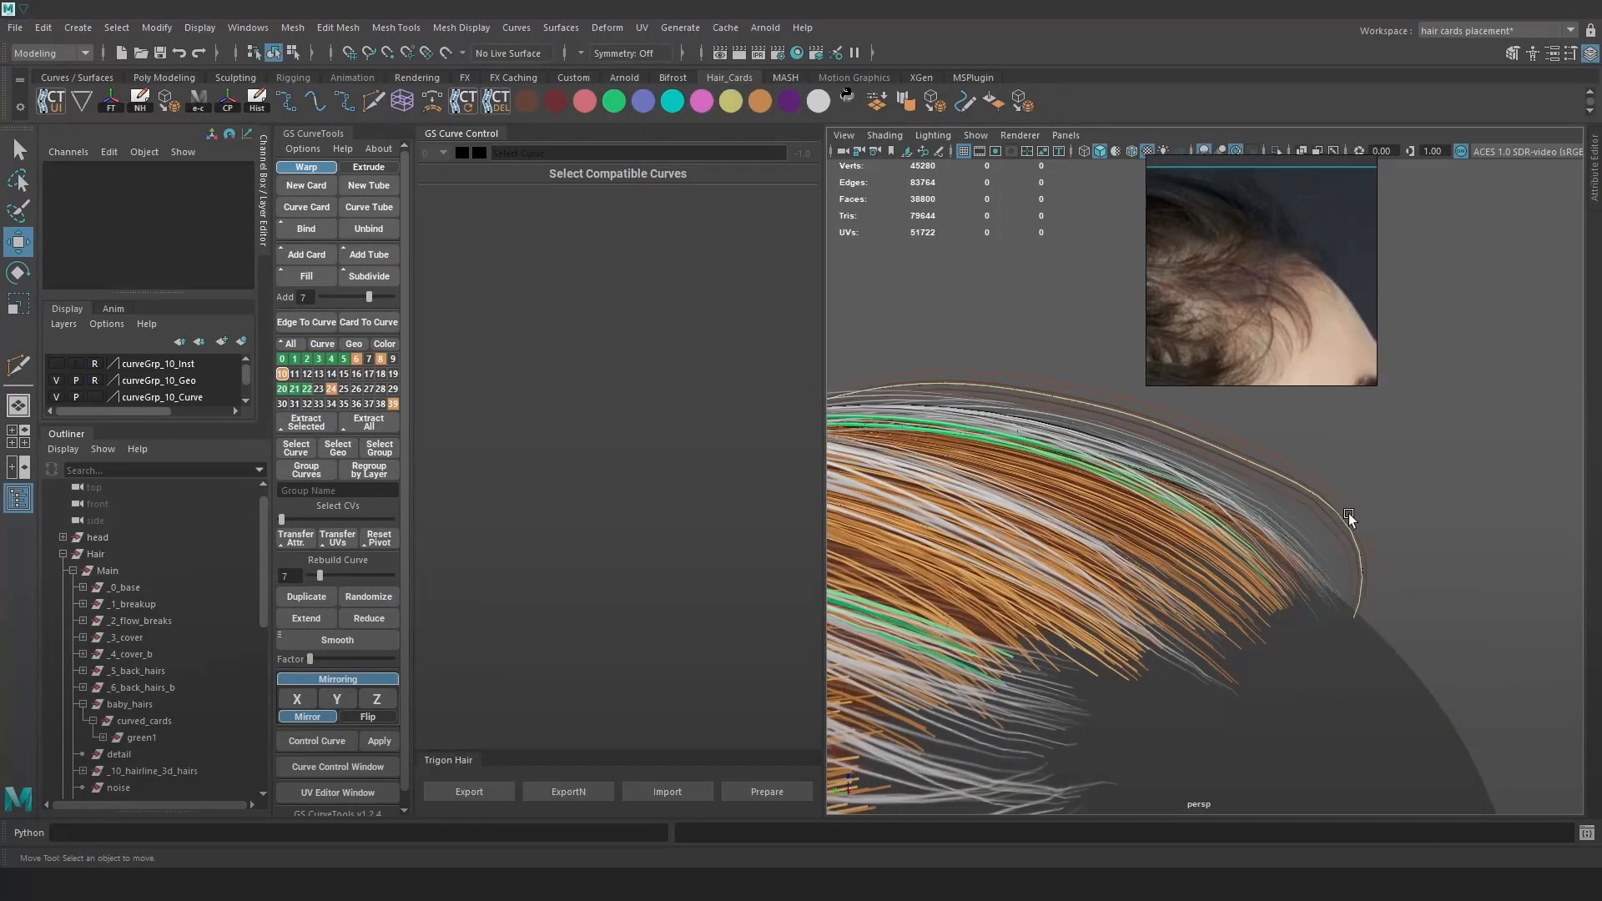
Enable geometry editing for curve layer 10 and select the arched hairline card's mesh.
left_click(1240, 558)
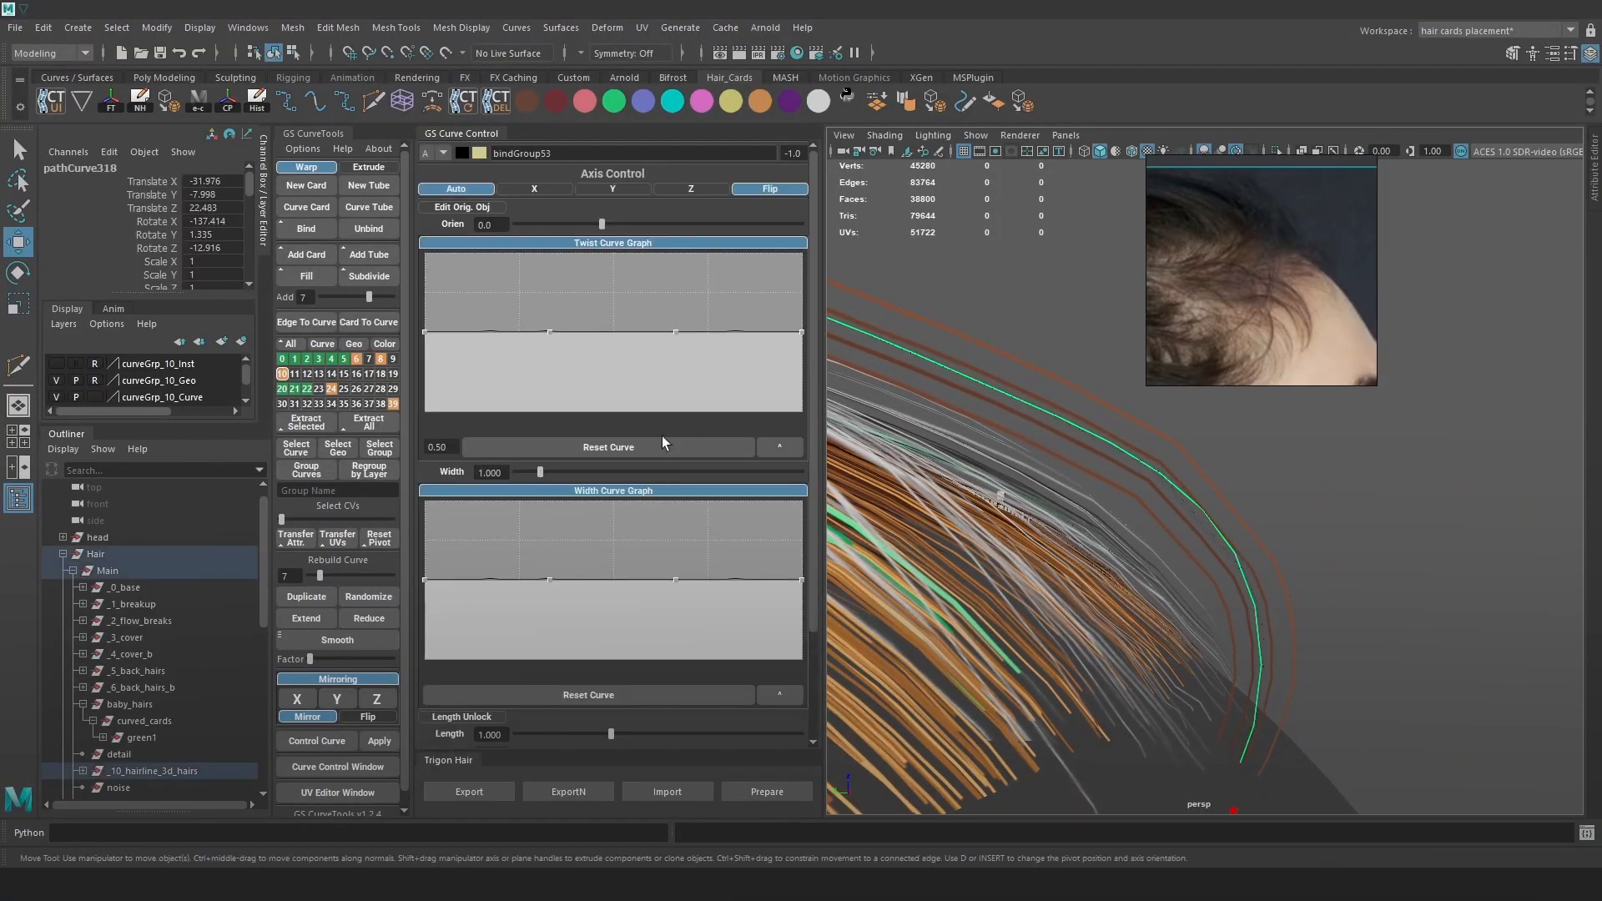
right_click(284, 375)
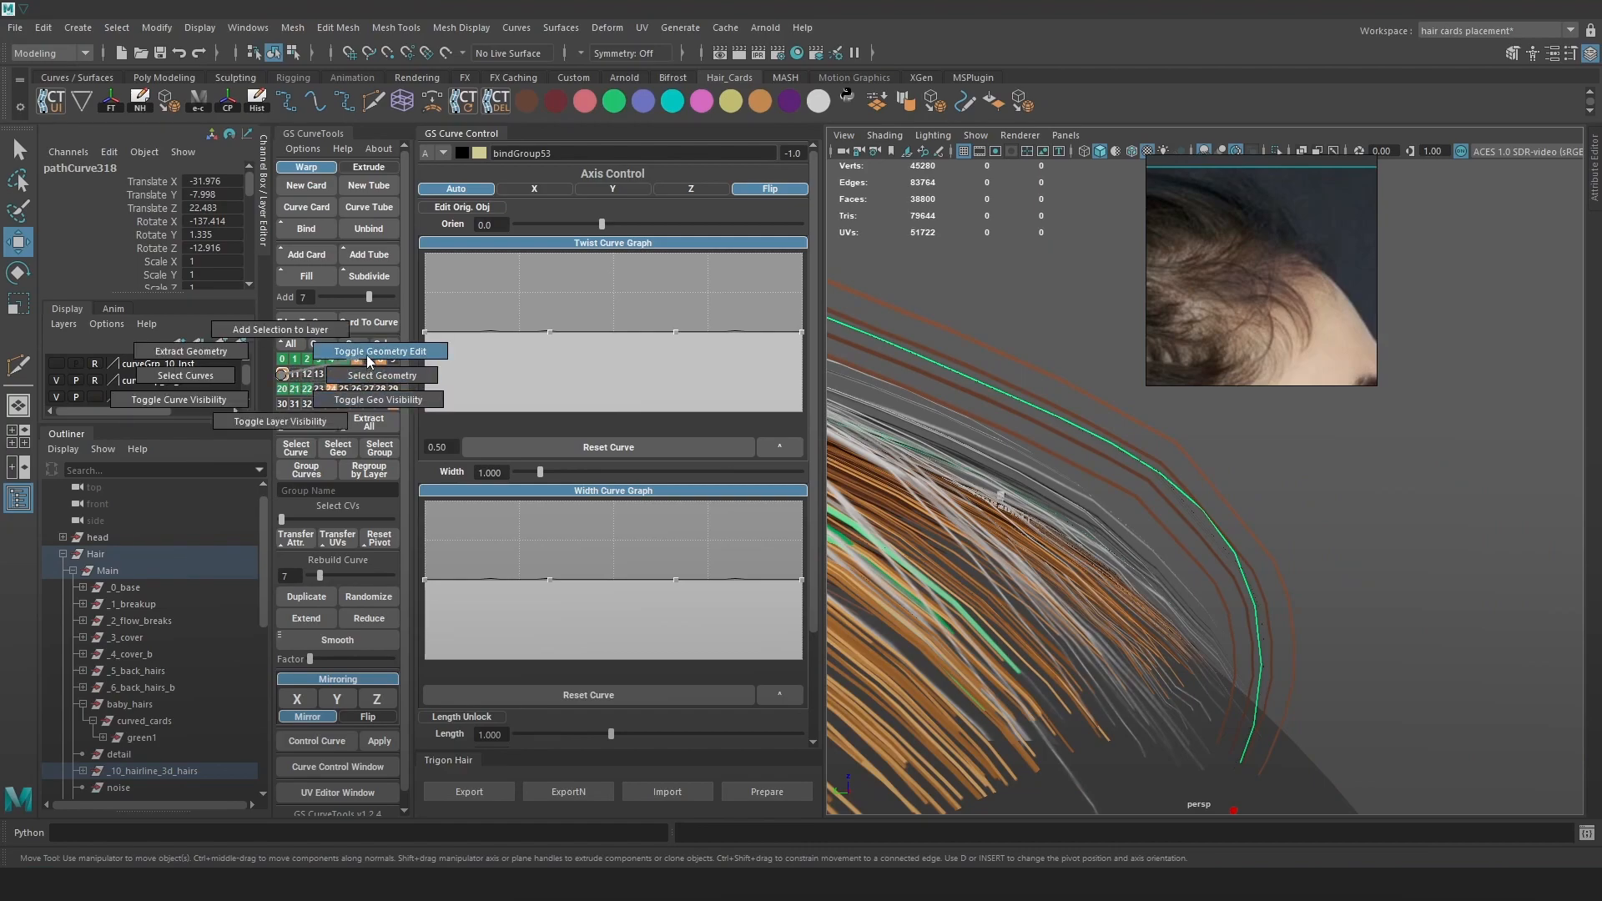
left_click(334, 382)
left_click(1246, 510)
left_click(1243, 517)
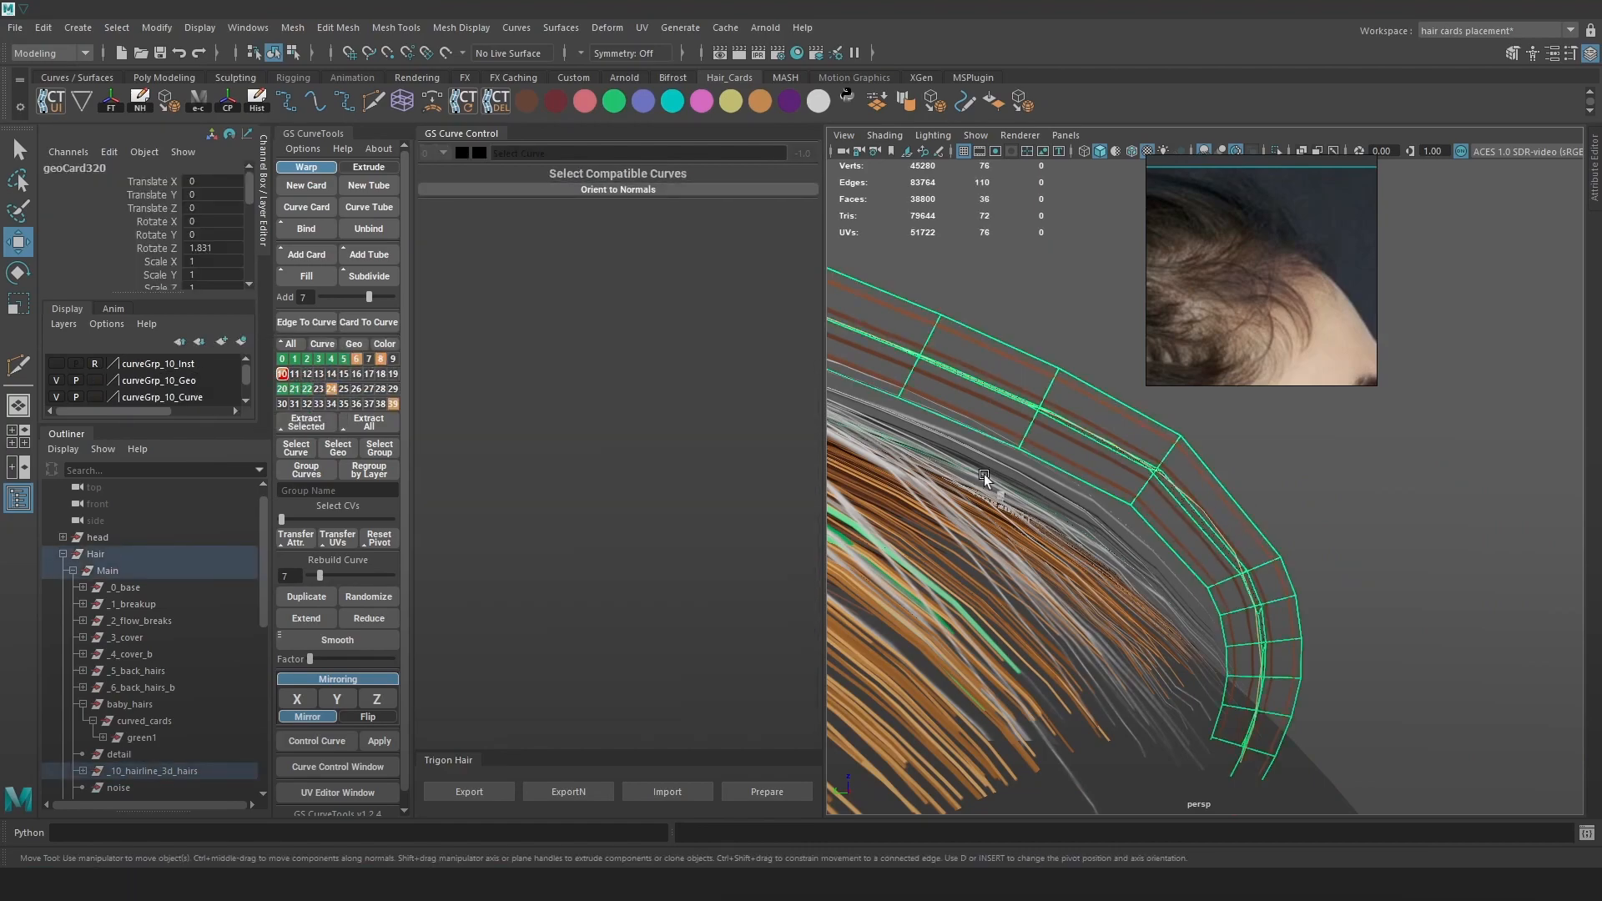
Cut two extra edges into the card's mesh with Multi-Cut and turn off geometry editing for layer 10.
key("ctrl+shift+x")
left_click(1225, 492)
left_click(1176, 540)
right_click(1176, 541)
left_click_drag(1276, 565, 1179, 538, "alt")
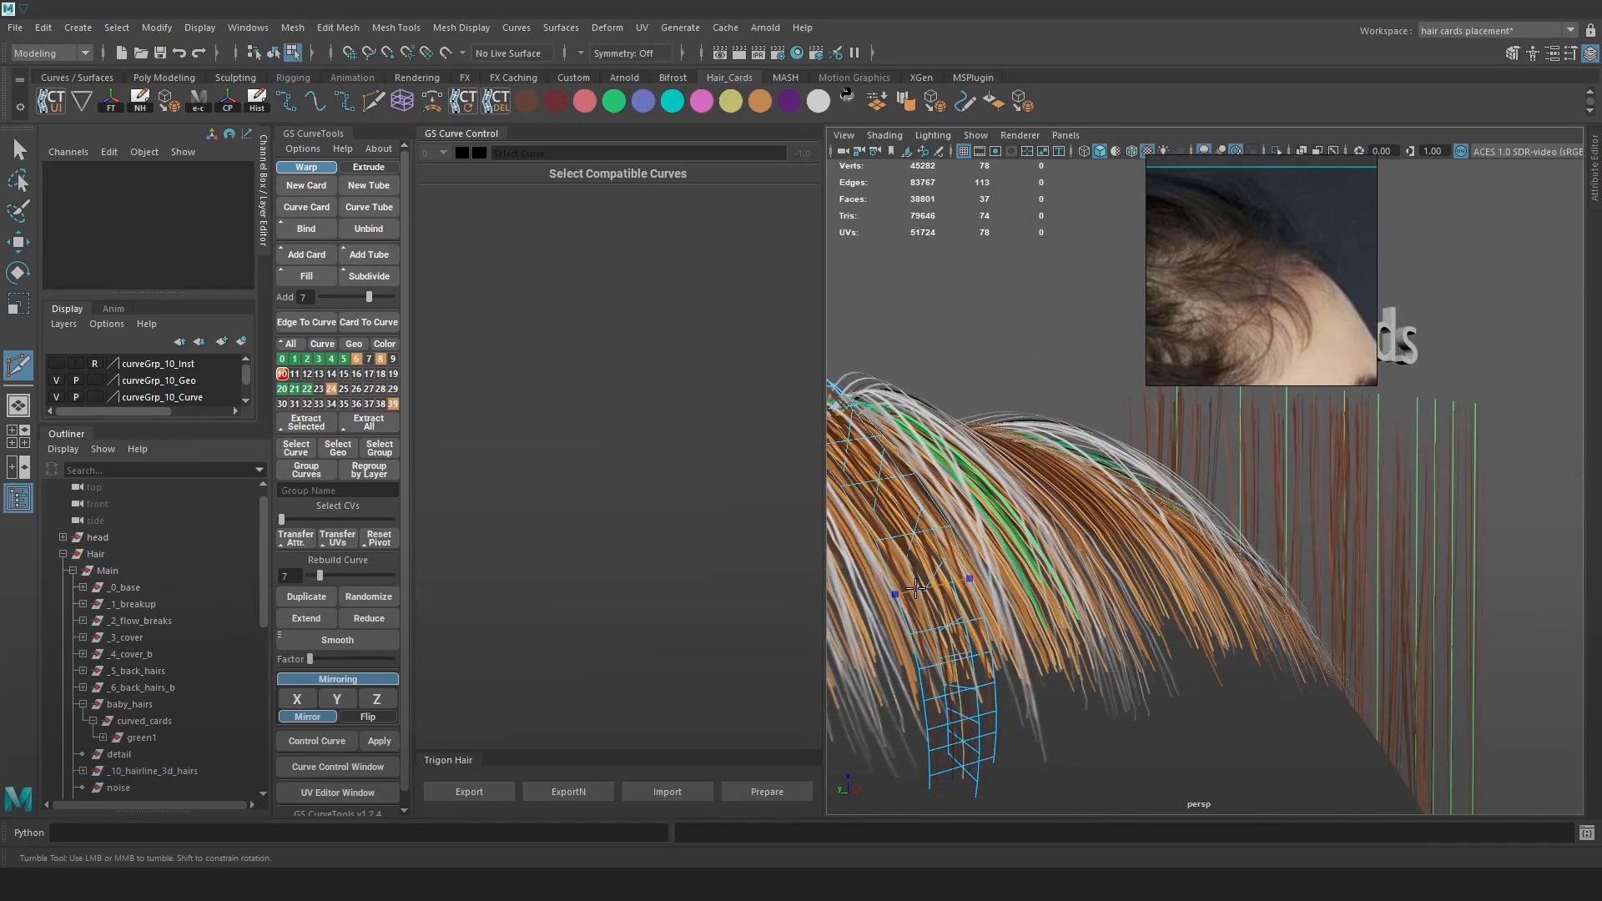
left_click_drag(1298, 531, 1296, 538, "alt")
key("w")
right_click_drag(1210, 489, 1380, 399)
left_click(1402, 482)
left_click_drag(1410, 525, 1355, 475, "alt")
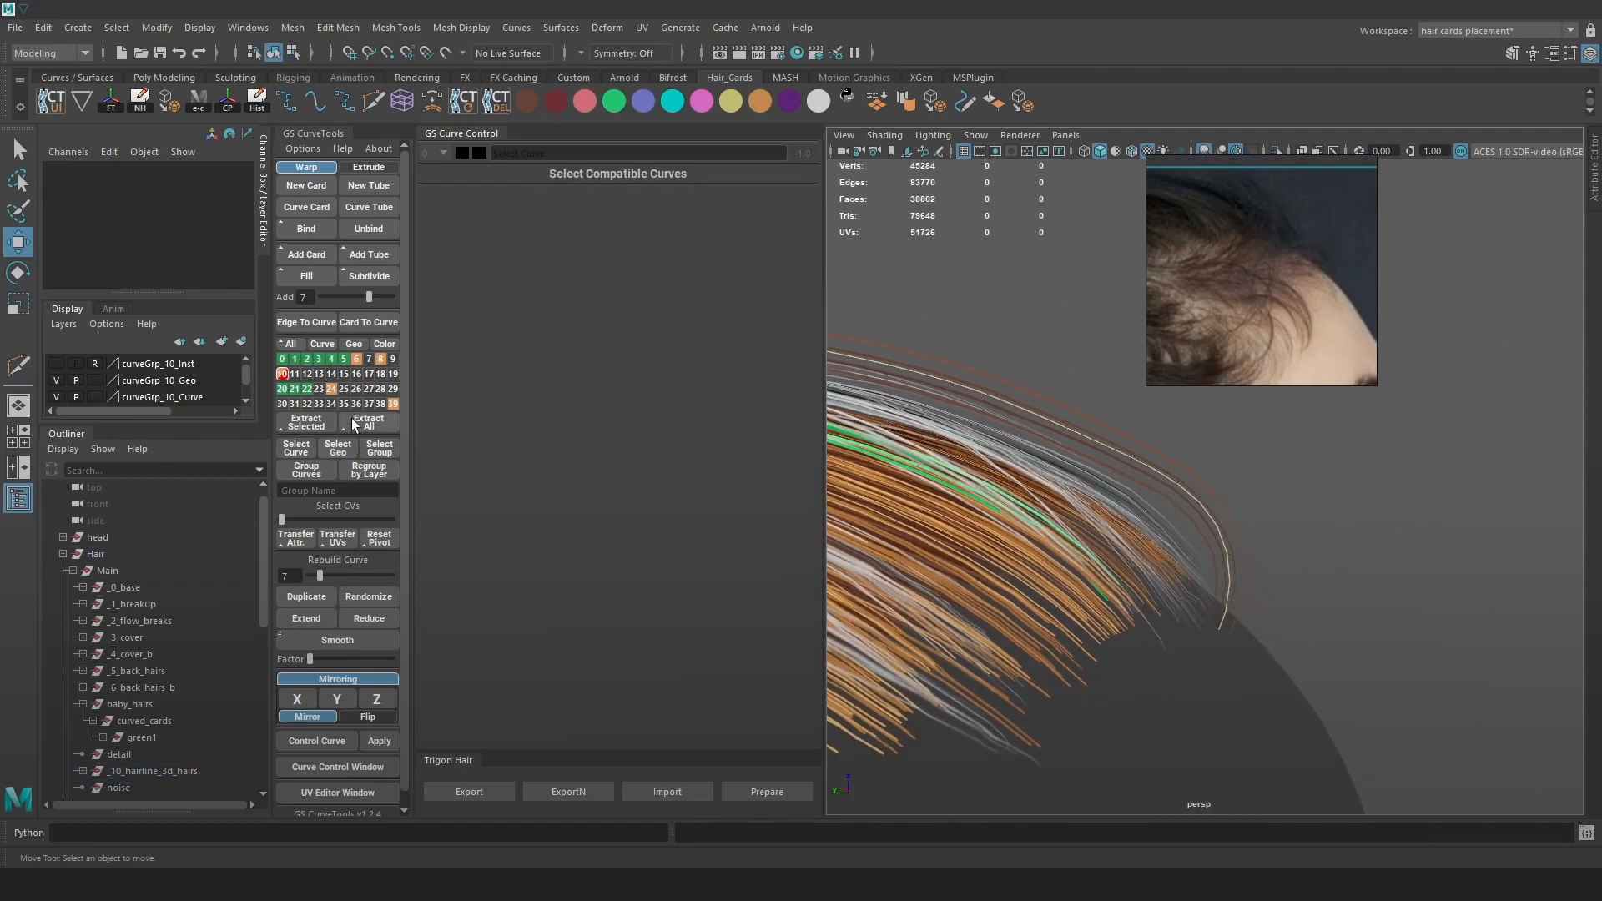
left_click(281, 377)
Shift the control vertex at the card curve's front tip sideways along the forehead.
left_click_drag(1445, 568, 1048, 585, "alt")
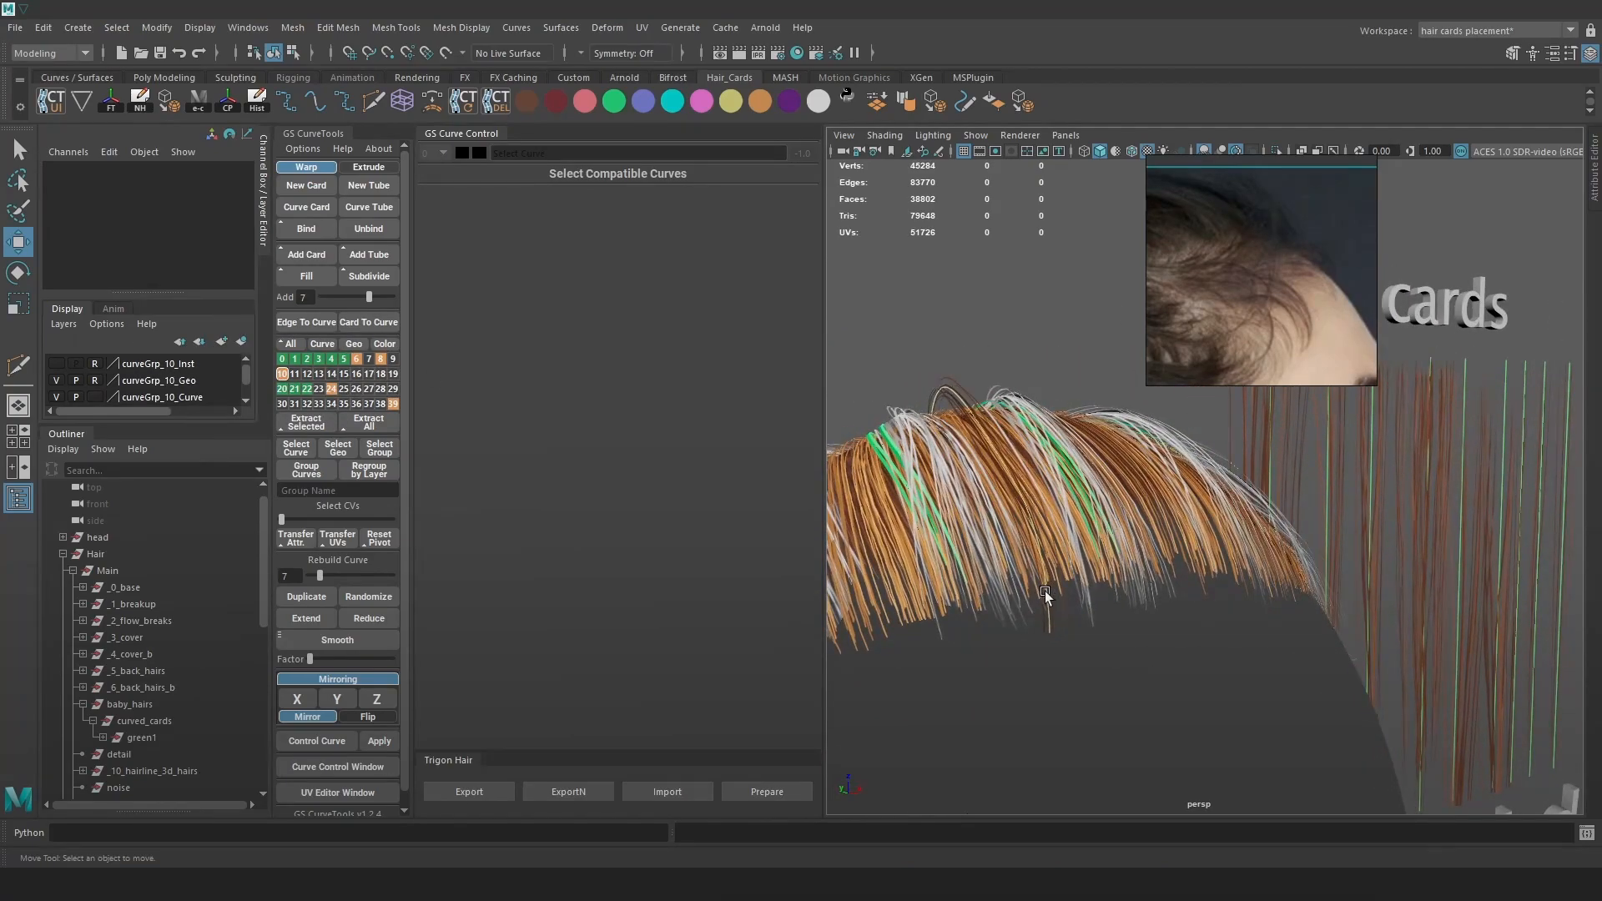
key("4")
left_click(1046, 604)
right_click_drag(1064, 312, 964, 290)
left_click(1050, 645)
key("6")
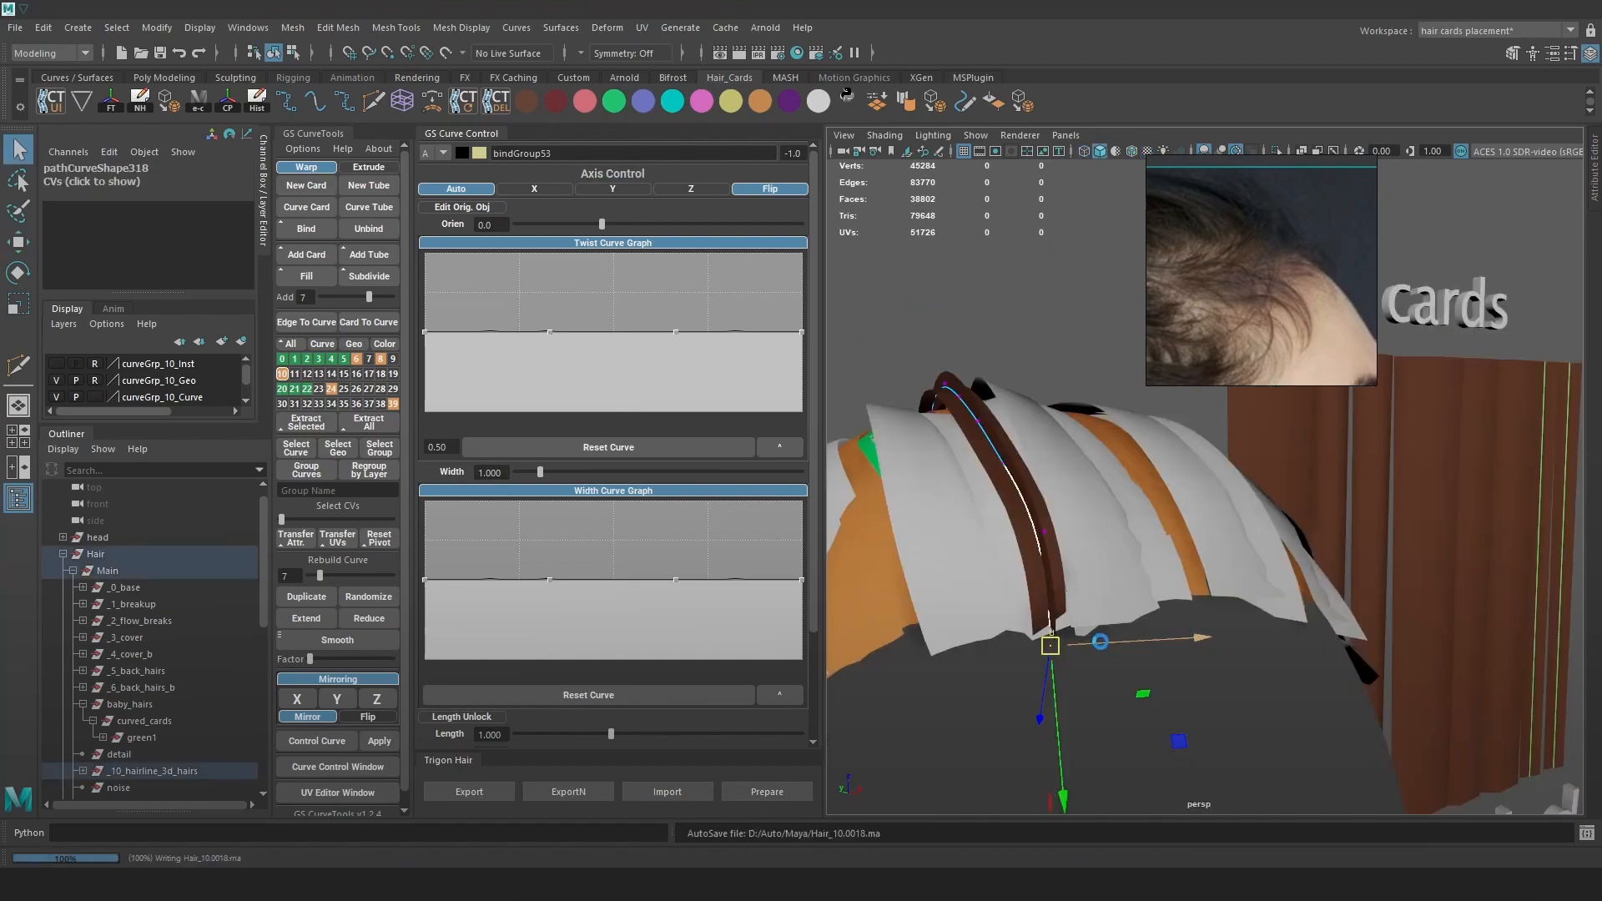
key("w")
key("6")
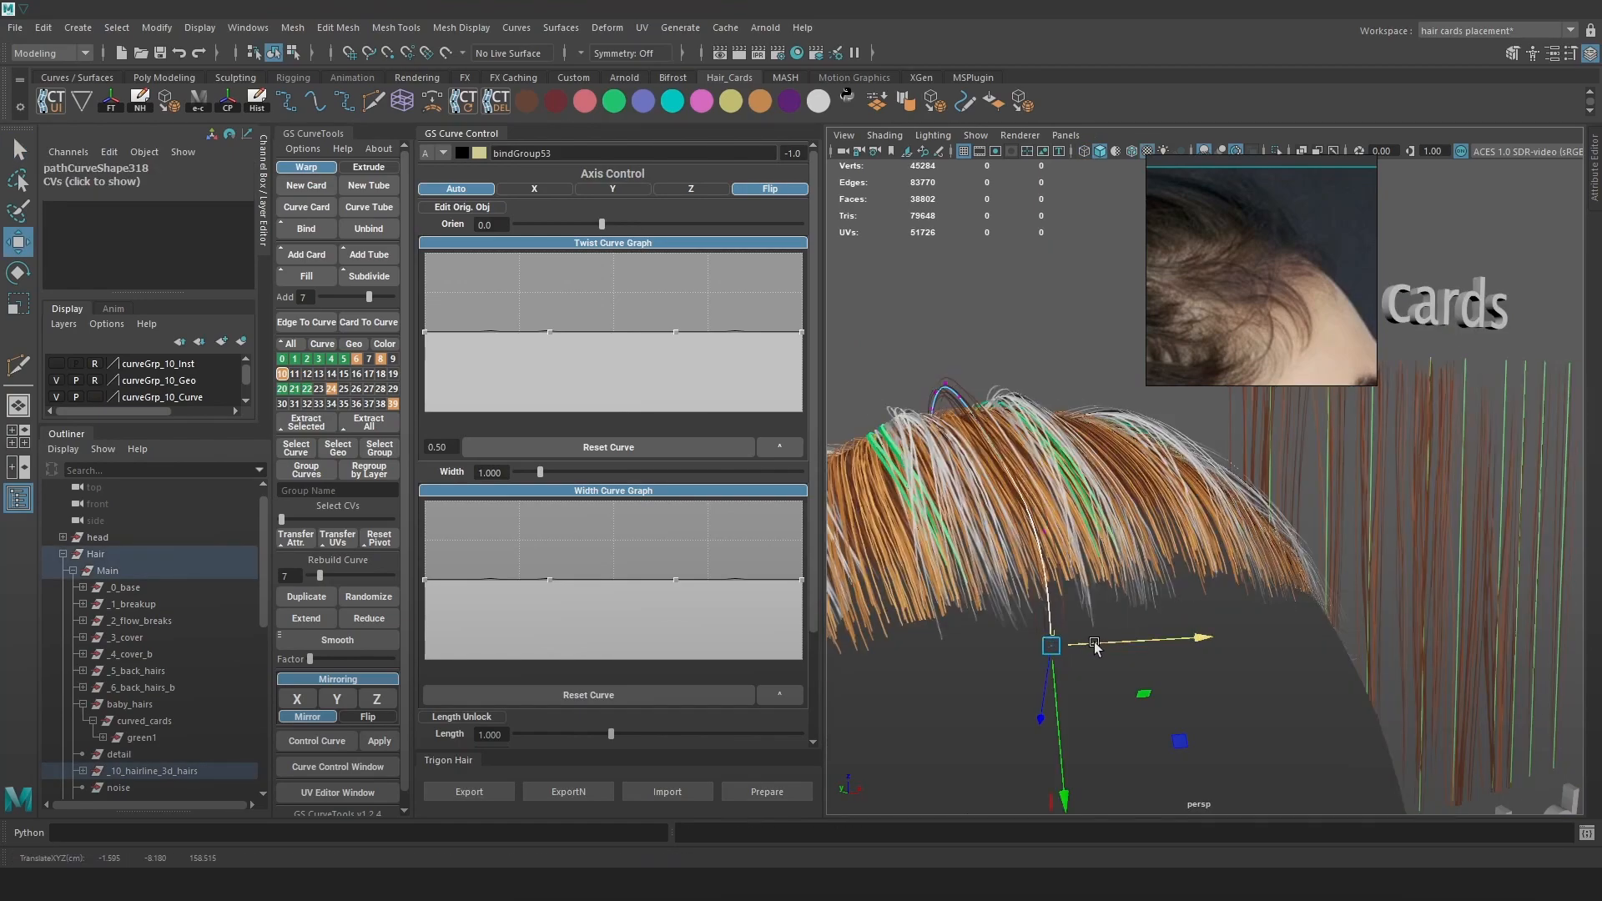
left_click_drag(1099, 643, 1118, 636)
left_click_drag(1118, 630, 1138, 486, "alt")
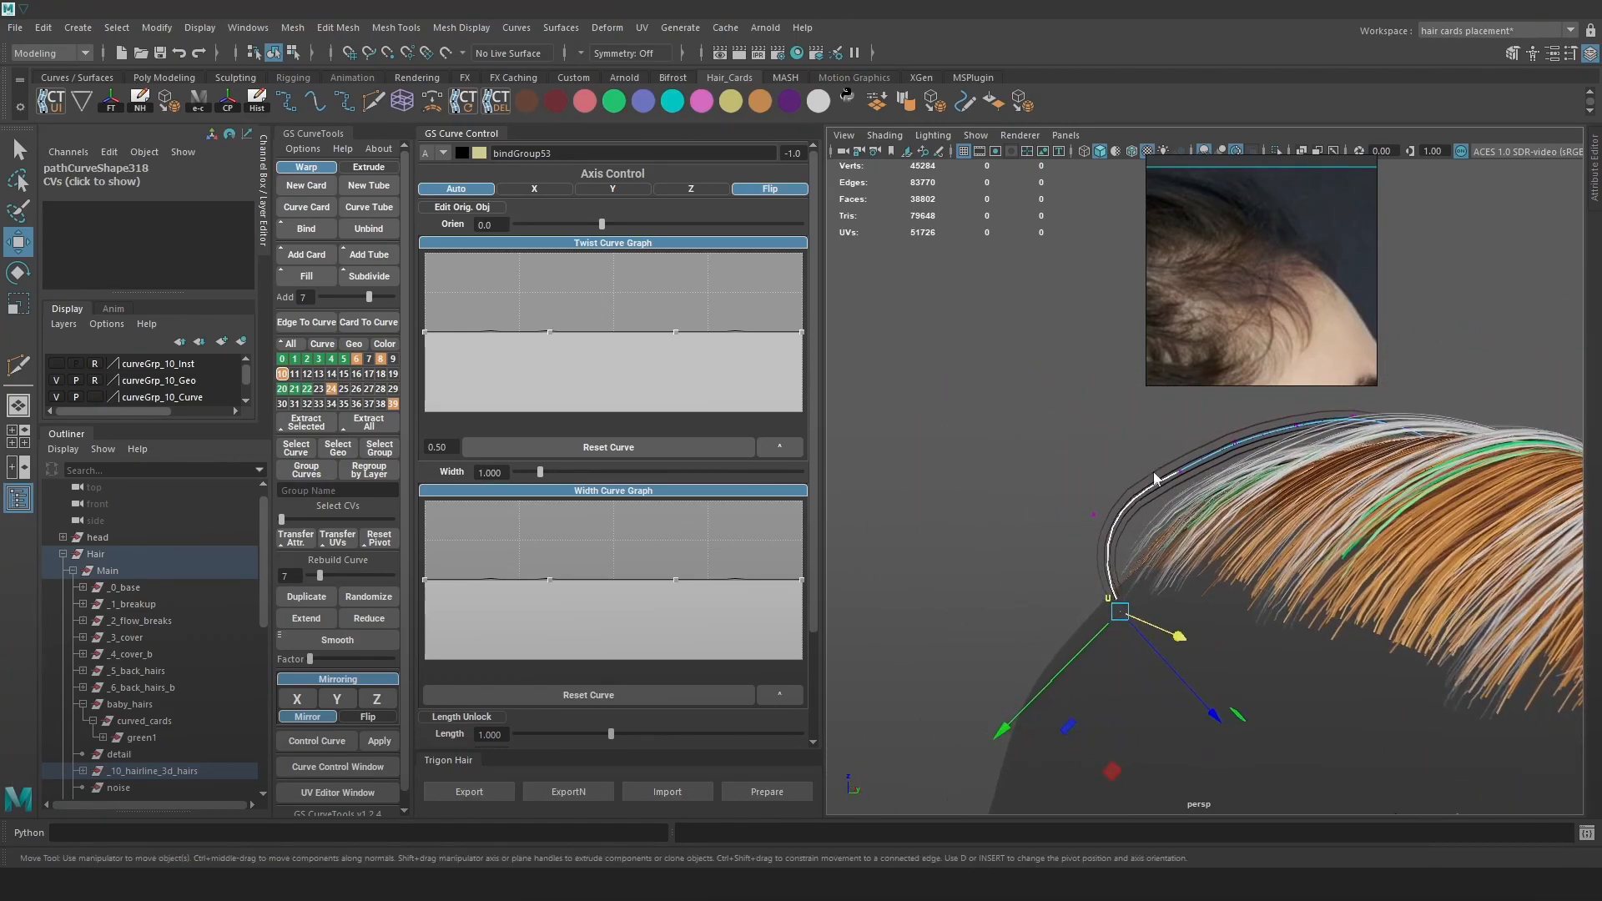
left_click(1086, 444)
left_click(1128, 503)
Mirror the arched hairline card across the X axis and adjust the card orientation.
mouse_move(1200, 589)
left_mouse_down("alt")
mouse_move(1226, 608)
mouse_move(1198, 566)
left_mouse_up("alt")
right_click_drag(1199, 566, 1288, 600, "alt")
middle_click_drag(1287, 601, 1251, 554, "alt")
right_click_drag(1252, 554, 1256, 566, "alt")
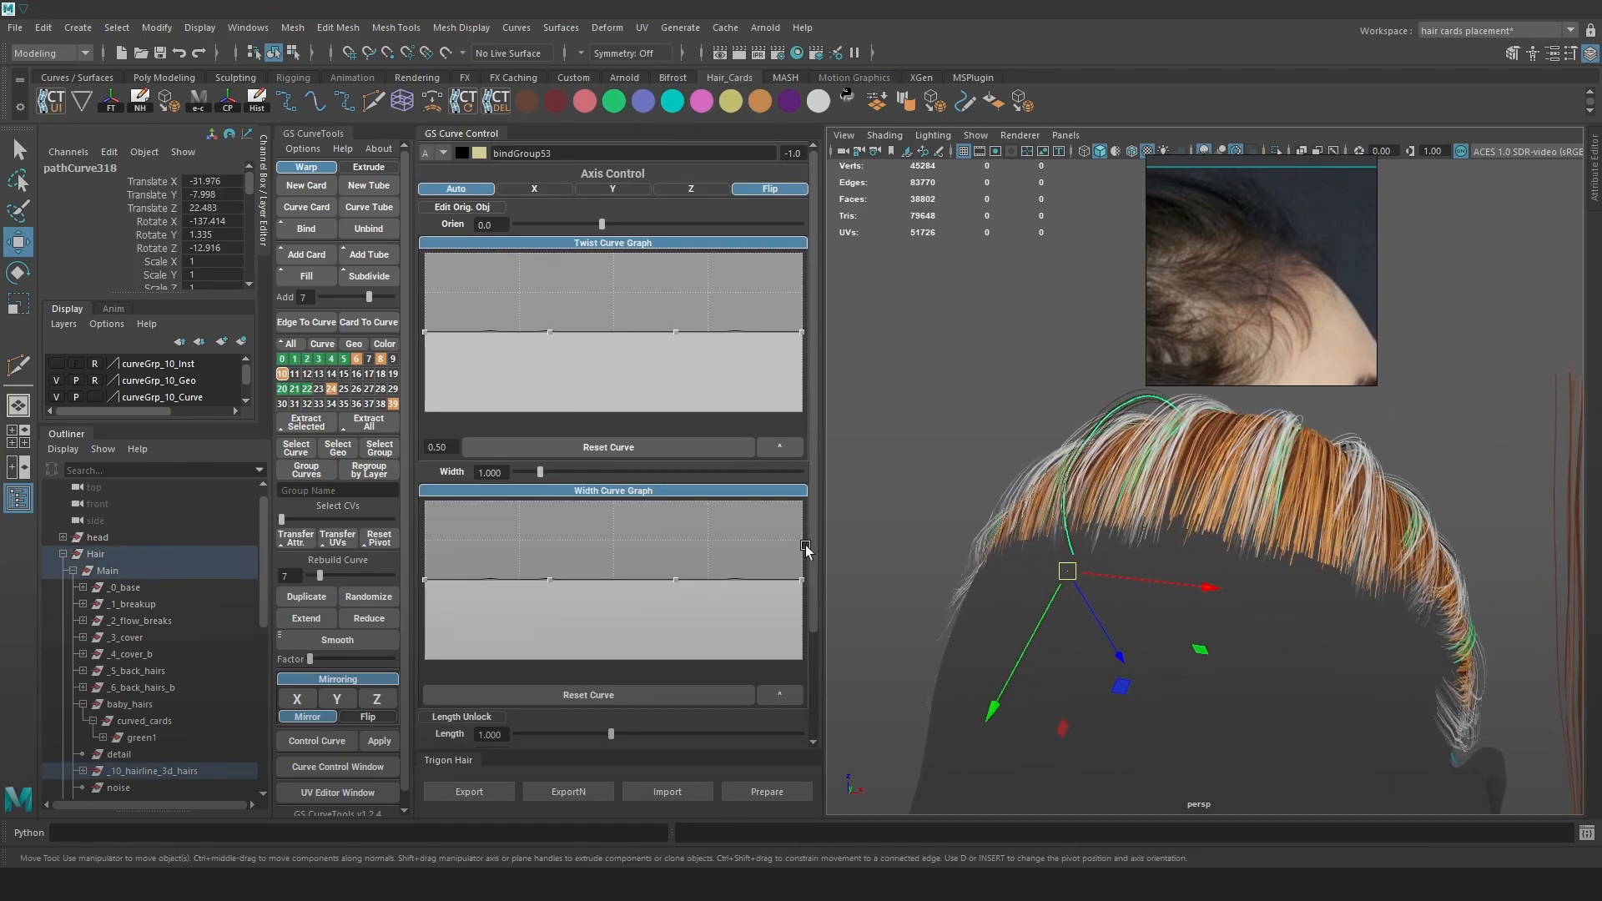
left_click(306, 699)
left_click_drag(1110, 567, 1184, 508, "alt")
left_click(1184, 508)
left_click(1185, 508)
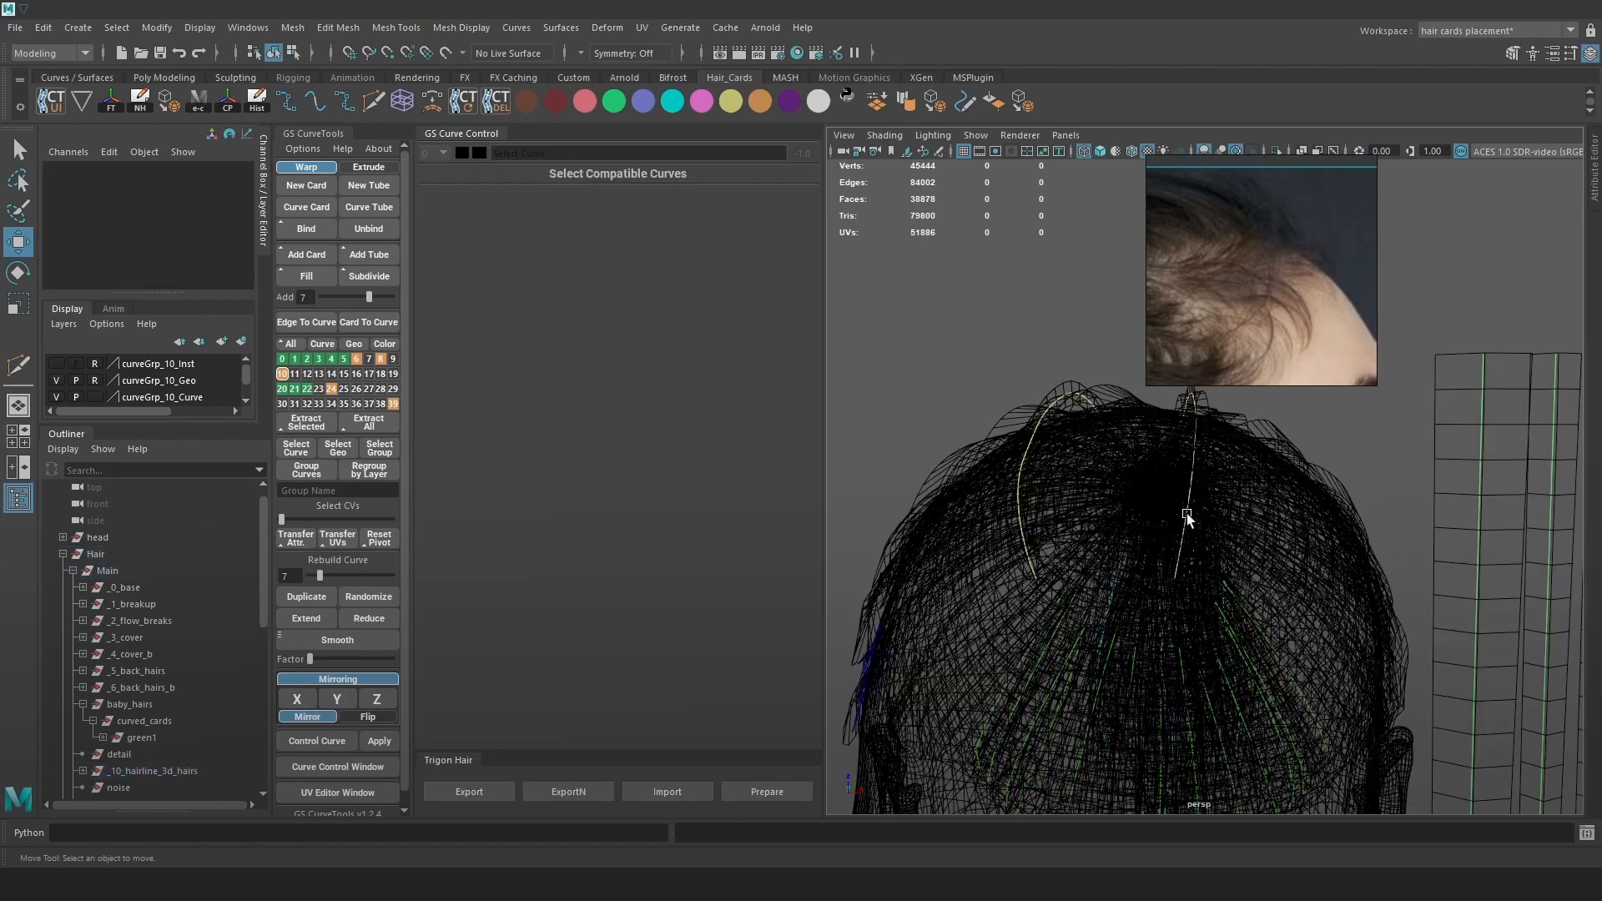
left_click_drag(663, 223, 599, 224)
key("5")
Fill one new card between the two opposite arched hairline cards and select its curve.
left_click_drag(1188, 478, 1084, 464, "alt")
left_click(1009, 457, "shift")
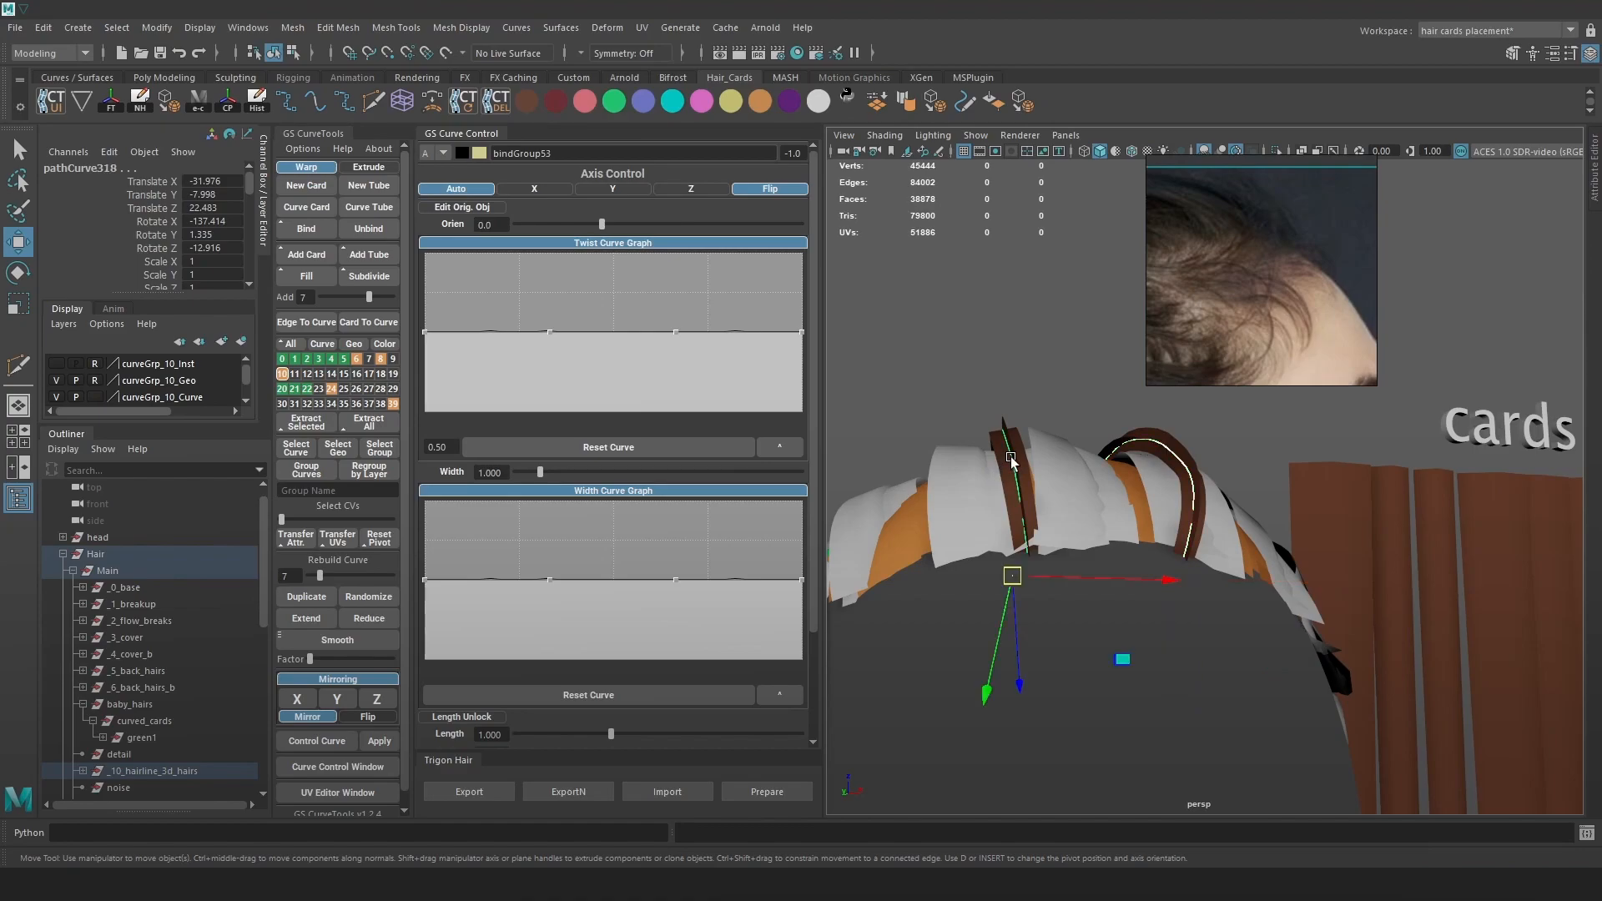
left_click(308, 277)
left_click(1105, 438)
left_click(1096, 455)
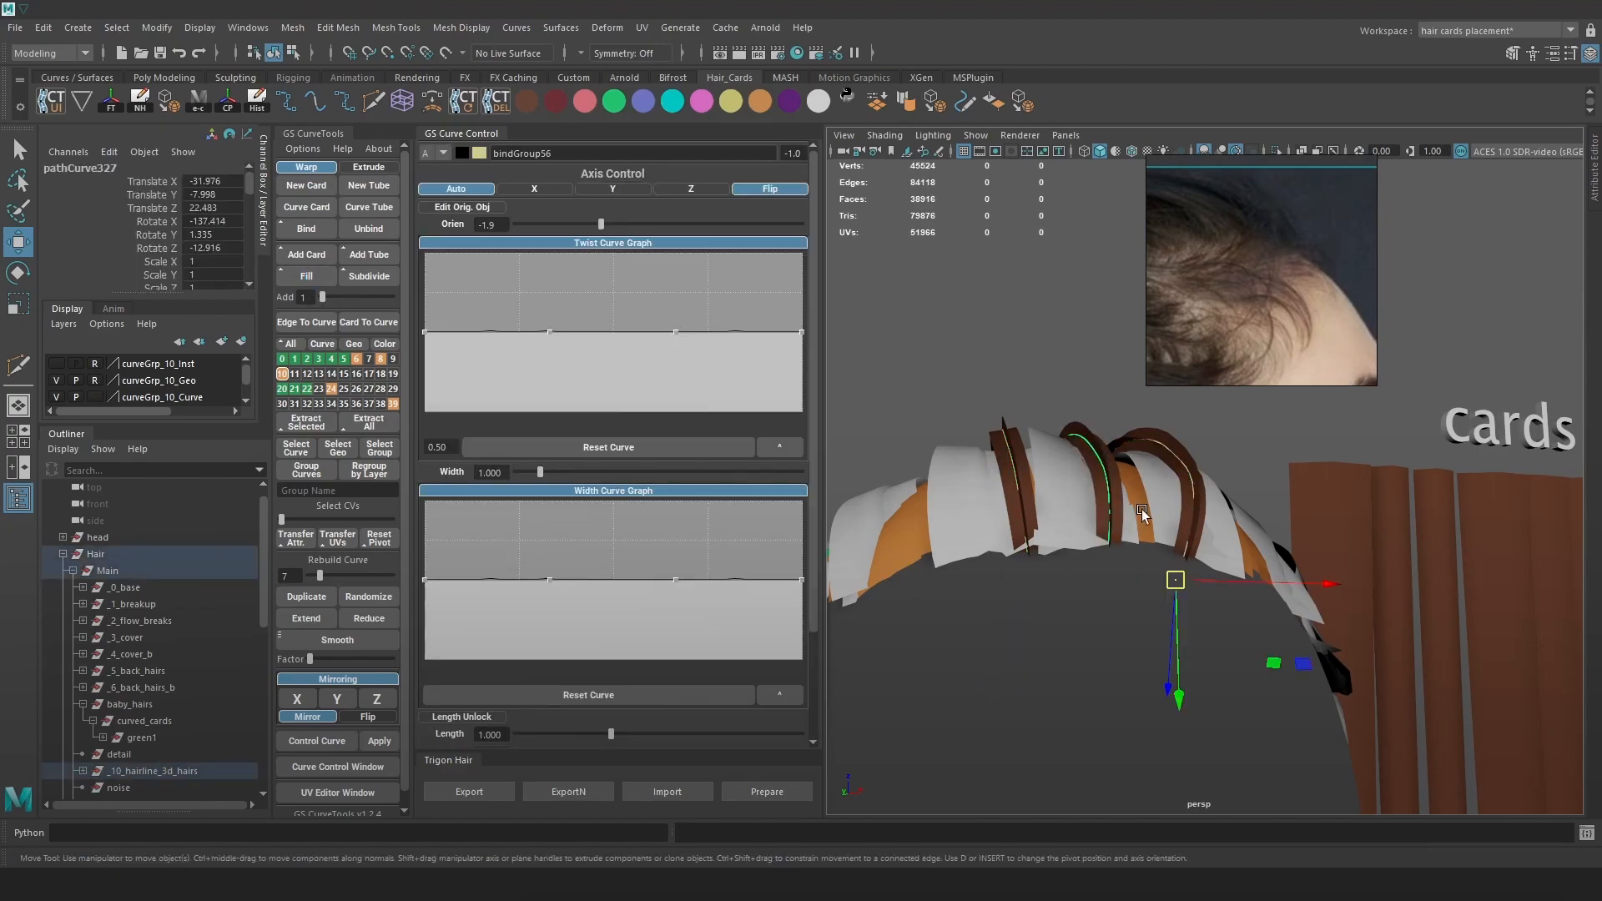
Reset the middle card's pivot and set its orientation to 19.2.
right_click_drag(1096, 458, 1125, 538, "alt")
left_click(375, 540)
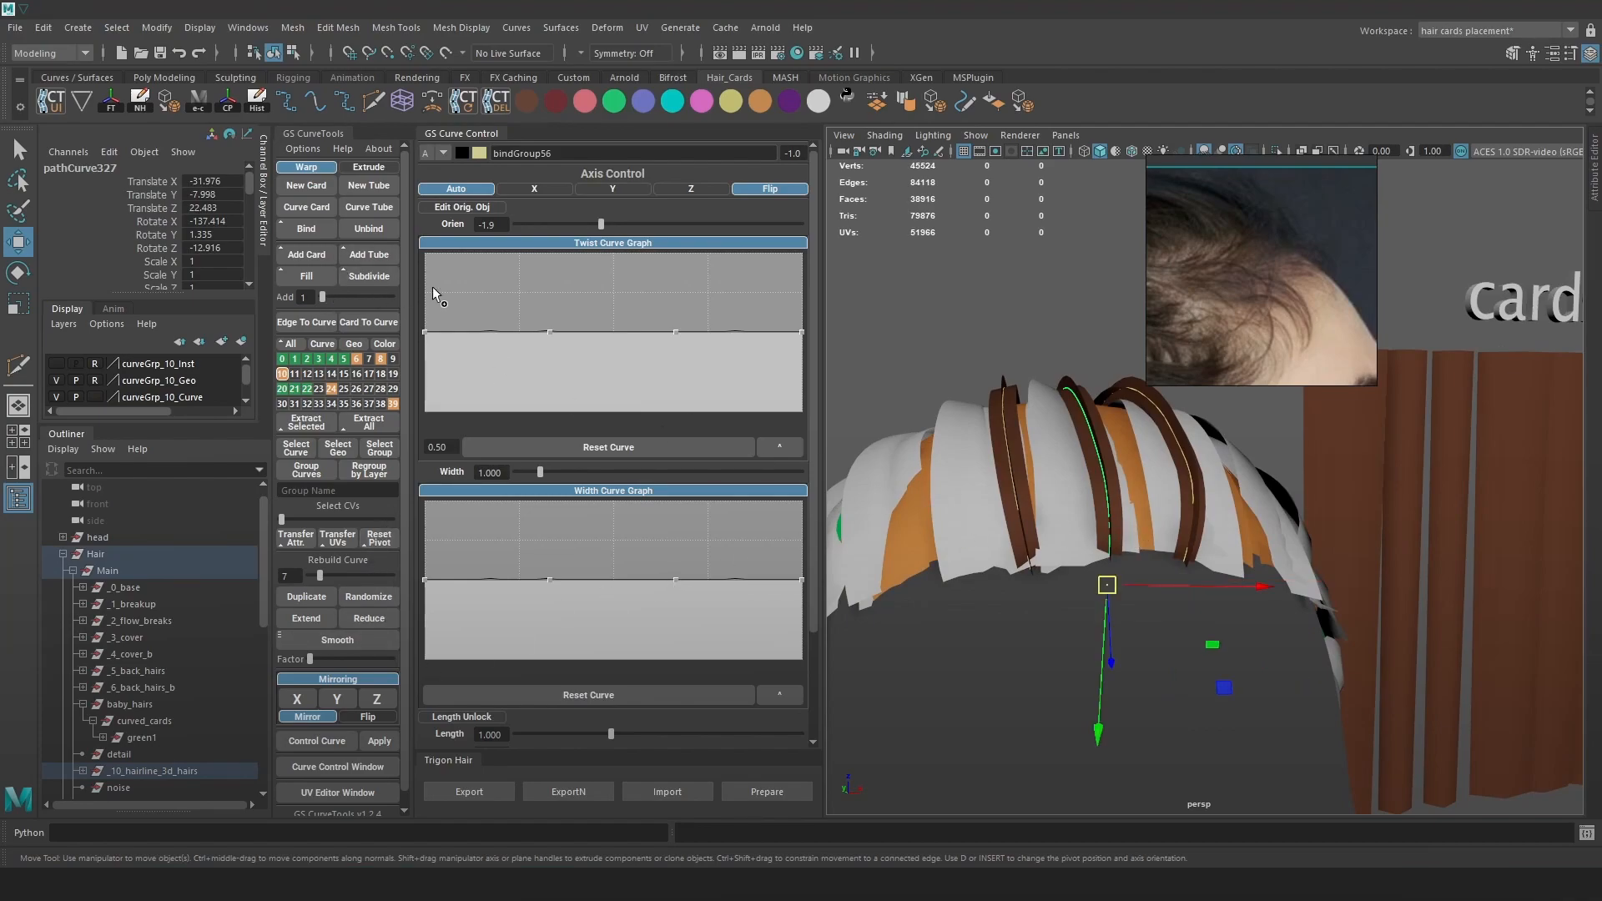
left_click_drag(601, 232, 594, 232)
left_click_drag(1133, 432, 1100, 446, "alt")
mouse_move(592, 225)
left_mouse_down()
mouse_move(576, 230)
mouse_move(611, 223)
left_mouse_up()
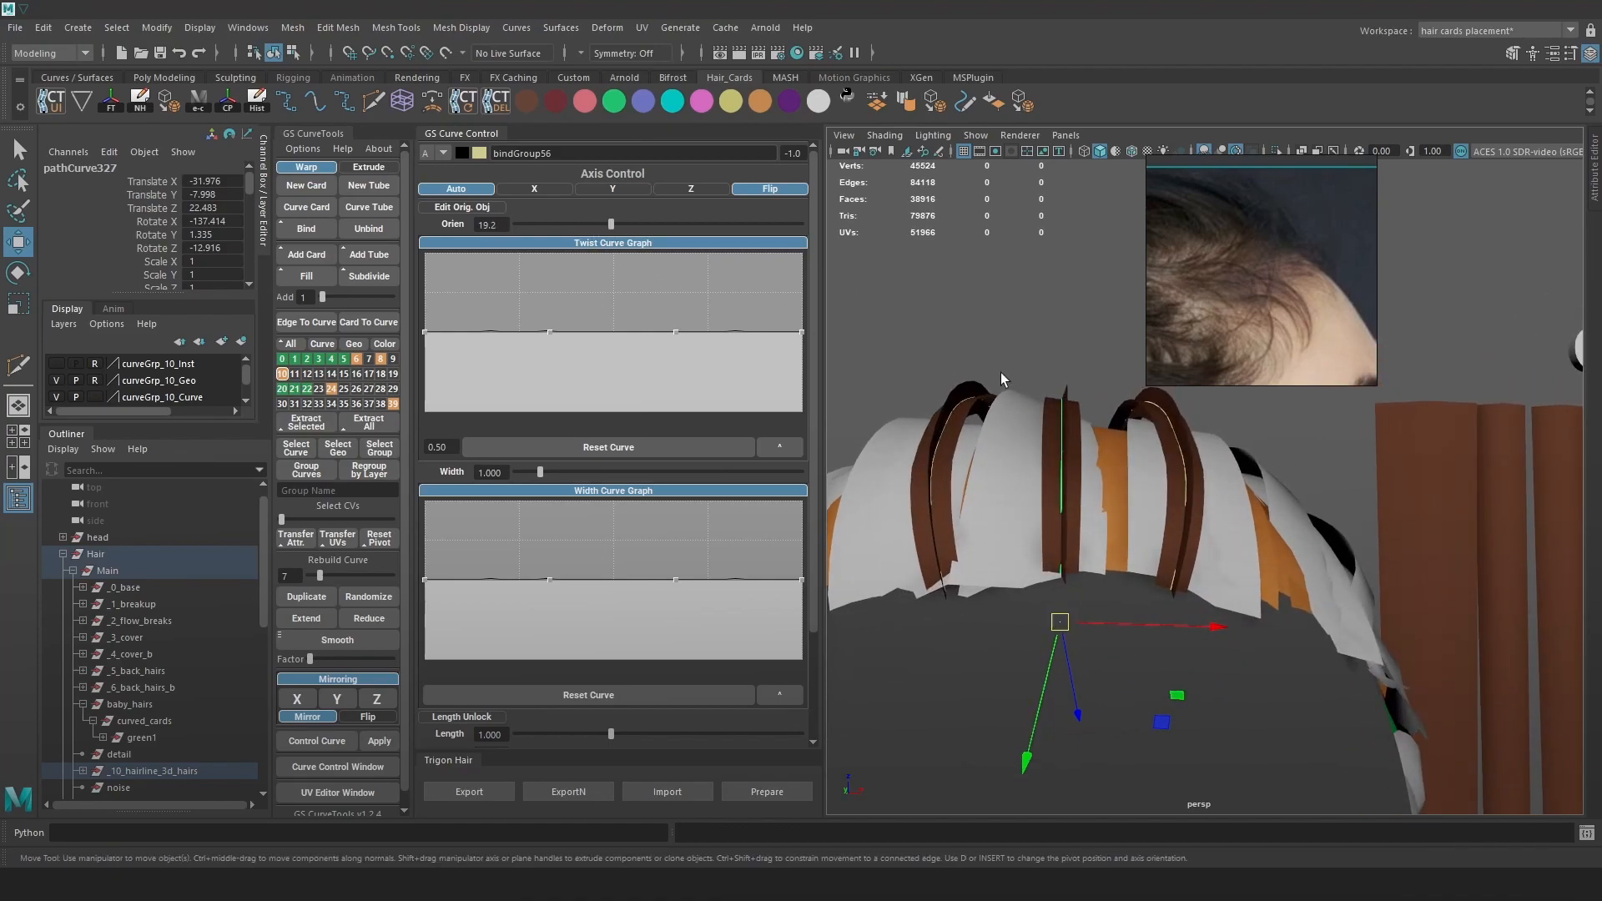
Check the middle card in textured display and move it to Translate Y -8.439.
key("6")
left_click_drag(1090, 552, 1150, 595, "alt")
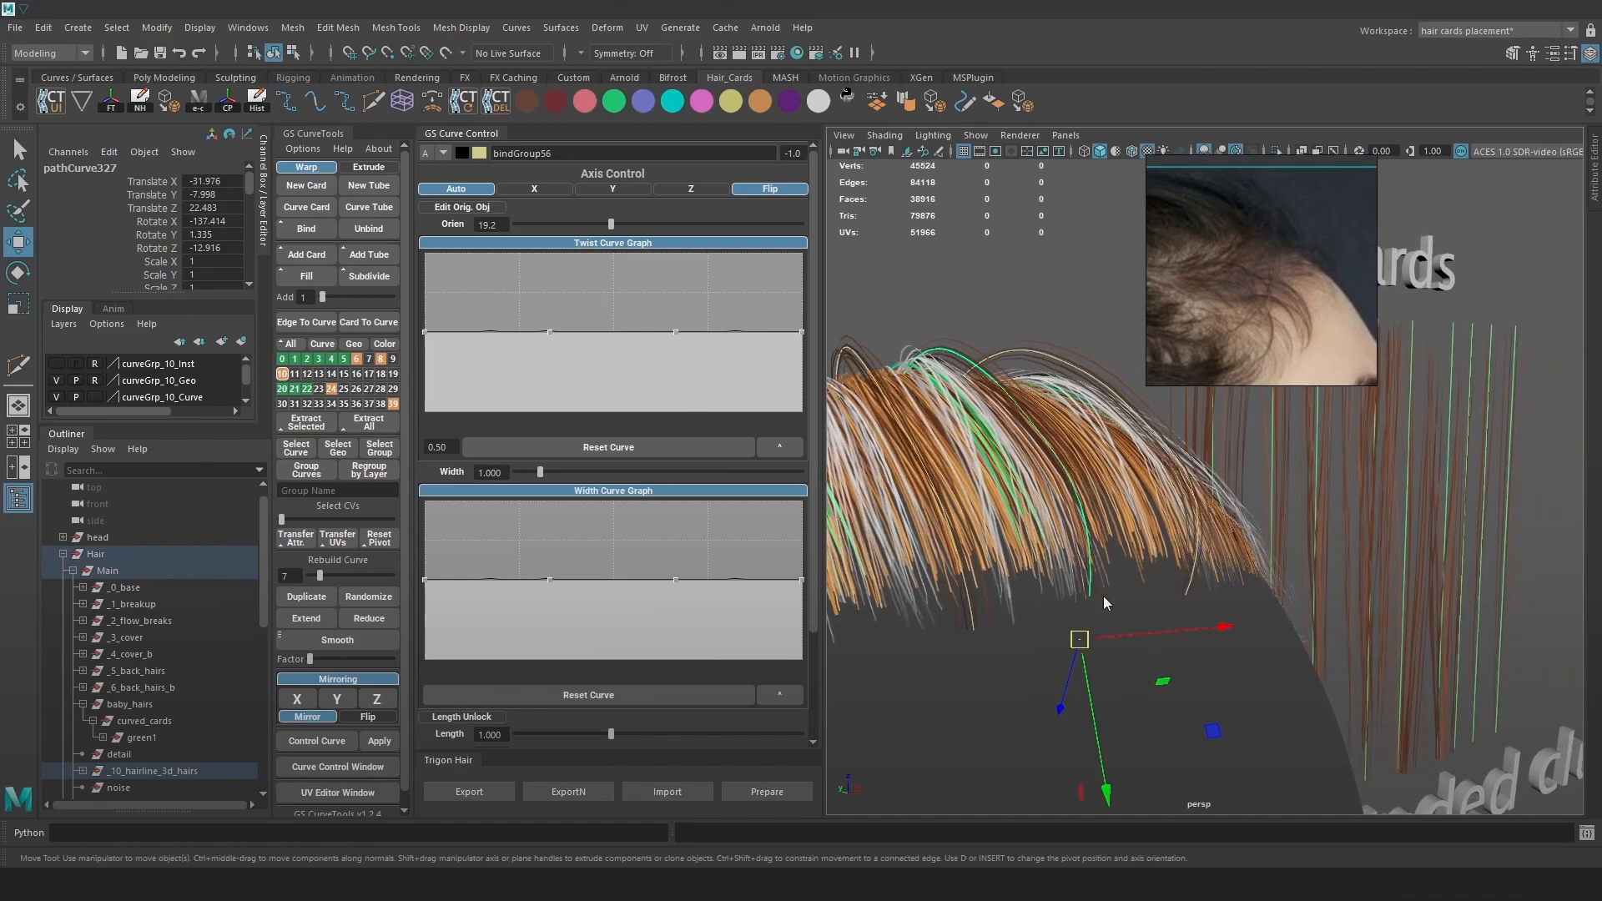
left_click_drag(1106, 599, 1103, 543, "alt")
right_click_drag(1230, 453, 1316, 617, "alt")
left_click_drag(1317, 618, 1343, 556, "alt")
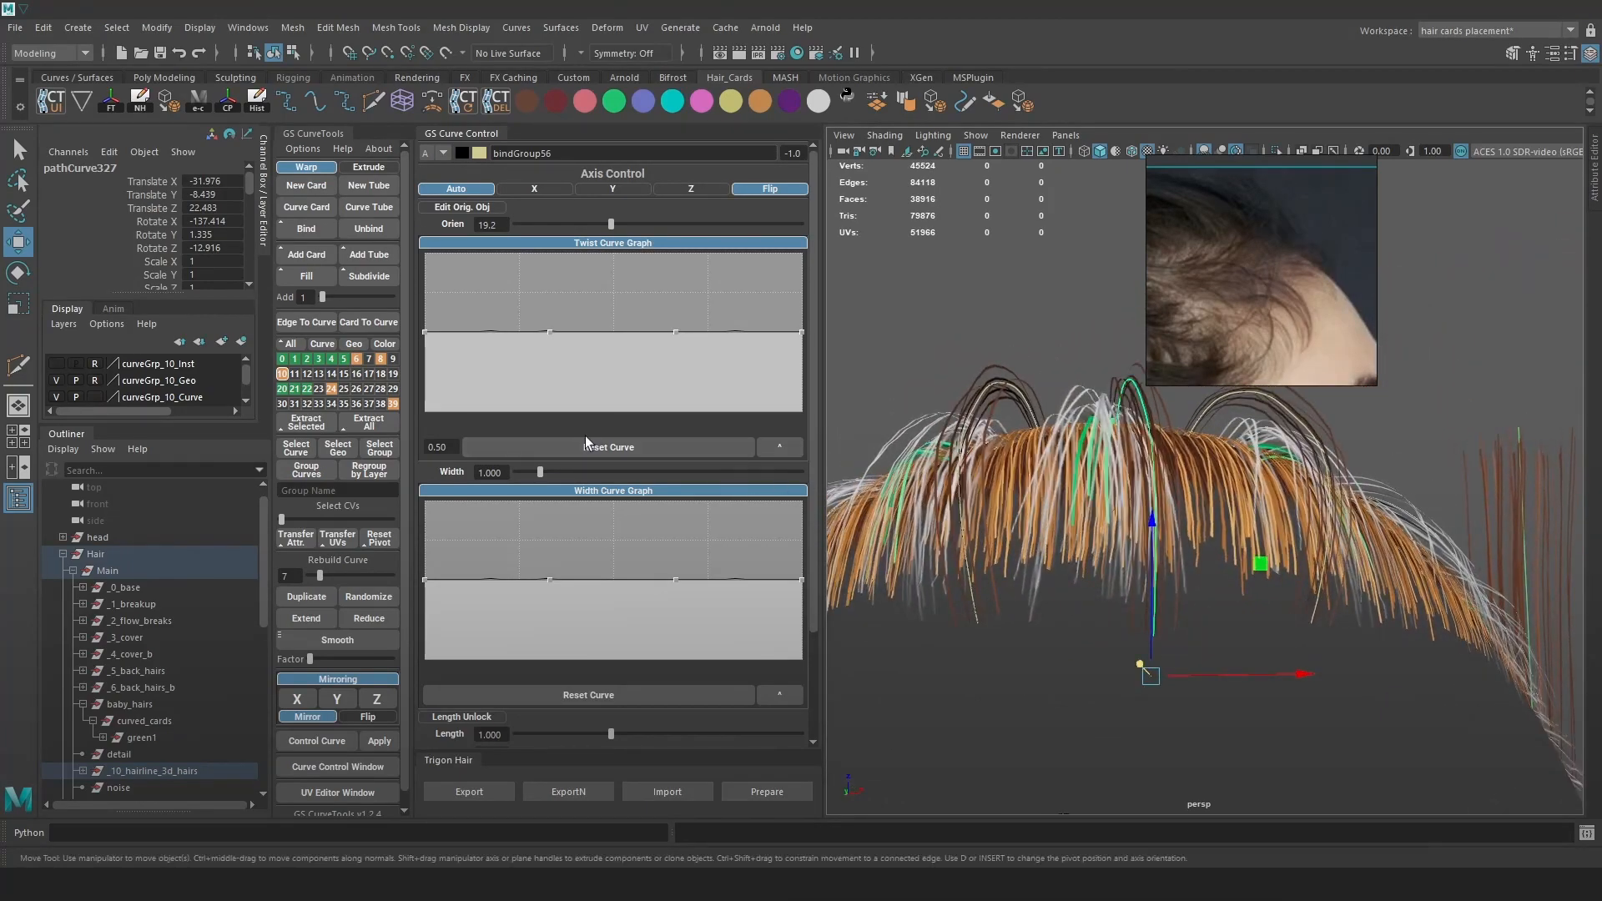
scroll(682, 619, "down", 3)
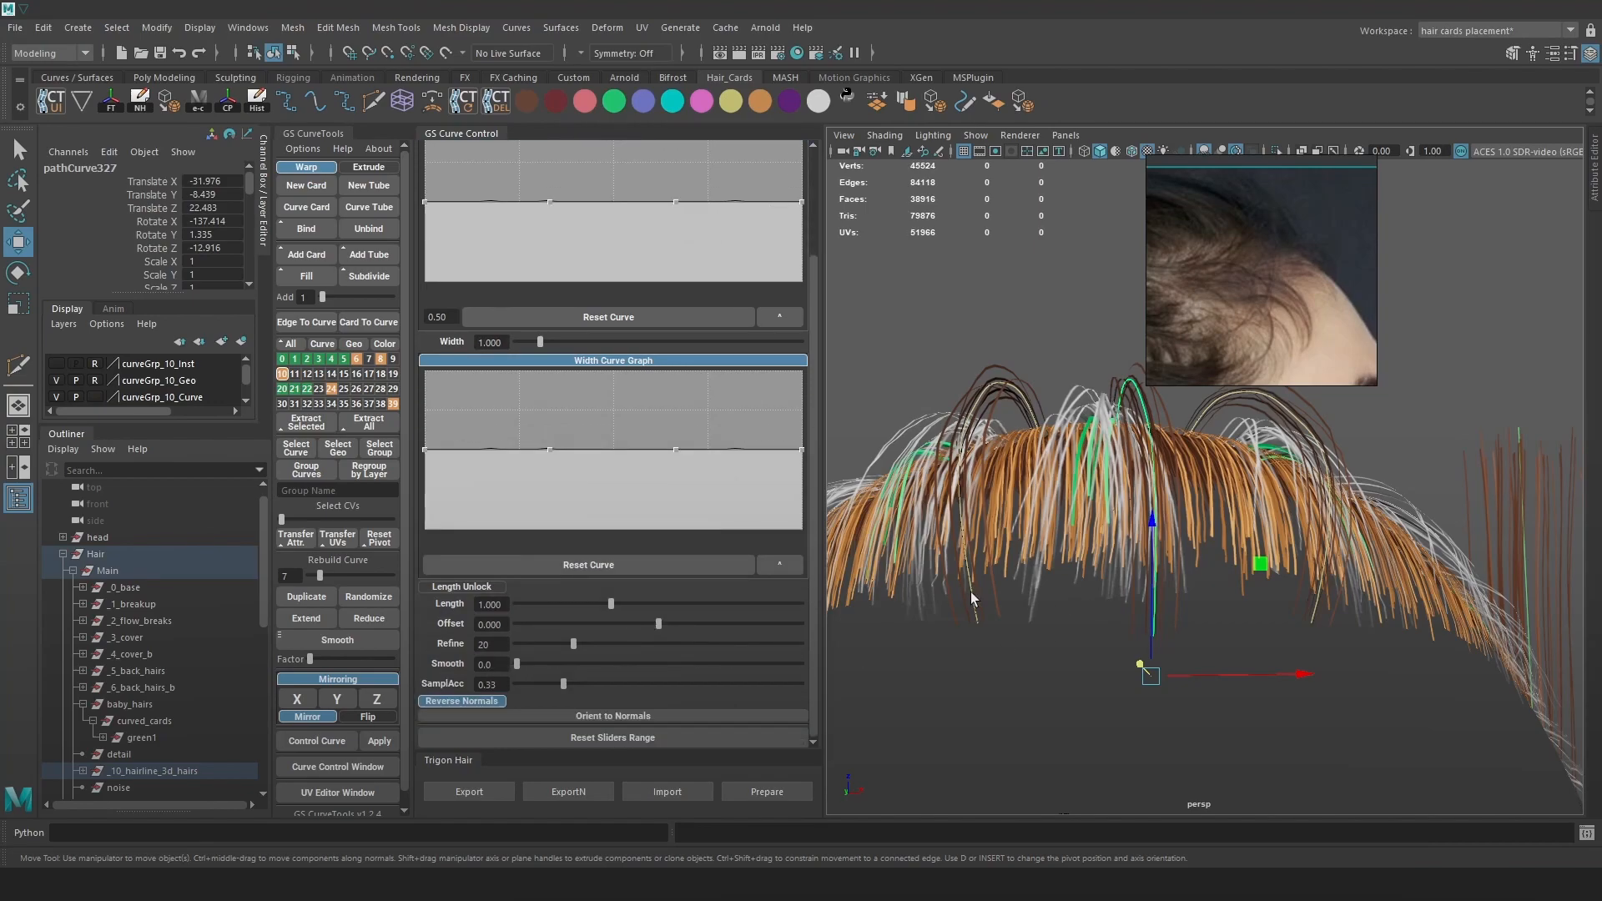
Try to fill new cards between all three arched hairline curves at once.
key("4")
left_click(974, 602, "shift")
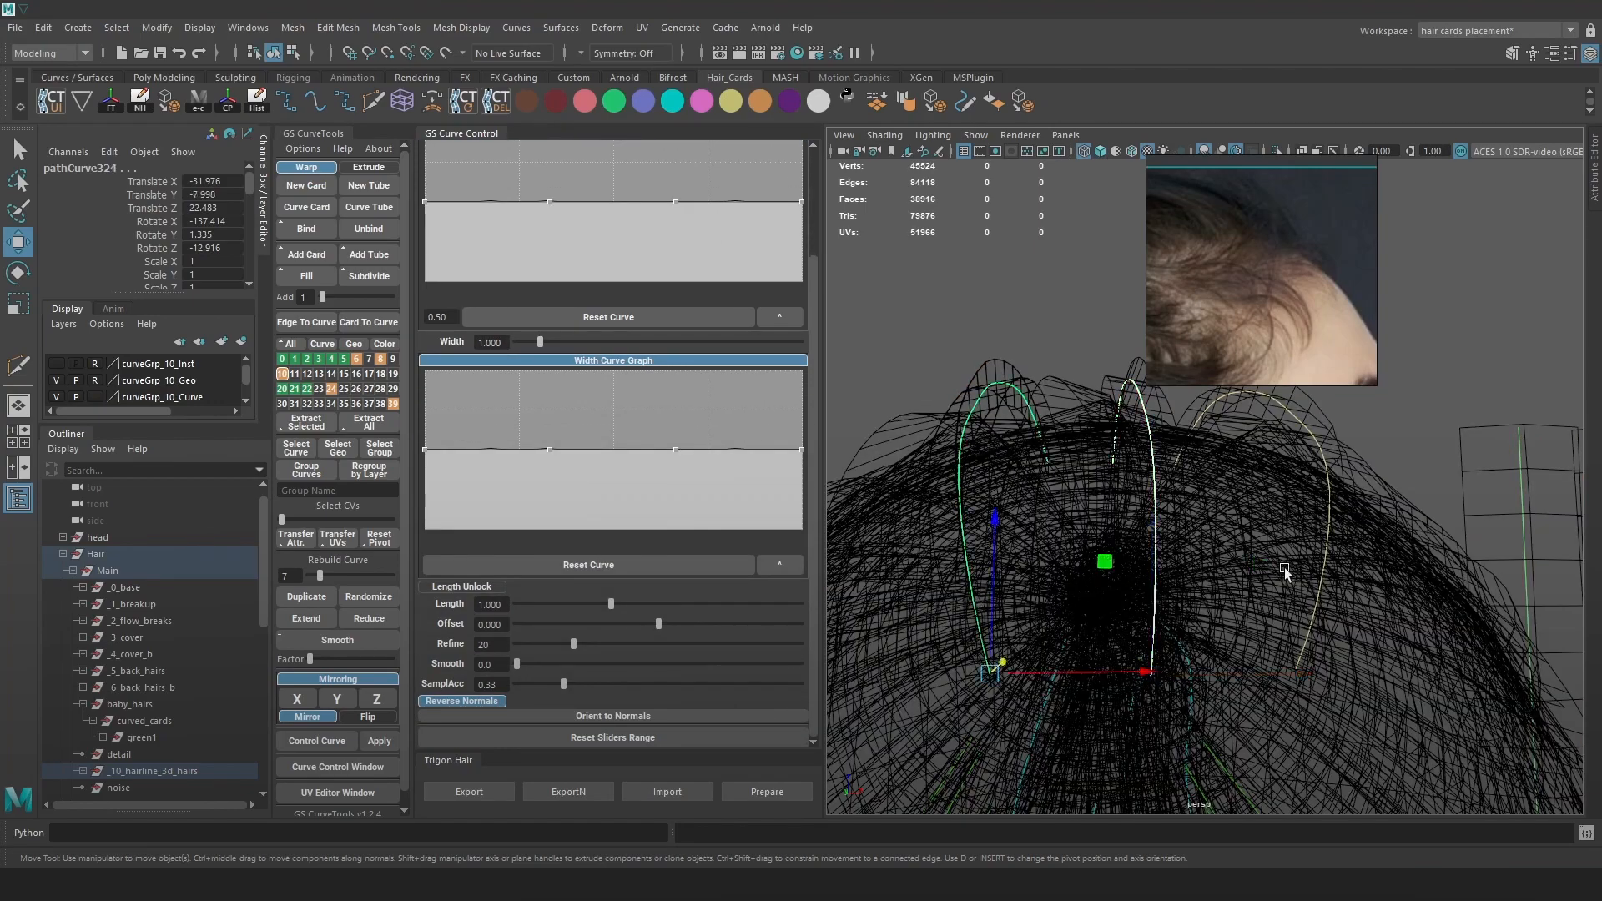
left_click(1324, 574, "shift")
left_click(291, 282)
mouse_move(1088, 515)
left_mouse_down("alt")
mouse_move(1080, 495)
mouse_move(1083, 518)
left_mouse_up("alt")
key("ctrl+z")
key("ctrl+z")
left_click_drag(1207, 502, 1201, 495, "alt")
key("ctrl+z")
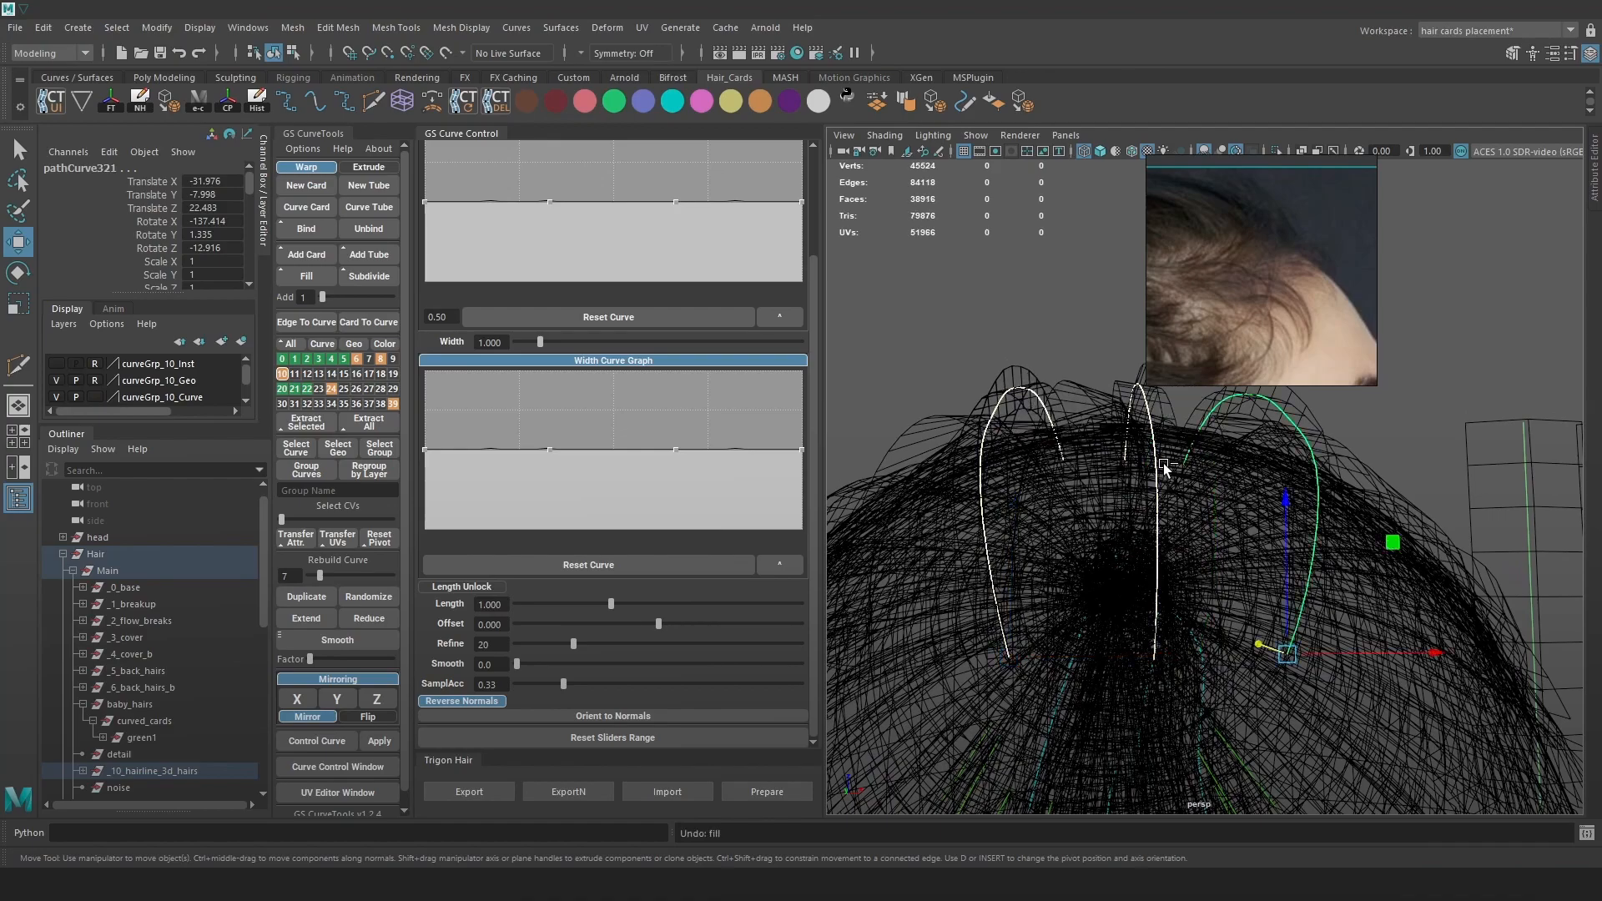
Try the three-curve fill again after reselecting the curves in a different order.
left_click(1158, 464)
left_click(1318, 484)
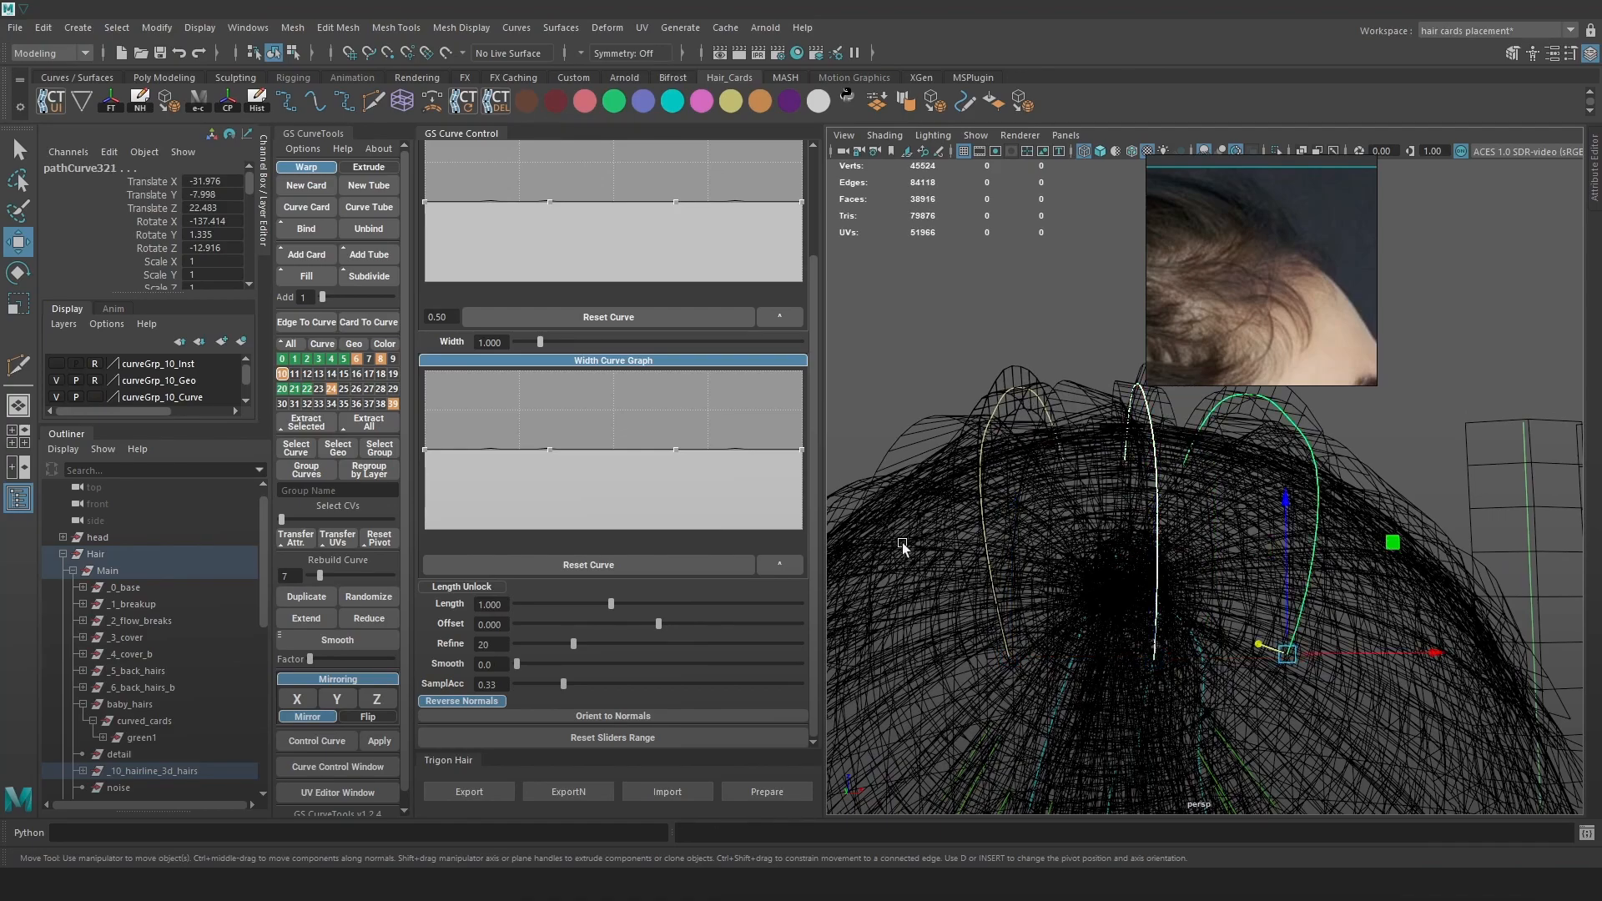
left_click(983, 516)
left_click(322, 279)
left_click_drag(1247, 476, 1340, 442, "alt")
key("ctrl+z")
left_click(1369, 418)
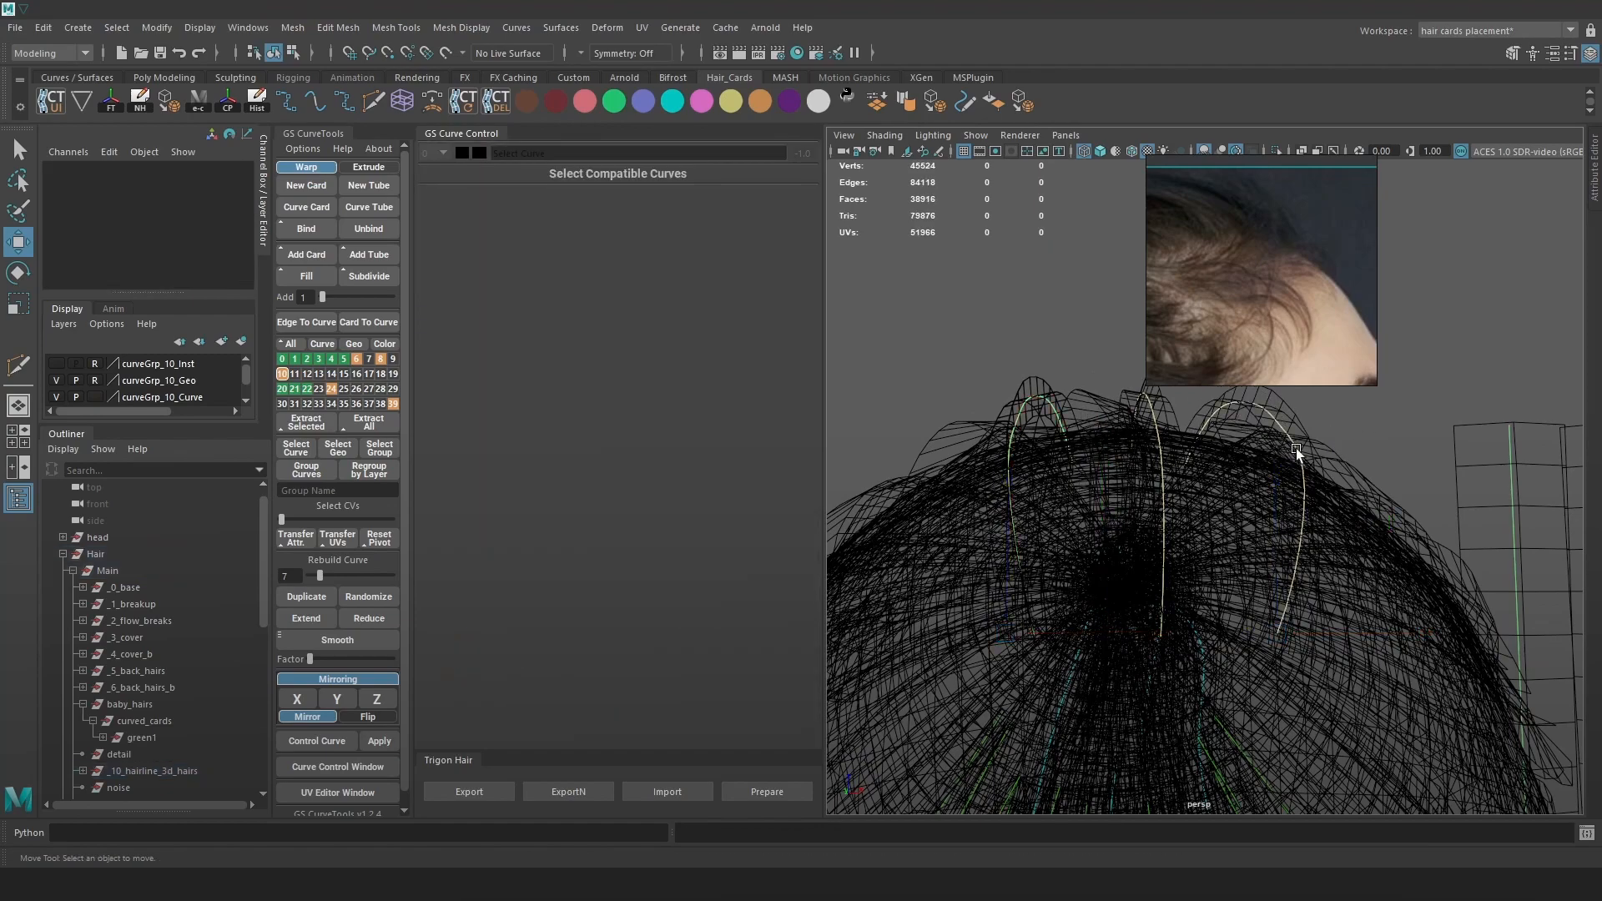
Fill one card between the middle card and the side card on the +X side of the hairline.
left_click(1296, 448)
left_click(1158, 453, "shift")
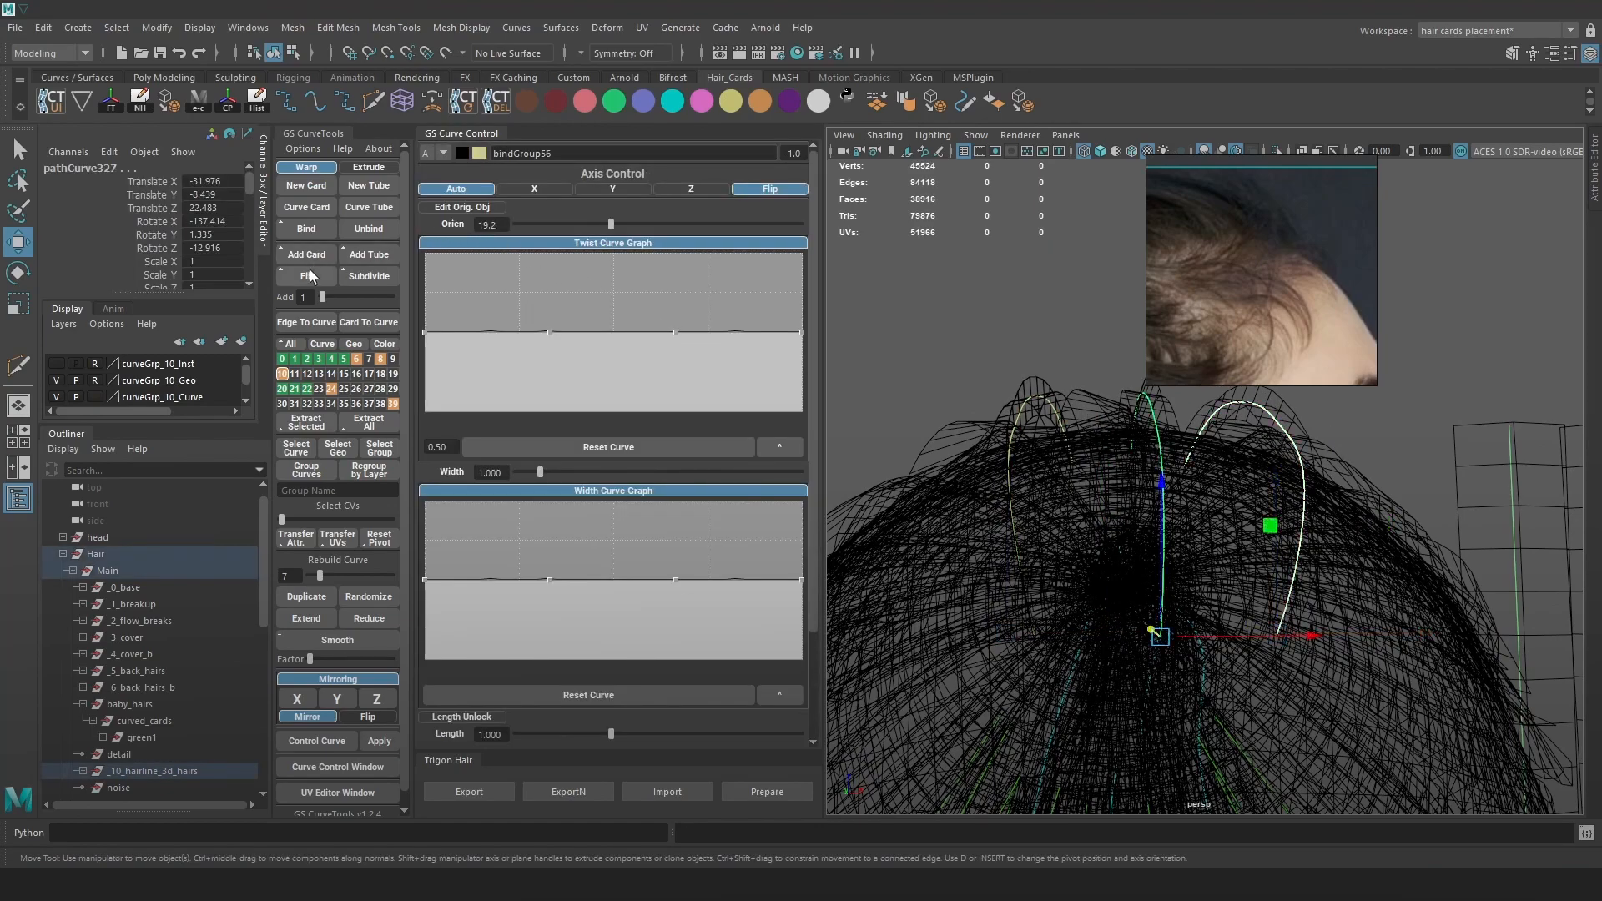
left_click(308, 276)
left_click(1373, 414)
Fill one card between the middle card and the opposite side card, and restore textured display.
left_click(1164, 442)
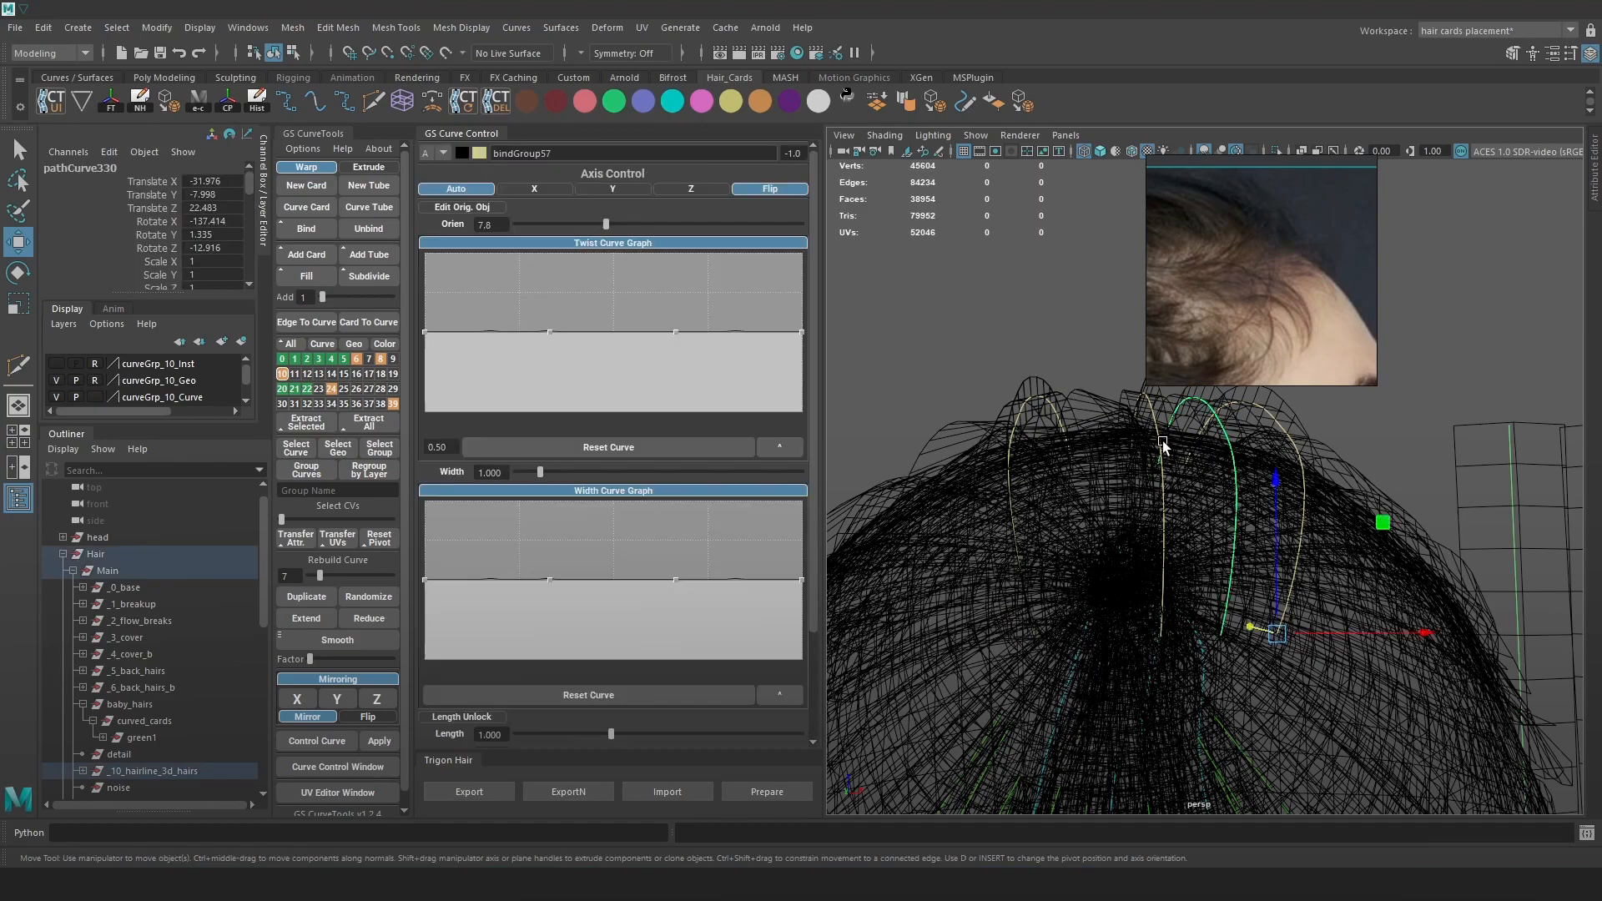
left_click(1152, 421)
left_click(1010, 433, "shift")
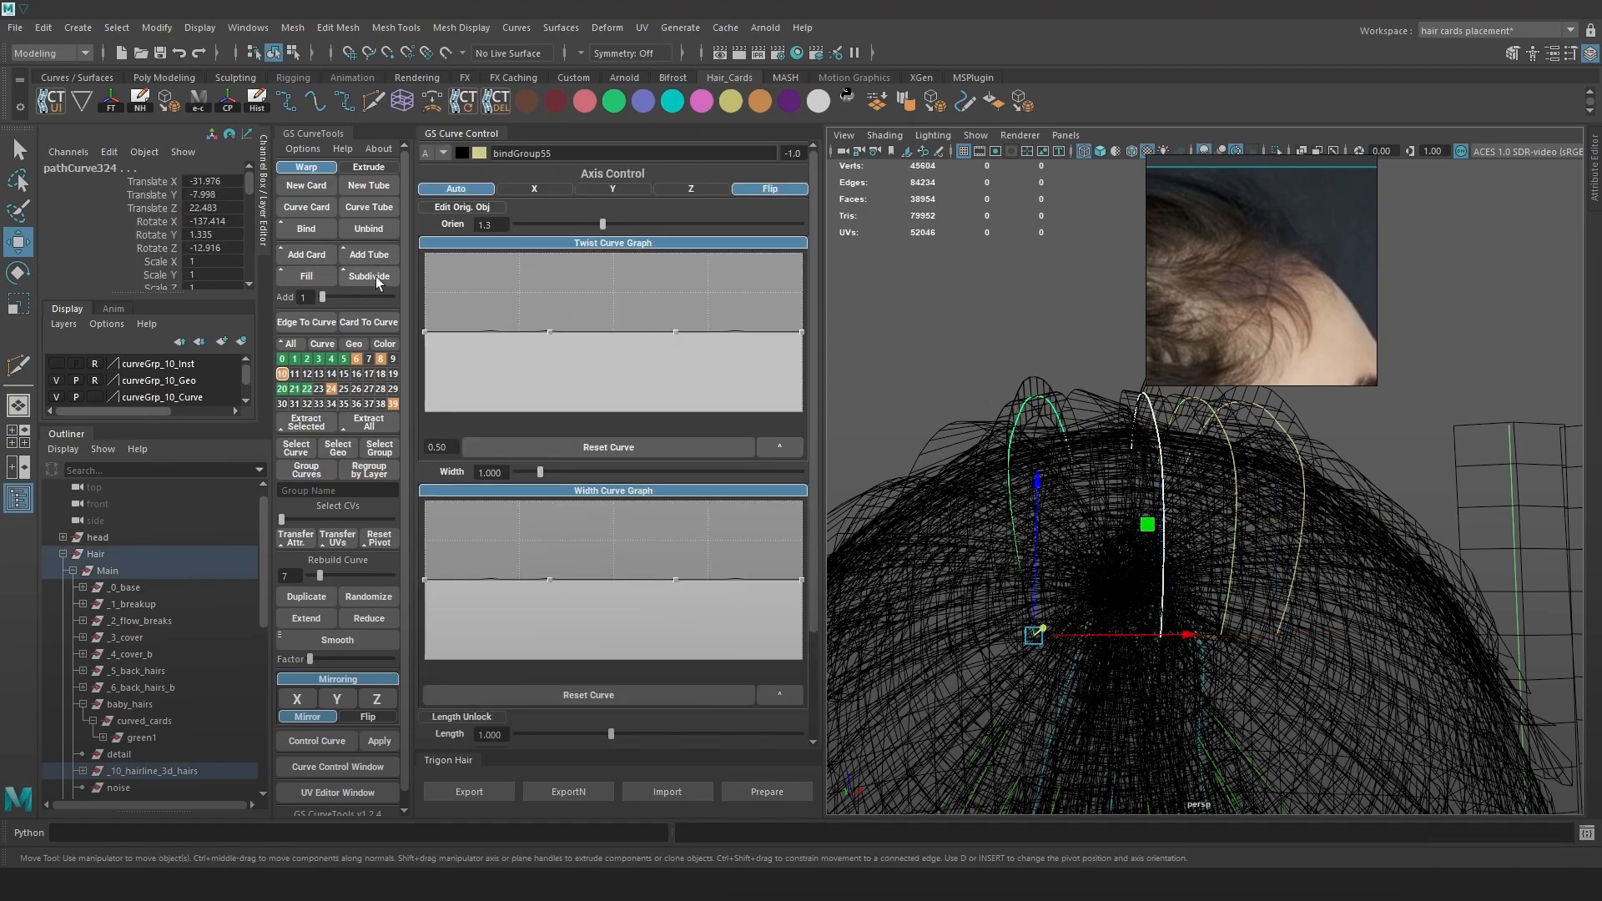
left_click(306, 276)
key("6")
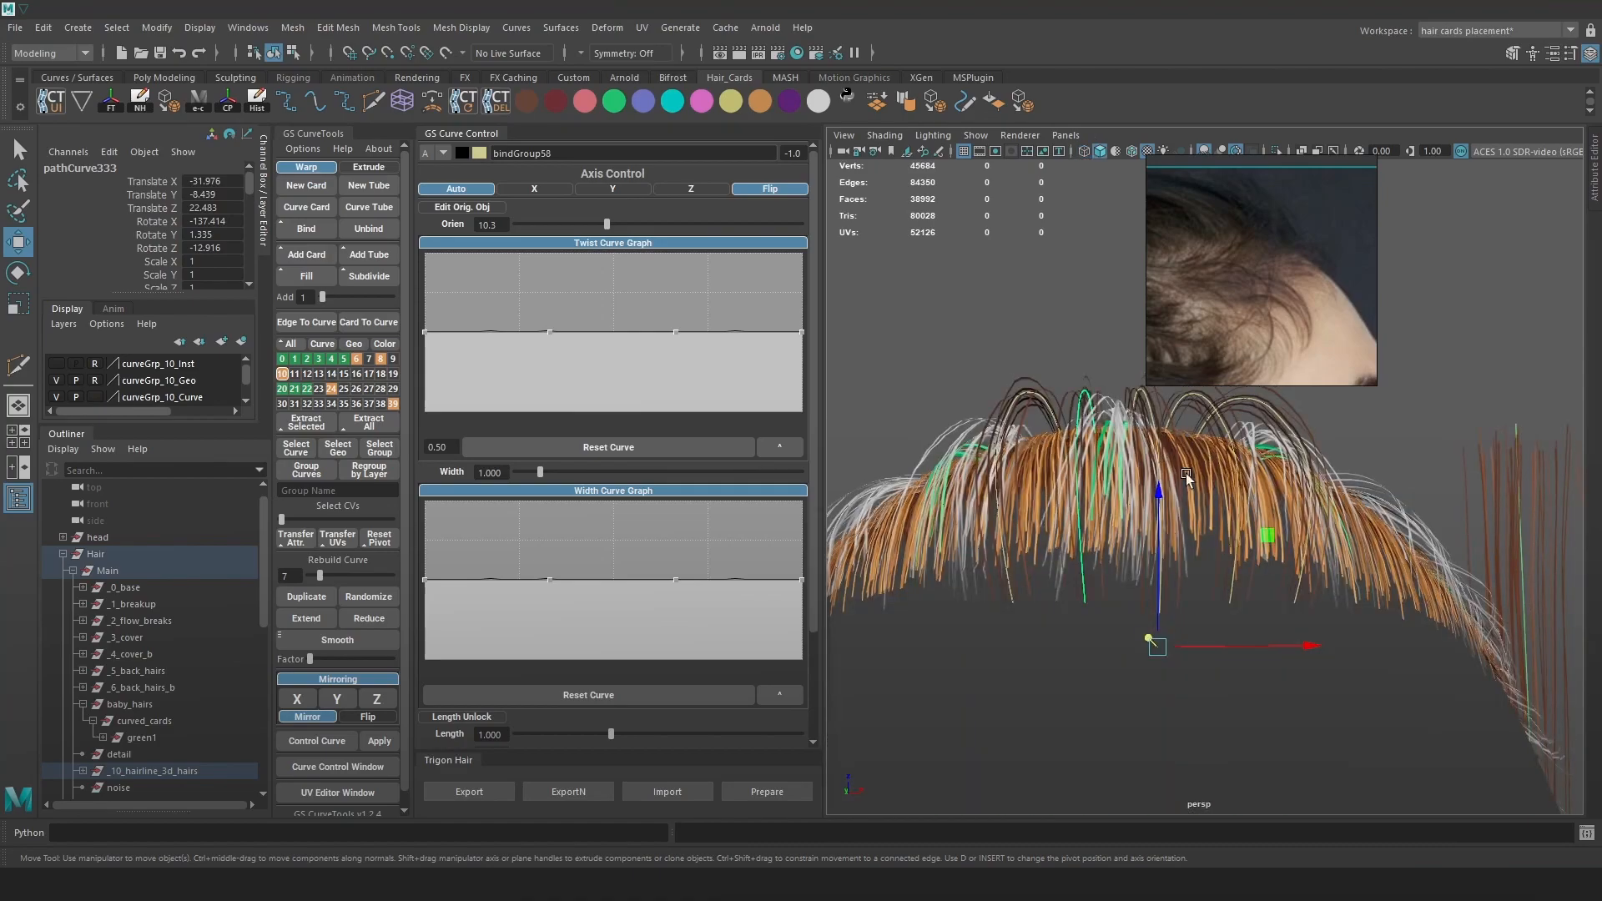
Select the arched hairline curves and open the Randomize Curve options in a compact window.
left_click_drag(1154, 488, 1204, 448, "alt")
left_click(1241, 442)
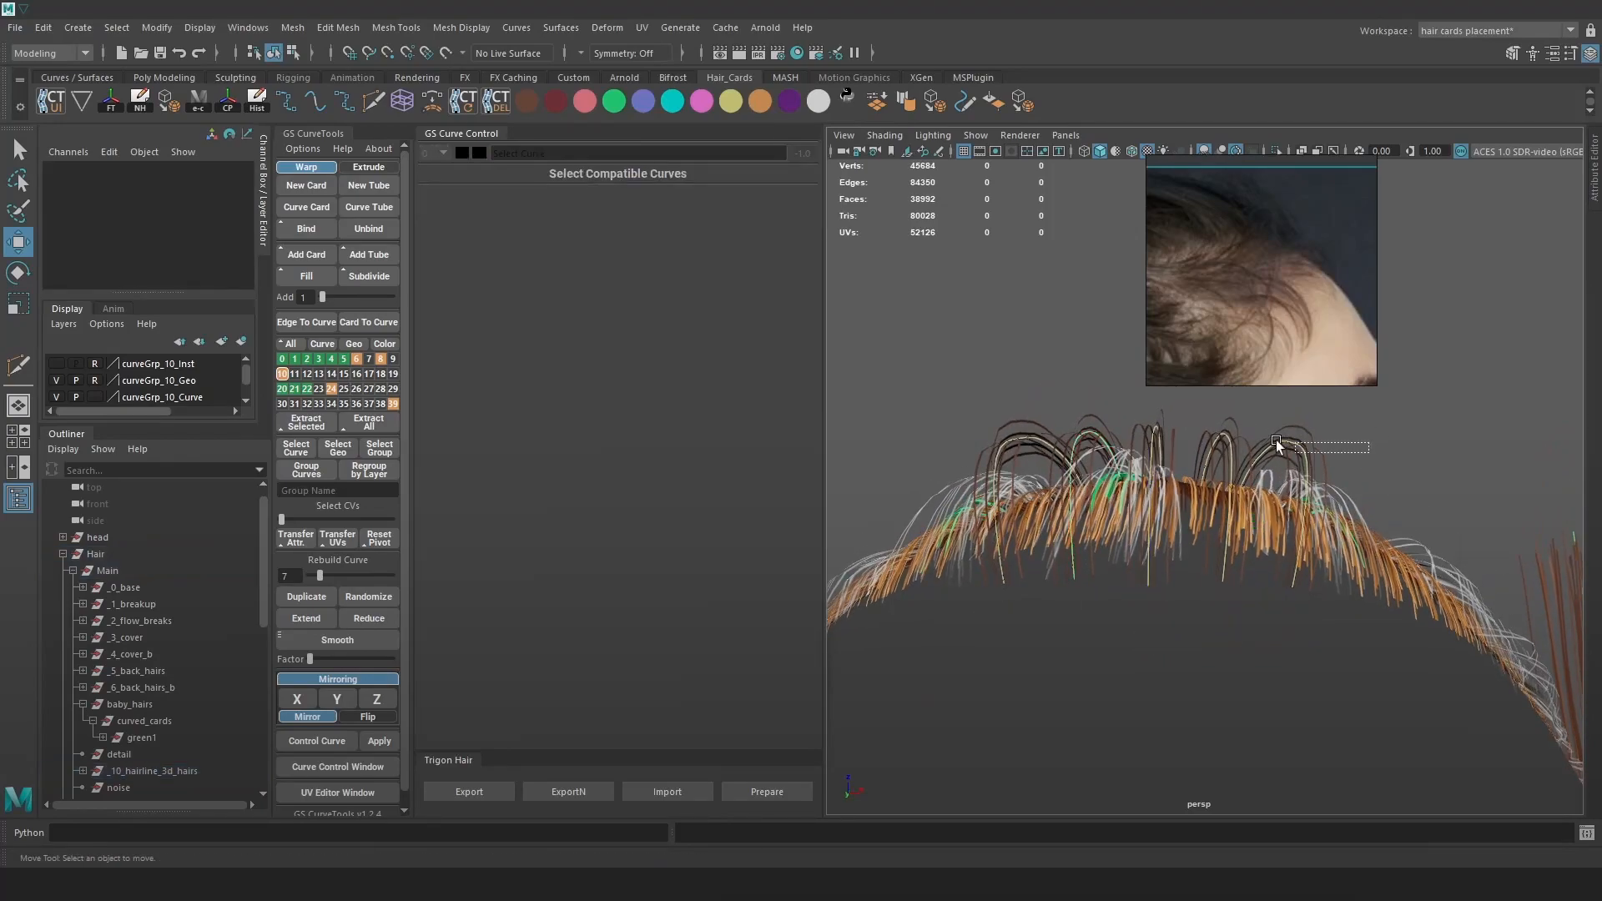
left_click_drag(1322, 447, 1072, 411)
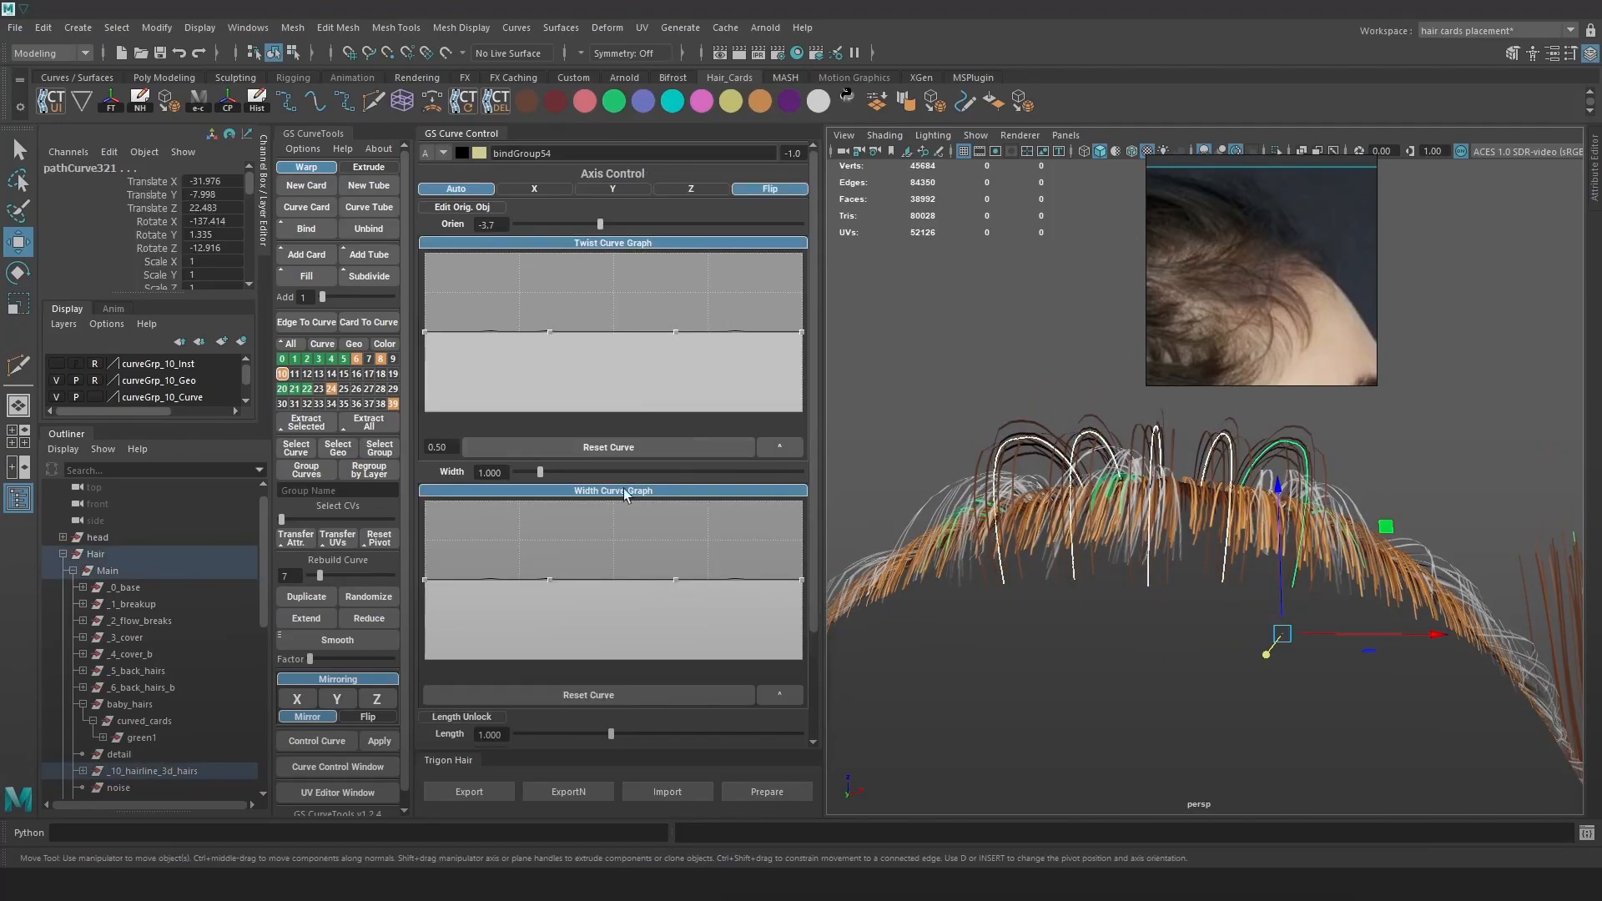
scroll(467, 705, "down", 5)
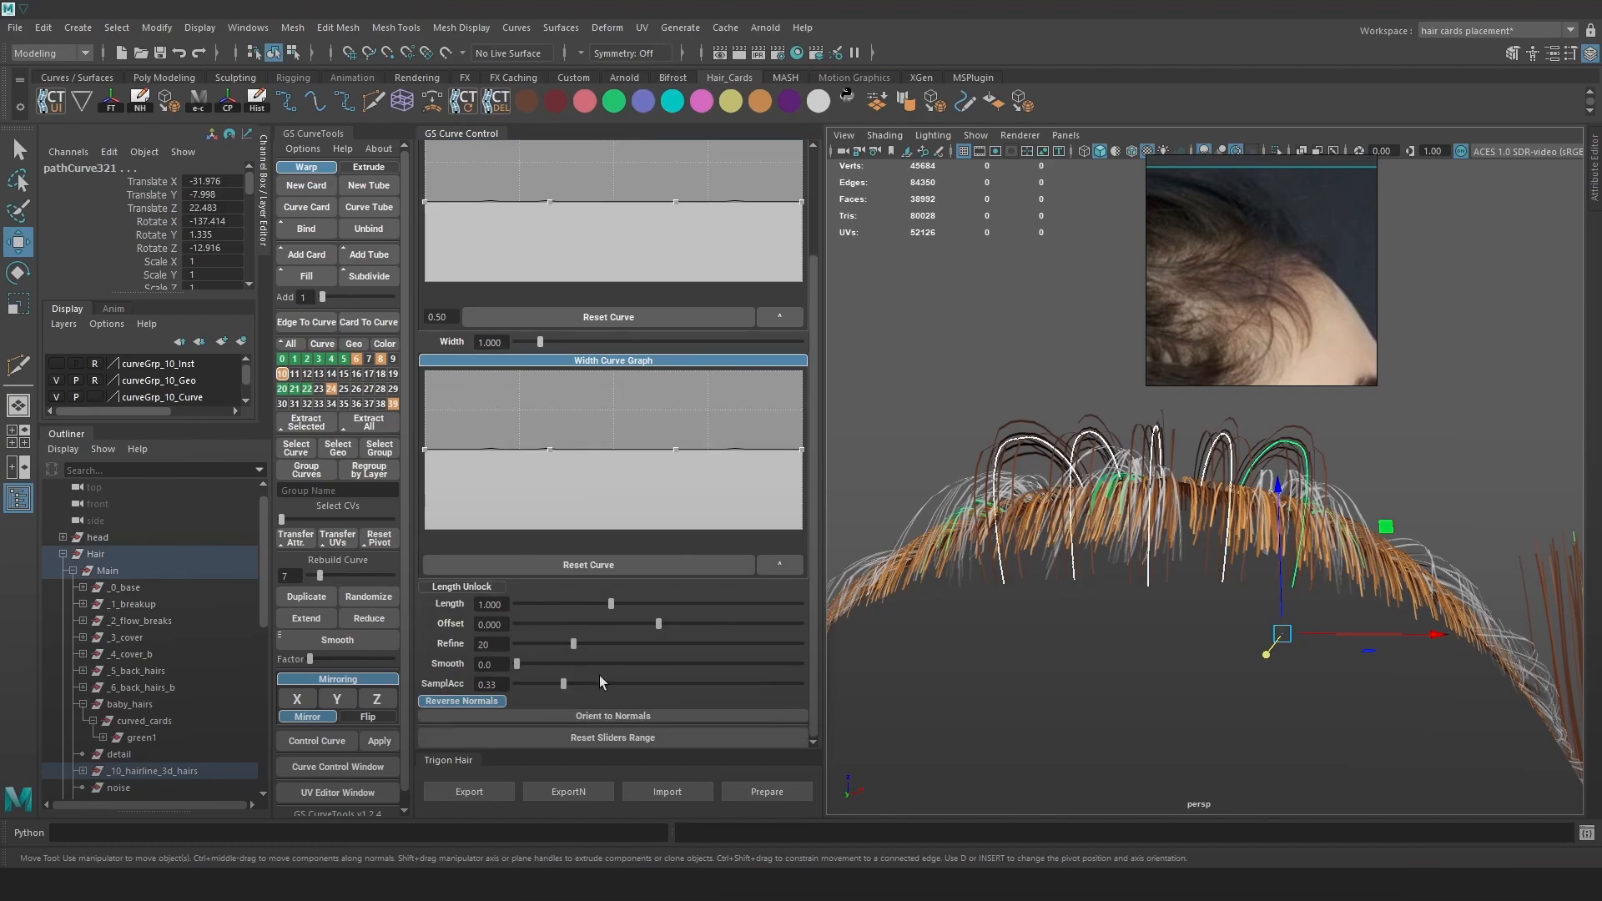
scroll(643, 705, "up", 5)
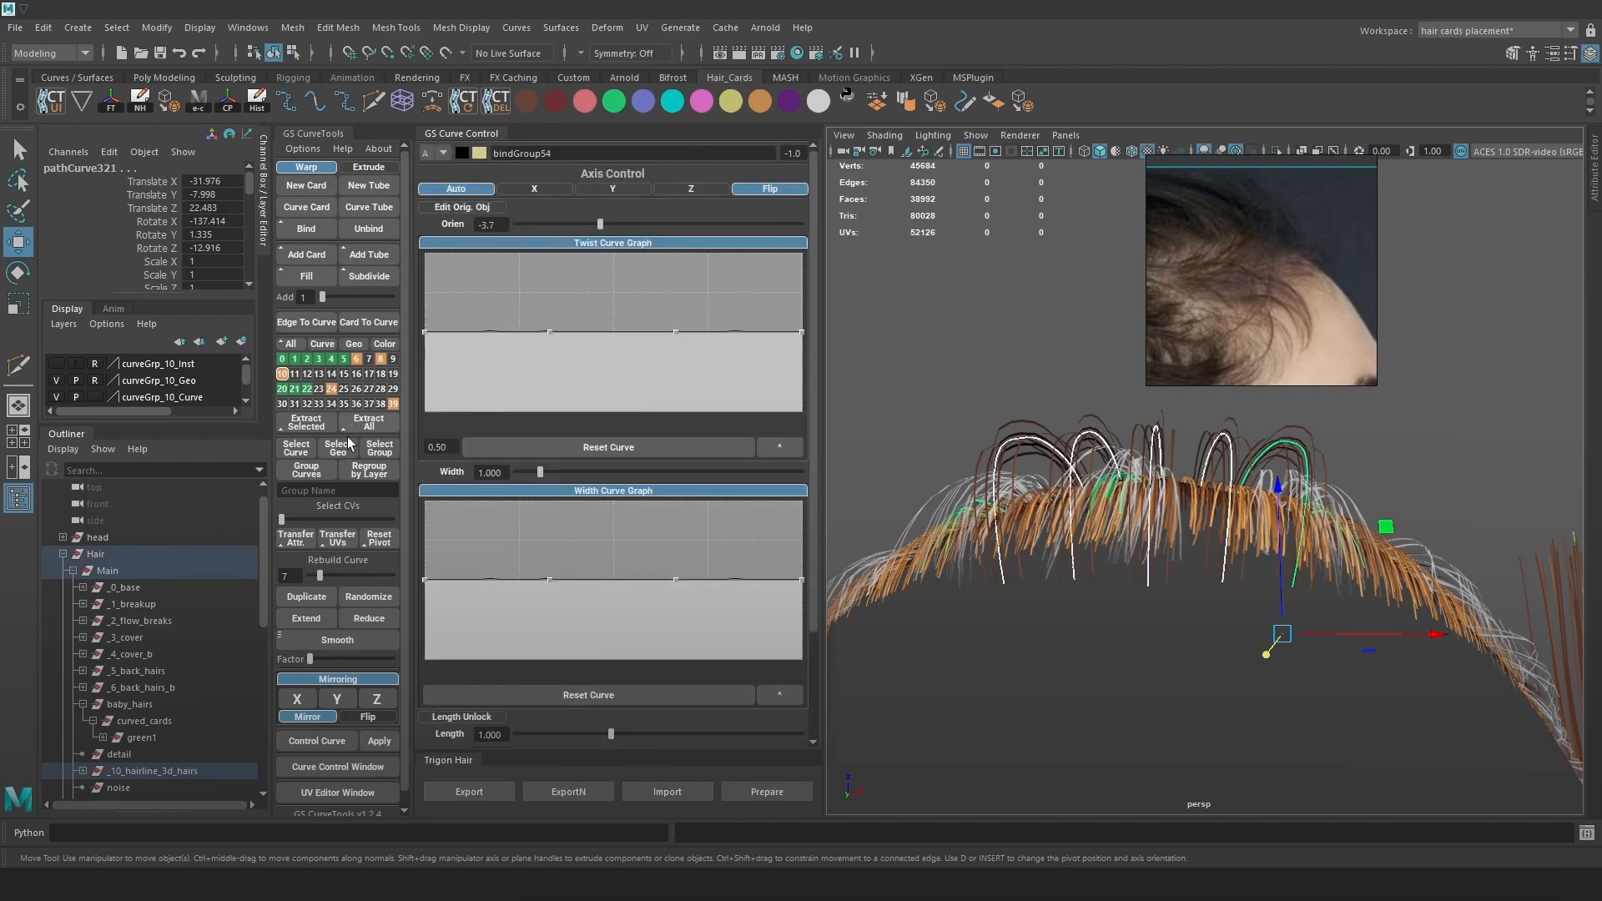
scroll(349, 422, "down", 1)
left_click(372, 583)
left_click_drag(268, 156, 282, 157)
double_click(284, 157)
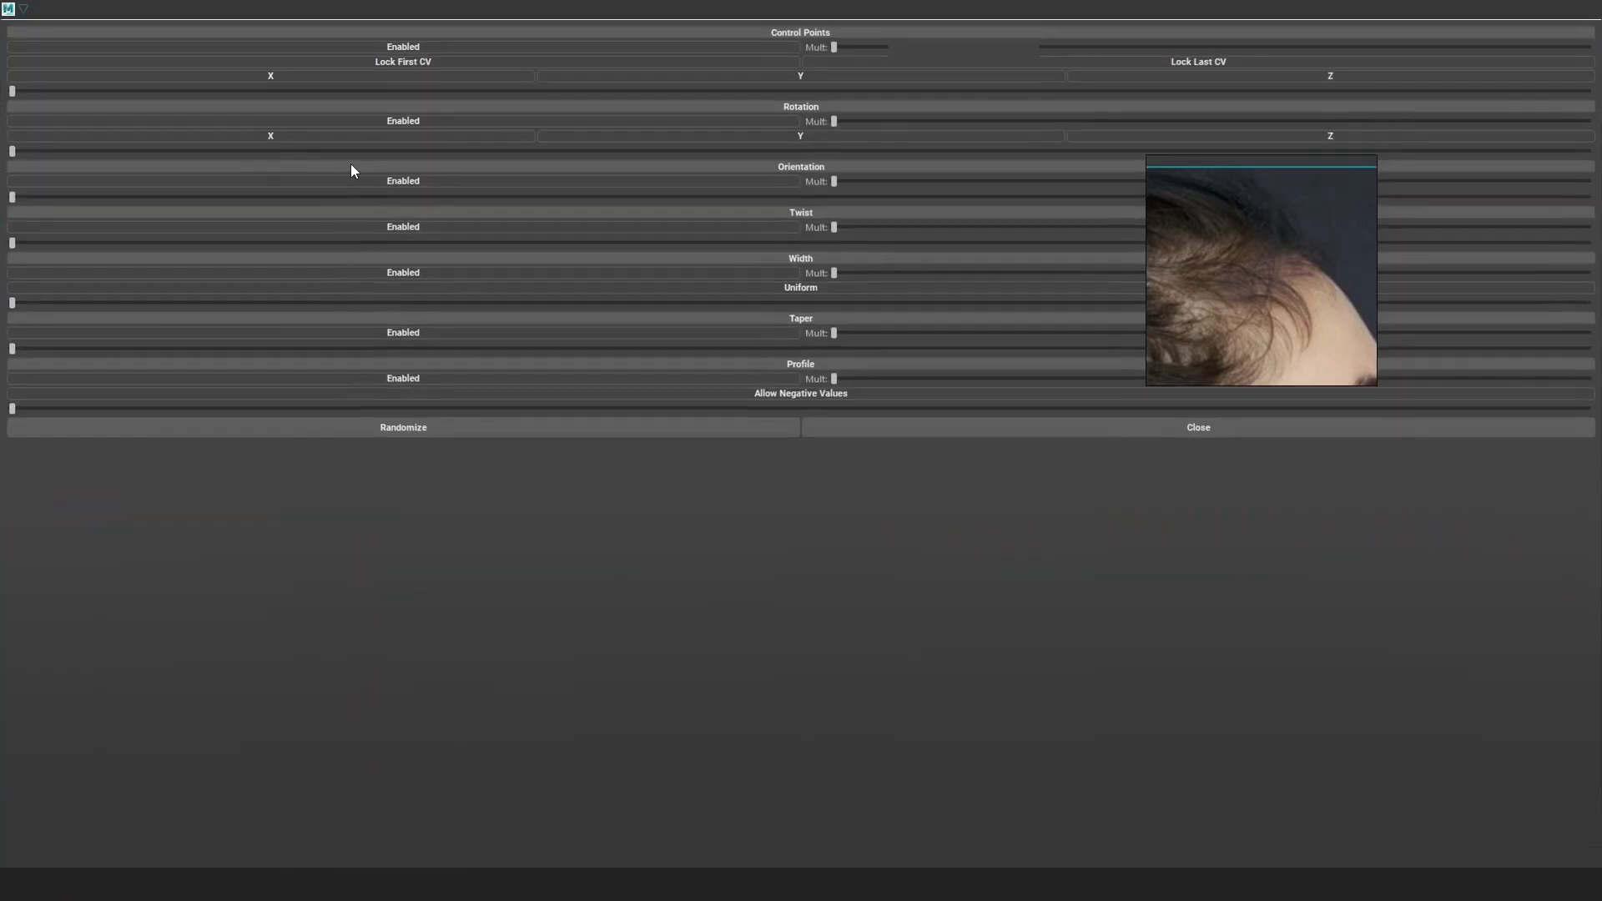
left_click_drag(751, 15, 609, 241)
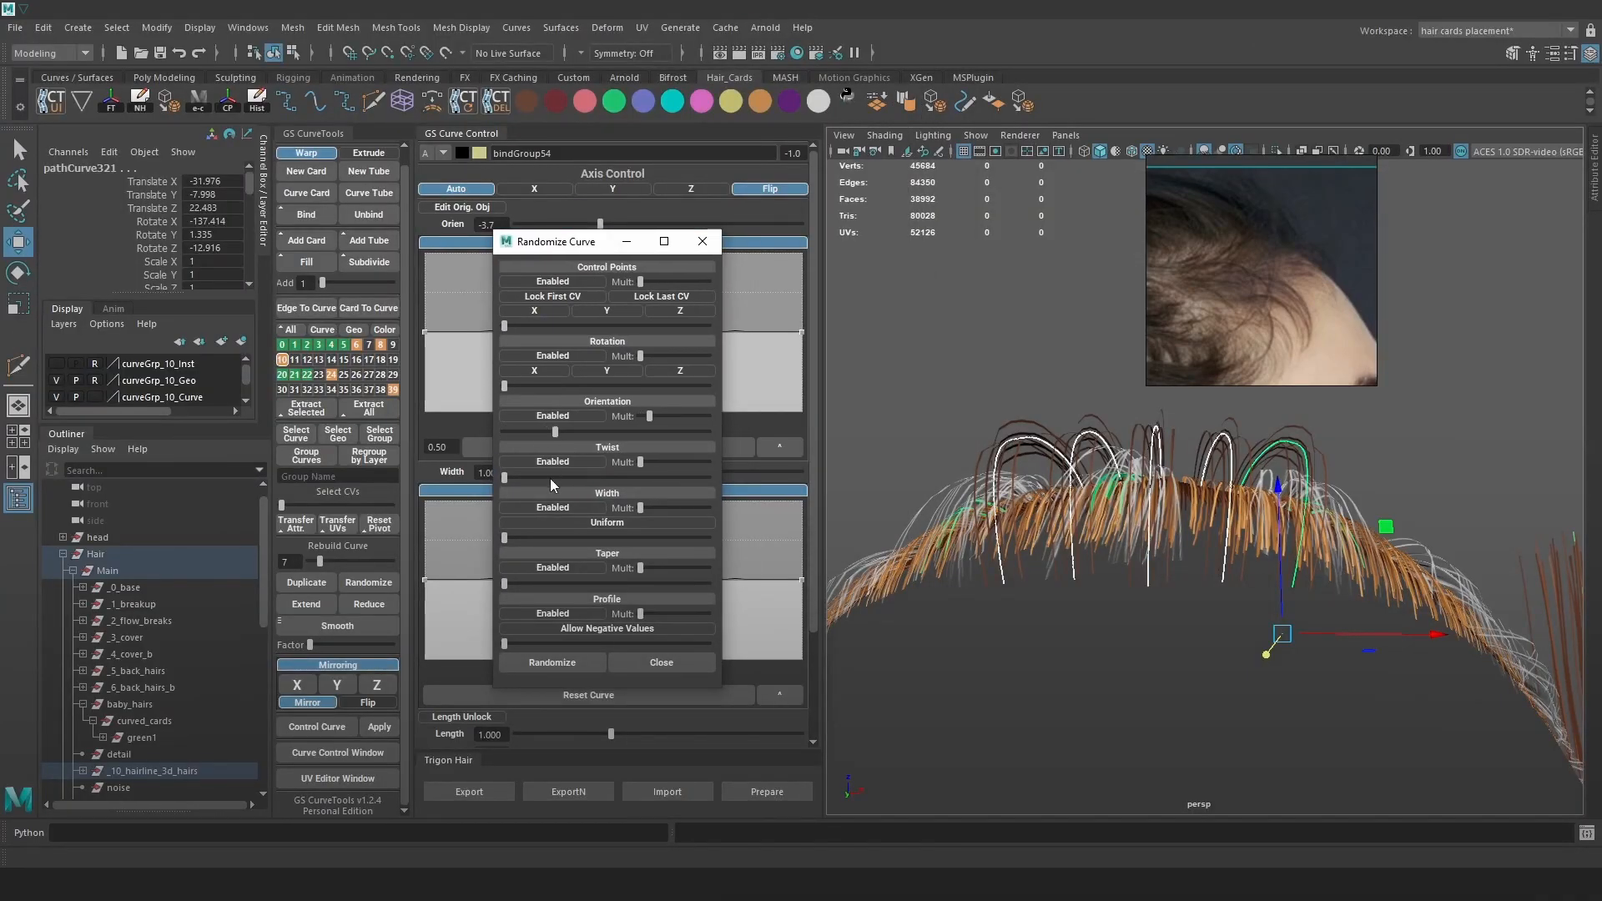
Raise the Rotation, Orientation, Twist, Width and Taper randomization amounts, with rotation on the X and Y axes.
left_click(662, 462)
left_click(526, 537)
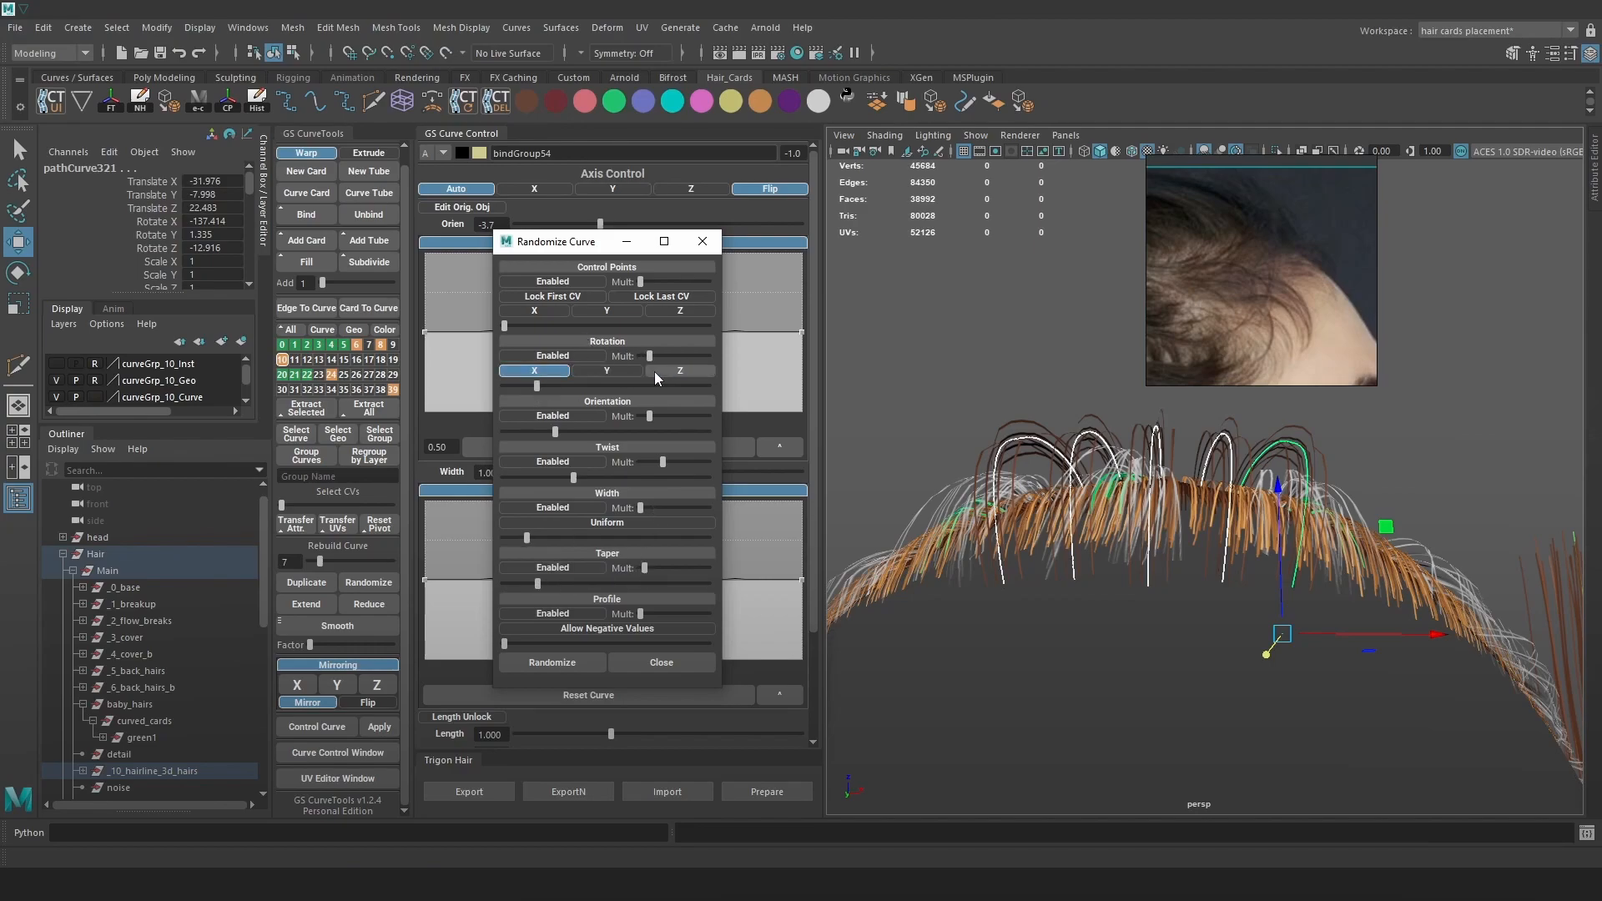
left_click(619, 370)
Isolate the _10_hairline_3d_hairs group in the viewport and reselect all of its arched curves.
left_click_drag(1043, 451, 1226, 521, "alt")
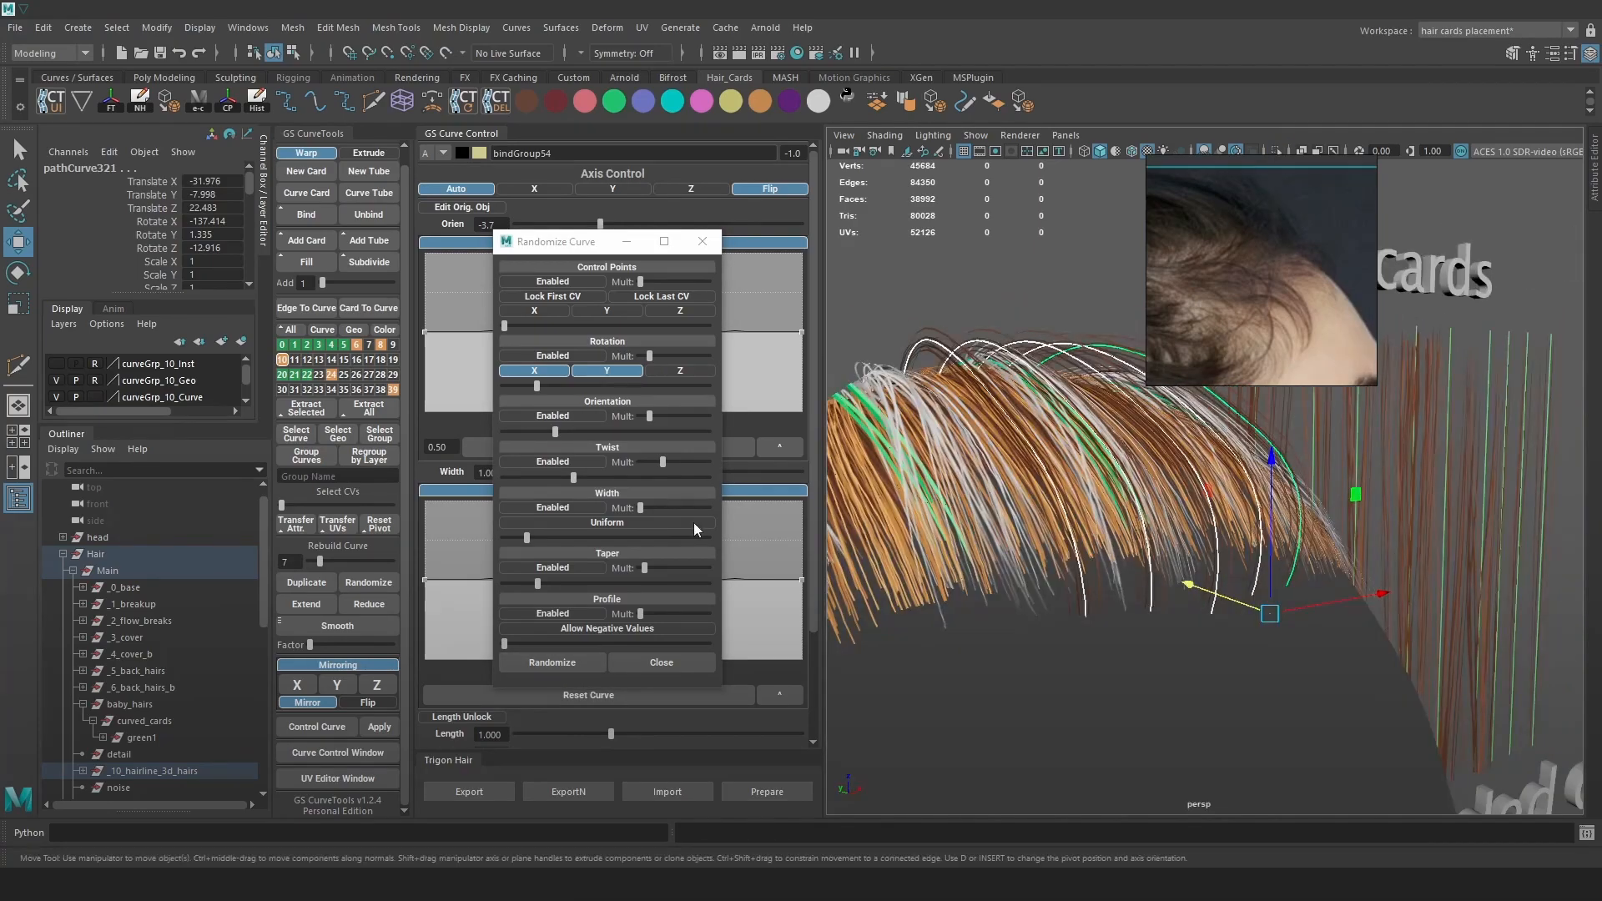
left_click(188, 766)
key("ctrl+1")
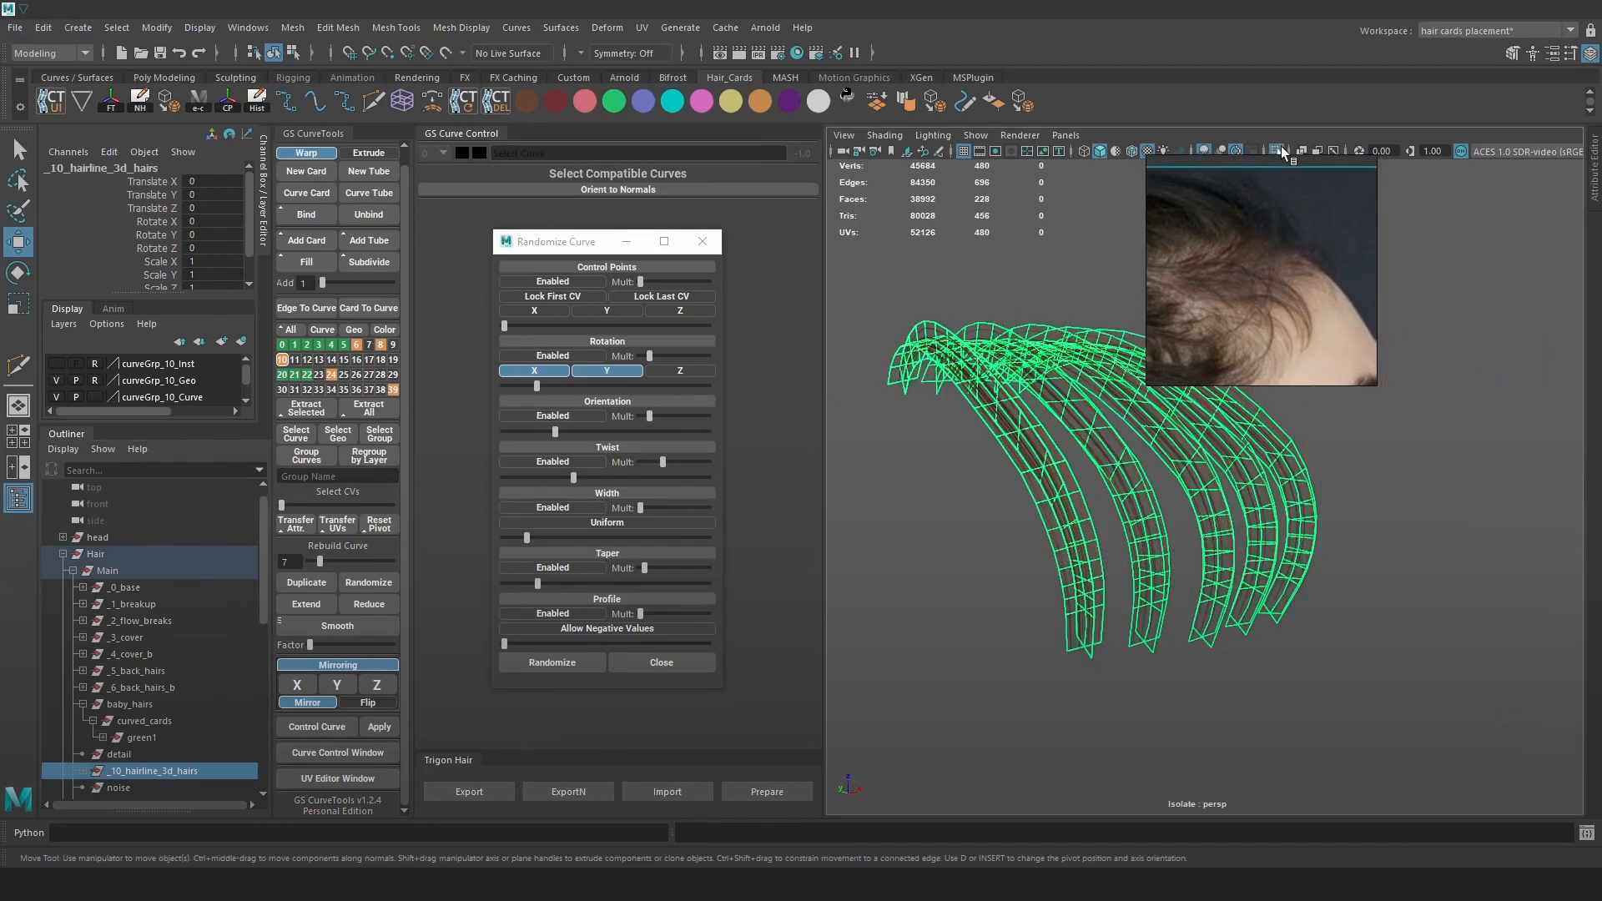
left_click(1385, 635)
left_click_drag(1444, 654, 1043, 492)
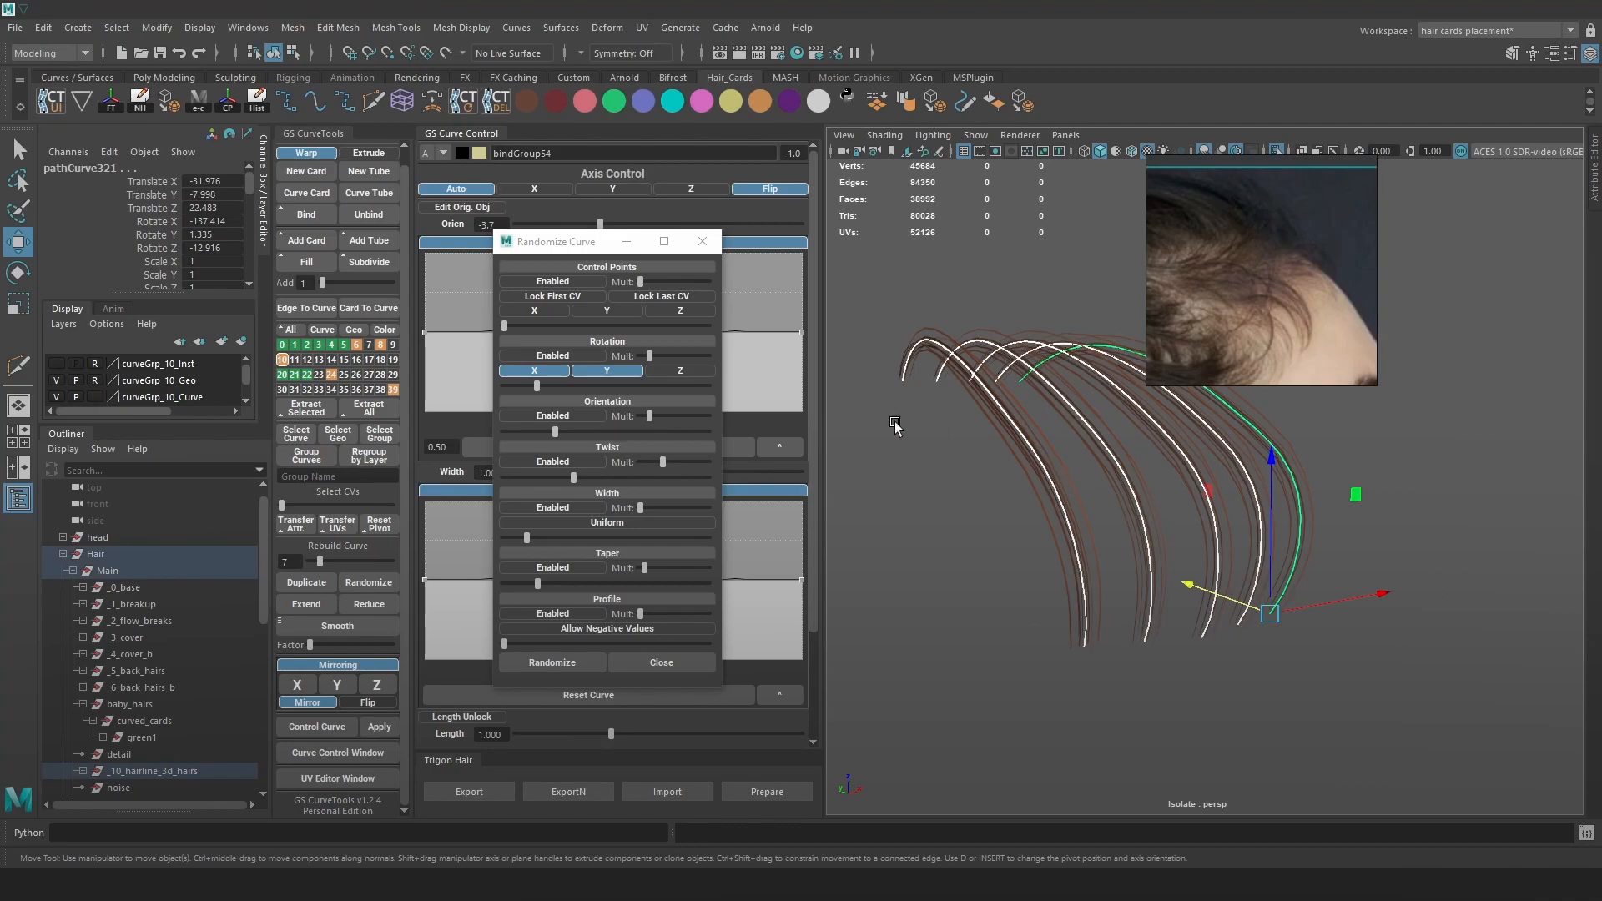
Enable randomization of Rotation, Twist, Orientation, Width and Taper for the selected curves.
left_click(570, 357)
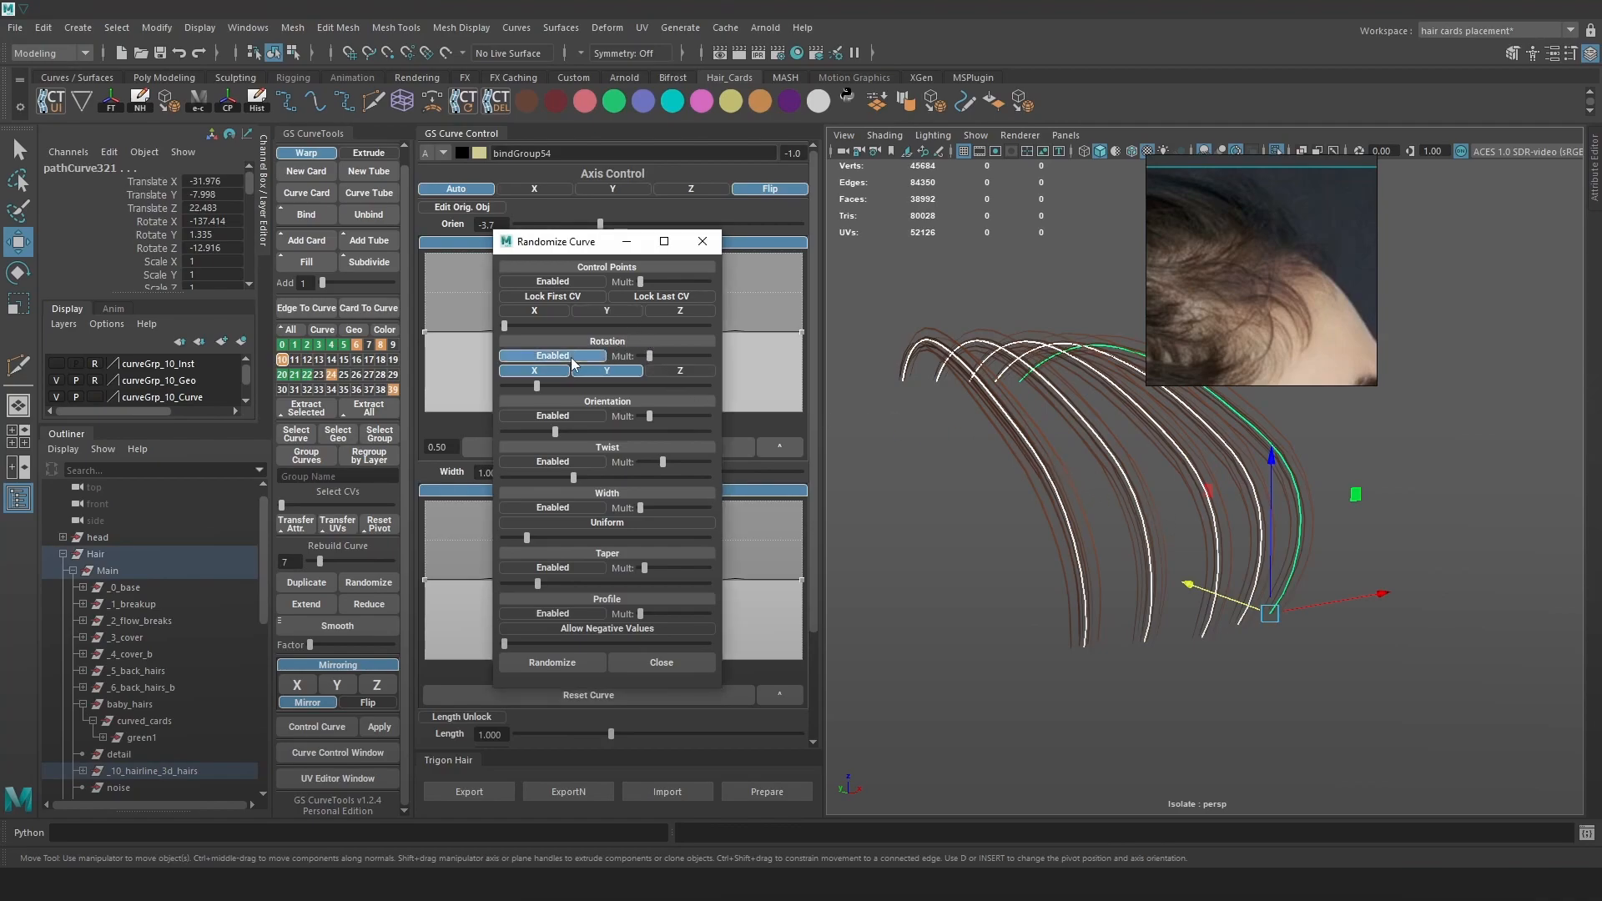
left_click(574, 463)
left_click(572, 415)
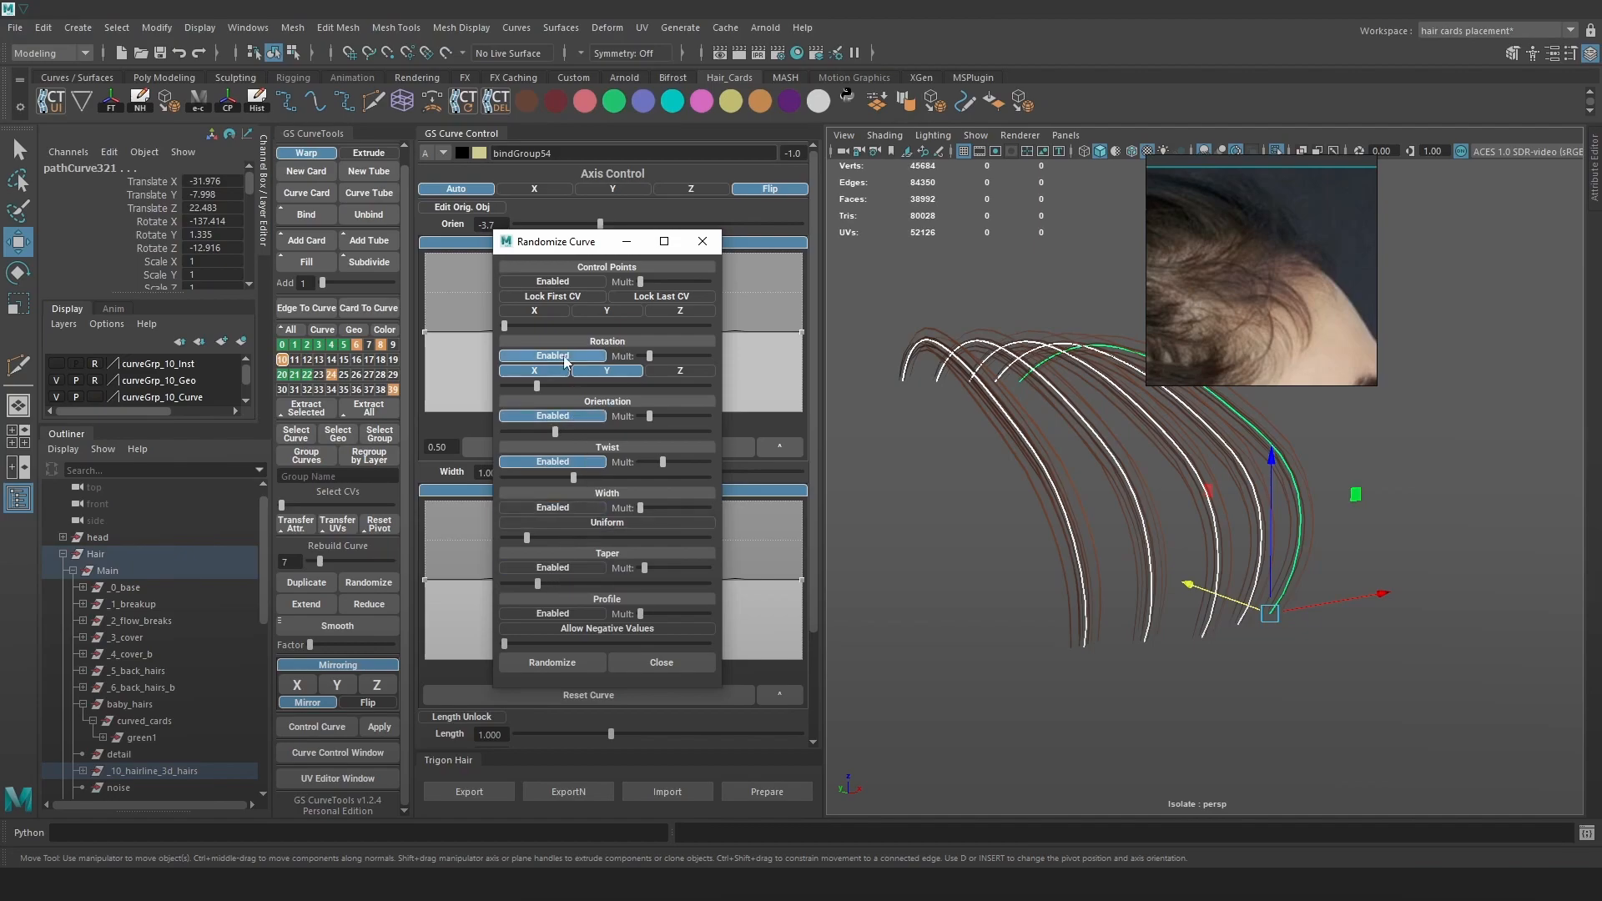
left_click(573, 508)
left_click(573, 563)
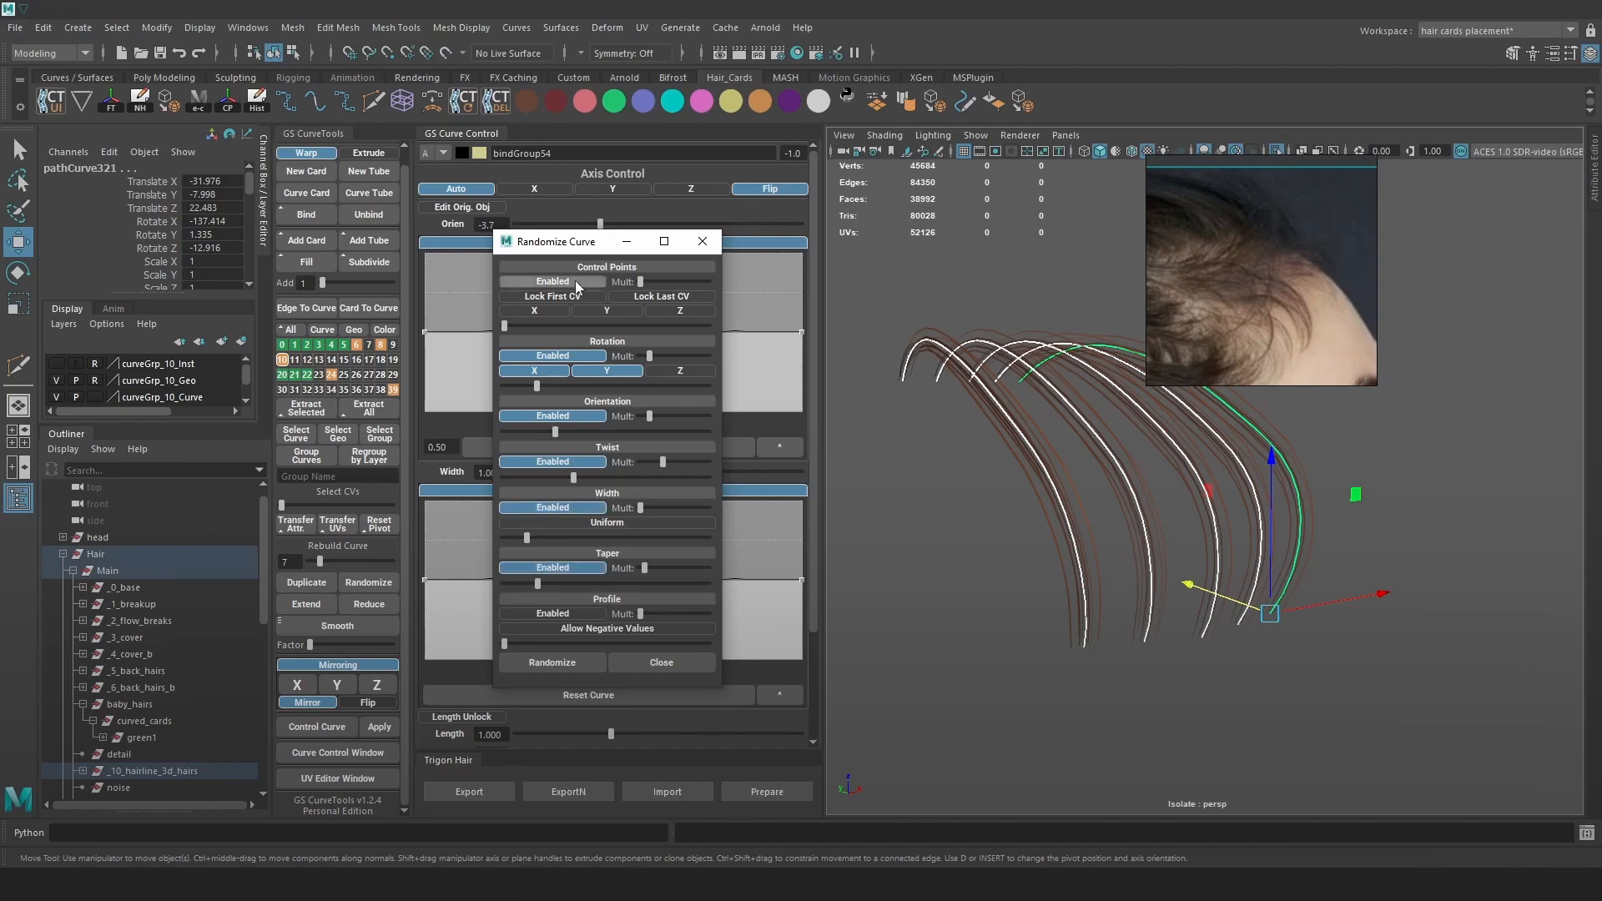
Enable control-point randomization on the X, Y and Z axes and try a small amount on the curves.
left_click(544, 311)
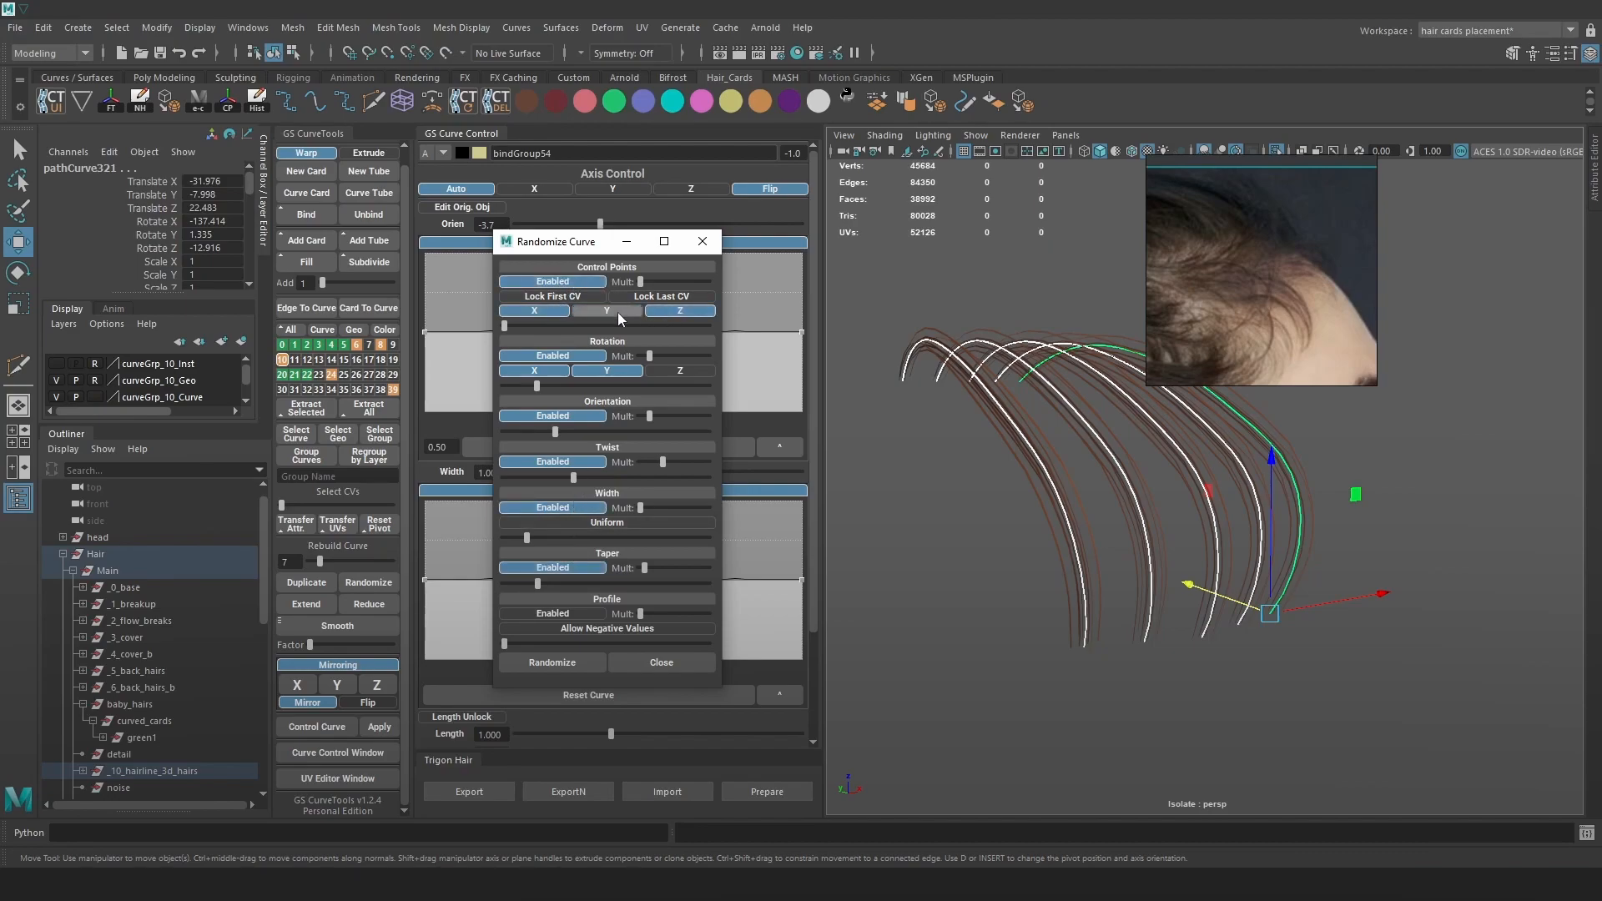
left_click_drag(642, 282, 649, 281)
left_click_drag(505, 325, 517, 327)
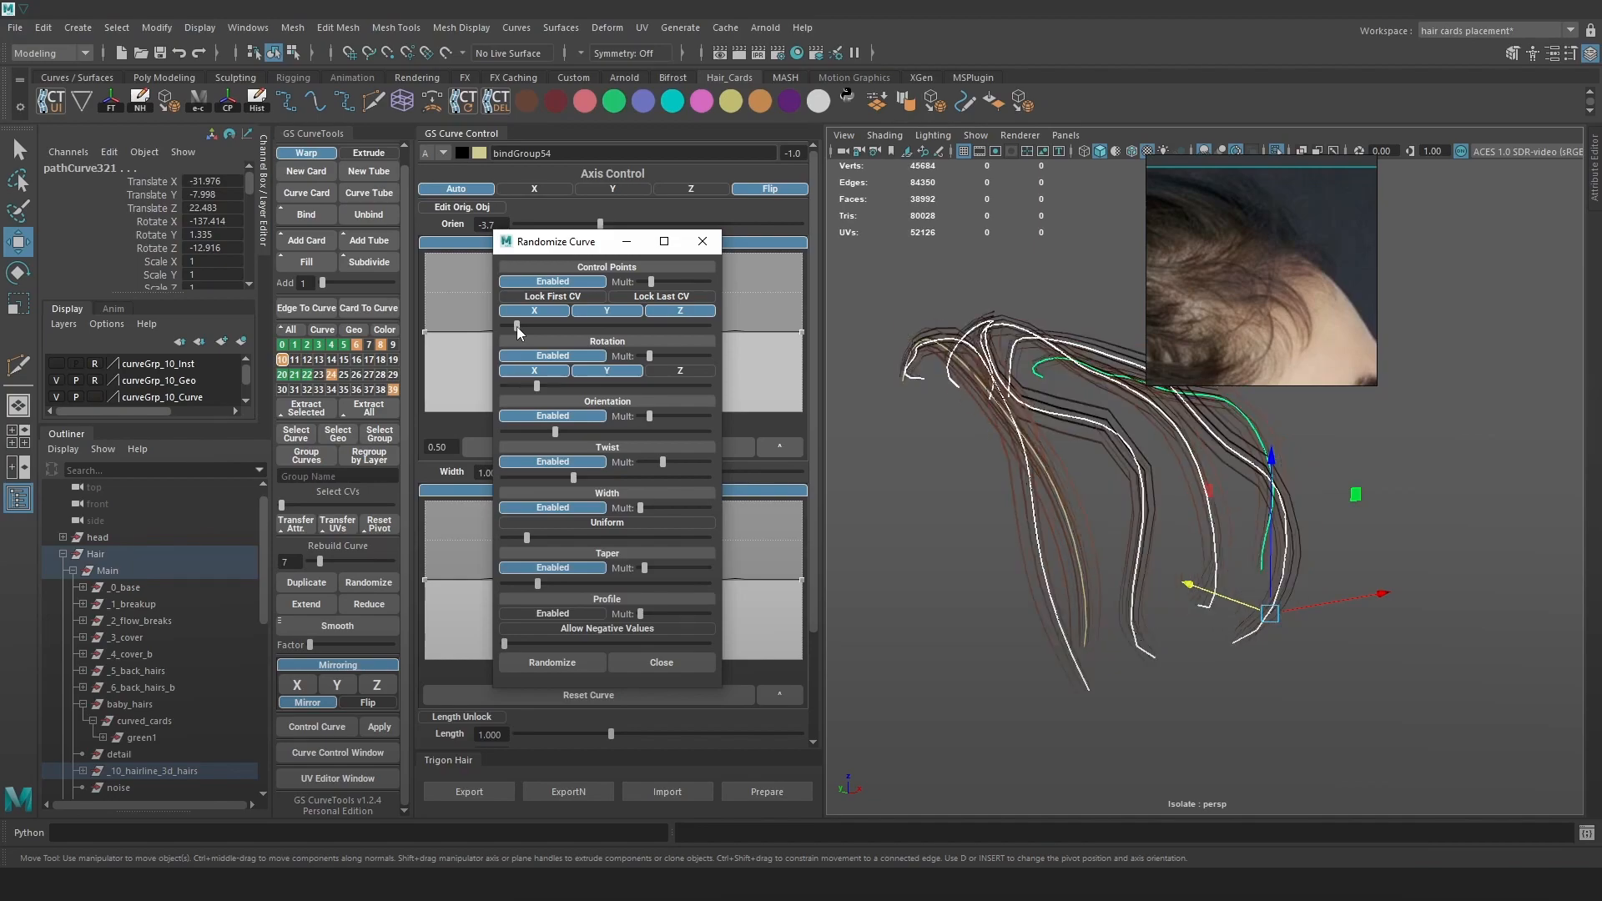
Undo the control-point distortion and lower the control-point multiplier and amount to near their minimum.
left_click_drag(1089, 534, 1053, 514, "alt")
mouse_move(531, 322)
left_mouse_down()
mouse_move(543, 329)
mouse_move(512, 332)
left_mouse_up()
key("ctrl+z")
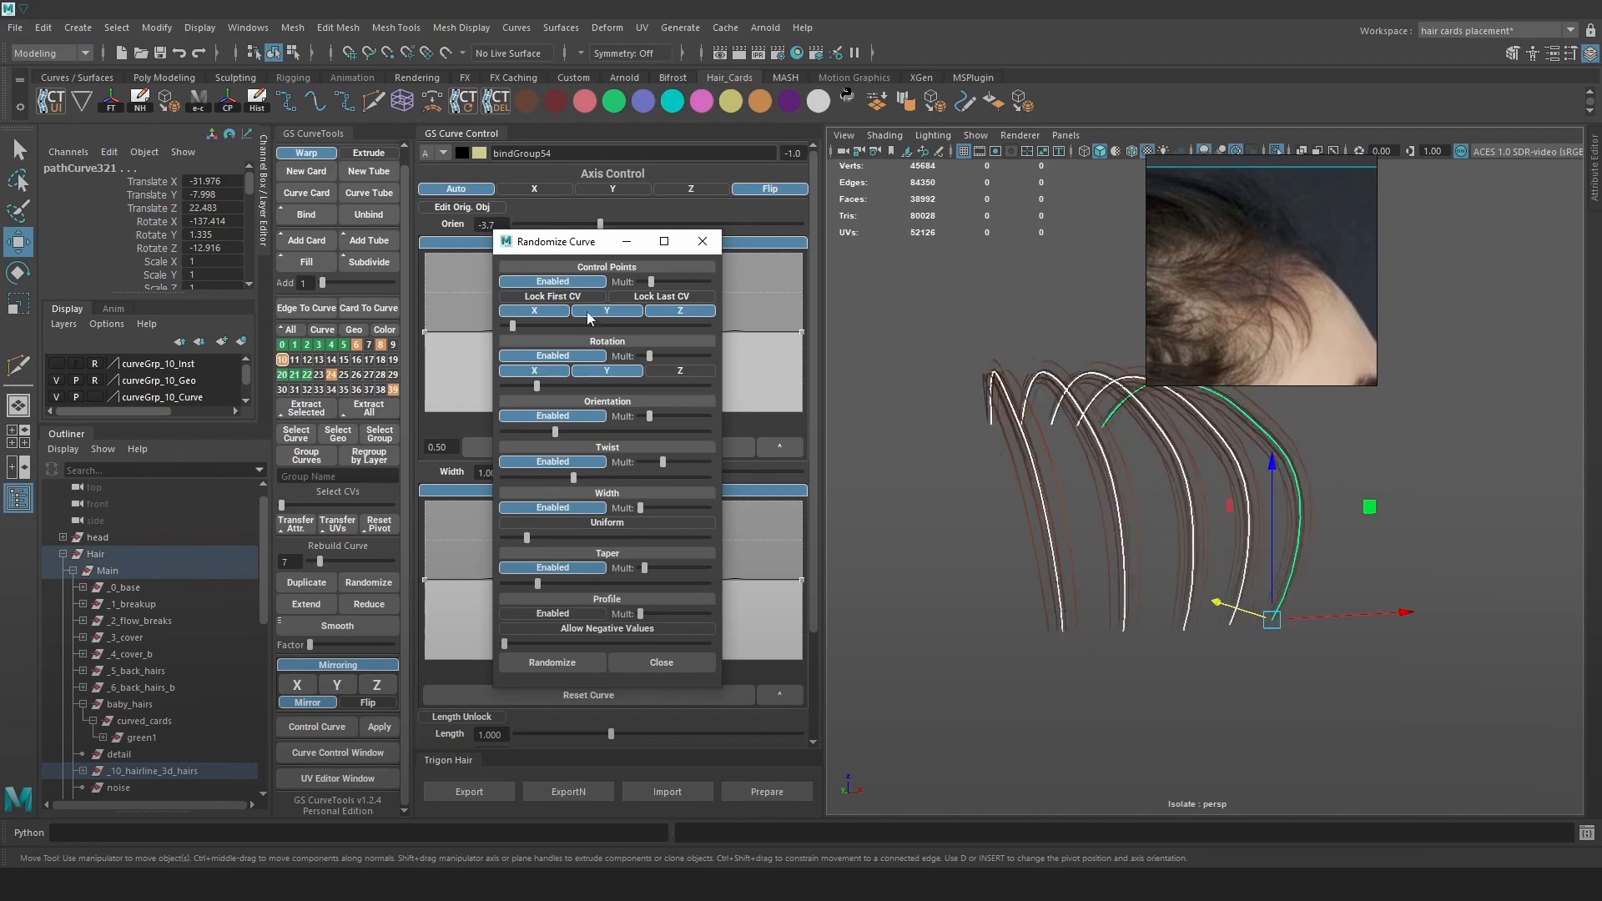
left_click_drag(512, 326, 503, 321)
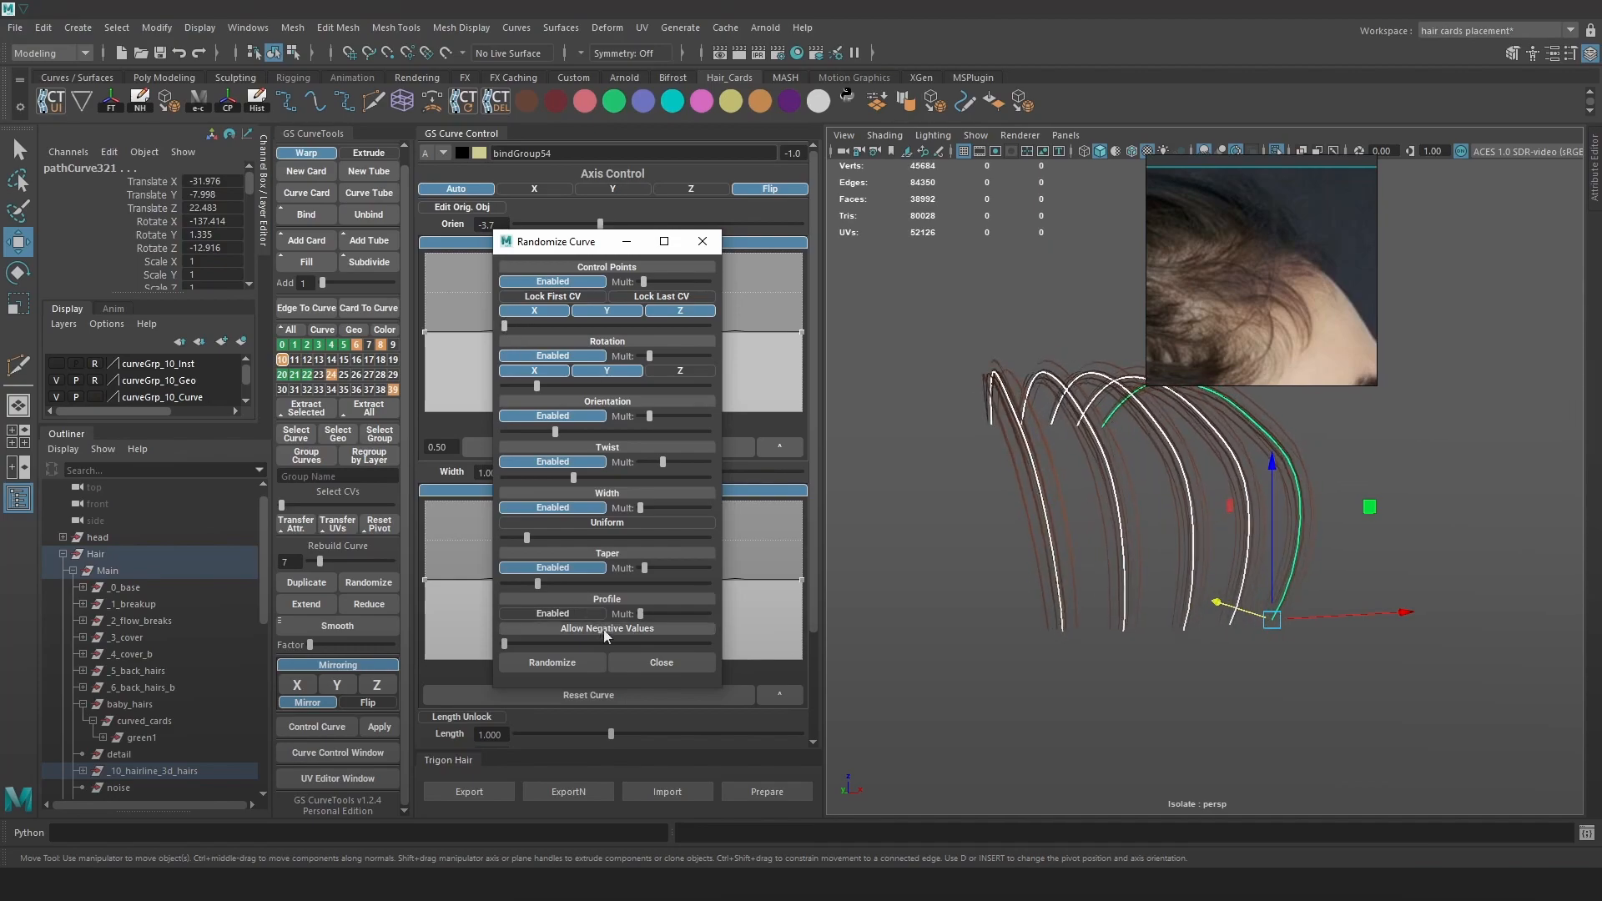
Randomize the arched curves several times, reselect them and raise the Orientation randomization amount.
left_click(557, 664)
left_click_drag(1133, 479, 1078, 511, "alt")
left_click(578, 662)
left_click(577, 663)
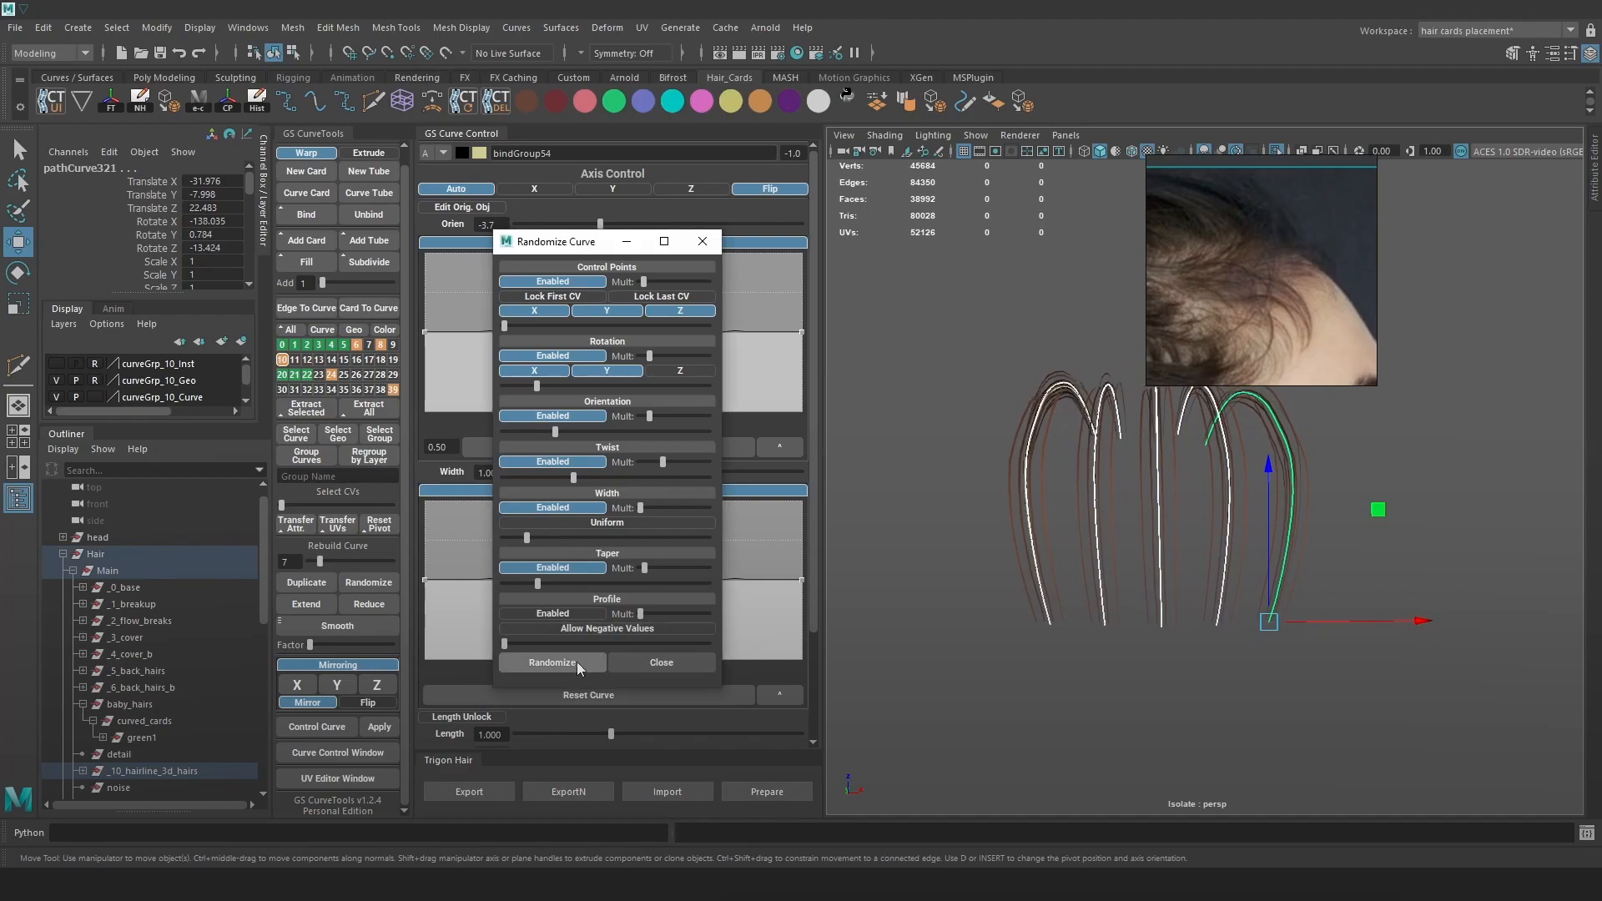
left_click(1450, 412)
mouse_move(1319, 457)
left_mouse_down("alt")
mouse_move(1363, 451)
mouse_move(1344, 471)
left_mouse_up("alt")
left_click_drag(1334, 638, 951, 412)
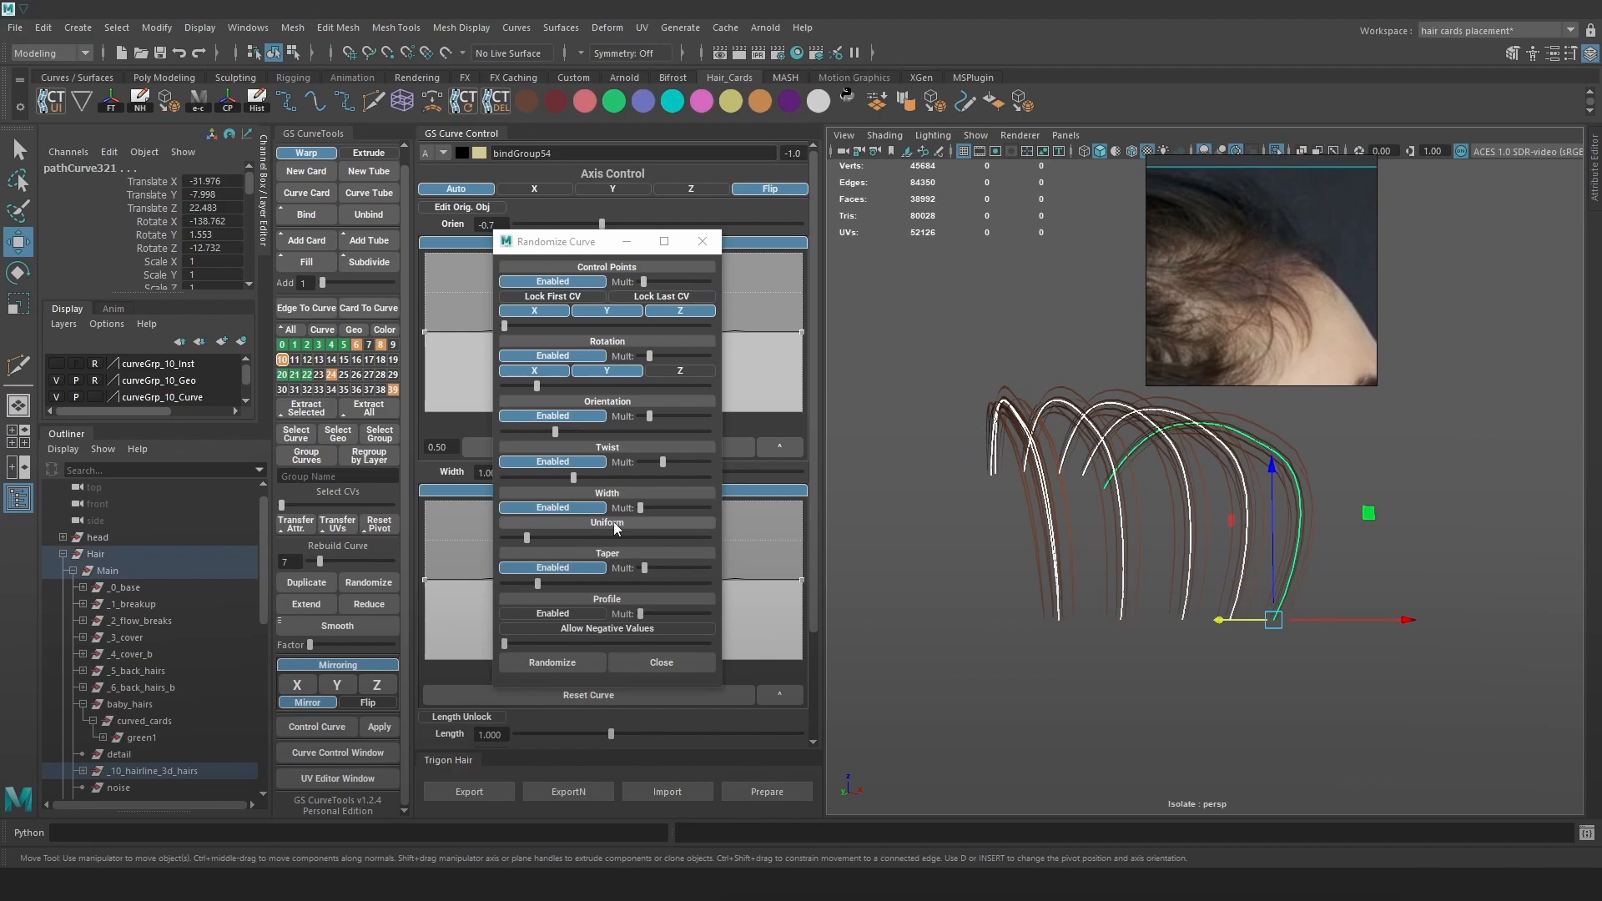
mouse_move(565, 431)
left_mouse_down()
mouse_move(701, 432)
mouse_move(596, 431)
left_mouse_up()
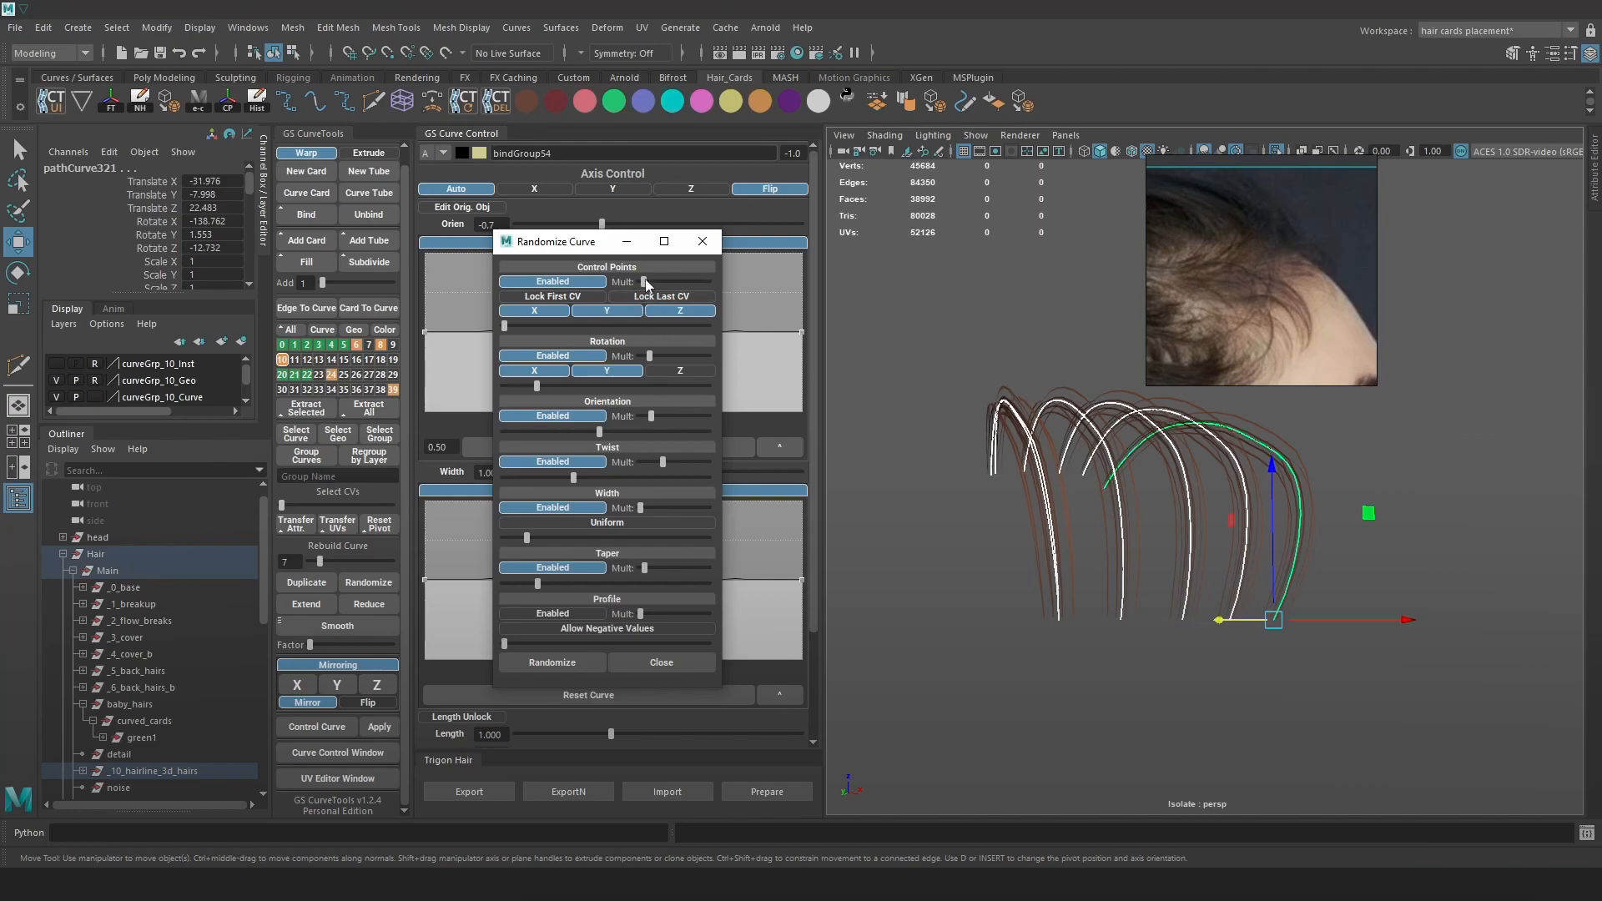
Try a stronger control-point randomization on the arched curves and undo all of its distortions.
left_click_drag(533, 329, 522, 329)
key("ctrl+z")
key("ctrl+z")
key("ctrl+z")
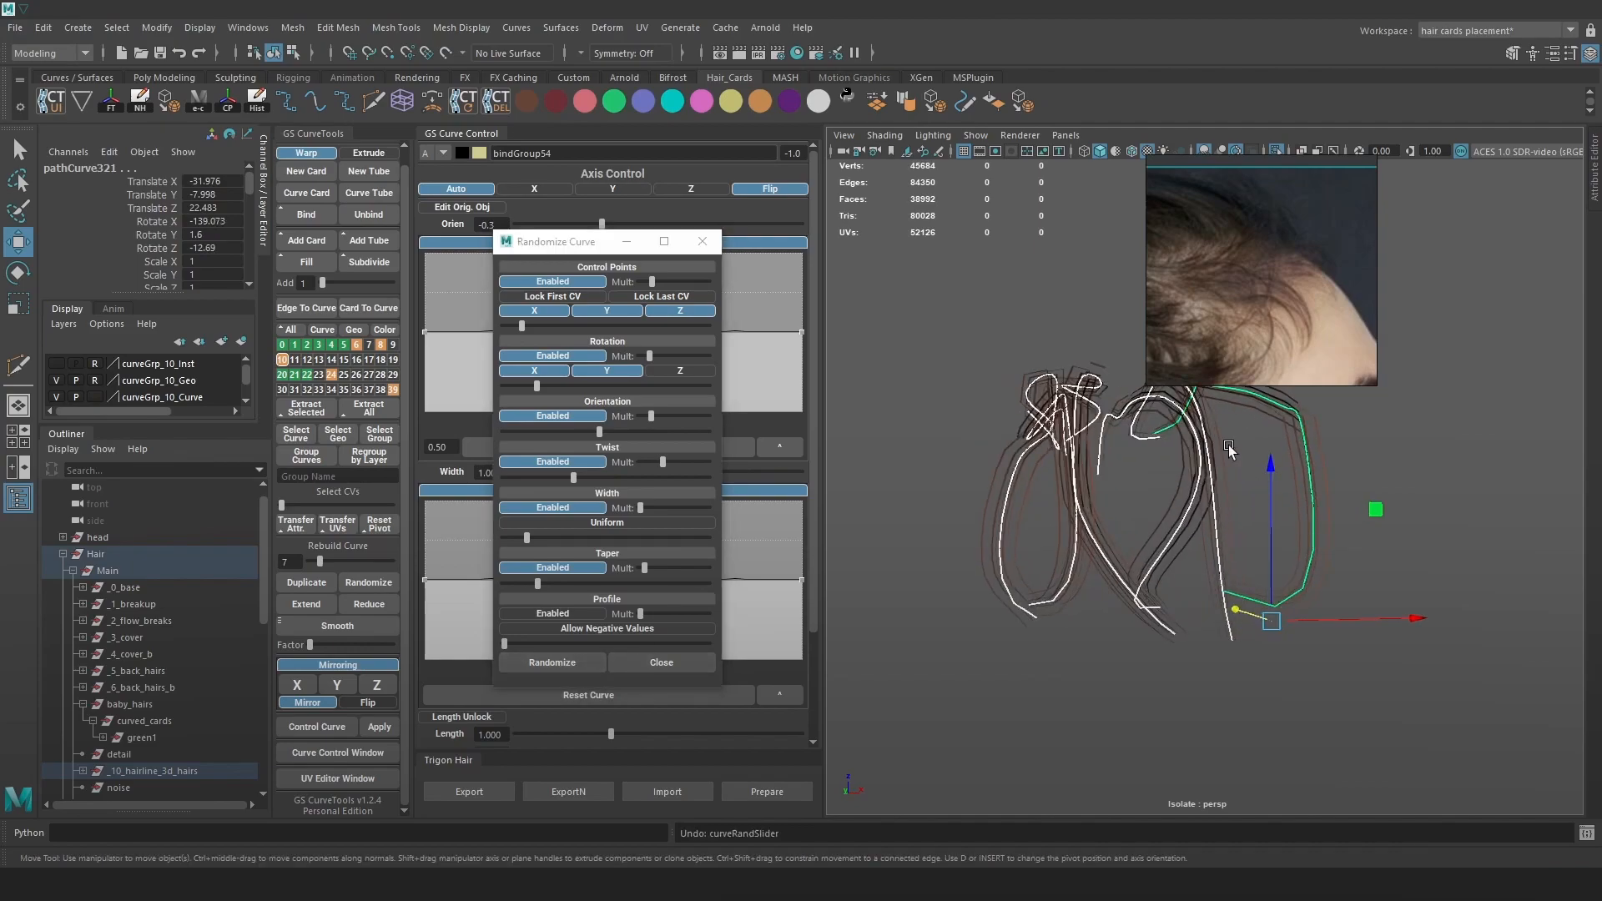
key("ctrl+z")
key("ctrl+z")
key("ctrl+z")
key("ctrl+z")
key("ctrl+z")
key("ctrl+z")
key("ctrl+z")
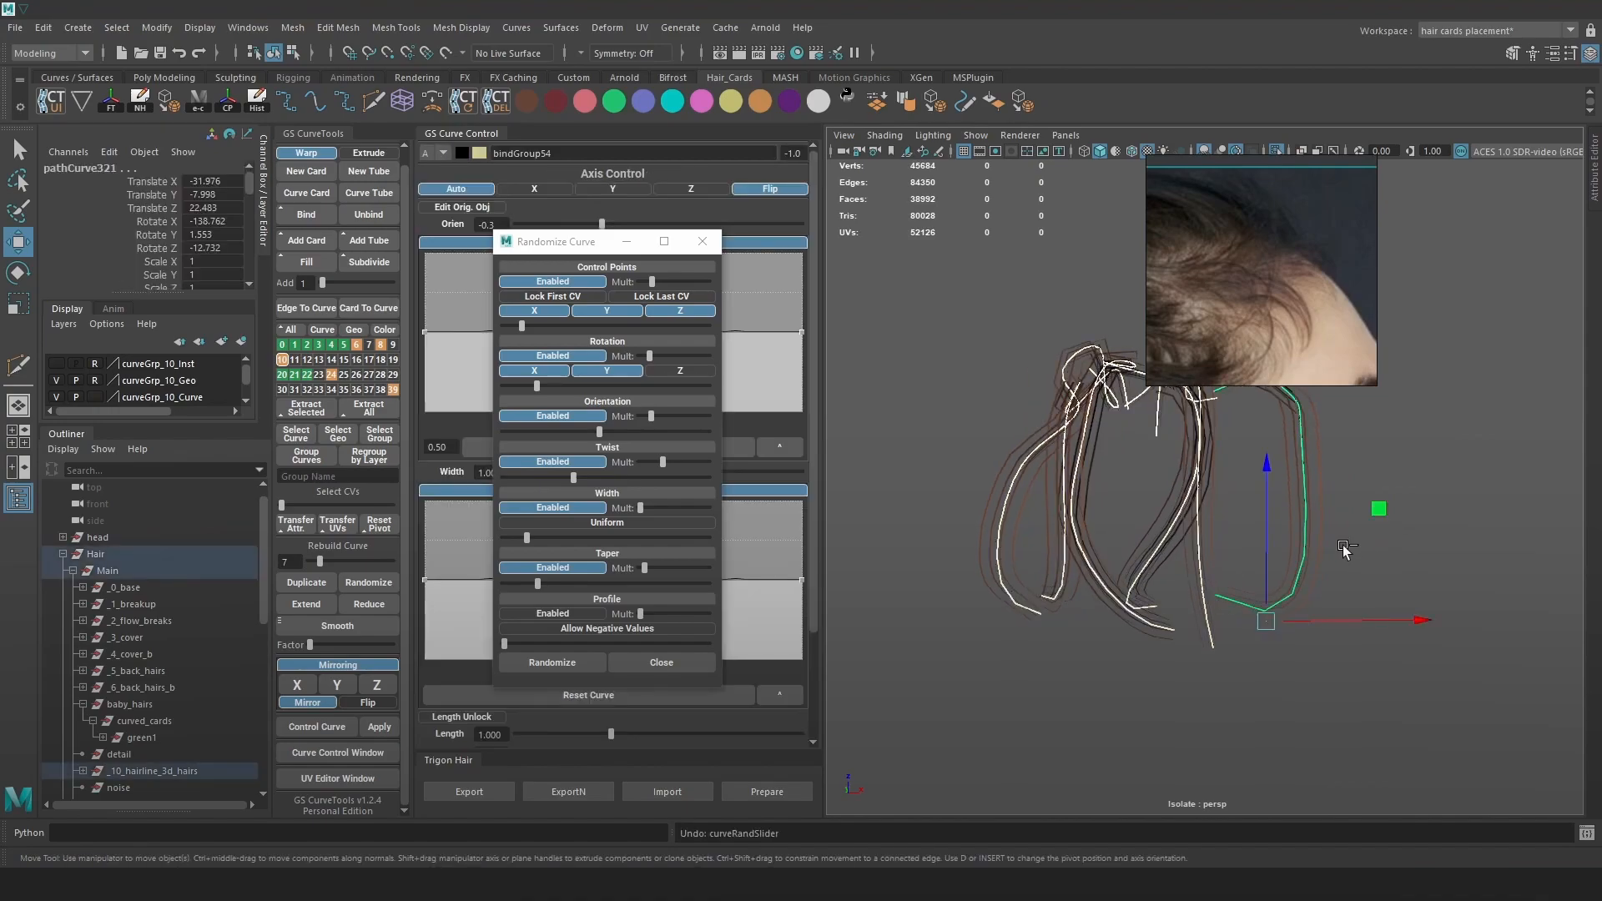
left_click_drag(1118, 666, 1276, 656, "alt")
key("ctrl+z")
key("ctrl+z")
key("ctrl+z")
key("ctrl+z")
key("ctrl+z")
key("ctrl+z")
key("ctrl+z")
key("ctrl+z")
key("ctrl+z")
key("ctrl+z")
key("ctrl+z")
key("ctrl+z")
key("ctrl+z")
key("ctrl+z")
key("ctrl+z")
key("ctrl+z")
key("ctrl+z")
key("ctrl+z")
key("ctrl+z")
key("ctrl+z")
key("ctrl+z")
key("ctrl+z")
key("ctrl+z")
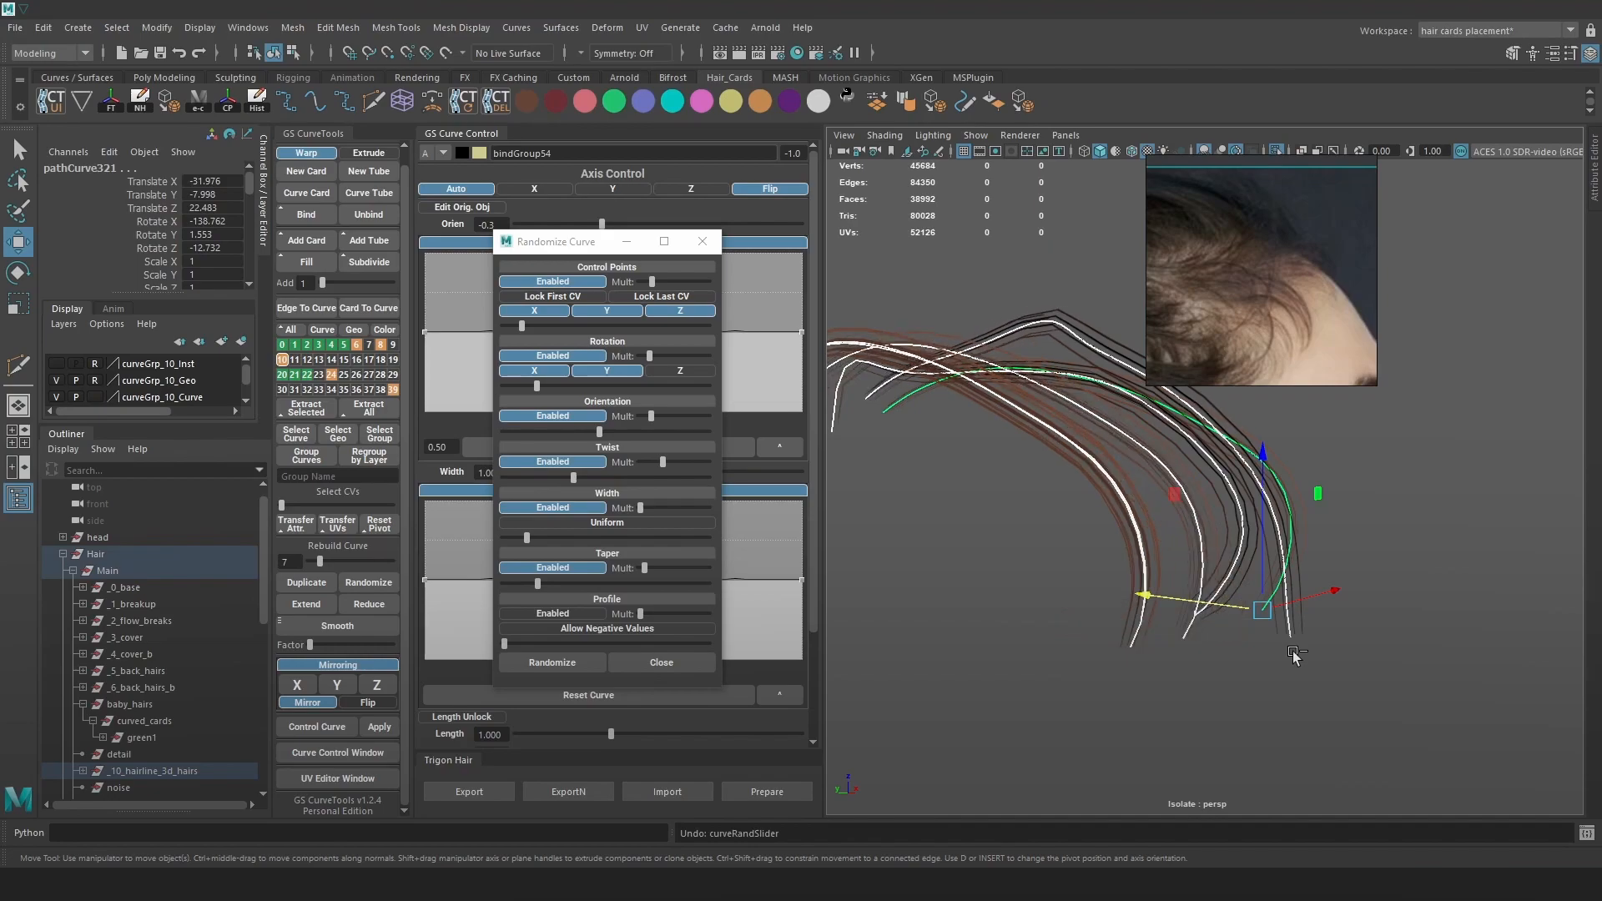
key("ctrl+z")
key("ctrl+z")
key("ctrl+z")
key("ctrl+z")
key("ctrl+z")
left_click_drag(1294, 654, 1238, 665, "alt")
key("ctrl+z")
key("ctrl+z")
key("ctrl+z")
key("ctrl+z")
key("ctrl+z")
key("ctrl+z")
Reselect the arched curves, reduce the control-point randomization to a very small amount and randomize them again.
left_click(1290, 689)
left_click_drag(1377, 674, 895, 295)
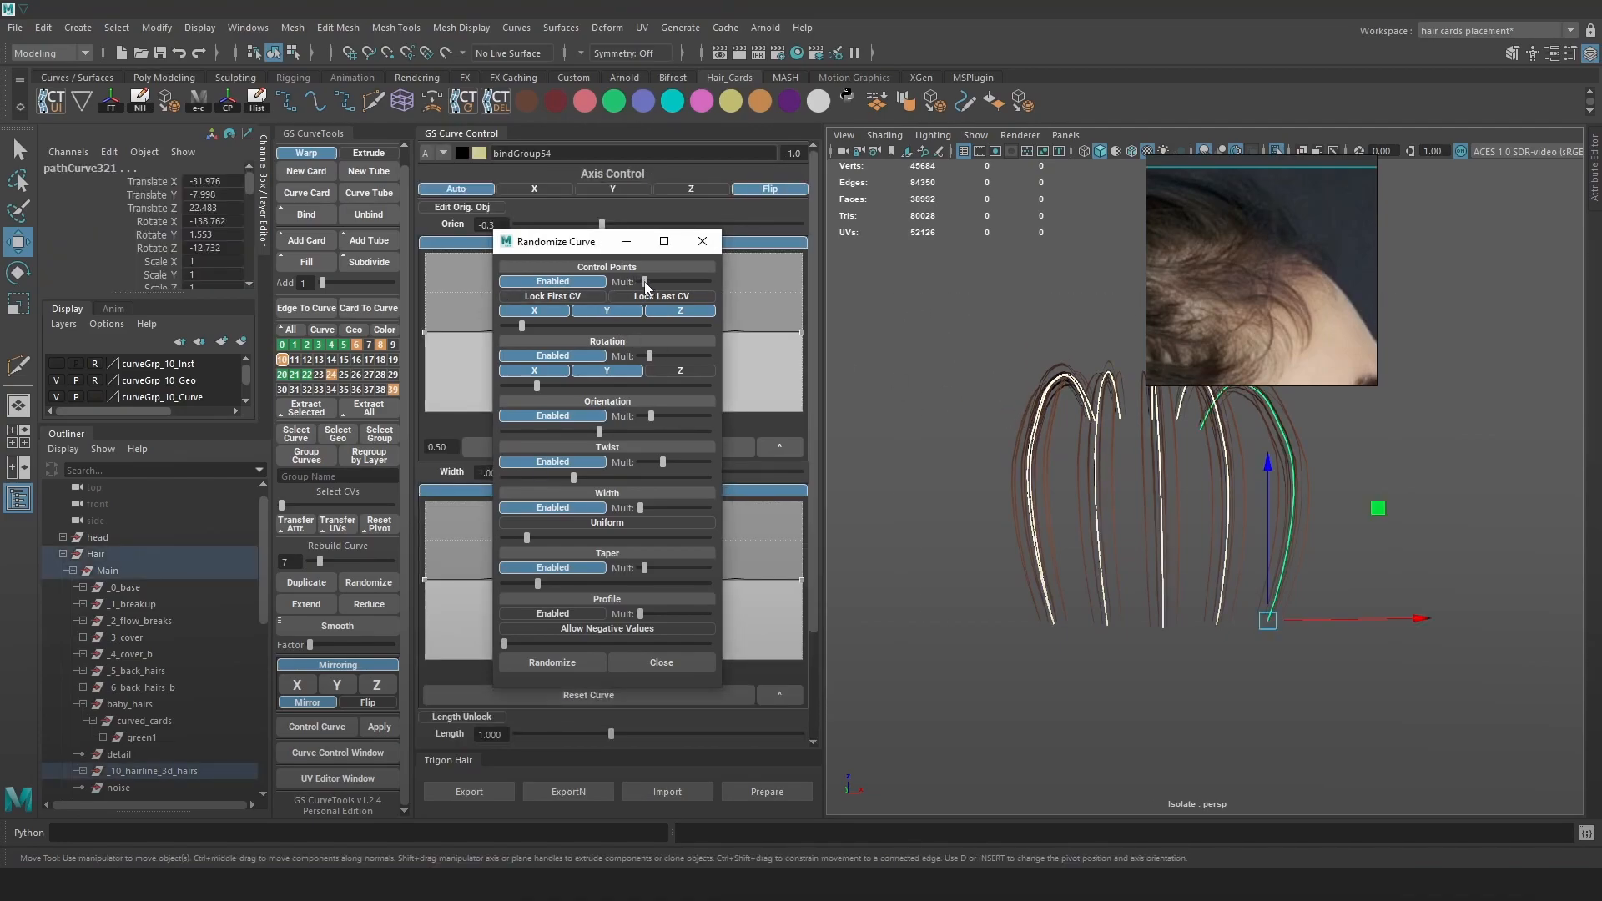
left_click_drag(517, 330, 507, 326)
left_click_drag(1244, 466, 1181, 507, "alt")
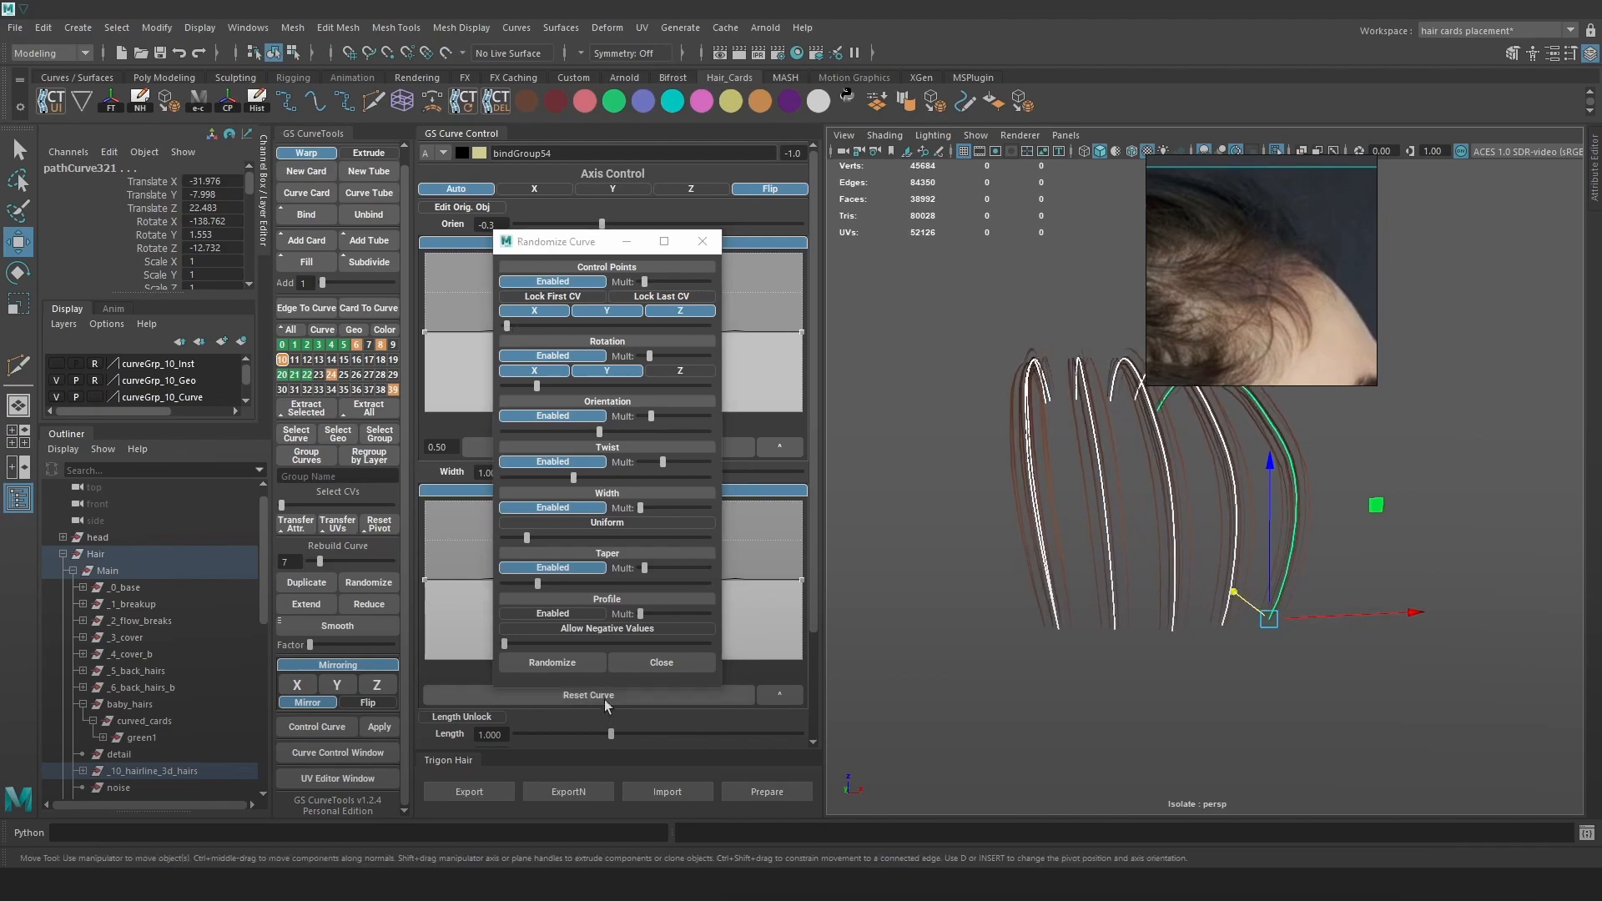
left_click(584, 665)
Delete the overlapping arched card at the outer -X side of the hairline and return to shaded display.
left_click(1388, 512)
left_click_drag(1388, 512, 1284, 561, "alt")
left_click_drag(1100, 521, 1095, 524)
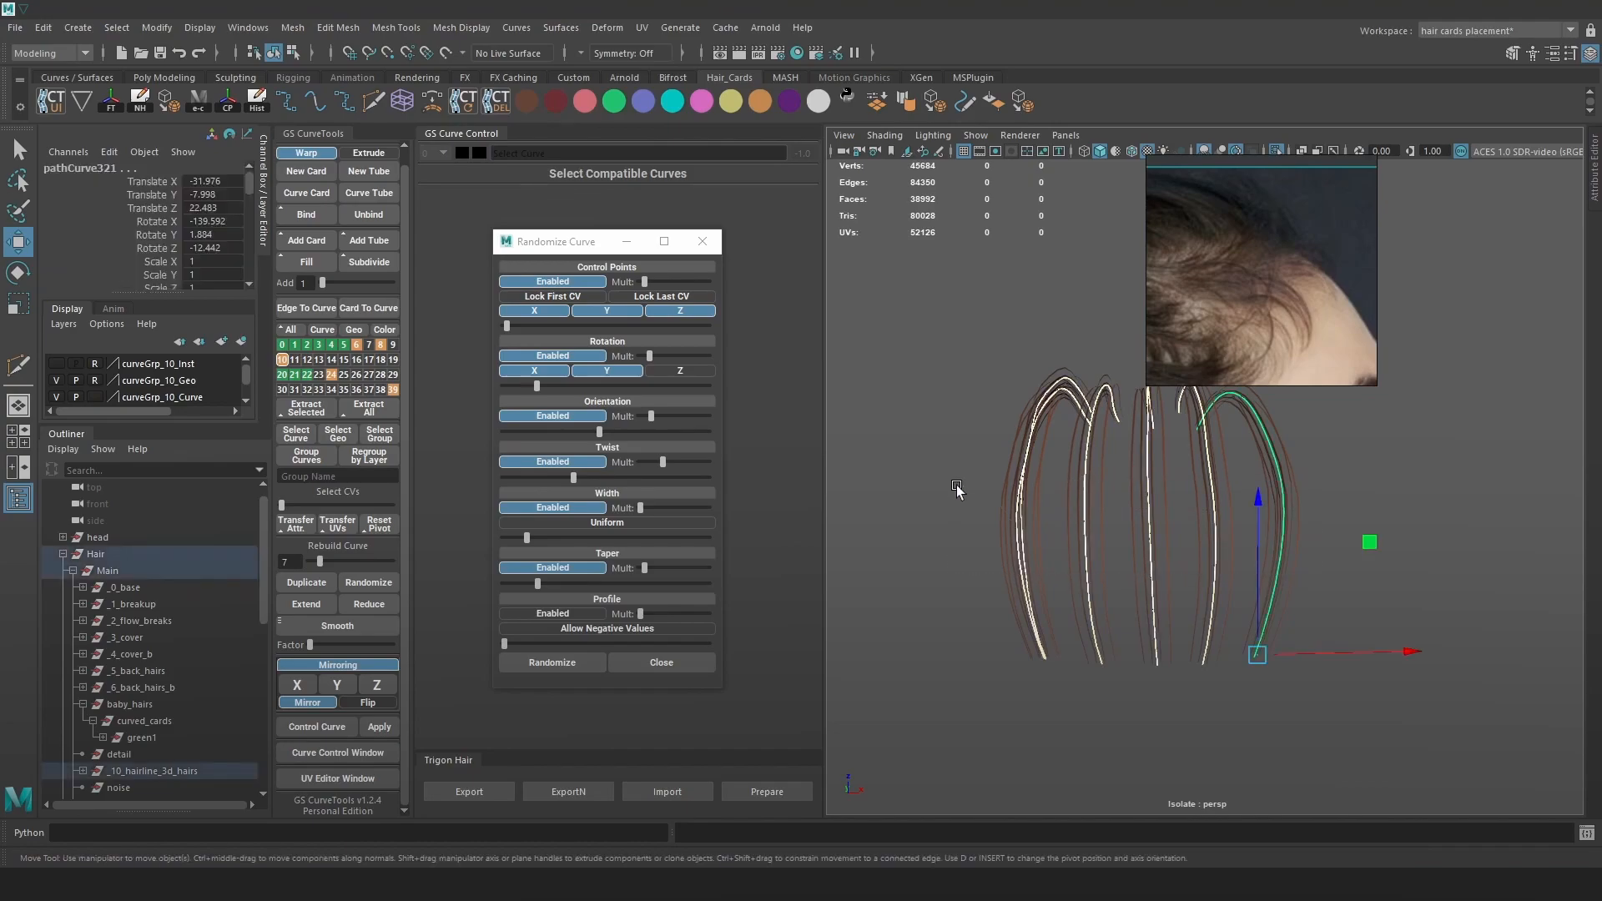
left_click(1025, 546)
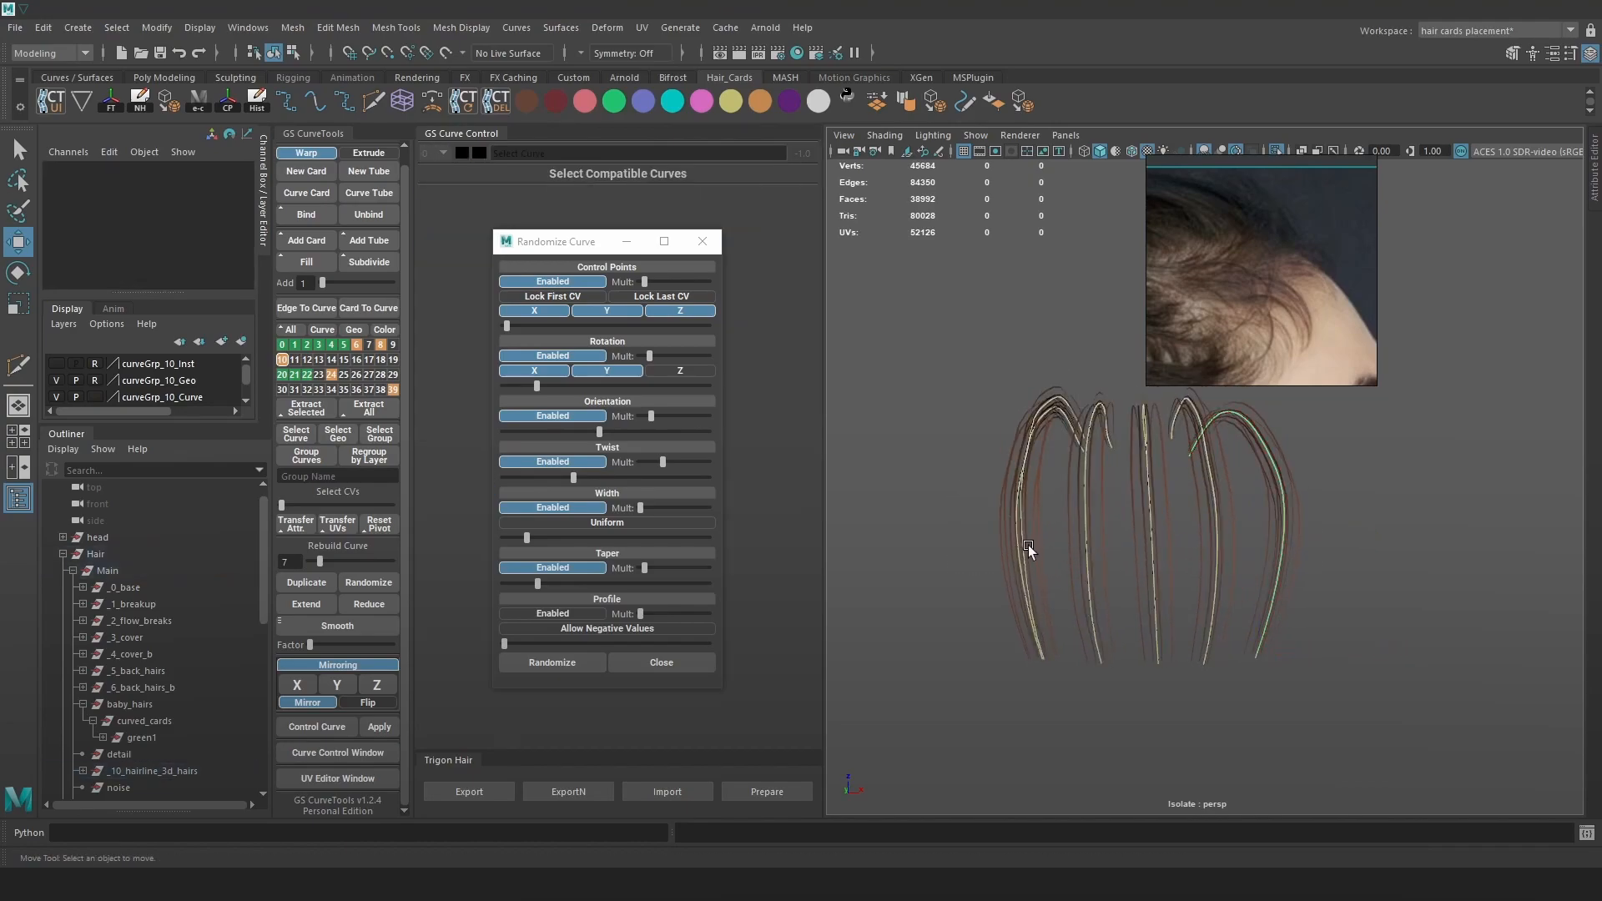
left_click(1023, 538)
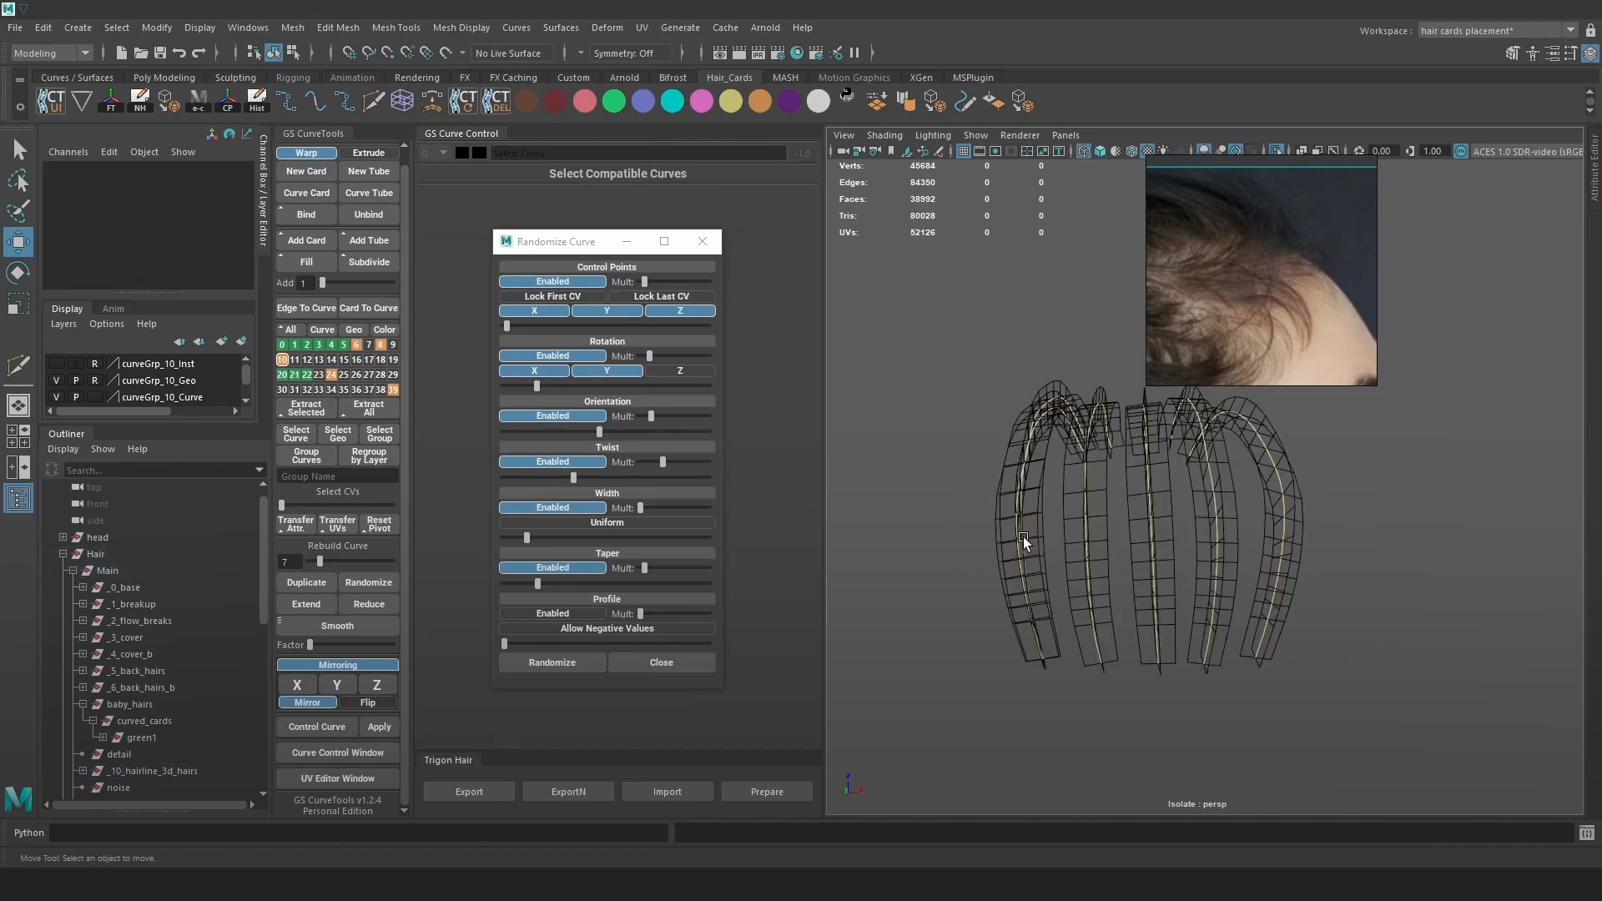
key("Delete")
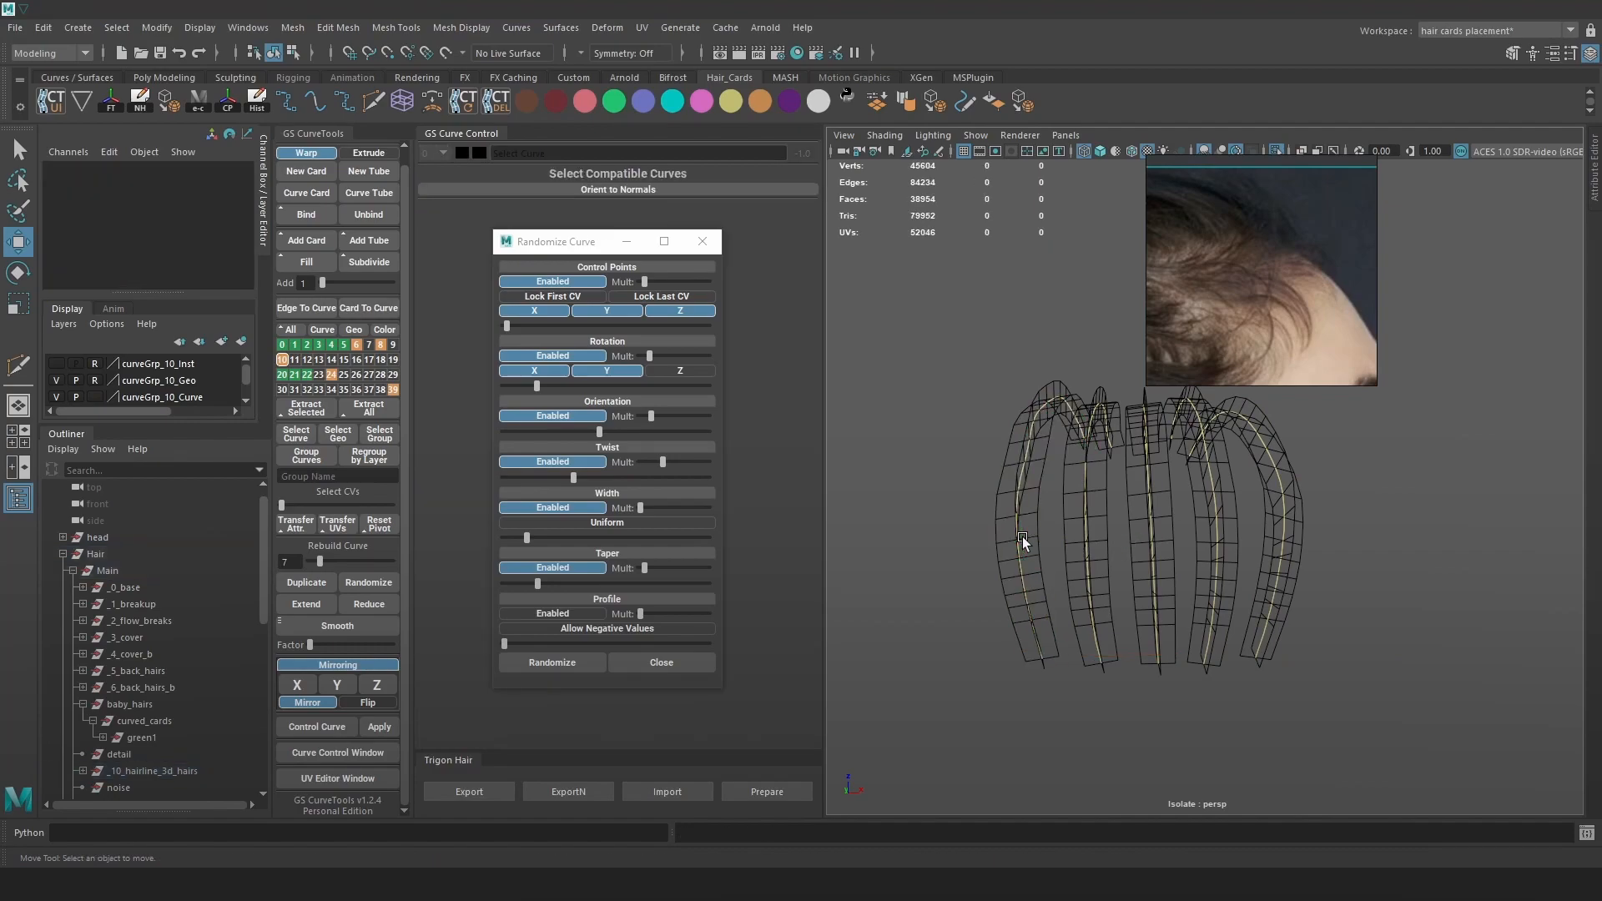
key("5")
Try to fill new cards between all remaining arched curves at once and undo the fill.
left_click_drag(1388, 637, 855, 419)
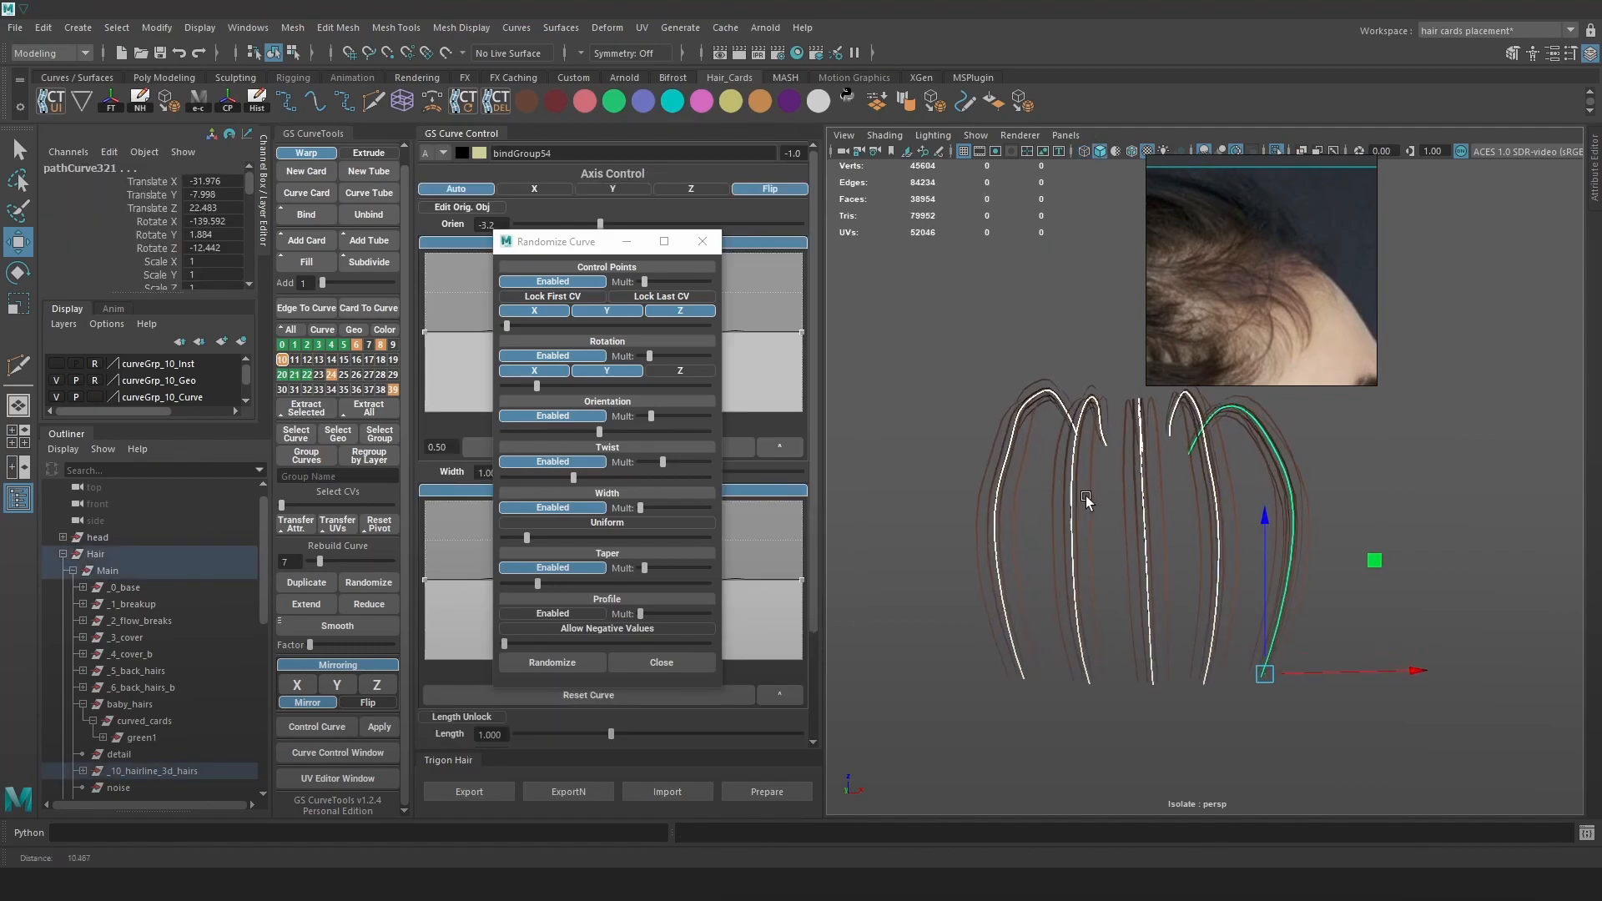
left_click(322, 264)
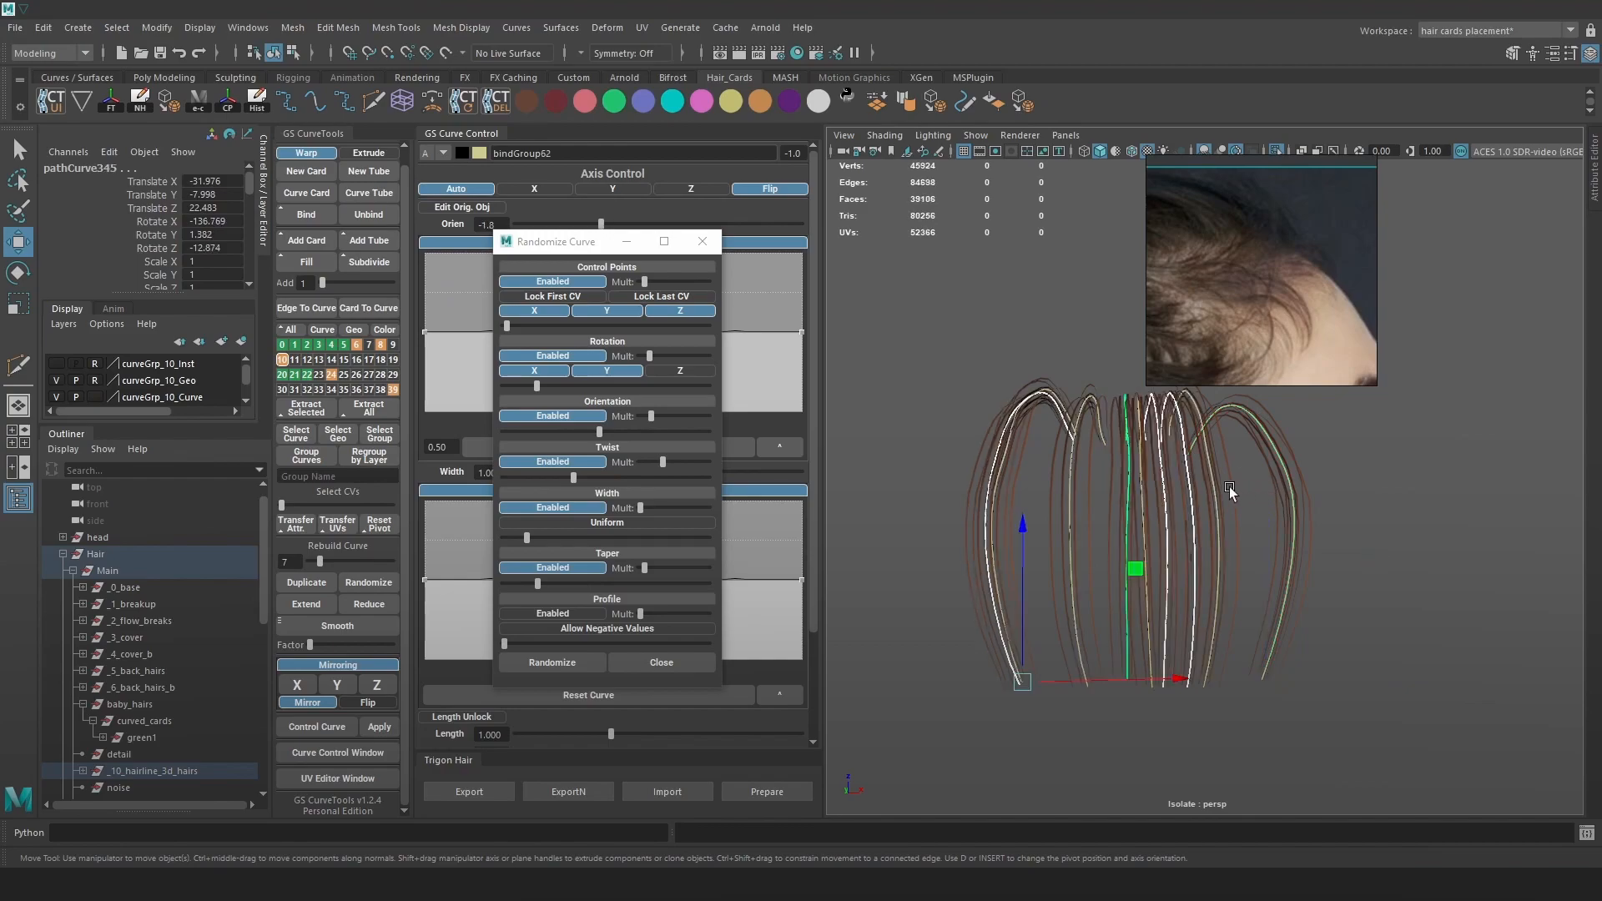
key("ctrl+z")
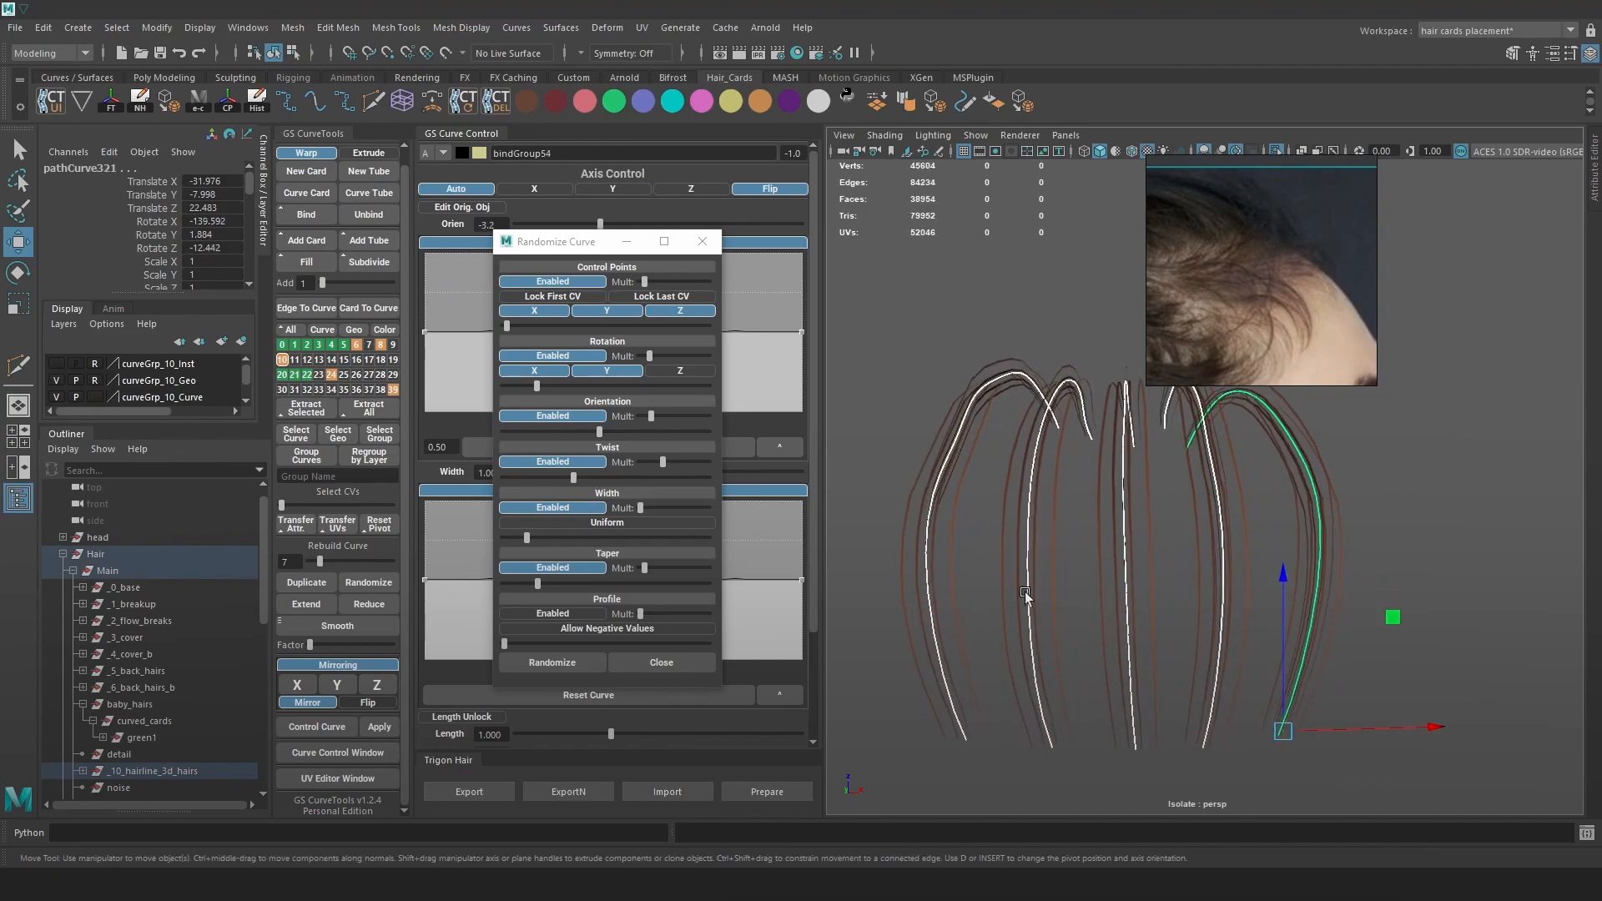
Fill one card between the two -X side curves and another between the inner one and the middle curve.
left_click_drag(1110, 631, 906, 444)
left_click(293, 263)
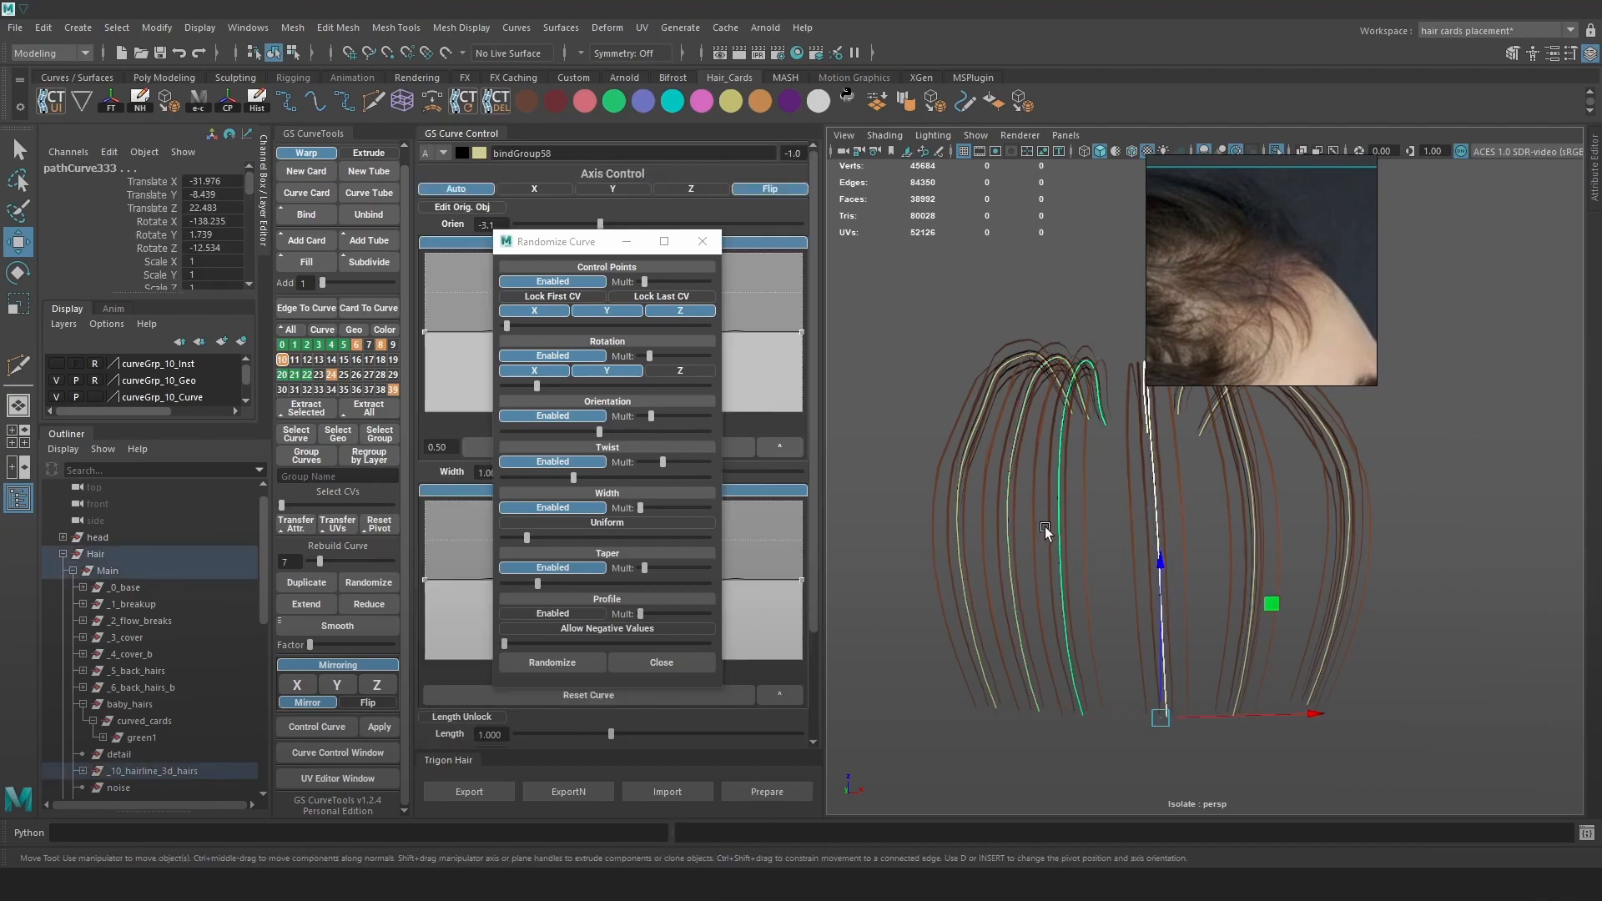
left_click(322, 262)
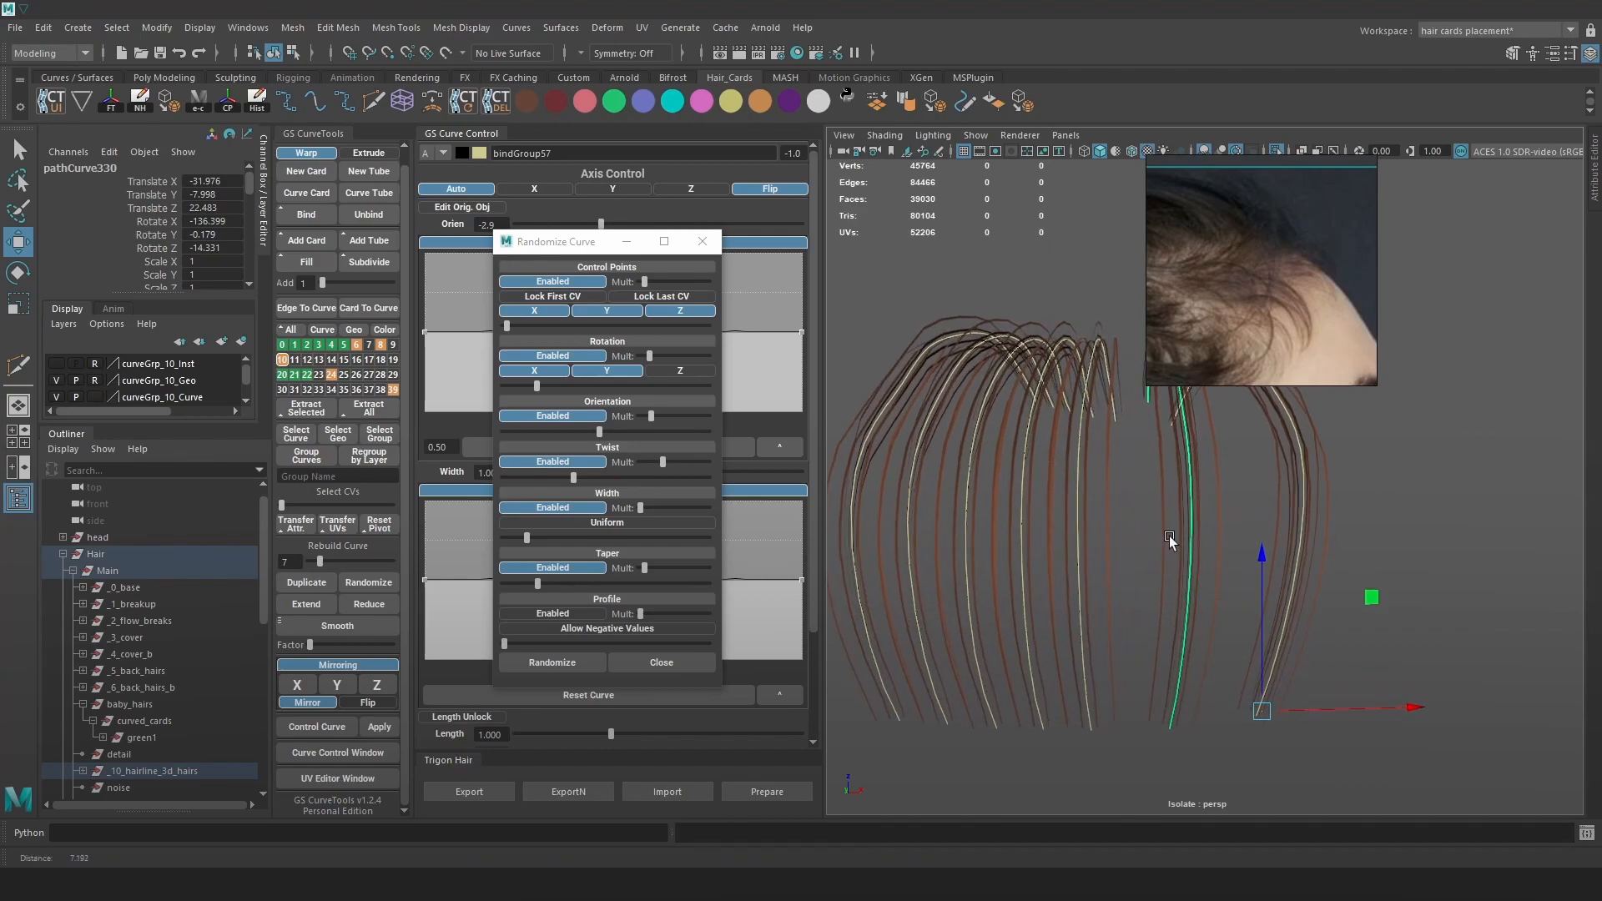
Fill one card between the middle curve and the inner +X side curve, and another between the two +X side curves.
left_click(1225, 549)
left_click_drag(1054, 498, 1052, 498)
key("4")
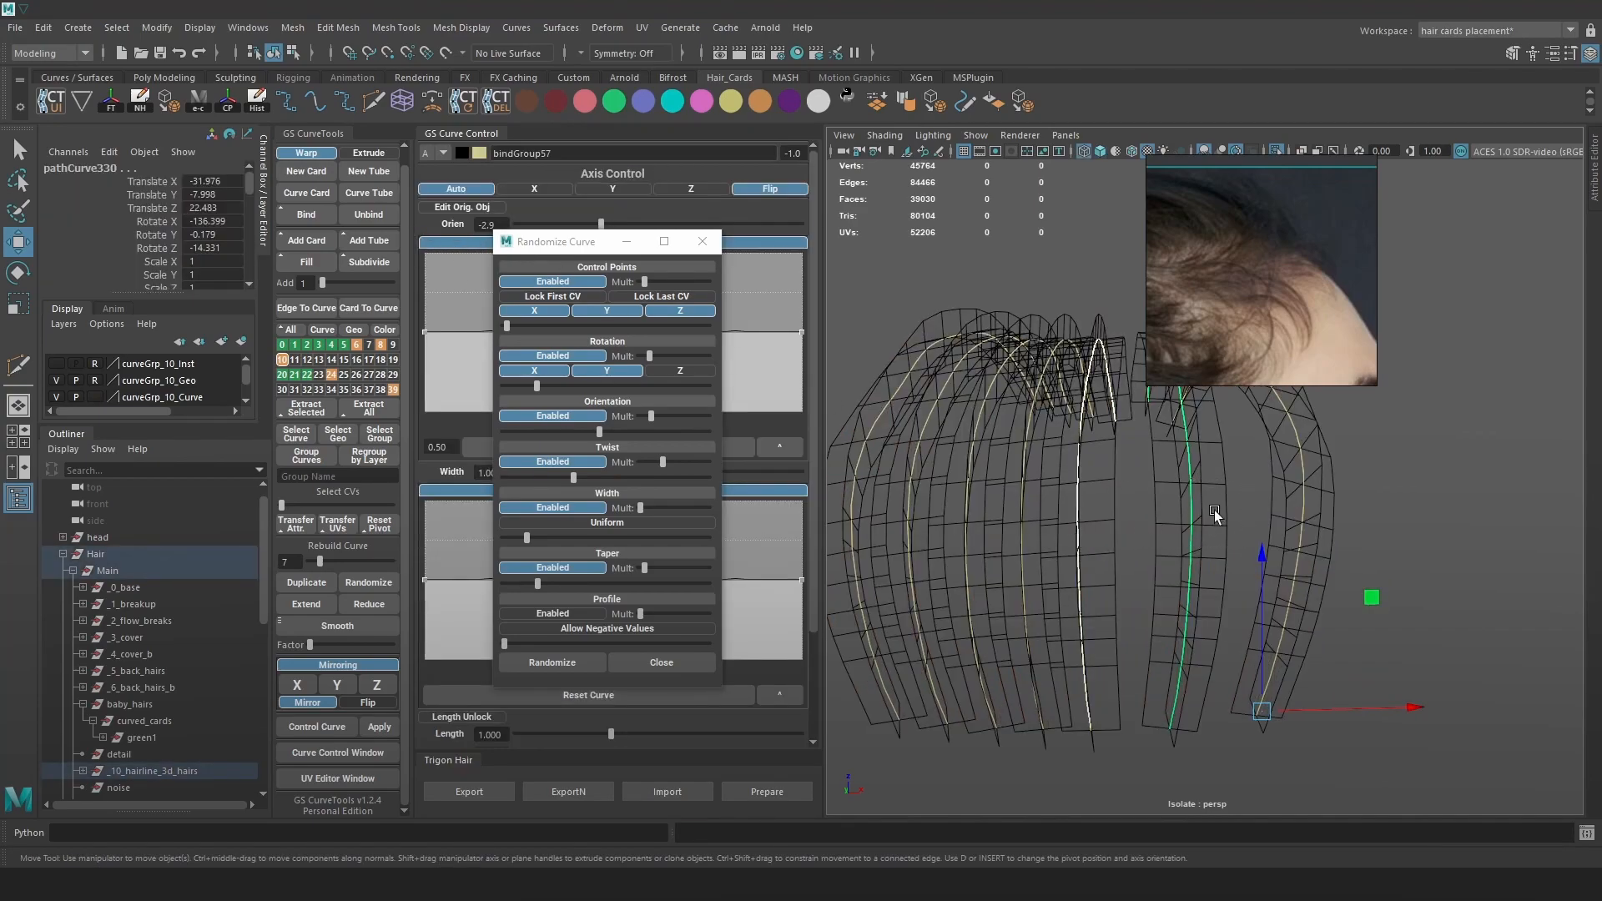
left_click(1255, 488)
left_click_drag(1071, 534, 1070, 535)
left_click(306, 262)
left_click(1393, 479)
left_click_drag(1411, 482, 1180, 534)
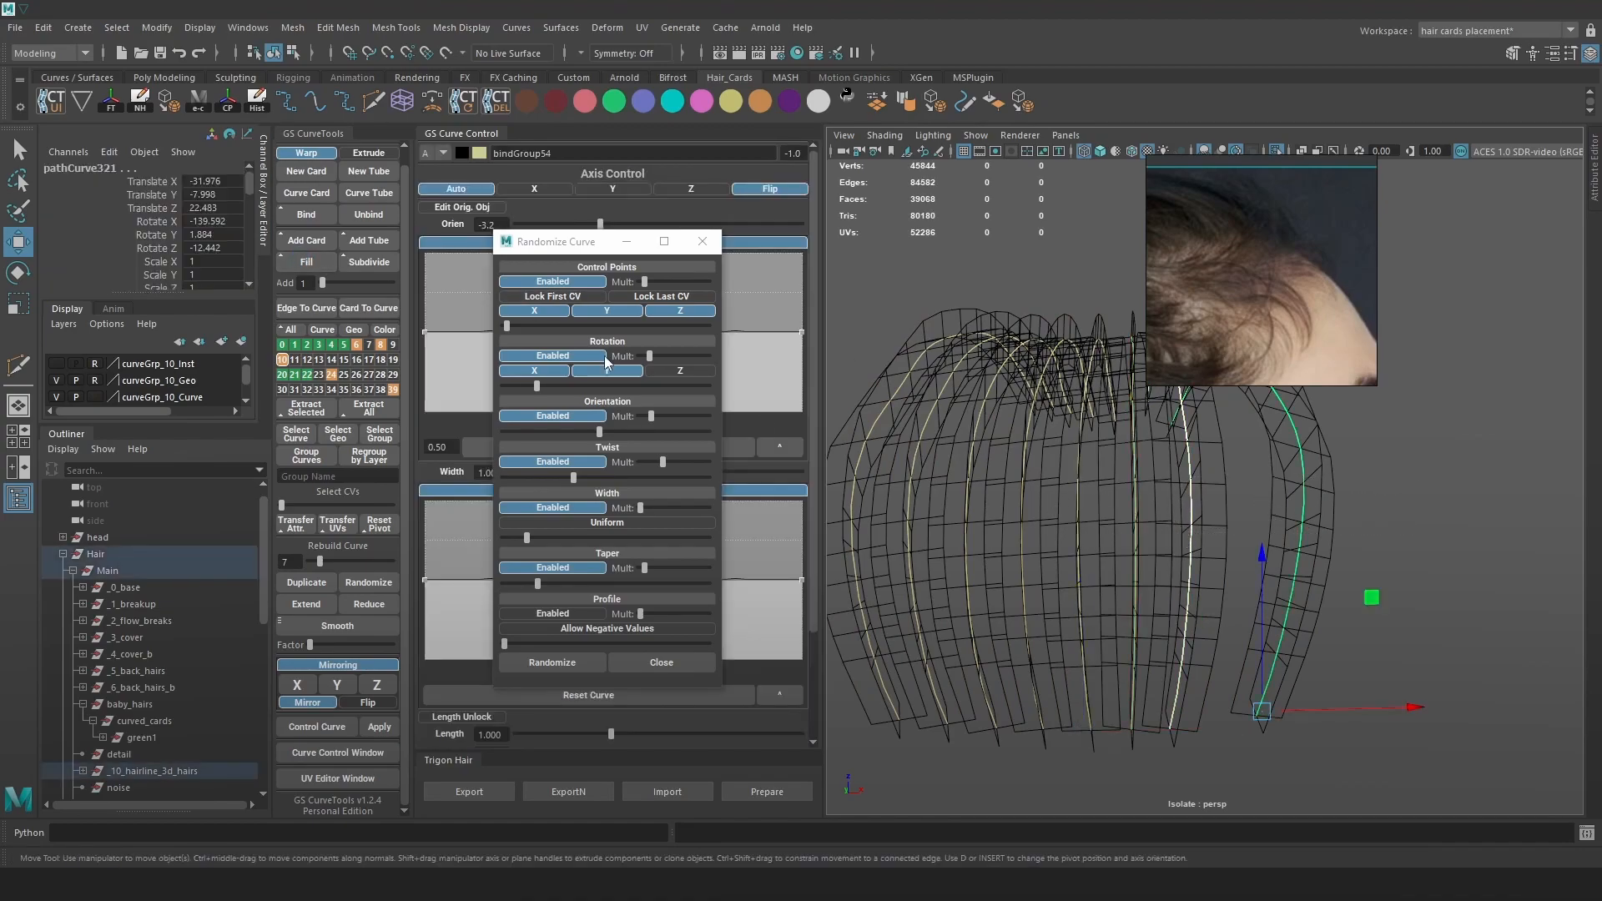
left_click(306, 262)
key("6")
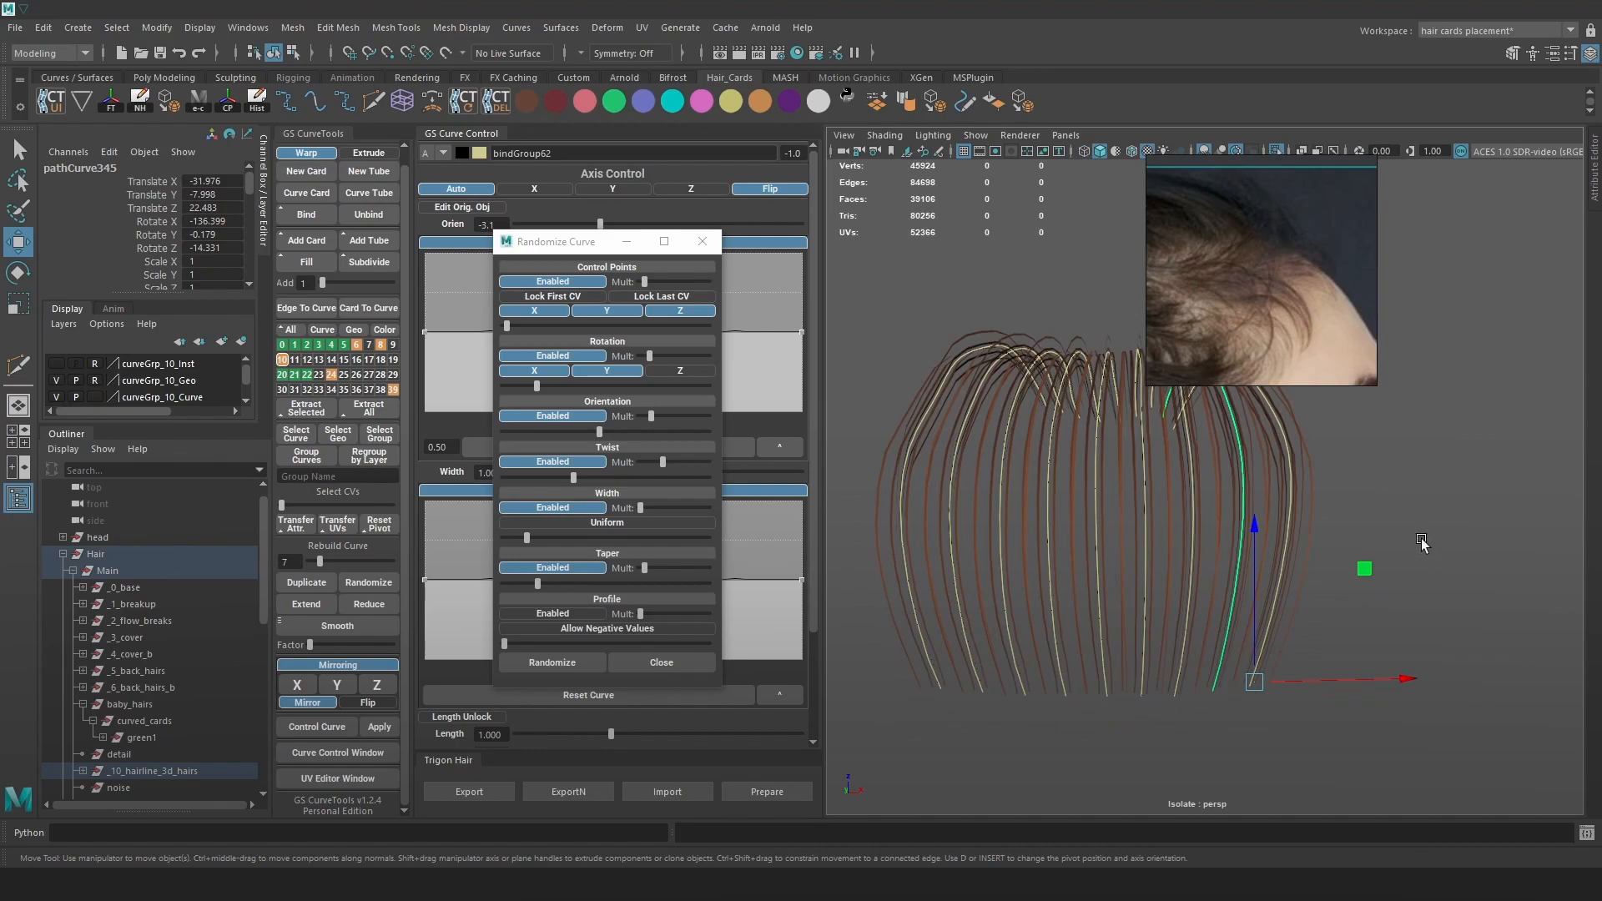
Select all the arched curves and randomize their control points by a small amount.
left_click(1419, 662)
left_click_drag(1419, 662, 1347, 617, "alt")
left_click_drag(1394, 666, 883, 381)
scroll(961, 422, "up", 2)
left_click(650, 281)
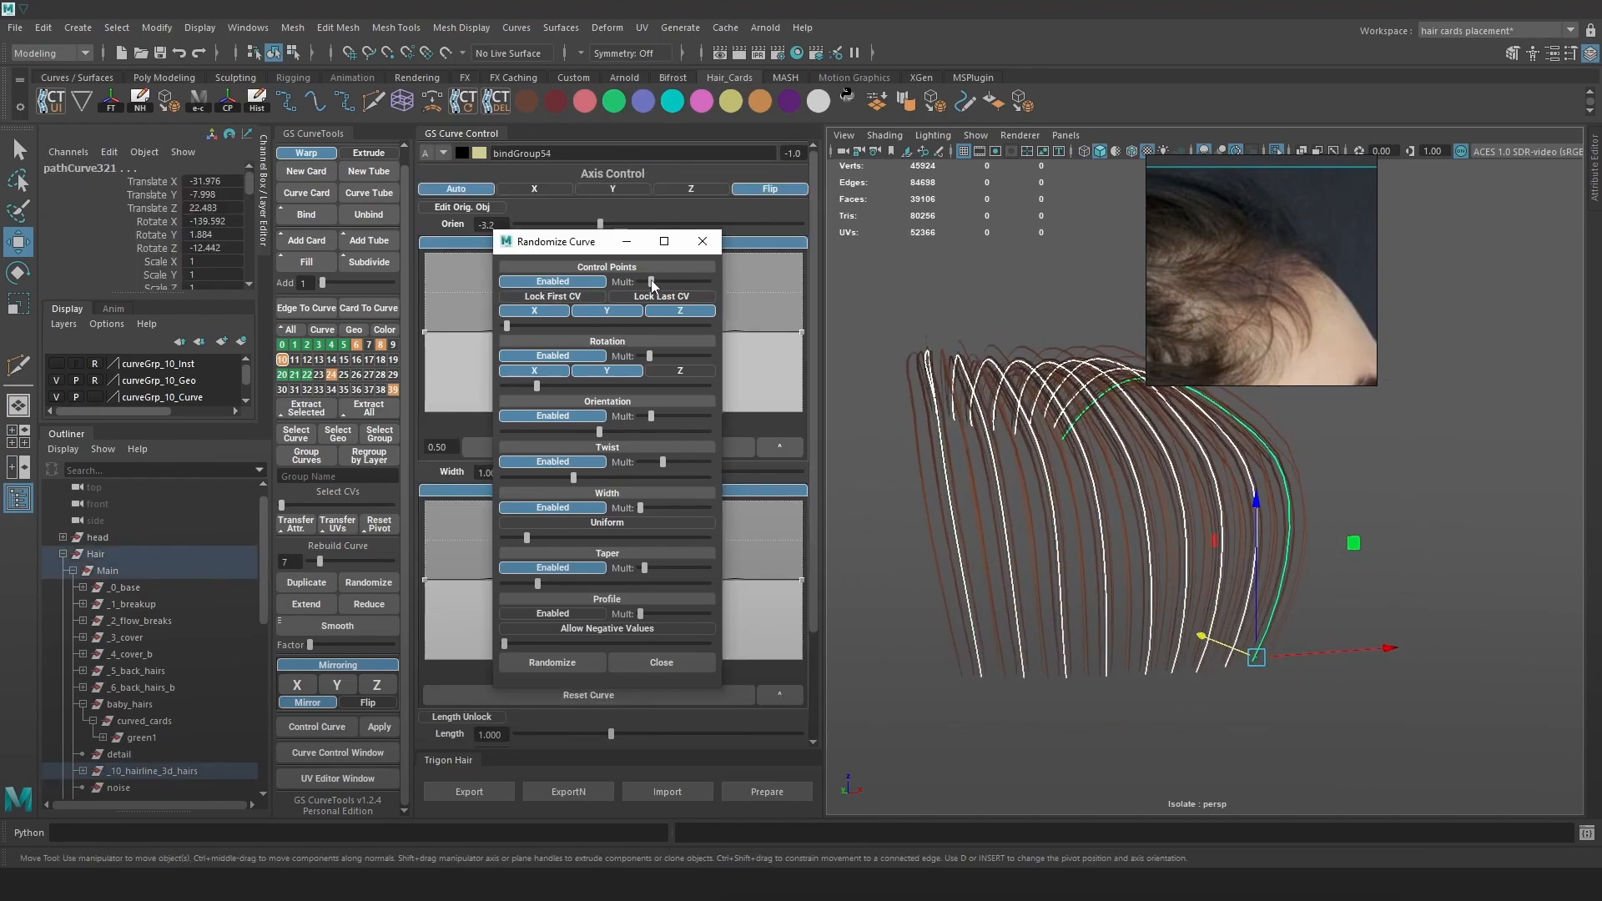
left_click(519, 325)
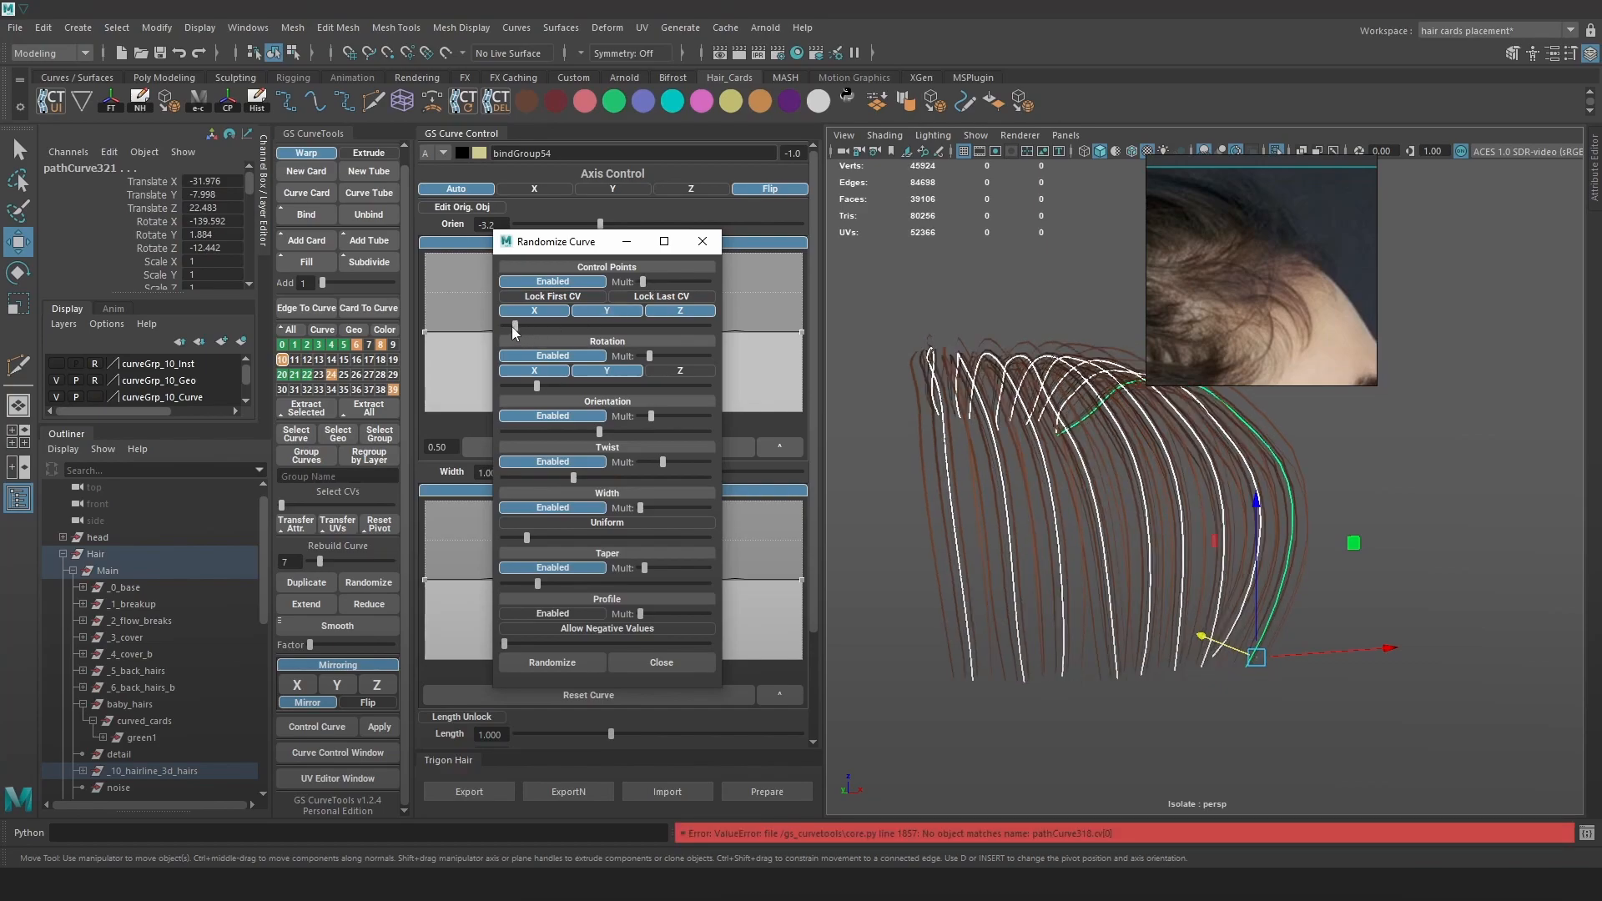
Reselect the arched curves, try a slightly stronger control-point randomization and close the randomizer.
right_click_drag(1327, 509, 1380, 529, "alt")
left_click(1416, 733)
left_click_drag(1416, 732, 764, 402)
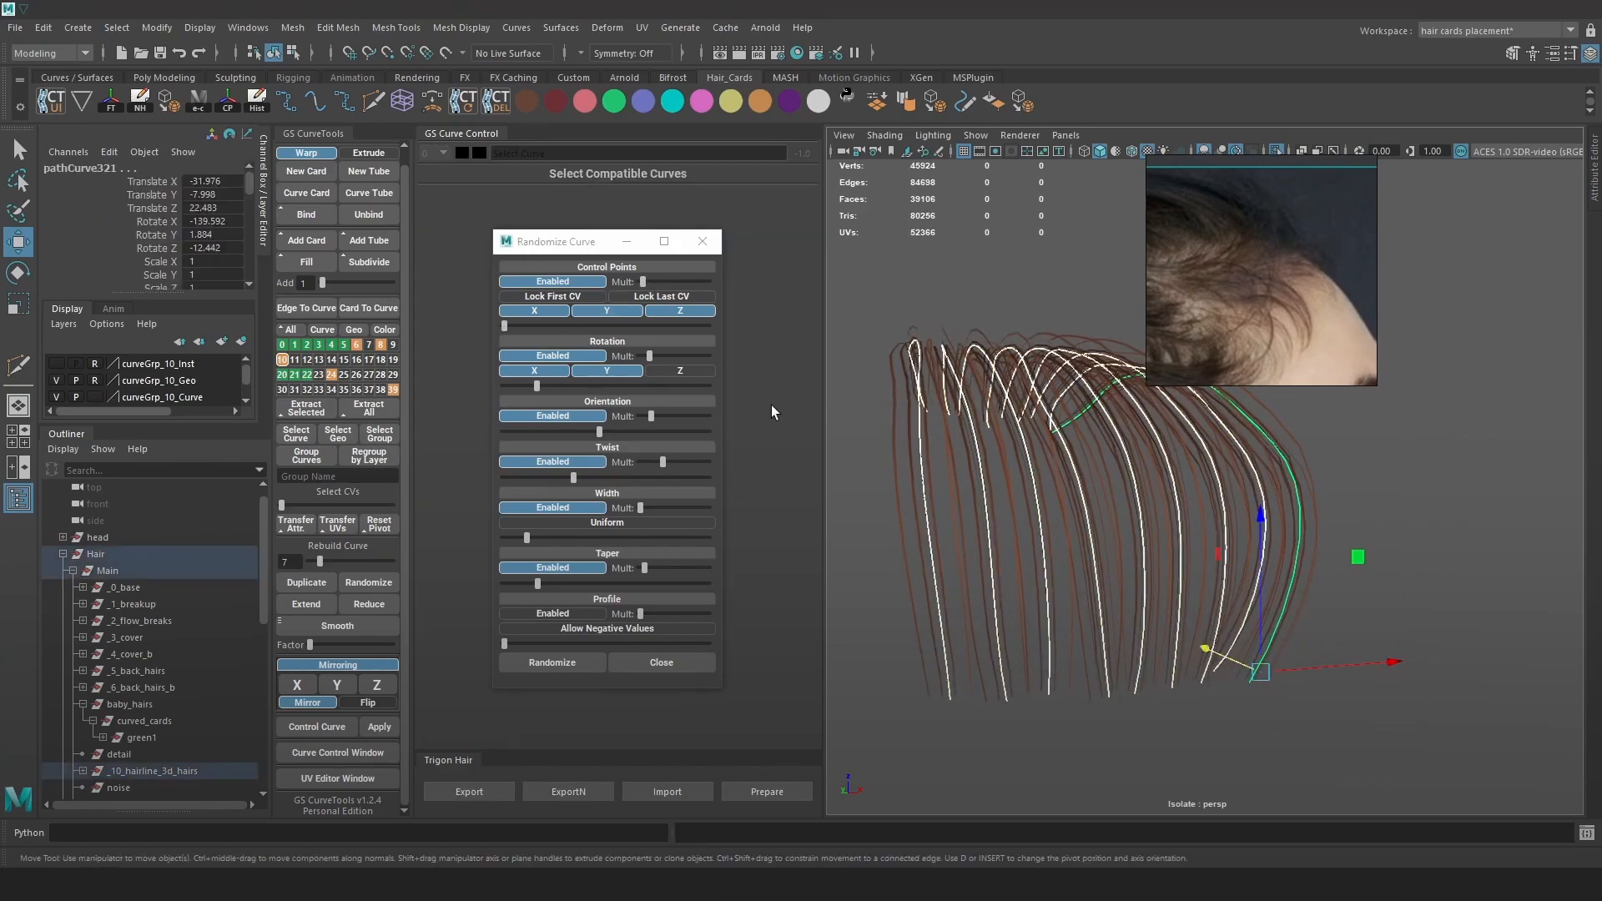
key("5")
left_click(1454, 797)
left_click_drag(1454, 797, 859, 474)
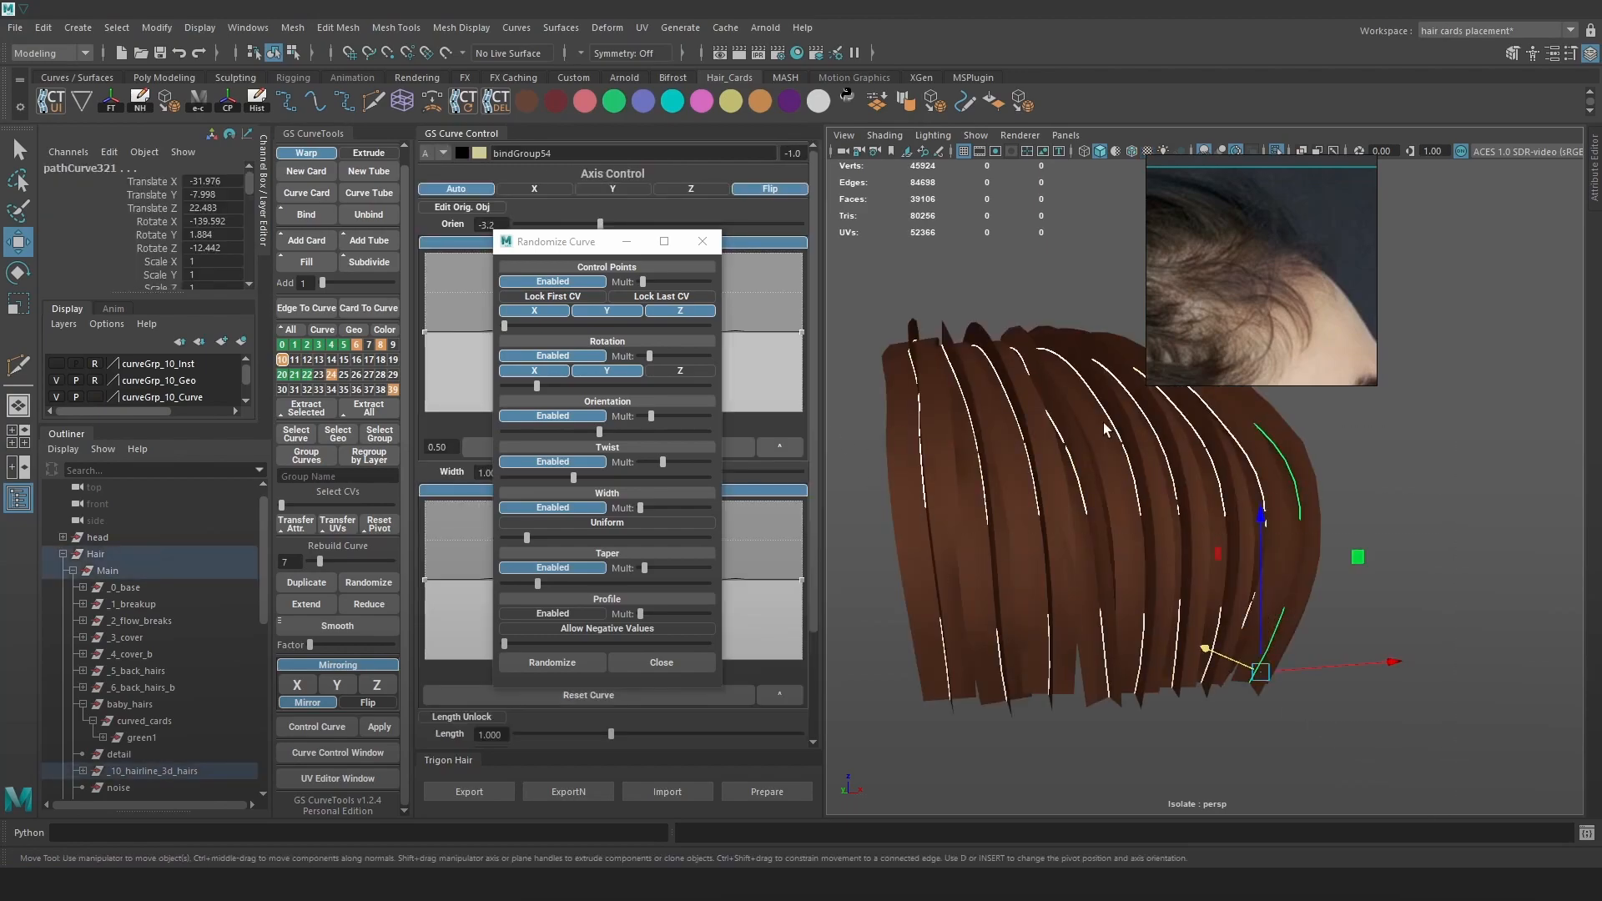
key("6")
left_click_drag(506, 327, 519, 326)
left_click(655, 284)
left_click(703, 237)
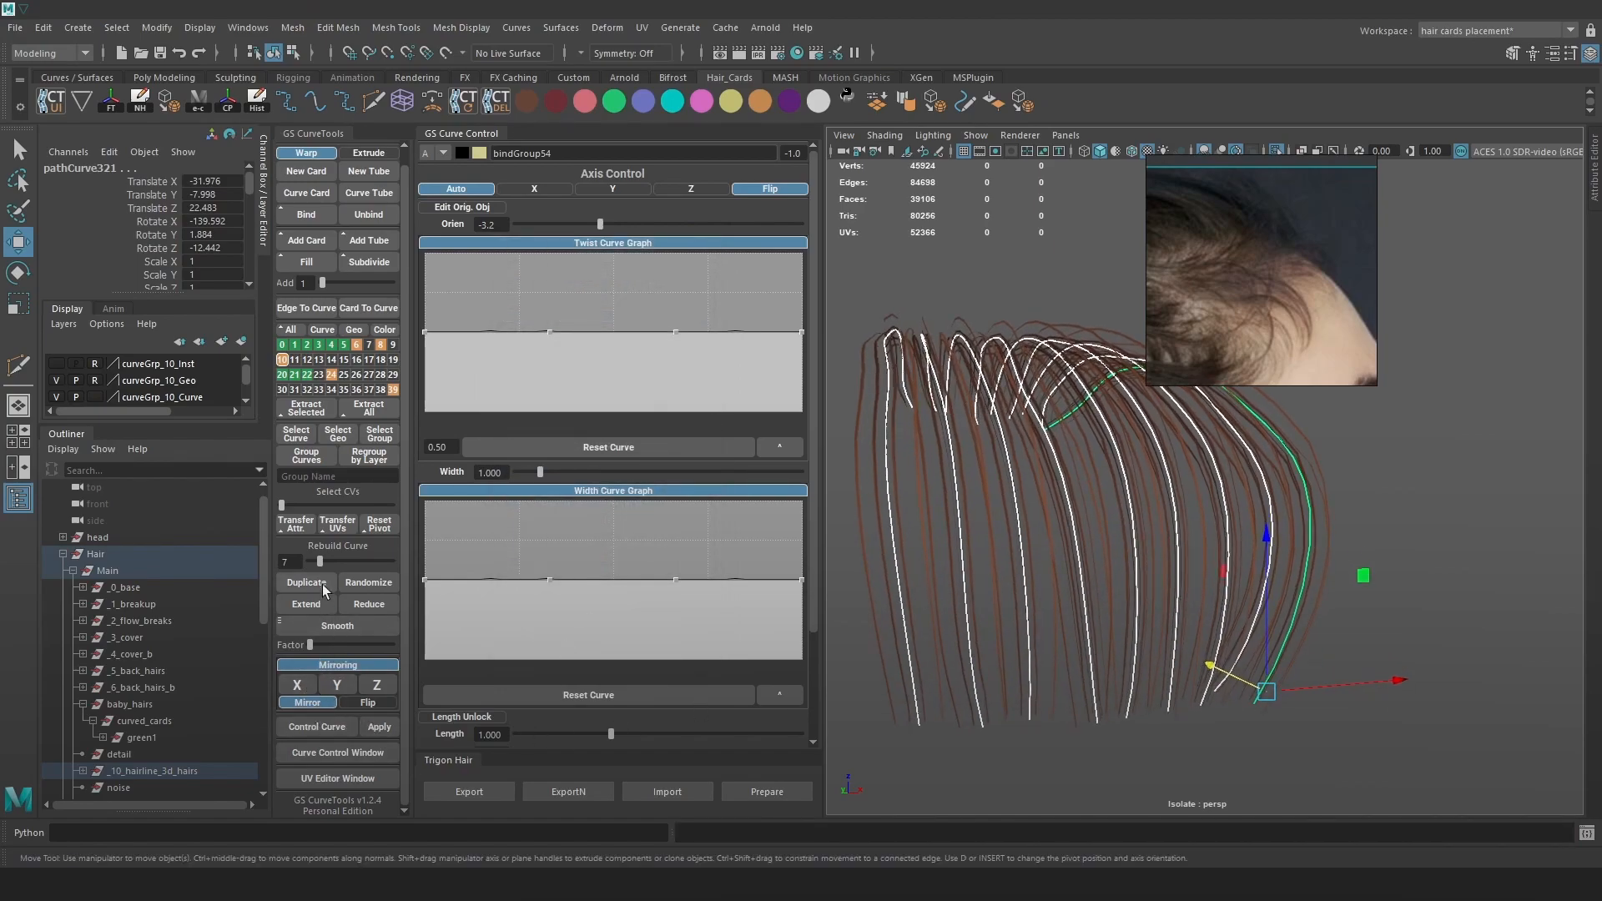
Randomize only the curves' control points on X, Y and Z by a very small amount with the first CV locked.
left_click(372, 582)
left_click_drag(520, 326, 527, 325)
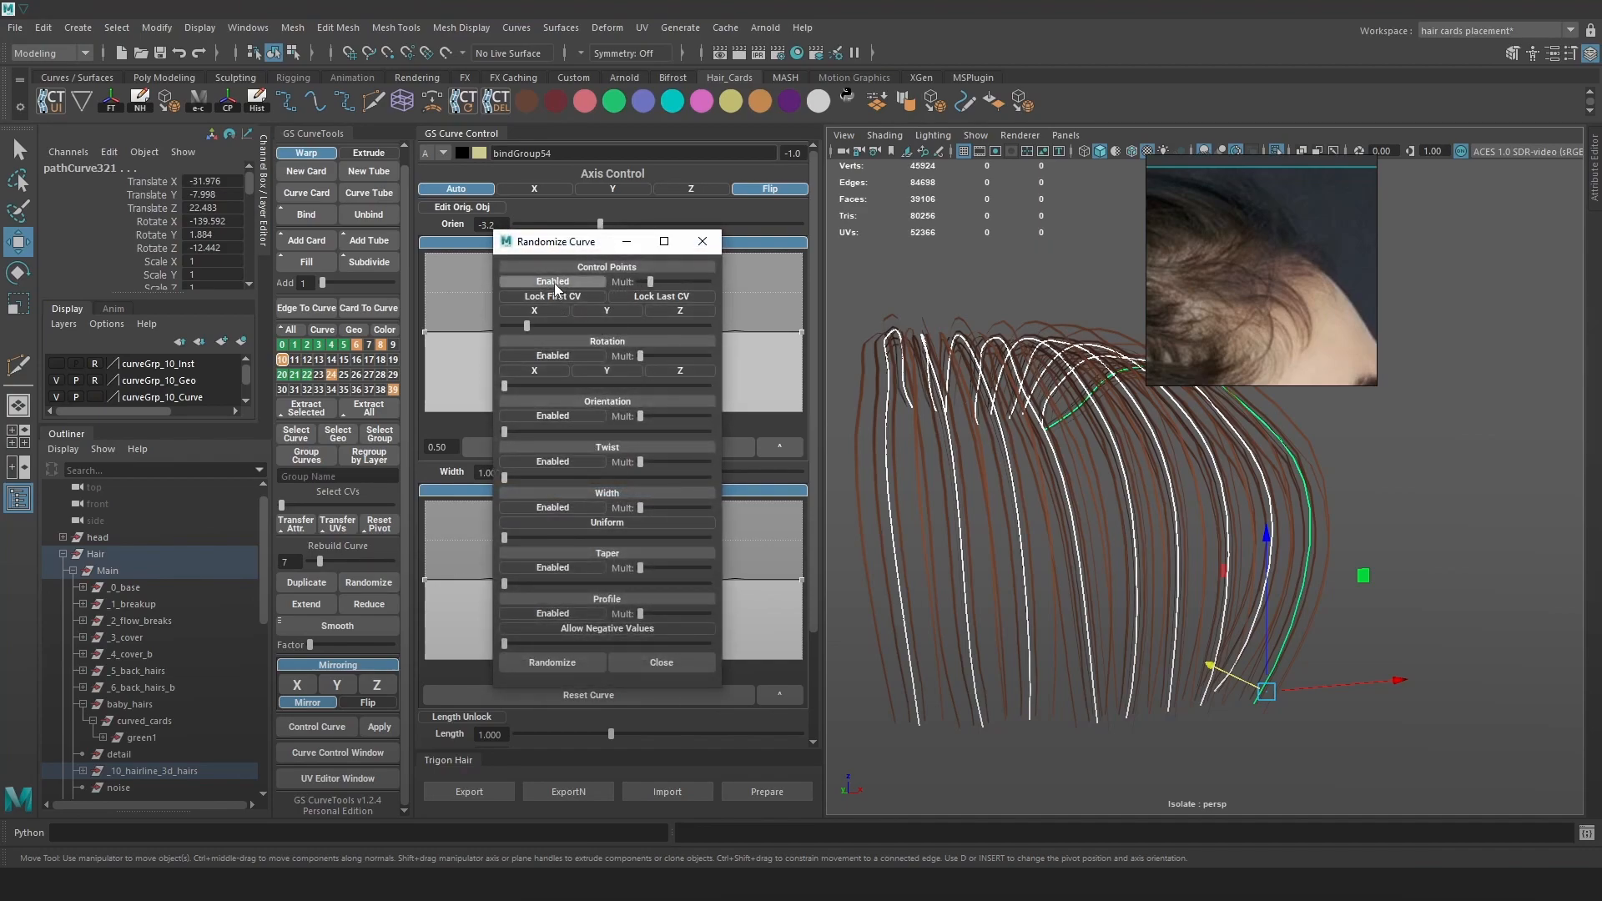
left_click(544, 312)
left_click(606, 310)
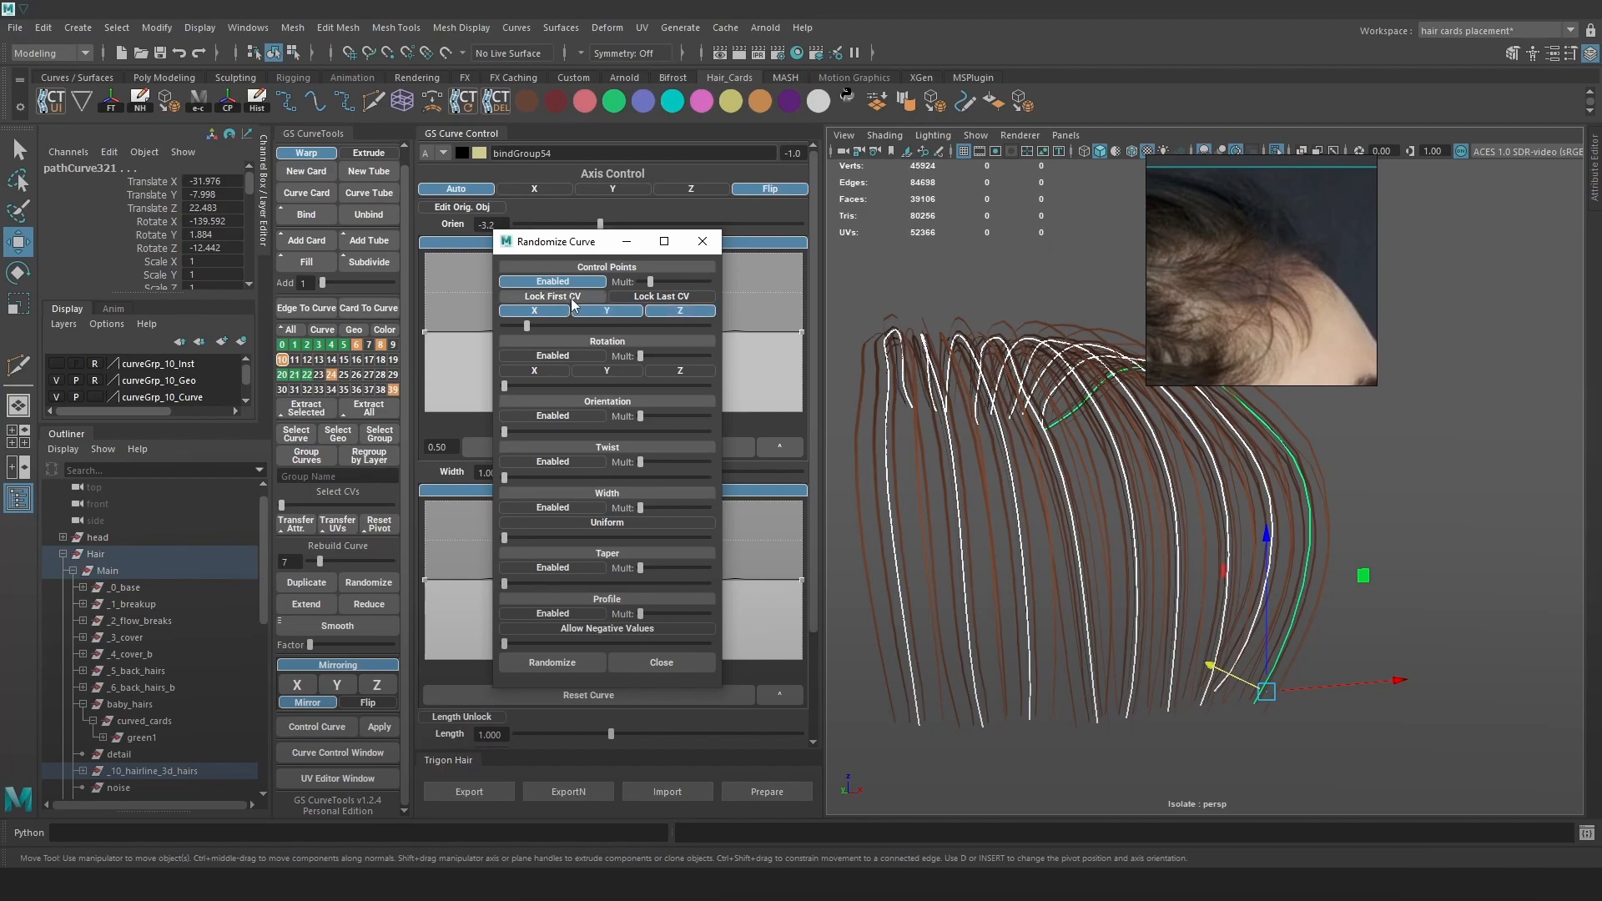
mouse_move(529, 328)
left_mouse_down()
mouse_move(547, 328)
mouse_move(508, 328)
left_mouse_up()
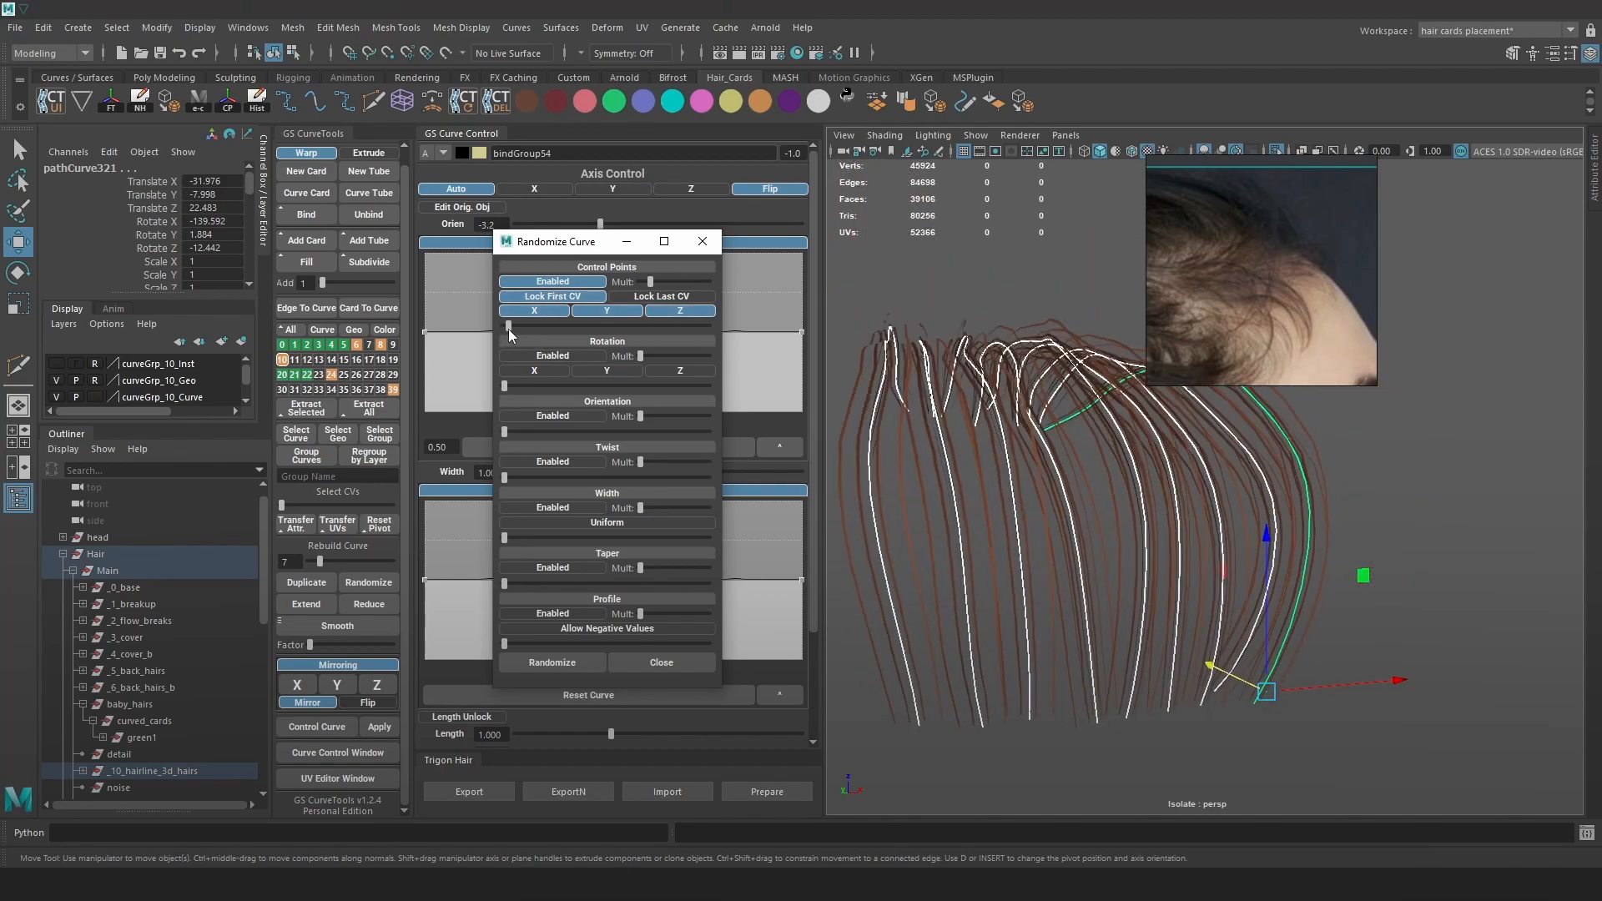
left_click_drag(1326, 564, 1359, 548, "alt")
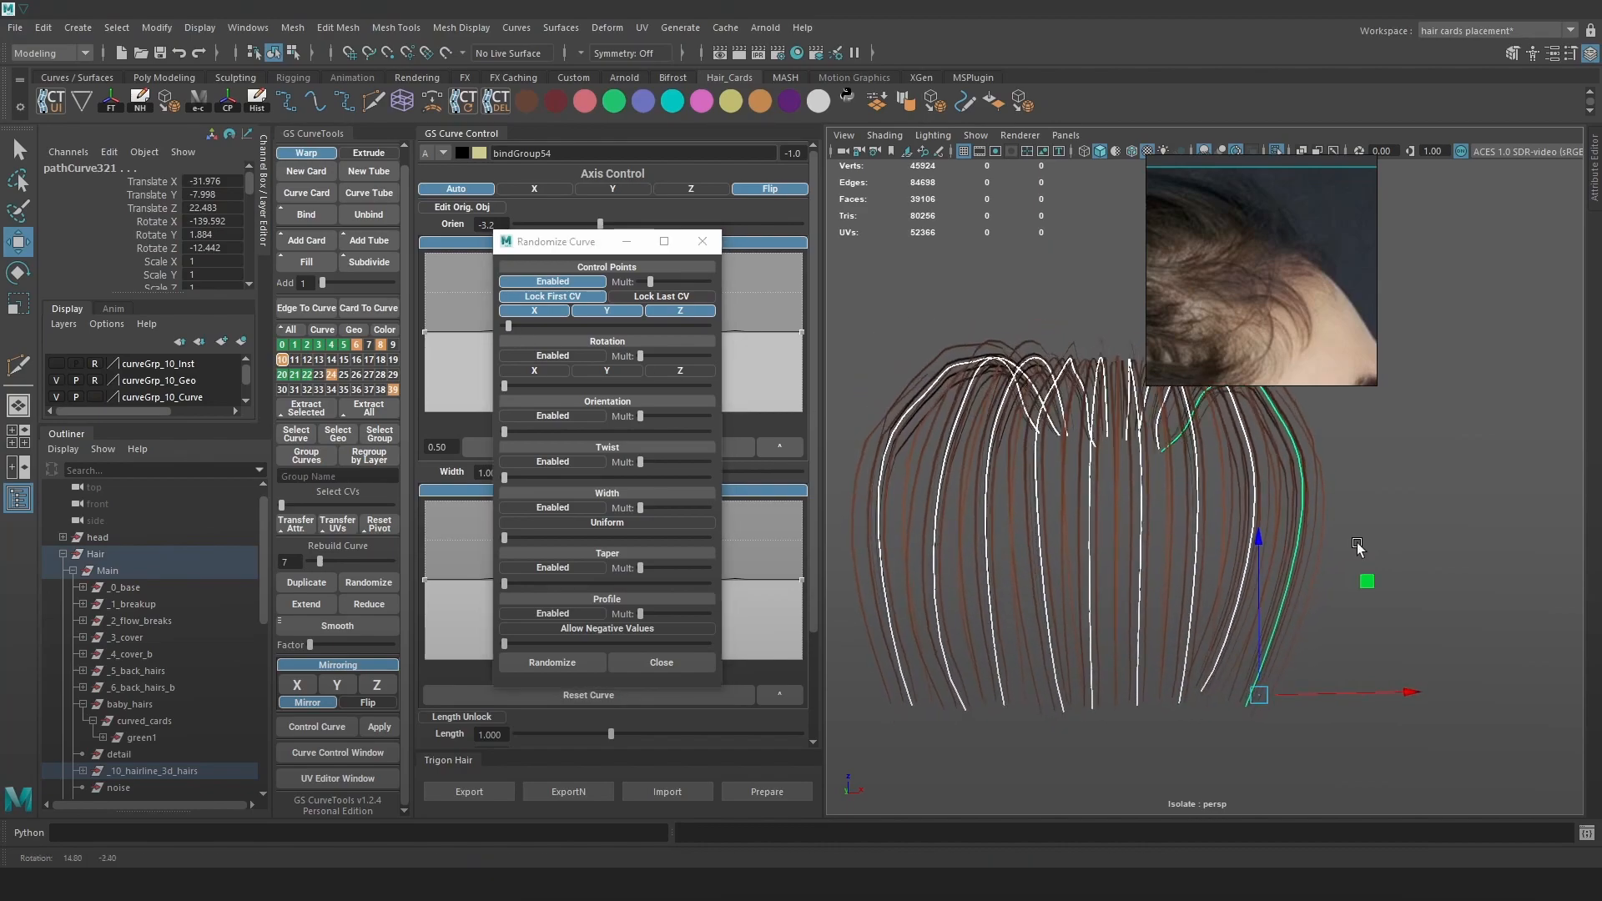
left_click(554, 664)
left_click(1421, 523)
left_click_drag(1389, 535, 1259, 576, "alt")
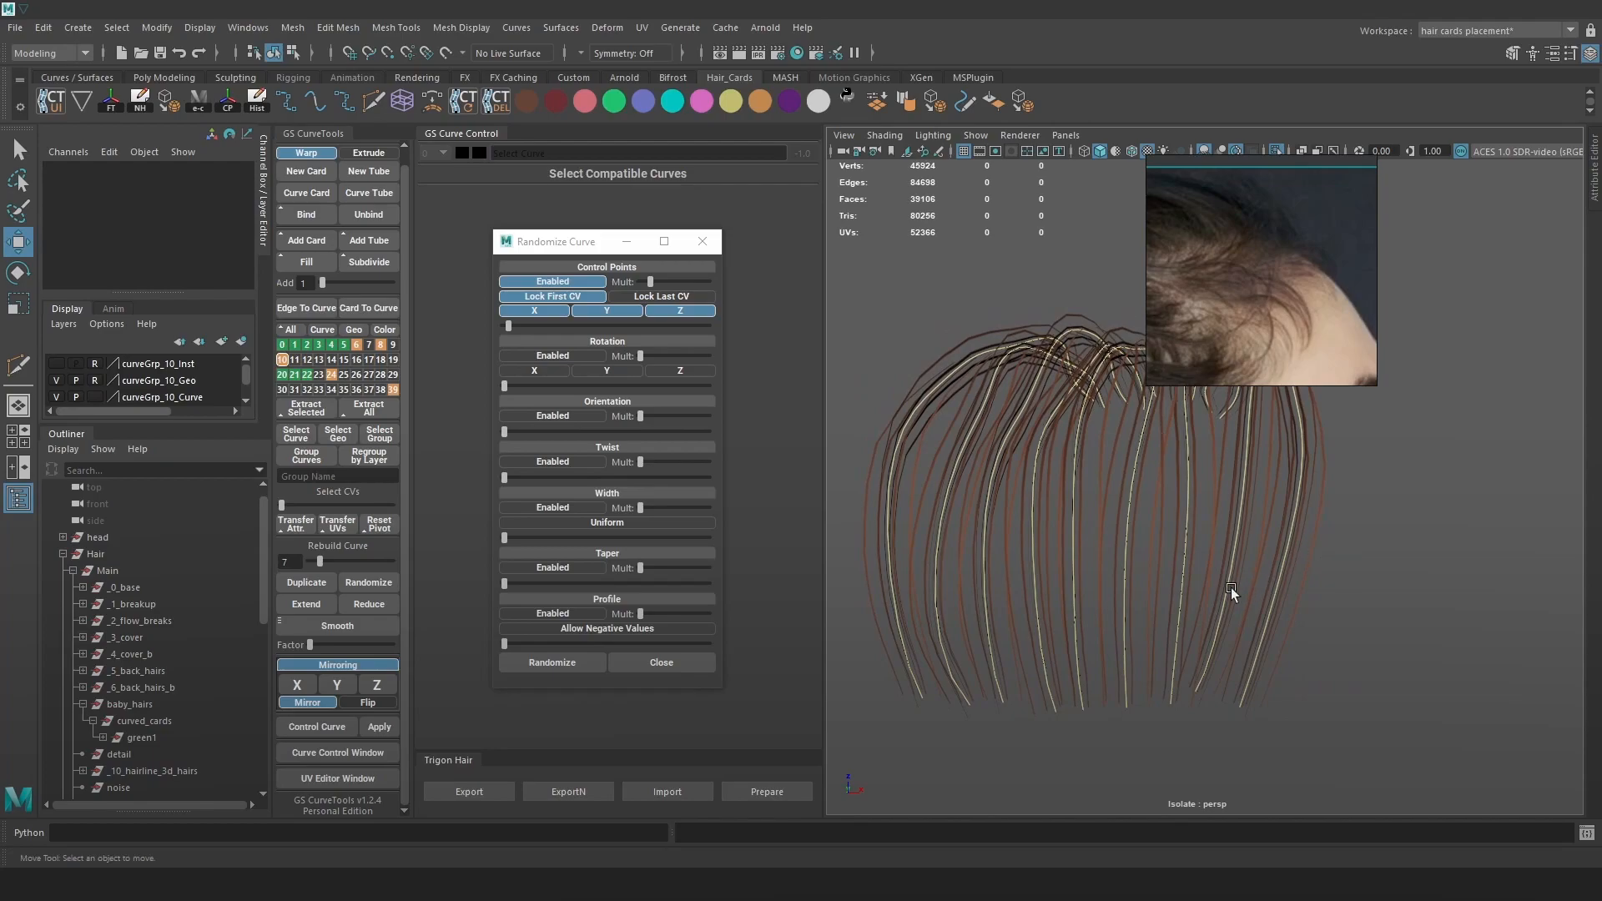
Adjust the control vertices at the ends of the filled curve just inside the outer +X side curve.
left_click(1225, 586)
right_click(1426, 475)
left_click(1327, 475)
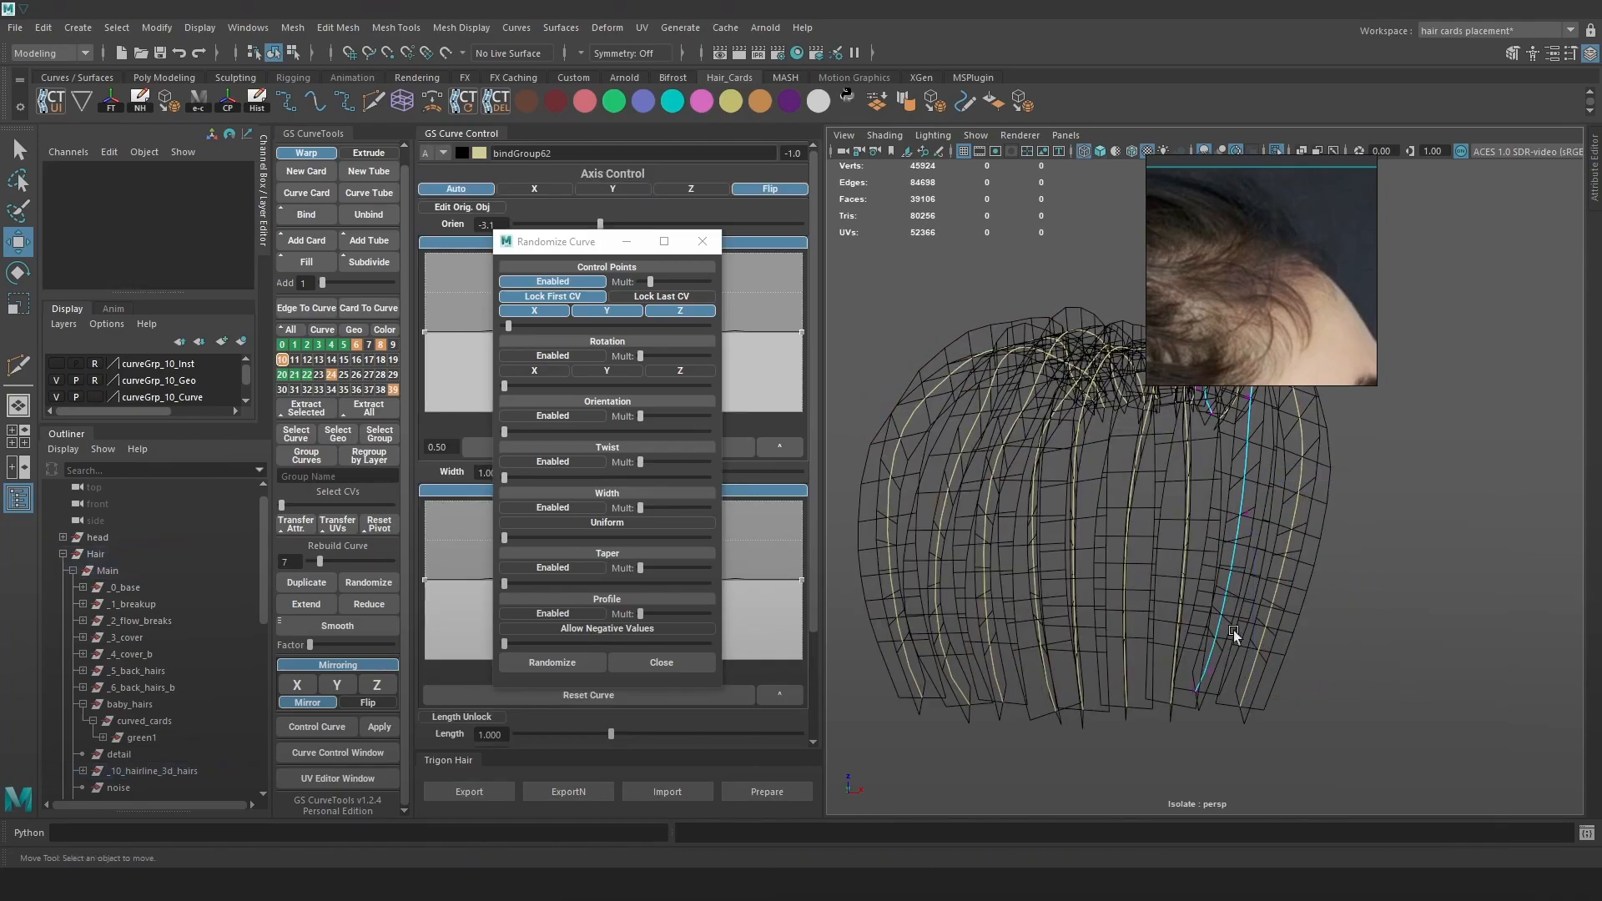
left_click_drag(1225, 715, 1158, 643)
key("5")
mouse_move(1274, 682)
left_mouse_down()
mouse_move(1288, 686)
mouse_move(1303, 584)
mouse_move(1209, 438)
mouse_move(1255, 502)
mouse_move(1153, 500)
mouse_move(1163, 269)
left_mouse_up()
left_click(1170, 444)
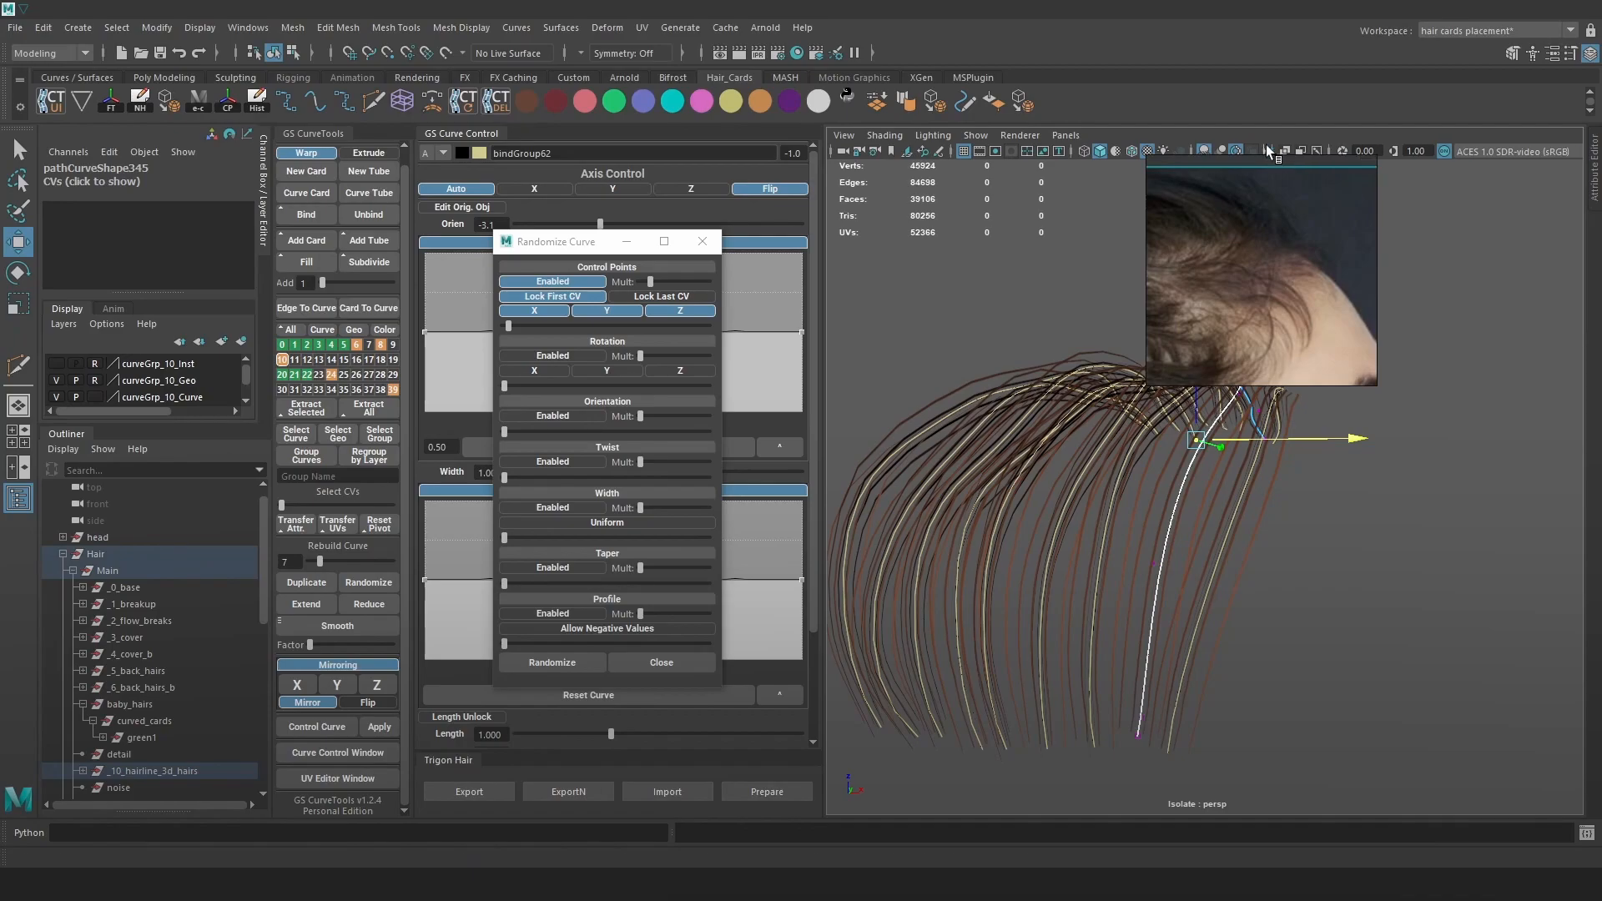
Exit isolation and examine how the arched cards sit against the whole front hairline.
left_click(1275, 150)
mouse_move(1264, 500)
left_mouse_down("alt")
mouse_move(1262, 538)
mouse_move(1231, 525)
left_mouse_up("alt")
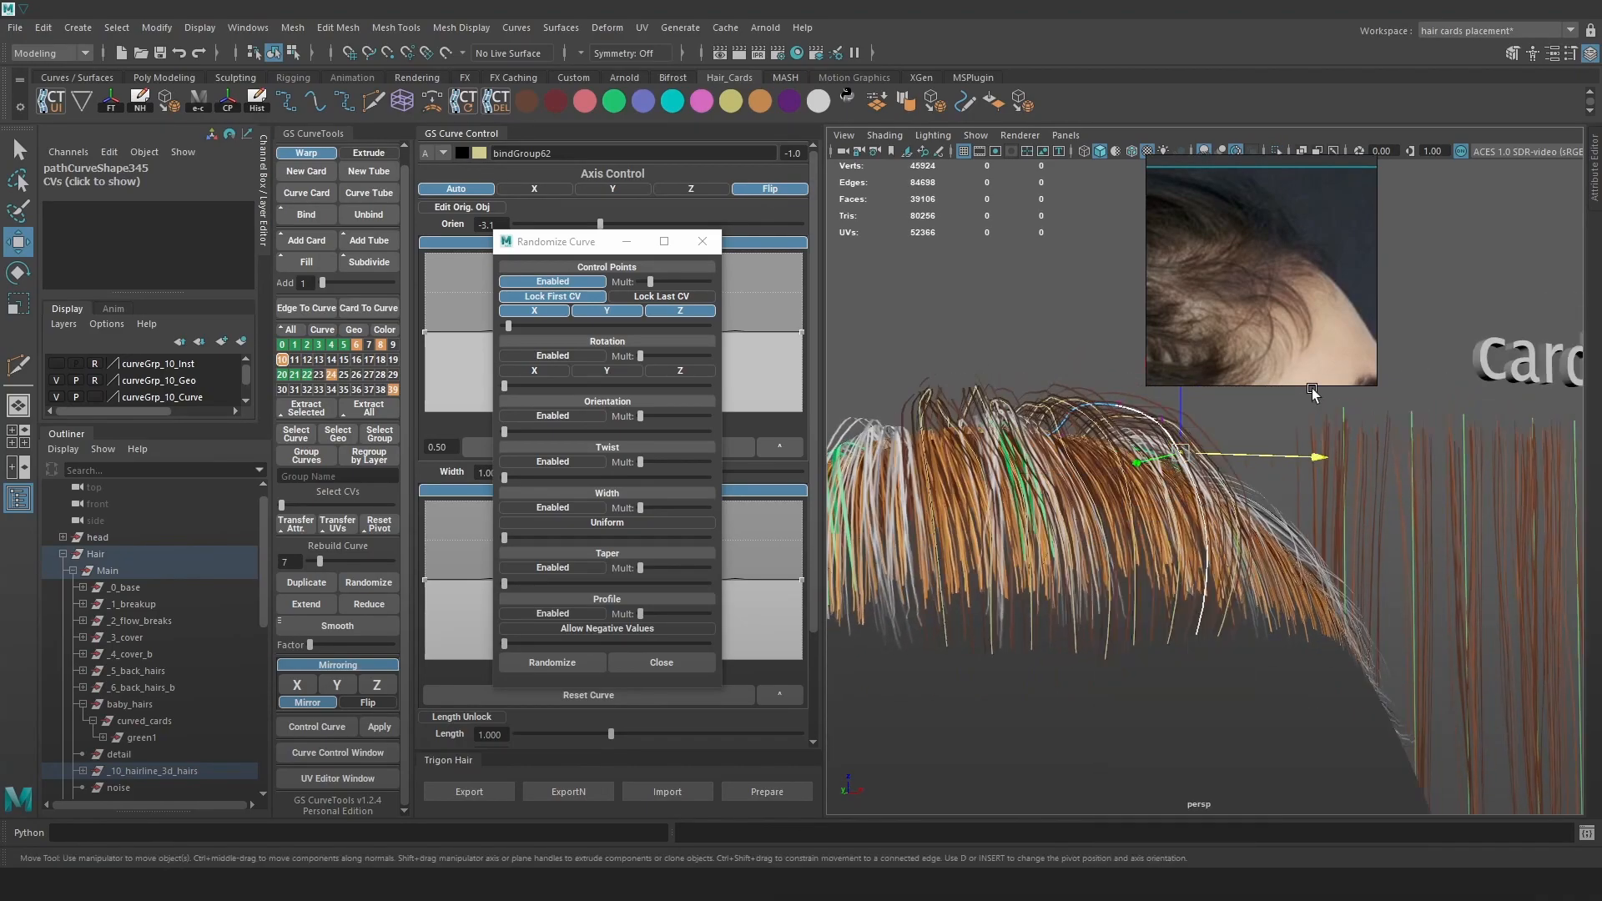
left_click(1193, 452)
left_click_drag(1193, 452, 1293, 489, "alt")
right_click_drag(1293, 489, 1284, 559, "alt")
middle_click_drag(1283, 559, 1223, 557, "alt")
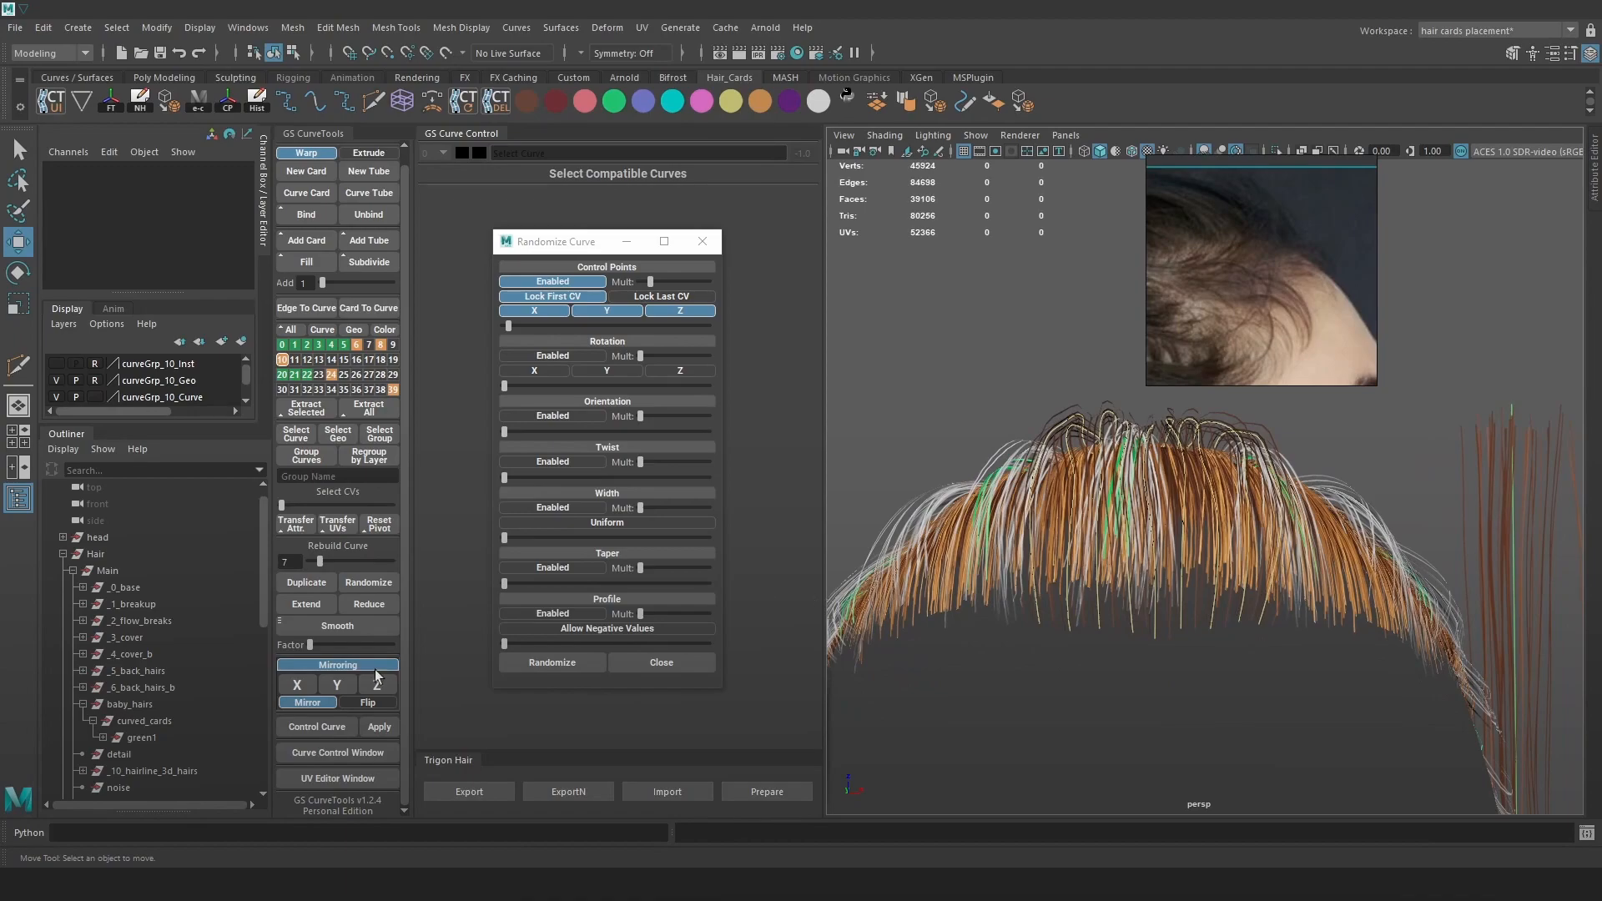
Clear the selection and export the updated hair for the render preview.
double_click(117, 708)
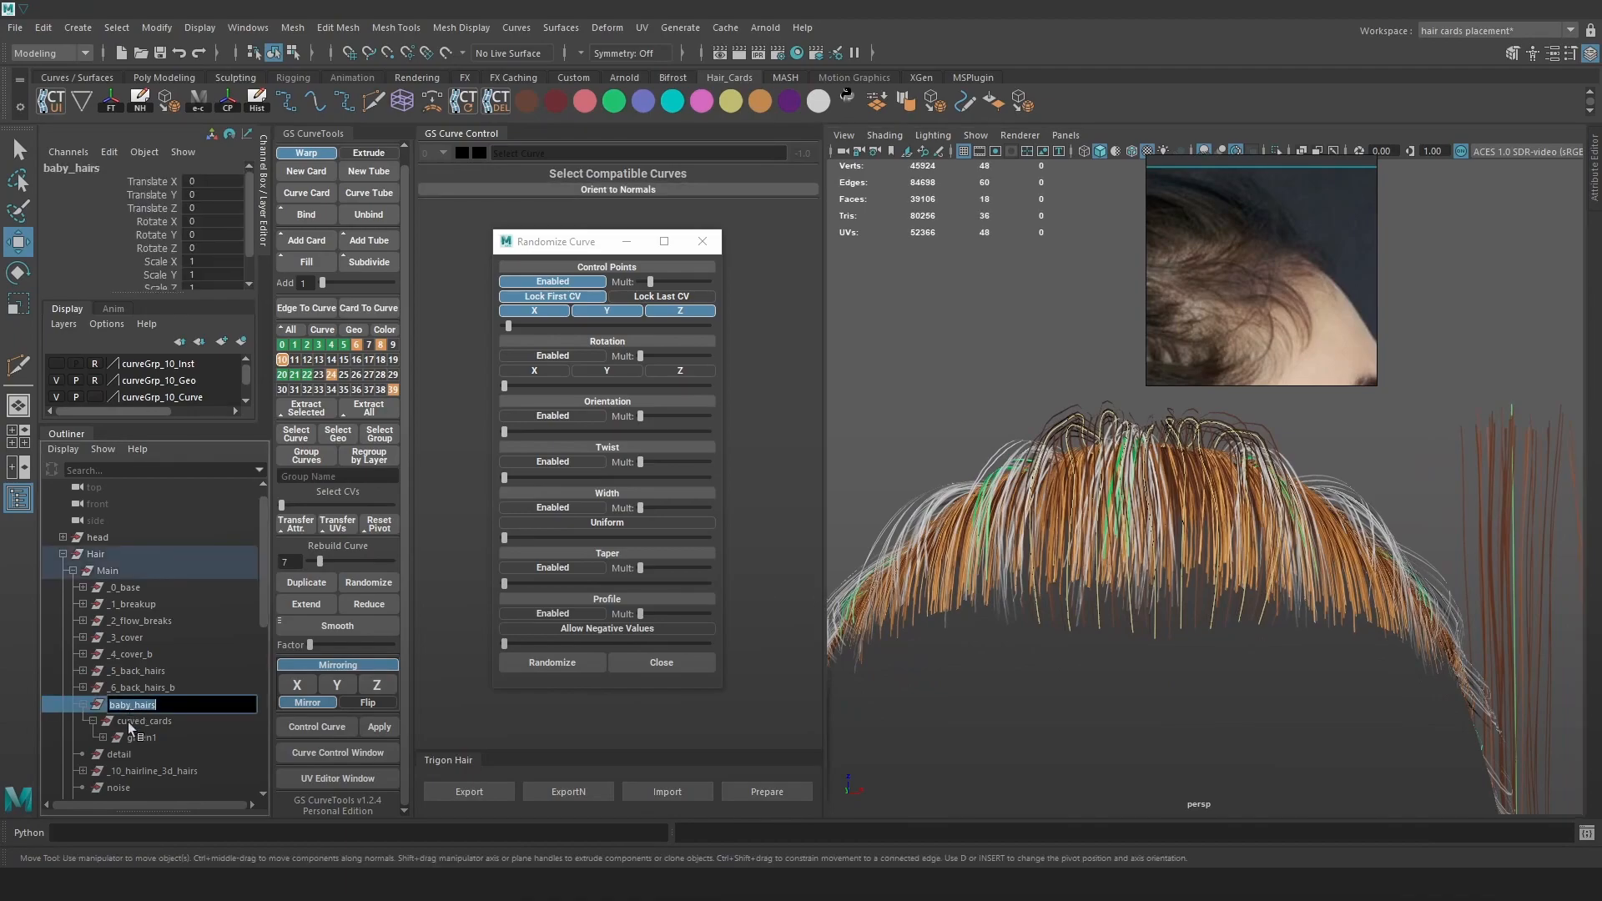
left_click(138, 766)
right_click_drag(1019, 464, 993, 380, "alt")
left_click(992, 380)
left_click_drag(1039, 454, 1263, 529, "alt")
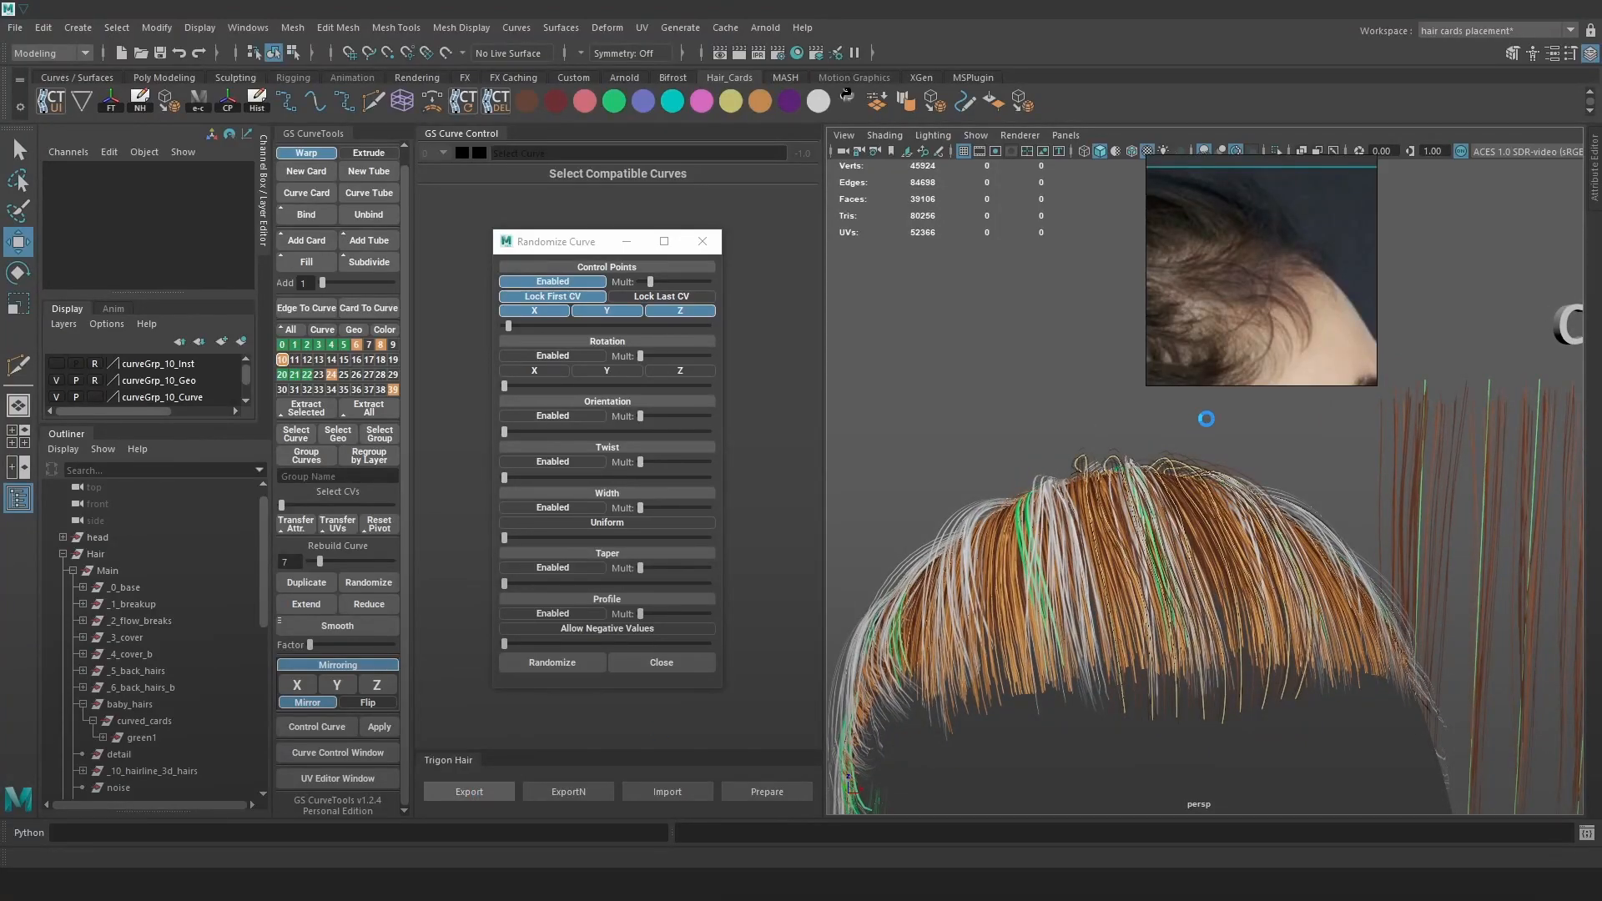
left_click_drag(1214, 496, 1194, 682, "alt")
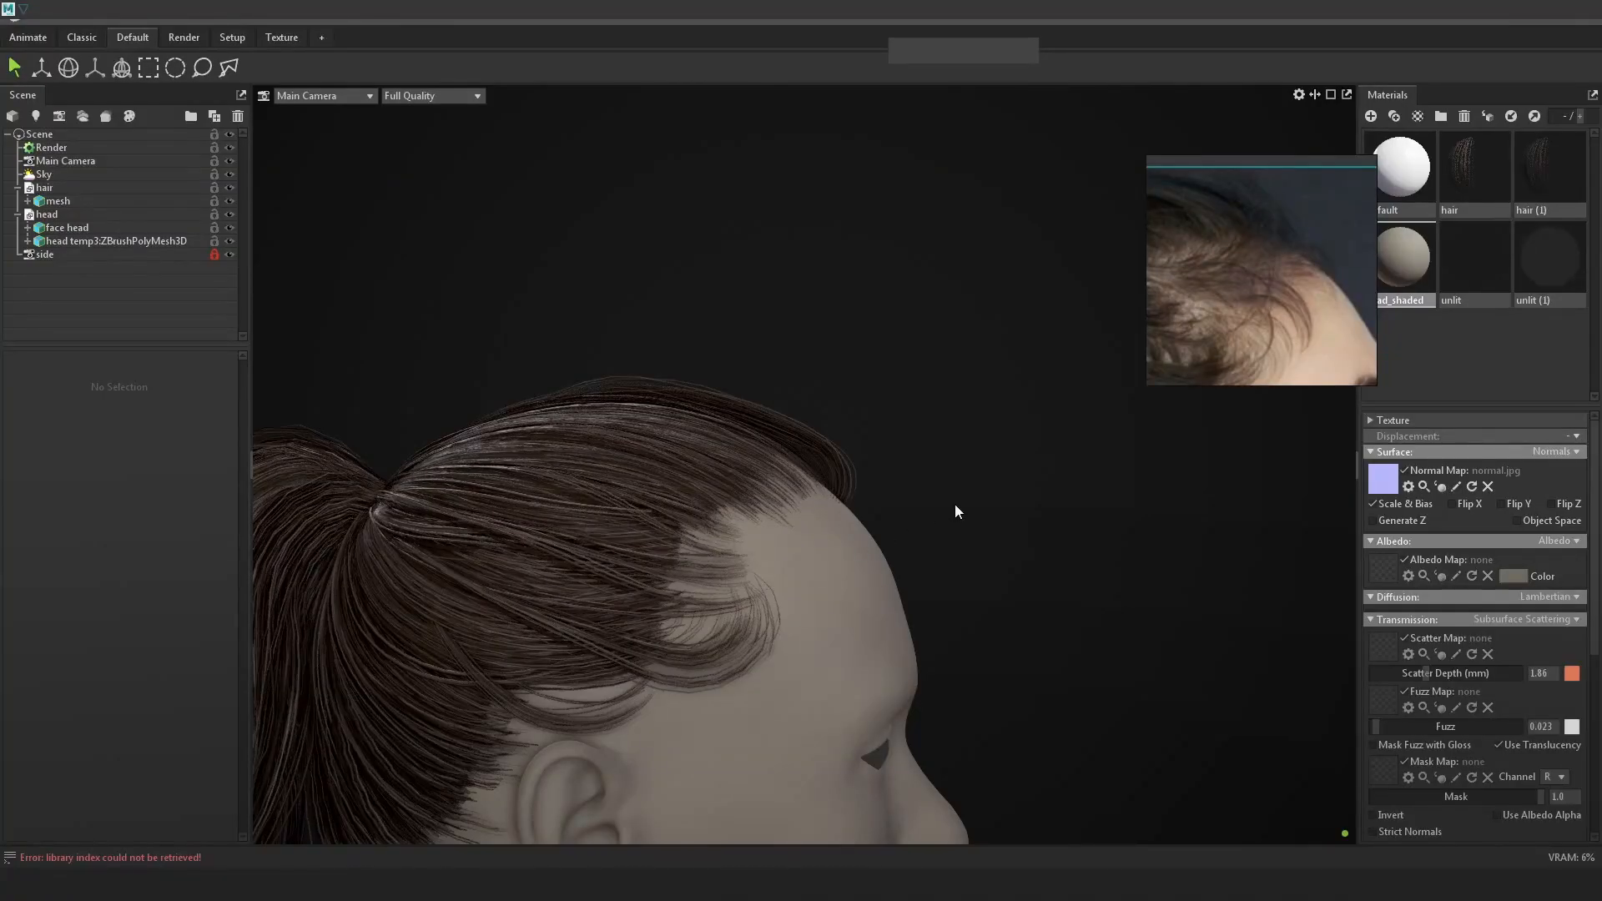
Switch to Marmoset Toolbag and examine the rendered hairline from the side and three-quarter angles against the reference photo.
left_click_drag(956, 505, 1016, 549)
left_click_drag(1153, 563, 912, 555)
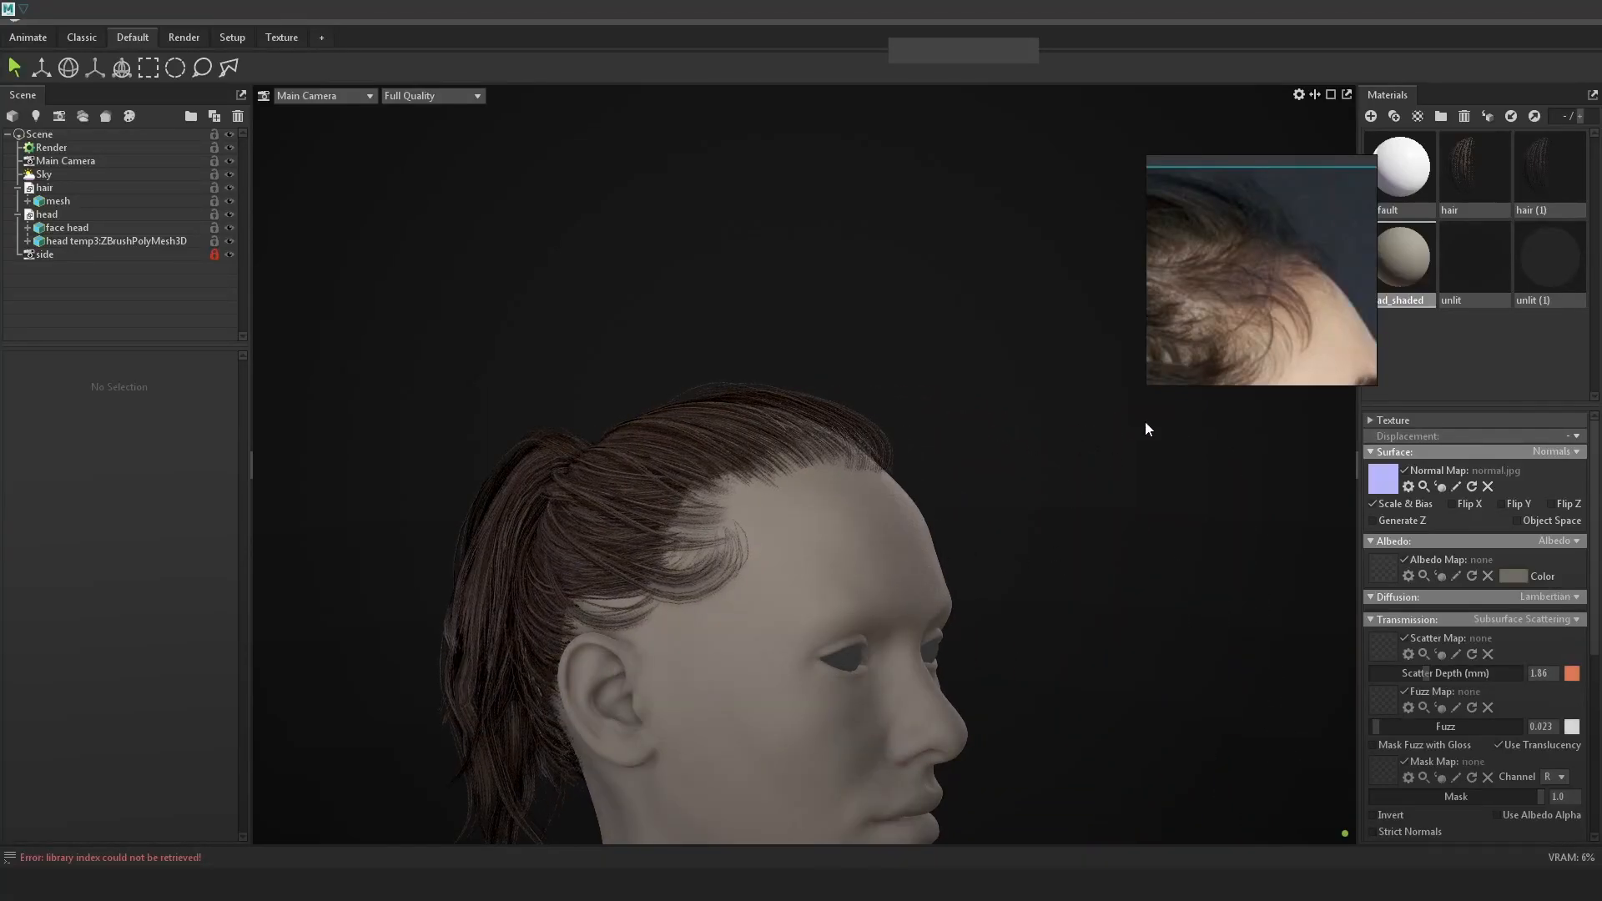
left_click_drag(1001, 513, 1108, 511)
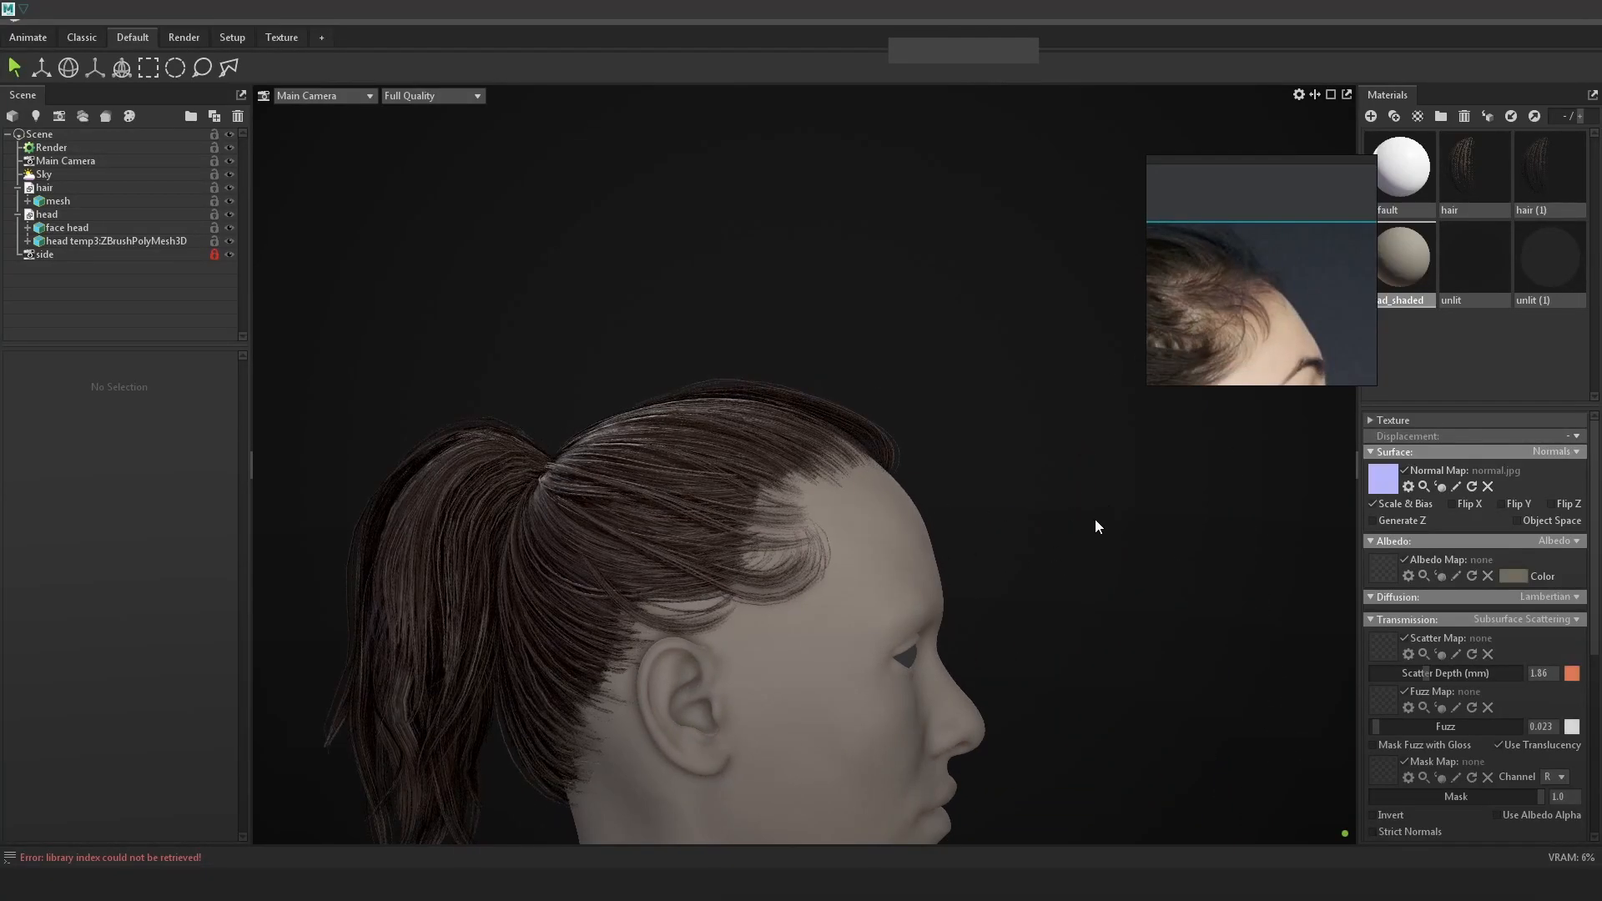
left_click(1535, 22)
Return to Maya, select the _10_hairline_3d_hairs group and examine its arch from the front and side.
left_click_drag(1155, 443, 1526, 518, "alt")
key("5")
left_click(1228, 527)
key("6")
left_click(155, 771)
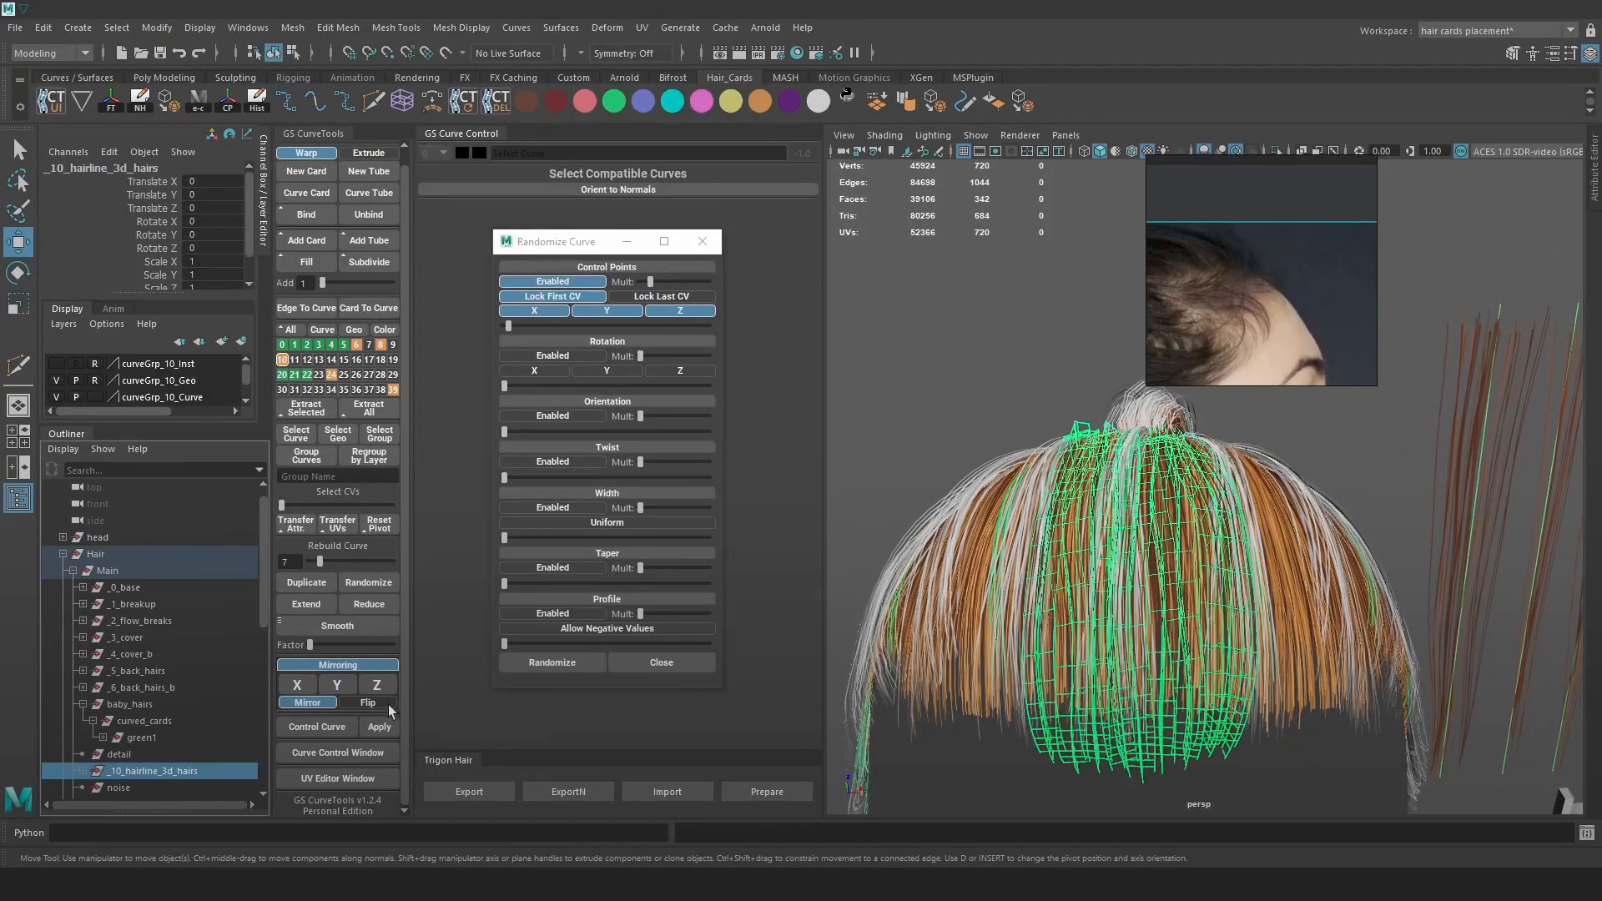
left_click_drag(986, 446, 1157, 570, "alt")
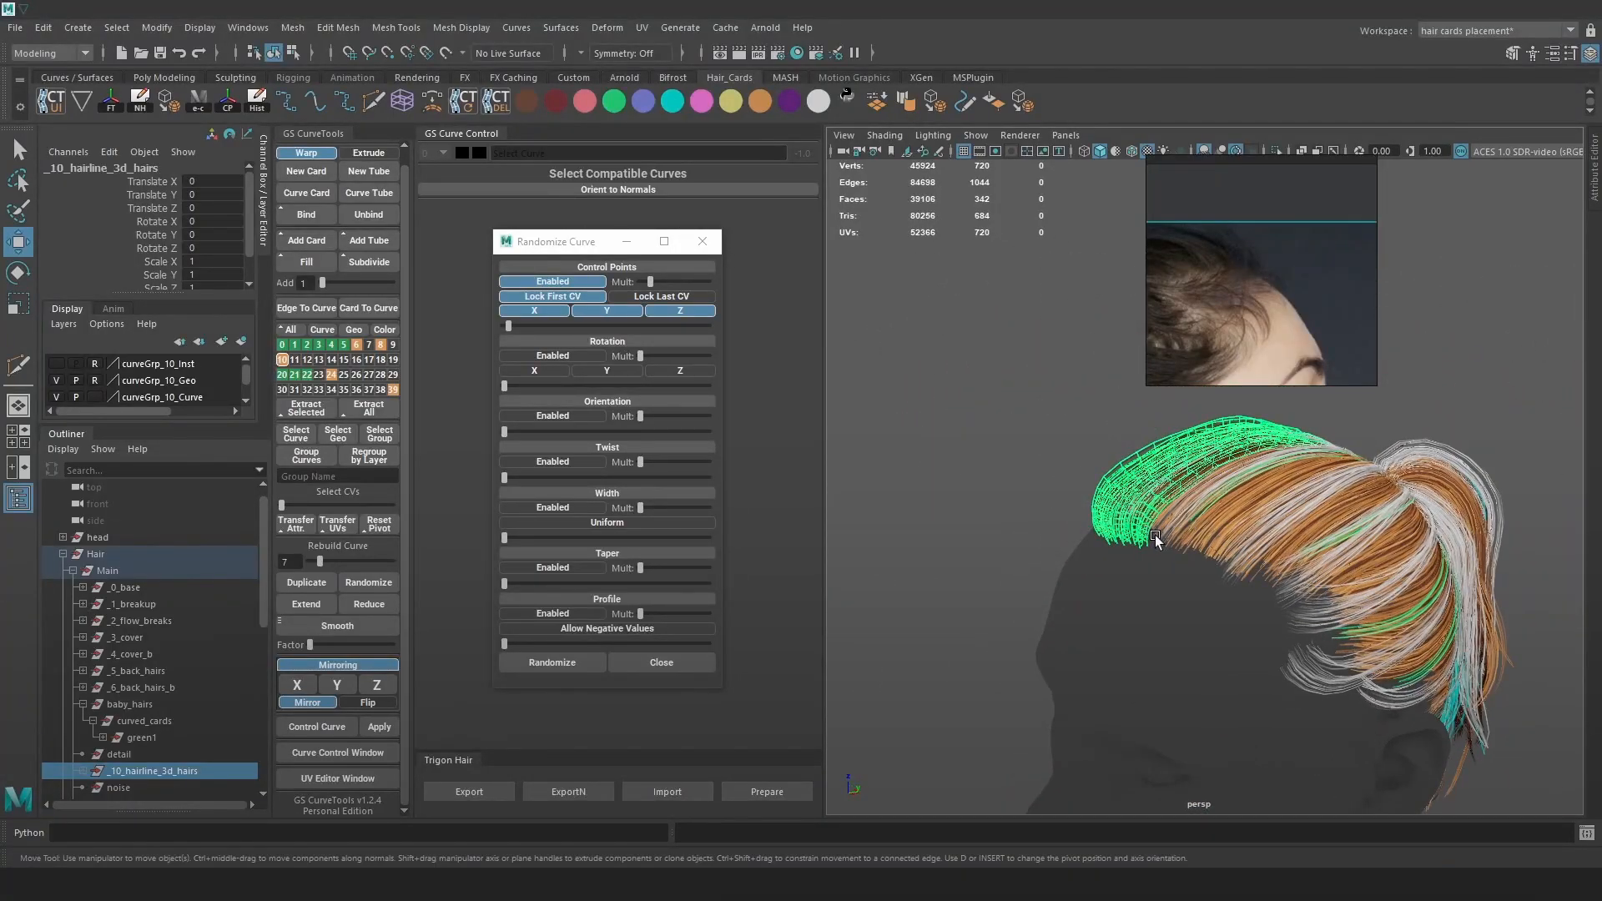
left_click_drag(1110, 522, 1302, 530, "alt")
scroll(1300, 532, "up", 3)
right_click_drag(1298, 538, 1354, 608, "alt")
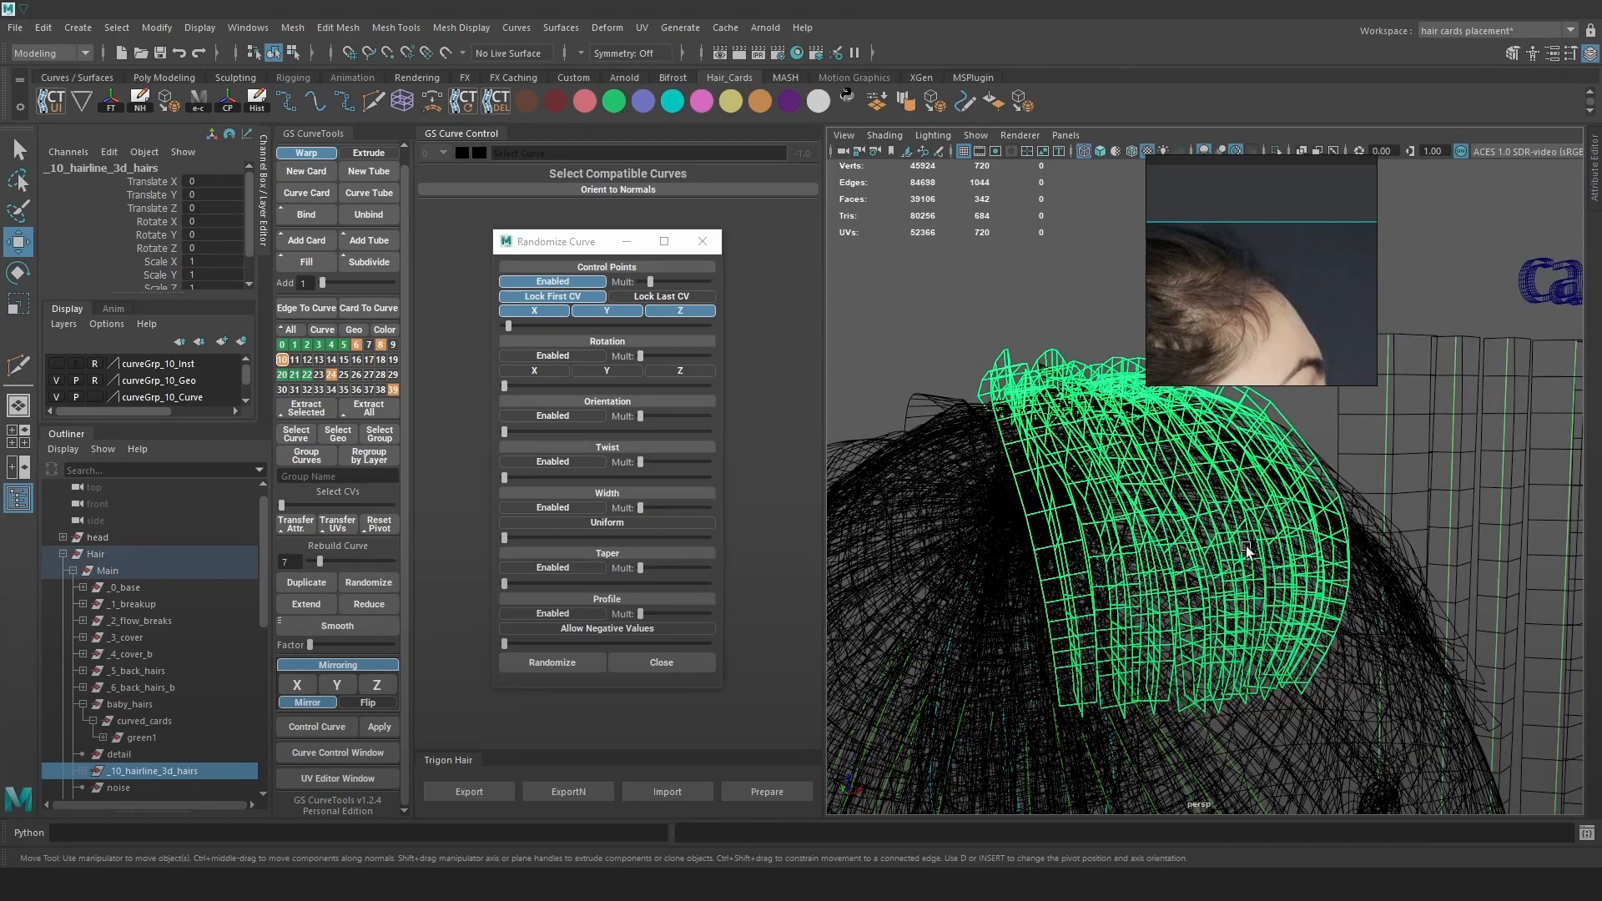
Isolate the _10_hairline_3d_hairs group and delete its four cards on the -X side.
left_click(1225, 605)
left_click_drag(1225, 602, 1181, 662, "alt")
left_click_drag(1070, 637, 1071, 638)
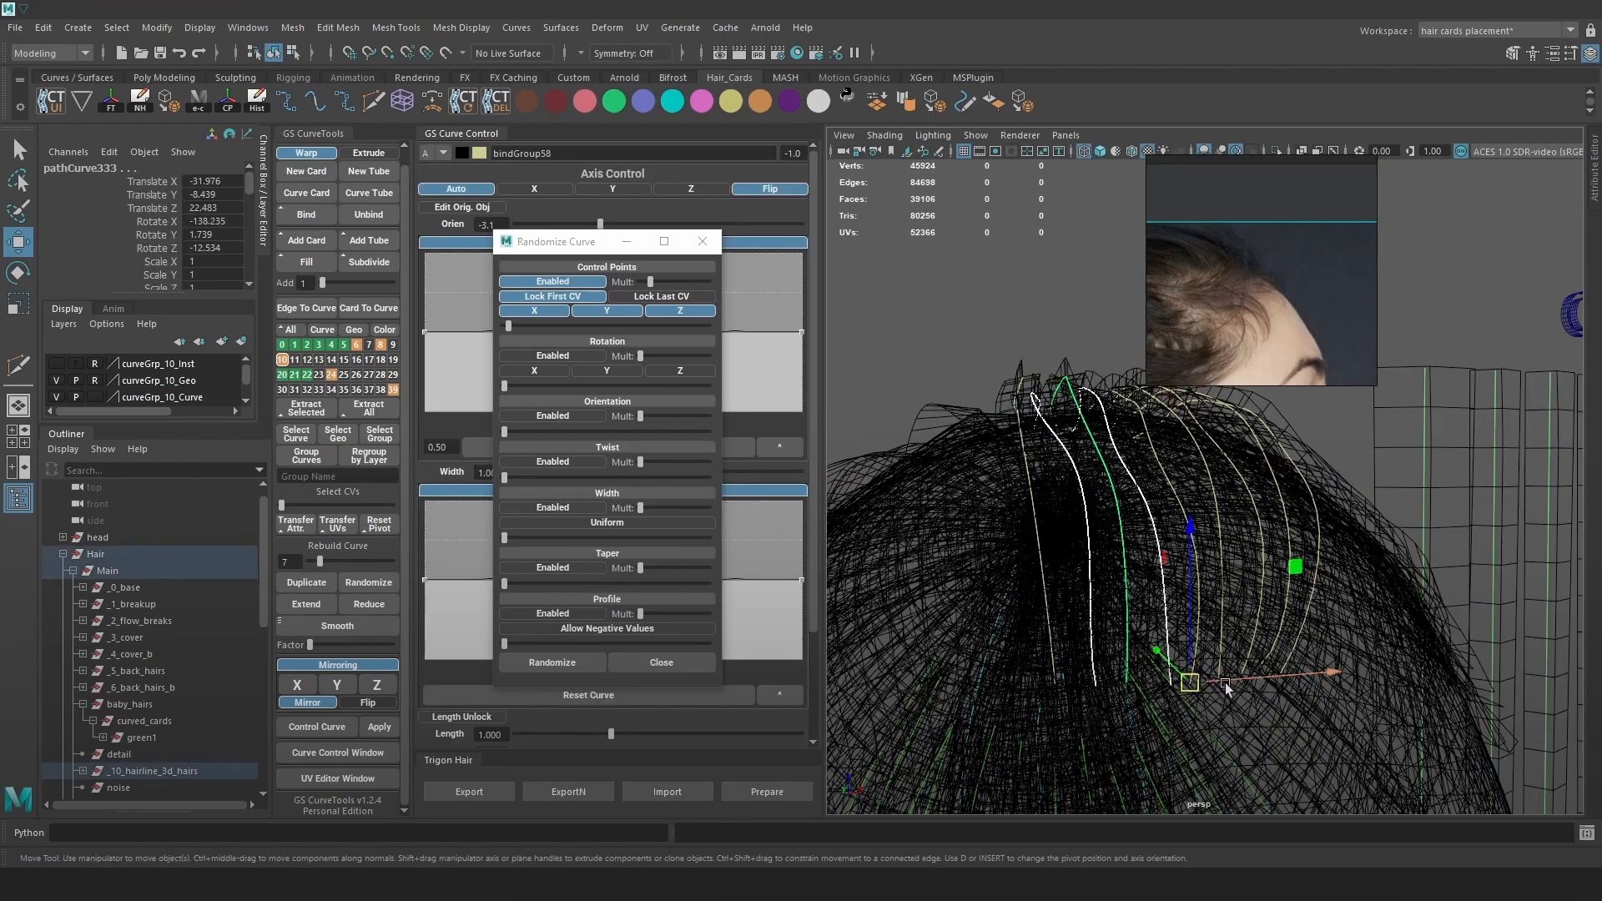
left_click(217, 769)
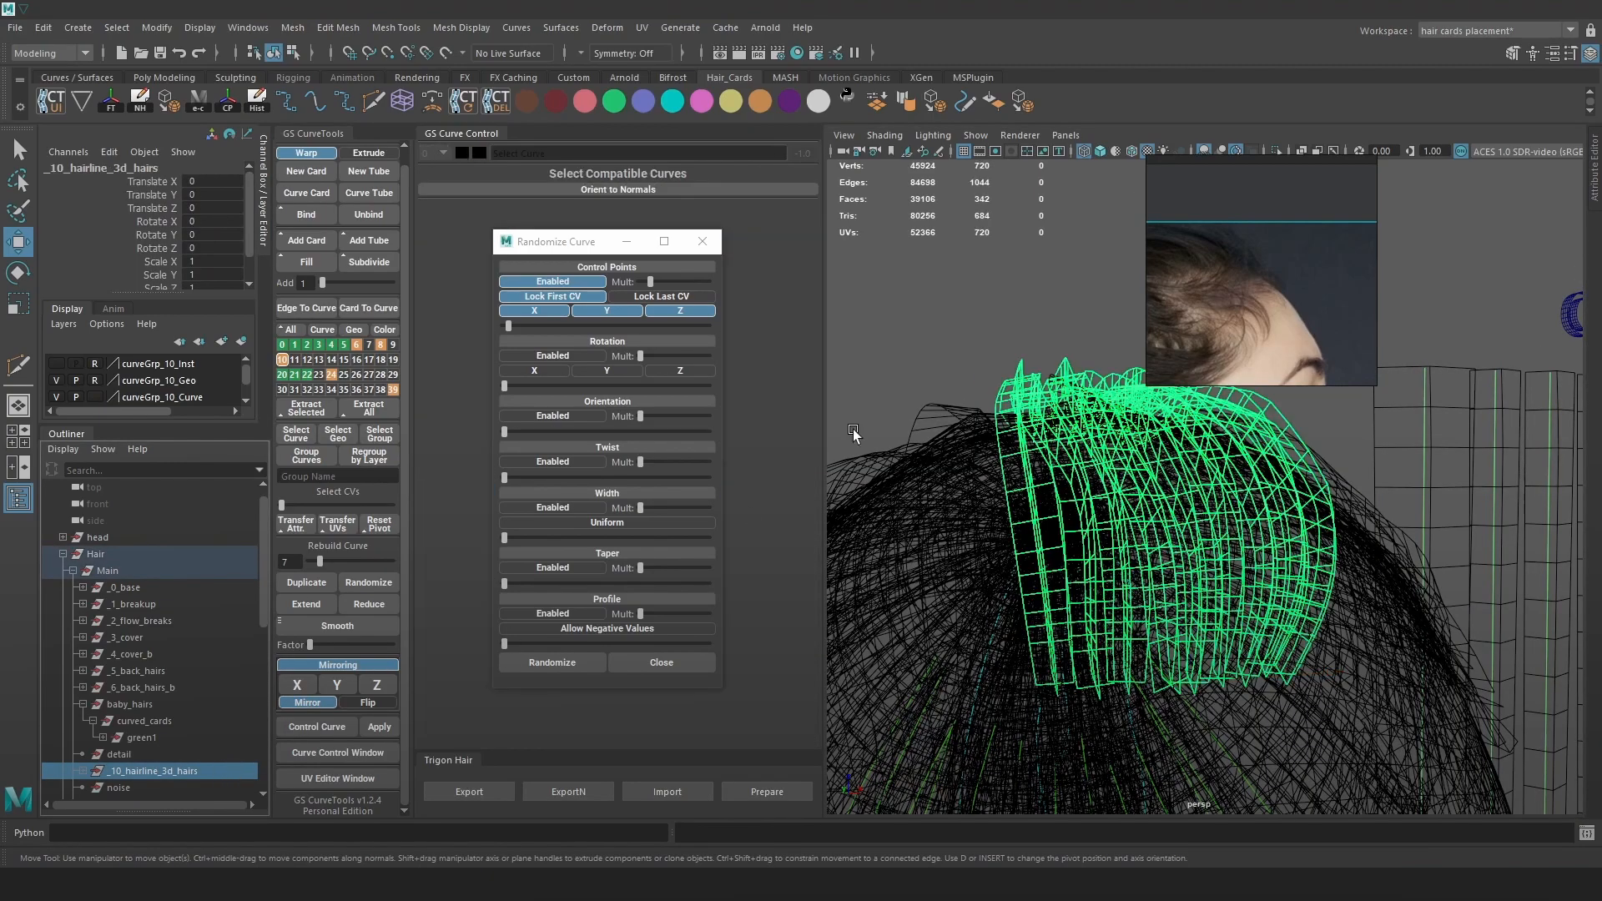
left_click(1276, 151)
left_click(1407, 417)
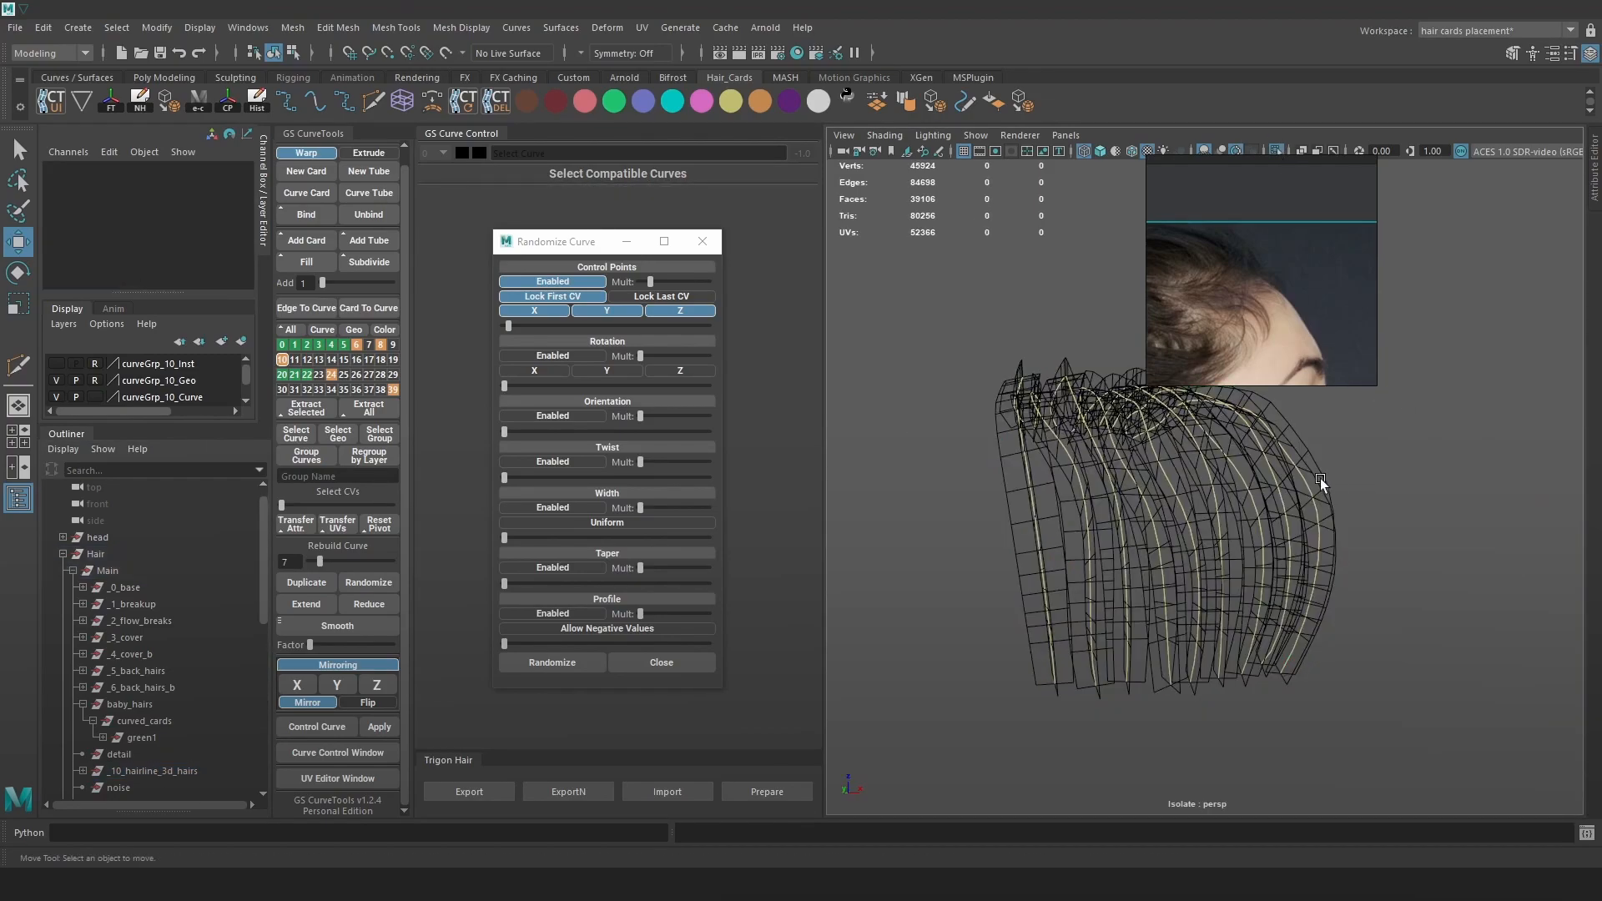
left_click_drag(980, 608, 981, 608)
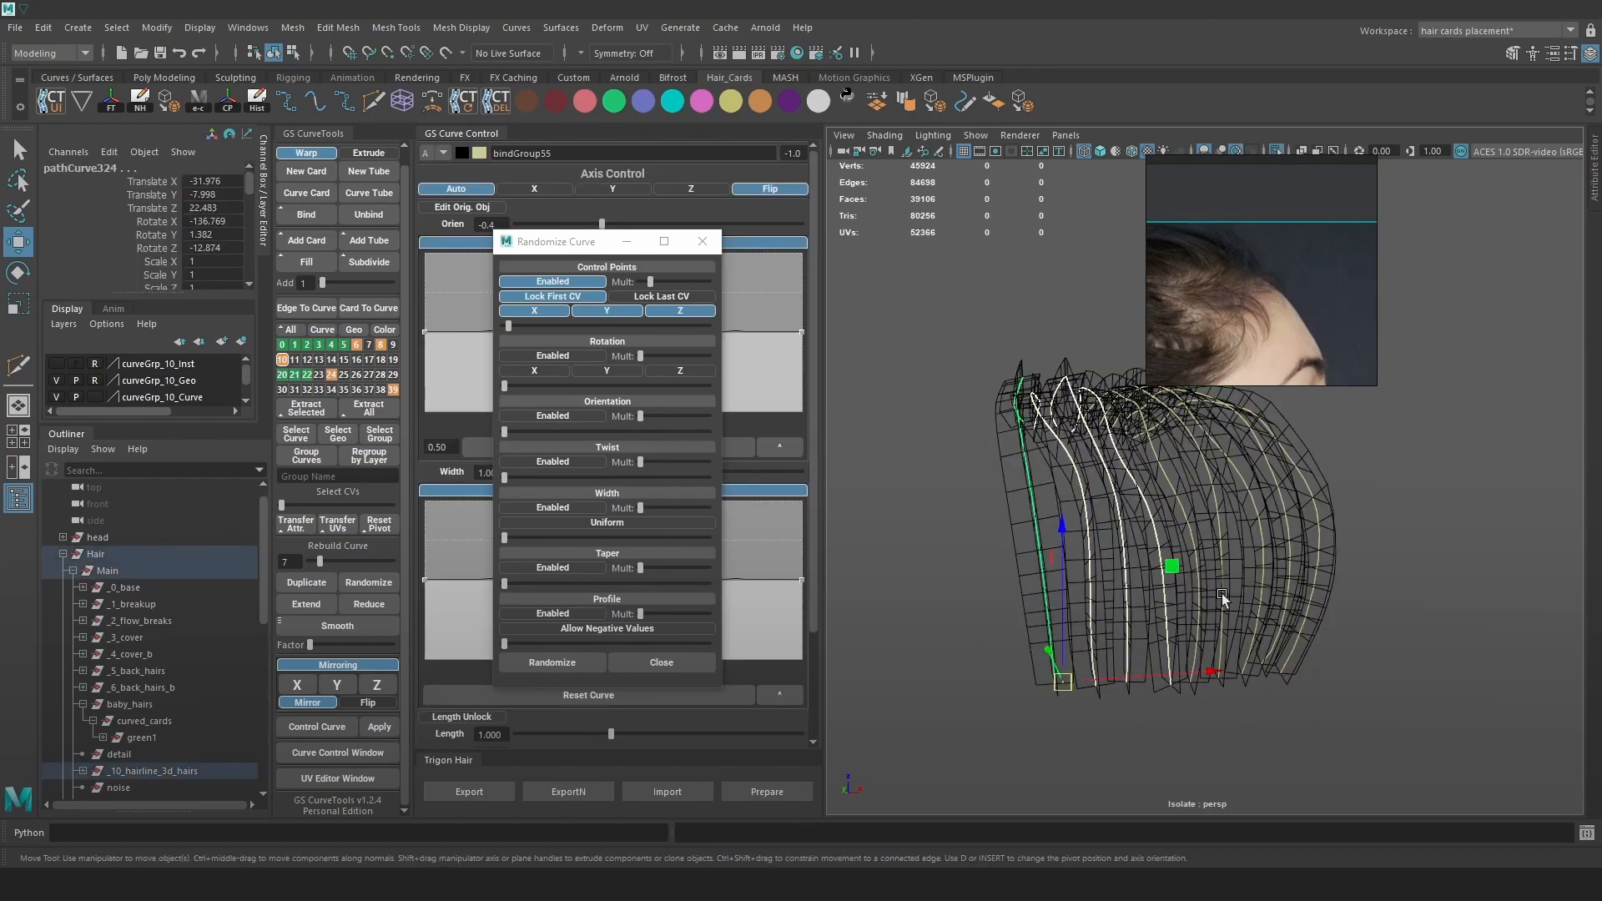
key("Delete")
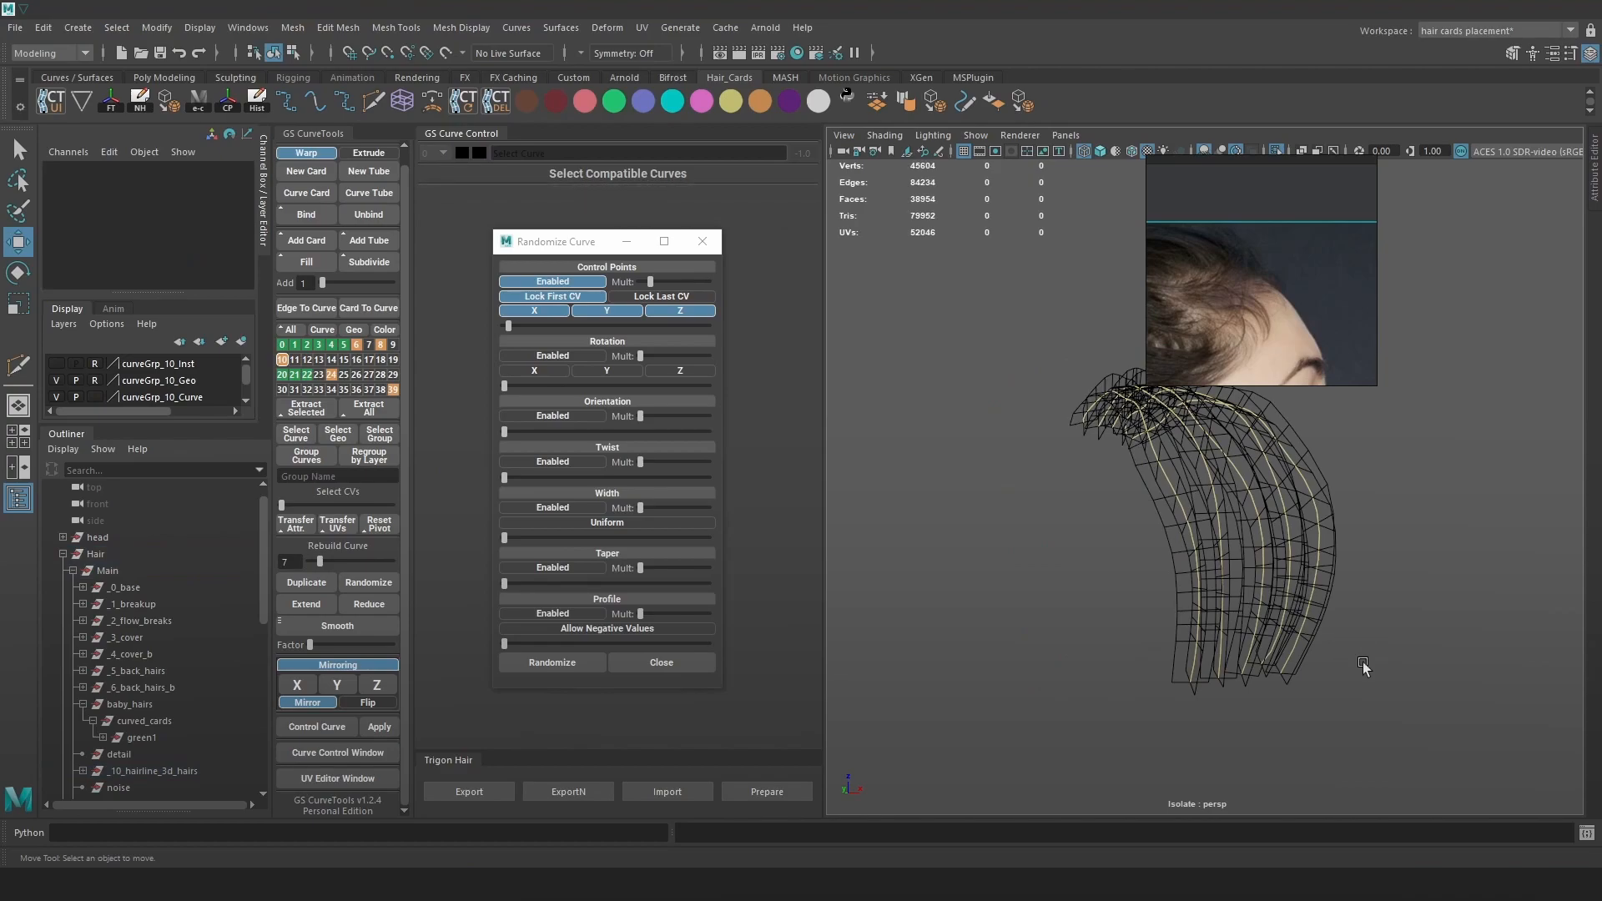
Delete the four outer +X side cards, keeping a single arched card, and exit isolation.
left_click_drag(1208, 598, 1229, 603)
key("Delete")
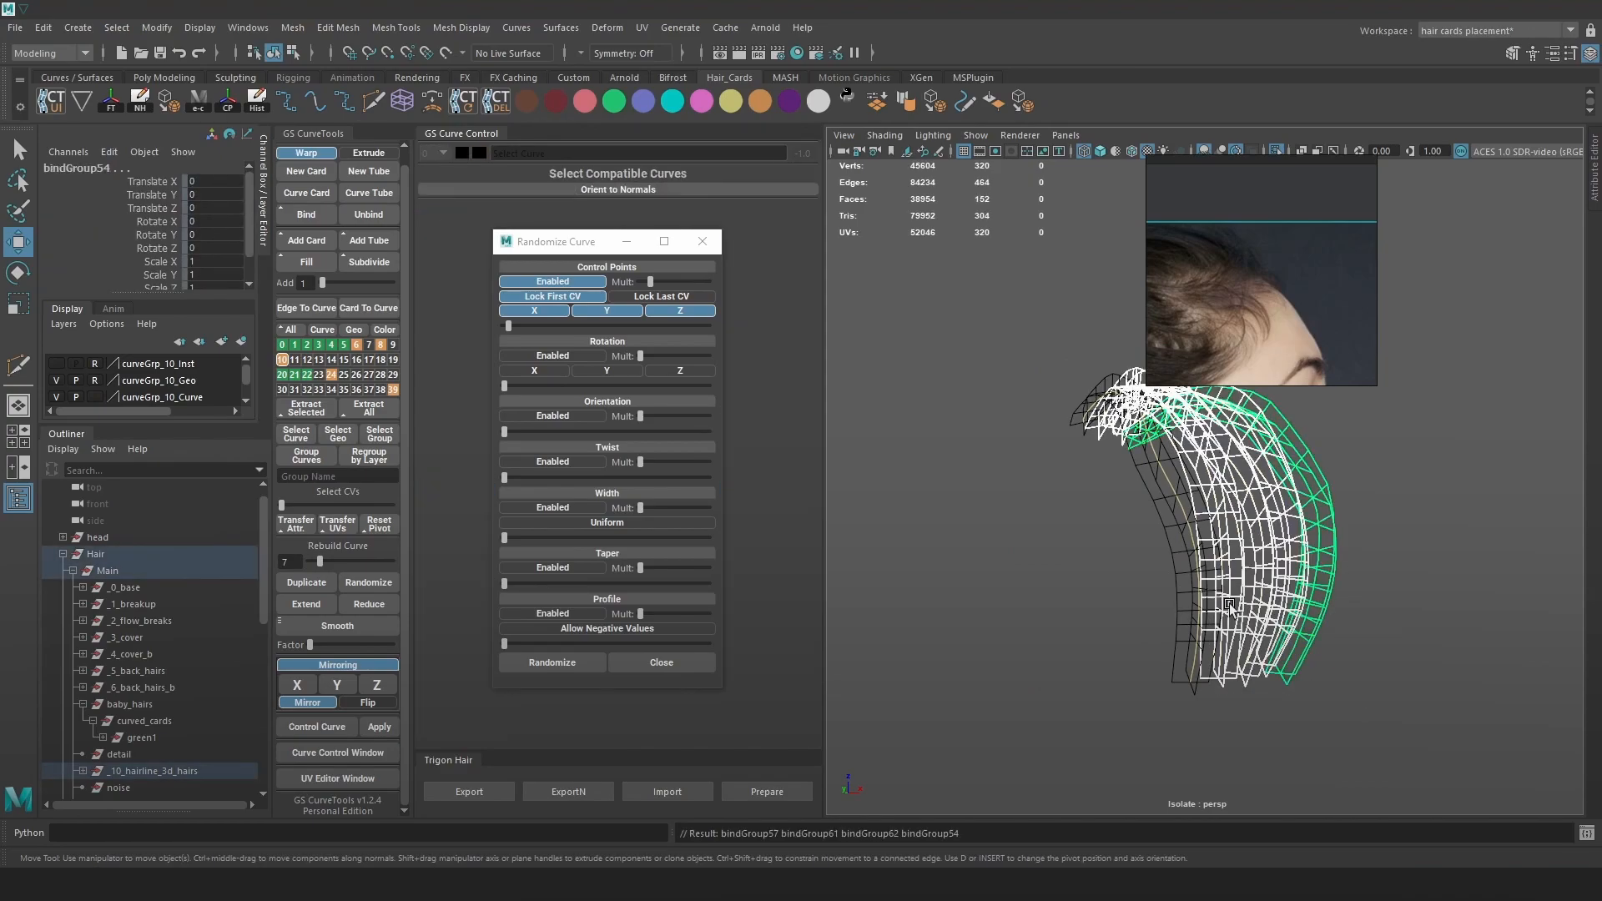
left_click_drag(1155, 525, 1253, 523, "alt")
left_click(1274, 152)
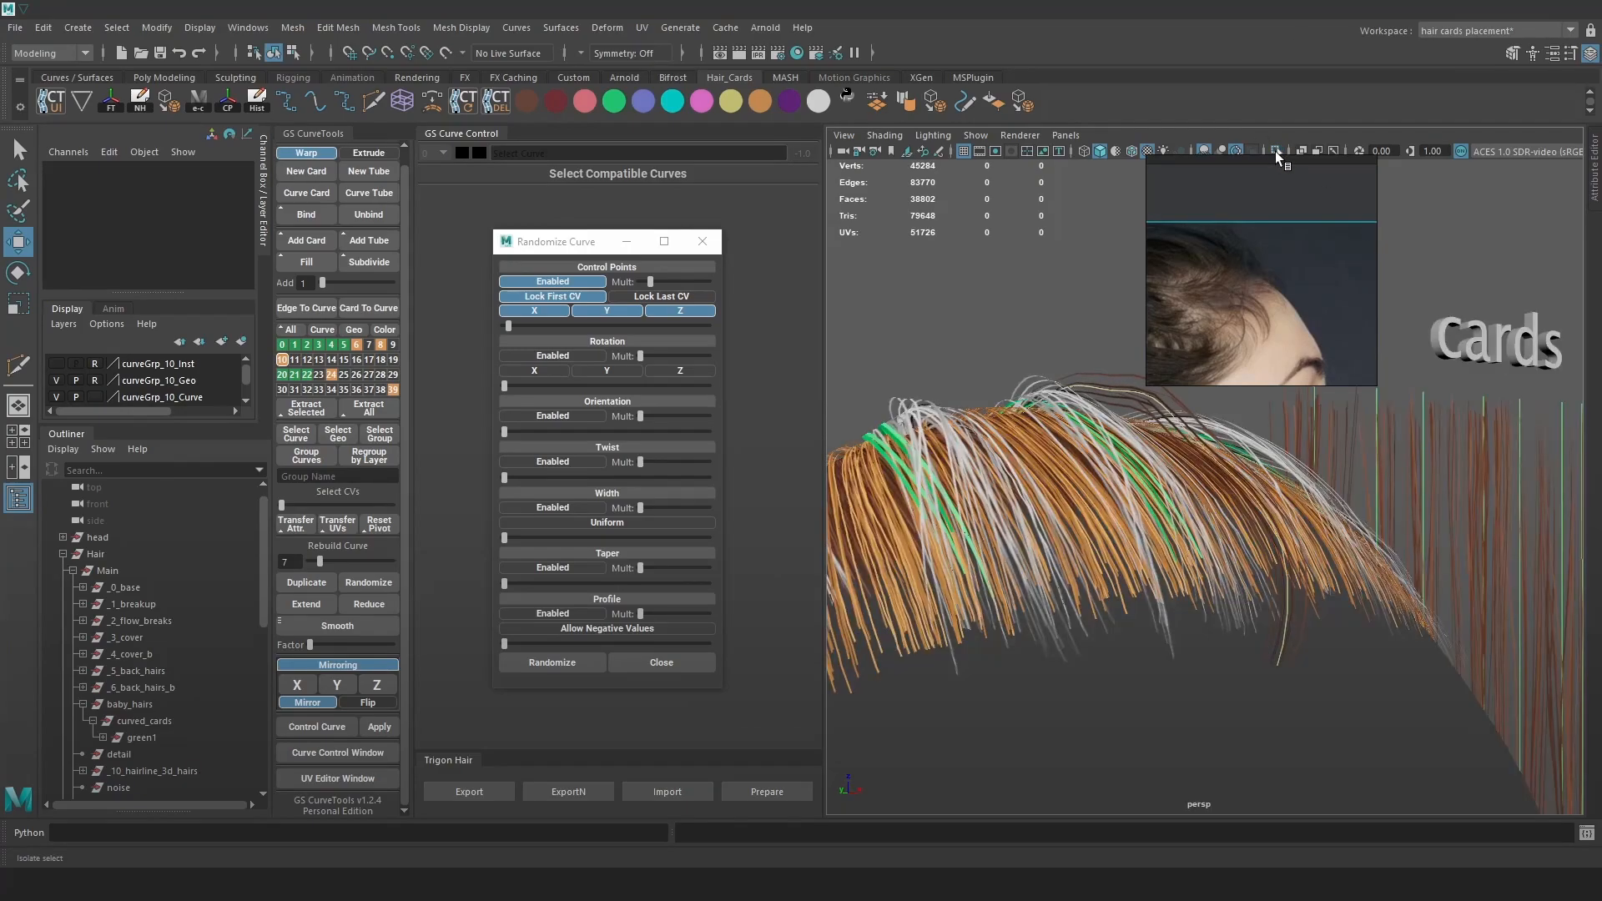
Select the remaining arched card's curve, close the randomizer and set the card width to 1.275.
left_click(1230, 594)
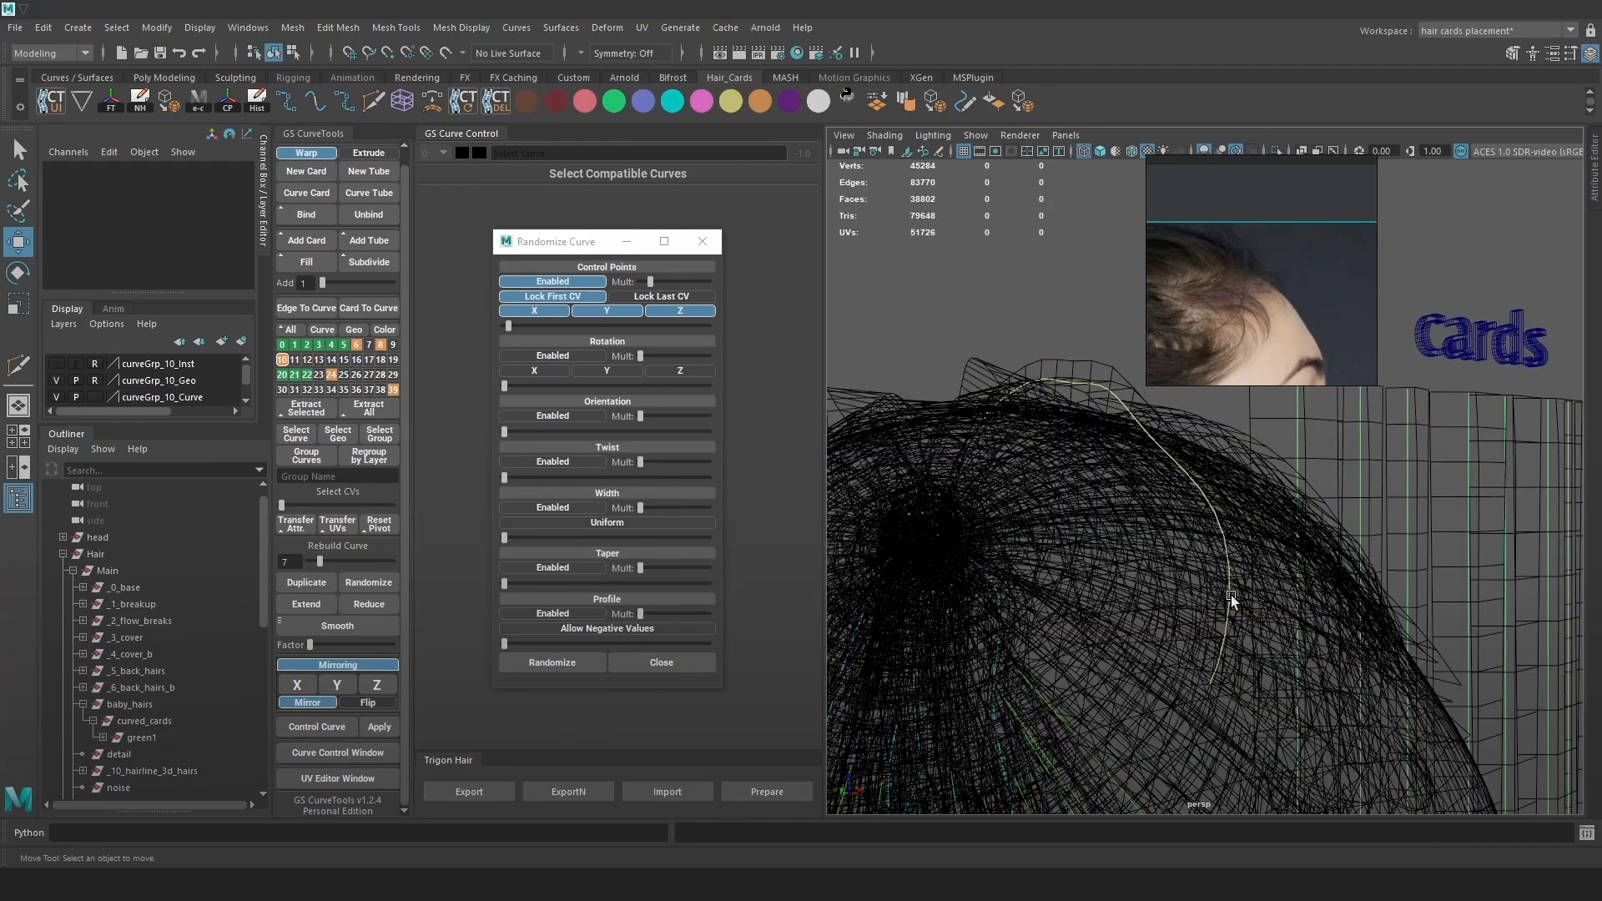
left_click_drag(1233, 599, 1160, 621, "alt")
left_click(700, 241)
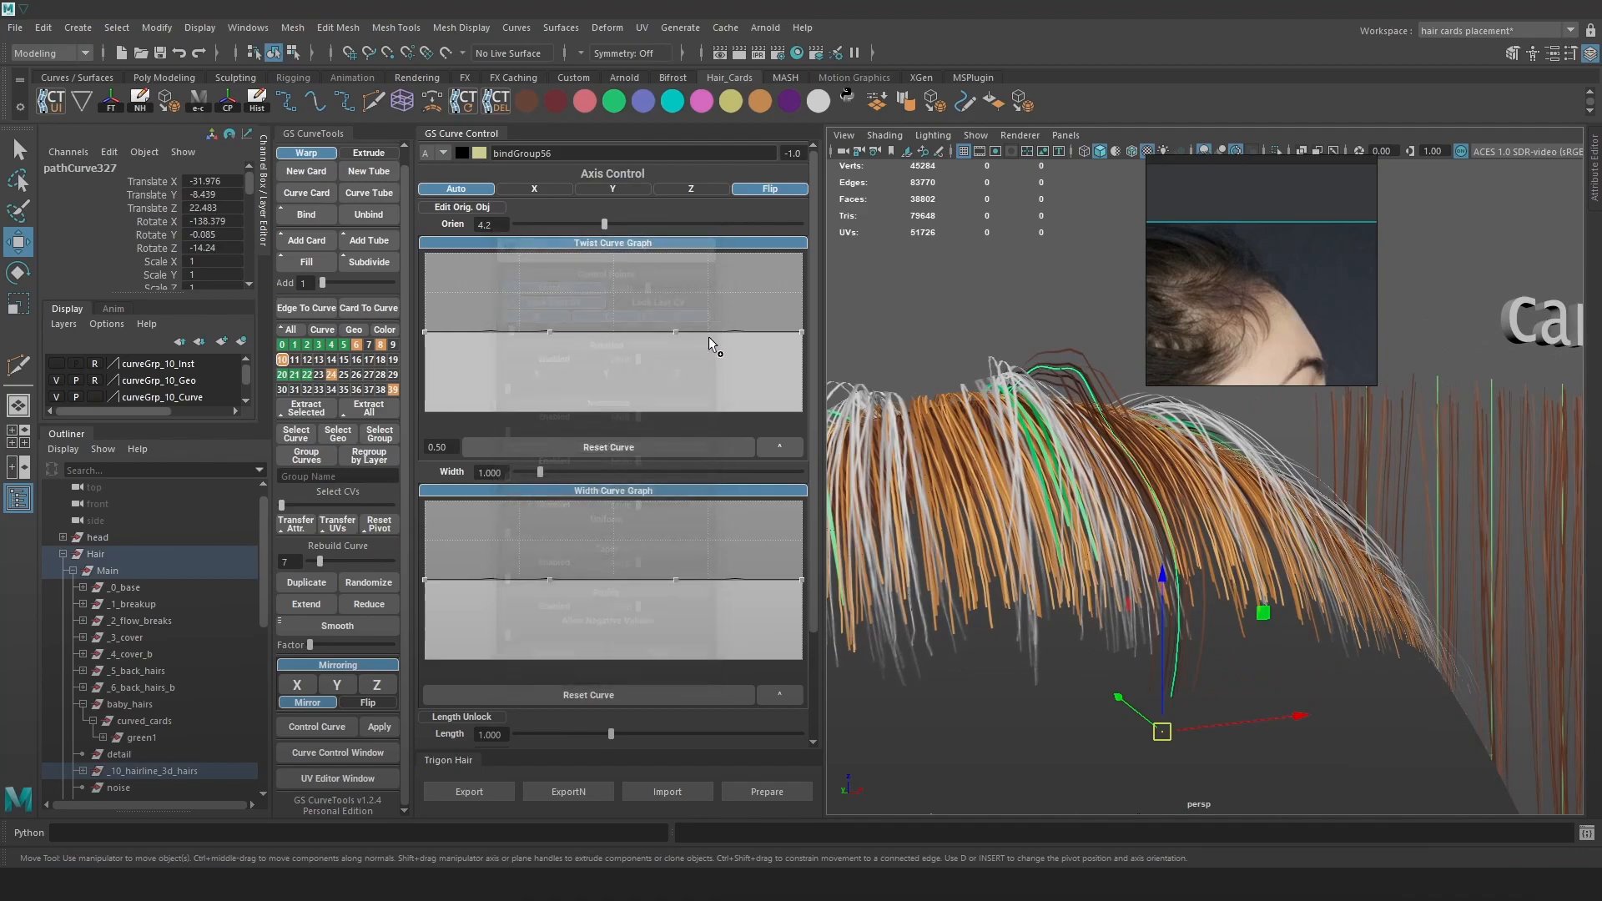
left_click_drag(540, 473, 547, 475)
left_click_drag(1065, 473, 1153, 459, "alt")
key("4")
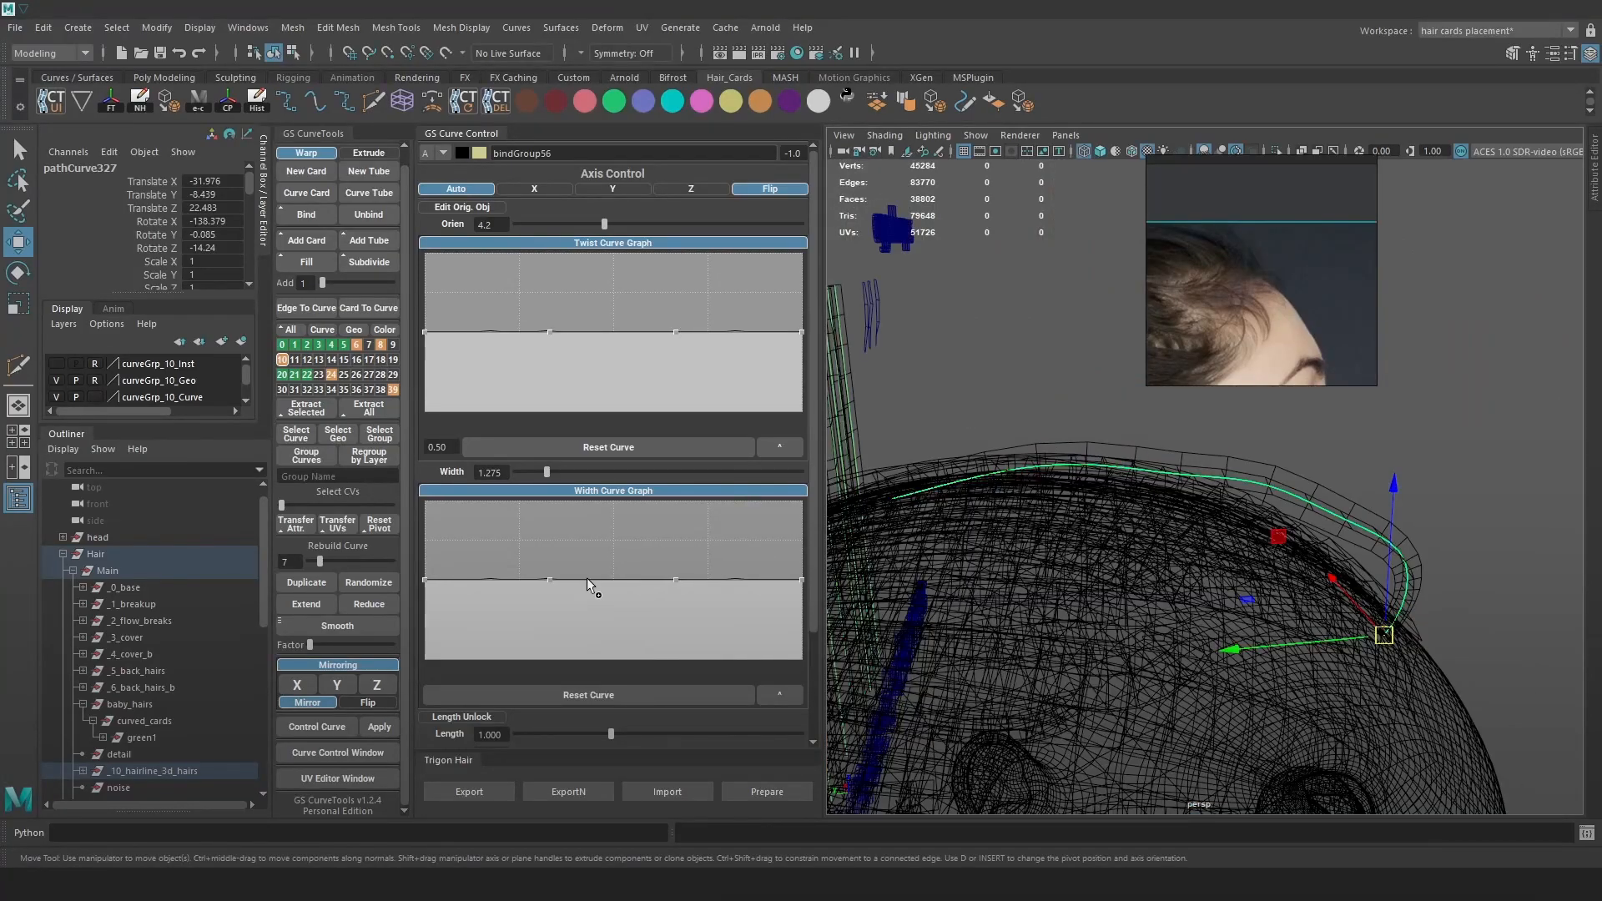
Unbind the arched hairline card back into its source cards and path curve.
scroll(552, 660, "down", 3)
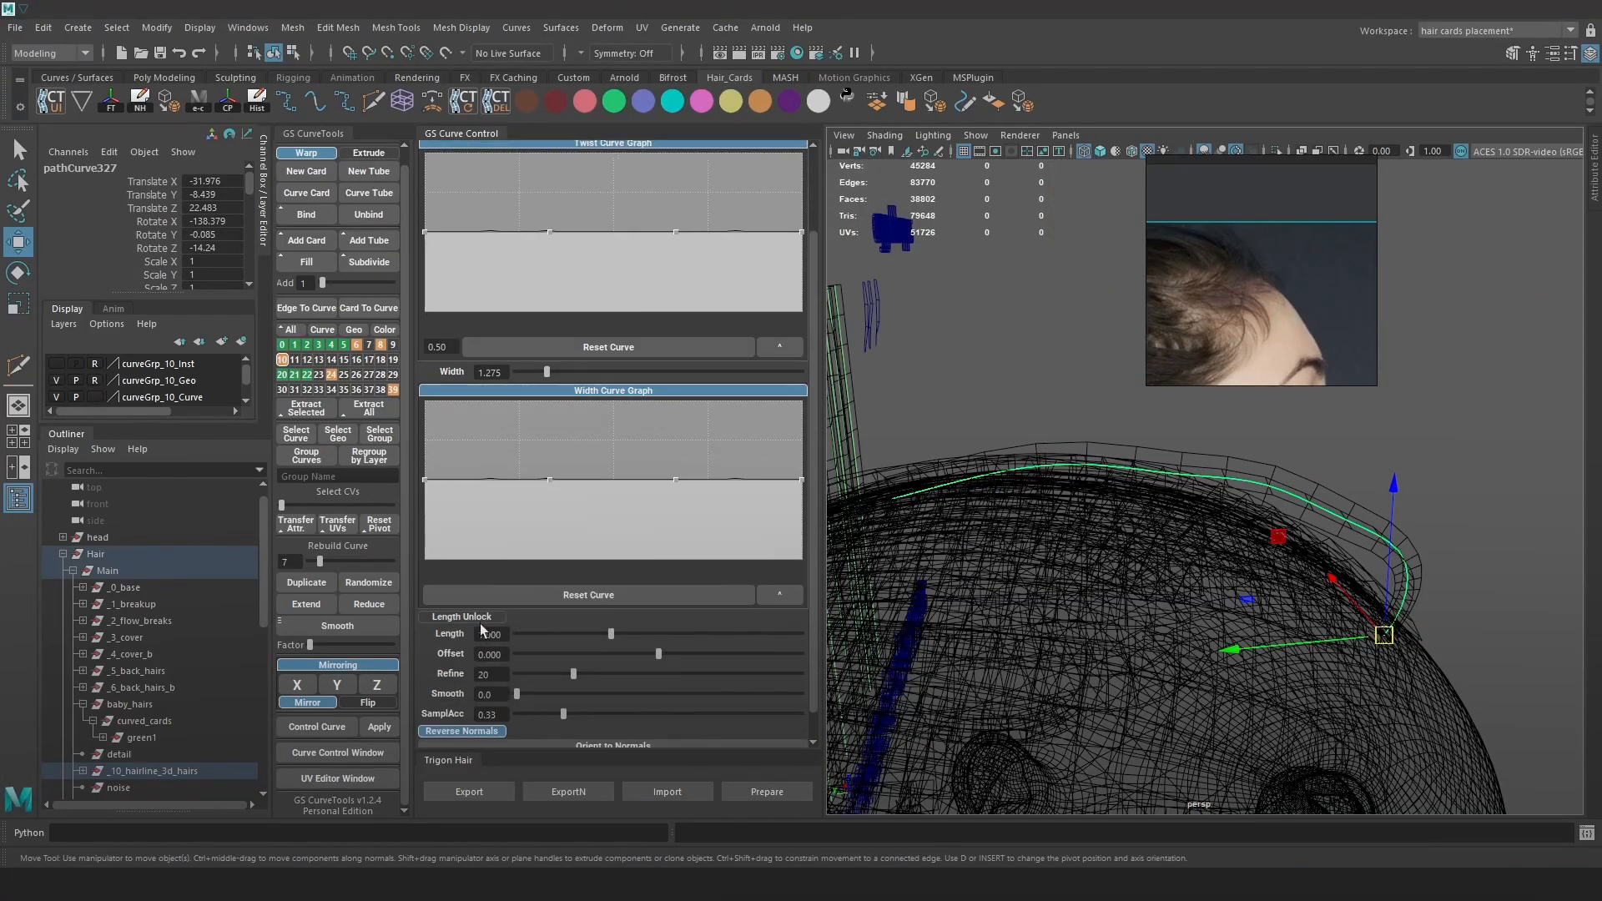
mouse_move(1118, 467)
left_mouse_down("alt")
mouse_move(1131, 447)
mouse_move(1128, 482)
mouse_move(1108, 492)
mouse_move(1194, 454)
mouse_move(1130, 481)
left_mouse_up("alt")
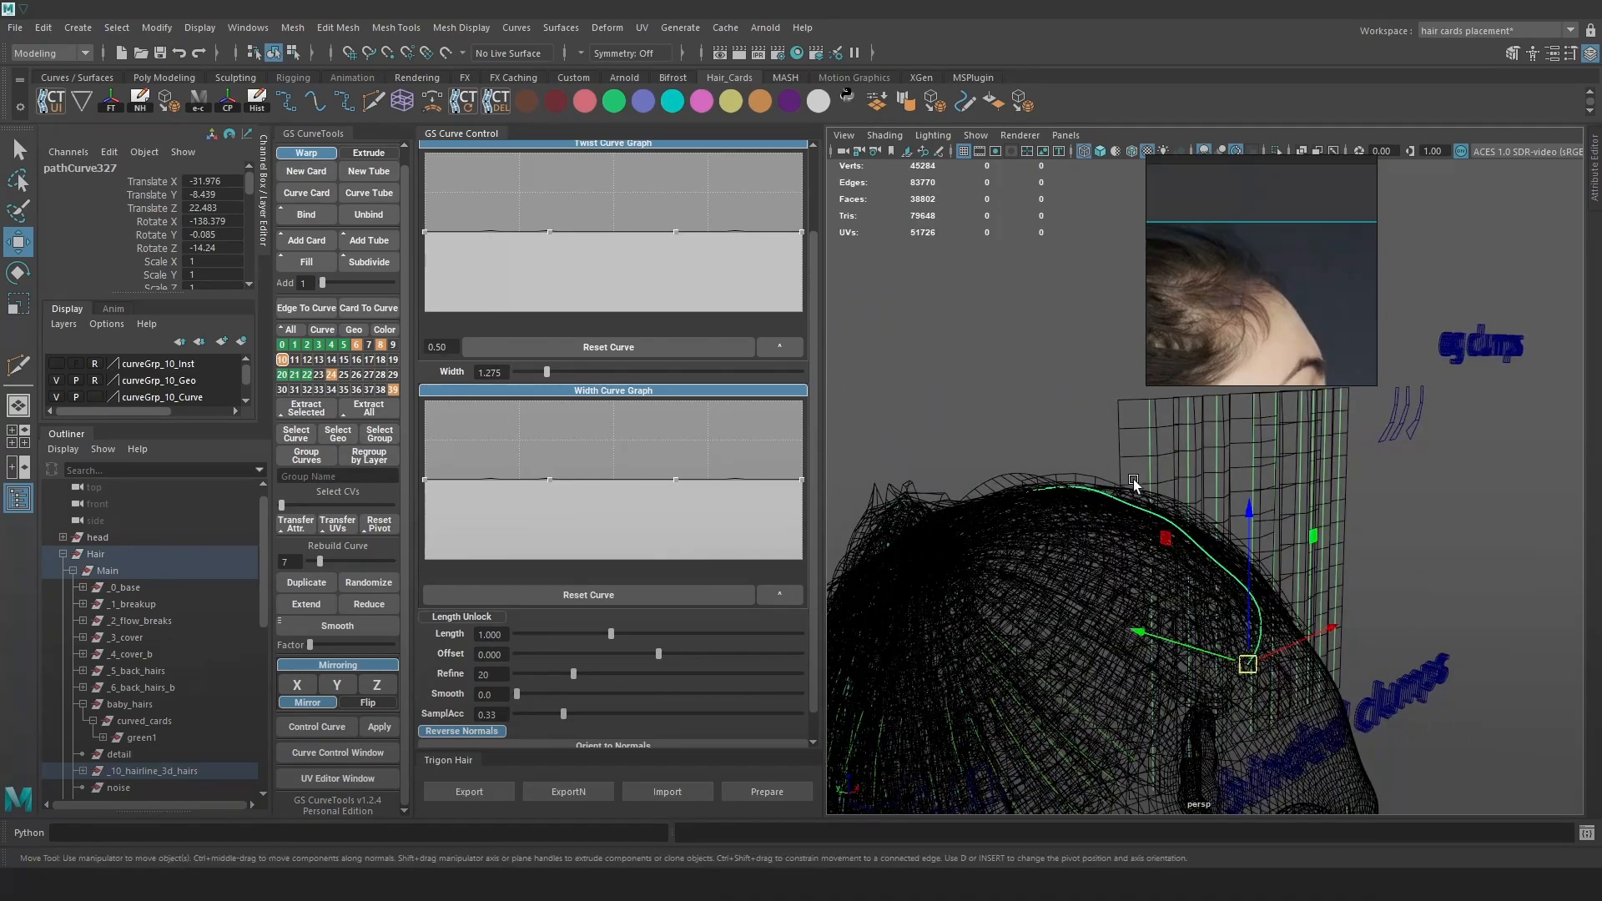
left_click(382, 217)
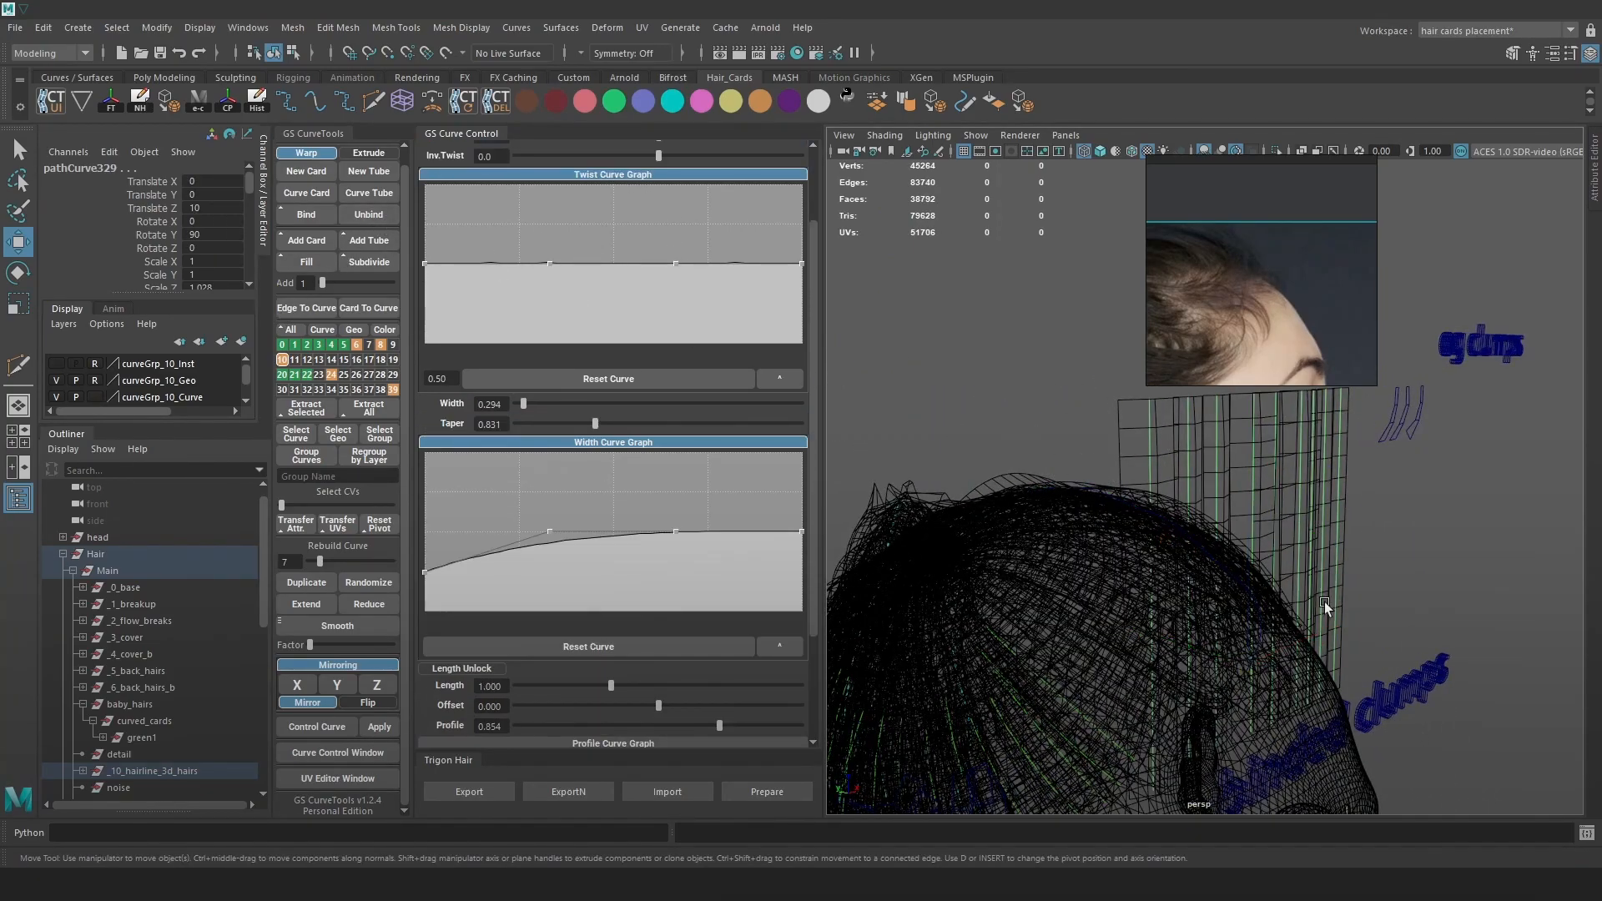
Set the length divisions of the unbound source cards to 8 and check them in textured view.
middle_click_drag(1140, 362, 1138, 279, "alt")
middle_click_drag(1134, 468, 1133, 398, "alt")
key("f")
left_click_drag(1255, 548, 1215, 553, "alt")
right_click_drag(1216, 553, 1278, 526, "alt")
middle_click_drag(1280, 515, 1194, 626, "alt")
middle_click_drag(1173, 437, 1161, 585, "alt")
right_click_drag(1228, 312, 1454, 359)
right_click_drag(1283, 512, 1183, 403, "alt")
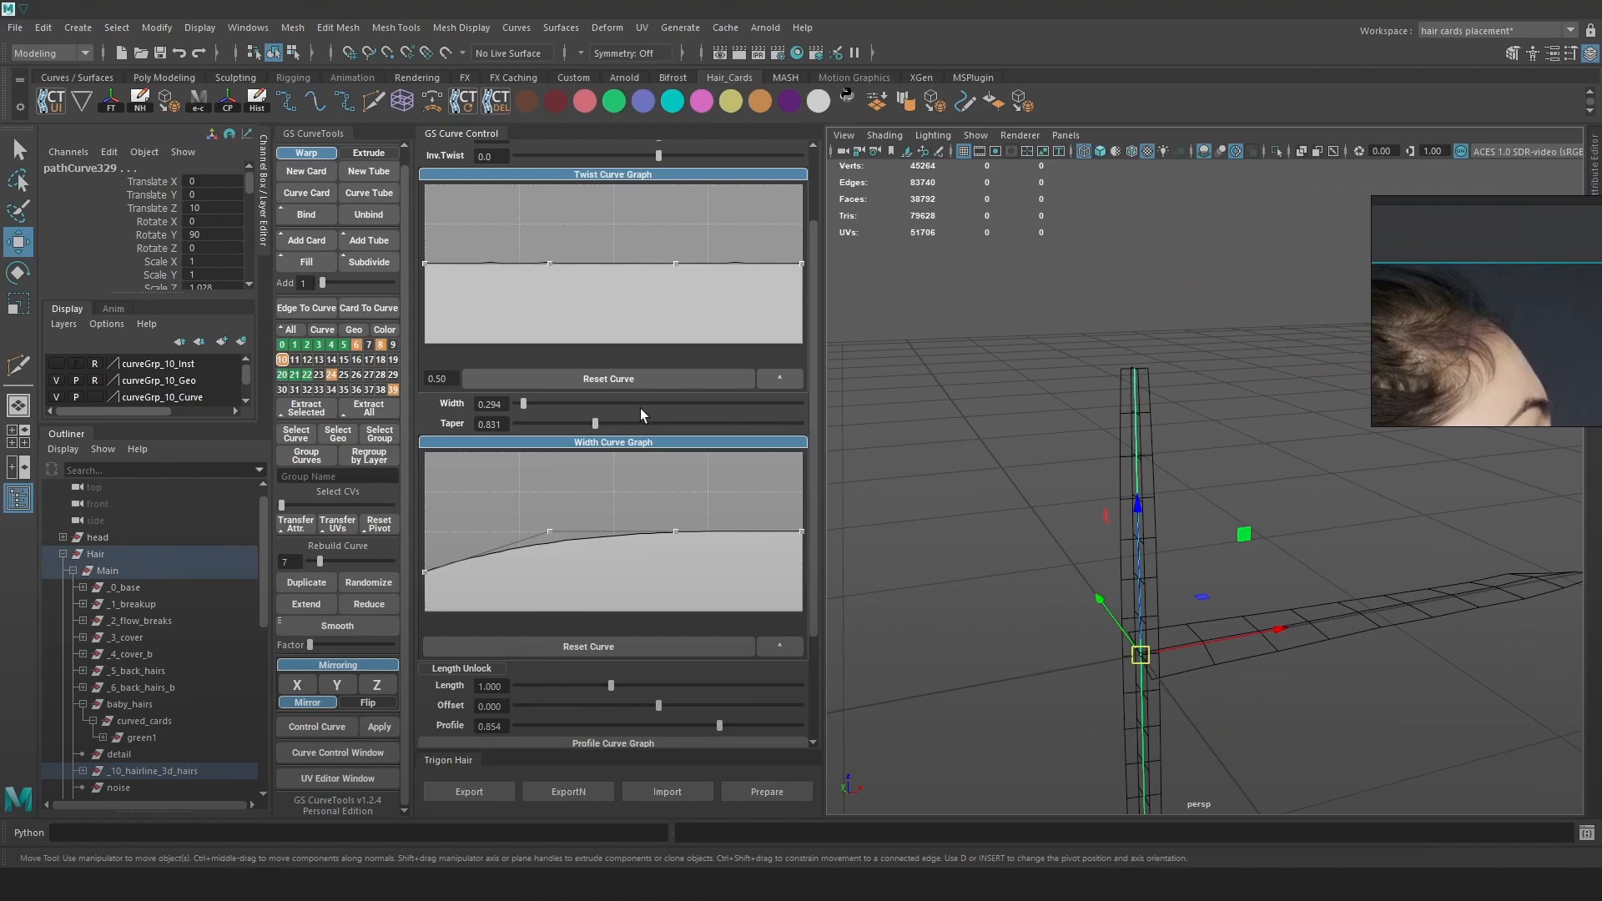
scroll(663, 426, "up", 2)
left_click_drag(557, 178, 540, 182)
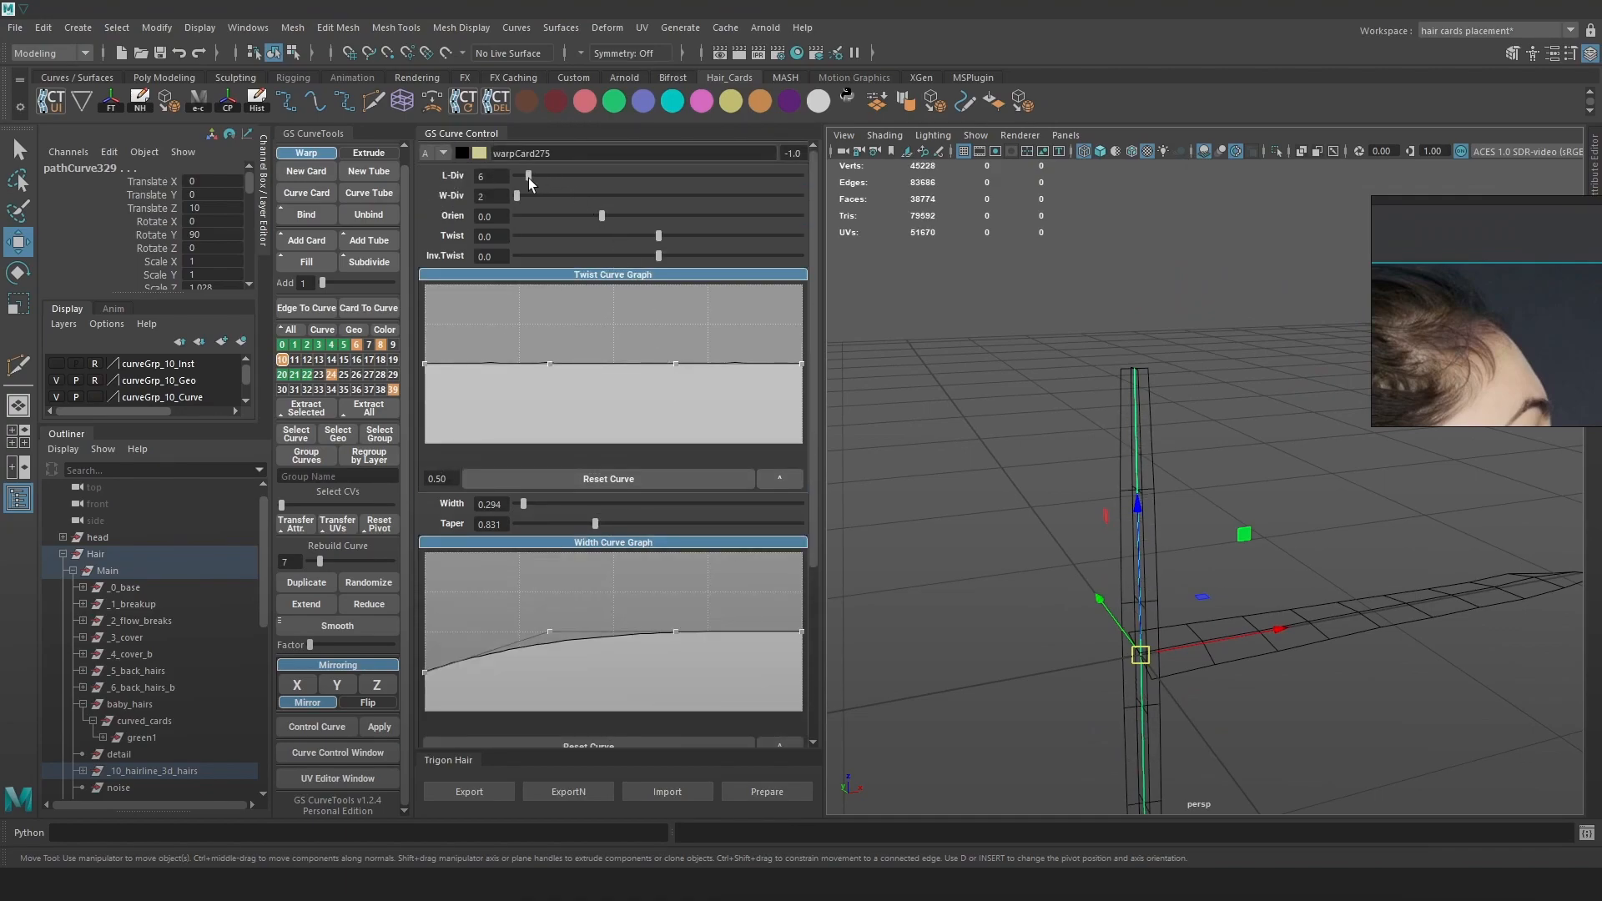
left_click_drag(1133, 394, 1294, 555, "alt")
key("6")
mouse_move(1207, 536)
left_mouse_down("alt")
mouse_move(1339, 546)
mouse_move(1344, 561)
mouse_move(1305, 537)
left_mouse_up("alt")
key("5")
key("6")
Add the unbound path curve at the front hairline to the selected source cards and bind them together again.
right_click_drag(1178, 387, 1040, 254, "alt")
right_click_drag(1277, 392, 1198, 347, "alt")
middle_click_drag(1222, 326, 1177, 558, "alt")
middle_click_drag(1202, 275, 1215, 615, "alt")
right_click_drag(1215, 615, 1127, 351, "alt")
middle_click_drag(1126, 350, 1162, 430, "alt")
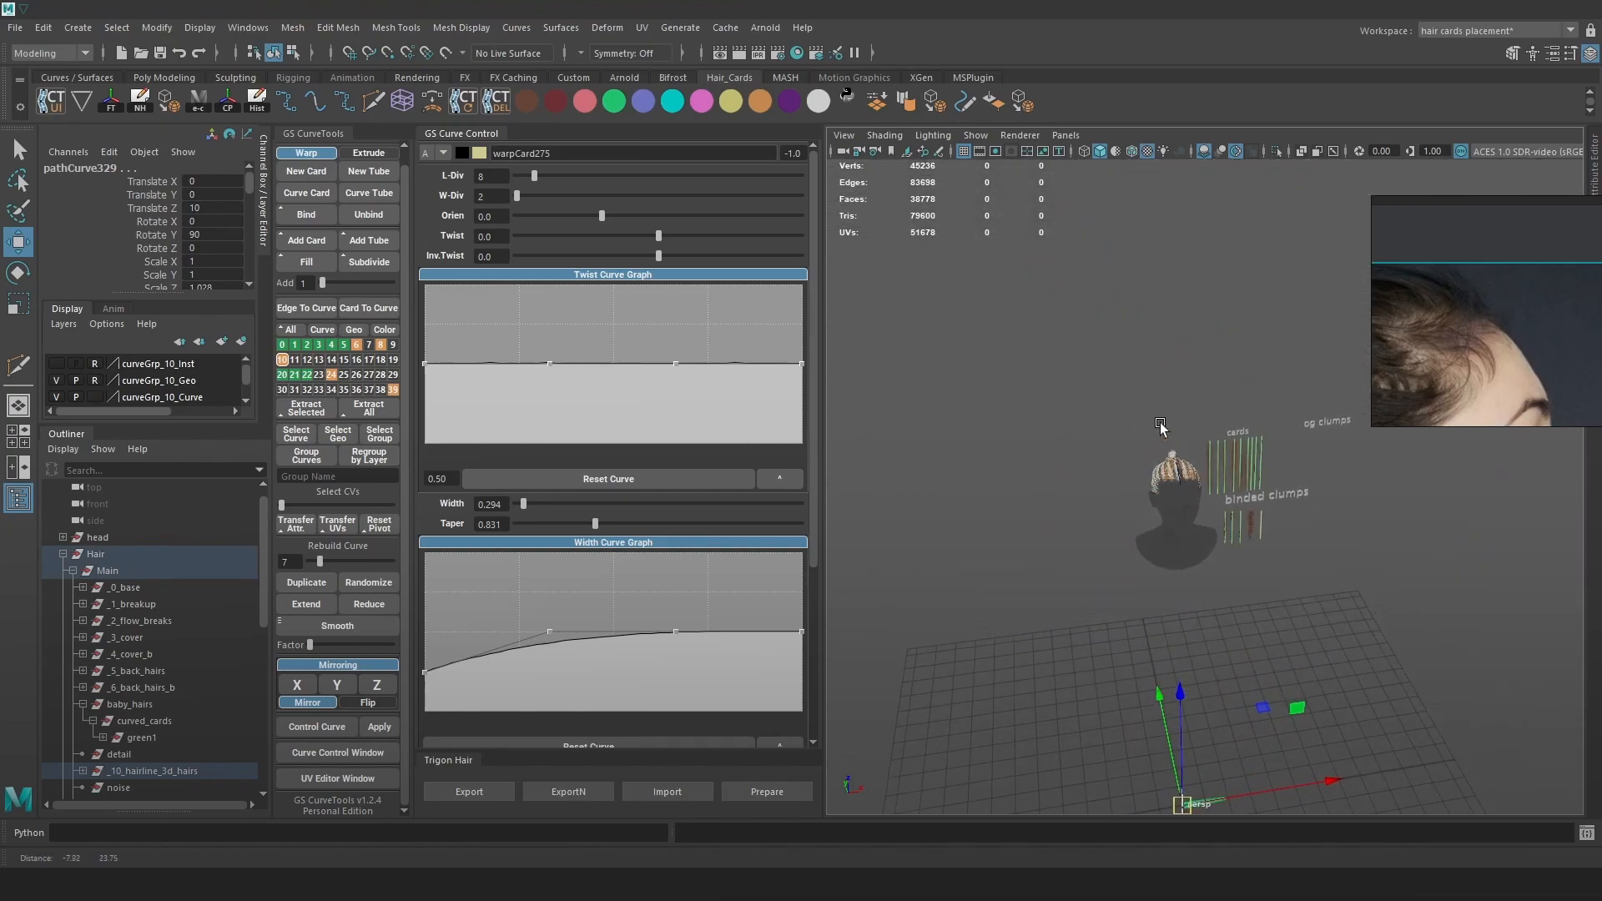
right_click_drag(1163, 430, 1168, 501, "alt")
left_click_drag(1085, 454, 1206, 517, "alt")
middle_click_drag(1410, 643, 1288, 503, "alt")
right_click_drag(1289, 506, 1329, 487, "alt")
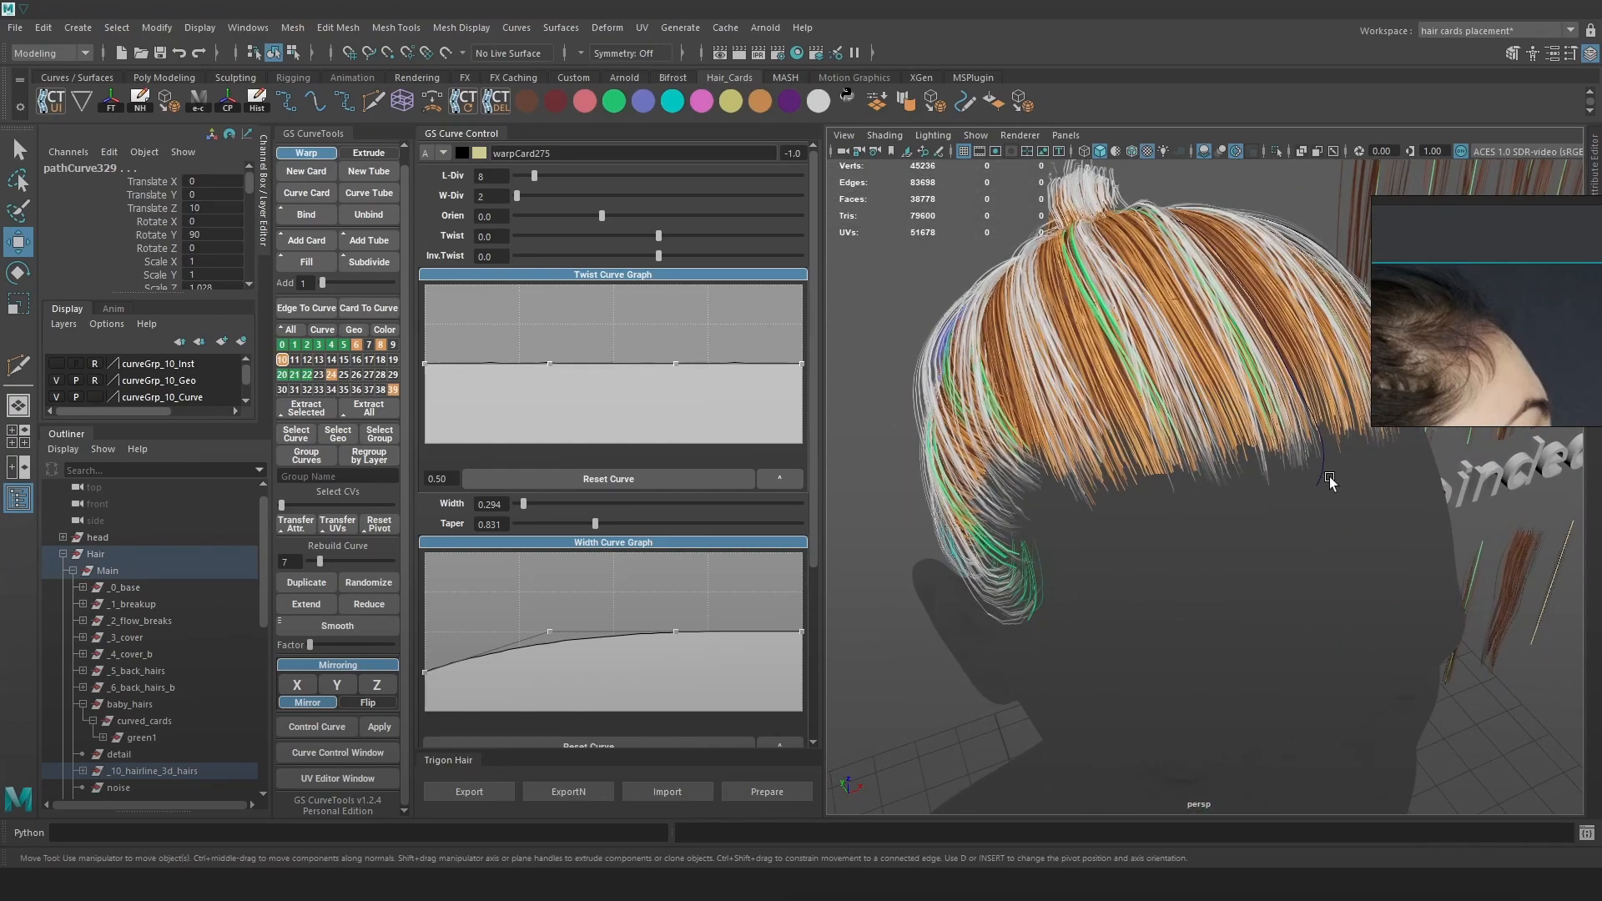
left_click(1322, 470)
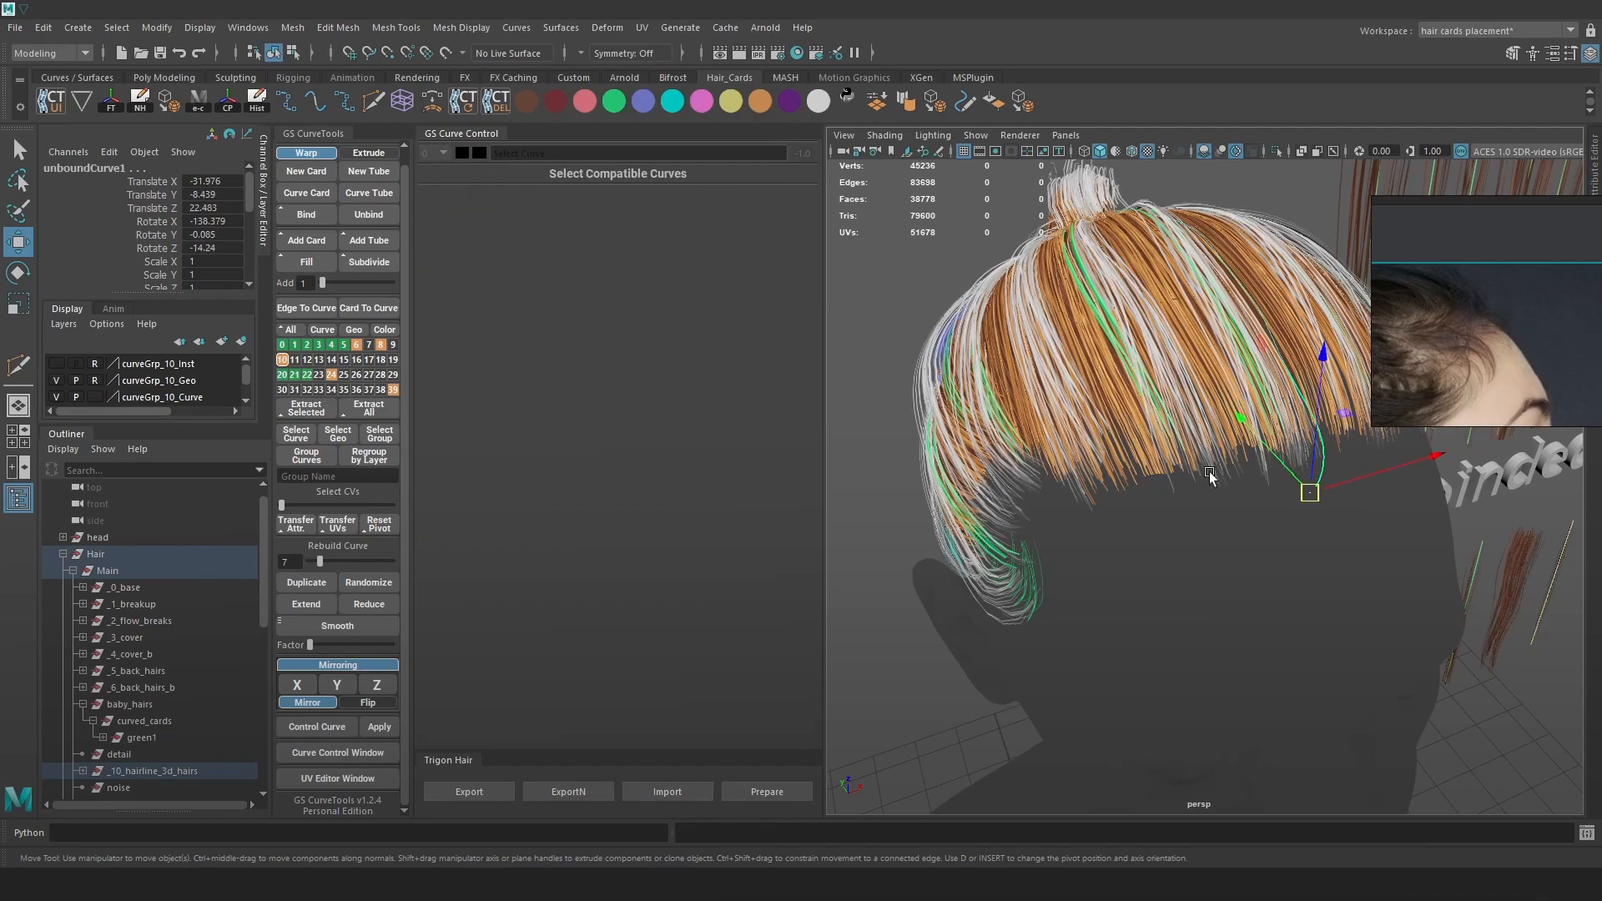
left_click(318, 218)
Select the rebound card's path curve and shorten it with two Reduce operations.
right_click_drag(1185, 479, 1173, 528, "alt")
left_click_drag(1173, 528, 1331, 311, "alt")
key("w")
right_click_drag(1331, 305, 1235, 309)
key("4")
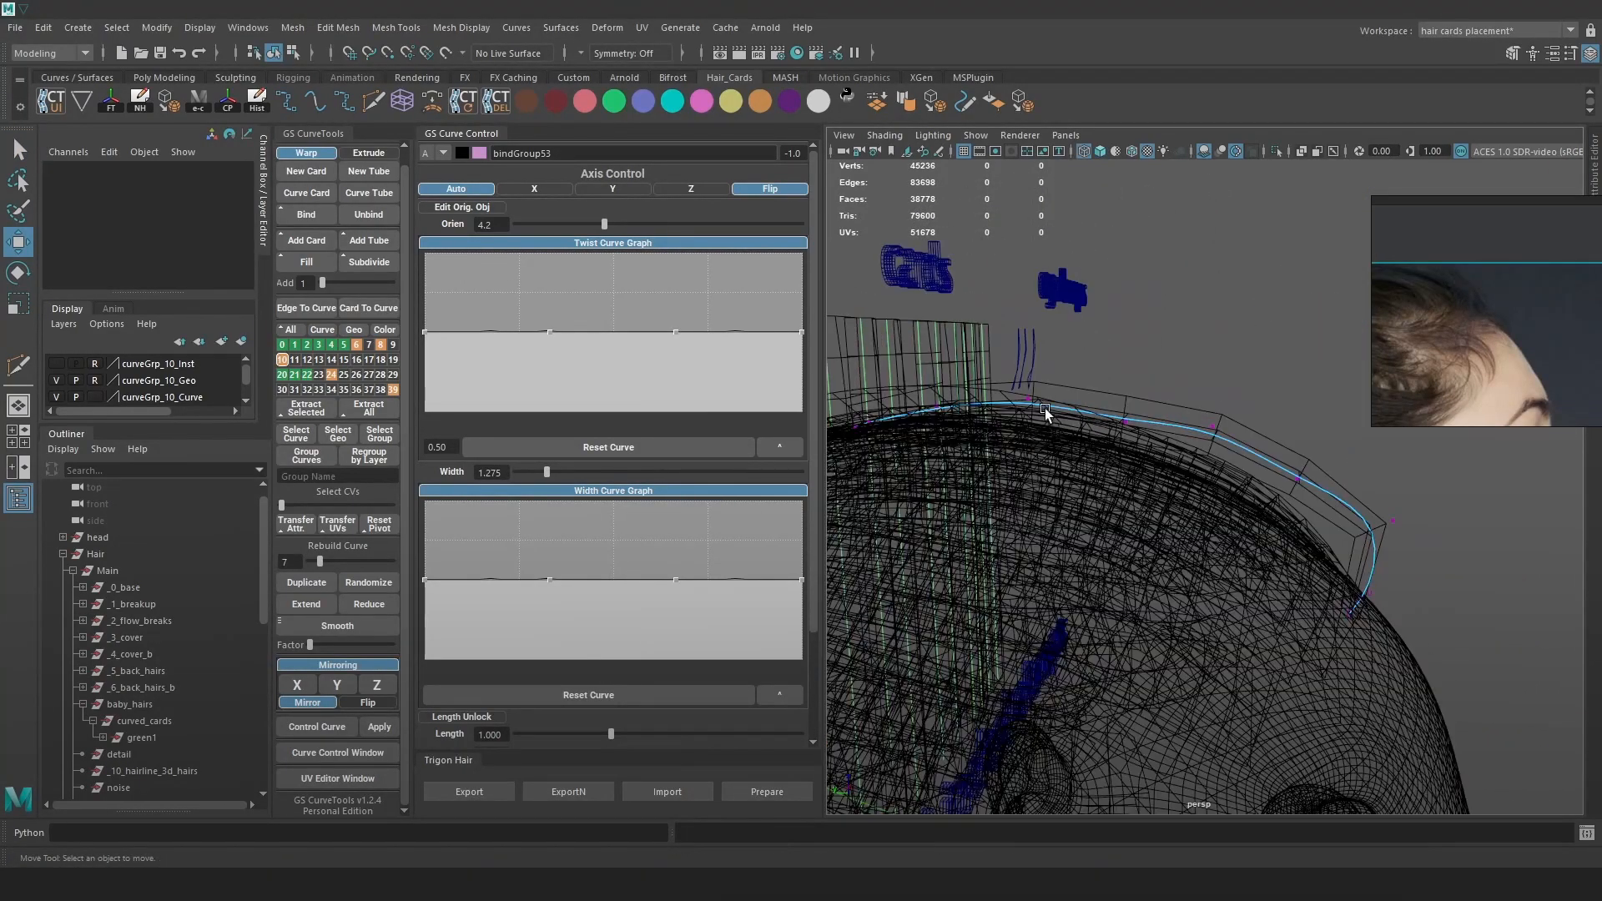
right_click_drag(1344, 486, 1430, 437)
left_click(1455, 572)
left_click(1376, 561)
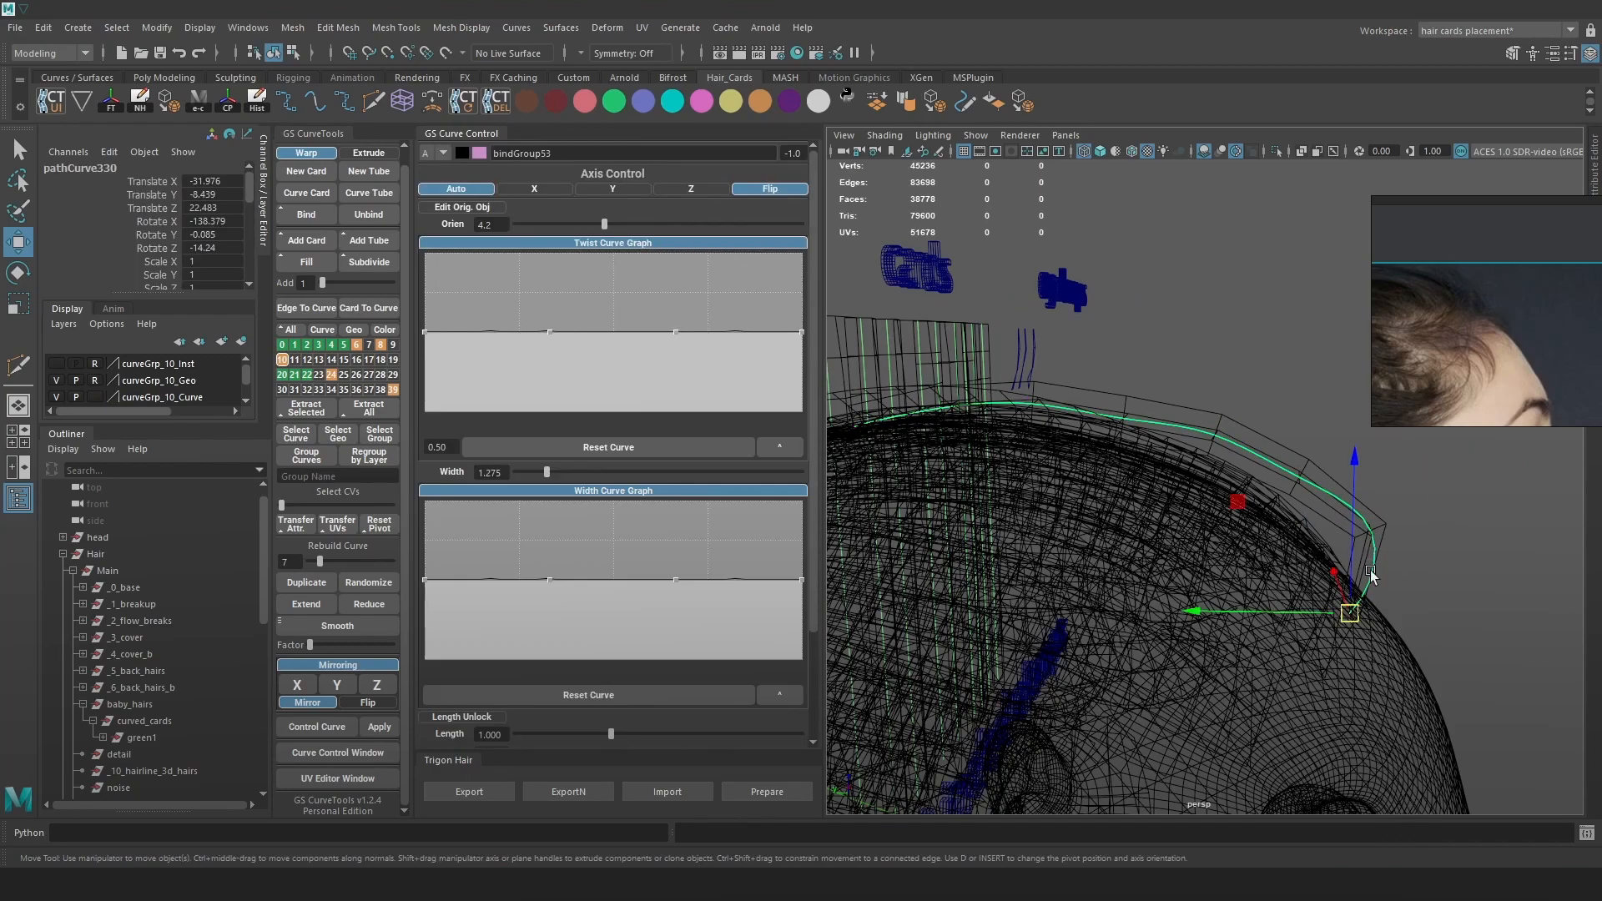
left_click(359, 604)
left_click(358, 604)
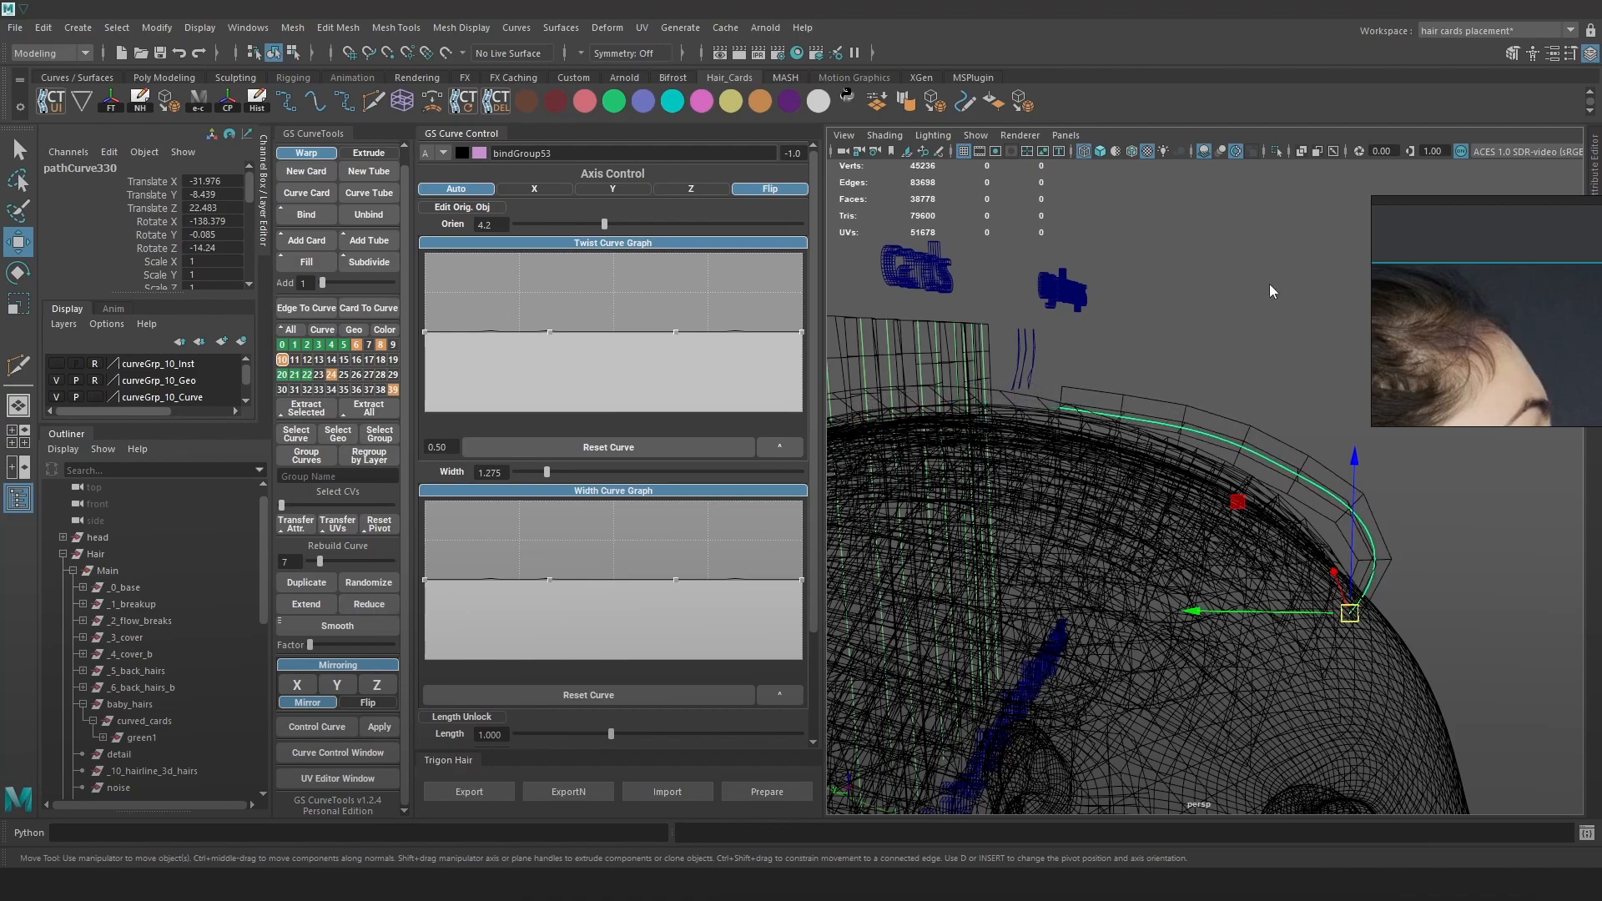
Rebuild the shortened path curve with a rebuild value of 3.
right_click_drag(1270, 285, 1198, 381)
left_click_drag(1198, 381, 1206, 372, "alt")
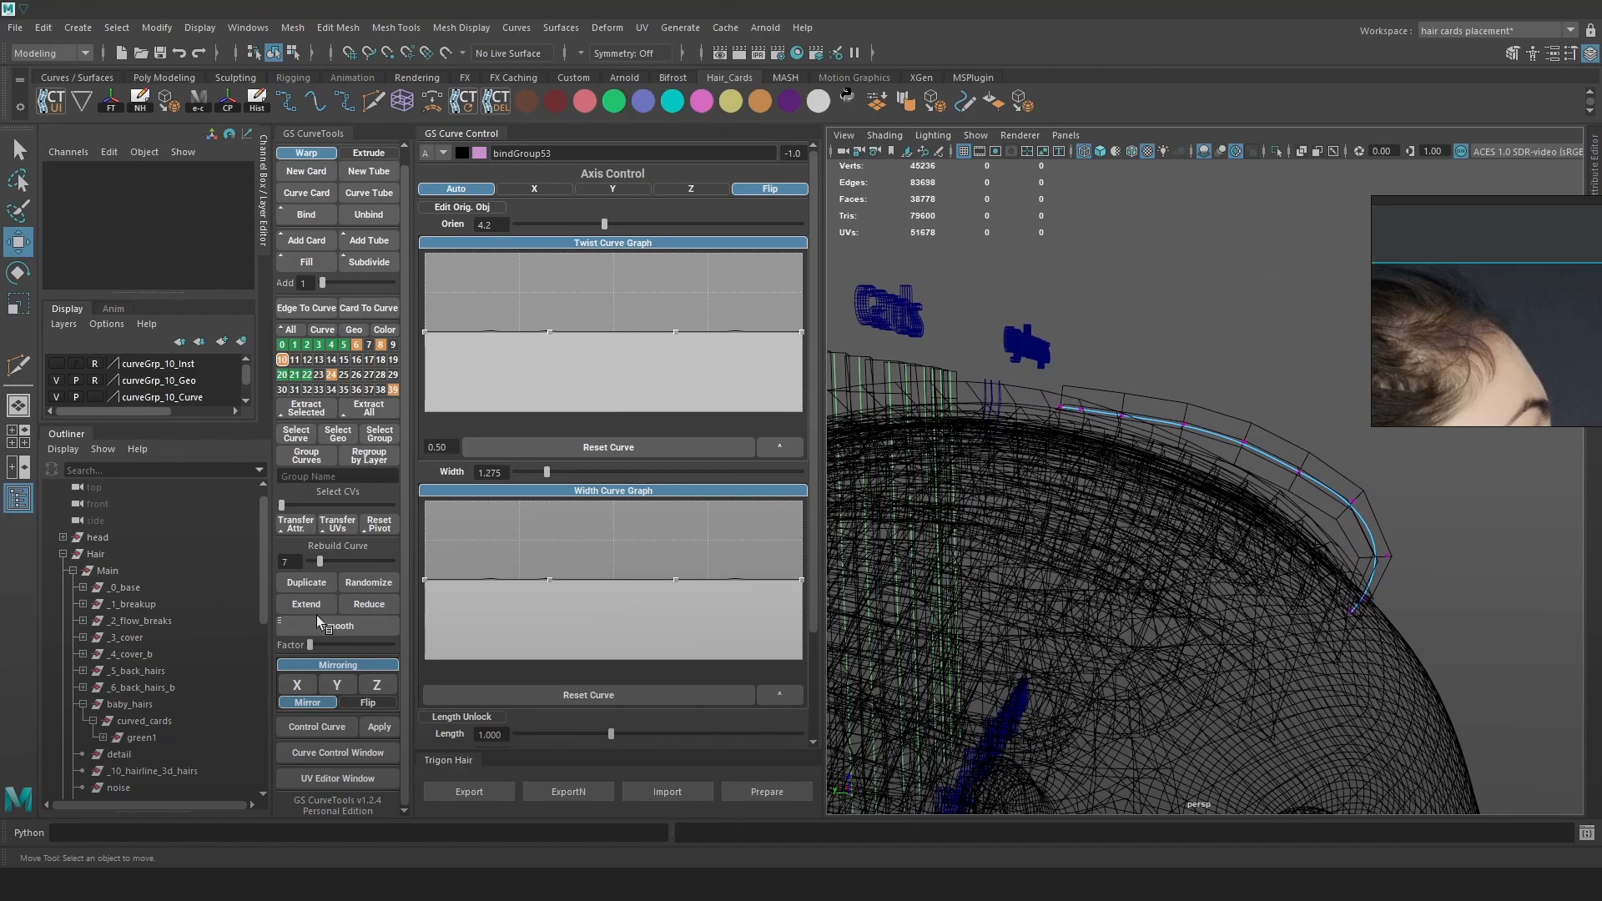
left_click_drag(323, 556, 310, 563)
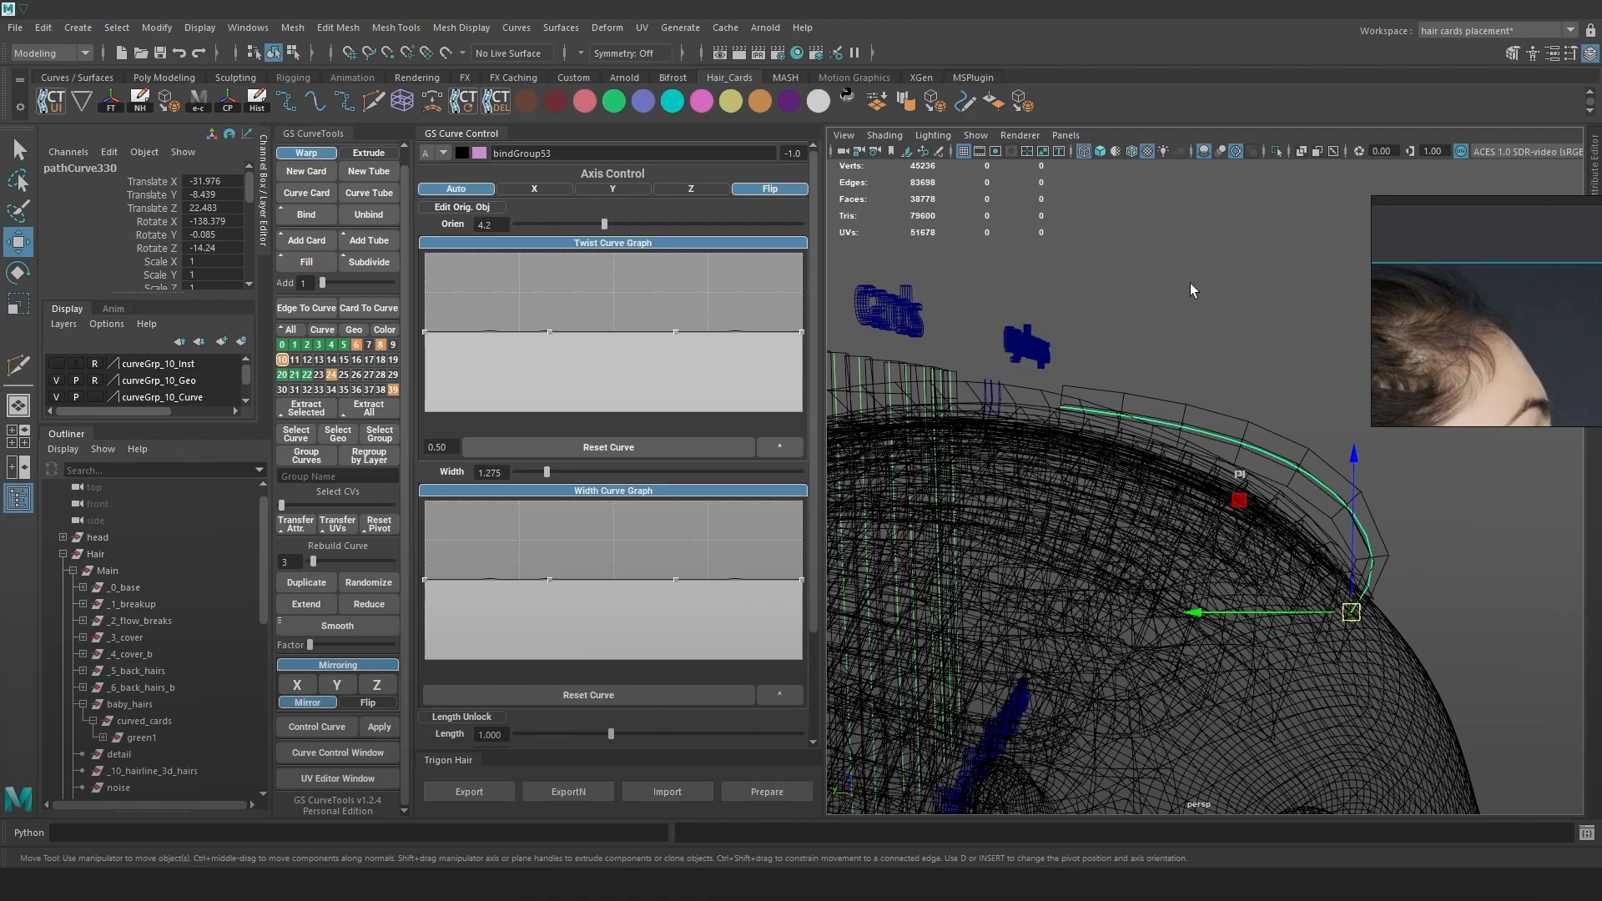
Select the control vertex at the curve's crown end and lower it so the card sits closer to the hair.
left_click(1083, 346)
left_click_drag(1083, 346, 1074, 371, "alt")
left_click(1067, 408)
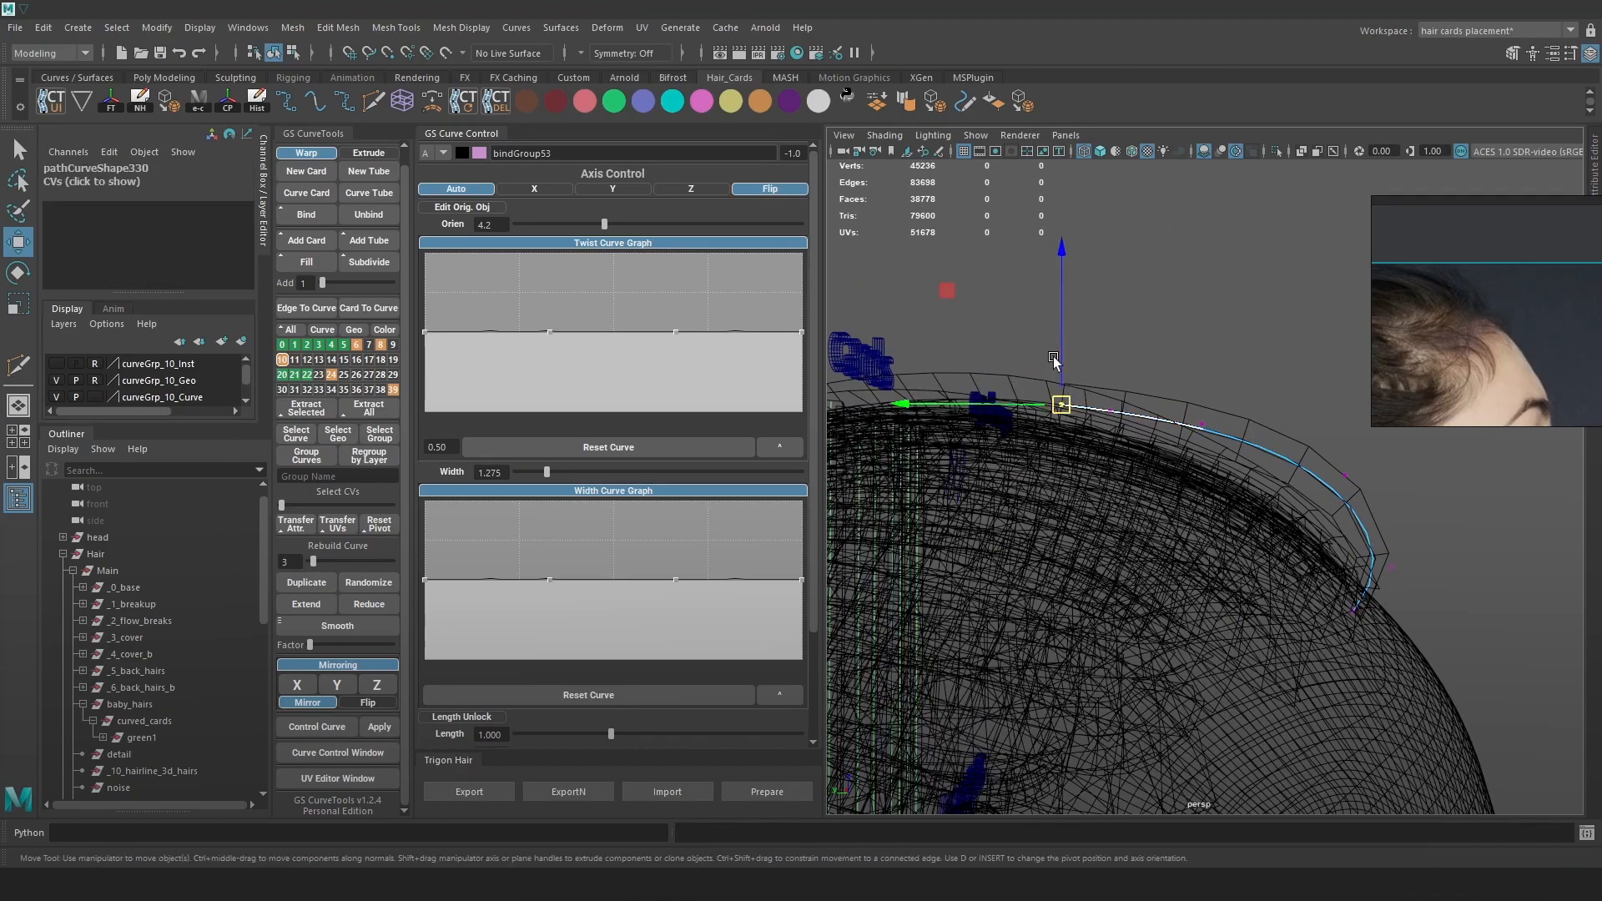
key("t")
key("5")
key("e")
key("w")
left_click_drag(1061, 366, 1166, 424)
key("b")
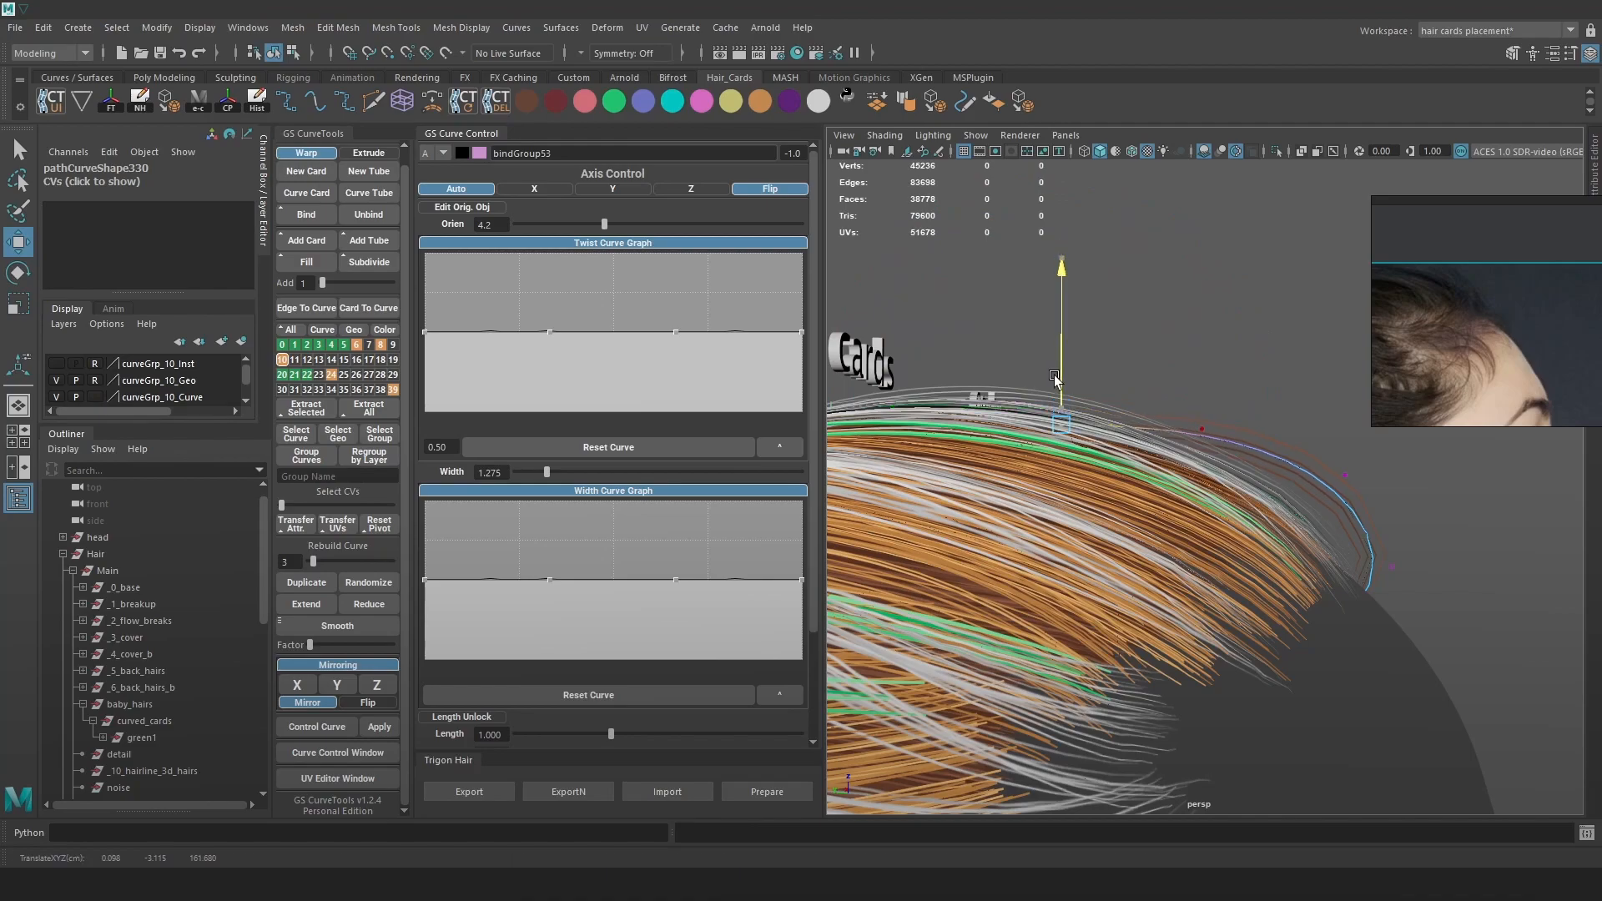
key("e")
left_click_drag(1200, 343, 1215, 359)
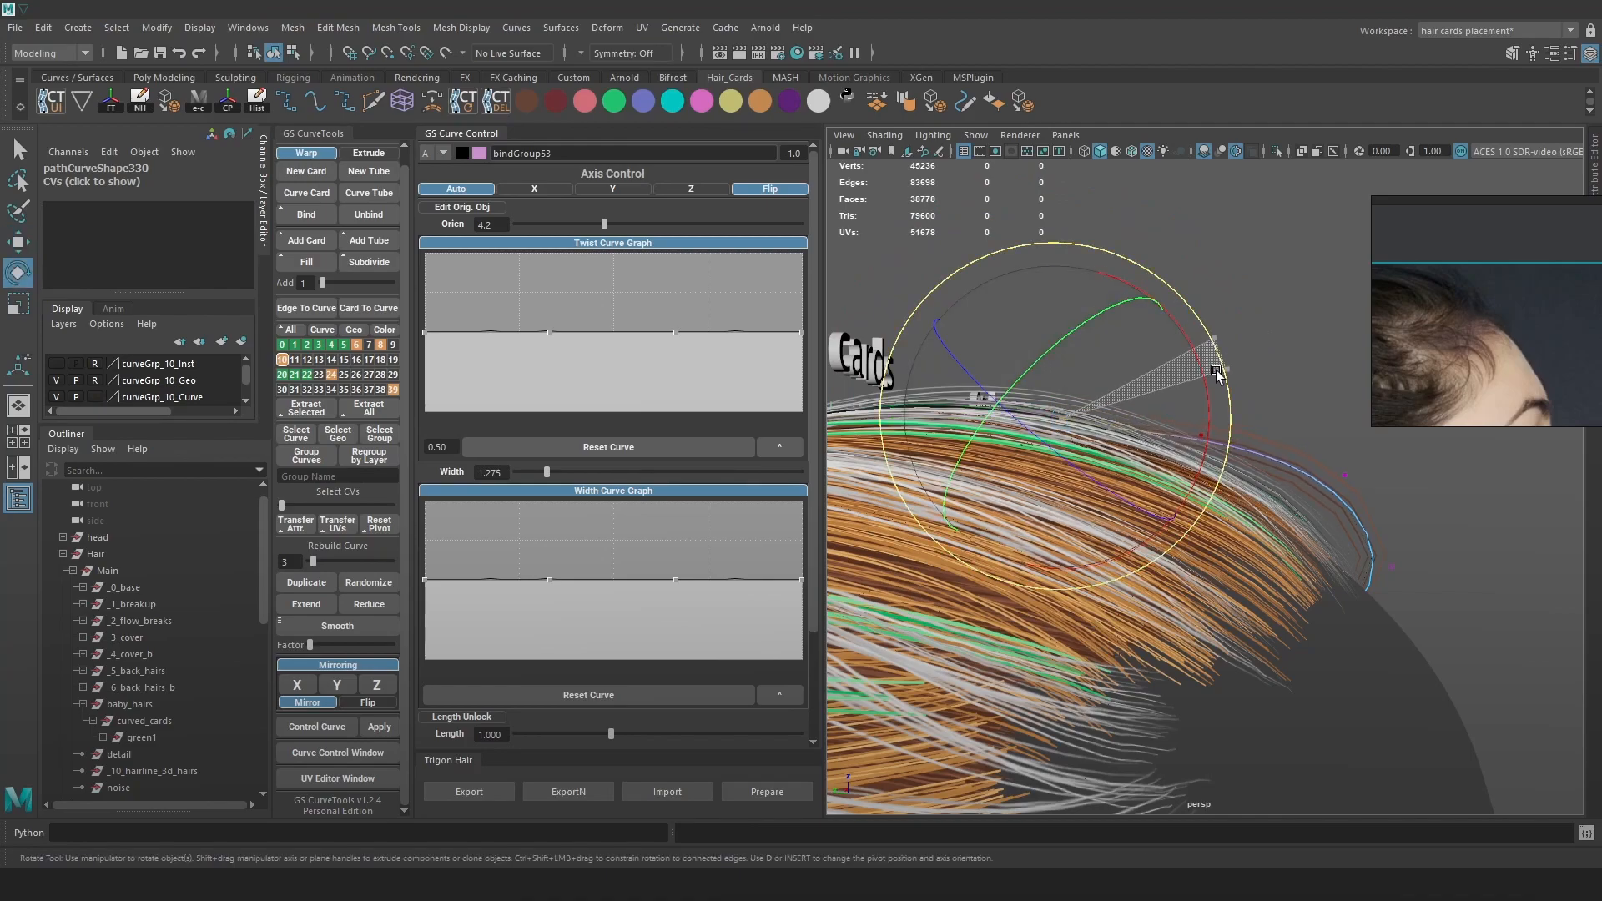
key("w")
left_click_drag(1056, 392, 1055, 388)
Make the geometry on layer 10 editable and cut extra edge loops across the arched card toward its hairline end.
left_click_drag(1234, 409, 1155, 467, "alt")
left_click(1237, 434)
left_click_drag(1300, 533, 1325, 544, "alt")
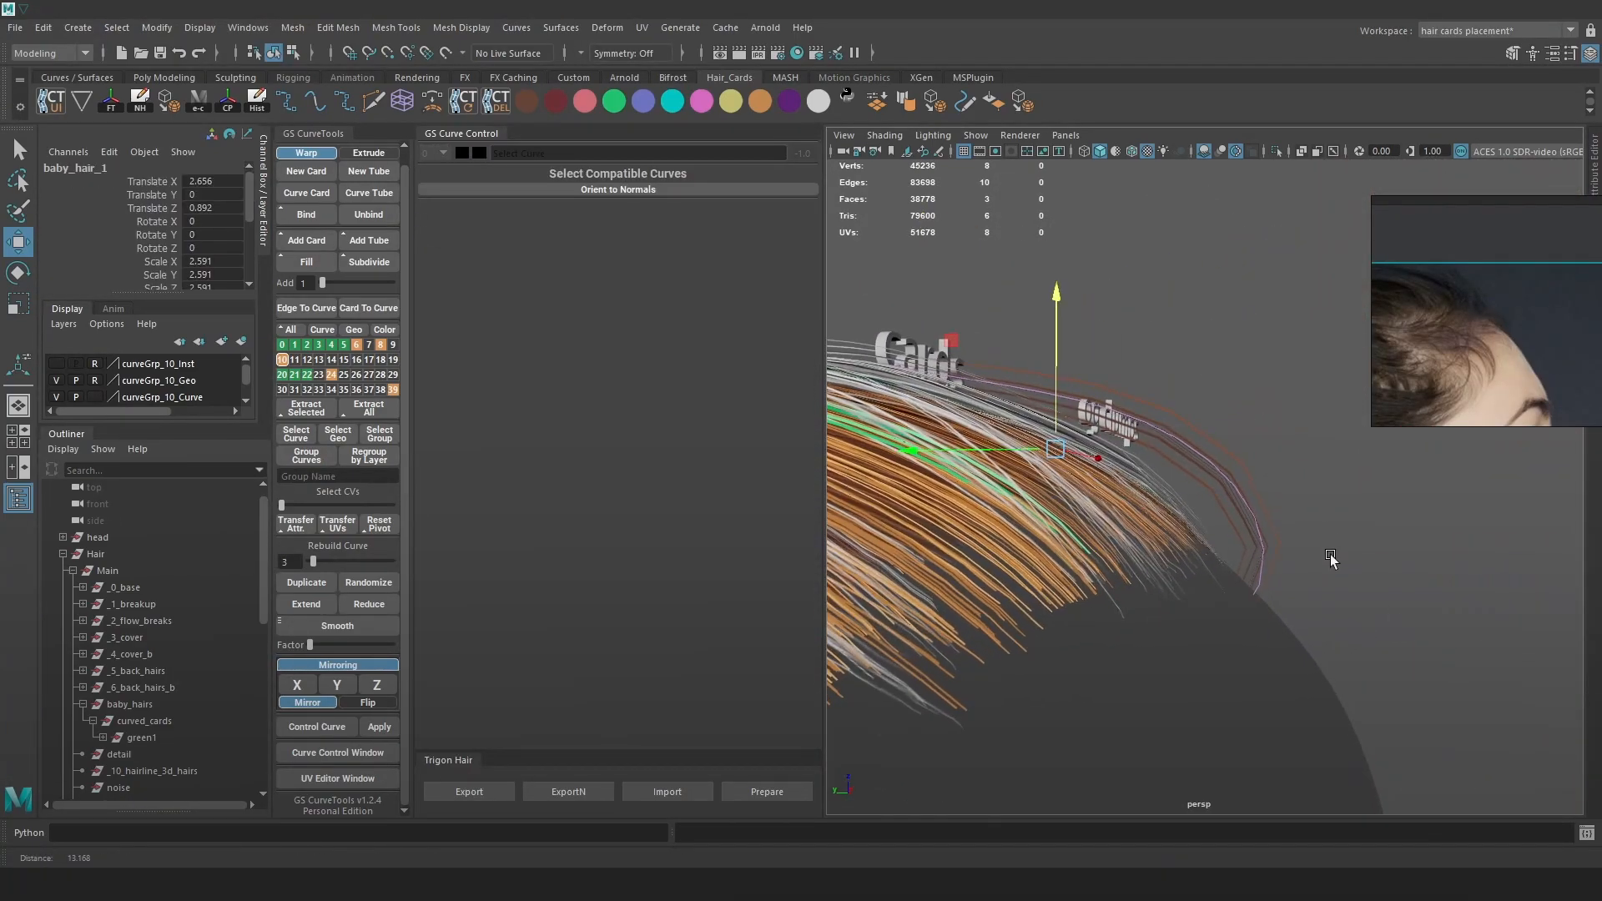
left_click(1260, 503)
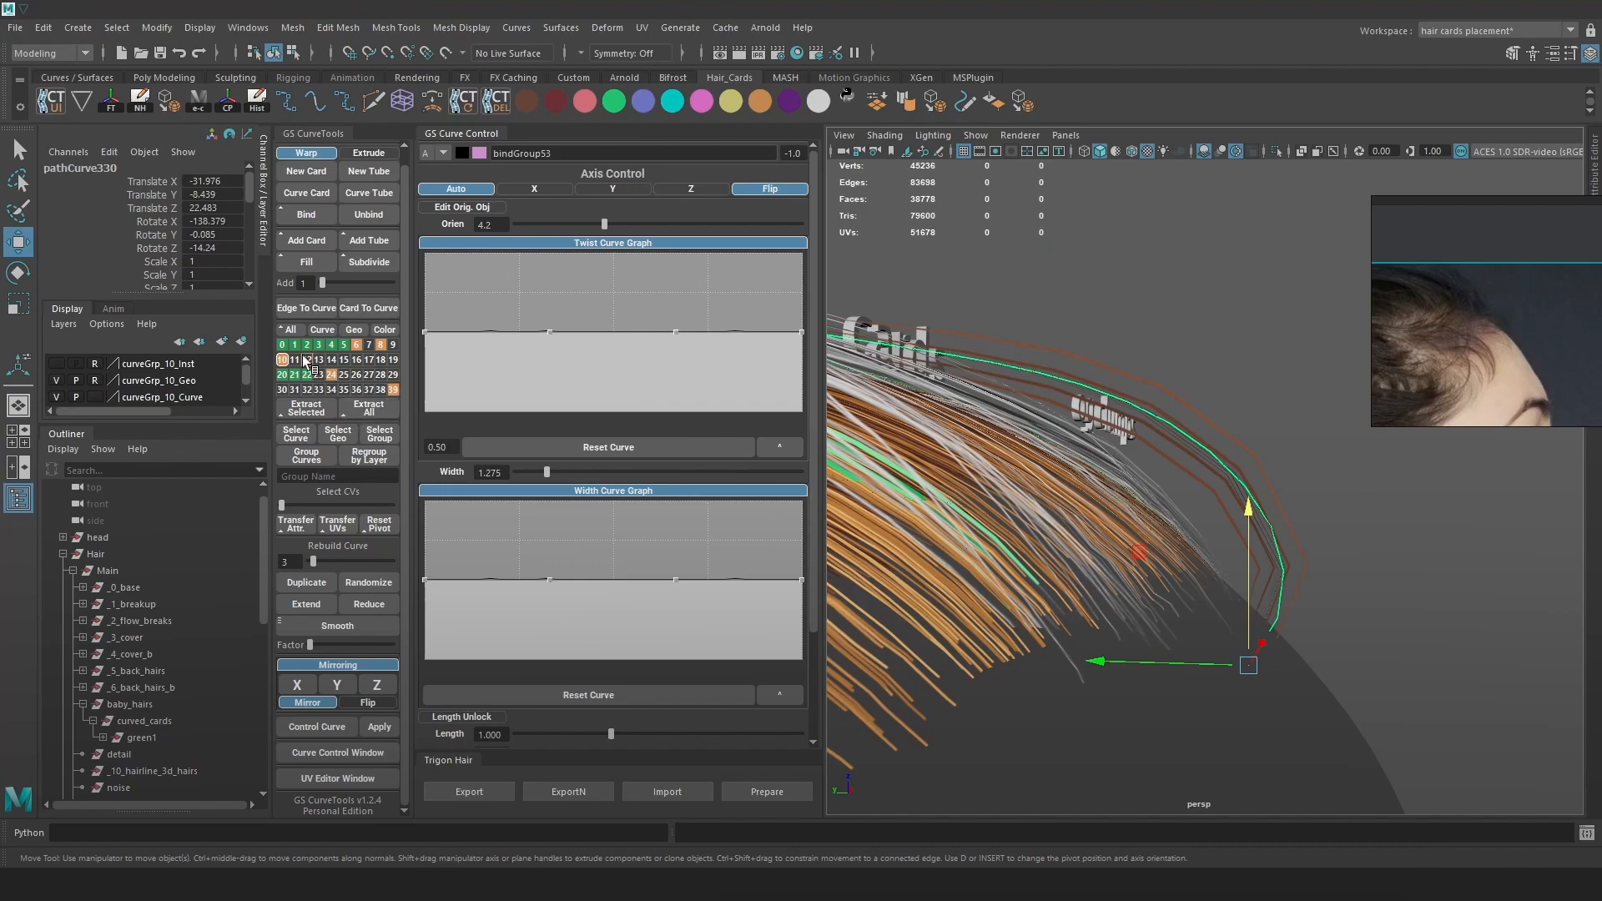
right_click_drag(281, 359, 332, 340)
left_click(1375, 529)
left_click(1283, 538)
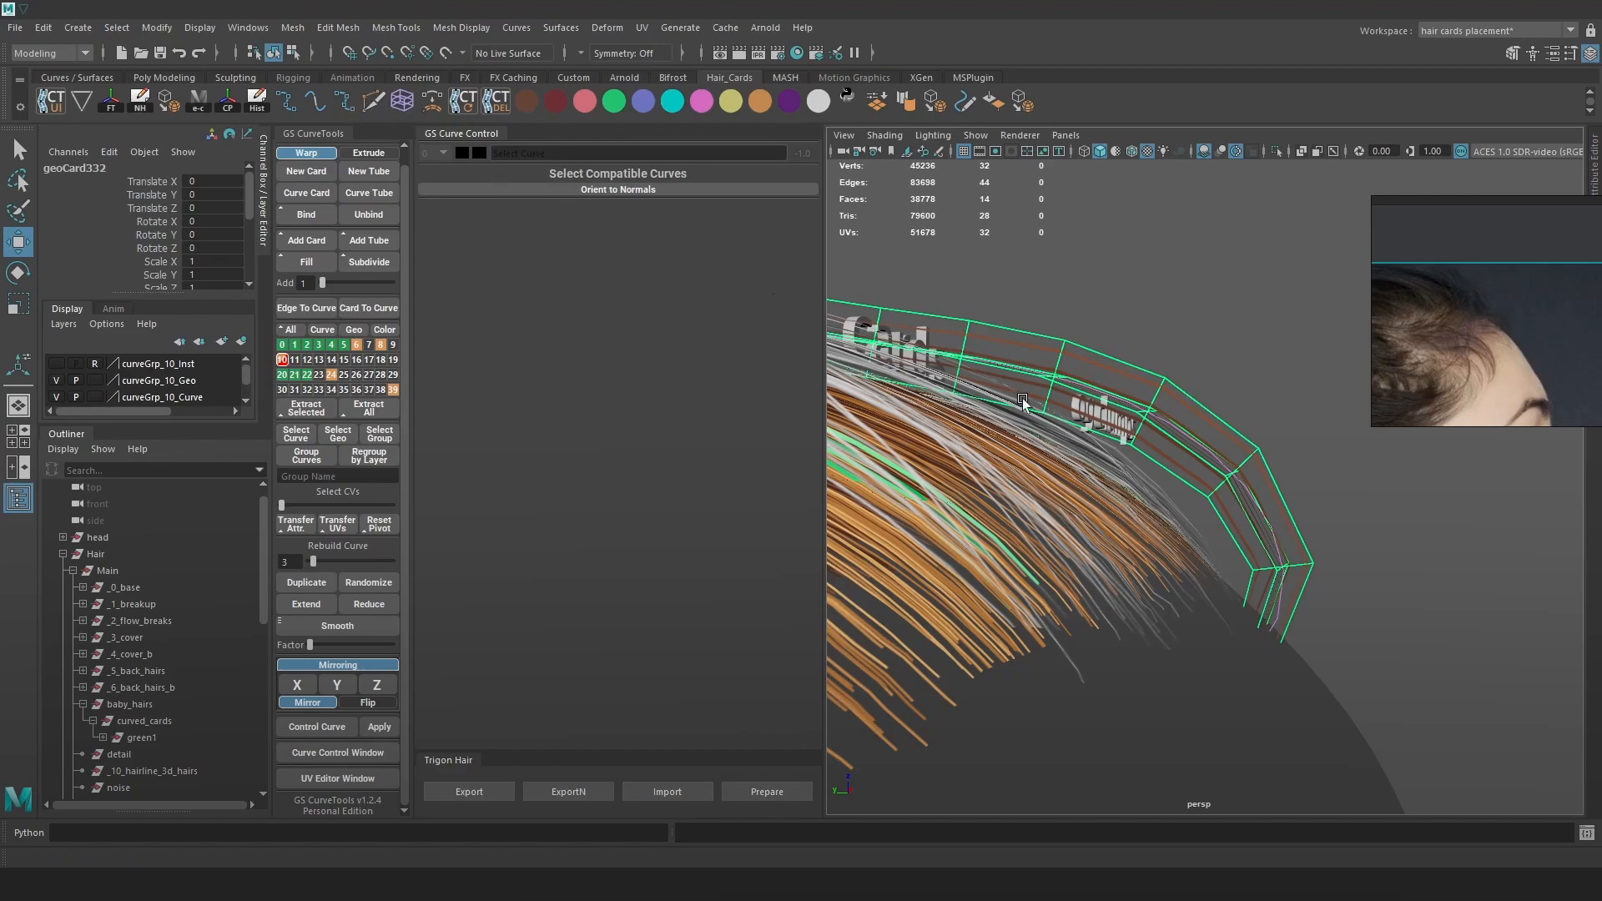
left_click(1296, 606)
left_click(1202, 447, "ctrl")
left_click_drag(1201, 446, 1095, 541, "alt")
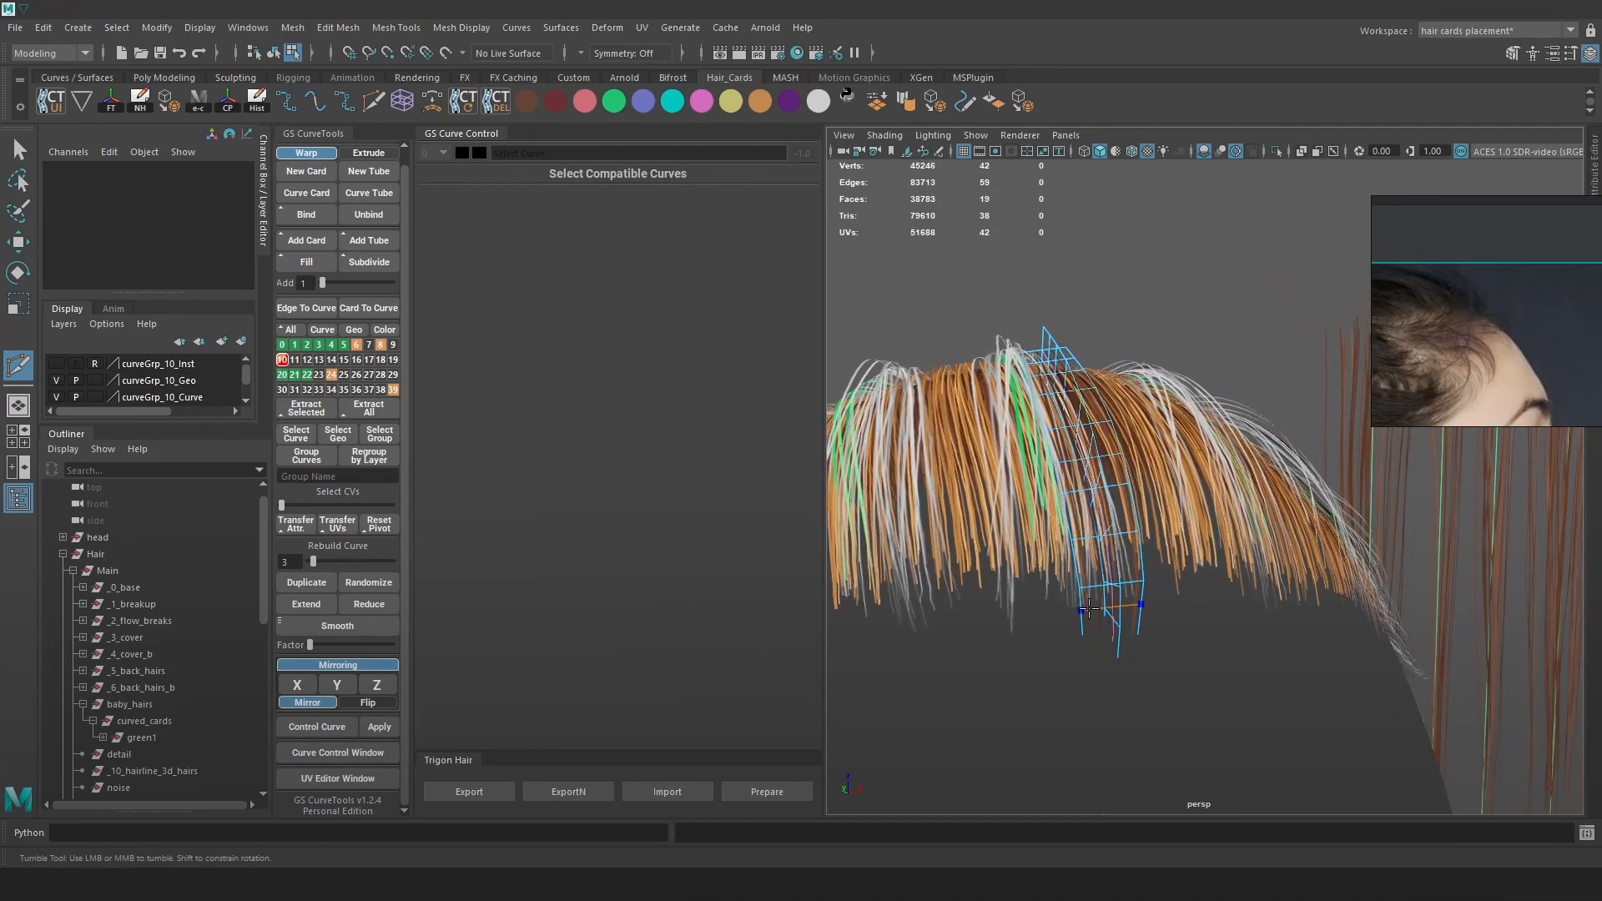
left_click(1090, 612, "ctrl")
Reselect the arched card and insert another edge loop near its root with the Multi-Cut tool.
left_click_drag(1090, 611, 1259, 563, "alt")
key("w")
right_click_drag(1243, 440, 1300, 357)
left_click(1299, 362)
left_click_drag(1300, 362, 1243, 409, "alt")
right_click_drag(1243, 409, 1360, 531, "alt")
left_click_drag(1361, 531, 1237, 533, "alt")
left_click(1187, 504)
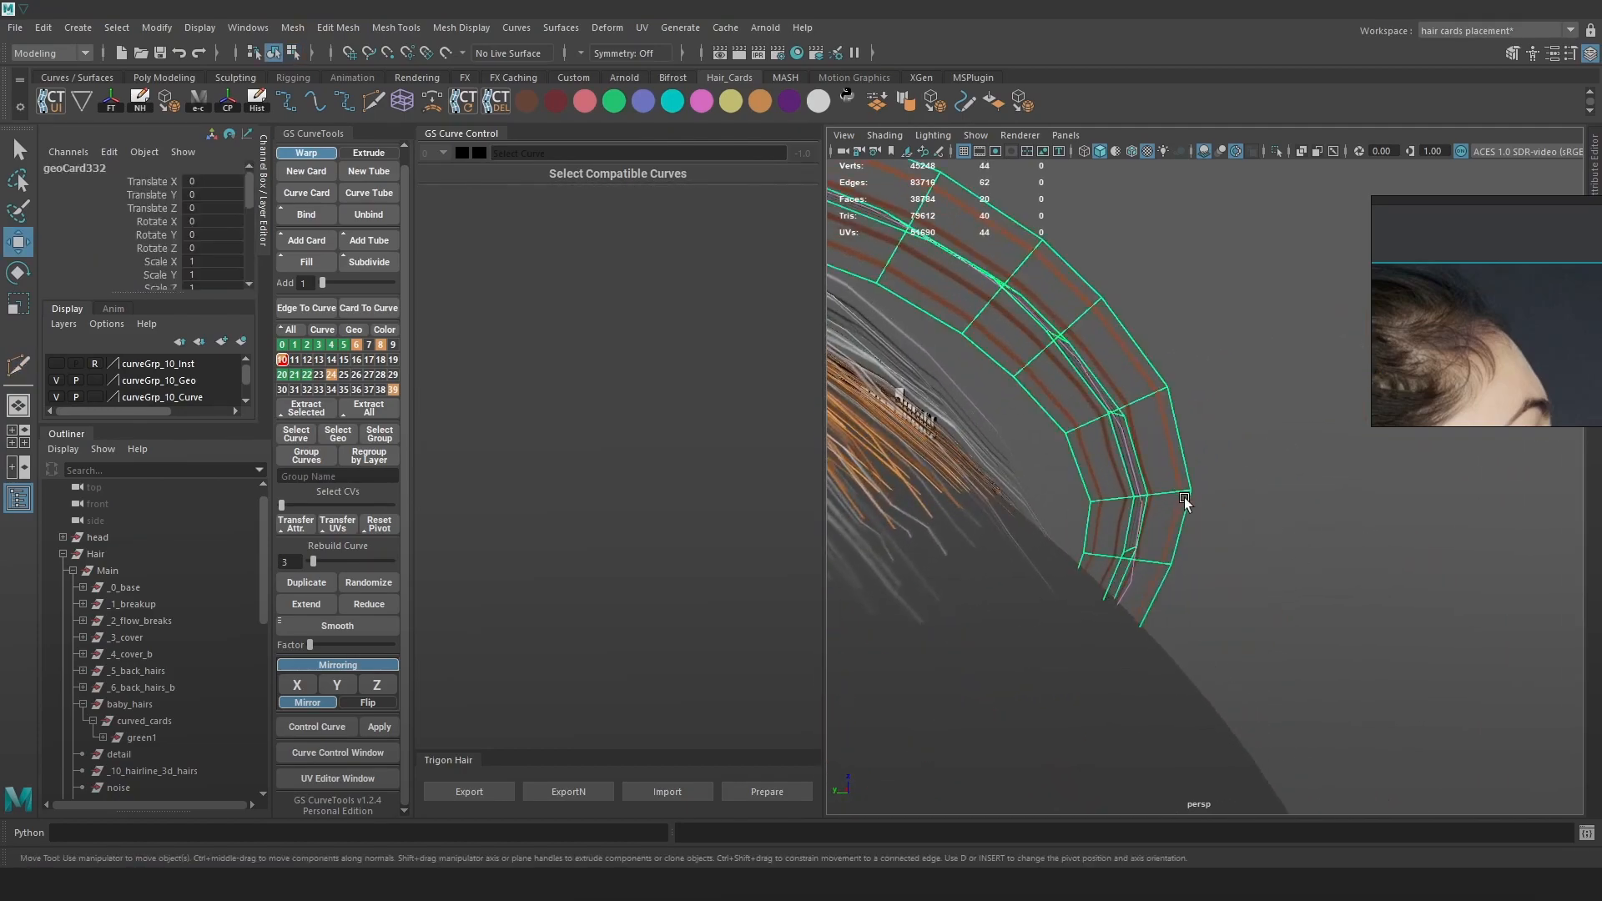
left_click(376, 101)
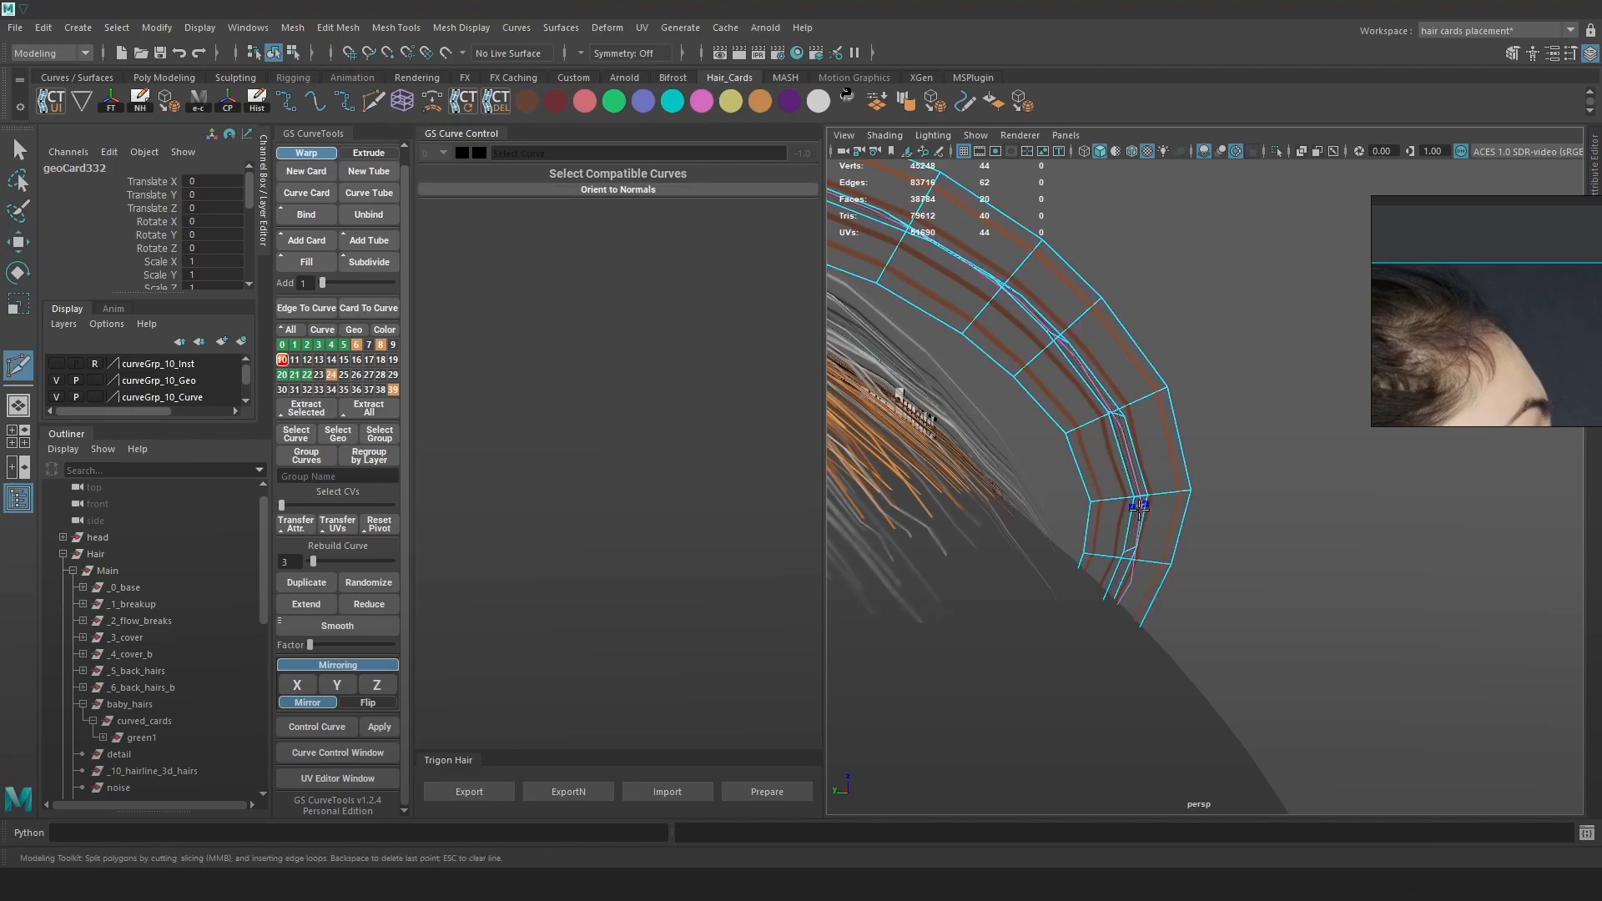
left_click(1156, 529)
Apply Edit Edge Flow to the new edges near the card's root, undo the last application and return to object mode.
key("w")
left_click(1171, 492)
right_click_drag(1172, 490, 1166, 649, "shift")
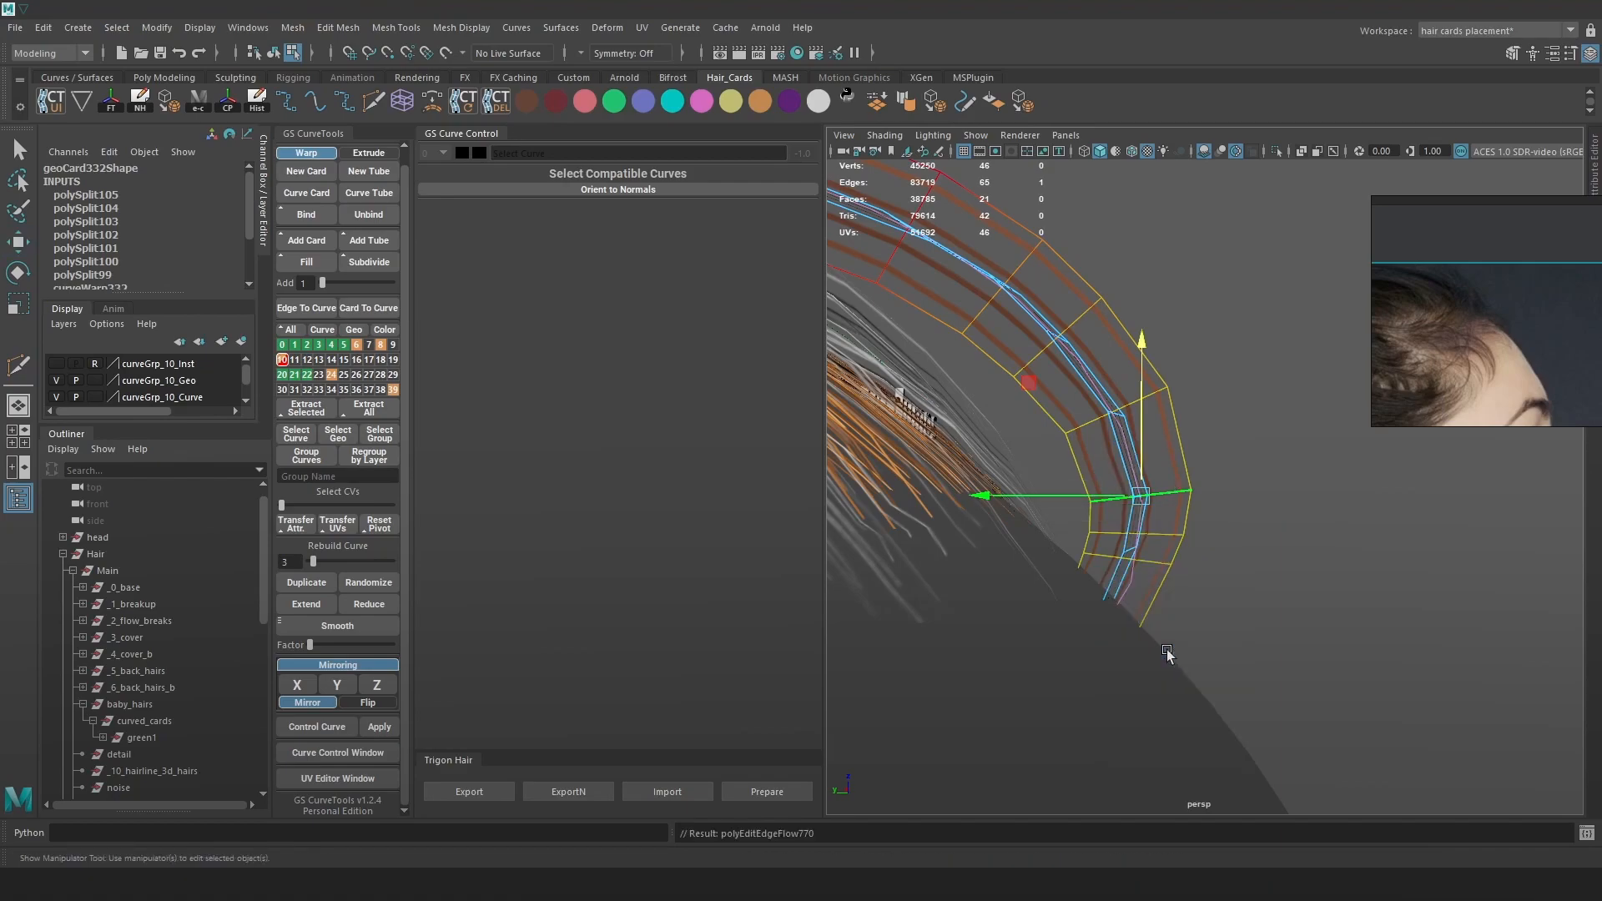
left_click(1169, 534)
key("g")
left_click(1148, 562)
key("g")
key("ctrl+z")
key("q")
right_click_drag(1144, 444, 1226, 392)
left_click(1279, 374)
left_click_drag(1278, 517, 1203, 486, "alt")
right_click_drag(1203, 485, 1193, 472, "alt")
left_click_drag(1193, 473, 1143, 474, "alt")
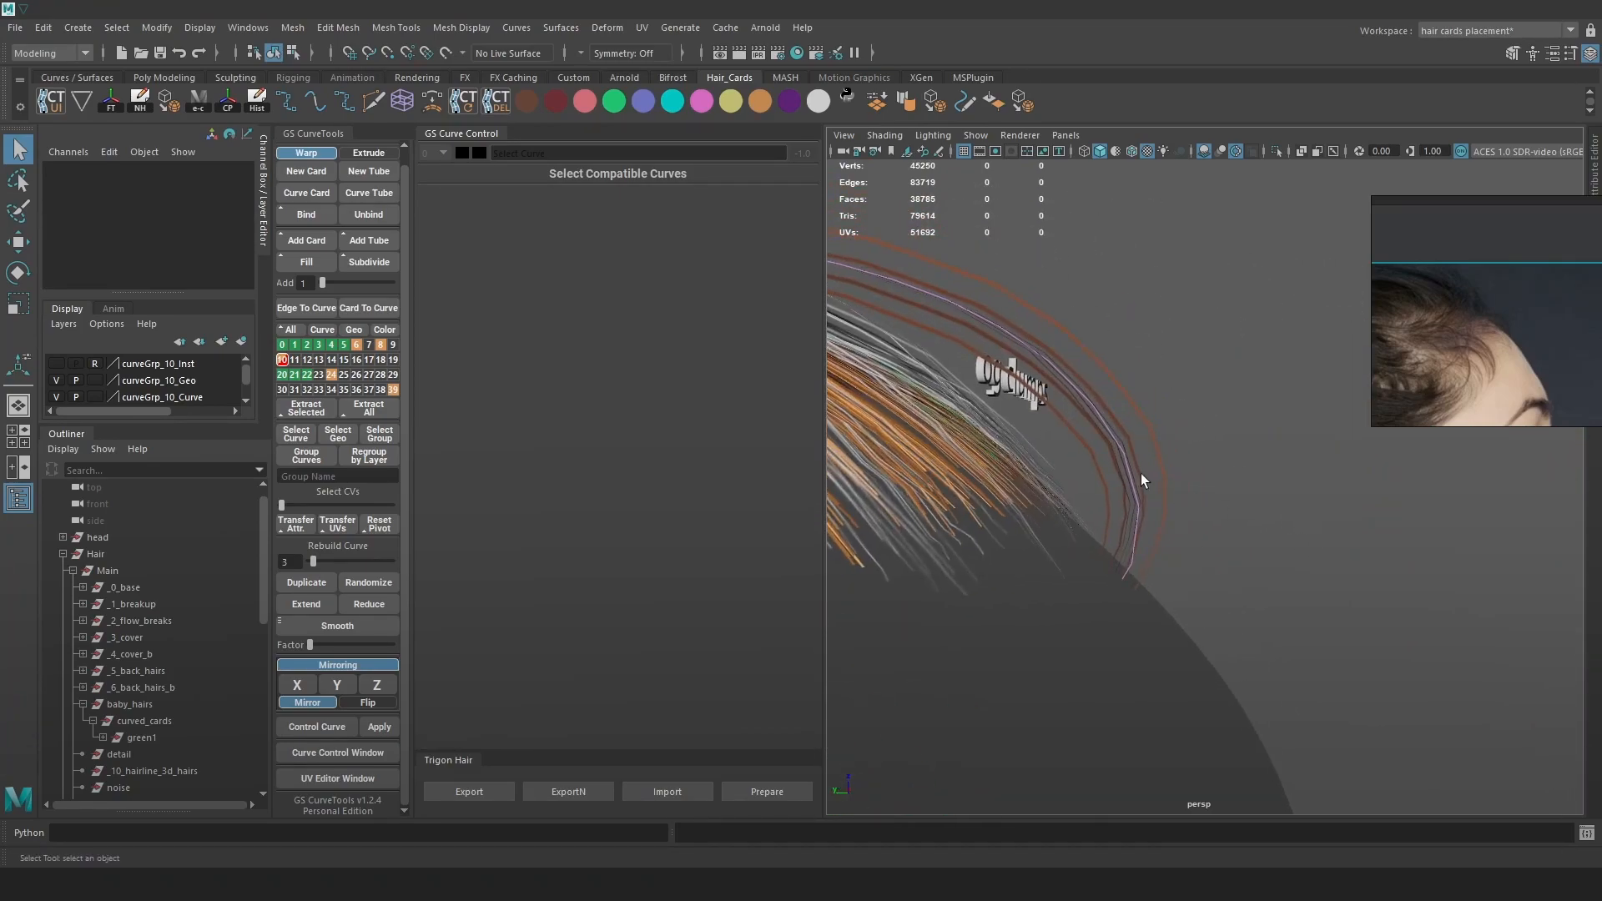
Examine the smoothed card from several sides and switch layer 10 back to curve mode.
left_click(1143, 480)
key("w")
left_click_drag(1258, 458, 1205, 425, "alt")
left_click(1279, 489)
left_click_drag(1279, 489, 1177, 480, "alt")
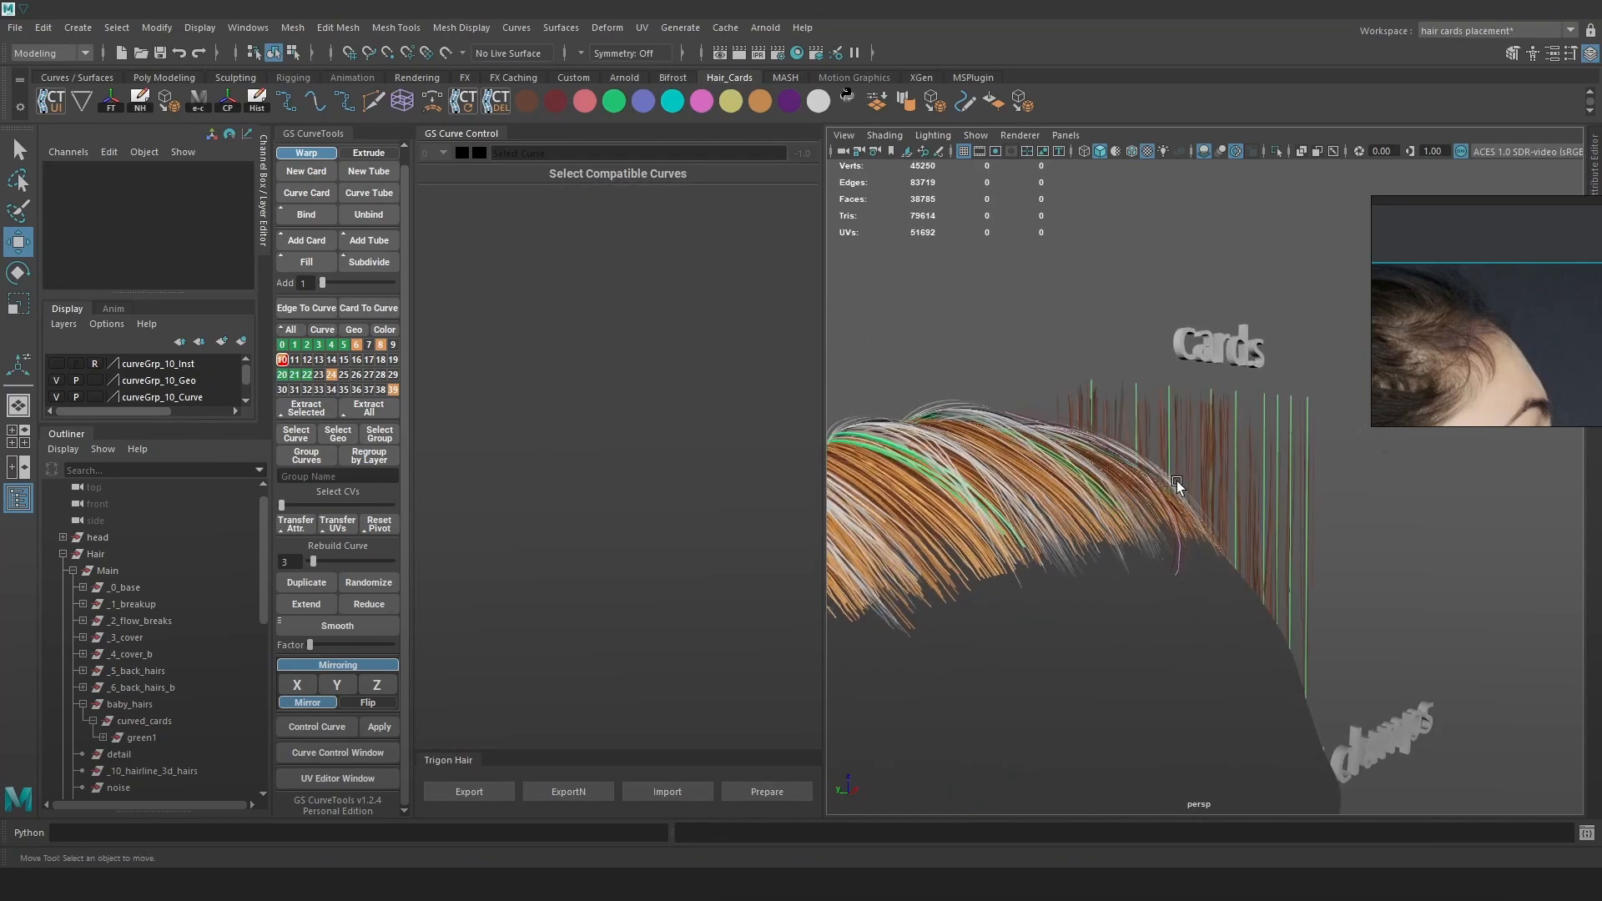
left_click(1183, 559)
left_click_drag(1261, 522, 1230, 529, "alt")
right_click_drag(289, 360, 357, 334)
left_click(1052, 277)
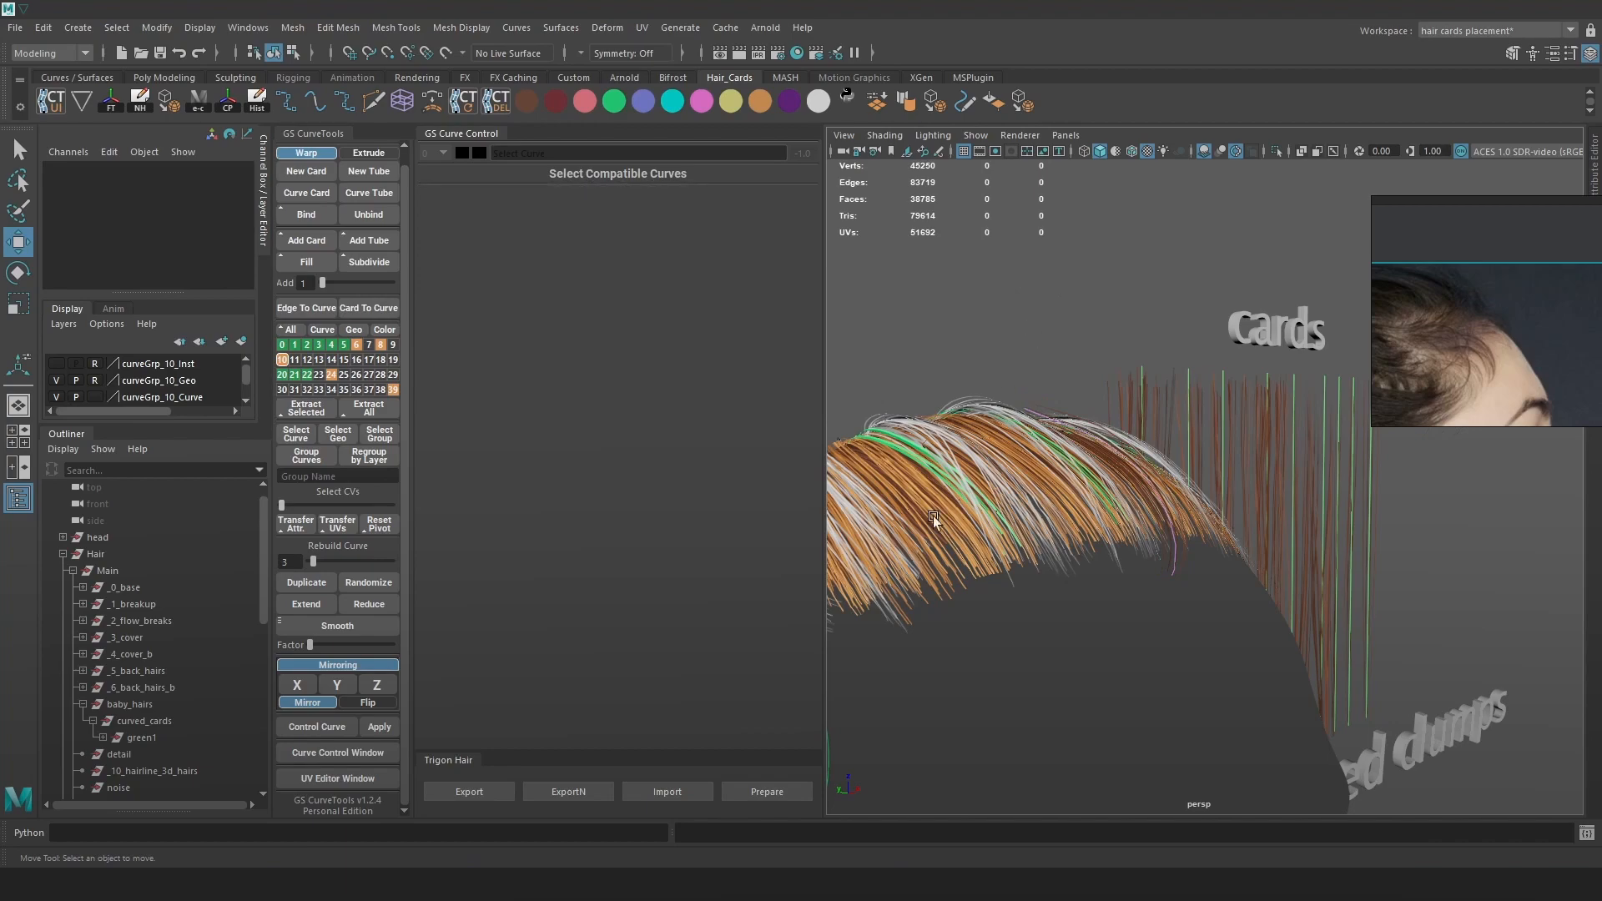
Export the hair, switch to Marmoset Toolbag and examine the front hairline in the render.
left_click(488, 790)
key("alt+Tab")
left_click_drag(823, 648, 818, 573, "alt")
right_click_drag(818, 572, 1013, 603, "alt")
left_click_drag(1013, 603, 671, 627, "alt")
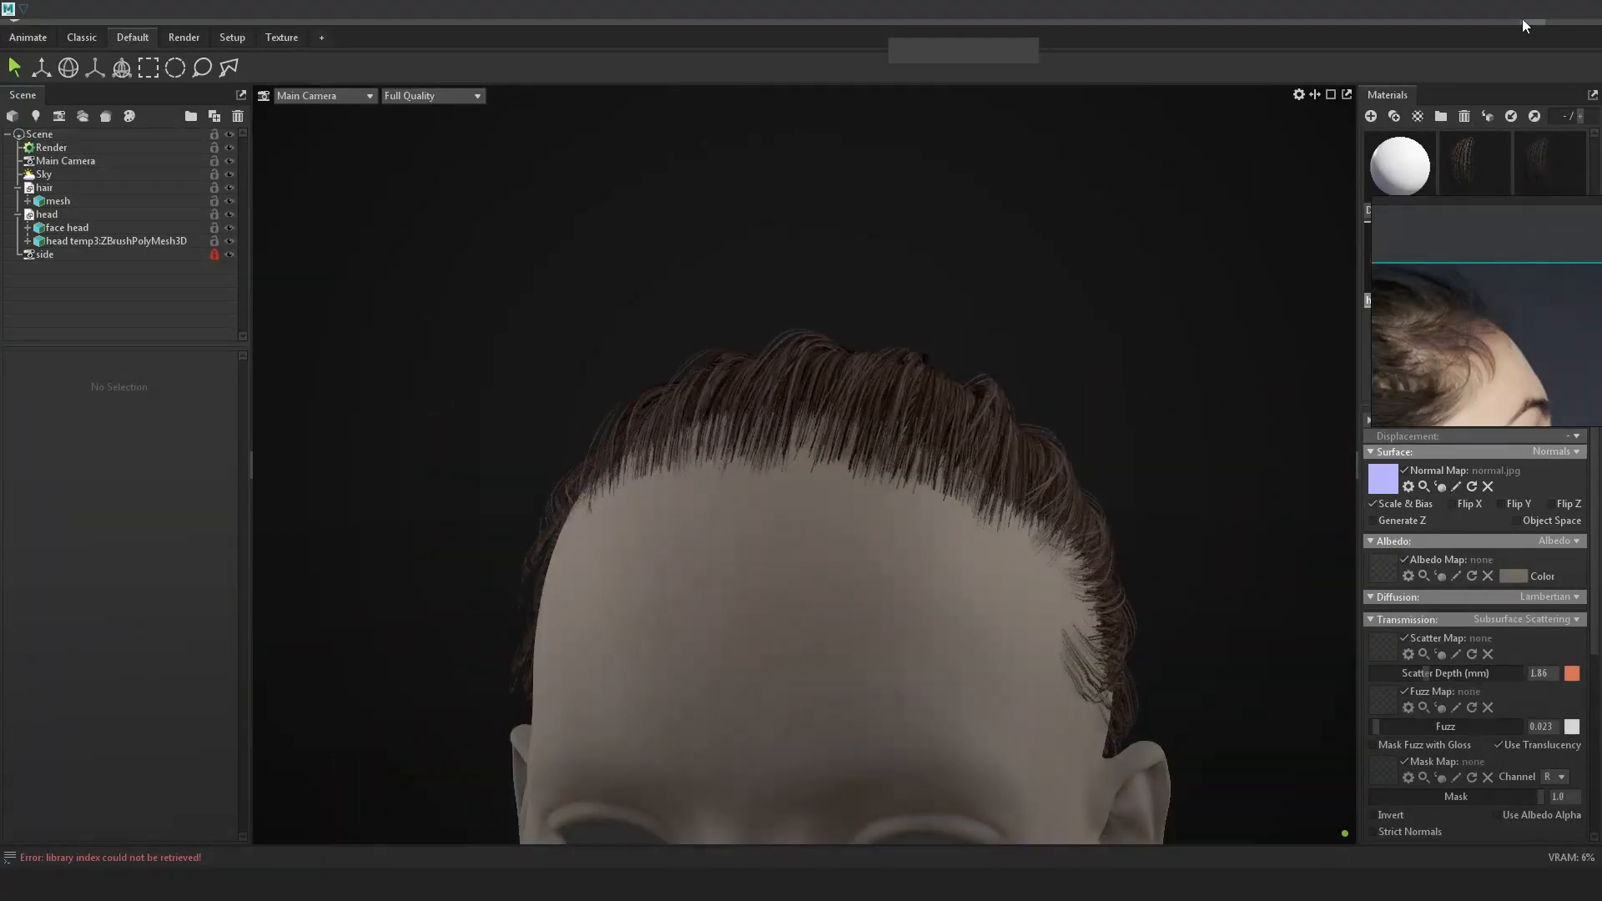
Return to Maya and move the arched card's group bindGroup53 into the _10_hairline_3d_hairs group.
key("alt+Tab")
left_click(1175, 553)
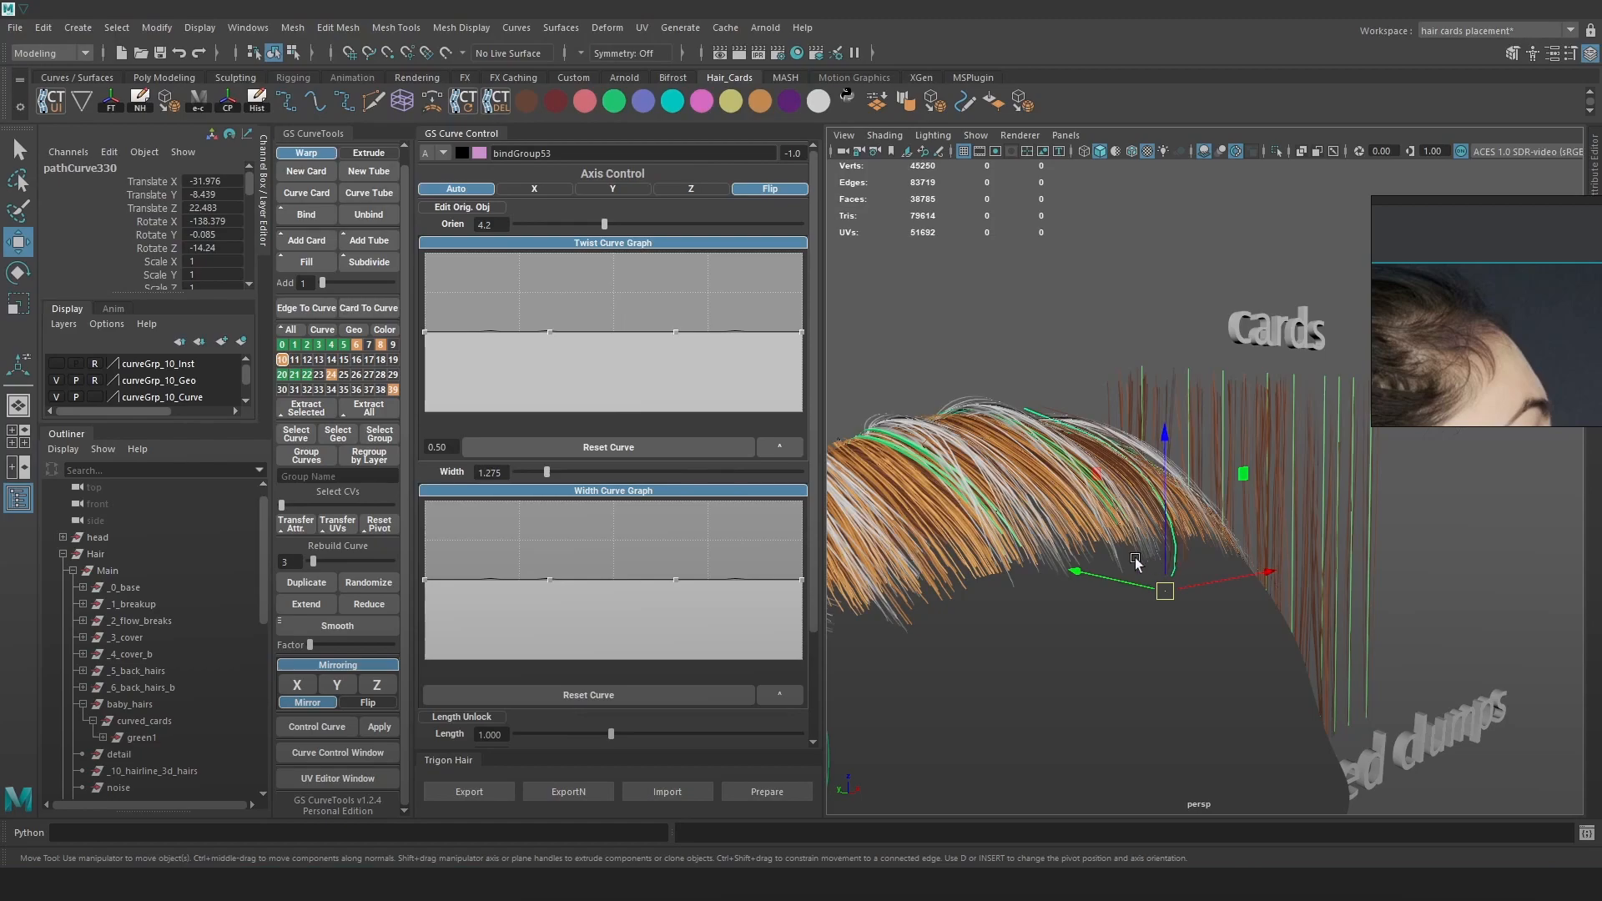
scroll(242, 668, "down", 10)
left_click(113, 754)
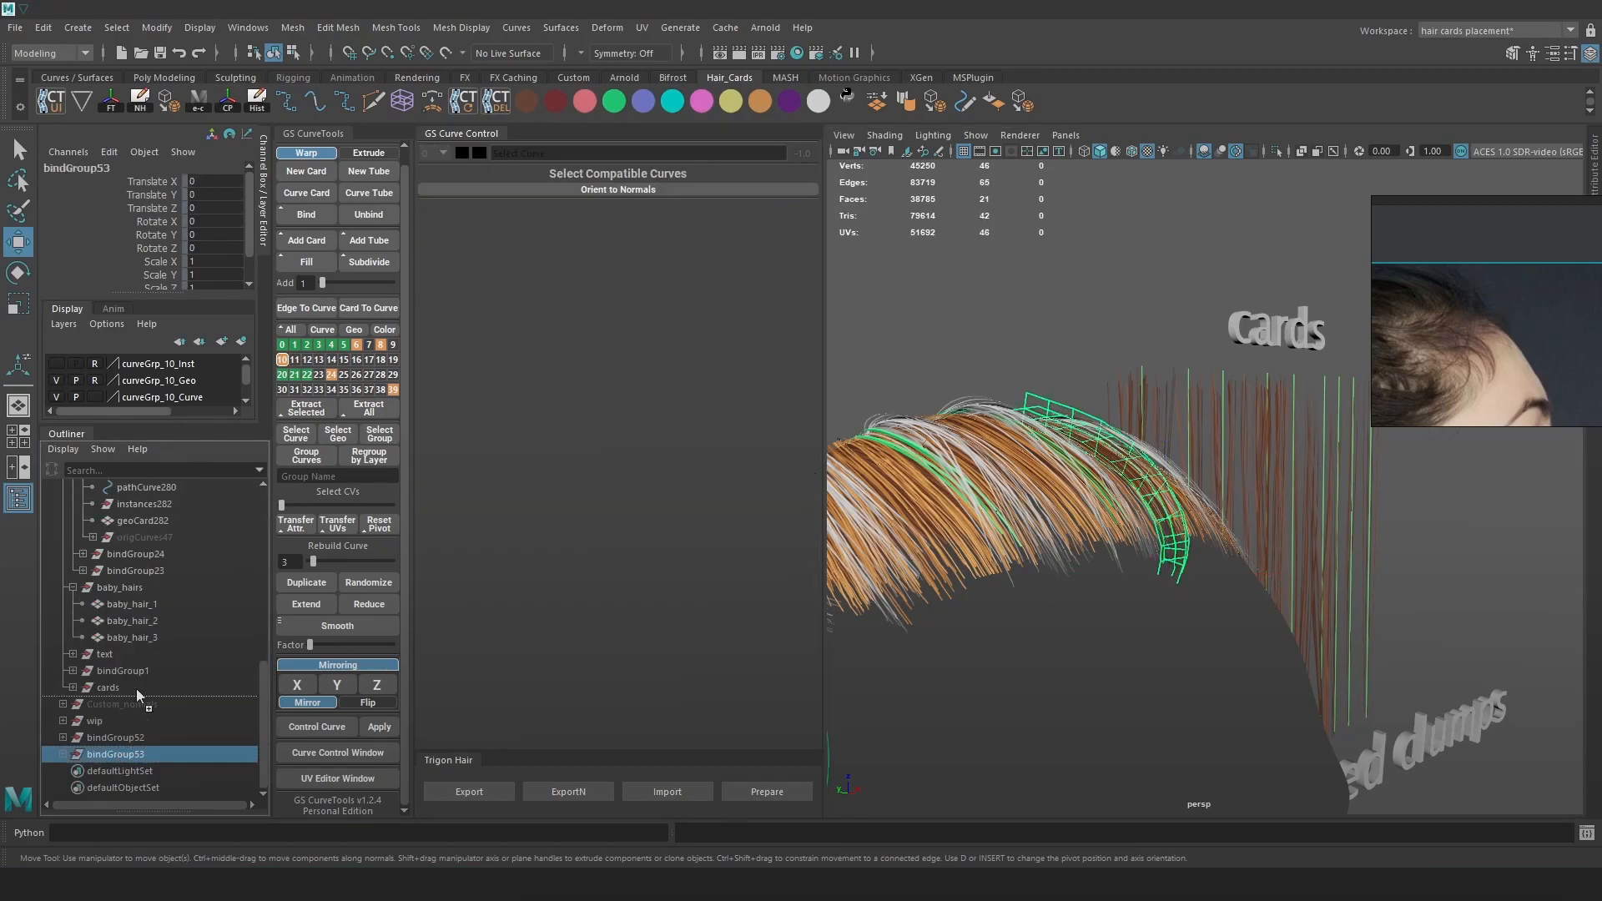
scroll(132, 651, "up", 5)
scroll(125, 437, "up", 3)
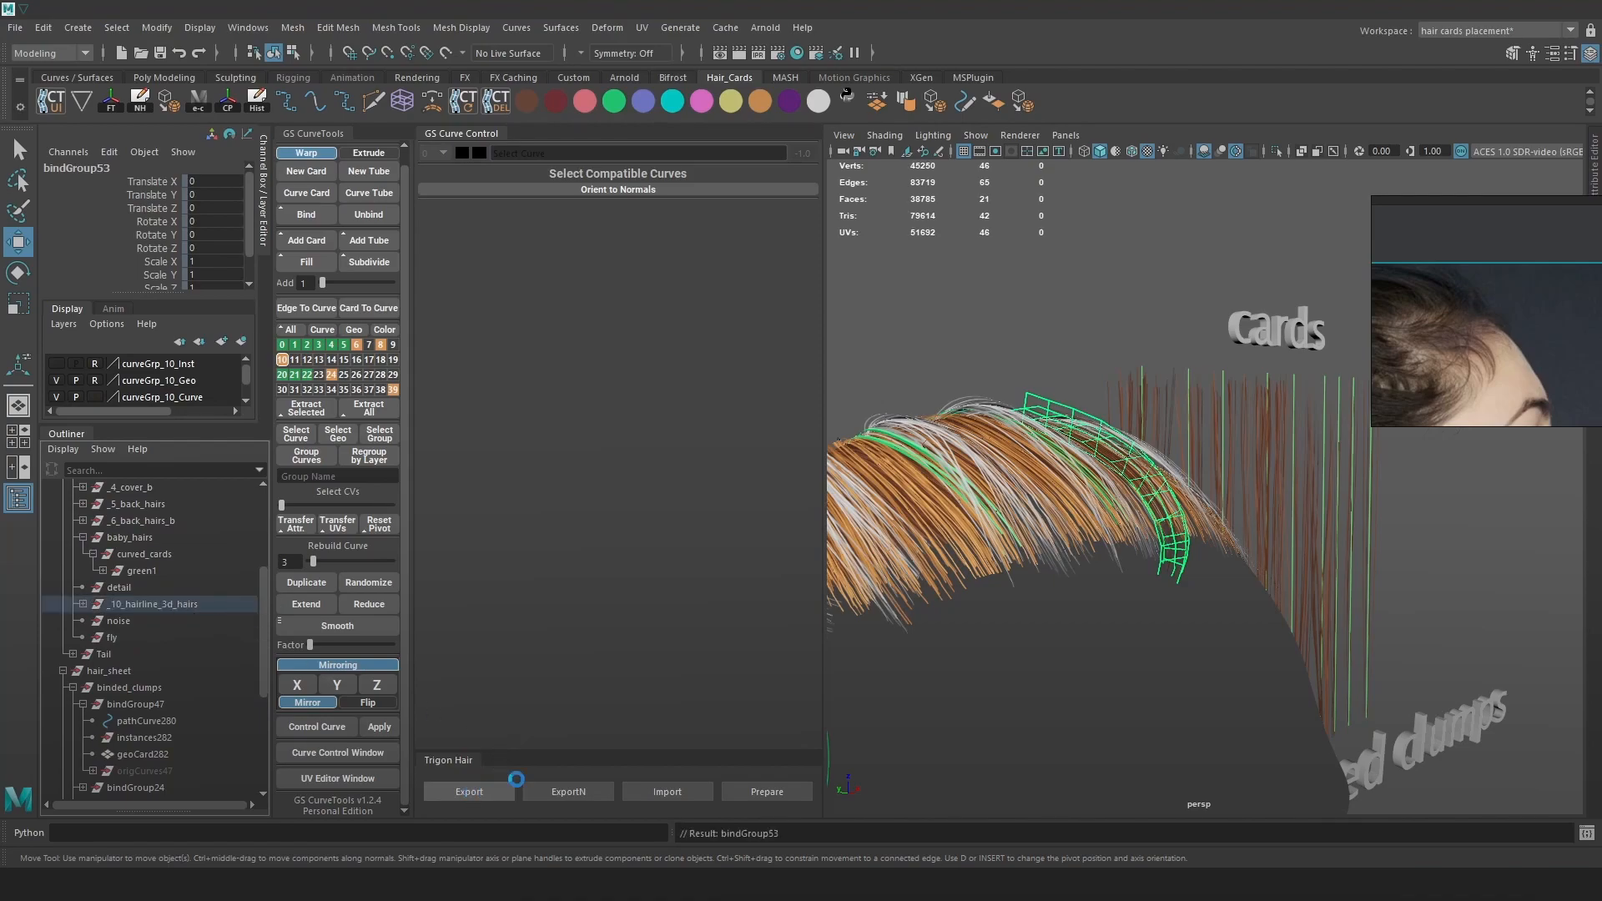
Export the hair again, check the arched card in the Marmoset render and return to Maya's textured hairline view.
left_click(1049, 314)
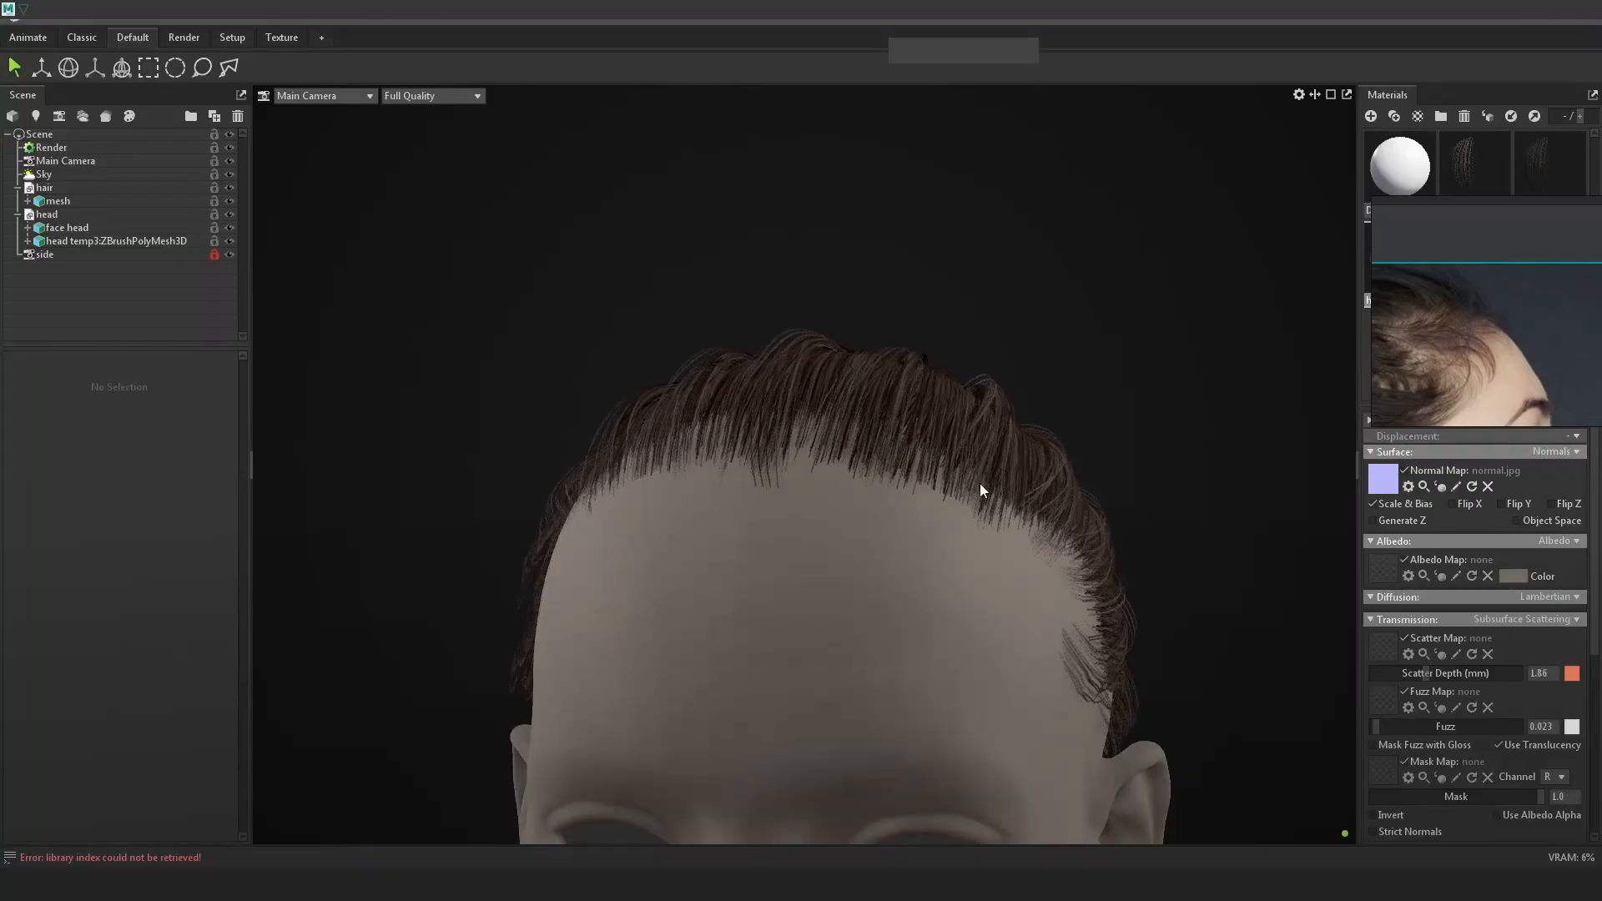
left_click_drag(980, 485, 1002, 532)
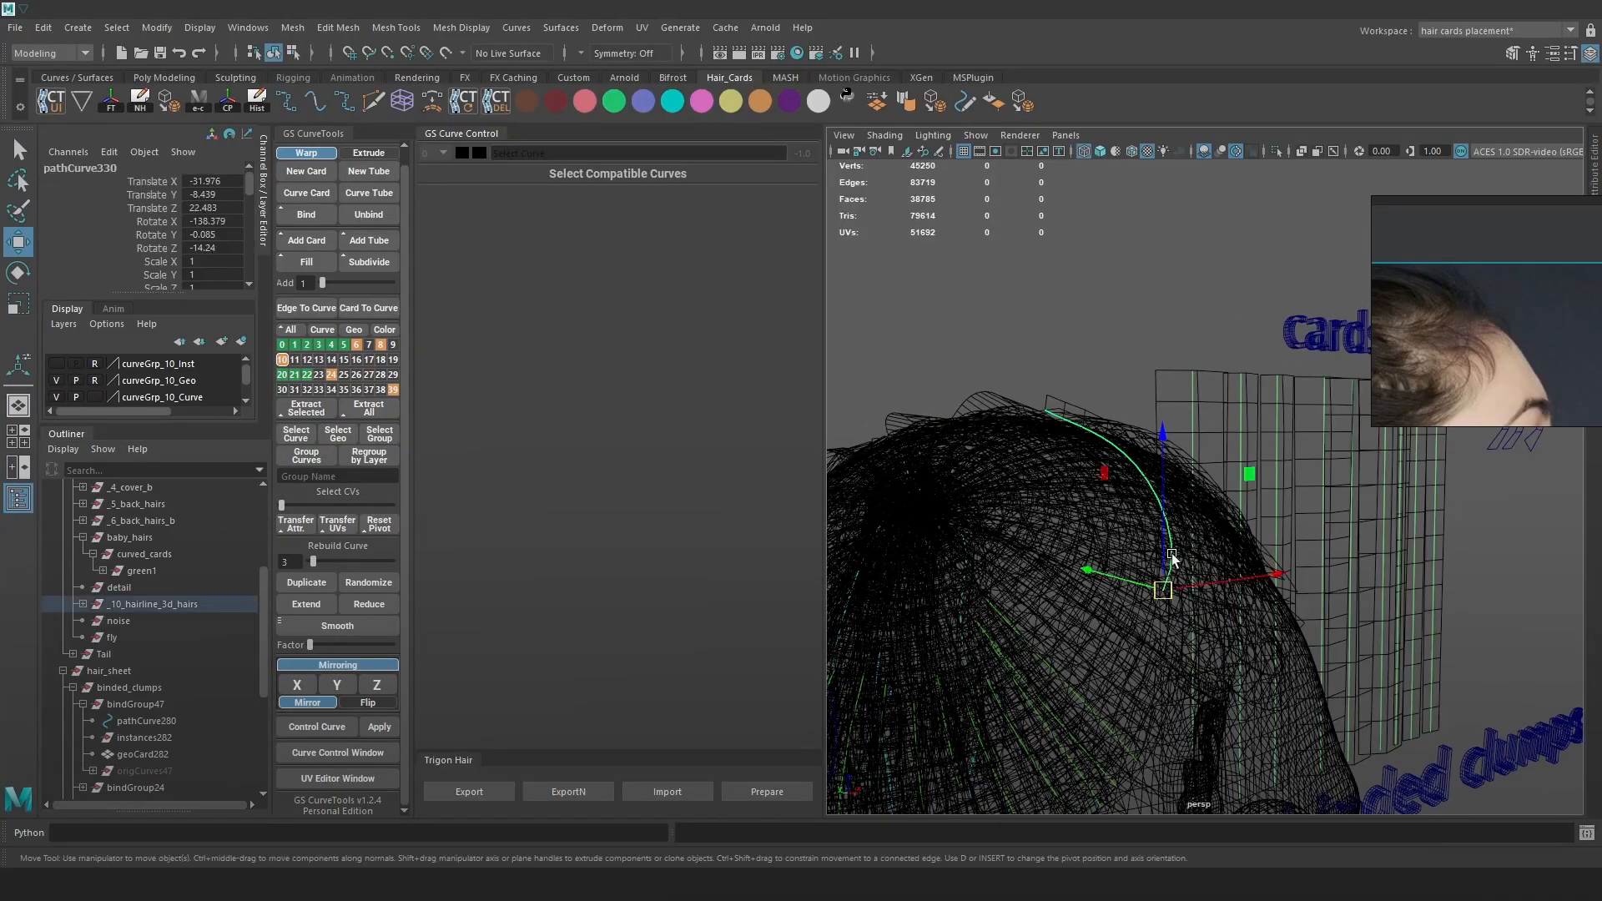
key("5")
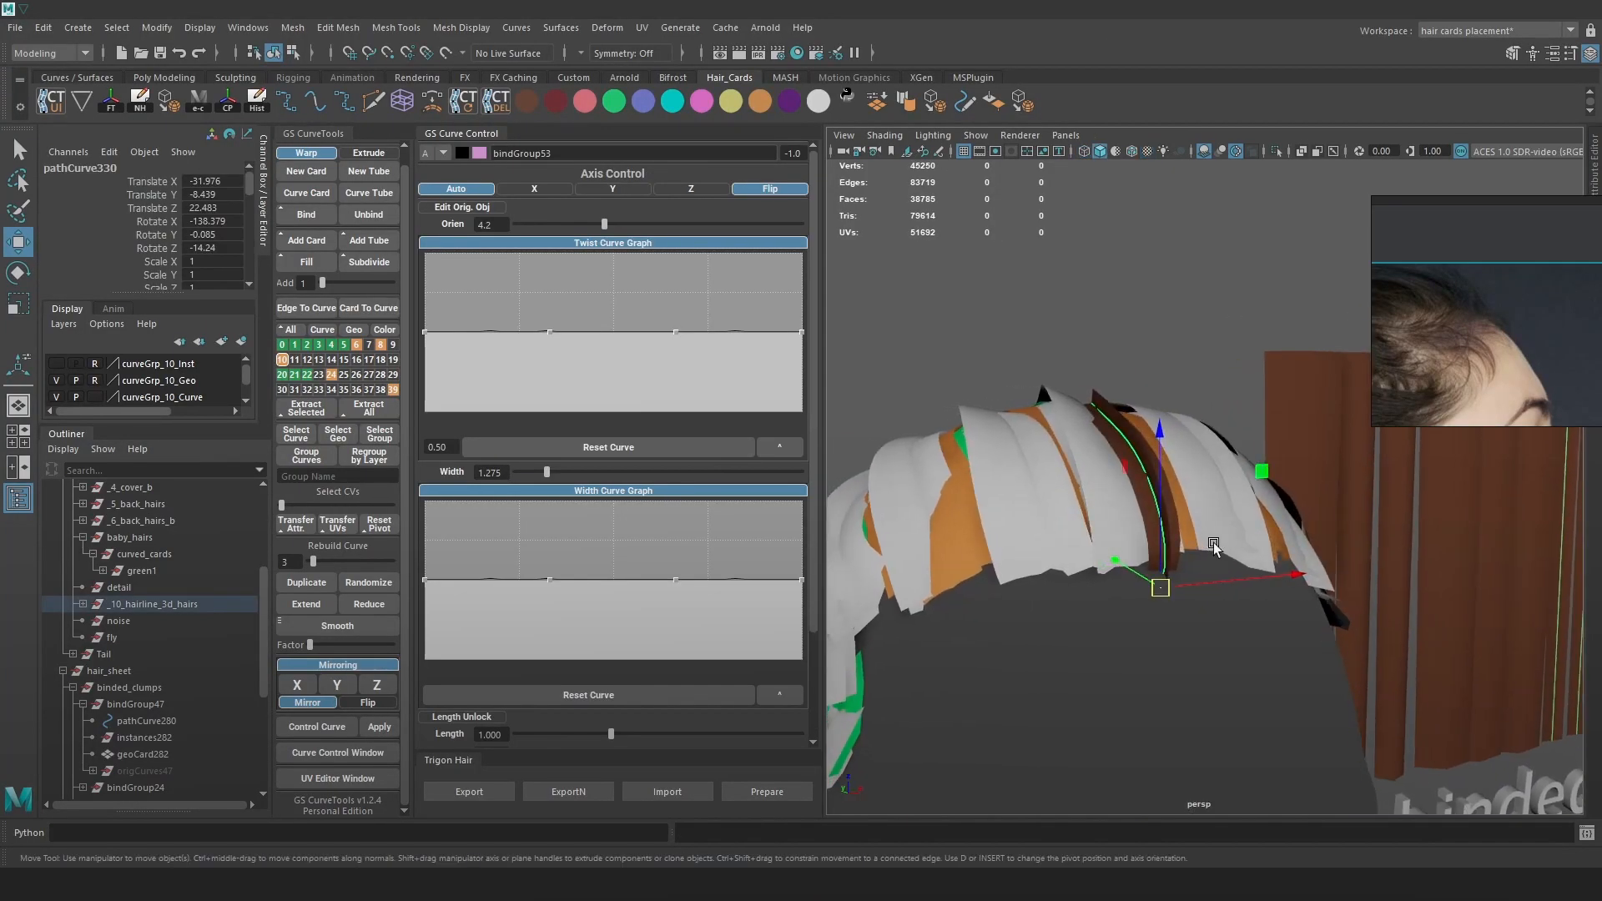
key("6")
left_click_drag(1201, 513, 1095, 556, "alt")
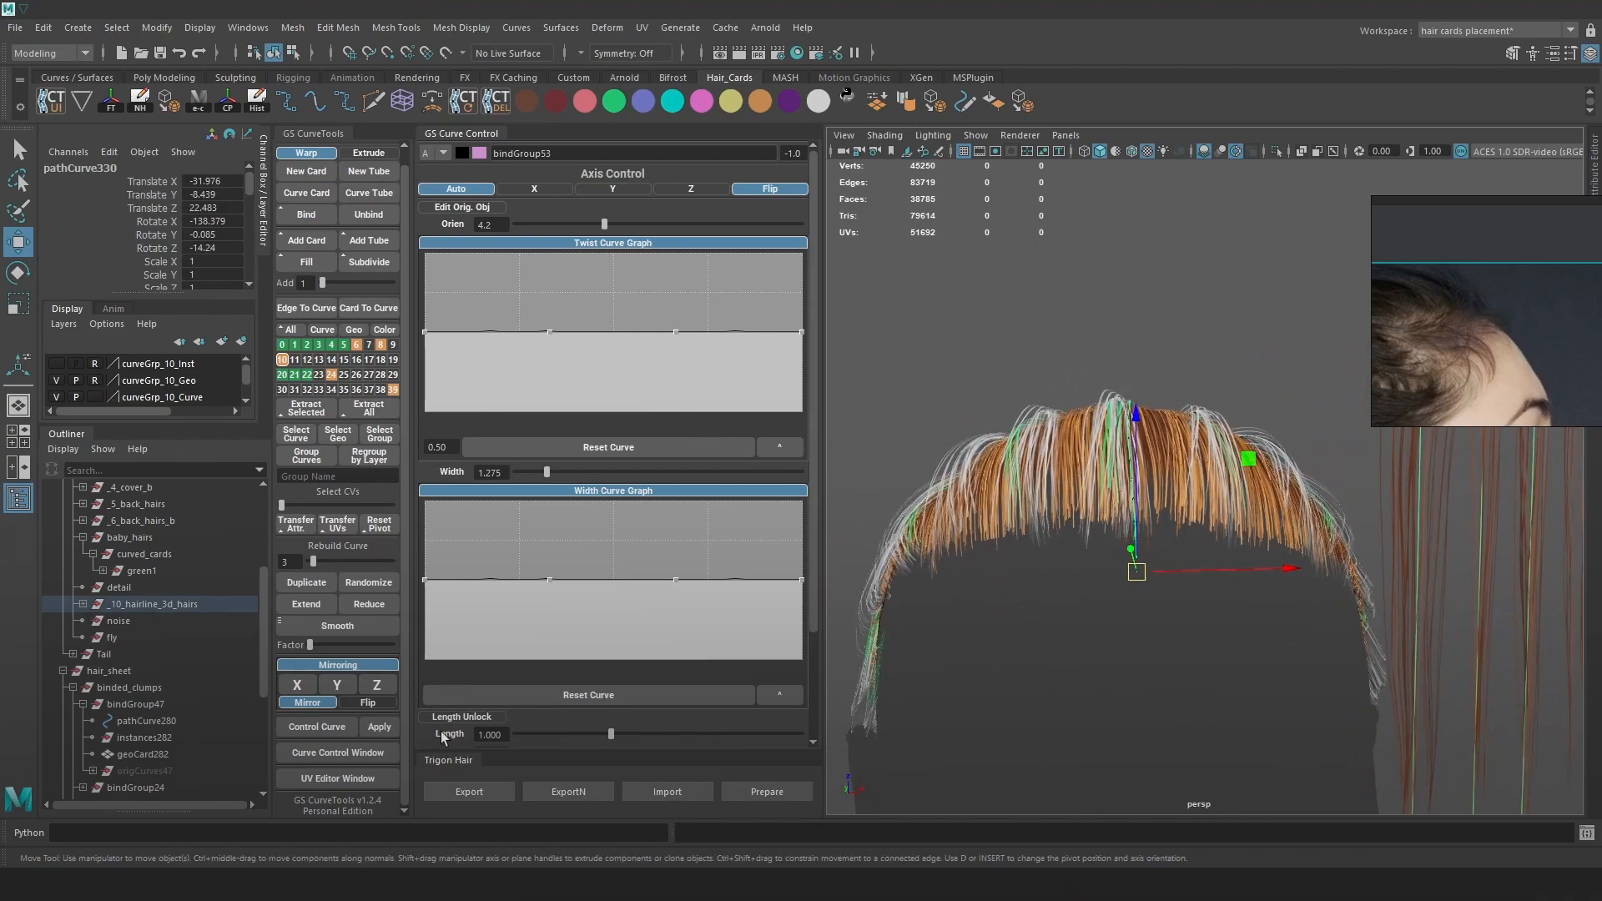
Duplicate the arched card and move and rotate the copy to follow the front hairline on the -X side.
left_click_drag(1226, 567, 985, 570)
left_click_drag(1091, 570, 1077, 467, "alt")
key("e")
key("w")
left_click_drag(1201, 593, 1130, 576, "alt")
key("e")
left_click_drag(1216, 608, 1233, 556)
left_click_drag(1233, 557, 1117, 533, "alt")
key("w")
left_click(1299, 518)
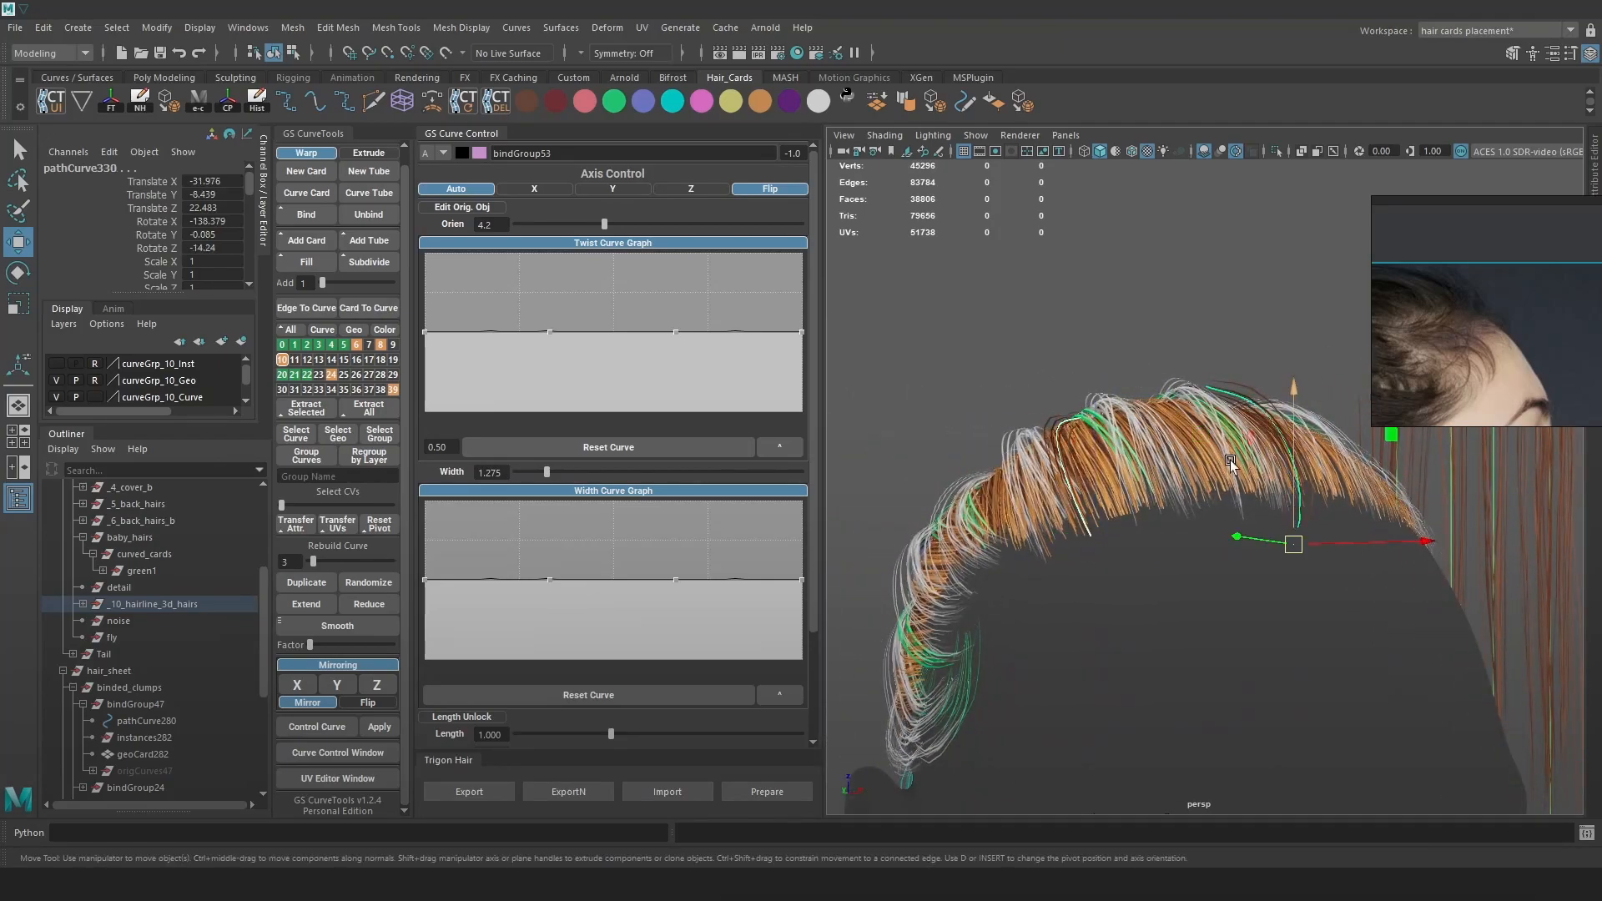
Assign the pink material to the arched 3D hairline cards.
left_click(709, 105)
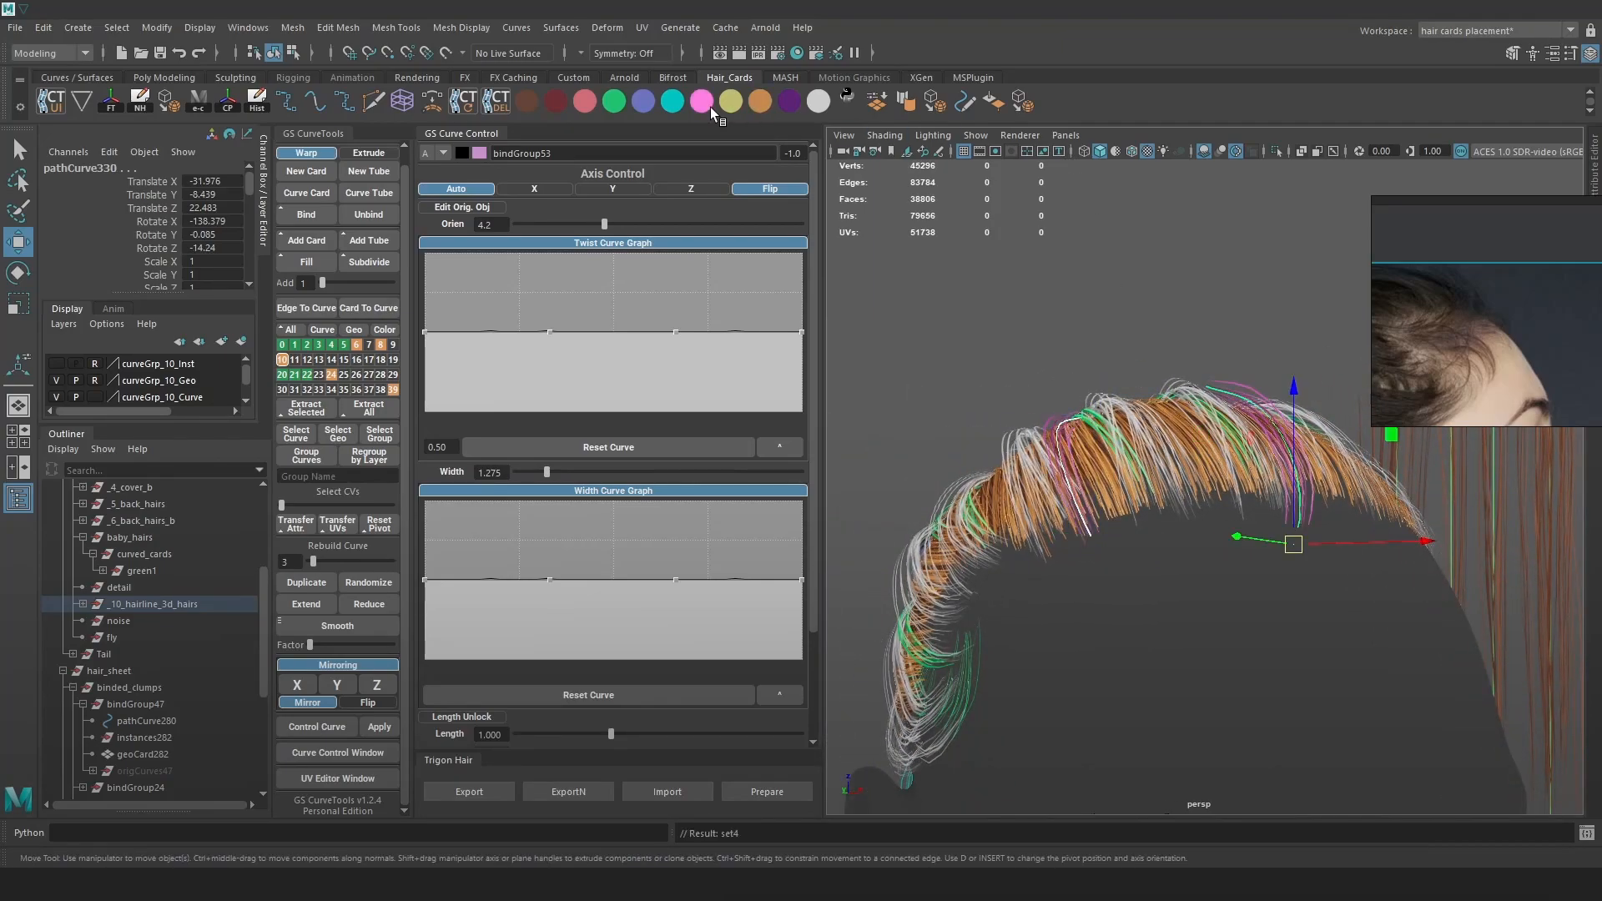
left_click(1107, 316)
left_click_drag(1183, 433, 1374, 425, "alt")
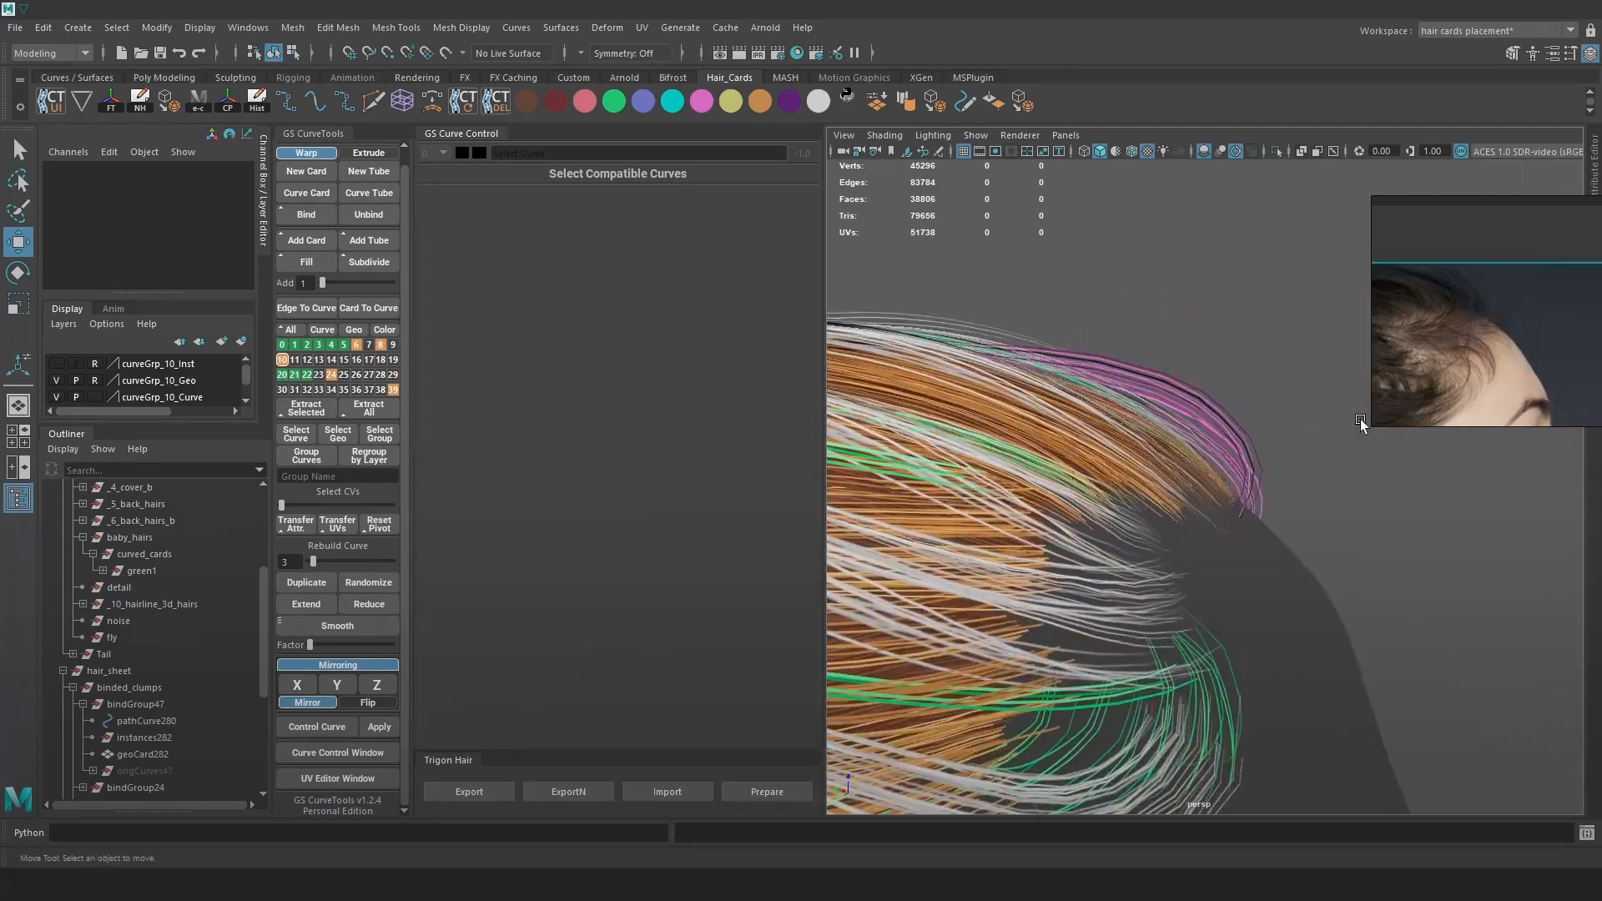
Reshape the duplicated arched card by moving its curve's control vertices to fit the front hairline.
left_click(1244, 457)
left_click_drag(1239, 534, 1073, 374)
right_click_drag(874, 276, 839, 272)
key("4")
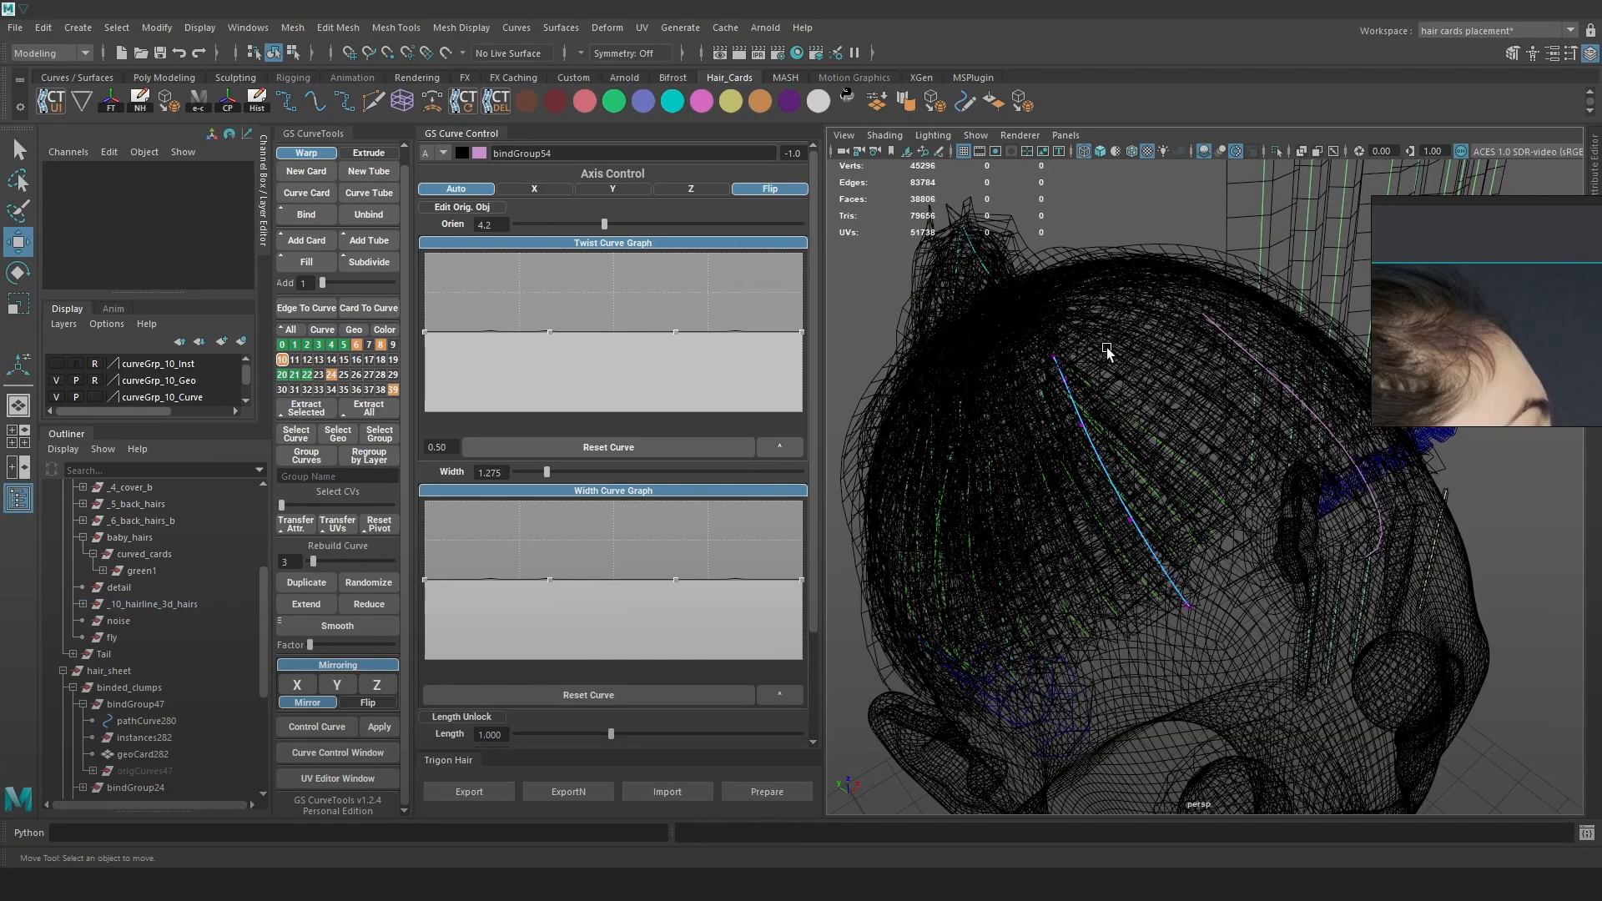
key("5")
left_click_drag(1012, 386, 1026, 372)
left_click_drag(1026, 372, 993, 382, "alt")
left_click_drag(1127, 449, 1140, 447)
right_click_drag(1120, 481, 1147, 444)
left_click(1121, 496)
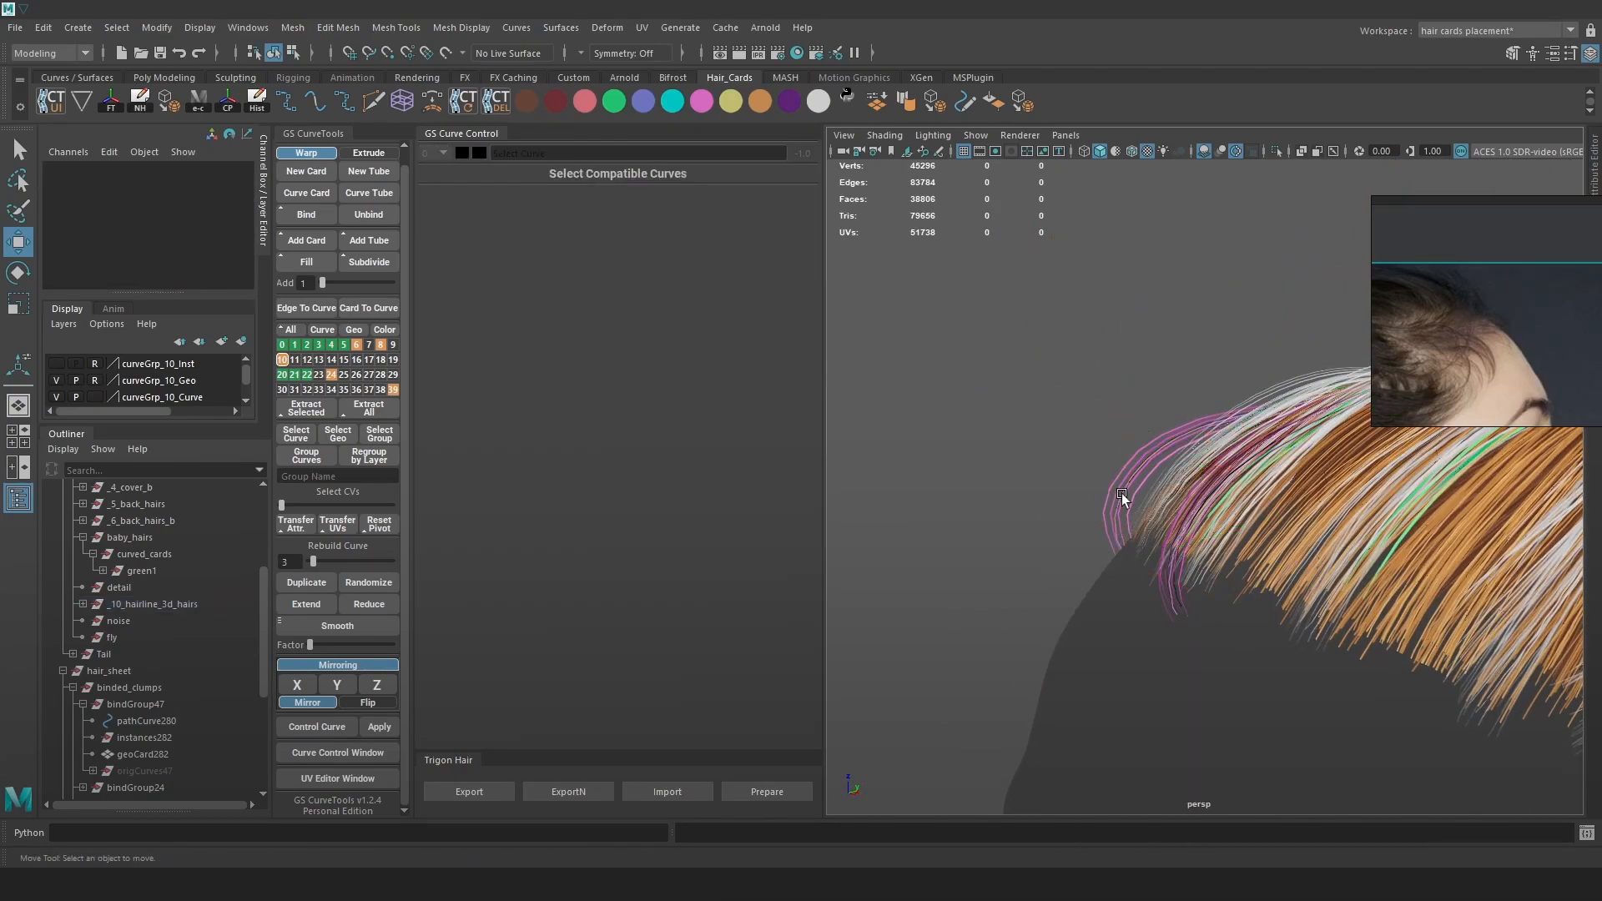
Mirror the duplicated arched card to the opposite side of the front hairline and adjust the mirrored card's orientation.
left_click(1119, 487)
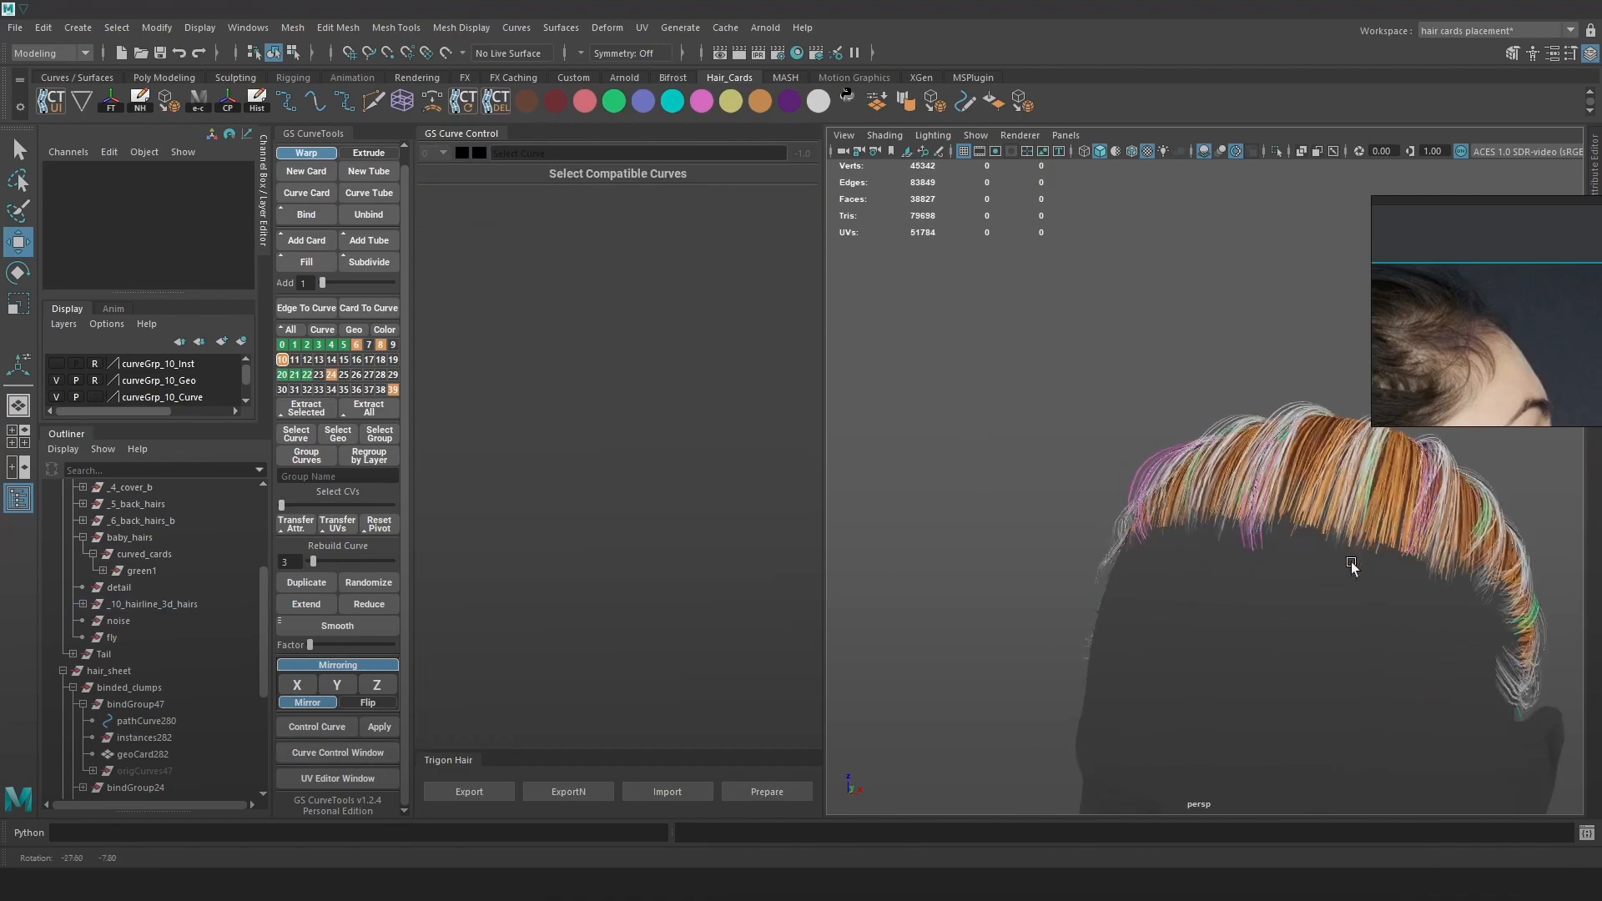
left_click(1139, 509)
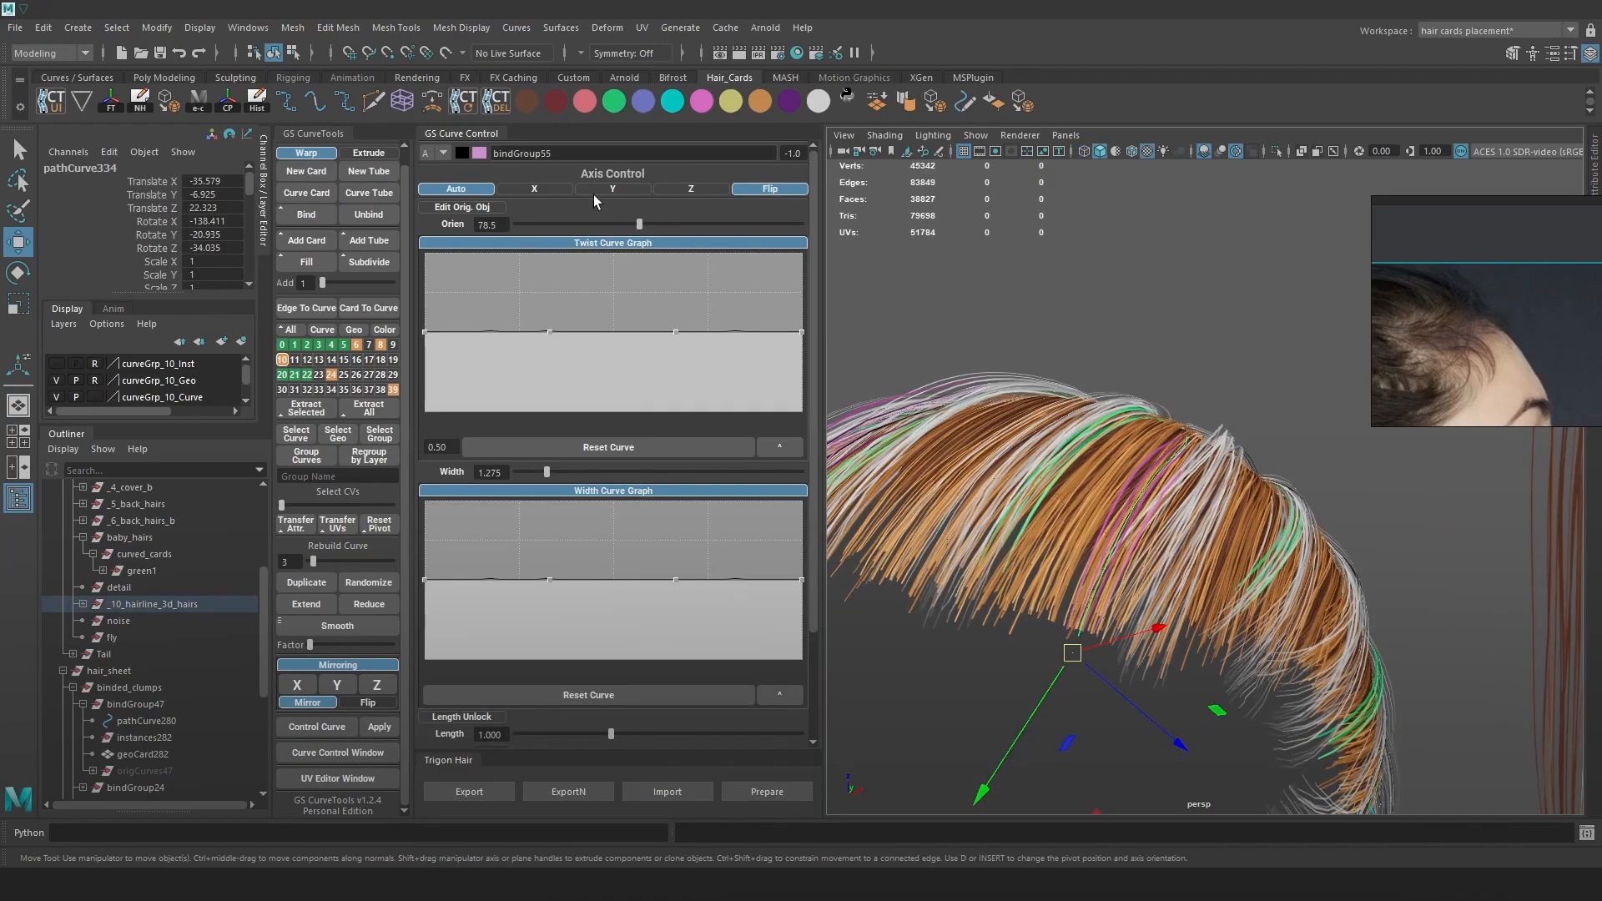
left_click_drag(610, 224, 590, 226)
left_click_drag(1099, 352, 1059, 342, "alt")
left_click_drag(589, 225, 629, 224)
left_click_drag(1205, 467, 1326, 384, "alt")
key("6")
left_click_drag(1120, 514, 1294, 458, "alt")
left_click_drag(1176, 576, 1225, 465, "alt")
Fill the gaps between the three arched cards along the front hairline with in-between cards.
left_click_drag(1039, 567, 1100, 524, "alt")
key("4")
left_click(1130, 526, "shift")
left_click(950, 507, "shift")
left_click(321, 259)
Examine the arched cards' spacing and shape along the front hairline in wireframe and textured views.
left_click_drag(1080, 461, 1183, 455, "alt")
key("6")
key("5")
left_click(1176, 339)
mouse_move(1177, 340)
left_mouse_down("alt")
mouse_move(1066, 414)
mouse_move(1212, 403)
mouse_move(1080, 389)
left_mouse_up("alt")
key("4")
left_click(1080, 391)
key("6")
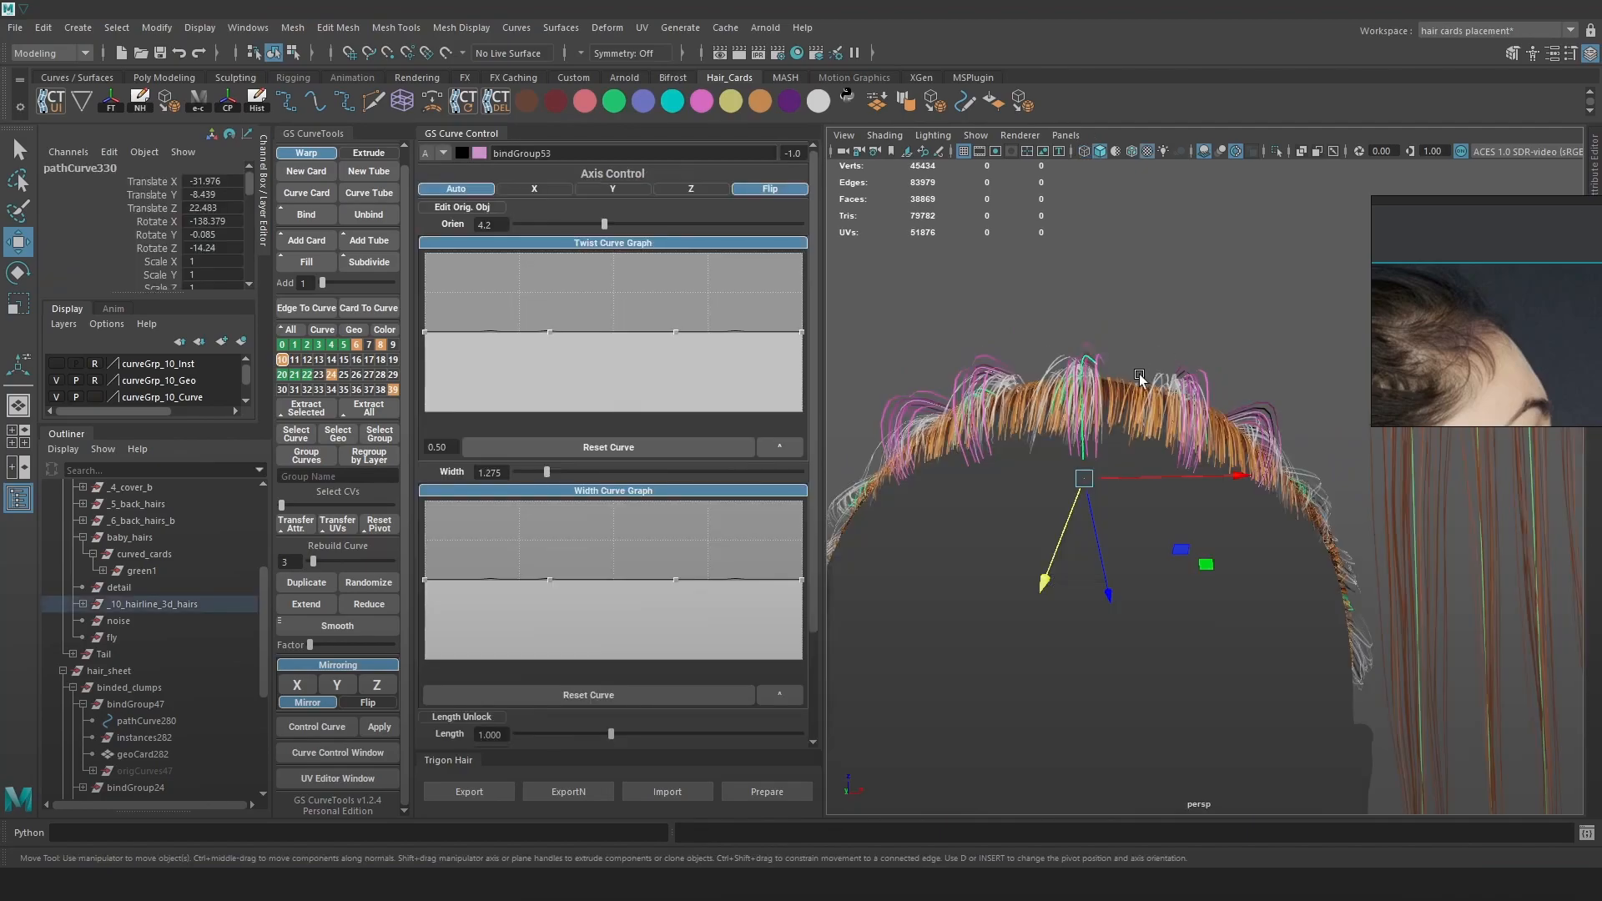
key("4")
key("e")
key("6")
left_click(1220, 351)
scroll(1208, 403, "down", 2)
Duplicate the outer arched card bindGroup54 and move and rotate the copy further along the hairline on the -X side.
left_click_drag(1208, 403, 1343, 418, "alt")
key("4")
left_click(1147, 496)
key("6")
key("w")
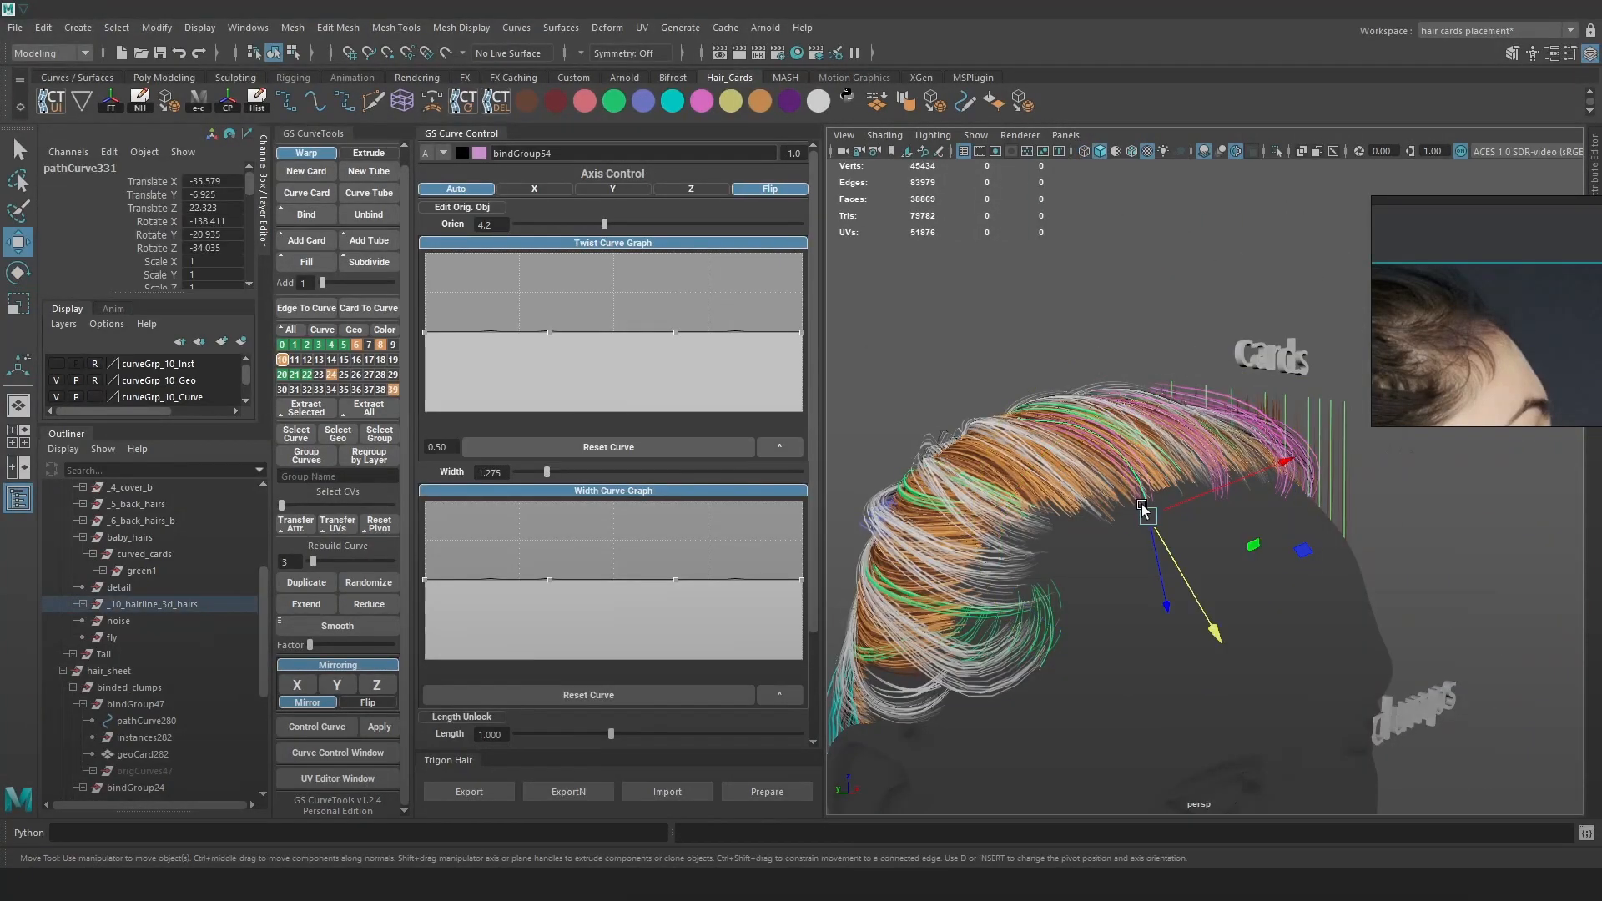
left_click(297, 581)
left_click_drag(1148, 515, 1065, 536)
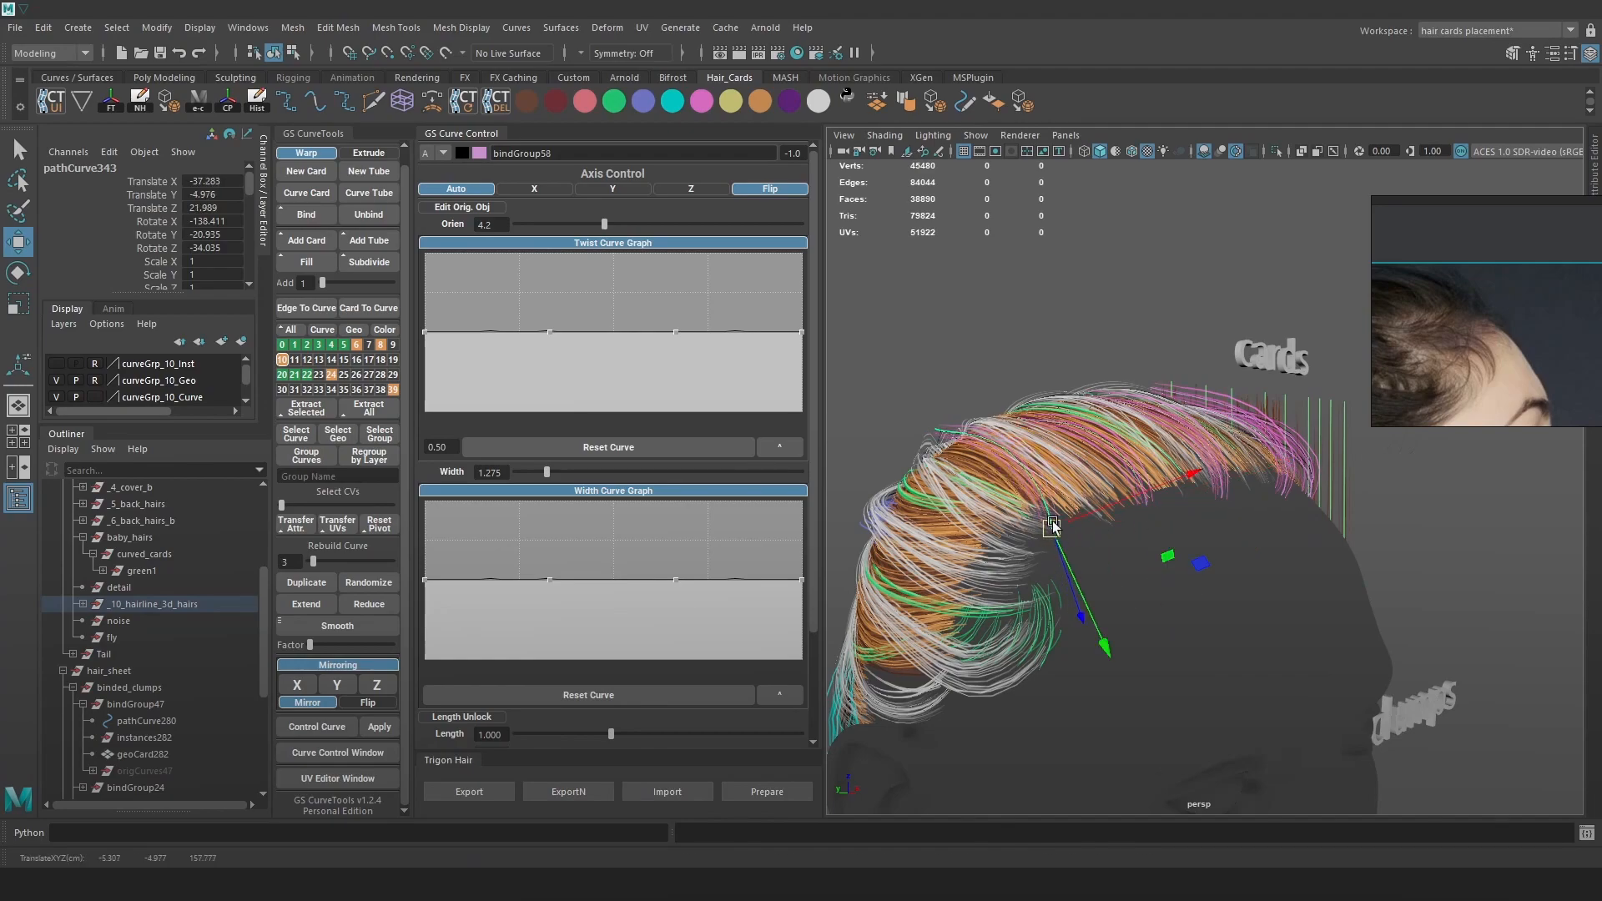
scroll(1053, 524, "up", 2)
key("e")
left_click_drag(1008, 425, 919, 436)
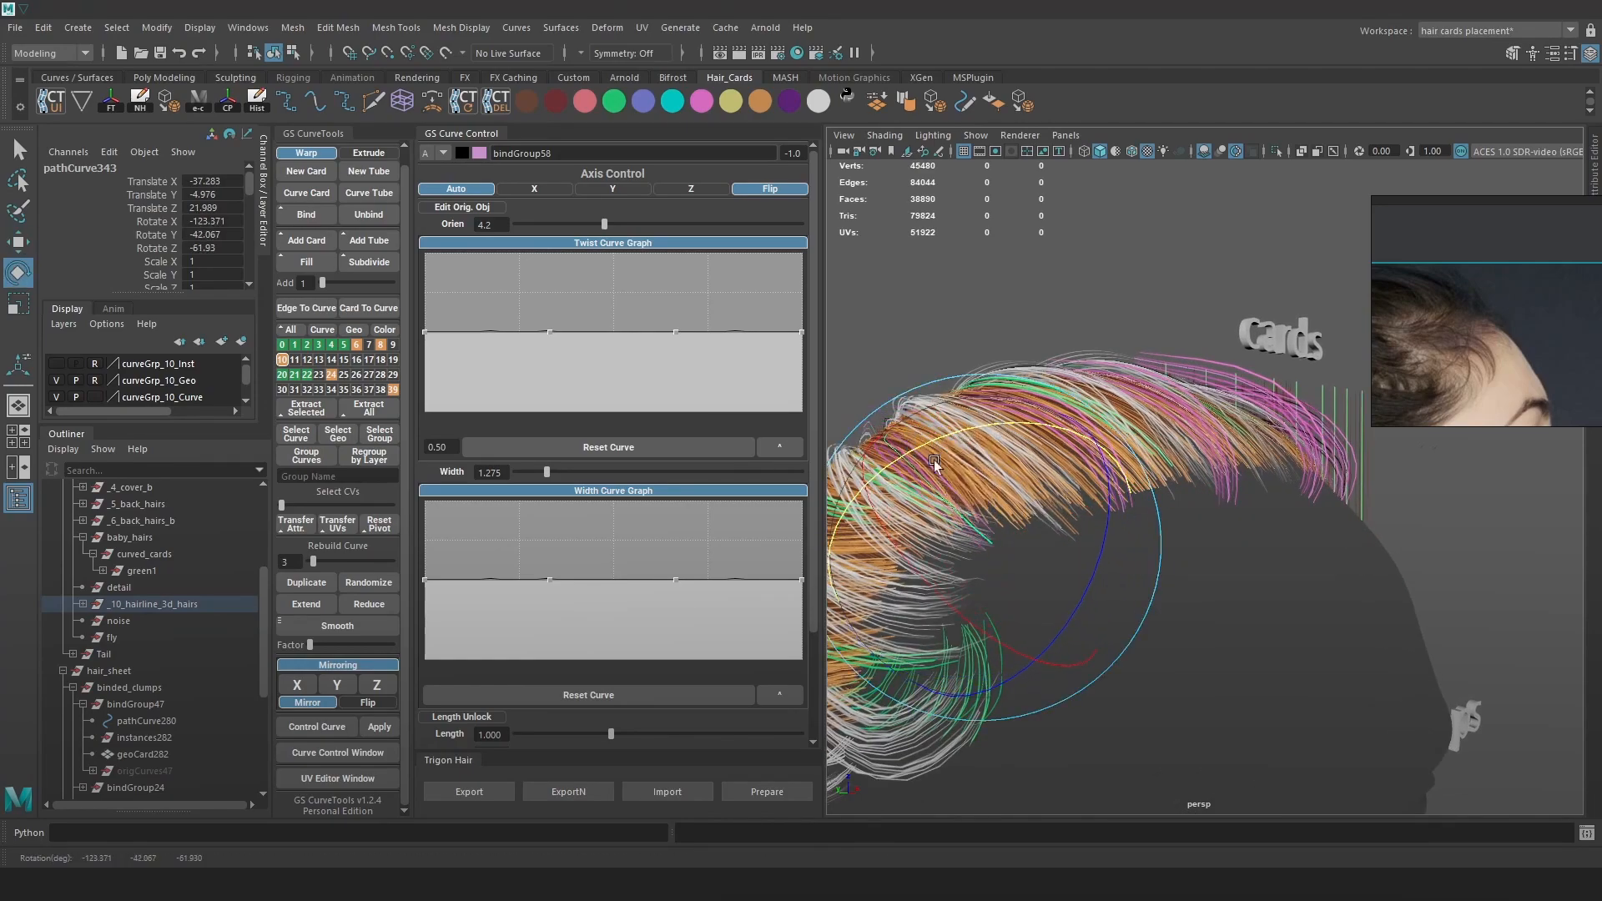
left_click_drag(897, 544, 918, 607)
key("w")
Refine the copied card's position and rotation so its root sits on the hairline near the -X temple.
middle_click_drag(1008, 558, 1100, 486, "alt")
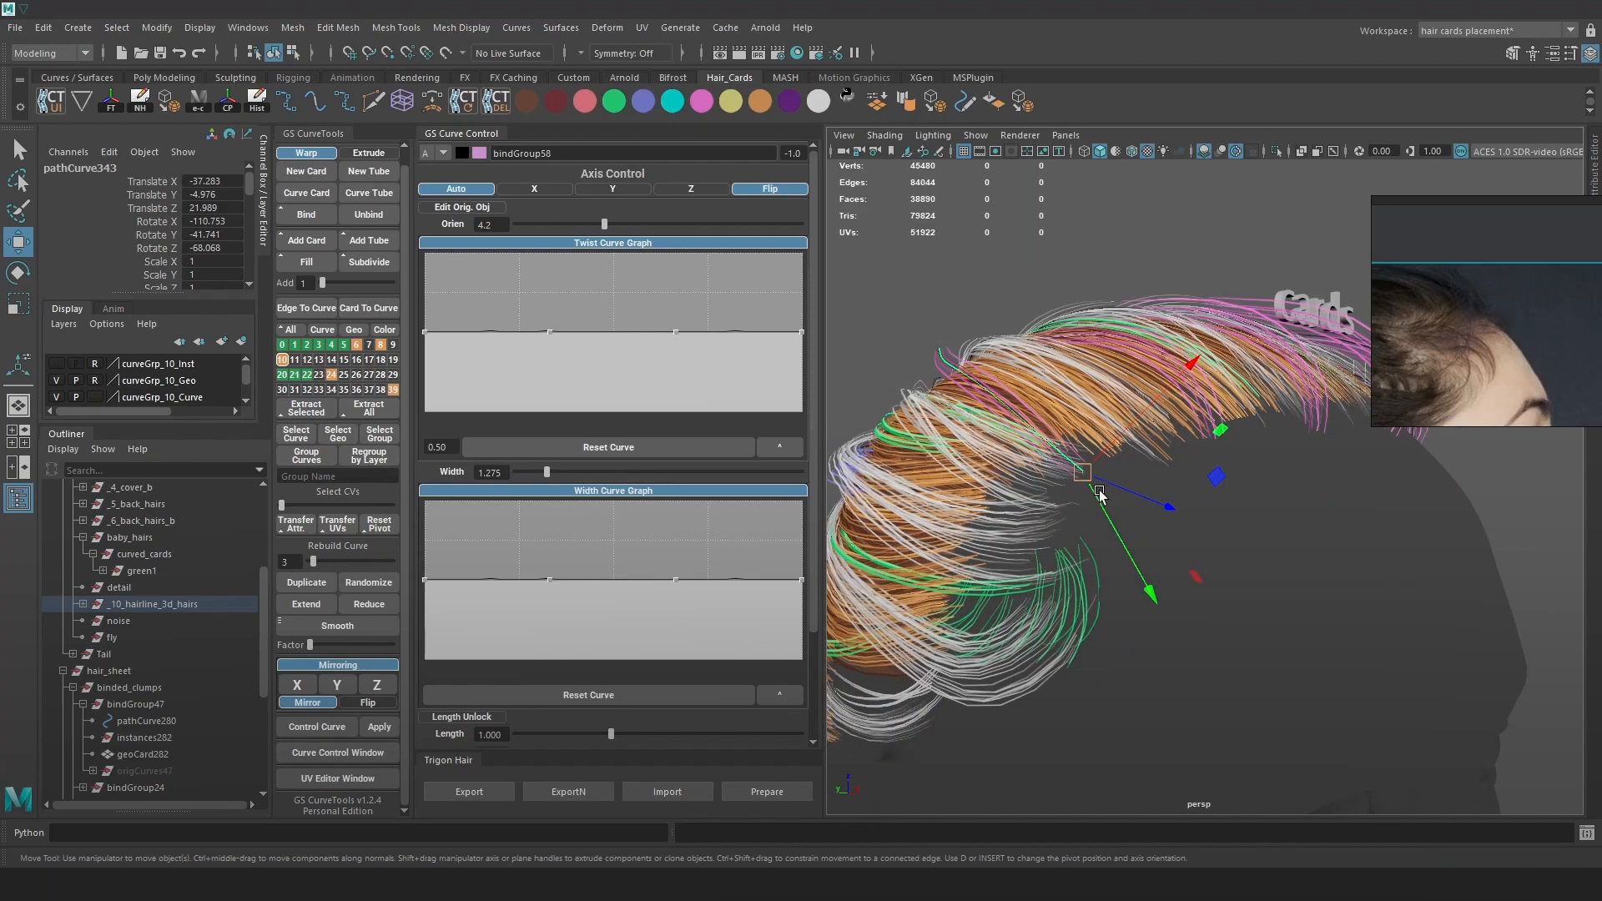
left_click_drag(1100, 486, 1119, 624, "alt")
left_click_drag(1113, 590, 1121, 594)
key("e")
left_click_drag(1229, 574, 1095, 476)
key("w")
key("4")
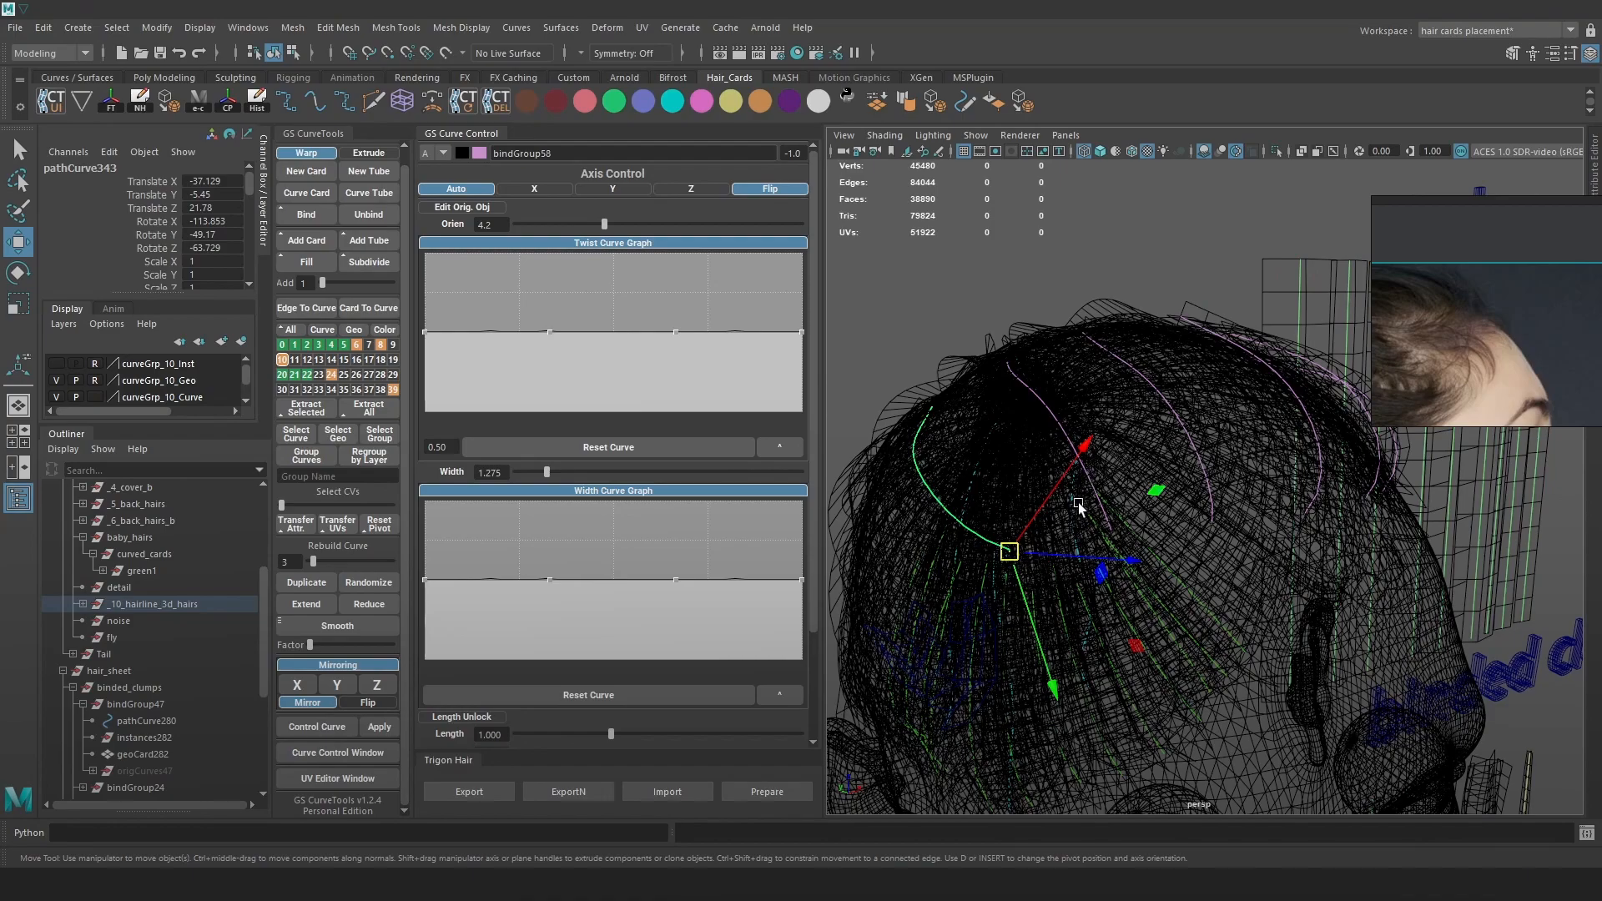
key("6")
left_click_drag(1061, 550, 1137, 517, "alt")
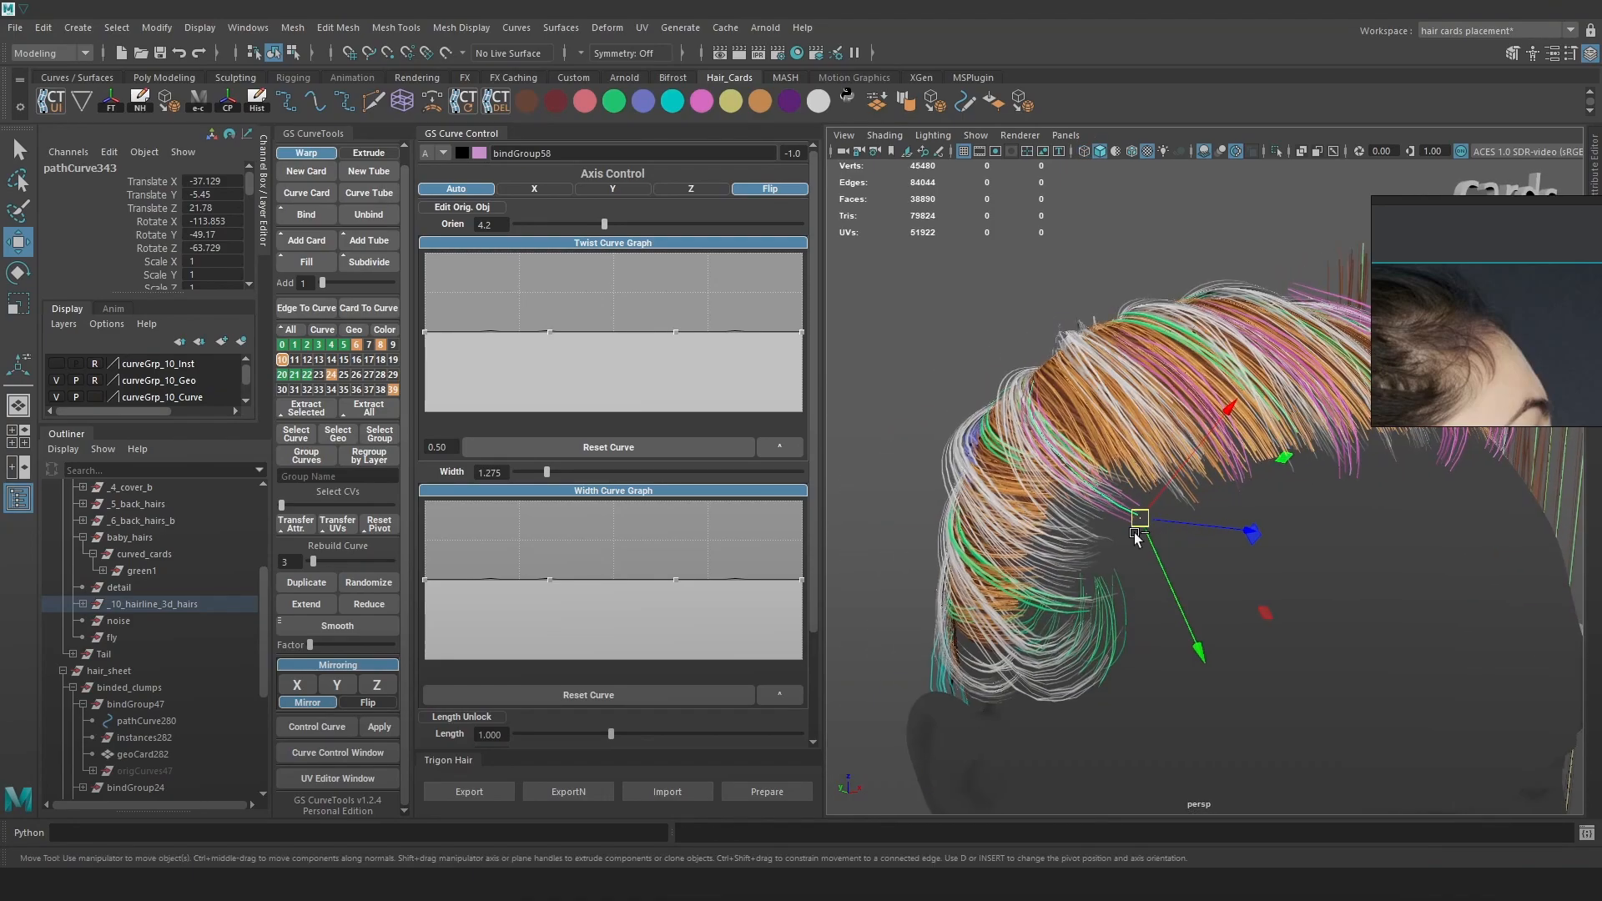
key("ctrl+d")
key("ctrl+z")
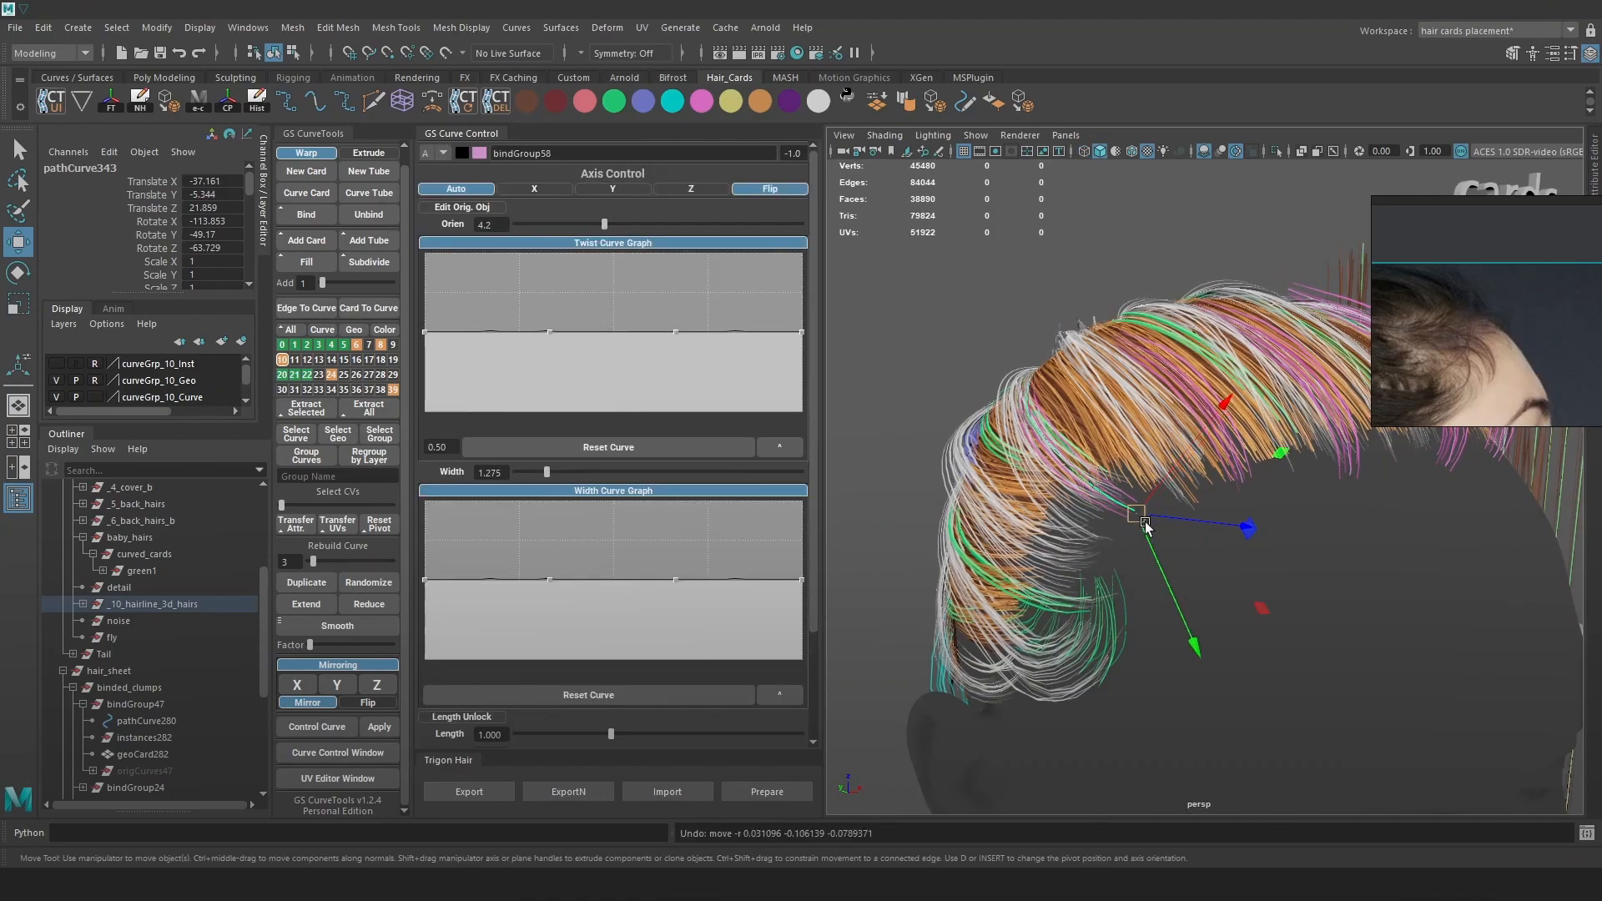
left_click_drag(1193, 646, 1196, 651)
Duplicate that card again and move and rotate the copy down to the temple hairline.
left_click(302, 582)
left_click_drag(1211, 564, 1361, 473, "alt")
key("e")
key("w")
left_click_drag(1252, 525, 1260, 579)
key("e")
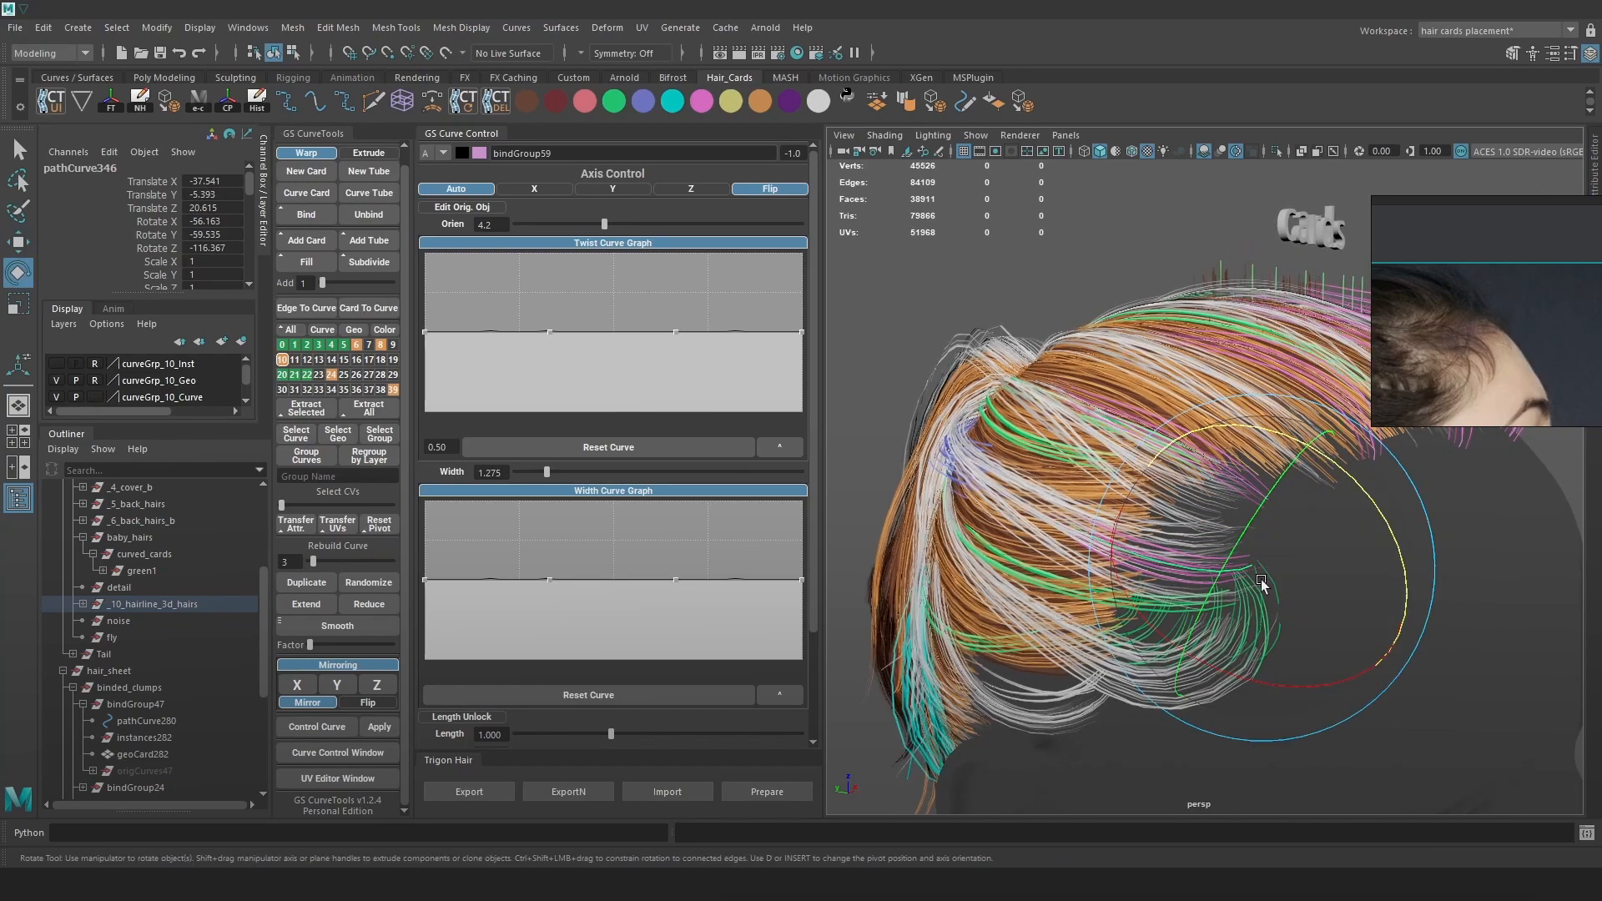
left_click_drag(1223, 672, 1255, 666)
left_click_drag(1251, 655, 1044, 673, "alt")
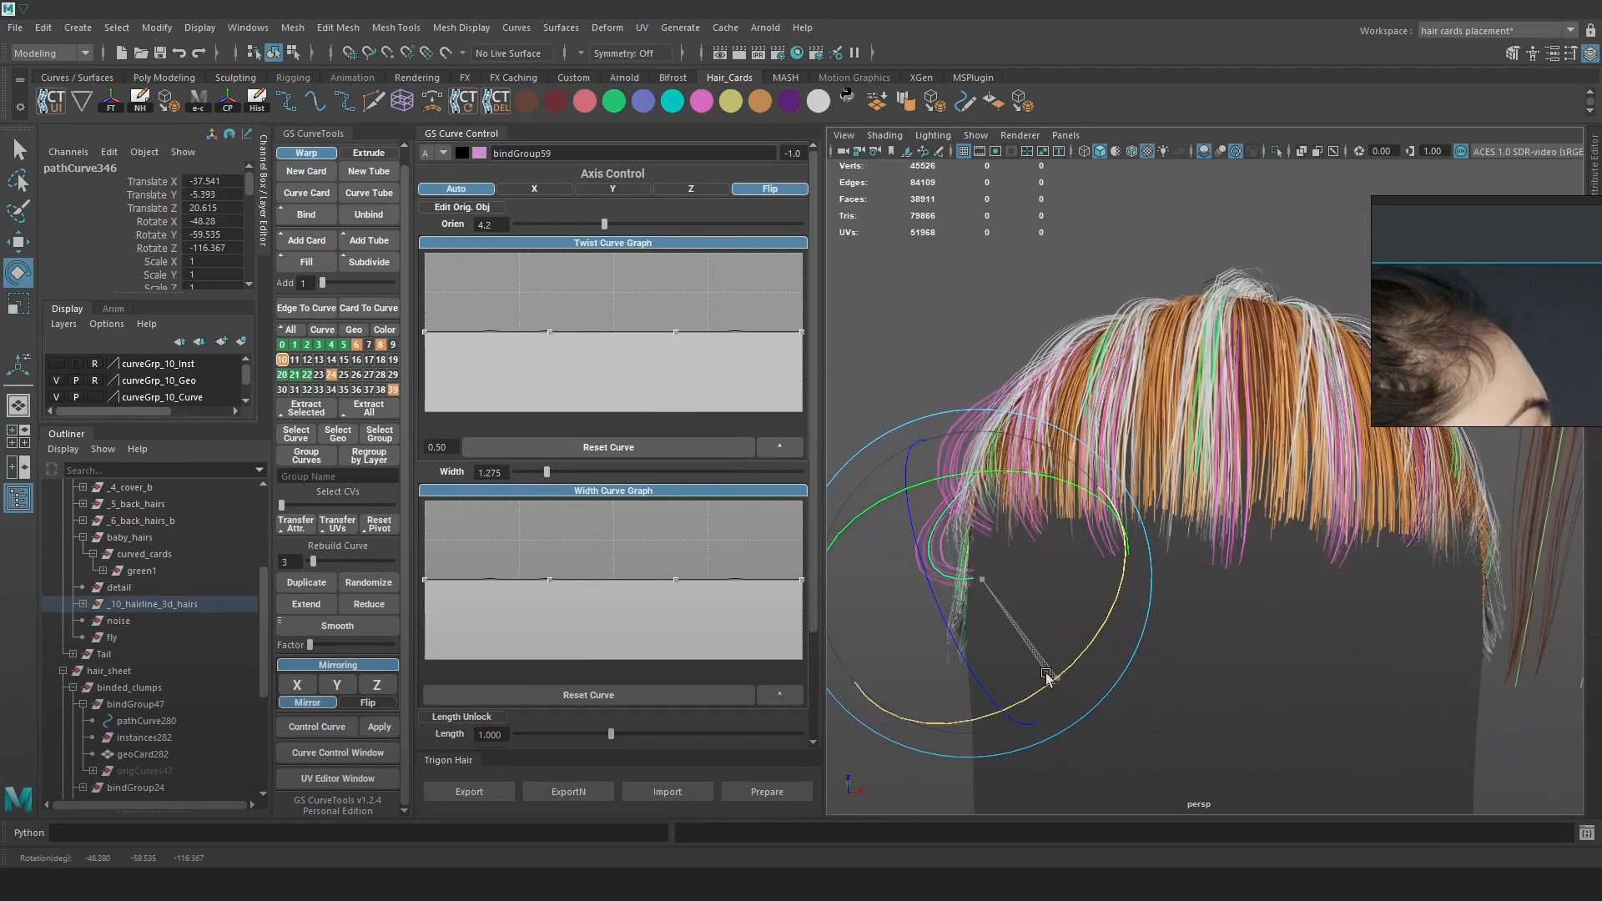
middle_click_drag(1044, 673, 1208, 589, "alt")
Switch the temple card's curve to control vertex editing and pull its bulging arch in toward the head.
right_click_drag(974, 415, 897, 415)
scroll(1062, 445, "up", 3)
left_click_drag(1061, 445, 1055, 508, "alt")
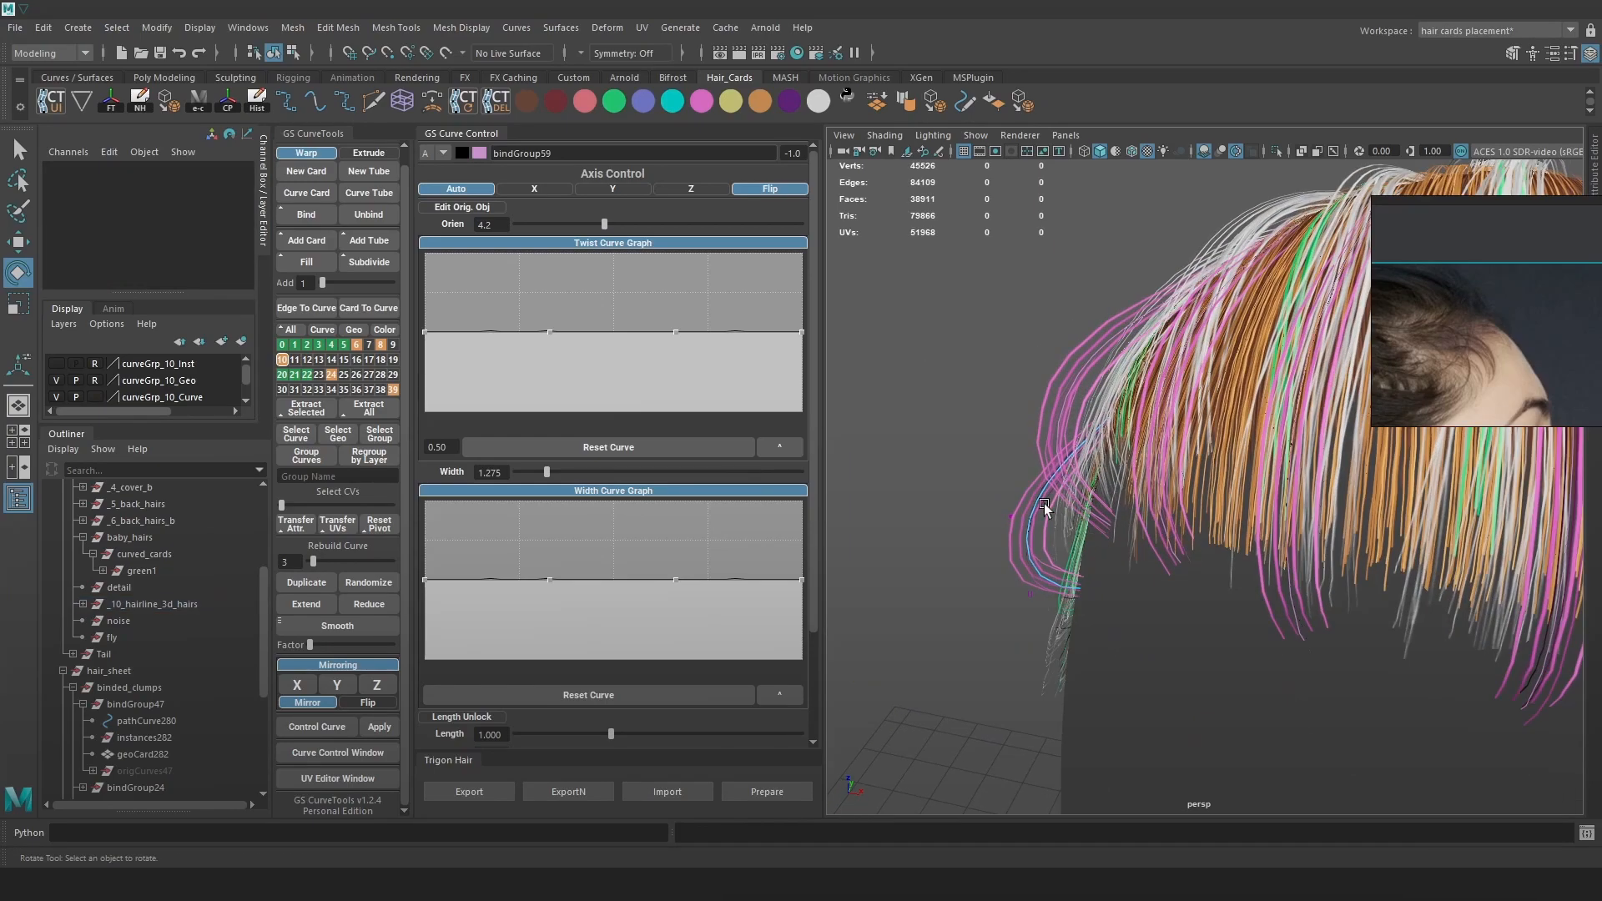
key("w")
left_click(1012, 519)
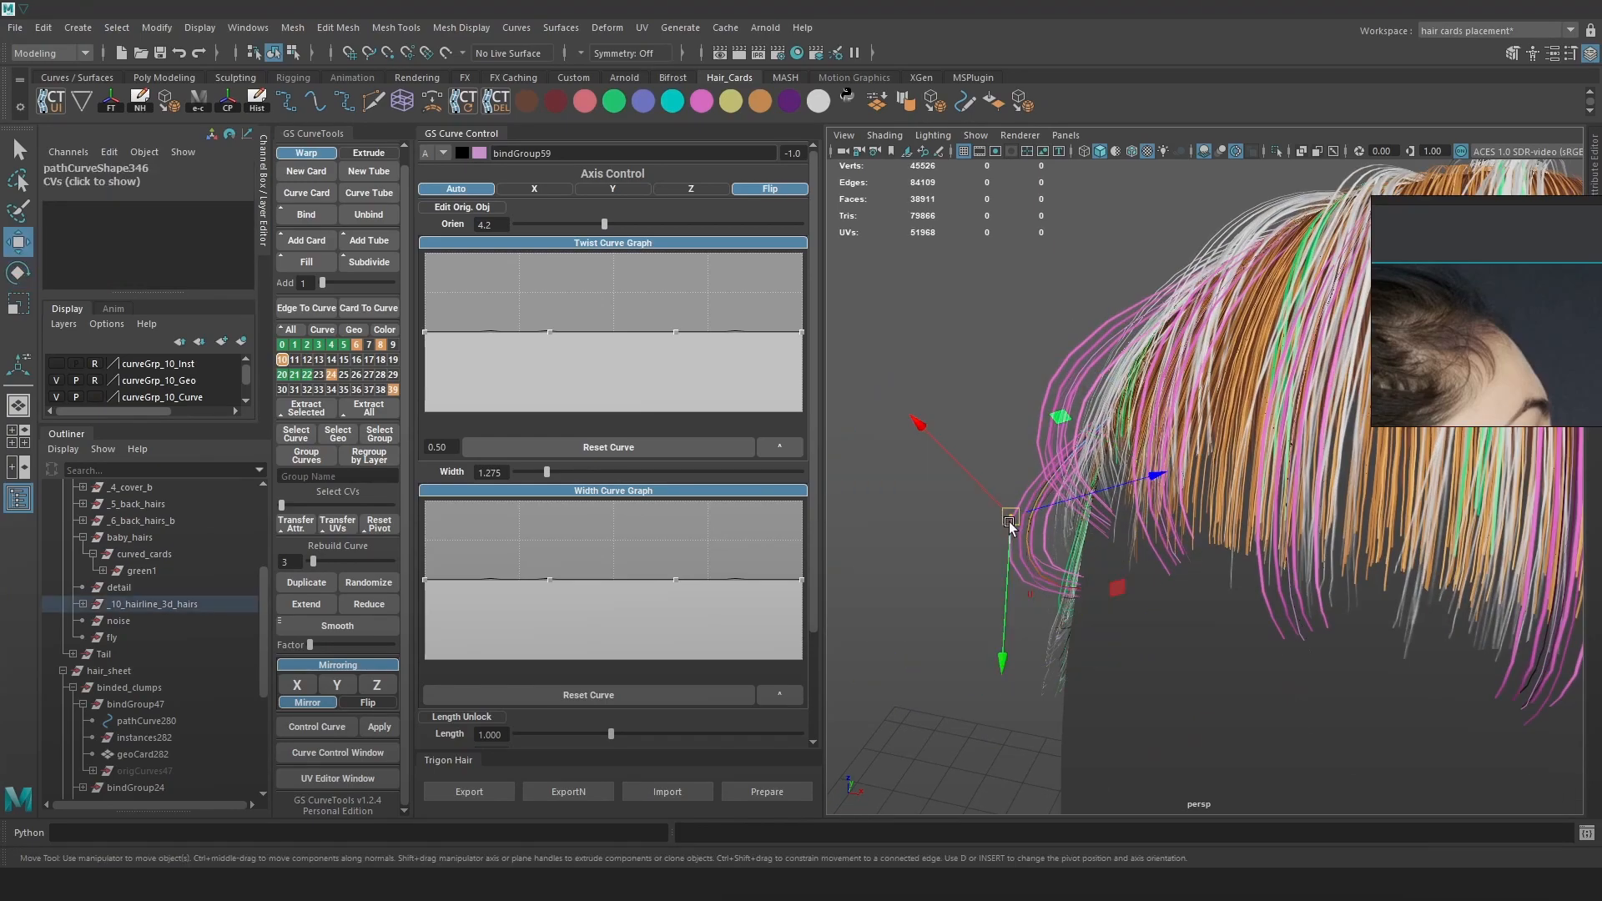
mouse_move(1009, 522)
left_mouse_down()
mouse_move(1047, 477)
mouse_move(1028, 599)
mouse_move(1245, 523)
left_mouse_up()
key("4")
left_click_drag(1352, 477, 1234, 472, "alt")
key("5")
key("4")
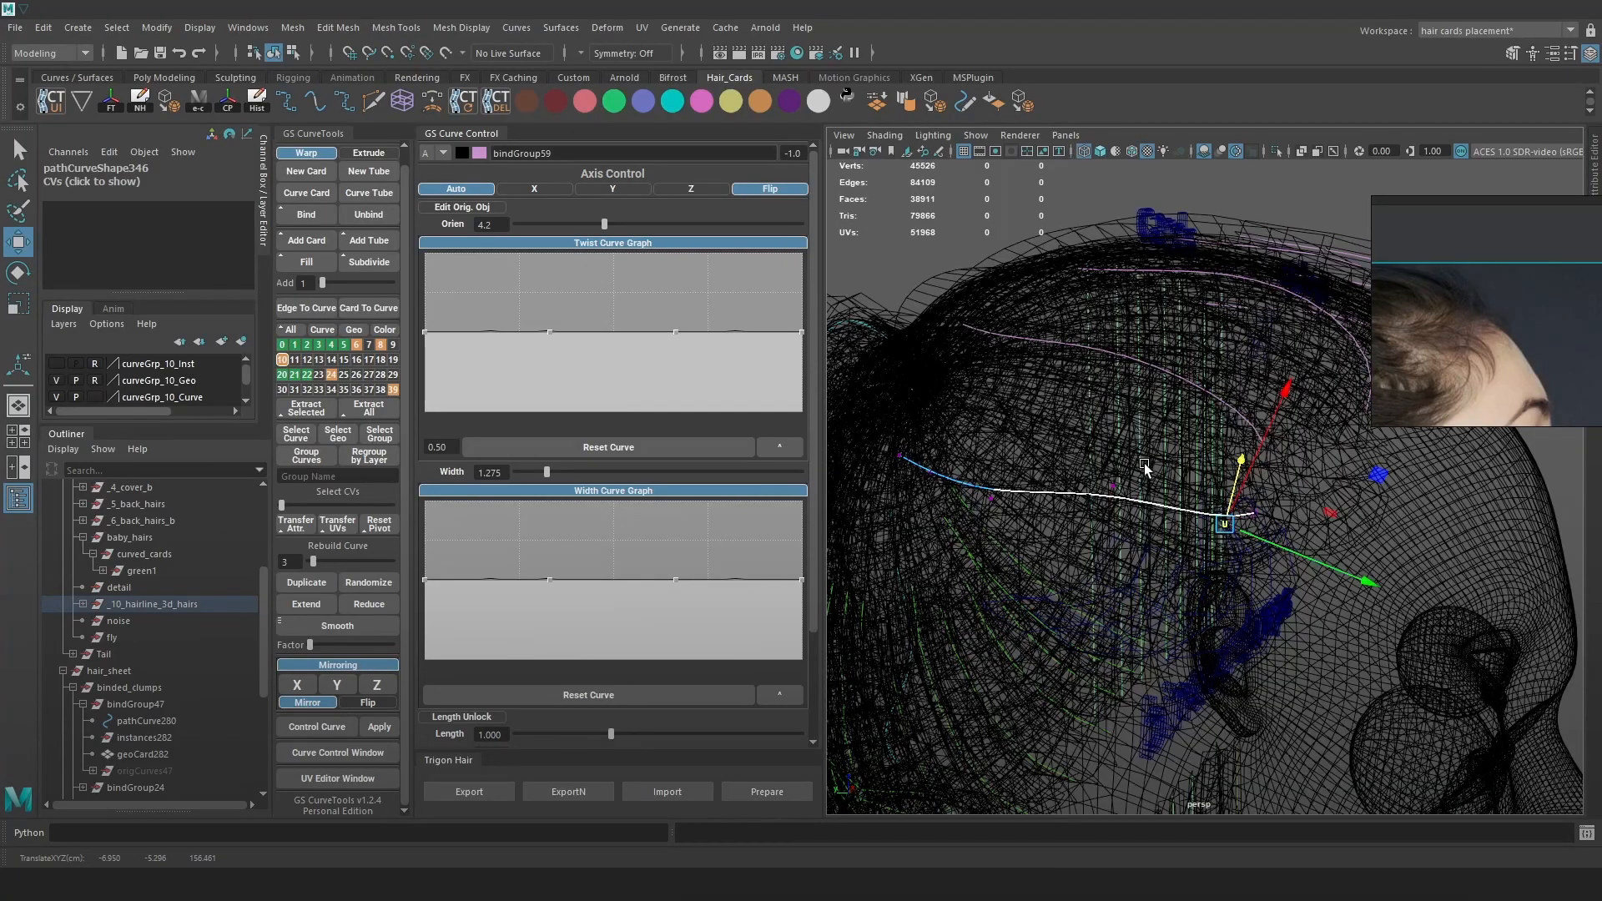
Move the temple card's remaining control vertices so the curve follows the scalp and its root meets the hairline.
left_click_drag(1043, 488, 1126, 521)
key("5")
mouse_move(1142, 451)
left_mouse_down()
mouse_move(1125, 474)
mouse_move(1136, 539)
mouse_move(1001, 504)
mouse_move(1049, 483)
left_mouse_up()
left_click_drag(976, 534, 1045, 524)
key("4")
mouse_move(1073, 457)
left_mouse_down()
mouse_move(1030, 501)
mouse_move(1056, 478)
mouse_move(1102, 507)
mouse_move(1189, 484)
mouse_move(1260, 513)
mouse_move(1253, 532)
mouse_move(1041, 528)
left_mouse_up()
key("6")
key("4")
key("6")
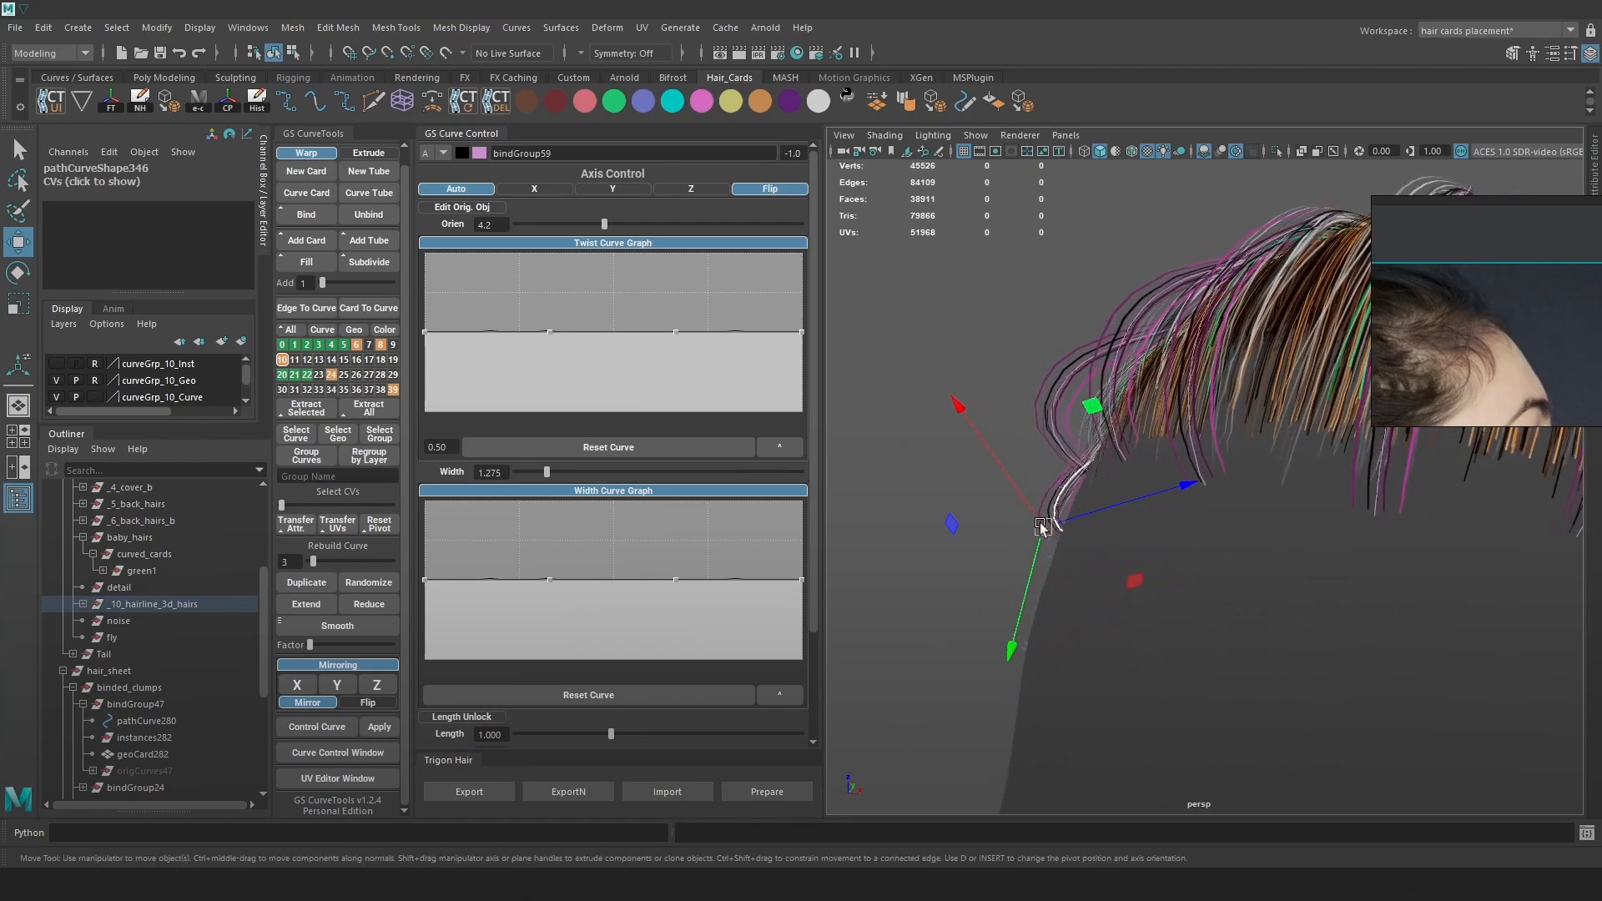
Fine-tune a control vertex near the root of the temple card for a low, smooth arch.
left_click(1053, 488)
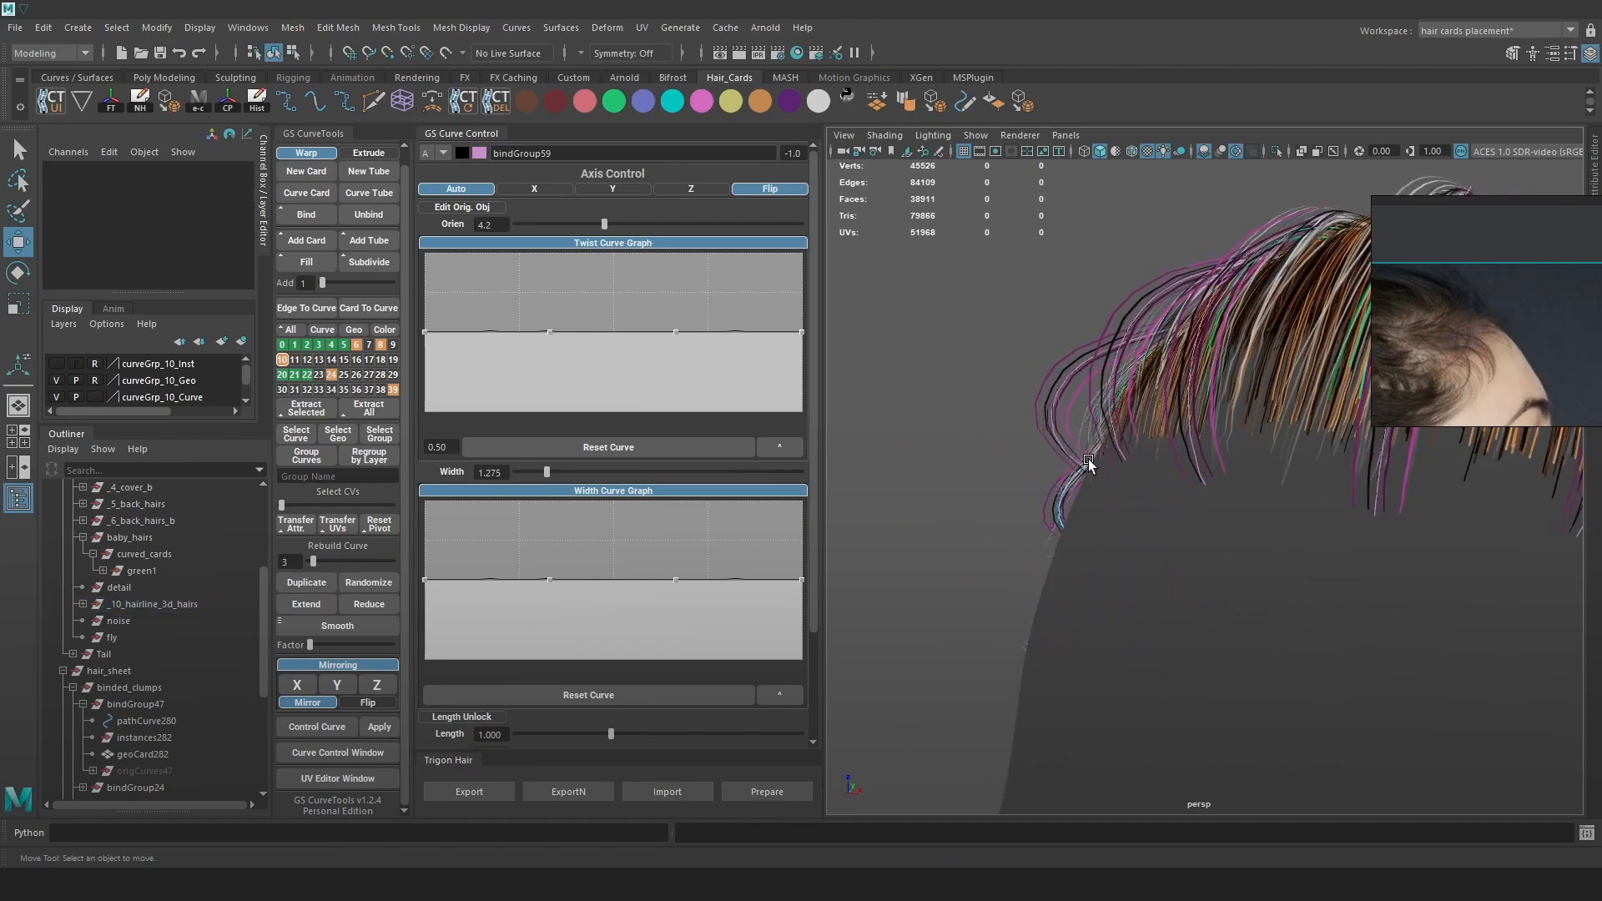
key("4")
left_click(1076, 474)
key("6")
left_click_drag(1061, 481, 1063, 479)
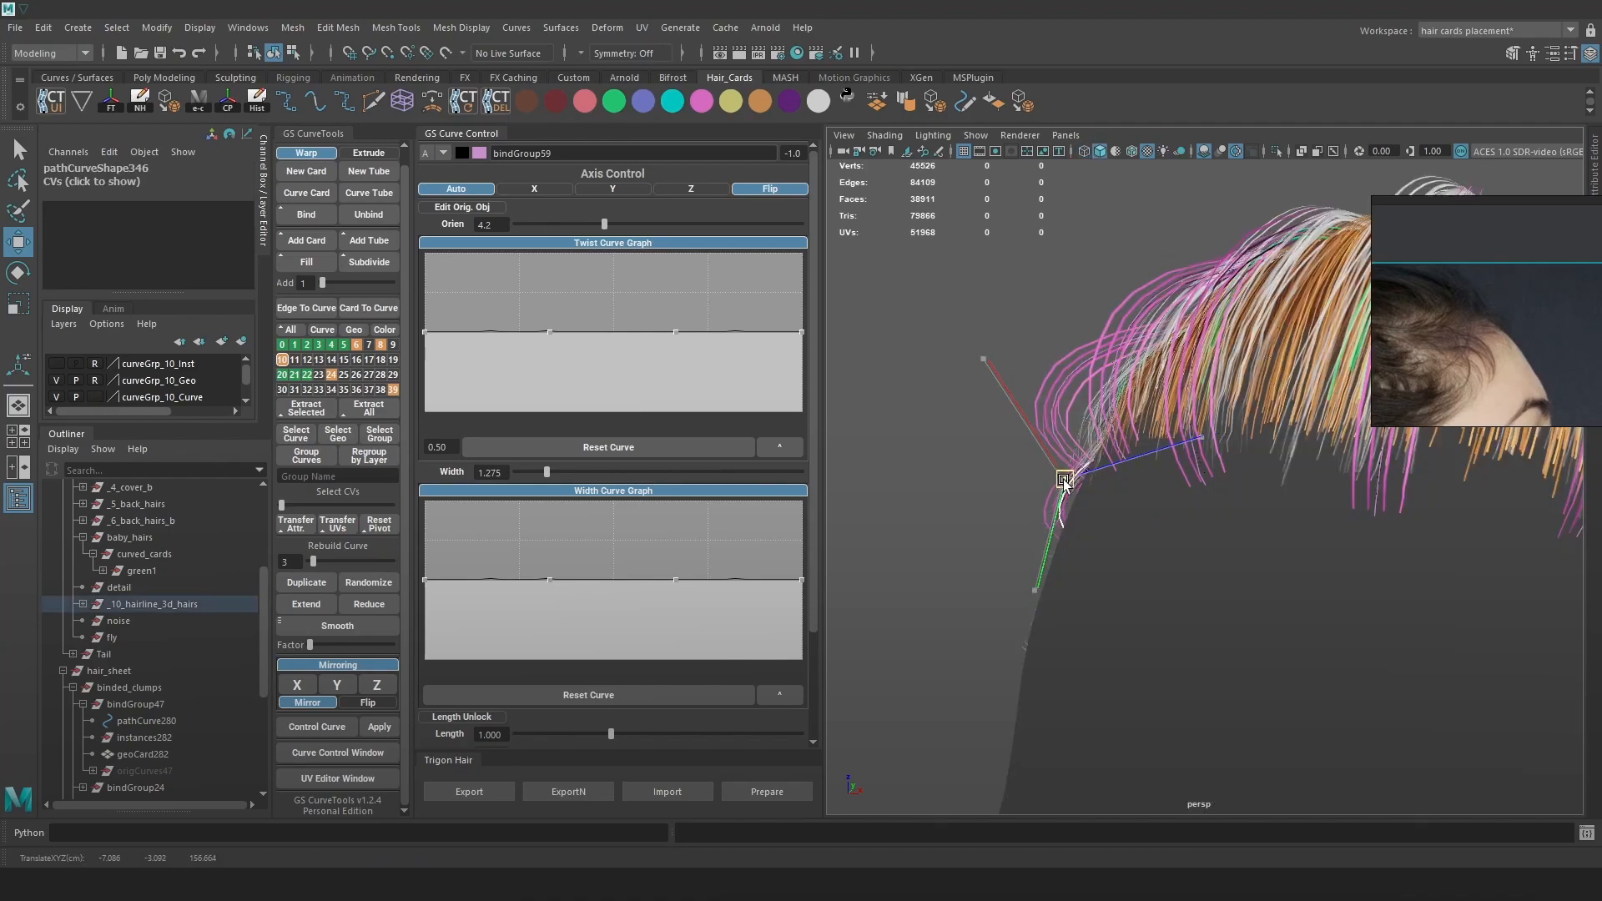
right_click_drag(1135, 532, 1073, 468, "alt")
Reshape the neighbouring arched card above the temple so it lies closer to the head.
key("4")
left_click(1113, 415)
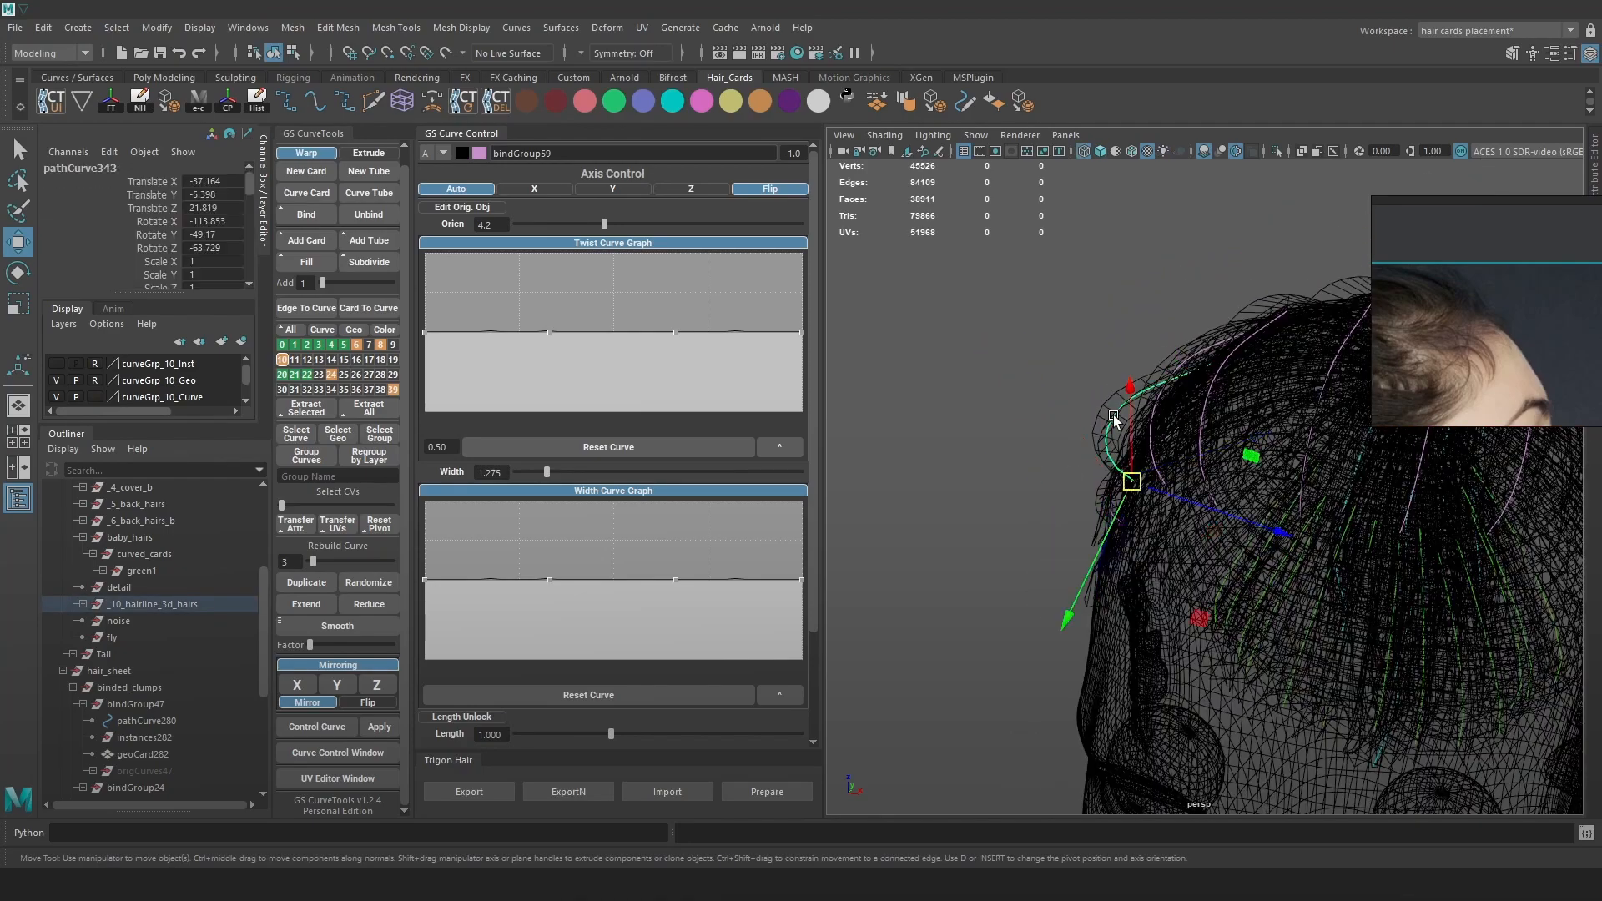
left_click(993, 343)
mouse_move(1049, 377)
left_mouse_down()
mouse_move(1114, 464)
mouse_move(1115, 428)
mouse_move(1259, 302)
mouse_move(1341, 378)
mouse_move(1268, 395)
left_mouse_up()
key("6")
left_click_drag(1268, 395, 1219, 387, "alt")
left_click(1119, 379)
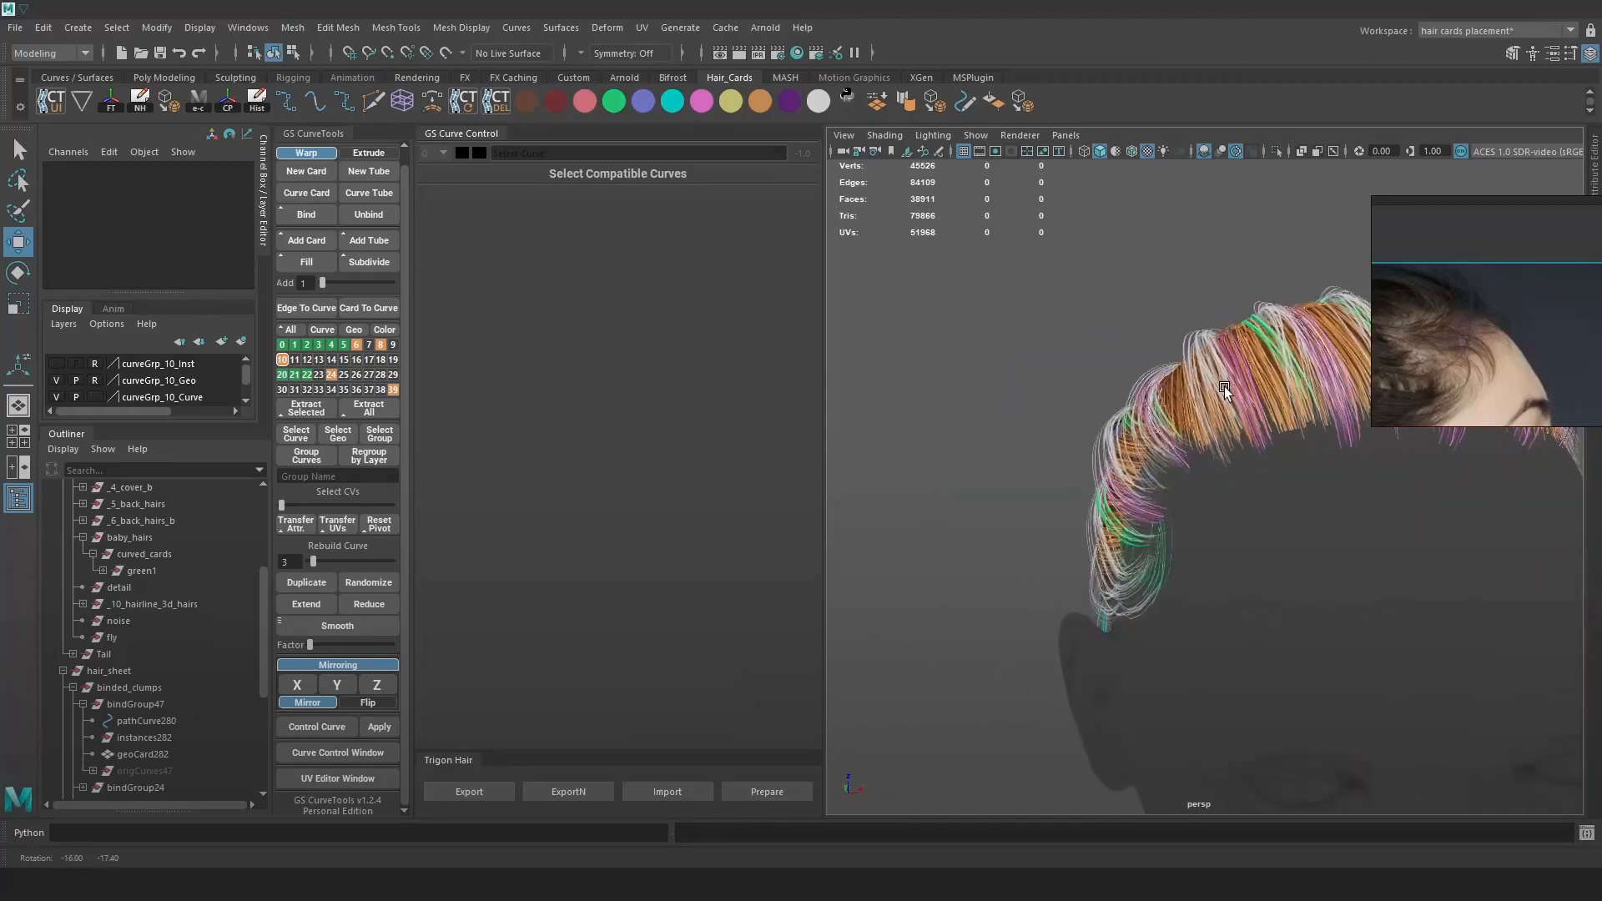
Mirror the two temple-side arched cards to the opposite side of the head.
key("4")
left_click(1193, 431)
left_click(1173, 508)
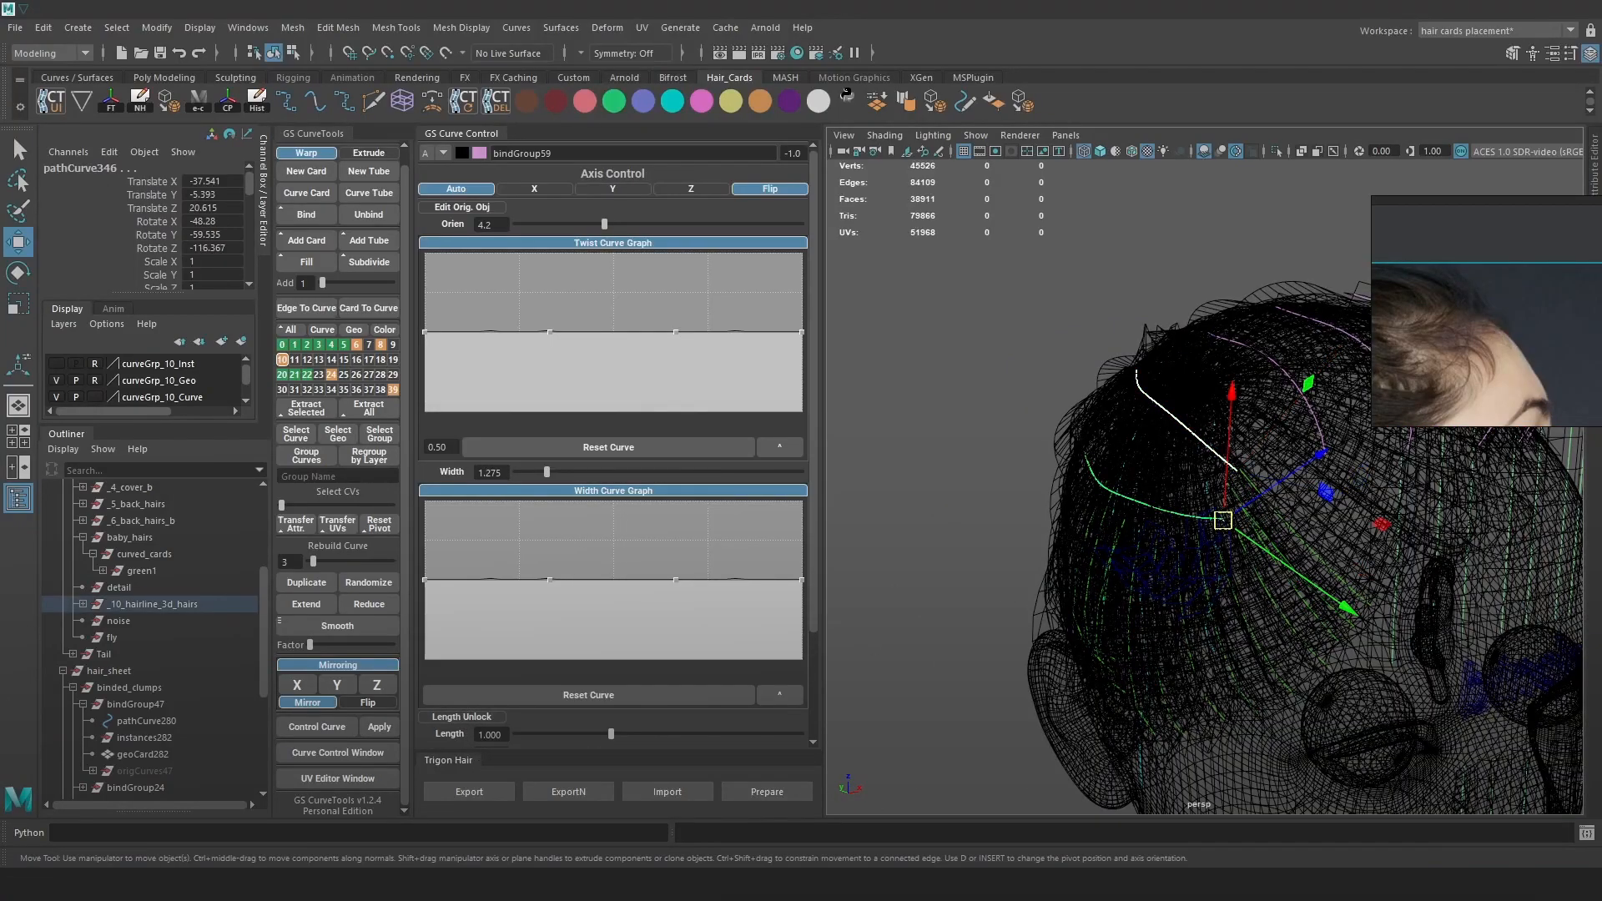
mouse_move(1251, 469)
left_mouse_down("alt")
mouse_move(1151, 473)
mouse_move(1144, 573)
mouse_move(1216, 645)
left_mouse_up("alt")
key("6")
left_click_drag(1238, 514, 1318, 568, "alt")
Set the mirrored temple card's orientation to -60.1 so it lies along the surrounding hair.
key("5")
left_click(1185, 637)
key("4")
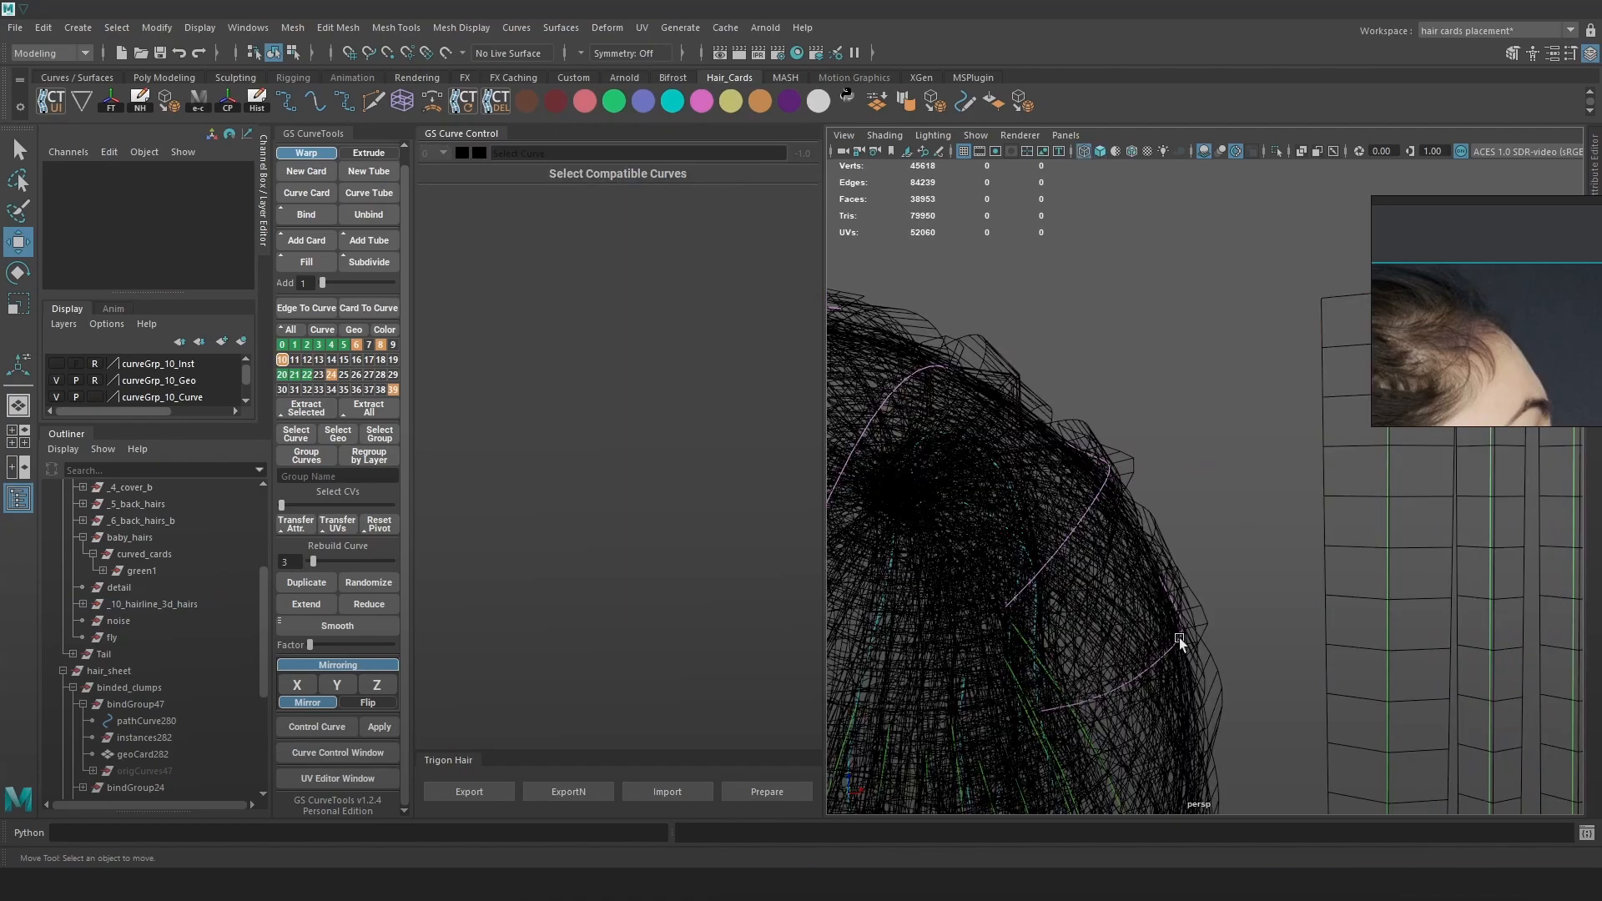
left_click(1179, 641)
key("6")
key("5")
left_click_drag(1090, 393, 1122, 403, "alt")
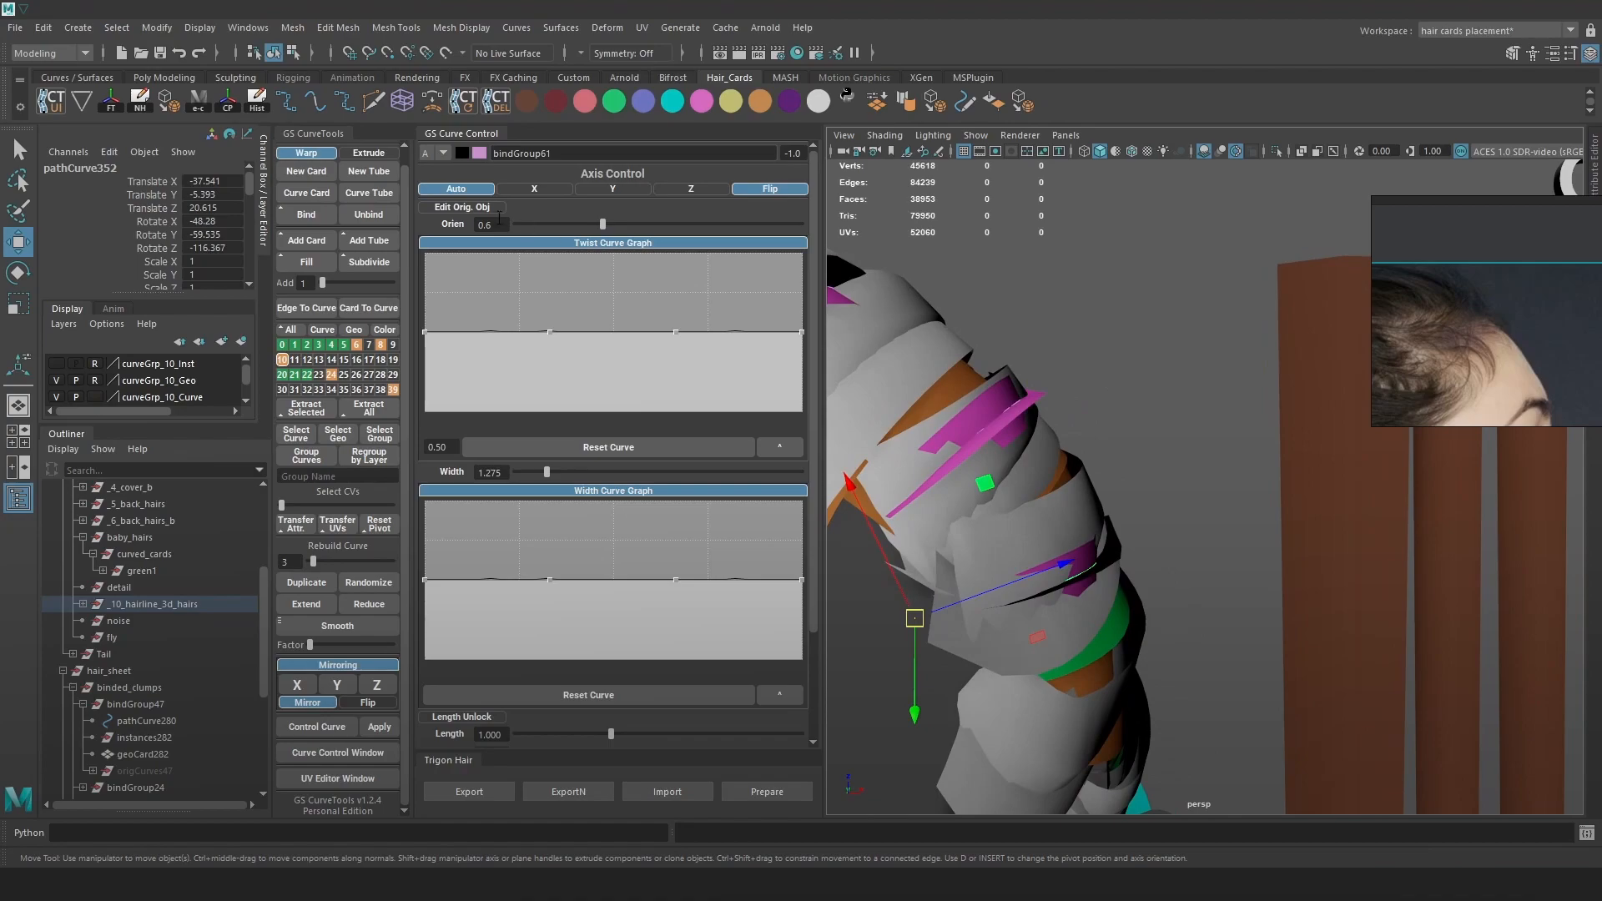
left_click_drag(602, 223, 585, 224)
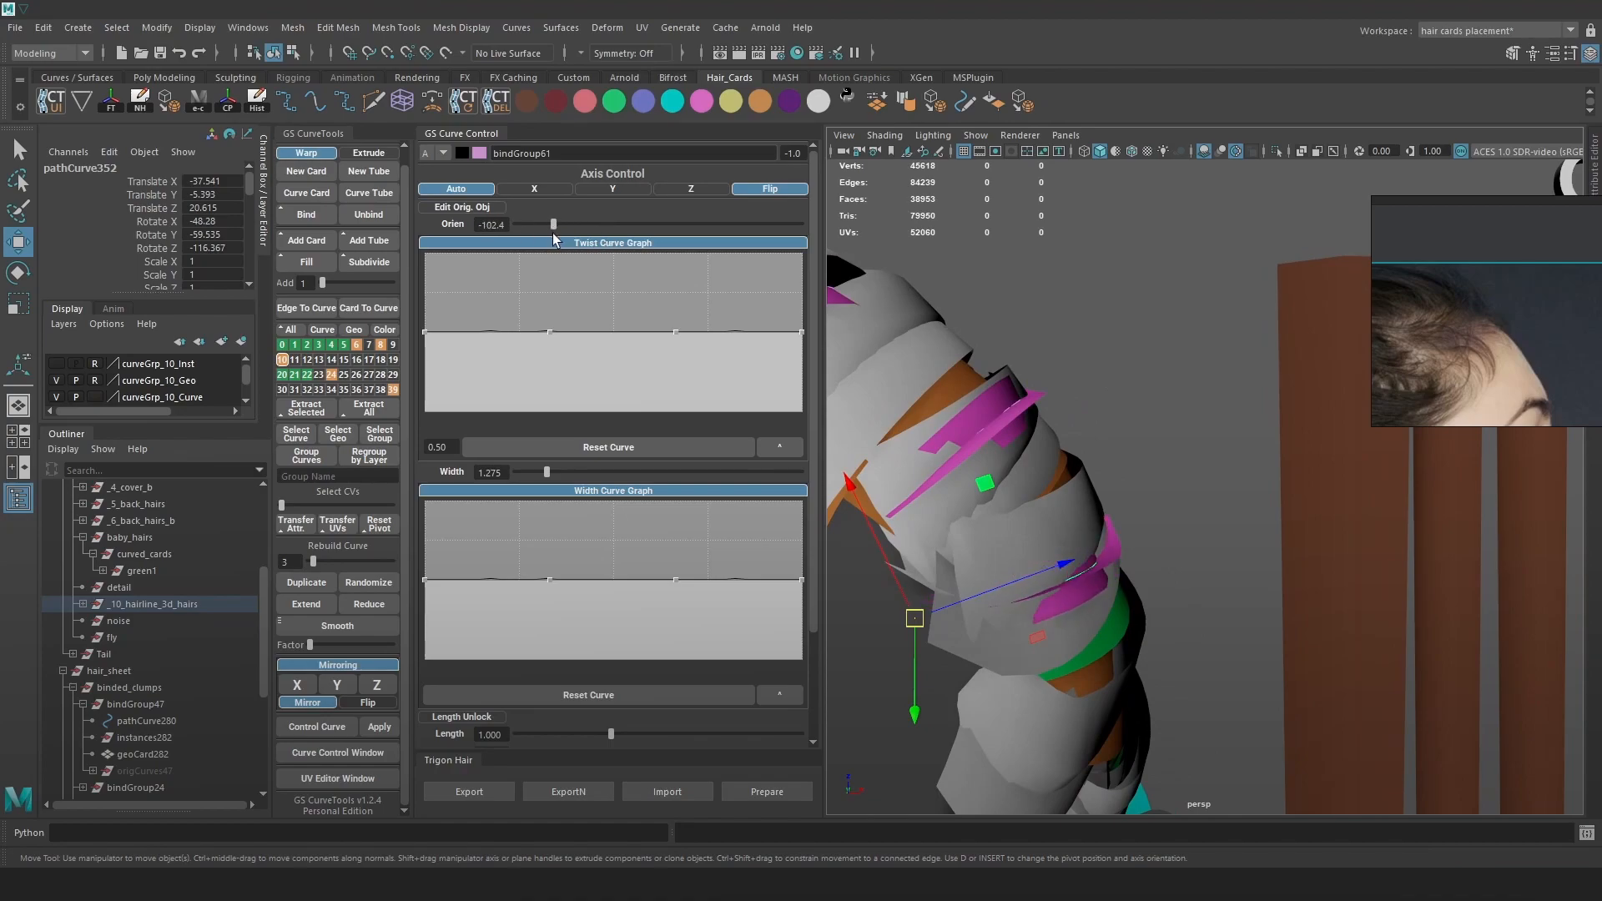
left_click_drag(1183, 467, 1050, 469, "alt")
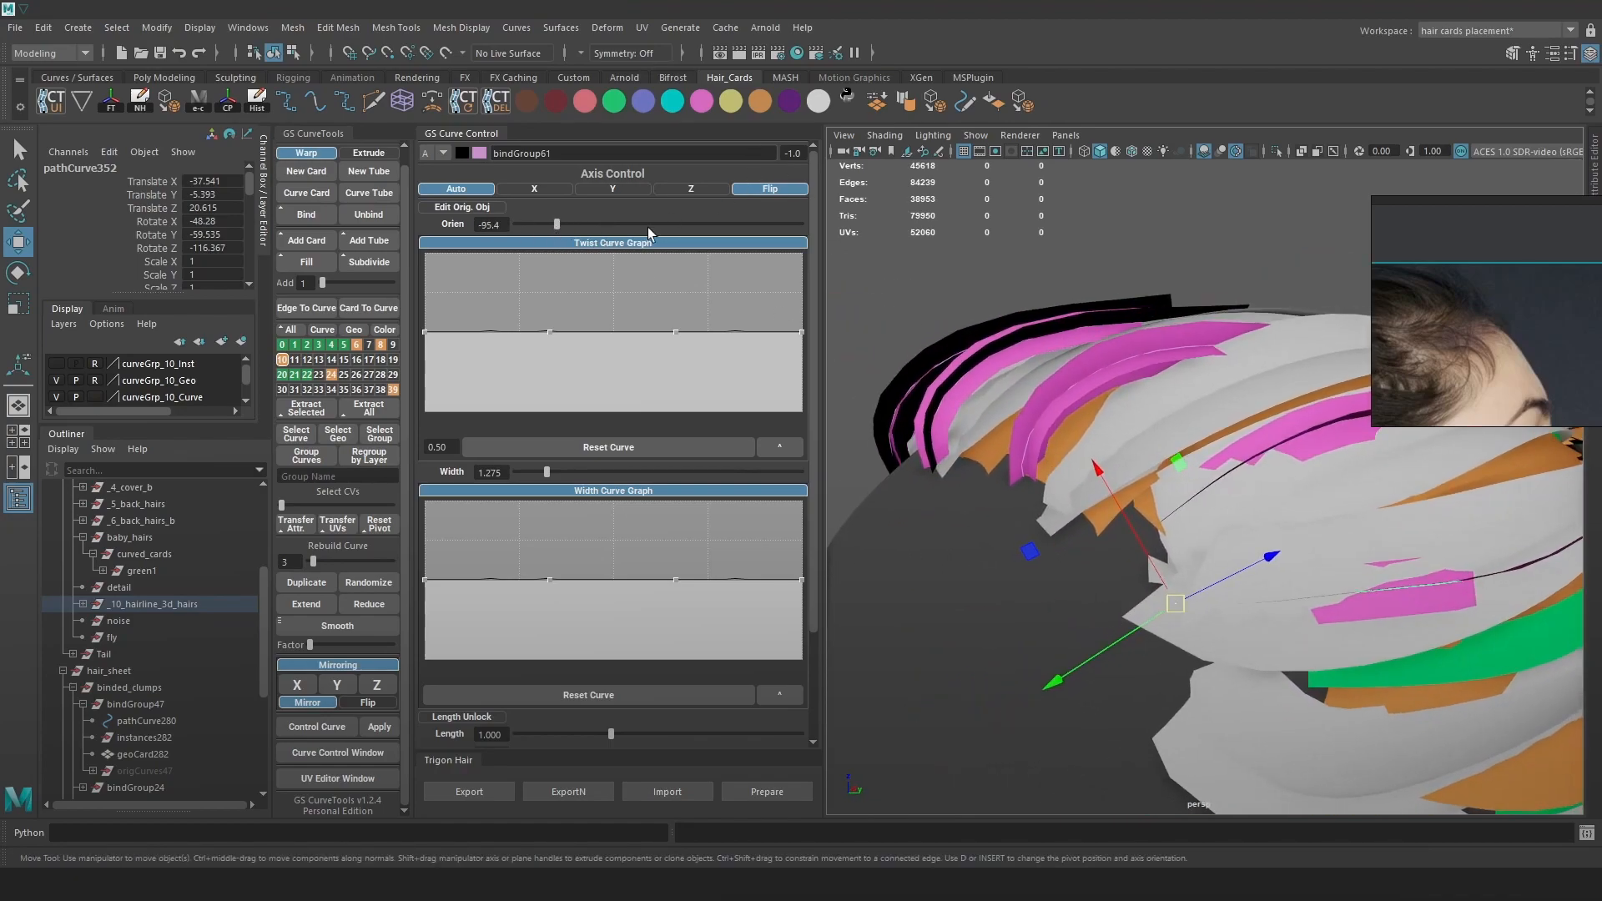
left_click_drag(567, 224, 572, 223)
left_click_drag(1129, 434, 1405, 501, "alt")
middle_click_drag(1168, 497, 1255, 498, "alt")
Examine the mirrored temple card and its curve's control vertices from the side of the head.
key("6")
left_click(1122, 457)
left_click_drag(1119, 458, 1148, 515, "alt")
right_click_drag(1148, 515, 1187, 528, "alt")
key("4")
left_click(1160, 460)
key("5")
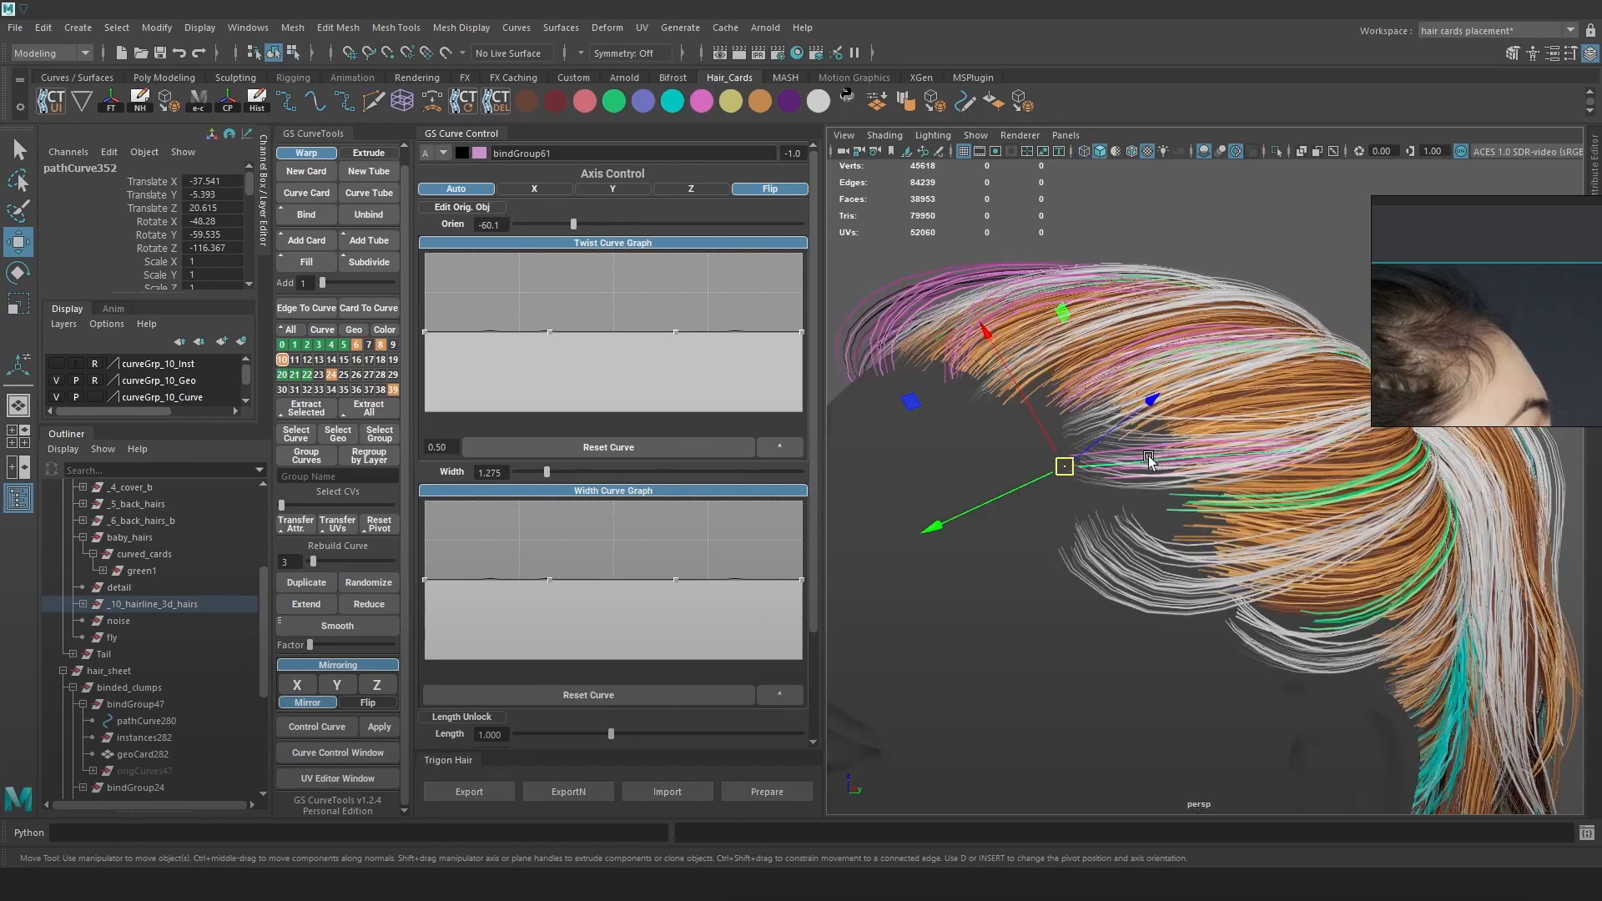
right_click_drag(1270, 239, 1185, 234)
key("4")
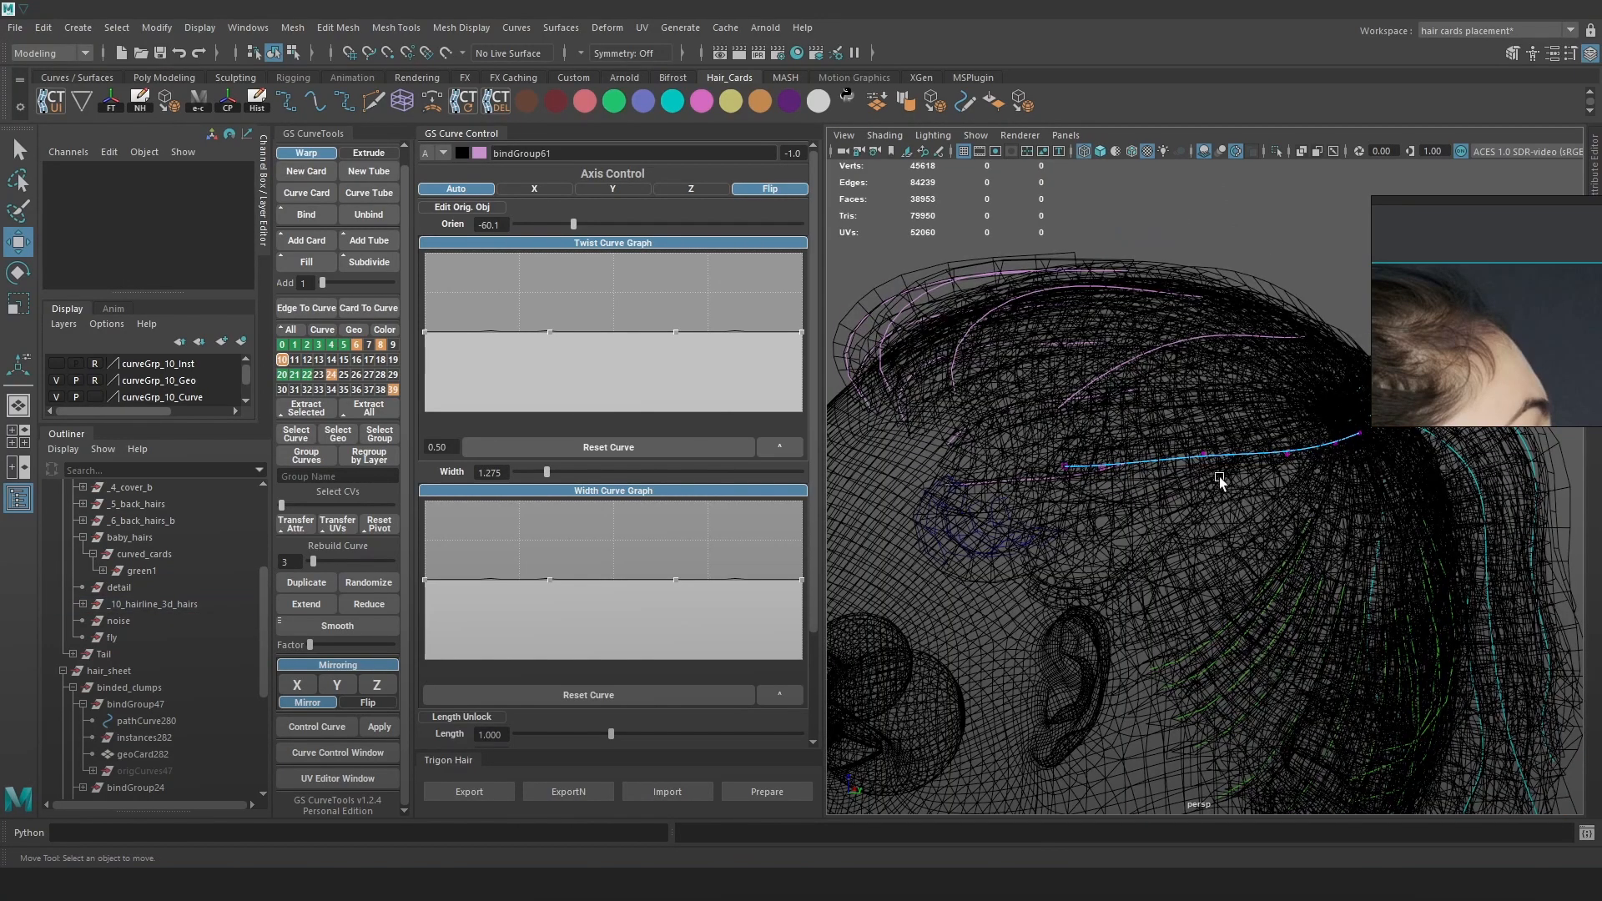
key("5")
right_click_drag(1144, 461, 1116, 482)
key("4")
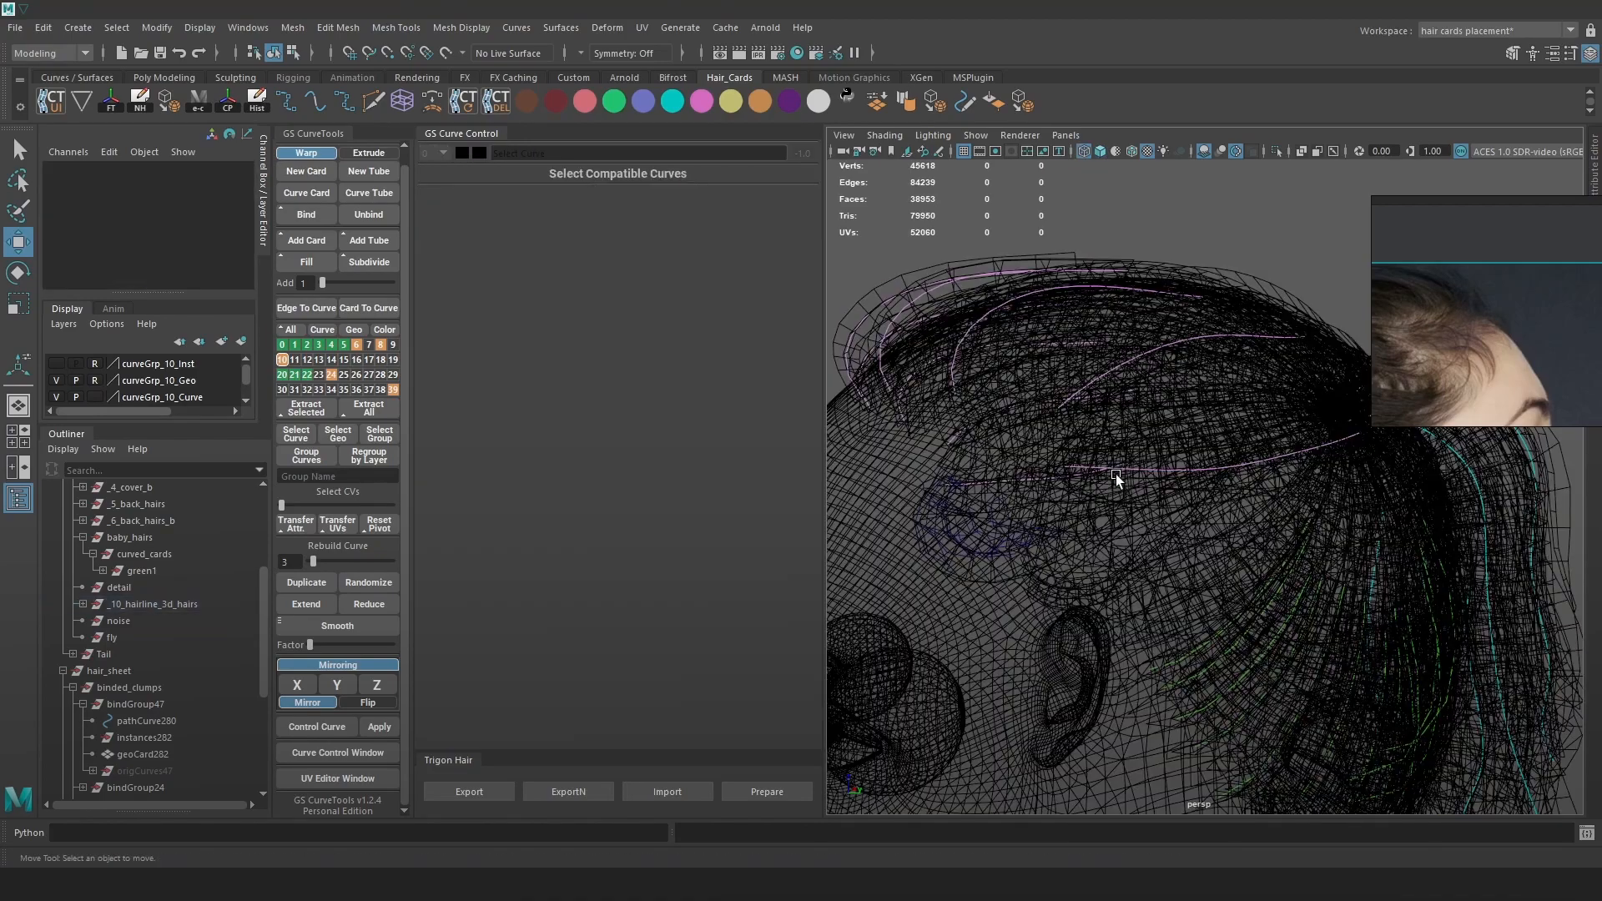
Duplicate the mirrored temple card and move the copy down to the hairline above the ear.
left_click(1089, 463)
key("5")
left_click_drag(1019, 451, 945, 486, "alt")
left_click_drag(1051, 458, 1099, 661)
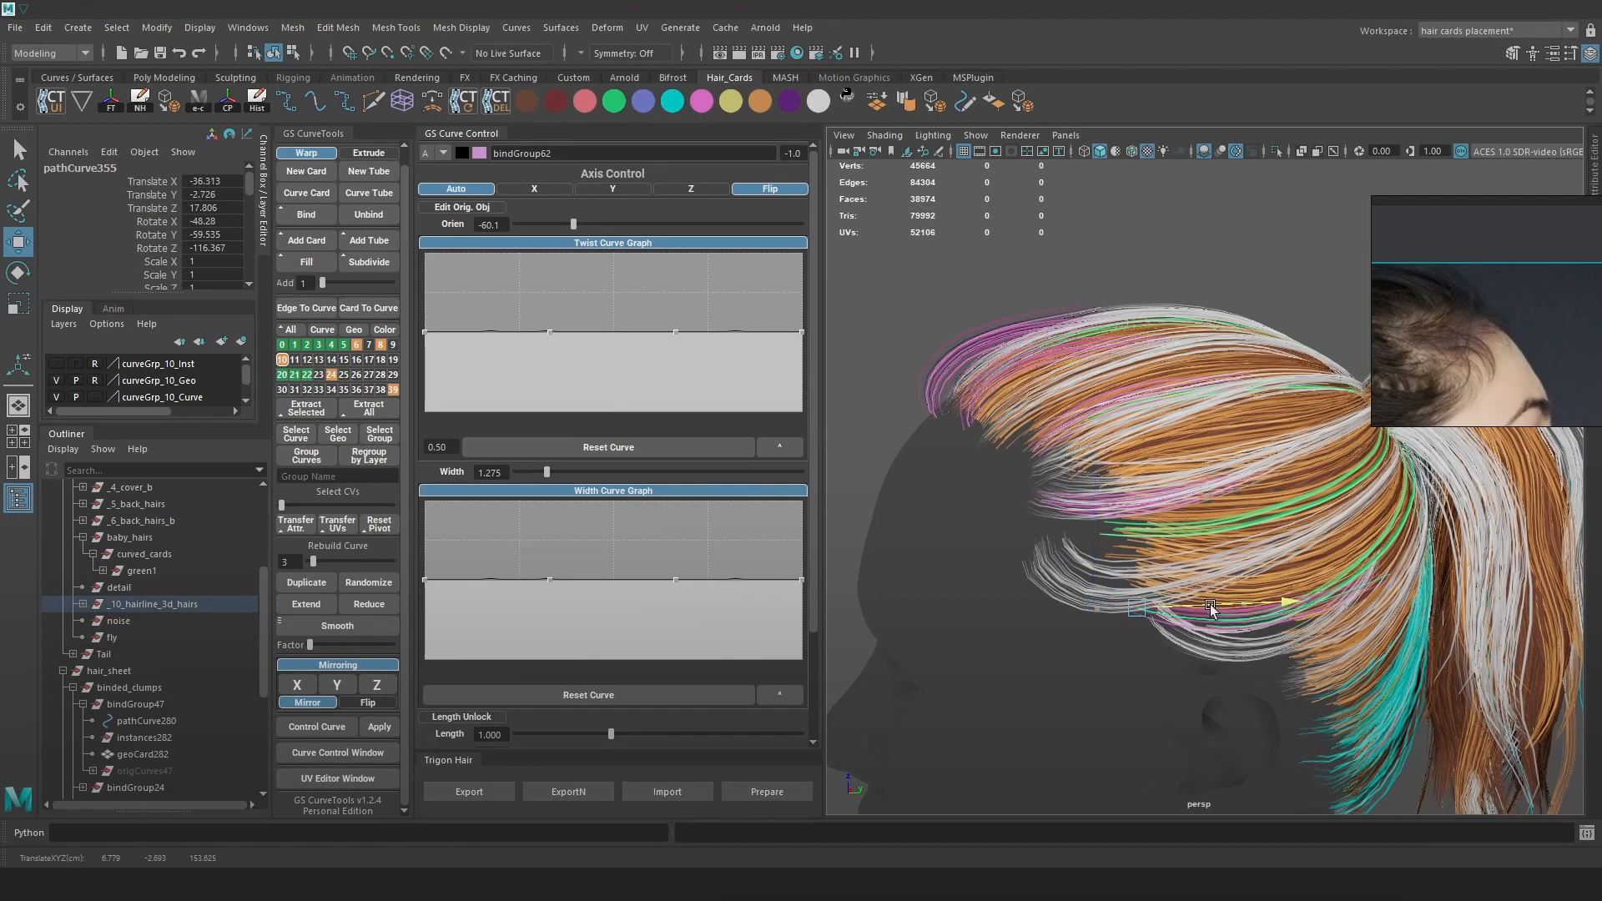
left_click_drag(1215, 605, 1233, 602)
Move the root control vertex of the copied card's curve toward the head above the ear.
left_click_drag(1243, 584, 1219, 543, "alt")
right_click_drag(1219, 543, 1202, 612)
key("4")
key("5")
mouse_move(1202, 611)
left_mouse_down()
mouse_move(1139, 582)
mouse_move(1227, 534)
mouse_move(1011, 575)
mouse_move(1035, 590)
left_mouse_up()
key("4")
key("5")
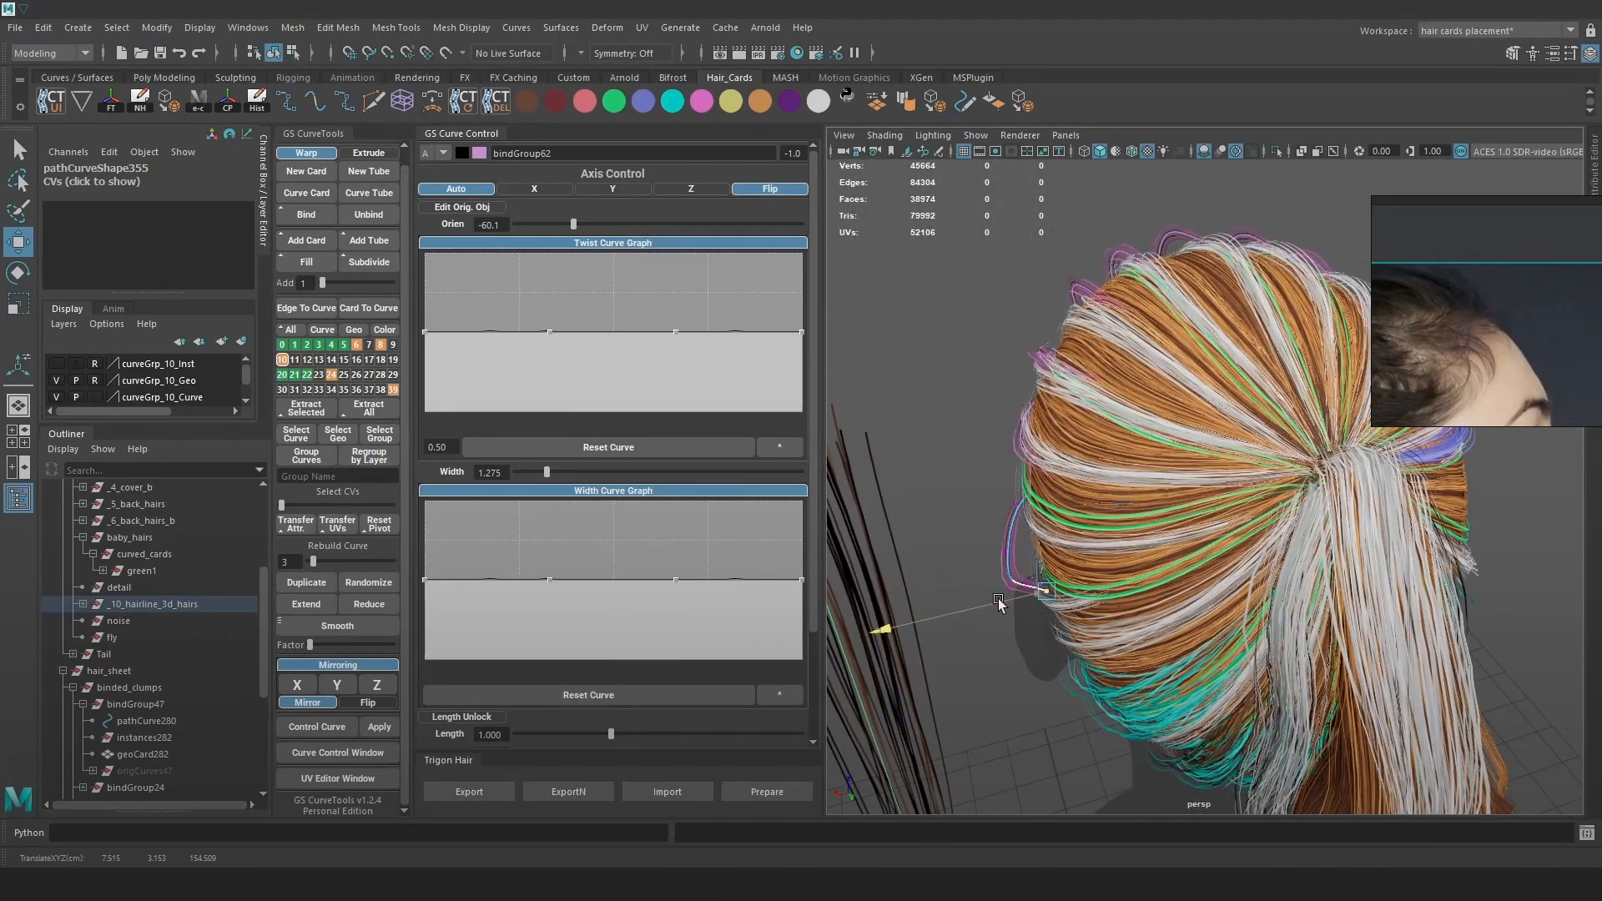
Pull in the copied card's outer control vertices to flatten its arch against the side hair.
left_click_drag(974, 542, 973, 542)
key("4")
left_click_drag(1092, 642, 976, 538)
key("6")
left_click_drag(976, 585, 1019, 592)
key("4")
key("6")
key("4")
key("6")
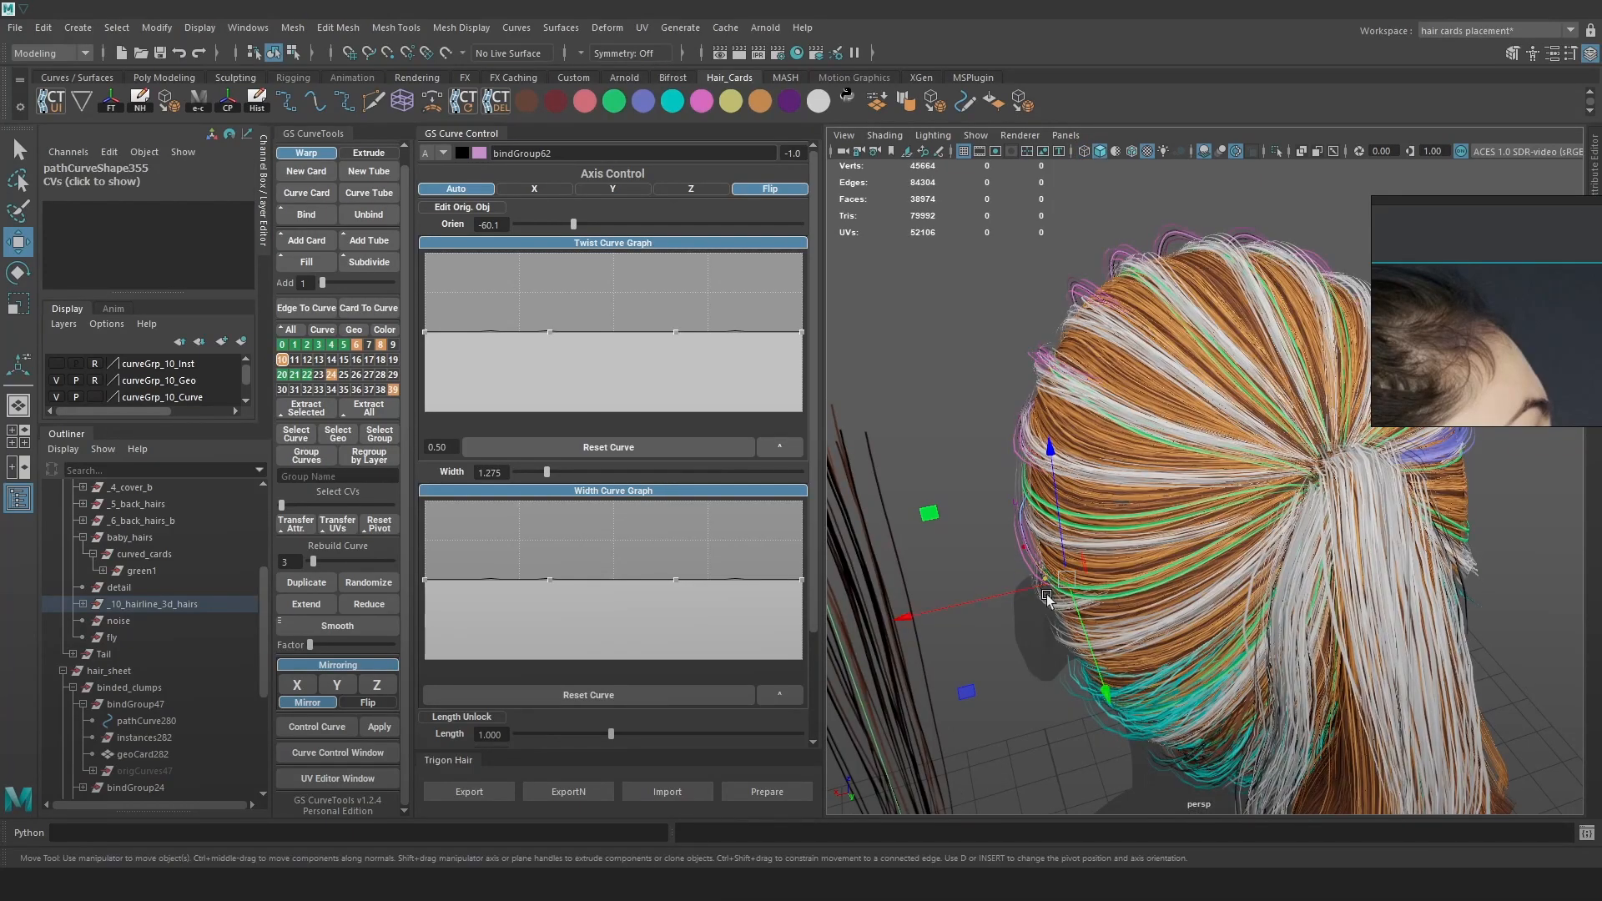
Mirror the above-ear card across X and display the control vertices of the mirrored card's curve.
key("4")
key("6")
left_click_drag(1061, 589, 1227, 524, "alt")
left_click(1312, 261)
key("4")
left_click(1141, 588)
left_click(297, 684)
left_click_drag(1043, 584, 1262, 565, "alt")
key("6")
left_click_drag(1140, 598, 1268, 584, "alt")
right_click_drag(1155, 240, 1093, 239)
key("4")
left_click(1208, 599)
key("6")
left_click_drag(1208, 599, 1235, 596)
key("ctrl+z")
Shift the mirrored curve's control vertices toward the side hair and set the card's orientation to 58.0.
key("4")
left_click_drag(1088, 557, 1270, 624)
key("6")
left_click_drag(1235, 484, 1219, 511)
left_click_drag(1285, 568, 1241, 572, "alt")
left_click_drag(634, 229, 630, 230)
Check how the mirrored card fits above the ear in wireframe and textured display, and save the scene.
left_click_drag(1053, 530, 1049, 526, "alt")
key("4")
left_click_drag(985, 519, 1069, 410)
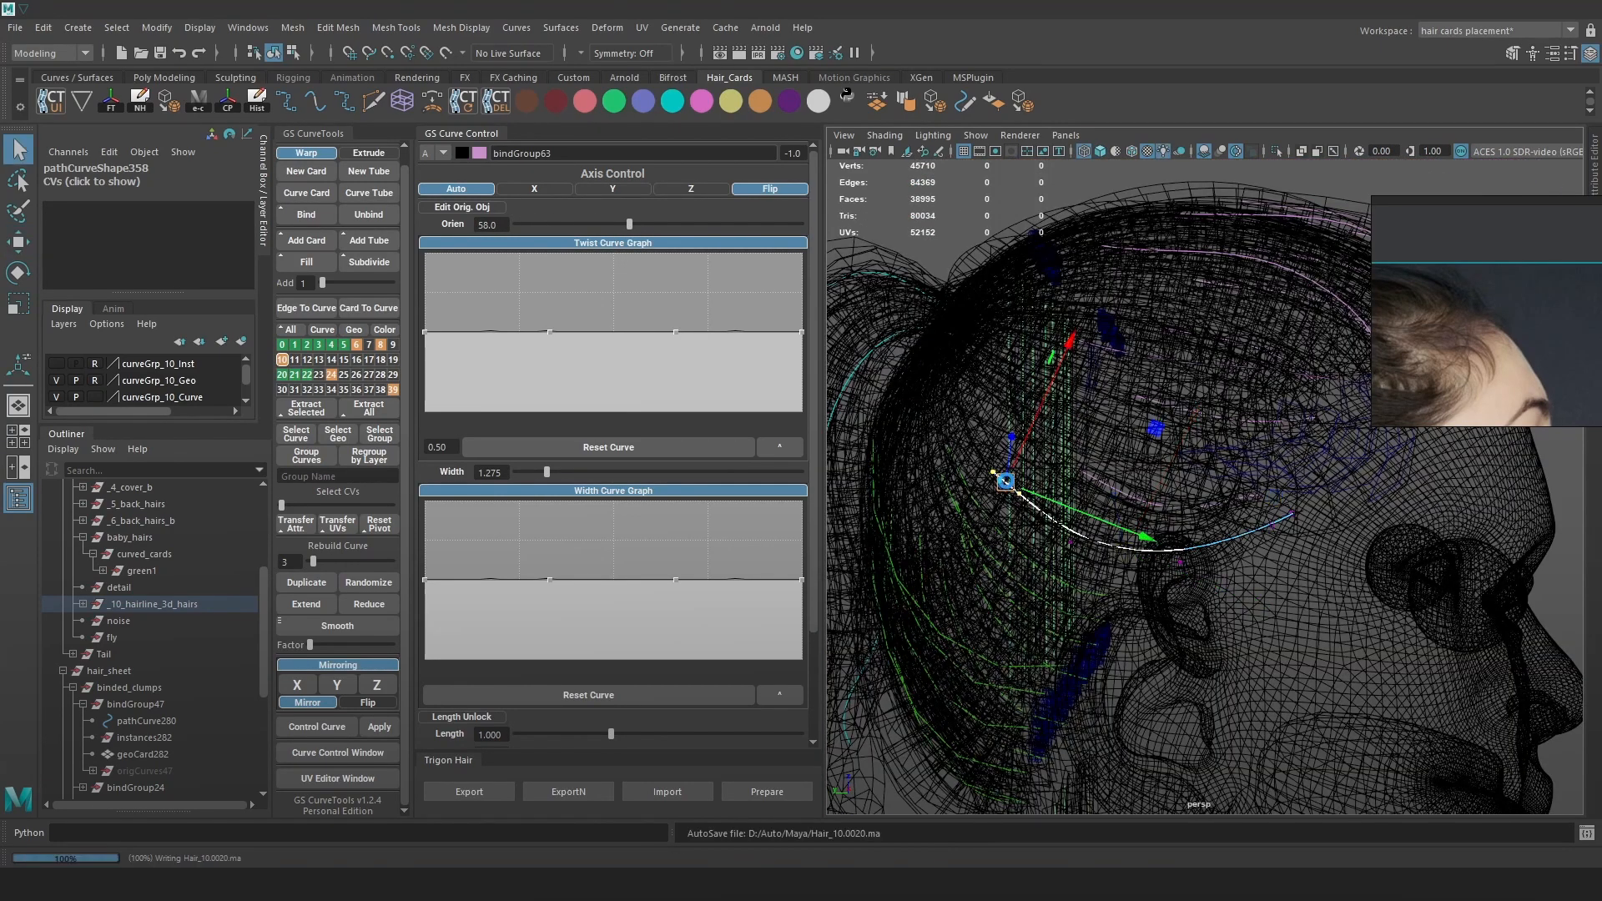
key("6")
scroll(993, 471, "up", 3)
key("b")
left_click_drag(1104, 501, 988, 494, "alt")
left_click(1269, 219)
key("q")
key("ctrl+s")
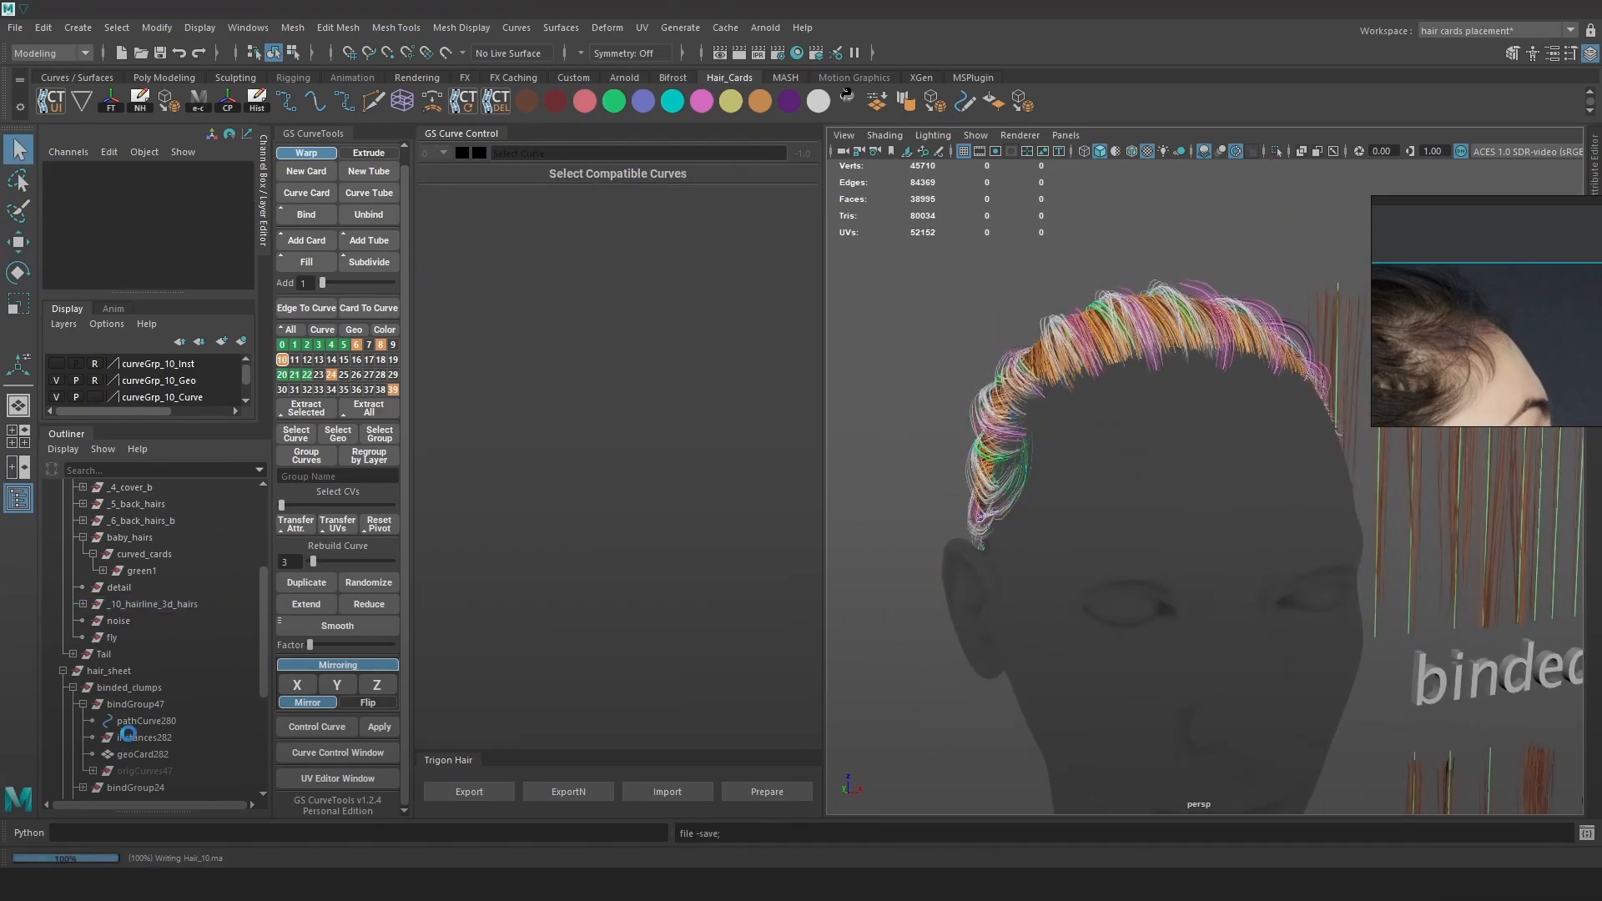
Isolate the _10_hairline_3d_hairs group in the viewport and save the scene.
key("w")
left_click(137, 689)
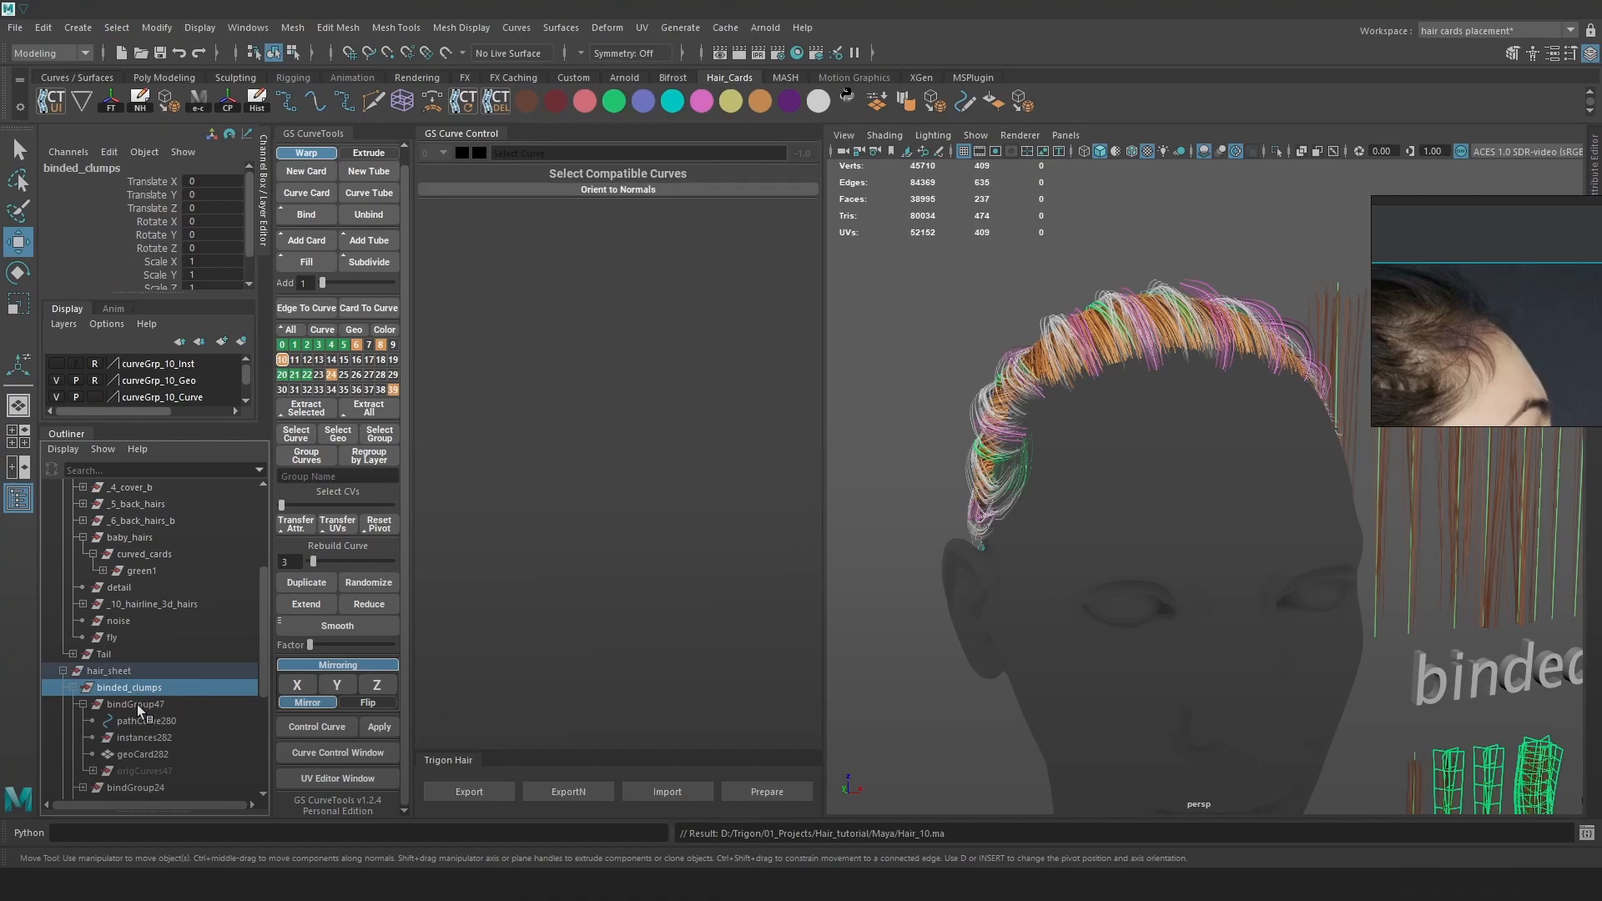
left_click(150, 604)
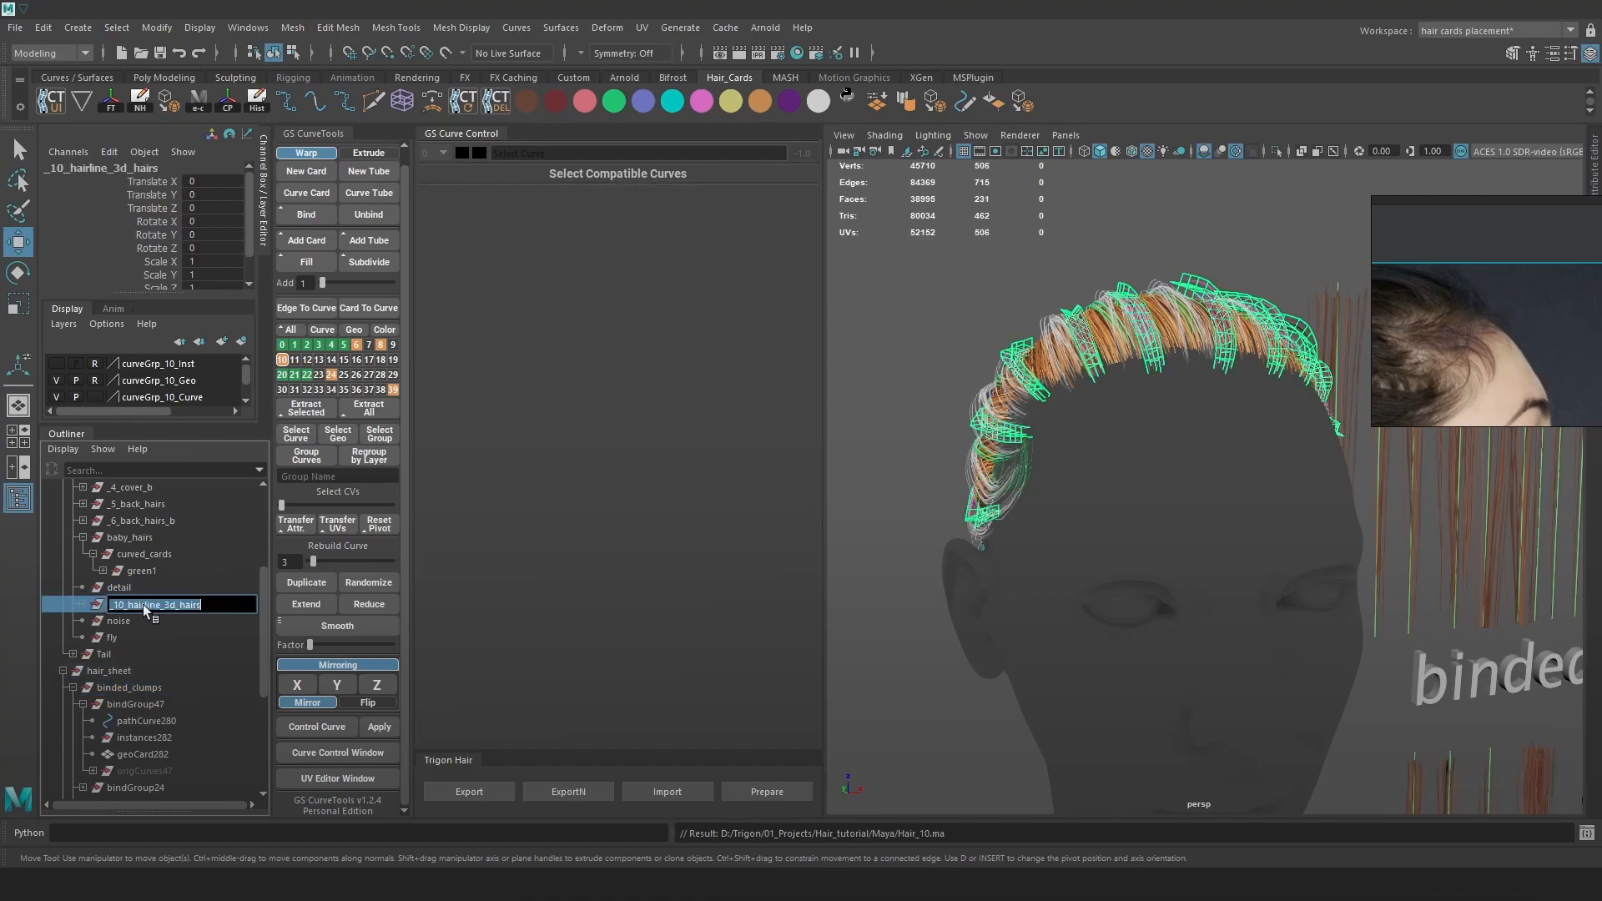
left_click_drag(1077, 310, 955, 240, "alt")
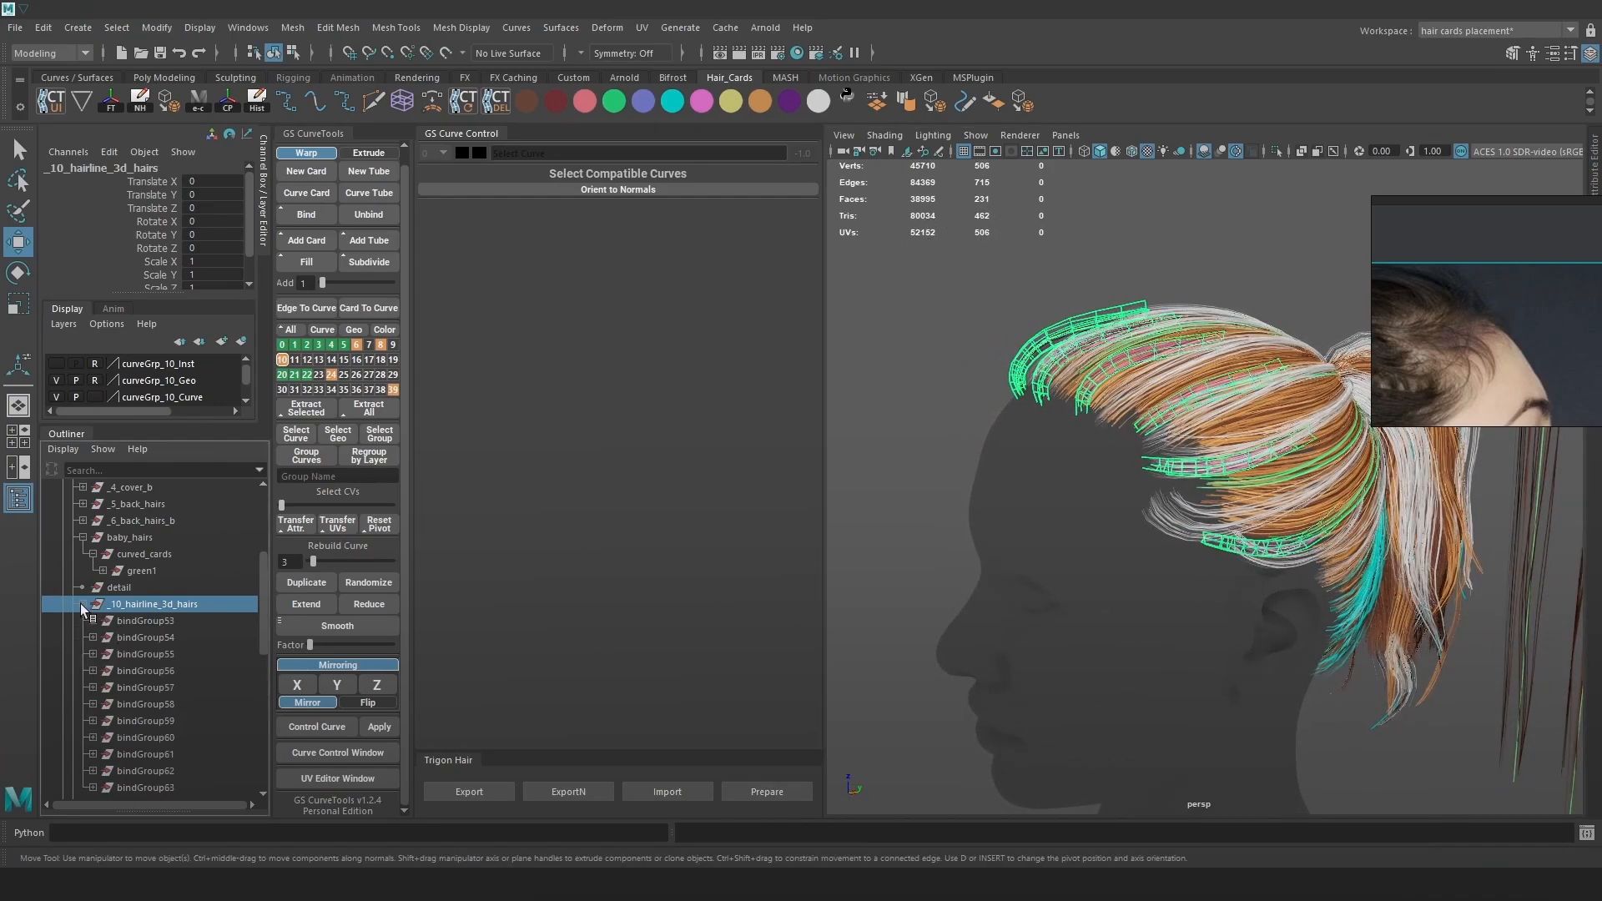
left_click(1276, 151)
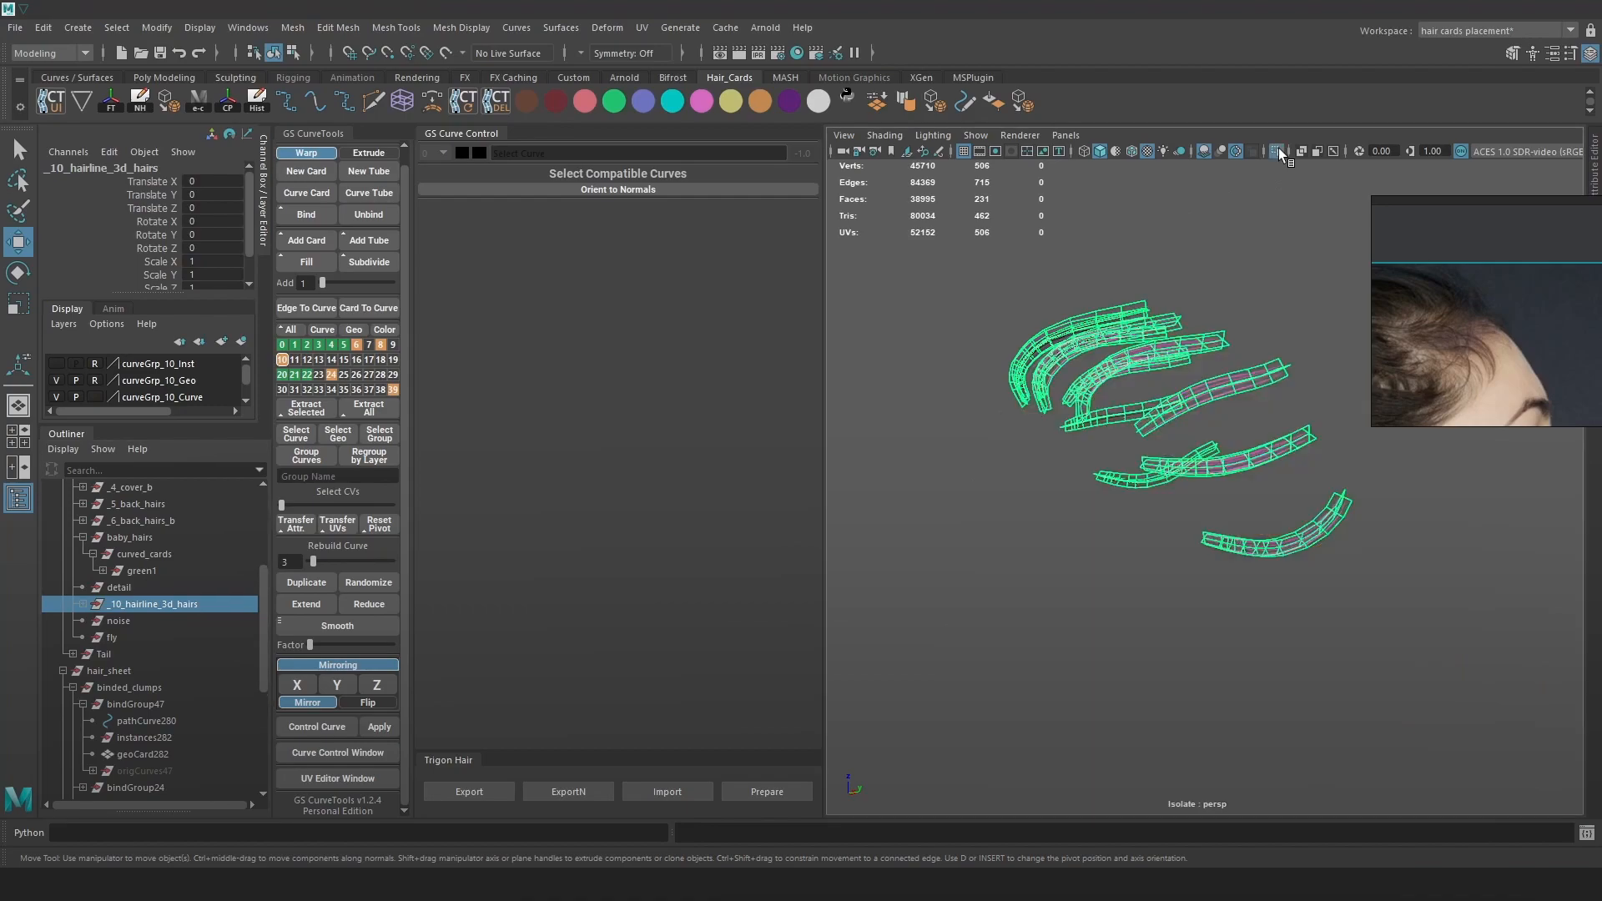
key("q")
key("ctrl+s")
key("w")
left_click(1261, 292)
left_click_drag(1261, 293, 1335, 357, "alt")
left_click_drag(1380, 635, 905, 279)
mouse_move(1155, 422)
left_mouse_down("alt")
mouse_move(1166, 430)
mouse_move(1140, 400)
left_mouse_up("alt")
key("ctrl+z")
key("ctrl+z")
key("ctrl+z")
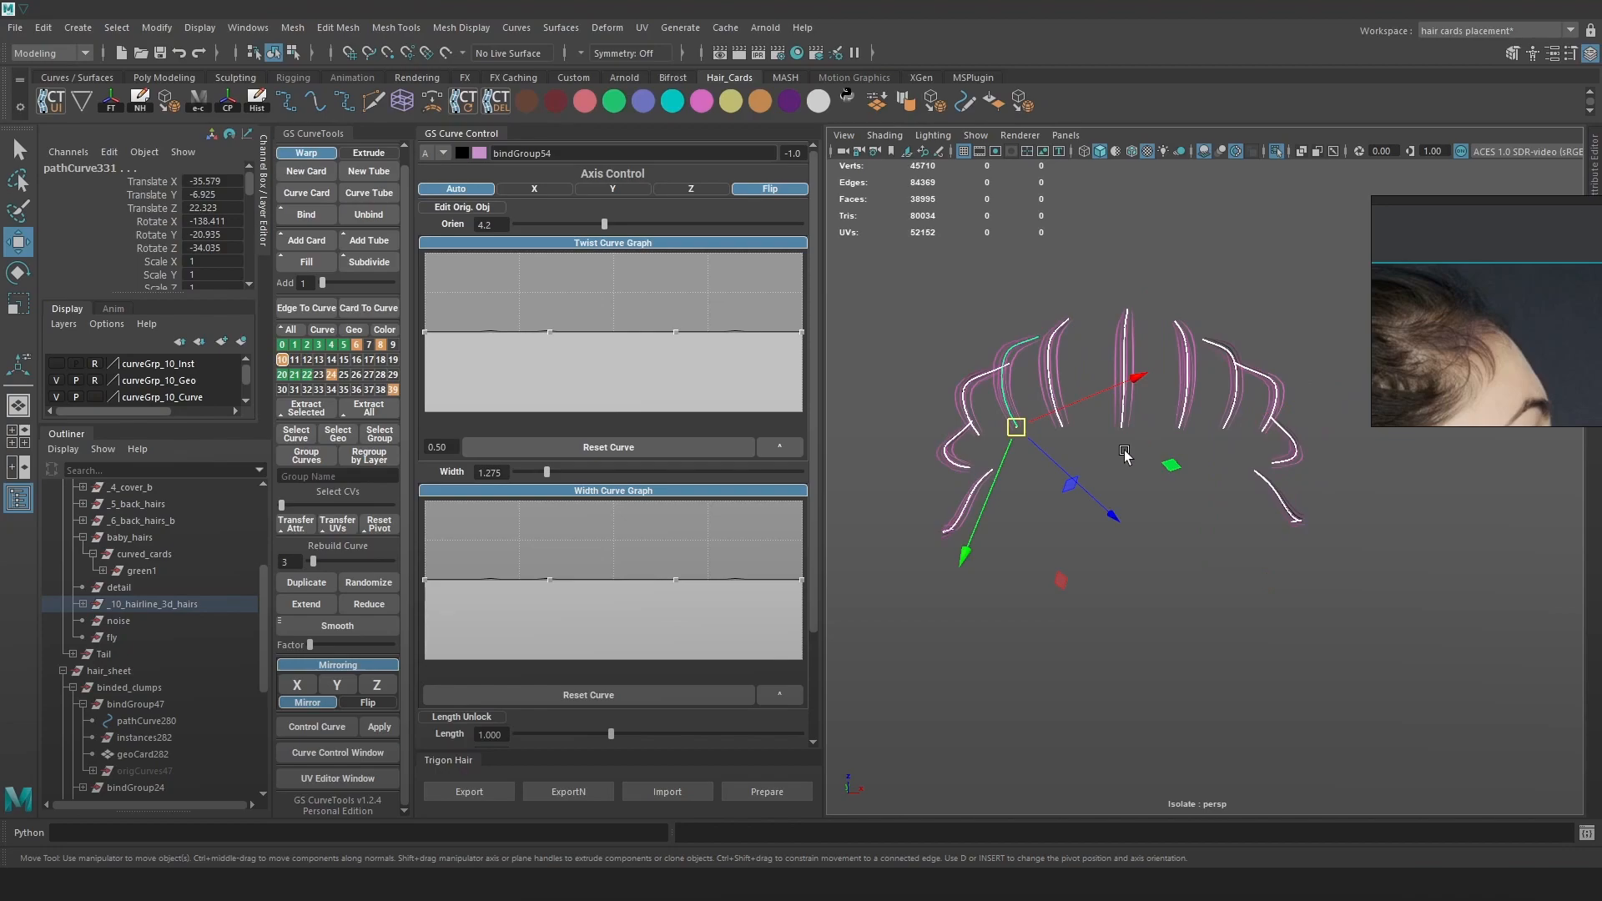
key("ctrl+z")
key("ctrl+z")
key("ctrl+z")
key("ctrl+z")
Fill one card into each of the two gaps beside the centre card on one side of the forehead.
left_click_drag(1160, 463, 1039, 324)
left_click(321, 263)
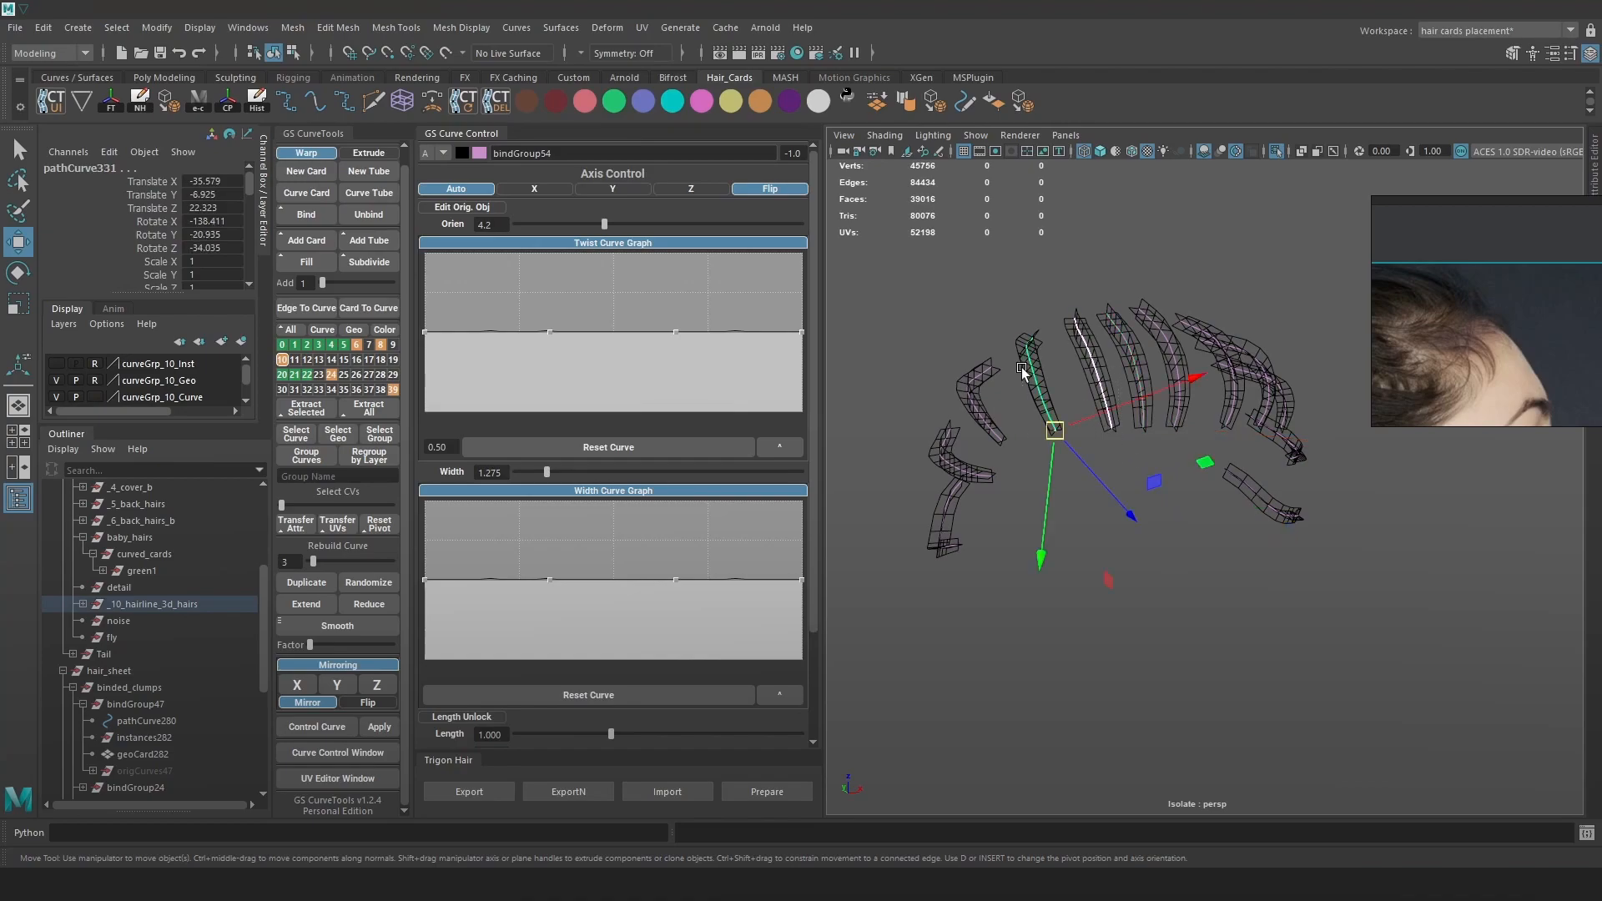
left_click(317, 263)
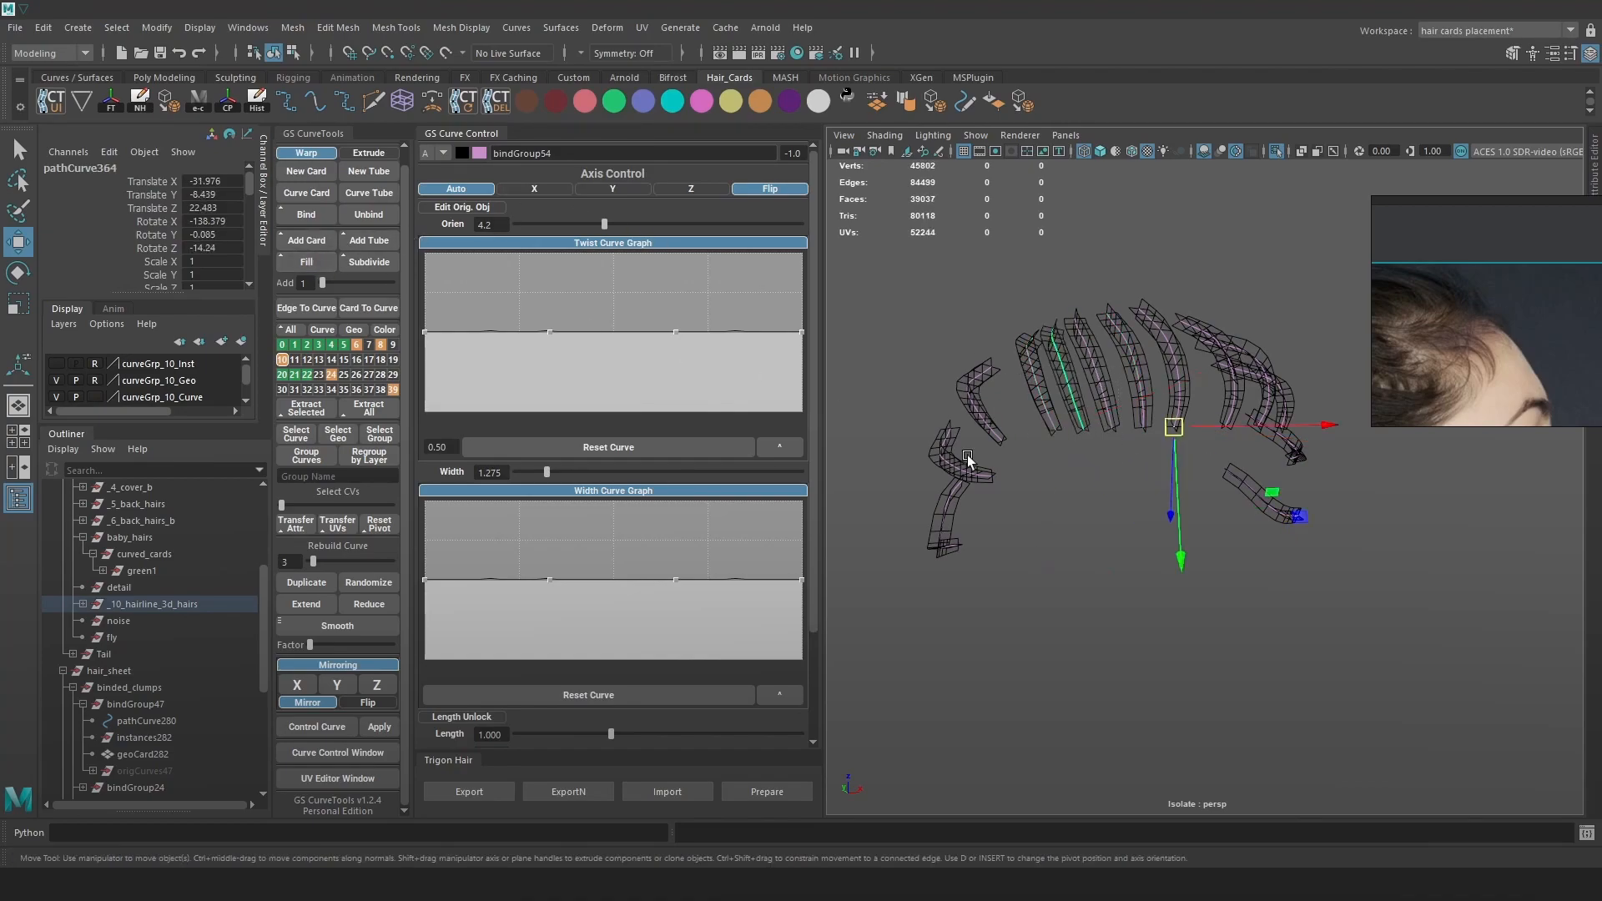
Fill two cards into each gap between the outer forehead cards on both sides of the hairline.
left_click(1041, 474)
left_click_drag(1055, 443, 980, 388)
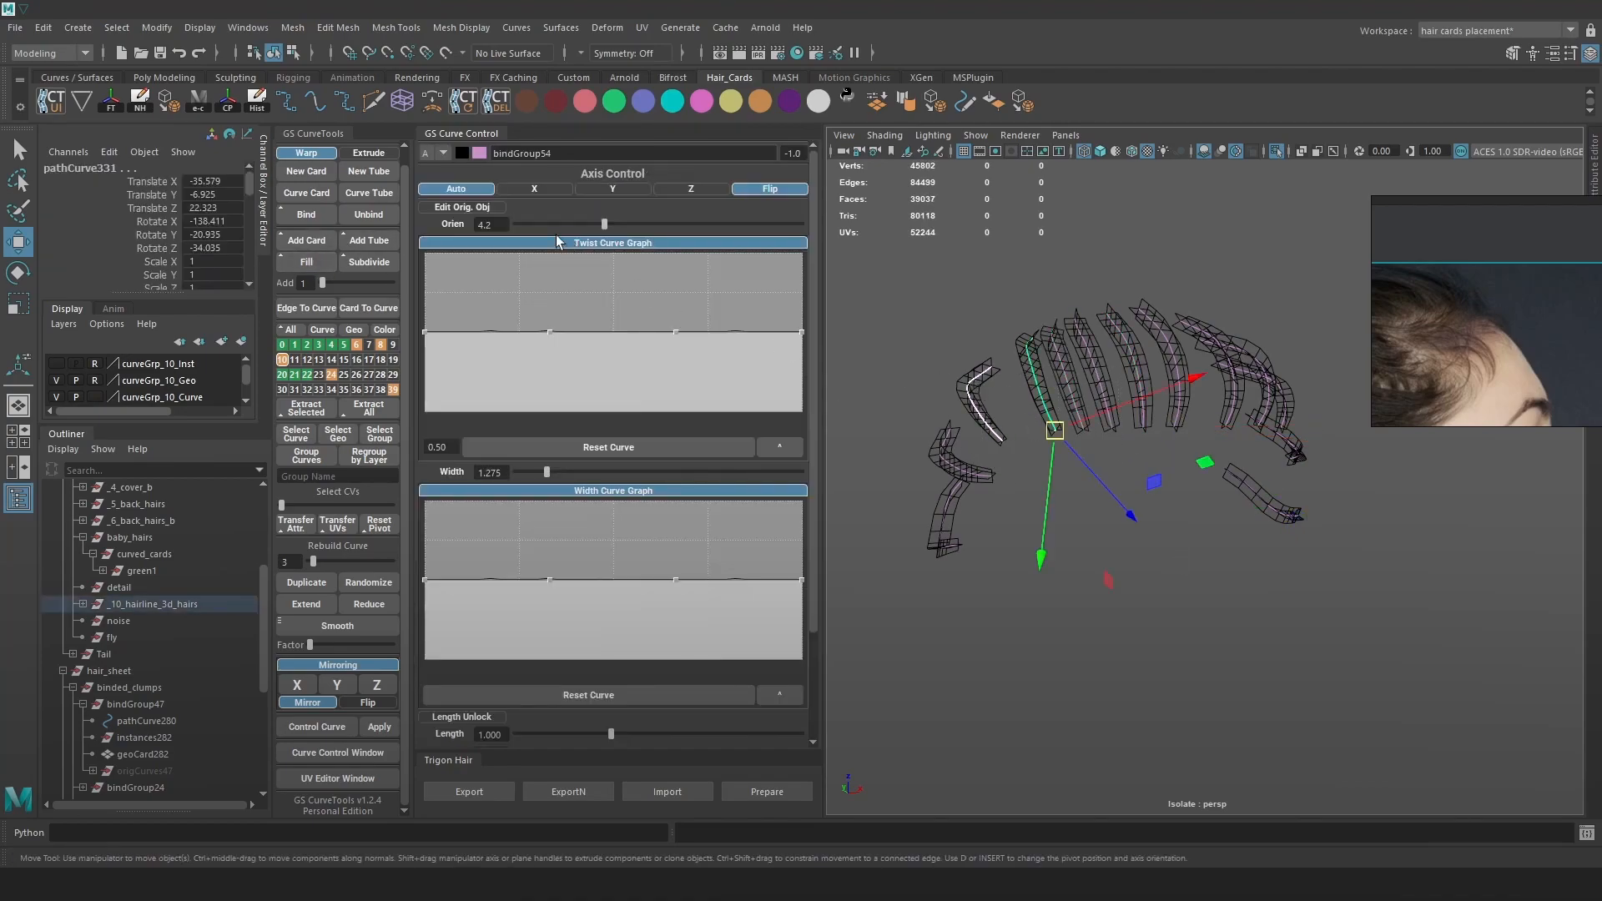
left_click(319, 262)
left_click_drag(1058, 413, 1235, 459, "alt")
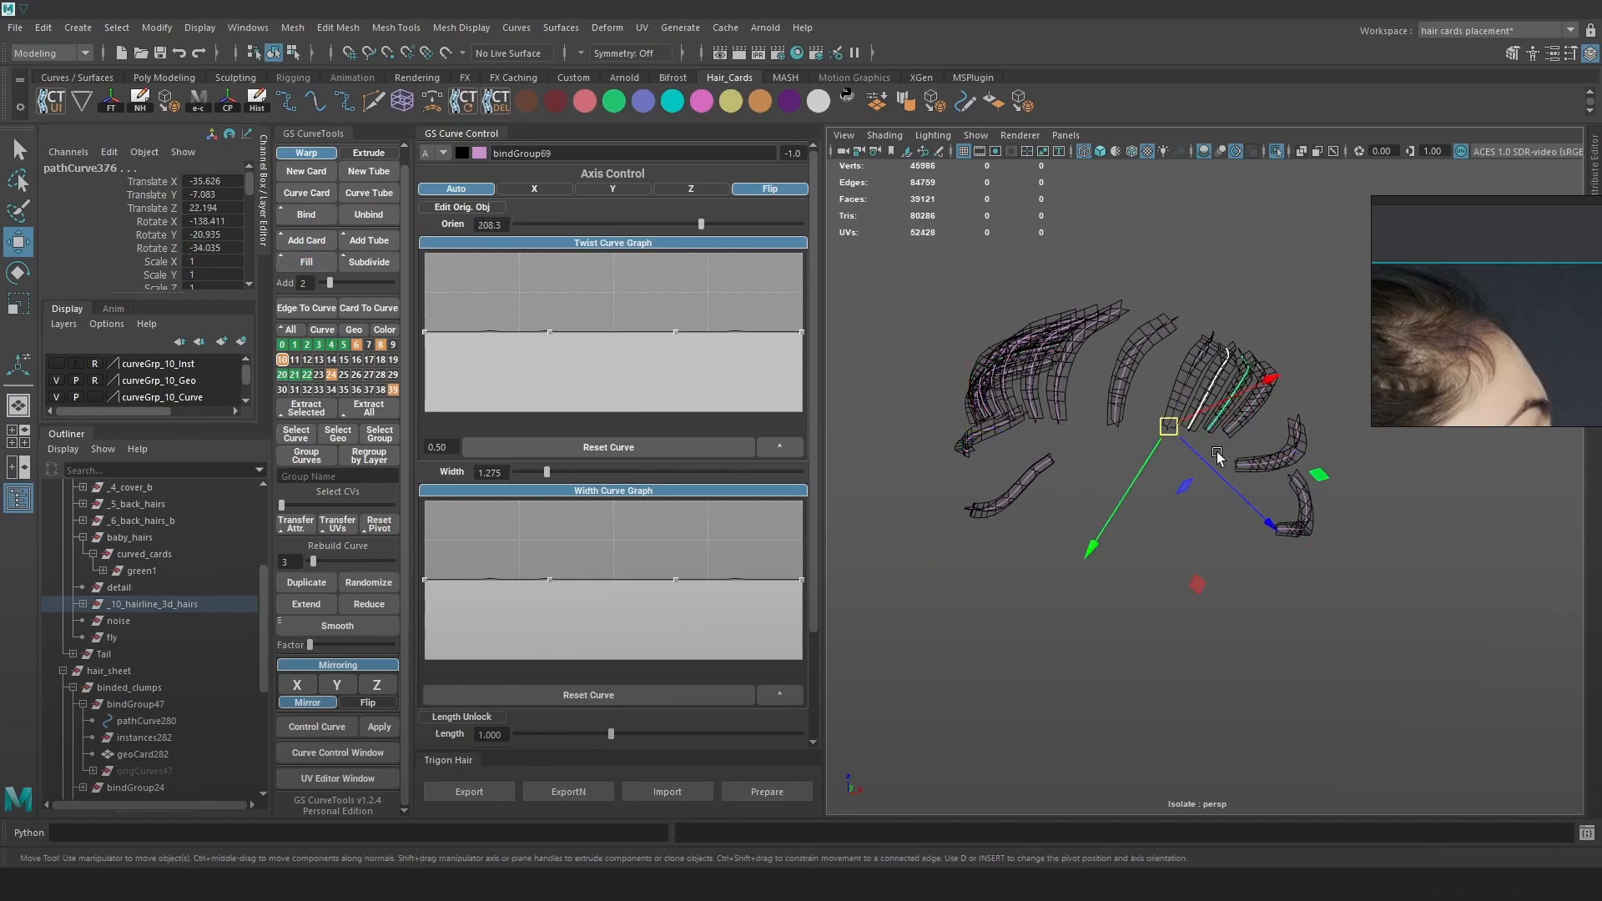
left_click(1071, 440)
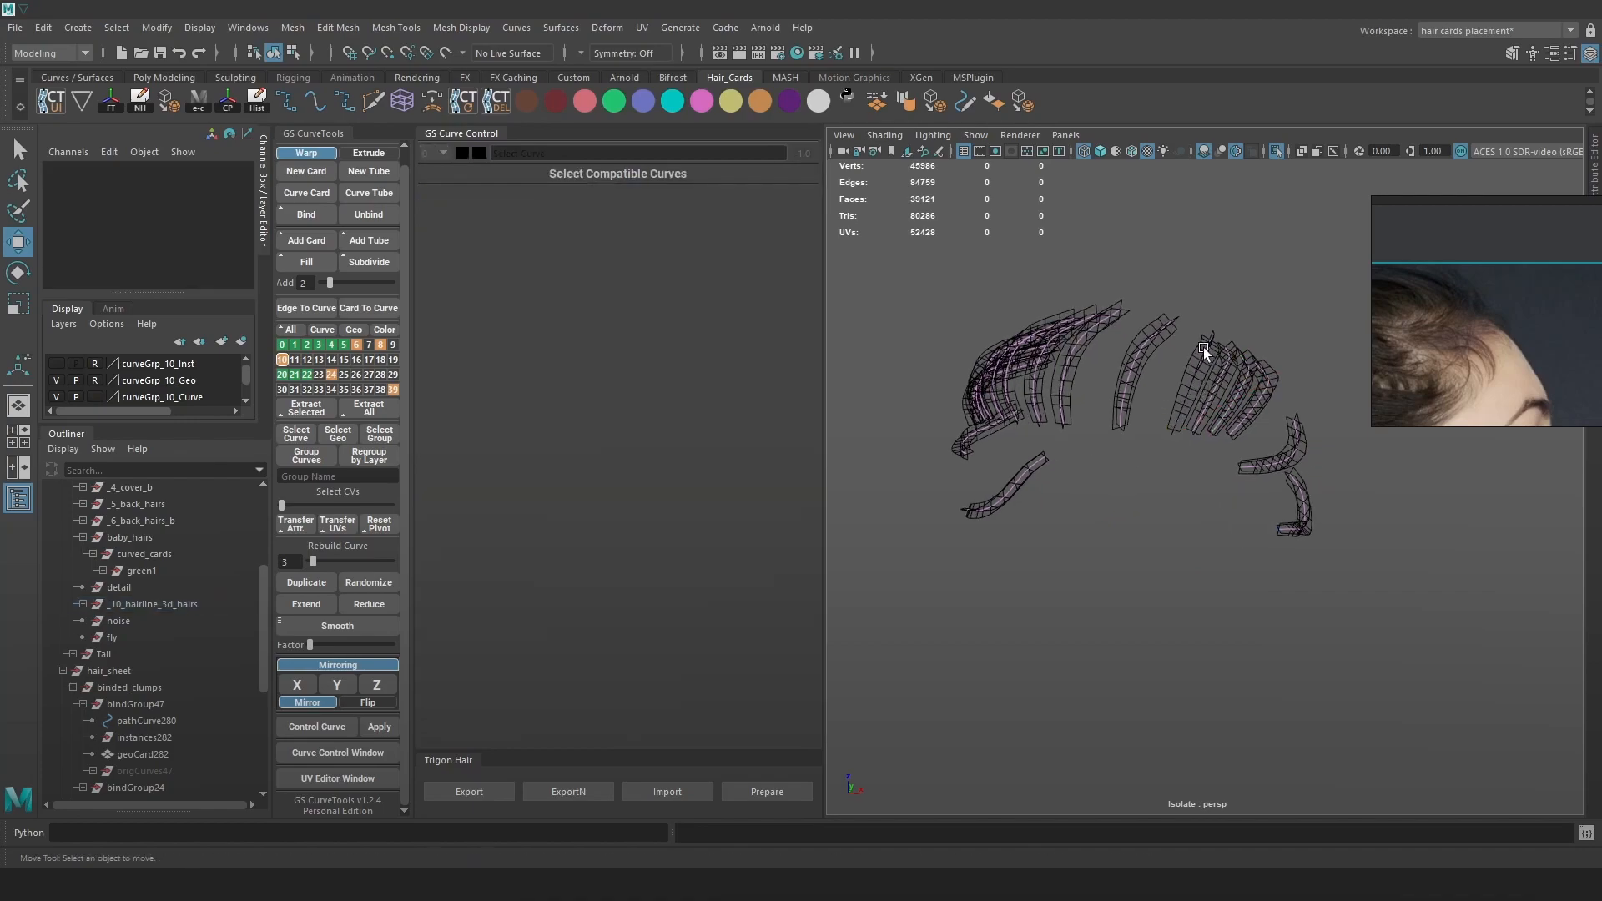
Fill one card into each of the two gaps between the centre card and the opposite side's forehead cards.
mouse_move(1141, 394)
left_mouse_down()
mouse_move(1119, 417)
mouse_move(1171, 386)
mouse_move(1156, 399)
left_mouse_up()
left_click(1098, 472)
left_click(1183, 393)
left_click(1098, 476)
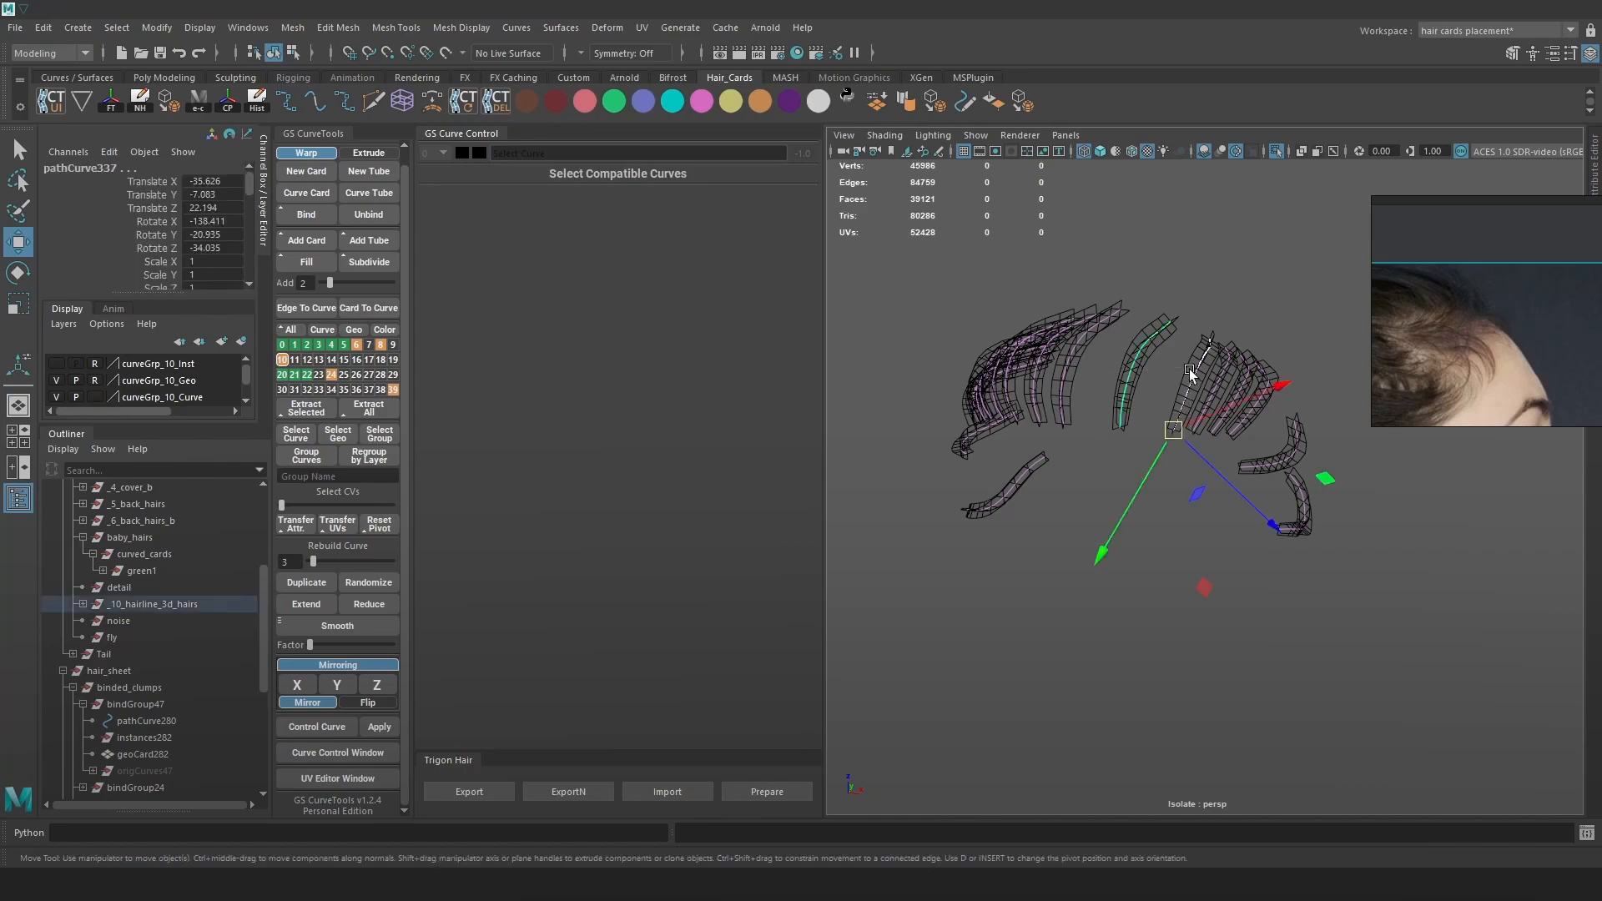
left_click(325, 265)
left_click_drag(1132, 407, 1133, 408)
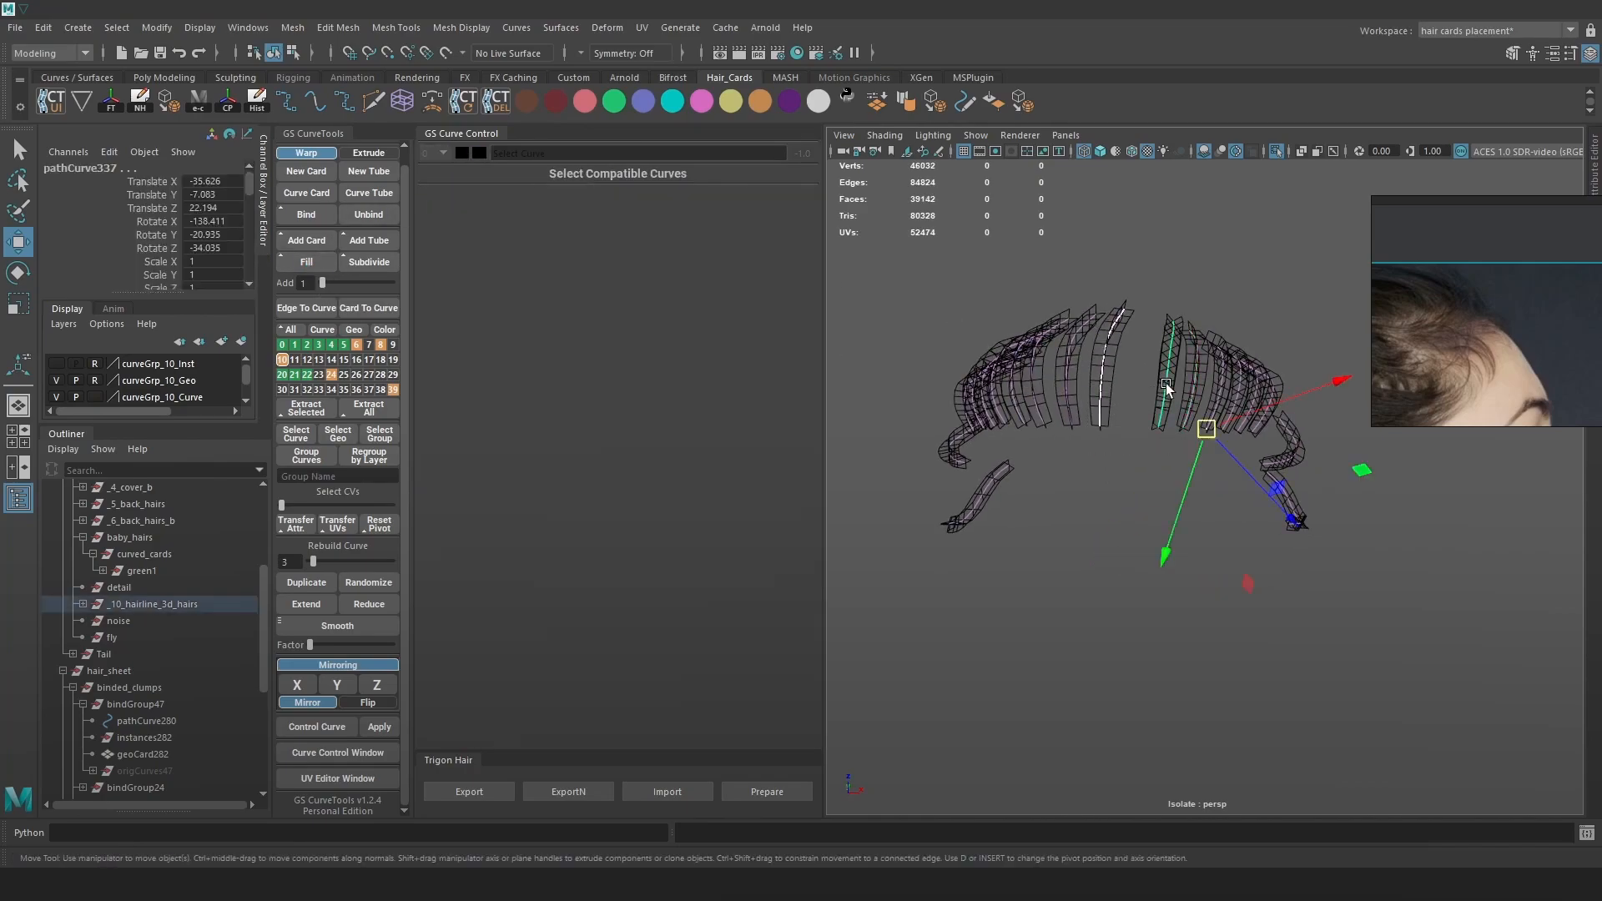
left_click_drag(1057, 517, 1178, 505, "alt")
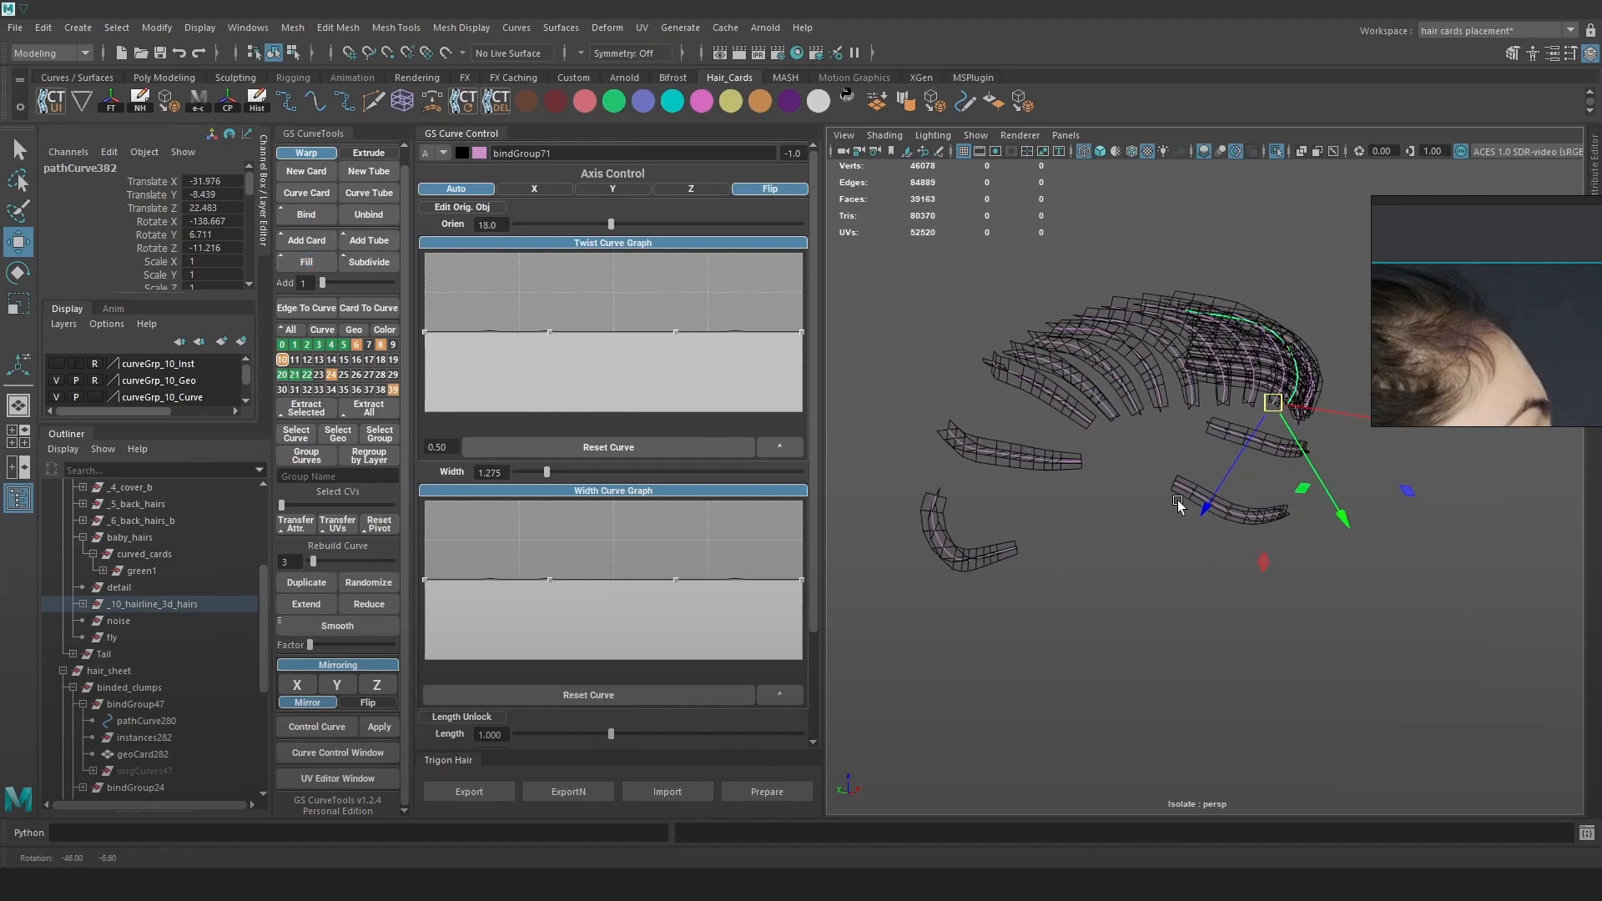
Fill two cards between the outermost forehead card and the temple card on one side.
left_click_drag(1060, 494, 1052, 385)
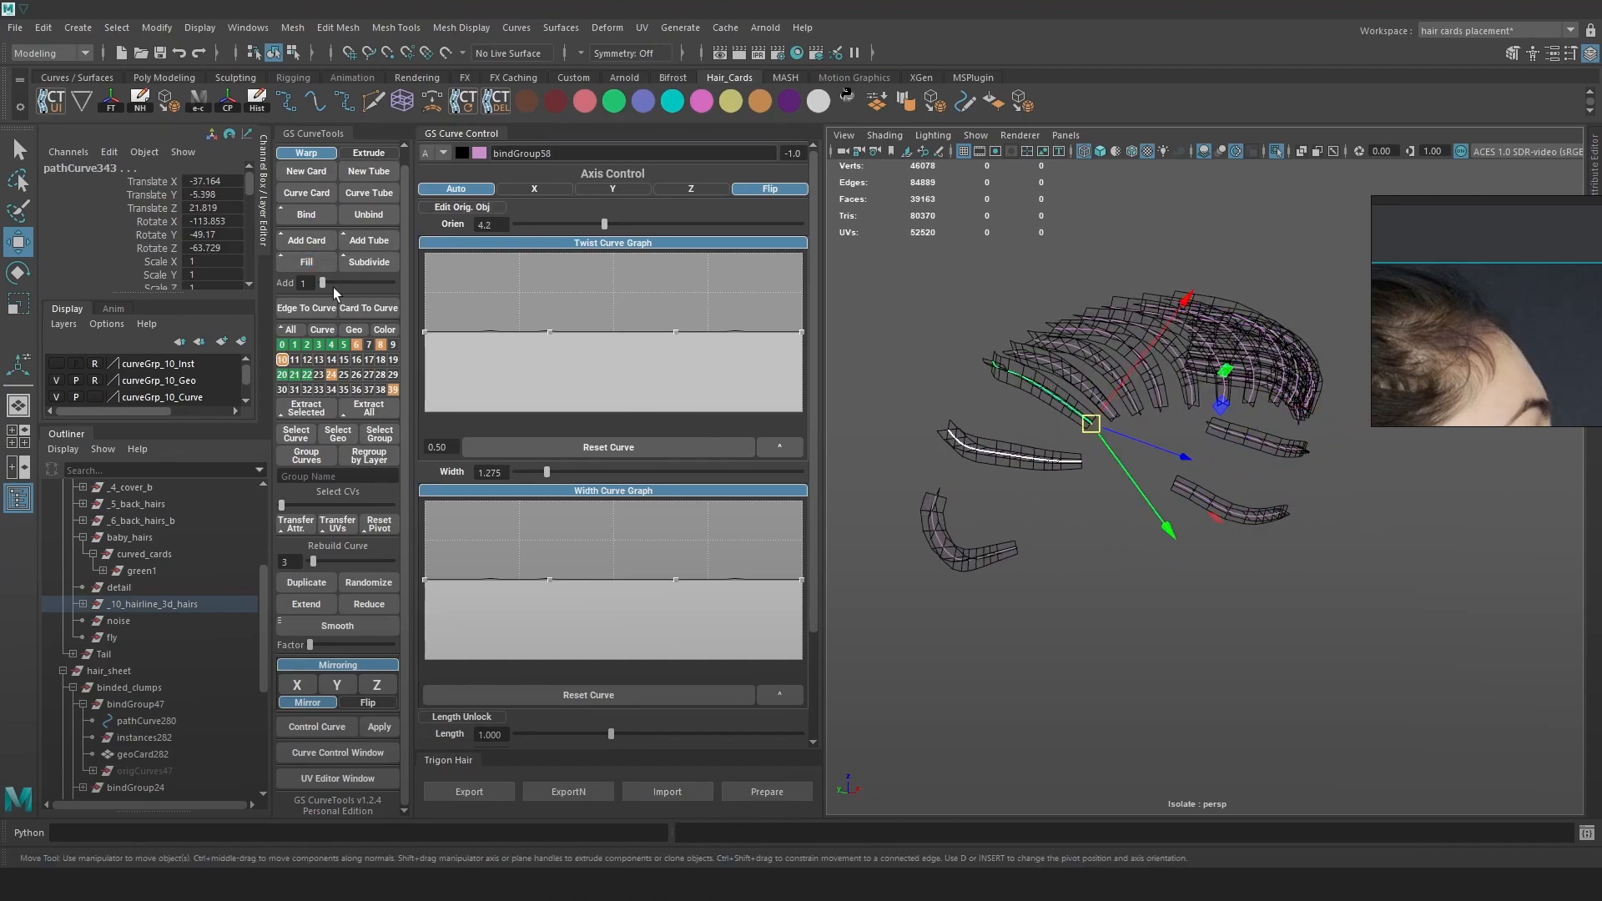
left_click(1043, 434)
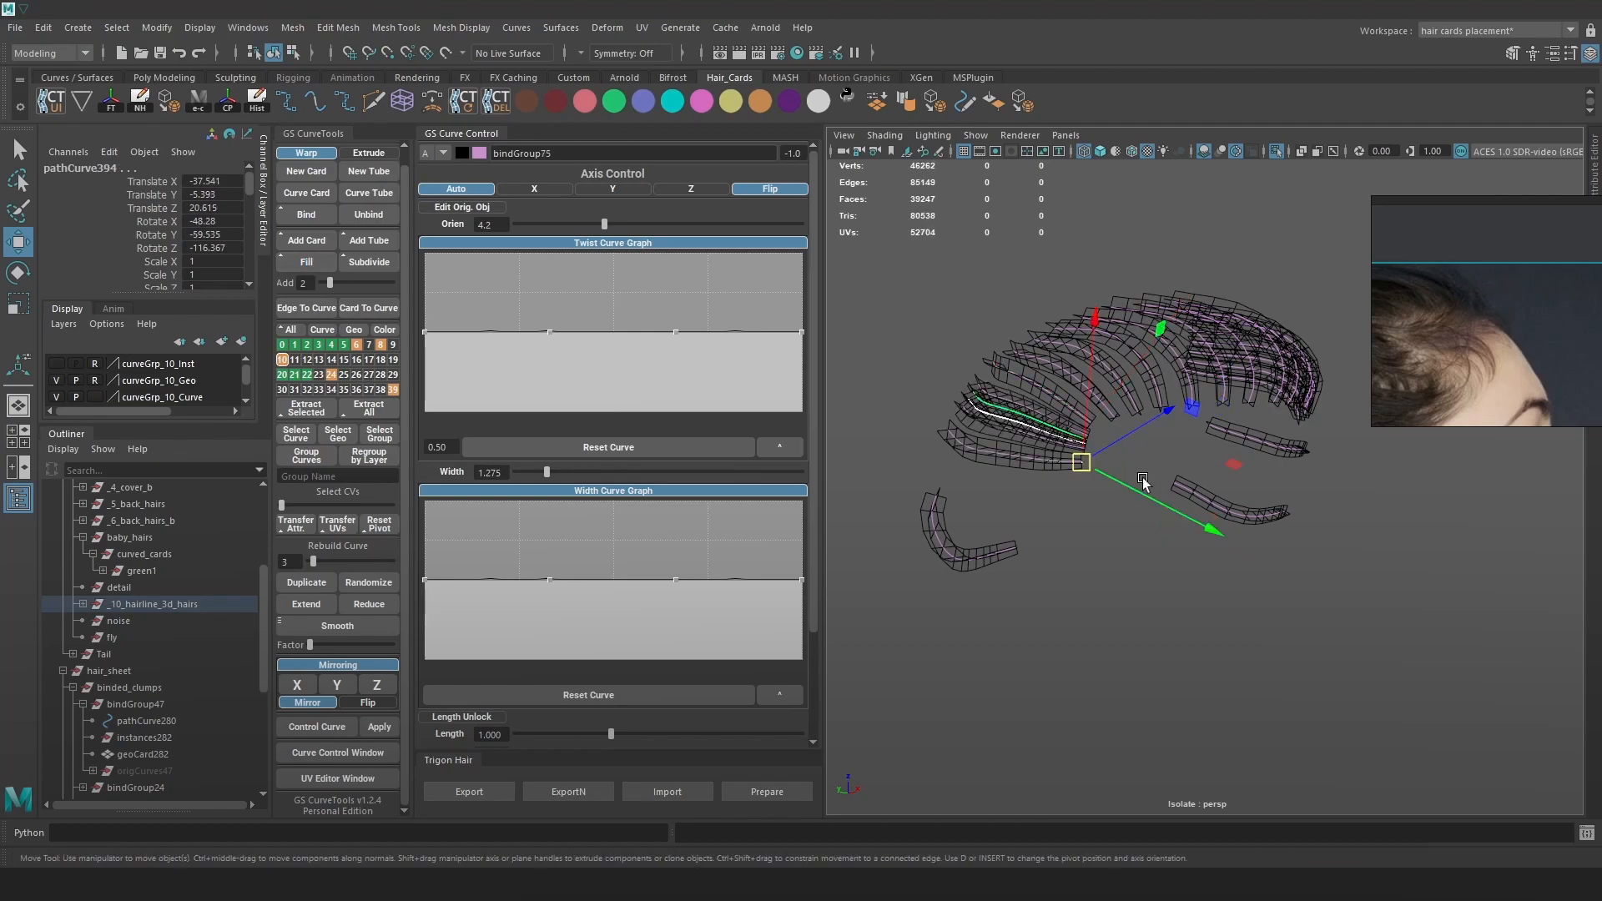
left_click(1093, 542)
mouse_move(1093, 542)
left_mouse_down("alt")
mouse_move(1180, 522)
mouse_move(1090, 523)
left_mouse_up("alt")
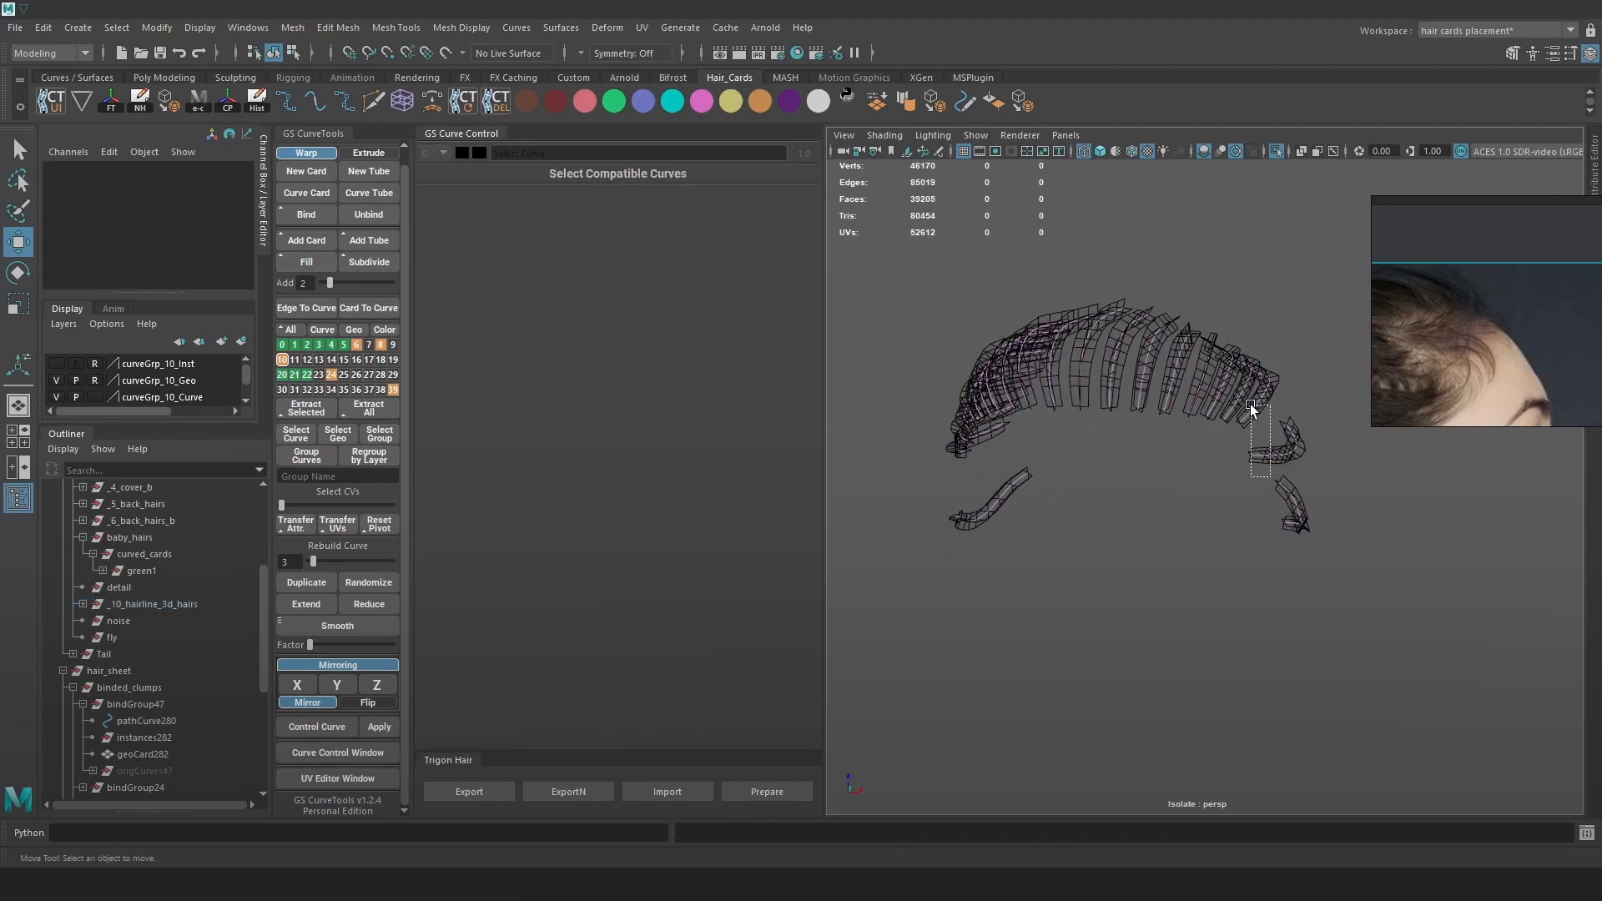
Fill two cards into each gap around the opposite temple card, from the forehead down to the above-ear card.
left_click(1281, 440)
left_click(1248, 433)
left_click_drag(1319, 489, 1276, 543, "alt")
left_click(1365, 492)
left_click(1230, 477)
left_click(299, 265)
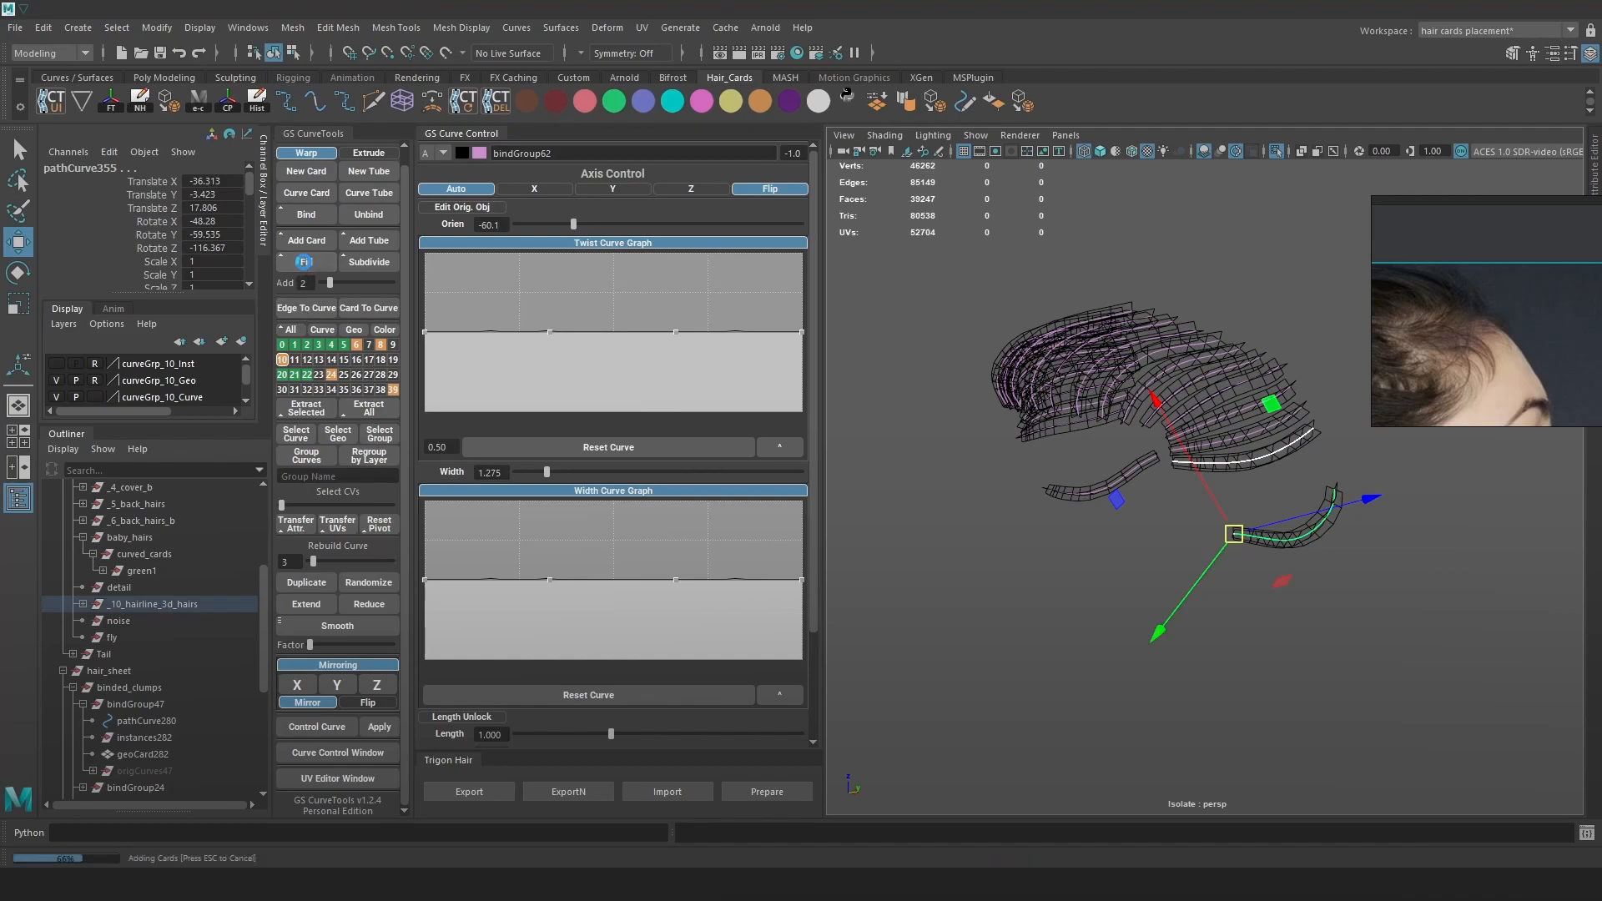
Fill two cards between the temple card and the above-ear card on the remaining side.
left_click(1132, 577)
left_click_drag(992, 541, 1180, 544, "alt")
left_click_drag(1114, 619, 942, 473)
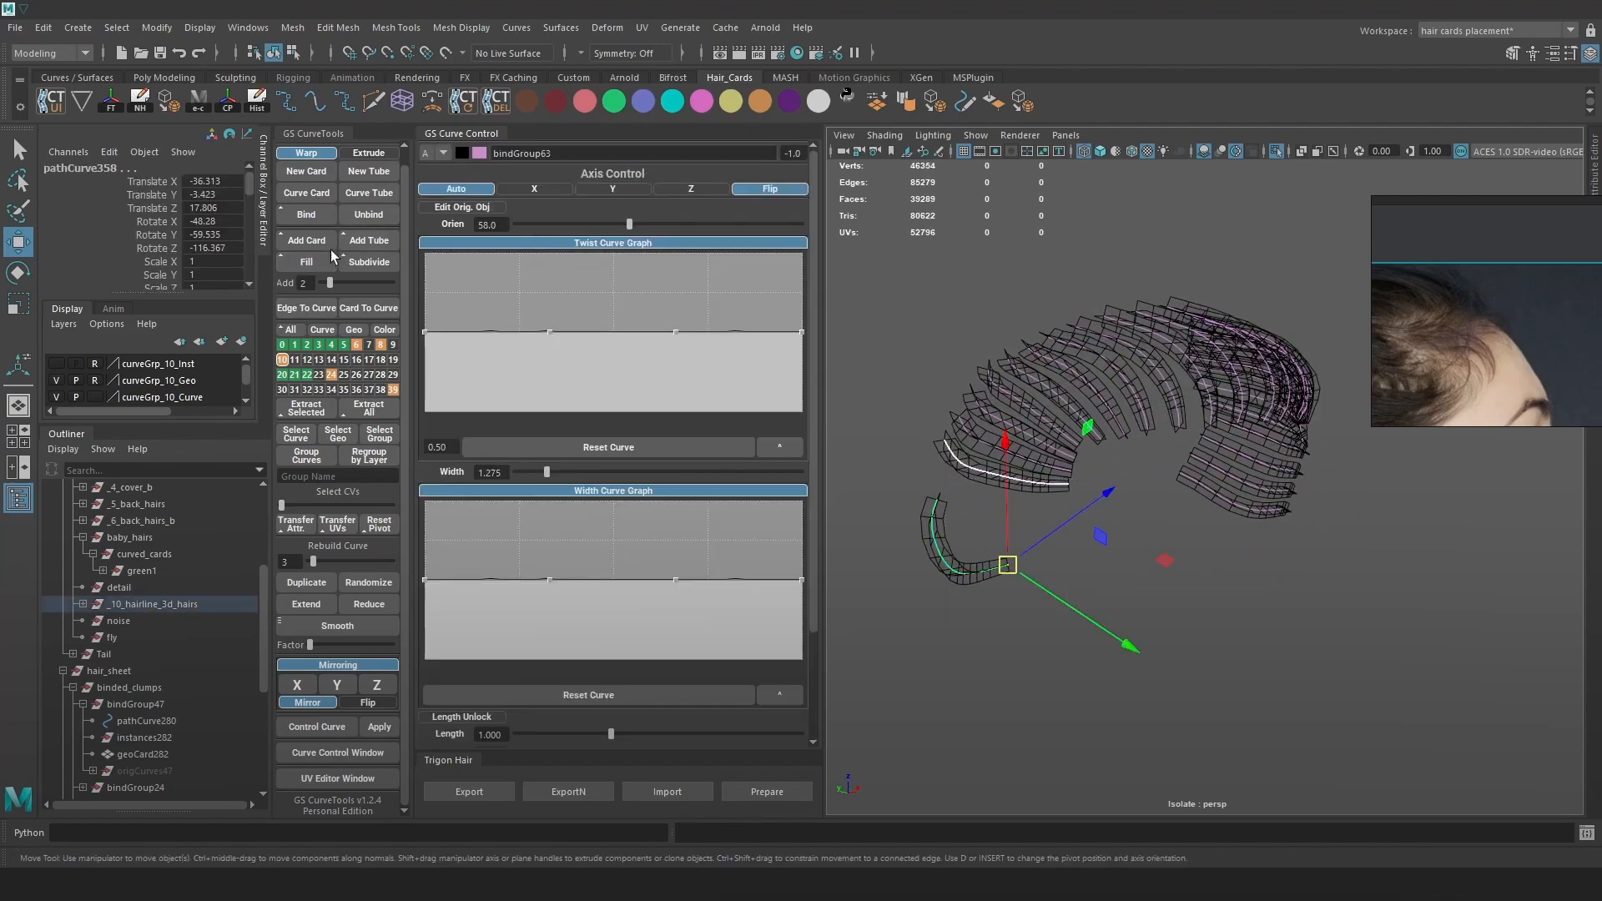
left_click(1110, 575)
Turn off isolation and examine the filled hairline cards on the textured head from several angles.
left_click(209, 604)
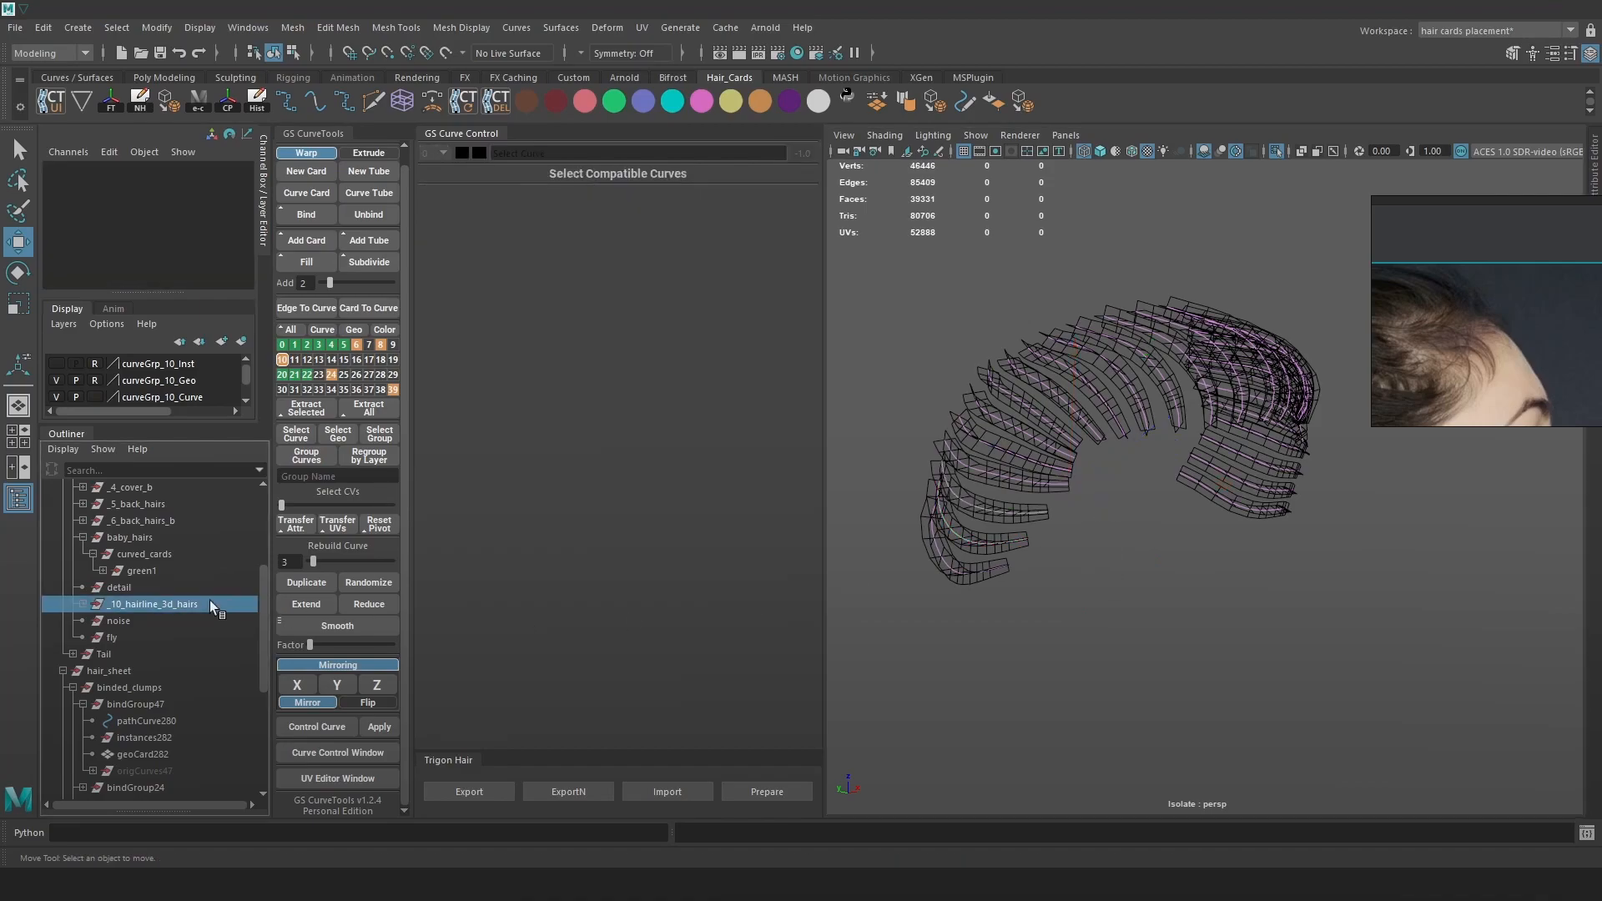
left_click_drag(1218, 509, 1165, 493, "alt")
scroll(1165, 493, "up", 3)
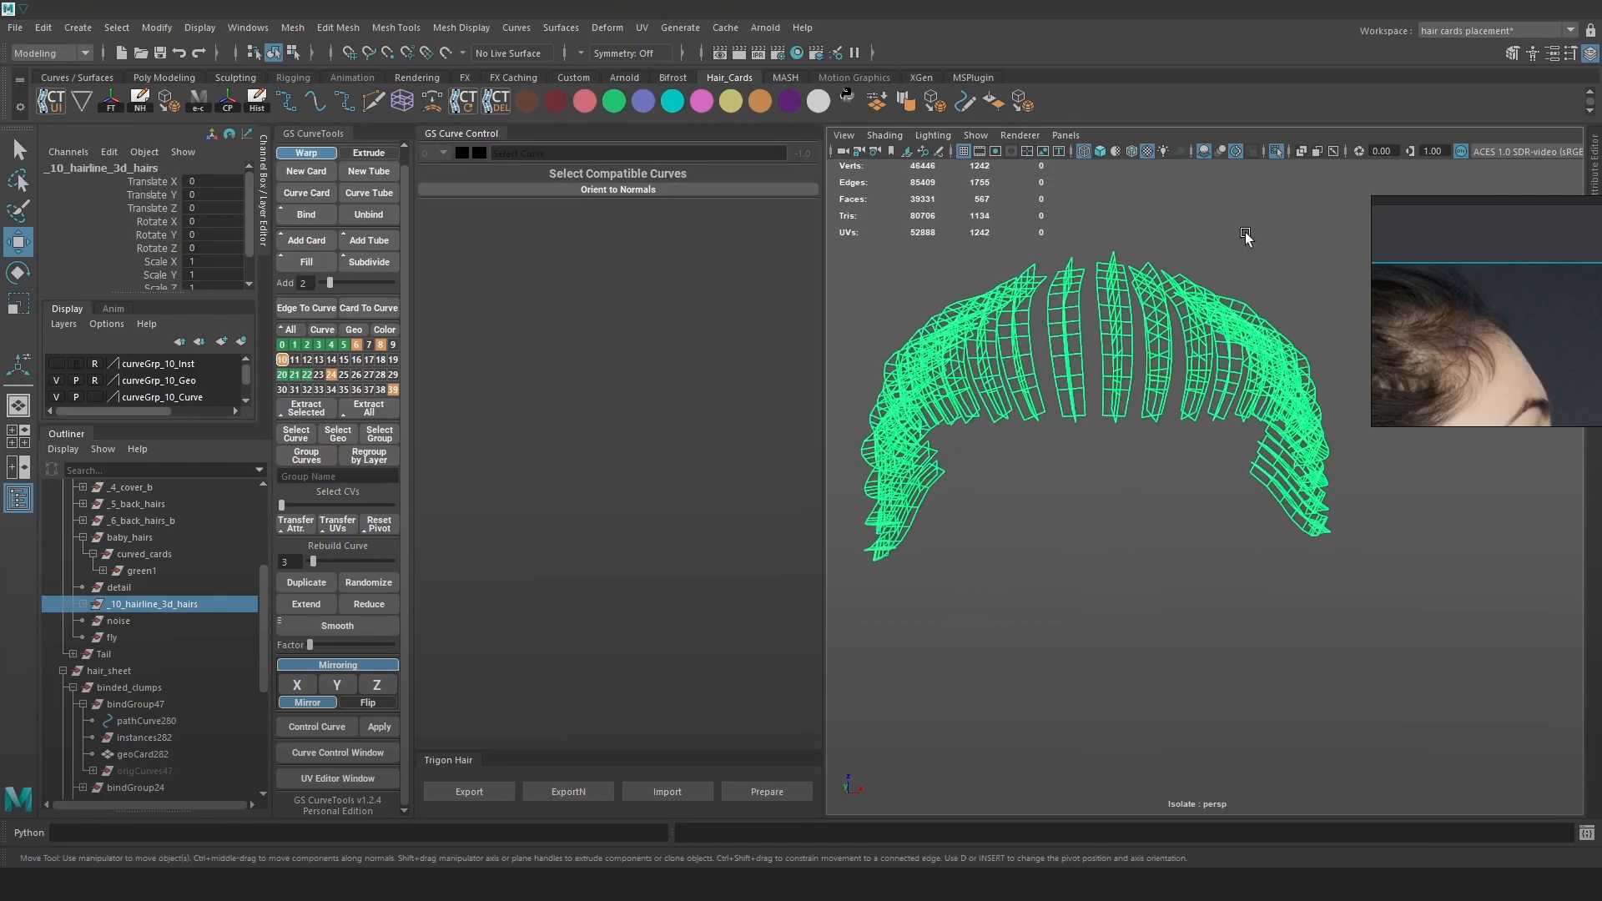
left_click(1276, 151)
mouse_move(1241, 342)
left_mouse_down("alt")
mouse_move(1110, 349)
mouse_move(1115, 324)
mouse_move(1458, 314)
mouse_move(1382, 322)
mouse_move(1185, 402)
mouse_move(1255, 393)
mouse_move(1015, 418)
left_mouse_up("alt")
key("6")
left_click(1188, 211)
right_click_drag(1015, 418, 1090, 446, "alt")
left_click_drag(1089, 446, 1168, 451, "alt")
Isolate the _10_hairline_3d_hairs group again and clear the selection.
left_click(148, 687)
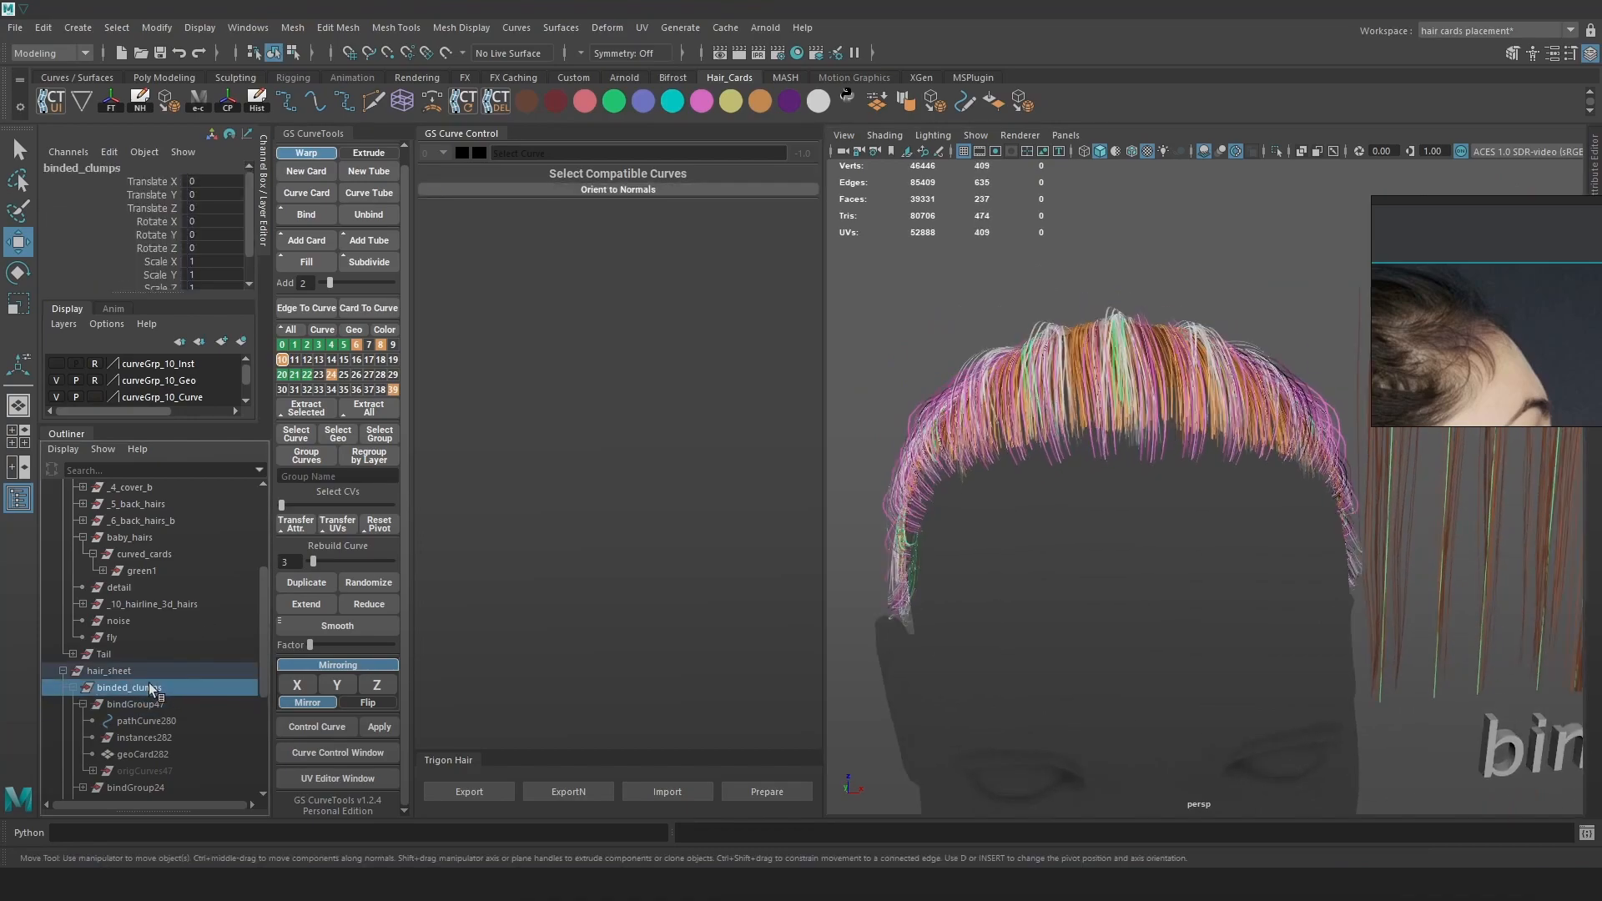
left_click(162, 554)
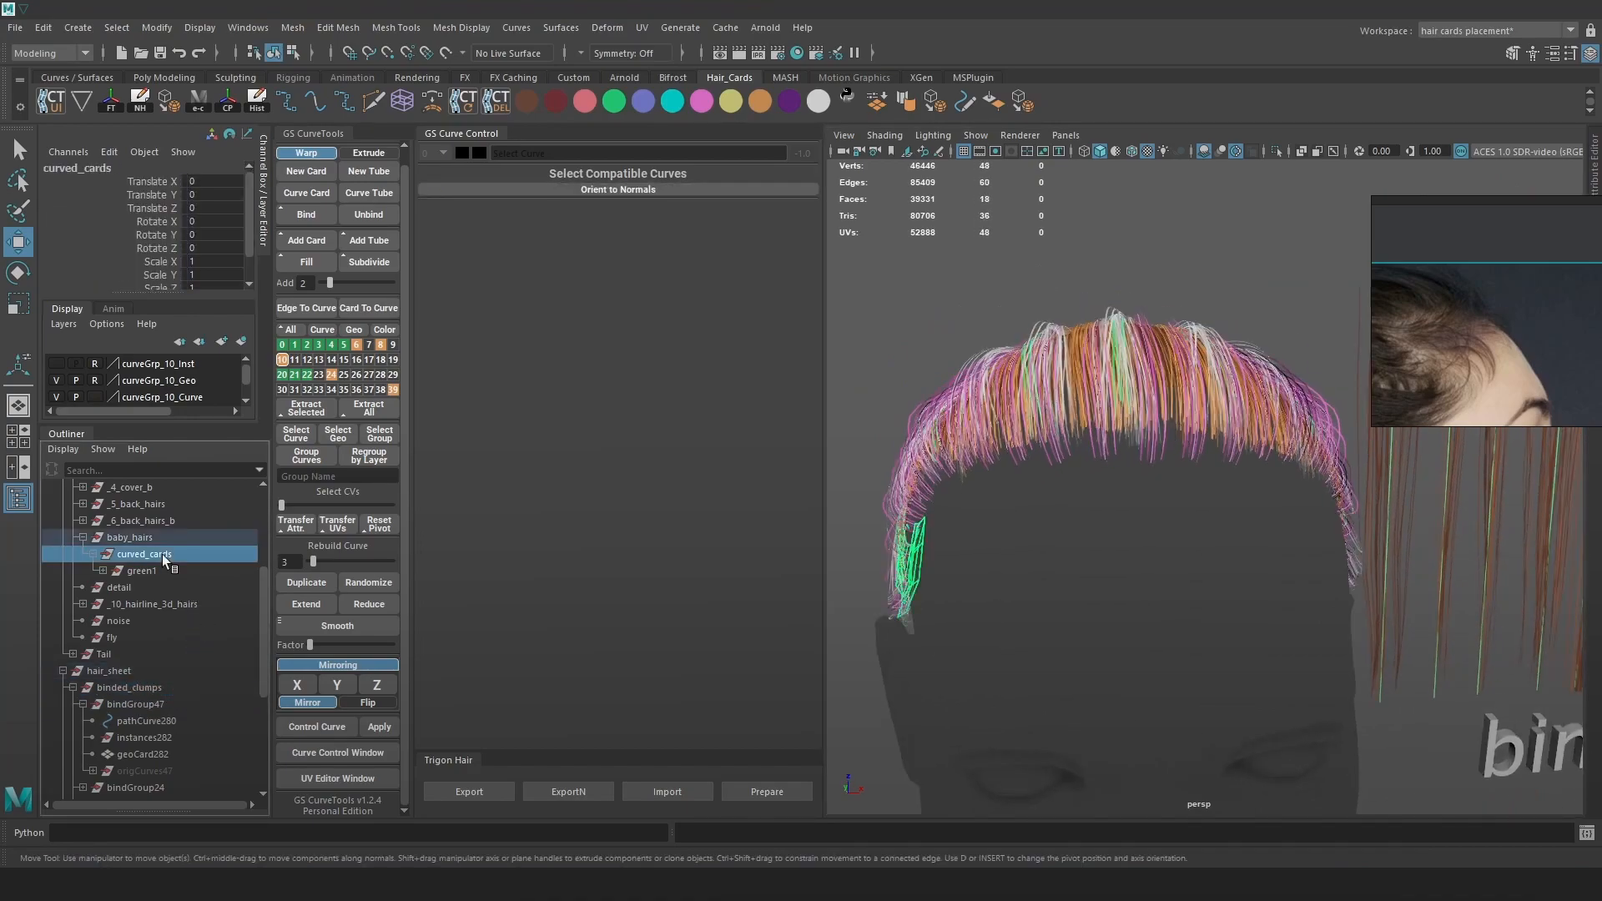
left_click(148, 688)
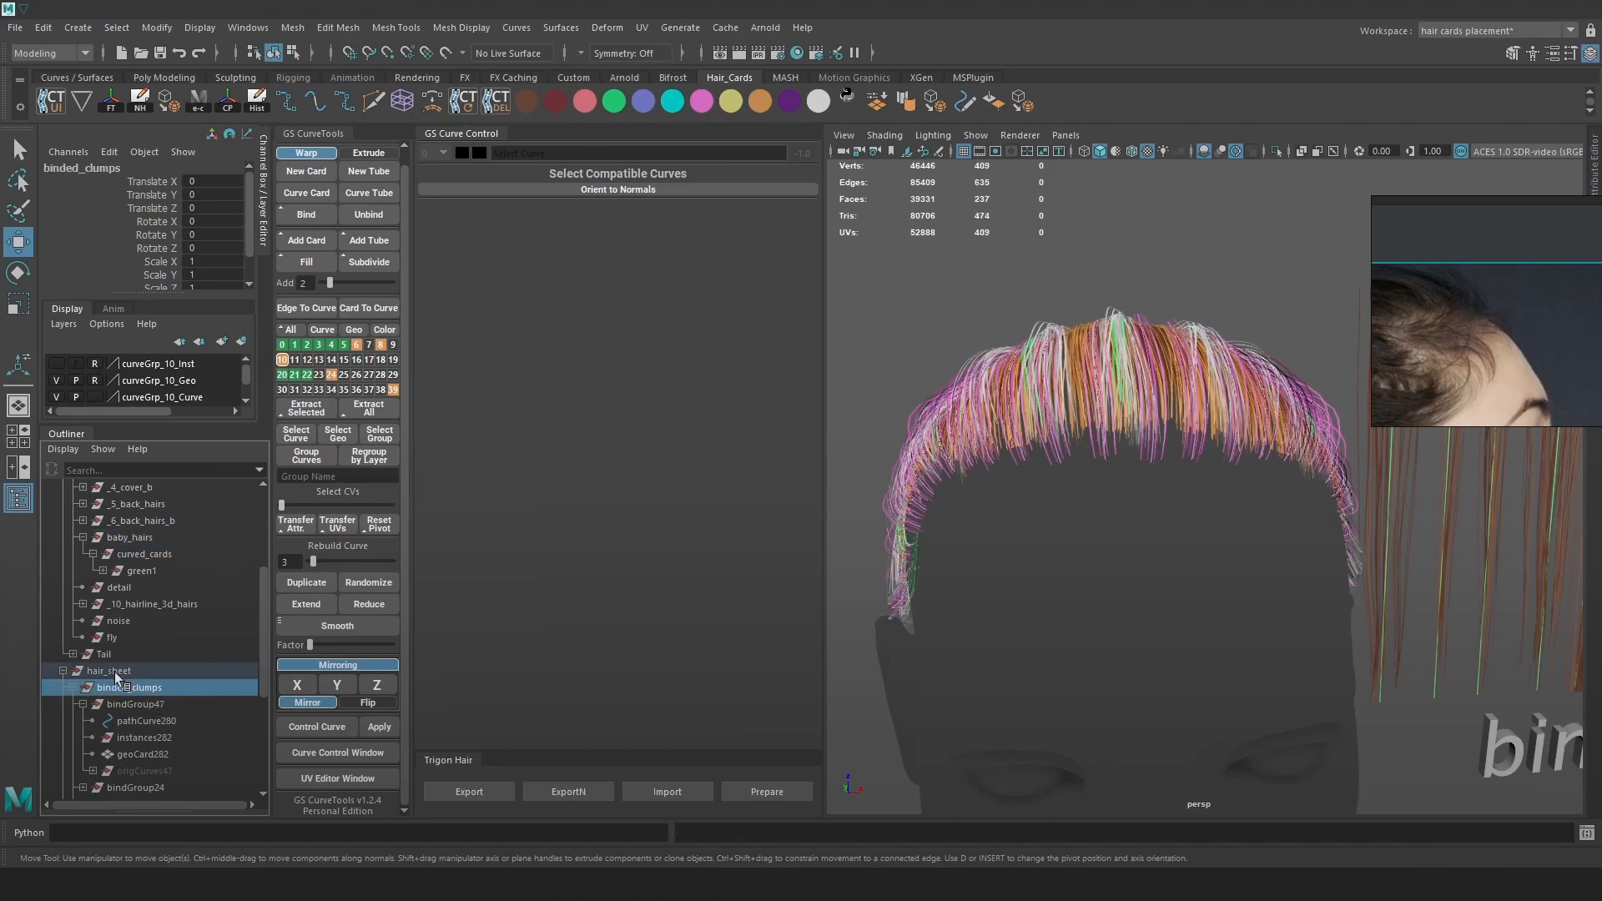
left_click(150, 604)
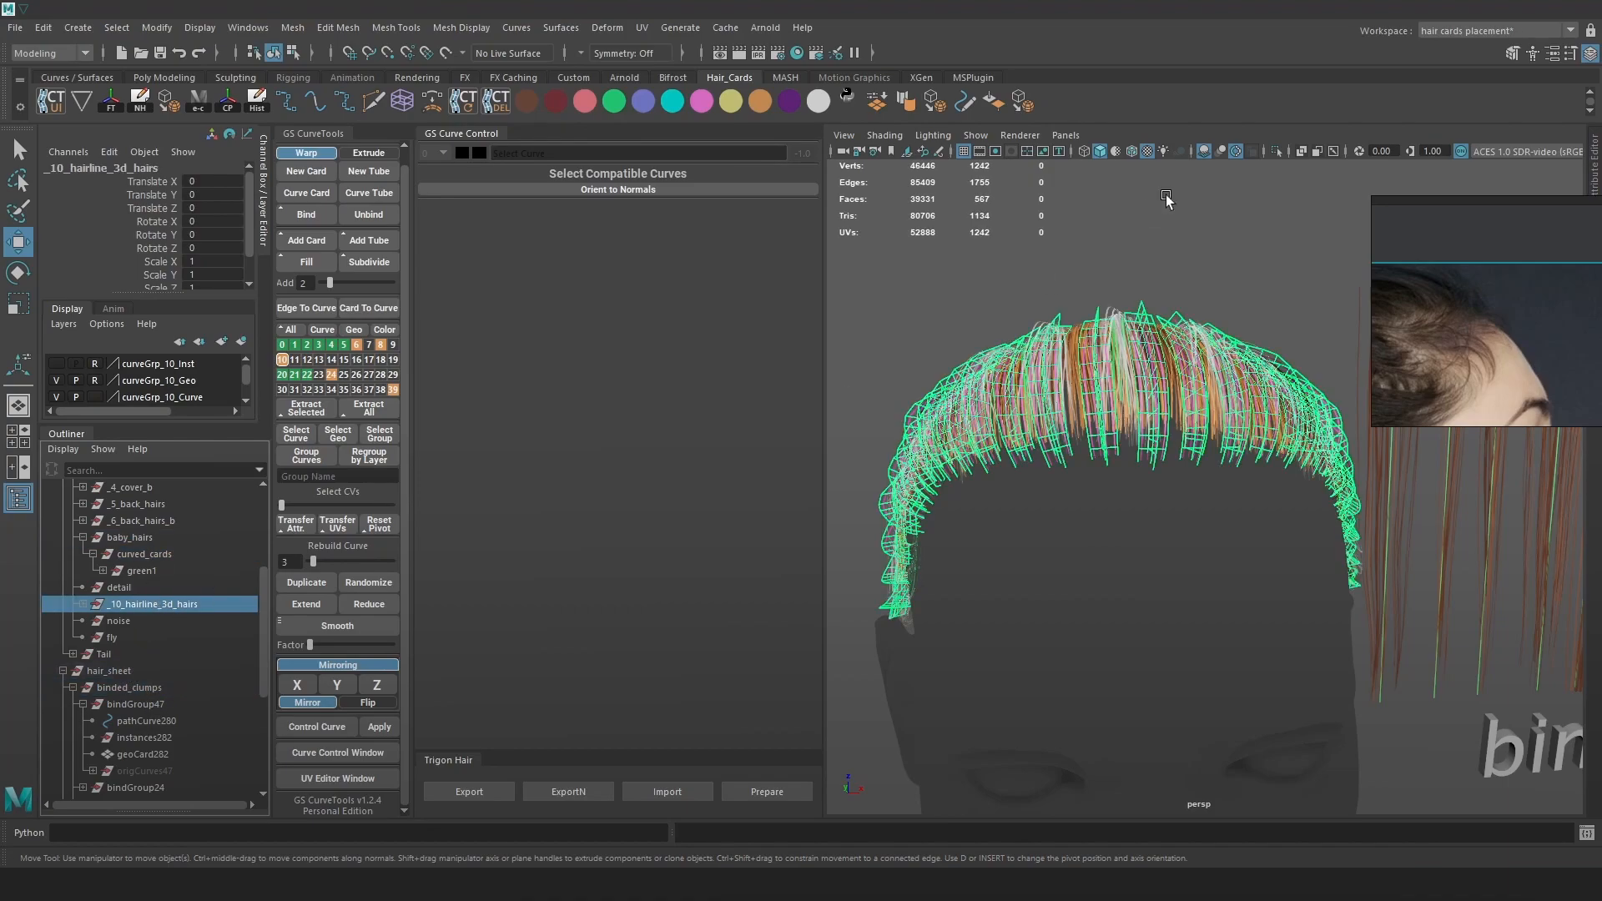
left_click(1275, 155)
left_click(1144, 435)
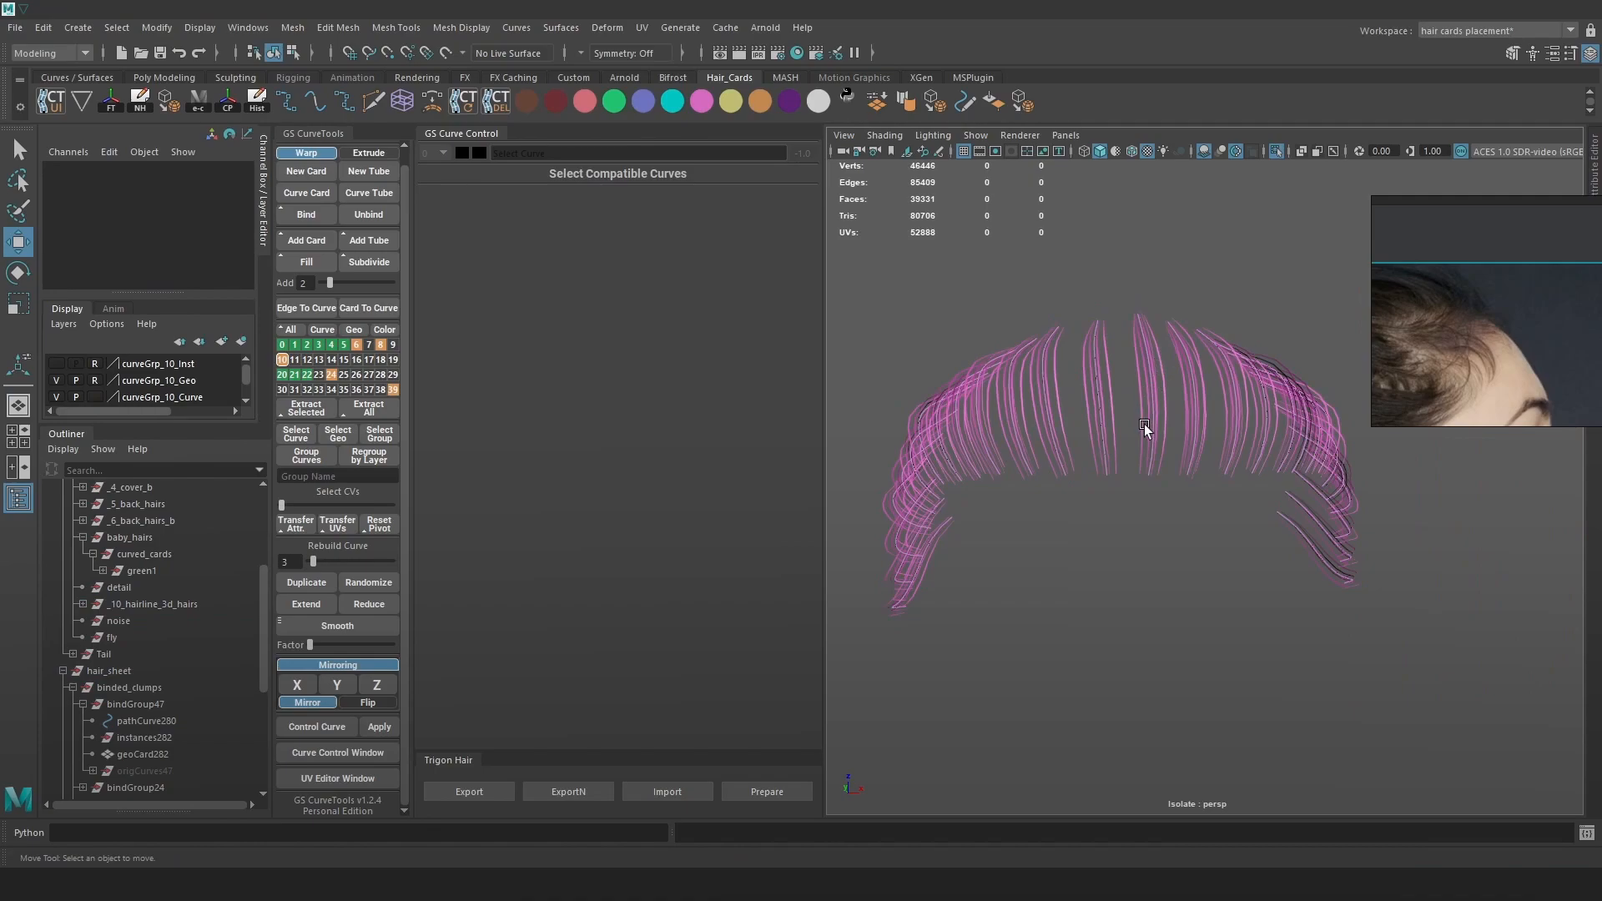
Fill one card into each of the two gaps just left of the centre forehead card.
left_click_drag(1066, 501, 1128, 436)
left_click(308, 267)
left_click(1102, 506)
left_click_drag(1103, 508, 1163, 448)
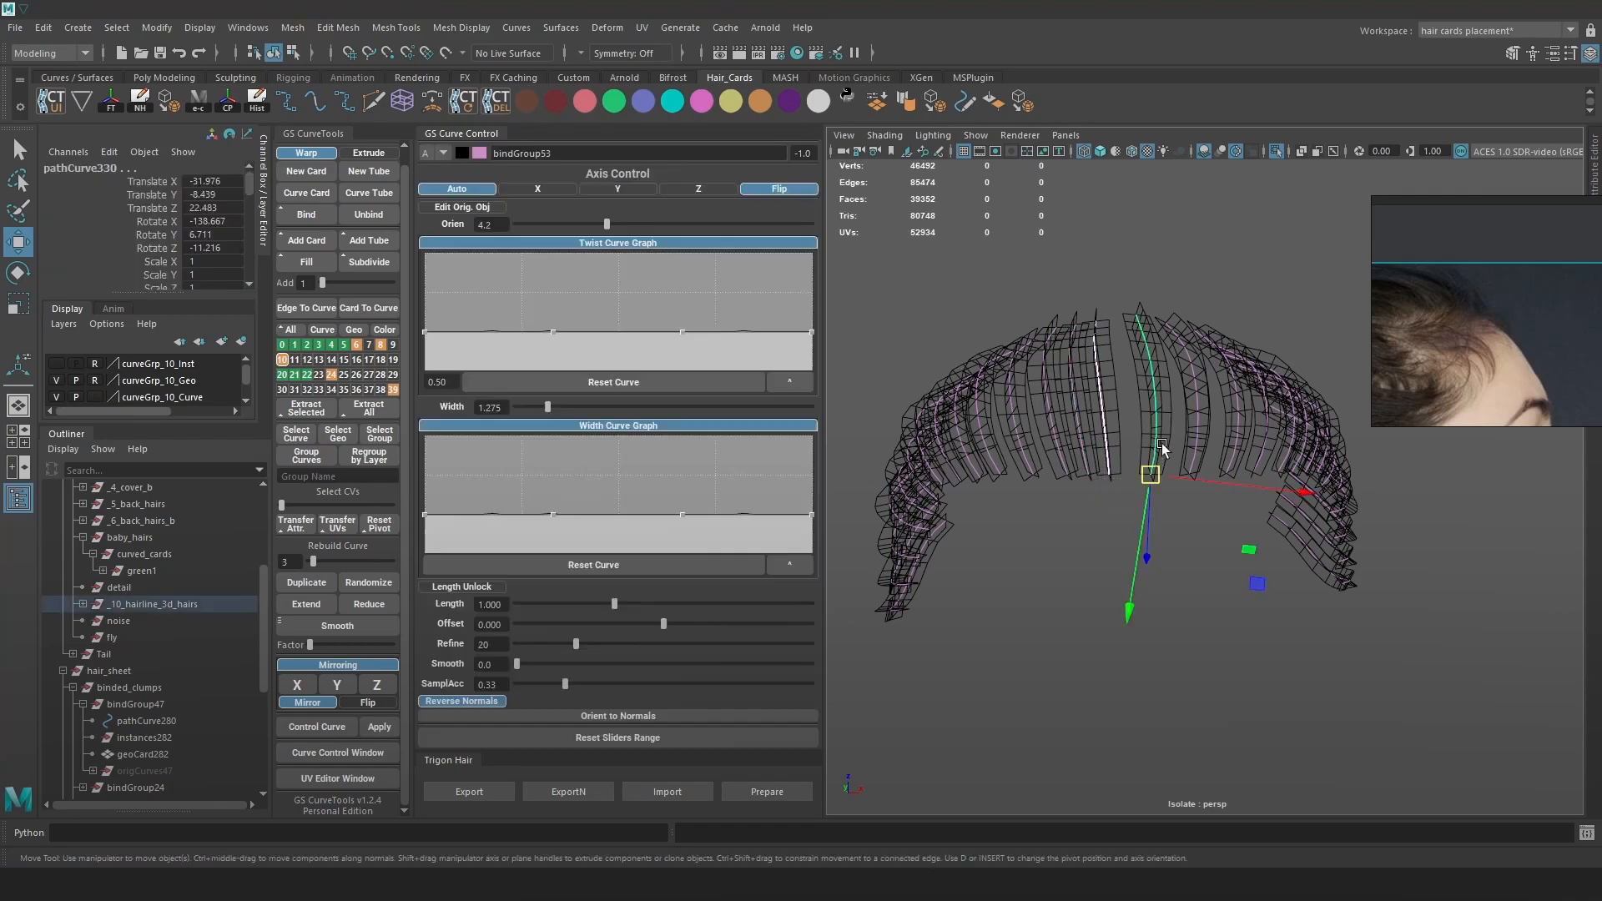
left_click(308, 259)
Fill one card into each of the two gaps just right of the centre forehead card.
left_click(1218, 576)
left_click_drag(1207, 499, 1146, 431)
left_click(308, 261)
left_click(1219, 618)
left_click_drag(1219, 619, 1199, 579, "alt")
left_click_drag(1227, 499, 1159, 436)
left_click(323, 266)
left_click(1289, 592)
Fill one card into each of the next two gaps farther out on the left side of the forehead.
left_click_drag(1289, 591, 1333, 550, "alt")
left_click_drag(1069, 503, 994, 426)
left_click(308, 265)
left_click(1102, 504)
left_click_drag(1086, 493, 1030, 426)
left_click(317, 262)
left_click(1084, 558)
Fill one card into each of the next two gaps farther out on the right side of the forehead.
left_click_drag(1136, 550, 1028, 549, "alt")
left_click_drag(1255, 492, 1198, 427)
left_click(310, 263)
left_click(1237, 493)
left_click_drag(1233, 494, 1228, 437)
left_click(1274, 493)
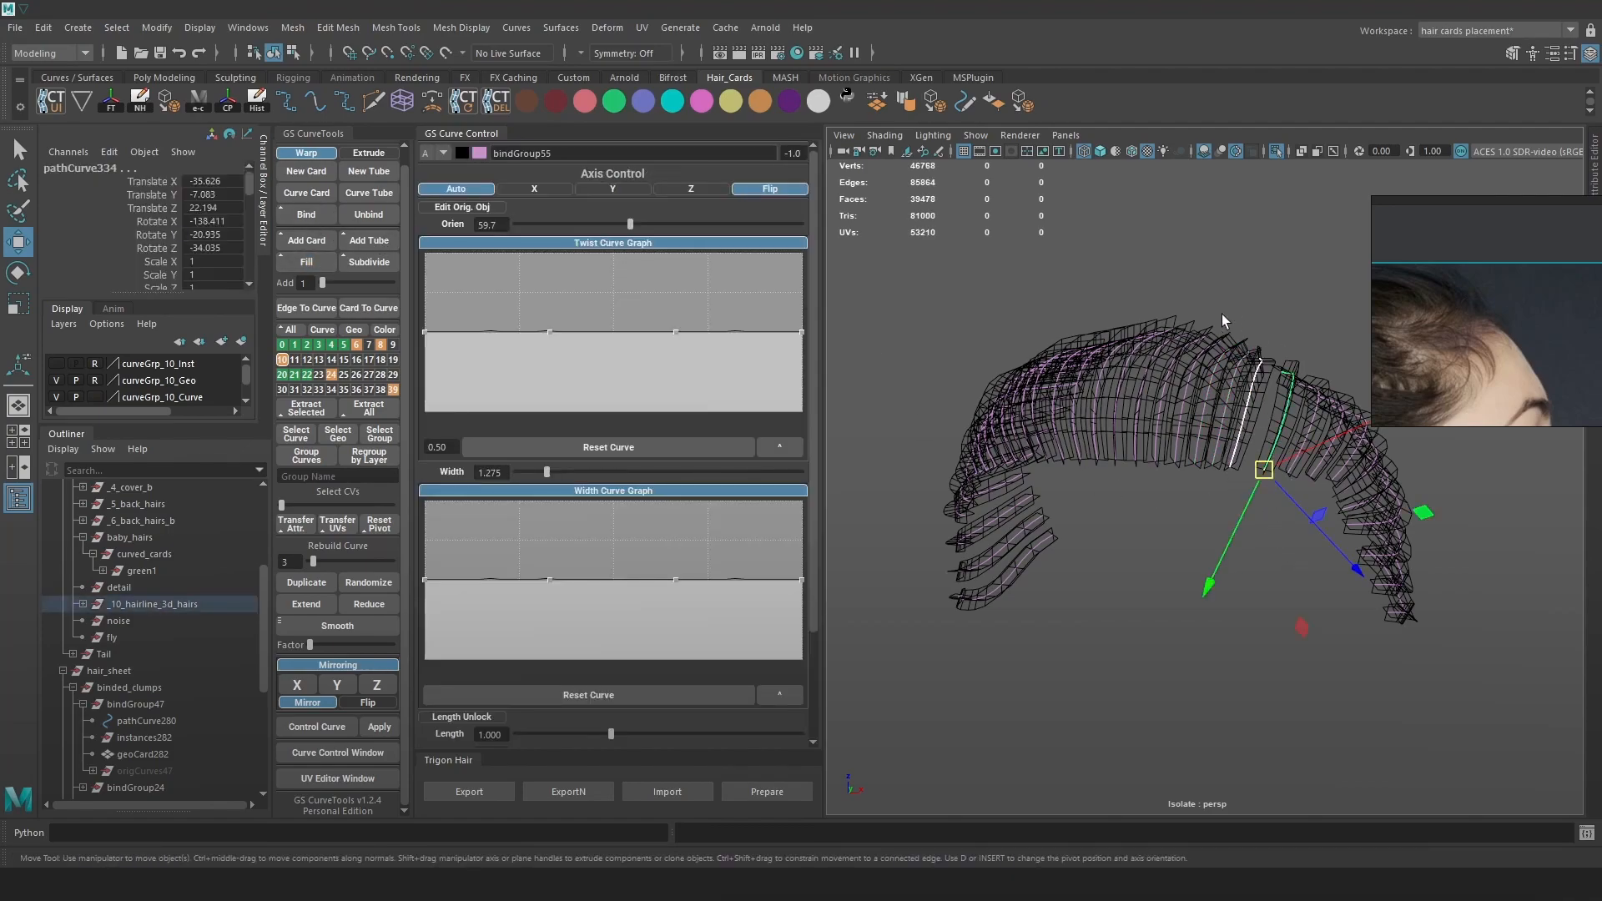
left_click(317, 264)
Clear the selection, inspect the continuous row of hairline cards, and turn off isolation to show the whole head.
left_click(1294, 674)
left_click_drag(1296, 672, 1126, 626, "alt")
middle_click_drag(1318, 317, 1148, 395, "alt")
left_click_drag(1148, 396, 1253, 424, "alt")
left_click_drag(1318, 472, 1243, 195, "alt")
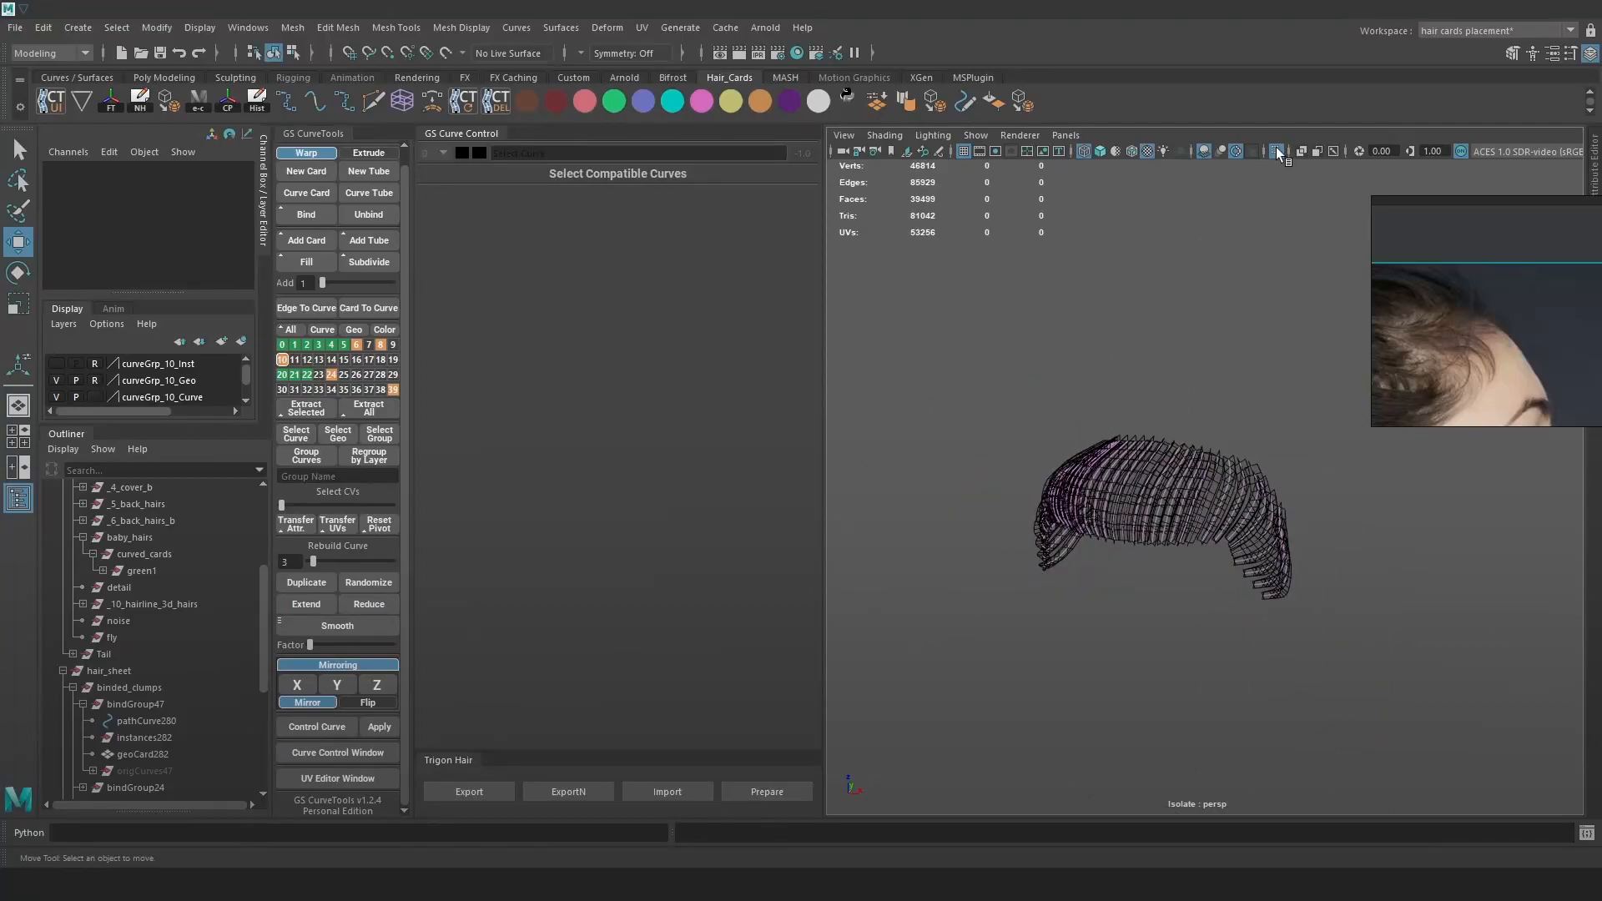
left_click(1277, 151)
Select the _10_hairline_3d_hairs group and compare its cards isolated and together with the rest of the hair.
left_click(137, 701)
left_click(142, 686)
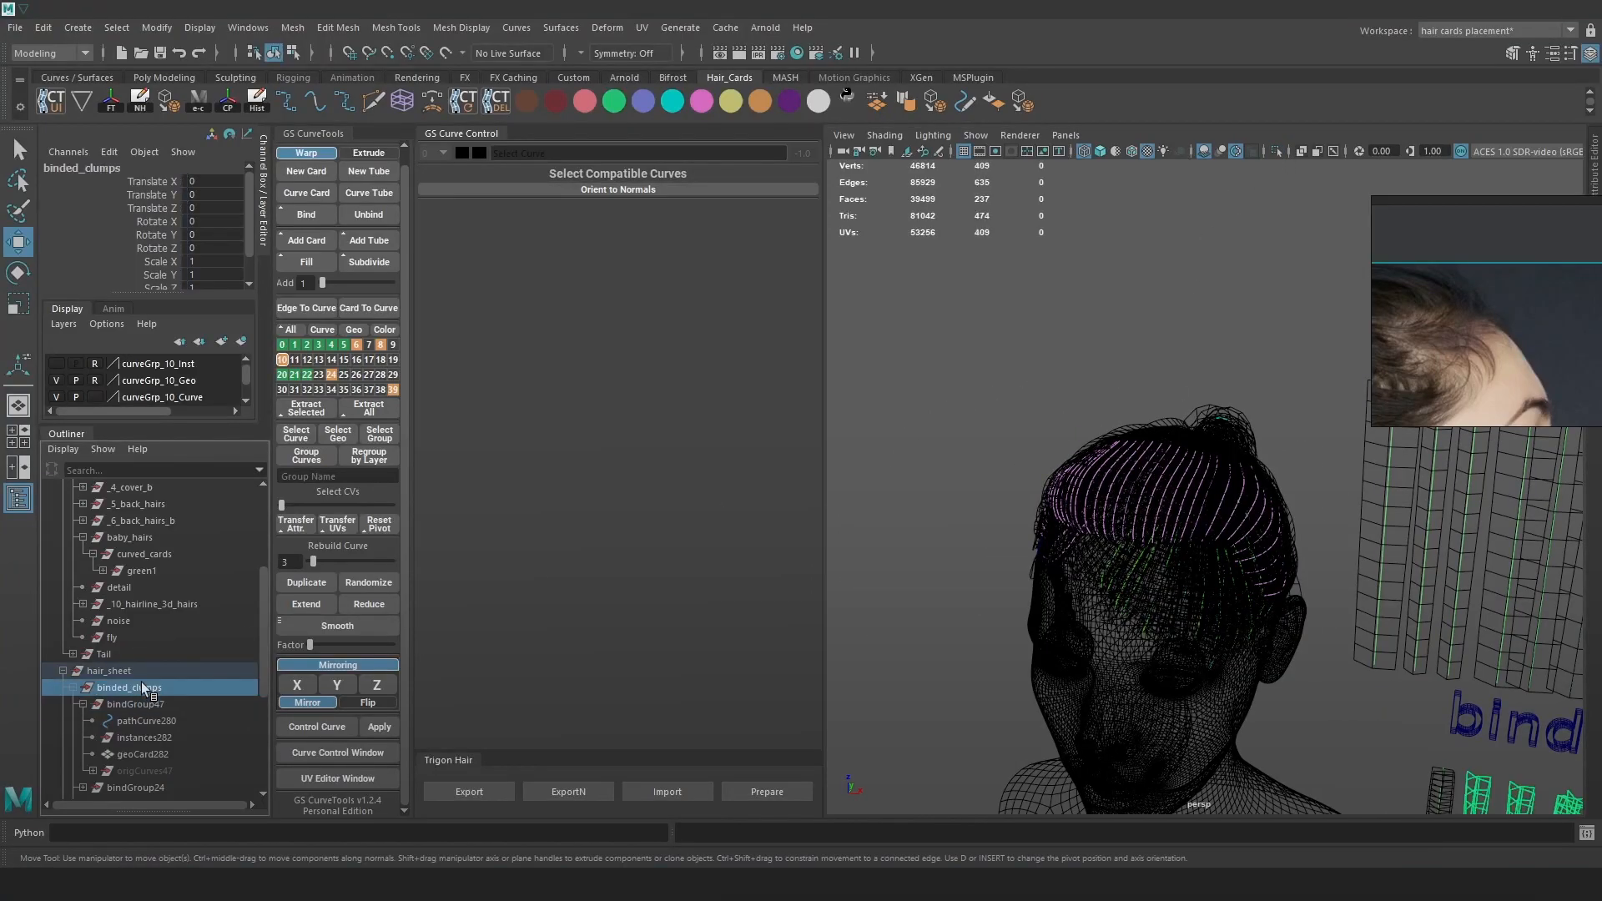
left_click(145, 605)
left_click_drag(1002, 288, 960, 344, "alt")
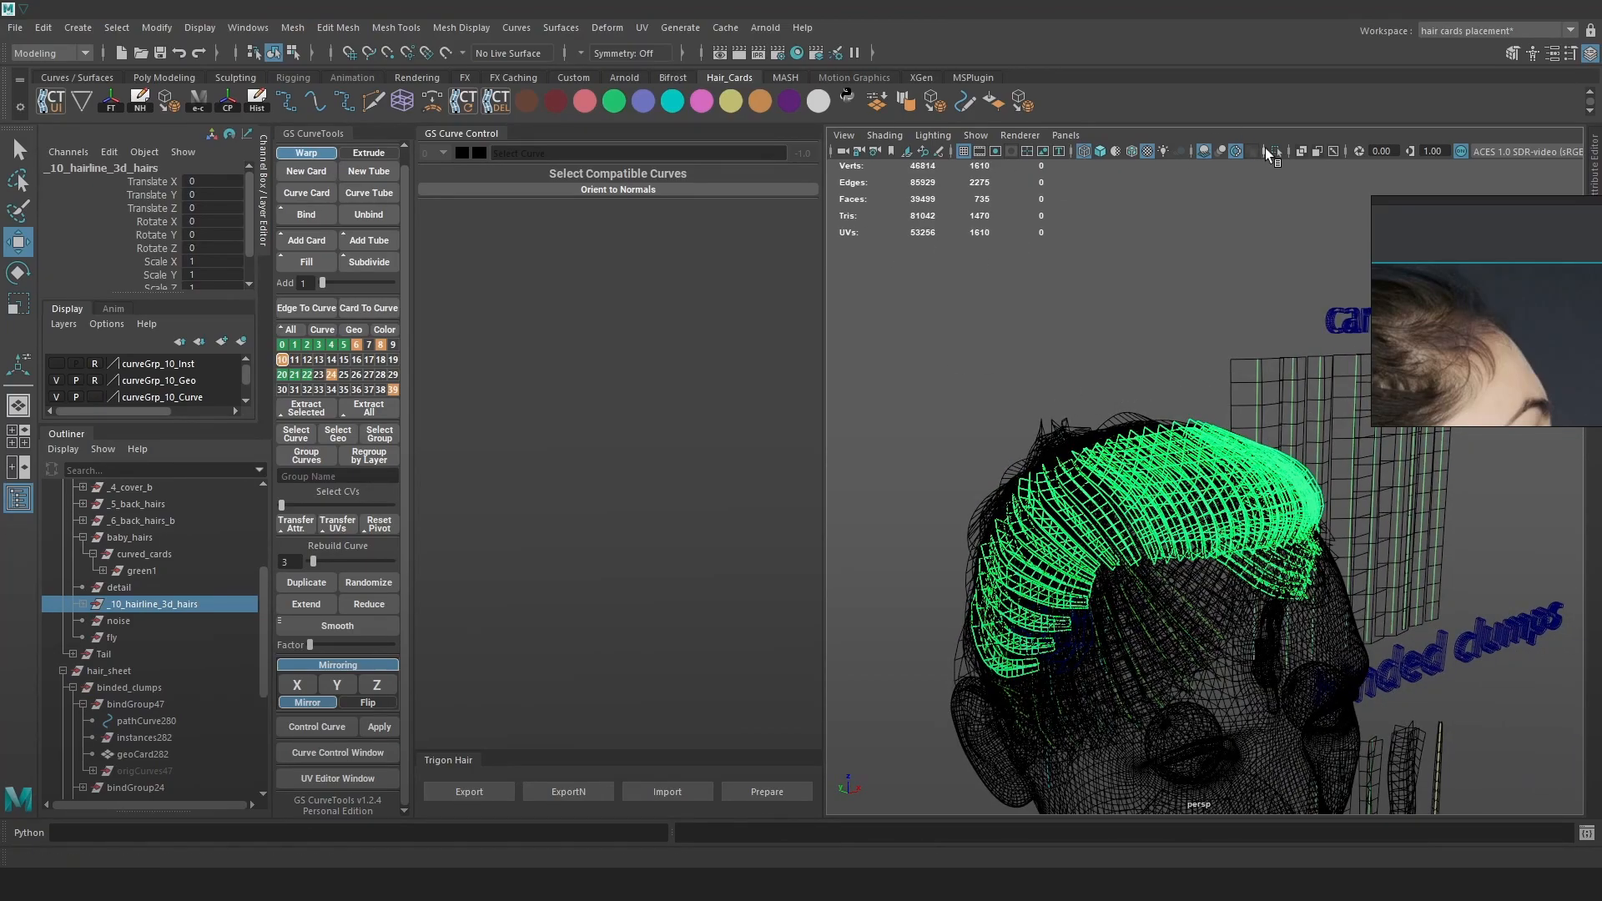
left_click(1270, 152)
left_click(1270, 152)
left_click(1270, 152)
key("5")
key("4")
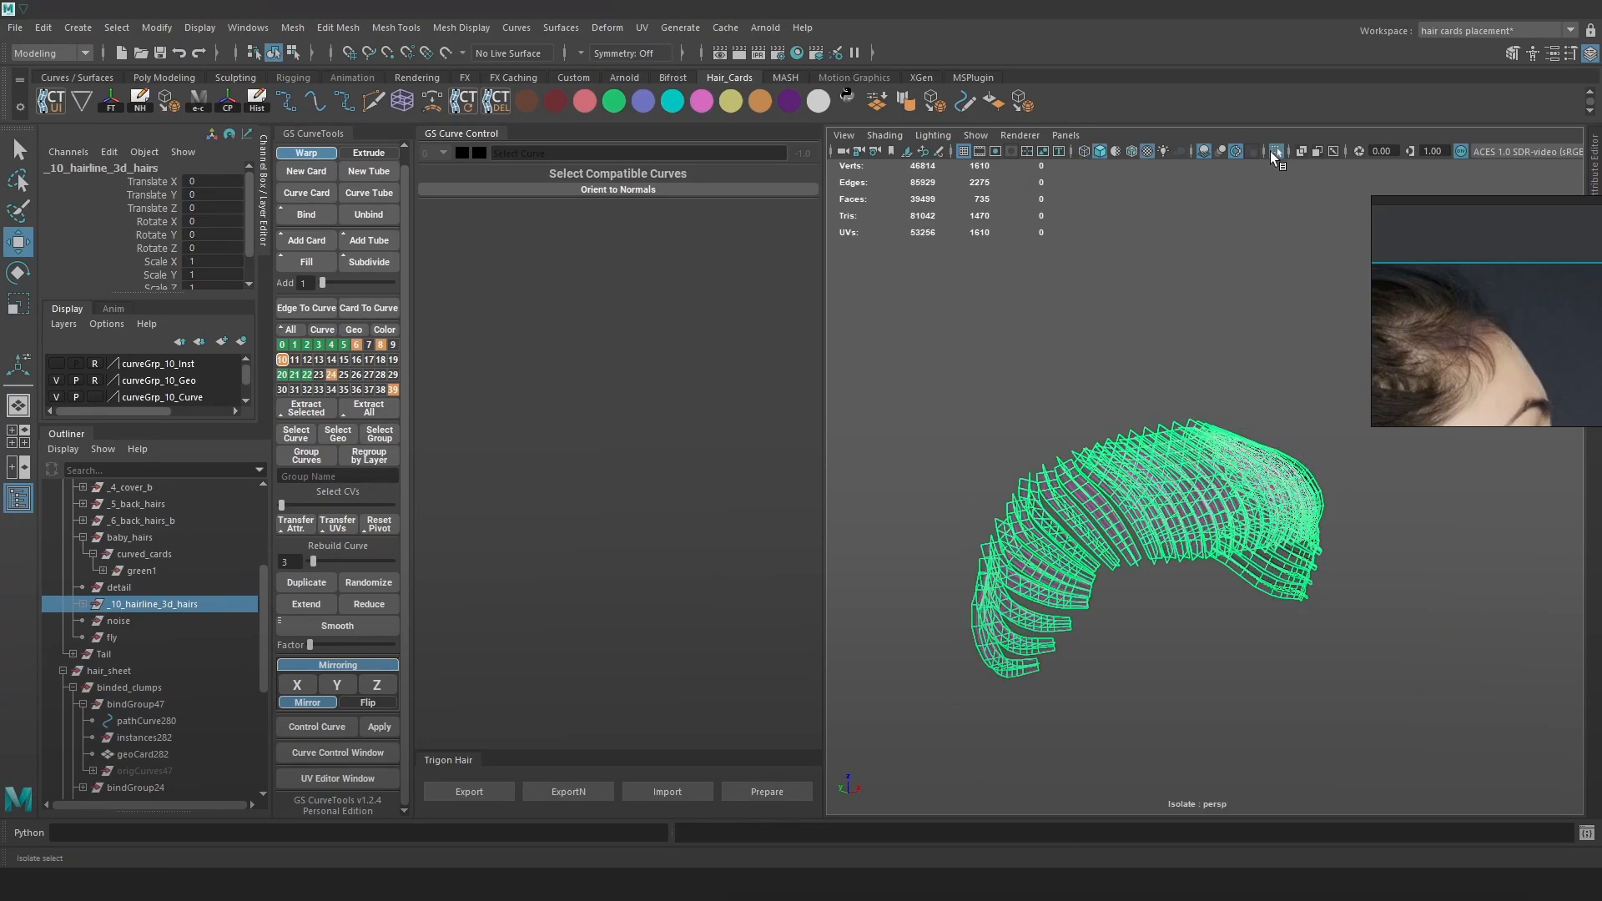
left_click(1270, 152)
key("5")
Deselect the hairline group, save the scene, and examine the hairline cards near the temple.
left_click(1084, 300)
left_click_drag(1139, 372, 1273, 408, "alt")
key("q")
key("ctrl+s")
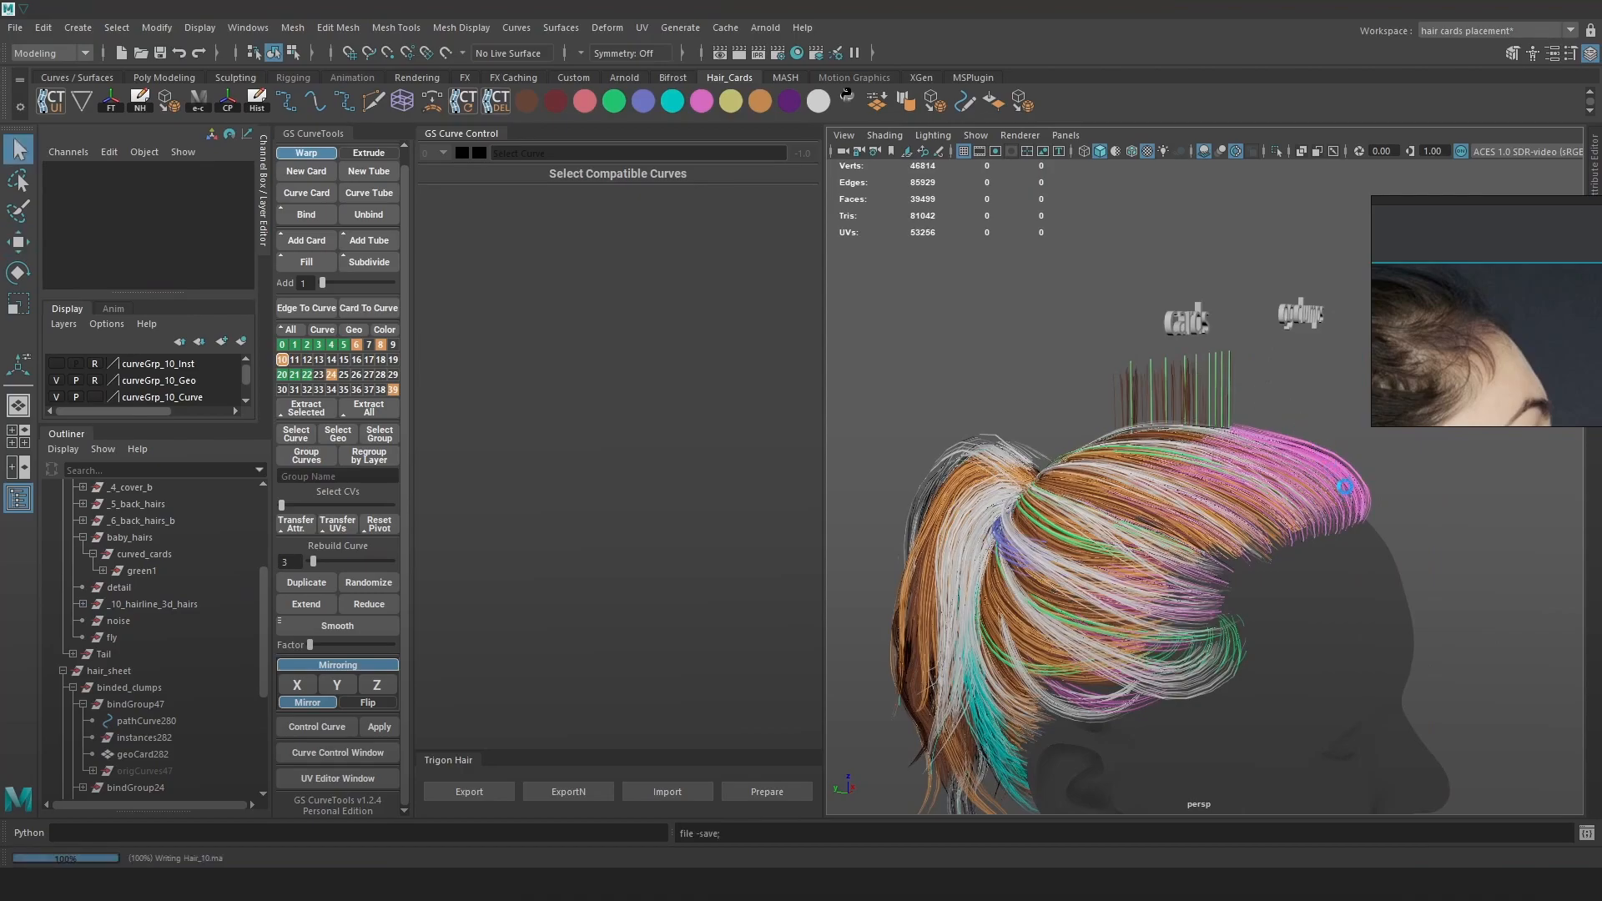
left_click_drag(1303, 467, 1091, 534, "alt")
key("w")
scroll(1091, 534, "up", 5)
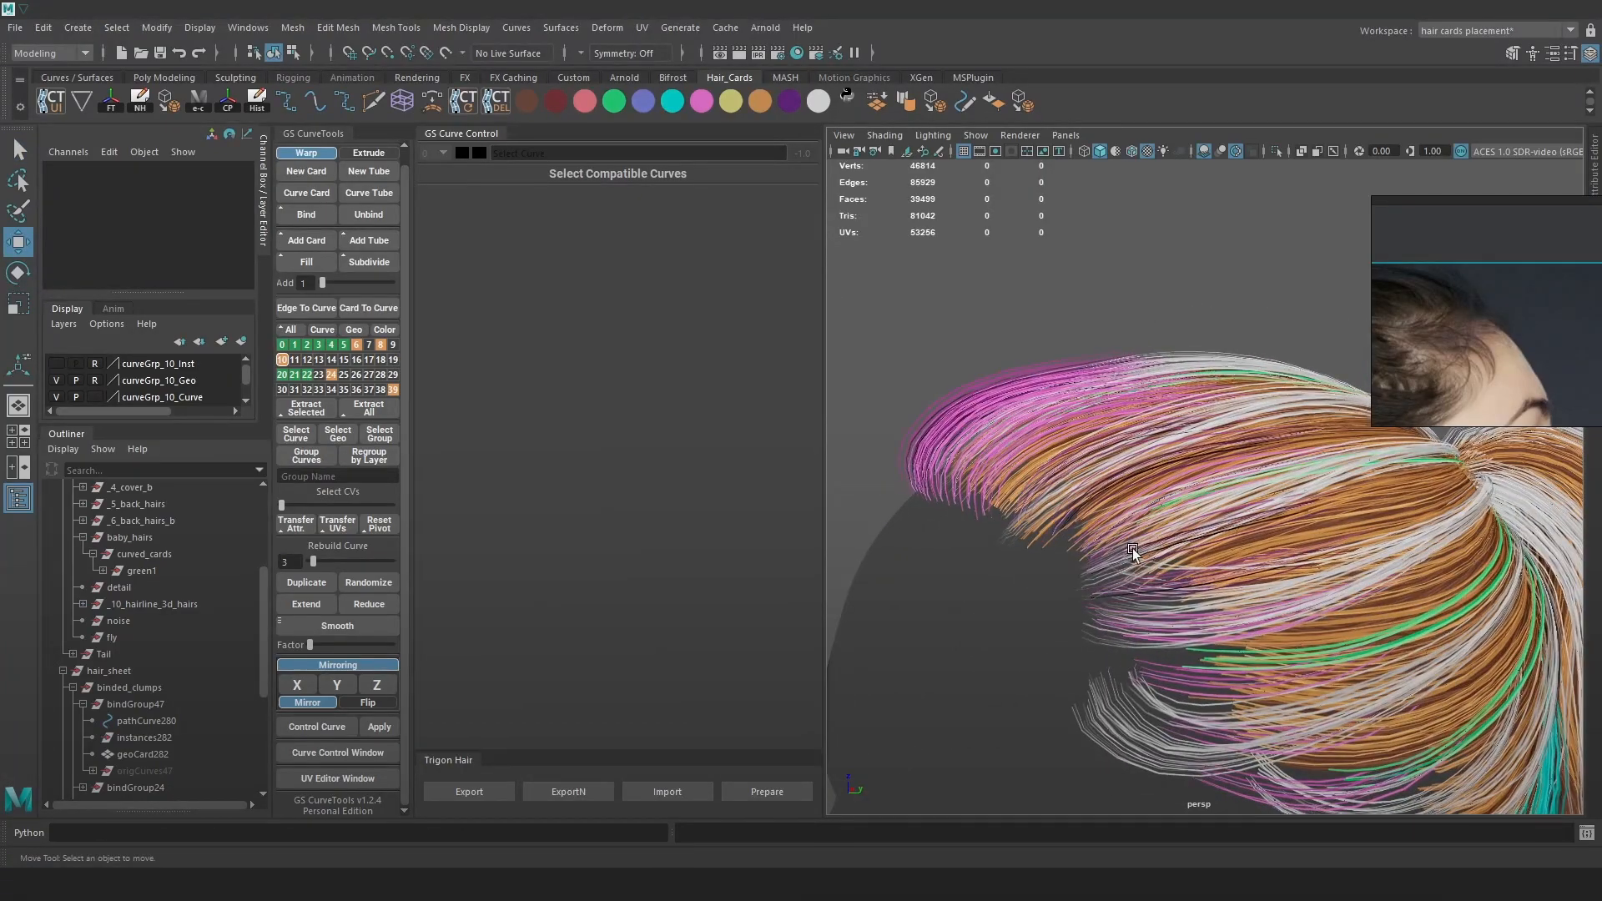
Select the _10_hairline_3d_hairs group, expand it and isolate it, and save the scene with nothing selected.
left_click(129, 687)
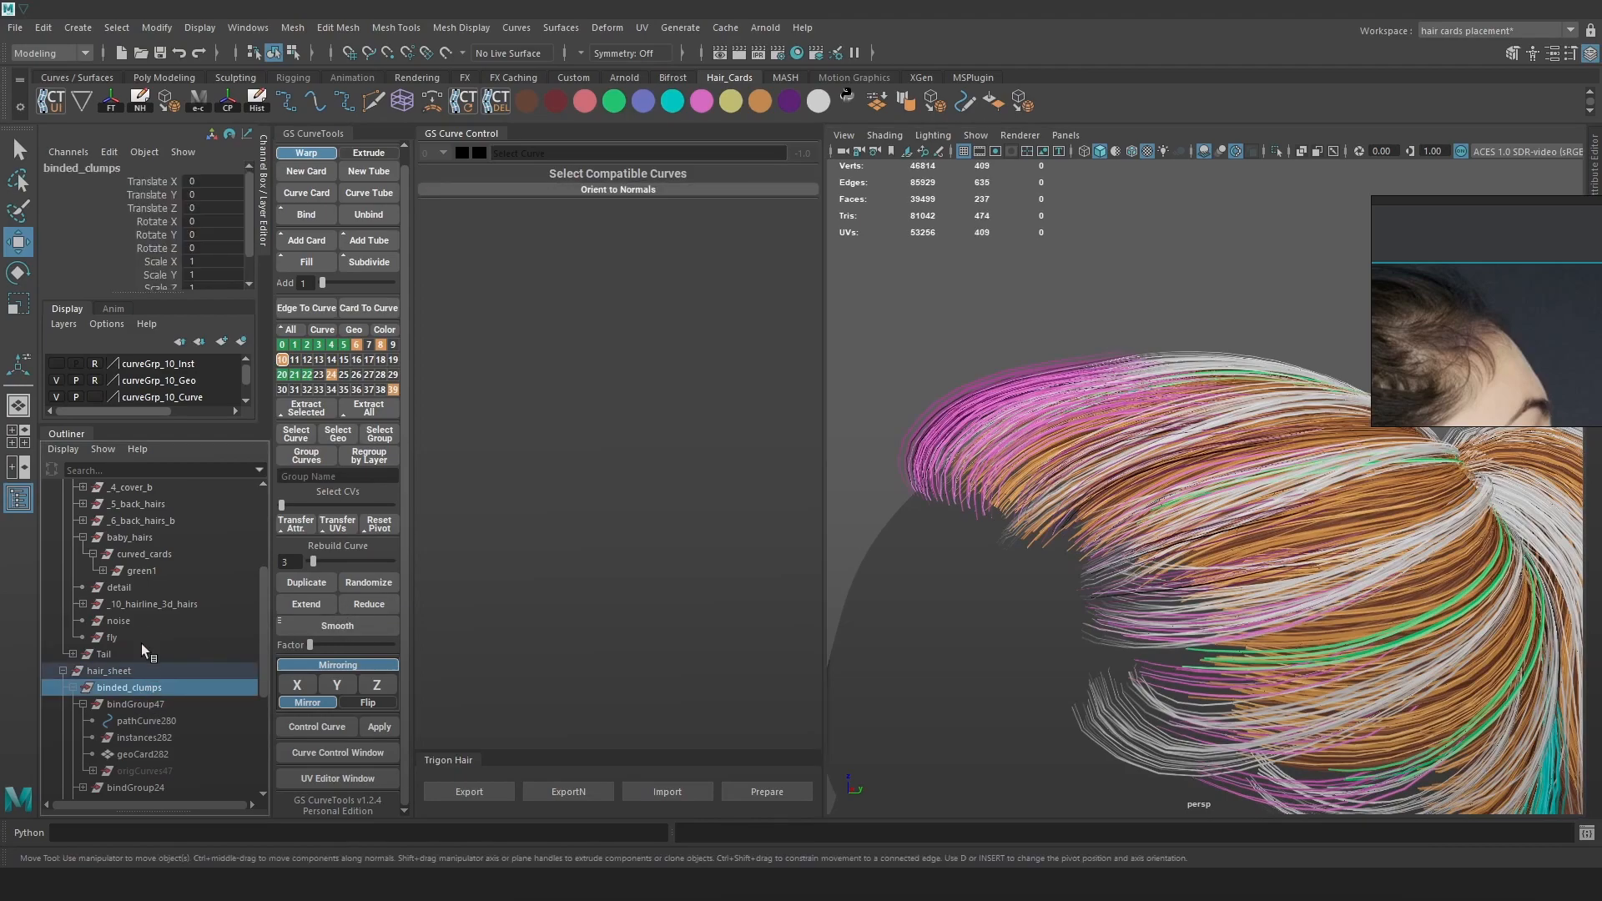
left_click(152, 603)
left_click(81, 604)
left_click(1276, 151)
left_click(1168, 283)
key("q")
key("ctrl+s")
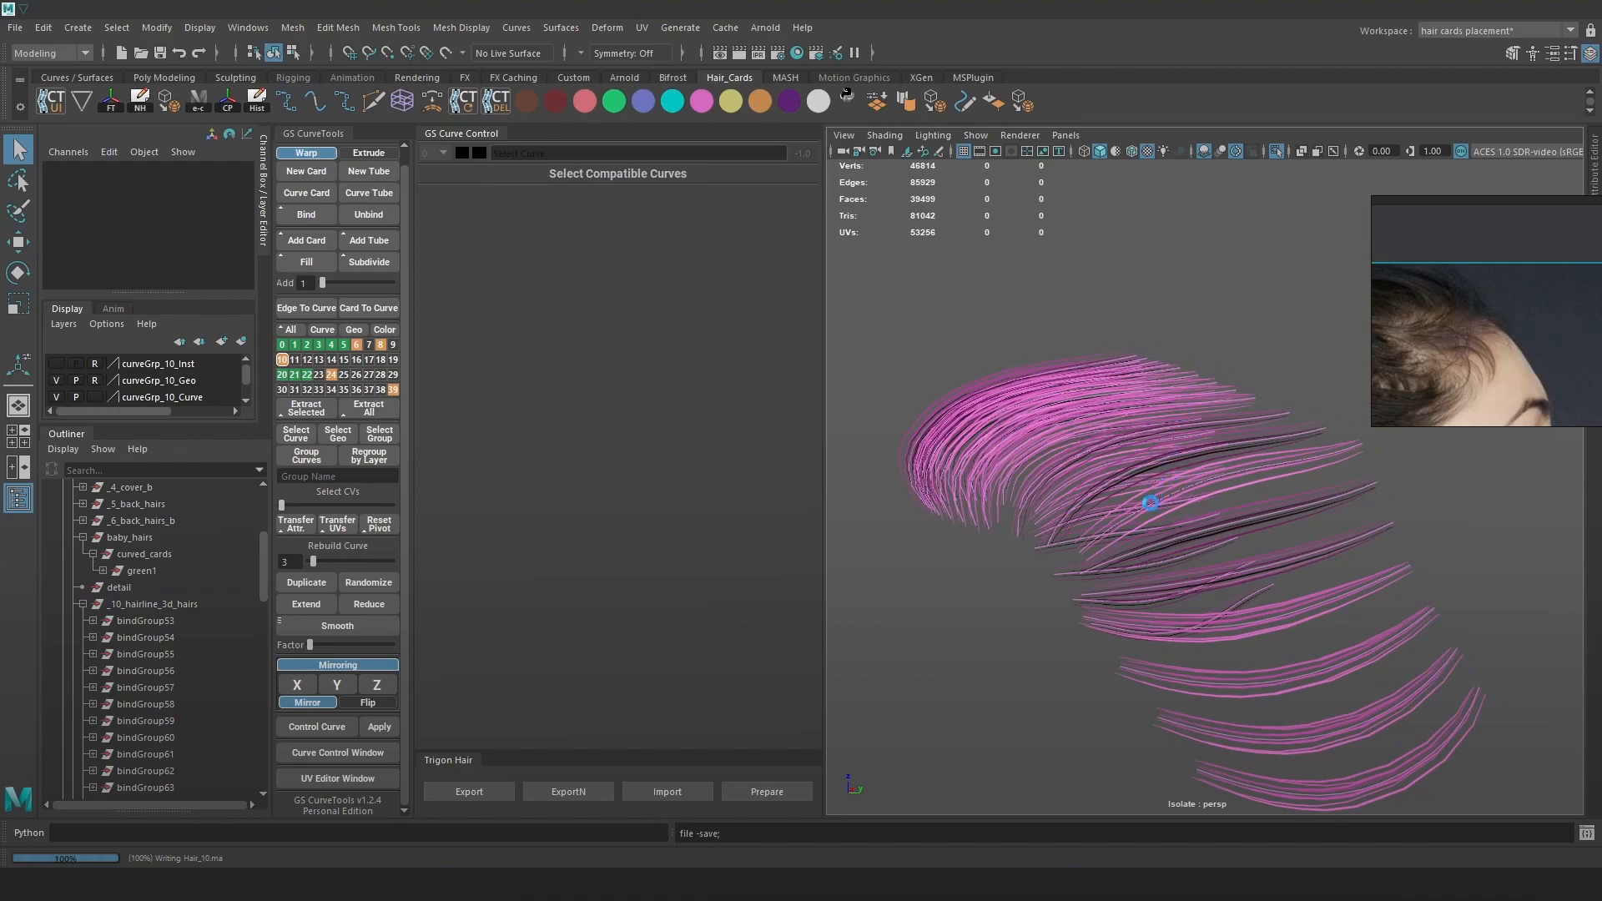
Adjust the orientation of two inverted hairline cards near the temple to match their neighbours.
key("w")
mouse_move(1203, 494)
left_mouse_down("alt")
mouse_move(1253, 498)
mouse_move(1226, 509)
left_mouse_up("alt")
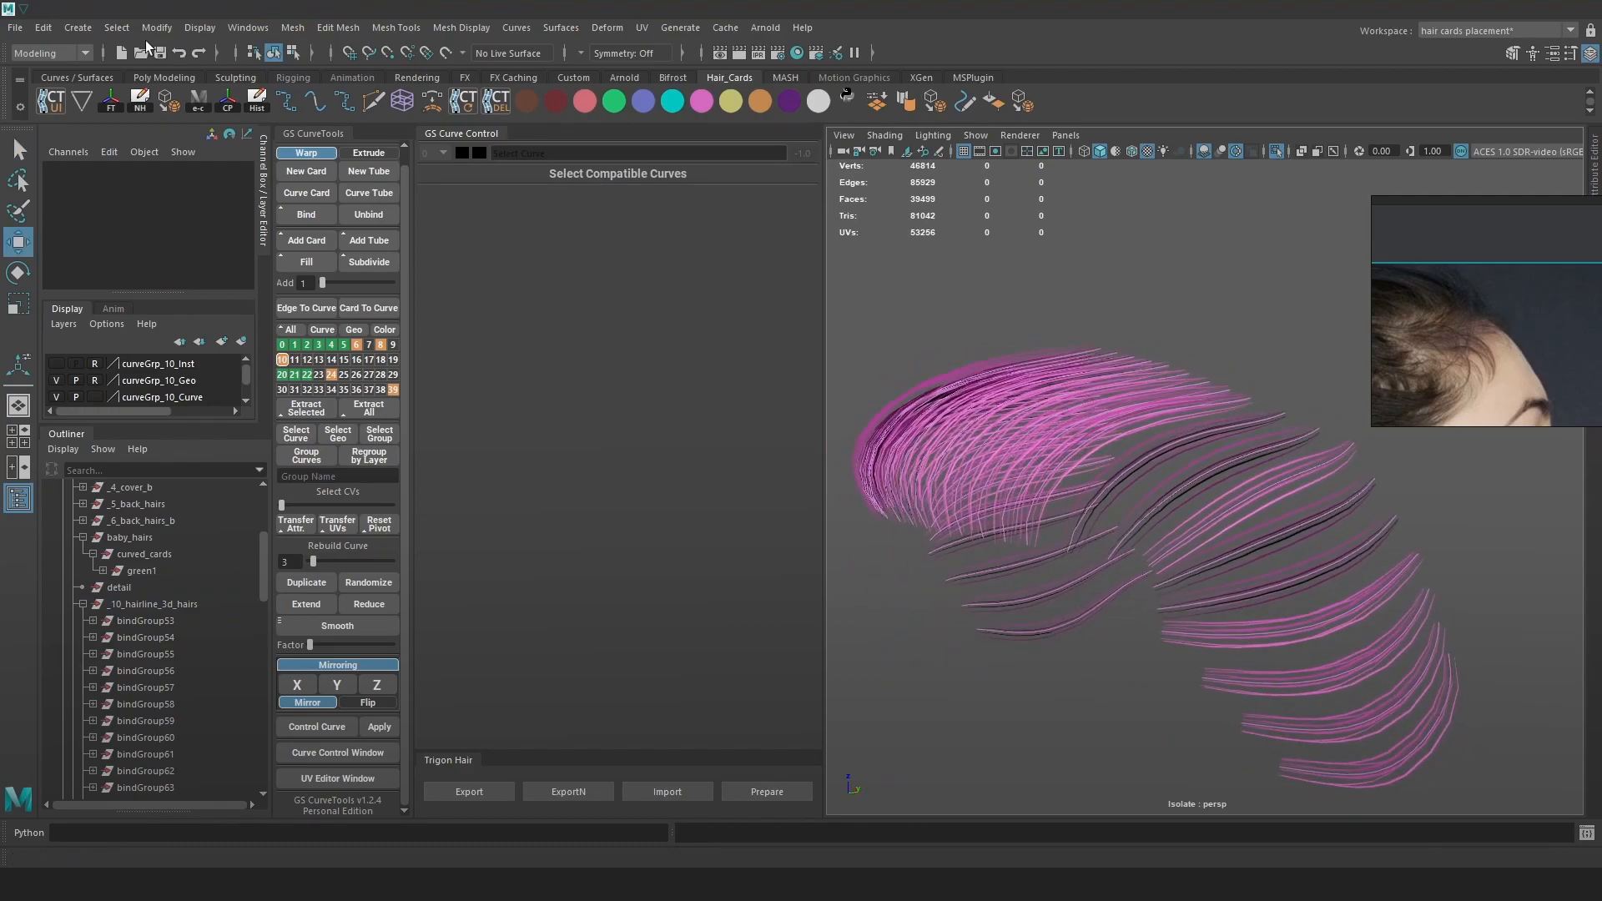
left_click(1284, 586)
left_click_drag(627, 224, 603, 225)
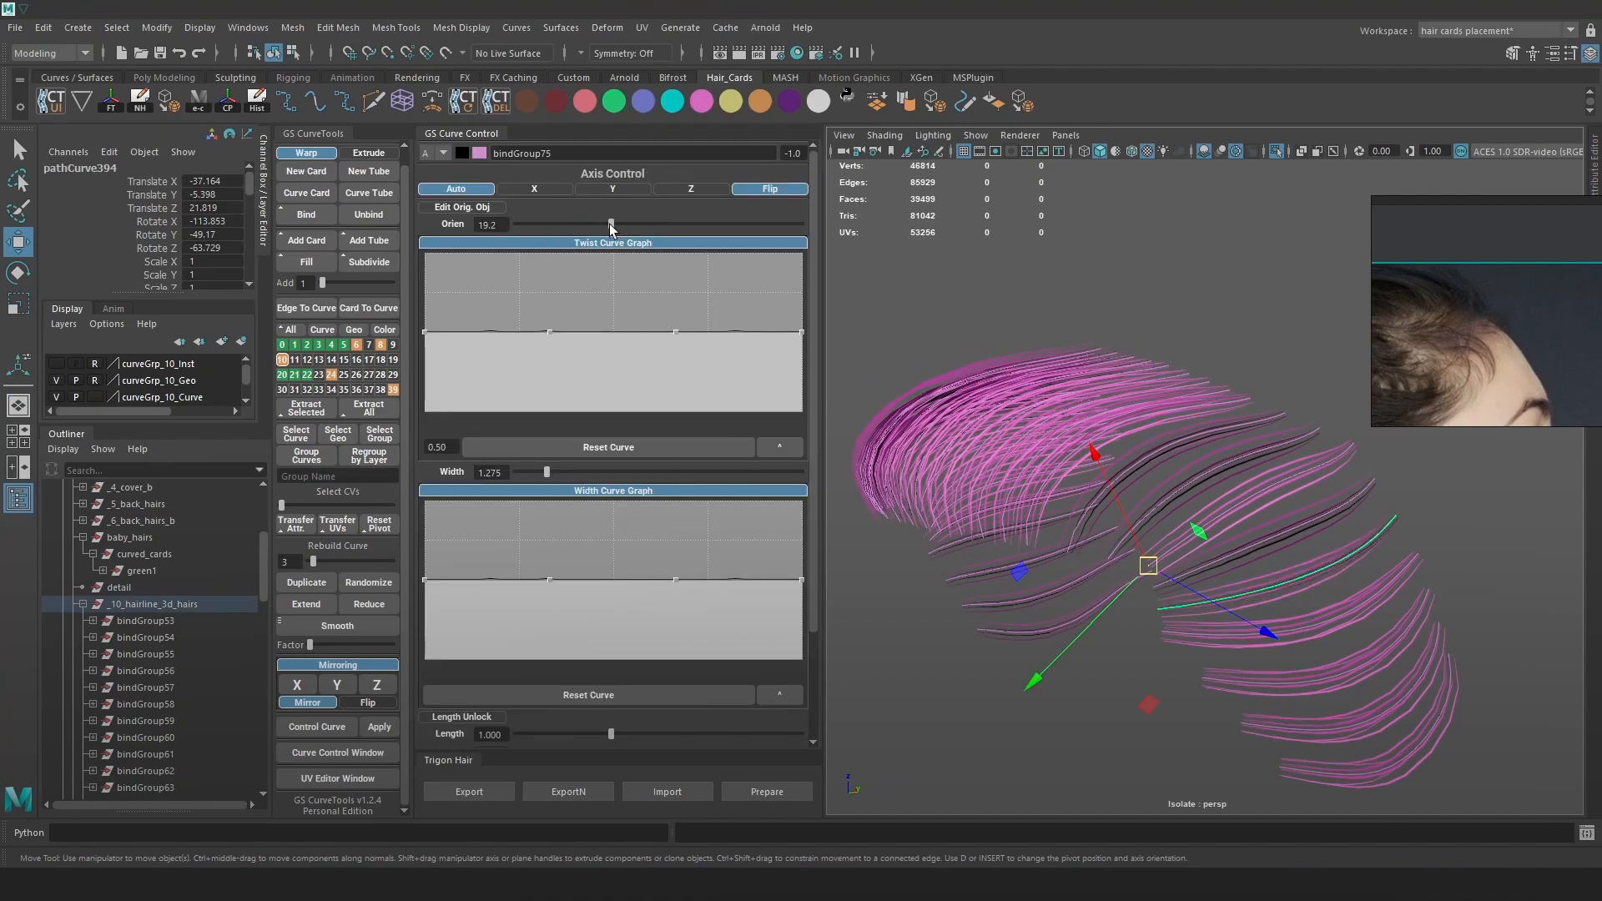
left_click(1255, 539)
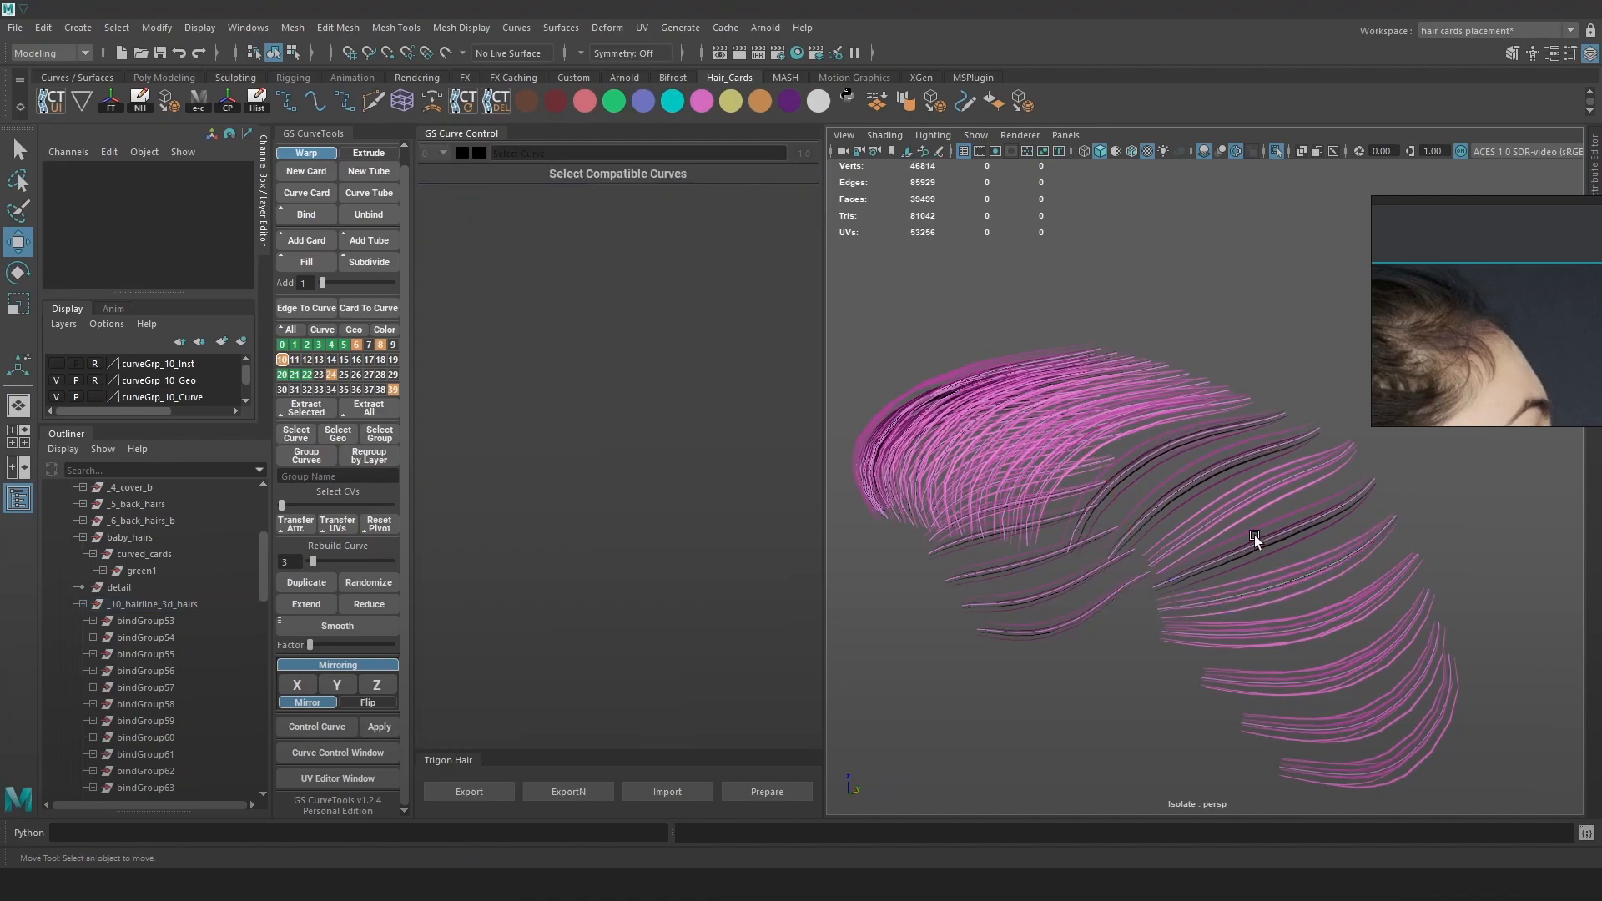
left_click(1259, 540)
left_click_drag(682, 224, 595, 230)
Reorient the next inverted cards toward the forehead, giving bindGroup69 an orientation of -46.
left_click_drag(1126, 400, 1180, 408, "alt")
left_click(1165, 469)
left_click_drag(665, 224, 577, 232)
left_click(1210, 487)
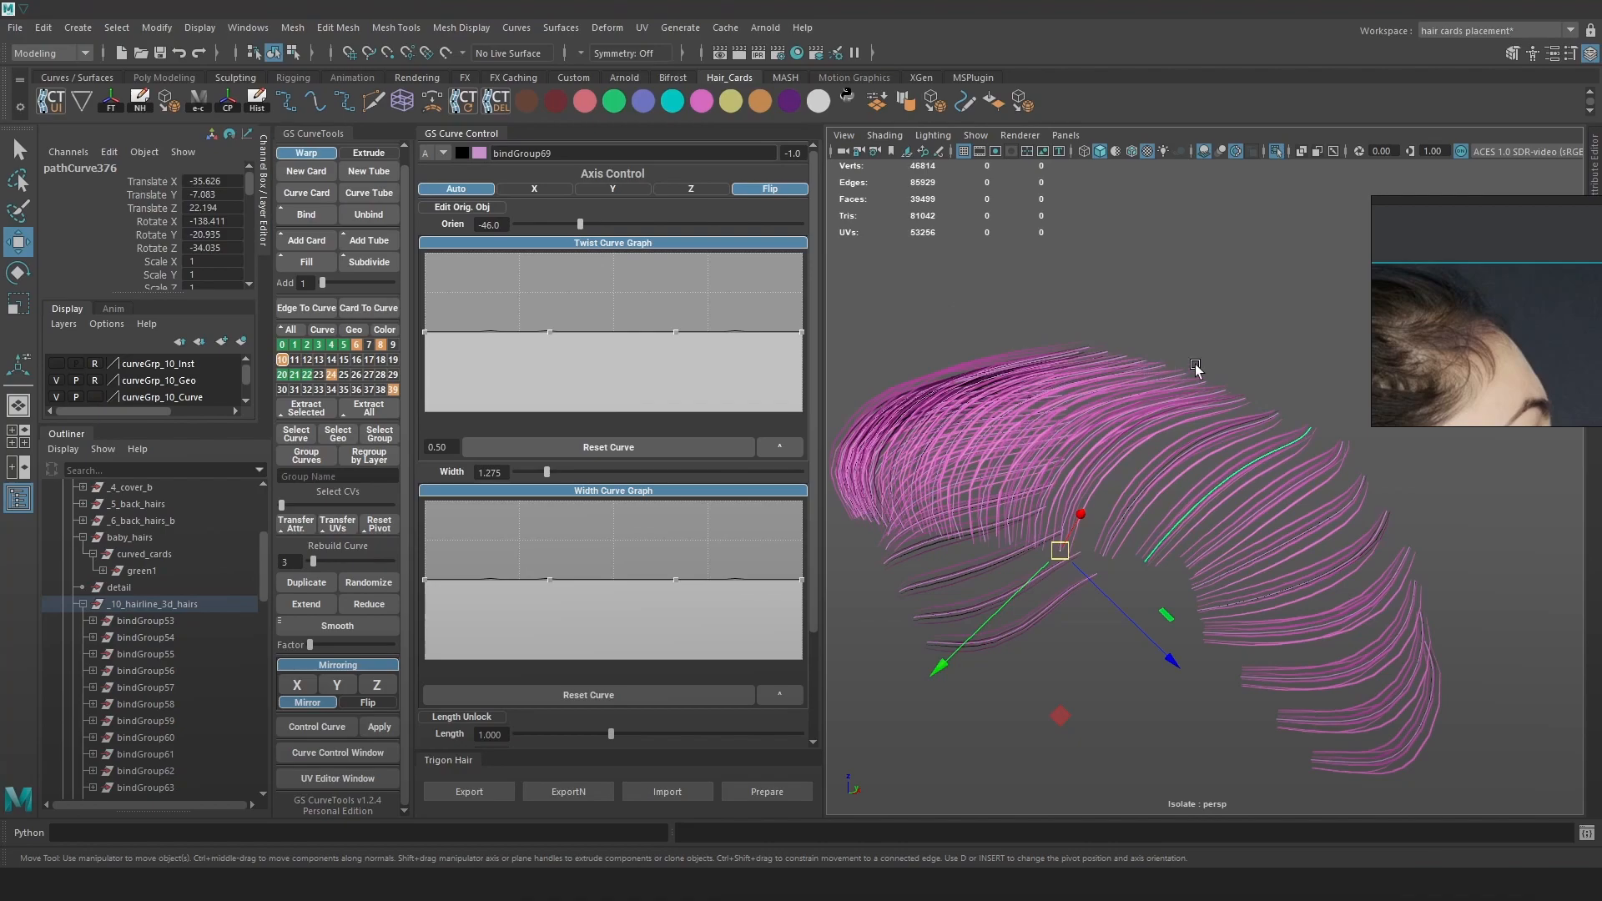
Show the hairline cards in plain shaded display and correct the orientation of the remaining black, inverted cards.
key("5")
mouse_move(1262, 394)
left_mouse_down("alt")
mouse_move(1173, 358)
mouse_move(1084, 412)
mouse_move(1115, 428)
left_mouse_up("alt")
left_click_drag(943, 594, 944, 593)
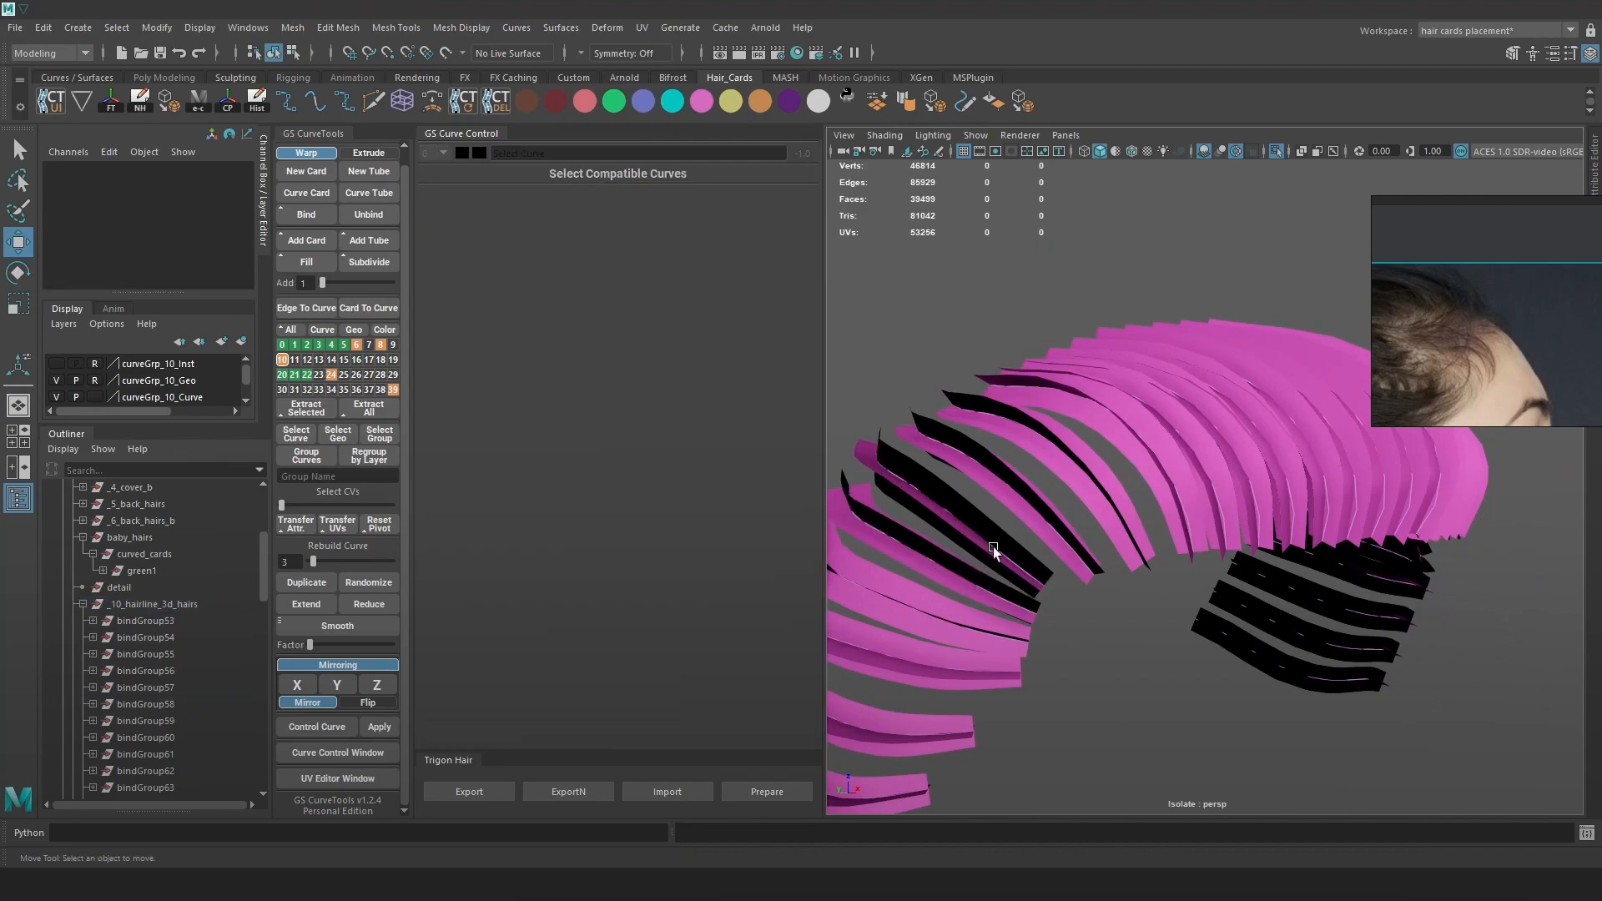
left_click_drag(588, 219, 582, 226)
left_click(1080, 423)
Check the reoriented row of hairline cards from the front, clear the selection, and save the scene.
left_click_drag(1183, 373, 1120, 378, "alt")
scroll(1172, 378, "down", 4)
left_click_drag(1223, 379, 1302, 493, "alt")
left_click(1160, 382)
key("q")
key("ctrl+s")
key("w")
Select all hairline card curves and save the scene as a new version named Hair_11.ma.
left_click_drag(1455, 710, 941, 352)
left_click(15, 27)
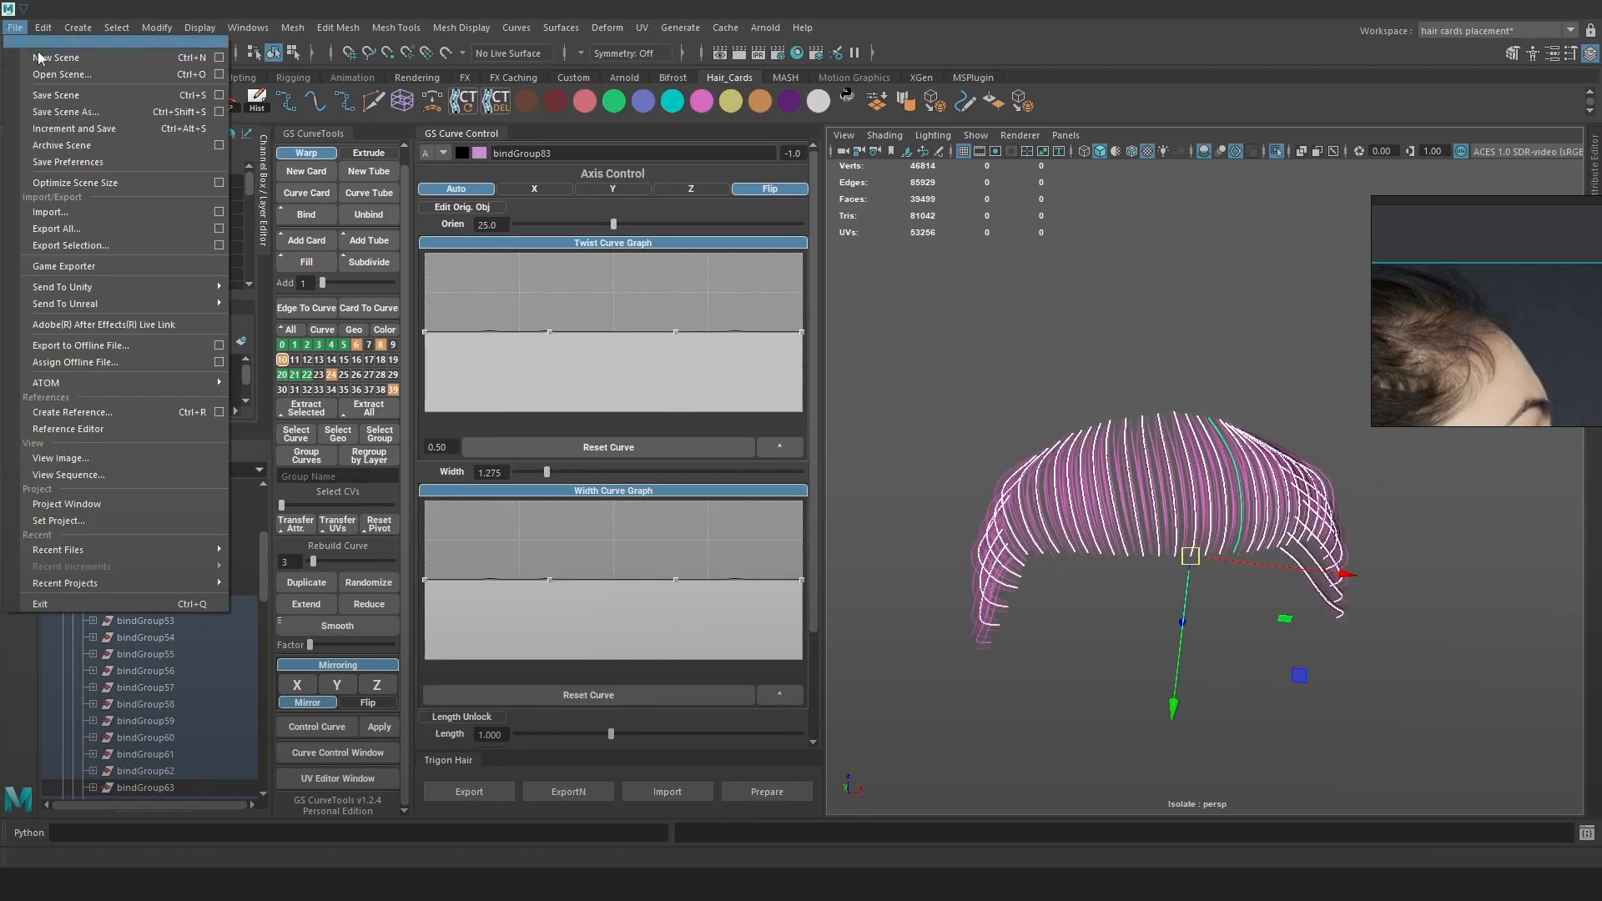
left_click(91, 113)
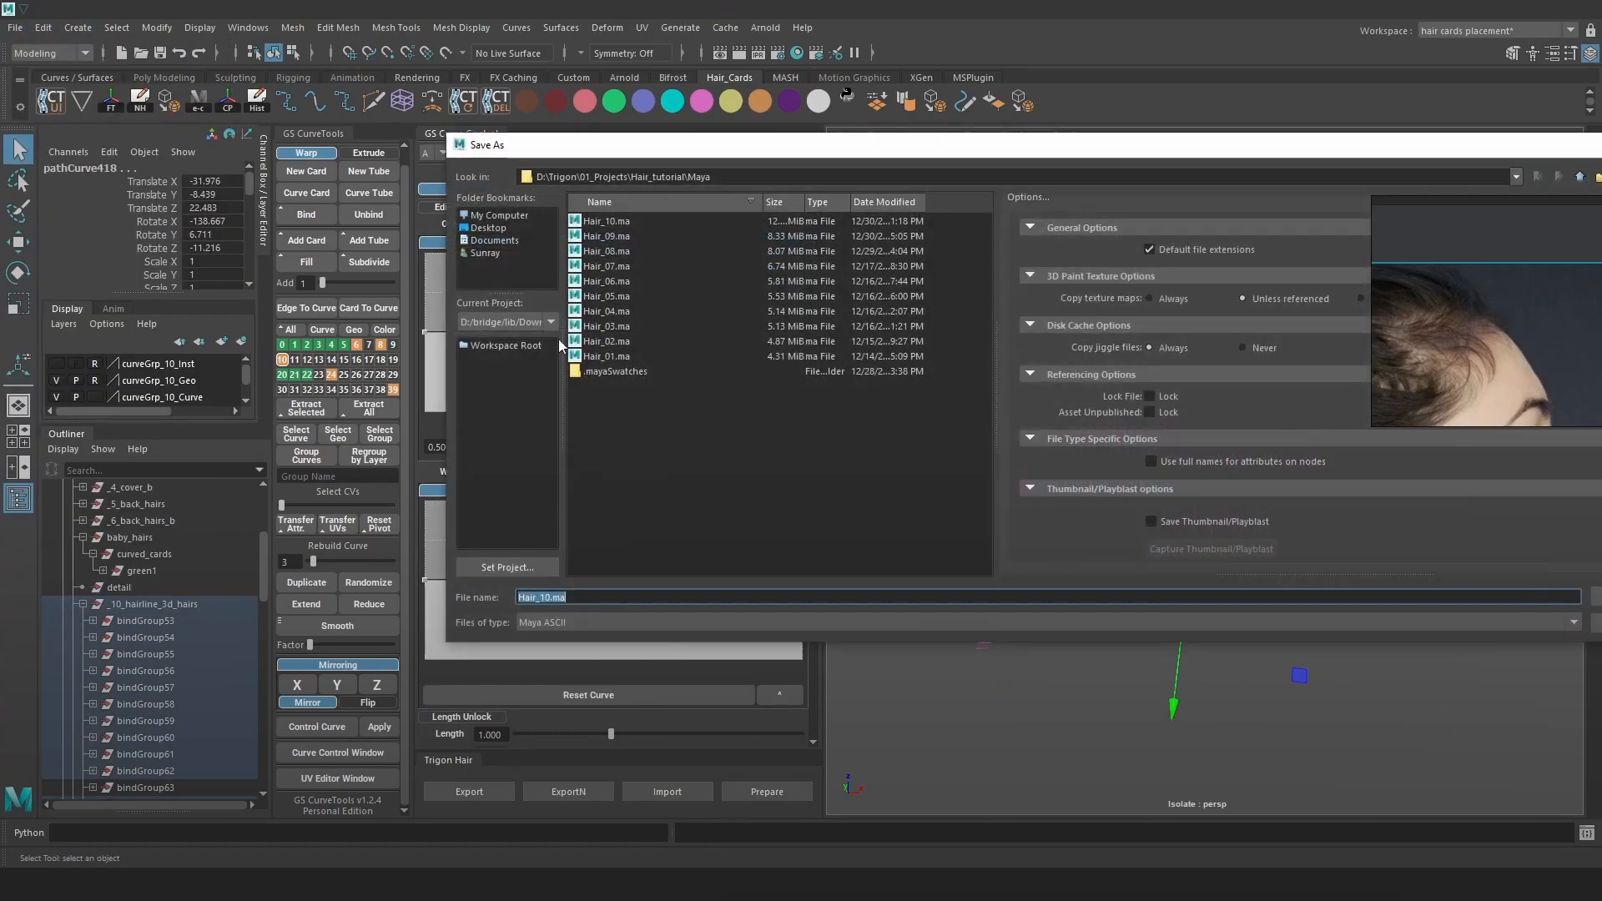
left_click(606, 222)
left_click(554, 597)
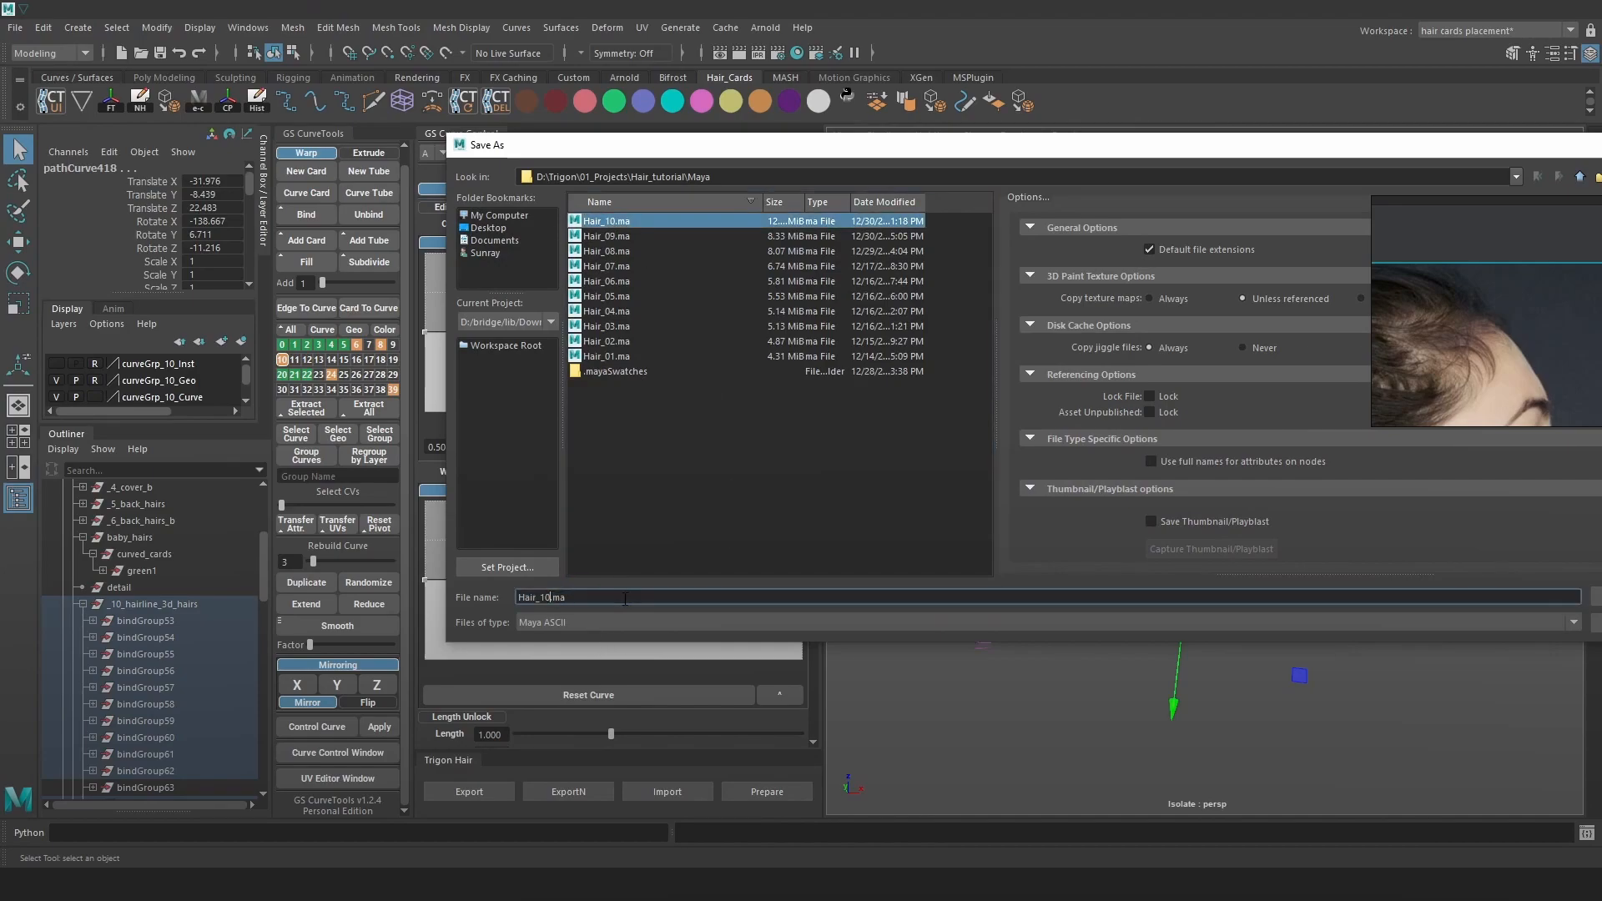
key("BackSpace")
type("1")
key("Return")
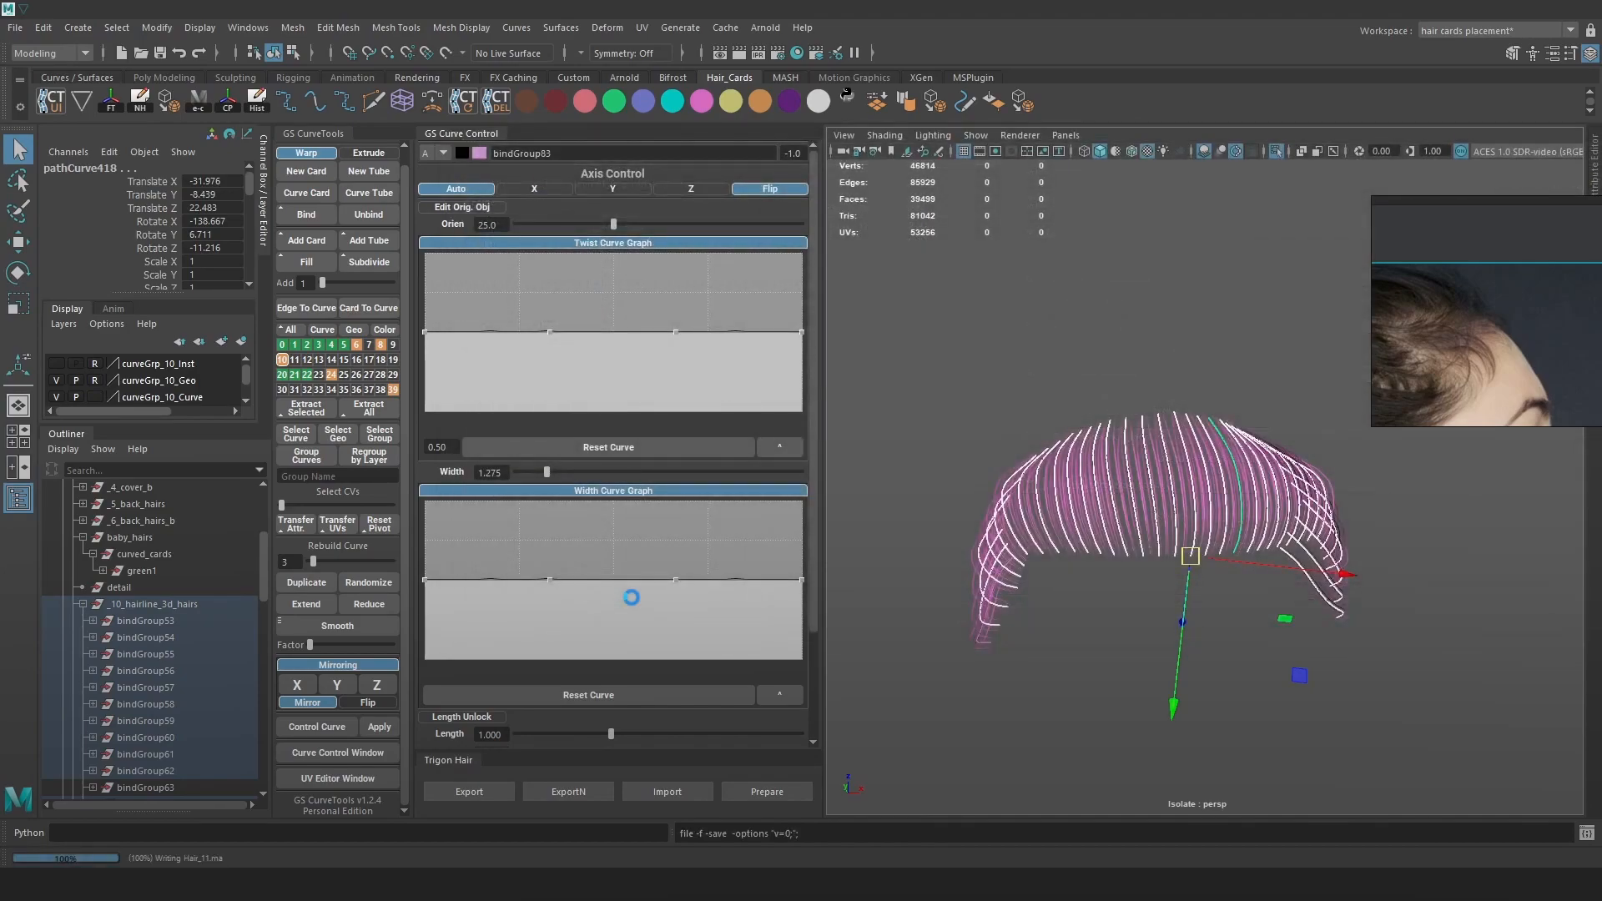
Set up Randomize Curve for the selected hairline cards with Rotation, Orientation, Twist, Width and Taper enabled.
key("w")
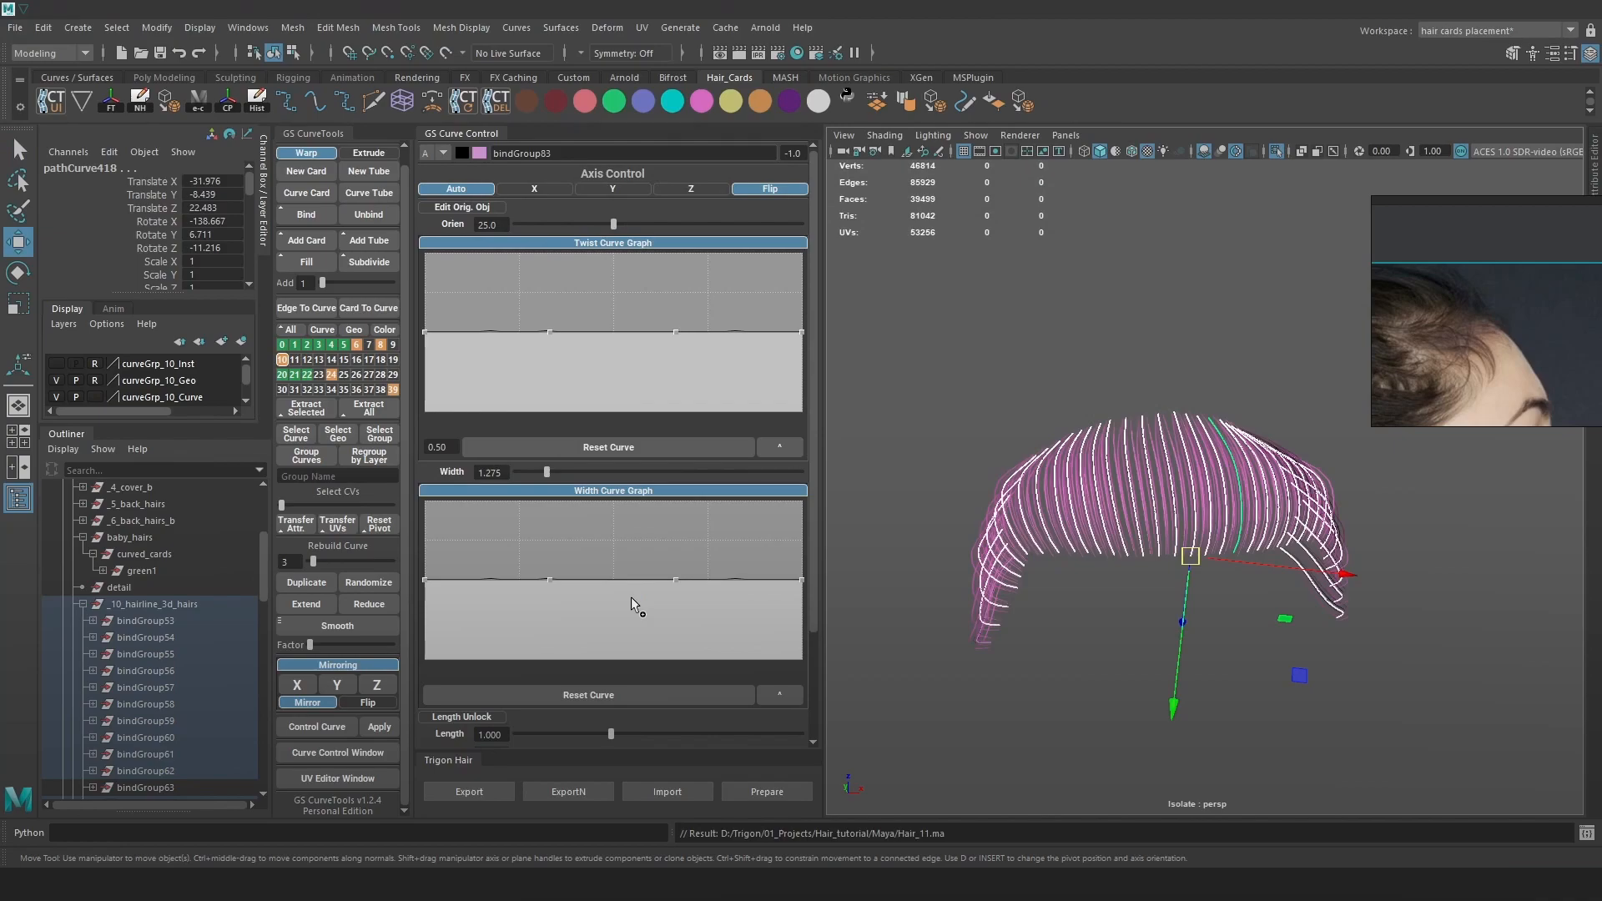
left_click_drag(1110, 399, 830, 395, "alt")
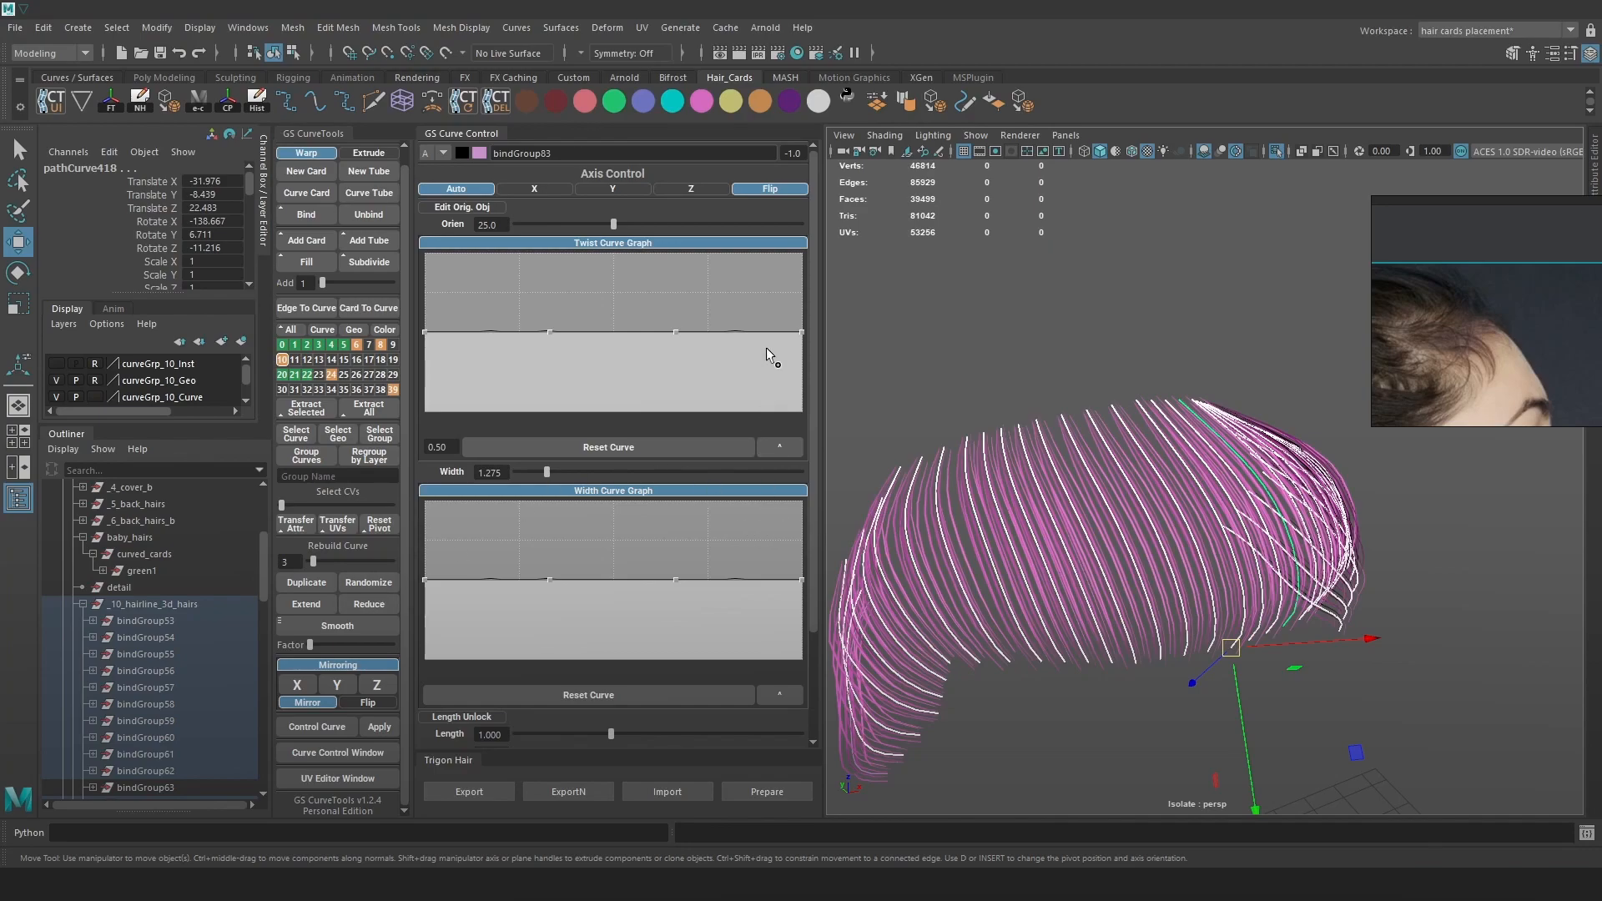
left_click_drag(802, 582, 803, 580)
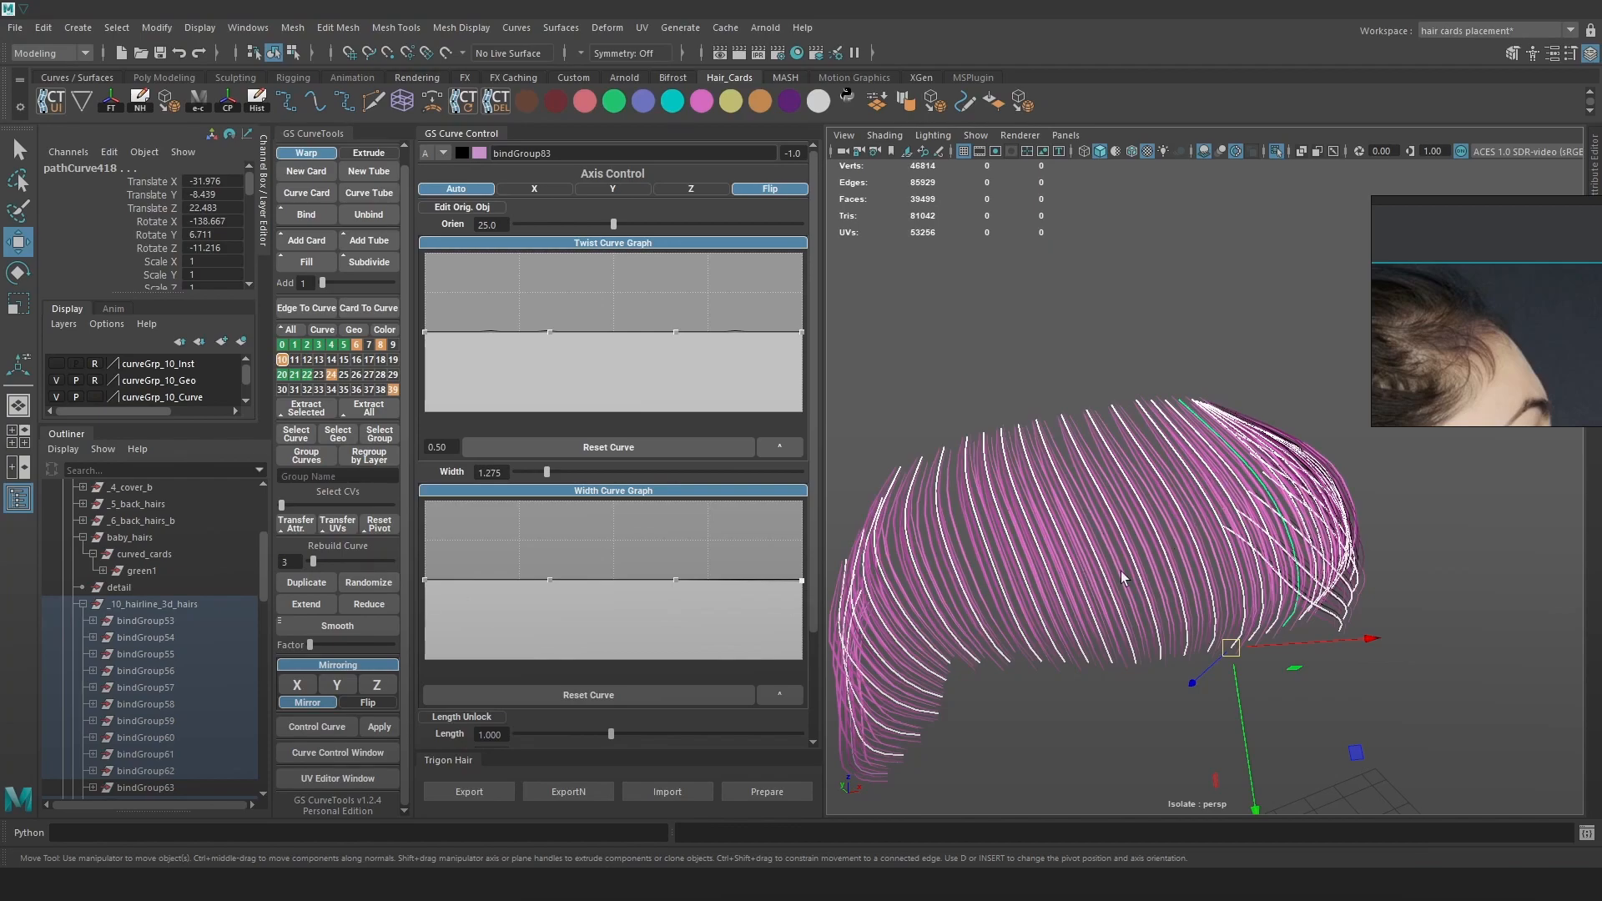
scroll(1061, 507, "down", 2)
left_click(366, 584)
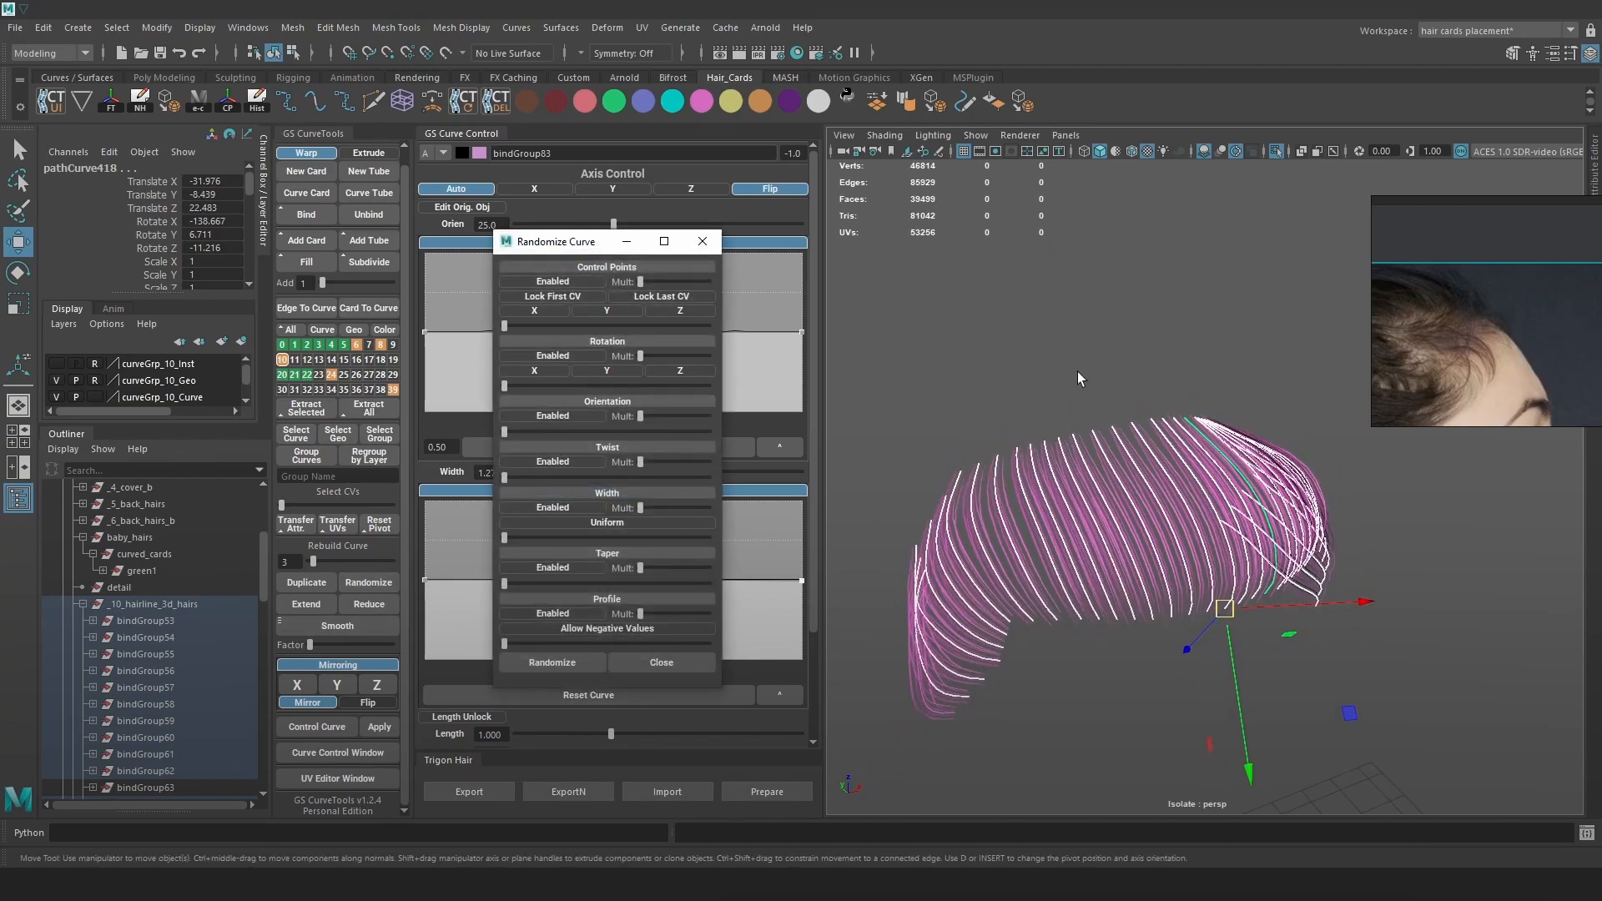
scroll(1073, 379, "up", 2)
left_click(574, 355)
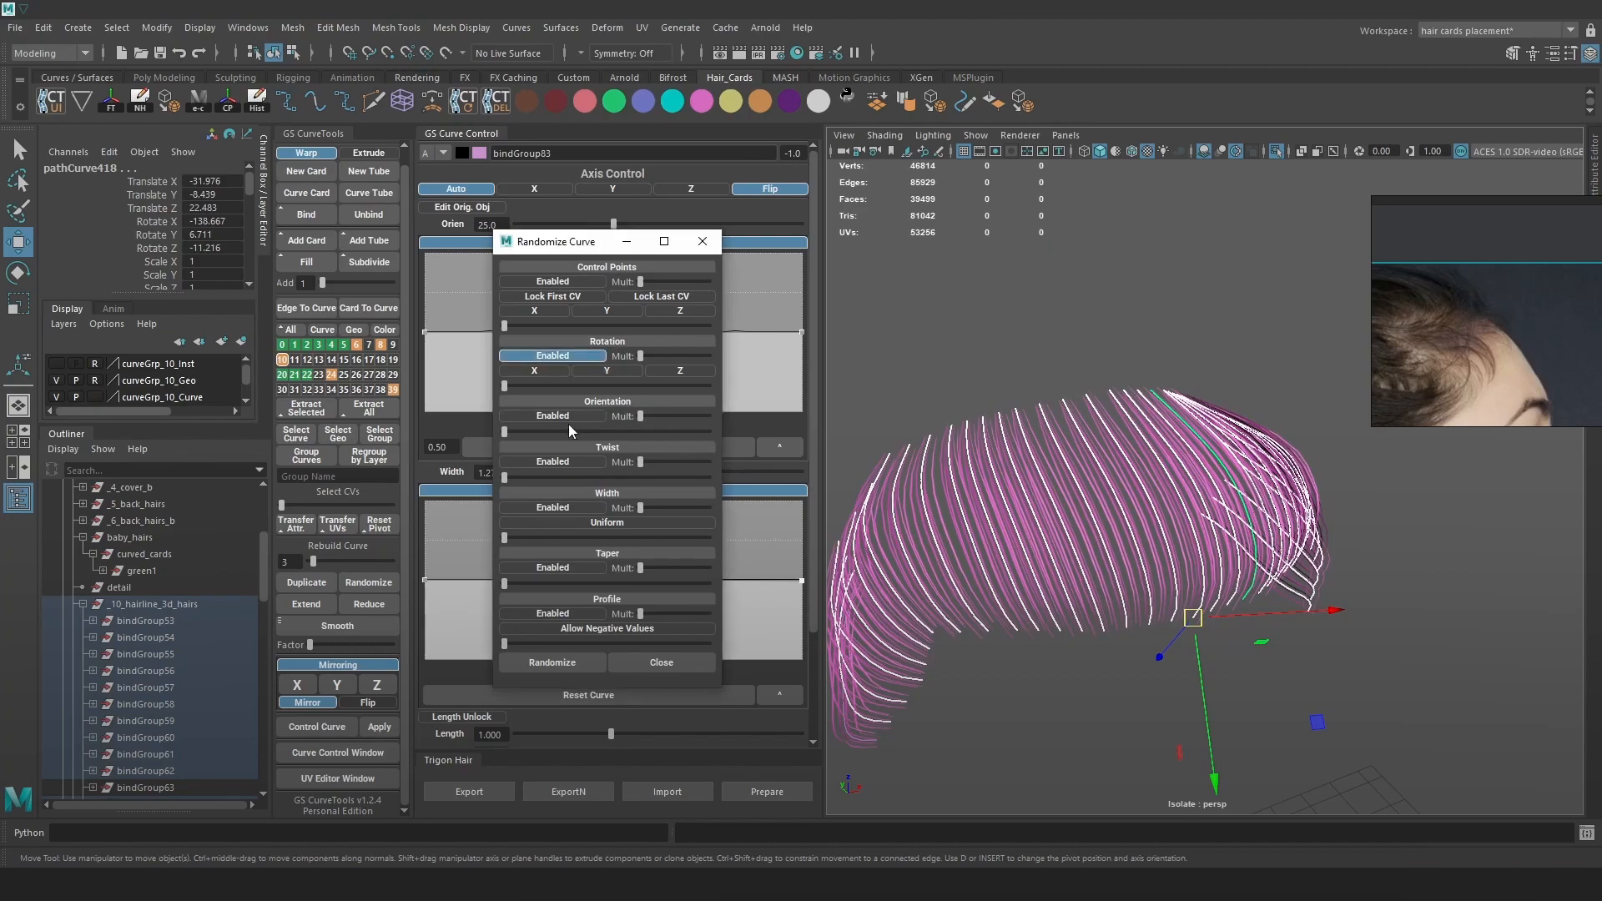
left_click(569, 417)
left_click(564, 461)
left_click(561, 507)
left_click(570, 569)
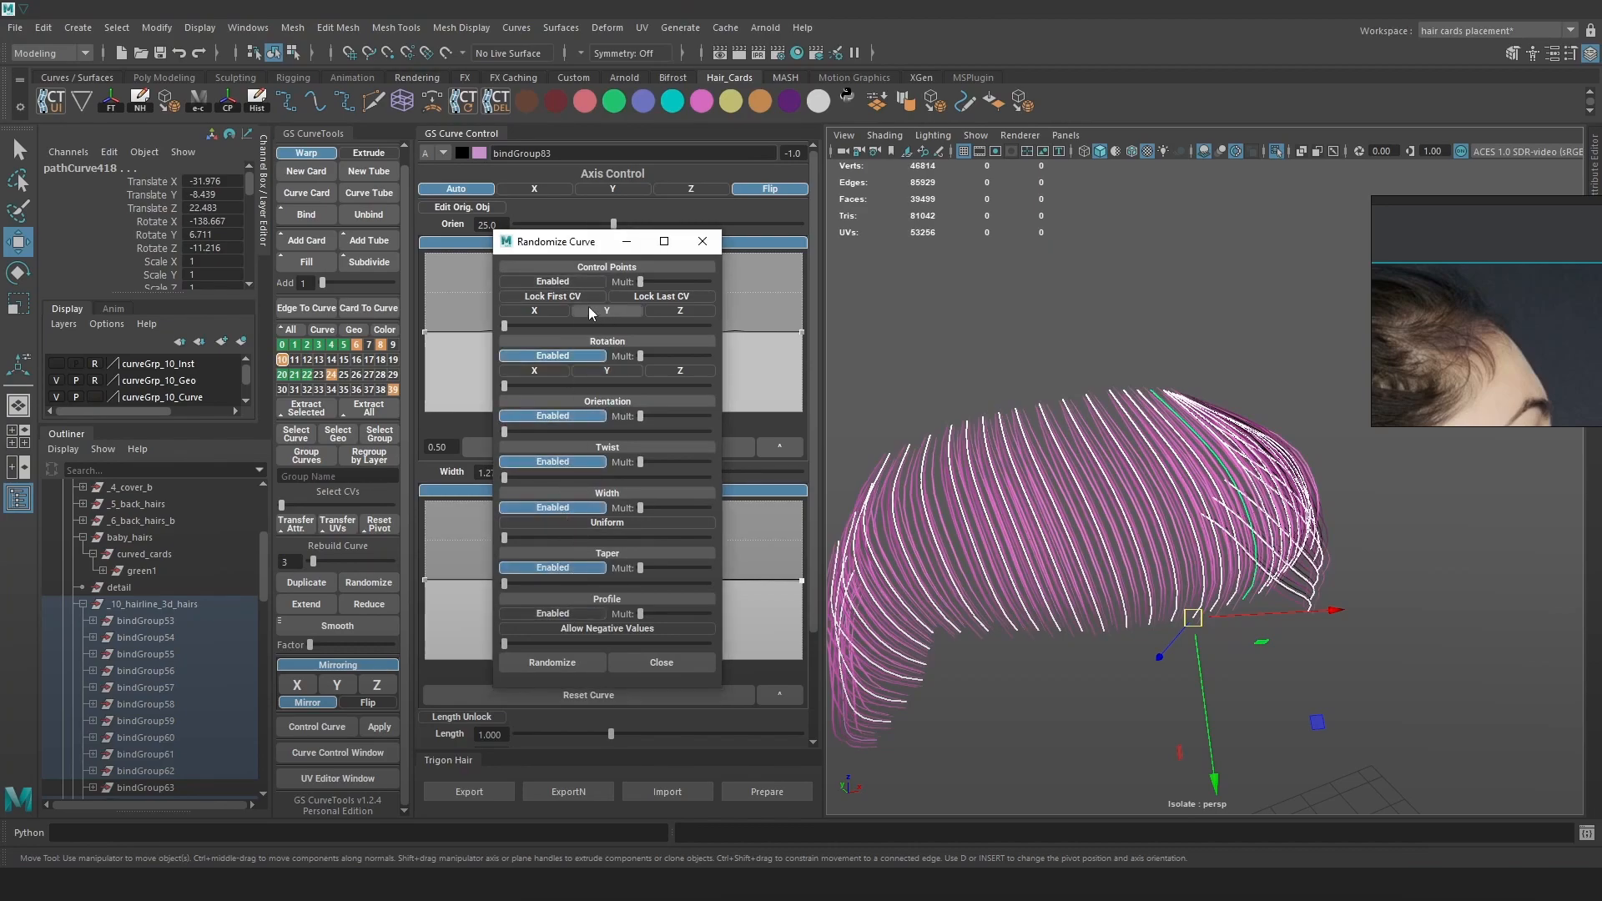
Enable Control Points randomization with only the first CV locked.
left_click(568, 281)
left_click(579, 296)
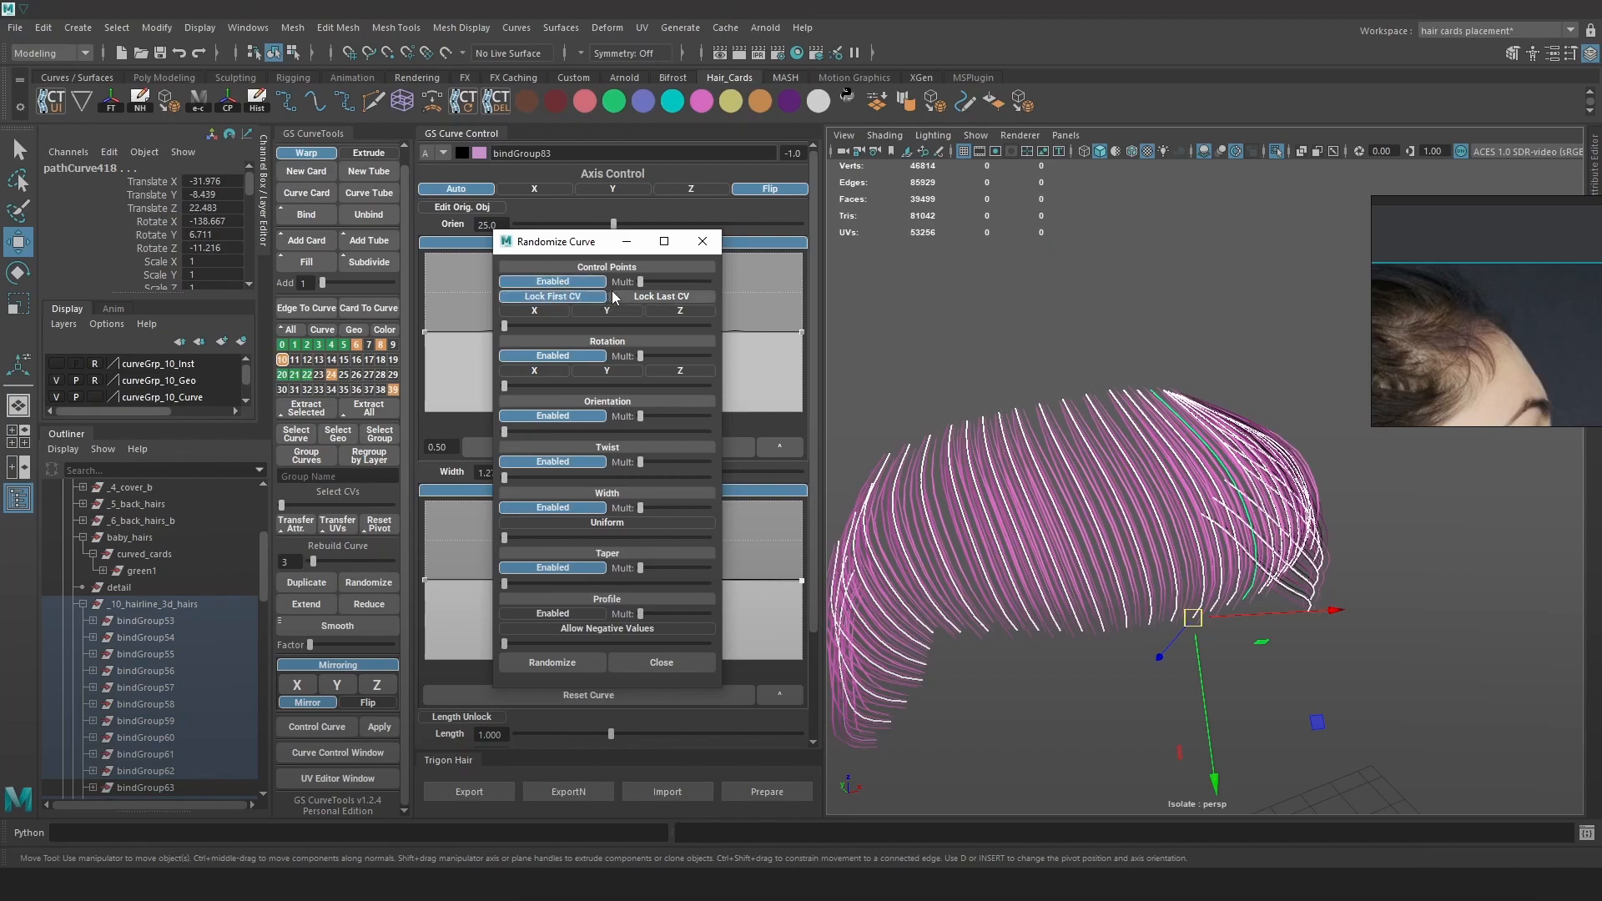
left_click(693, 296)
left_click(671, 298)
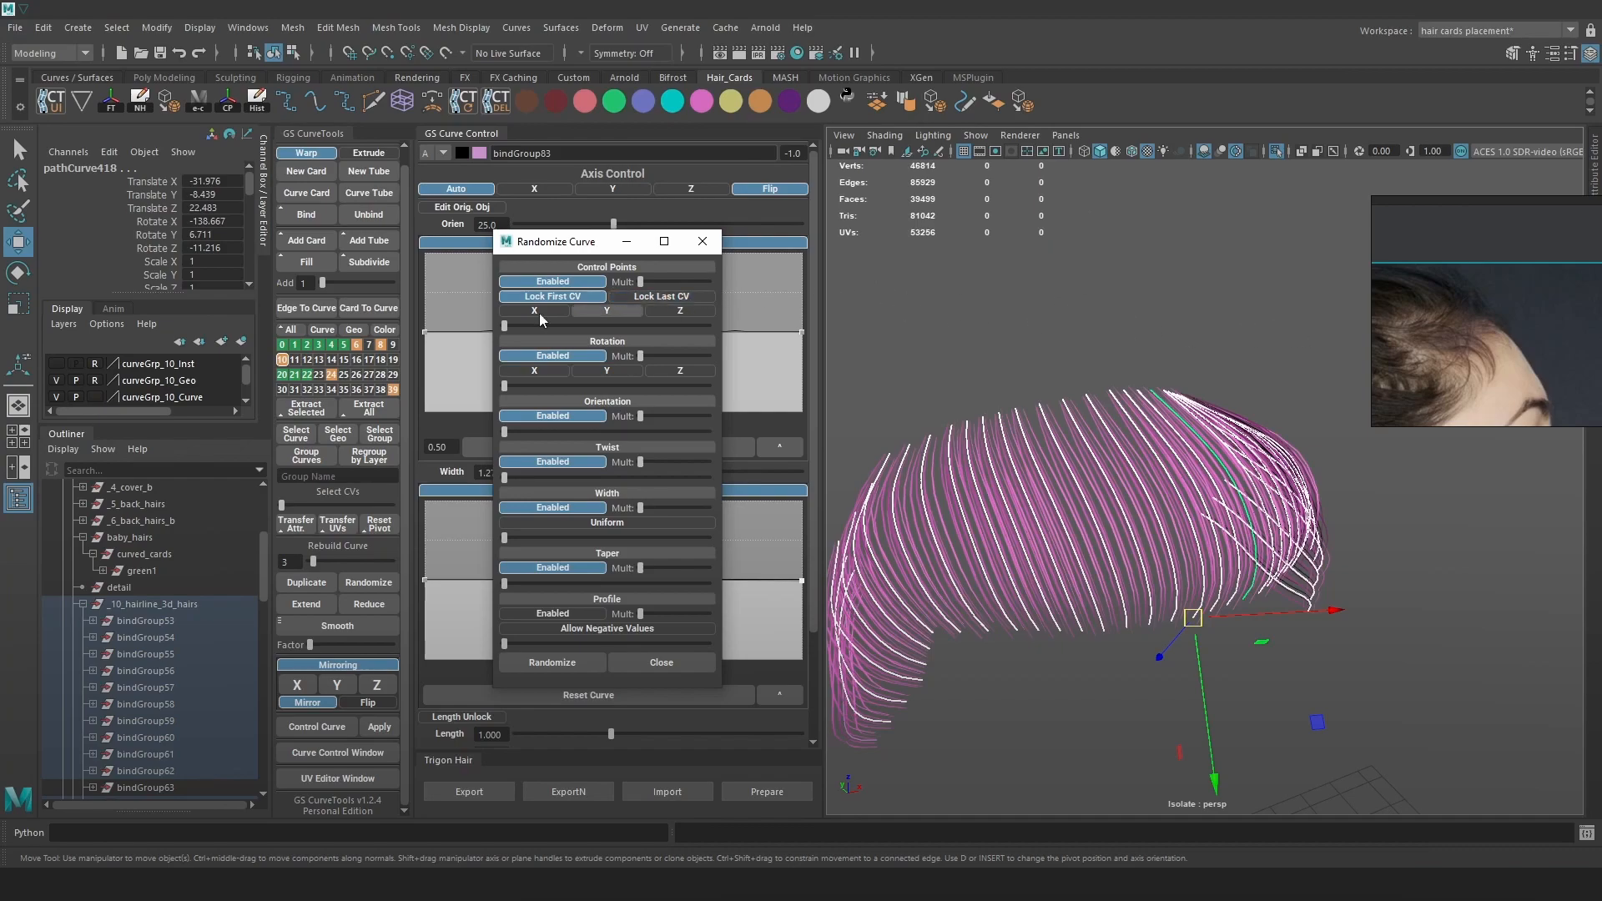
Enable rotation randomization on X, Y and Z, and set moderate rotation and low twist amounts.
left_click(532, 372)
left_click(588, 370)
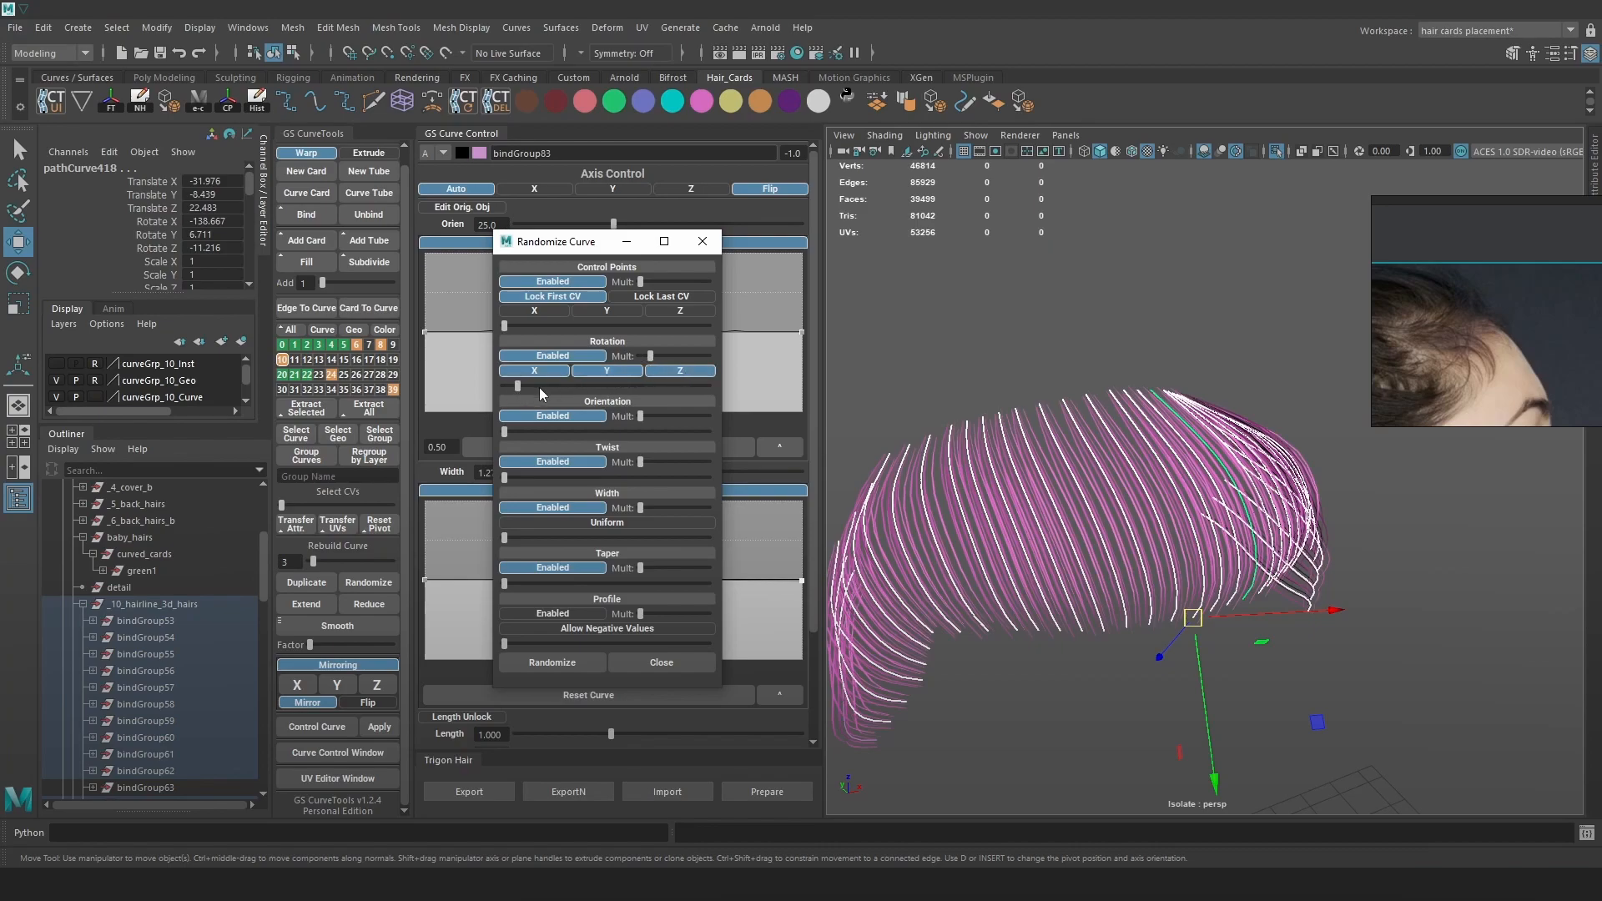
left_click_drag(518, 385, 556, 394)
left_click(527, 477)
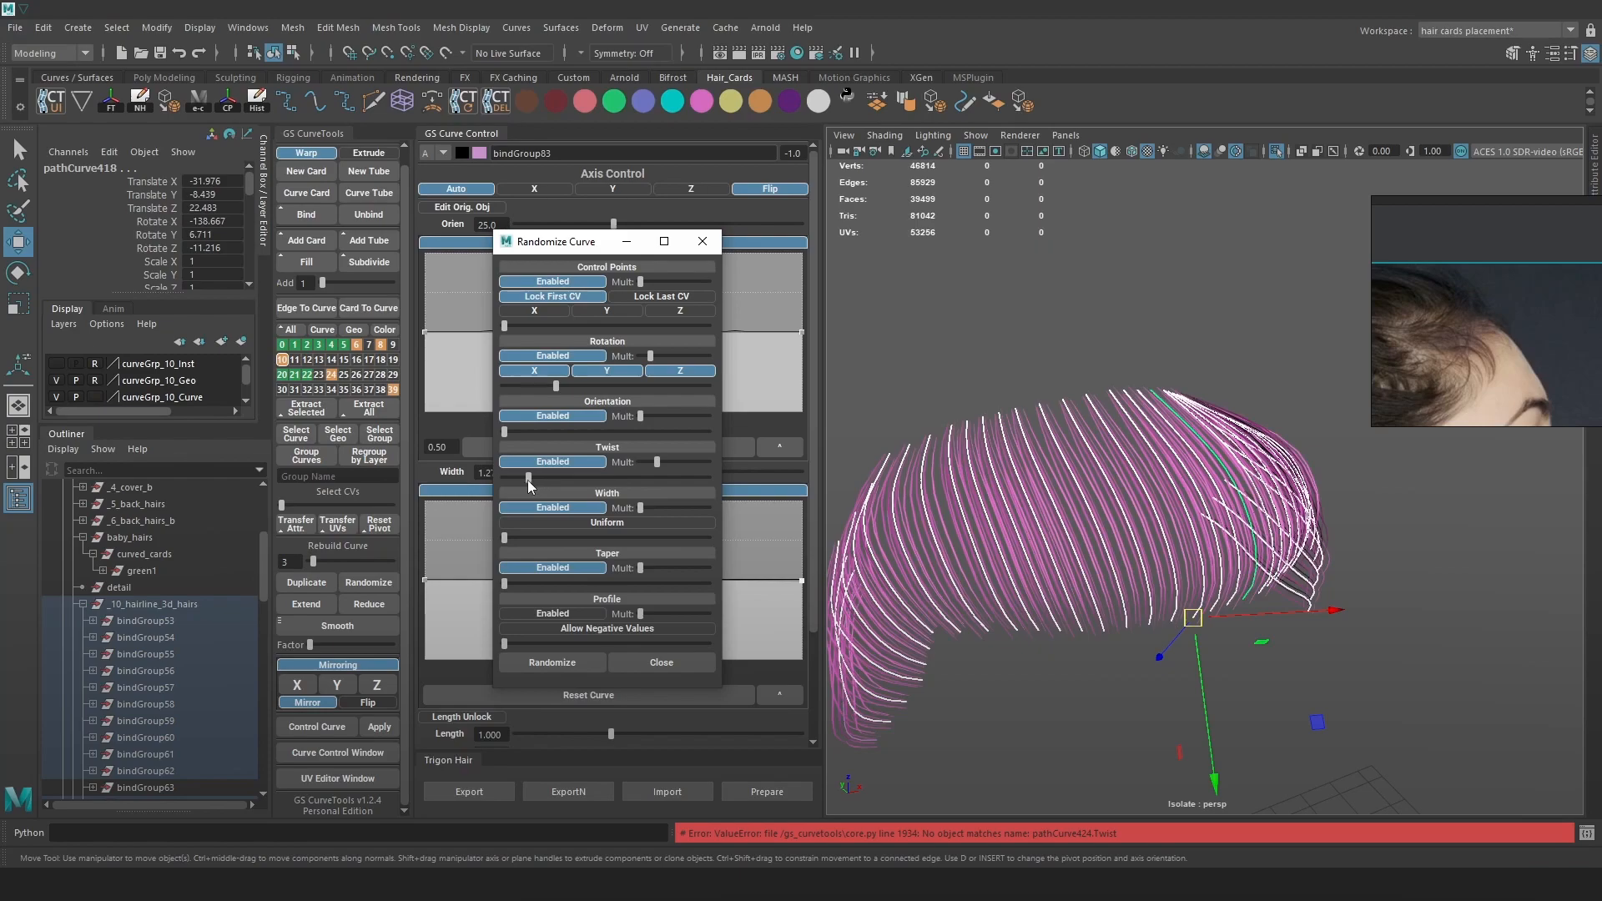
right_click_drag(841, 441, 876, 436, "alt")
left_click(530, 477)
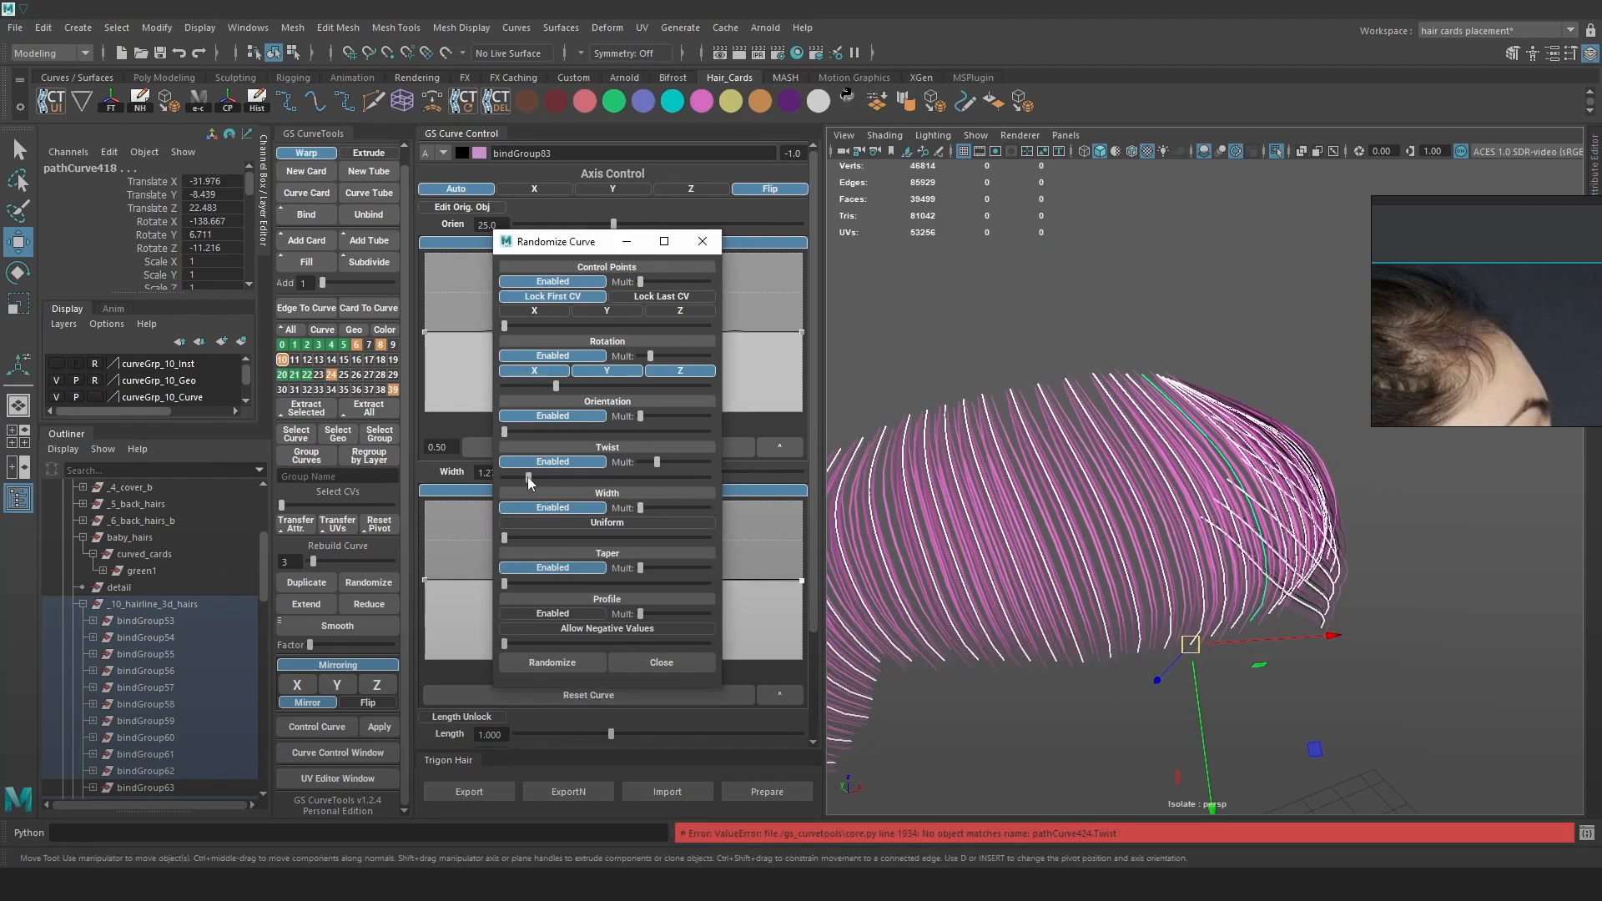
Try randomizing the width of the hairline cards with increasing amounts and multipliers.
left_click(506, 538)
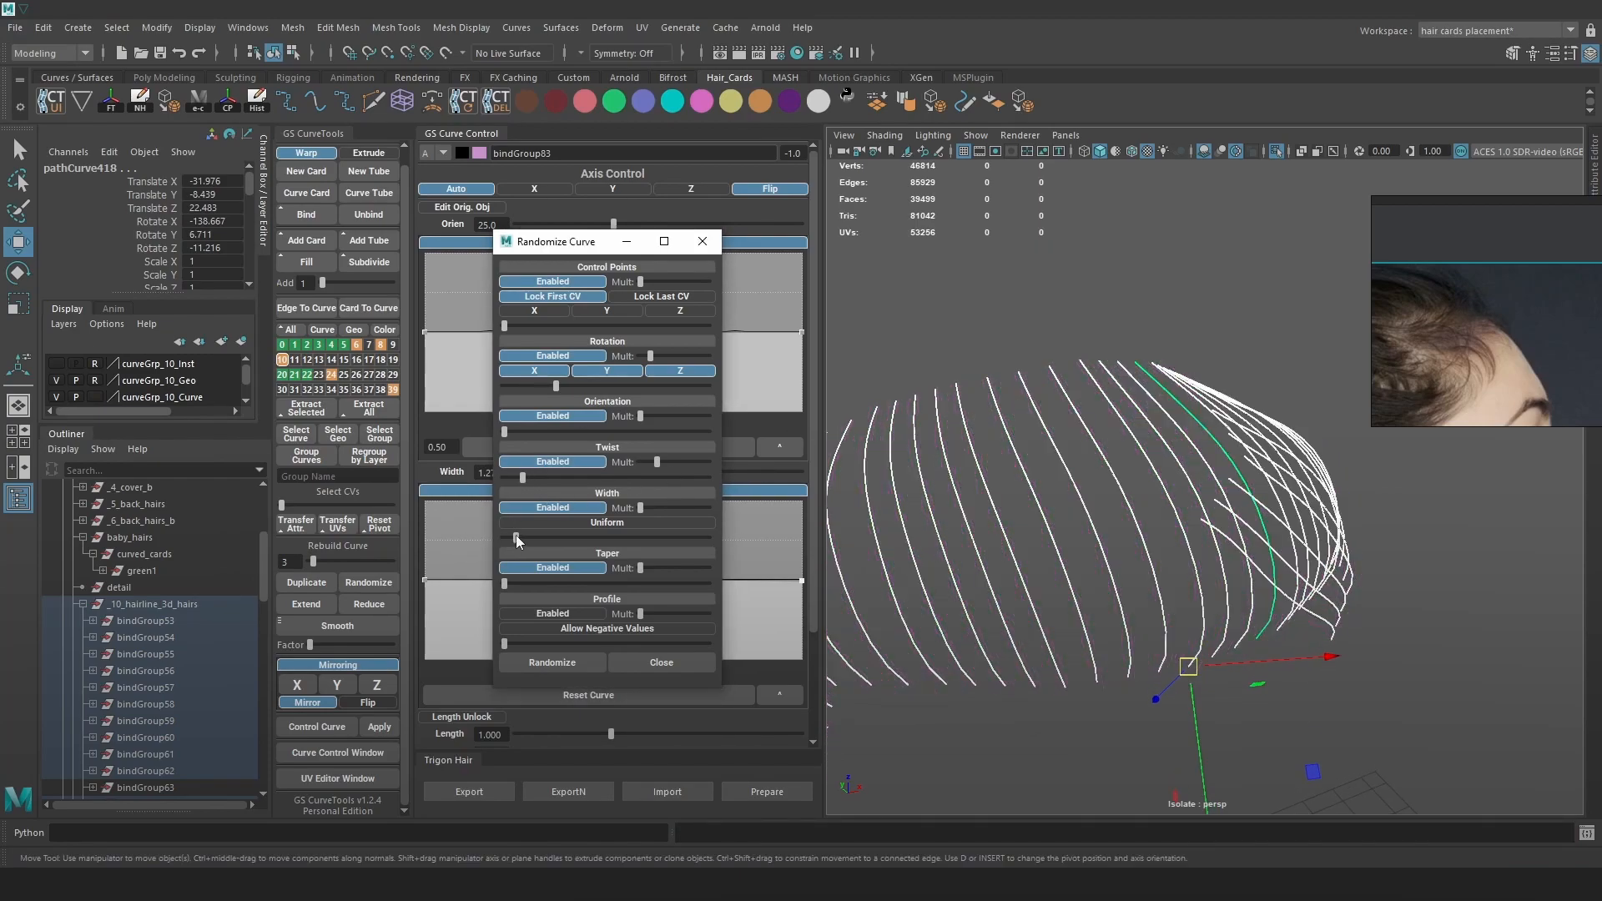
left_click_drag(515, 539, 504, 539)
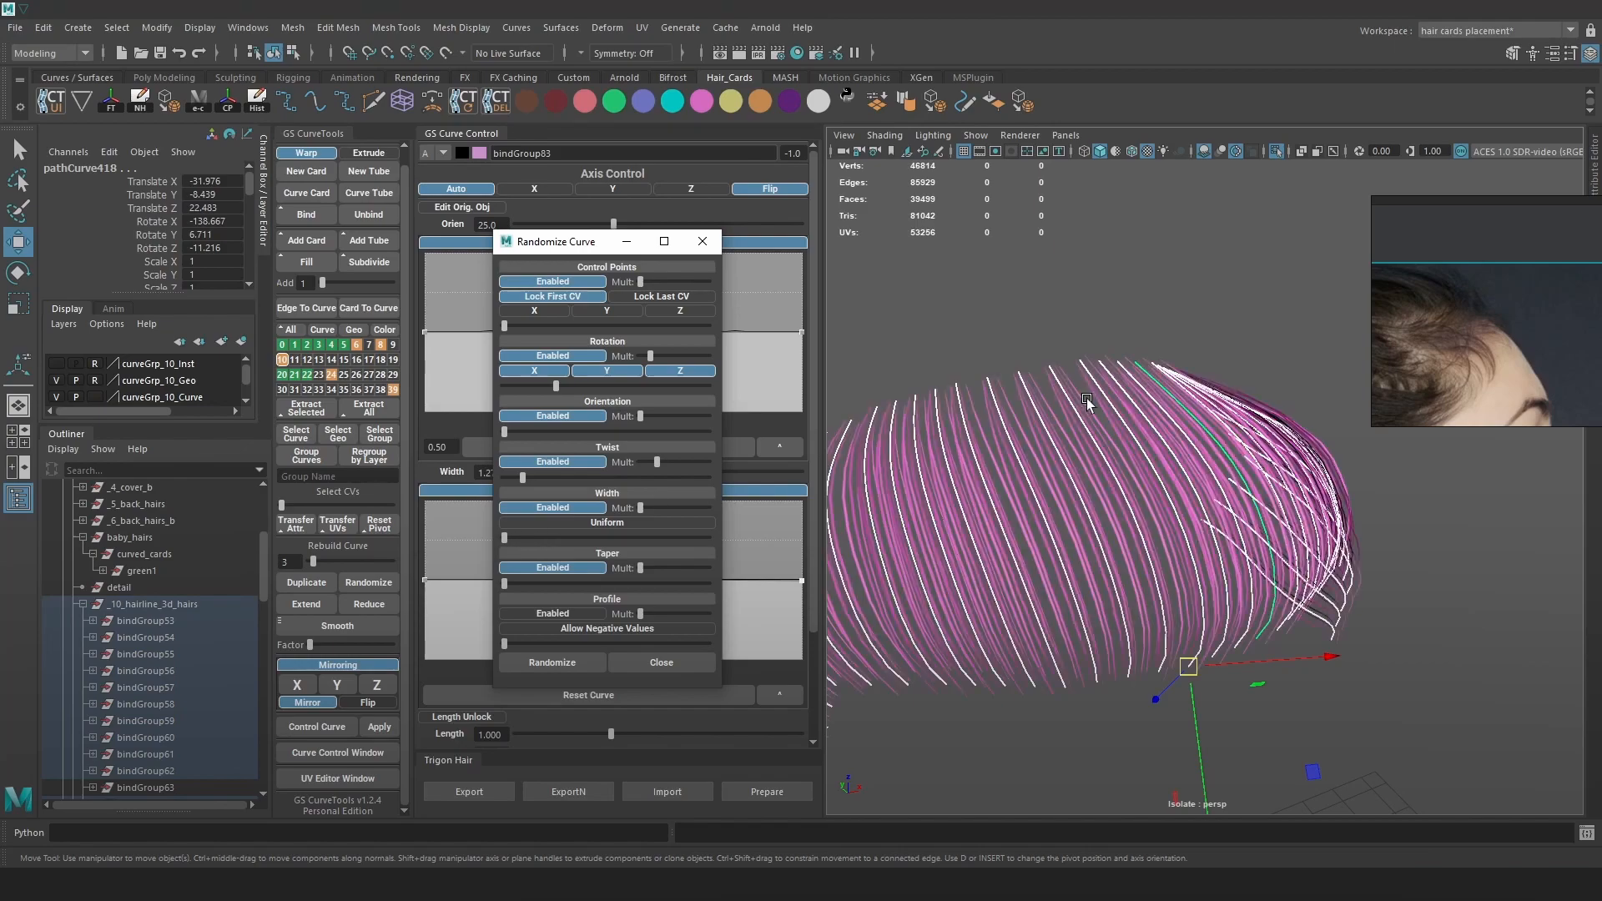
left_click_drag(637, 507, 647, 507)
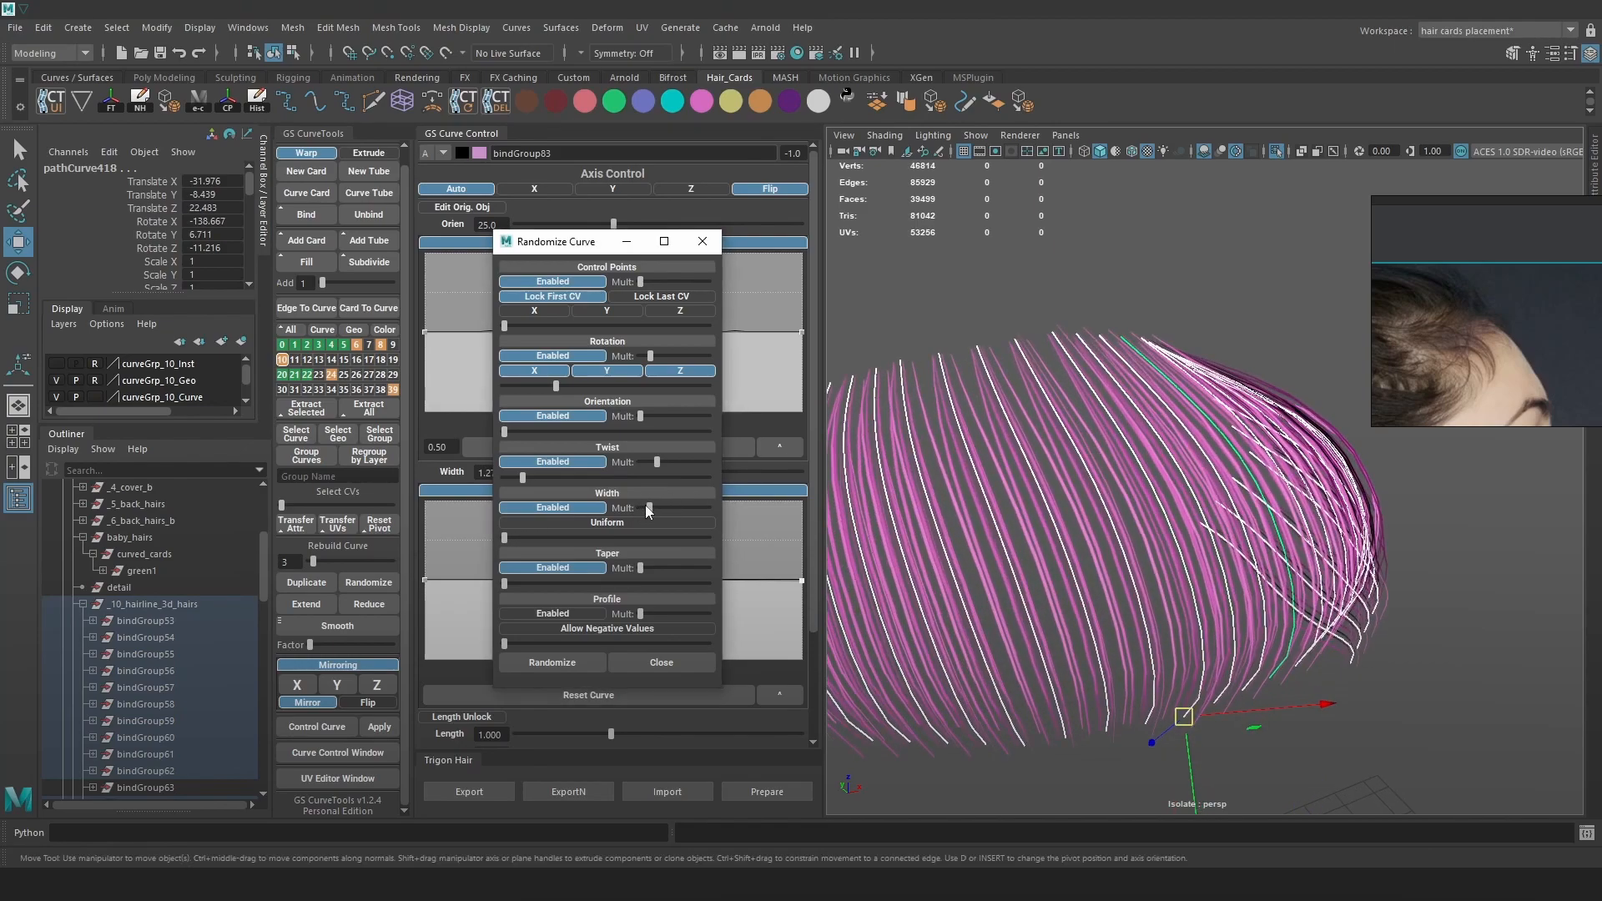
left_click_drag(514, 538, 557, 543)
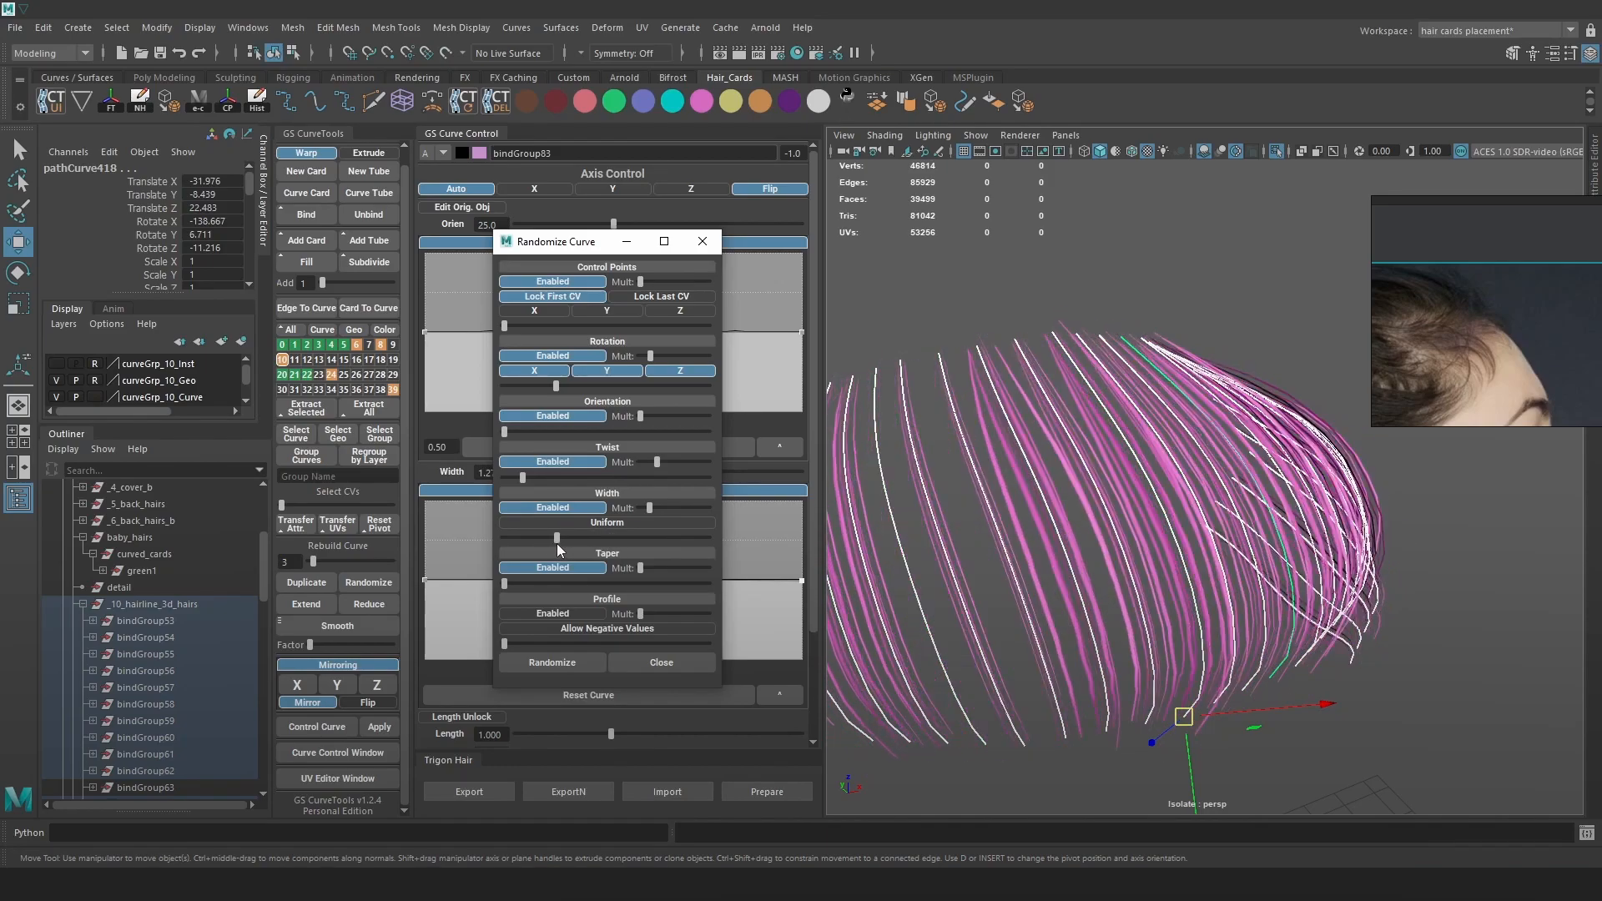
left_click_drag(1043, 468, 1034, 380, "alt")
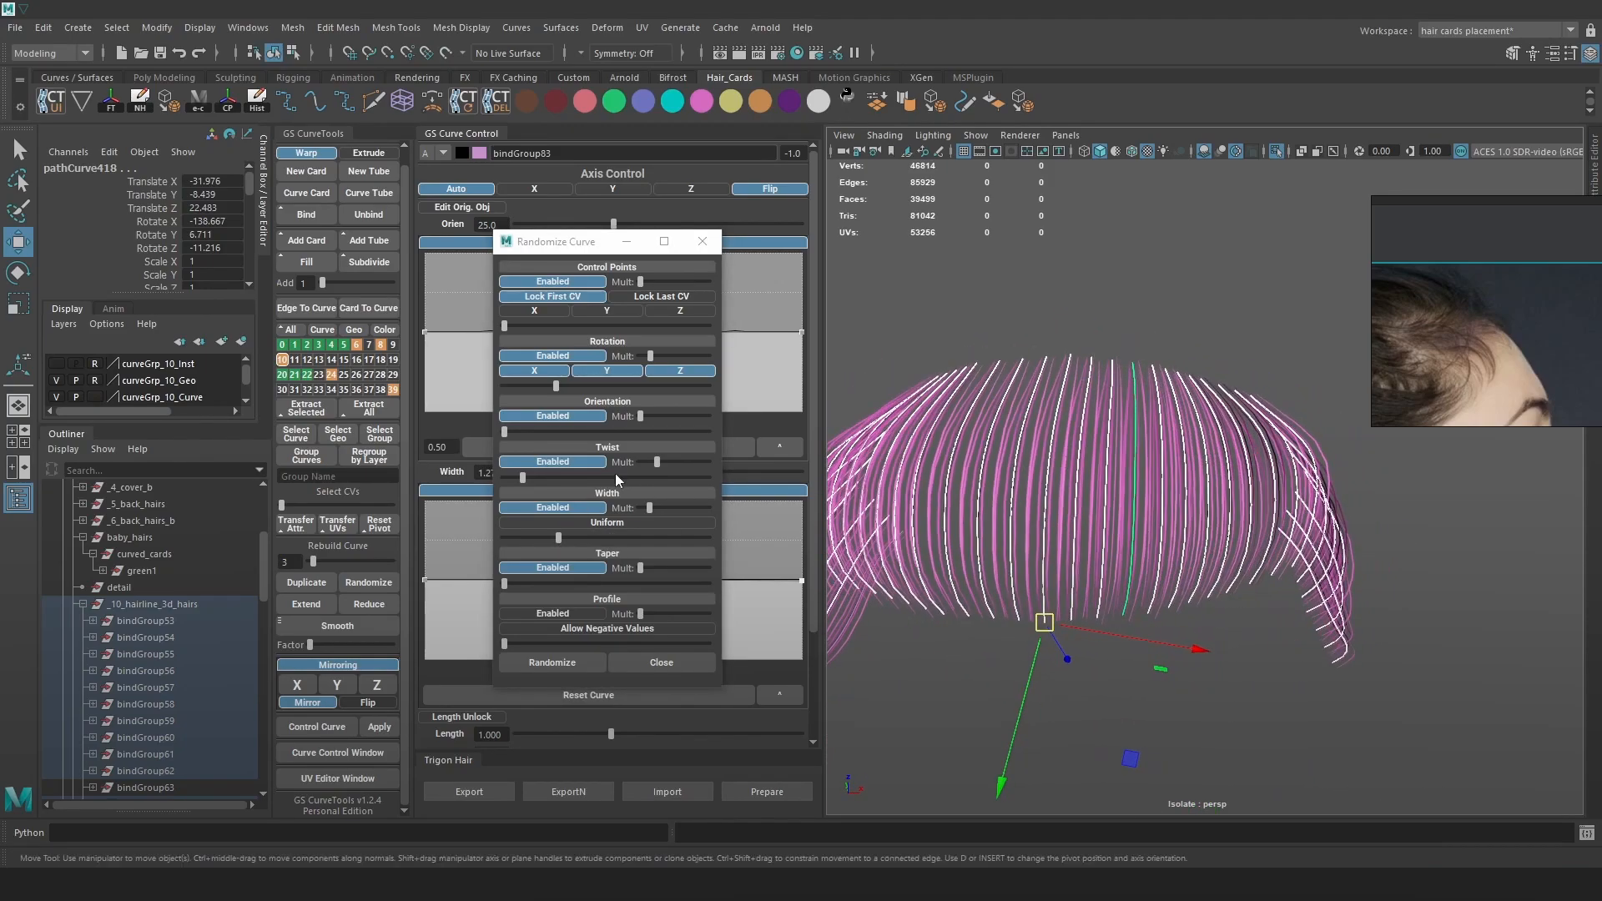
left_click_drag(651, 507, 683, 508)
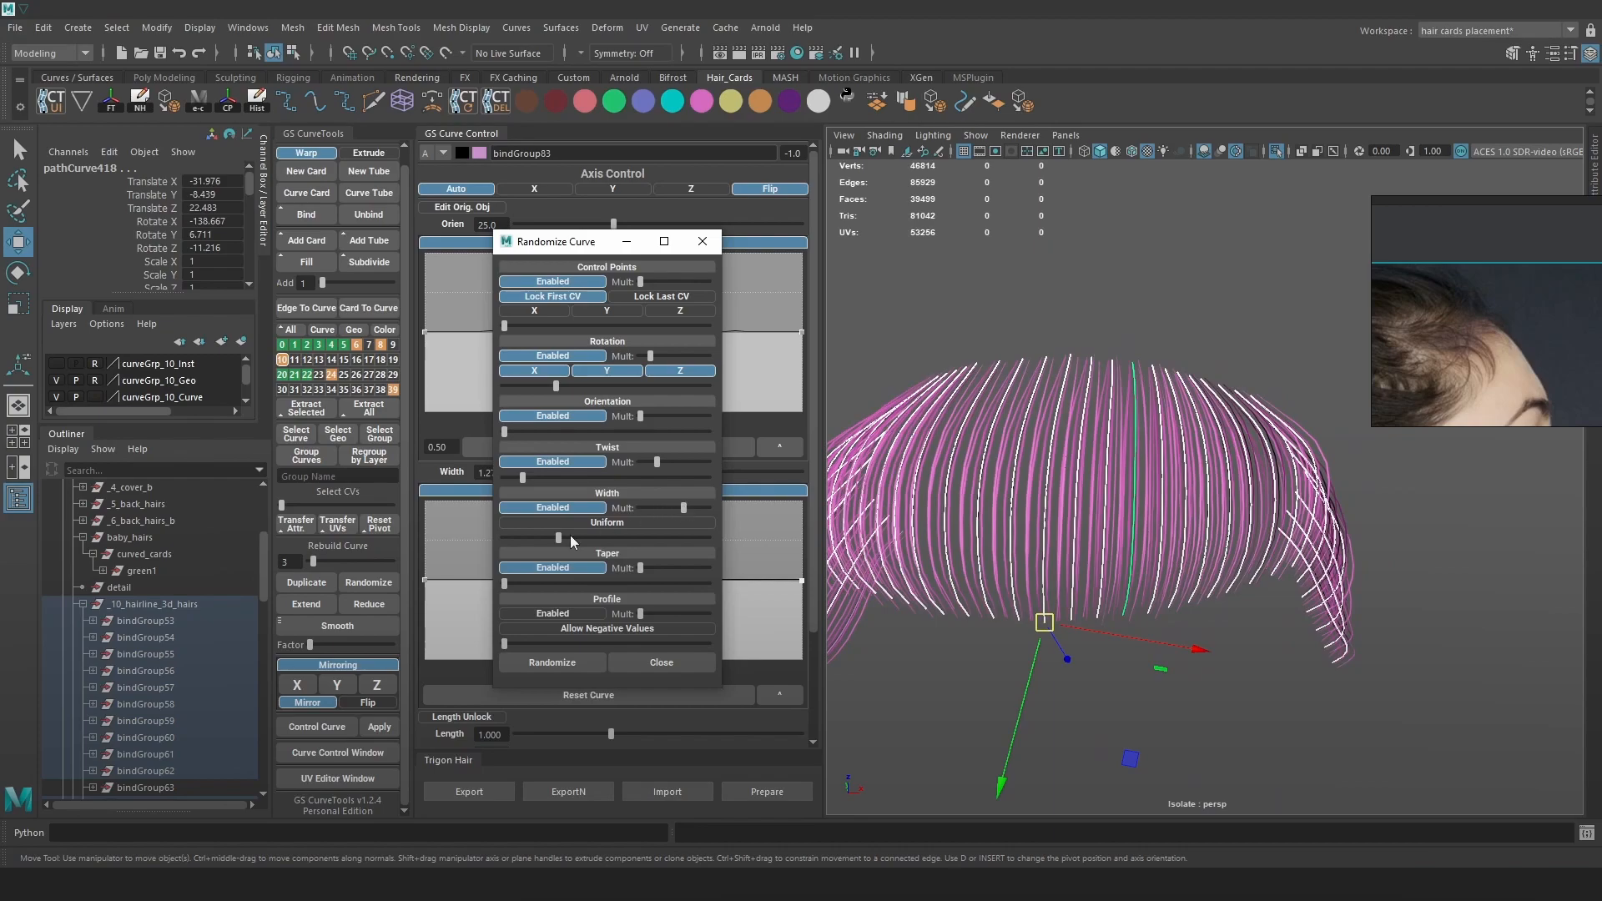
Test stronger width variation, undo the width changes, and disable Width randomization.
left_click_drag(559, 539, 576, 538)
key("ctrl+z")
key("ctrl+z")
key("ctrl+z")
key("ctrl+z")
left_click_drag(576, 537, 710, 538)
left_click_drag(710, 538, 619, 538)
left_click(573, 506)
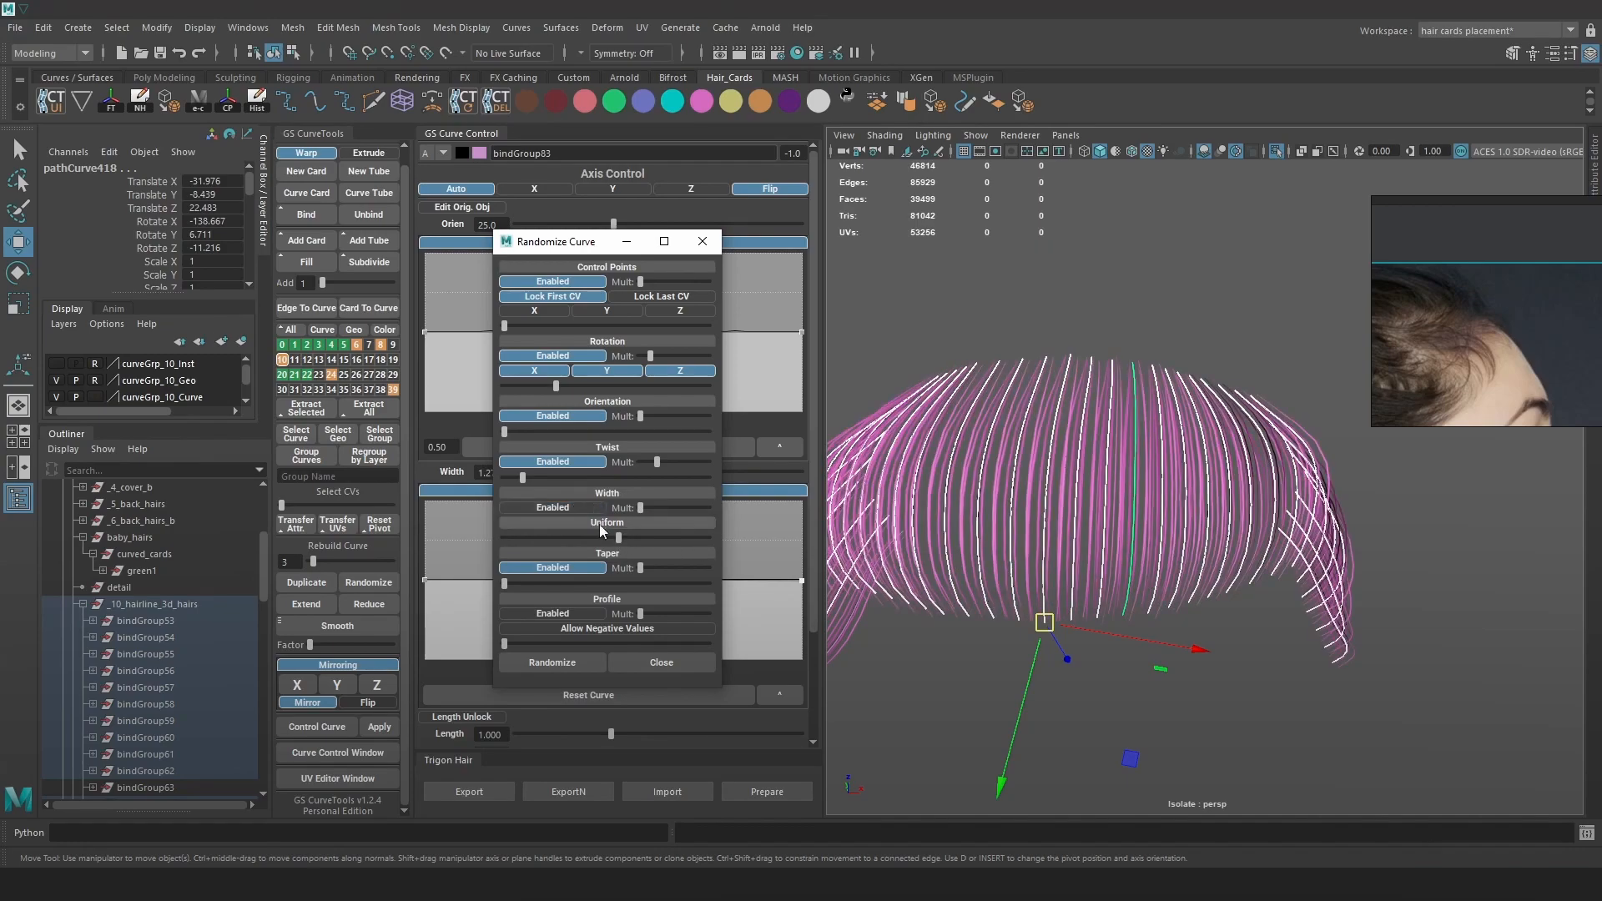
Try randomizing the cards' taper, disable Taper randomization, and inspect the hairline.
left_click(524, 583)
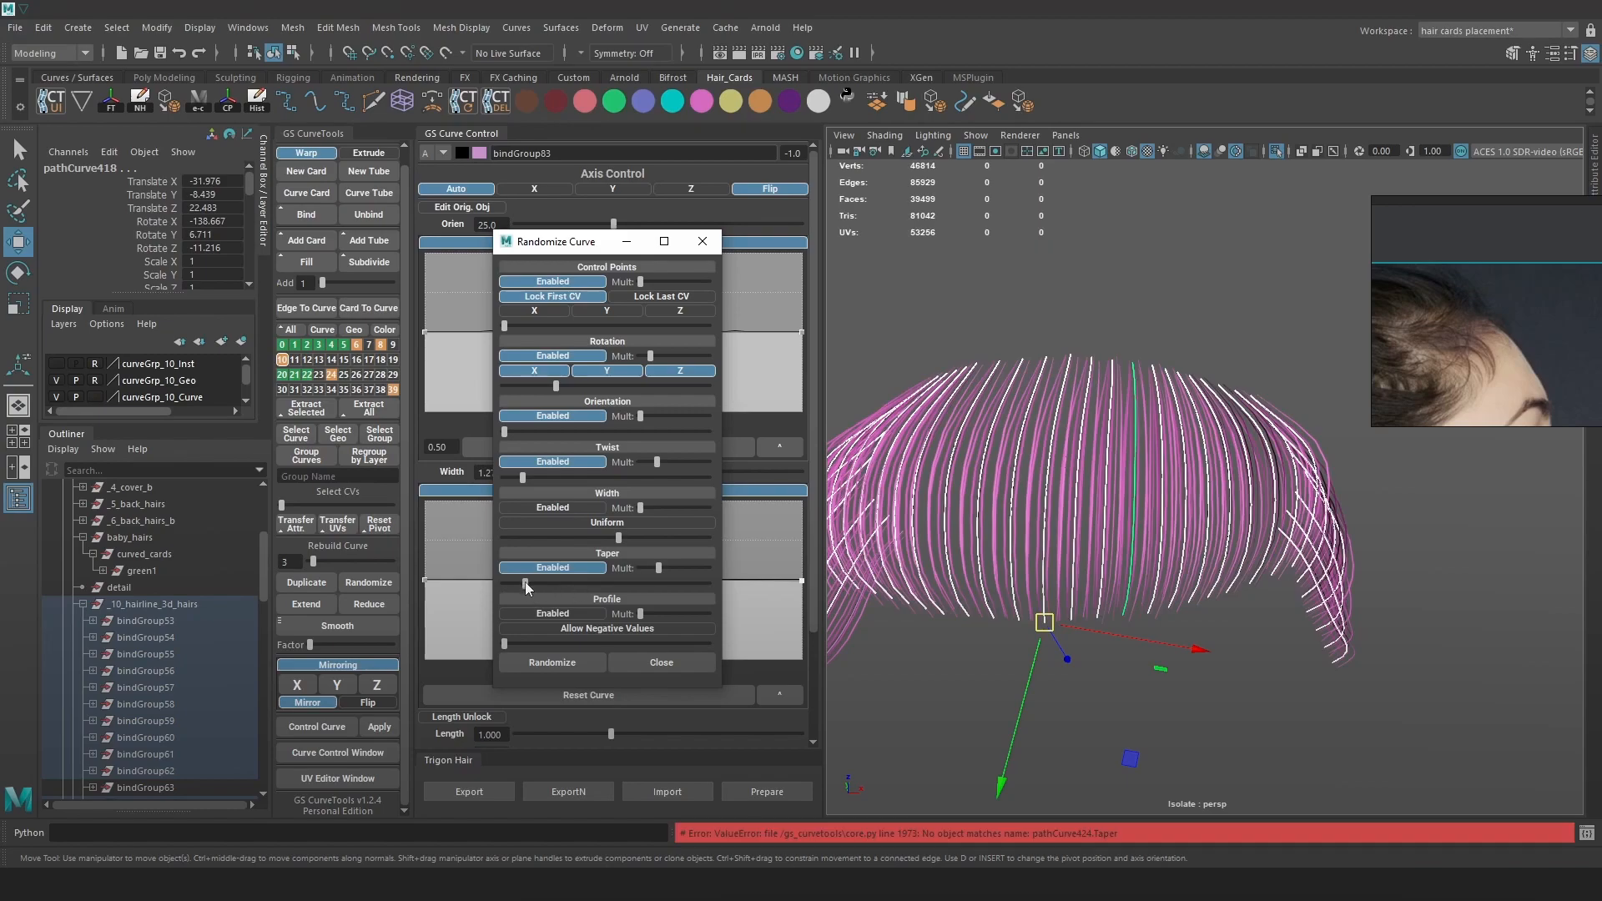
left_click_drag(574, 583, 551, 583)
left_click(563, 568)
left_click_drag(1098, 473, 1052, 524, "alt")
left_click_drag(1064, 424, 866, 563, "alt")
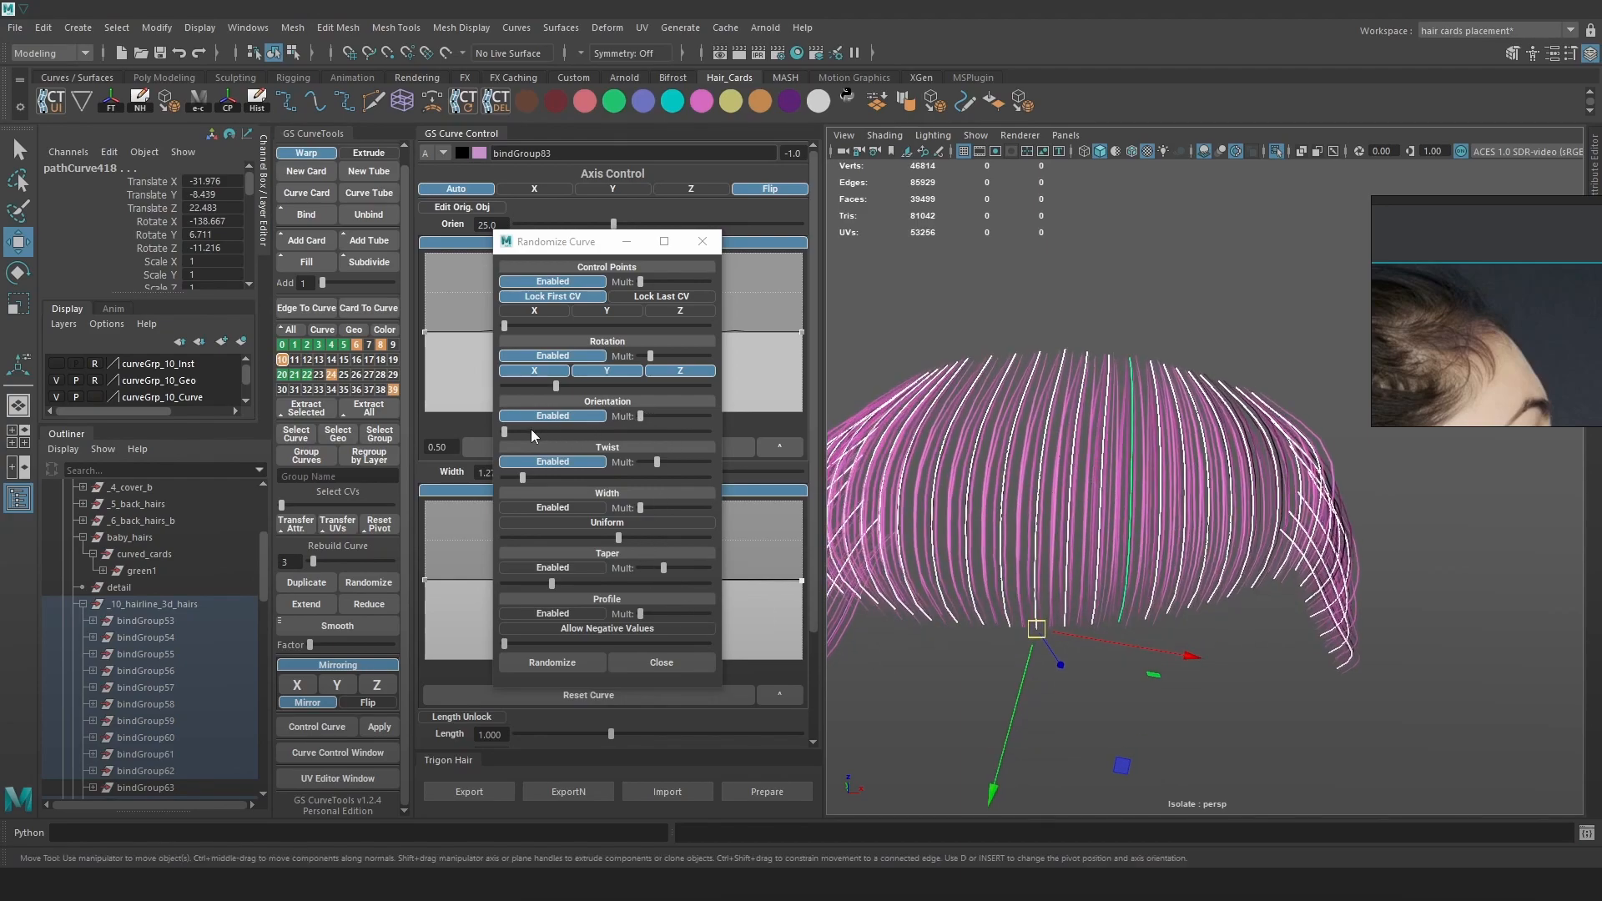
Randomize the orientation of the hairline cards with a medium amount and a slightly raised multiplier, and check the result.
left_click_drag(518, 432, 541, 433)
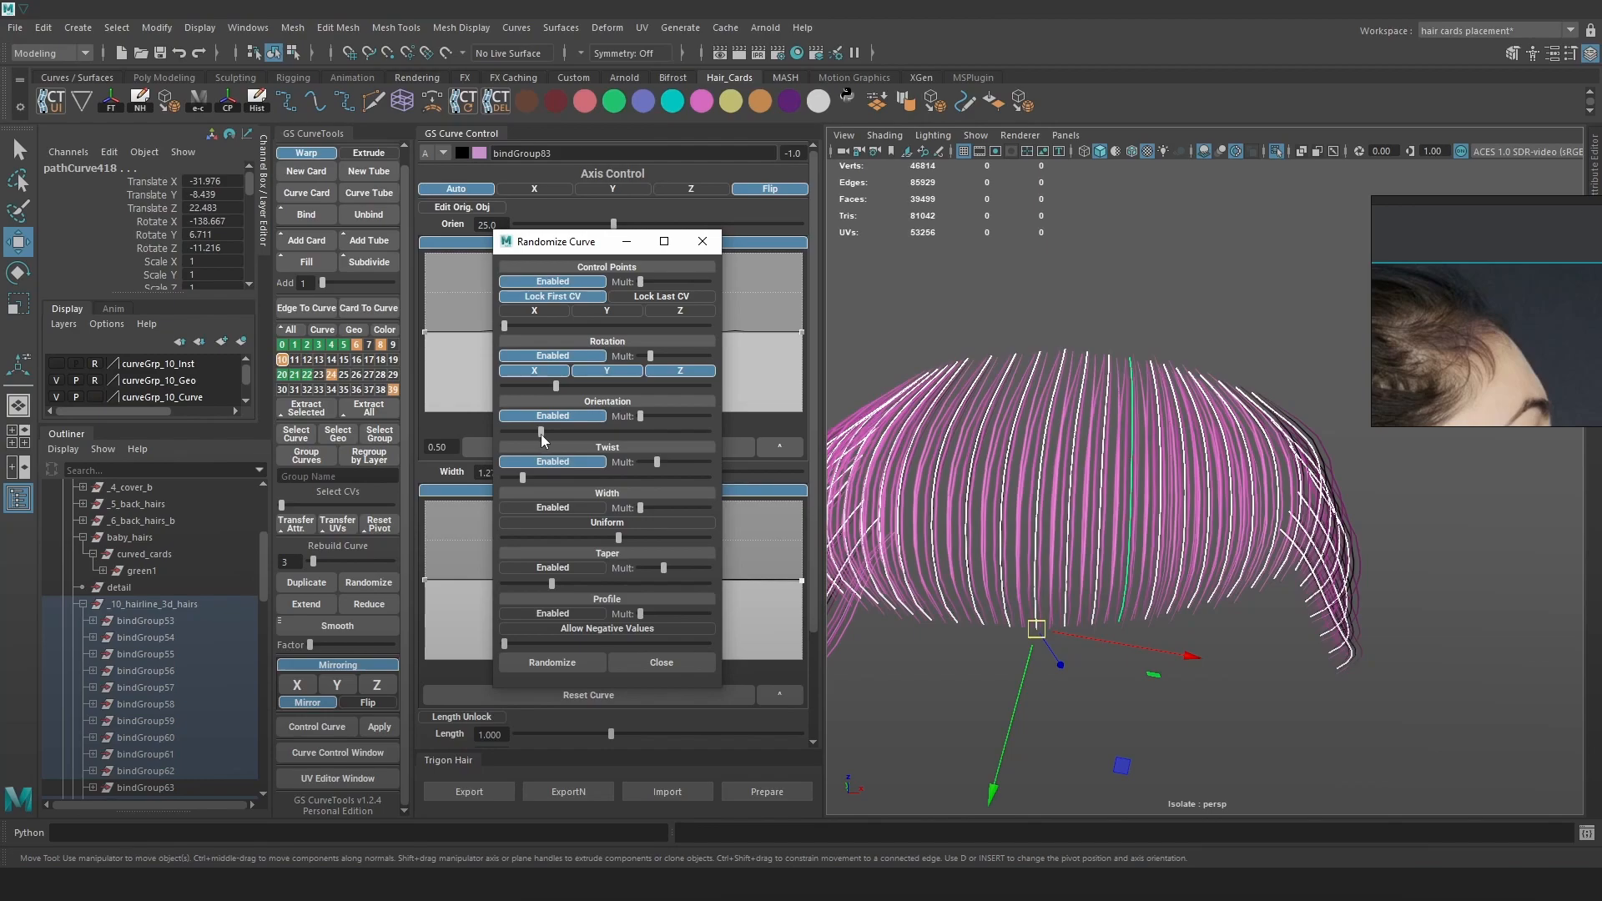
mouse_move(640, 416)
left_mouse_down()
mouse_move(554, 430)
mouse_move(640, 433)
mouse_move(618, 432)
mouse_move(664, 416)
left_mouse_up()
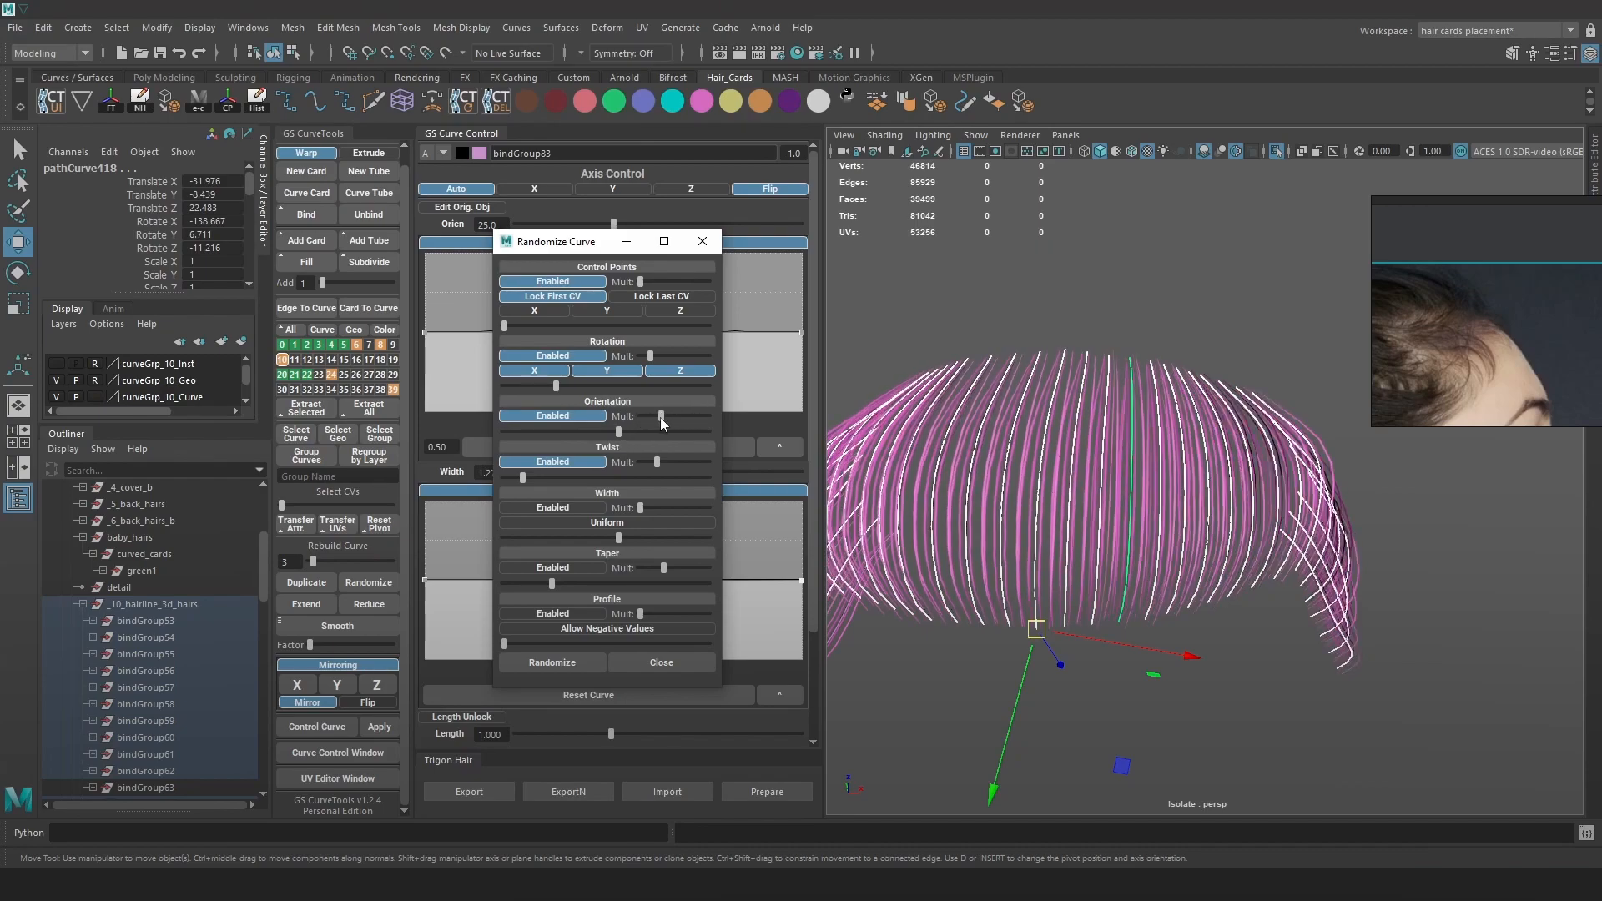
left_click_drag(608, 428, 583, 431)
left_click_drag(918, 436, 970, 438, "alt")
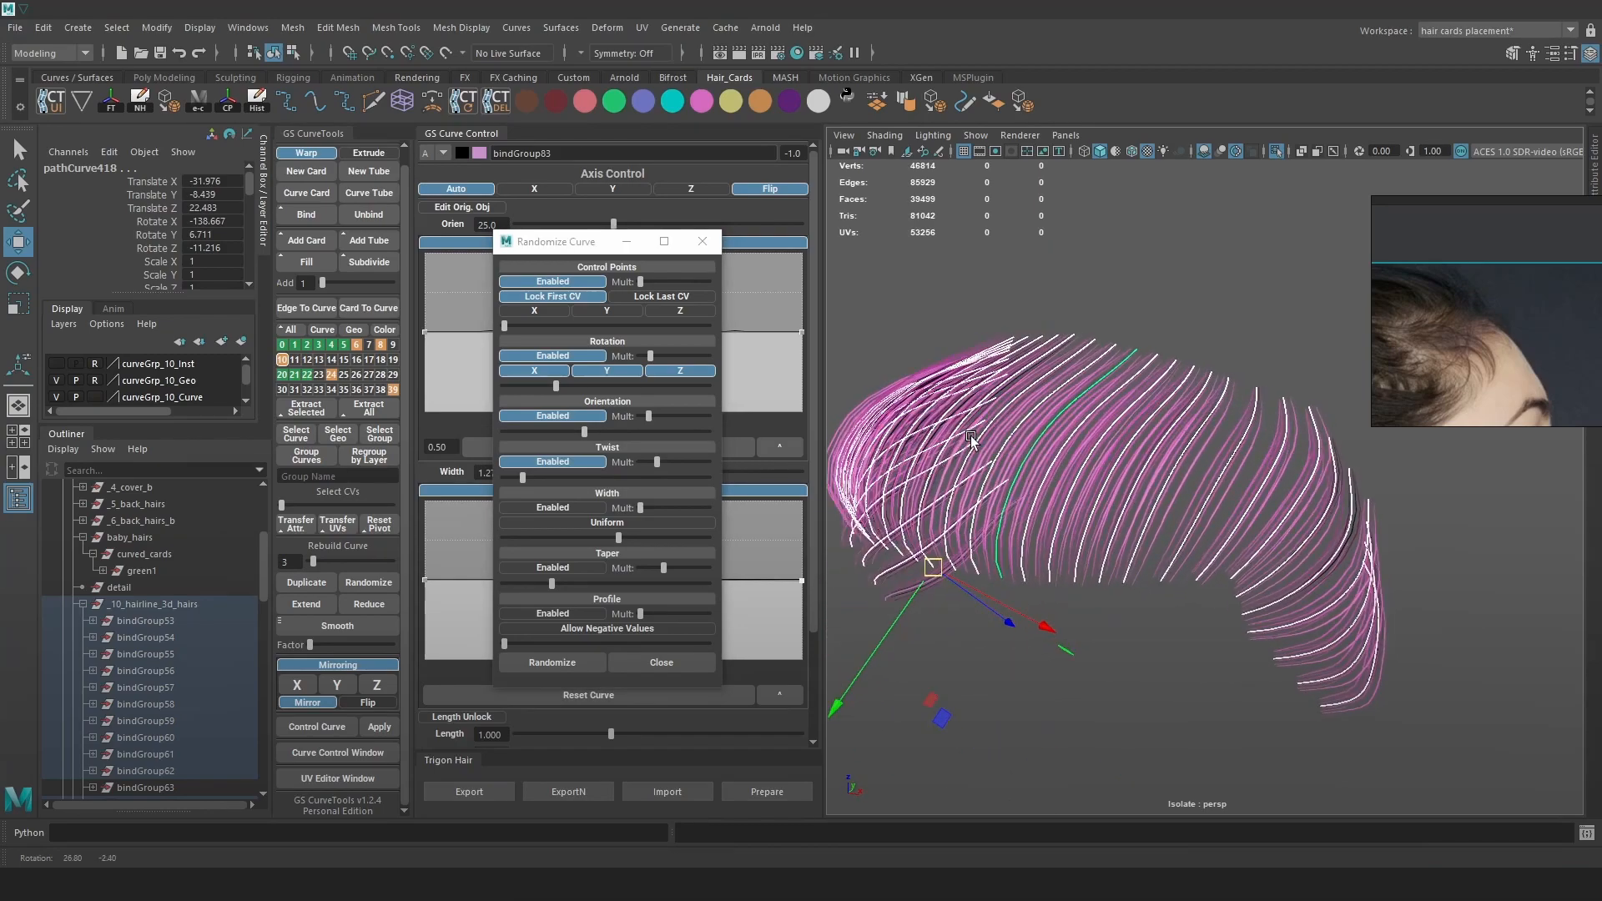
Randomize the hairline cards' control points on X, Y and Z by a small amount, keeping the first CV locked.
left_click_drag(641, 283, 647, 283)
left_click(547, 310)
left_click(607, 310)
left_click(666, 309)
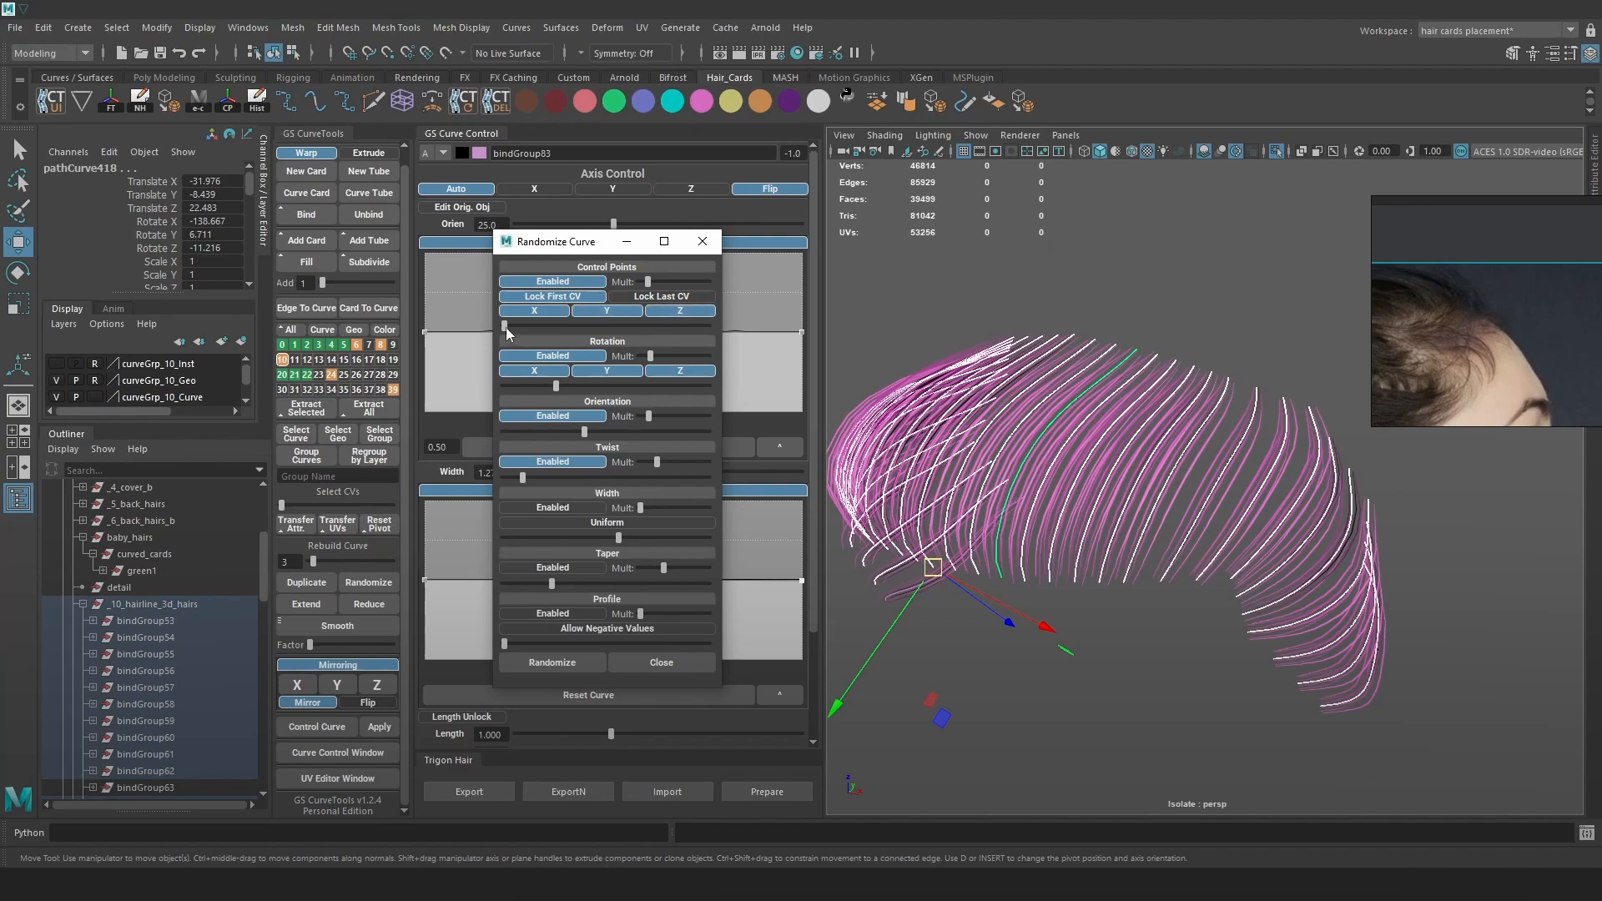
left_click_drag(510, 326, 519, 327)
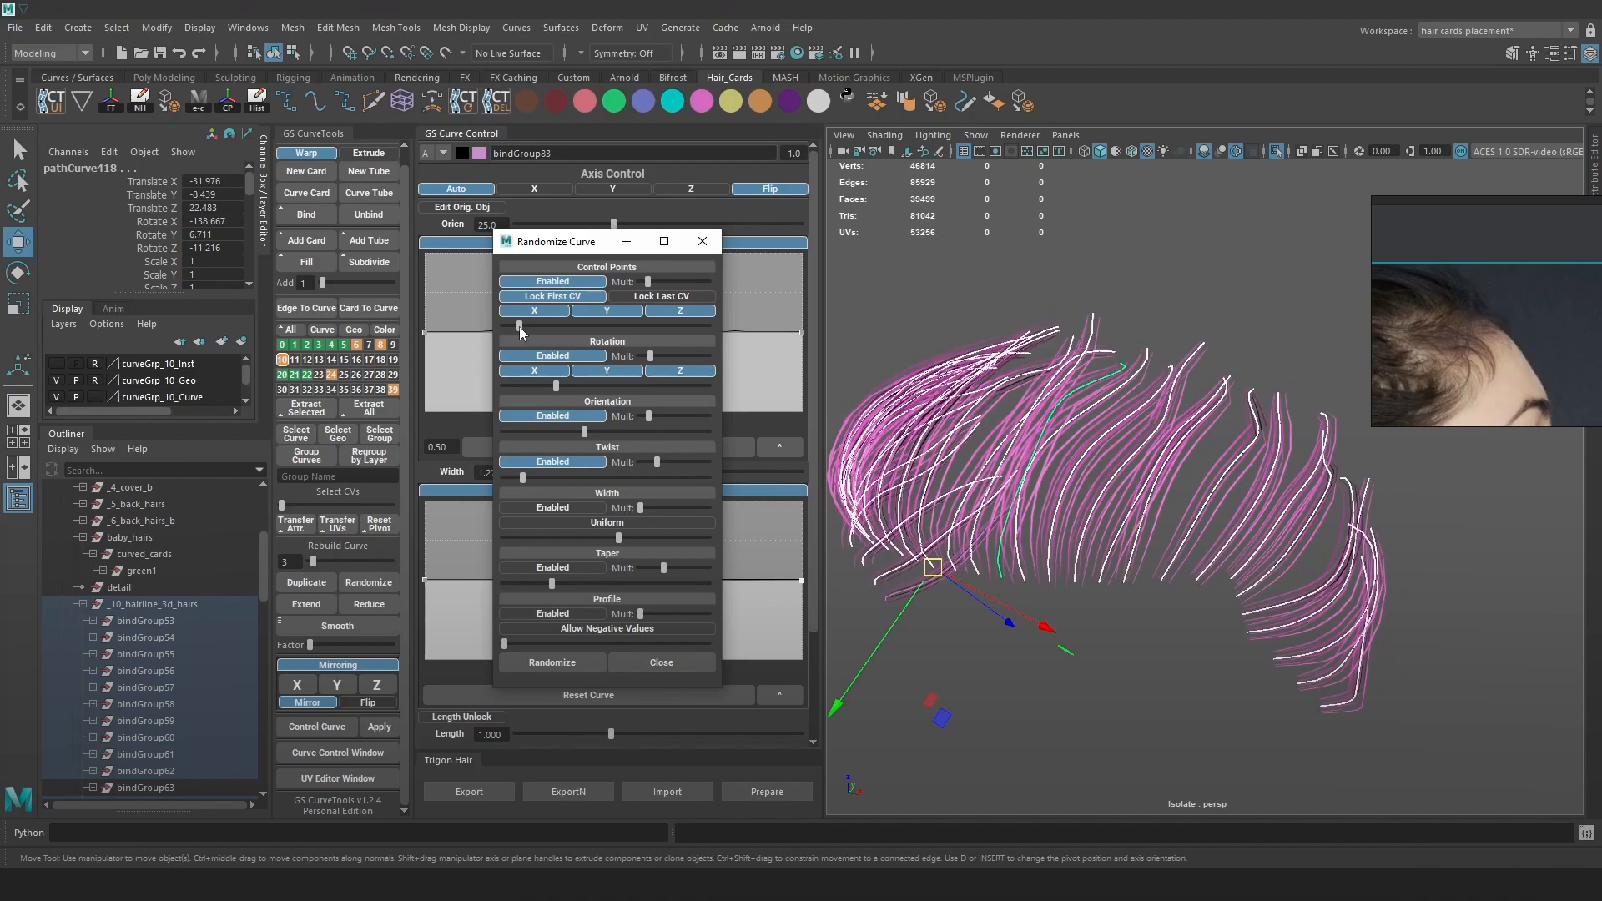
Reduce the control point multiplier, fine-tune the randomization amount, and apply it to the hairline cards.
left_click_drag(646, 283, 644, 282)
left_click_drag(522, 326, 526, 326)
left_click_drag(1093, 333, 1203, 334, "alt")
left_click_drag(531, 327, 521, 327)
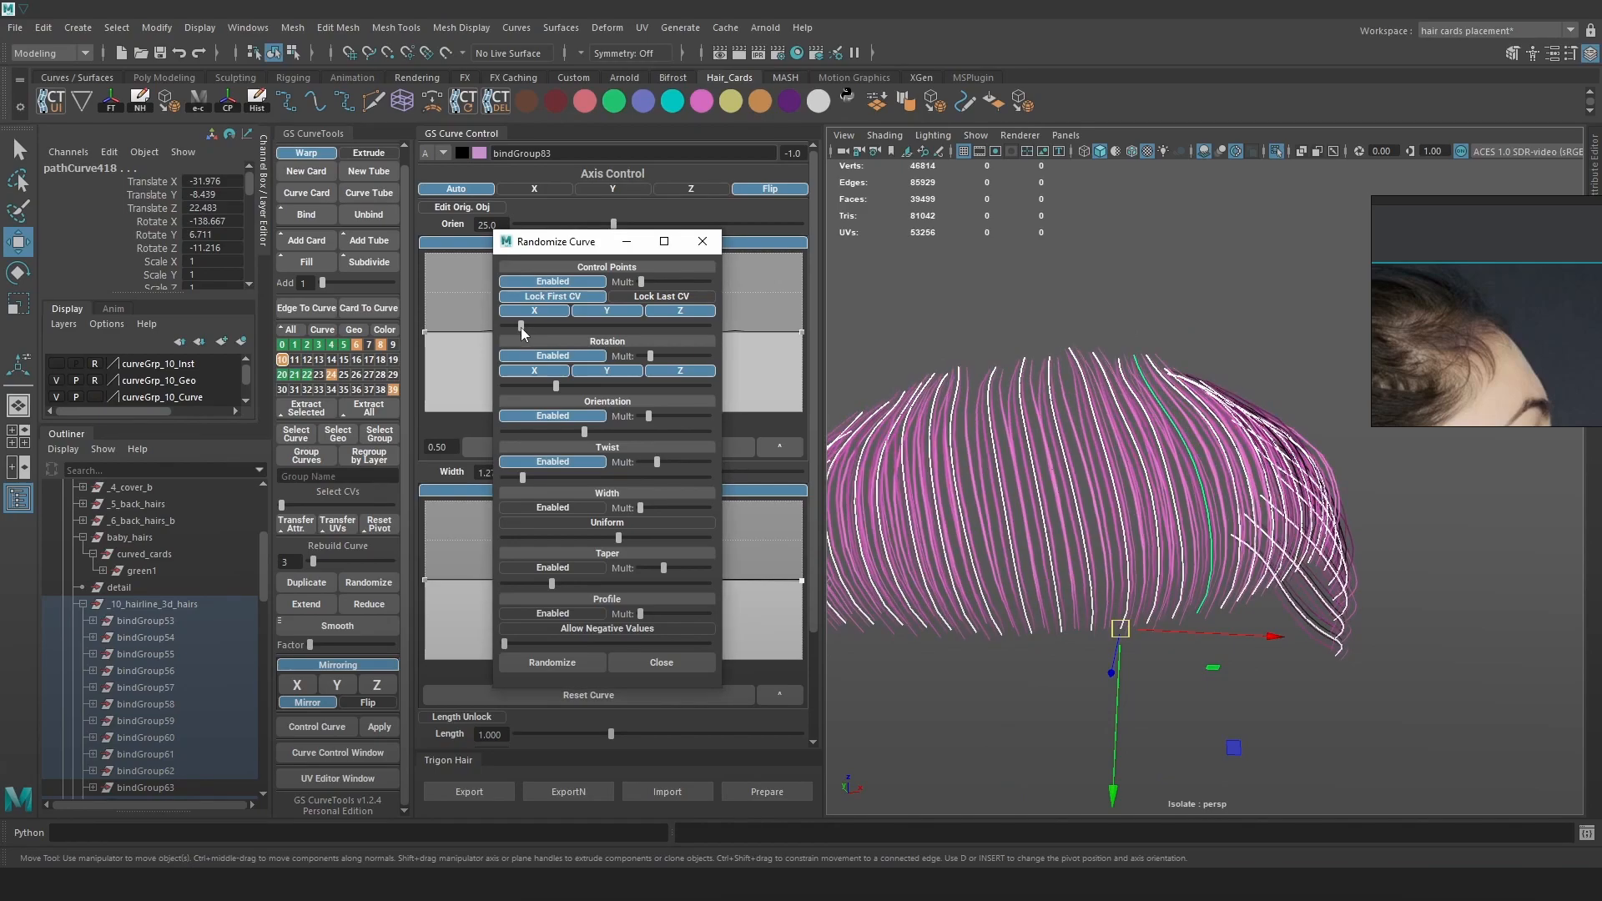
scroll(1100, 322, "down", 1)
left_click(547, 663)
left_click_drag(1130, 468, 1172, 433, "alt")
Examine the spacing and overlap of the randomized hairline cards in wireframe.
left_click(1224, 357)
key("4")
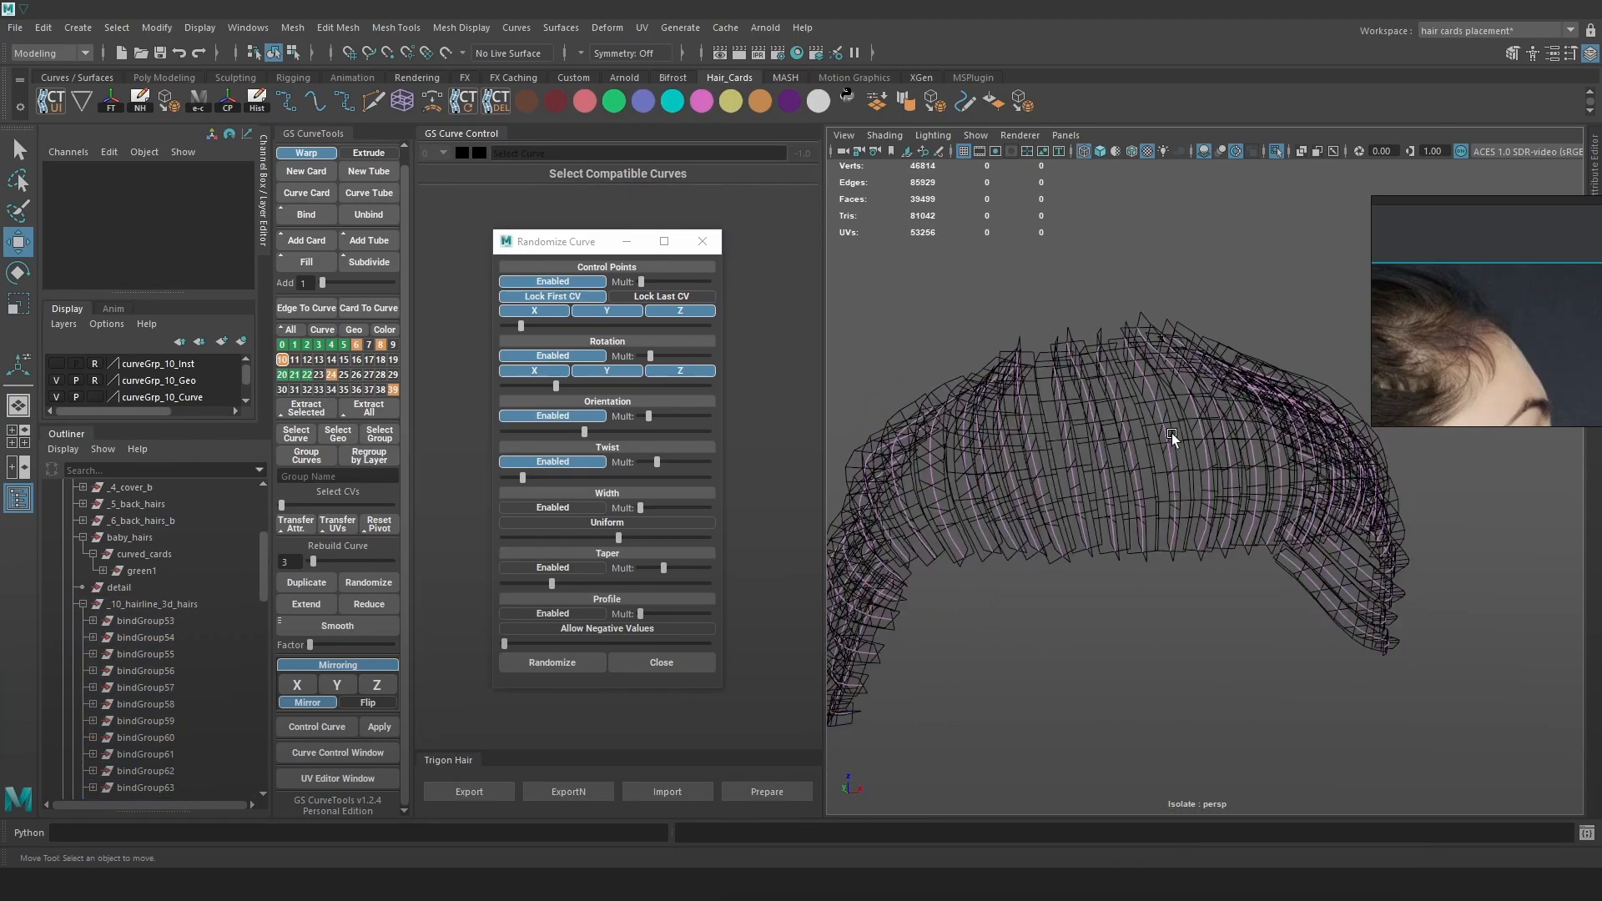
scroll(1378, 667, "down", 3)
left_click_drag(1416, 673, 896, 364)
right_click_drag(1038, 424, 1137, 489, "alt")
left_click_drag(1096, 416, 1083, 426, "alt")
right_click_drag(1083, 426, 1101, 454, "alt")
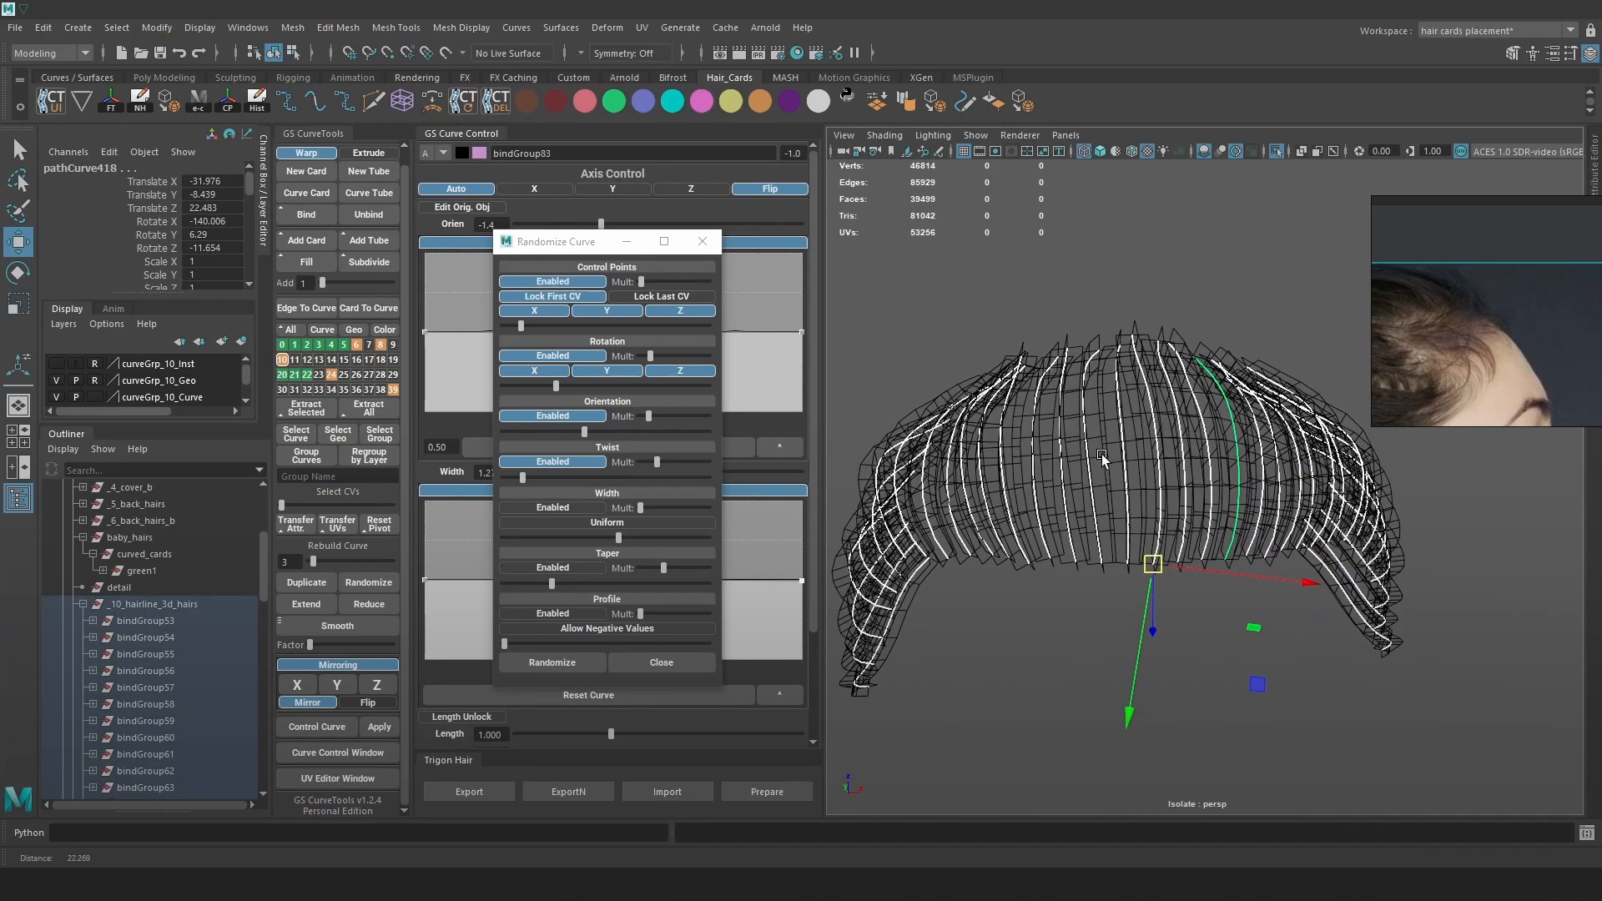
Close the Randomize Curve window and set the width of two front hairline cards to 1.169.
left_click(1058, 325)
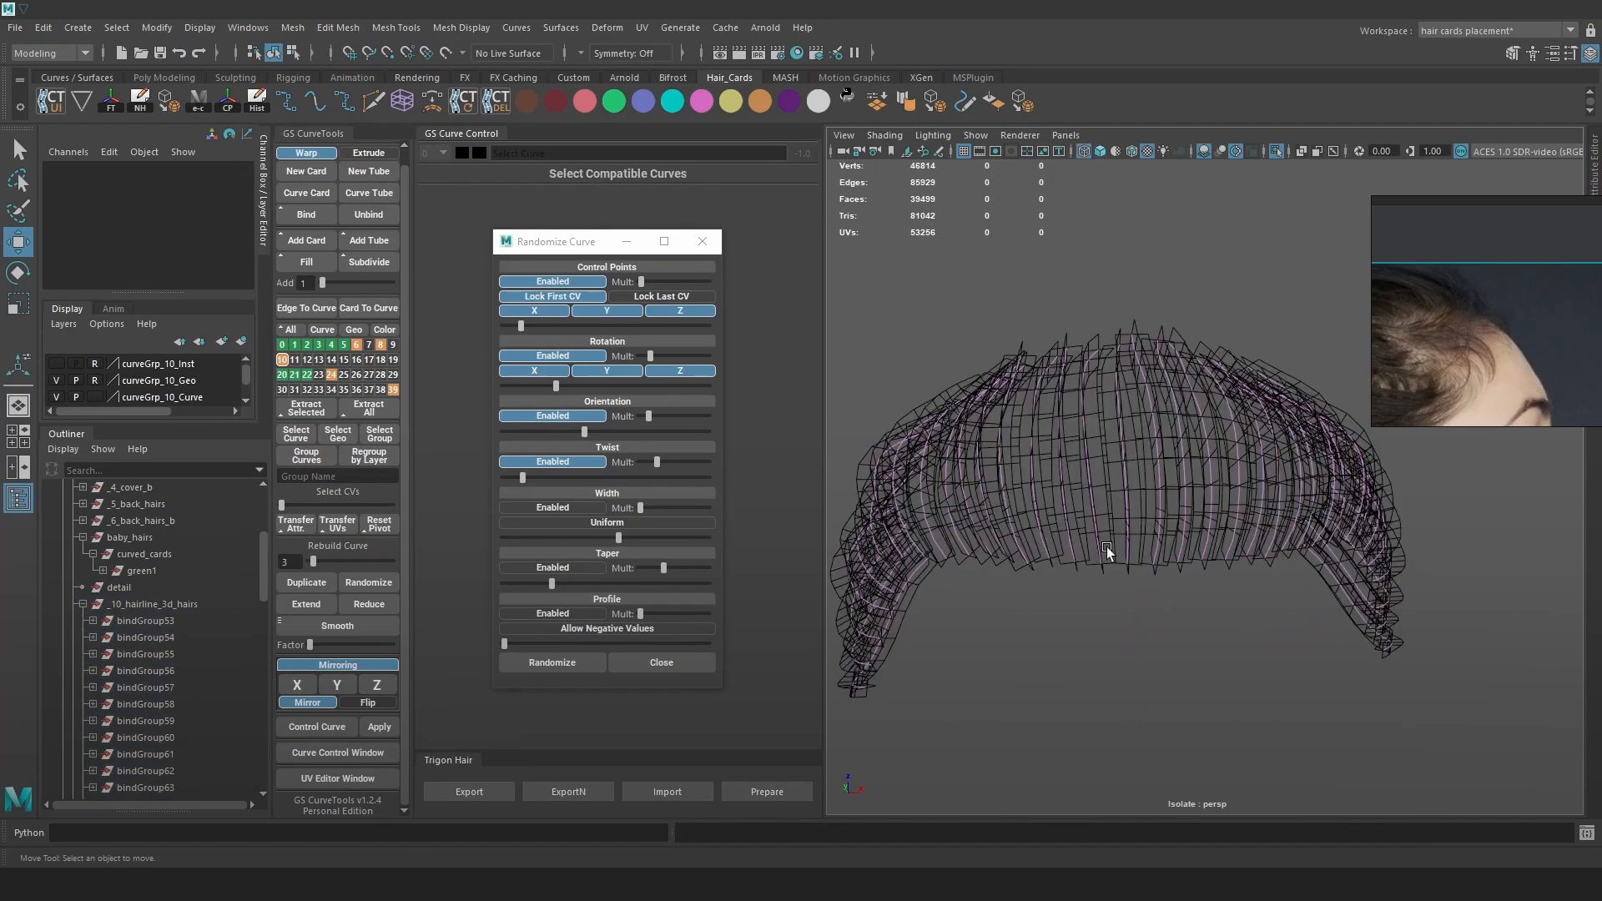
left_click(1083, 559)
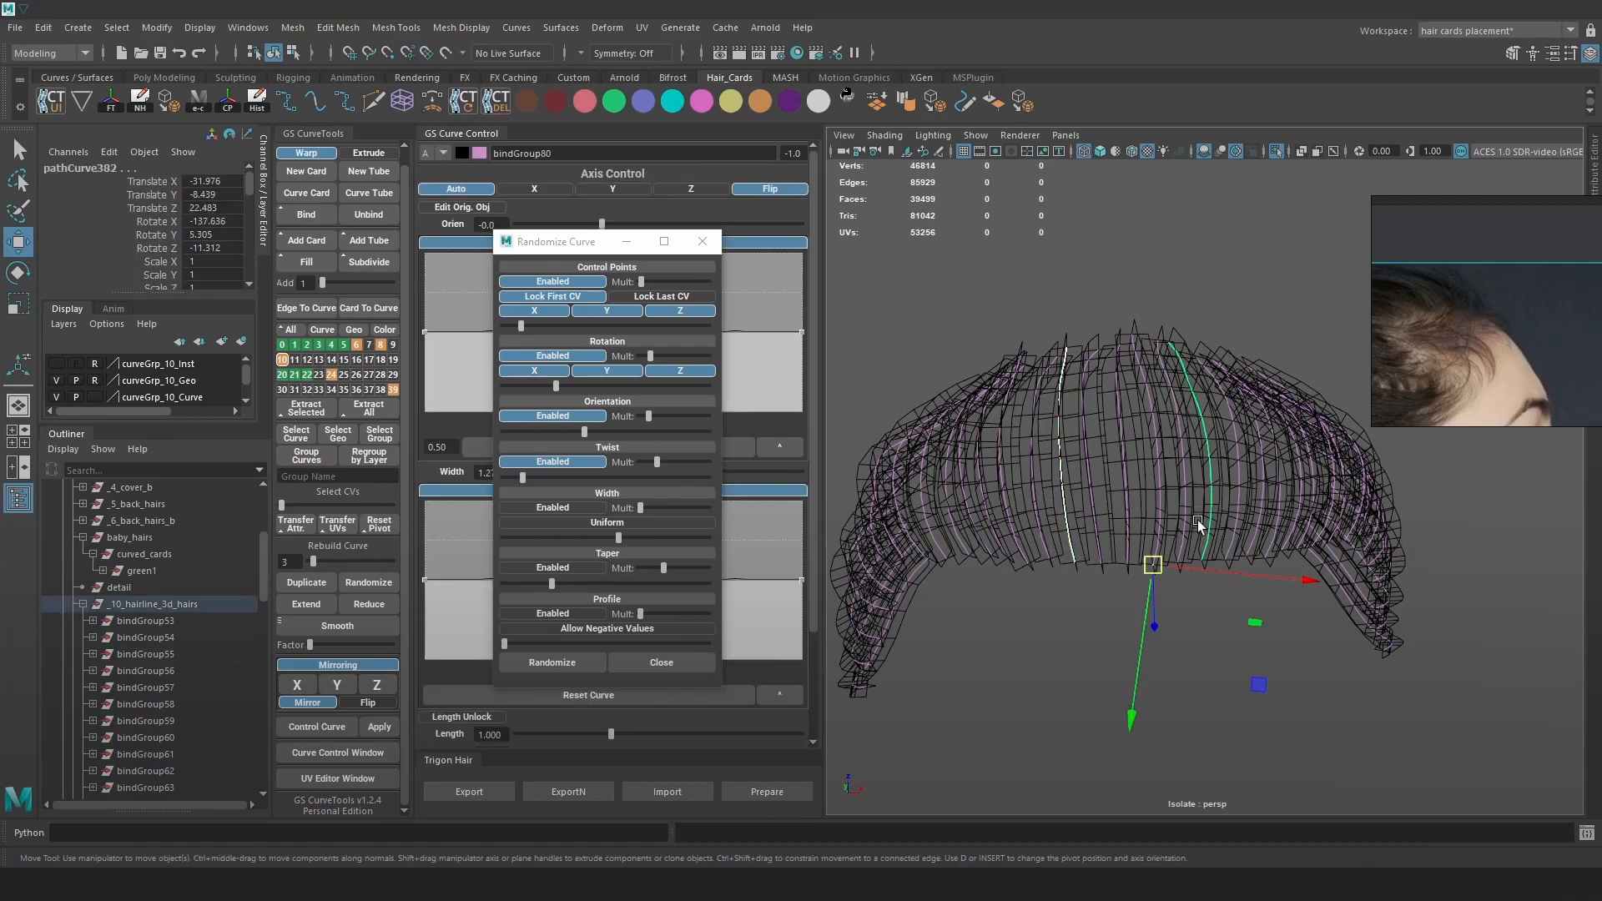
left_click_drag(1198, 519, 1196, 522, "shift")
middle_click_drag(1290, 498, 1249, 498, "alt")
left_click(704, 242)
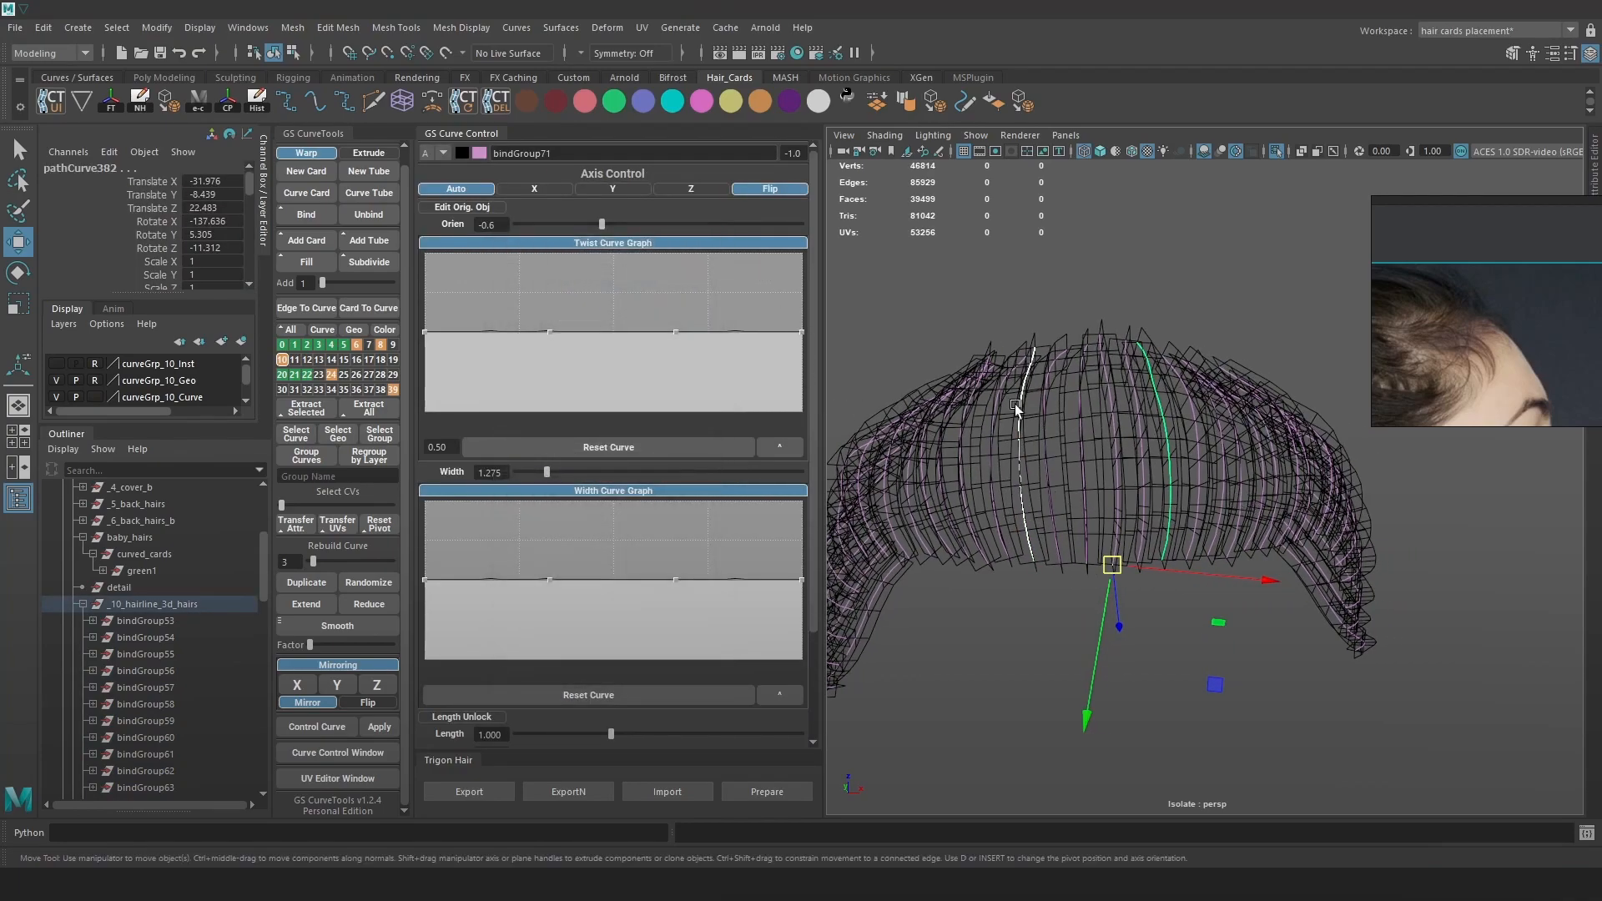
key("6")
left_click_drag(544, 473, 544, 473)
left_click_drag(1248, 444, 1238, 450, "alt")
key("4")
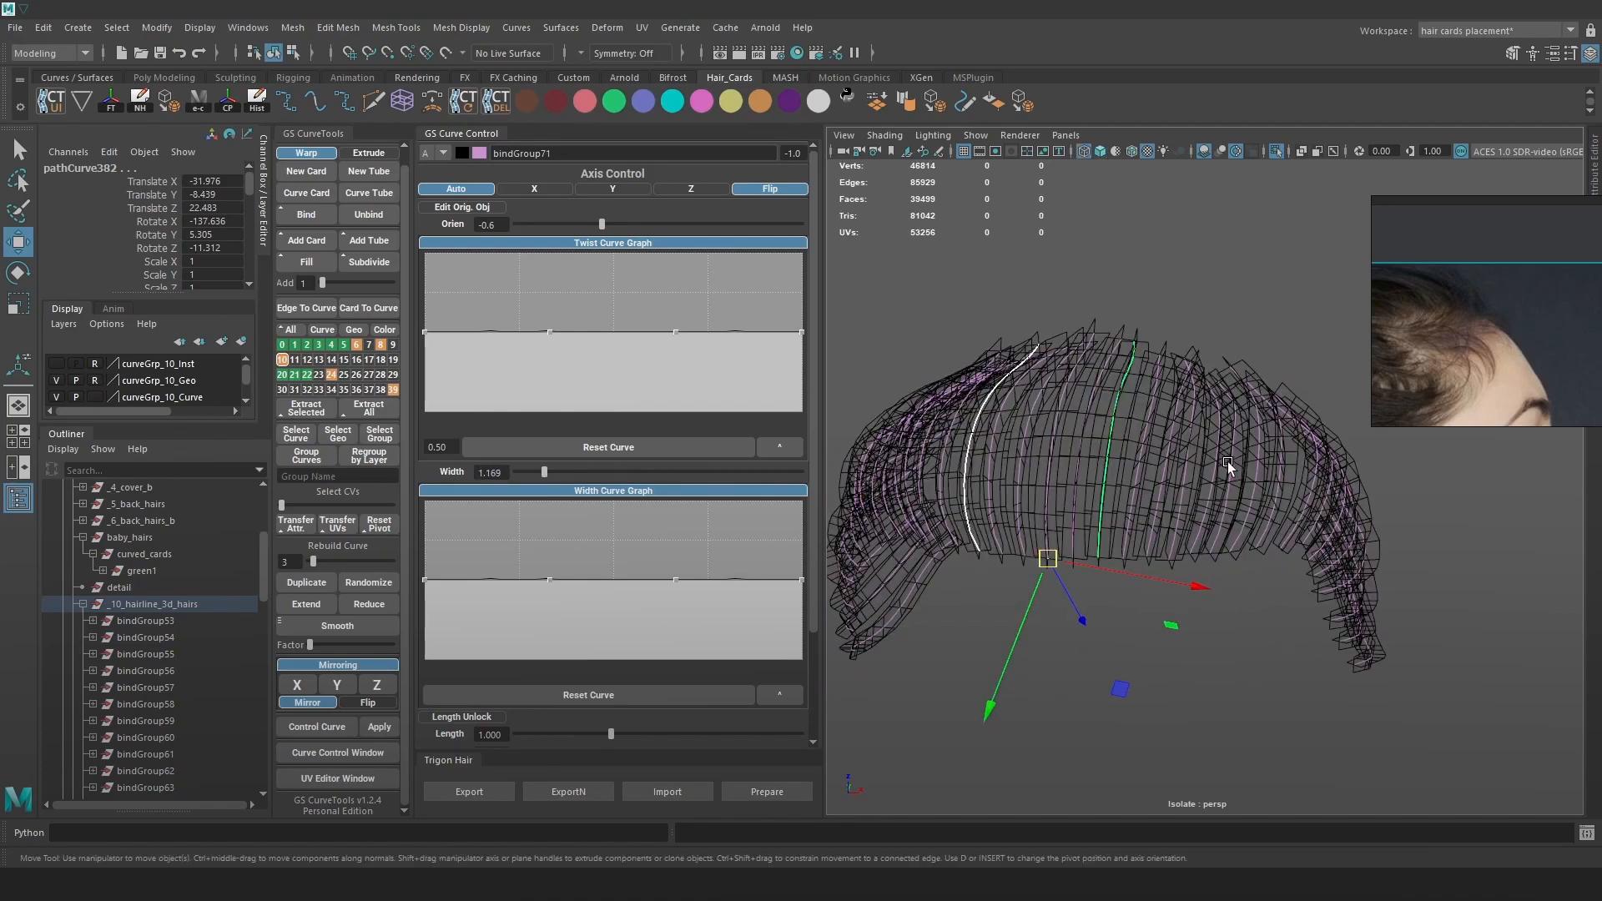
Select several scattered cards across the front of the hairline.
left_click(1196, 511)
left_click(1053, 464, "shift")
left_click_drag(1004, 473, 1144, 509, "alt")
left_click(1132, 514, "shift")
left_click(1049, 578)
left_click_drag(1027, 634, 1105, 523, "alt")
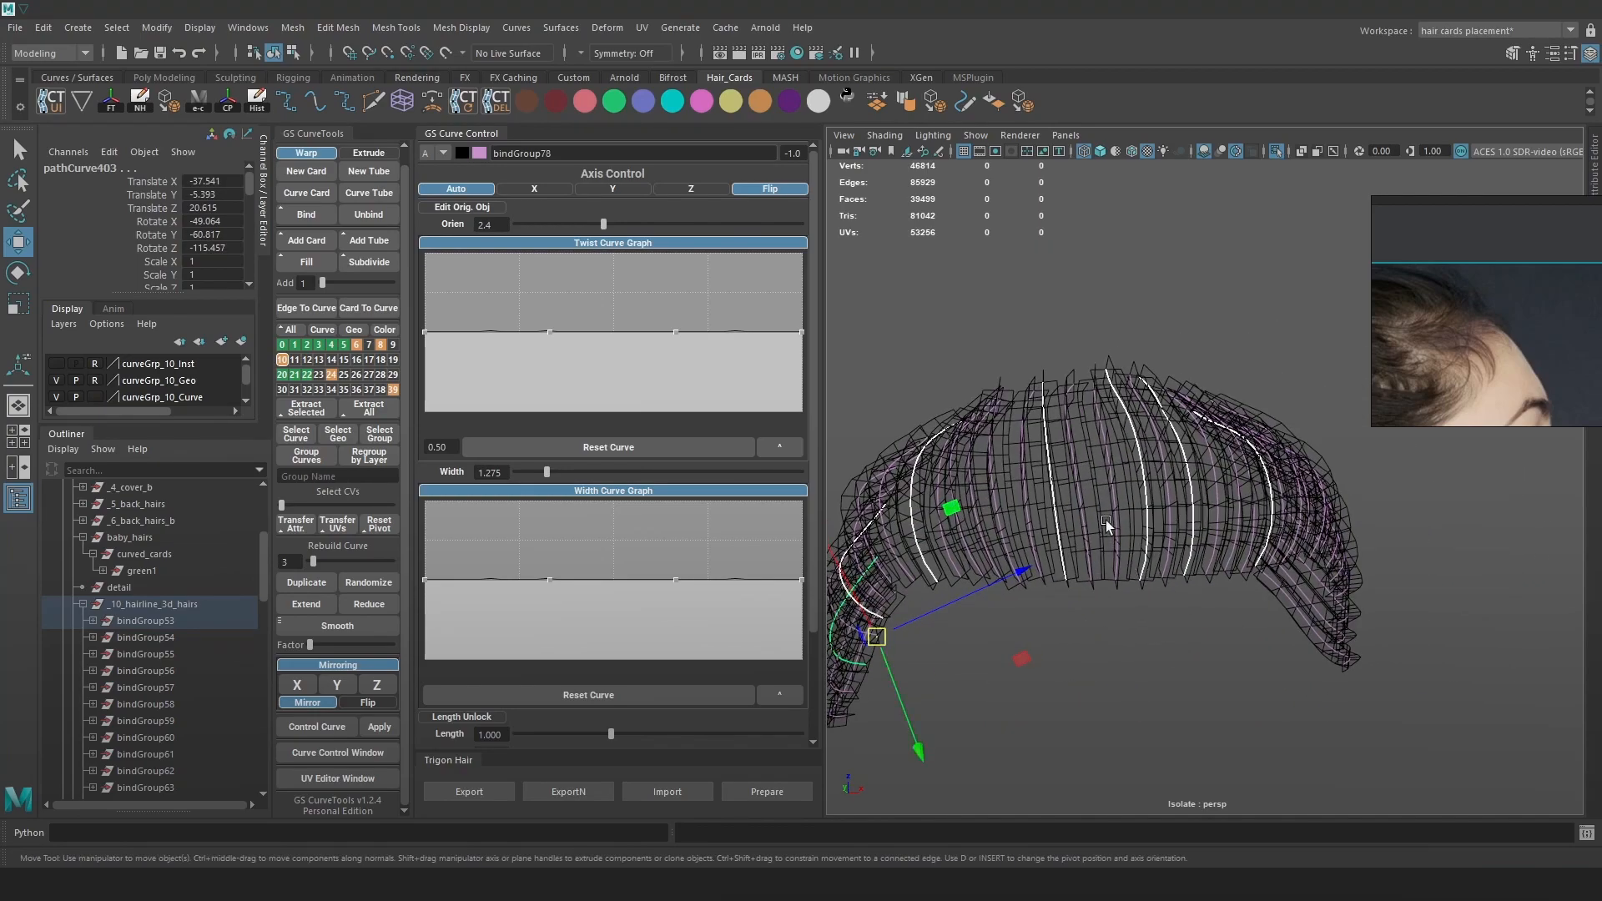
left_click(1110, 482)
left_click_drag(1250, 504, 1351, 567, "alt")
key("ctrl+z")
Add more scattered cards along the side of the hairline to the selection and set their width to 1.417.
left_click(1196, 474, "shift")
left_click(1254, 497, "shift")
left_click(1329, 515, "shift")
left_click(1351, 567, "shift")
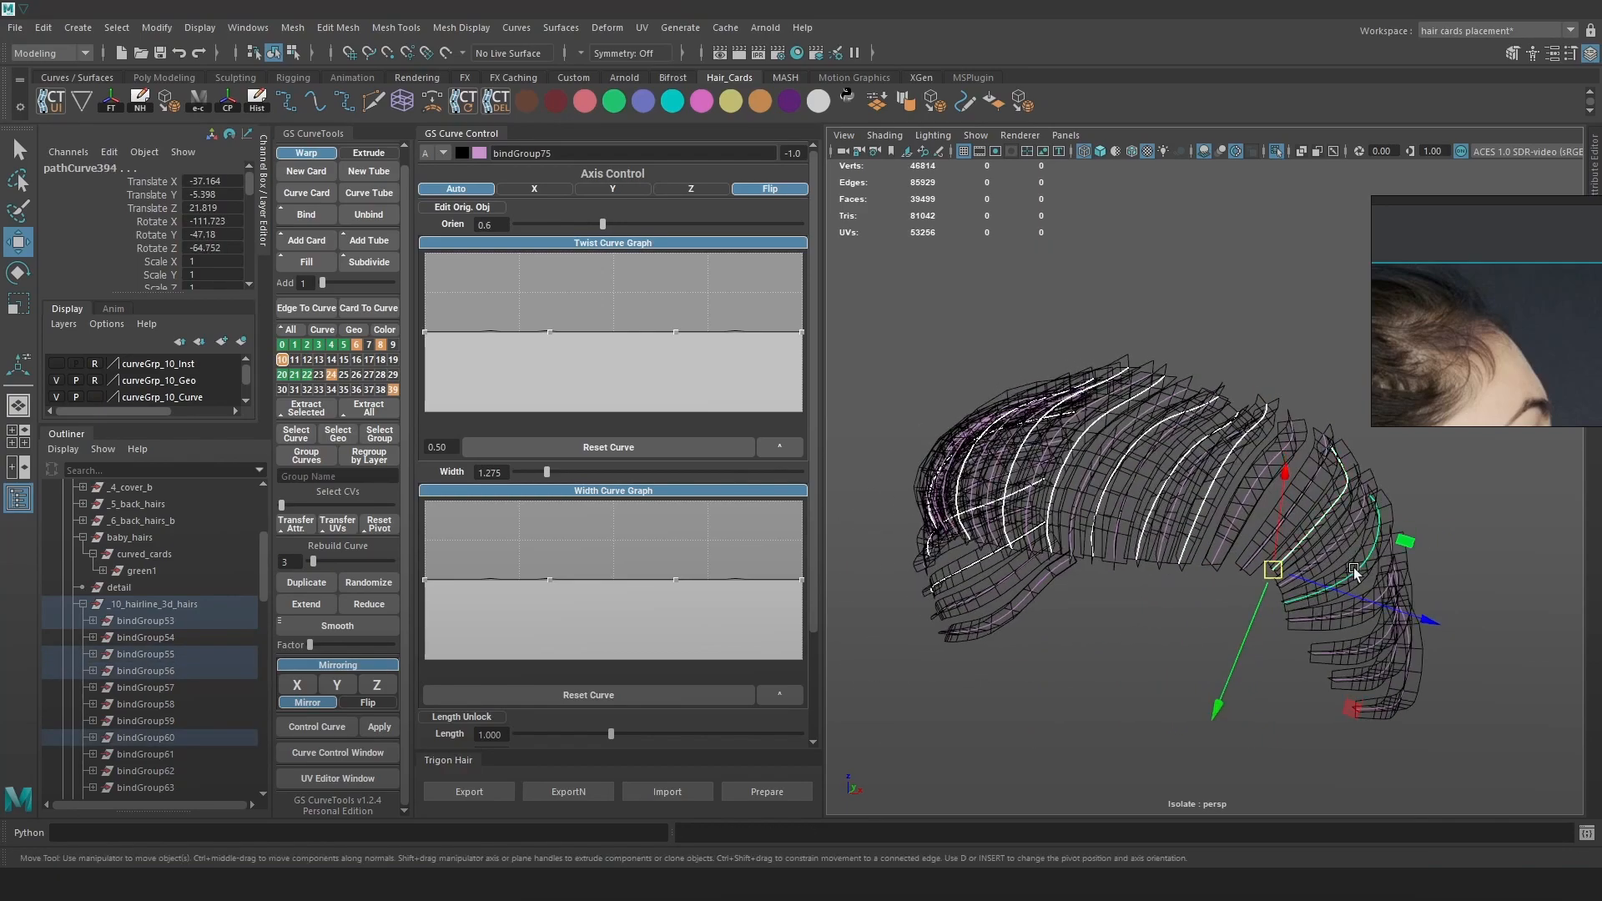
left_click(1360, 650, "shift")
left_click_drag(1255, 560, 1262, 552, "alt")
key("6")
left_click_drag(1193, 488, 1087, 470, "alt")
left_click_drag(543, 472, 550, 472)
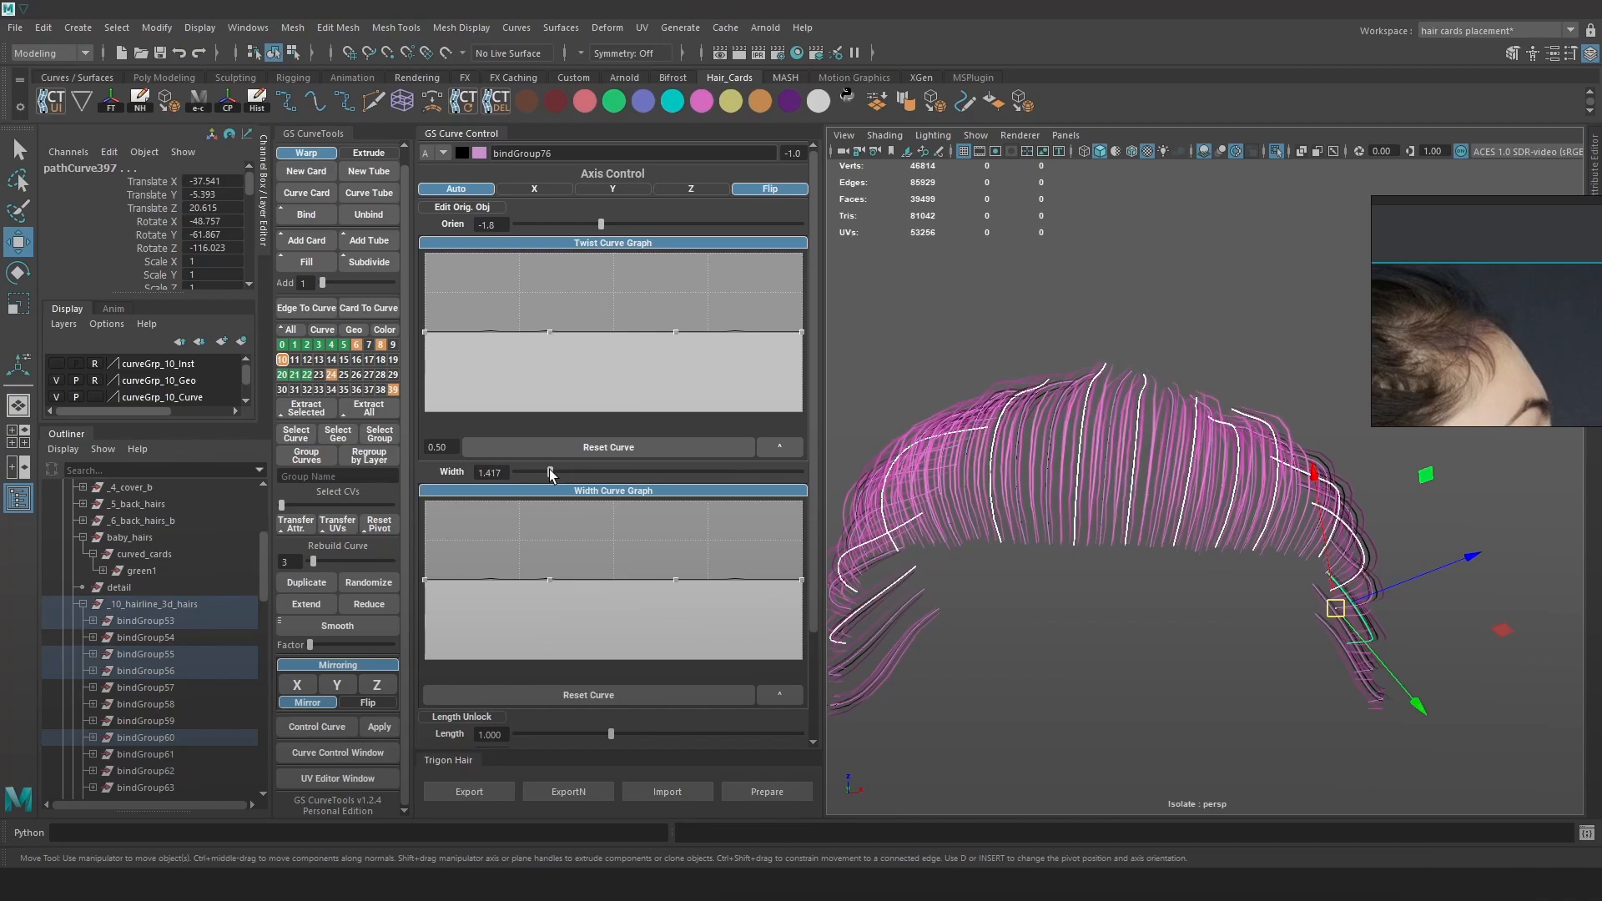
left_click_drag(1024, 394, 1118, 472, "alt")
key("4")
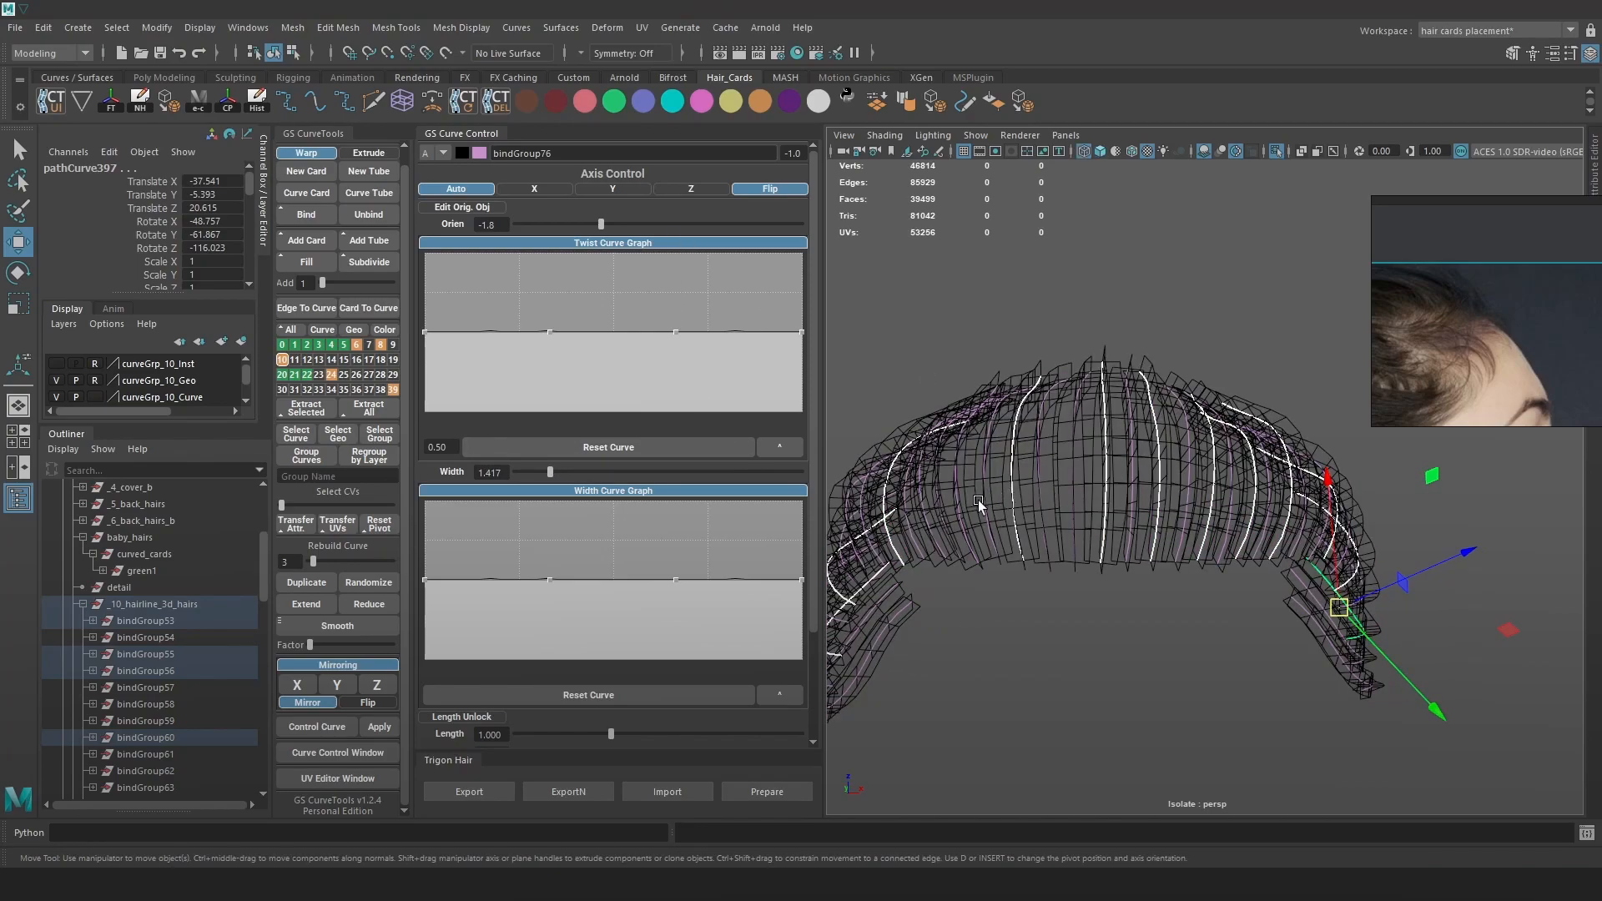
Widen a single front hairline card to 1.558 and deselect it.
left_click(960, 515)
left_click_drag(547, 472, 552, 472)
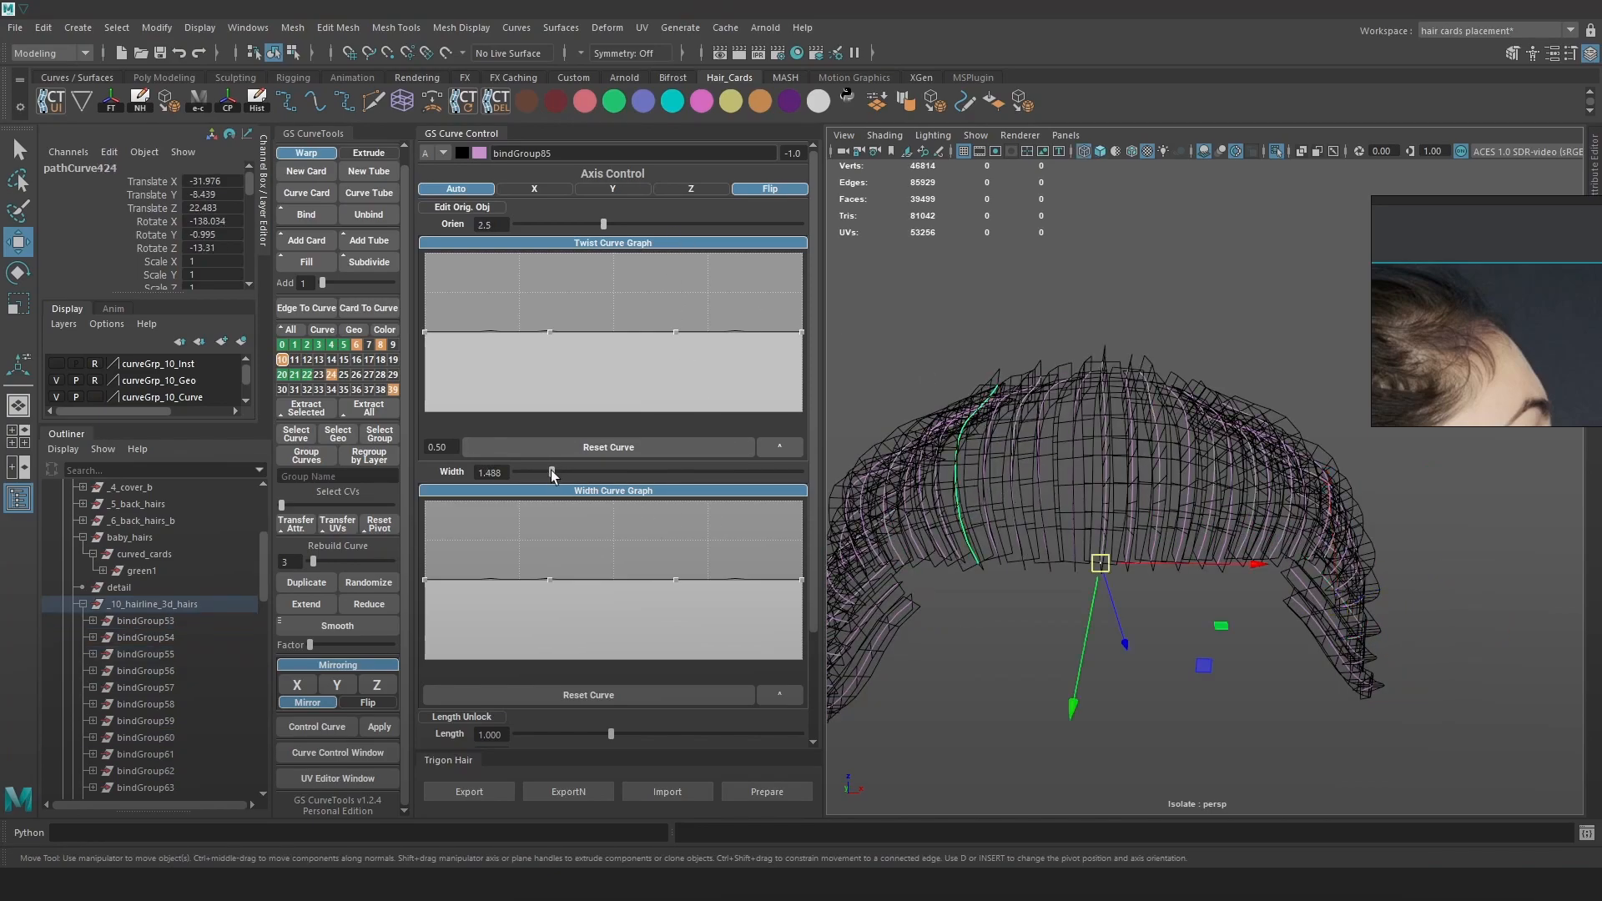
key("6")
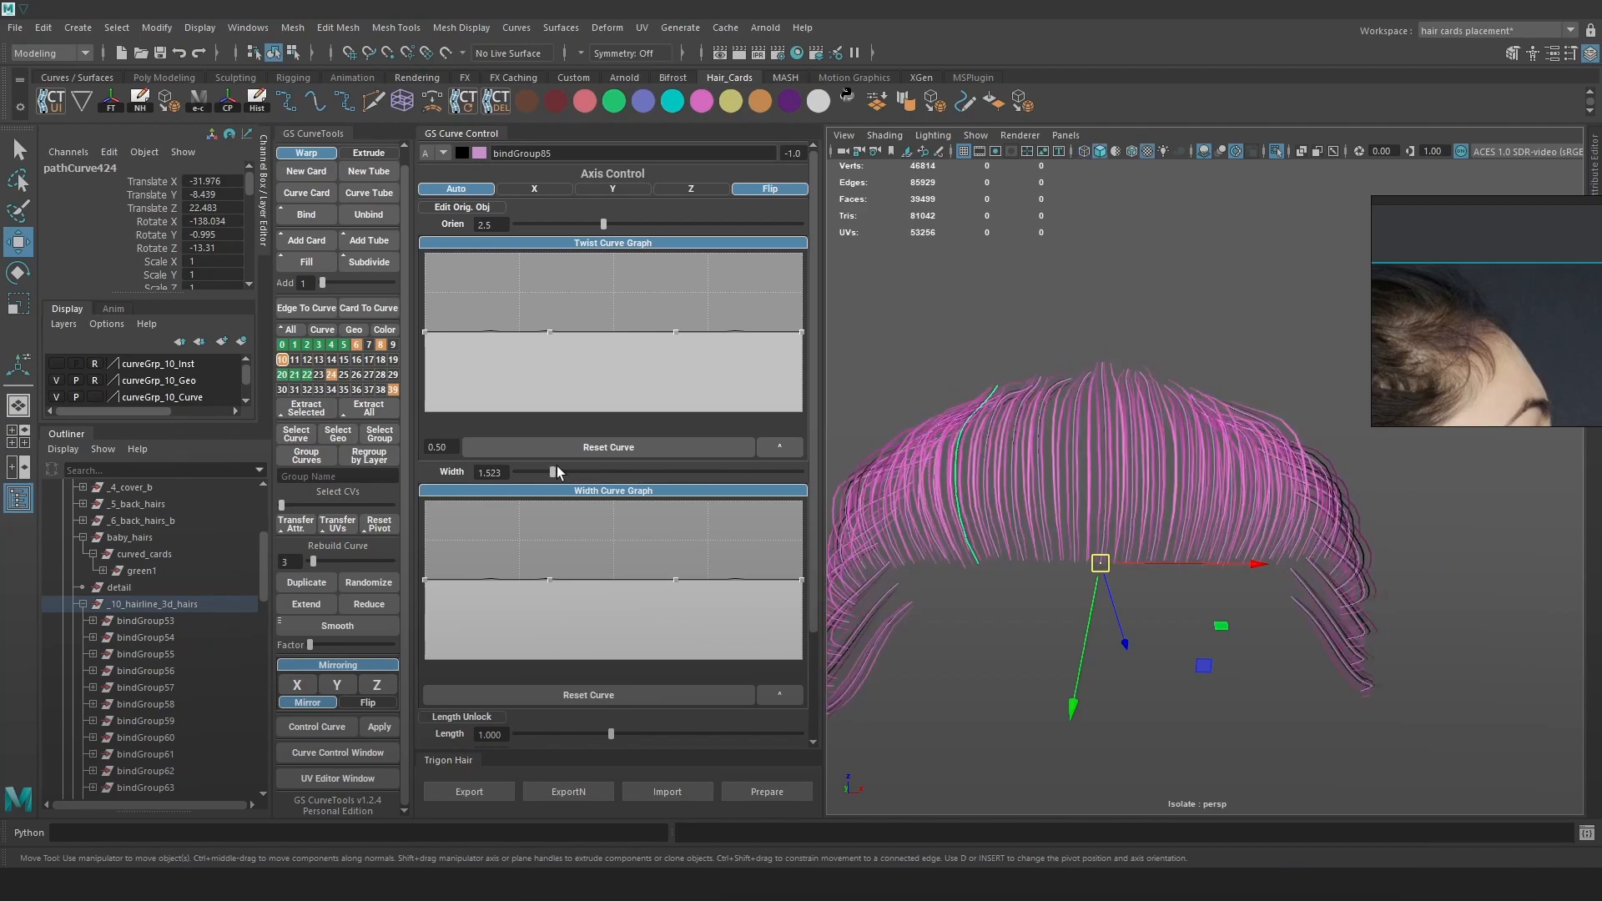
left_click(1061, 427)
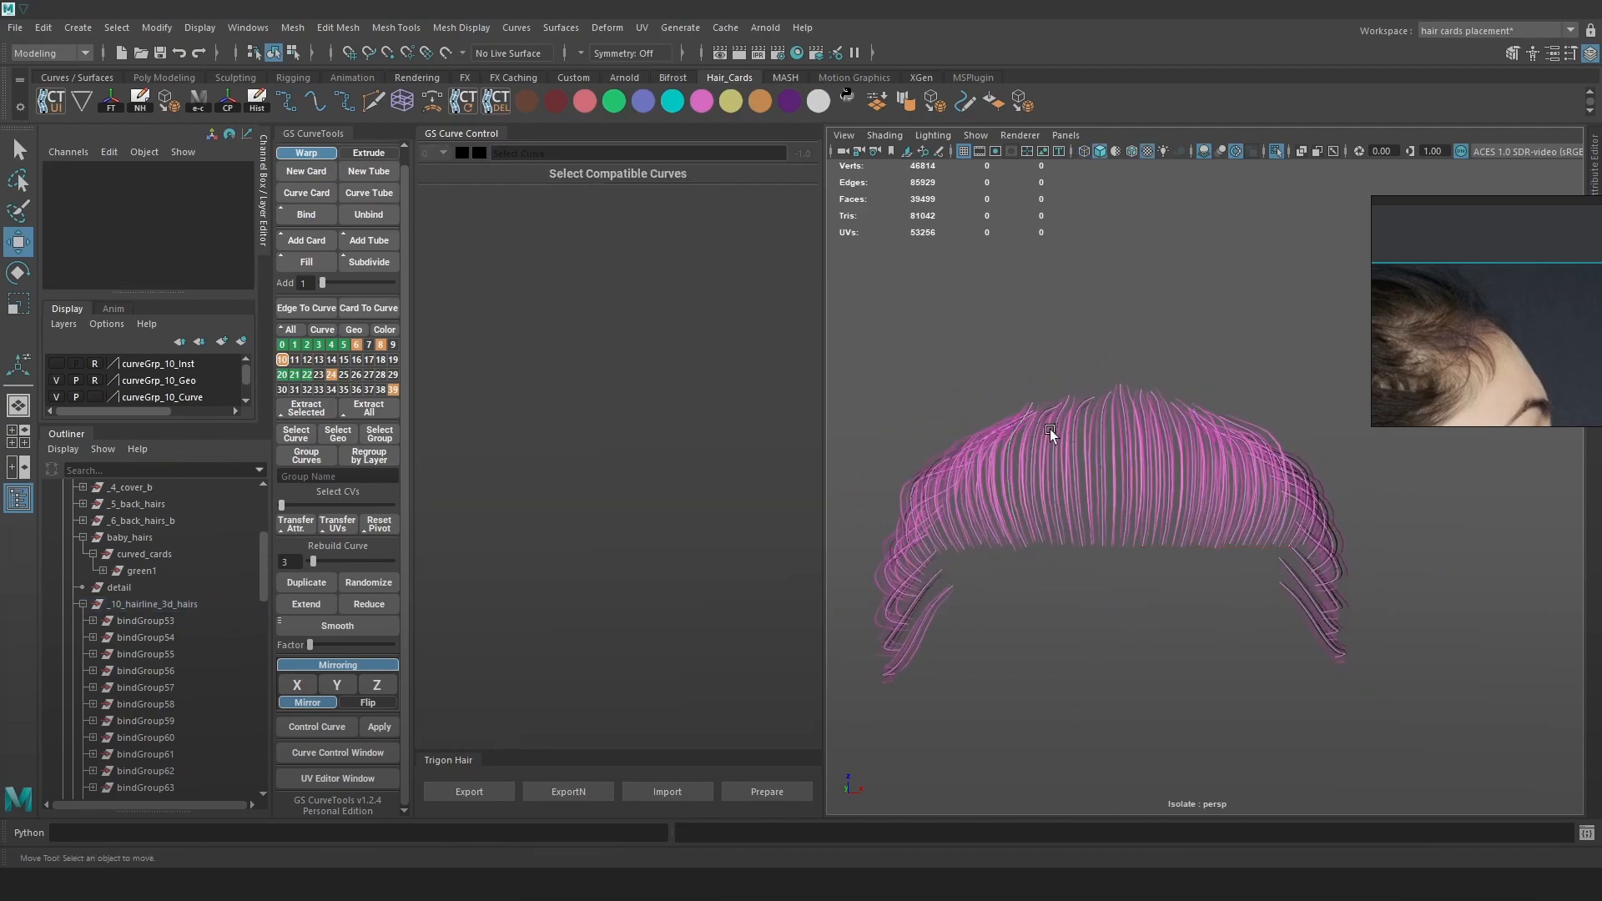
Select four cards spread across the hairline and experiment with the twist curve's end point, finishing slightly above the middle.
key("4")
left_click(1271, 471, "shift")
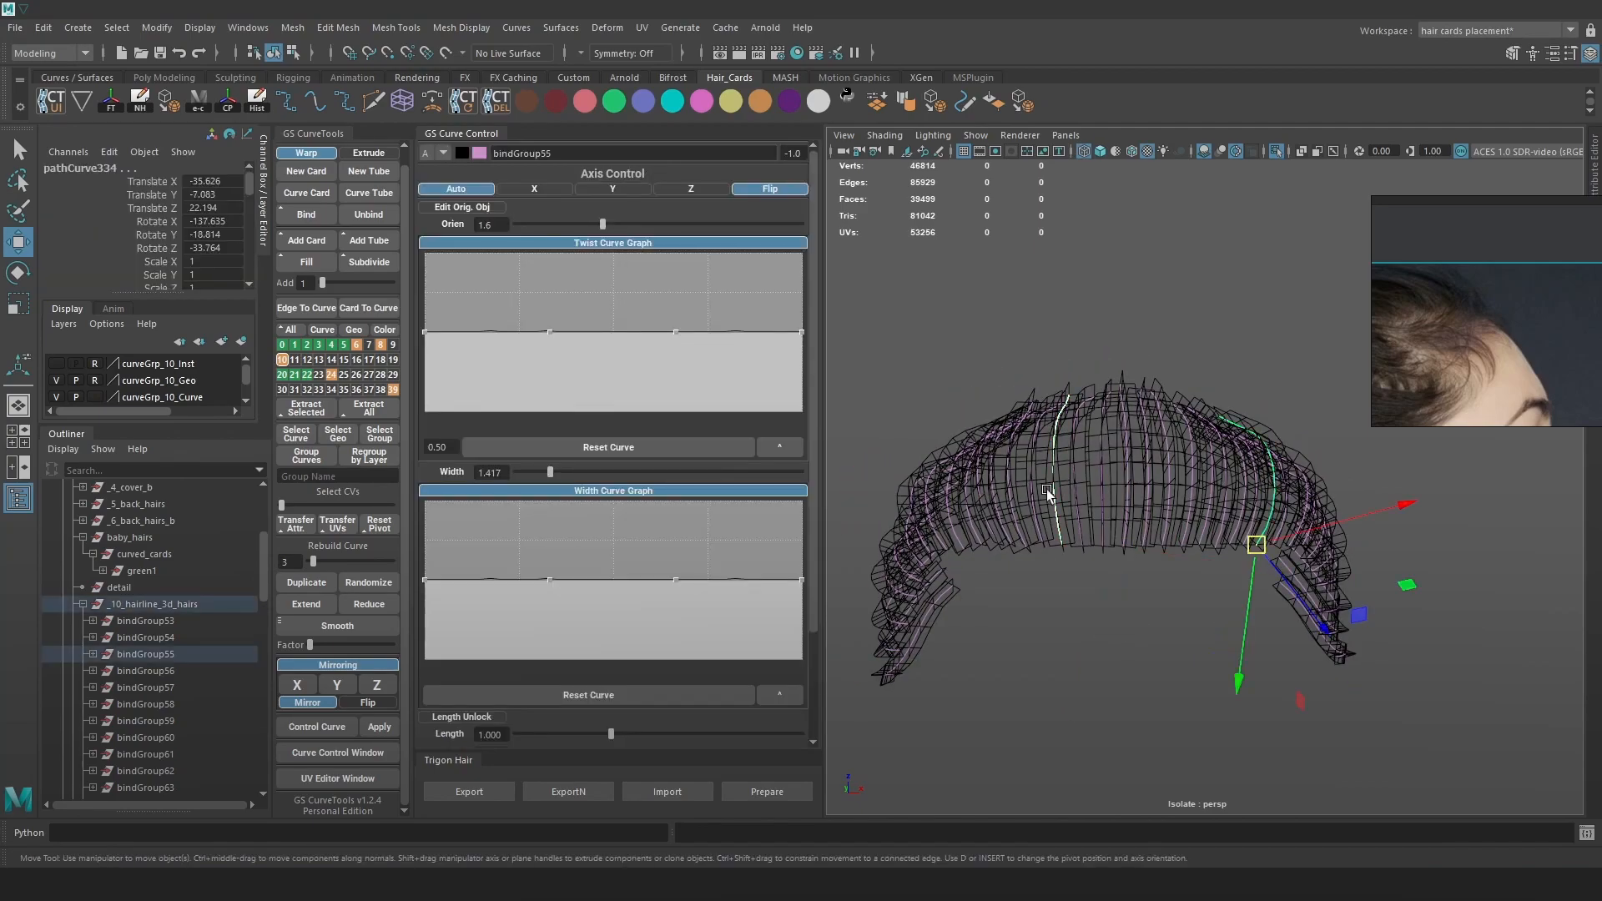
left_click(951, 508, "shift")
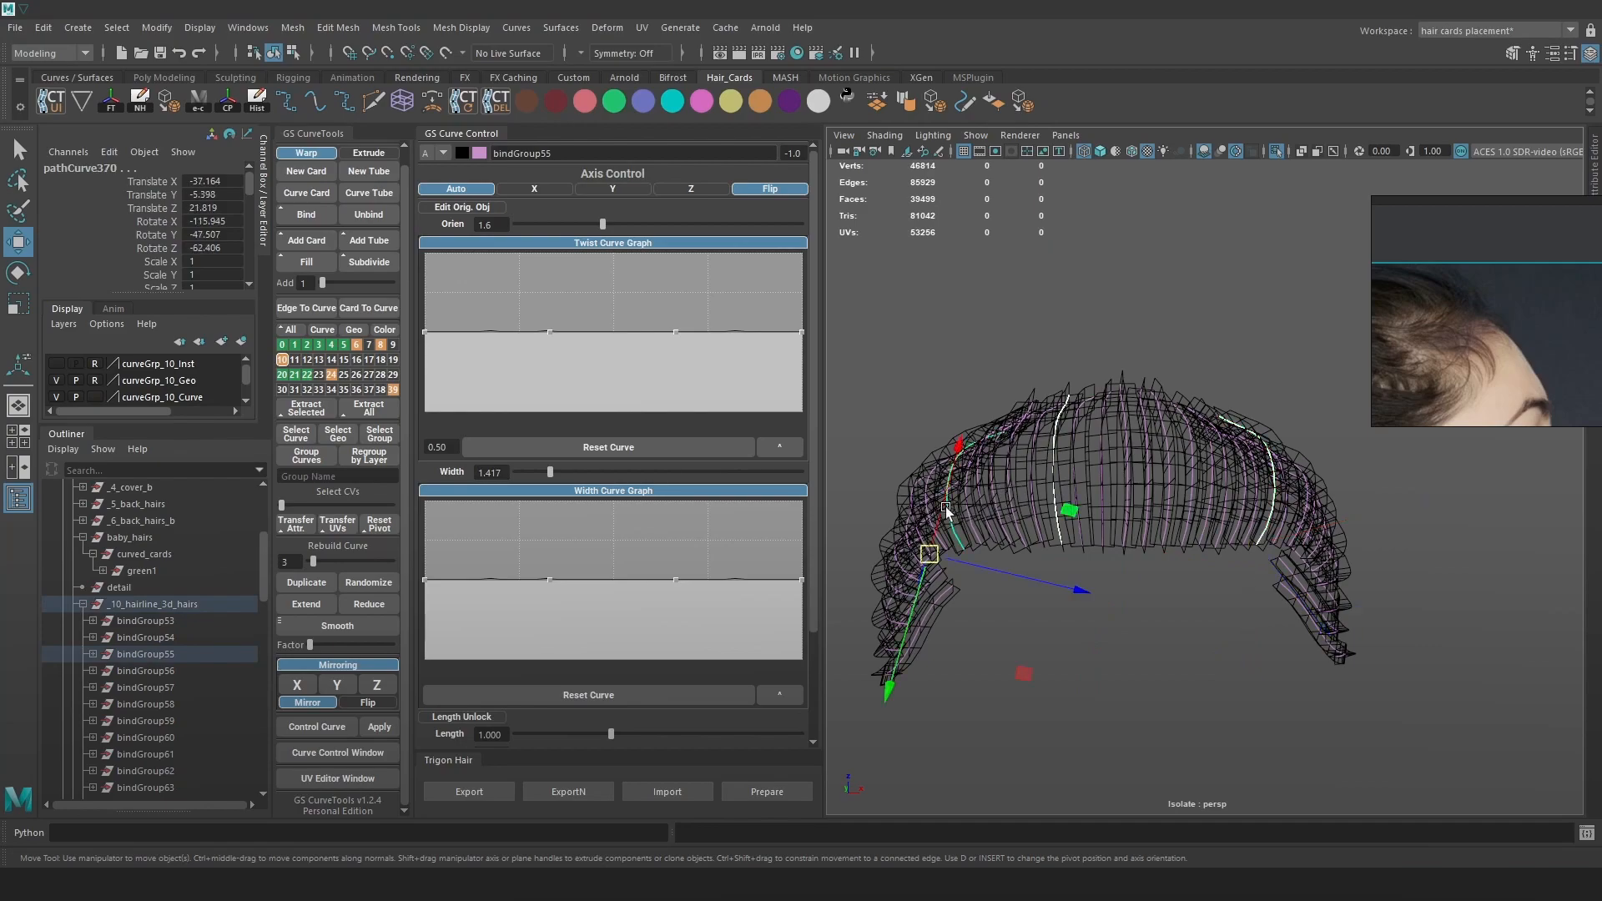
left_click(1193, 455, "shift")
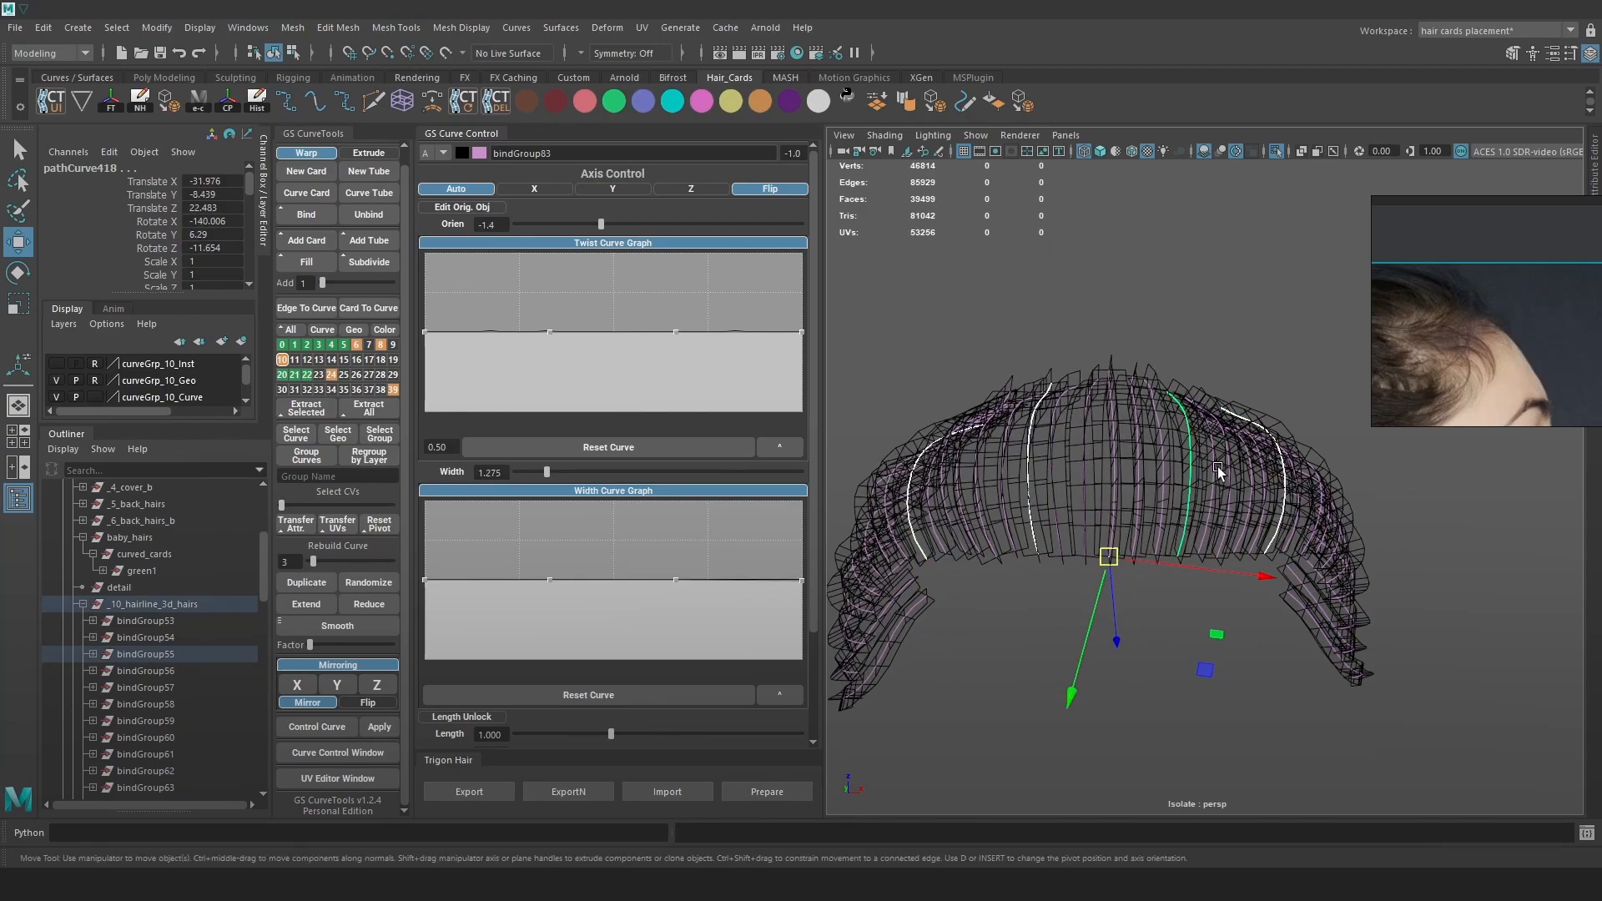
key("5")
scroll(689, 579, "down", 3)
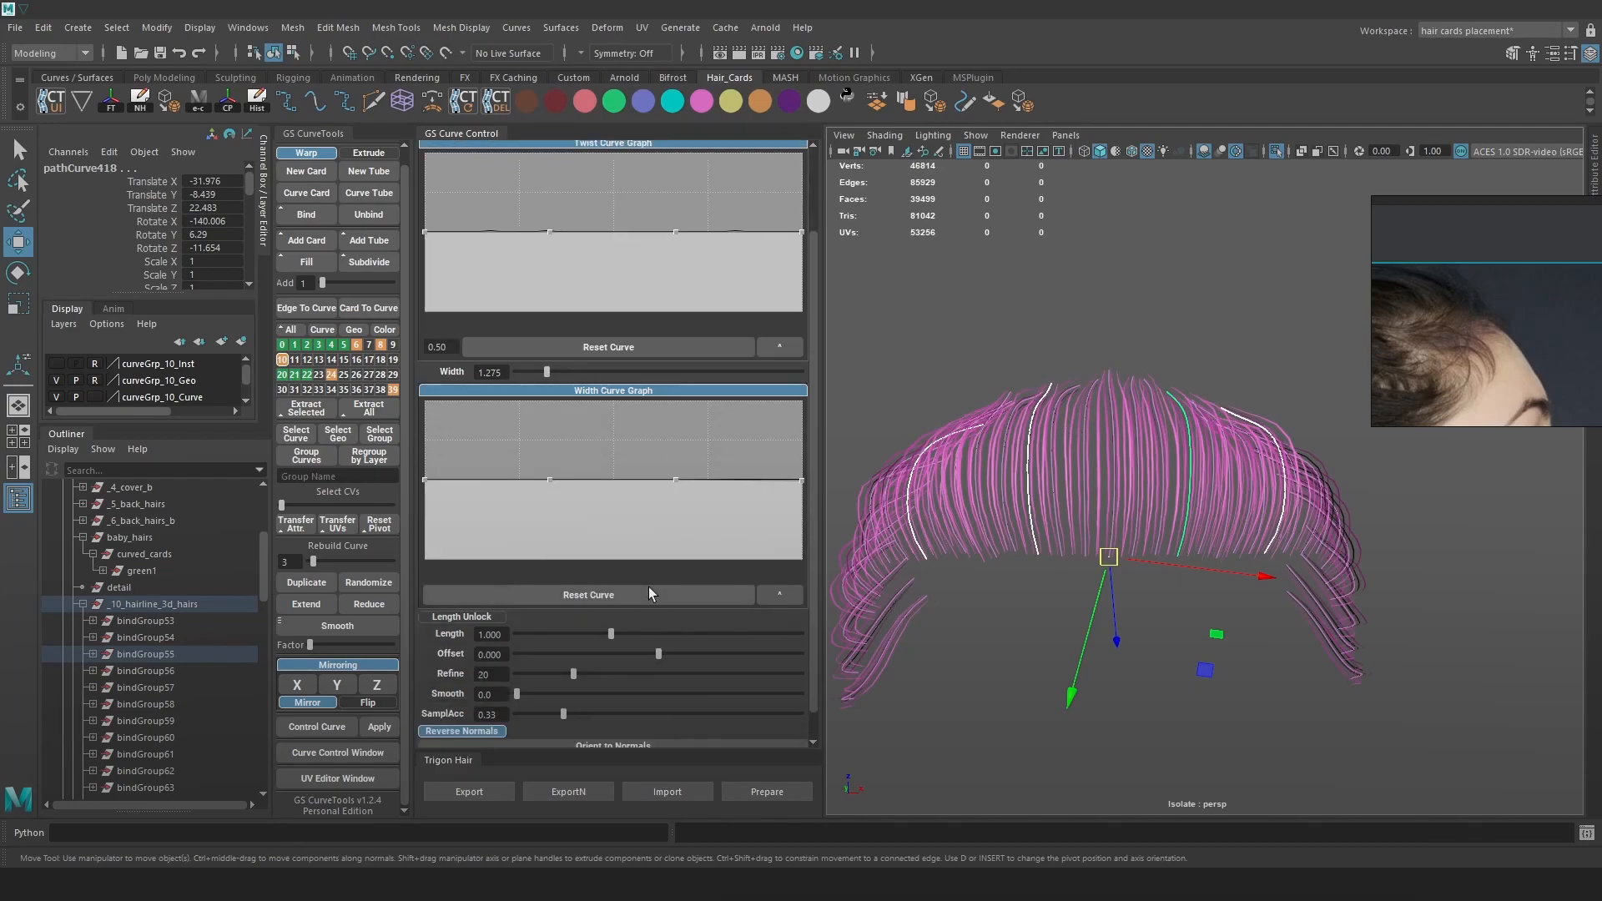
scroll(644, 593, "up", 3)
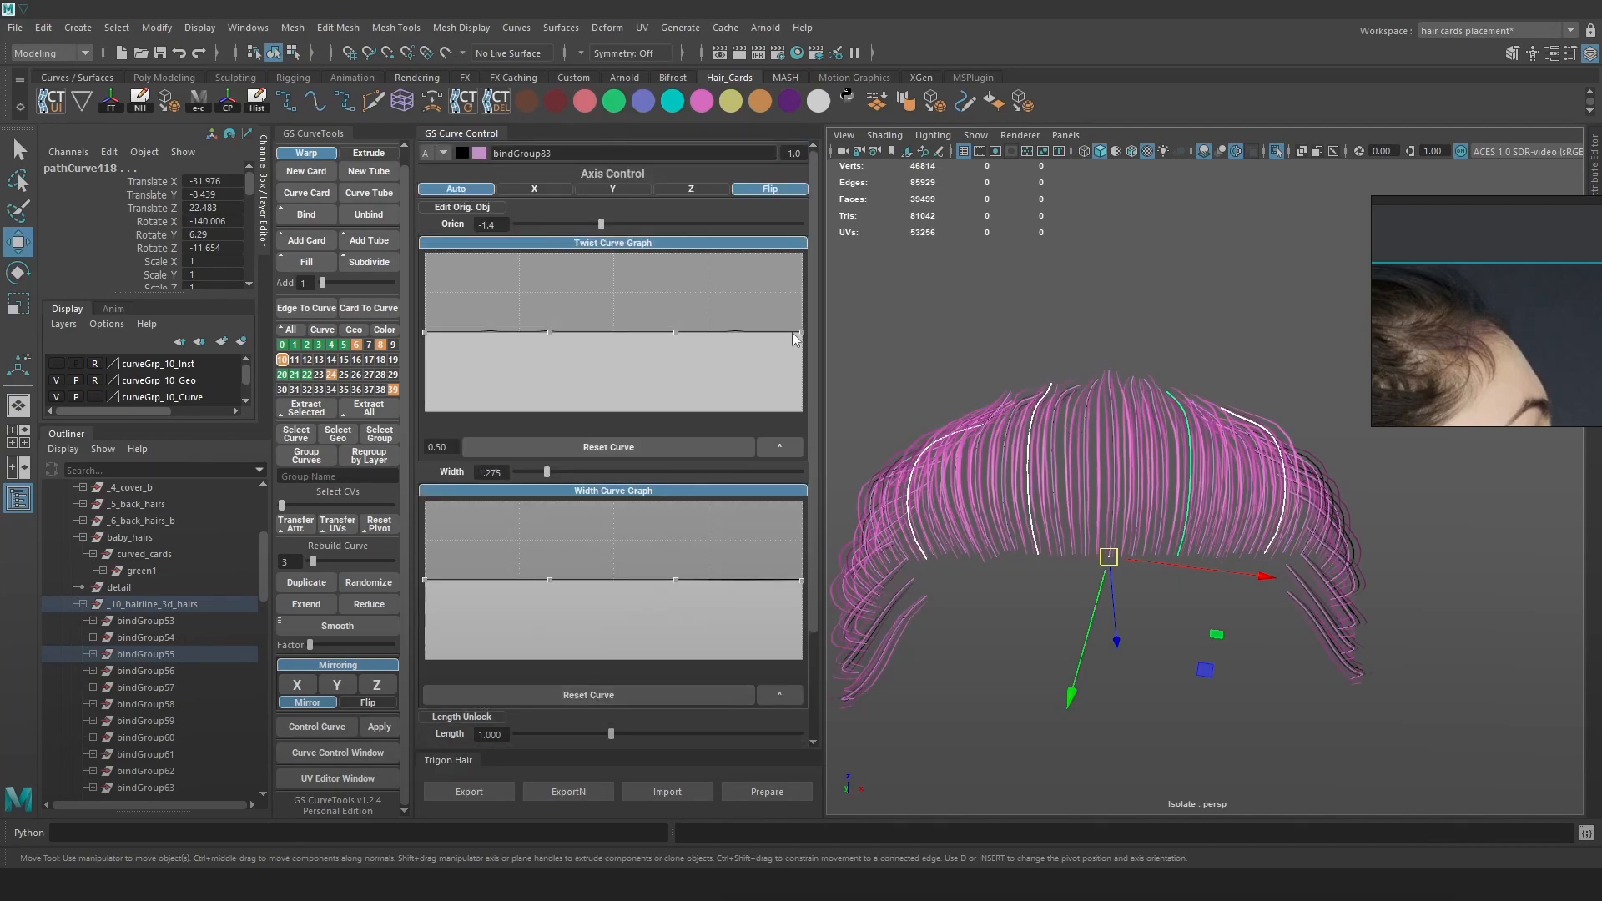
left_click_drag(801, 332, 793, 379)
left_click_drag(1034, 400, 1085, 392, "alt")
left_click_drag(801, 378, 802, 322)
left_click(994, 463)
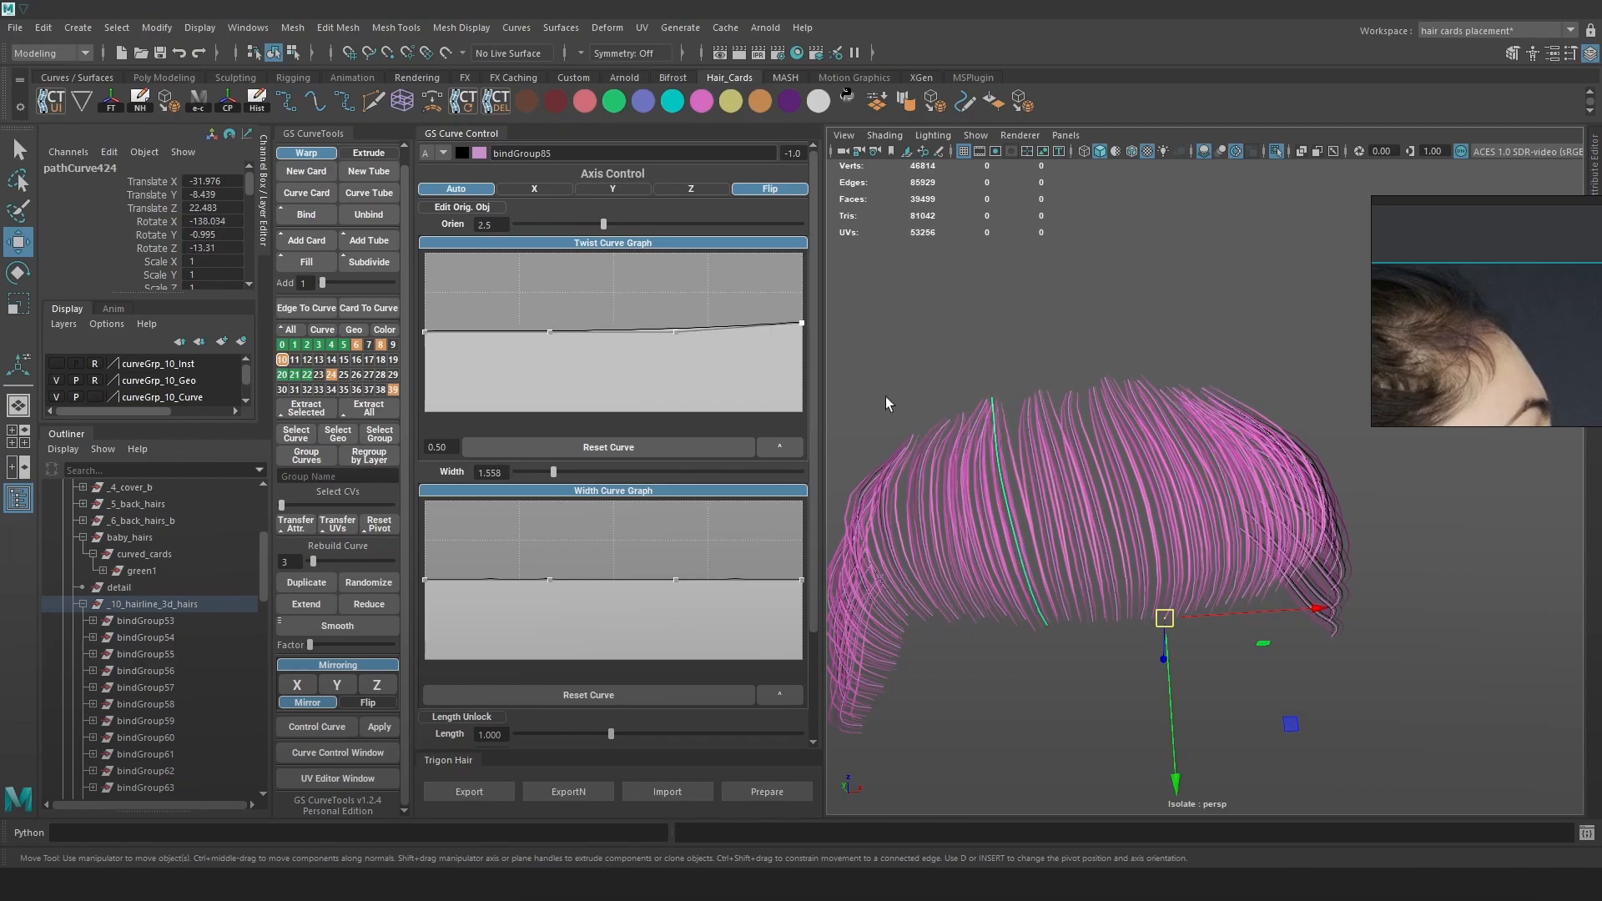
Raise the end of one front card's twist curve slightly and lower it on a card on the opposite side.
left_click(952, 502)
key("4")
left_click(945, 505)
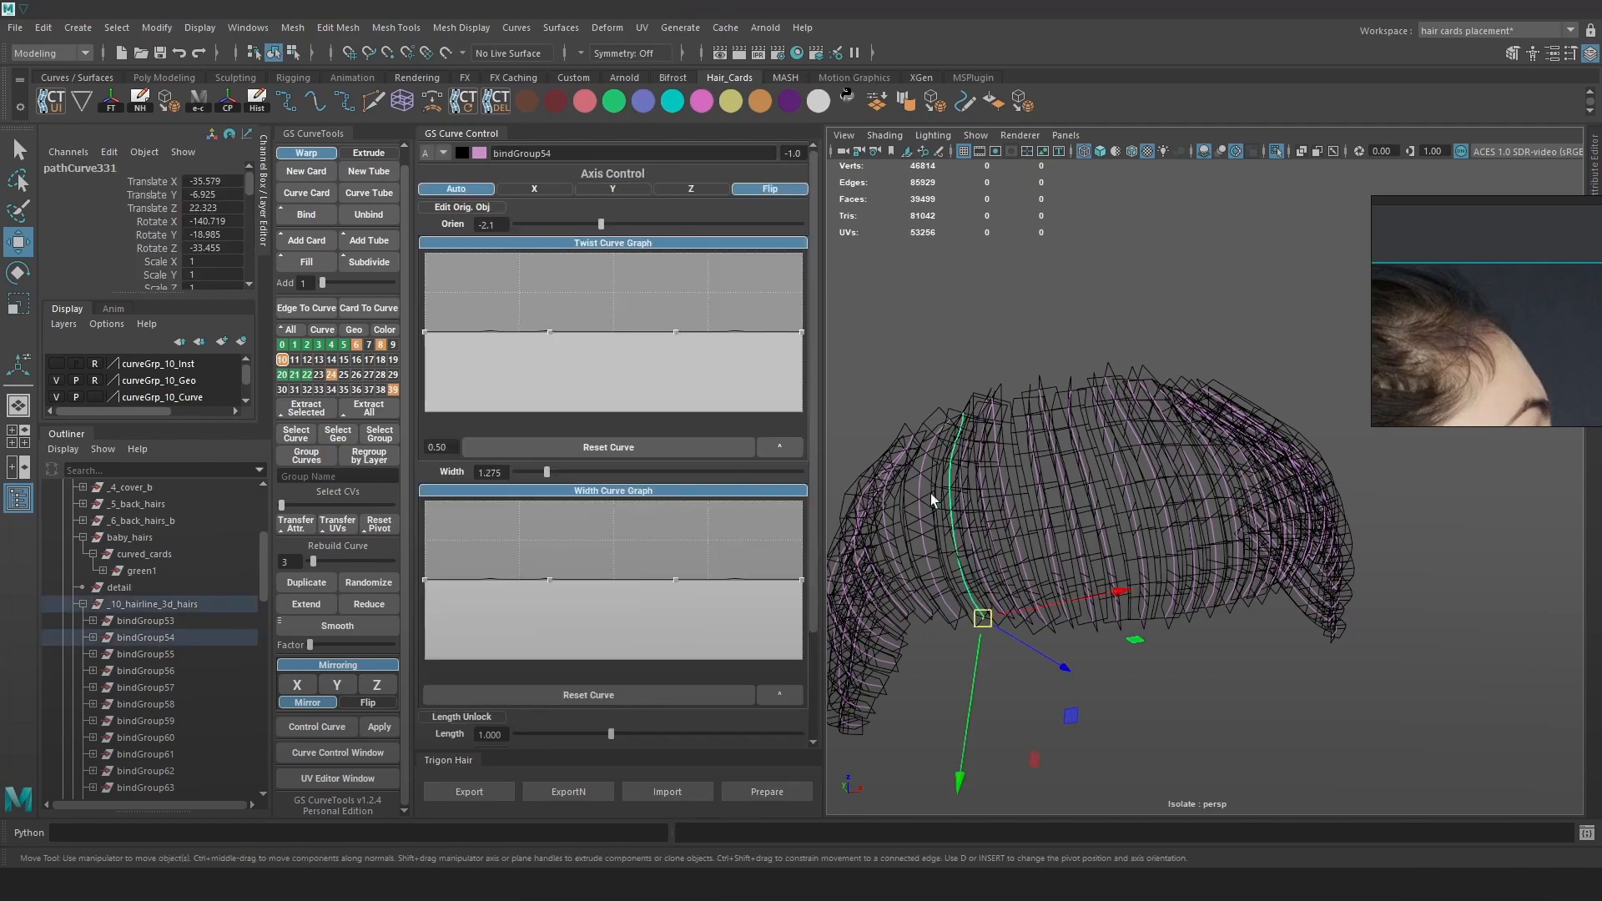
mouse_move(798, 338)
left_mouse_down()
mouse_move(803, 351)
mouse_move(802, 327)
left_mouse_up()
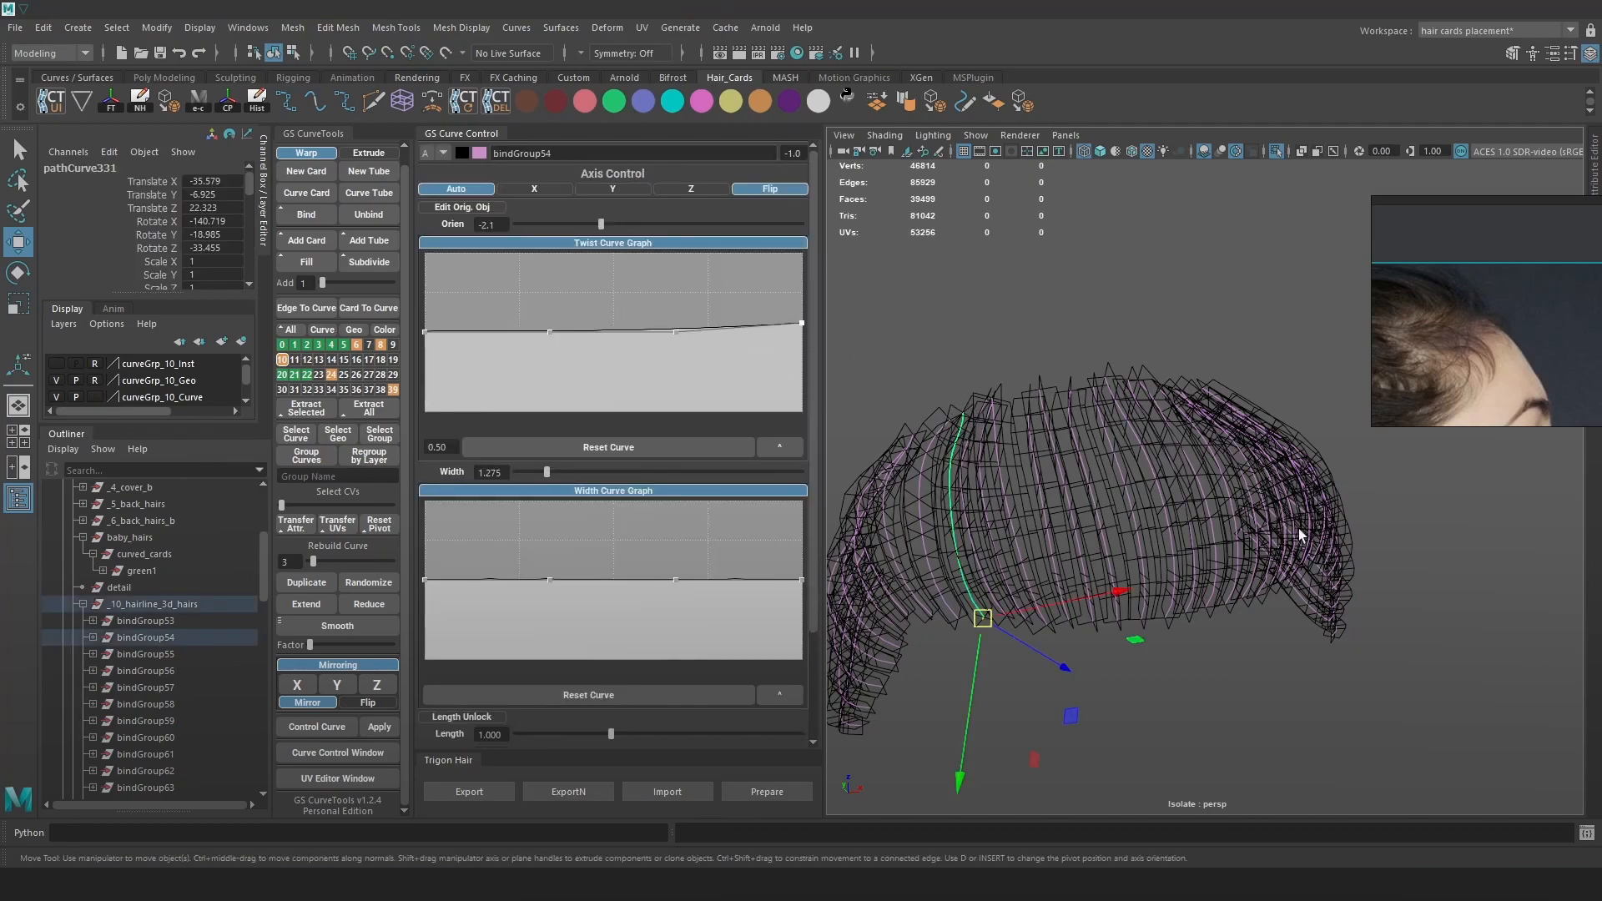
left_click(1303, 499)
left_click_drag(799, 338, 802, 346)
Lower the last two twist curve points on one card at each side of the hairline.
left_click_drag(1109, 467, 1299, 572, "alt")
left_click(1311, 581)
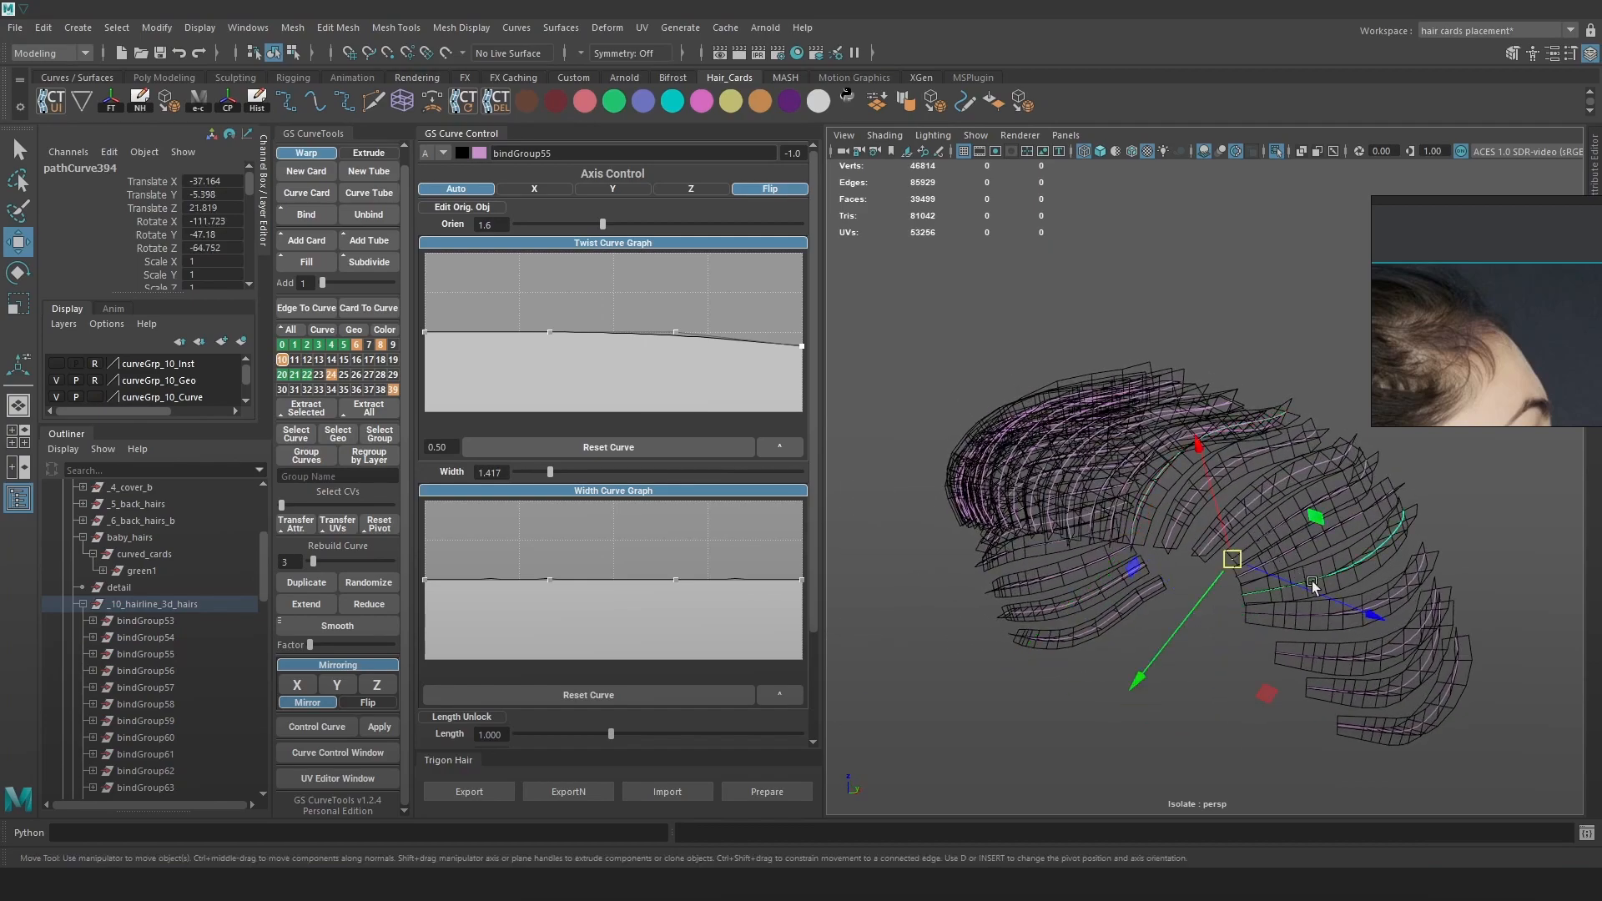
left_click_drag(797, 360, 802, 353)
left_click_drag(676, 334, 674, 347)
left_click_drag(984, 534, 1025, 559, "alt")
left_click(1024, 558)
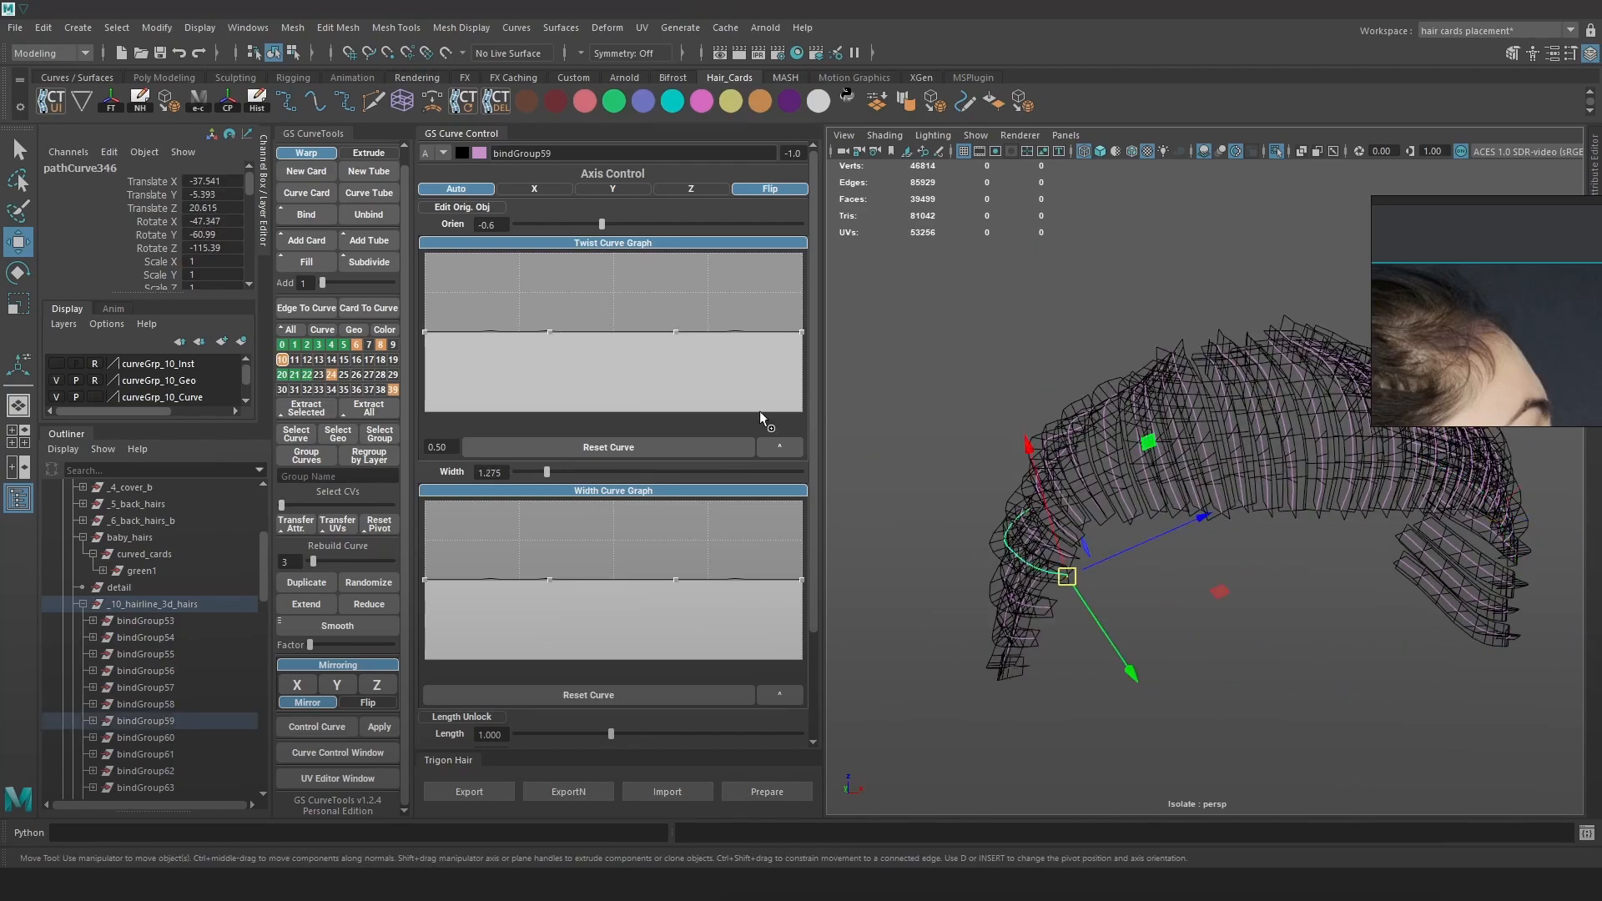
left_click_drag(682, 328, 681, 353)
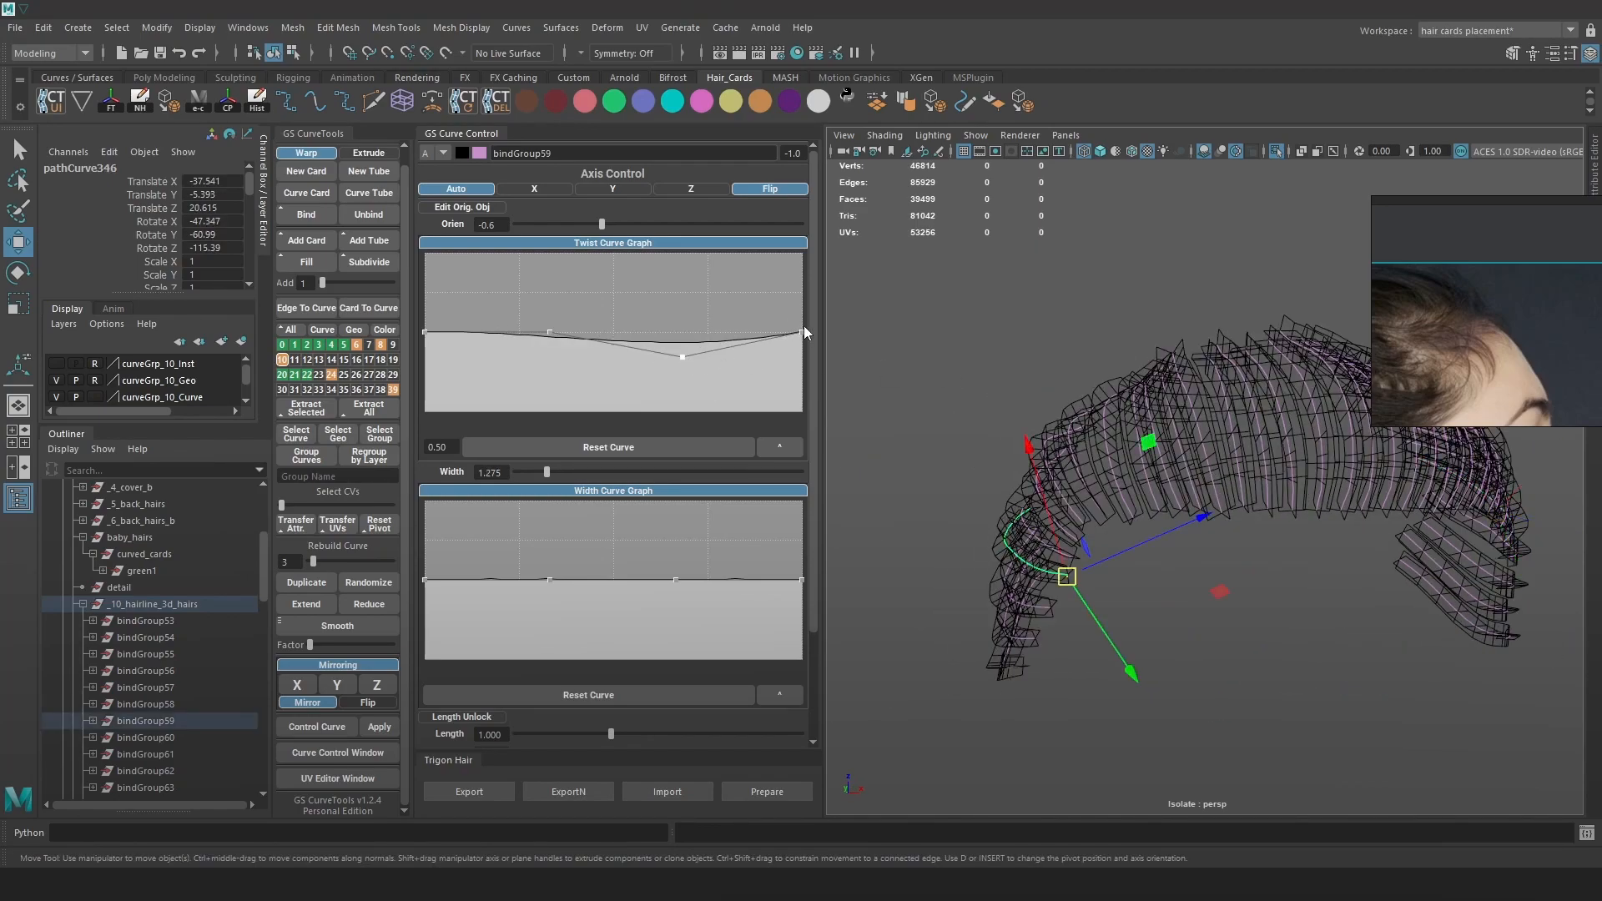
left_click_drag(802, 332, 814, 357)
left_click(1079, 283)
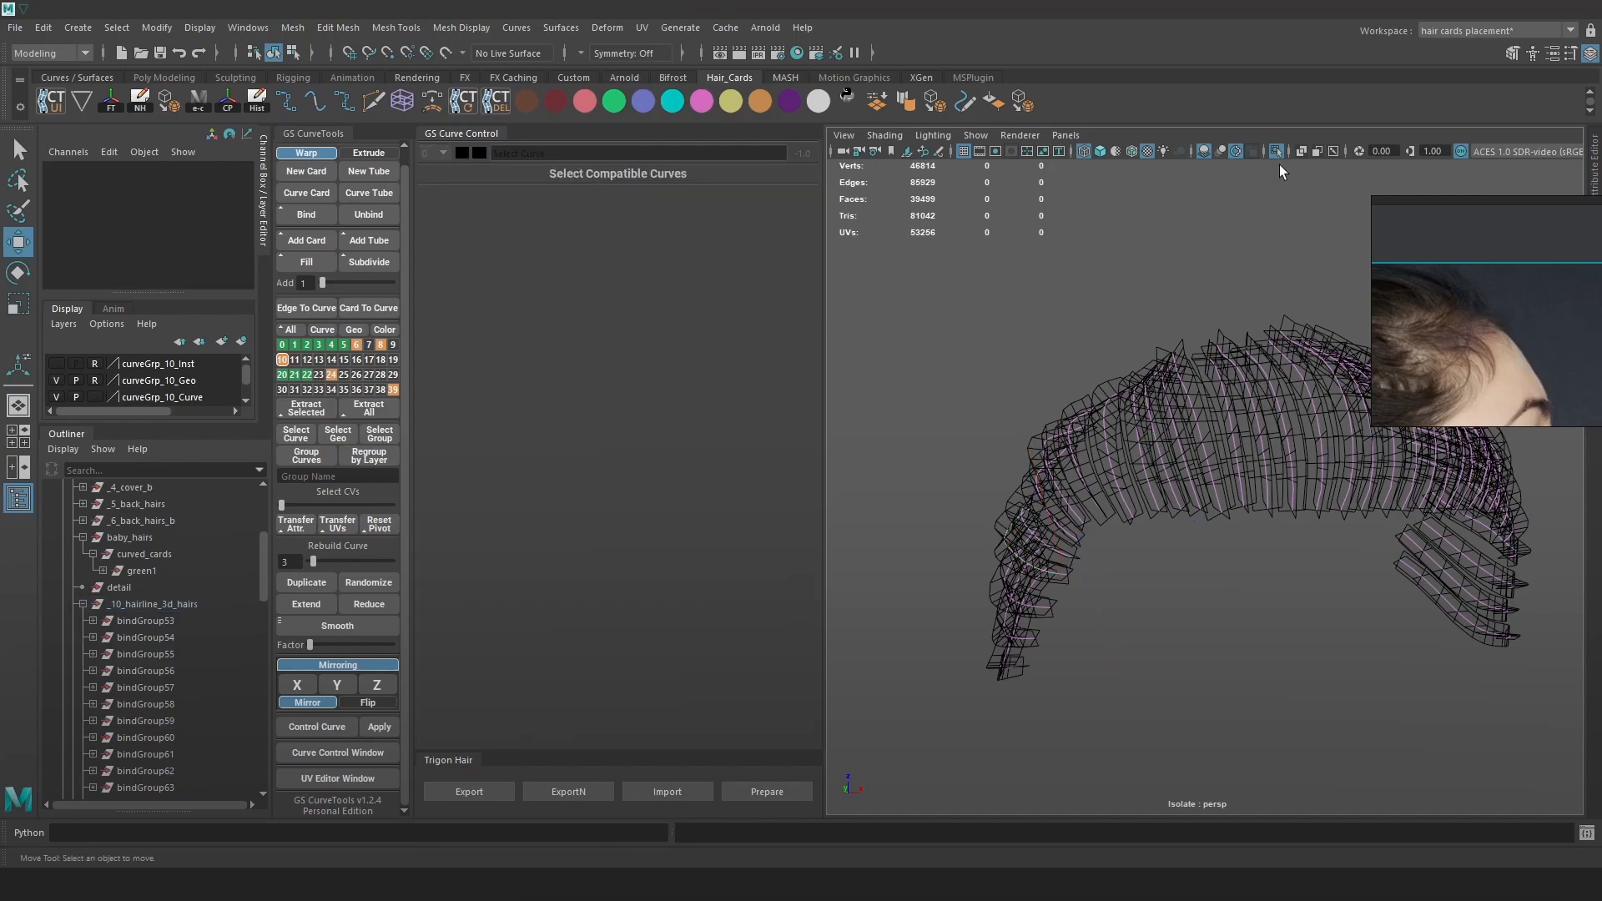
Turn off isolation and adjust the end control vertices of a hairline card that protrudes above the hair.
left_click(1276, 151)
left_click_drag(1096, 367, 1118, 429, "alt")
key("4")
left_click(1048, 433)
right_click_drag(1223, 315, 1130, 317)
left_click_drag(1020, 394, 983, 434)
key("5")
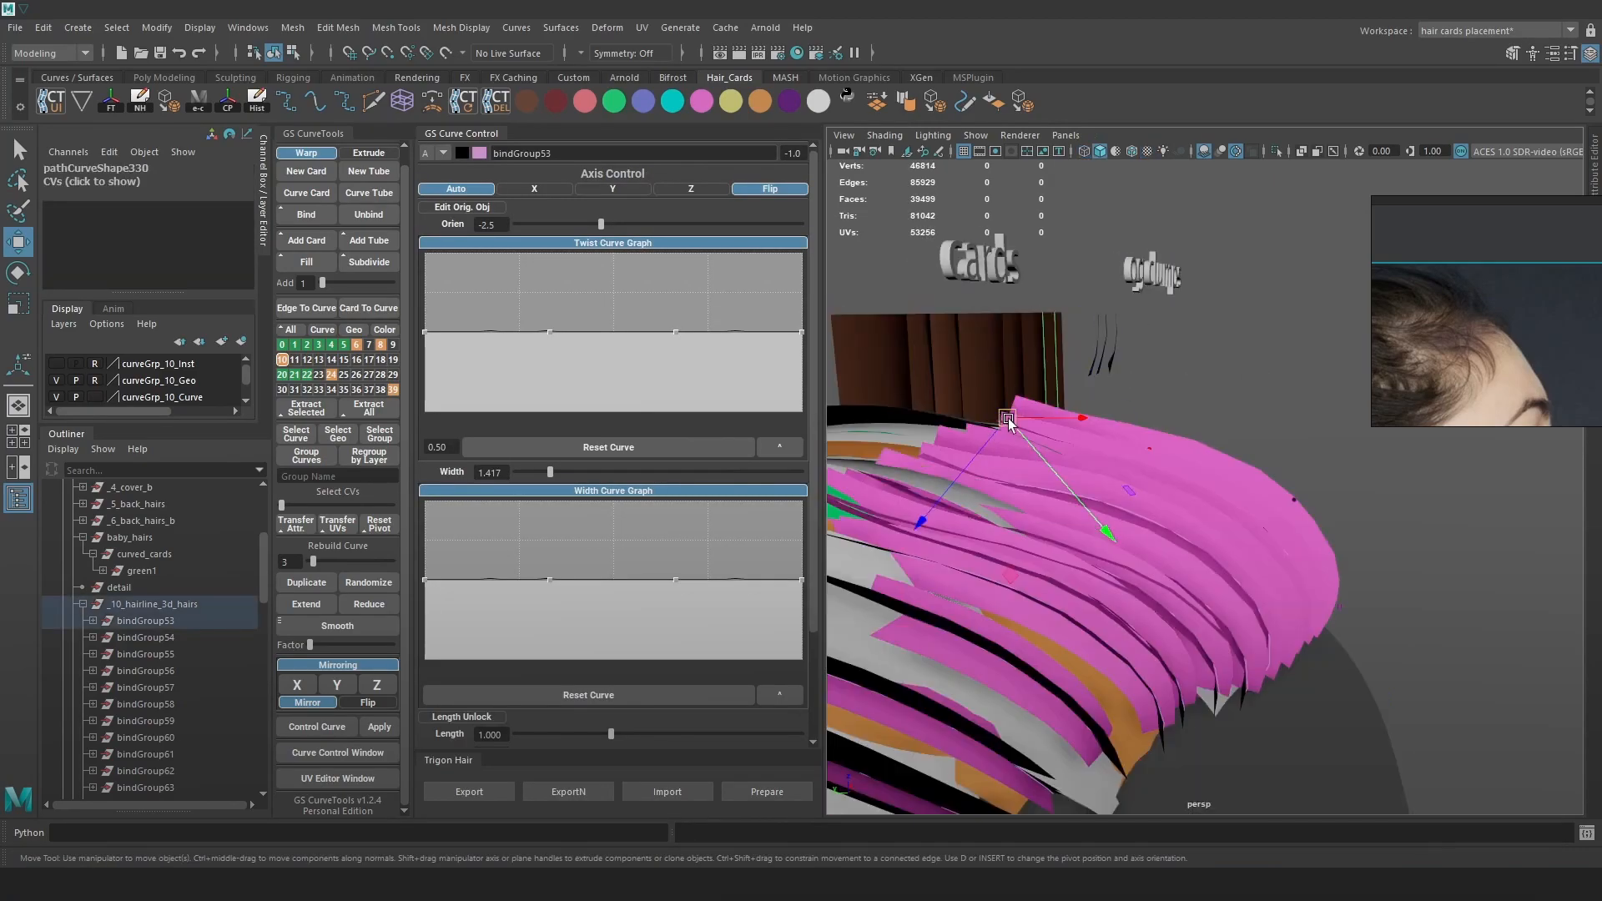
key("4")
Enter control vertex editing on the neighbouring protruding card and adjust its end point.
mouse_move(994, 433)
left_mouse_down("alt")
mouse_move(805, 404)
mouse_move(1215, 382)
mouse_move(1224, 398)
mouse_move(1131, 409)
left_mouse_up("alt")
key("4")
left_click(1131, 409)
left_click(1132, 413)
right_click_drag(1240, 300, 1128, 291)
left_click(1134, 412)
key("5")
left_click_drag(1133, 415, 1193, 414, "alt")
Adjust the end control vertex of another protruding hairline card and check how it blends into the hair.
key("4")
left_click(1030, 409)
right_click_drag(1215, 304, 1104, 329)
left_click(1031, 398)
key("5")
mouse_move(1063, 442)
left_mouse_down()
mouse_move(1078, 477)
mouse_move(1113, 413)
mouse_move(1164, 463)
mouse_move(1193, 334)
mouse_move(1135, 367)
mouse_move(1169, 368)
left_mouse_up()
scroll(1084, 434, "down", 3)
scroll(1185, 417, "up", 5)
left_click_drag(1203, 466, 1325, 402, "alt")
scroll(1084, 407, "down", 3)
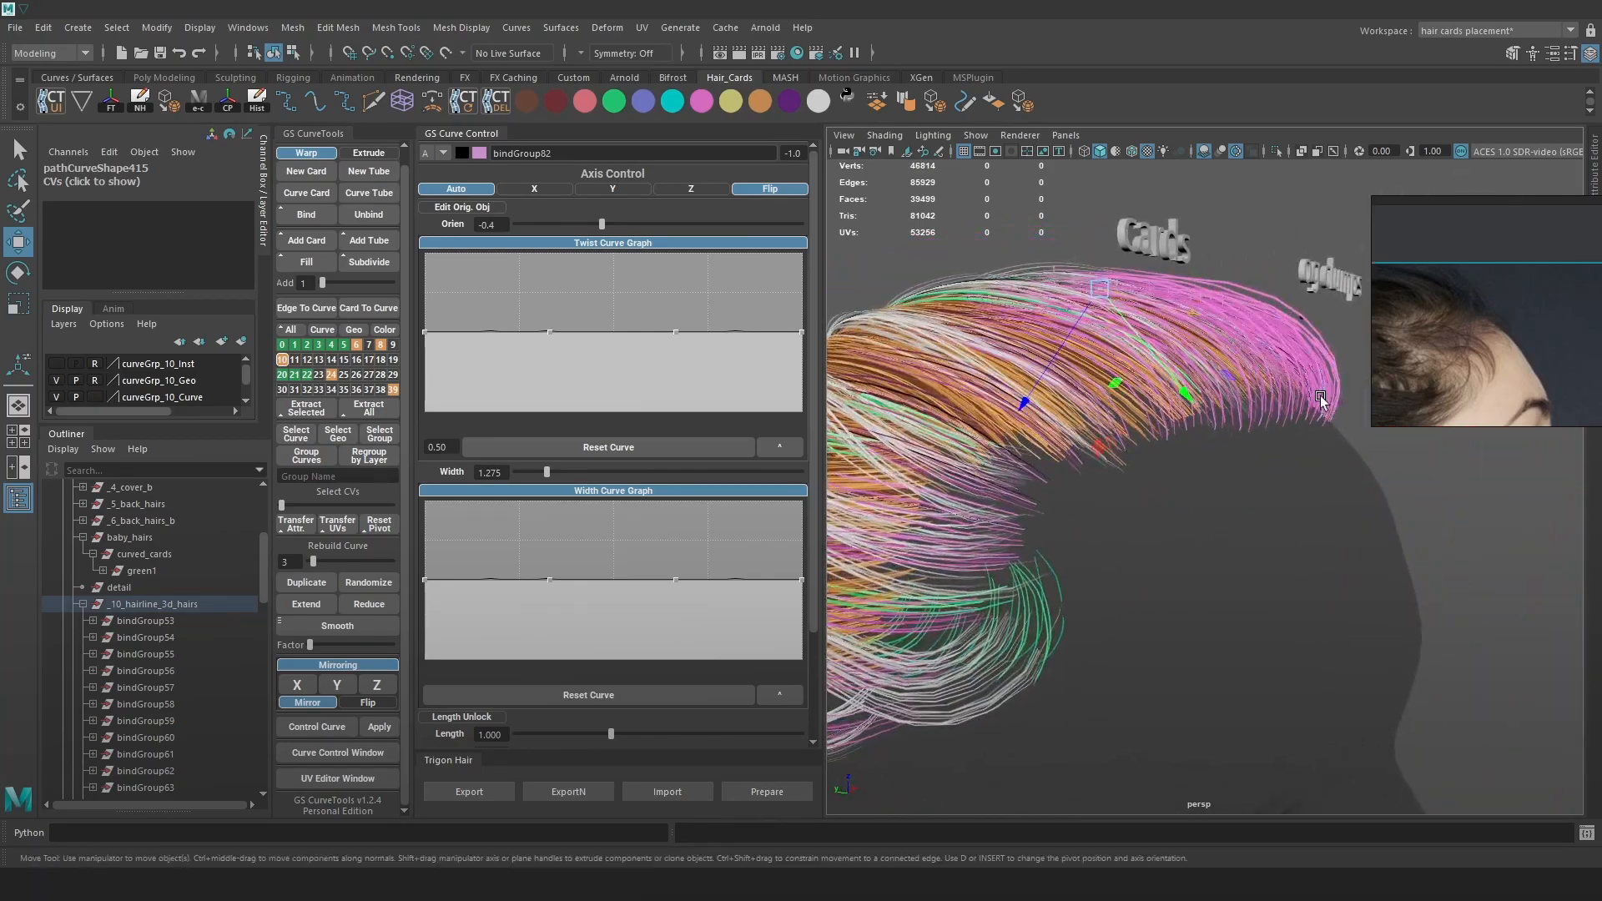
Return to object mode, deselect the cards, and save the scene.
right_click_drag(1190, 302, 1268, 236)
left_click(1237, 224)
scroll(1241, 322, "down", 3)
key("q")
key("ctrl+s")
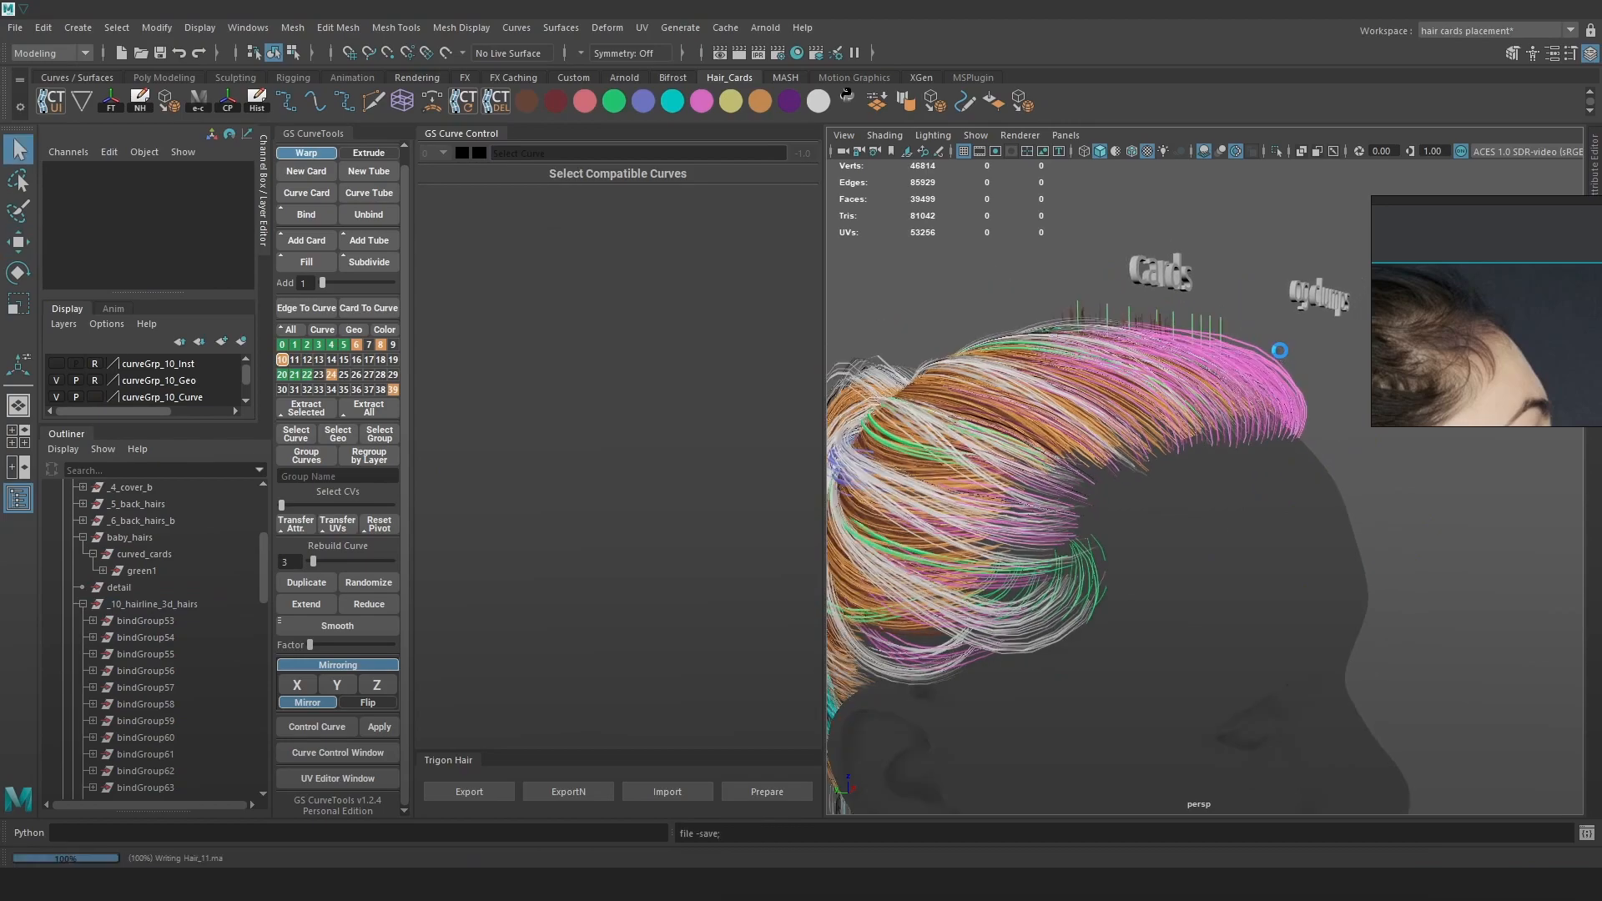
key("w")
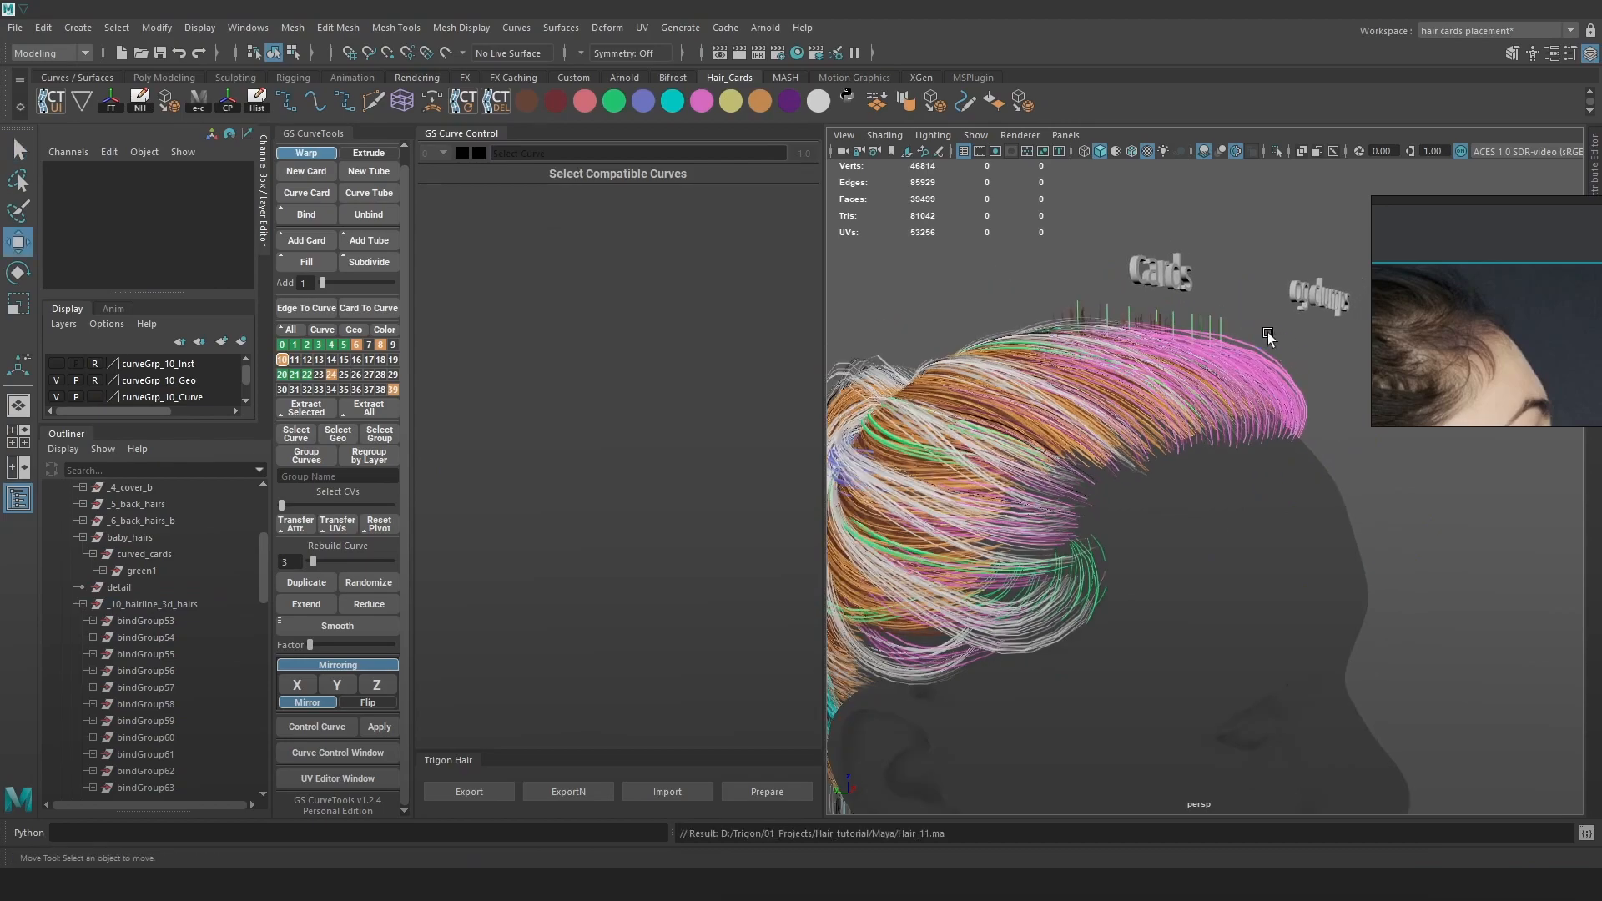
left_click_drag(1268, 342, 1276, 483, "alt")
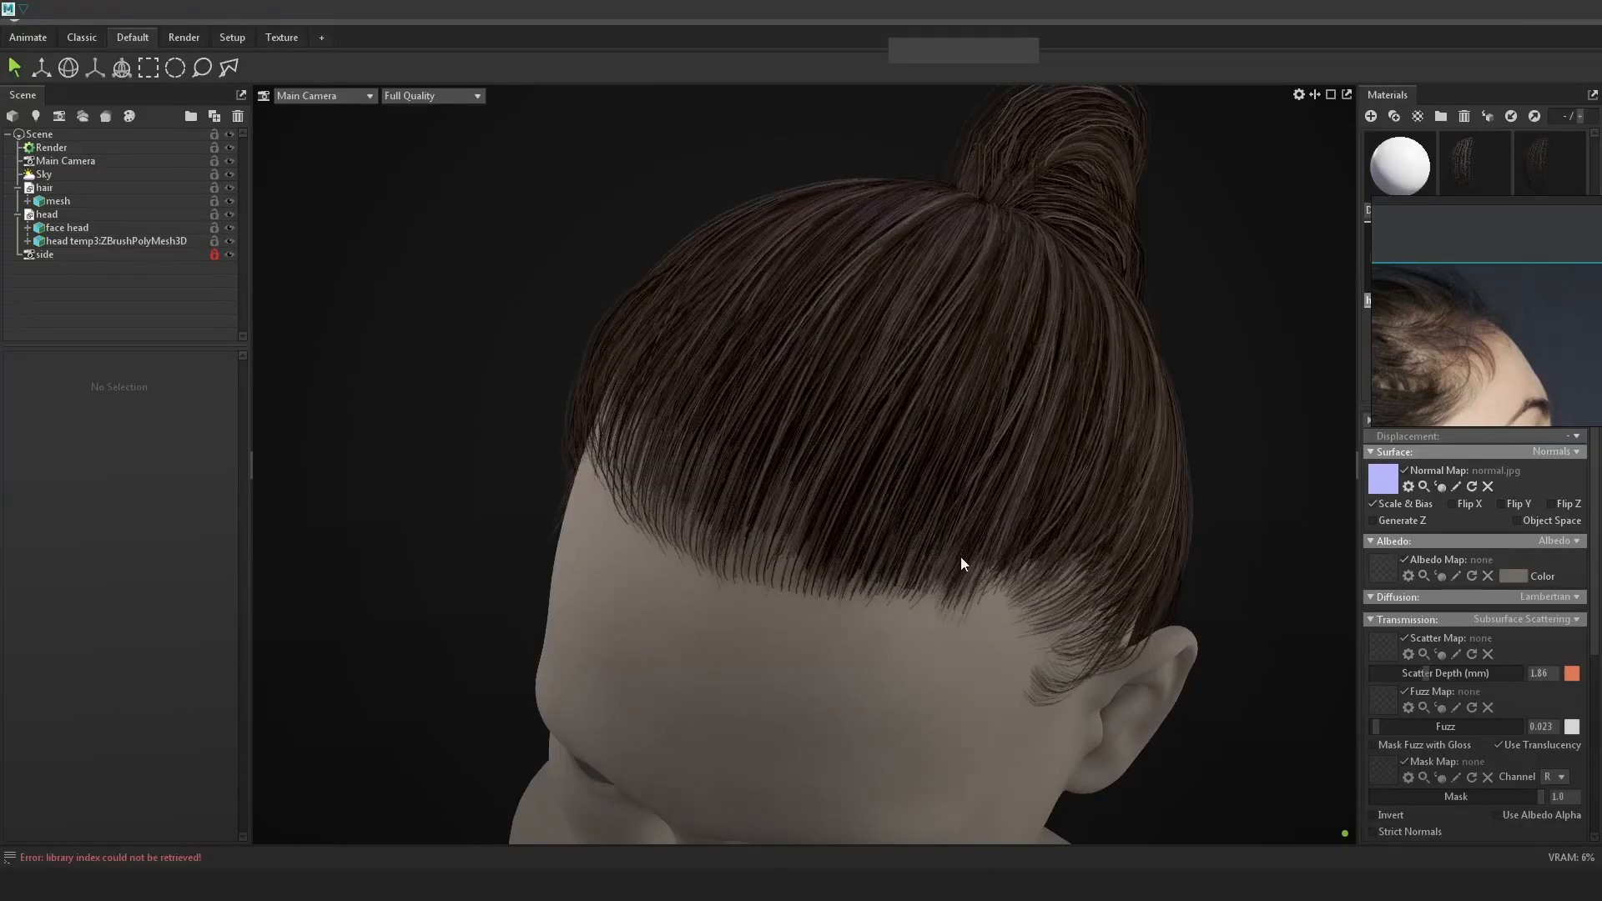
Switch to Marmoset Toolbag and compare the rendered hairline and ponytail with the reference photo.
left_click_drag(960, 558, 1057, 468)
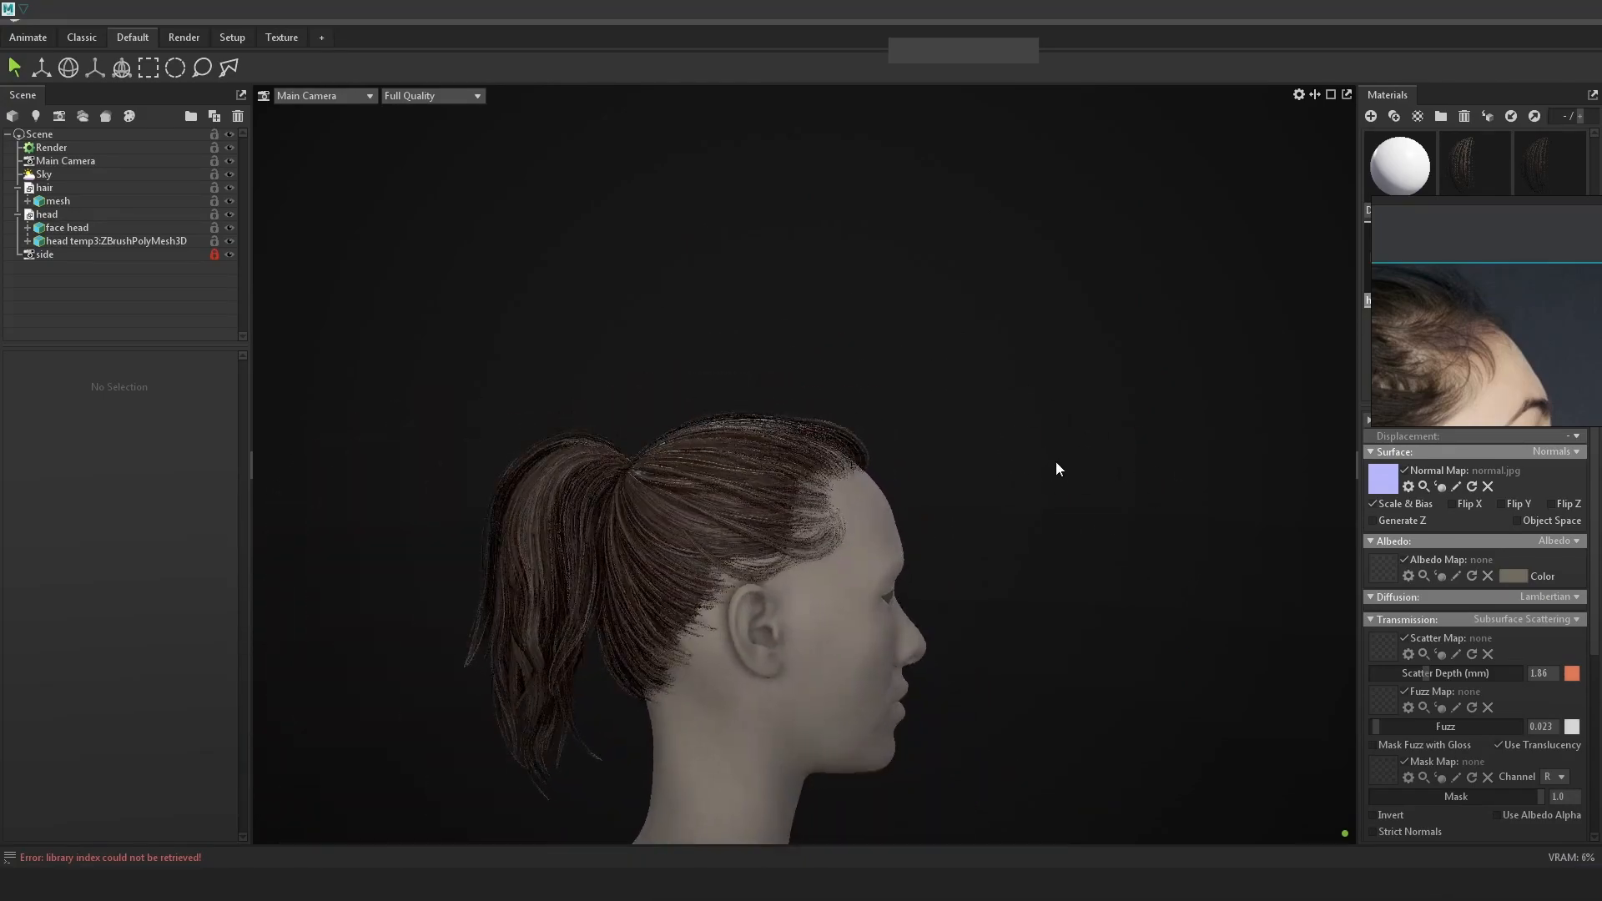
scroll(1449, 332, "down", 3)
middle_click_drag(1440, 335, 1491, 345)
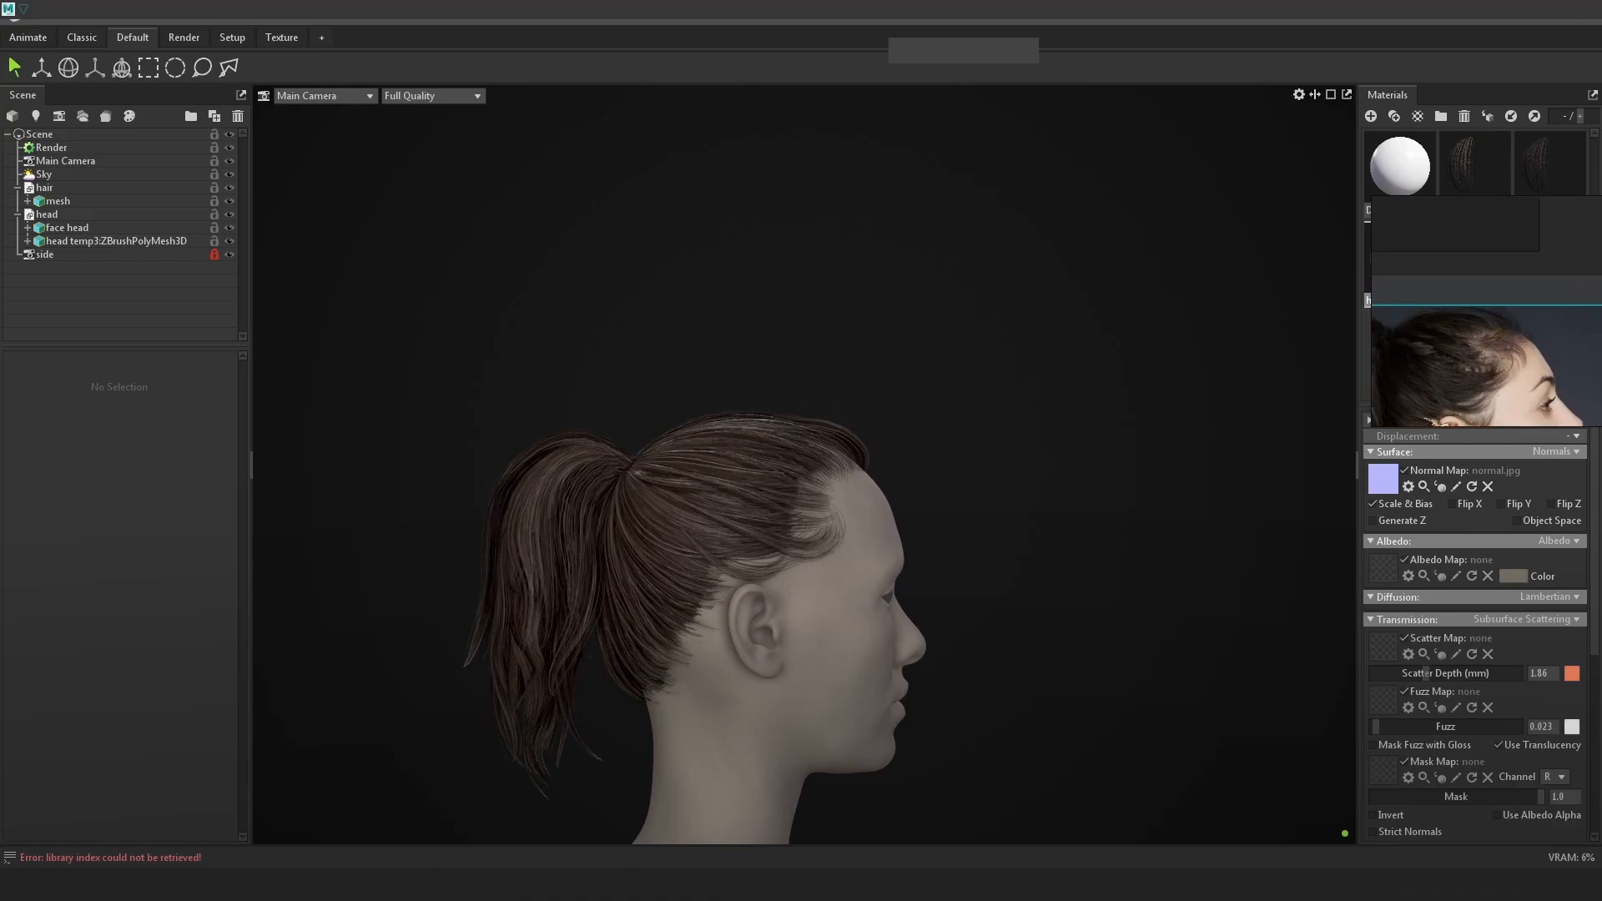
Inspect the rendered hairline profile around the forehead and temple against the reference photo.
left_click(858, 472)
left_click_drag(1069, 473, 1083, 476)
right_click_drag(1083, 476, 1083, 507)
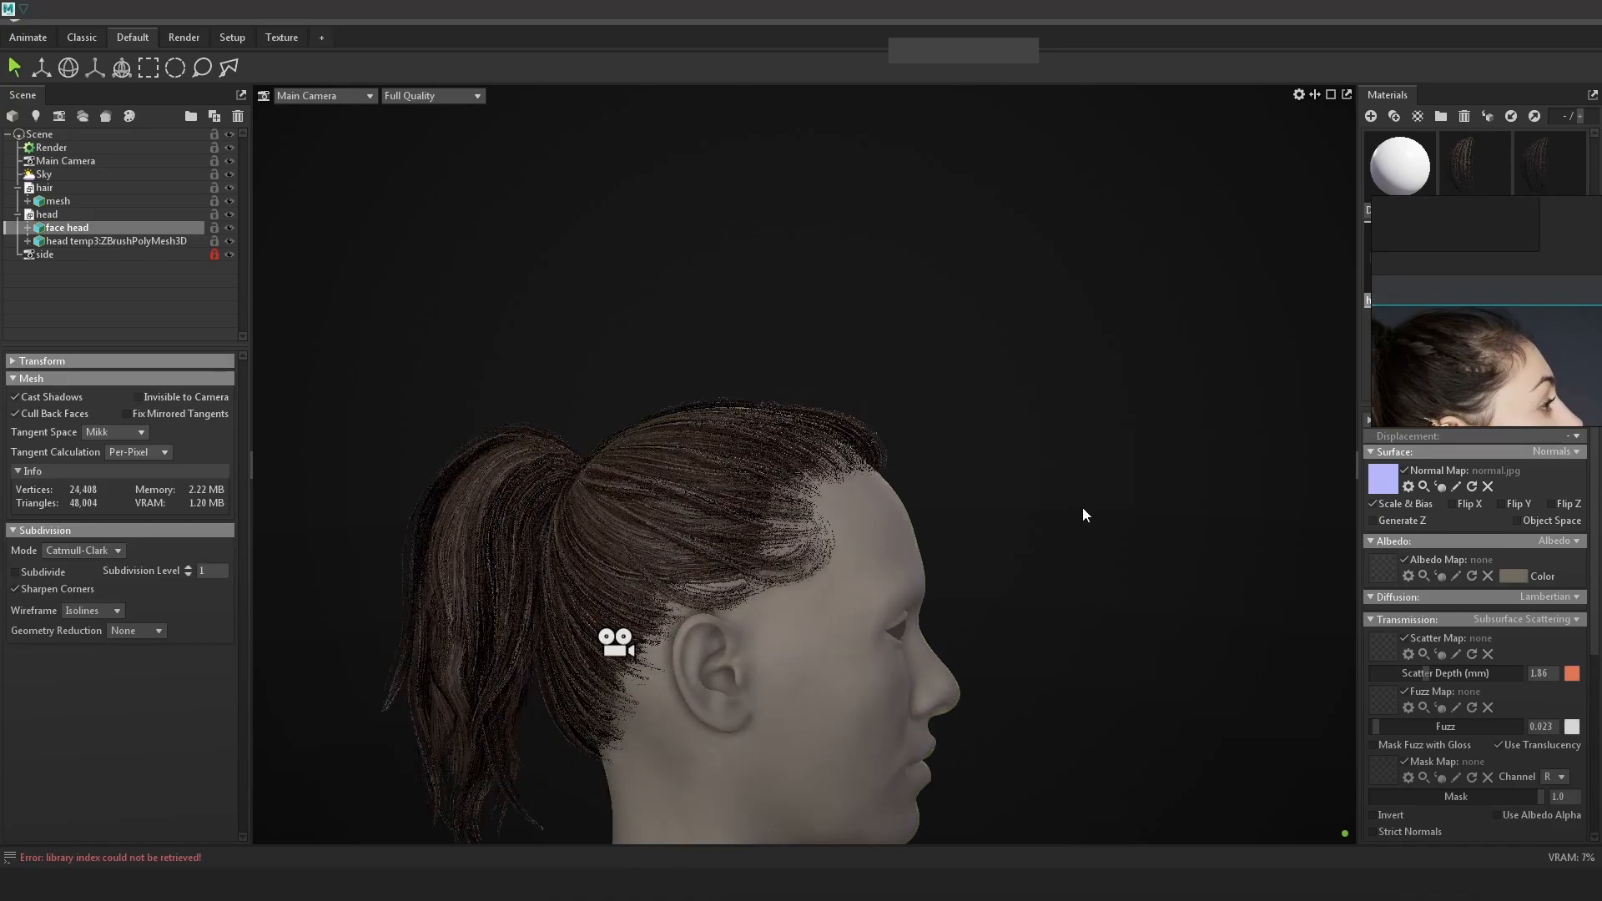
left_click(1154, 494)
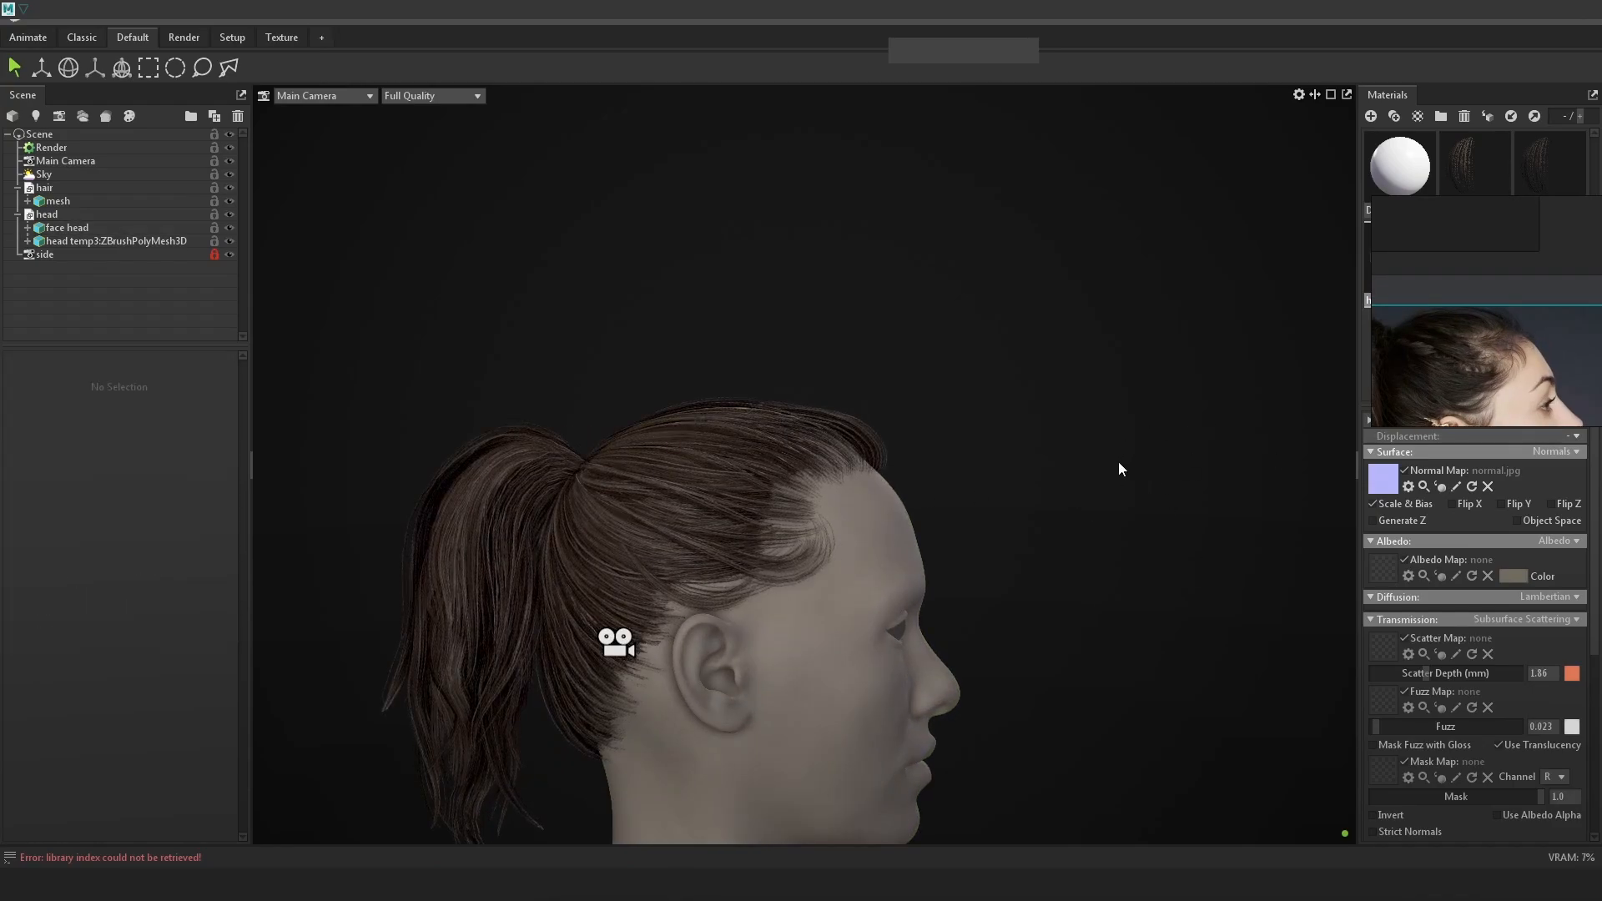
left_click_drag(1039, 484, 891, 455)
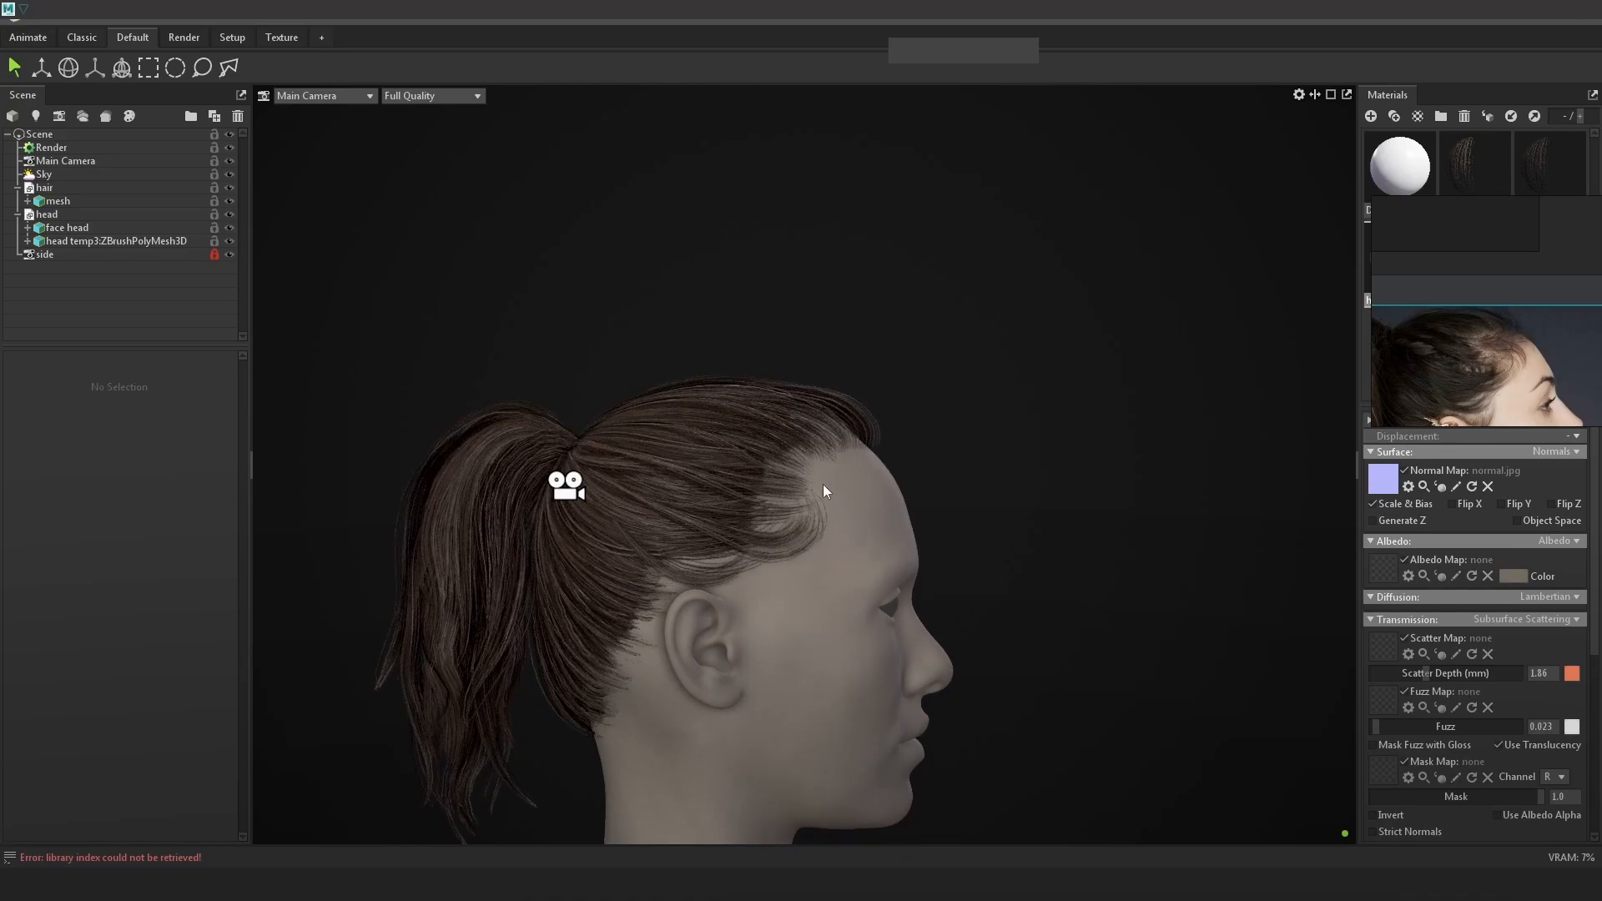
left_click_drag(941, 453, 1005, 437)
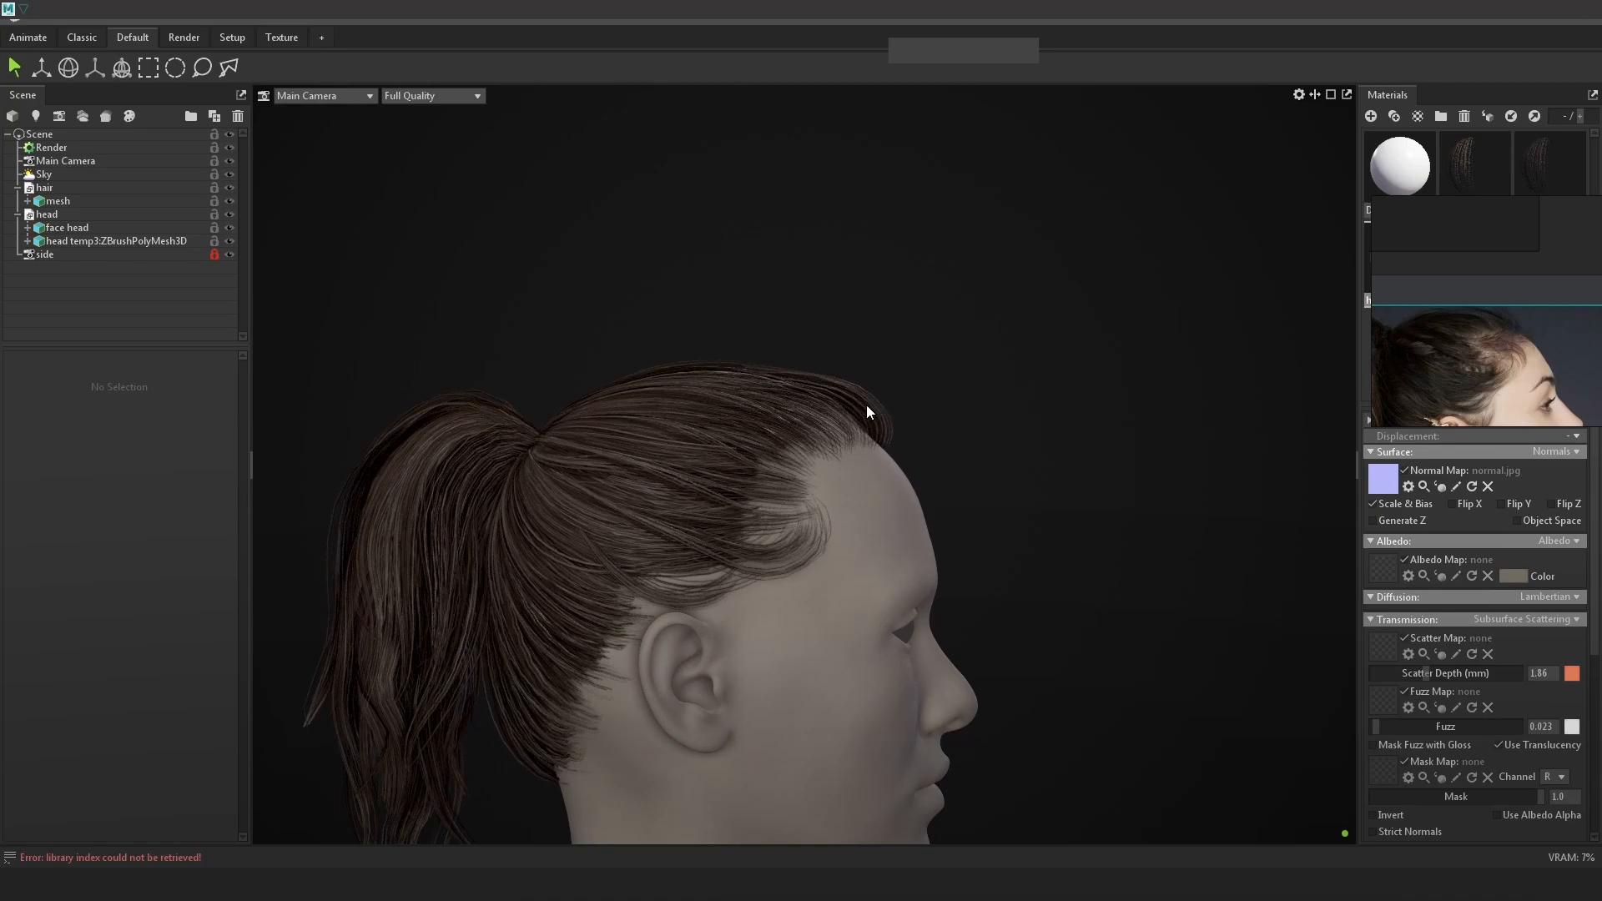
left_click_drag(888, 424, 917, 442)
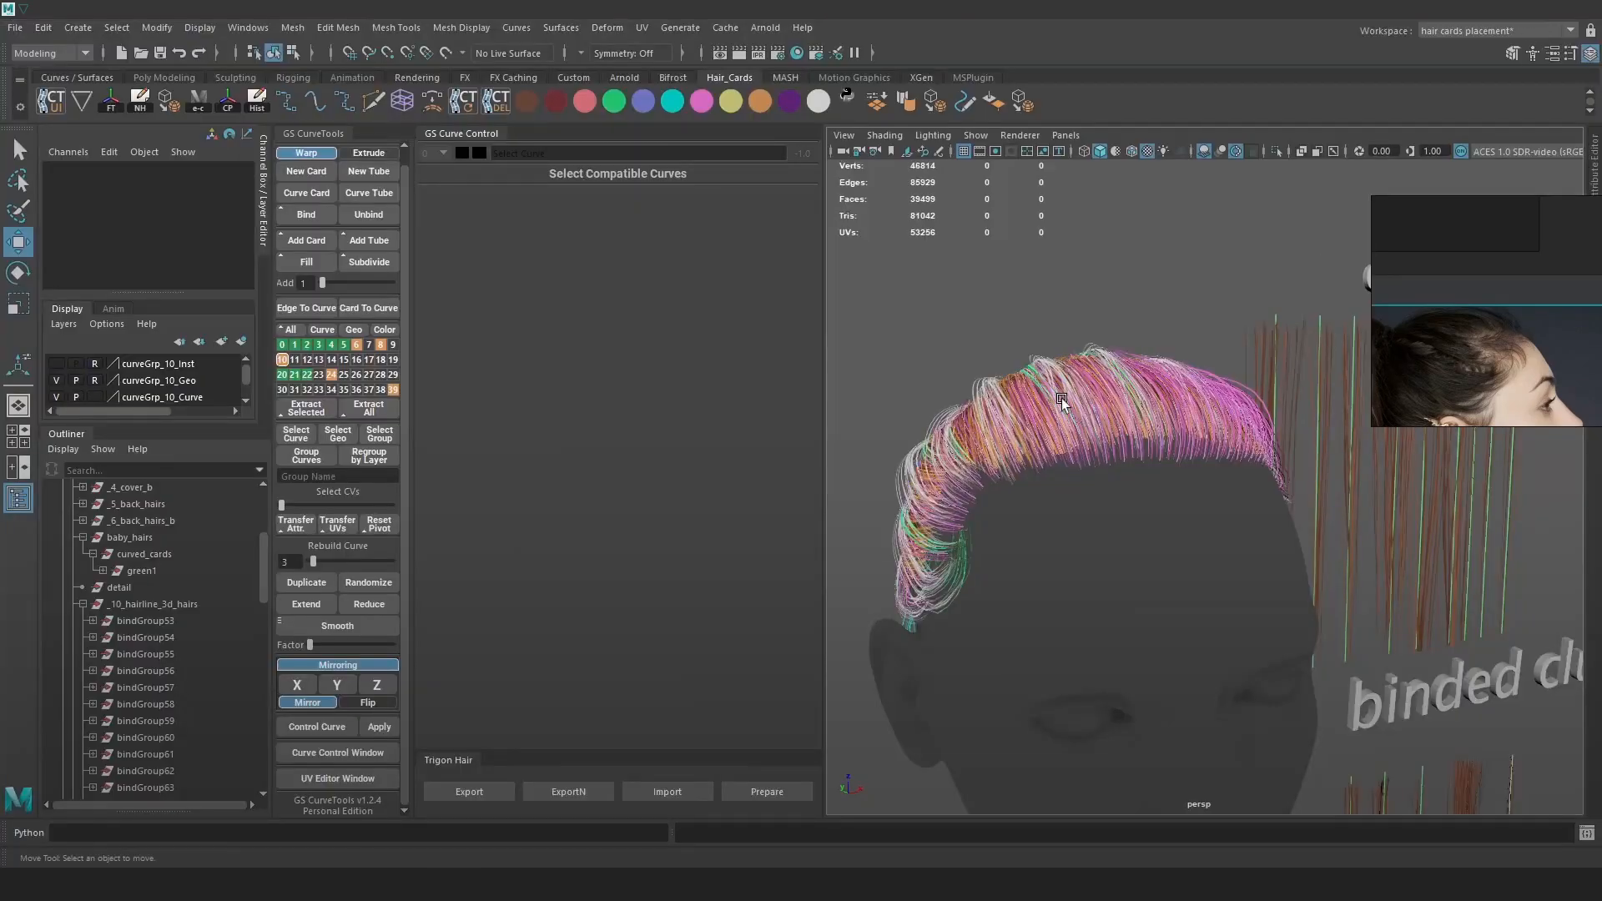
Switch to Maya, display the hair cards in wireframe, and save the scene.
key("4")
mouse_move(1138, 464)
left_mouse_down("alt")
mouse_move(1085, 459)
mouse_move(1144, 473)
left_mouse_up("alt")
key("q")
key("ctrl+s")
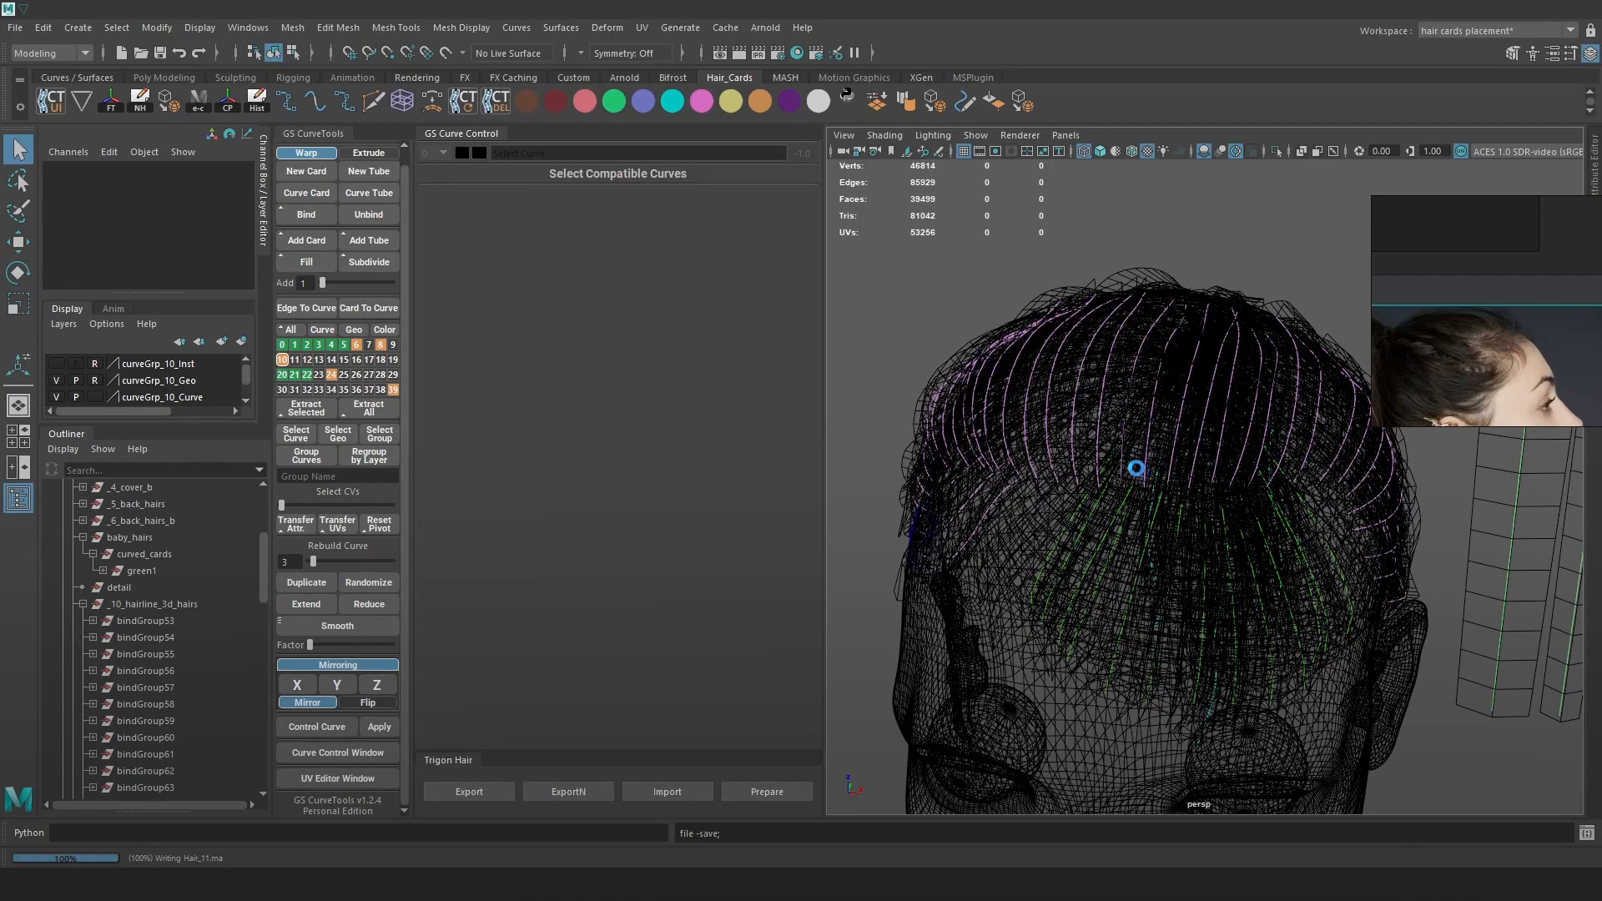
Try to pull the front hairline card closer to the scalp by moving its outermost control vertices.
left_click(1119, 458)
key("w")
left_click_drag(1118, 458, 1150, 451, "alt")
right_click_drag(1004, 319, 918, 319)
middle_click_drag(1022, 346, 1040, 361, "alt")
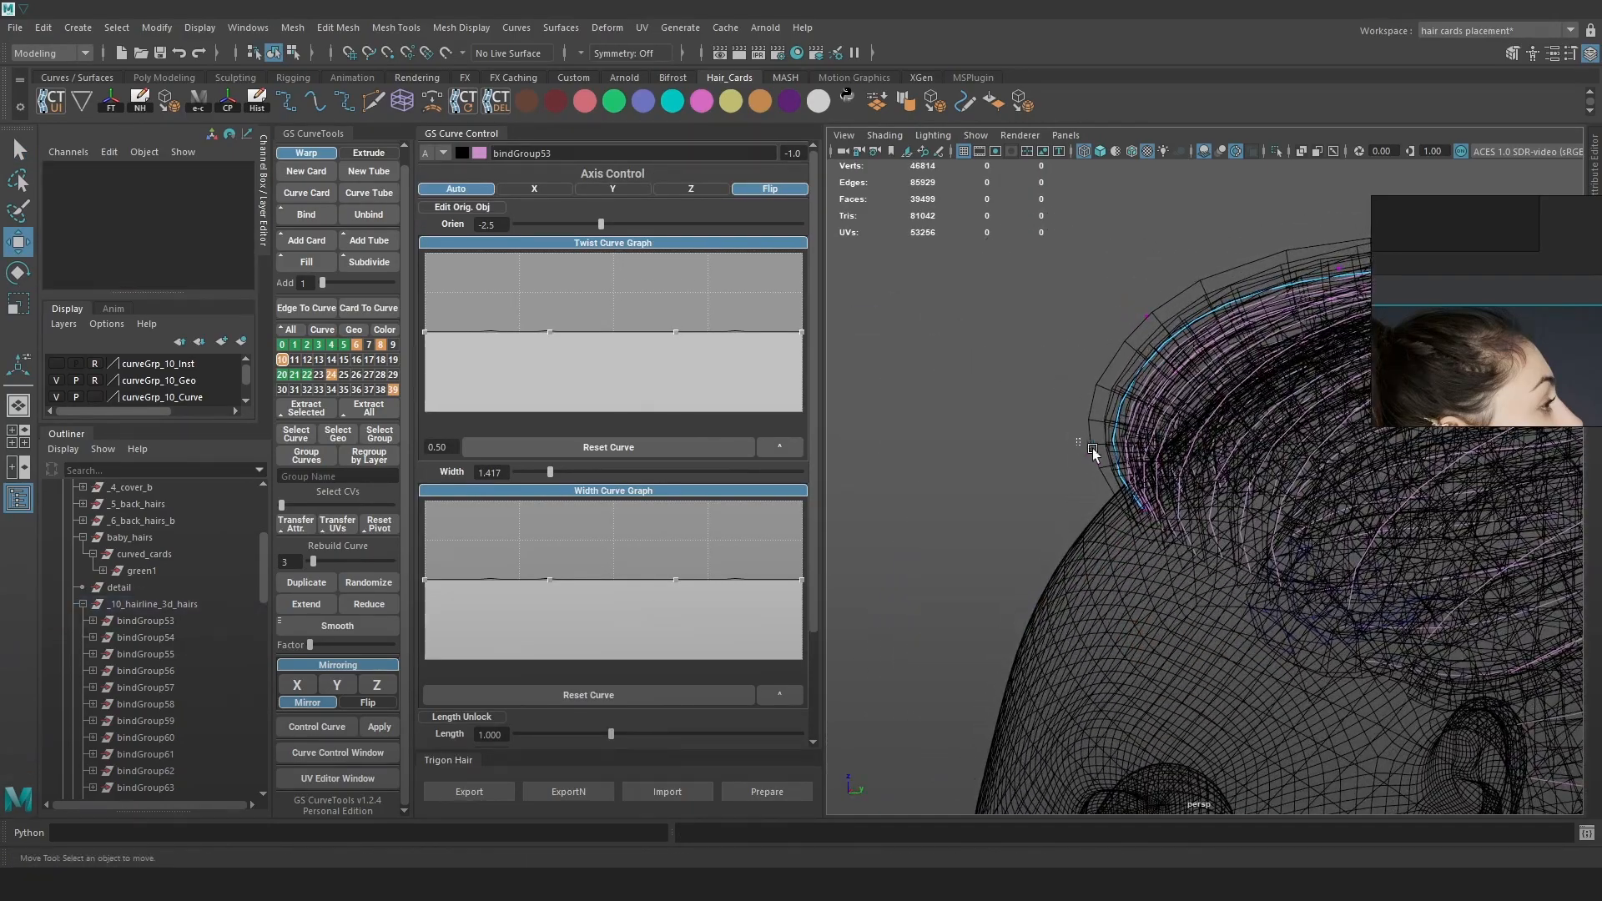
left_click(1086, 454)
left_click_drag(1081, 452, 1100, 448)
left_click_drag(1191, 262, 1128, 345)
left_click_drag(1119, 324, 1164, 342, "alt")
mouse_move(1126, 429)
left_mouse_down()
mouse_move(1090, 468)
mouse_move(1104, 443)
left_mouse_up()
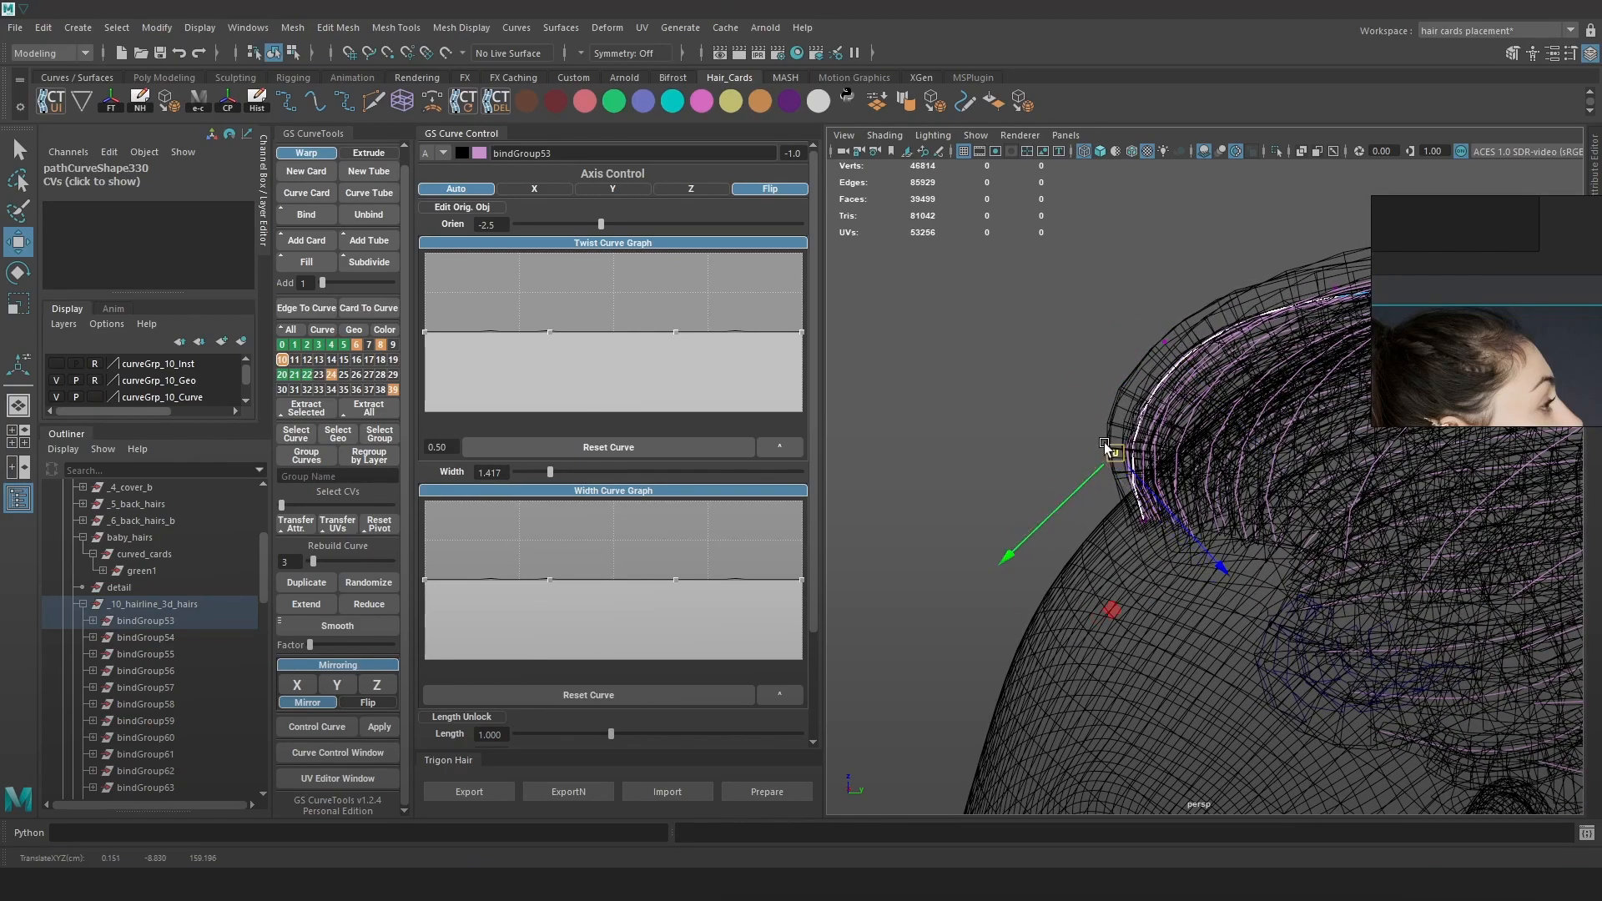
Try to put several neighbouring front hairline cards into control vertex editing and select their outer points.
left_click_drag(1196, 493, 1272, 483, "alt")
left_click(1151, 463)
left_click(1127, 452, "shift")
left_click(1187, 442, "shift")
right_click_drag(1008, 336, 912, 336)
left_click(1179, 425)
right_click_drag(1190, 420, 1192, 415, "shift")
left_click(1199, 416)
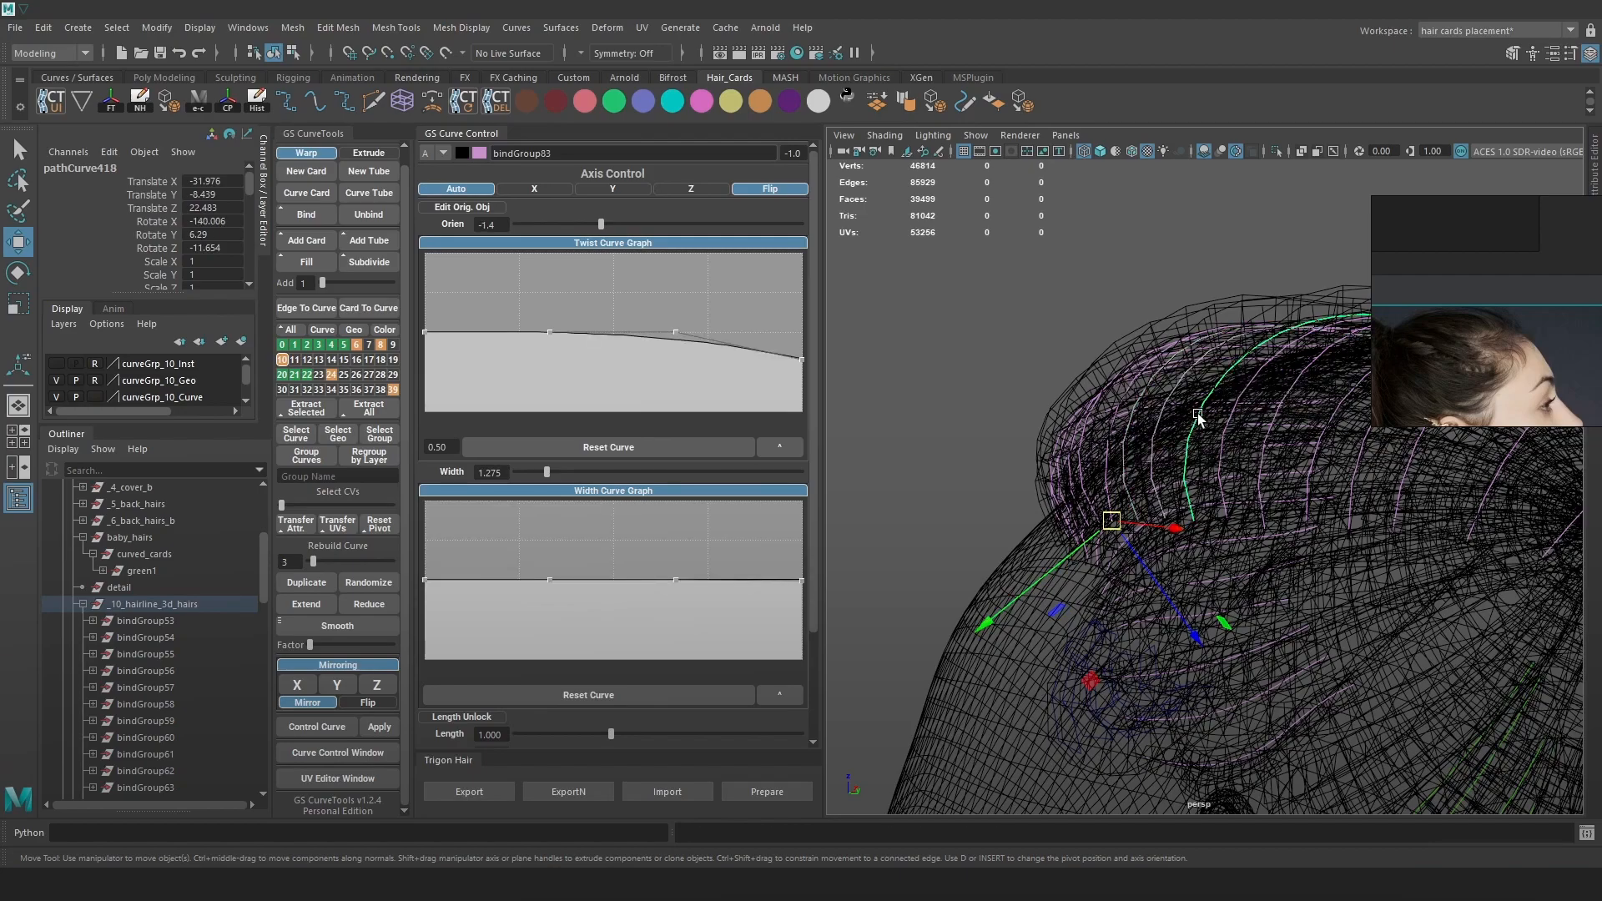
right_click_drag(1071, 325, 972, 294)
left_click(1156, 424)
left_click_drag(1172, 403, 1105, 402, "alt")
left_click(1122, 452)
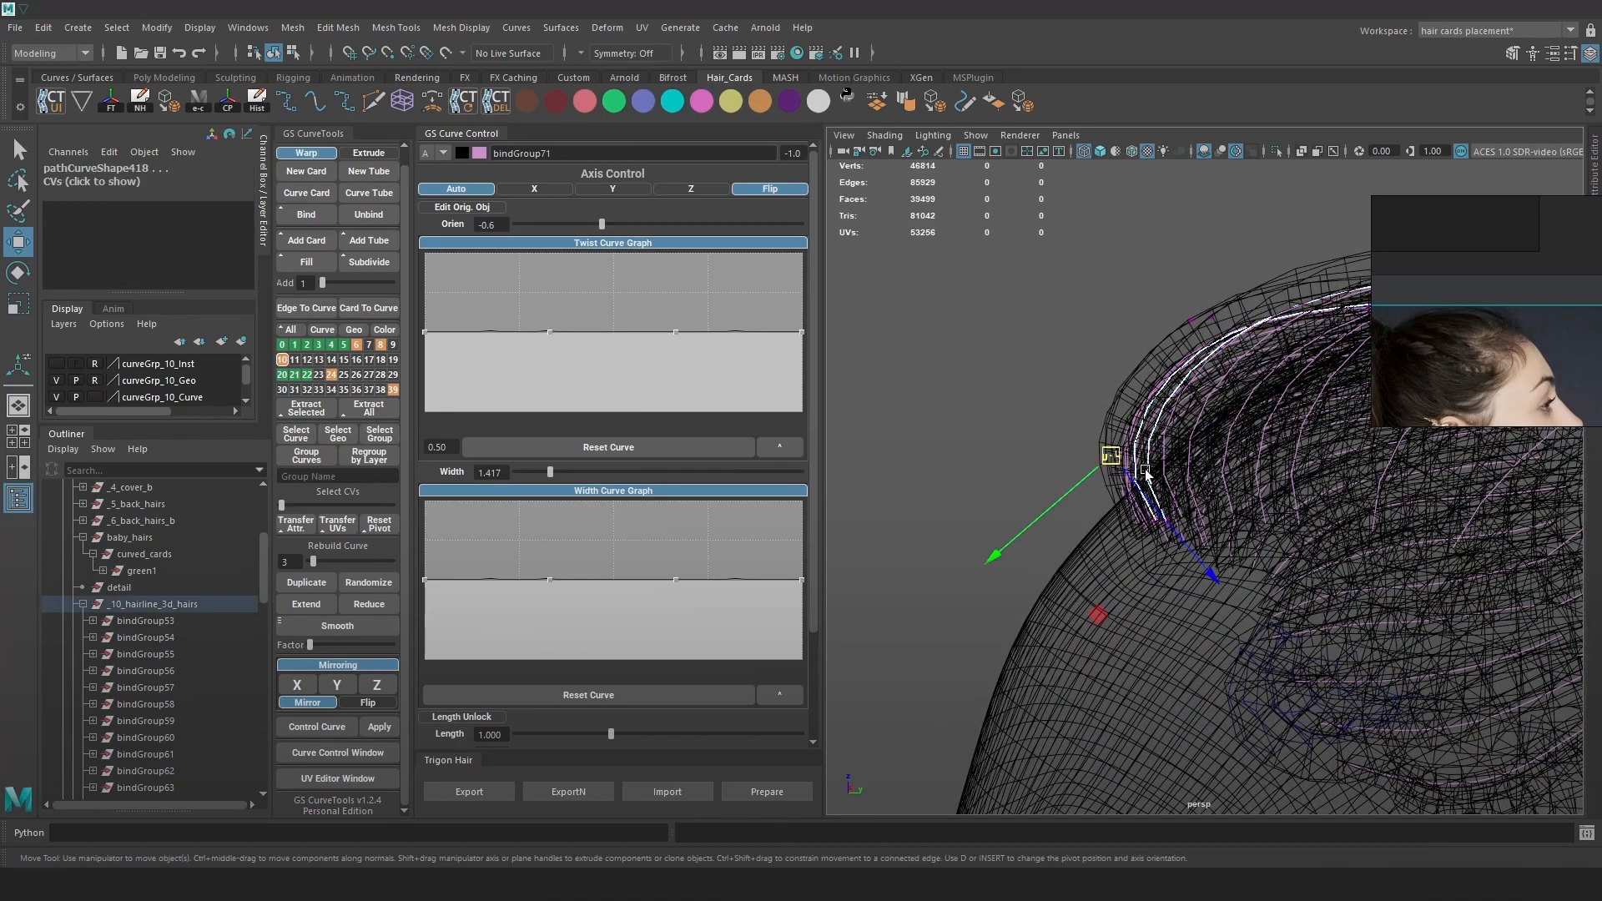
Undo the selections and control vertex moves made on the front hairline cards.
key("ctrl+z")
key("ctrl+z")
key("ctrl+z")
key("ctrl+z")
key("ctrl+z")
key("ctrl+z")
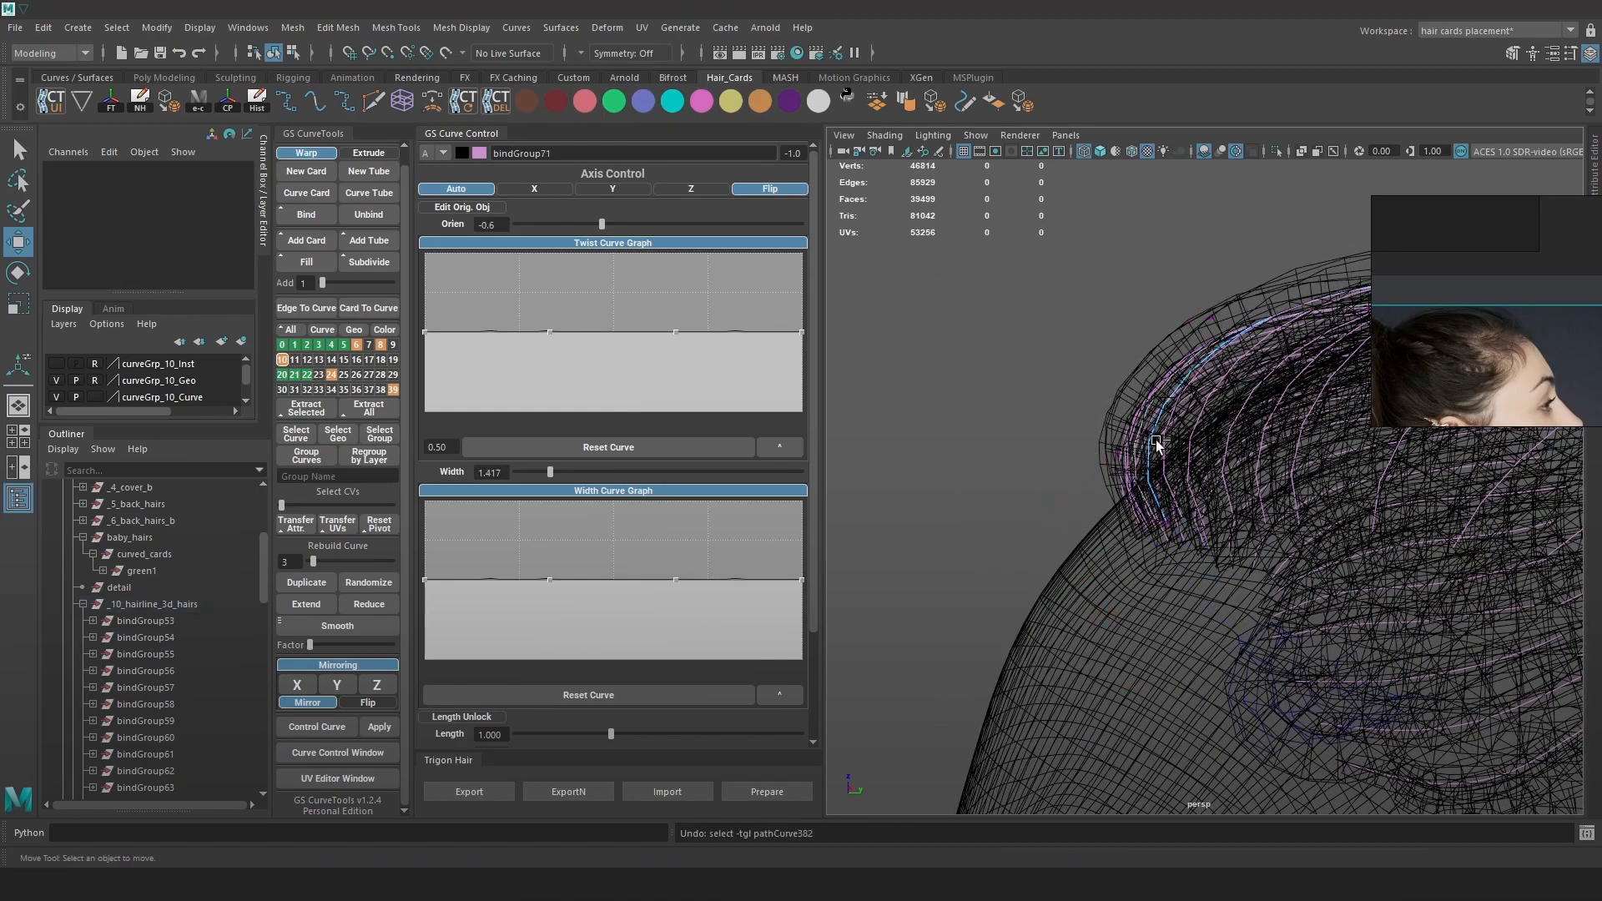
key("ctrl+z")
key("ctrl+z")
key("ctrl+z")
key("ctrl+z")
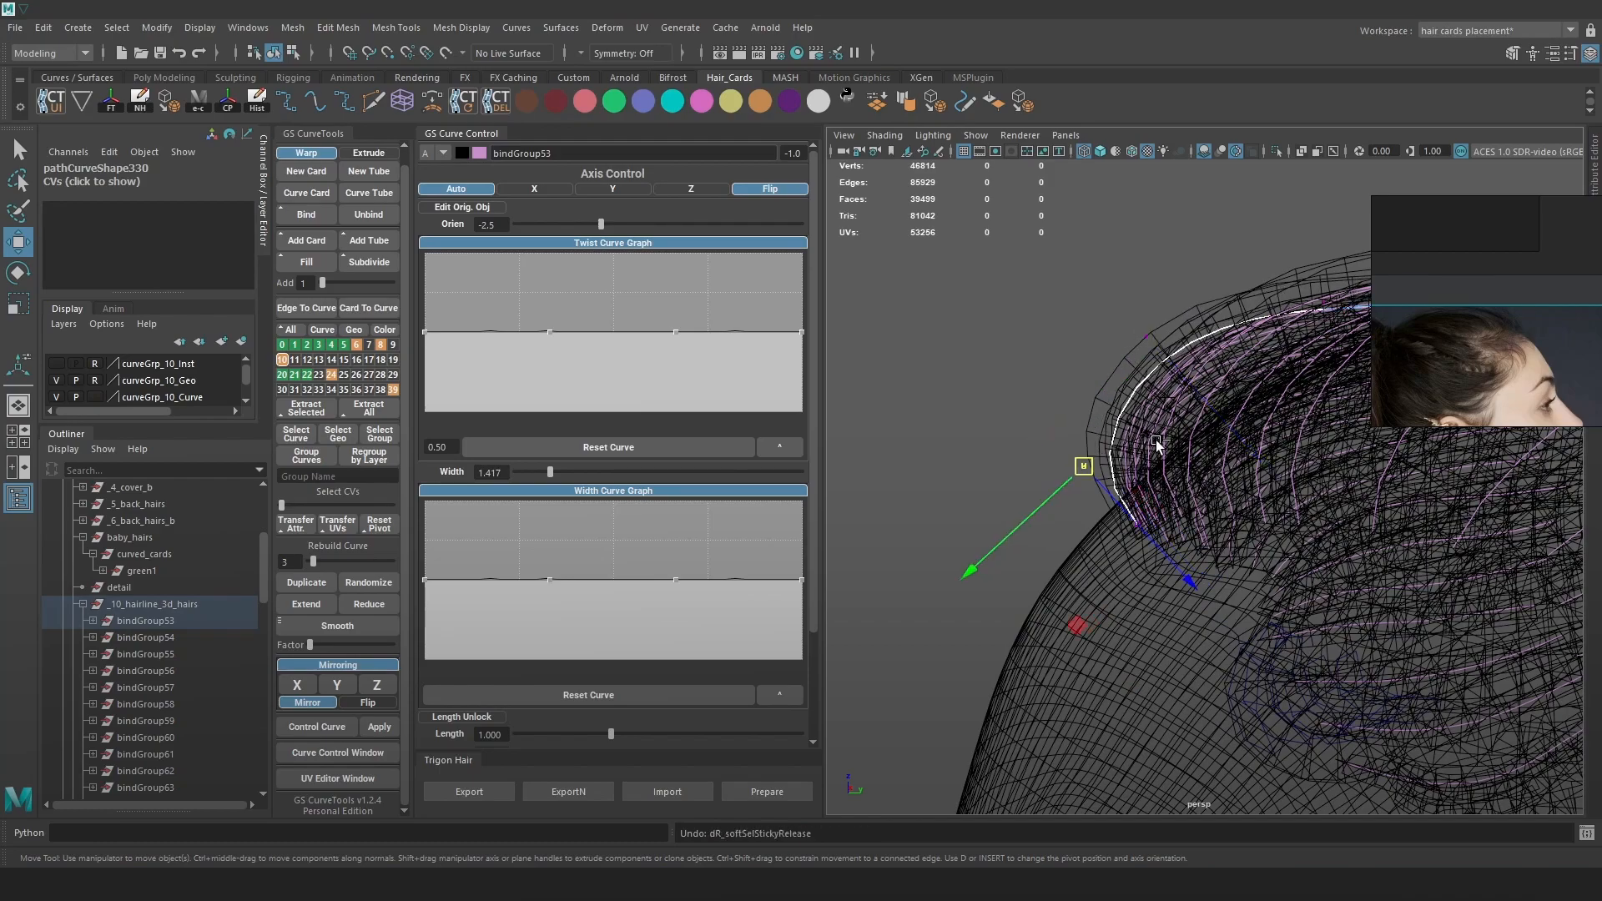
key("ctrl+z")
key("ctrl+z")
key("ctrl+z")
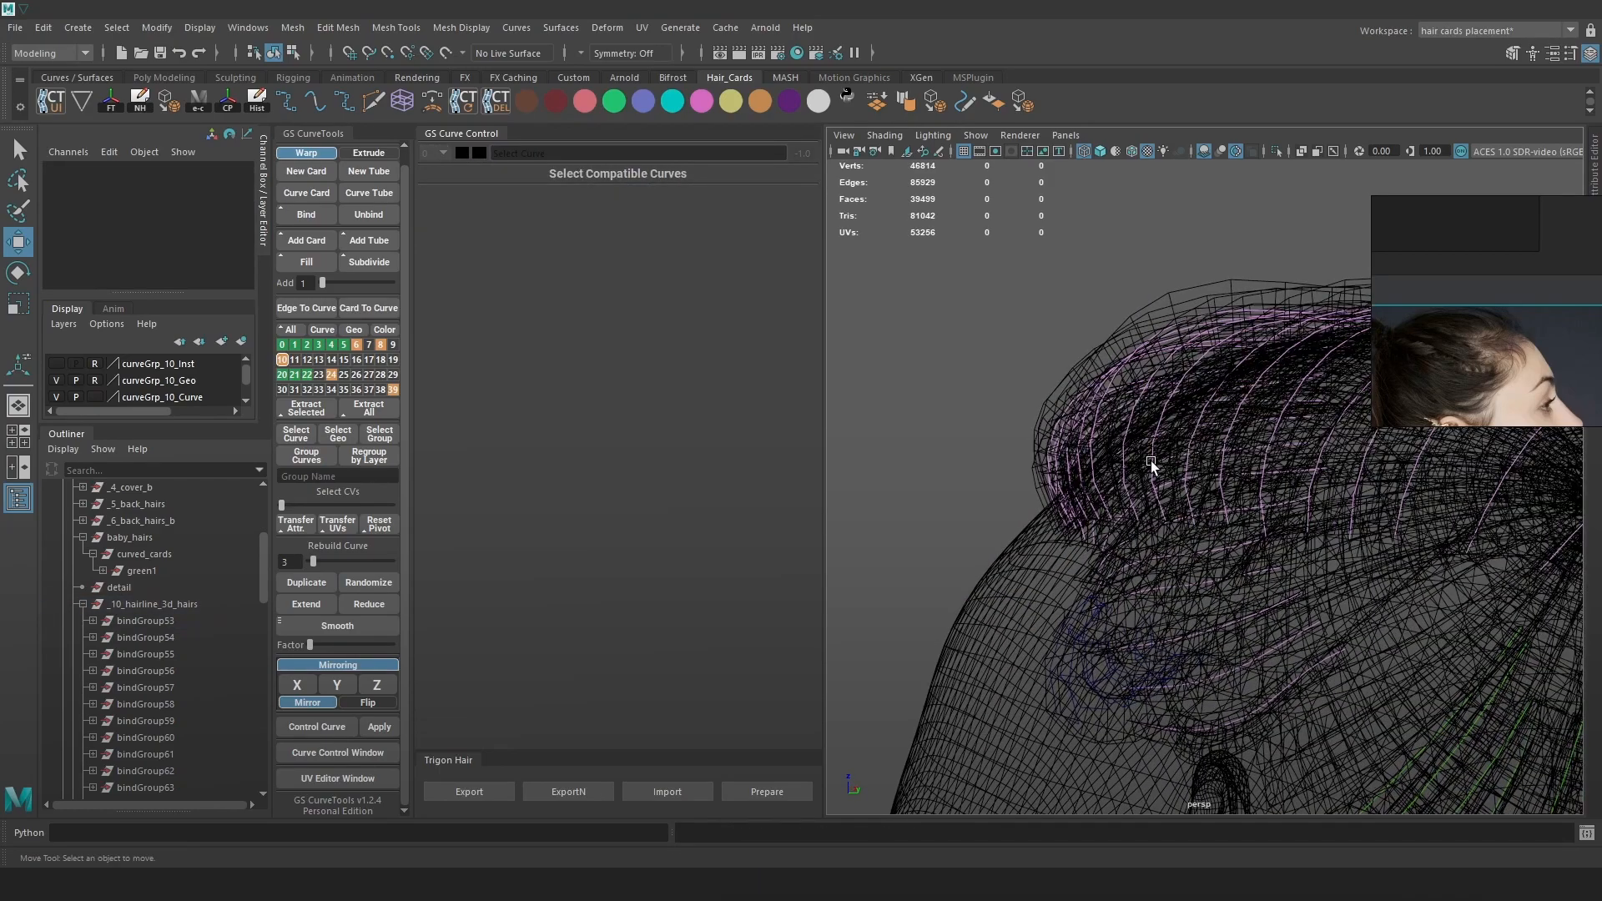
Enter control vertex editing on the hairline card curves at the centre of the forehead.
right_click_drag(999, 334, 918, 332)
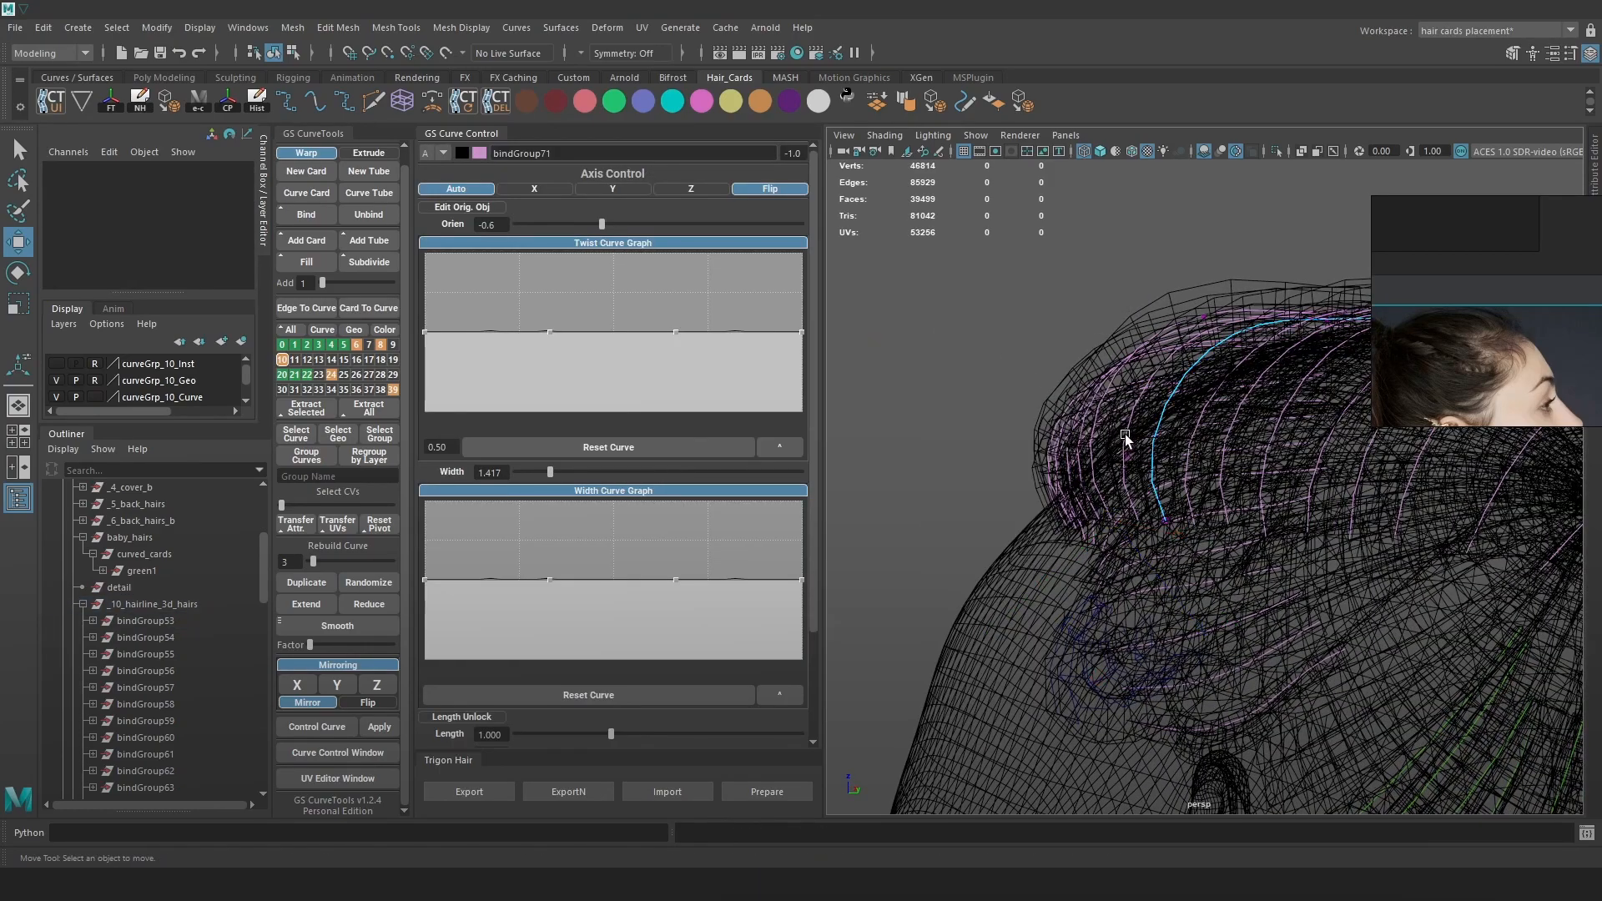
left_click(1098, 443)
left_click(1078, 457)
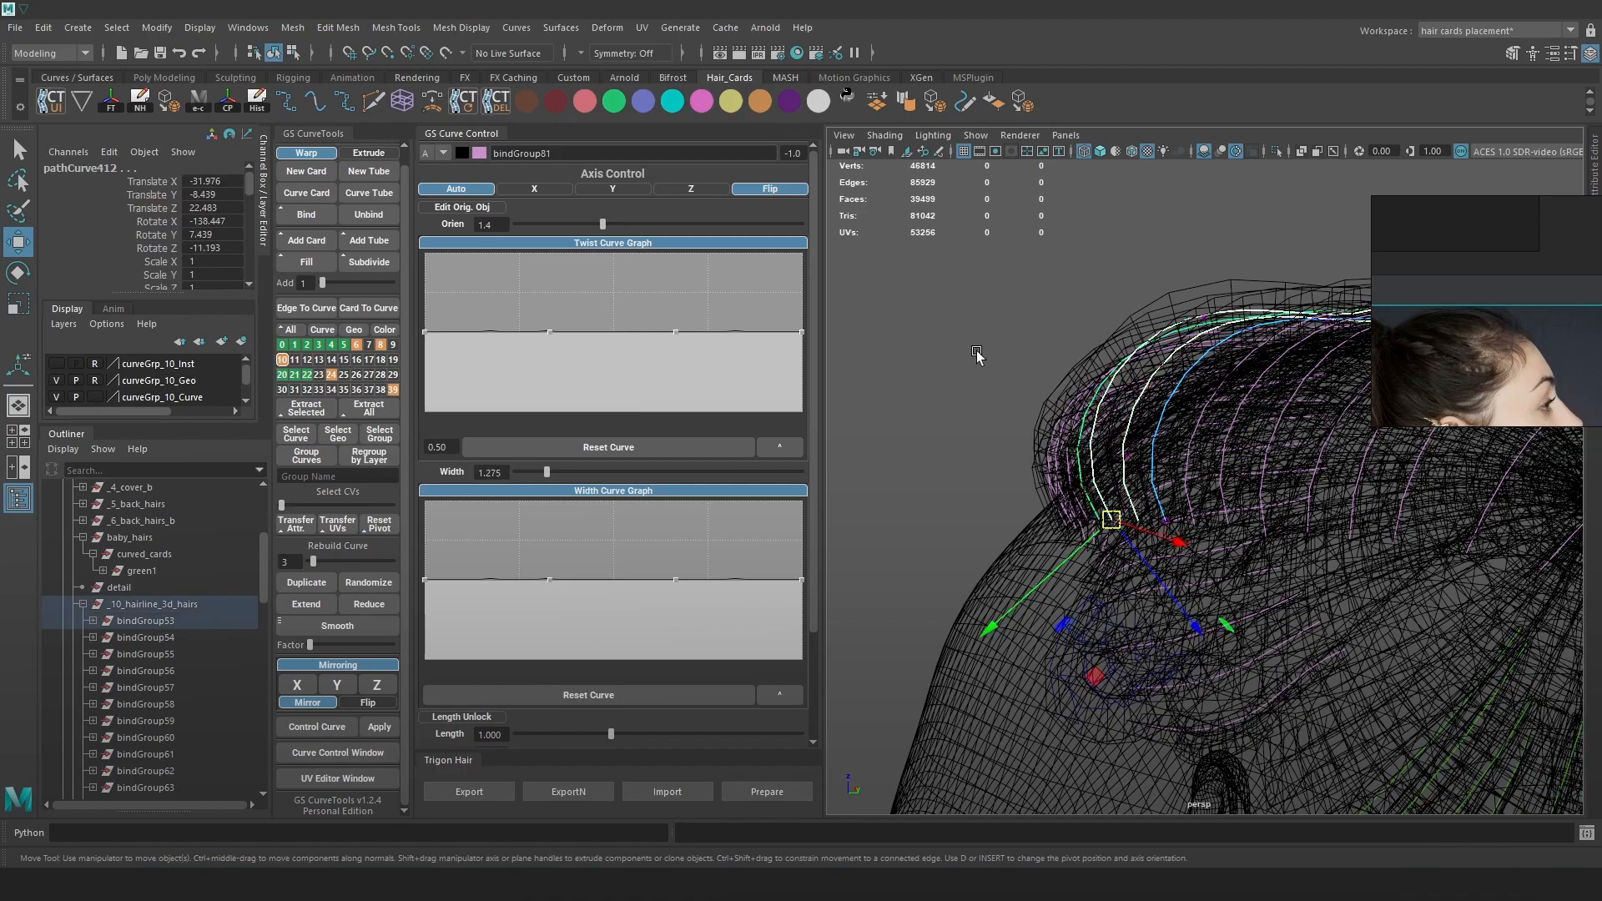
right_click_drag(981, 342, 917, 342)
left_click(1109, 429)
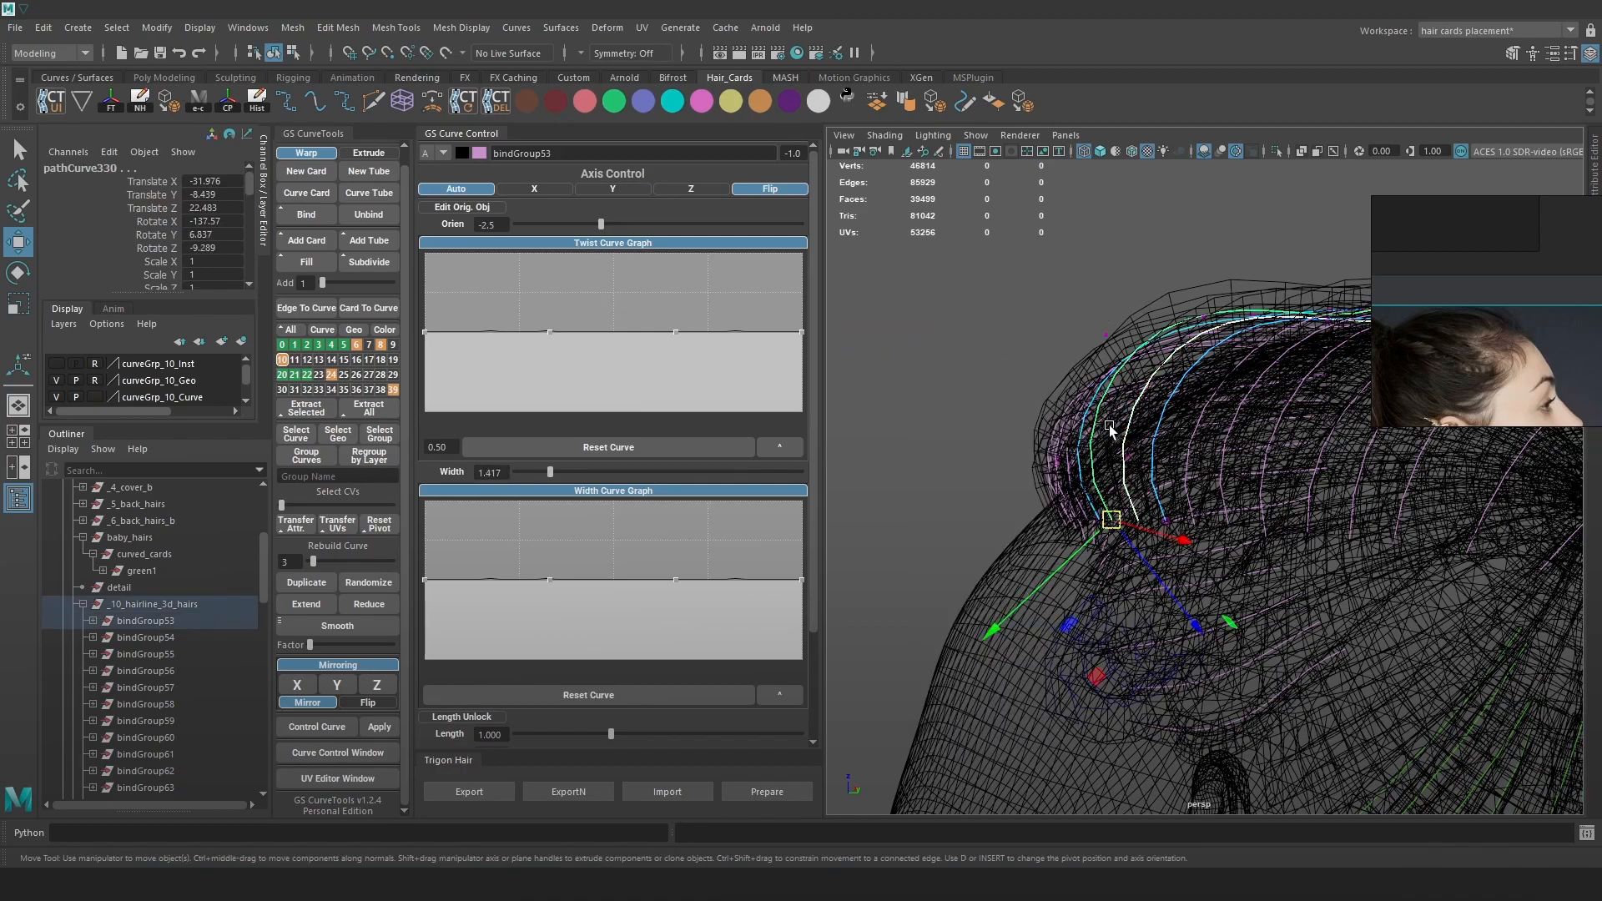
left_click(1006, 397)
left_click(1126, 431)
right_click_drag(990, 322, 910, 325)
left_click(1095, 435)
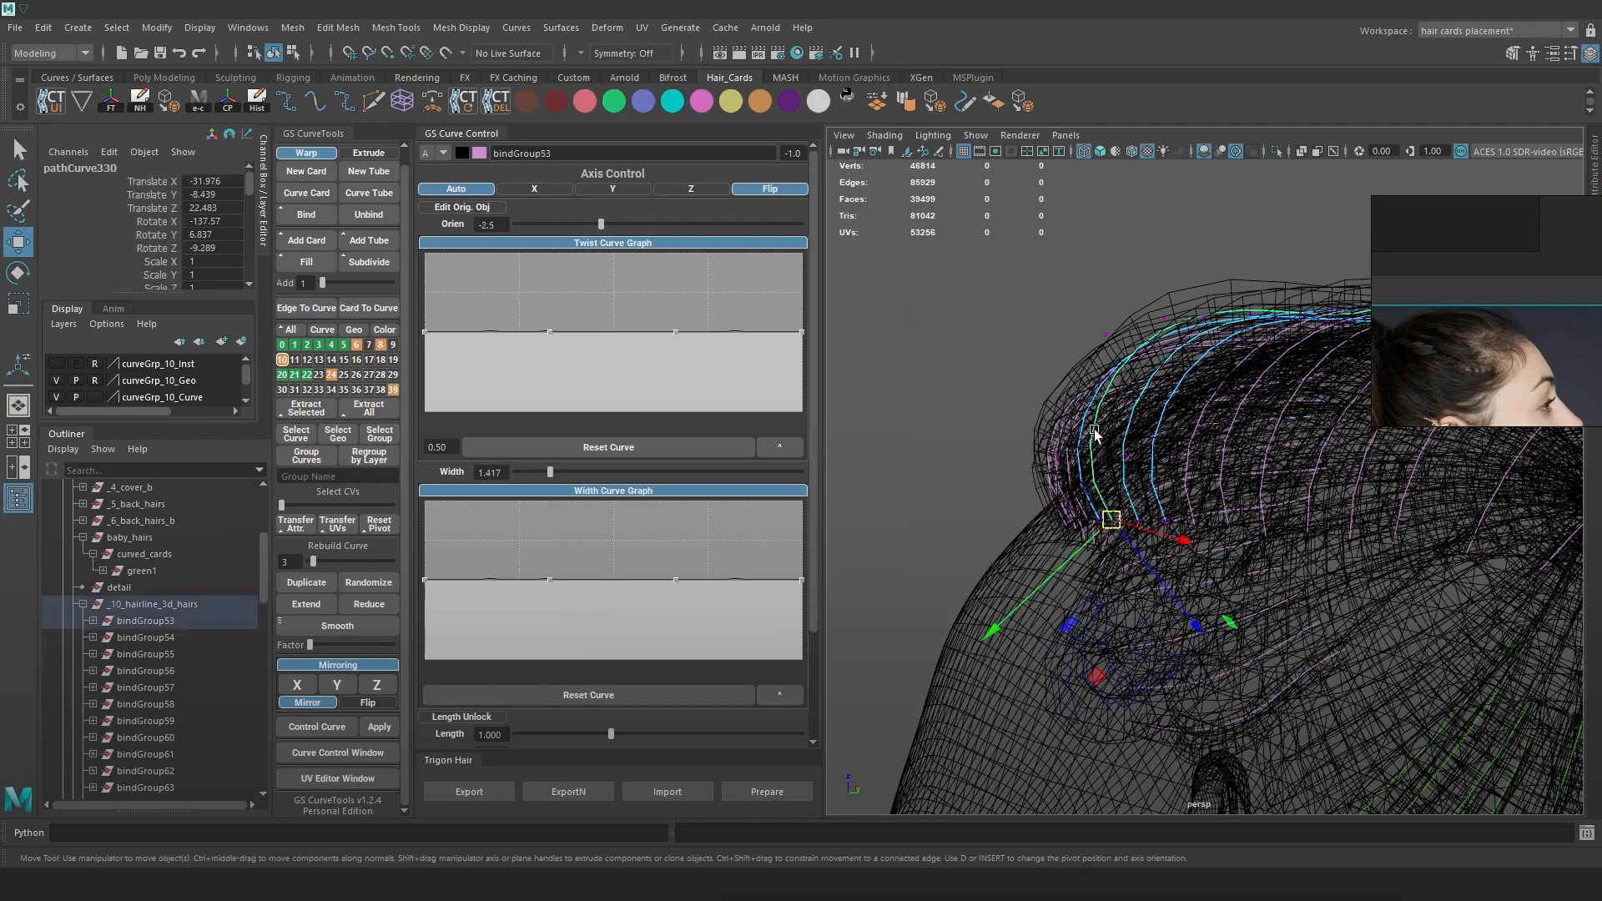
left_click(1164, 427)
left_click(1190, 439)
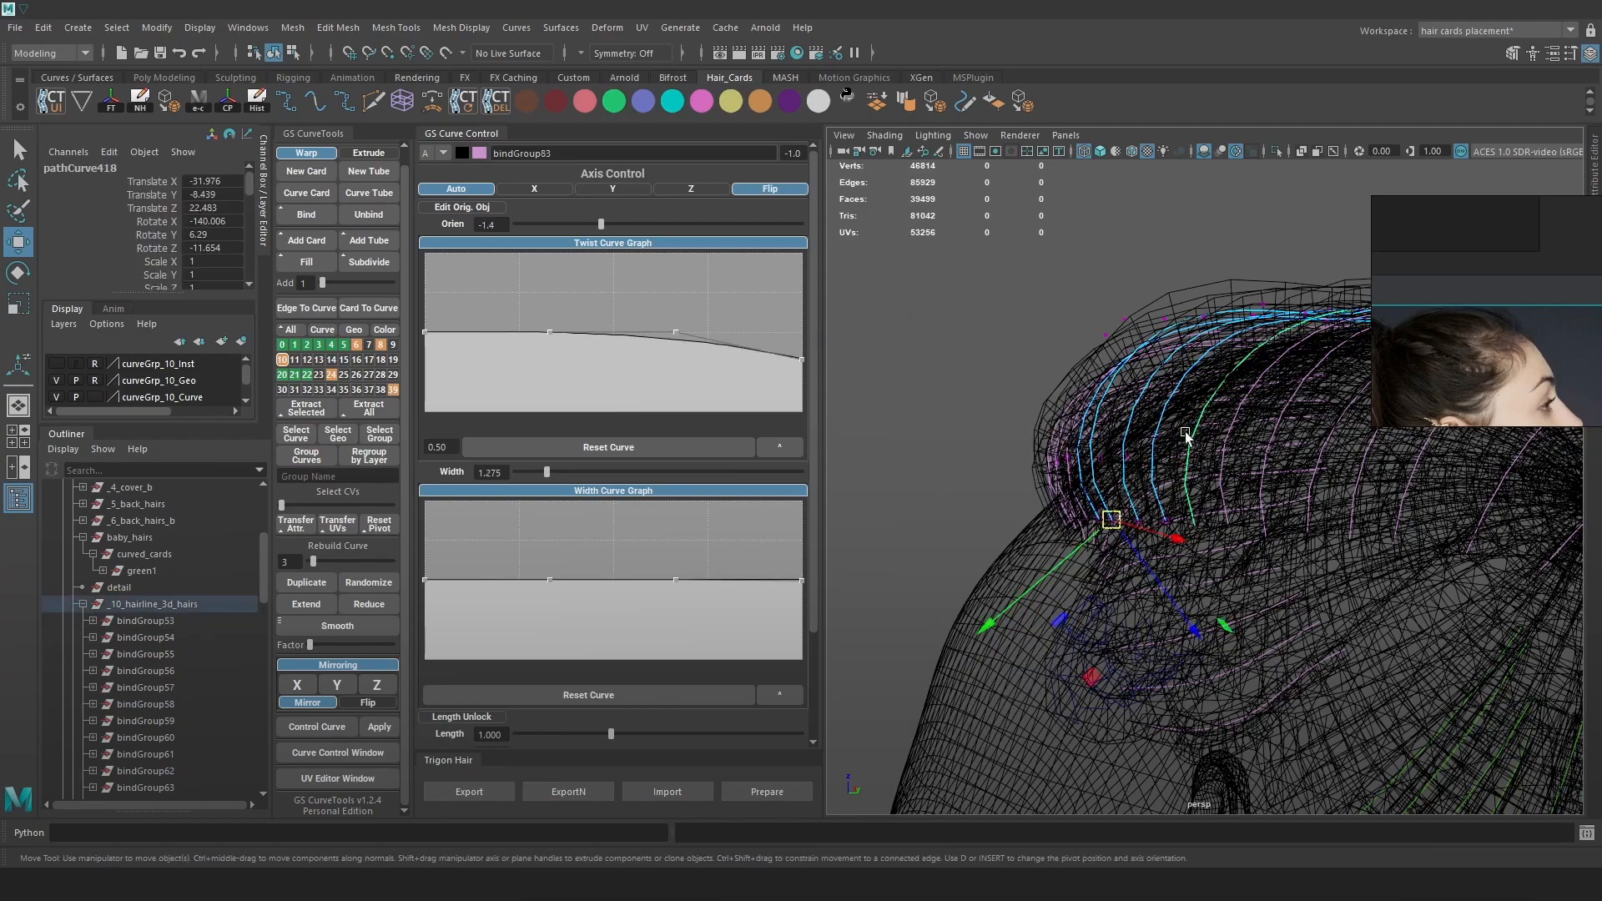
right_click_drag(1046, 322, 972, 323)
Add the adjacent hairline curves on both sides of the forehead centre to control vertex editing.
left_click_drag(1018, 376, 1156, 416, "alt")
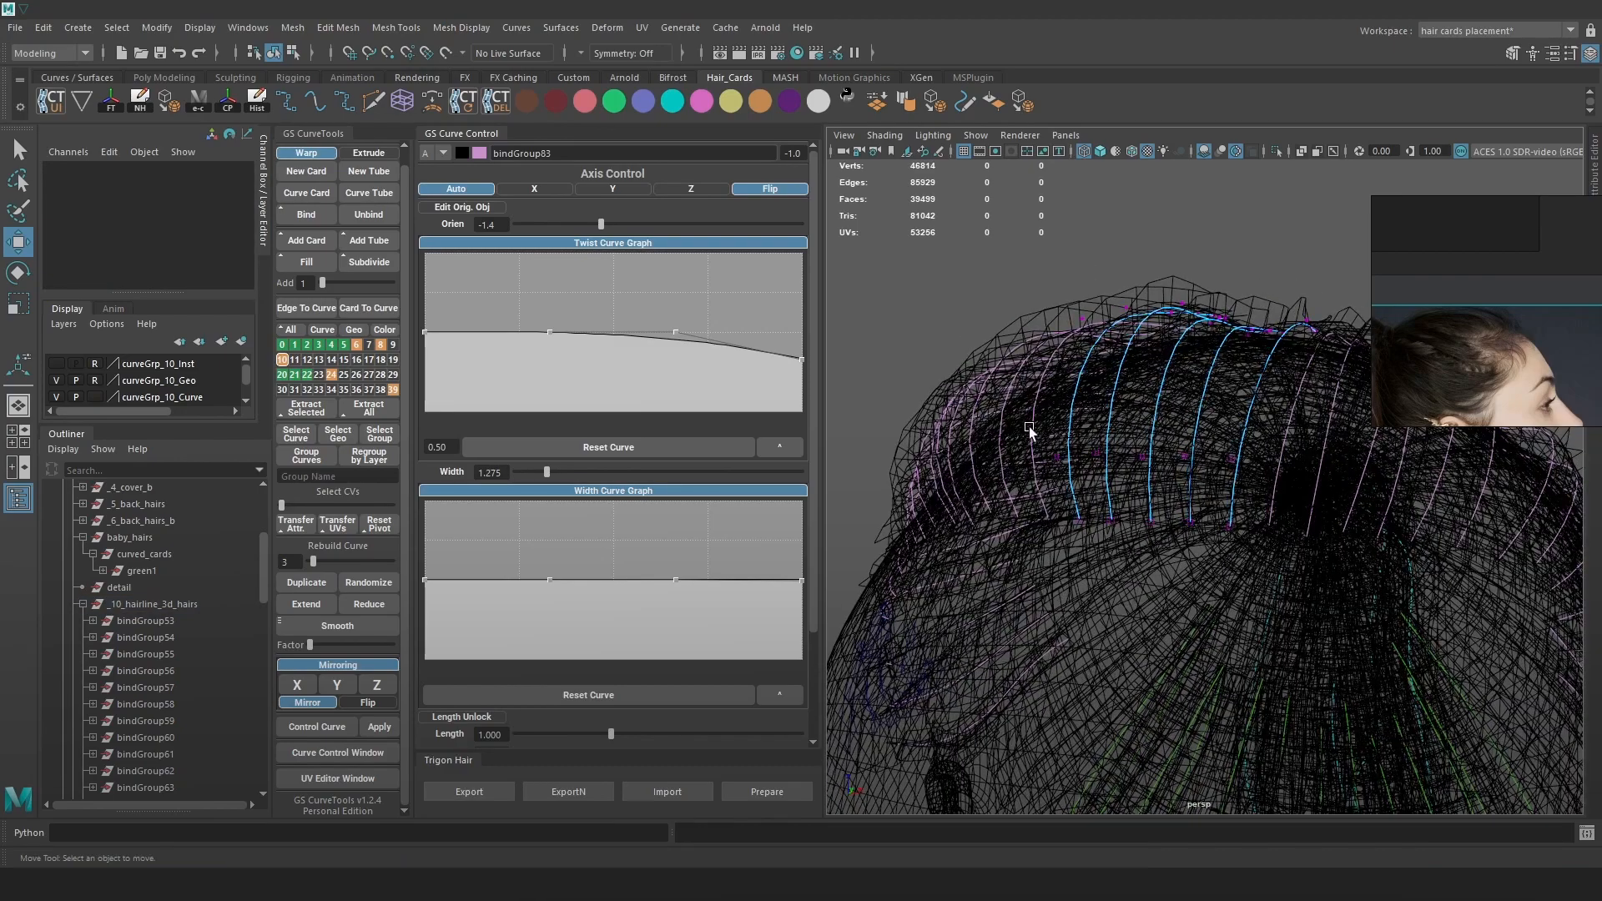
left_click(1031, 429)
right_click_drag(993, 342, 981, 411)
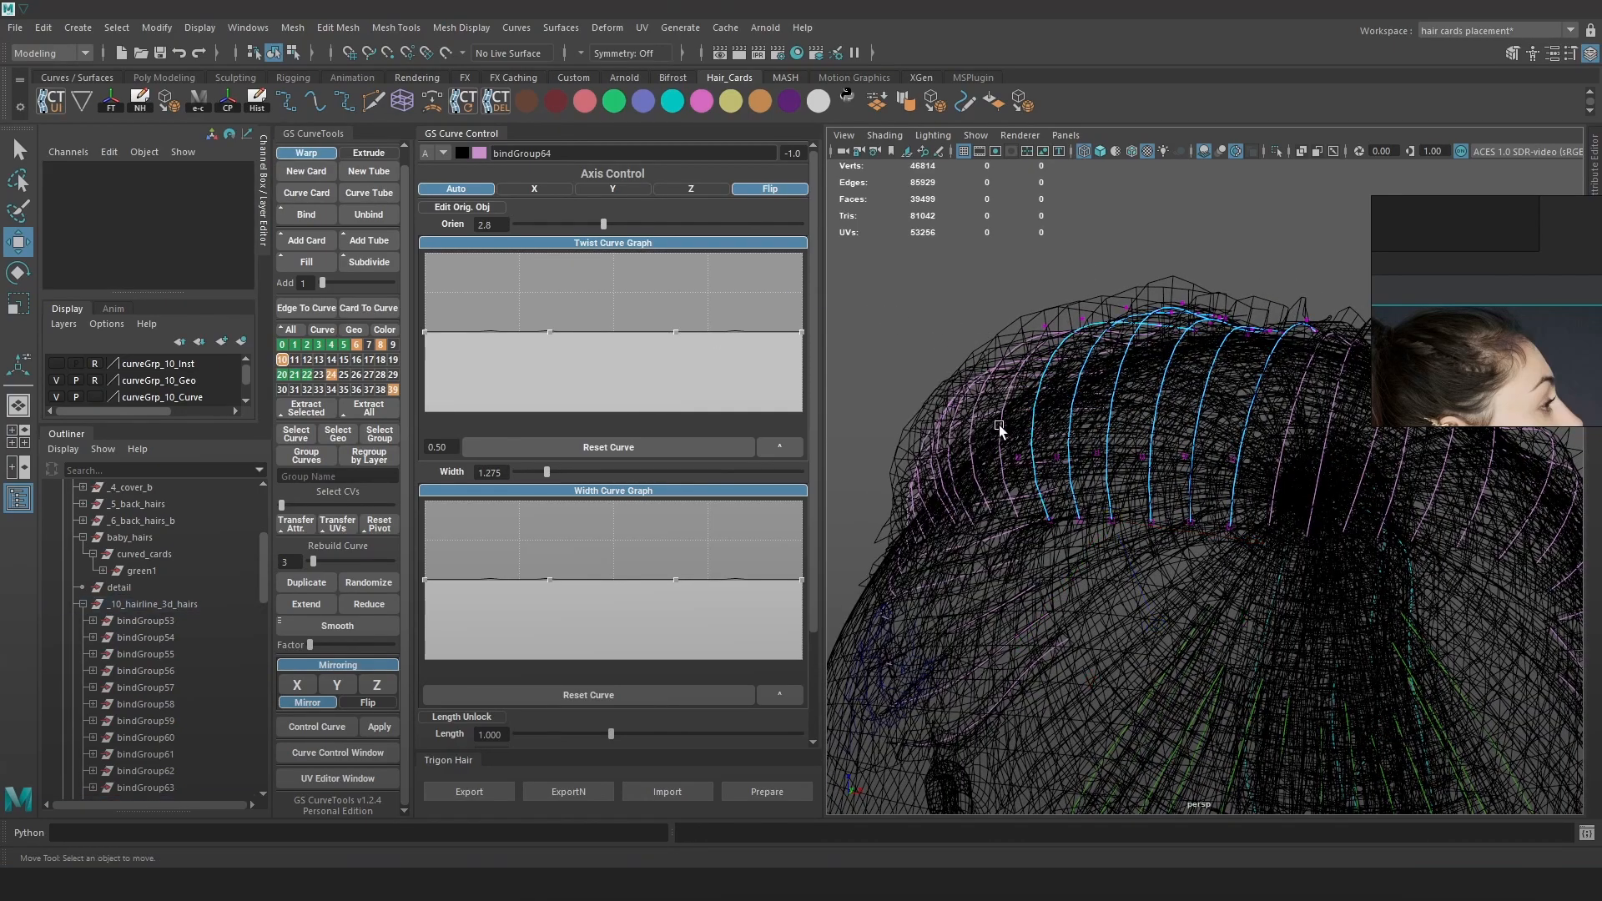
left_click(1001, 426)
right_click_drag(912, 290, 834, 290)
left_click_drag(1231, 384, 1313, 388, "alt")
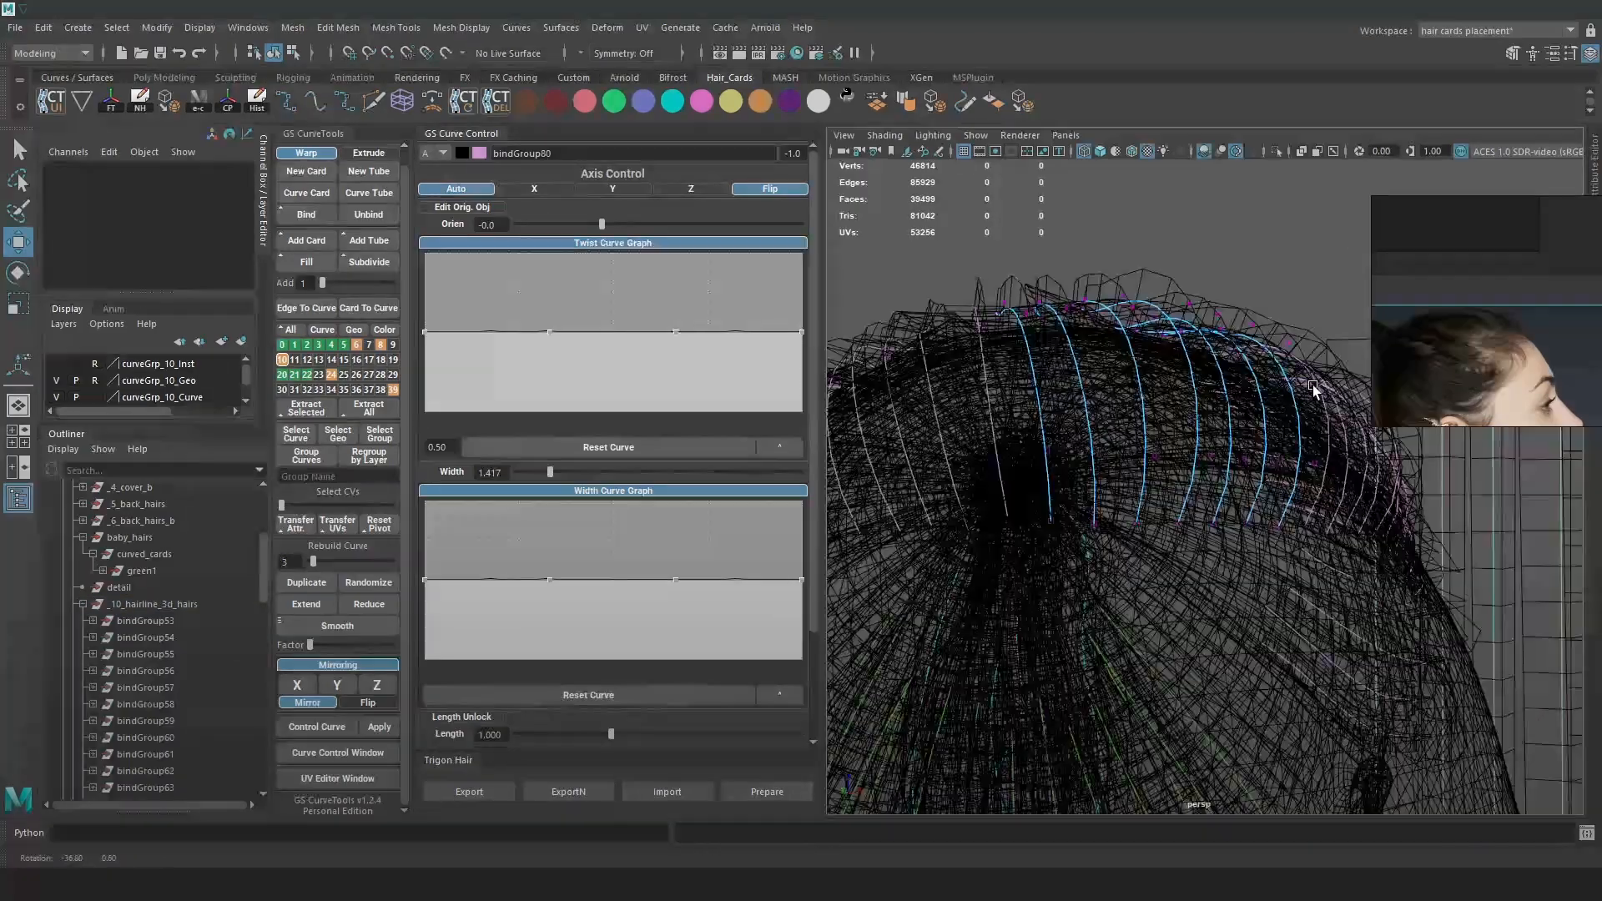
left_click(999, 393)
right_click_drag(1198, 208, 1103, 205)
scroll(1056, 399, "down", 1)
scroll(1055, 399, "down", 2)
left_click(992, 429)
right_click_drag(1217, 223, 1118, 222)
Move the outer control vertices of the front hairline cards together toward the scalp, checking them in textured display.
left_click_drag(1190, 368, 1279, 342, "alt")
left_click_drag(1126, 392, 1126, 392)
middle_click_drag(1293, 407, 1271, 414)
left_click_drag(1330, 503, 1225, 419)
middle_click_drag(1263, 464, 1257, 464)
key("6")
left_click_drag(1301, 468, 1101, 451, "alt")
middle_click_drag(1166, 459, 1151, 459)
mouse_move(1152, 459)
left_mouse_down("alt")
mouse_move(1200, 442)
mouse_move(1216, 404)
mouse_move(1276, 415)
left_mouse_up("alt")
Select the next row of control vertices higher on the arched front cards and lower them toward the head.
left_click_drag(1297, 411, 1166, 302)
left_click(1215, 362)
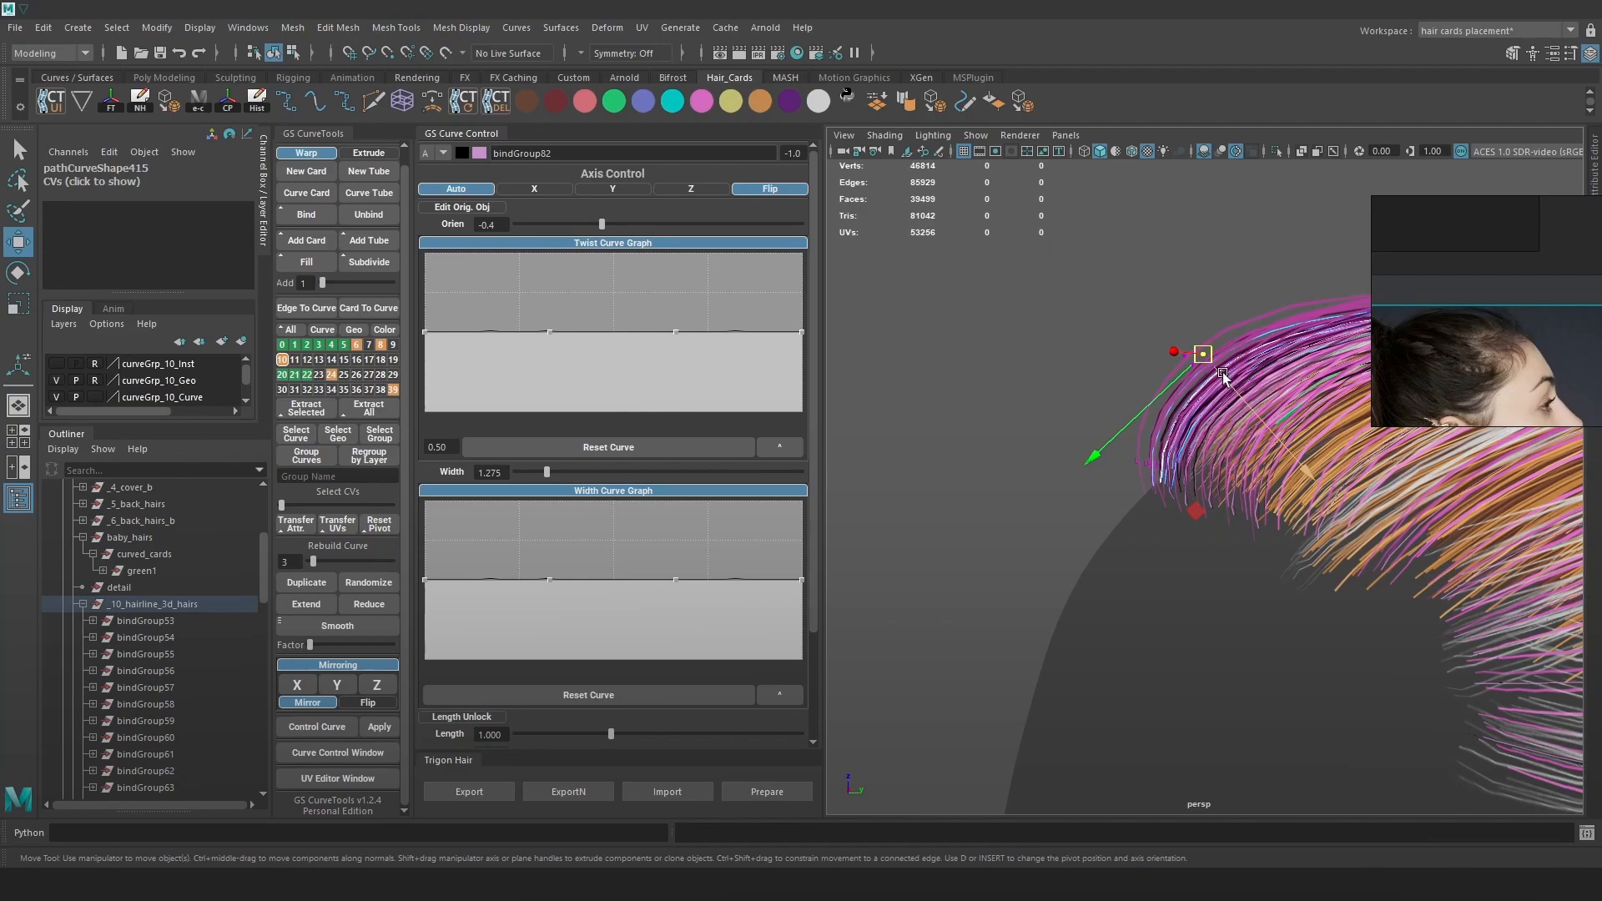
key("4")
left_click_drag(1304, 421, 1138, 320)
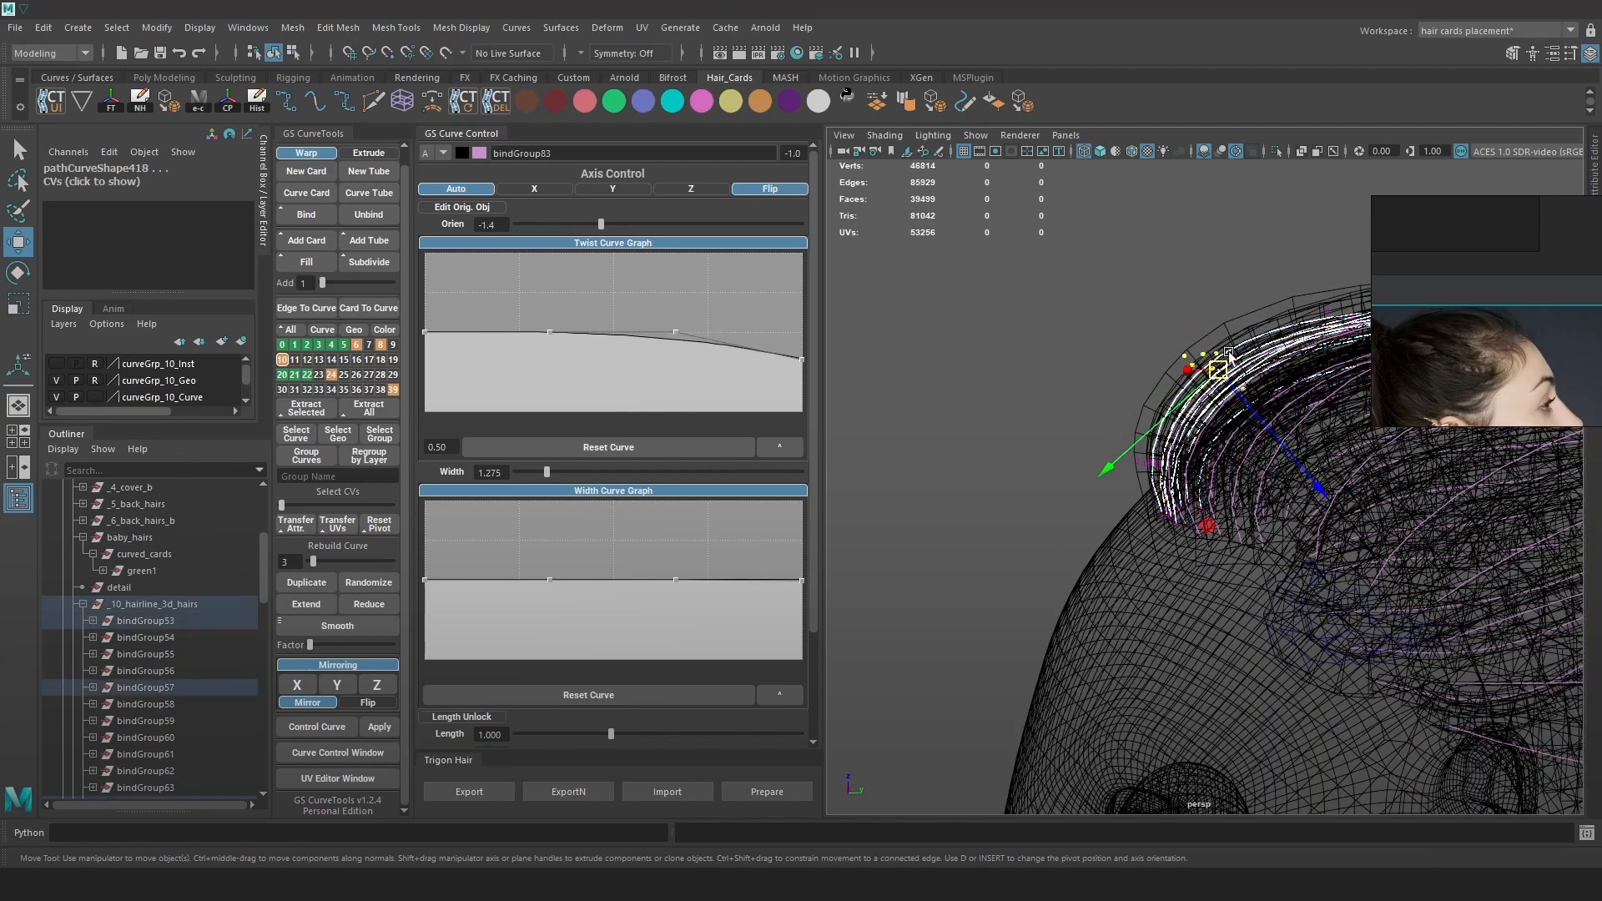
left_click_drag(1213, 365, 1236, 370, "alt")
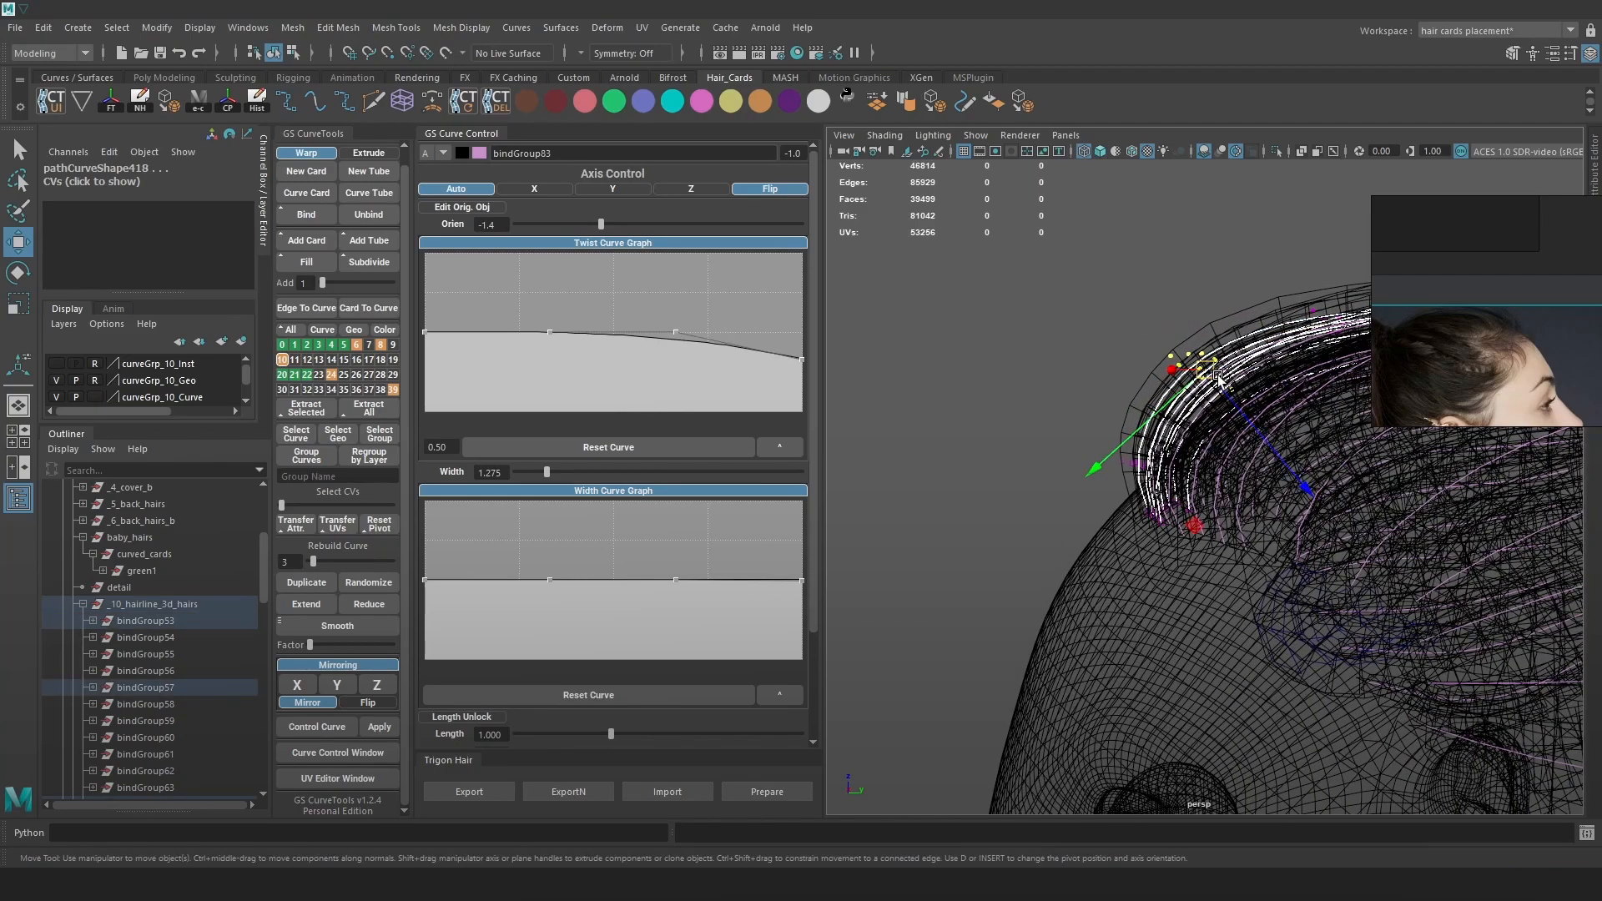
key("5")
mouse_move(1220, 375)
left_mouse_down()
mouse_move(1224, 362)
mouse_move(1440, 369)
mouse_move(1284, 425)
left_mouse_up()
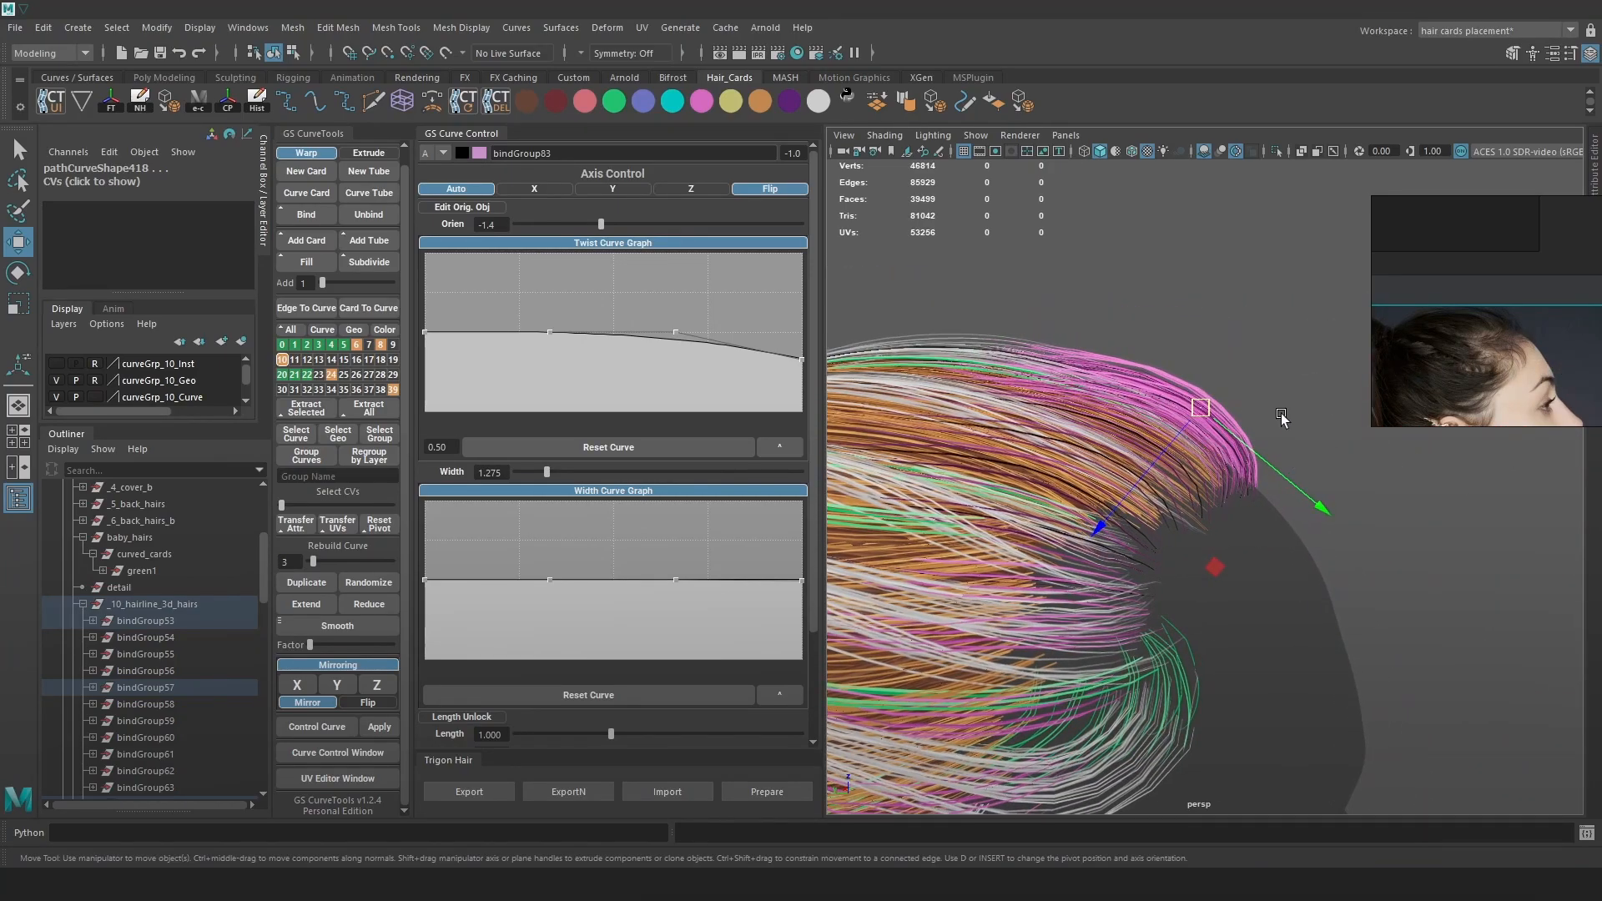
Save the scene and restore the previous control vertex selection on the front cards.
left_click(1279, 411)
key("q")
key("ctrl+s")
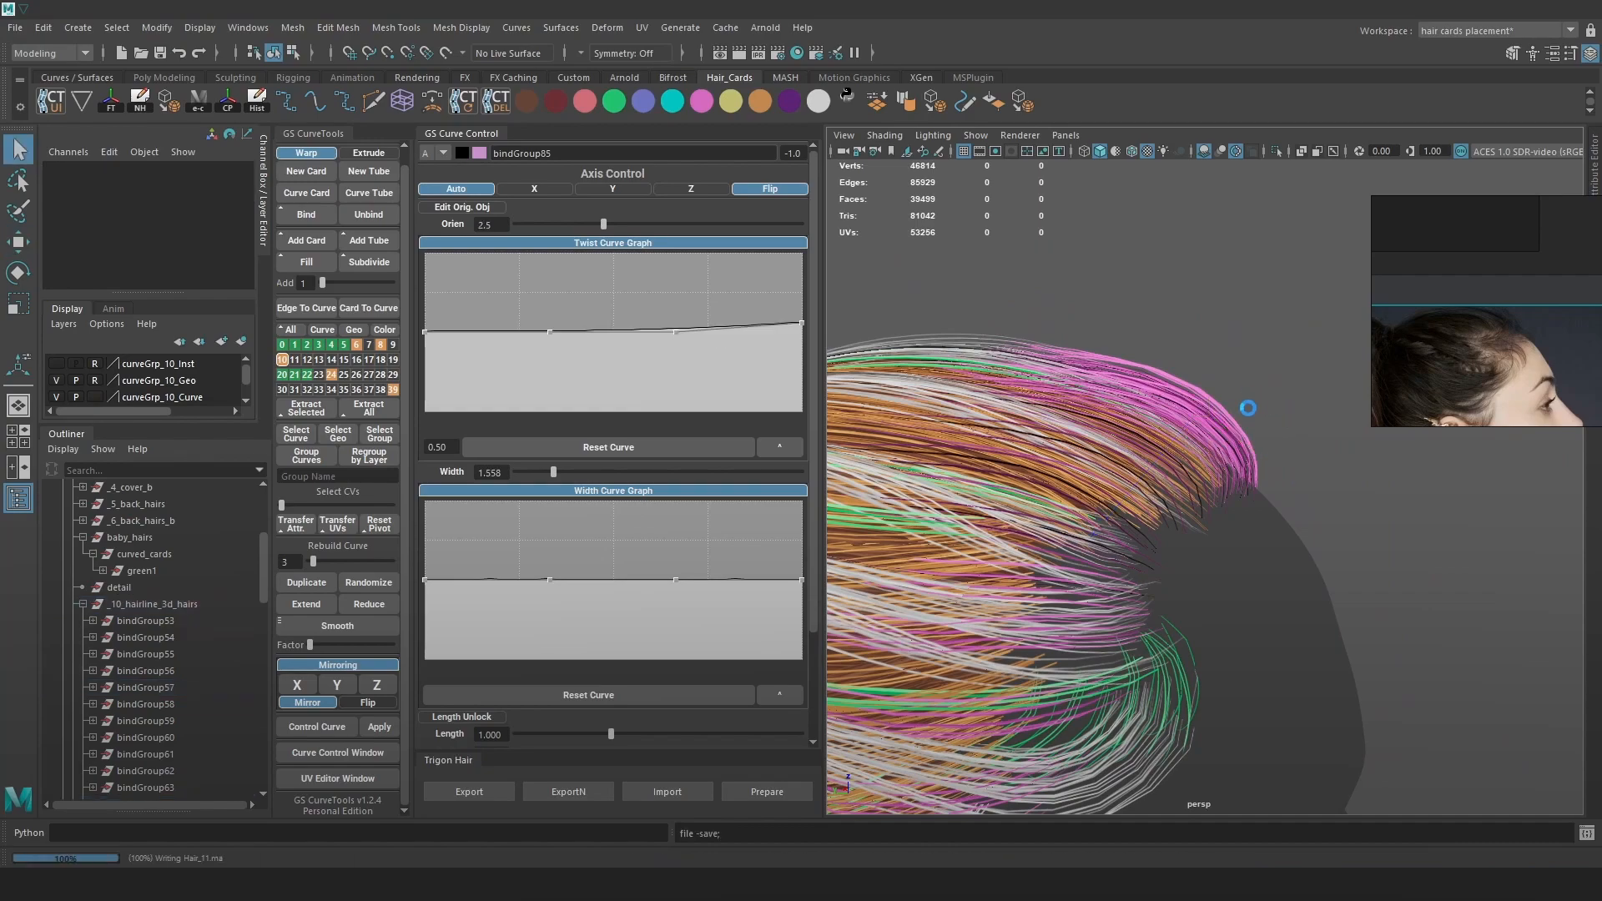
key("w")
mouse_move(1250, 398)
left_mouse_down("alt")
mouse_move(1219, 403)
mouse_move(1274, 404)
mouse_move(1260, 392)
left_mouse_up("alt")
key("ctrl+z")
key("ctrl+z")
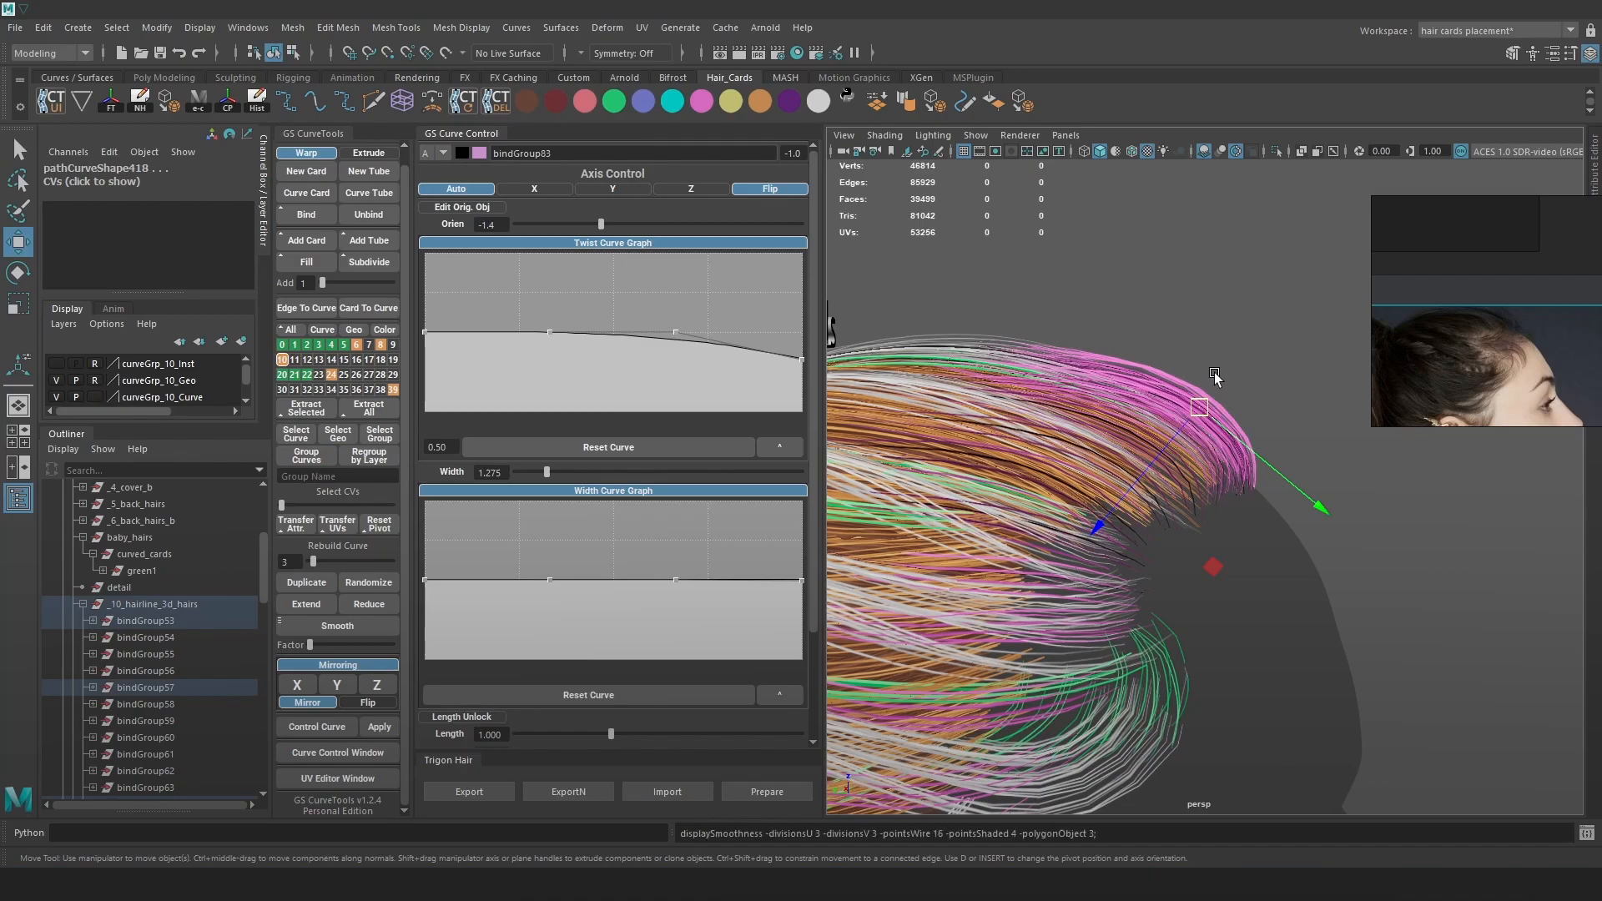
Select the front cards' control vertices further back on the head and shift them to smooth the hair profile.
key("4")
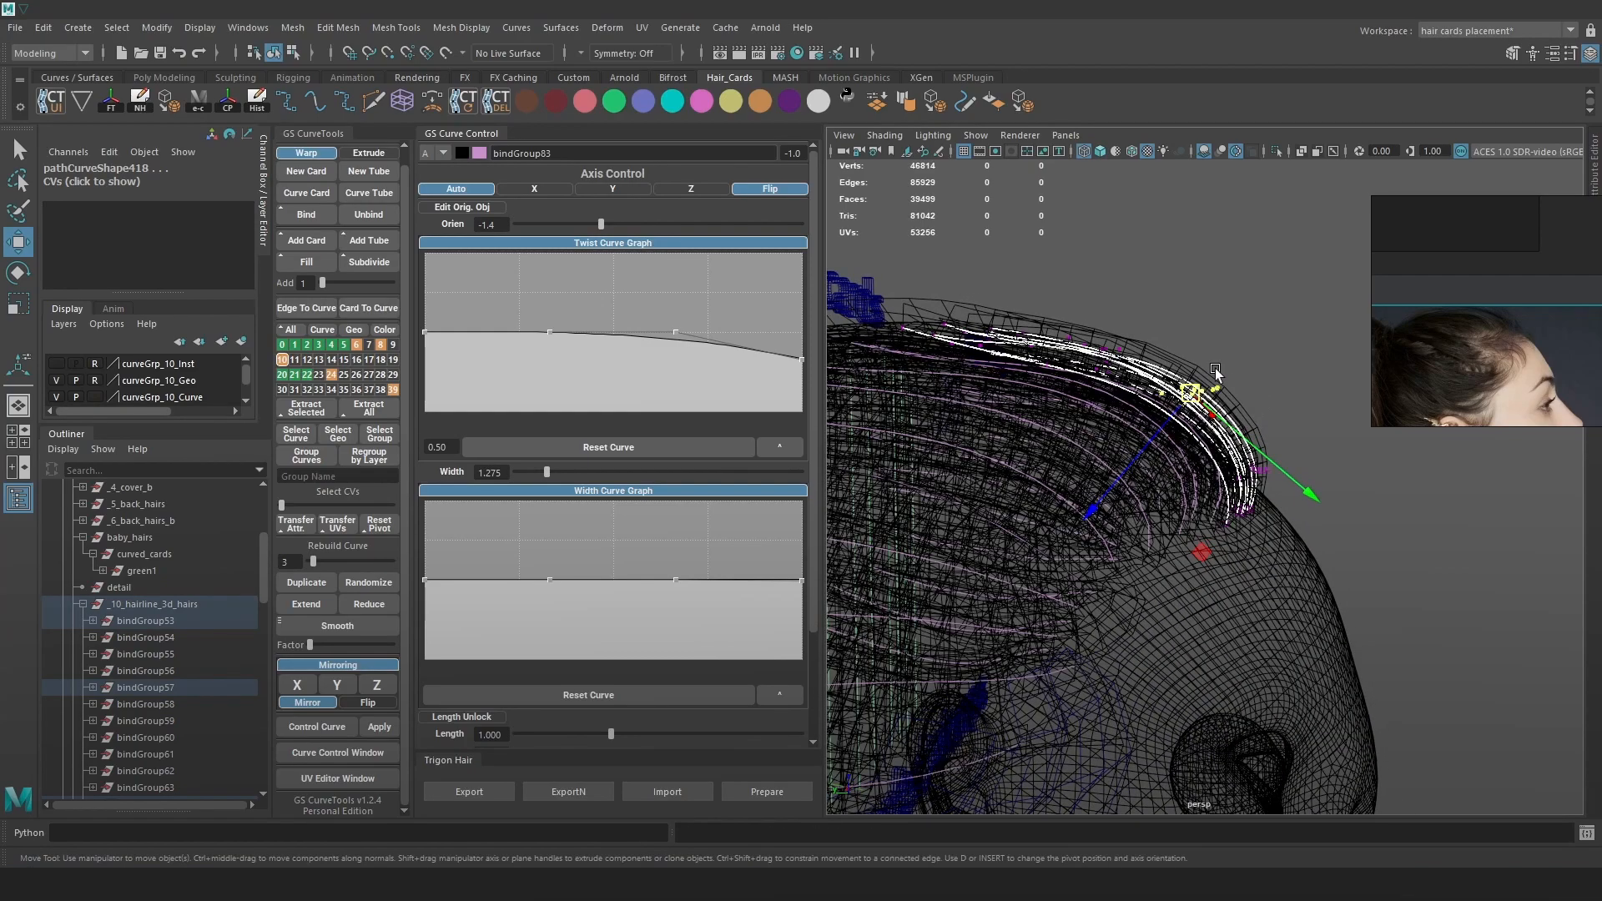
left_click_drag(1149, 403, 1049, 285)
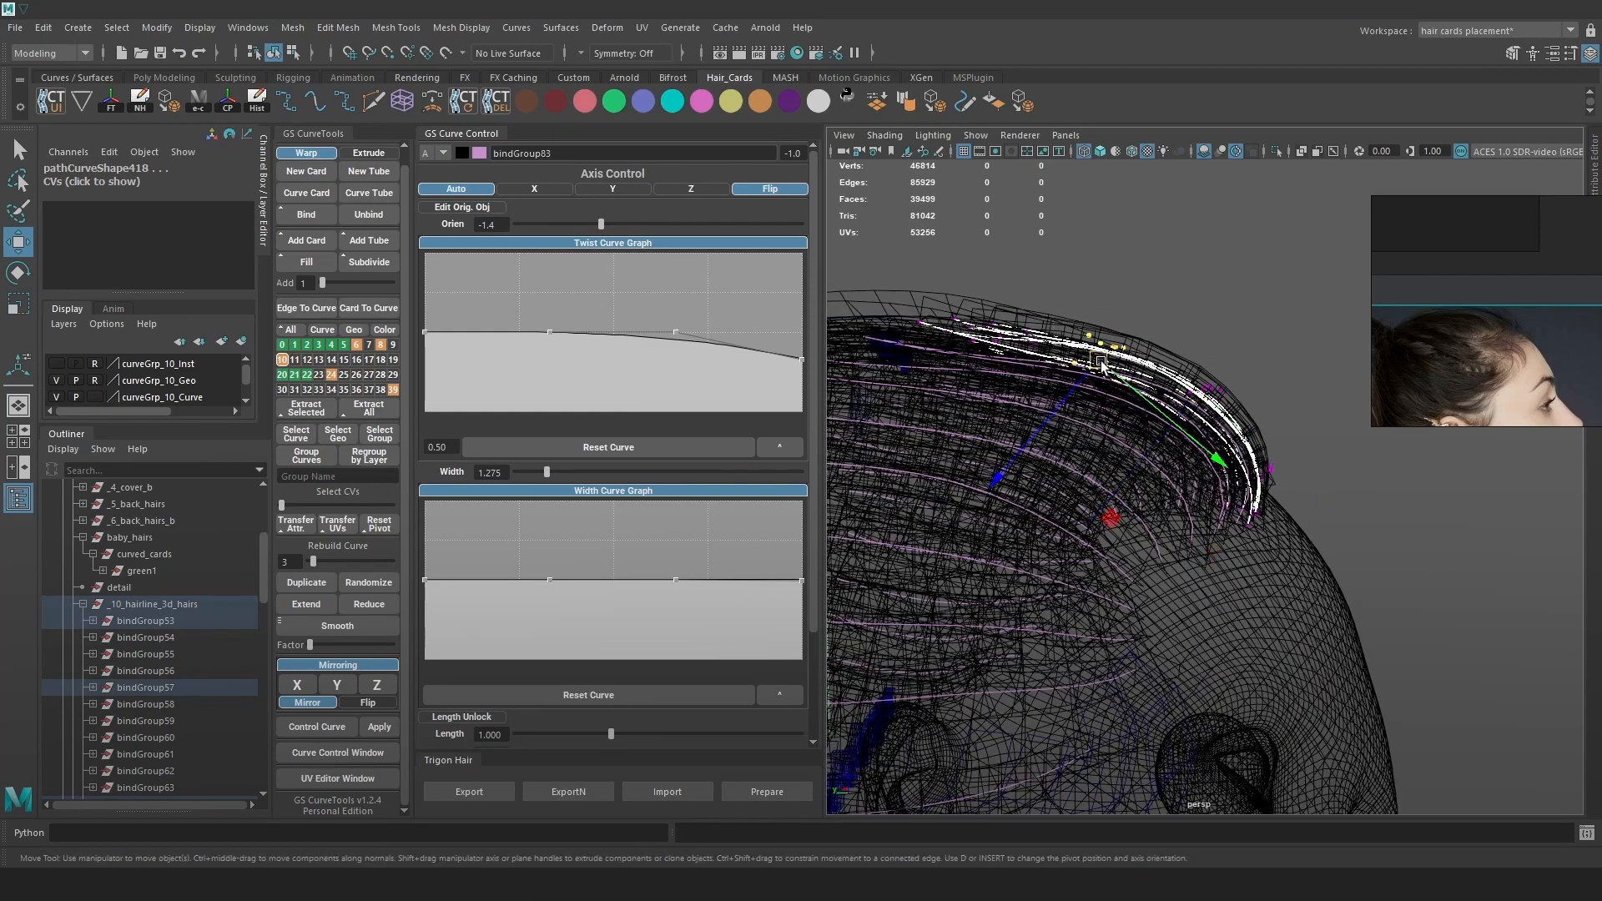
key("5")
left_click_drag(1101, 361, 1088, 364)
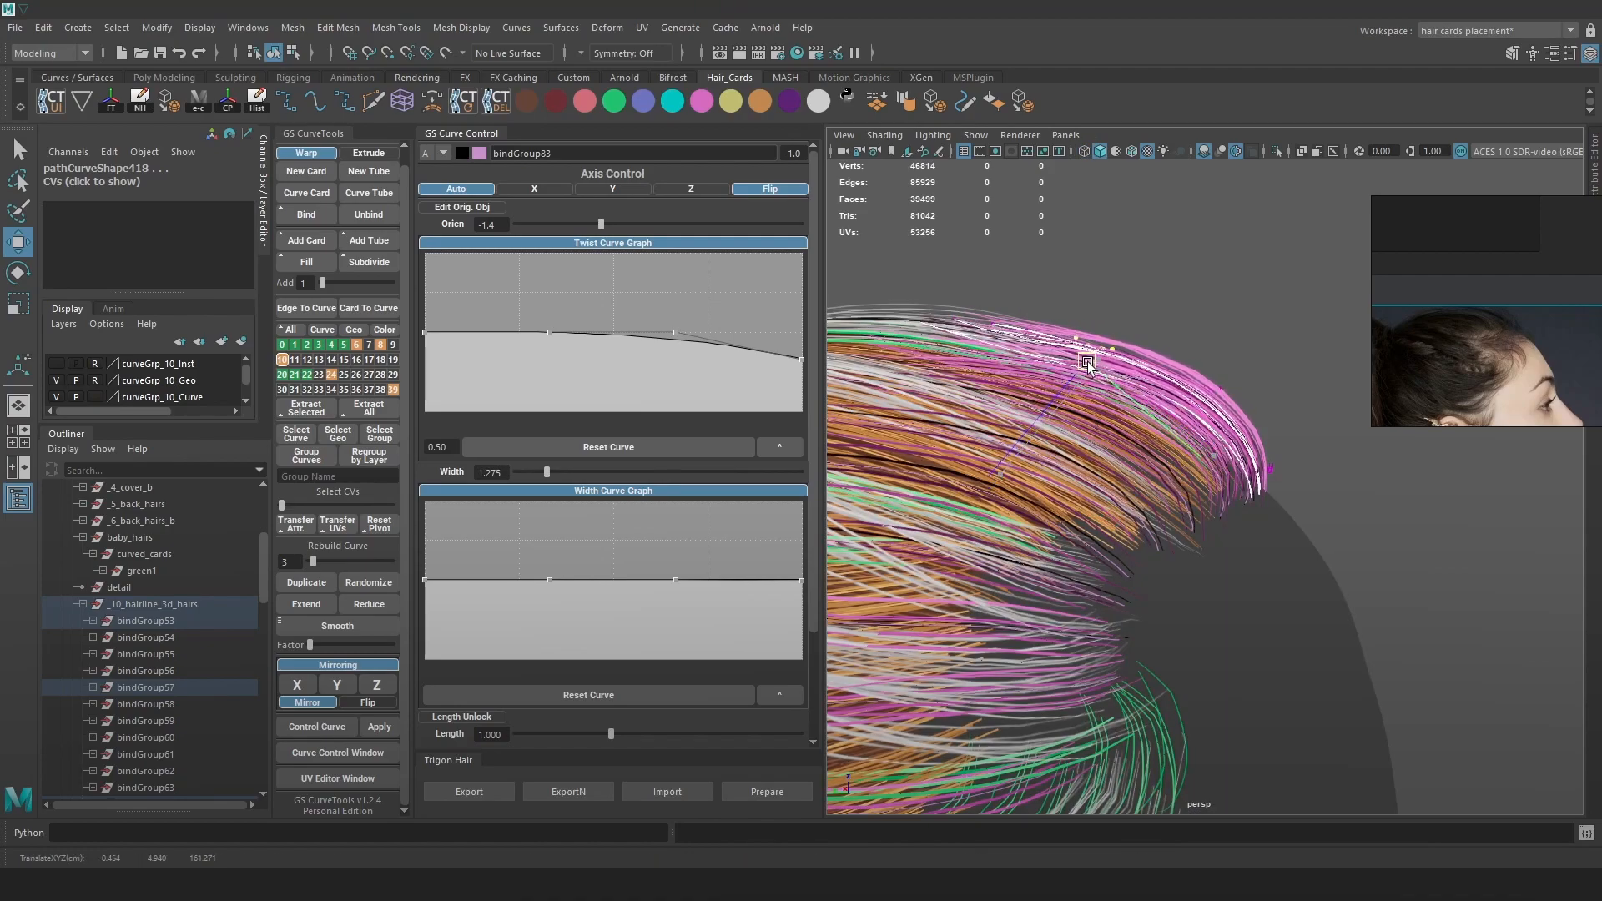
key("4")
left_click_drag(1273, 379, 1077, 384, "alt")
Return the front hairline curves to object mode and deselect them in textured display.
key("6")
left_click_drag(1258, 405, 1254, 408)
right_click_drag(1186, 324, 1311, 249)
left_click(1310, 252)
left_click_drag(1151, 329, 1207, 355, "alt")
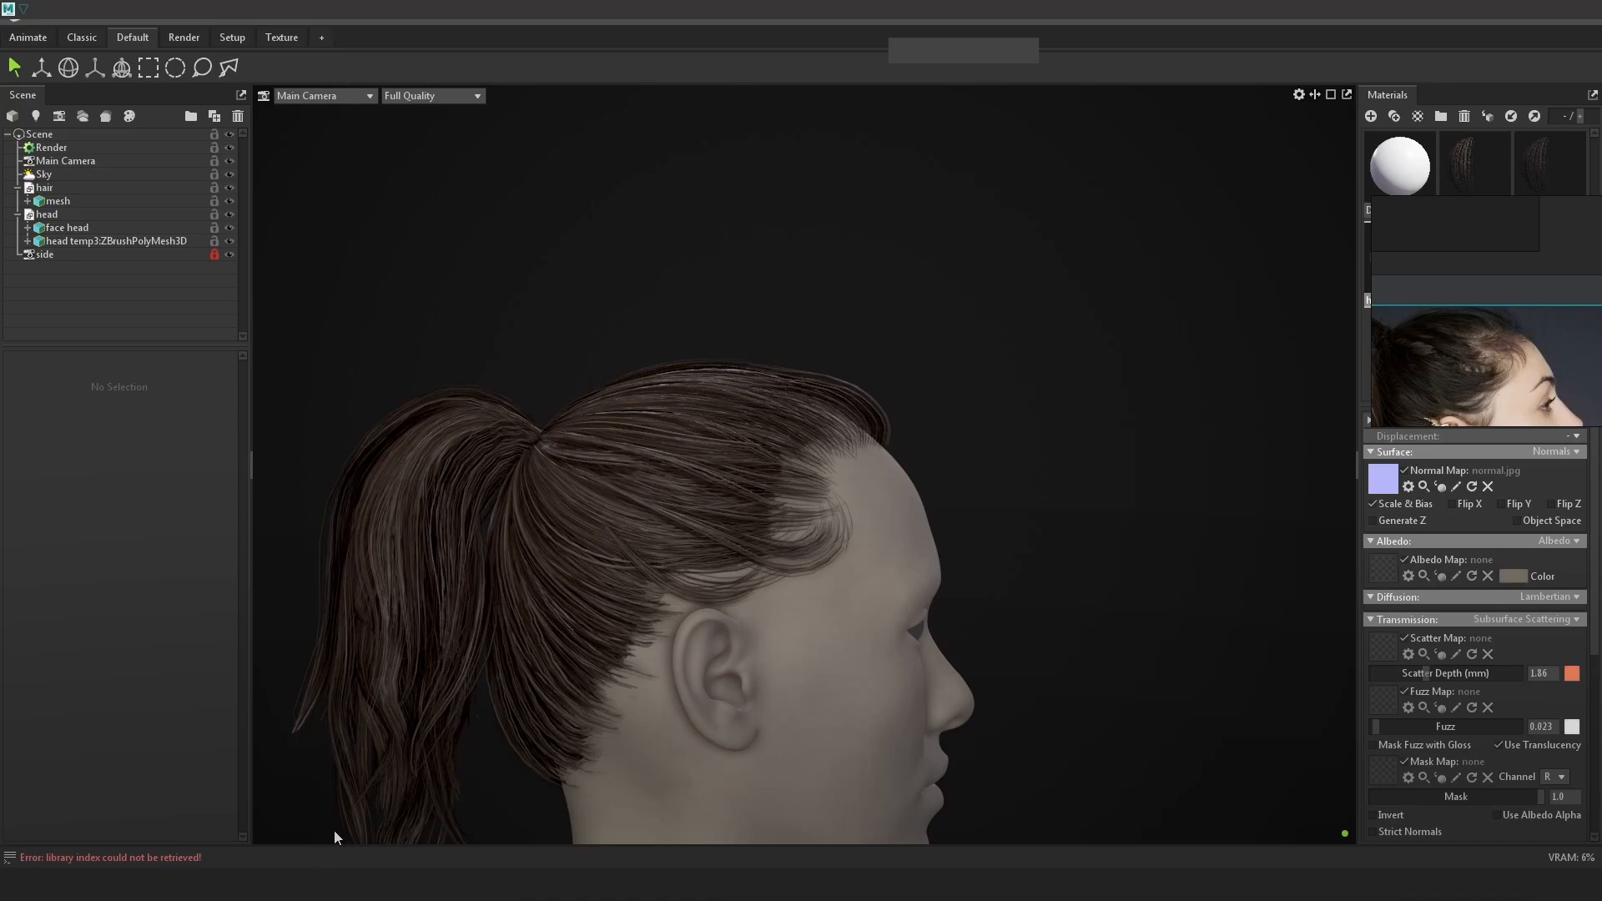
Export the updated hair from Maya and inspect the refreshed hairline from the front in Marmoset Toolbag.
key("alt+Tab")
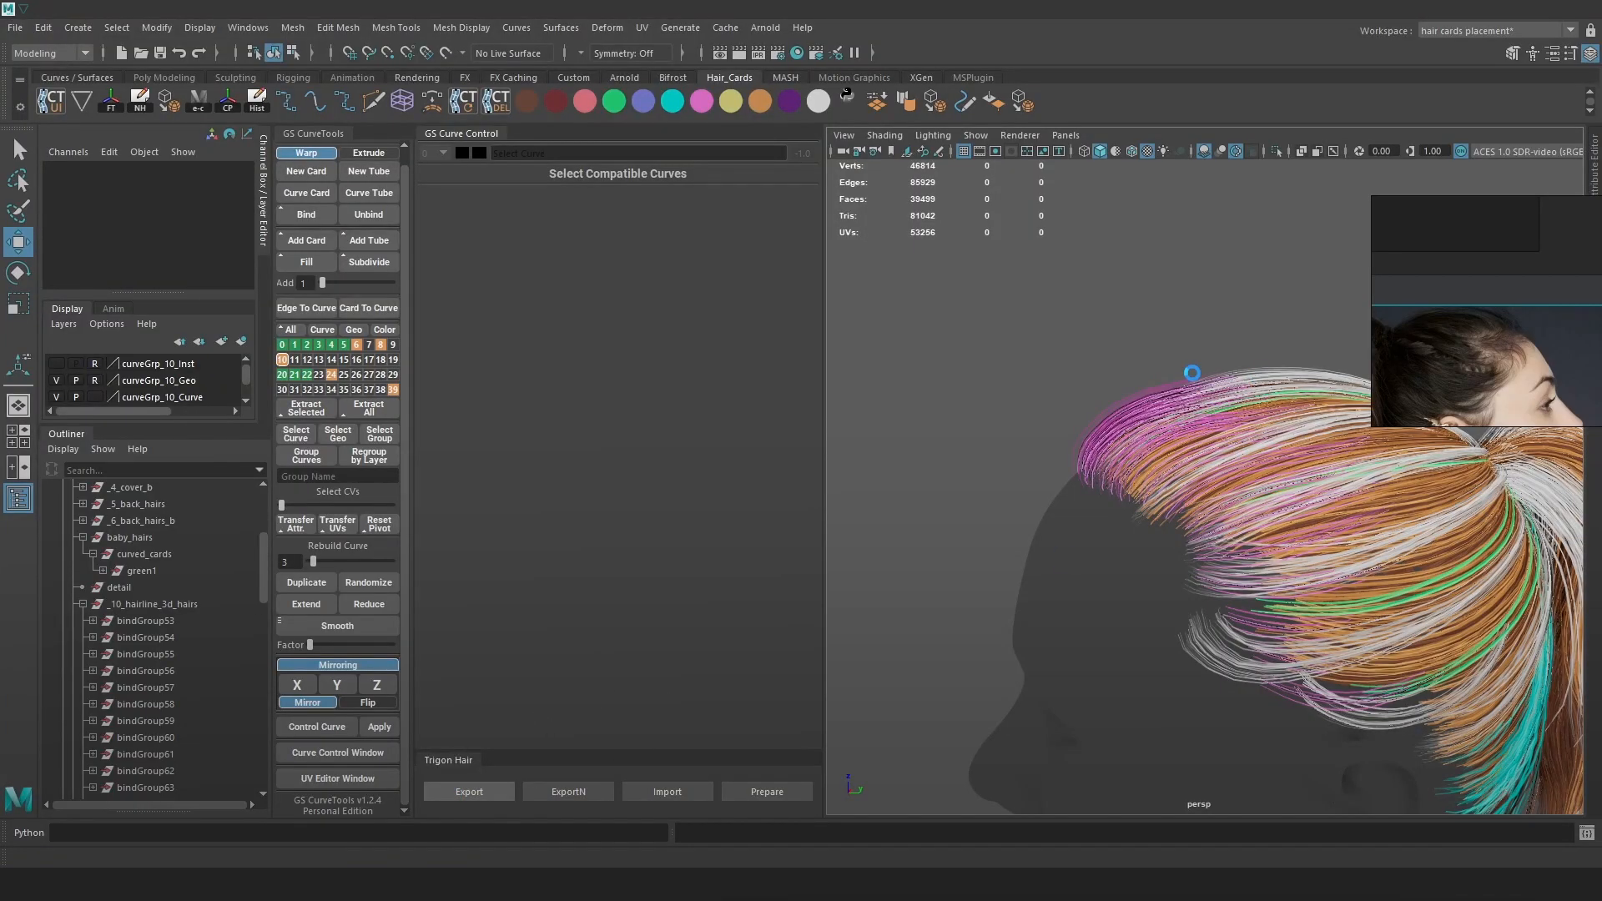
key("alt+Tab")
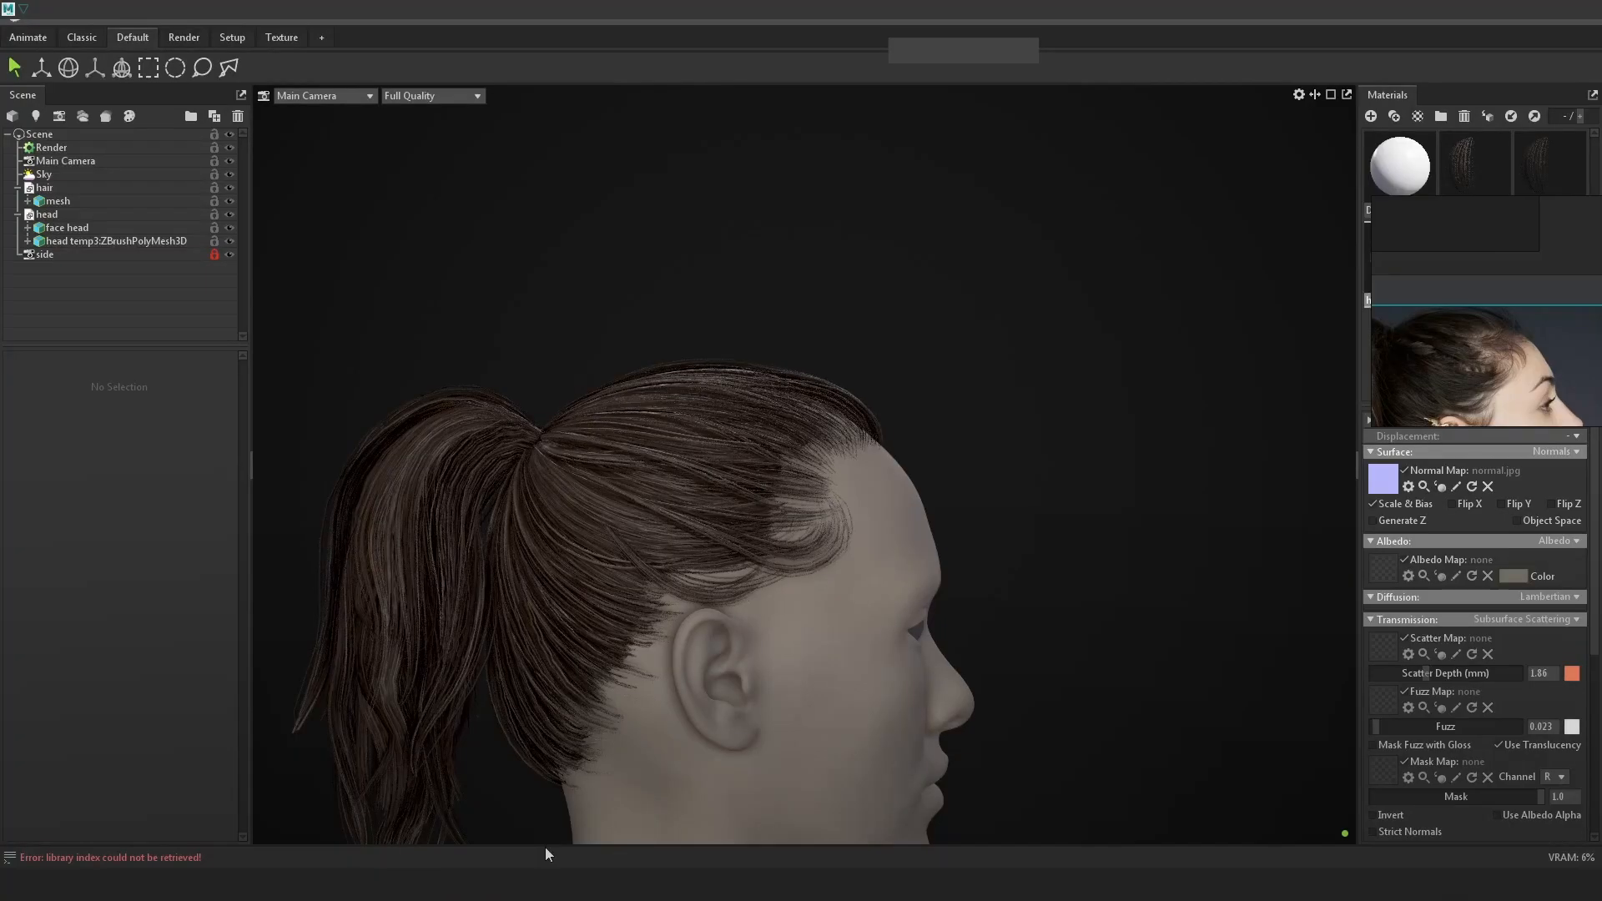
left_click_drag(978, 424, 829, 418)
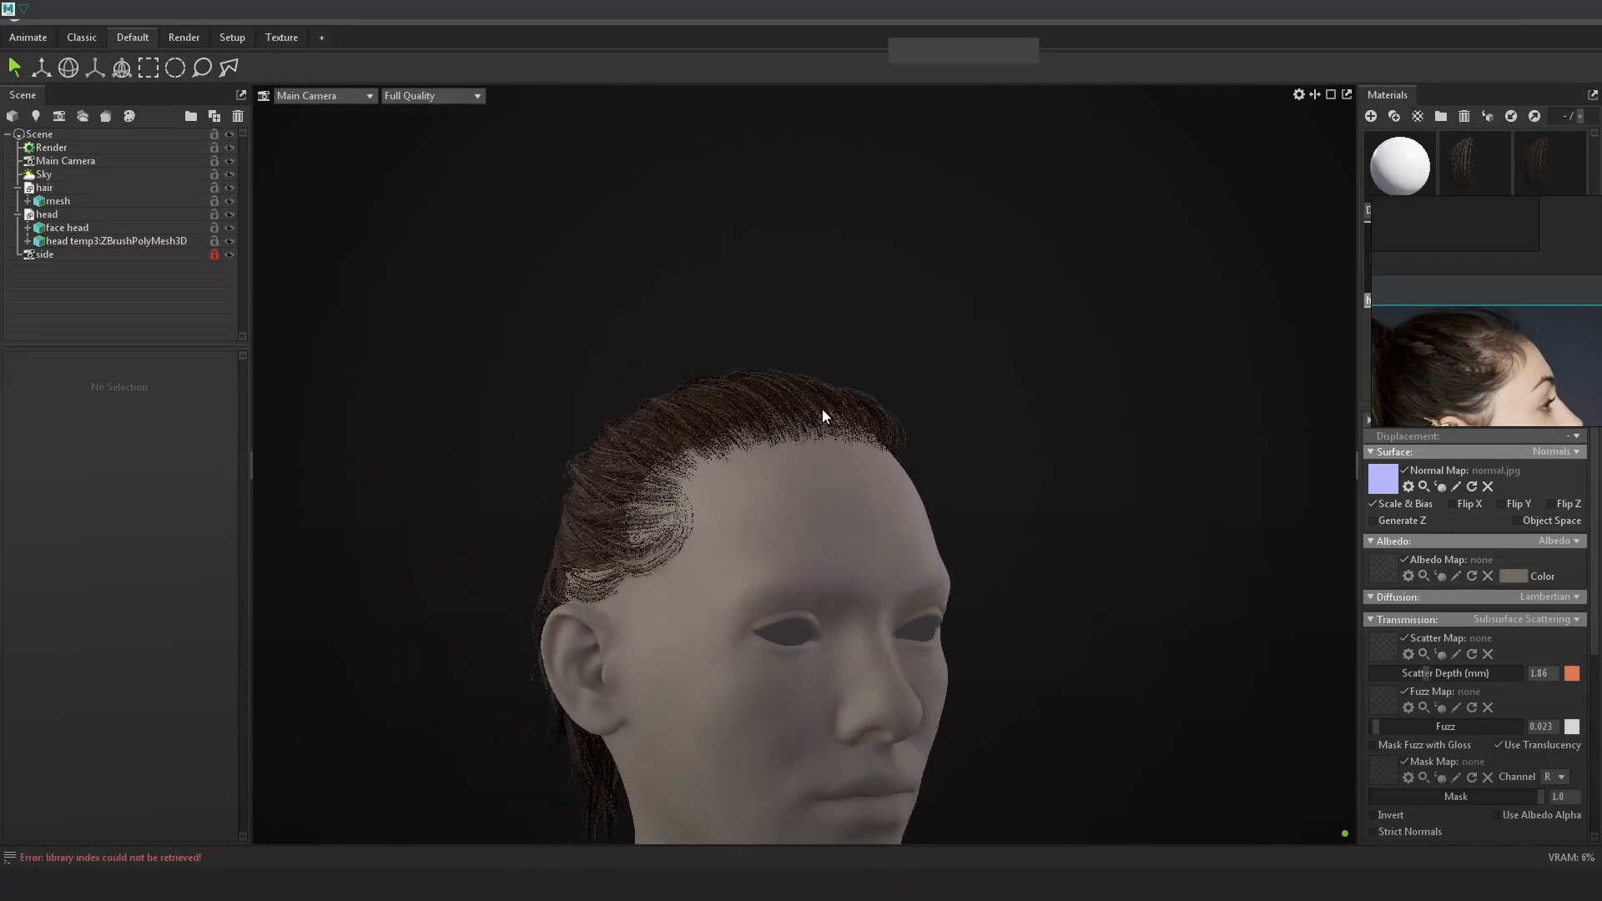
right_click_drag(933, 399, 1080, 439)
left_click_drag(1080, 439, 1054, 444)
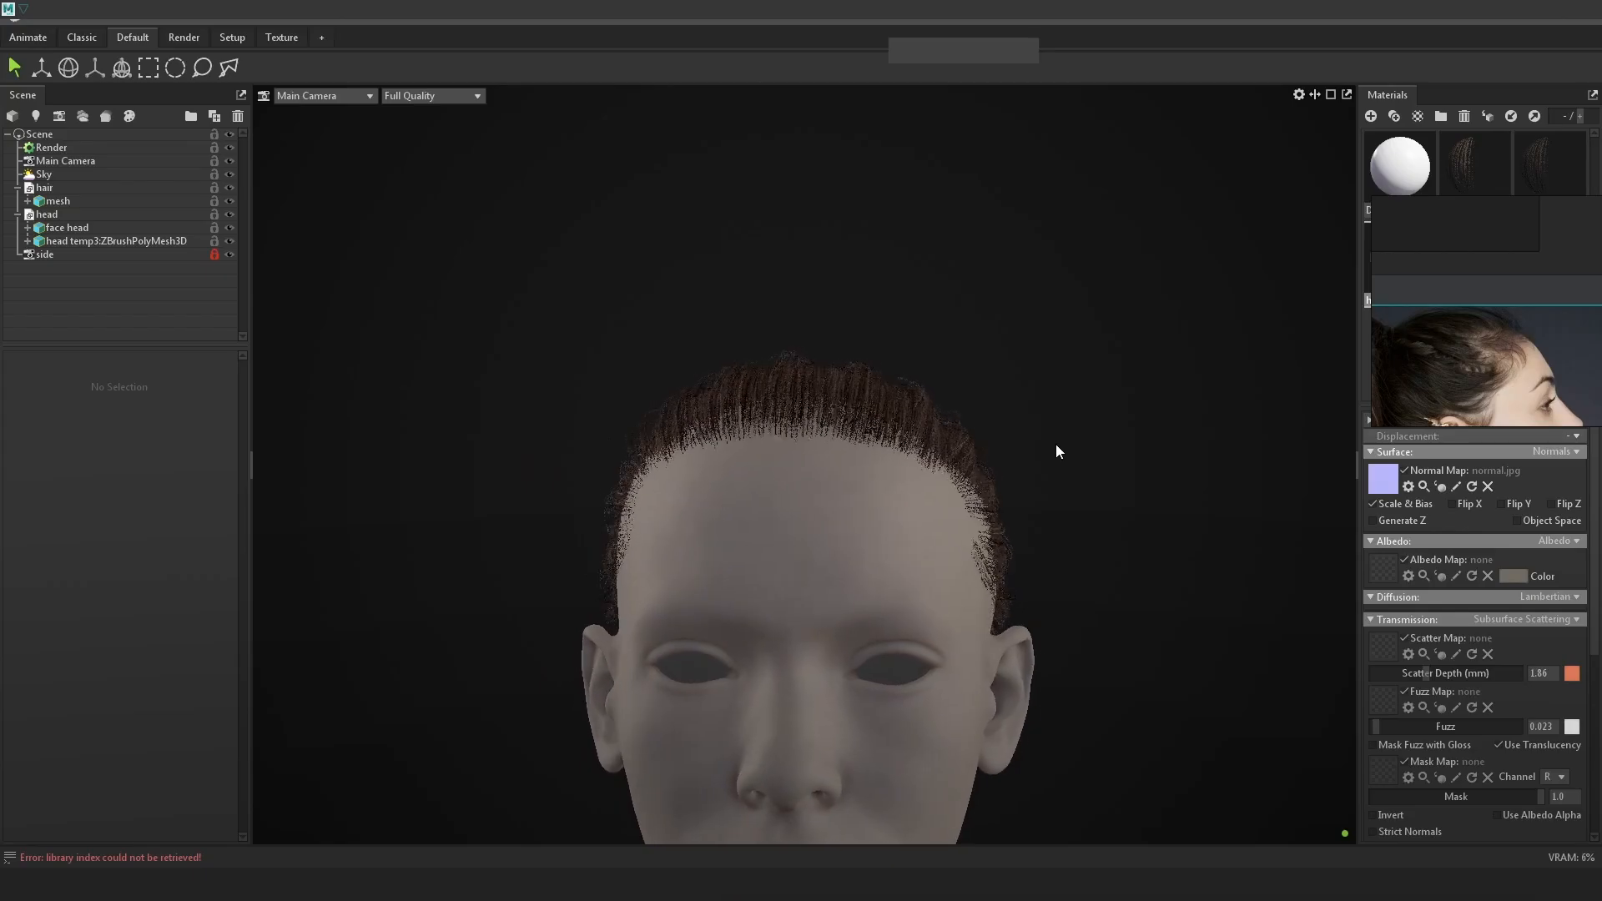
Examine the updated hair and hairline in the render from the front and from both side profiles.
right_click_drag(1034, 379, 1129, 424)
left_click_drag(1128, 423, 914, 451)
left_click_drag(1064, 396, 1001, 417)
right_click_drag(1001, 417, 1083, 453)
left_click_drag(1085, 457, 1094, 398)
right_click_drag(1093, 399, 873, 347)
left_click_drag(872, 347, 1034, 387)
right_click_drag(1034, 386, 1001, 472)
left_click_drag(1001, 473, 1185, 468)
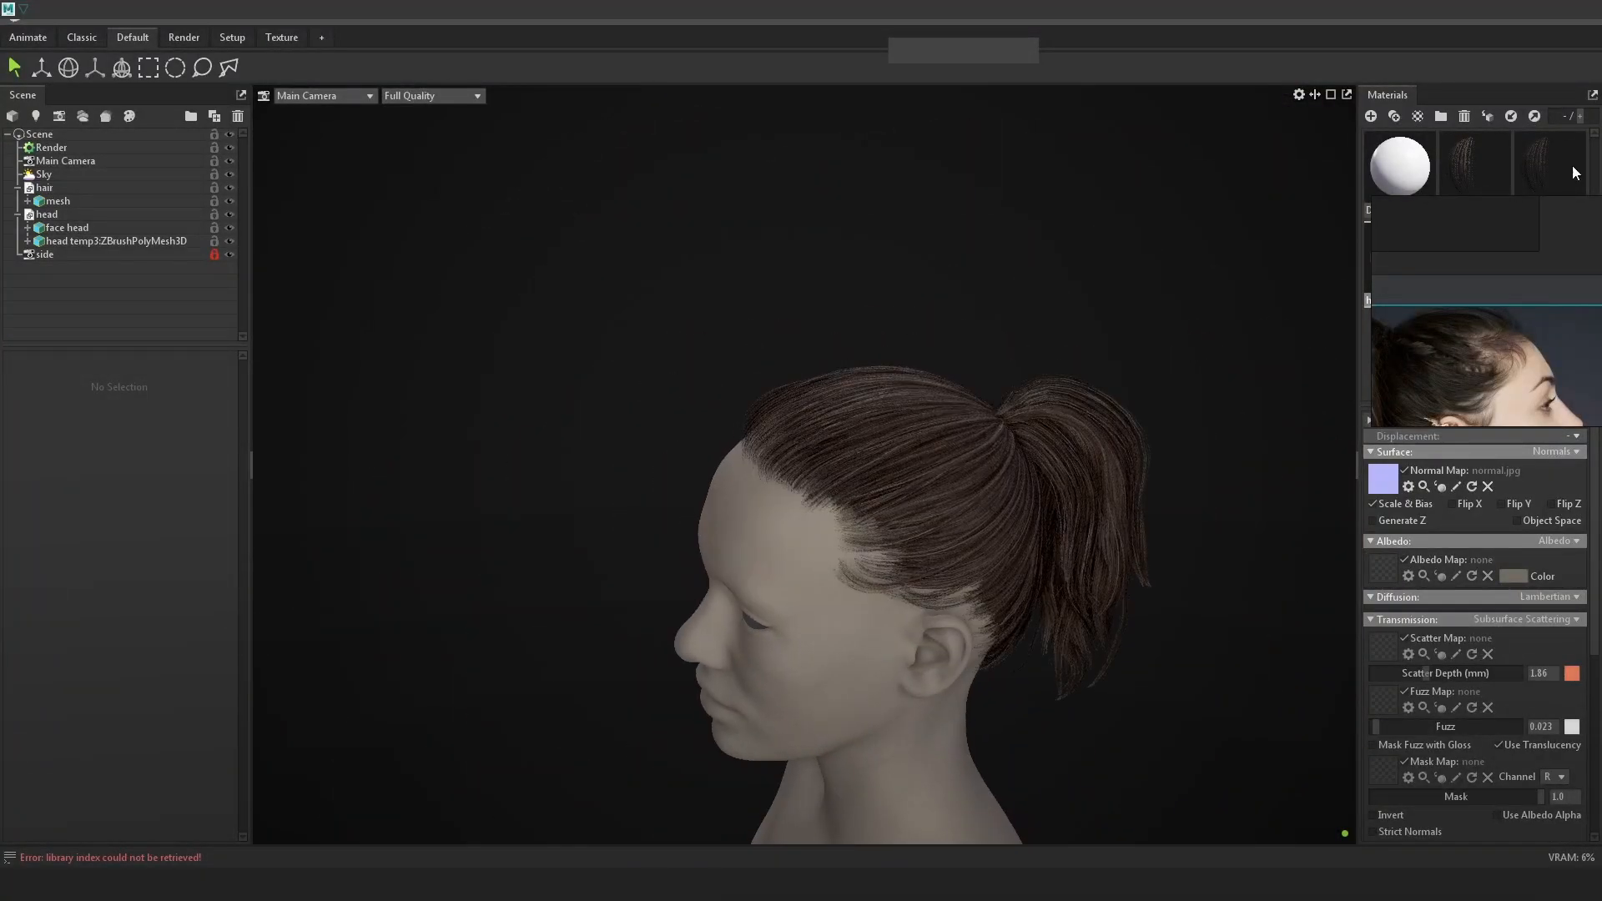
left_click(960, 492)
left_click_drag(799, 455, 1190, 389)
left_click_drag(799, 422, 994, 414)
left_click(1139, 440)
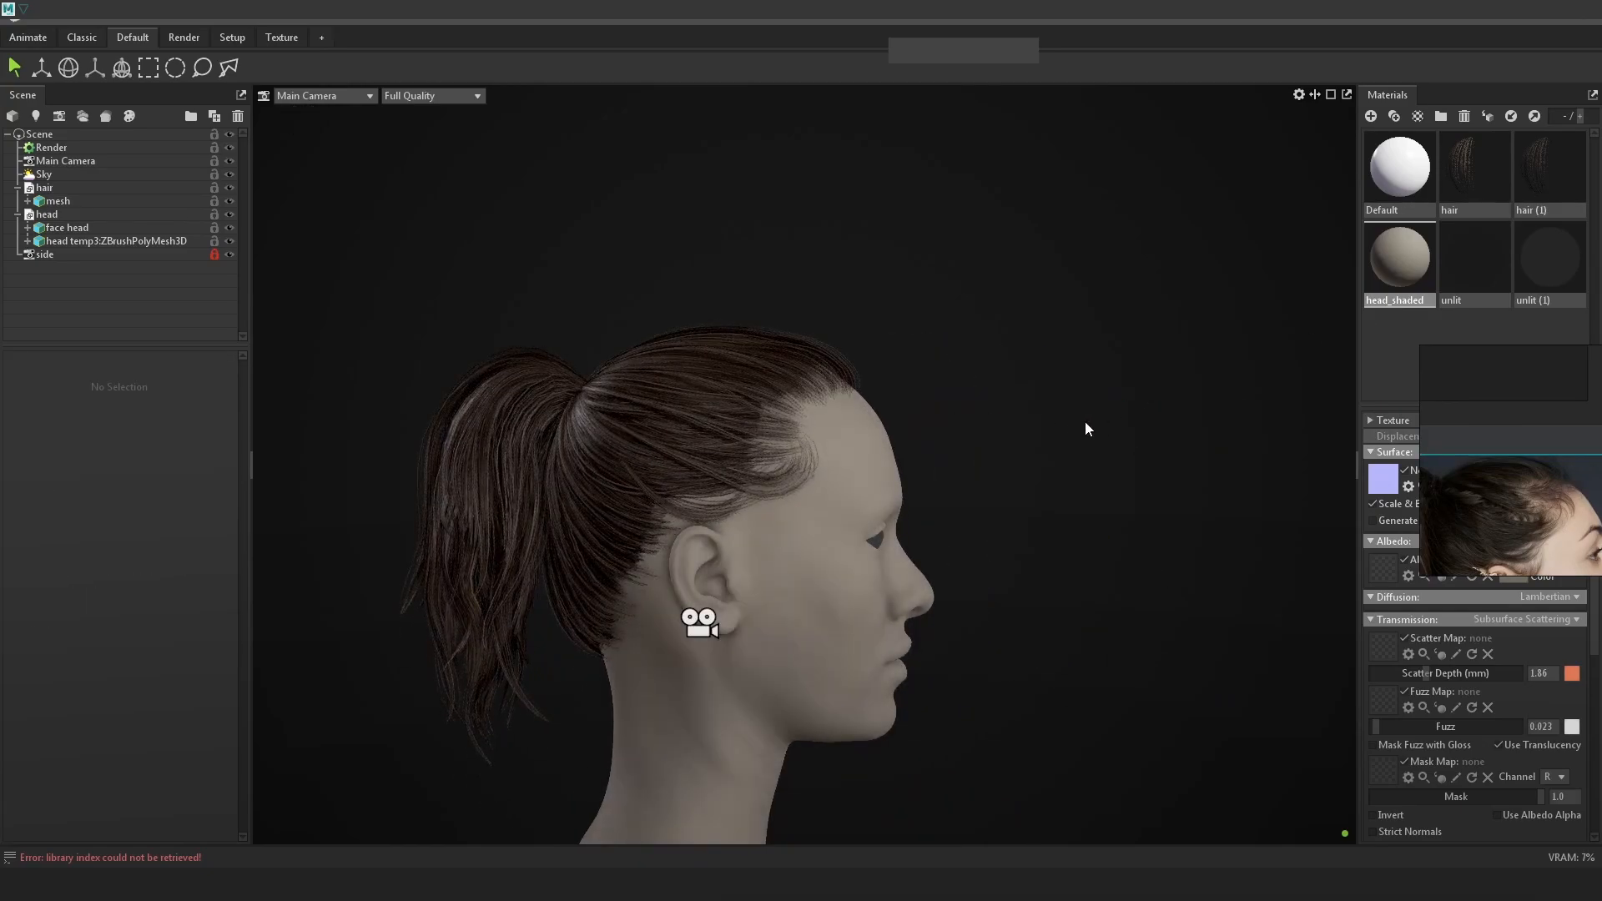
Assign the unlit material to the head and check how the hair reads against it from both sides.
left_click(1497, 257)
left_click(871, 485)
left_click_drag(1488, 252, 876, 450)
left_click(963, 402)
left_click_drag(1134, 392, 1186, 376)
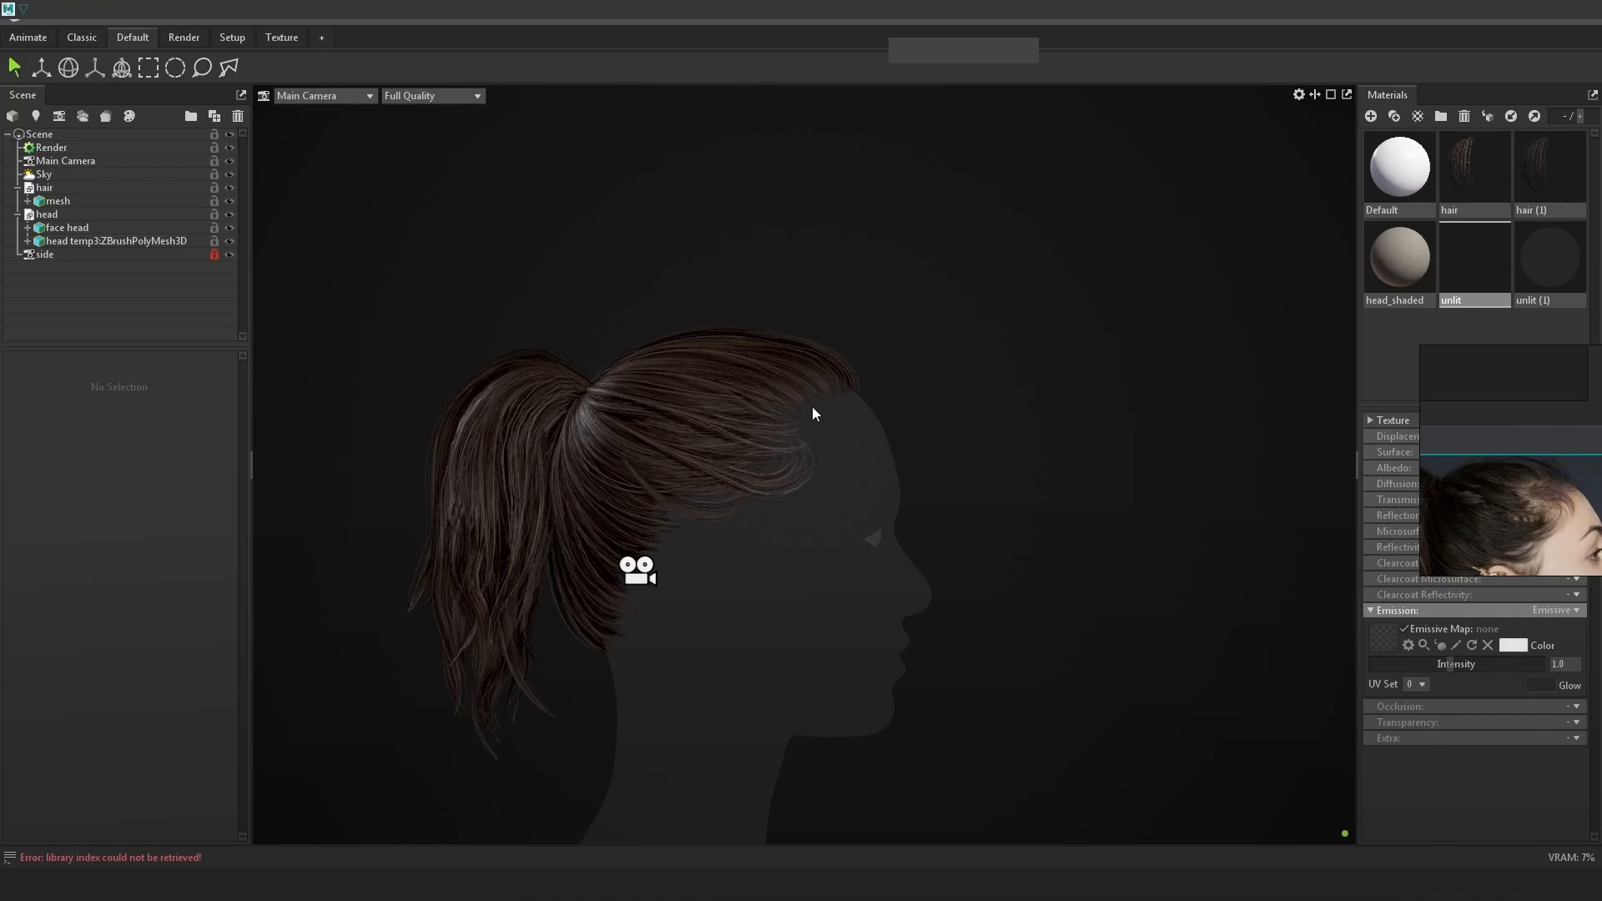
left_click_drag(945, 426, 1123, 406)
left_click_drag(1039, 380, 579, 493)
left_click_drag(1043, 441, 864, 494)
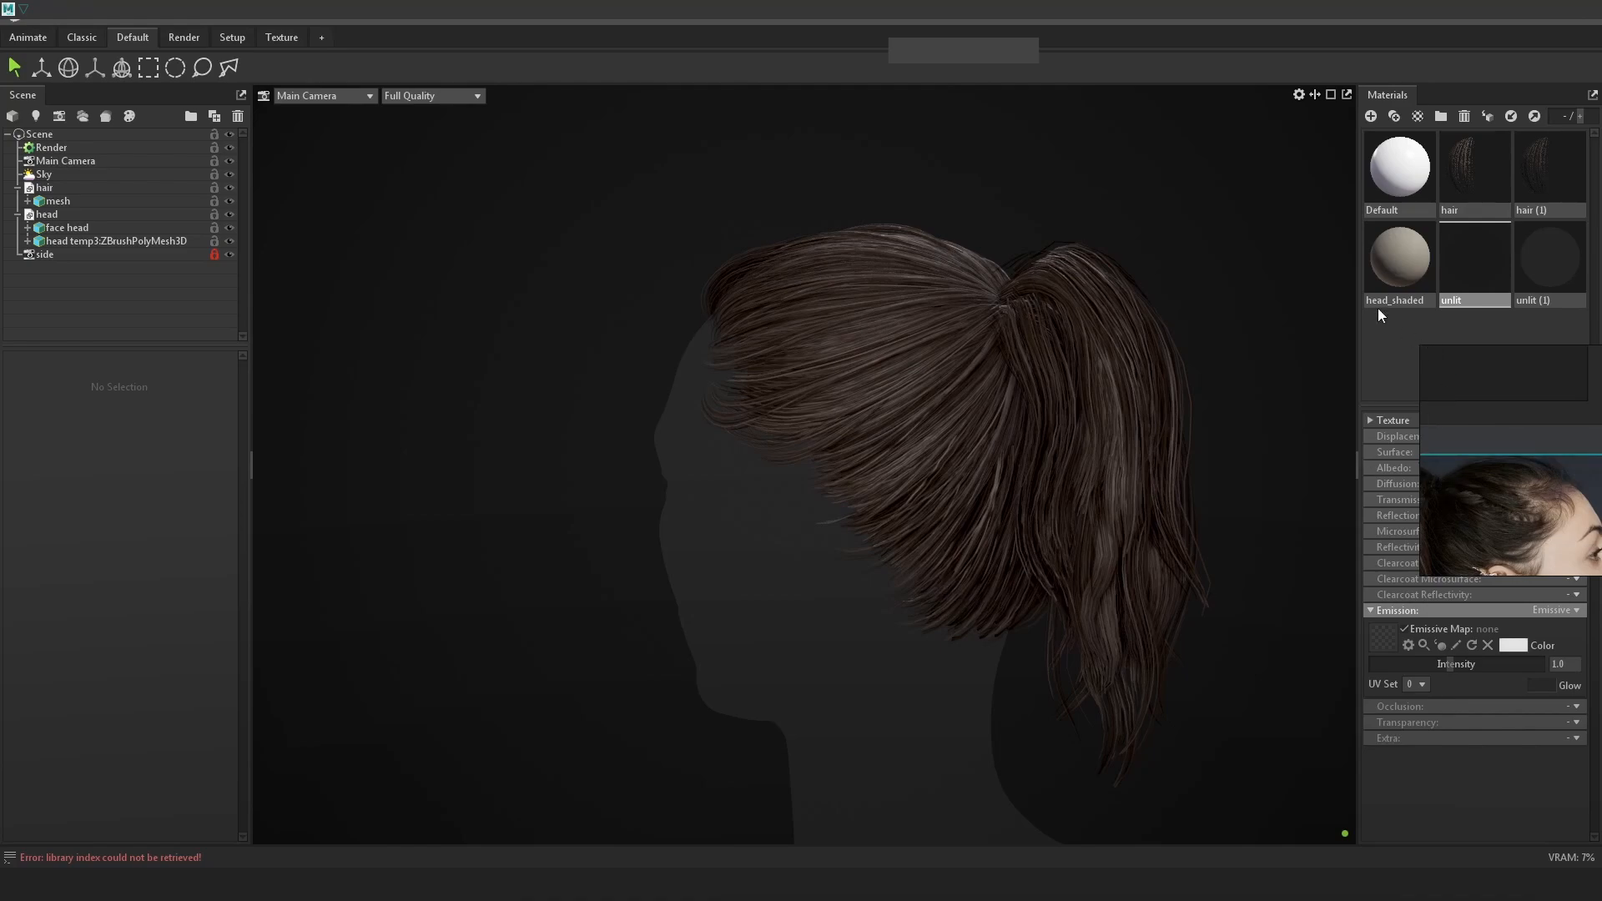
Enlarge the reference image window and magnify the main side photo around the hair behind the ear.
left_click_drag(1421, 353, 1223, 173)
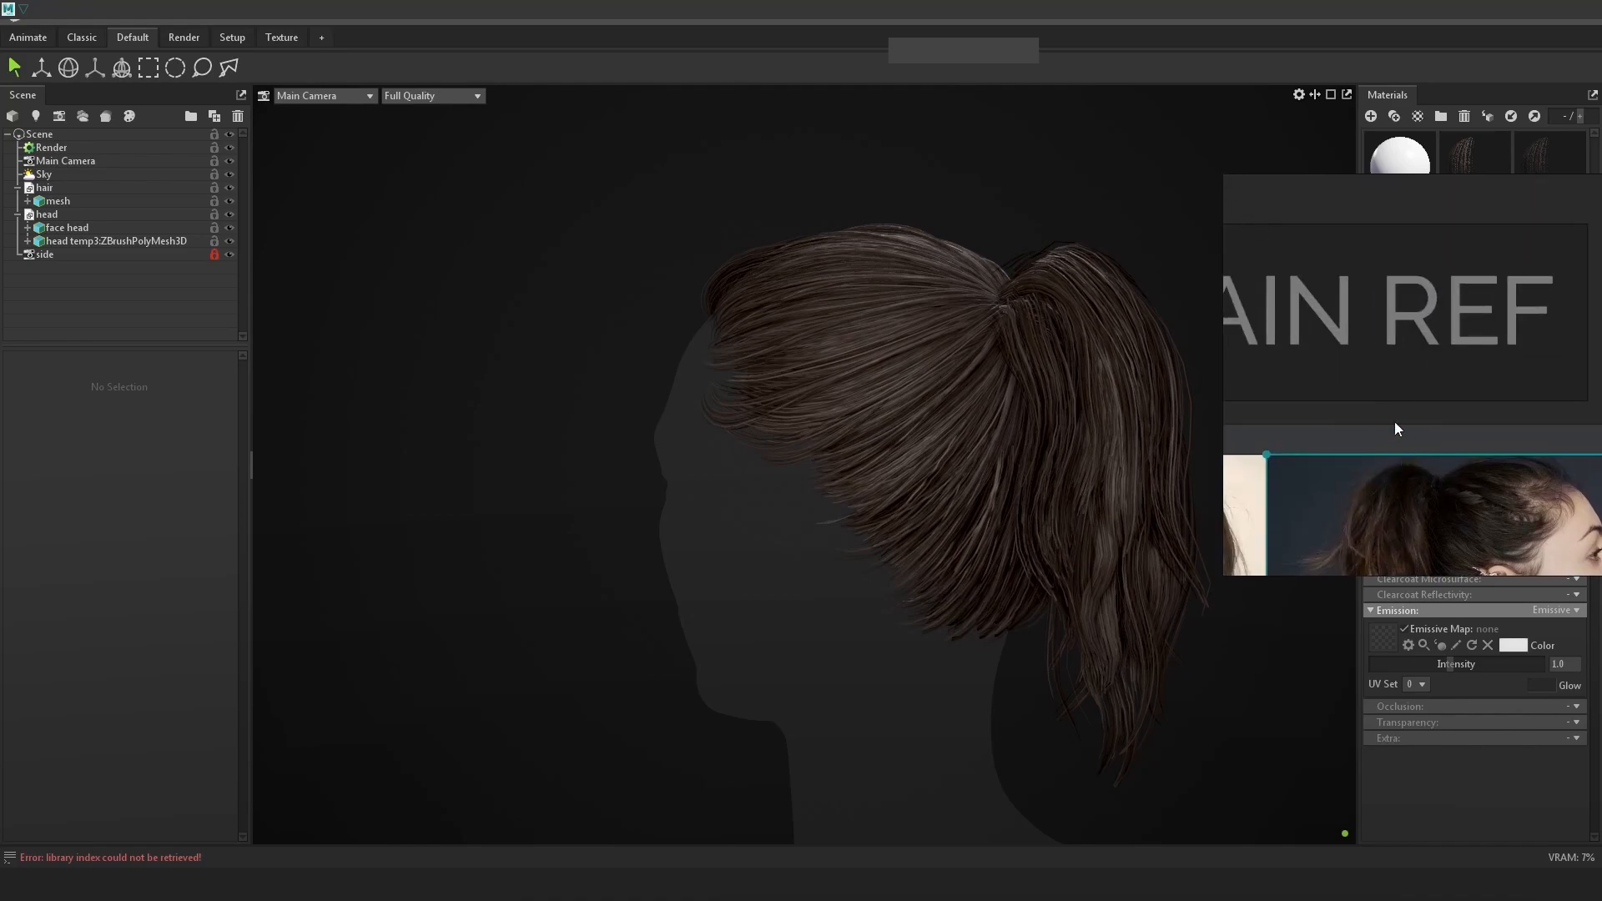
middle_click_drag(1448, 534, 1419, 309)
scroll(1434, 435, "up", 6)
middle_click_drag(1464, 376, 1425, 387)
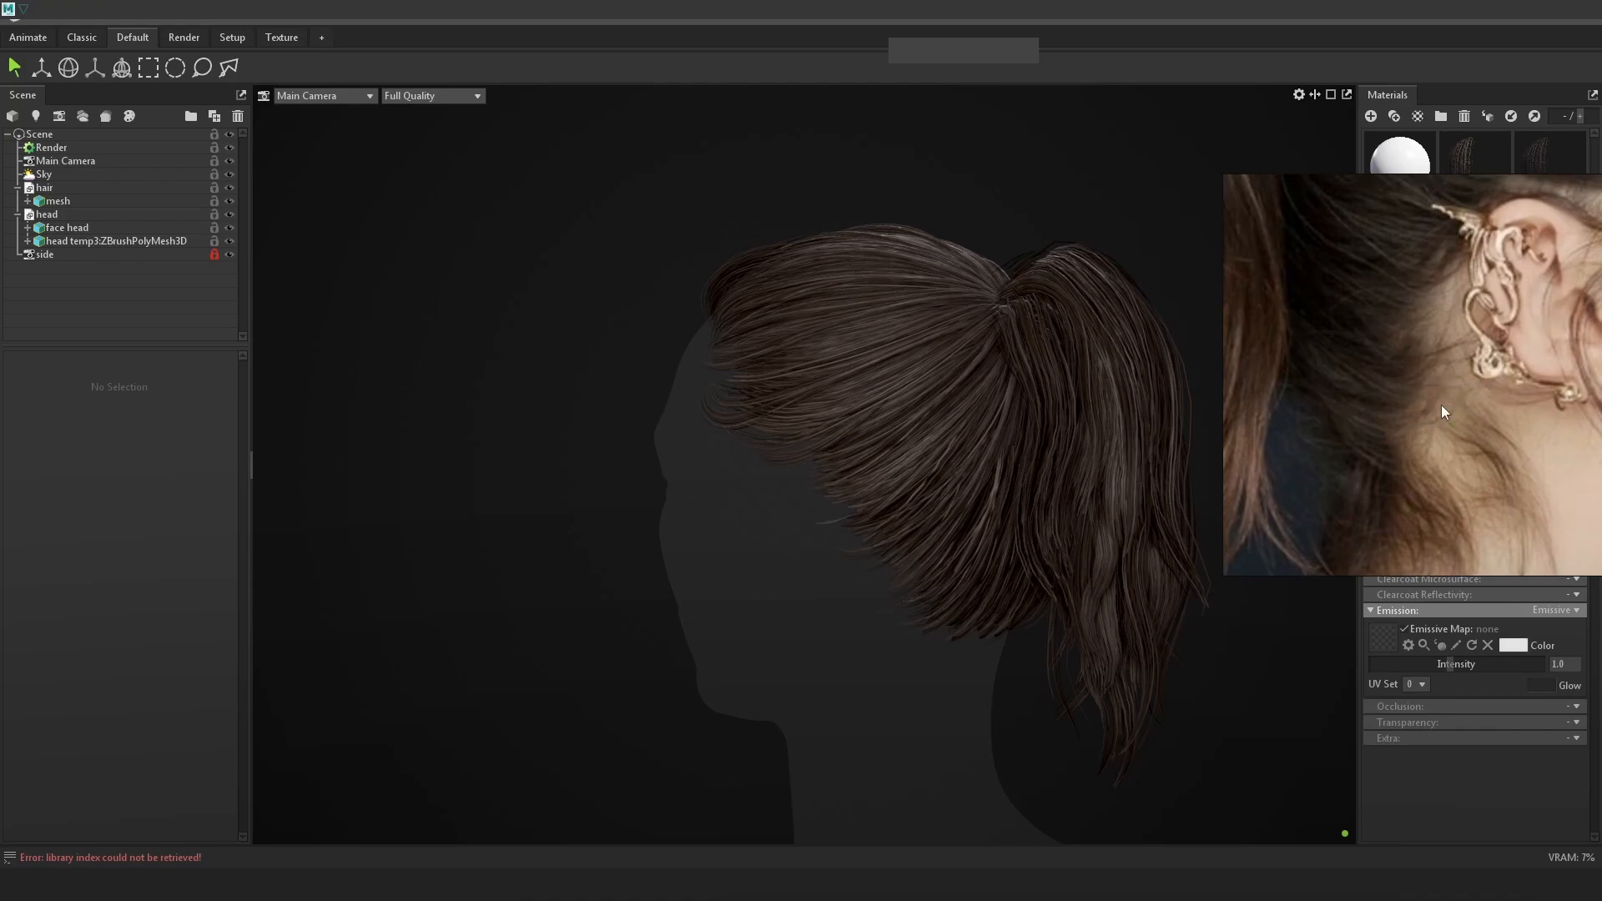
Compare the lower hairline and side profile of the rendered ponytail with the magnified reference photo.
left_click(1021, 498)
left_click(601, 530)
left_click_drag(940, 585, 894, 572)
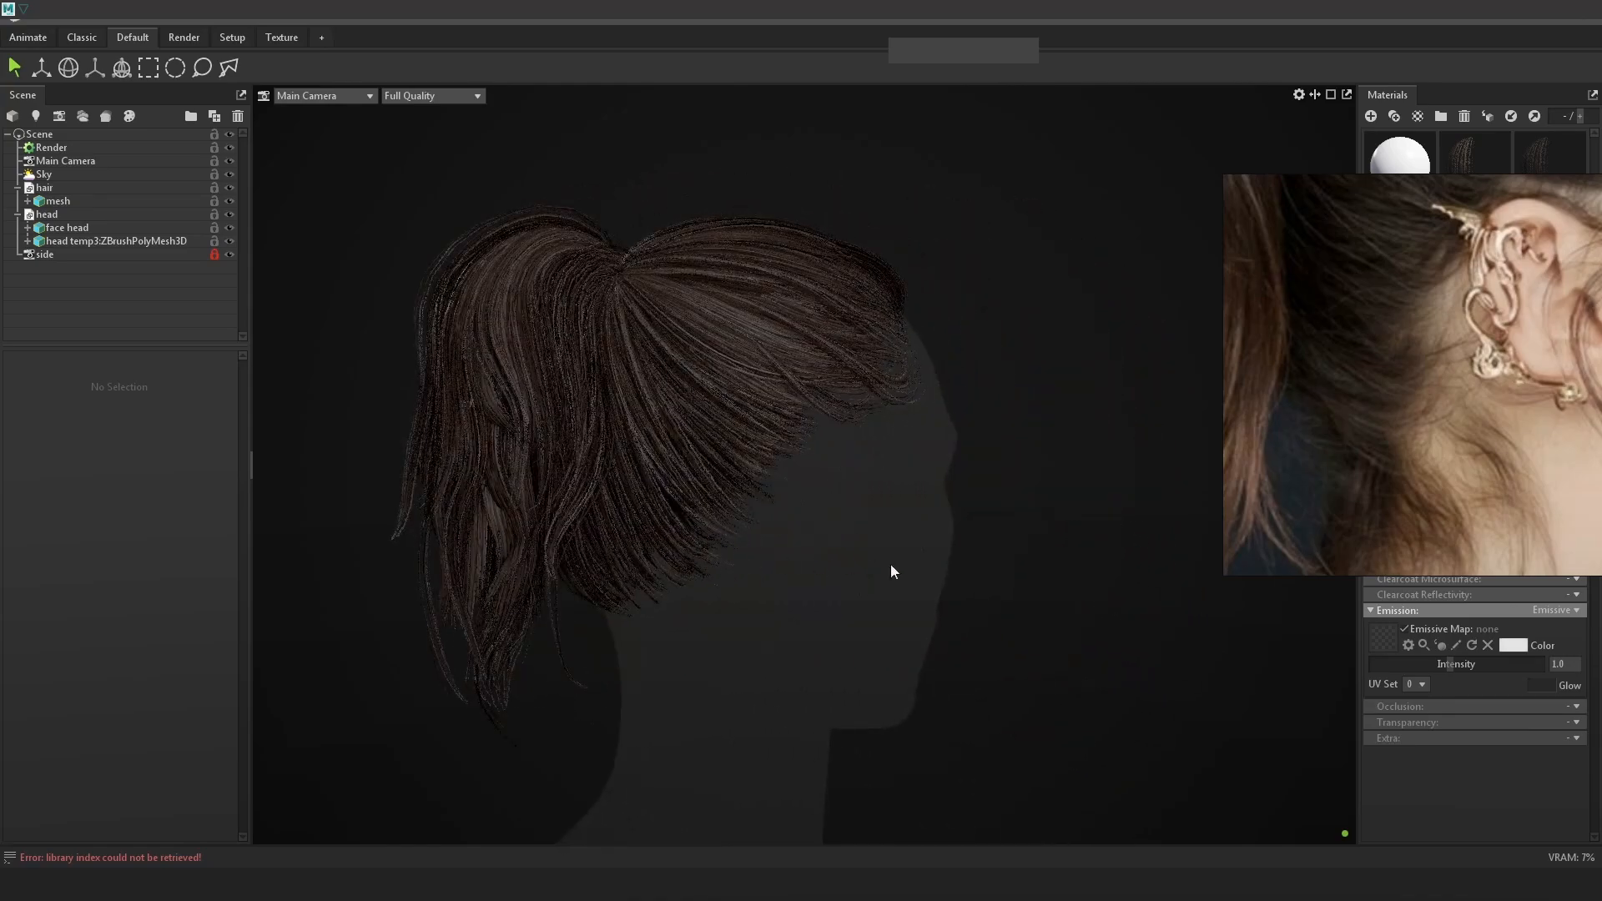
left_click_drag(978, 518, 929, 536)
left_click_drag(1018, 461, 1069, 474)
scroll(1048, 459, "down", 2)
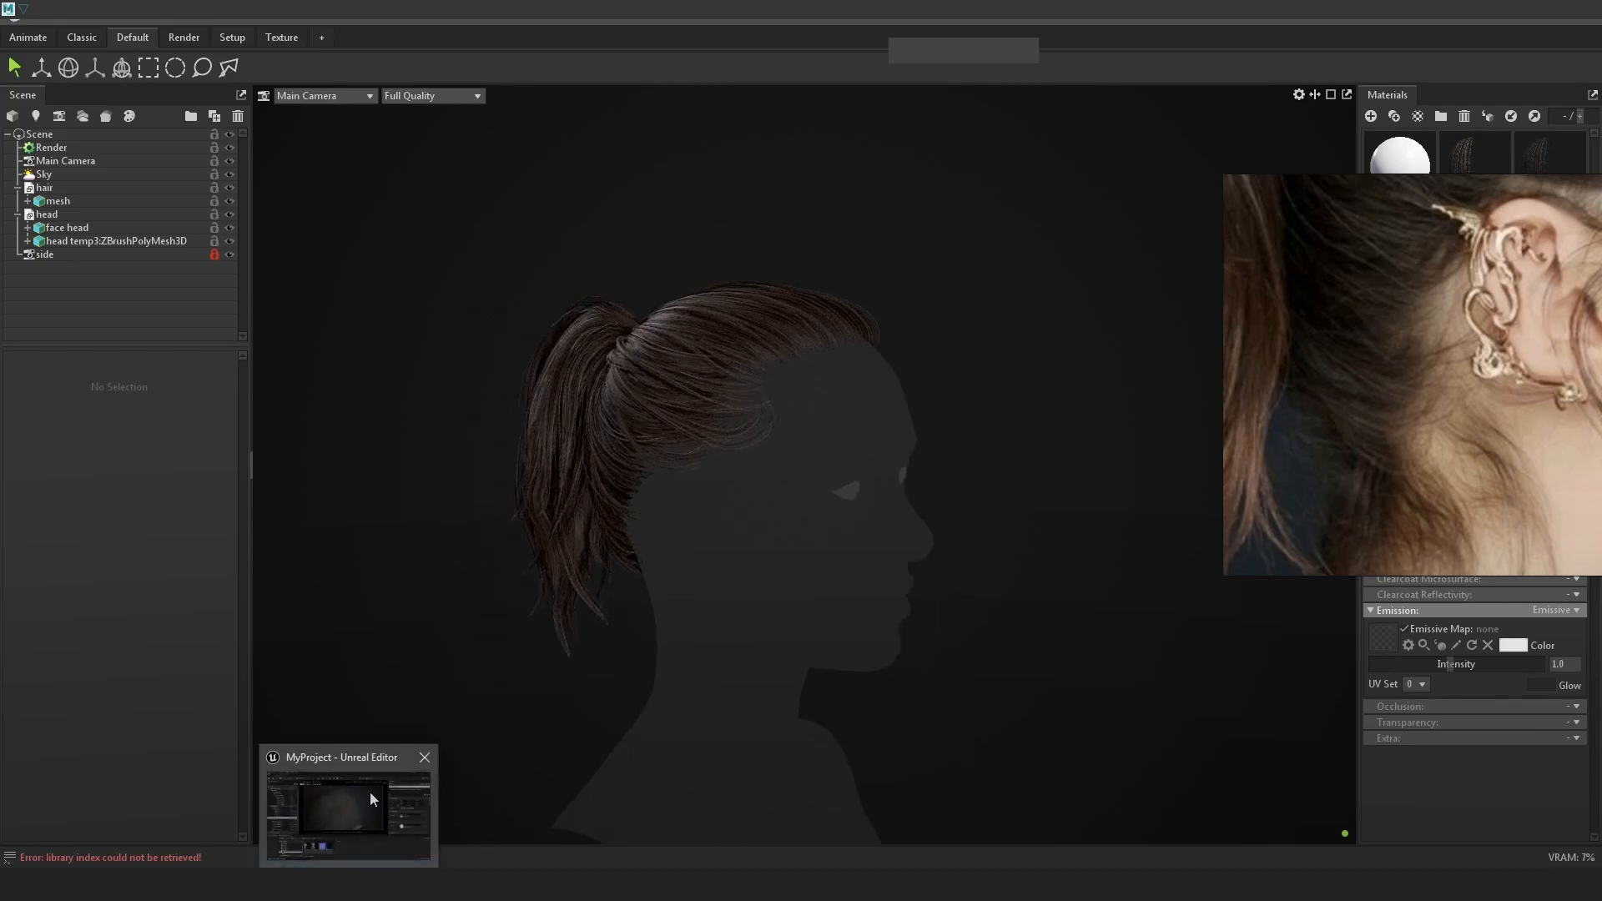
Switch to Unreal Editor and open the hair asset in the Textures > Hair folder.
left_click(369, 793)
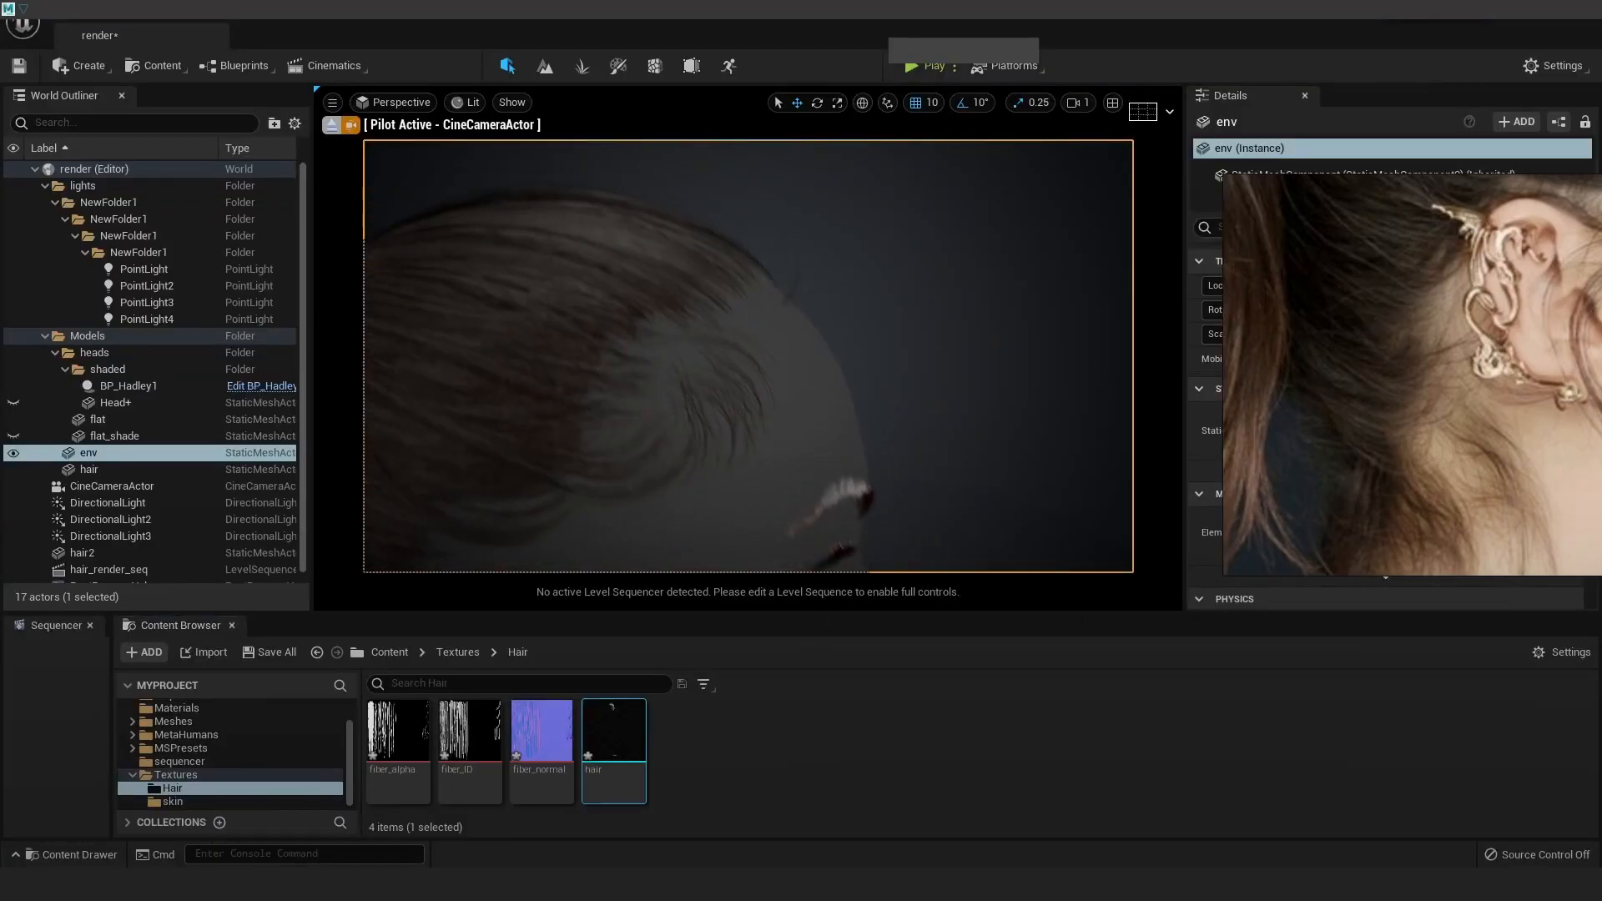
left_click(543, 732)
double_click(622, 743)
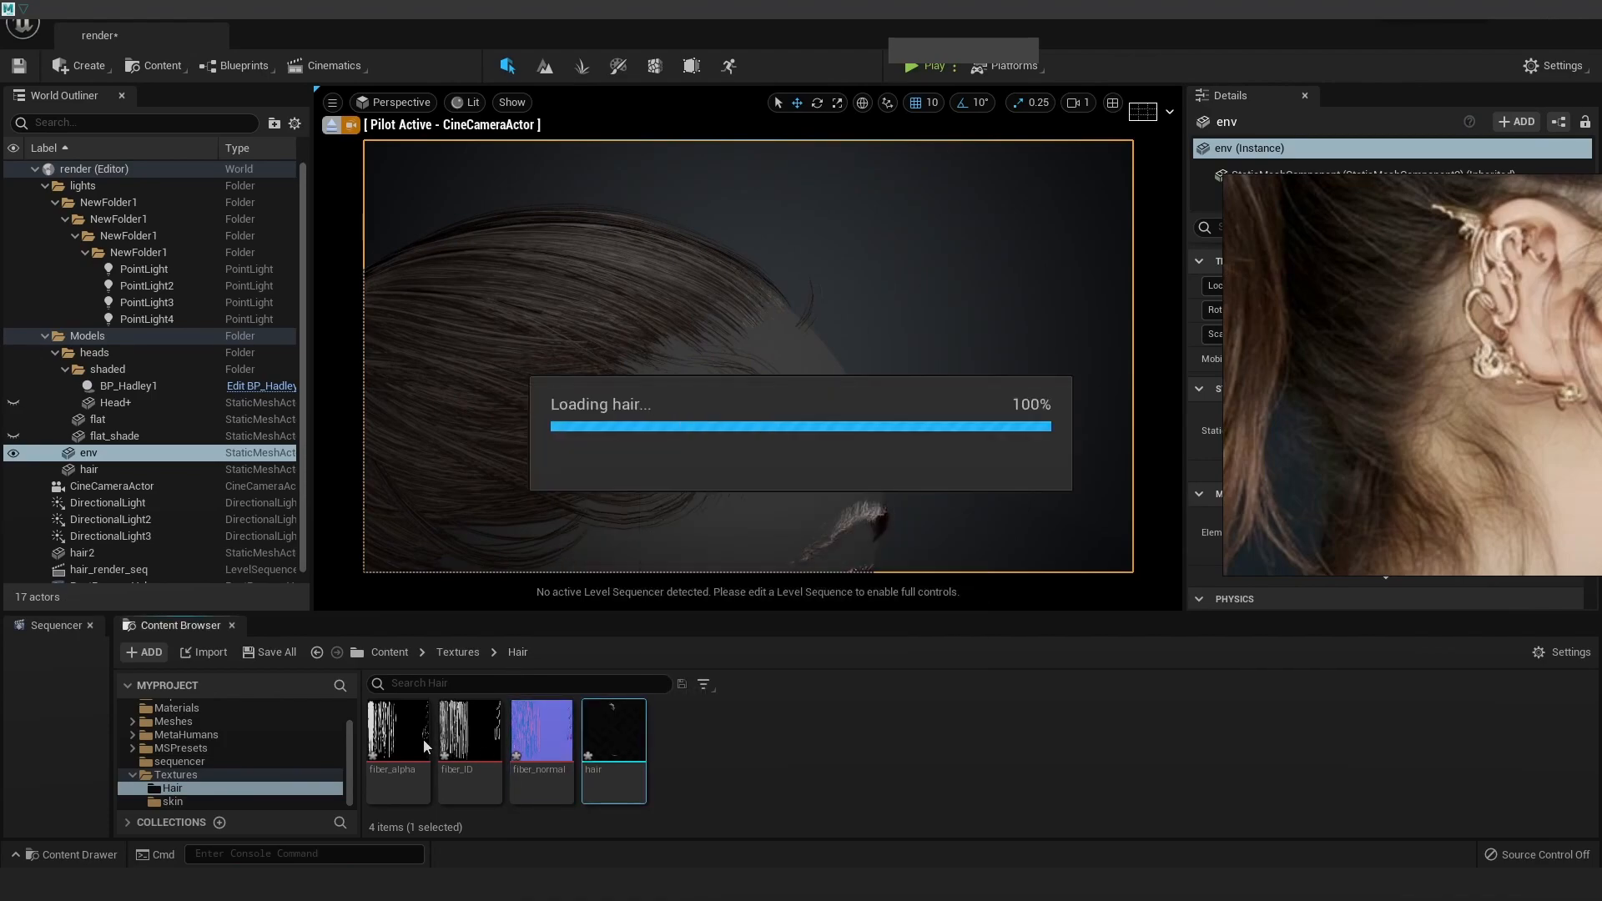
Reimport the fiber_alpha, fiber_ID and fiber_normal textures together with the hair mesh.
double_click(422, 734, "shift")
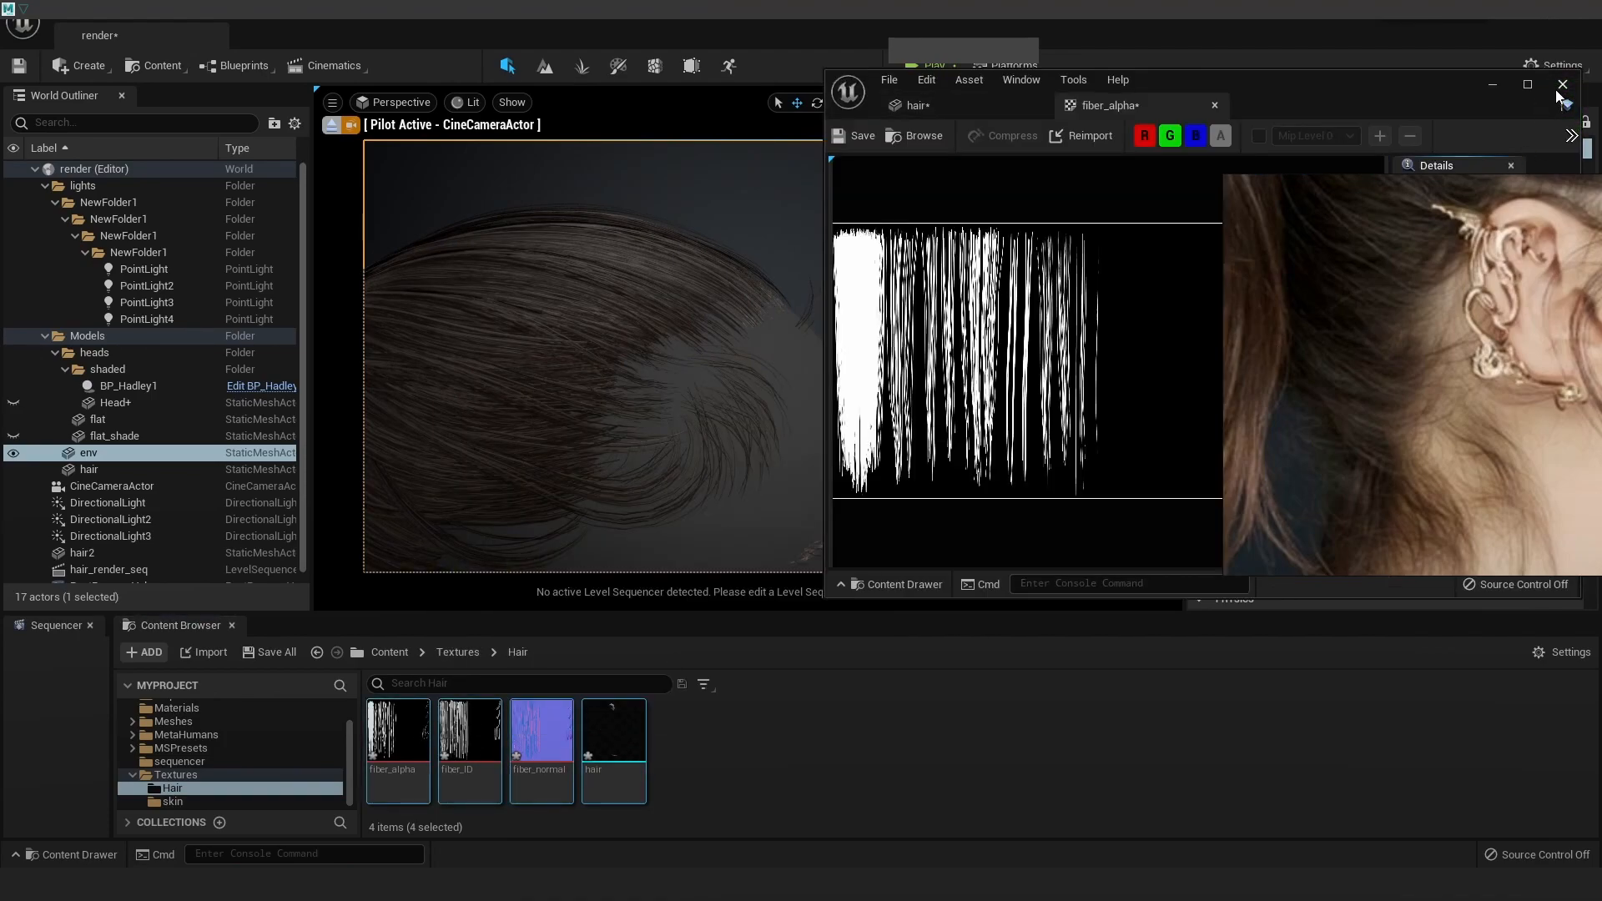
left_click(1558, 91)
right_click(619, 698)
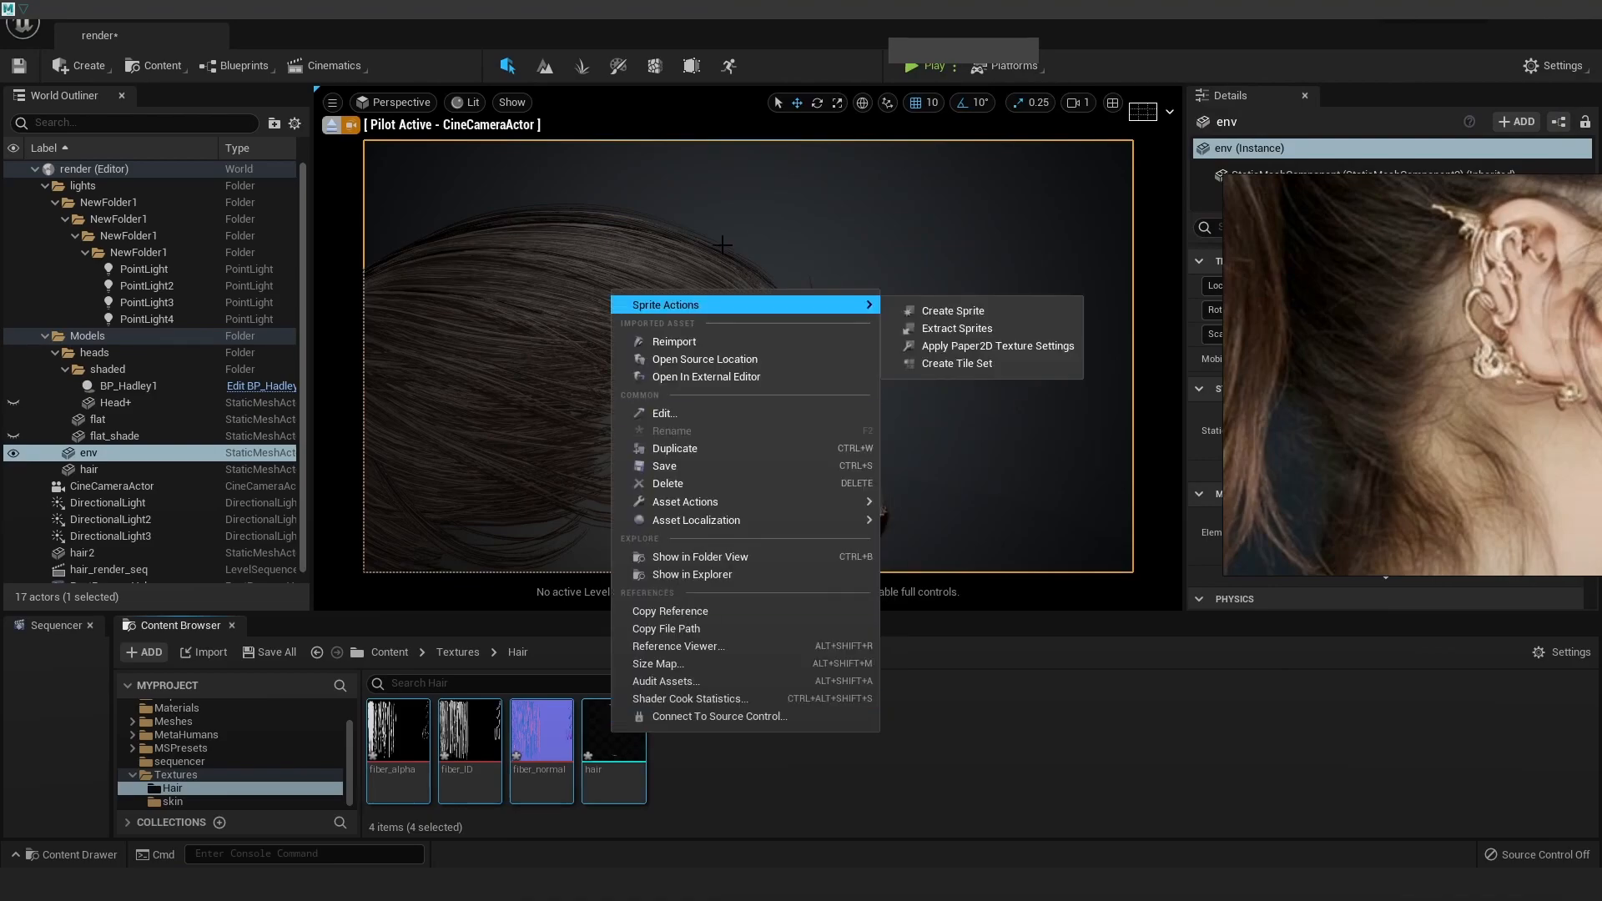
left_click(693, 344)
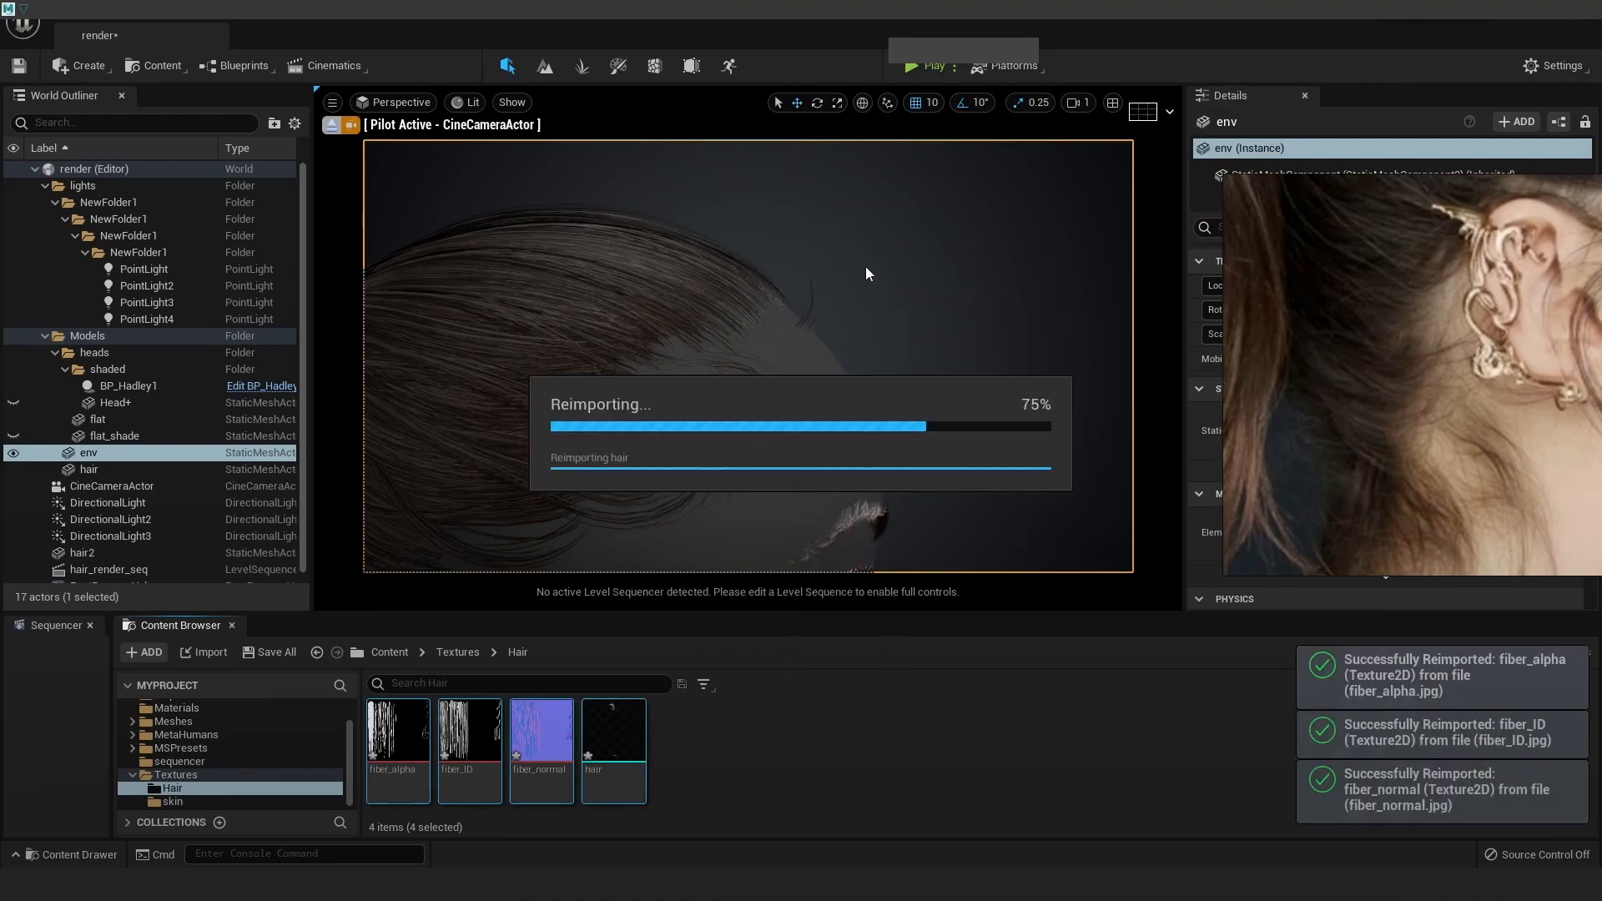
Examine the reimported hair around the hairline and temples from the front and side, comparing it with the reference photo.
left_click_drag(938, 384, 991, 431, "alt")
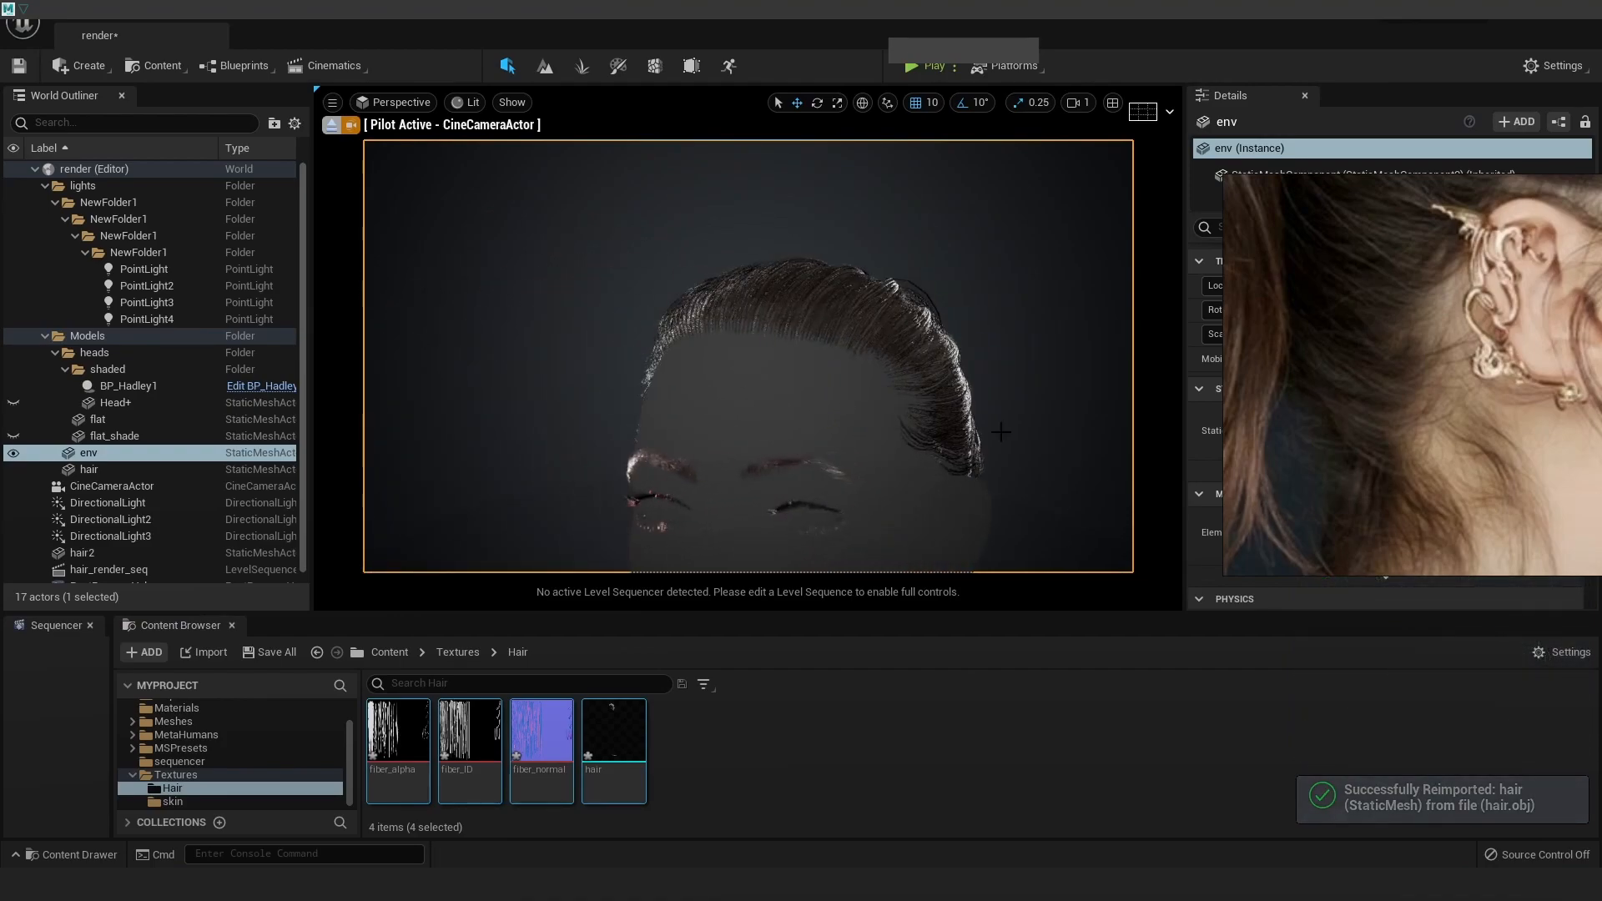
left_click_drag(848, 418, 884, 416, "alt")
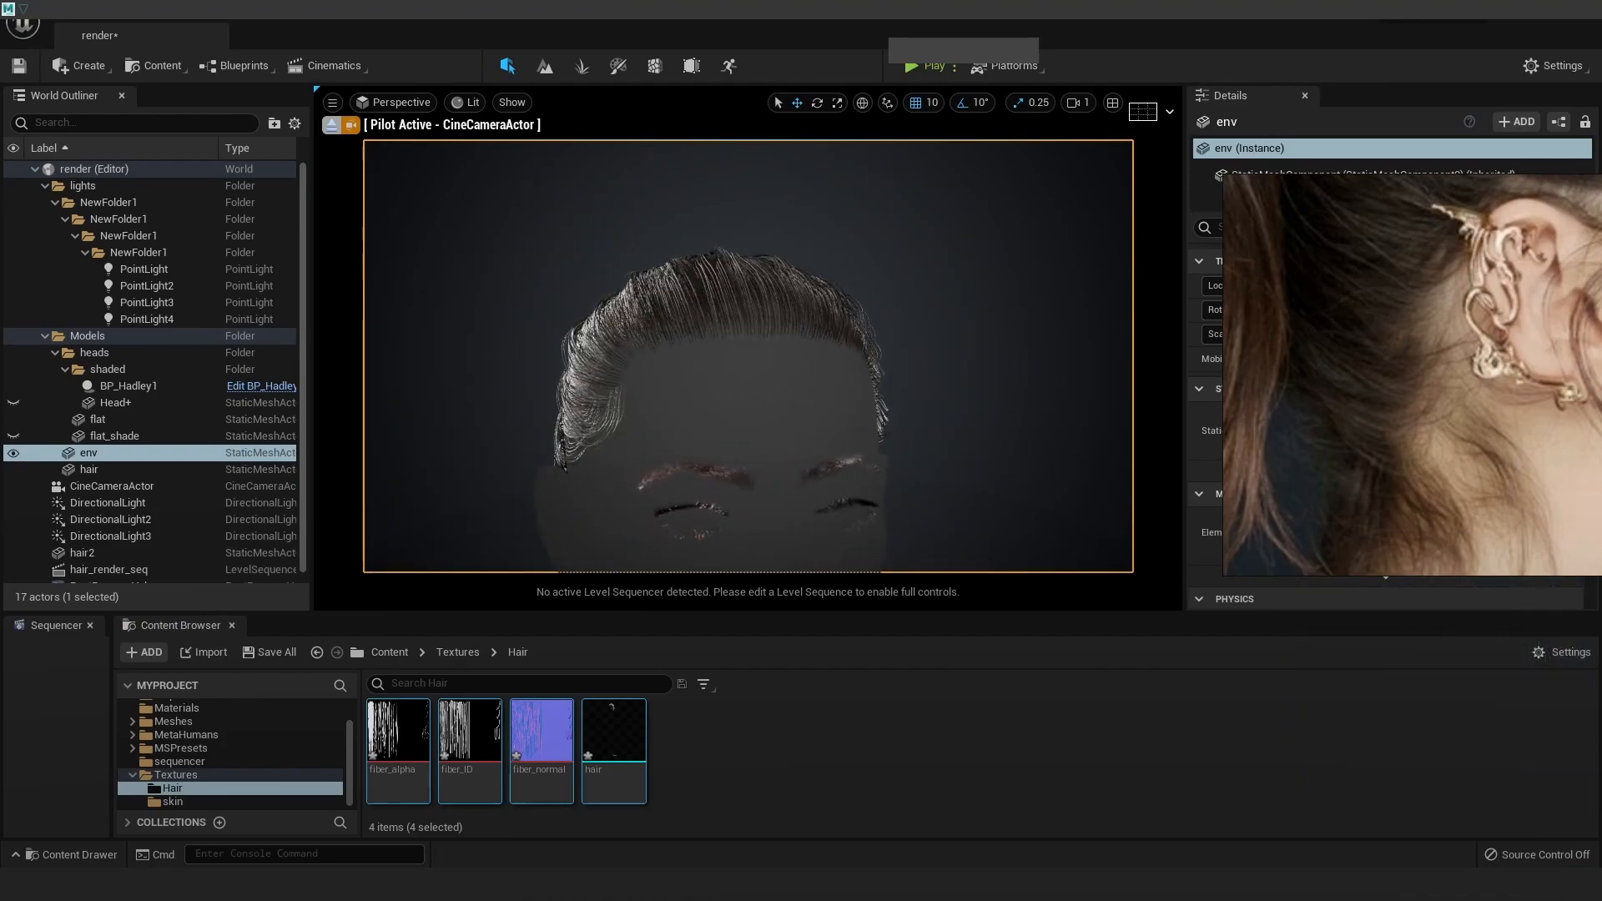
right_click_drag(884, 416, 904, 337, "alt")
left_click_drag(903, 336, 776, 400, "alt")
right_click_drag(775, 400, 810, 367, "alt")
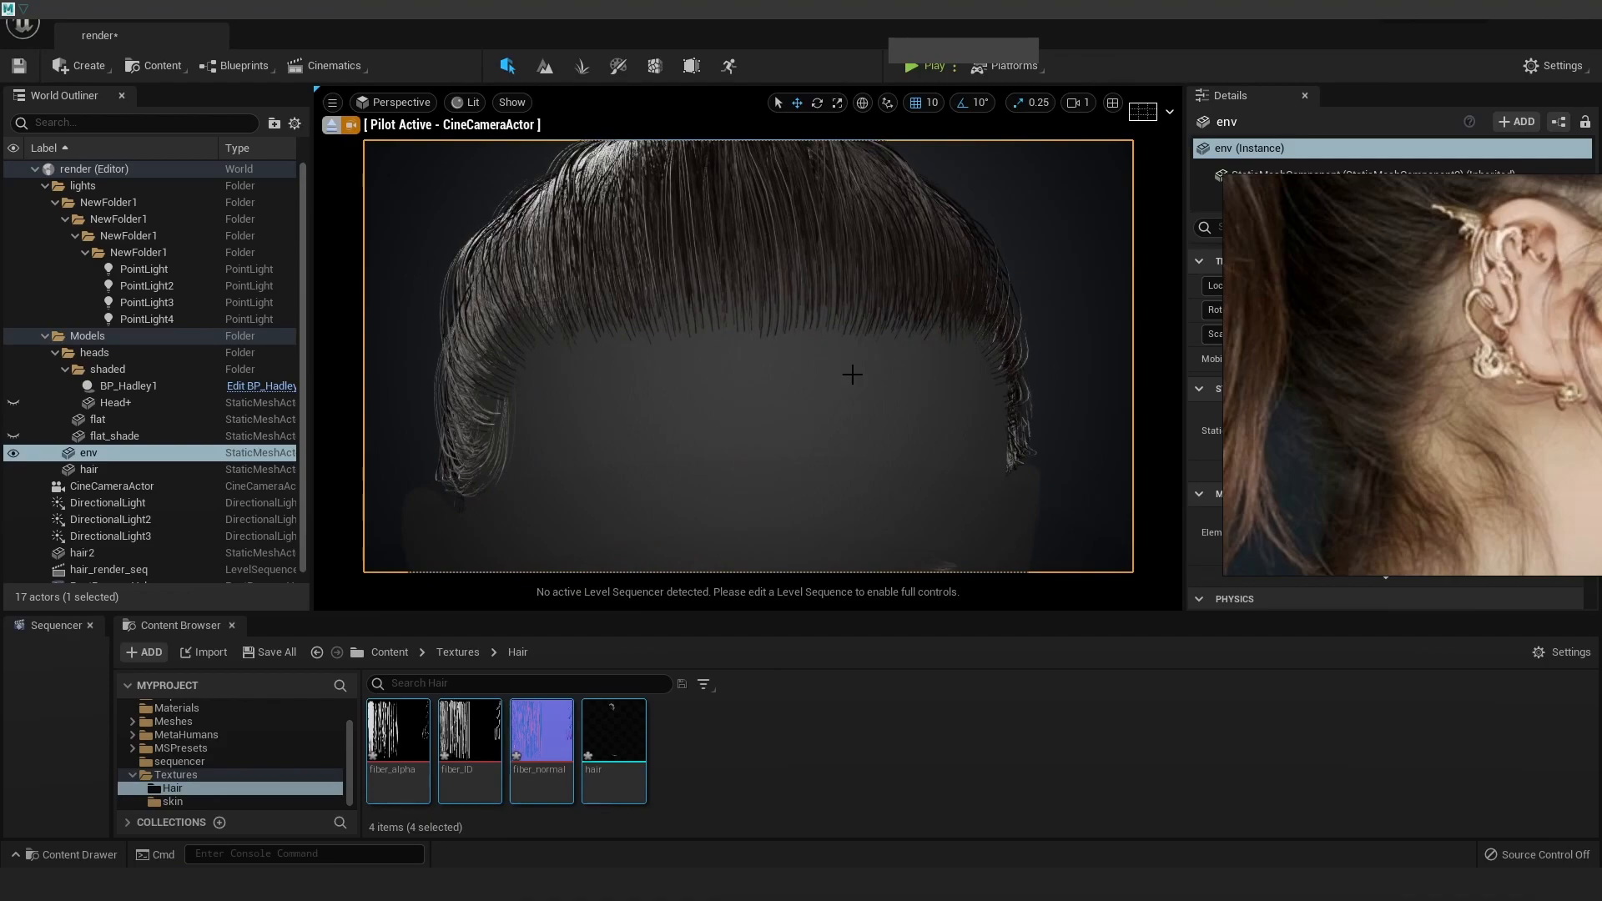
left_click_drag(742, 363, 784, 354, "alt")
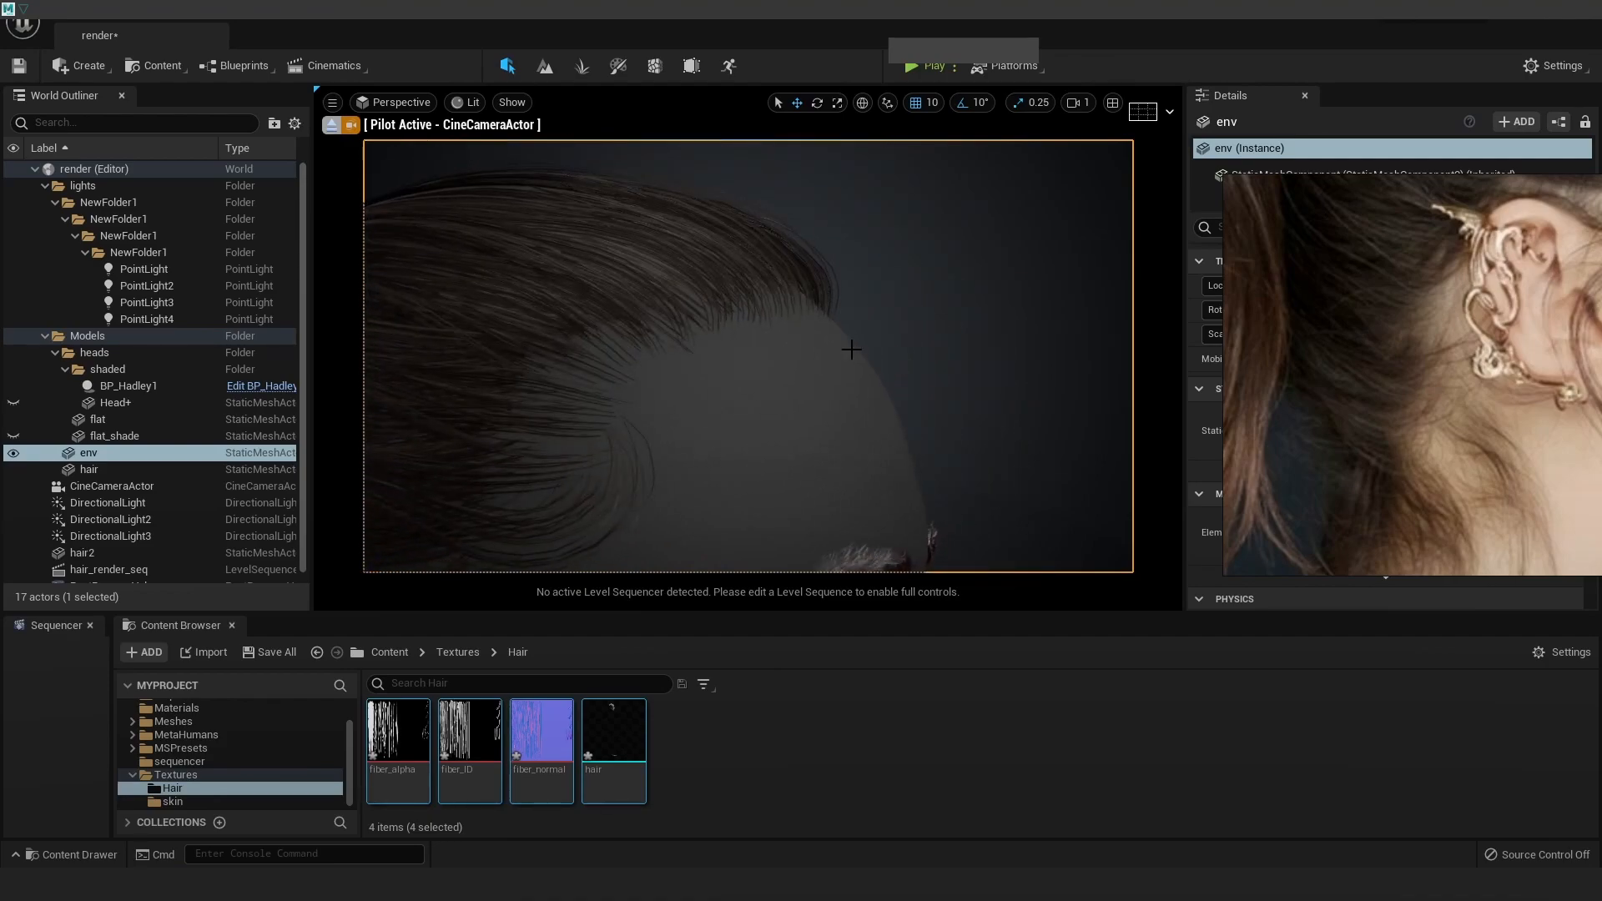
scroll(1455, 273, "down", 4)
middle_click_drag(1456, 273, 1339, 259)
scroll(1377, 317, "up", 3)
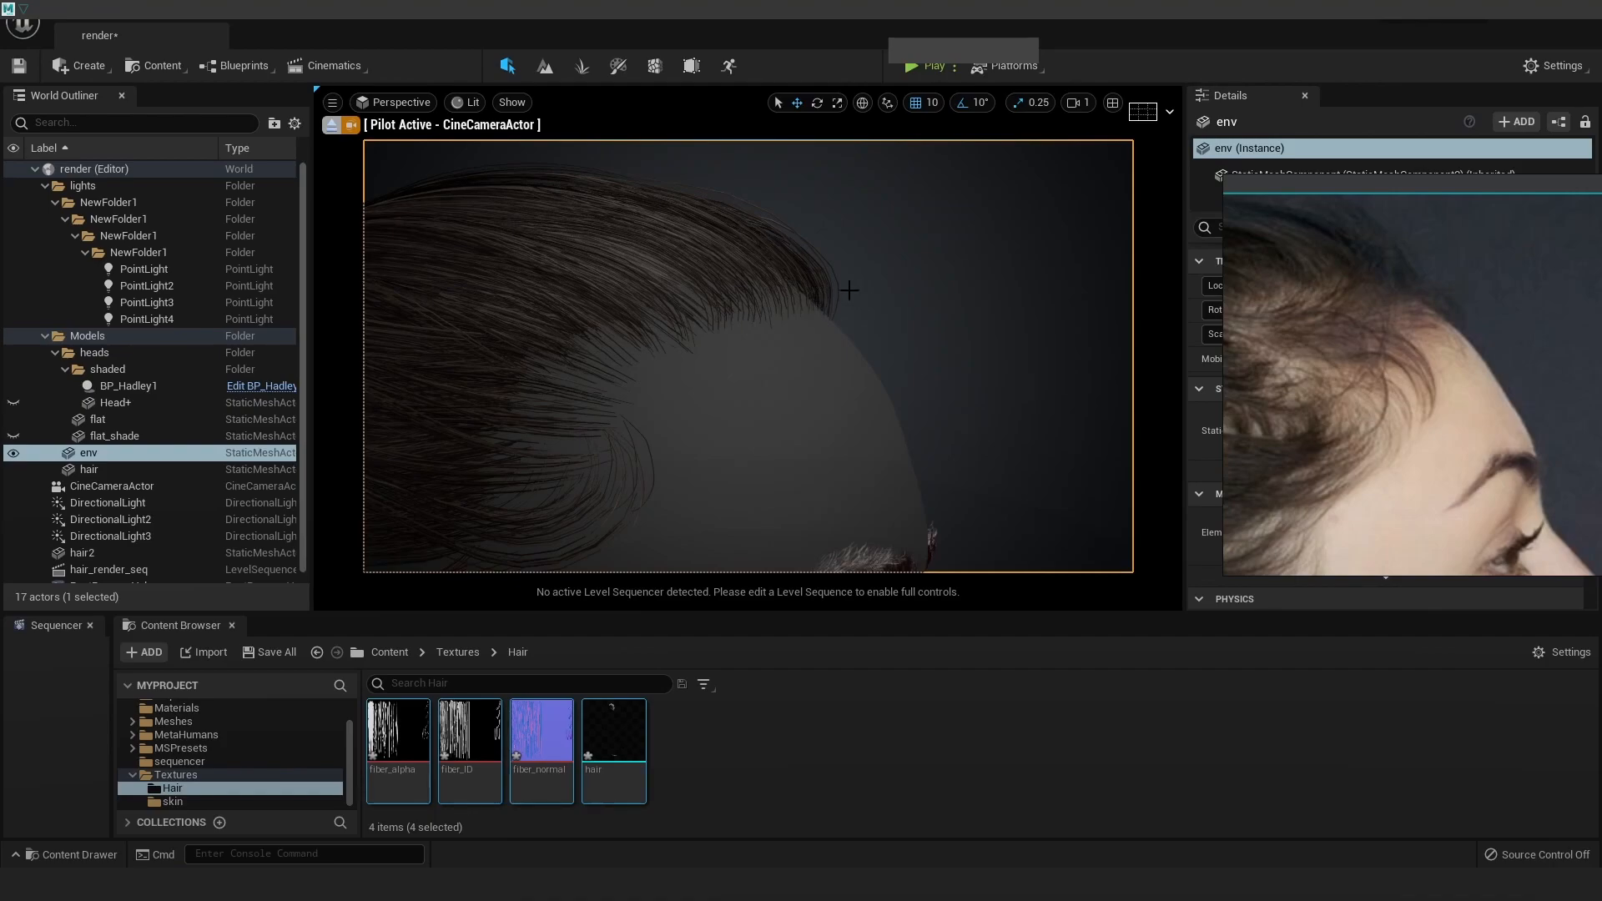
left_click_drag(1015, 331, 713, 484, "alt")
left_click_drag(997, 303, 1033, 321, "alt")
right_click_drag(1034, 321, 1011, 443, "alt")
middle_click_drag(1011, 442, 1017, 512, "alt")
left_click_drag(1017, 513, 1043, 414, "alt")
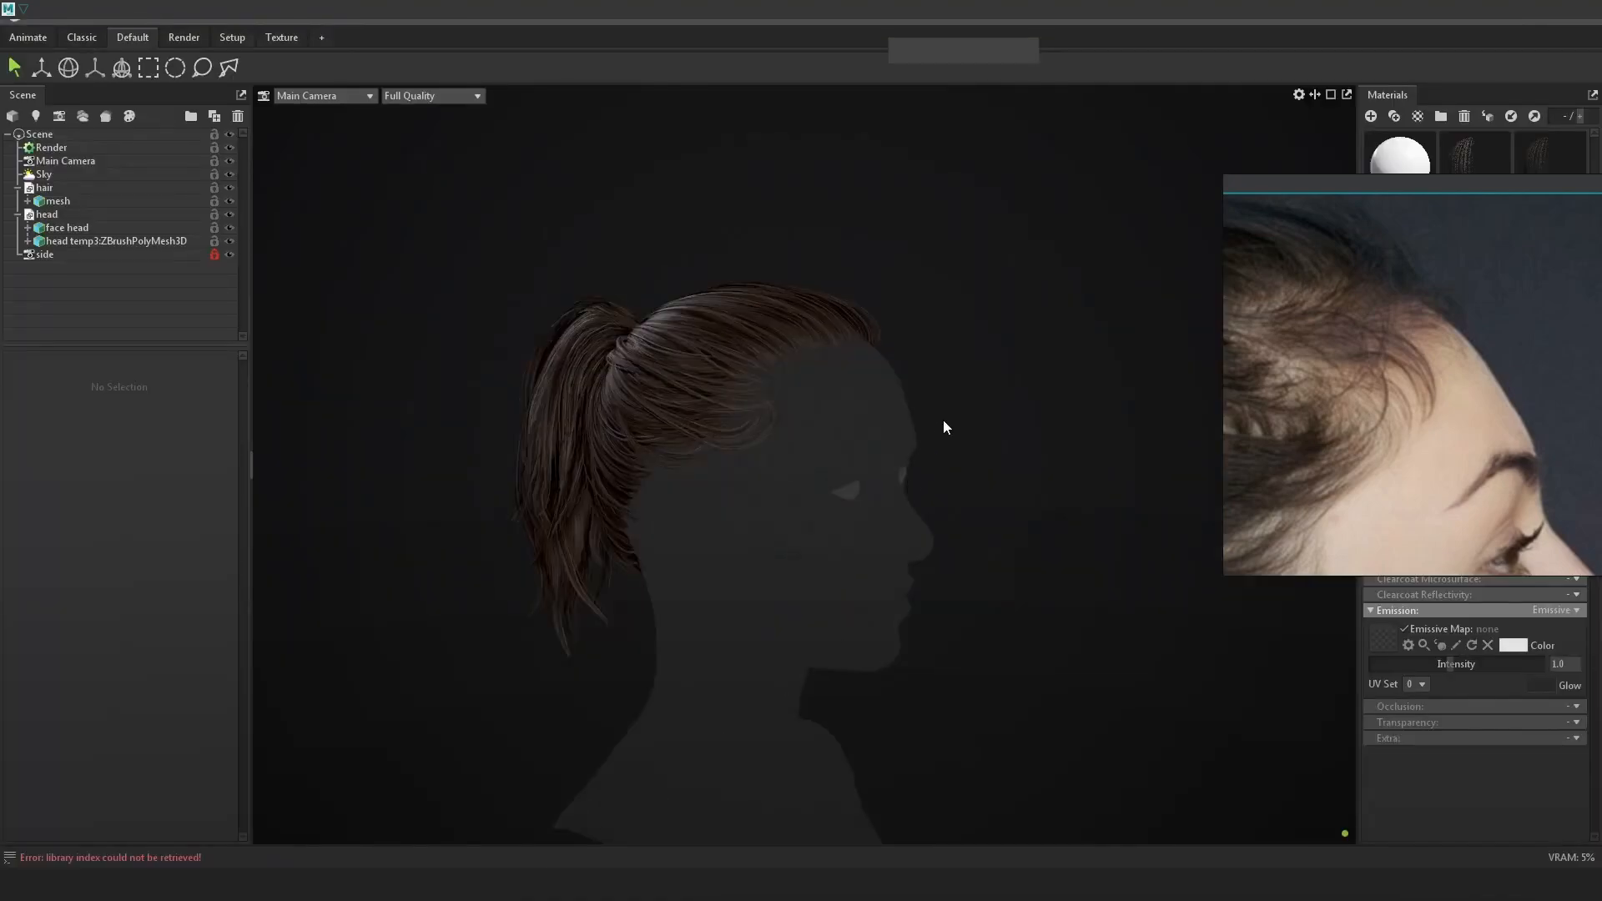
Inspect the ponytail hair in Marmoset Toolbag and compare its side profile with the ear area of the reference photo.
right_click_drag(895, 389, 767, 518, "alt")
left_click_drag(767, 518, 819, 514, "alt")
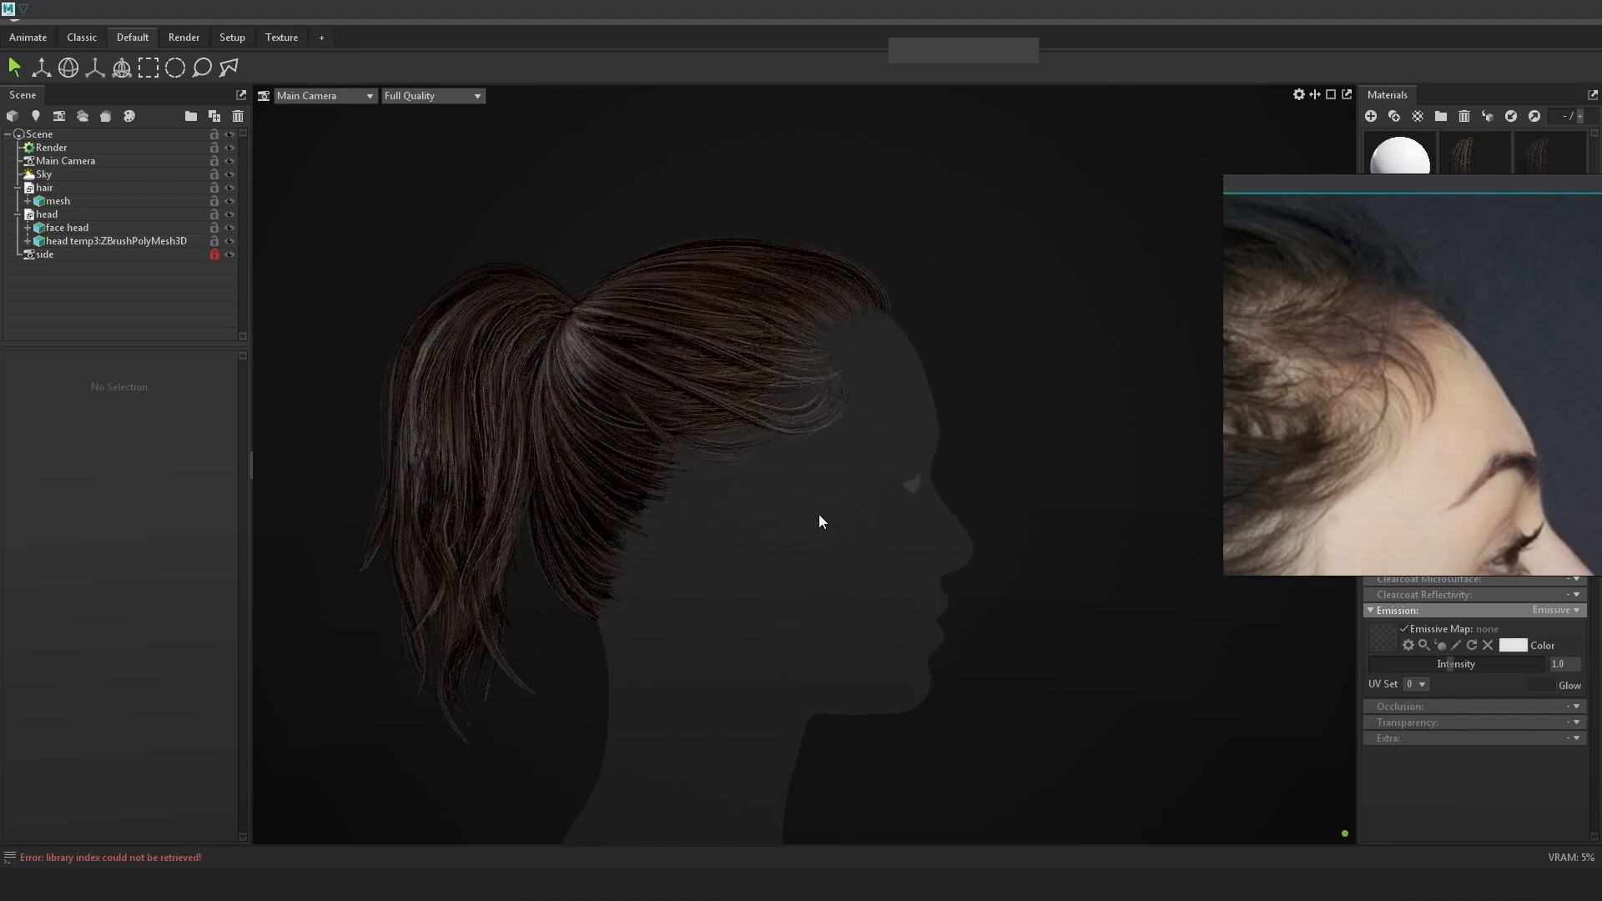
scroll(1368, 449, "down", 5)
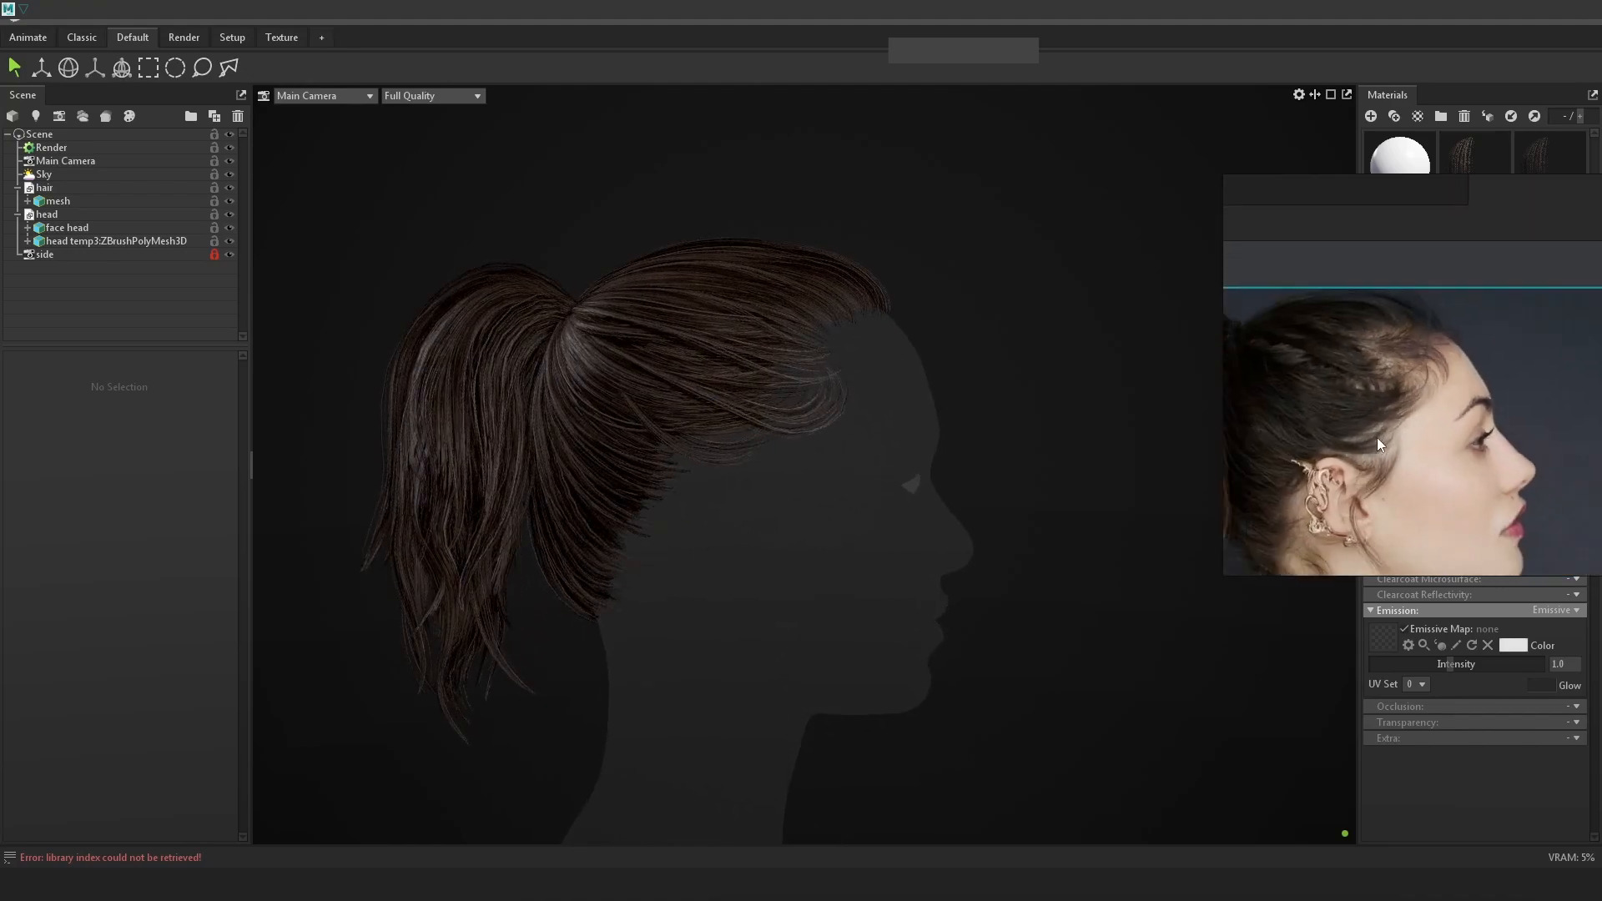
scroll(1326, 471, "up", 5)
middle_click_drag(1396, 473, 1423, 411)
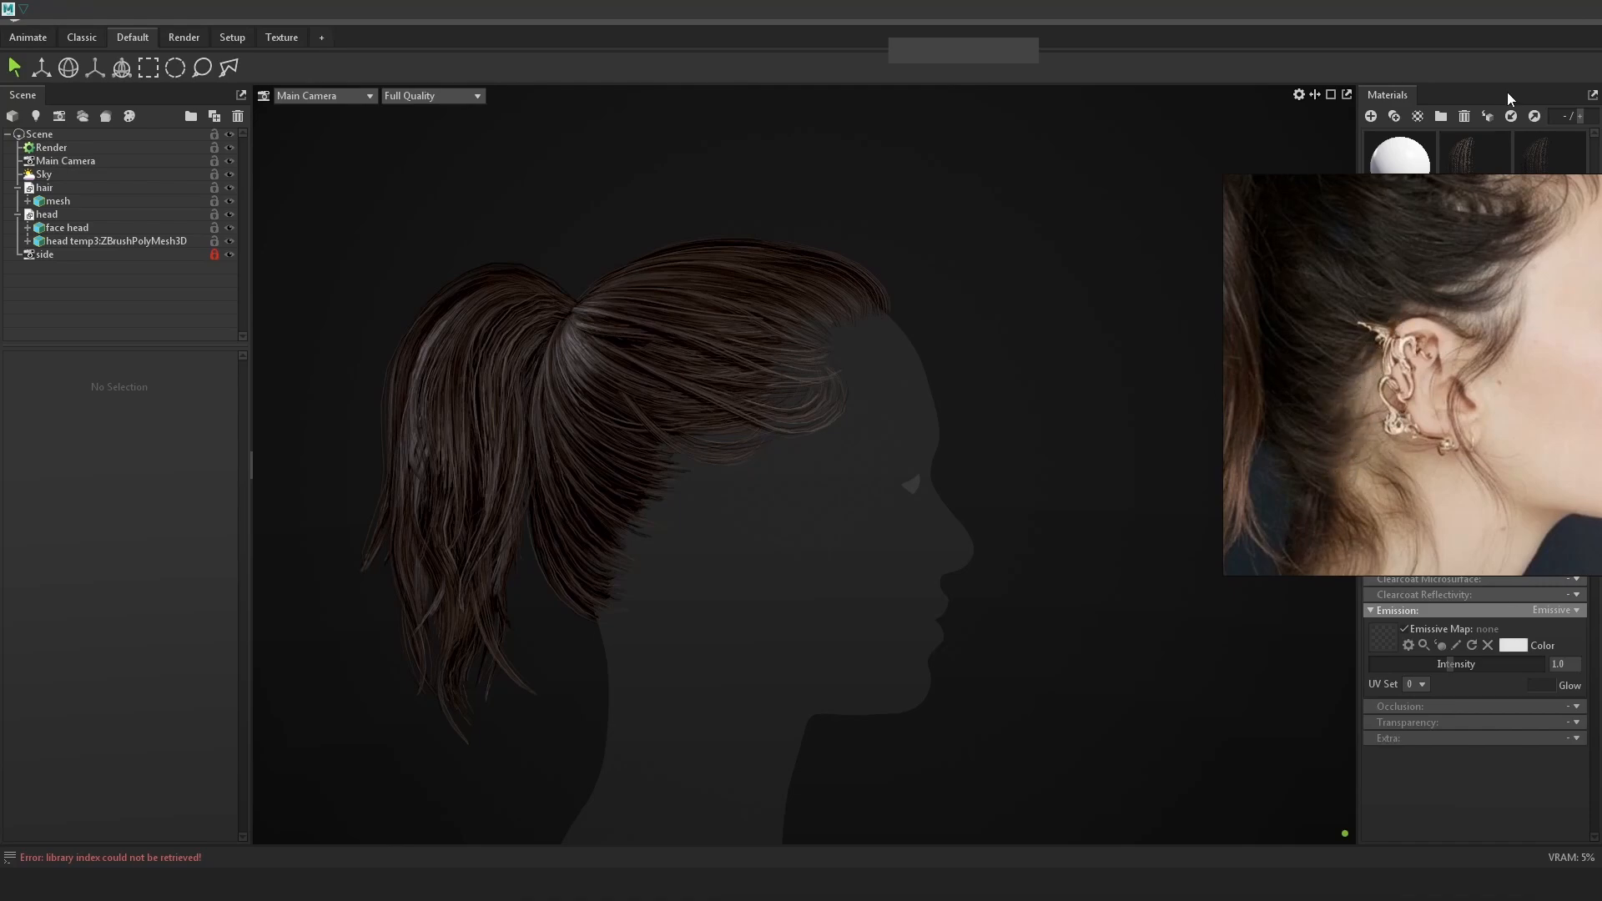
left_click(1520, 12)
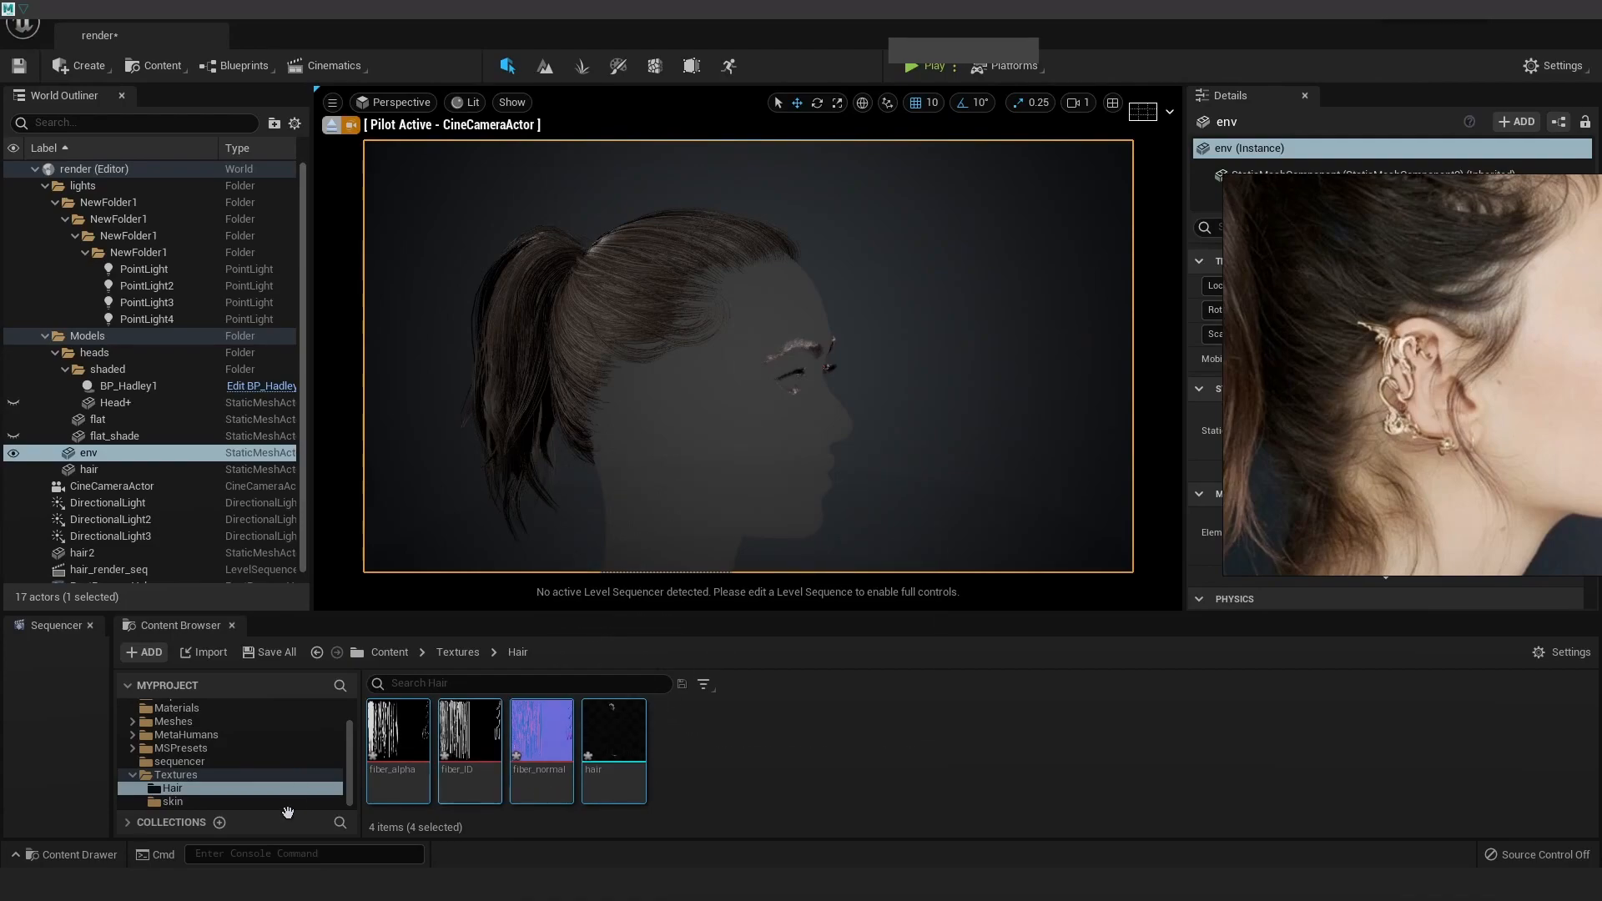
Switch to Maya and examine the front hairline clumps around the head from the front and side.
left_click(151, 867)
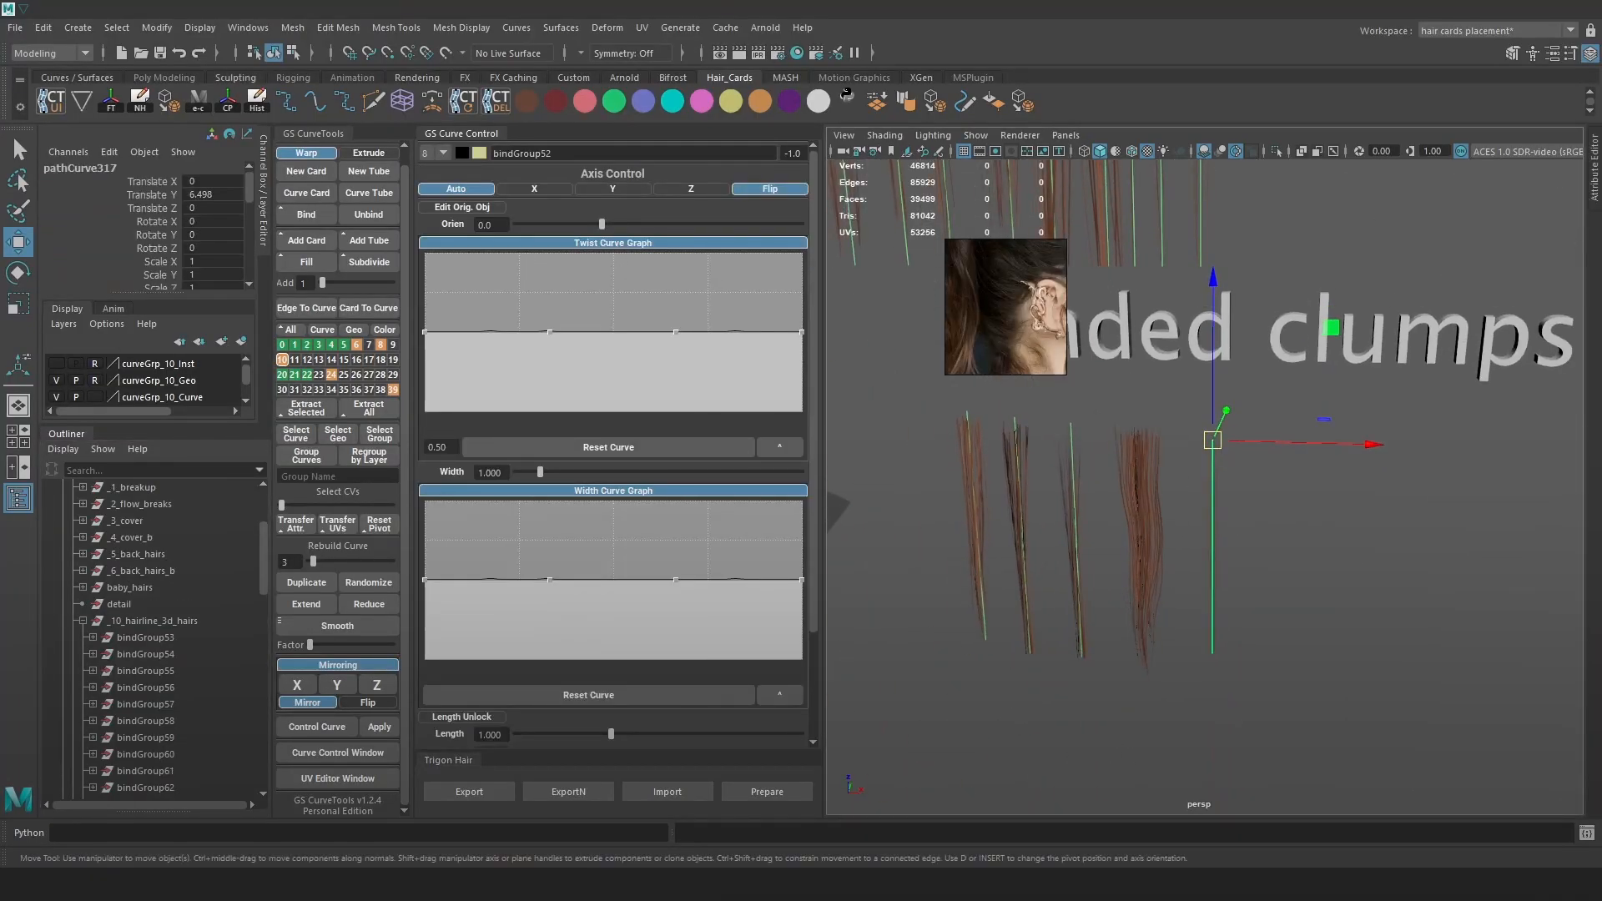
right_click_drag(1313, 495, 1037, 439, "alt")
middle_click_drag(1037, 440, 1180, 498, "alt")
left_click_drag(1180, 497, 1016, 380, "alt")
right_click_drag(1009, 351, 886, 278)
left_click_drag(1108, 454, 1251, 476, "alt")
right_click_drag(1252, 476, 1355, 529, "alt")
middle_click_drag(1355, 529, 1285, 372, "alt")
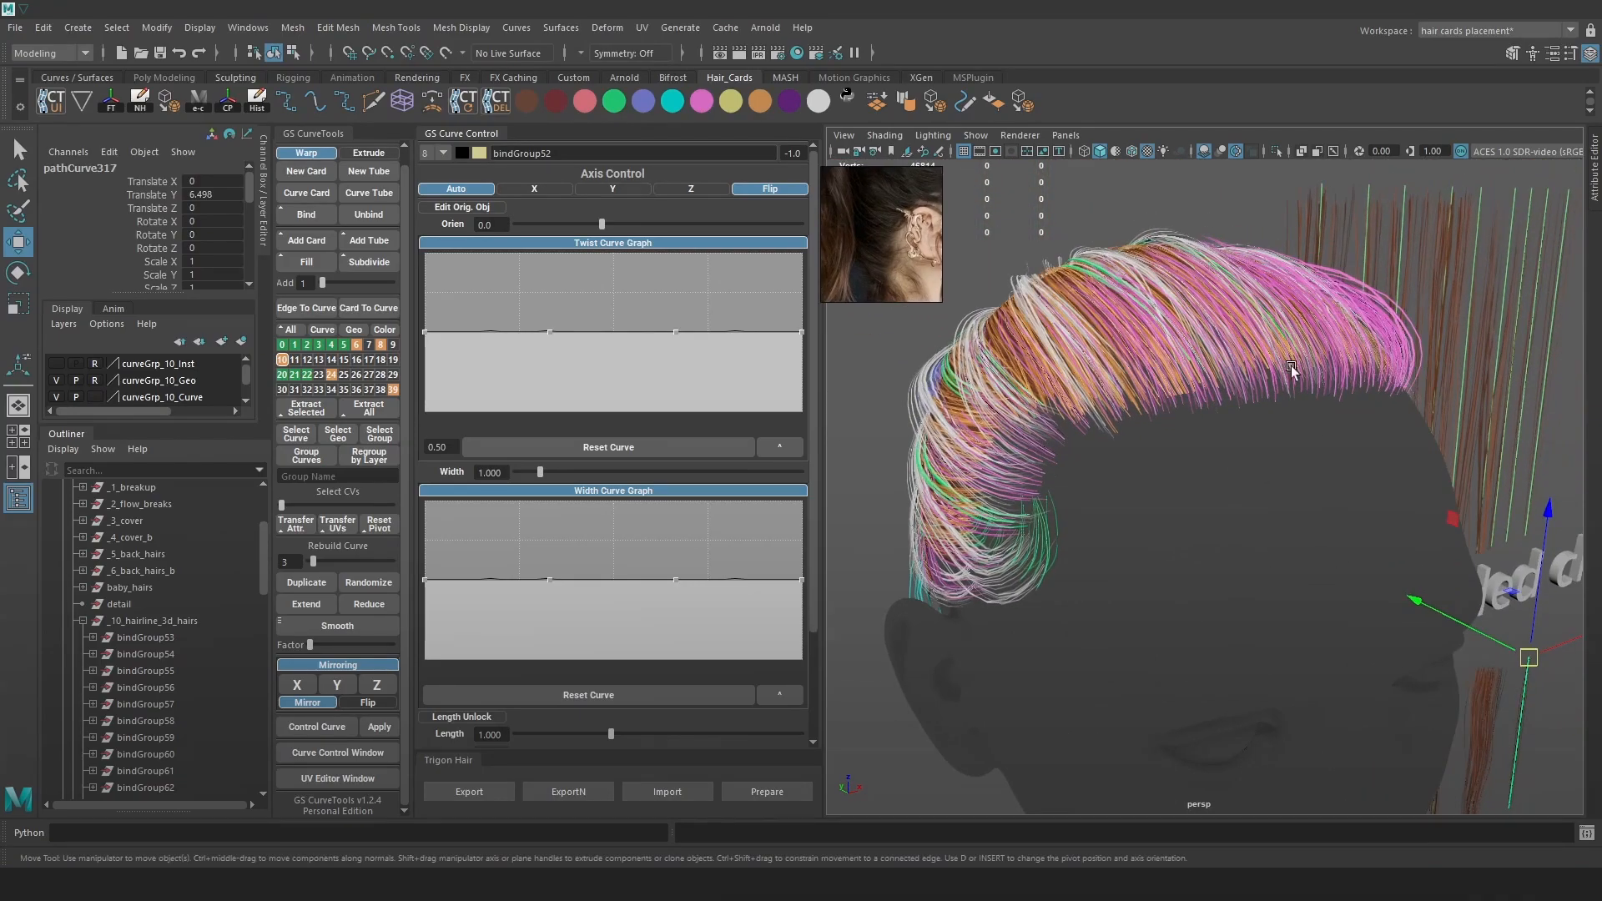
left_click_drag(1162, 489, 1324, 481, "alt")
left_click_drag(1458, 683, 1359, 697, "alt")
right_click_drag(1359, 698, 1333, 635, "alt")
Group bindGroup53 through bindGroup87 inside _10_hairline_3d_hairs and name the new group front.
left_click(163, 639)
left_click_drag(262, 568, 248, 799)
left_click(176, 673, "shift")
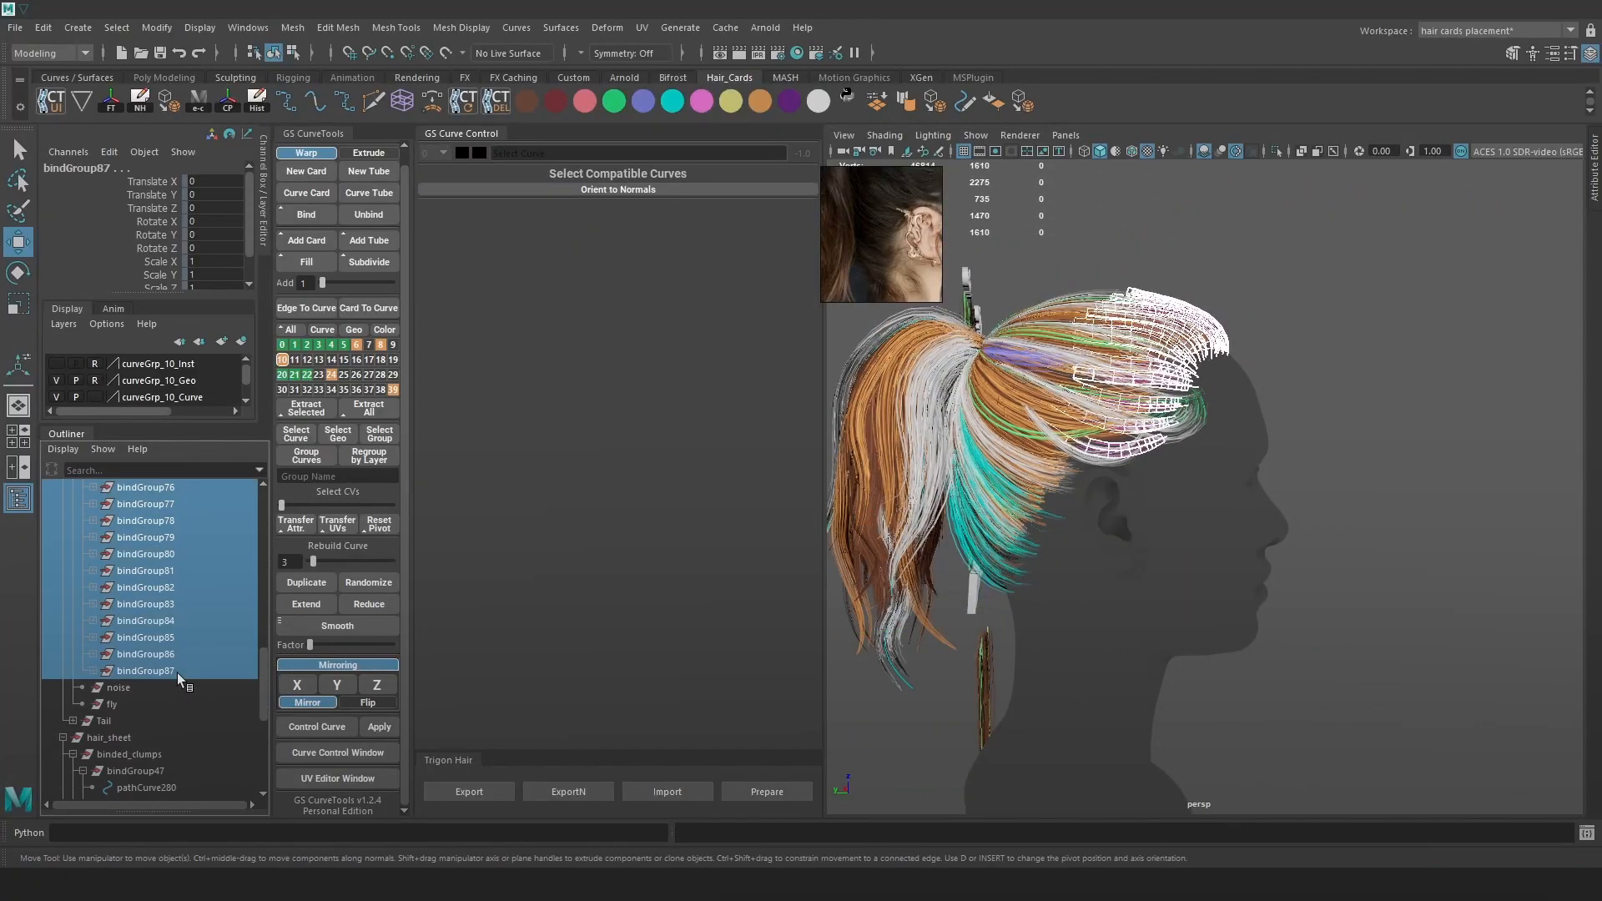
key("ctrl+g")
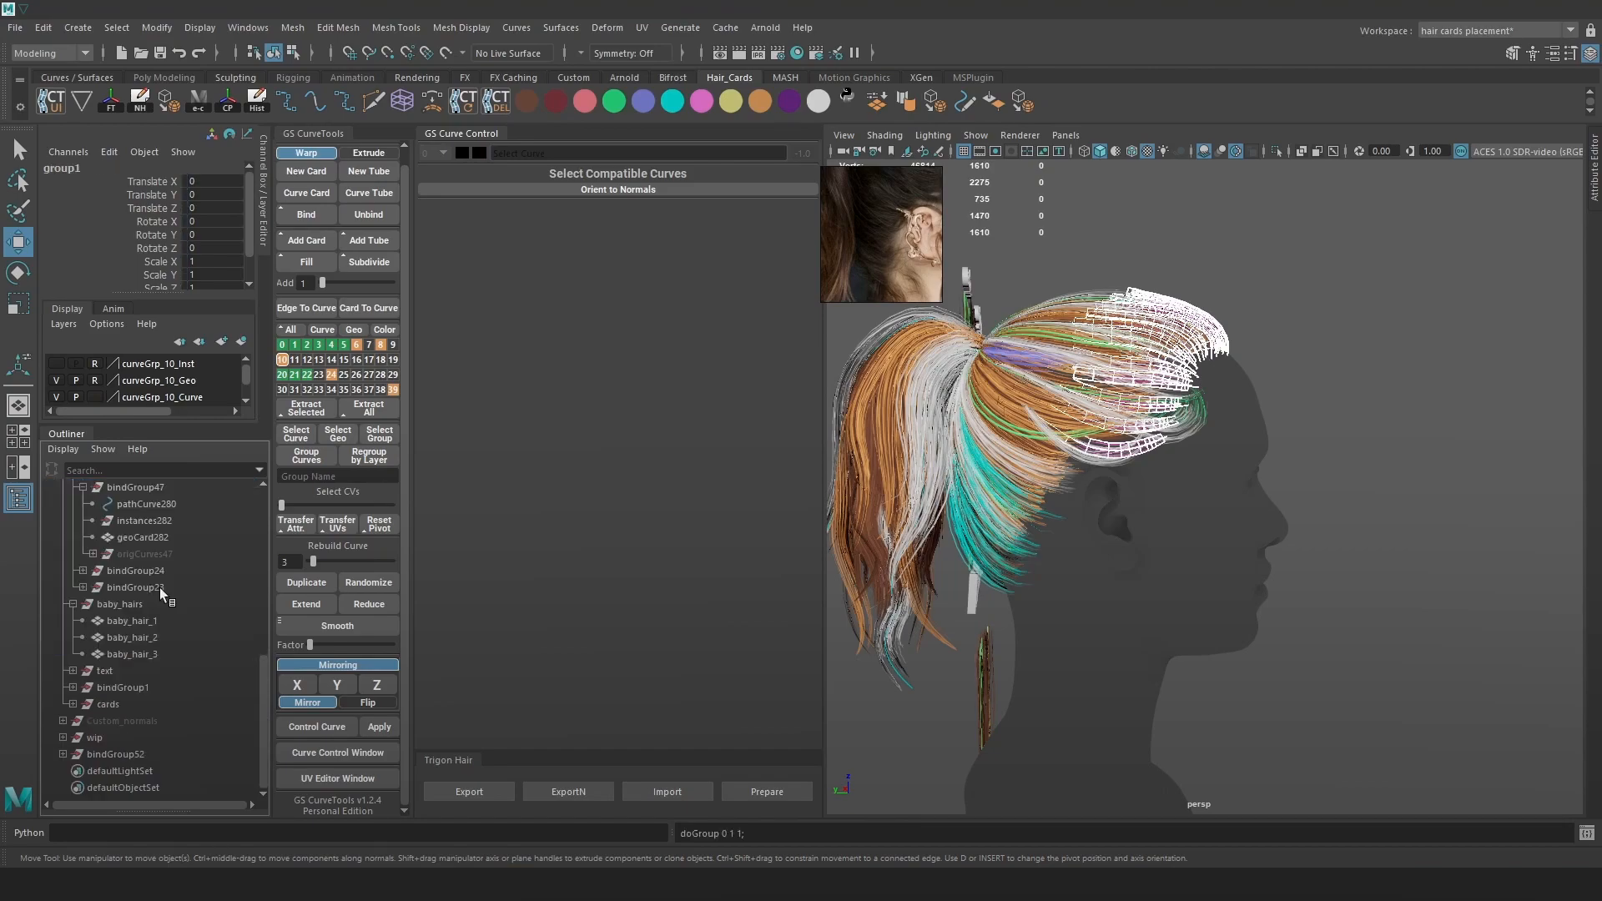
scroll(220, 651, "up", 5)
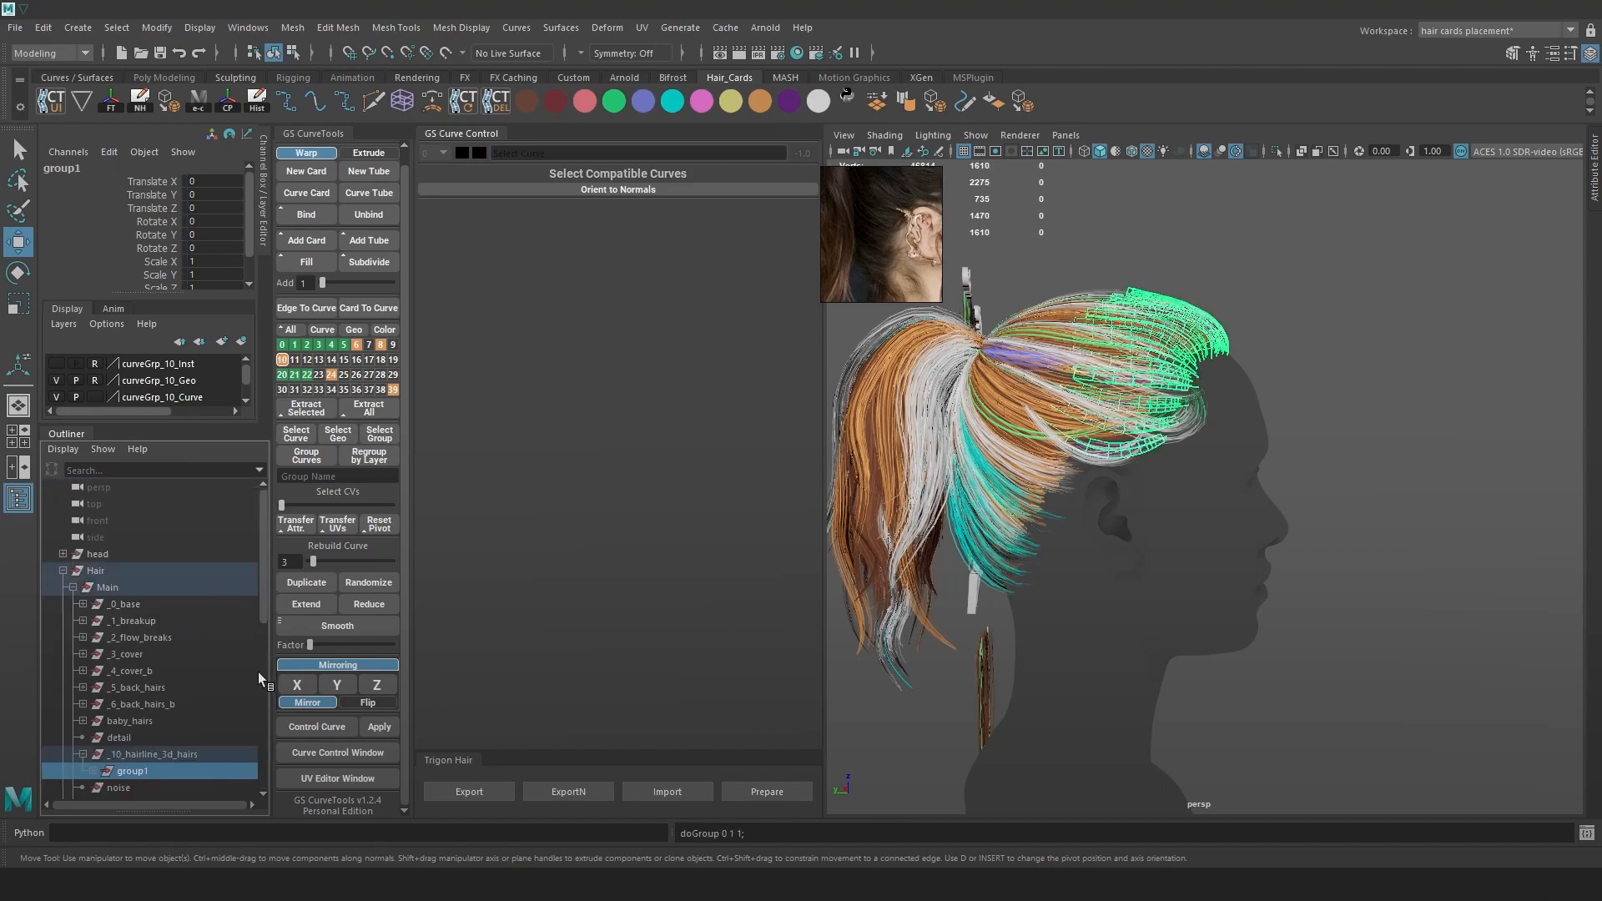
double_click(152, 770)
type("fre")
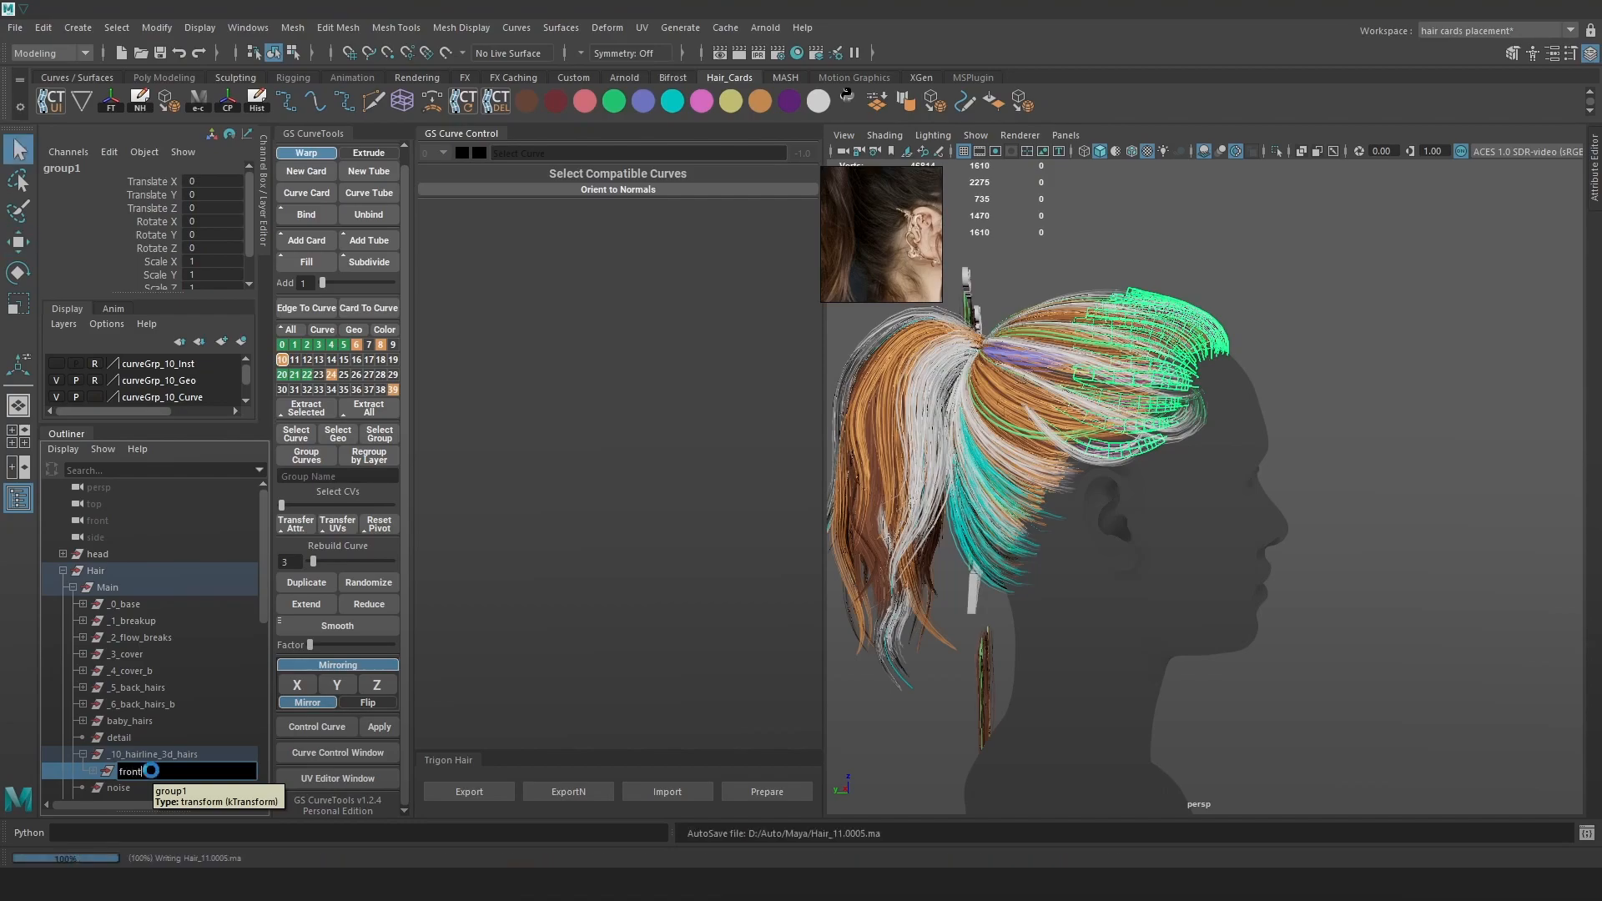
key("Return")
Duplicate the bound hair clump and move the copy behind the head to about X -34.1 and Z 9.0.
left_click_drag(1192, 557, 1170, 626, "alt")
left_click(1348, 638)
key("4")
left_click(1345, 636)
key("ctrl+z")
left_click(333, 584)
left_click_drag(1466, 525, 994, 399)
left_click_drag(994, 399, 1238, 485, "alt")
middle_click_drag(1008, 455, 976, 447, "alt")
right_click_drag(976, 447, 1018, 488, "alt")
left_click_drag(1018, 488, 1059, 518, "alt")
Examine the hair around the ear and nape in the enlarged reference photo, then shrink it back.
scroll(911, 237, "up", 2)
left_click_drag(941, 298, 1089, 441)
middle_click_drag(892, 265, 933, 353)
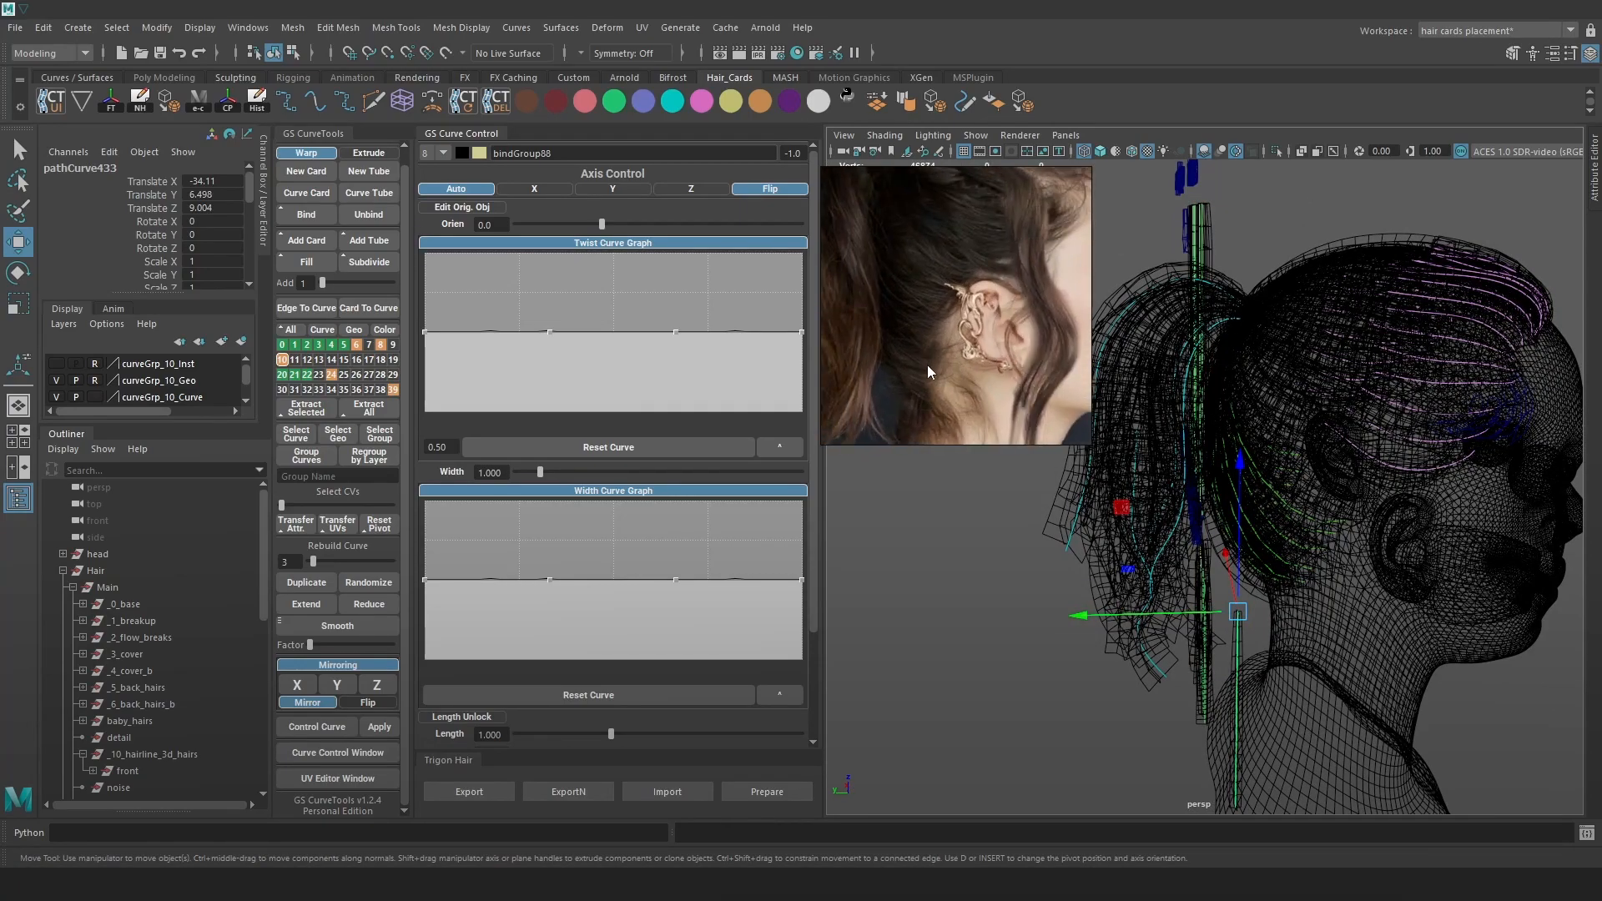
middle_click_drag(1033, 272, 960, 344)
scroll(964, 342, "down", 2)
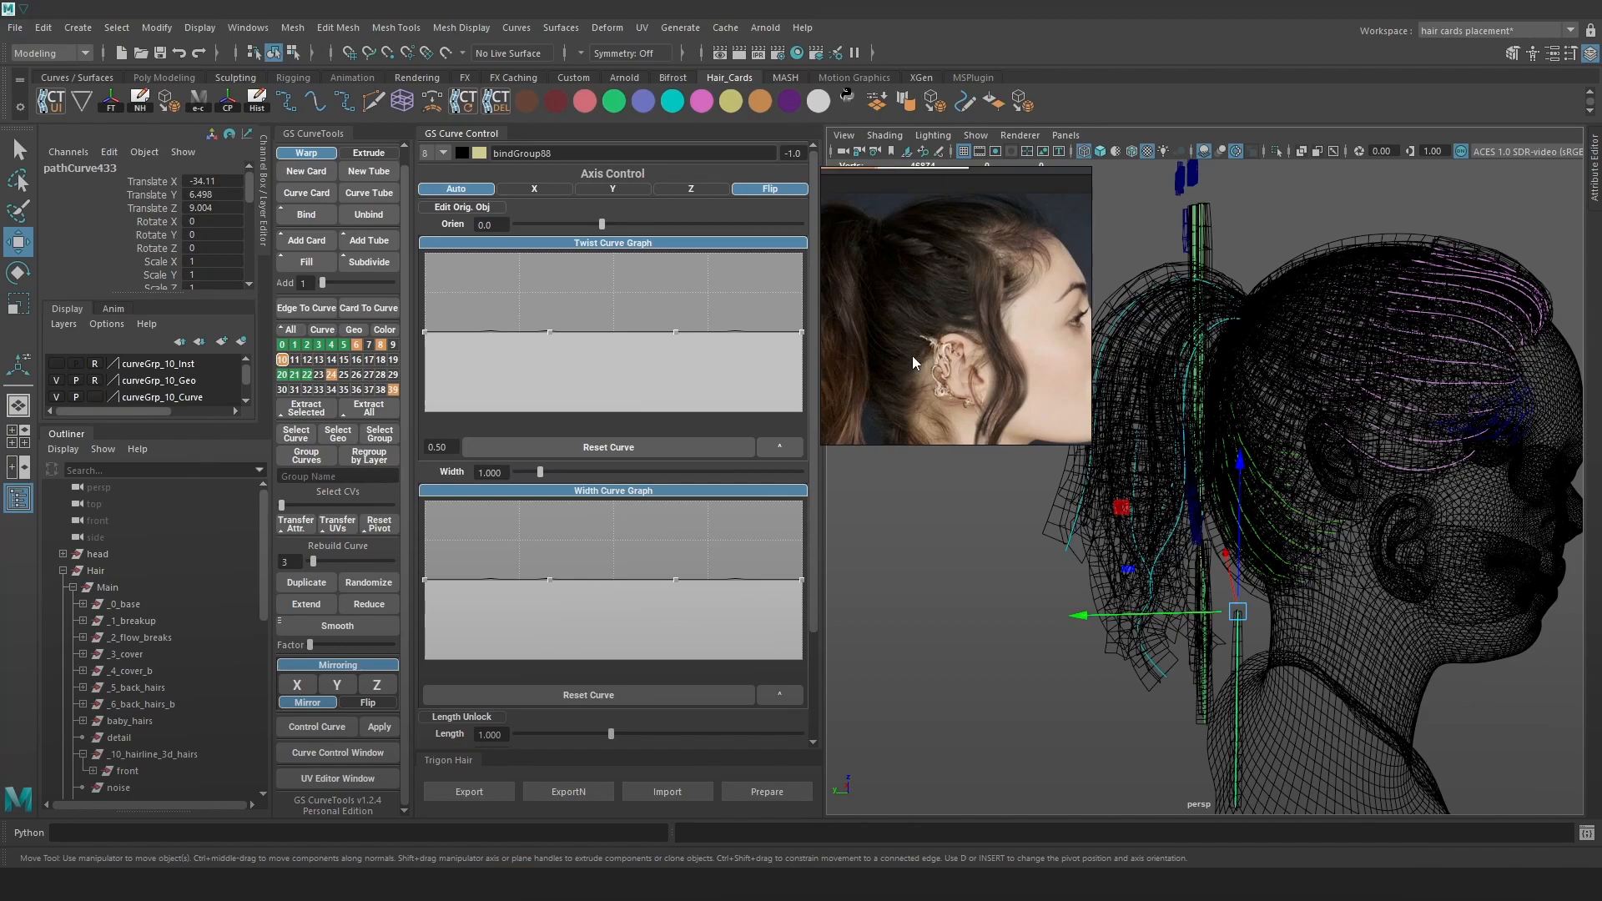
left_click_drag(1090, 443, 895, 289)
middle_click_drag(884, 265, 847, 197)
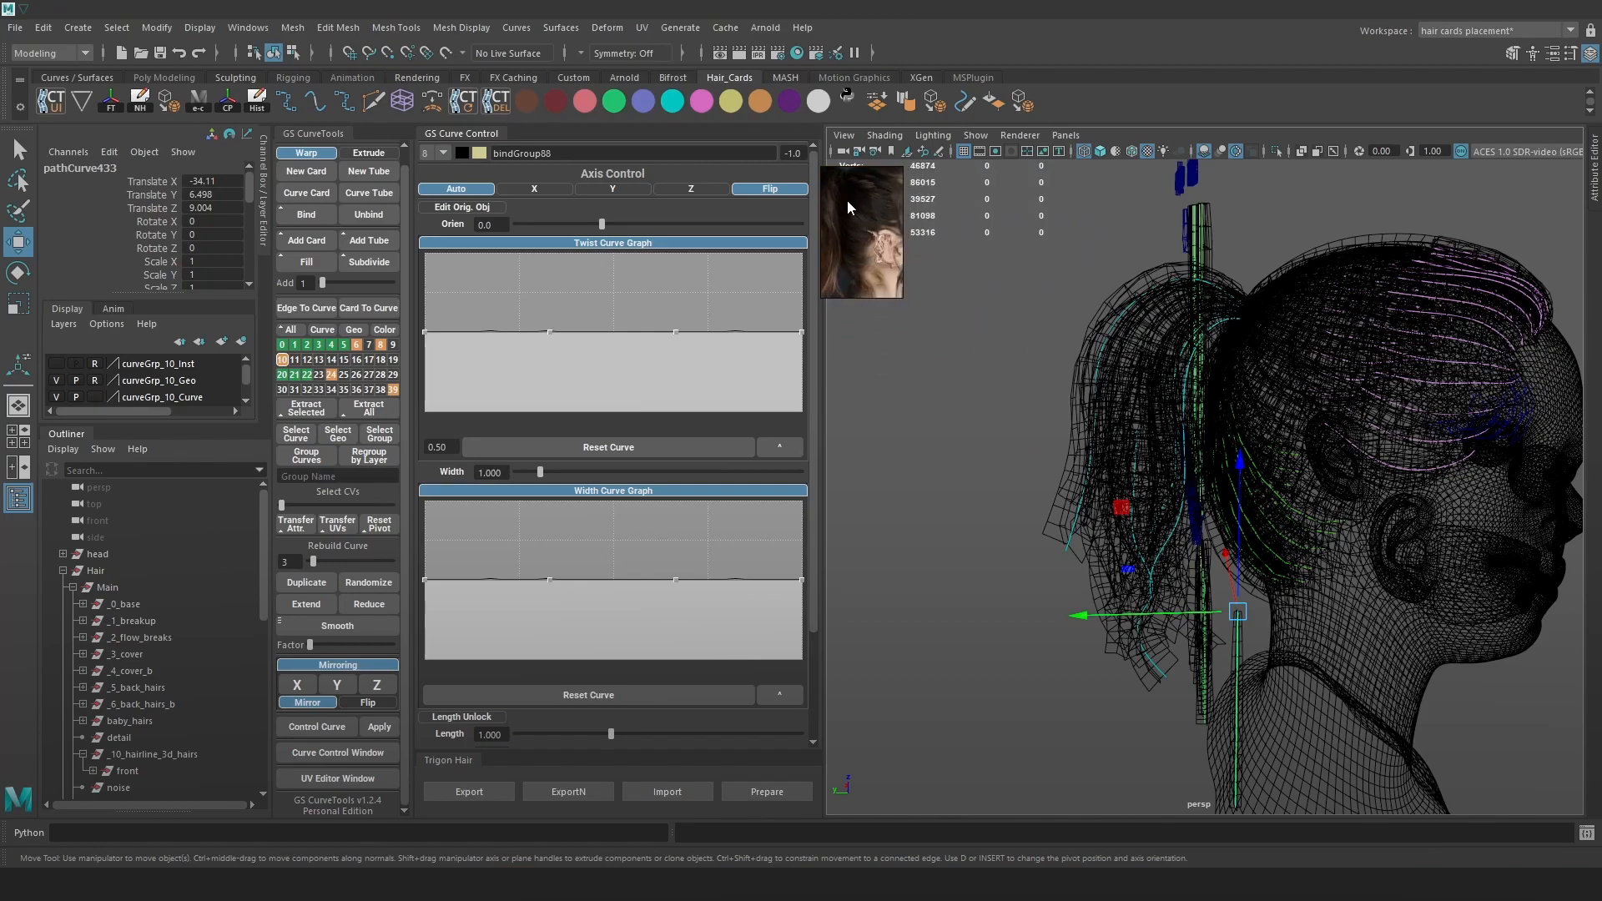
Set the duplicated clump's orientation to -180 and rotate it about the Y axis to about -174 degrees.
mouse_move(1011, 447)
left_mouse_down("alt")
mouse_move(1198, 443)
mouse_move(1114, 458)
left_mouse_up("alt")
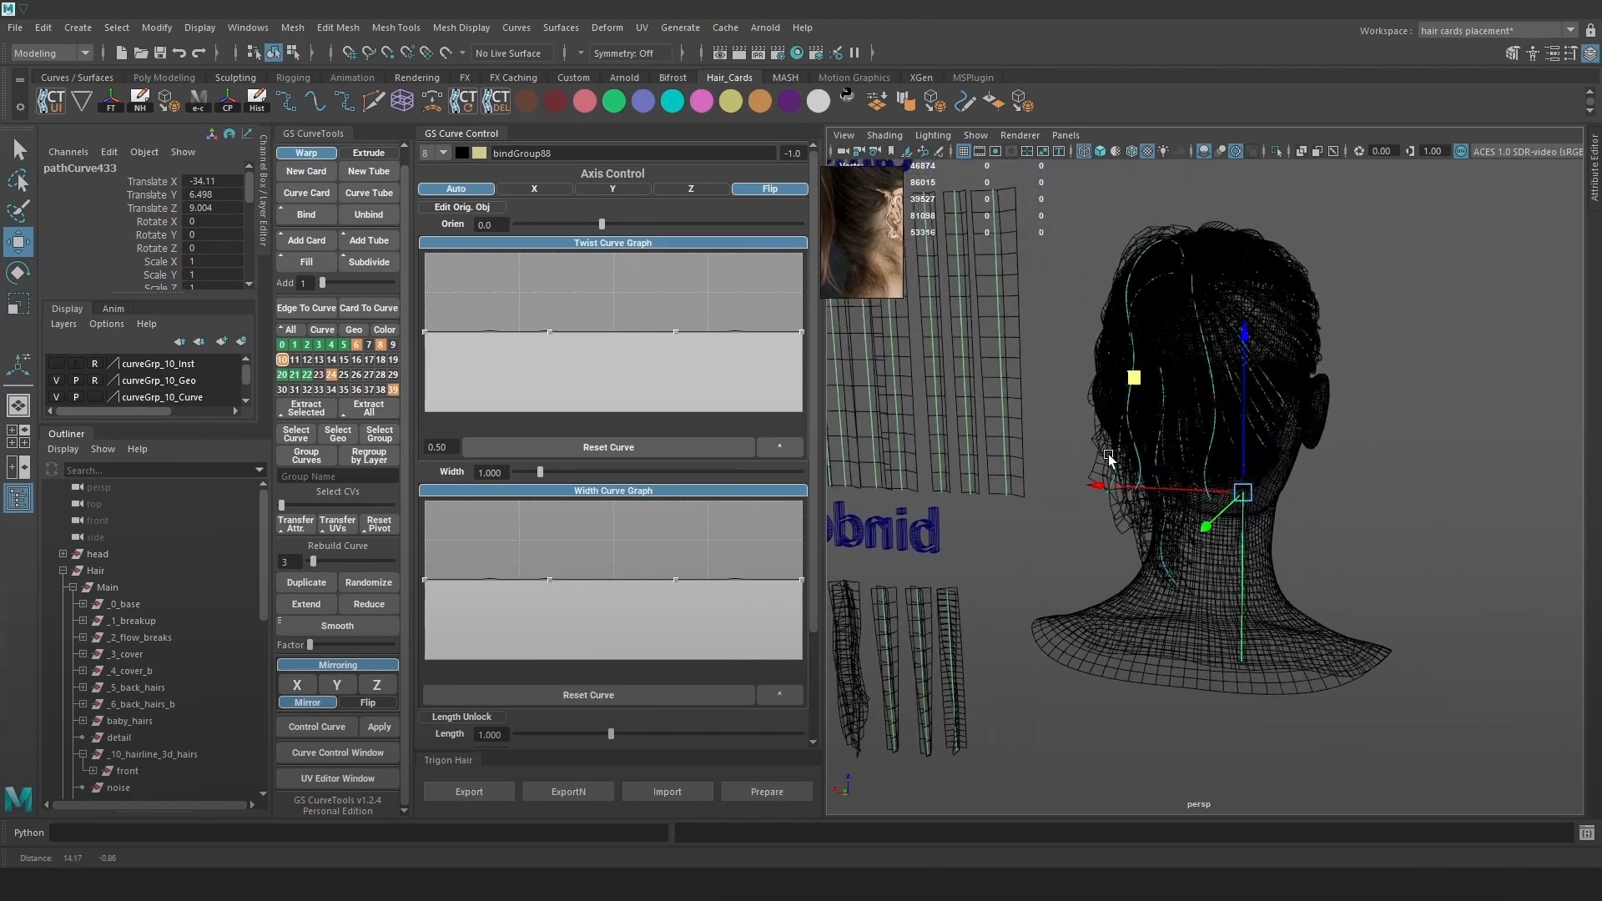
right_click_drag(1115, 458, 1358, 539, "alt")
key("5")
middle_click_drag(1326, 462, 1251, 469, "alt")
key("6")
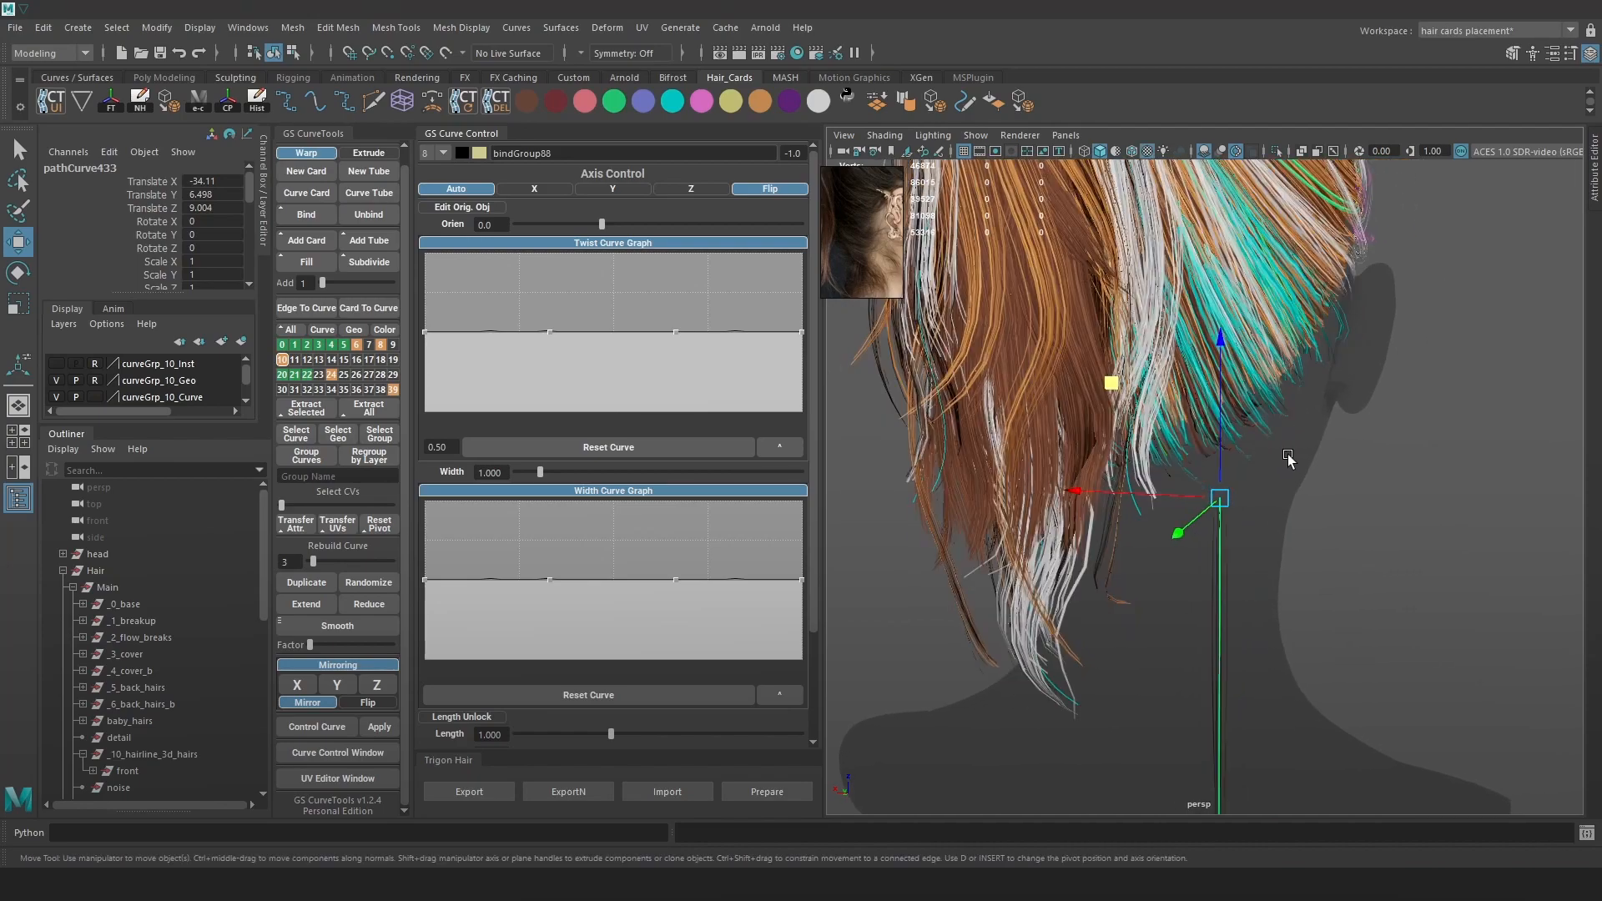
key("5")
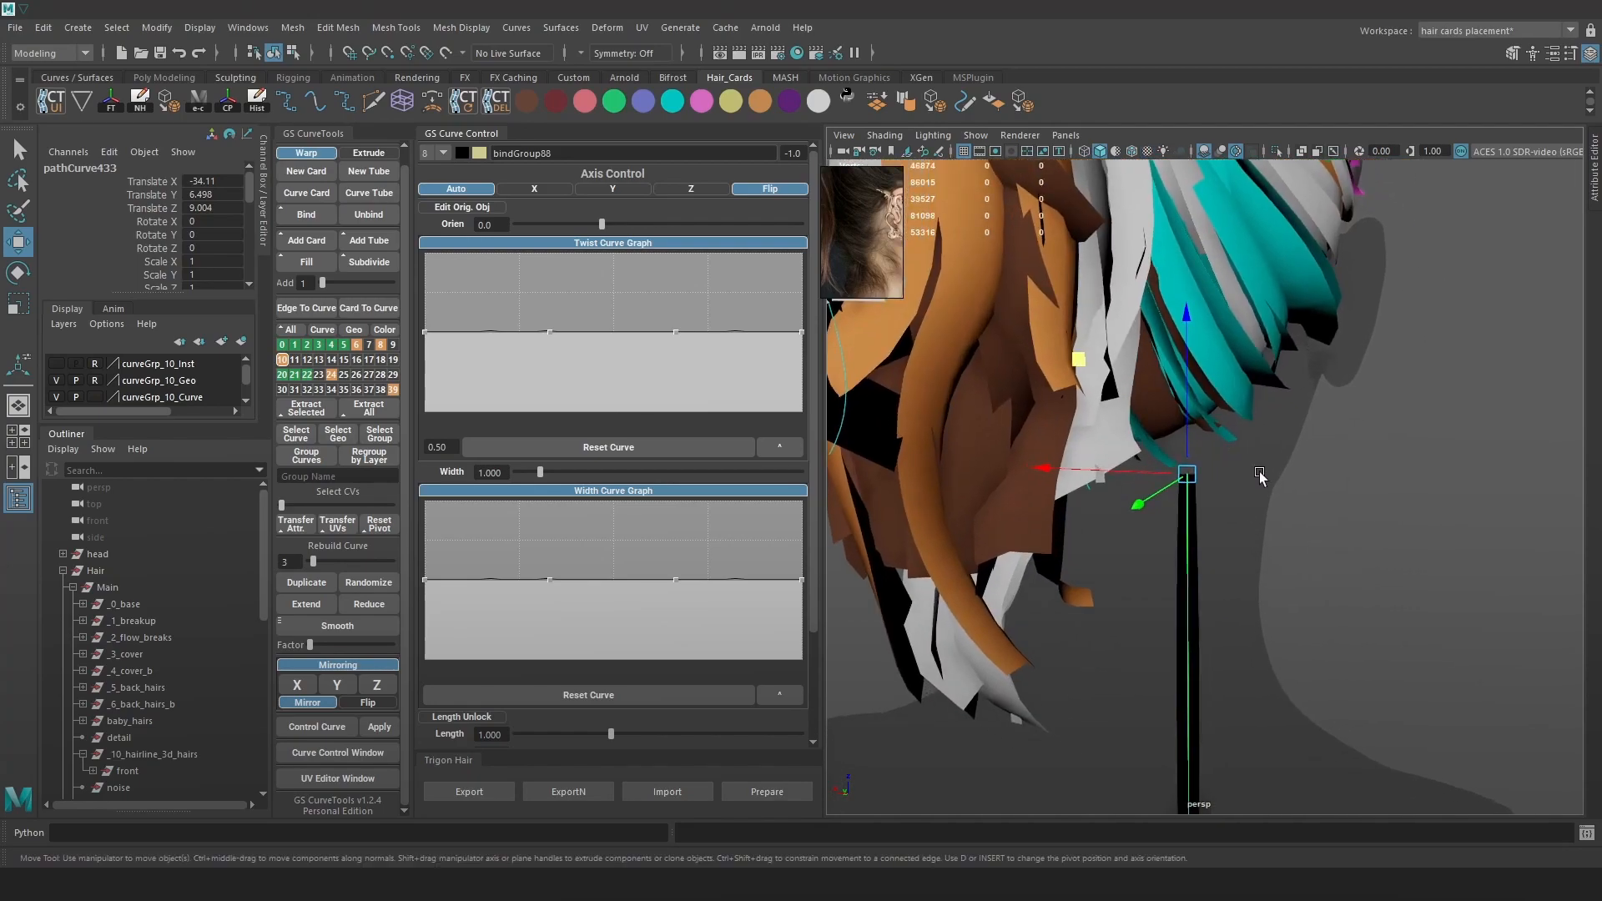
left_click_drag(607, 231, 517, 240)
key("e")
left_click_drag(1264, 333, 1219, 659)
scroll(1235, 551, "down", 5)
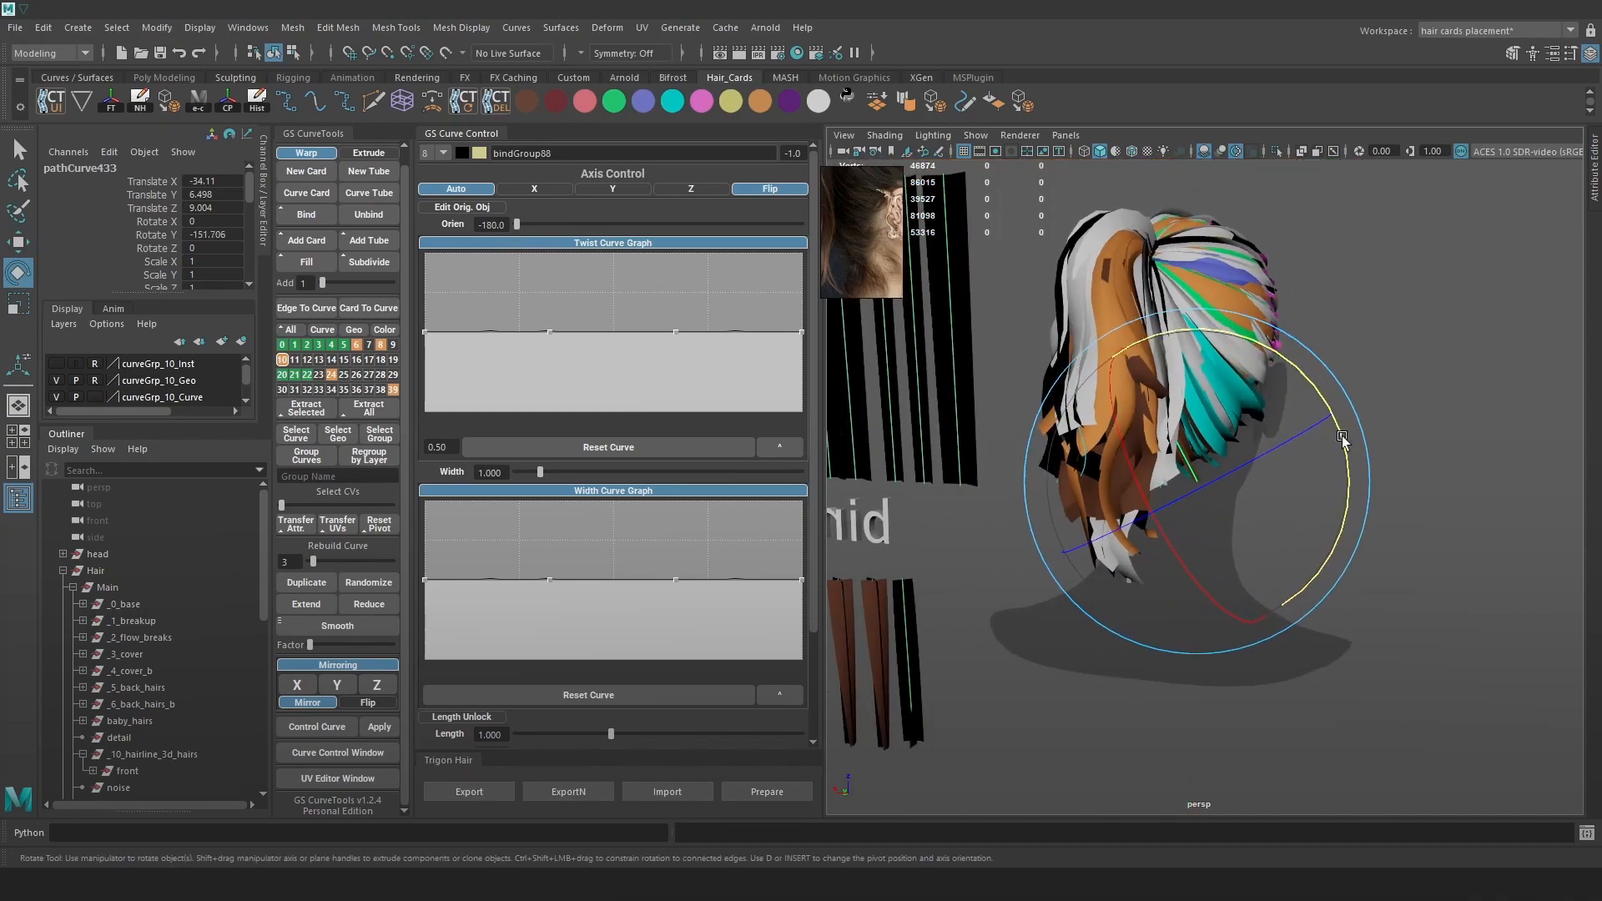
left_click_drag(1298, 385, 1314, 454)
Move the duplicated clump against the nape hair, to about X -36.1 and Y 7.9, and show the textured hair.
scroll(1180, 559, "up", 5)
key("w")
left_click_drag(1180, 553, 1118, 543)
middle_click_drag(1191, 518, 1180, 553, "alt")
scroll(1180, 553, "up", 2)
key("6")
Inspect the nape hair and the placed clump from the back and both sides of the head.
mouse_move(1043, 538)
left_mouse_down("alt")
mouse_move(998, 593)
mouse_move(1013, 617)
left_mouse_up("alt")
left_click_drag(1056, 523, 1202, 497, "alt")
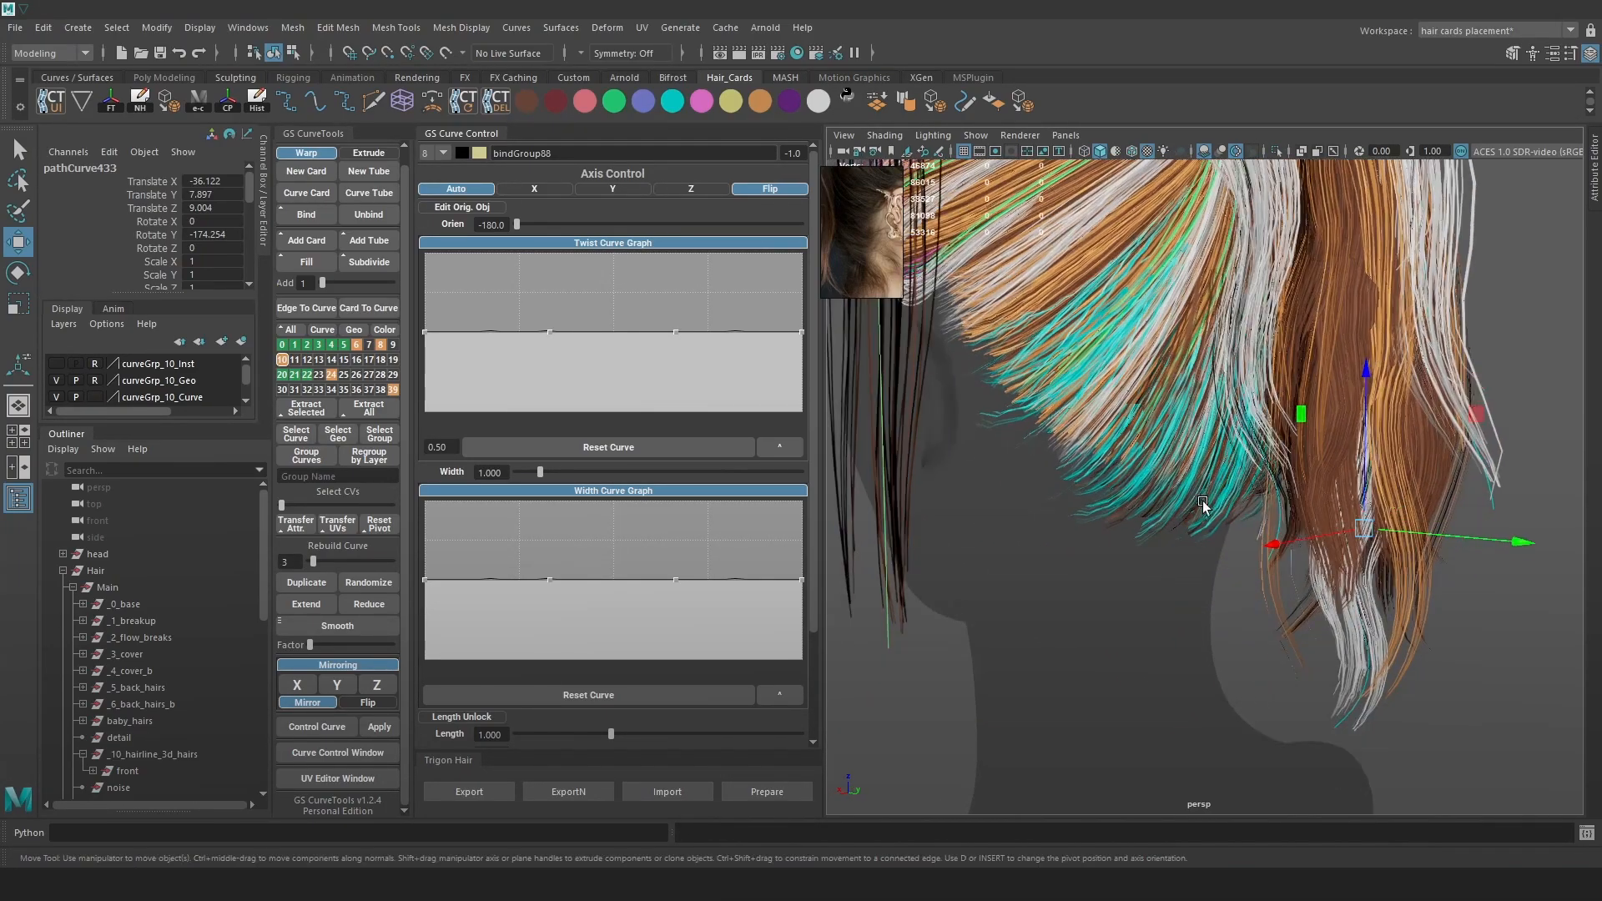
left_click_drag(1290, 547, 1219, 377, "alt")
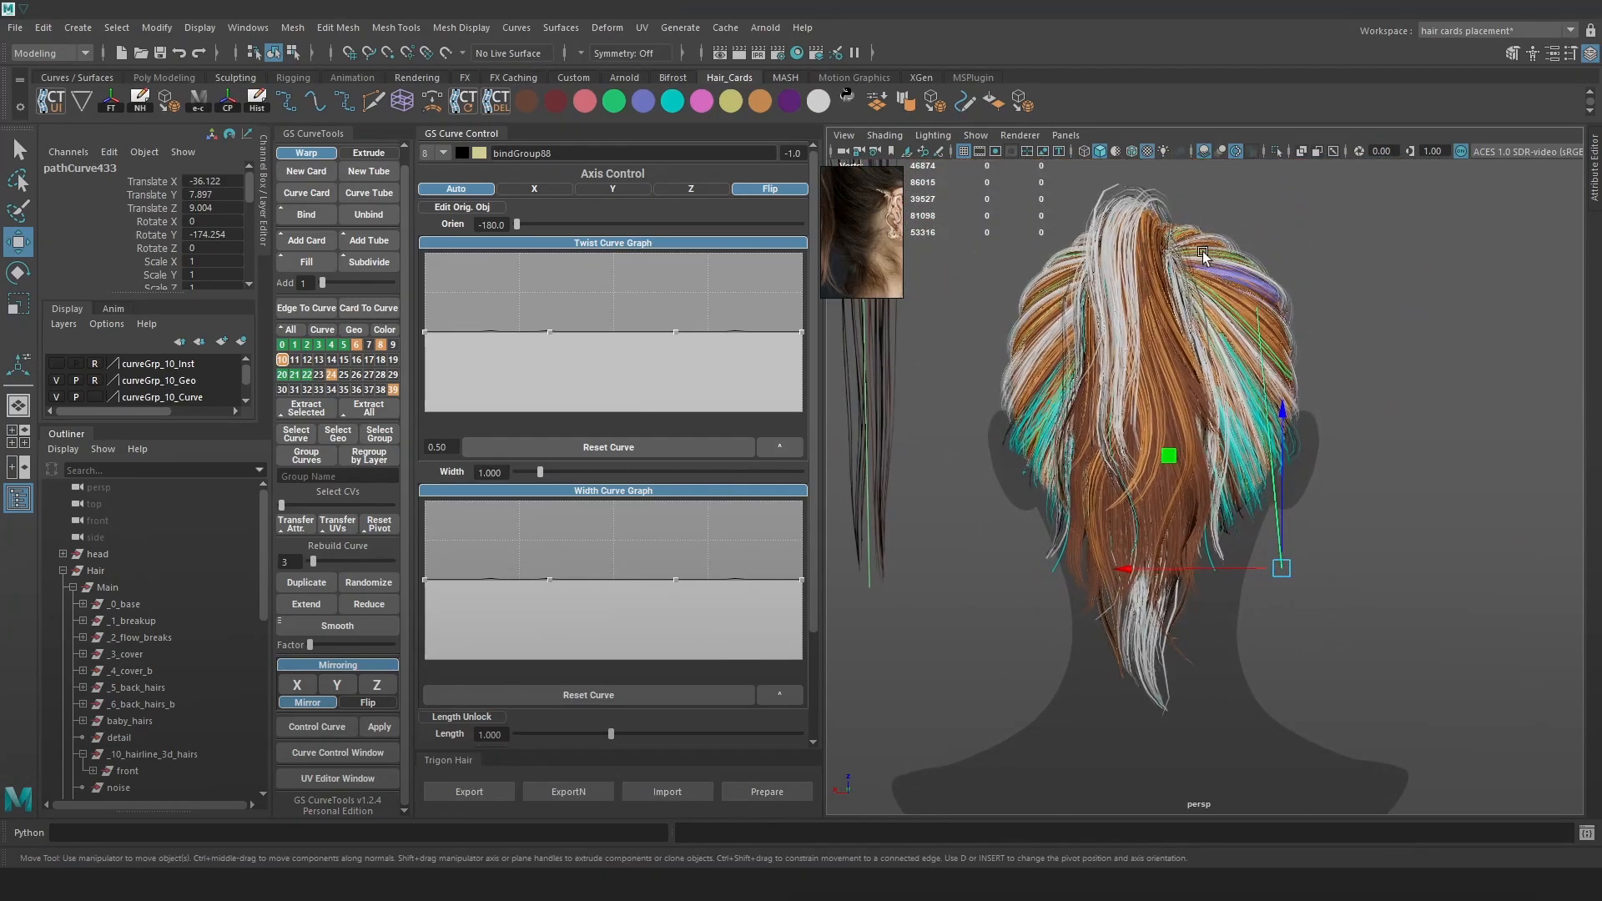
left_click_drag(1309, 340, 1119, 438, "alt")
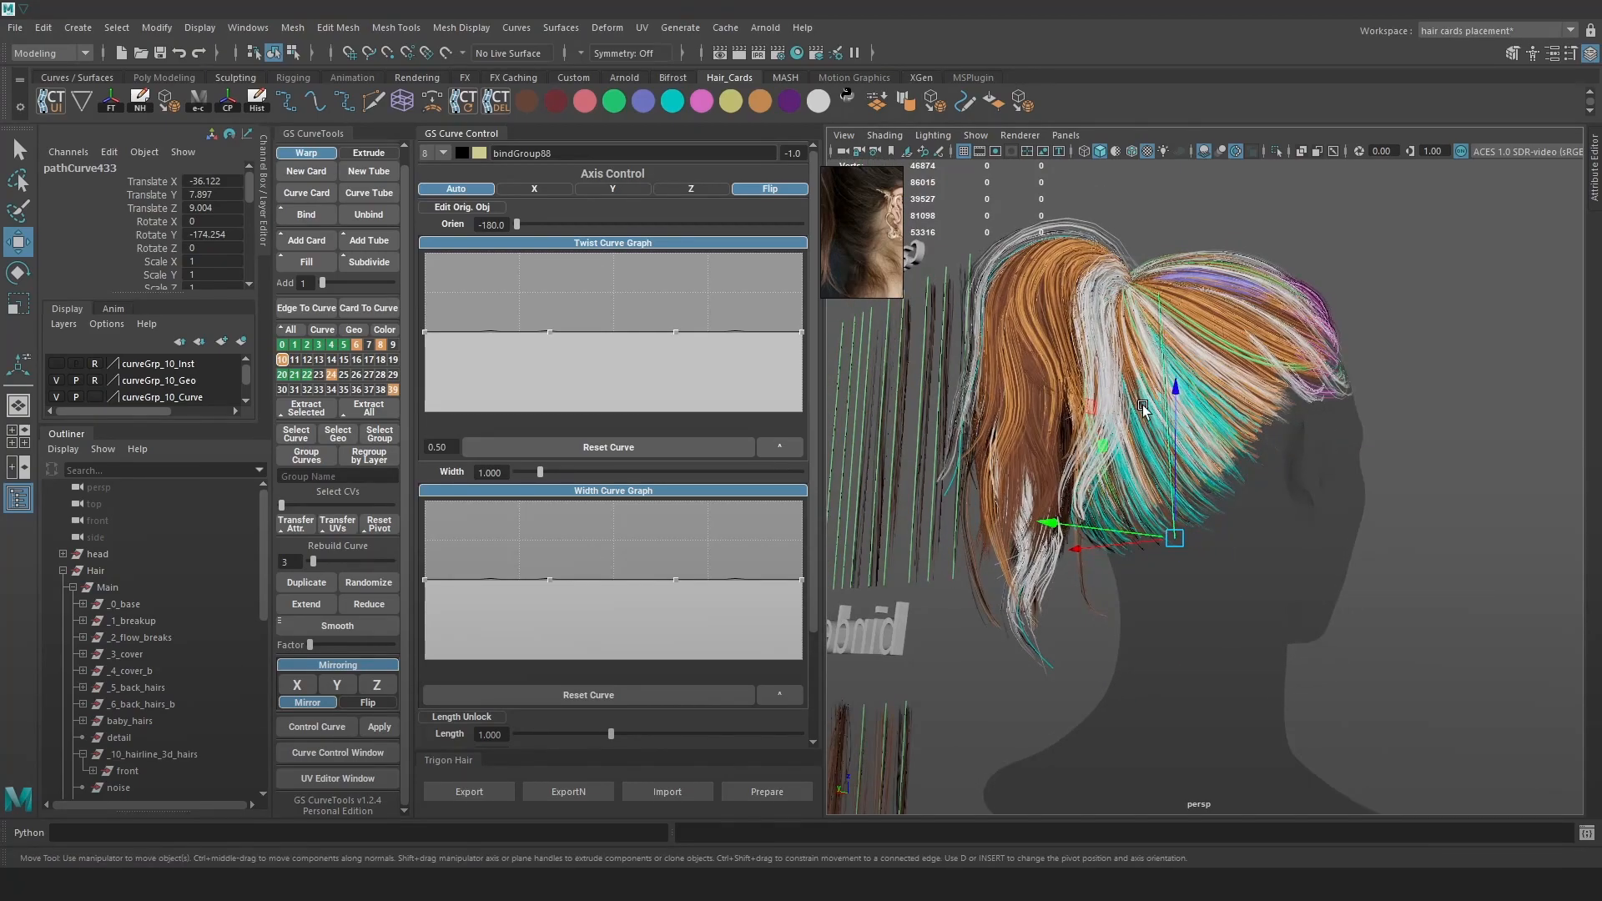
left_click_drag(1229, 391, 1189, 411, "alt")
right_click_drag(1189, 411, 1224, 452, "alt")
left_click_drag(1224, 453, 1106, 357, "alt")
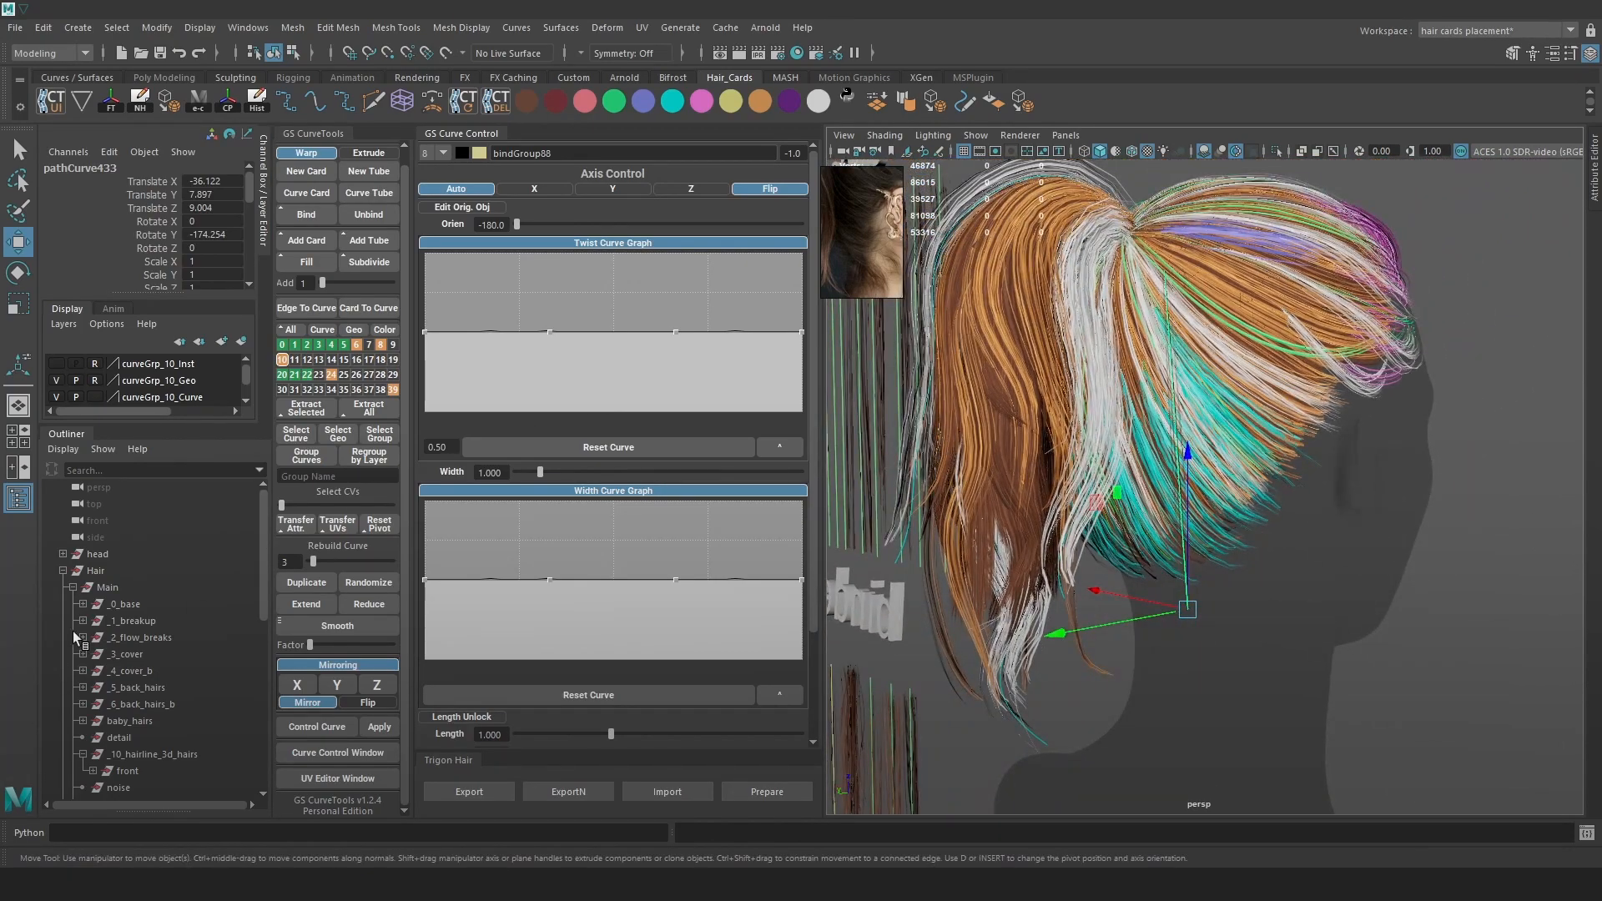
Hide the Tail group and select the duplicated clump's curve at the nape.
scroll(117, 609, "down", 5)
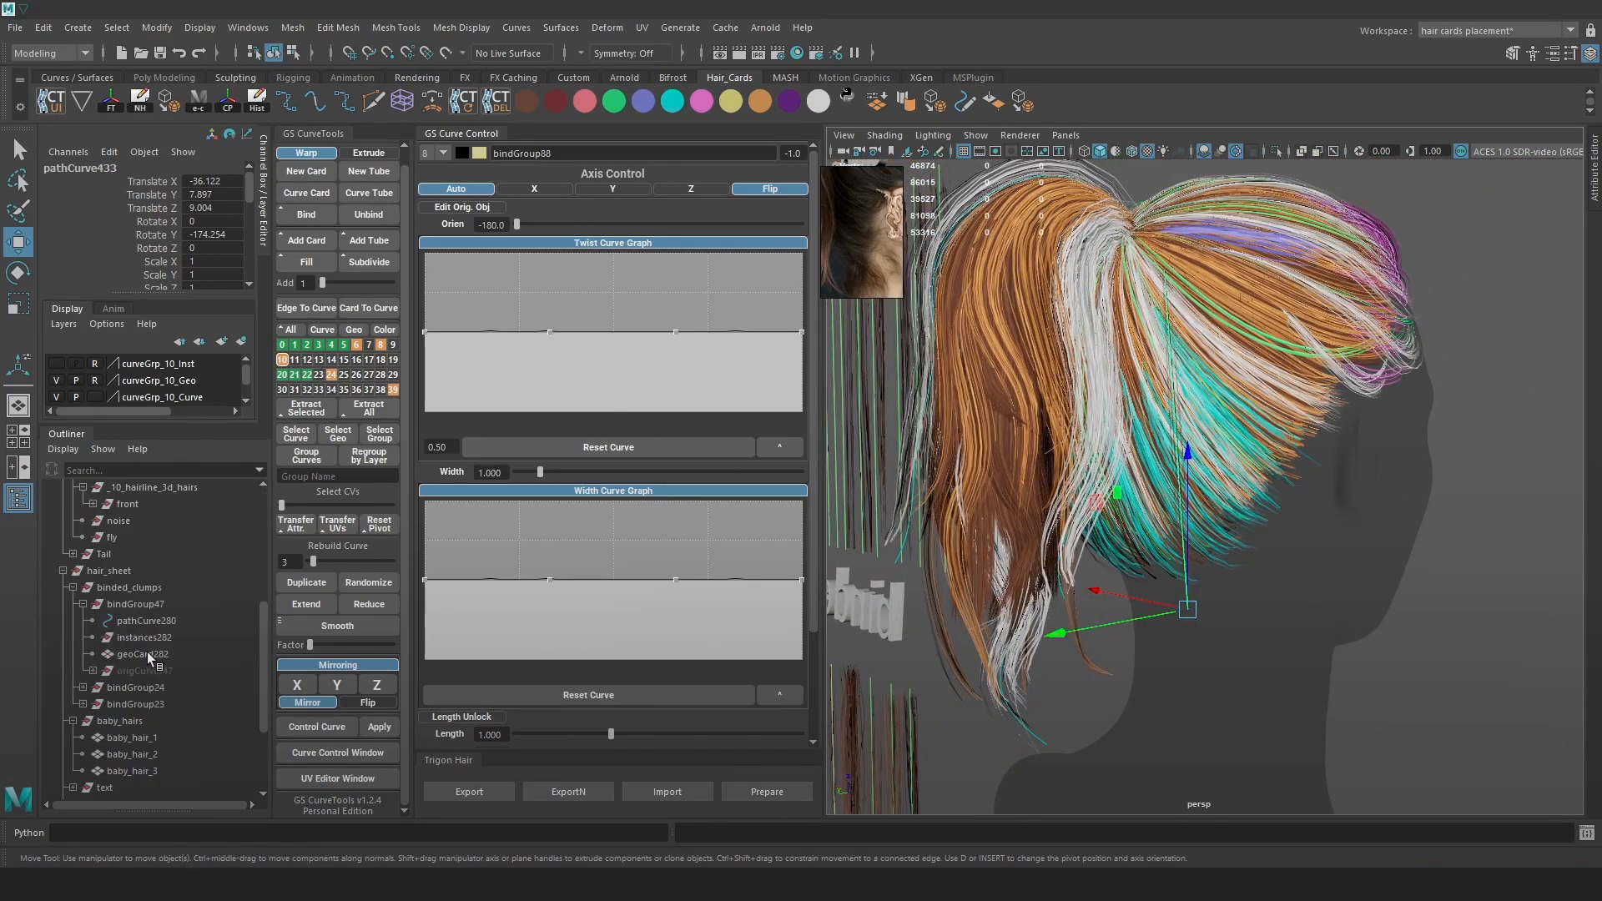
scroll(125, 626, "up", 5)
left_click(72, 586)
left_click(109, 603)
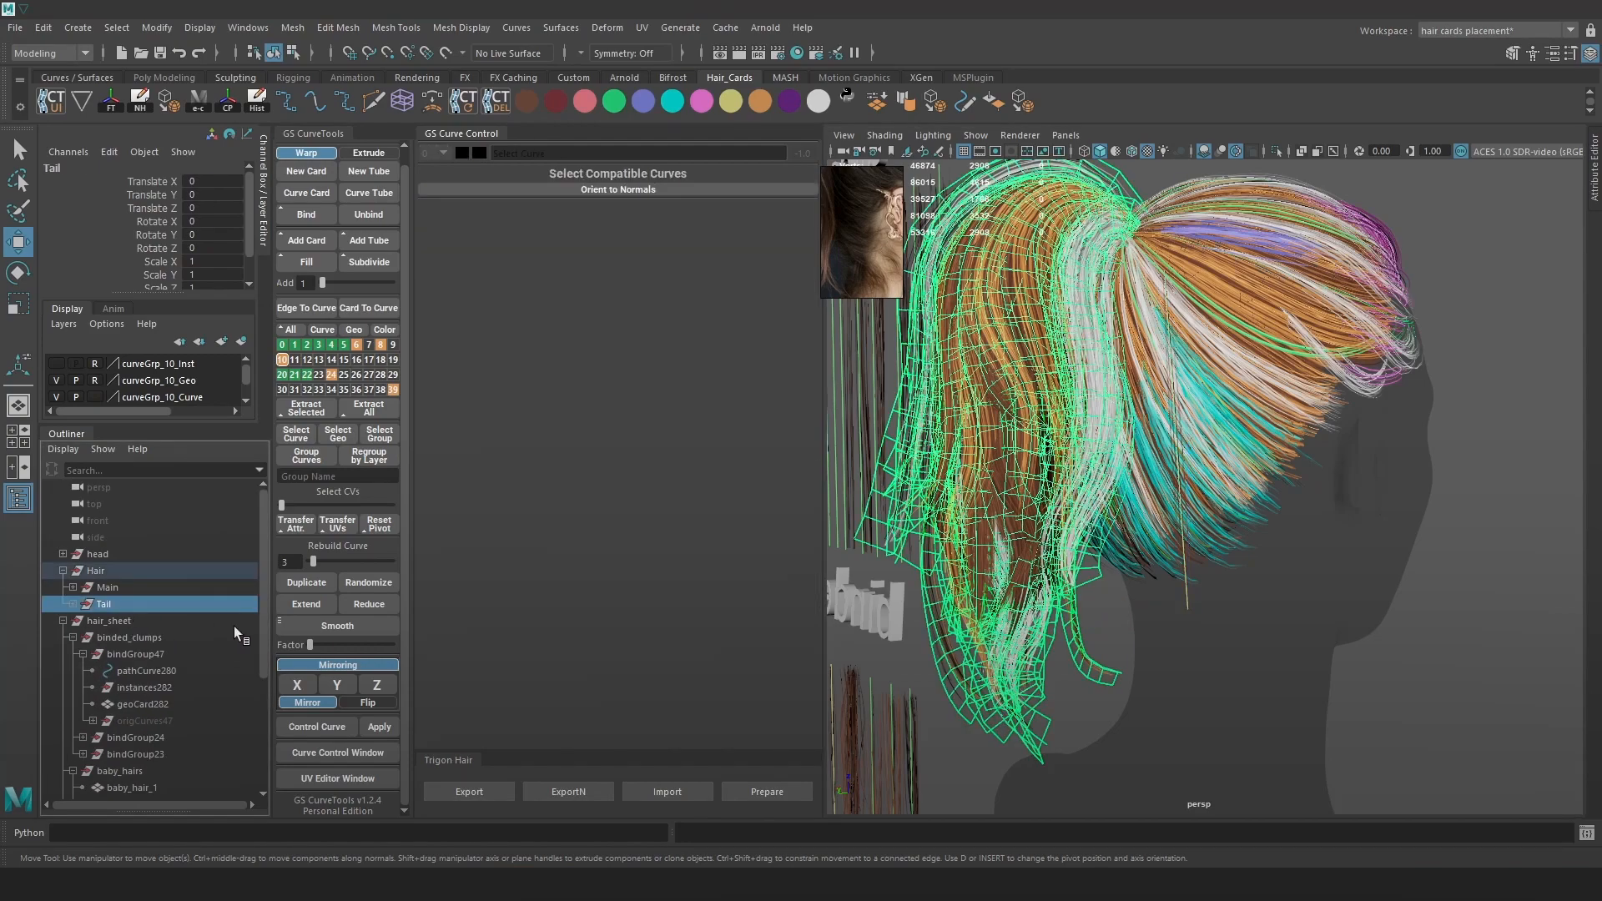
key("ctrl+h")
left_click(72, 586)
scroll(95, 603, "down", 3)
left_click(1189, 606)
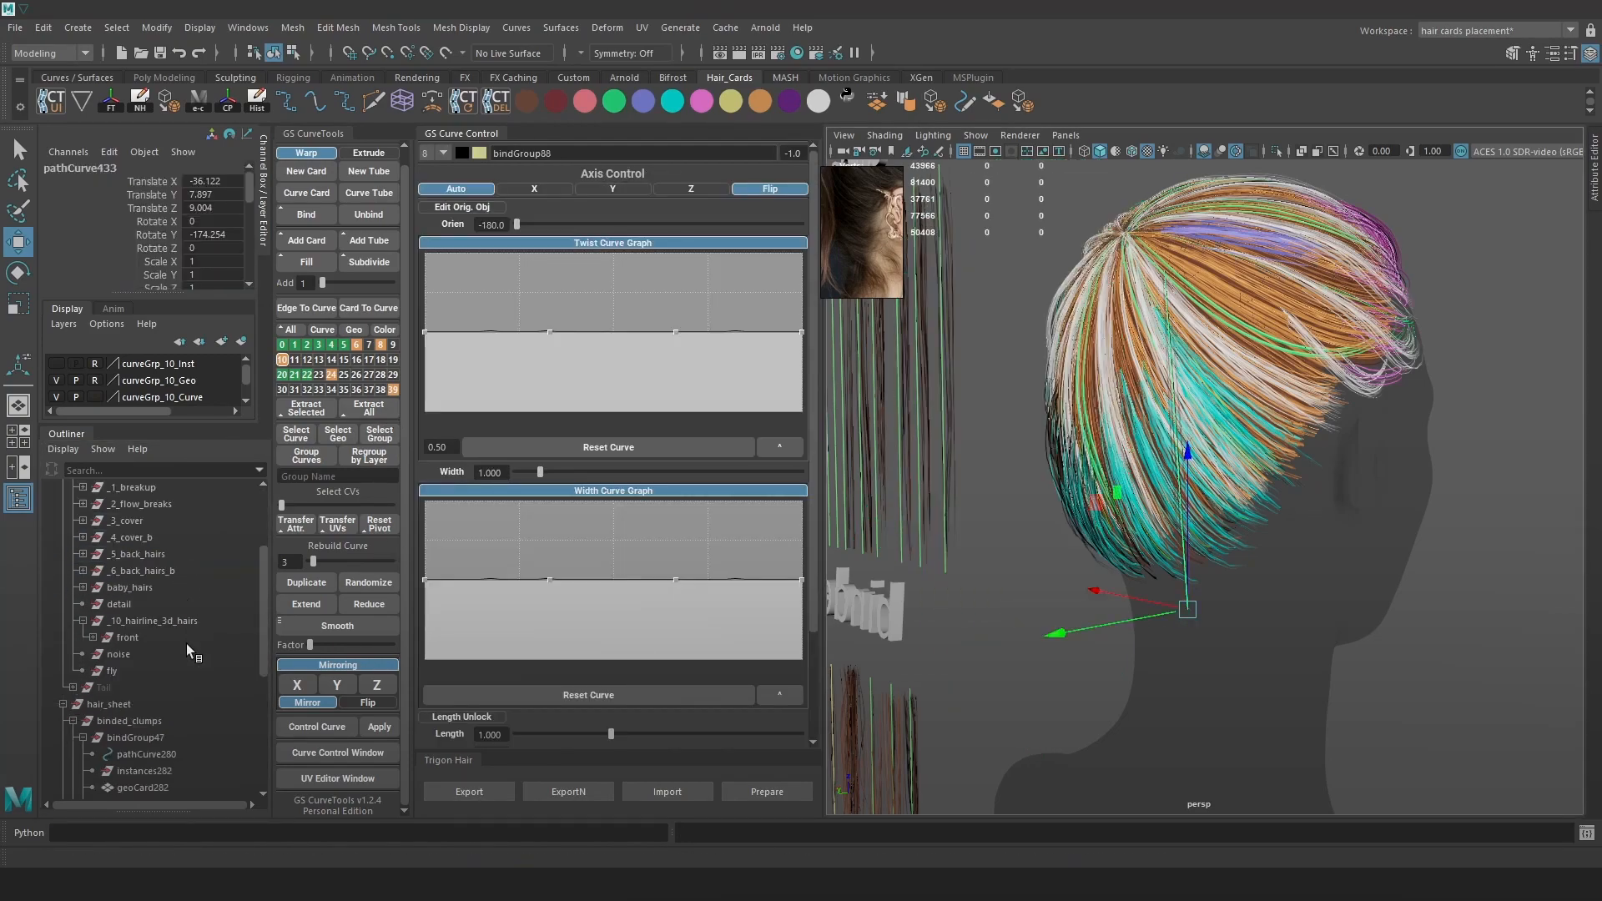
left_click(102, 705)
key("ctrl+h")
left_click(1189, 603)
scroll(1192, 601, "down", 4)
mouse_move(1192, 600)
left_mouse_down("alt")
mouse_move(1226, 576)
mouse_move(1168, 584)
left_mouse_up("alt")
key("ctrl+shift+h")
Move the source clump bindGroup52 into the binded_clumps group and hide the hair_sheet group.
left_click(862, 607)
scroll(109, 736, "down", 5)
left_click(108, 735)
middle_click_drag(141, 734, 157, 794)
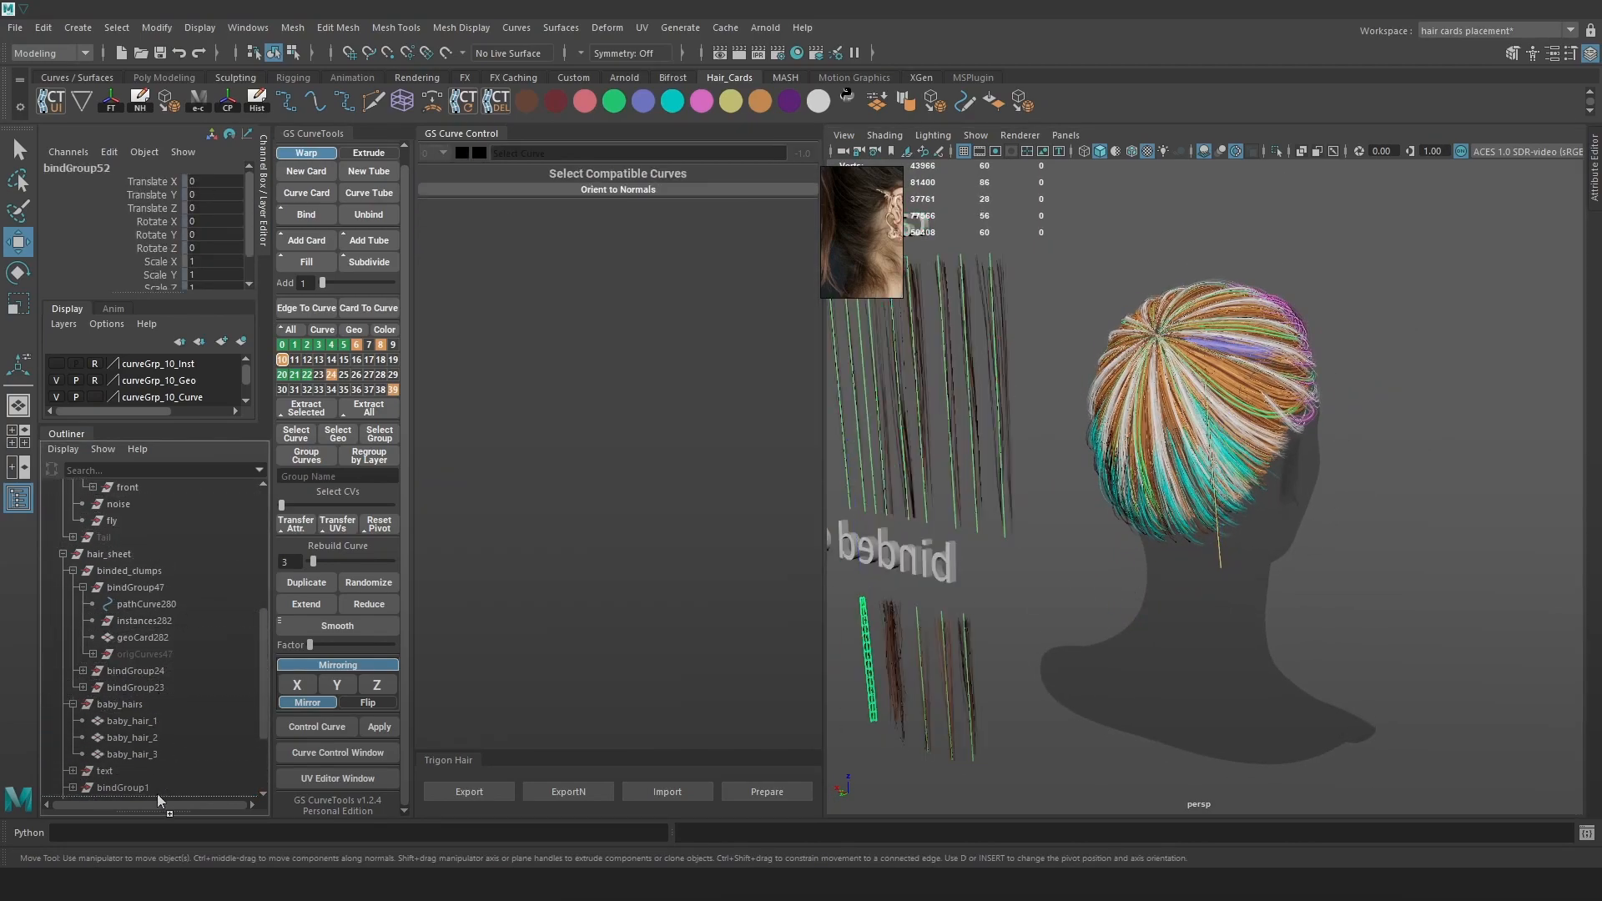
middle_click_drag(165, 606, 142, 594)
left_click(141, 557)
key("ctrl+h")
Find the nape clump's group bindGroup88 and move it into the _10_hairline_3d_hairs group.
left_click(1213, 557)
key("f")
scroll(142, 740, "down", 3)
left_click(190, 756)
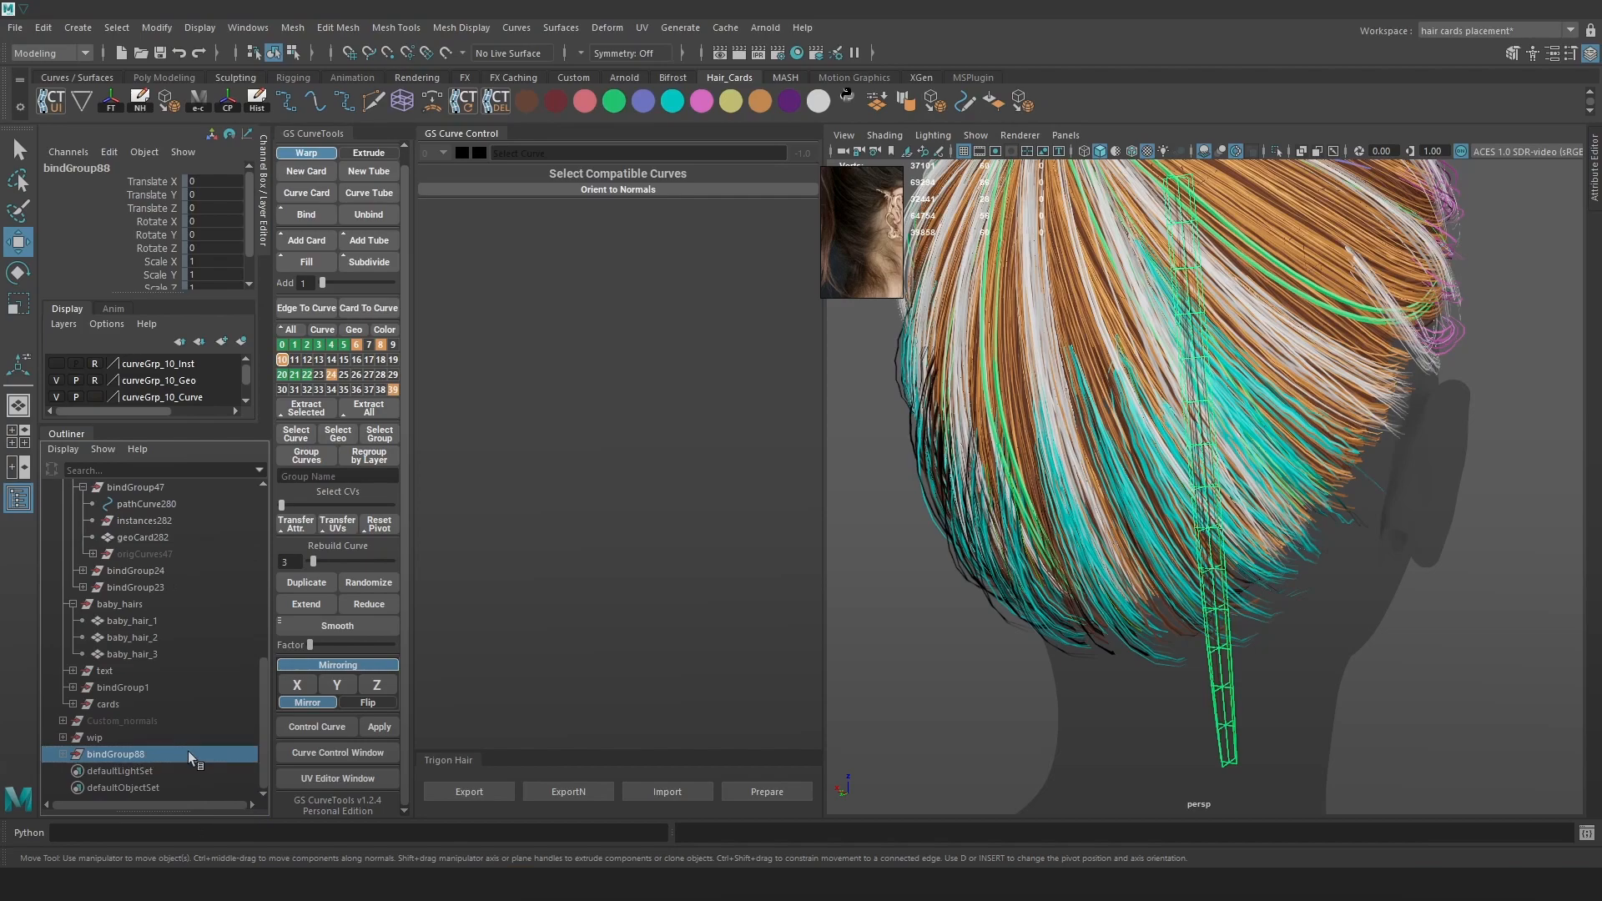
left_click(134, 689)
key("f")
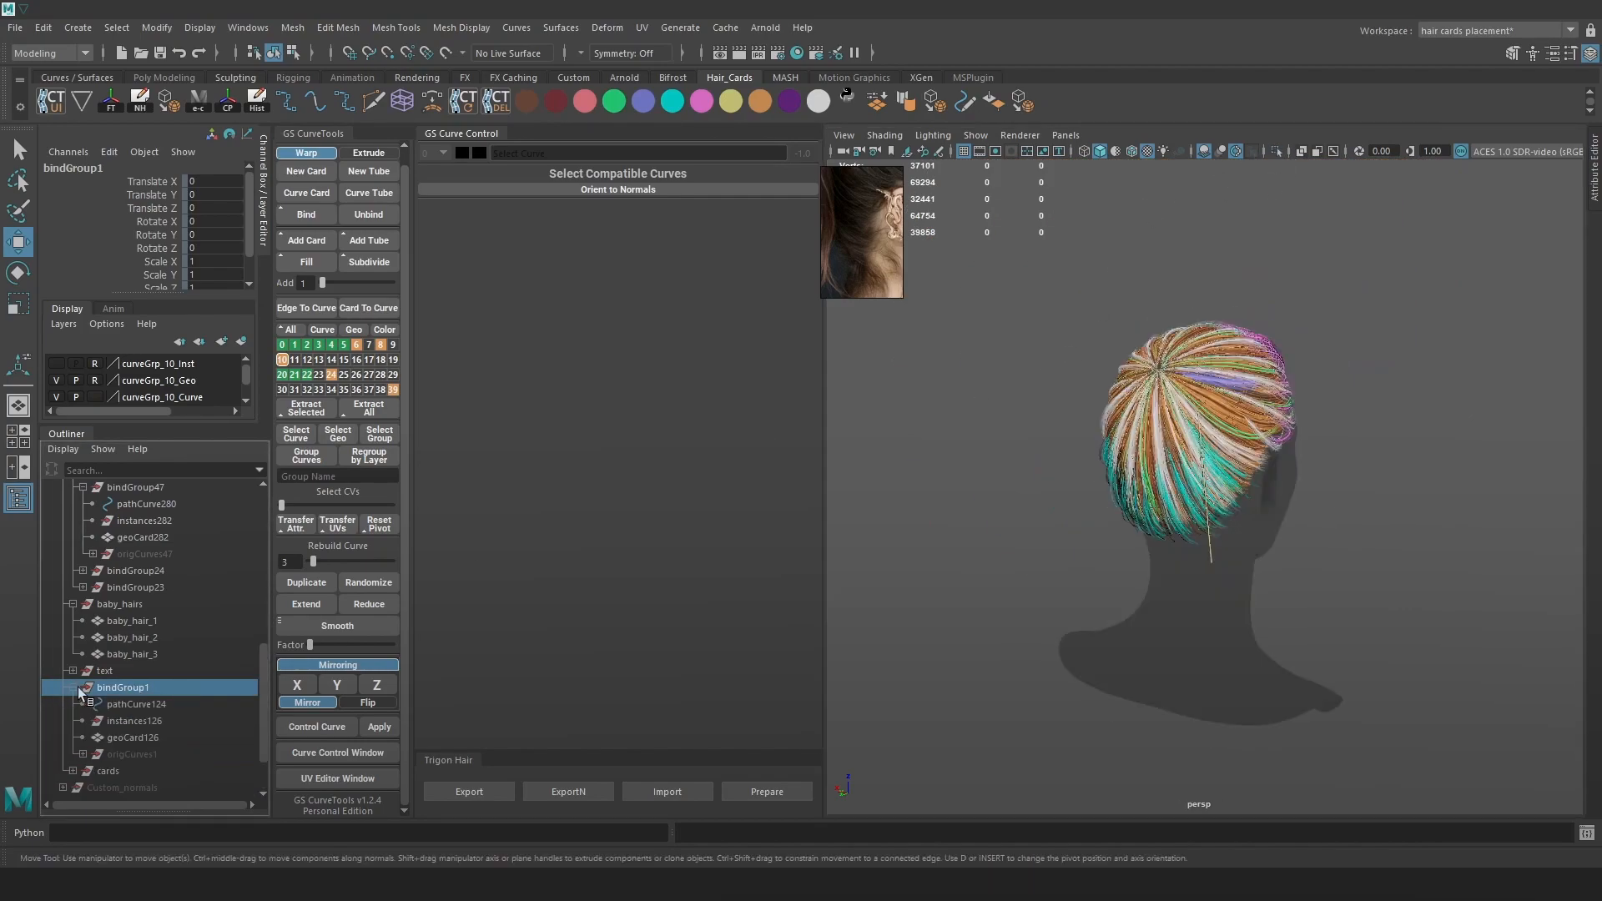
key("ctrl+1")
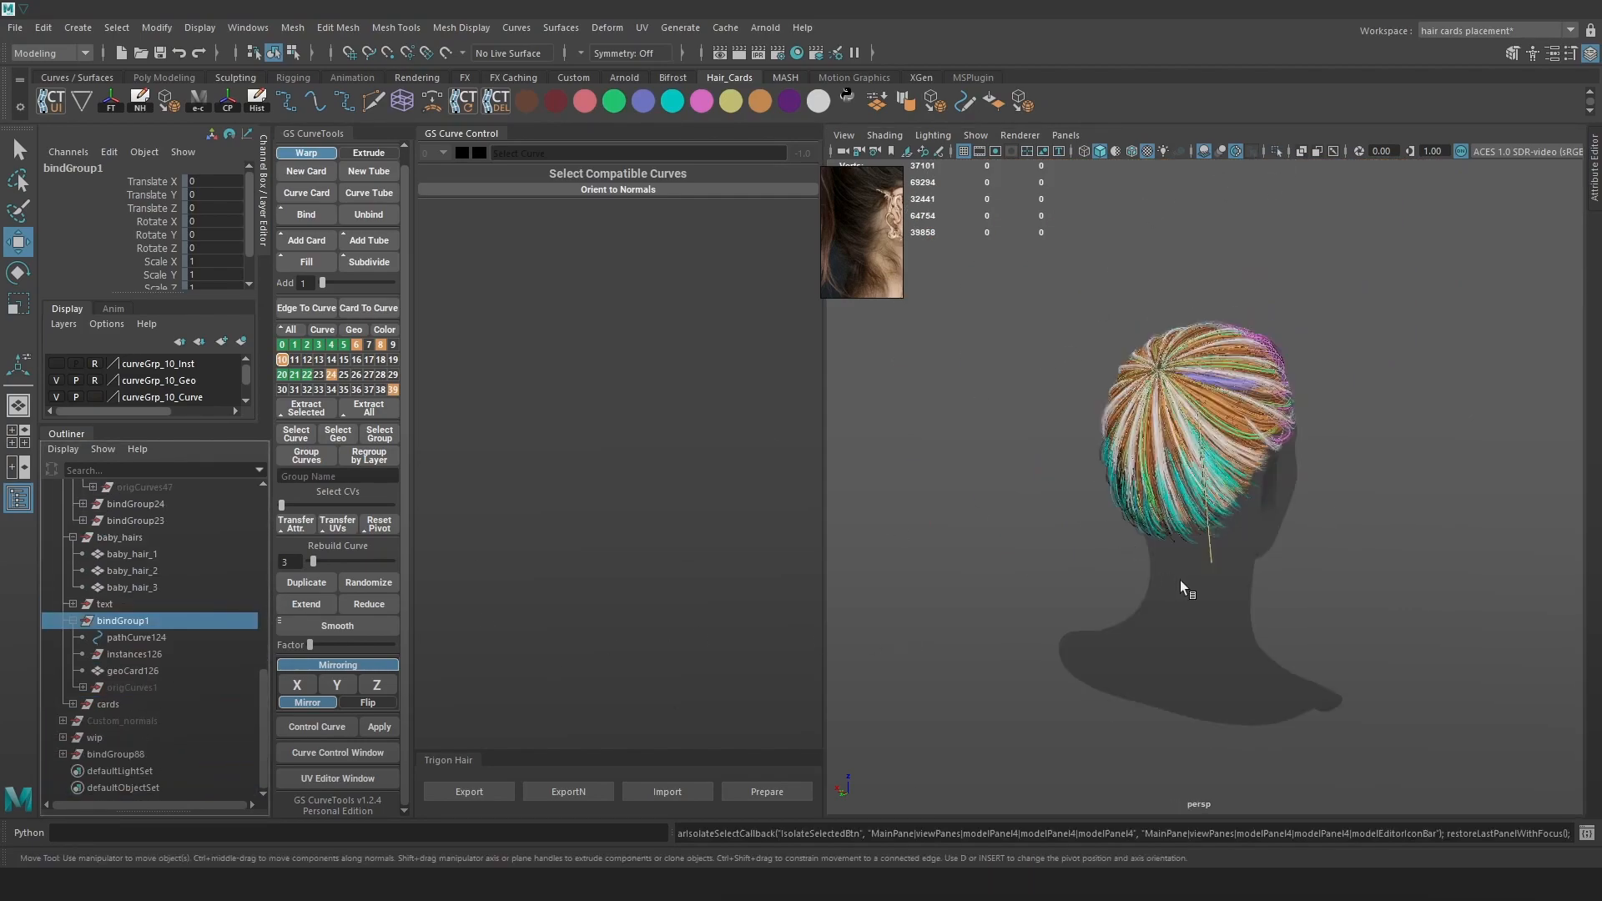
left_click(1215, 554)
left_click(139, 753)
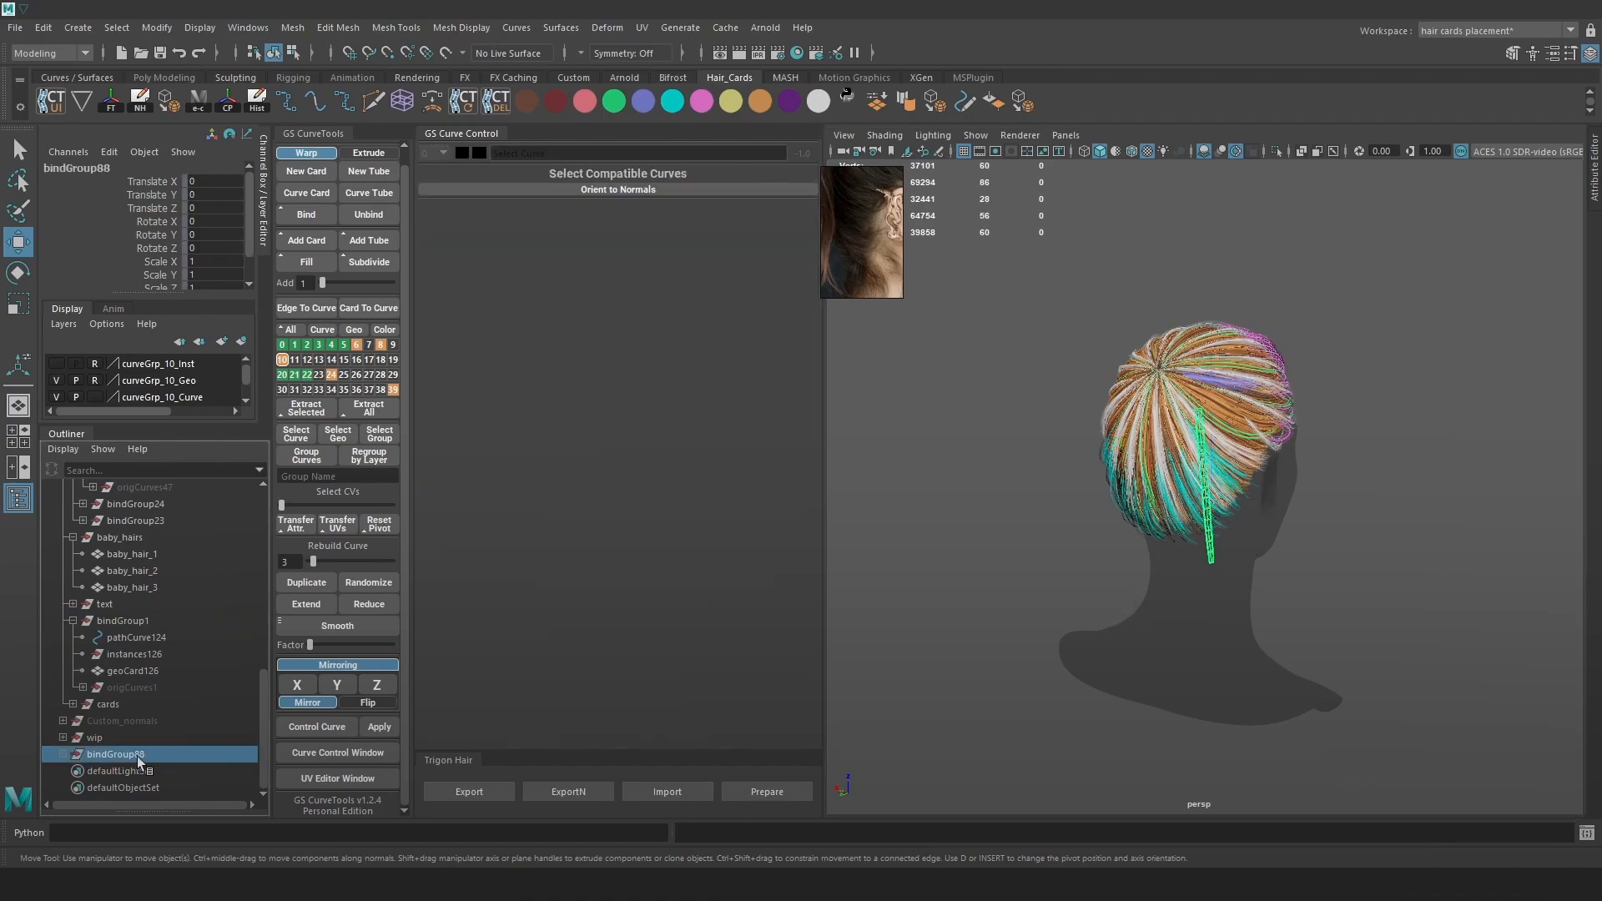
left_click_drag(123, 750, 152, 611)
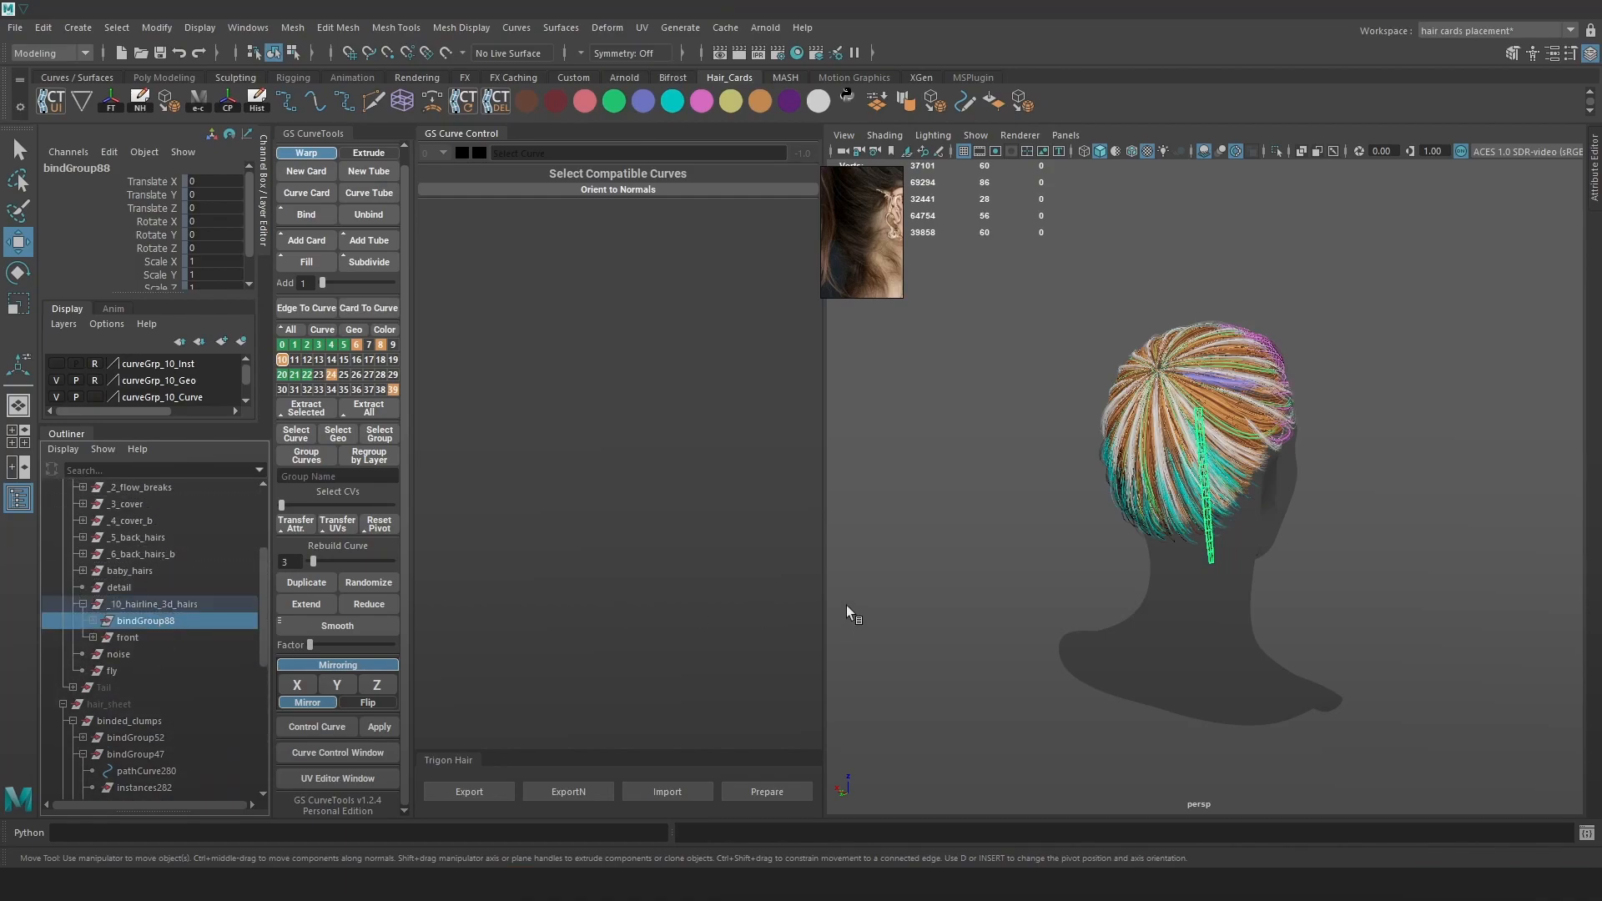
Put bindGroup88 into a new group named back inside _10_hairline_3d_hairs.
key("ctrl+g")
double_click(172, 643)
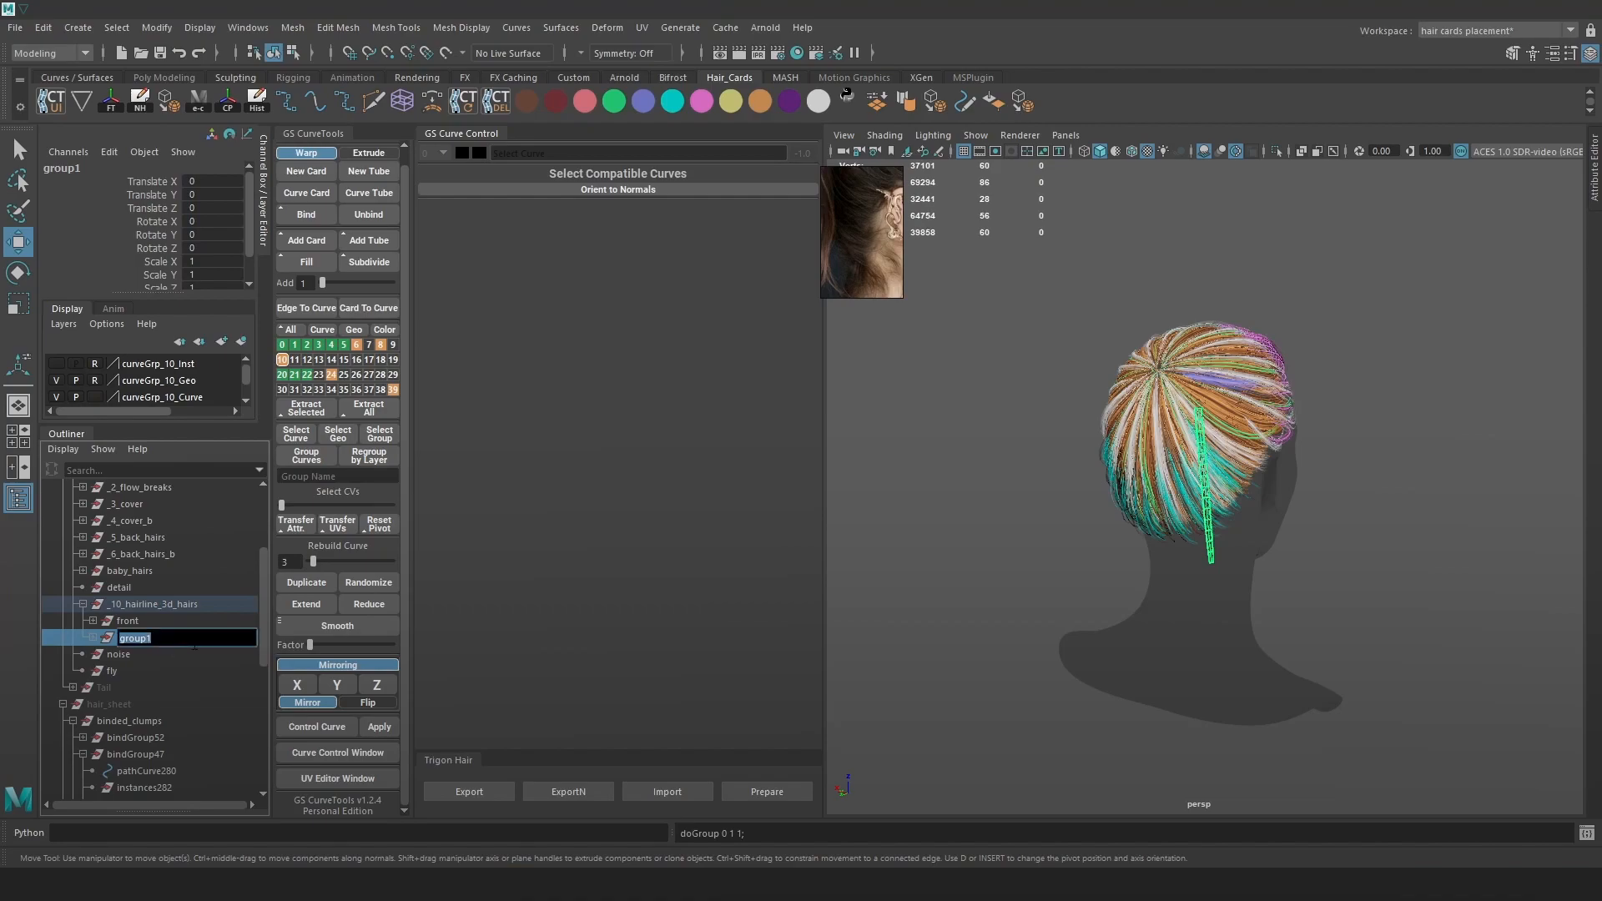
key("Return")
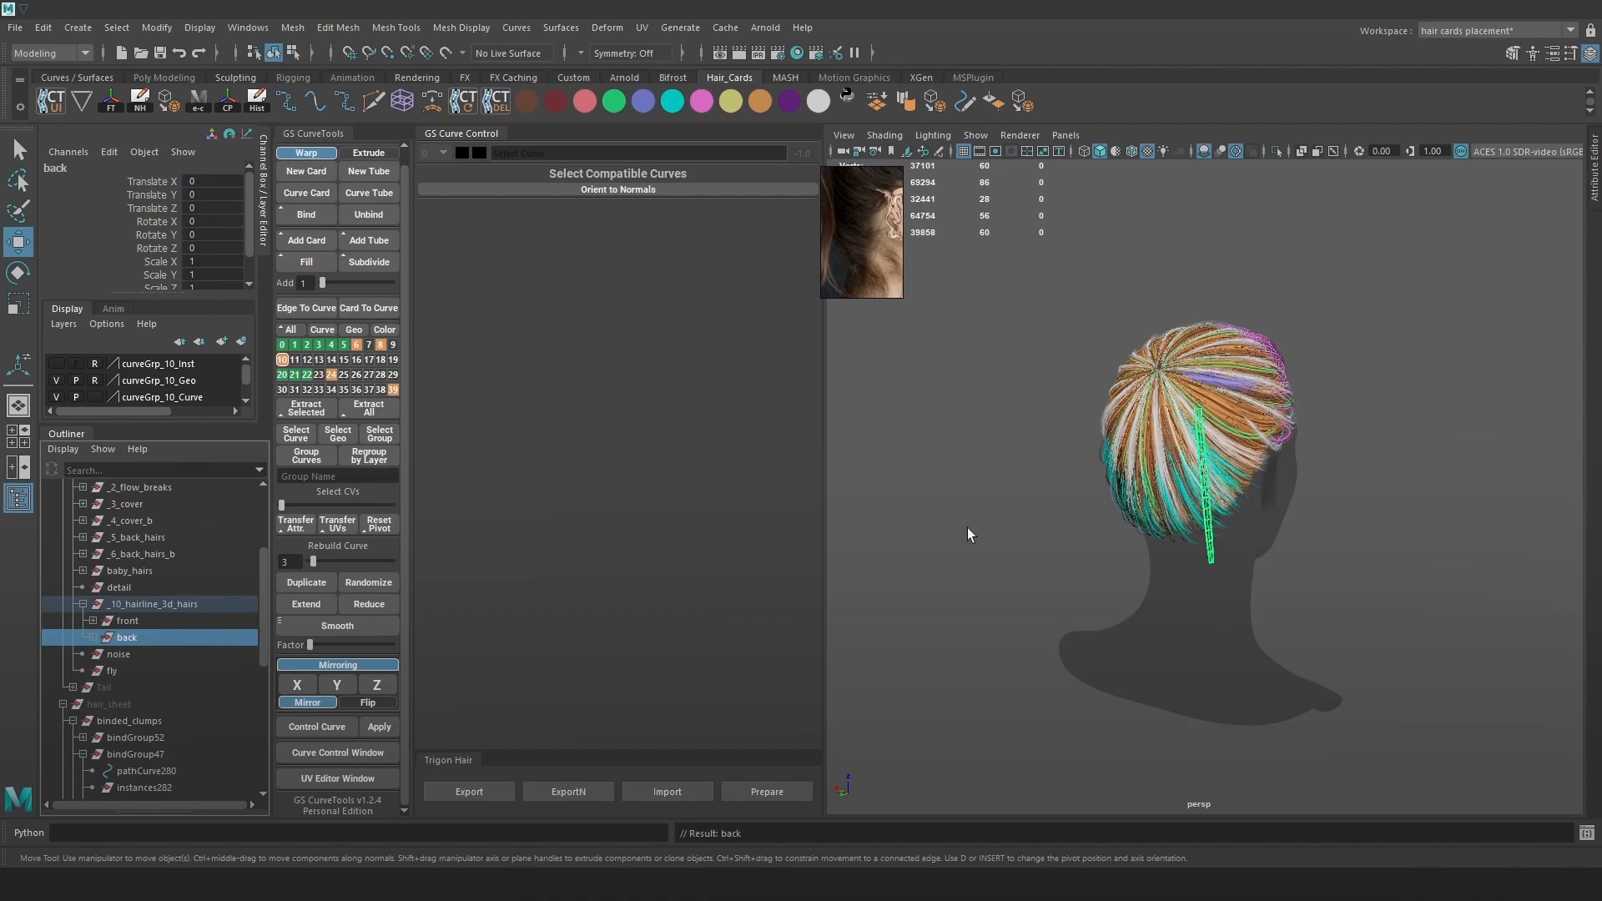
scroll(1110, 569, "up", 3)
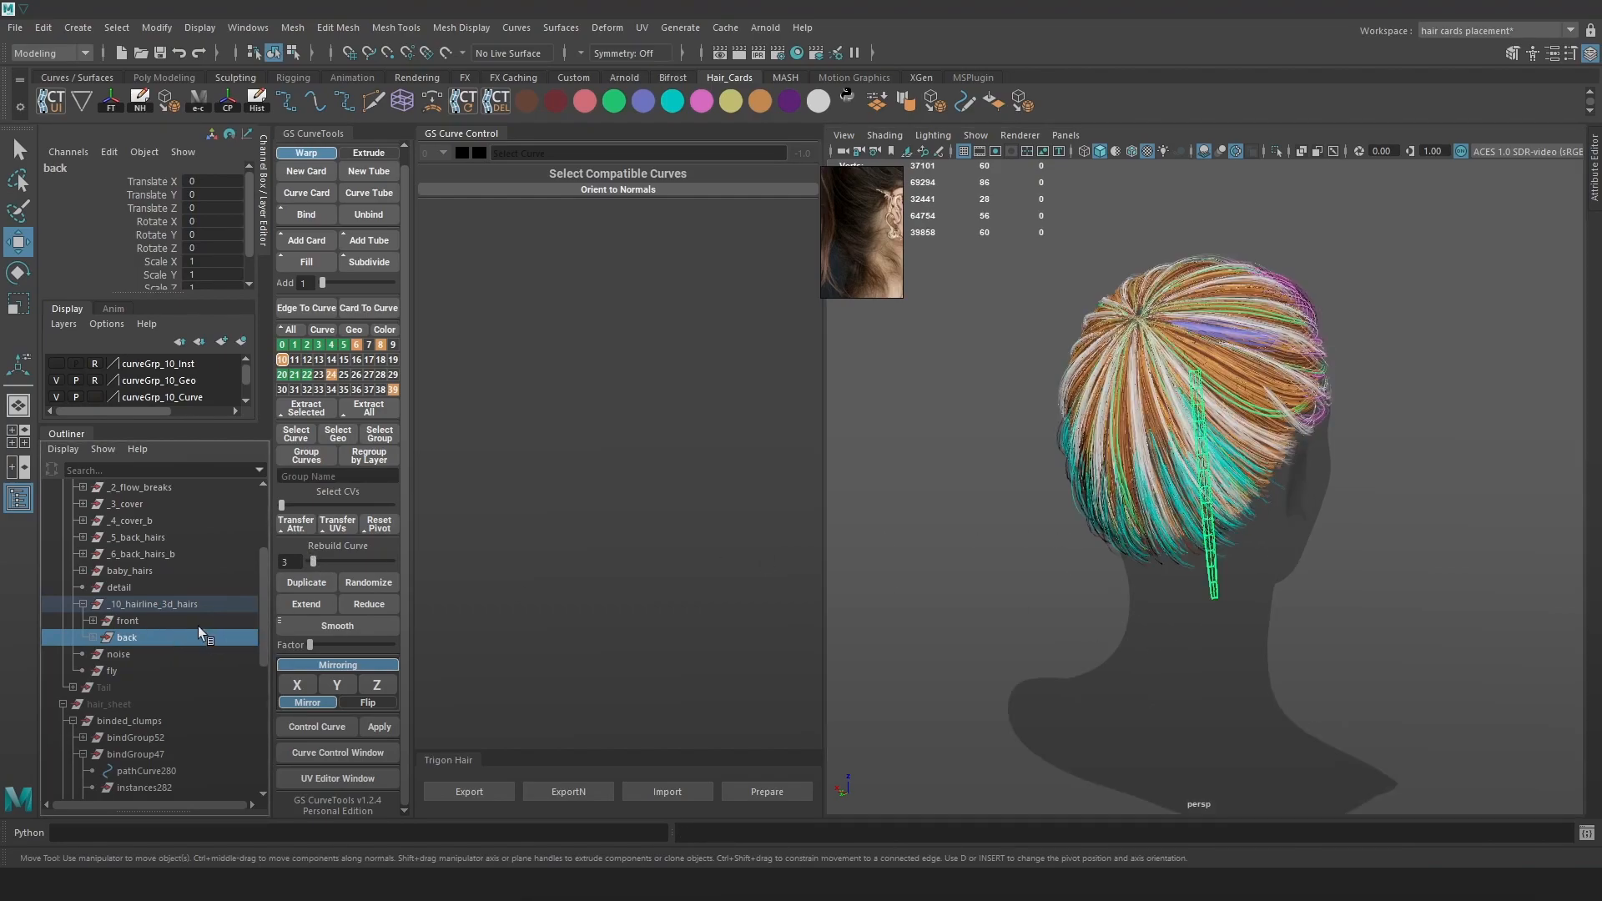
Duplicate the back group, name the copy side and hide it.
key("ctrl+d")
double_click(127, 655)
type("side")
key("Return")
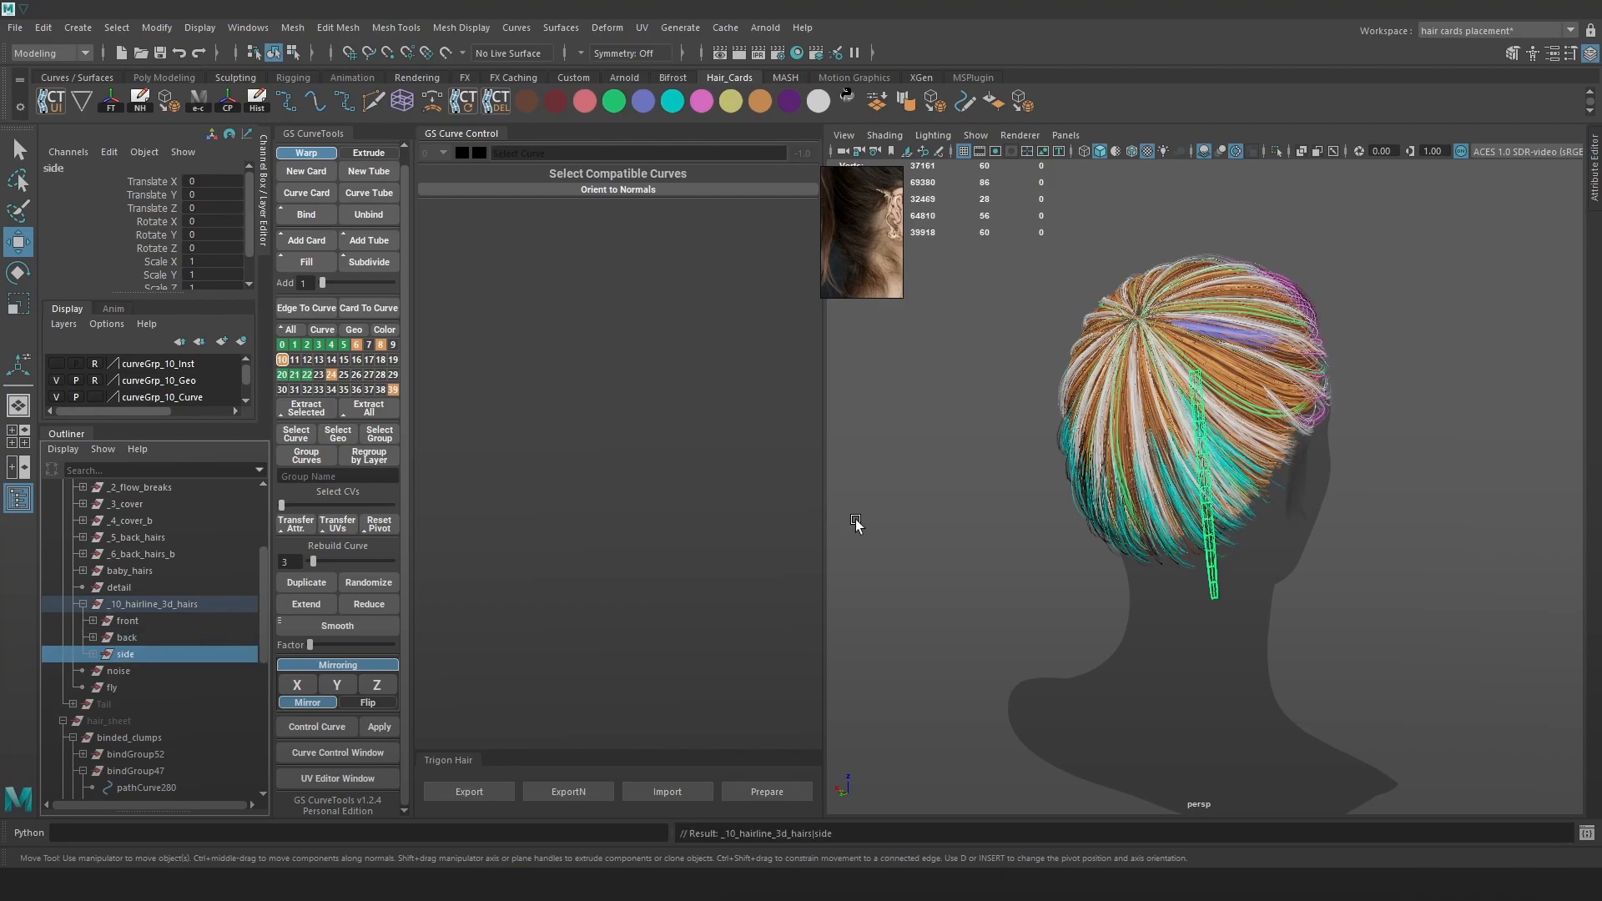
key("ctrl+h")
right_click_drag(1226, 576, 1309, 687, "alt")
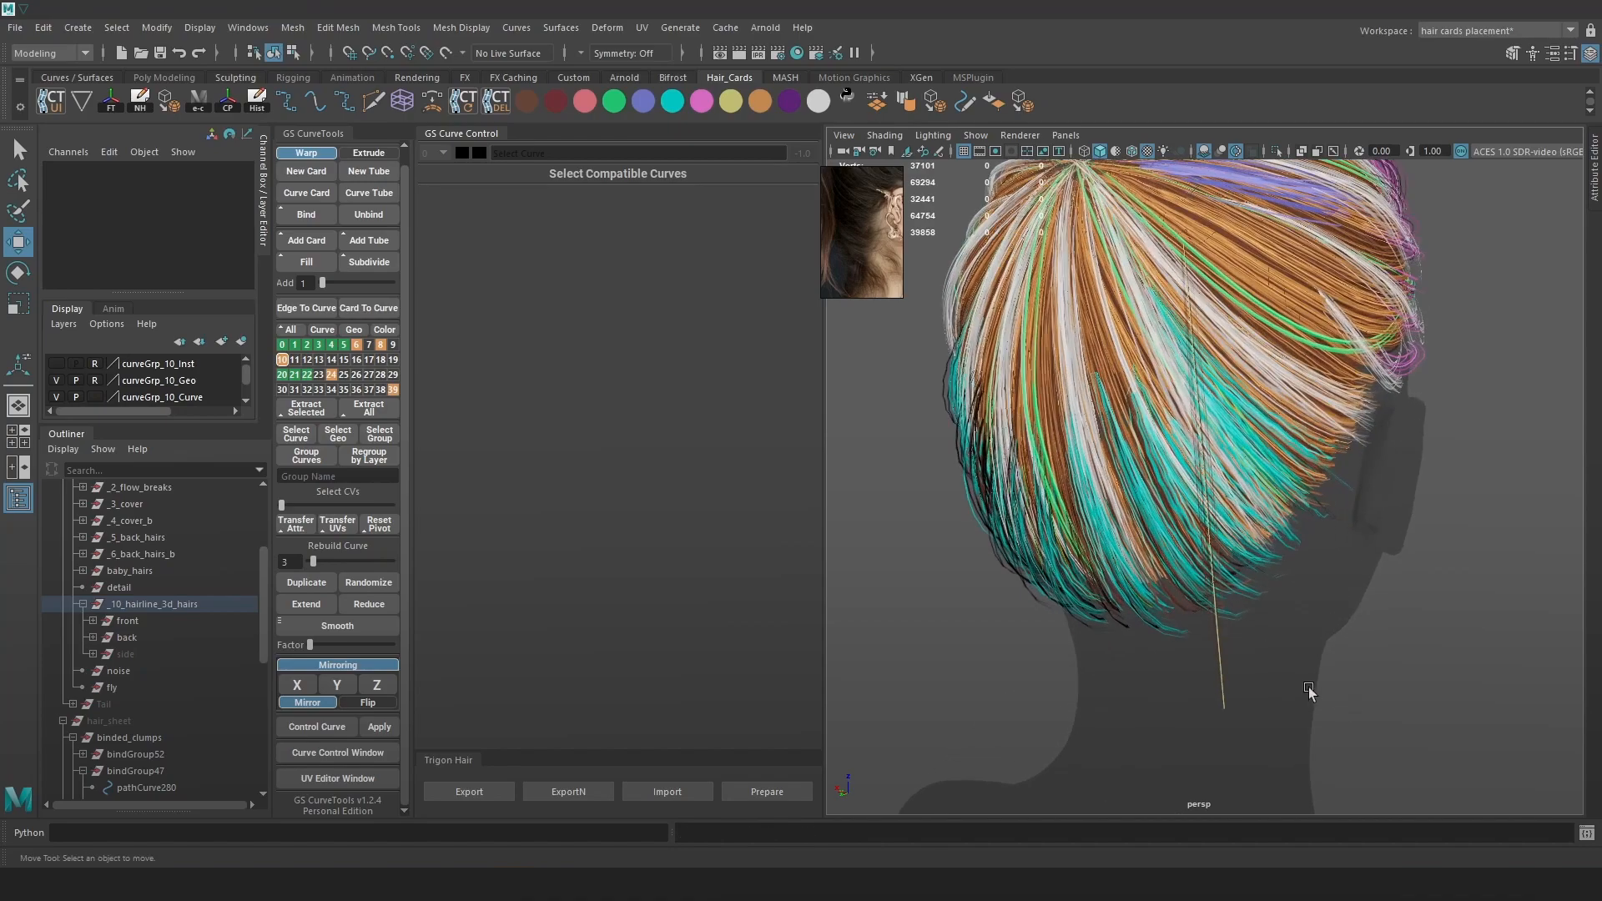
Unhide the side group to lower its clump's path curve to about Z -13.0, and hide the group again.
left_click(1223, 706)
left_click(121, 654)
key("shift+h")
left_click(93, 655)
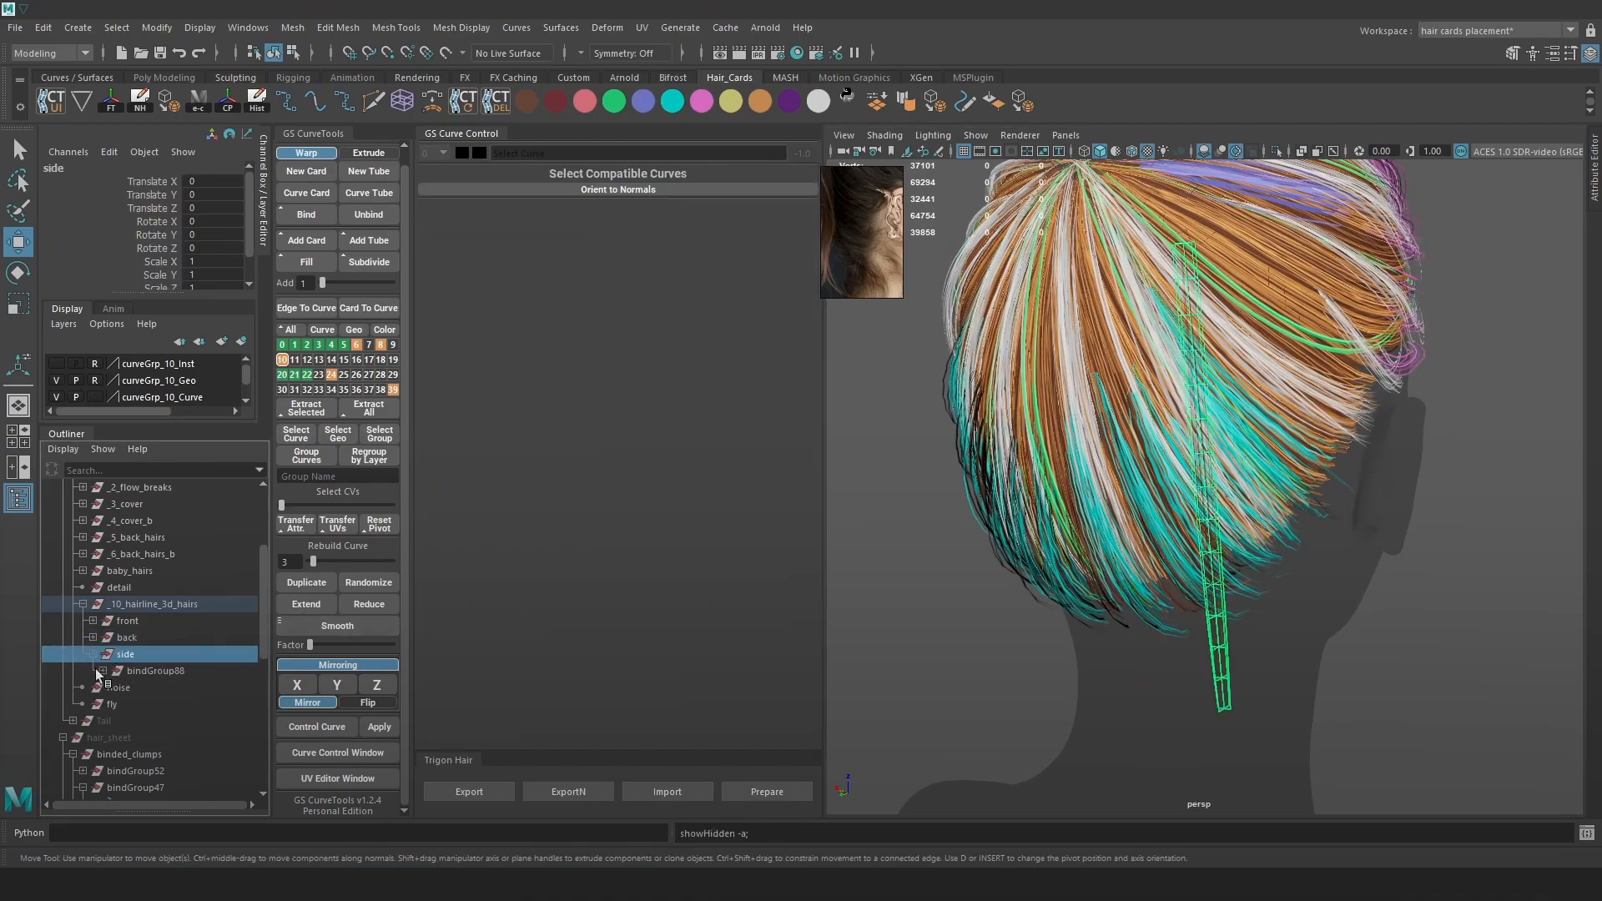
left_click(102, 671)
left_click(186, 687)
scroll(1173, 574, "down", 3)
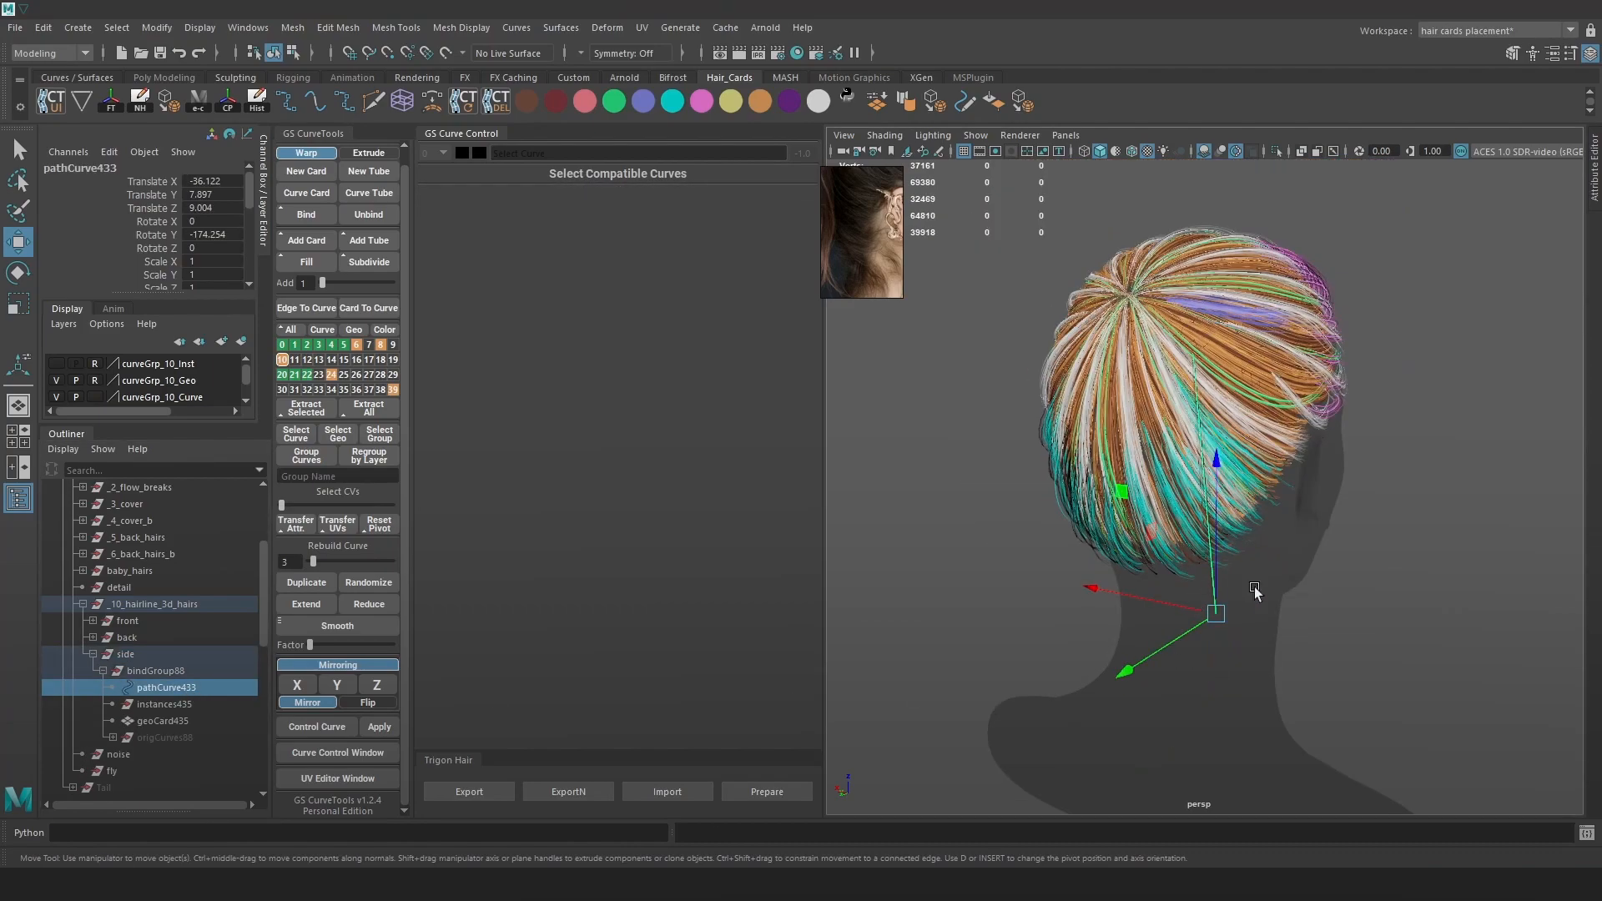
scroll(1240, 574, "down", 4)
left_click_drag(1210, 518, 1251, 751)
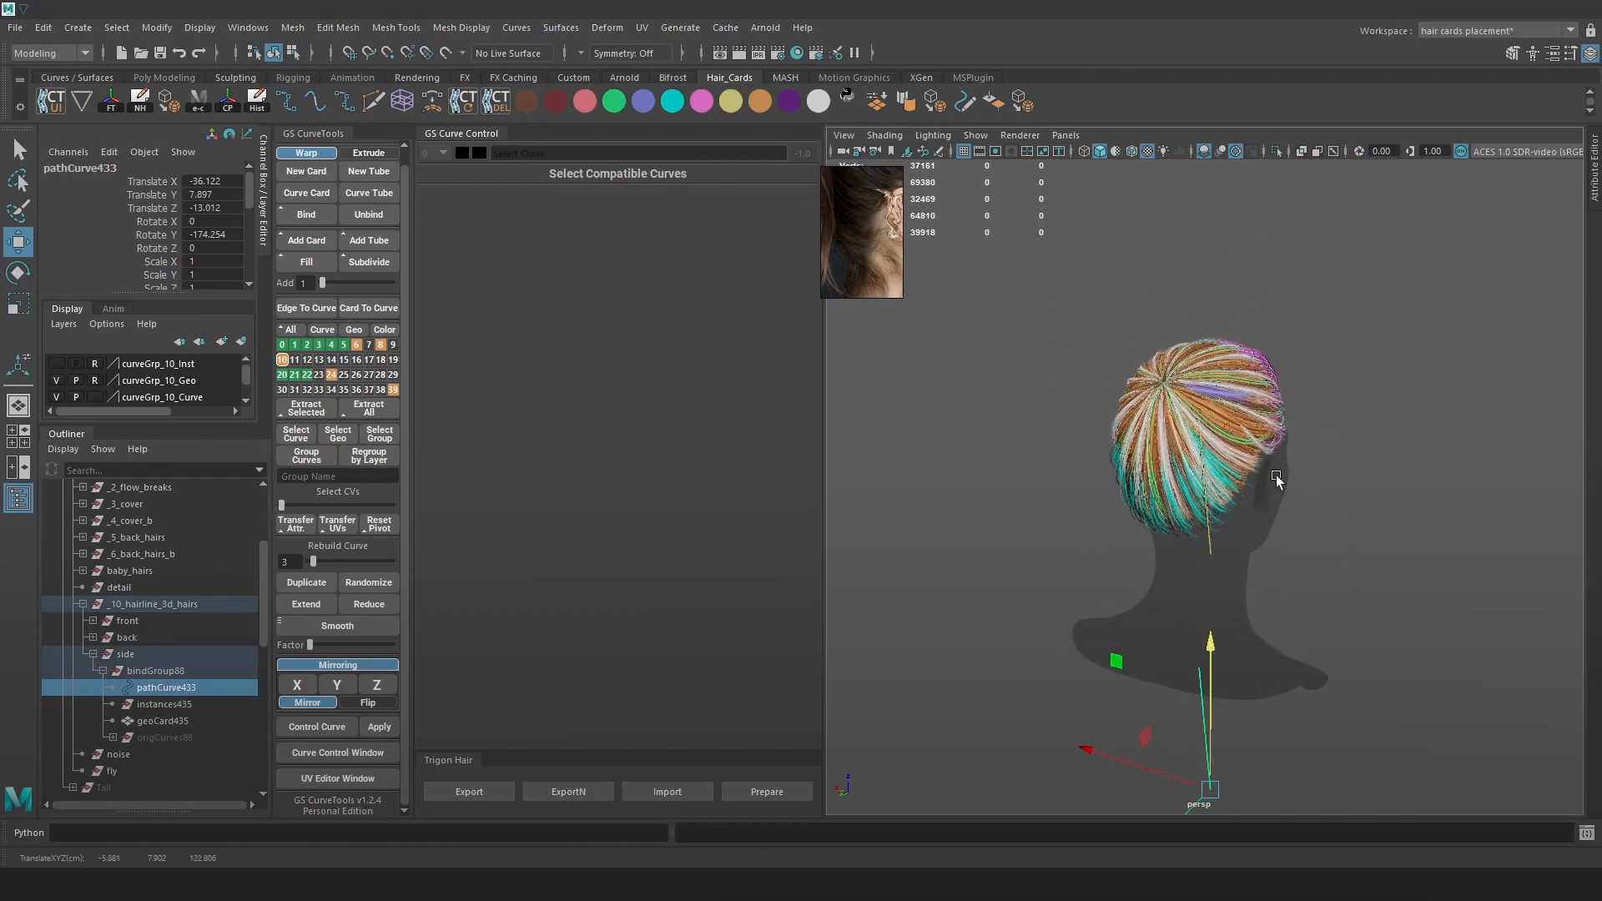
scroll(1335, 590, "up", 4)
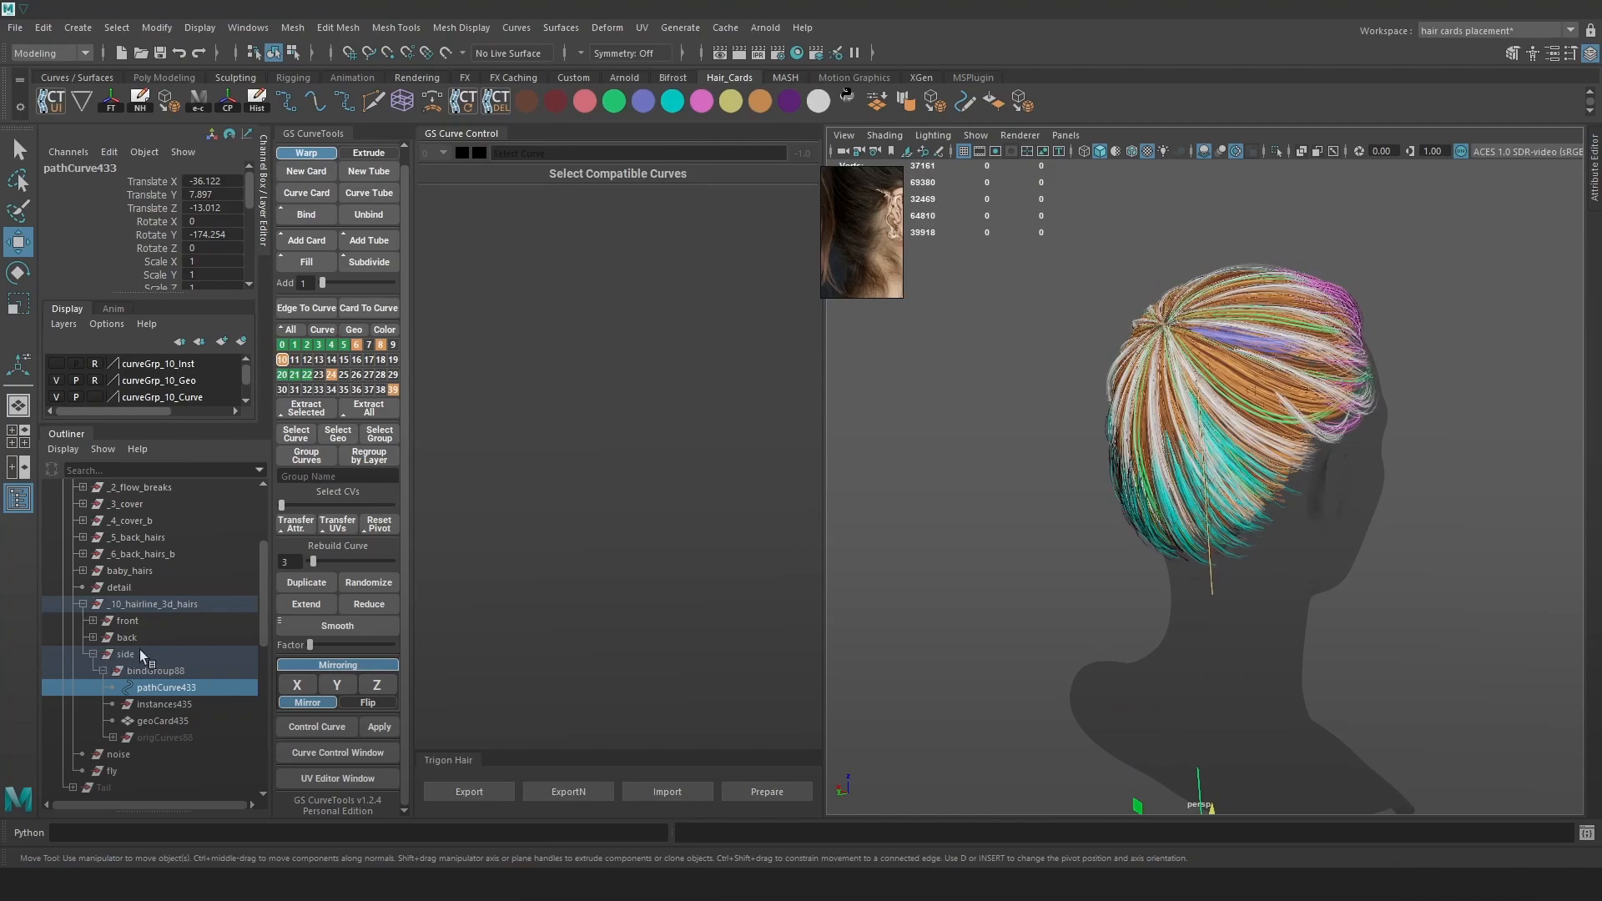
left_click(127, 654)
key("ctrl+h")
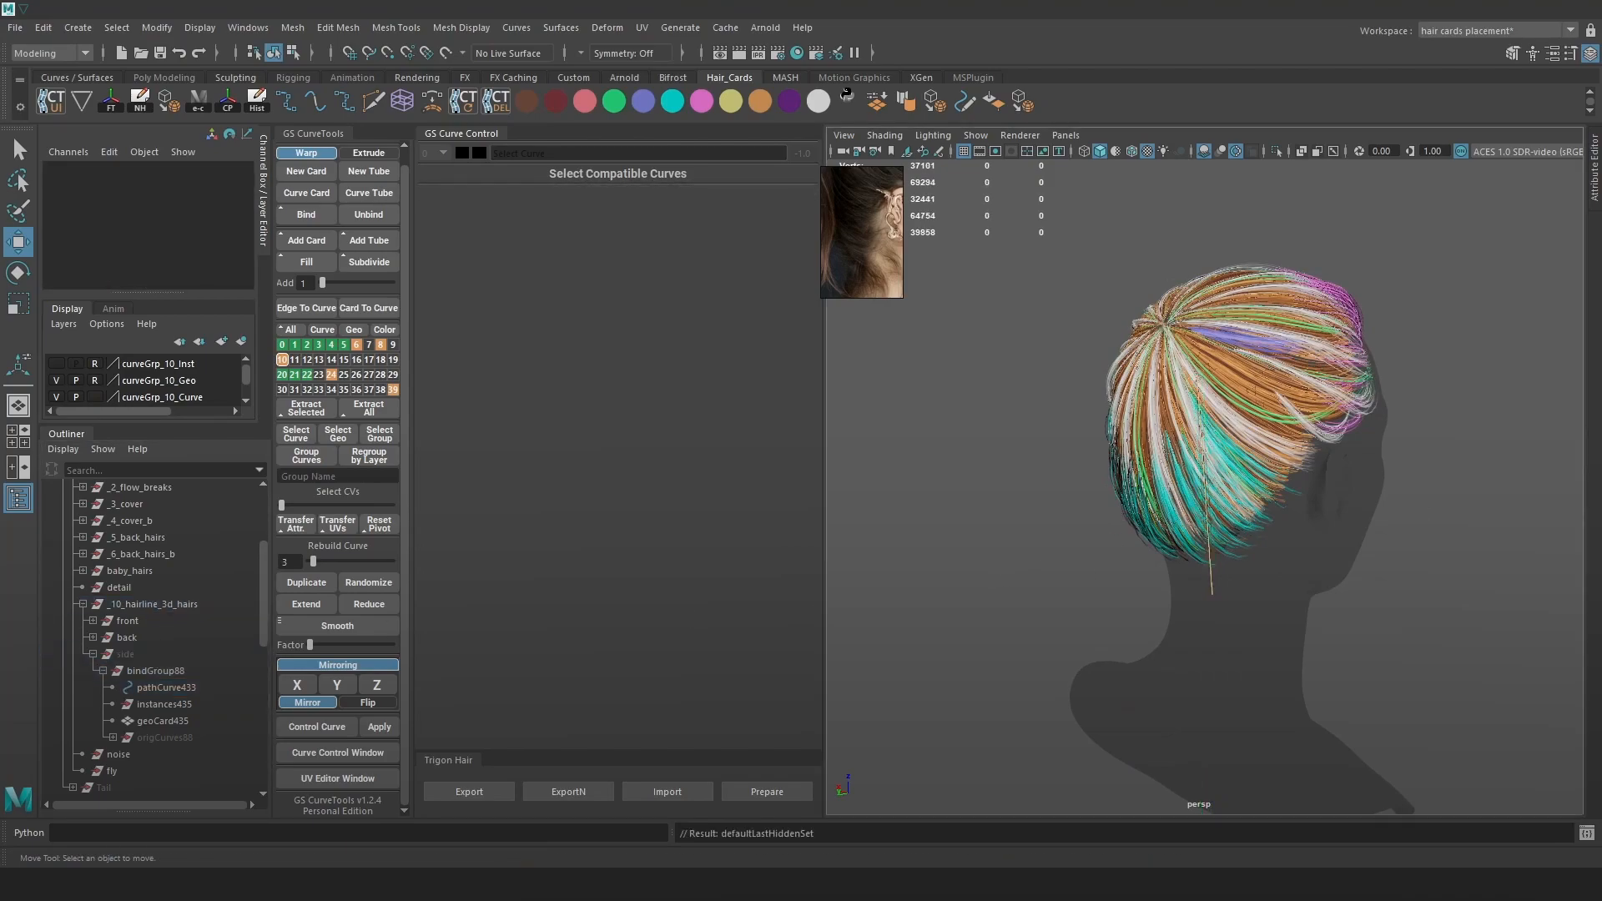
Nudge the back clump's curve to about X -36.06 and set its orientation to about -125.4 with untextured shading.
scroll(1228, 576, "up", 5)
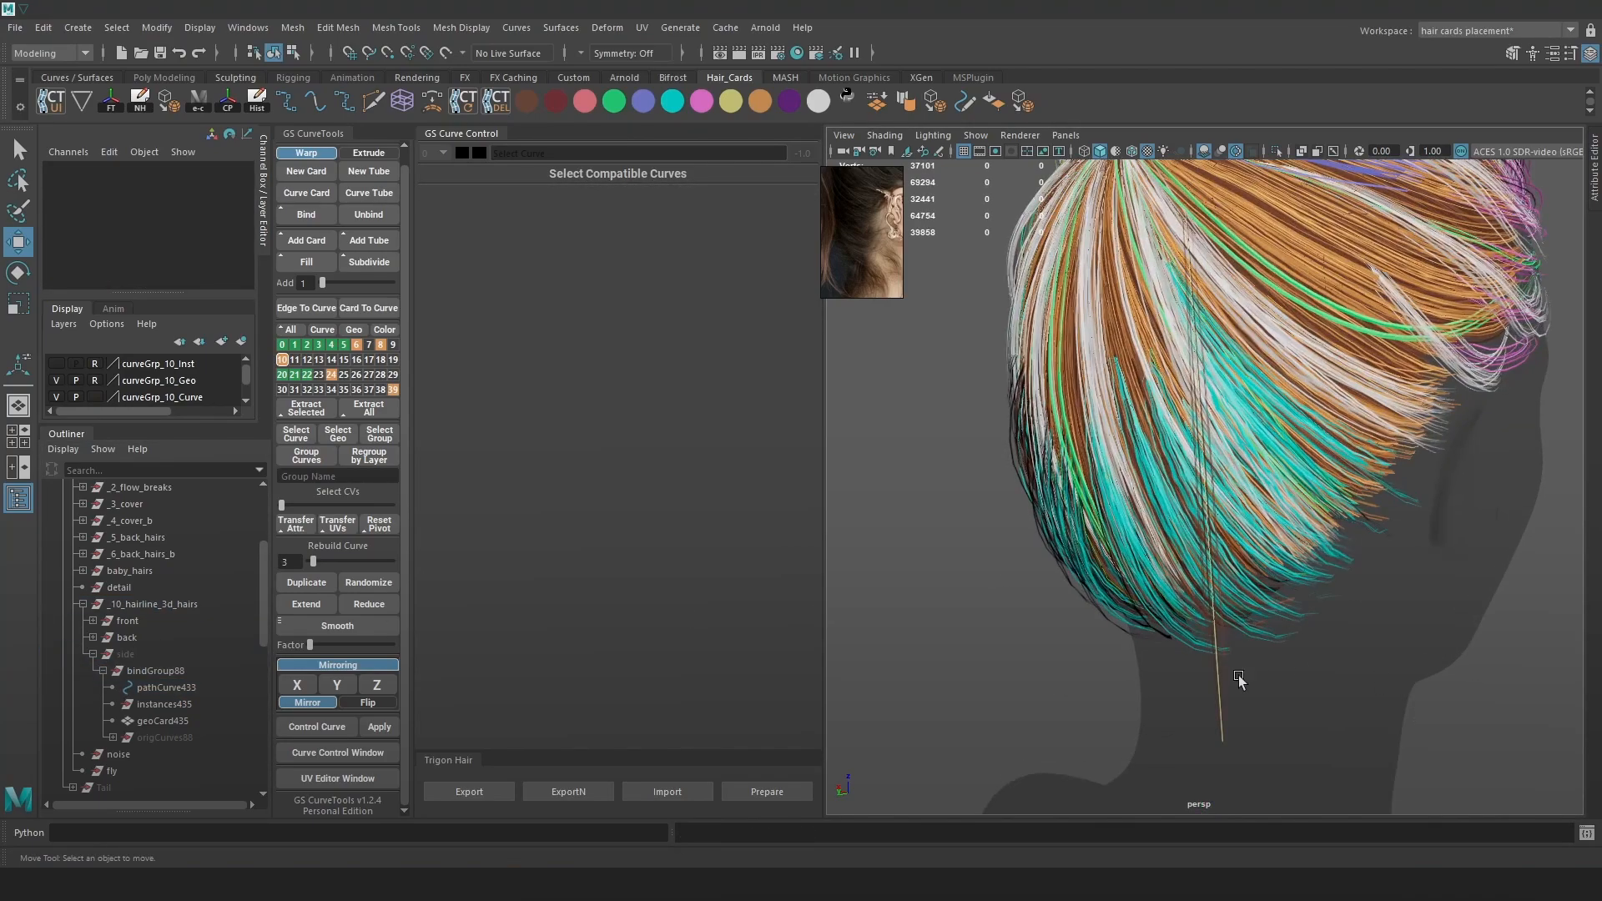
left_click(1224, 735)
middle_click_drag(1249, 716, 1261, 670, "alt")
left_click_drag(1184, 670, 1180, 668)
left_click(1128, 628)
key("ctrl+z")
key("4")
key("5")
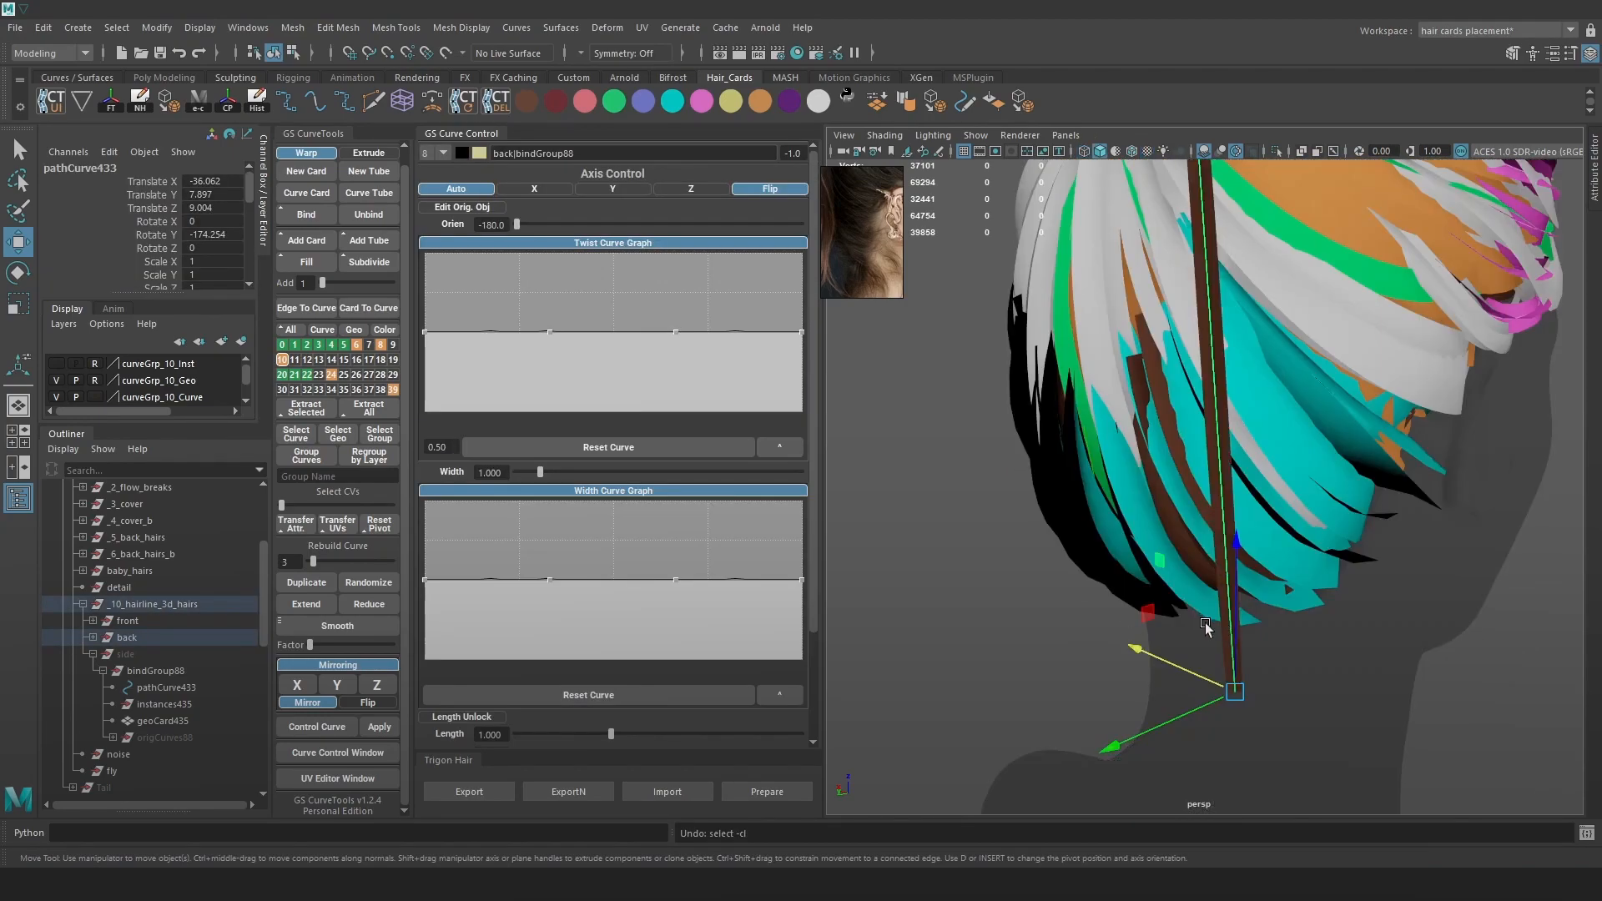
left_click_drag(554, 225, 539, 222)
Inspect the nape clump's fit from both sides and the back of the head, in untextured and textured shading.
left_click_drag(1272, 451, 1143, 514, "alt")
right_click_drag(1143, 514, 1238, 364, "alt")
left_click_drag(1269, 304, 1238, 299, "alt")
left_click_drag(1393, 332, 1038, 302, "alt")
right_click_drag(1038, 302, 1092, 387, "alt")
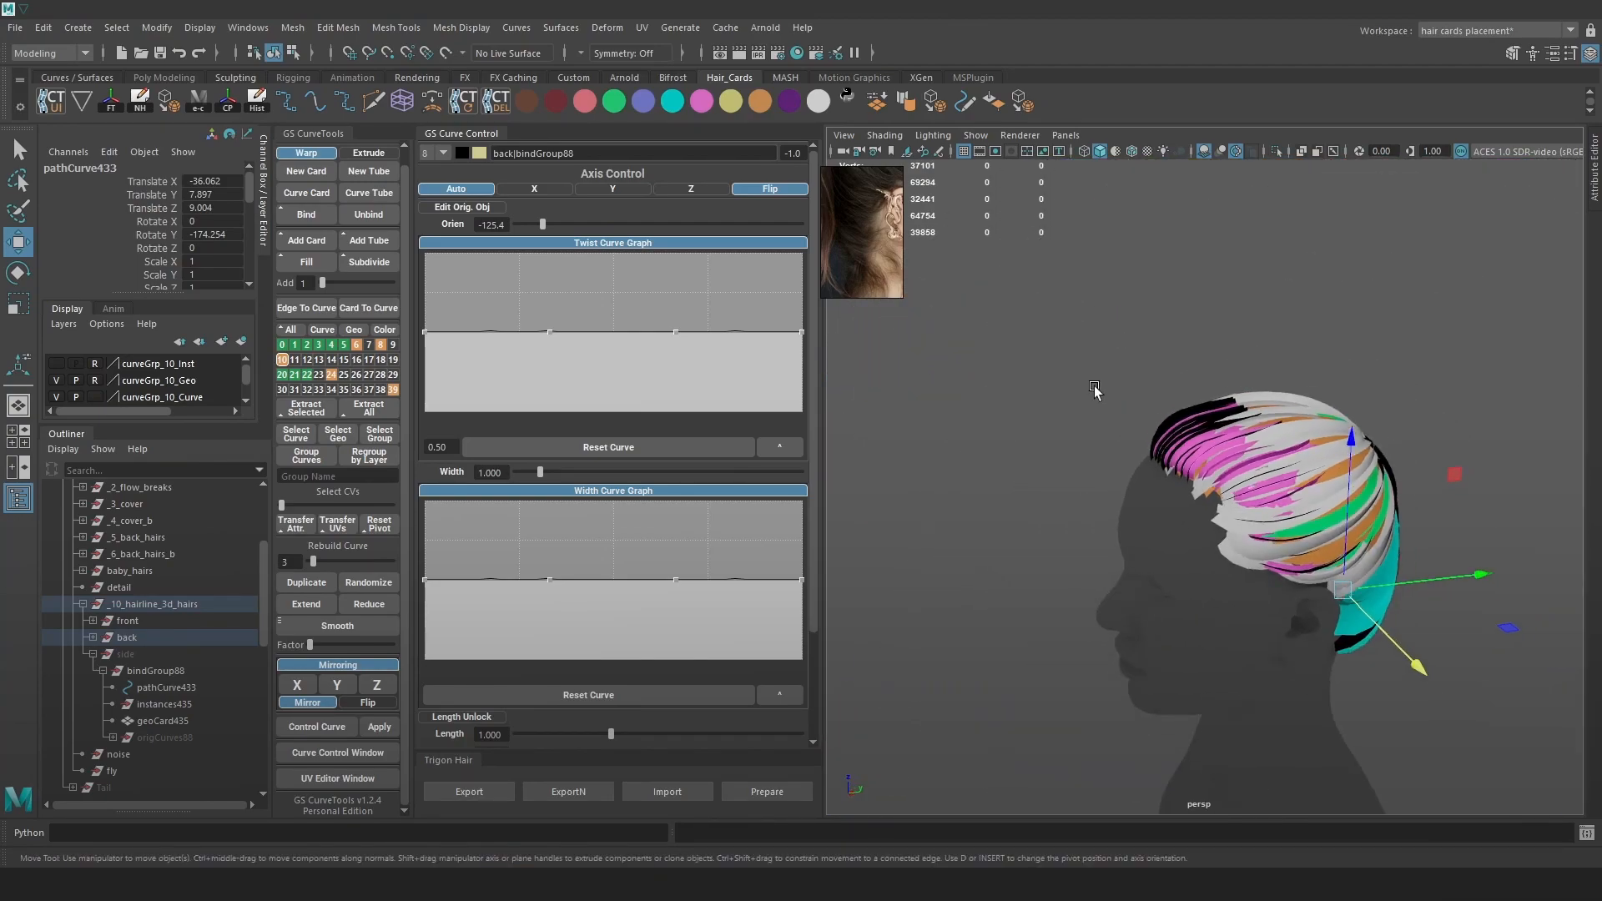
left_click_drag(1109, 534, 1323, 604, "alt")
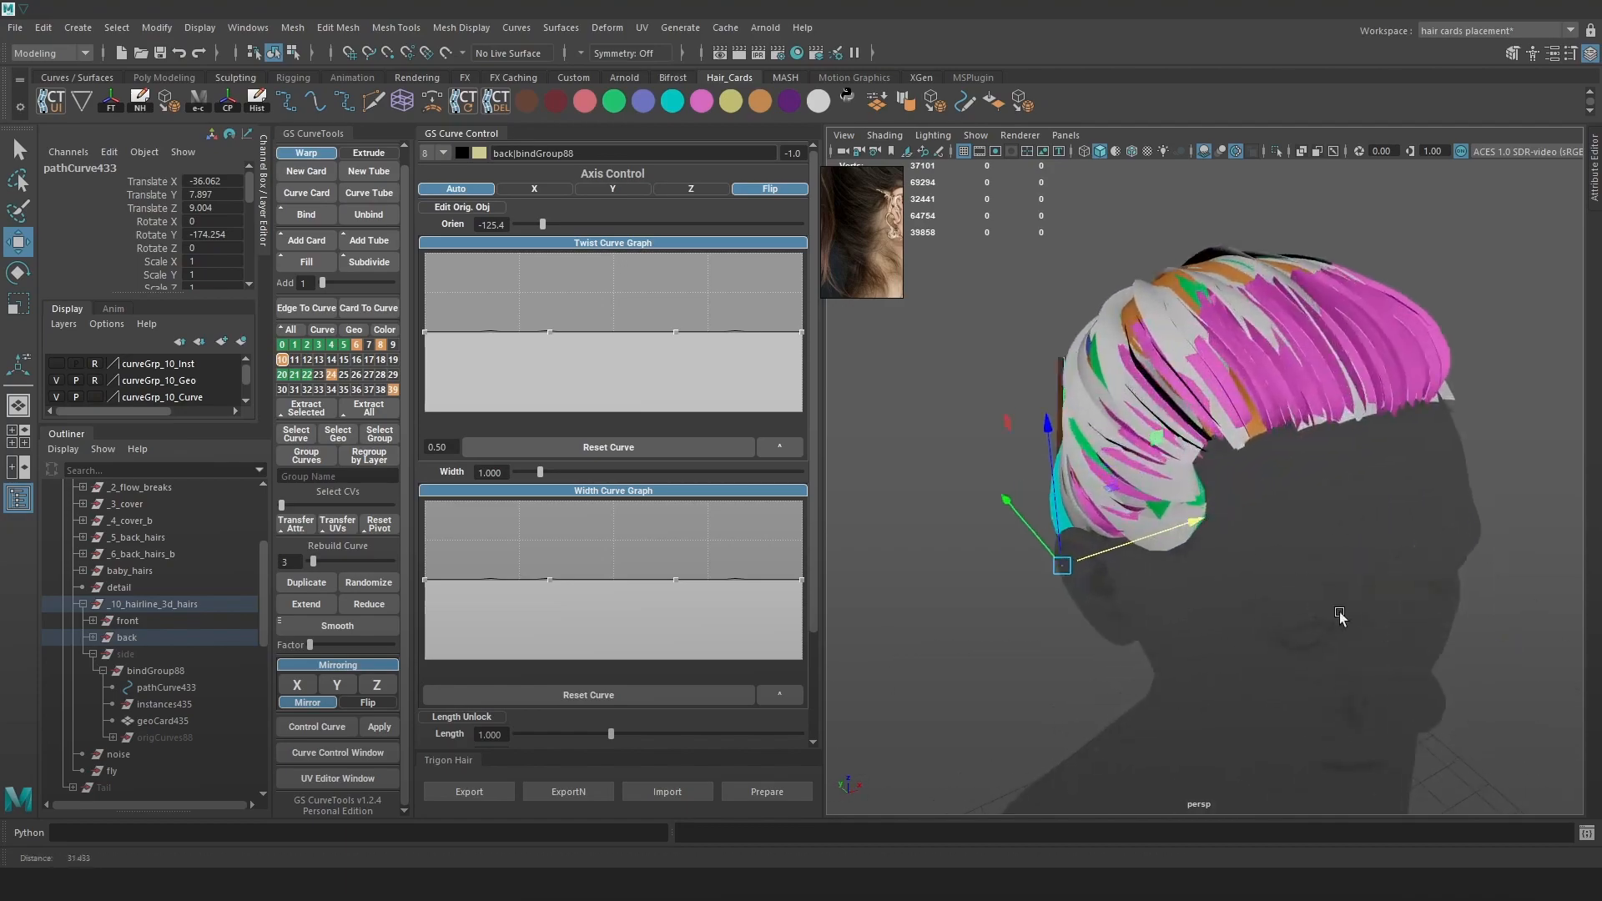
middle_click_drag(1149, 569, 1159, 511, "alt")
left_click_drag(1160, 508, 1290, 494, "alt")
middle_click_drag(1226, 542, 1323, 443, "alt")
right_click_drag(1323, 443, 1368, 547, "alt")
key("6")
left_click_drag(1075, 584, 1203, 587, "alt")
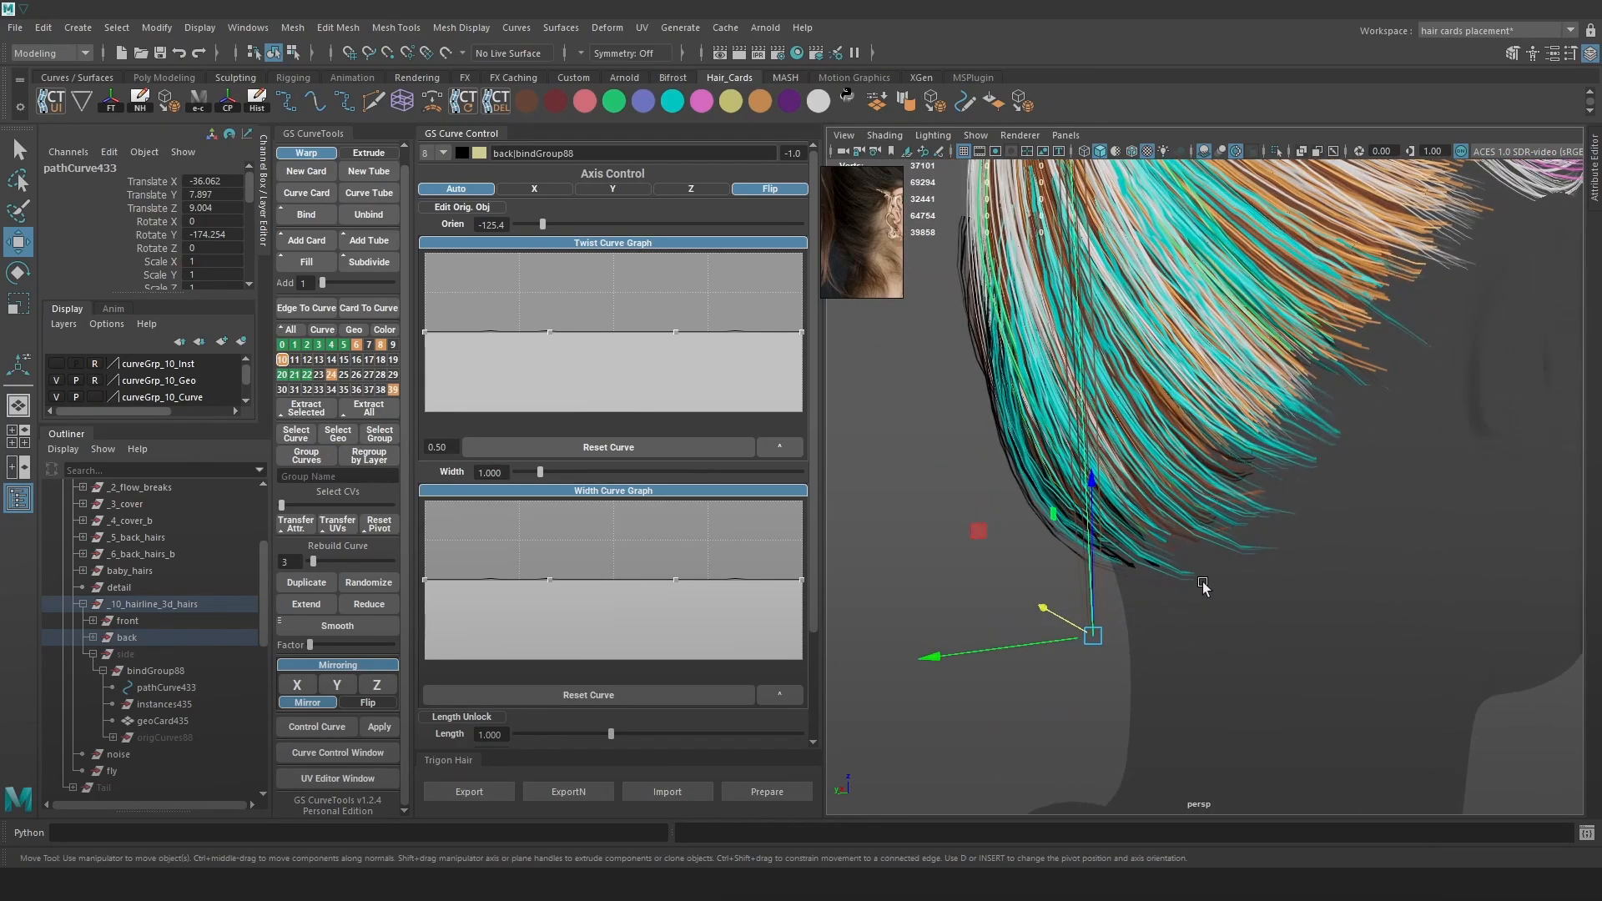
Try to assign the pink material to the back group's clump through its path curve.
left_click(706, 104)
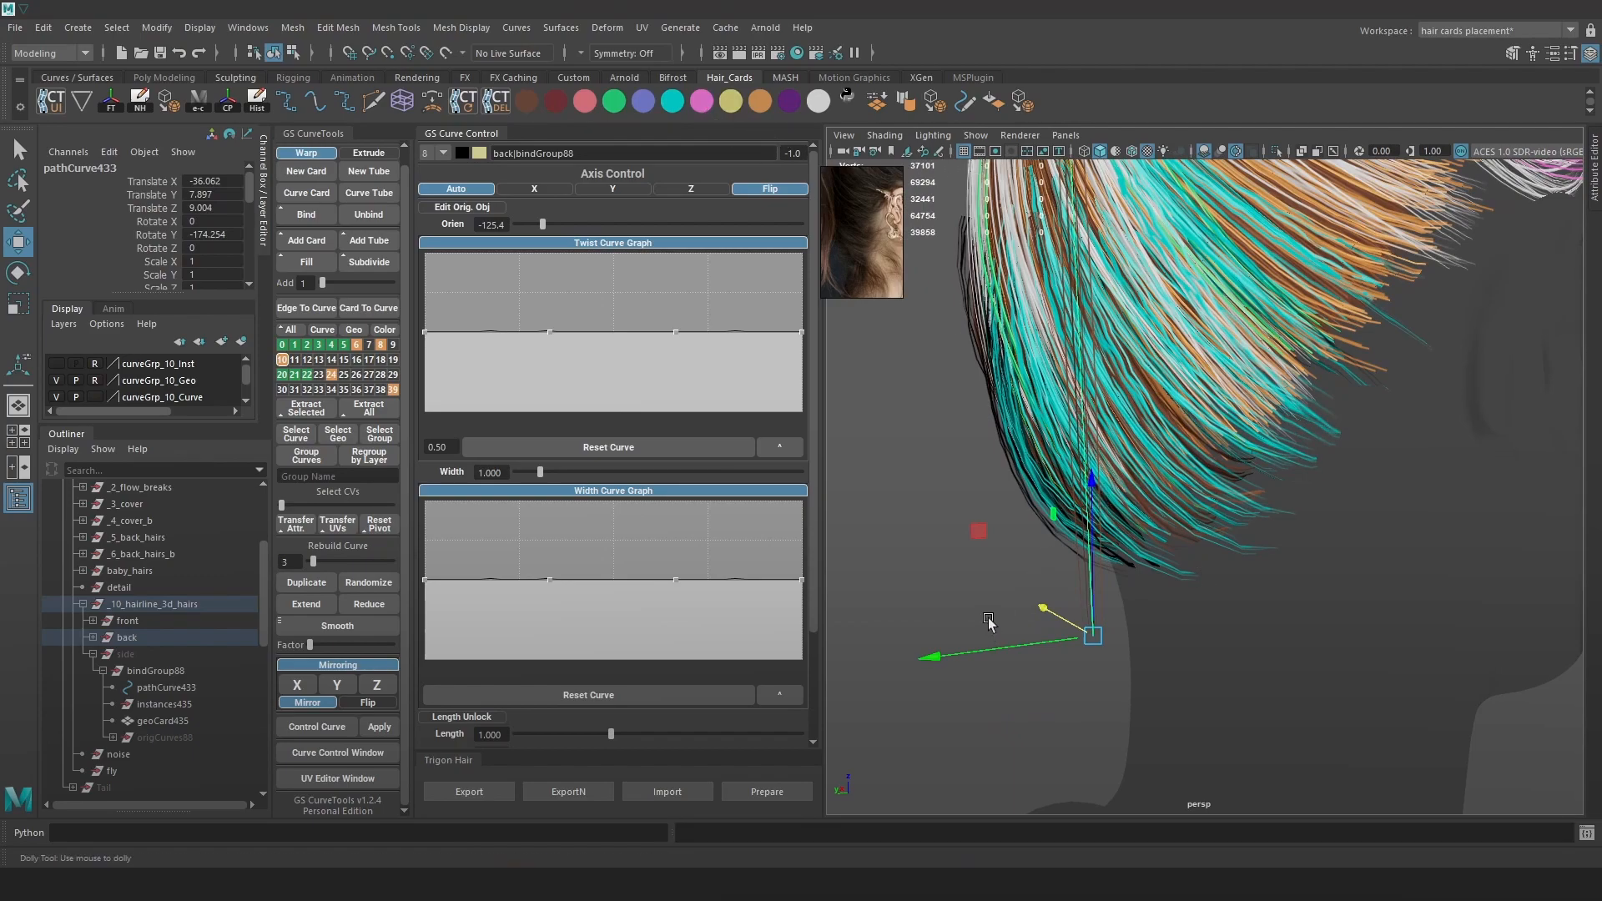
left_click_drag(993, 631, 974, 567, "alt")
left_click(92, 637)
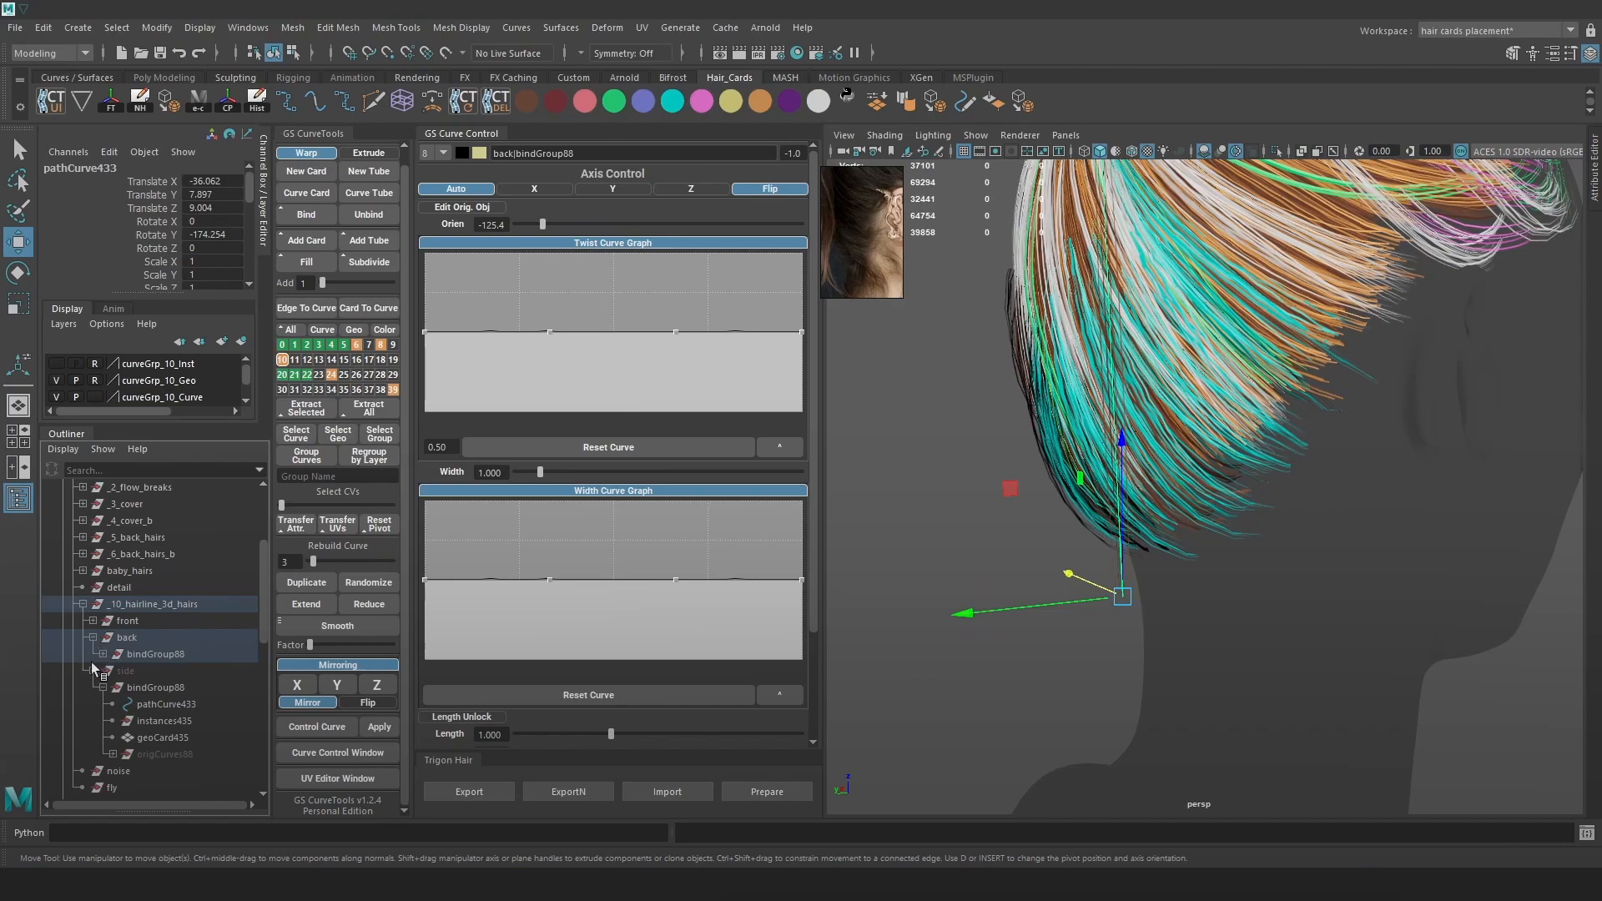
left_click(152, 672)
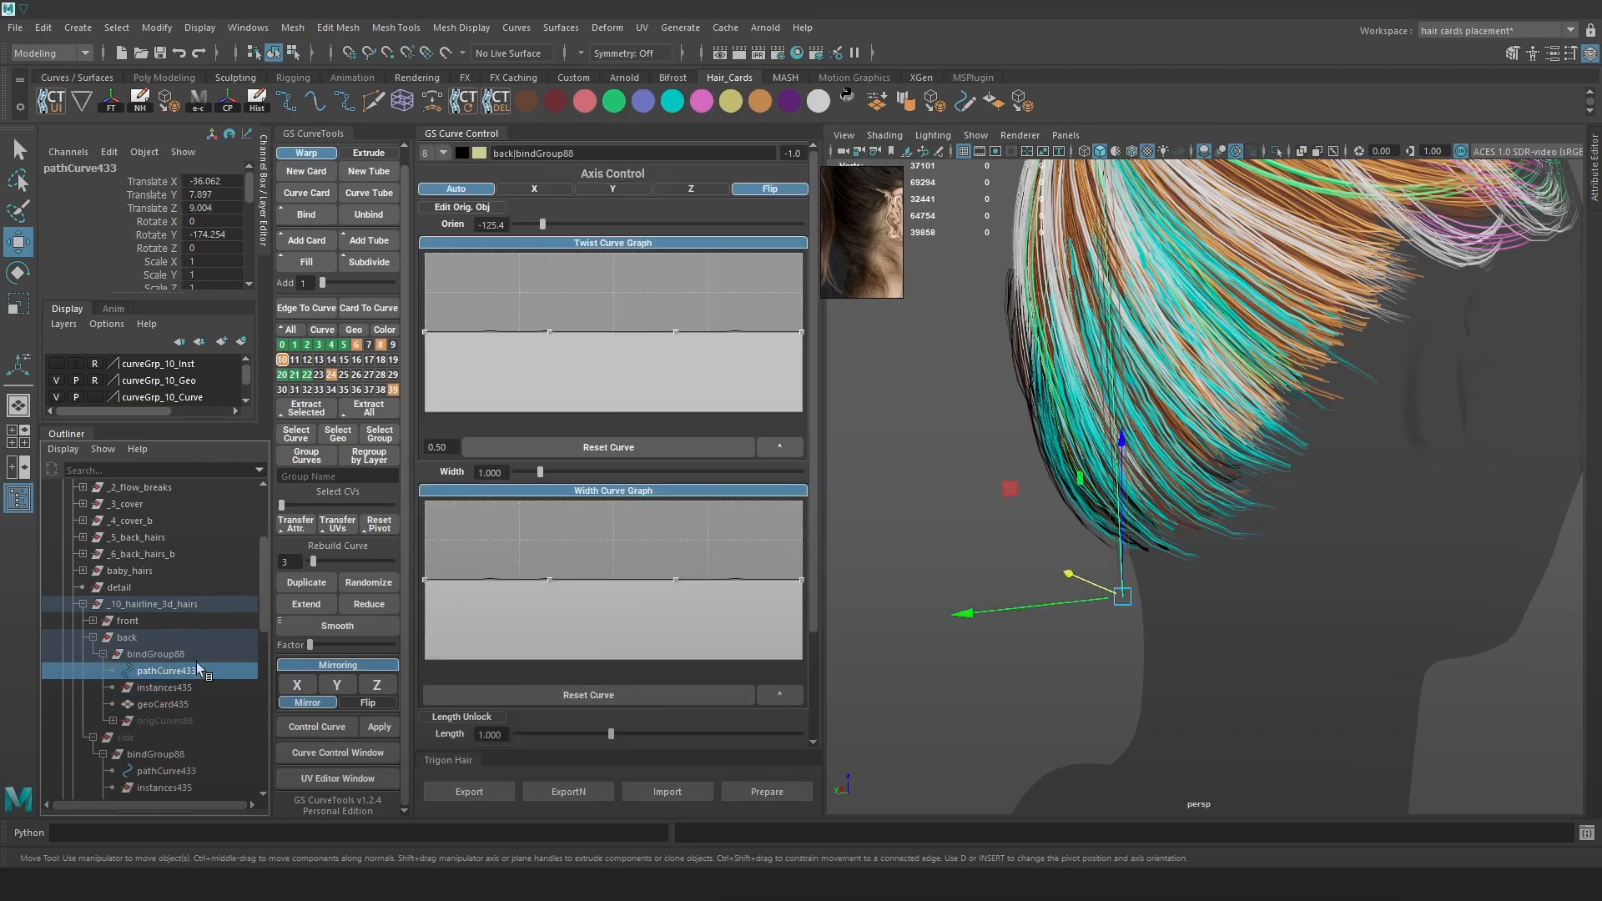
left_click(703, 102)
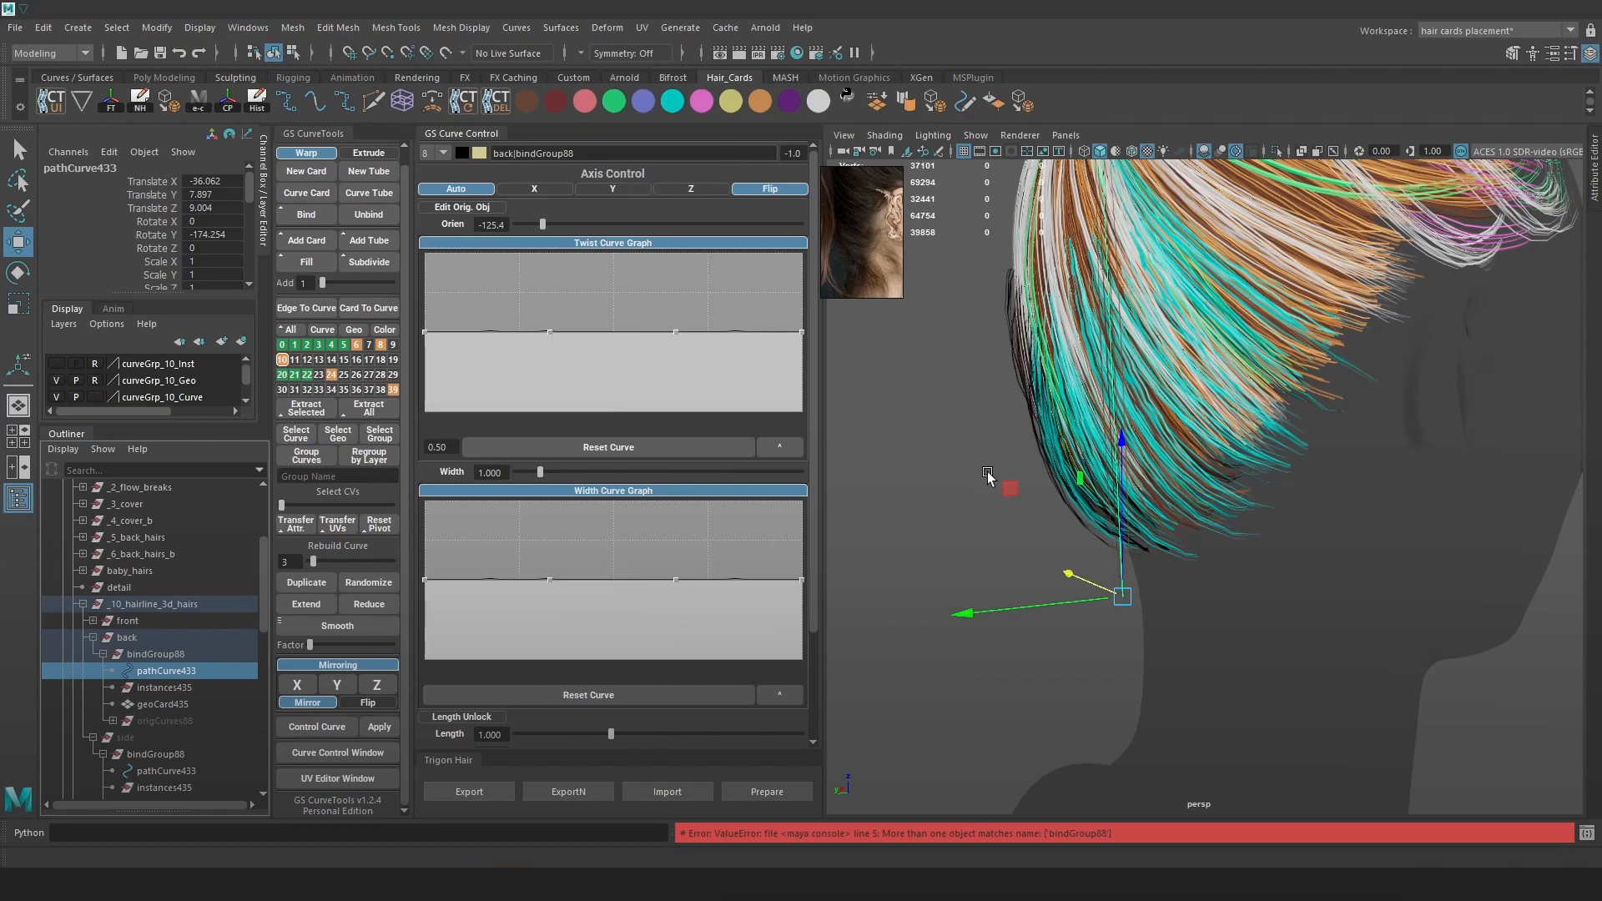
right_click_drag(988, 474, 989, 512, "alt")
Save the scene and rename the clump group inside the side group as bindGroup834.
key("ctrl+s")
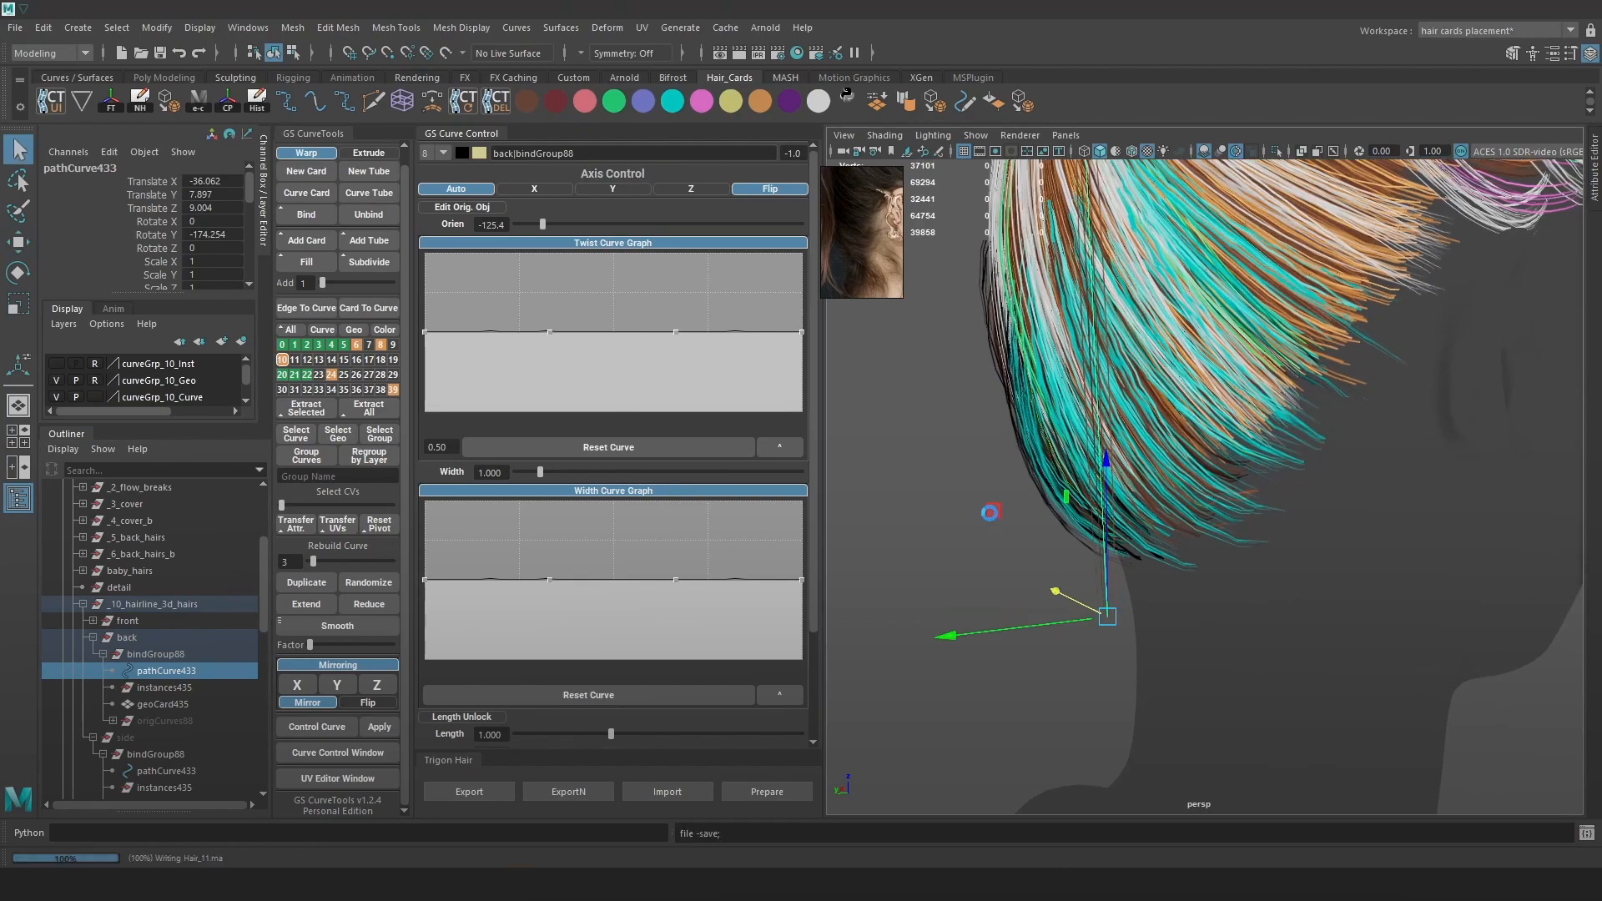
key("w")
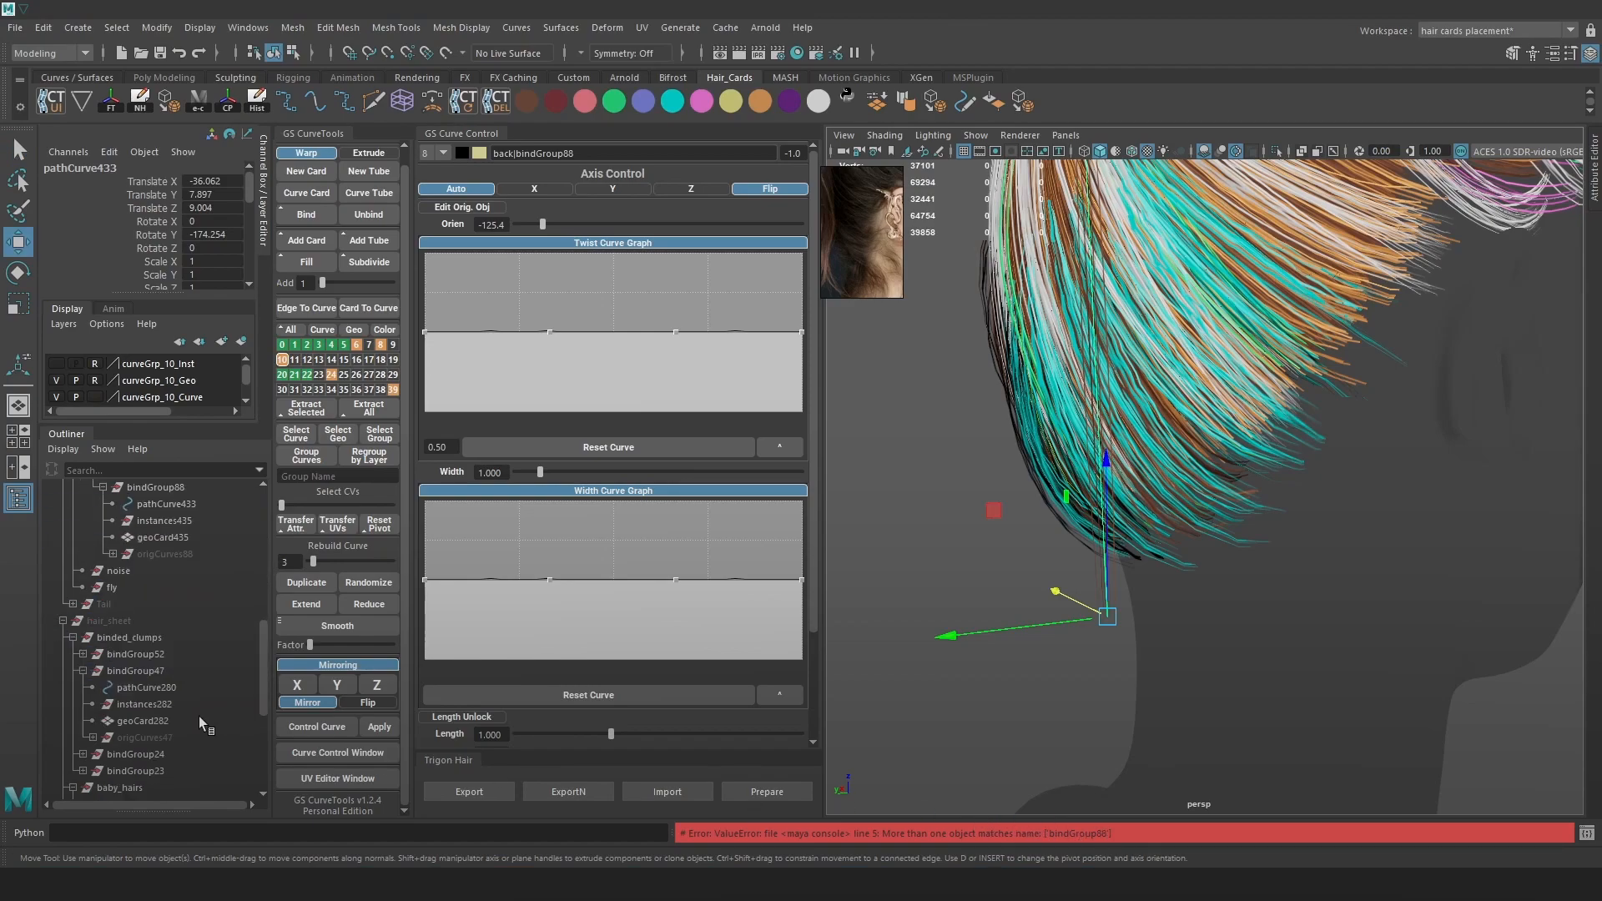
scroll(198, 714, "down", 3)
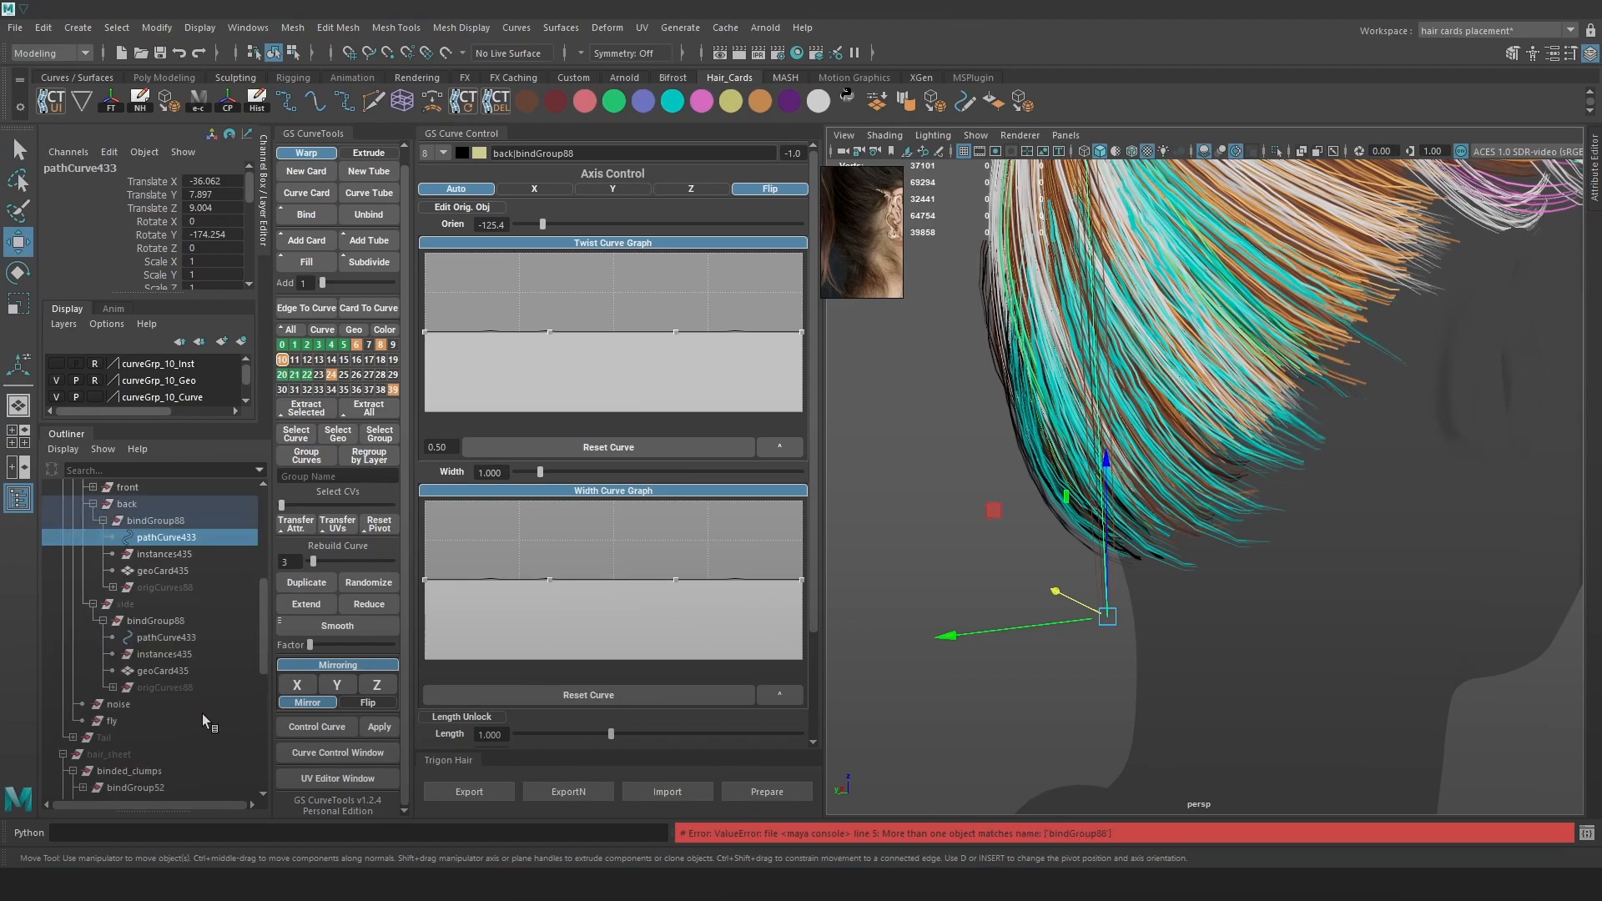
left_click(171, 622)
double_click(189, 622)
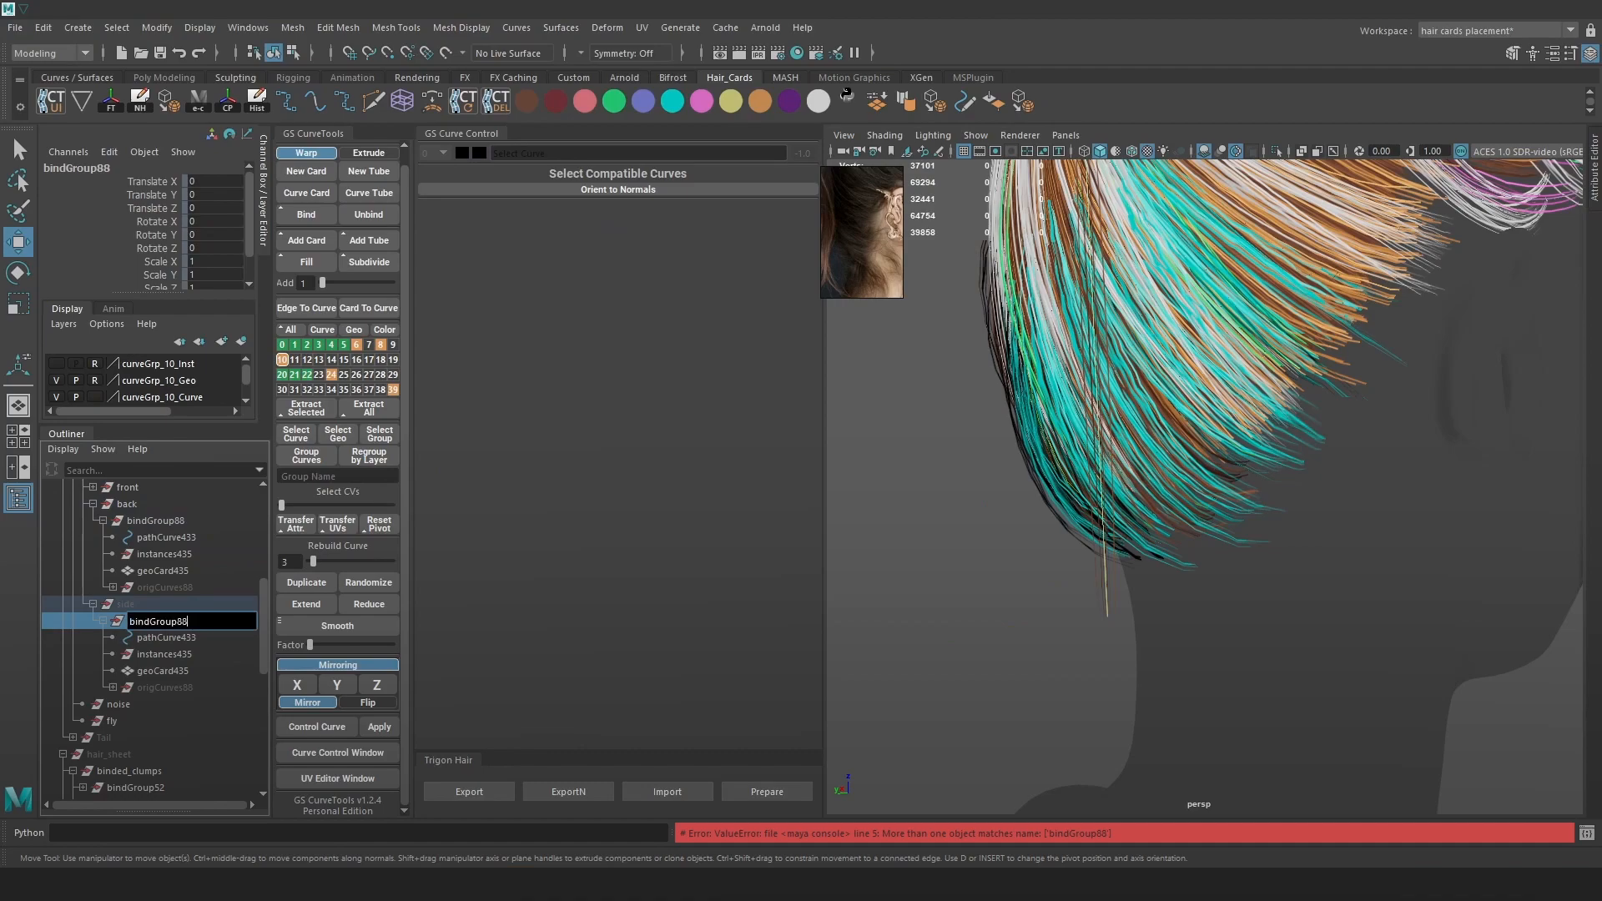
key("BackSpace")
type("34")
key("Return")
Select the back clump's path curve at the nape and assign the pink material to the clump.
left_click(1099, 551)
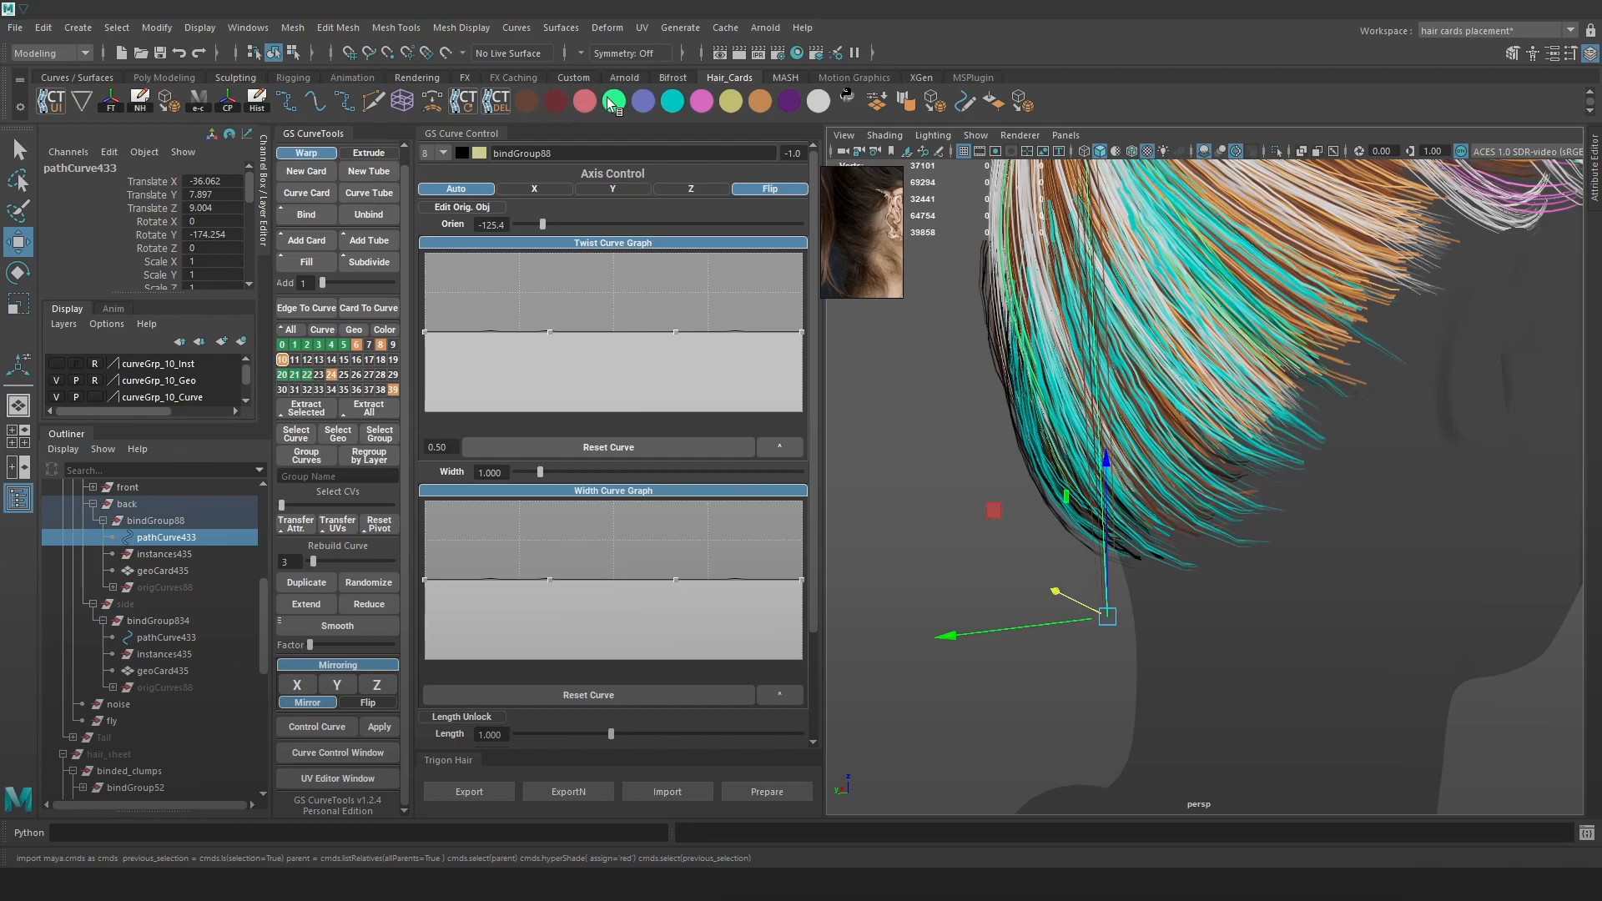
left_click(607, 97)
left_click(692, 99)
scroll(1170, 494, "up", 1)
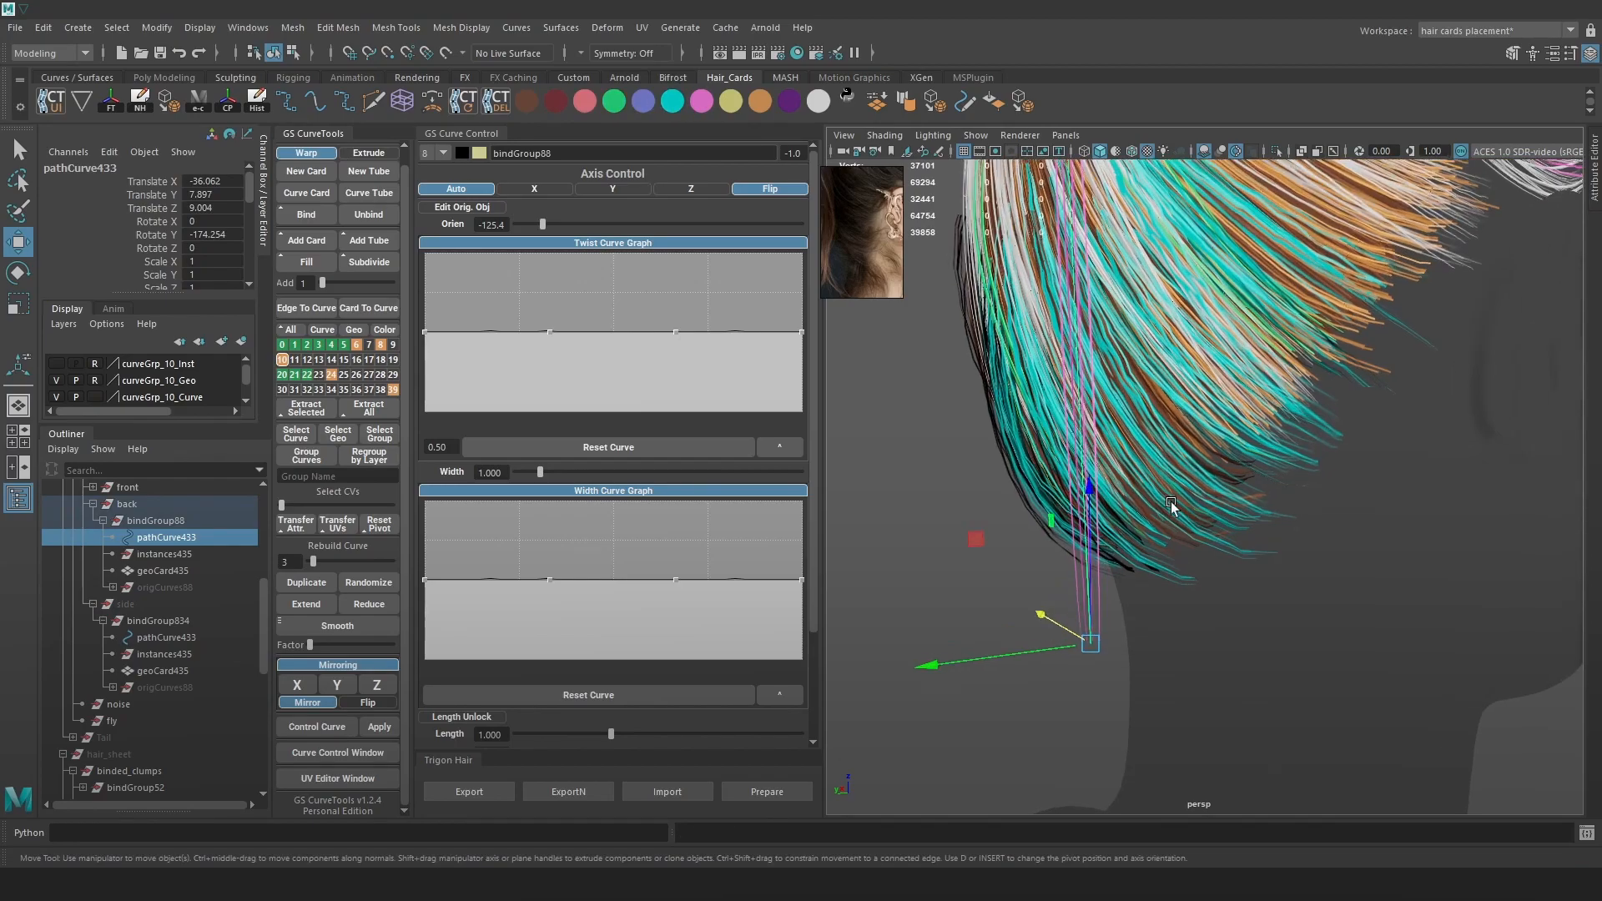
Move the back clump's curve along the nape hairline to about X -33.99 and Y 5.52.
middle_click_drag(1358, 483, 1215, 637, "alt")
scroll(1252, 576, "down", 4)
left_click_drag(1302, 514, 1205, 536, "alt")
left_click_drag(1013, 534, 1110, 552, "alt")
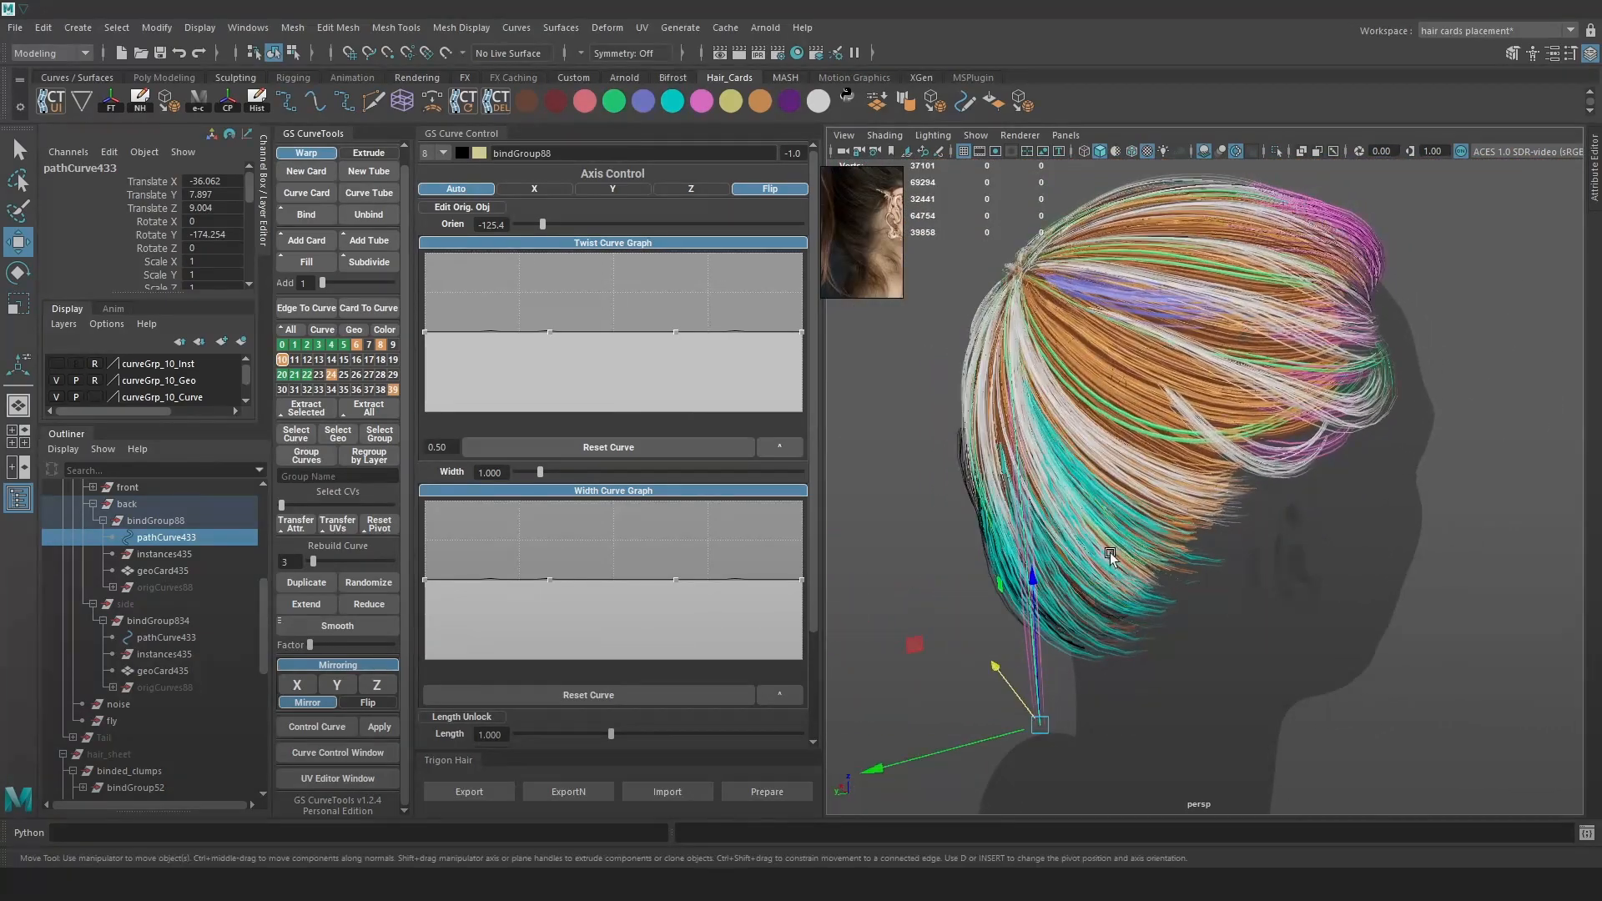
scroll(1168, 584, "up", 3)
left_click_drag(1025, 740, 1219, 648)
scroll(1211, 601, "down", 3)
left_click_drag(1203, 559, 1208, 630, "alt")
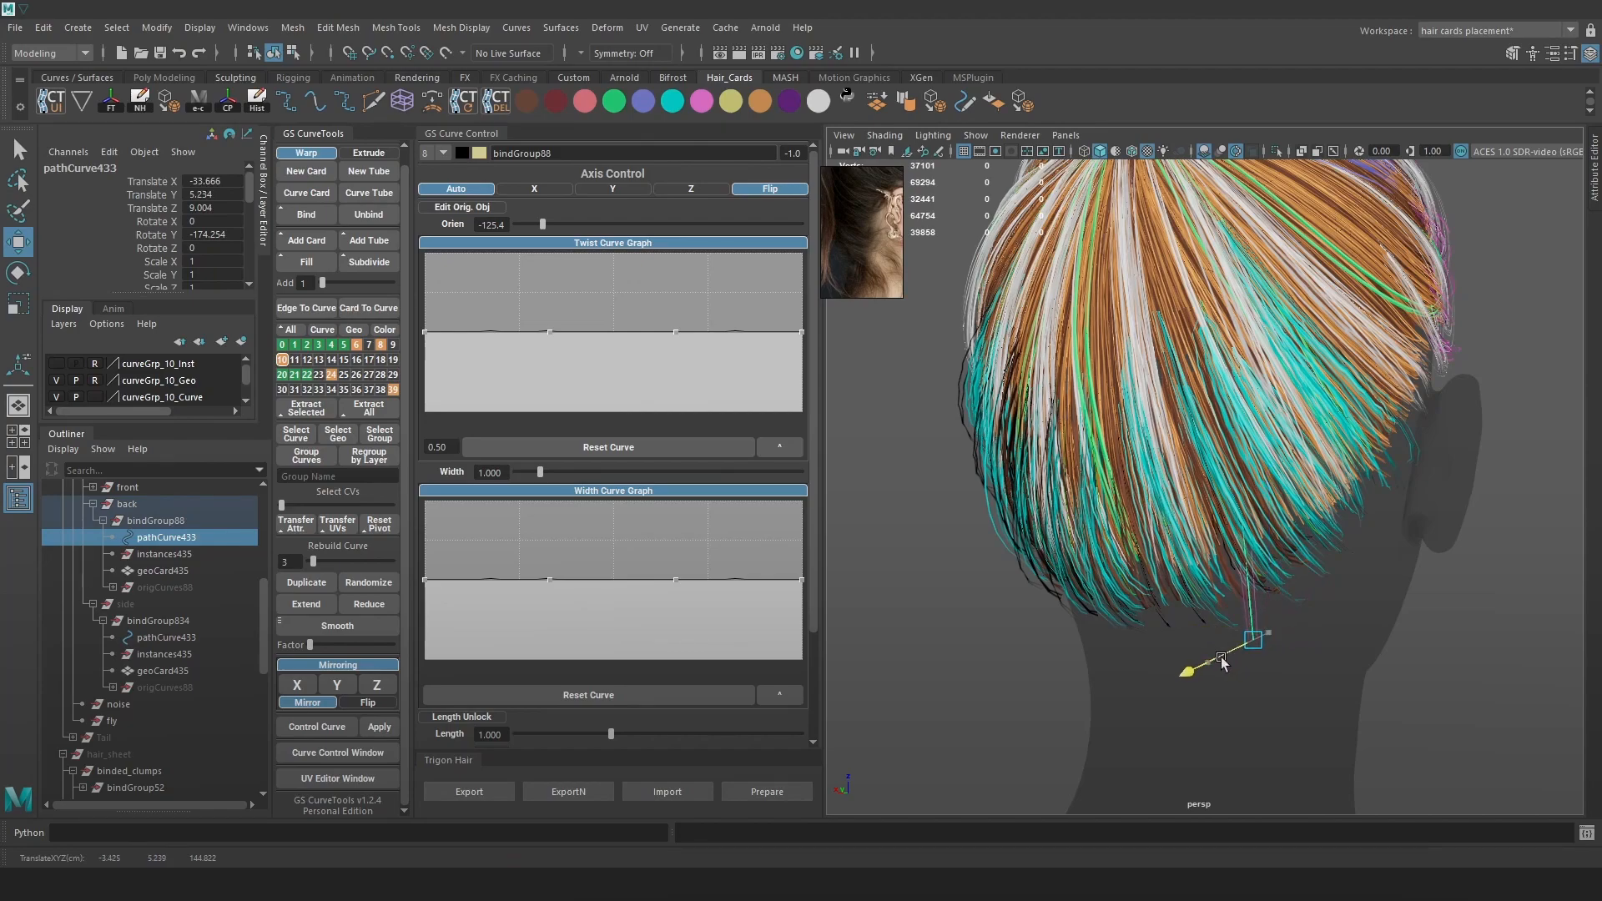
left_click(1217, 636)
left_click(1215, 637)
left_click_drag(1218, 632, 1220, 589, "alt")
Rotate the back clump's curve to about 17.9 in X and set its orientation to about -56.6.
key("e")
left_click_drag(1100, 573, 1098, 604)
left_click_drag(596, 223, 575, 223)
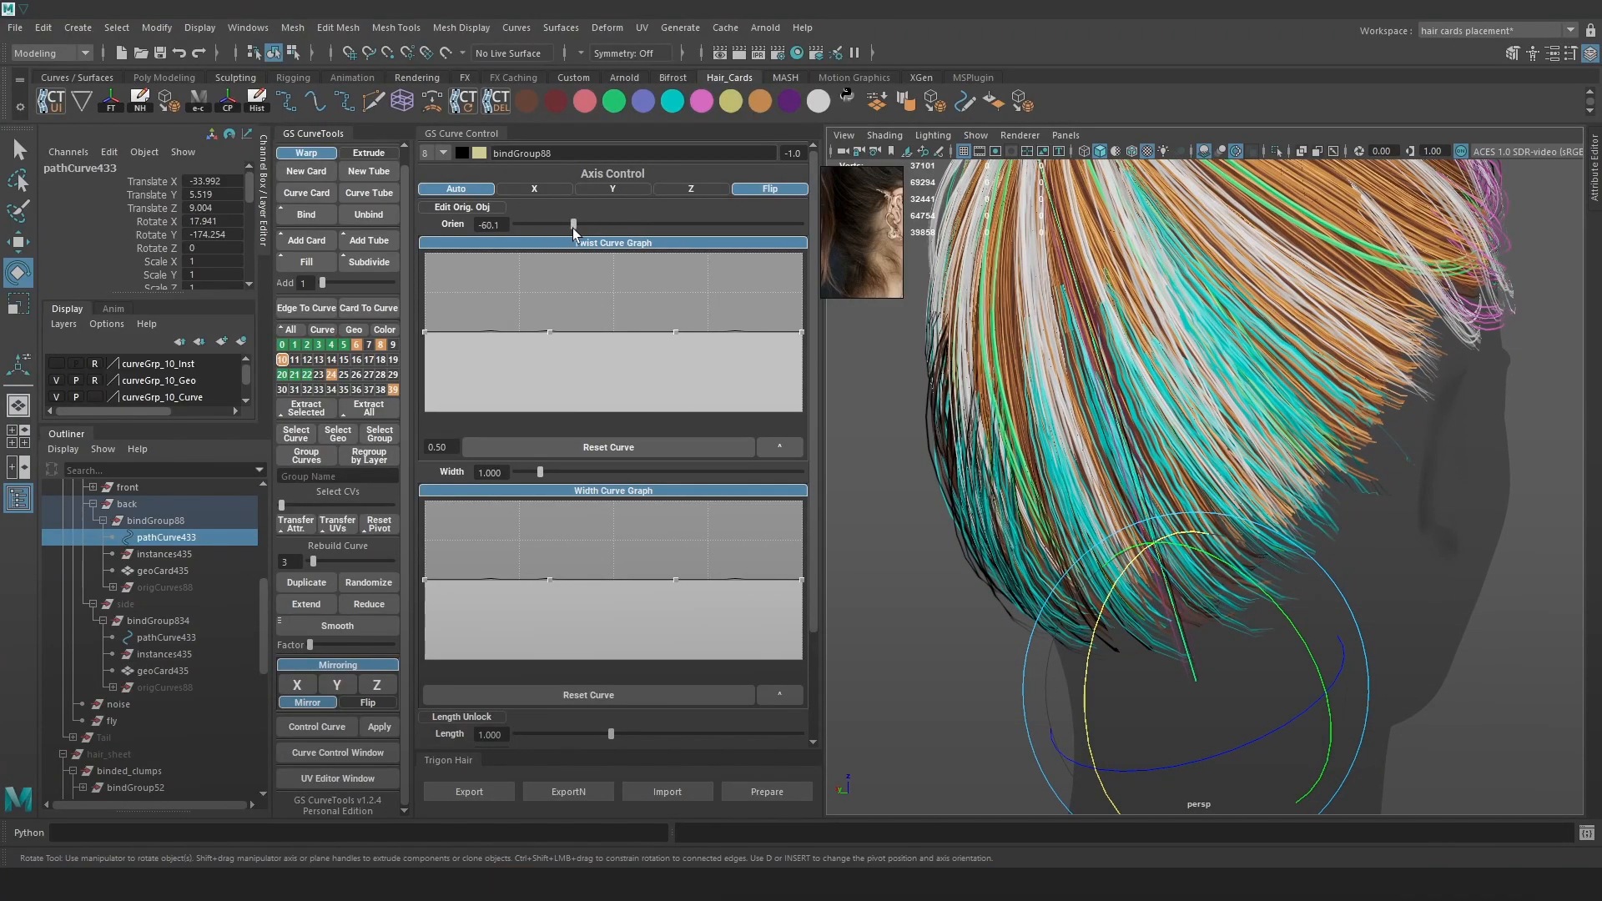
left_click_drag(1129, 447, 1402, 439, "alt")
right_click_drag(1402, 440, 1316, 490, "alt")
left_click_drag(1315, 493, 1260, 482, "alt")
key("w")
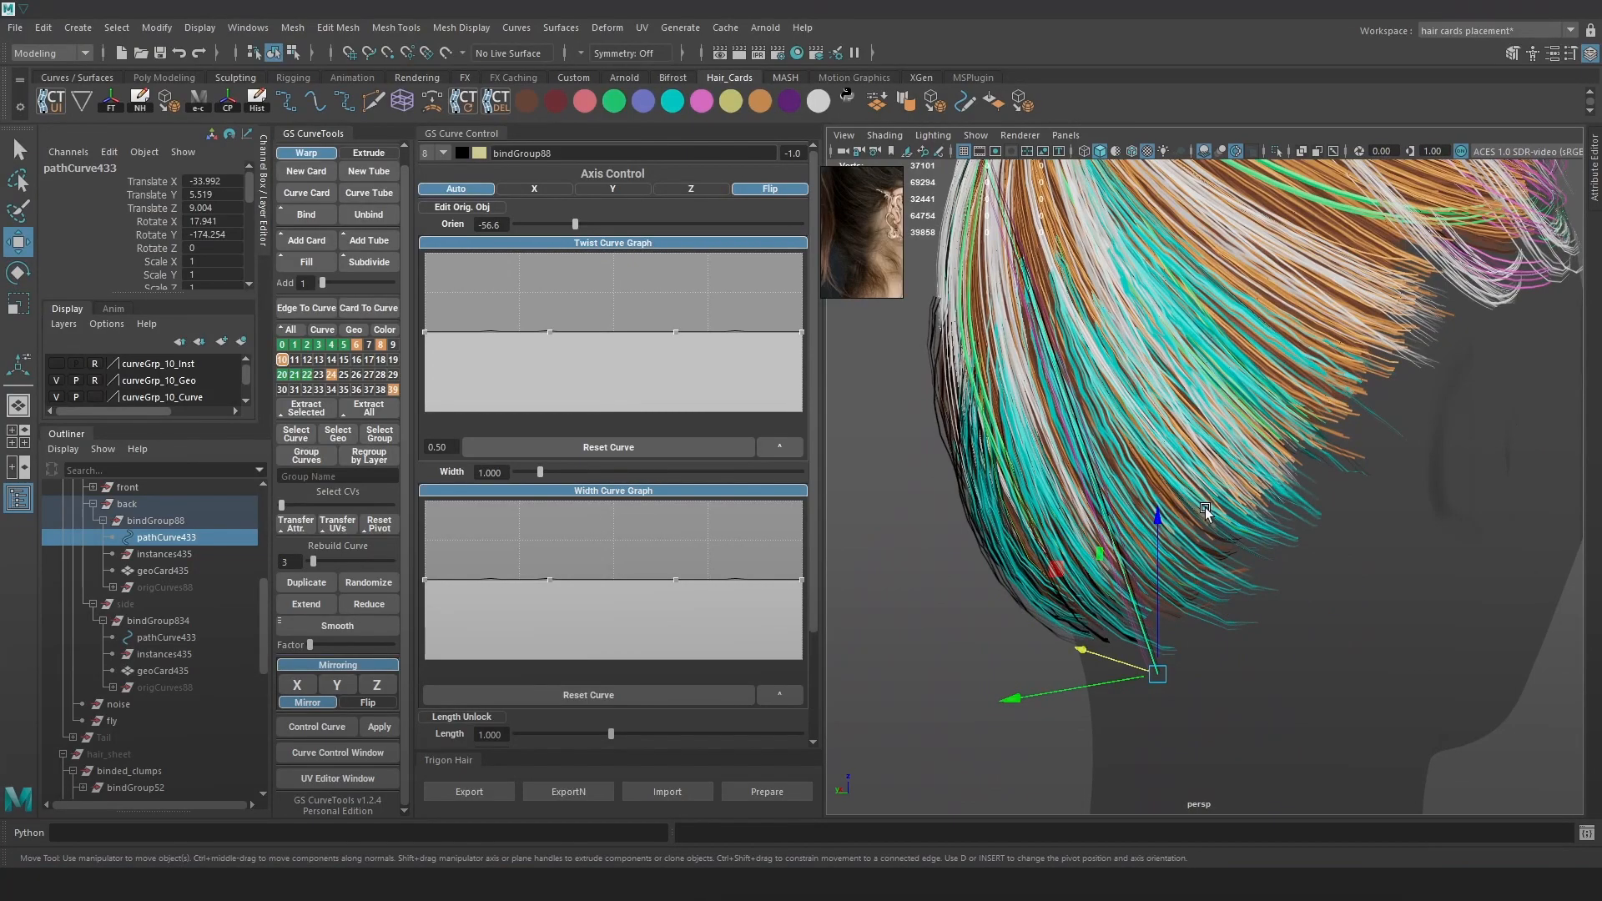
Hide the _10_hairline_3d_hairs group.
scroll(189, 526, "up", 3)
left_click(143, 604)
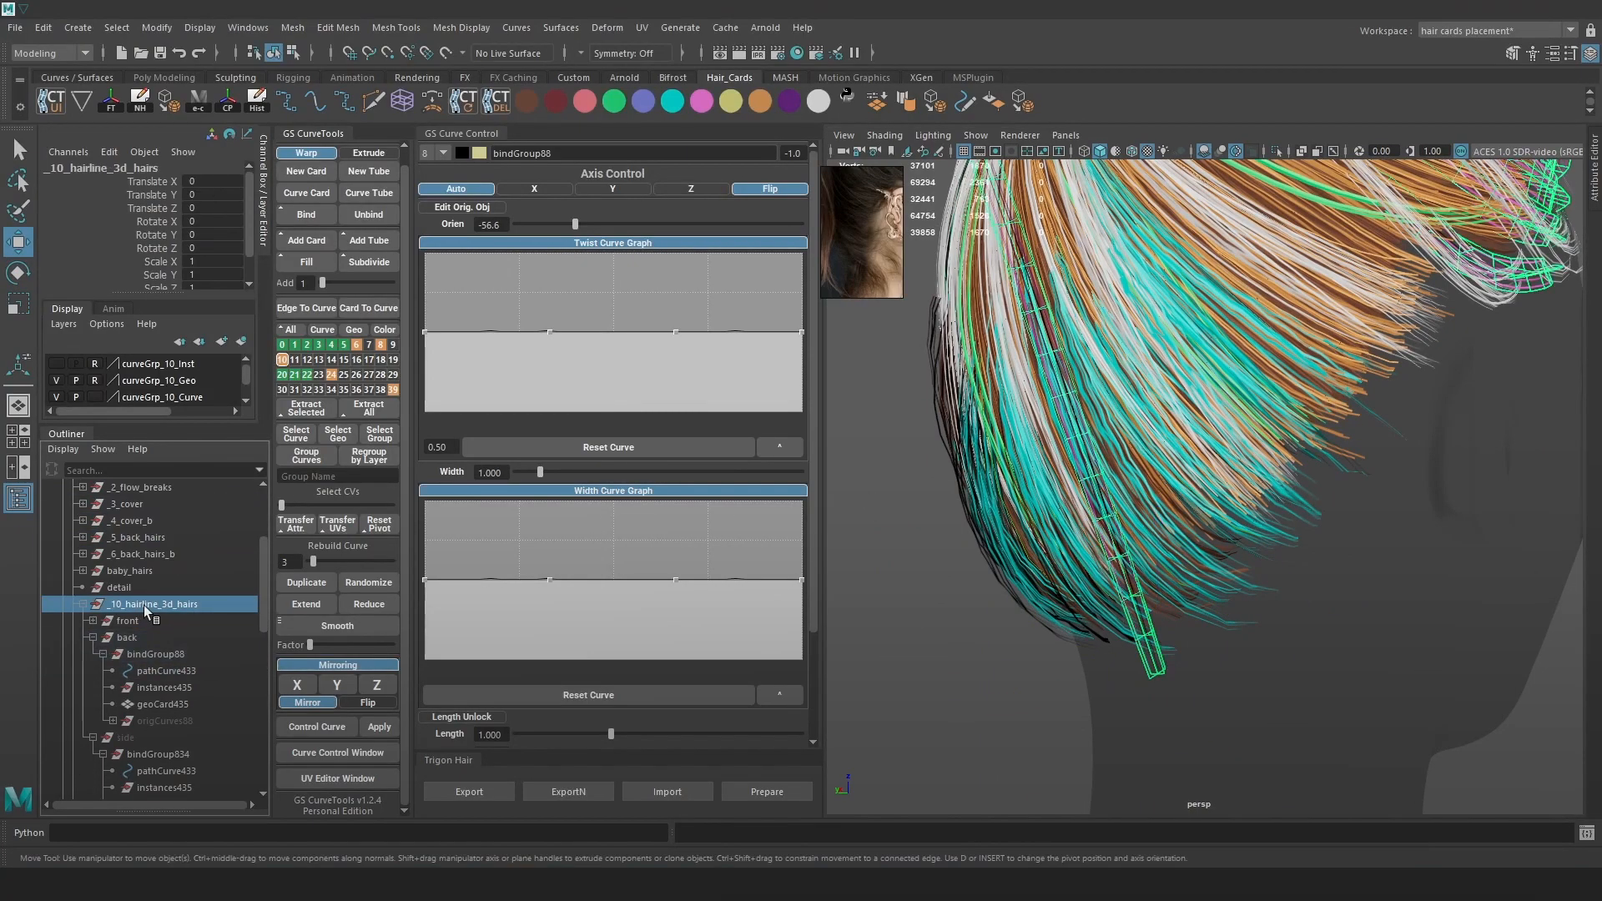
left_click(1123, 553)
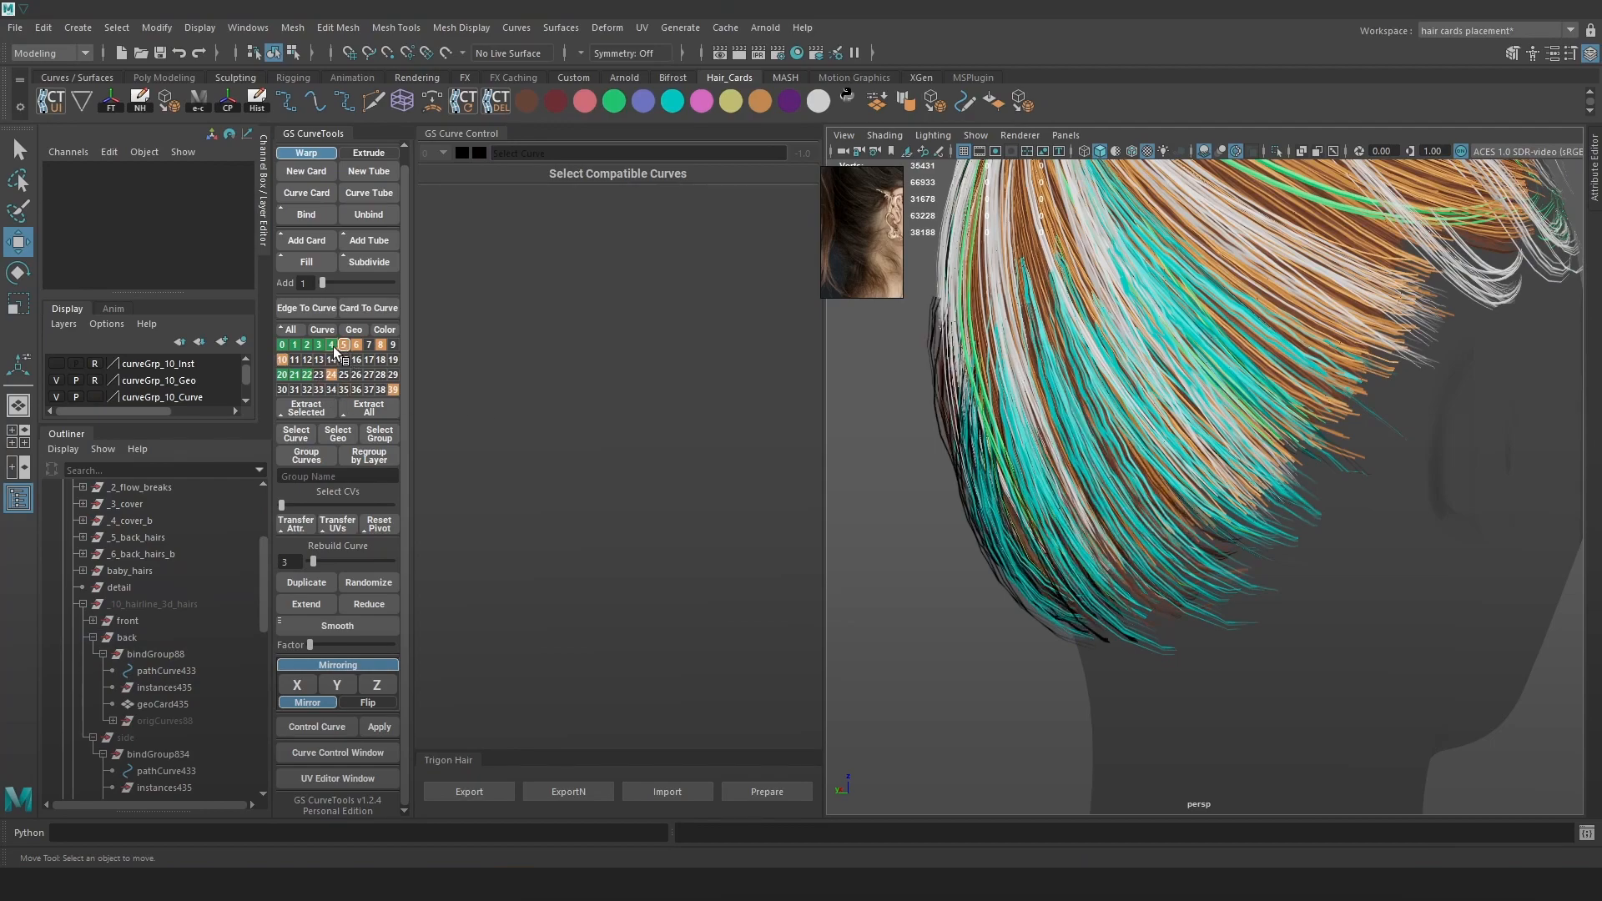
Turn on curve visibility for hair layers 0 to 5.
left_click(324, 346)
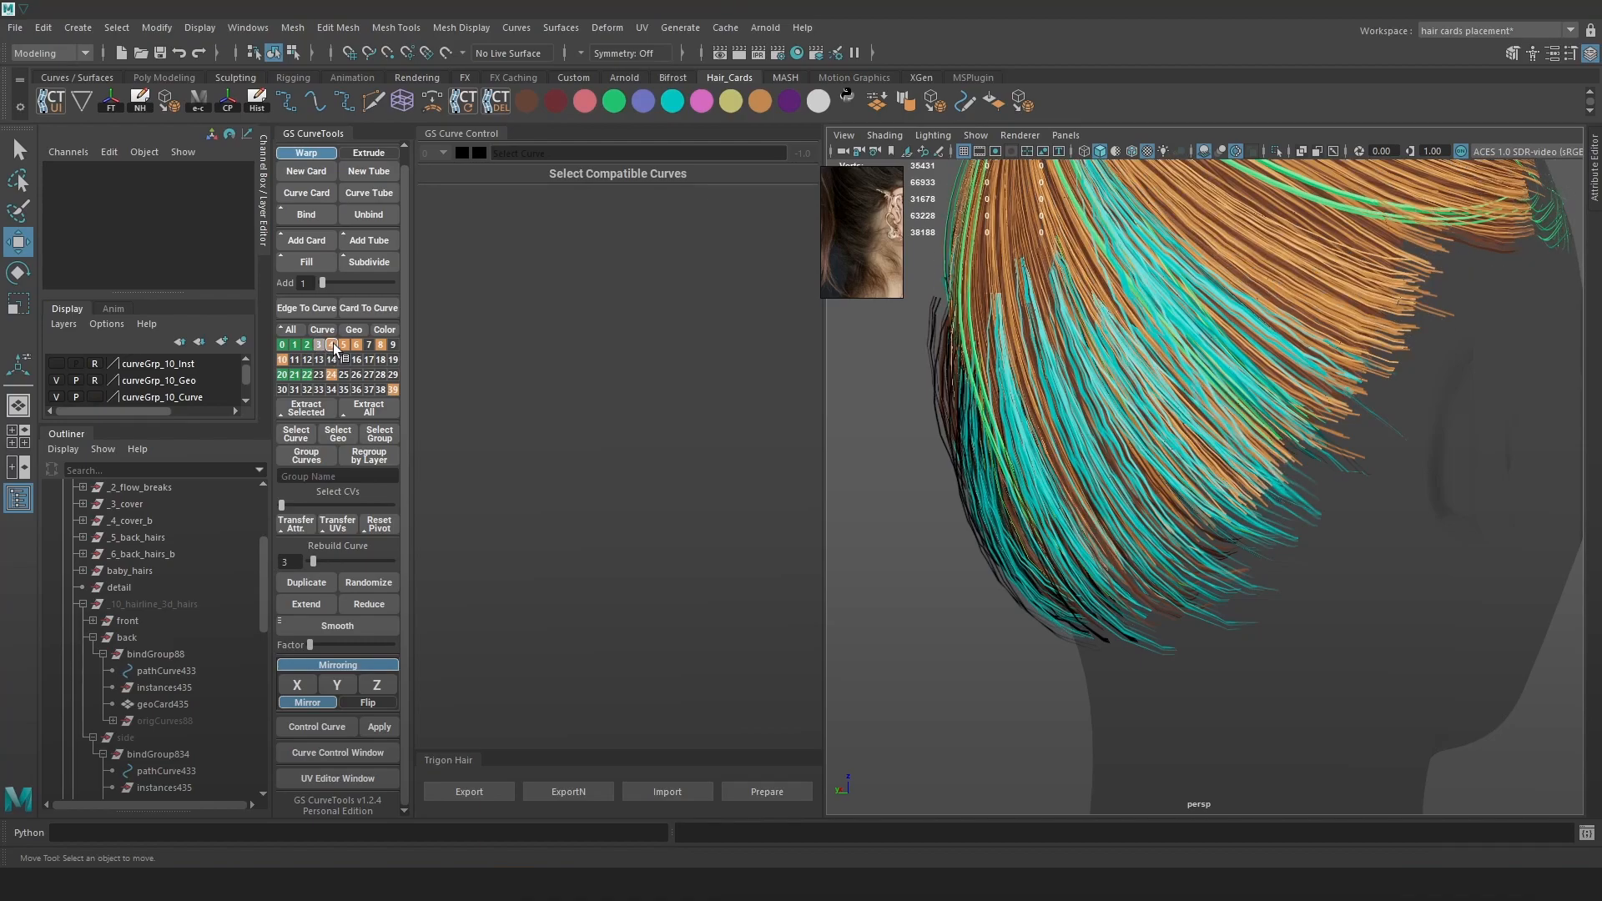
left_click(317, 347)
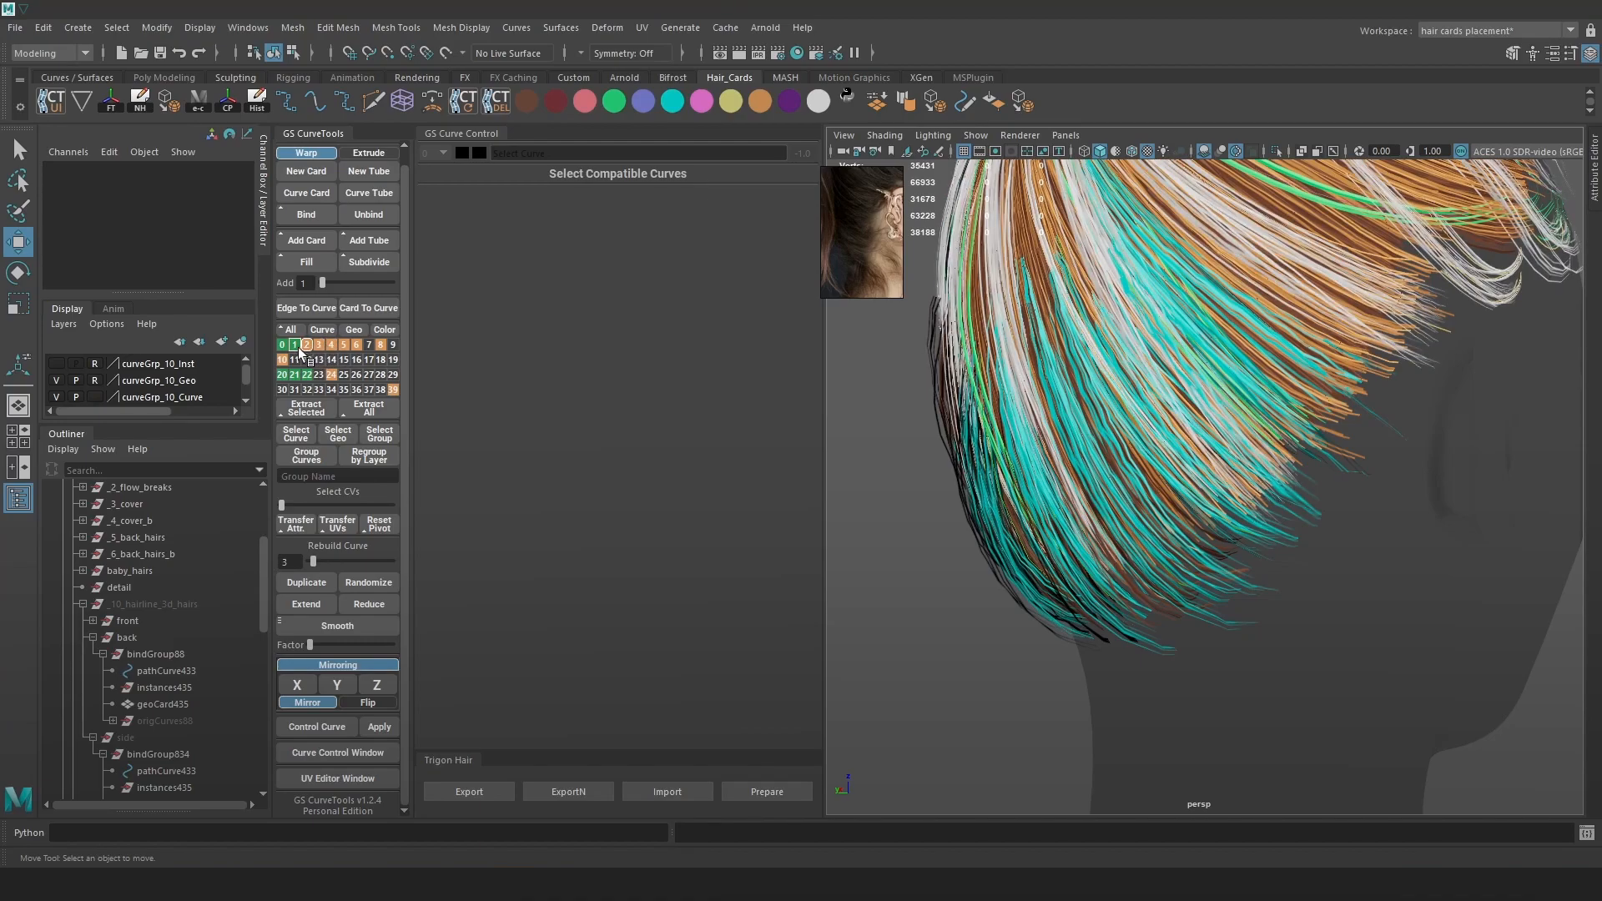
left_click(291, 345)
key("4")
scroll(1088, 483, "down", 1)
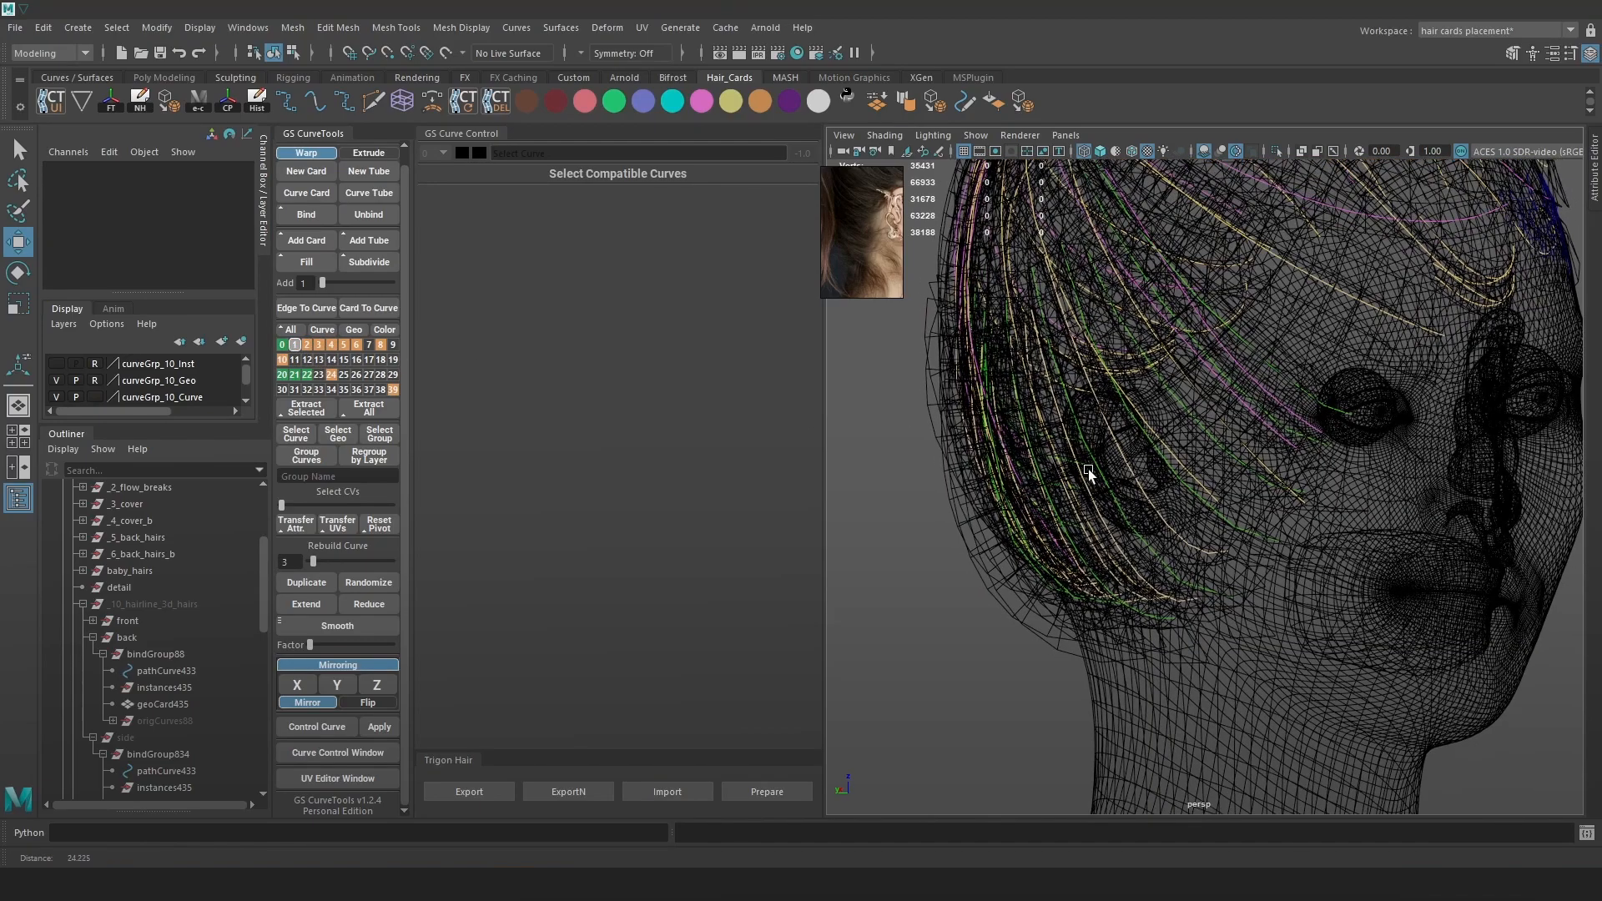
scroll(1088, 482, "down", 1)
left_click(291, 345)
Save the scene with the whole head of hair curves in view.
left_click_drag(1109, 584, 1293, 370, "alt")
key("q")
key("ctrl+s")
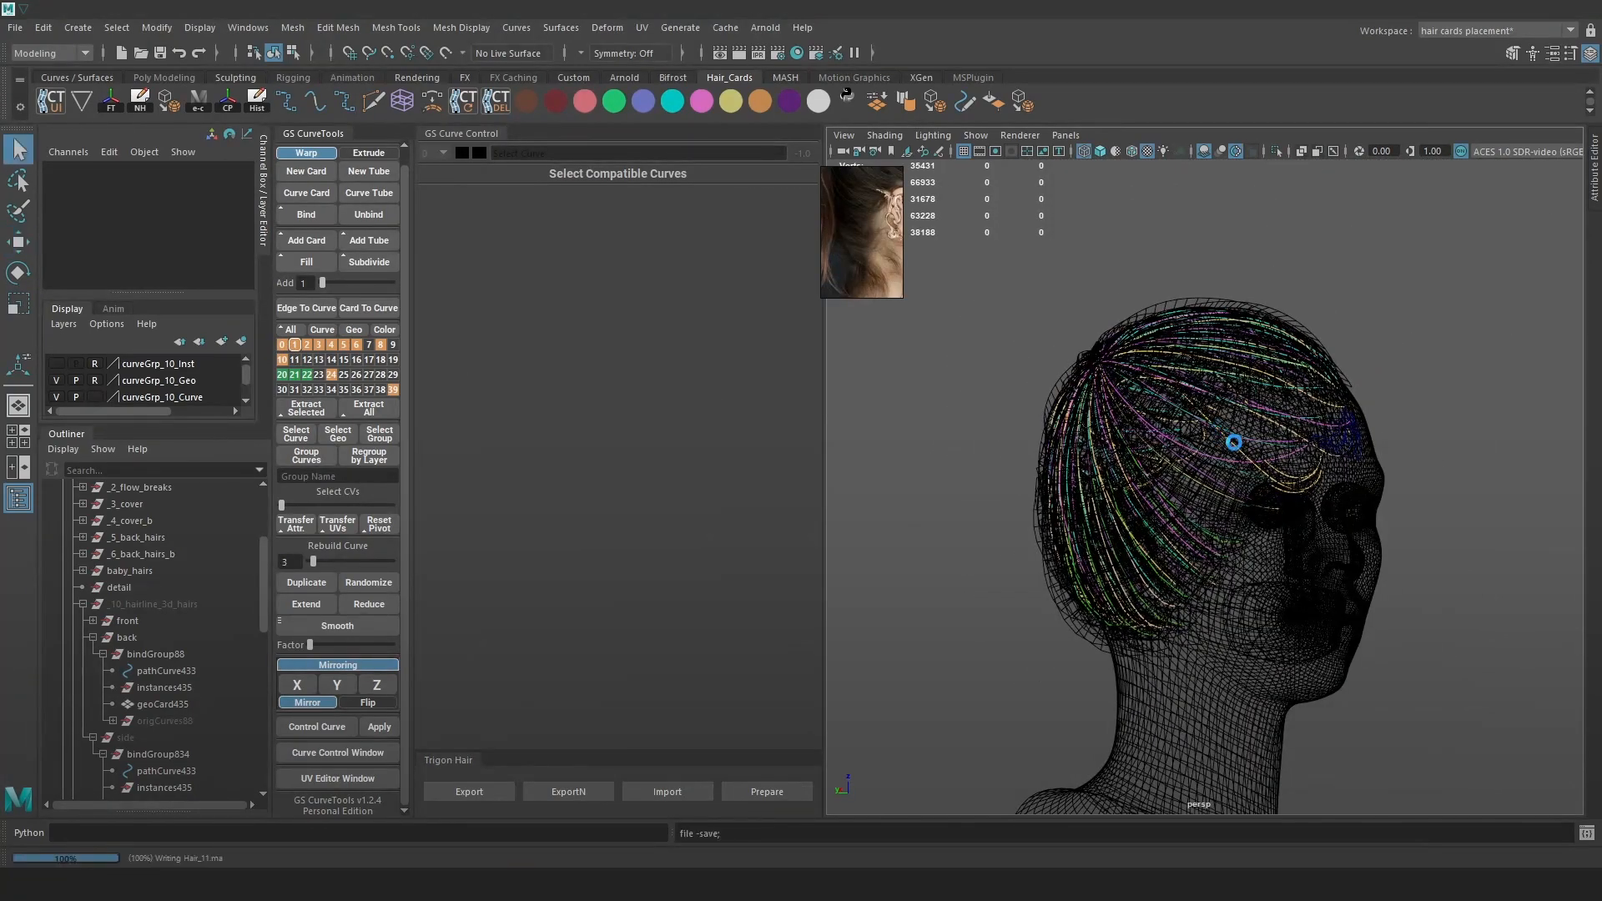
Select all the visible hair curves and assign the brown material to their cards.
key("w")
left_click_drag(1317, 500, 1399, 509, "alt")
left_click_drag(1515, 749, 880, 231)
mouse_move(1376, 432)
left_mouse_down("alt")
mouse_move(1222, 443)
mouse_move(1268, 476)
mouse_move(1226, 501)
left_mouse_up("alt")
key("6")
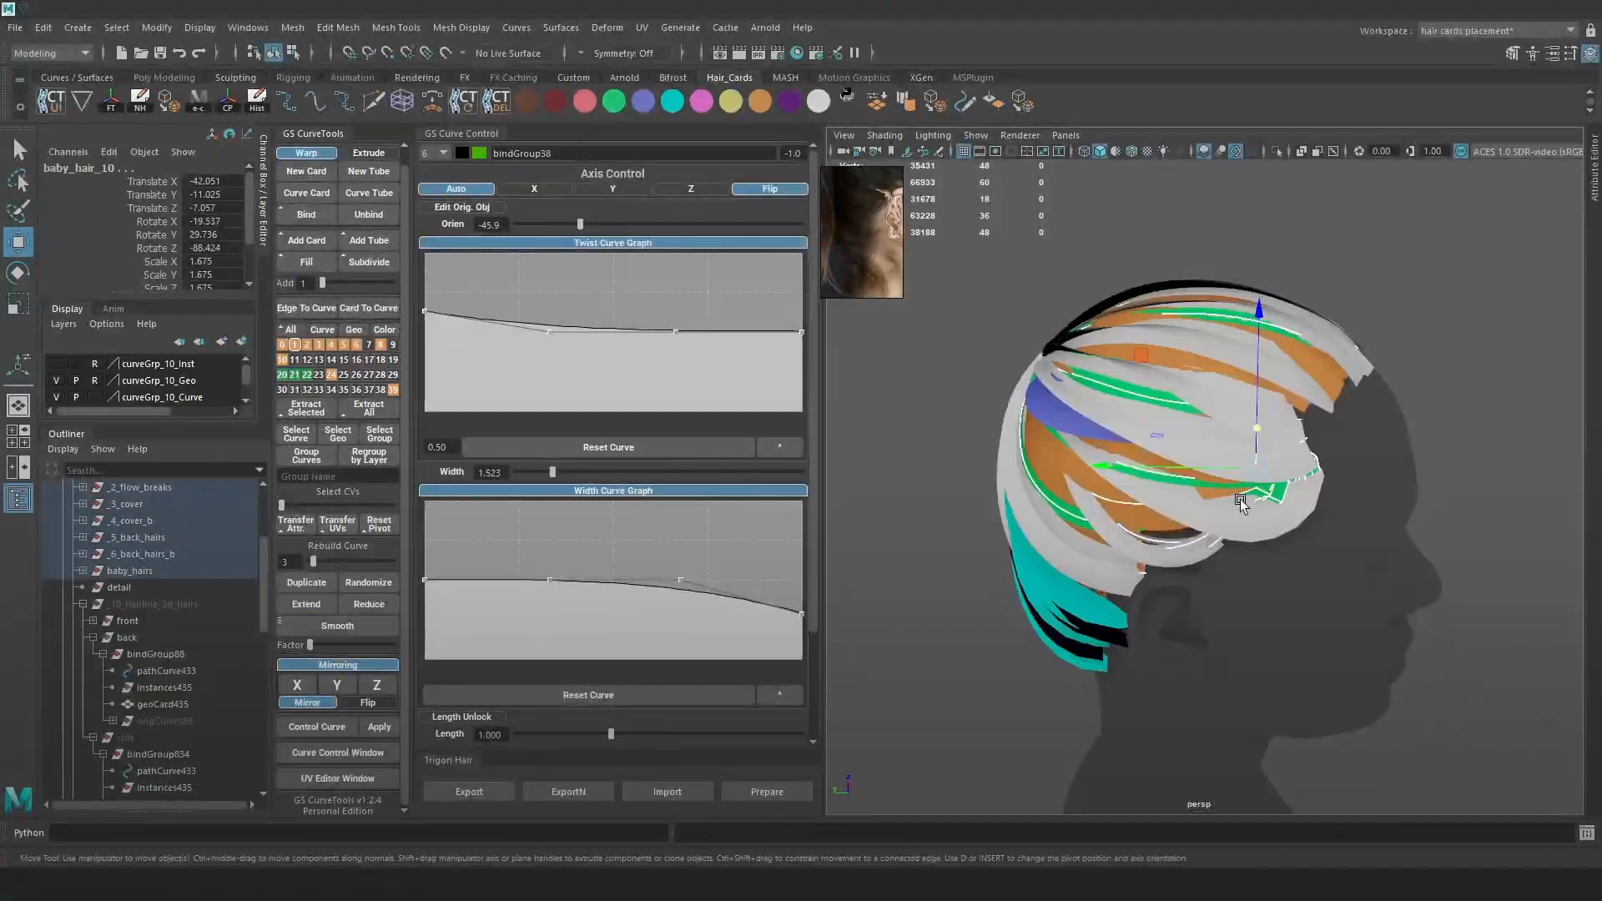
left_click(527, 101)
Deselect the hair and examine the brown cards' strand flow and coverage around the side and back of the head.
left_click_drag(1402, 375, 1460, 358, "alt")
left_click(1460, 359)
middle_click_drag(1258, 519, 1299, 439, "alt")
scroll(1299, 438, "up", 4)
mouse_move(1303, 472)
left_mouse_down("alt")
mouse_move(1337, 522)
mouse_move(1408, 493)
mouse_move(1415, 508)
mouse_move(1293, 447)
left_mouse_up("alt")
scroll(1310, 450, "down", 4)
left_click_drag(1418, 454, 1319, 464, "alt")
right_click_drag(1319, 465, 1333, 496, "alt")
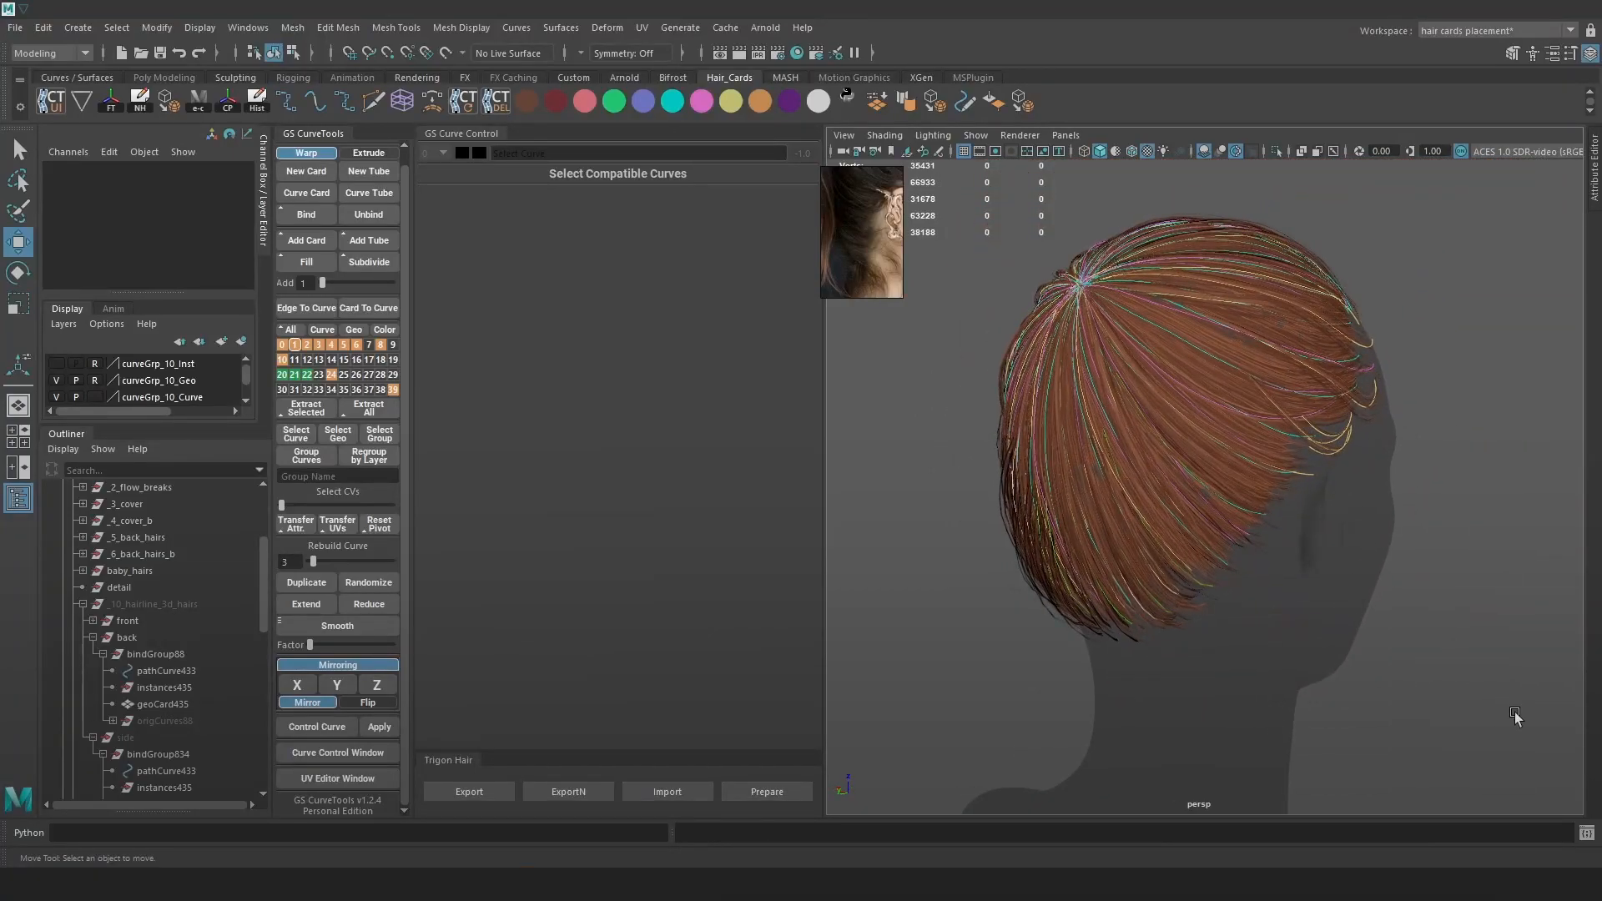
Select all the visible hair curves again and assign the white material to their cards.
key("4")
left_click_drag(1515, 718, 980, 207)
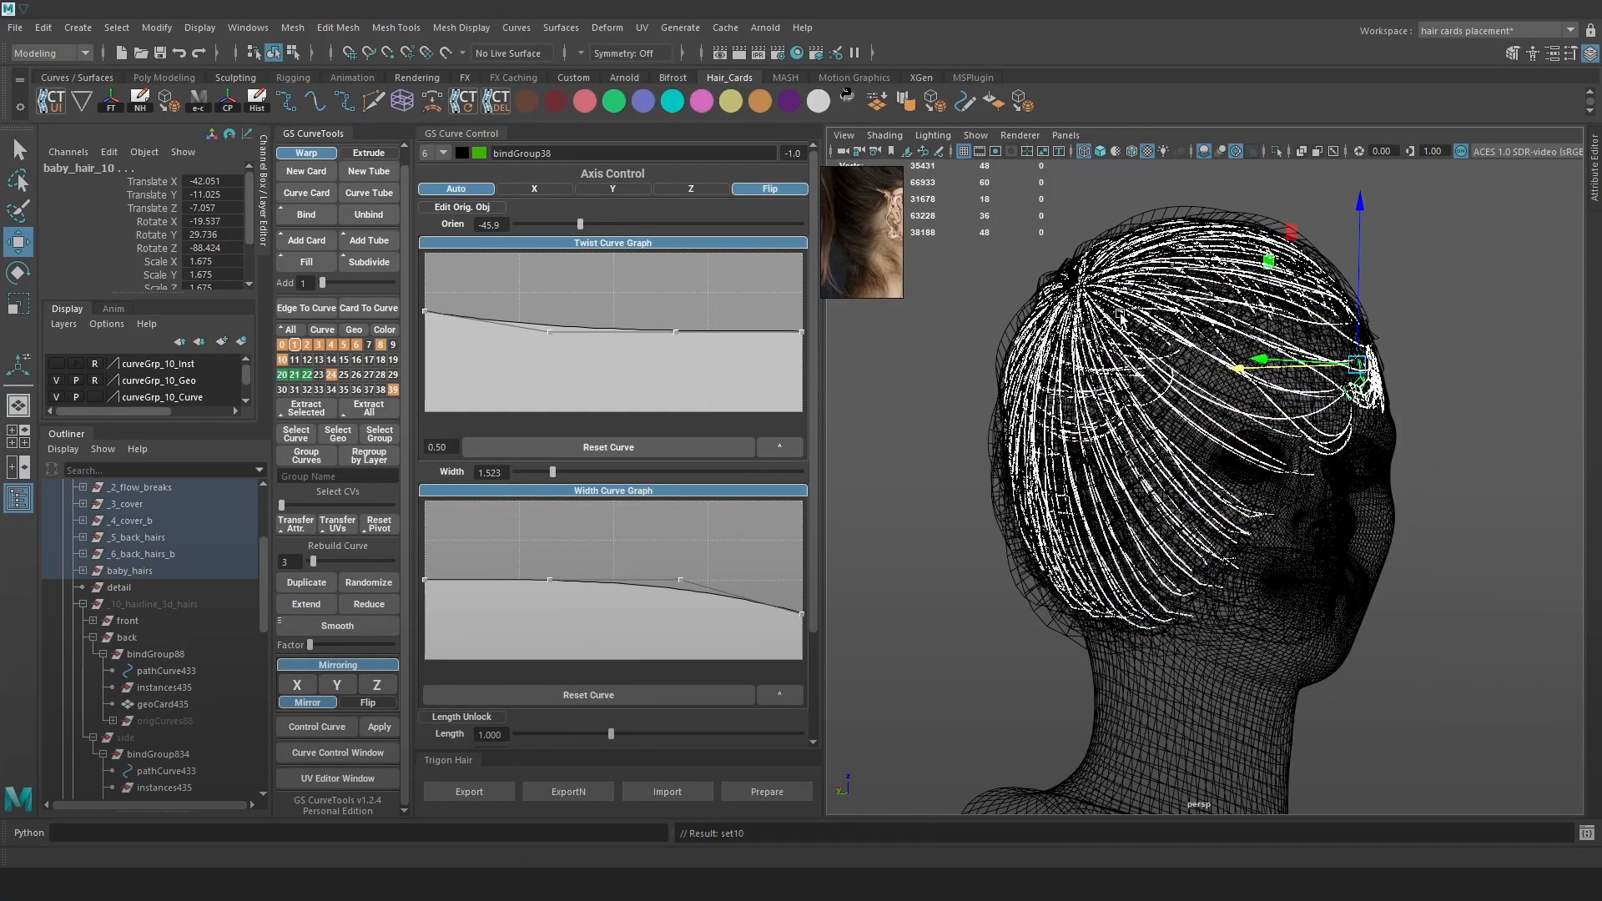
key("5")
left_click(1430, 484)
mouse_move(1430, 484)
left_mouse_down("alt")
mouse_move(1230, 522)
mouse_move(1327, 511)
left_mouse_up("alt")
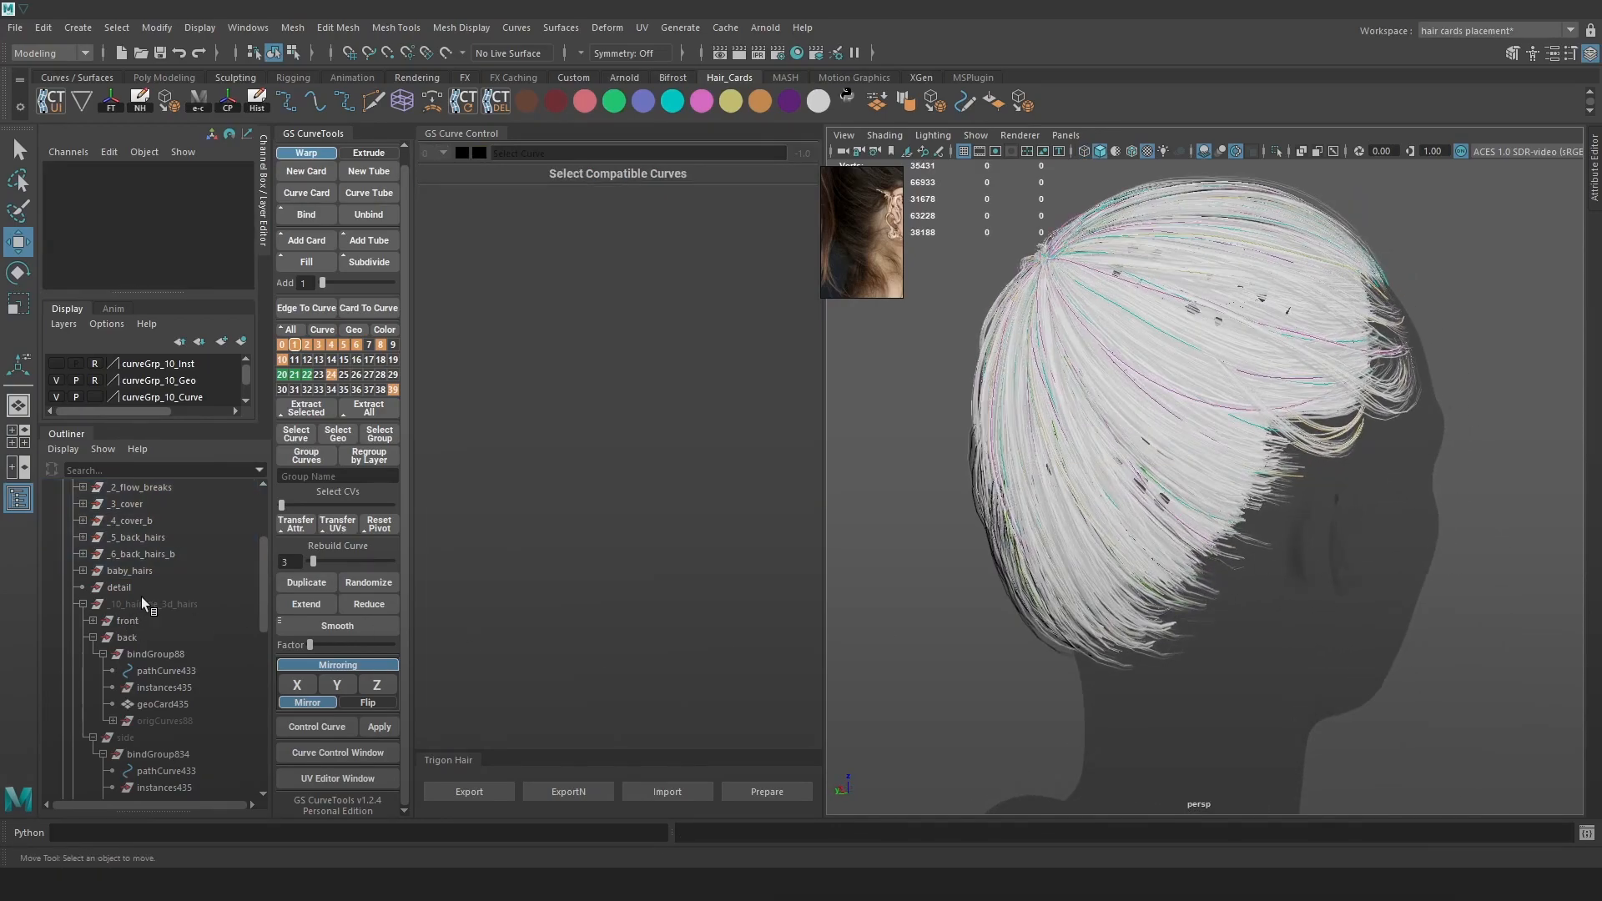
Unhide the _10_hairline_3d_hairs group.
left_click(175, 604)
key("shift+h")
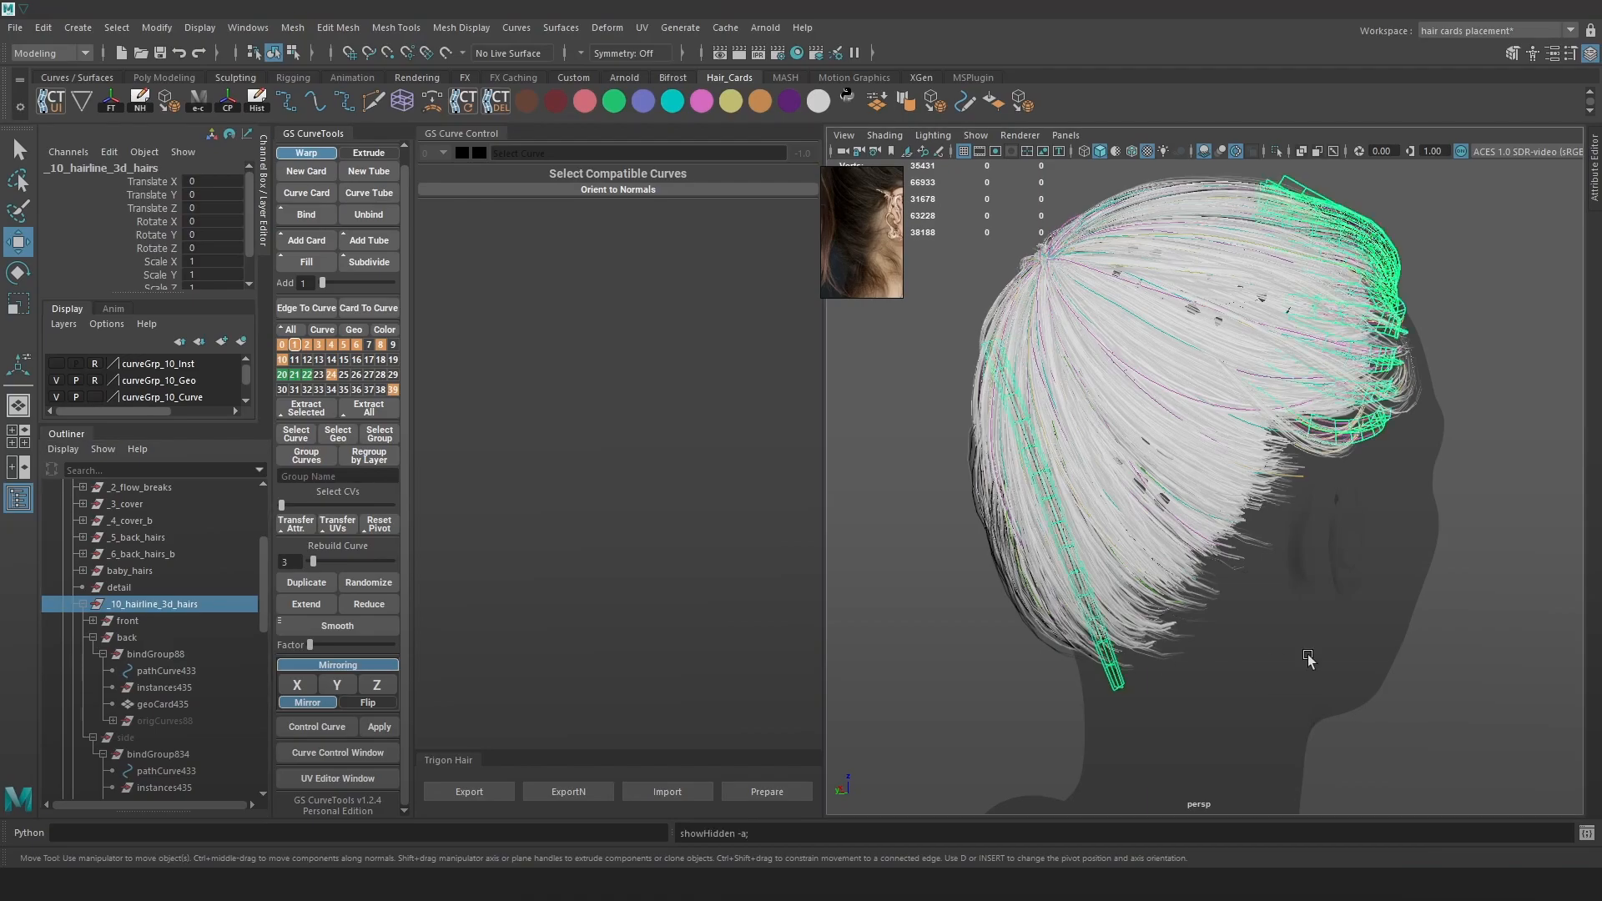
left_click(1450, 649)
Copy the width 1.417 from a front hairline clump and apply it to the back clump at the nape.
left_click_drag(1450, 649, 1218, 676, "alt")
left_click(1218, 676)
mouse_move(1313, 334)
left_mouse_down("alt")
mouse_move(1194, 434)
mouse_move(1296, 469)
mouse_move(1129, 464)
mouse_move(1323, 328)
left_mouse_up("alt")
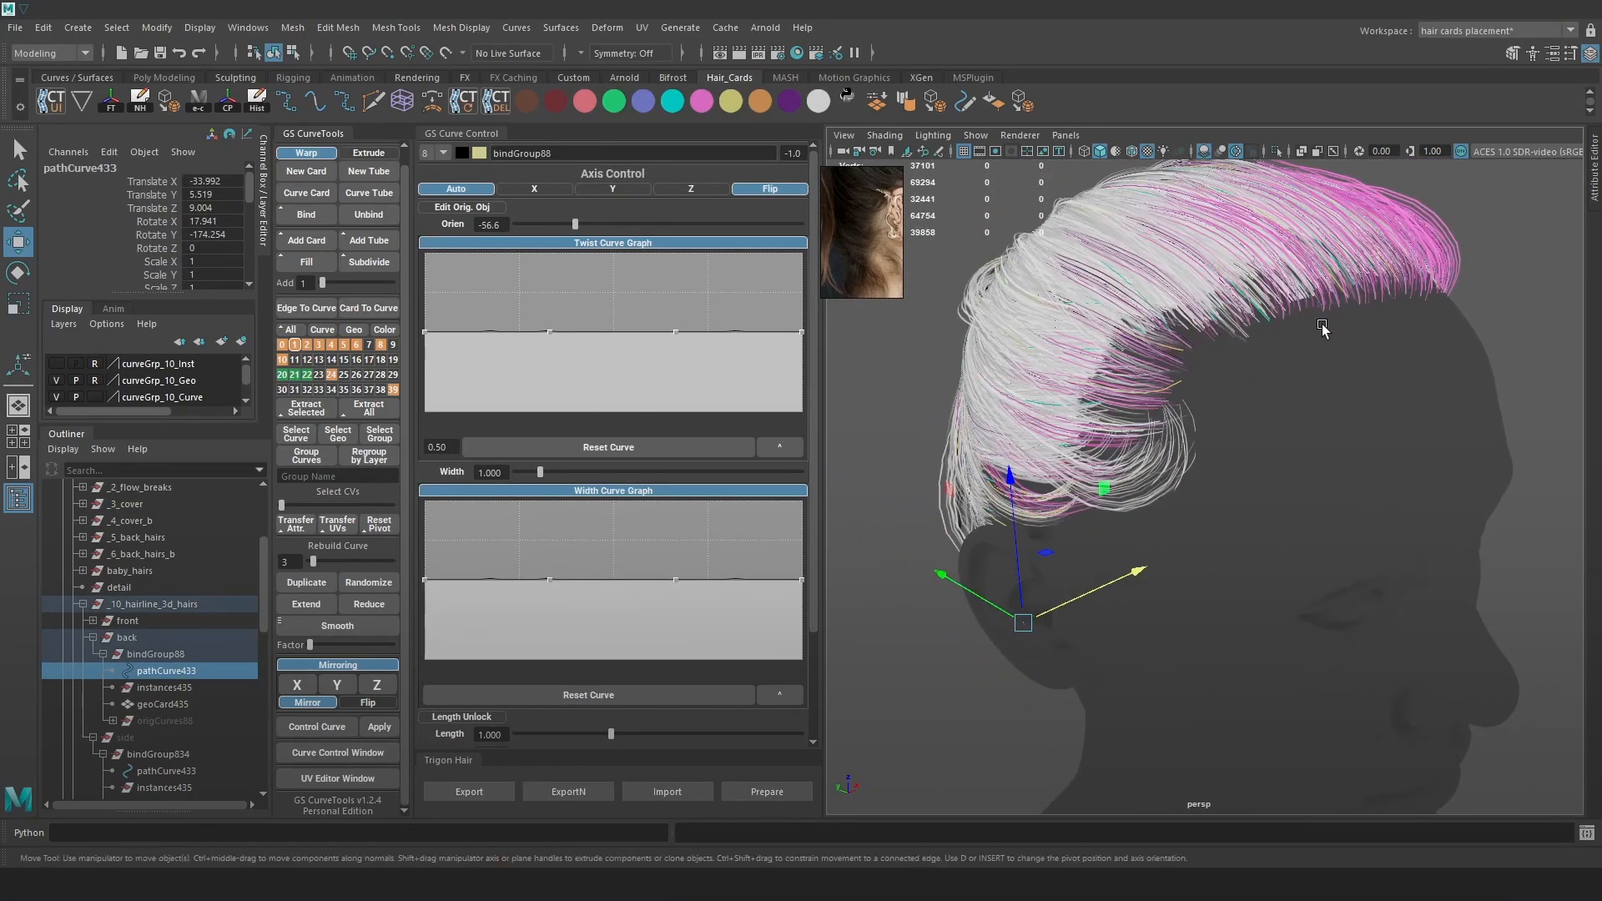
key("4")
left_click(1248, 322)
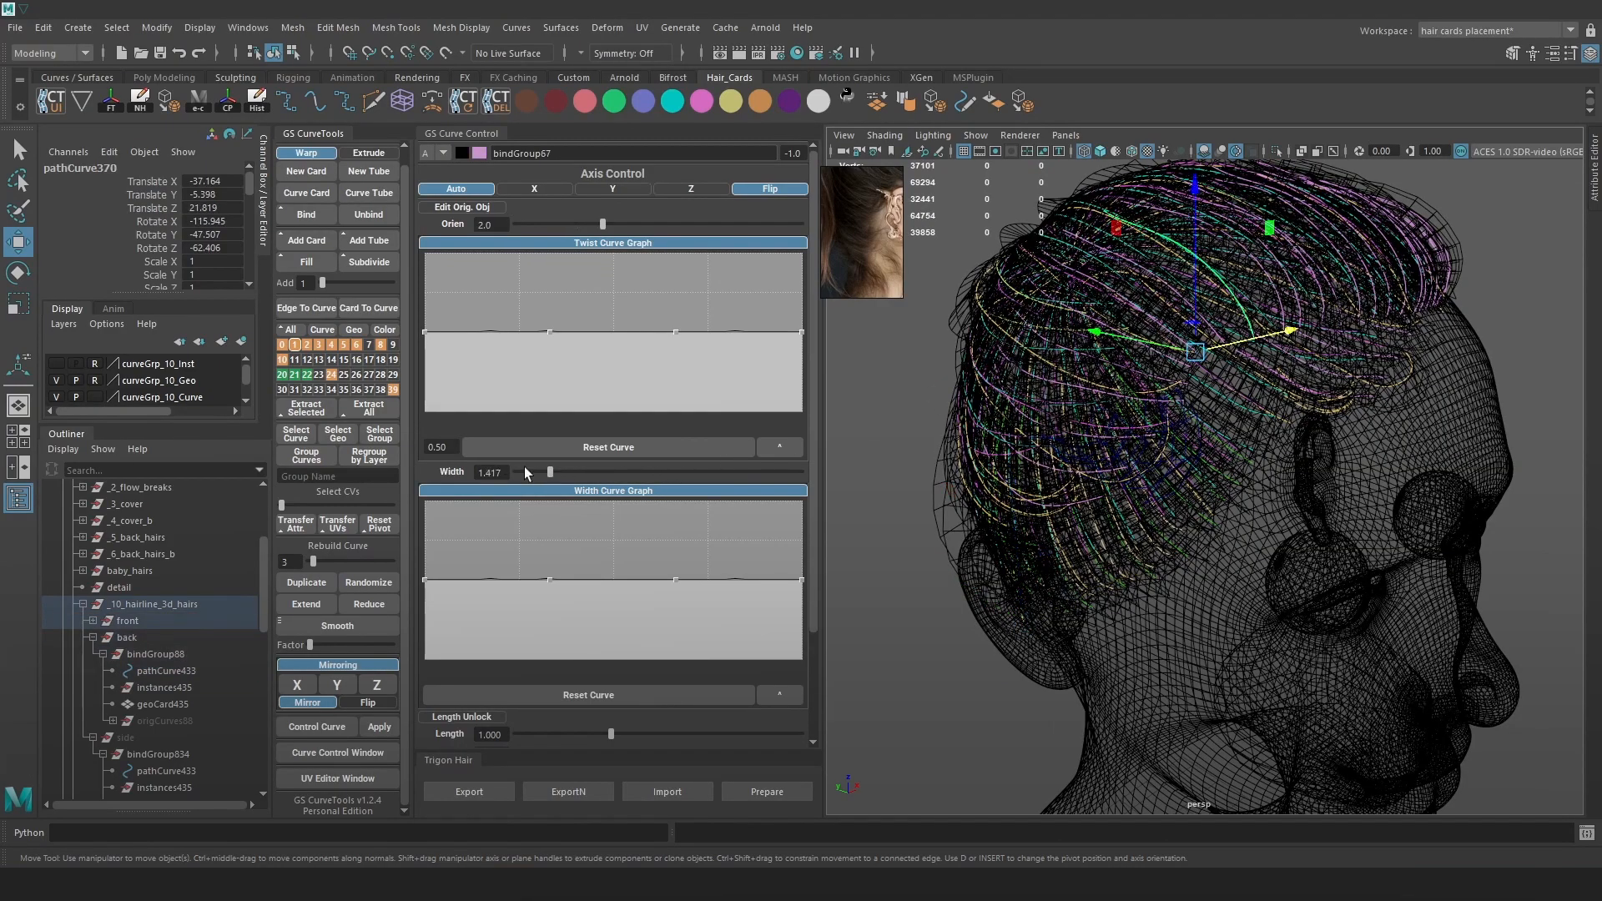
left_click_drag(1076, 588, 991, 740, "alt")
left_click(948, 770)
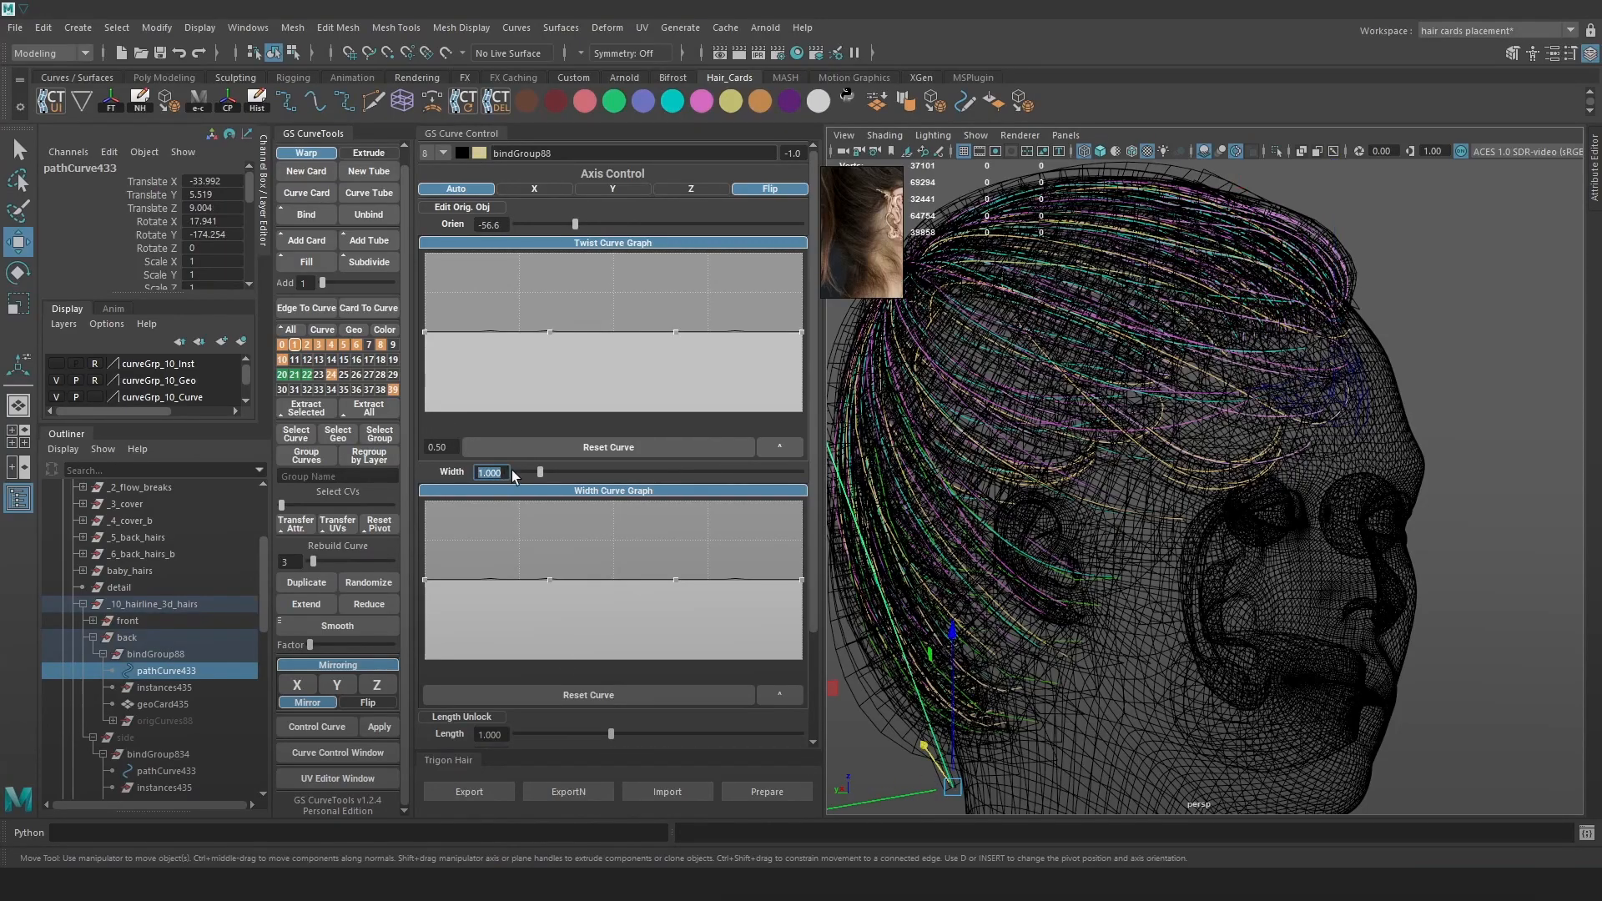
left_click_drag(513, 469, 516, 472, "ctrl")
Set the back clump's orientation to about -49.6.
key("6")
mouse_move(1236, 519)
left_mouse_down("alt")
mouse_move(1263, 458)
mouse_move(1255, 525)
mouse_move(1293, 518)
left_mouse_up("alt")
left_click_drag(572, 225, 579, 237)
scroll(1265, 412, "down", 2)
left_click(1482, 473)
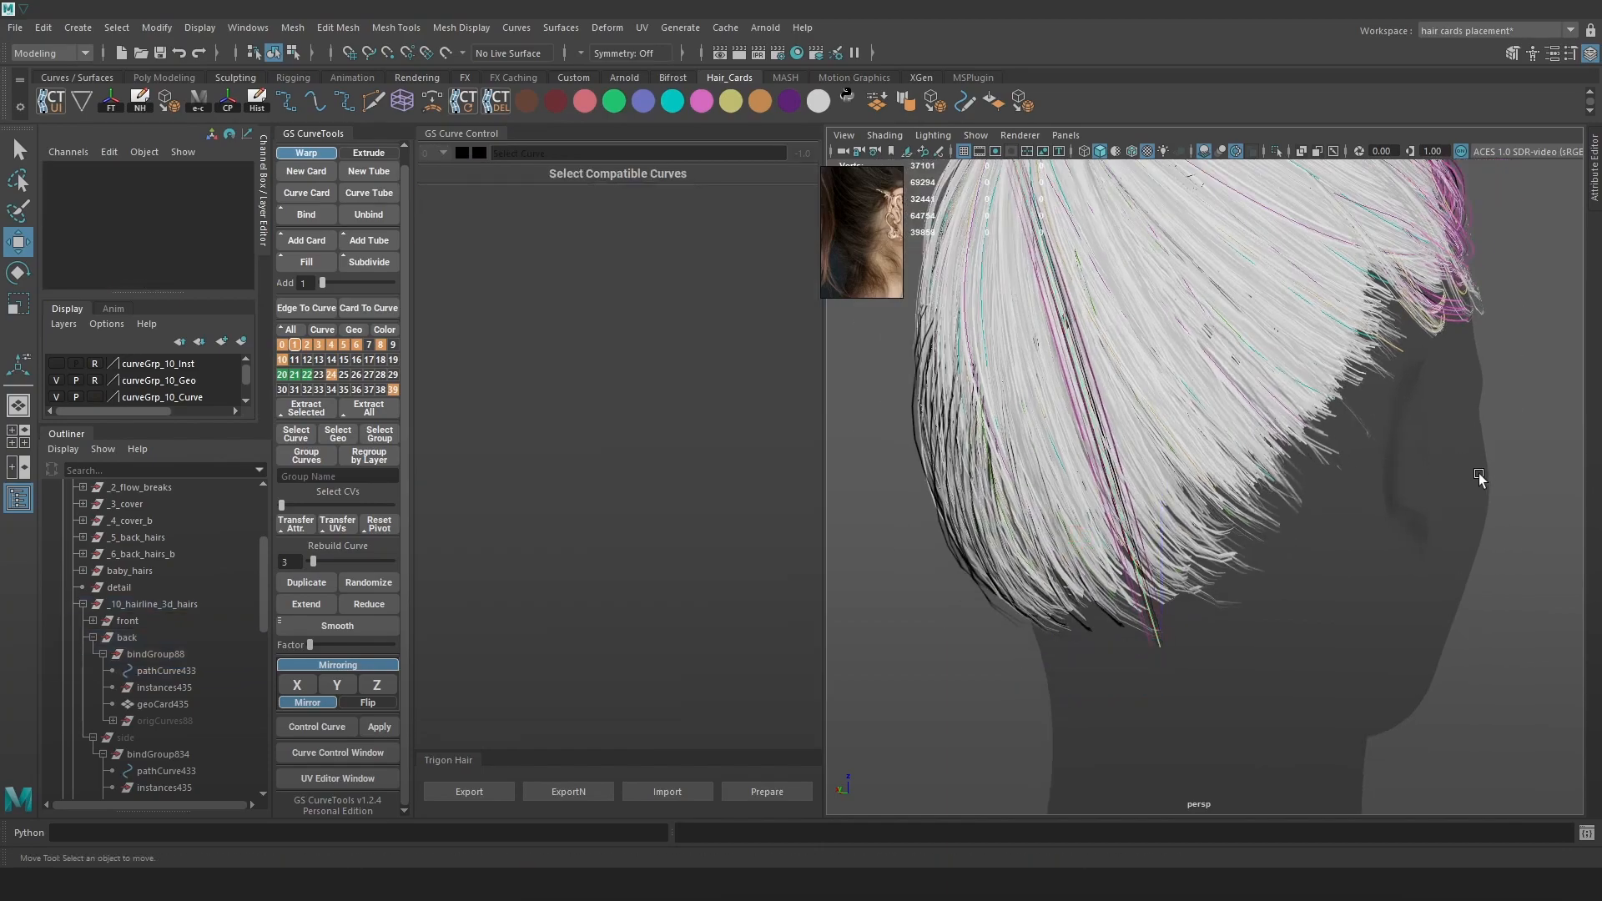
Turn off curve visibility for hair layers 0 to 6 and layer 8.
left_click_drag(1260, 484, 1220, 489, "alt")
scroll(1153, 522, "up", 2)
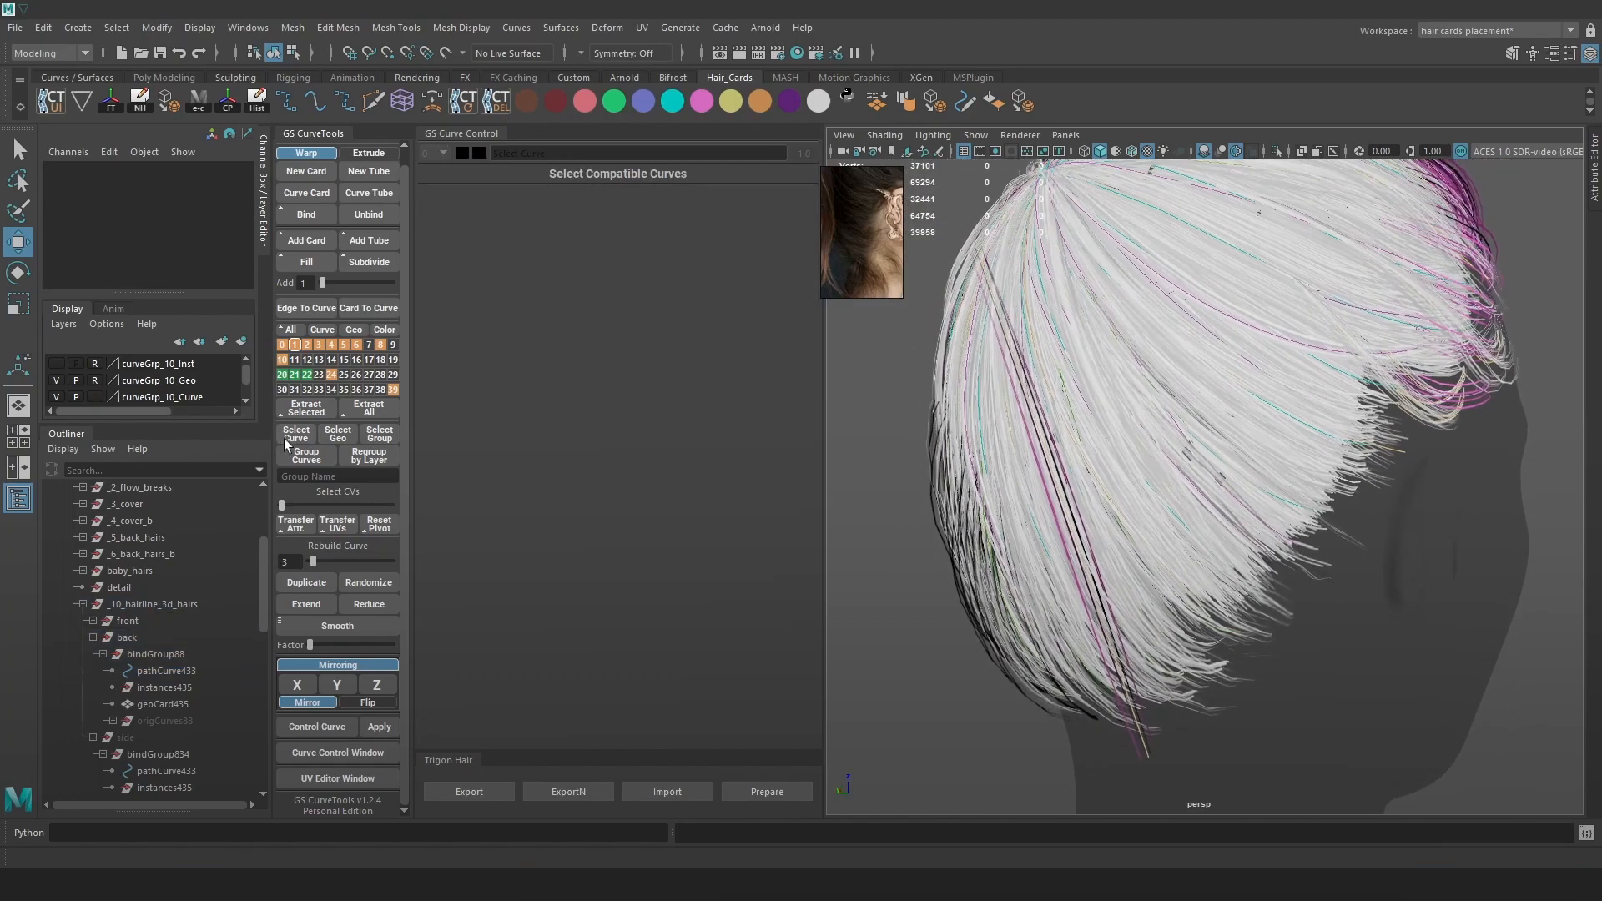
right_click(368, 349)
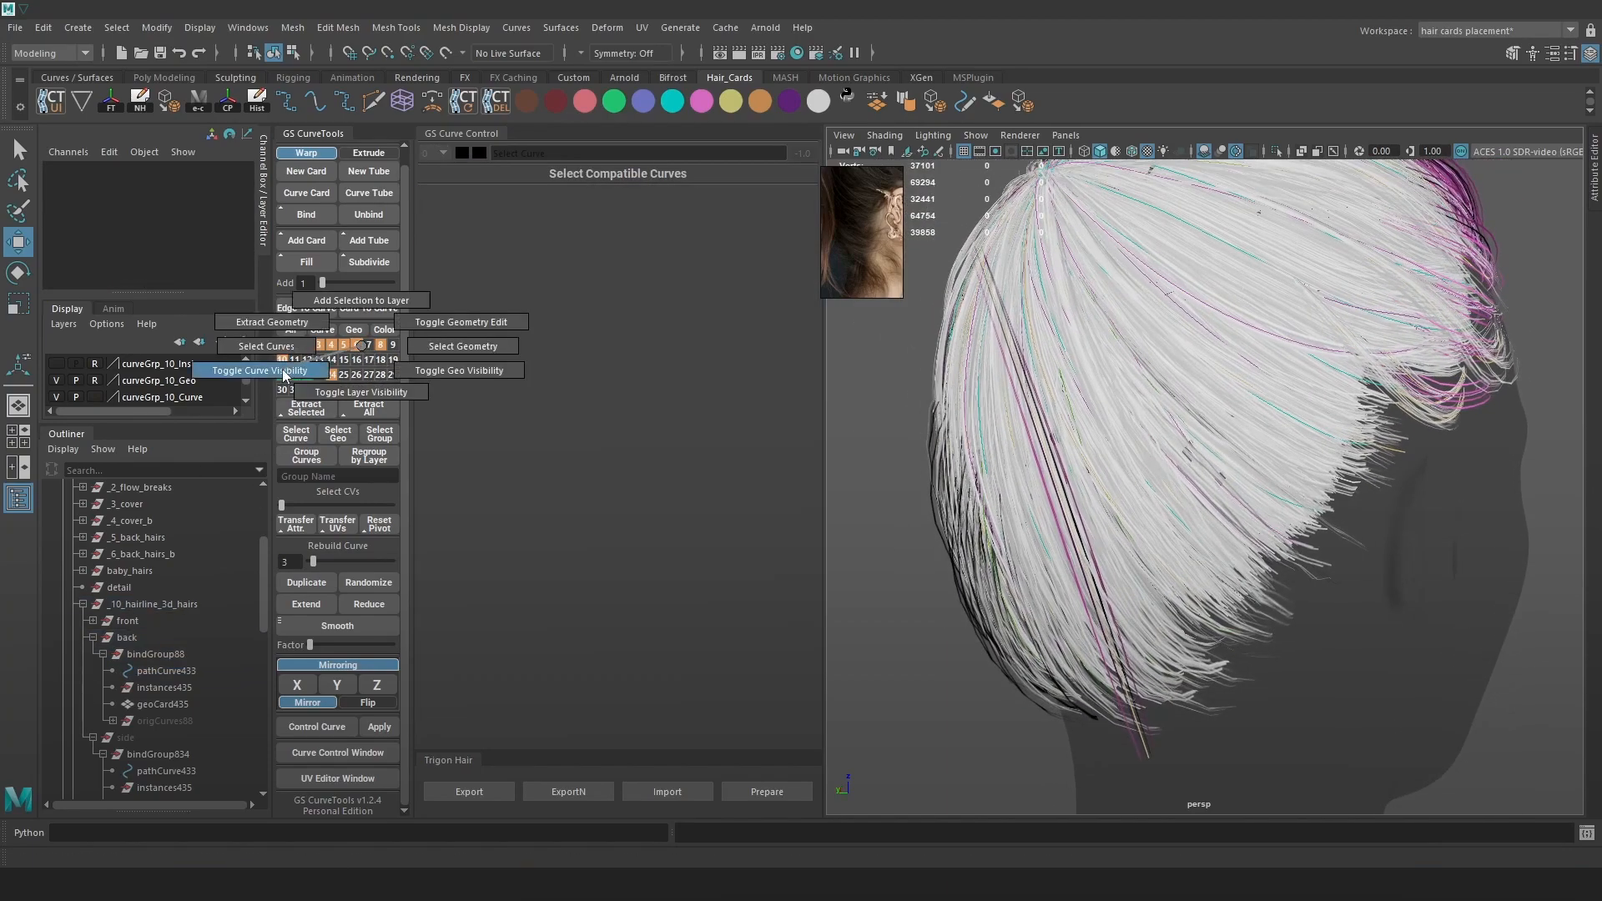
right_click(343, 348)
right_click_drag(344, 347, 236, 369)
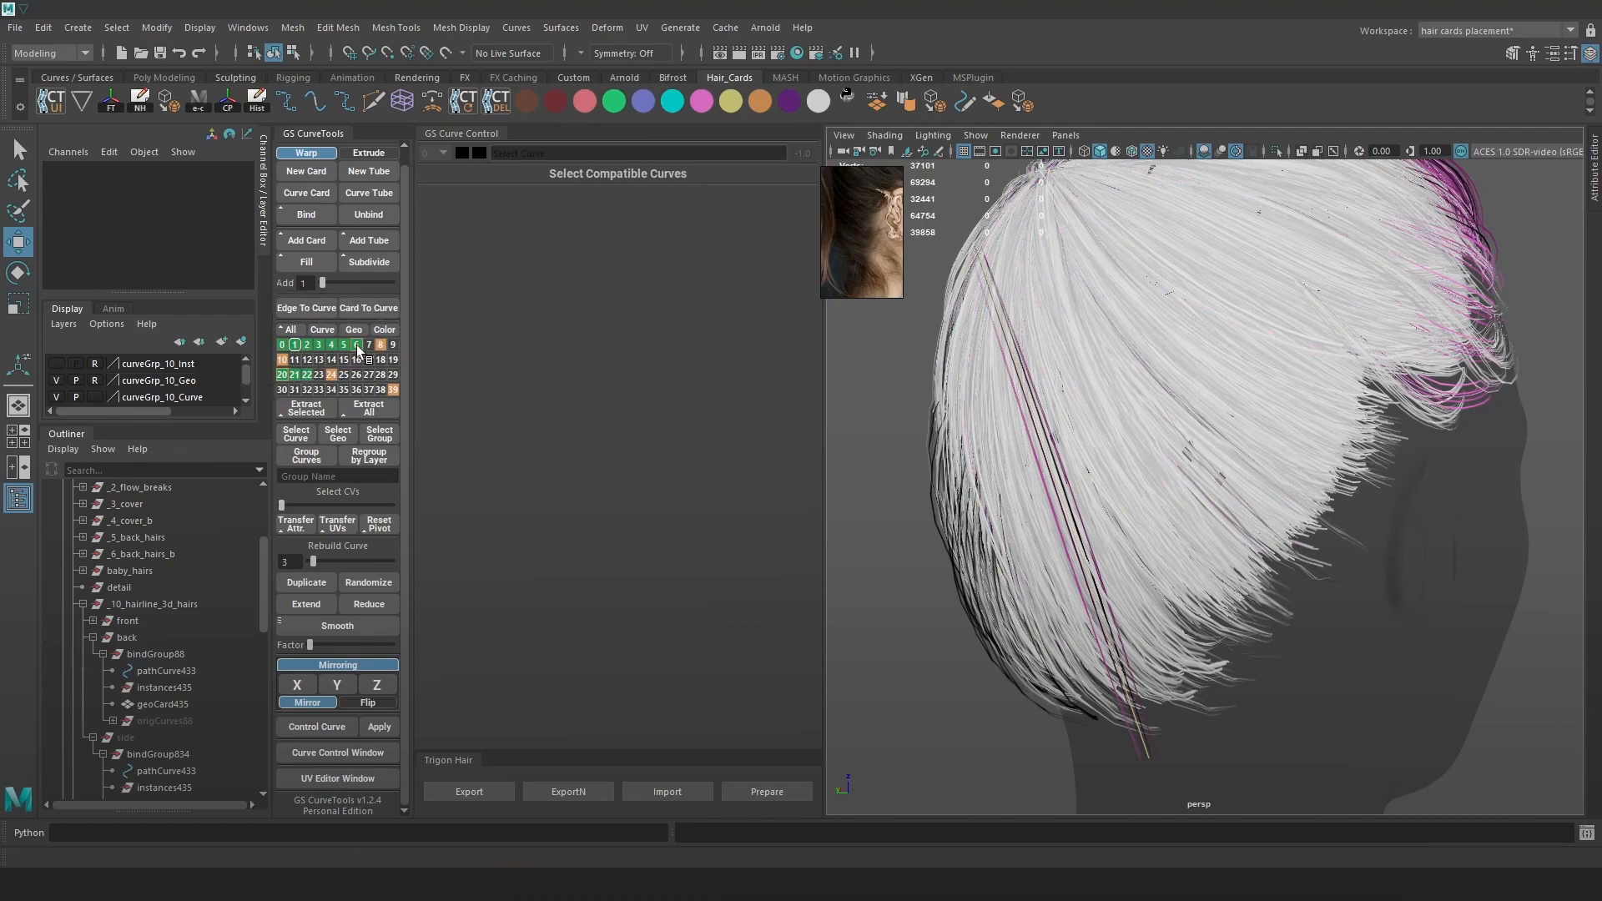
right_click_drag(381, 349, 242, 367)
Add the back clump's path curve to layer 10.
left_click_drag(1127, 418, 1201, 494, "alt")
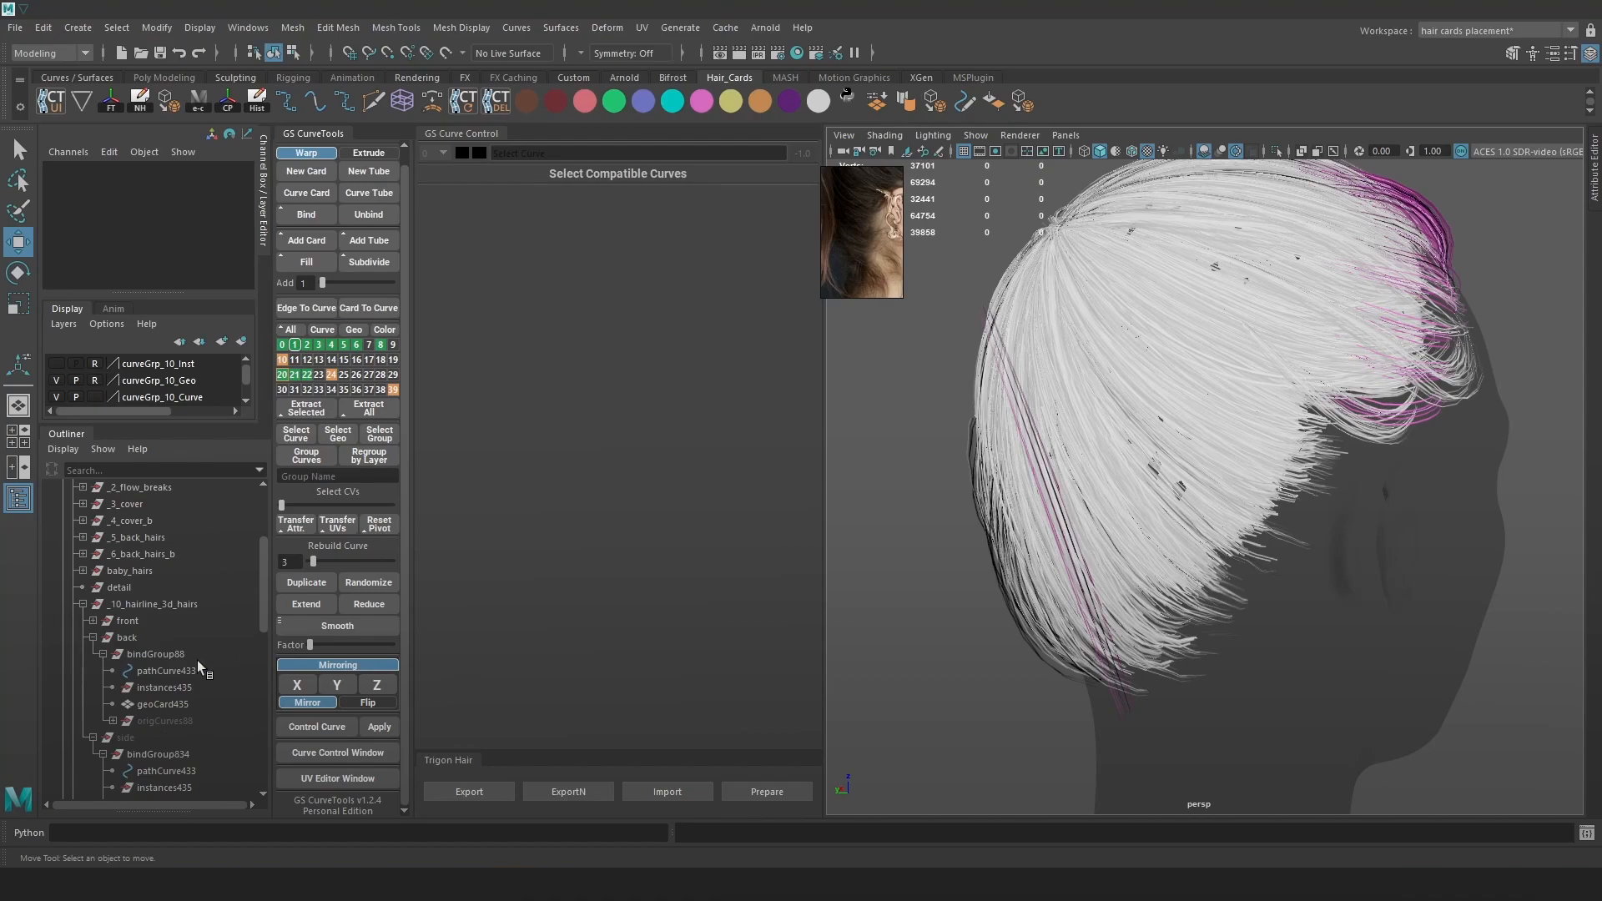
left_click(176, 670)
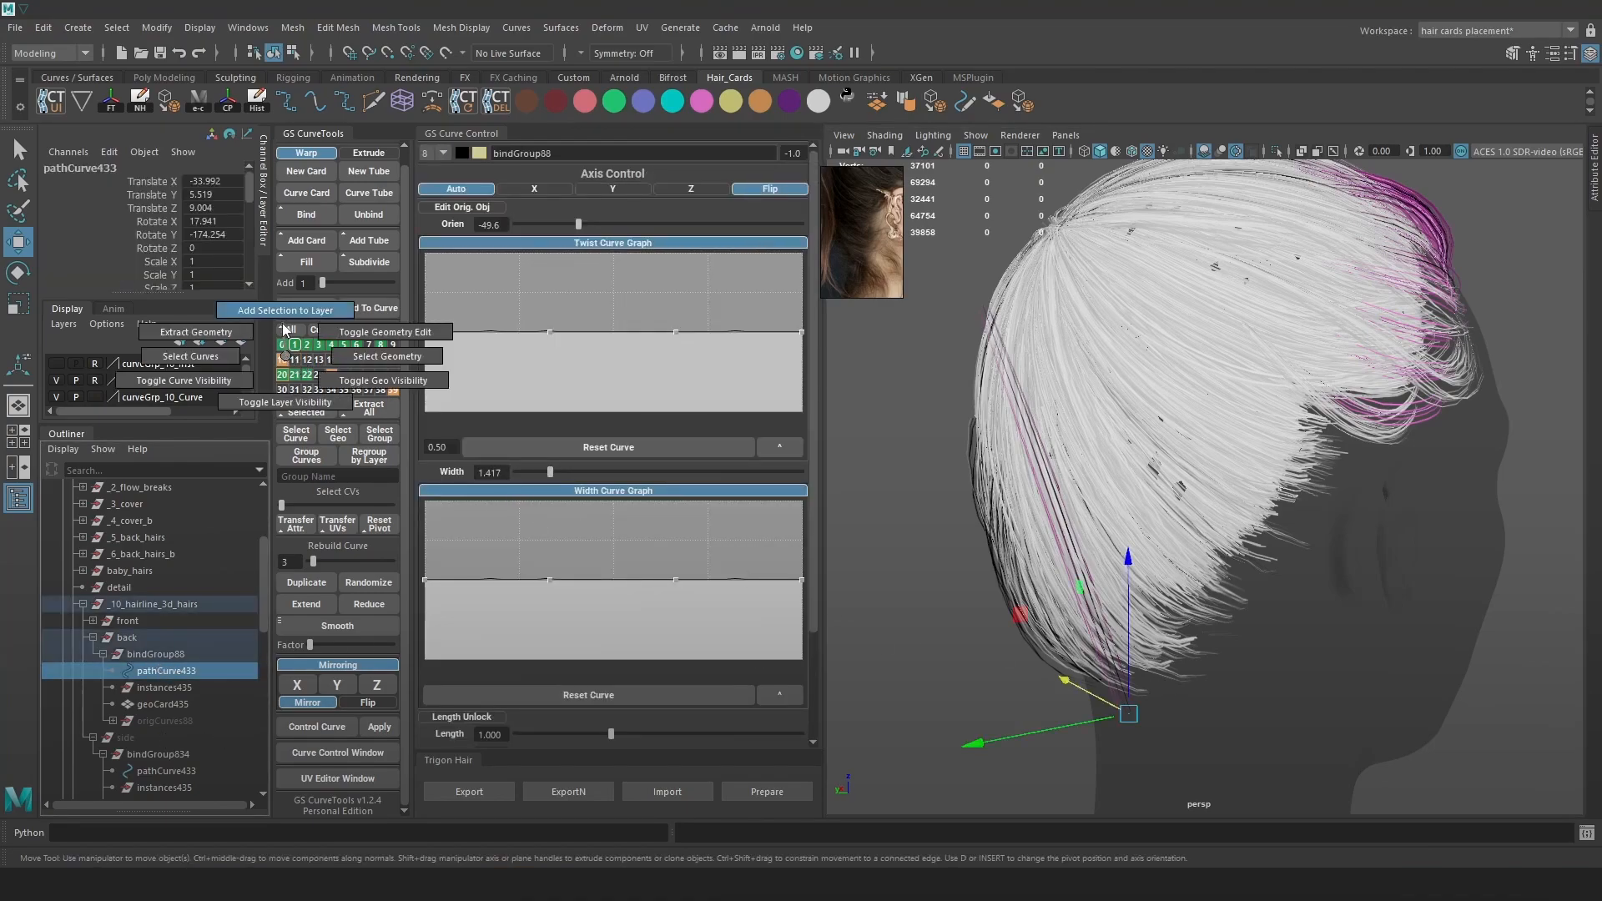
left_click(1017, 607)
scroll(1296, 615, "up", 3)
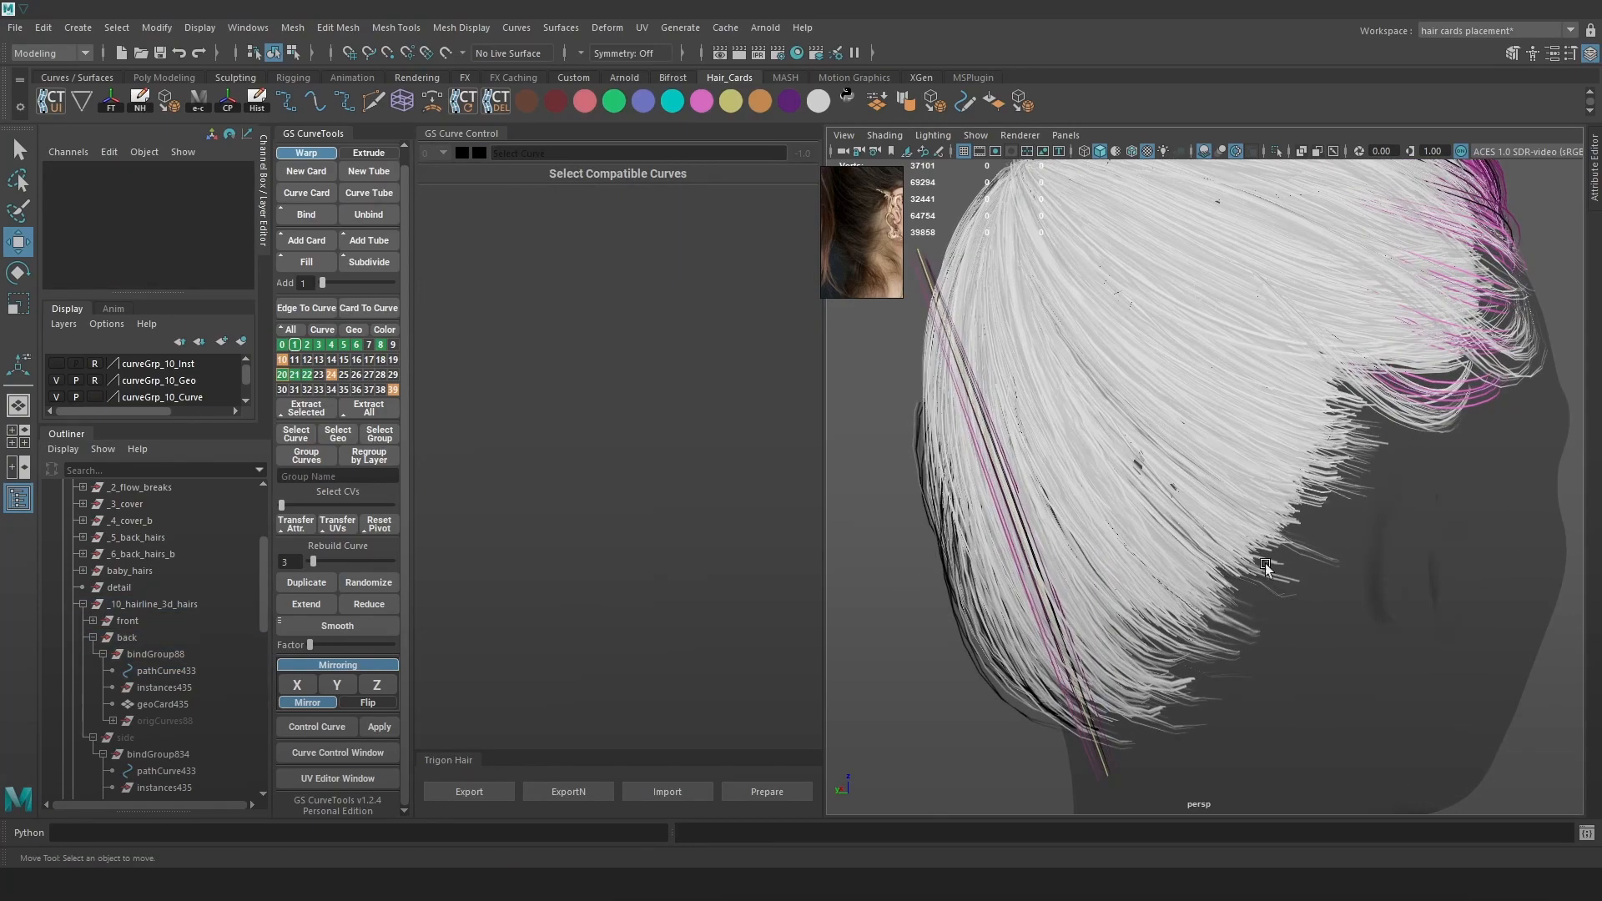
Select the back clump's curve, then enlarge the reference photo and reframe it on the ear and nape hairline.
left_click_drag(1273, 559, 1257, 627, "alt")
left_click(1138, 731)
scroll(1494, 499, "up", 3)
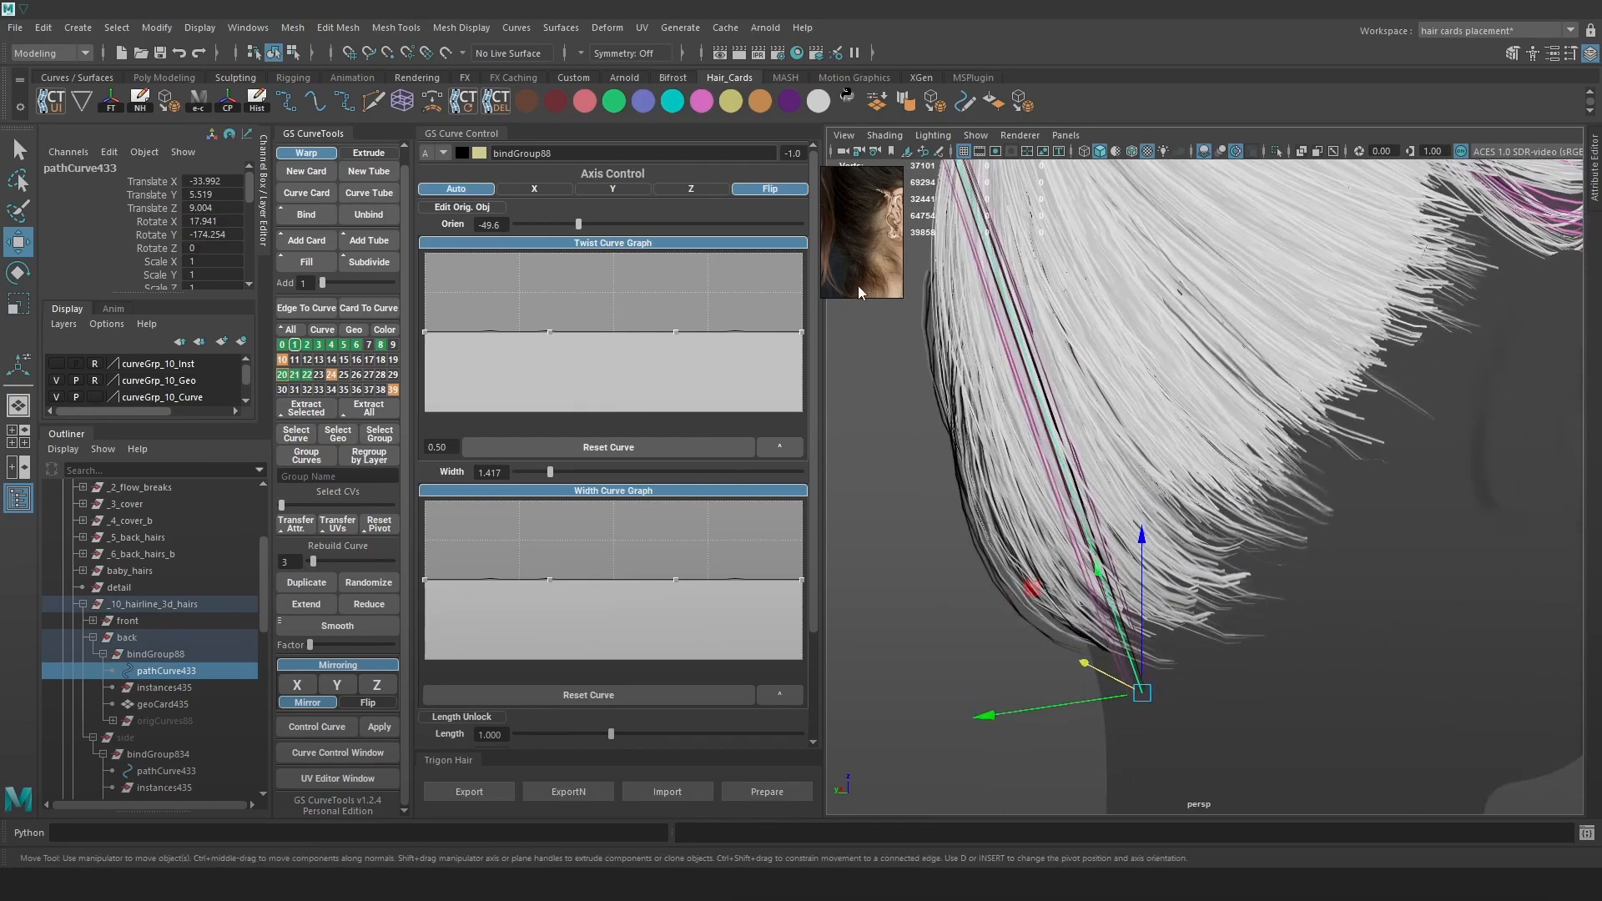
left_click_drag(822, 298, 757, 364)
middle_click_drag(839, 328, 848, 248)
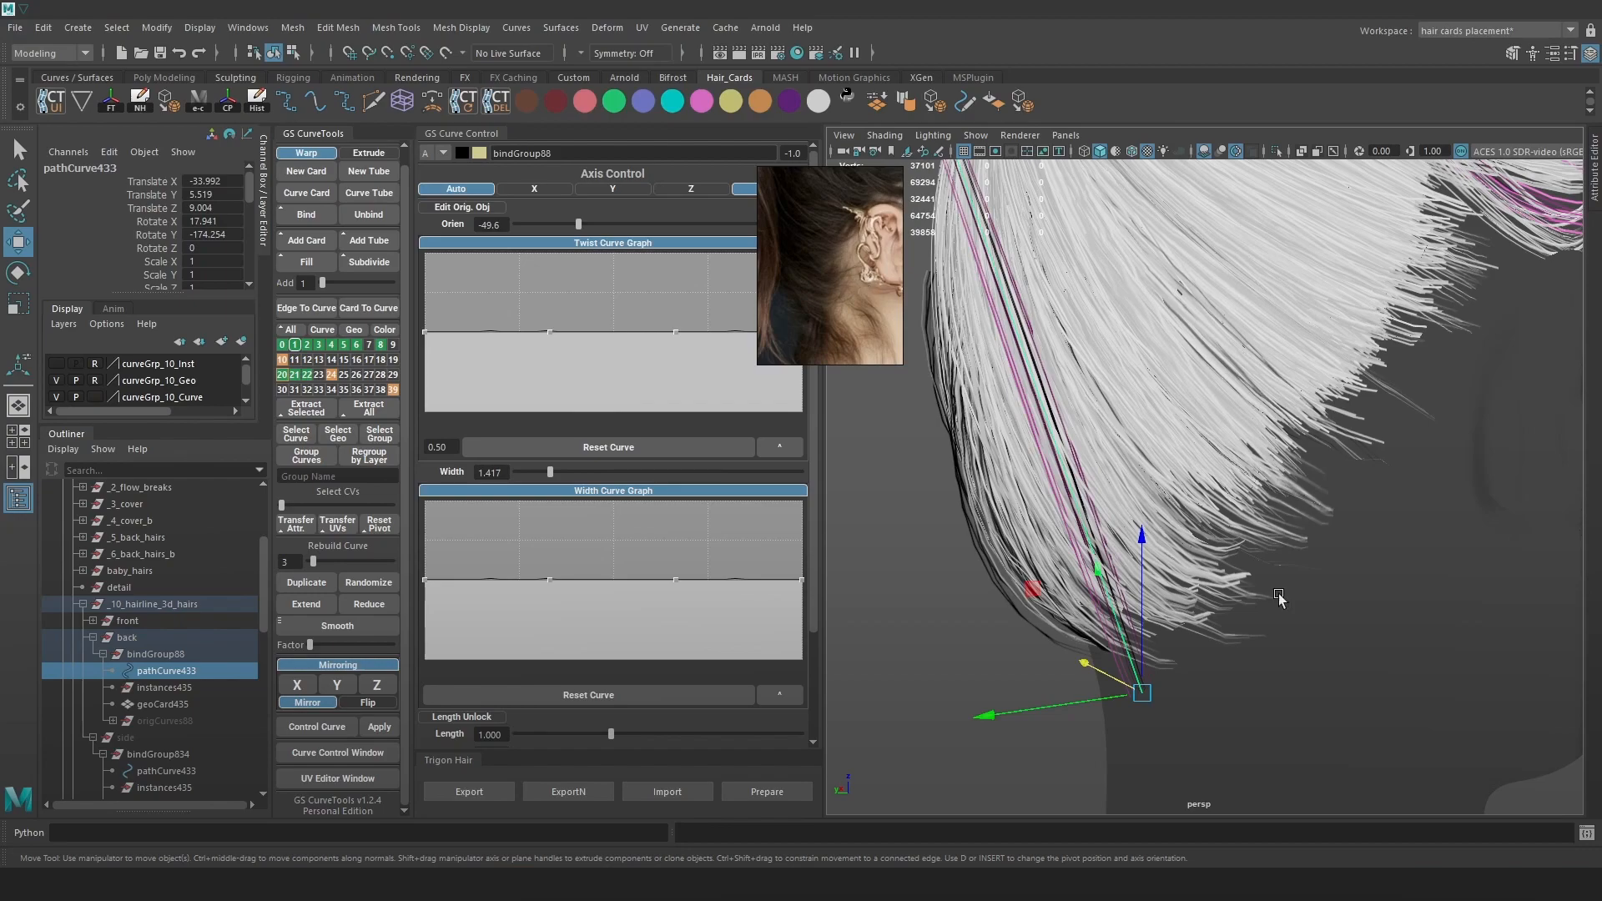
Move the back clump's curve to about X -37.28, Y 2.79, Z 12.69 and rotate it to about 62.2, -163.1, -4.3.
scroll(1279, 596, "down", 3)
left_click_drag(1298, 579, 1206, 615, "alt")
left_click_drag(978, 486, 1101, 522)
scroll(1223, 495, "up", 2)
key("e")
left_click_drag(1238, 367, 1310, 484)
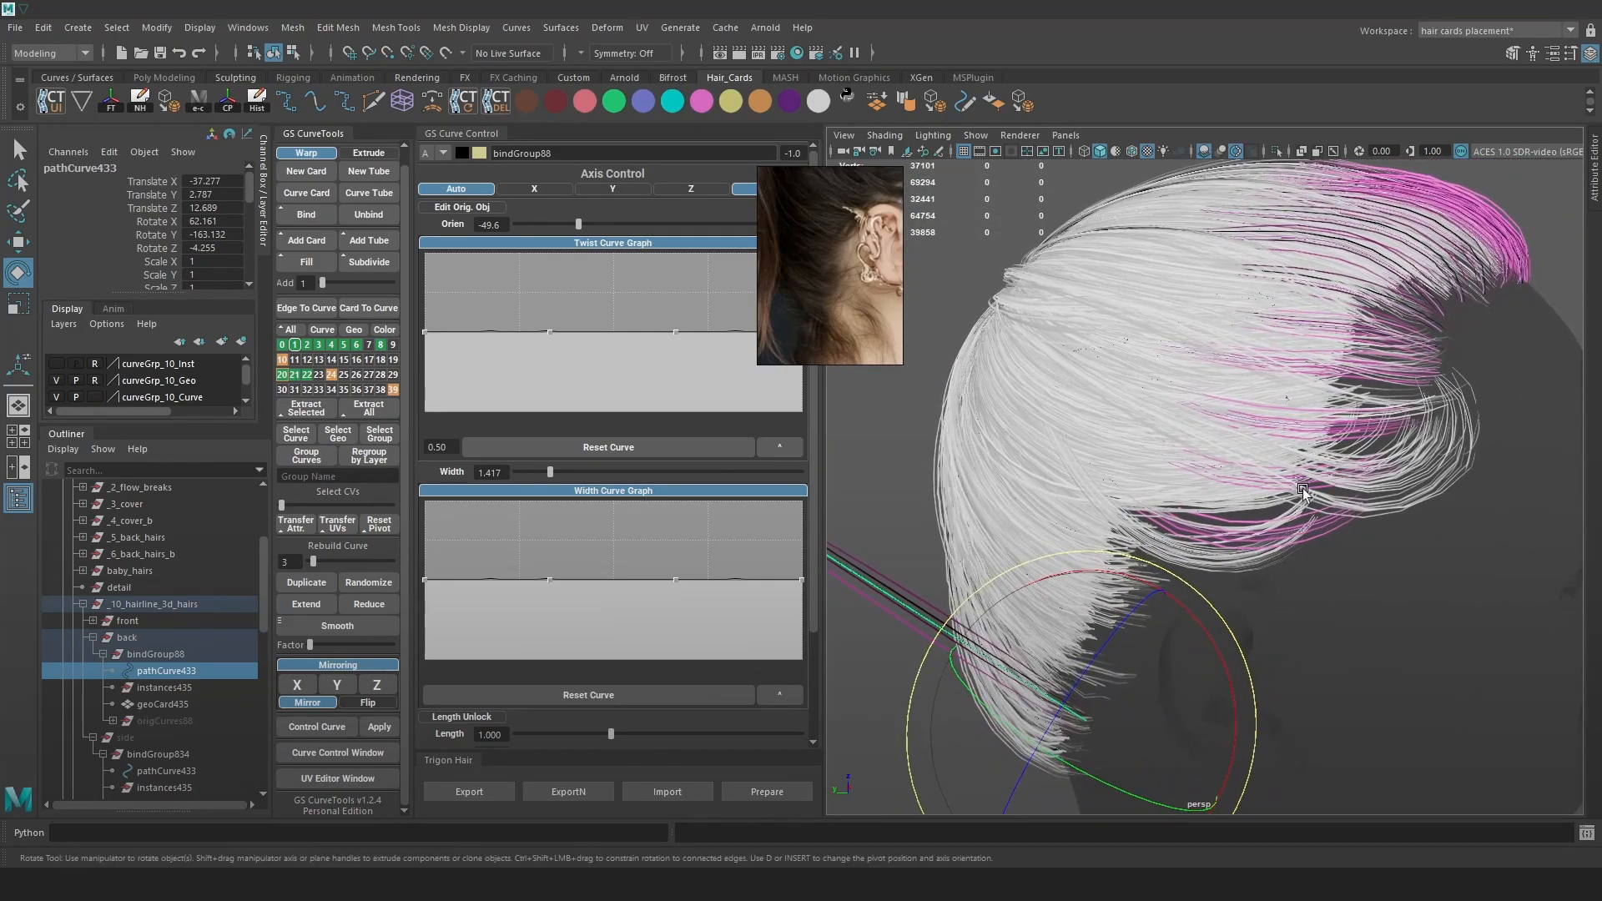
Compare the front clumps' widths and apply their 1.275 width to the back clump.
key("4")
left_click(1345, 512)
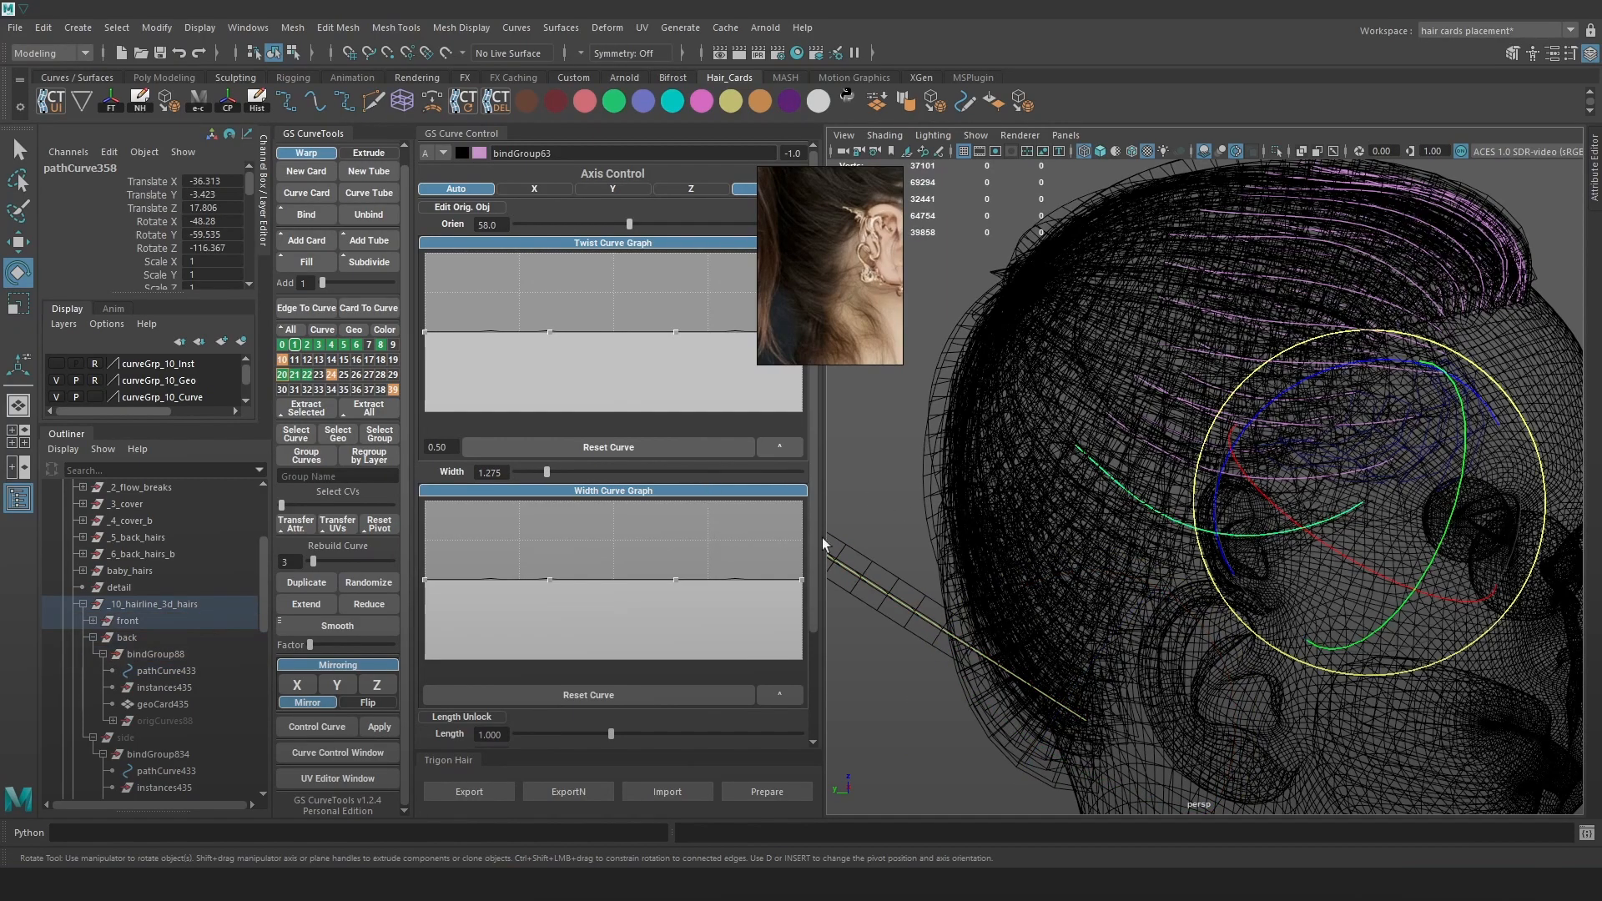
left_click(1056, 689)
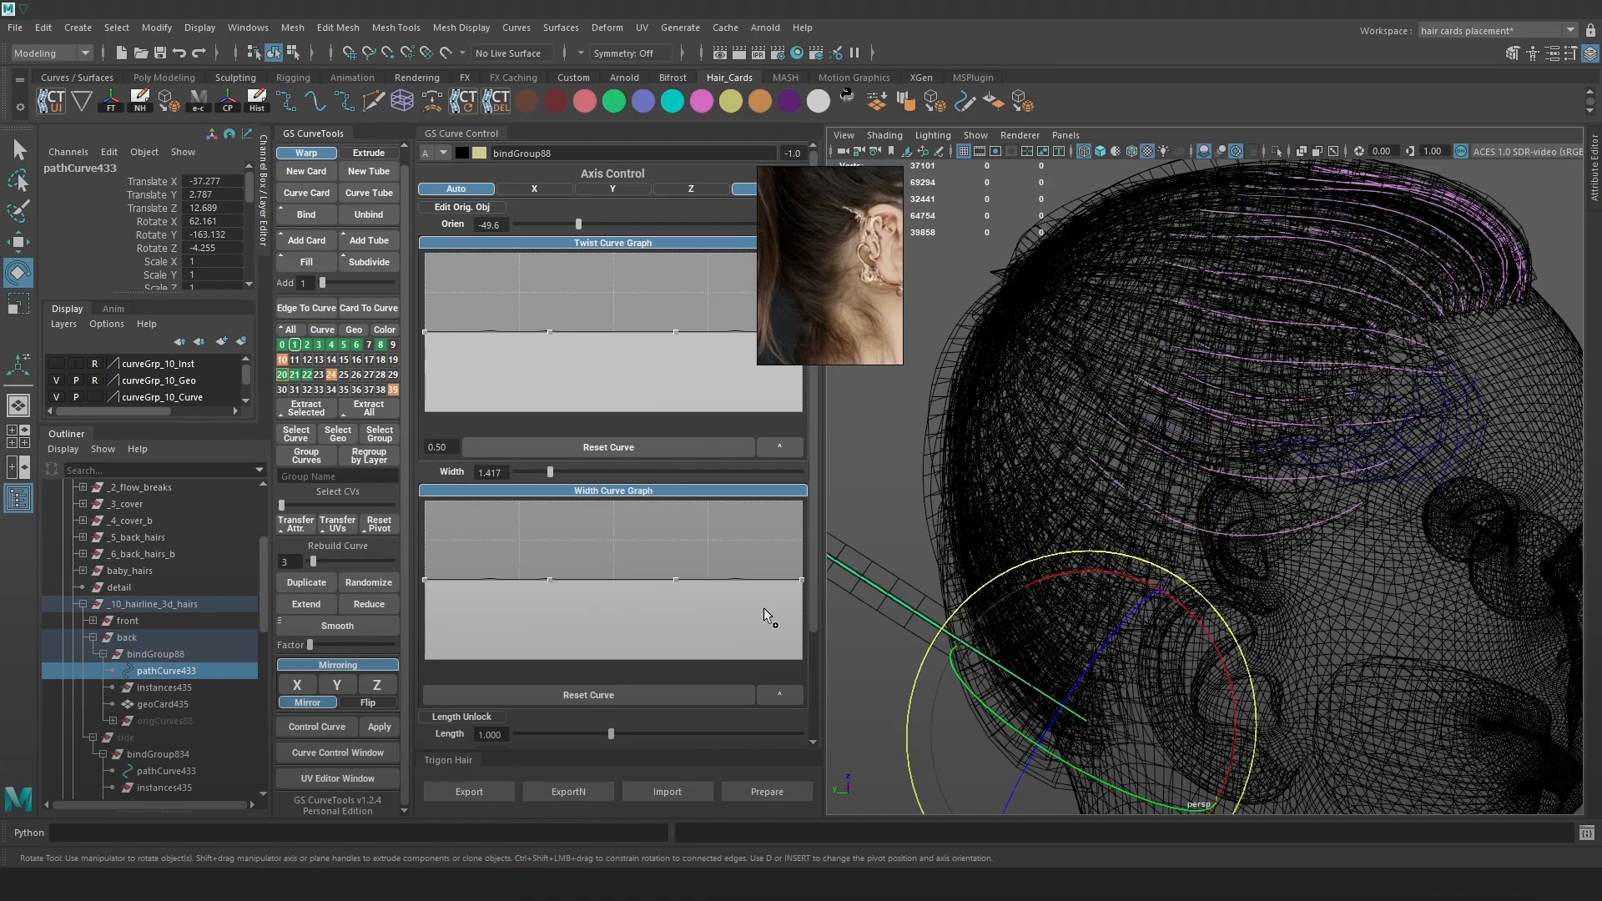
left_click(1339, 474)
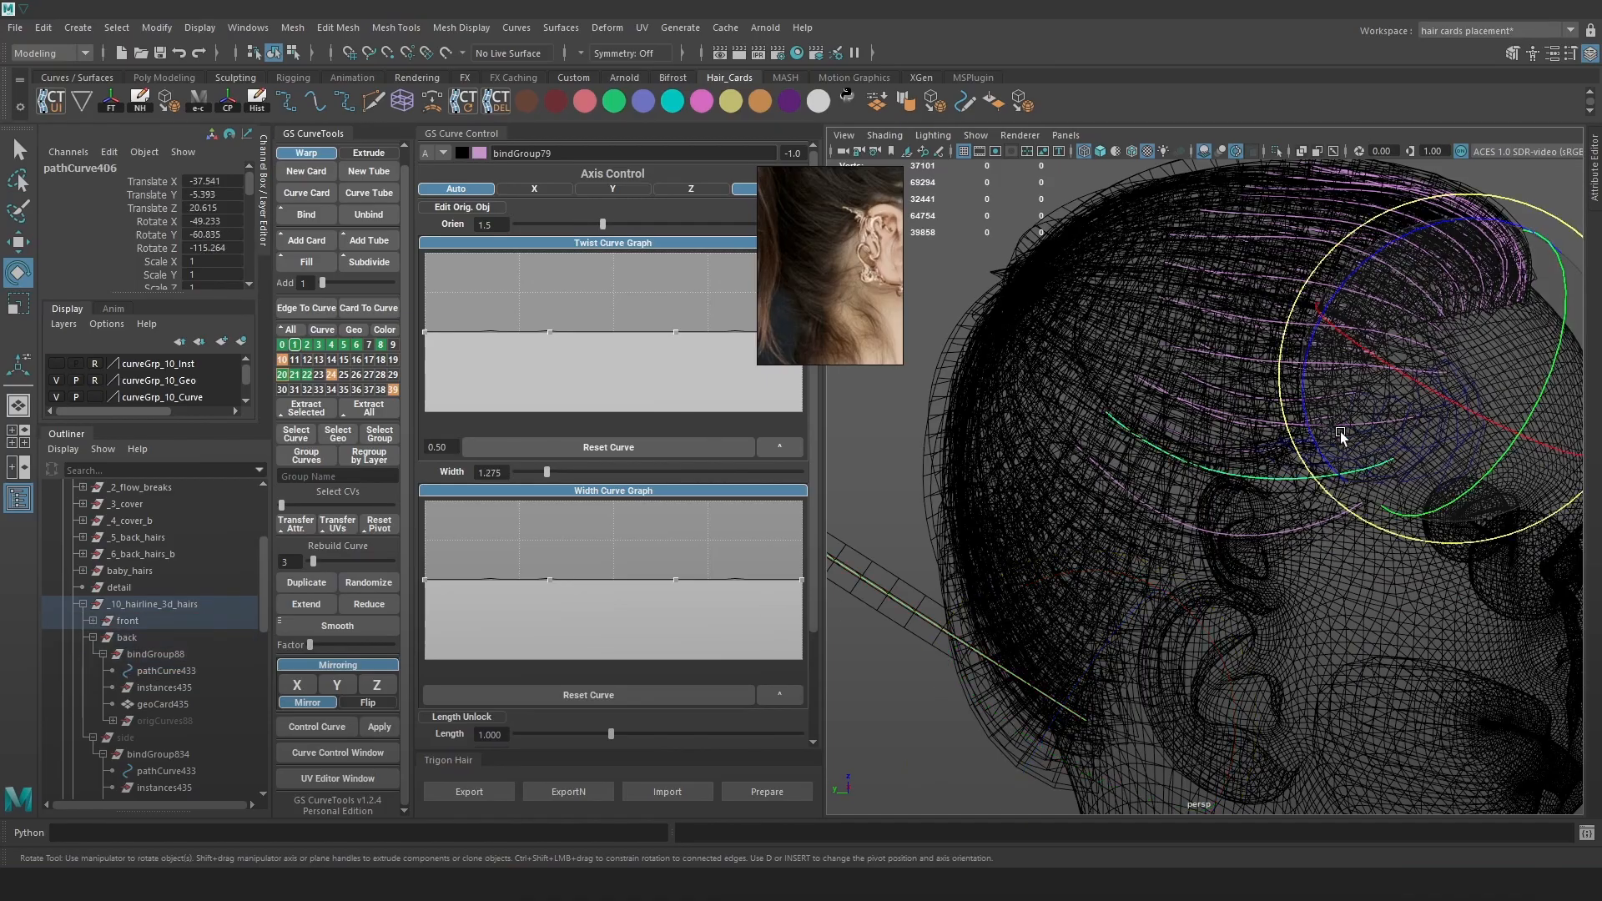
left_click(1253, 358)
left_click_drag(1328, 309, 1361, 288, "alt")
left_click(1355, 287)
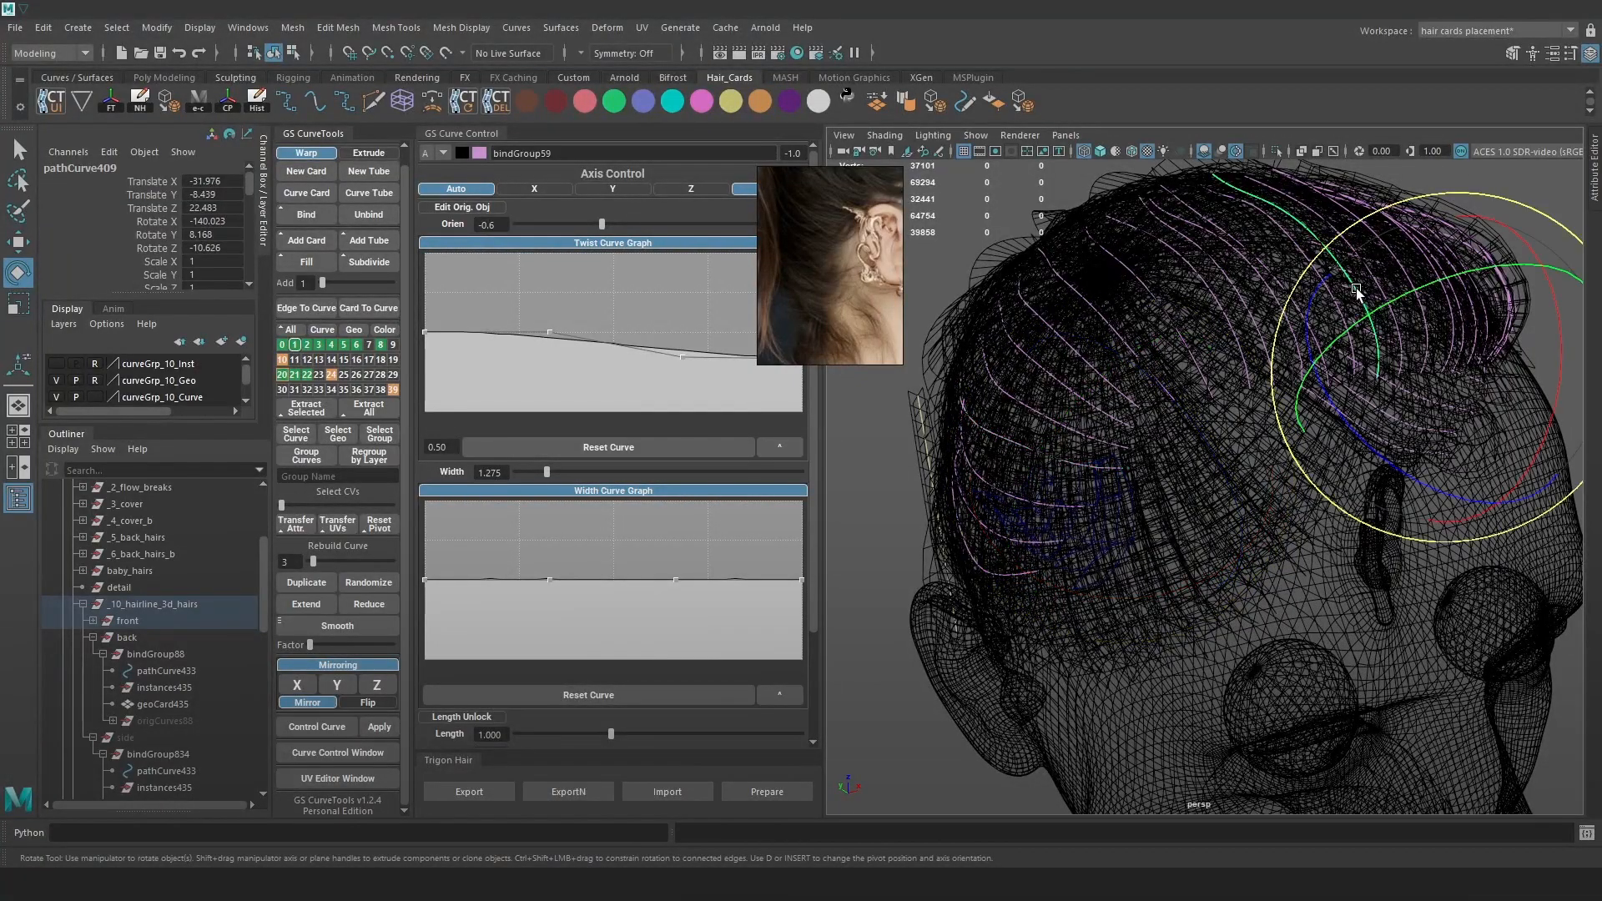
left_click(1259, 282)
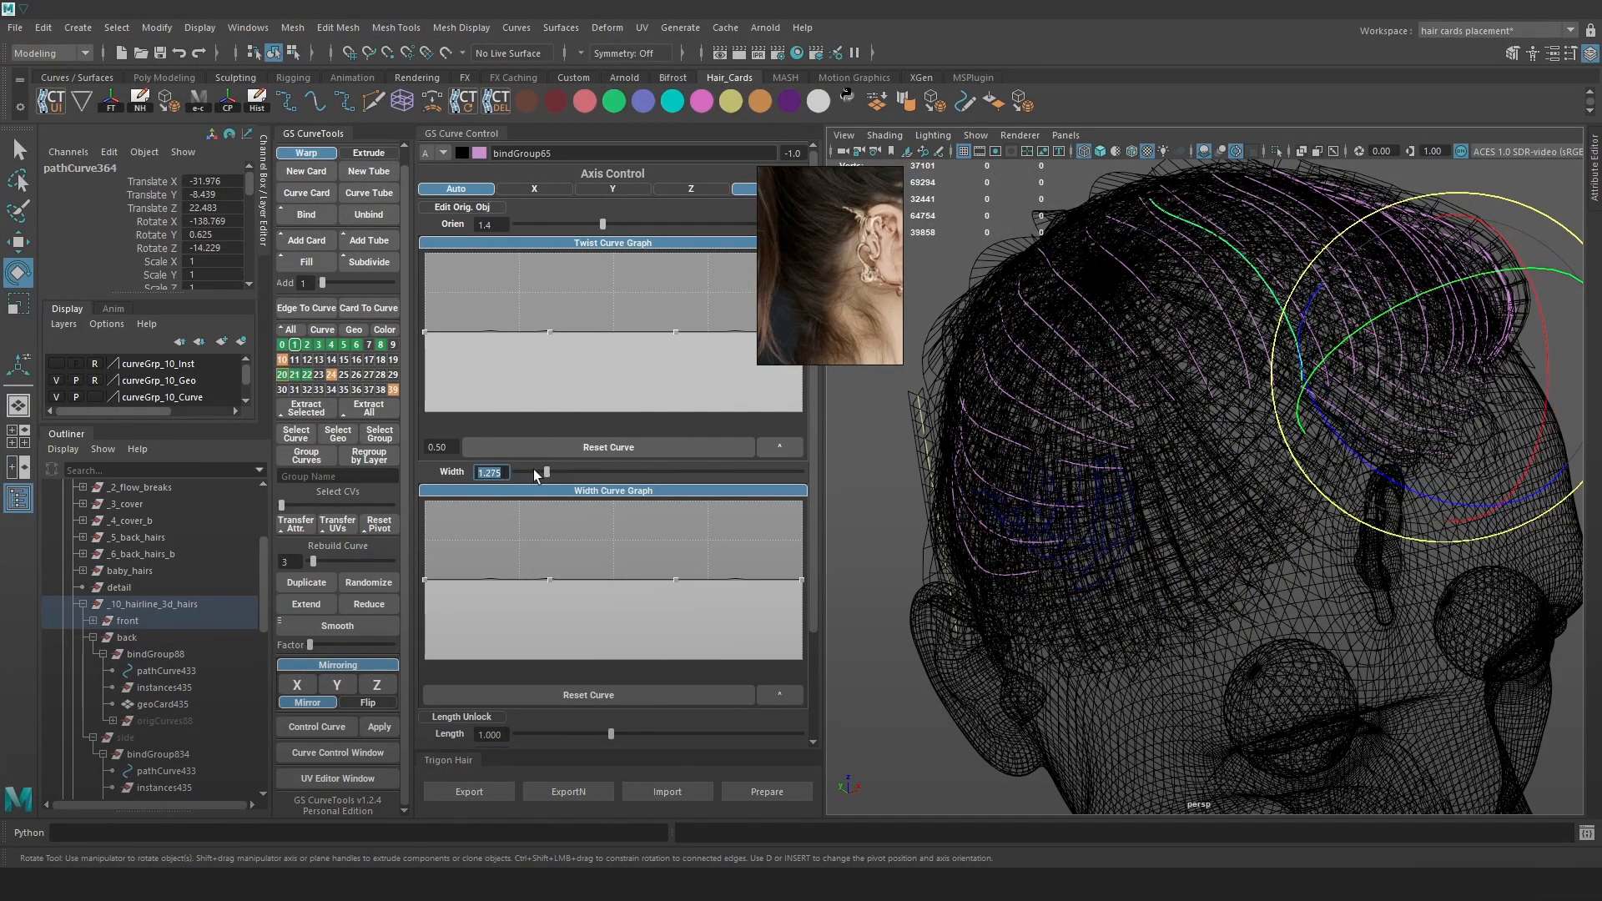
left_click_drag(1069, 584, 1145, 542, "alt")
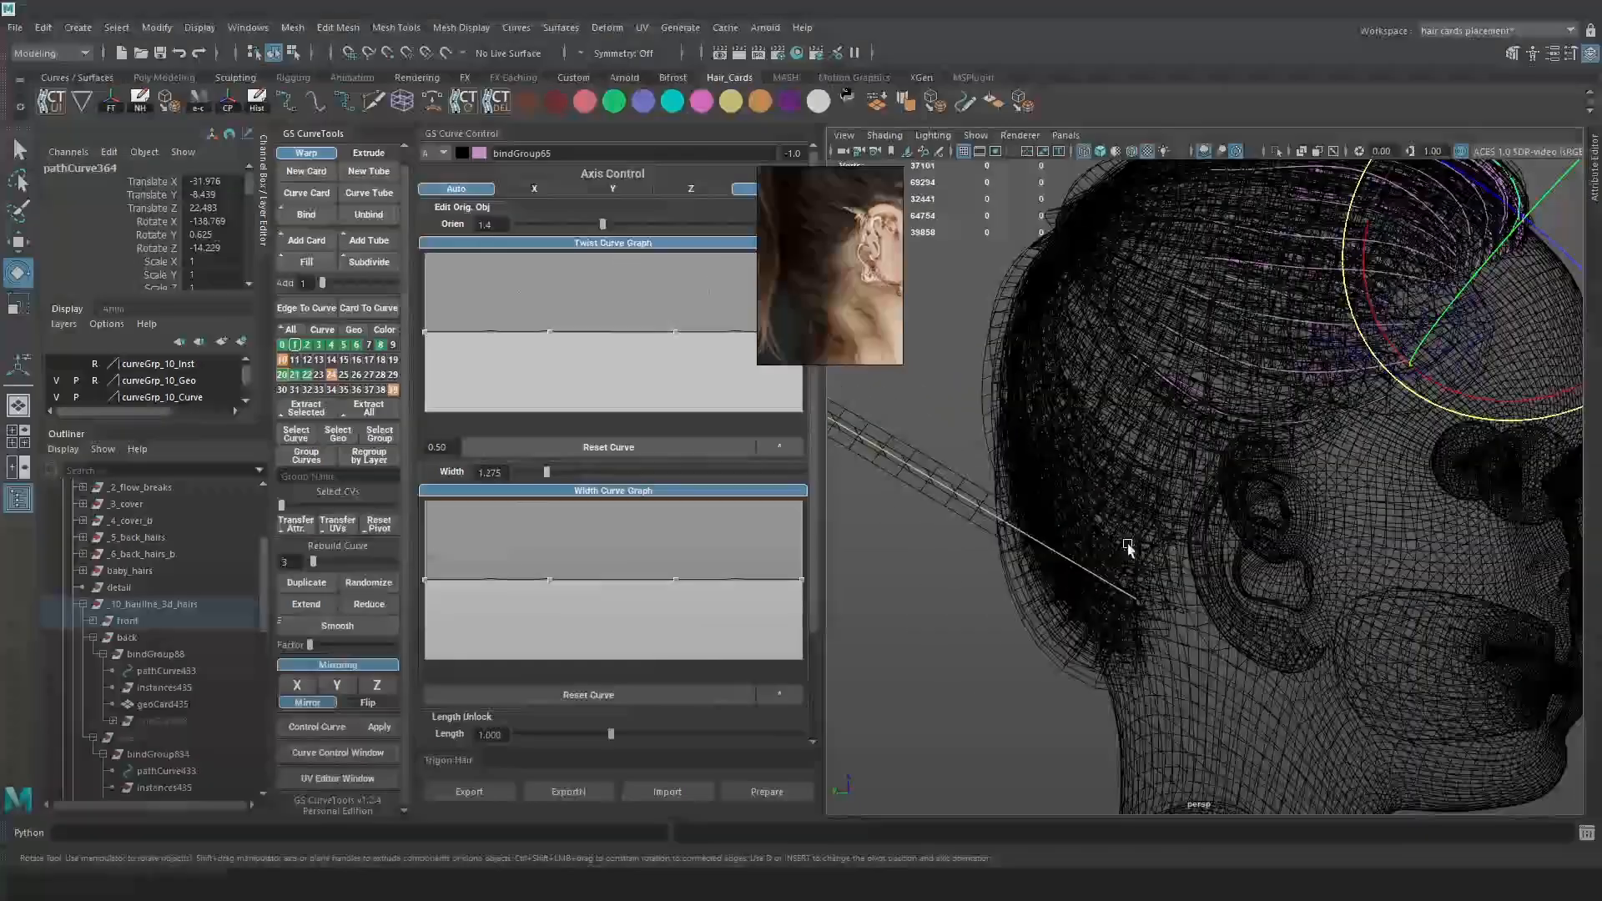
left_click(1096, 574)
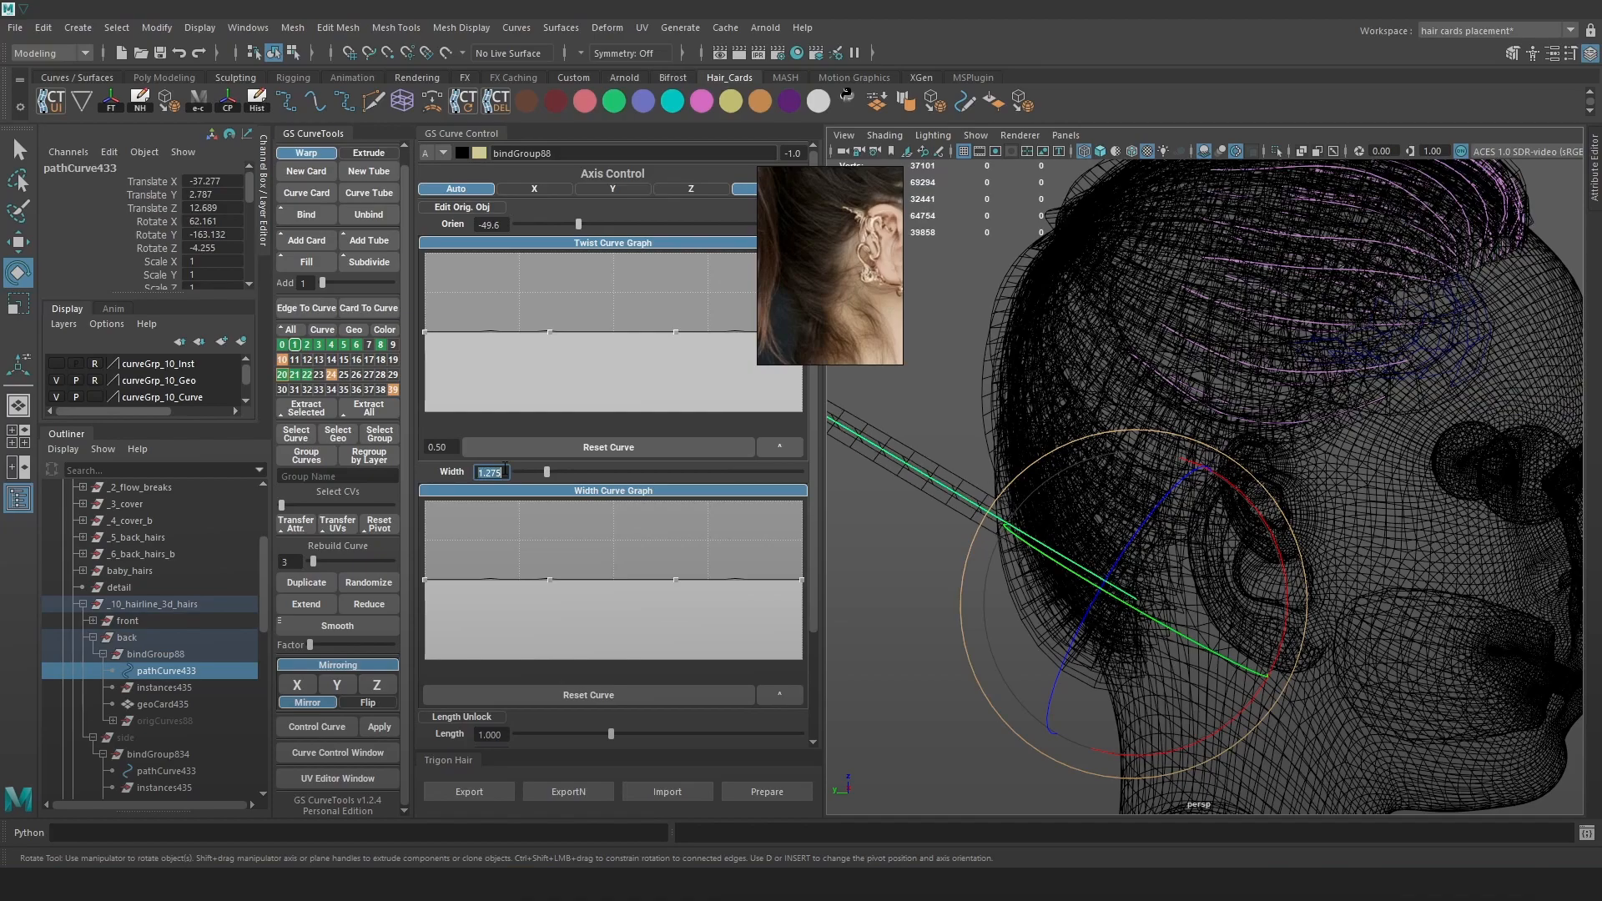
Select the control vertex at the outer end of the back clump's curve and turn on soft selection.
right_click_drag(837, 529, 958, 593, "alt")
key("6")
mouse_move(1116, 534)
left_mouse_down("alt")
mouse_move(1316, 553)
mouse_move(1174, 563)
left_mouse_up("alt")
right_click_drag(1175, 563, 1342, 558, "alt")
key("w")
middle_click_drag(1180, 567, 1388, 543, "alt")
mouse_move(1387, 543)
right_mouse_down("alt")
mouse_move(976, 452)
mouse_move(881, 473)
right_mouse_up("alt")
mouse_move(905, 488)
left_mouse_down("alt")
mouse_move(944, 508)
mouse_move(1001, 468)
left_mouse_up("alt")
mouse_move(1043, 451)
left_mouse_down()
mouse_move(990, 479)
mouse_move(1023, 499)
mouse_move(951, 464)
left_mouse_up()
key("4")
left_click_drag(1201, 517, 1014, 551, "alt")
key("b")
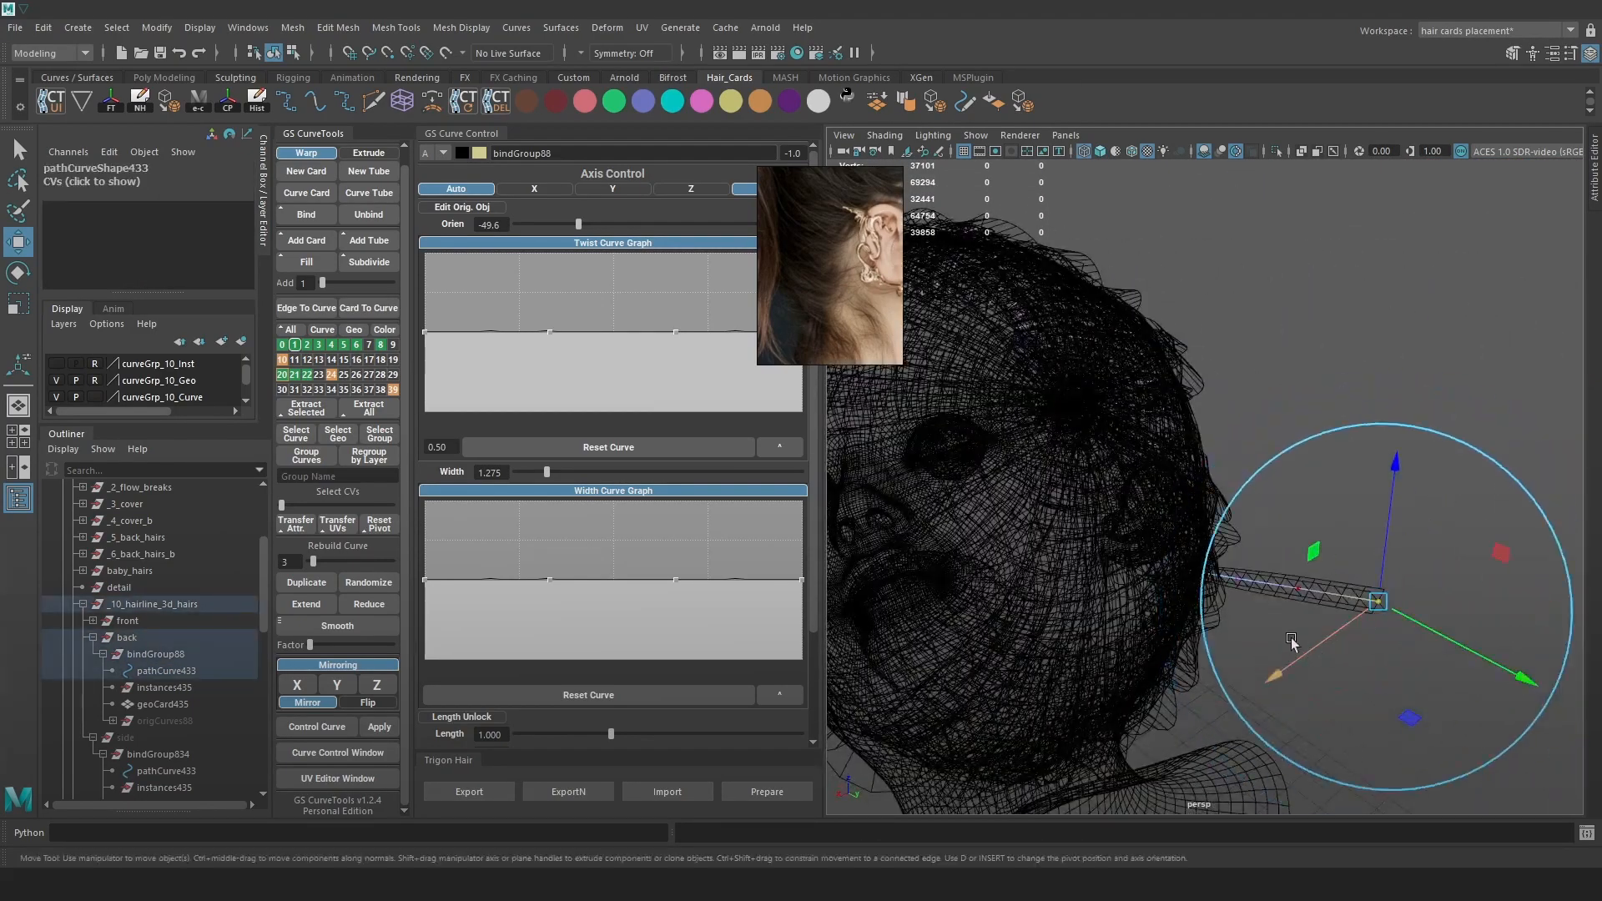
Bend the outer end of the back clump's curve toward the head by rotating and moving its soft-selected vertices, undoing the last change.
key("e")
left_click_drag(1419, 614, 1485, 488, "alt")
left_click_drag(1534, 305, 1252, 261)
left_click_drag(1527, 409, 1435, 362, "alt")
key("w")
left_click_drag(1269, 455, 1252, 480)
left_click_drag(1252, 493, 1098, 522, "alt")
key("e")
left_click_drag(1027, 393, 955, 429)
key("w")
mouse_move(1118, 492)
left_mouse_down("alt")
mouse_move(1247, 472)
mouse_move(1201, 503)
mouse_move(1224, 544)
mouse_move(1265, 544)
mouse_move(1237, 544)
left_mouse_up("alt")
key("ctrl+z")
Turn off soft selection and move the curve's upper end vertex onto the back of the head.
key("b")
left_click(1173, 543)
left_click(1223, 461)
left_click_drag(1226, 463, 1258, 475)
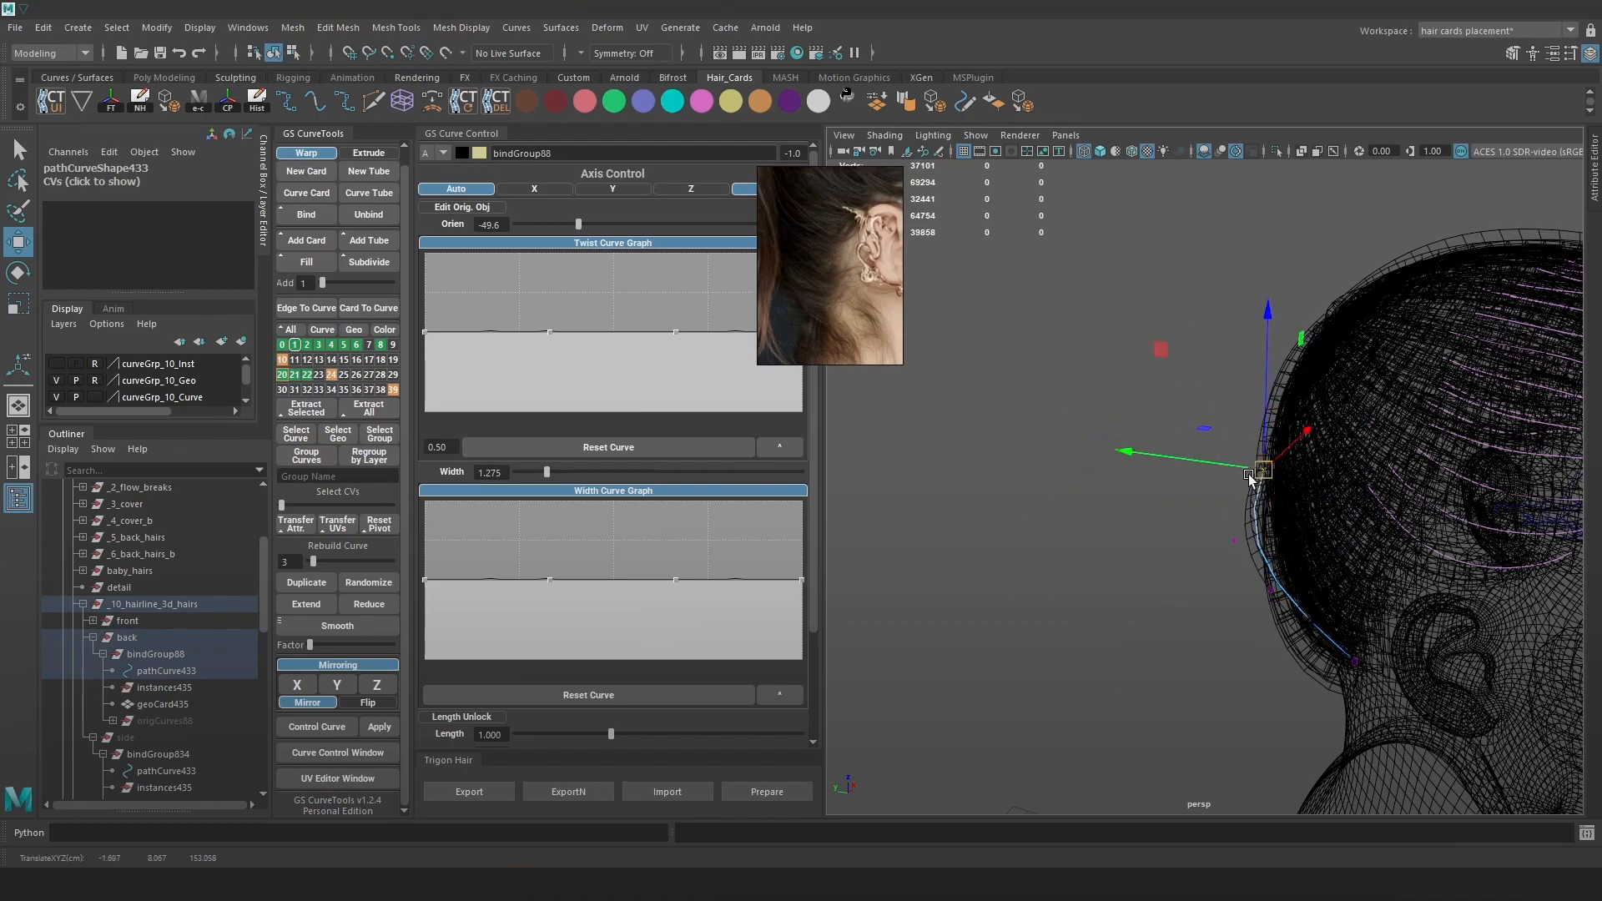
Move the curve's upper end vertex up and across the head so the back clump follows the surrounding hair flow.
key("6")
key("f")
right_click_drag(1261, 573, 1220, 573, "alt")
left_click_drag(1220, 573, 1379, 532, "alt")
middle_click_drag(1378, 533, 1189, 560, "alt")
left_click_drag(1349, 491, 1178, 539, "alt")
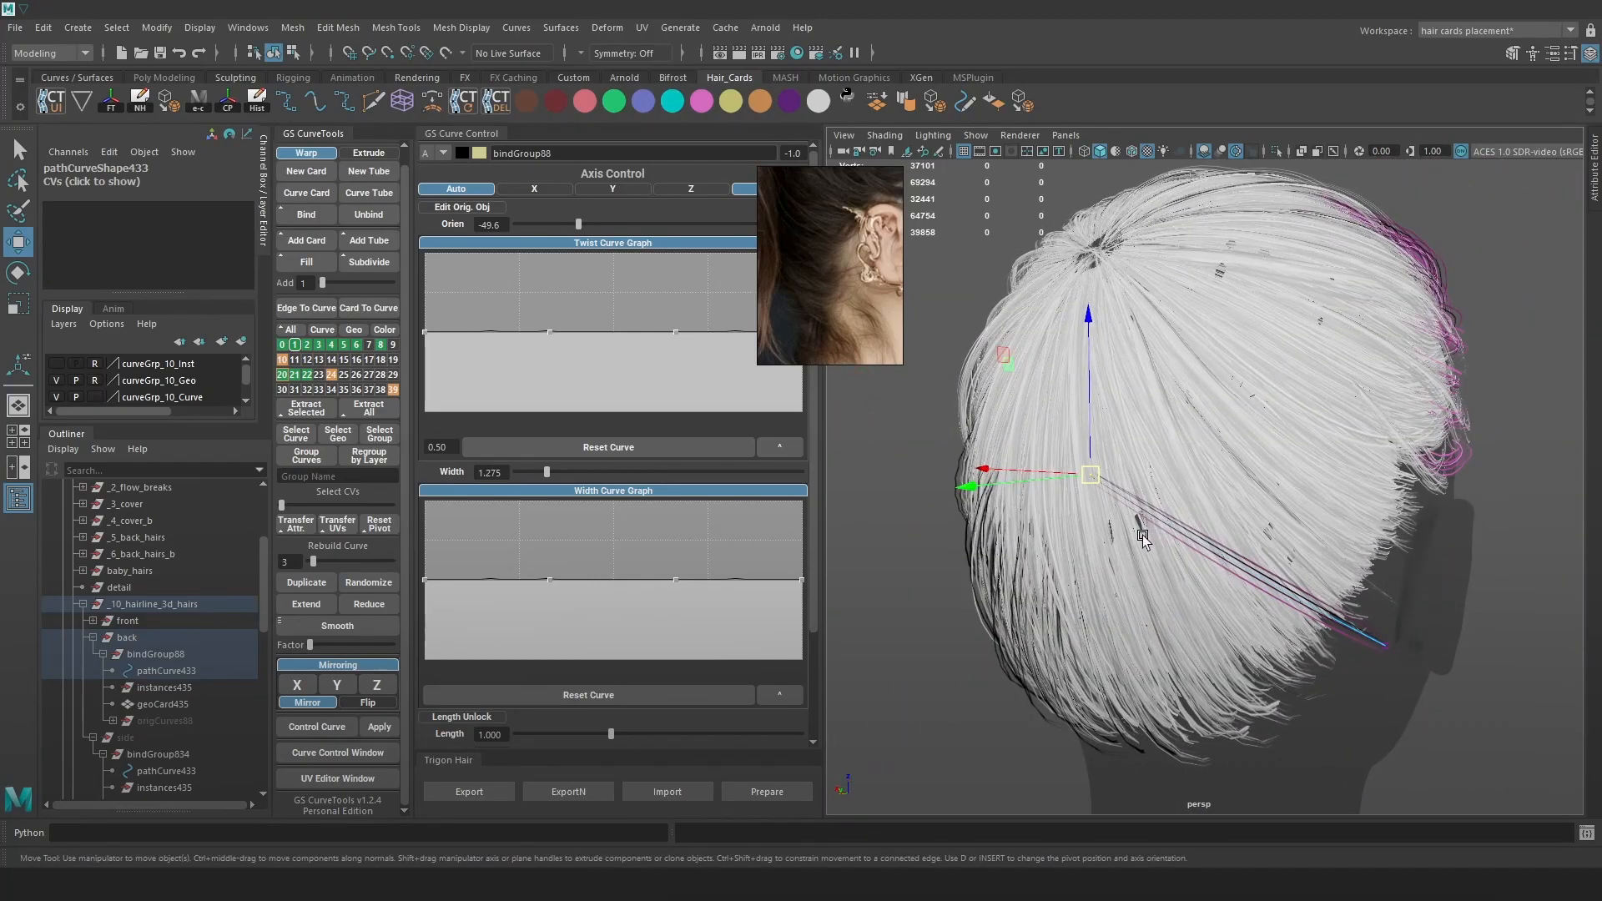
left_click_drag(1100, 476, 1199, 418)
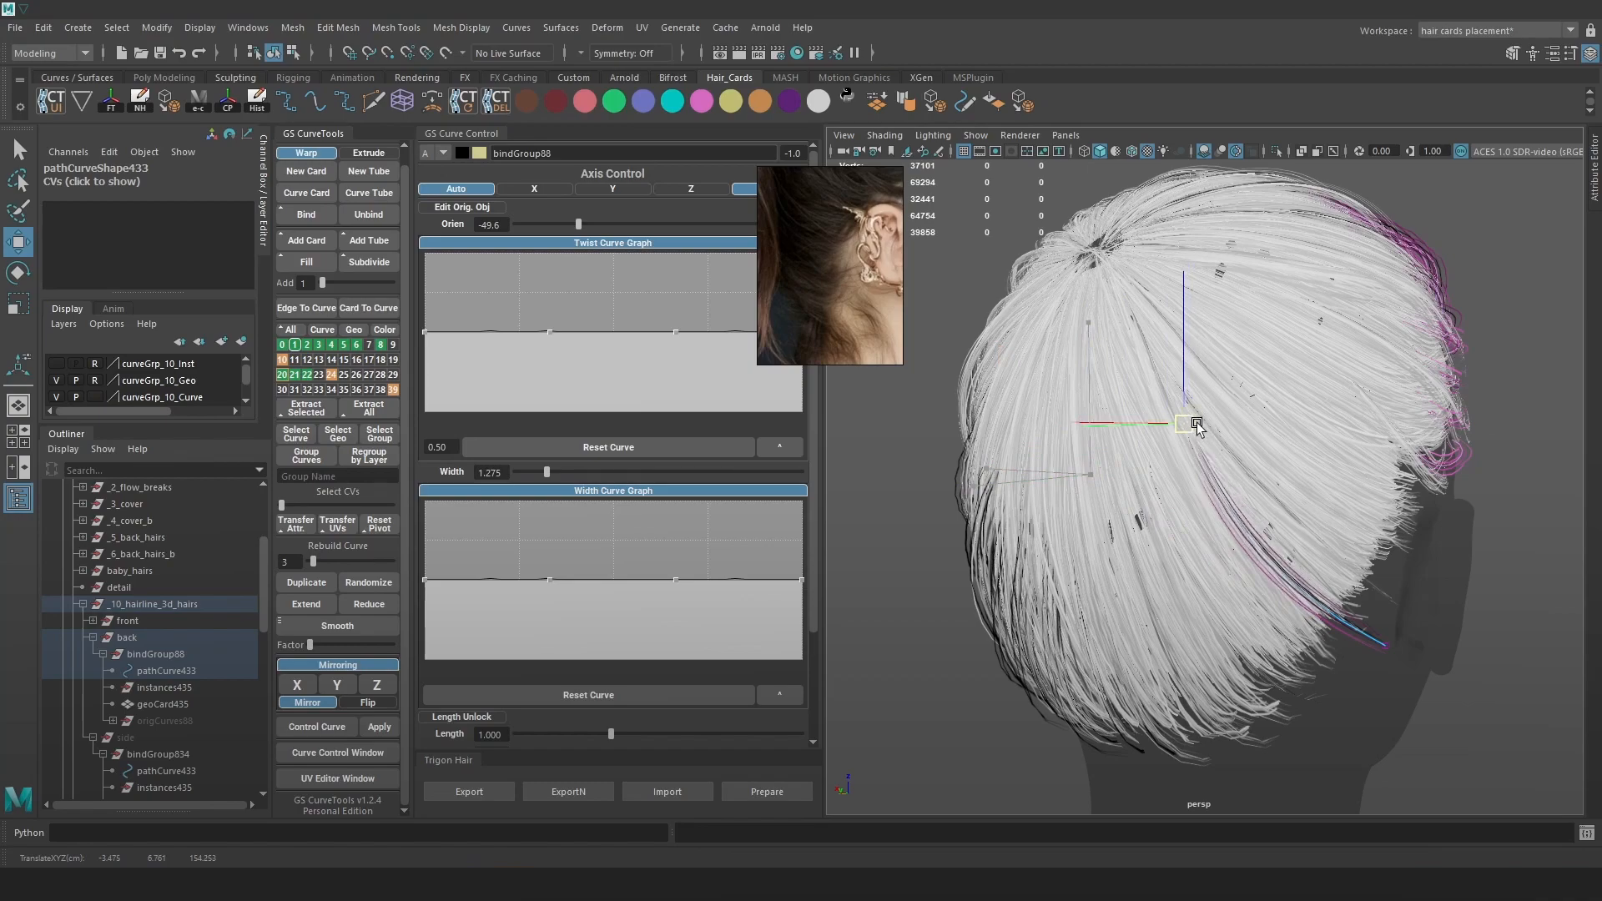
Reset the Rotate tool's settings to their defaults.
key("e")
left_click_drag(1340, 522, 1461, 322)
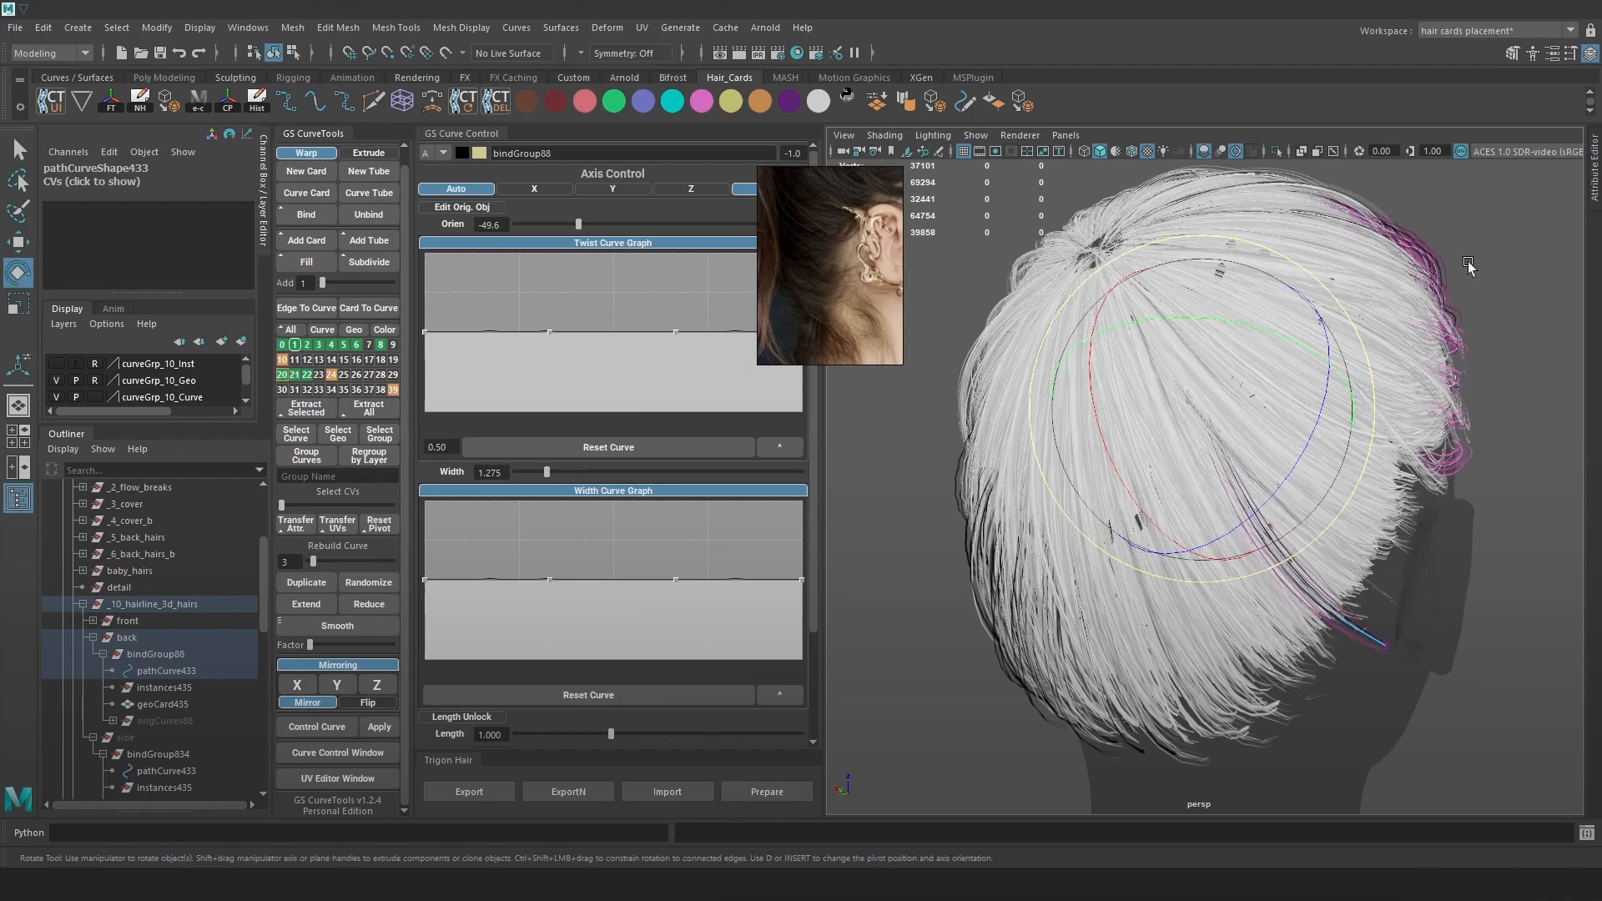
left_click(1570, 53)
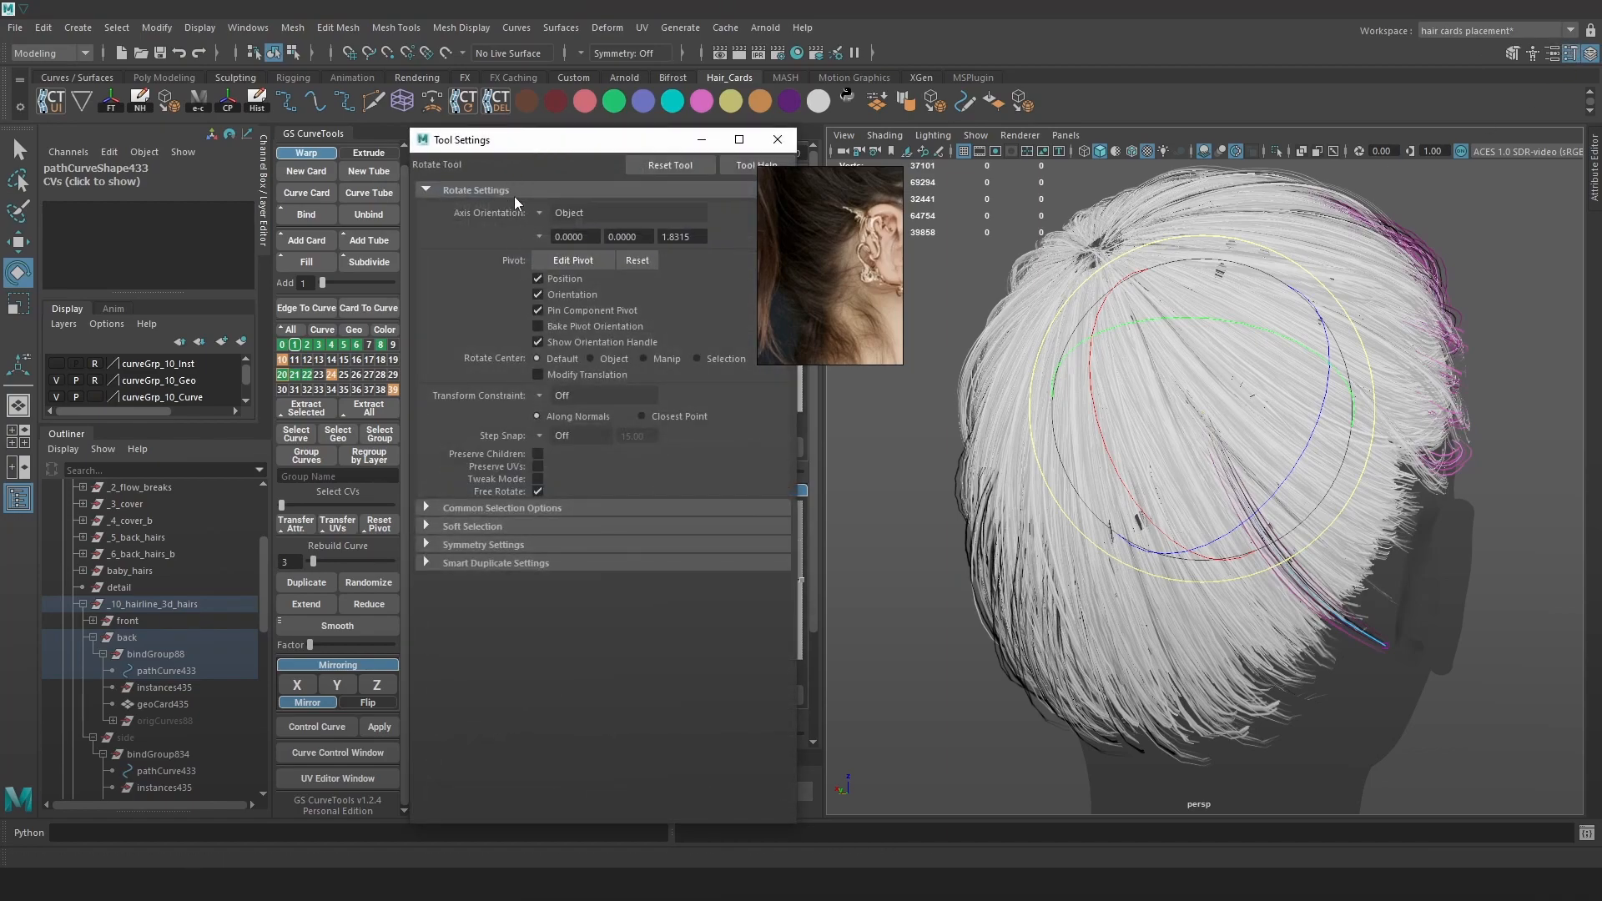
left_click_drag(1156, 364, 1114, 348, "alt")
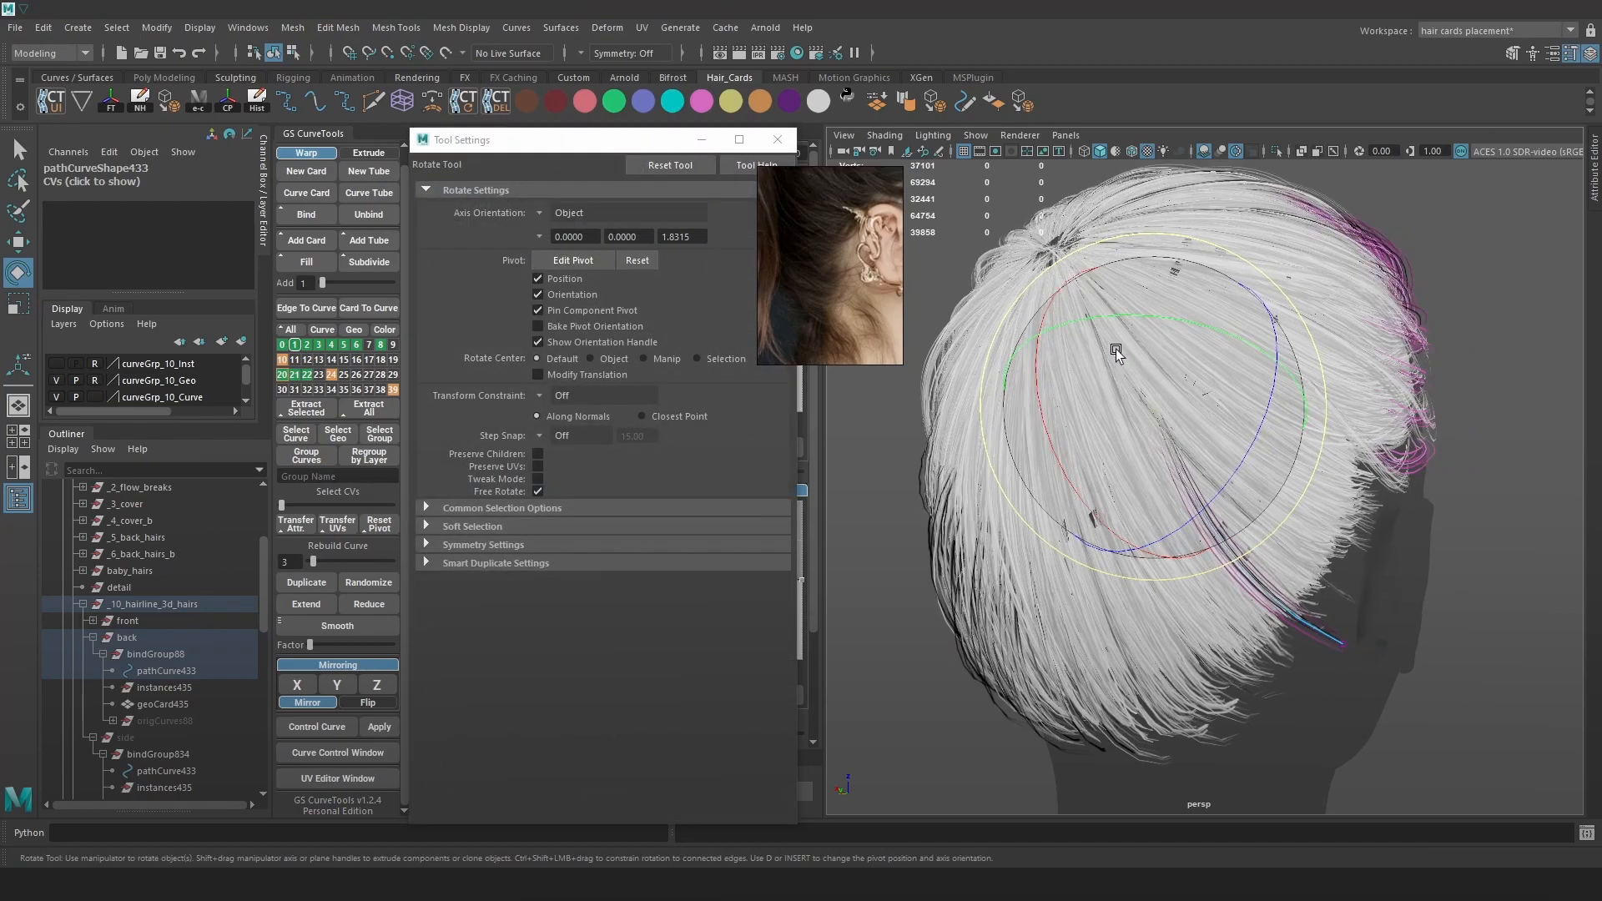
left_click(654, 165)
left_click(739, 139)
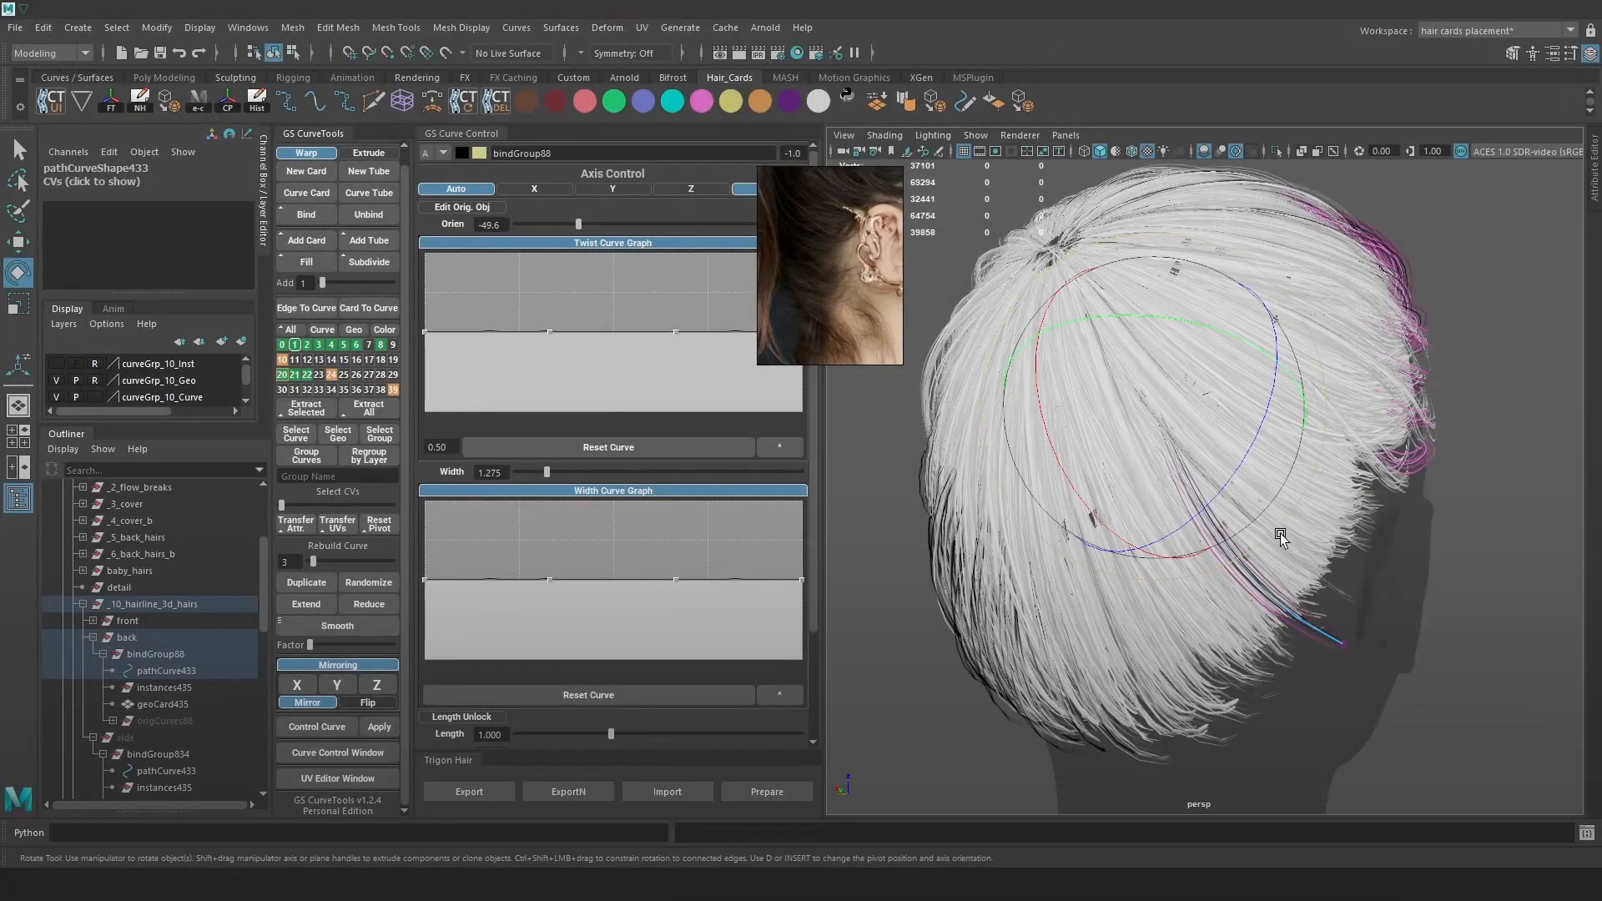
Try rotating and moving the back clump curve's upper vertices so the clump follows the head, undoing the first rotation.
left_click_drag(1280, 533, 1343, 392)
key("ctrl+z")
left_click_drag(1254, 481, 1223, 432)
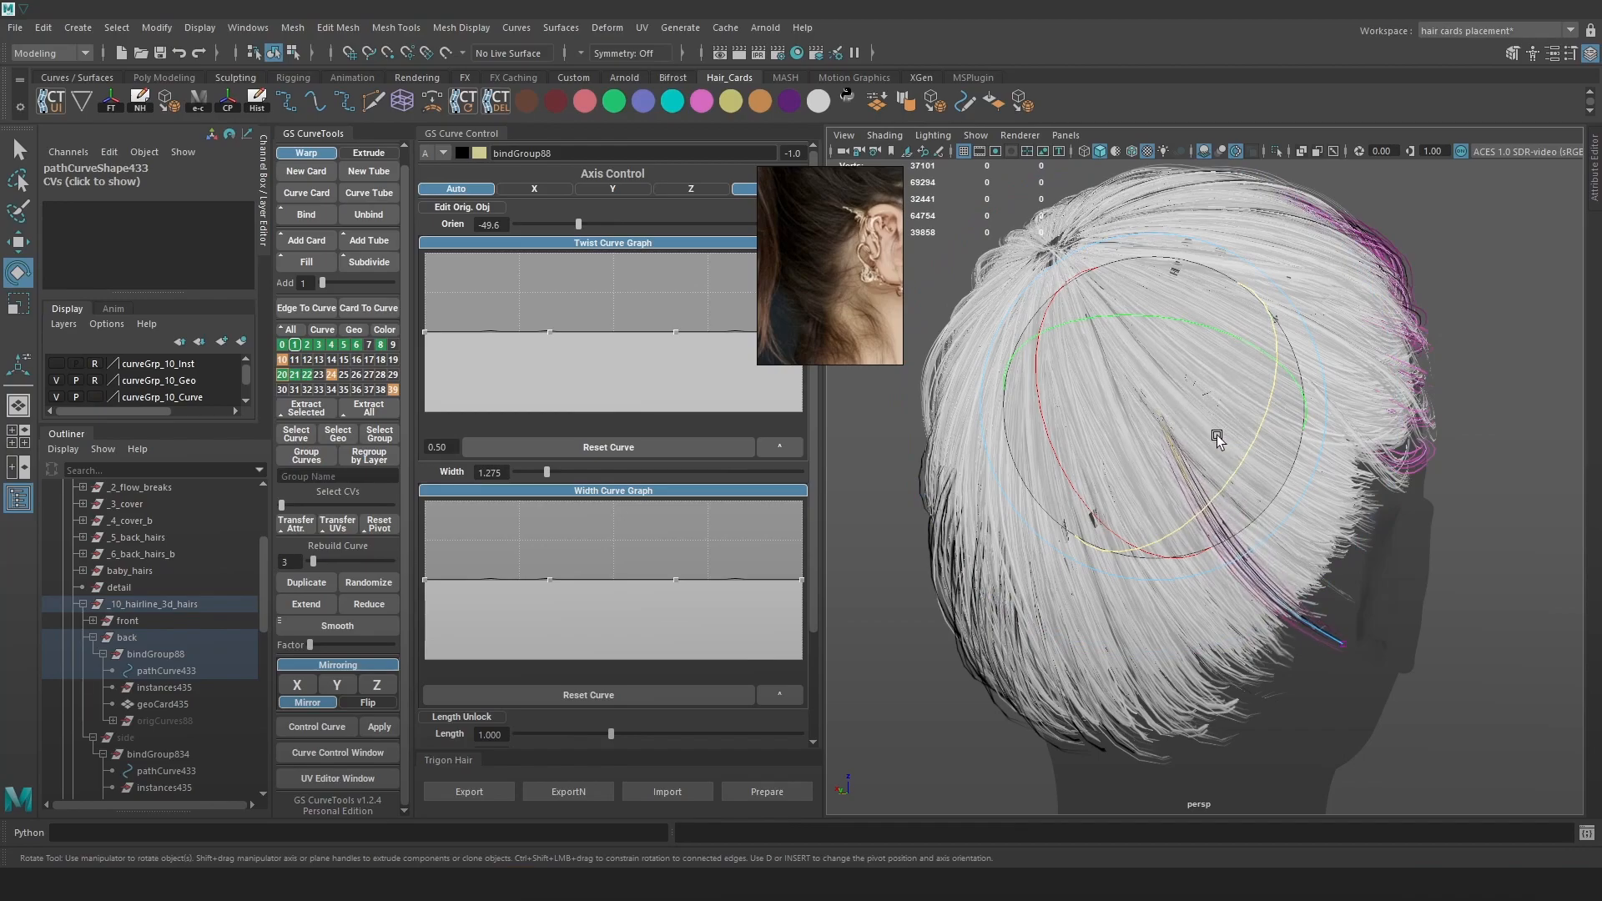
key("4")
left_click_drag(1268, 584, 1199, 510, "alt")
key("w")
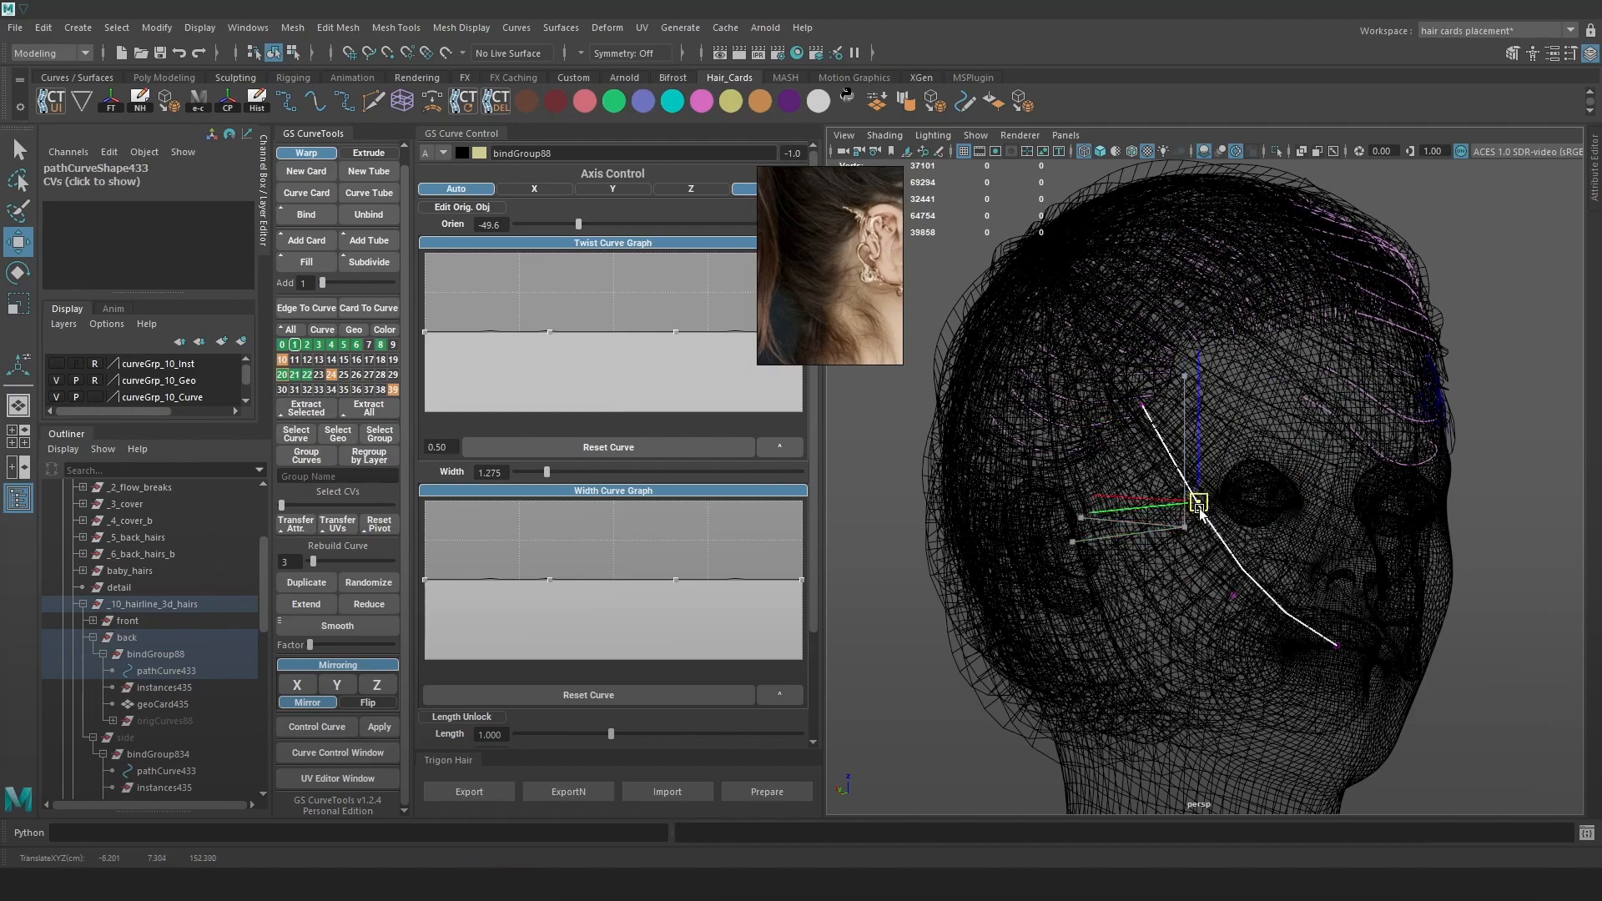
left_click_drag(1236, 606, 1255, 569)
Try moving the control vertex at the lower end of the back clump's curve closer to the nape.
key("6")
left_click_drag(1410, 614, 1178, 601, "alt")
left_click(965, 618)
left_click_drag(966, 618, 1327, 434, "alt")
key("4")
left_click(1081, 629)
right_click_drag(1326, 434, 1424, 550, "alt")
key("5")
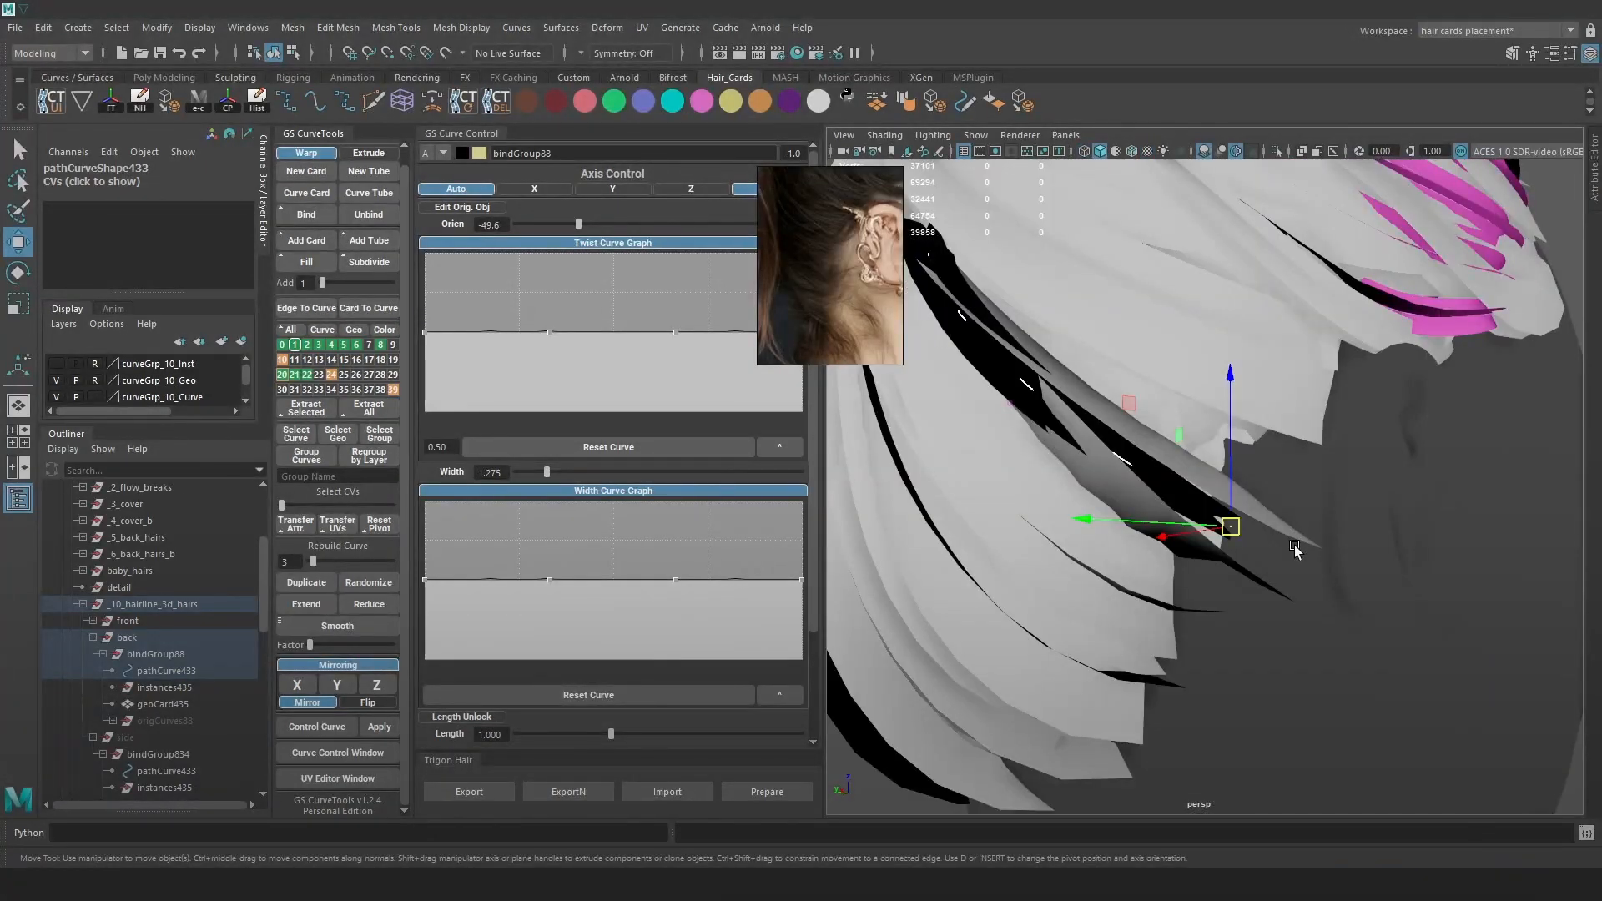
scroll(1293, 547, "down", 5)
mouse_move(1308, 522)
left_mouse_down("alt")
mouse_move(1158, 570)
mouse_move(1215, 568)
left_mouse_up("alt")
left_click_drag(1096, 581, 1055, 592)
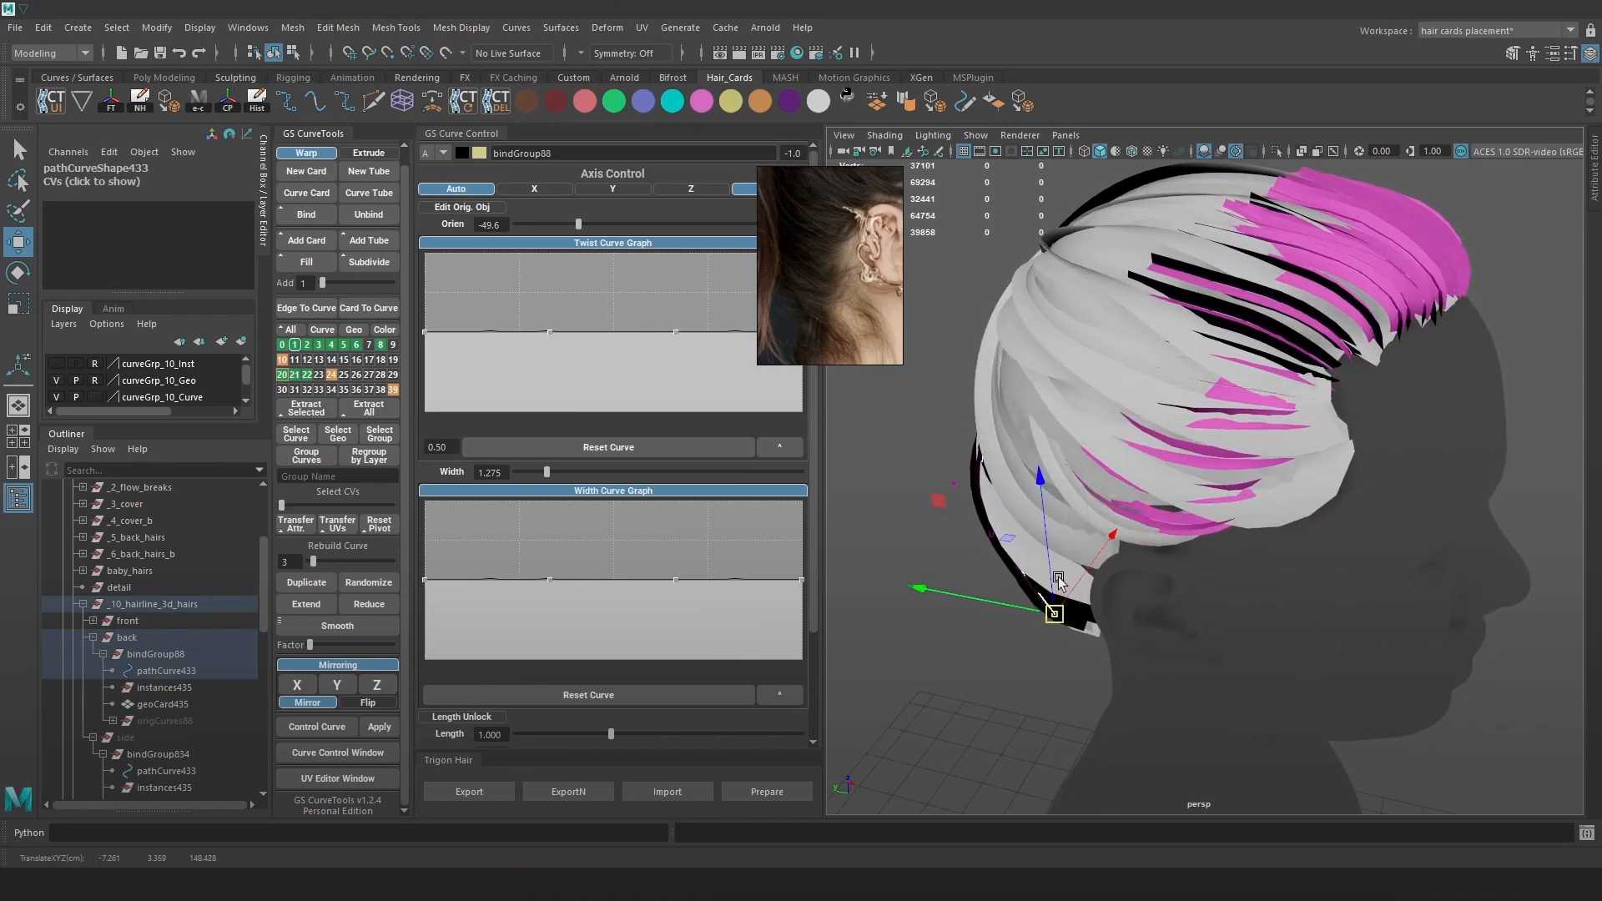
Return to object selection and delete the back clump together with its bind group.
key("6")
middle_click_drag(1108, 538, 1168, 506, "alt")
right_click_drag(1168, 506, 1101, 676, "alt")
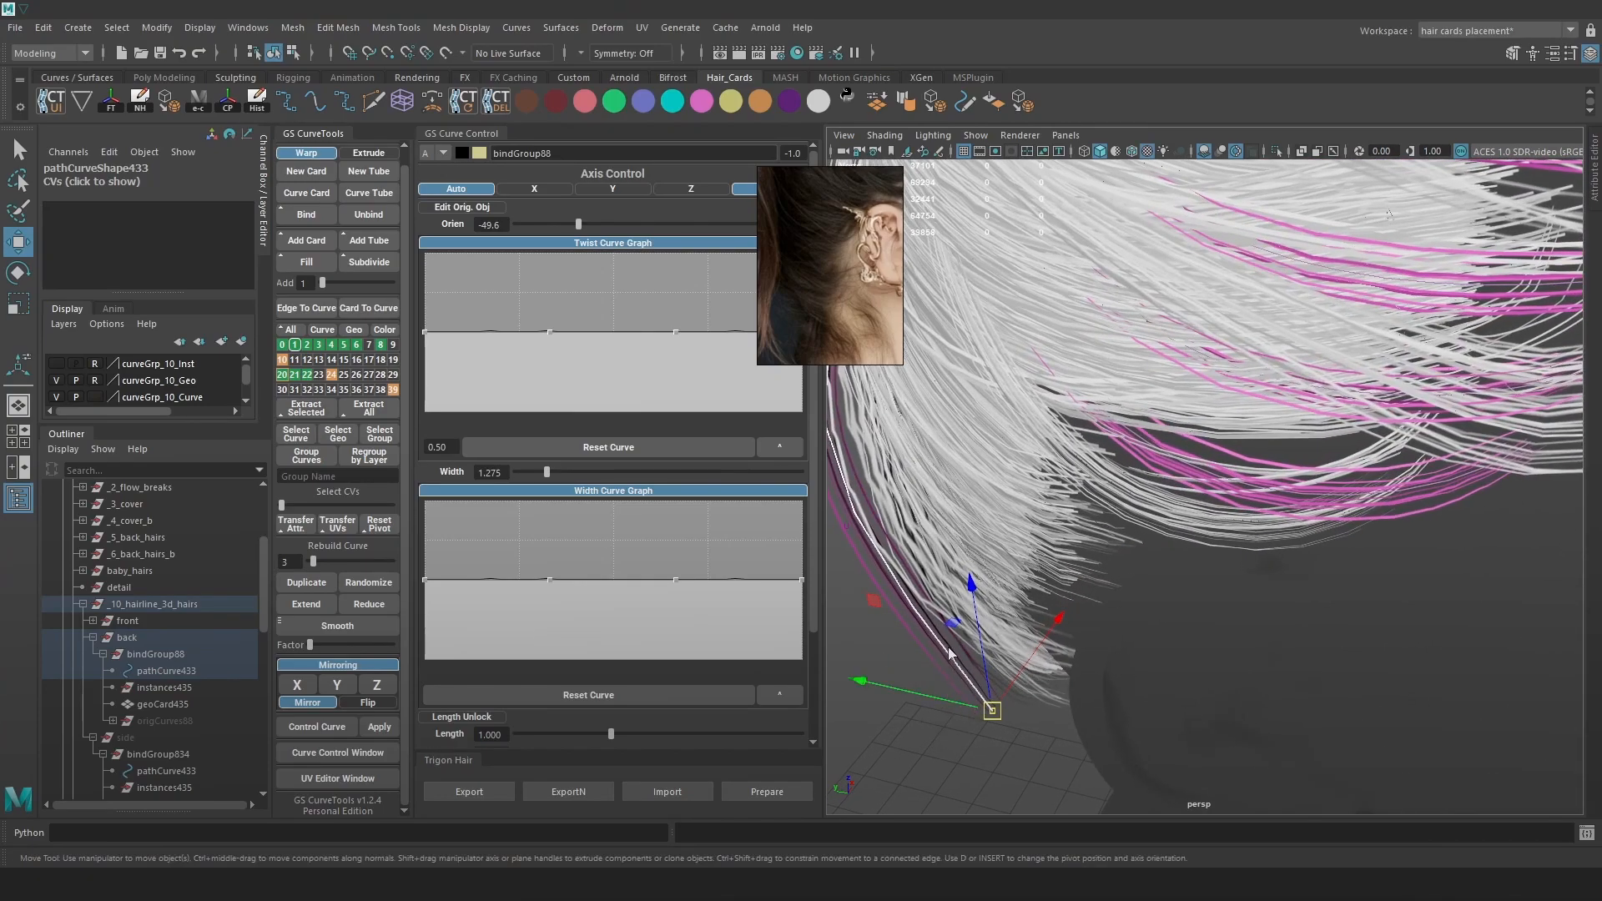
left_click(1031, 738)
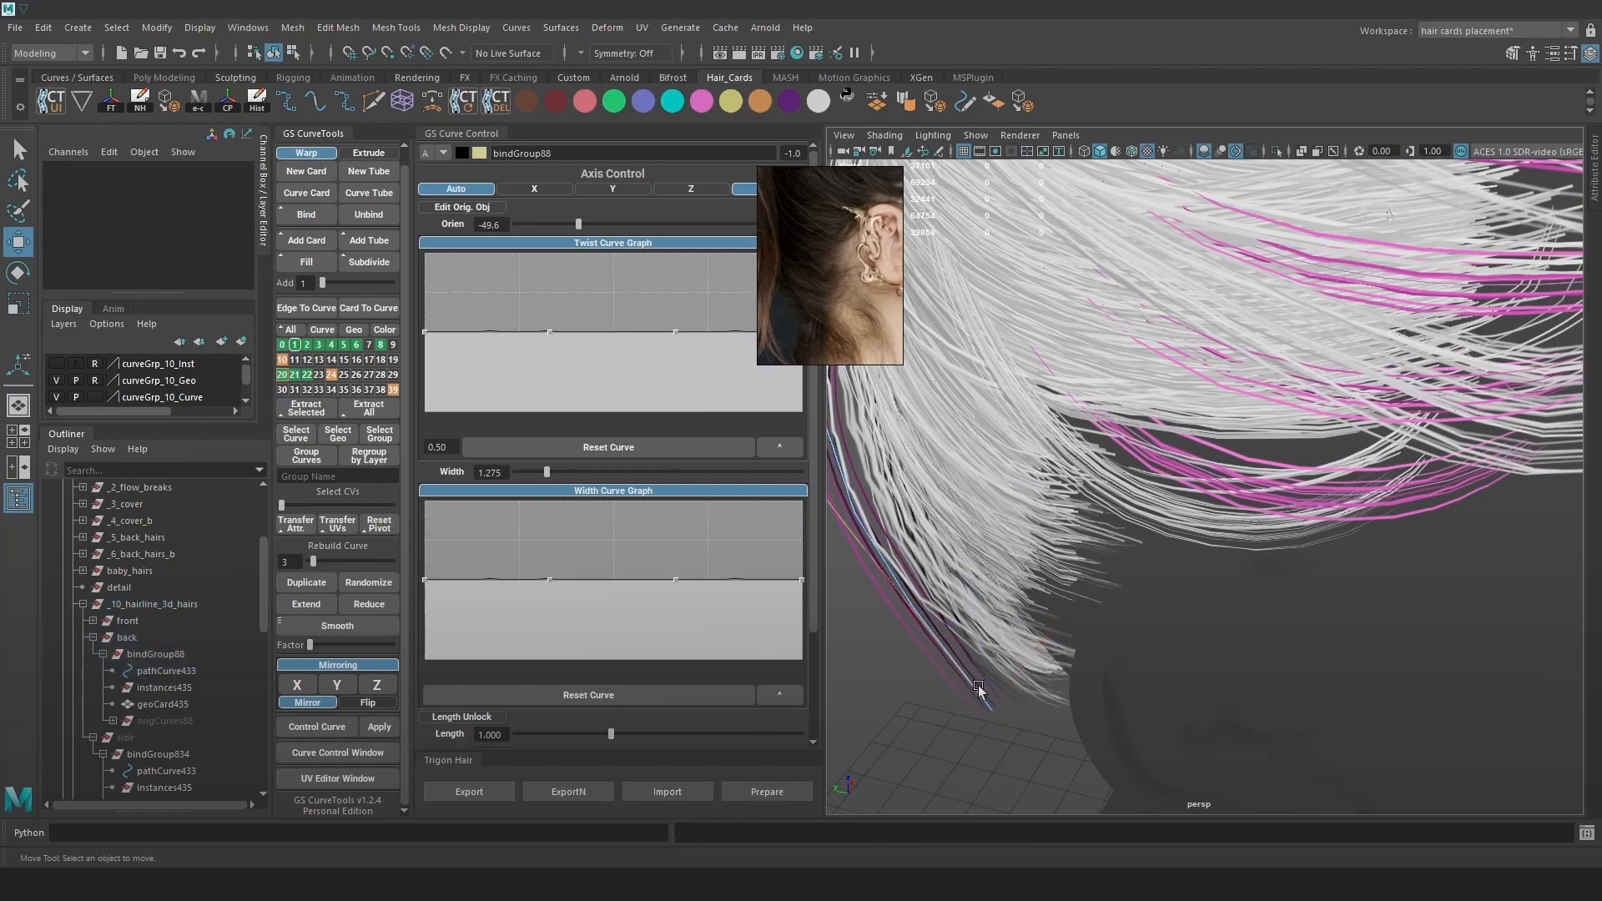
left_click(979, 684)
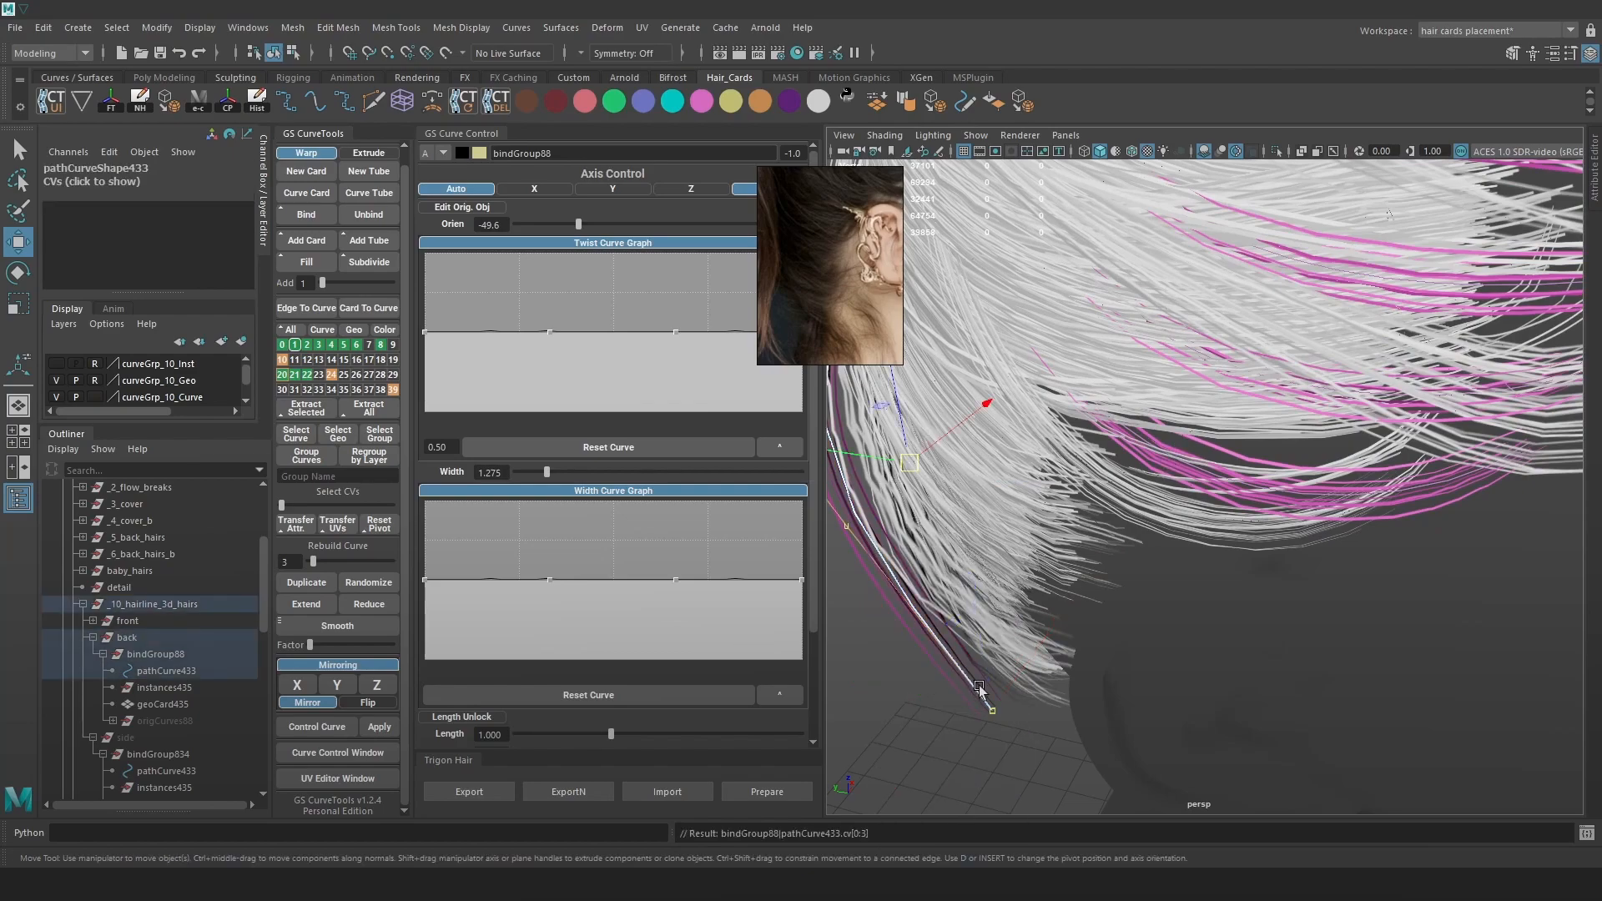
right_click_drag(966, 474, 1162, 324)
left_click(980, 694)
key("Up")
key("Delete")
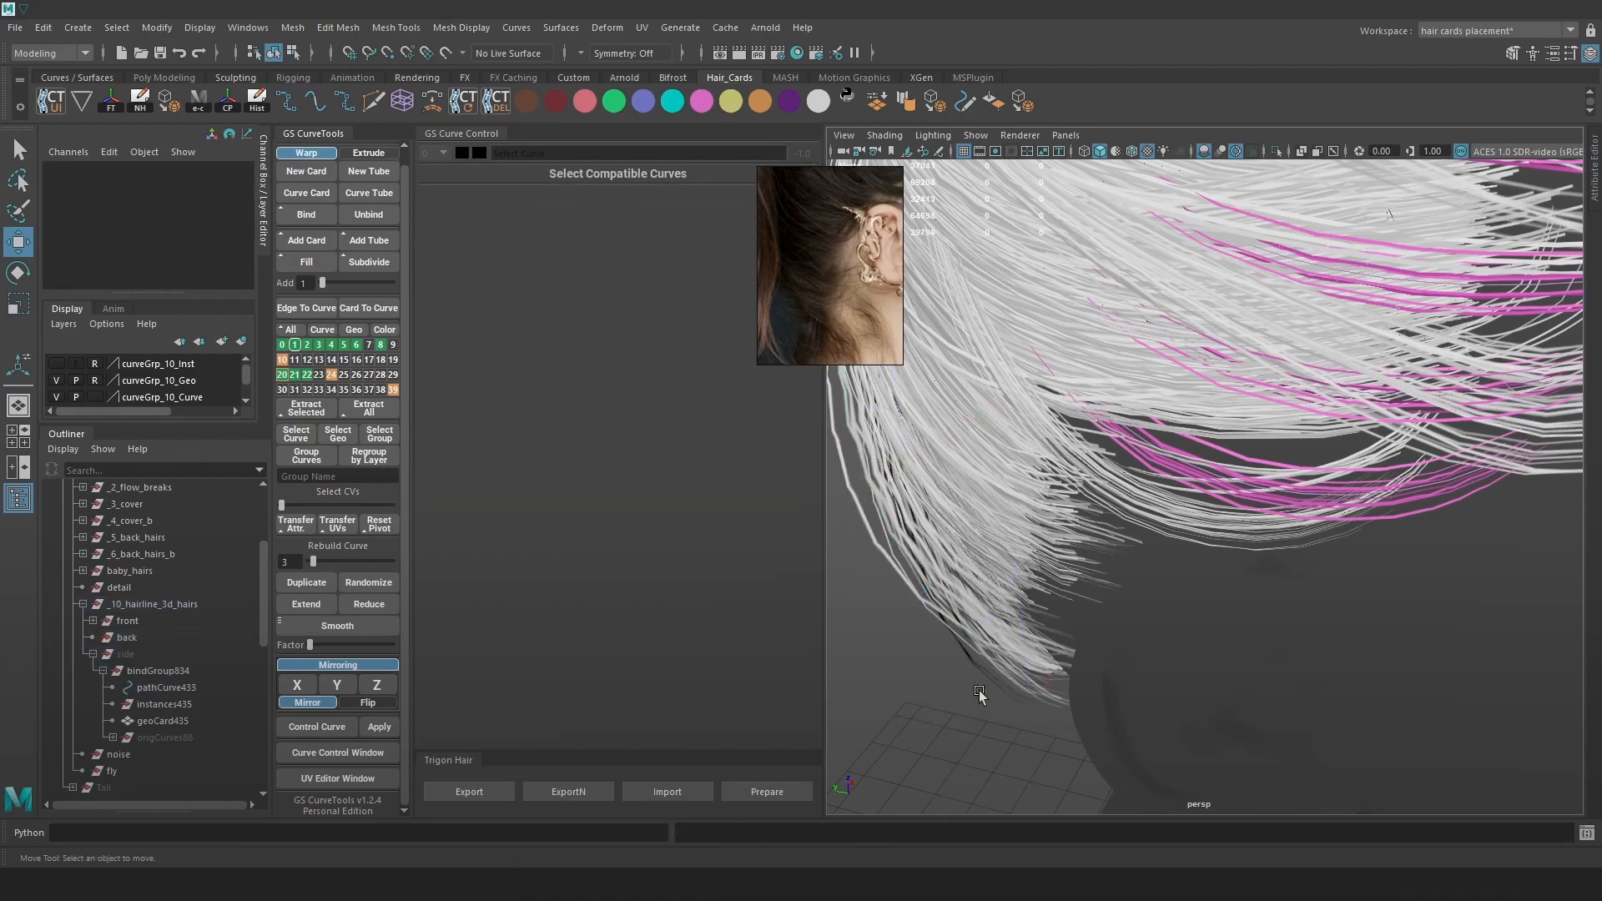
Duplicate a front hairline clump and move the copy to the nape area behind the ear.
scroll(1162, 540, "down", 5)
middle_click_drag(1441, 317, 1308, 443, "alt")
key("4")
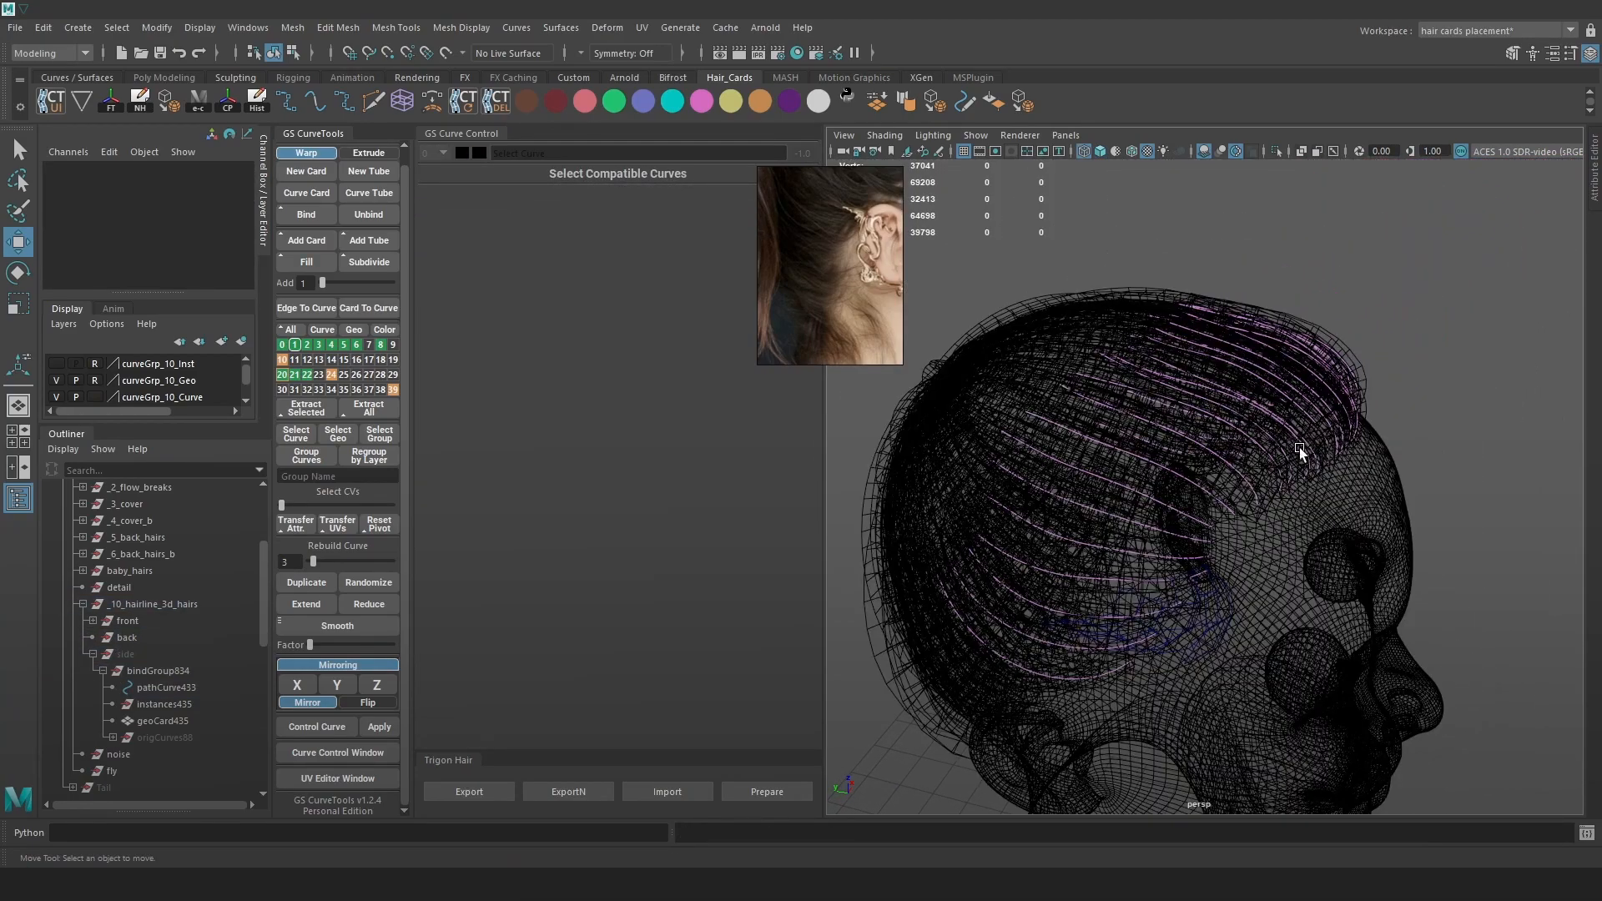
left_click(1305, 445)
left_click_drag(1346, 500, 1001, 543, "alt")
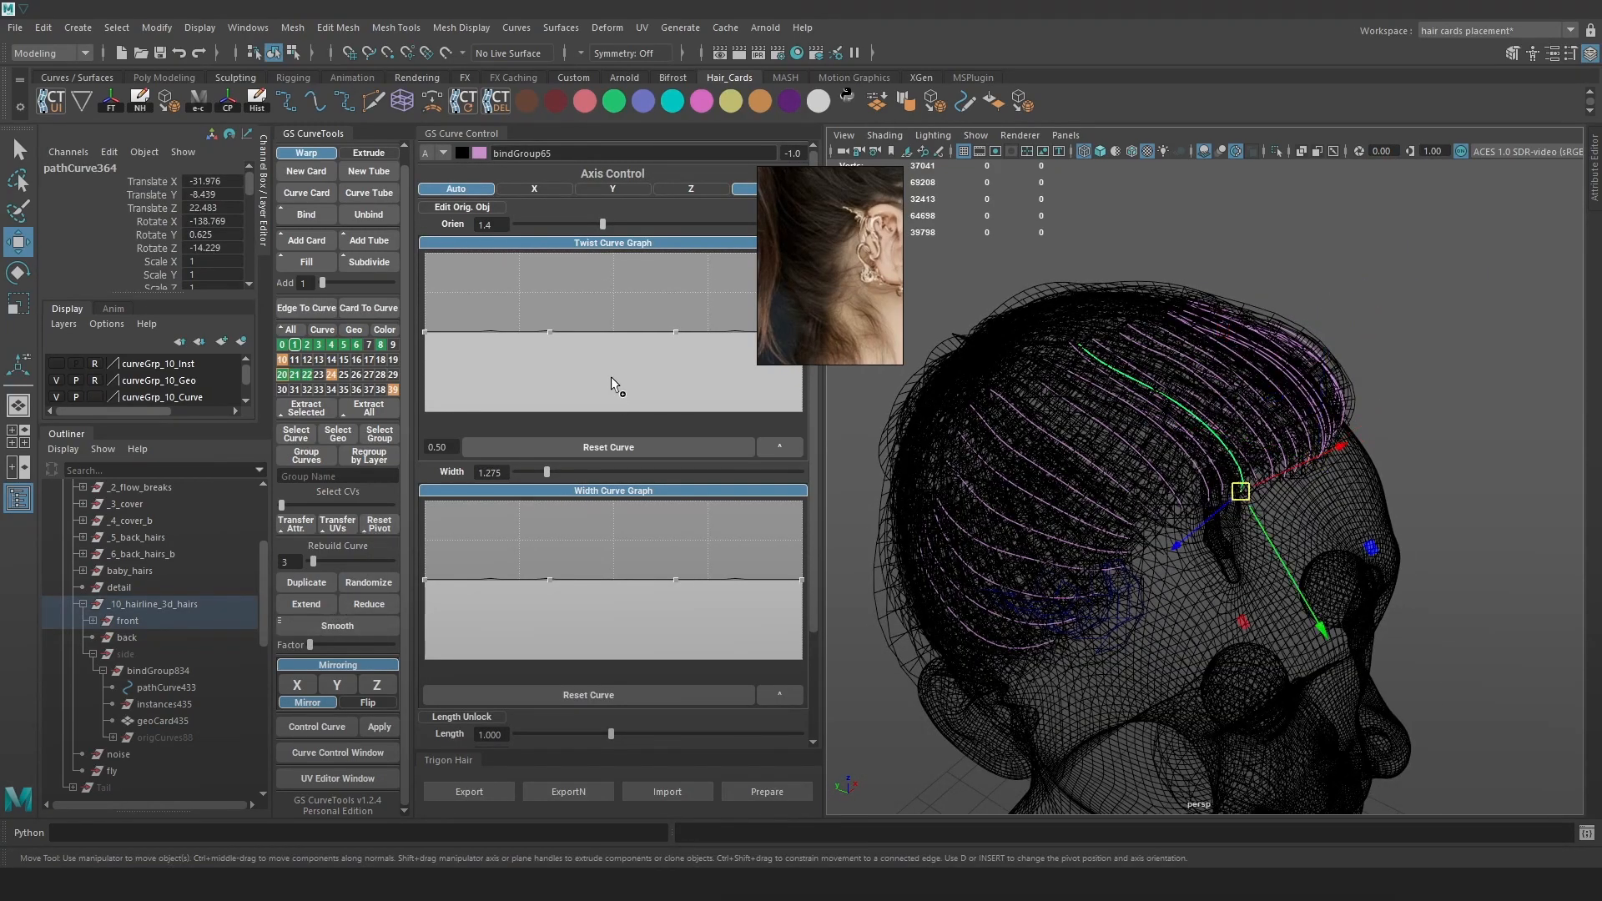
key("w")
left_click_drag(1268, 476, 1020, 616)
middle_click_drag(1021, 616, 1112, 550, "alt")
left_click_drag(1136, 529, 1083, 557)
Move the duplicated clump's whole bind group from the front group into the back group, undoing the attempt that moved only its curve.
left_click(92, 620)
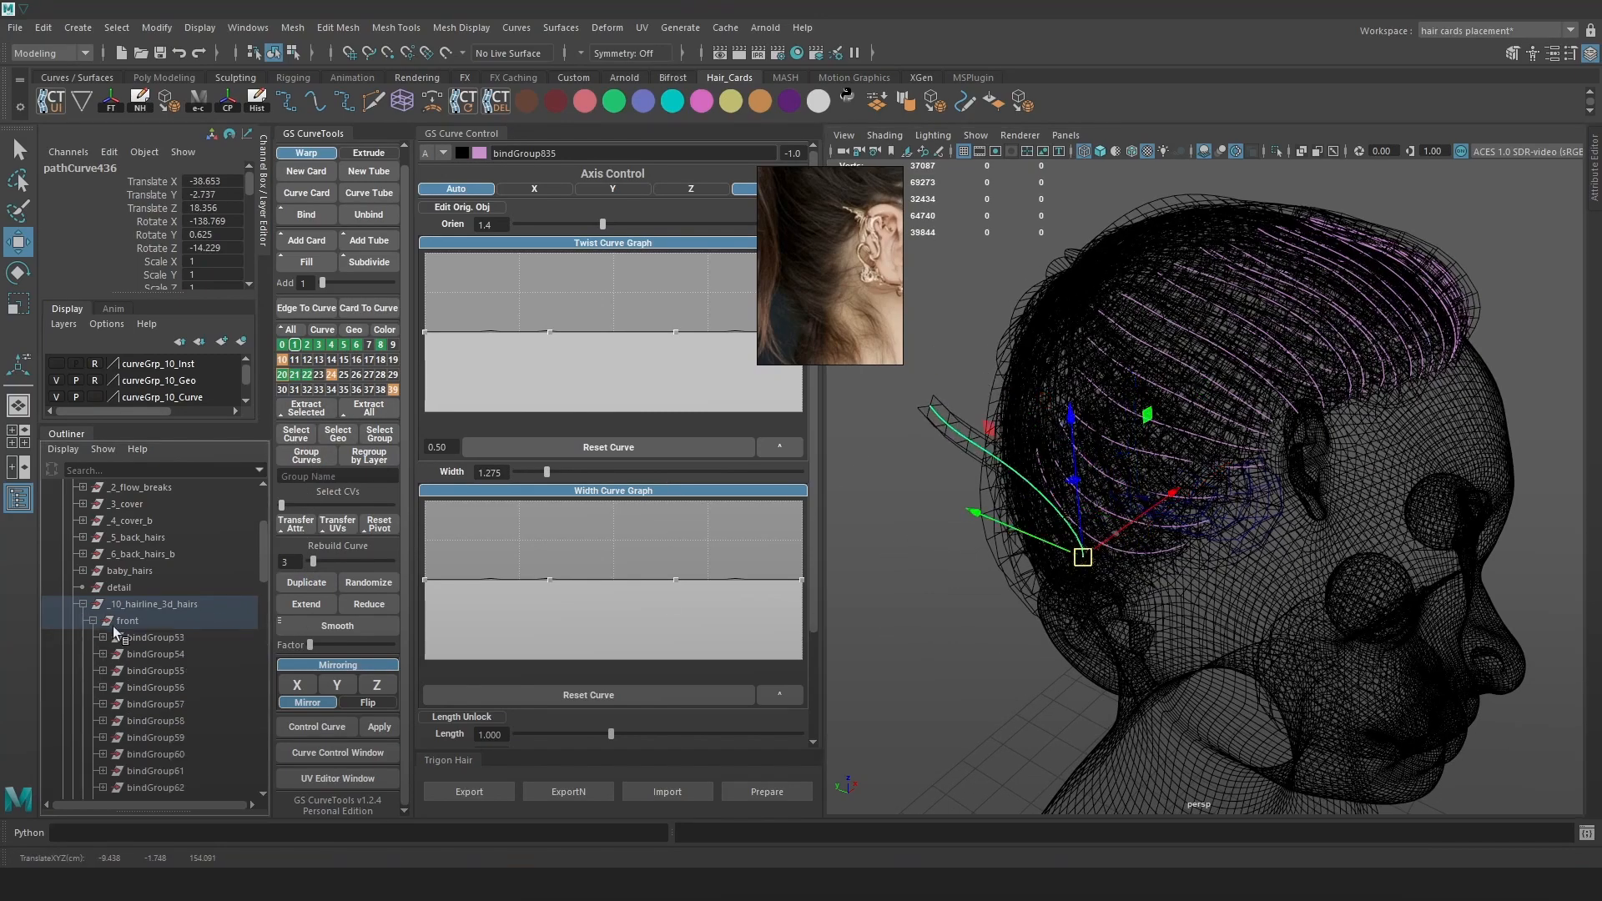
scroll(139, 644, "down", 15)
scroll(158, 639, "up", 2)
scroll(158, 639, "up", 3)
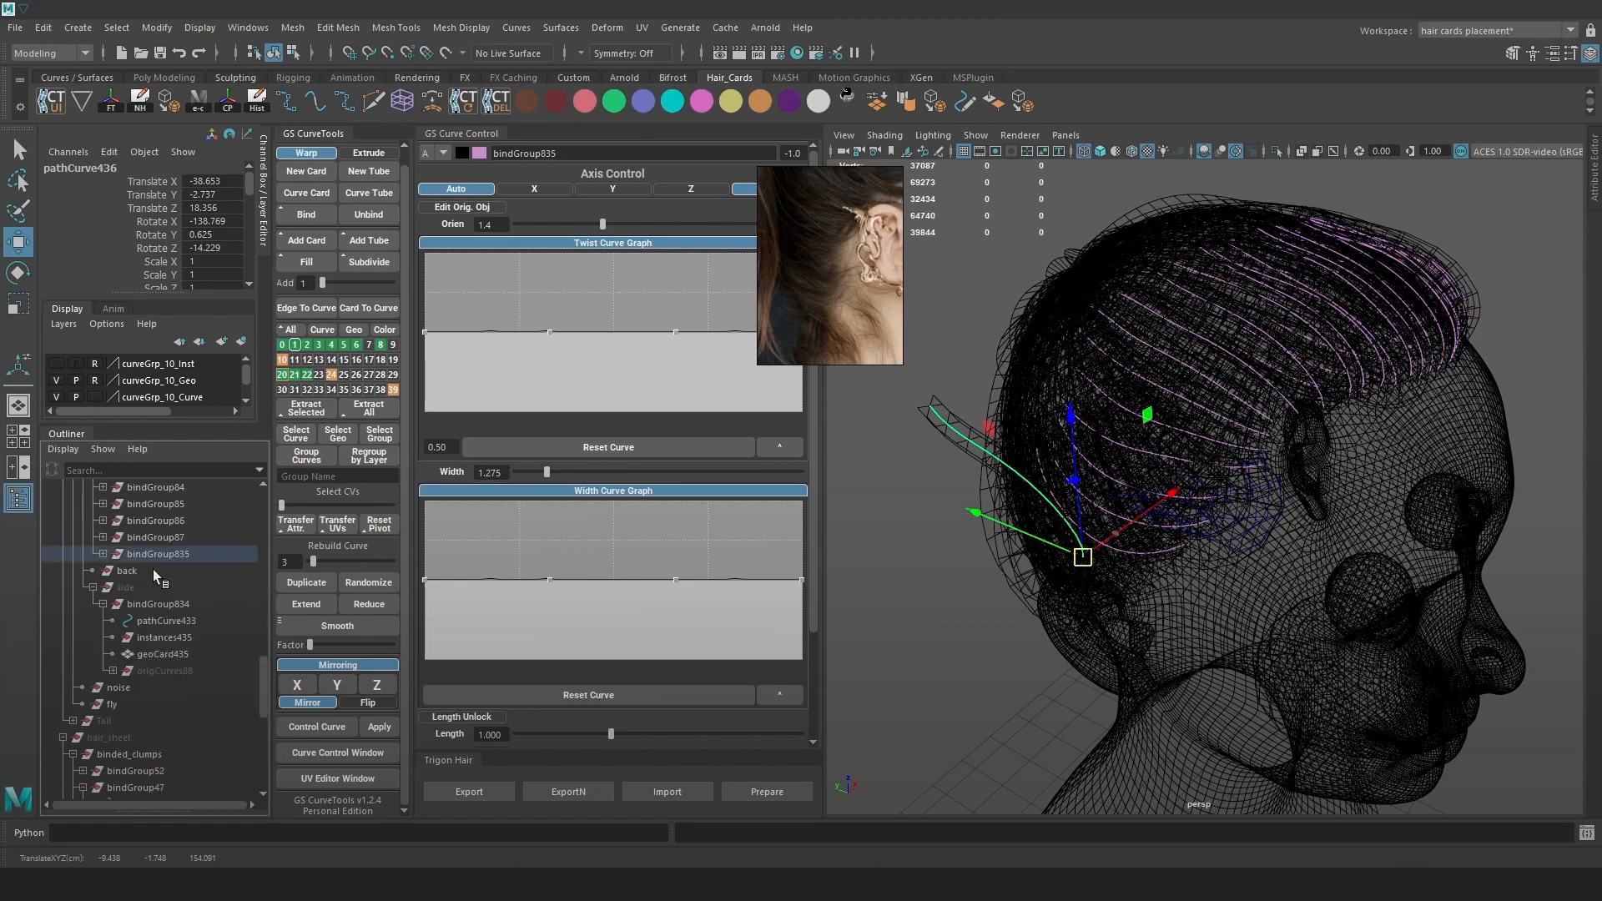
middle_click_drag(153, 554, 139, 573)
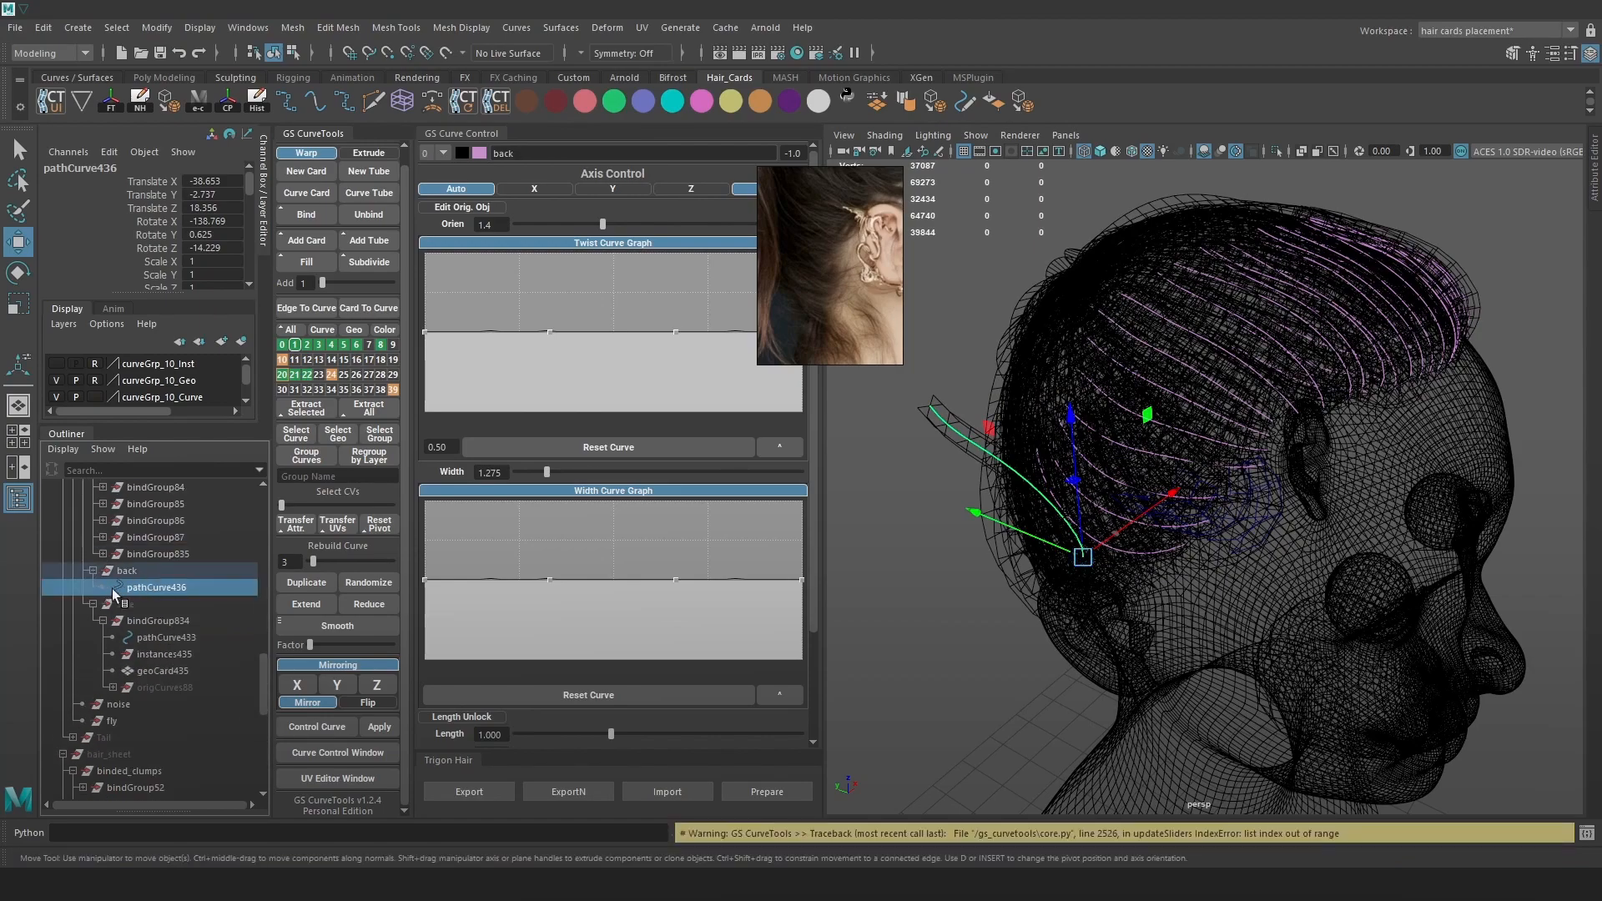
key("ctrl+z")
left_click(152, 557)
middle_click_drag(152, 557, 148, 569)
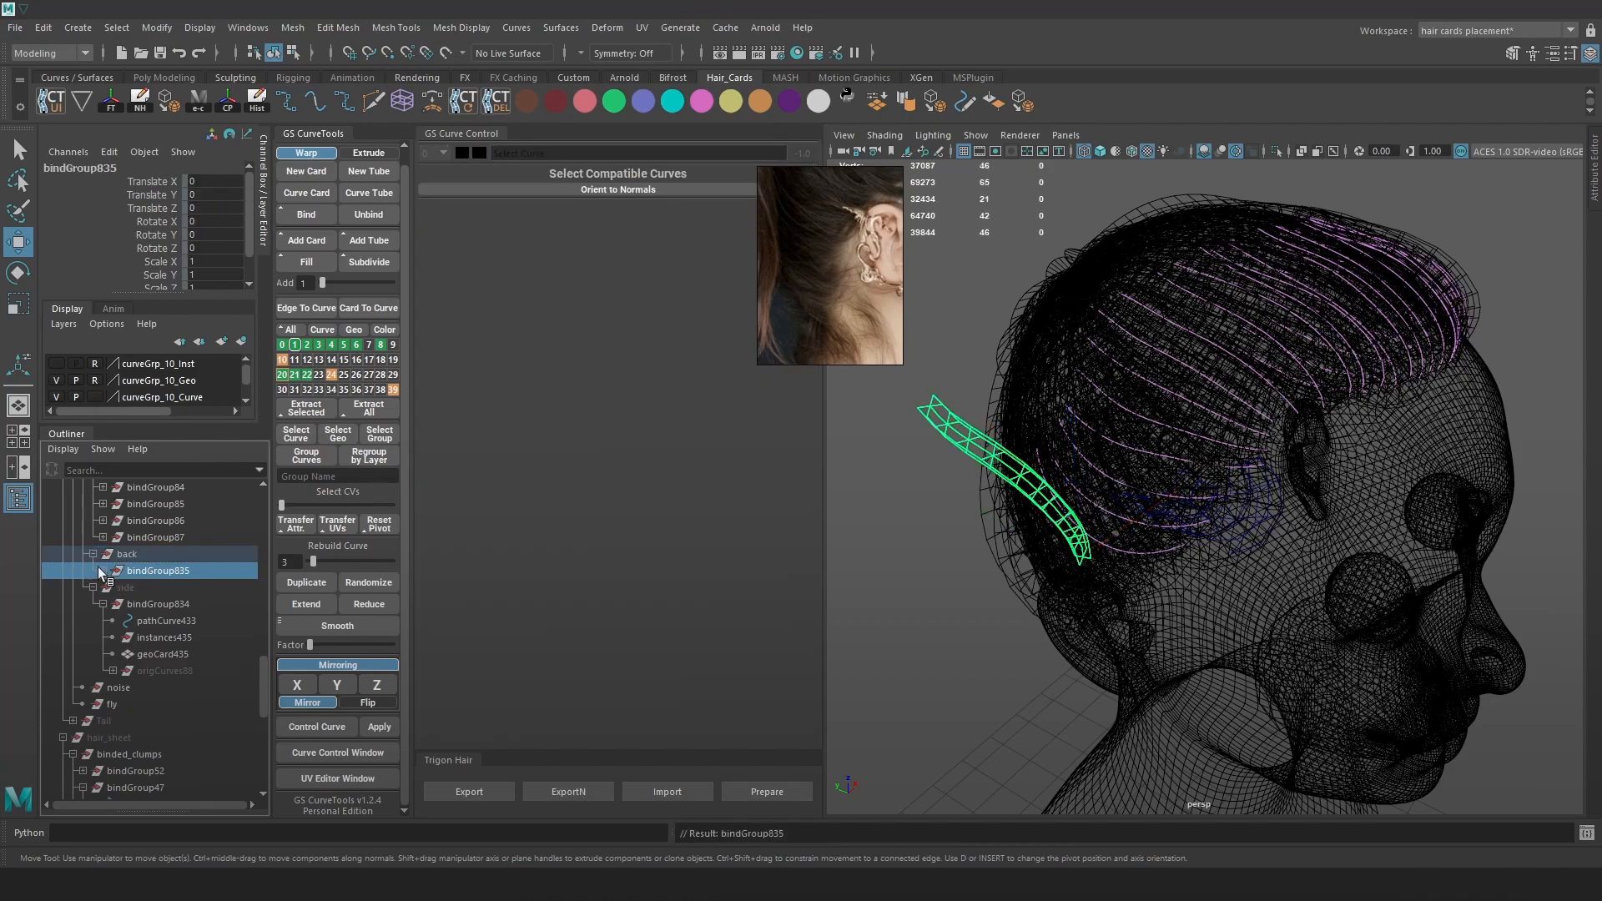
Select the duplicated clump's path curve and rotate it to match the direction of the hair behind the ear, with wireframe shown on shaded geometry.
left_click(101, 571)
left_click(144, 587)
left_click_drag(1123, 606, 1205, 581, "alt")
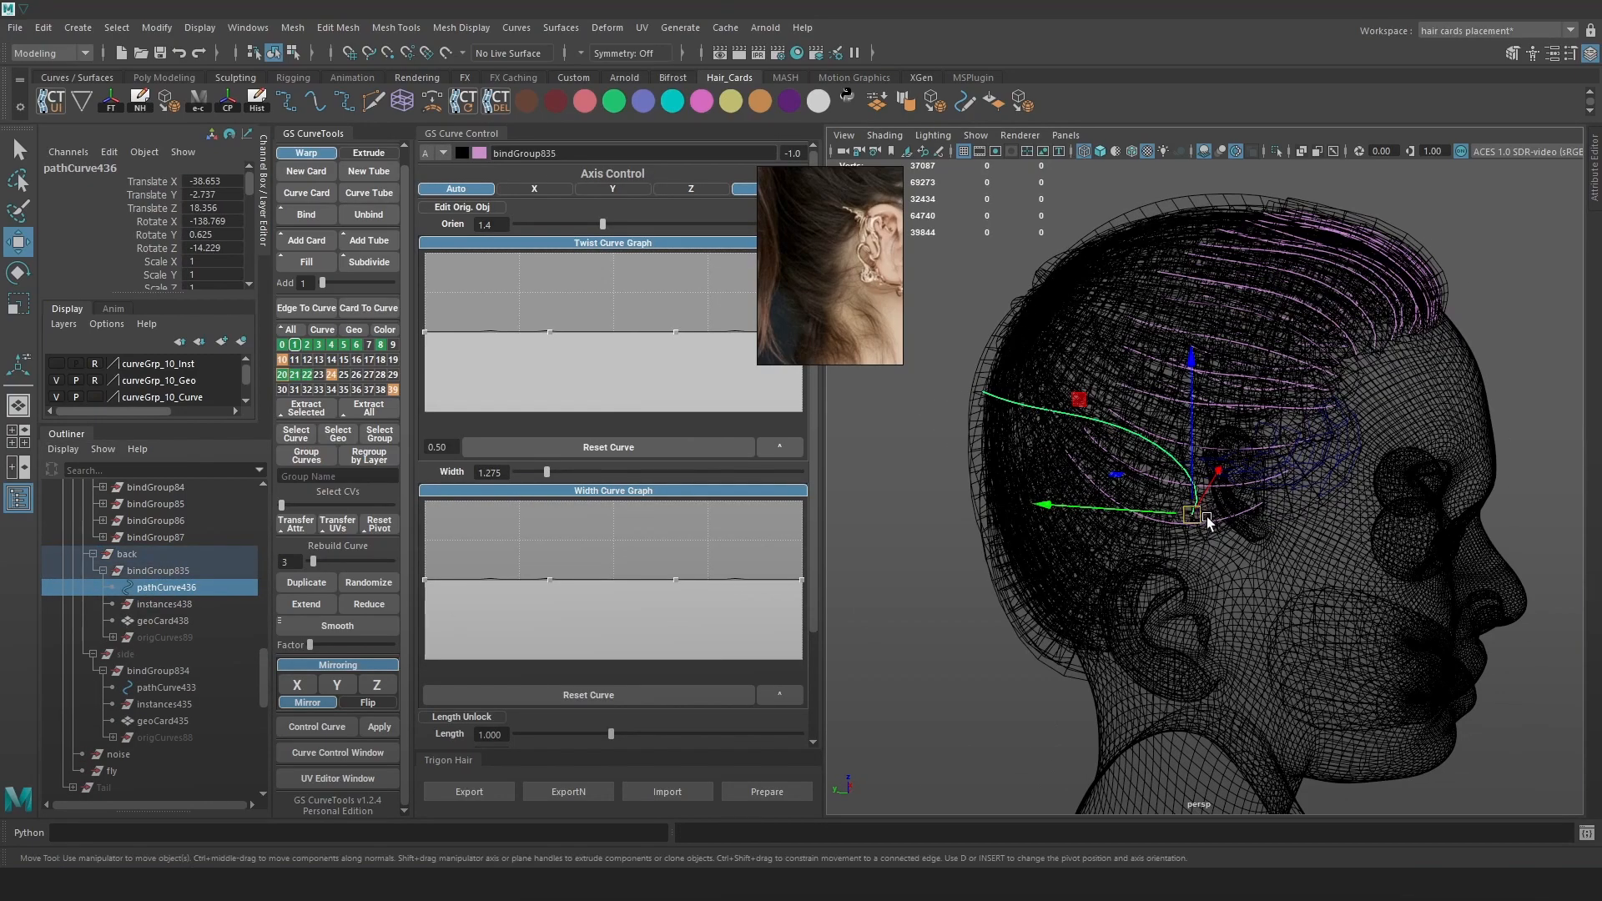
mouse_move(1220, 492)
right_mouse_down("alt")
mouse_move(1333, 552)
mouse_move(1319, 351)
mouse_move(1219, 528)
mouse_move(1192, 379)
right_mouse_up("alt")
key("6")
key("5")
left_click(1133, 150)
left_click_drag(1213, 443, 1172, 448, "alt")
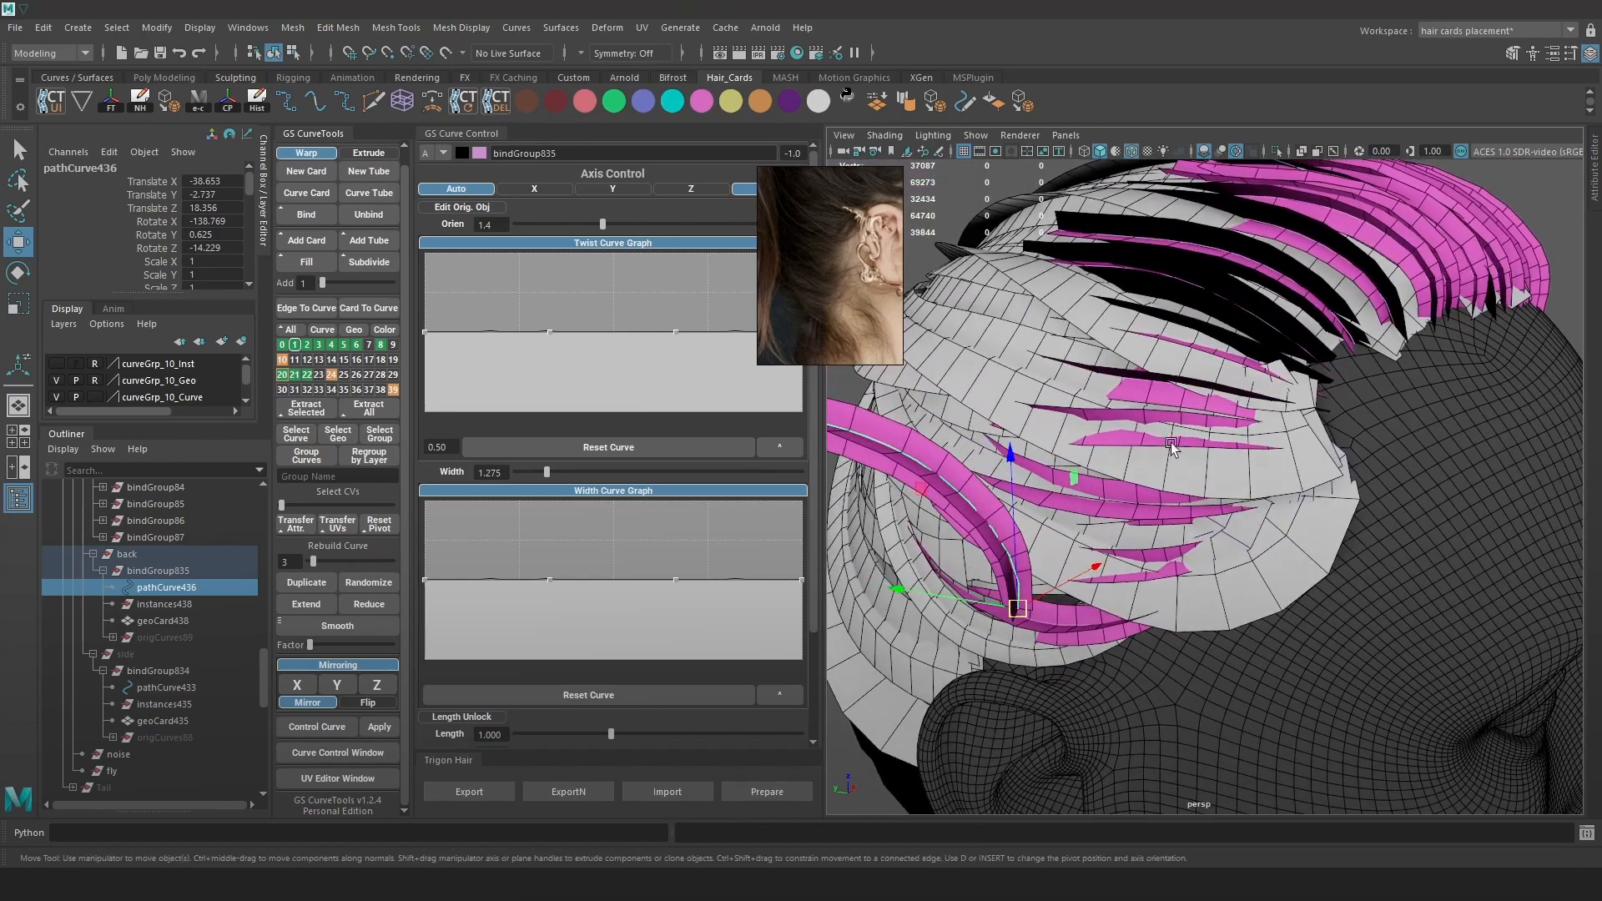
left_click(1236, 150)
right_click_drag(1344, 350, 1300, 111, "alt")
key("e")
left_click(1235, 150)
left_click_drag(1093, 519, 957, 589)
left_click_drag(1051, 518, 1068, 538)
Move the duplicated clump down to the lower hairline behind the ear.
left_click_drag(1072, 534, 1269, 529, "alt")
key("w")
left_click_drag(1366, 435, 1172, 560)
scroll(1245, 598, "down", 3)
scroll(1300, 561, "up", 4)
key("e")
right_click_drag(1171, 561, 1243, 560, "alt")
key("w")
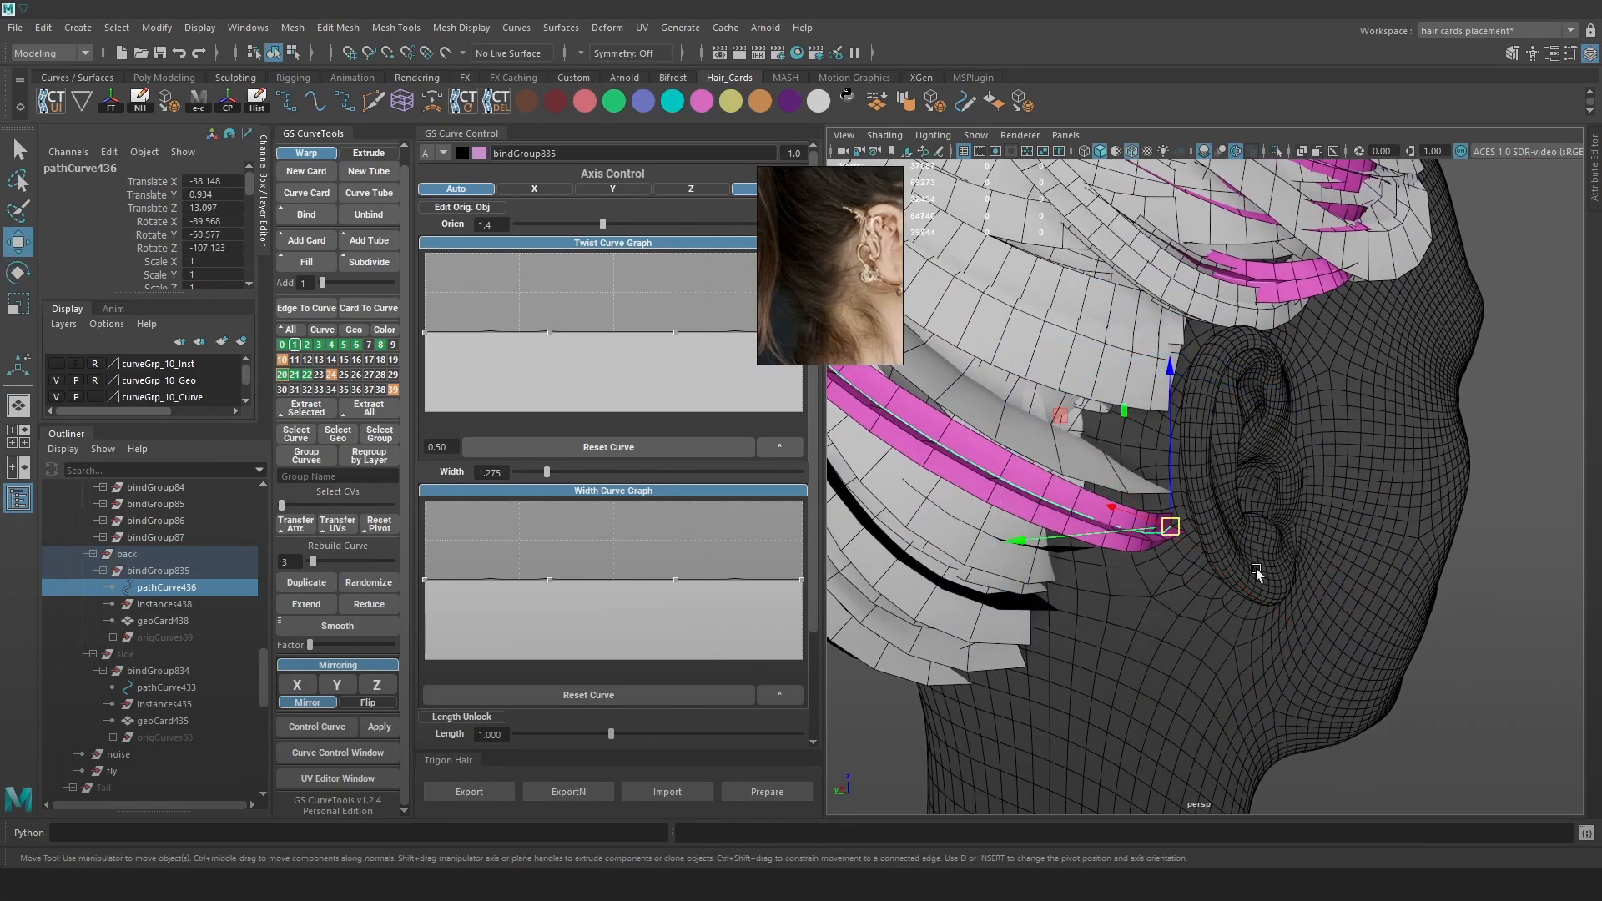
Fit the duplicated clump's root closely against the head behind the ear and hide the wireframe overlay.
left_click_drag(1256, 568, 1222, 574, "alt")
mouse_move(1170, 469)
left_mouse_down()
mouse_move(1143, 410)
mouse_move(1195, 457)
left_mouse_up()
right_click_drag(1195, 457, 1249, 529, "alt")
middle_click_drag(1249, 455, 1248, 499, "alt")
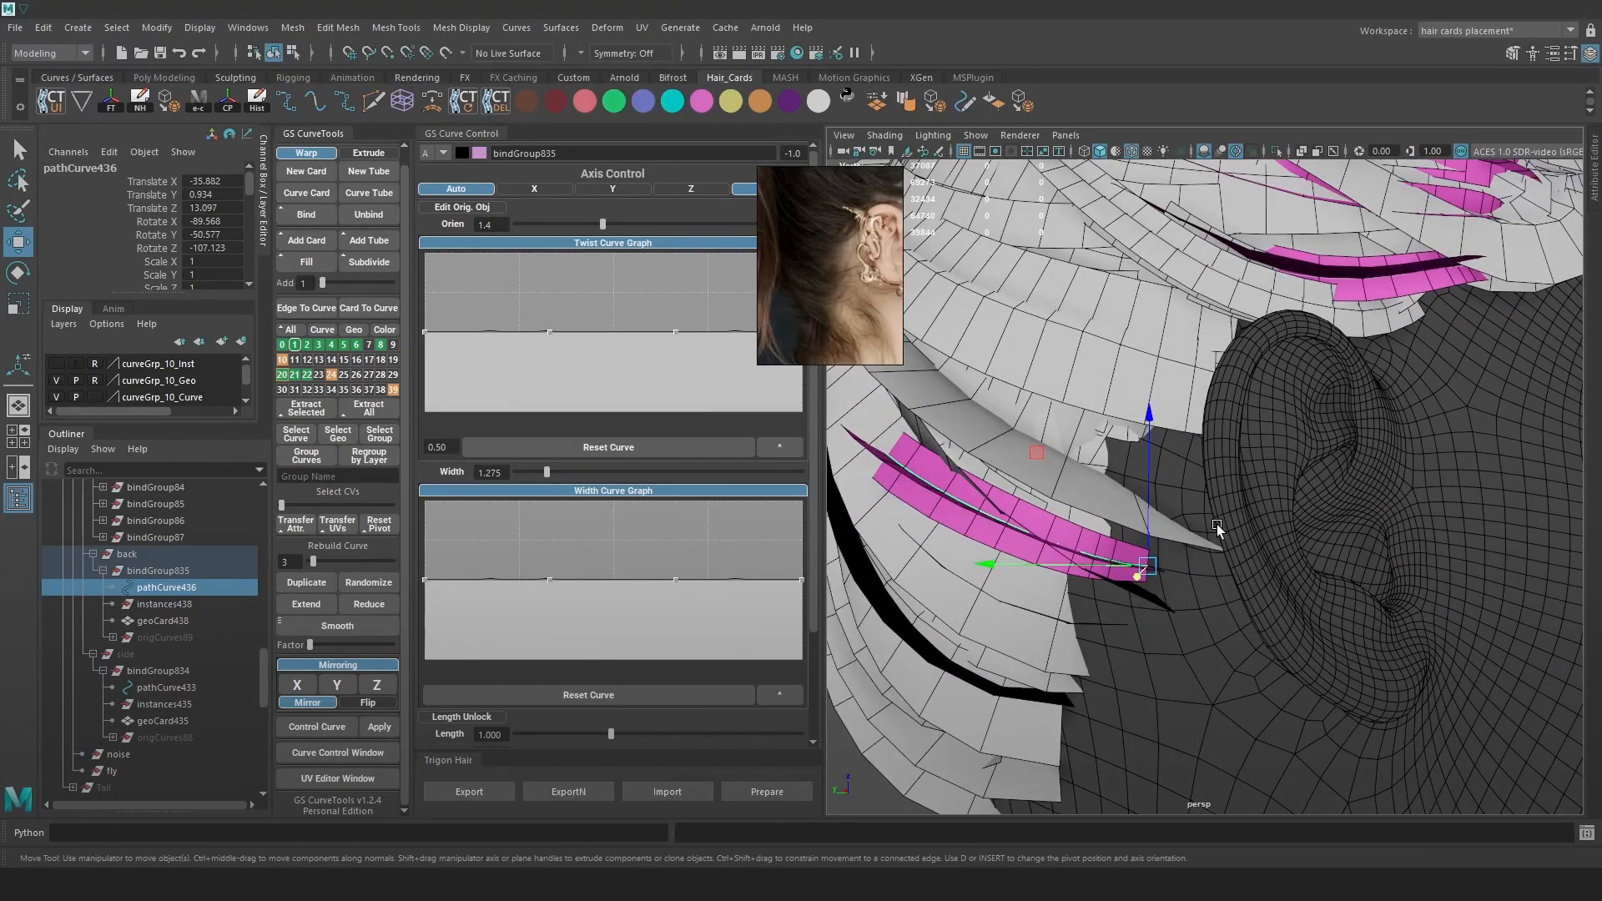
right_click_drag(1218, 524, 1155, 584, "alt")
mouse_move(1137, 569)
left_mouse_down()
mouse_move(1148, 580)
mouse_move(1208, 547)
mouse_move(1194, 583)
mouse_move(1178, 522)
mouse_move(1192, 470)
mouse_move(1233, 443)
left_mouse_up()
key("6")
left_click(1133, 152)
right_click_drag(1233, 443, 1083, 334, "alt")
left_click_drag(1083, 334, 1197, 542, "alt")
scroll(1173, 418, "up", 3)
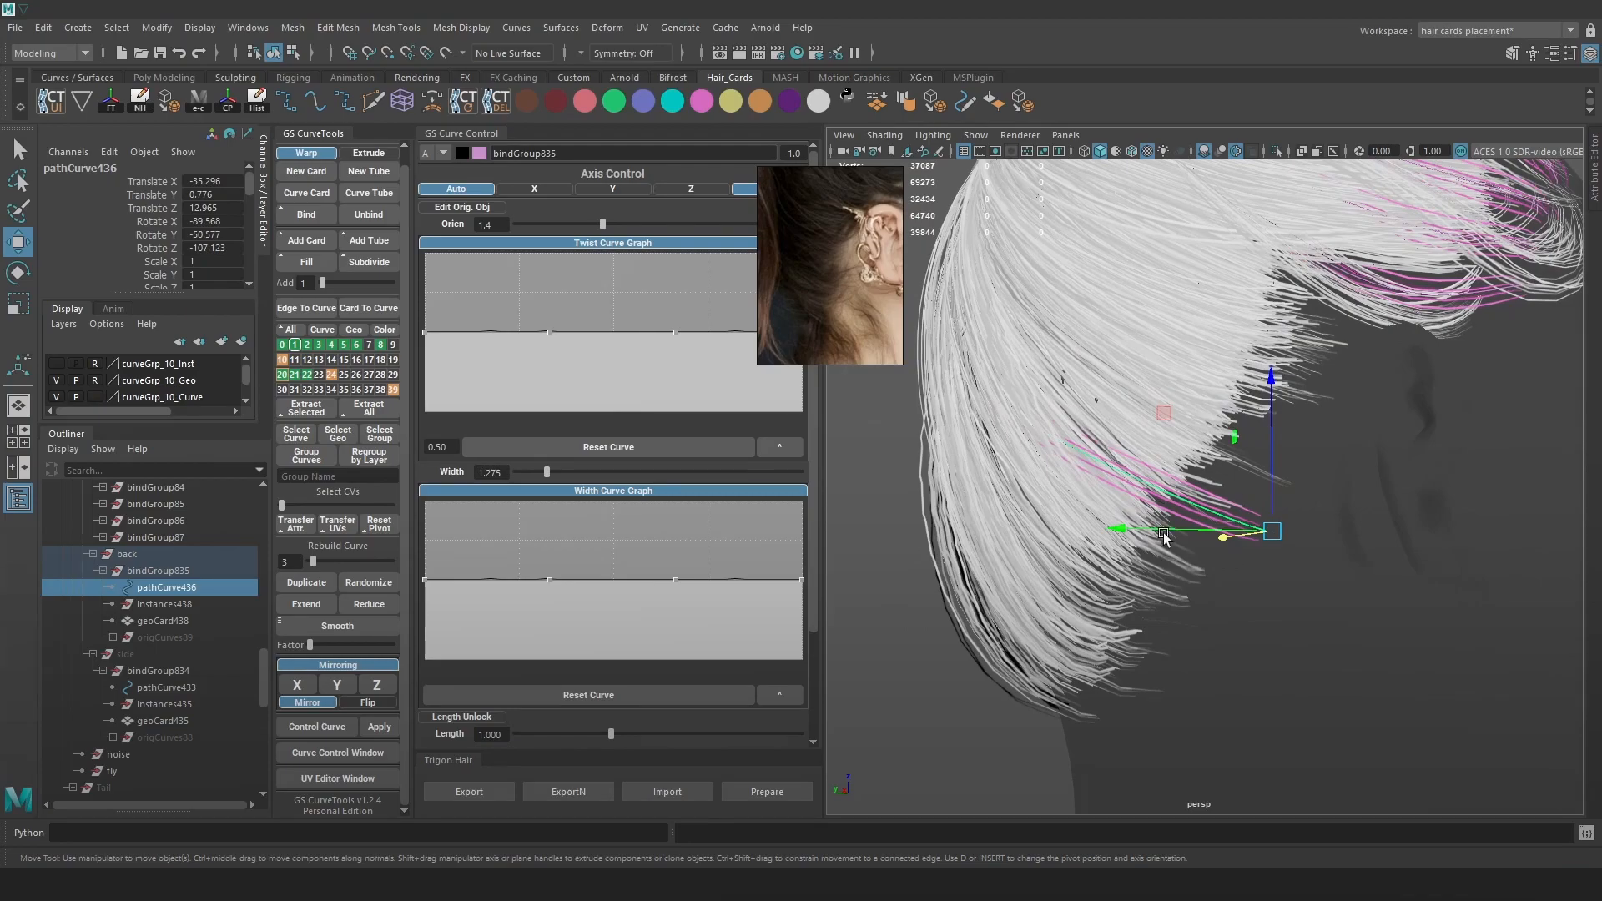
Select the vertices at the upper end of the duplicated clump's curve and move them onto the back of the head with soft selection.
key("4")
scroll(1168, 474, "down", 2)
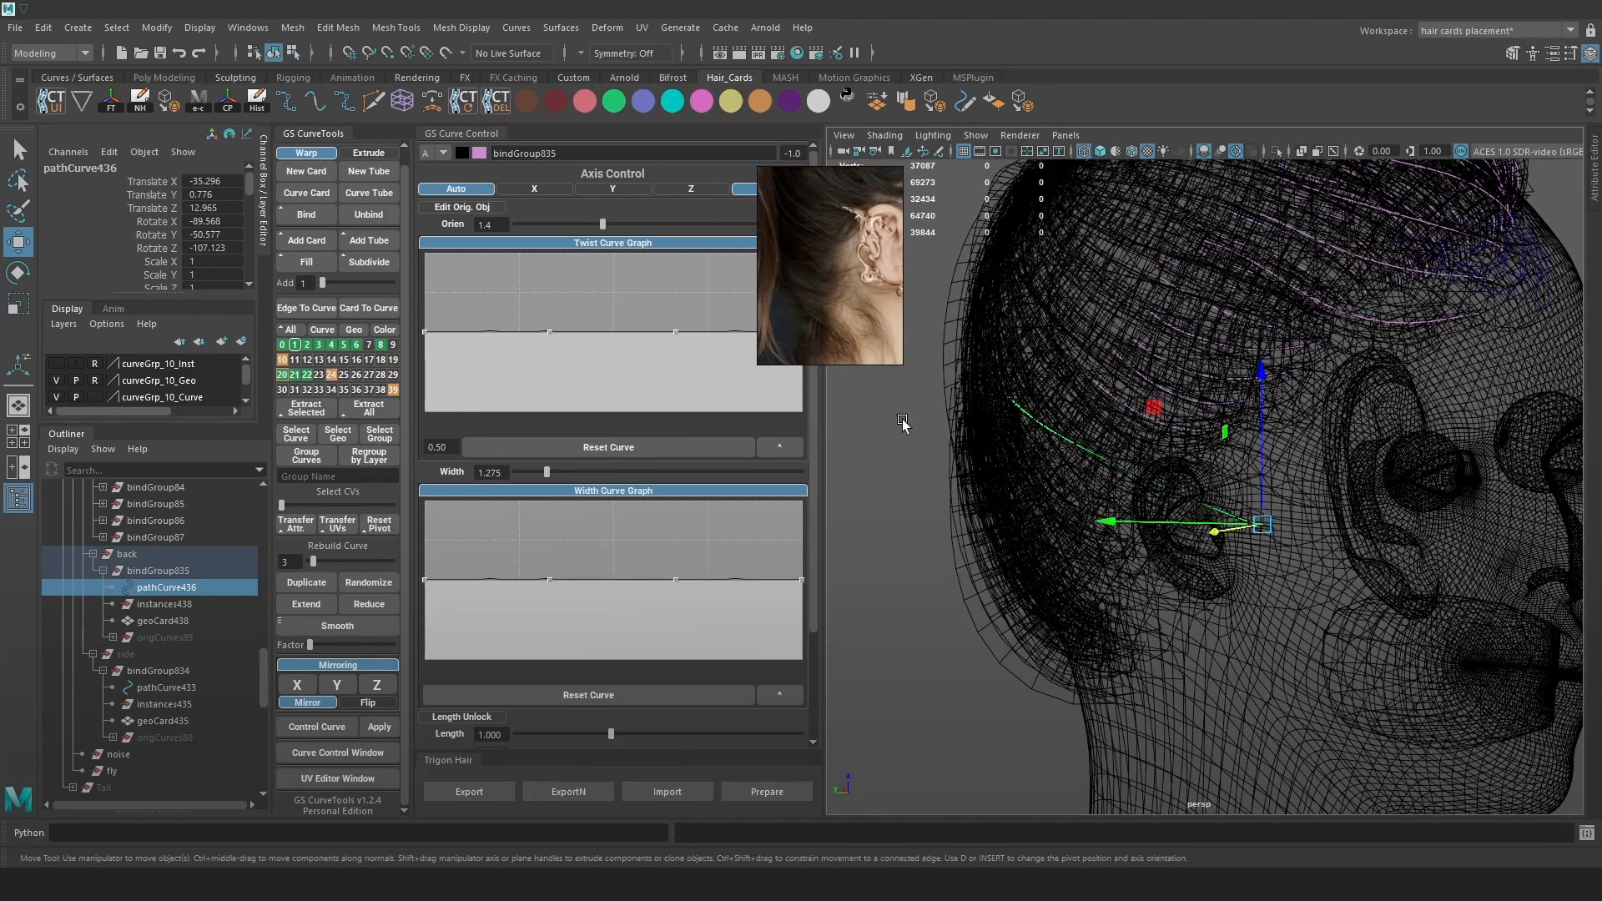
left_click(831, 412)
left_click_drag(1031, 454, 1085, 461, "alt")
left_click_drag(998, 365, 997, 363)
left_click_drag(1049, 432, 1043, 385, "alt")
key("b")
key("ctrl+z")
key("b")
mouse_move(1113, 422)
left_mouse_down()
mouse_move(1034, 414)
mouse_move(1088, 346)
left_mouse_up()
key("6")
left_click_drag(1020, 295, 1105, 360)
left_click_drag(1154, 353, 1082, 317)
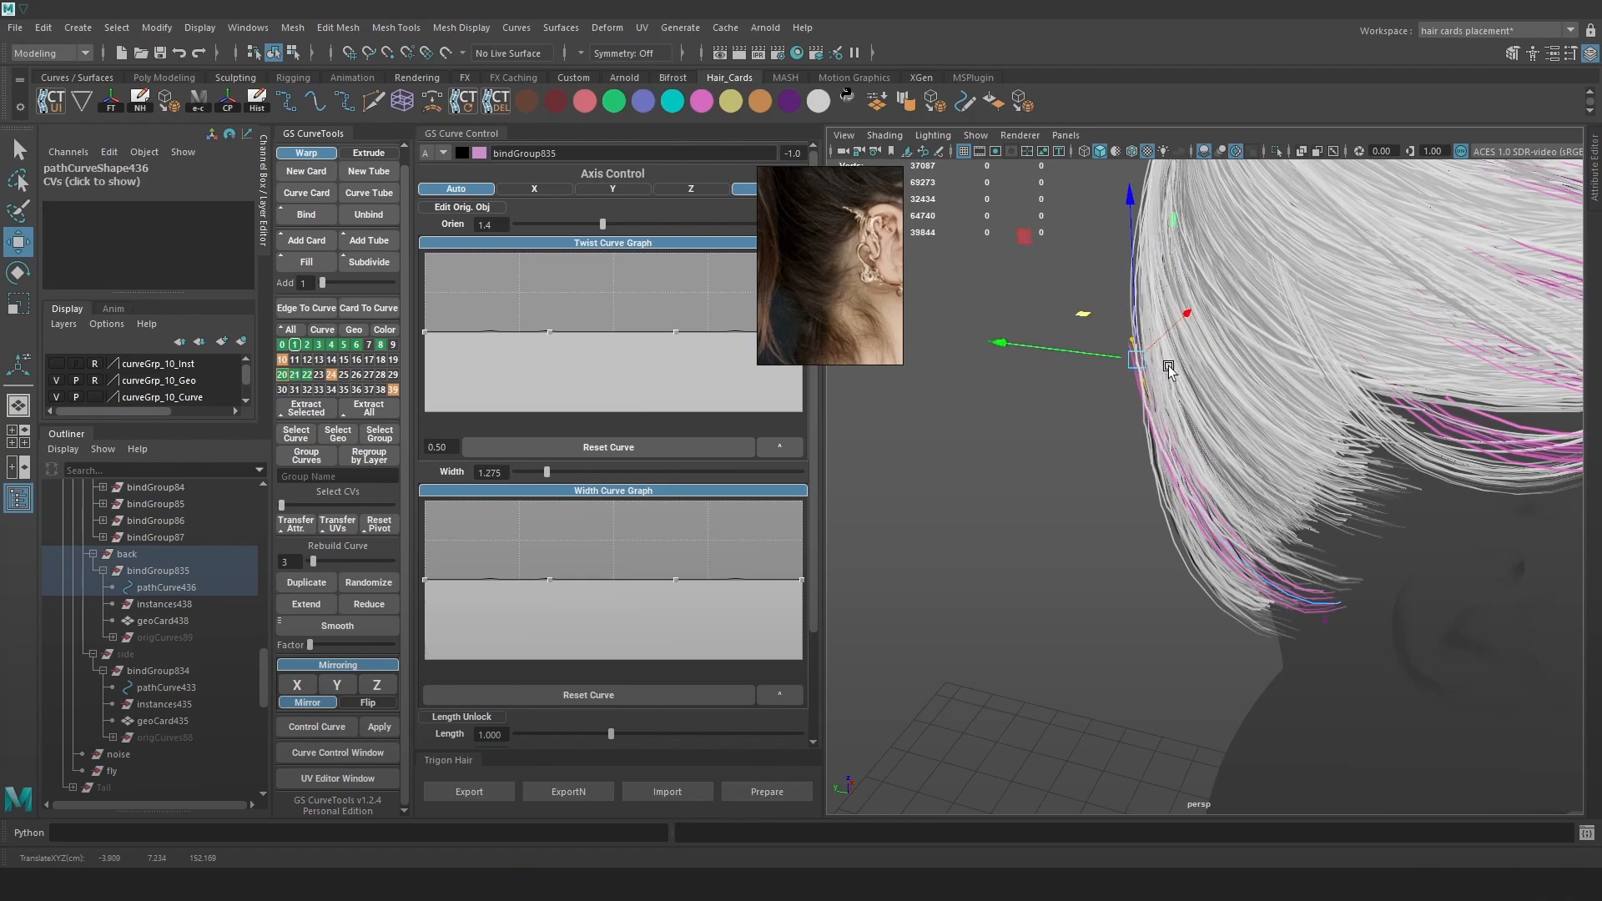
Rotate the soft-selected upper vertices so the duplicated clump follows the surrounding hair flow.
key("e")
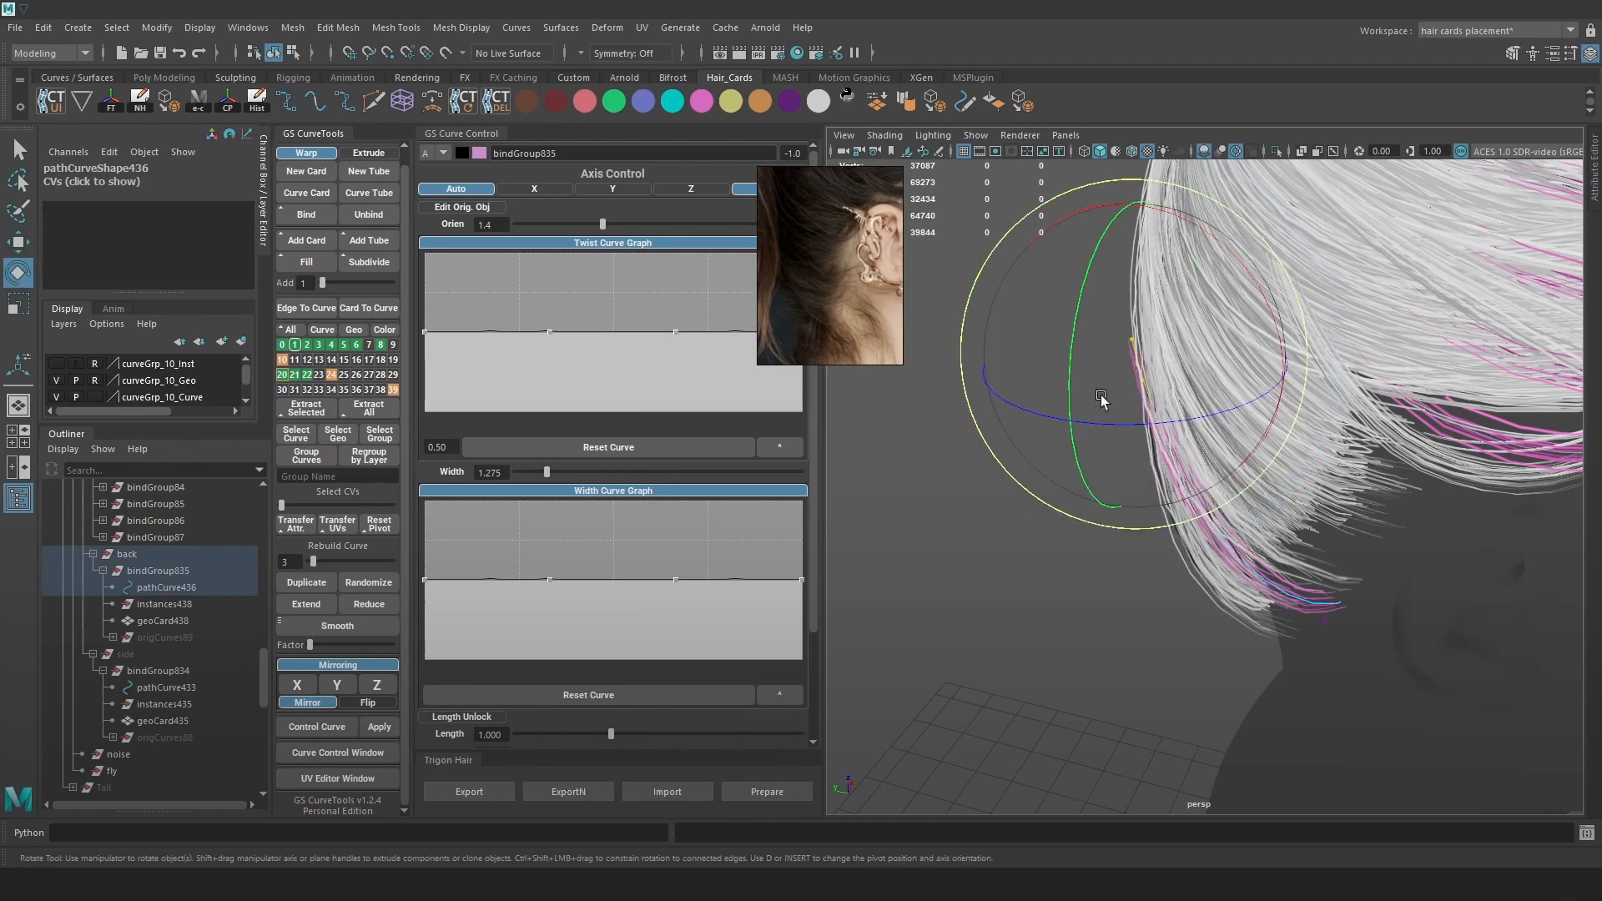
left_click_drag(1161, 414, 1251, 392, "alt")
right_click_drag(1252, 392, 1138, 384, "alt")
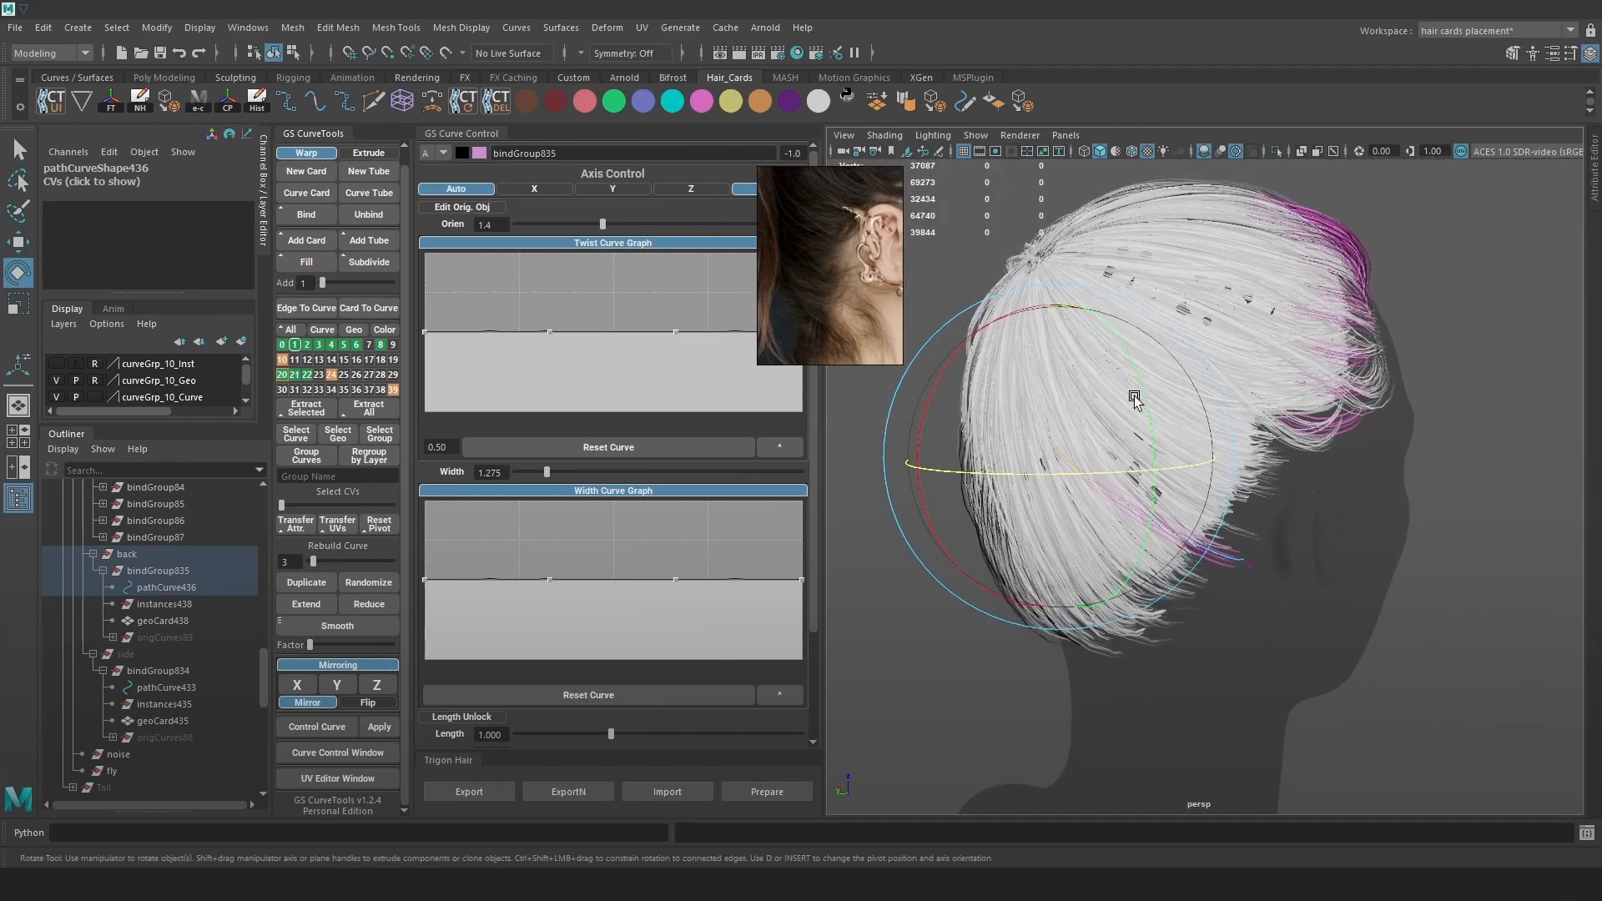
key("w")
middle_click_drag(1090, 438, 1176, 422, "alt")
right_click_drag(1176, 422, 1170, 467, "alt")
left_click_drag(1170, 467, 1134, 408, "alt")
key("e")
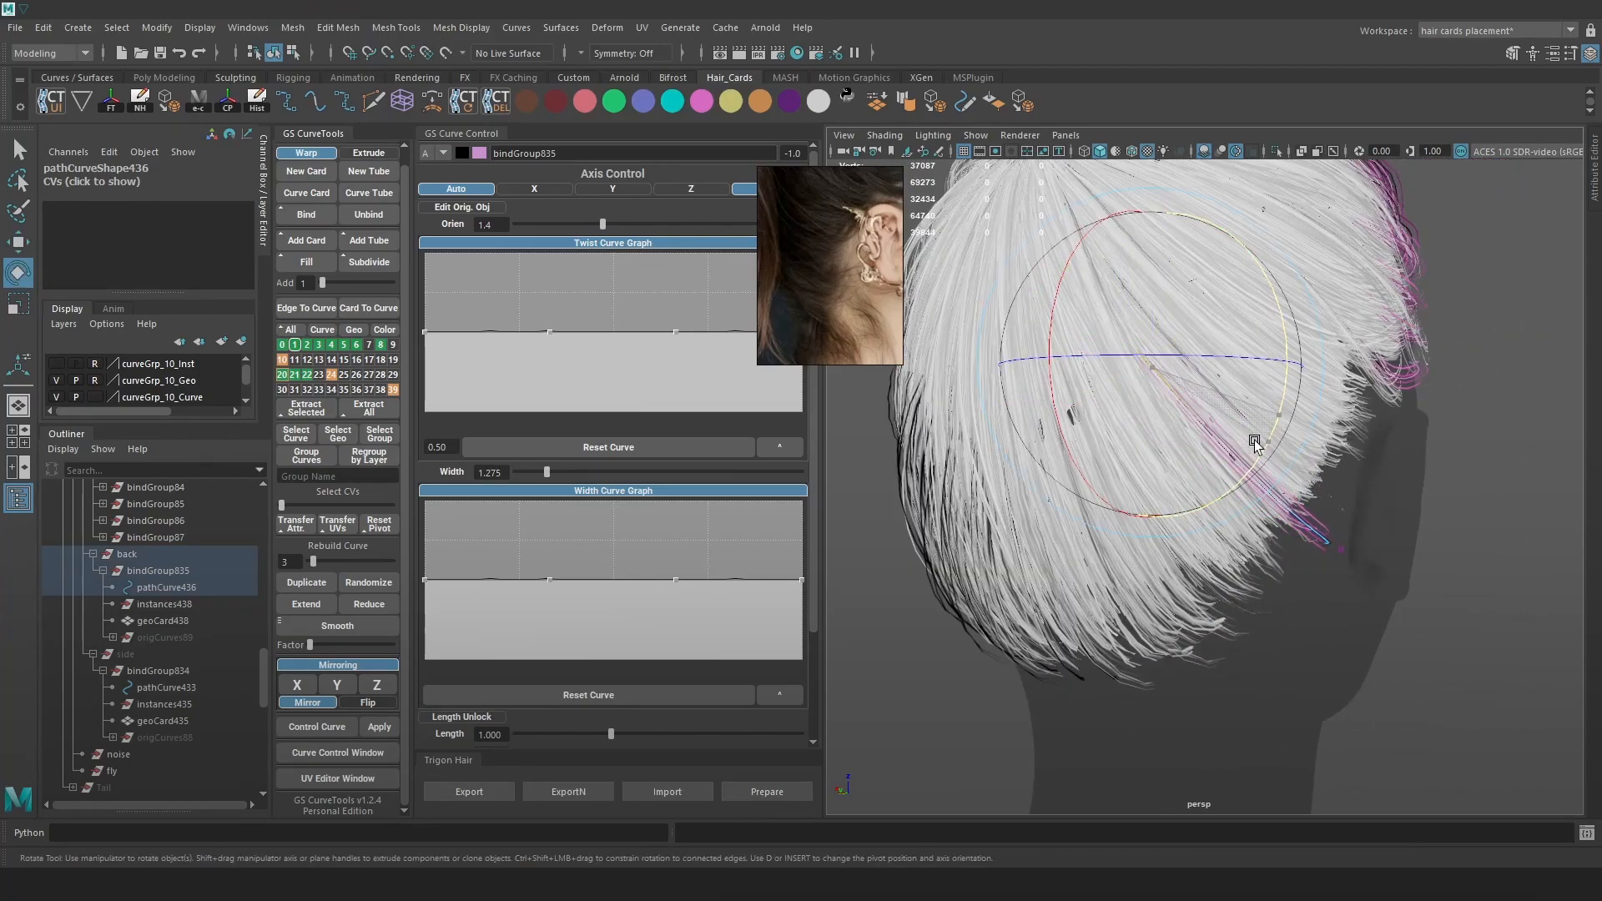
Select the control vertex at the lower end of the duplicated clump's curve.
key("w")
left_click_drag(1320, 407, 1428, 397, "alt")
right_click_drag(1428, 398, 1428, 444, "alt")
left_click_drag(1429, 443, 1148, 471, "alt")
left_click(1096, 494)
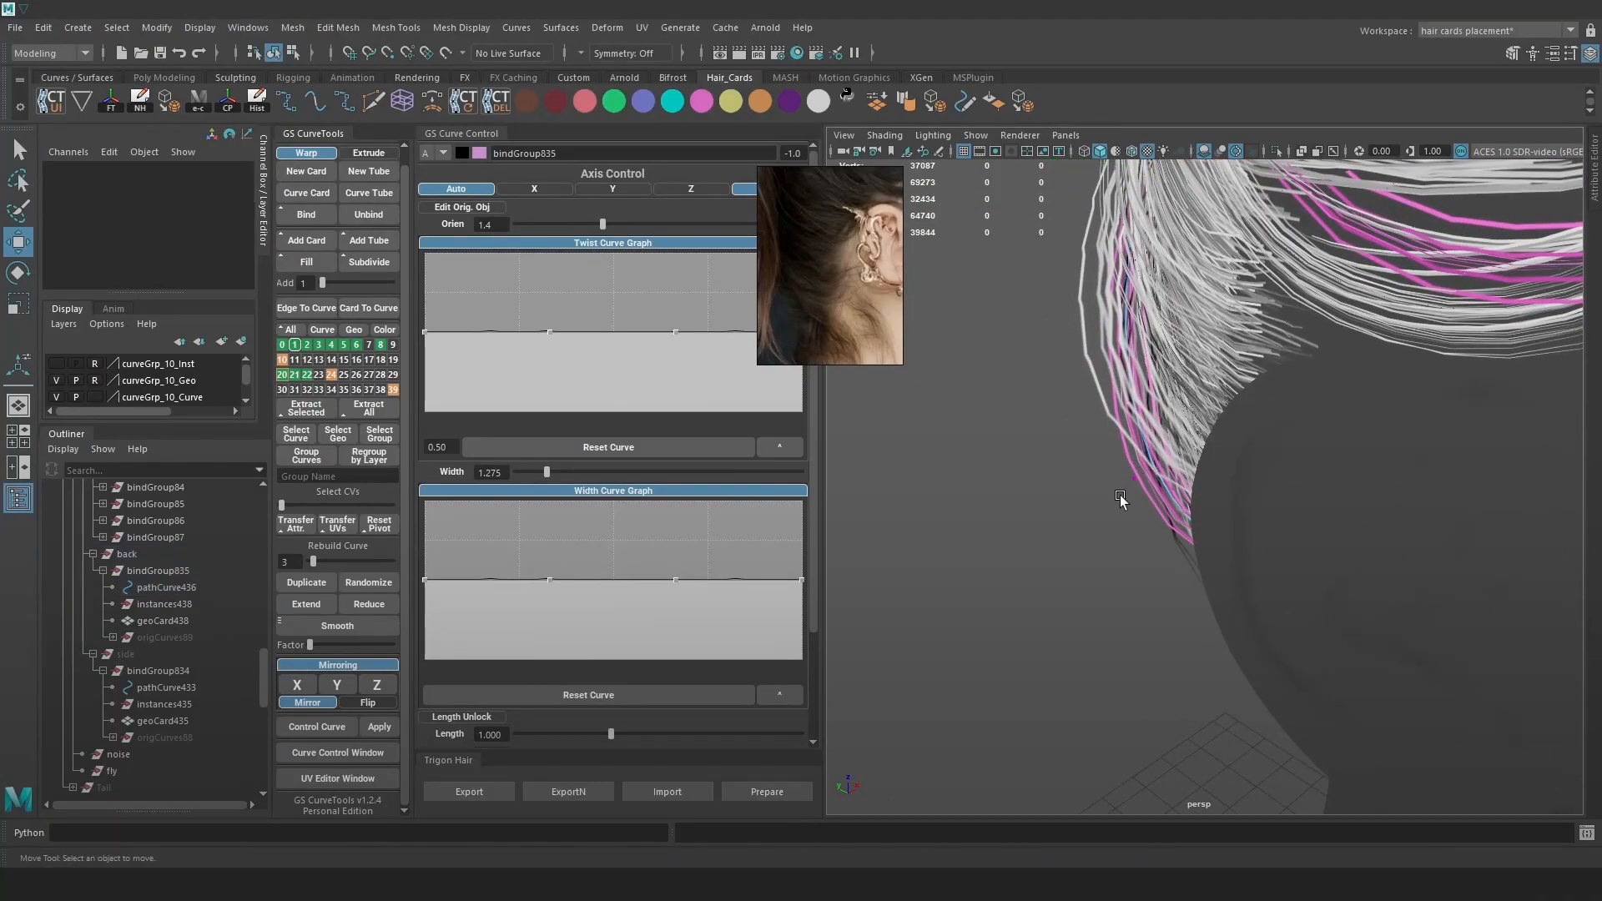
left_click(1120, 499)
mouse_move(1143, 489)
left_mouse_down("alt")
mouse_move(1273, 546)
mouse_move(1272, 497)
left_mouse_up("alt")
key("4")
key("6")
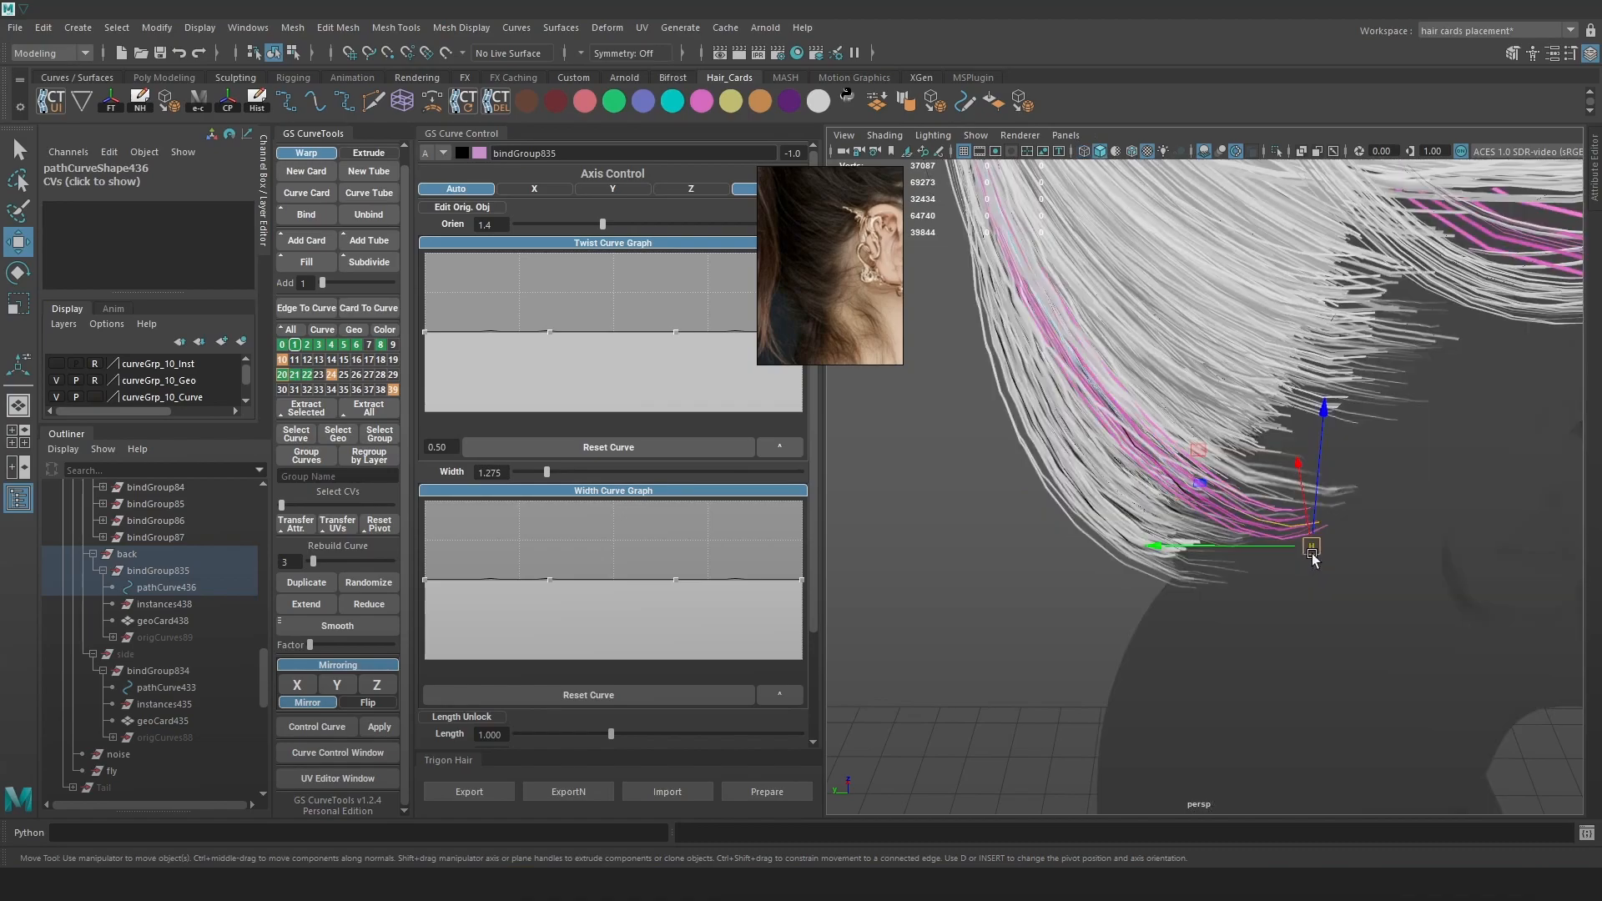
Examine from several angles how the new back clump blends with the nape hair and the rest of the hairstyle.
left_click_drag(1195, 424, 1236, 467, "alt")
key("5")
left_click_drag(1138, 363, 1208, 473, "alt")
key("6")
left_click_drag(1339, 511, 1298, 572, "alt")
right_click_drag(1298, 573, 1351, 353, "alt")
left_click_drag(1351, 353, 1388, 286, "alt")
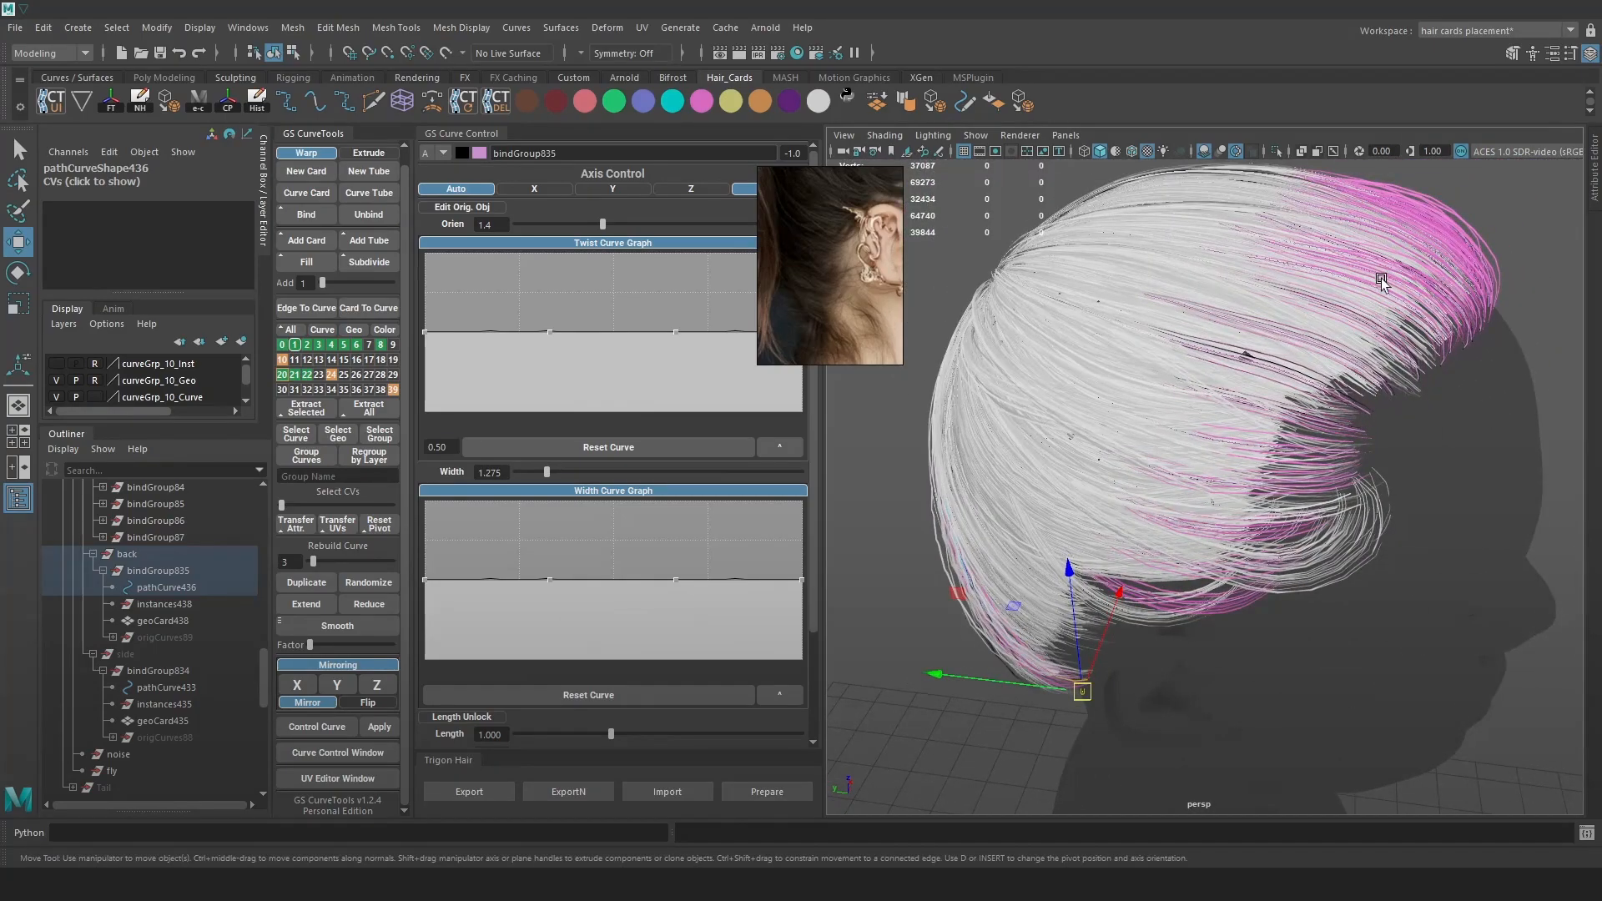
left_click_drag(1008, 357, 1190, 410, "alt")
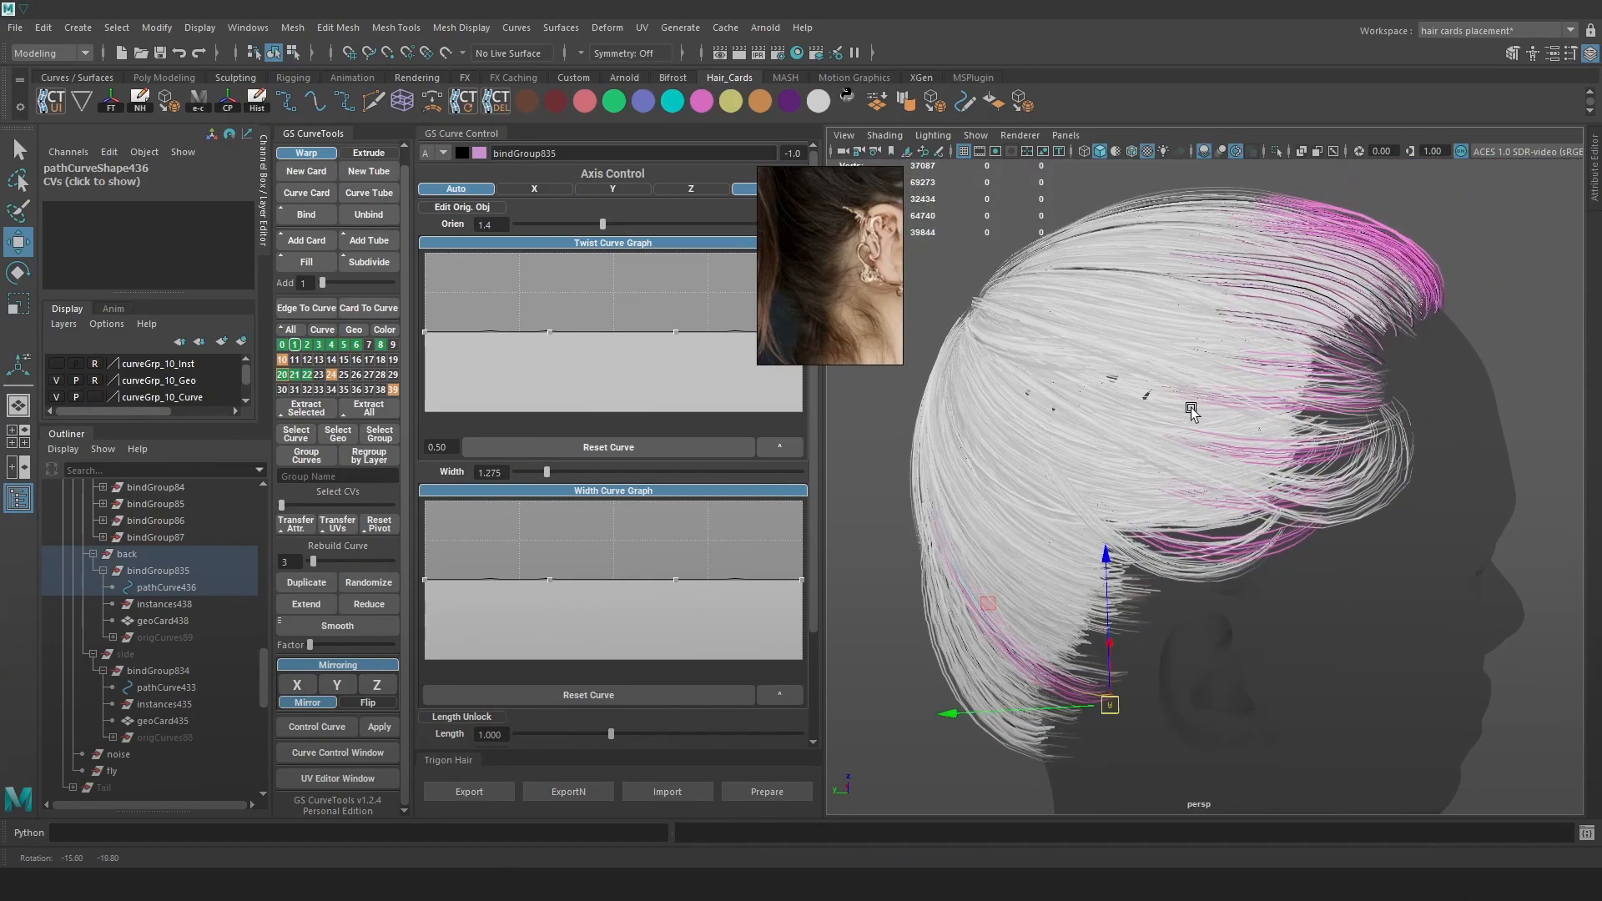
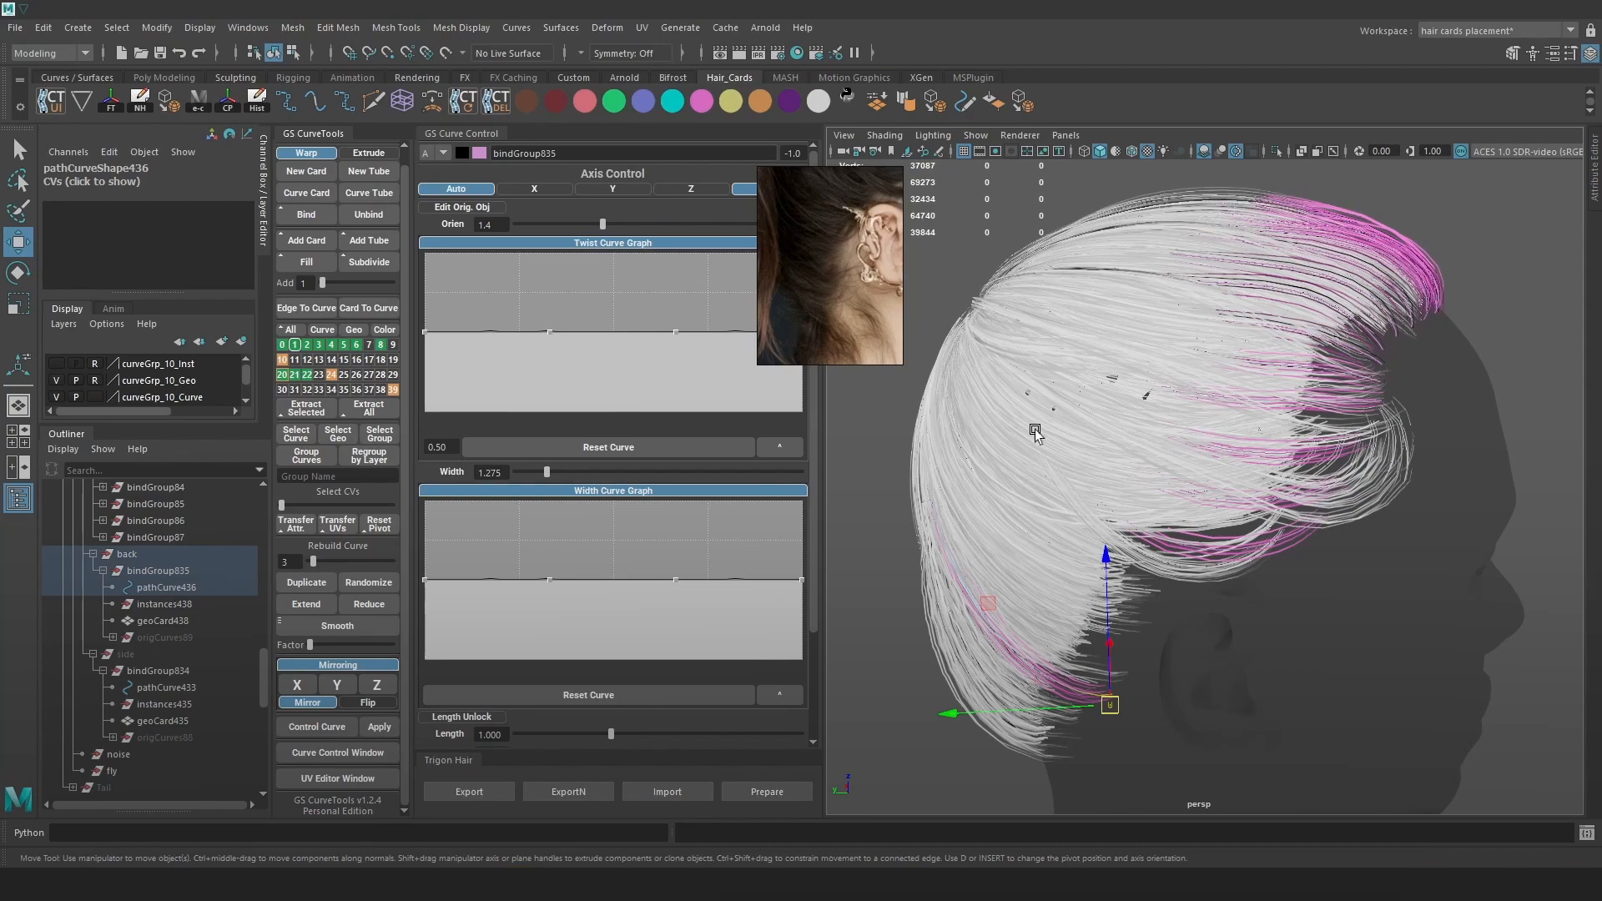
left_click_drag(1043, 392, 1177, 412, "alt")
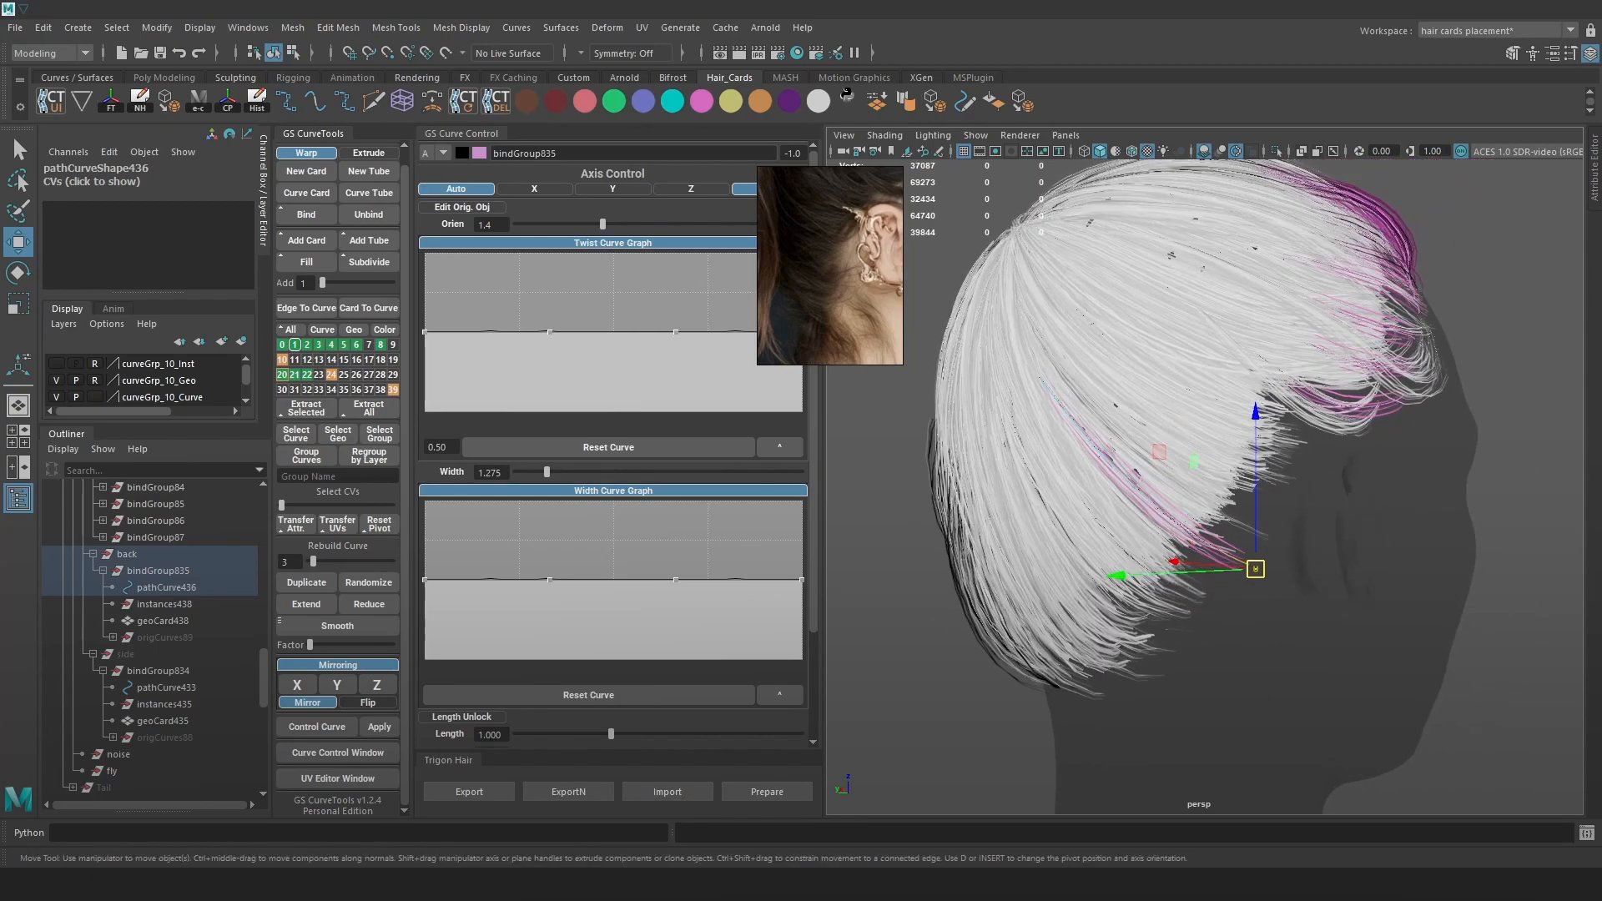
left_click_drag(1527, 367, 1273, 288, "alt")
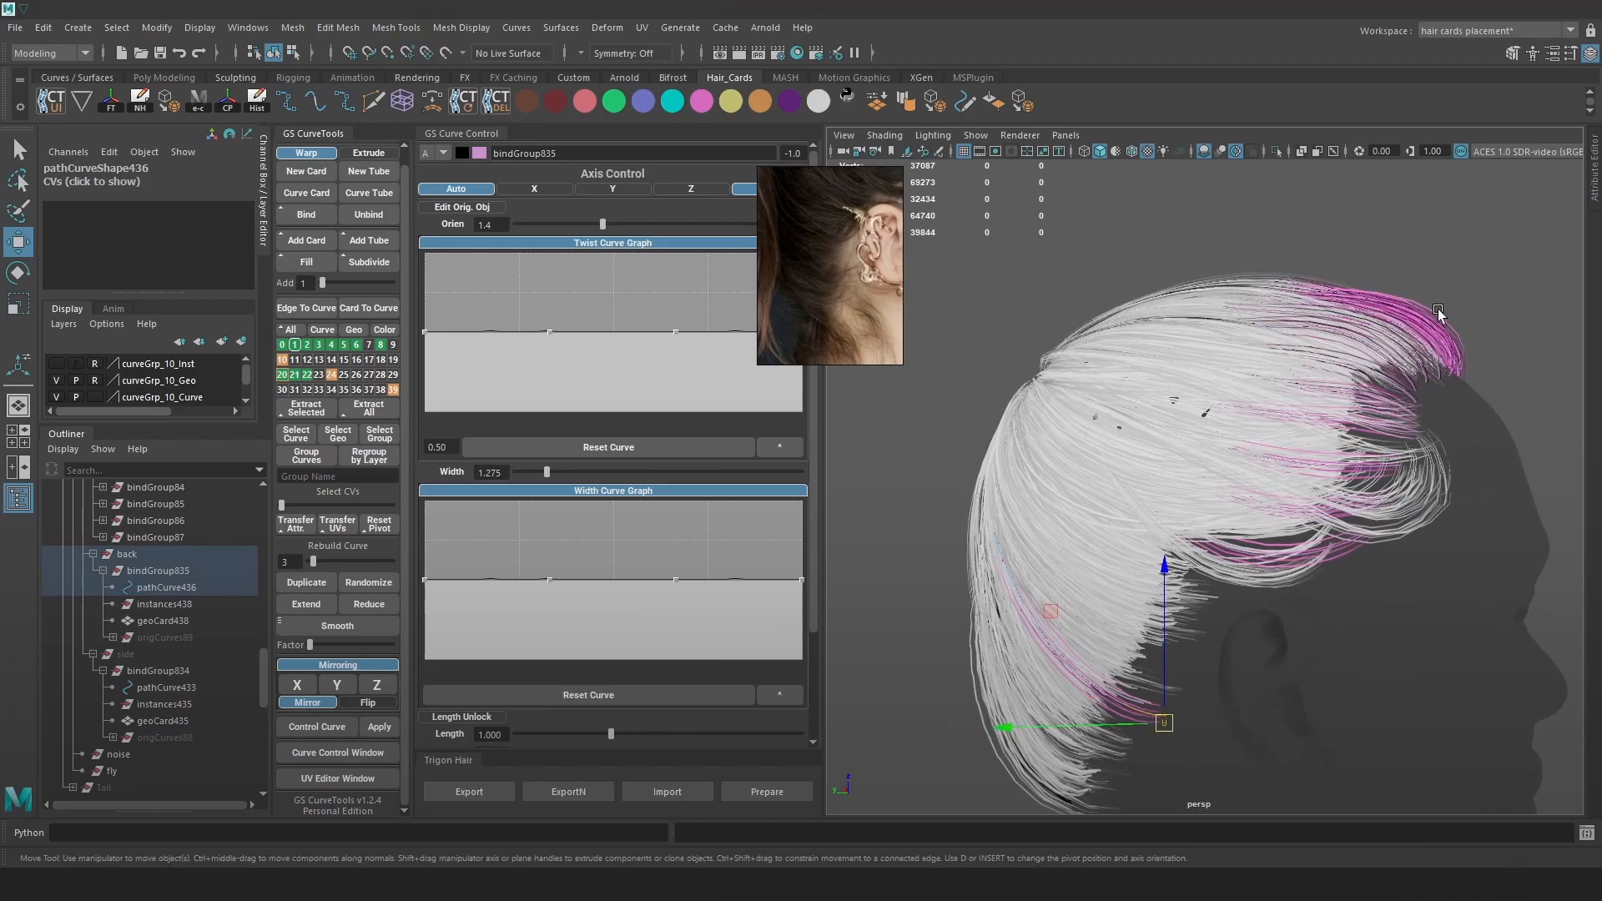
Select the control vertices at the lower end of the back clump's curve and check their placement against the neck.
left_click_drag(1439, 312, 1446, 349, "alt")
middle_click_drag(1124, 611, 1191, 392, "alt")
right_click_drag(1191, 468, 1334, 551, "alt")
left_click_drag(1334, 550, 1218, 603, "alt")
left_click(1216, 632)
key("ctrl+z")
key("4")
mouse_move(1309, 627)
left_mouse_down()
mouse_move(1248, 655)
mouse_move(1235, 636)
mouse_move(1112, 651)
mouse_move(1240, 637)
mouse_move(1212, 644)
left_mouse_up()
key("6")
Refine the selection of lower vertices on the back clump's curve and toggle soft selection.
key("4")
mouse_move(1146, 574)
left_mouse_down()
mouse_move(1169, 608)
mouse_move(1180, 582)
mouse_move(1266, 608)
left_mouse_up()
key("6")
key("4")
mouse_move(1450, 652)
left_mouse_down()
mouse_move(1404, 673)
mouse_move(1560, 529)
left_mouse_up()
key("6")
middle_click_drag(1559, 529, 1499, 587, "alt")
key("b")
key("q")
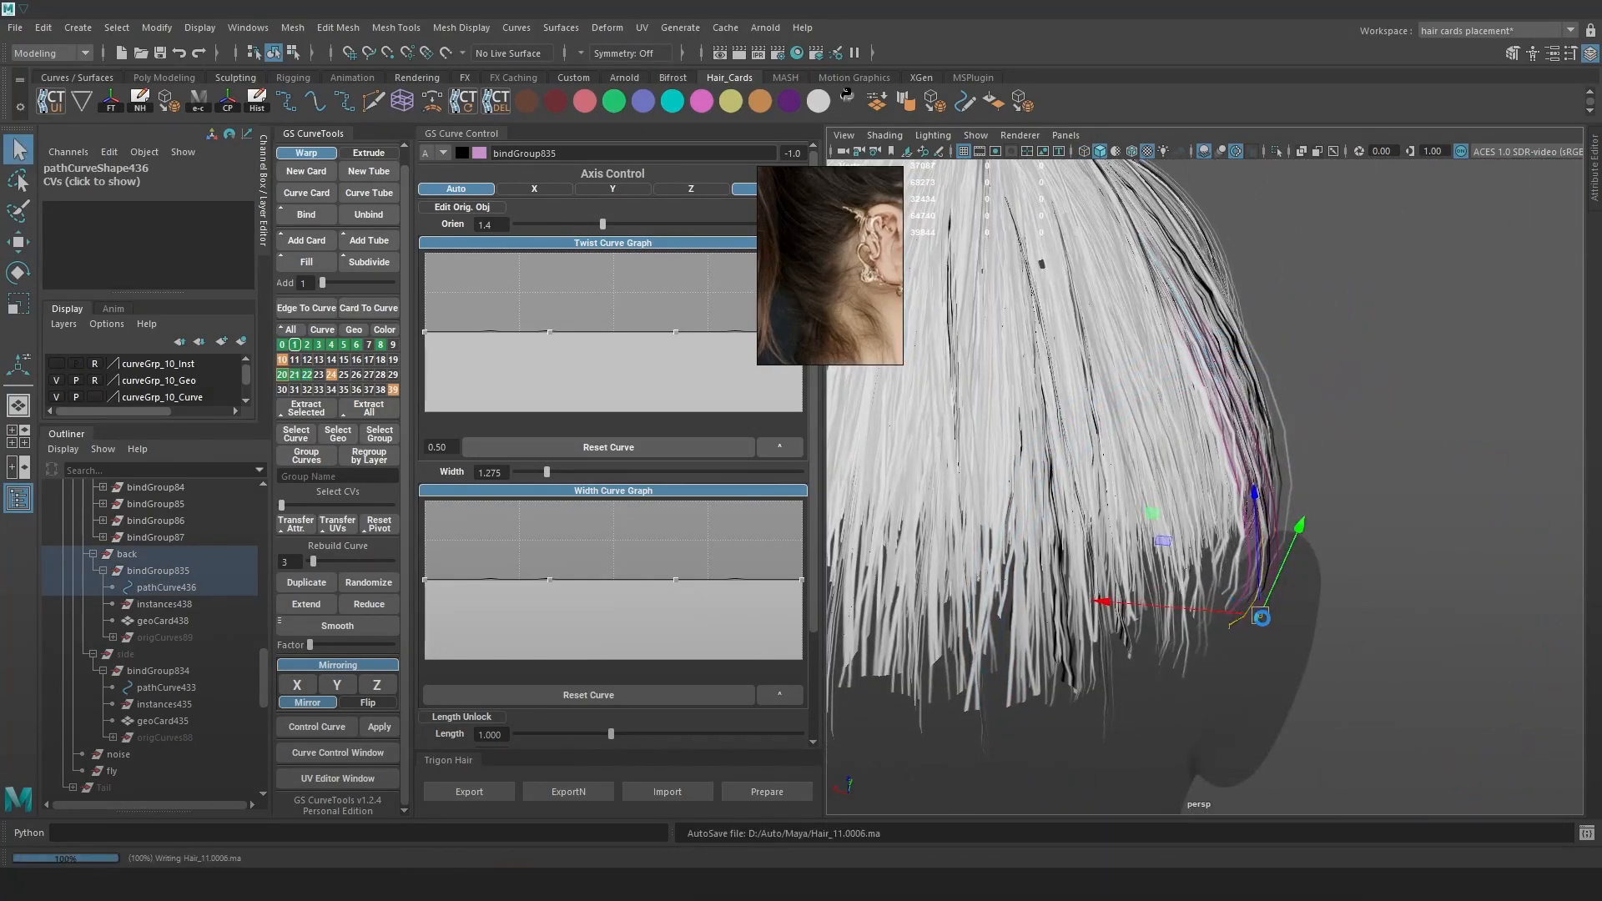
Lower the end vertex of the back clump's curve slightly and set the clump's orientation to -125.4.
key("w")
mouse_move(1259, 615)
left_mouse_down()
mouse_move(1137, 653)
mouse_move(1315, 646)
mouse_move(1252, 639)
left_mouse_up()
key("e")
mouse_move(1283, 707)
left_mouse_down("alt")
mouse_move(1490, 651)
mouse_move(1490, 631)
mouse_move(1278, 588)
mouse_move(1310, 588)
left_mouse_up("alt")
key("5")
left_click_drag(603, 225, 542, 225)
Move the end vertex of the back clump's curve so its tip extends past the nape hairline.
mouse_move(1076, 446)
left_mouse_down("alt")
mouse_move(958, 450)
mouse_move(1116, 426)
mouse_move(1180, 497)
mouse_move(1437, 518)
mouse_move(1256, 609)
left_mouse_up("alt")
key("6")
key("w")
left_click_drag(1262, 617, 1332, 591)
key("4")
key("6")
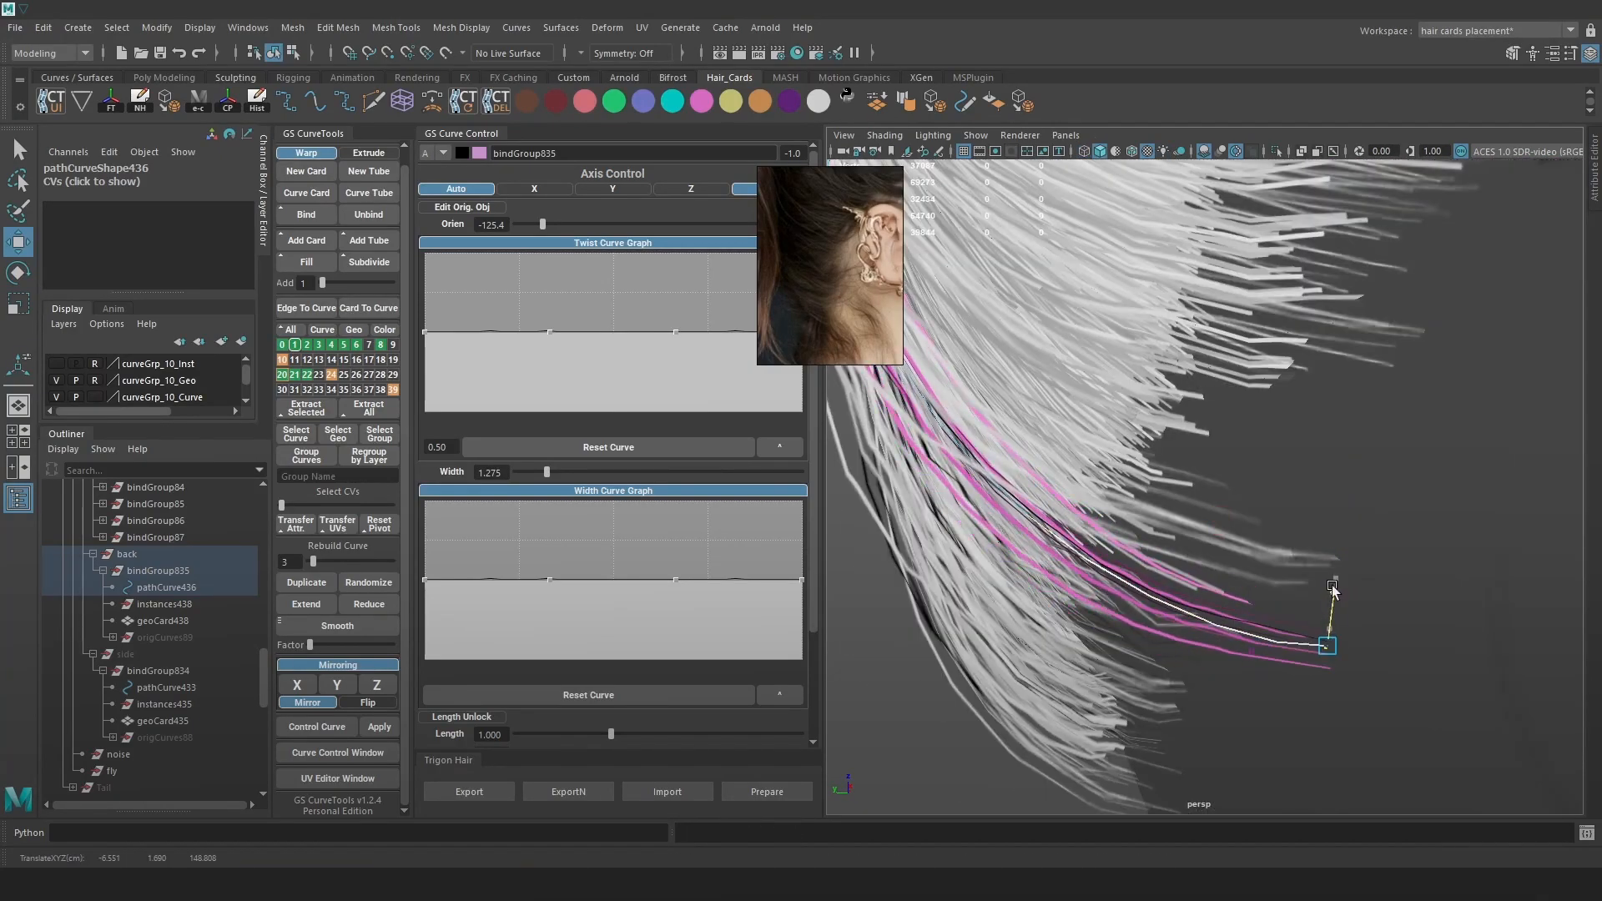
left_click_drag(1335, 576, 1337, 574)
Nudge the end of the back clump's curve closer to the neck surface and check it from behind.
left_click_drag(1336, 574, 1172, 588, "alt")
key("4")
key("6")
left_click_drag(1084, 525, 1064, 517)
mouse_move(1126, 511)
left_mouse_down("alt")
mouse_move(1292, 493)
mouse_move(1122, 512)
mouse_move(1132, 550)
mouse_move(1166, 540)
mouse_move(1083, 525)
left_mouse_up("alt")
left_click_drag(1092, 447, 1208, 519, "alt")
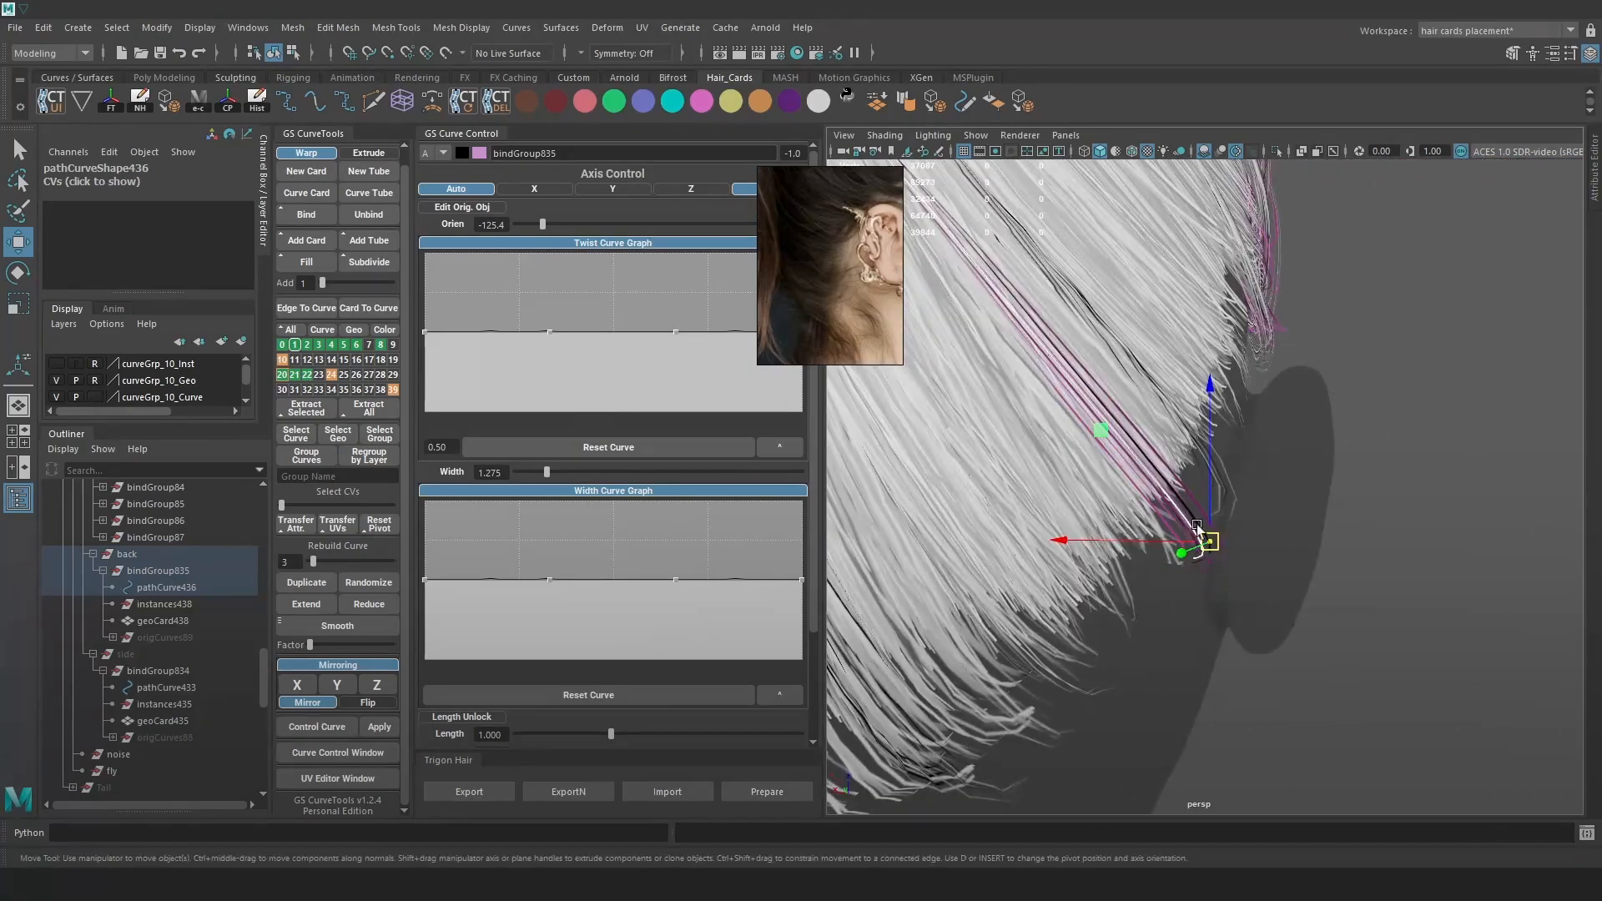
Select the back clump's path curve as an object and set its orientation to 128.5.
left_click(1317, 434)
left_click_drag(1441, 611, 1166, 569, "alt")
left_click(1229, 572)
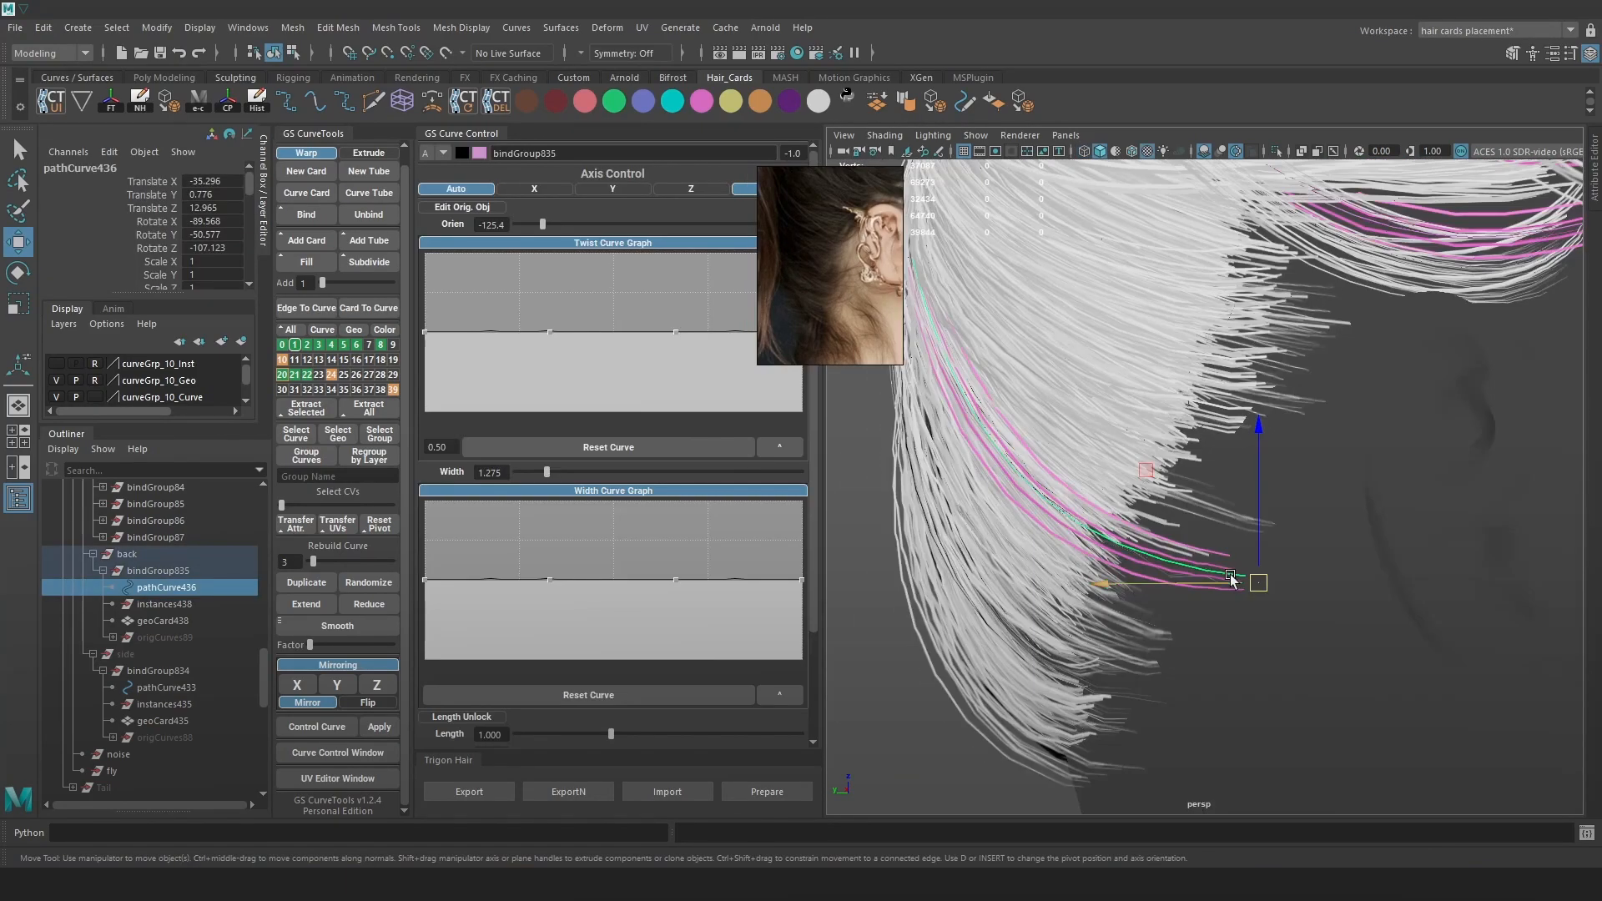
key("5")
left_click_drag(1146, 423, 1233, 475, "alt")
left_click_drag(533, 224, 527, 224)
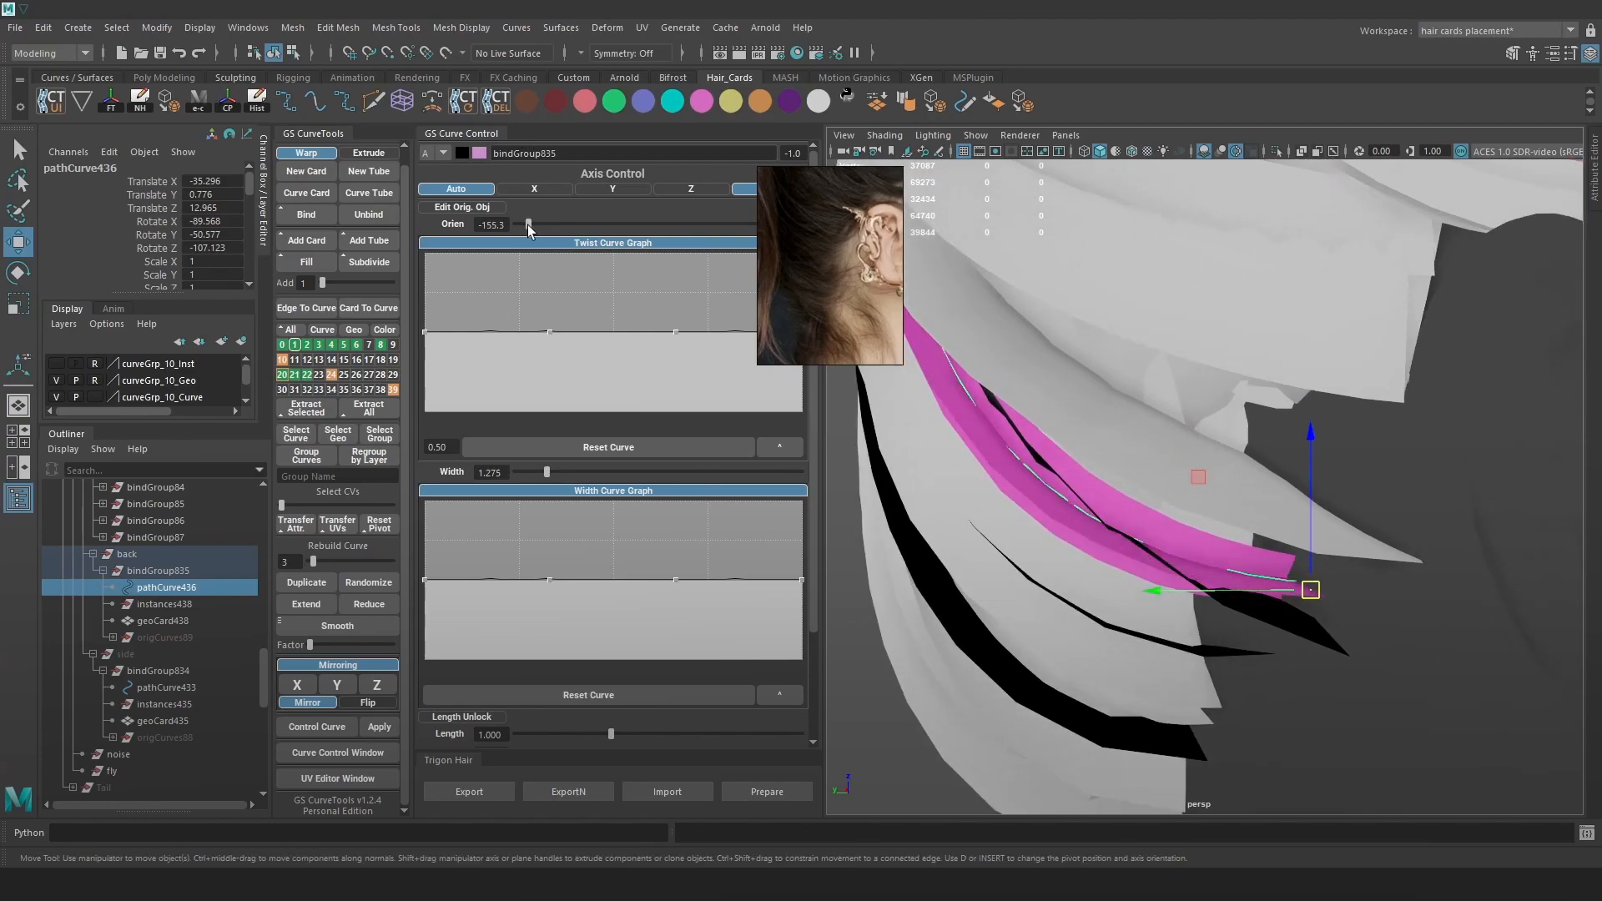
left_click_drag(1272, 526, 1357, 514, "alt")
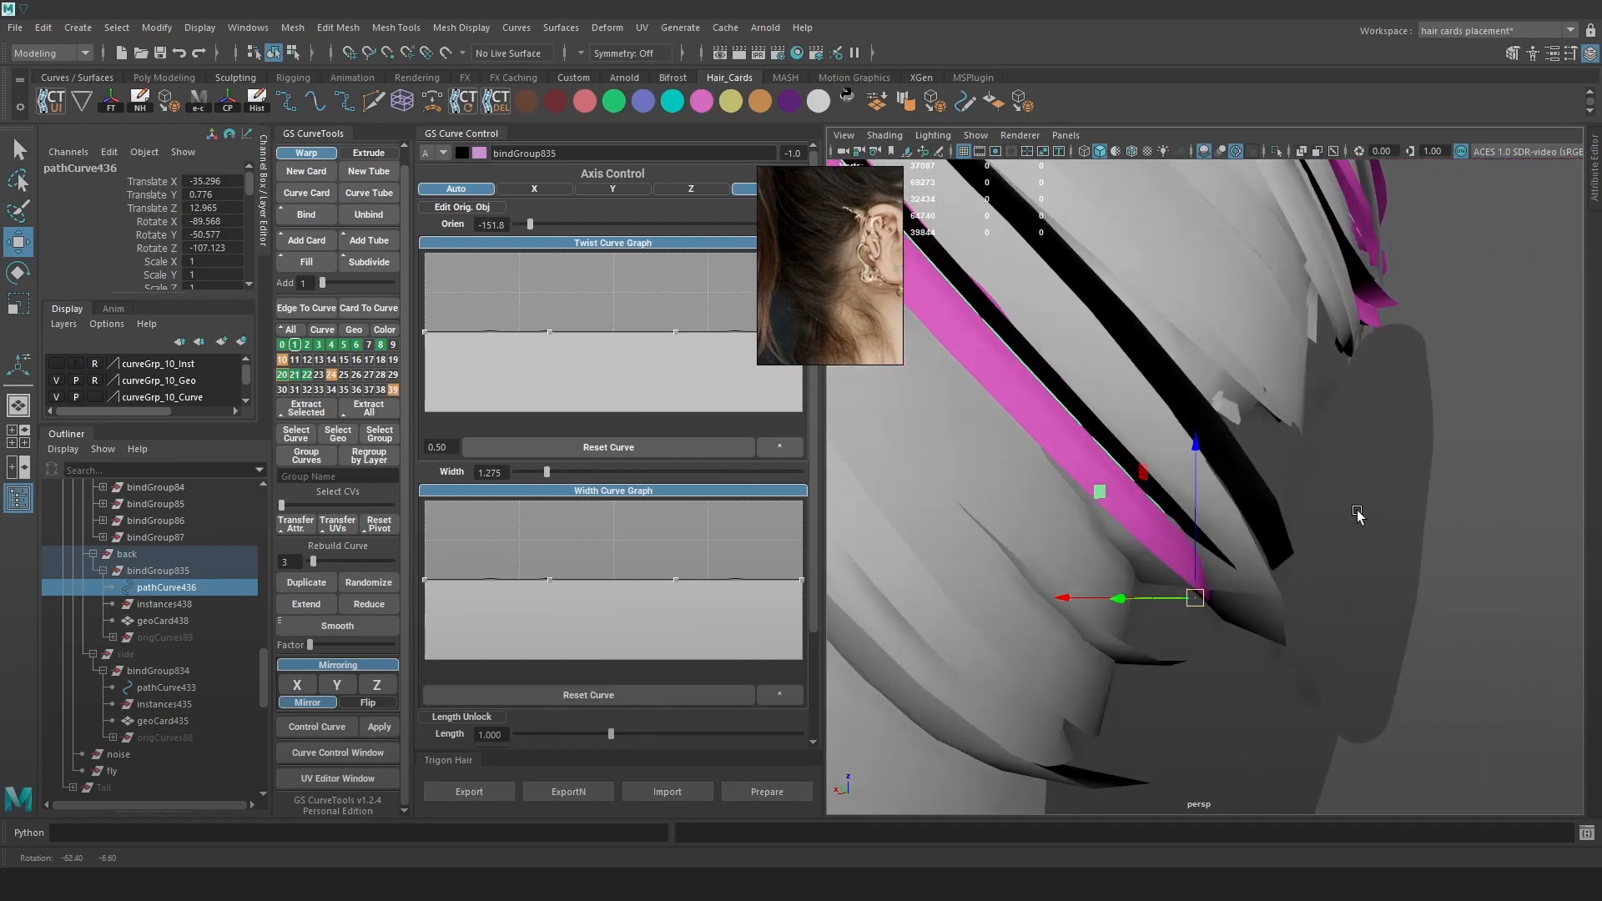
left_click_drag(529, 224, 666, 224)
left_click_drag(1168, 467, 1456, 392, "alt")
key("6")
Select the control vertex in the upper middle of the back clump's curve and review the clump's fit.
right_click(1467, 303)
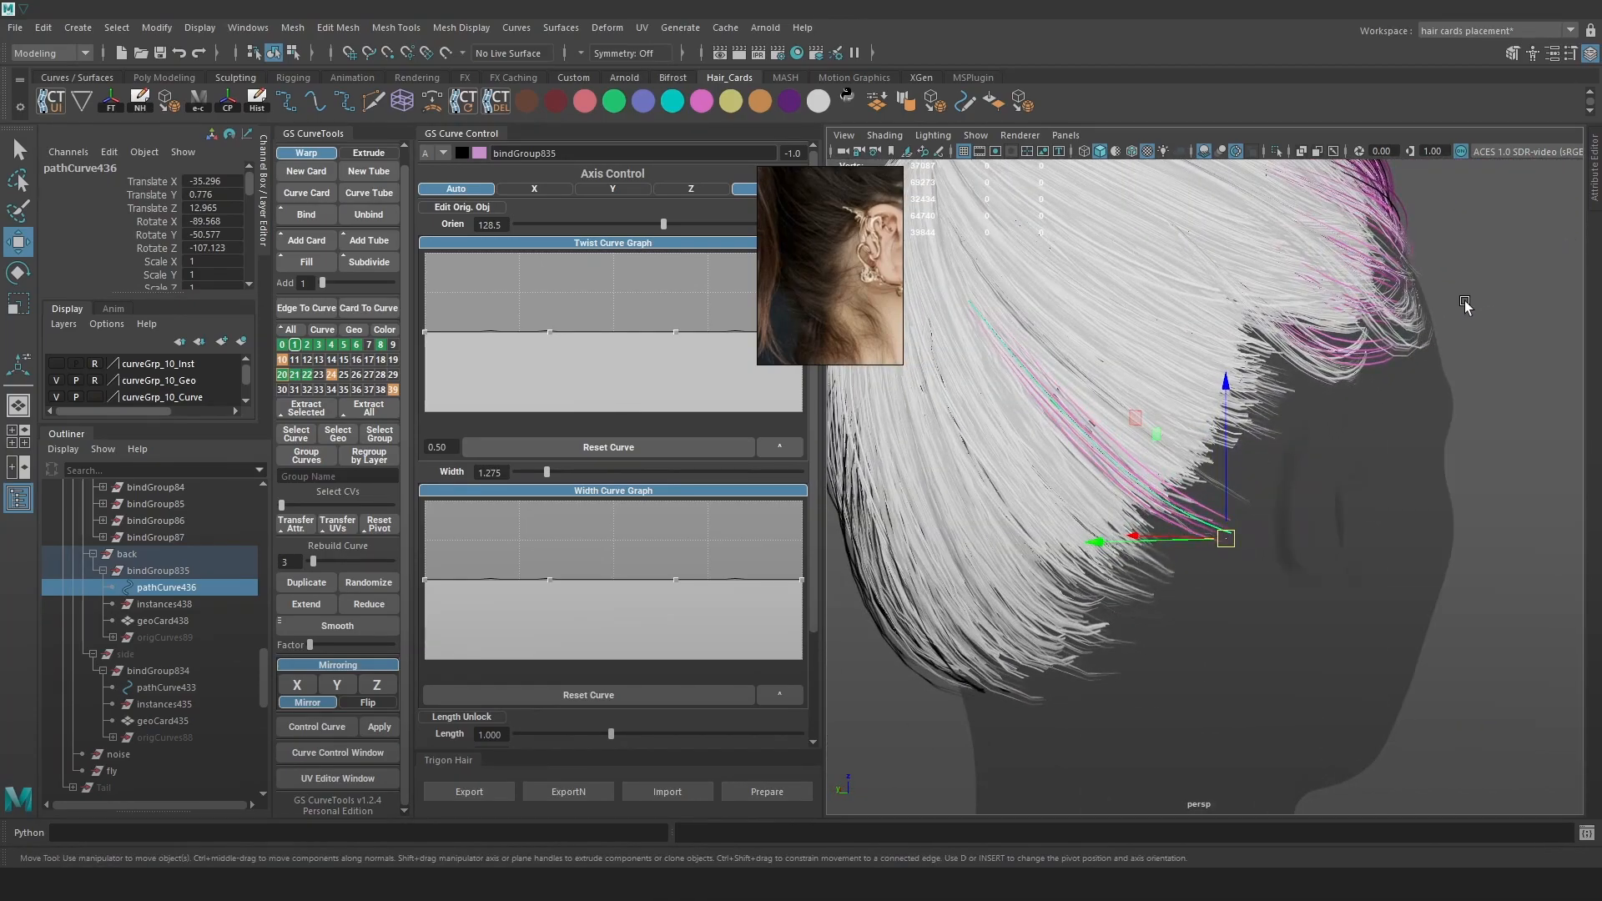
key("4")
right_click_drag(1466, 279, 1386, 301)
left_click(1047, 398)
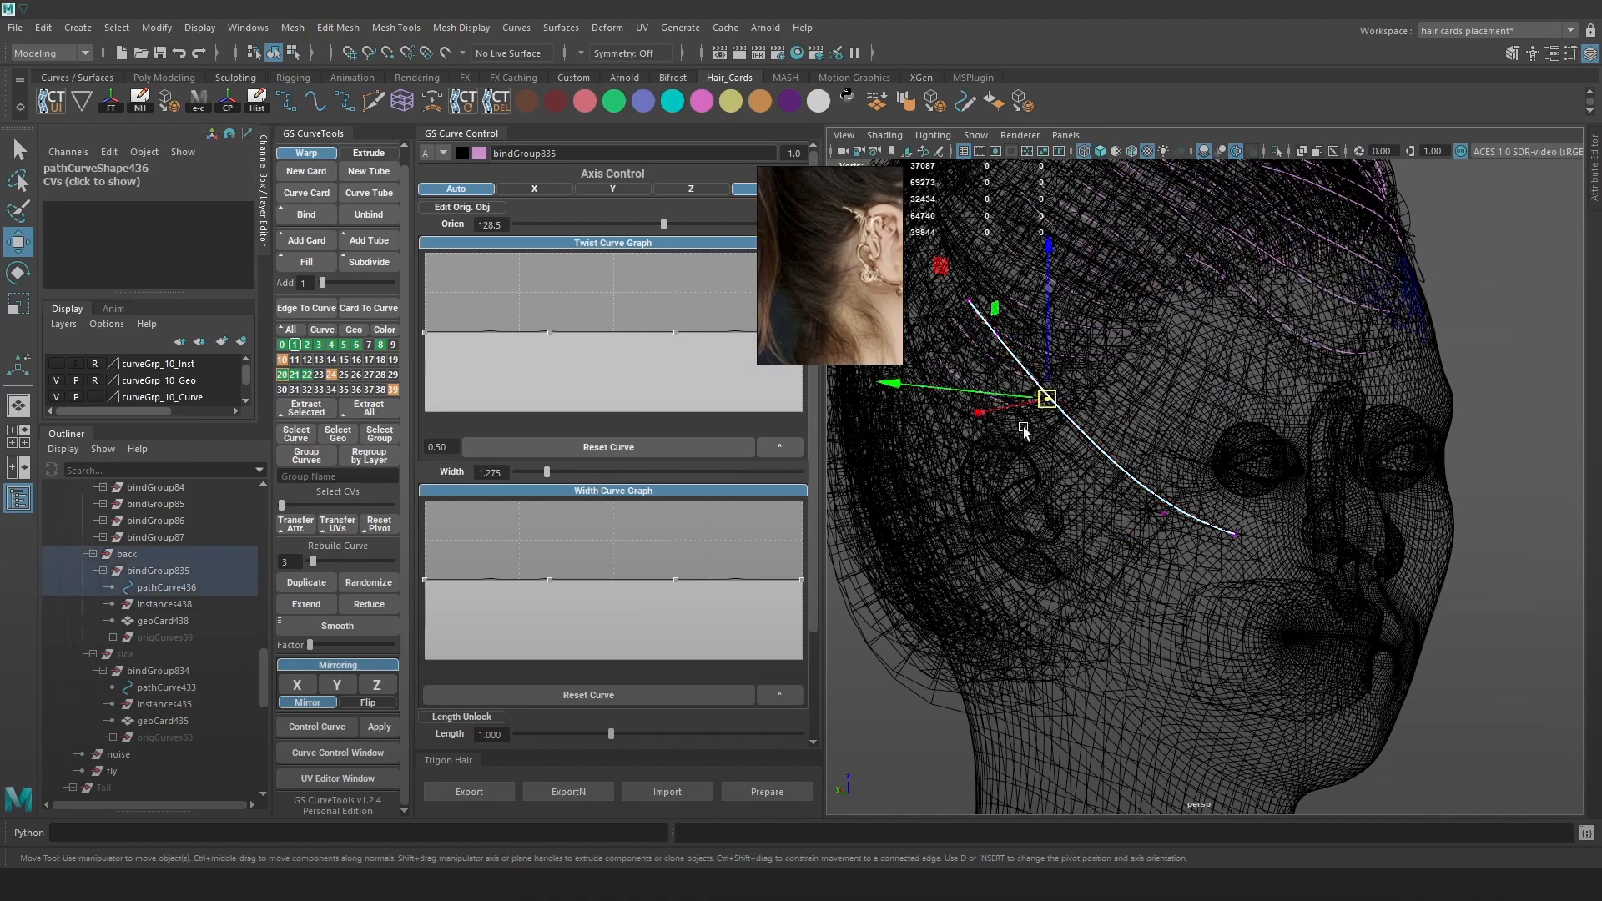
key("6")
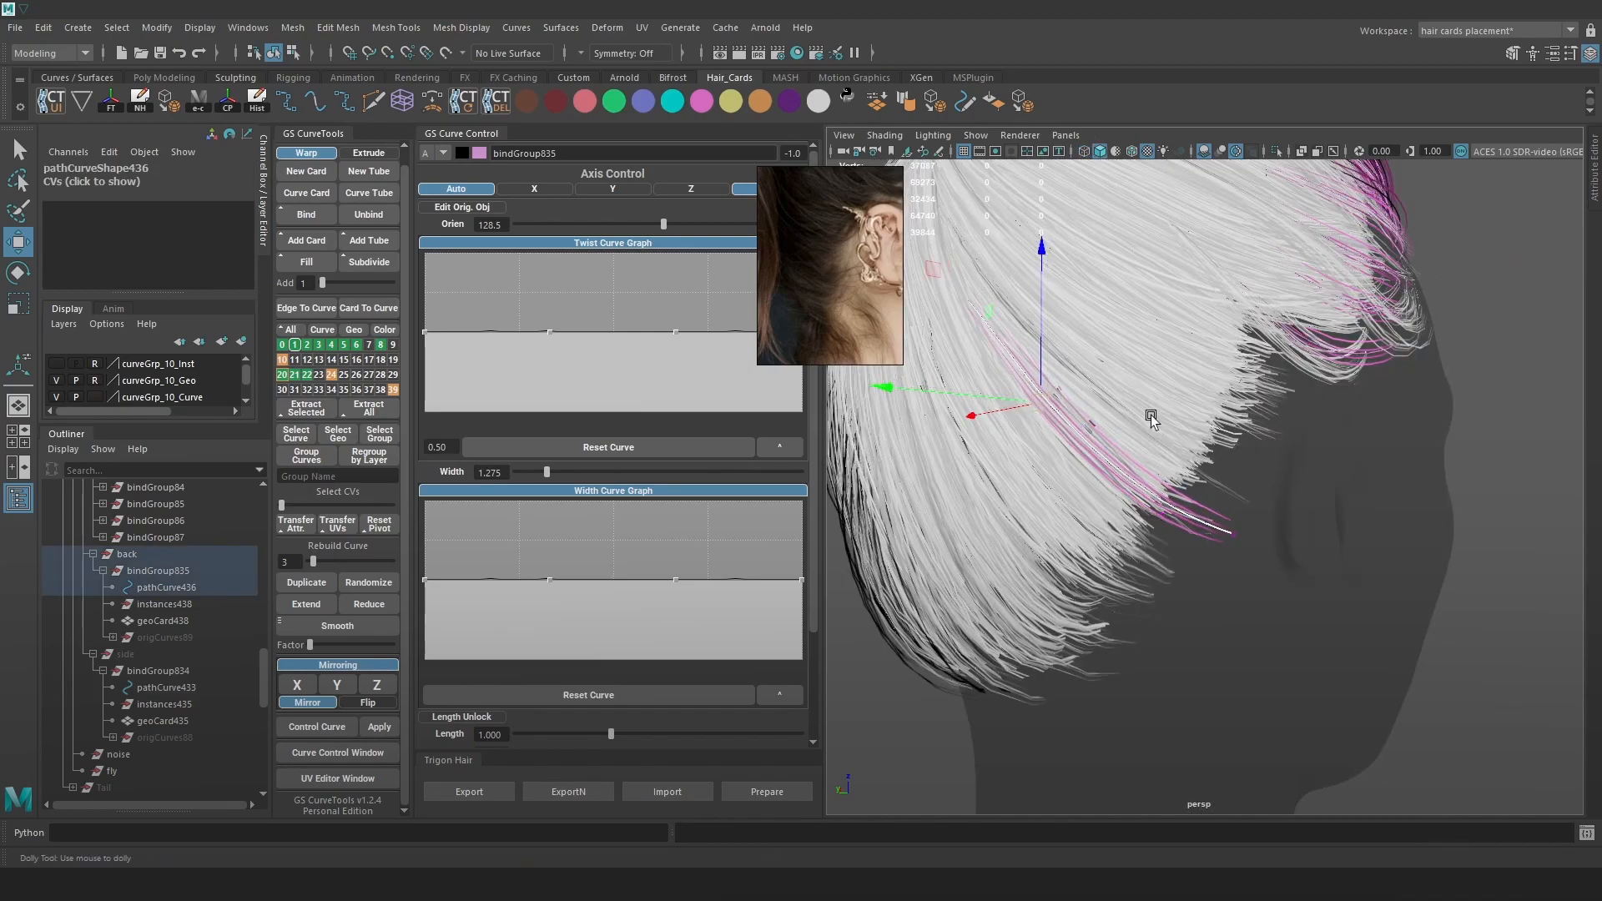
scroll(1156, 430, "down", 2)
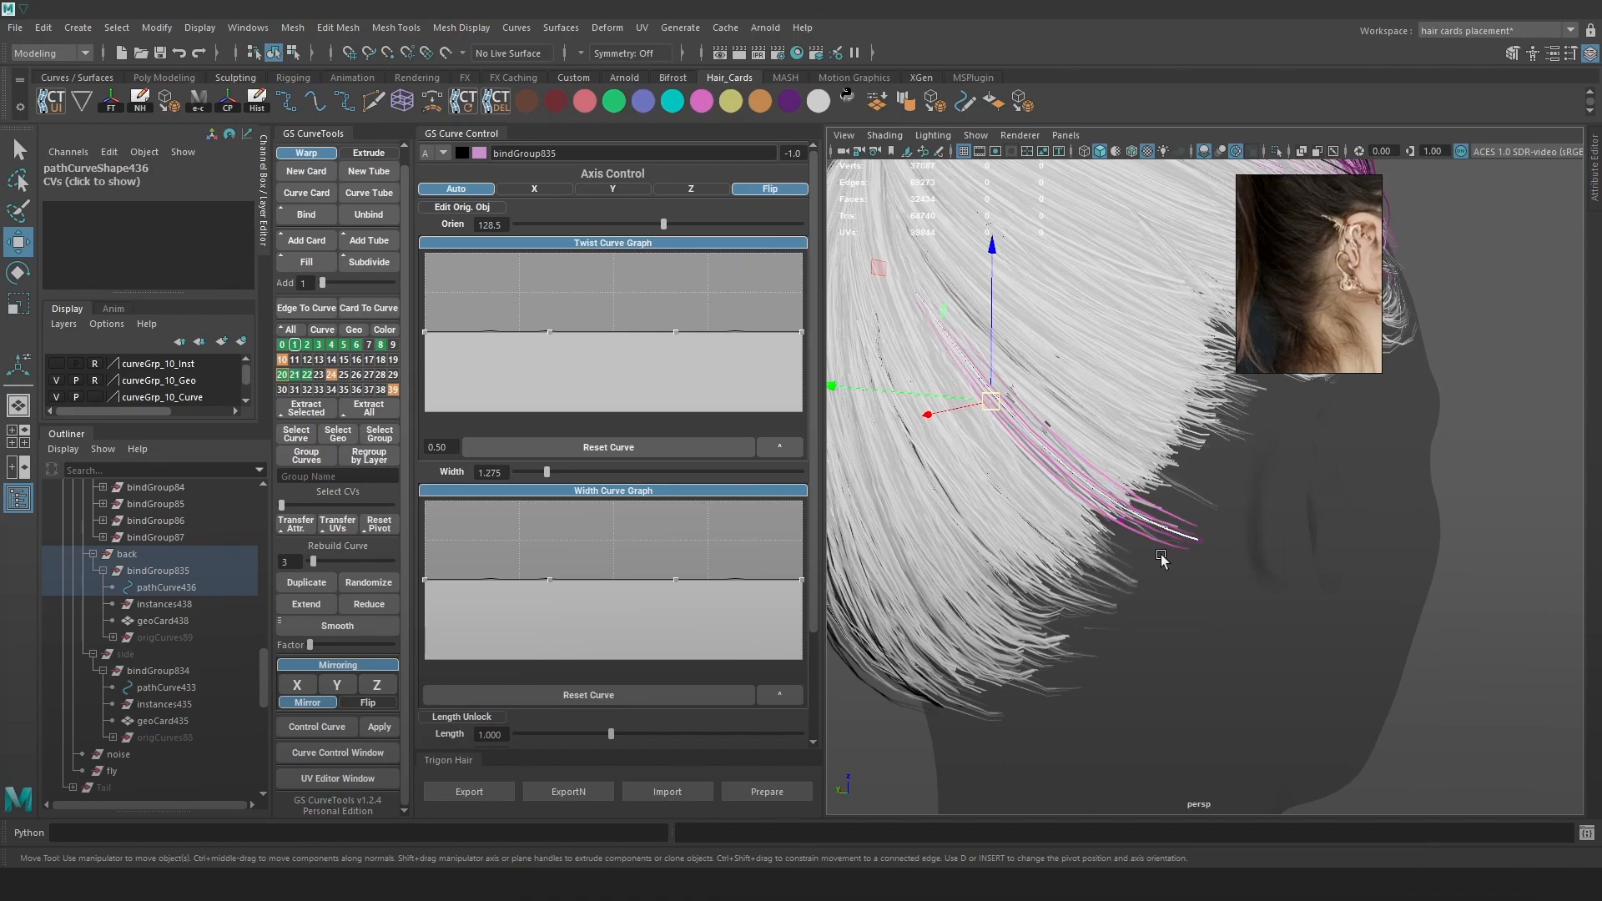
left_click_drag(1256, 535, 1301, 568, "alt")
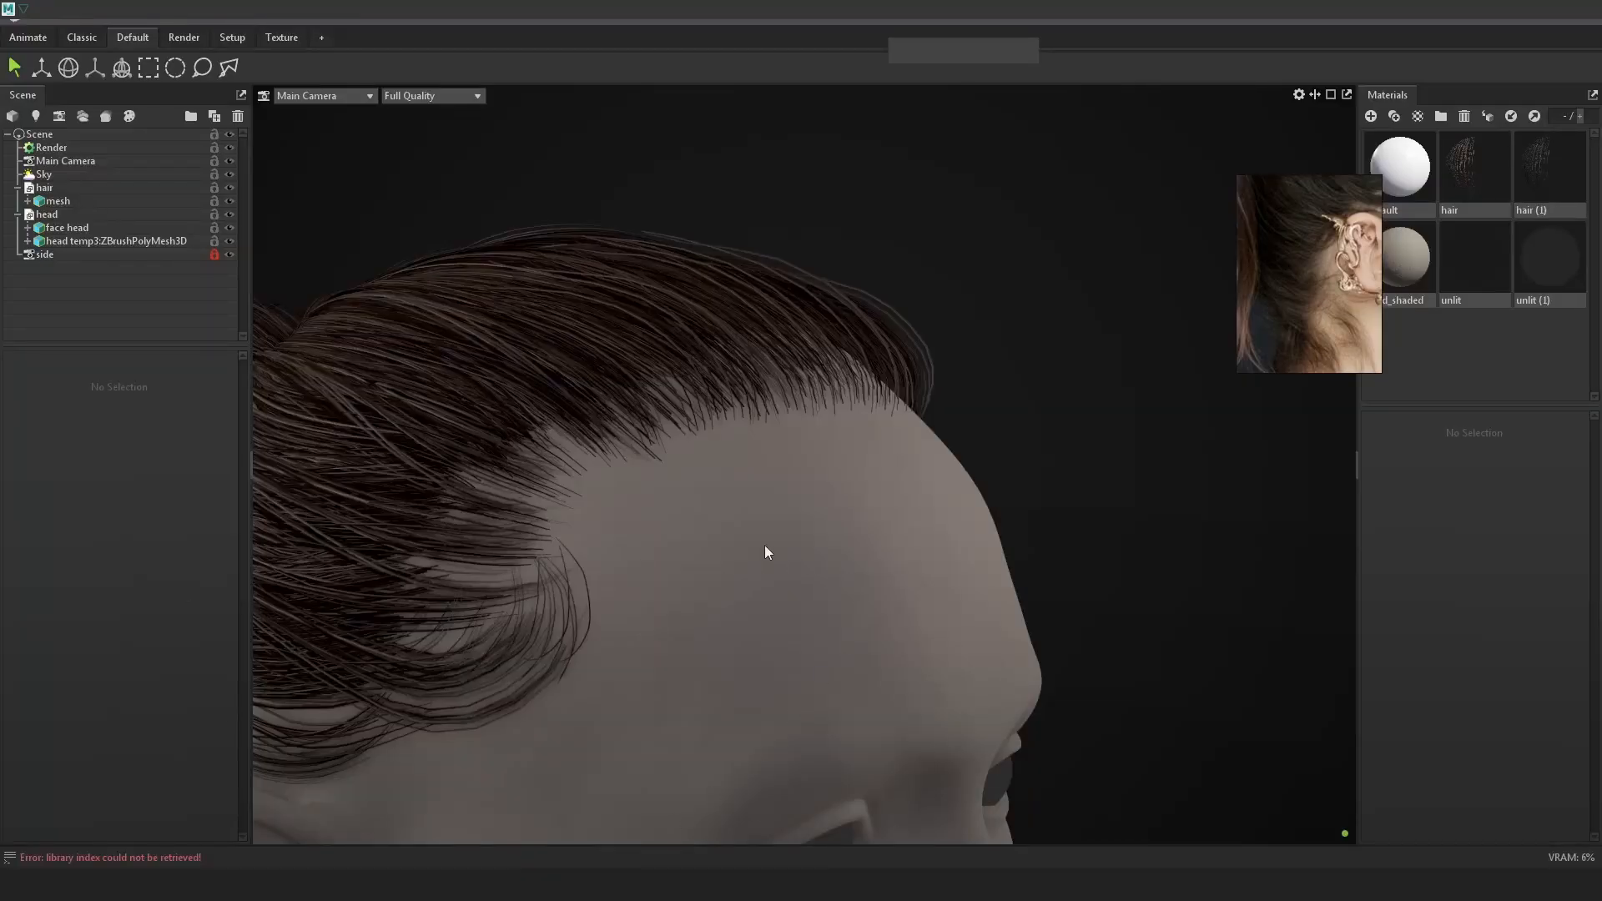
Switch to Marmoset Toolbag, examine the rendered hairline around the ear and nape, and return to Maya.
left_click_drag(766, 553, 1016, 516)
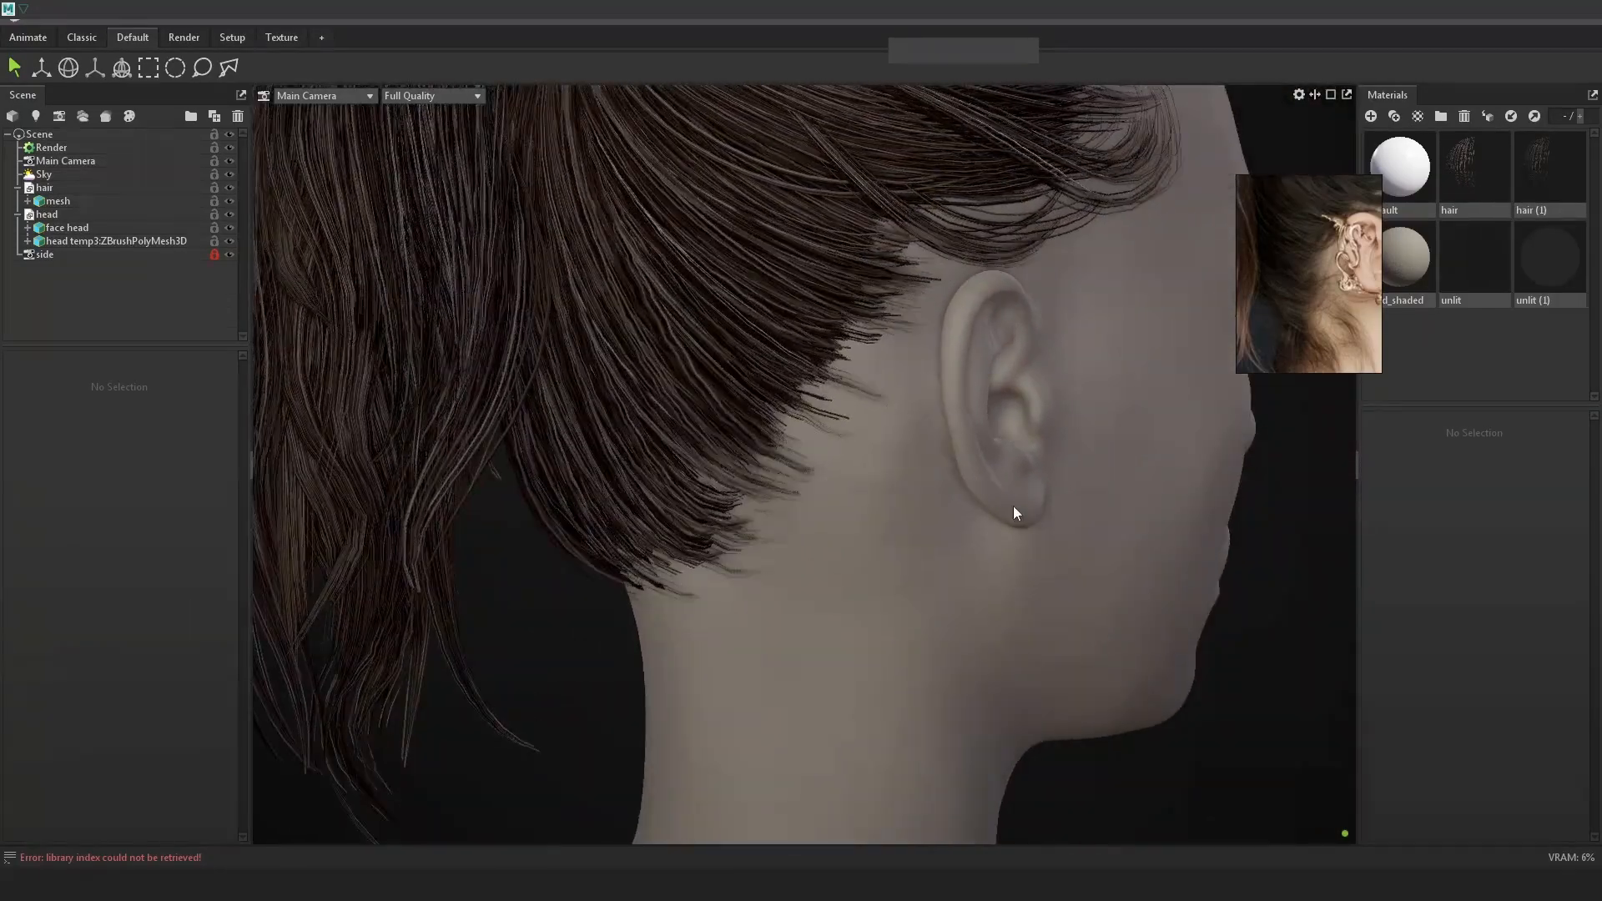
right_click_drag(1015, 509, 957, 479, "alt")
left_click_drag(957, 479, 270, 786, "shift")
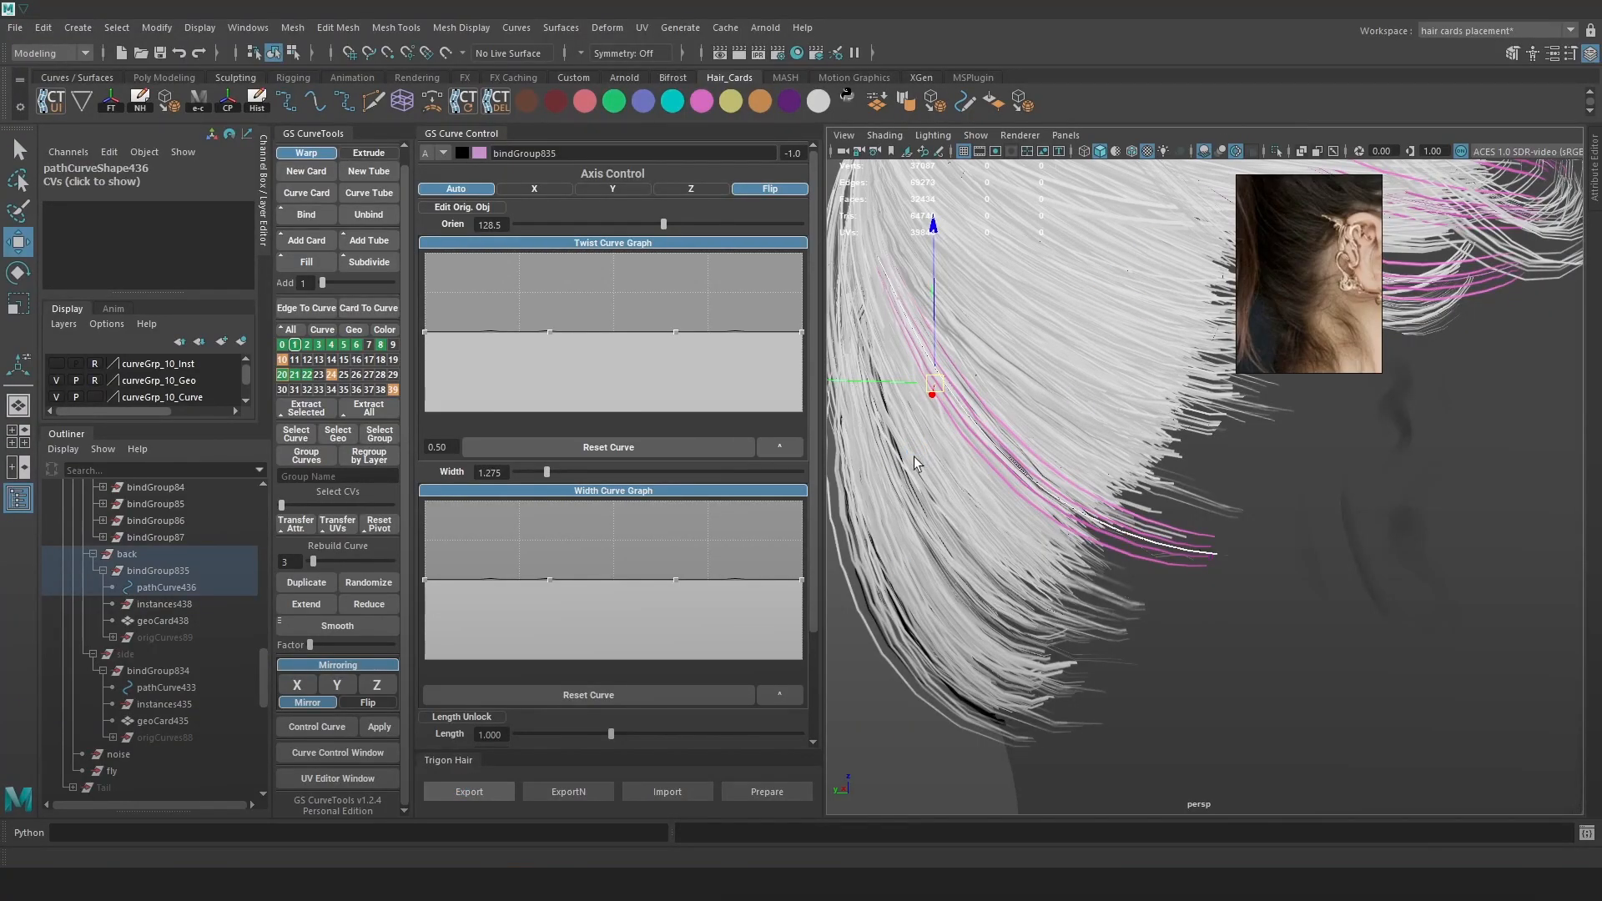
left_click(914, 457)
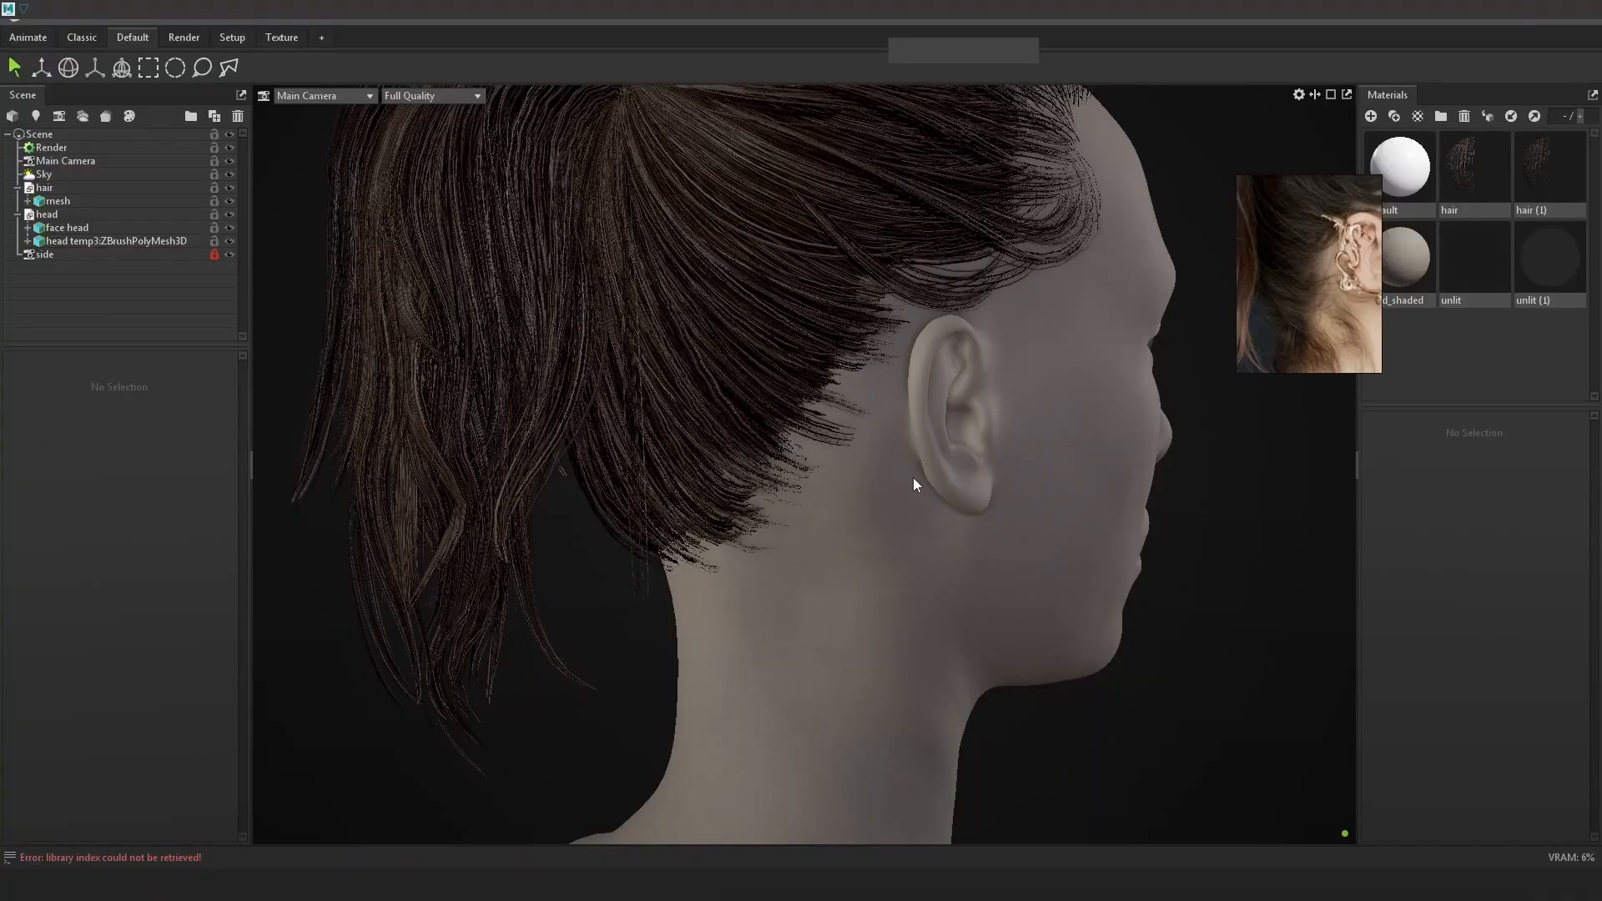
scroll(913, 477, "up", 4)
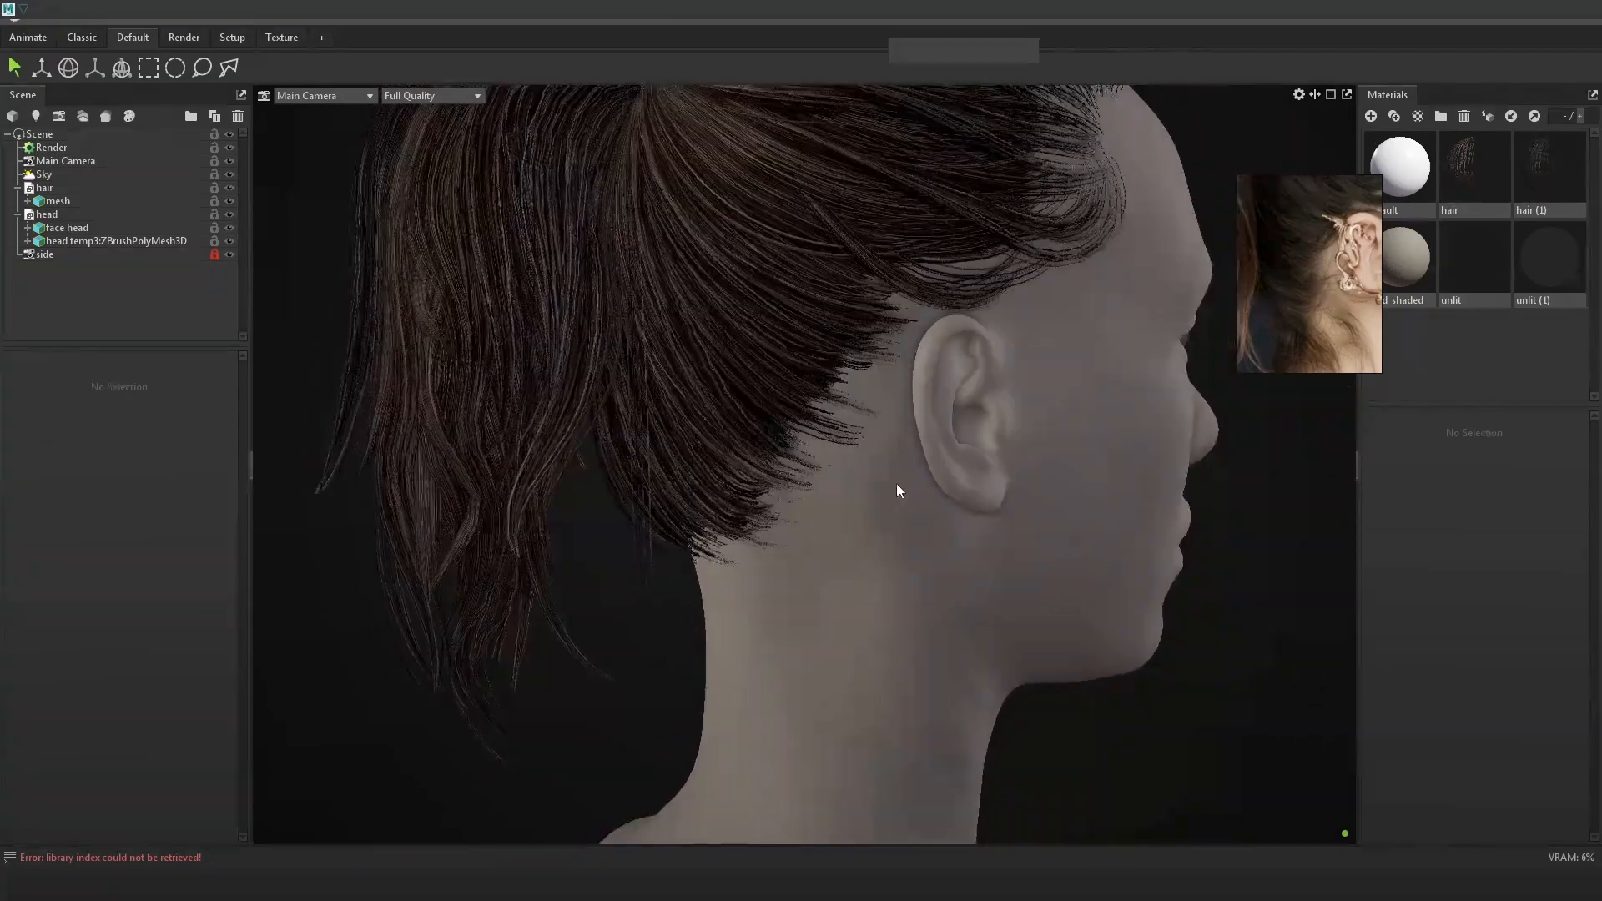
scroll(900, 498, "up", 3)
left_click_drag(904, 513, 901, 407, "alt")
left_click(1529, 28)
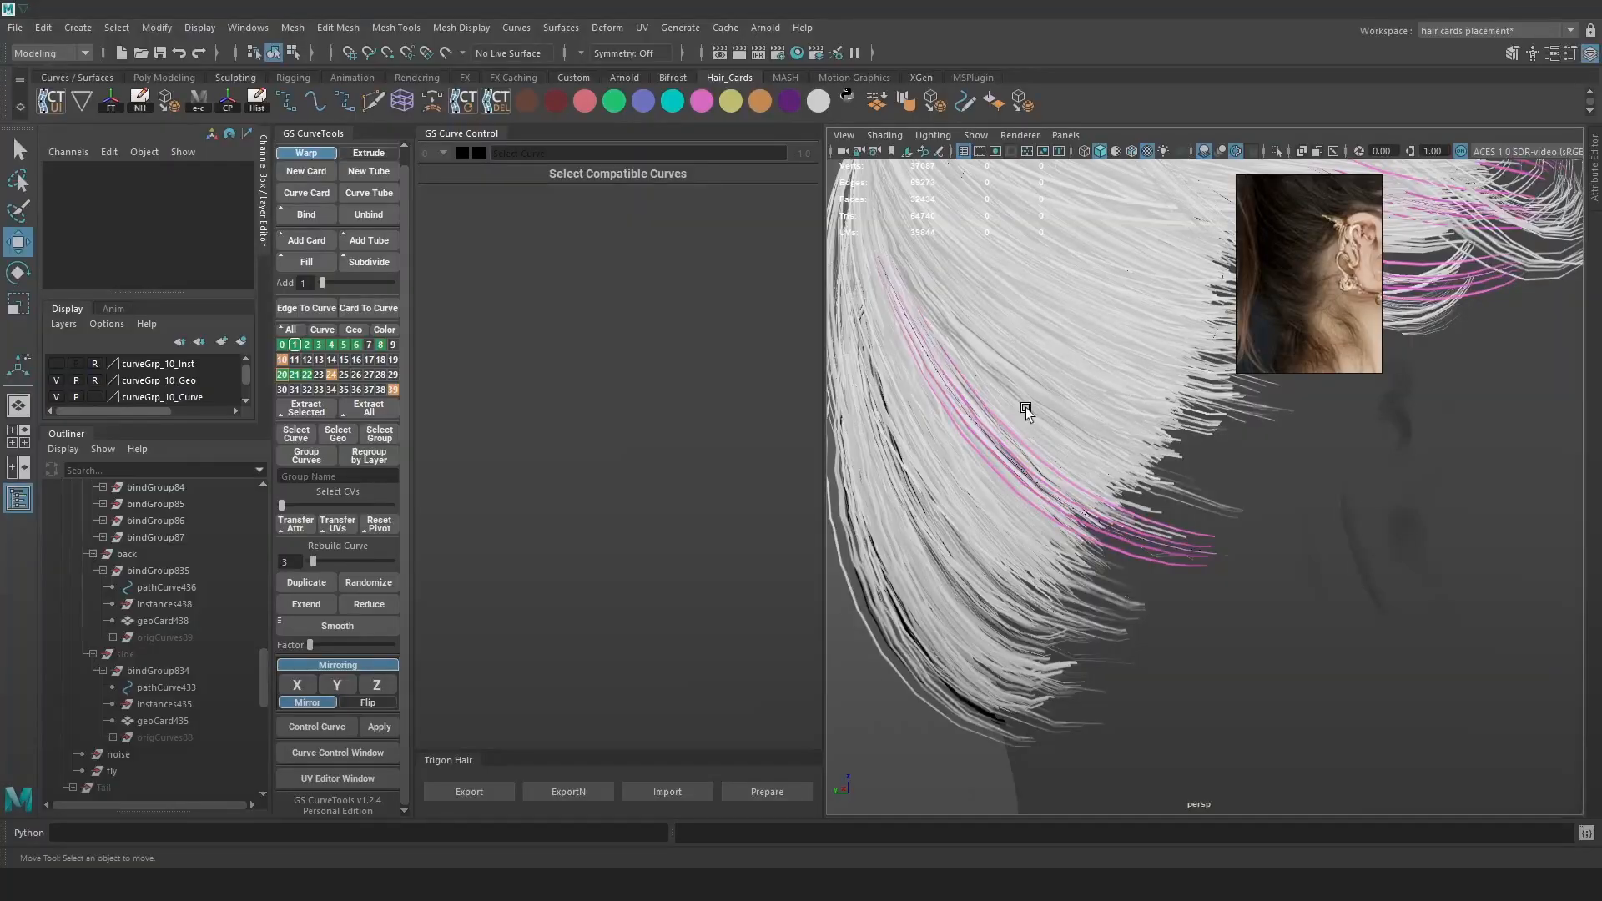
Reselect the back clump's curve and lower the vertex at its tip slightly.
key("4")
left_click(1208, 568)
right_click_drag(1209, 568, 835, 443, "alt")
right_click_drag(843, 451, 1404, 624, "alt")
left_click_drag(1404, 625, 1174, 532, "alt")
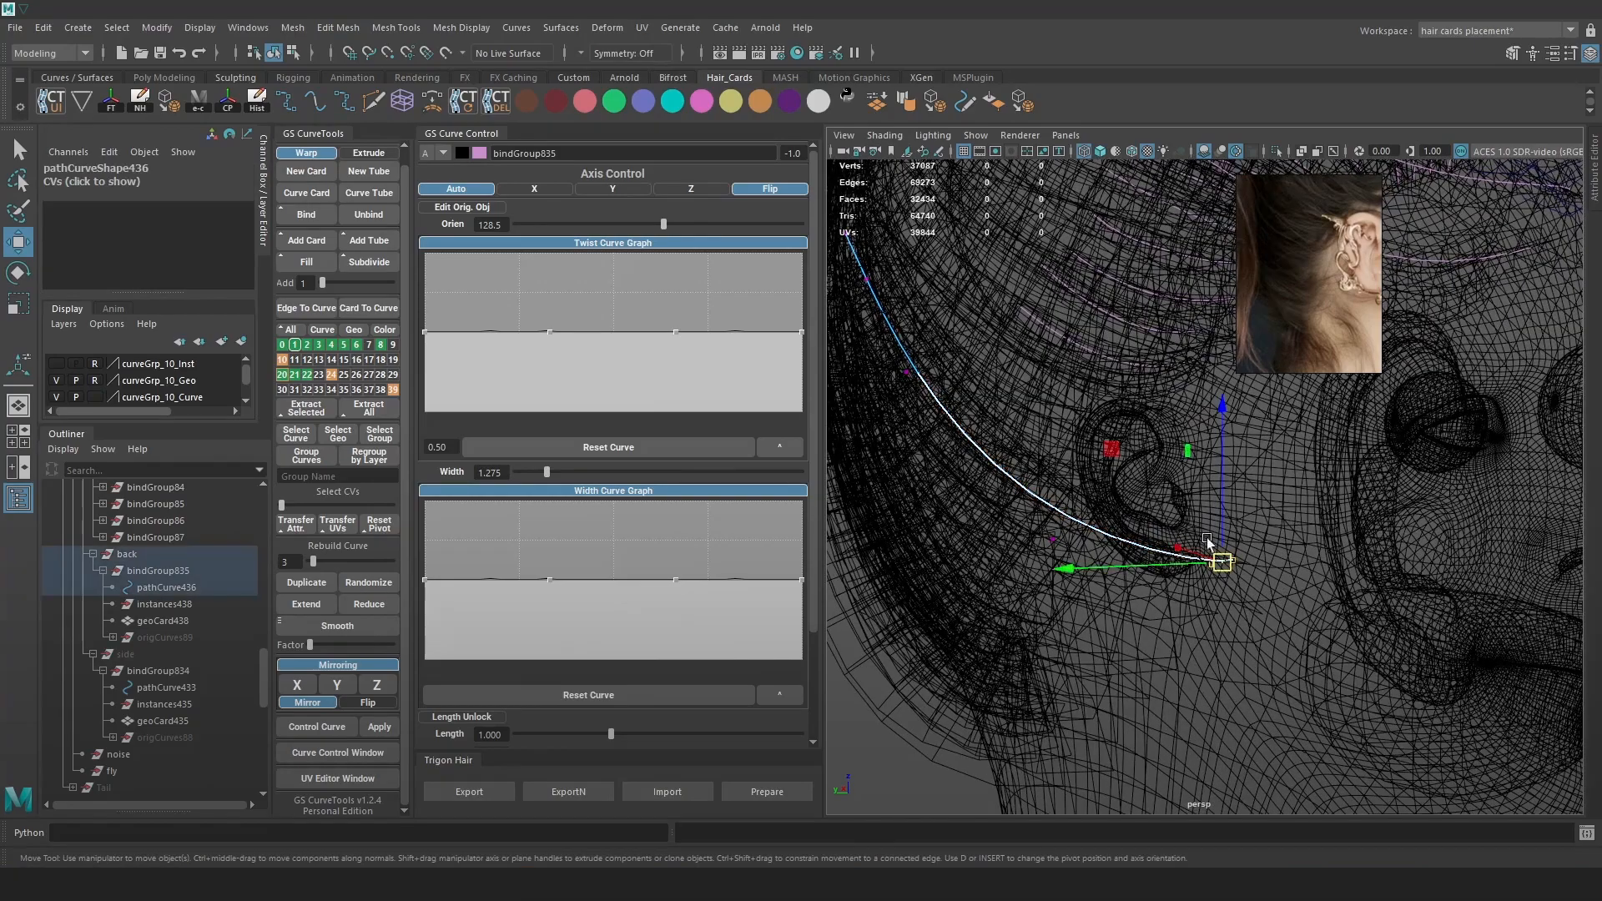
key("5")
left_click_drag(1223, 486, 1224, 499)
key("e")
left_click_drag(1151, 440, 1175, 428)
key("ctrl+z")
Shift the tip vertex of the back clump's curve slightly forward and toggle soft selection.
key("4")
key("w")
key("5")
mouse_move(1214, 536)
left_mouse_down()
mouse_move(1229, 513)
mouse_move(1229, 534)
left_mouse_up()
key("b")
Rotate the tip of the back clump's curve and set the clump's orientation to 144.3.
key("4")
key("5")
key("e")
left_click_drag(1270, 429, 1312, 444)
key("w")
mouse_move(663, 225)
left_mouse_down()
mouse_move(651, 229)
mouse_move(672, 234)
left_mouse_up()
left_click_drag(1013, 417, 1003, 532, "alt")
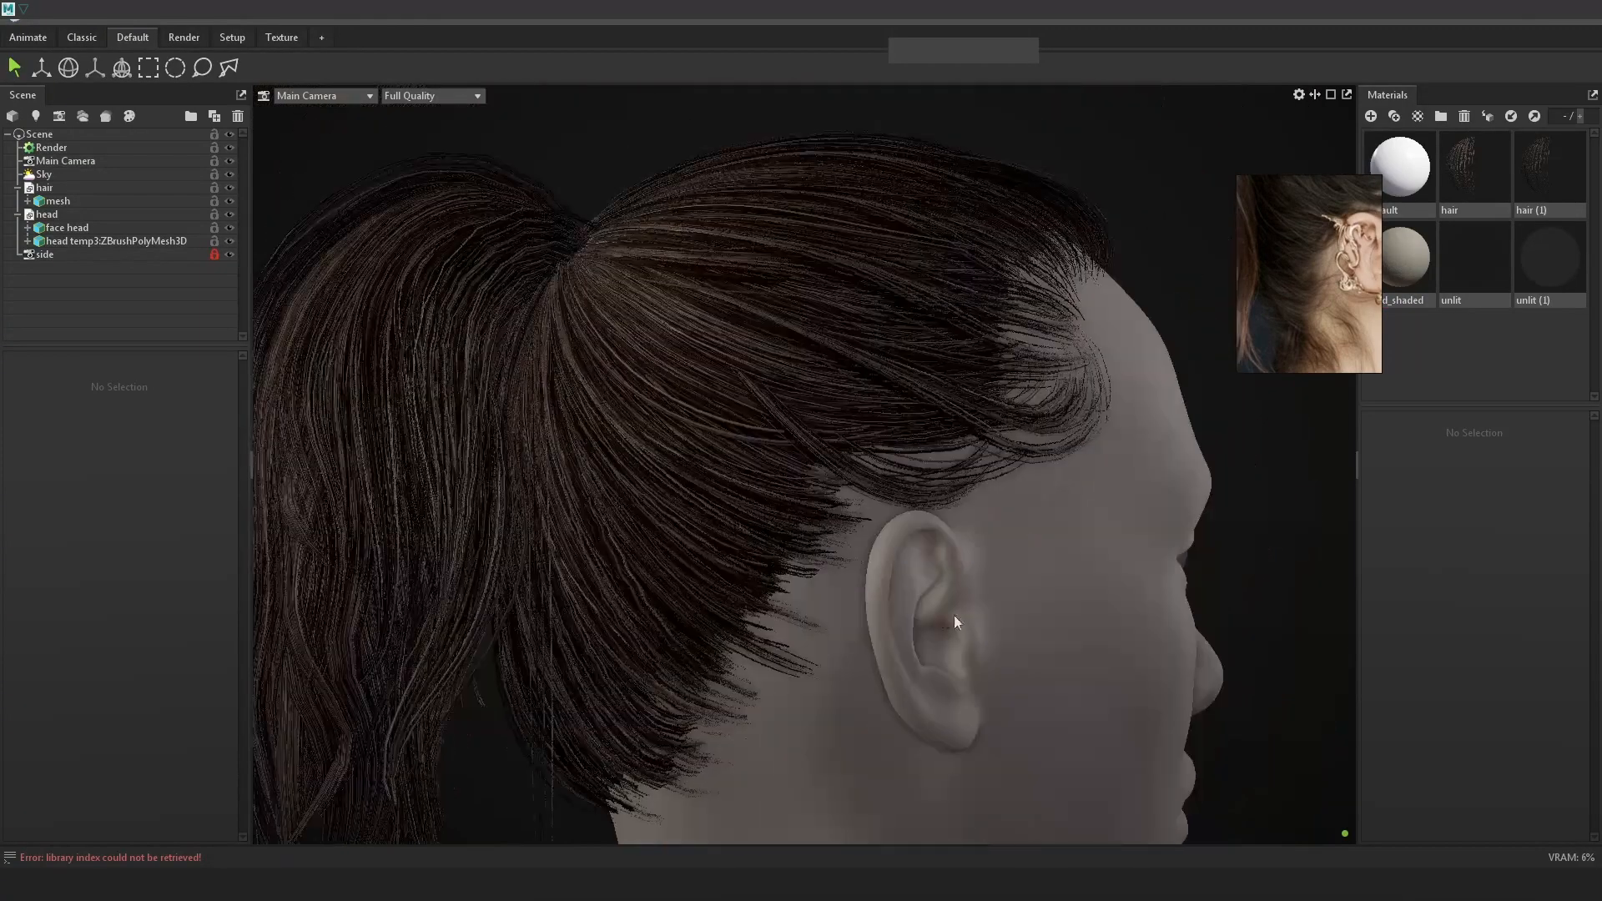
Switch to Marmoset Toolbag and examine the rendered ponytail and nape hairline from the side.
left_click_drag(954, 614, 874, 593)
middle_click_drag(889, 574, 878, 524, "alt")
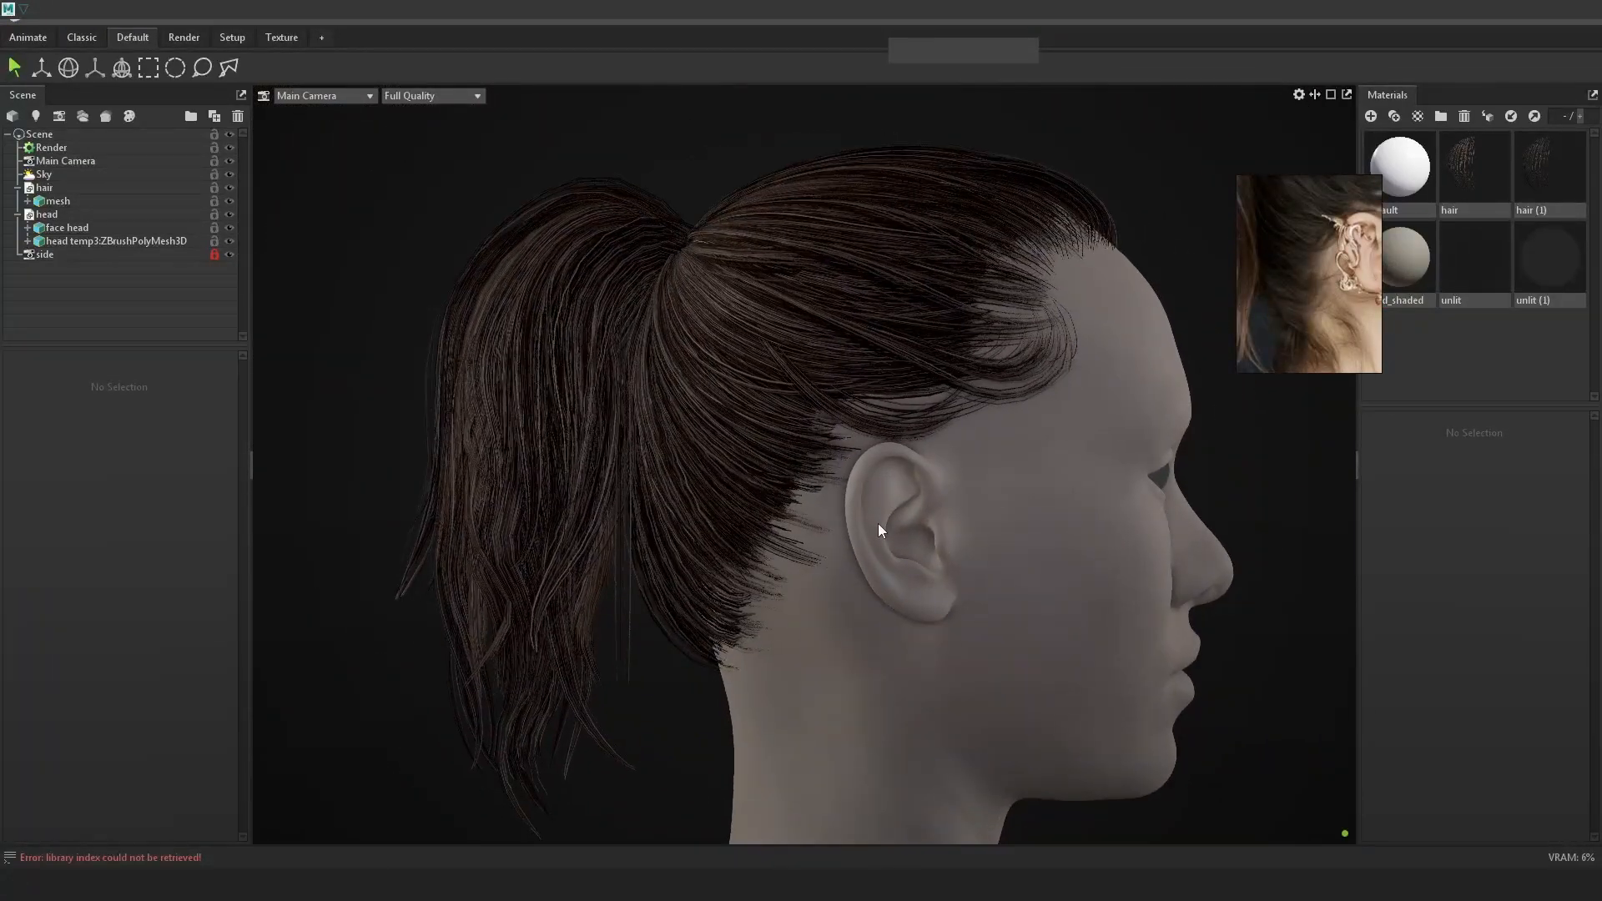
left_click_drag(1049, 503, 1034, 514)
scroll(1319, 323, "up", 2)
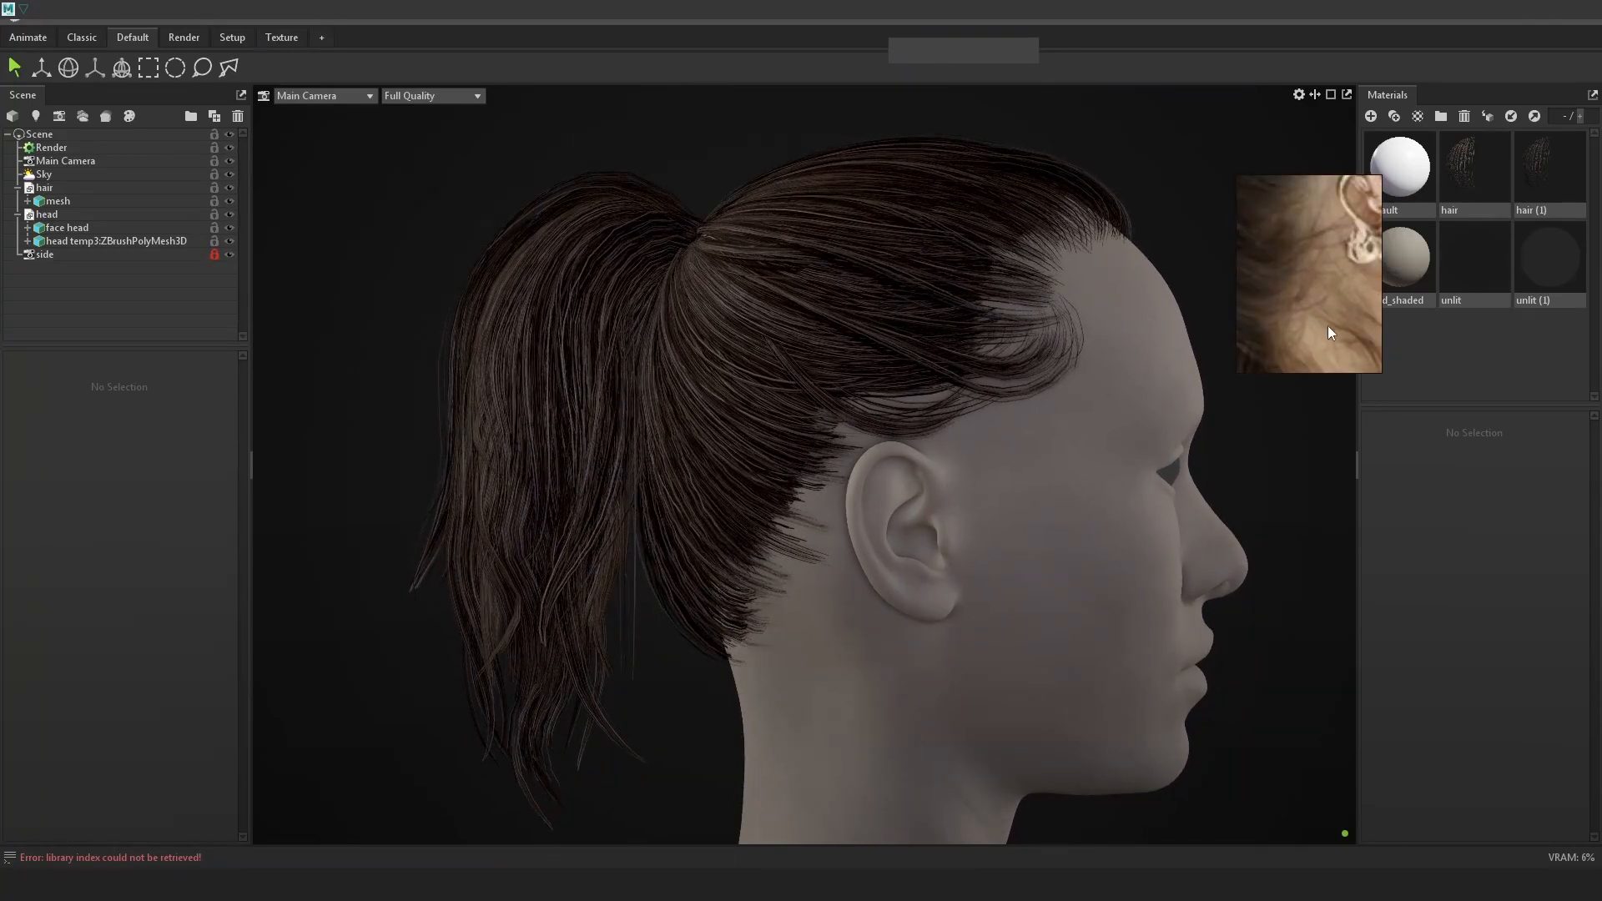
Enlarge the floating reference photo and reframe it on the ear and nape hair.
left_click_drag(1378, 365, 1530, 483)
scroll(1378, 407, "down", 3)
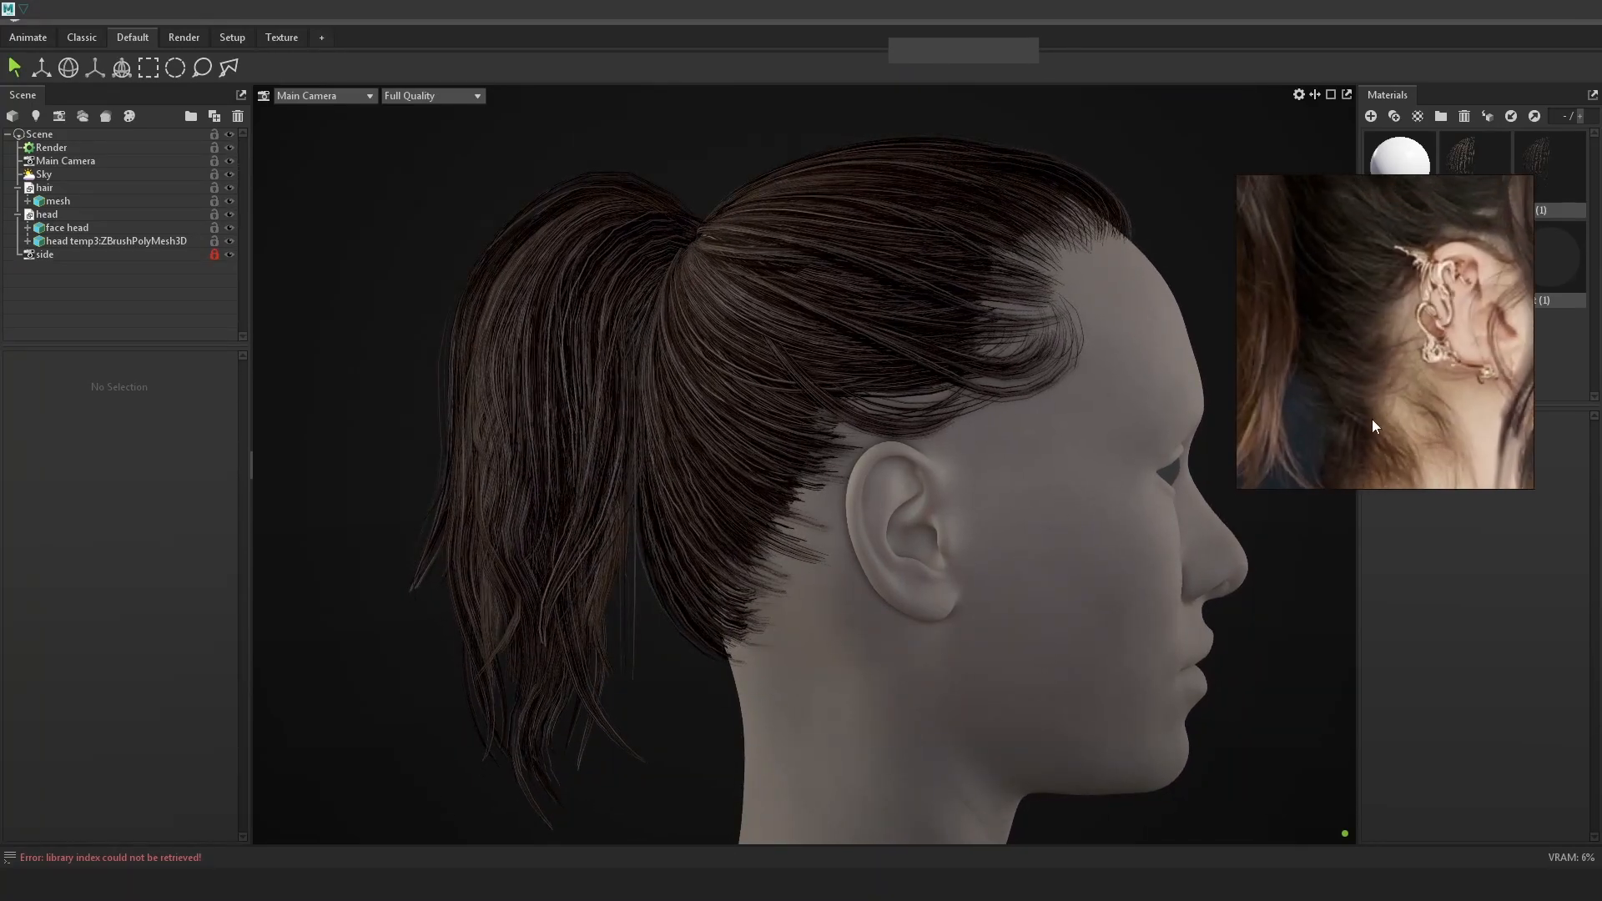
scroll(1378, 407, "up", 1)
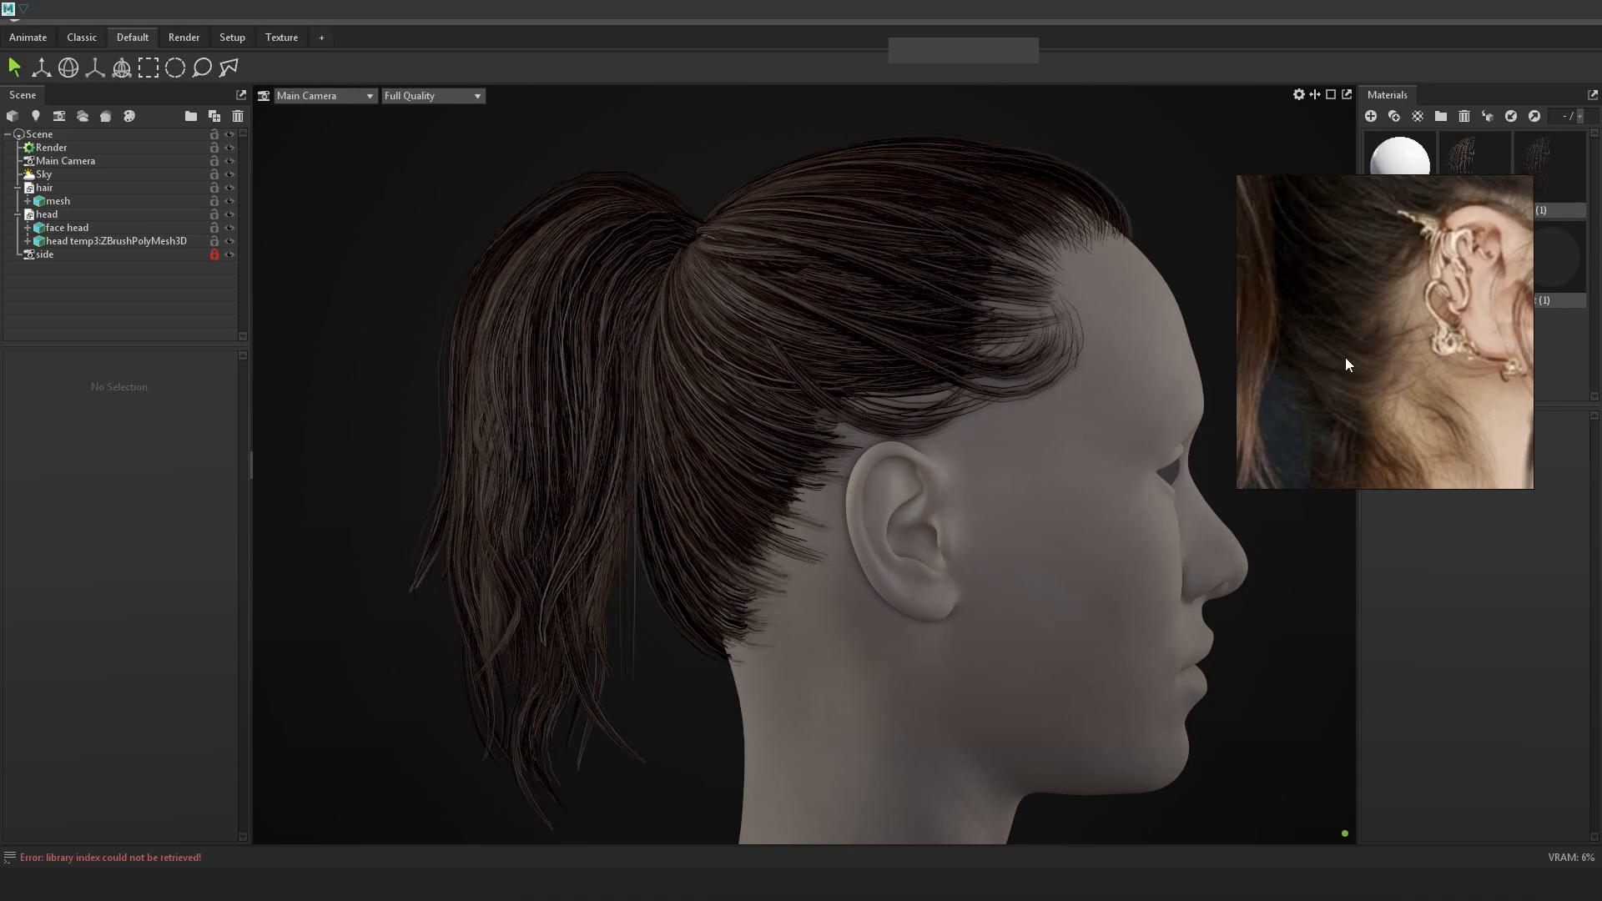
Compare the rendered nape hairline with the reference photo, then return to Maya.
left_click(949, 571)
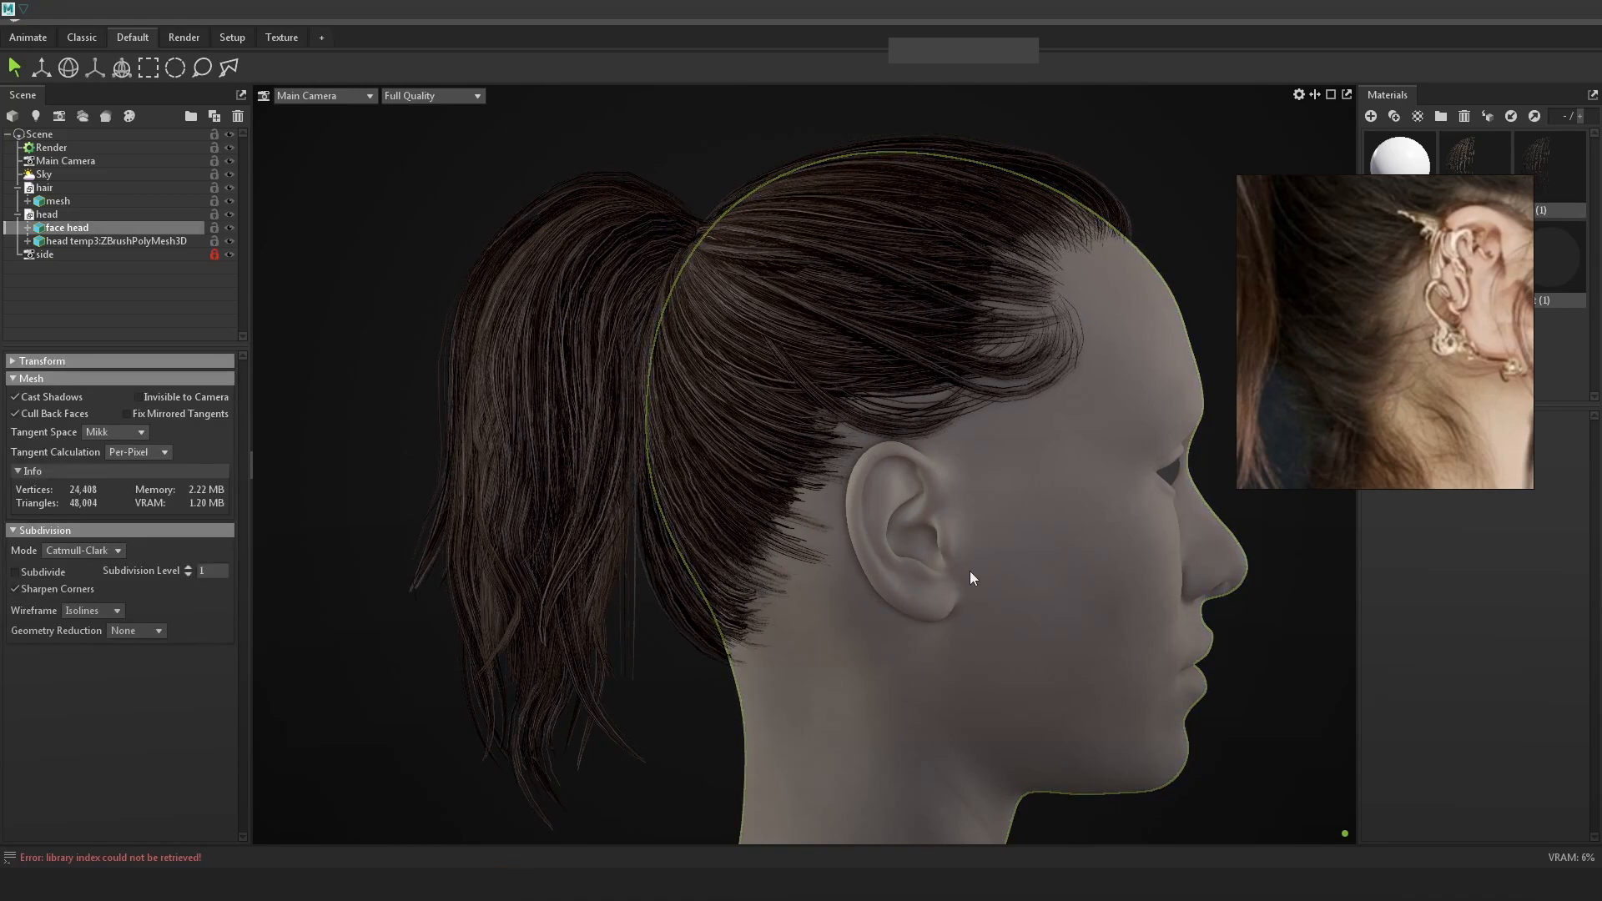
left_click_drag(986, 582, 731, 572)
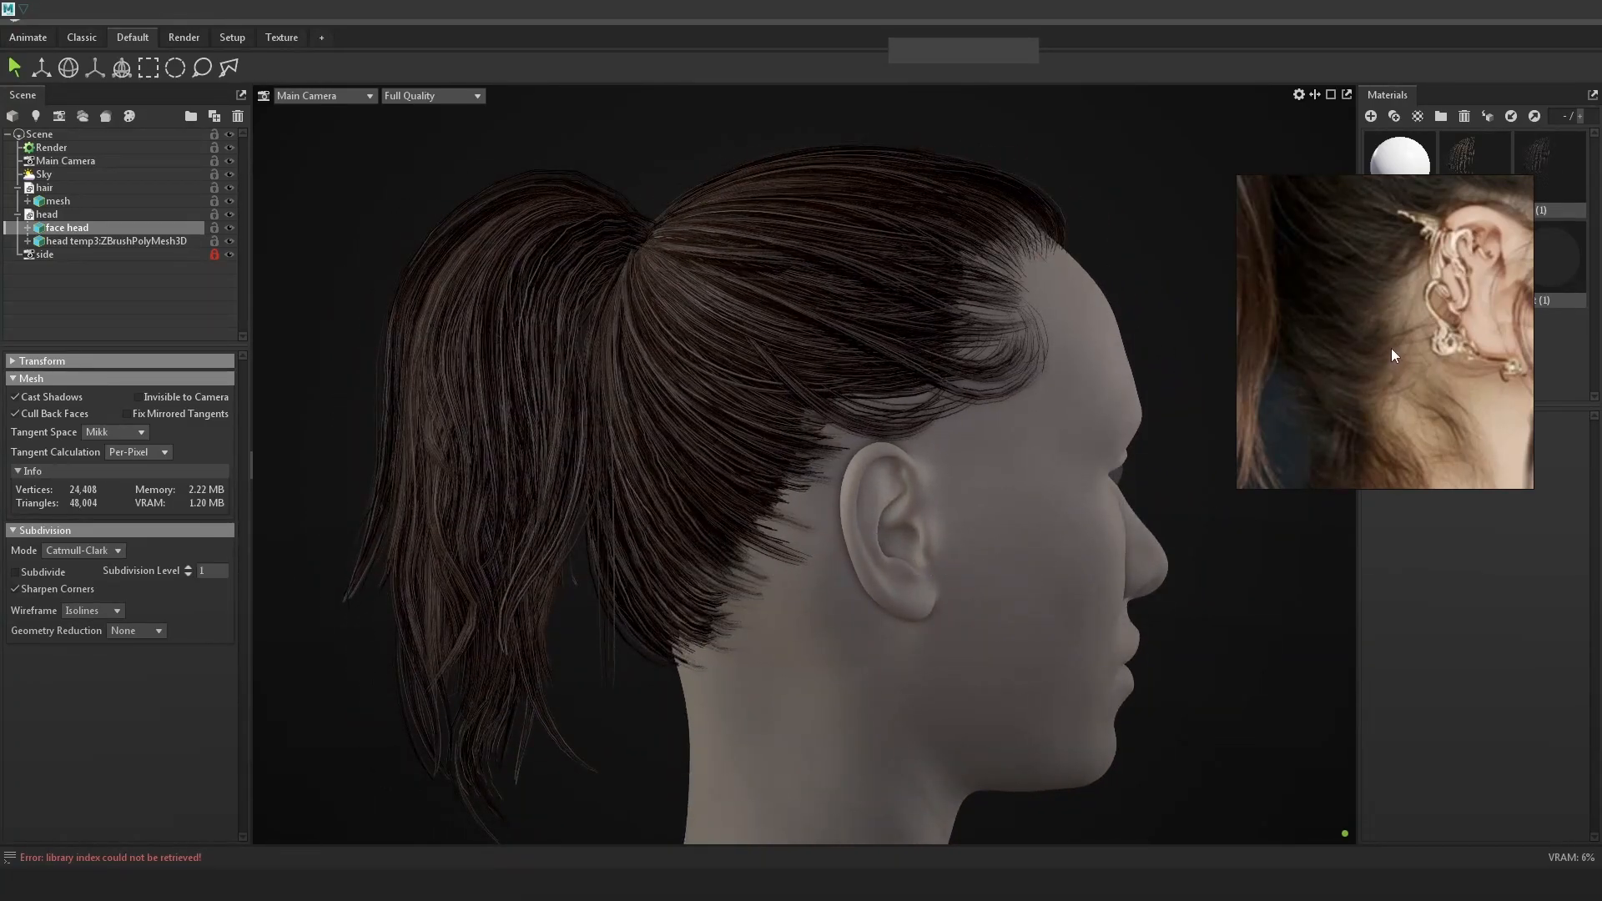
left_click_drag(1031, 554, 1053, 551)
left_click(1510, 20)
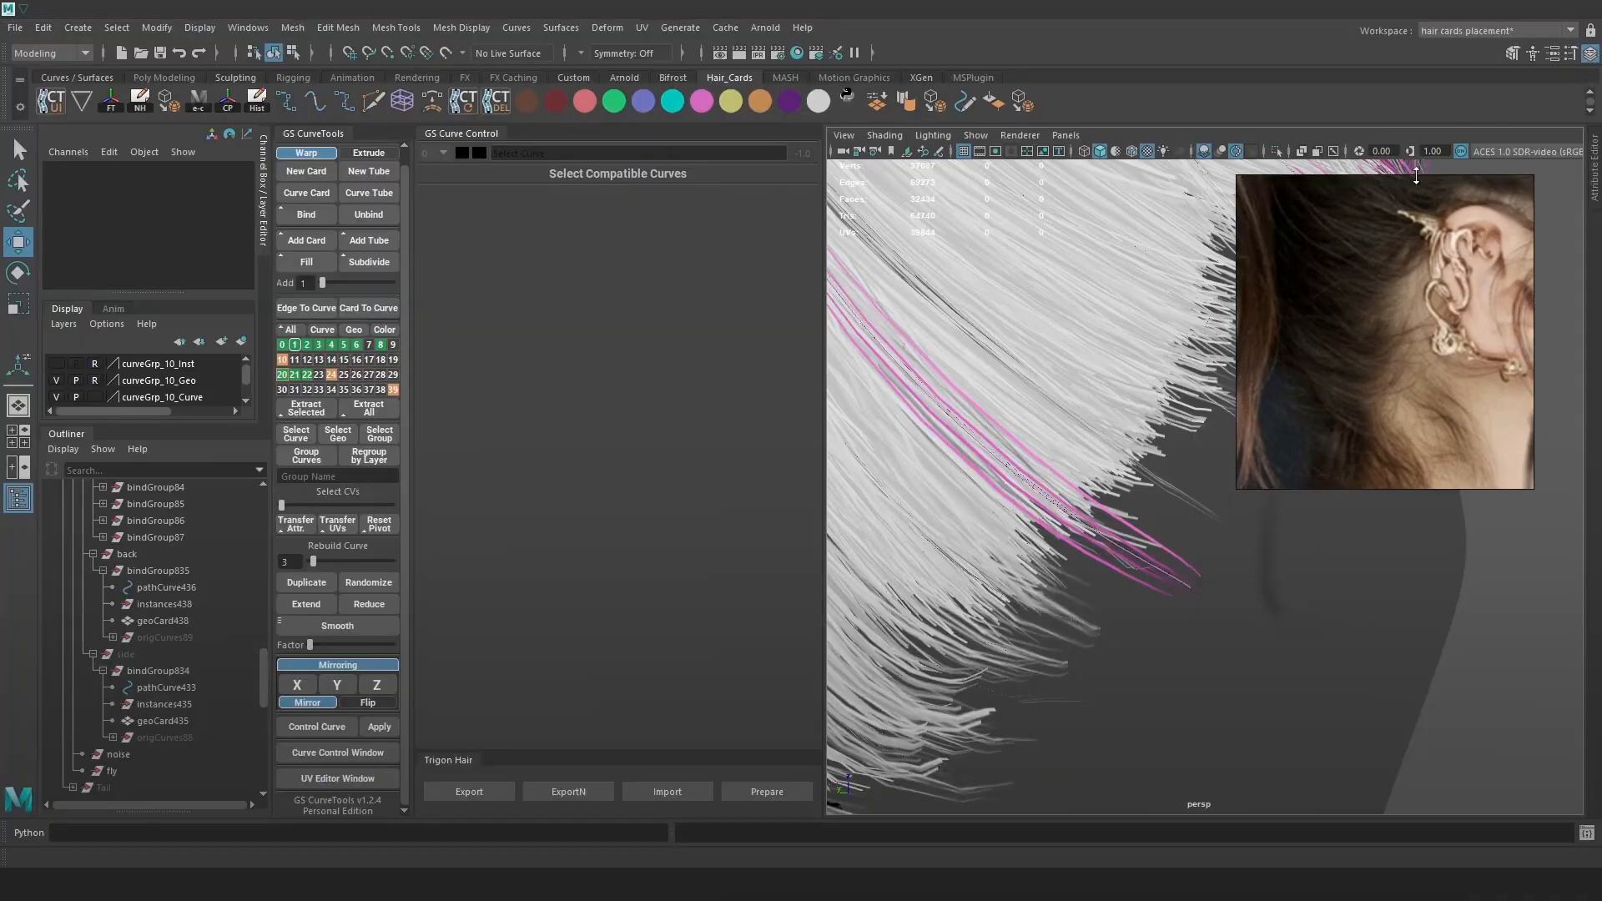
Reselect the back clump's curve and pick the control vertices at its lower end.
left_click_drag(1168, 478, 1067, 517, "alt")
key("4")
left_click(1108, 579)
right_click_drag(1123, 592, 1006, 495, "alt")
left_click_drag(1007, 496, 947, 467, "alt")
key("F9")
right_click_drag(909, 443, 1230, 616, "alt")
left_click_drag(1216, 607, 1094, 539)
Pull the lower end of the back clump's curve back toward the nape hairline and toggle soft selection.
left_click_drag(1158, 587, 1088, 584)
key("5")
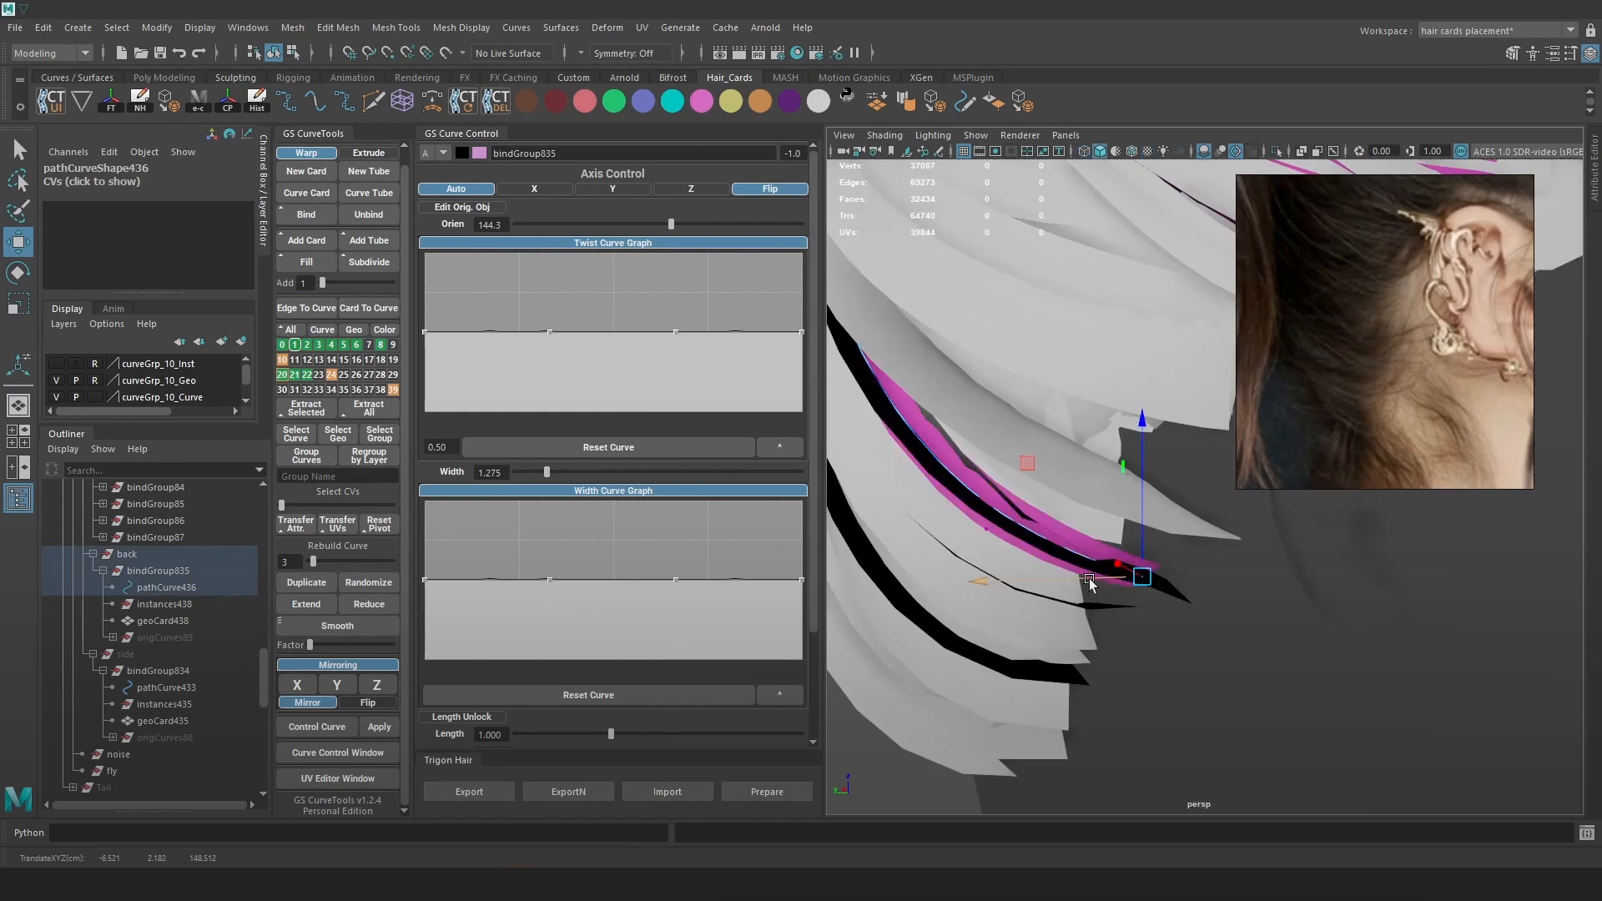
mouse_move(1089, 578)
left_mouse_down()
mouse_move(1061, 581)
mouse_move(1137, 589)
mouse_move(1040, 582)
left_mouse_up()
key("ctrl+z")
key("b")
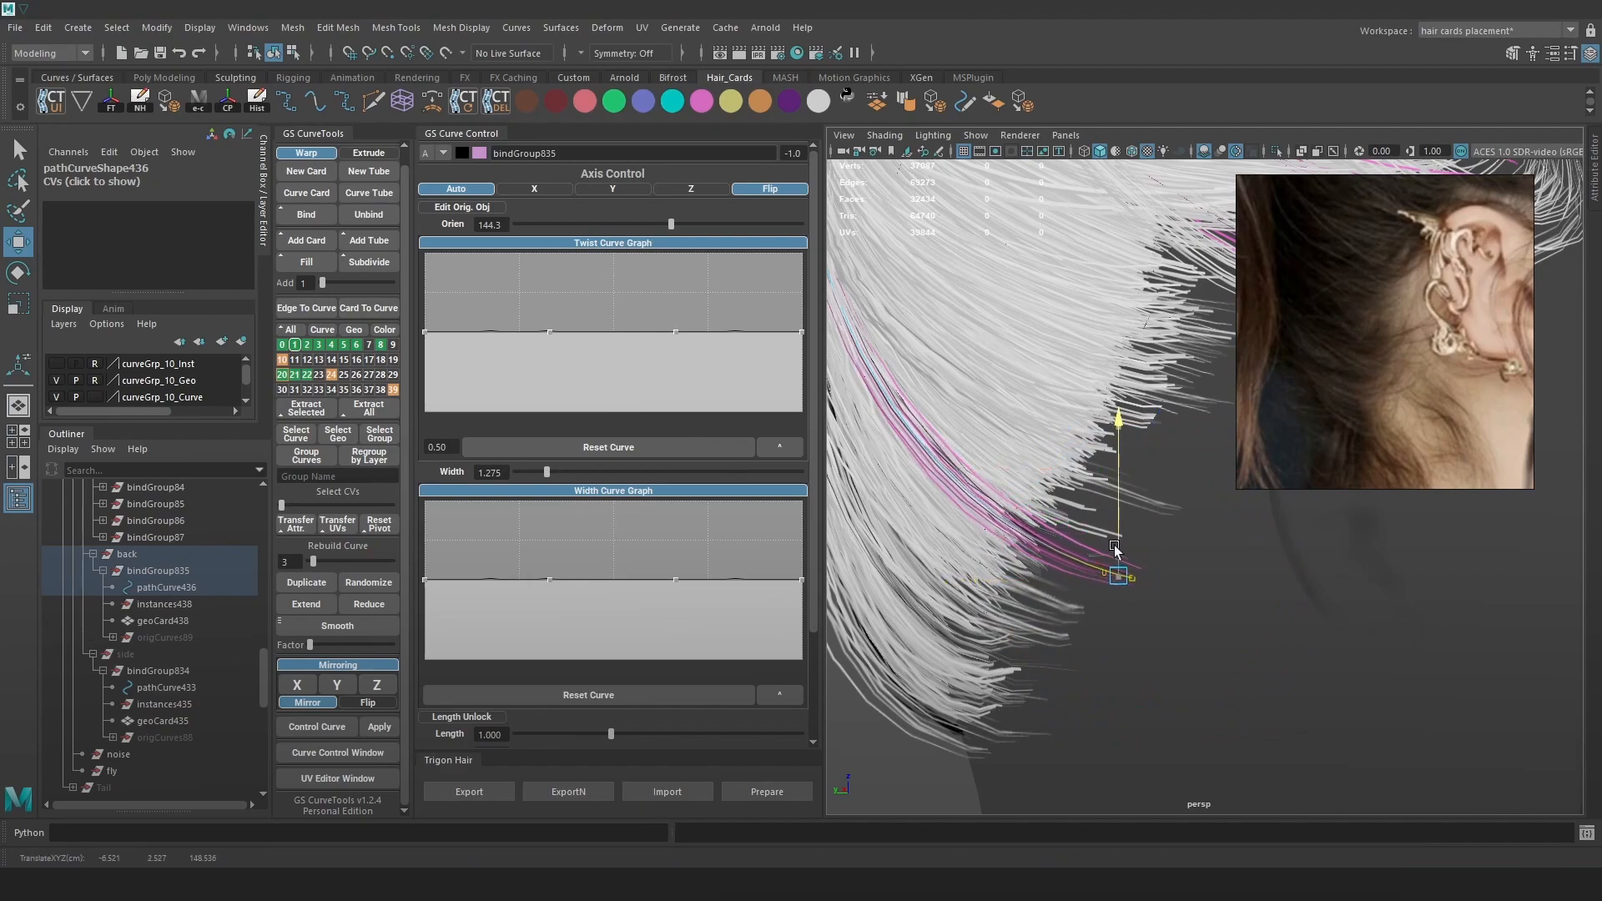
Rebuild the back clump's curve with a value of 6 and return to control vertex editing.
left_click_drag(314, 564, 314, 563)
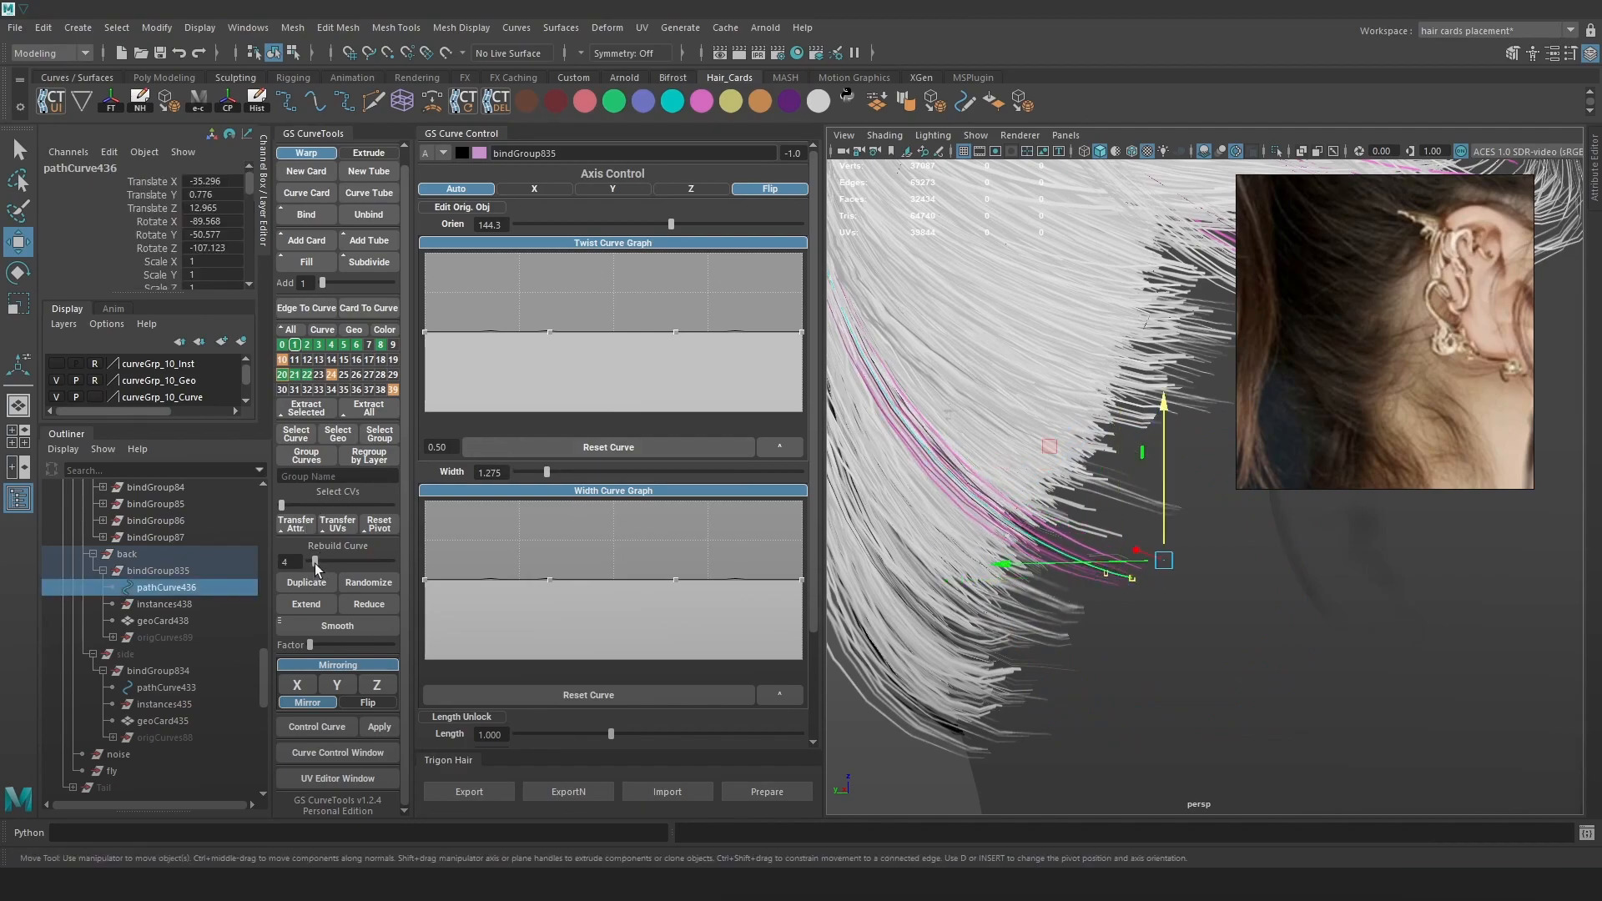
middle_click_drag(909, 514, 1006, 464, "alt")
scroll(1006, 464, "down", 3)
right_click_drag(914, 447, 839, 447)
Select a vertex near the lower end of the rebuilt curve and adjust its height to bend the tip.
right_click_drag(1039, 513, 1203, 540, "alt")
mouse_move(1203, 540)
left_mouse_down()
mouse_move(1168, 559)
mouse_move(1179, 517)
left_mouse_up()
key("4")
key("5")
left_click_drag(1220, 574, 1231, 536)
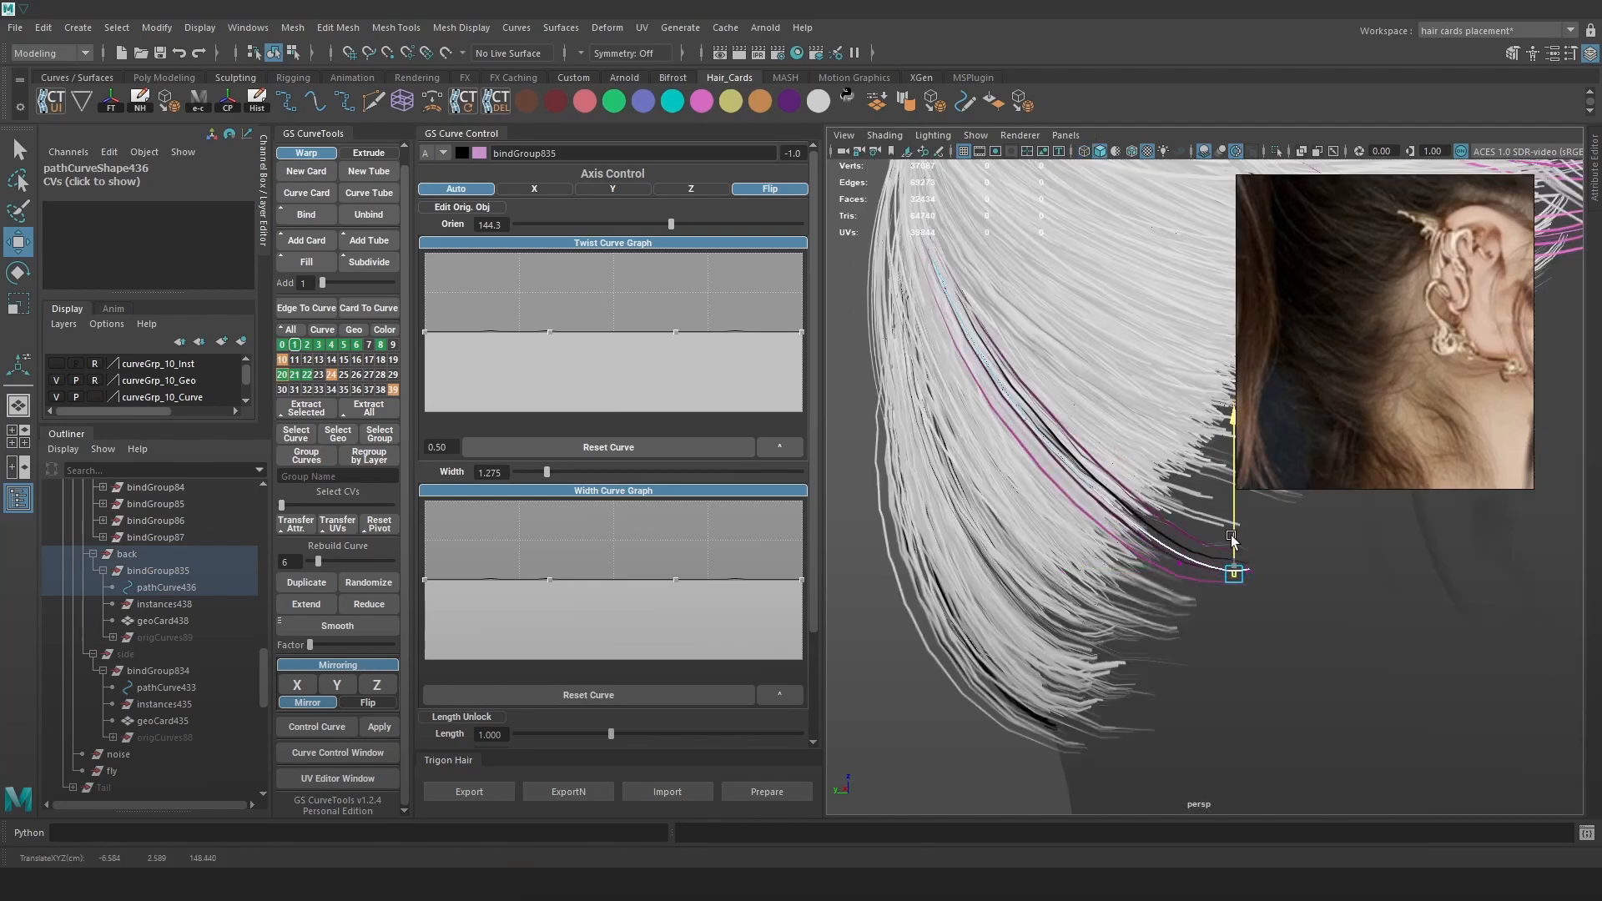
Move the middle control vertex of the back clump's curve slightly backward and down to smooth the bend.
key("4")
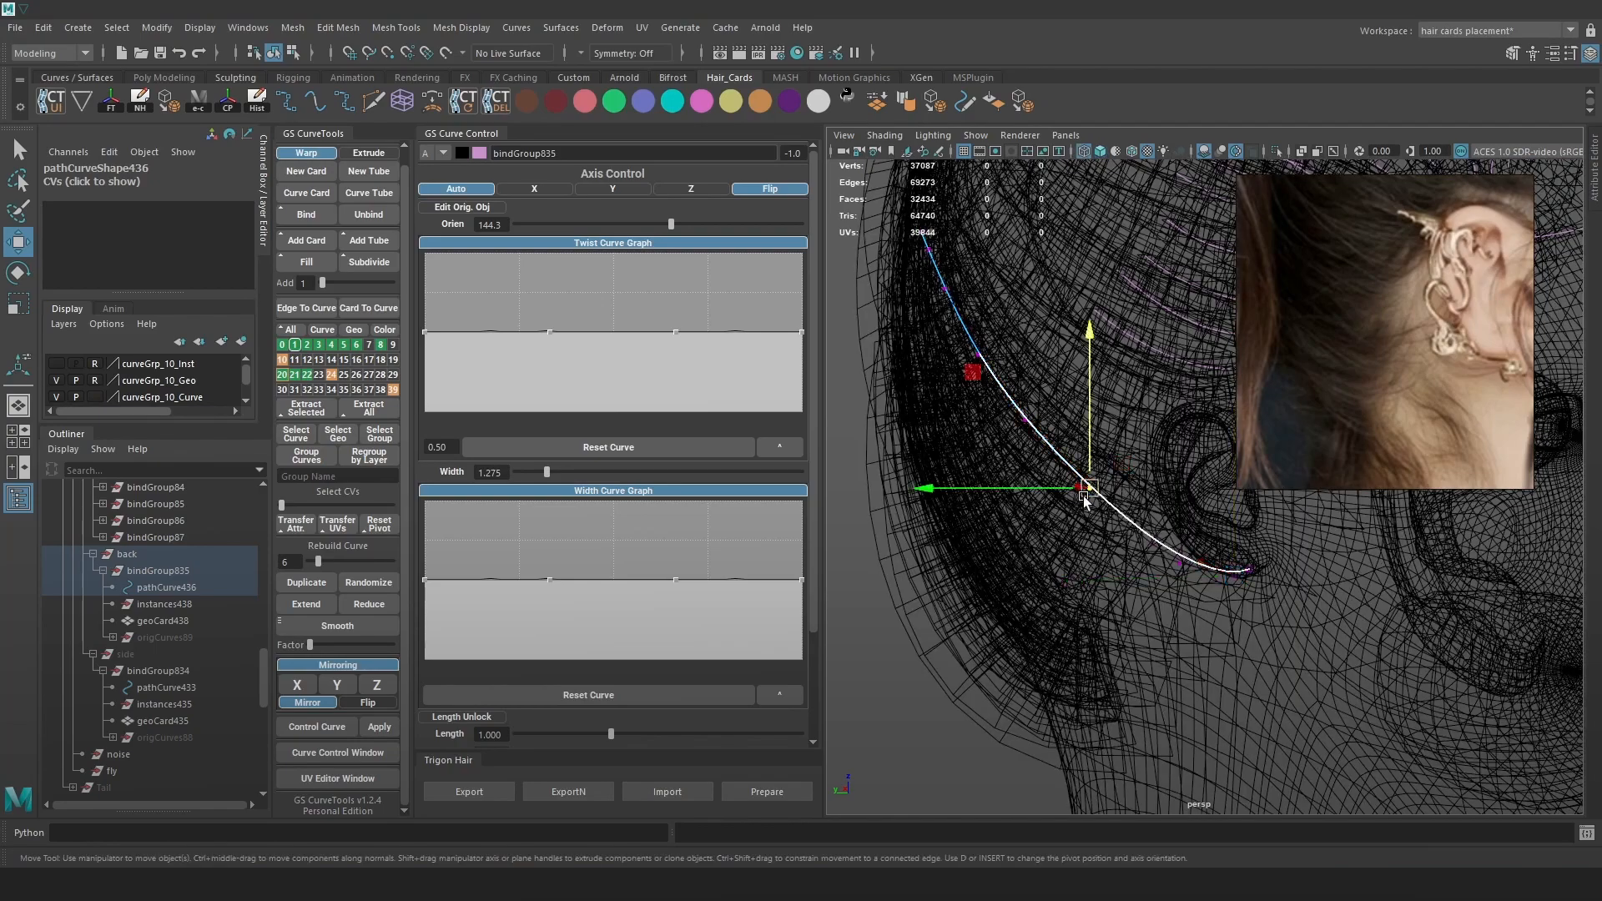
key("5")
left_click_drag(1089, 489, 1077, 495)
Set the back clump's orientation to 5.1 and examine the updated nape hair in Marmoset Toolbag.
left_click_drag(640, 224, 632, 233)
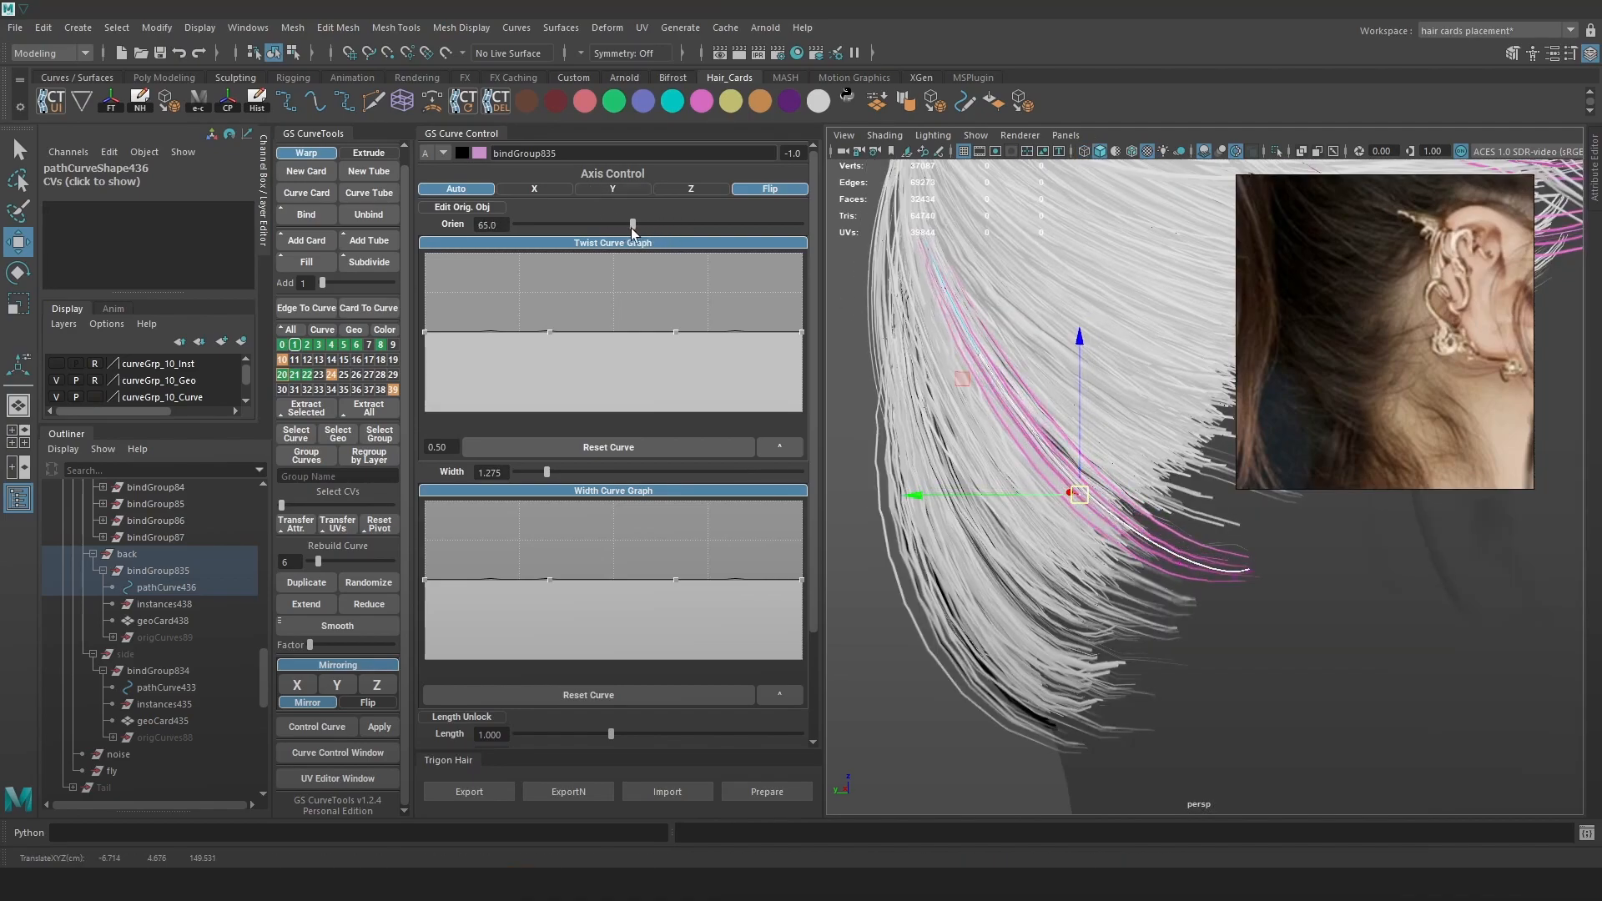
left_click_drag(1053, 421, 1209, 407, "alt")
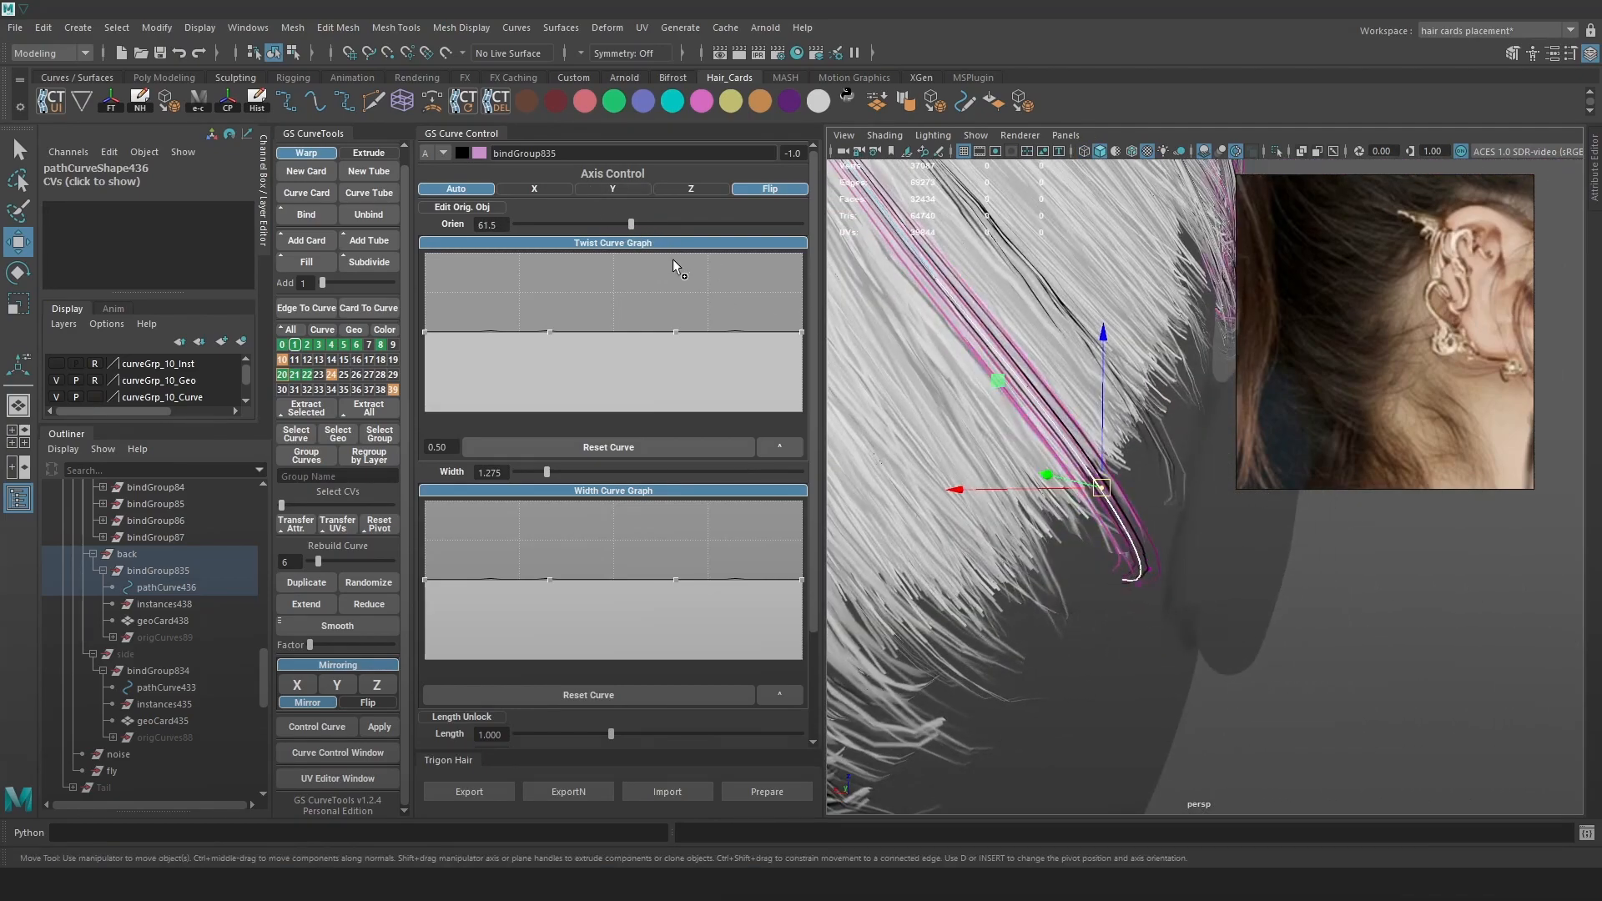
left_click_drag(630, 223, 604, 231)
left_click_drag(1173, 492, 1084, 488, "alt")
left_click_drag(1187, 460, 1450, 459)
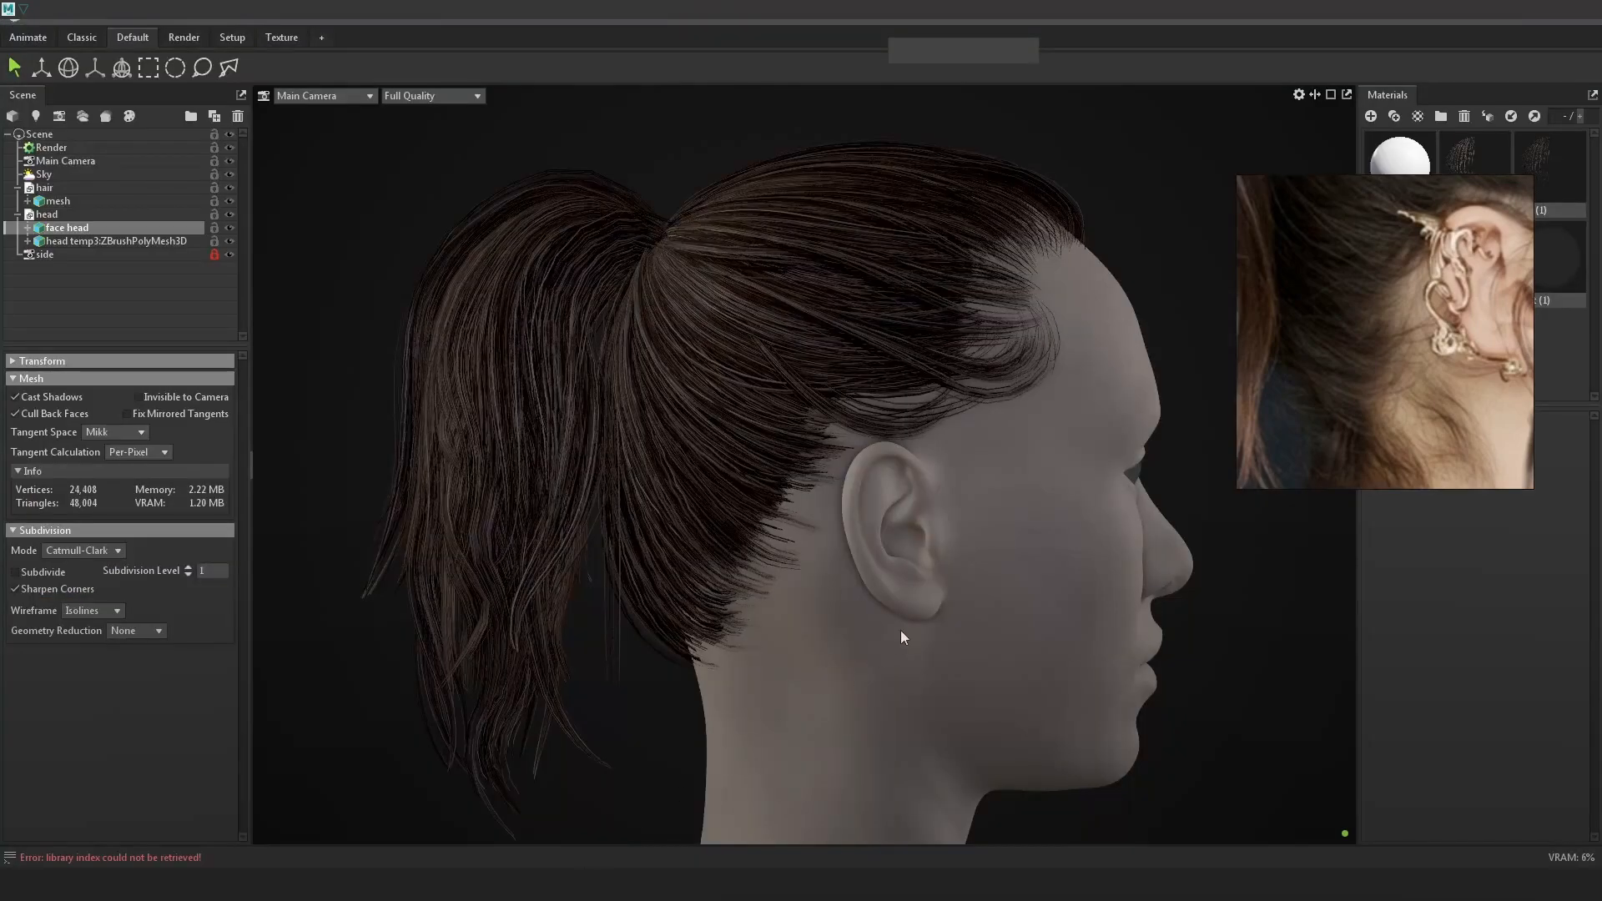
left_click_drag(901, 638, 932, 629)
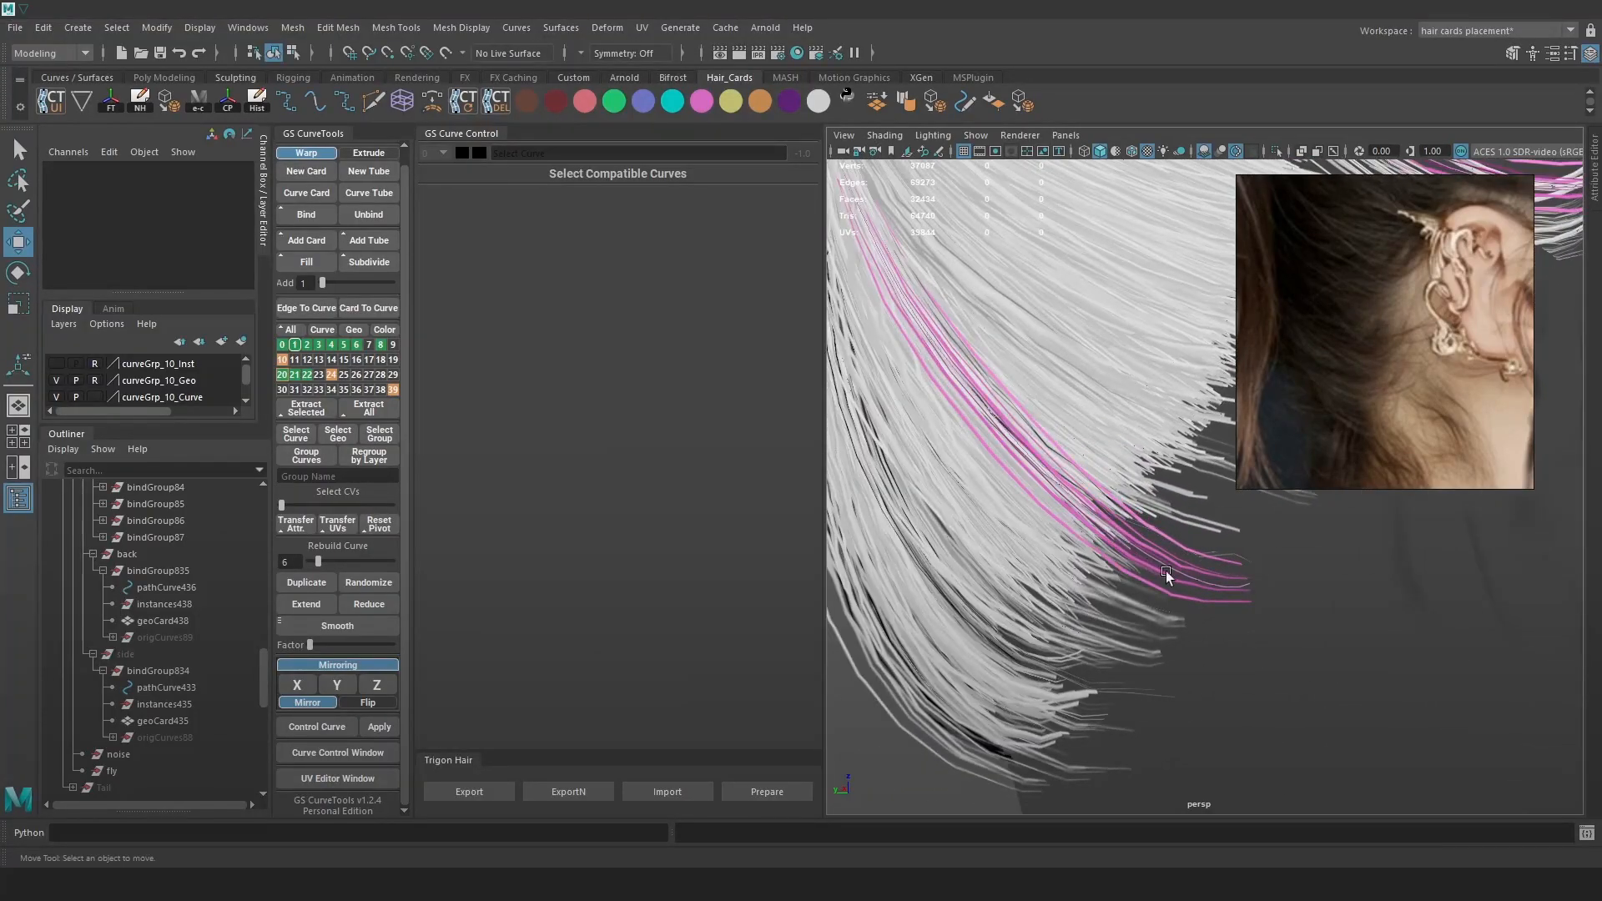
Select the back clump's curve and move the control vertex at its lower tip slightly sideways.
left_click(1226, 583)
left_click_drag(891, 564, 858, 530, "alt")
right_click_drag(858, 530, 857, 477)
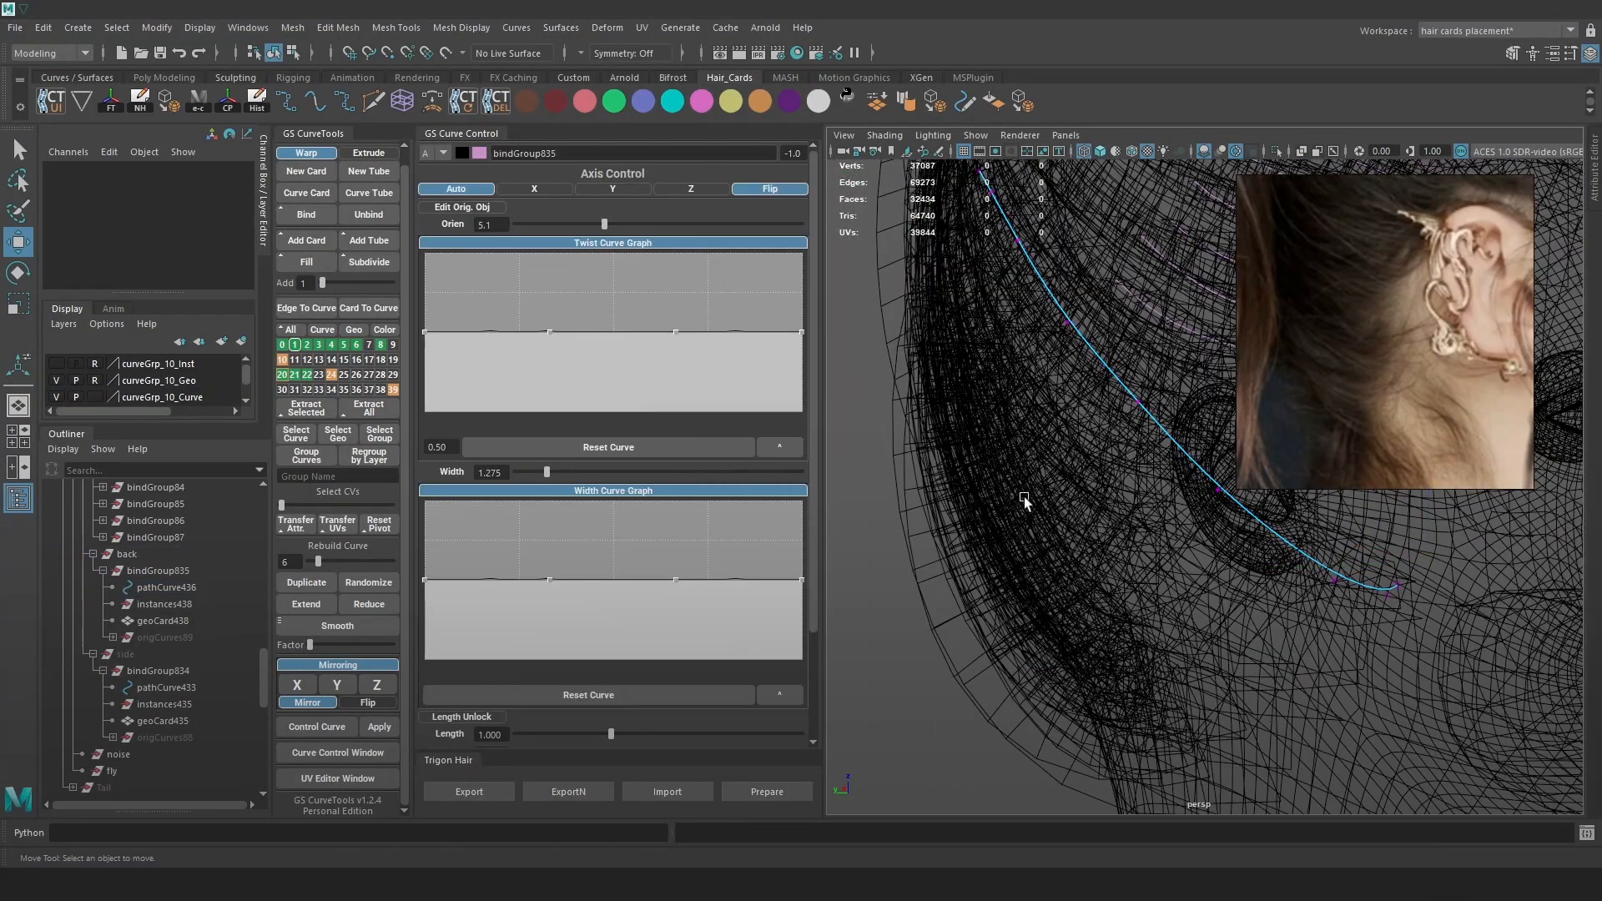
left_click(1293, 576)
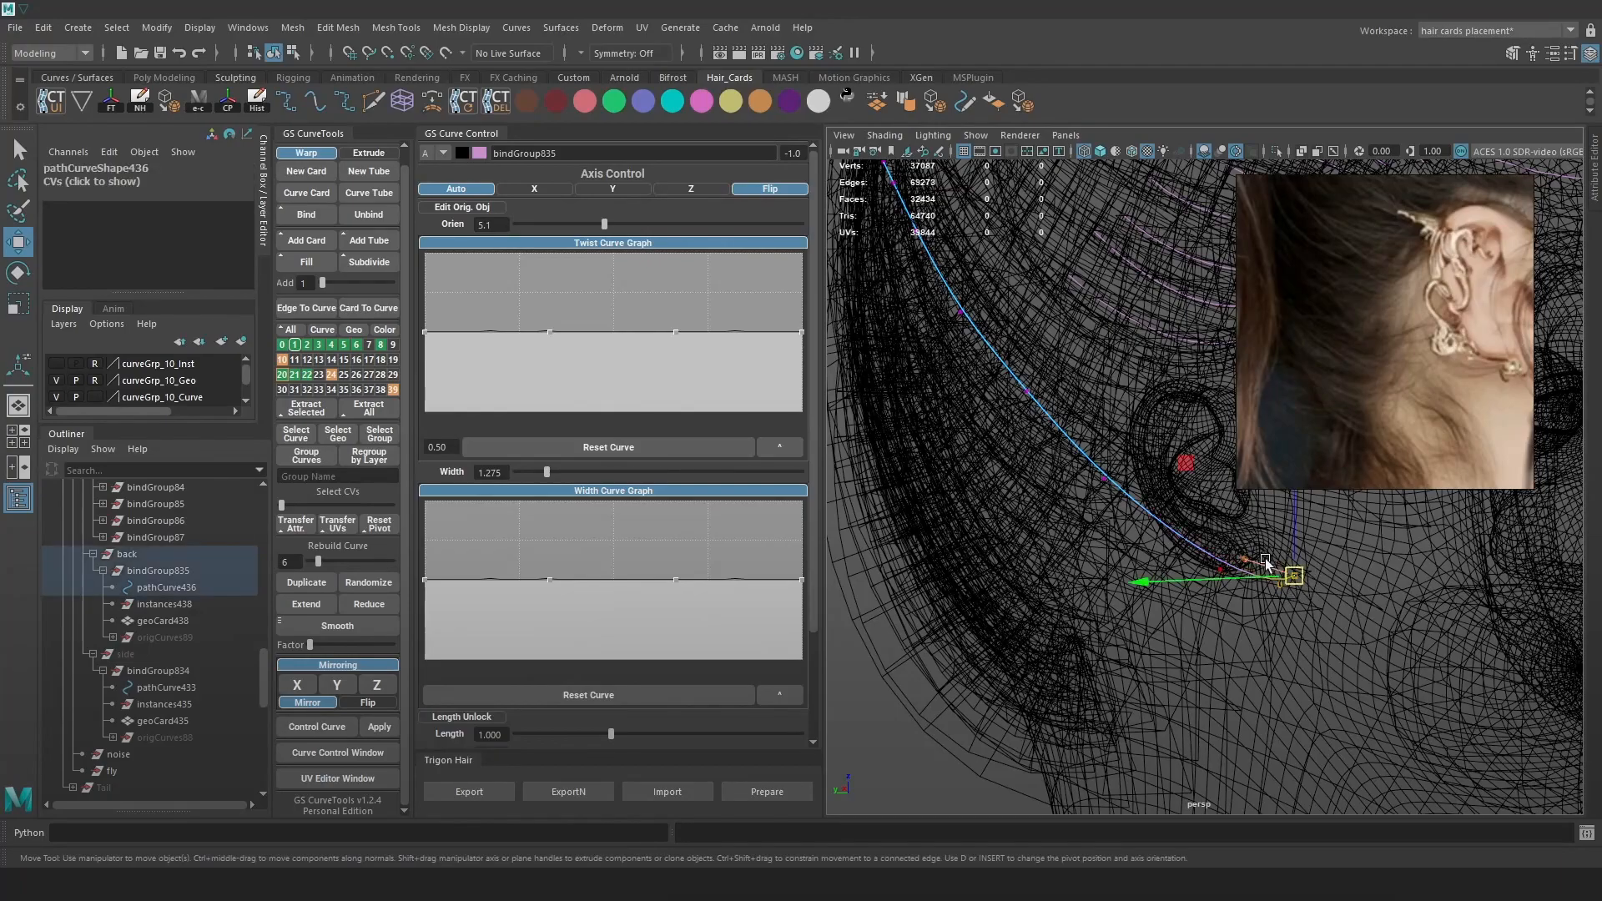
key("5")
left_click_drag(1249, 557, 1251, 557)
middle_click_drag(1318, 561, 1209, 577, "alt")
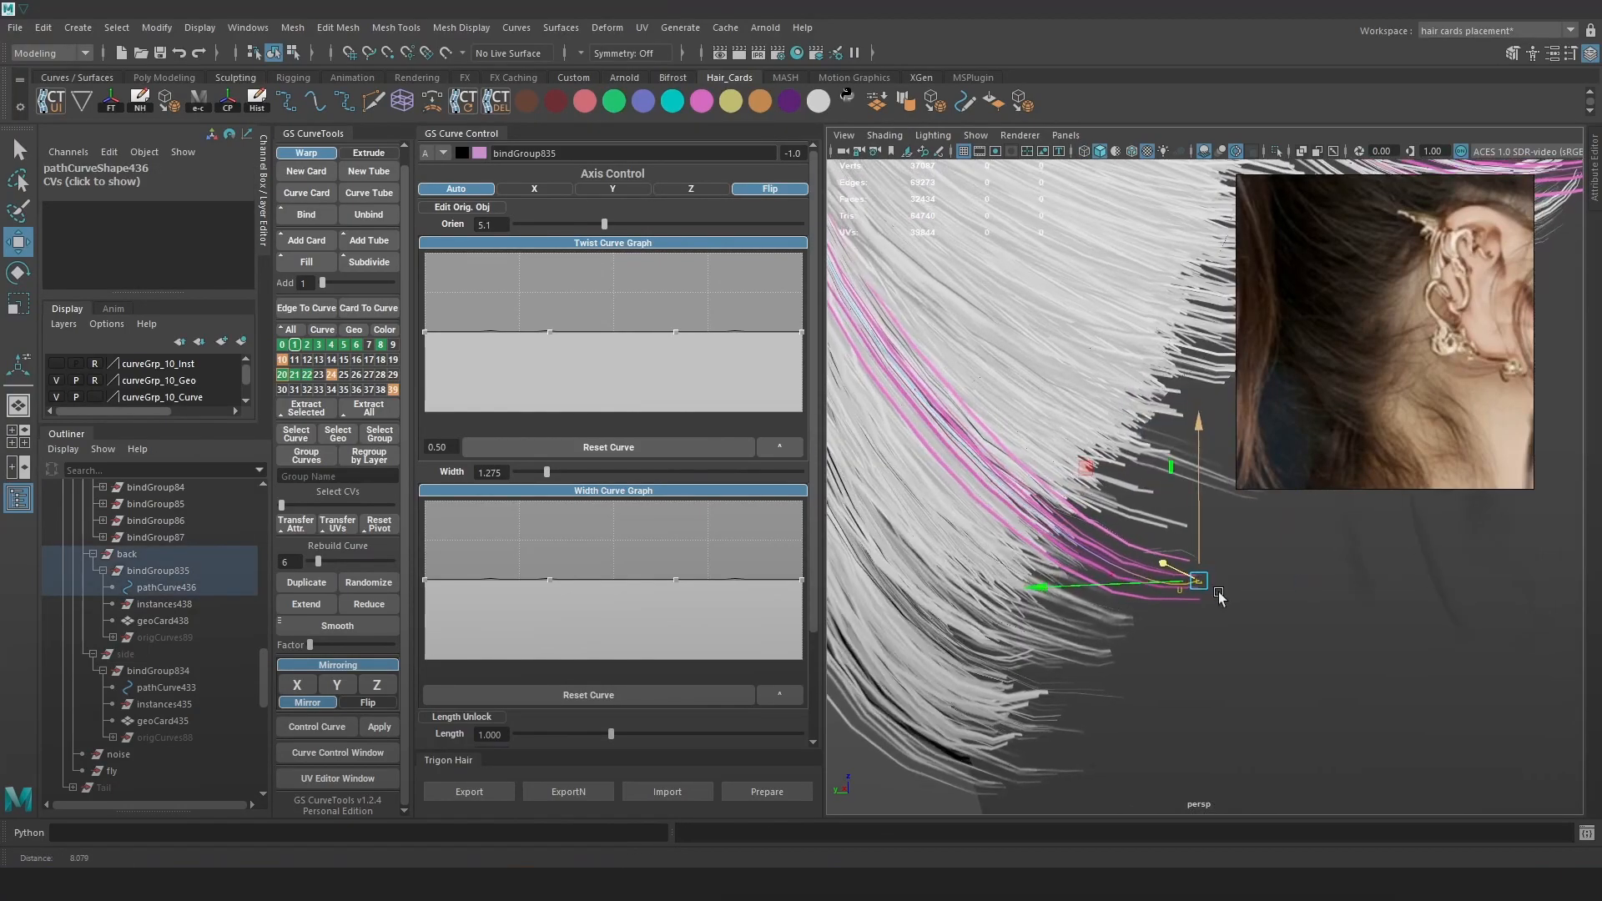
Adjust the back clump's tip control vertex closer to the surrounding nape hair, working from a close-up view.
right_click_drag(1209, 578, 1349, 656, "alt")
left_click_drag(1349, 656, 1373, 644, "alt")
left_click_drag(1209, 607, 1213, 608)
middle_click_drag(1262, 626, 1358, 698, "alt")
left_click_drag(1359, 698, 1335, 673, "alt")
left_click_drag(1154, 622, 1208, 576)
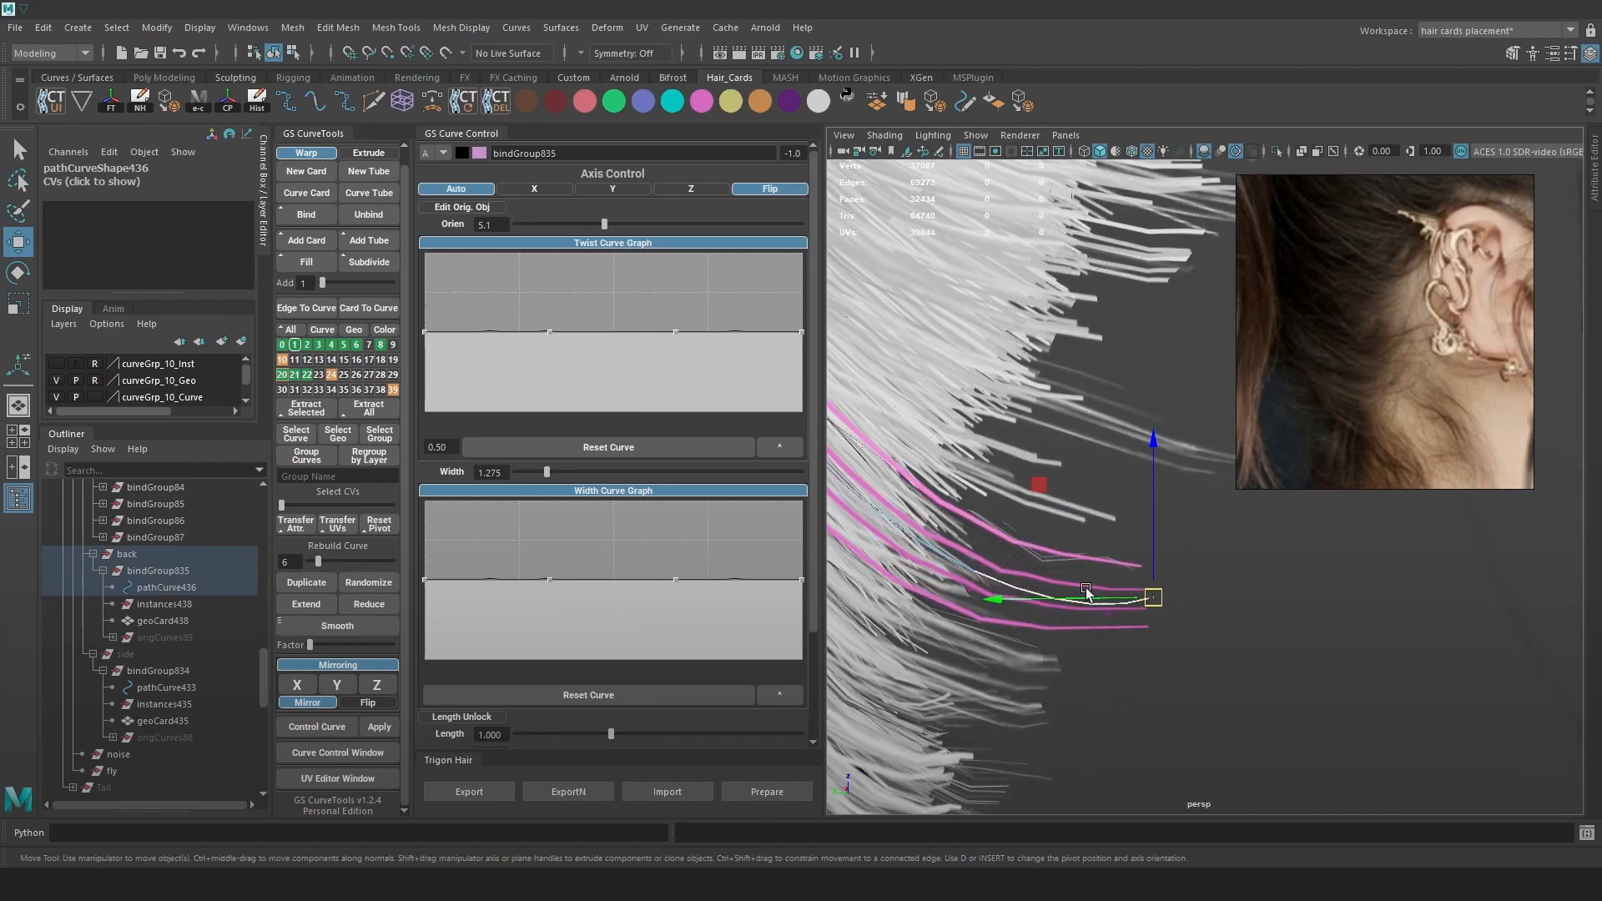
Select the control vertices near the back clump's lower end and rotate them to align the card tip with the neighbouring cards.
left_click(1172, 628)
key("4")
left_click_drag(1192, 647, 1056, 546)
key("5")
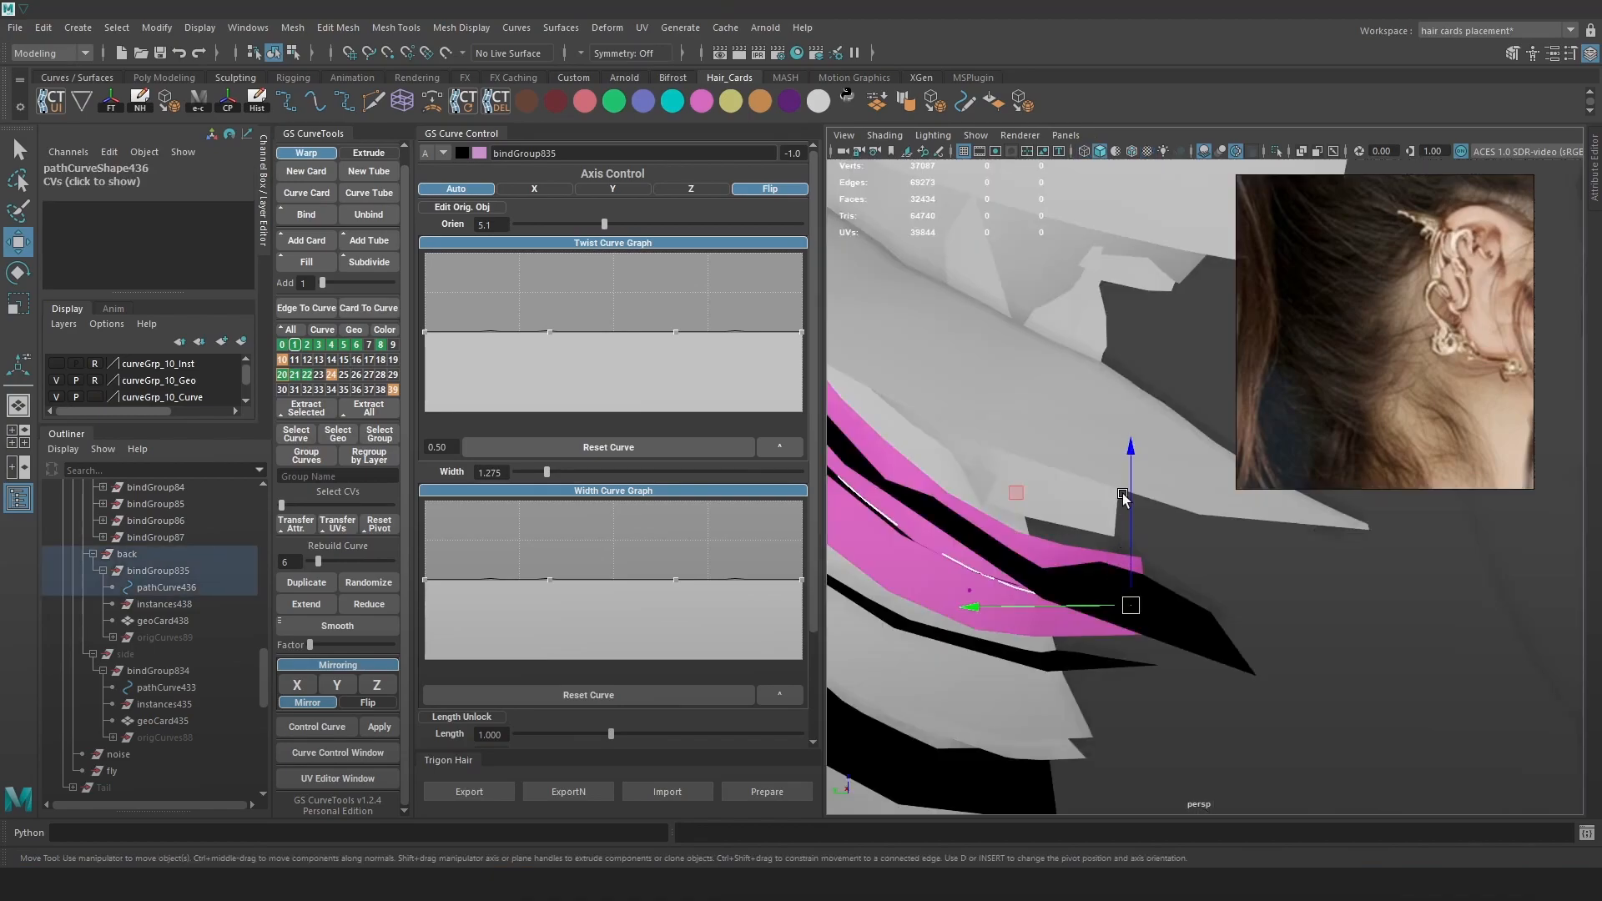
key("6")
key("e")
left_click_drag(1148, 441, 1097, 436)
Reposition the back clump's lower control vertices to curve the tip with the hairline, checking the cards with and without texture.
key("w")
left_click_drag(1156, 622, 1131, 574, "alt")
left_click_drag(1104, 517, 1094, 513)
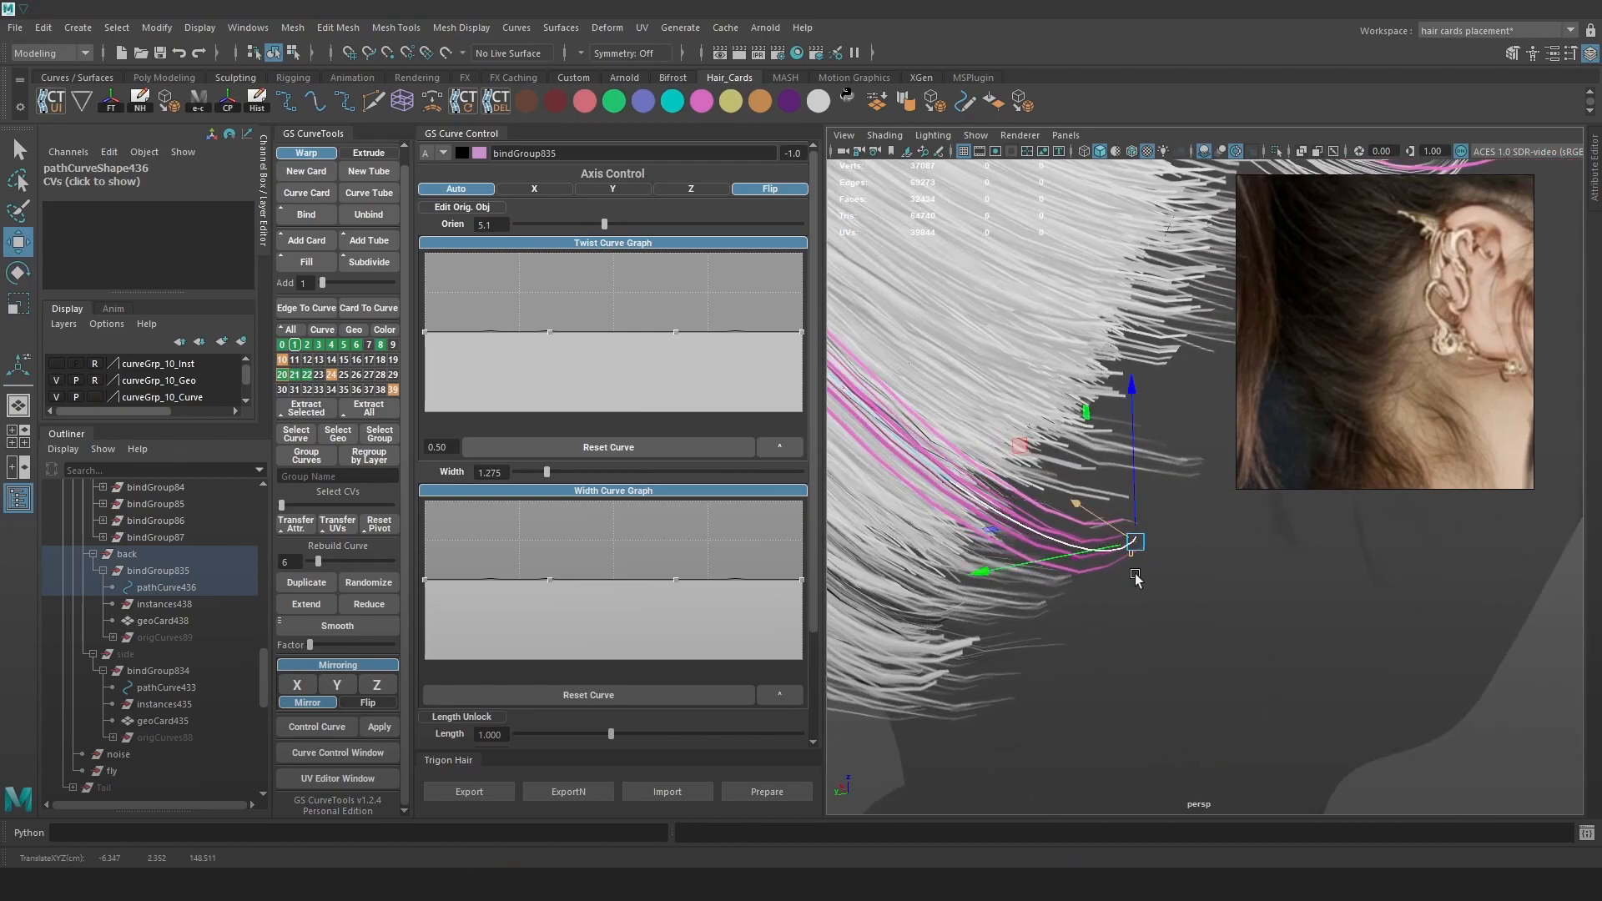
left_click_drag(1137, 577, 1097, 590, "alt")
mouse_move(1051, 526)
left_mouse_down()
mouse_move(1041, 517)
mouse_move(1145, 552)
mouse_move(1120, 501)
left_mouse_up()
key("5")
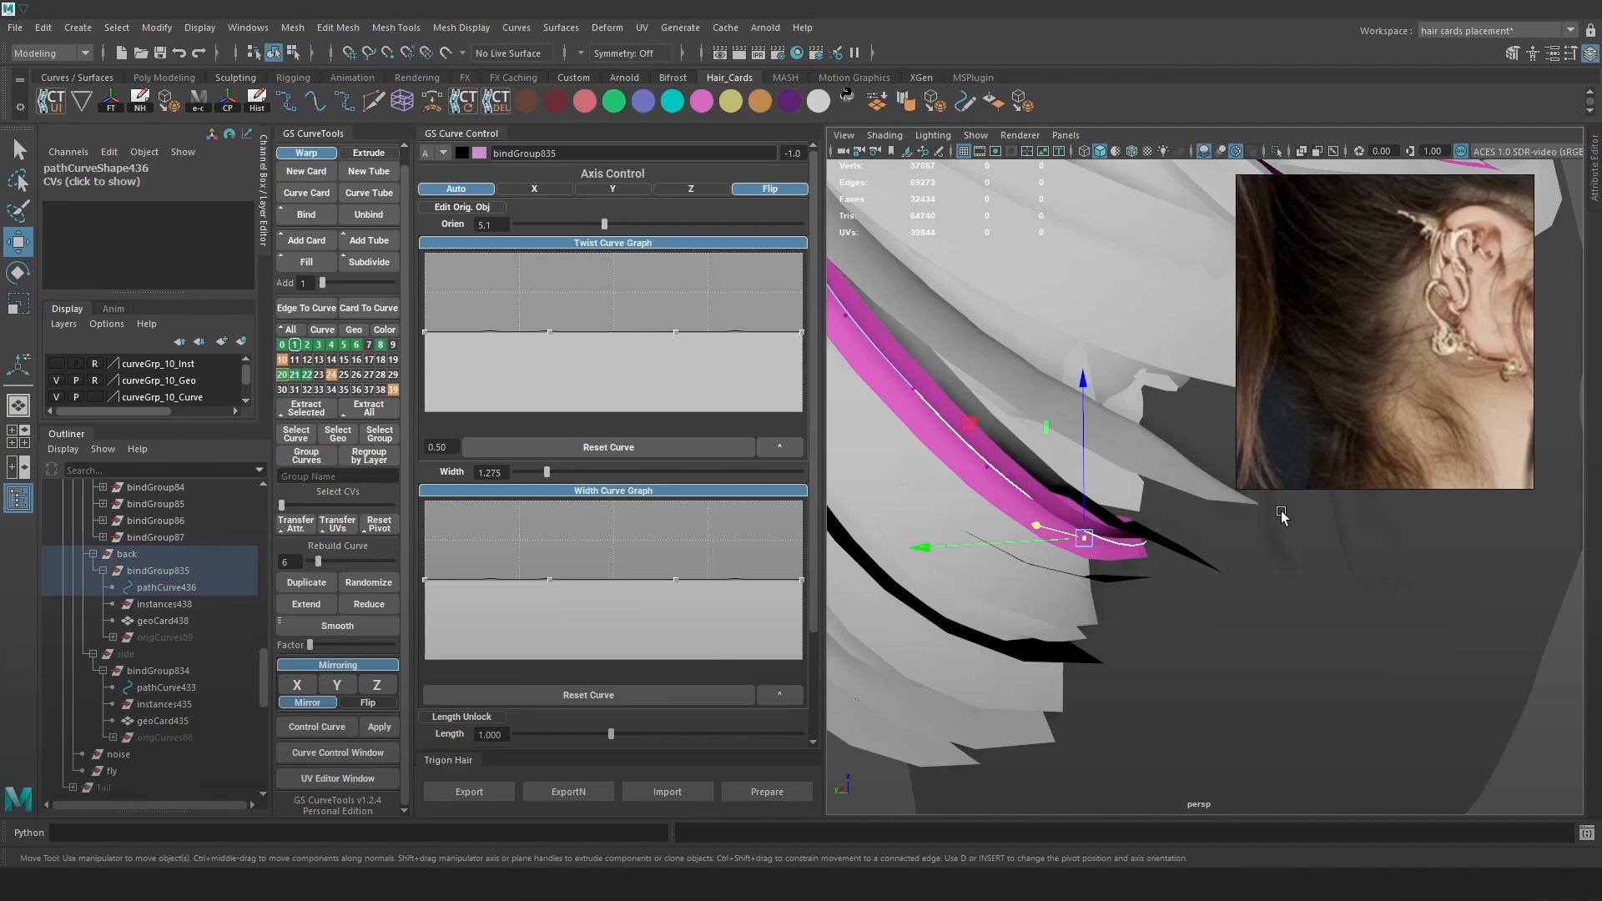
left_click_drag(1194, 511, 1175, 455, "alt")
key("6")
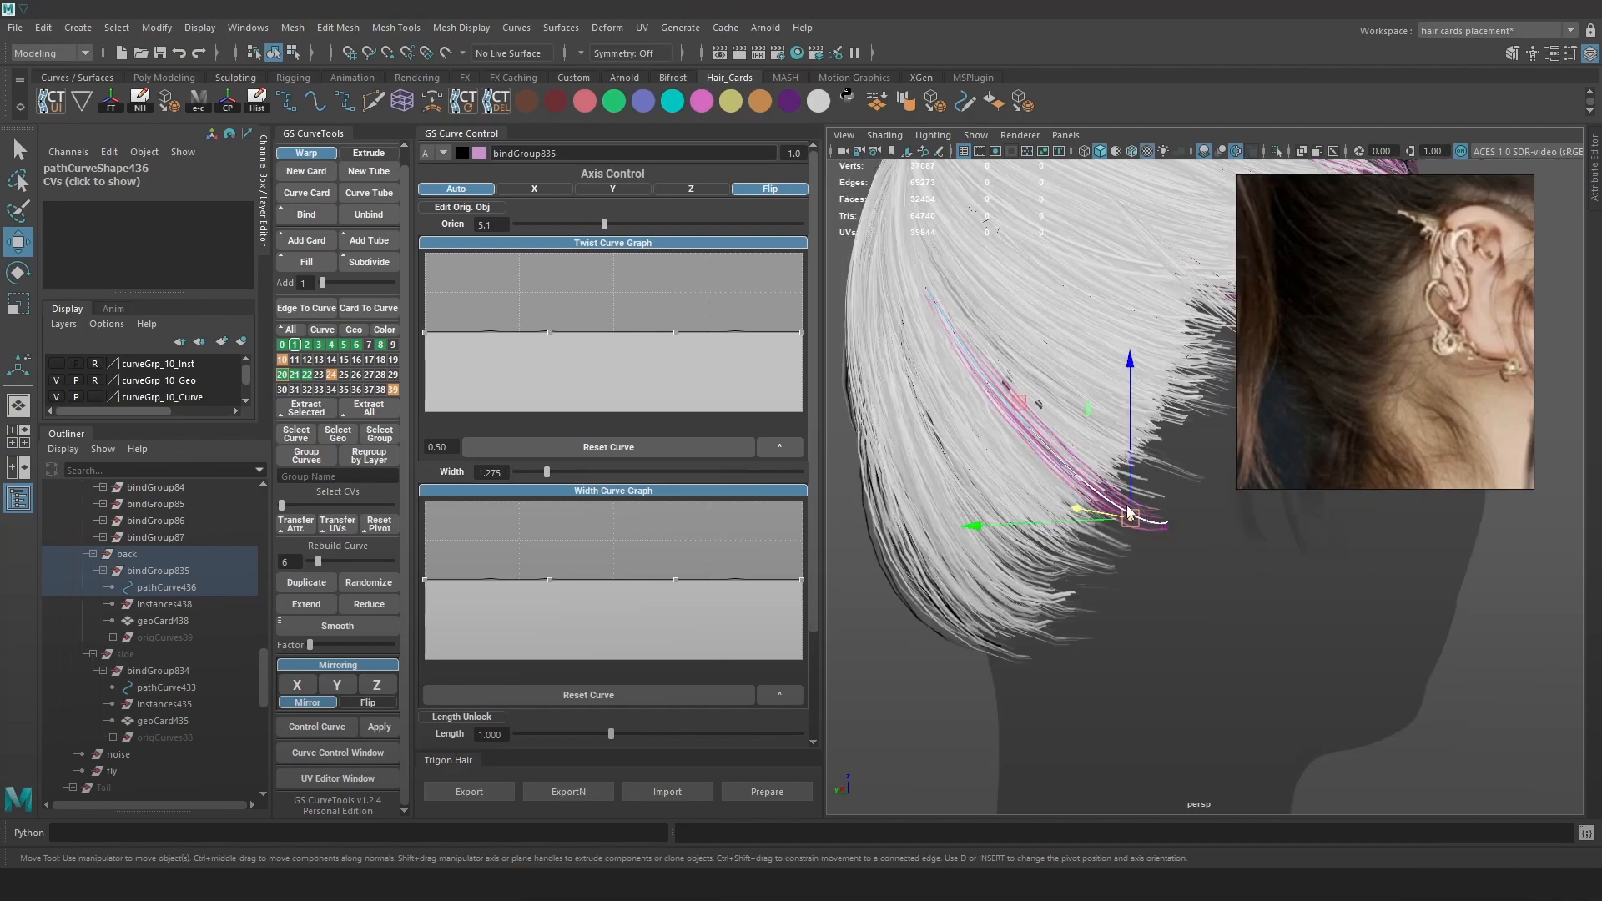
Mirror the back clump across X and set the mirrored clump's orientation to 5.1.
key("F8")
left_click(298, 683)
left_click_drag(1026, 617, 1251, 617, "alt")
middle_click_drag(1100, 611, 1260, 614, "alt")
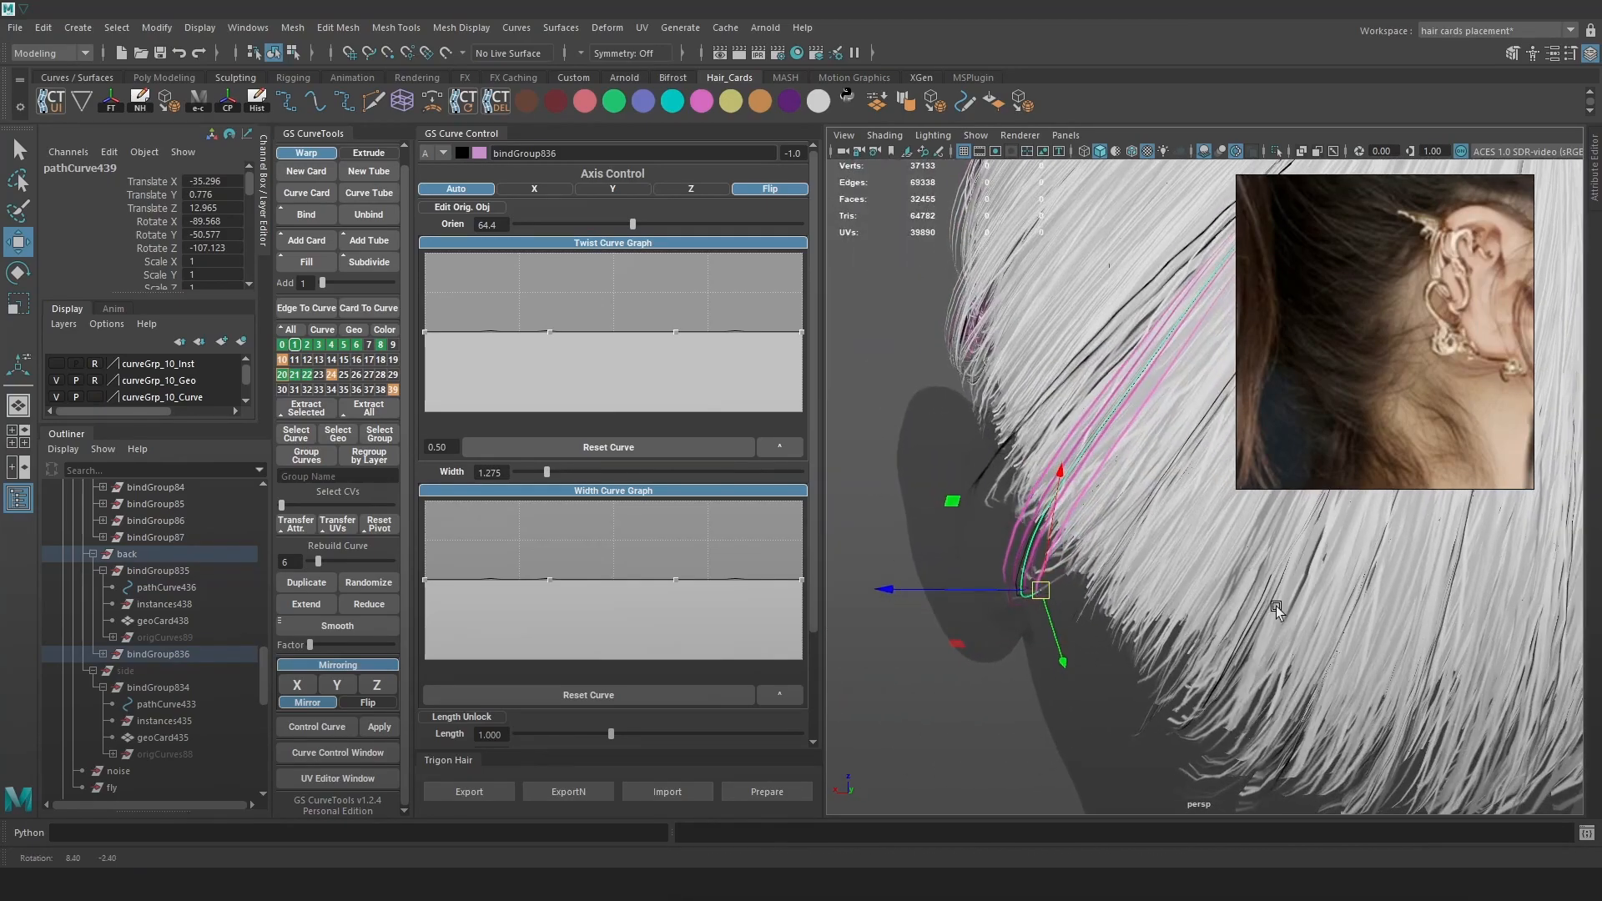
key("5")
scroll(1221, 599, "up", 3)
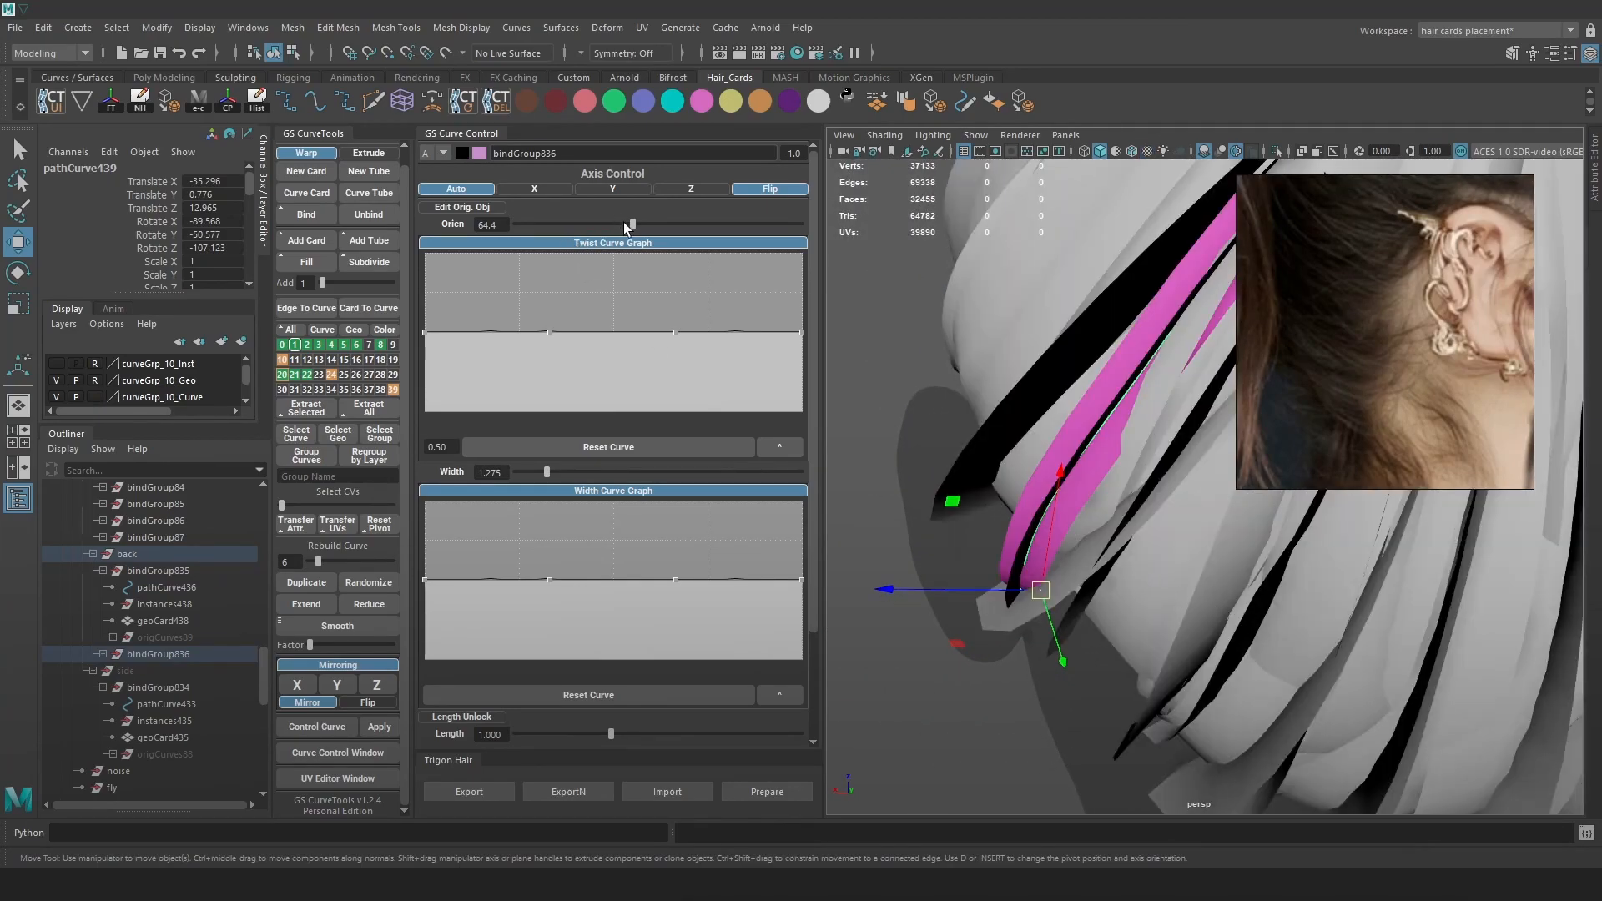
left_click_drag(624, 227, 603, 233)
Examine how the mirrored clump's cards sit against the nape hair, both shaded and textured.
left_click_drag(1034, 511, 1083, 517, "alt")
left_click_drag(1184, 514, 1234, 613, "alt")
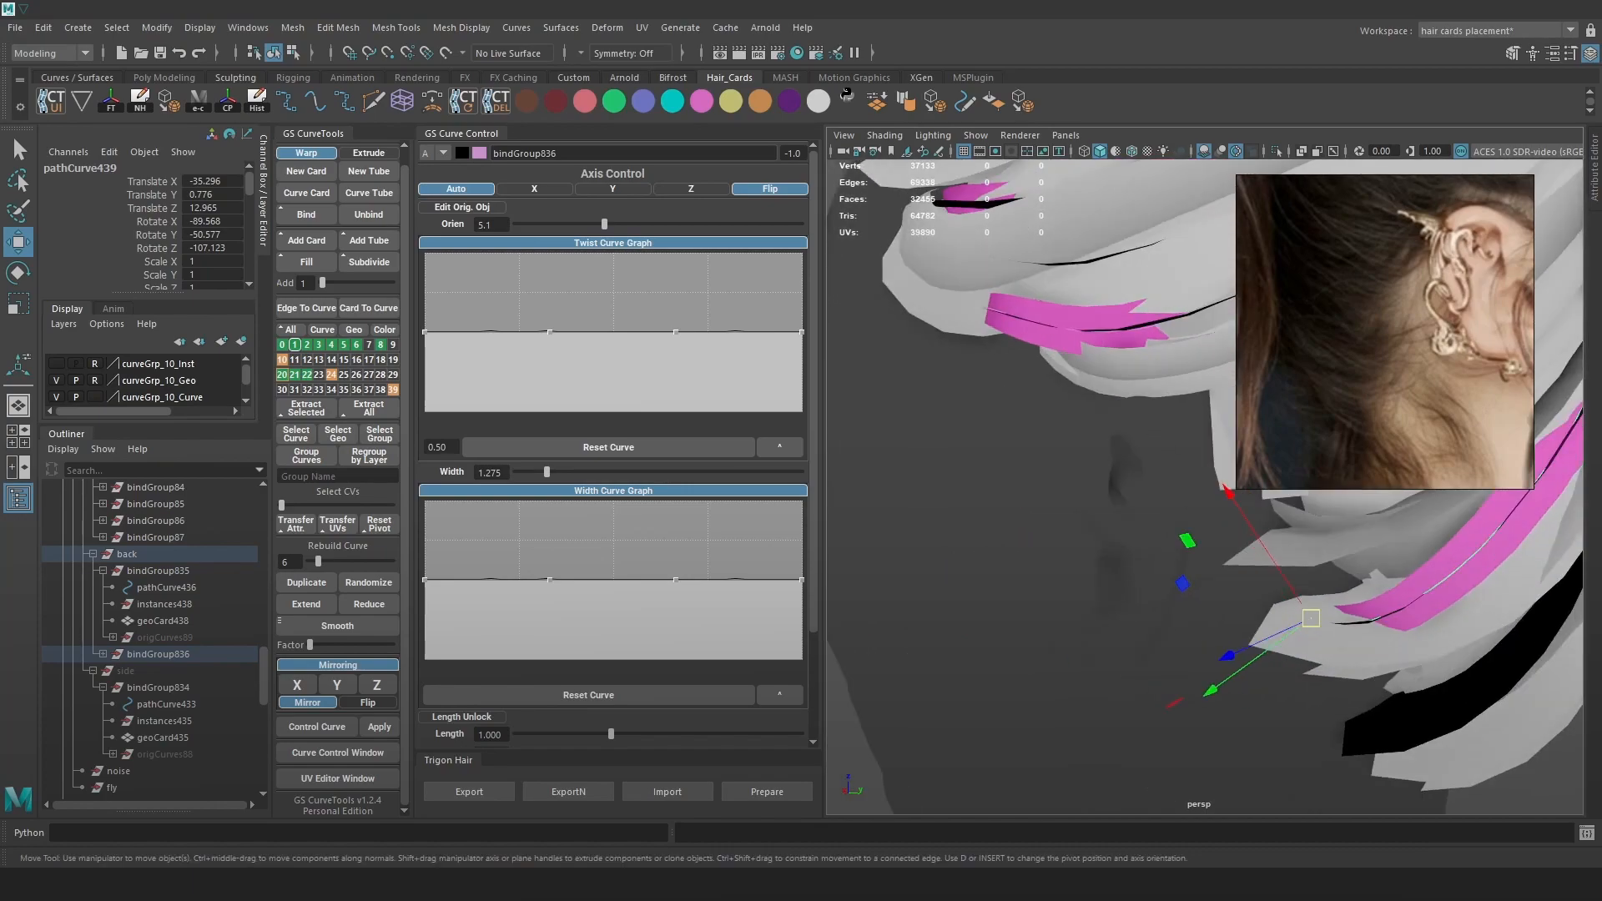
middle_click_drag(1370, 597, 1322, 579, "alt")
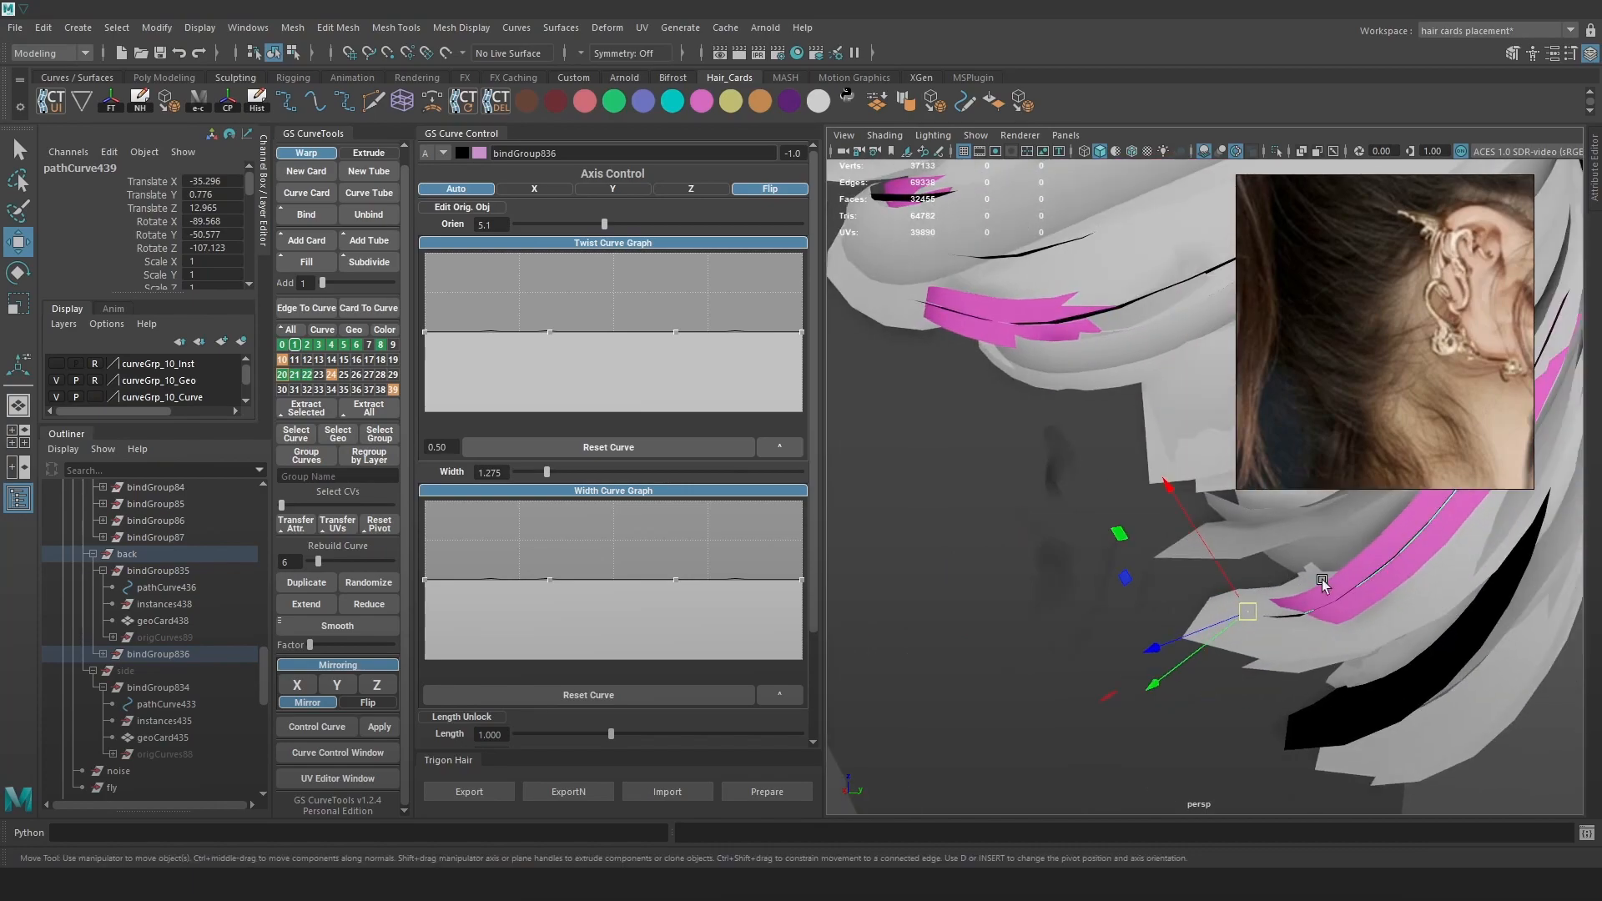
key("6")
key("q")
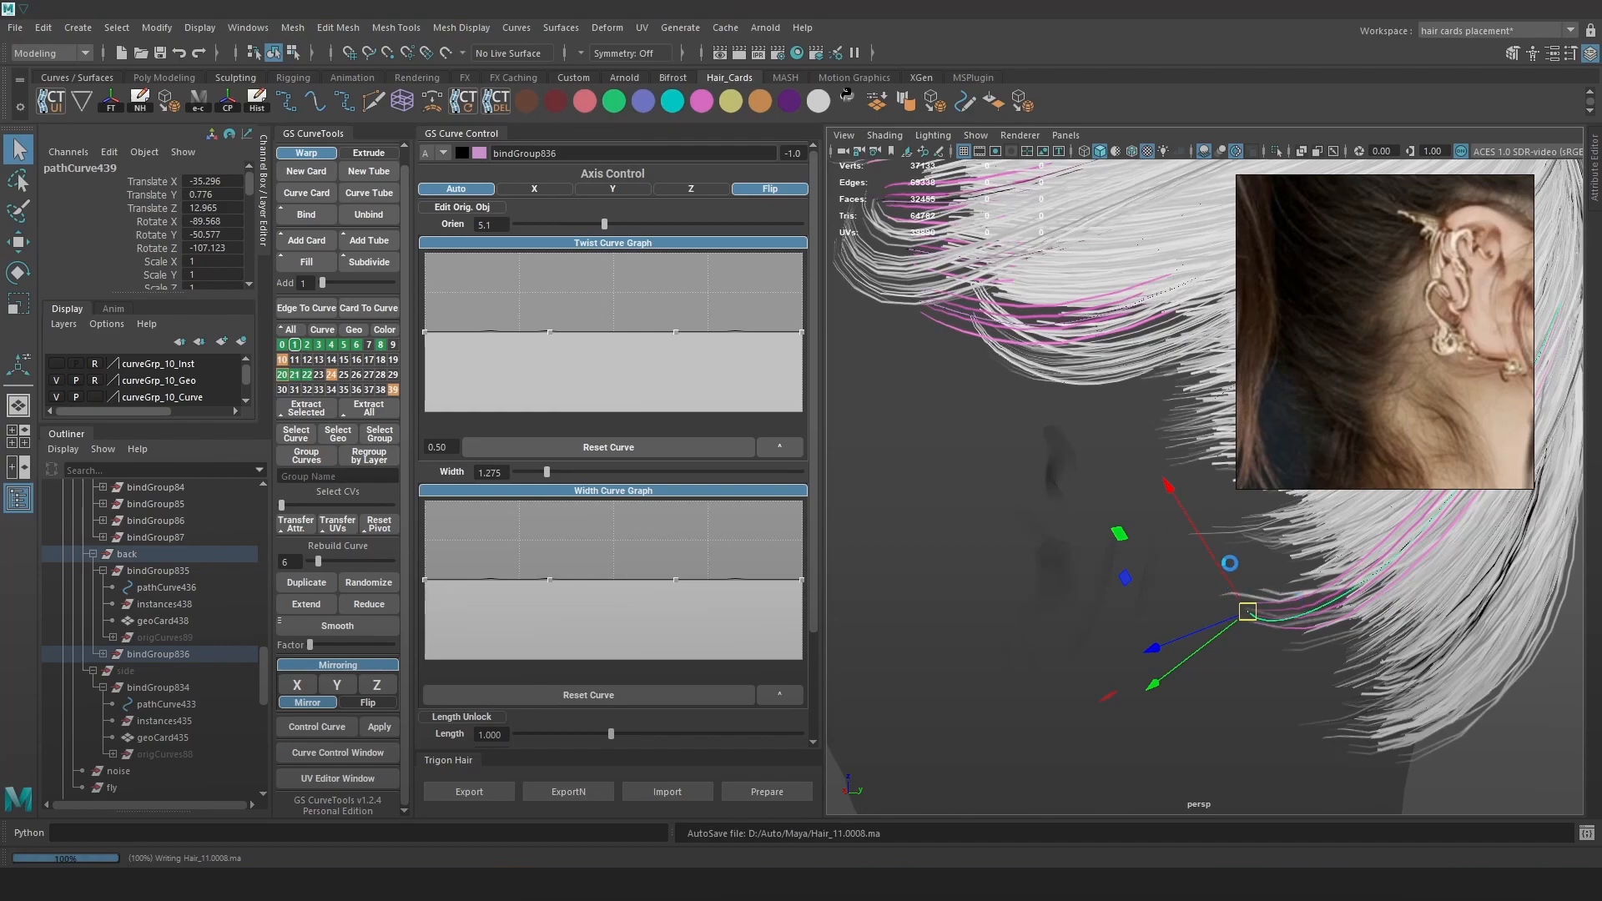
key("w")
middle_click_drag(1304, 584, 1280, 574, "alt")
key("5")
scroll(1069, 609, "up", 4)
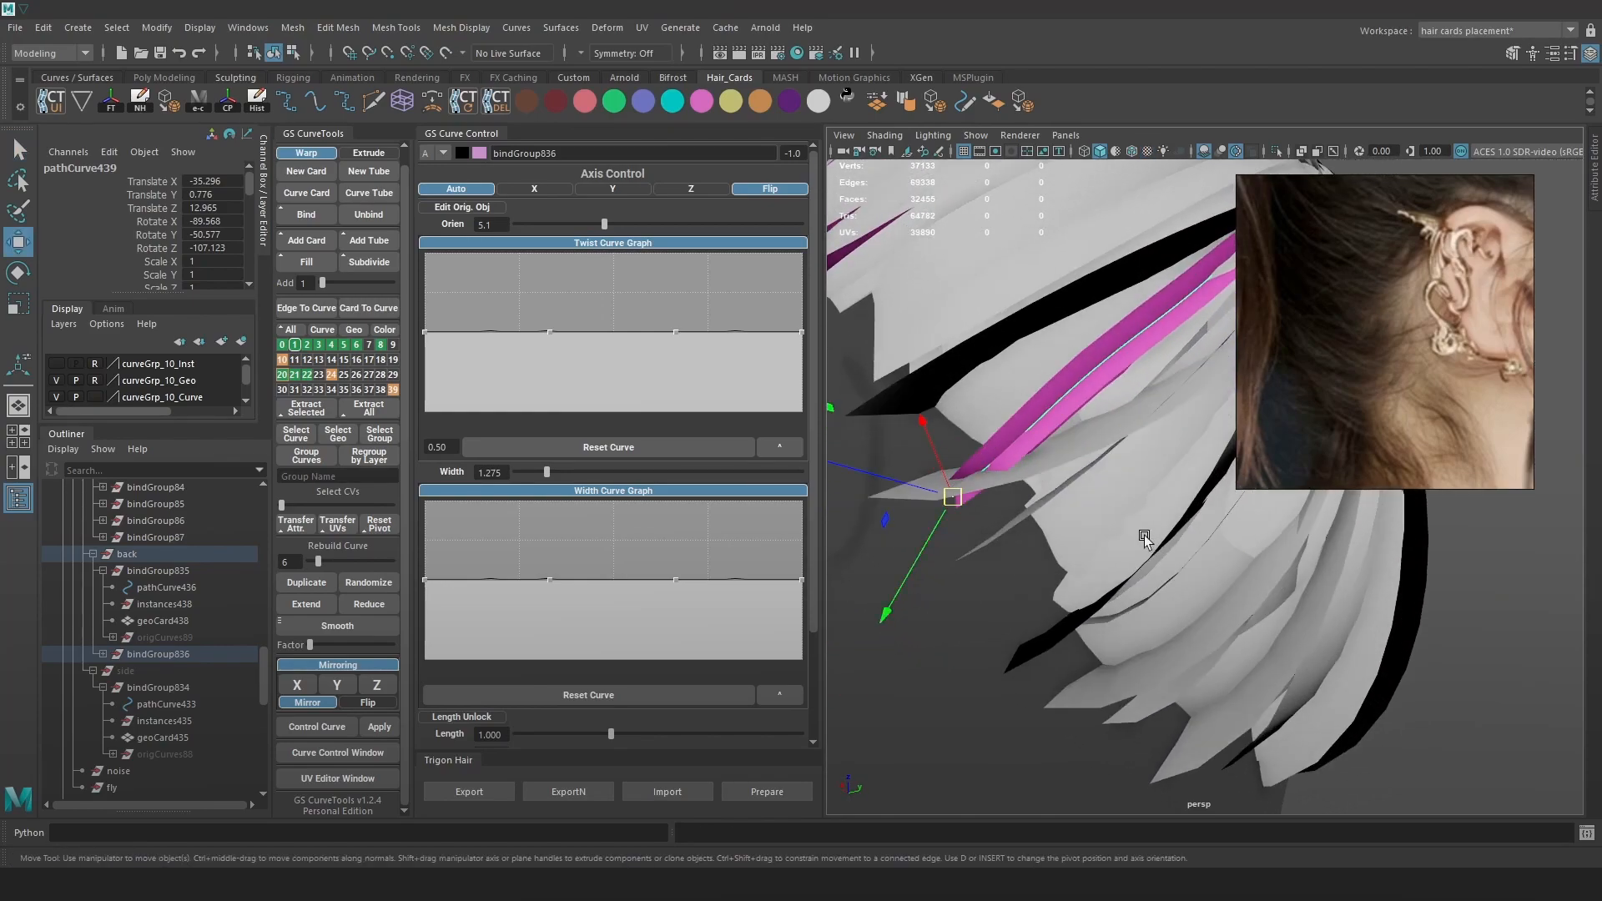
key("6")
Select the original and mirrored back clumps' curves and fill in one clump midway between them.
left_click_drag(954, 428, 1233, 539, "alt")
left_click(1224, 538)
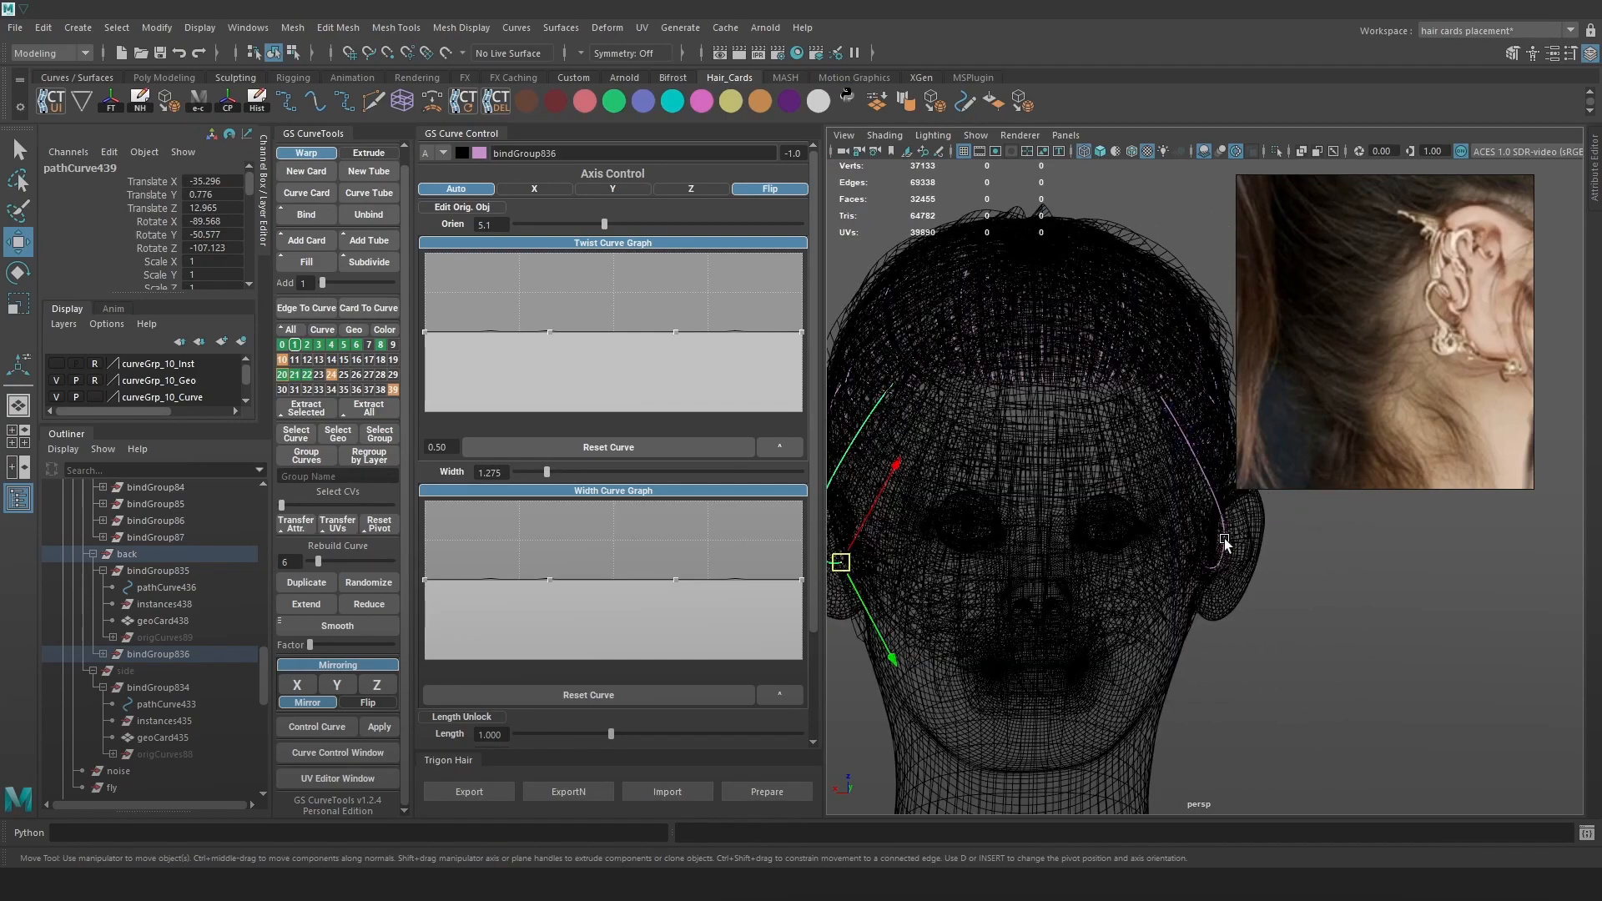
left_click(309, 254)
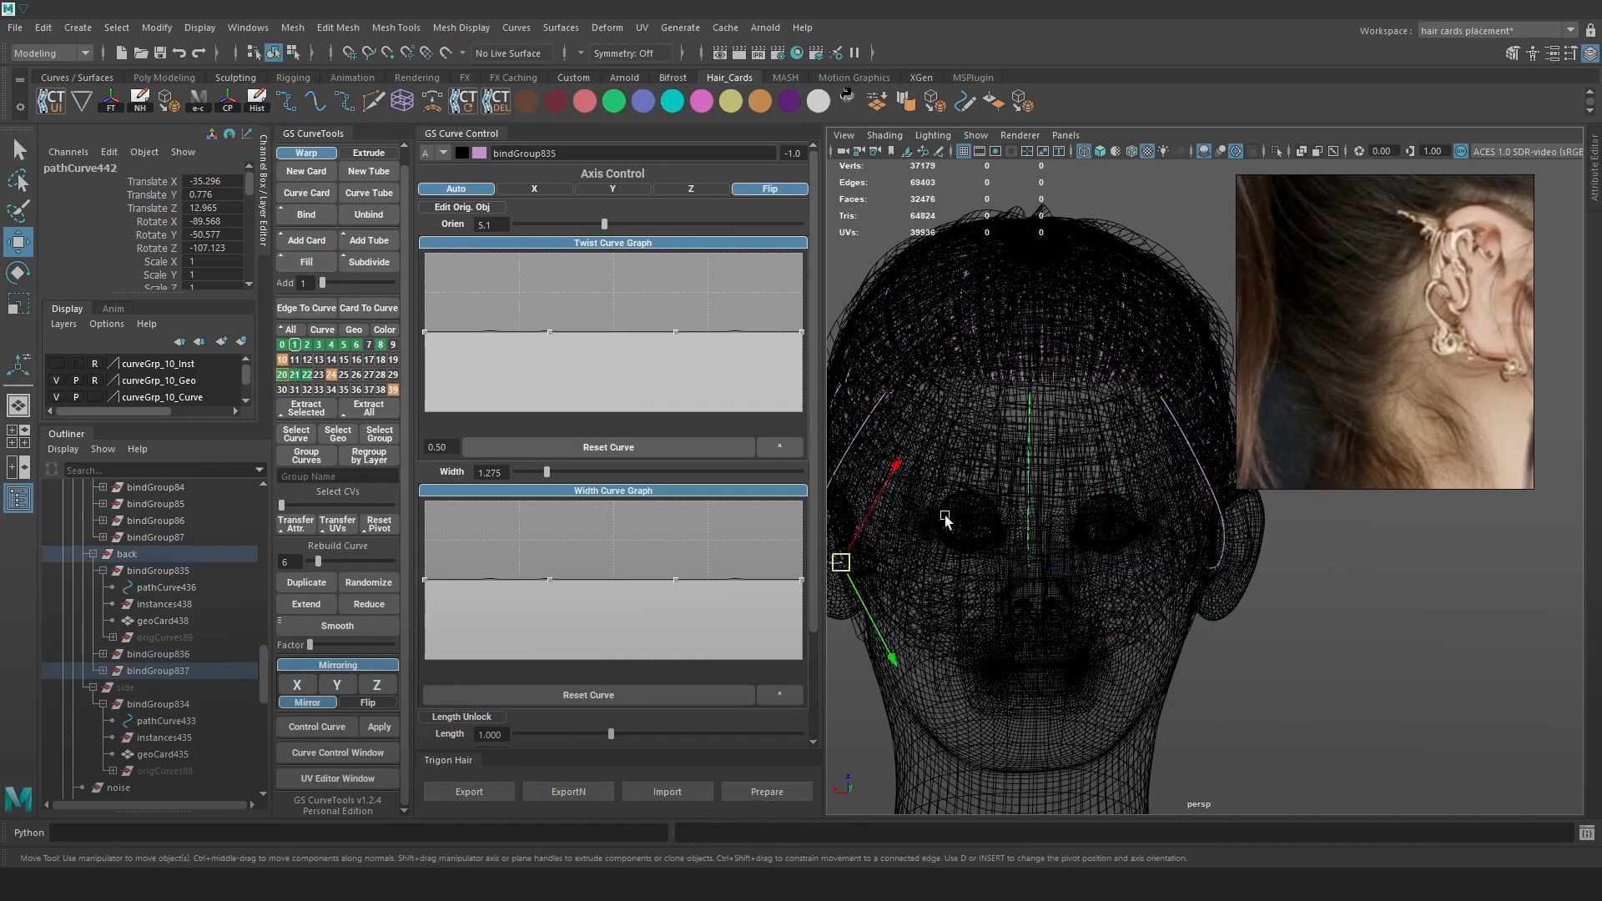
Switch the Move tool to world axes and bring the new middle clump down toward the nape.
middle_click_drag(1037, 568, 1086, 503, "alt")
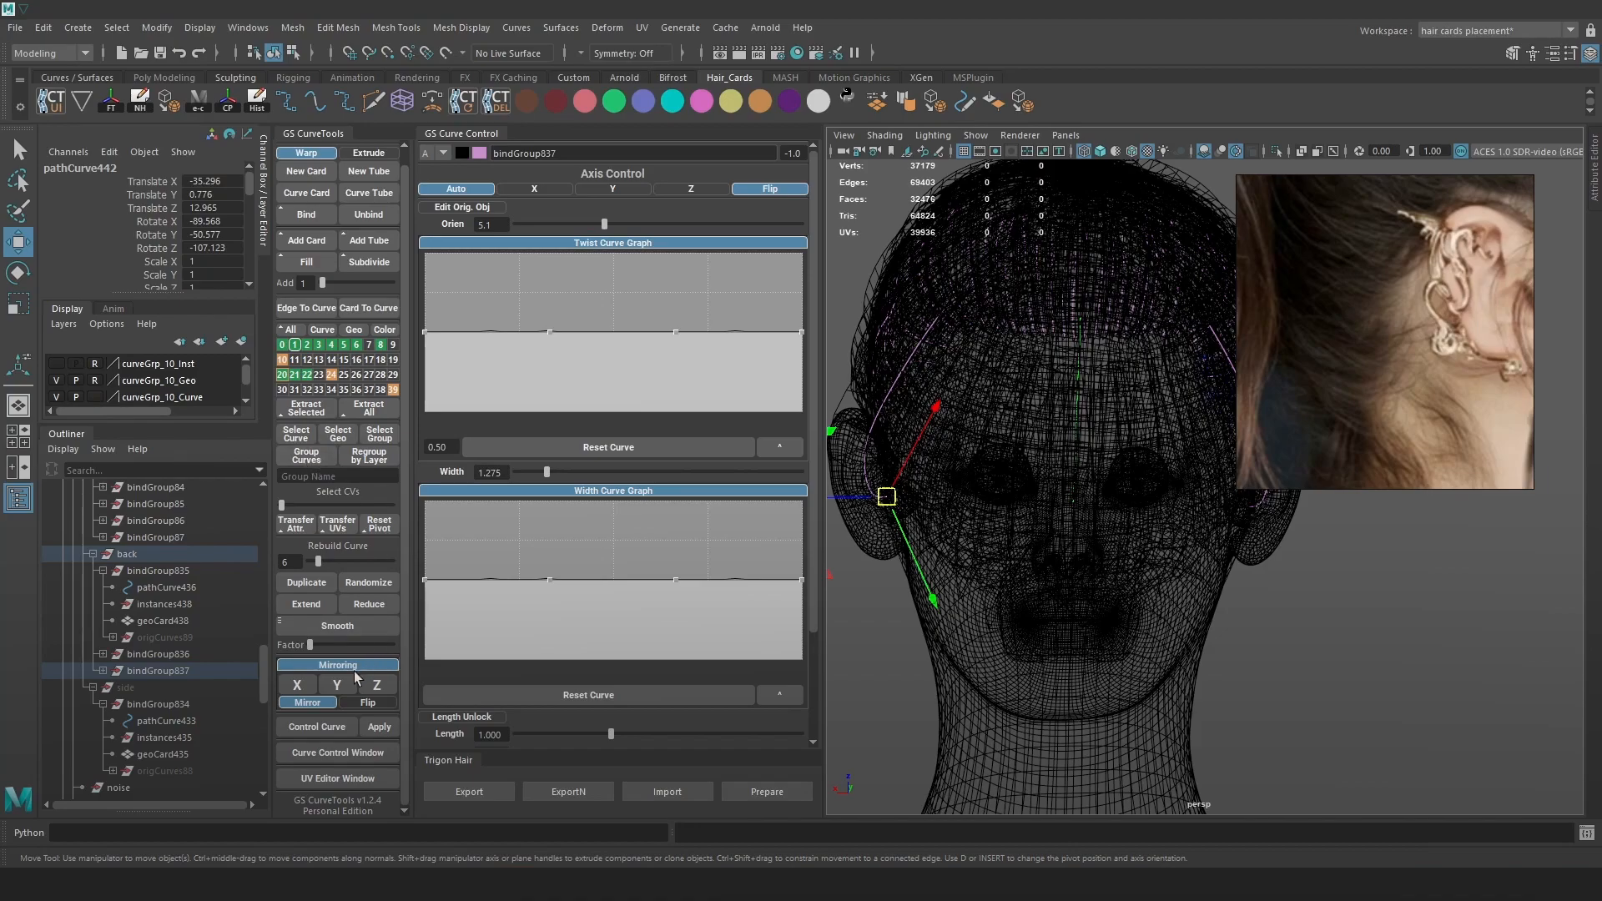
left_click_drag(1103, 515, 1183, 503, "alt")
right_click_drag(1130, 503, 1056, 505, "ctrl+shift")
left_click_drag(1177, 537, 1243, 513, "alt")
mouse_move(1148, 481)
left_mouse_down()
mouse_move(1141, 579)
mouse_move(1043, 665)
mouse_move(1059, 644)
left_mouse_up()
key("5")
right_click_drag(1076, 659, 1241, 680, "alt")
Place the middle clump at the base of the hairline, at about Translate Y 3.05 and Z 8.25.
middle_click_drag(1168, 658, 1220, 598, "alt")
left_click_drag(1051, 647, 1115, 621, "alt")
middle_click_drag(1085, 620, 1103, 564, "alt")
left_click_drag(1026, 561, 1026, 579)
right_click_drag(1066, 593, 1089, 548, "alt")
left_click_drag(1090, 547, 1244, 574, "alt")
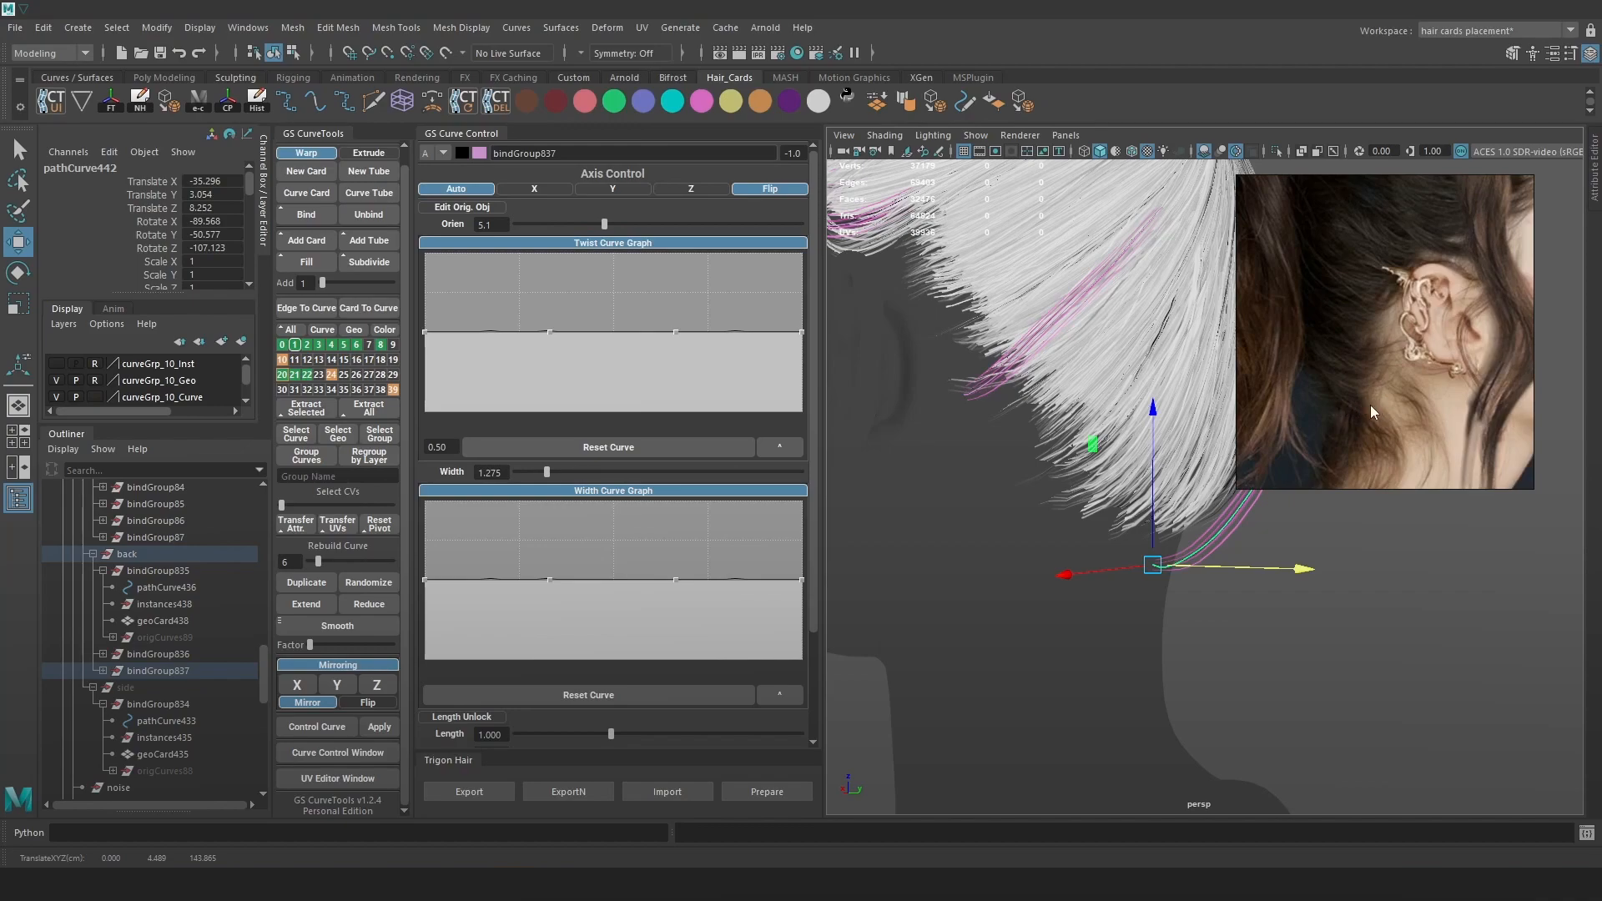
right_click_drag(1268, 546, 1172, 538, "alt")
left_click_drag(1172, 538, 905, 521, "alt")
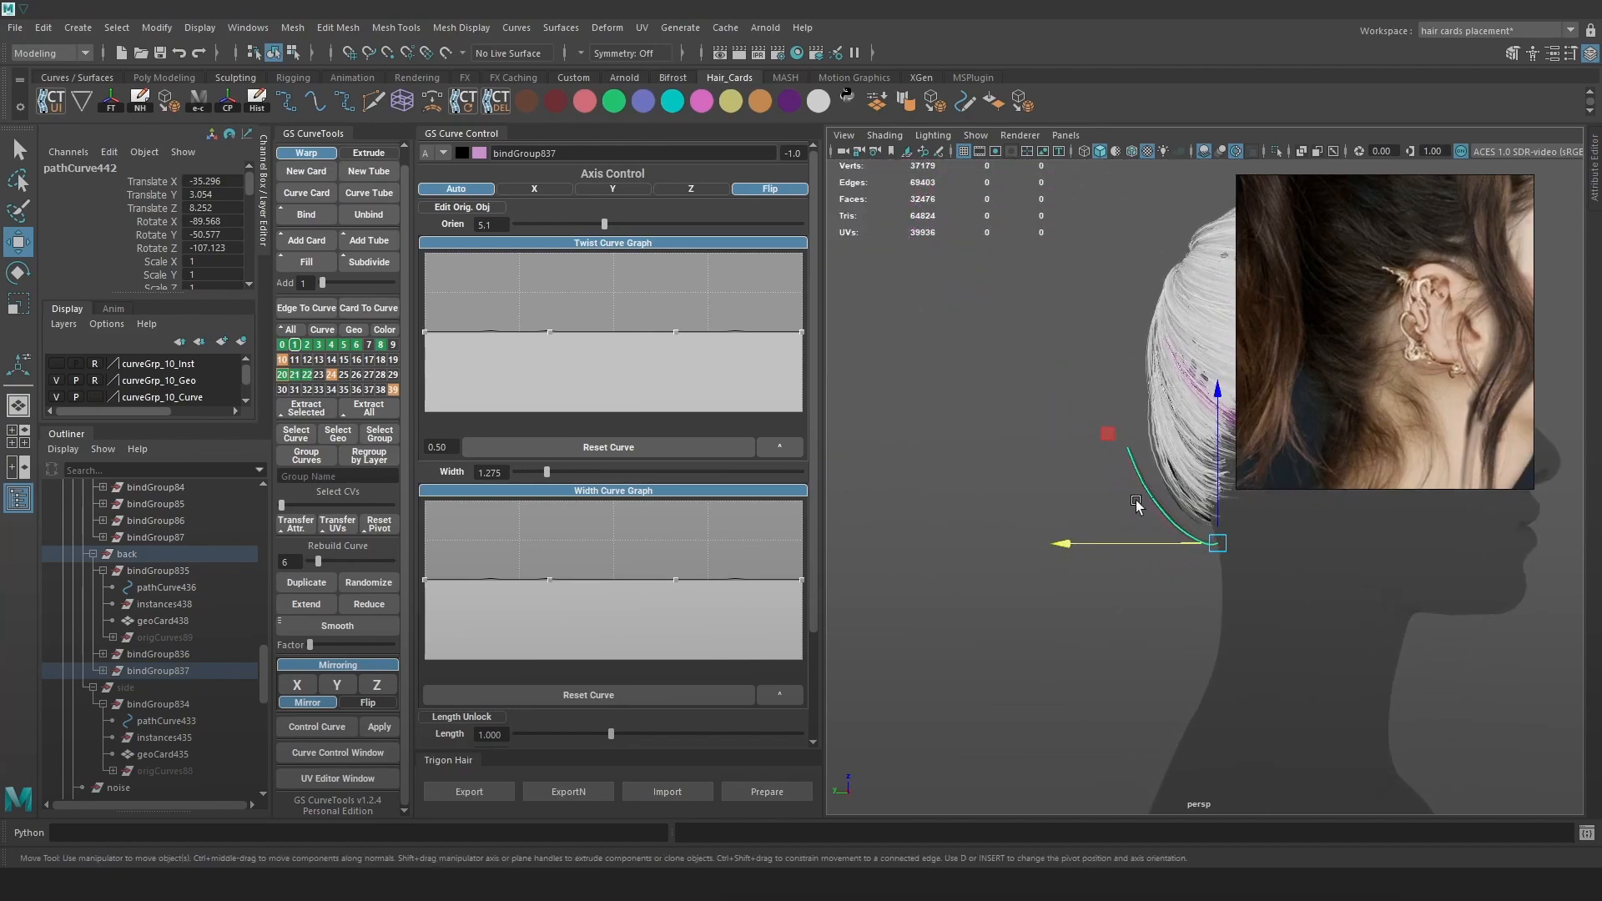
Fine-tune the middle clump's height and depth against the nape to about Translate Y 3.00 and Z 8.76.
middle_click_drag(1137, 504, 1064, 509, "alt")
middle_click_drag(1215, 497, 1137, 542, "alt")
left_click_drag(1181, 562, 1181, 564, "alt")
left_click_drag(1048, 521, 1047, 509)
middle_click_drag(1047, 509, 1199, 444, "alt")
right_click_drag(1200, 444, 1341, 625, "alt")
left_click_drag(876, 588, 1298, 593, "alt")
right_click_drag(1298, 593, 1335, 651, "alt")
middle_click_drag(1334, 651, 1063, 581, "alt")
mouse_move(1060, 577)
left_mouse_down()
mouse_move(1077, 577)
mouse_move(1055, 575)
left_mouse_up()
right_click_drag(1251, 617, 1123, 468, "alt")
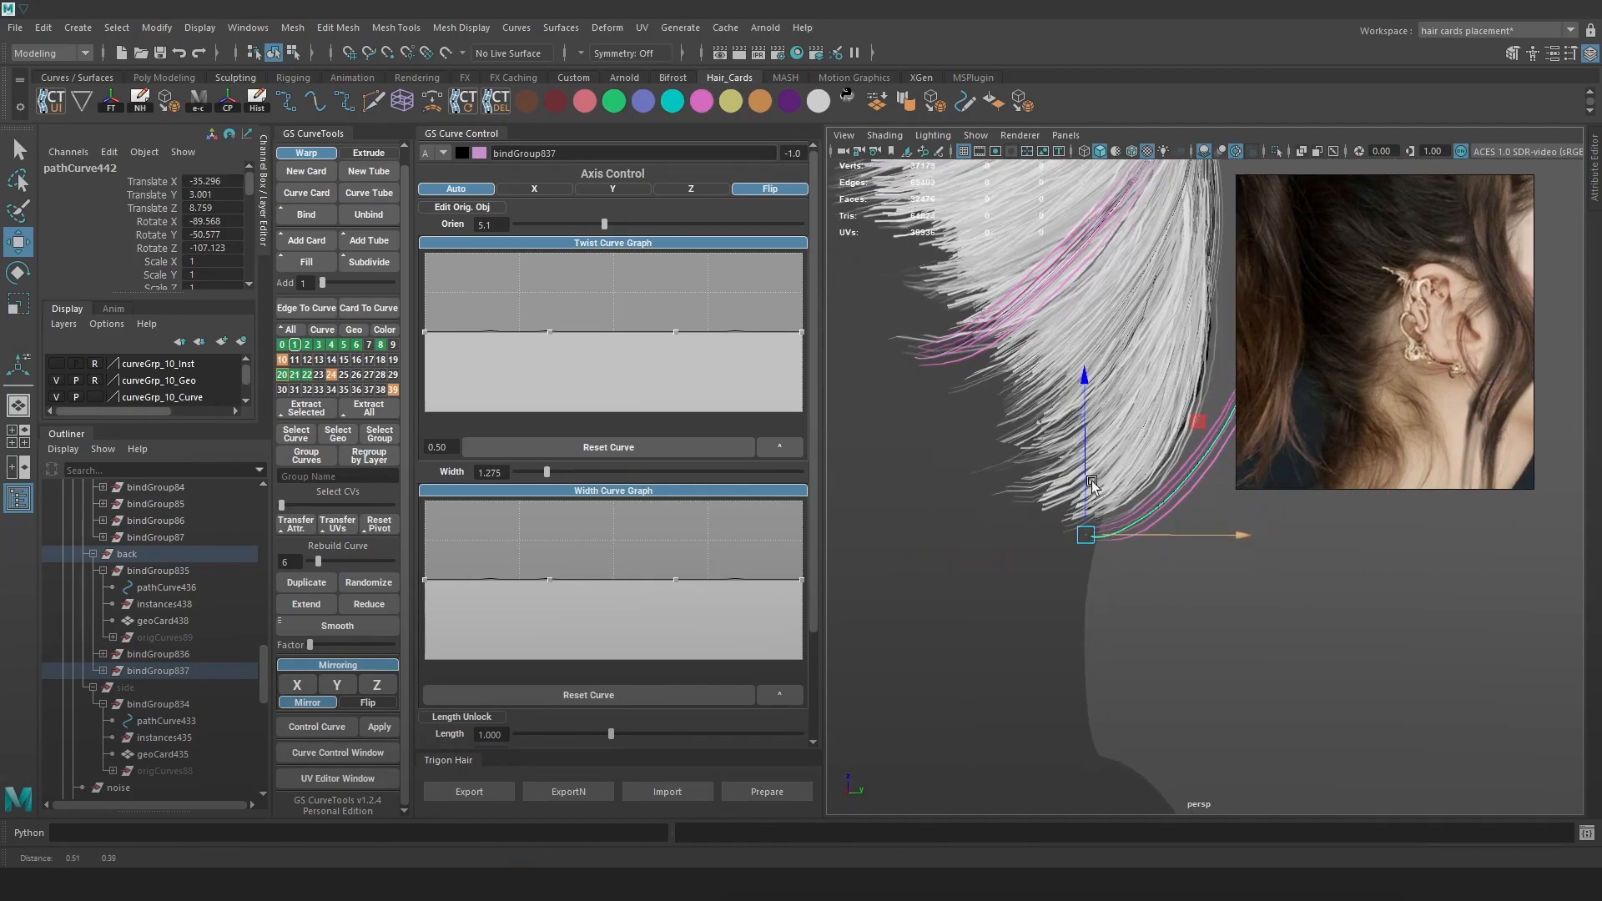
middle_click_drag(1123, 468, 928, 615, "alt")
Rebuild the middle clump's curve with a value of 3 and switch to control vertex editing.
left_click(1088, 457)
key("ctrl+z")
left_click_drag(319, 563, 310, 563)
key("F9")
Reshape the middle clump's curve by rotating selected control vertices, toggling soft selection as needed.
left_click_drag(1121, 436, 1065, 491)
key("b")
key("e")
left_click_drag(1233, 572, 1249, 500)
key("w")
key("b")
left_click_drag(1151, 482, 1291, 518)
key("b")
key("e")
left_click_drag(1048, 451, 1102, 601, "alt")
key("w")
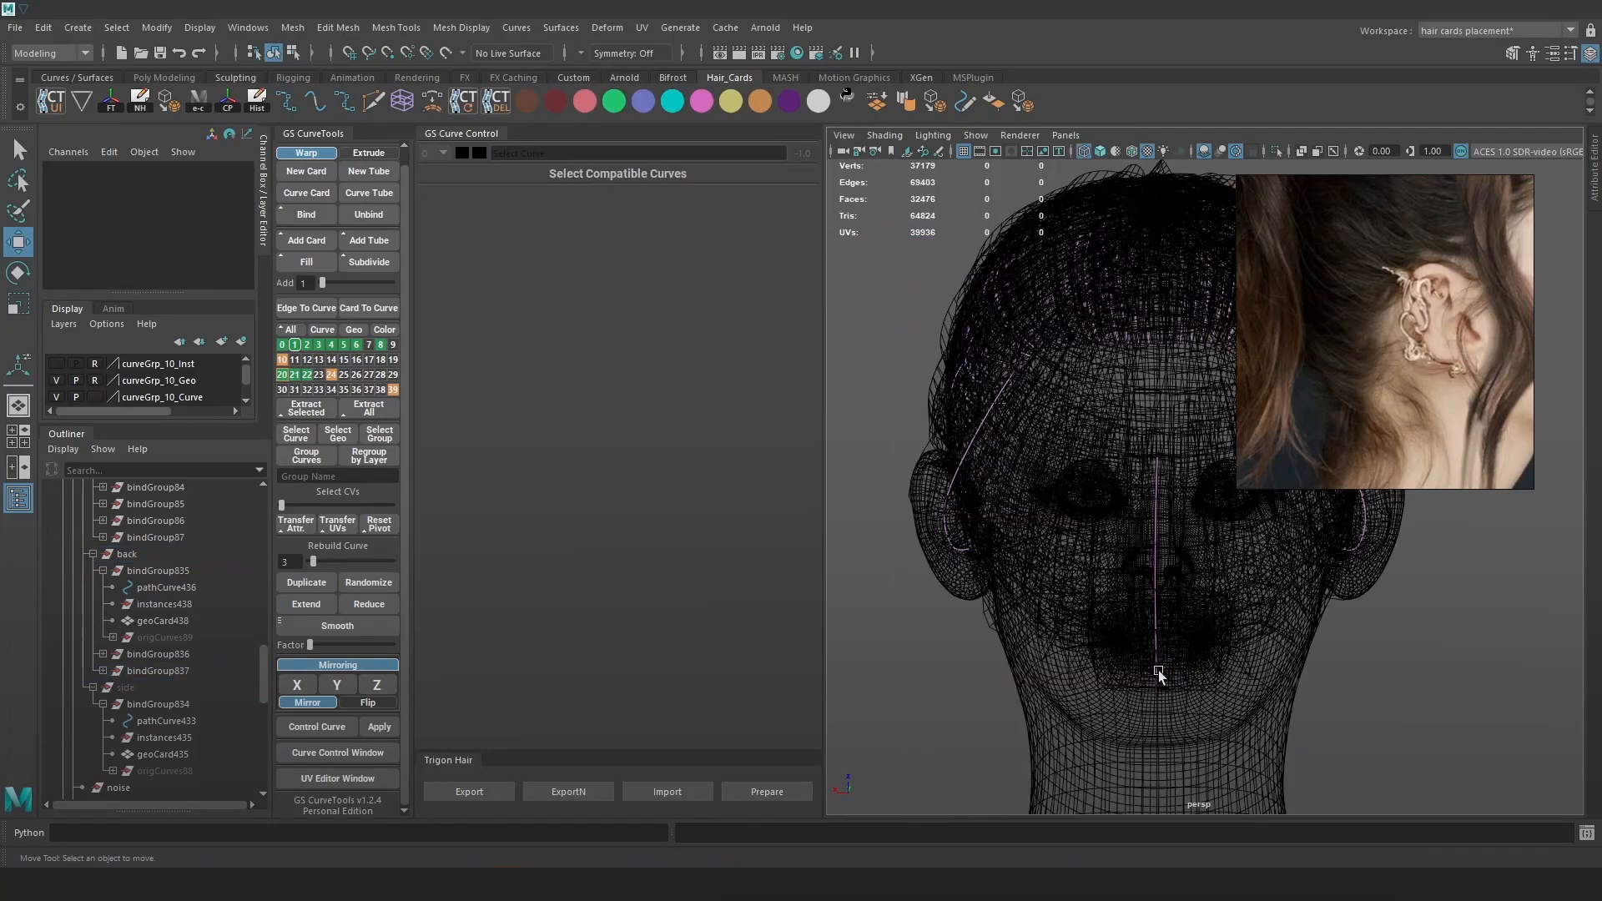
Select the middle clump's curve and the mirrored side clump's curve and fill in a clump between them.
left_click(1158, 671)
left_click(961, 467, "shift")
left_click(313, 262)
Move the in-between clump along world axes to the hairline, at about Translate X -34.33, Y 2.55 and Z 8.36.
middle_click_drag(1091, 640, 1143, 597, "alt")
left_click(1114, 568)
mouse_move(1114, 584)
left_mouse_down("alt")
mouse_move(1154, 592)
mouse_move(1198, 557)
left_mouse_up("alt")
right_click_drag(1198, 557, 1127, 558, "ctrl+shift")
left_click_drag(1126, 558, 1180, 579, "alt")
key("6")
left_click_drag(1004, 715, 981, 746)
mouse_move(1139, 720)
left_mouse_down("alt")
mouse_move(1154, 713)
mouse_move(1039, 667)
left_mouse_up("alt")
left_click_drag(1039, 667, 1128, 724)
left_click_drag(1290, 709, 1289, 692, "alt")
Sketch the jagged gaps and the desired hairline along the nape on a temporary screen capture and discard it.
key("Print")
left_click_drag(1428, 781, 784, 260)
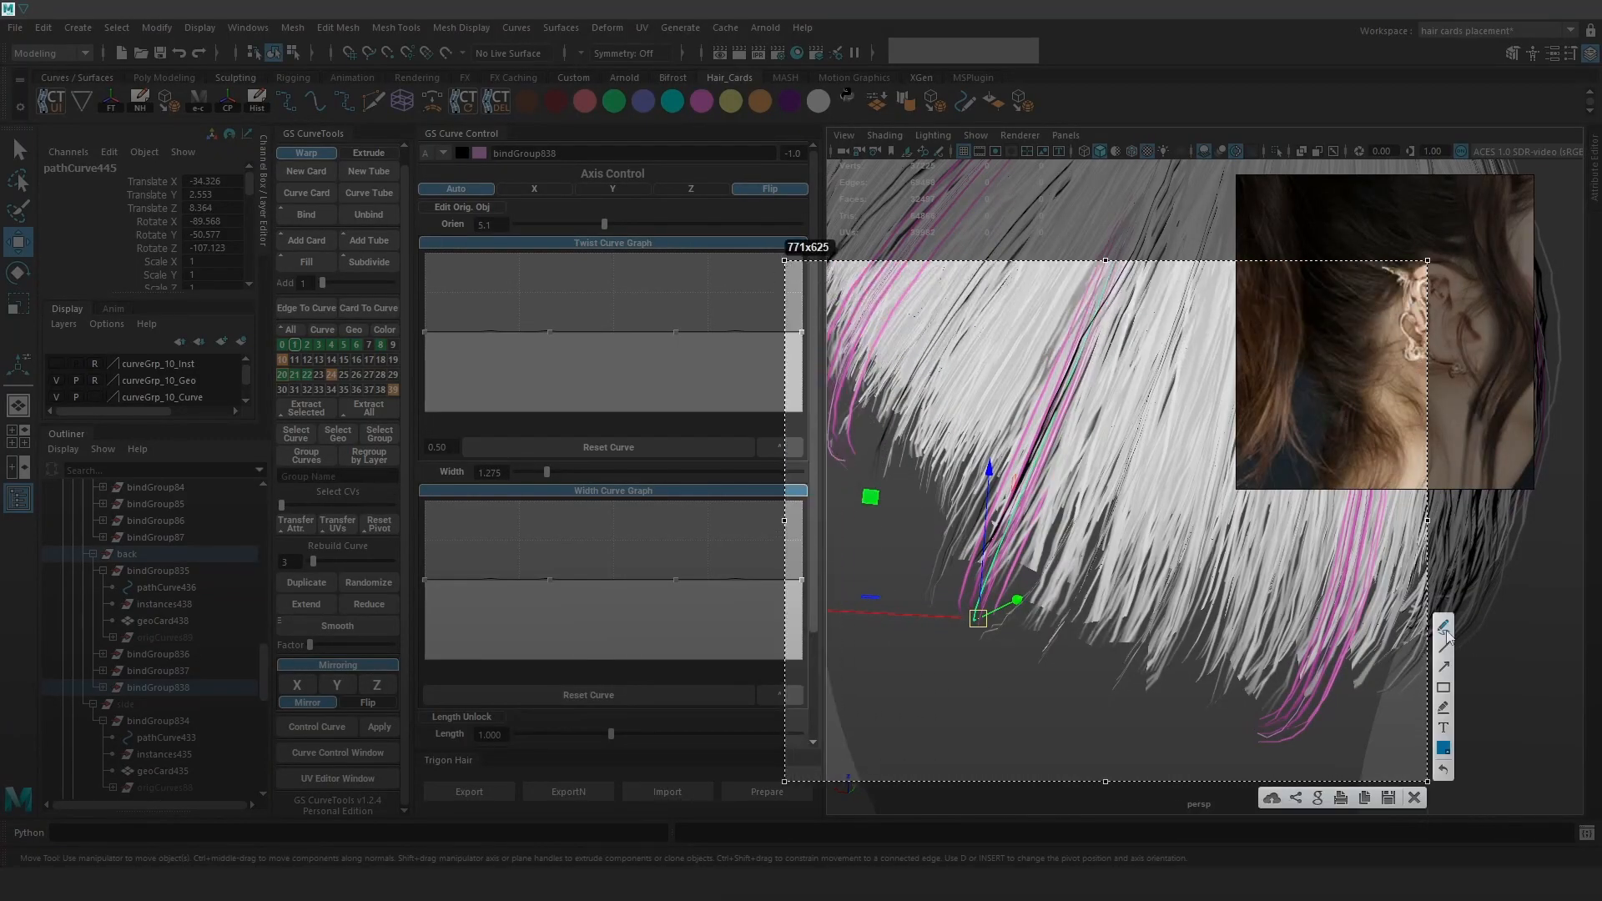
mouse_move(988, 643)
left_mouse_down()
mouse_move(1043, 605)
mouse_move(1040, 652)
left_mouse_up()
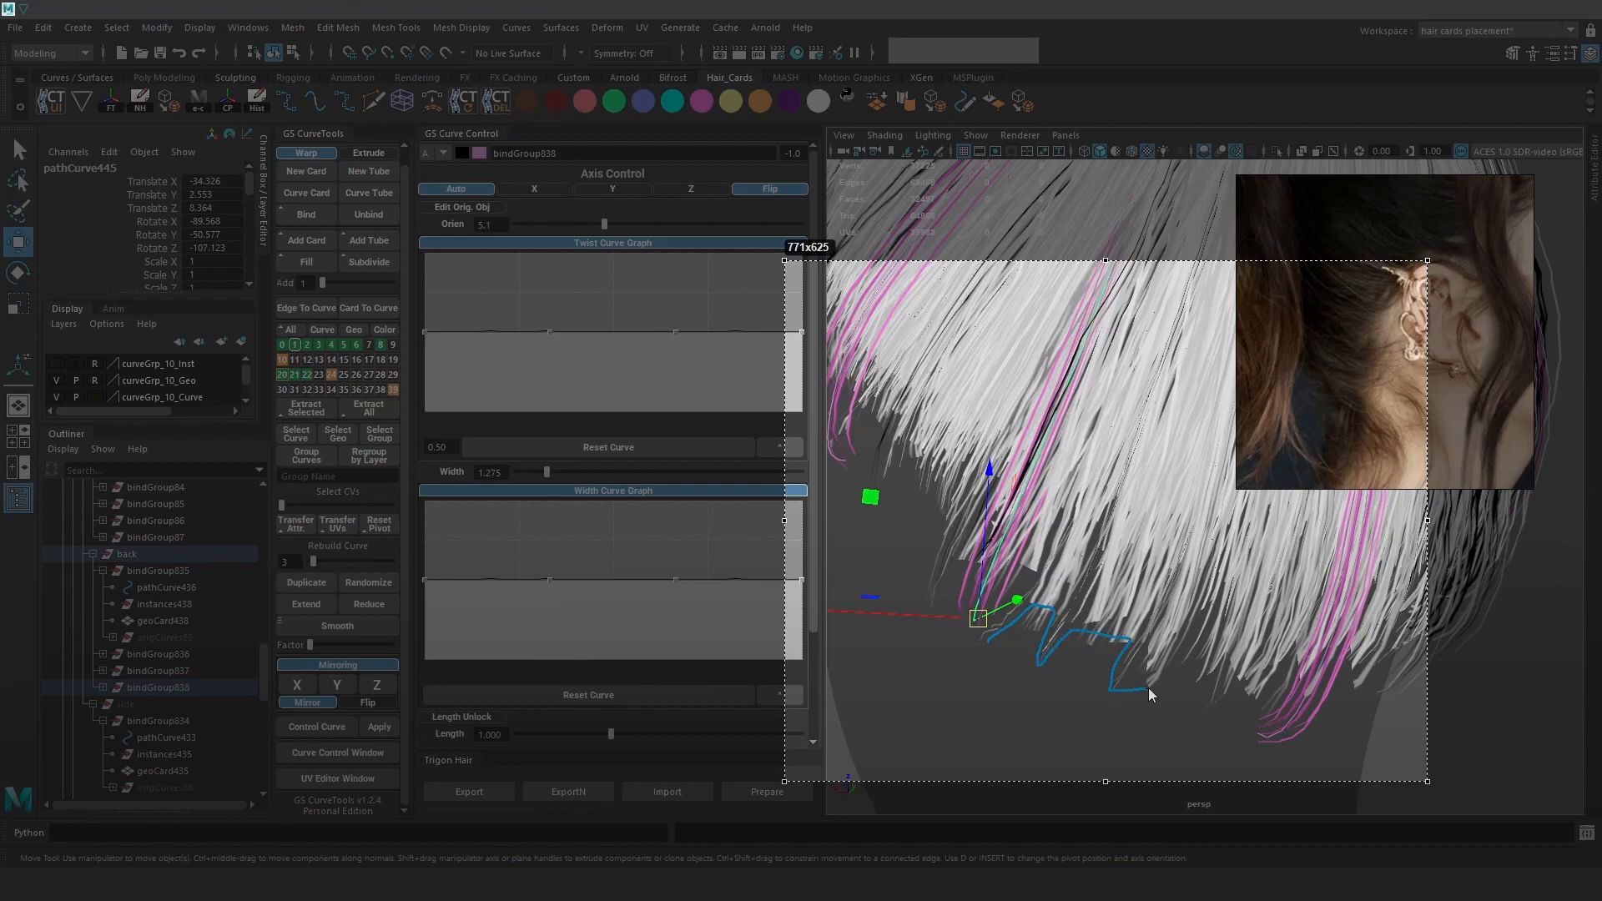
left_click_drag(1212, 700, 1211, 700)
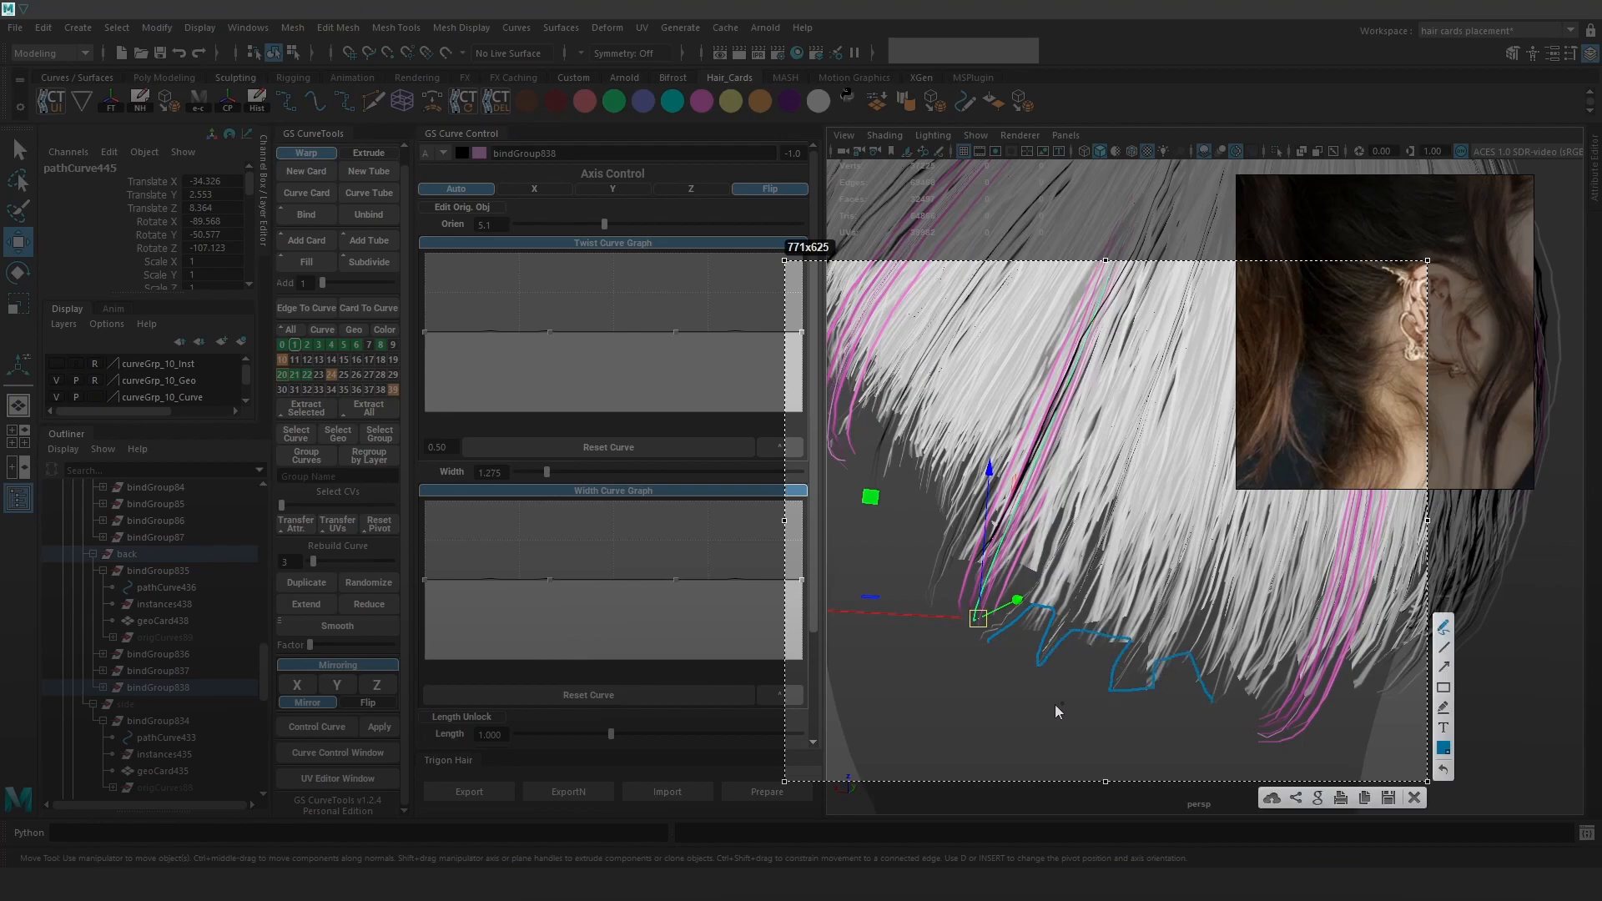
mouse_move(1078, 649)
left_mouse_down()
mouse_move(1099, 676)
mouse_move(1019, 632)
mouse_move(1025, 648)
mouse_move(992, 650)
left_mouse_up()
left_click_drag(1164, 667, 1179, 688)
left_click_drag(1178, 666, 1154, 687)
left_click_drag(978, 648, 978, 645)
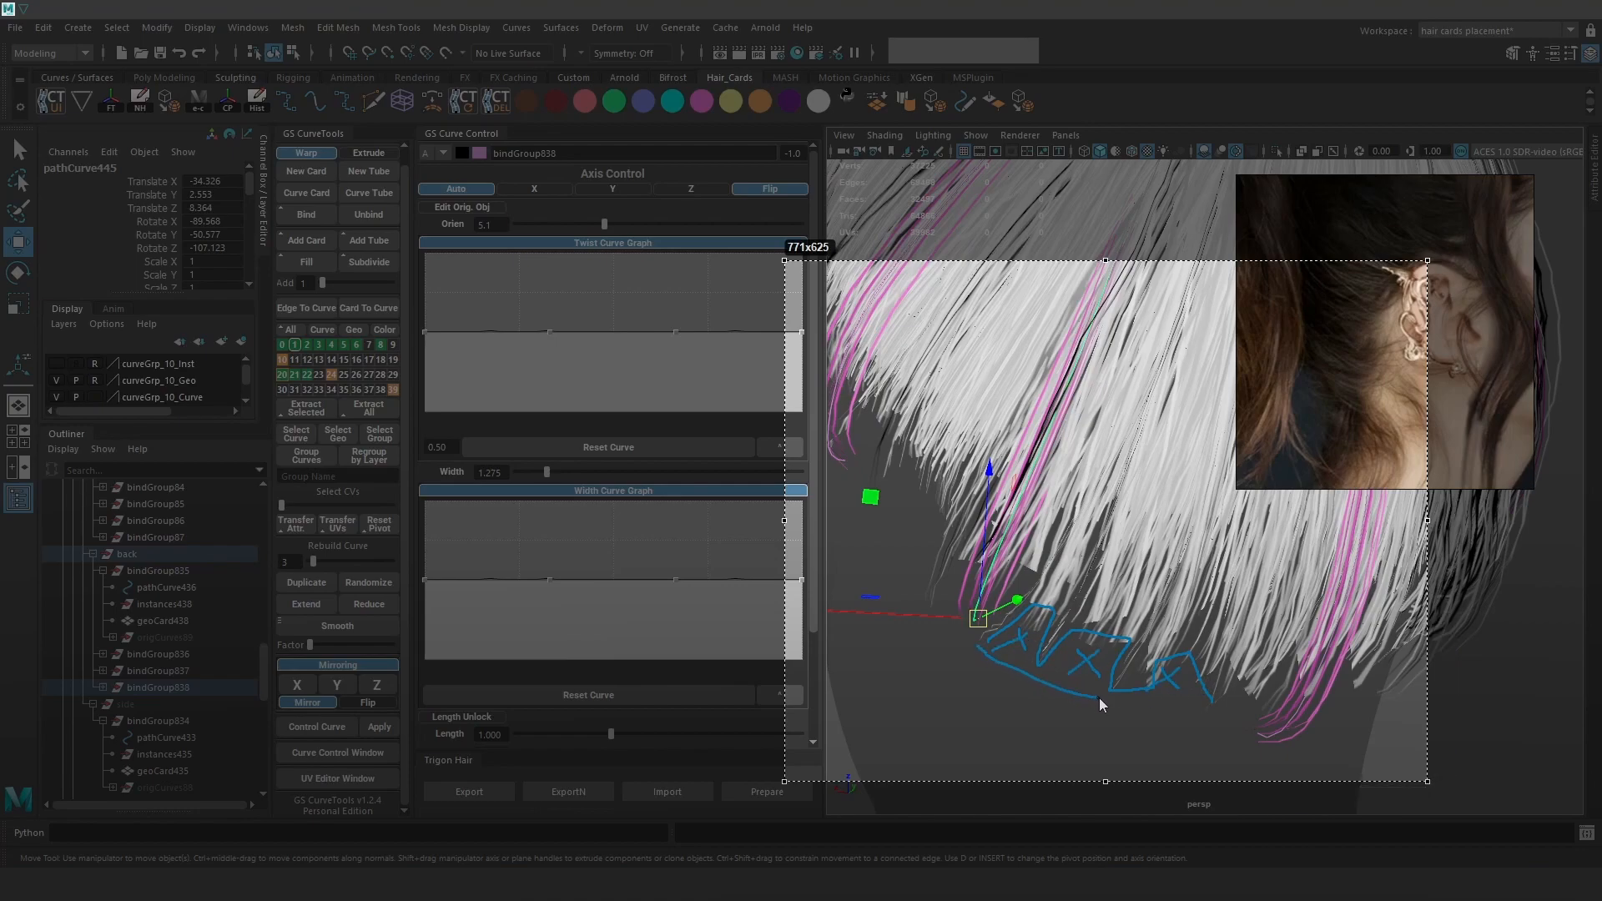
left_click_drag(1230, 714, 1233, 714)
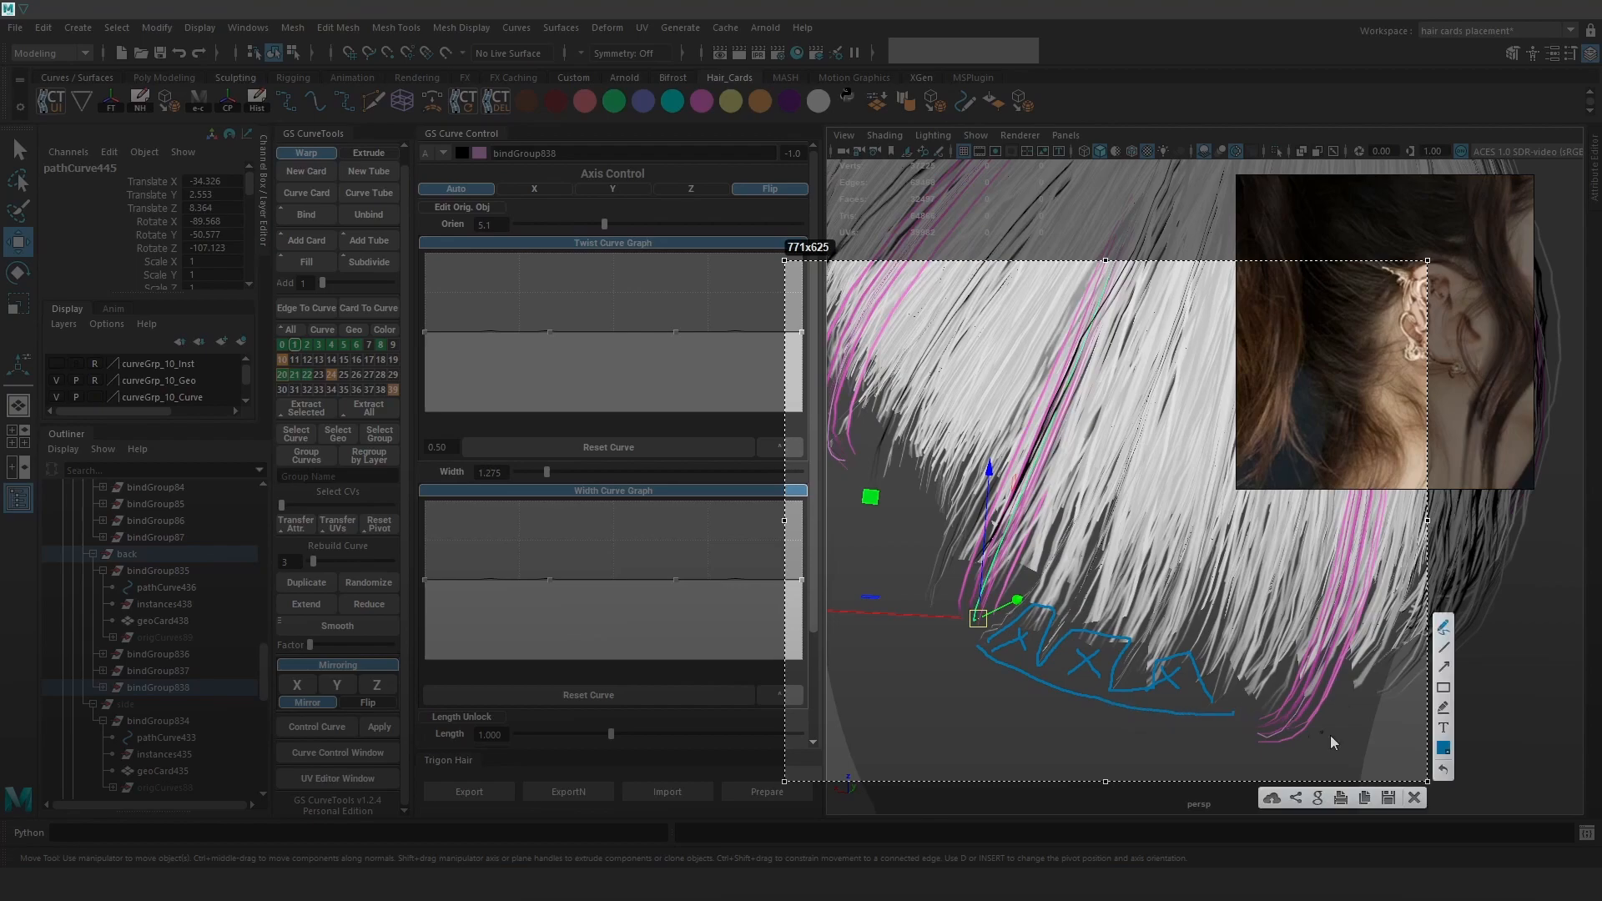
left_click(1414, 798)
Try to reposition the in-between clump's control vertices with soft selection and undo the last move.
left_click_drag(1080, 622, 1159, 539, "alt")
middle_click_drag(1160, 539, 1100, 535, "alt")
key("4")
left_click_drag(1115, 358, 964, 479)
key("6")
key("b")
middle_click_drag(1104, 458, 1114, 458)
right_click_drag(1115, 458, 1160, 468, "alt")
left_click_drag(1160, 467, 980, 526, "alt")
left_click_drag(903, 492, 884, 499)
mouse_move(1002, 521)
left_mouse_down("alt")
mouse_move(1141, 537)
mouse_move(1083, 503)
mouse_move(1090, 669)
mouse_move(1026, 649)
left_mouse_up("alt")
key("ctrl+z")
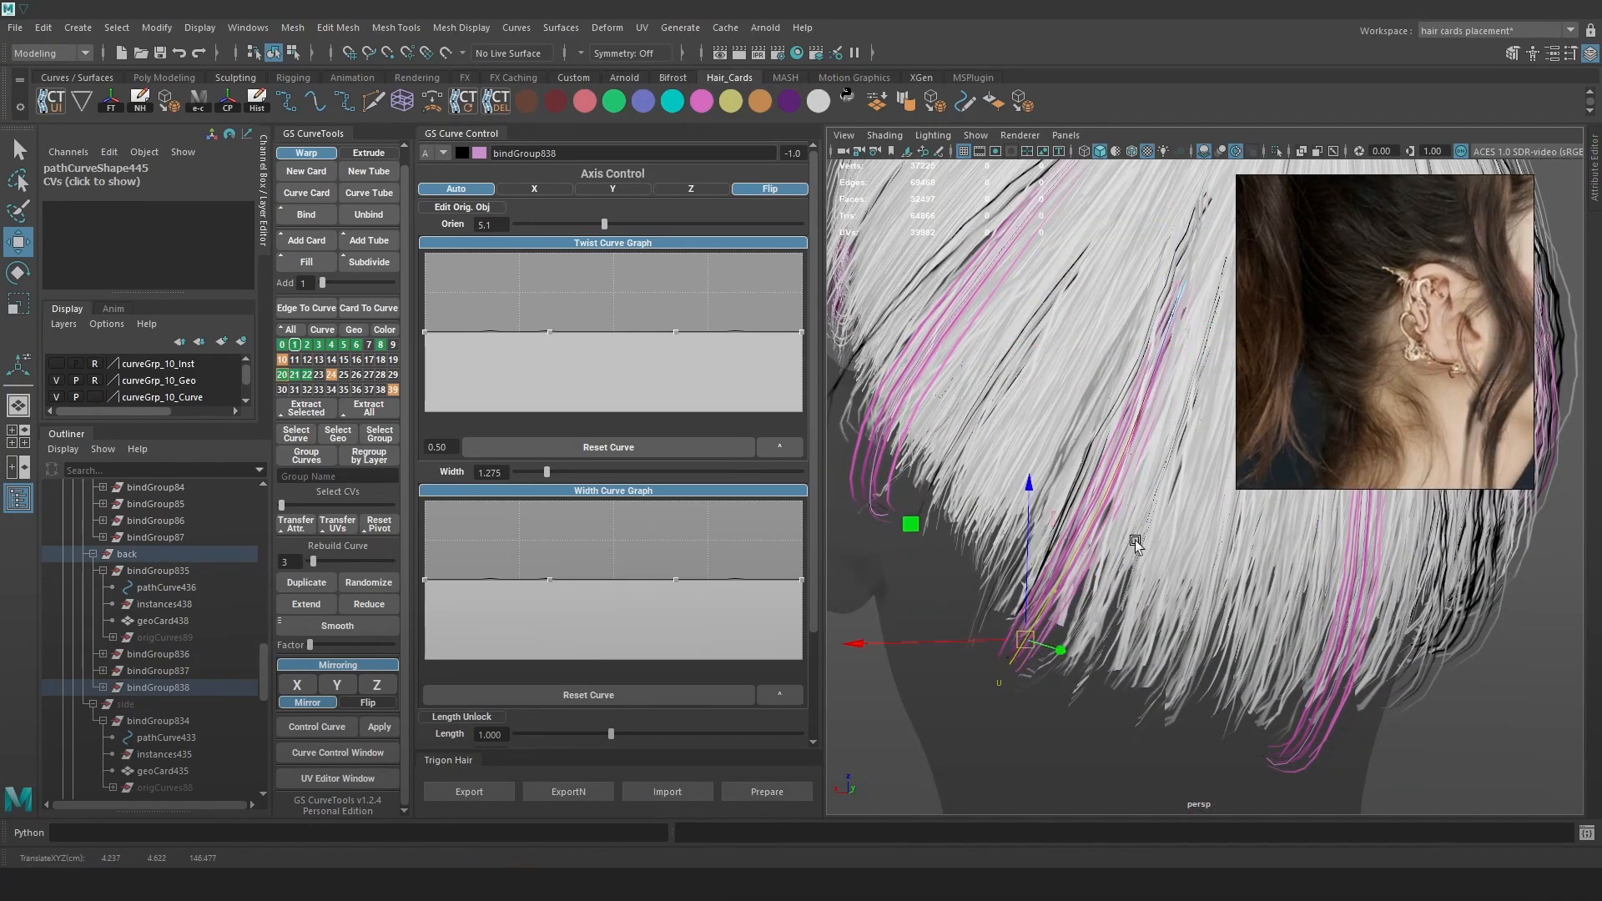
Select the in-between clump's middle and upper control vertices and shift them so it follows the surrounding hair.
key("4")
key("6")
mouse_move(1133, 504)
left_mouse_down()
mouse_move(1025, 534)
mouse_move(1137, 547)
left_mouse_up()
key("4")
left_click_drag(1088, 423, 1147, 375)
key("6")
left_click_drag(1123, 399, 1131, 409)
left_click_drag(1146, 455, 1153, 443, "alt")
Select the back clumps' curves on this side in sequence and fill in a clump between each neighbouring pair.
key("F8")
left_click(1344, 643)
key("4")
left_click(1229, 582)
left_click(1124, 513, "shift")
left_click(1059, 448, "shift")
left_click(307, 263)
Select the added clump nearer the ear and edit its upper control vertices to fit the scalp hair.
key("6")
scroll(1252, 637, "up", 1)
left_click_drag(1252, 638, 1235, 641, "alt")
left_click(1235, 641)
left_click(1032, 567)
key("F9")
key("4")
left_click_drag(1144, 373, 1090, 427)
key("6")
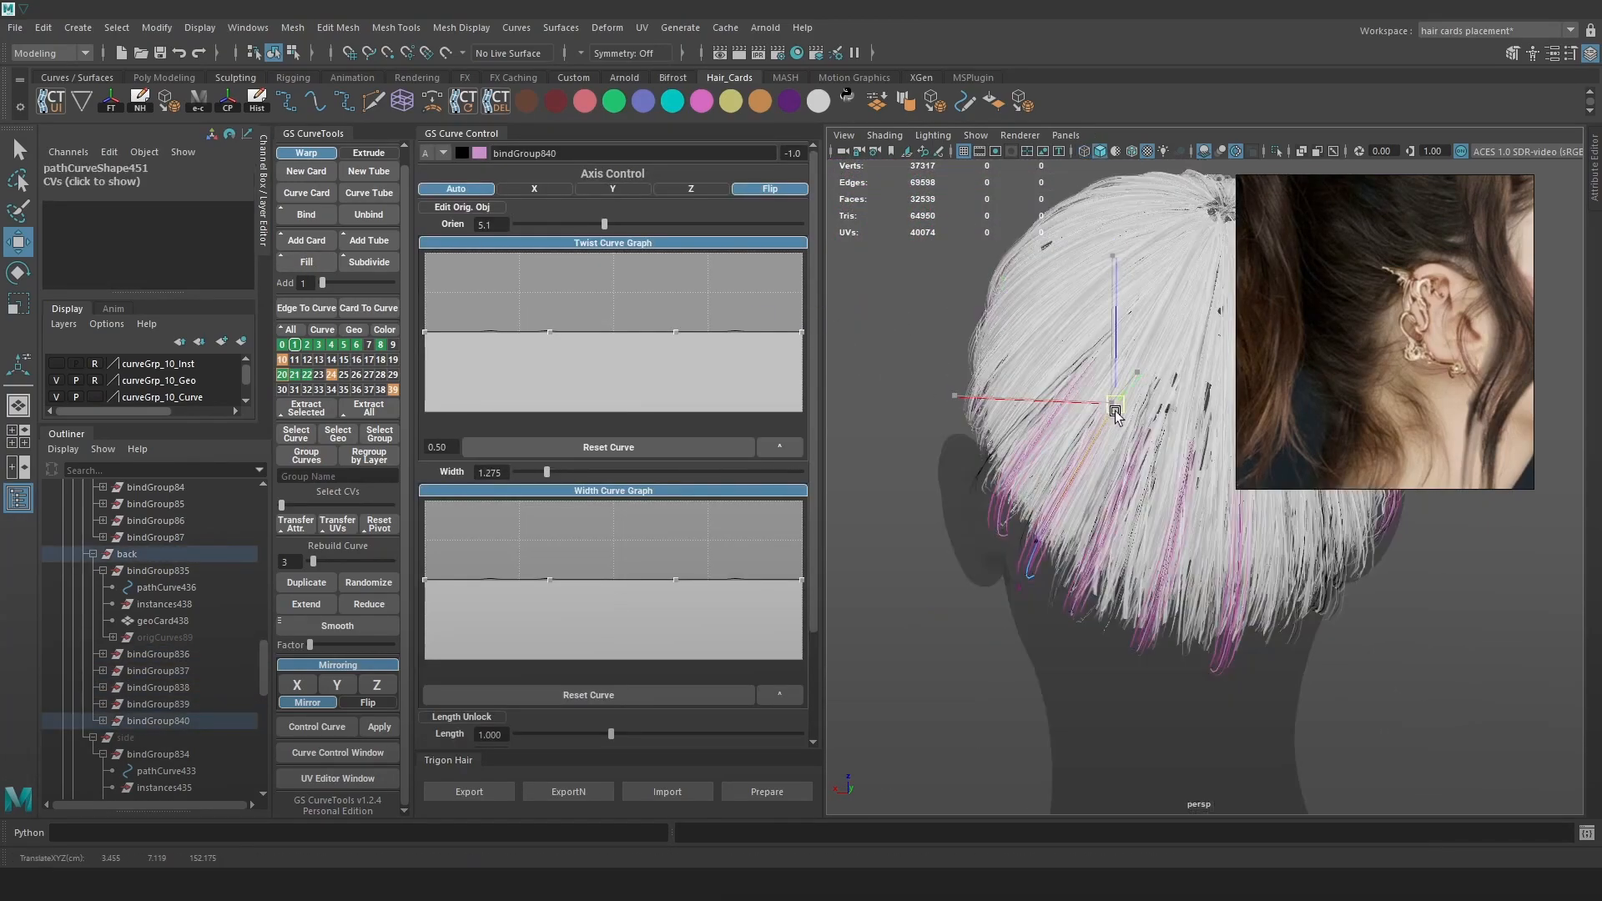
Select the back clump second from the nape's middle and adjust its upper control vertices to follow the scalp hair.
middle_click_drag(1158, 584, 1113, 532, "alt")
key("F8")
left_click(1113, 532)
key("4")
right_click_drag(1459, 509, 1368, 509)
left_click_drag(1187, 349, 1131, 417)
key("6")
middle_click_drag(1135, 415, 1094, 419, "alt")
key("e")
key("w")
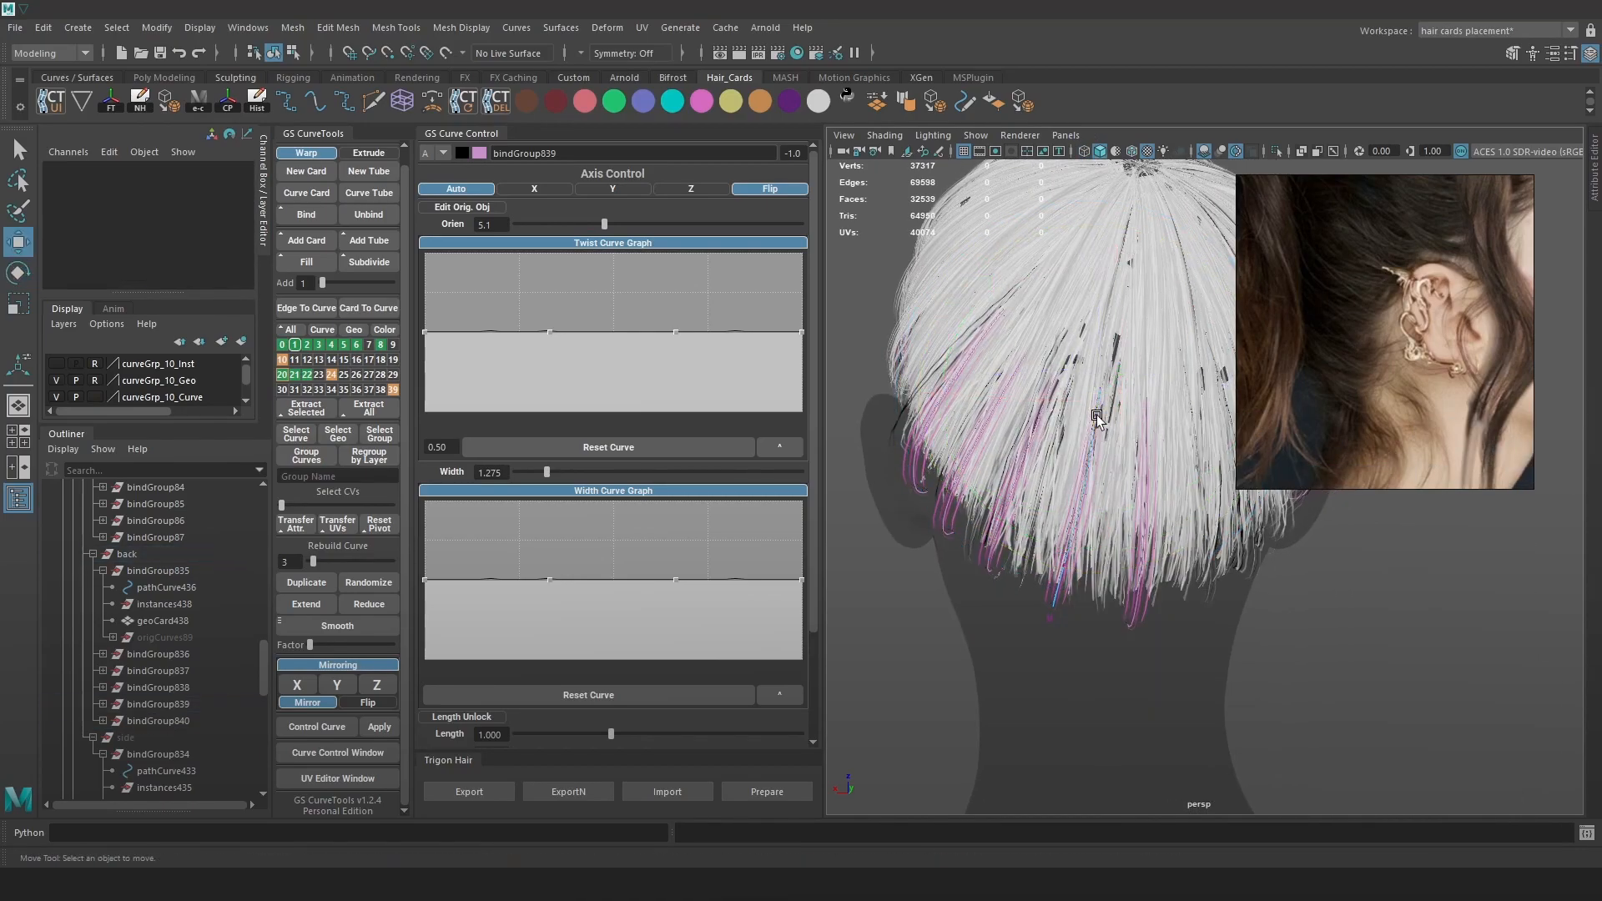
Export the hair and inspect the back hairline from the side in Marmoset Toolbag.
scroll(1062, 440, "up", 2)
left_click(1062, 440)
left_click(478, 789)
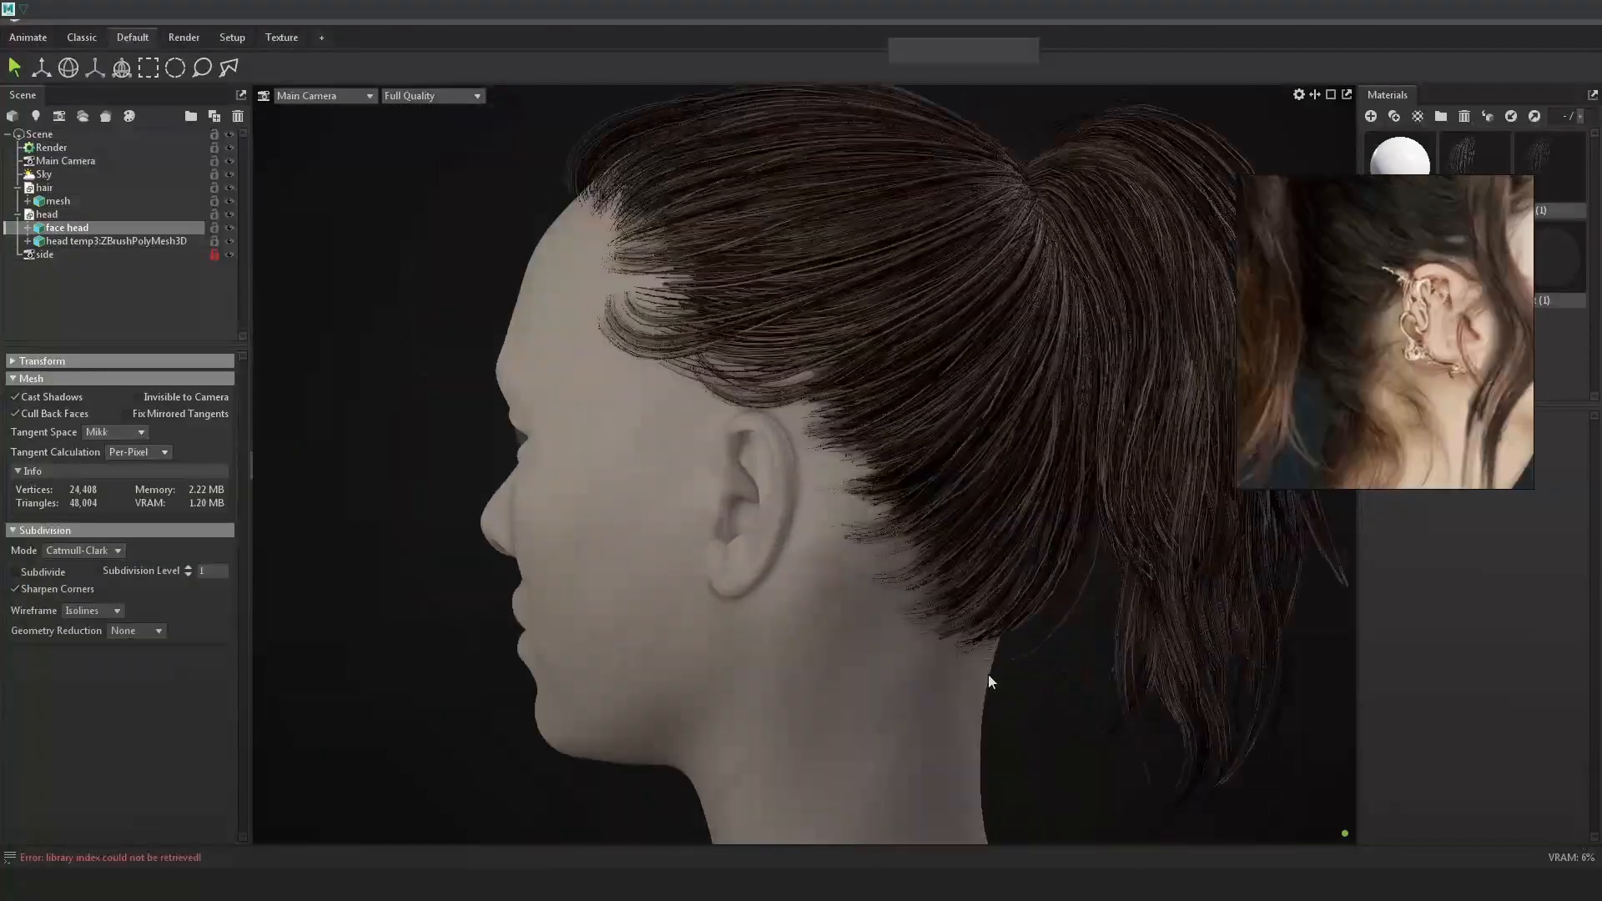
left_click_drag(988, 682, 1033, 564)
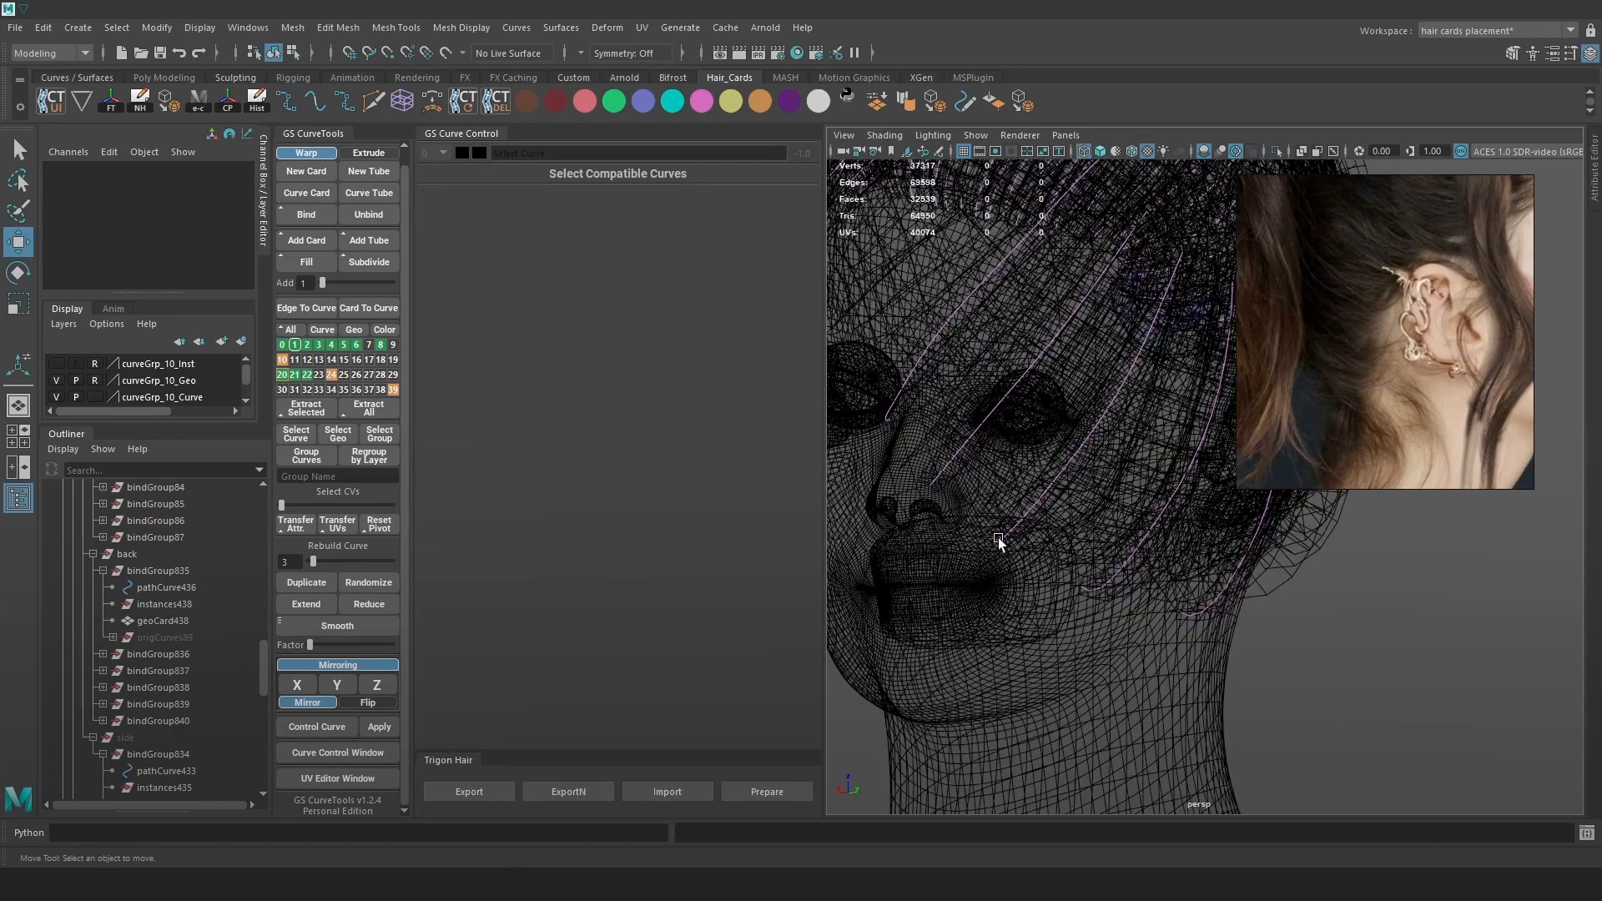
Back in Maya, reshape the lower end of the third clump from the ear through its tip control vertices.
left_click(995, 537)
right_click_drag(1376, 571, 1273, 470)
scroll(1029, 507, "up", 2)
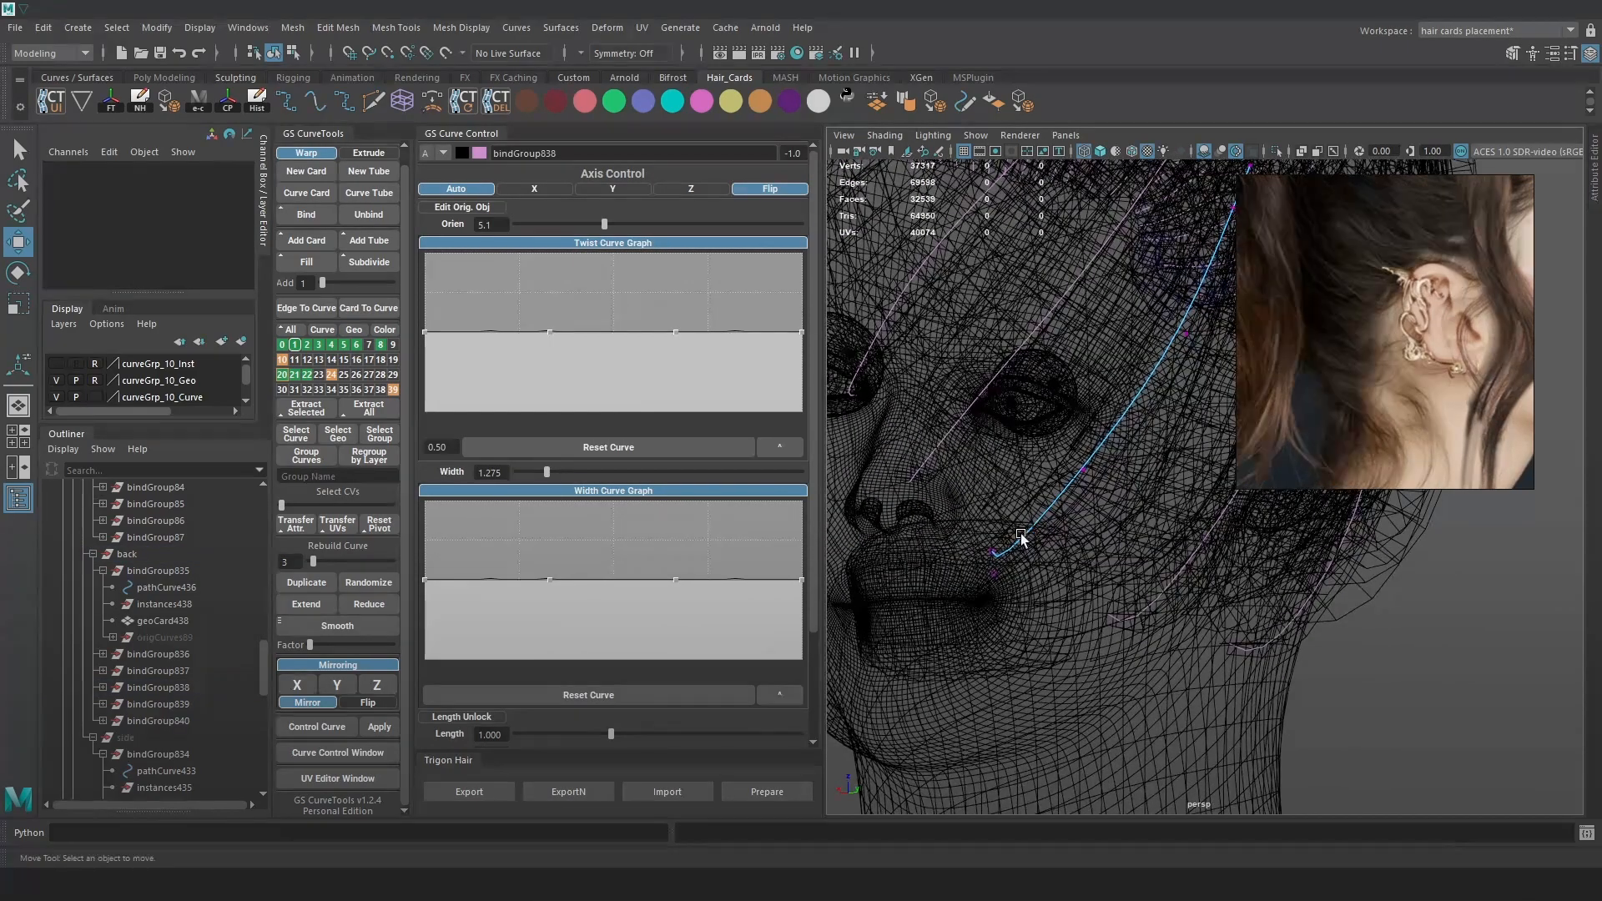
mouse_move(980, 557)
left_mouse_down()
mouse_move(972, 547)
mouse_move(1040, 550)
mouse_move(1073, 610)
left_mouse_up()
key("6")
left_click_drag(941, 584, 1027, 542)
left_click_drag(933, 553, 1063, 504)
Select the second clump from the ear and reposition the control vertices at its tip.
key("4")
left_click(905, 482)
right_click_drag(867, 396, 793, 380)
left_click_drag(1080, 520, 1047, 507)
key("5")
left_click_drag(1005, 384, 926, 354, "alt")
middle_click_drag(1094, 536, 1101, 568, "alt")
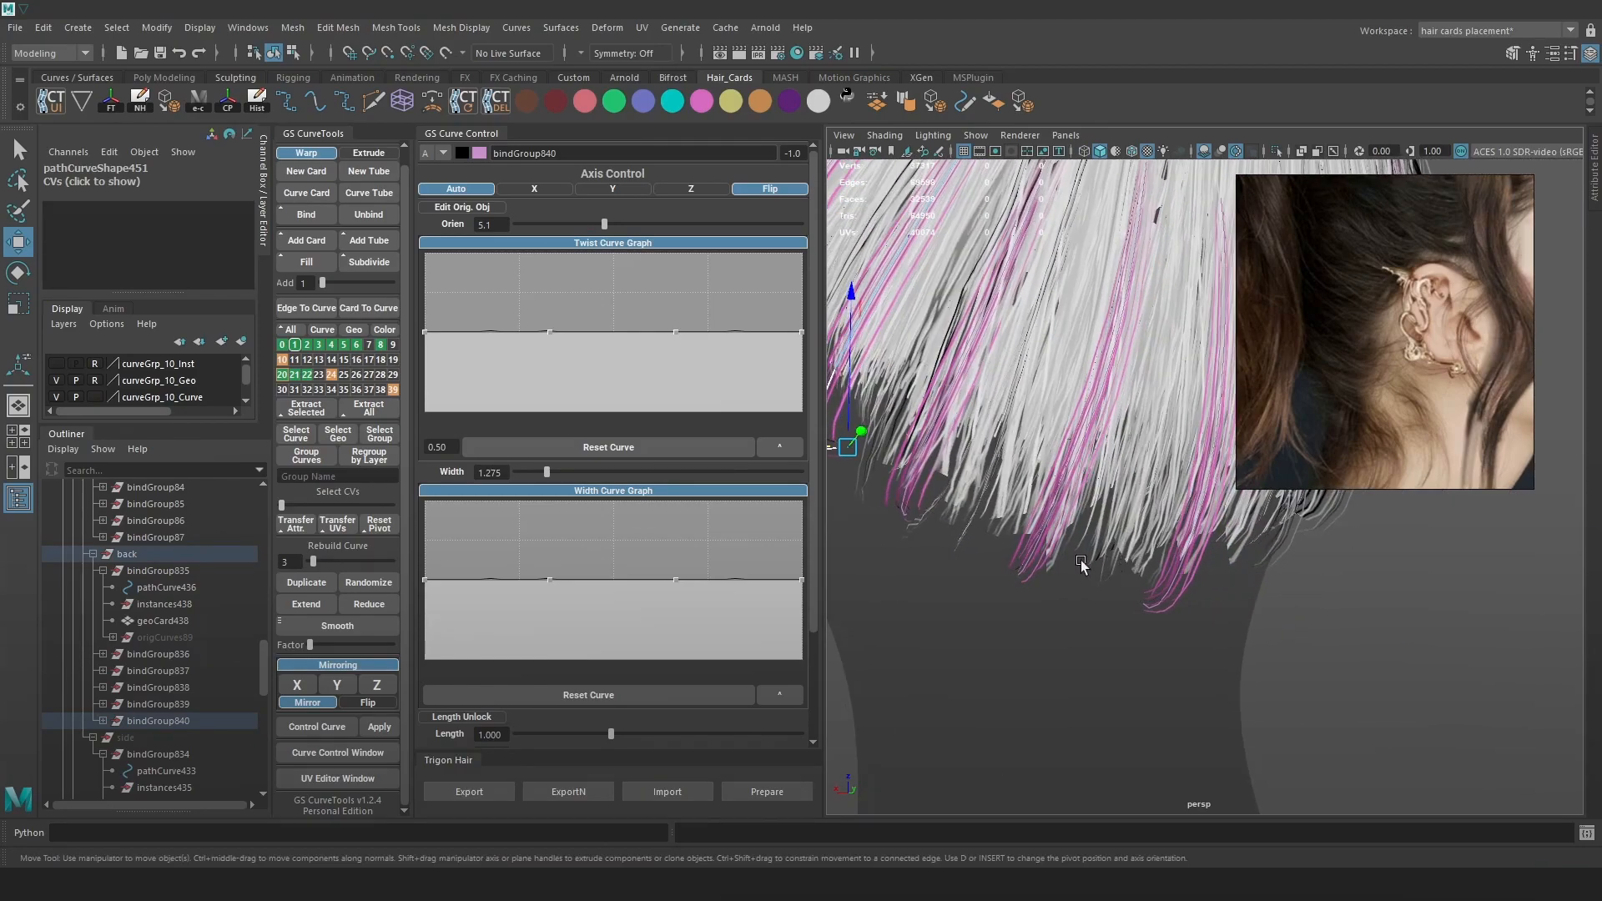
Select the curve of the back clump second from the nape's middle.
key("4")
left_click(1027, 555)
left_click(1046, 527)
left_click_drag(1055, 560, 1069, 556, "alt")
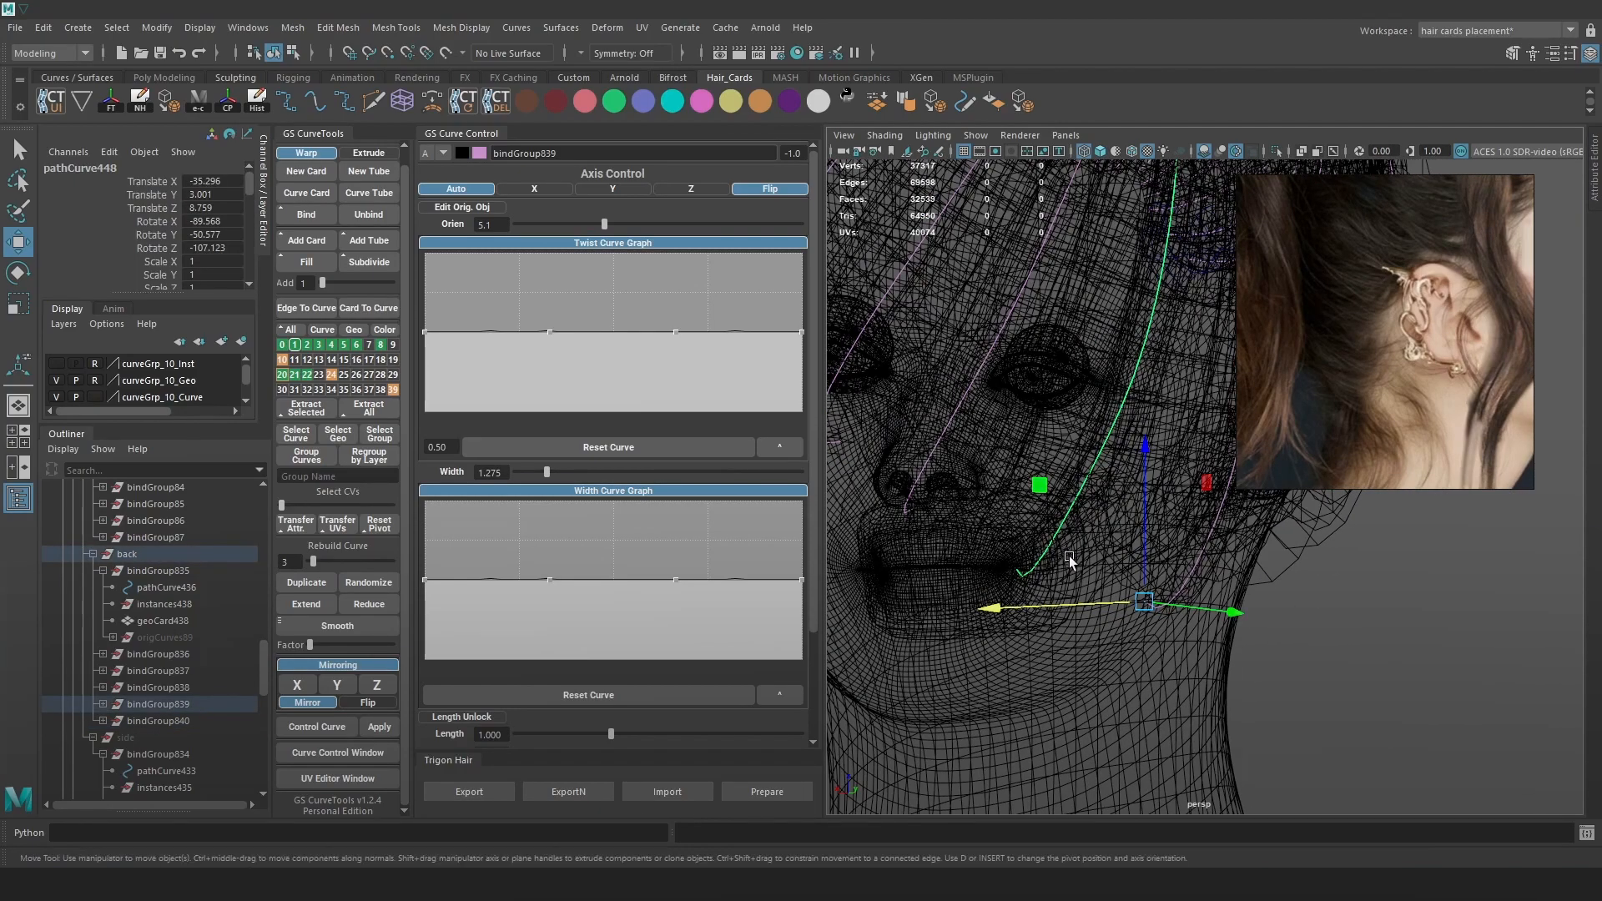
key("5")
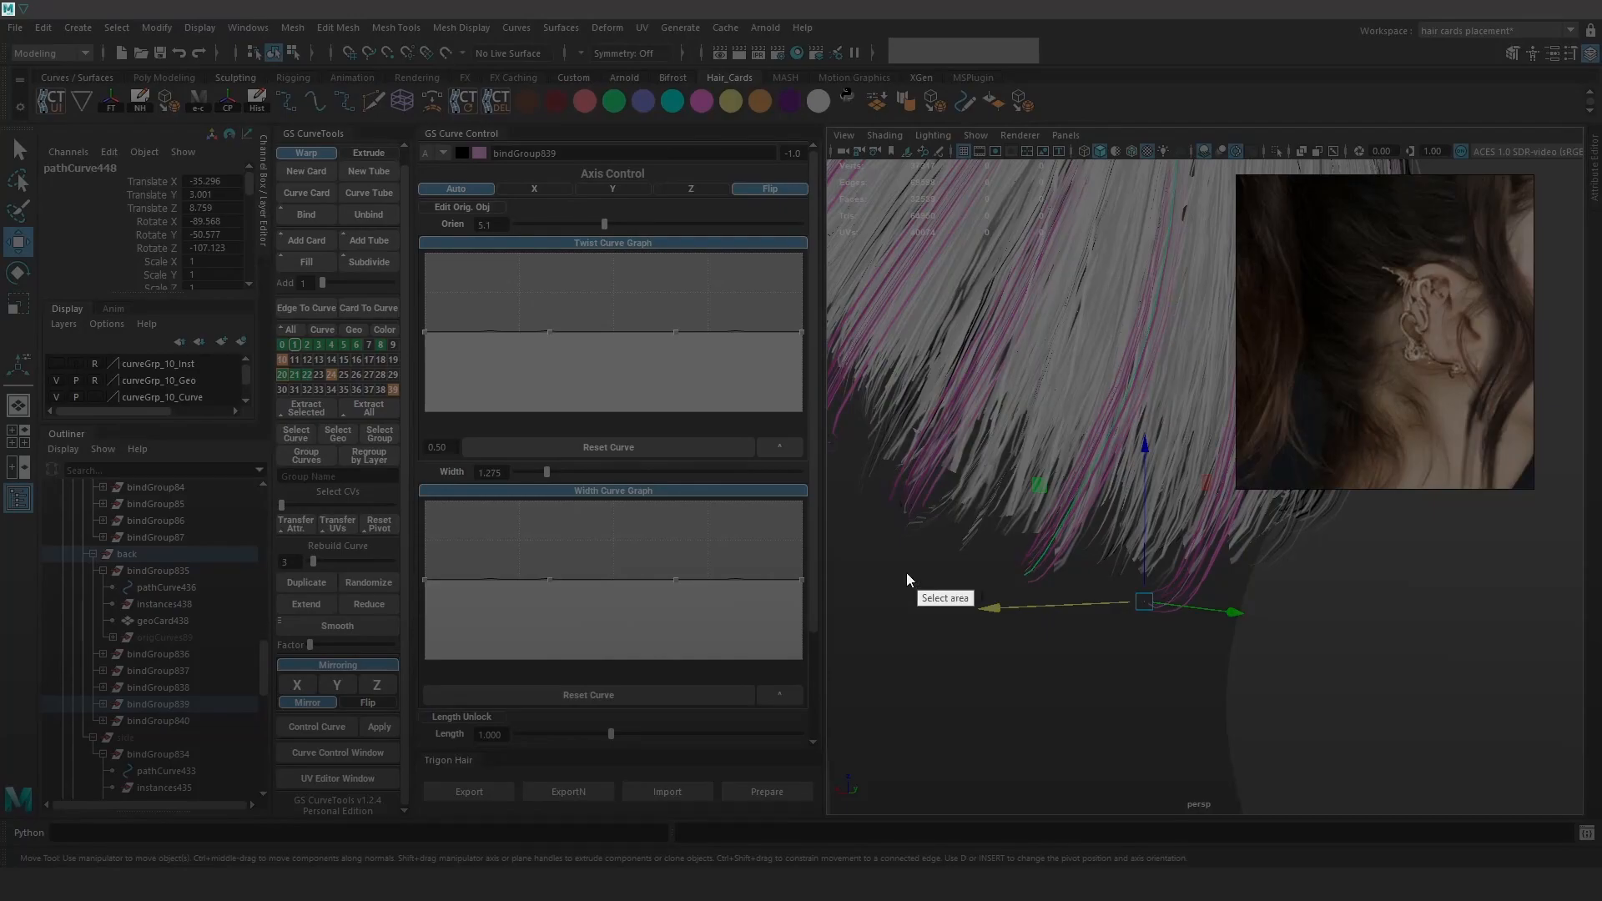
Sketch the intended direction and curl of the nape clumps over a screen capture, and discard the capture.
left_click(832, 634)
left_click_drag(837, 705, 1293, 195)
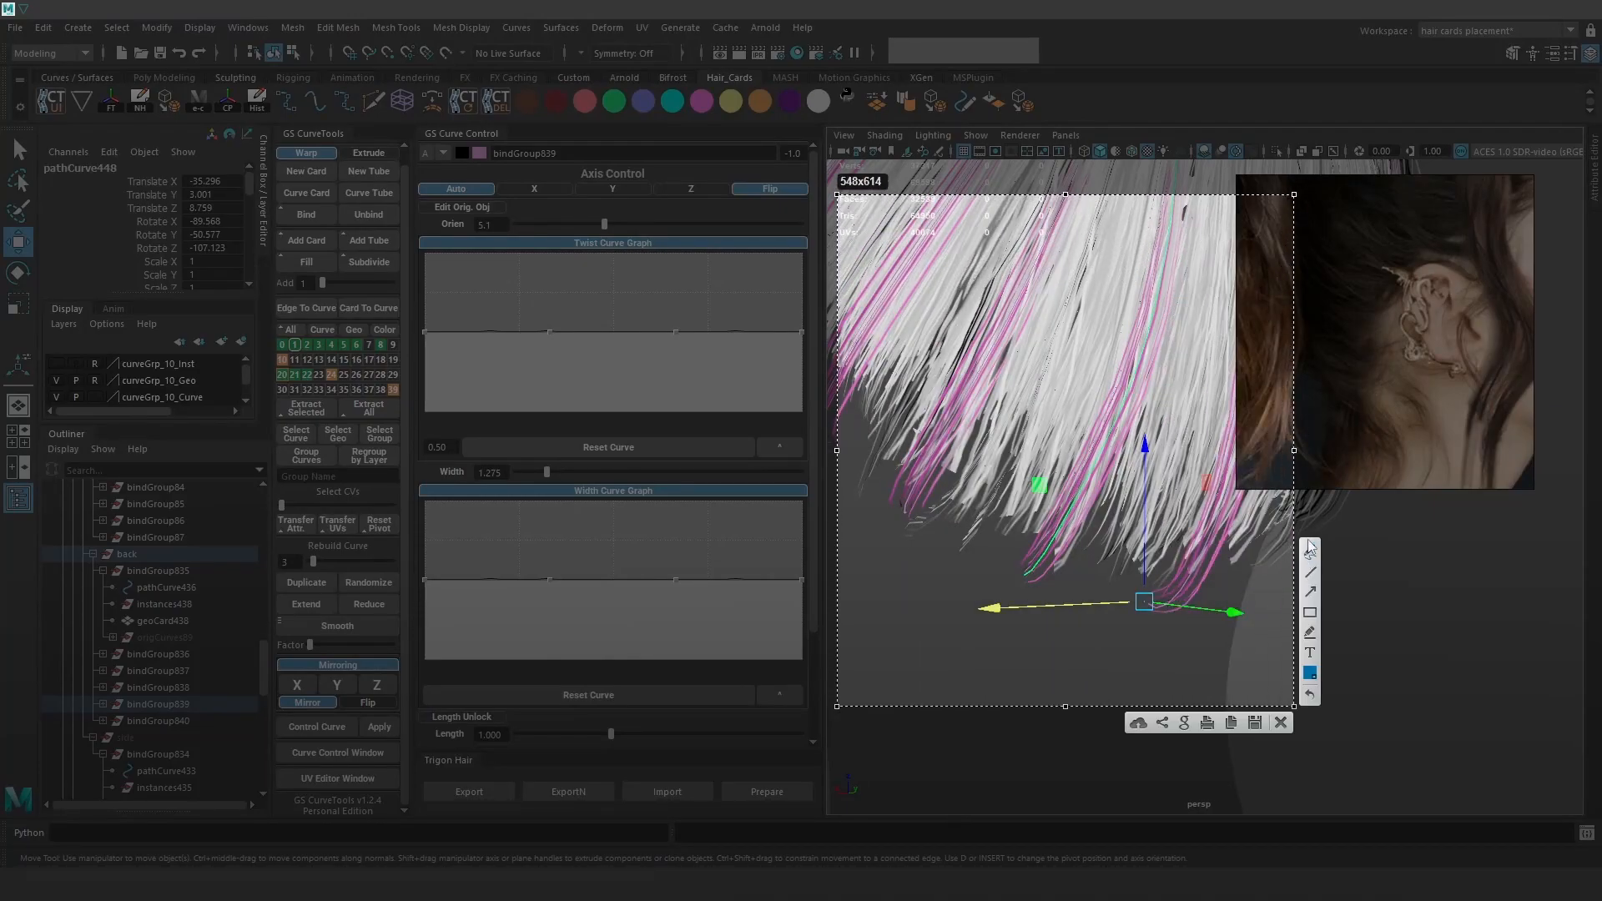
left_click_drag(1162, 275, 1161, 276)
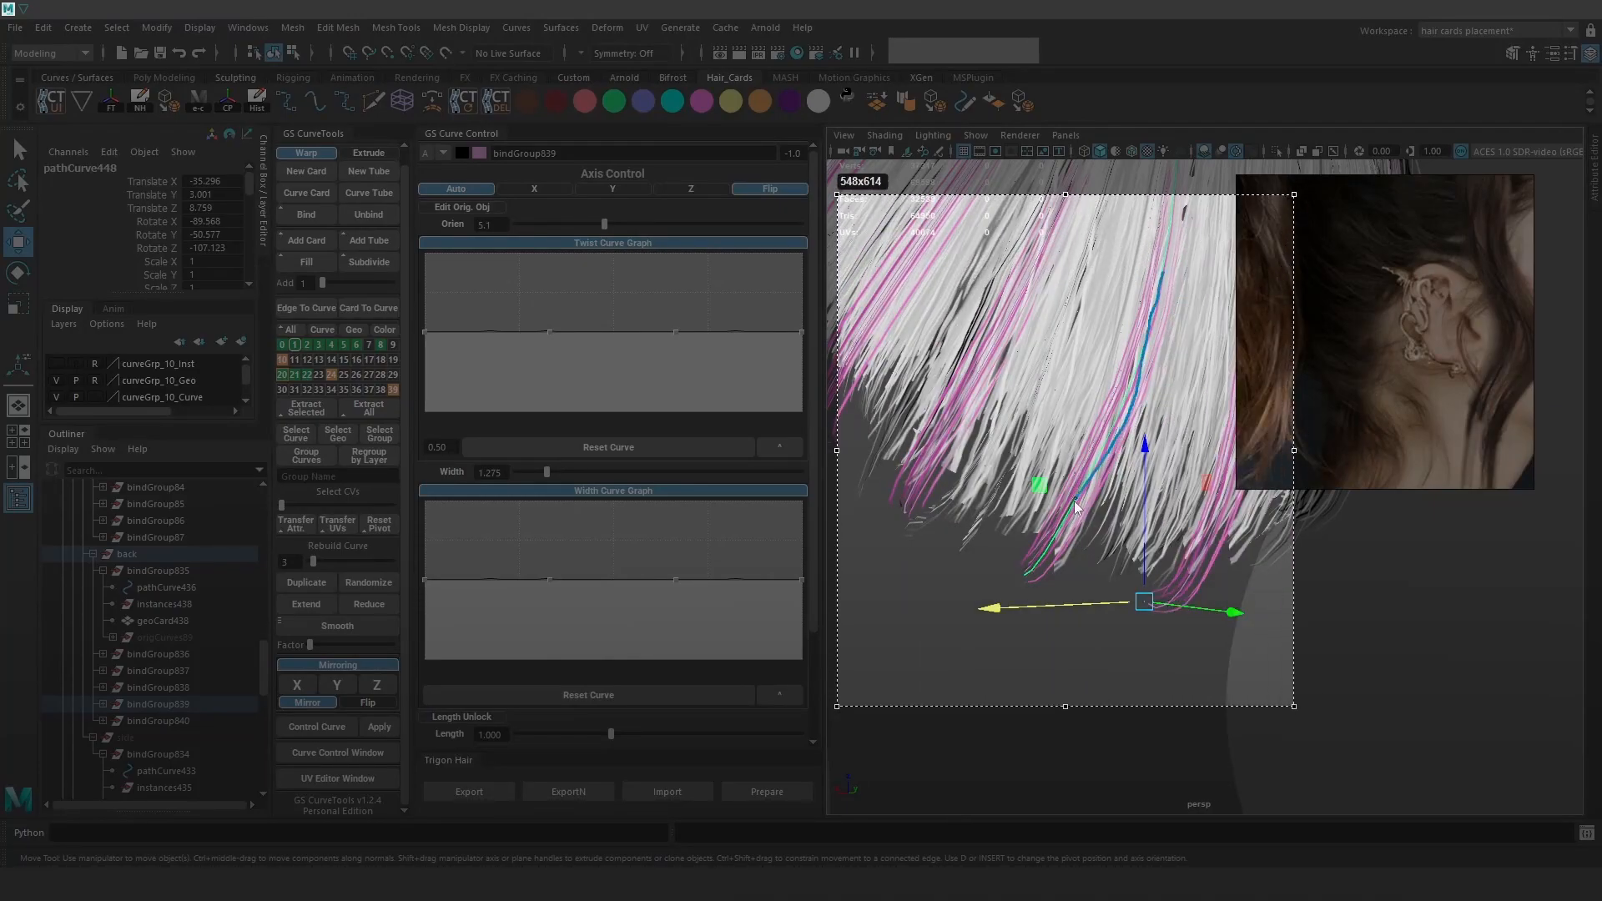
mouse_move(1029, 562)
left_mouse_down()
mouse_move(1010, 577)
mouse_move(1025, 572)
mouse_move(1011, 558)
left_mouse_up()
mouse_move(1086, 313)
left_mouse_down()
mouse_move(1039, 412)
mouse_move(918, 560)
left_mouse_up()
mouse_move(1029, 491)
left_mouse_down()
mouse_move(991, 562)
mouse_move(973, 554)
left_mouse_up()
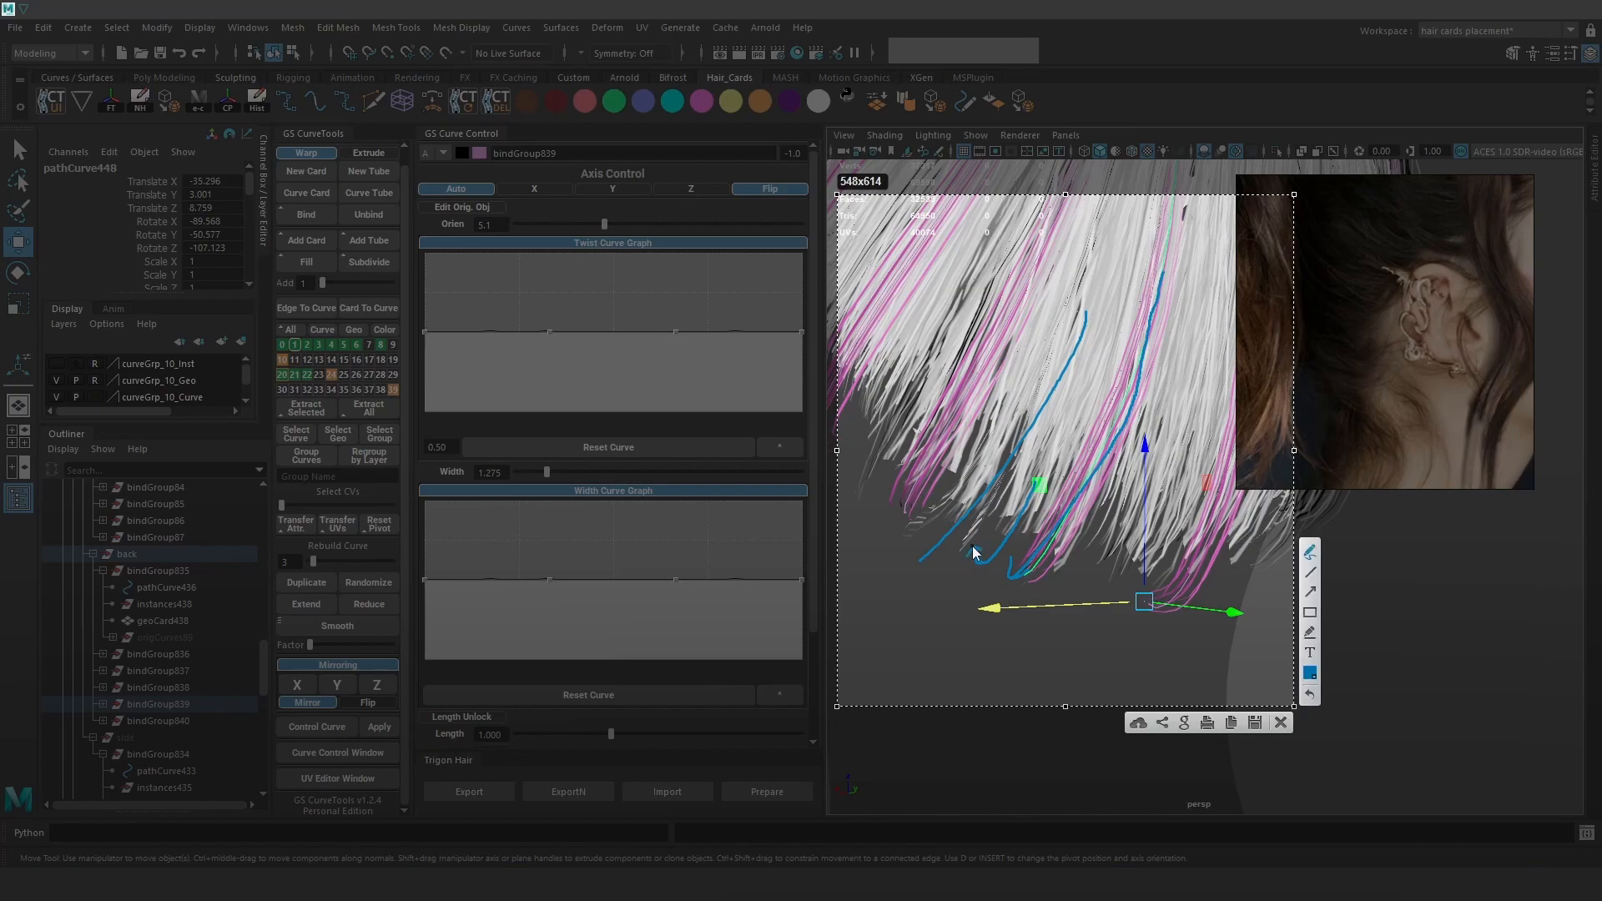
left_click_drag(973, 548, 972, 559)
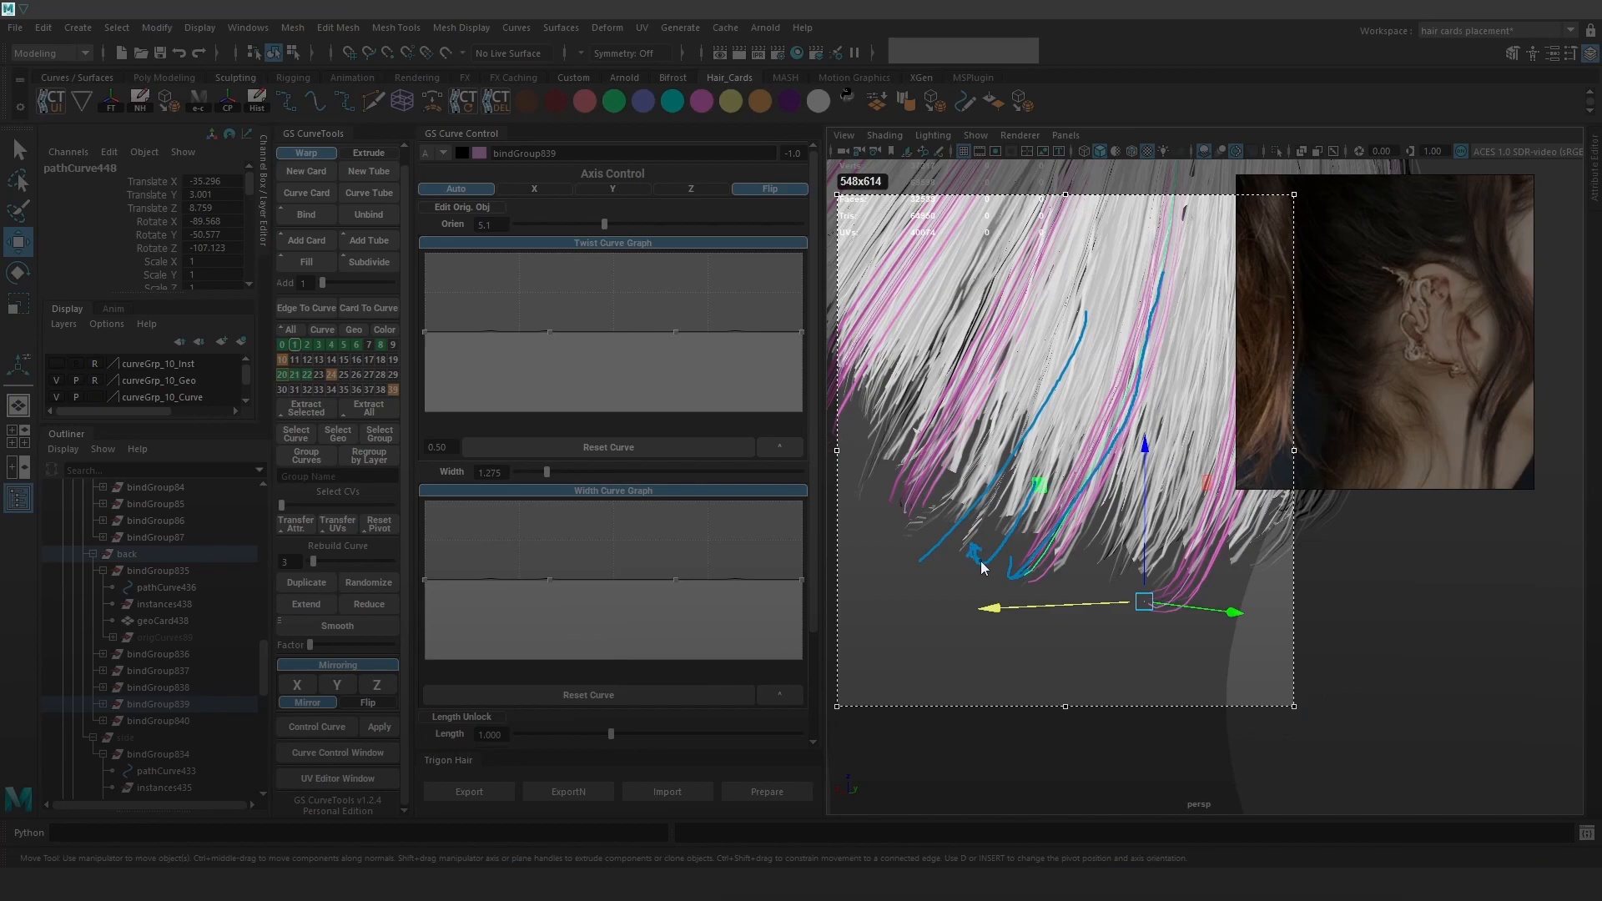
left_click_drag(1058, 422, 1056, 428)
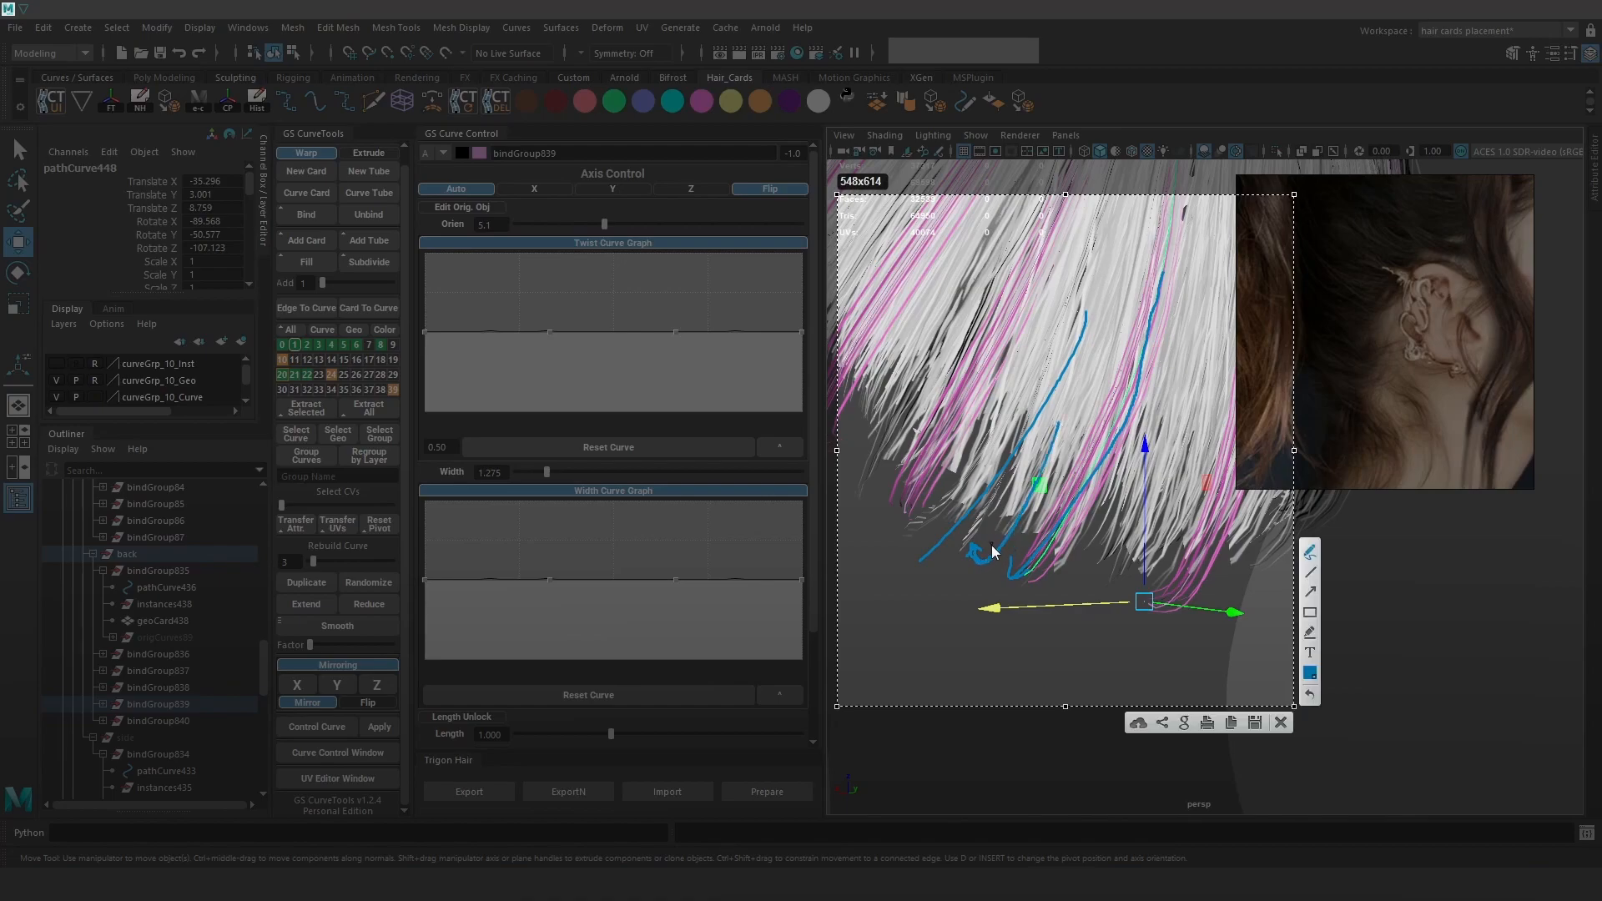
left_click(1280, 723)
Reshape the tip of the clump second from the nape's middle by moving its end control vertices.
left_click_drag(1045, 611, 1227, 595, "alt")
key("4")
middle_click_drag(1053, 554, 1109, 584, "alt")
key("5")
right_click_drag(1486, 601, 1332, 482)
left_click_drag(1121, 559, 1146, 564, "alt")
key("4")
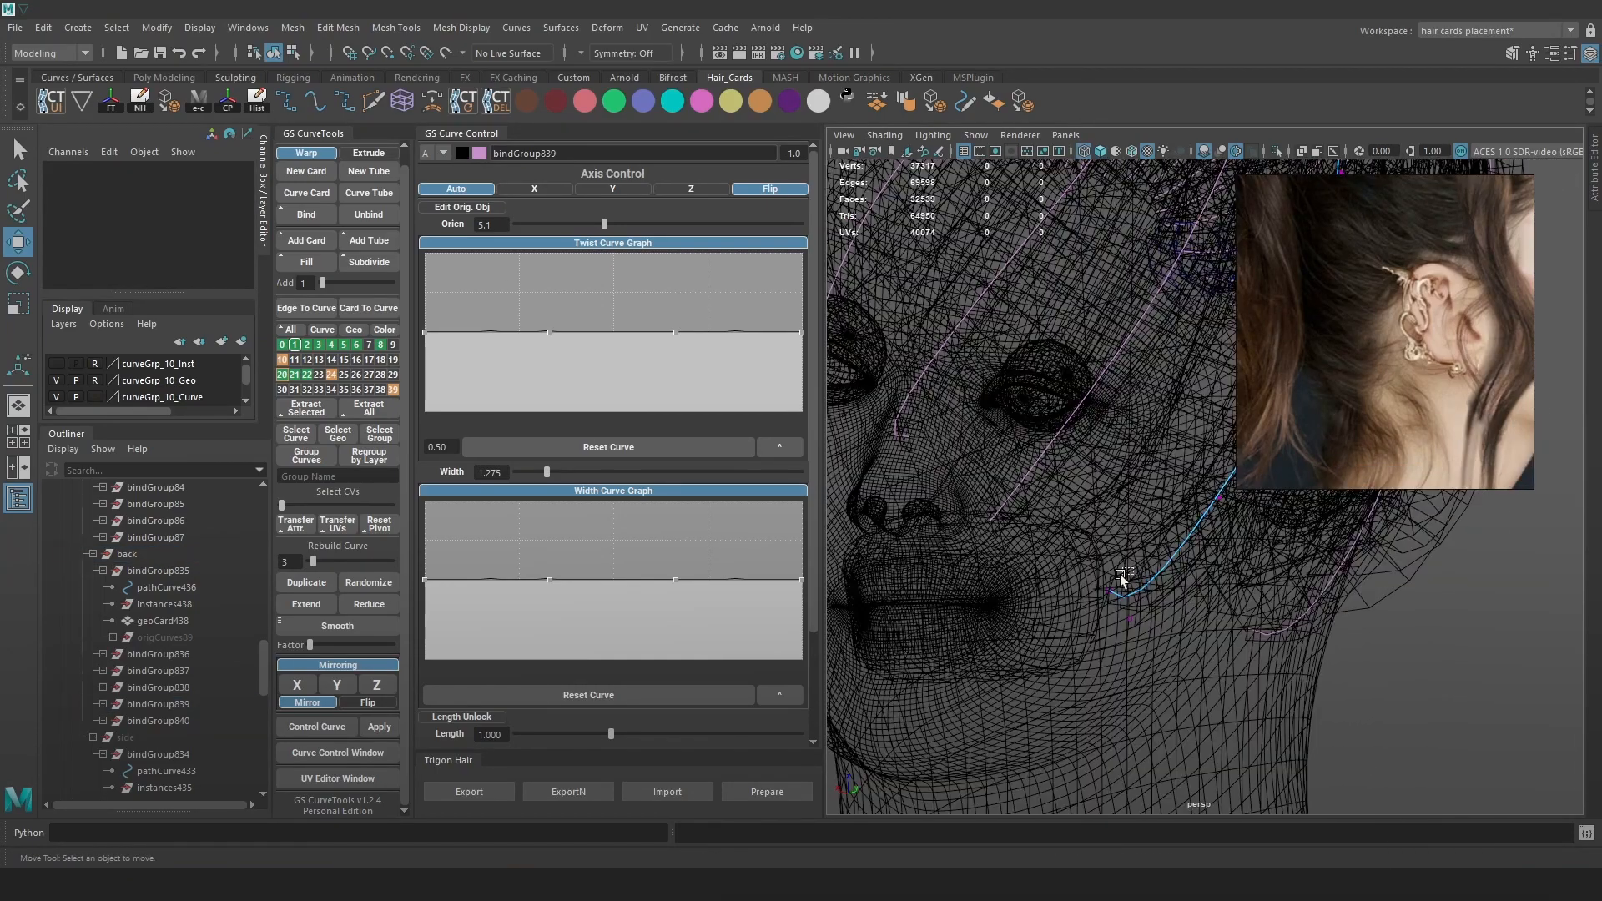
left_click(1120, 586)
key("5")
left_click_drag(1043, 592, 1079, 626)
middle_click_drag(1080, 584, 1154, 629, "alt")
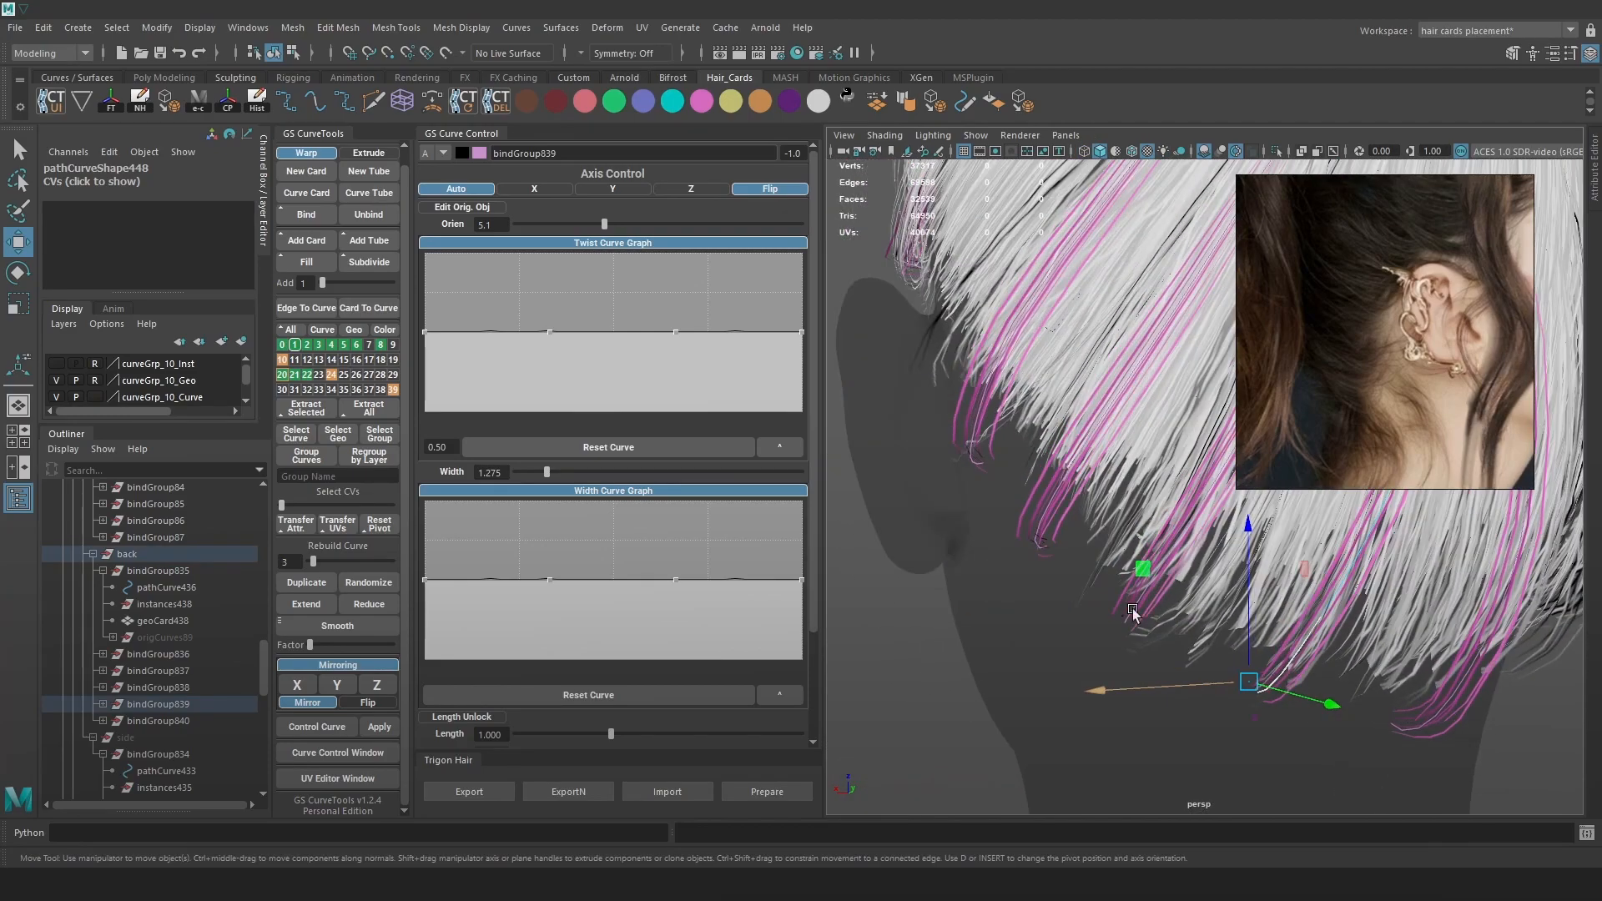
Select the back clump nearest the ear and reposition its tip control vertex along the hairline.
left_click_drag(1095, 587, 1160, 587, "alt")
middle_click_drag(1034, 470, 1029, 518, "alt")
key("4")
left_click(1022, 499)
right_click_drag(1093, 583, 861, 427, "alt")
right_click_drag(926, 438, 1110, 521, "alt")
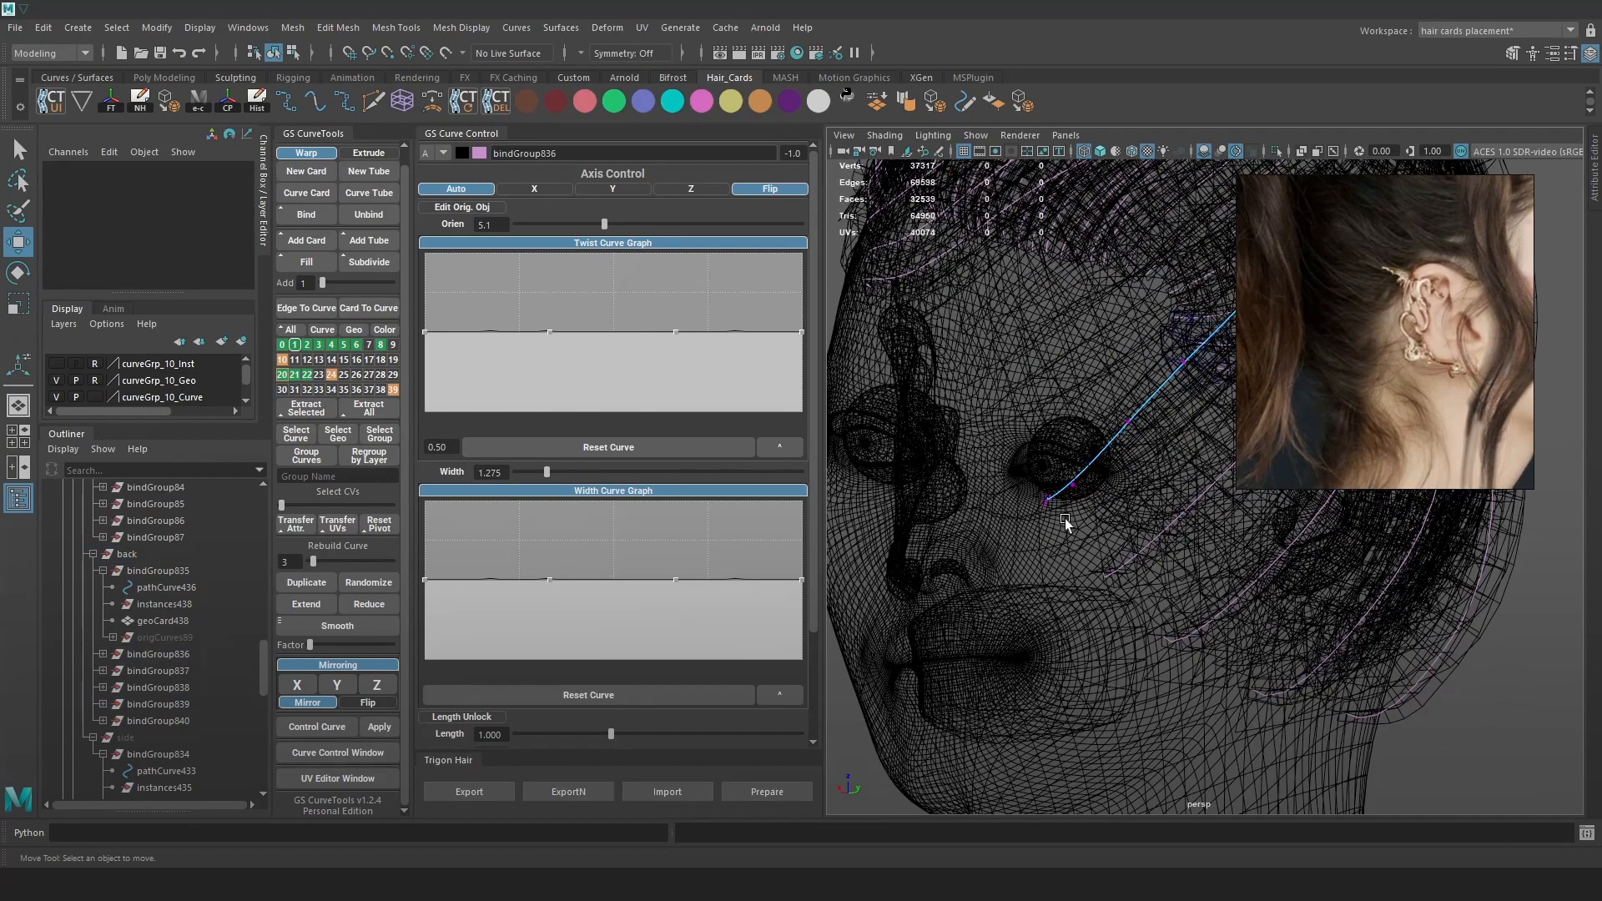
left_click(1045, 499)
key("6")
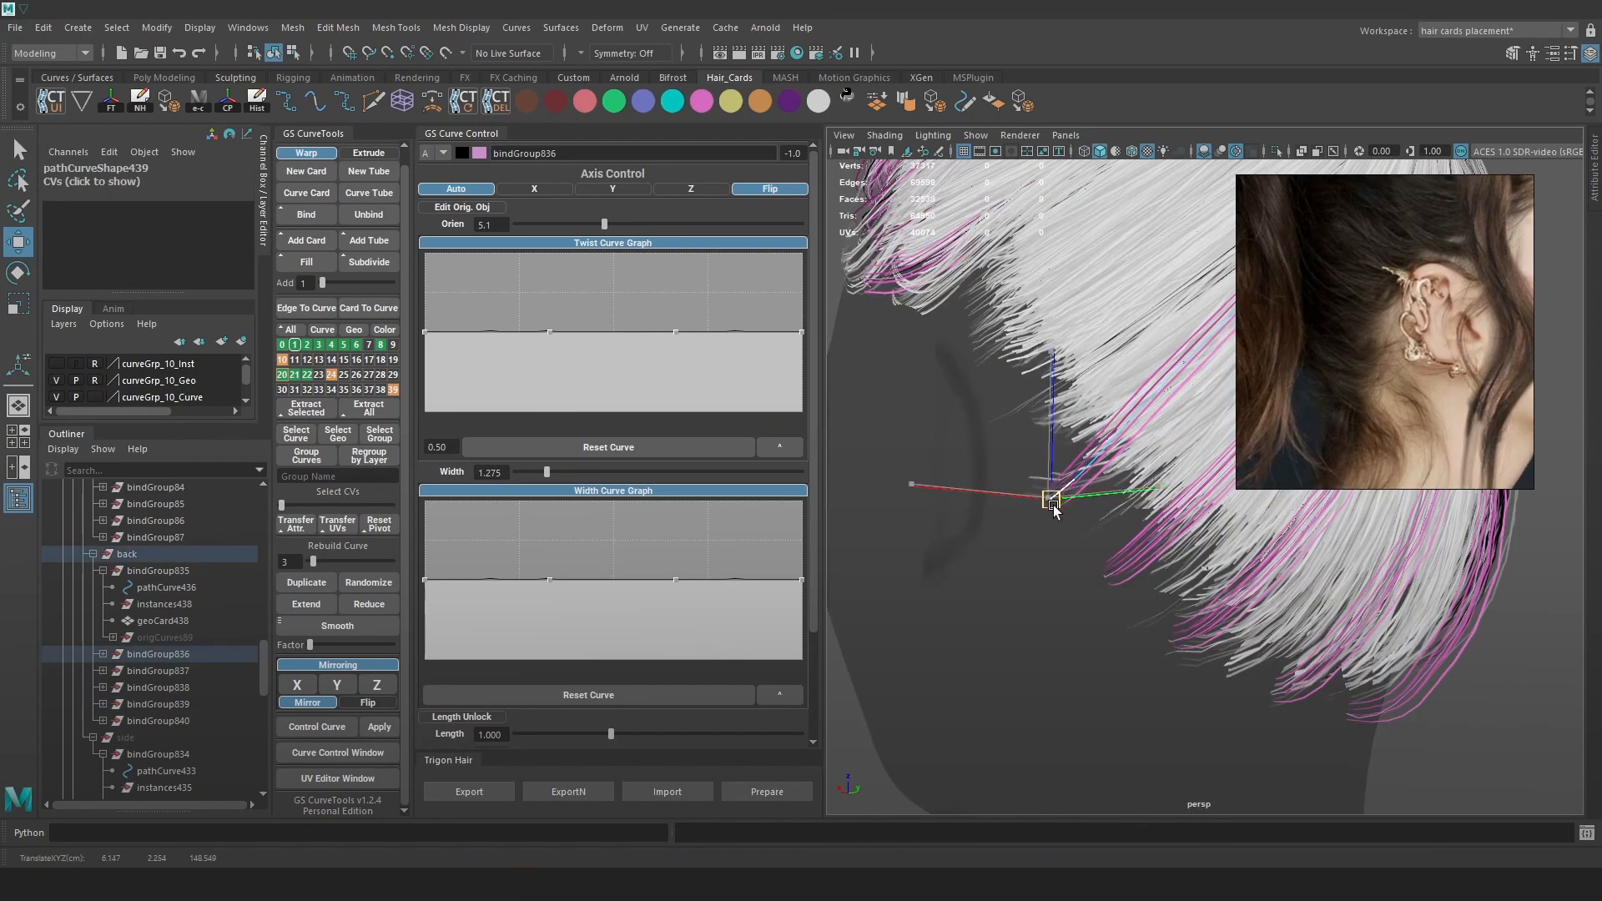
left_click_drag(1111, 544, 926, 708, "alt")
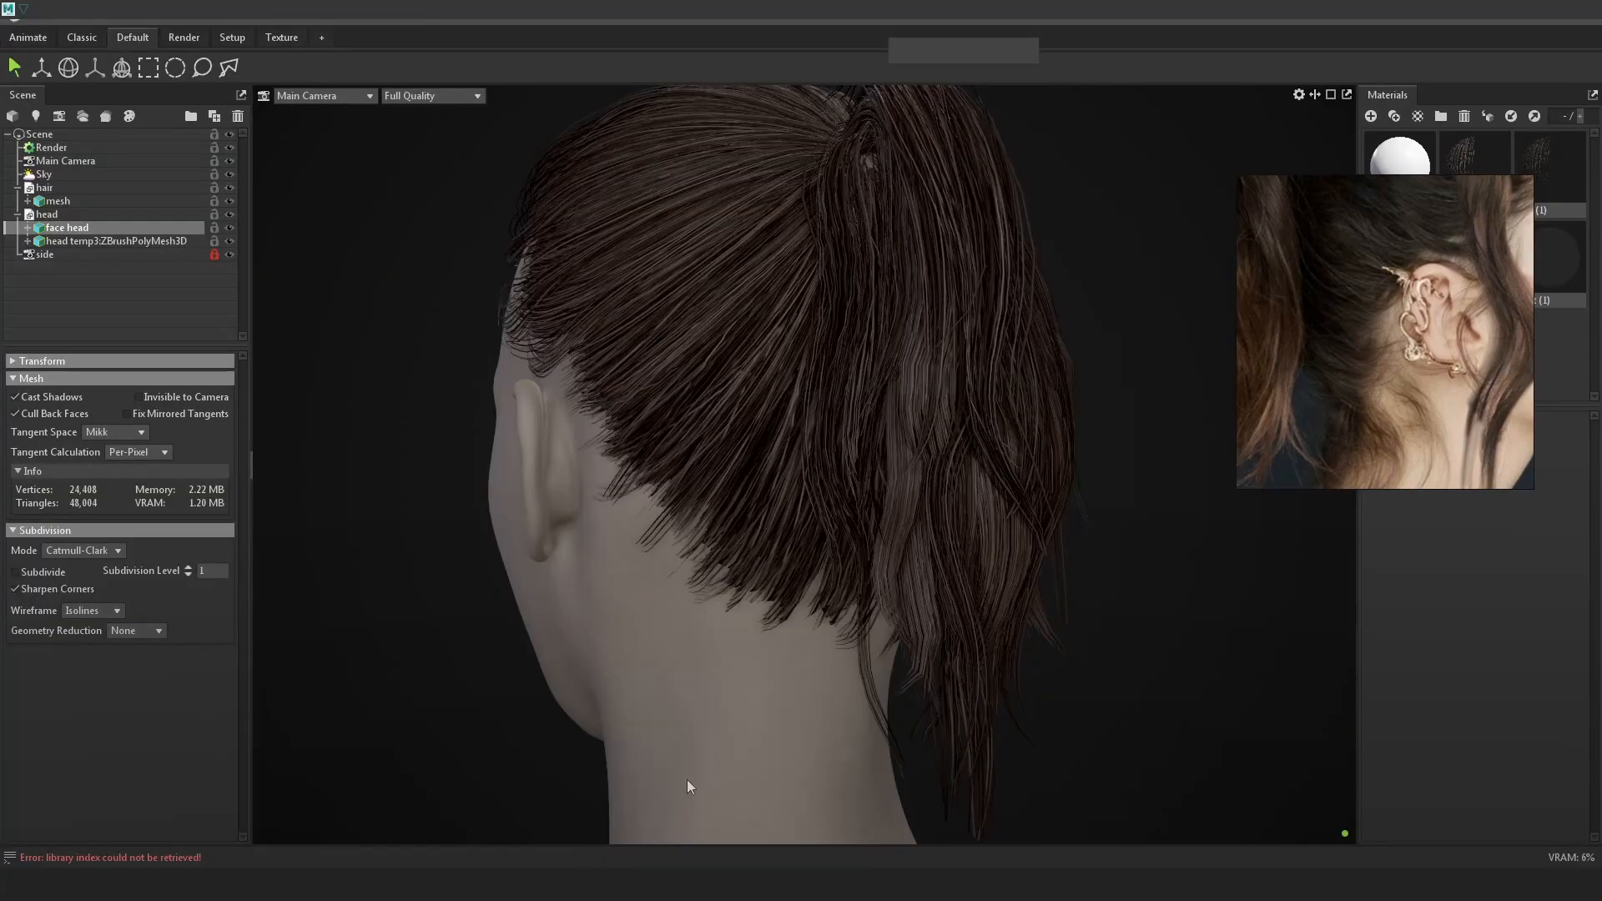
Examine the nape clumps and back hairline from the side and behind in Marmoset Toolbag.
left_click_drag(876, 593, 890, 592)
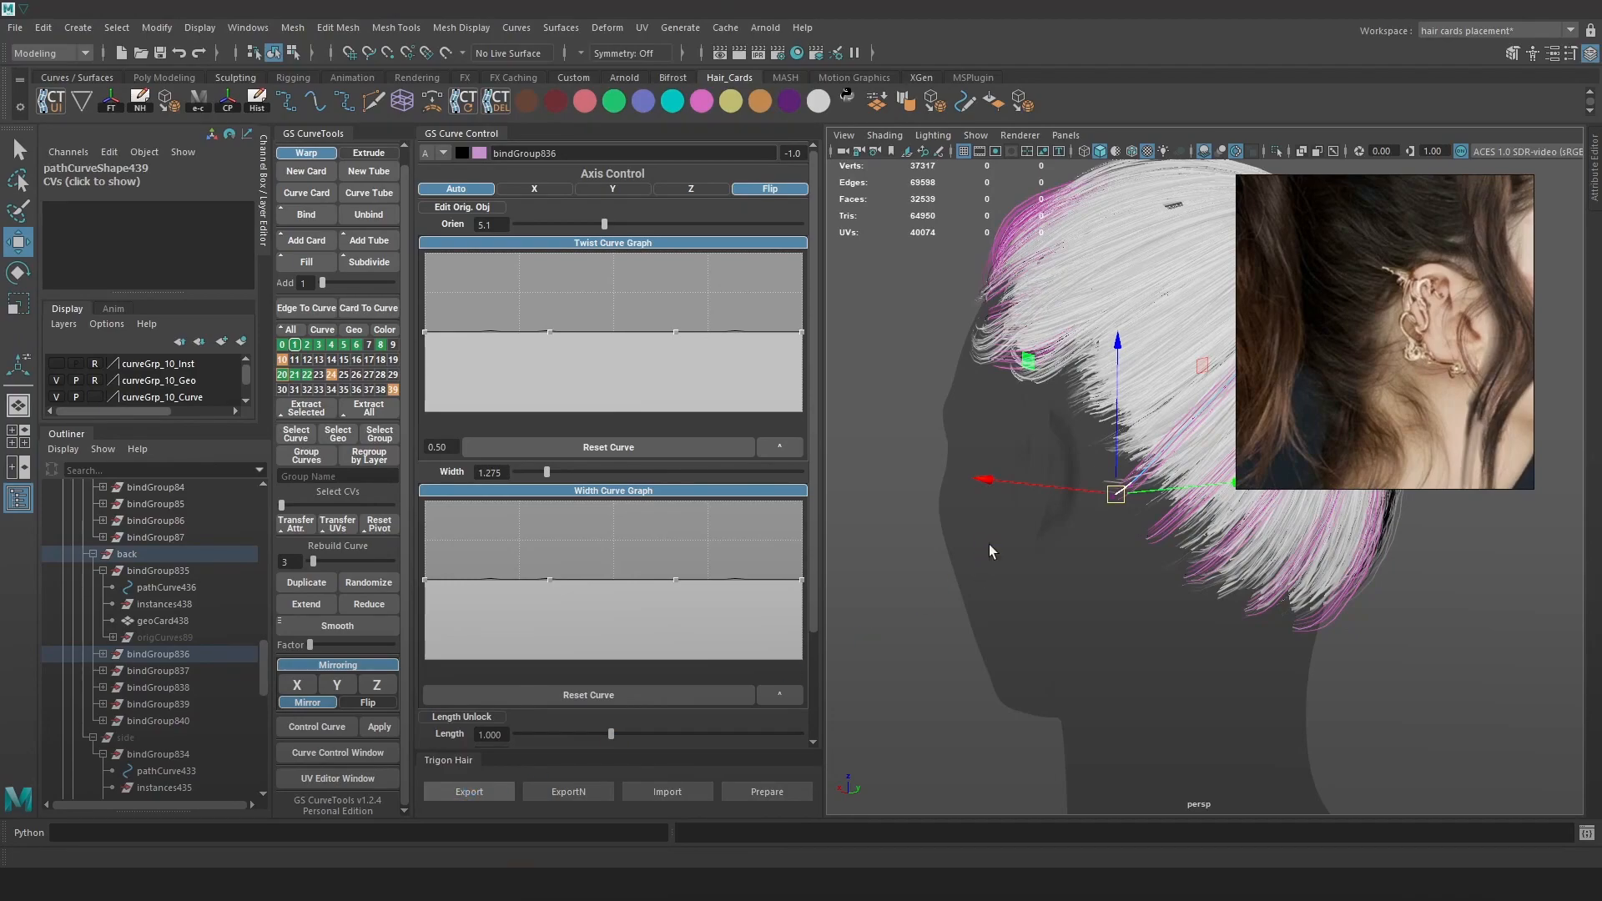
left_click(967, 560)
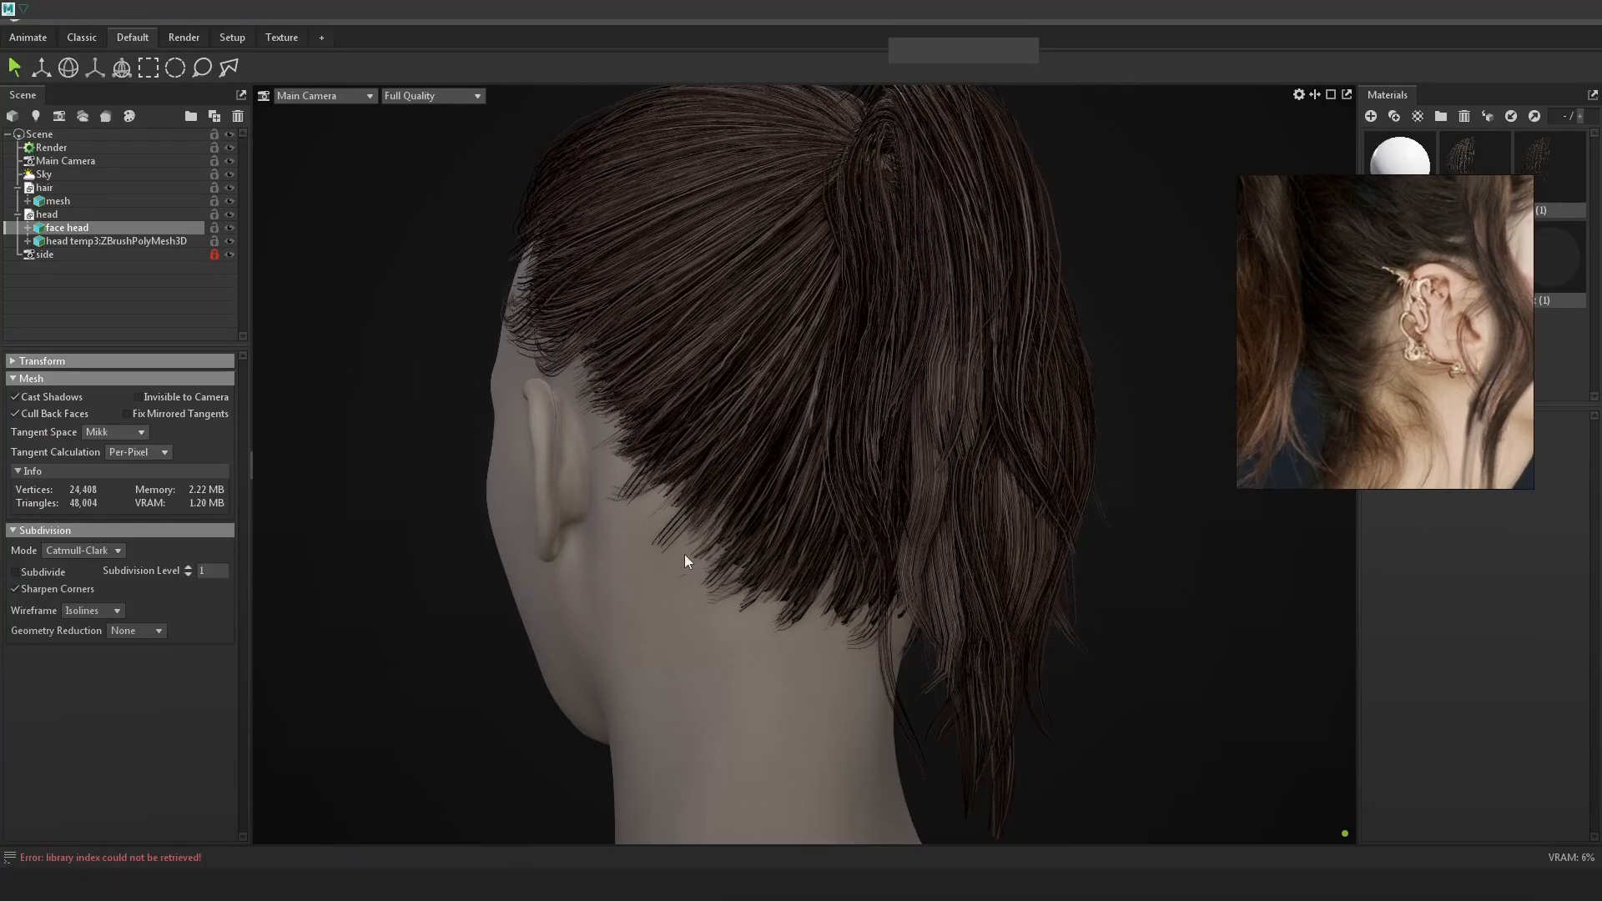
left_click_drag(828, 628, 776, 567)
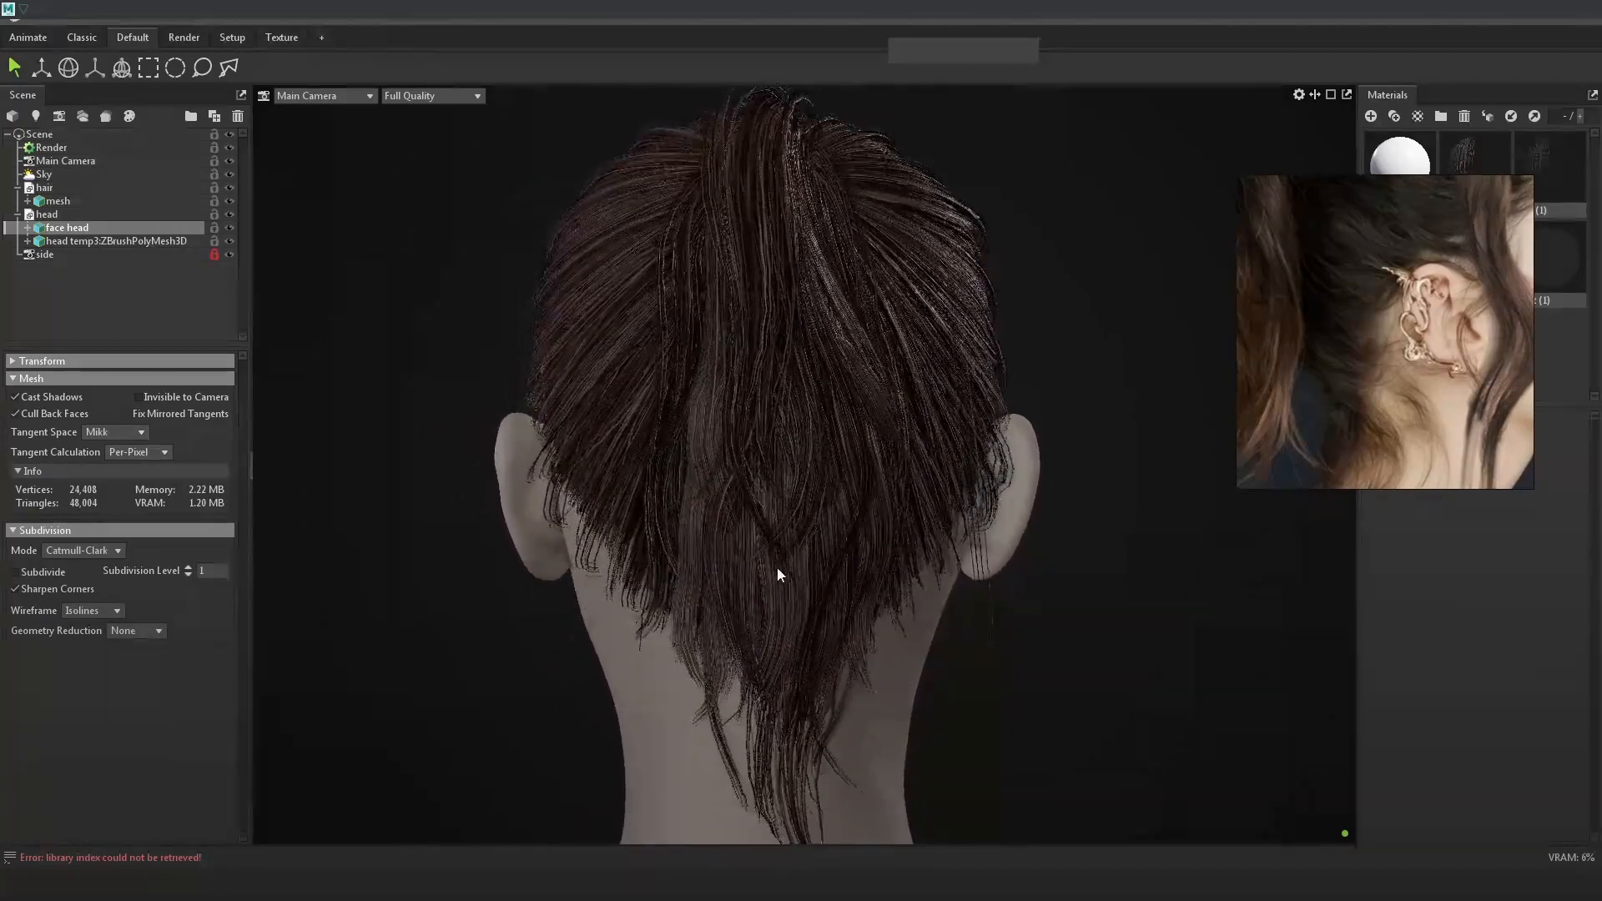
right_click_drag(776, 567, 882, 495)
right_click_drag(994, 523, 998, 557)
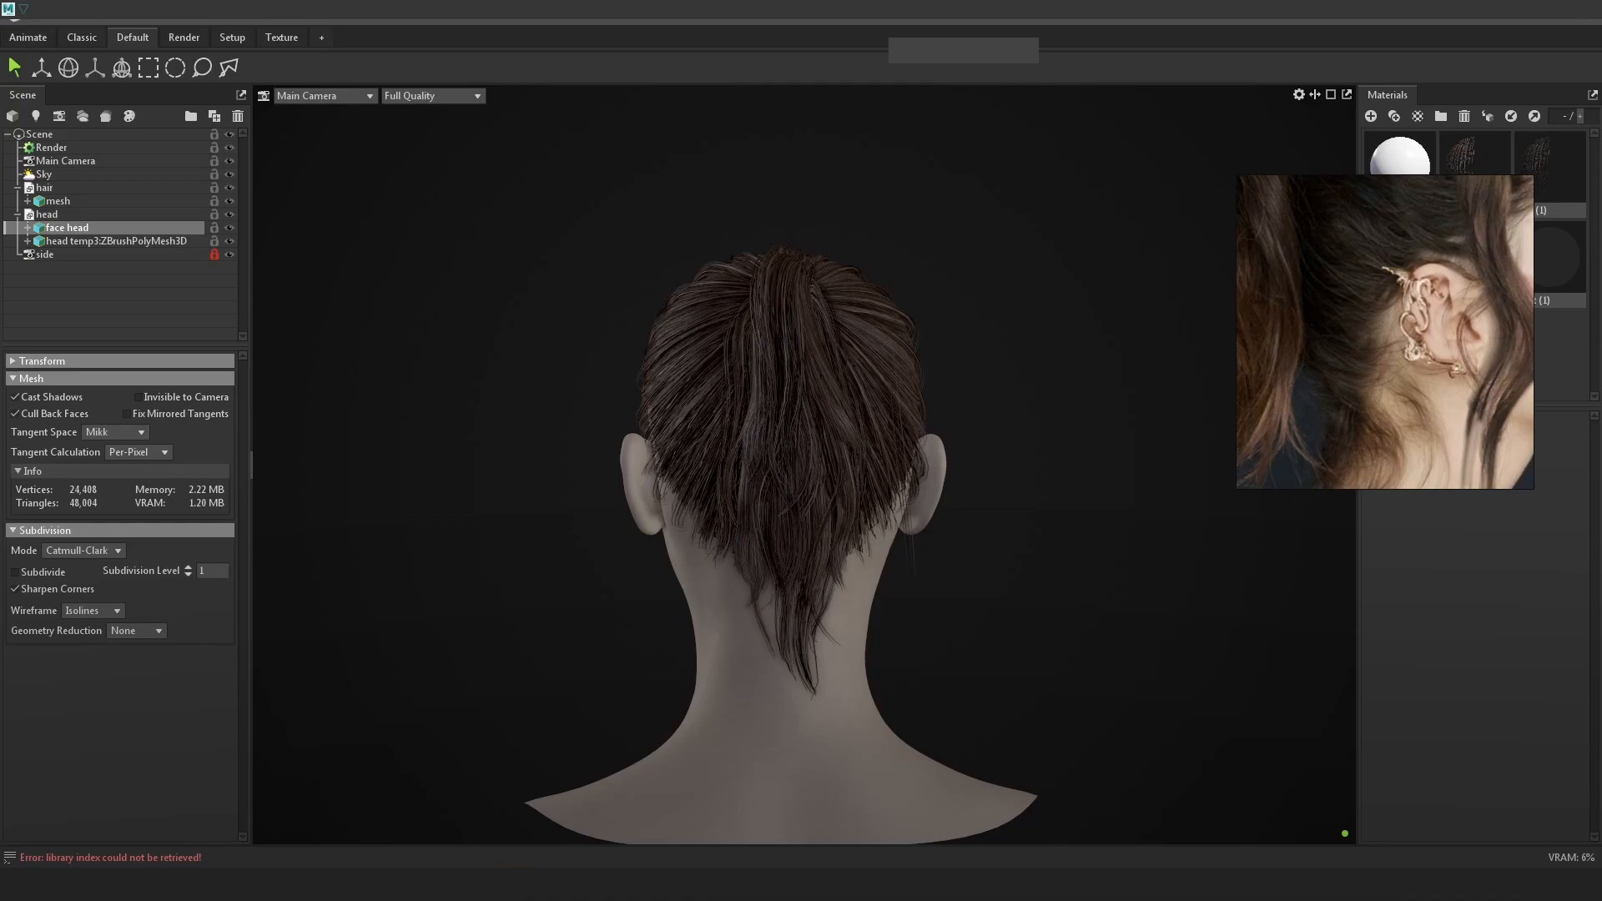
right_click(649, 521)
right_click_drag(655, 487, 660, 528)
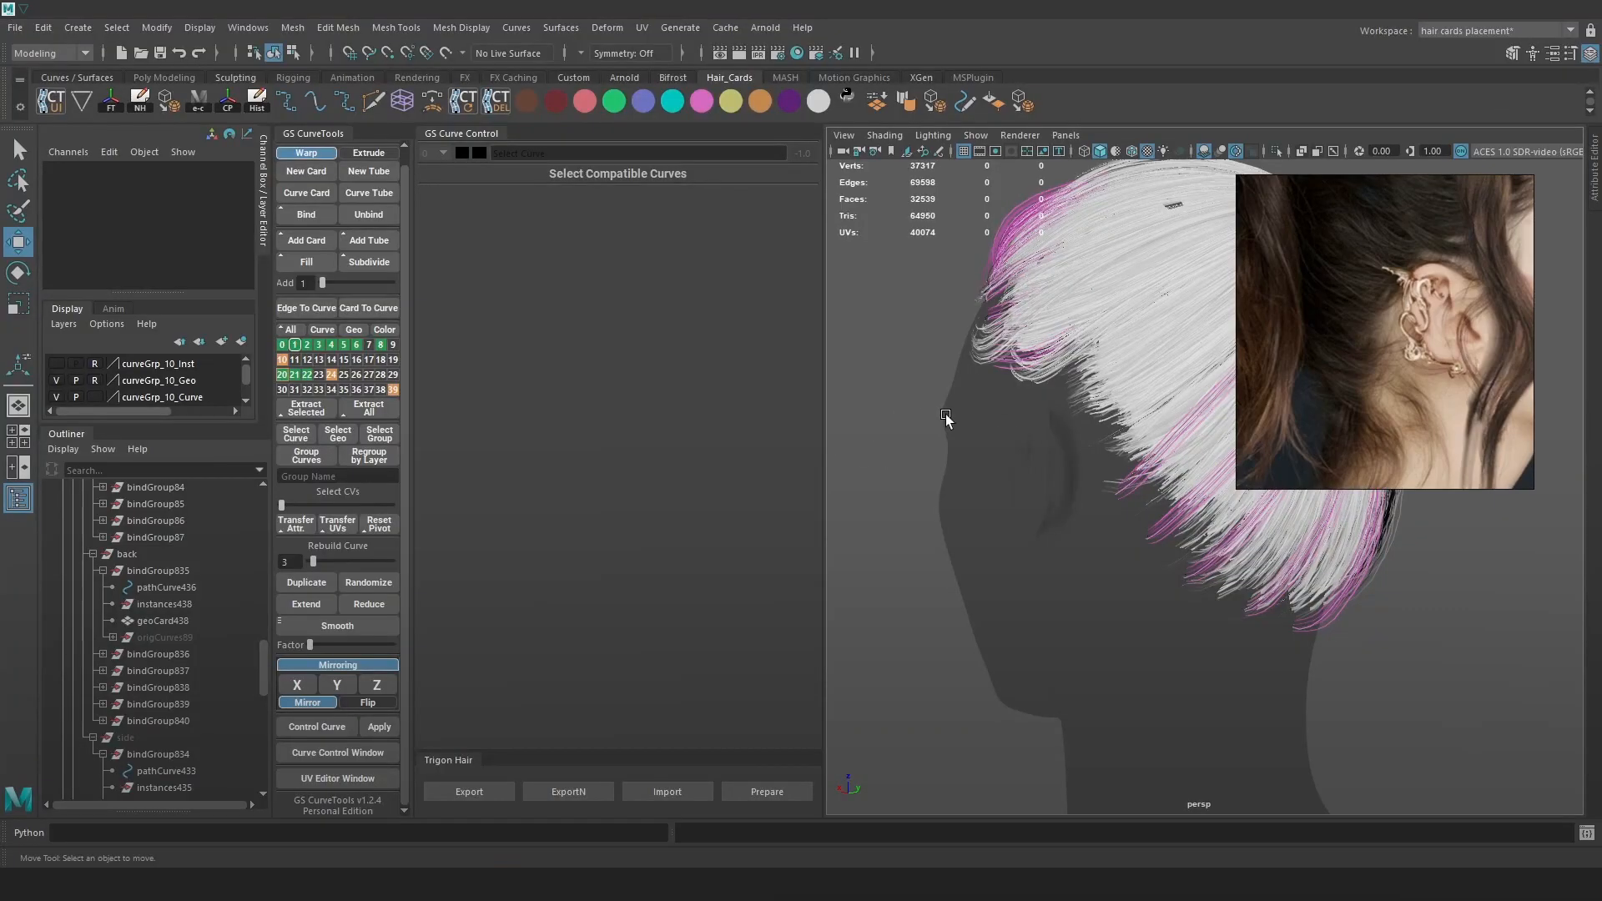
In Maya, select the second clump from the ear and reposition its tip control vertex against the head.
left_click_drag(945, 417, 983, 542, "alt")
key("4")
left_click(978, 540)
middle_click_drag(916, 519, 1014, 489, "alt")
right_click_drag(897, 431, 813, 428)
mouse_move(1043, 512)
left_mouse_down("alt")
mouse_move(1090, 539)
mouse_move(1053, 525)
left_mouse_up("alt")
right_click_drag(1077, 547, 1159, 518, "ctrl+shift")
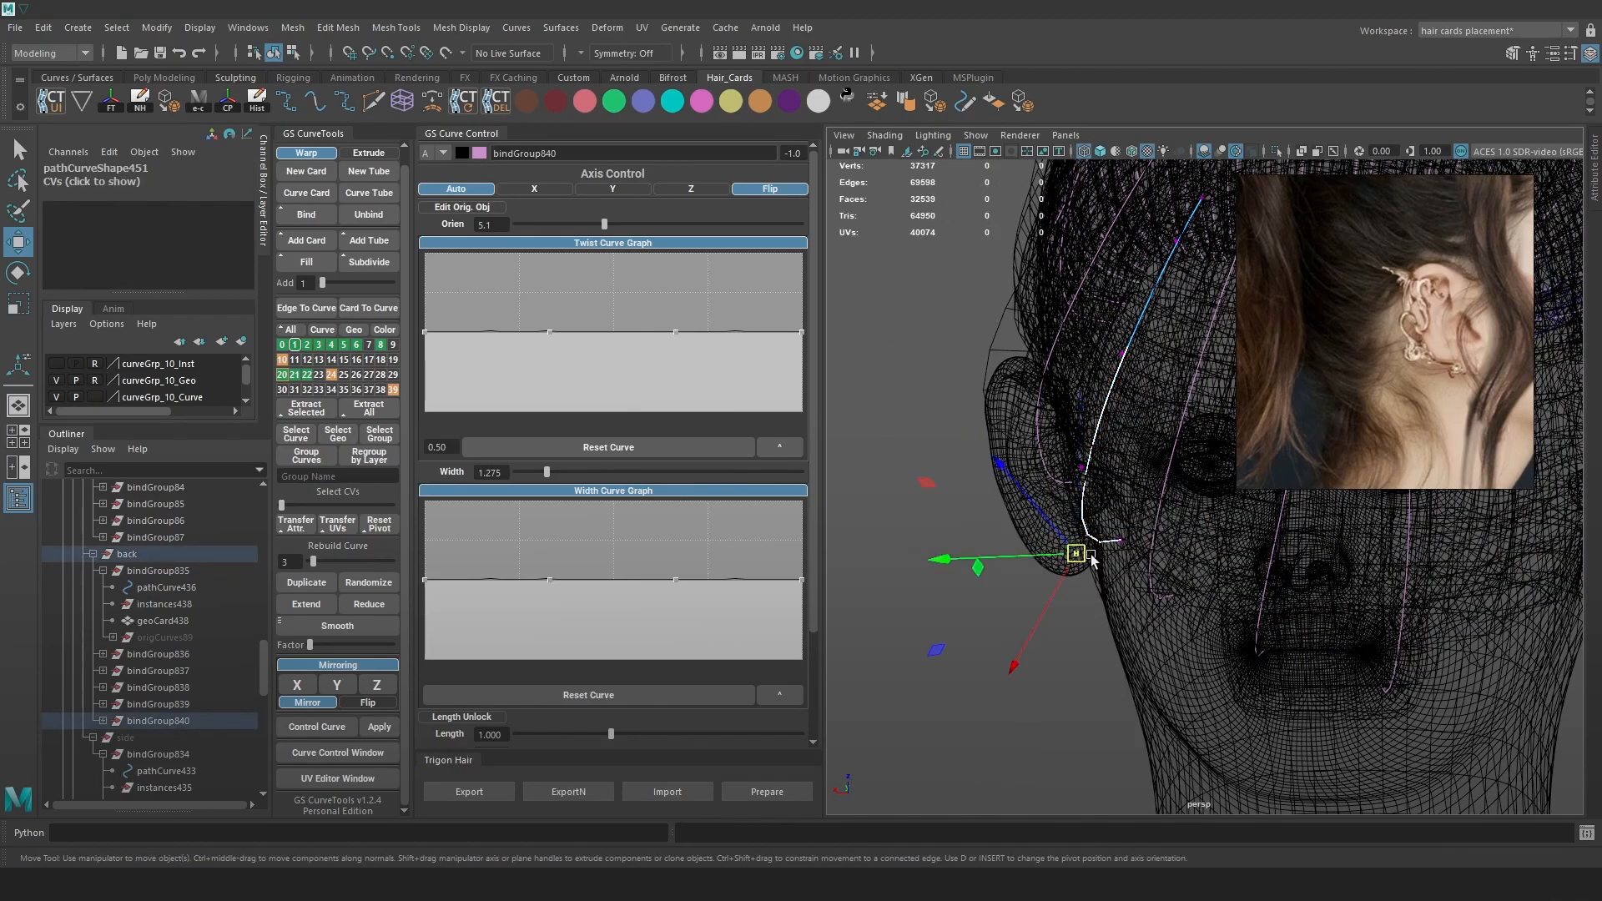
key("6")
mouse_move(1092, 592)
left_mouse_down("alt")
mouse_move(1074, 568)
mouse_move(1092, 553)
mouse_move(1100, 452)
mouse_move(1082, 464)
mouse_move(1093, 541)
left_mouse_up("alt")
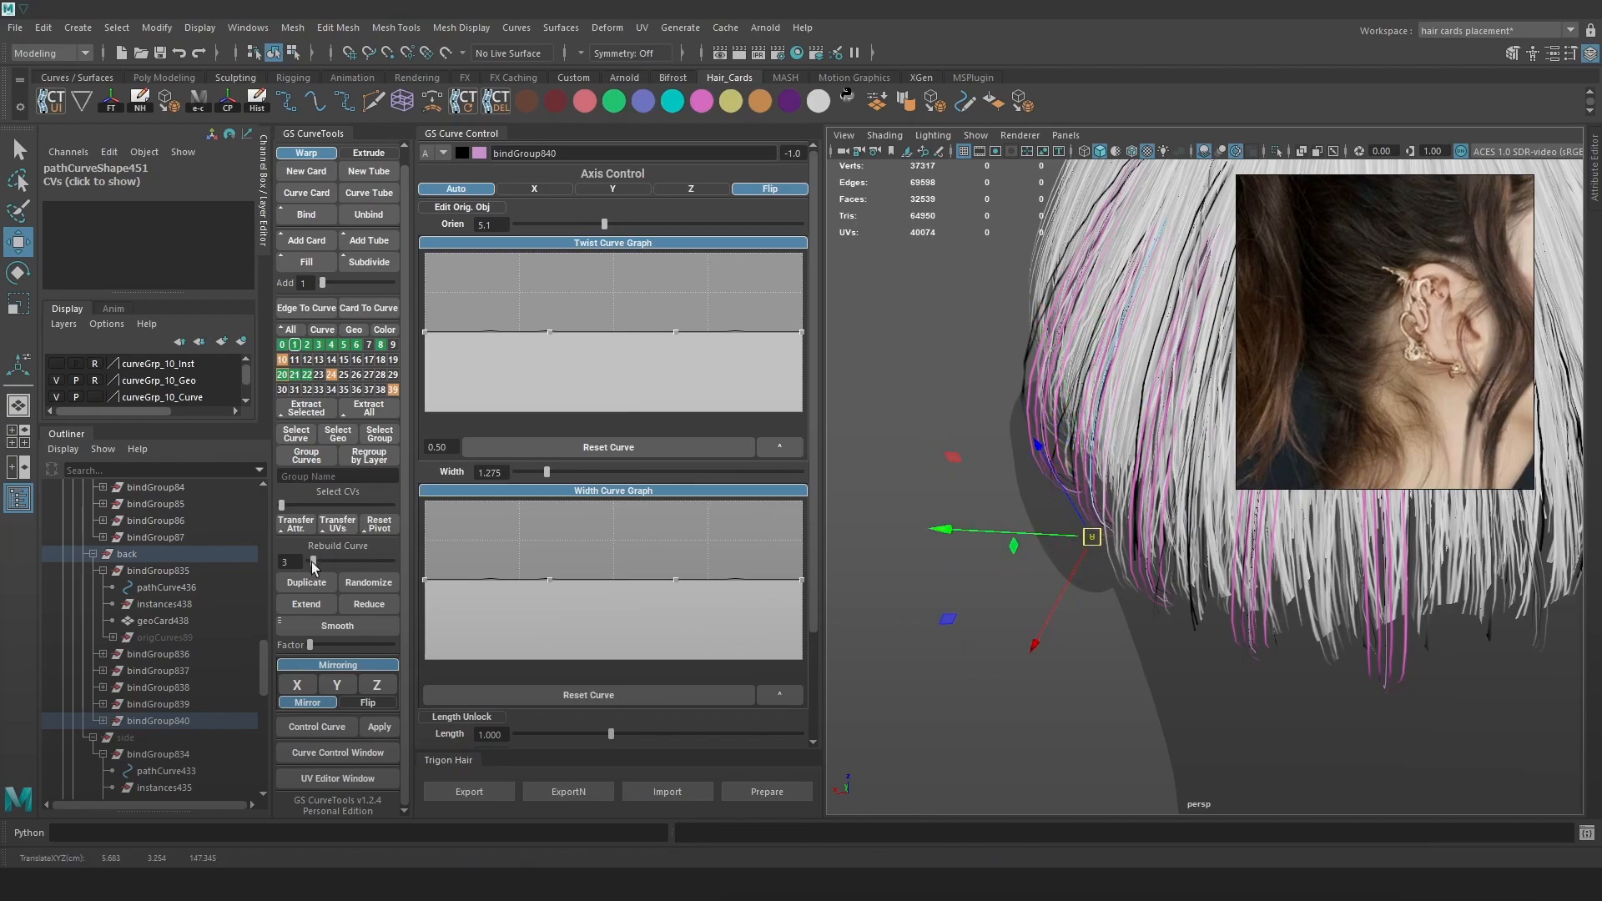
Rebuild the second clump's curve with a value of 5 and adjust the control vertices near its tip.
left_click_drag(312, 563, 317, 564)
right_click_drag(976, 375, 965, 422)
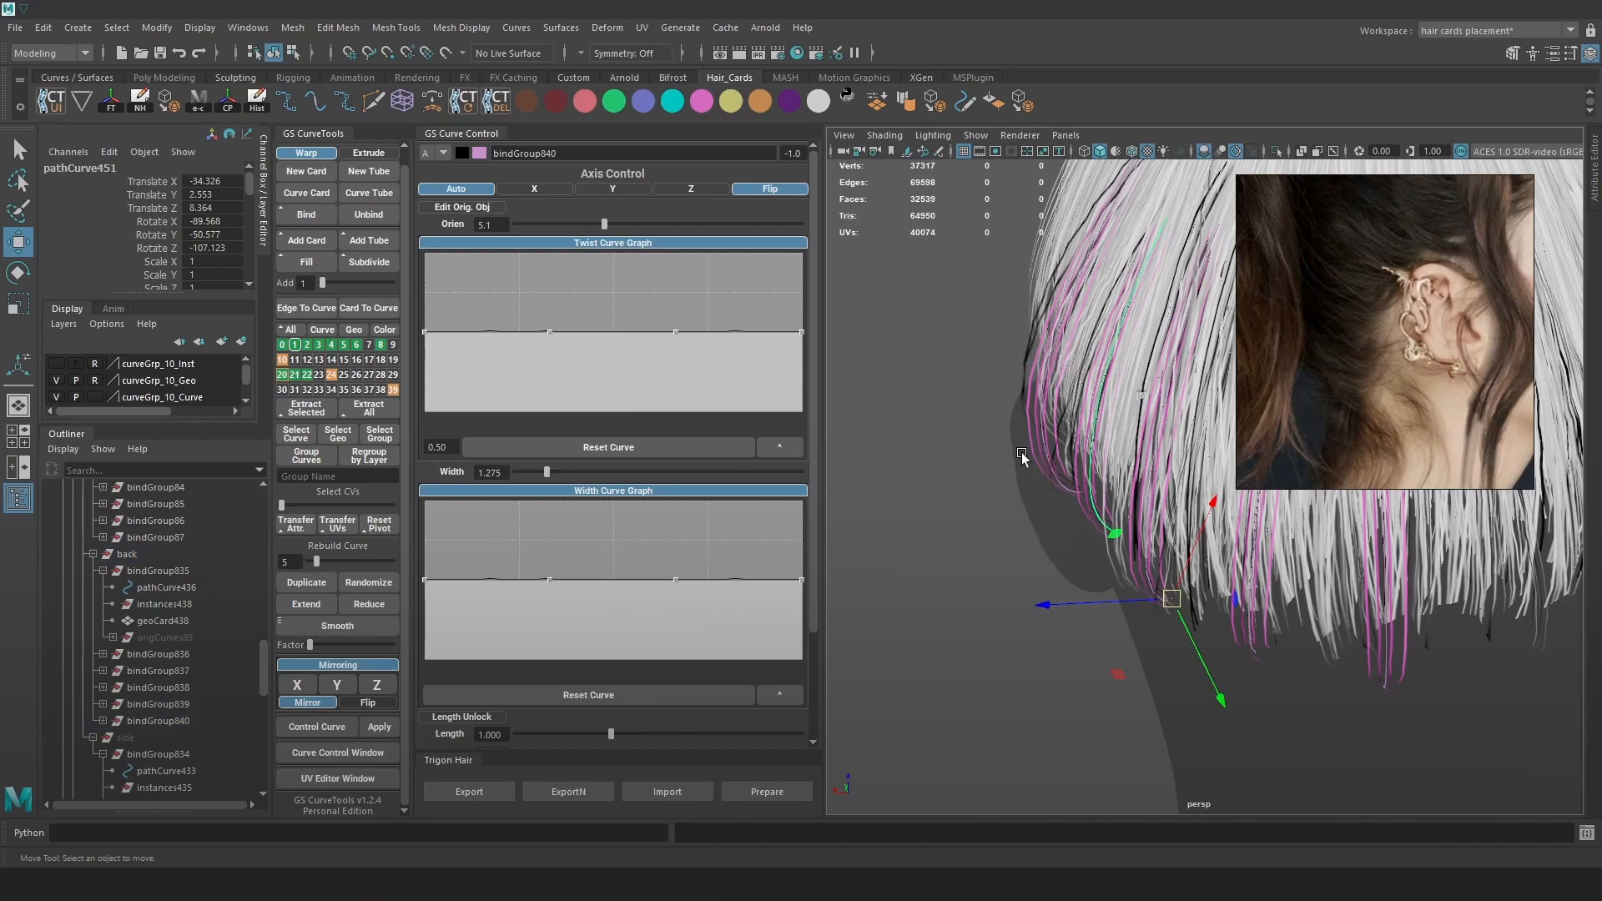
left_click(1089, 510)
left_click_drag(1084, 511, 1092, 507)
Rebuild the curve of the clump nearest the ear with a value of 5 and reshape its lower control vertices.
left_click(1040, 421)
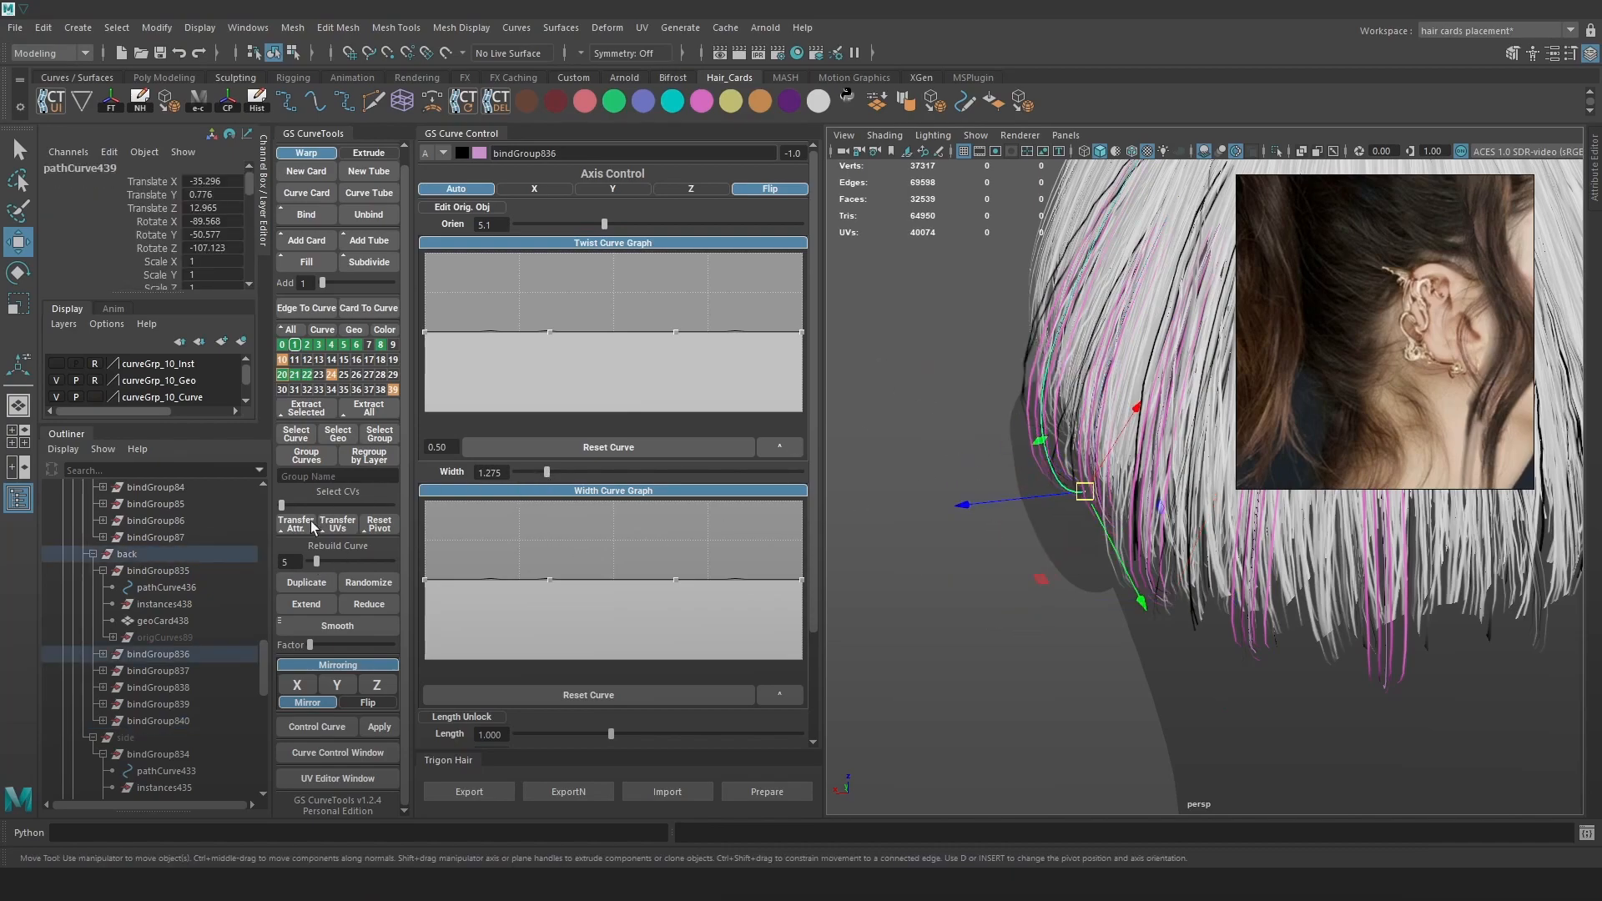
left_click_drag(313, 557, 314, 558)
left_click_drag(1011, 445, 1047, 469)
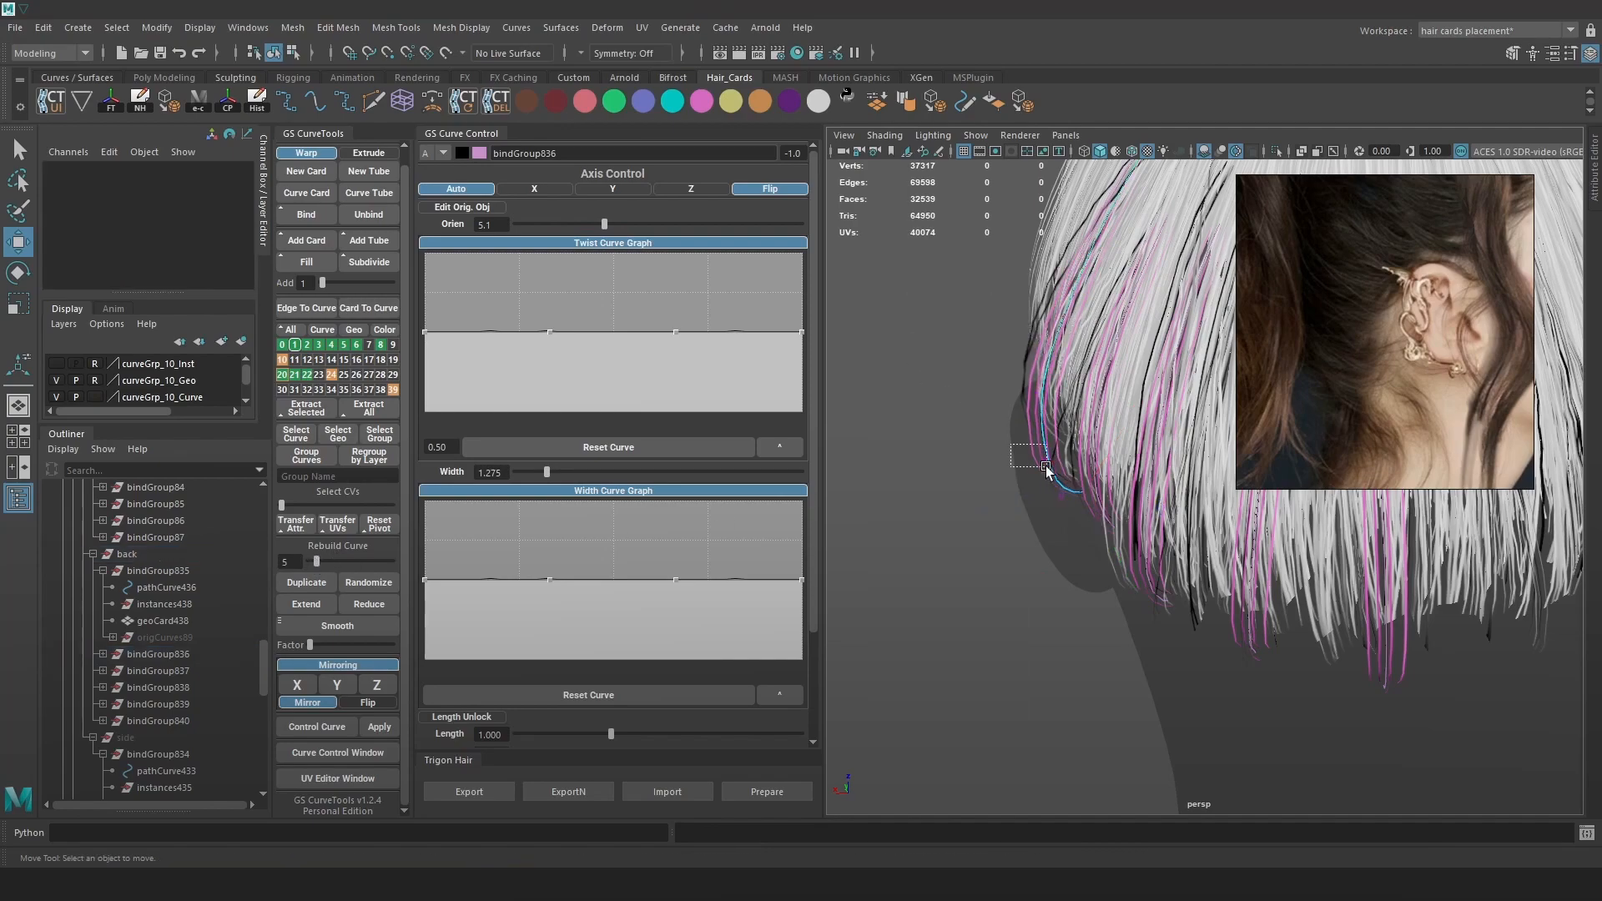
left_click(1050, 463)
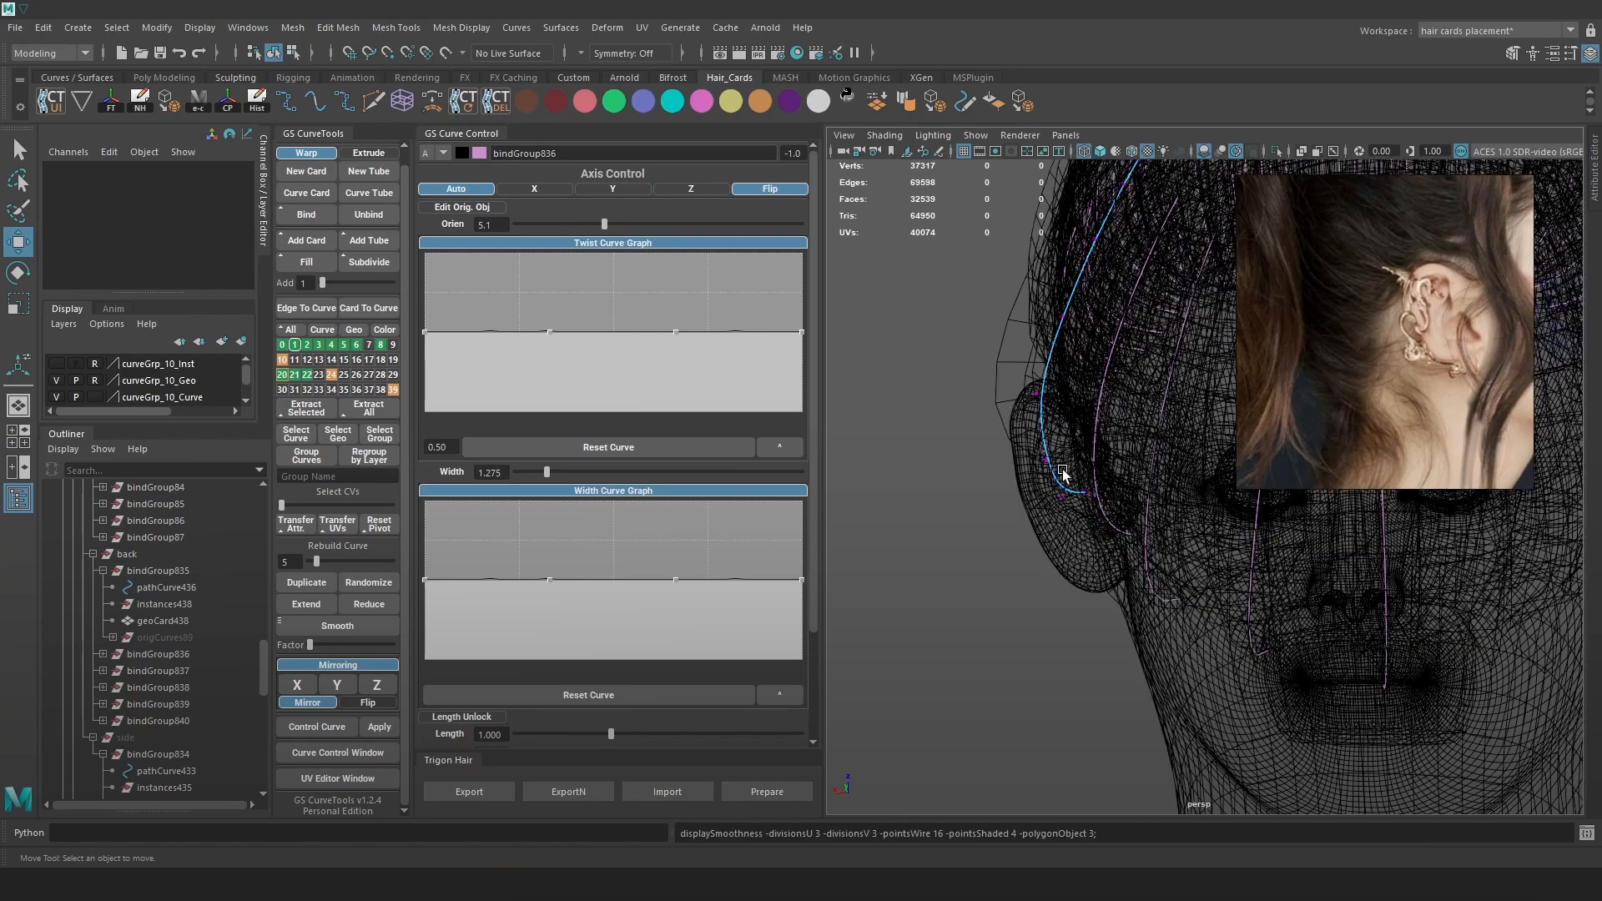
left_click_drag(1053, 453, 1042, 393)
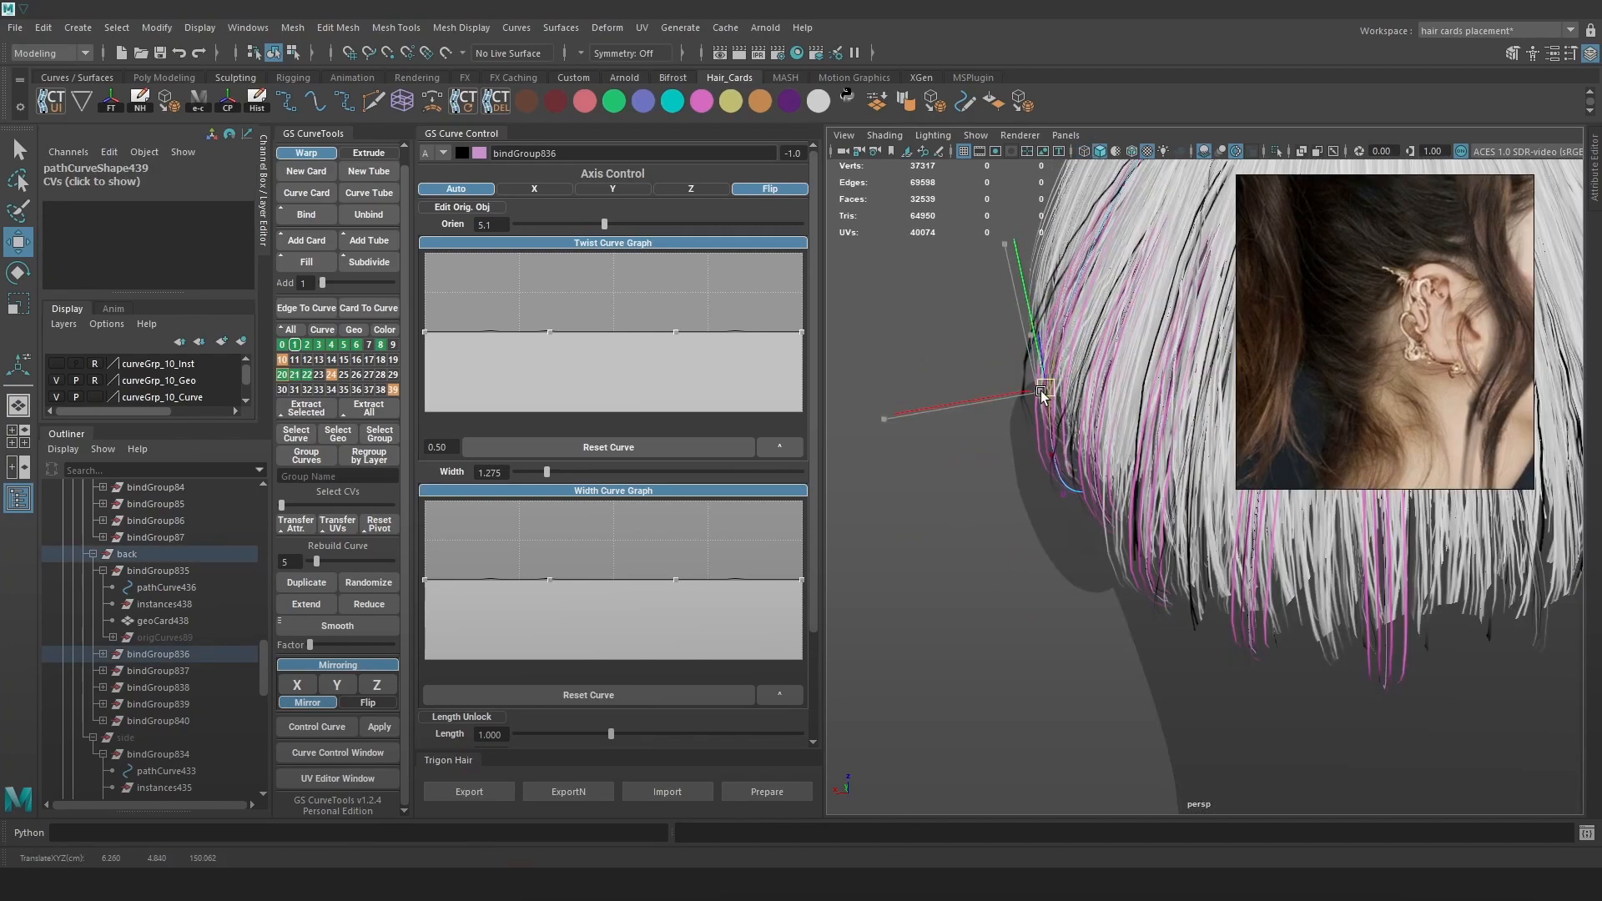
left_click(1050, 492)
key("4")
mouse_move(1069, 507)
left_mouse_down()
mouse_move(1047, 473)
mouse_move(1175, 483)
mouse_move(1113, 498)
mouse_move(1259, 512)
mouse_move(1195, 529)
mouse_move(1107, 497)
mouse_move(1087, 526)
mouse_move(971, 478)
left_mouse_up()
key("6")
Select the second clump from the ear again and move and rotate its tip control vertices.
key("4")
left_click(1062, 482)
right_click_drag(935, 430, 843, 429)
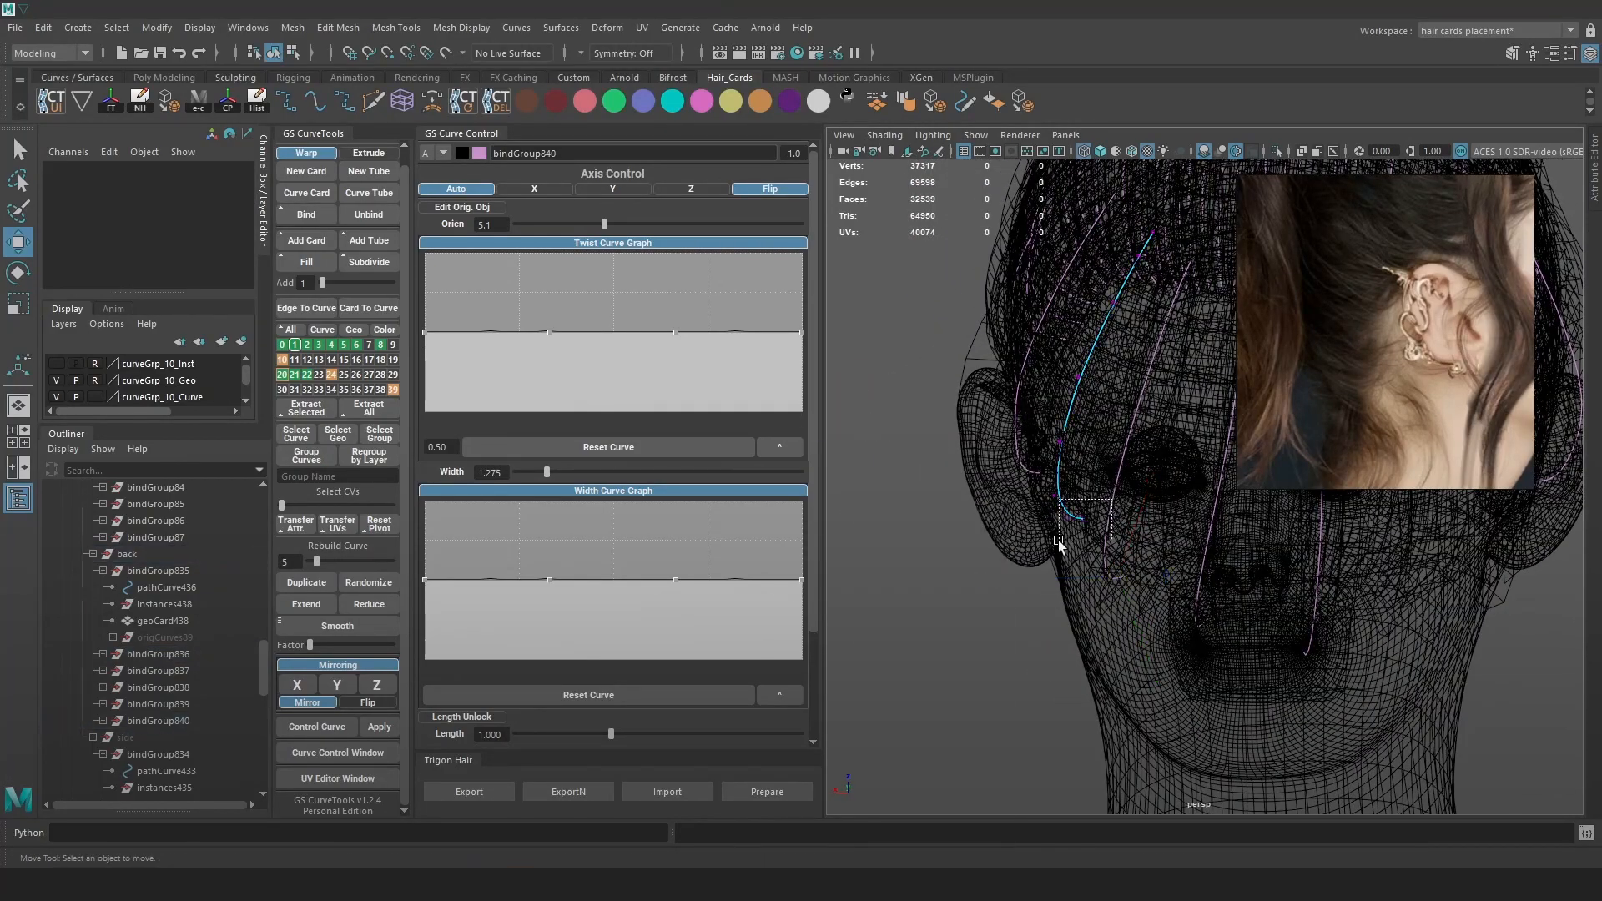
left_click_drag(1058, 543, 1060, 543)
key("5")
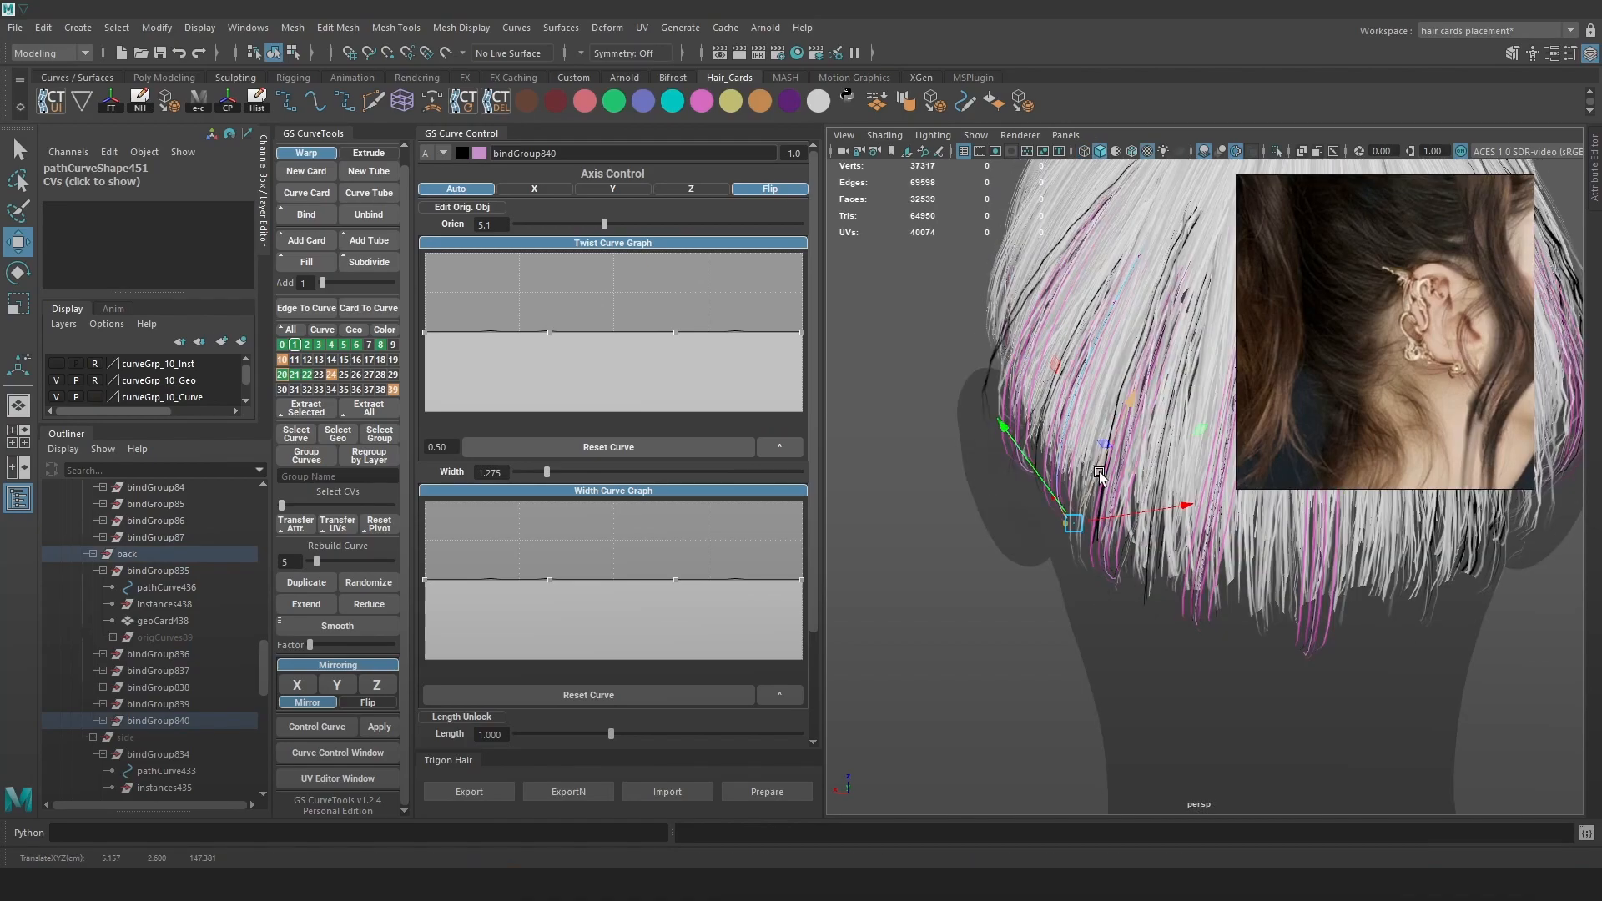
left_click_drag(1095, 478, 1146, 538, "alt")
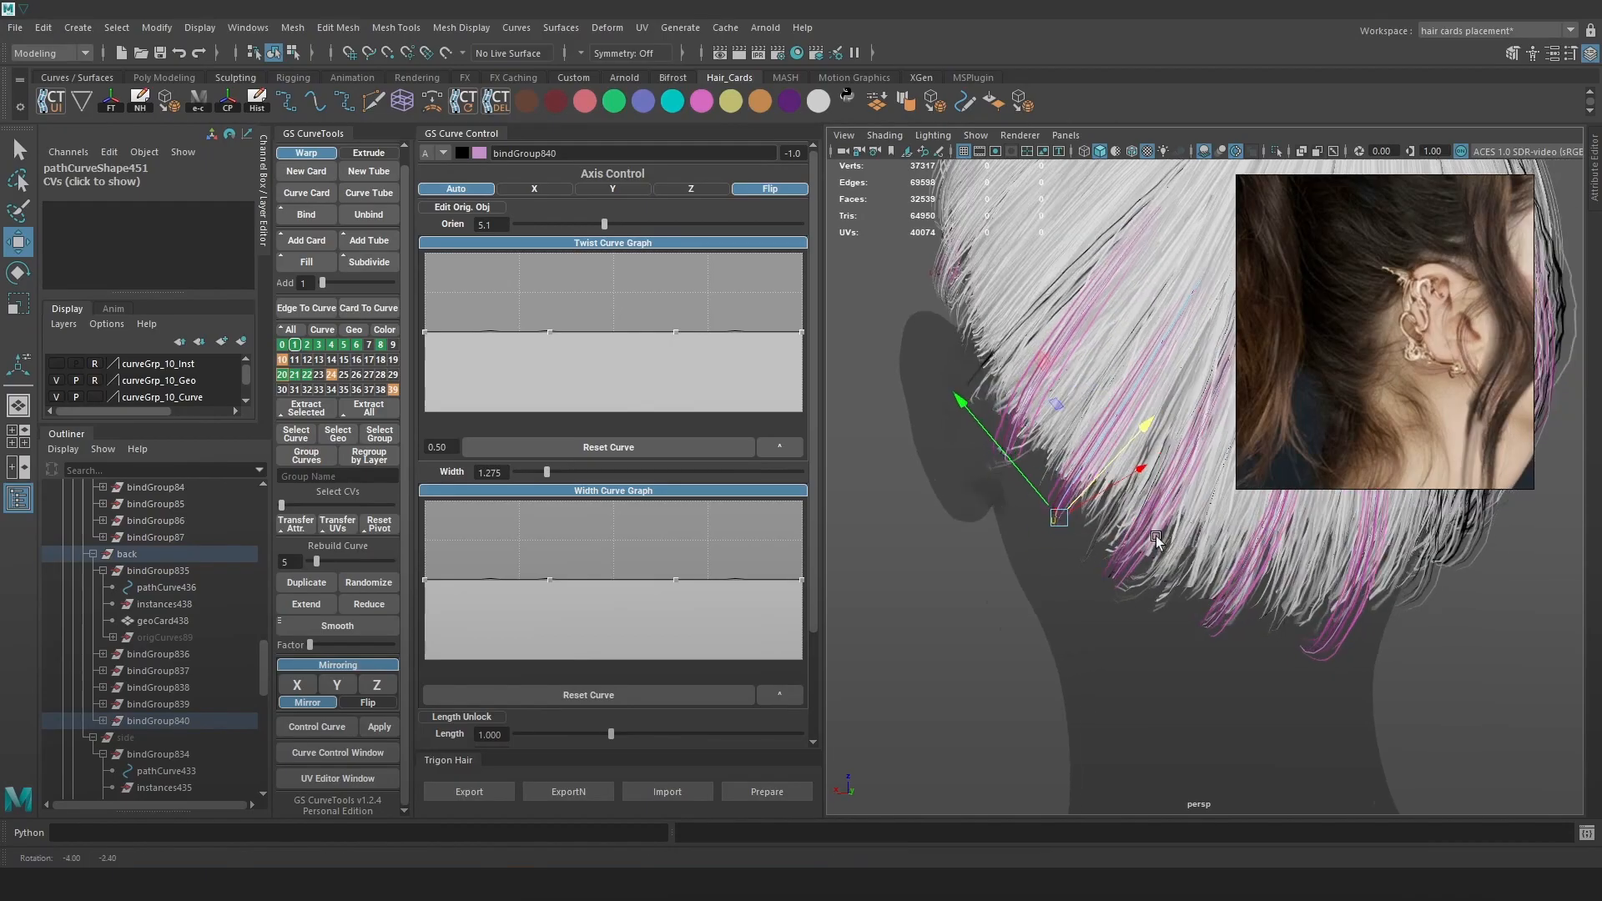
Select the third clump from the ear and adjust the control vertices at its lower end.
right_click_drag(1146, 538, 1152, 574, "alt")
key("4")
left_click(1131, 557)
middle_click_drag(1371, 590, 1343, 568, "alt")
left_click_drag(1343, 568, 1408, 563, "alt")
right_click_drag(1437, 565, 1285, 469)
left_click_drag(1135, 537, 1070, 567, "alt")
mouse_move(974, 632)
left_mouse_down()
mouse_move(1048, 547)
mouse_move(1128, 596)
mouse_move(1103, 526)
left_mouse_up()
key("6")
Rotate and move the third clump's upper control vertices to fit the scalp hair, and return to object selection.
middle_click_drag(1228, 379, 1133, 422, "alt")
key("4")
left_click_drag(1174, 302, 1072, 390)
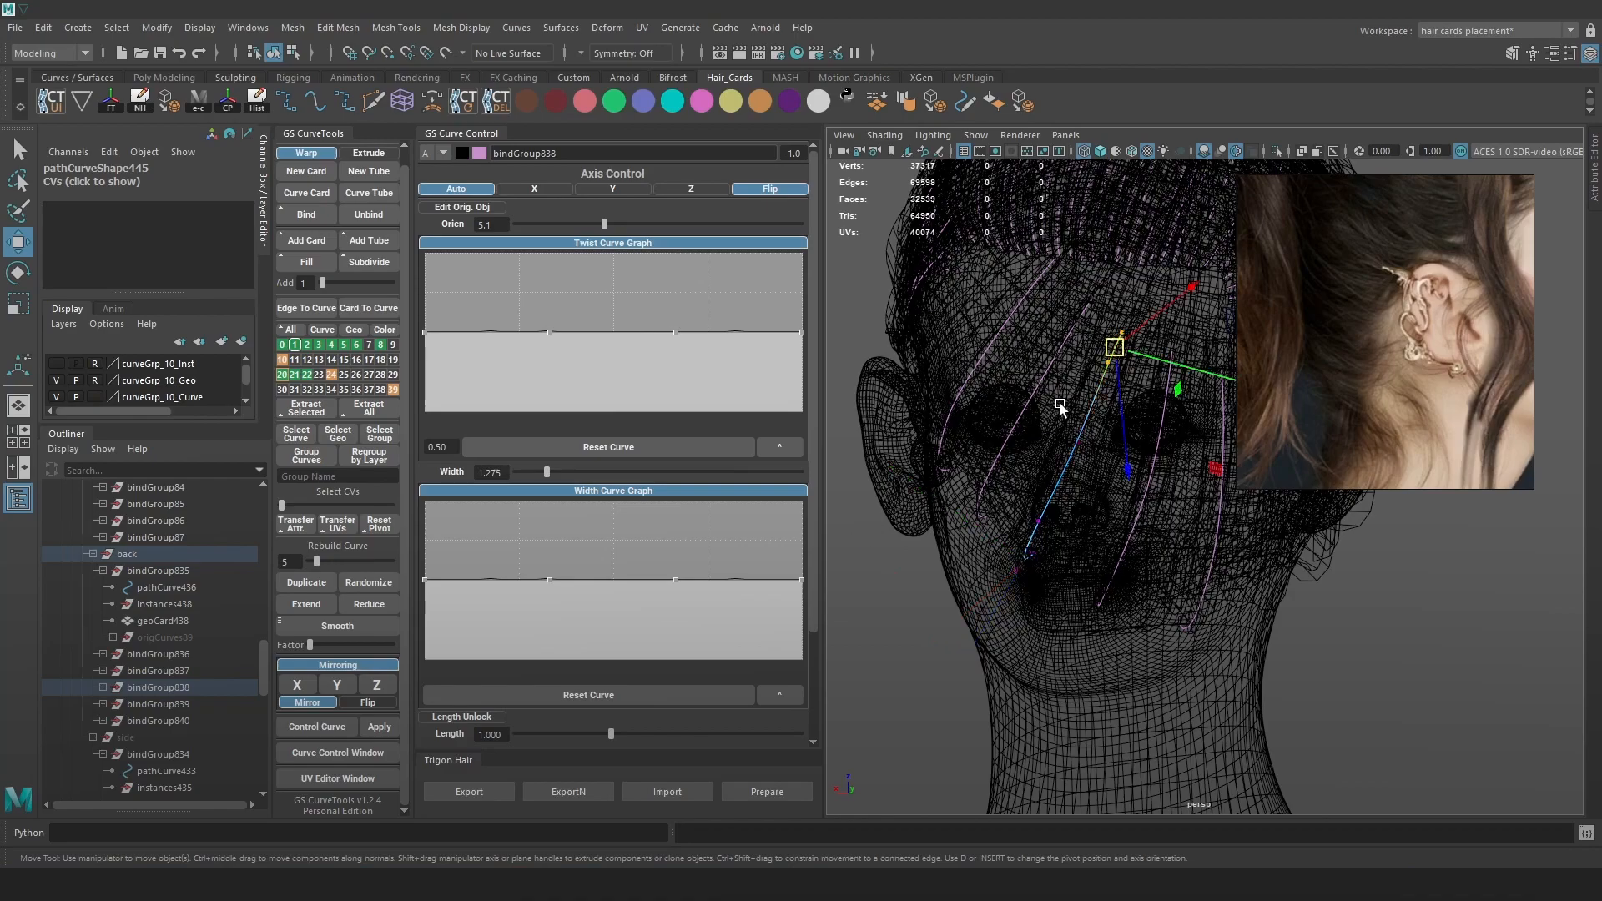
key("6")
key("e")
left_click_drag(1154, 468, 1180, 492)
key("w")
left_click_drag(1120, 353, 1118, 348)
key("F8")
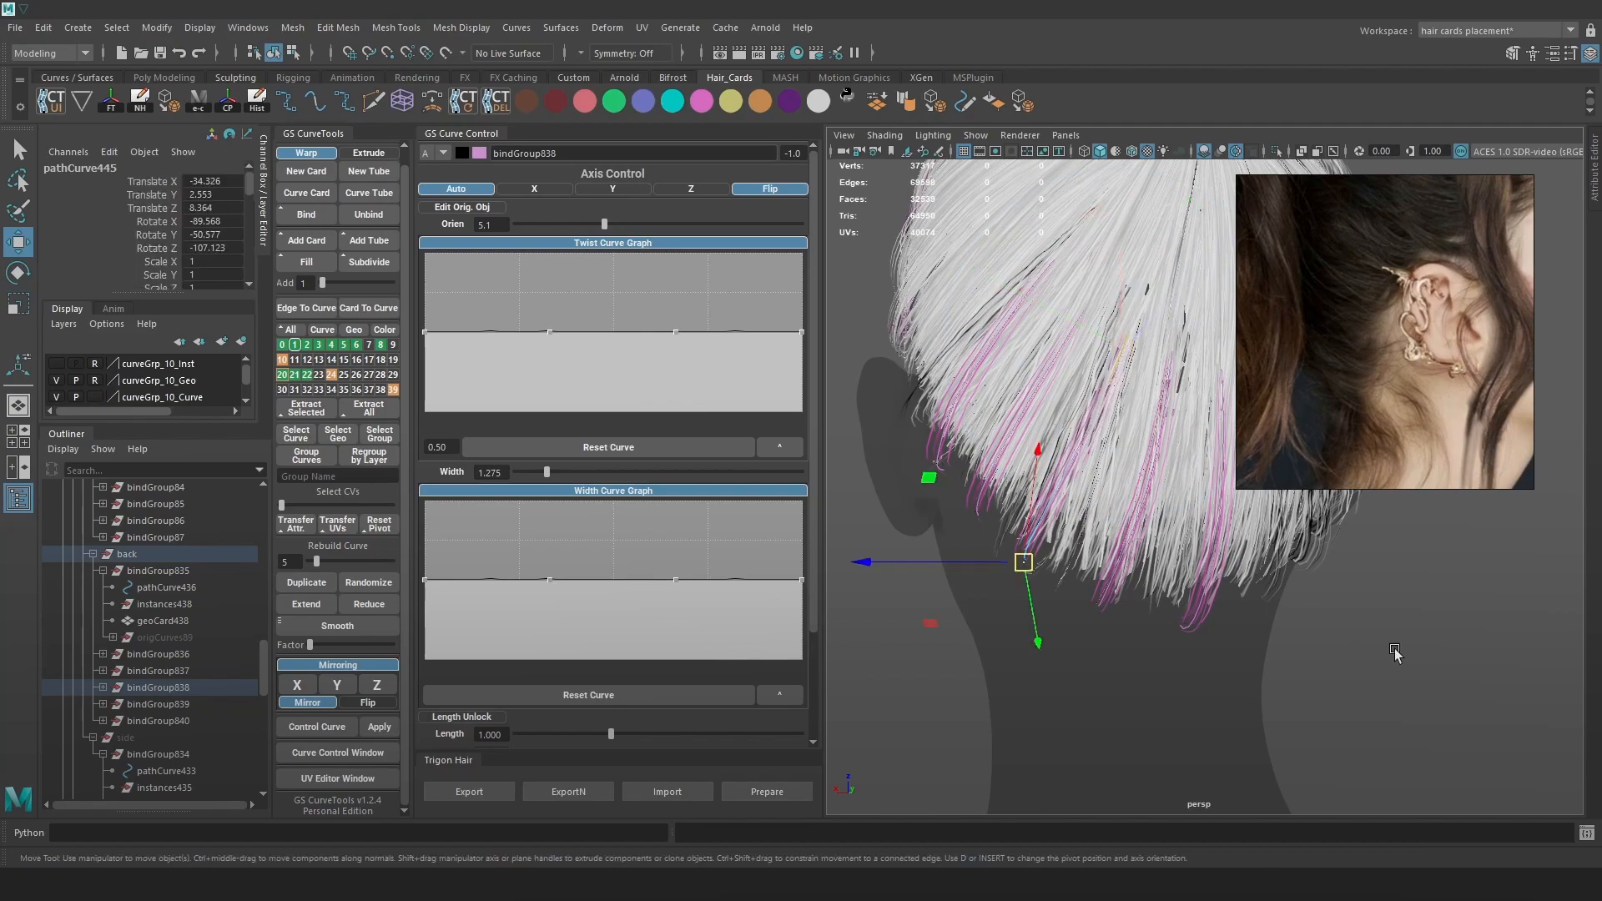
Deselect the clump and save the scene.
left_click(1394, 654)
key("q")
key("ctrl+s")
key("w")
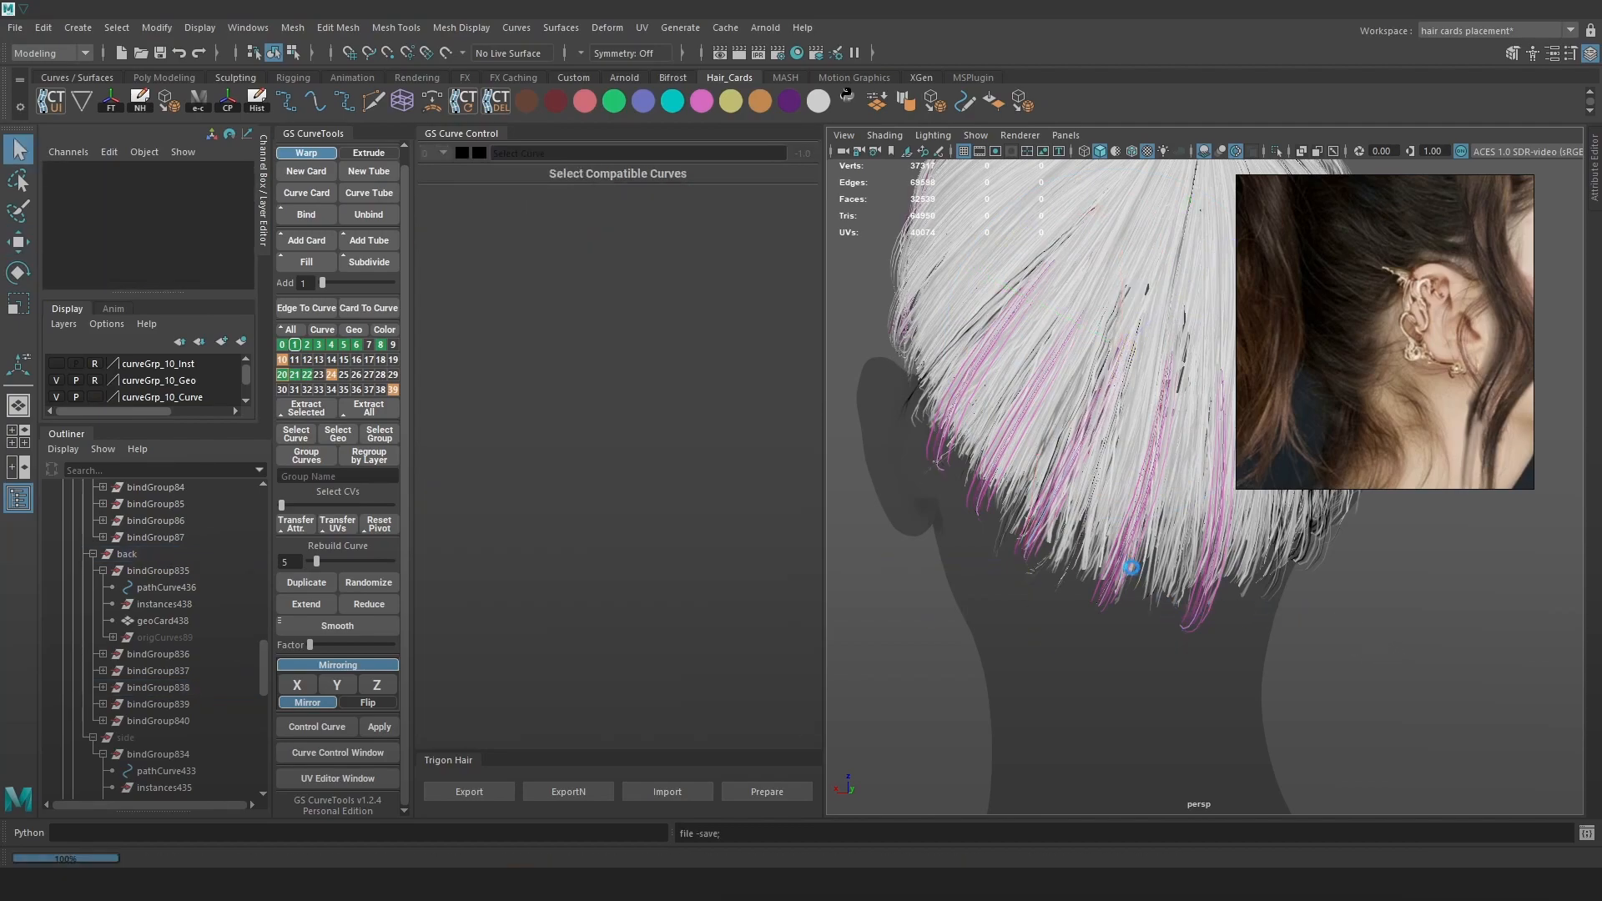
Try to fill in-between hair clumps across all five nape clumps in a single operation.
key("5")
mouse_move(1125, 562)
left_mouse_down("alt")
mouse_move(1149, 589)
mouse_move(1243, 596)
mouse_move(1280, 574)
mouse_move(1239, 613)
mouse_move(1091, 574)
mouse_move(960, 587)
mouse_move(1137, 593)
mouse_move(1161, 573)
mouse_move(1164, 592)
left_mouse_up("alt")
key("4")
left_click_drag(1164, 592, 926, 409)
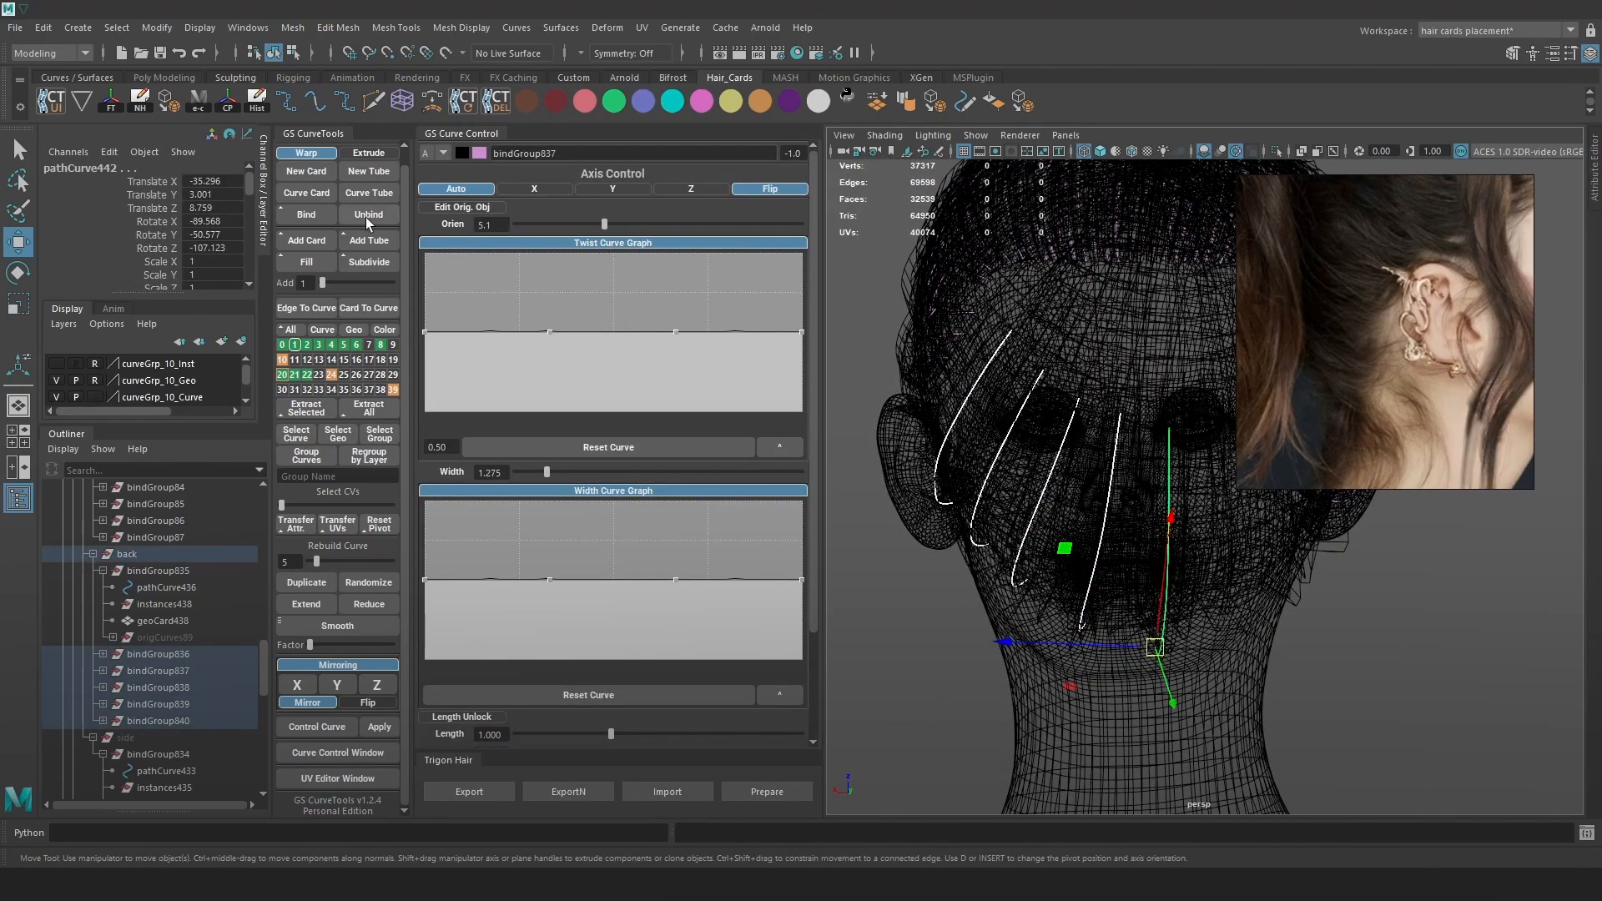
left_click(307, 263)
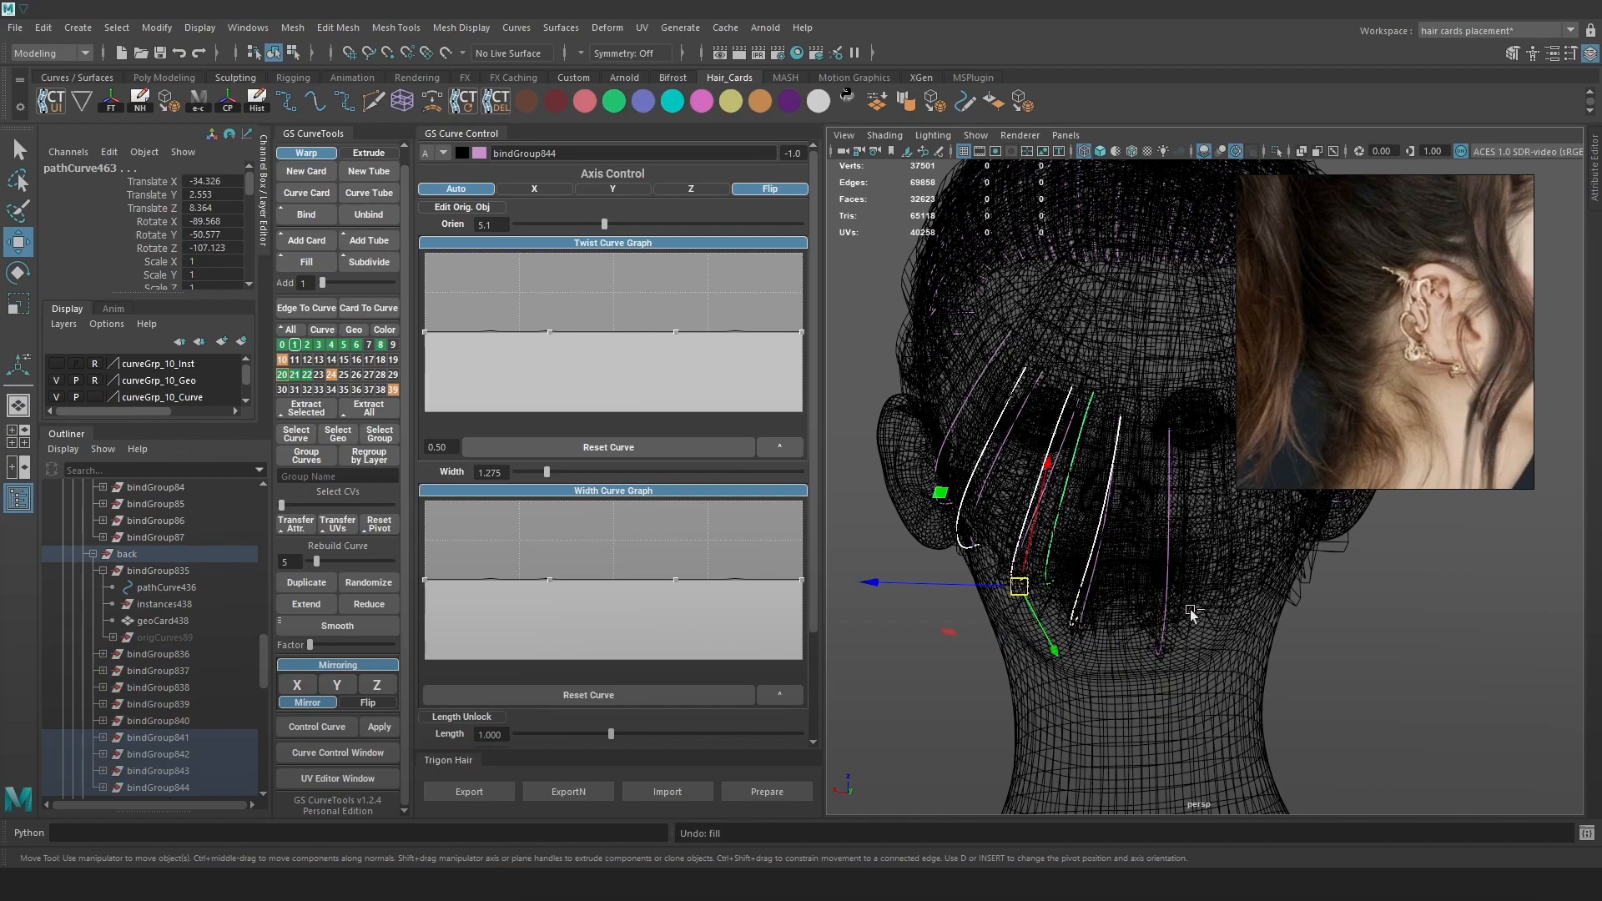
Fill one in-between clump for each neighbouring pair of the five nape clumps, working pair by pair from the back centre to the ear.
left_click_drag(1227, 670, 1054, 533)
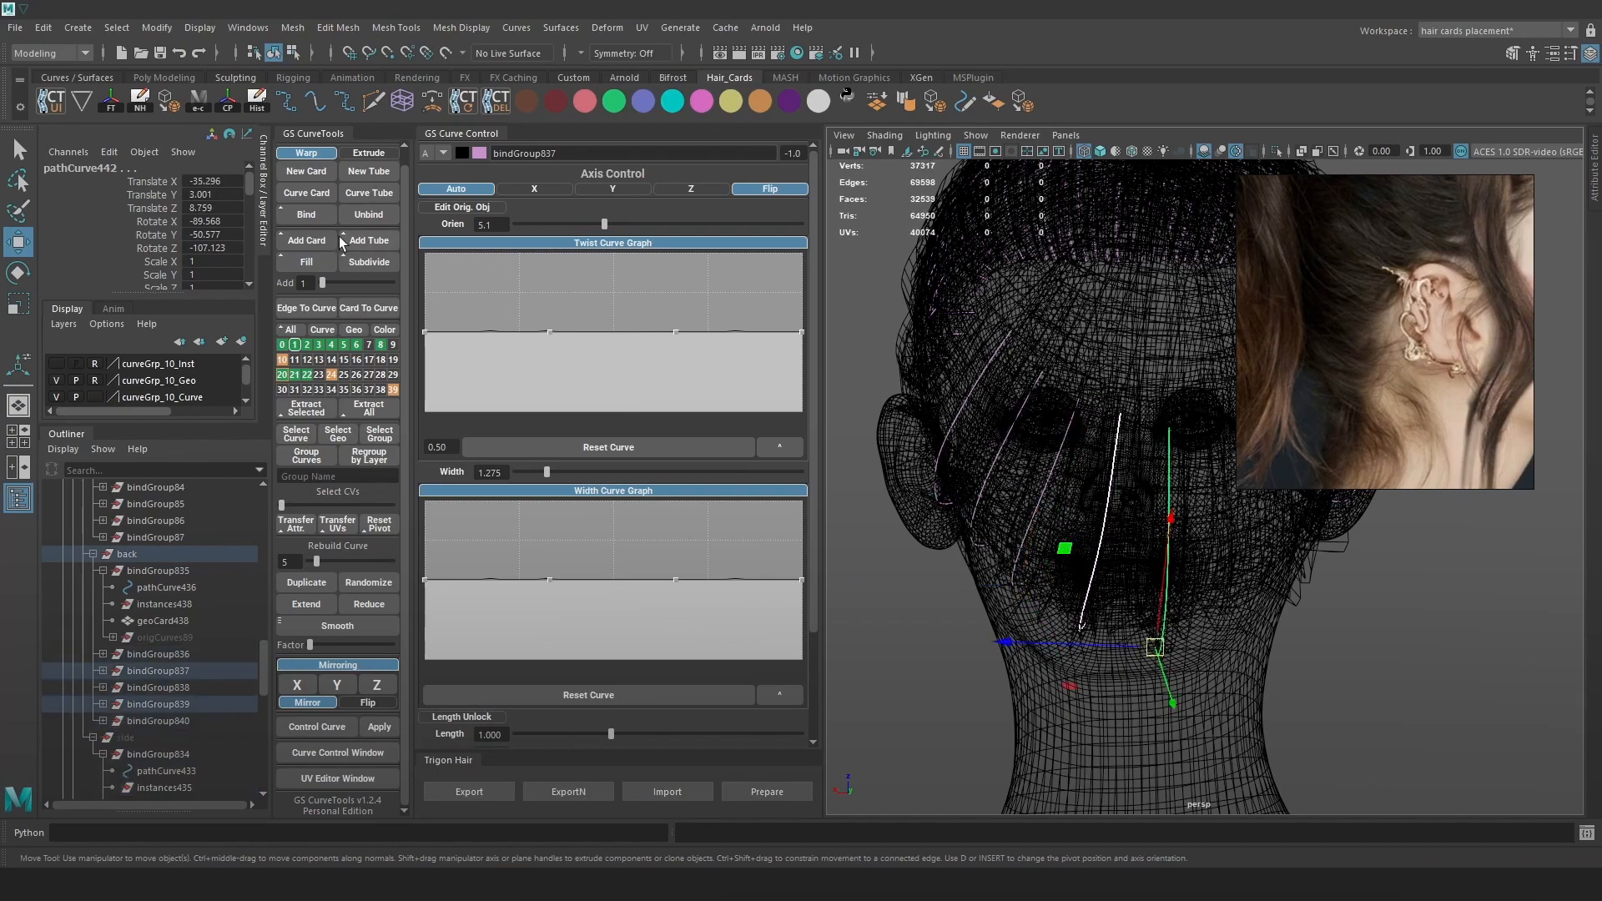
left_click(306, 262)
left_click_drag(1100, 598, 1019, 511)
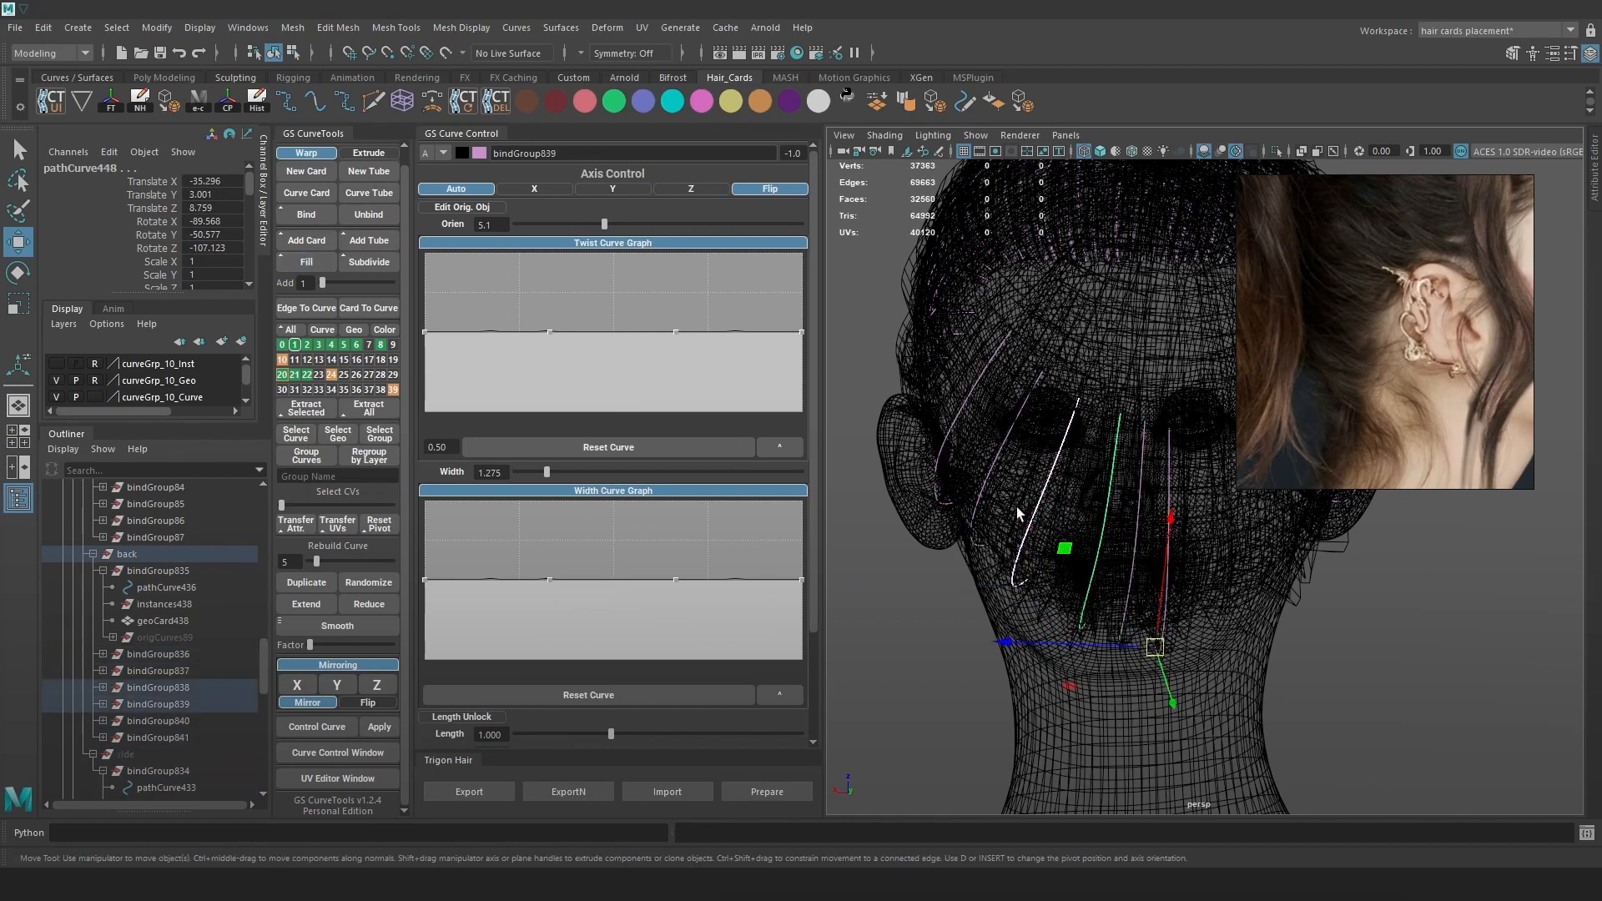
left_click_drag(1004, 538, 1065, 575, "alt")
left_click_drag(1014, 494, 1012, 491)
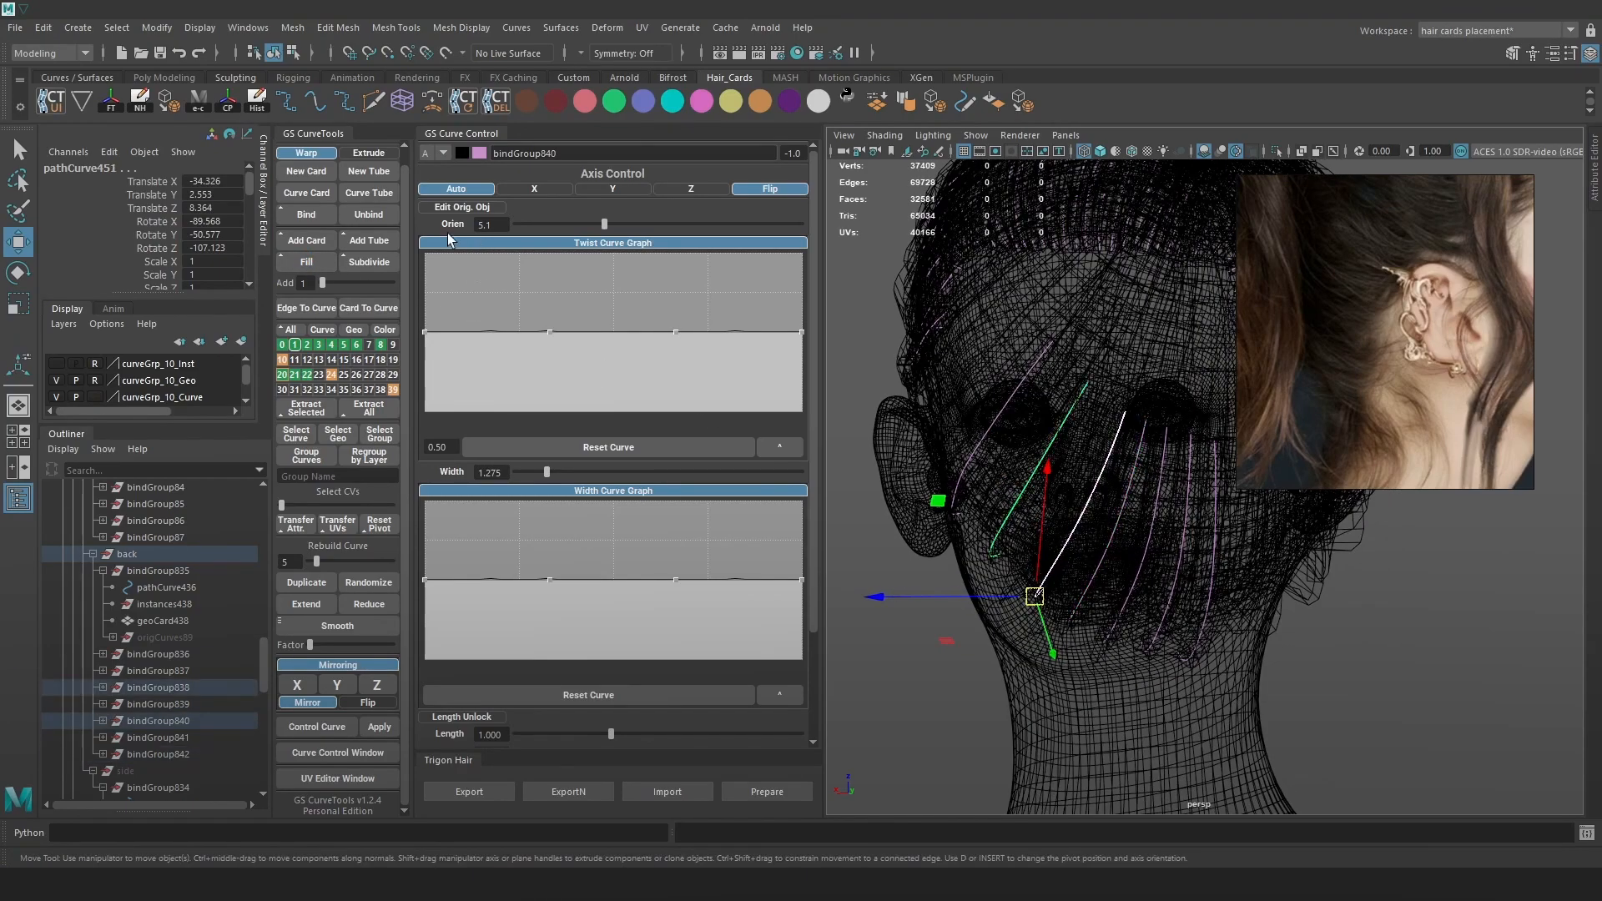
left_click(307, 264)
left_click_drag(1064, 430, 981, 356)
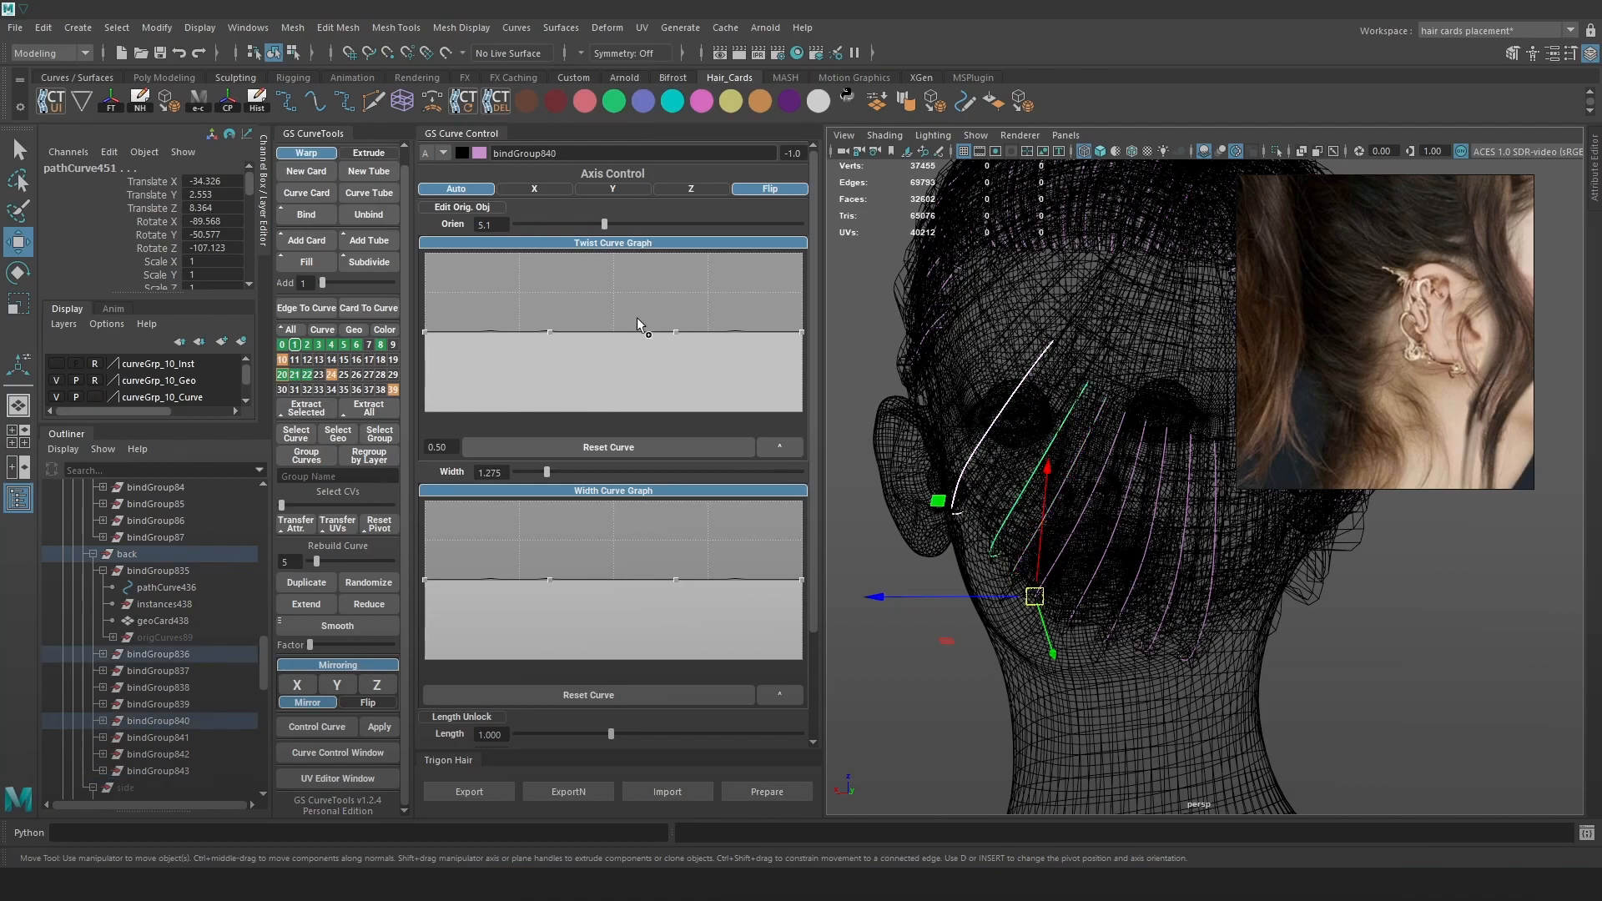
left_click(305, 268)
Reset the pivot of the original nape clump second from the back centre, shift the clump slightly, and undo the last move.
scroll(1105, 495, "up", 2)
key("6")
mouse_move(1206, 574)
left_mouse_down("alt")
mouse_move(1200, 537)
mouse_move(1173, 524)
mouse_move(1220, 437)
mouse_move(1187, 574)
mouse_move(1290, 603)
mouse_move(1227, 594)
left_mouse_up("alt")
key("4")
left_click(1115, 563)
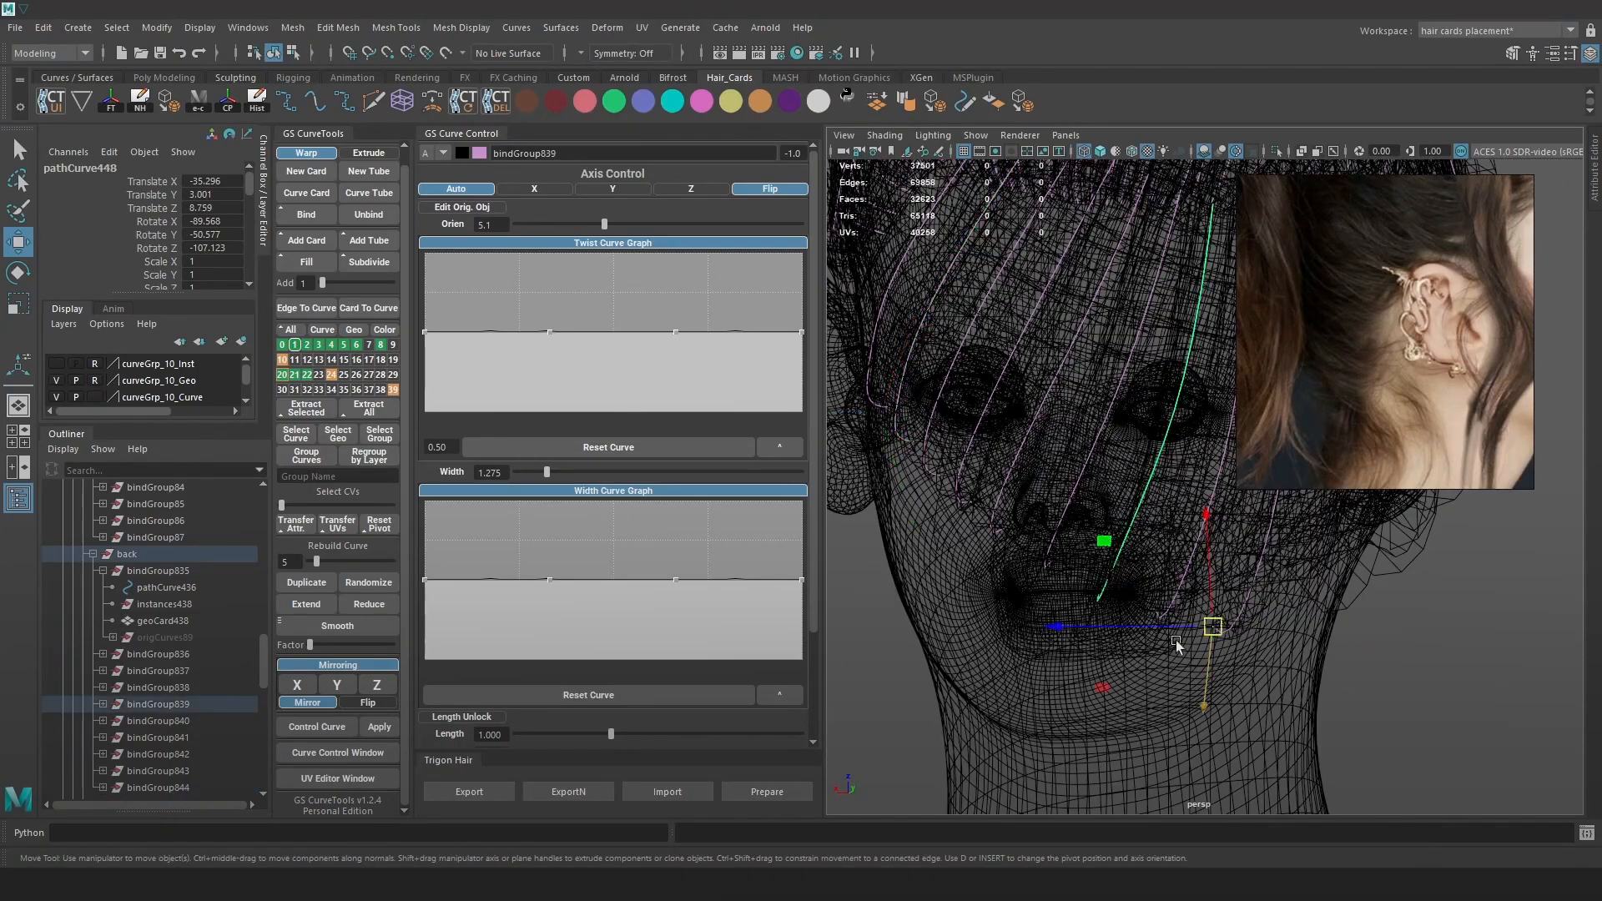
left_click(386, 529)
scroll(1180, 653, "up", 1)
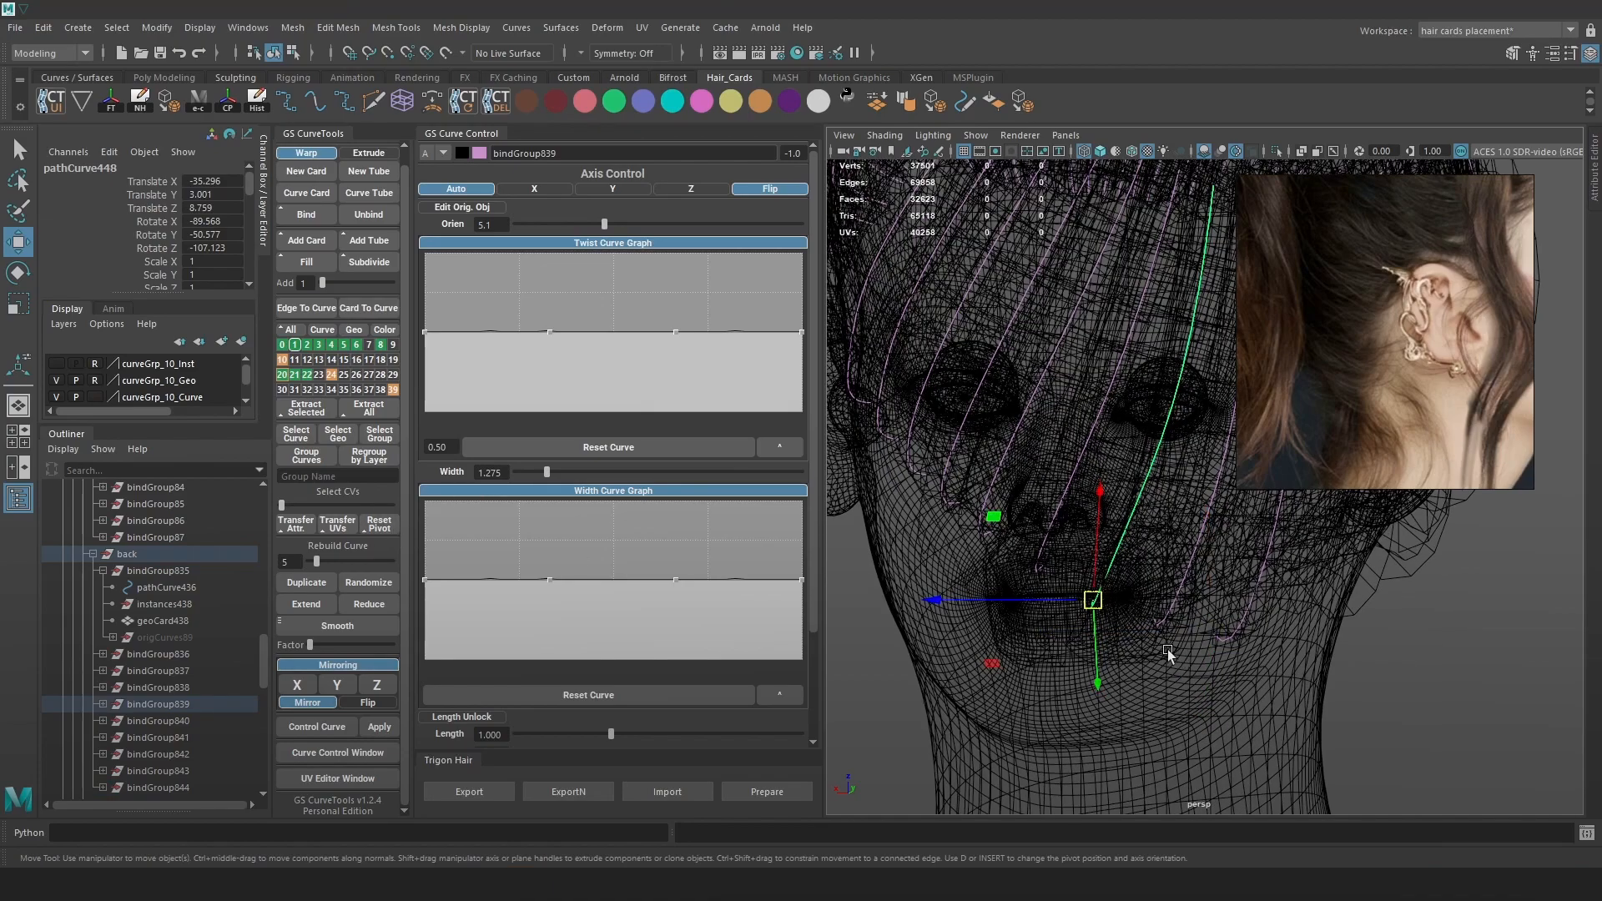
key("5")
key("6")
middle_click_drag(1060, 586, 1072, 582)
mouse_move(1094, 572)
left_mouse_down()
mouse_move(1074, 567)
mouse_move(1081, 579)
left_mouse_up()
key("ctrl+z")
Select the nape clump closest to the back centre and reposition it against the scalp hair.
left_click_drag(1102, 582, 1088, 612, "alt")
key("4")
left_click(1055, 601)
left_click(1093, 619)
key("6")
left_click(1130, 605)
key("4")
left_click(1125, 604)
key("6")
left_click_drag(1148, 632, 1064, 578, "alt")
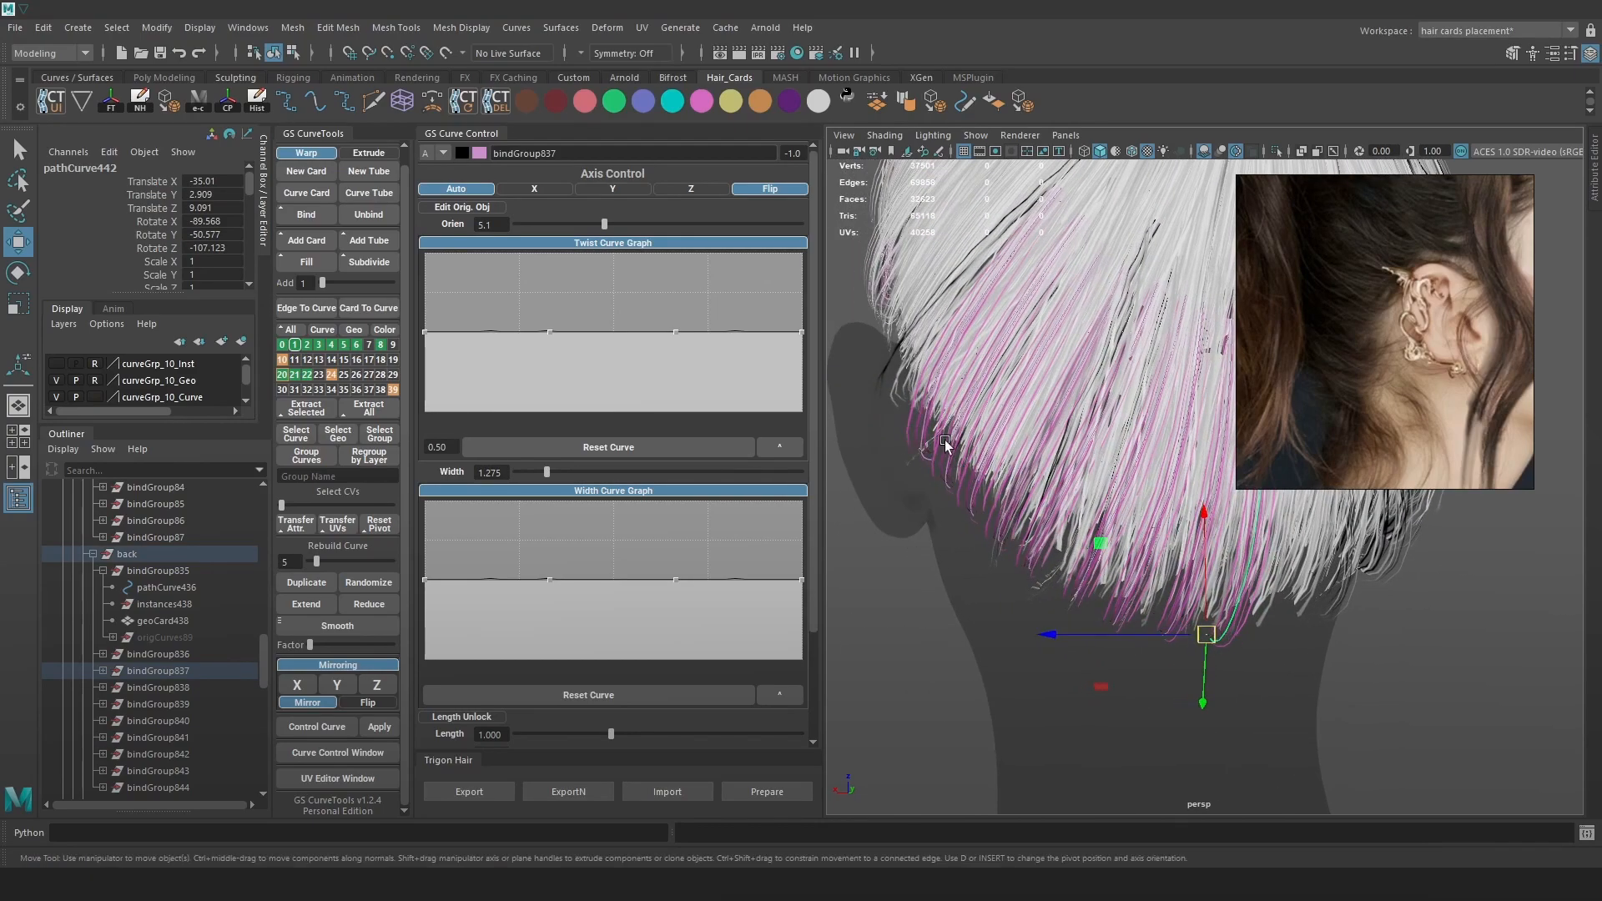
Select the filled clump second from the ear and move the control vertices at its tip.
middle_click_drag(946, 442, 973, 456, "alt")
scroll(967, 459, "up", 2)
key("4")
left_click(919, 474)
middle_click_drag(923, 397, 1031, 409, "alt")
left_click(849, 358)
key("5")
key("6")
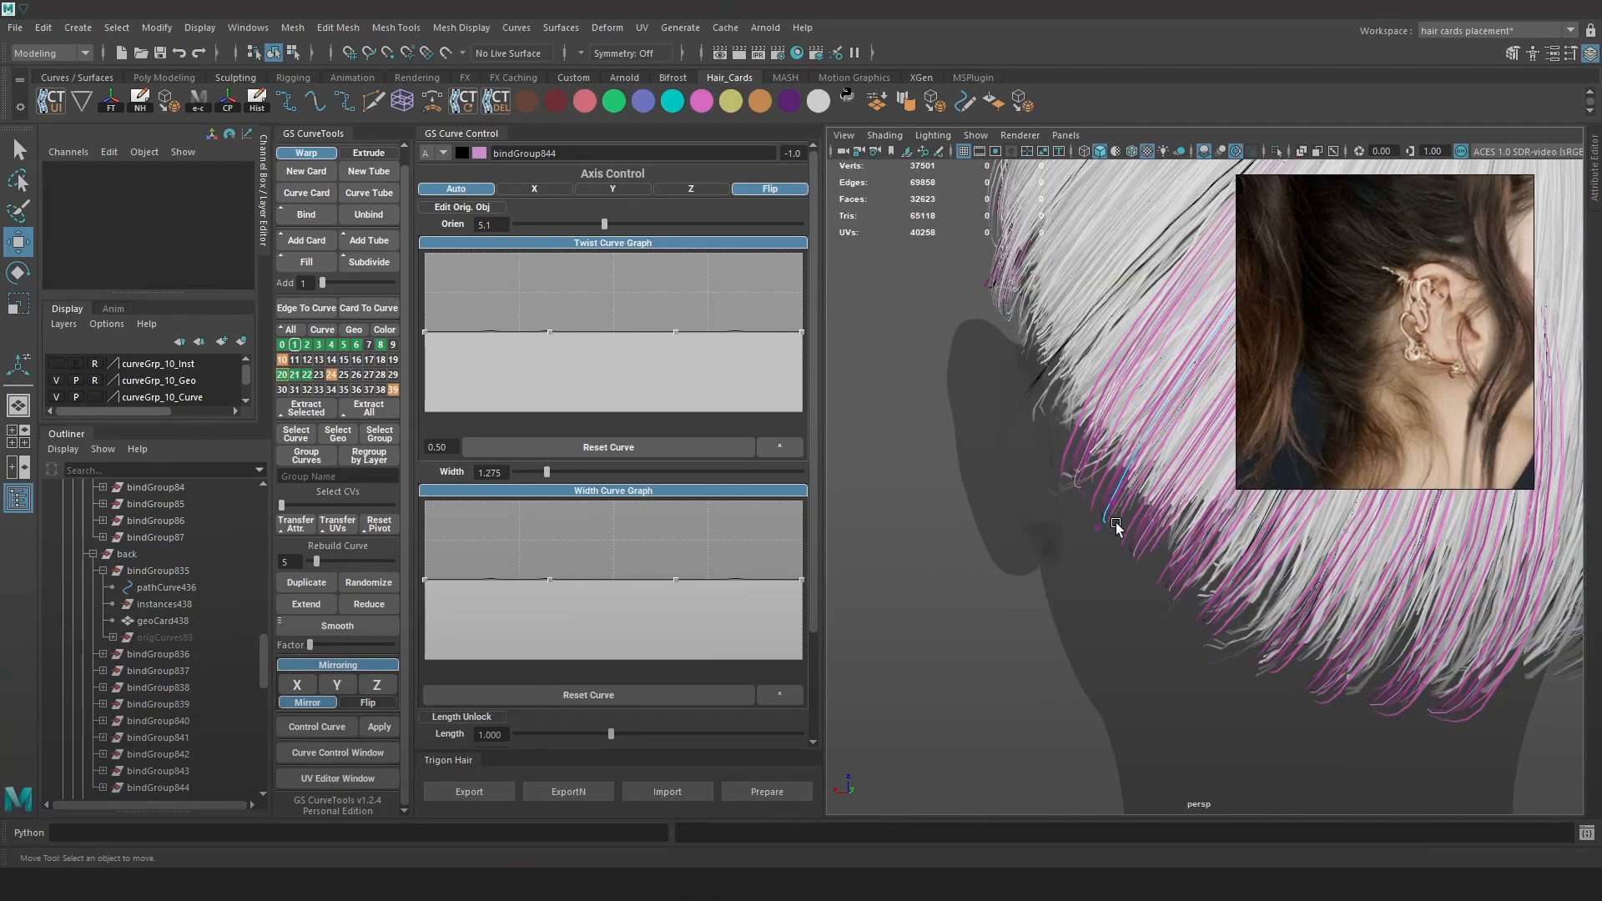
left_click(1117, 528)
left_click_drag(1100, 527, 1110, 523)
Adjust more lower control vertices of the second clump from the ear, checking its fit from the side.
mouse_move(1137, 521)
left_mouse_down("alt")
mouse_move(1127, 501)
mouse_move(1131, 550)
mouse_move(1238, 568)
mouse_move(1108, 542)
mouse_move(1057, 511)
left_mouse_up("alt")
left_click(1123, 515)
key("4")
left_click(1123, 510)
key("6")
key("4")
left_click(1127, 537)
key("6")
key("4")
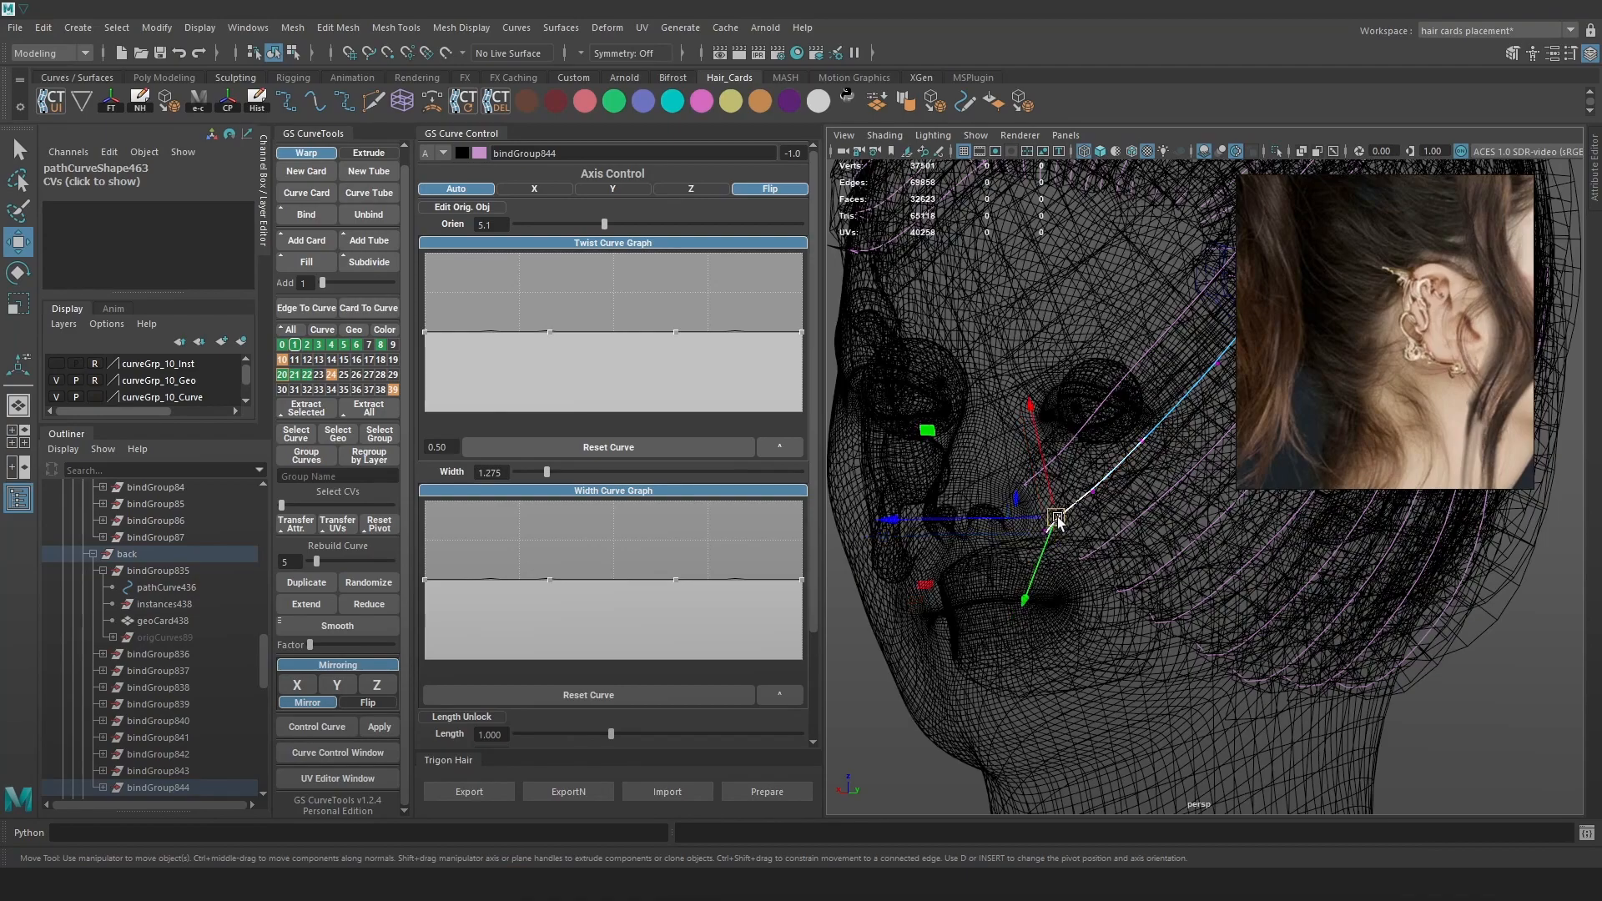
Step back through the recent edits and move the second clump's tip control vertex again.
key("6")
key("ctrl+z")
key("shift+z")
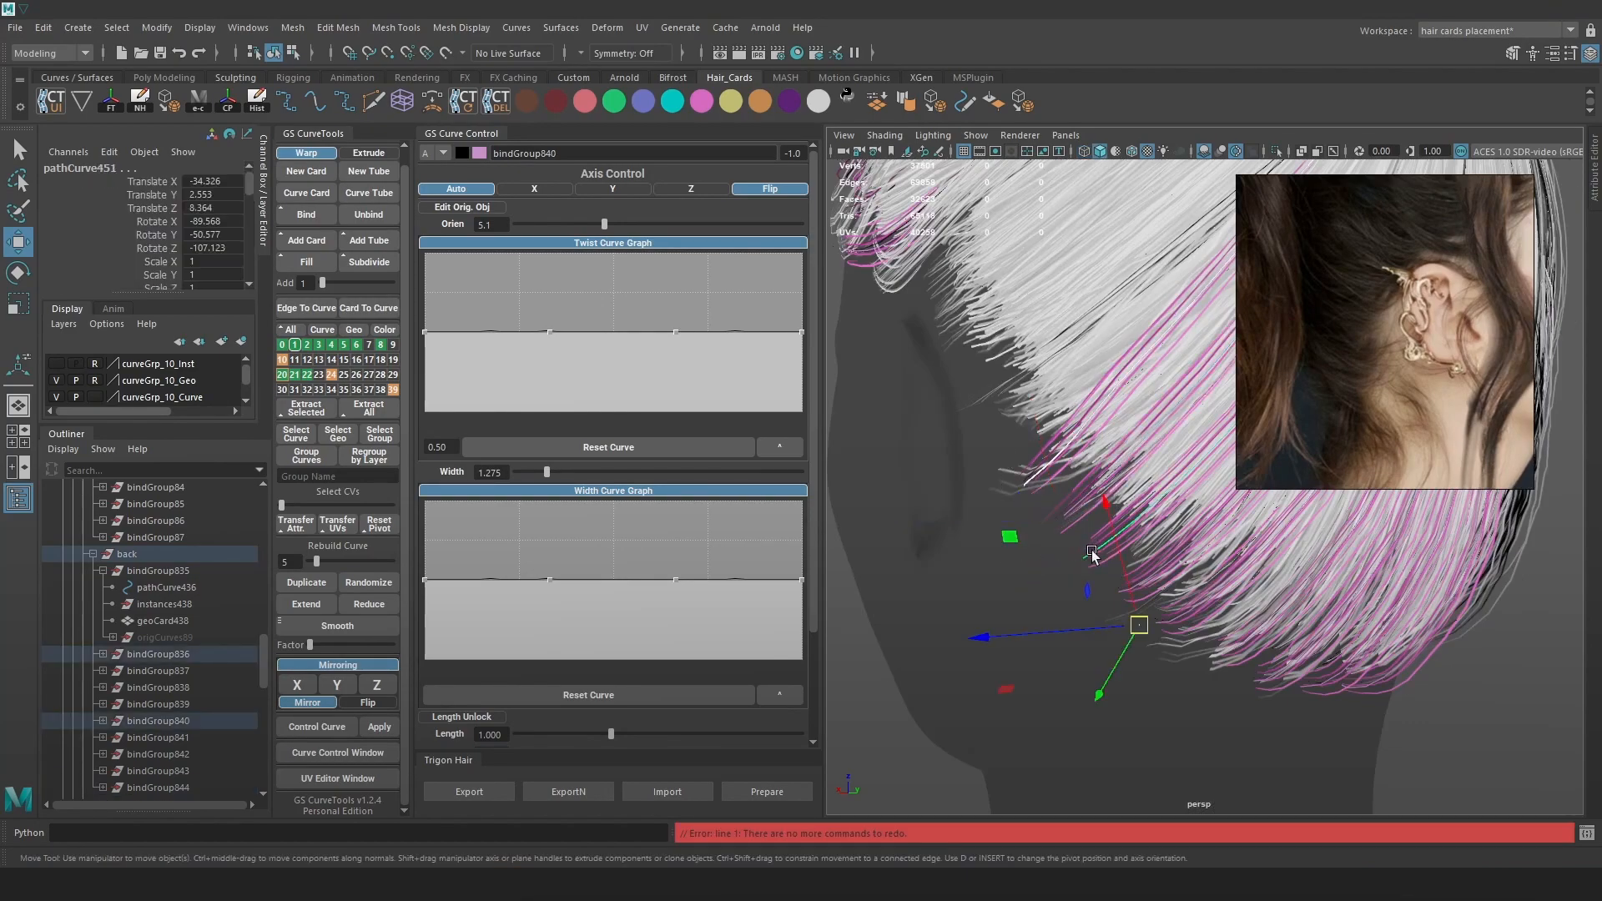
key("ctrl+z")
key("4")
key("6")
mouse_move(1060, 519)
left_mouse_down()
mouse_move(1078, 524)
mouse_move(1022, 513)
mouse_move(1043, 501)
left_mouse_up()
key("4")
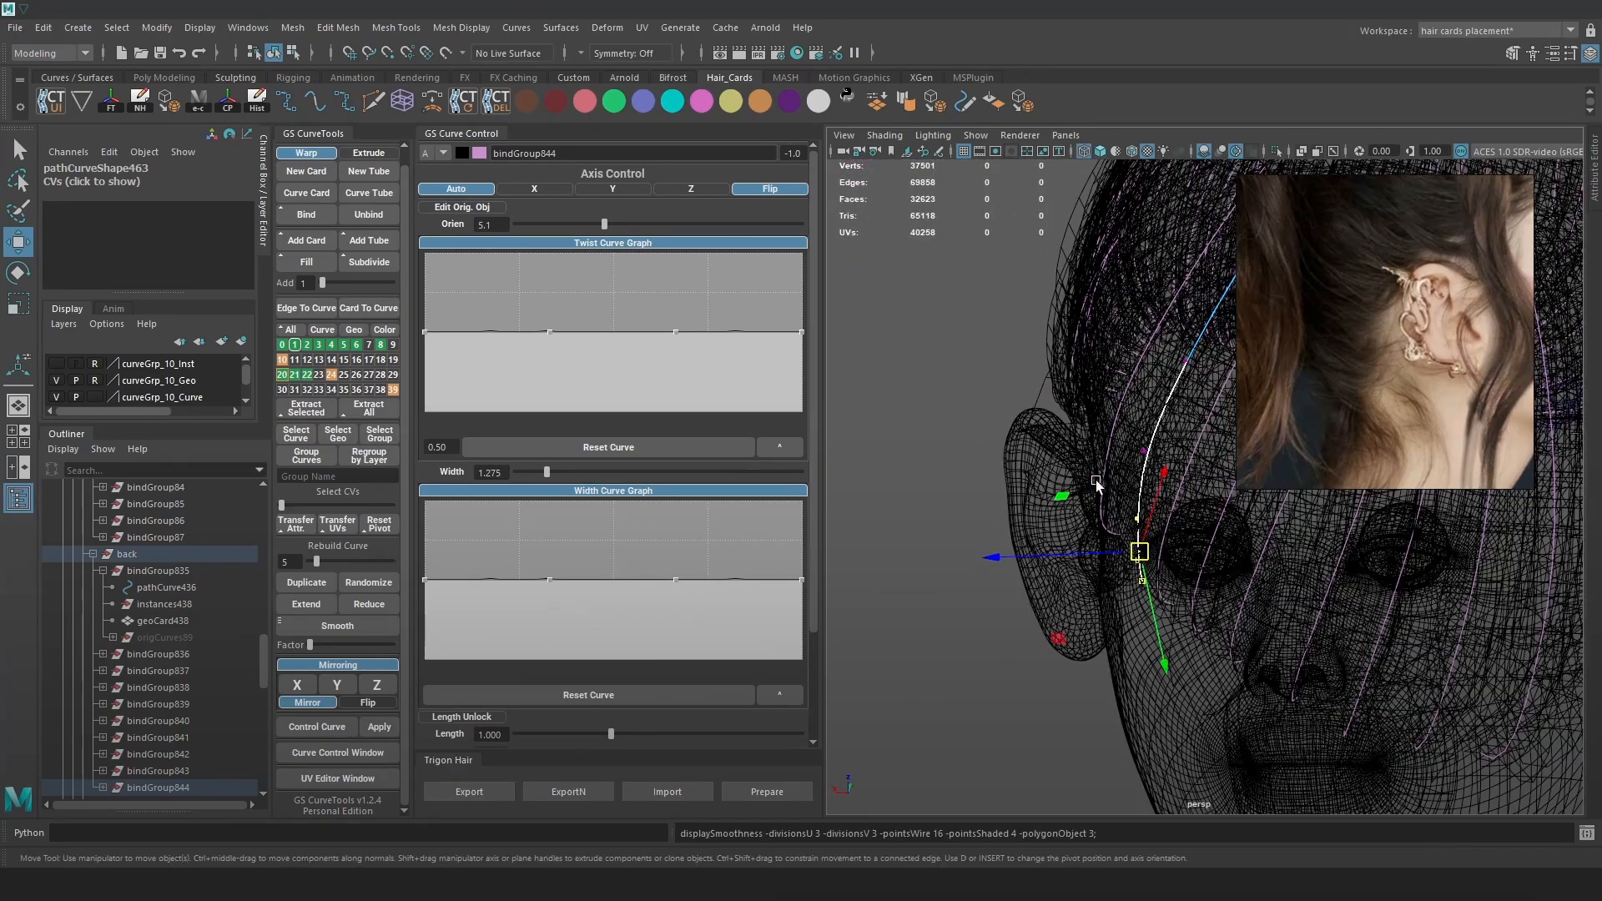
Select the clump nearest the ear and move its upper and middle control vertices.
left_click(1103, 488)
left_click(1055, 514)
left_click_drag(1082, 548, 1102, 488)
mouse_move(1103, 400)
left_mouse_down()
mouse_move(1138, 441)
mouse_move(1122, 408)
left_mouse_up()
scroll(1130, 471, "down", 2)
key("6")
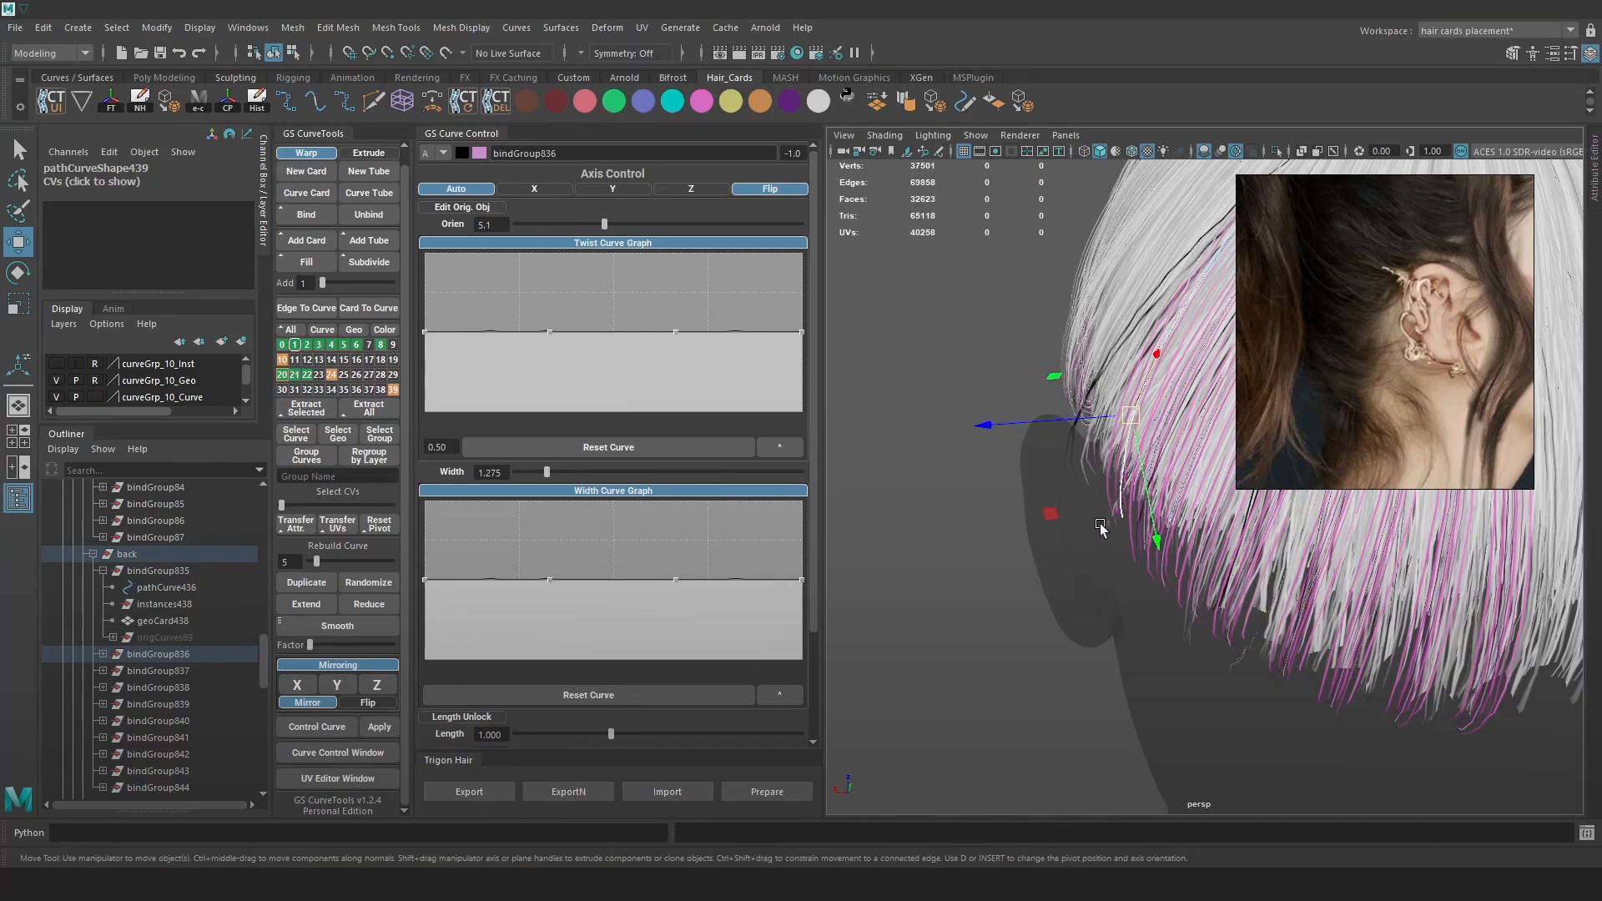
Move the tip control vertices of the clump nearest the ear to follow the direction of the scalp hair.
middle_click_drag(1157, 418, 1048, 554, "alt")
mouse_move(1126, 479)
left_mouse_down("alt")
mouse_move(1215, 516)
mouse_move(1050, 591)
left_mouse_up("alt")
key("4")
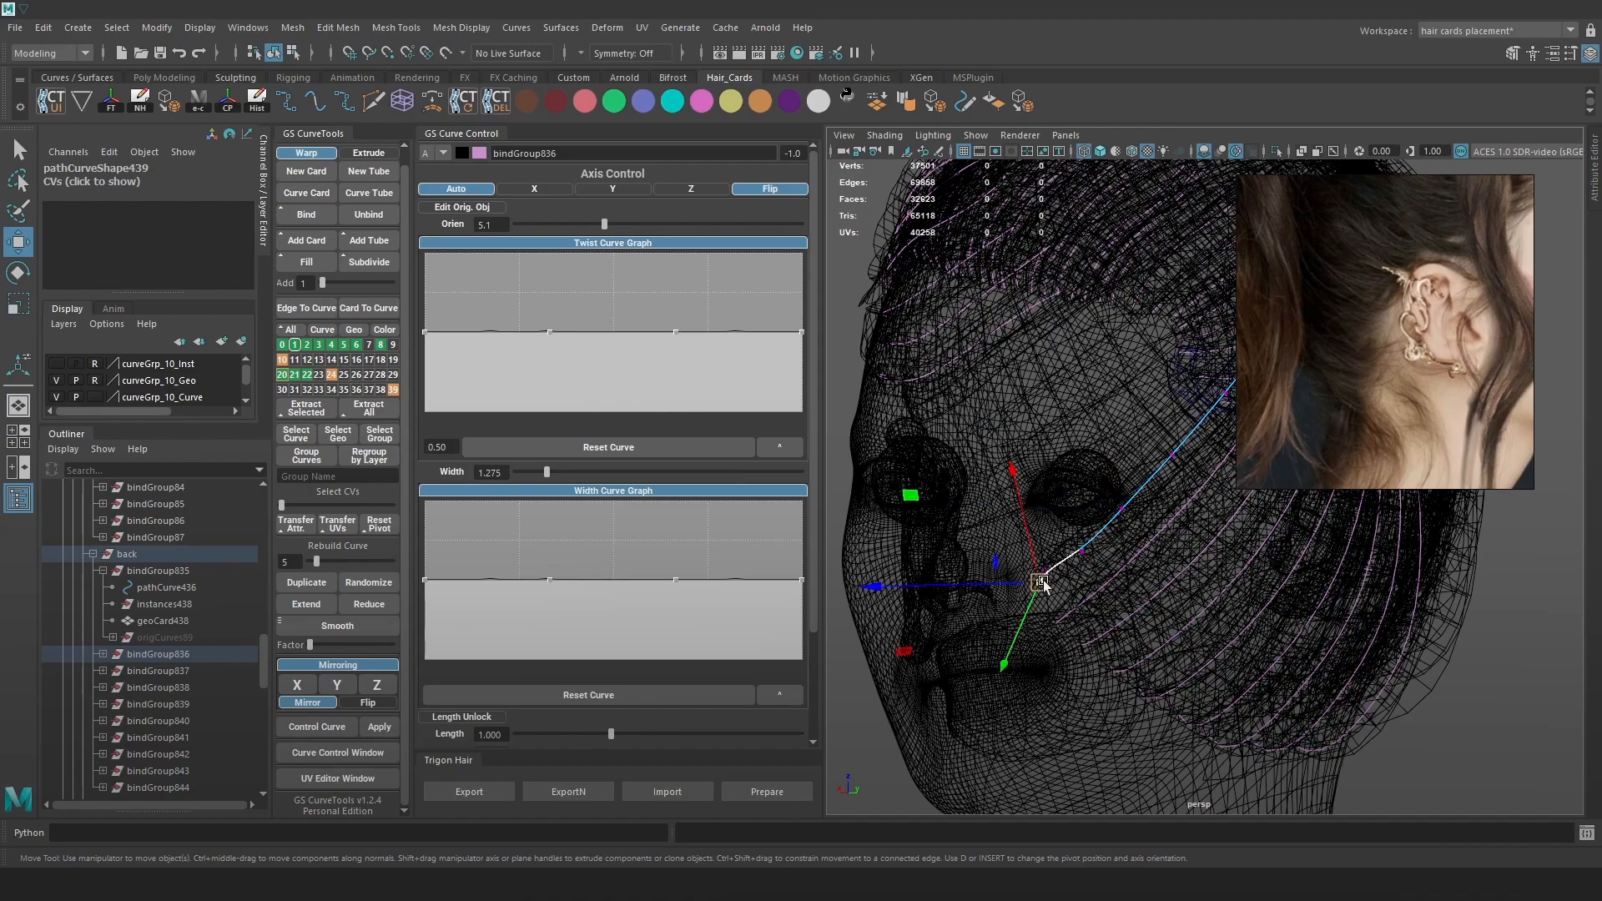
left_click(1046, 580)
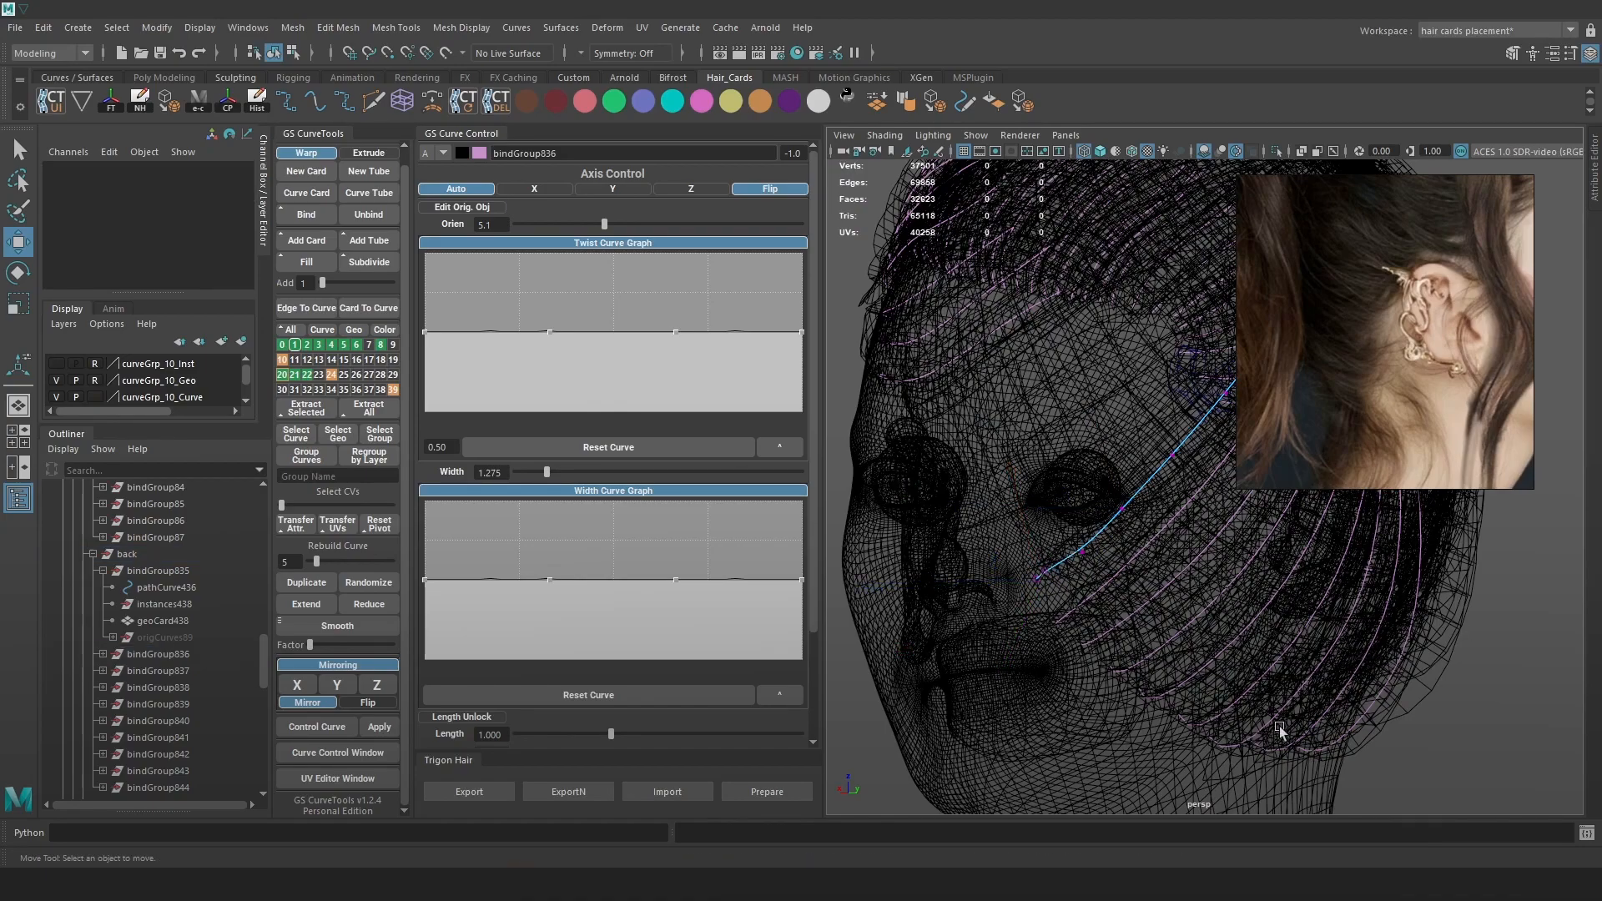
left_click_drag(1269, 740, 1272, 676, "alt")
mouse_move(1103, 574)
left_mouse_down()
mouse_move(1055, 601)
mouse_move(1087, 594)
mouse_move(918, 594)
mouse_move(1032, 583)
mouse_move(1165, 532)
mouse_move(1112, 594)
mouse_move(1114, 559)
left_mouse_up()
key("6")
Sketch two curved flow lines over a screen capture of the hair behind the ear, and discard the capture.
key("Print")
left_click_drag(875, 678, 1448, 189)
left_click_drag(916, 597, 924, 594)
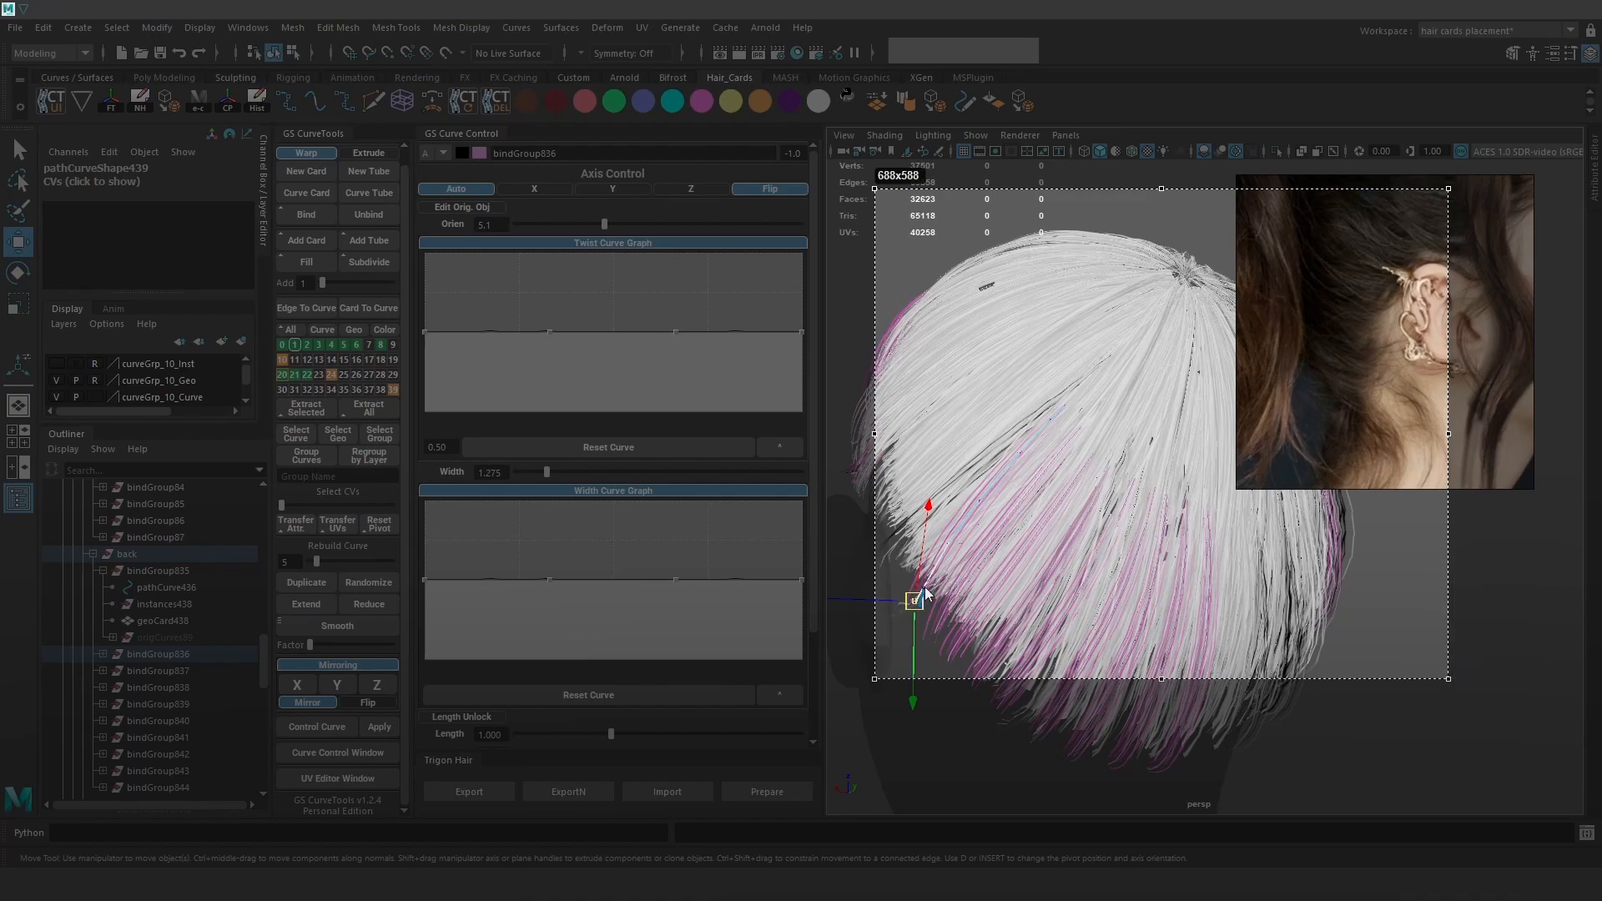
left_click_drag(1051, 423, 1060, 409)
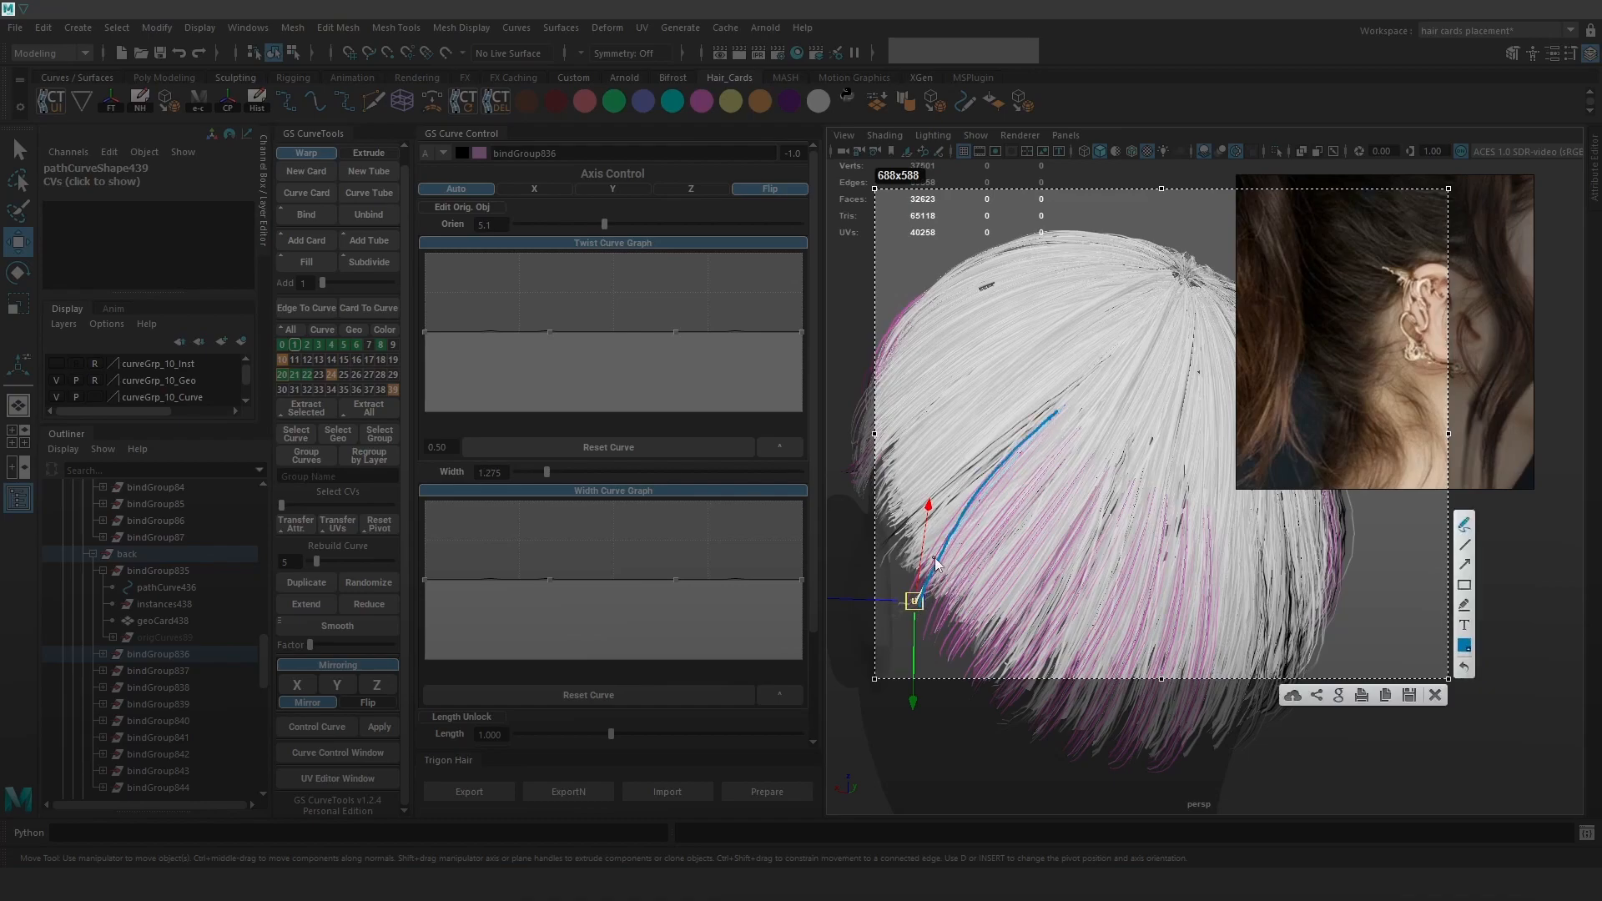
left_click_drag(940, 572, 943, 574)
mouse_move(1150, 352)
left_mouse_down()
mouse_move(1172, 323)
mouse_move(976, 601)
left_mouse_up()
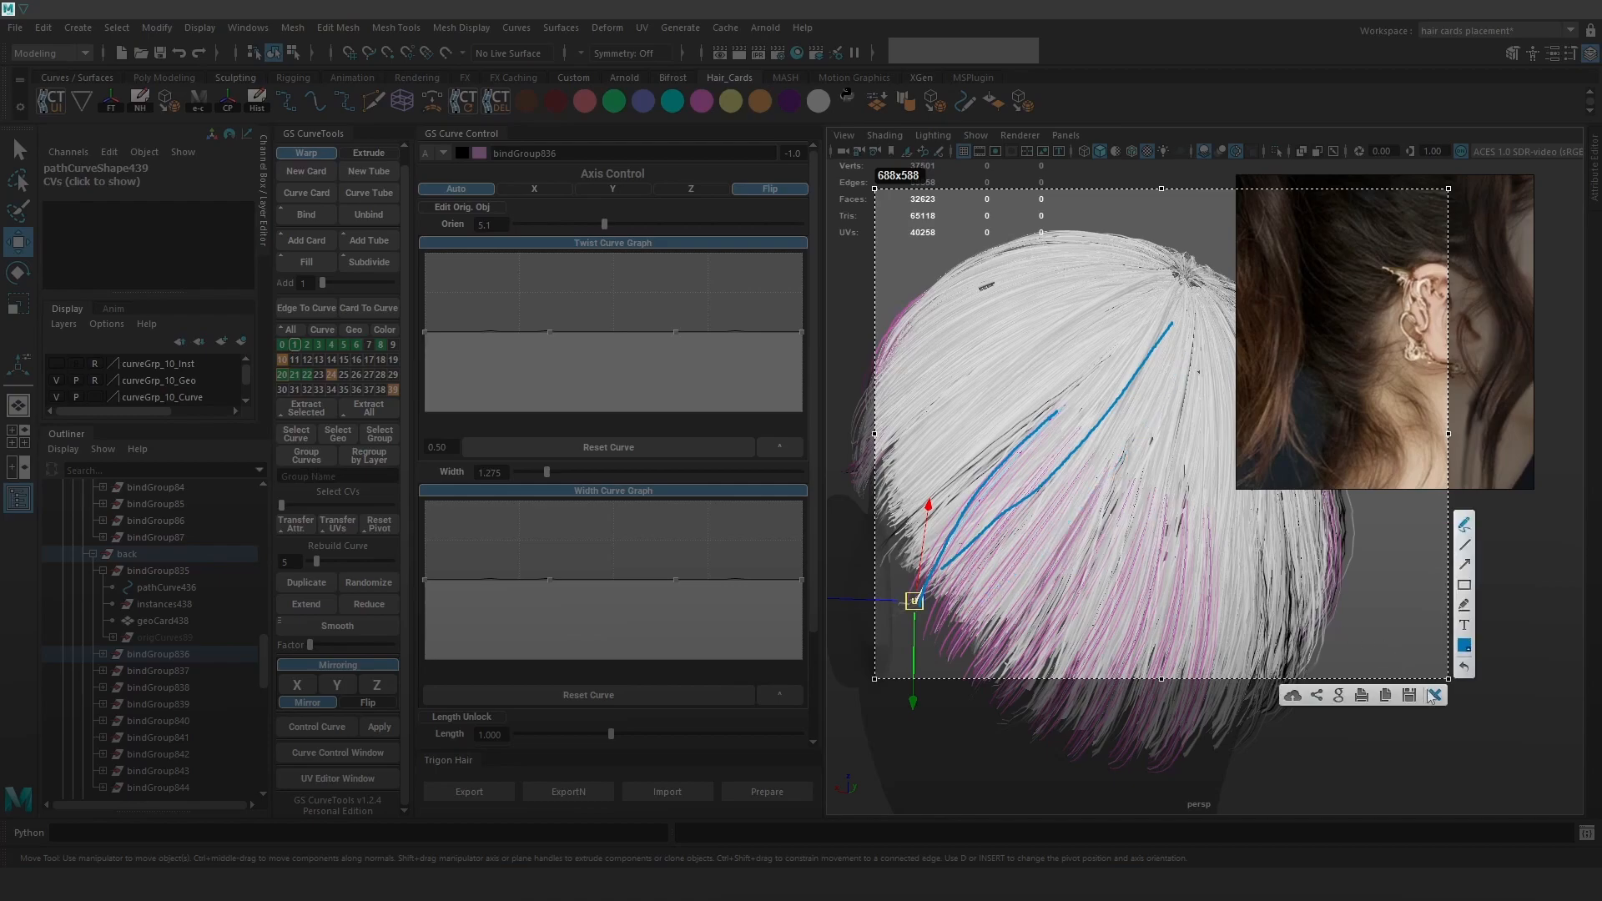
left_click(1433, 695)
Select the three clumps nearest the ear together and switch them to control vertex editing.
key("4")
left_click(981, 498)
left_click(1015, 517)
left_click(1406, 591)
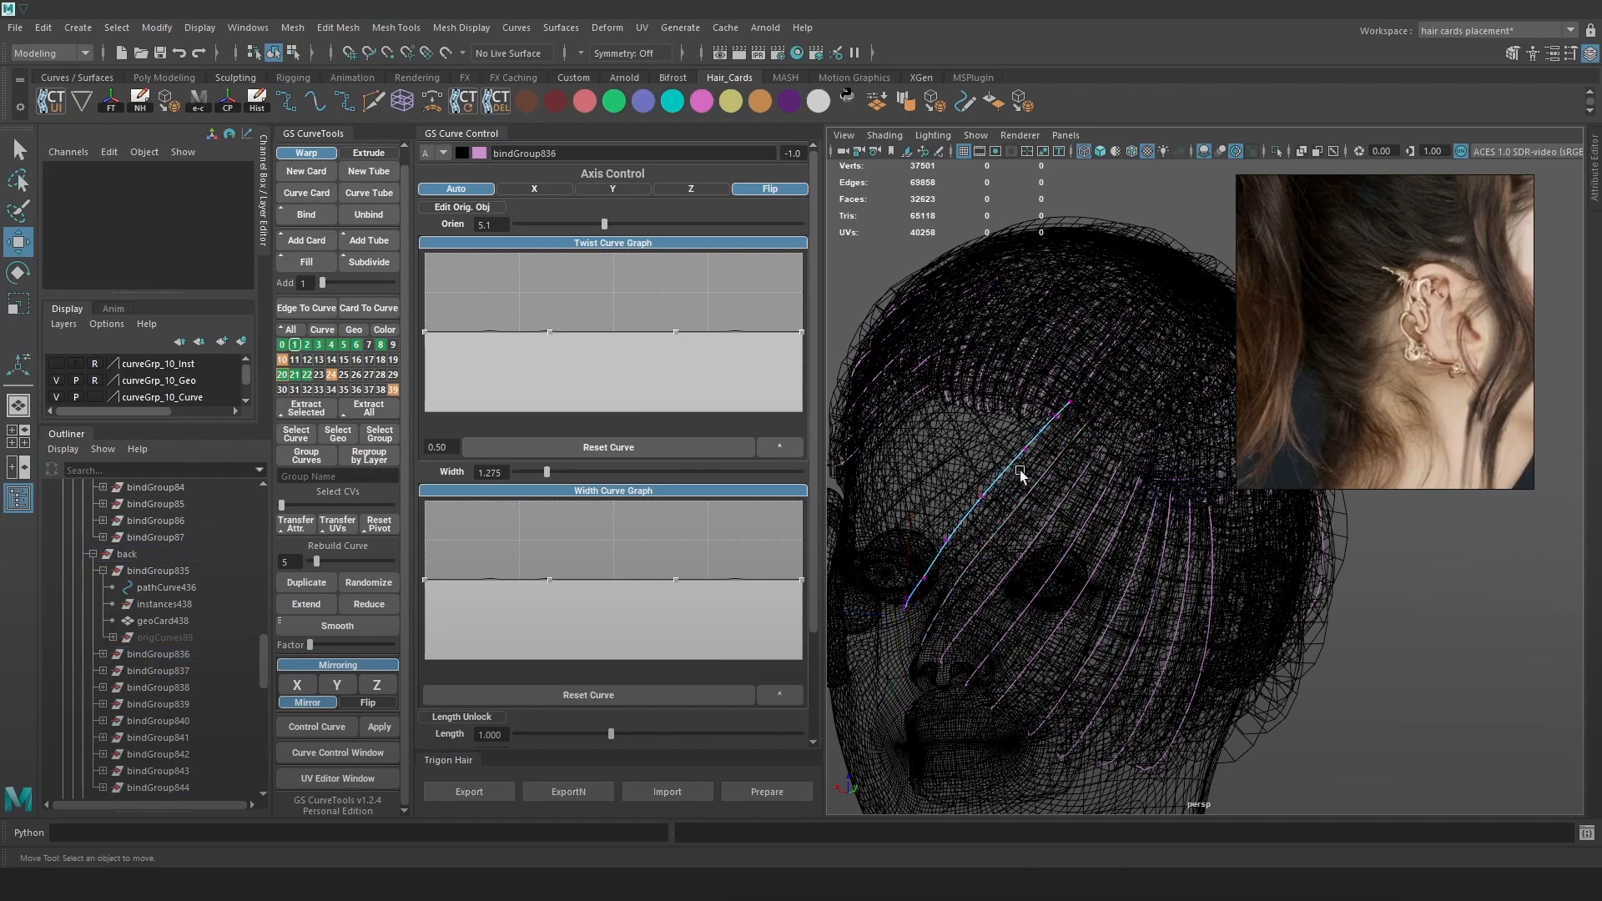
left_click(1010, 518)
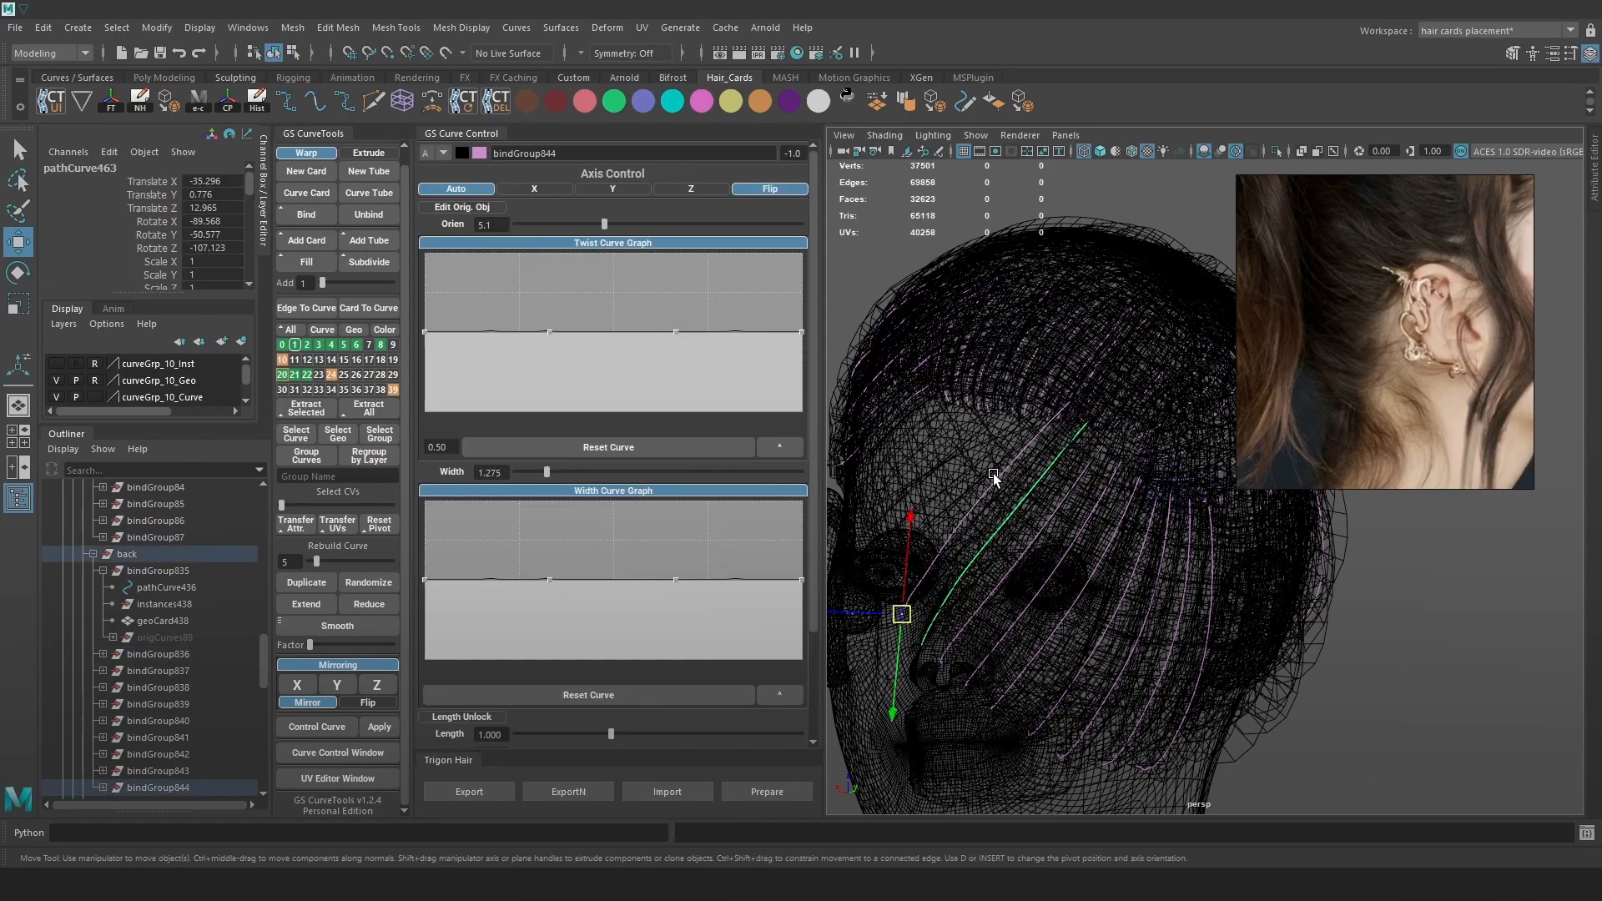
left_click(1001, 482, "shift")
left_click(1039, 513, "shift")
right_click_drag(1456, 474, 1340, 477)
left_click(1011, 508, "shift")
left_click(1014, 505, "shift")
right_click_drag(1372, 555, 1333, 481)
right_click_drag(1385, 550, 1319, 550)
key("ctrl+z")
right_click_drag(1452, 482, 1345, 483)
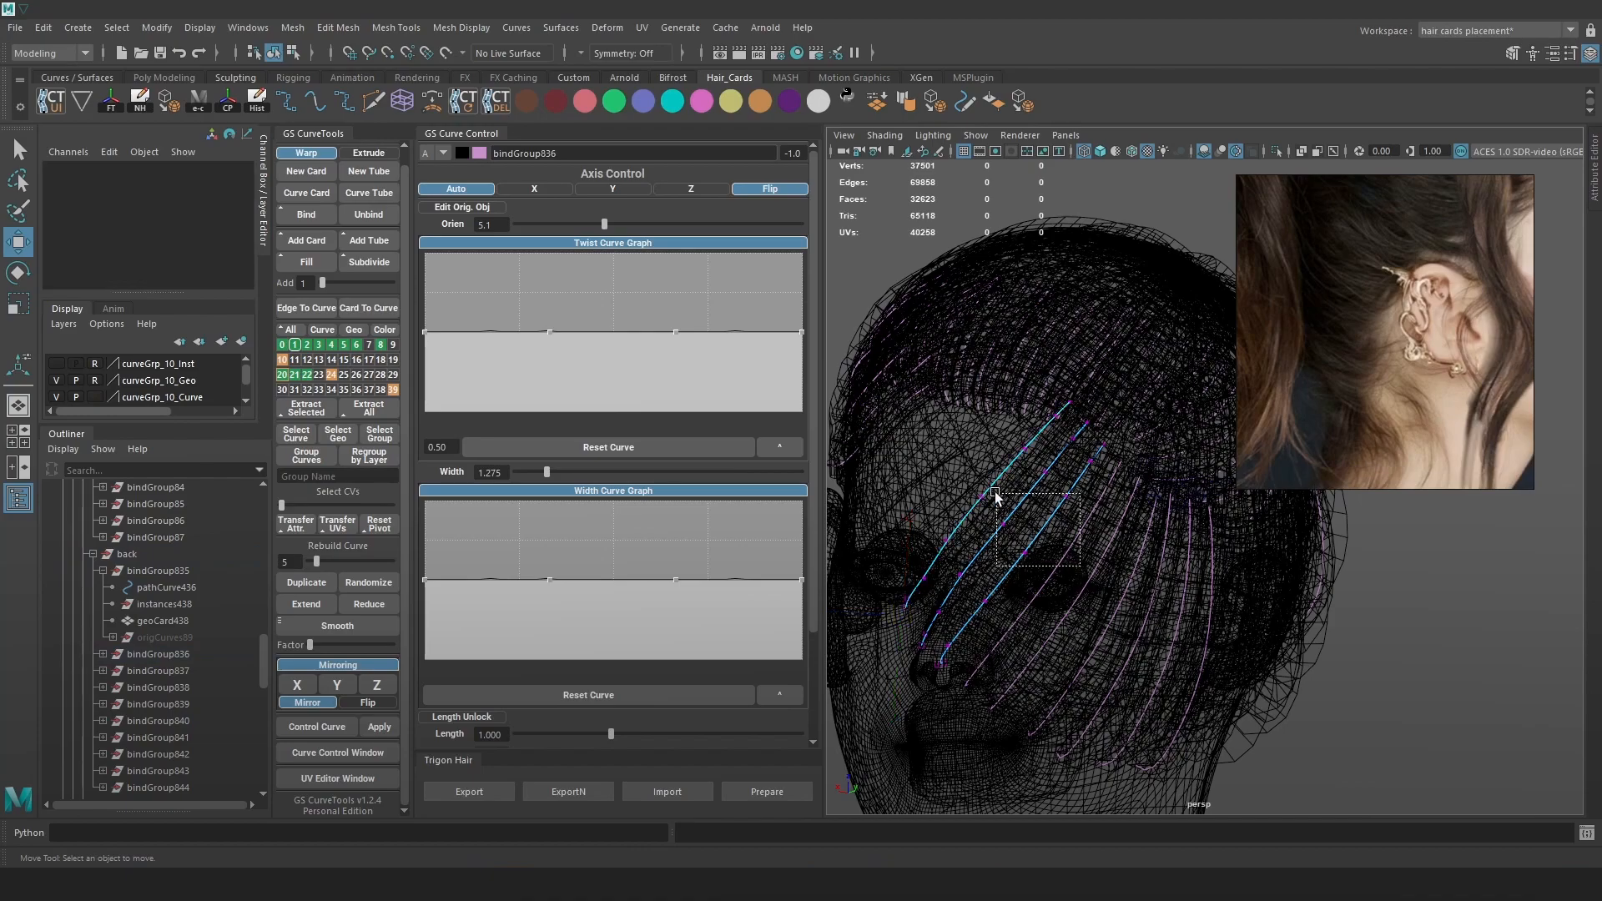
Select the middle control vertices of the three clumps and move them with soft selection.
left_click_drag(1001, 499, 1080, 494)
key("6")
key("b")
mouse_move(1006, 531)
left_mouse_down()
mouse_move(1020, 539)
mouse_move(1043, 467)
mouse_move(1065, 493)
mouse_move(1031, 464)
mouse_move(1014, 544)
mouse_move(989, 540)
left_mouse_up()
key("4")
key("6")
key("5")
key("4")
Adjust further upper and middle control vertices of the three clumps, and undo the last change.
left_click(1032, 449)
key("6")
key("4")
mouse_move(993, 499)
left_mouse_down()
mouse_move(920, 567)
mouse_move(969, 546)
left_mouse_up()
key("6")
key("4")
left_click(948, 632)
mouse_move(948, 632)
left_mouse_down()
mouse_move(981, 554)
mouse_move(1003, 577)
mouse_move(950, 607)
mouse_move(1148, 537)
mouse_move(1019, 557)
mouse_move(1113, 591)
mouse_move(1118, 384)
left_mouse_up()
key("ctrl+z")
Move individual control vertices on the lower part of the three clumps to even out their spacing.
left_click(1018, 593)
key("6")
key("4")
left_click(992, 564)
key("6")
key("5")
key("4")
left_click(943, 598)
key("6")
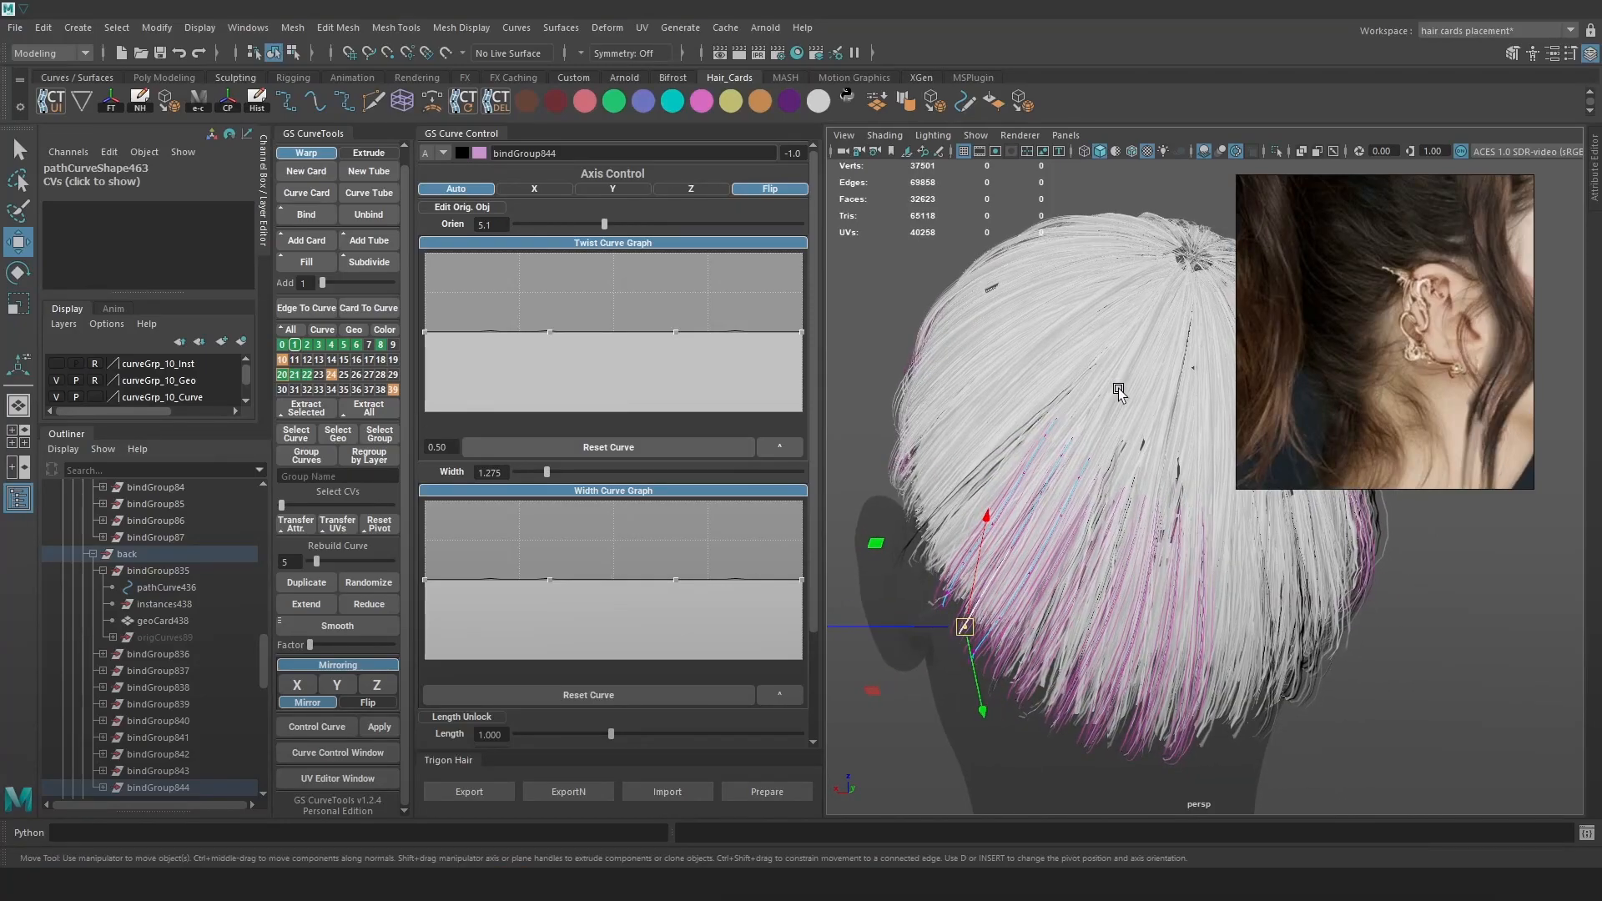
Soft-select the upper control vertices of the three clumps nearest the ear, and rotate and move them into a smoother flow.
key("b")
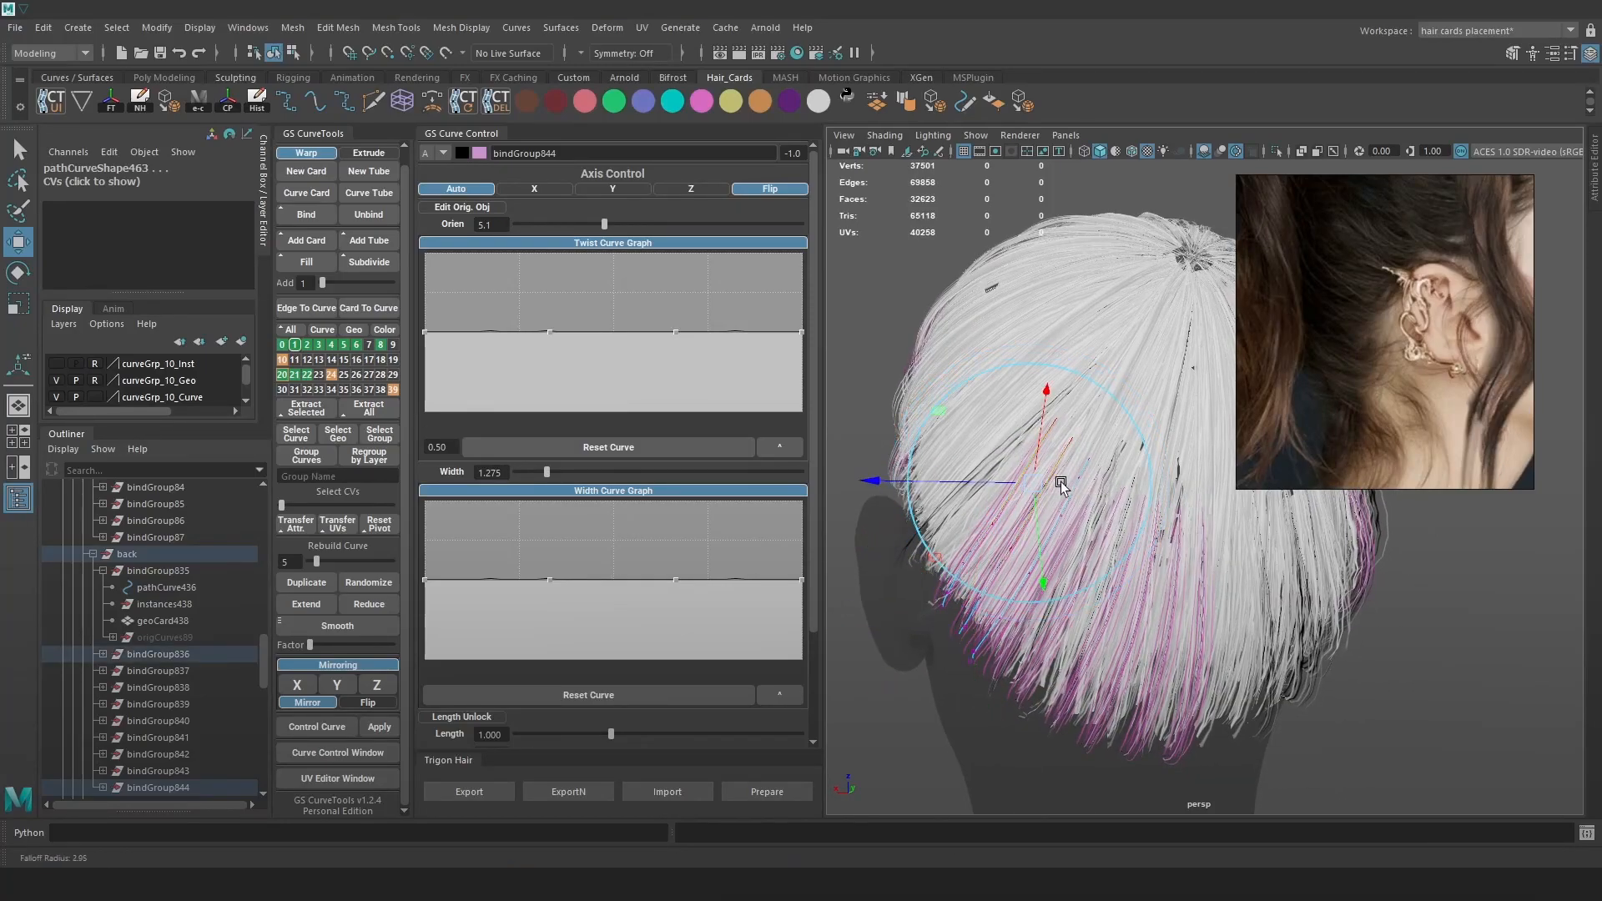
key("4")
left_click_drag(1031, 406, 1032, 408)
key("5")
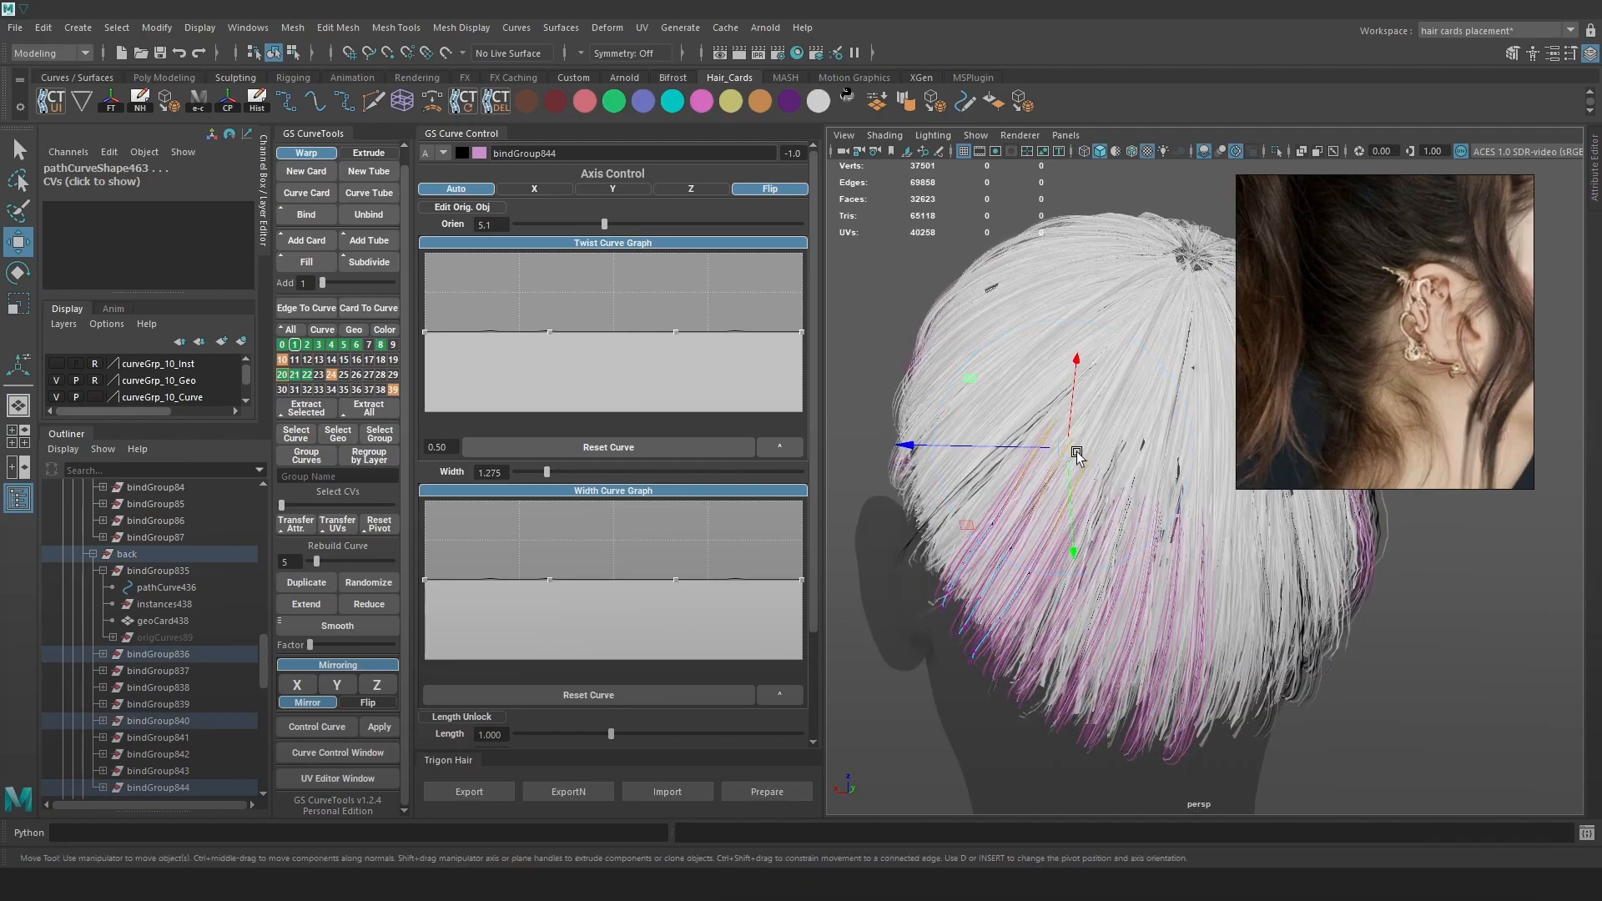
key("e")
left_click_drag(1168, 408, 1202, 342)
key("w")
left_click_drag(1070, 461, 1078, 458)
key("b")
key("e")
left_click_drag(1177, 332, 1185, 360)
key("w")
left_click_drag(1078, 459, 1123, 483)
Deselect the three clumps and export the hair with the Trigon Hair tool.
key("r")
right_click_drag(1123, 483, 1166, 372, "alt")
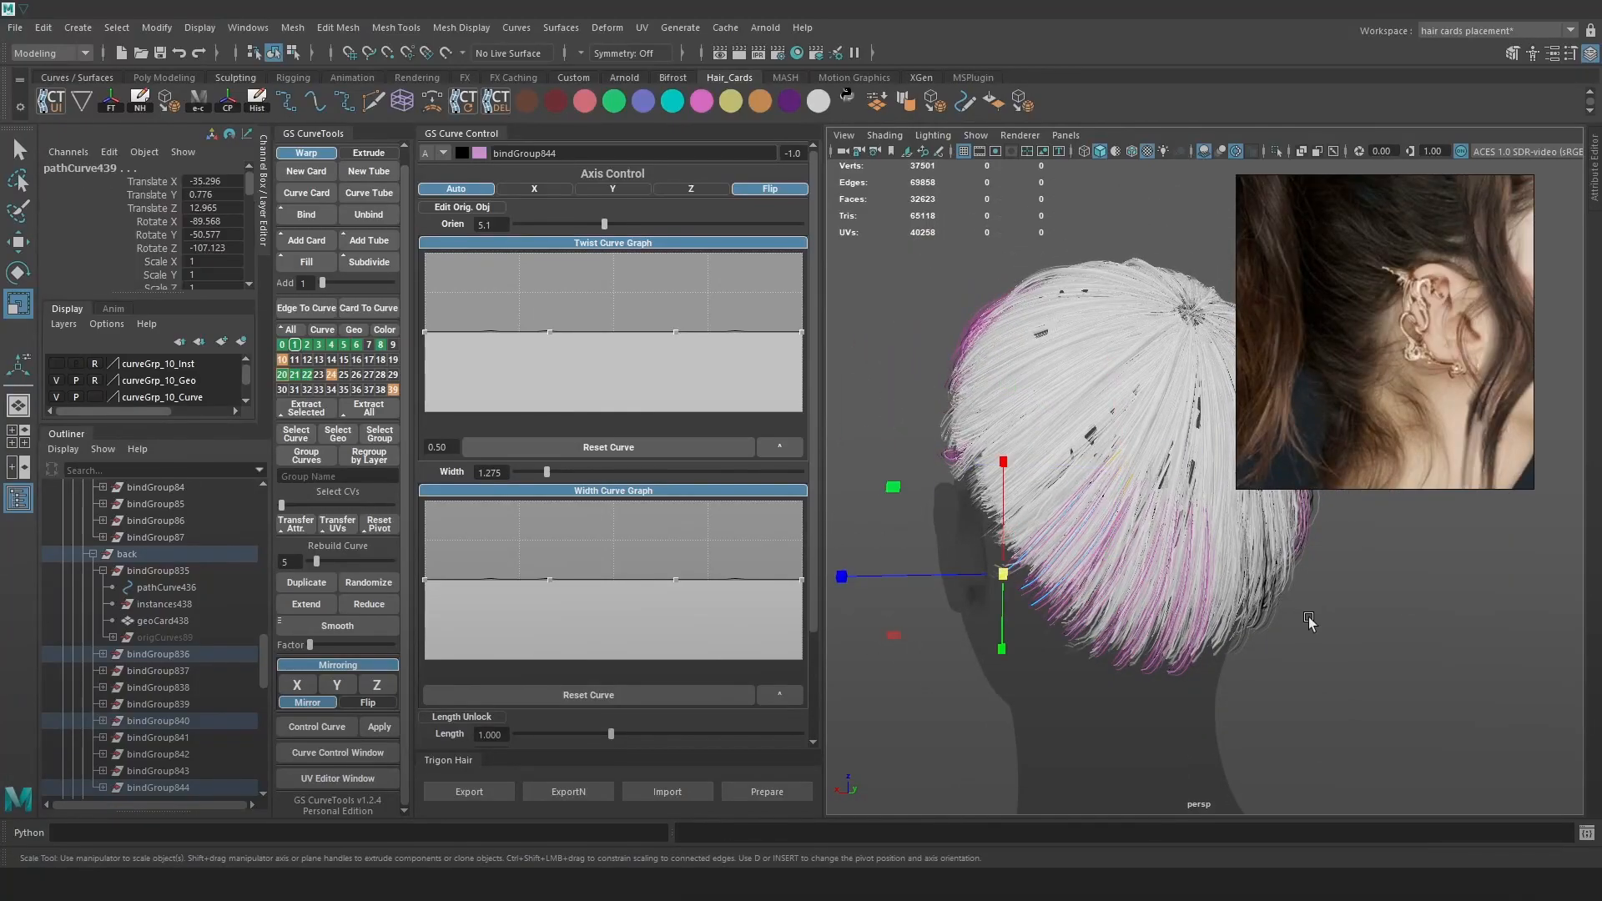
left_click(1309, 623)
right_click_drag(1156, 622, 1187, 622, "alt")
left_click_drag(1186, 622, 1160, 623, "alt")
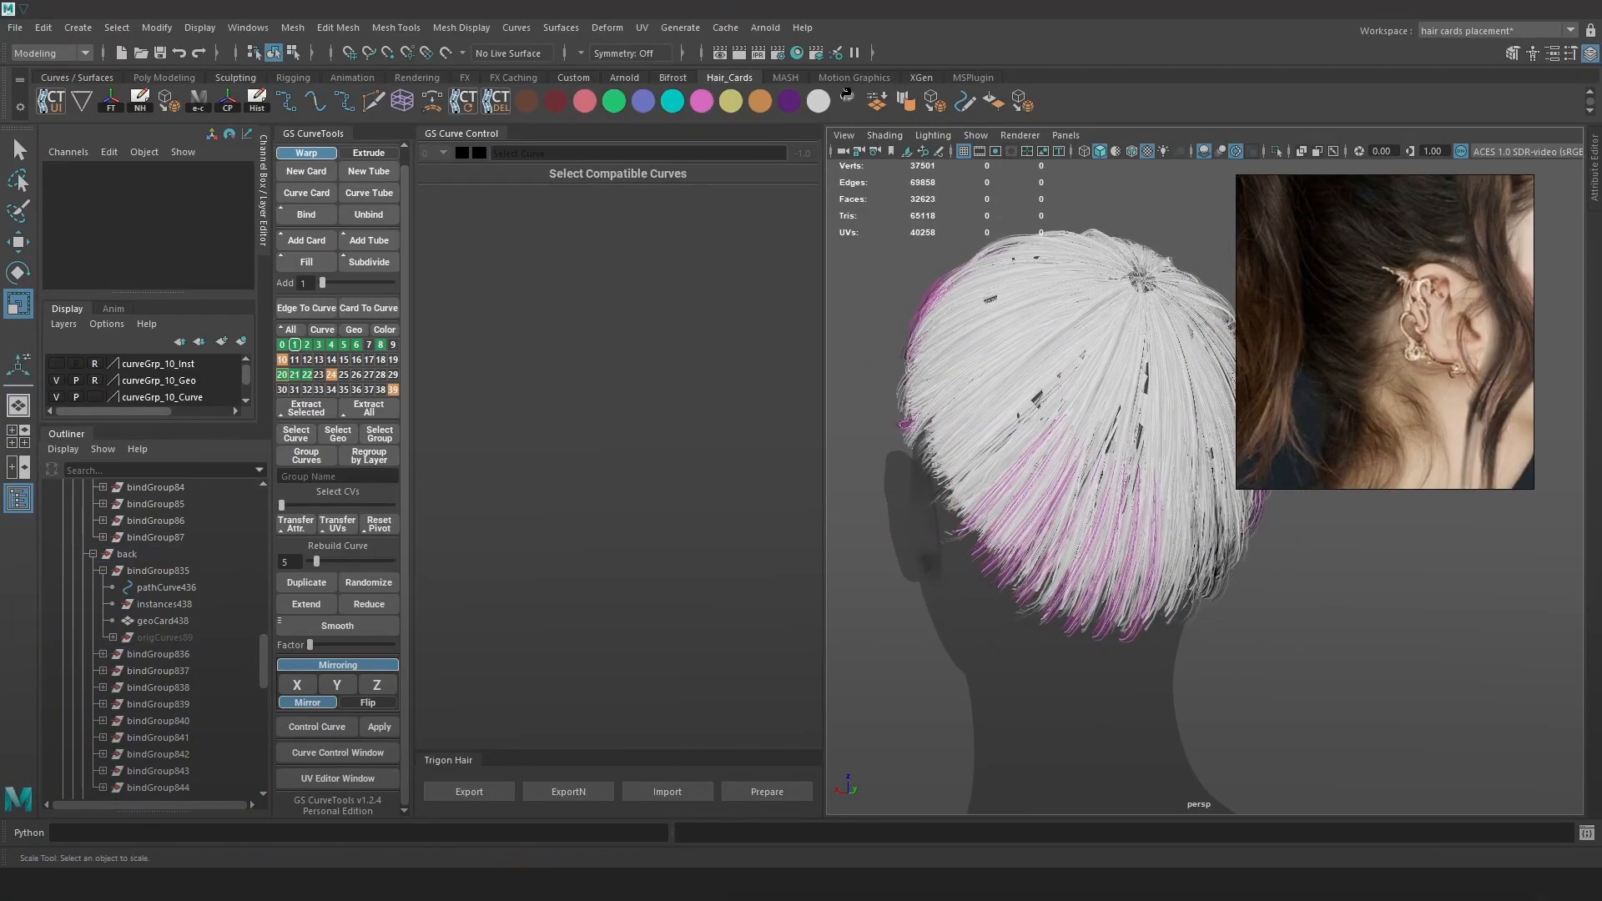
left_click(473, 790)
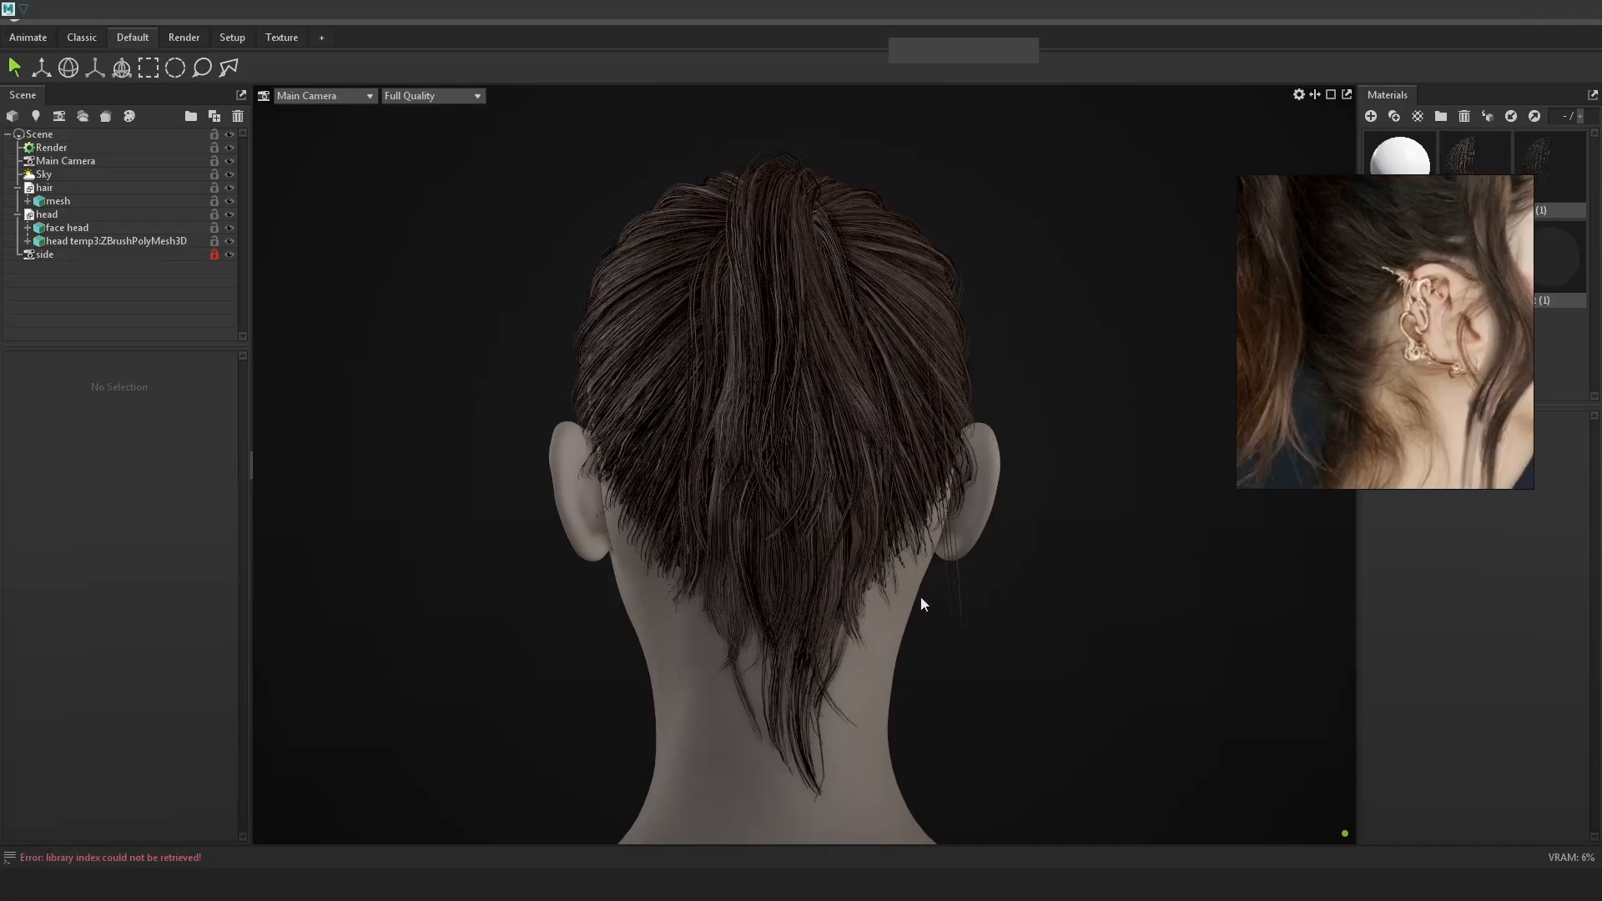
Examine the updated nape hairline in Marmoset Toolbag from the back and side against the reference photo.
left_click_drag(920, 597, 872, 643)
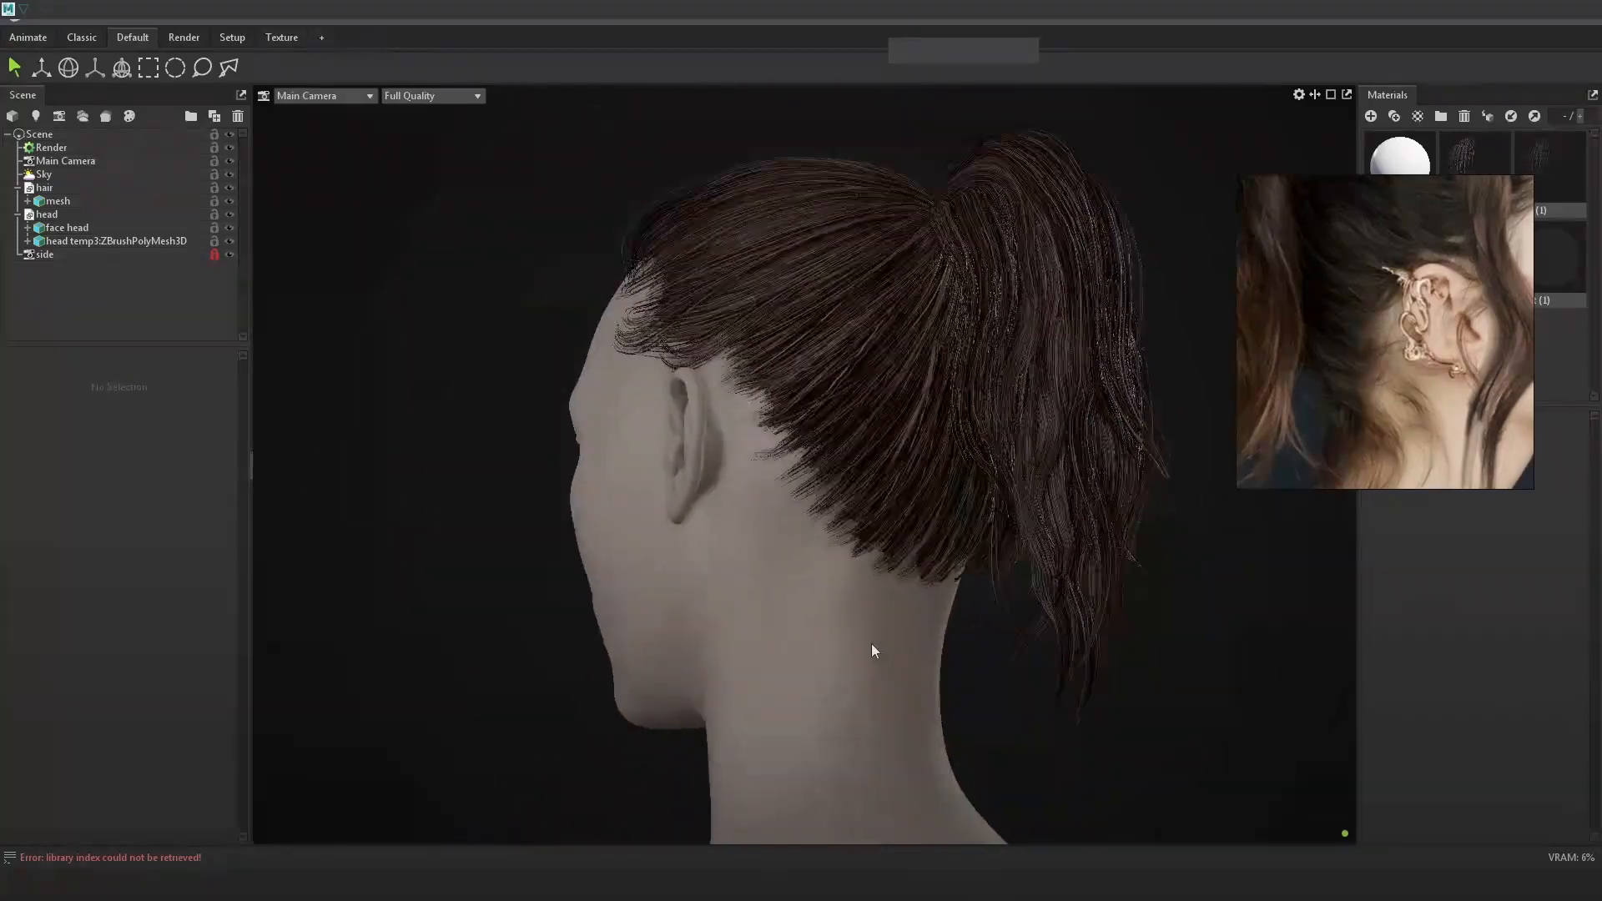
scroll(910, 685, "up", 5)
left_click_drag(944, 719, 1061, 723)
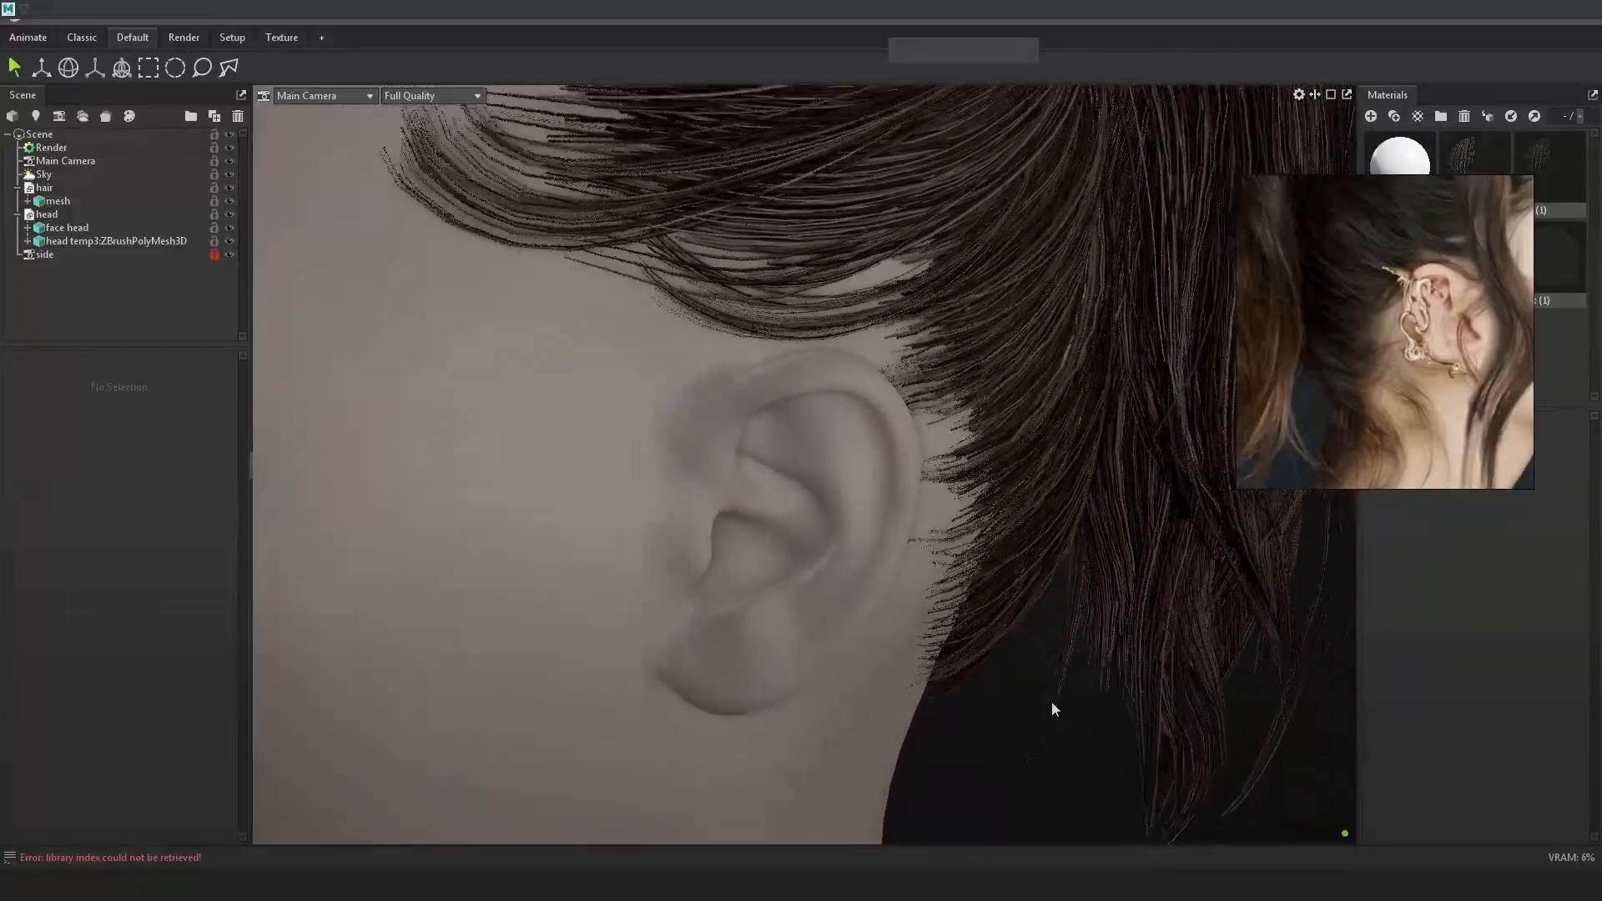
scroll(1126, 634, "down", 10)
left_click_drag(1550, 259, 686, 504)
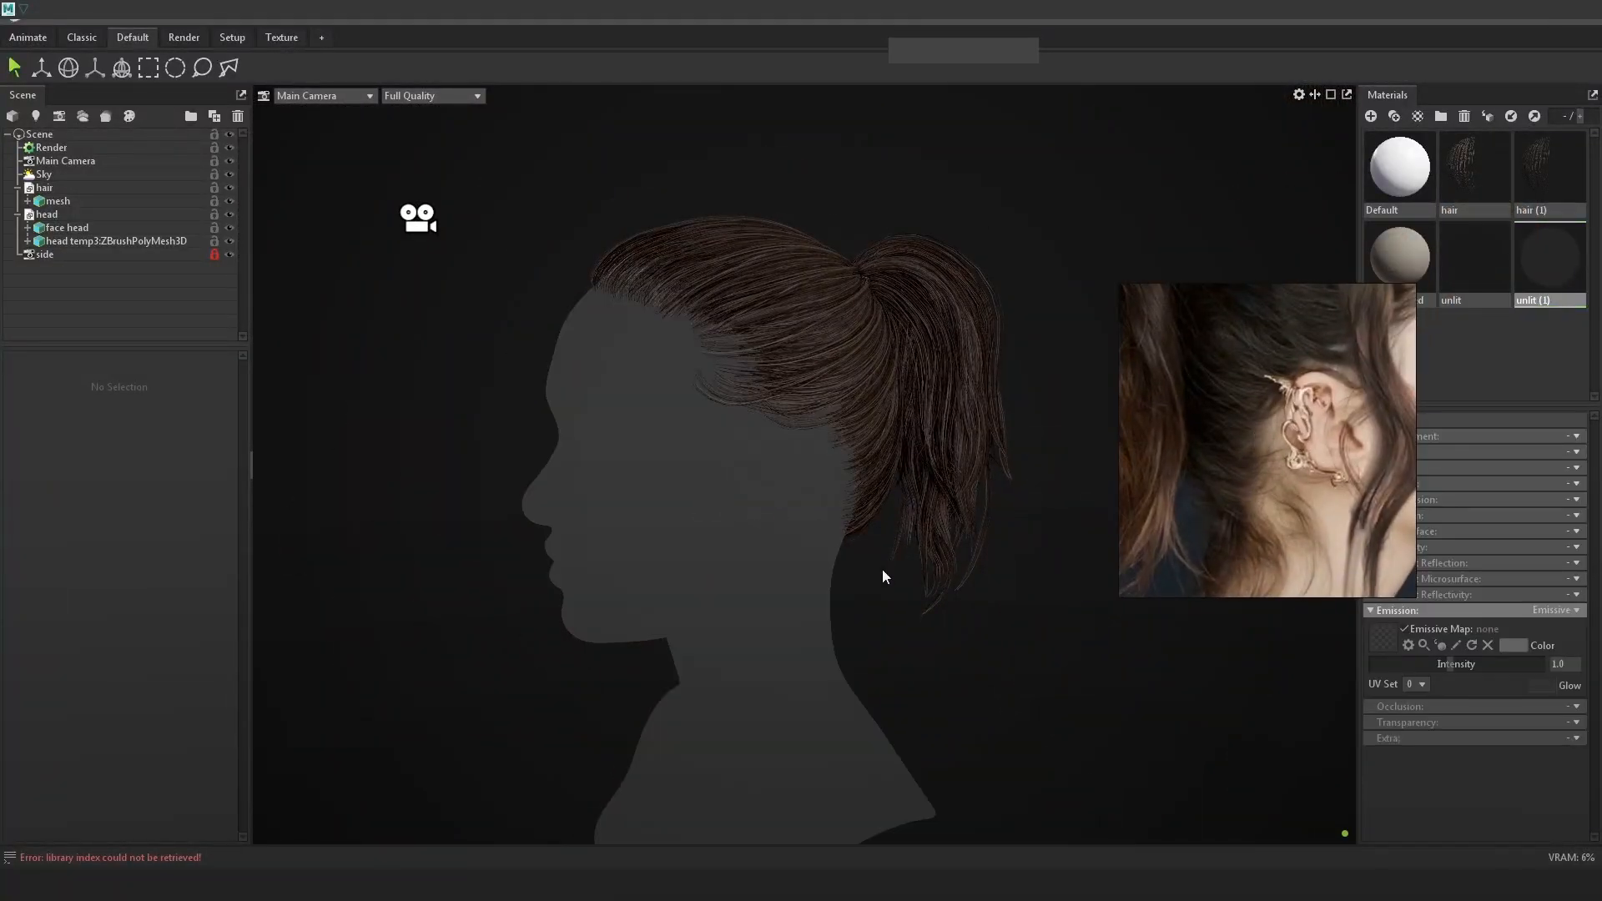
scroll(934, 625, "up", 5)
left_click_drag(934, 626, 779, 500)
scroll(743, 458, "up", 5)
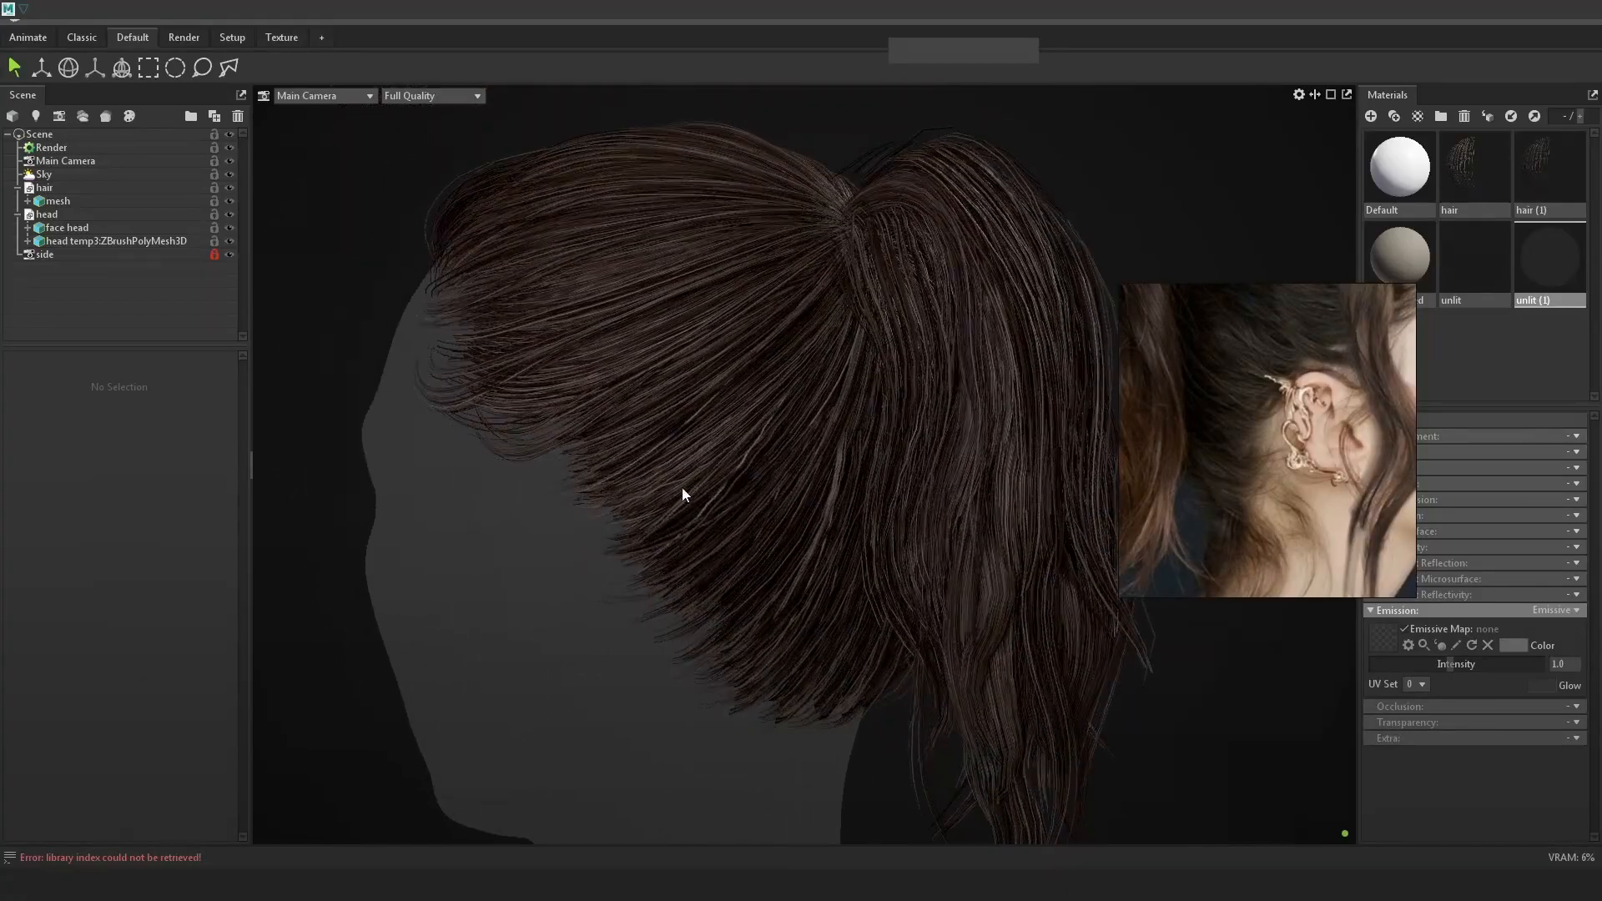
scroll(717, 517, "down", 4)
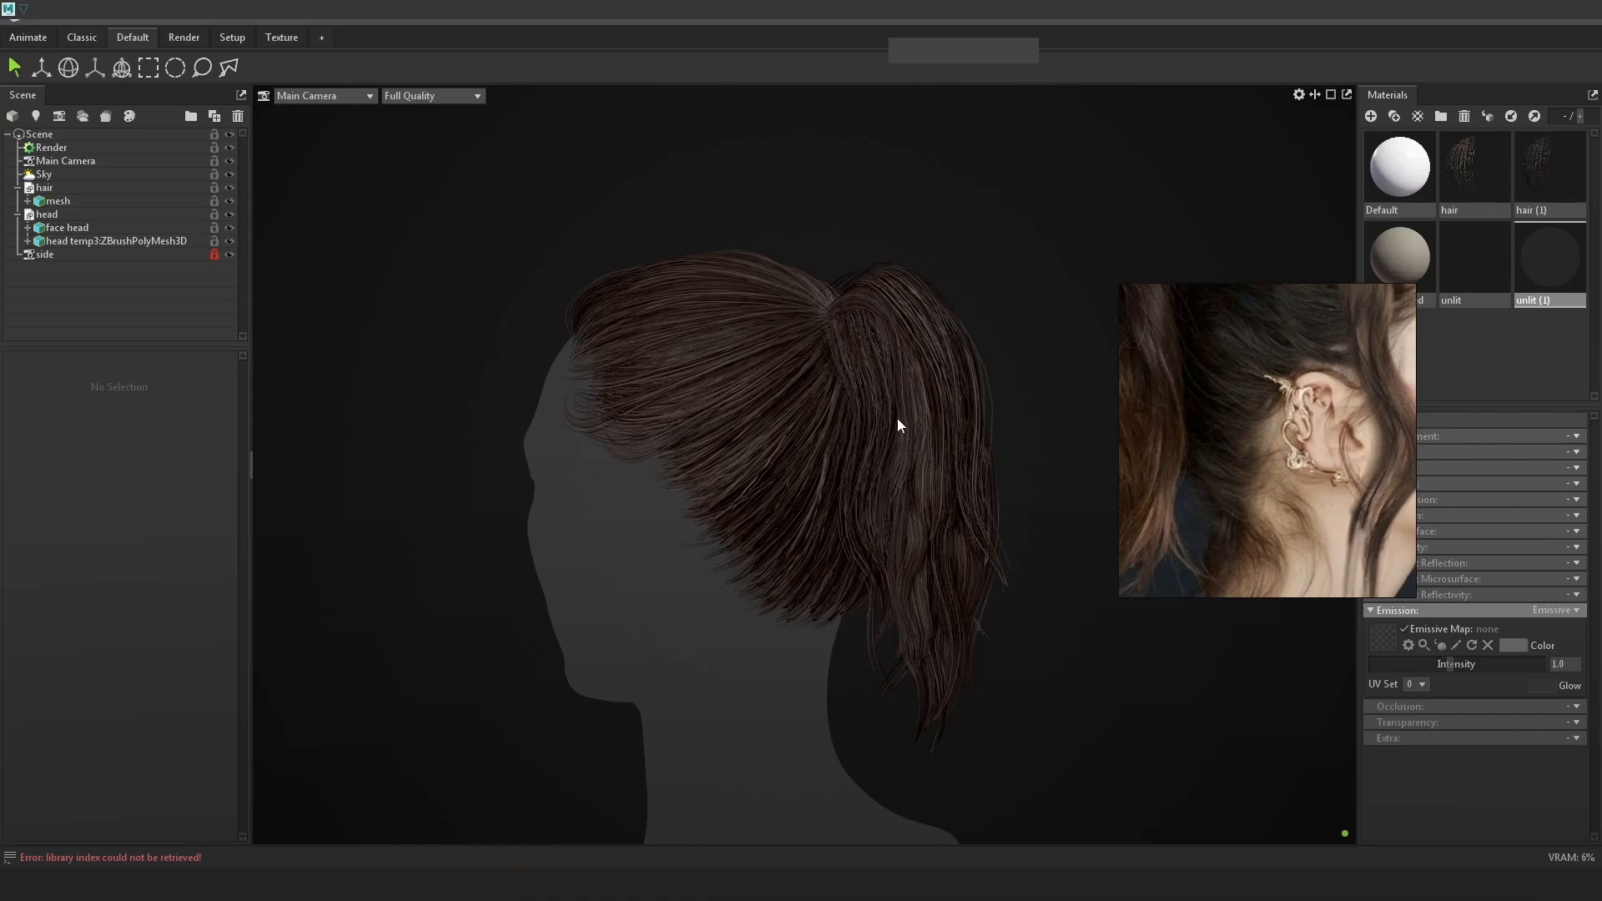
left_click_drag(897, 425, 809, 517)
scroll(801, 526, "up", 5)
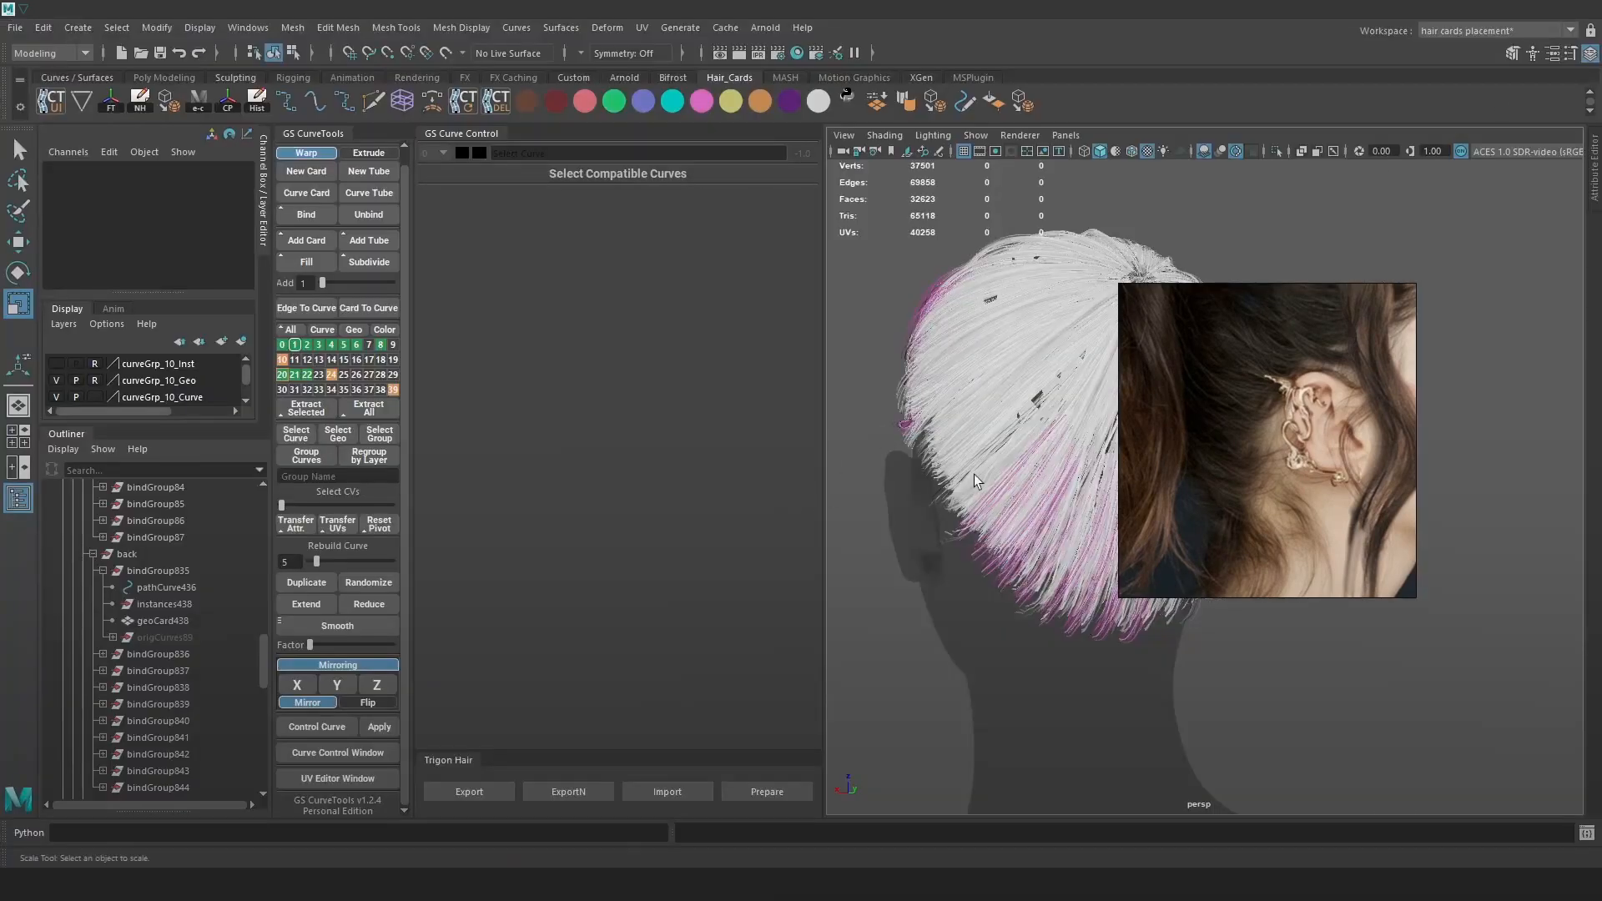
Switch back to Maya and move the reference photo clear of the hair in the viewport.
right_click_drag(1205, 487, 1426, 300)
left_click_drag(1116, 499, 1163, 498, "alt")
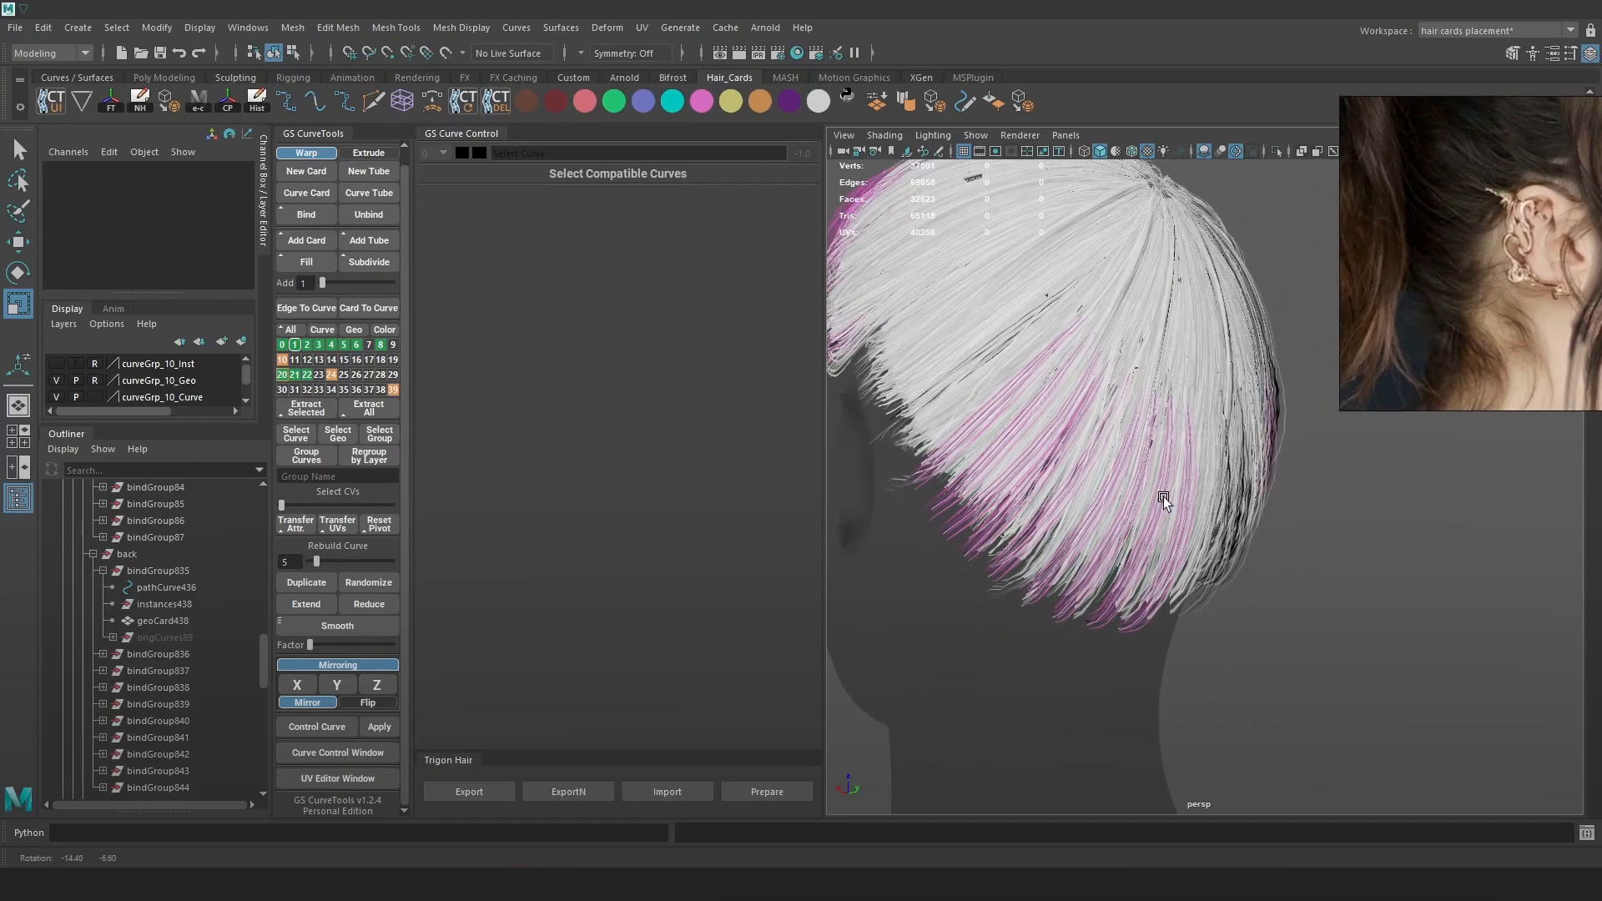
Select the nape hairline clump curves on one side, leaving out the central ones, and mirror them to the other side of the head.
scroll(1094, 412, "up", 3)
middle_click_drag(1093, 412, 1055, 414, "alt")
left_click_drag(1025, 398, 993, 448, "alt")
right_click_drag(1199, 604, 1130, 512, "alt")
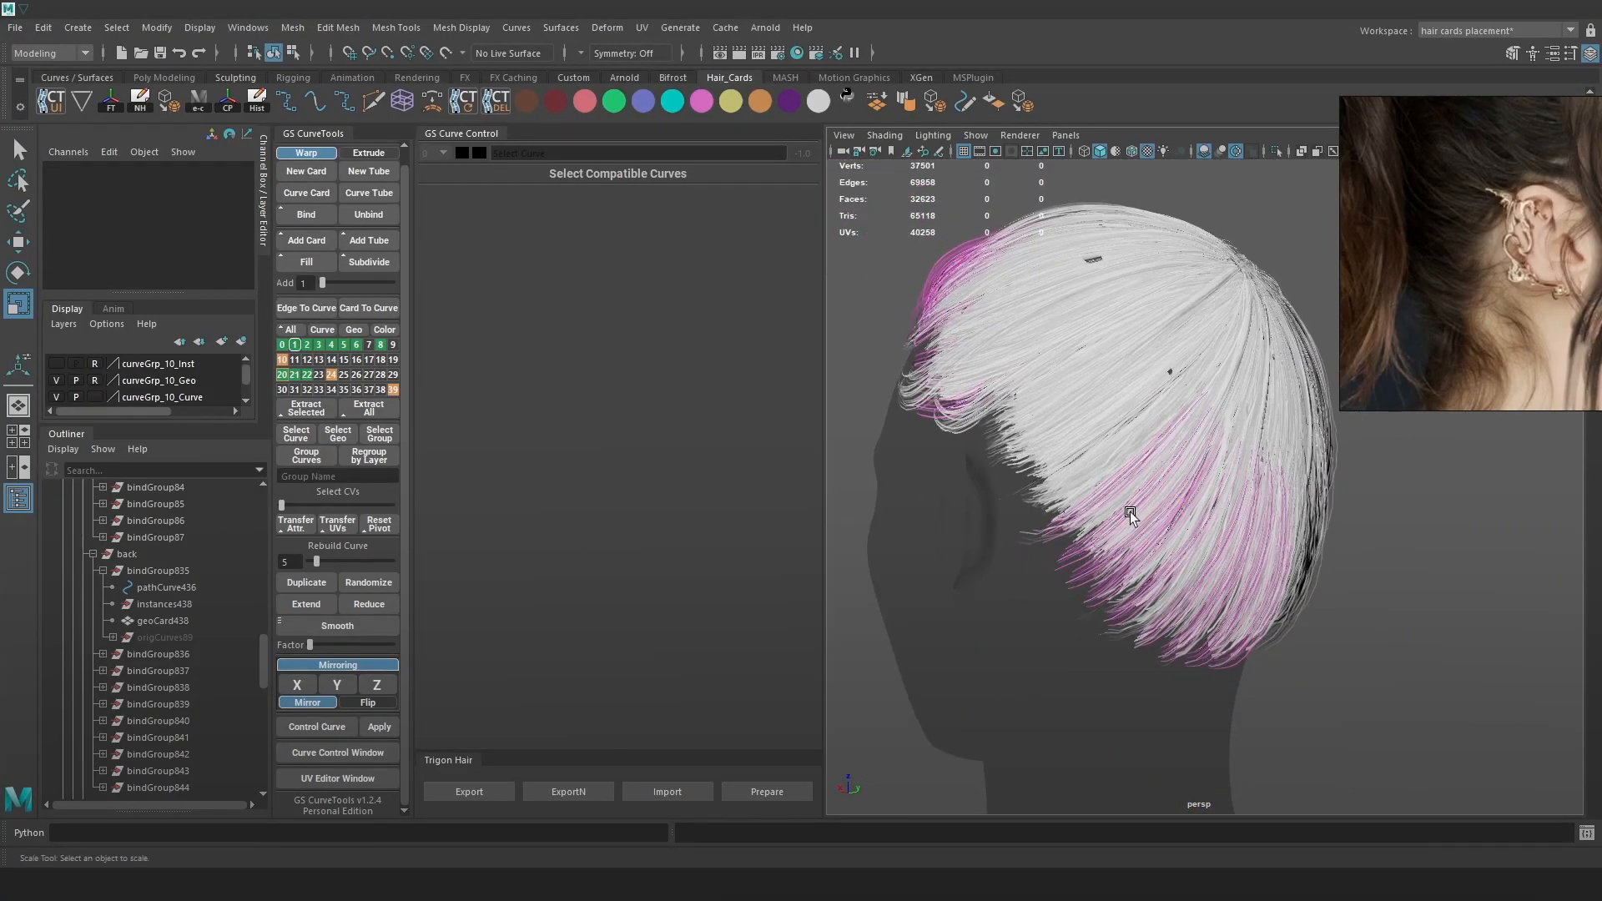
middle_click_drag(1224, 561, 1185, 525, "alt")
right_click_drag(1185, 525, 1238, 571, "alt")
key("4")
left_click_drag(1195, 579, 1176, 585, "alt")
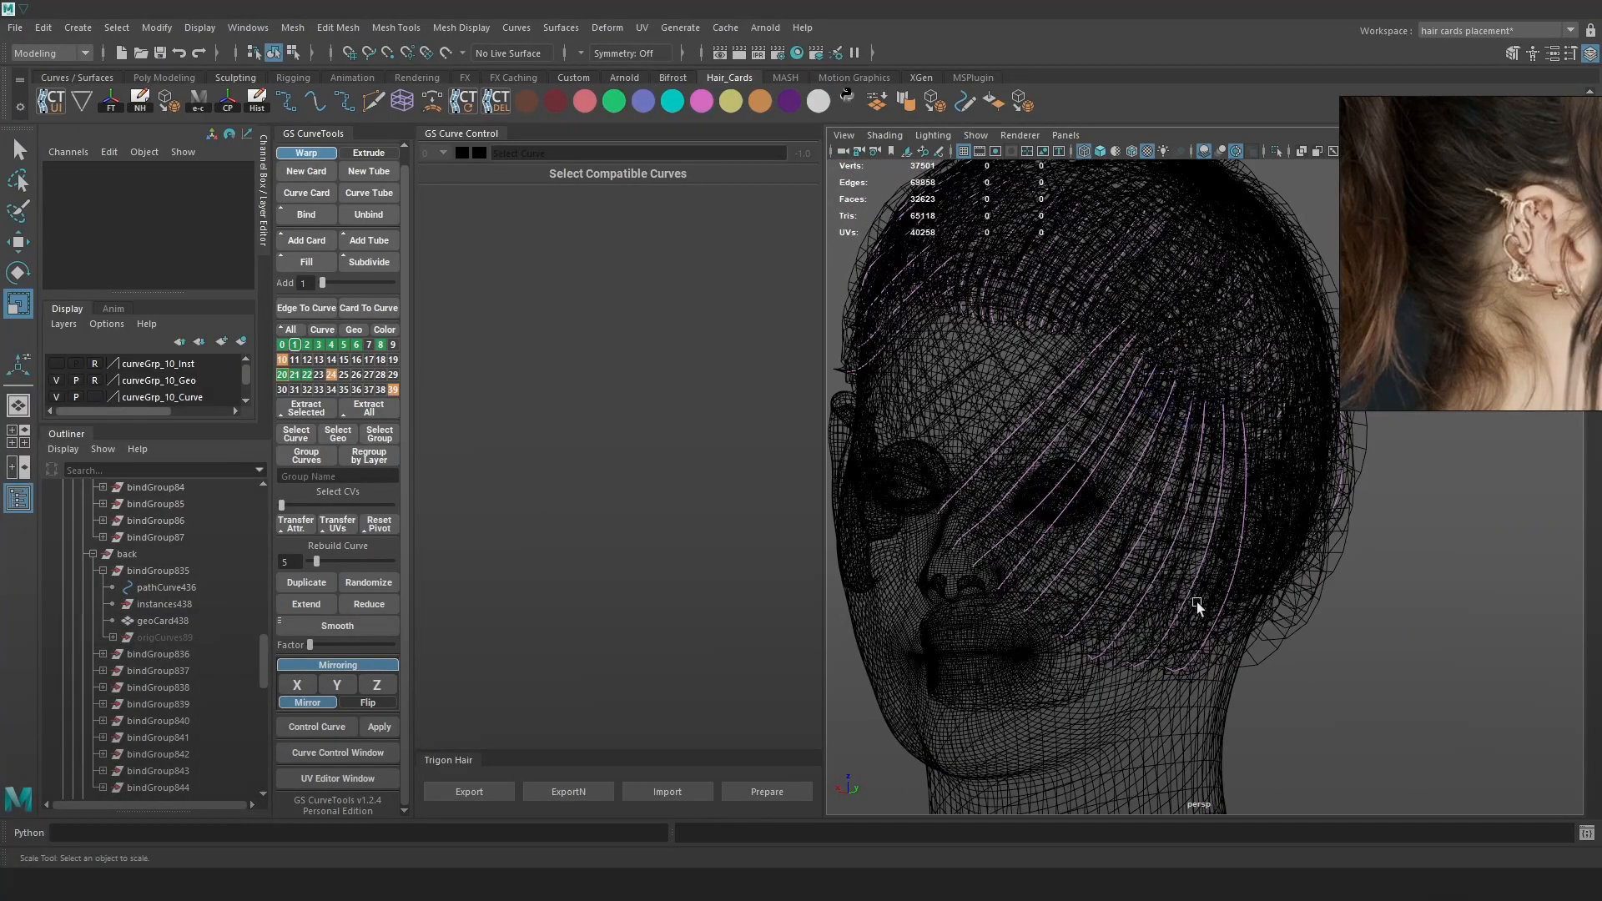
left_click_drag(953, 399, 950, 397)
left_click_drag(1268, 542, 1158, 552, "alt")
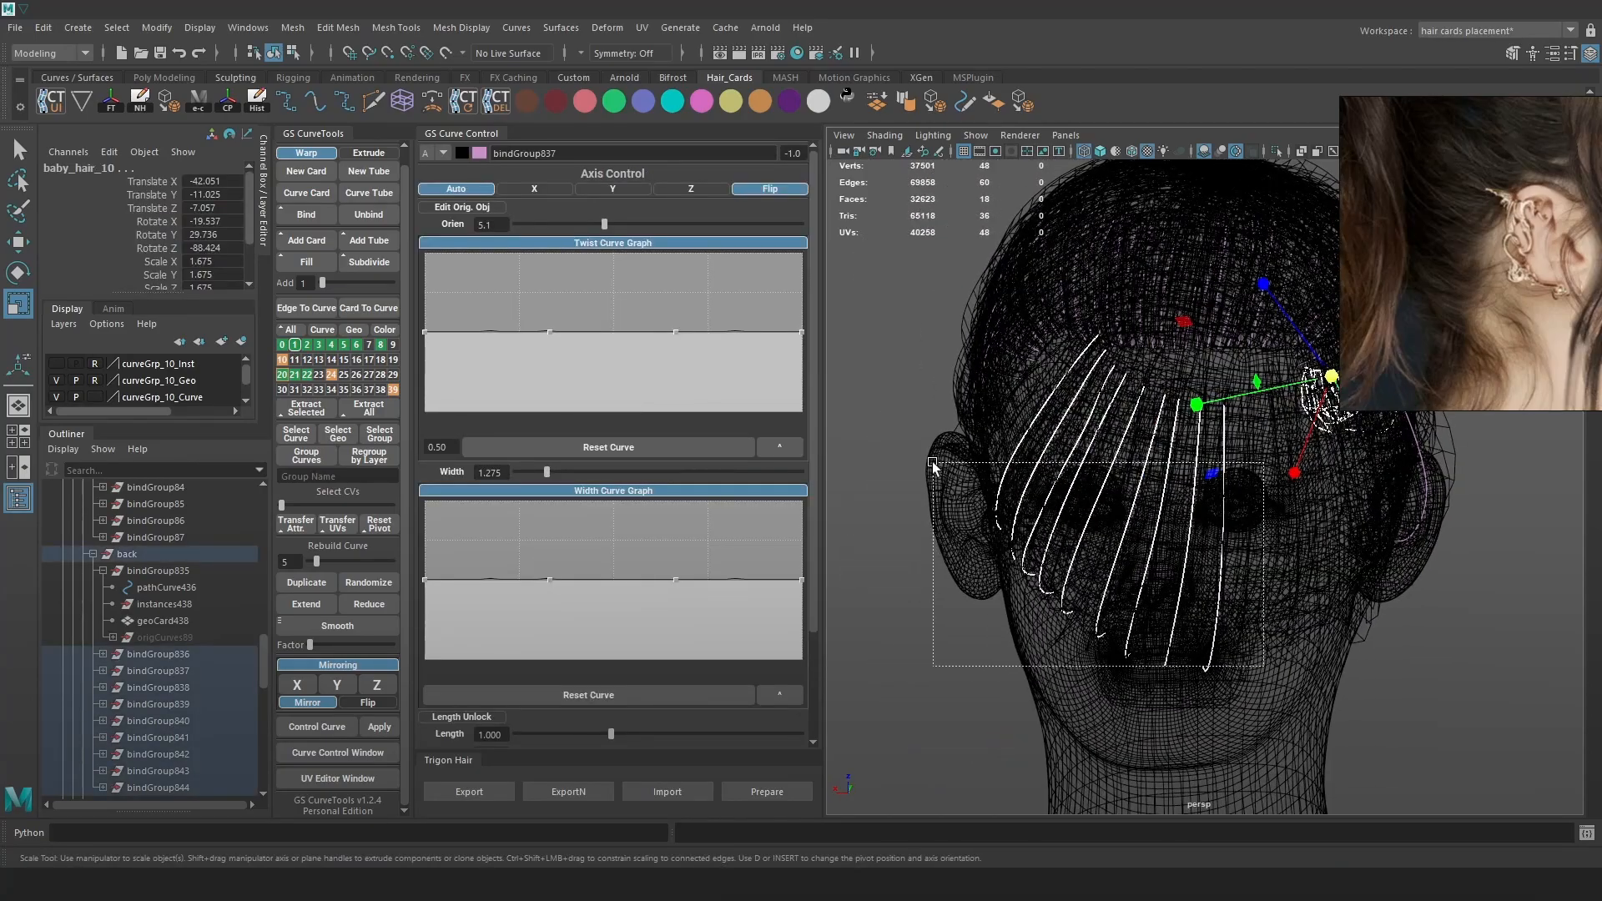
left_click_drag(933, 463, 932, 461)
left_click_drag(933, 463, 1012, 504, "alt")
mouse_move(1213, 582)
left_mouse_down("alt")
mouse_move(1199, 588)
mouse_move(1199, 566)
left_mouse_up("alt")
left_click_drag(1039, 502, 1092, 511, "ctrl")
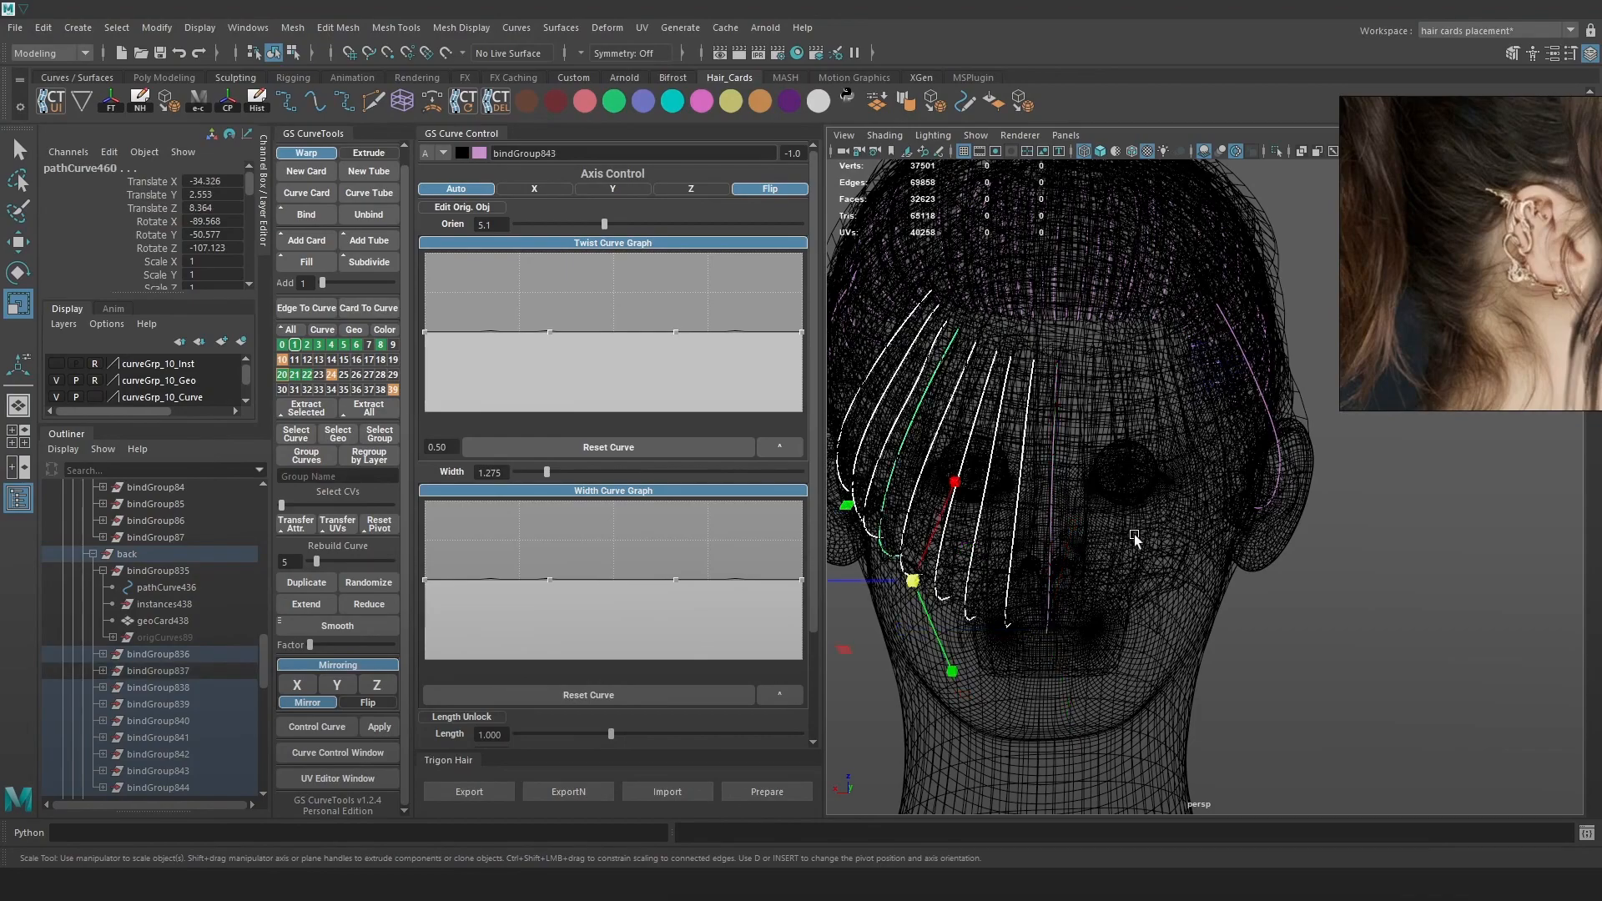
key("w")
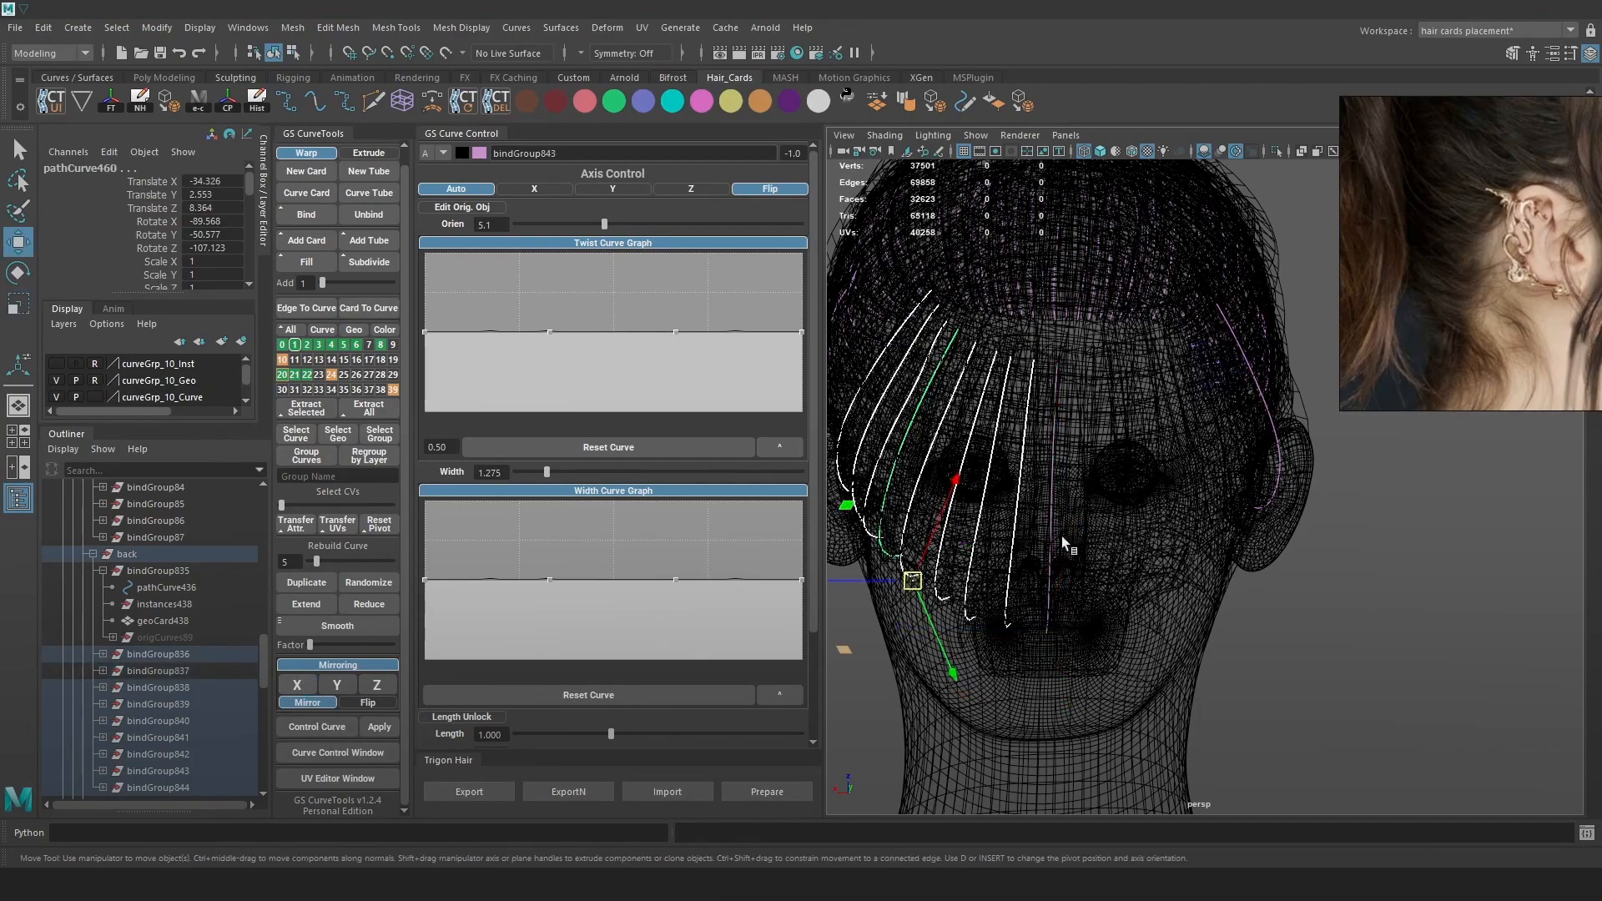
key("g")
left_click_drag(1164, 554, 1203, 565, "alt")
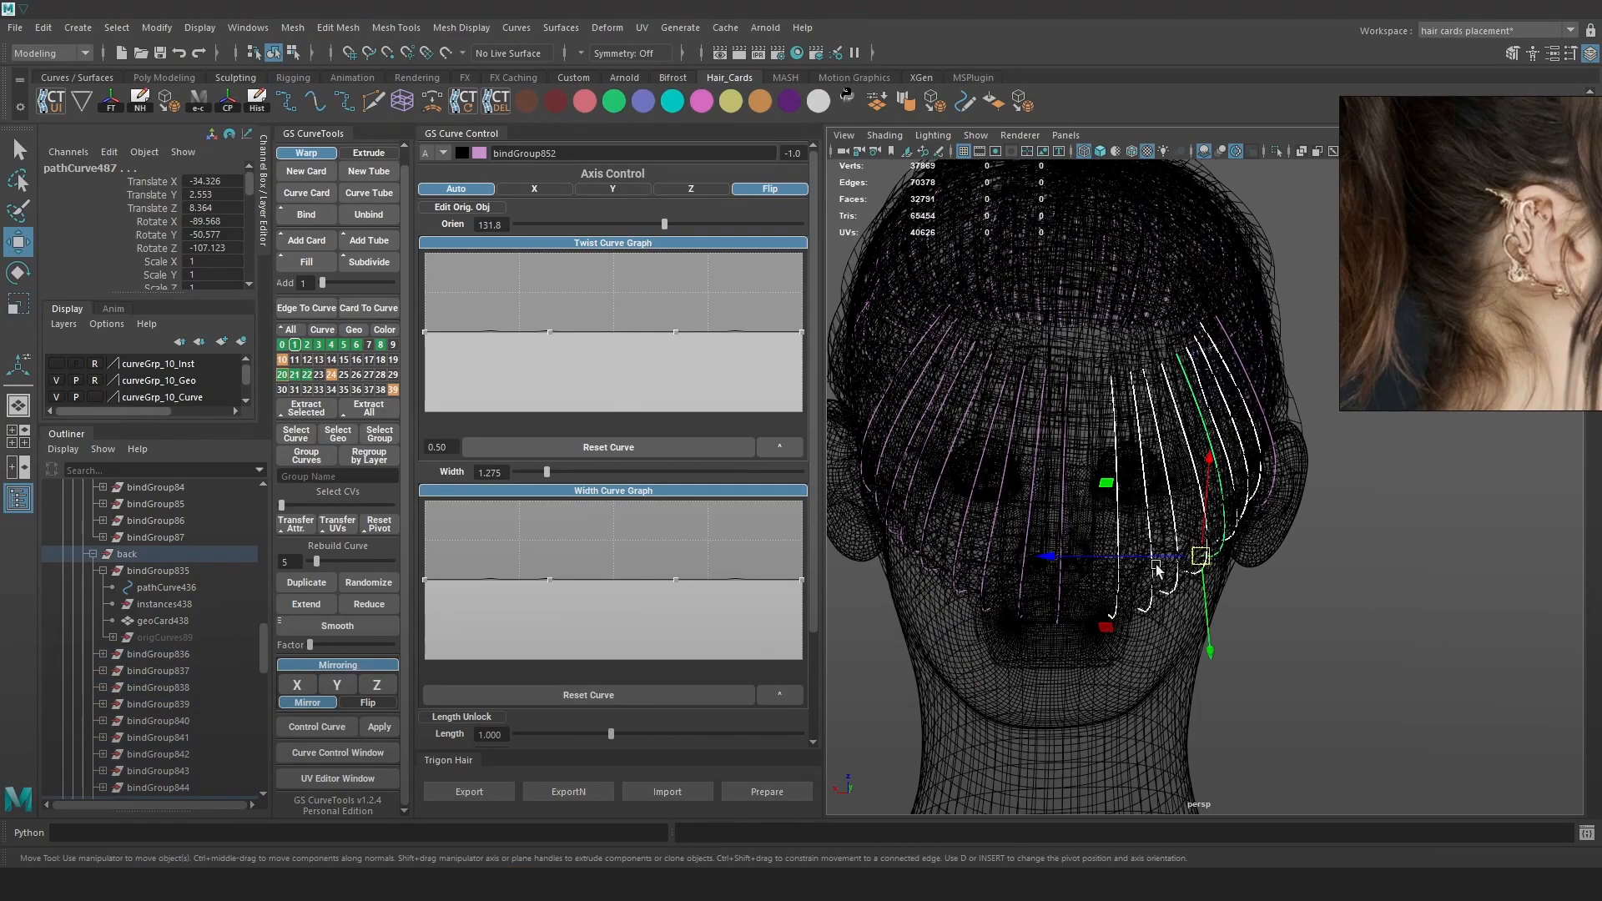
Set the orientation of the mirrored nape clumps to 79.1 so the cards lie against the head.
key("6")
mouse_move(1145, 587)
left_mouse_down("alt")
mouse_move(1221, 564)
mouse_move(1248, 589)
left_mouse_up("alt")
key("5")
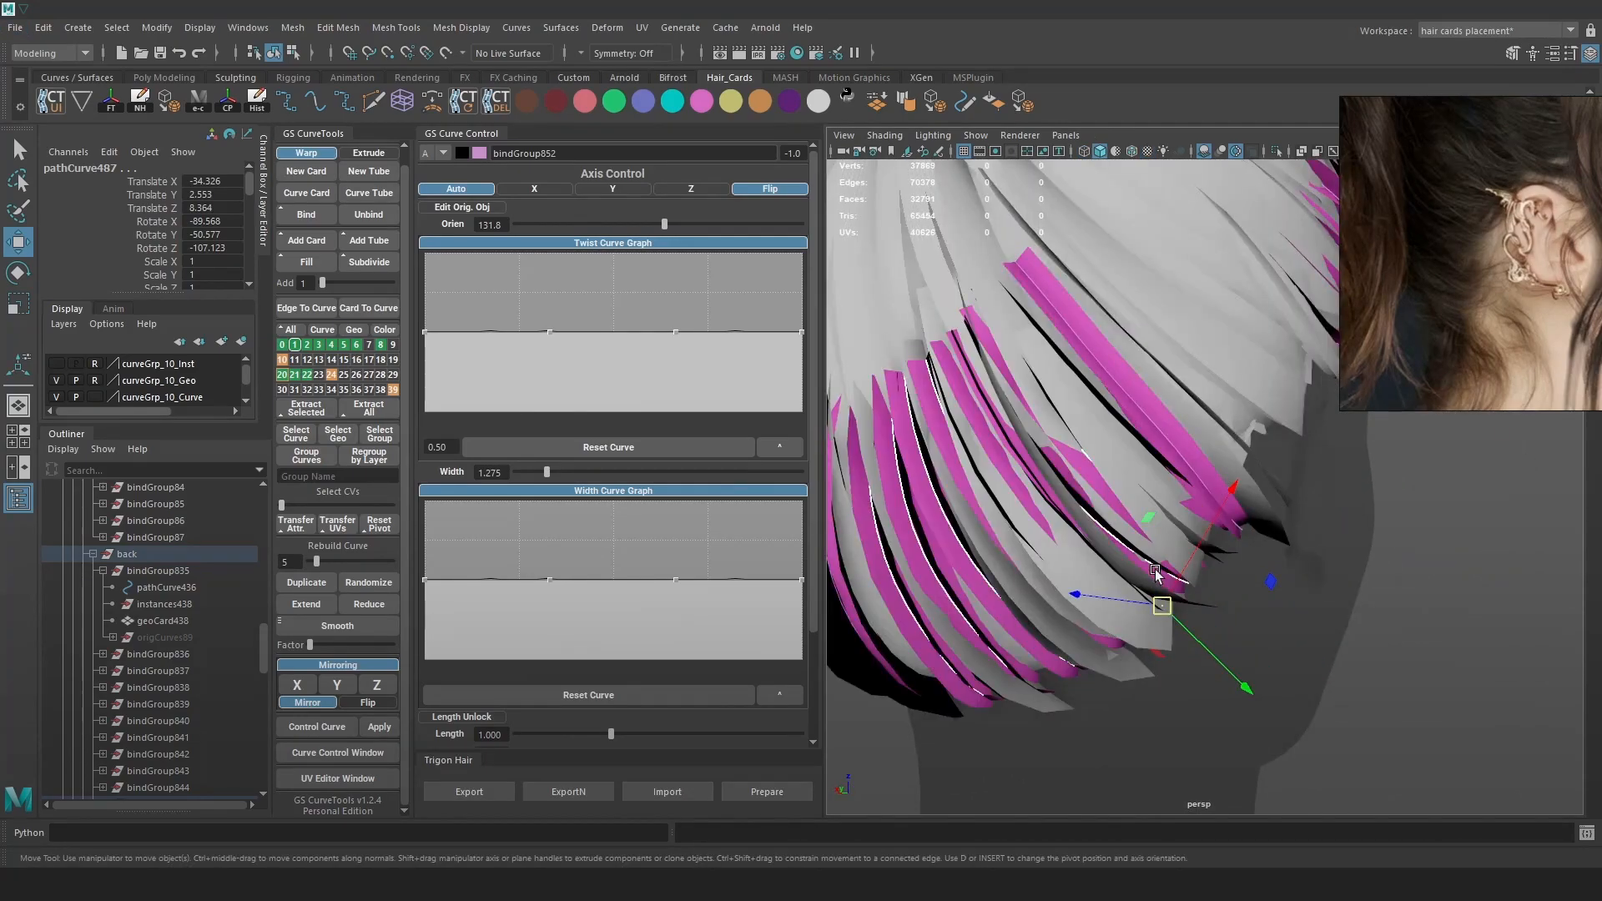
left_click_drag(652, 234, 641, 231)
left_click_drag(1219, 435, 1118, 451, "alt")
mouse_move(1118, 450)
right_mouse_down("alt")
mouse_move(1255, 447)
mouse_move(1134, 442)
right_mouse_up("alt")
left_click_drag(1134, 442, 1152, 464, "alt")
key("4")
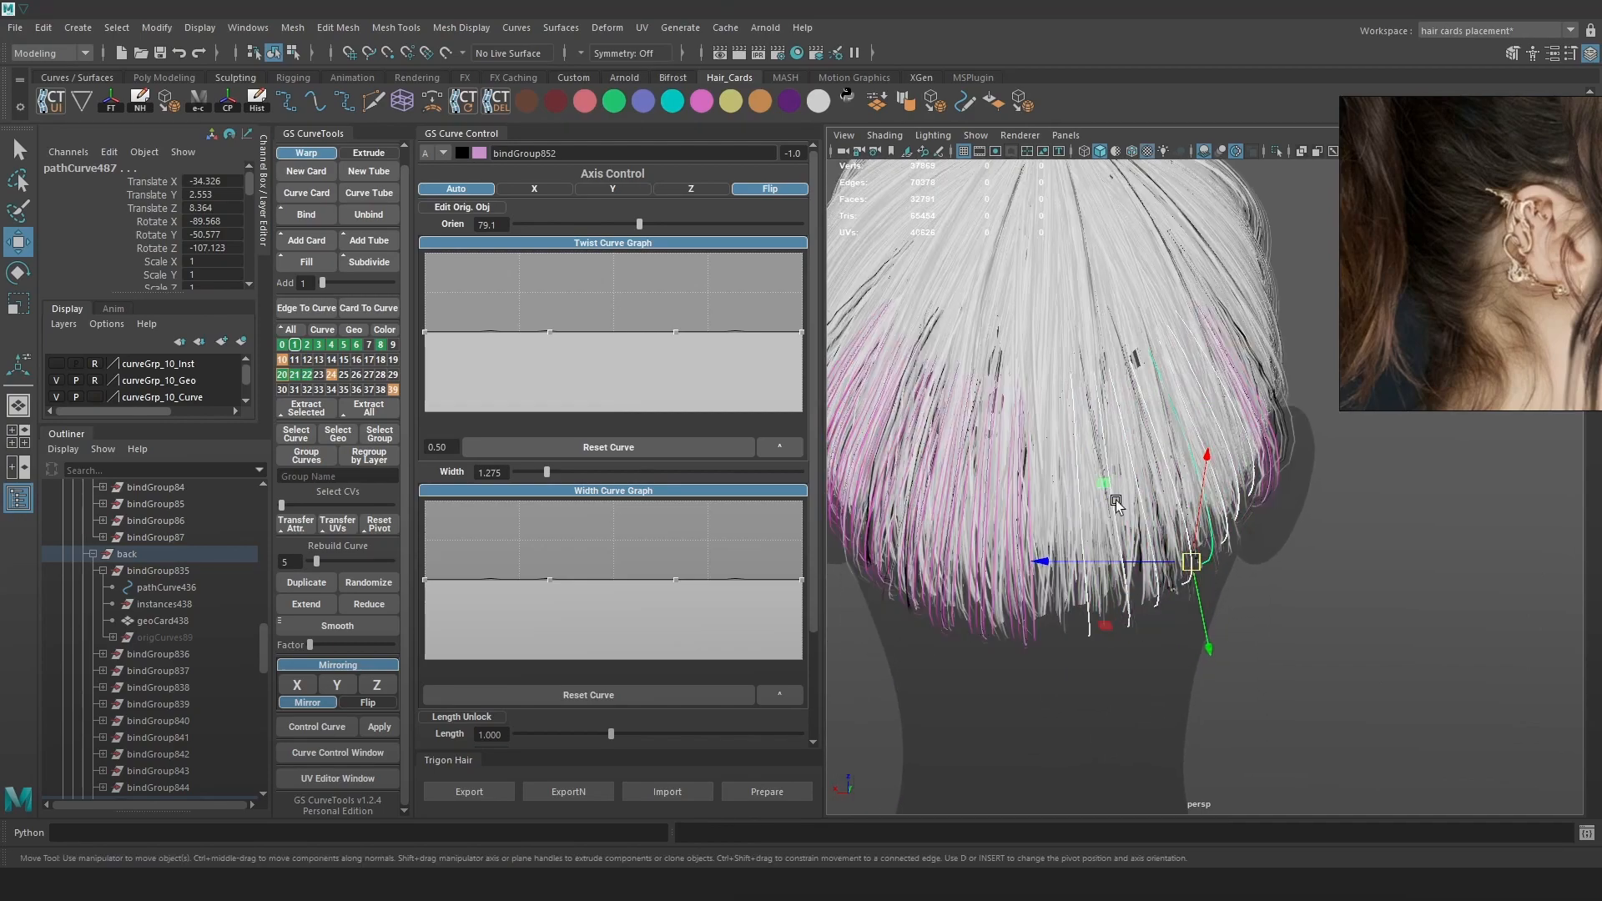
Fill the gap at the centre of the nape with one new clump between its two neighbours, and clear the selection.
left_click(1065, 599)
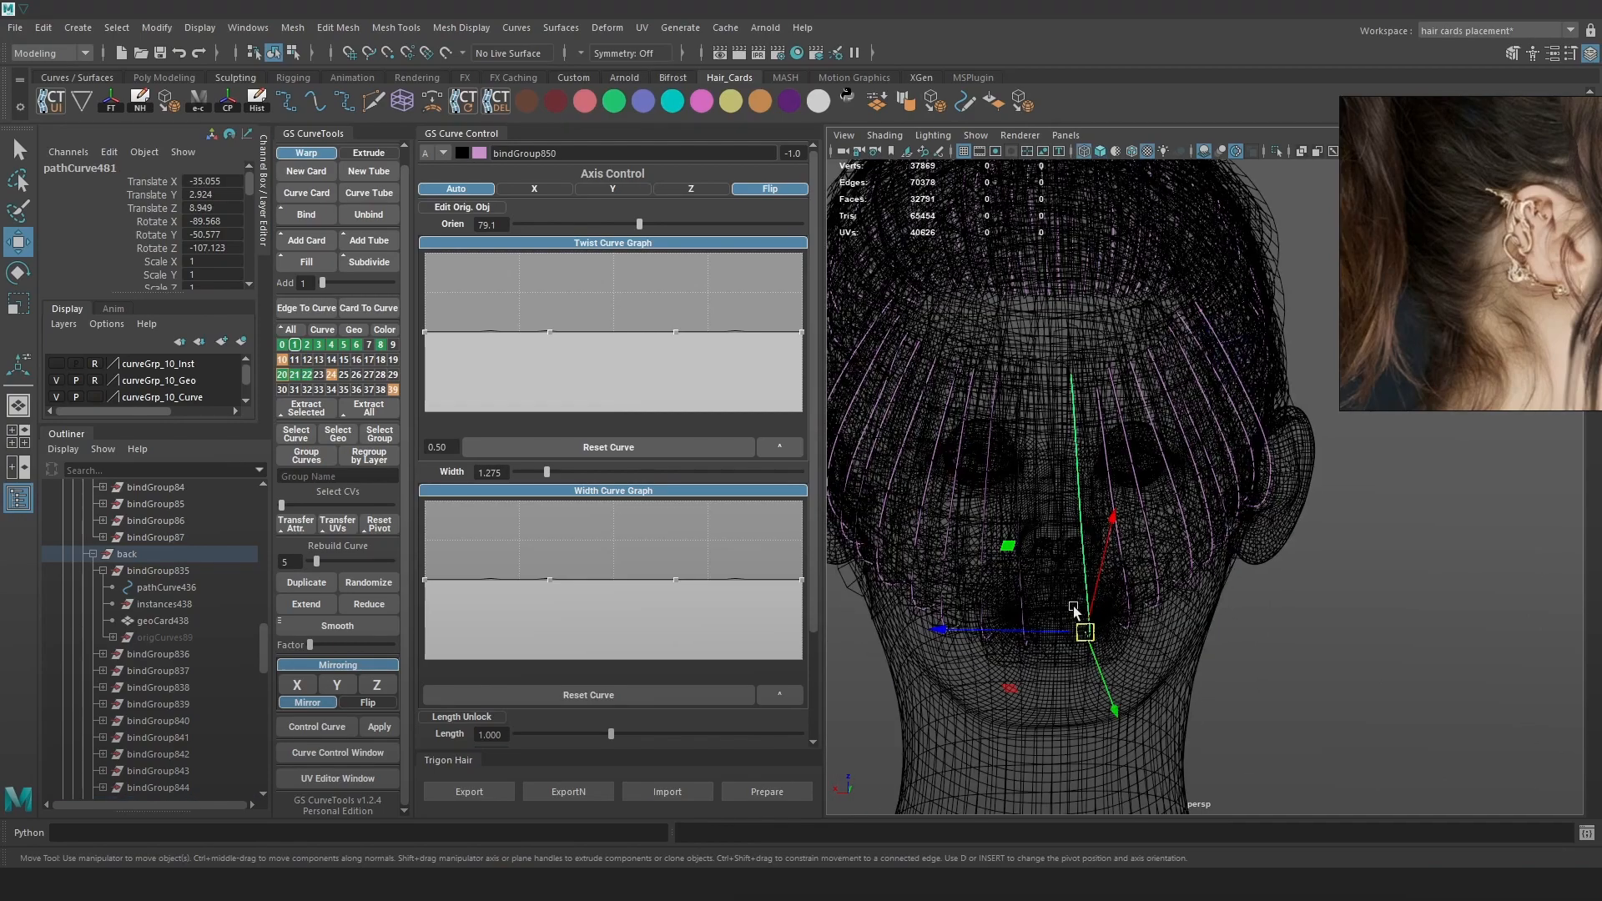
left_click(1136, 669)
left_click_drag(1100, 665, 1007, 578)
left_click(1033, 517)
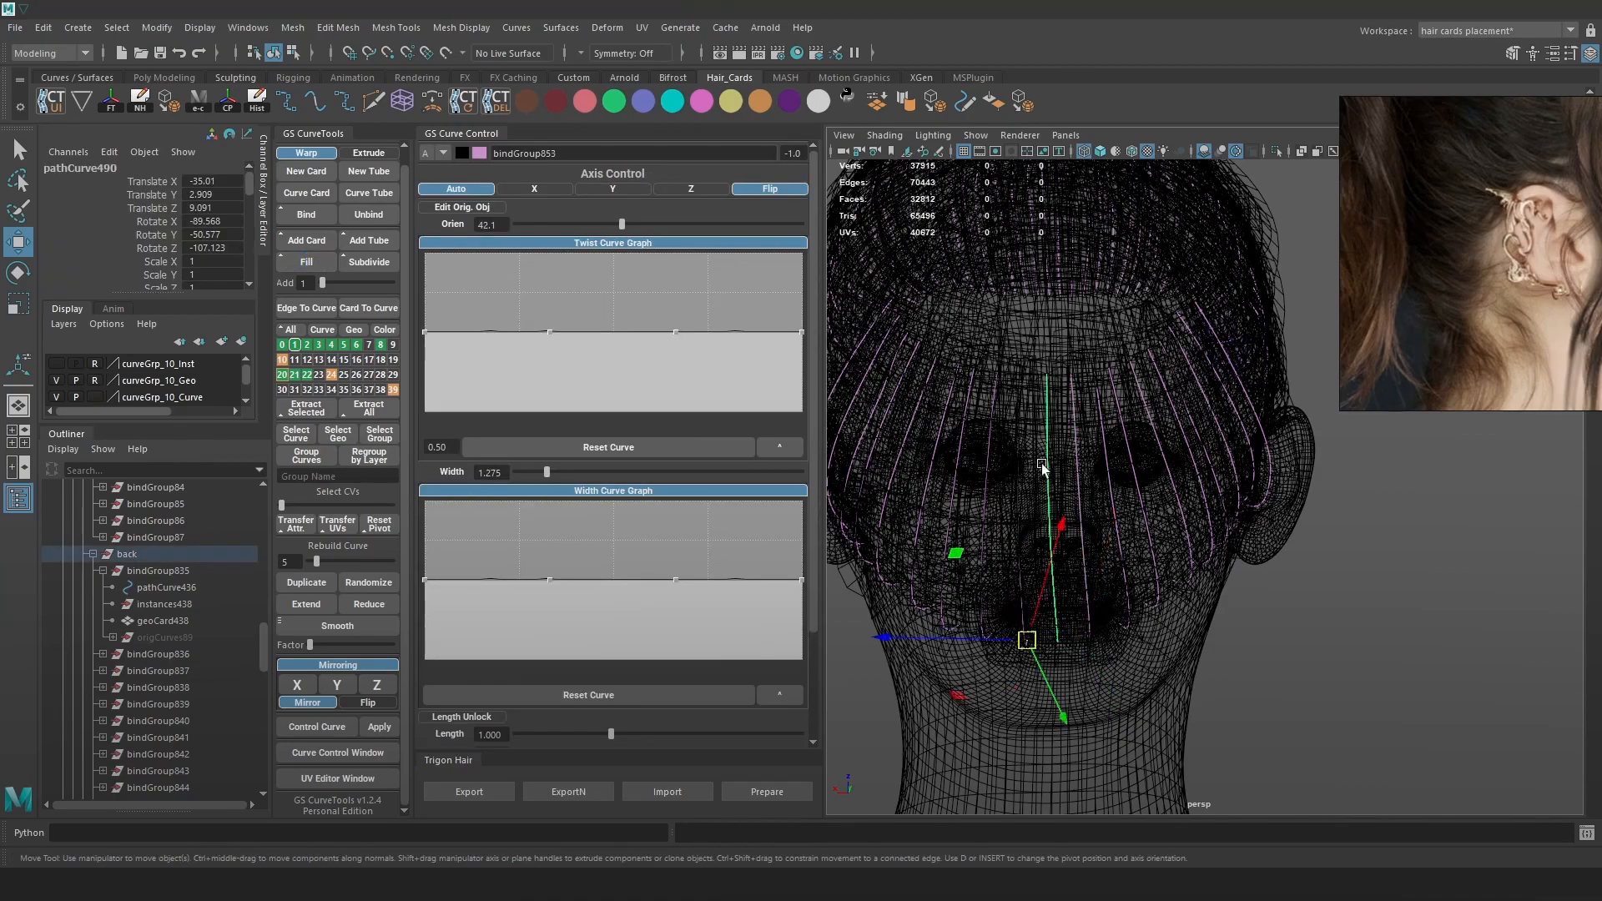
key("6")
middle_click_drag(1148, 547, 1171, 548, "alt")
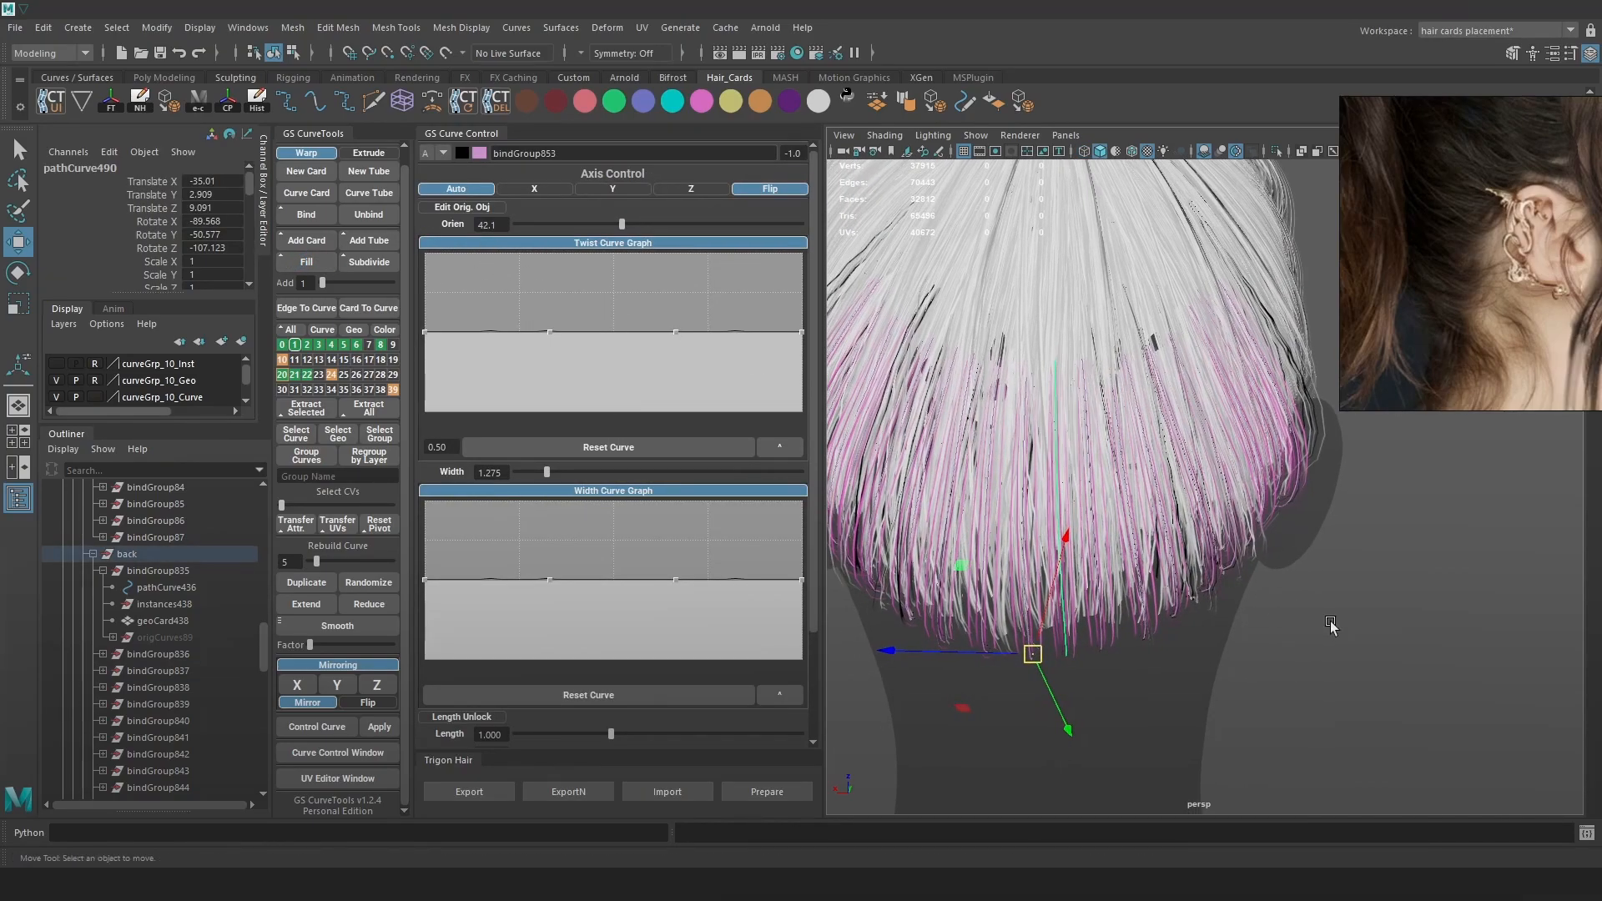
left_click(1329, 626)
right_click_drag(1330, 625, 1263, 522, "alt")
mouse_move(1264, 522)
left_mouse_down("alt")
mouse_move(1108, 532)
mouse_move(1259, 537)
left_mouse_up("alt")
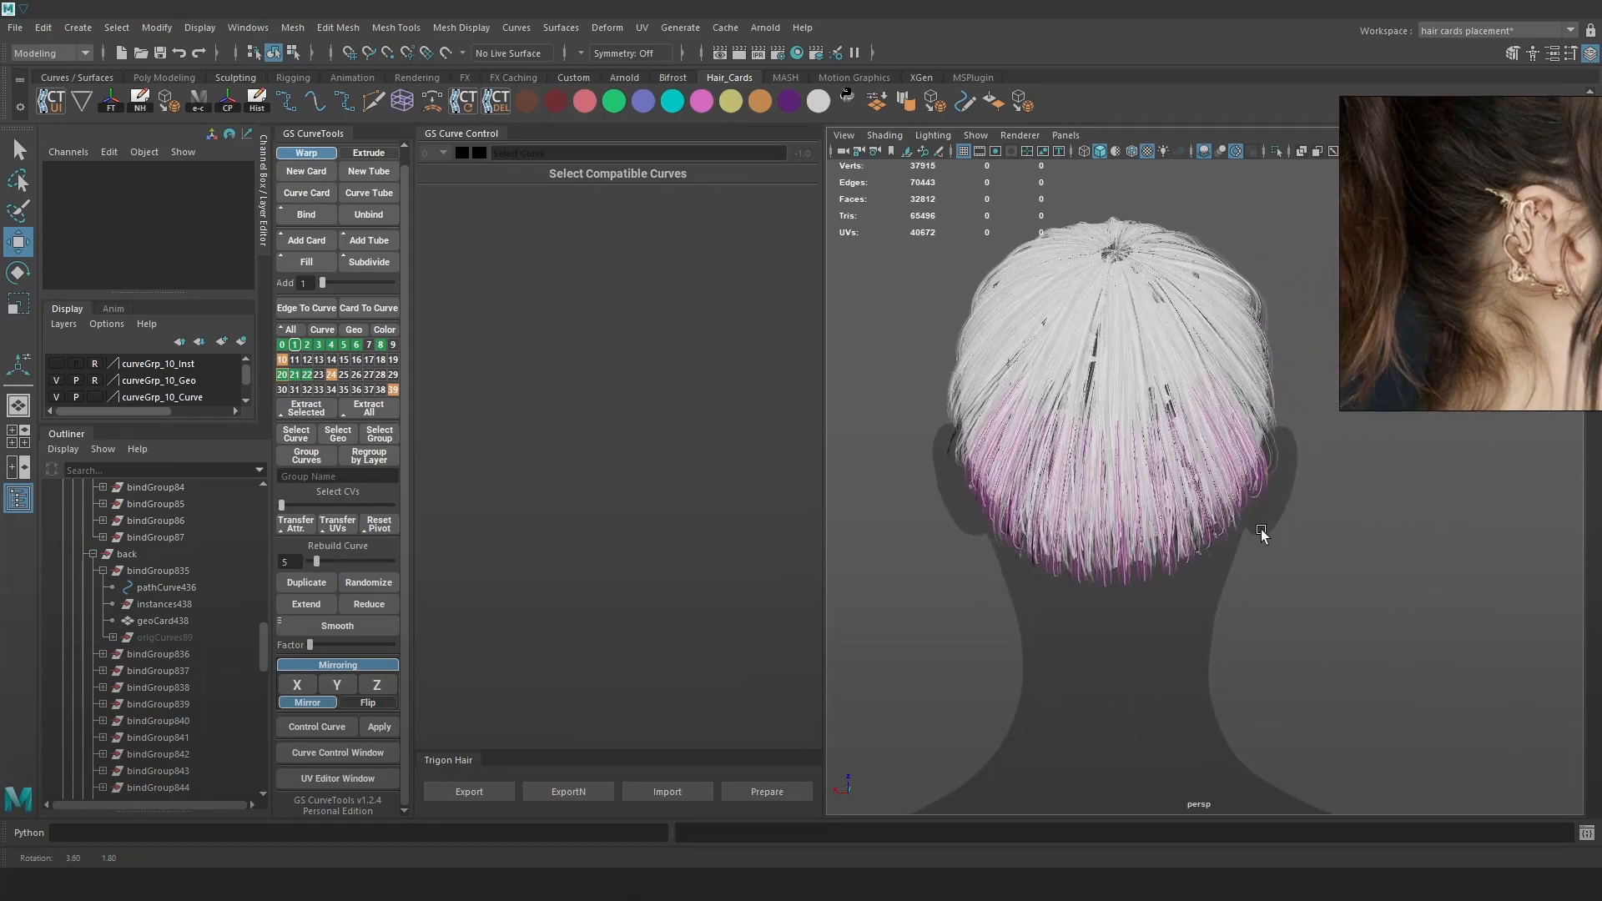
Select all the clump curves along the nape hairline and save the scene.
key("4")
left_click_drag(1234, 594, 1226, 551, "alt")
left_click_drag(1415, 640, 1066, 436)
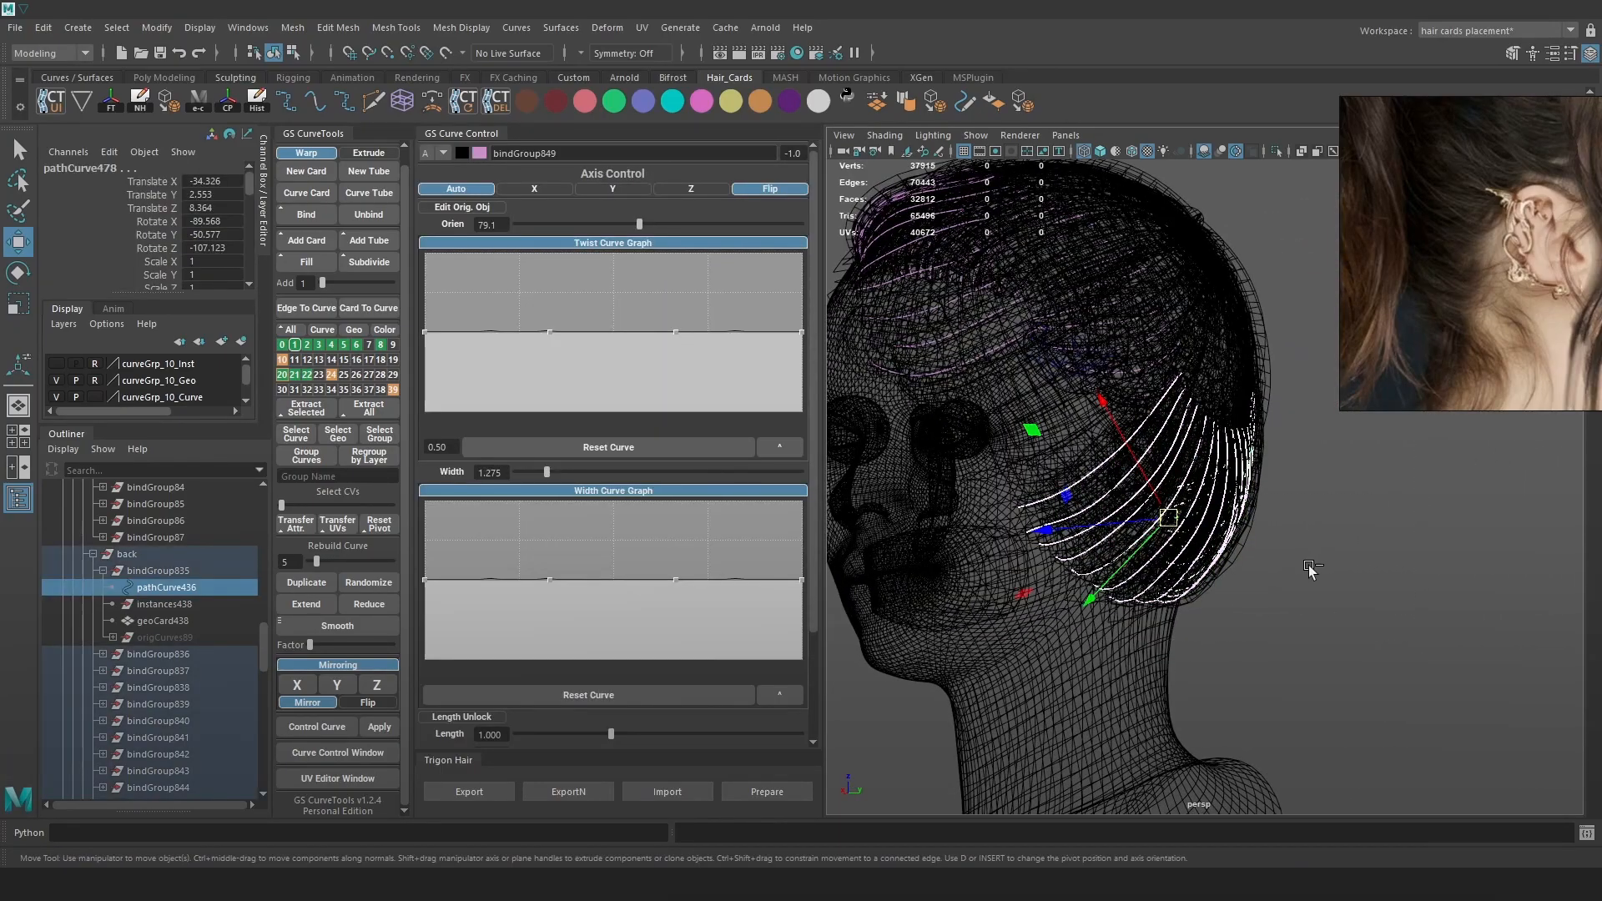
key("q")
key("ctrl+s")
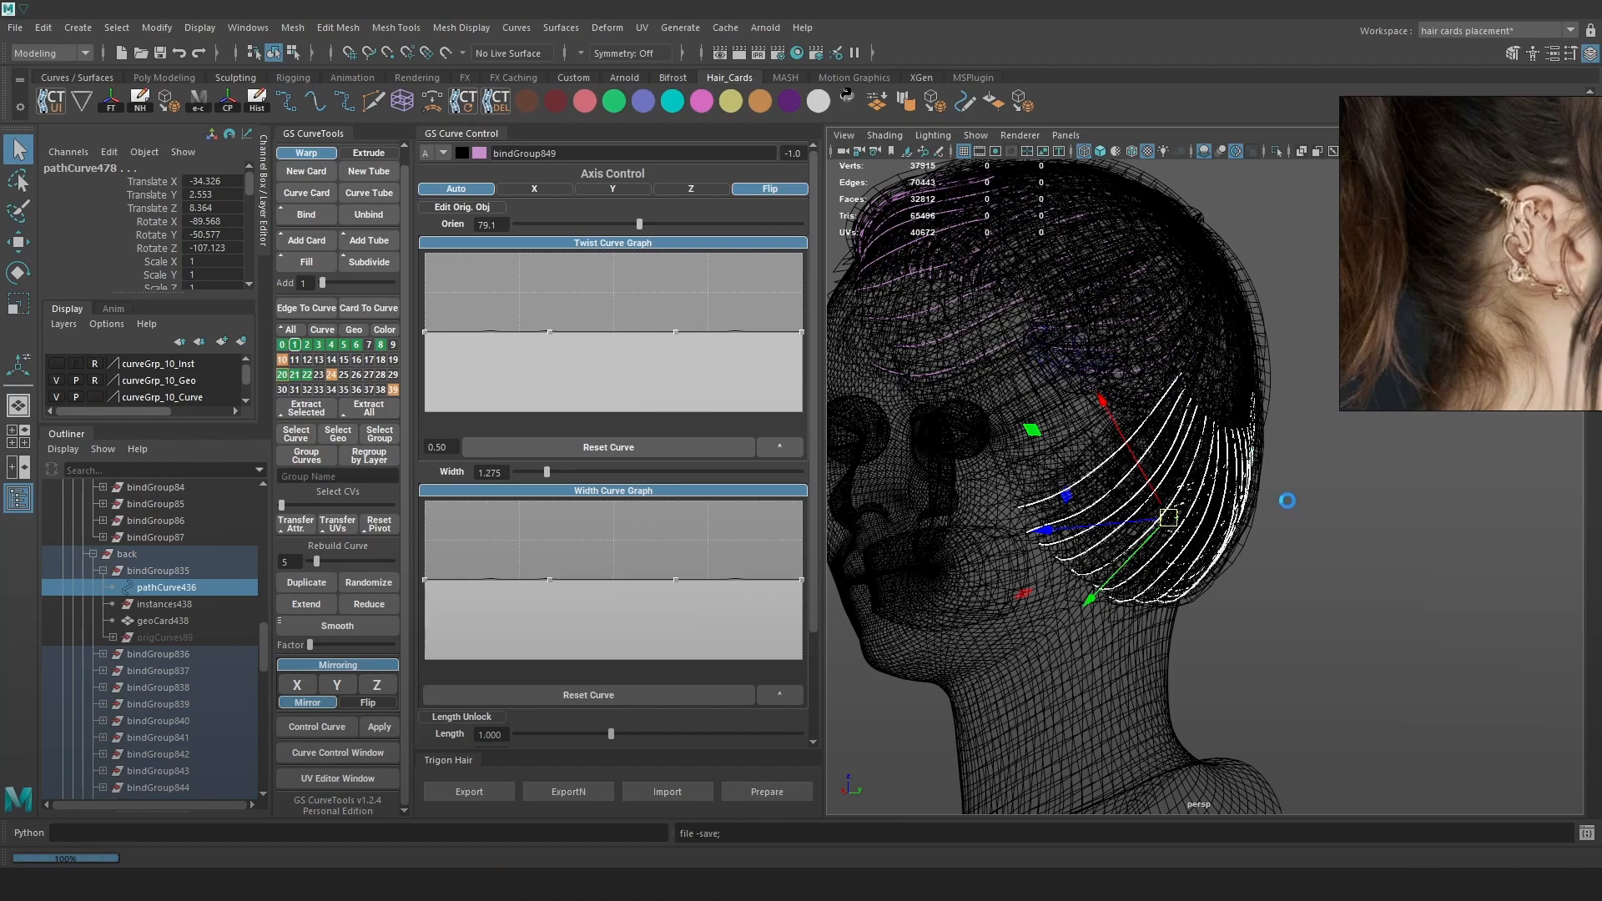
key("w")
left_click_drag(1287, 501, 1267, 544, "alt")
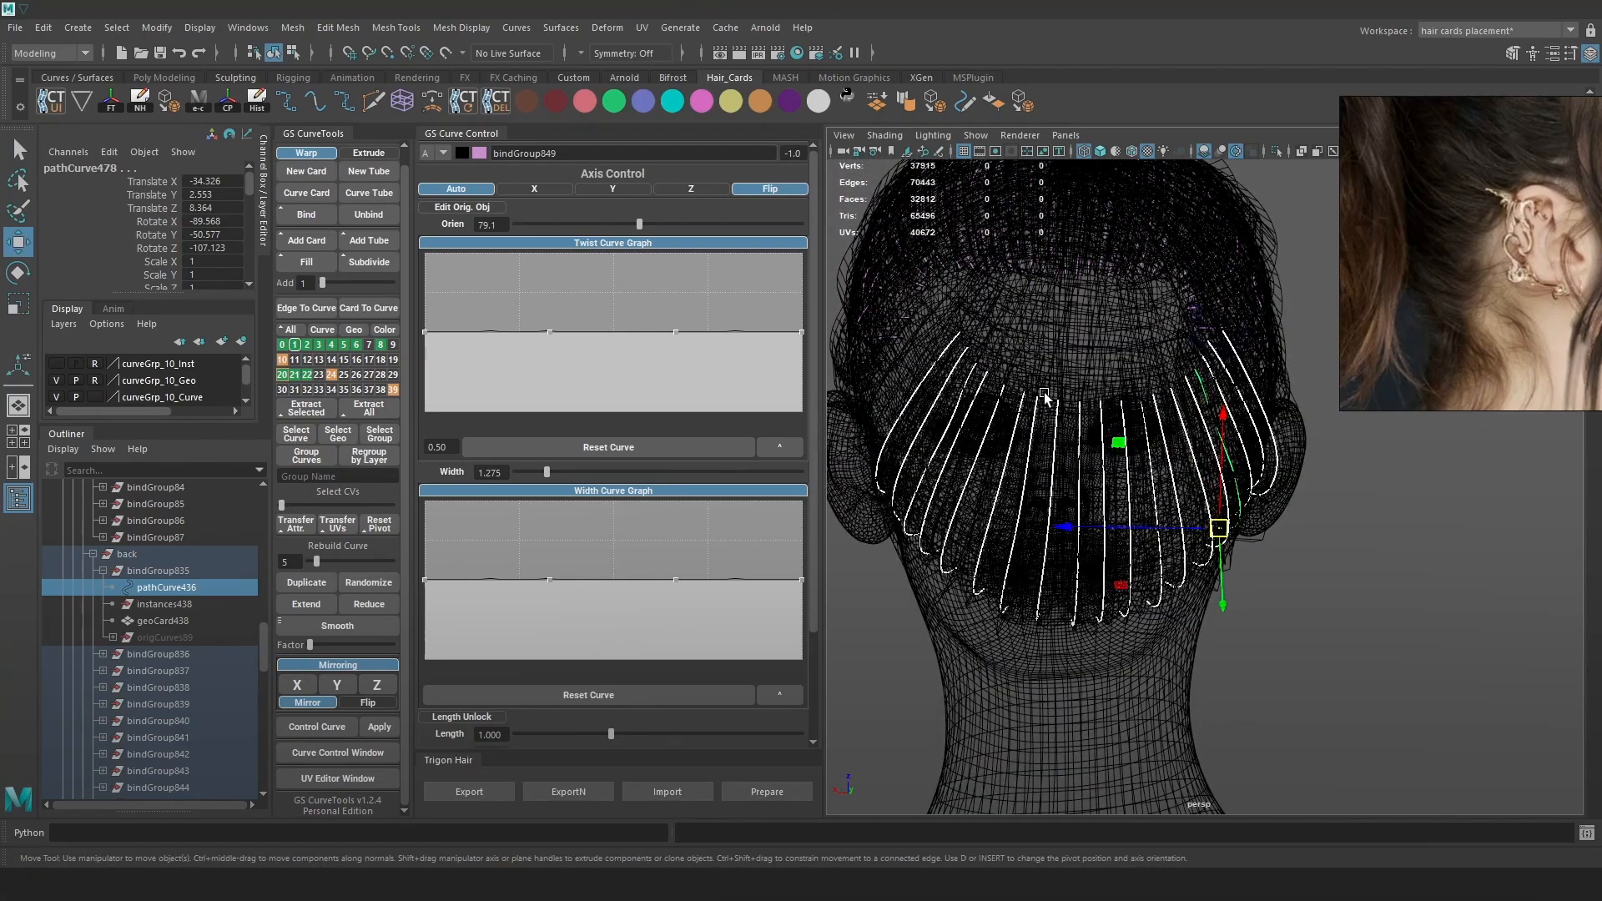
Open the curve randomizer for the selected clumps, enable Rotation, and set Control Points to X, Y and Z with the first CV locked.
left_click(372, 582)
key("6")
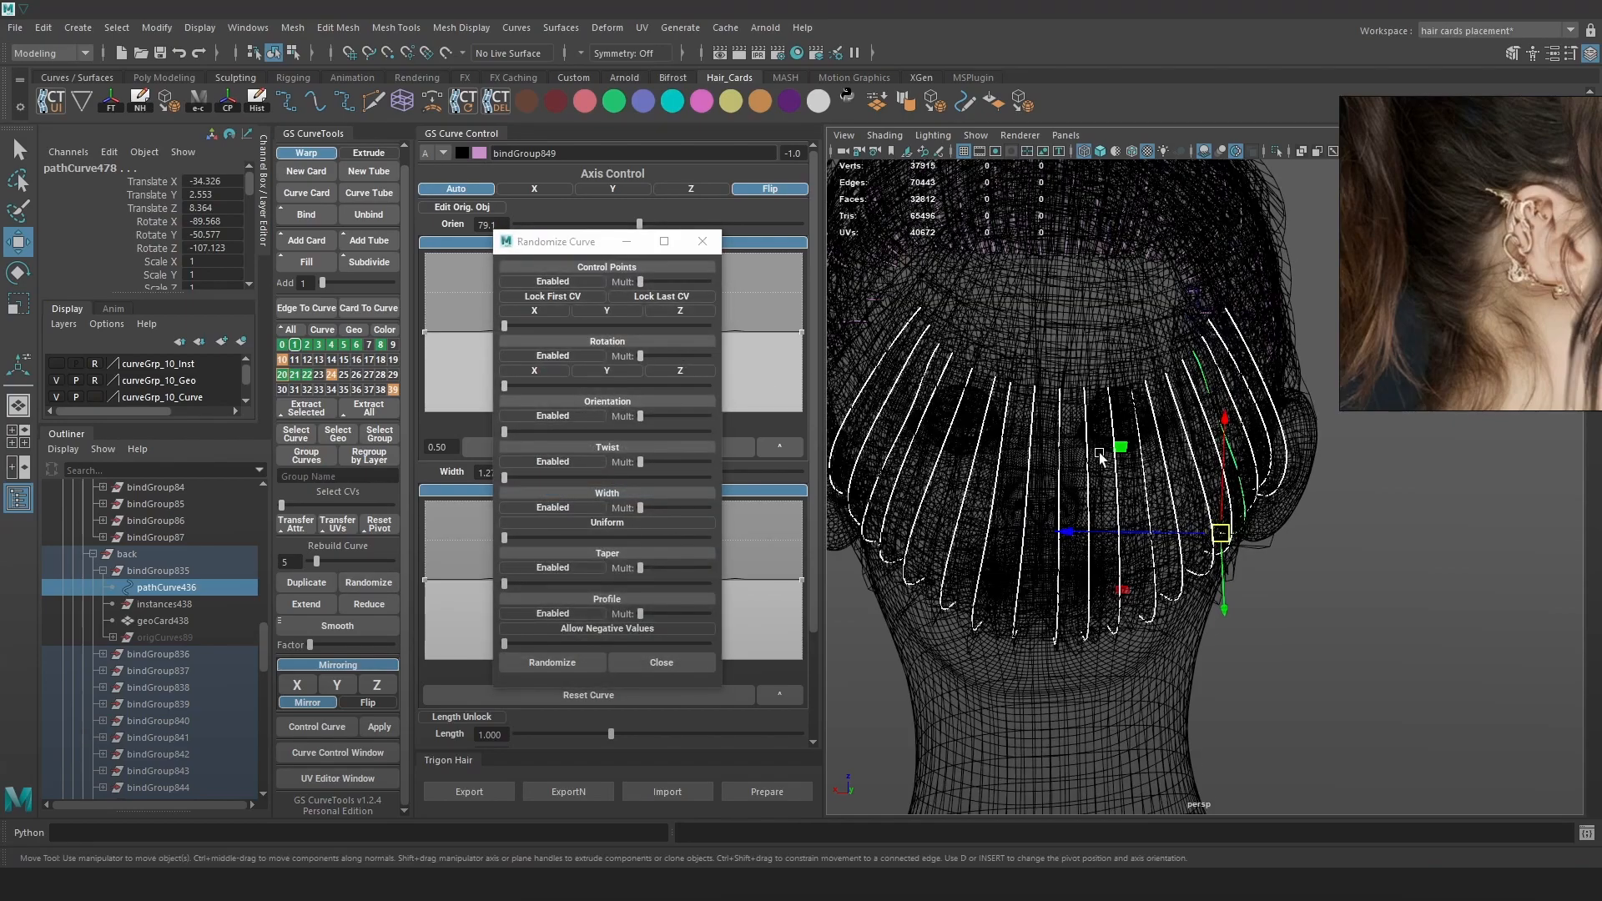
middle_click_drag(1058, 443, 1082, 456, "alt")
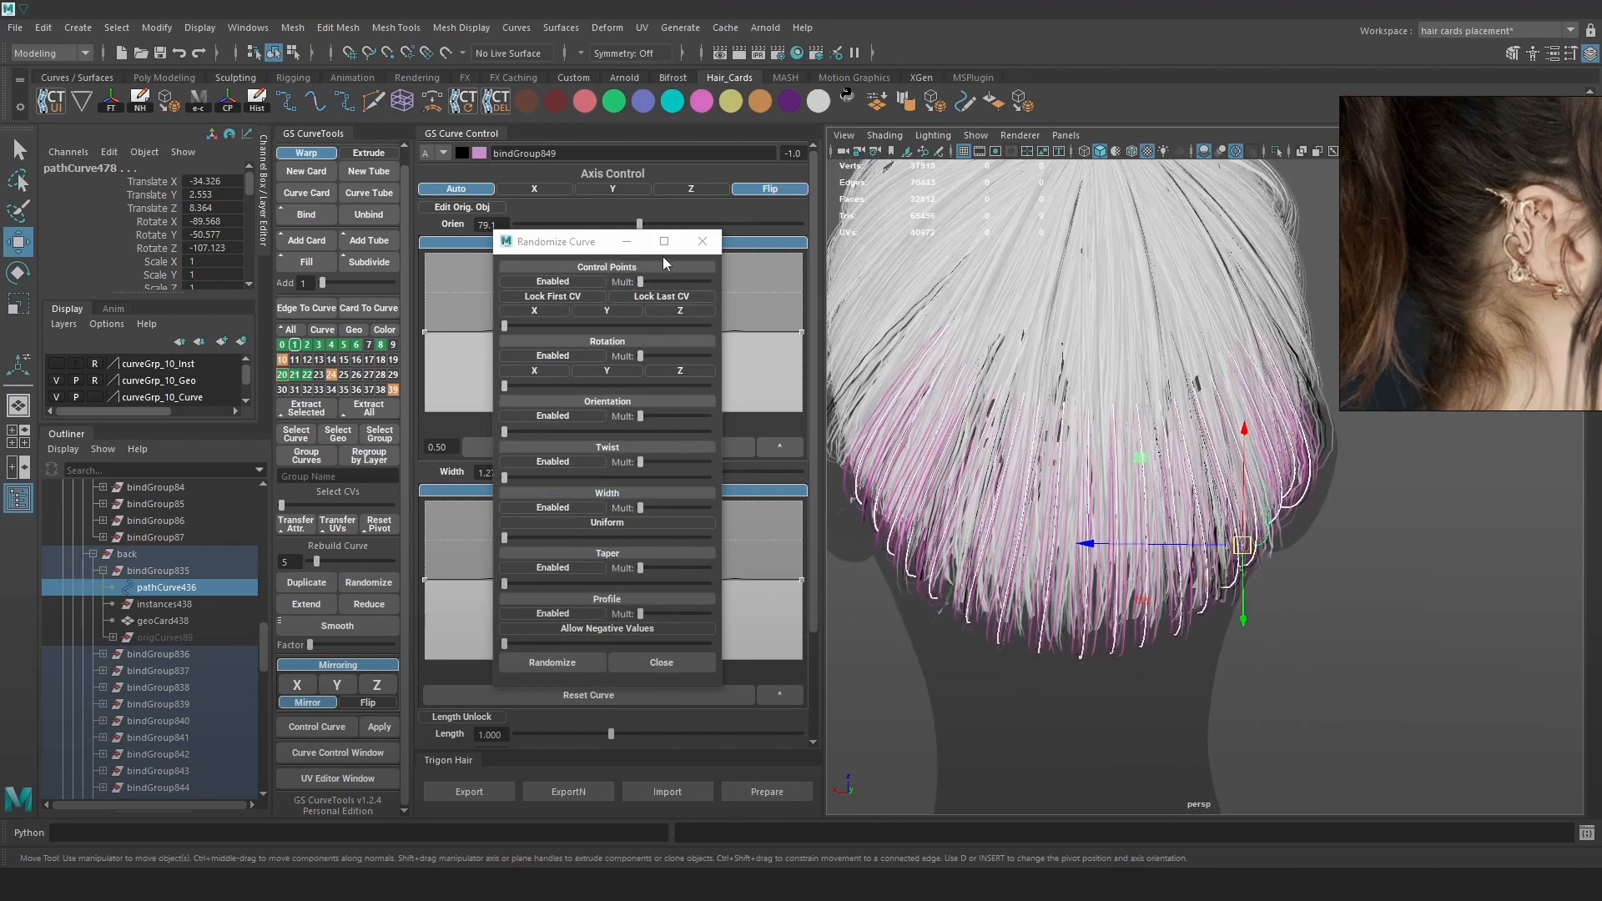
left_click(537, 310)
left_click(613, 311)
left_click(679, 311)
left_click(552, 296)
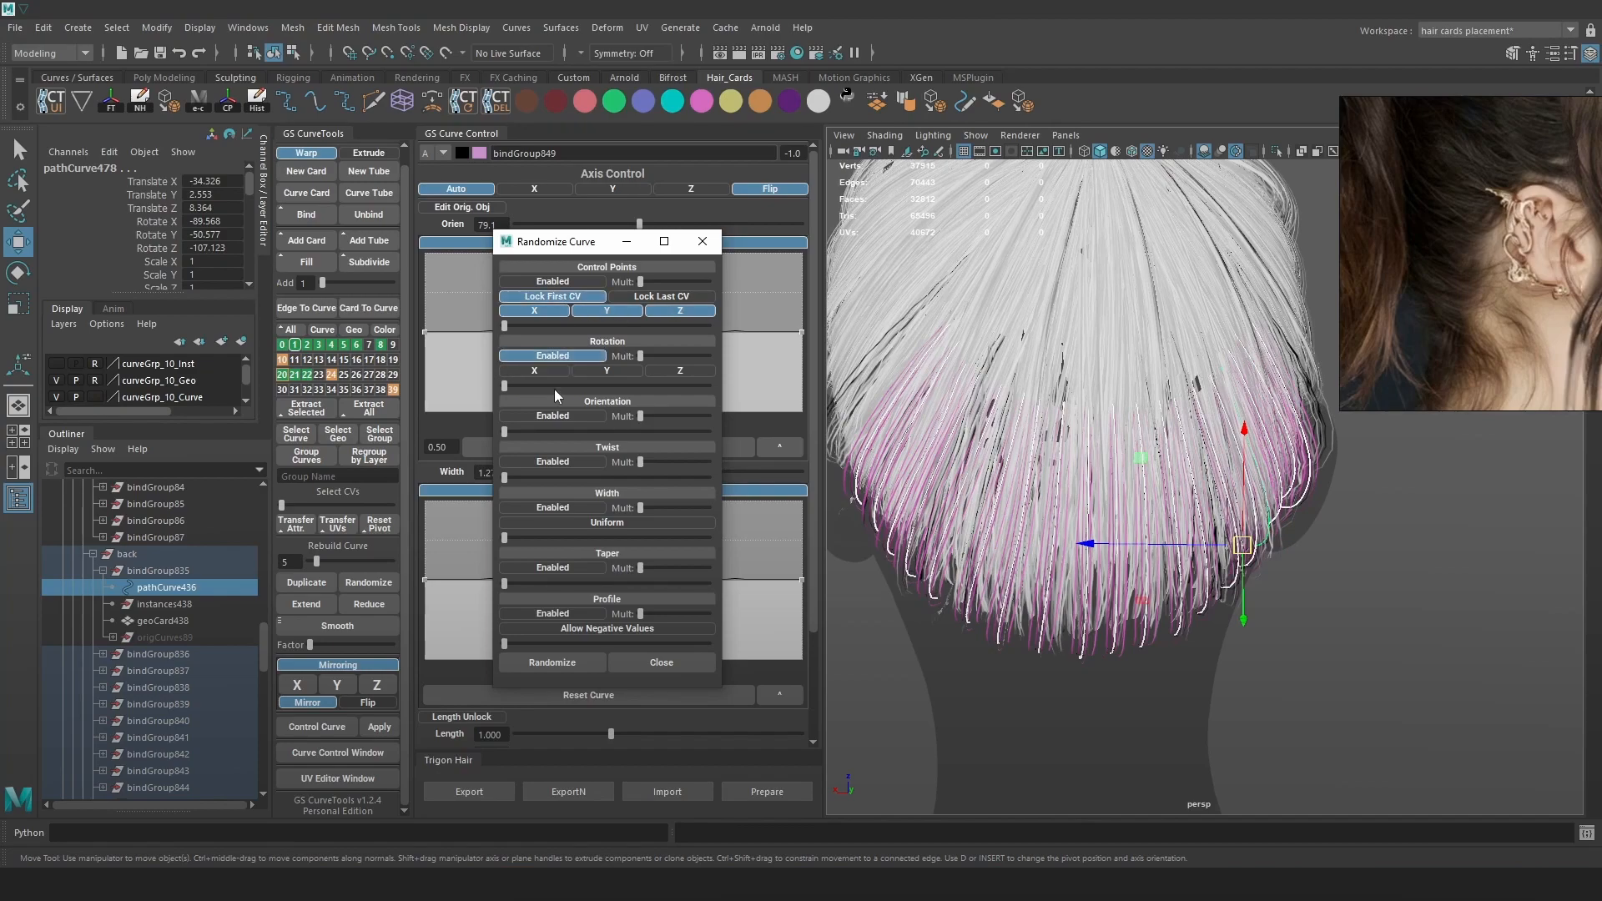
left_click(557, 508)
mouse_move(506, 537)
left_mouse_down()
mouse_move(524, 535)
mouse_move(502, 537)
left_mouse_up()
left_click(547, 508)
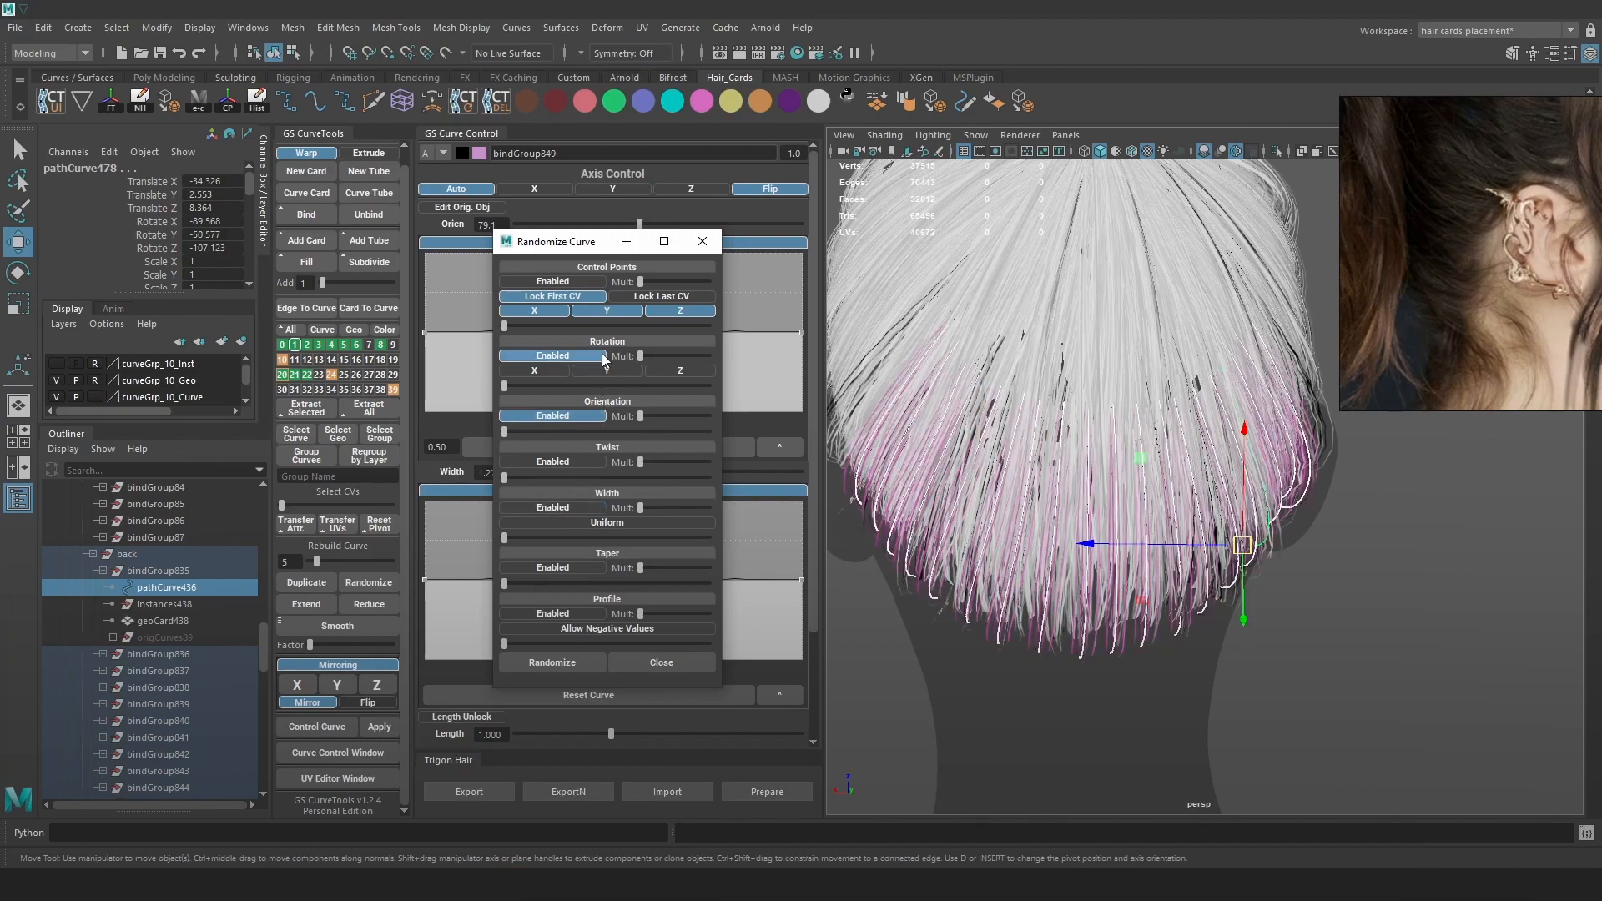
Set the randomizer to full orientation strength and slight rotation on X, Y and Z, and undo the trial randomization.
left_click_drag(504, 431, 539, 432)
left_click_drag(693, 444, 738, 444)
left_click(562, 370)
left_click(606, 370)
mouse_move(505, 385)
left_mouse_down()
mouse_move(541, 382)
mouse_move(515, 395)
left_mouse_up()
left_click_drag(1356, 576, 1348, 585)
left_click_drag(1348, 585, 1346, 586, "alt")
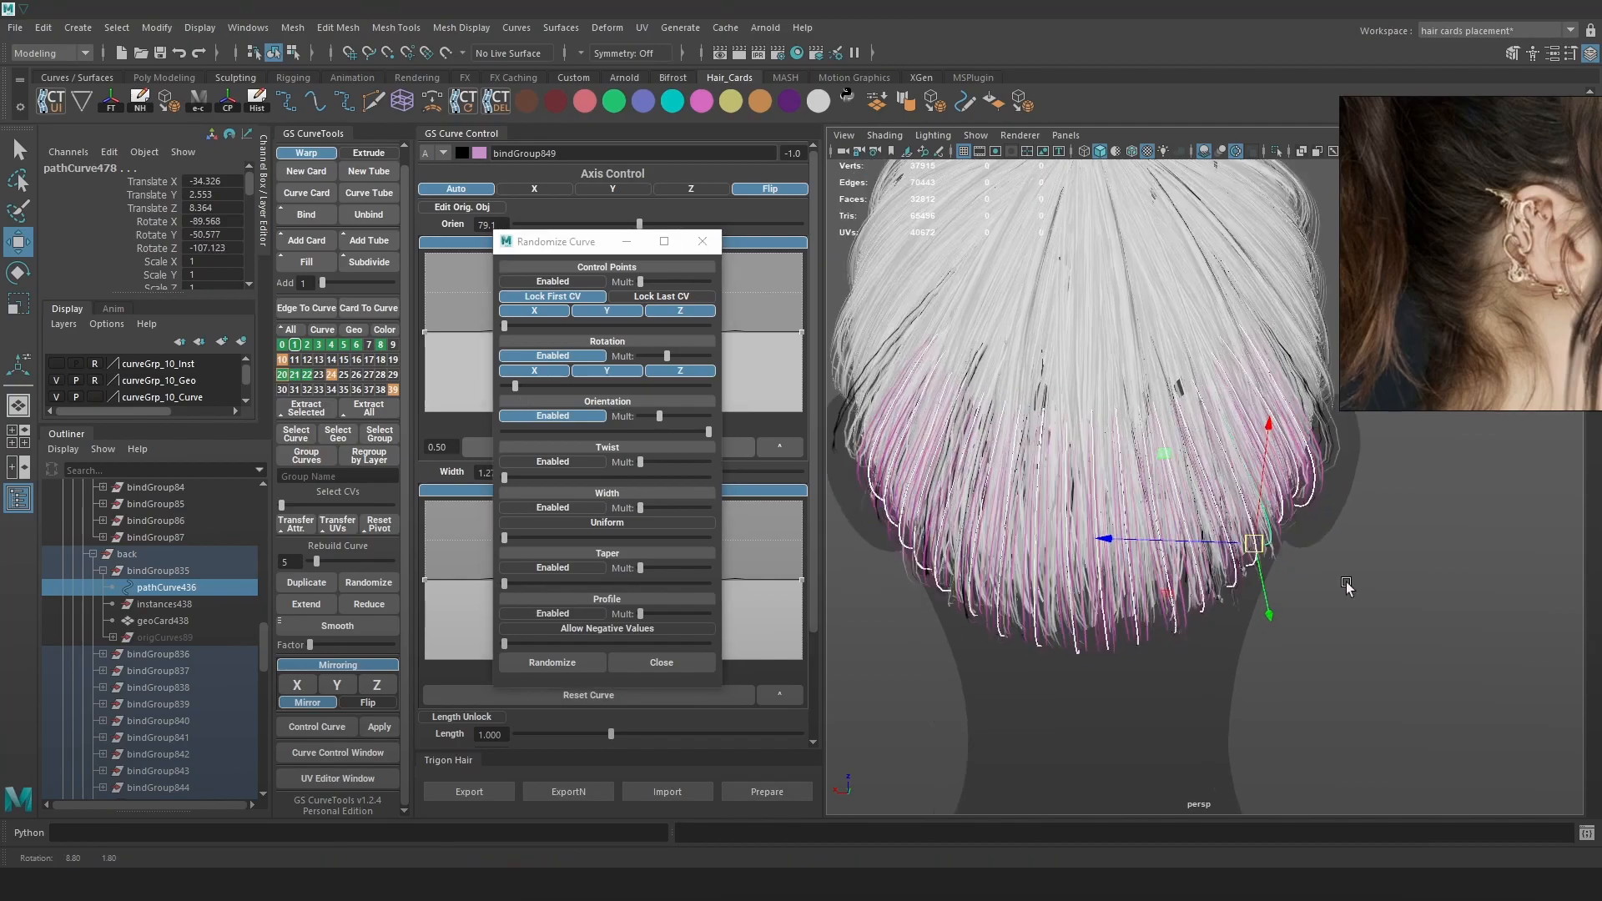
left_click_drag(514, 385, 525, 391)
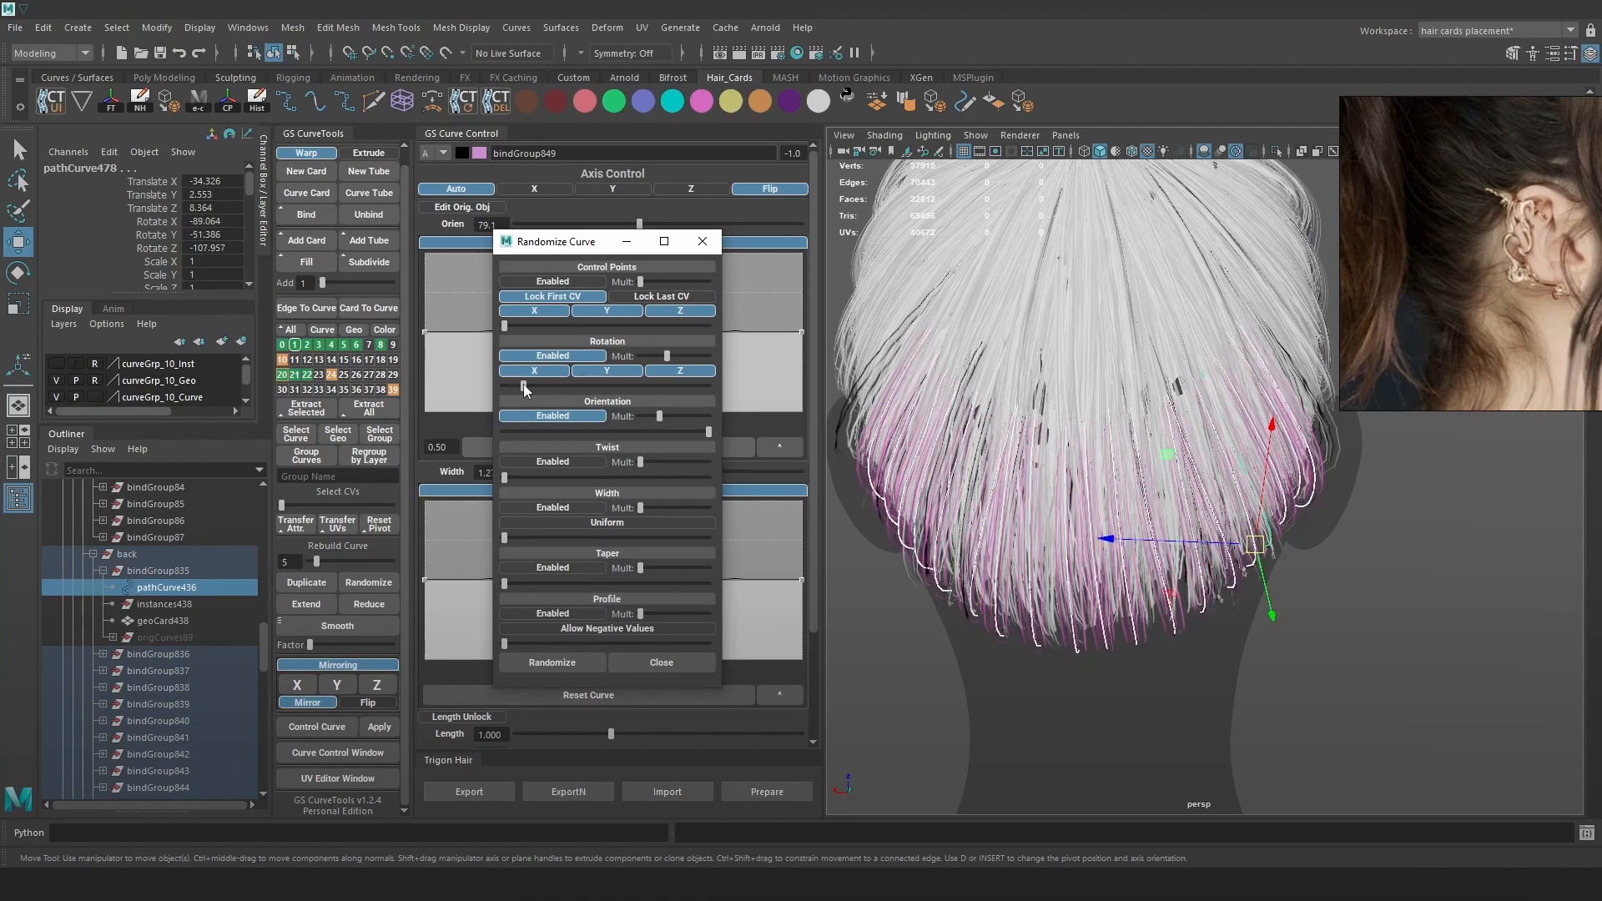
key("ctrl+z")
Enable control point randomization at a very low strength with a slightly raised multiplier, and randomize the selected nape clumps.
left_click_drag(1076, 500, 1106, 501, "alt")
mouse_move(509, 328)
left_mouse_down()
mouse_move(523, 328)
mouse_move(499, 327)
left_mouse_up()
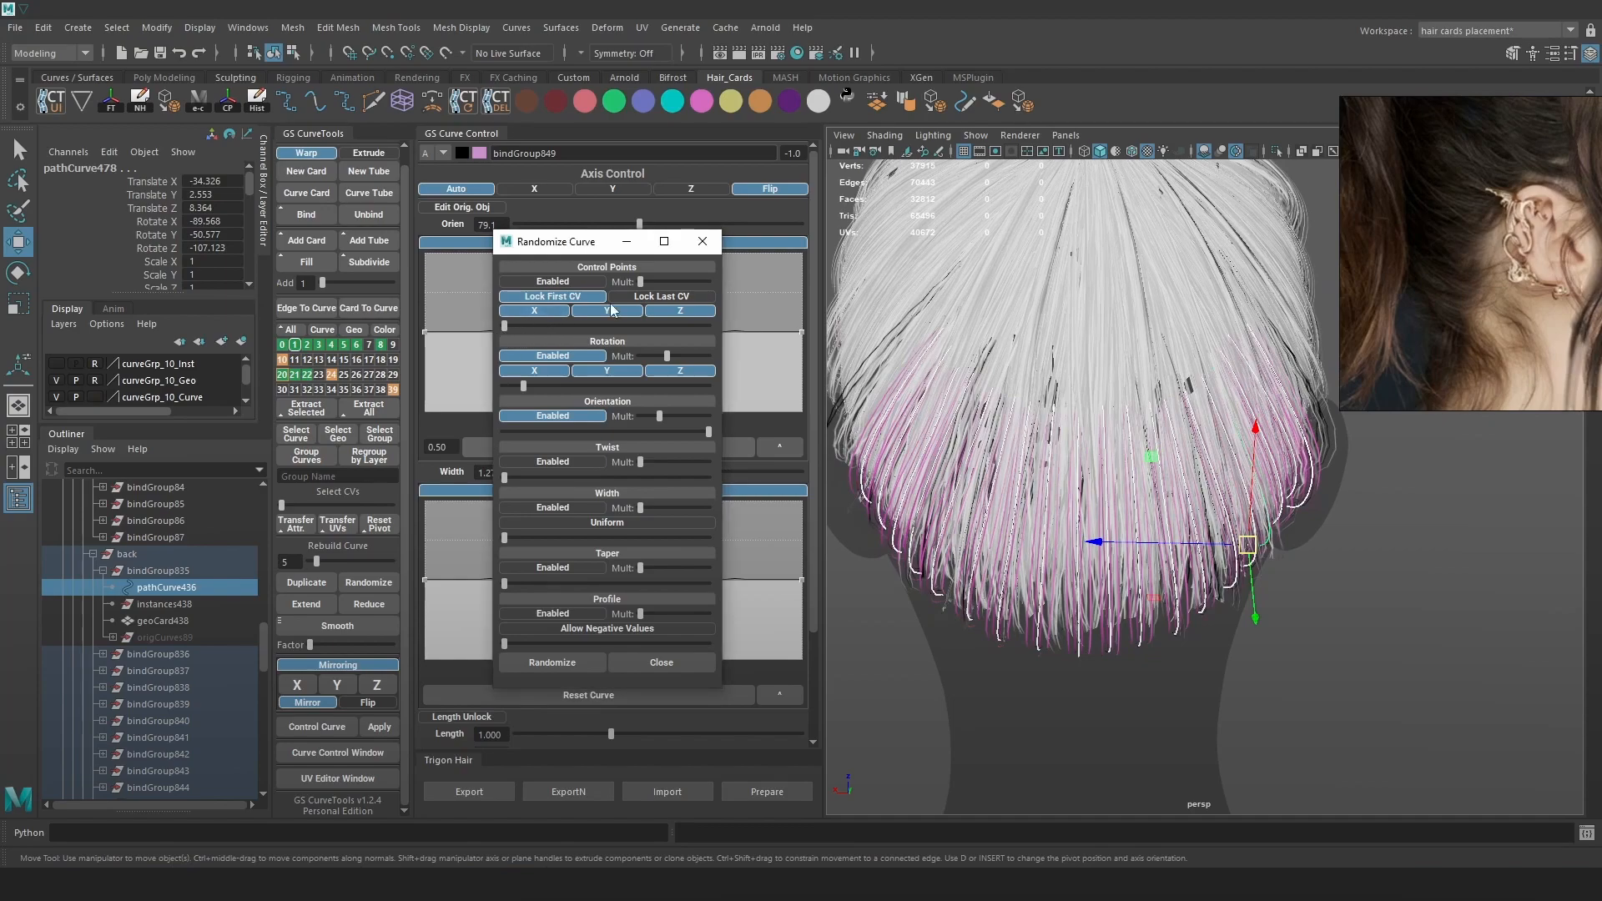
left_click_drag(647, 280, 656, 284)
left_click_drag(608, 326, 524, 328)
left_click_drag(652, 282, 660, 283)
left_click(538, 281)
left_click_drag(648, 281, 652, 280)
left_click_drag(525, 328, 508, 329)
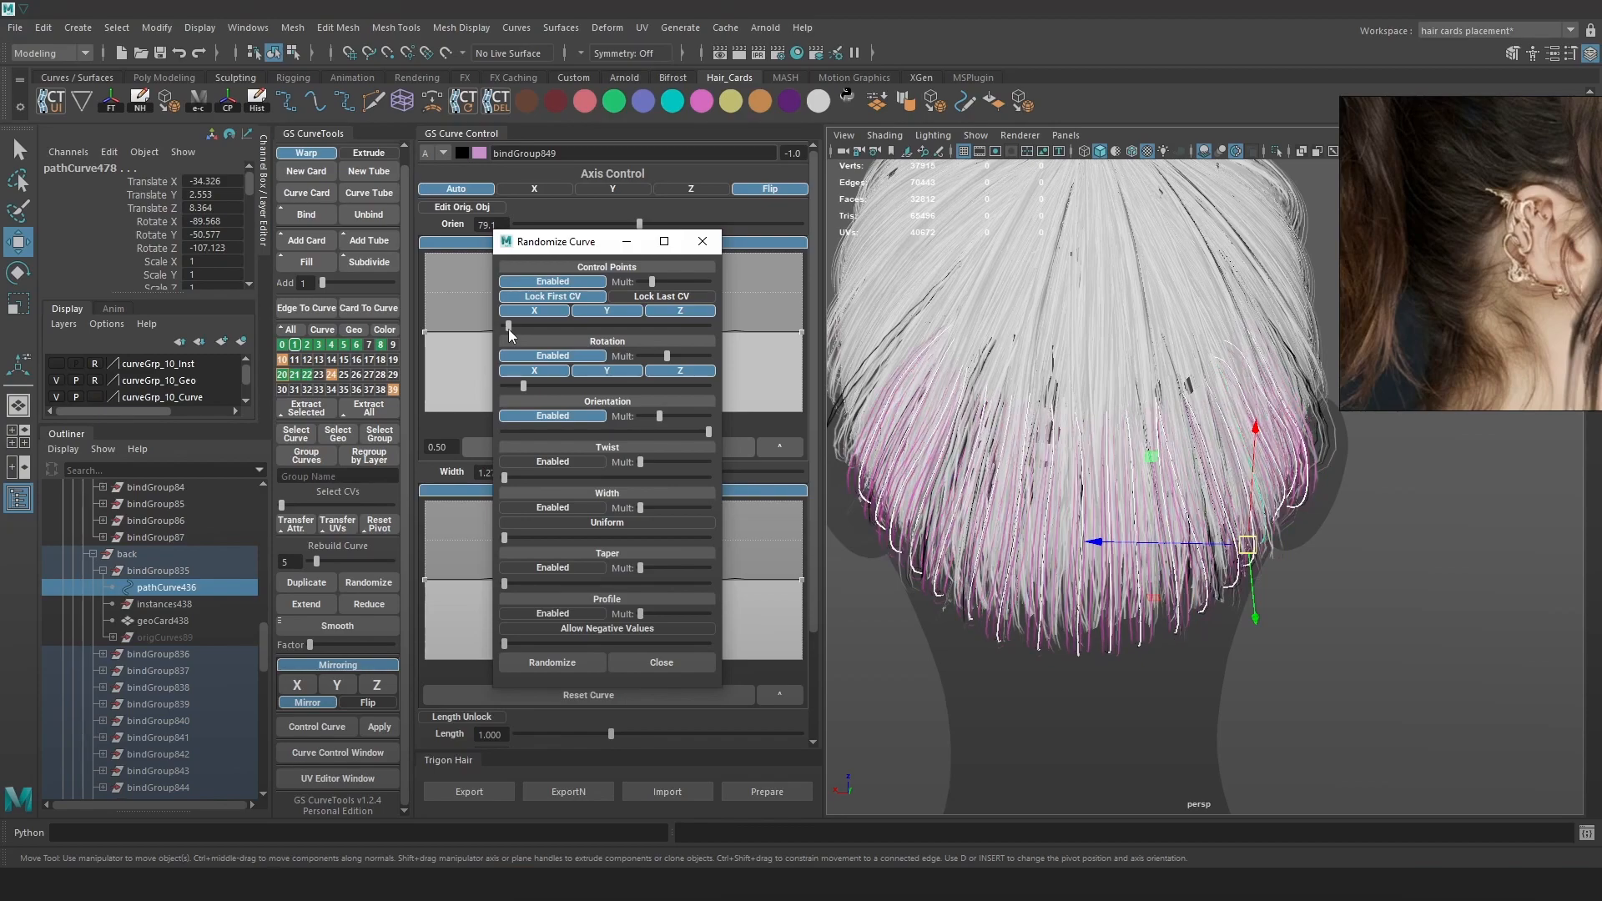
left_click(569, 659)
left_click_drag(1348, 533, 1104, 537, "alt")
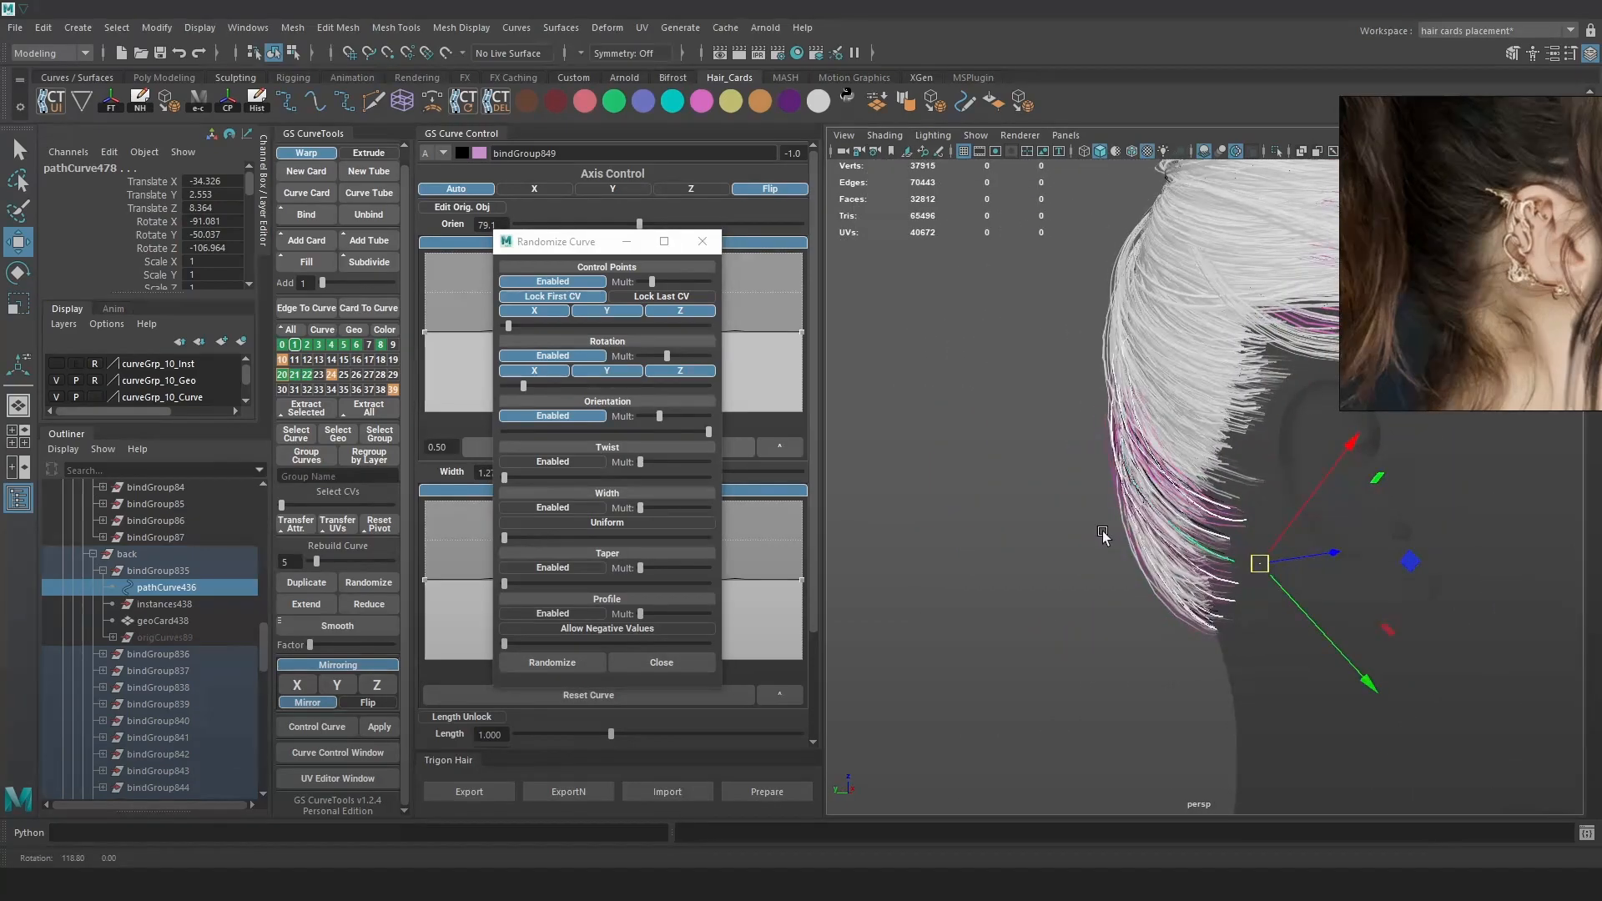
Close the curve randomizer, deselect the nape clumps and save the scene.
left_click(703, 241)
left_click(1000, 449)
left_click_drag(1000, 449, 1097, 457, "alt")
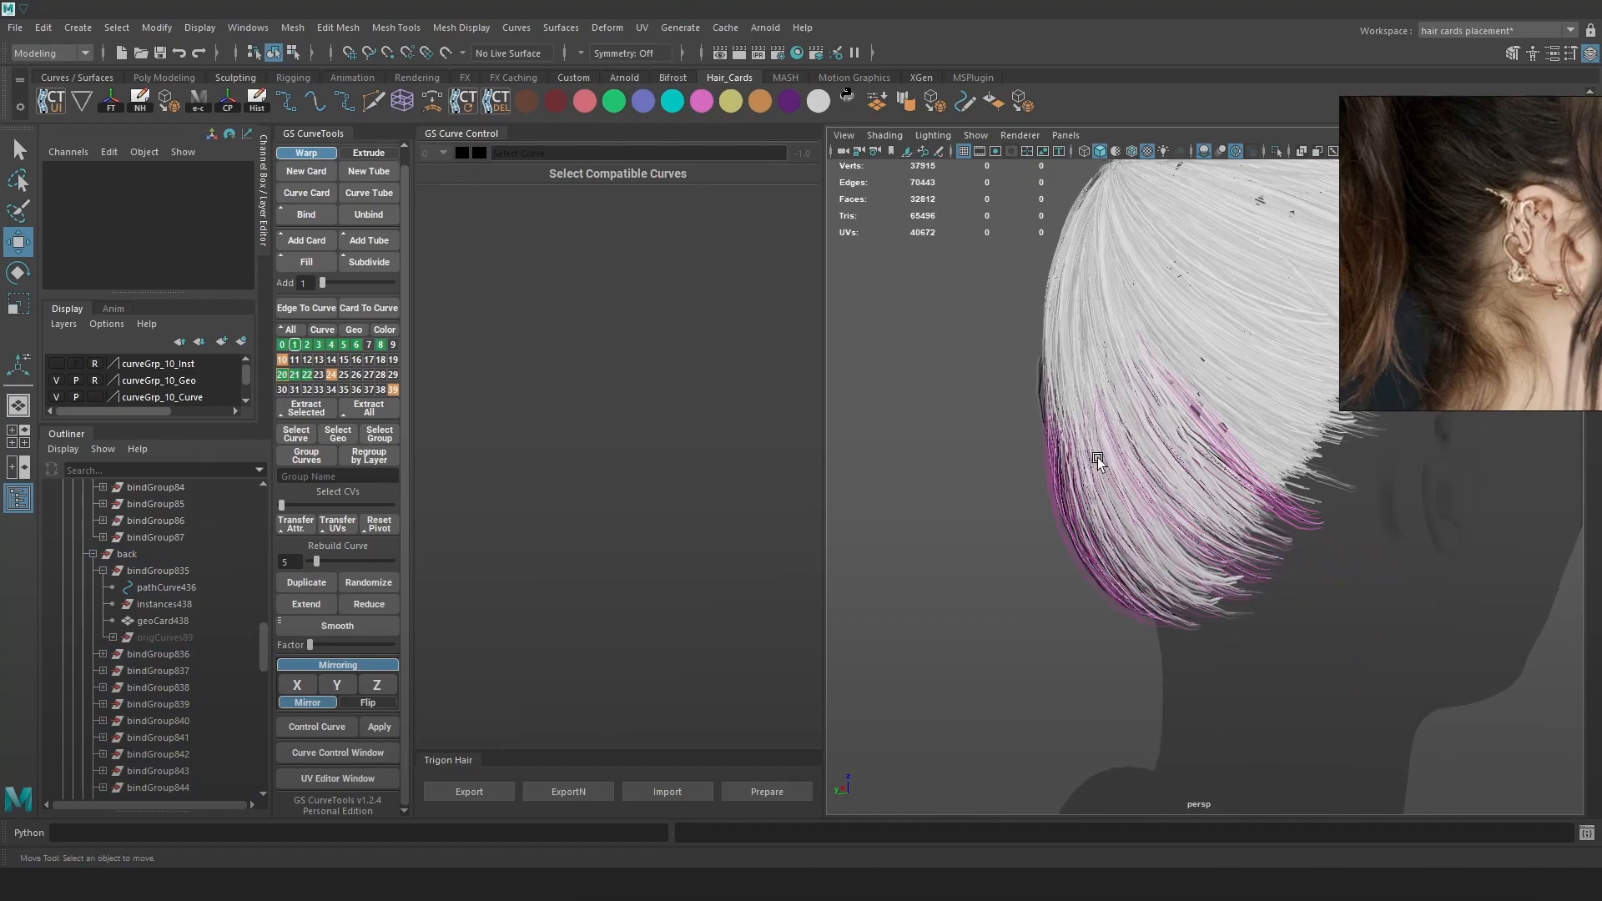
key("q")
key("ctrl+s")
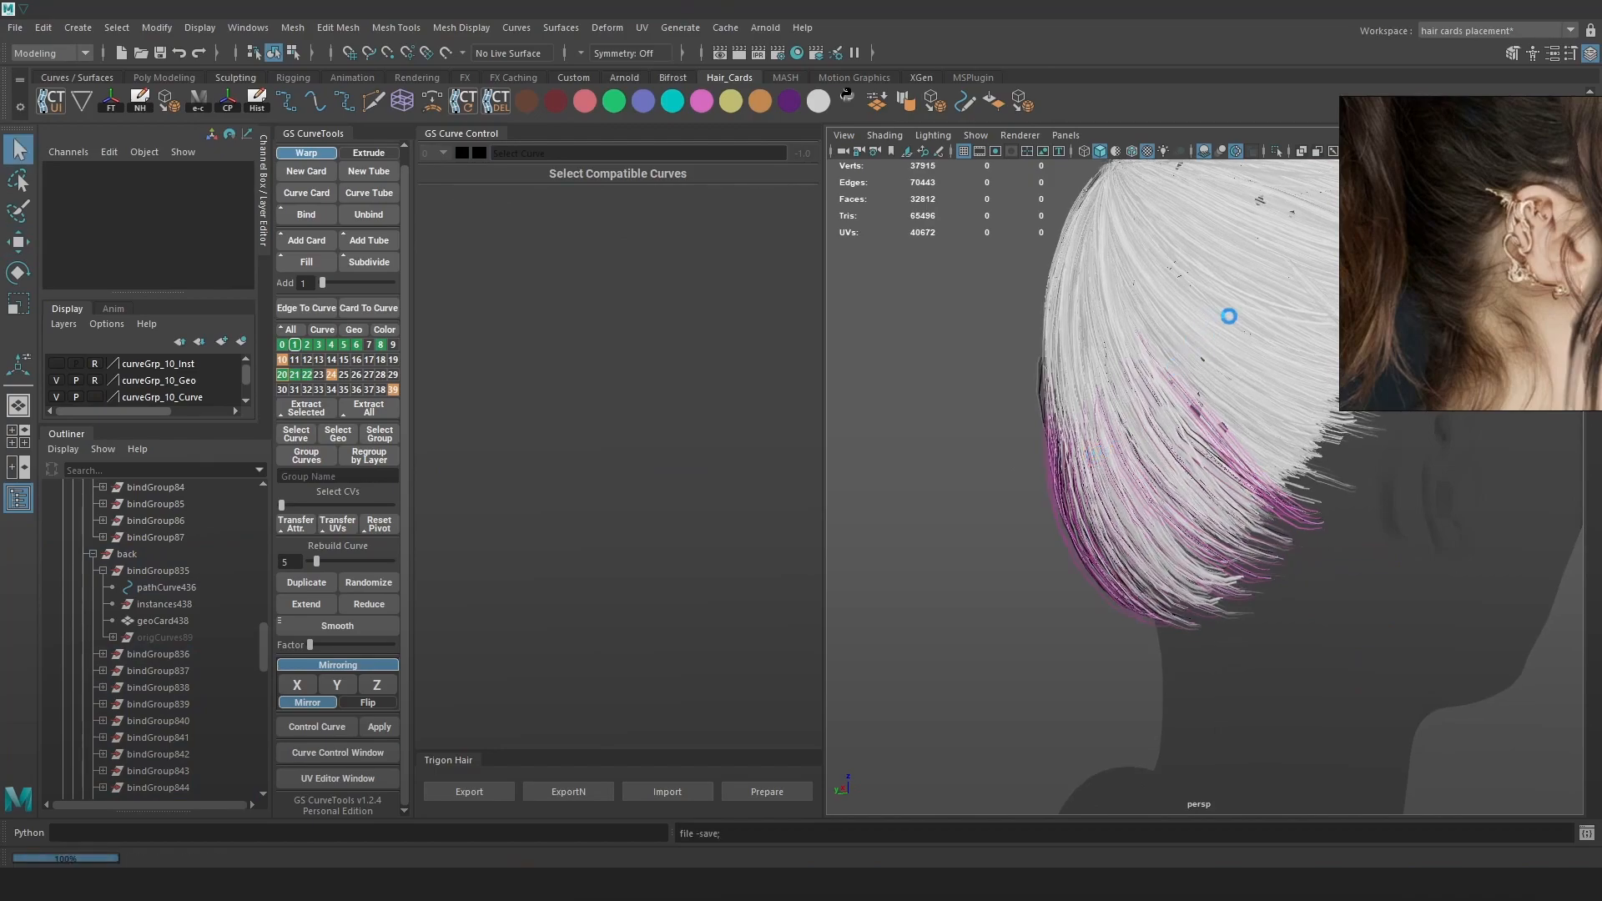
Collapse the _10_hairline_3d_hairs group, select and expand the _6_back_hairs_b group, and show the curves of layer 6.
key("w")
left_click_drag(1263, 361, 1352, 523, "alt")
scroll(1269, 565, "up", 3)
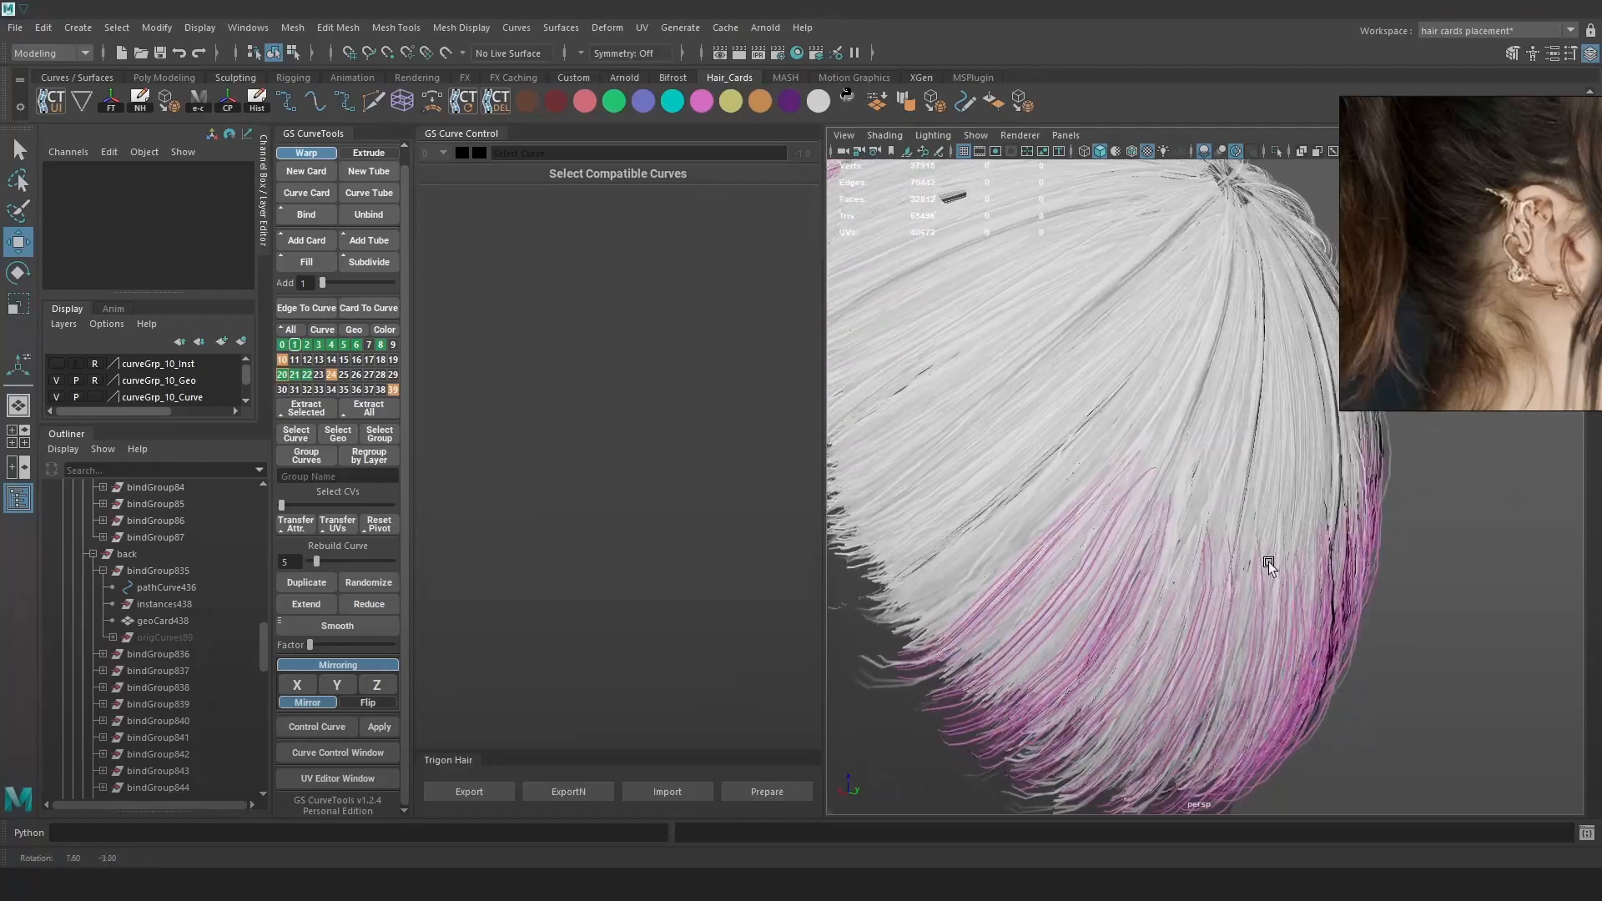
mouse_move(1217, 553)
left_mouse_down("alt")
mouse_move(1213, 529)
mouse_move(1237, 529)
mouse_move(1223, 529)
left_mouse_up("alt")
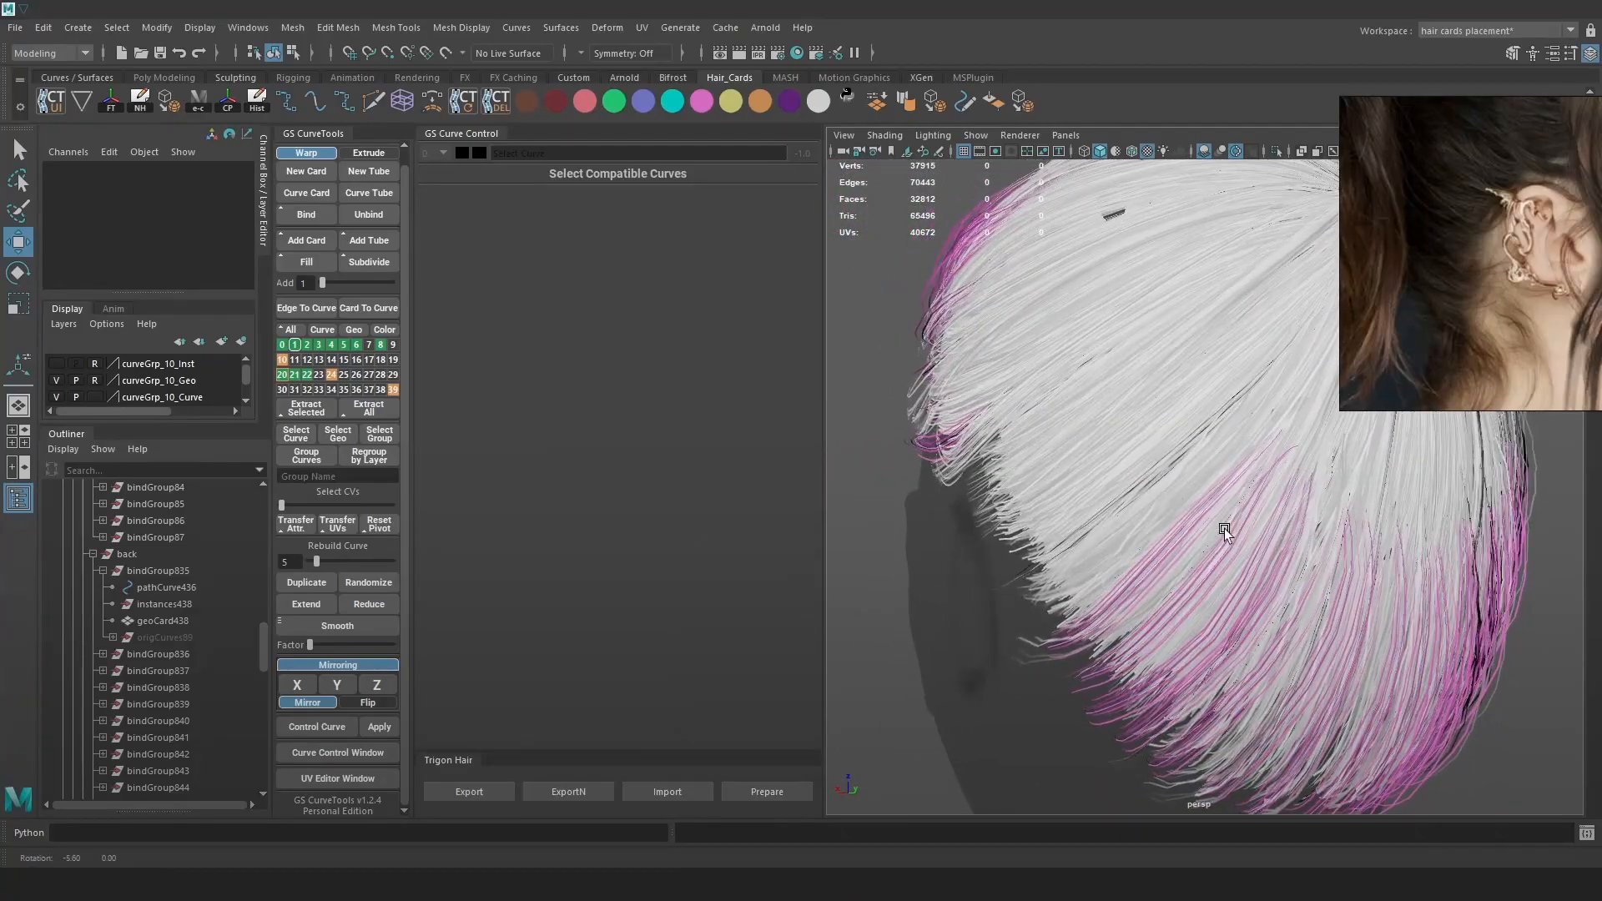
scroll(92, 554, "up", 8)
scroll(132, 573, "up", 8)
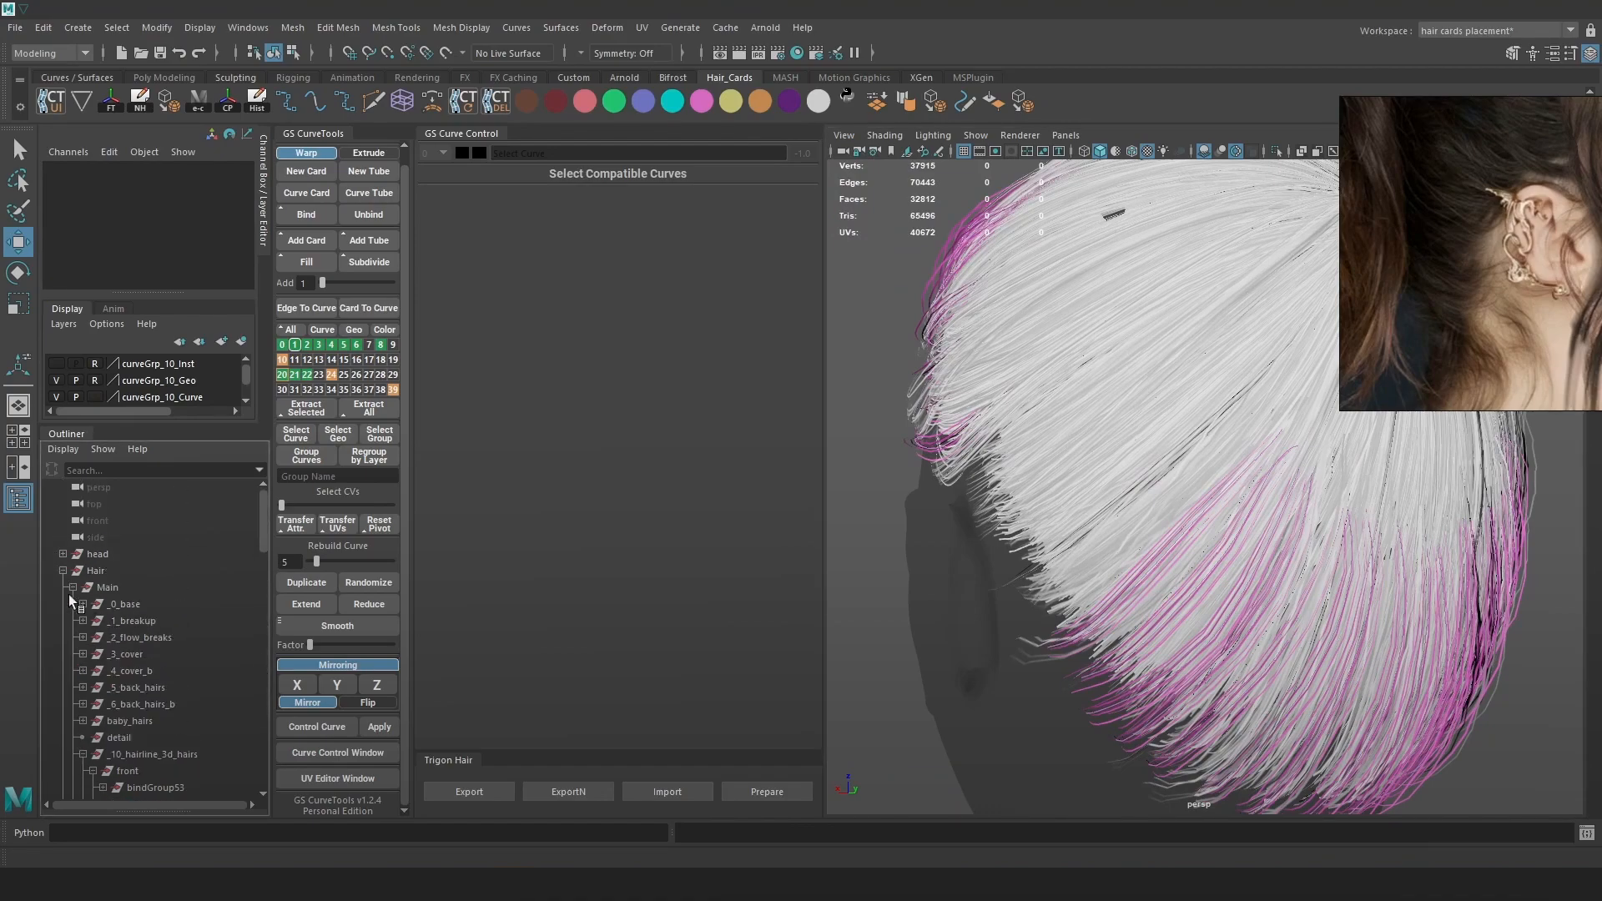
left_click(80, 754)
left_click(151, 705)
left_click_drag(1017, 607, 999, 594, "alt")
left_click(82, 705)
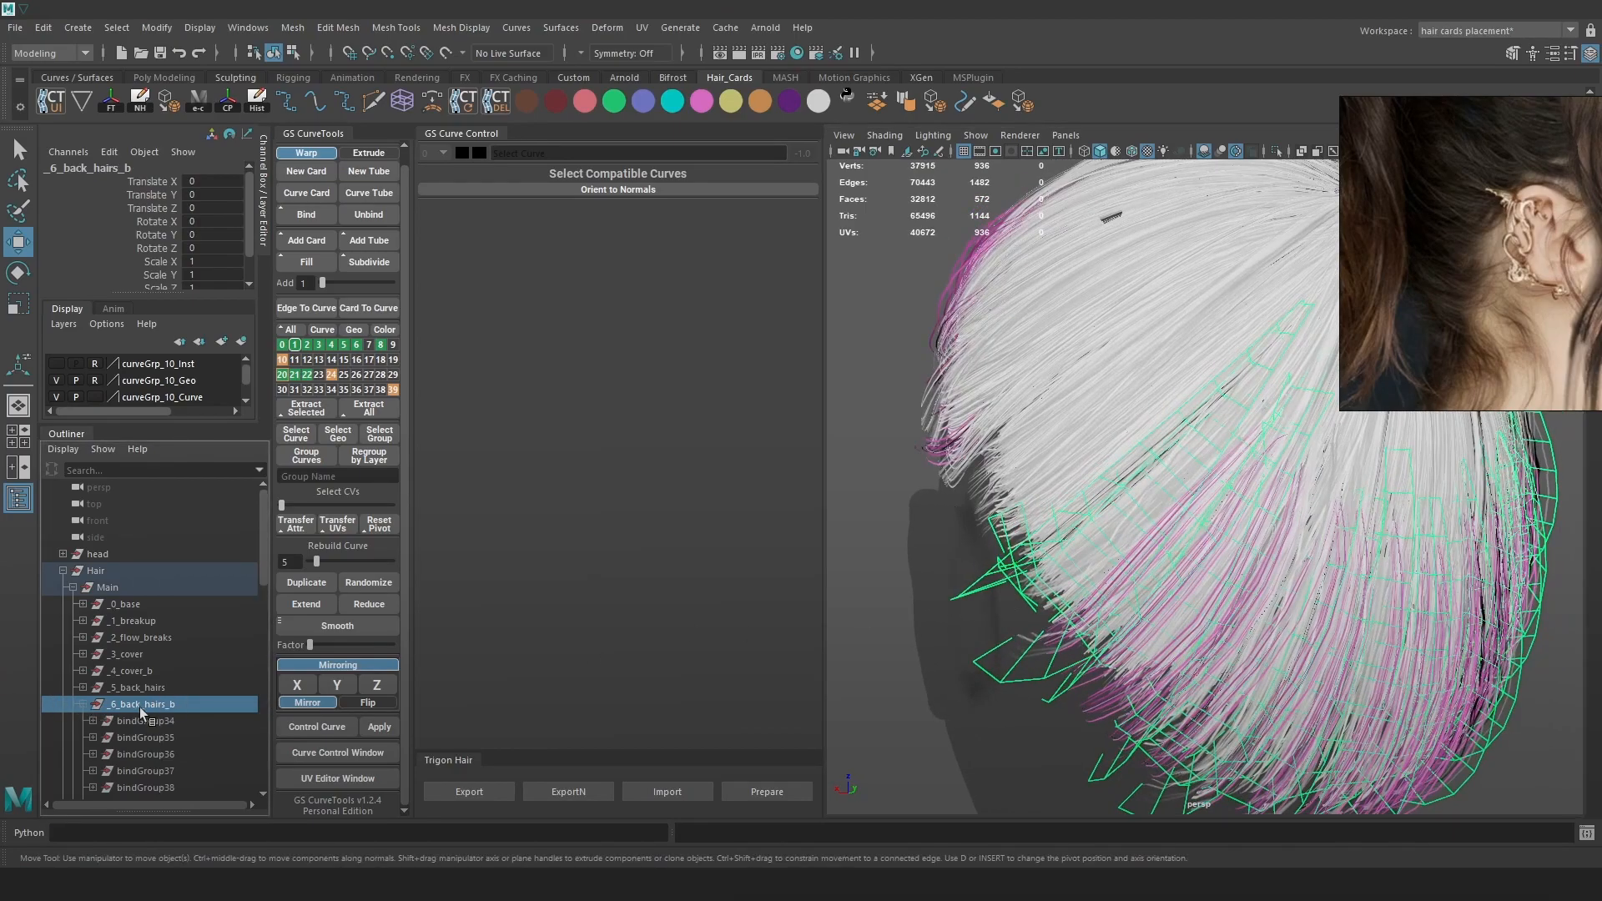
left_click(356, 346)
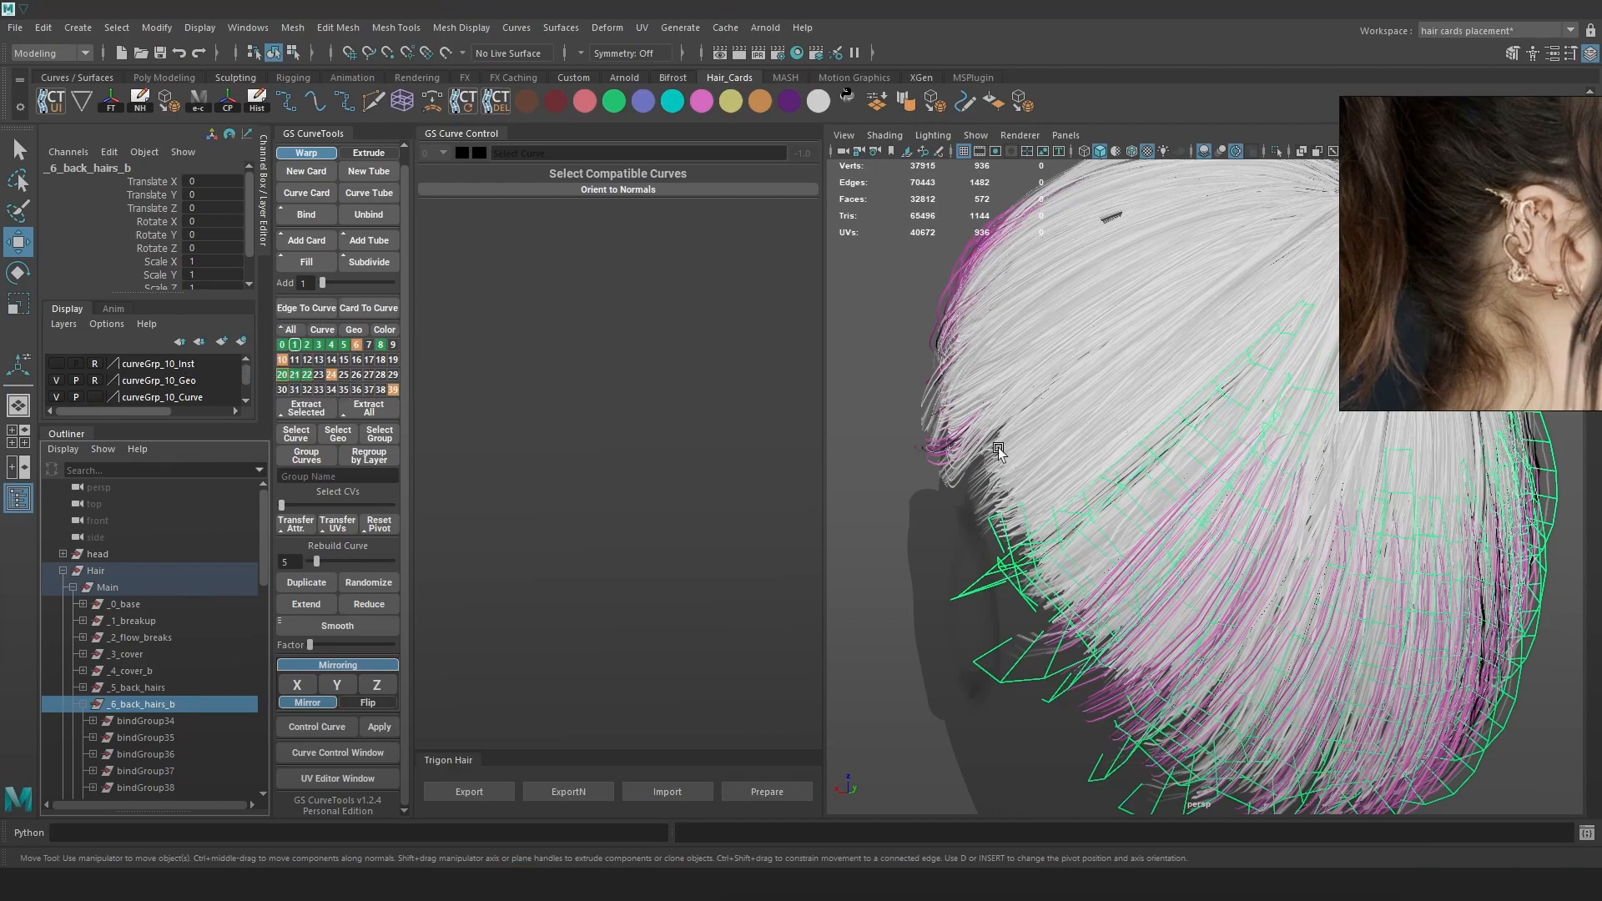
Select the curve of the _6_back_hairs_b clump behind the ear and try moving it, undoing the move.
left_click(869, 447)
key("4")
left_click(1084, 556)
key("5")
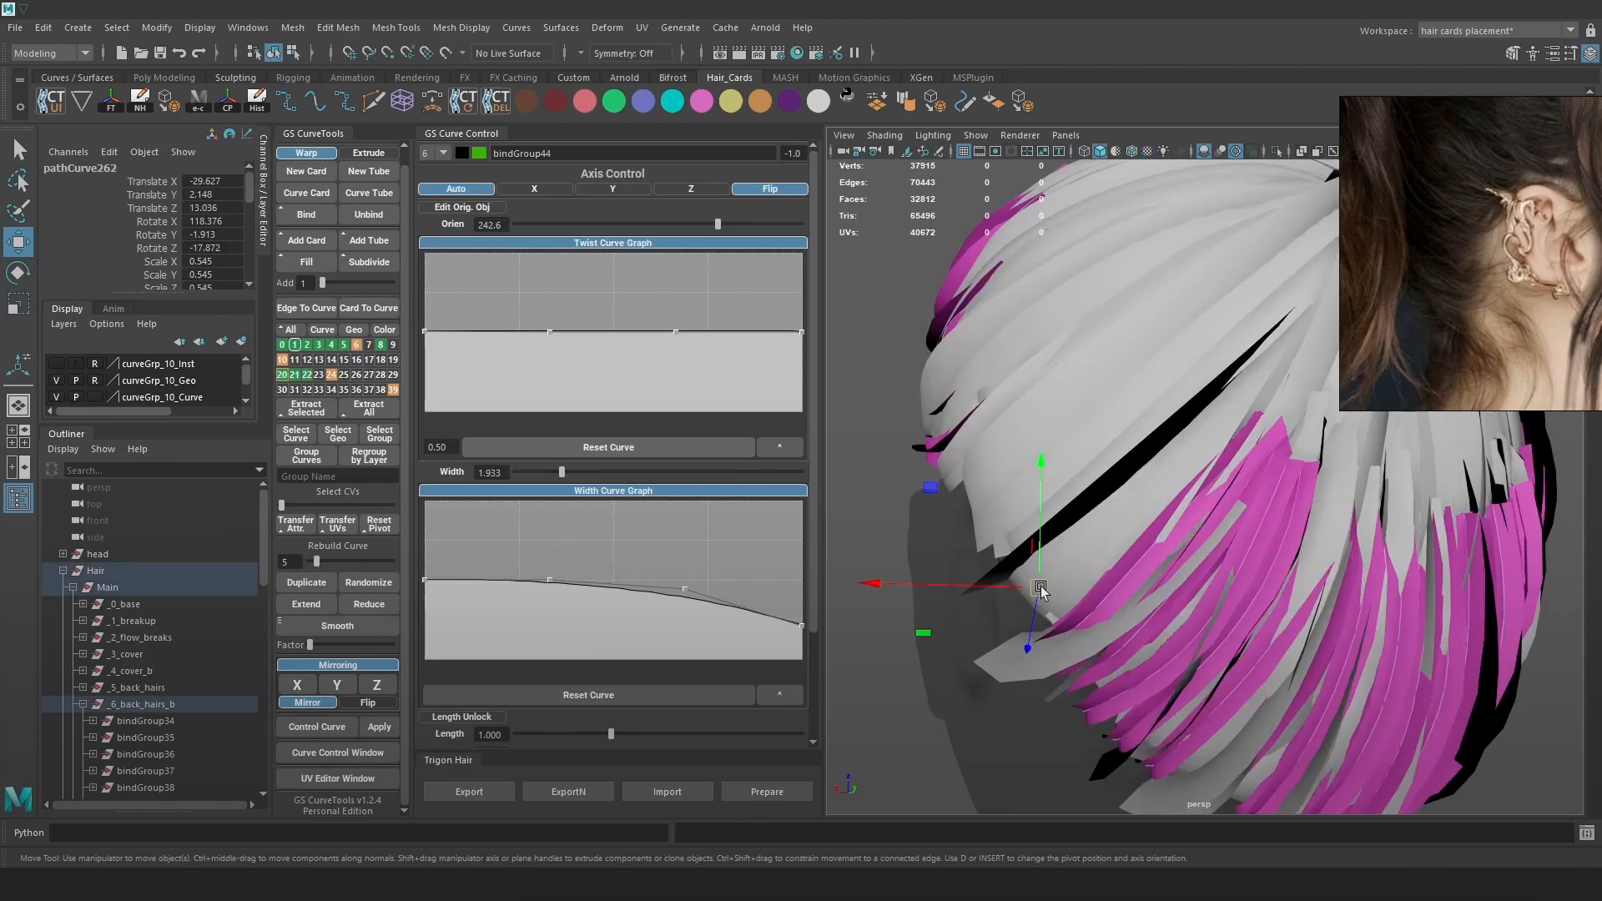
key("6")
left_click_drag(1040, 586, 1128, 604)
key("ctrl+z")
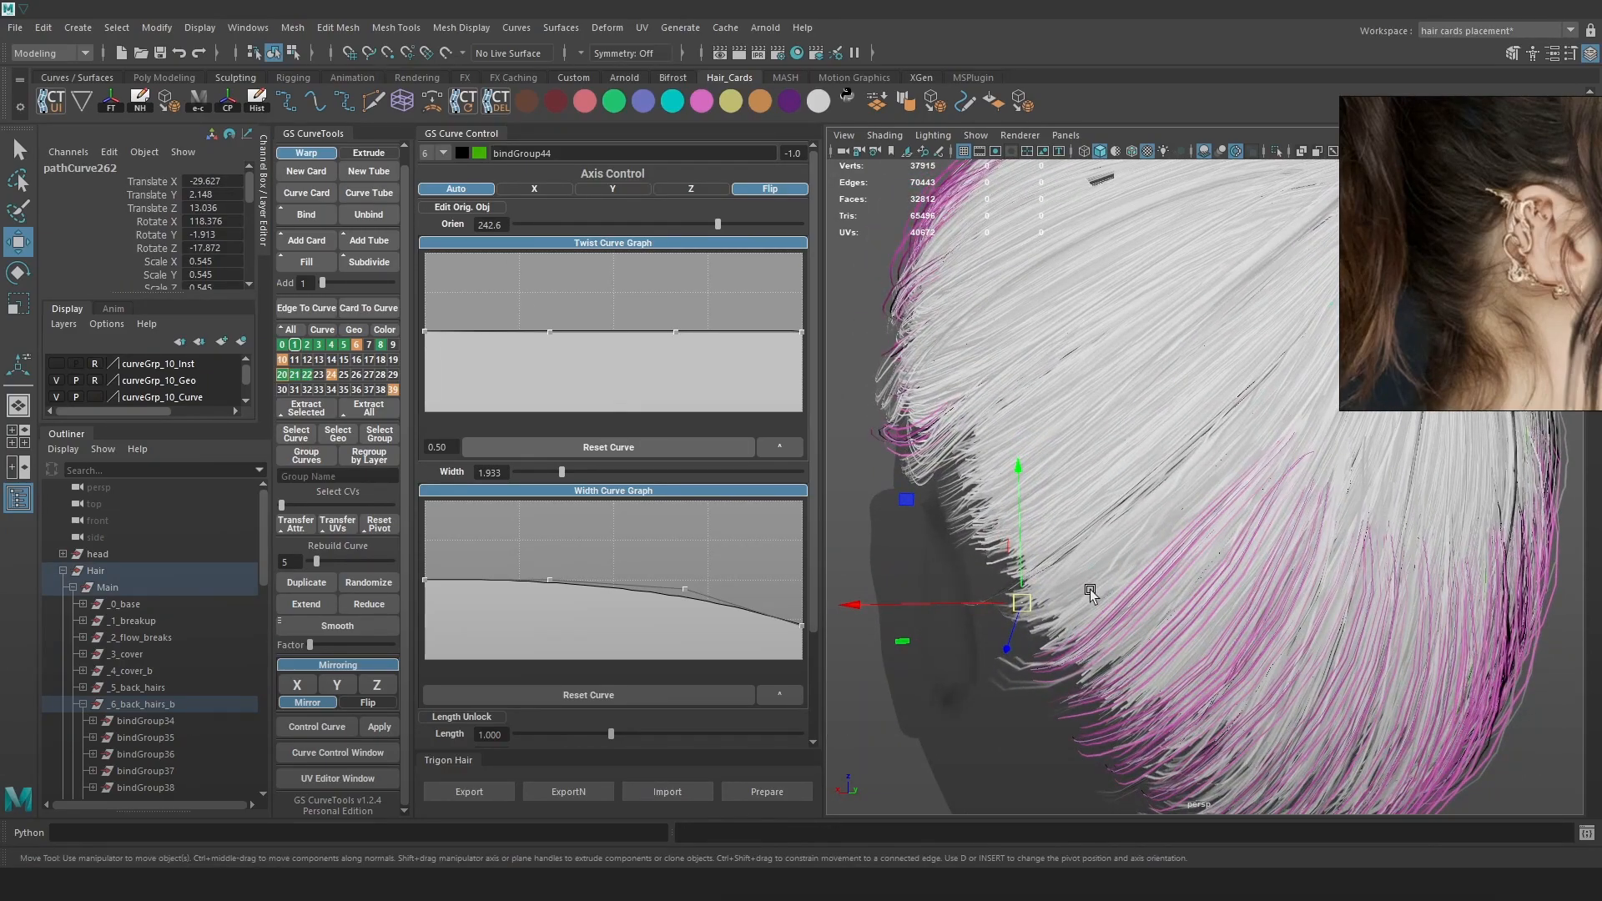
Assign the orange hair colour to the selected back-hair clump behind the ear.
left_click(759, 101)
right_click_drag(1064, 480, 1149, 489, "alt")
left_click(879, 354)
left_click(1128, 523)
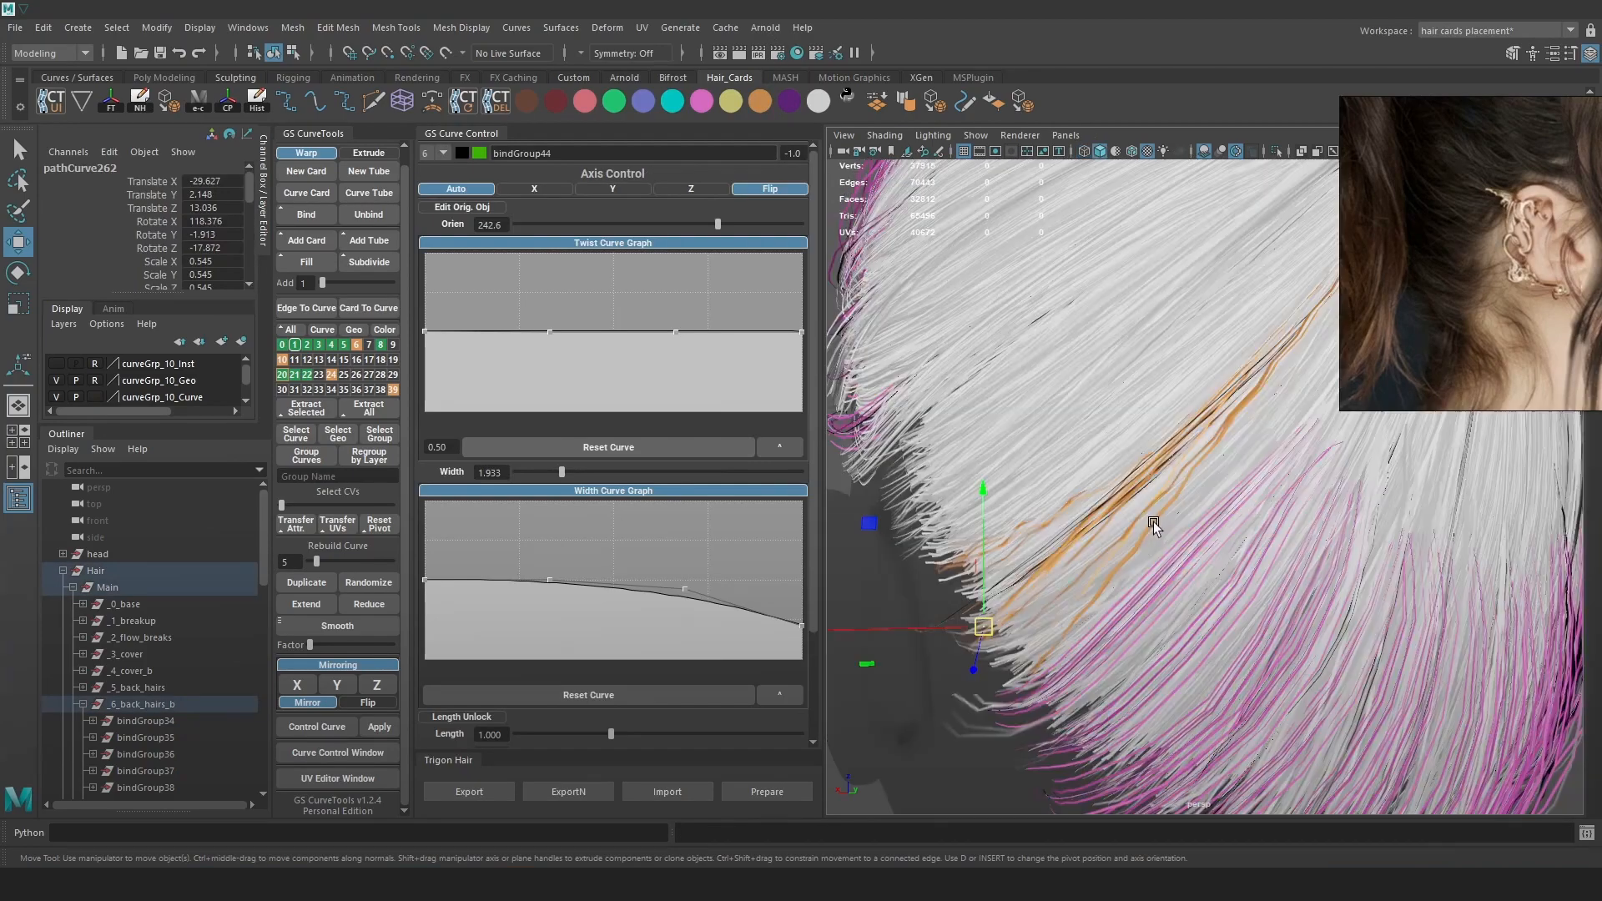
left_click_drag(1198, 488, 1247, 439, "alt")
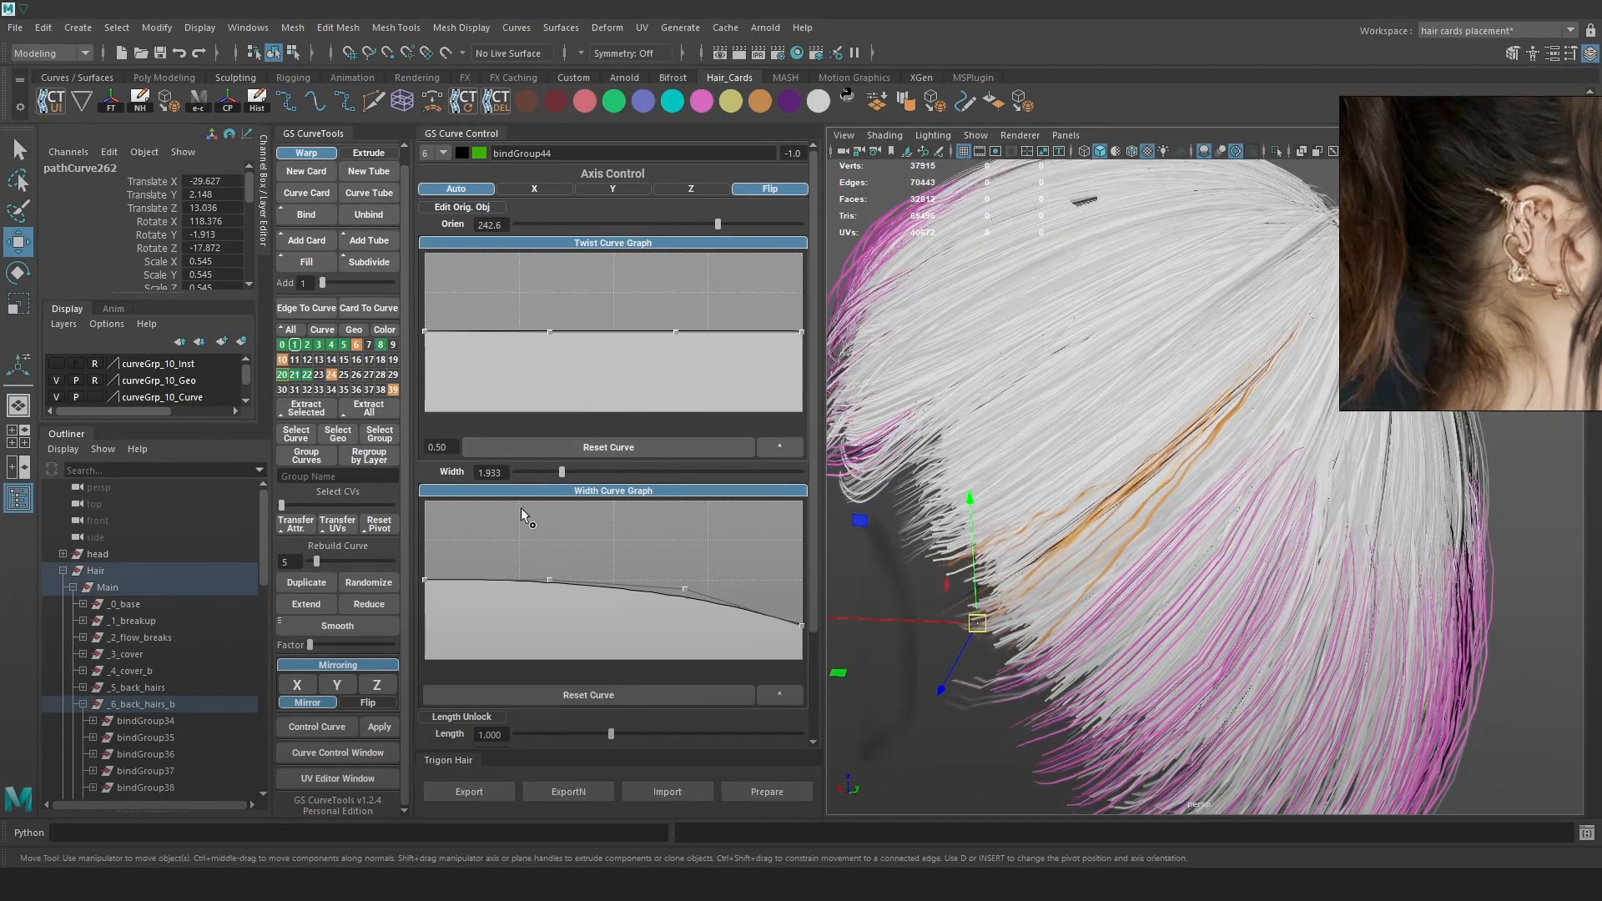
Set the orange back-hair clump's width to 1.346 and slightly lower the first two points of its width curve graph.
left_click_drag(560, 473, 548, 473)
left_click_drag(429, 583, 433, 587)
left_click_drag(546, 579, 544, 587)
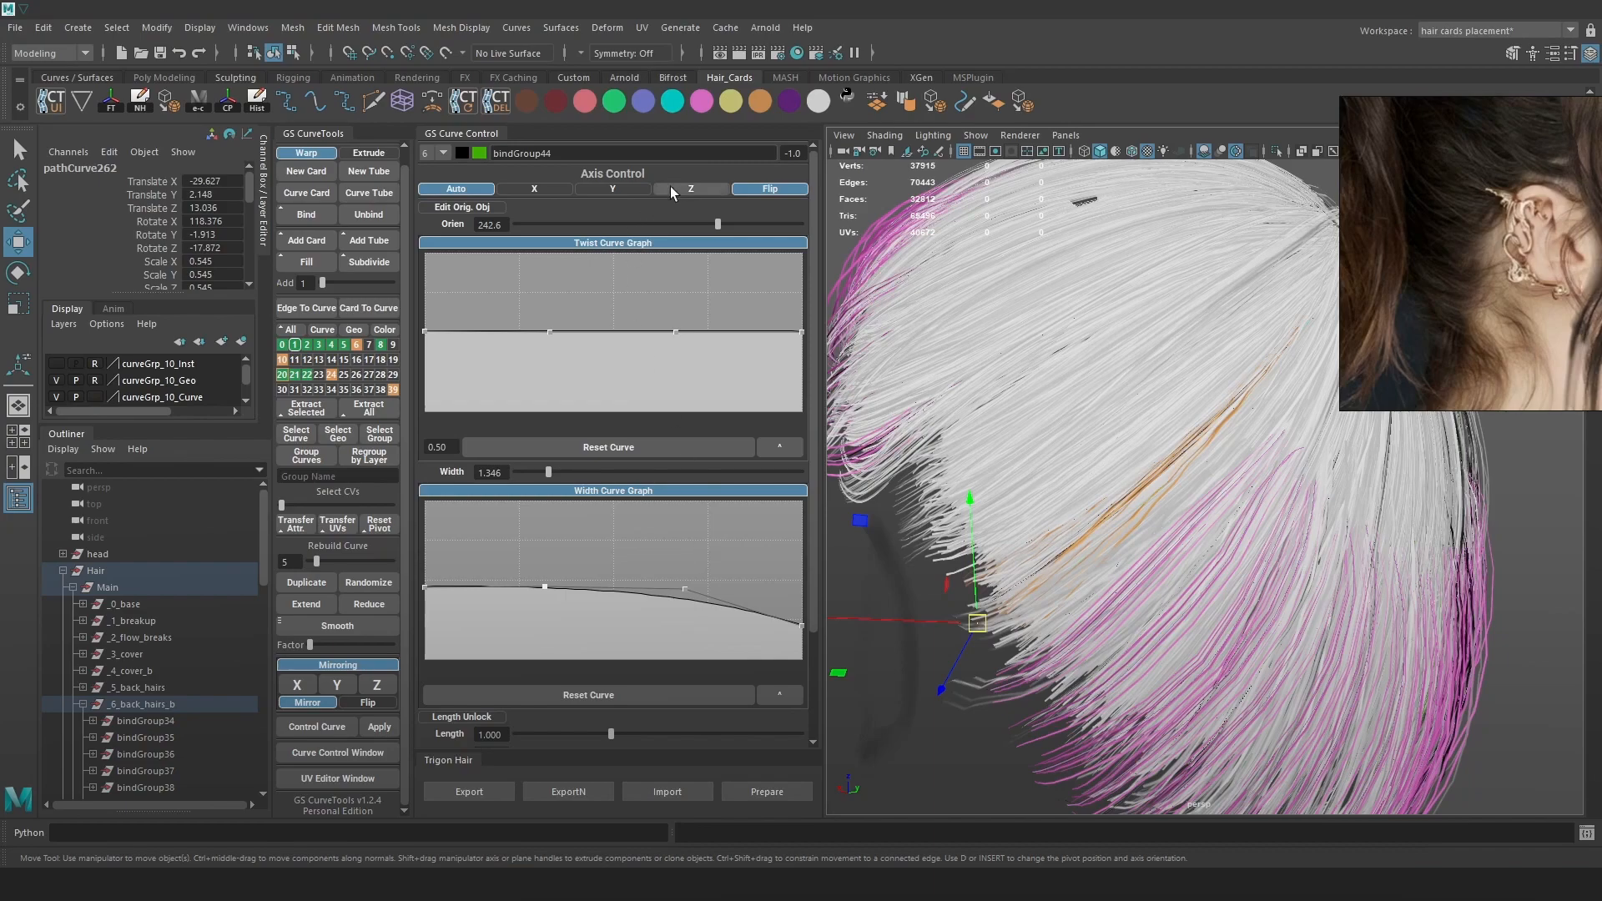
Set the orange clump's orientation to 276.5 and reshape its twist curve graph into a gentle upward slope from start to end.
scroll(679, 449, "down", 4)
scroll(689, 484, "up", 4)
mouse_move(714, 223)
left_mouse_down()
mouse_move(693, 223)
mouse_move(731, 224)
left_mouse_up()
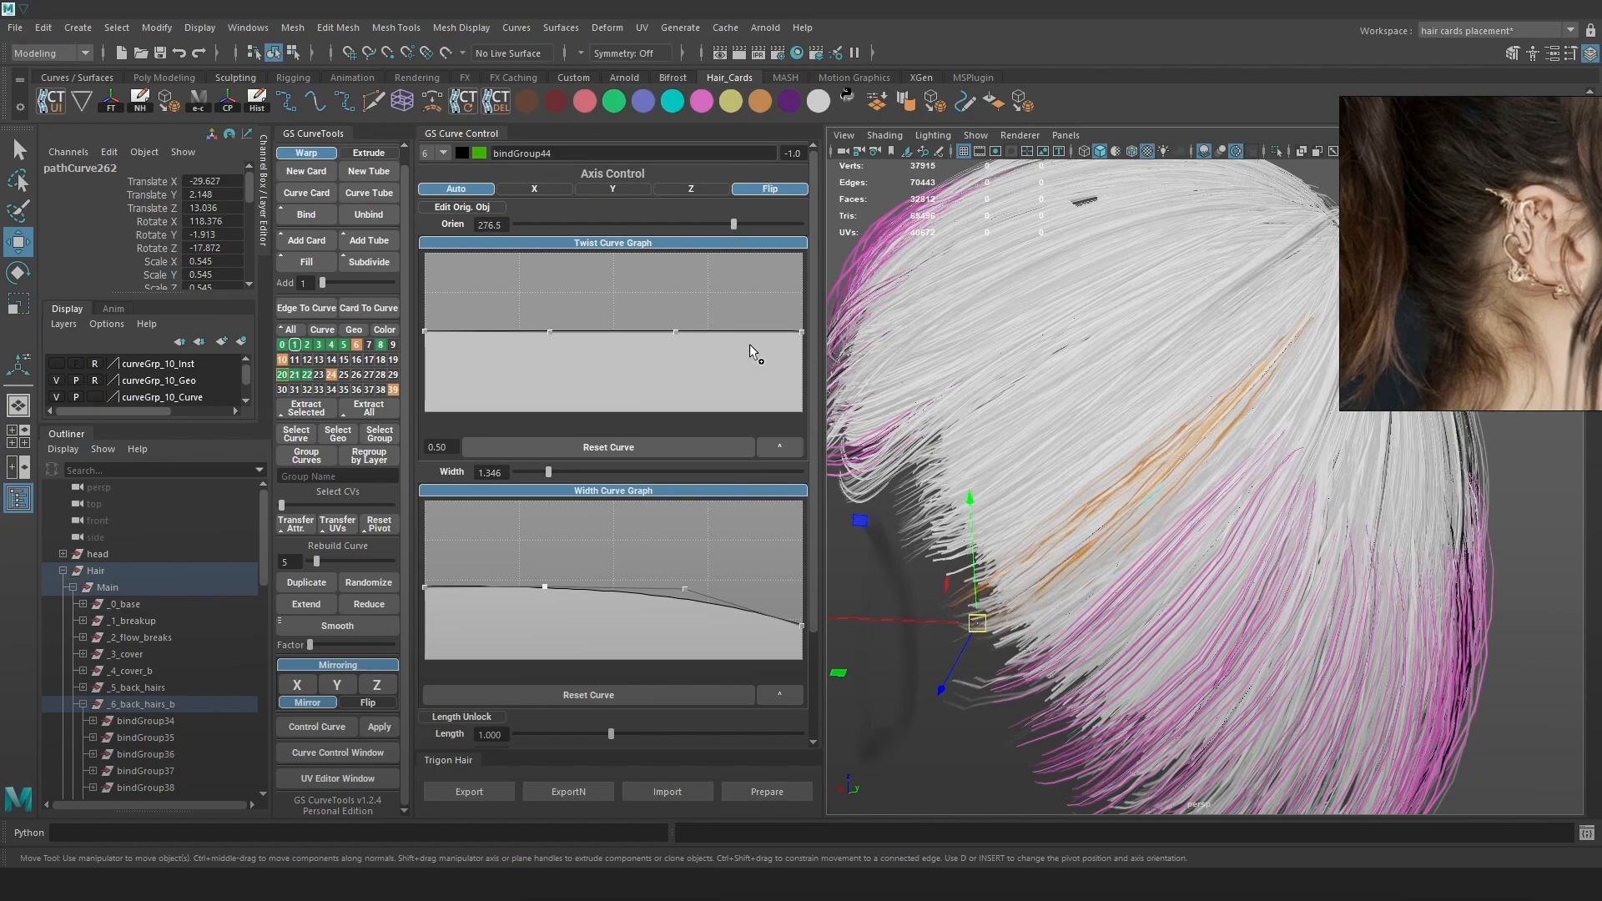
mouse_move(679, 330)
left_mouse_down()
mouse_move(678, 347)
mouse_move(677, 327)
left_mouse_up()
left_click_drag(801, 332, 799, 317)
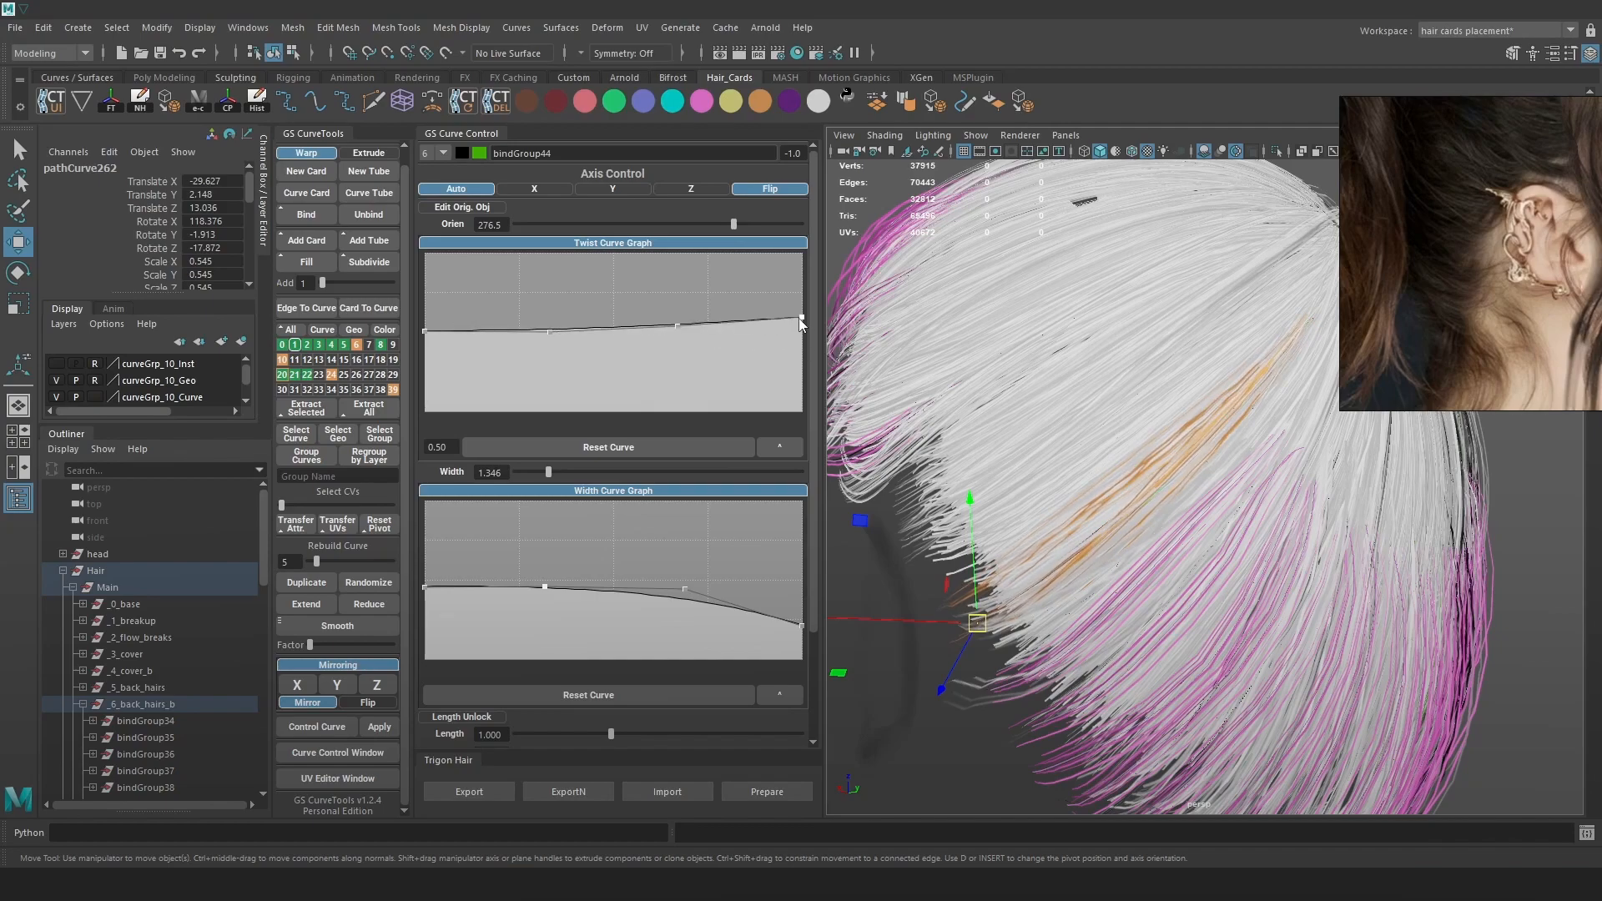
left_click_drag(549, 332, 549, 339)
left_click_drag(427, 334, 428, 354)
Show the control vertices of the orange clump's curve and select the one at its lower end.
right_click_drag(1151, 418, 1053, 409, "alt")
right_click_drag(1112, 218, 1058, 215)
key("4")
right_click_drag(1077, 524, 1112, 583, "alt")
mouse_move(1106, 576)
left_mouse_down()
mouse_move(1003, 618)
mouse_move(1012, 632)
left_mouse_up()
key("6")
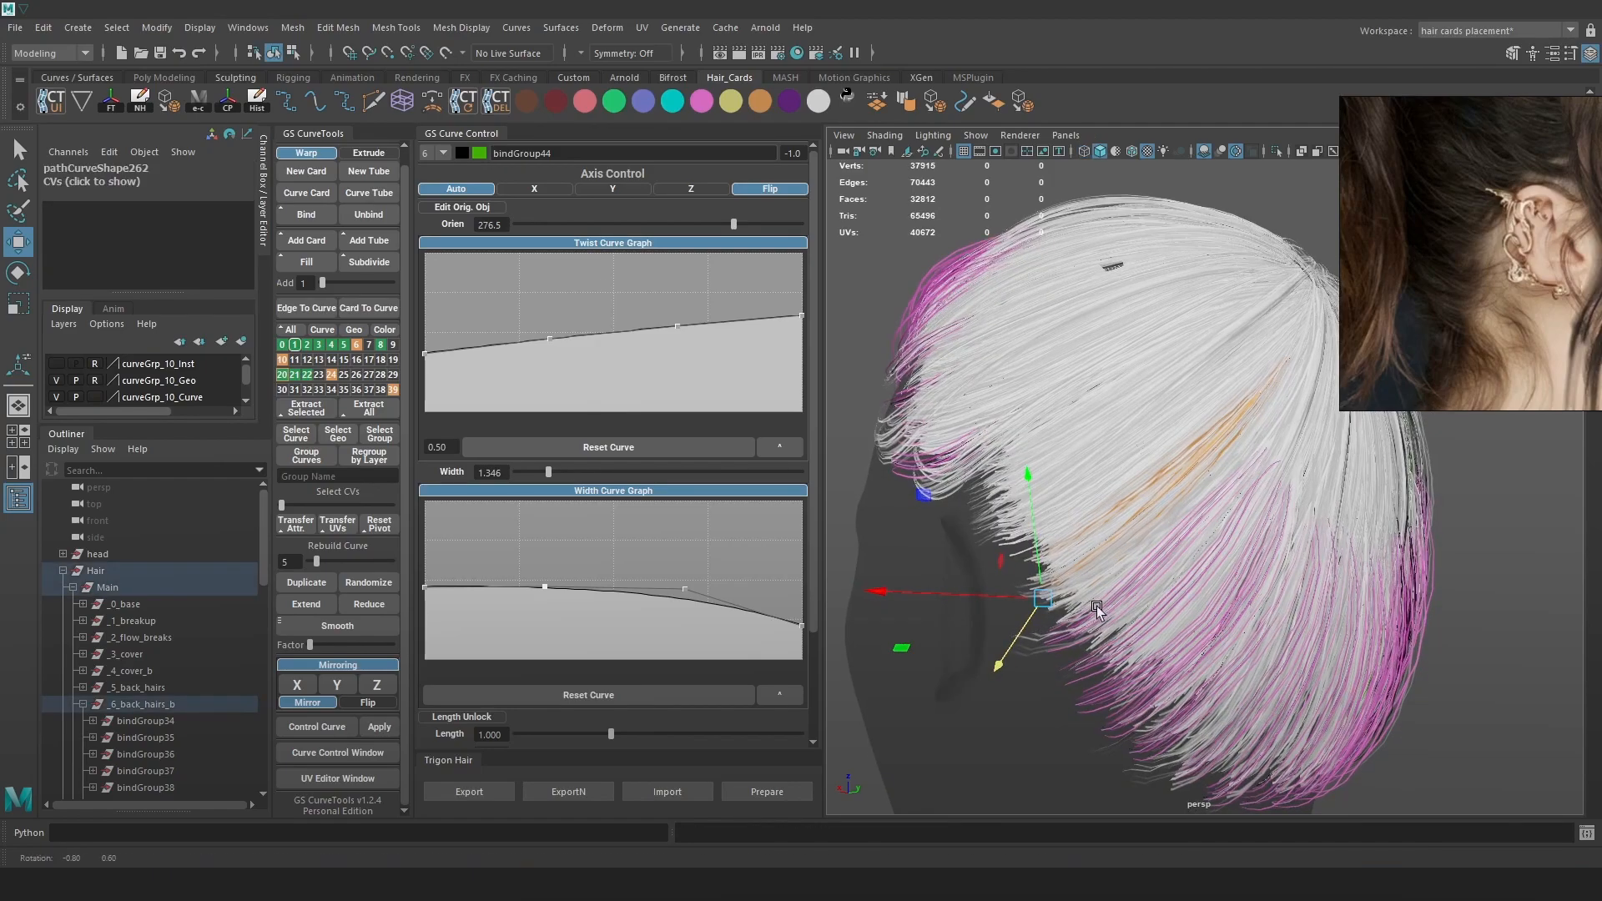
Select a middle control vertex on the orange clump's curve and check how the clump follows the surrounding hair in wireframe and textured display.
key("f")
scroll(1094, 599, "down", 3)
mouse_move(1201, 511)
left_mouse_down("alt")
mouse_move(1282, 487)
mouse_move(1110, 514)
mouse_move(1339, 471)
mouse_move(1201, 495)
mouse_move(1222, 424)
mouse_move(1182, 385)
left_mouse_up("alt")
key("4")
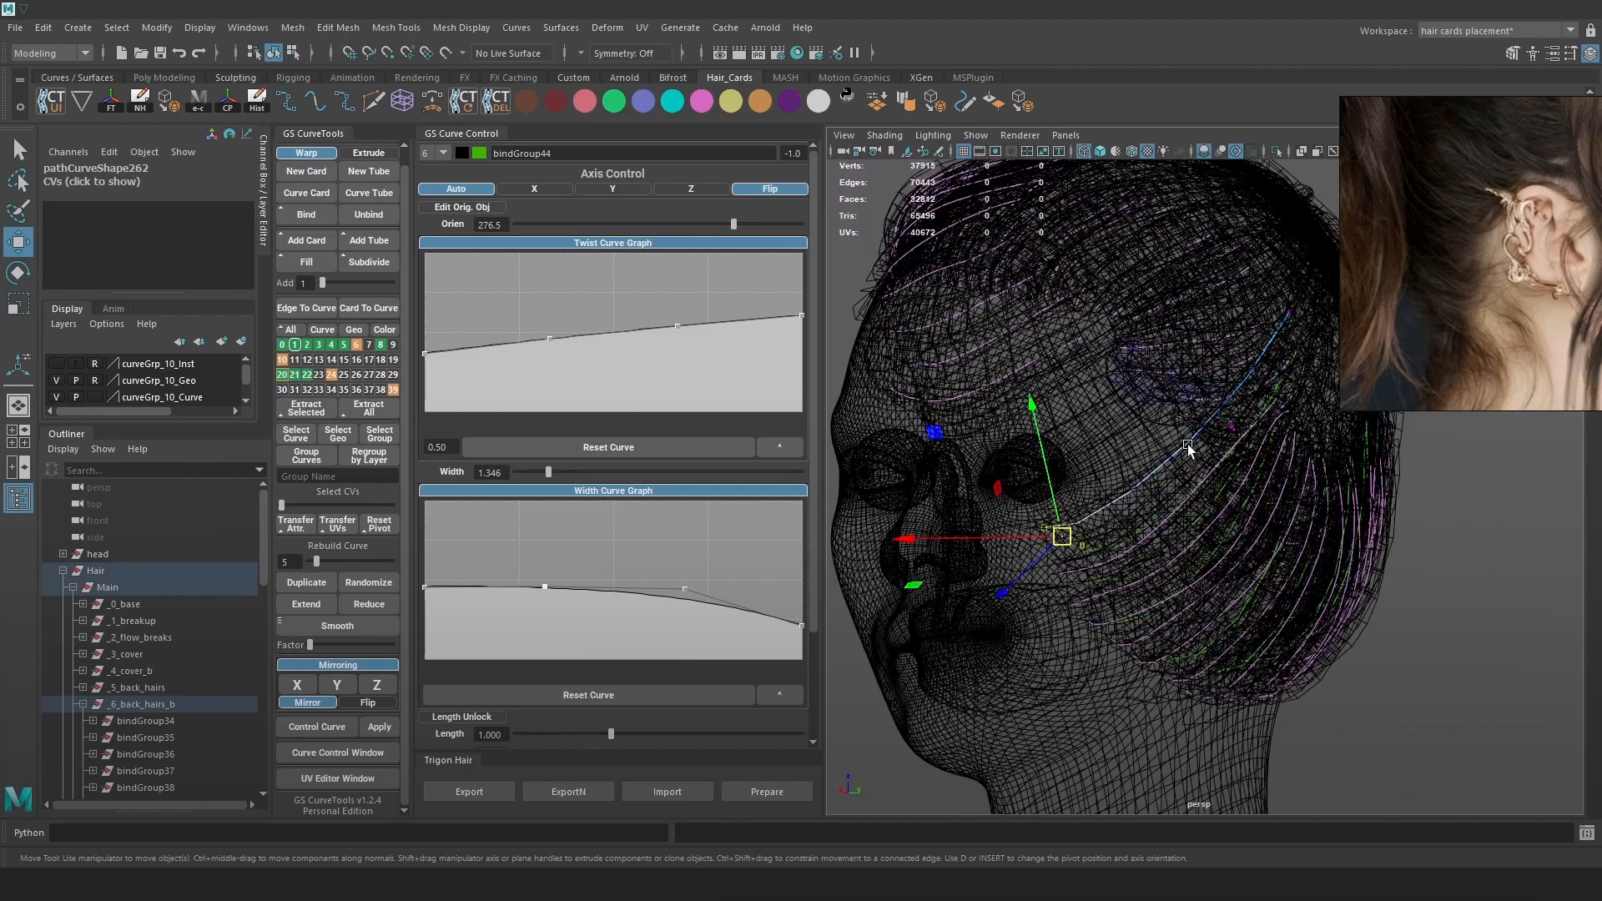
left_click(1230, 431)
key("6")
left_click_drag(1256, 450, 1242, 433, "alt")
left_click_drag(1237, 377, 1233, 440, "alt")
right_click_drag(1233, 440, 1260, 487, "alt")
mouse_move(1259, 487)
left_mouse_down("alt")
mouse_move(1115, 511)
mouse_move(1166, 489)
mouse_move(1196, 497)
mouse_move(1120, 489)
mouse_move(1233, 482)
mouse_move(1218, 538)
left_mouse_up("alt")
key("4")
key("6")
Check the current render in Marmoset Toolbag, return to Maya and export the updated hair.
left_click(639, 801)
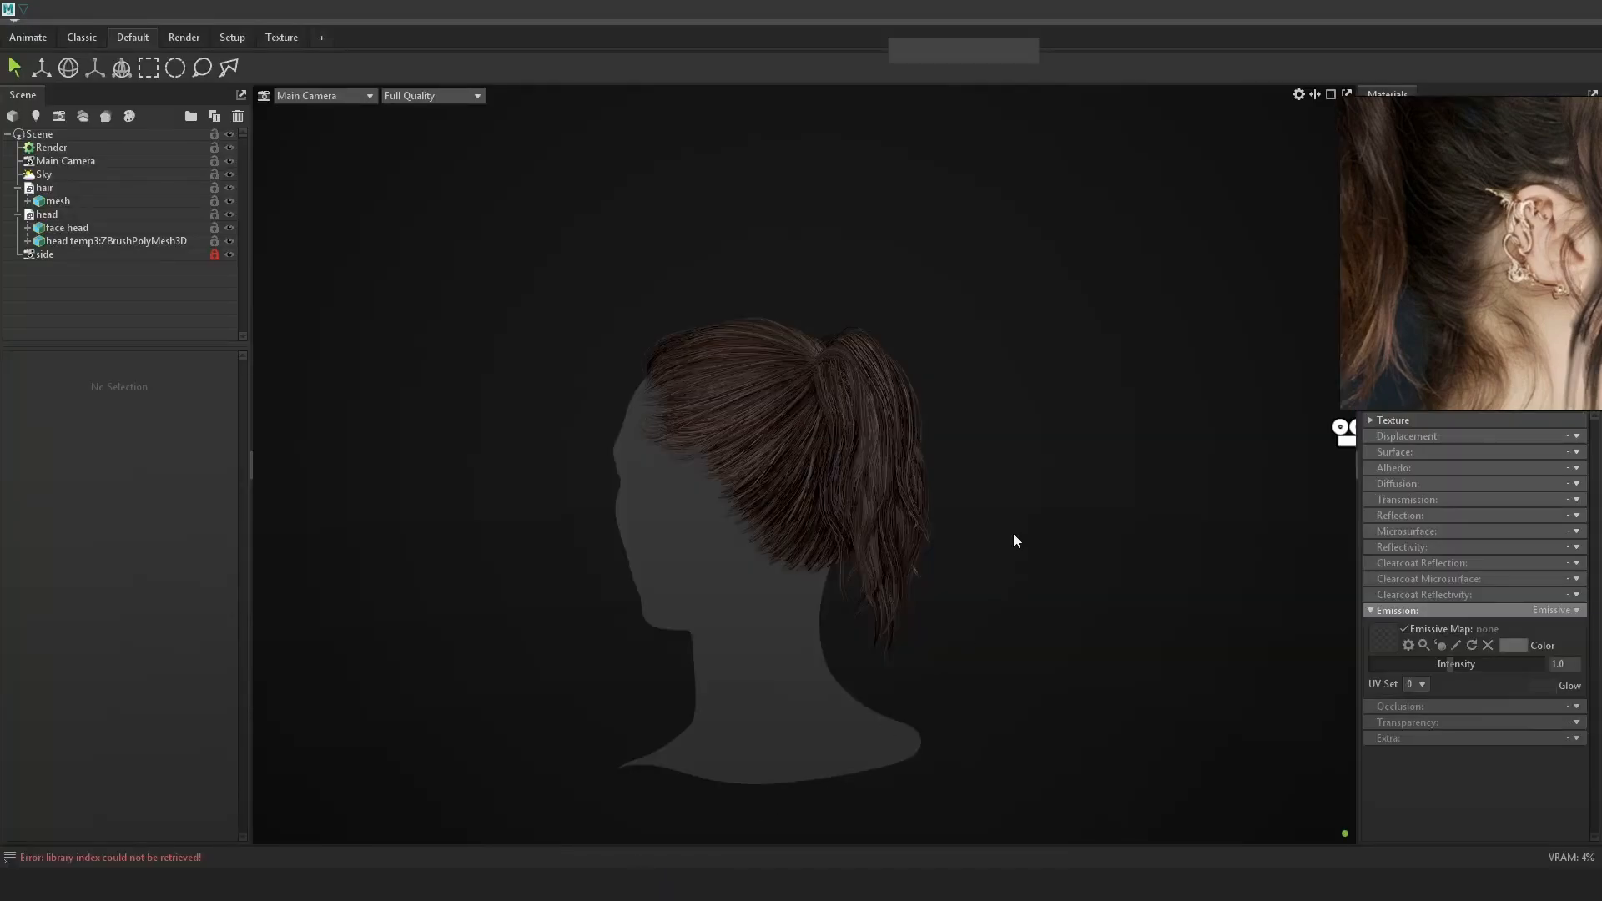
scroll(1013, 533, "up", 5)
scroll(918, 544, "down", 5)
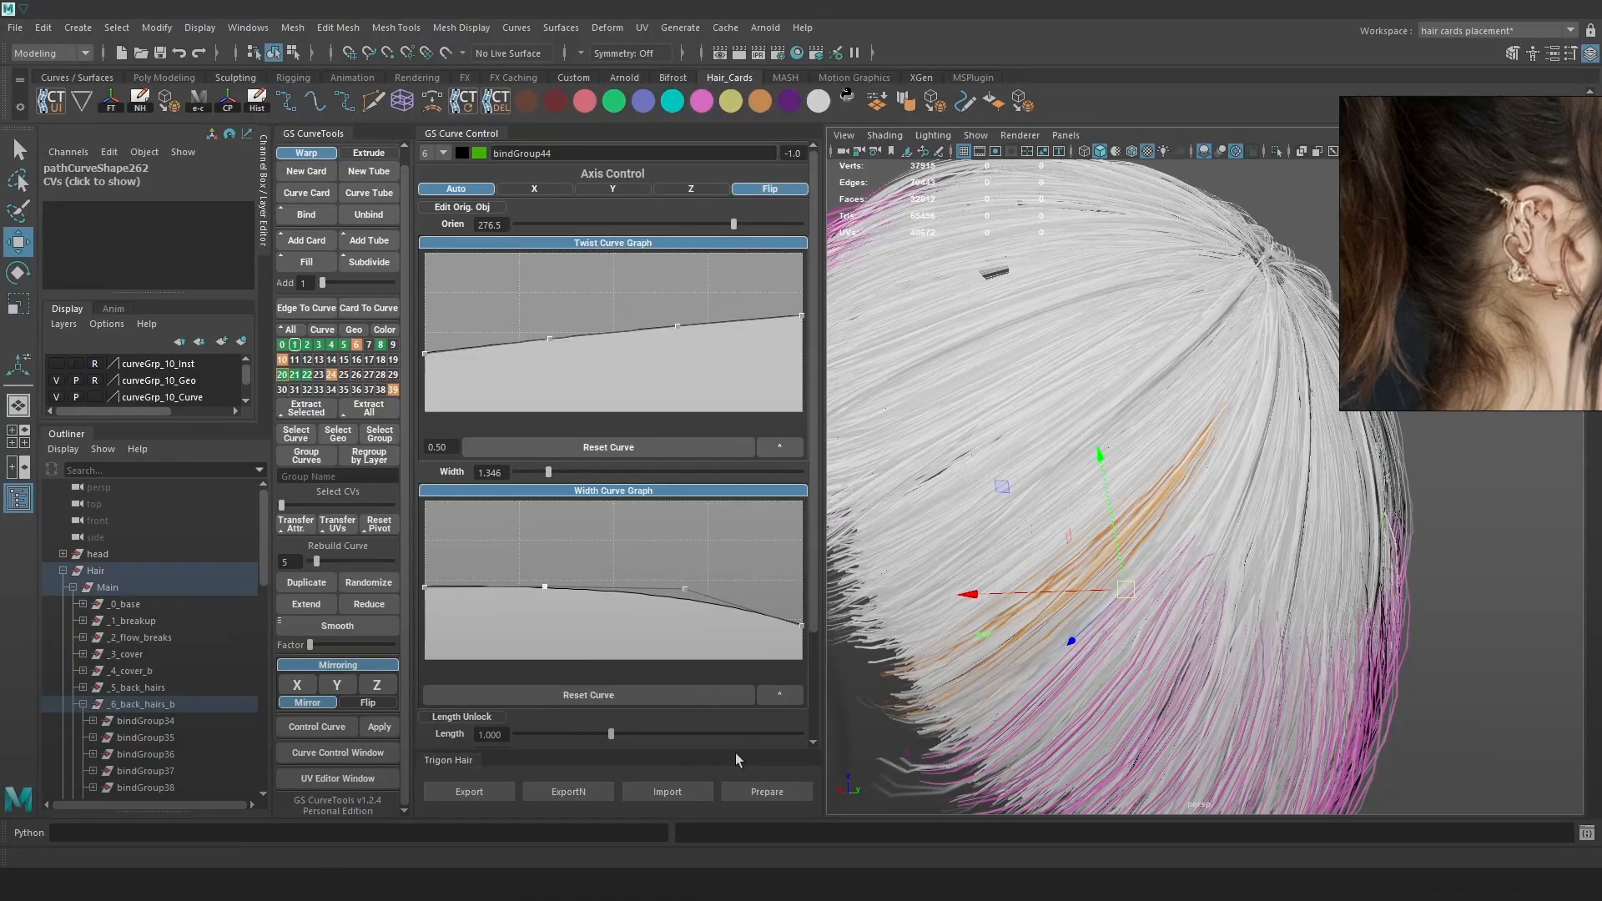
left_click(469, 792)
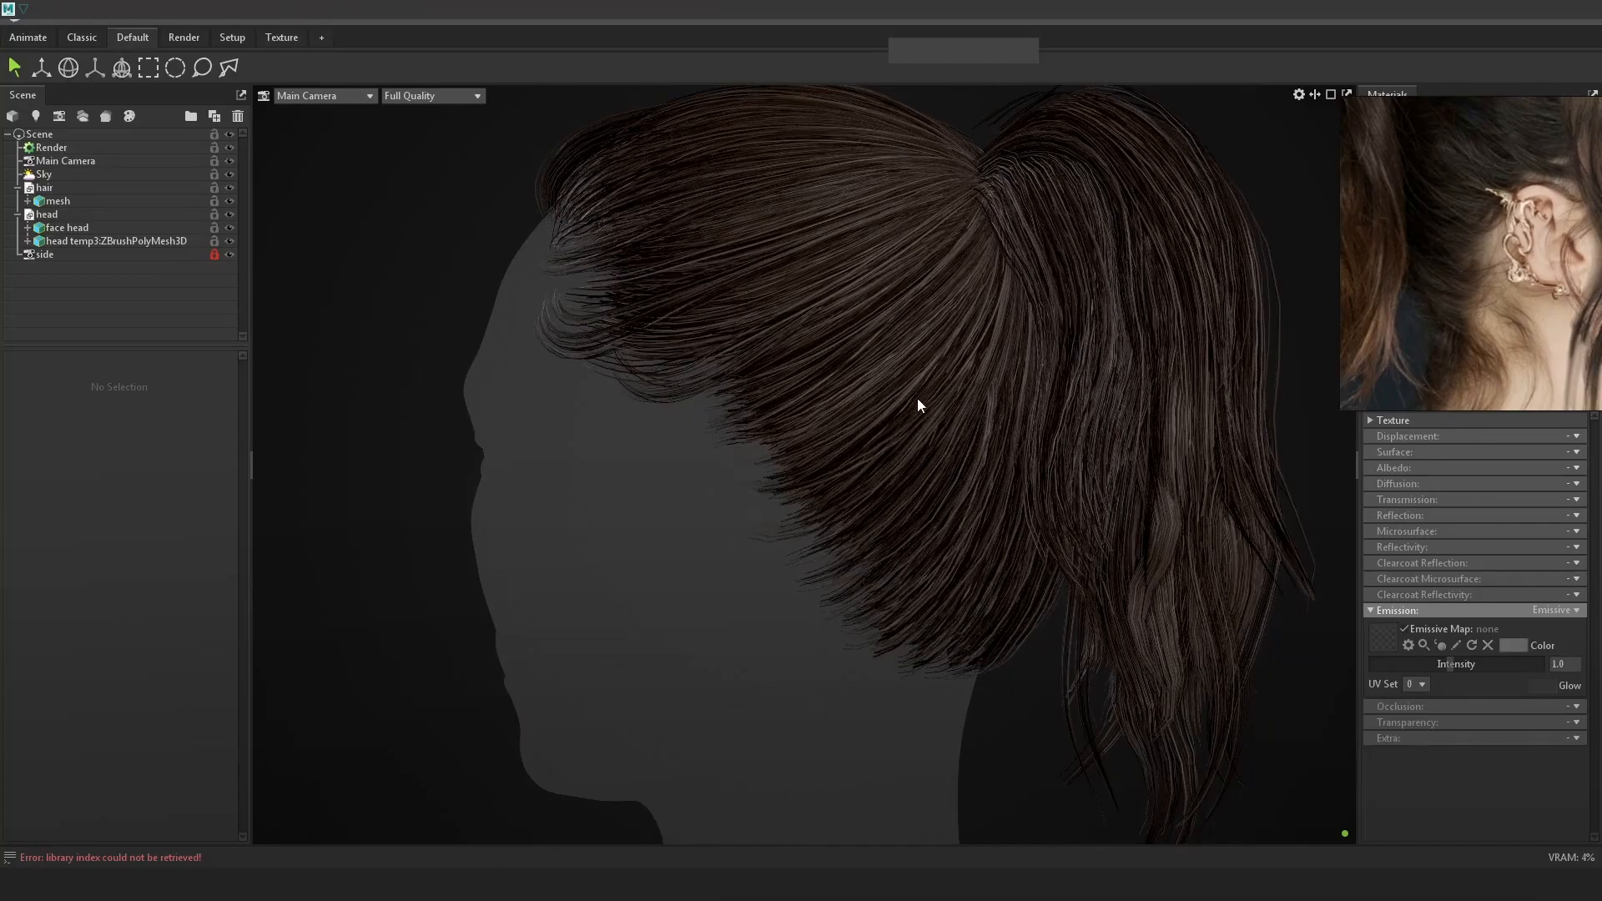
Examine the exported ponytail in Marmoset Toolbag from both sides and the back, especially the hairline behind the ear and the nape.
left_click_drag(918, 399, 925, 469)
right_click_drag(864, 414, 924, 438)
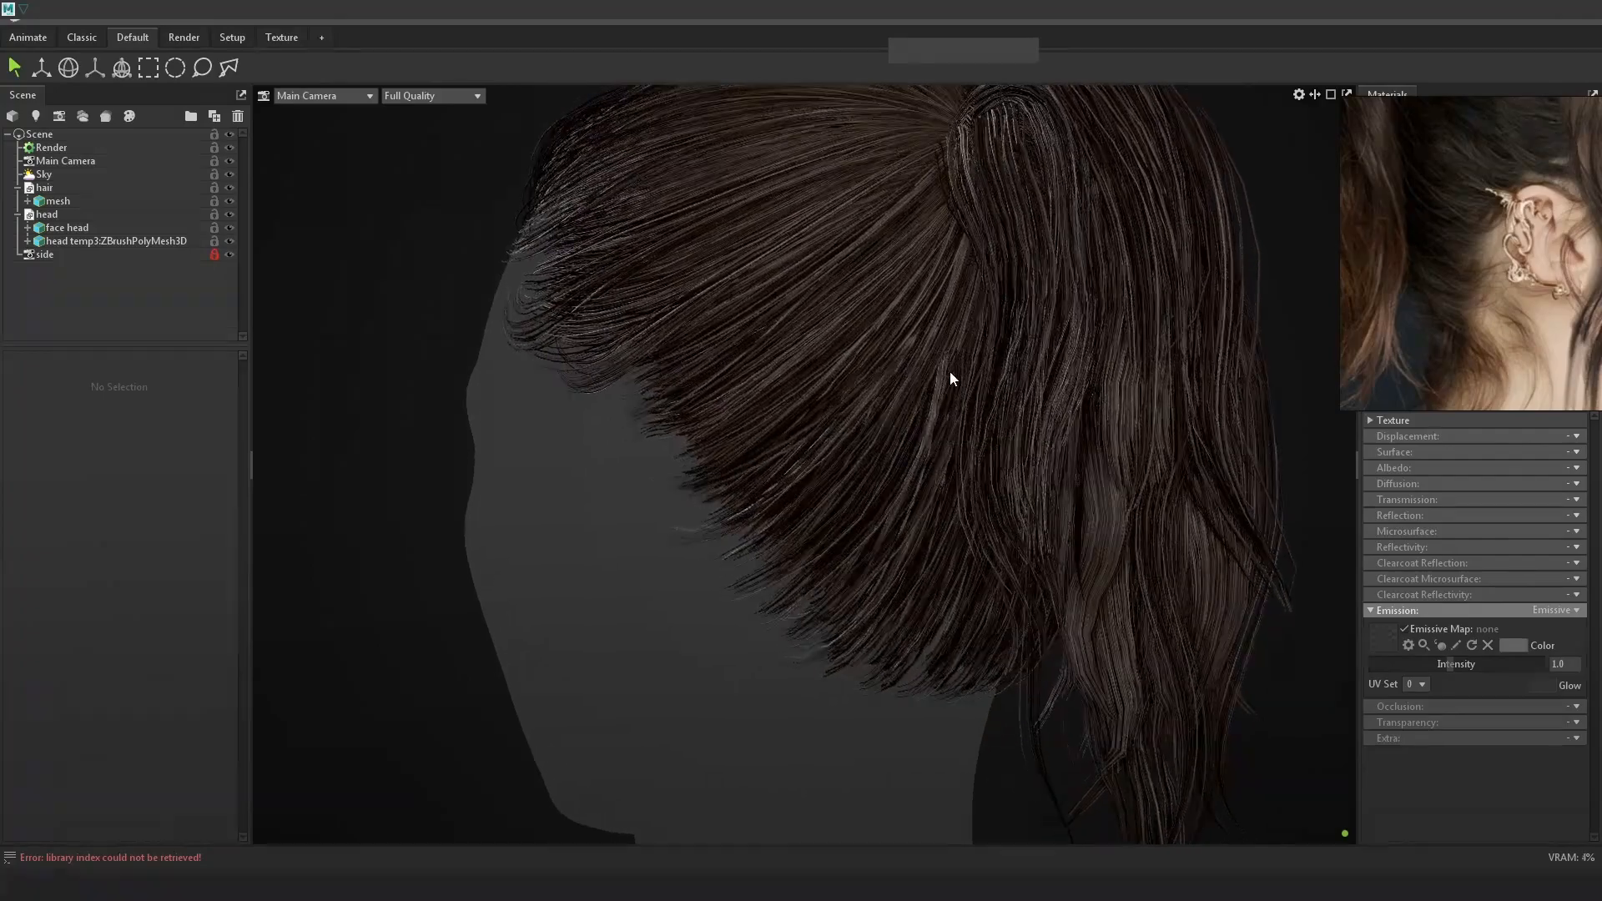
left_click_drag(942, 414, 713, 534)
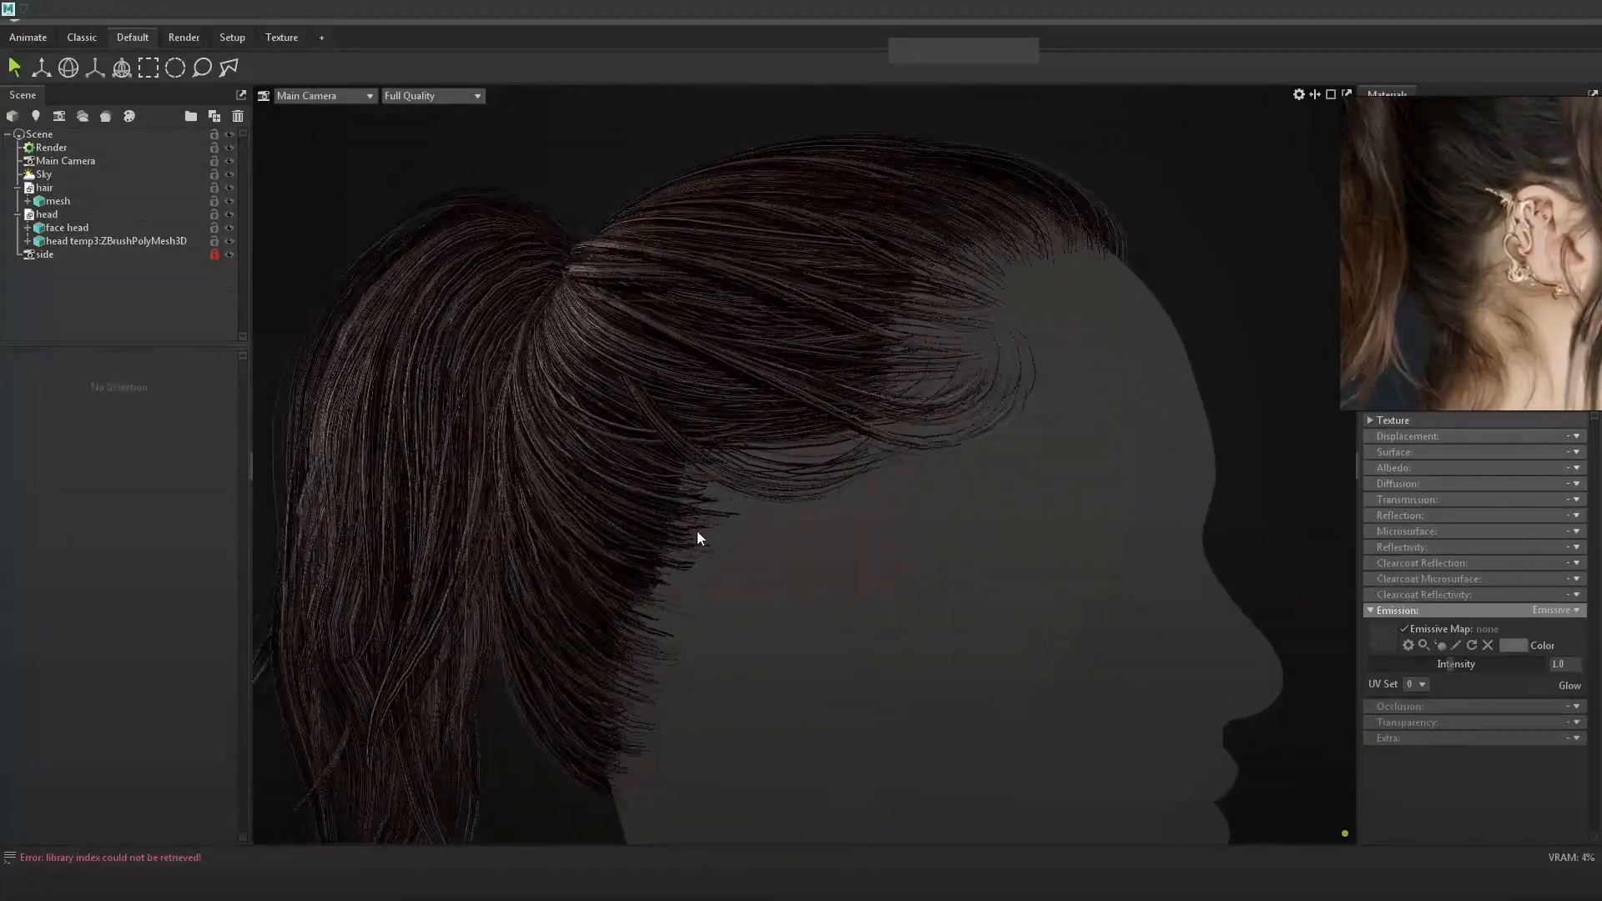
left_click_drag(614, 565, 789, 599)
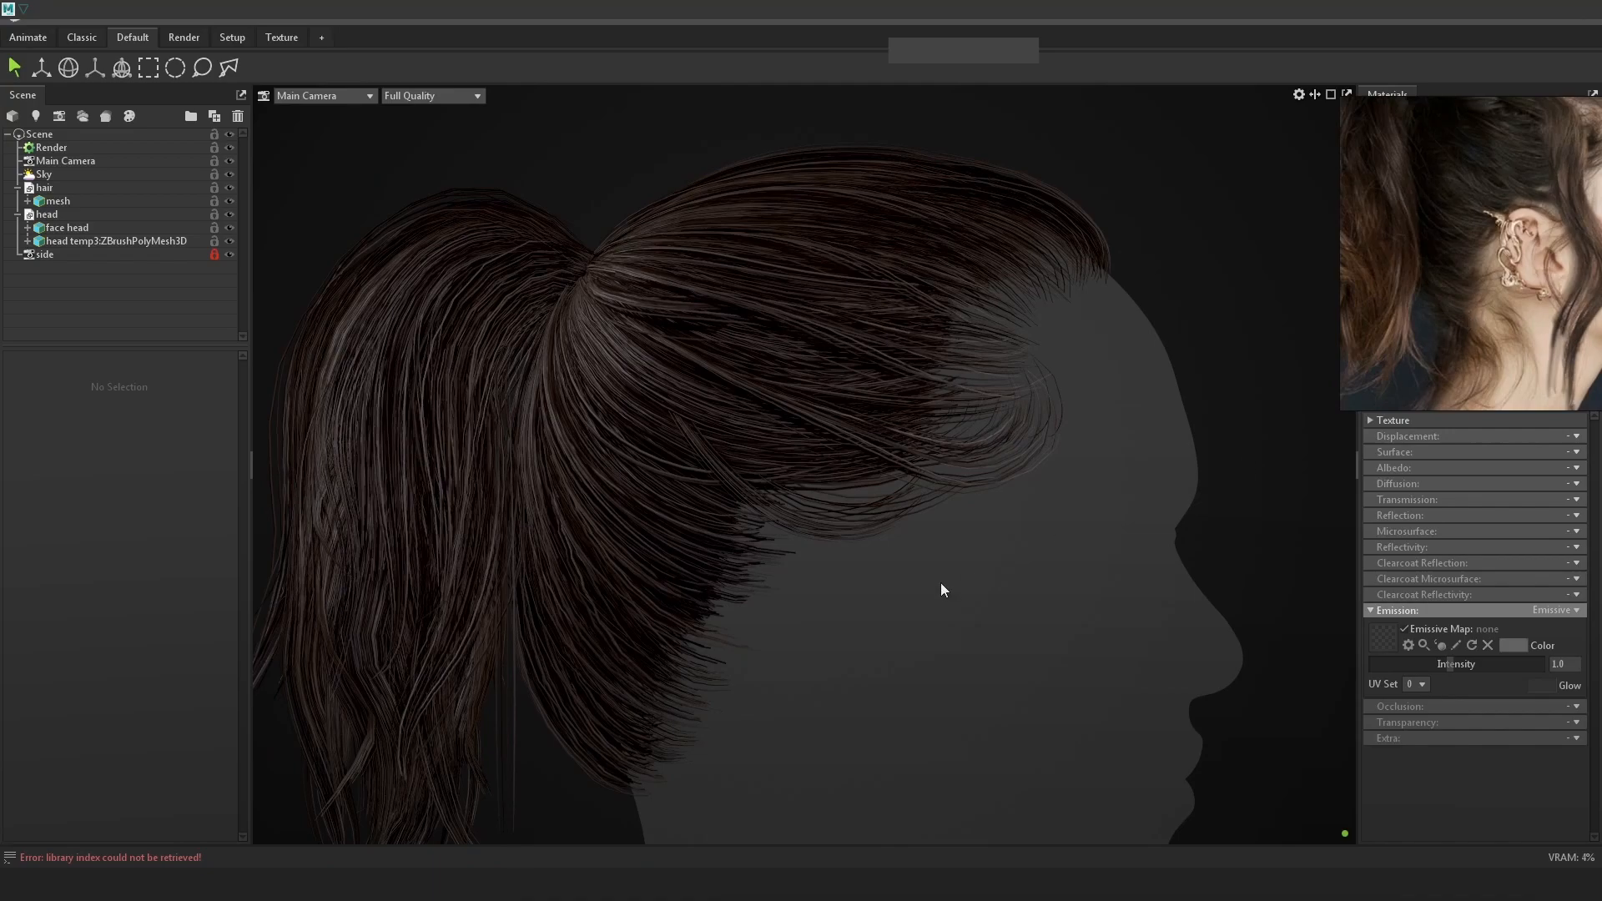
scroll(967, 575, "up", 4)
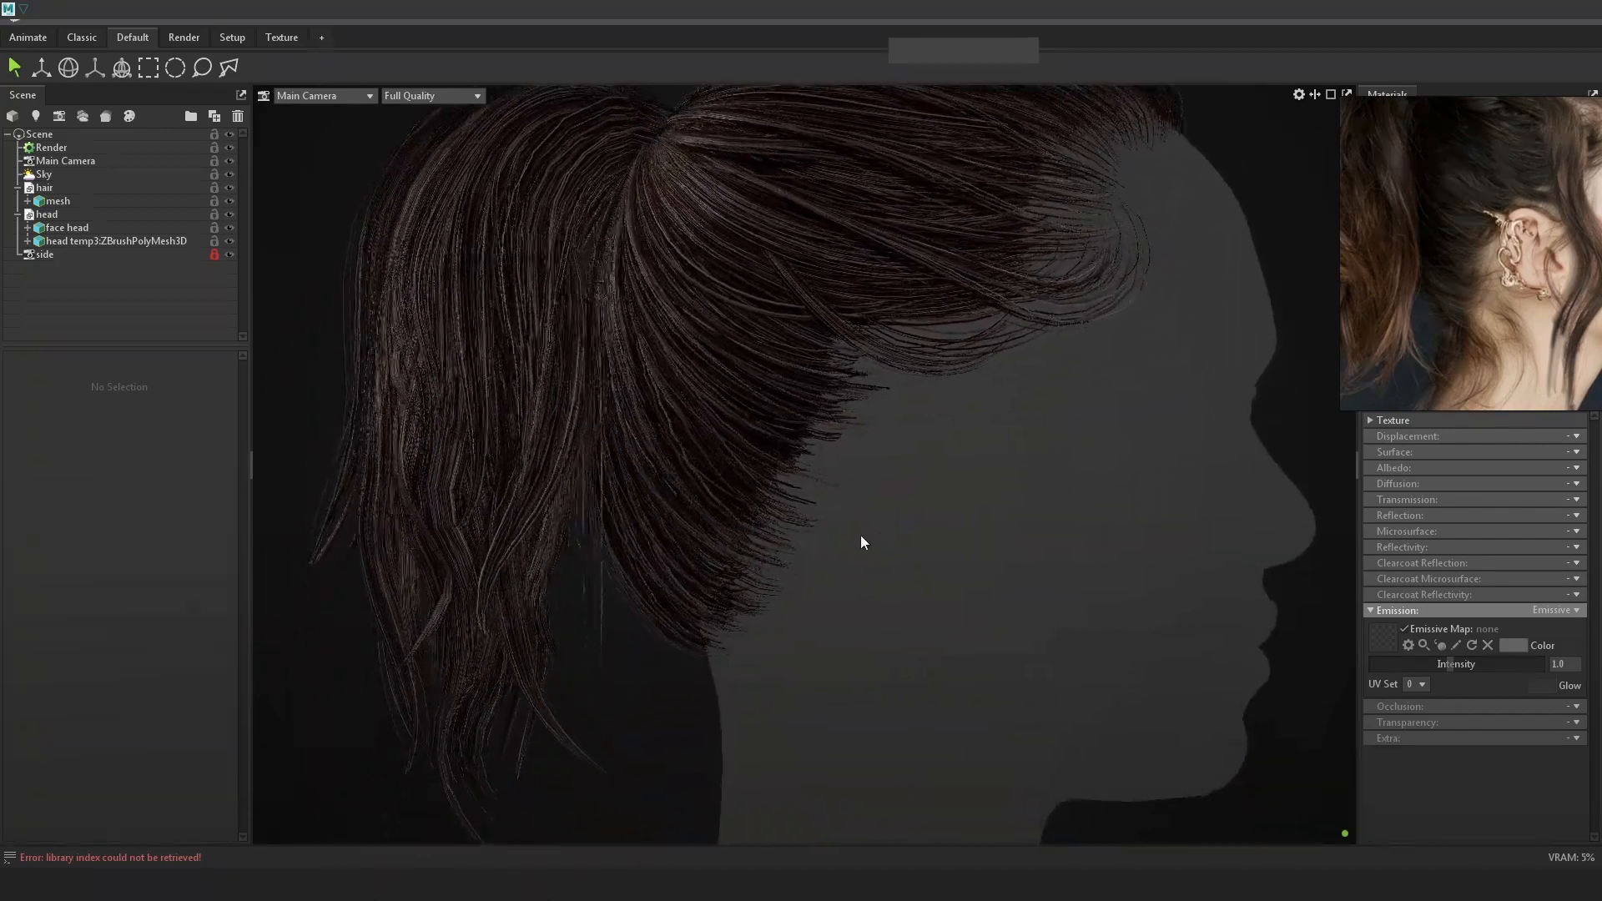
scroll(860, 535, "up", 1)
scroll(1060, 443, "down", 1)
left_click_drag(859, 518, 828, 515)
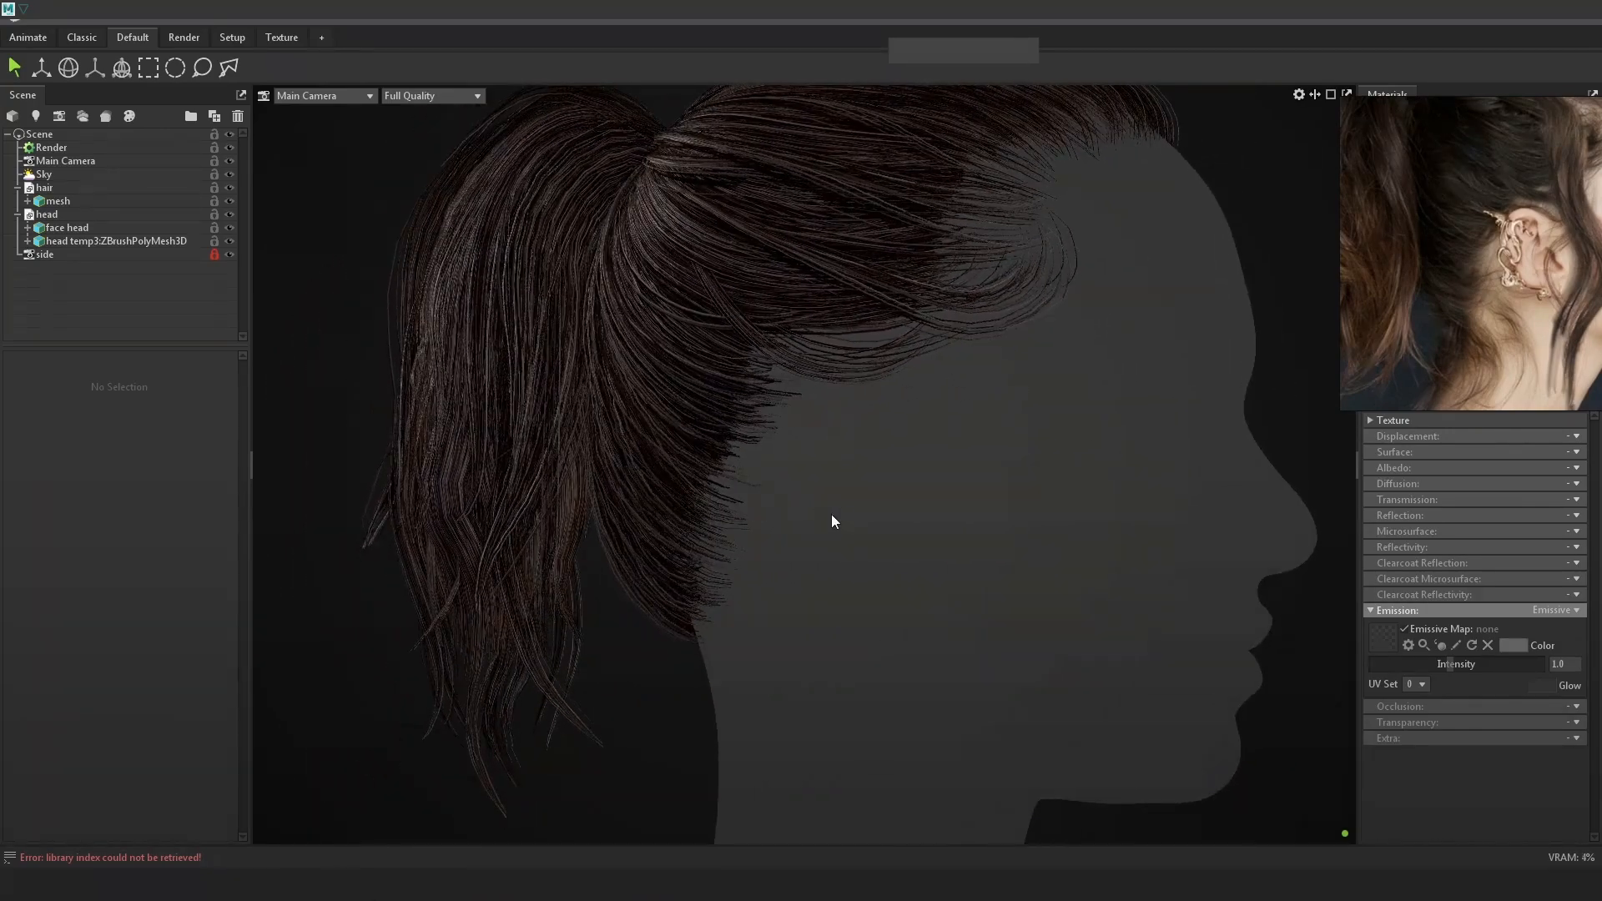
scroll(828, 514, "down", 3)
middle_click_drag(859, 471, 936, 492)
scroll(941, 489, "up", 2)
scroll(968, 471, "down", 2)
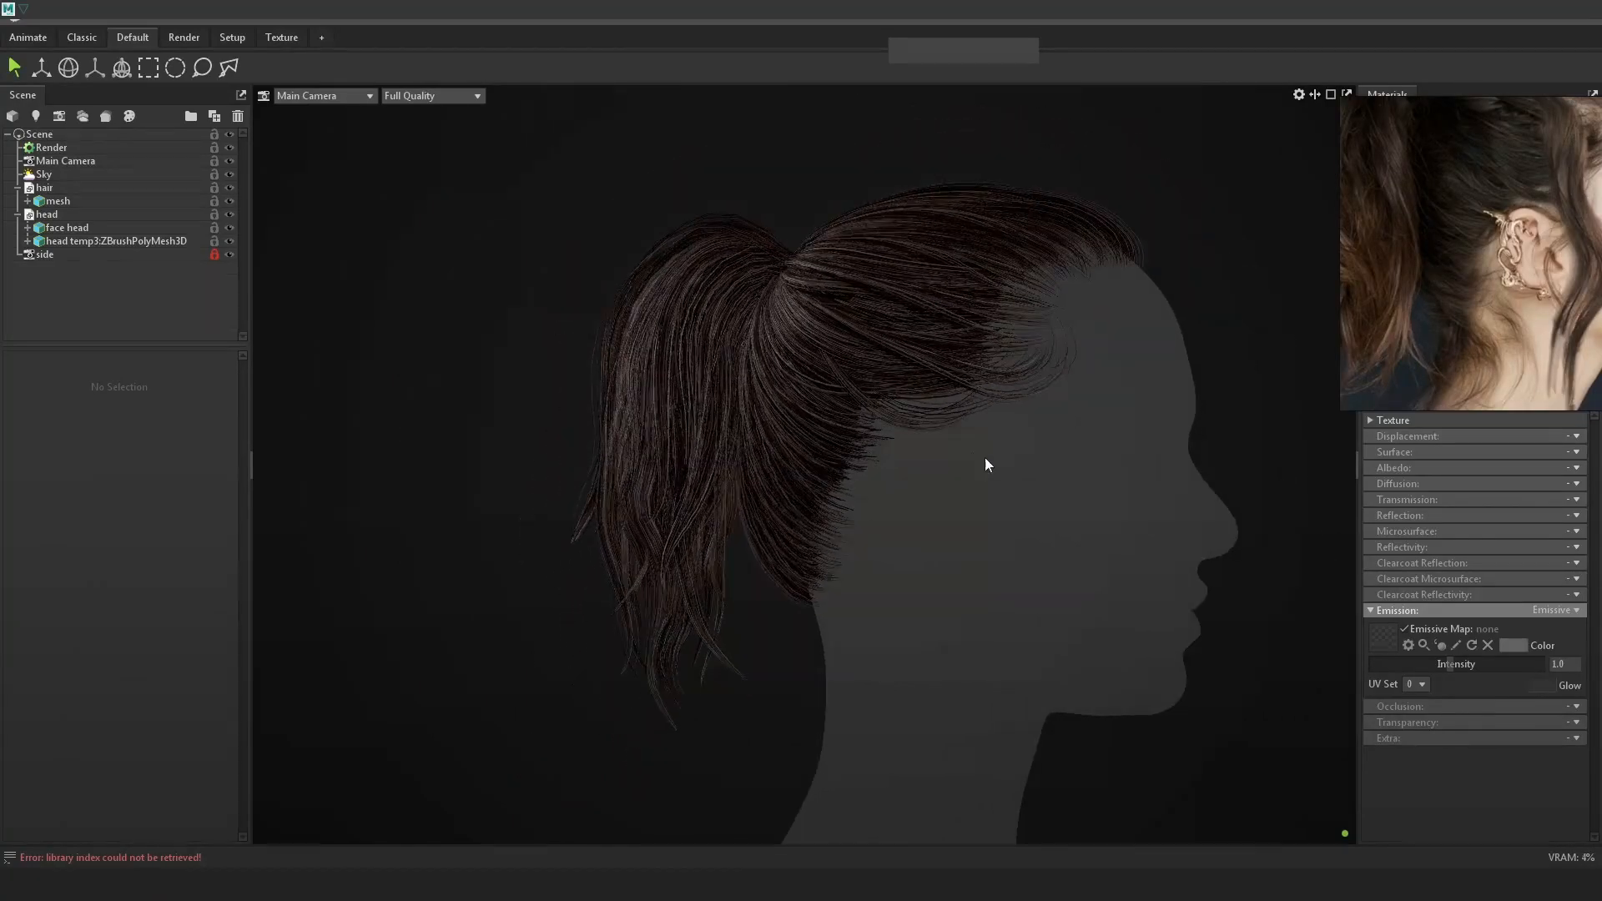
left_click_drag(973, 489, 1063, 485)
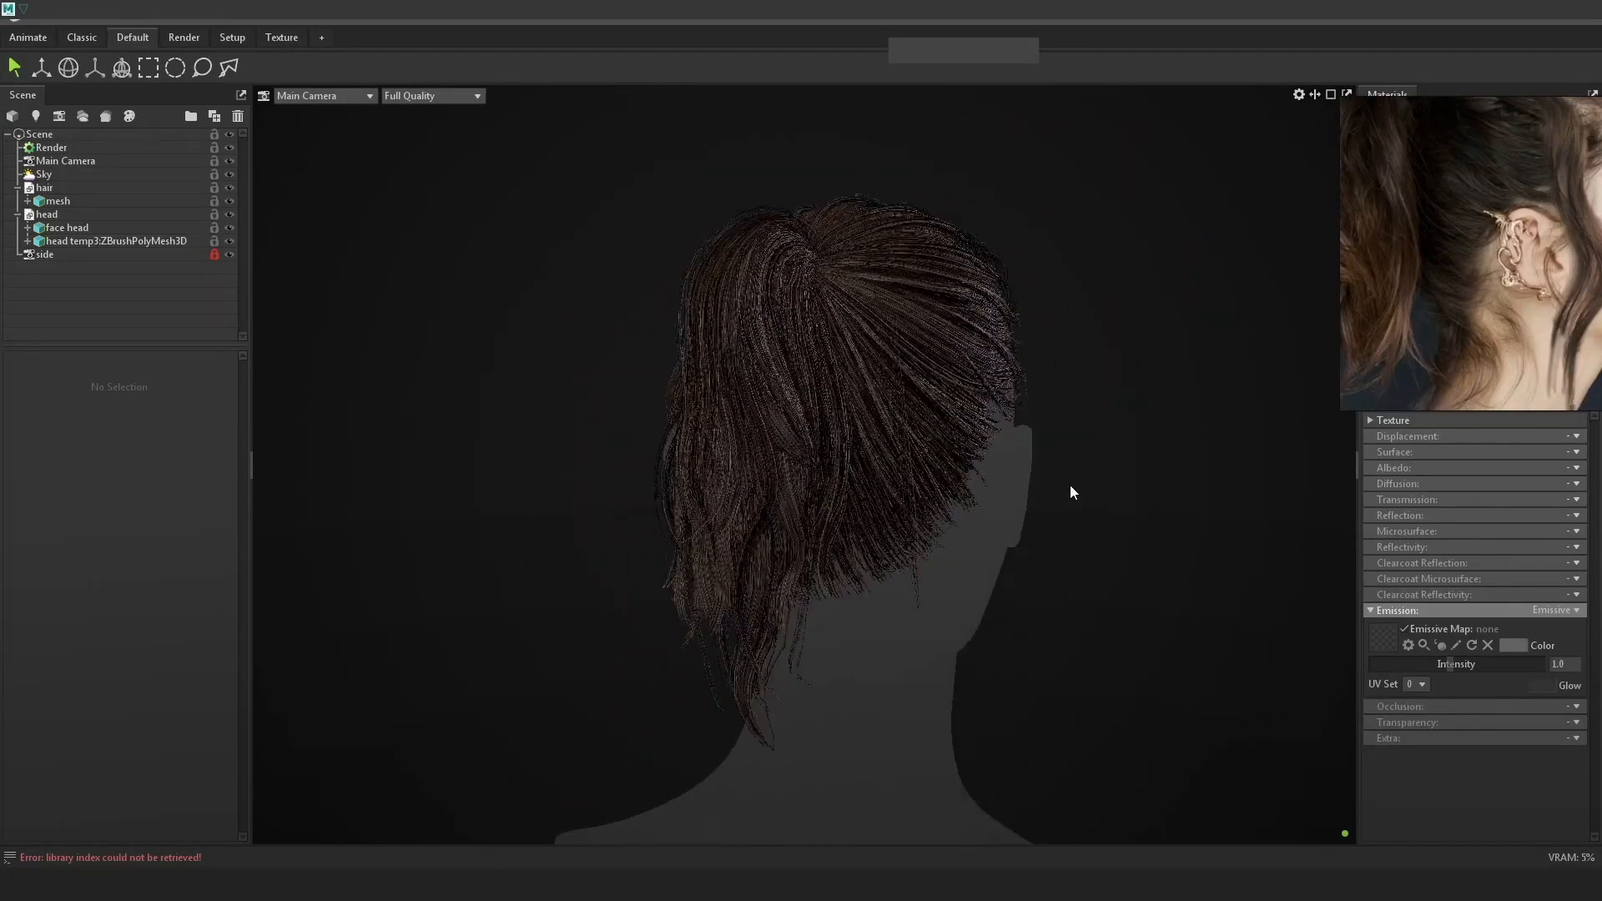
scroll(1131, 568, "up", 3)
left_click_drag(1132, 568, 1101, 514)
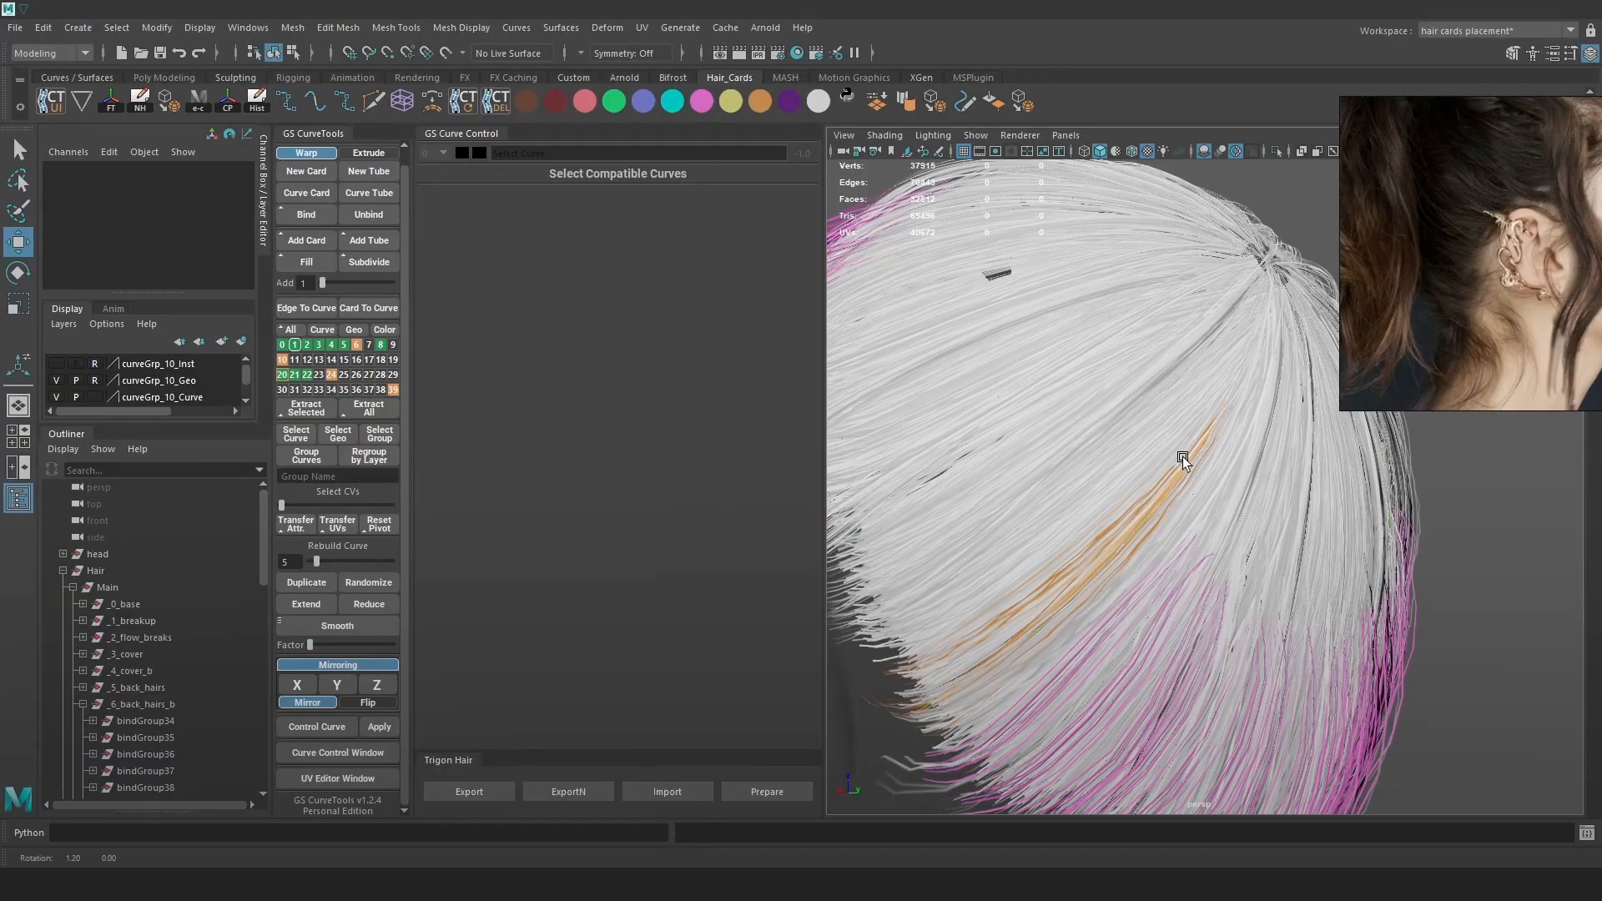
Compare the orange back-hair clump in the Maya viewport with the same area of the Marmoset Toolbag render.
left_click_drag(1183, 457, 1098, 389, "alt")
scroll(1205, 466, "up", 5)
mouse_move(1205, 466)
left_mouse_down("alt")
mouse_move(1165, 467)
mouse_move(1179, 467)
left_mouse_up("alt")
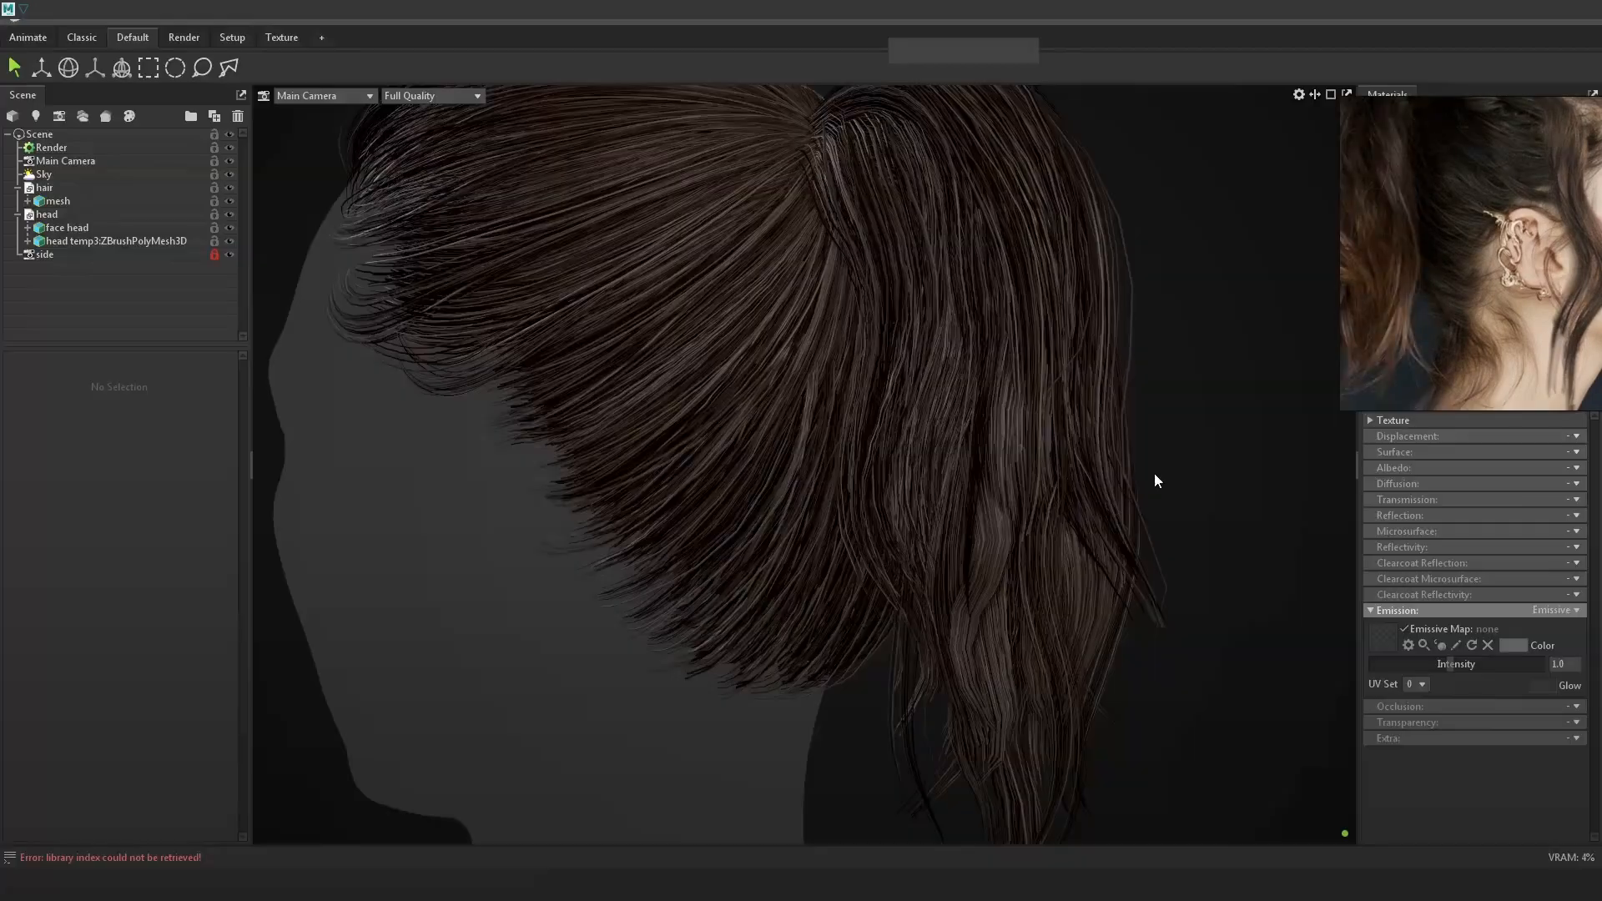
mouse_move(1005, 469)
left_mouse_down()
mouse_move(975, 467)
mouse_move(988, 468)
left_mouse_up()
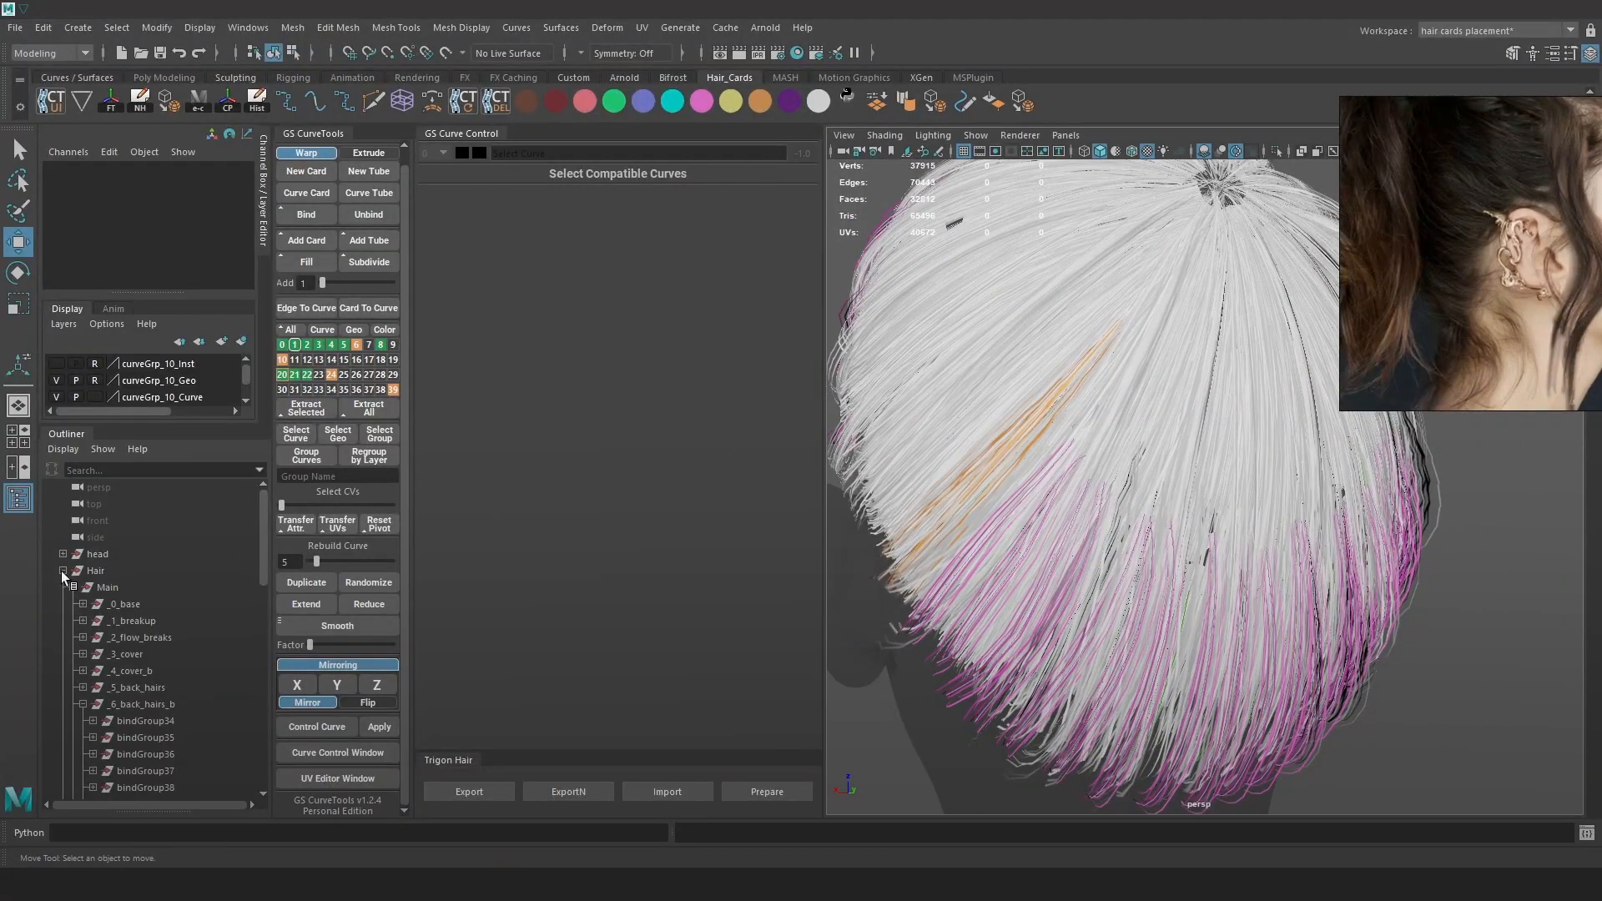
Temporarily unhide the Tail group inside Hair to view the ponytail against the back hairs, and hide it again.
left_click(61, 570)
left_click(128, 587)
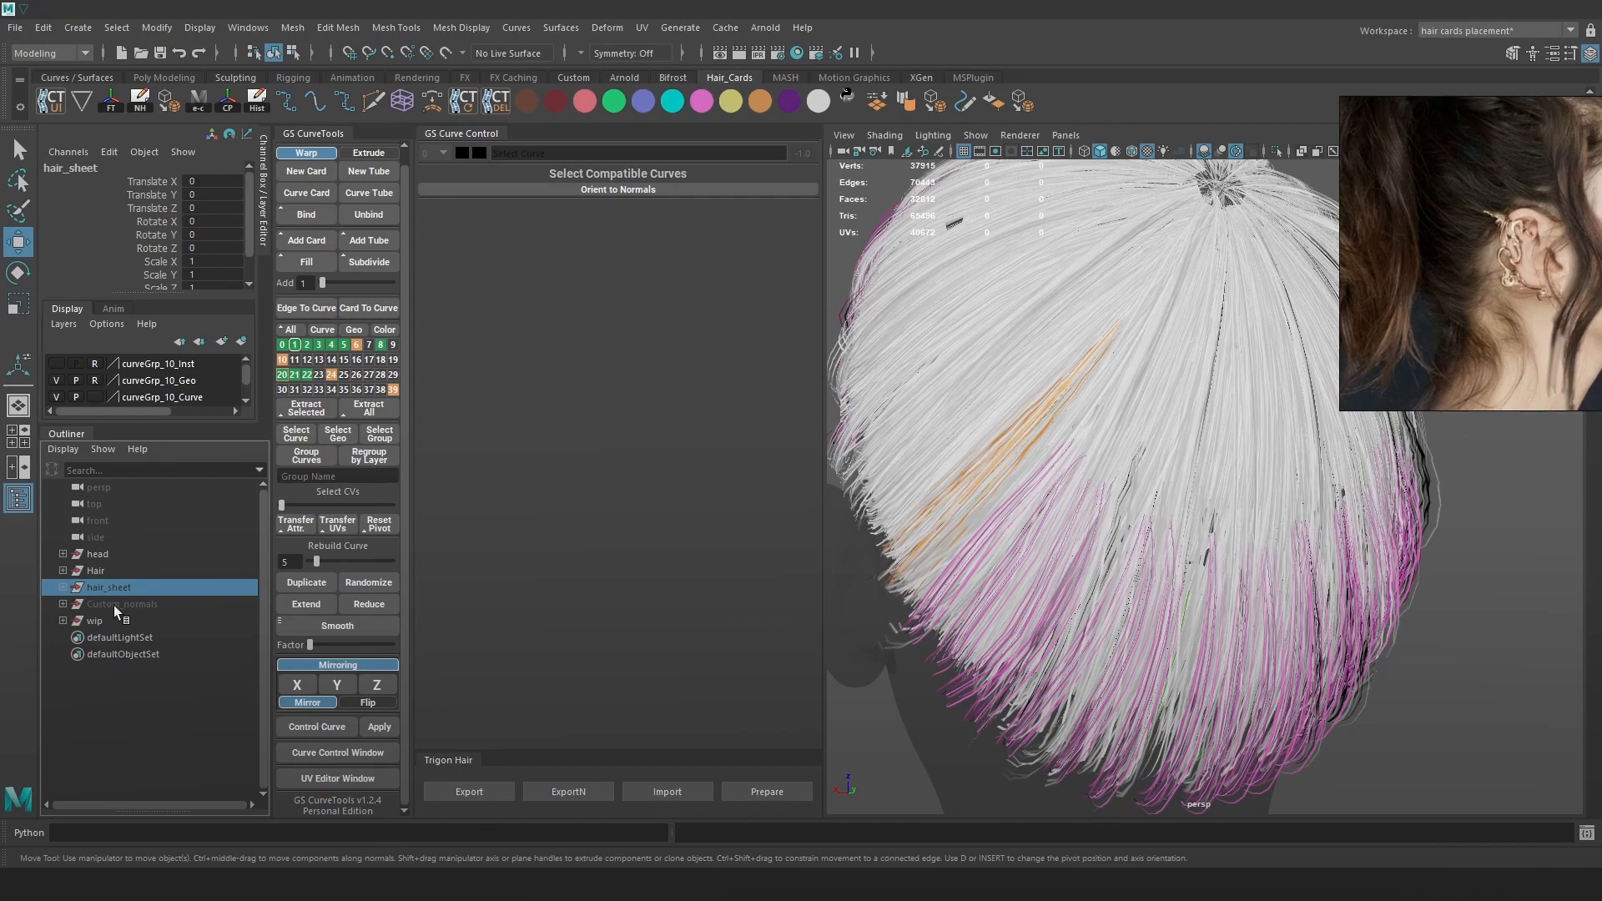
left_click(114, 604)
left_click(62, 571)
left_click(72, 587)
left_click(120, 606)
right_click(120, 606)
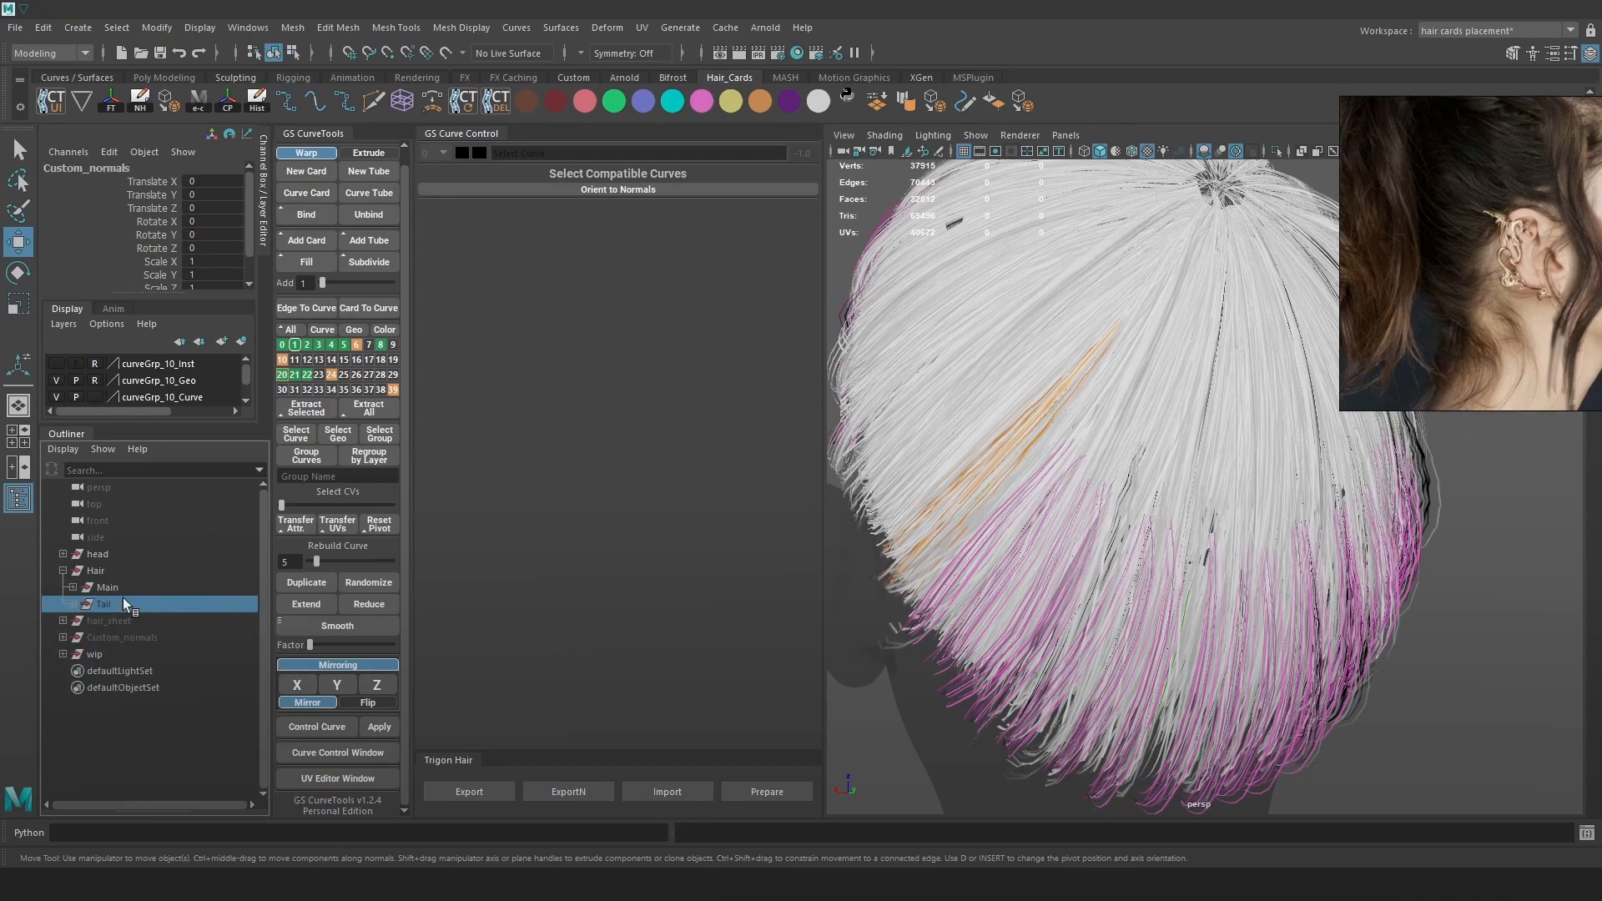
key("h")
left_click(916, 713)
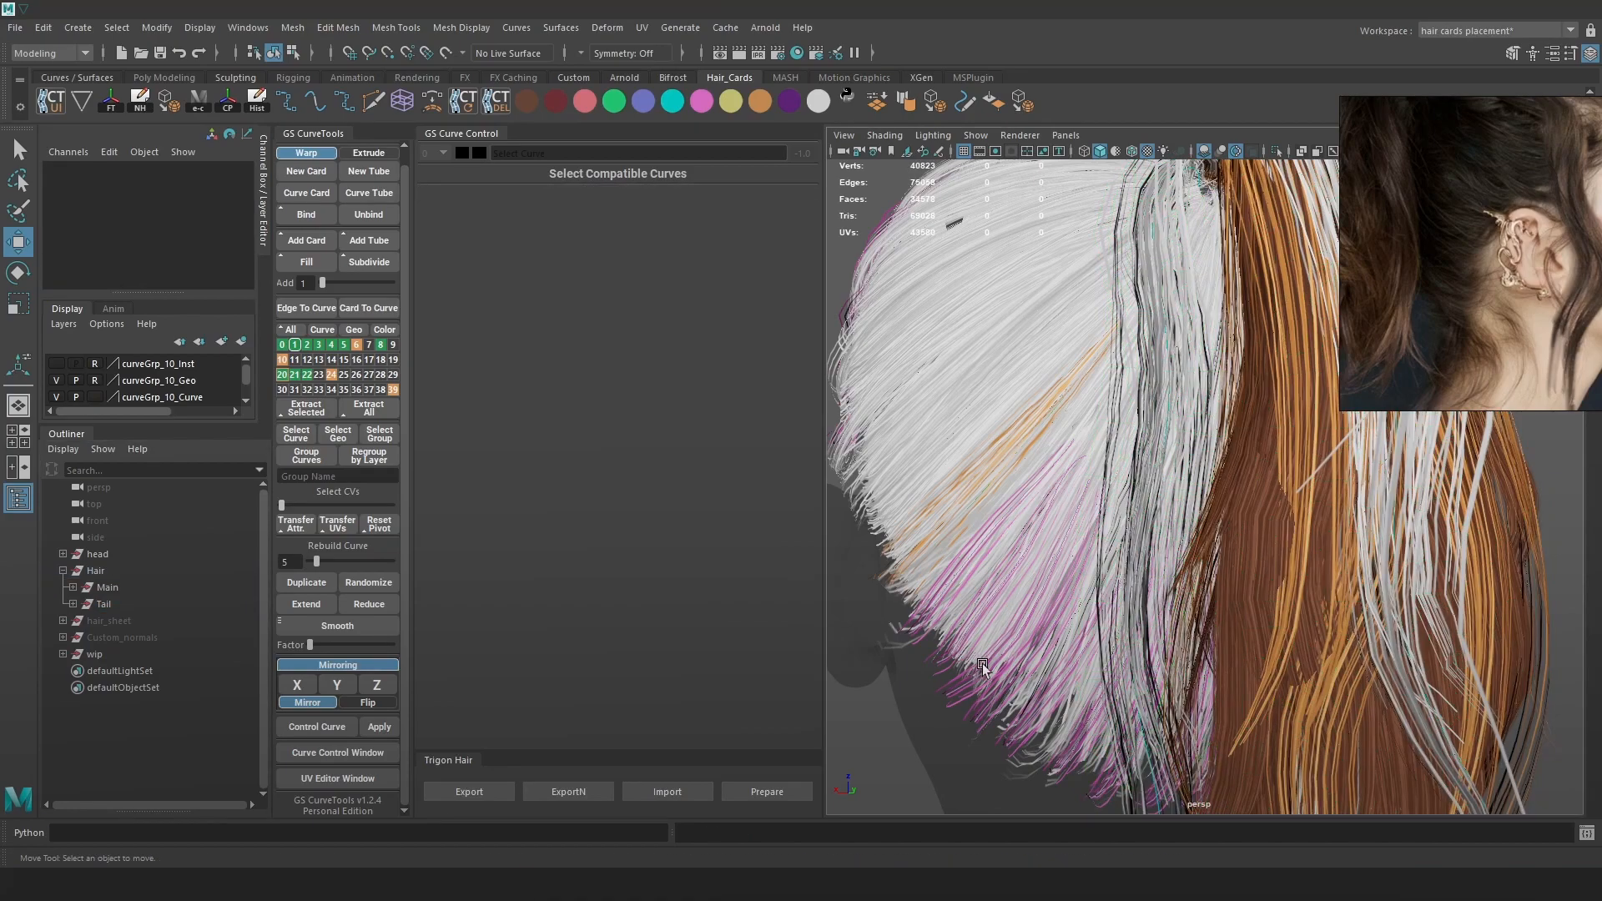
scroll(1001, 663, "up", 8)
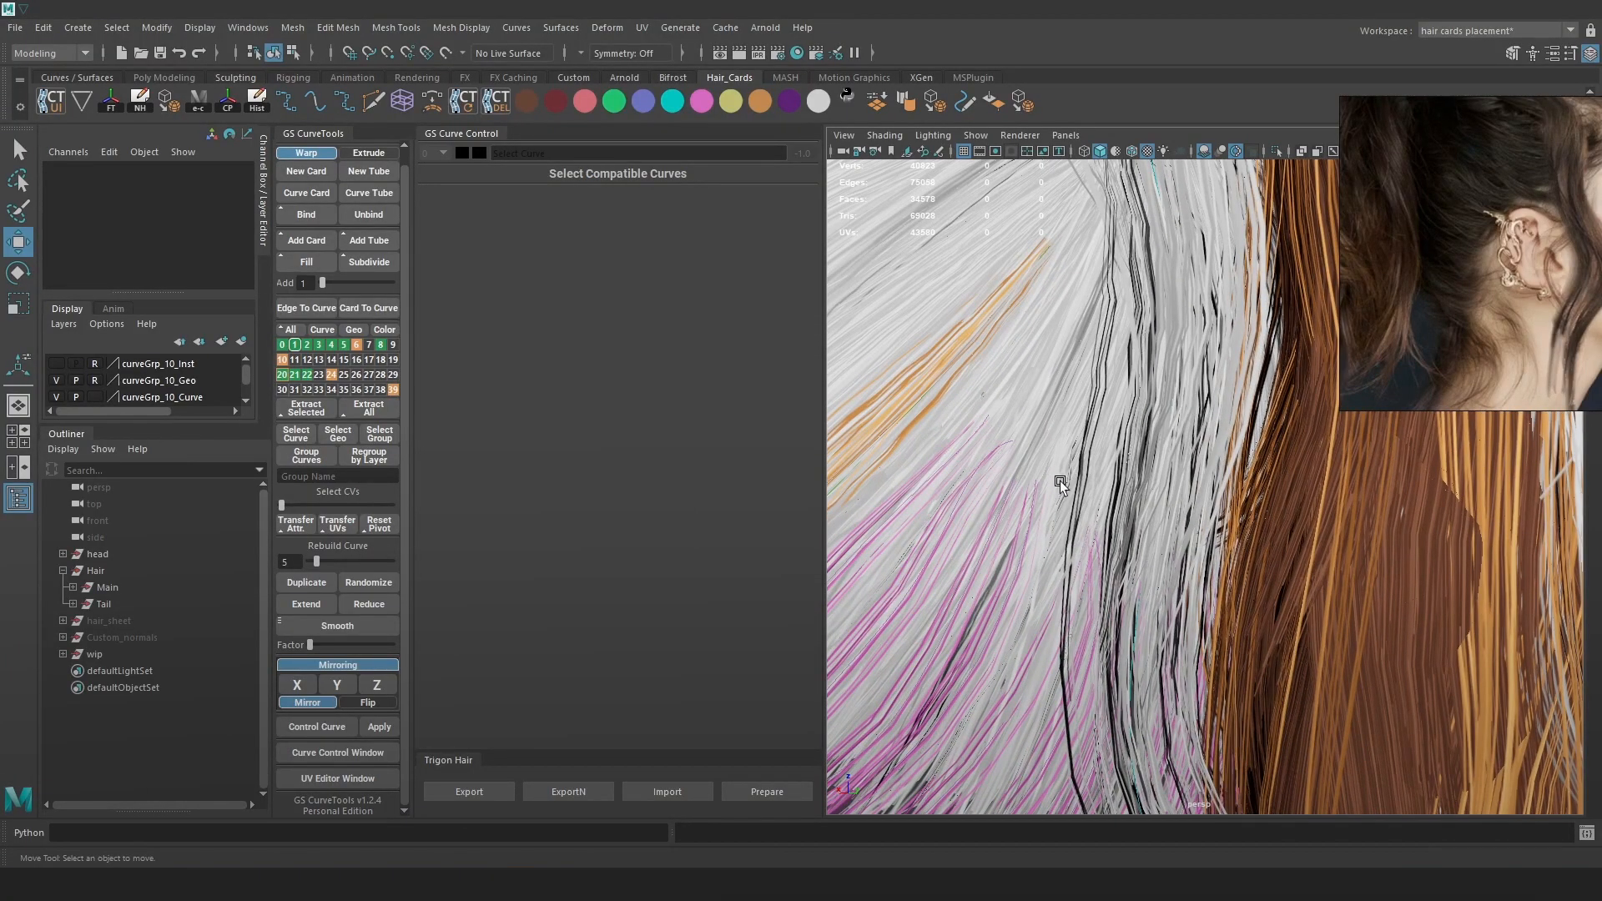
left_click(132, 604)
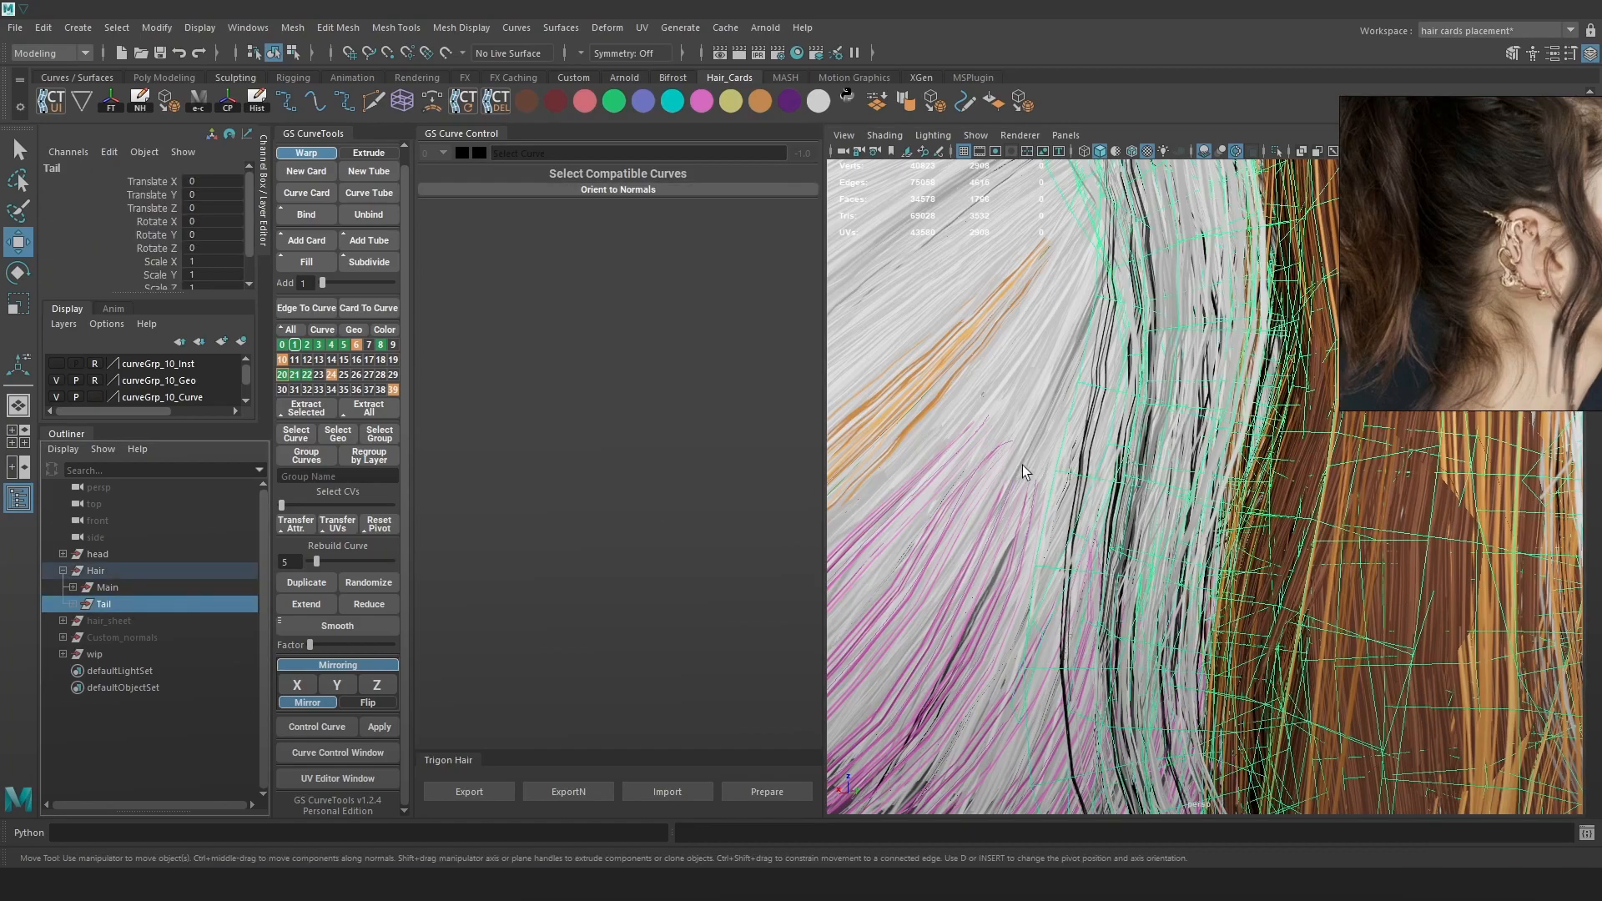
key("ctrl+h")
Expand the Main group and briefly hide _6_back_hairs_b and _5_back_hairs in turn to identify their cards, undoing each hide.
left_click(71, 586)
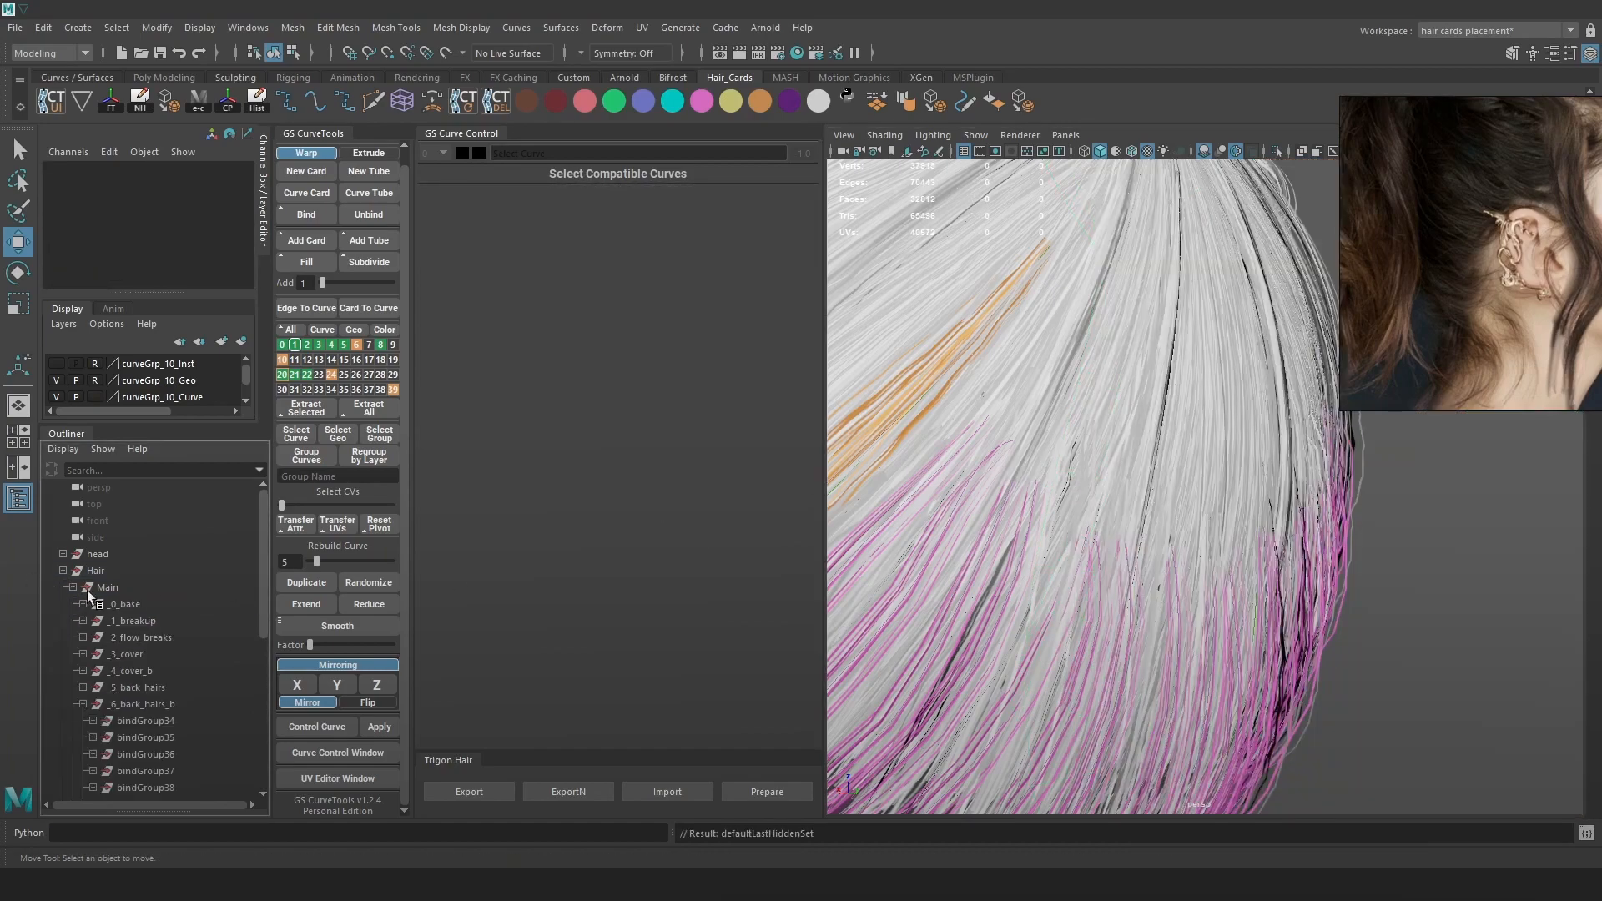
left_click(132, 704)
left_click(1508, 558)
key("ctrl+z")
key("ctrl+h")
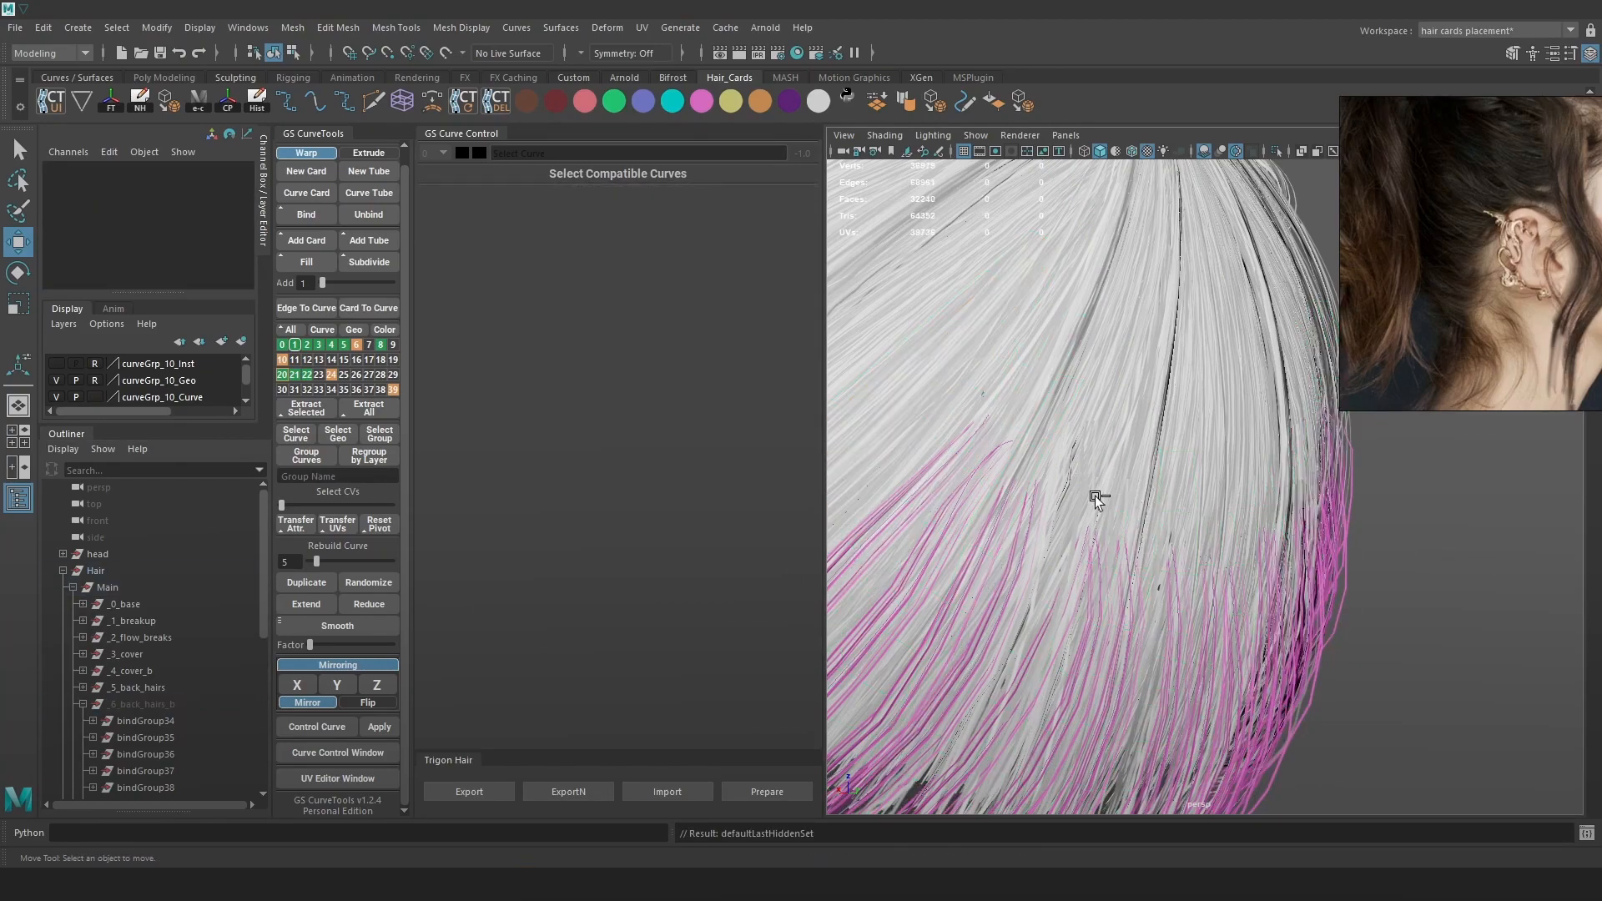
key("ctrl+z")
left_click(167, 689)
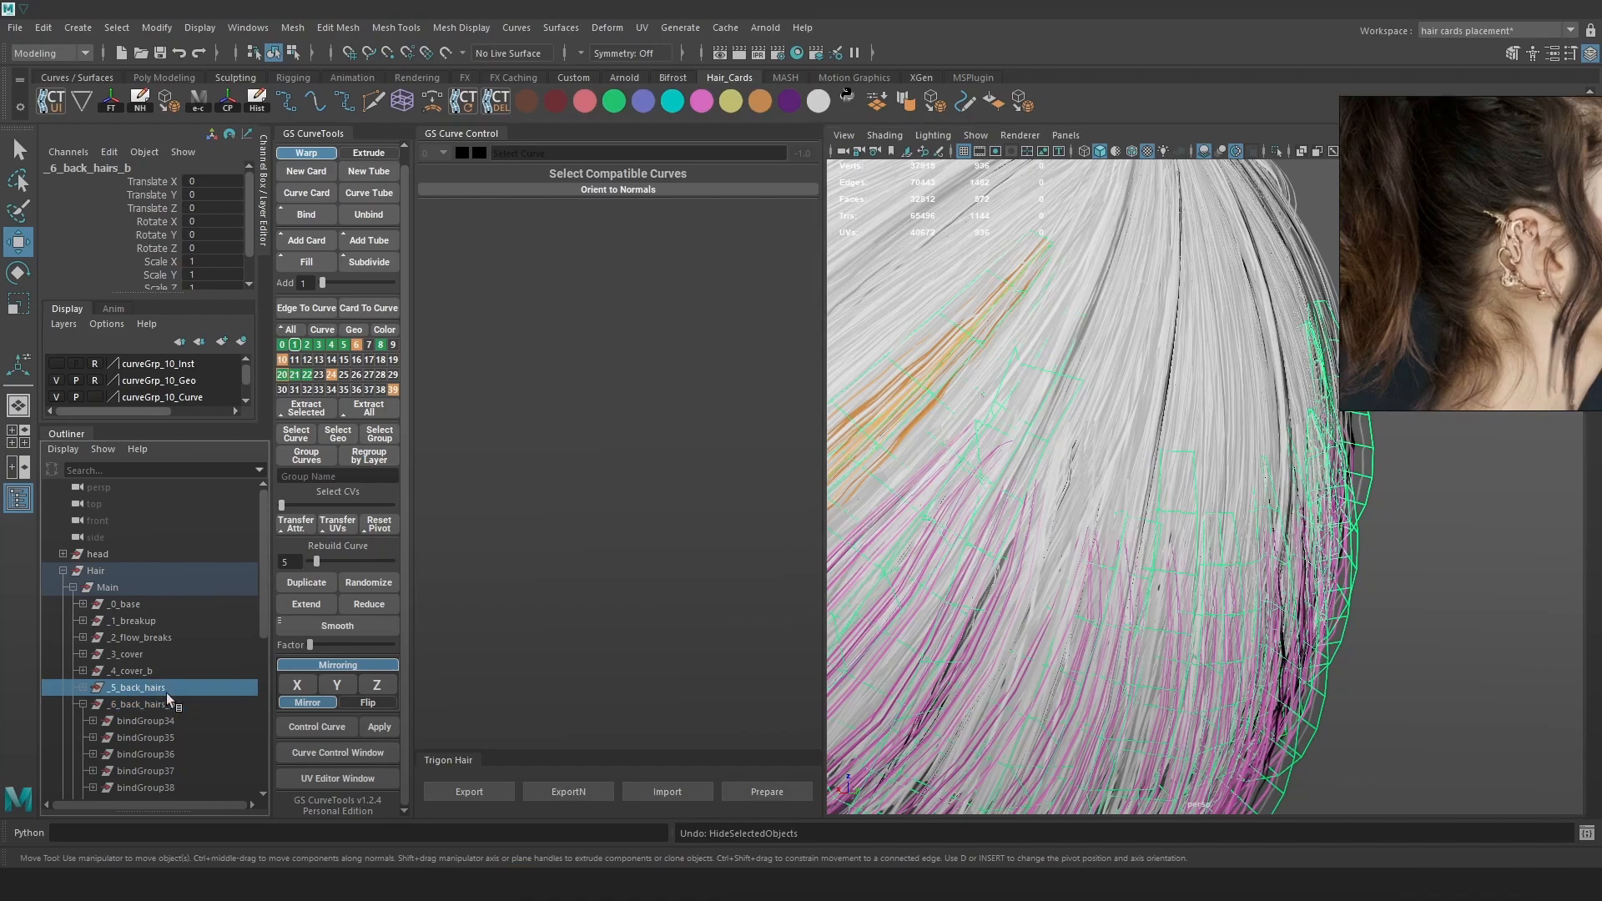
key("ctrl+h")
key("ctrl+z")
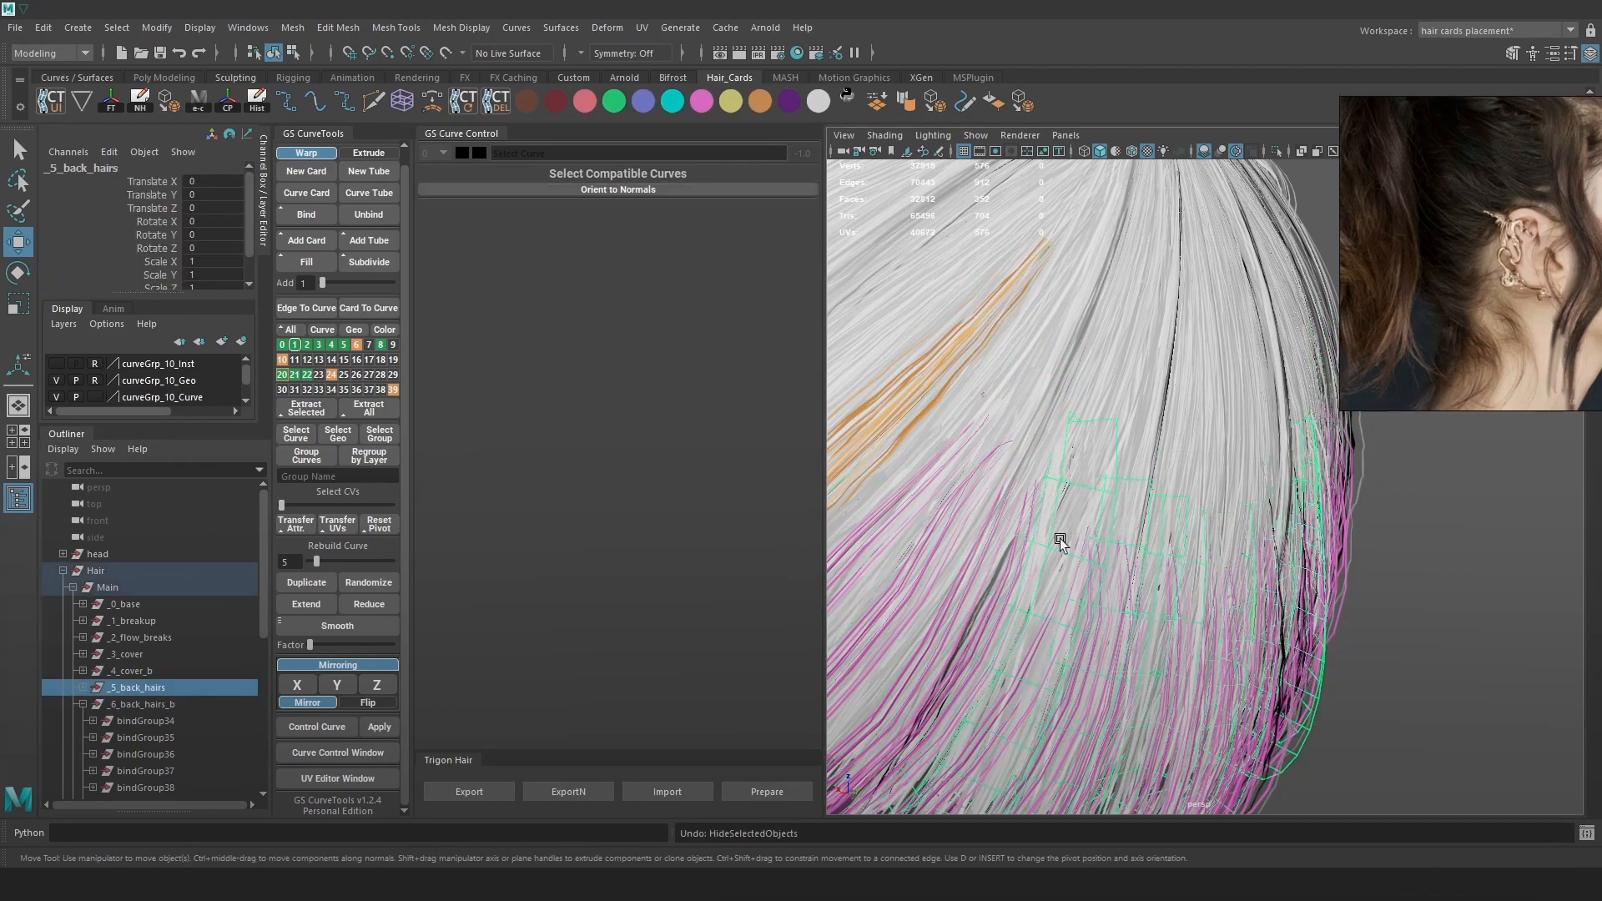
Collapse the _6_back_hairs_b group, return layer 6 to geometry display and show the curves of layer 5.
left_click(82, 704)
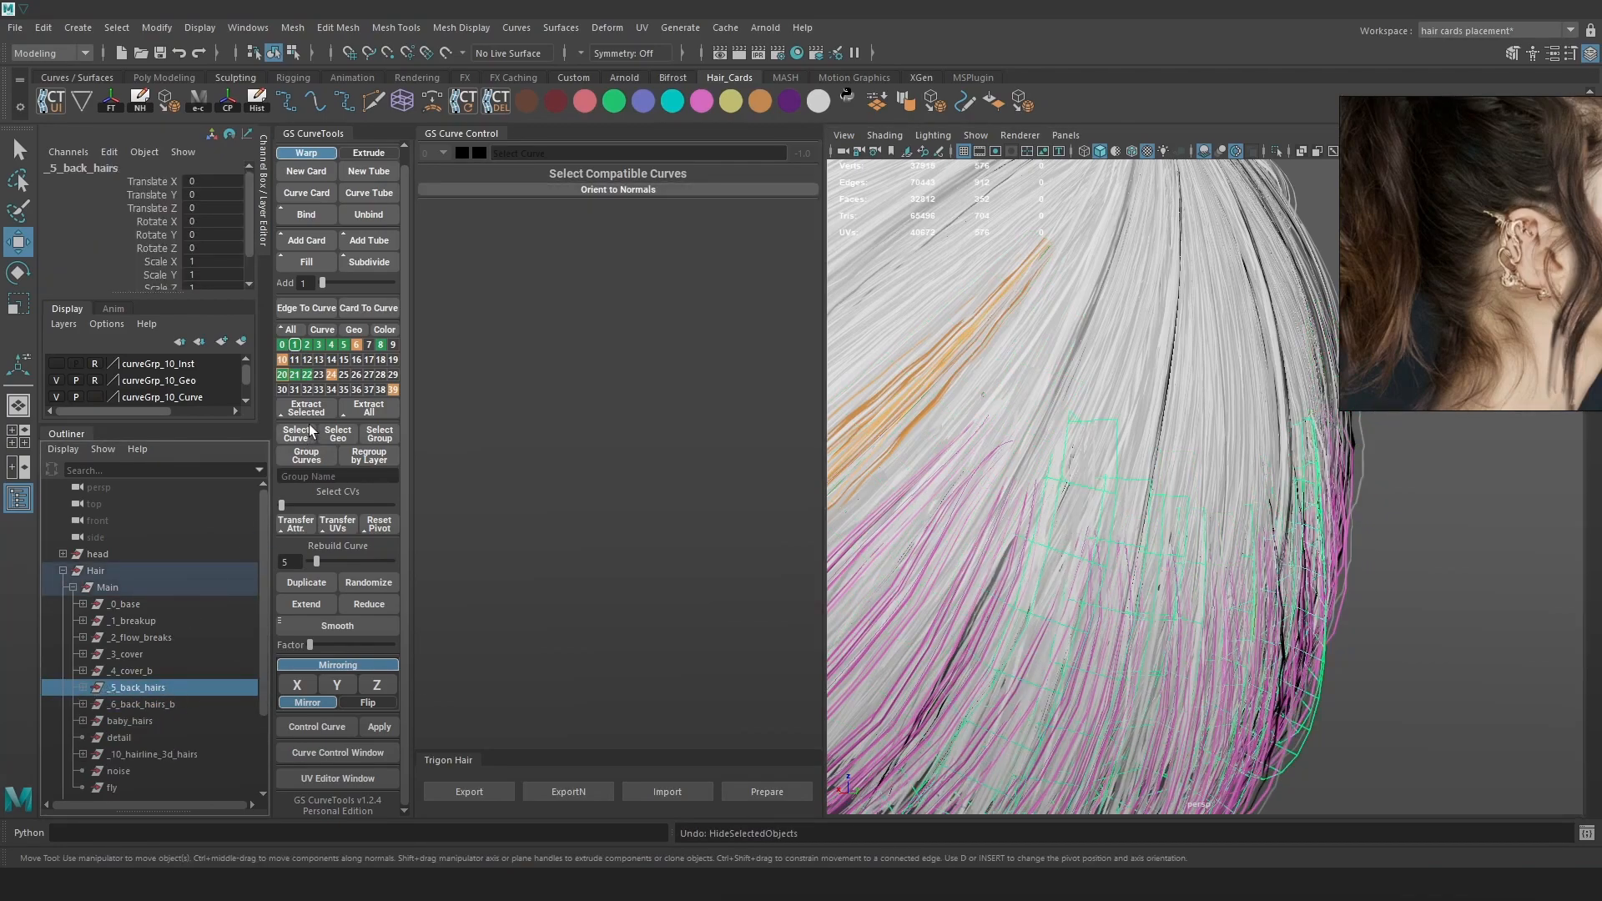
right_click(355, 346)
right_click_drag(356, 345, 282, 360)
left_click_drag(1163, 469, 1130, 519, "alt")
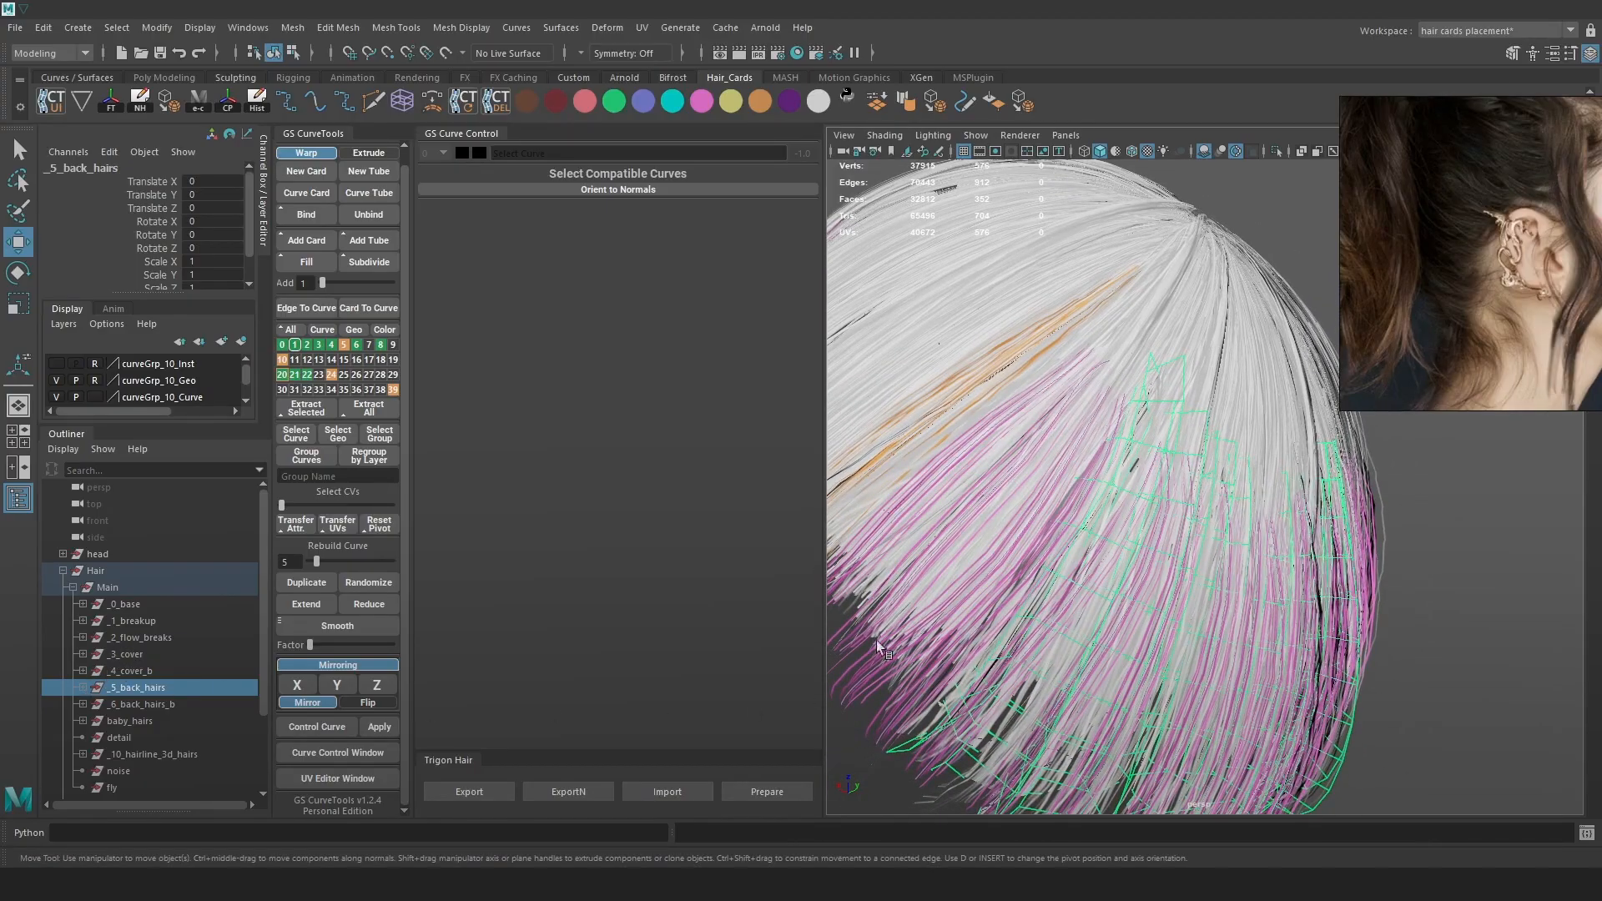
Select the curve of the bindGroup29 clump in _5_back_hairs and try moving it, undoing the move.
key("4")
left_click_drag(1011, 673, 1038, 653, "alt")
key("5")
right_click_drag(1152, 488, 1177, 498, "alt")
key("4")
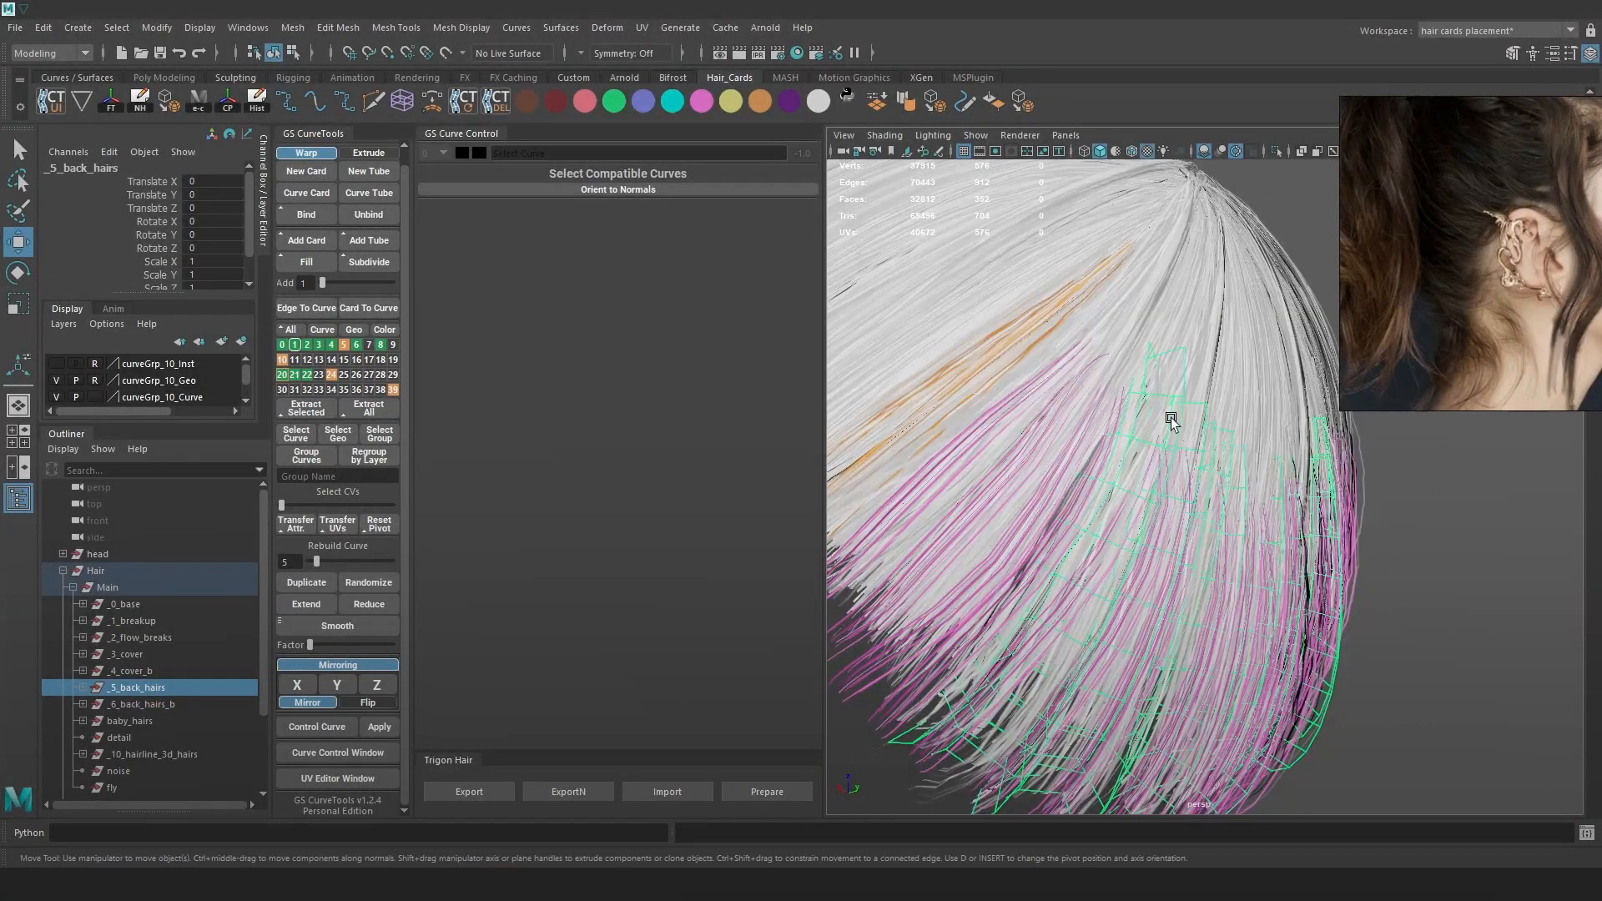
key("5")
left_click(1164, 417)
key("4")
key("5")
left_click(1146, 419)
key("6")
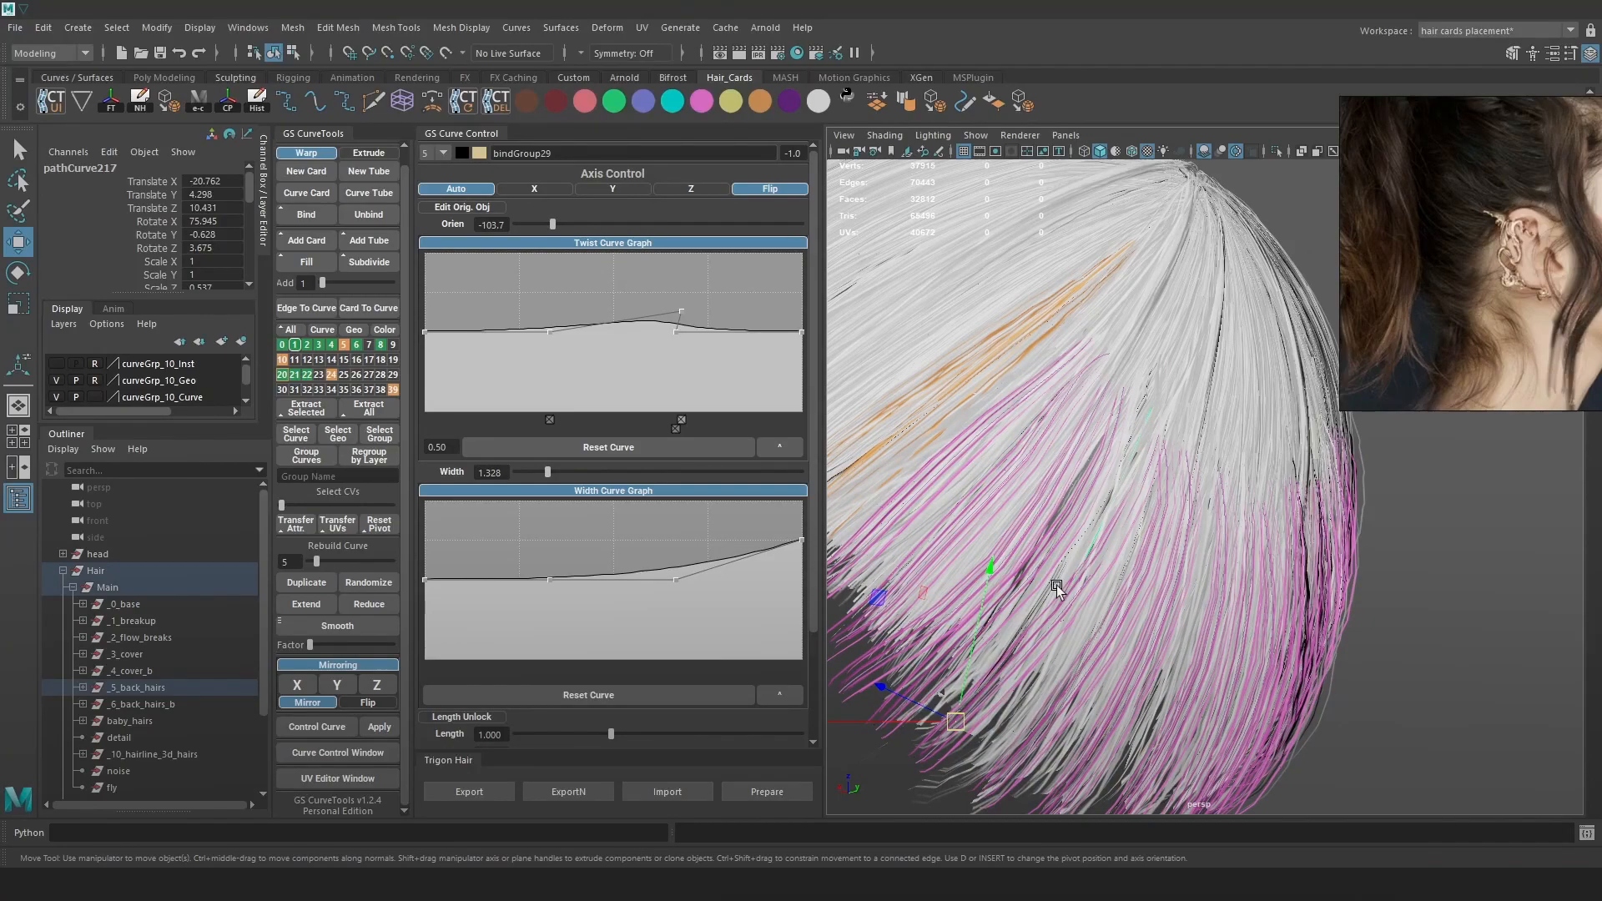
mouse_move(958, 719)
left_mouse_down()
mouse_move(924, 699)
mouse_move(956, 722)
left_mouse_up()
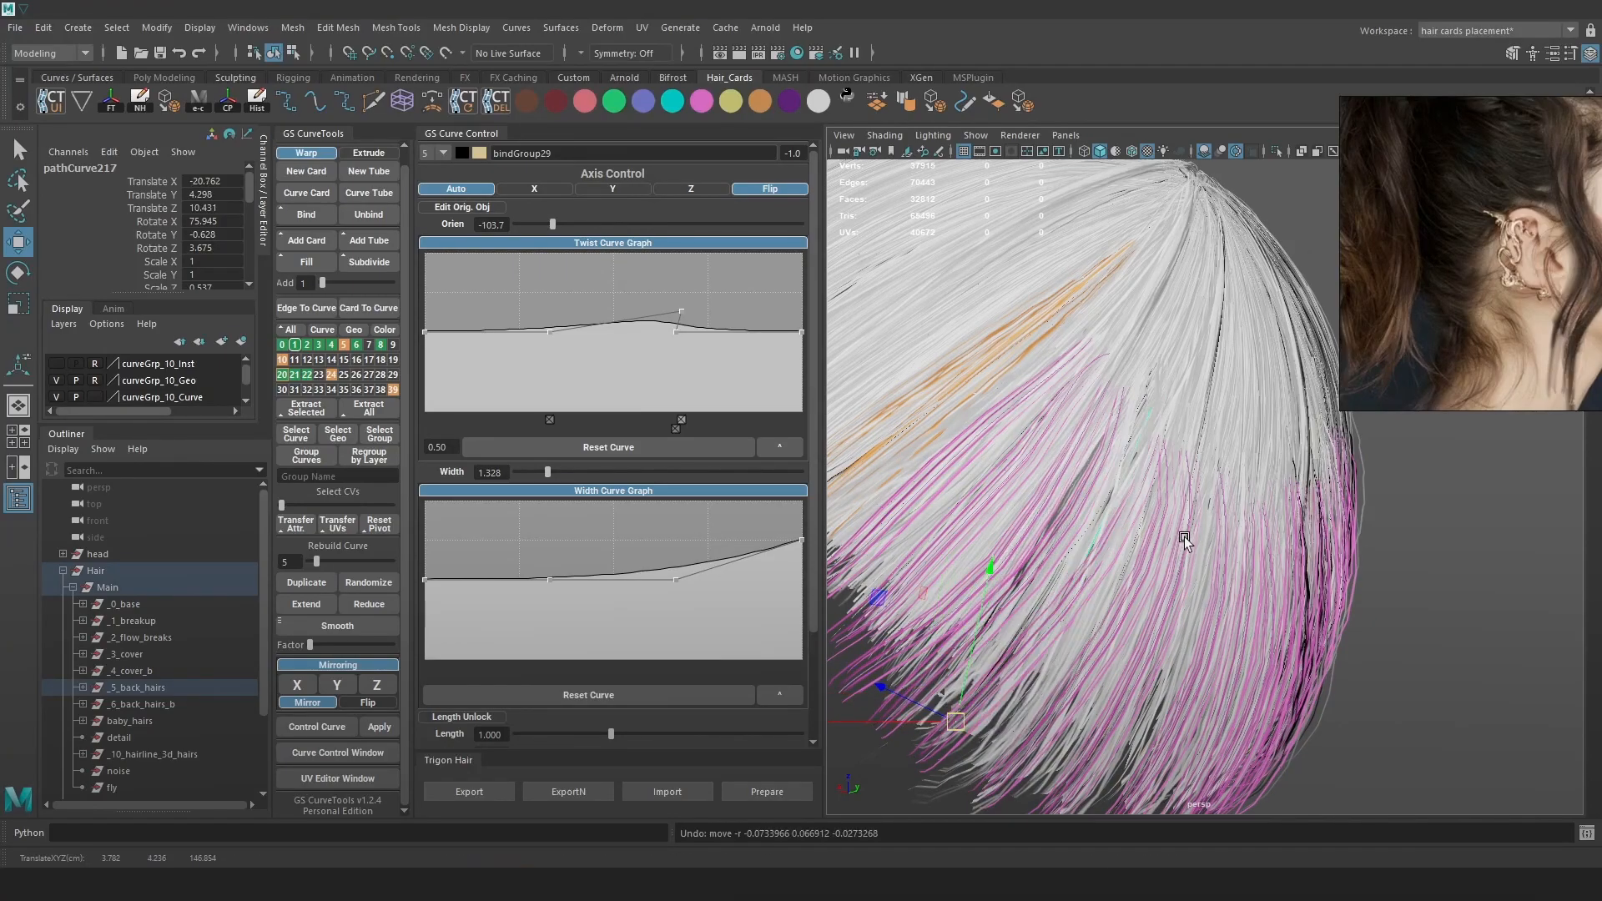
Assign the orange hair colour to the selected bindGroup29 clump and delete the raised point from its twist curve graph.
left_click(753, 102)
left_click_drag(1233, 438, 1126, 312, "alt")
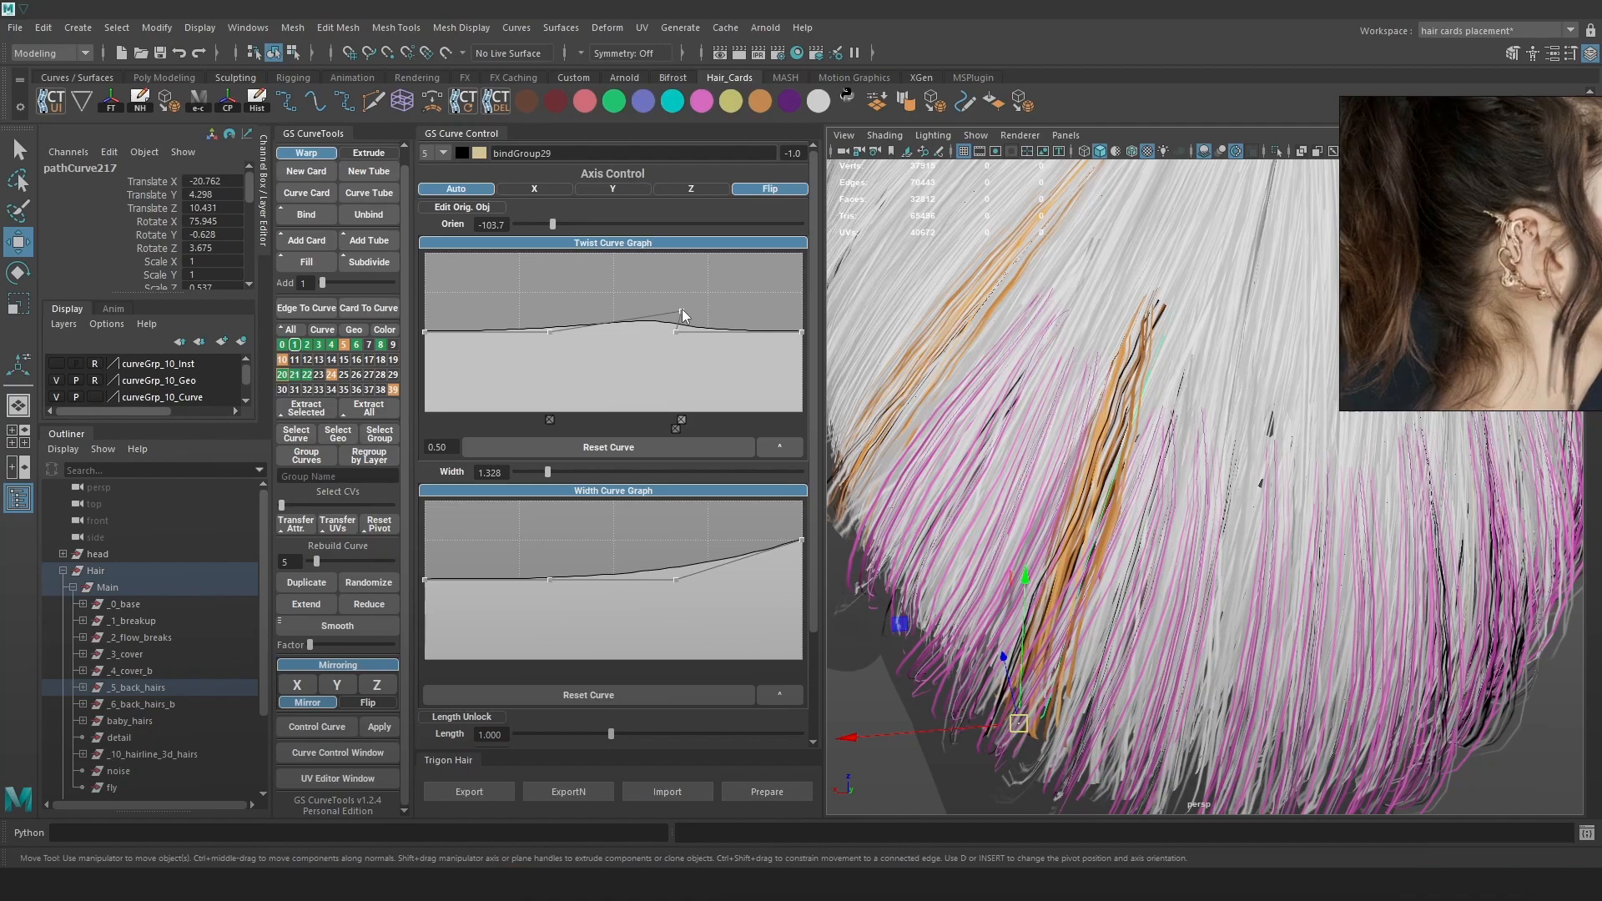
left_click_drag(682, 310, 674, 310)
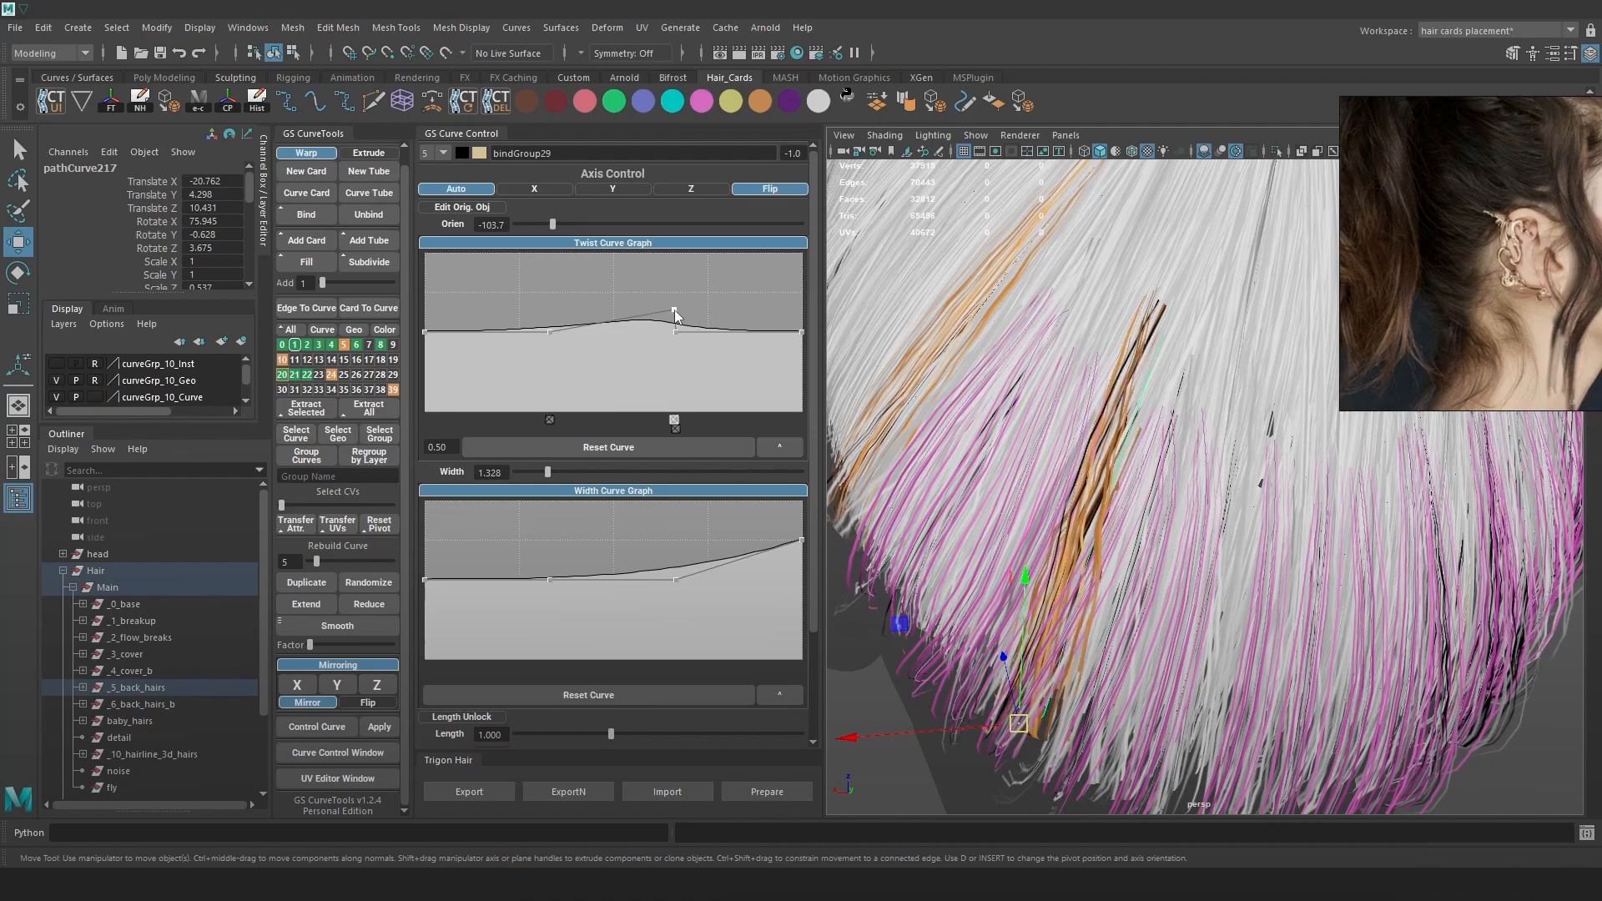
left_click(674, 425)
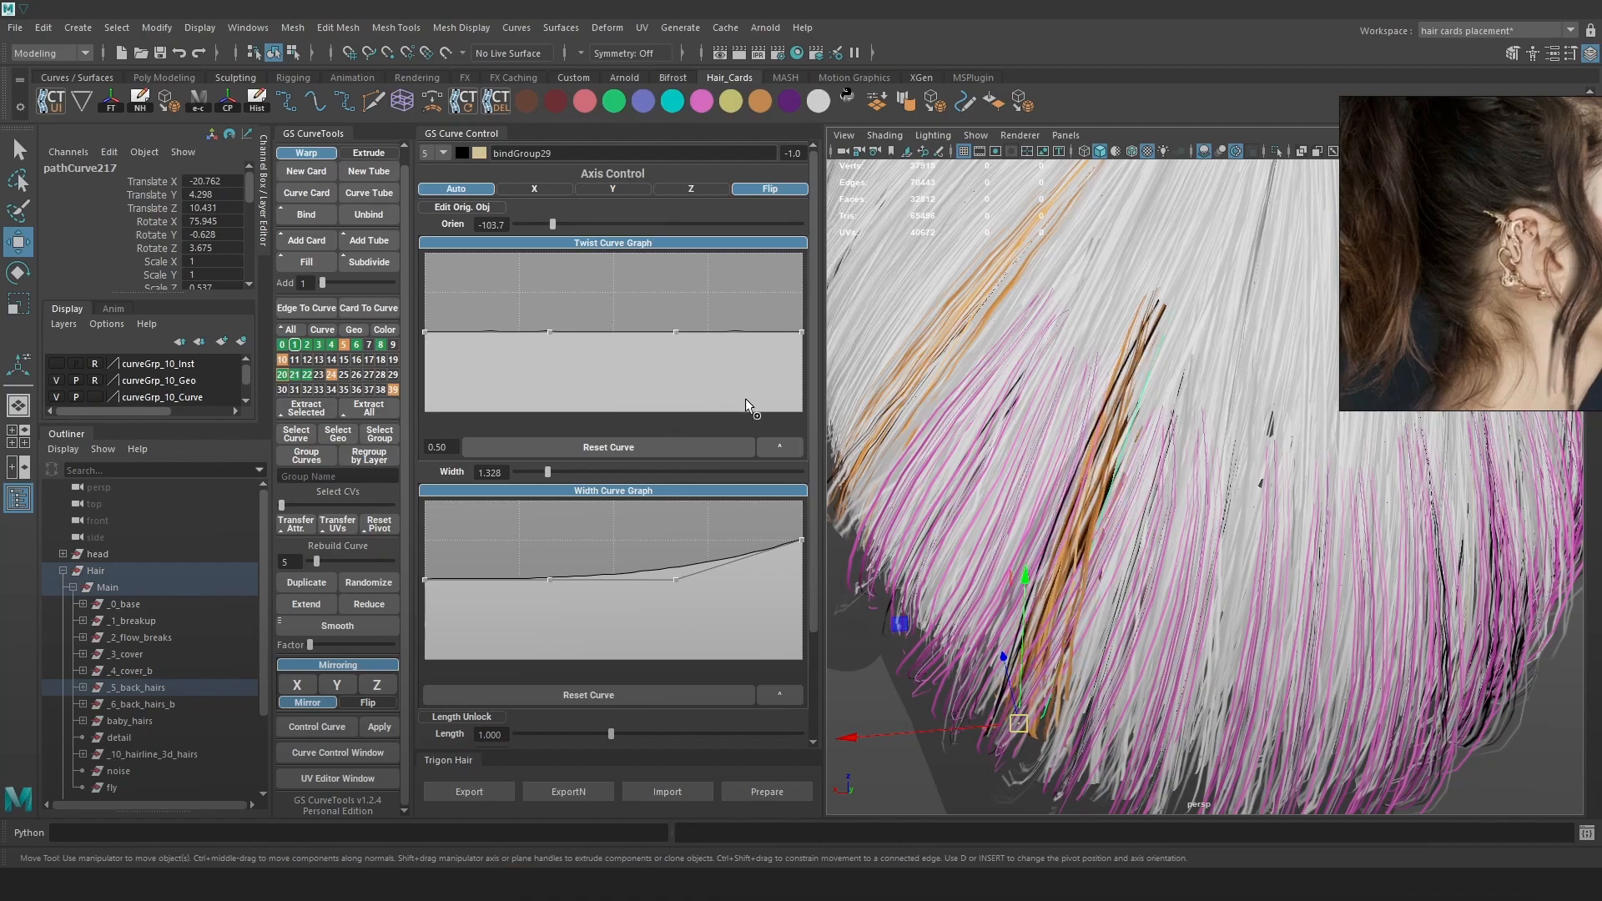
Raise the last two points of the bindGroup29 clump's twist curve graph and lower the end point of its width curve graph.
mouse_move(676, 333)
left_mouse_down()
mouse_move(674, 348)
mouse_move(669, 302)
left_mouse_up()
left_click_drag(803, 332, 799, 302)
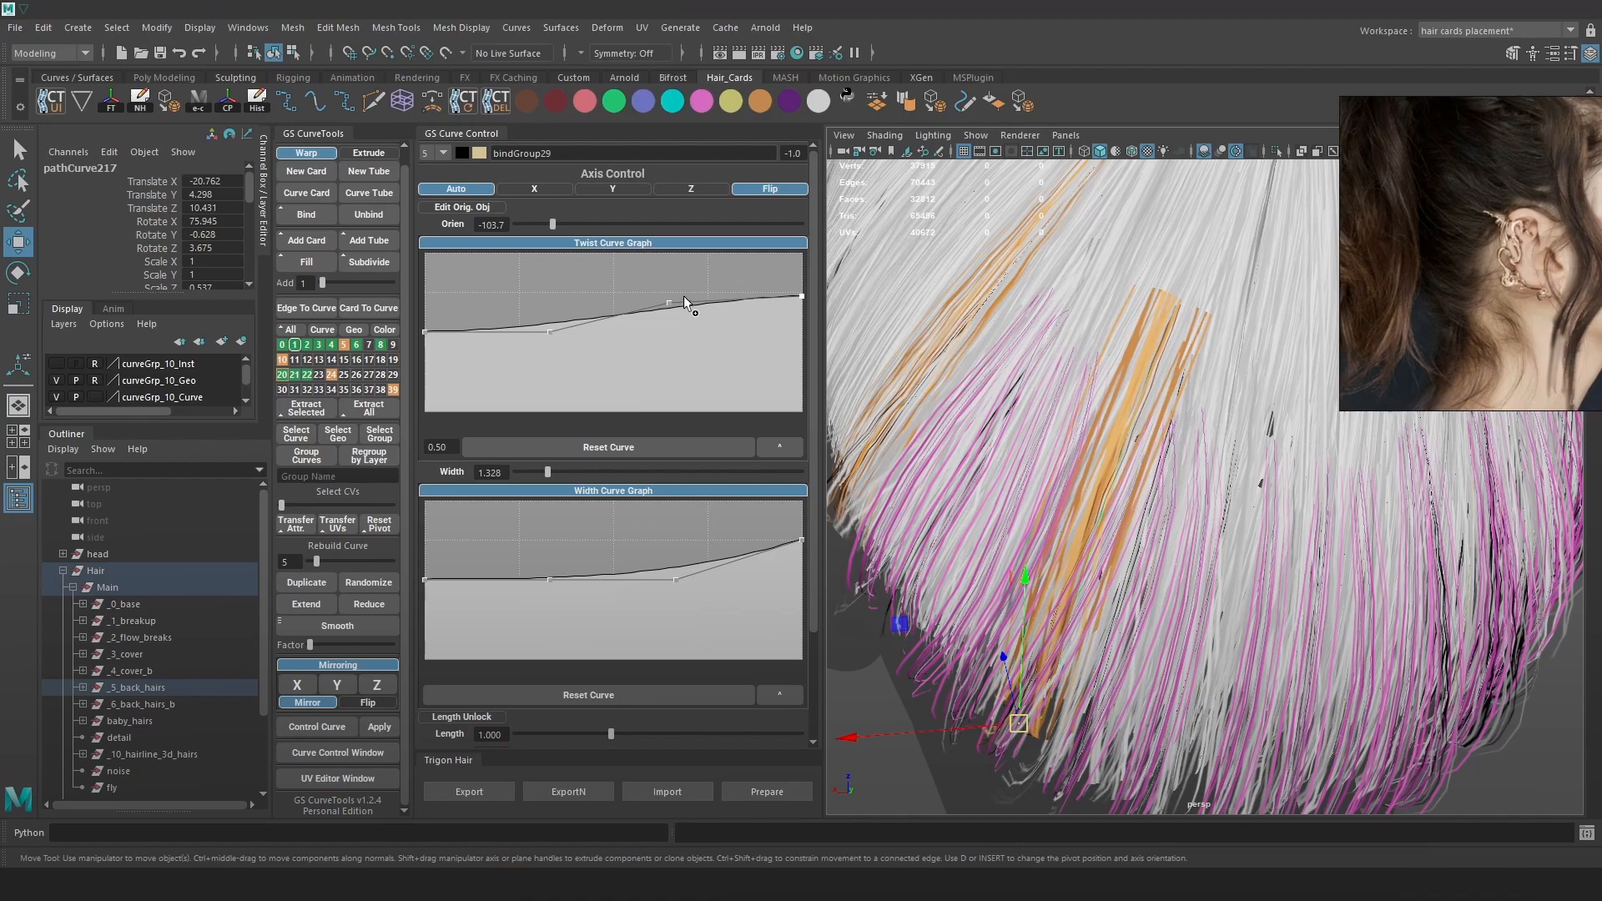
left_click_drag(673, 302, 672, 307)
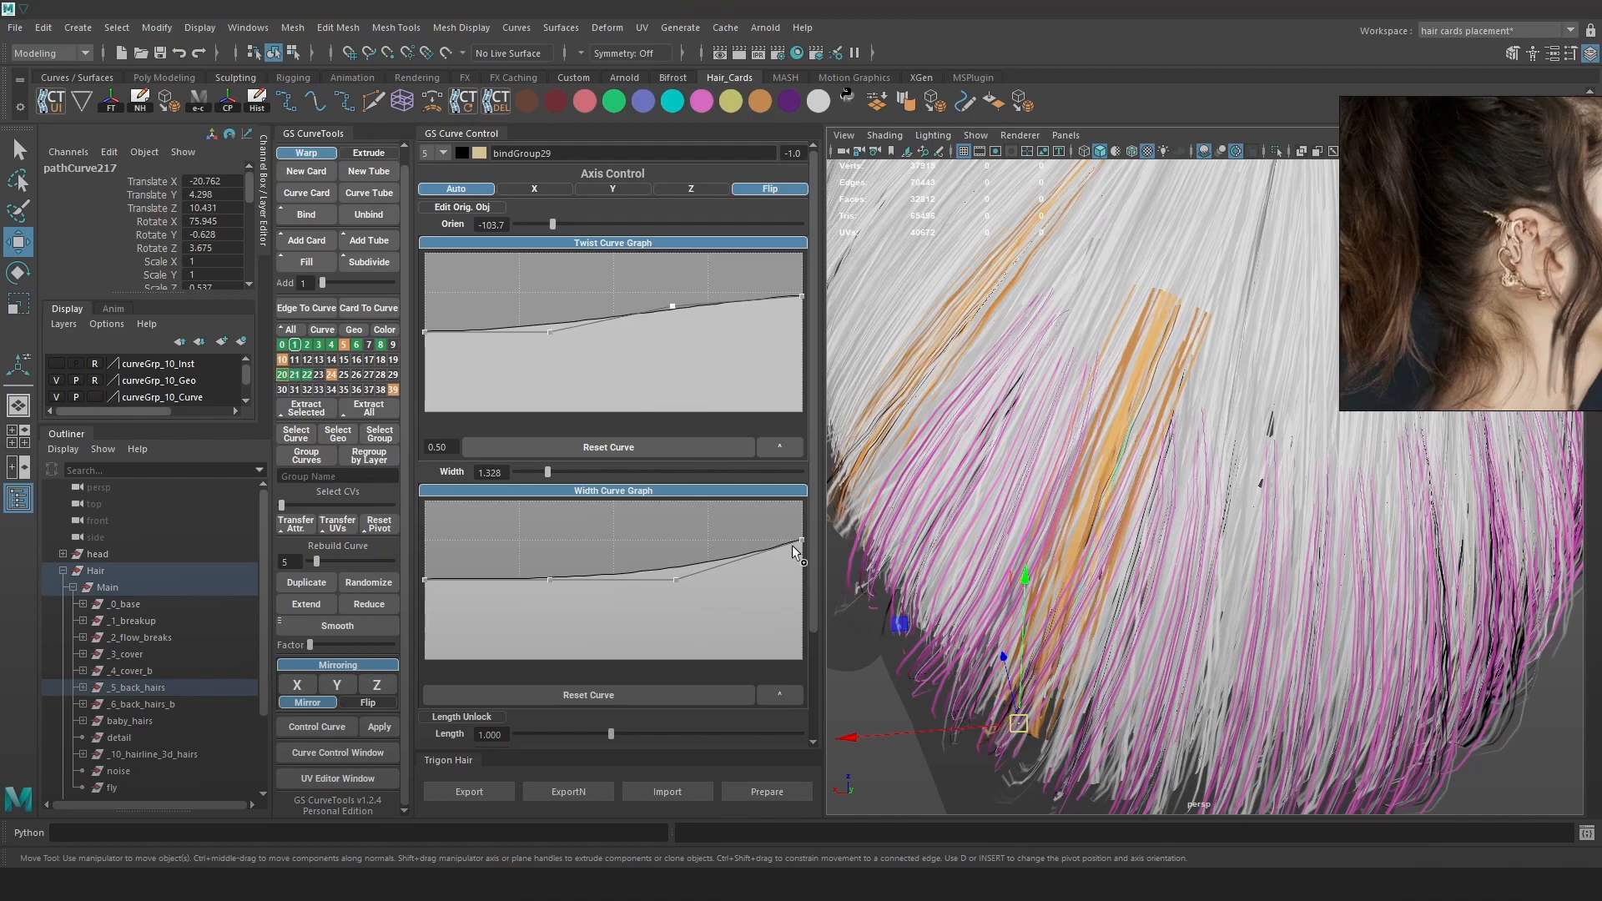
scroll(1146, 468, "down", 3)
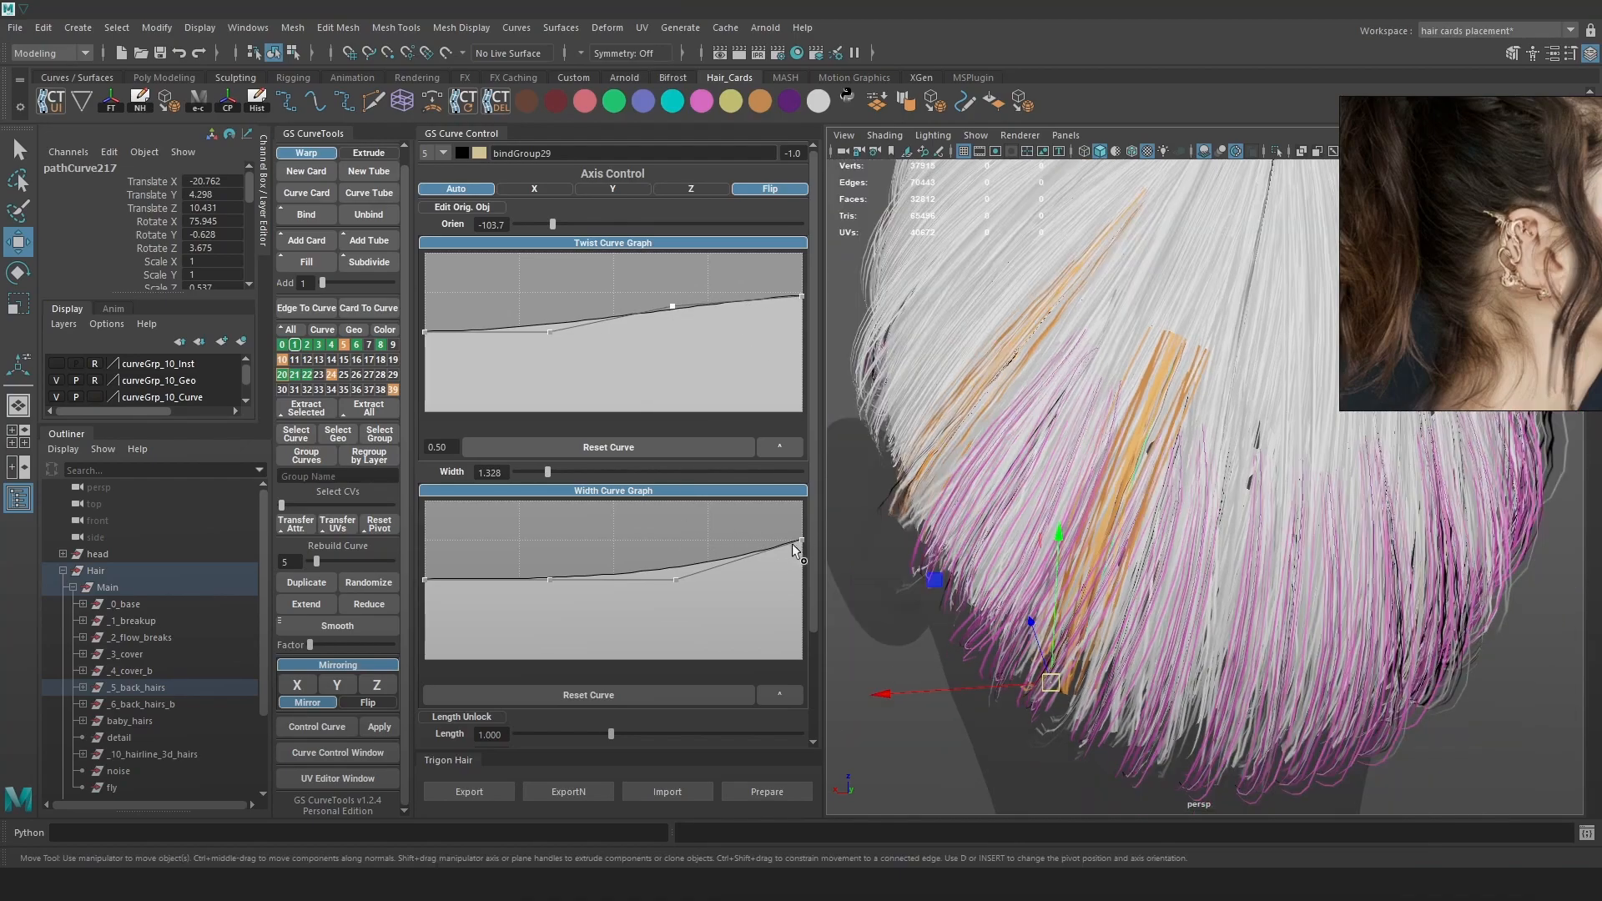
left_click_drag(799, 544, 802, 632)
left_click(792, 668)
Select the root control vertex of pathCurve217 and nudge it slightly up along the back of the head.
left_click_drag(959, 567, 1037, 343, "alt")
right_click_drag(1037, 343, 967, 354)
key("4")
mouse_move(1273, 370)
left_mouse_down()
mouse_move(1206, 389)
mouse_move(1301, 418)
left_mouse_up()
key("6")
left_click_drag(1184, 342, 1185, 329)
mouse_move(1198, 383)
left_mouse_down("alt")
mouse_move(1233, 397)
mouse_move(1319, 379)
mouse_move(1158, 377)
mouse_move(1268, 374)
mouse_move(1215, 399)
left_mouse_up("alt")
right_click_drag(1215, 399, 1263, 487, "alt")
left_click_drag(1262, 487, 1153, 413, "alt")
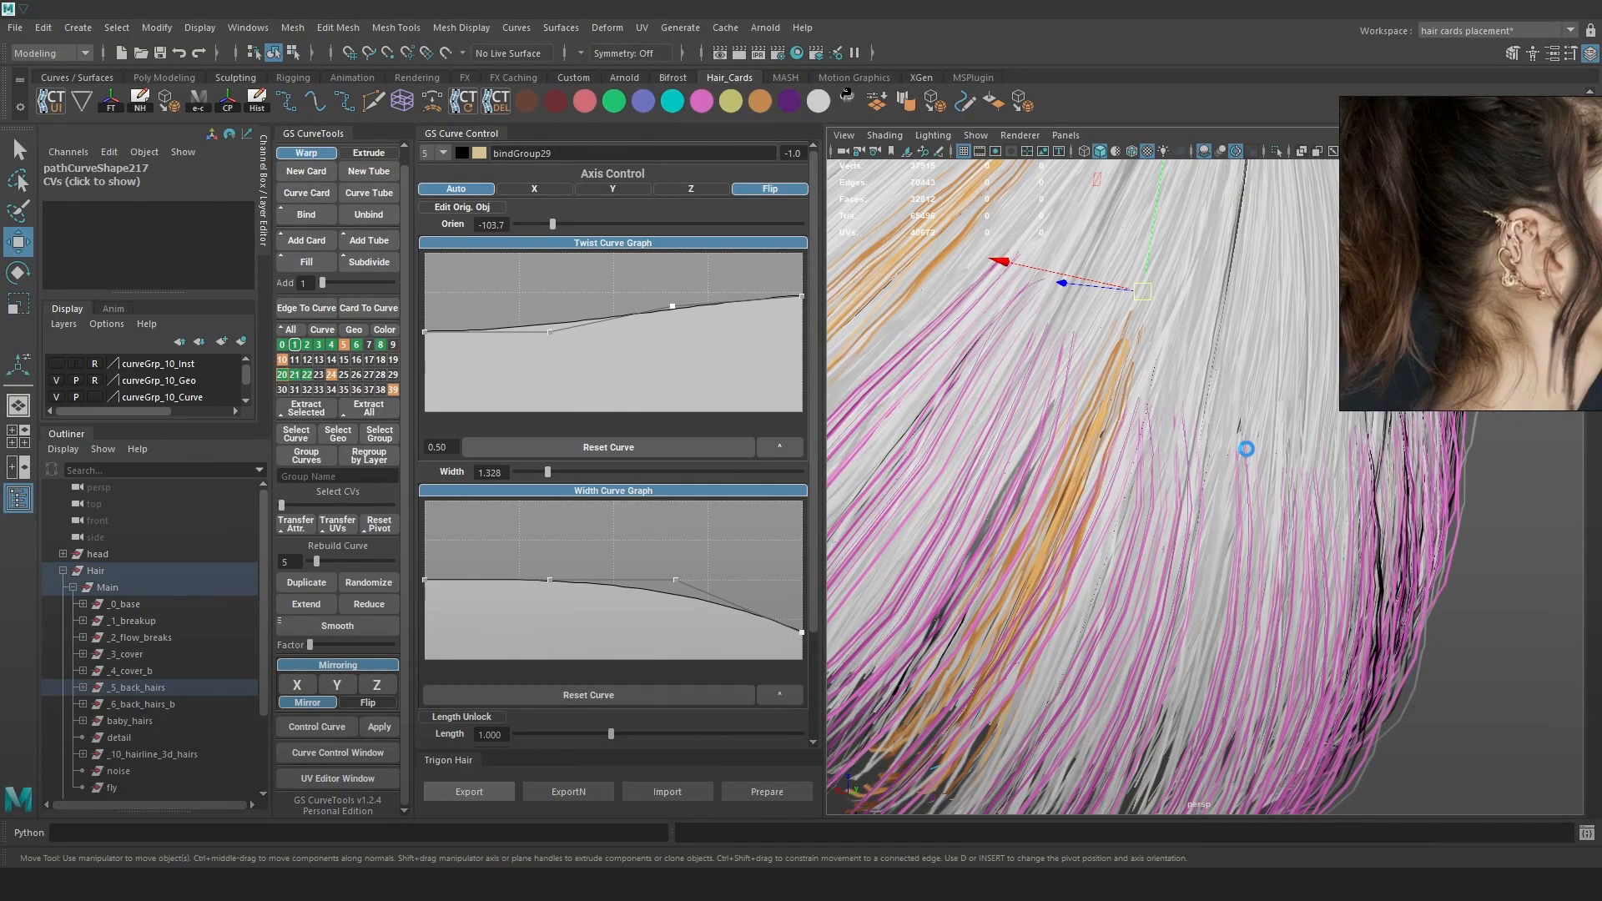
Export the updated hair and examine its side and back in Marmoset Toolbag.
left_click(1108, 460)
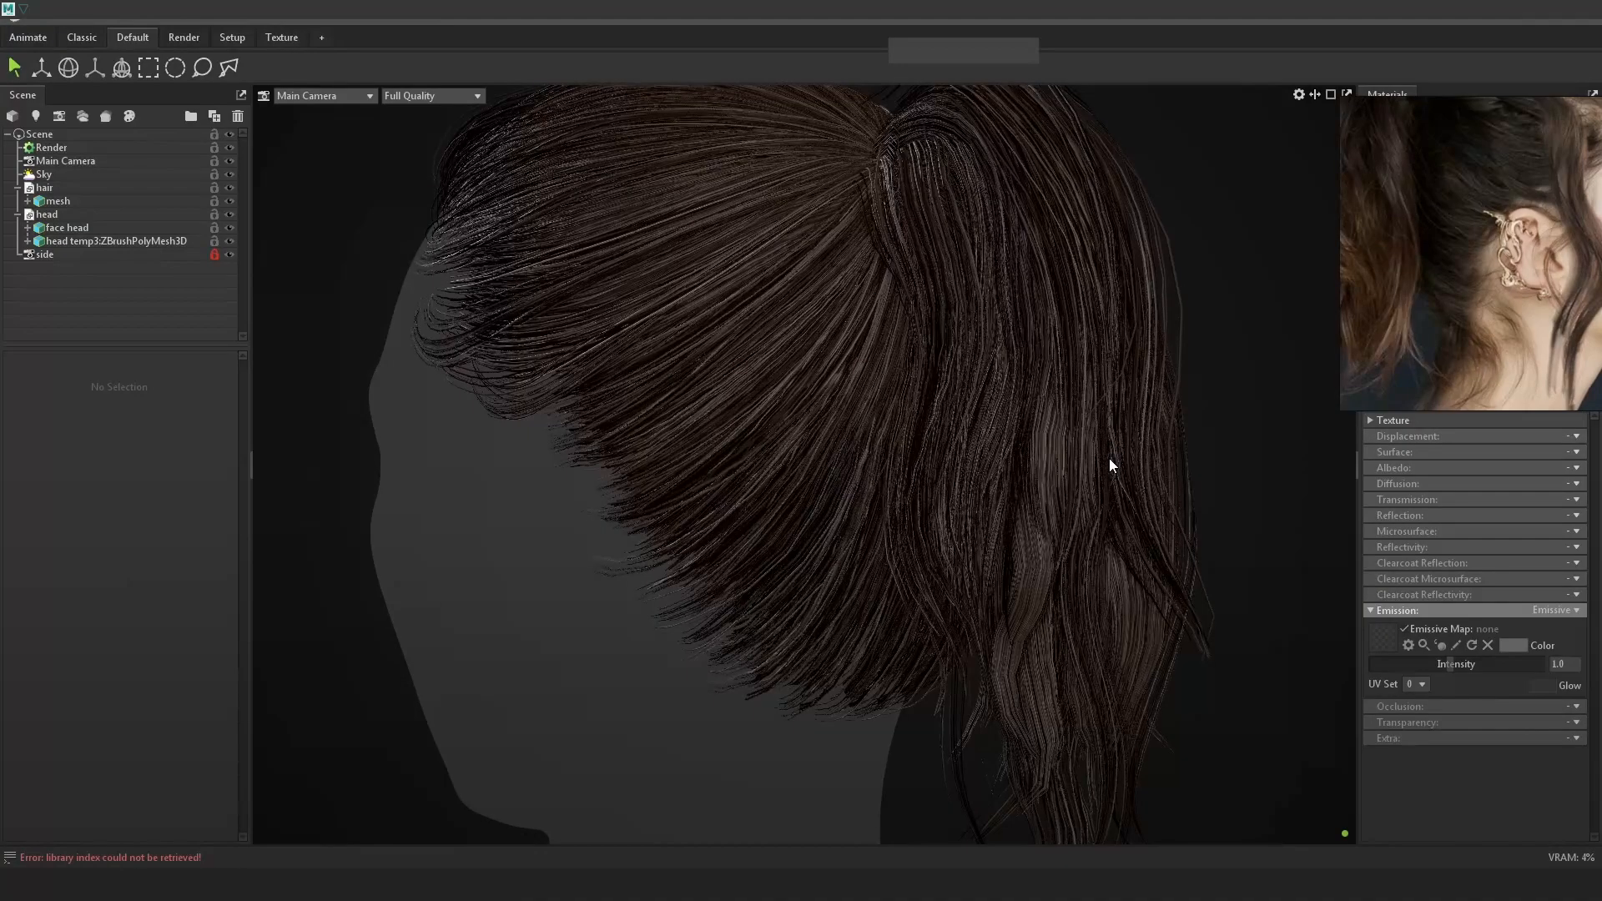
scroll(899, 463, "down", 8)
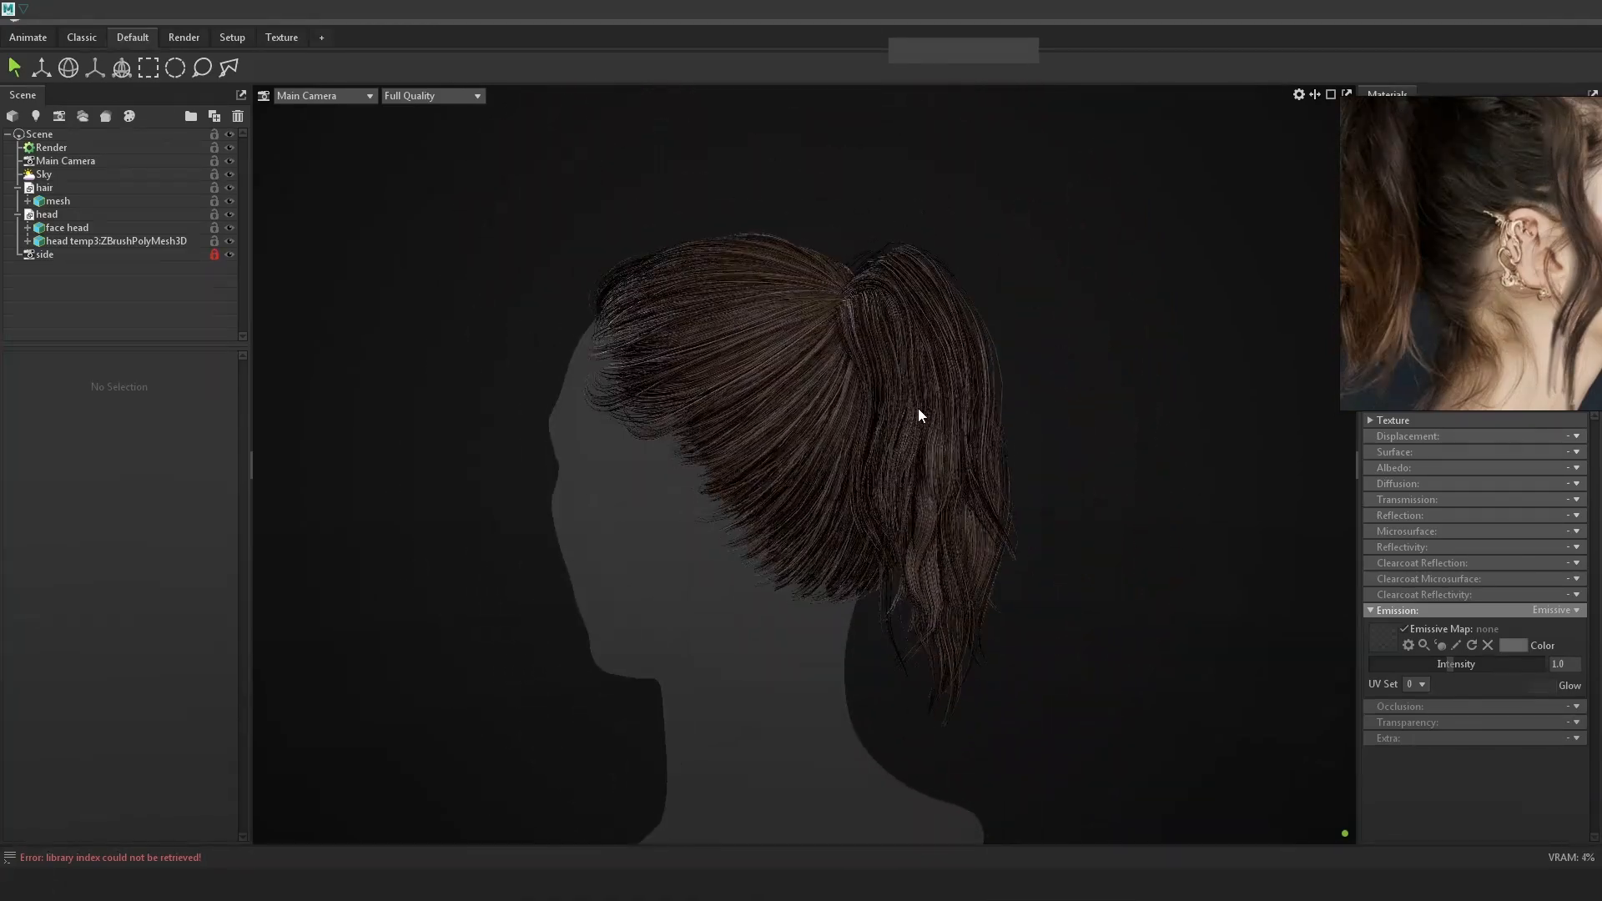
left_click_drag(919, 415, 1045, 479)
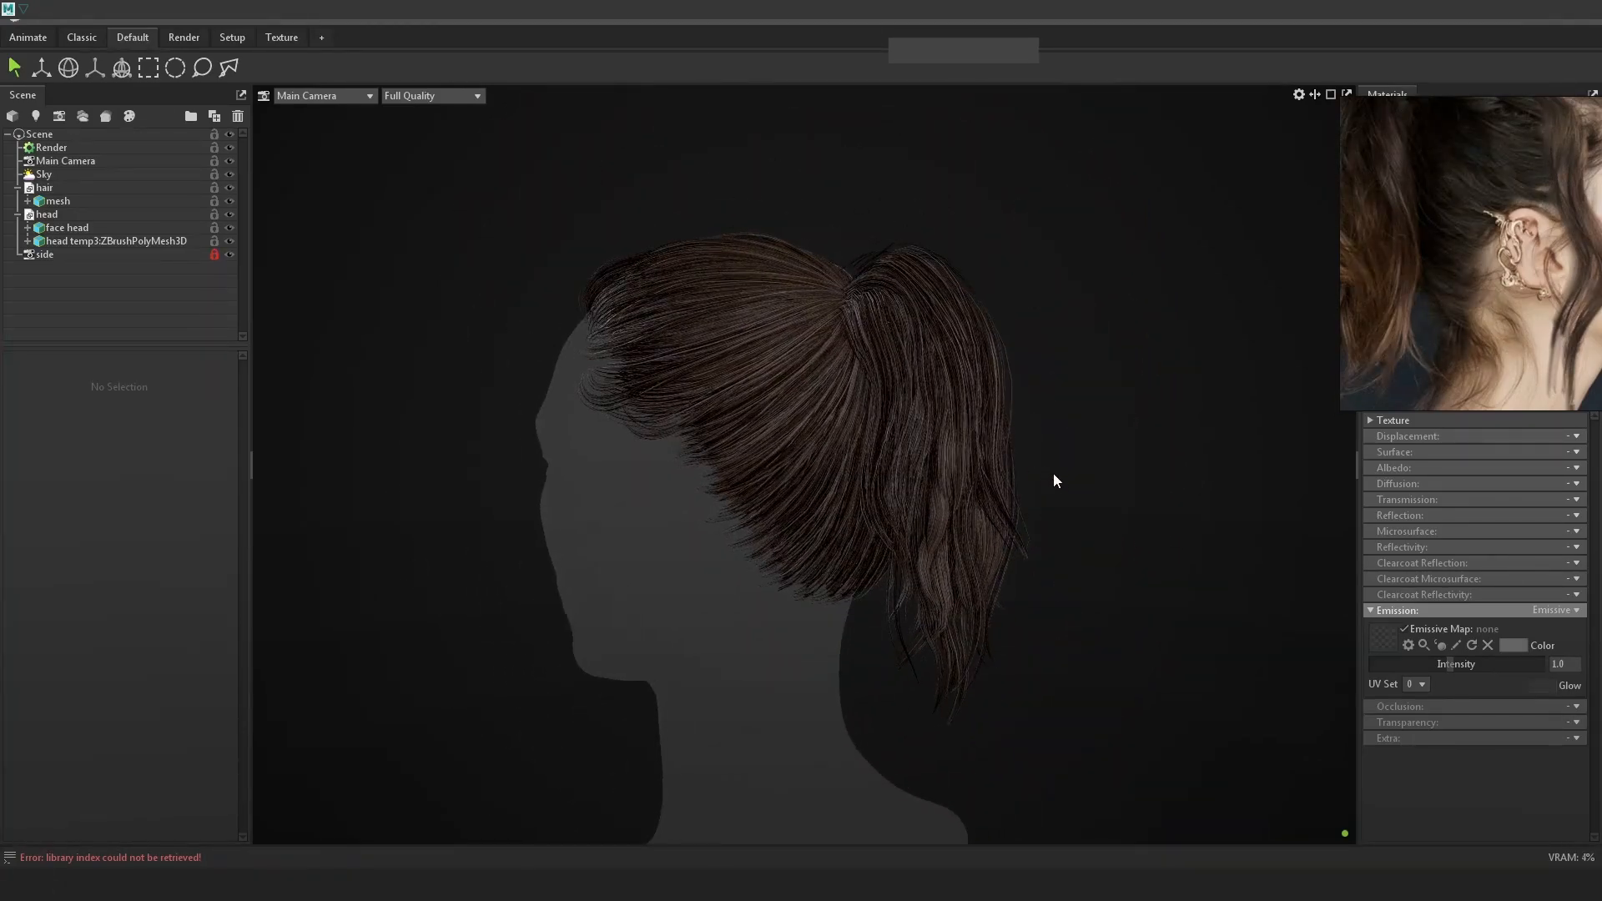
scroll(1014, 508, "up", 6)
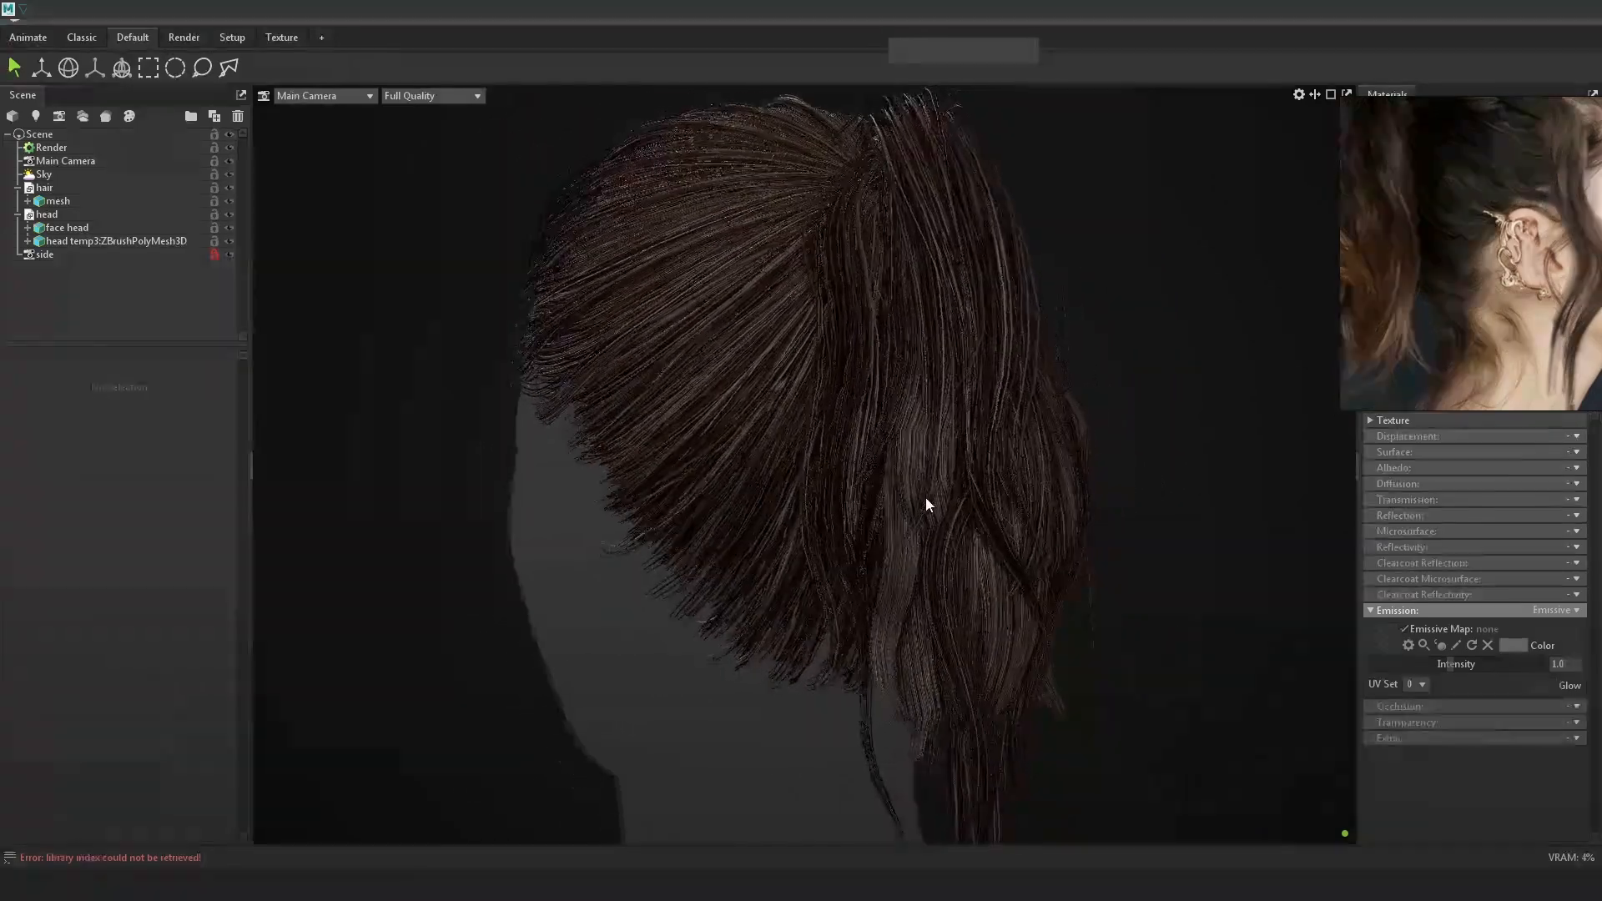
left_click_drag(924, 498, 1109, 399)
scroll(923, 499, "up", 3)
Return to Maya and try moving a control vertex of pathCurve463 in _10_hairline_3d_hairs, undoing the move.
key("alt+Tab")
left_click_drag(984, 467, 1004, 436, "alt")
left_click(1259, 427)
right_click_drag(998, 390, 913, 382)
key("4")
mouse_move(1138, 411)
left_mouse_down()
mouse_move(1101, 454)
mouse_move(1276, 511)
mouse_move(1145, 474)
mouse_move(1178, 444)
mouse_move(1027, 434)
mouse_move(1079, 439)
mouse_move(1067, 421)
mouse_move(1089, 422)
left_mouse_up()
key("ctrl+z")
key("5")
key("w")
left_click_drag(1088, 422, 1129, 398, "alt")
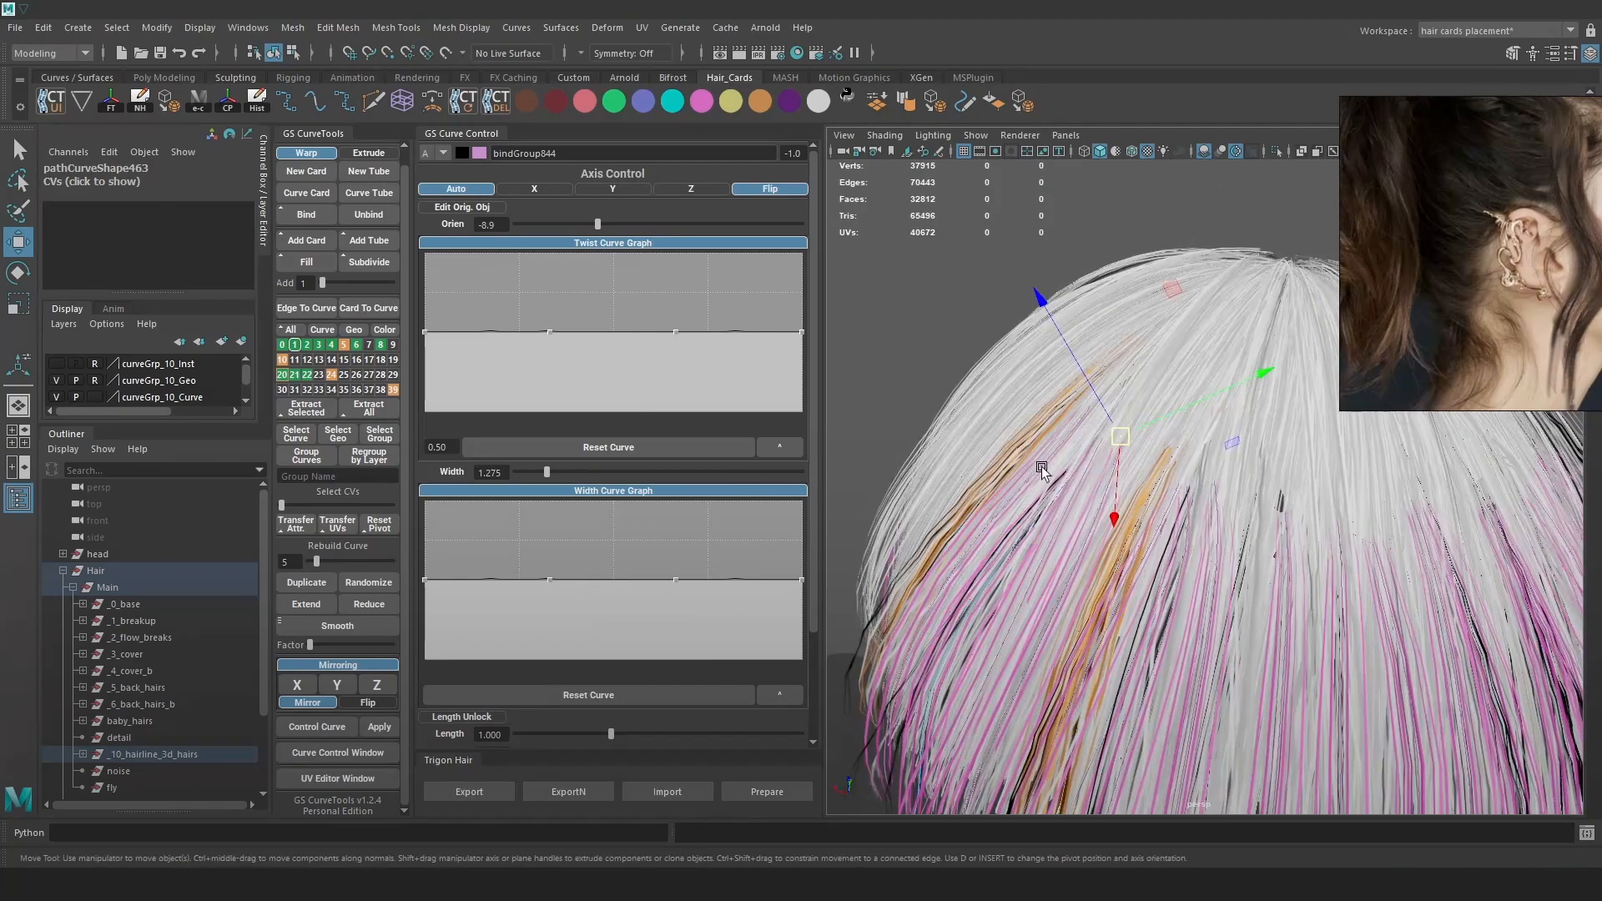
Select pathCurve487 in _10_hairline_3d_hairs and reposition its control vertices at the side of the back hair.
key("4")
left_click(1036, 469)
right_click_drag(922, 328, 921, 275)
mouse_move(1094, 370)
left_mouse_down()
mouse_move(1082, 412)
mouse_move(1070, 404)
mouse_move(1142, 393)
mouse_move(1173, 434)
mouse_move(1095, 408)
mouse_move(1169, 448)
mouse_move(1125, 449)
mouse_move(1205, 447)
mouse_move(1163, 454)
mouse_move(1207, 474)
mouse_move(1148, 489)
mouse_move(1138, 518)
mouse_move(1421, 464)
mouse_move(1353, 503)
mouse_move(1249, 497)
mouse_move(1416, 523)
left_mouse_up()
key("5")
key("ctrl+z")
key("4")
left_click(1177, 515)
key("5")
left_click_drag(1148, 442, 1226, 468)
left_click_drag(1101, 432, 1088, 427)
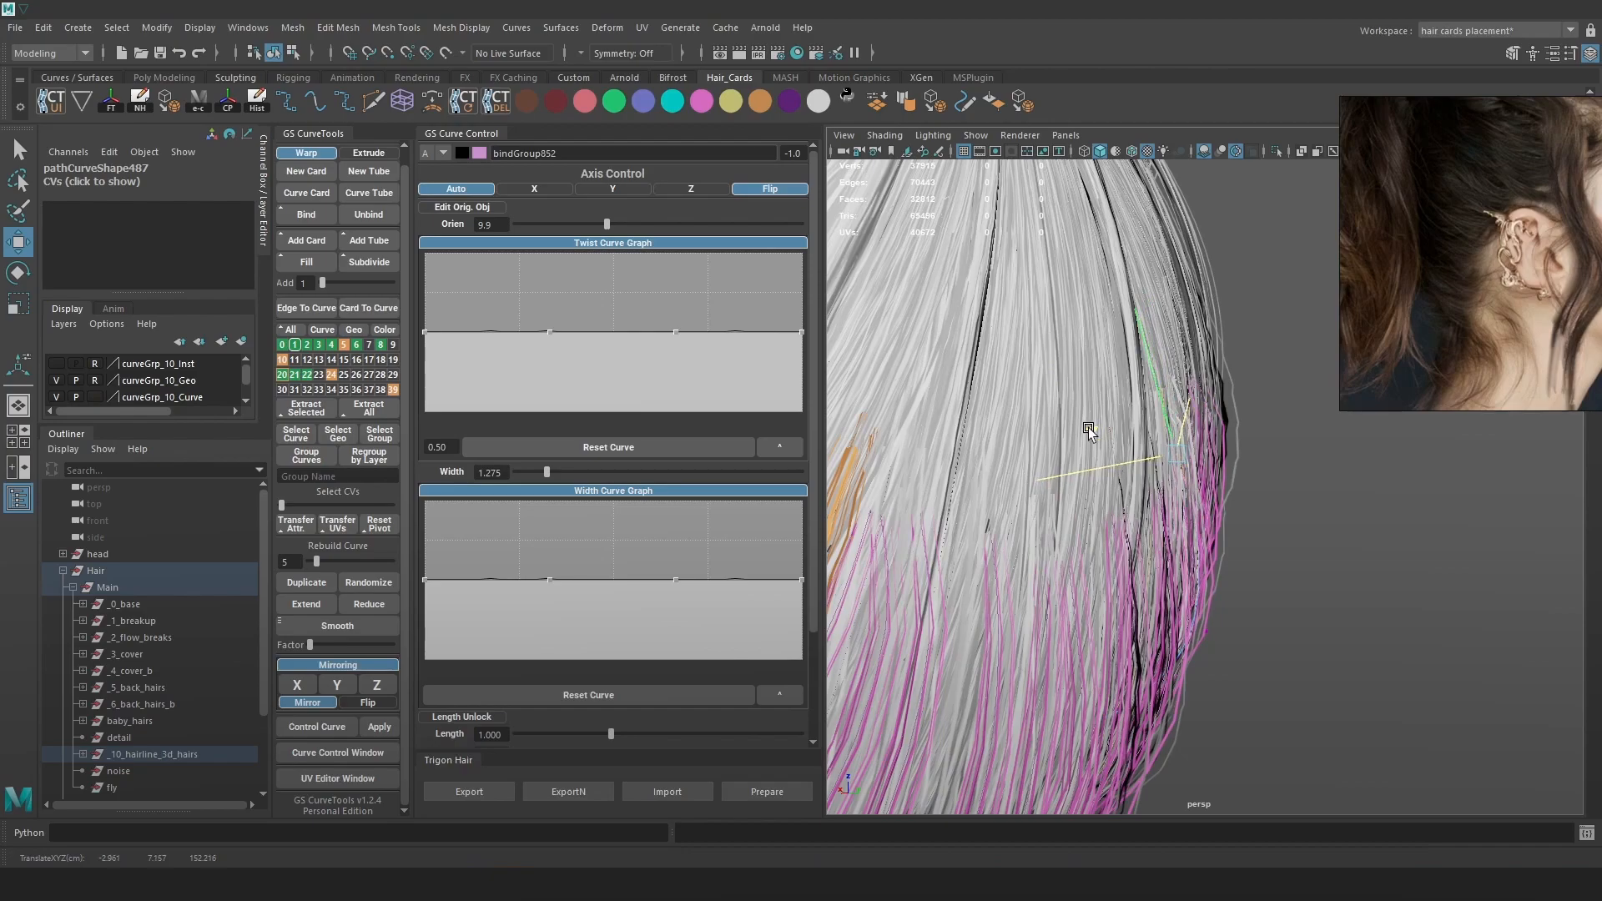
Deselect the curve with the whole back of the head in view and save the scene.
right_click_drag(1244, 531, 1112, 395, "alt")
left_click_drag(1112, 395, 1089, 469, "alt")
left_click(1272, 351)
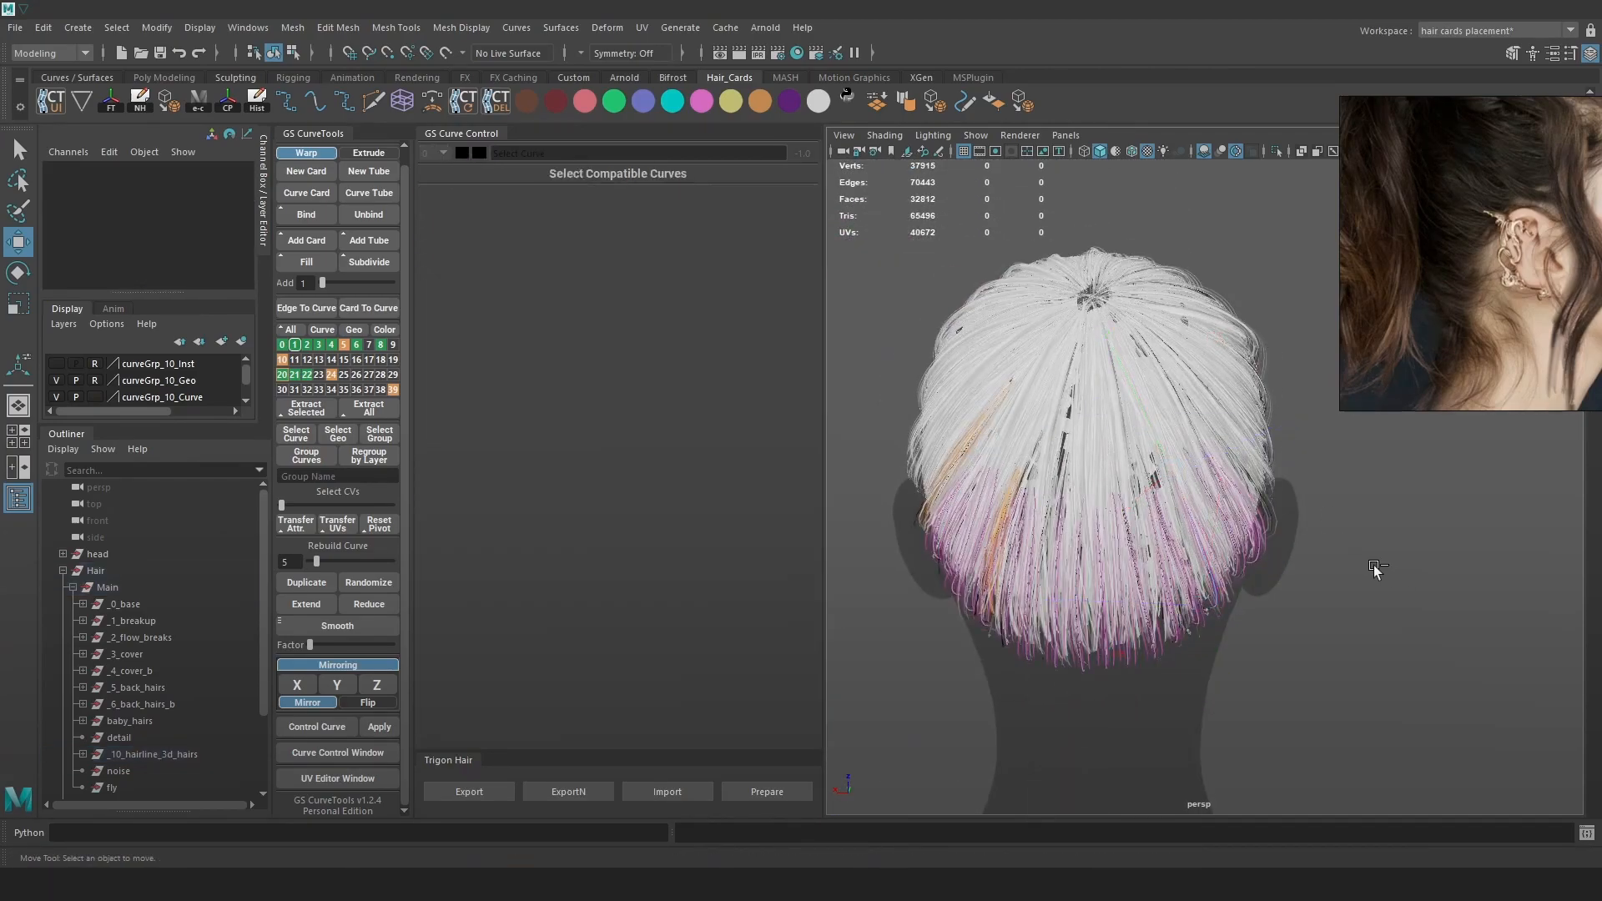
key("q")
key("ctrl+s")
key("w")
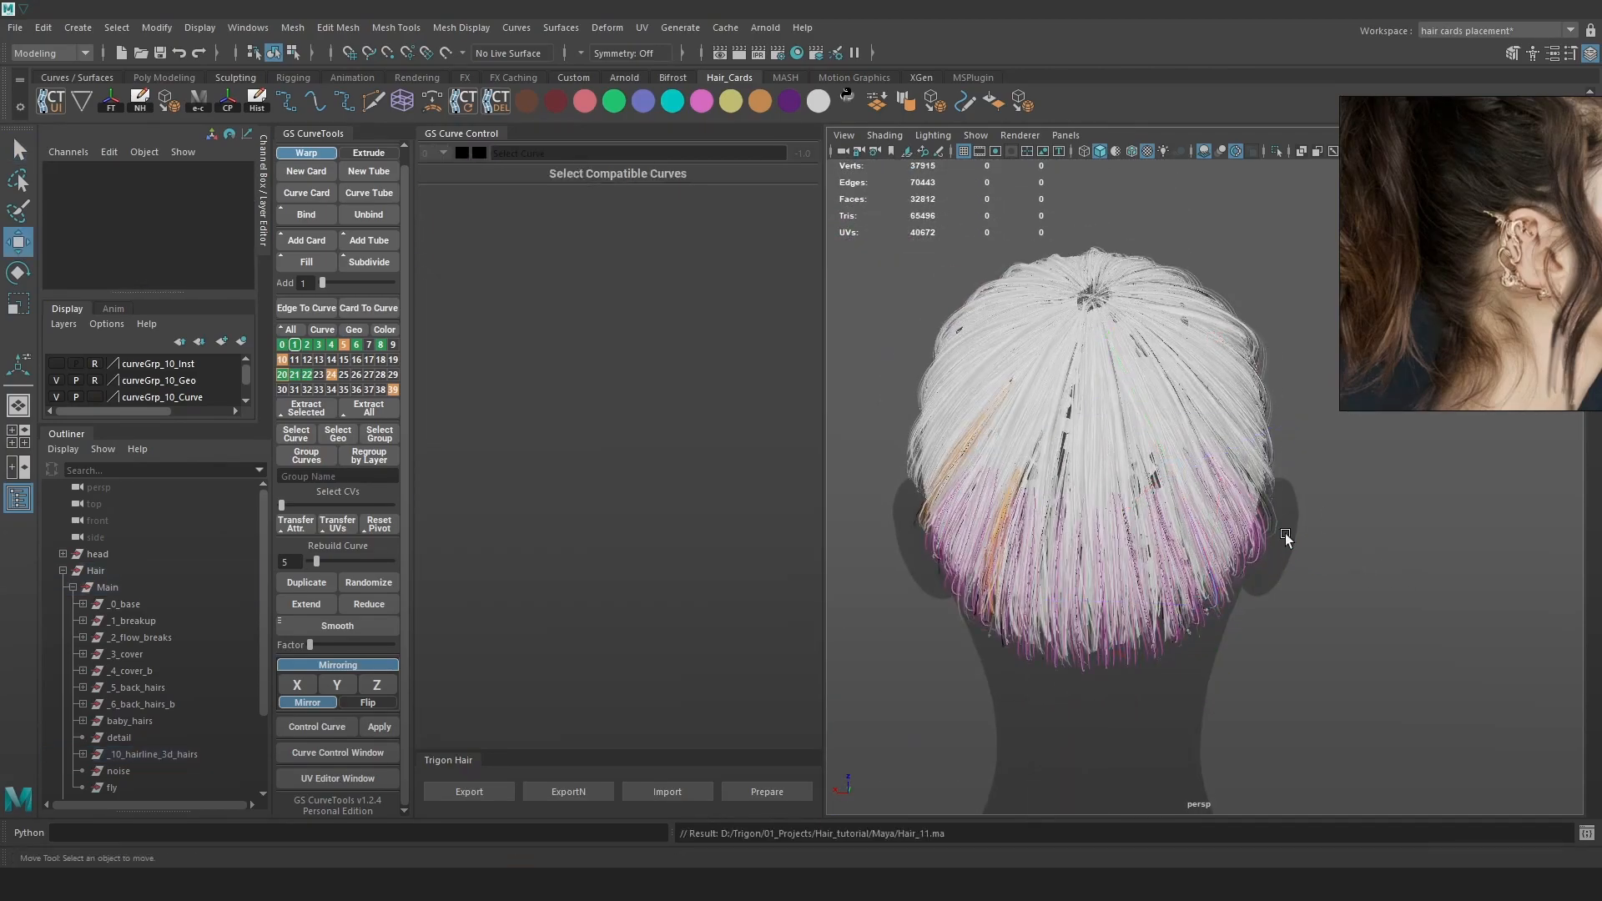
Export the hair again and examine the side hairline in Marmoset Toolbag.
left_click_drag(1277, 541, 1235, 573, "alt")
right_click_drag(1235, 573, 1297, 591, "alt")
left_click(459, 790)
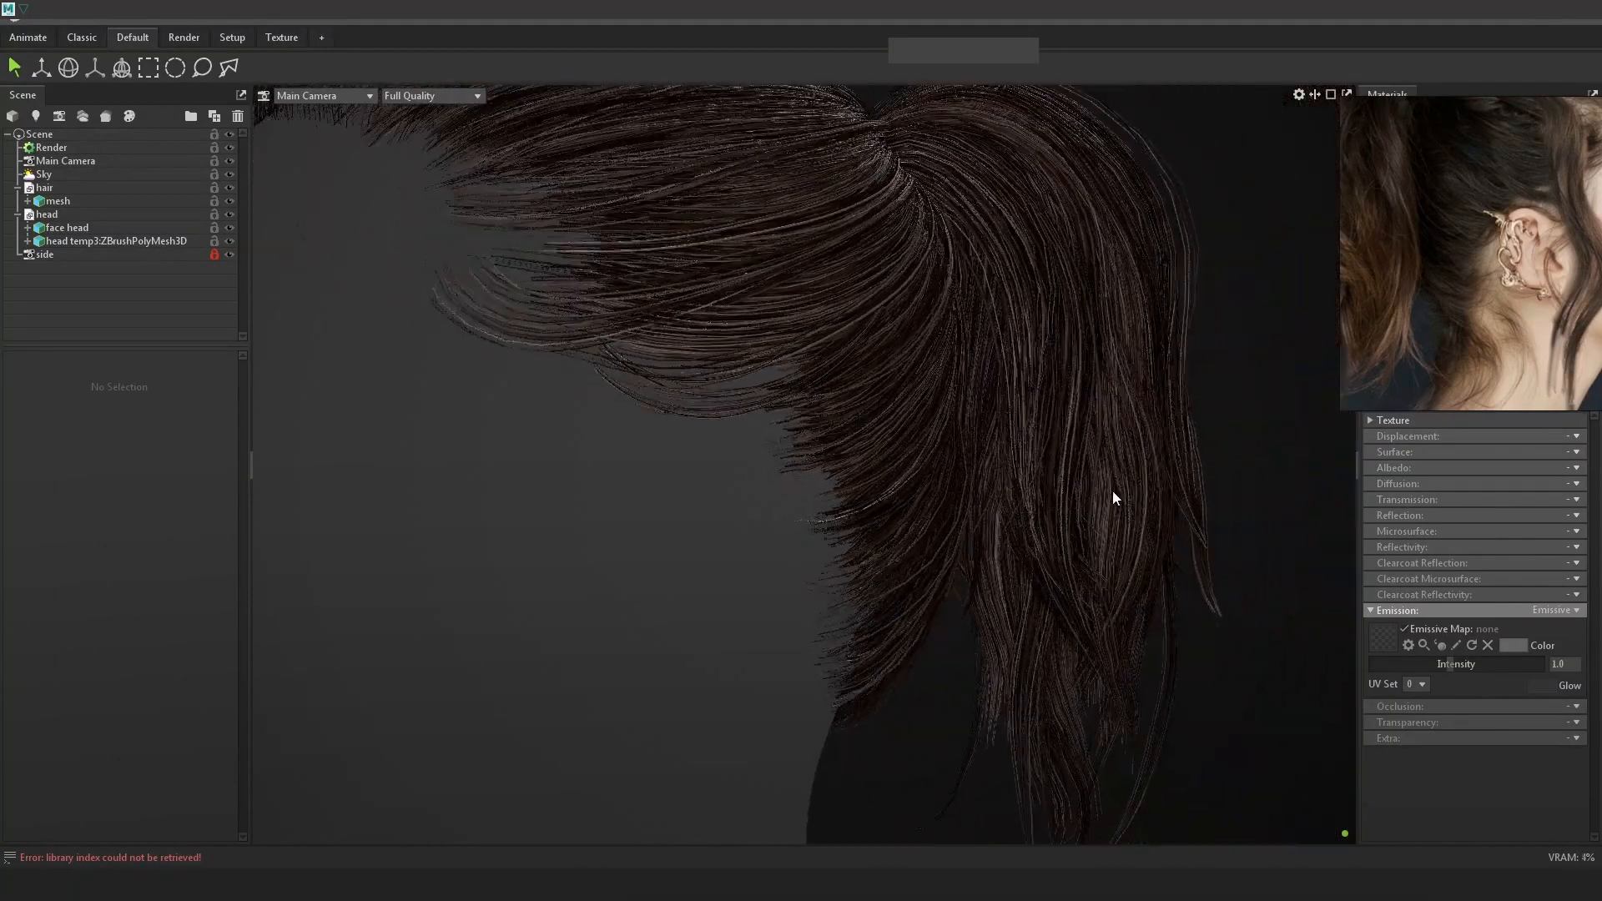
left_click_drag(1113, 498, 979, 529)
left_click_drag(882, 555, 847, 486)
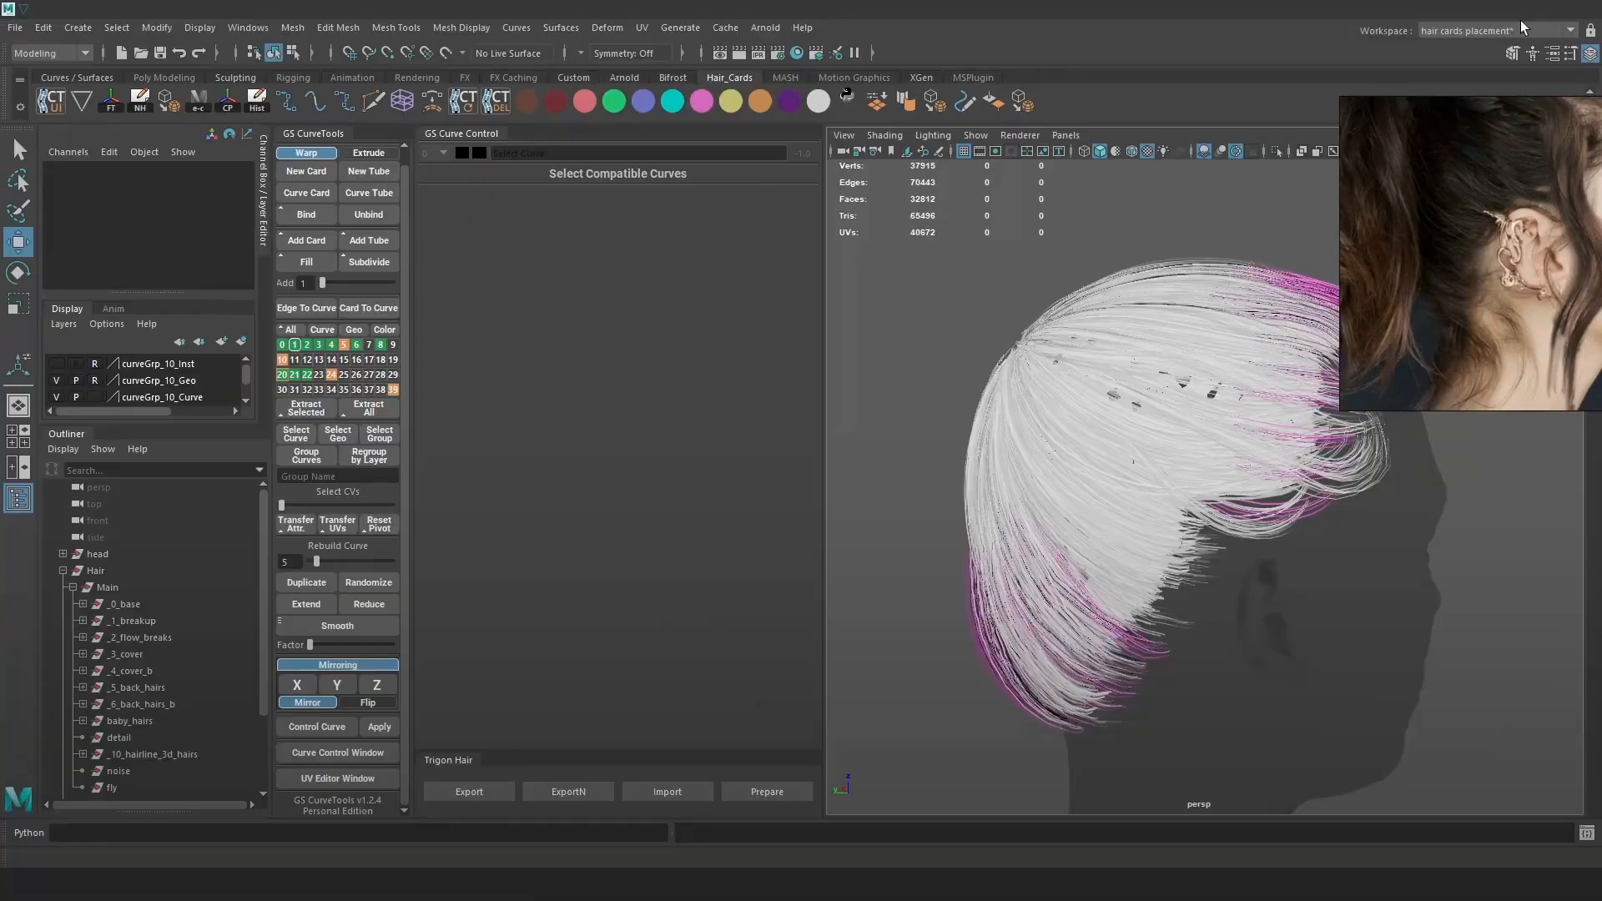
In Maya, select the hairline curve pathCurve436 beside the ear and reposition its control vertices around the tip and middle.
left_click_drag(1010, 542, 1205, 519, "alt")
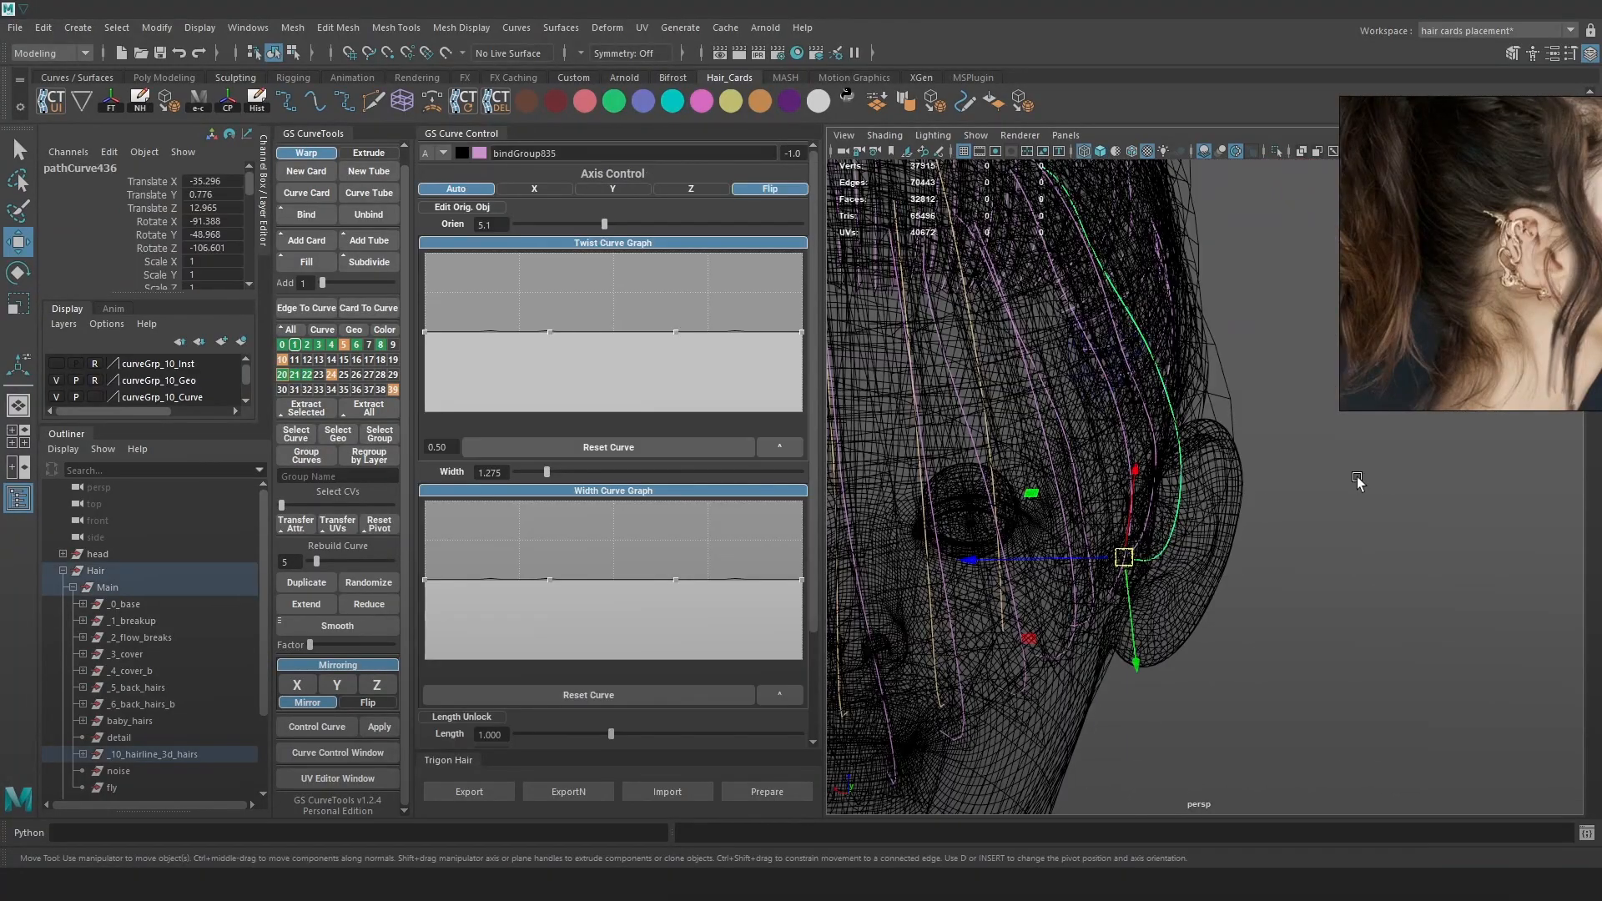
right_click_drag(1396, 471, 1285, 441)
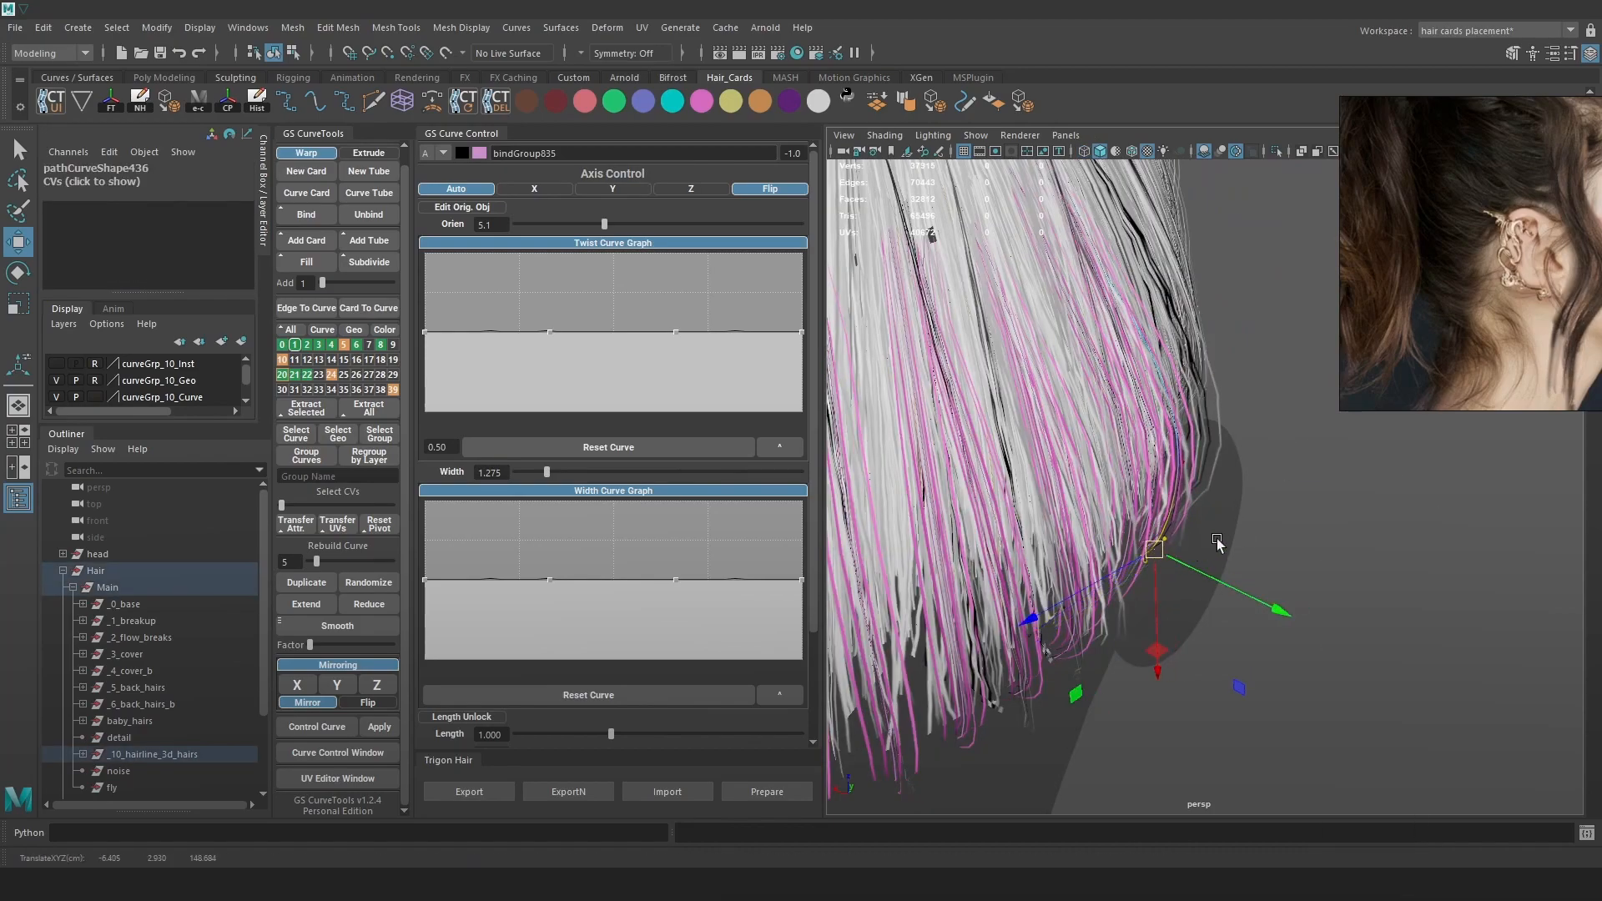
left_click_drag(1164, 555, 1204, 540, "alt")
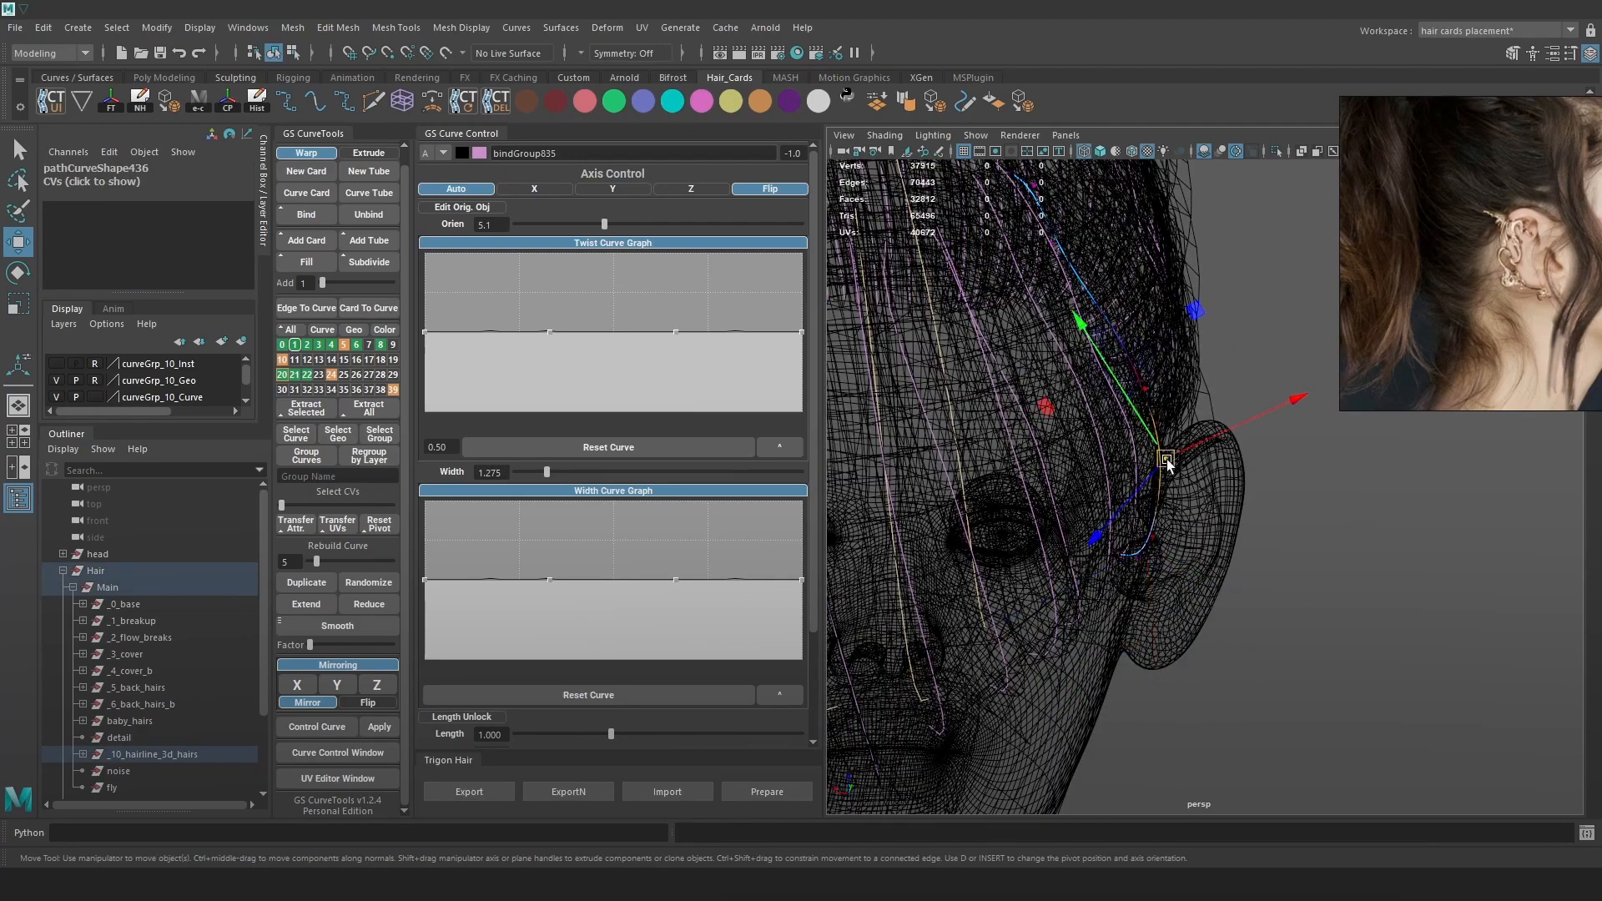
key("5")
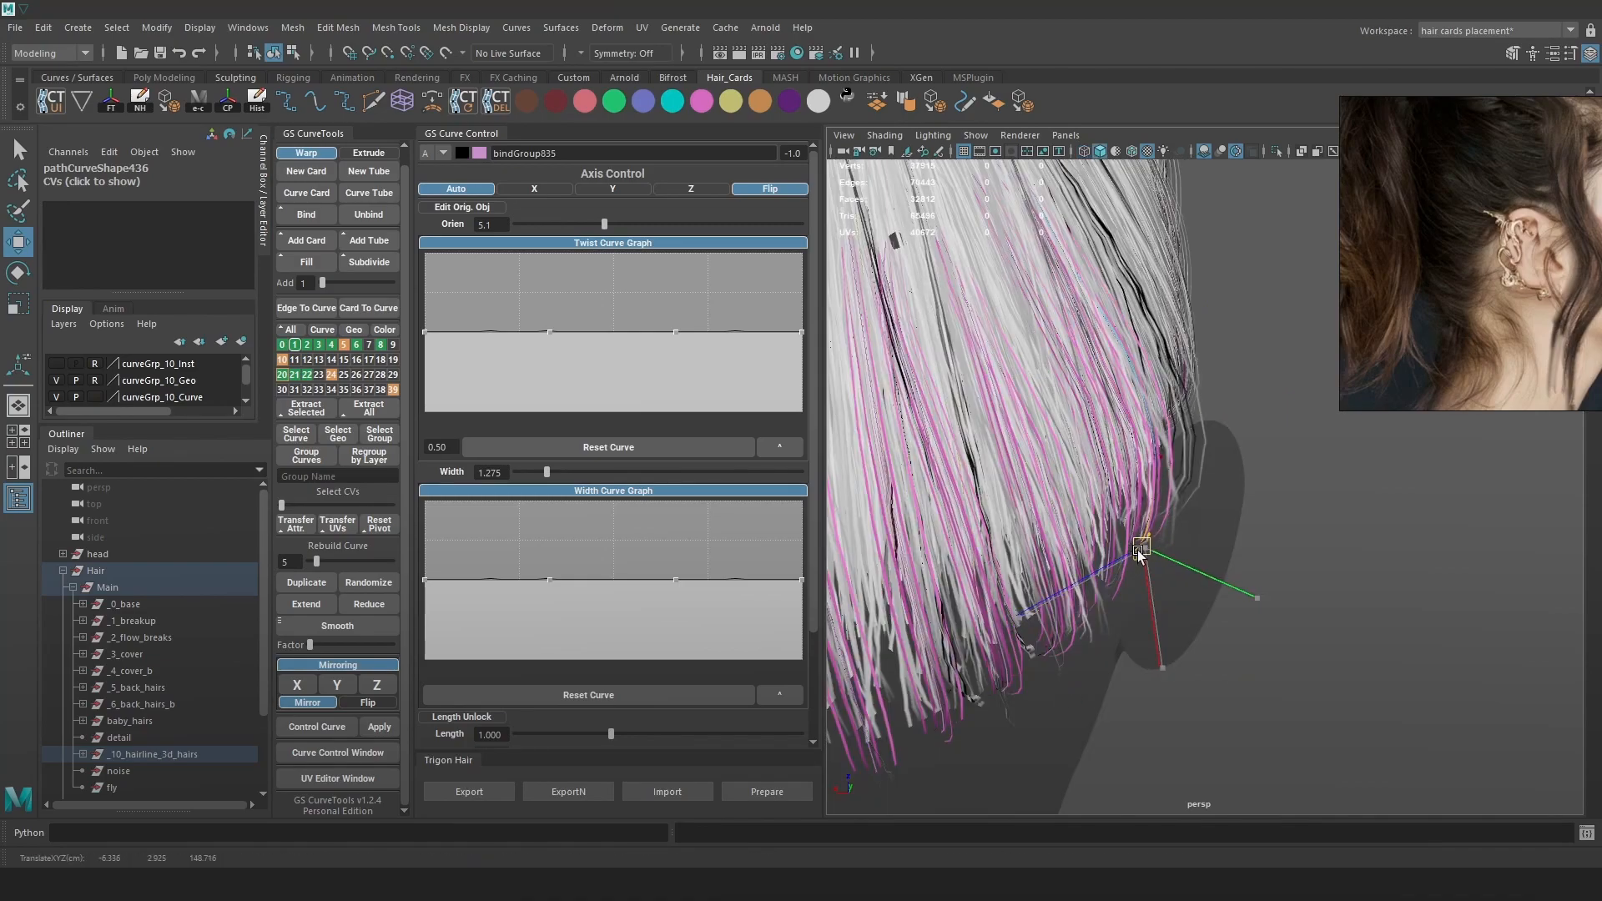
mouse_move(1168, 551)
left_mouse_down("alt")
mouse_move(1020, 514)
mouse_move(999, 543)
mouse_move(1047, 534)
mouse_move(1034, 501)
mouse_move(1083, 488)
mouse_move(1188, 519)
mouse_move(1167, 564)
mouse_move(1192, 554)
mouse_move(1155, 524)
left_mouse_up("alt")
key("4")
key("5")
key("4")
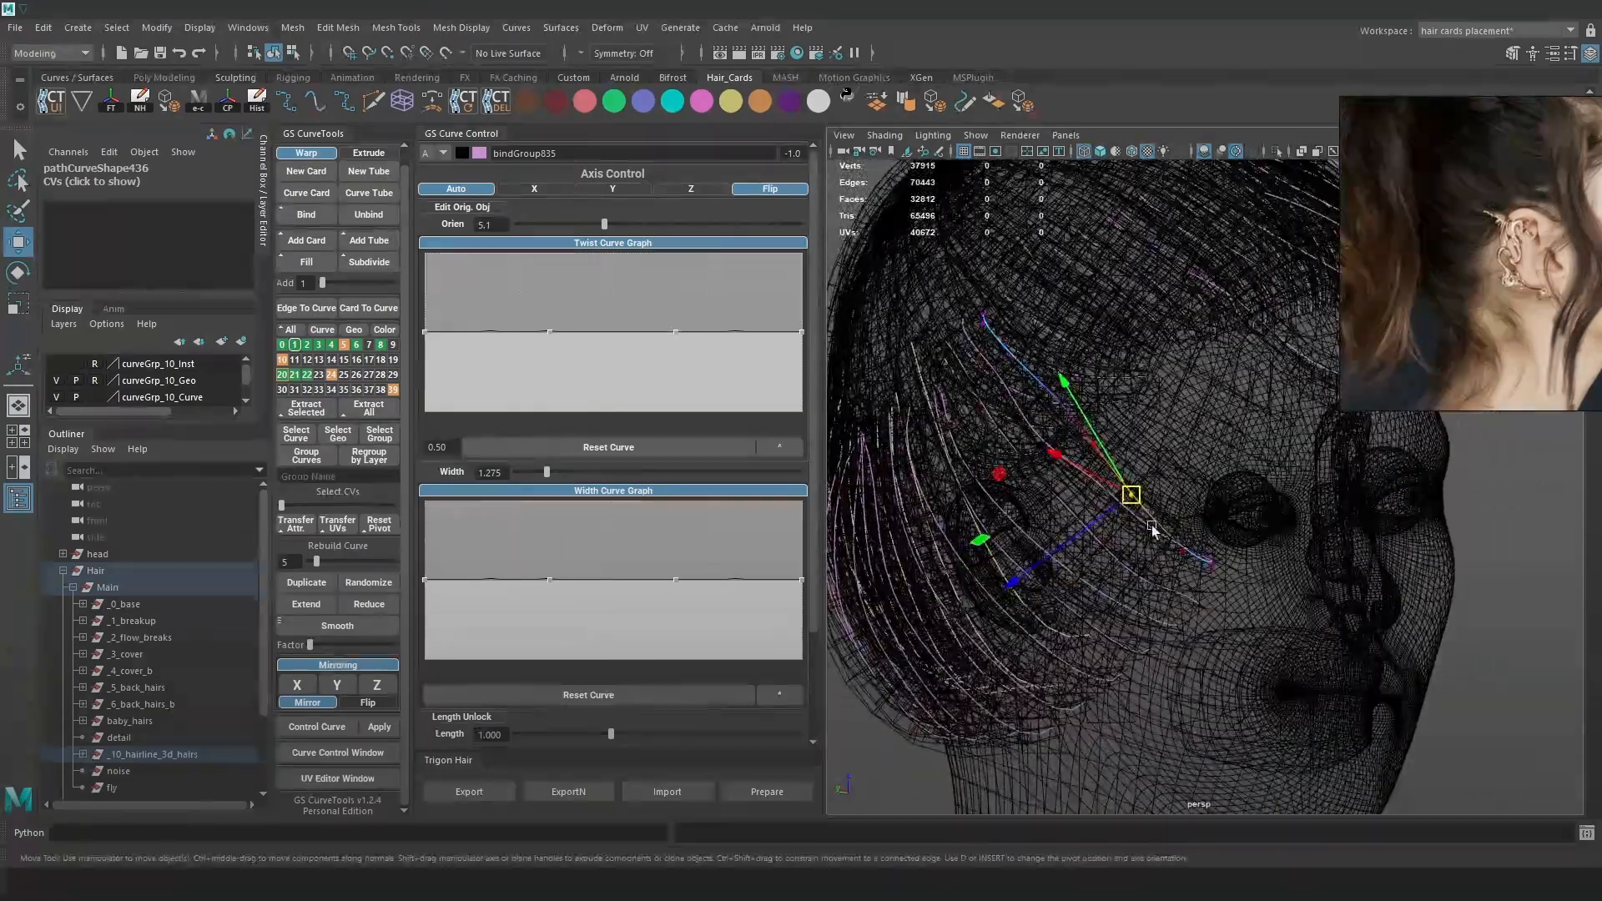
Select the neighbouring hairline curve pathCurve469 and move a control vertex near its tip back towards the hair mass.
left_click(1165, 535)
key("F8")
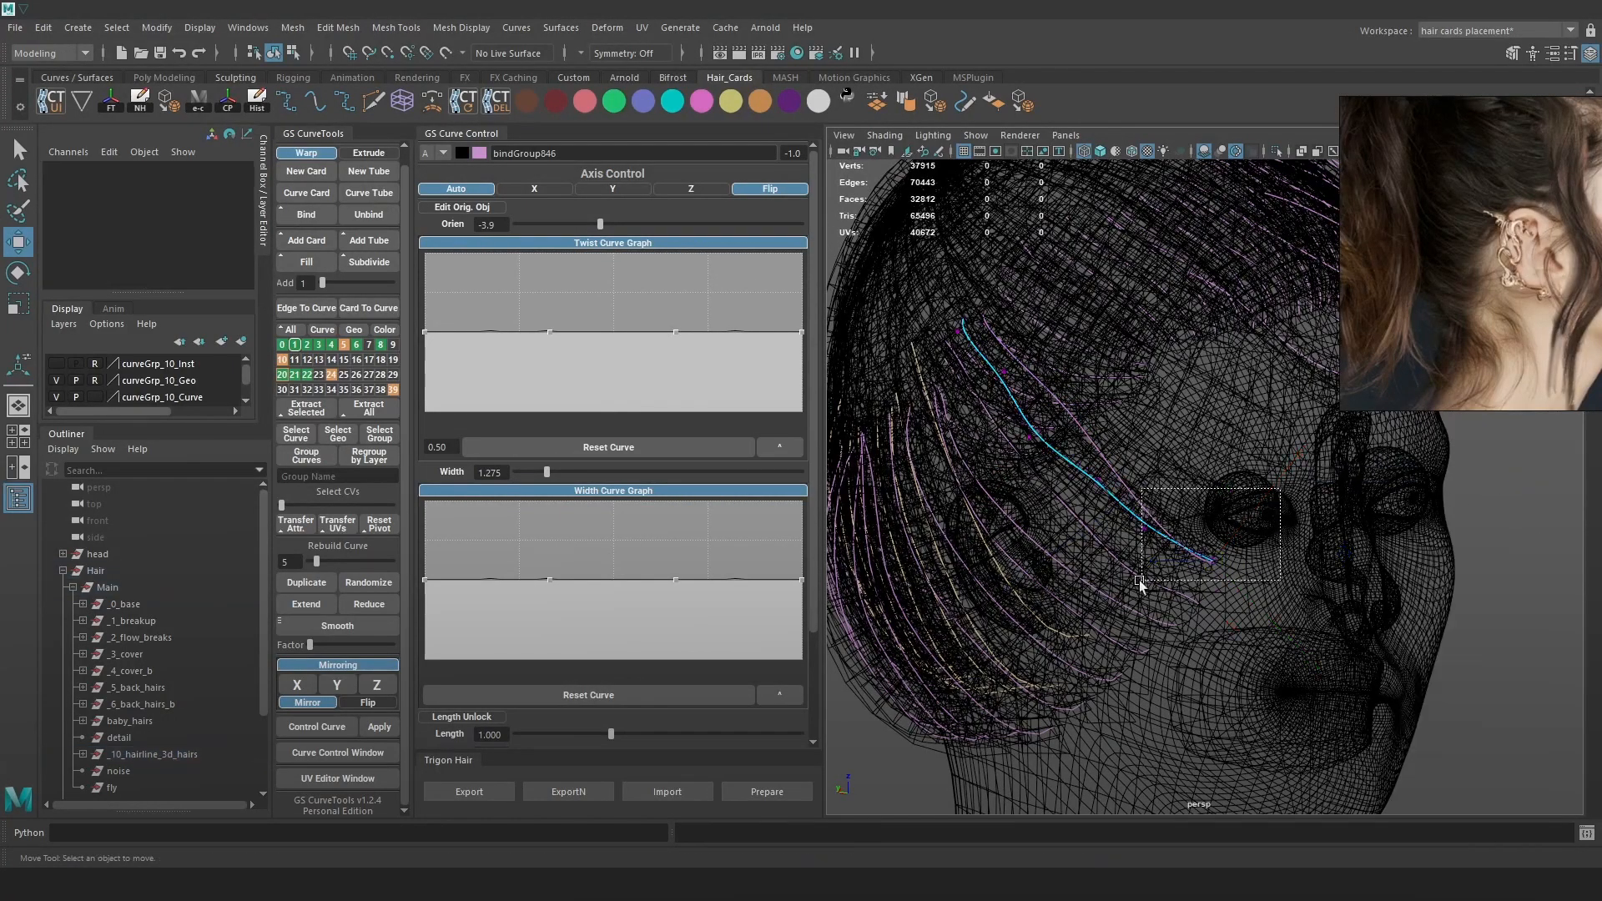
left_click(1185, 551)
key("5")
left_click_drag(1186, 552, 1170, 564)
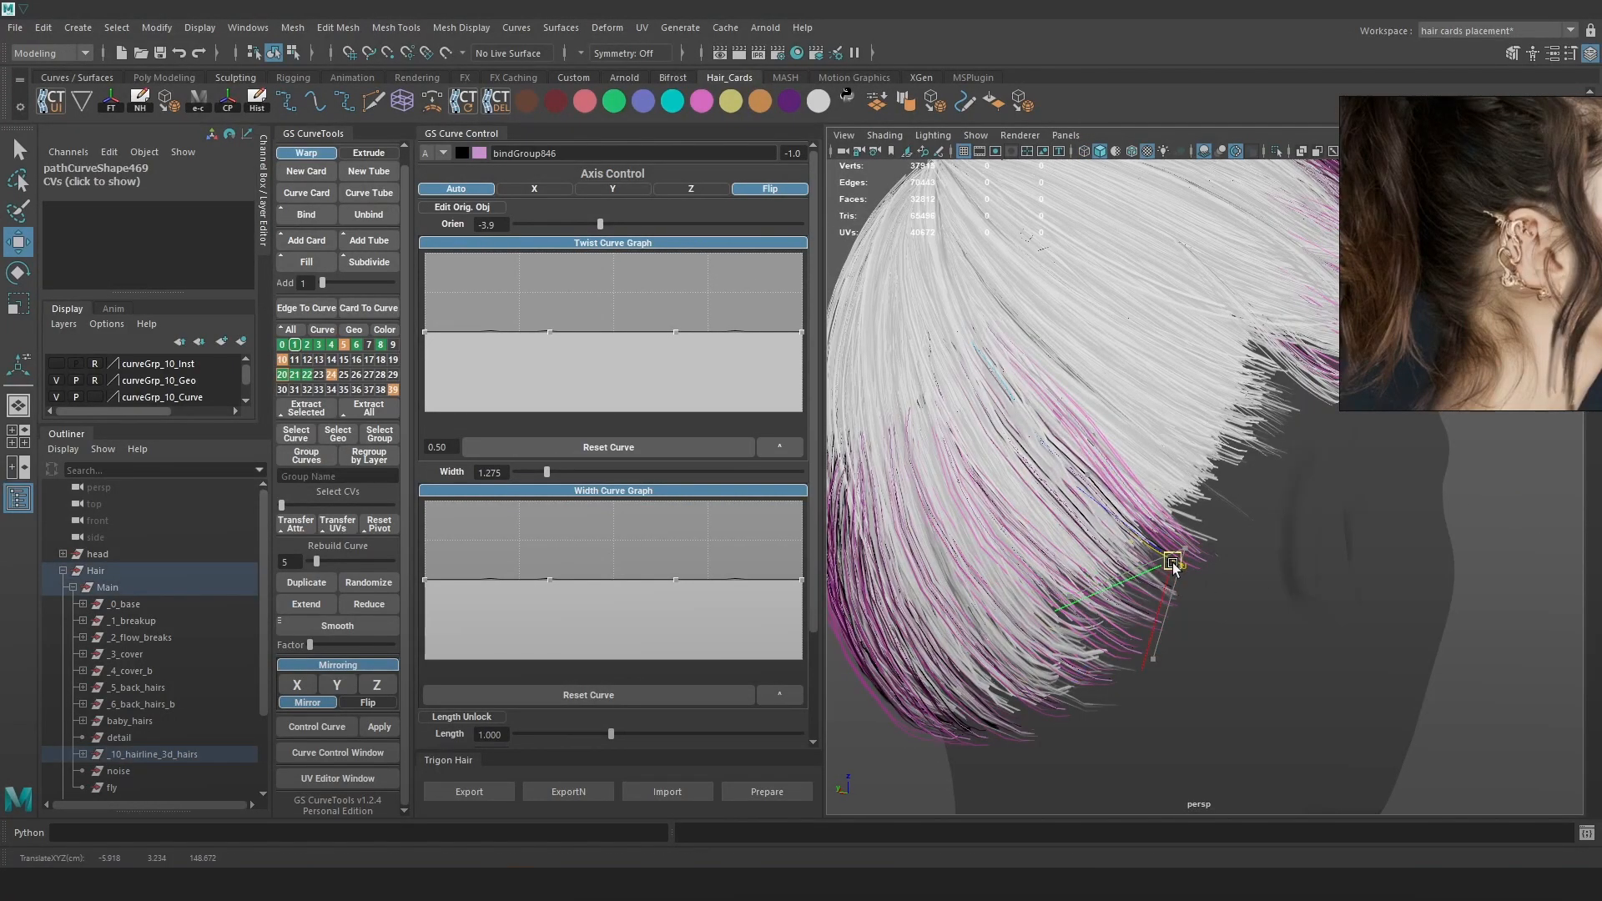
Nudge a lower control vertex of pathCurve469 and set the card's orientation to 56.2.
key("4")
left_click(1084, 487)
key("5")
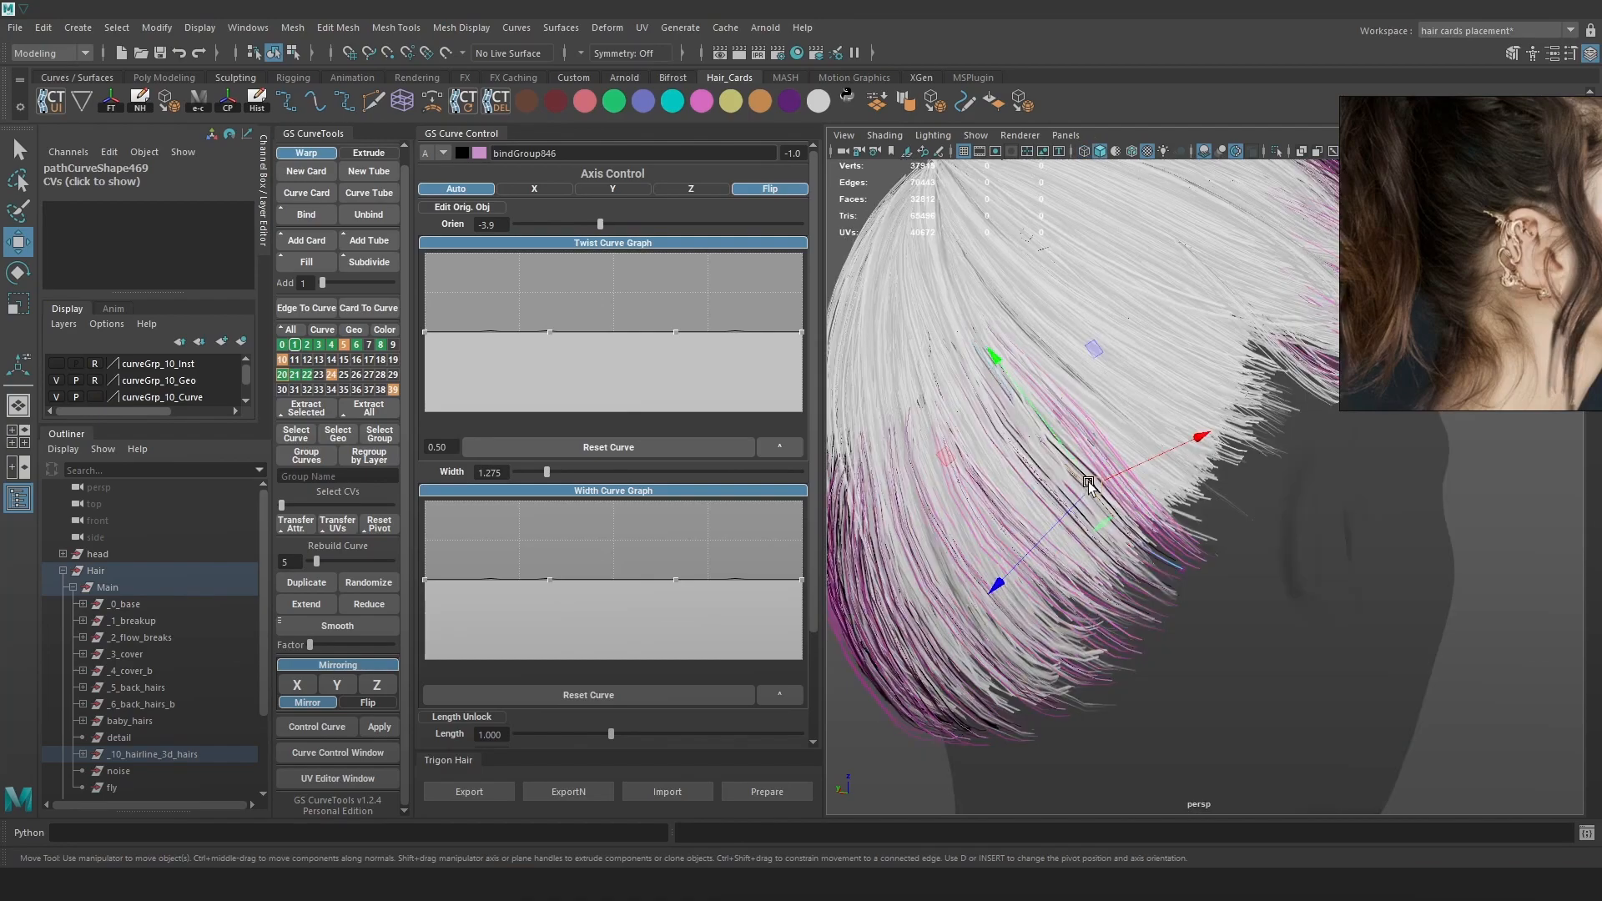
key("4")
left_click(1113, 550)
key("5")
left_click_drag(1113, 550, 1114, 548)
left_click_drag(1081, 477, 1053, 473, "alt")
mouse_move(601, 223)
left_mouse_down()
mouse_move(580, 223)
mouse_move(628, 223)
left_mouse_up()
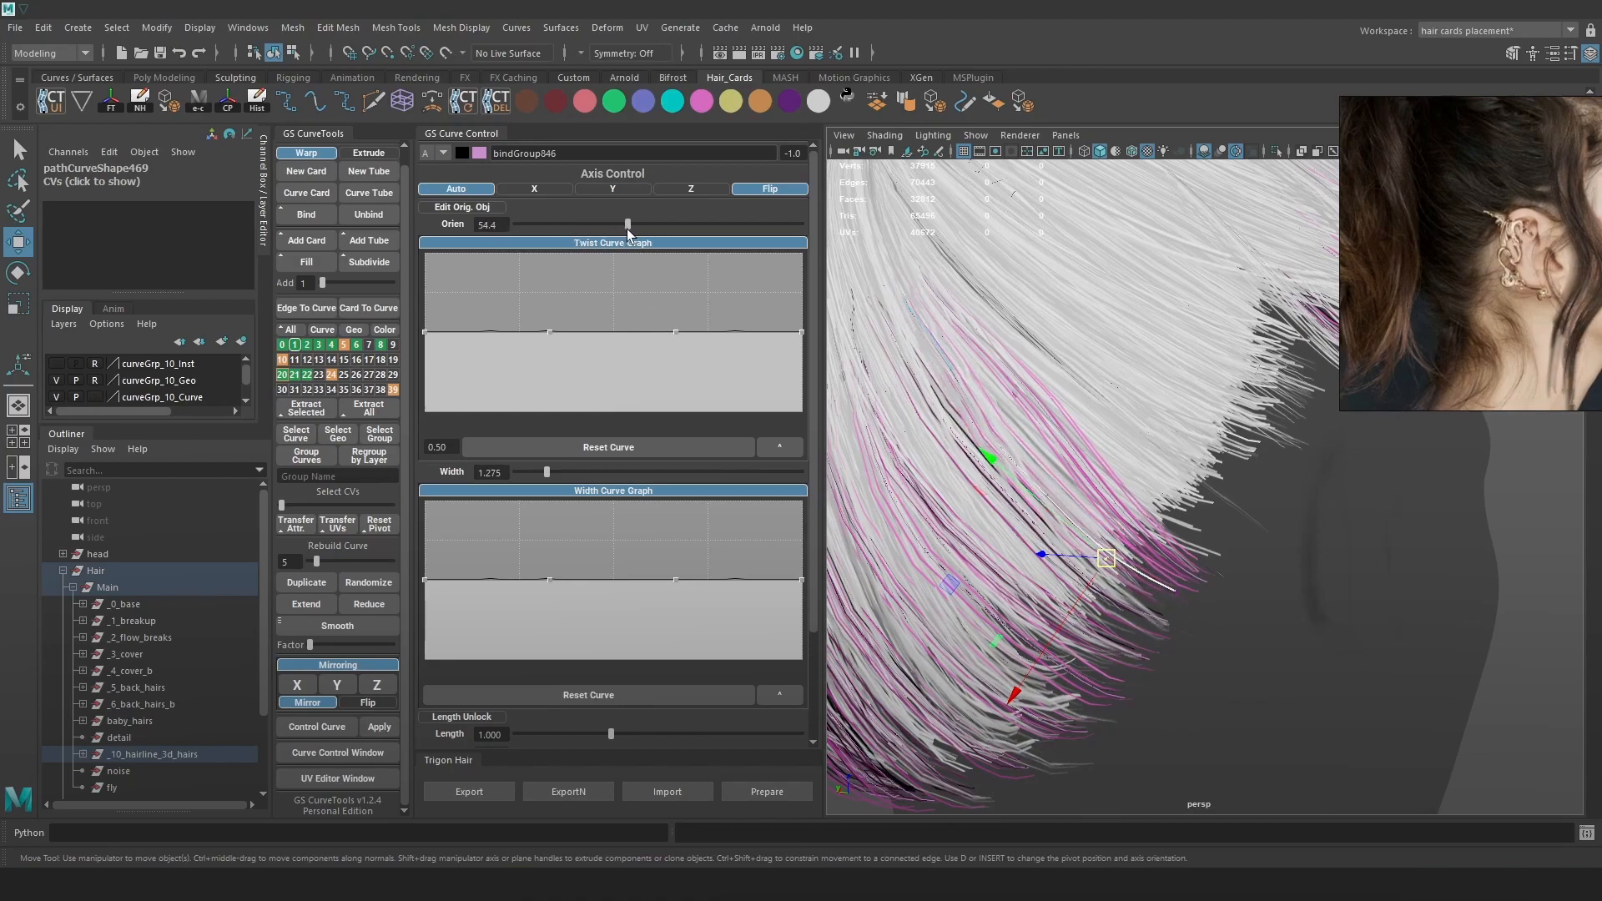
Try moving and rotating the end control vertices of pathCurve436 with soft selection toggled, undoing the changes.
left_click_drag(853, 309, 1109, 493, "alt")
key("4")
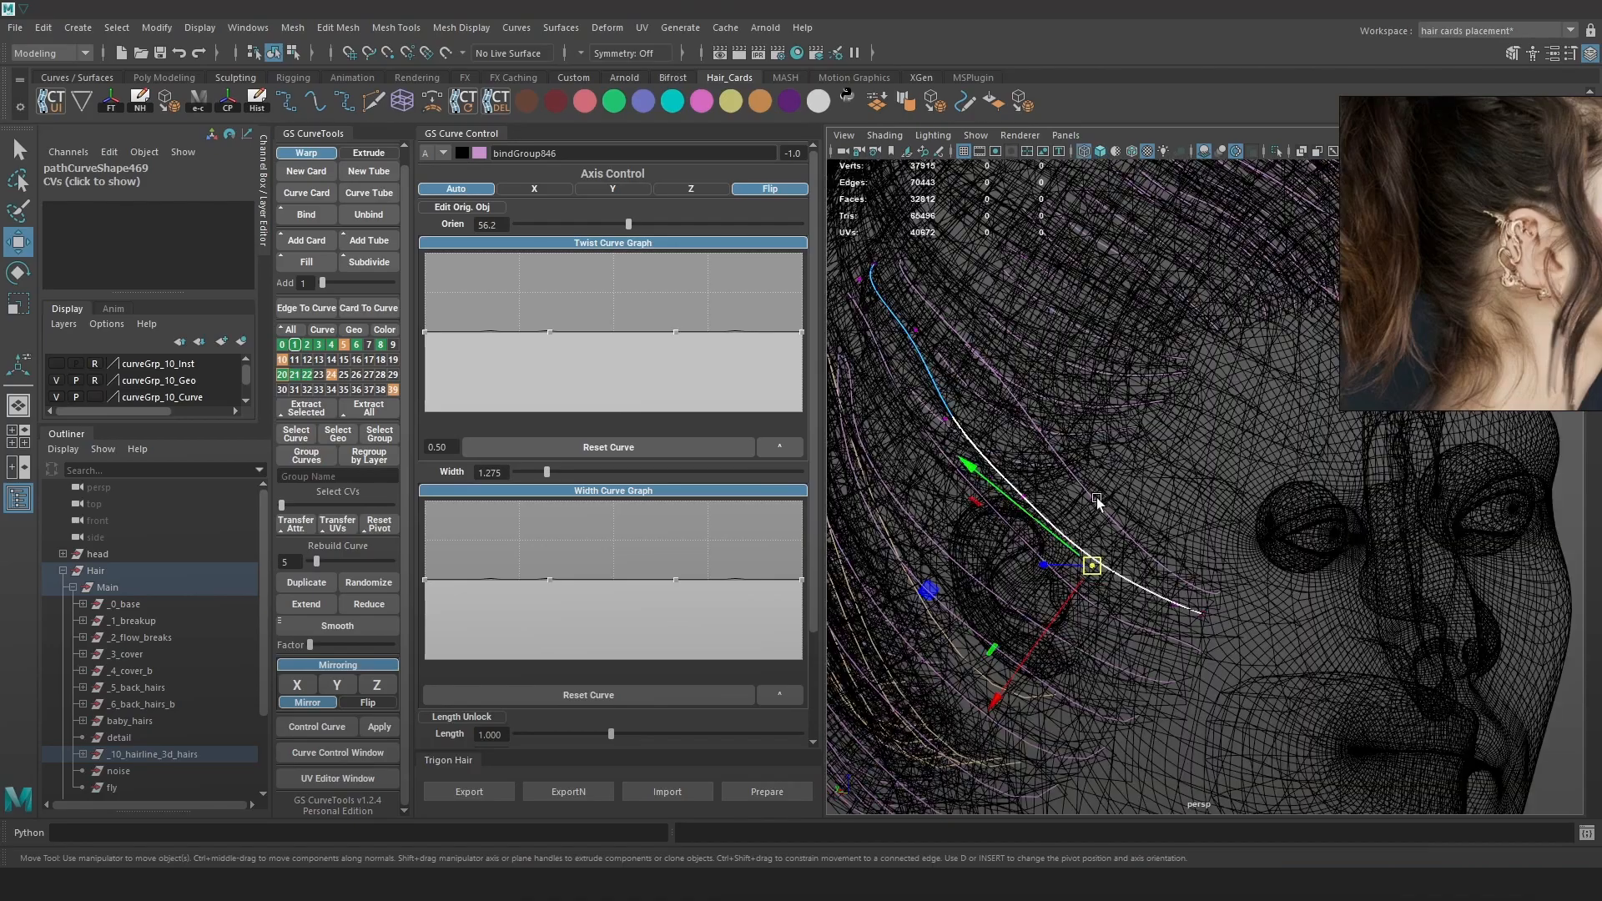
left_click(1090, 496)
mouse_move(1137, 508)
right_mouse_down("alt")
mouse_move(951, 327)
mouse_move(893, 314)
right_mouse_up("alt")
right_click_drag(918, 333, 1198, 567, "alt")
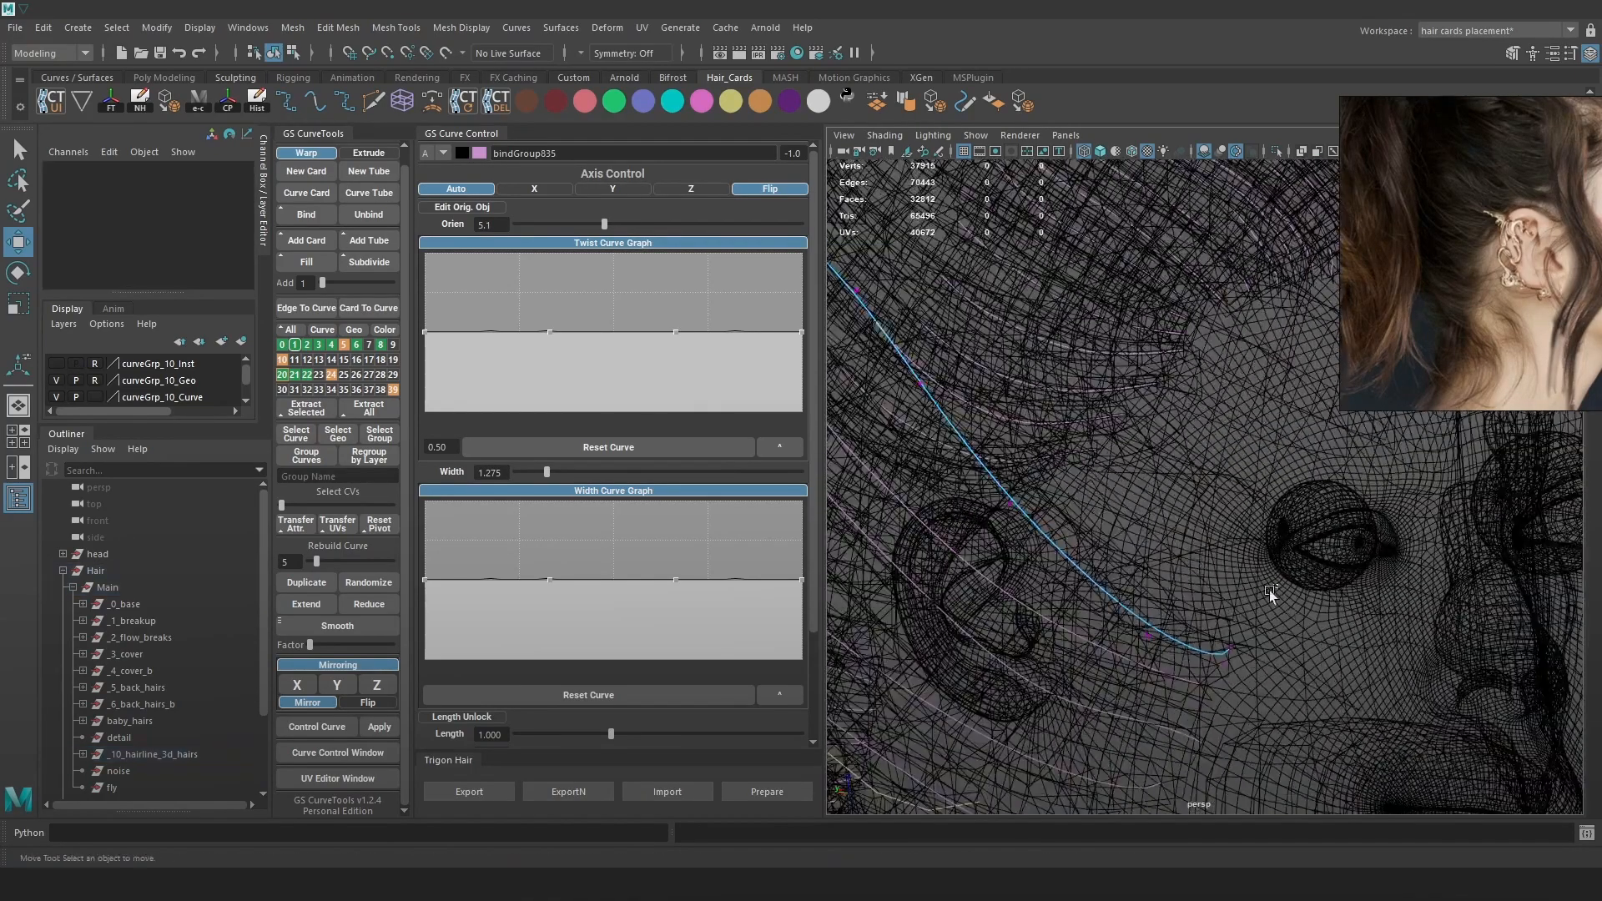
left_click_drag(1277, 584, 1165, 715)
key("5")
right_click_drag(1267, 634, 1202, 536, "alt")
left_click_drag(1202, 537, 1218, 637, "alt")
key("ctrl+z")
key("b")
scroll(1280, 540, "down", 2)
key("e")
key("w")
key("ctrl+z")
key("b")
key("e")
key("ctrl+z")
key("4")
Select a control vertex near the tip of pathCurve436 and move it slightly upward with soft selection off.
left_click(993, 572)
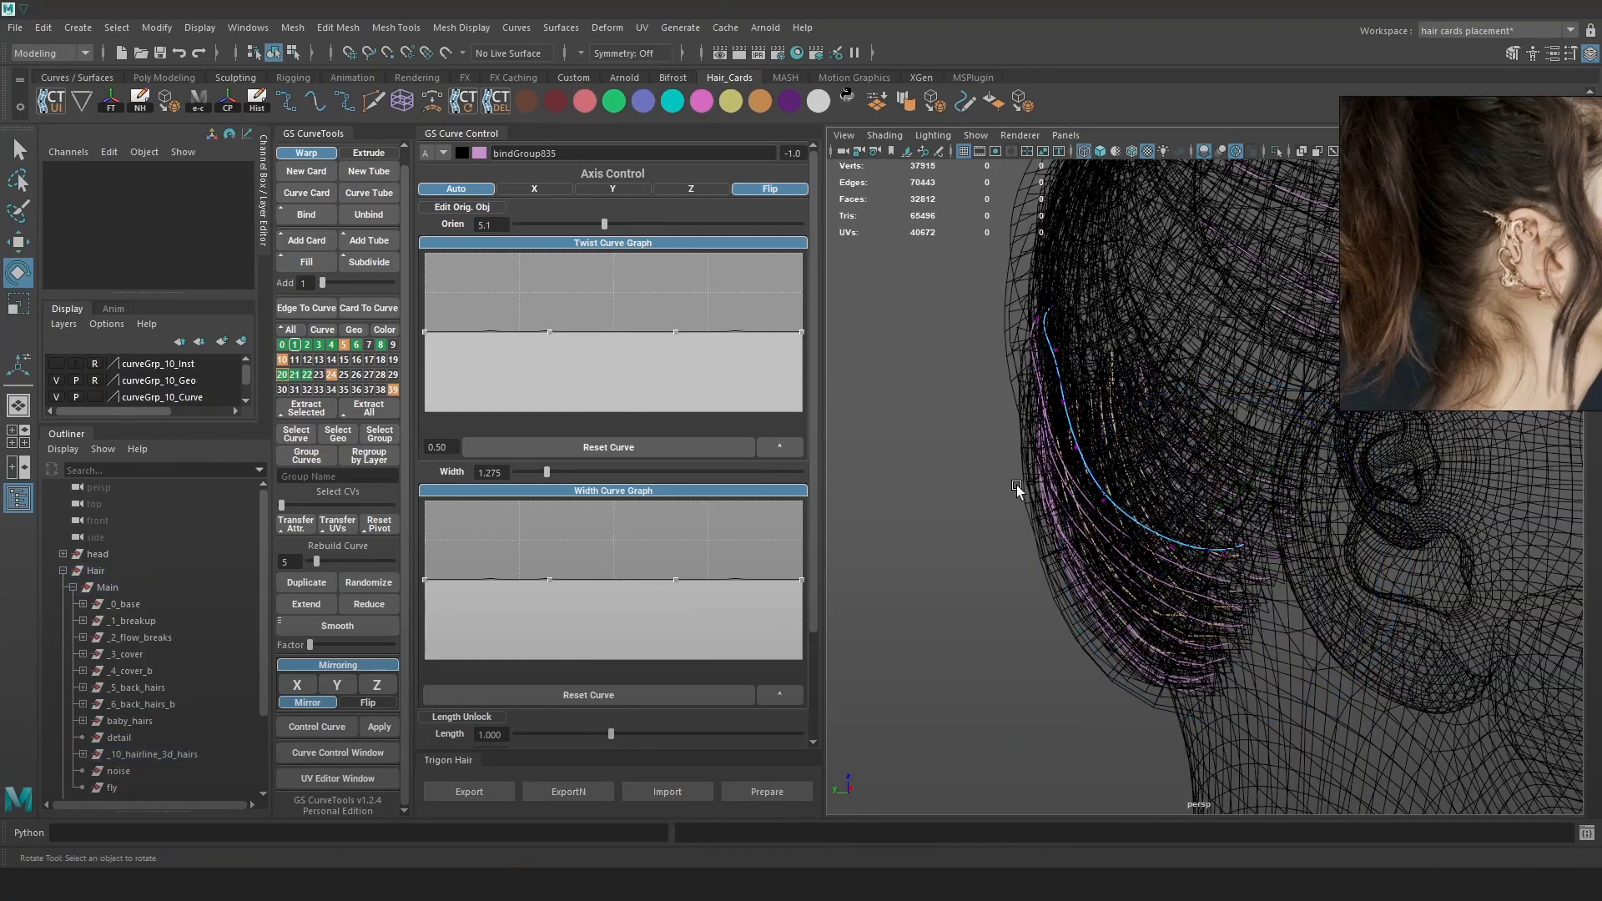
scroll(1131, 545, "up", 3)
left_click(1159, 569)
key("w")
key("6")
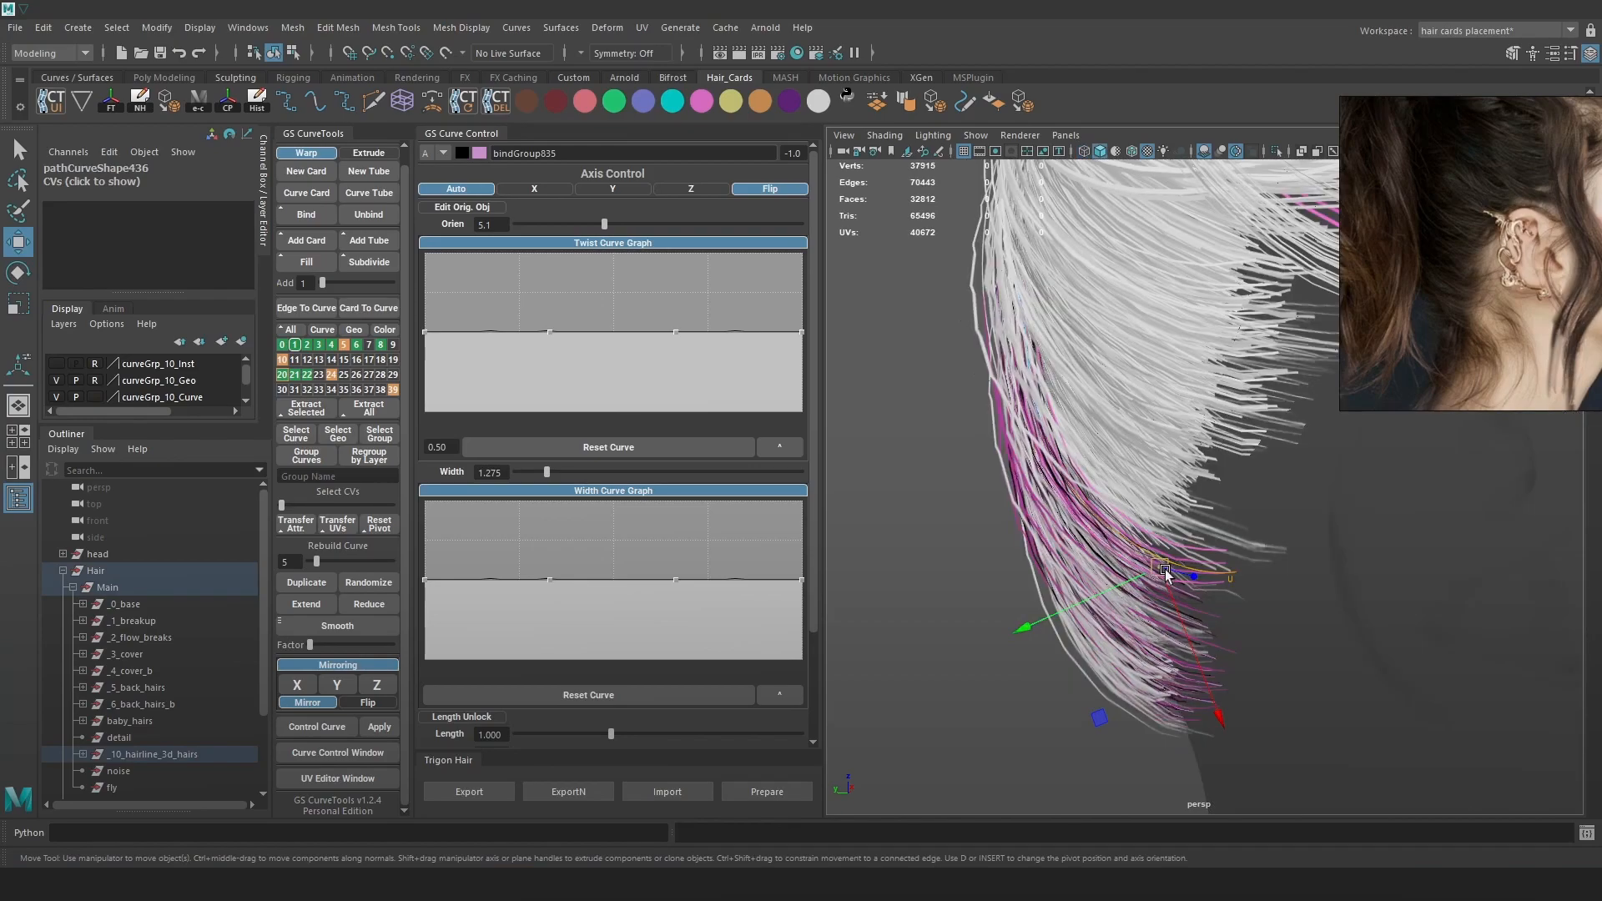
key("b")
mouse_move(1167, 572)
left_mouse_down()
mouse_move(1094, 572)
mouse_move(1165, 554)
left_mouse_up()
scroll(1155, 503, "down", 2)
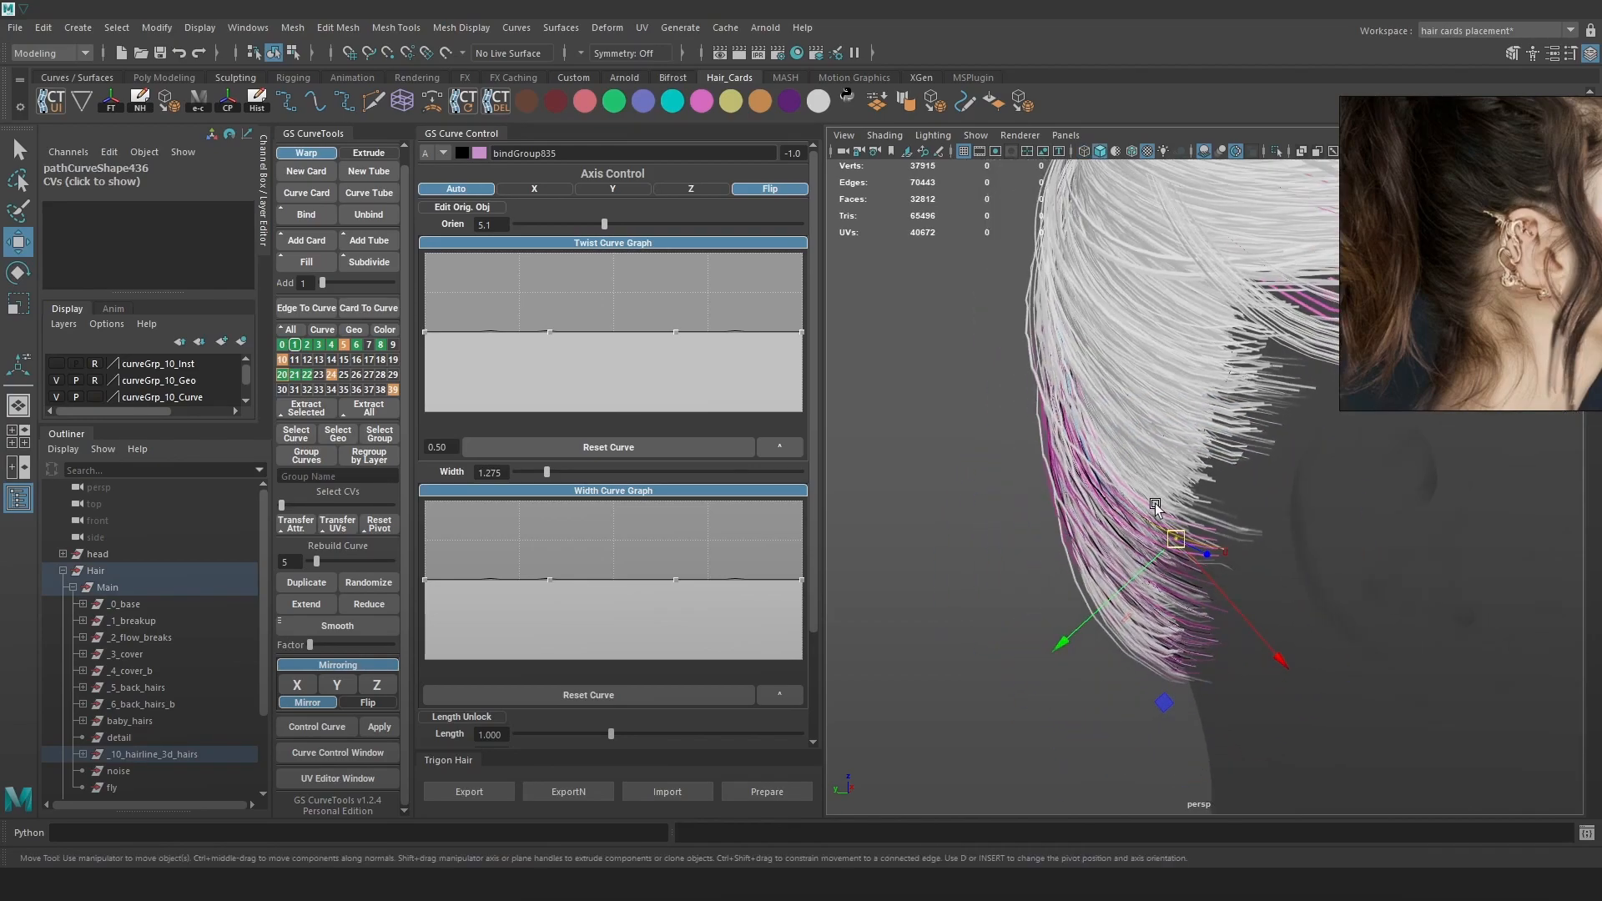
Nudge the upper middle control vertex of pathCurve436 towards the surrounding hair.
mouse_move(1155, 503)
left_mouse_down("alt")
mouse_move(1099, 472)
mouse_move(1203, 430)
left_mouse_up("alt")
right_click_drag(1203, 431, 1261, 486, "alt")
key("4")
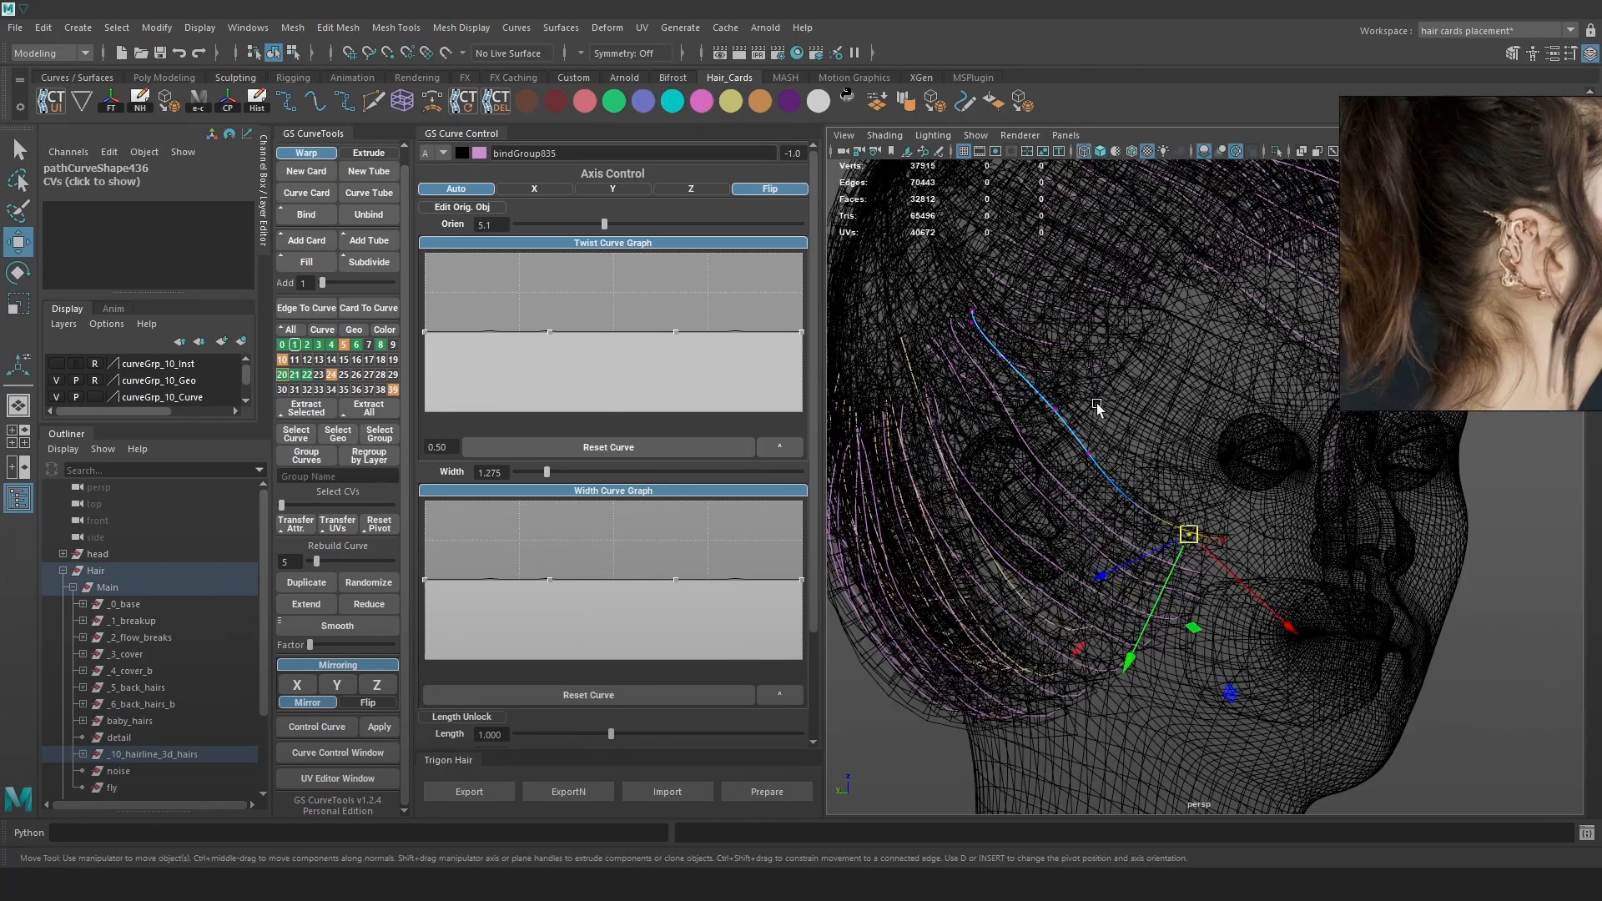
left_click_drag(1057, 423, 1057, 423)
key("ctrl+z")
left_click(1056, 408)
key("6")
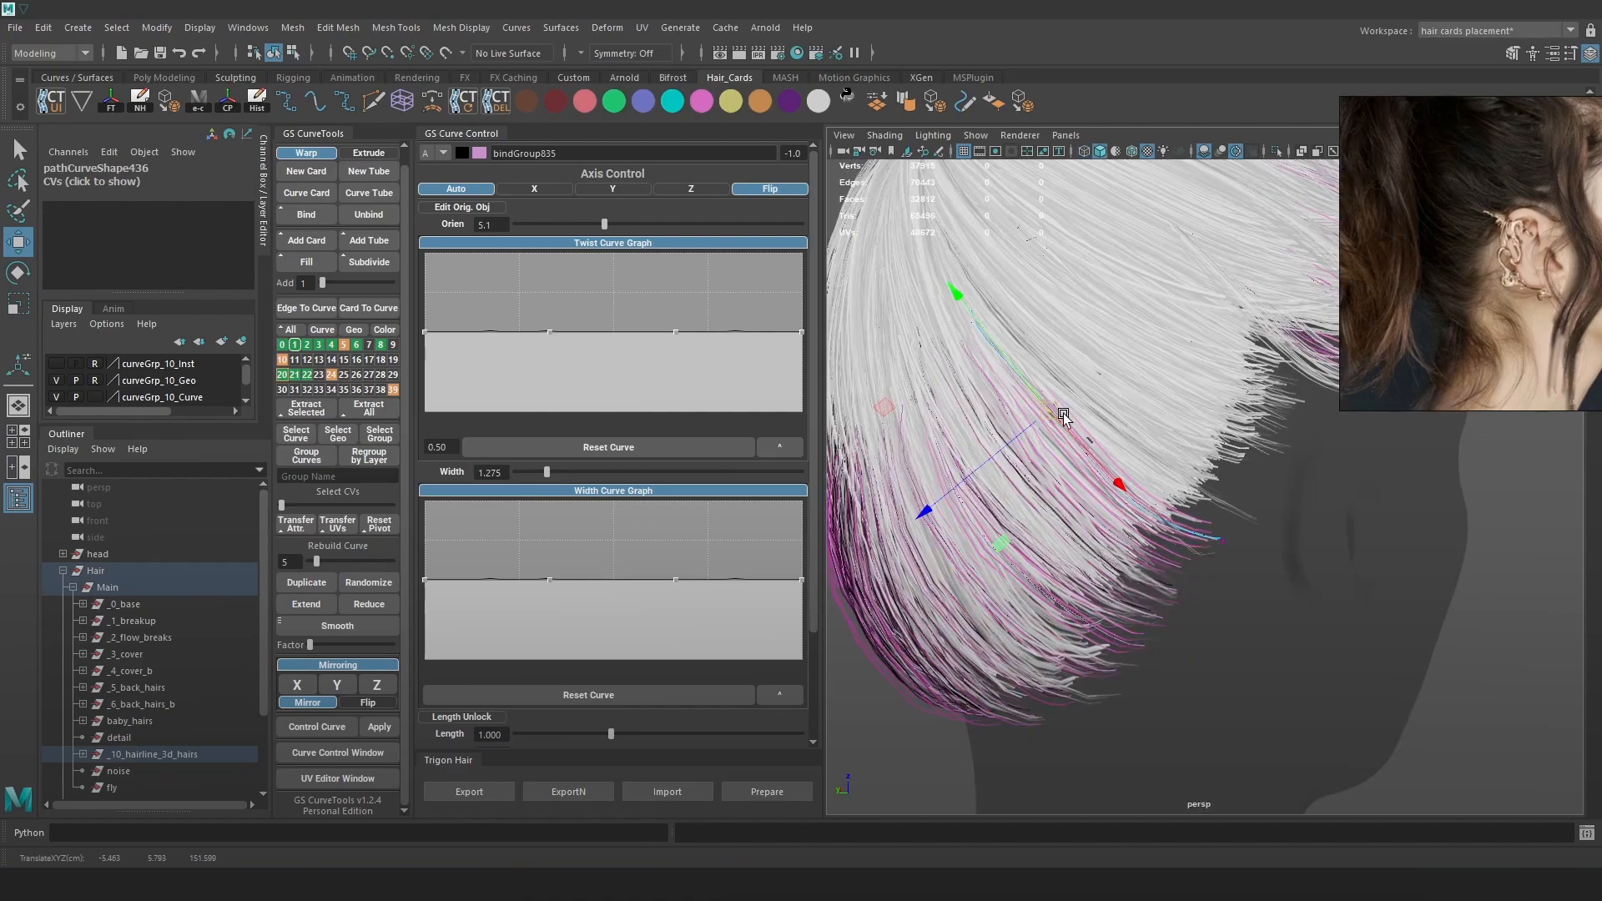
left_click_drag(1055, 420, 1049, 417)
Select the next control vertex down on pathCurve436 and adjust its position slightly.
key("4")
left_click(1083, 454)
key("6")
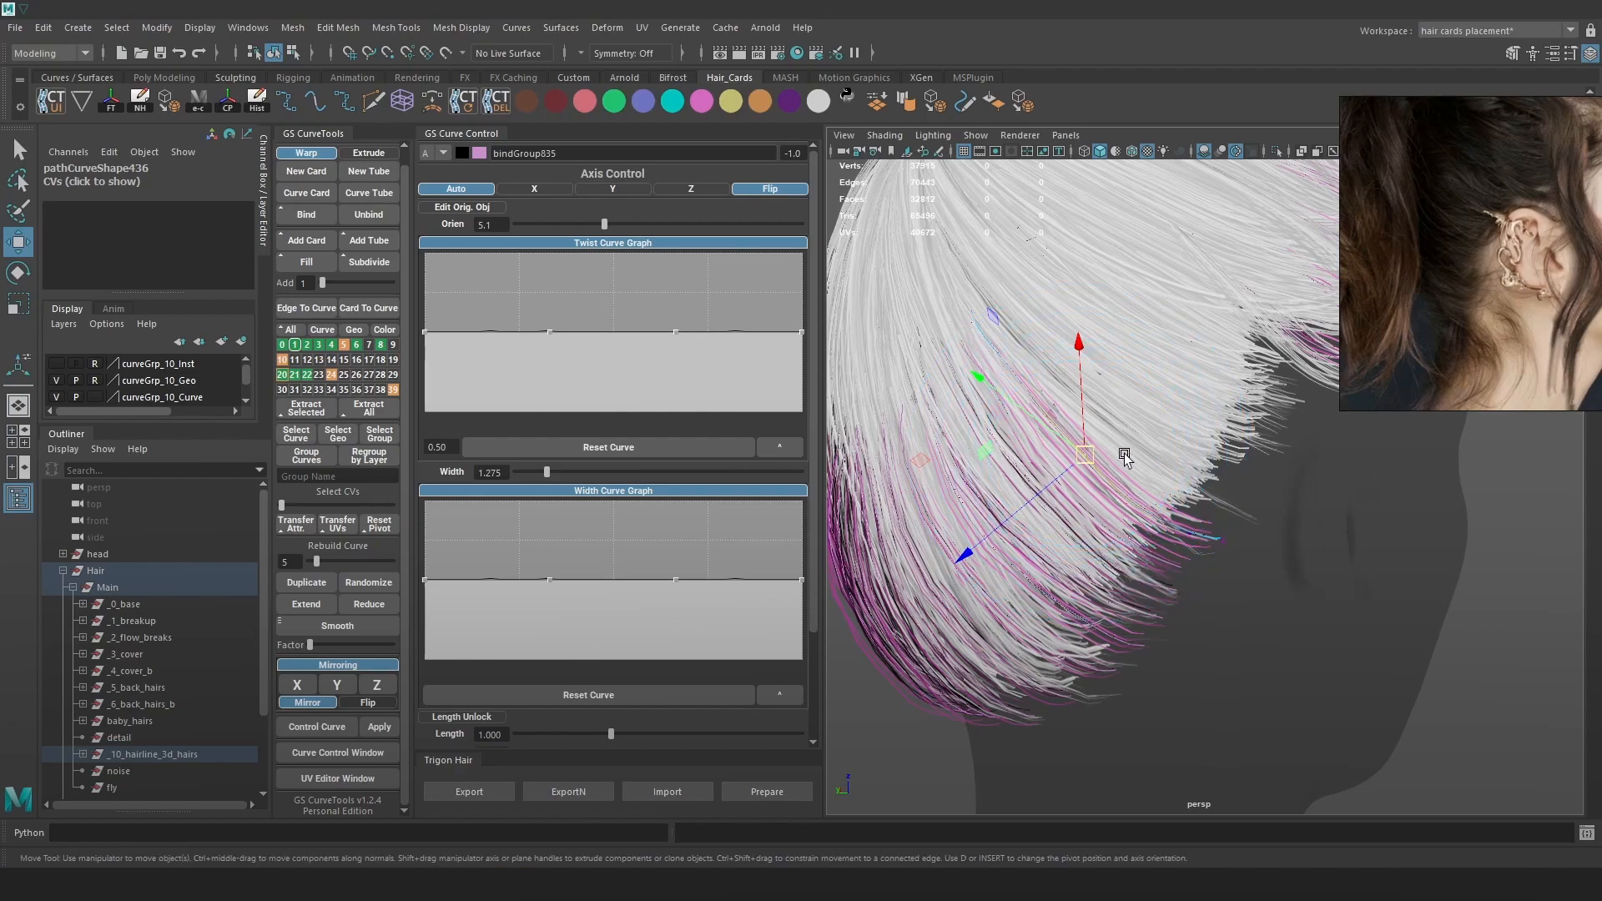
left_click_drag(1088, 454, 1091, 459)
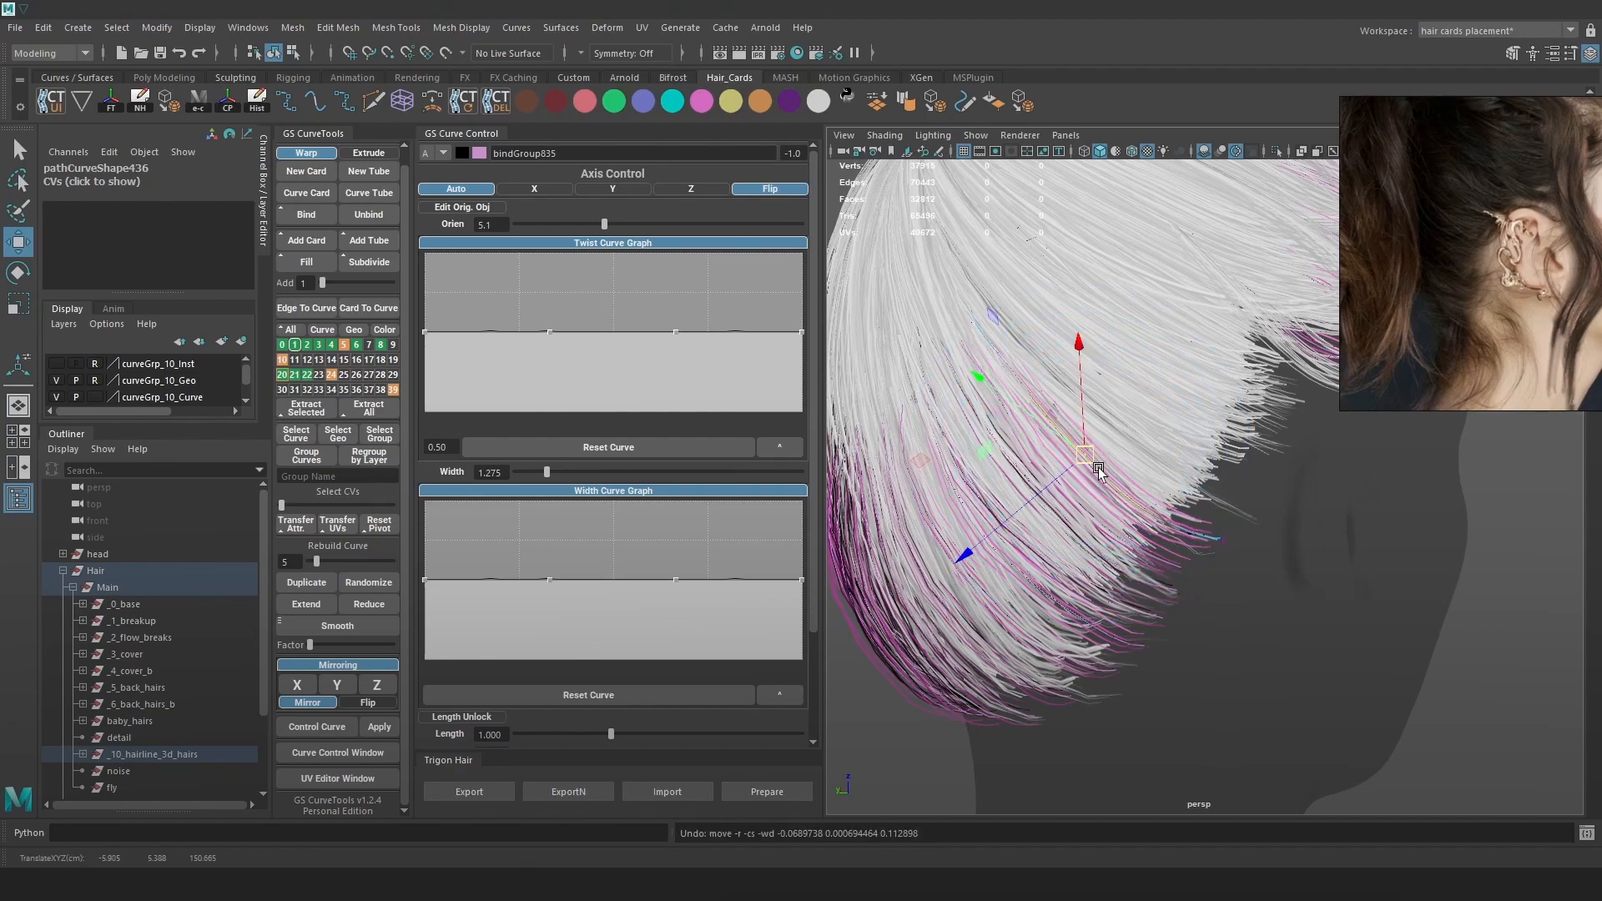
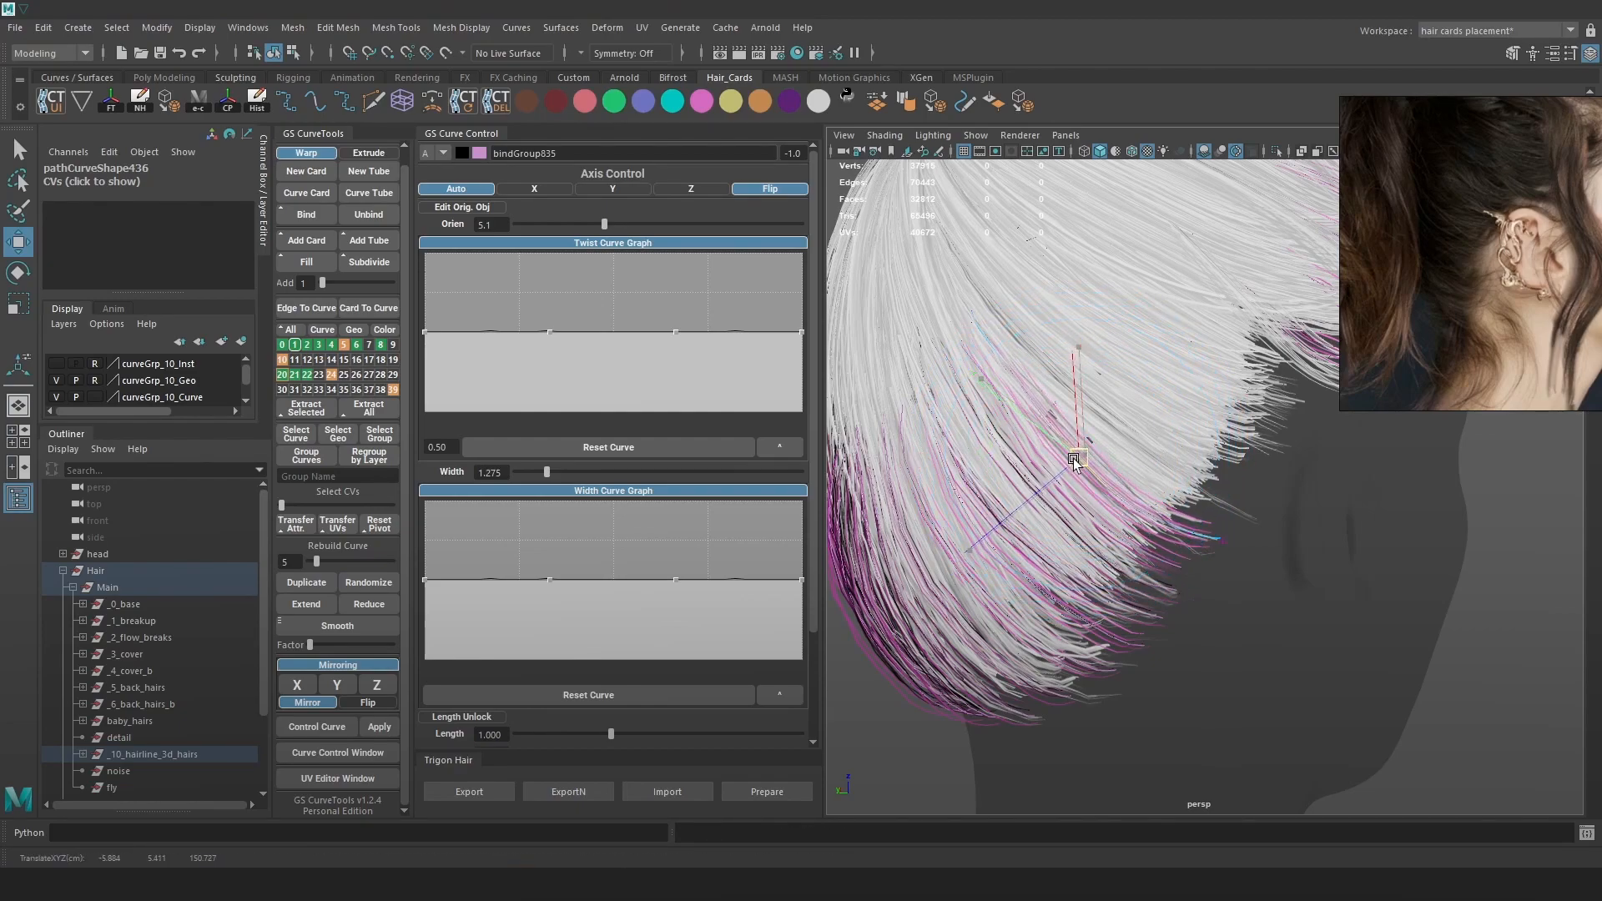
scroll(1081, 456, "down", 3)
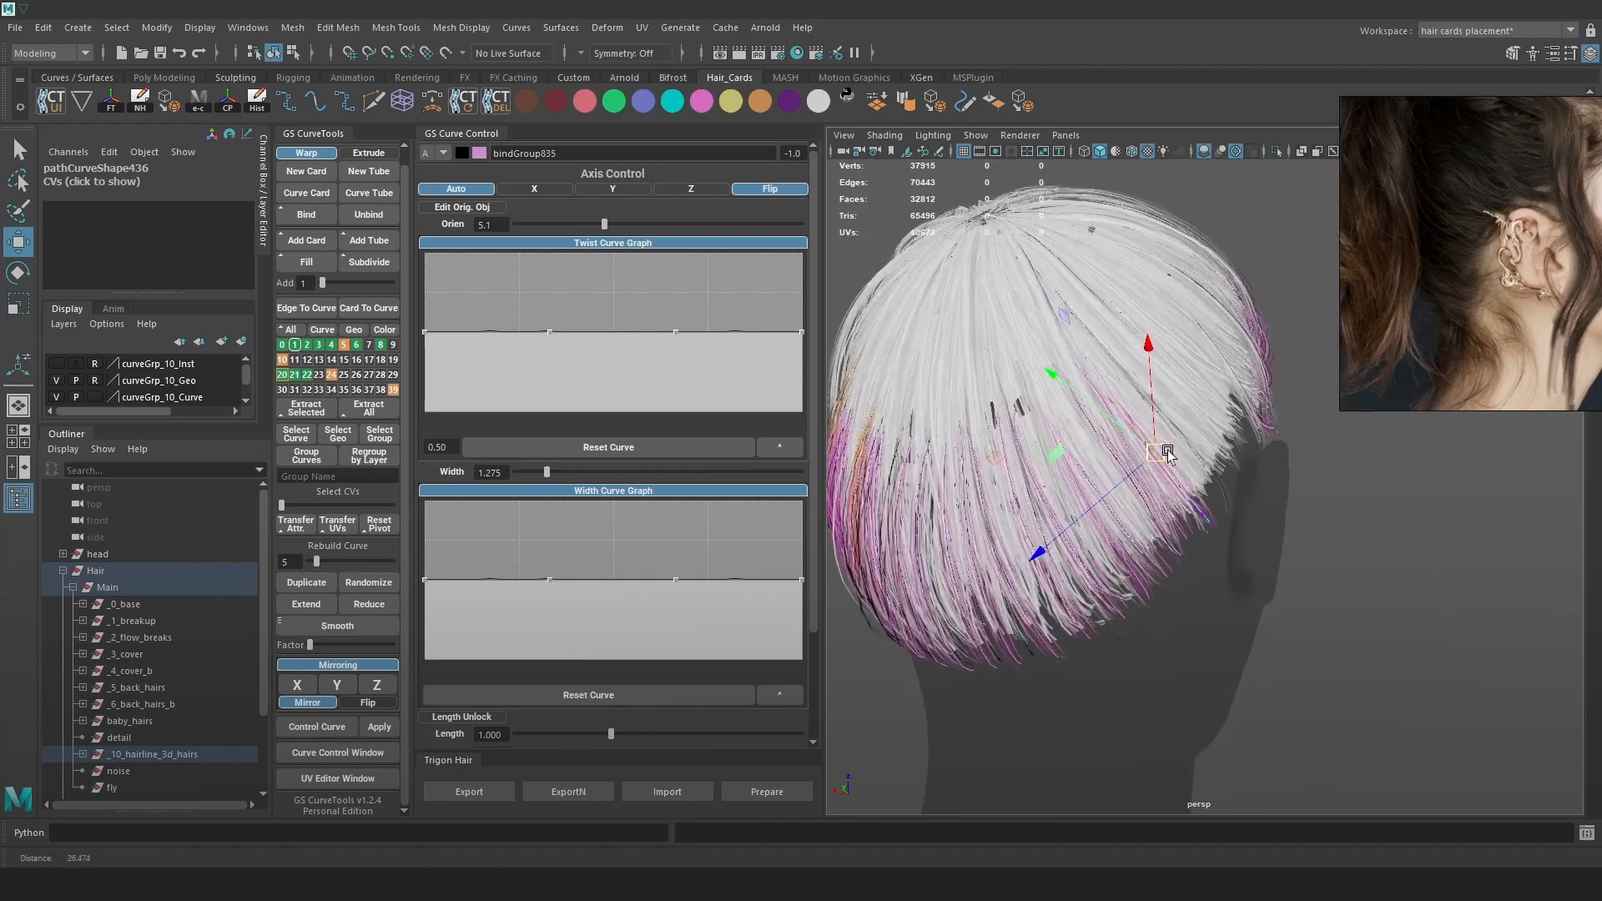
left_click_drag(1168, 449, 1239, 475, "alt")
middle_click_drag(1053, 474, 1210, 404, "alt")
right_click_drag(1210, 403, 1298, 593, "alt")
left_click_drag(1298, 593, 1275, 577, "alt")
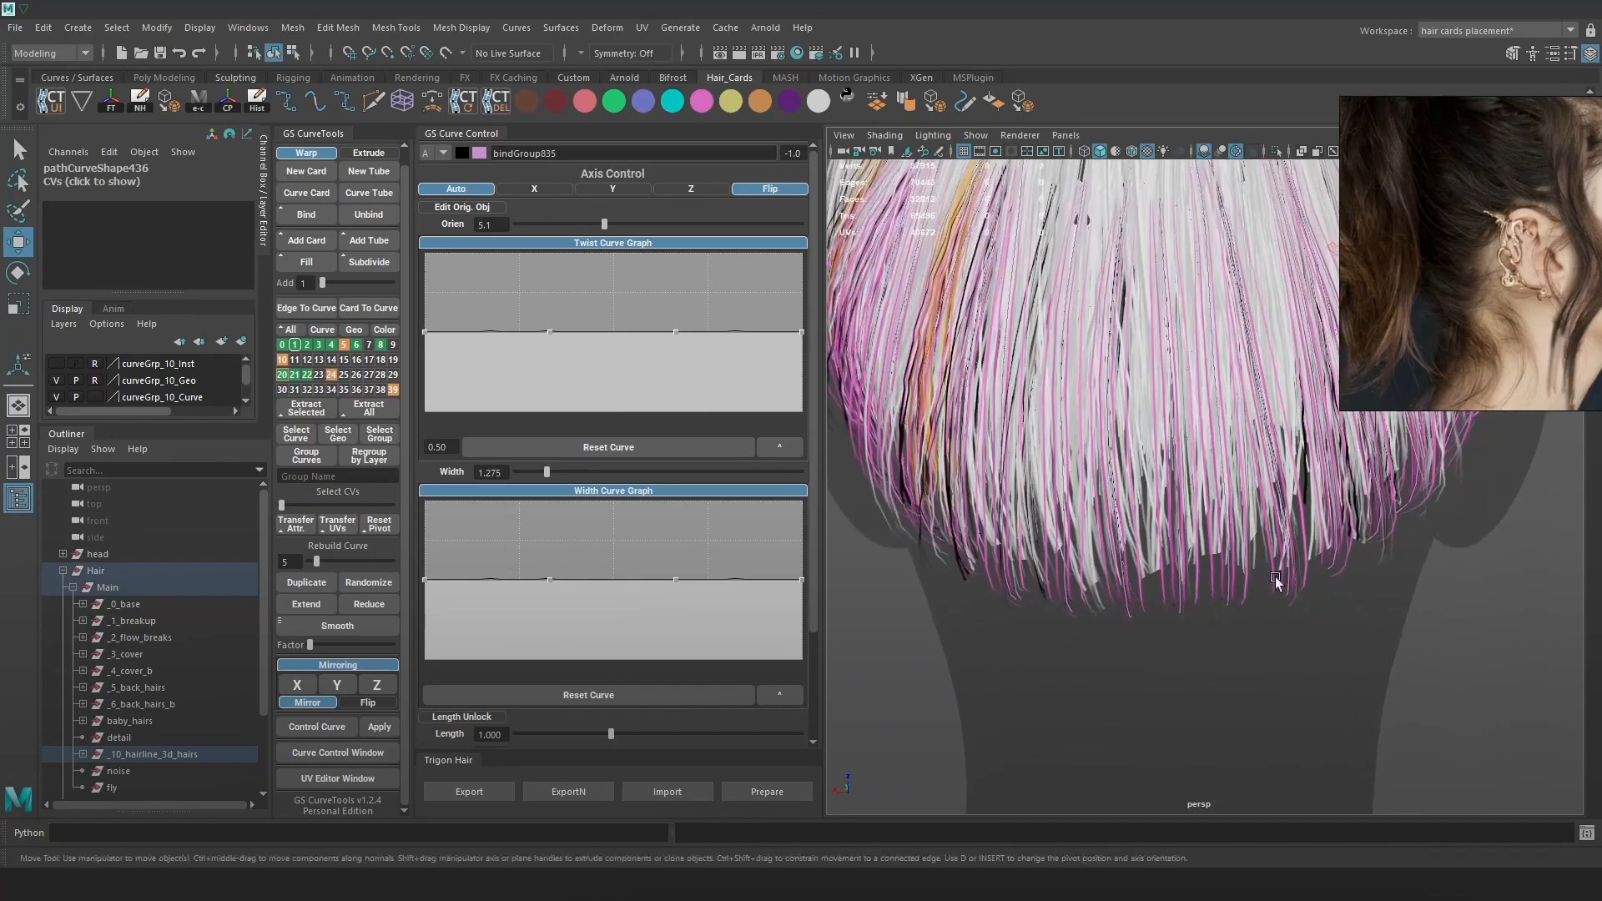
Finish editing the control vertices of pathCurve436, clear the selection and save the scene.
left_click(1126, 593)
key("4")
right_click_drag(1112, 547, 1189, 451)
scroll(1442, 608, "down", 1)
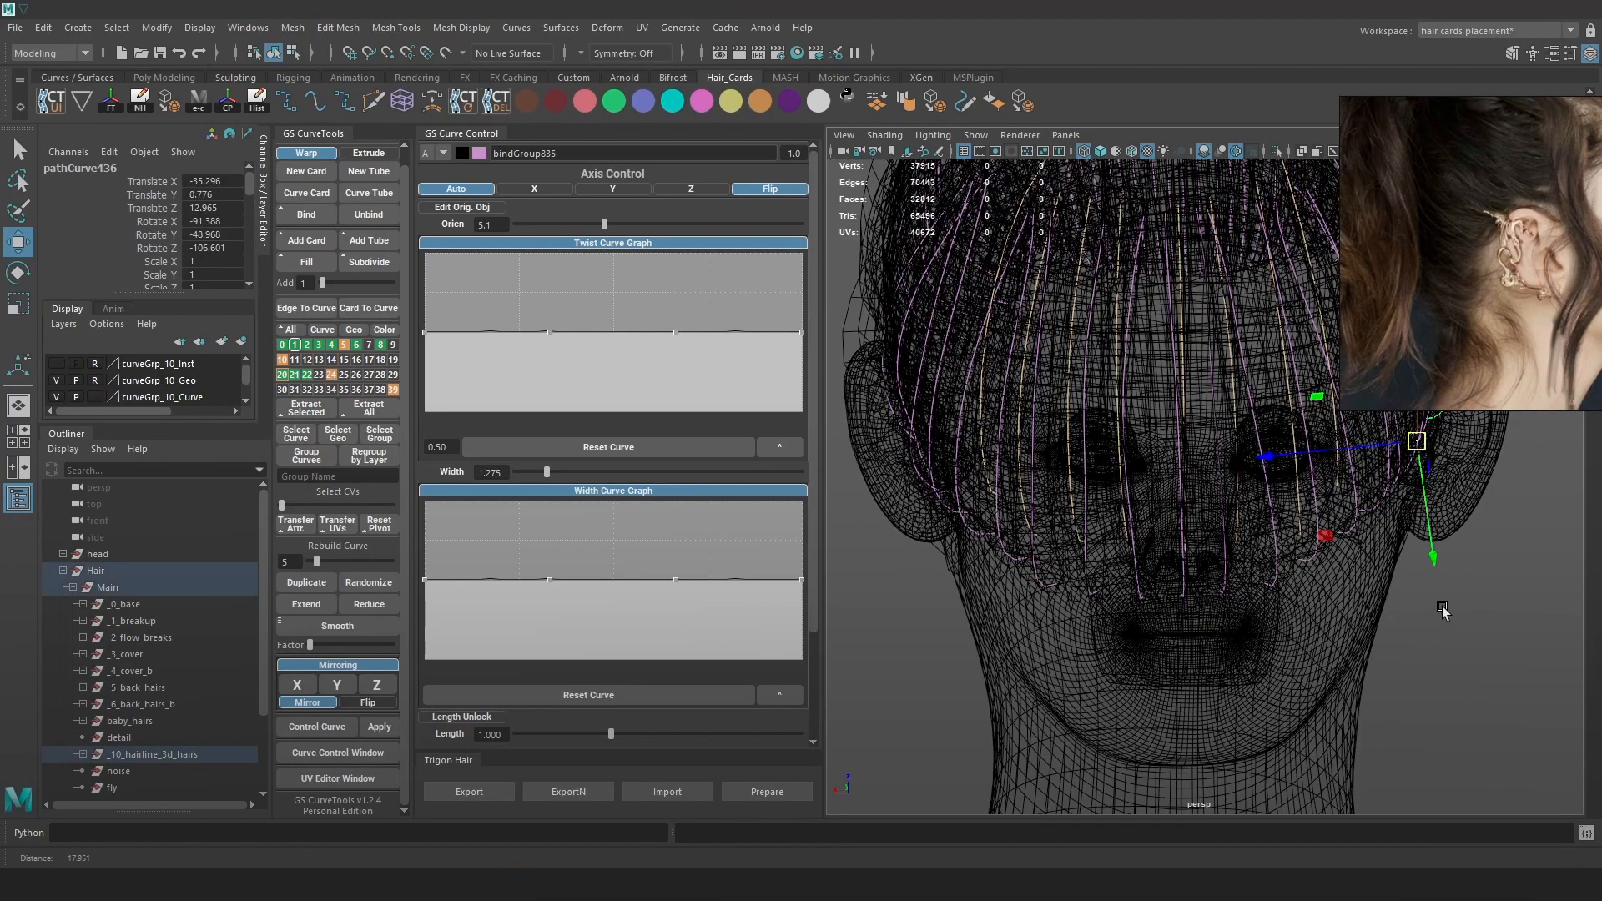
left_click(1442, 612)
left_click_drag(1260, 552, 783, 542, "alt")
right_click_drag(346, 348, 285, 374)
key("q")
key("ctrl+s")
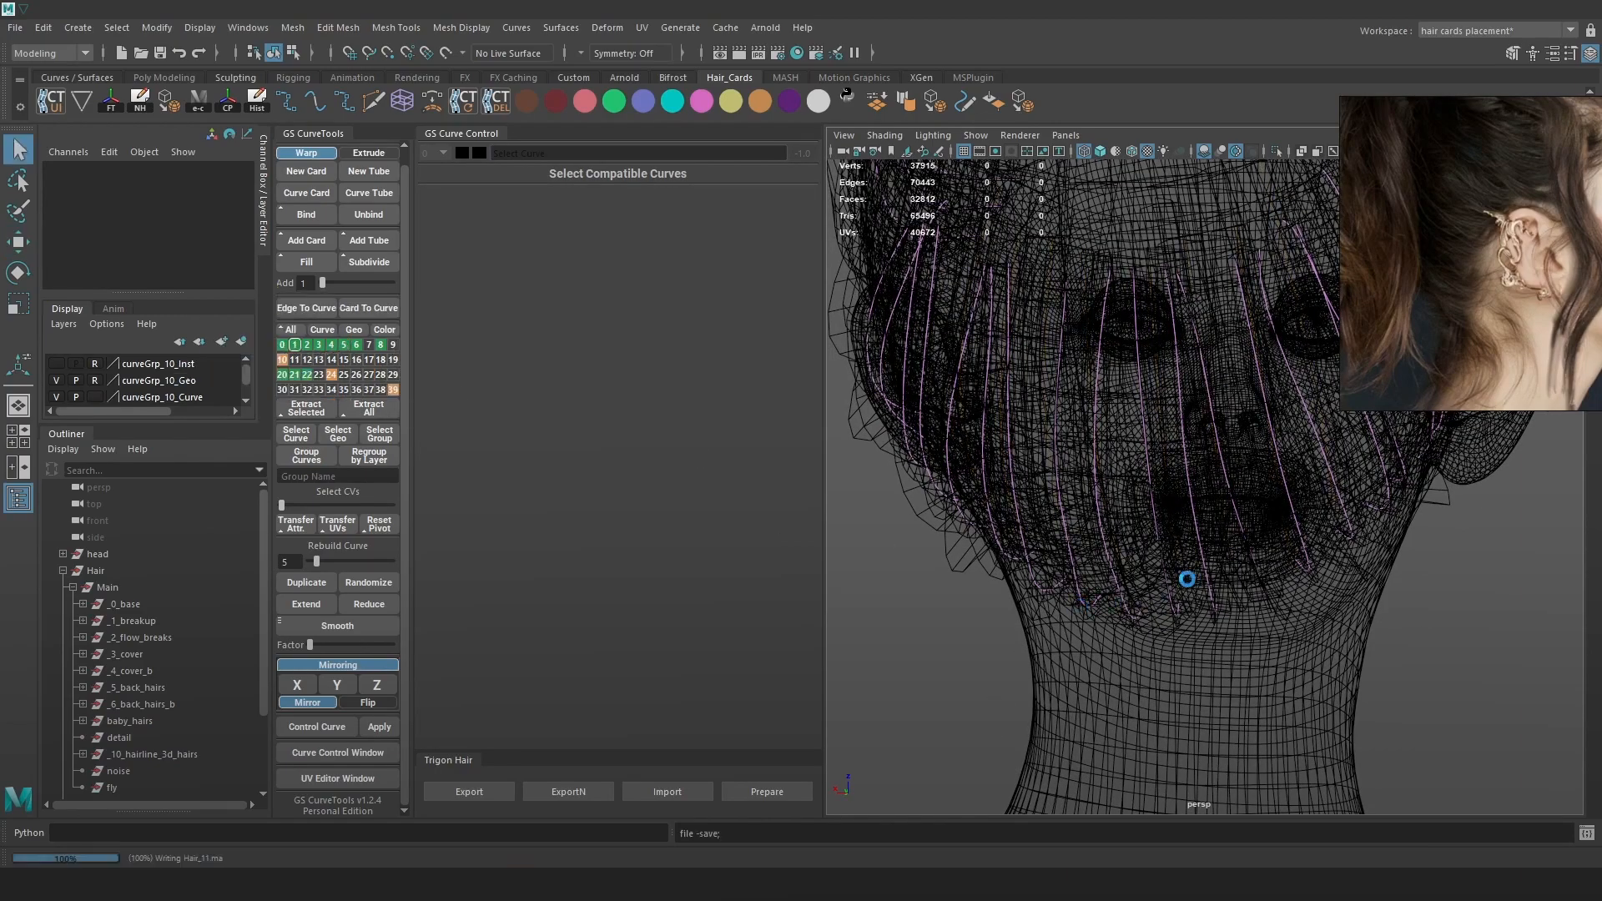
Select alternating hairline curves across the back of the head in wireframe and increase their card width to 1.523.
left_click_drag(1123, 612, 1115, 581, "alt")
left_click(1096, 552)
key("w")
left_click(1022, 502, "shift")
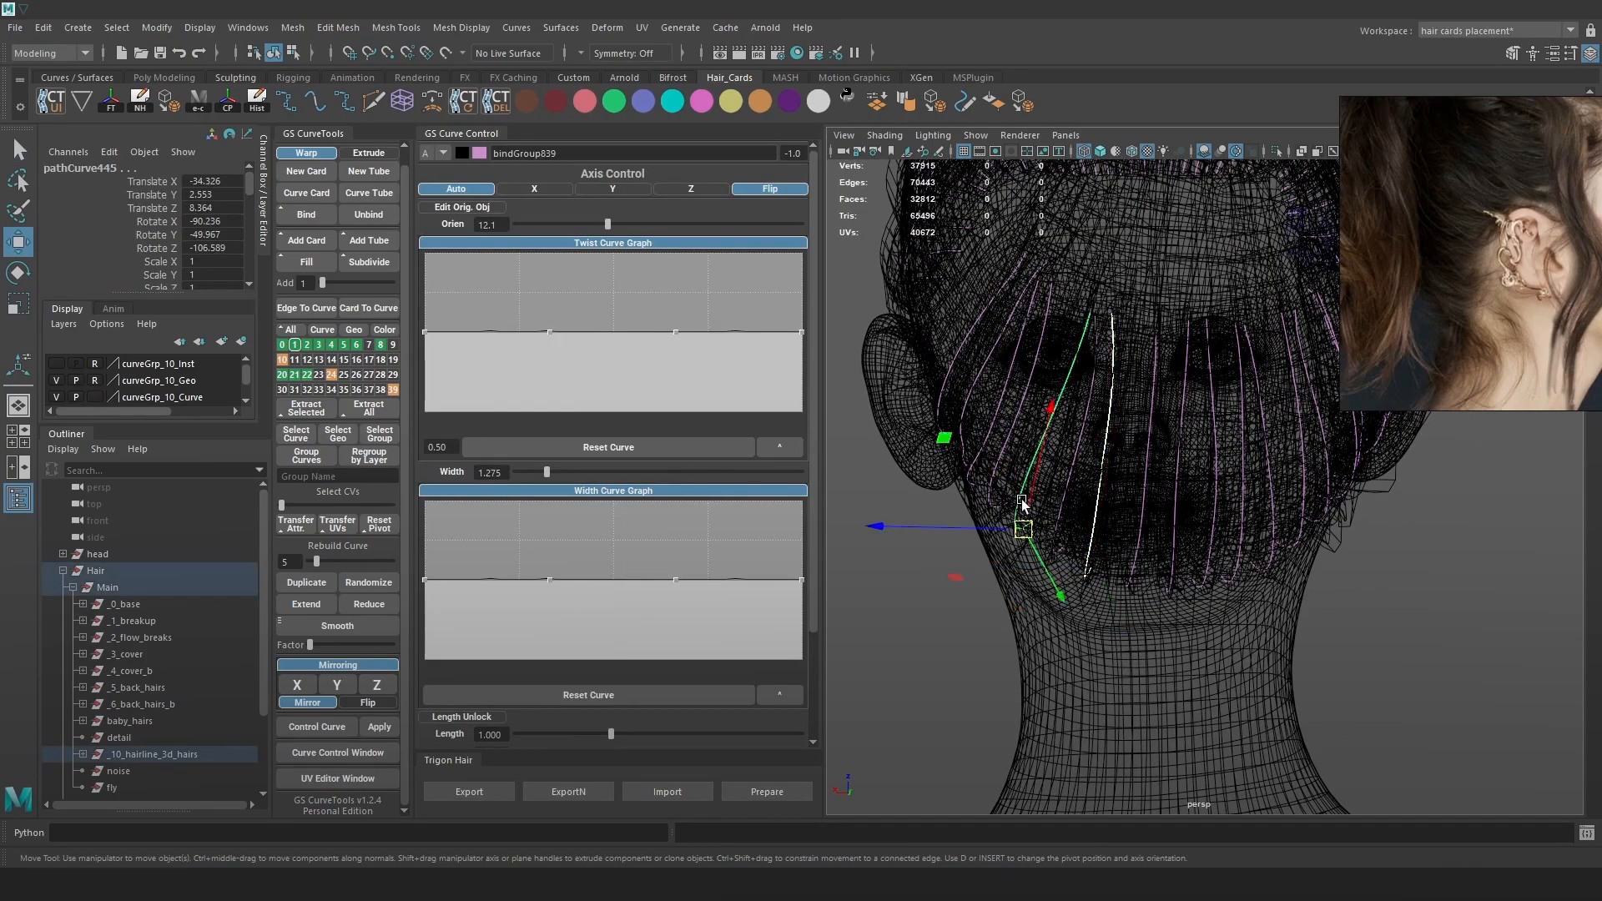
left_click(1003, 406, "shift")
left_click(963, 340, "shift")
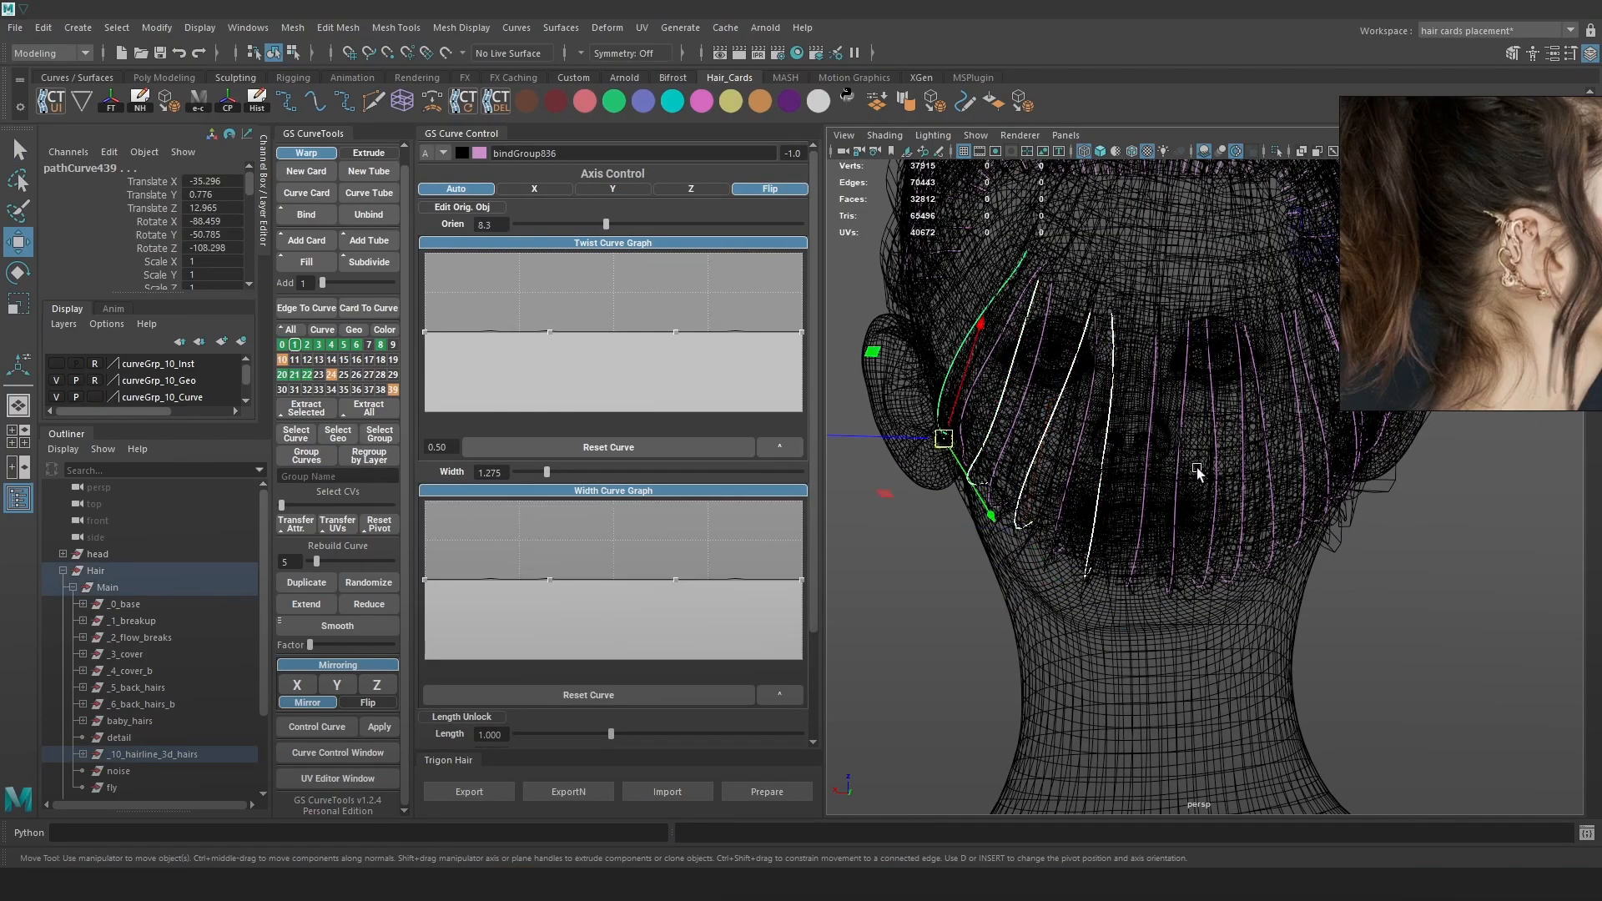
left_click(1176, 457, "shift")
left_click(1245, 456, "shift")
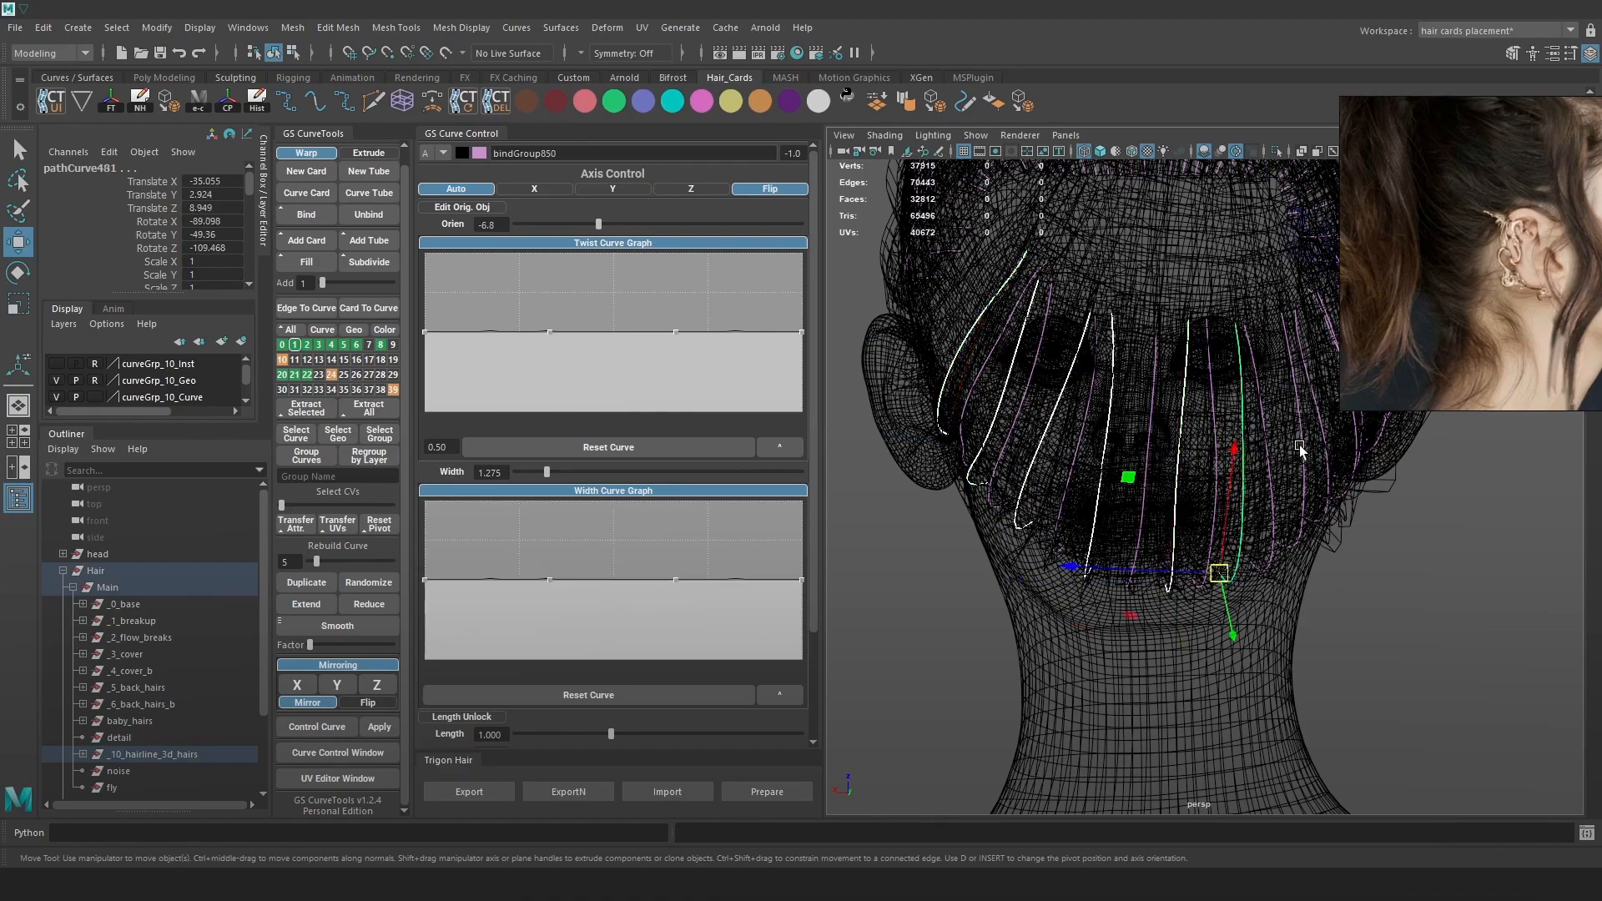
left_click_drag(1244, 456, 1176, 489, "alt")
left_click(1220, 457, "shift")
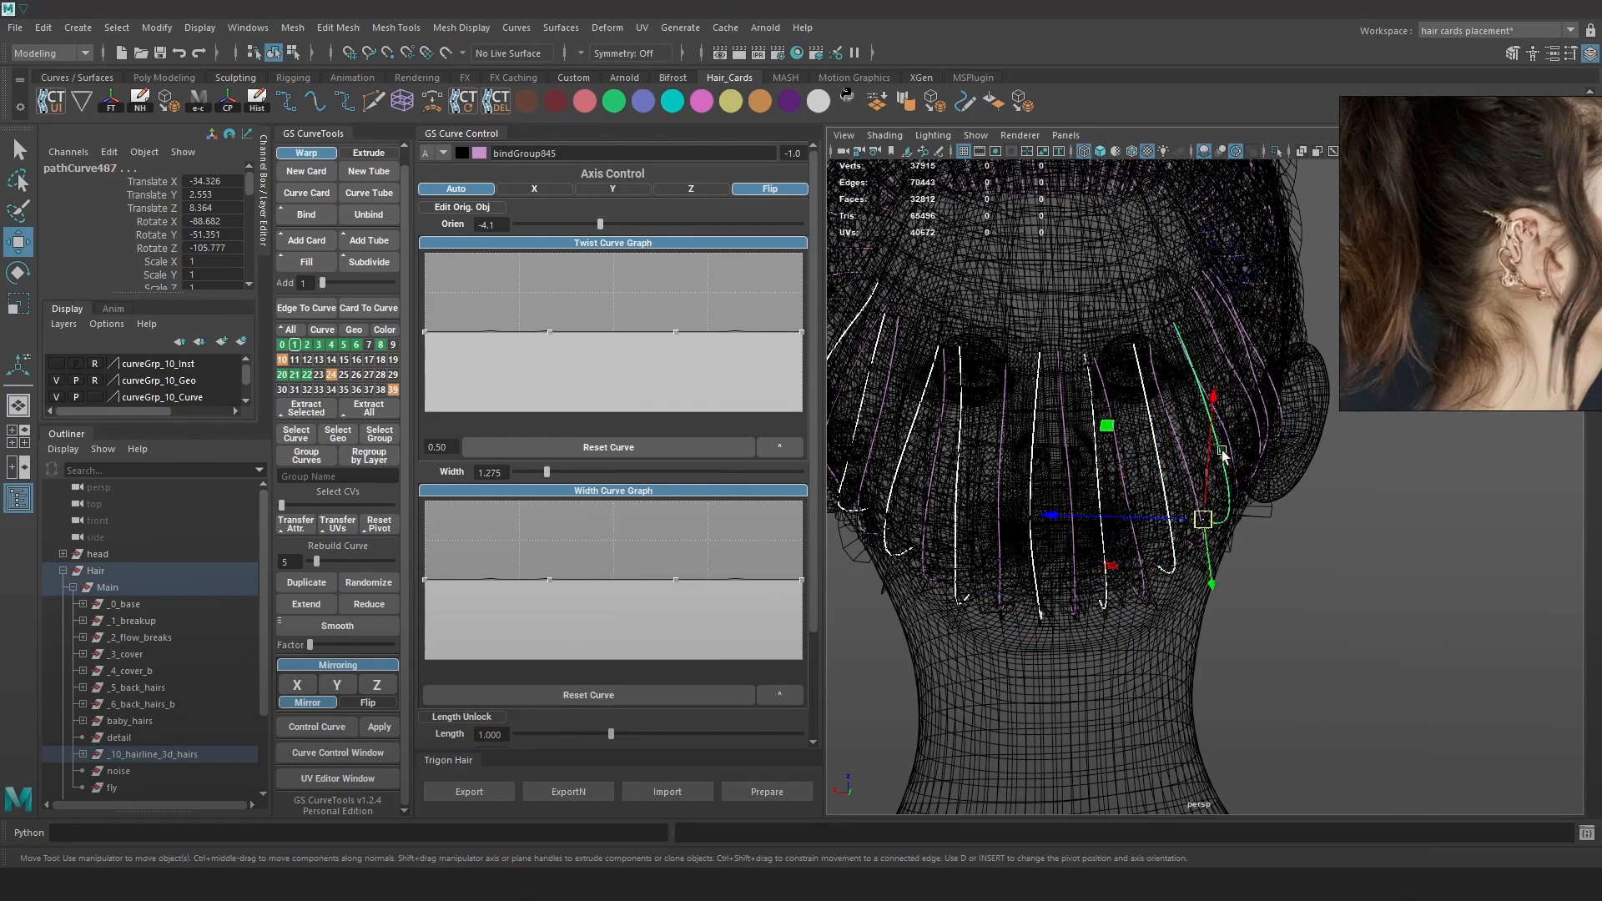
left_click(1249, 409, "shift")
key("5")
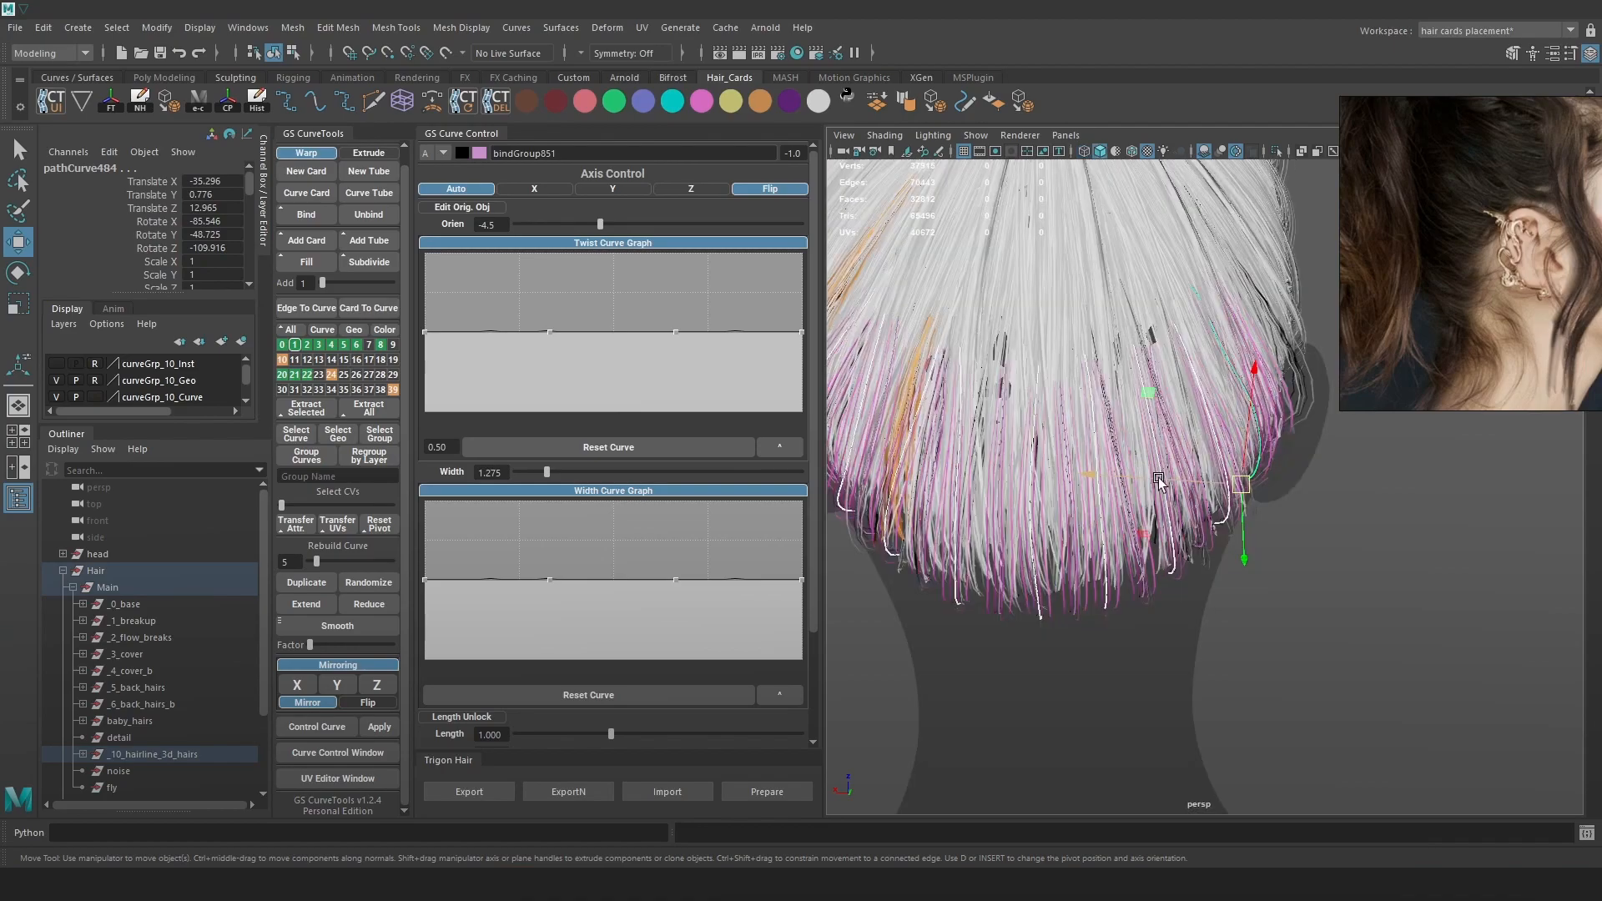
left_click_drag(544, 473, 552, 476)
middle_click_drag(1295, 498, 1335, 524, "alt")
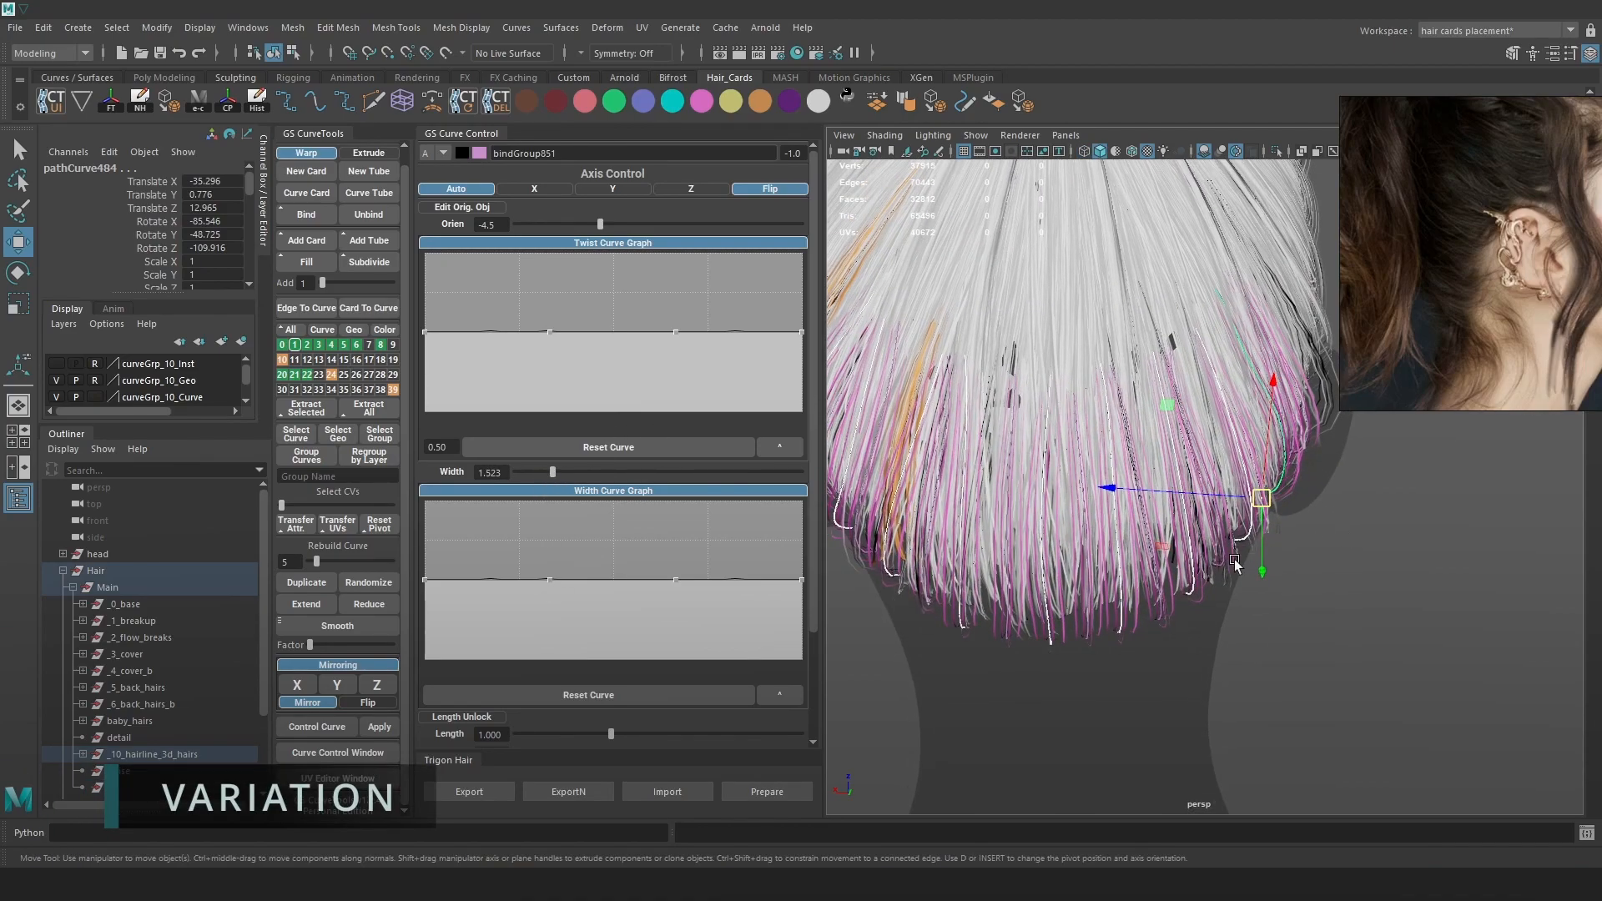
Select pathCurve454 and pathCurve457 on the nape hairline and inspect them against the textured hair cards.
key("4")
scroll(1093, 630, "down", 1)
left_click(1040, 571)
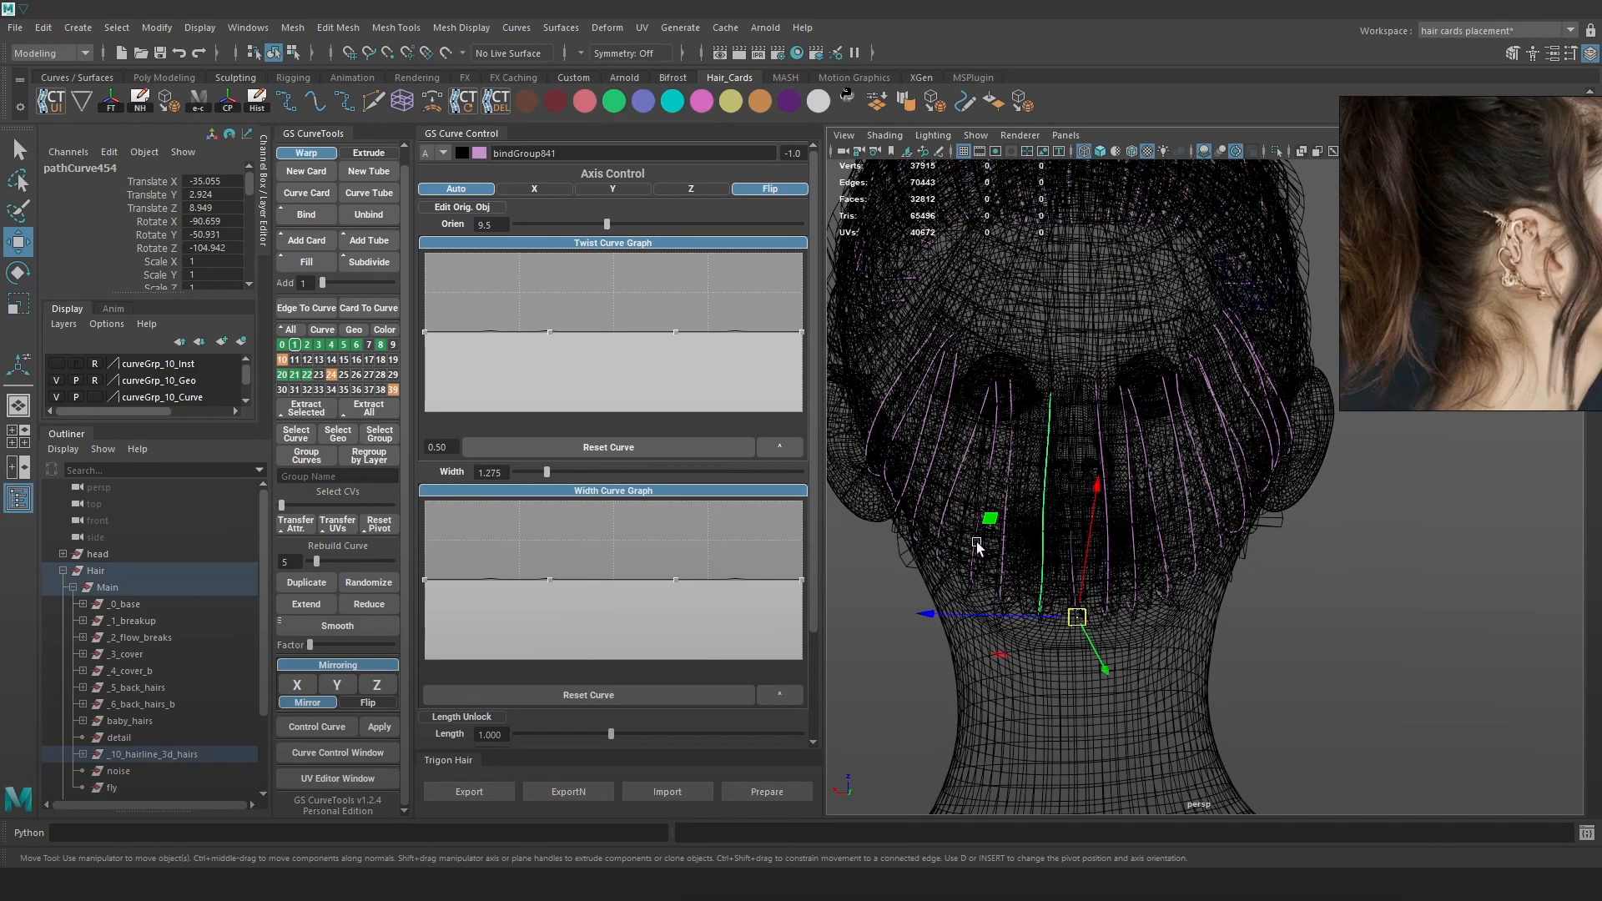
left_click(999, 543)
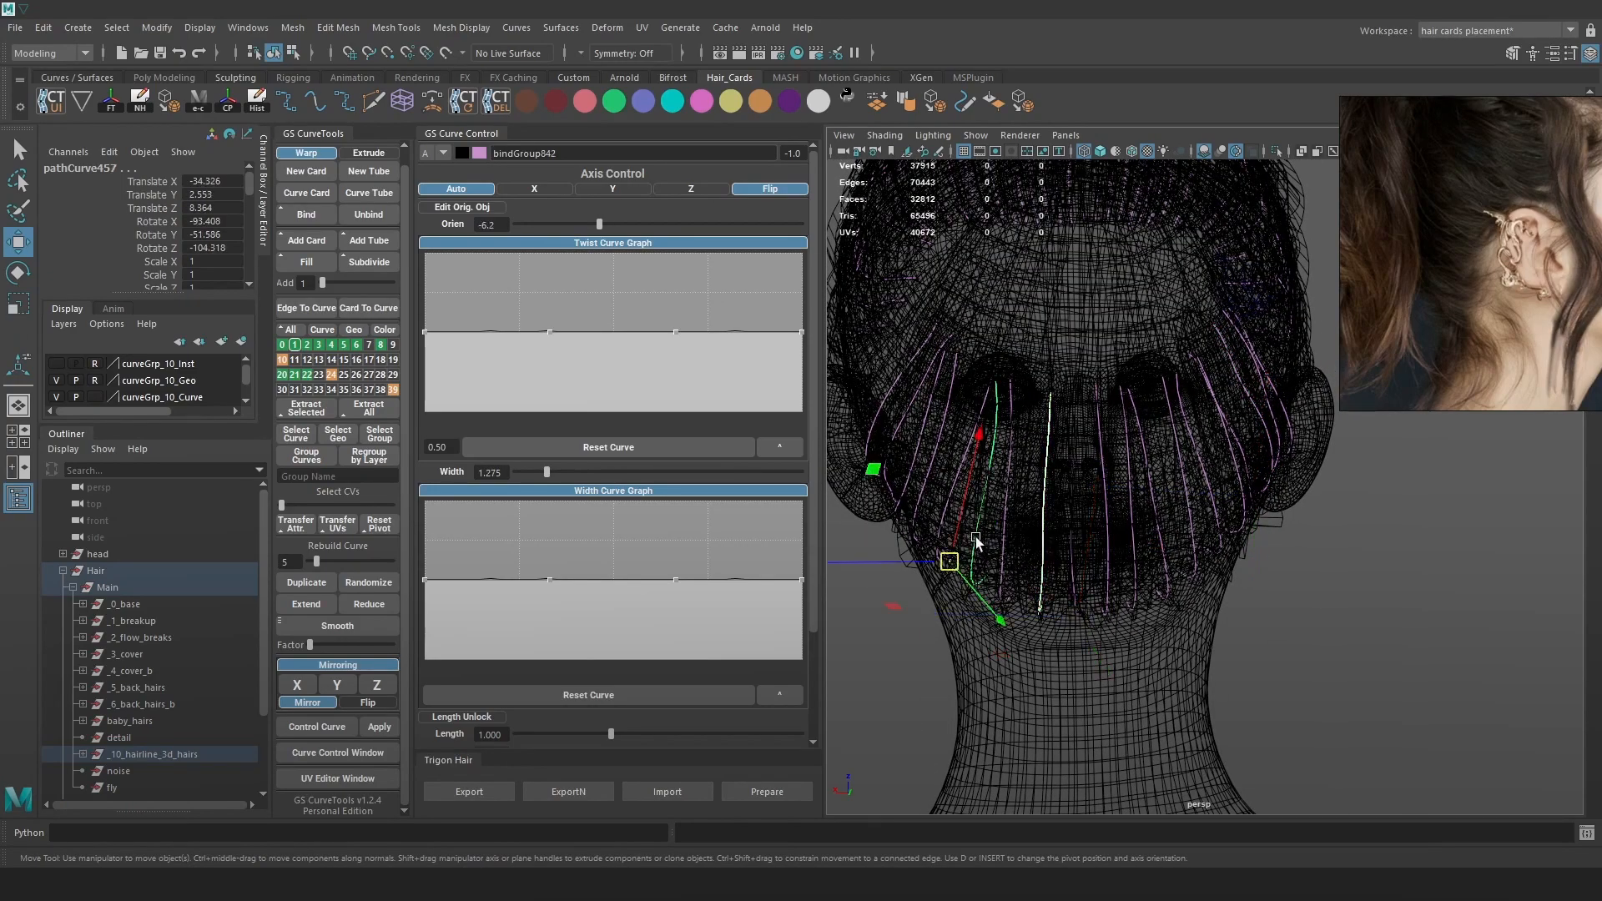
left_click(975, 537)
key("5")
key("6")
middle_click_drag(1098, 534, 1120, 495, "alt")
scroll(1146, 579, "up", 2)
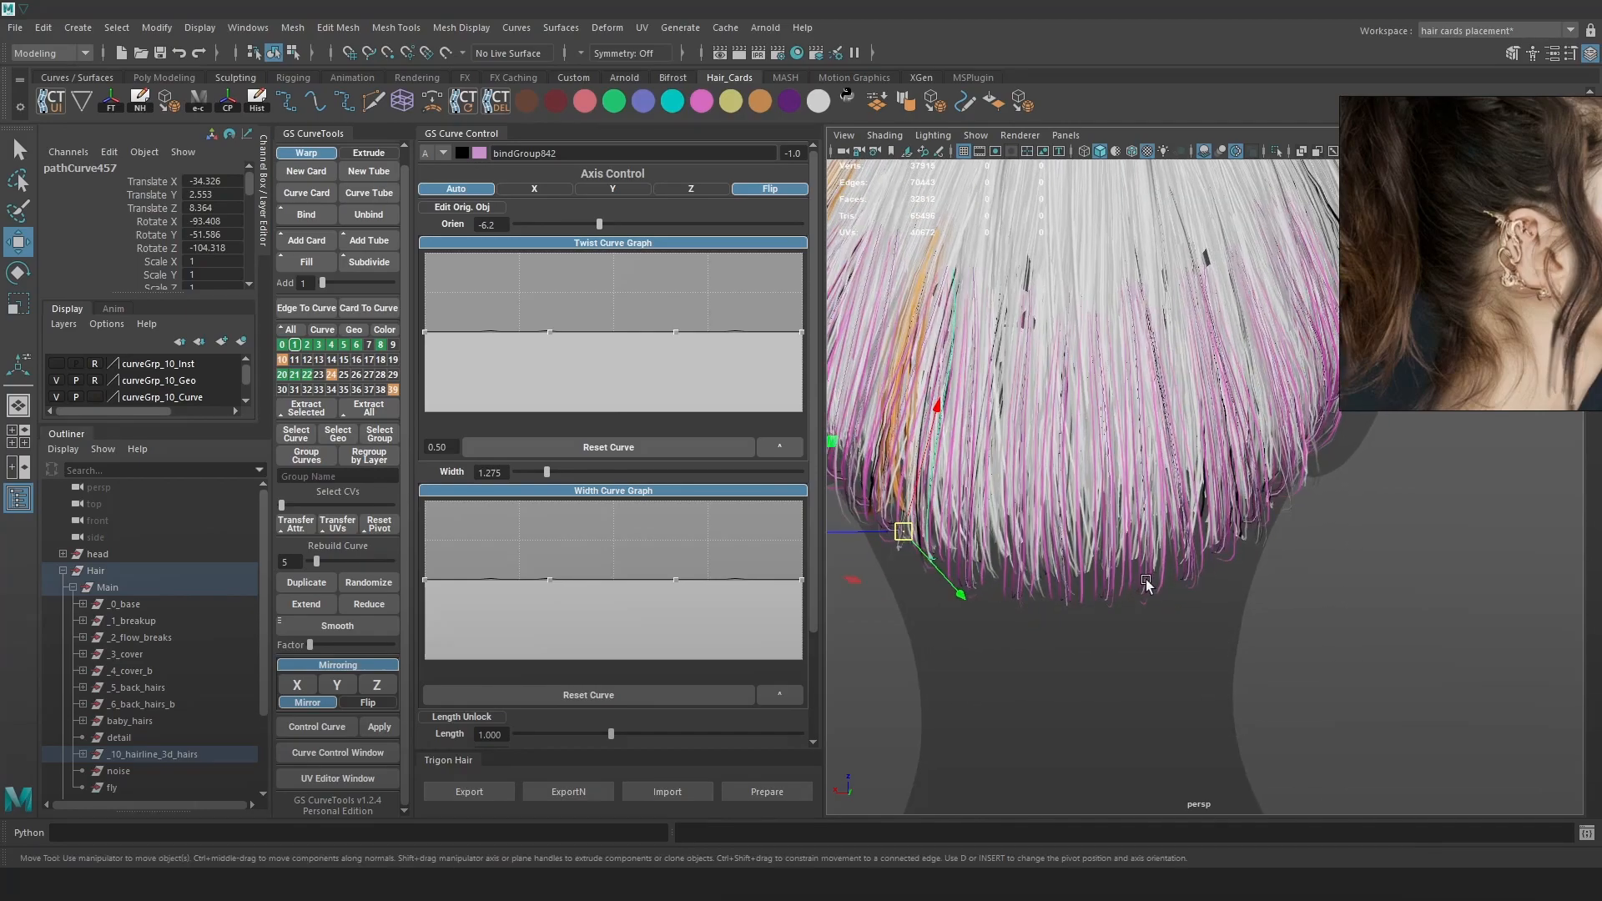
Select pathCurve442 near the middle of the nape hairline and show the cards shaded without textures.
key("4")
left_click(1067, 593)
key("5")
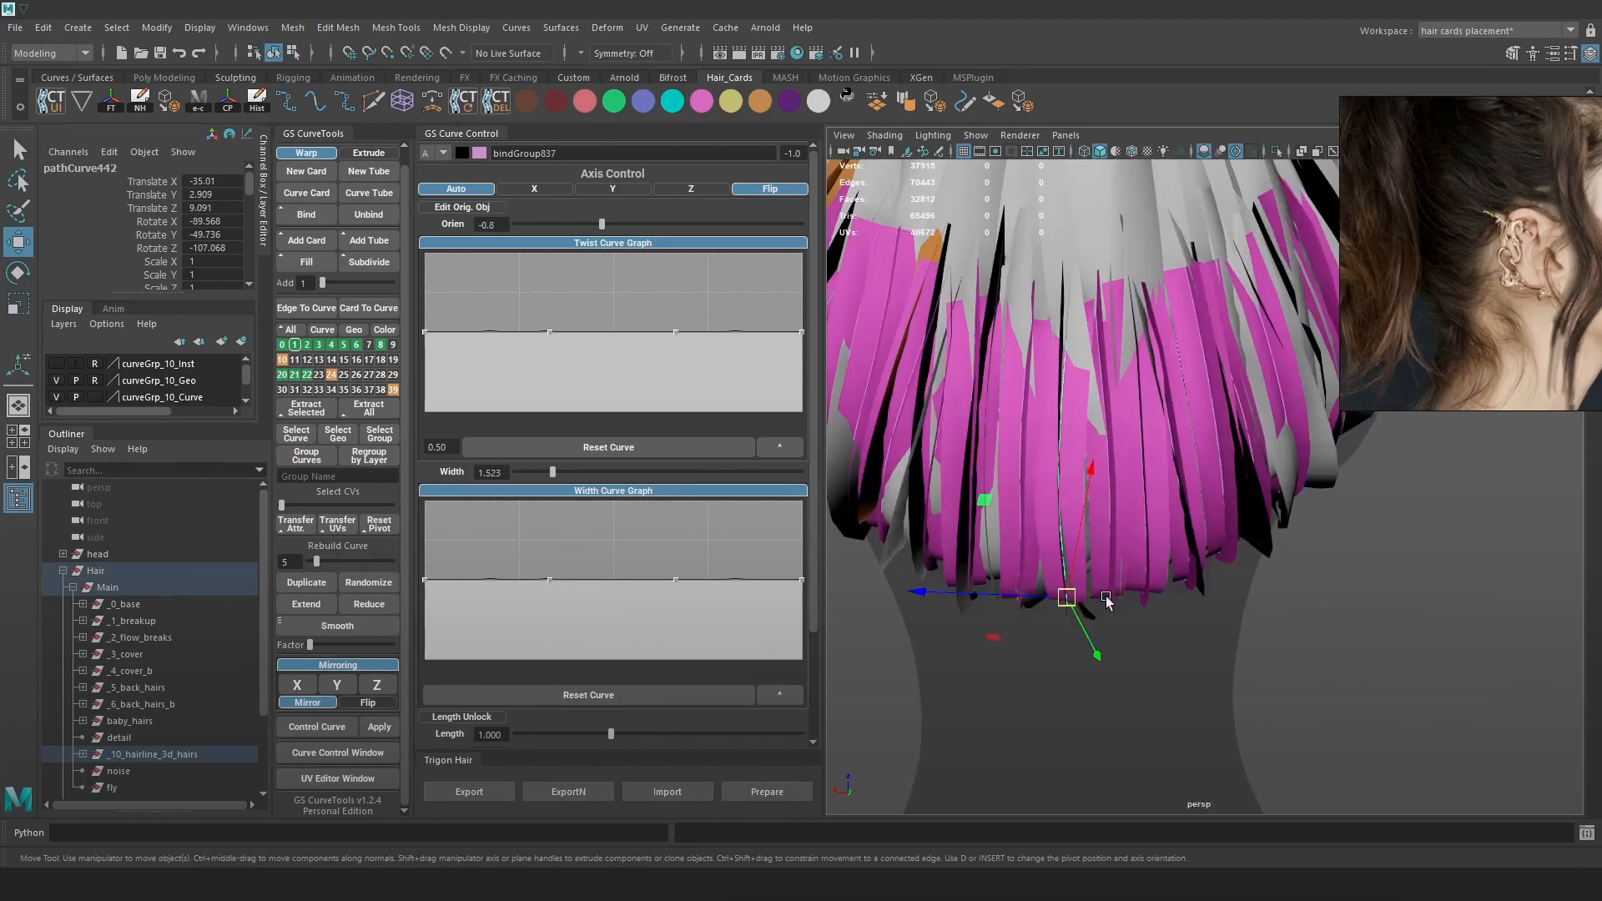
Lower the first Twist graph point slightly on the selected central nape card and raise it on the neighbouring card bindGroup850.
key("6")
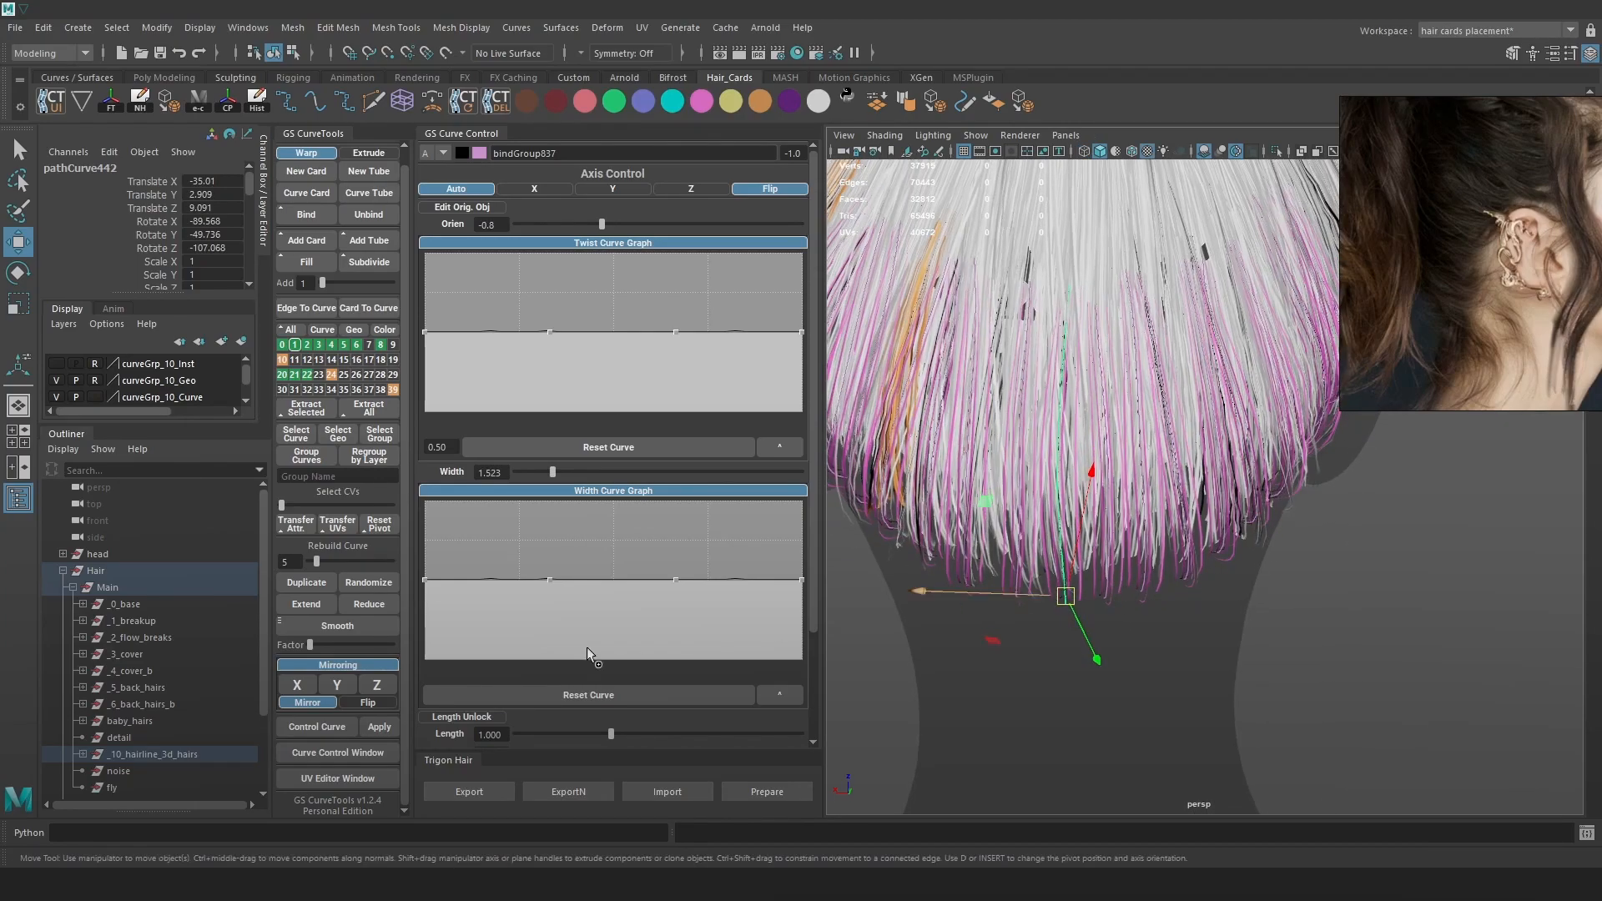
left_click_drag(425, 332, 425, 340)
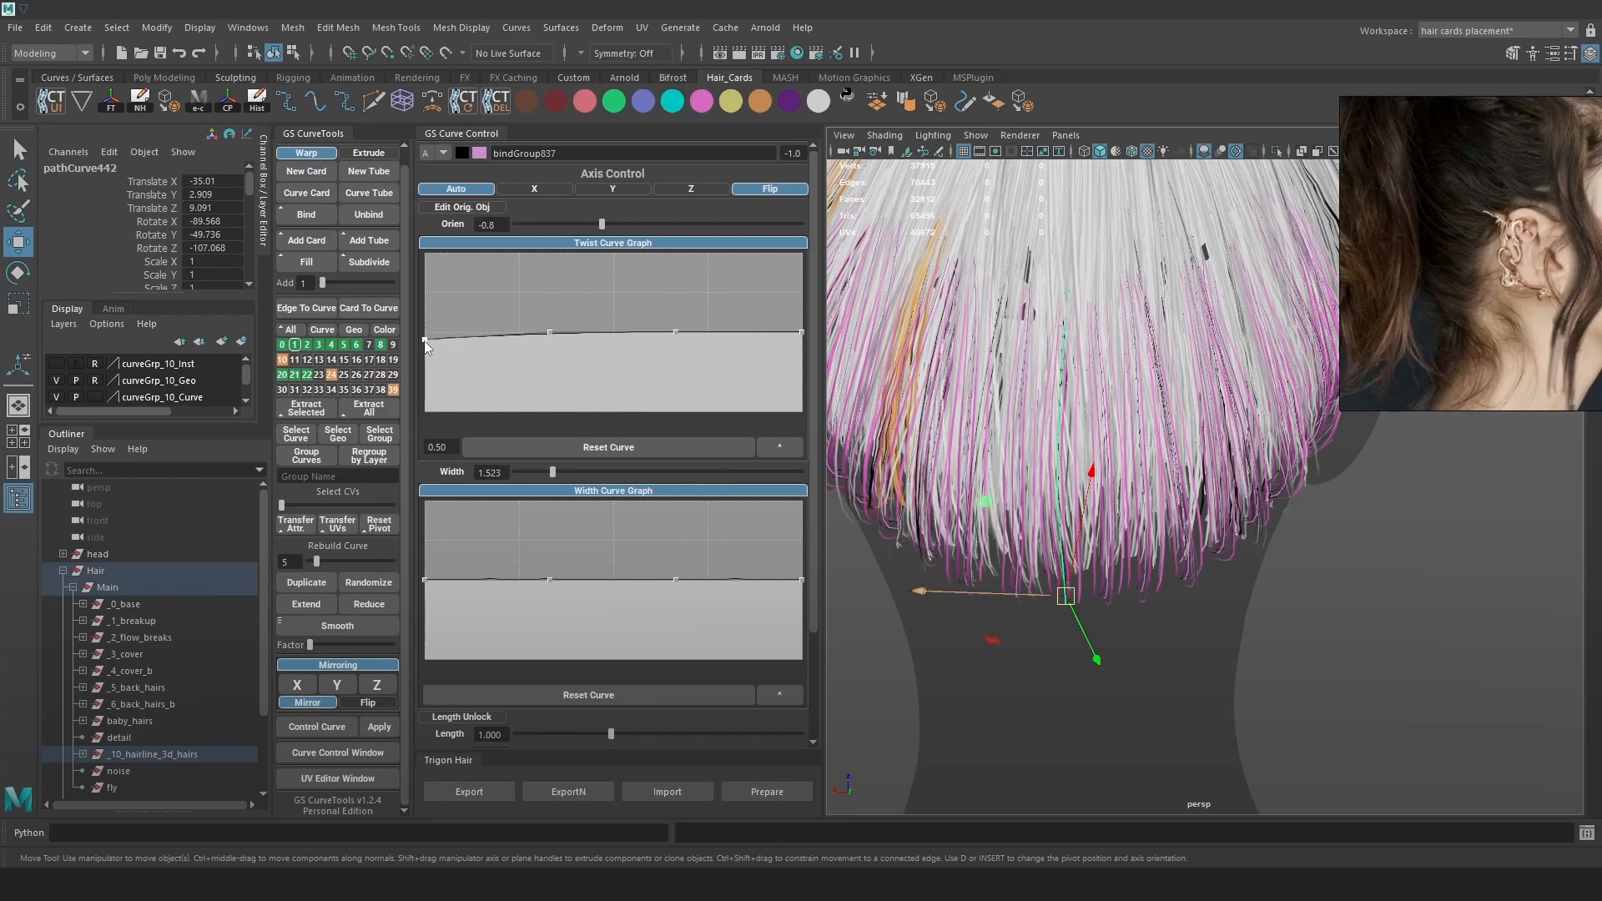
left_click(1141, 538)
key("4")
left_click(1114, 538)
key("6")
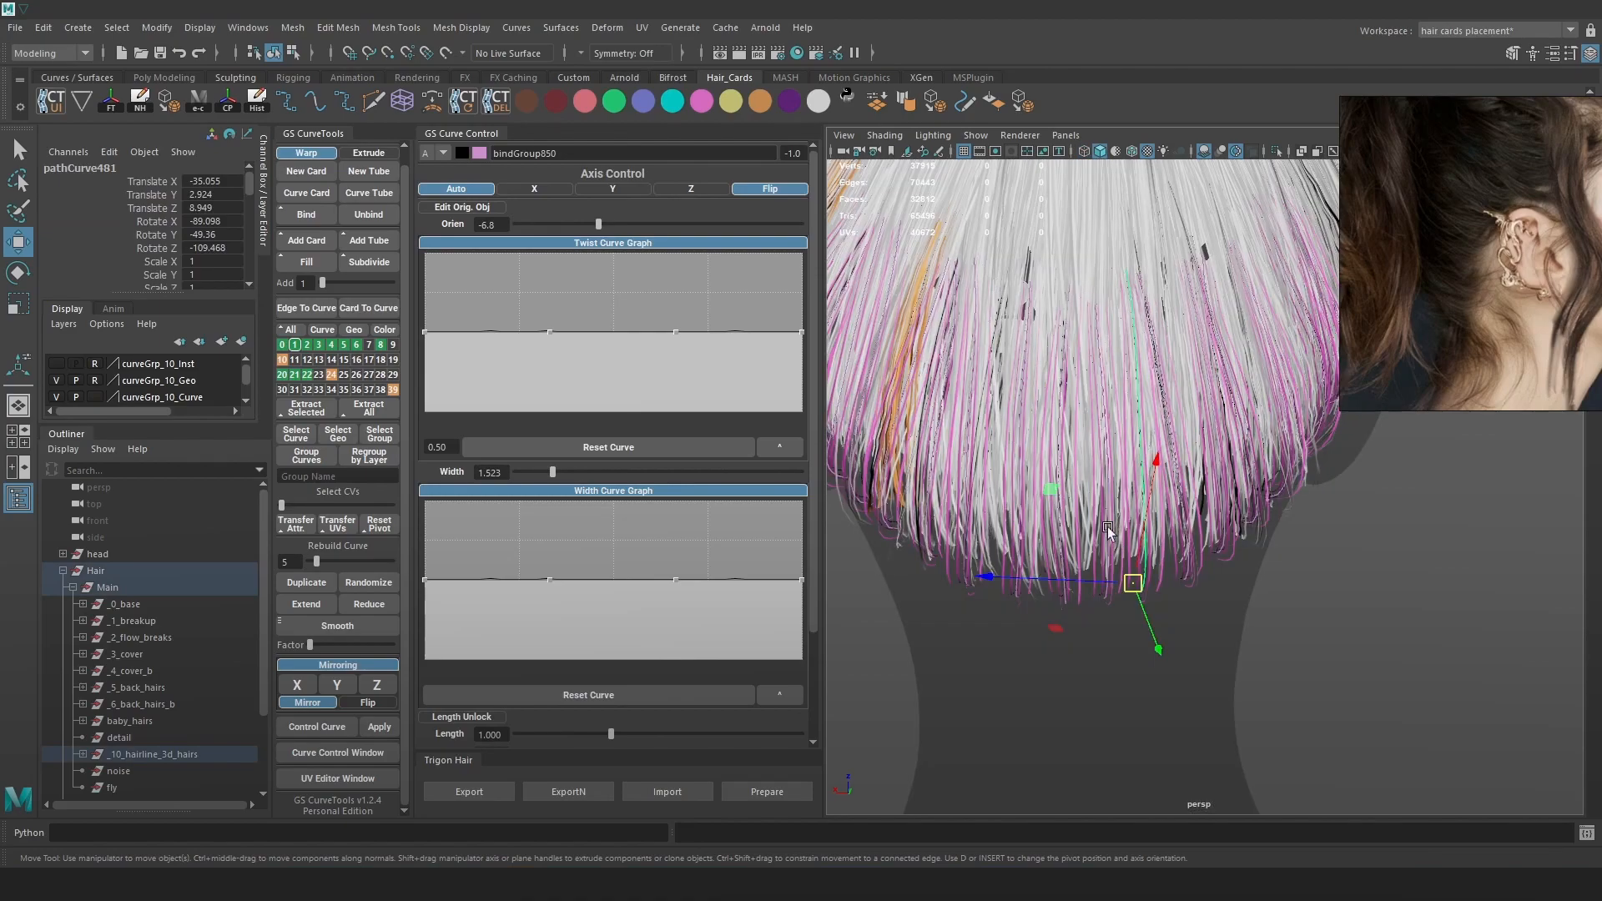
left_click_drag(426, 332, 425, 308)
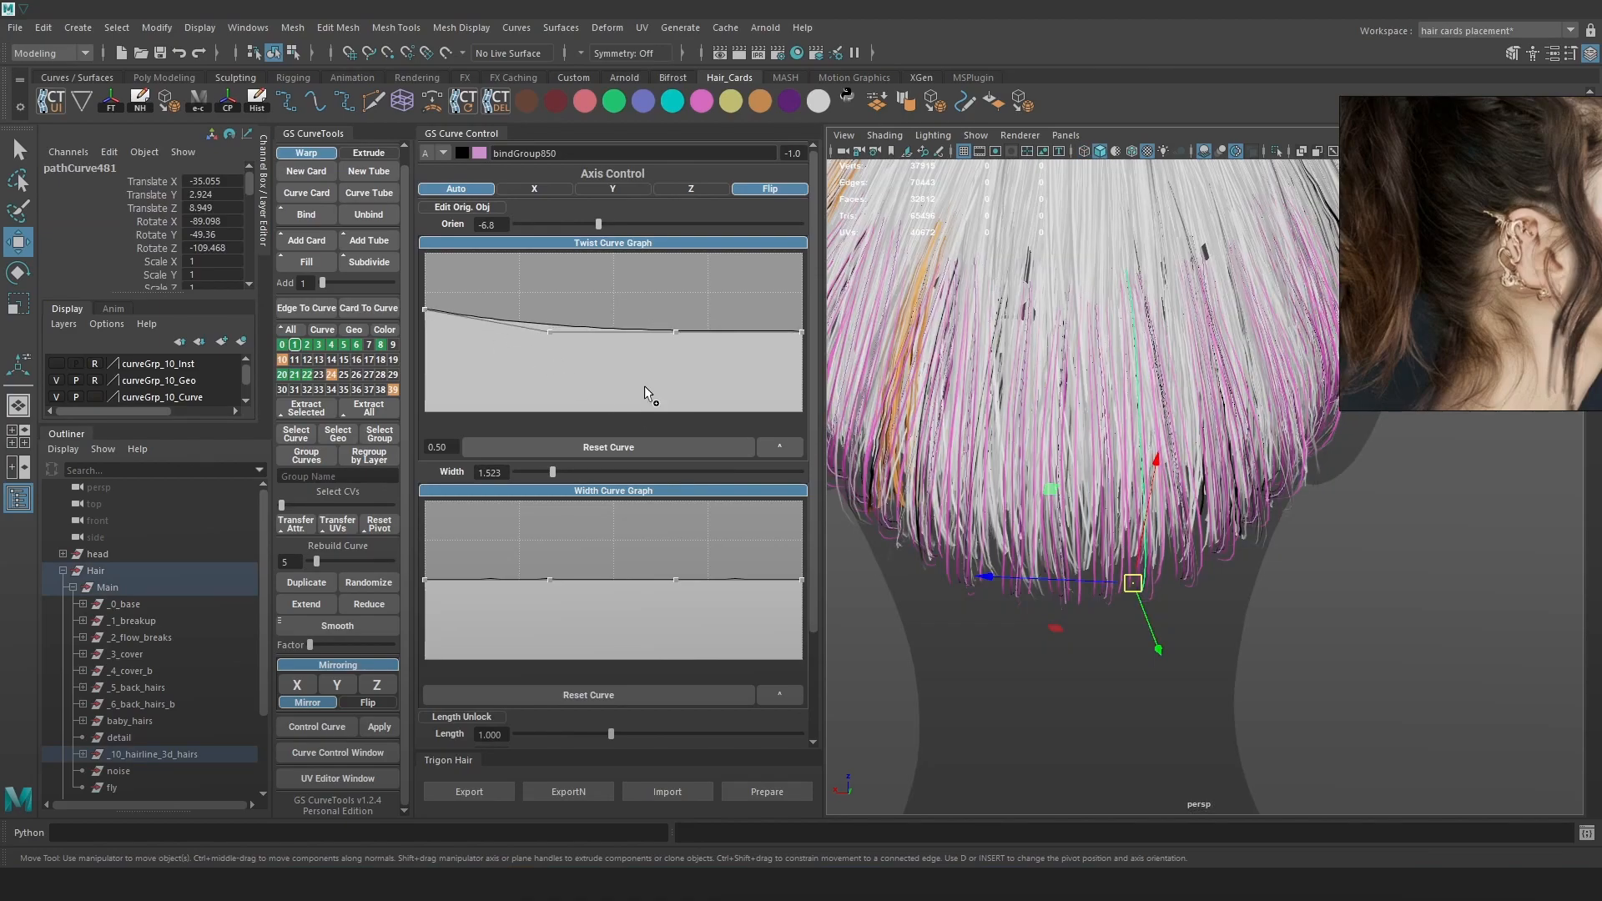
Select hair card bindGroup838 near the side of the nape and lower the first point of its Twist graph.
left_click_drag(985, 465, 1135, 472, "alt")
key("4")
left_click(1104, 529)
key("6")
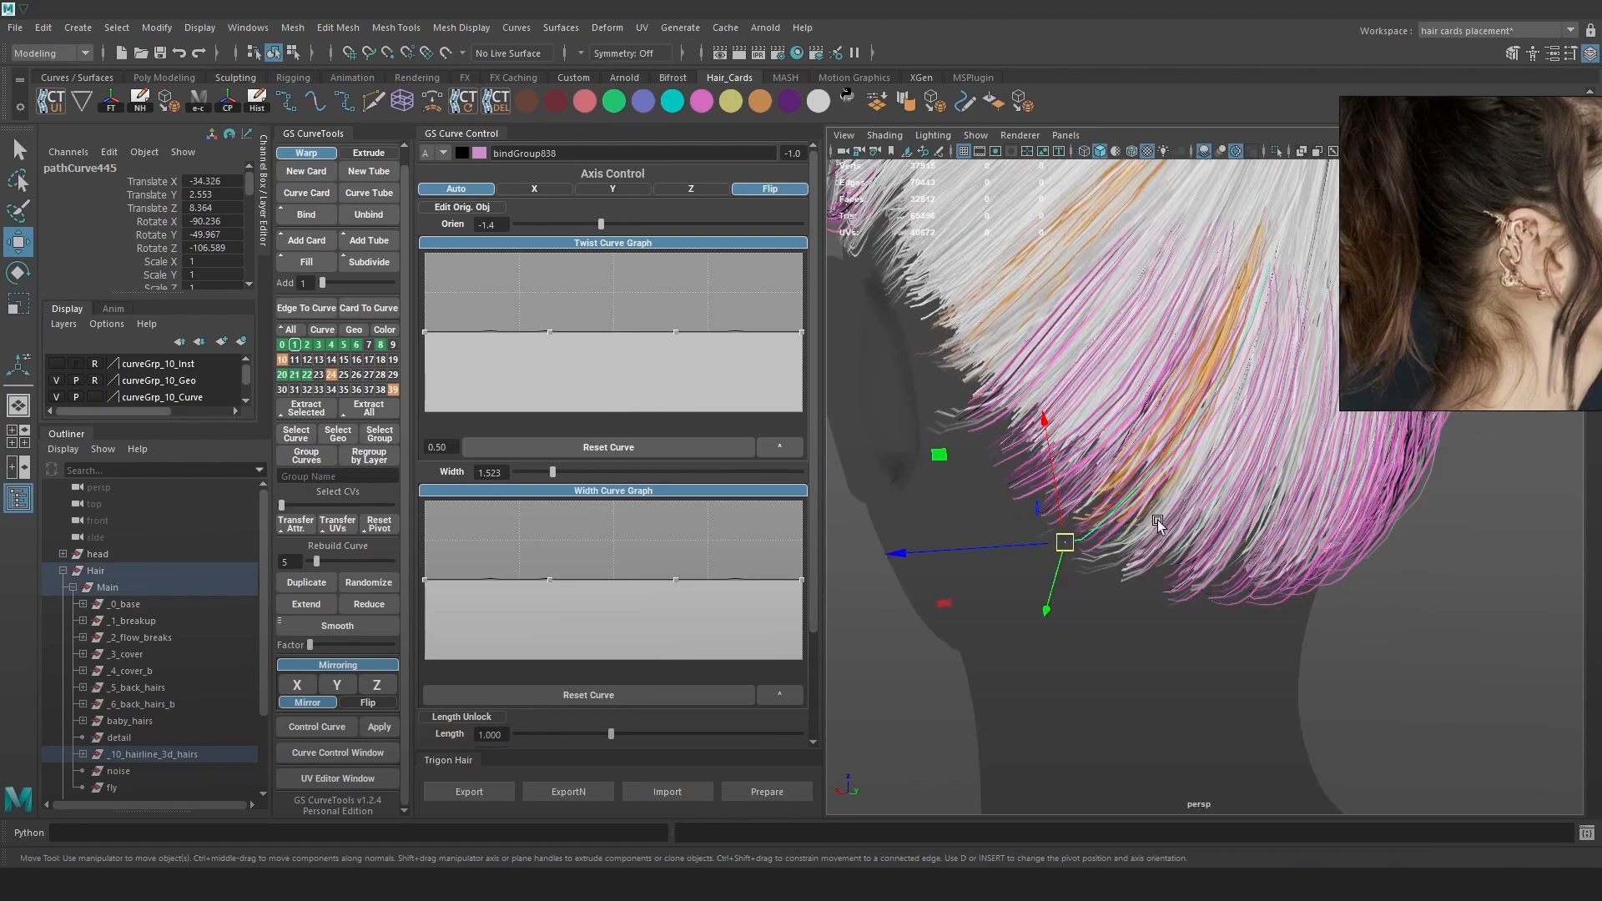
left_click_drag(425, 332, 426, 354)
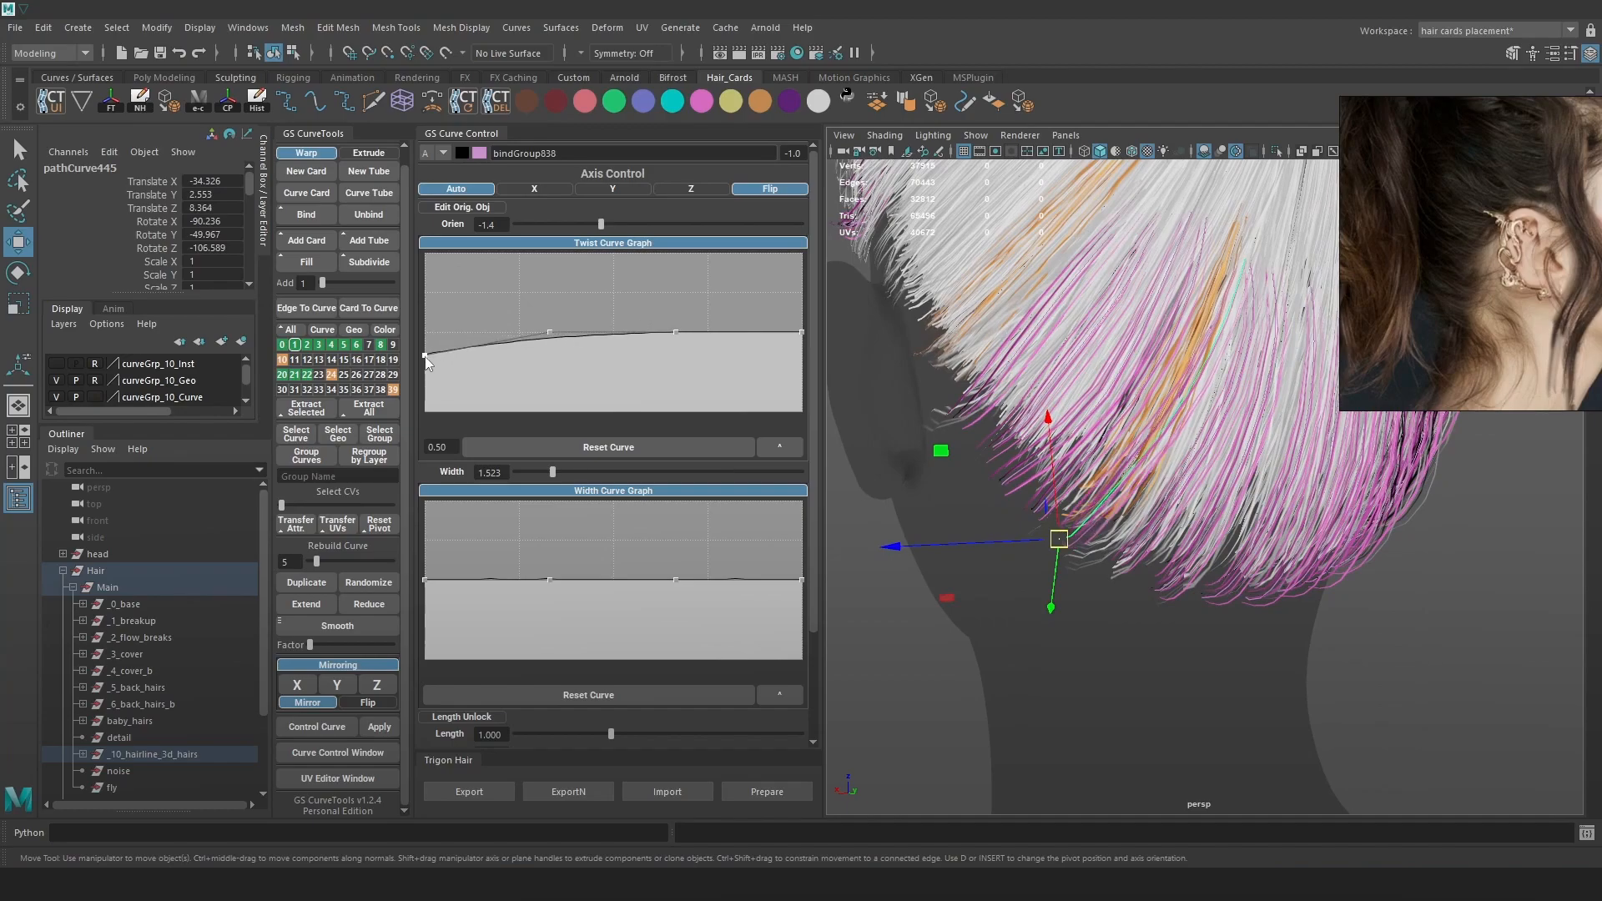
Adjust the Twist graph's first point on two central nape cards, raising it slightly on bindGroup841 and lowering it slightly on bindGroup853.
left_click_drag(1043, 417, 1240, 511, "alt")
key("4")
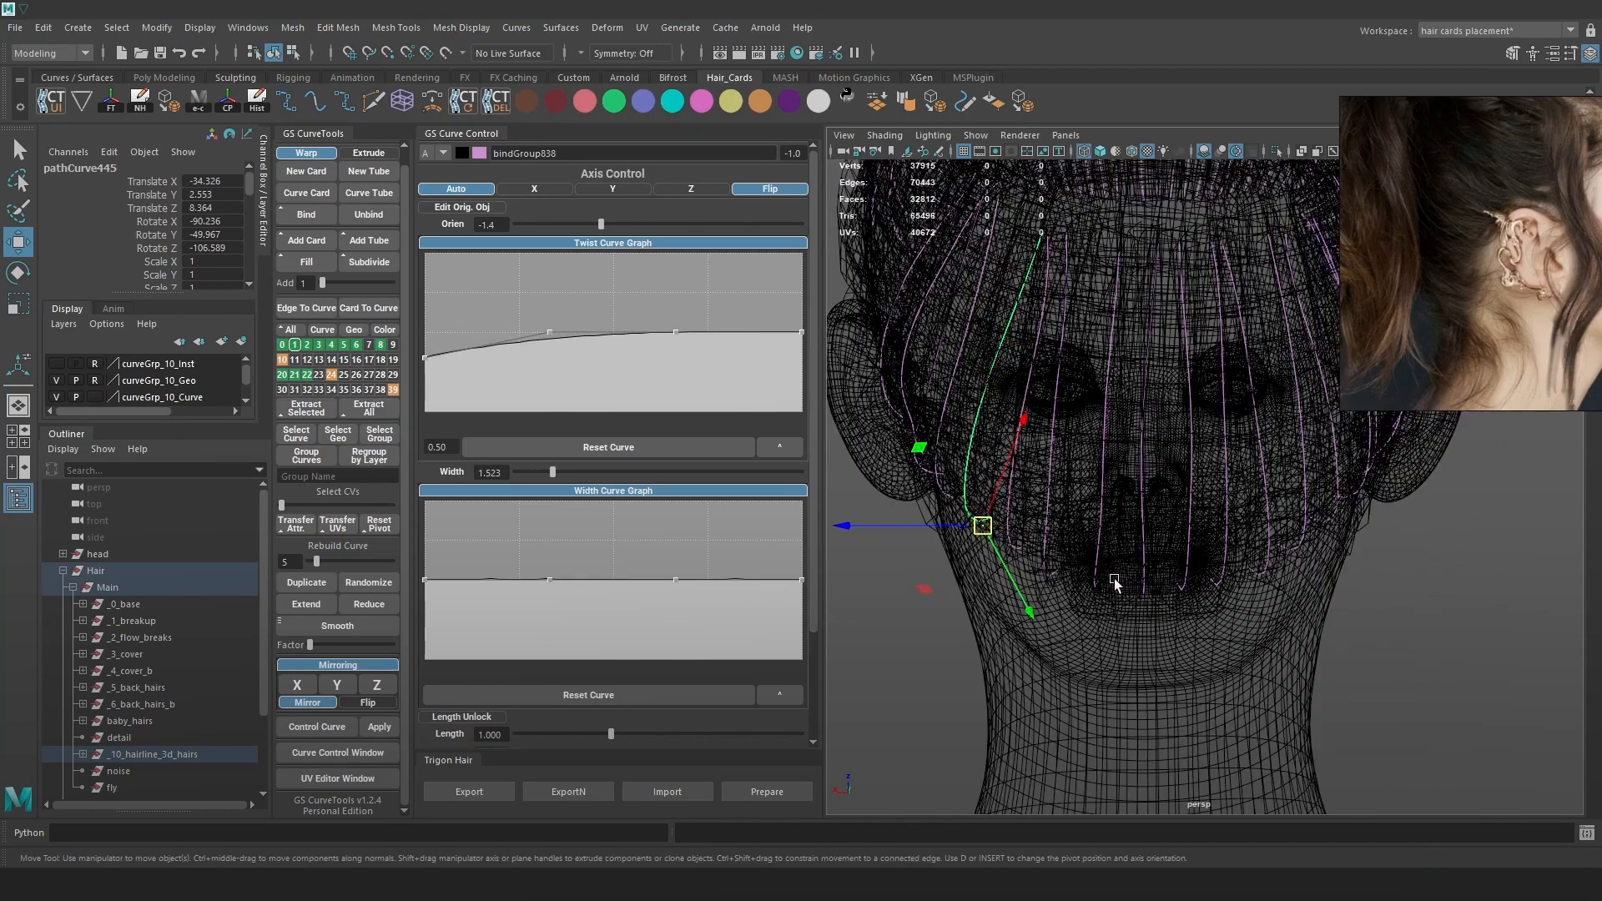
left_click(1095, 574)
left_click_drag(424, 332, 426, 321)
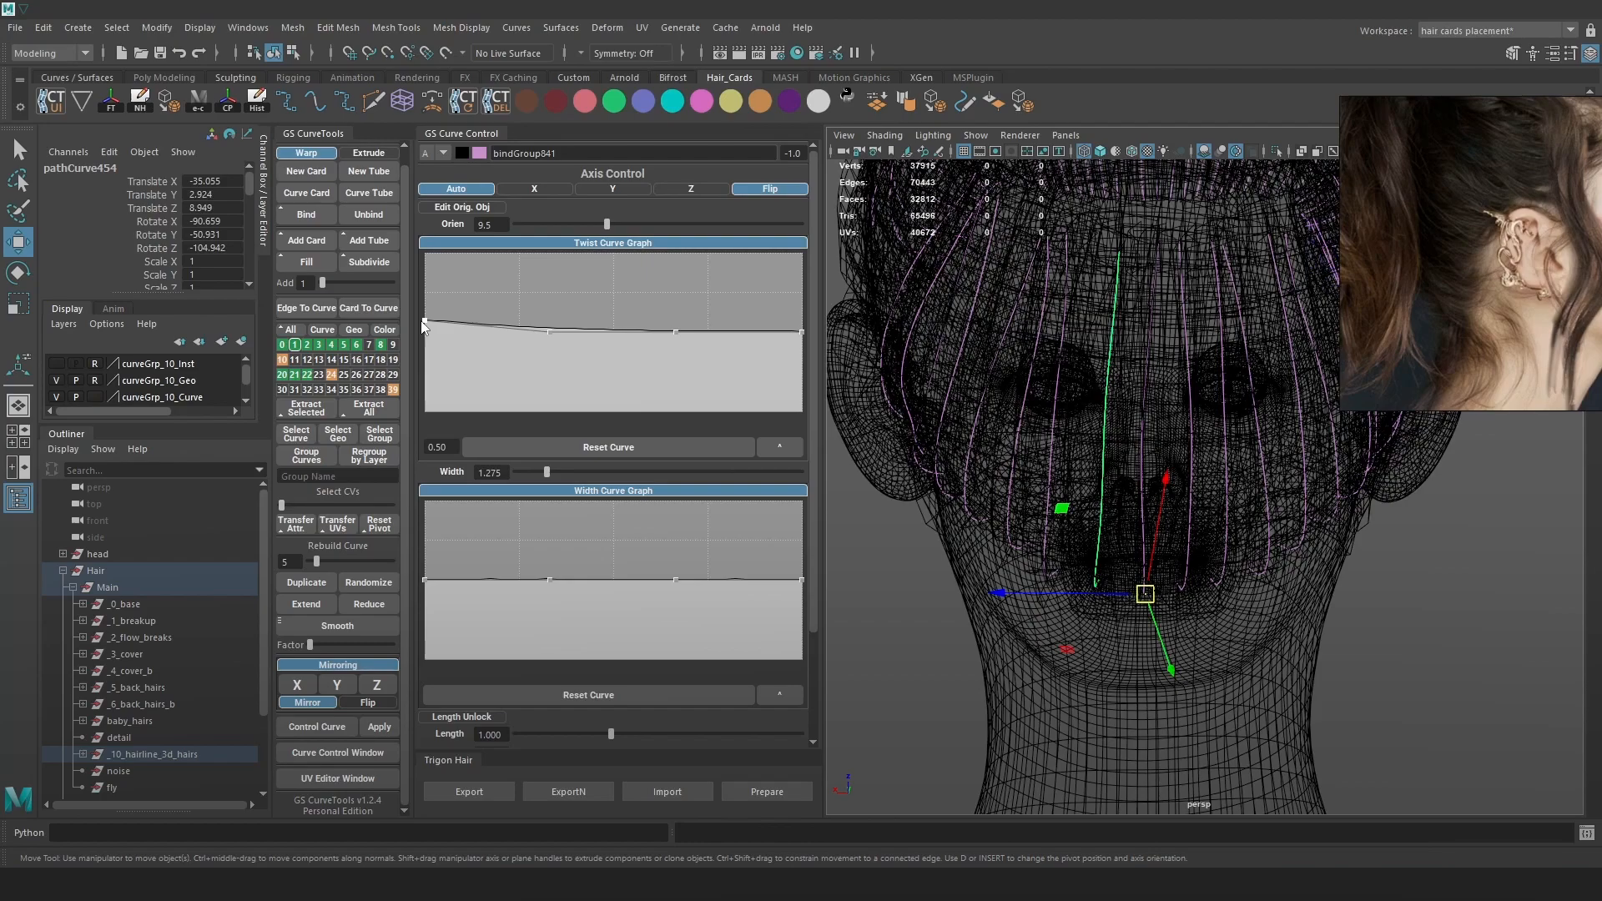
left_click(1186, 544)
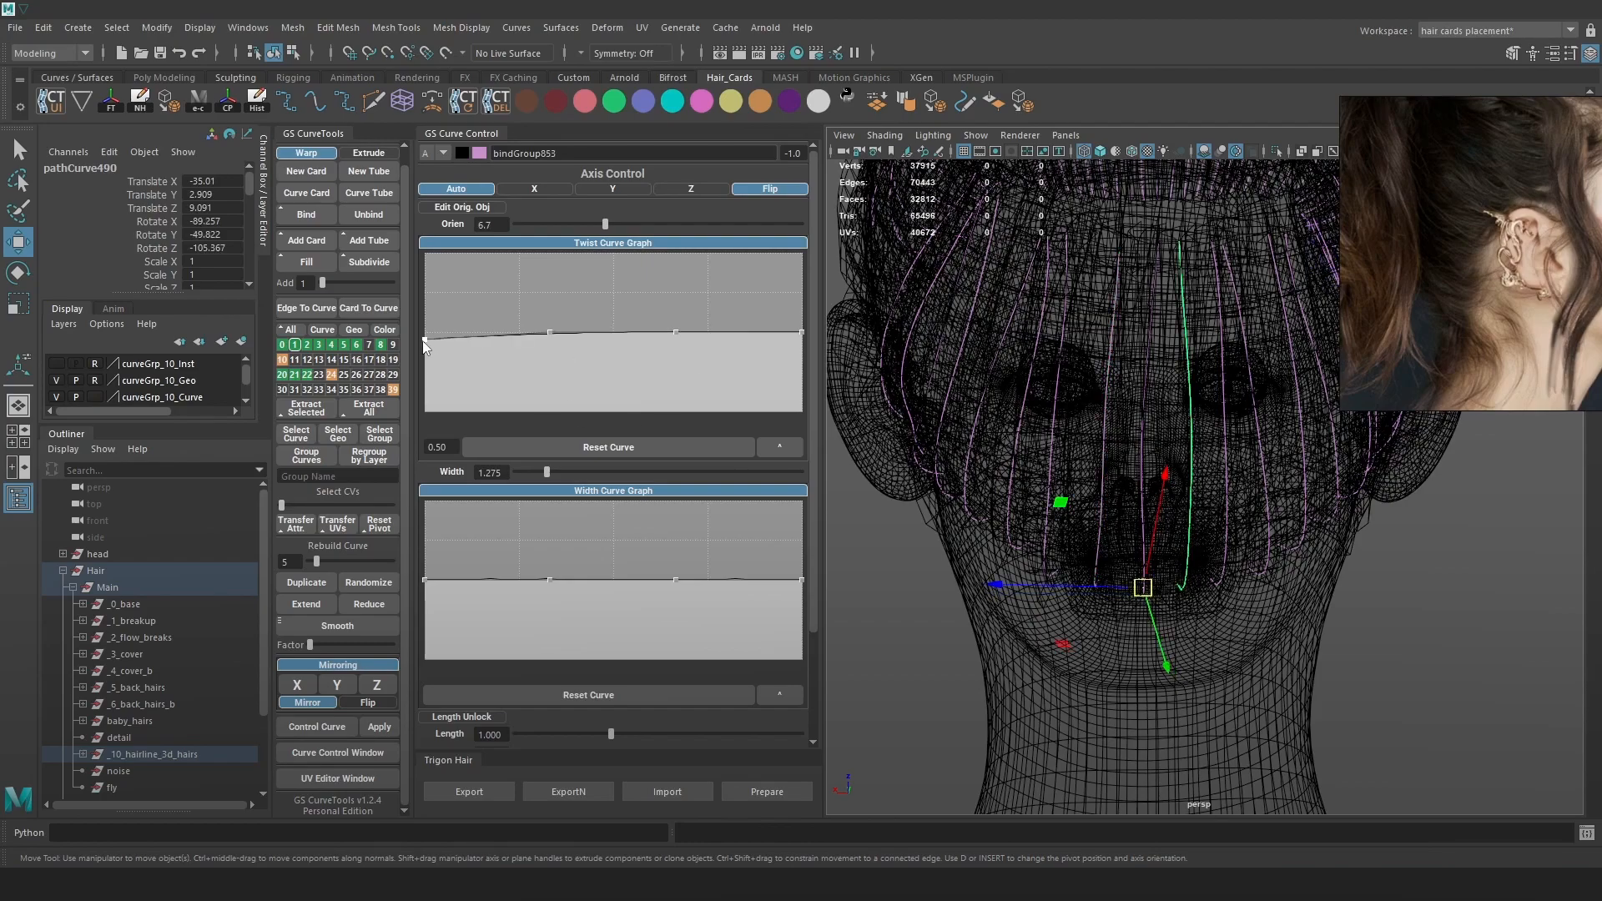
Select card bindGroup847 at the nape's outer edge and raise the first point of its Twist graph.
mouse_move(1256, 468)
left_mouse_down("alt")
mouse_move(1243, 460)
mouse_move(1284, 486)
mouse_move(1231, 519)
left_mouse_up("alt")
key("5")
key("4")
left_click(1229, 517)
key("5")
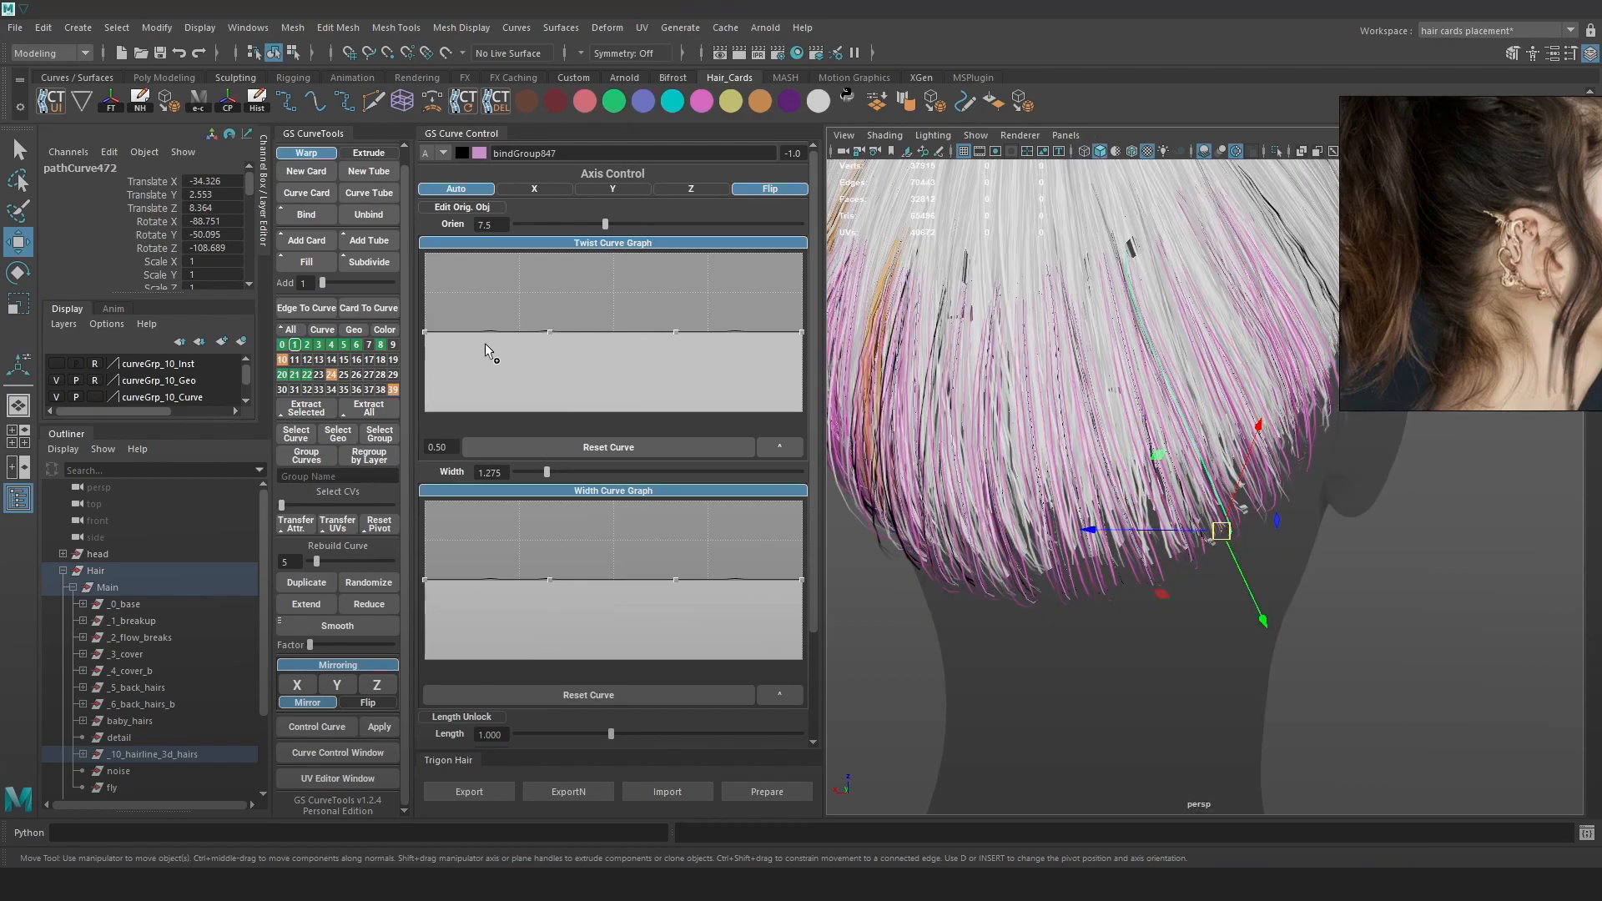
left_click_drag(426, 329, 423, 315)
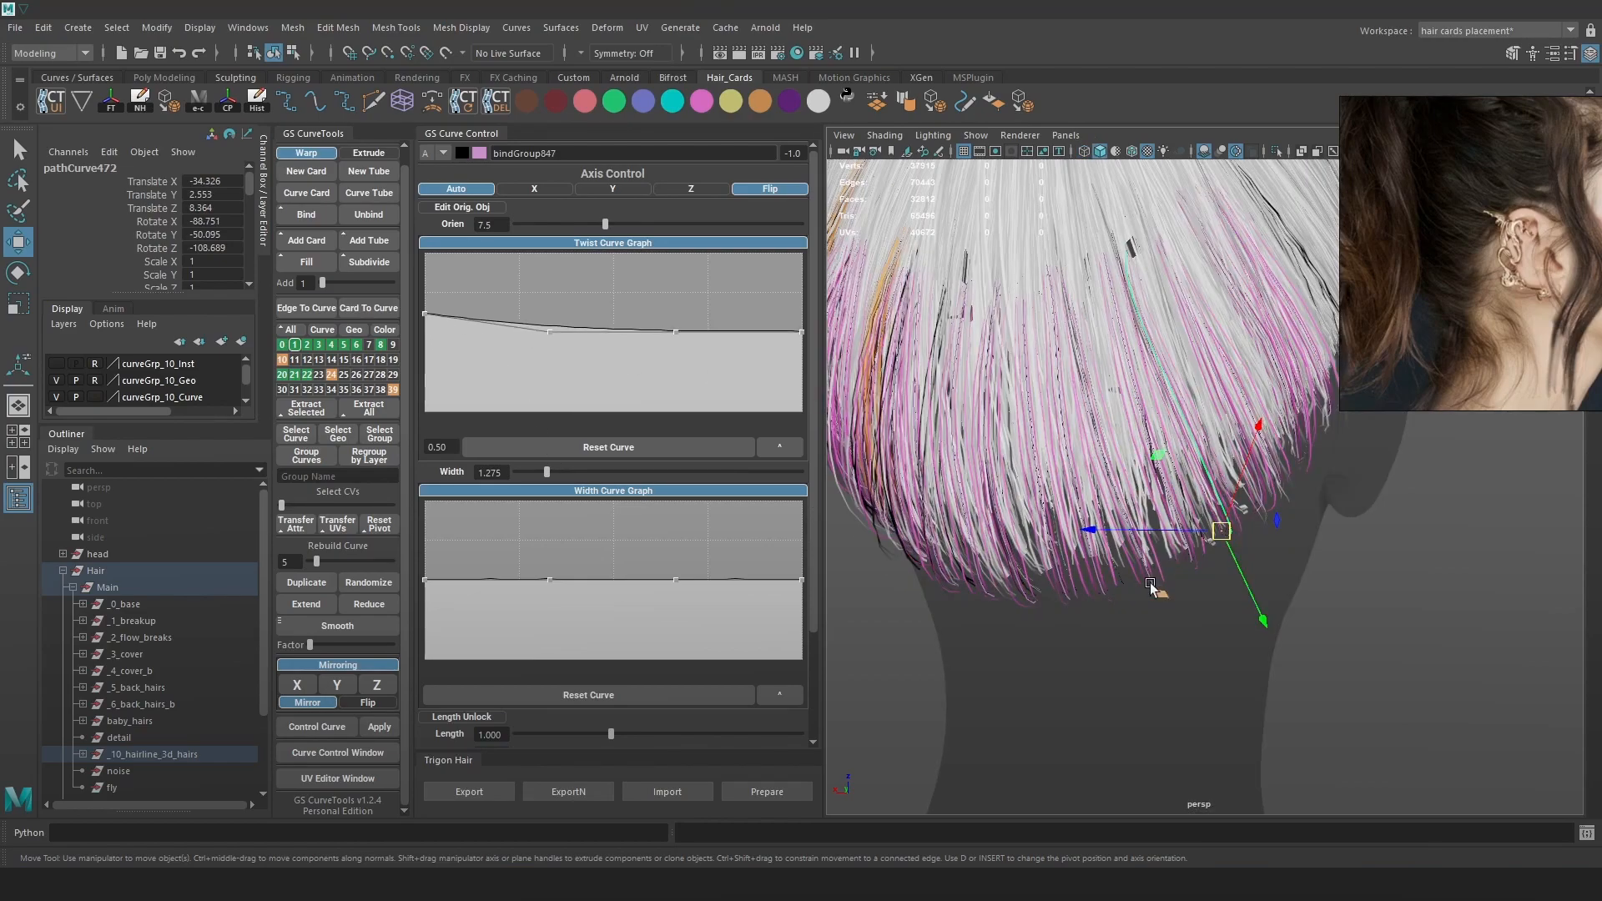
Select nape card bindGroup848, closer to the centre, and lower the first point of its Twist graph.
left_click(1360, 592)
key("4")
left_click(1145, 579)
key("5")
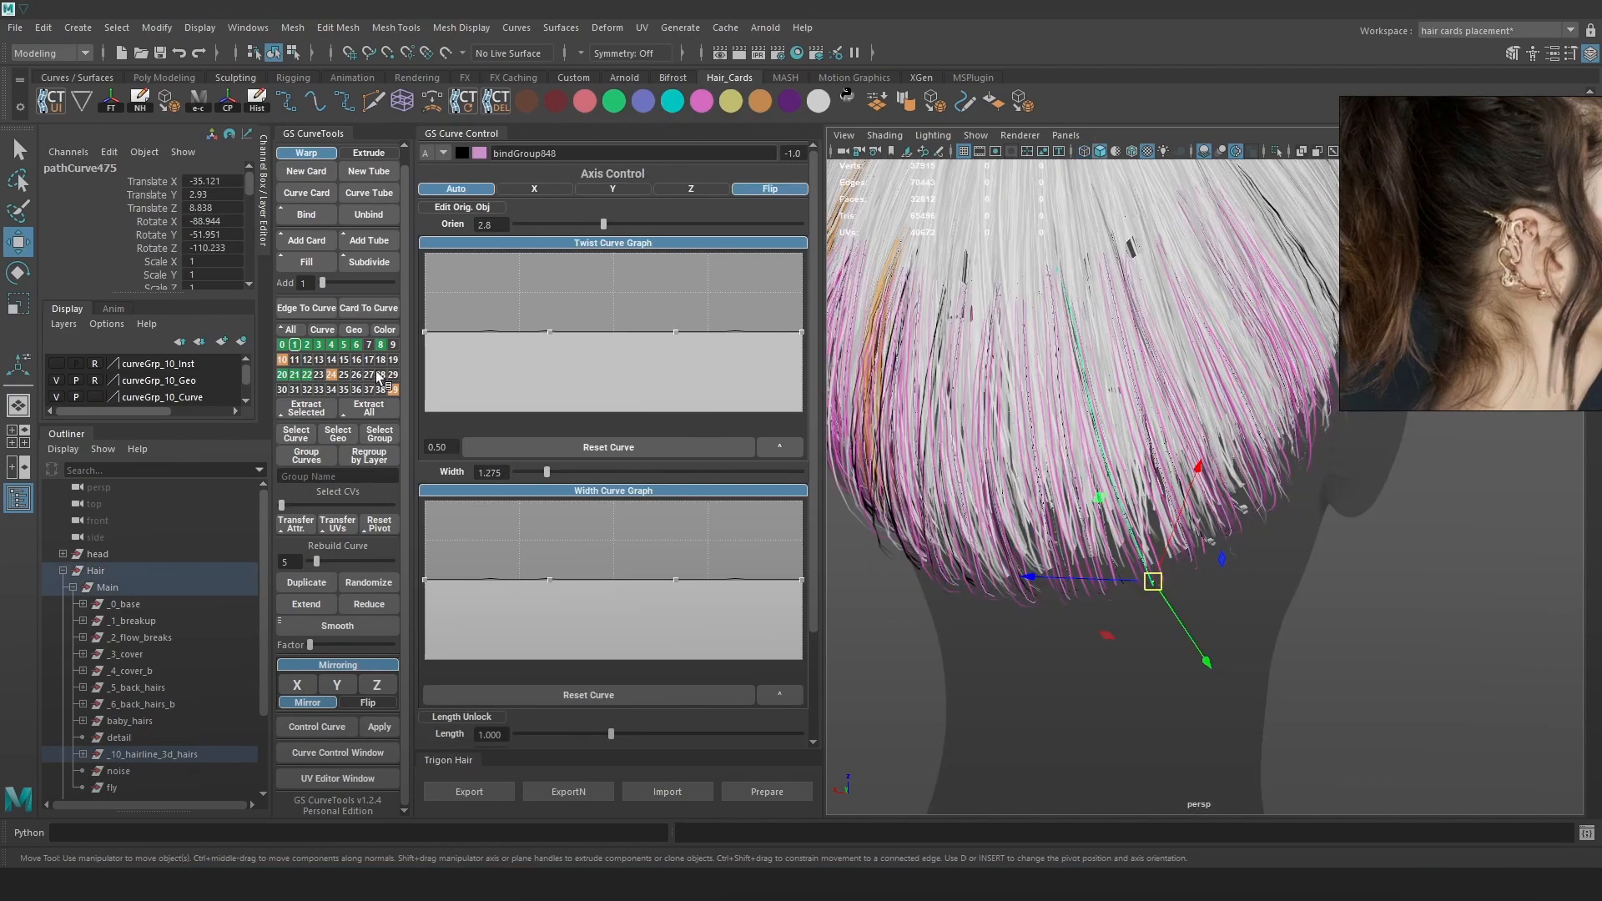
left_click_drag(426, 332, 426, 346)
Select card bindGroup851 behind the ear and slightly lower the first point of its Twist graph.
middle_click_drag(1195, 385, 1158, 397, "alt")
left_click_drag(1158, 397, 1231, 420, "alt")
key("4")
left_click(1264, 450)
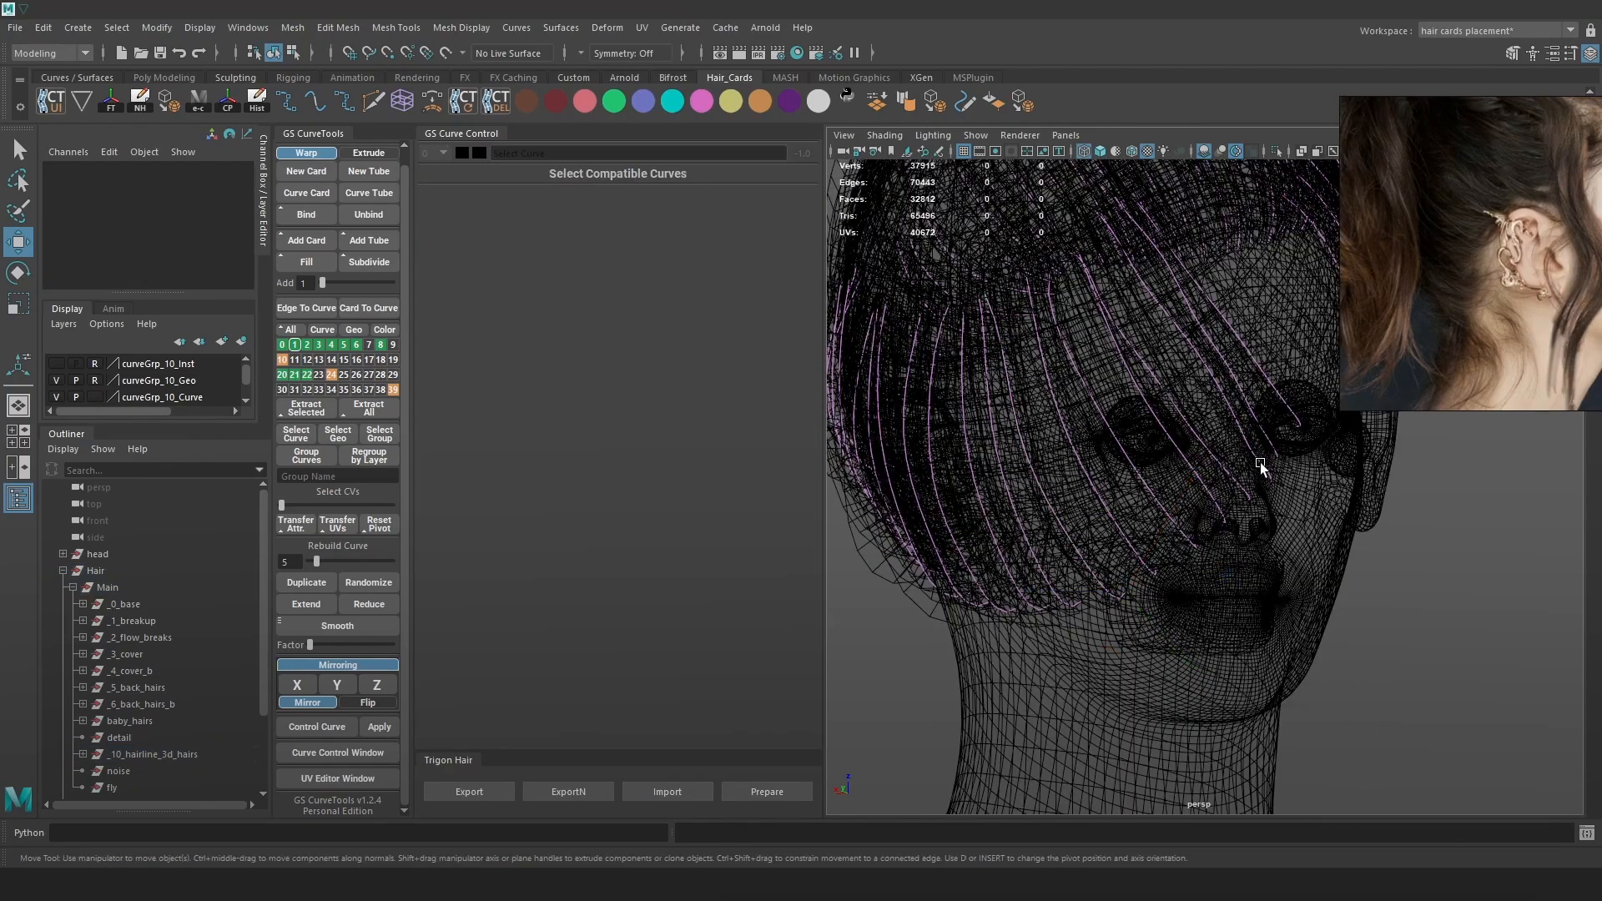
left_click_drag(1388, 505, 1289, 480, "alt")
key("6")
right_click_drag(857, 351, 793, 350)
key("4")
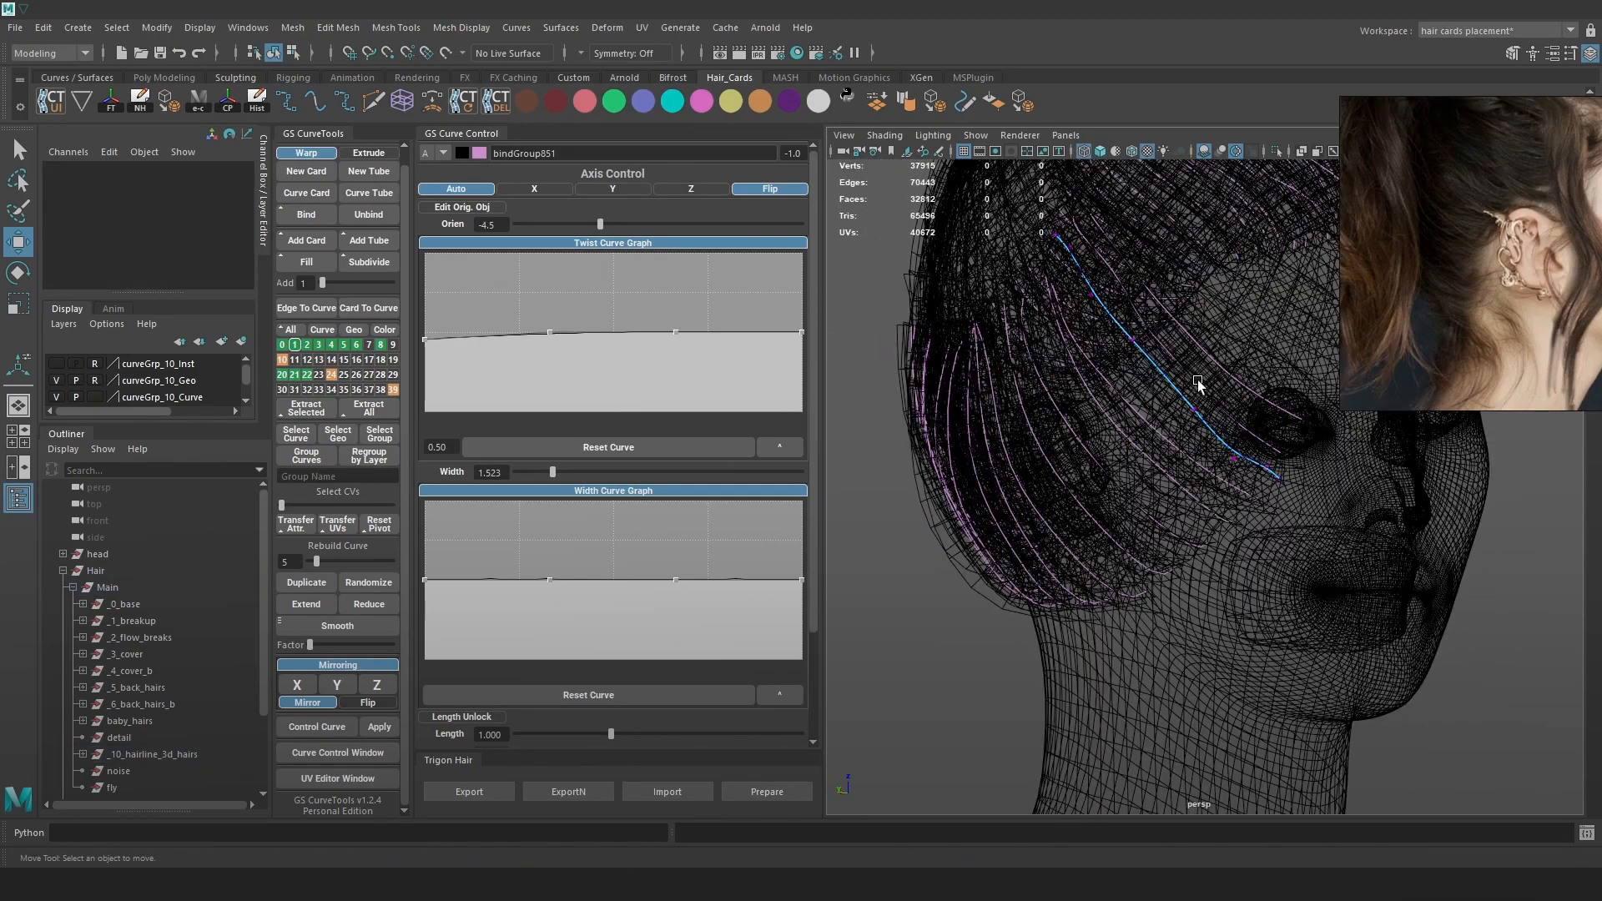
Set Rebuild Curve to 2 for the card curve behind the ear and rotate the card's Orien to -53.1.
left_click(1193, 408)
left_click_drag(315, 562, 311, 563)
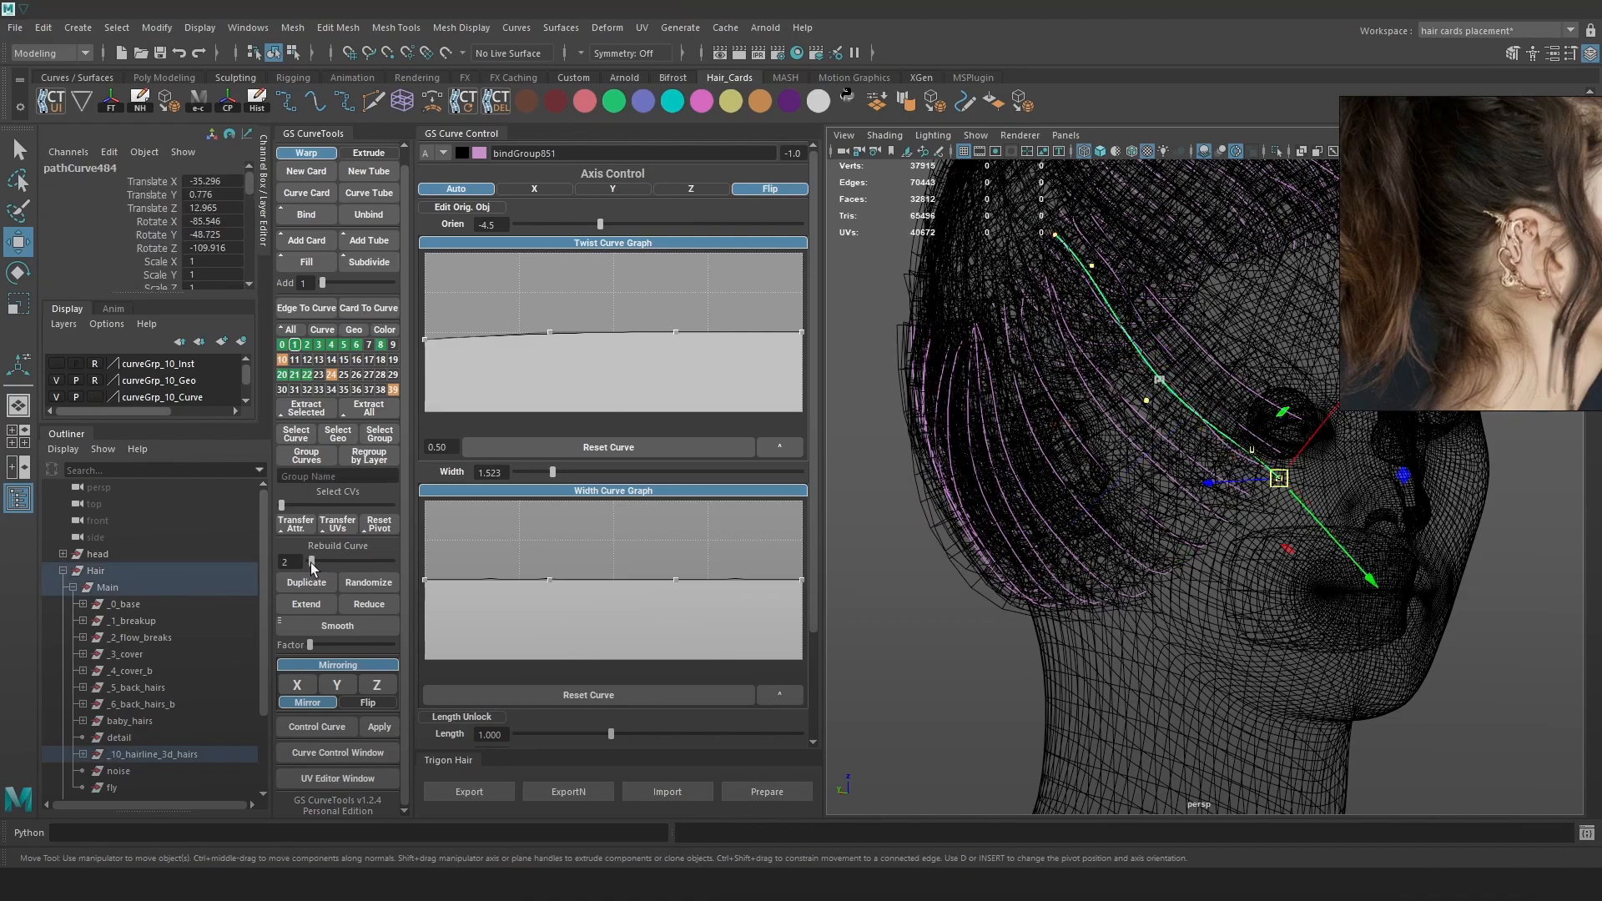
key("6")
scroll(1134, 416, "up", 2)
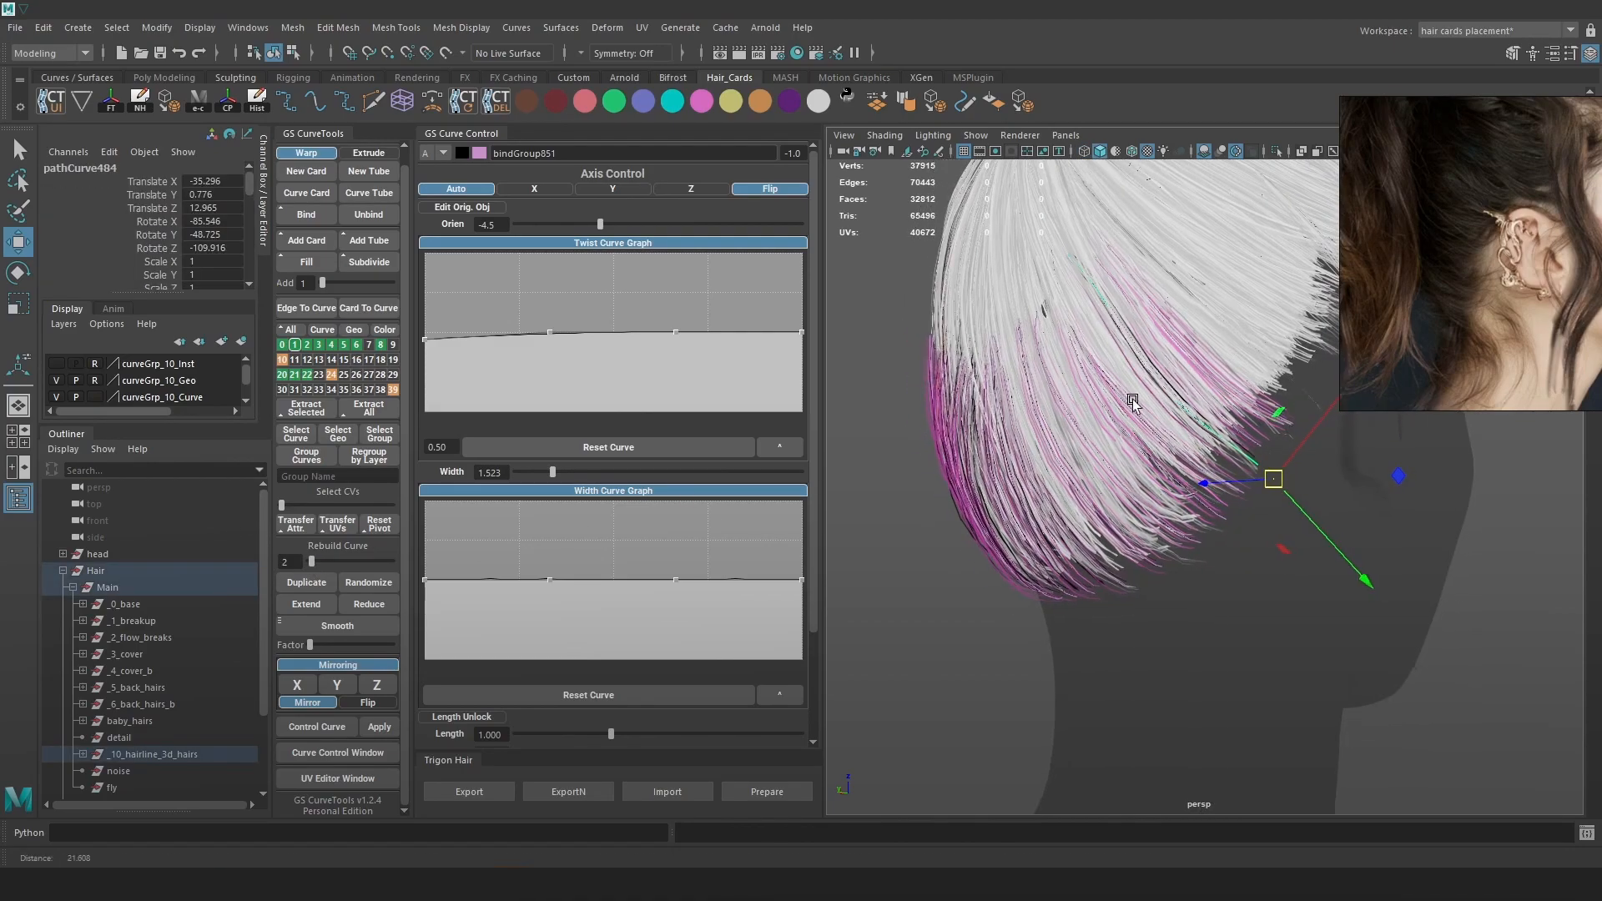
left_click_drag(603, 227, 576, 237)
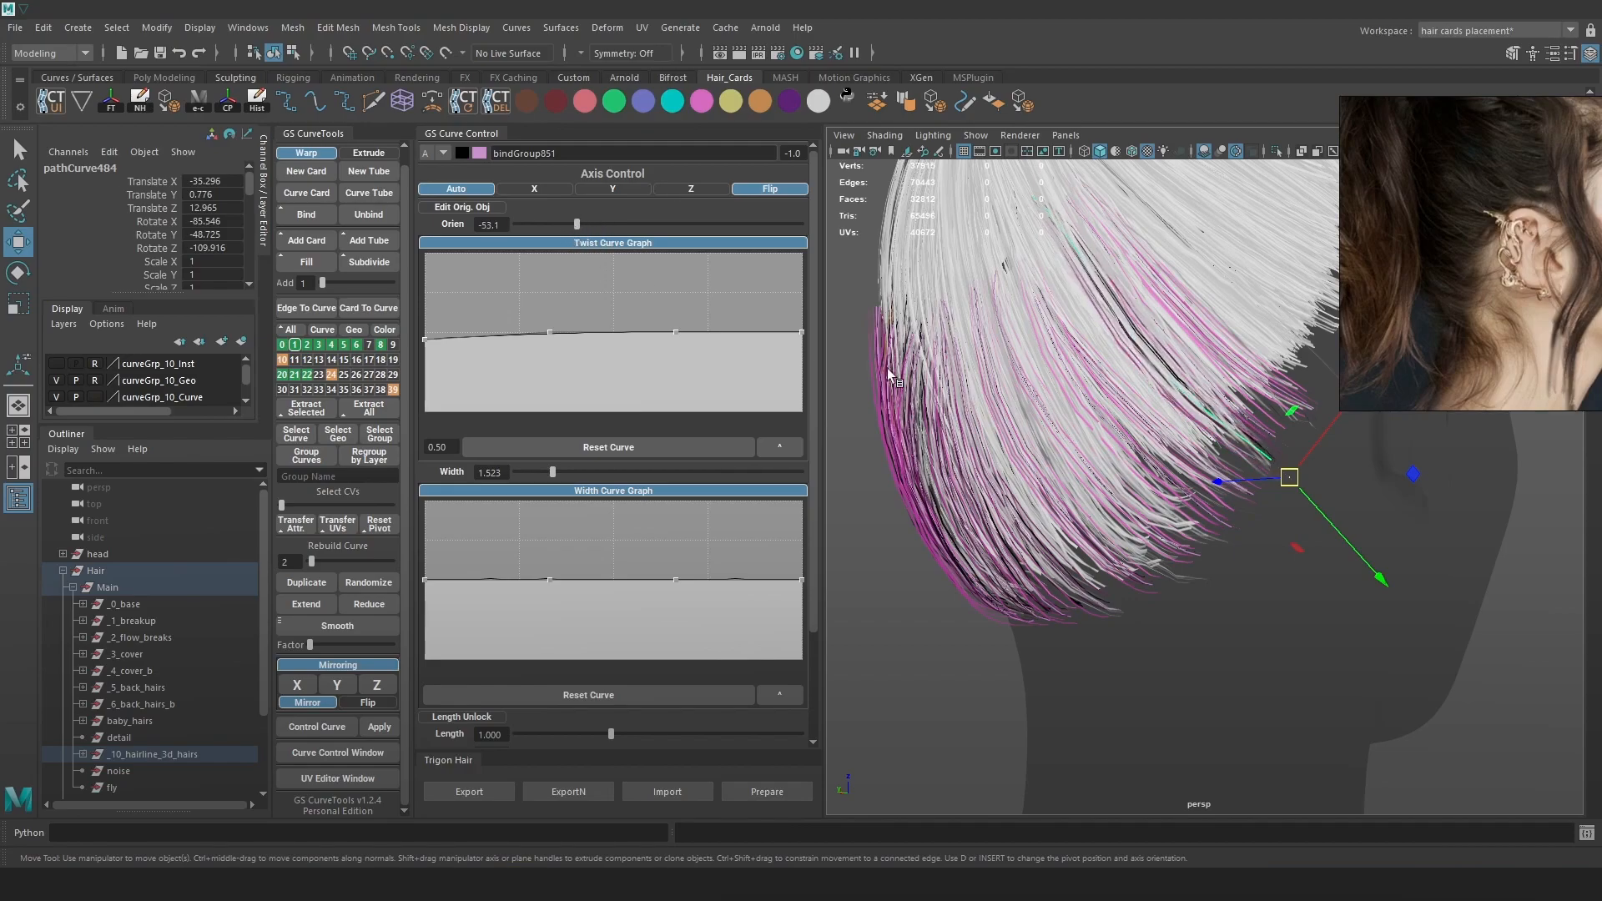
Turn off texture display in the viewport to inspect the solid hair cards along the front hairline.
middle_click_drag(1219, 403, 1074, 569, "alt")
scroll(1074, 569, "down", 5)
left_click_drag(1235, 467, 1299, 444, "alt")
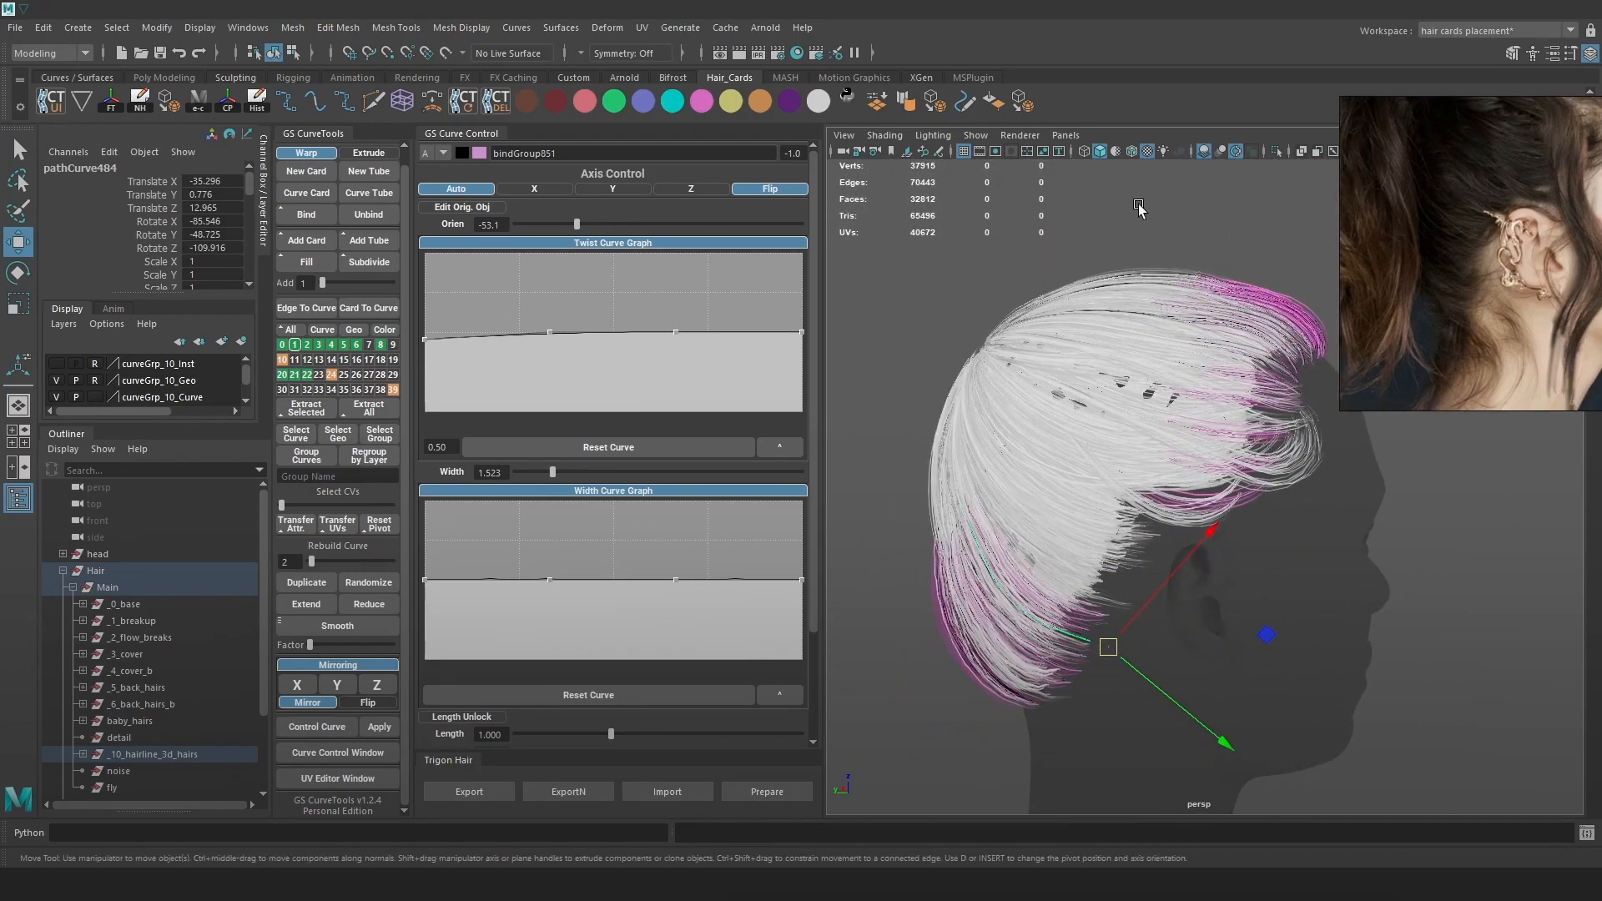
middle_click_drag(1327, 338, 1202, 349, "alt")
scroll(1201, 349, "up", 5)
left_click(1204, 151)
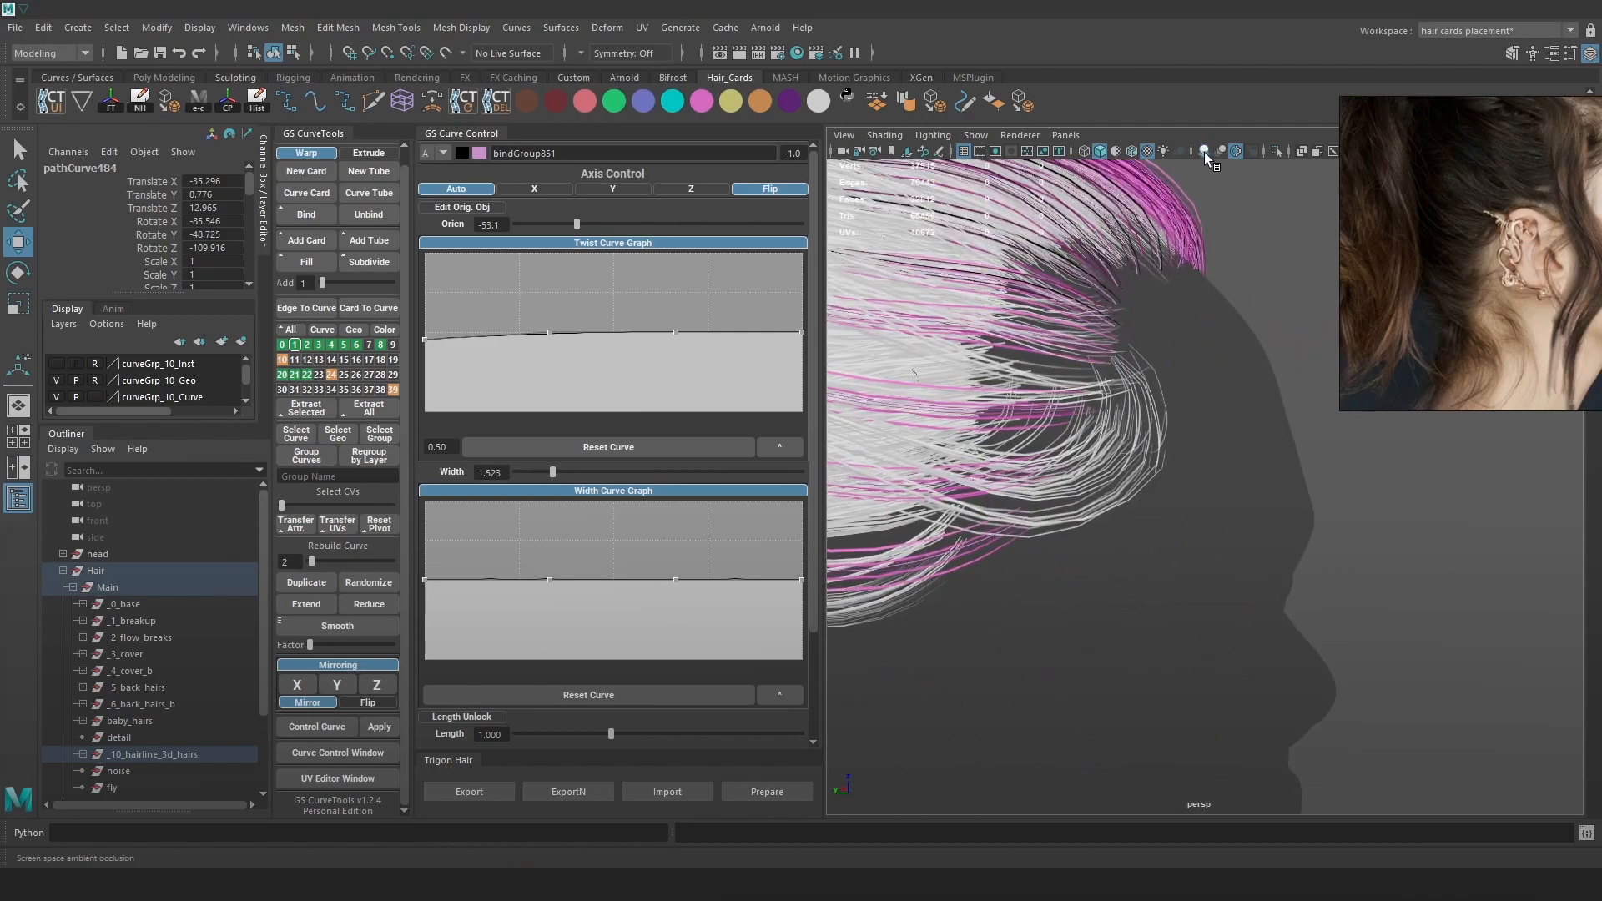
left_click(1147, 150)
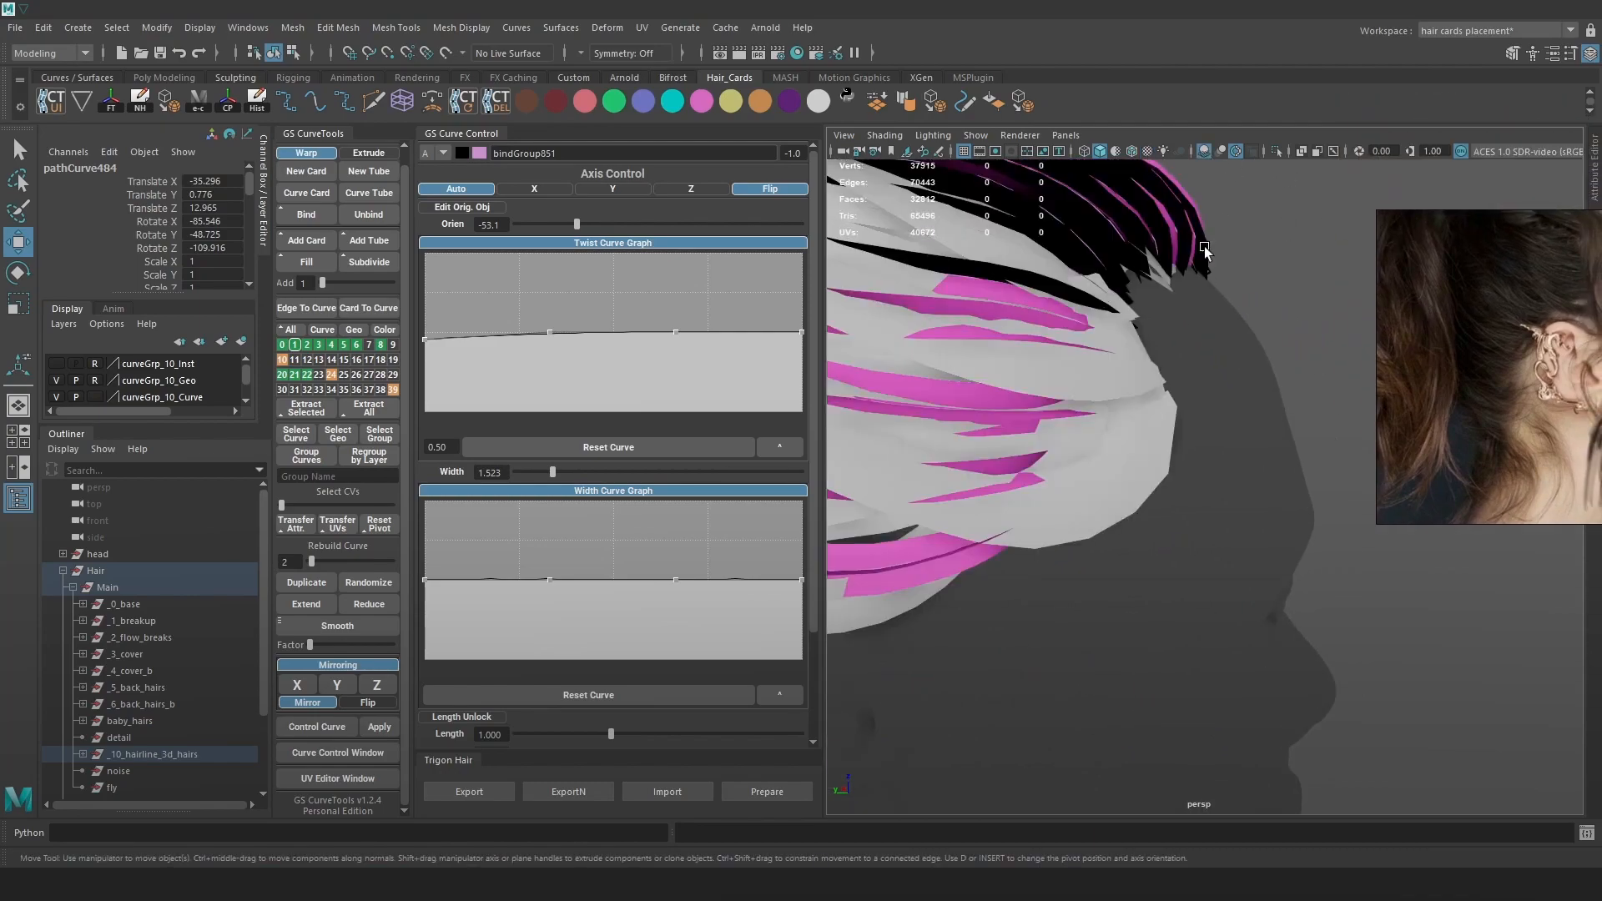
Shade the viewport with the default material so that reversed cards on the front and side hairline stand out.
middle_click_drag(1188, 254, 1195, 342, "alt")
mouse_move(1194, 342)
left_mouse_down("alt")
mouse_move(1204, 301)
mouse_move(1104, 281)
left_mouse_up("alt")
right_click_drag(1269, 301, 1312, 438, "alt")
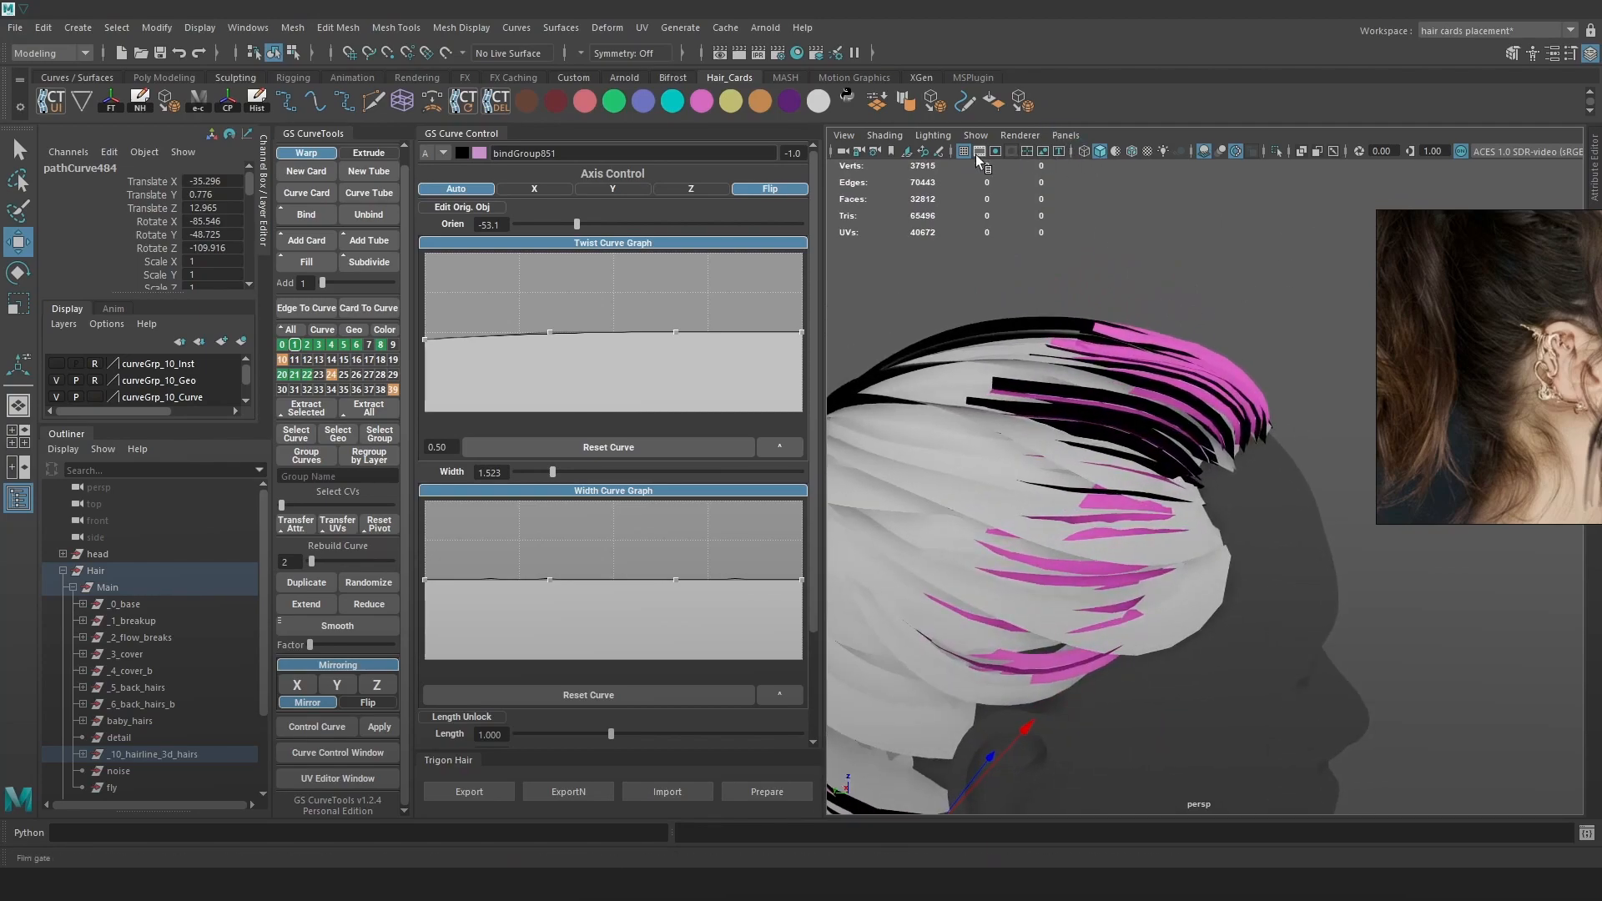
left_click(1116, 155)
Turn two black cards at the temple hairline outward, setting Orien to -120.1 on bindGroup58 and reducing it on bindGroup66 just above.
right_click_drag(1134, 236, 1156, 423, "alt")
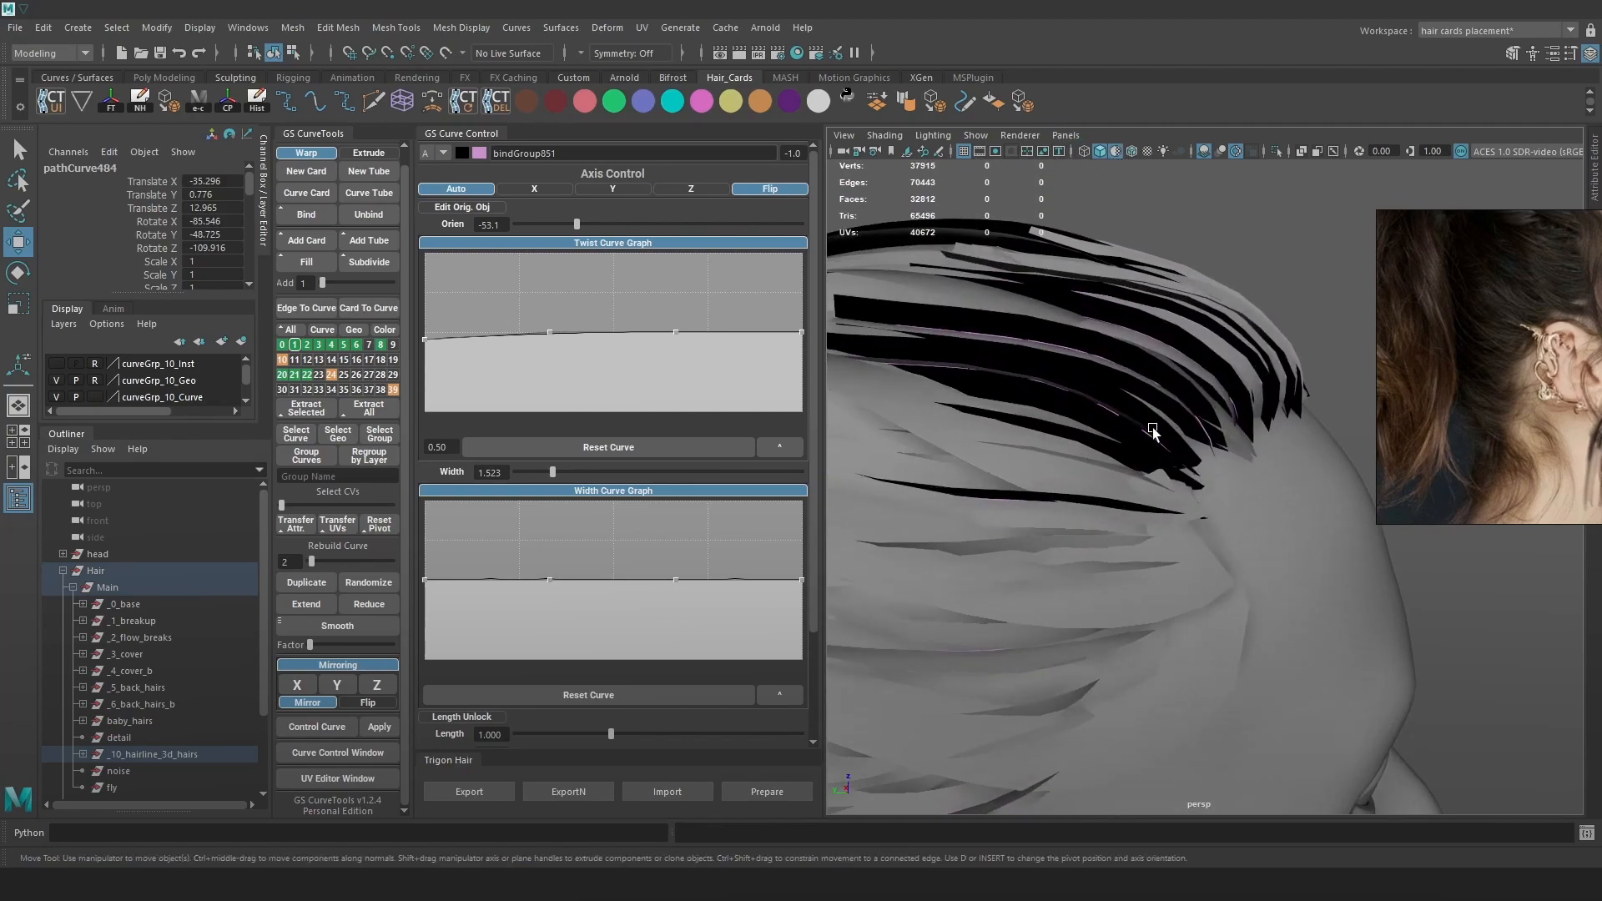
left_click(1162, 429)
left_click_drag(1200, 324, 1215, 359, "alt")
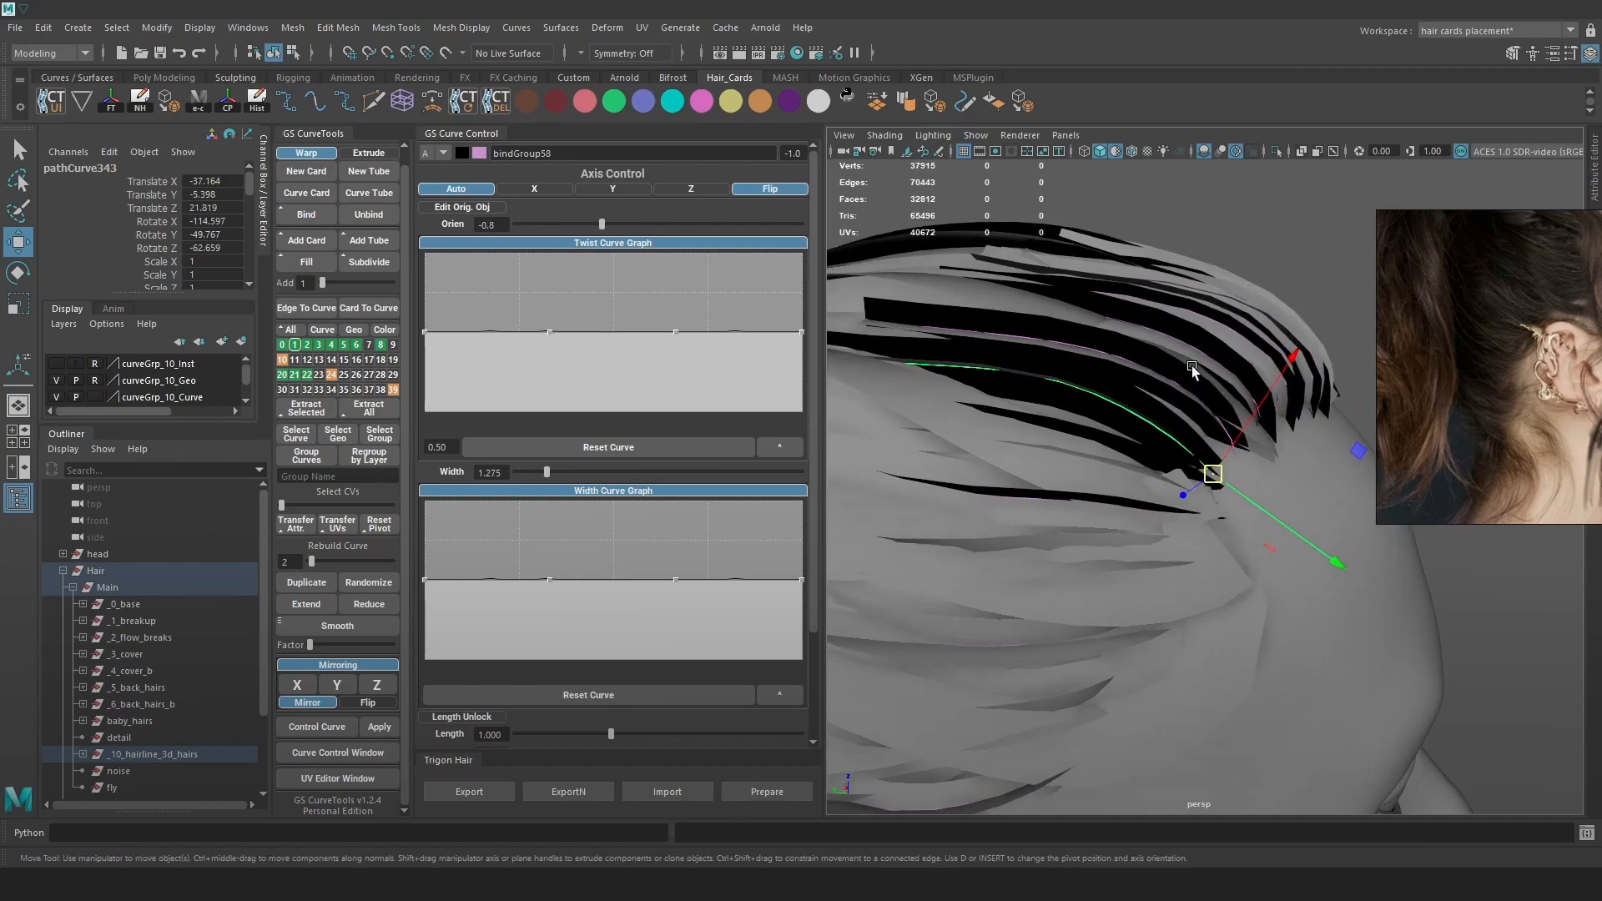
left_click_drag(603, 223, 544, 229)
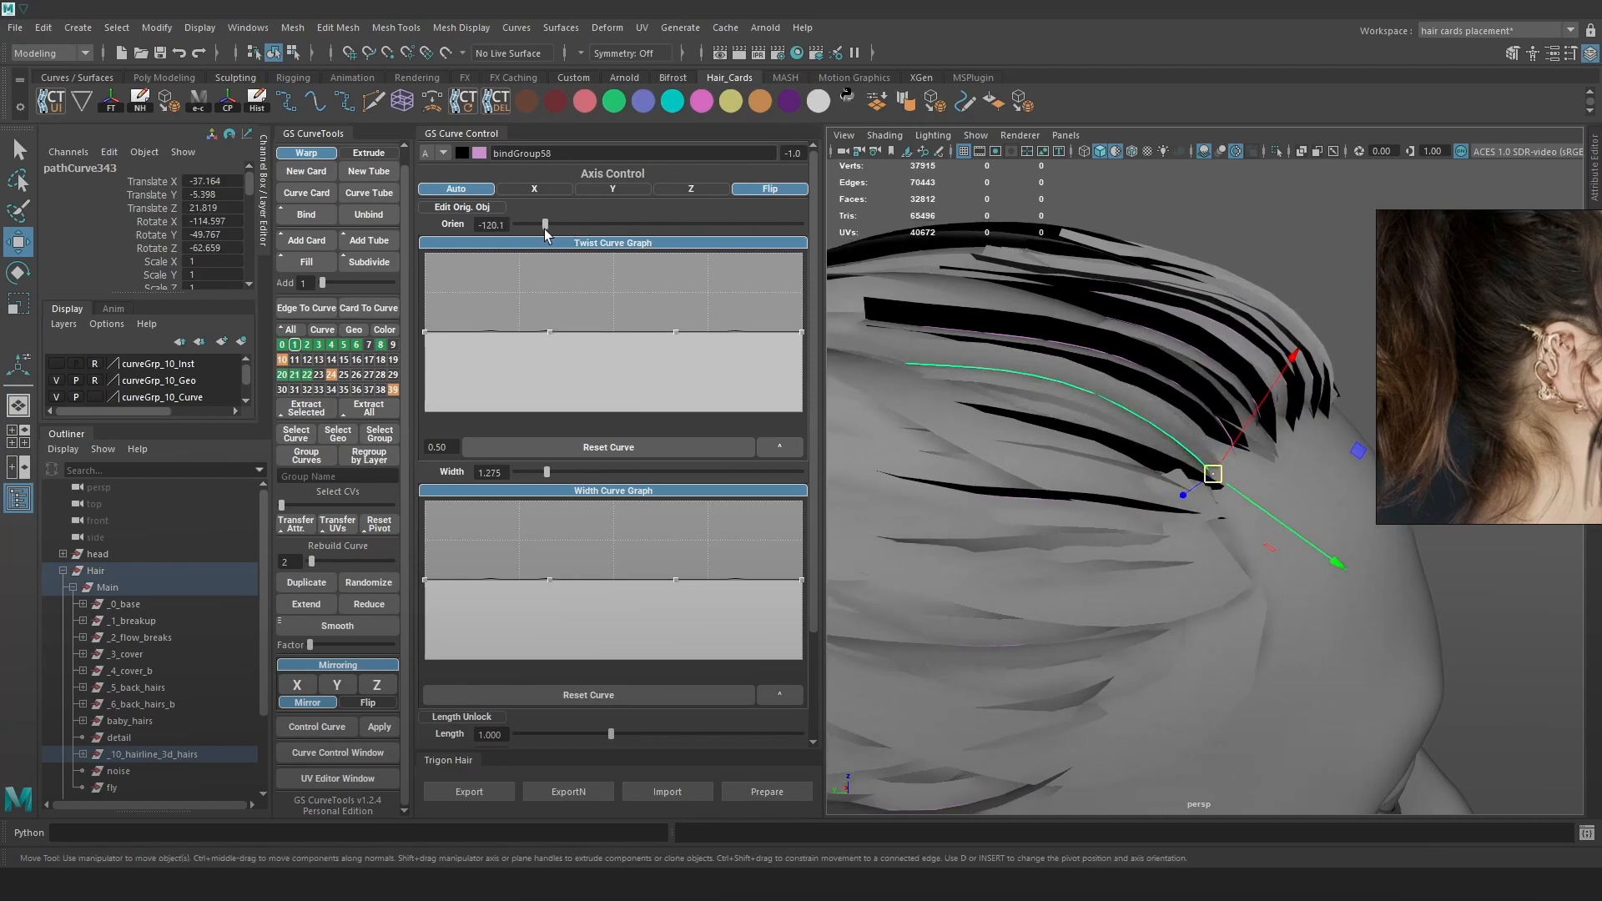
left_click(1055, 344)
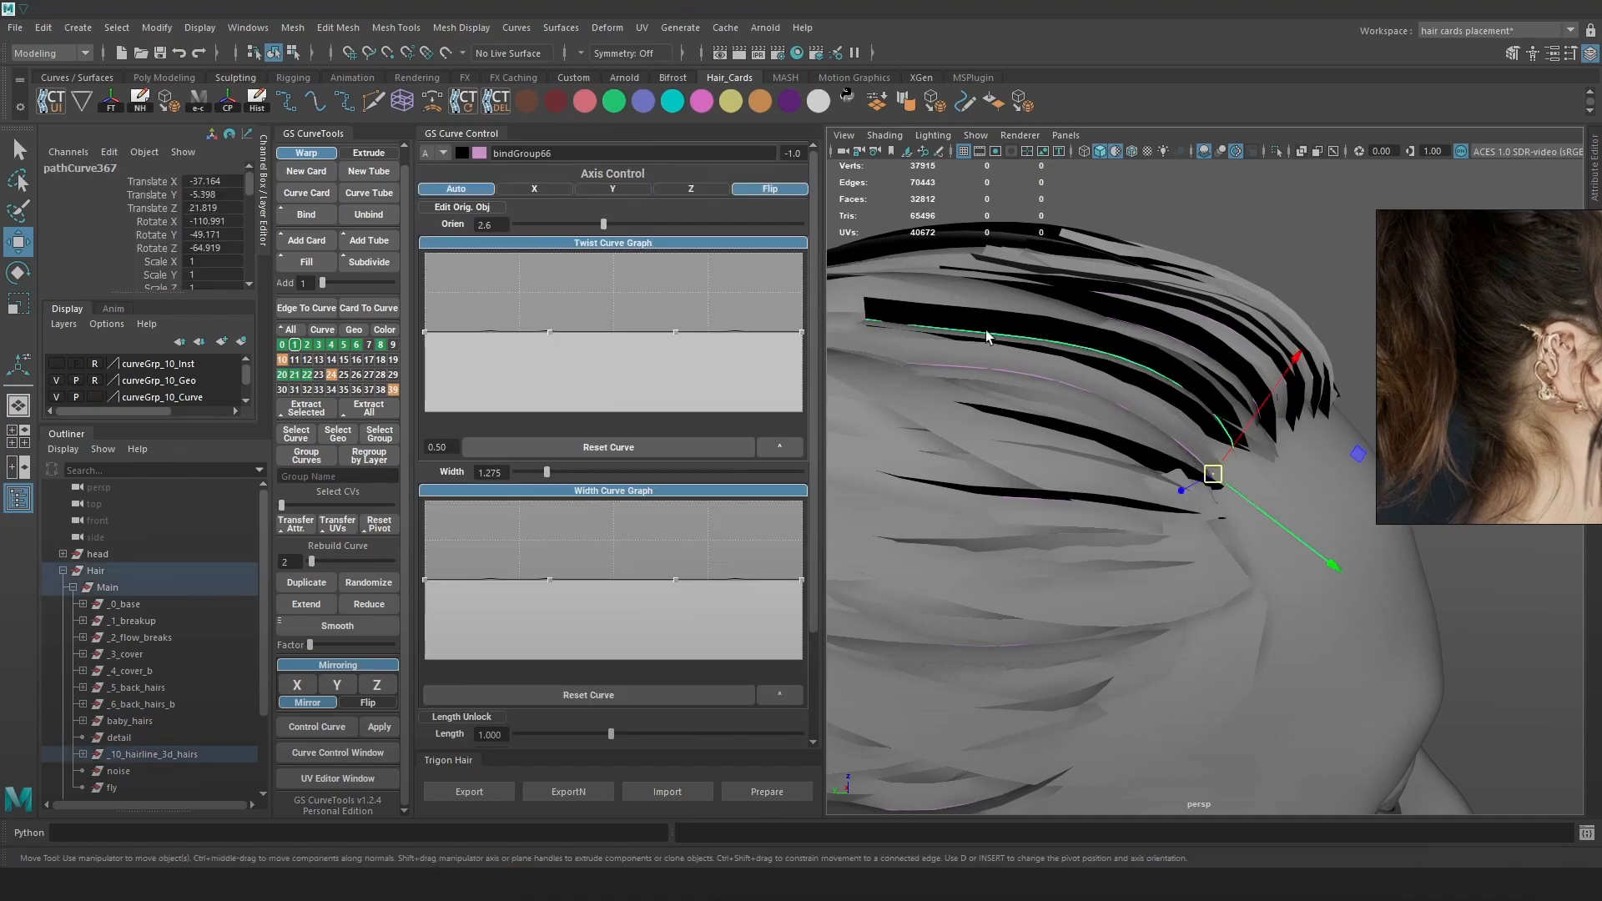
left_click_drag(603, 226, 570, 226)
Select temple hairline card bindGroup73 and reduce its Orien to a negative angle so its front face points outward.
left_click(1116, 152)
left_click(1114, 152)
key("4")
left_click(1114, 462)
left_click(1114, 458)
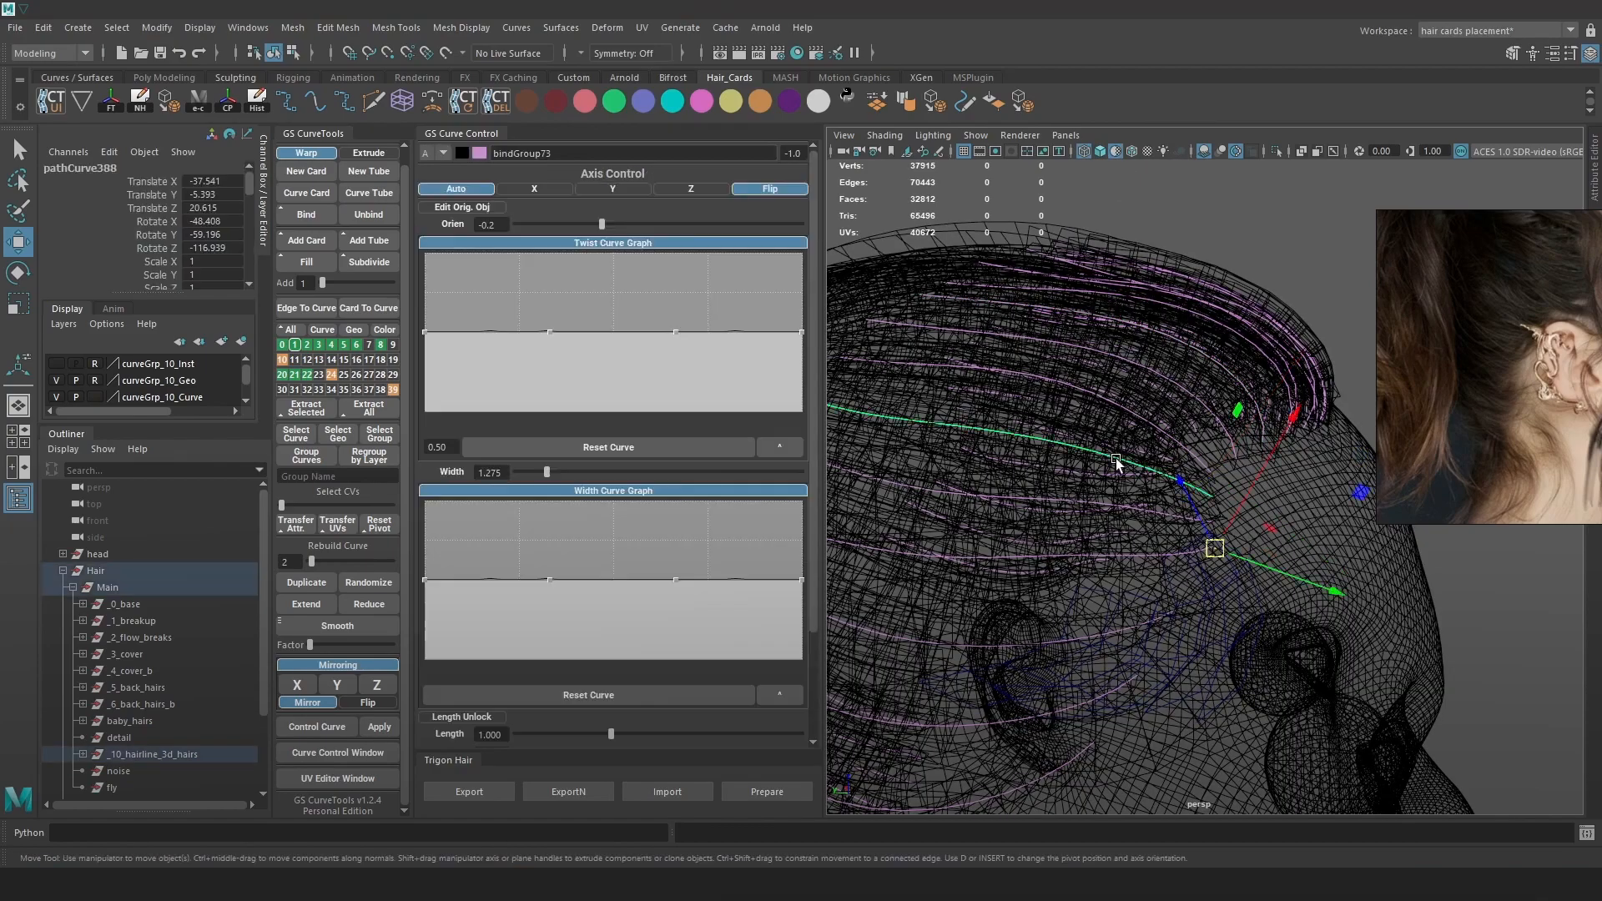
key("5")
left_click_drag(599, 228, 576, 229)
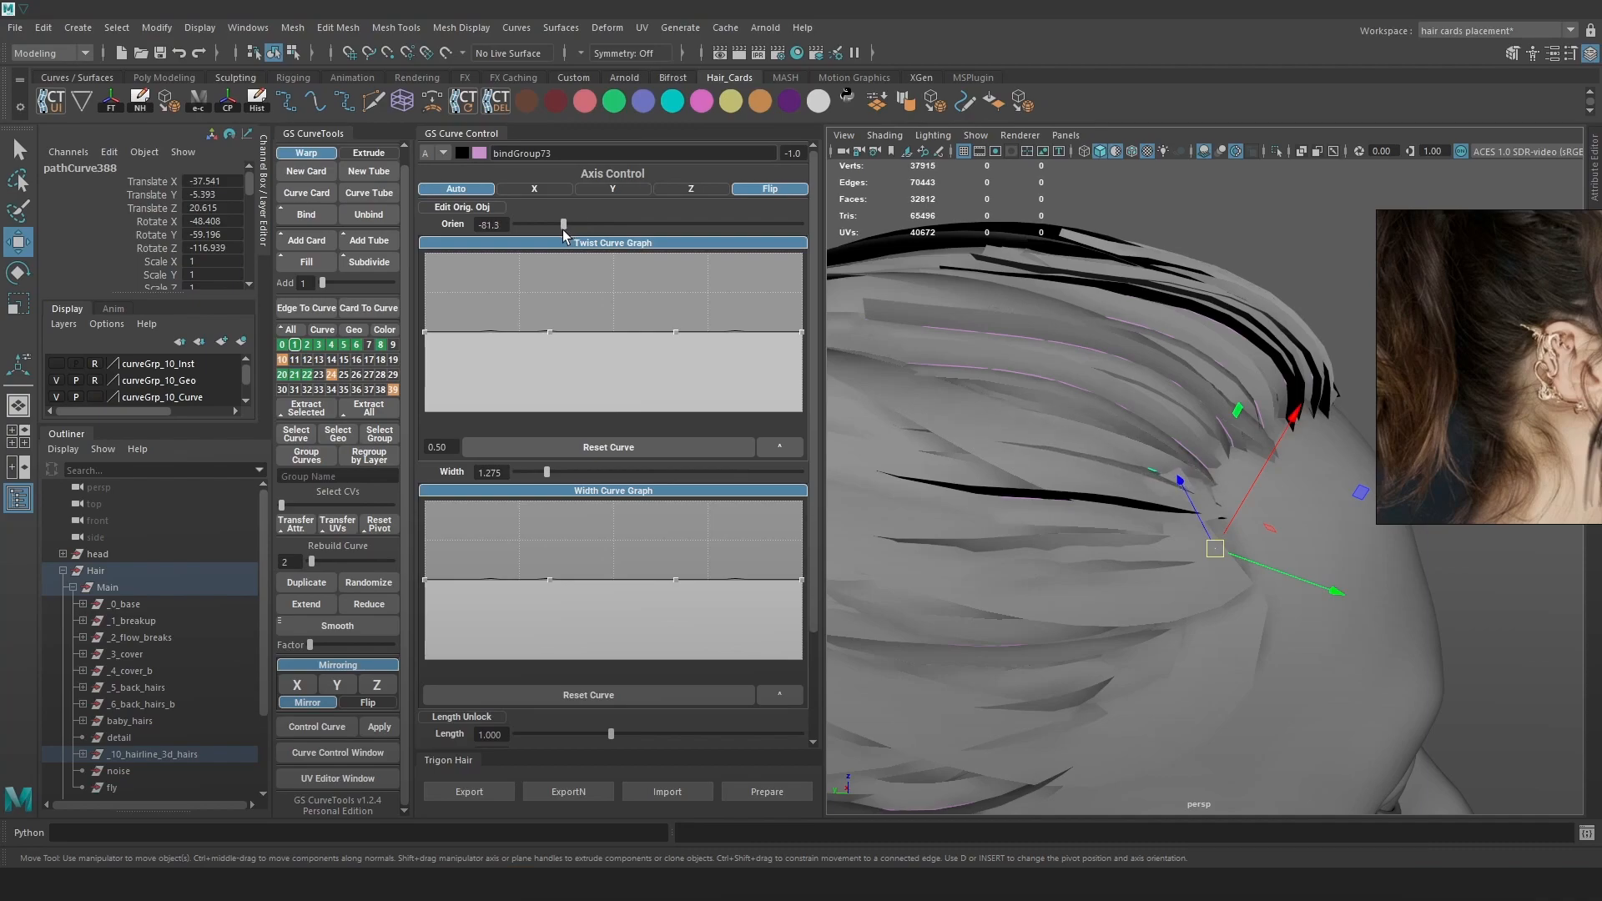
Select the remaining black temple card bindGroup72 and set its Orien to -53.1.
key("4")
left_click(1083, 504)
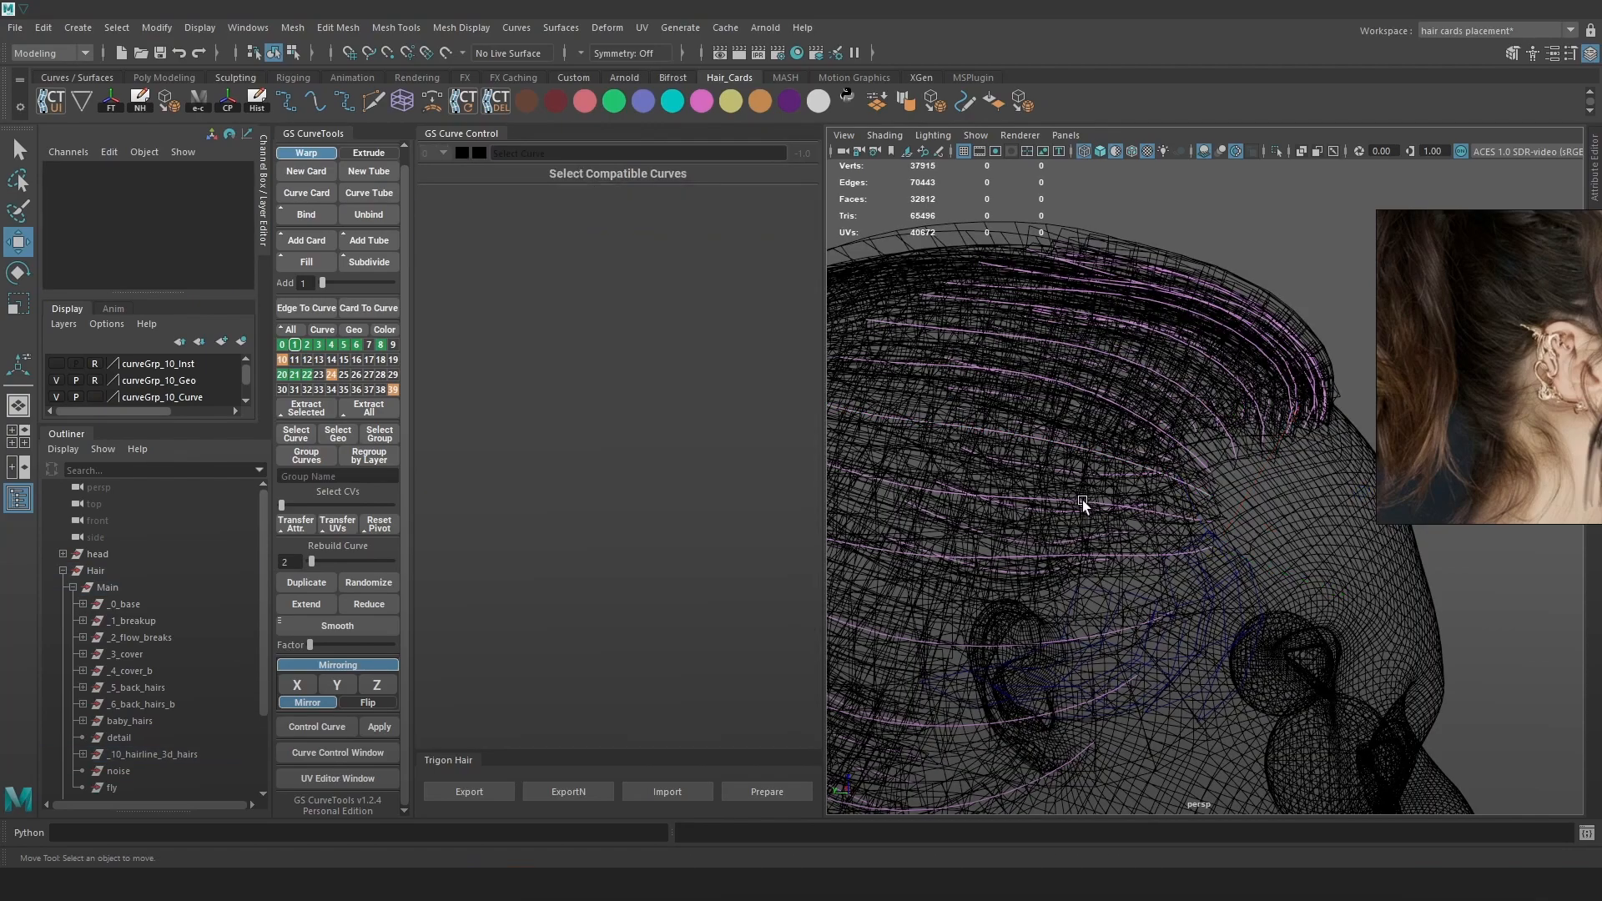
left_click(1098, 489)
key("5")
left_click_drag(600, 224, 577, 225)
Select card bindGroup54 above the temple on the front hairline and set its Orien to about -40.8.
mouse_move(1145, 311)
left_mouse_down("alt")
mouse_move(1263, 440)
mouse_move(1116, 432)
left_mouse_up("alt")
key("4")
left_click(1116, 432)
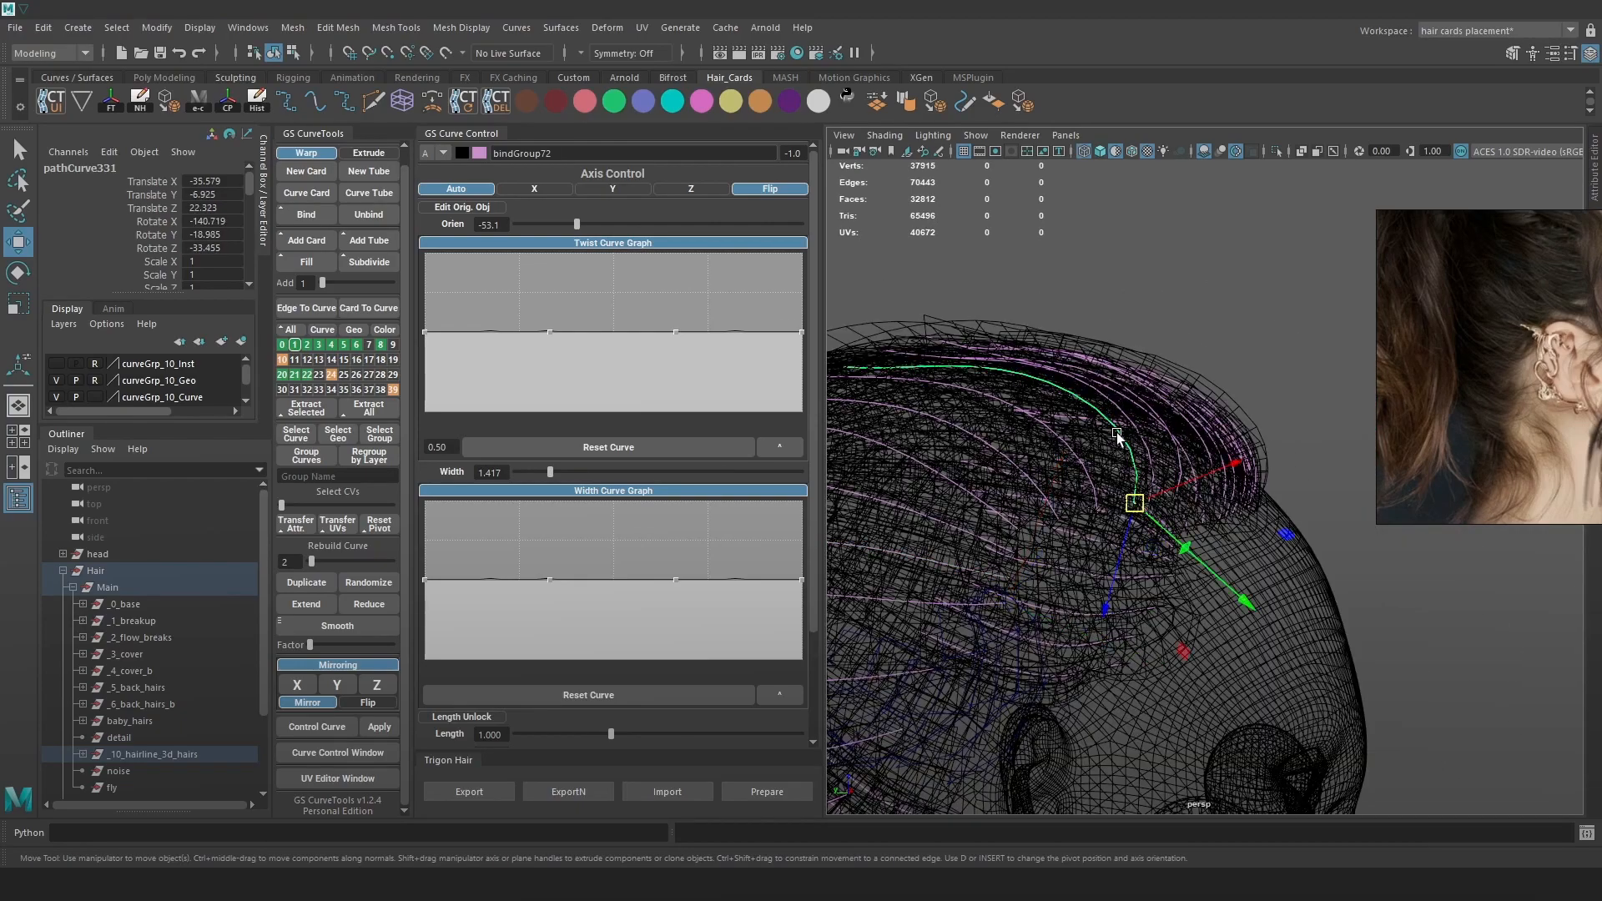
key("5")
left_click_drag(600, 224, 583, 224)
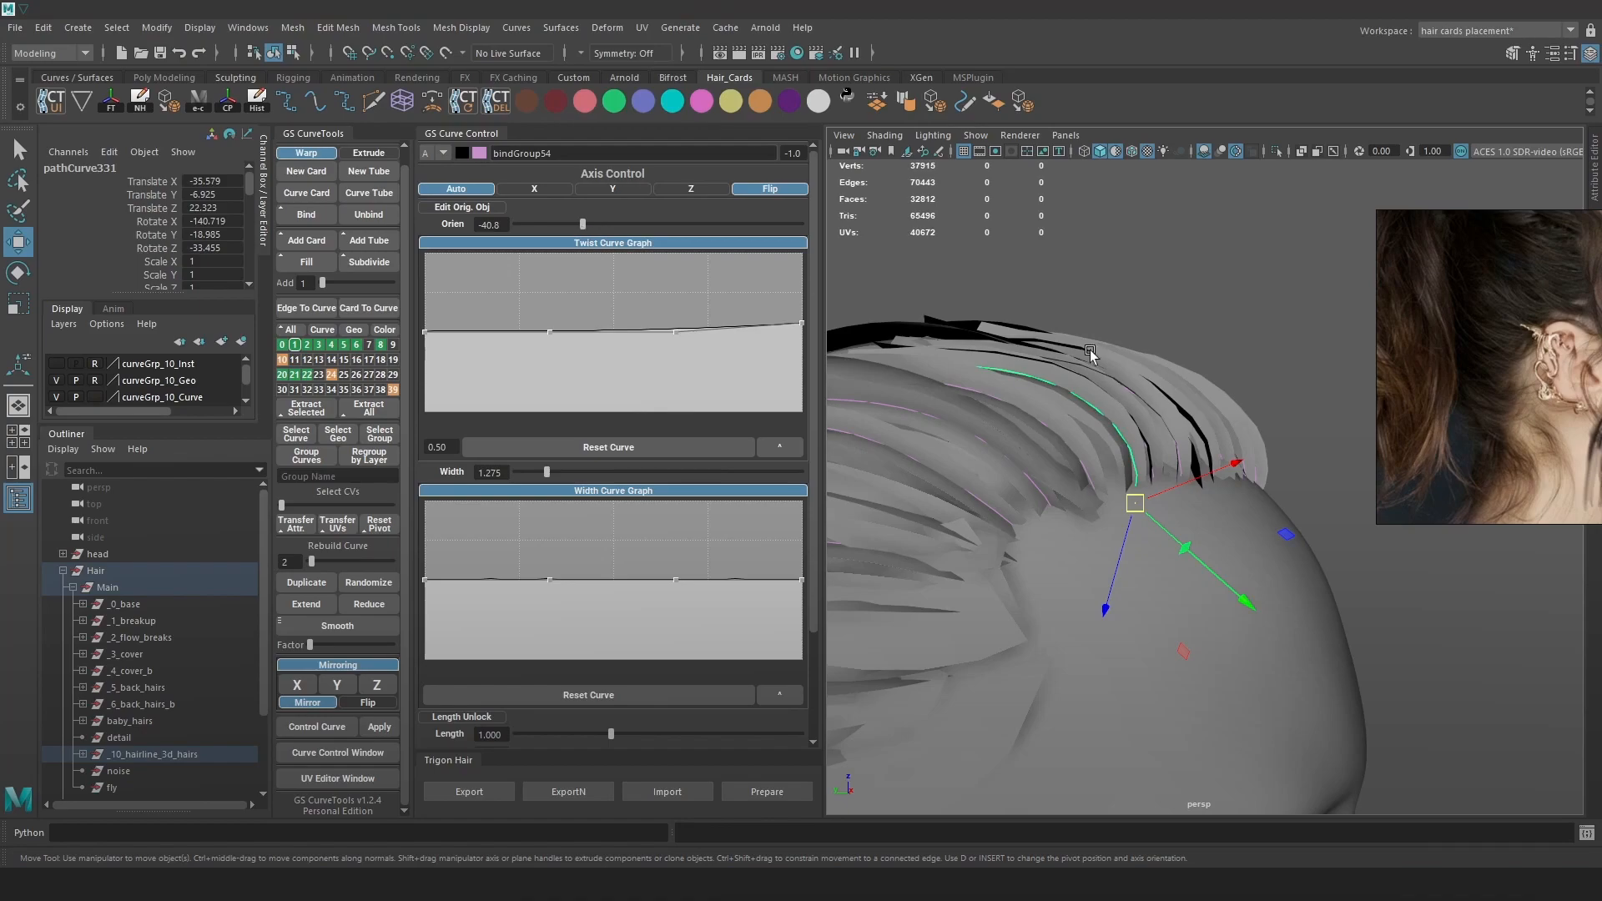
Select the next front hairline card, bindGroup84, and reduce its Orien to turn its front face outward.
key("4")
left_click(1145, 448)
key("5")
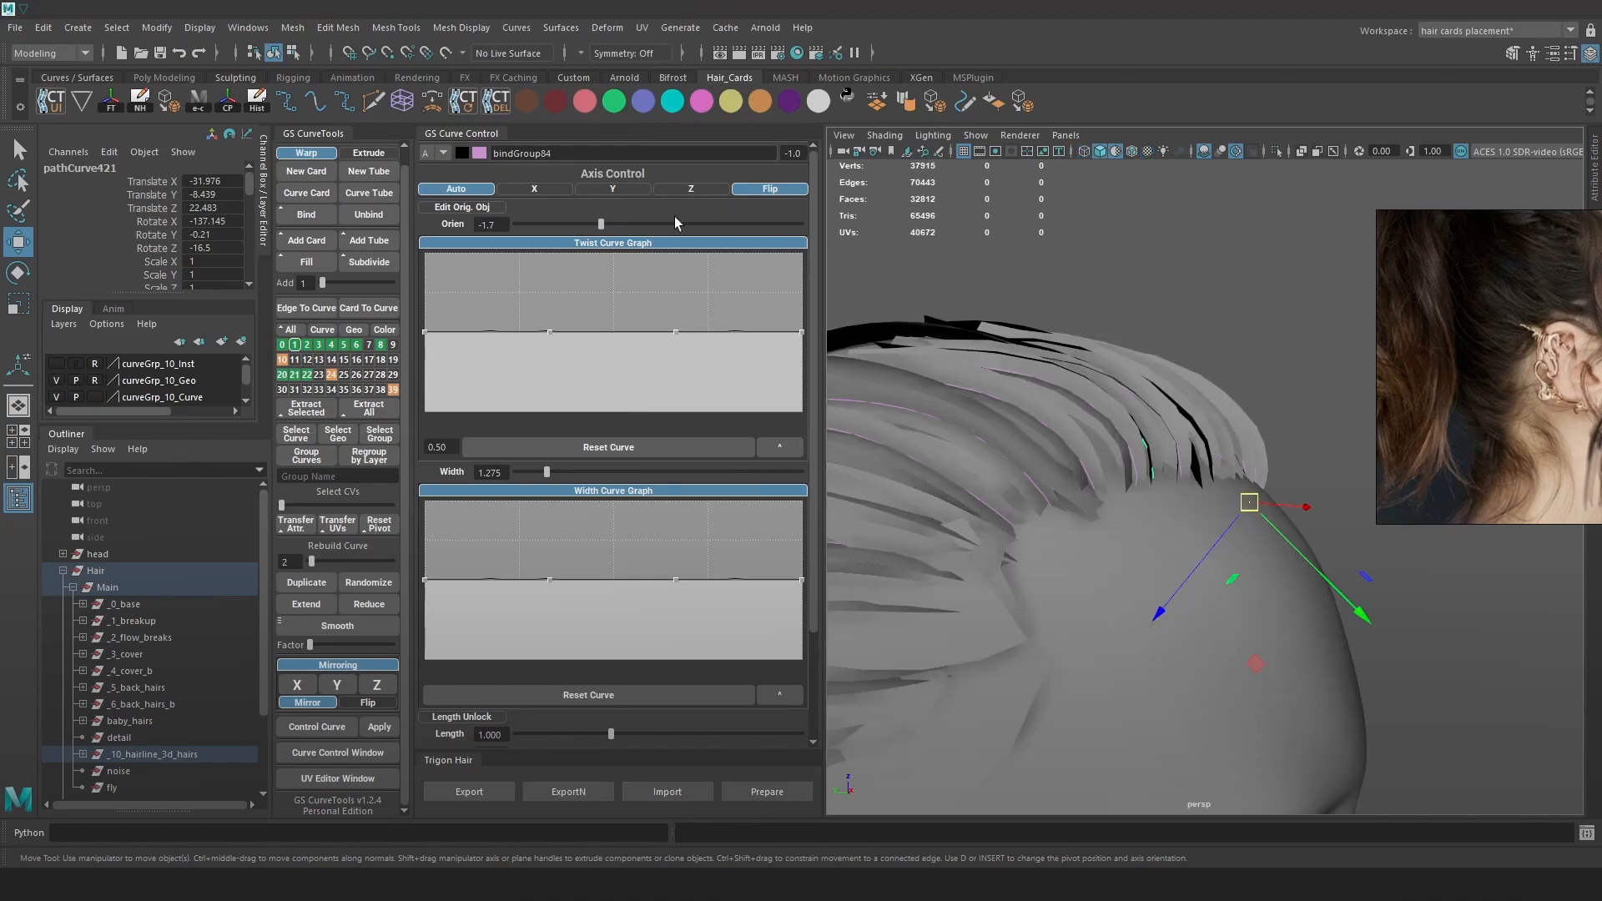
left_click_drag(601, 224, 578, 224)
Select the adjacent front hairline card bindGroup85 and set its Orien to -30.2.
left_click_drag(867, 284, 1180, 473, "alt")
key("4")
left_click(1158, 438)
key("5")
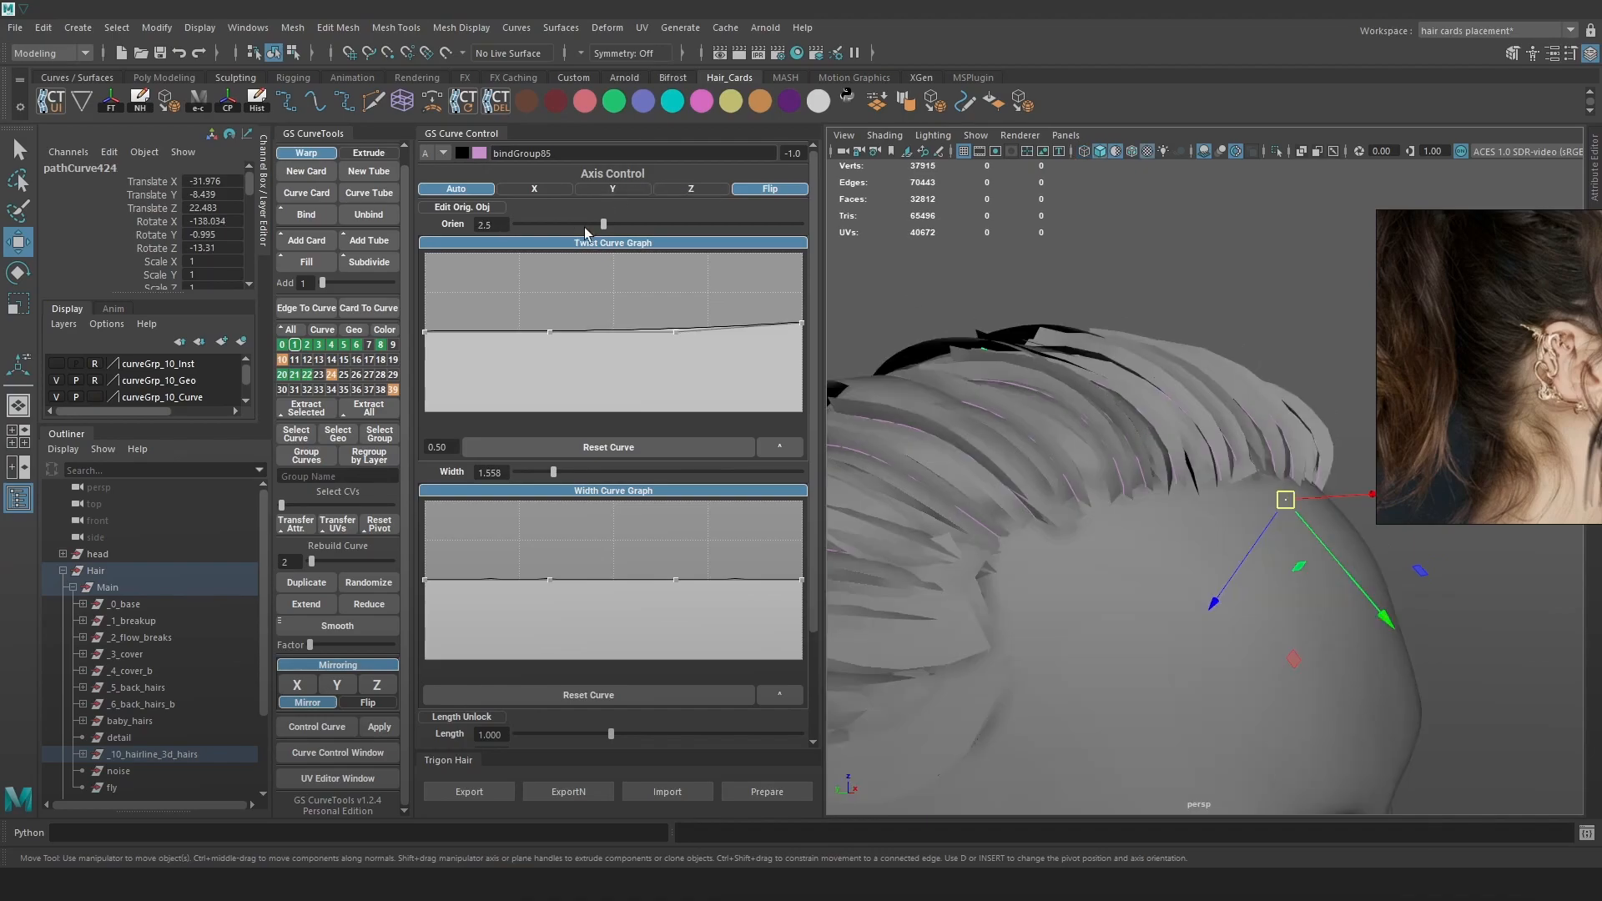
Select black card bindGroup53 on the opposite side of the front hairline and set its Orien to about 45.6.
scroll(1098, 363, "down", 5)
left_click_drag(1098, 364, 1187, 358, "alt")
middle_click_drag(1048, 501, 1111, 433, "alt")
left_click_drag(1280, 318, 1049, 358, "alt")
middle_click_drag(1286, 383, 1128, 402, "alt")
left_click_drag(1202, 401, 1077, 402, "alt")
right_click_drag(1077, 401, 1170, 404, "alt")
middle_click_drag(1225, 408, 1233, 441, "alt")
left_click_drag(1232, 442, 1130, 419, "alt")
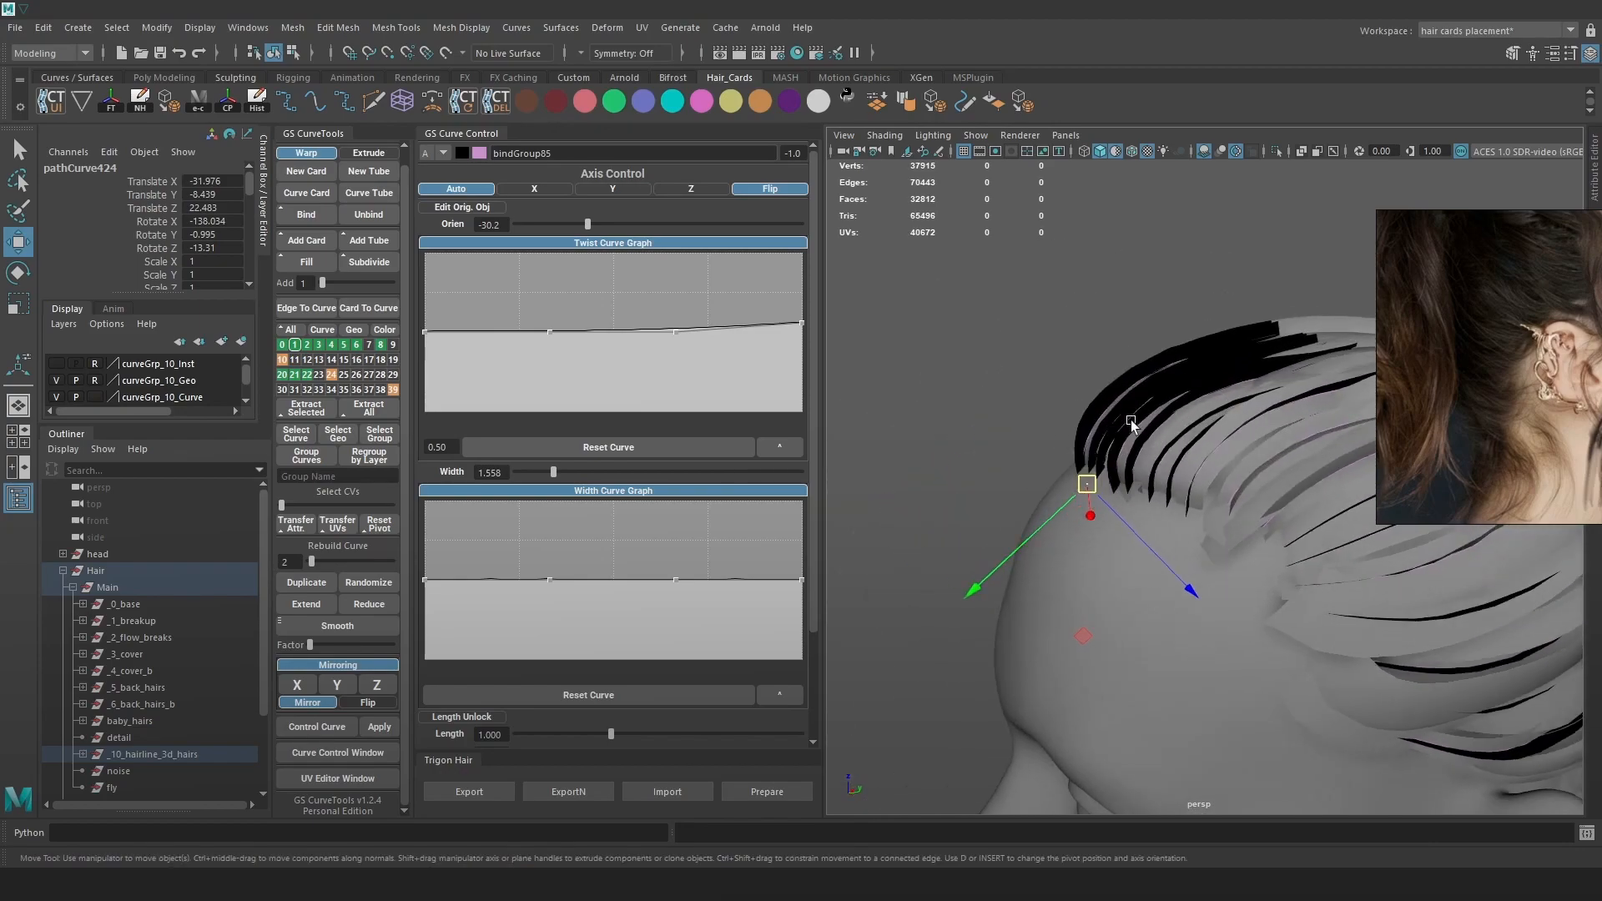
mouse_move(1239, 416)
left_mouse_down("alt")
mouse_move(1315, 437)
mouse_move(1145, 463)
mouse_move(1145, 424)
mouse_move(1058, 415)
left_mouse_up("alt")
key("4")
key("5")
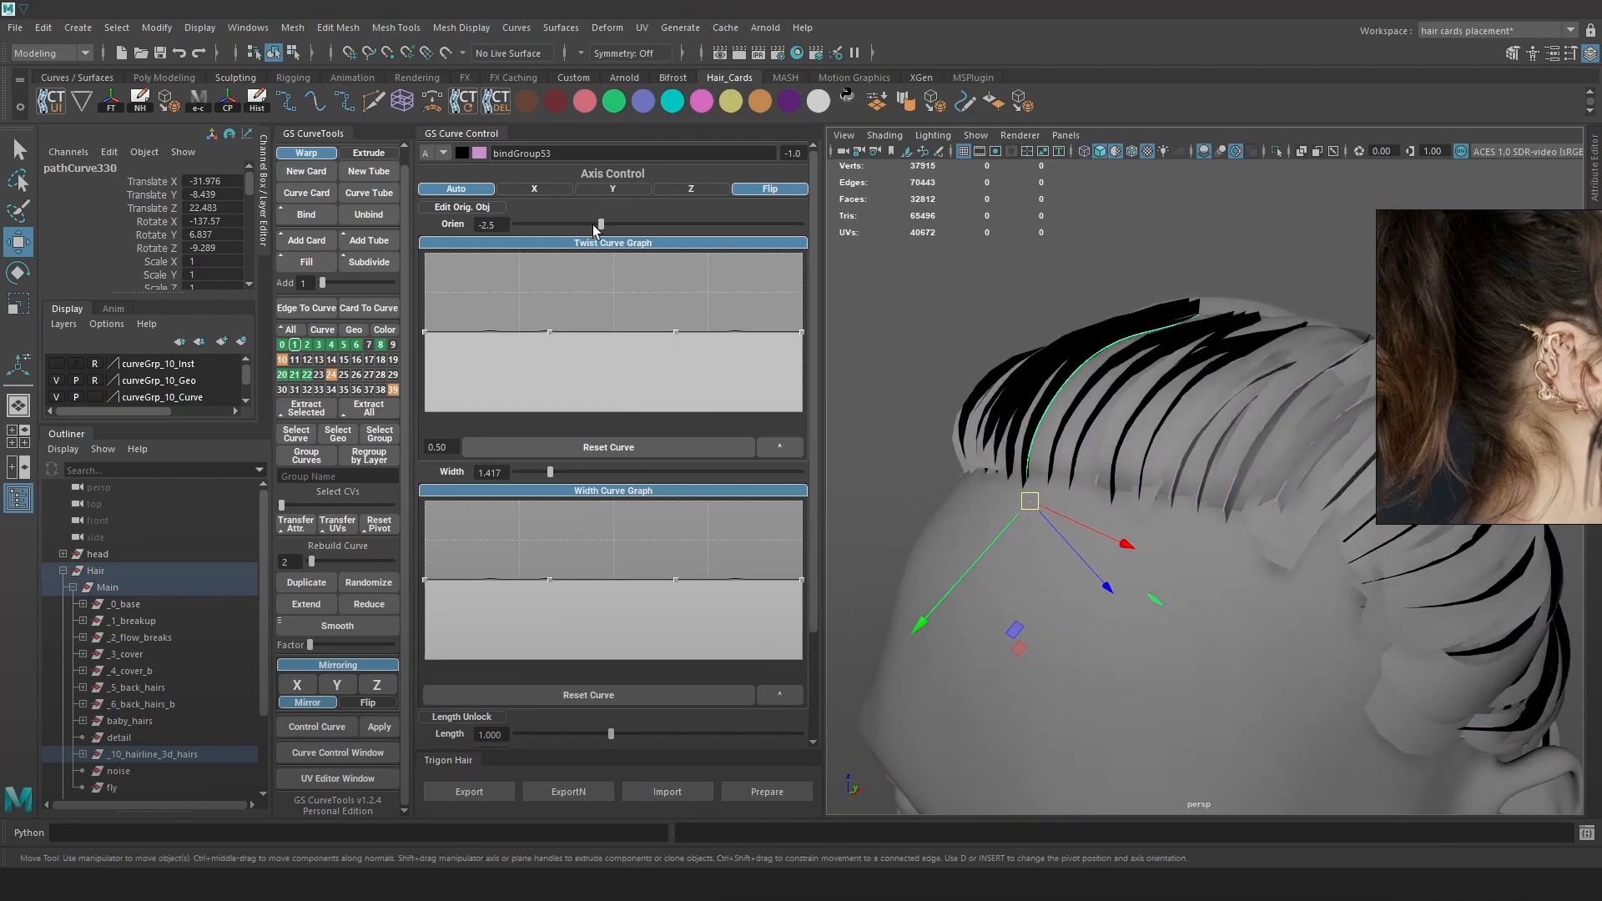
left_click_drag(594, 238, 624, 241)
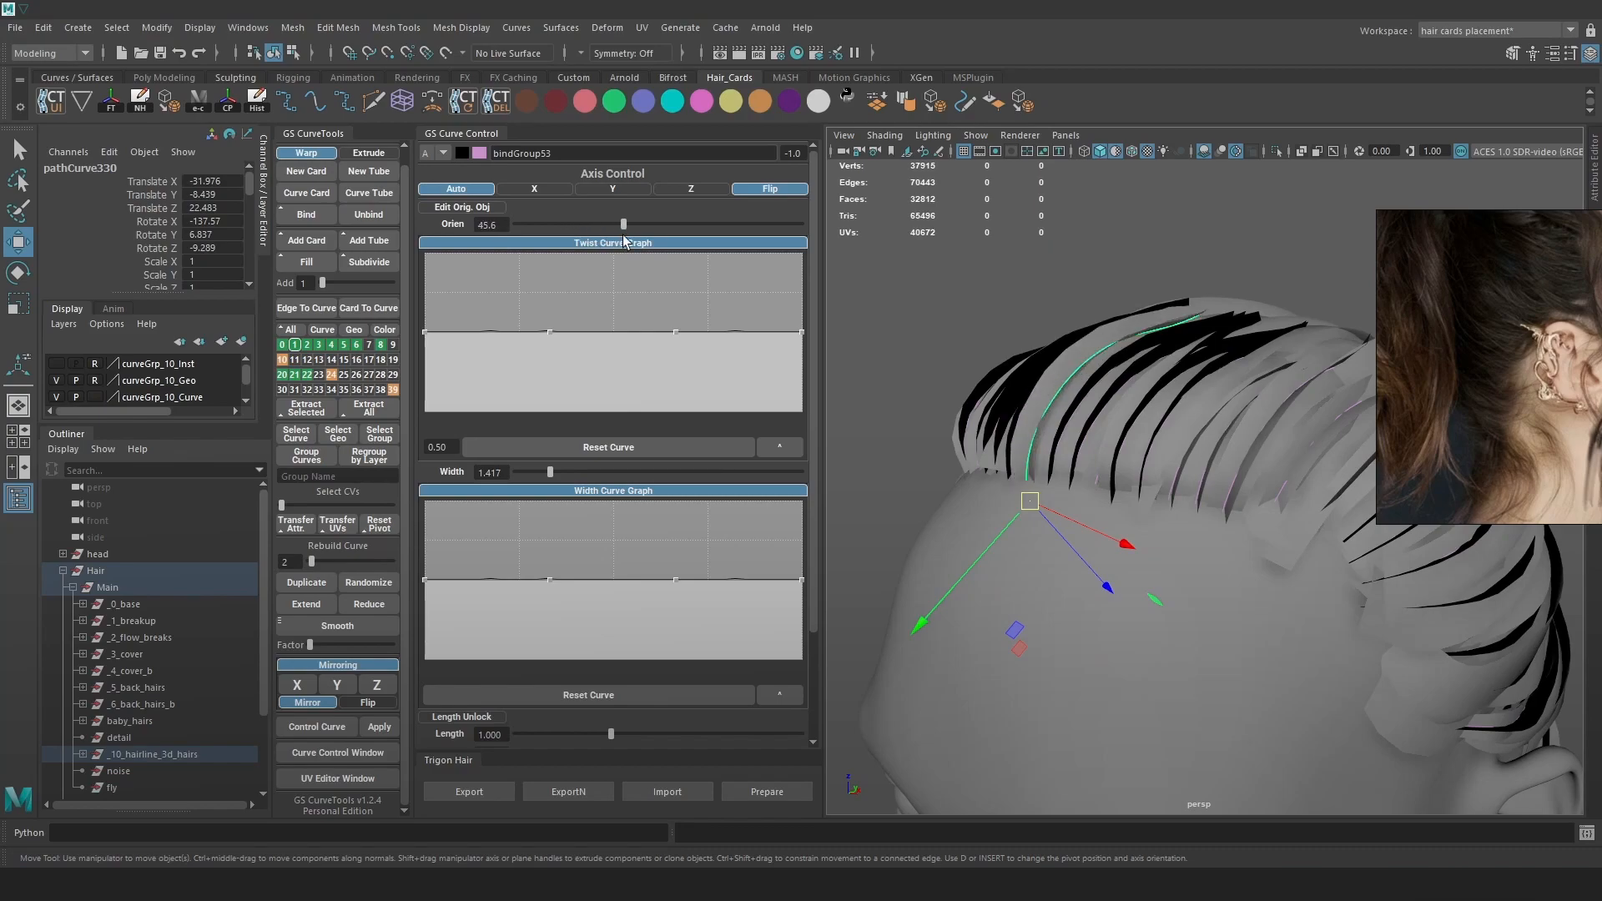
Select card bindGroup82 on the front hairline and set its Orien to 52.7.
left_click_drag(1227, 417, 1309, 418, "alt")
left_click_drag(1155, 410, 1280, 395, "alt")
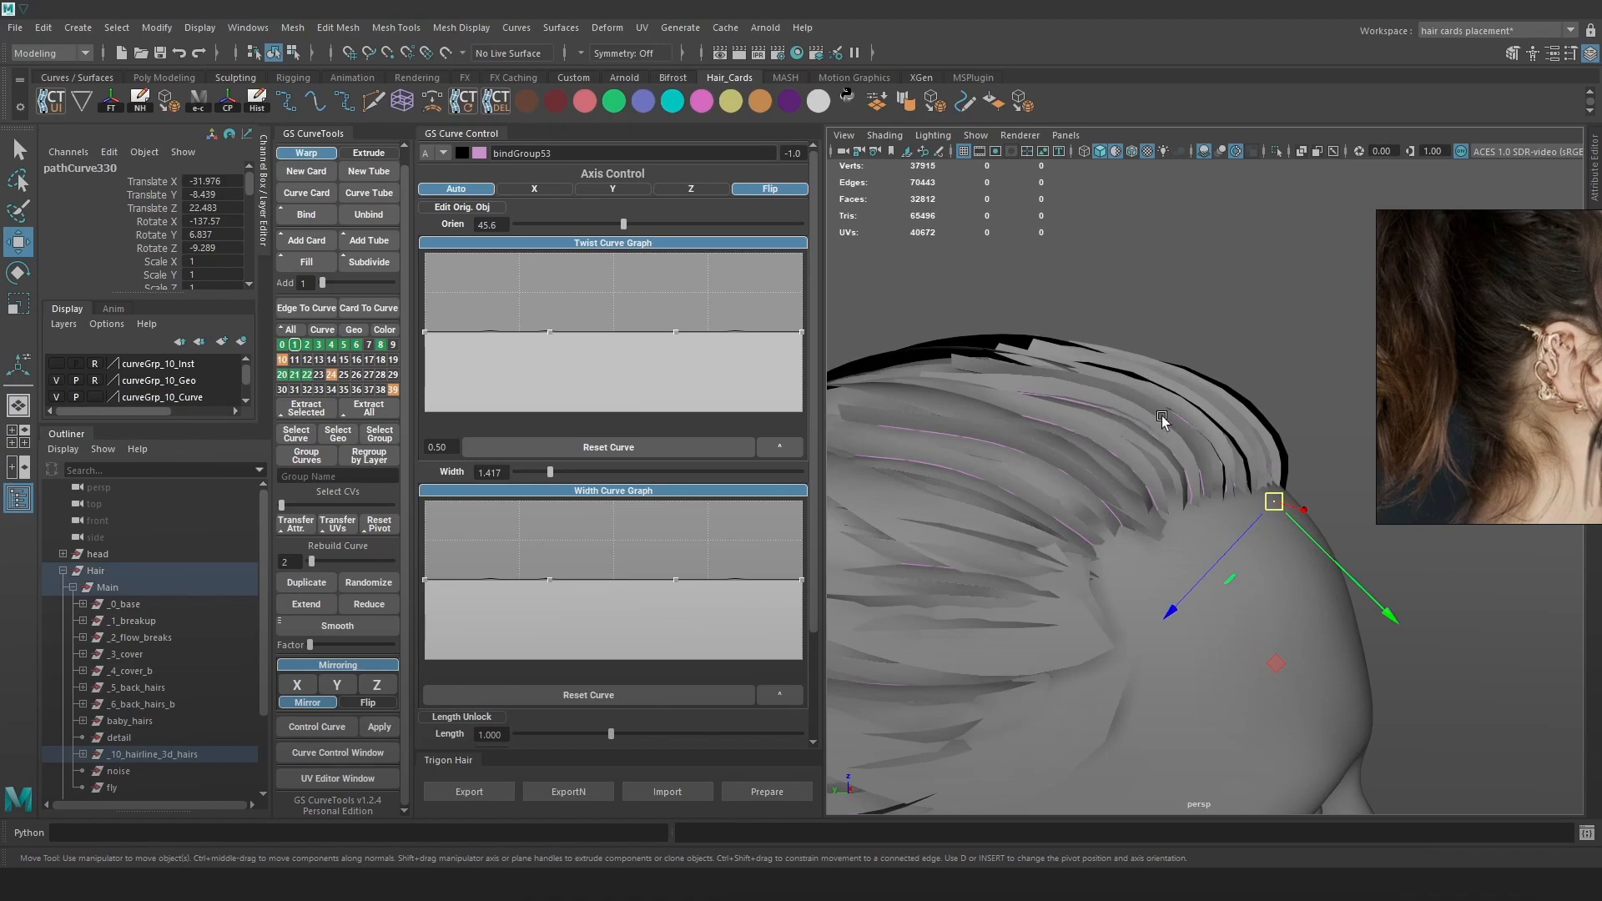
left_click_drag(1277, 377, 1019, 386, "alt")
mouse_move(1116, 430)
left_mouse_down("alt")
mouse_move(1193, 404)
mouse_move(1115, 403)
left_mouse_up("alt")
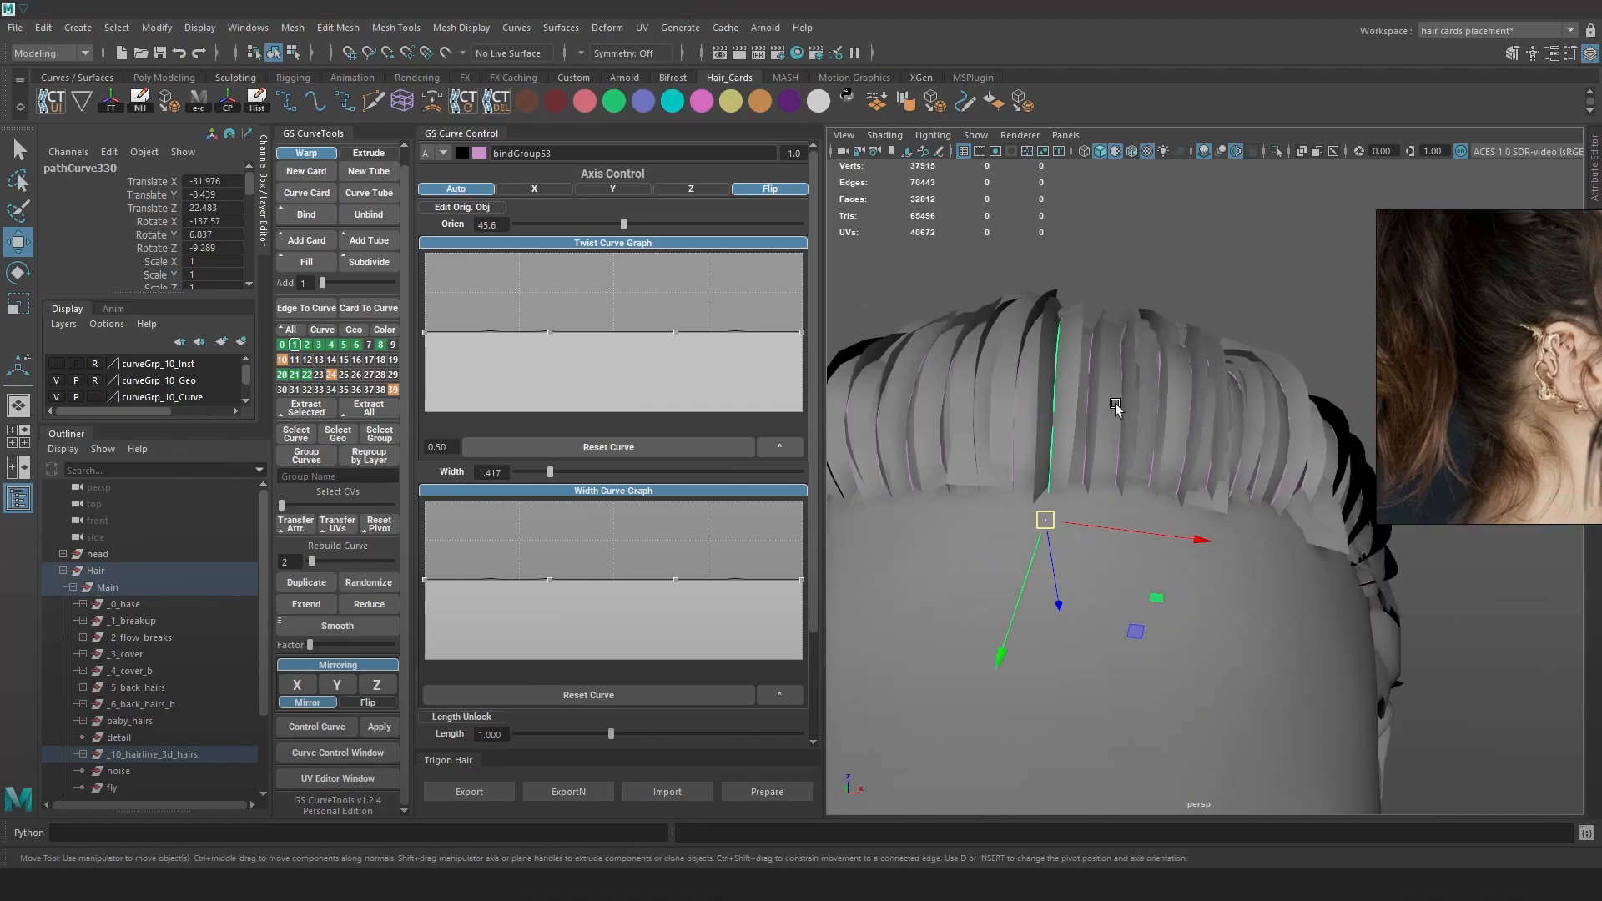
left_click_drag(1238, 393, 1180, 390, "alt")
key("4")
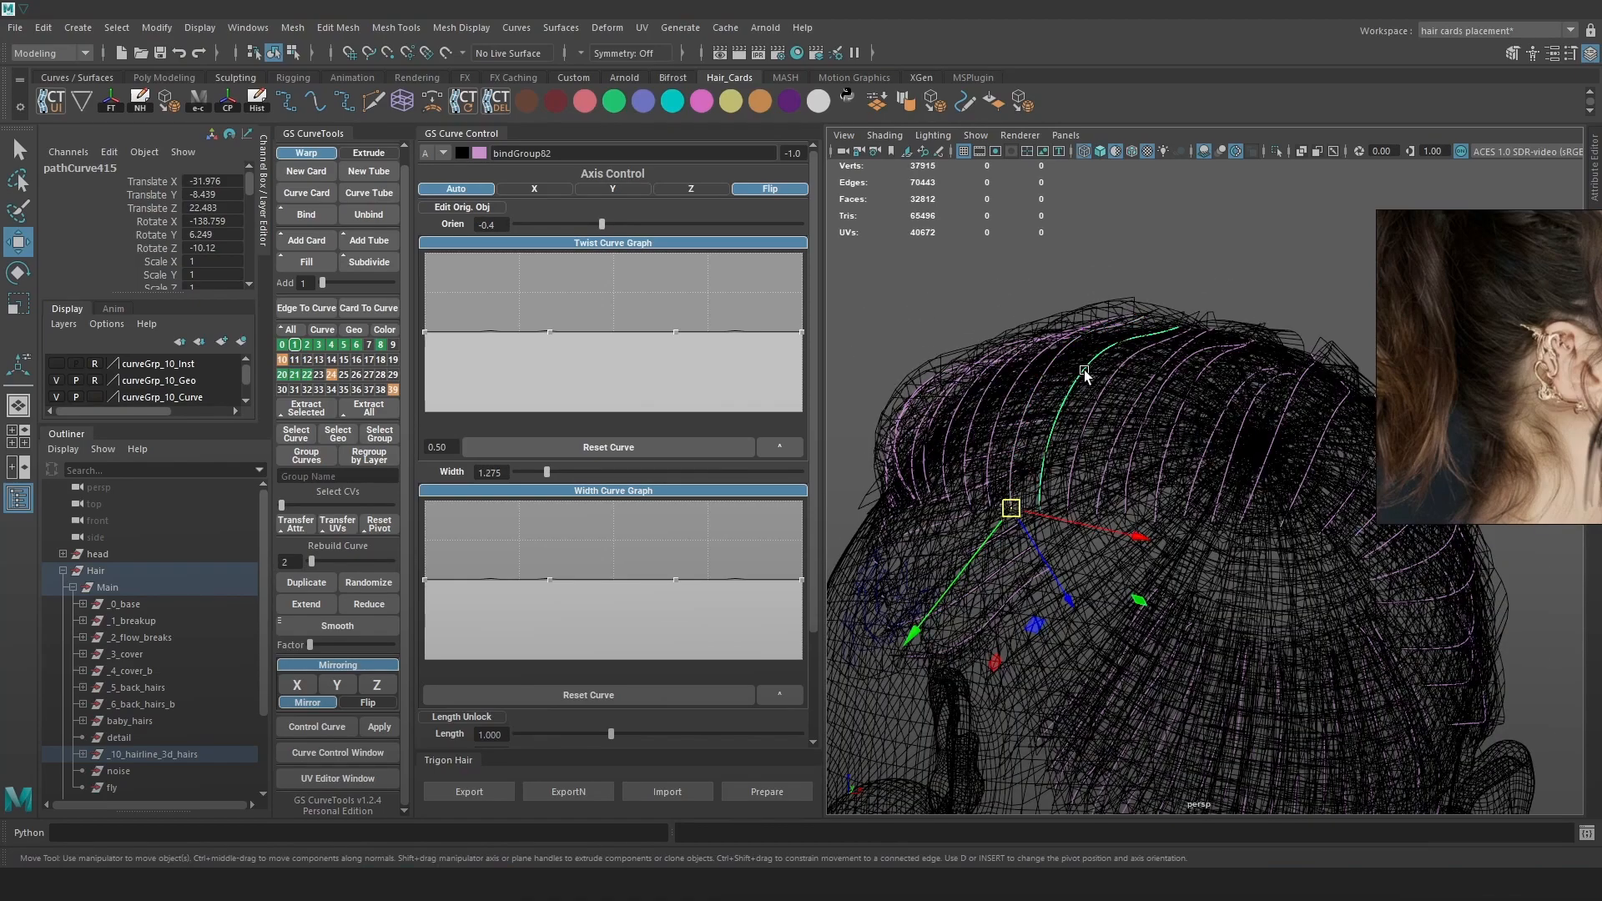
key("5")
left_click_drag(590, 225, 627, 225)
left_click_drag(1055, 395, 1187, 407, "alt")
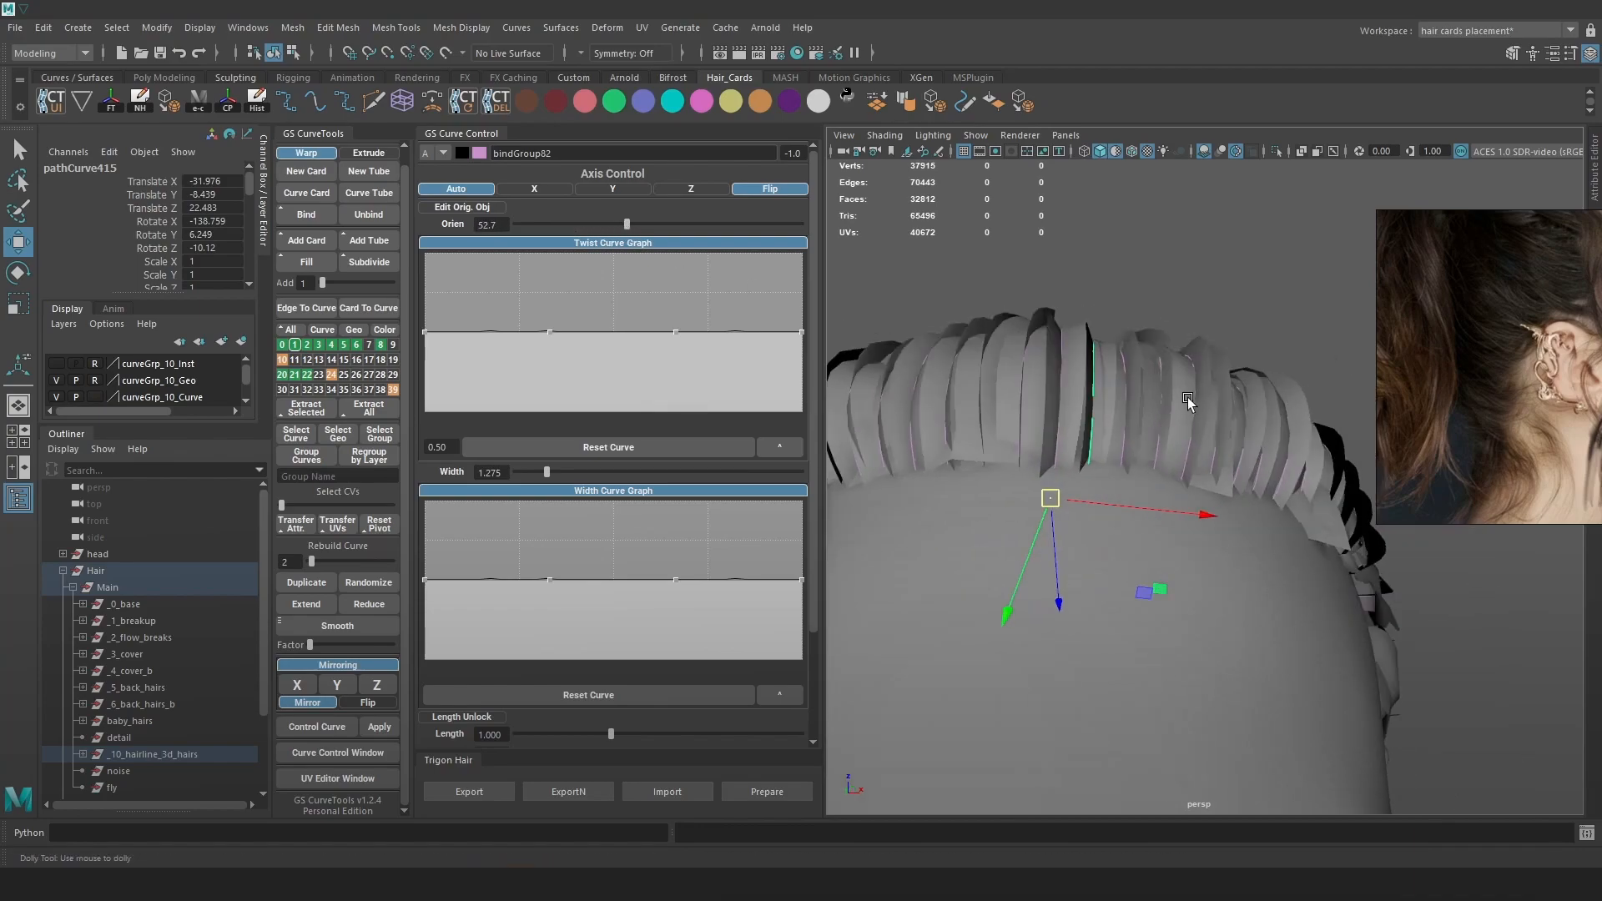
Select the adjacent front hairline card bindGroup71 and set its Orien to about 47.4.
middle_click_drag(1032, 385, 1122, 370, "alt")
mouse_move(1194, 411)
left_mouse_down("alt")
mouse_move(1280, 439)
mouse_move(1131, 368)
left_mouse_up("alt")
key("4")
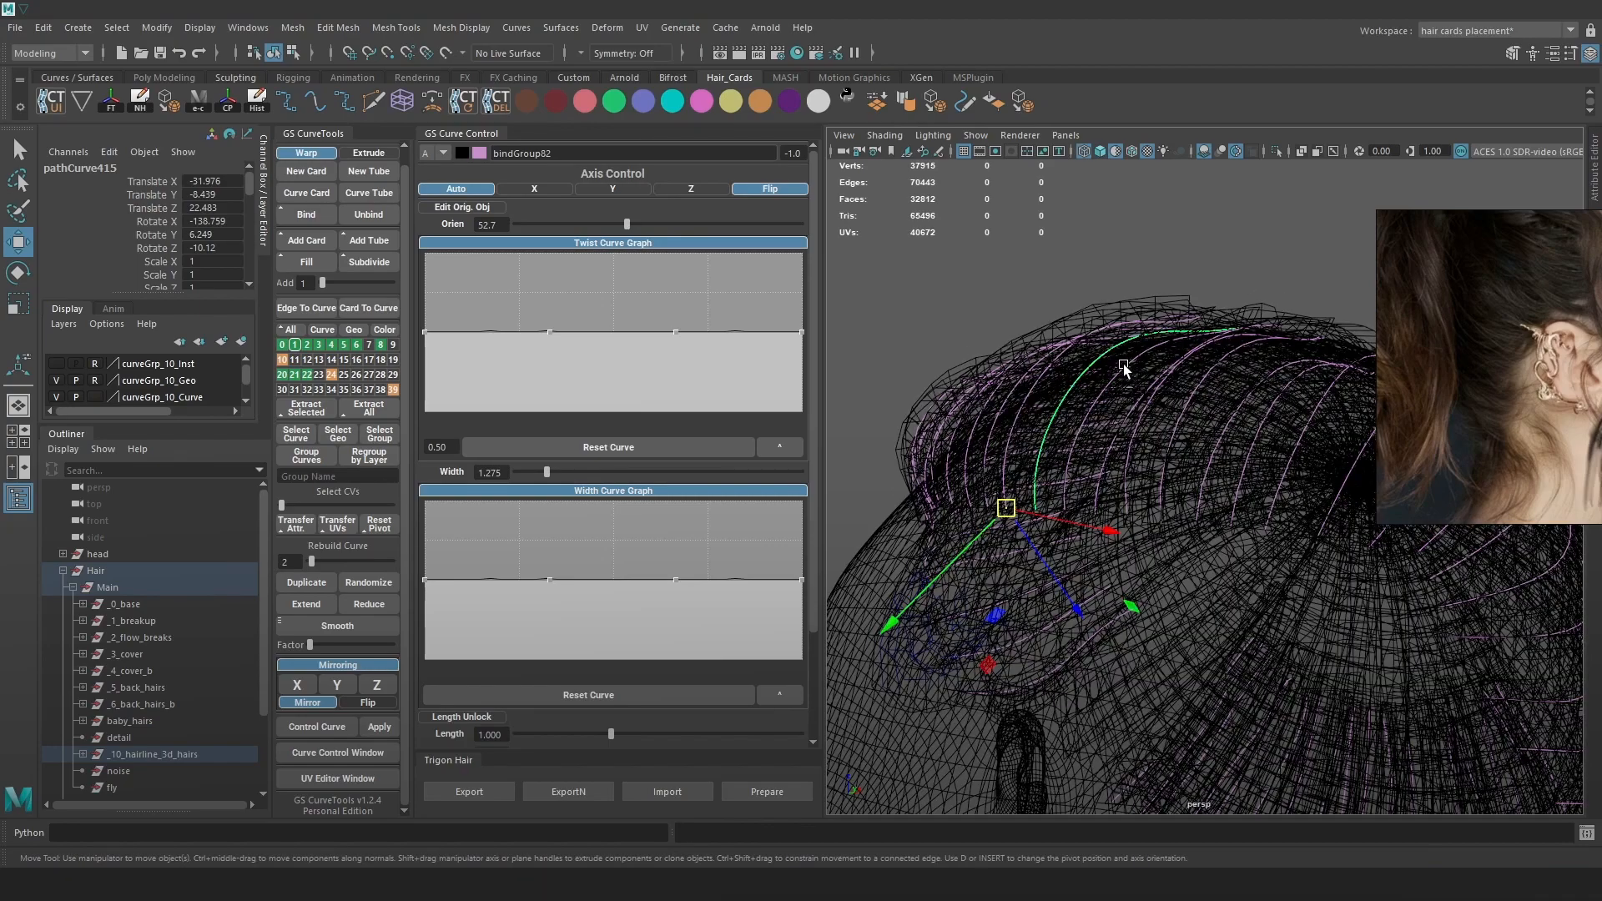
key("5")
left_click_drag(593, 228, 625, 238)
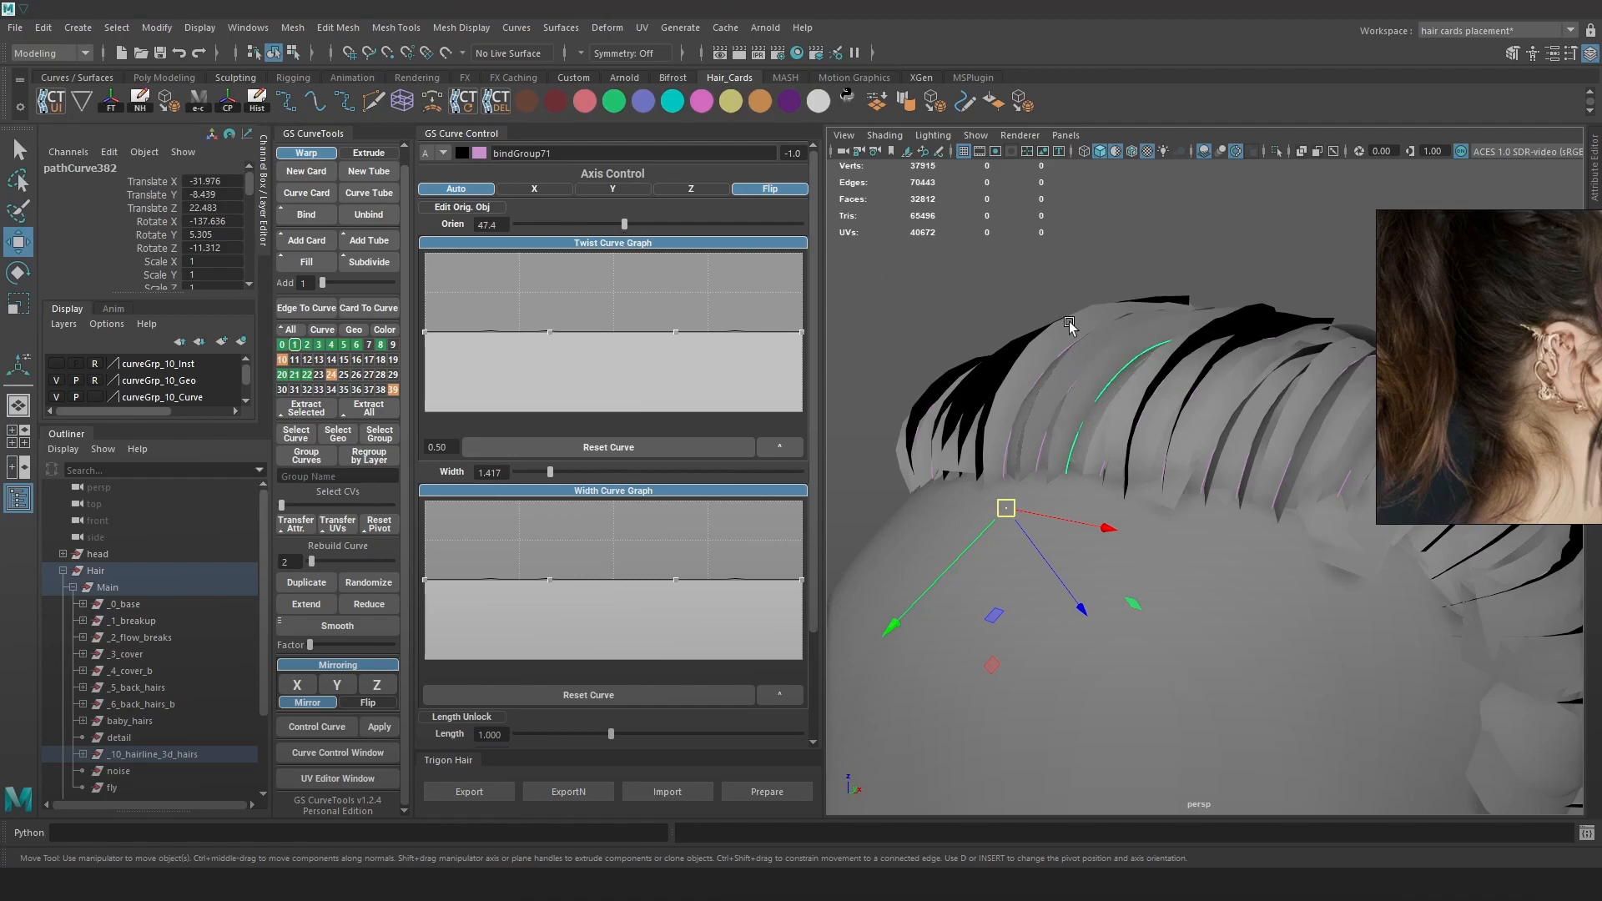
Select front hairline card bindGroup56 and set its Orien to 61.5.
key("4")
left_click(1153, 399)
key("5")
left_click_drag(601, 229, 625, 230)
Select the hairline card beside bindGroup56 and raise its Orien to turn its front face outward.
key("4")
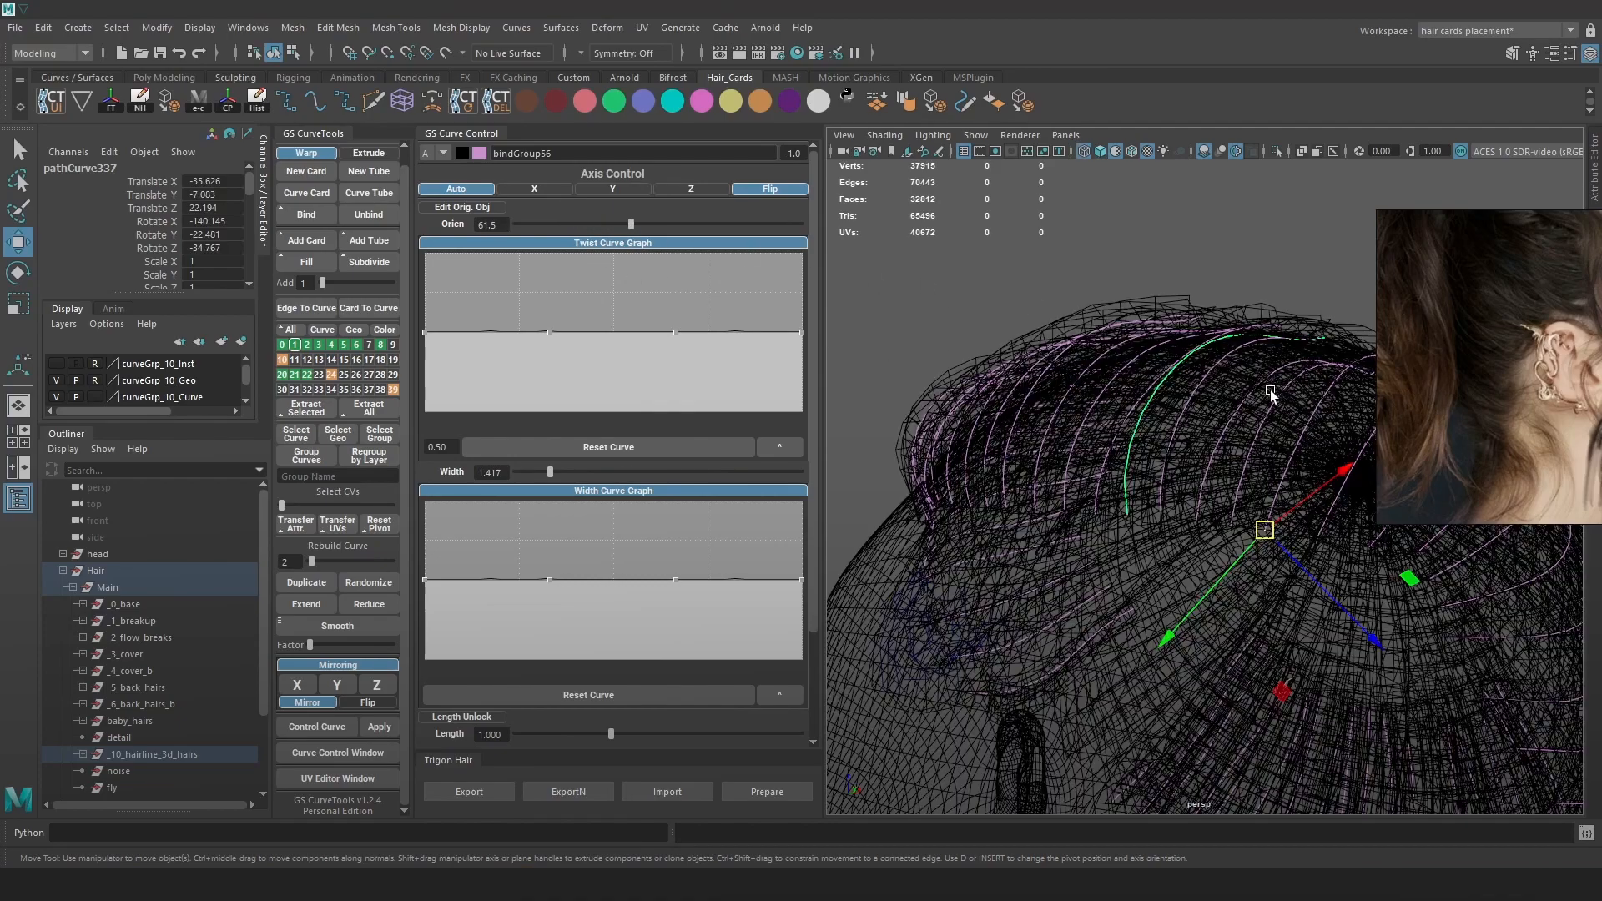
left_click(1157, 377)
key("5")
left_click_drag(600, 224, 621, 225)
Set the Orien of front hairline card bindGroup55 to 36.8 and of the nearby black card bindGroup70 to 43.8.
left_click_drag(1265, 340, 1208, 361, "alt")
key("4")
left_click(1171, 371)
key("5")
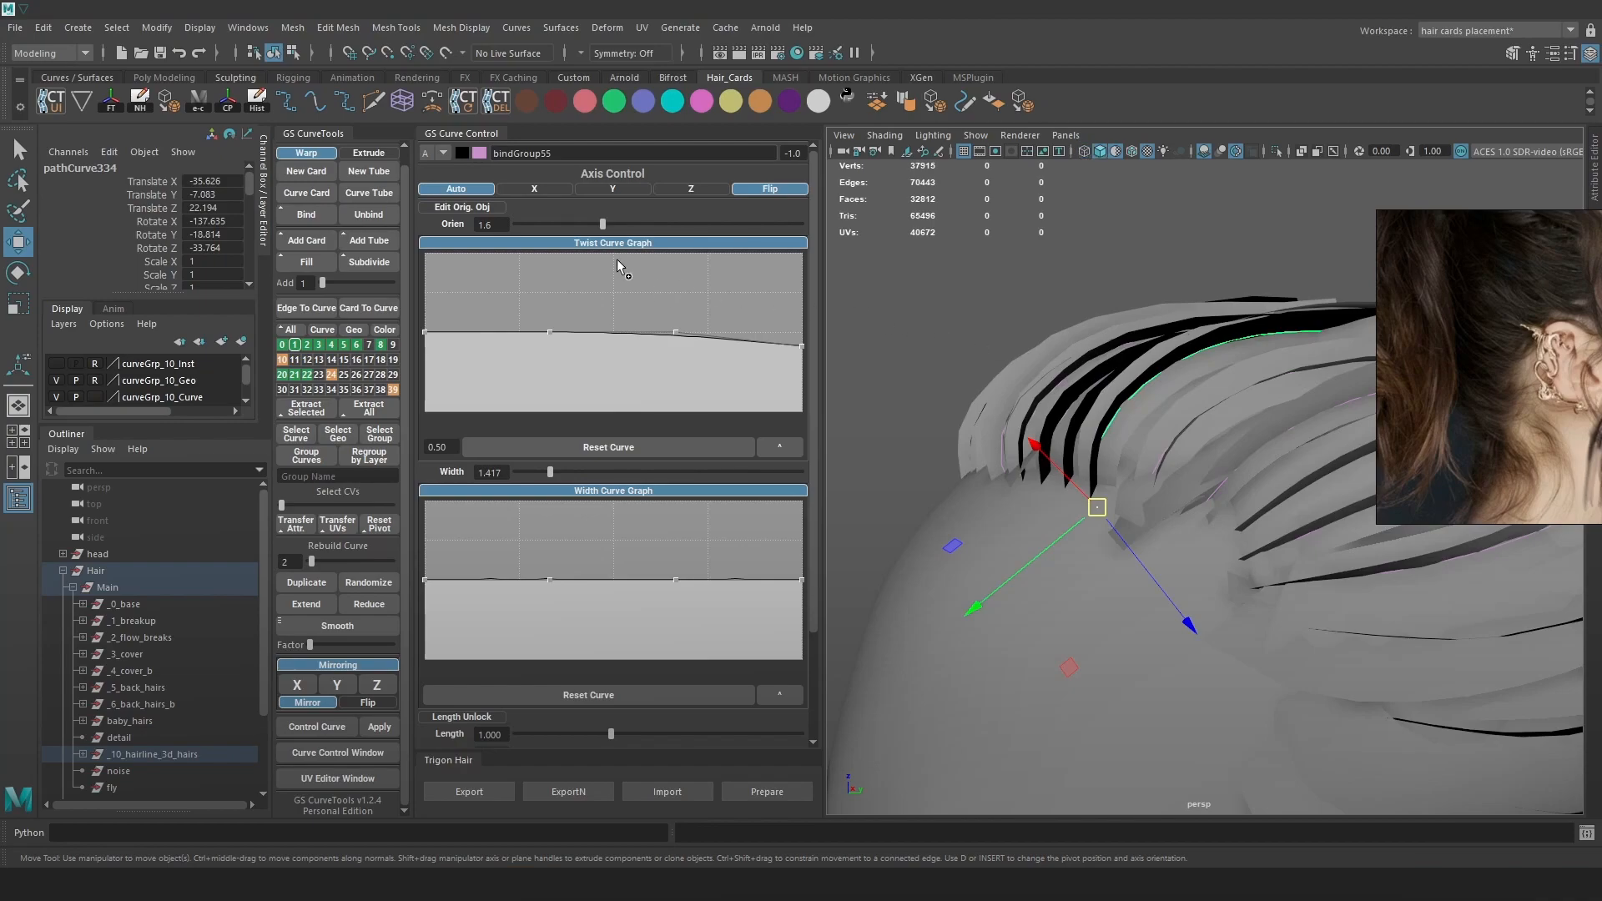
left_click_drag(598, 224, 618, 225)
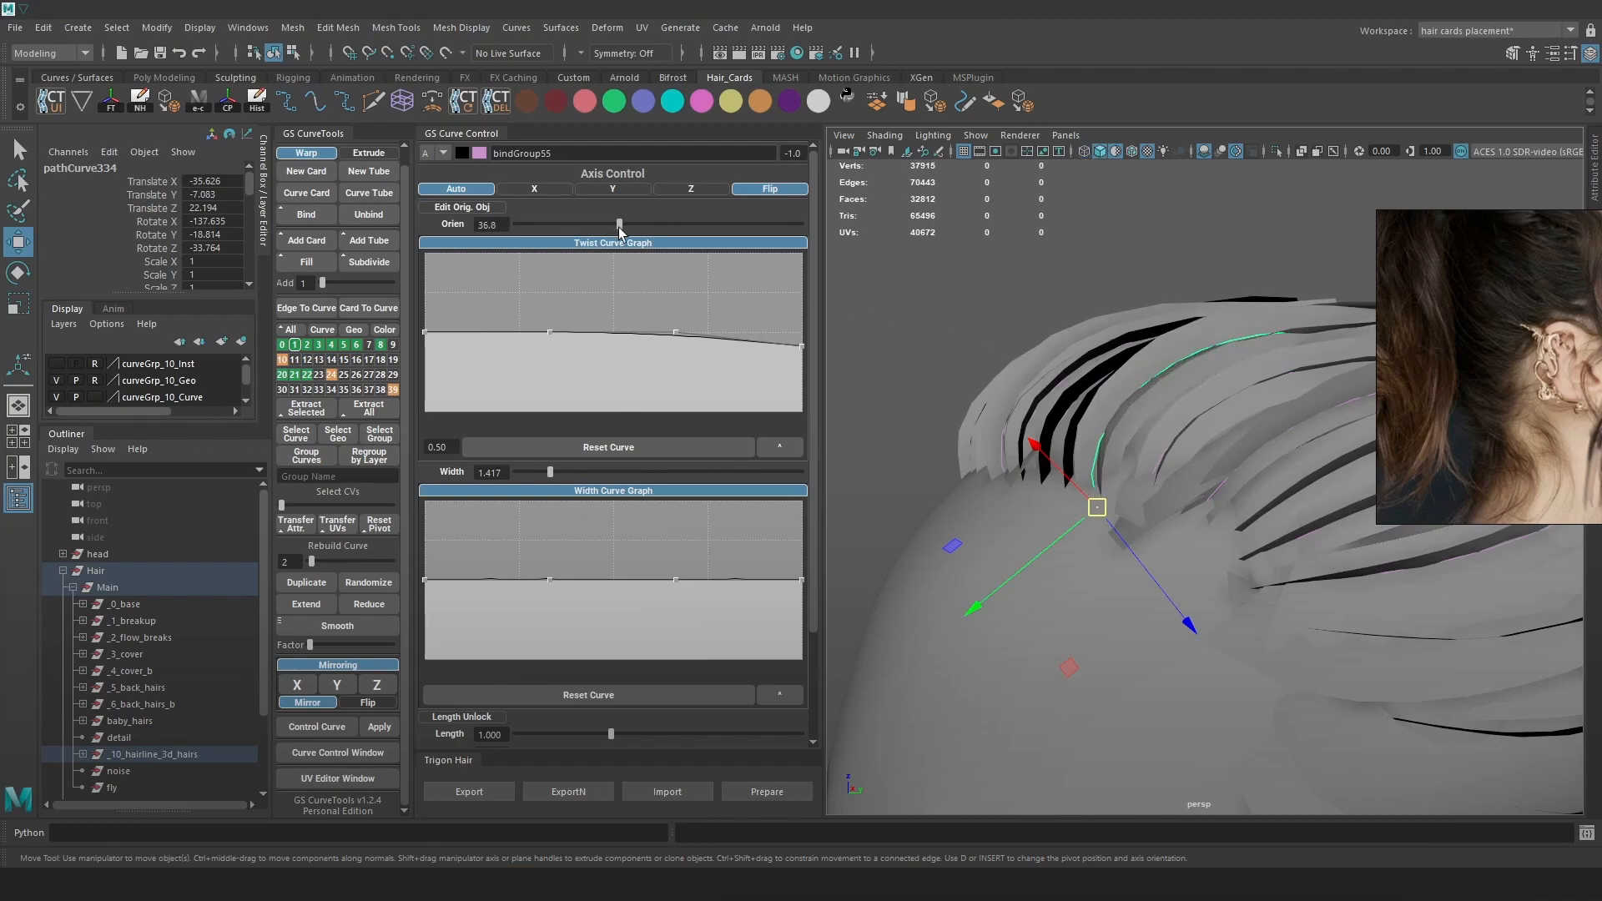
left_click(1066, 410)
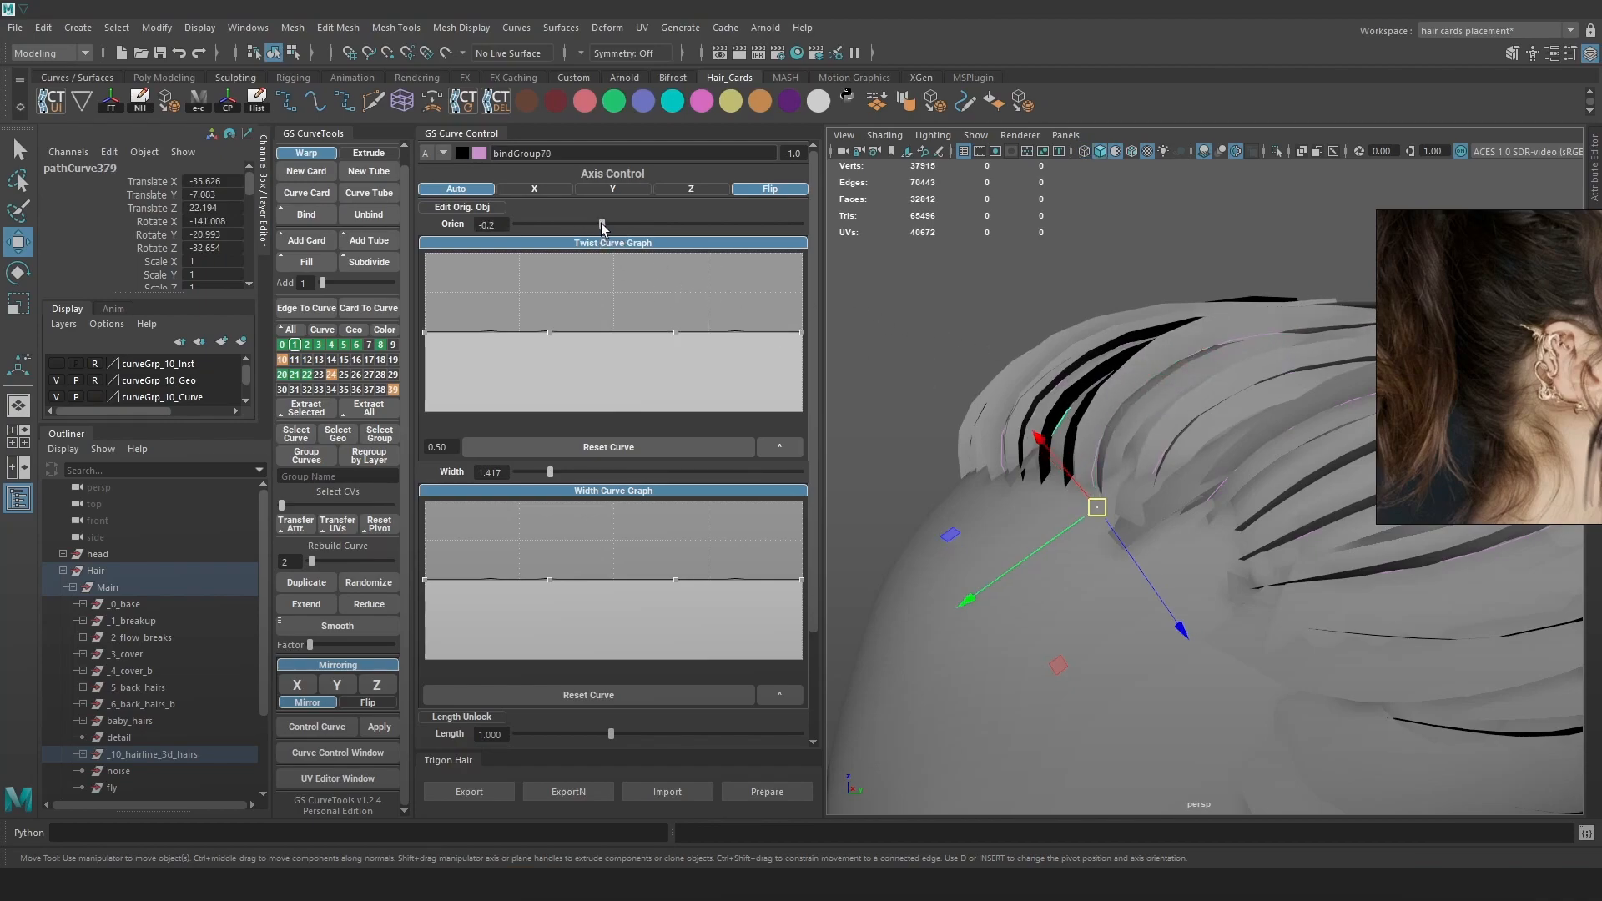
left_click_drag(597, 231, 623, 232)
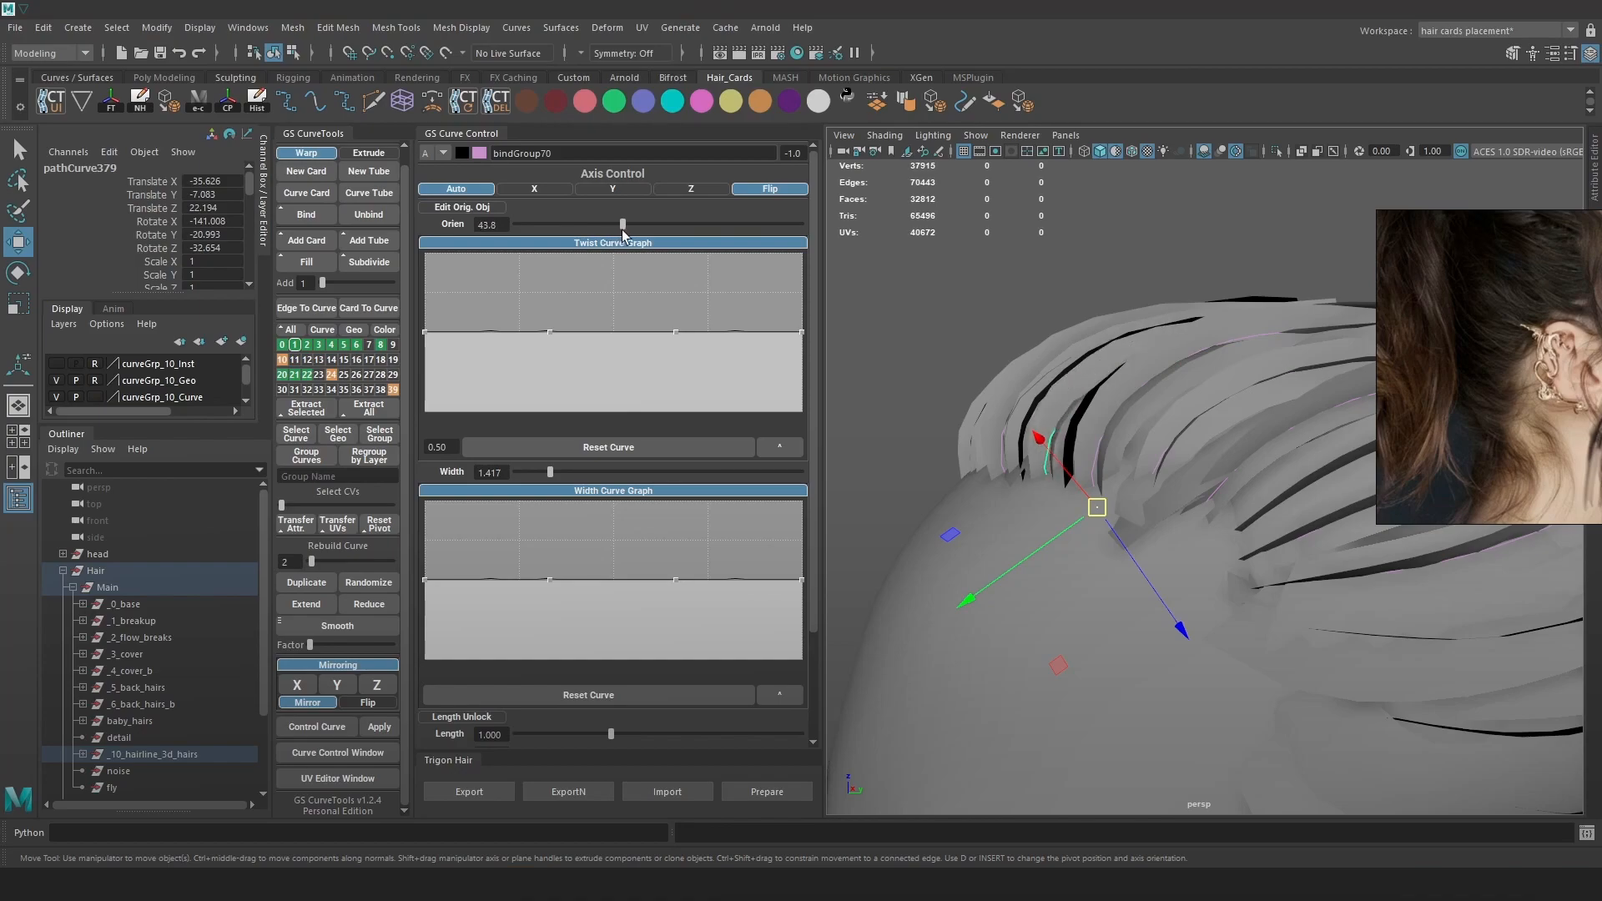
Select black card bindGroup87 on the front hairline and set its Orien to 38.6.
left_click_drag(1113, 367, 1176, 371, "alt")
key("4")
left_click(1151, 388)
key("5")
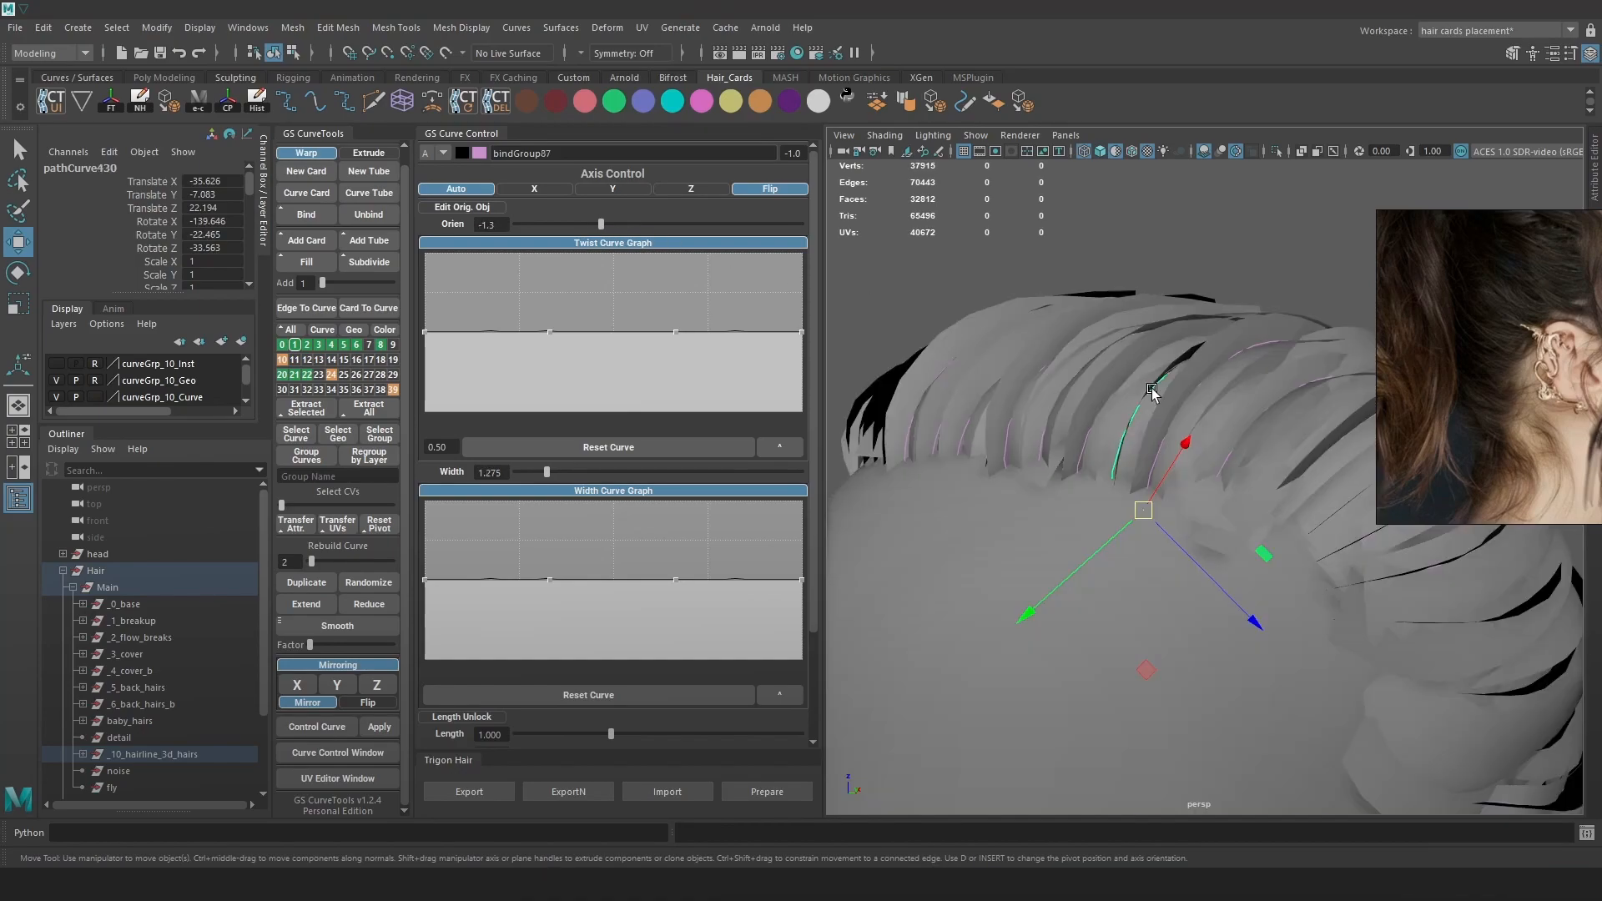
mouse_move(601, 224)
left_mouse_down()
mouse_move(584, 225)
mouse_move(628, 225)
left_mouse_up()
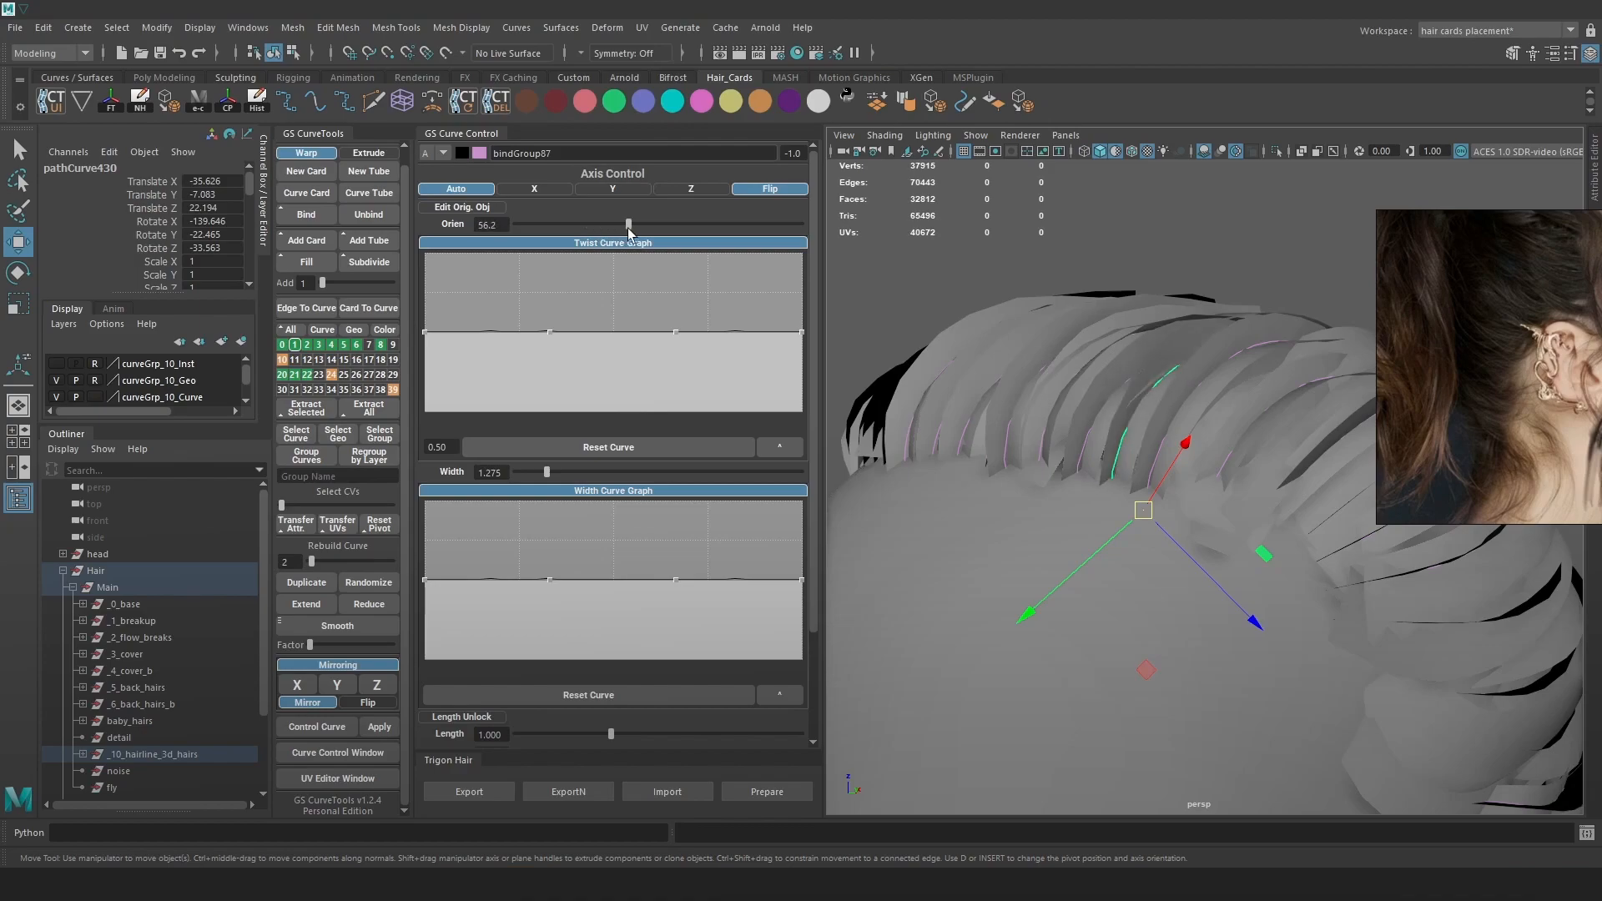
left_click_drag(1035, 392, 1071, 415, "alt")
Select the remaining black front hairline card bindGroup86 and adjust its Orien to face outward.
key("4")
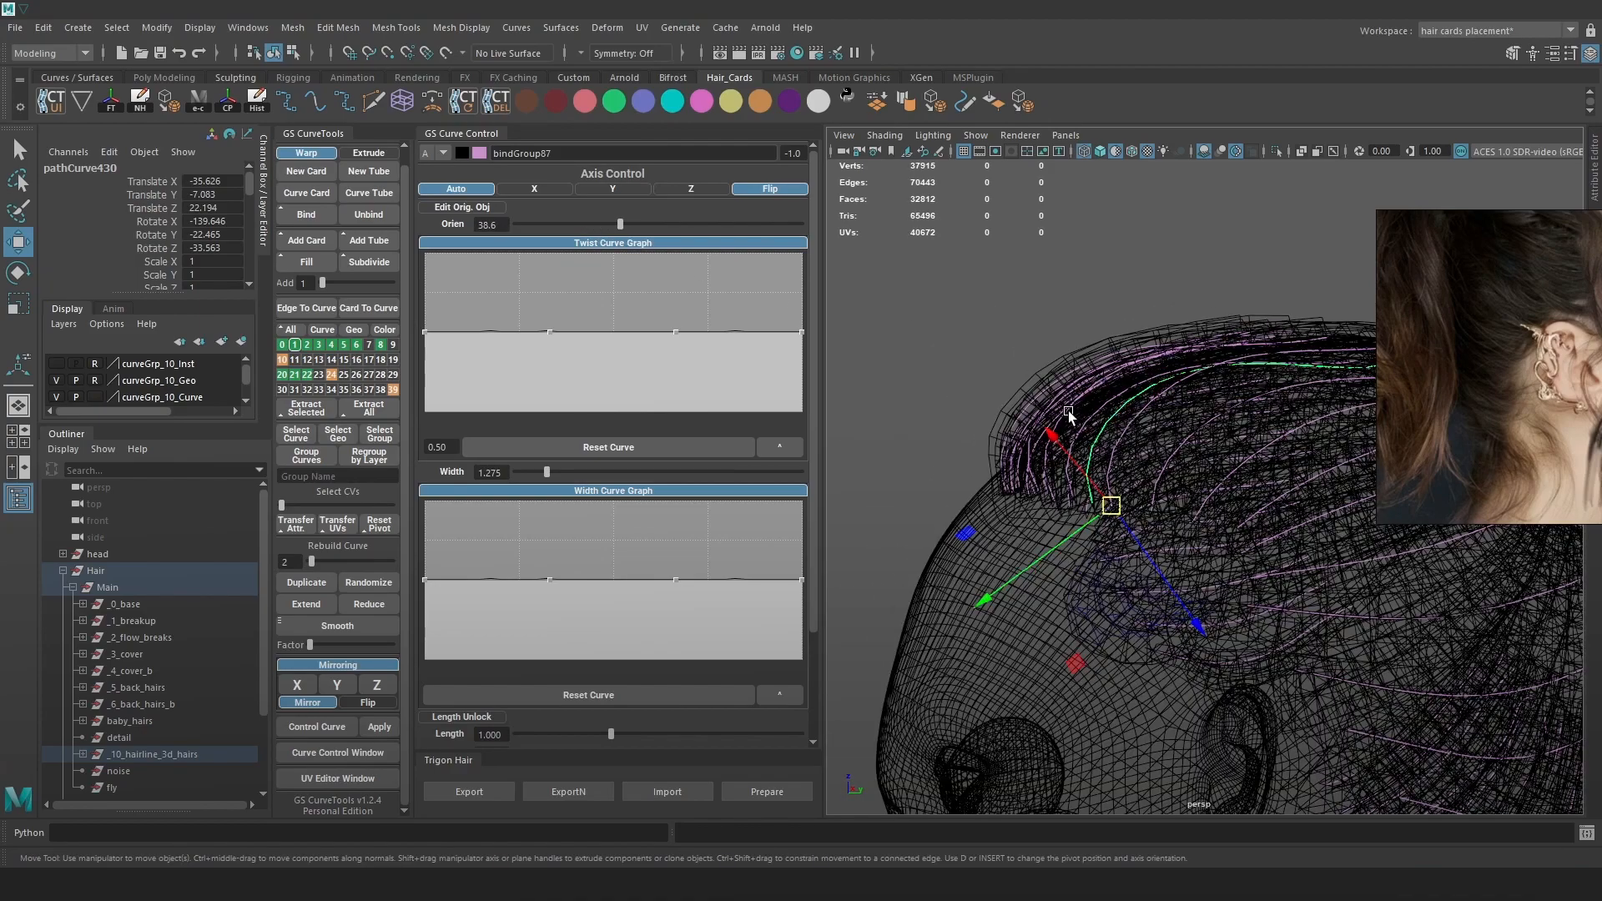
key("5")
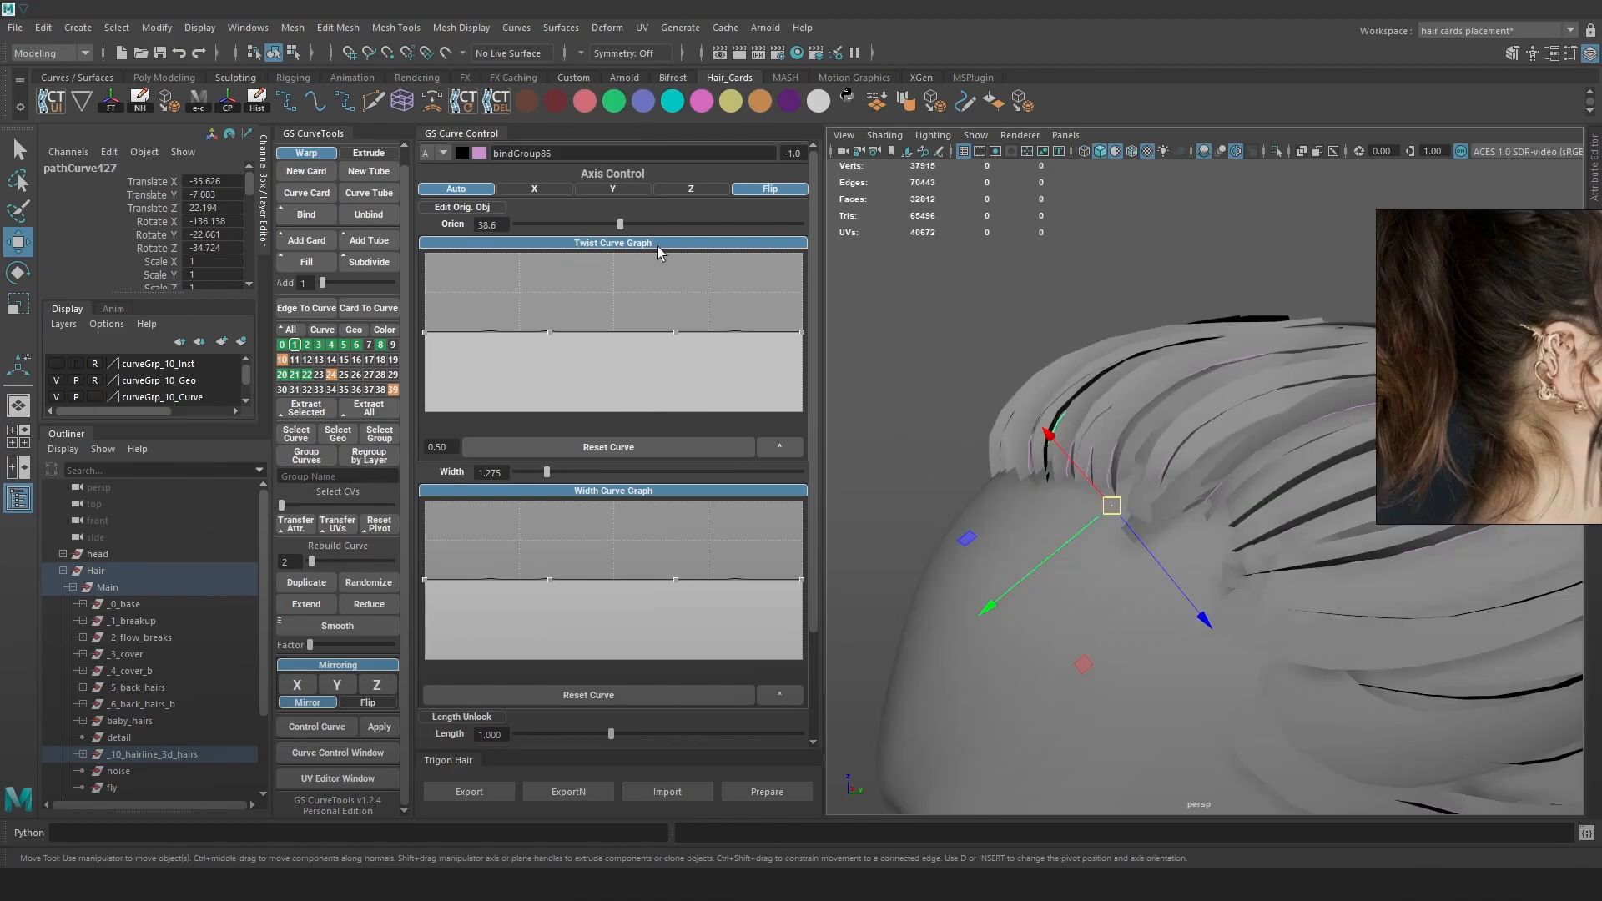
left_click_drag(635, 224, 638, 224)
Select the next card toward the temple and lower its Orien to turn its front face outward.
mouse_move(1211, 402)
left_mouse_down("alt")
mouse_move(1185, 413)
mouse_move(1198, 472)
mouse_move(1178, 469)
left_mouse_up("alt")
key("4")
left_click(1215, 438)
key("5")
left_click_drag(603, 223, 586, 223)
Select card bindGroup60 above the temple and set its Orien to -33.7.
key("4")
left_click(1113, 426)
key("5")
mouse_move(922, 361)
left_mouse_down("alt")
mouse_move(1246, 438)
mouse_move(1221, 433)
left_mouse_up("alt")
Select card bindGroup75 just below bindGroup60 at the temple and set its Orien to -30.2.
key("4")
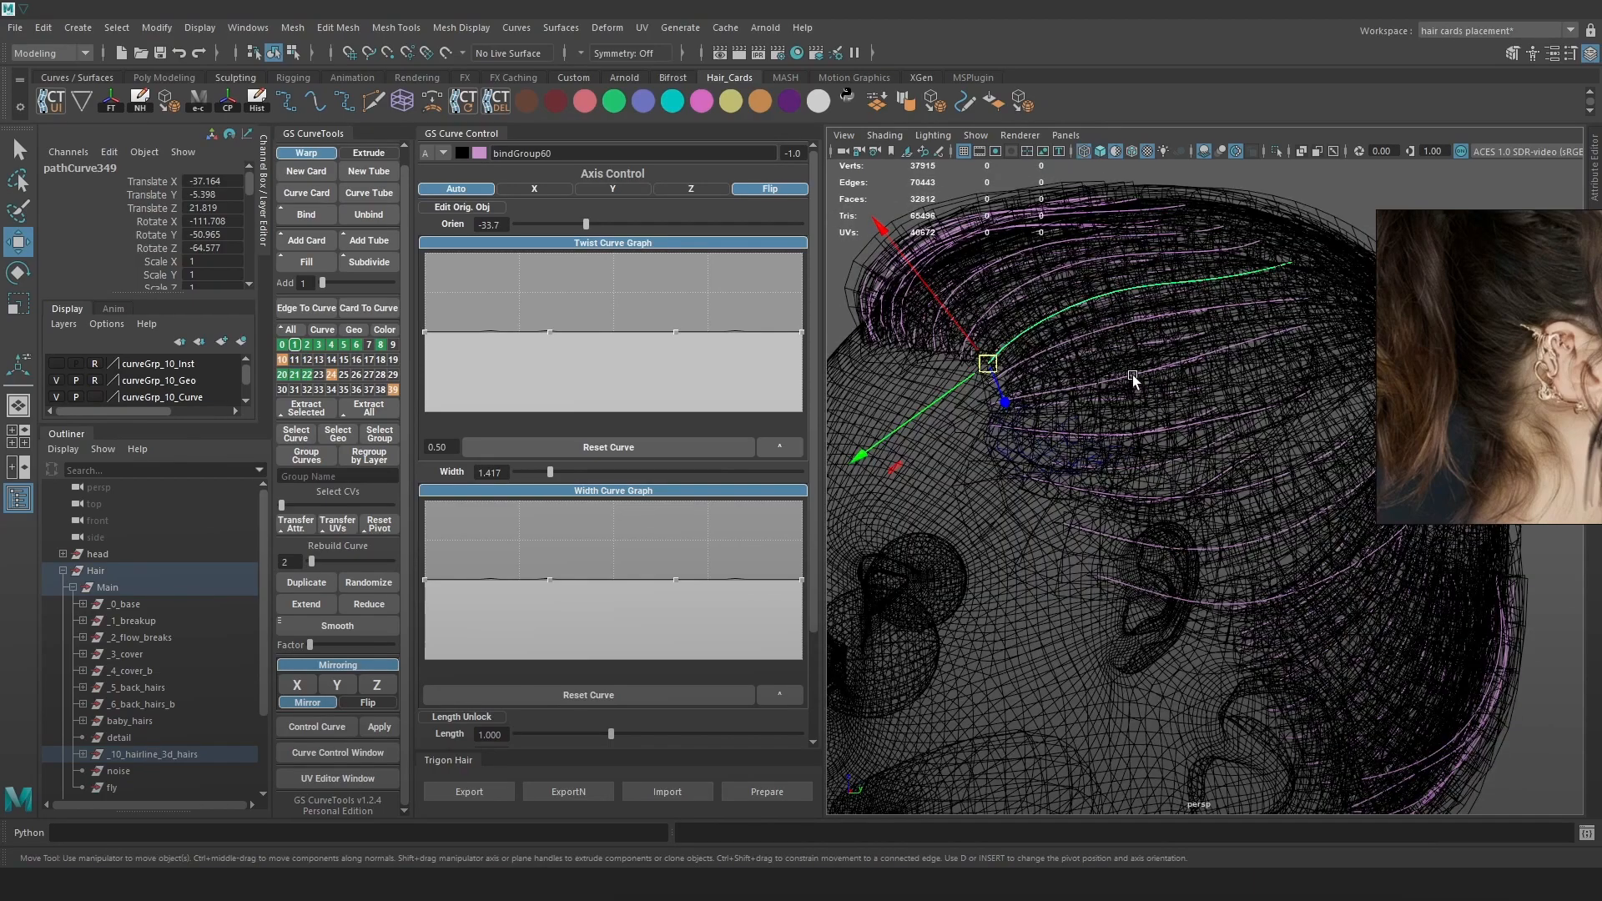
left_click(1053, 373)
key("5")
left_click_drag(602, 227, 588, 225)
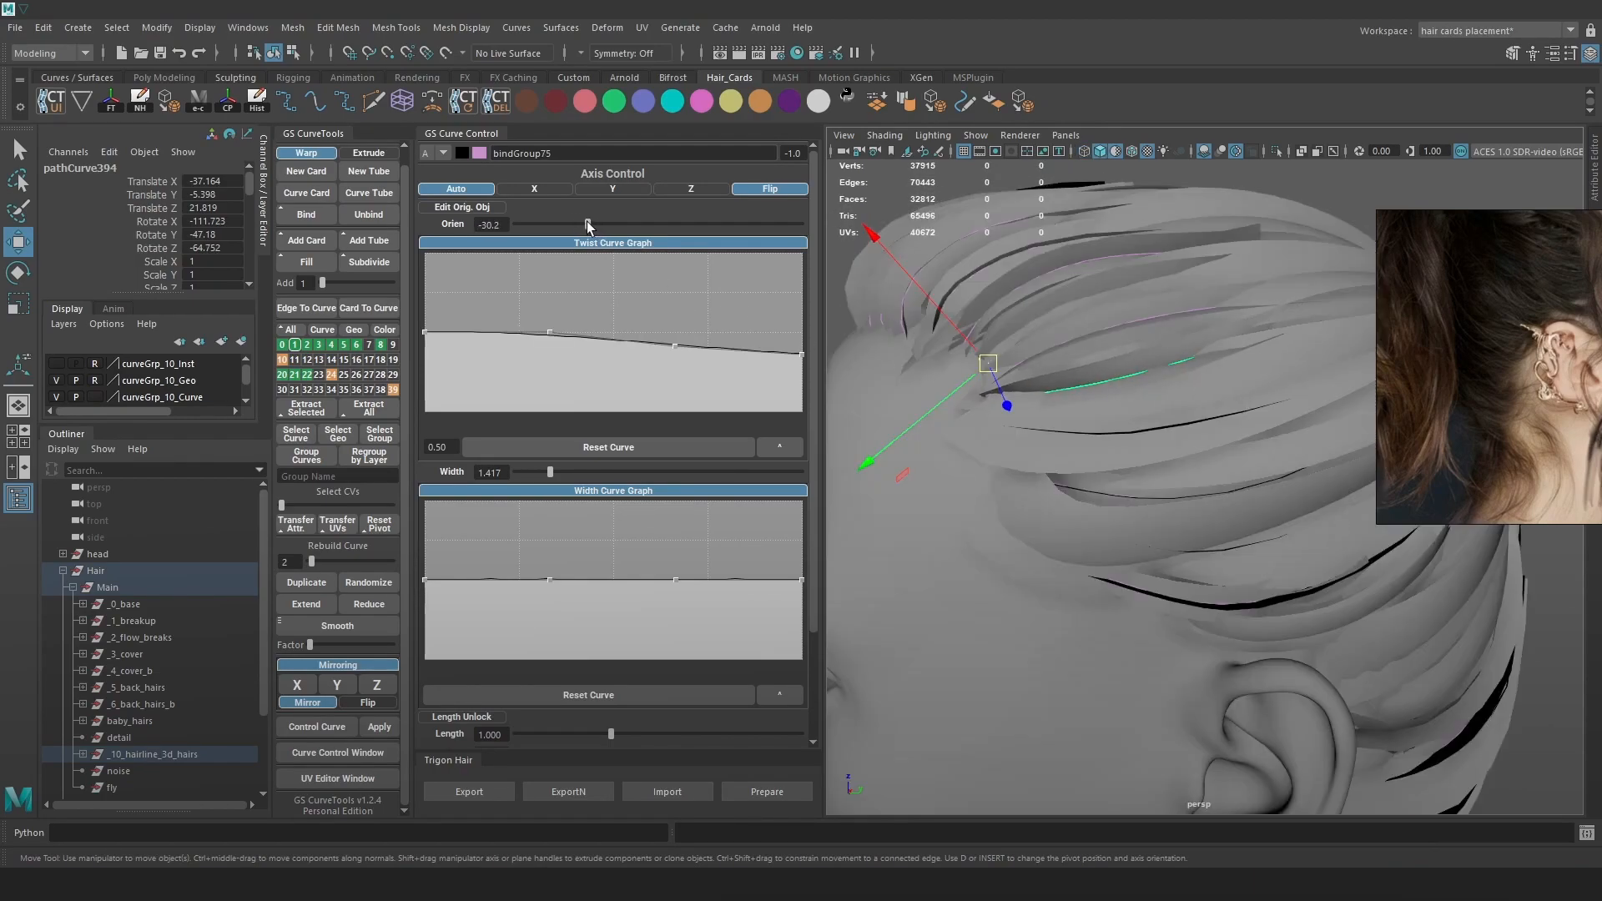
Select temple card bindGroup61 and set its Orien to -54.9.
key("4")
left_click(1134, 435)
key("5")
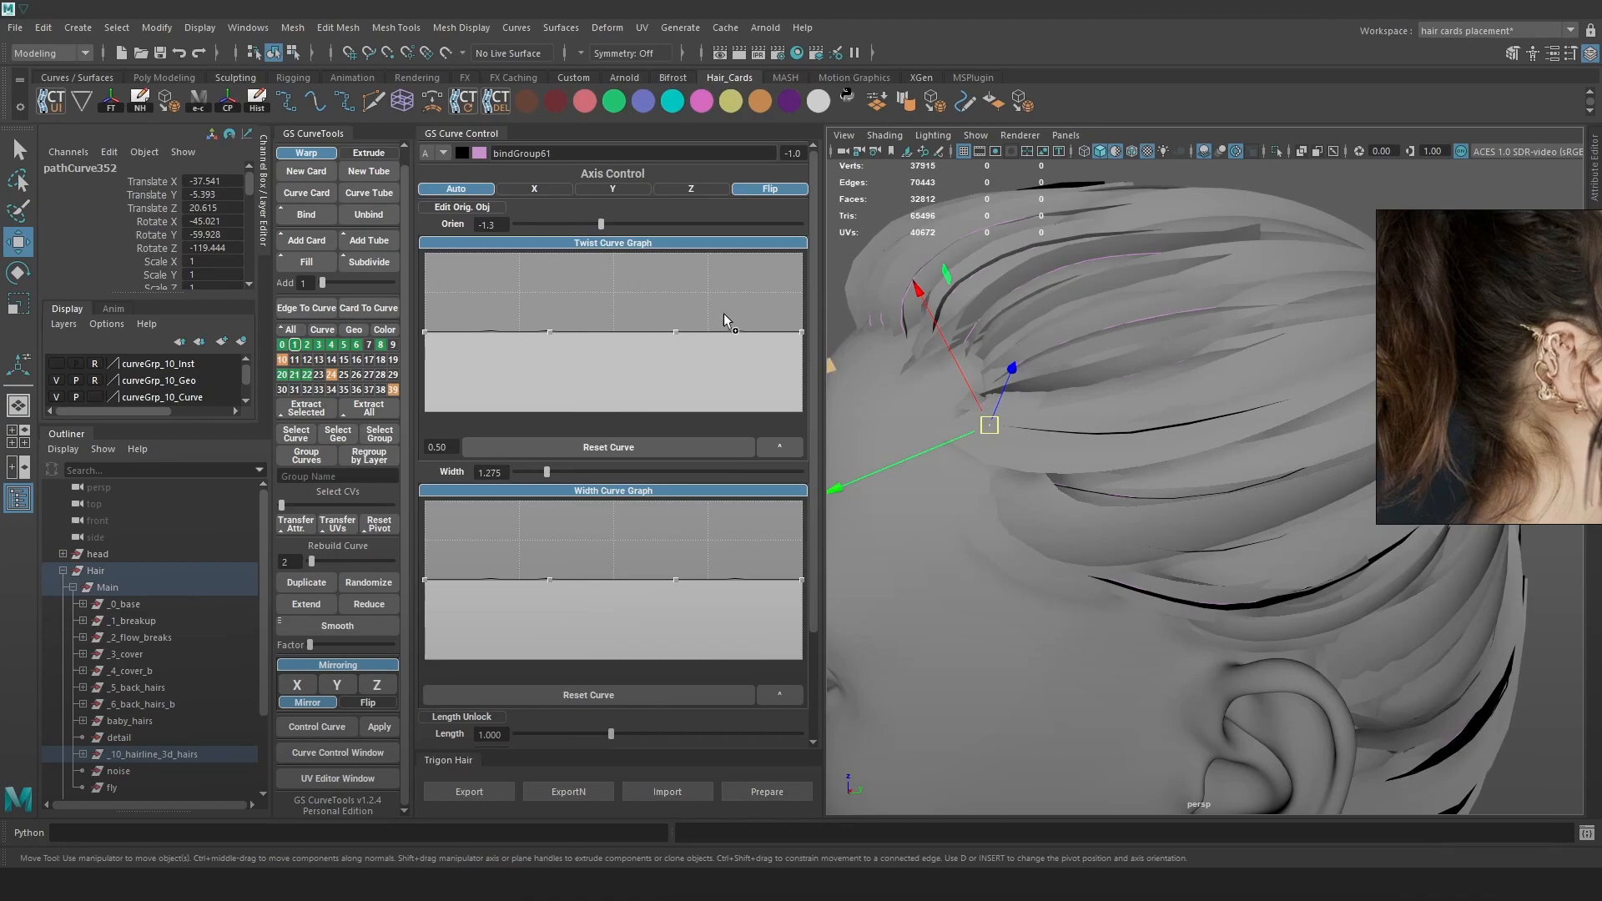
left_click_drag(600, 227, 577, 227)
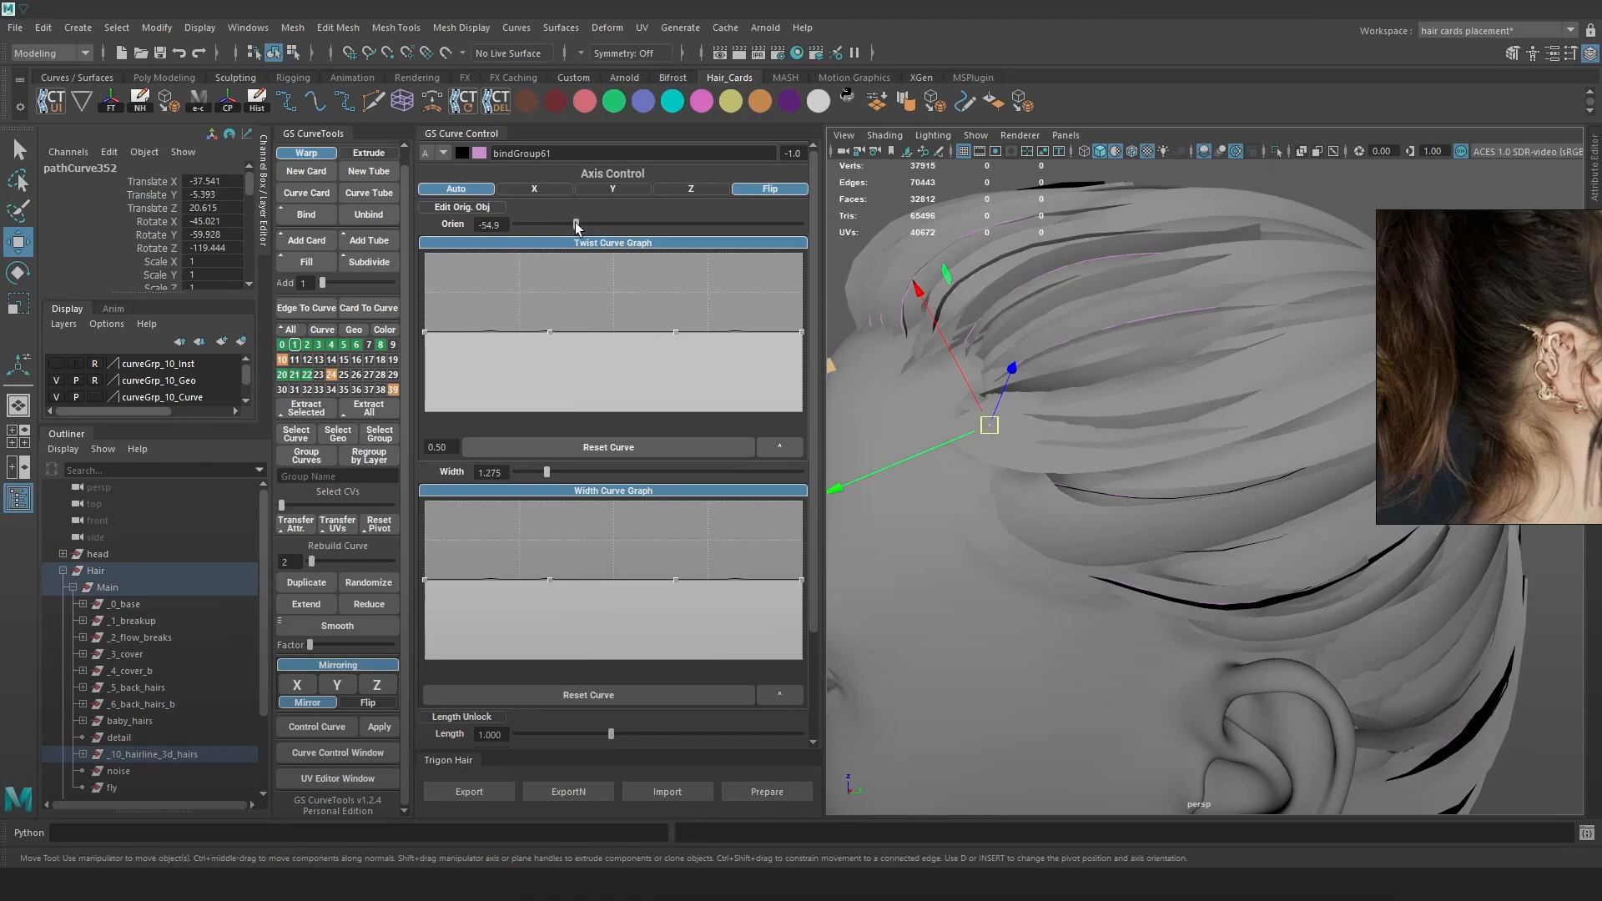
Select the card below bindGroup61 on the side of the head and slightly lower its Orien.
left_click_drag(1121, 485, 1140, 474, "alt")
key("4")
left_click(1177, 540)
key("5")
mouse_move(597, 227)
left_mouse_down()
mouse_move(625, 227)
mouse_move(591, 227)
left_mouse_up()
Deselect the hair cards and save the scene.
right_click_drag(1019, 372, 1051, 314, "alt")
left_click_drag(1136, 392, 1265, 312, "alt")
left_click(1265, 313)
key("q")
key("ctrl+s")
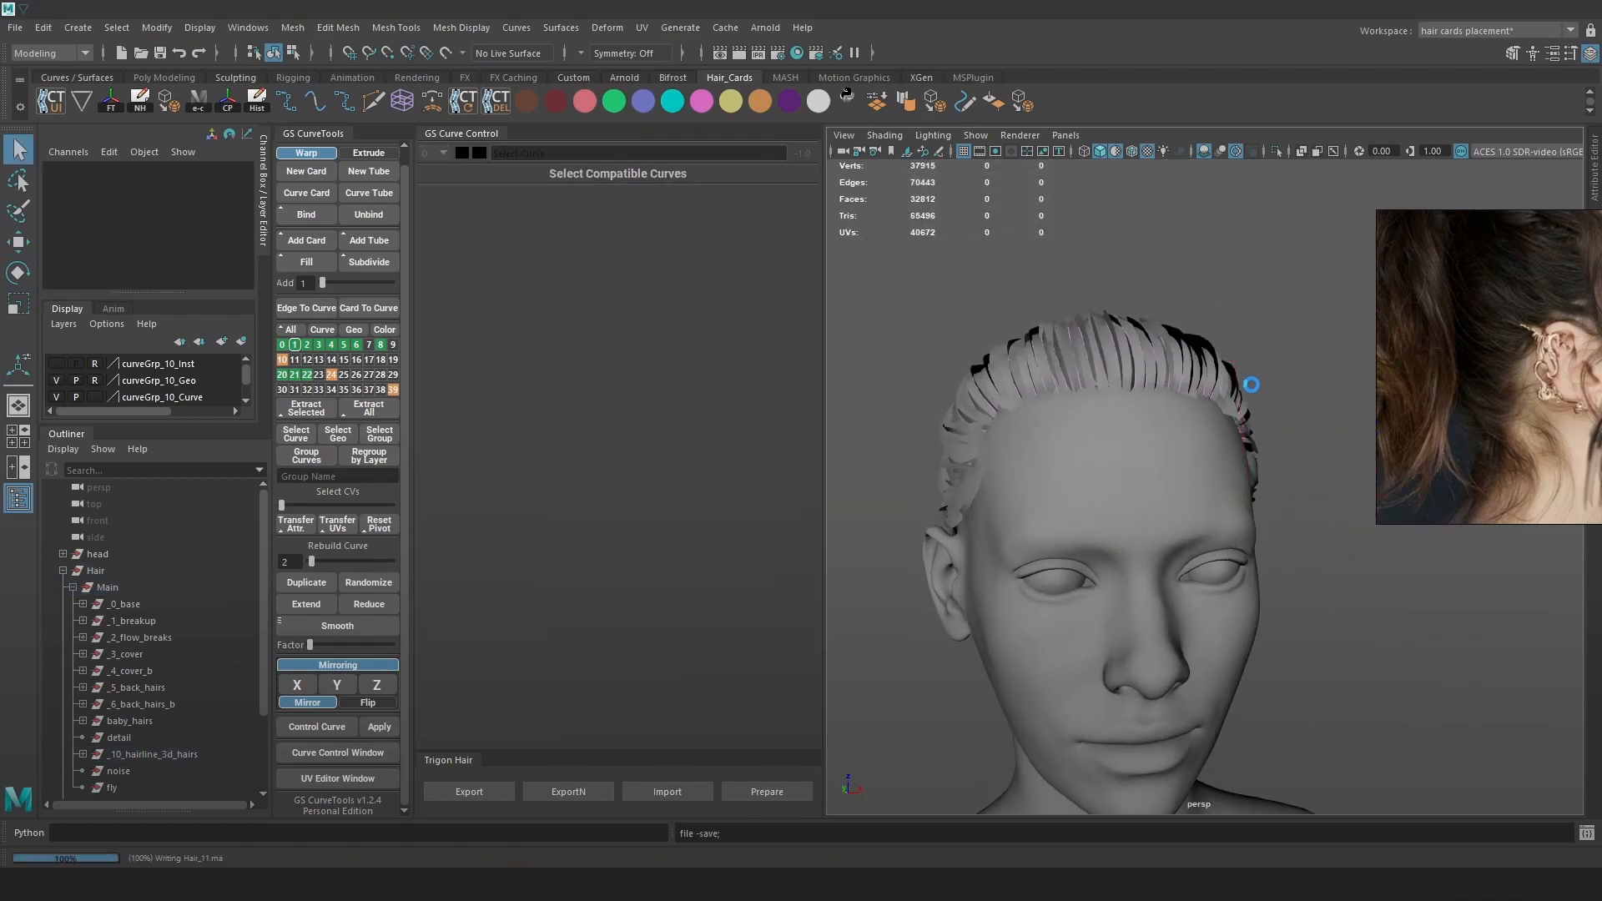
Toggle the viewport's screen space ambient occlusion and review the hair cards' shading from the side of the head.
key("w")
left_click_drag(1174, 489, 1230, 422, "alt")
scroll(1265, 449, "up", 5)
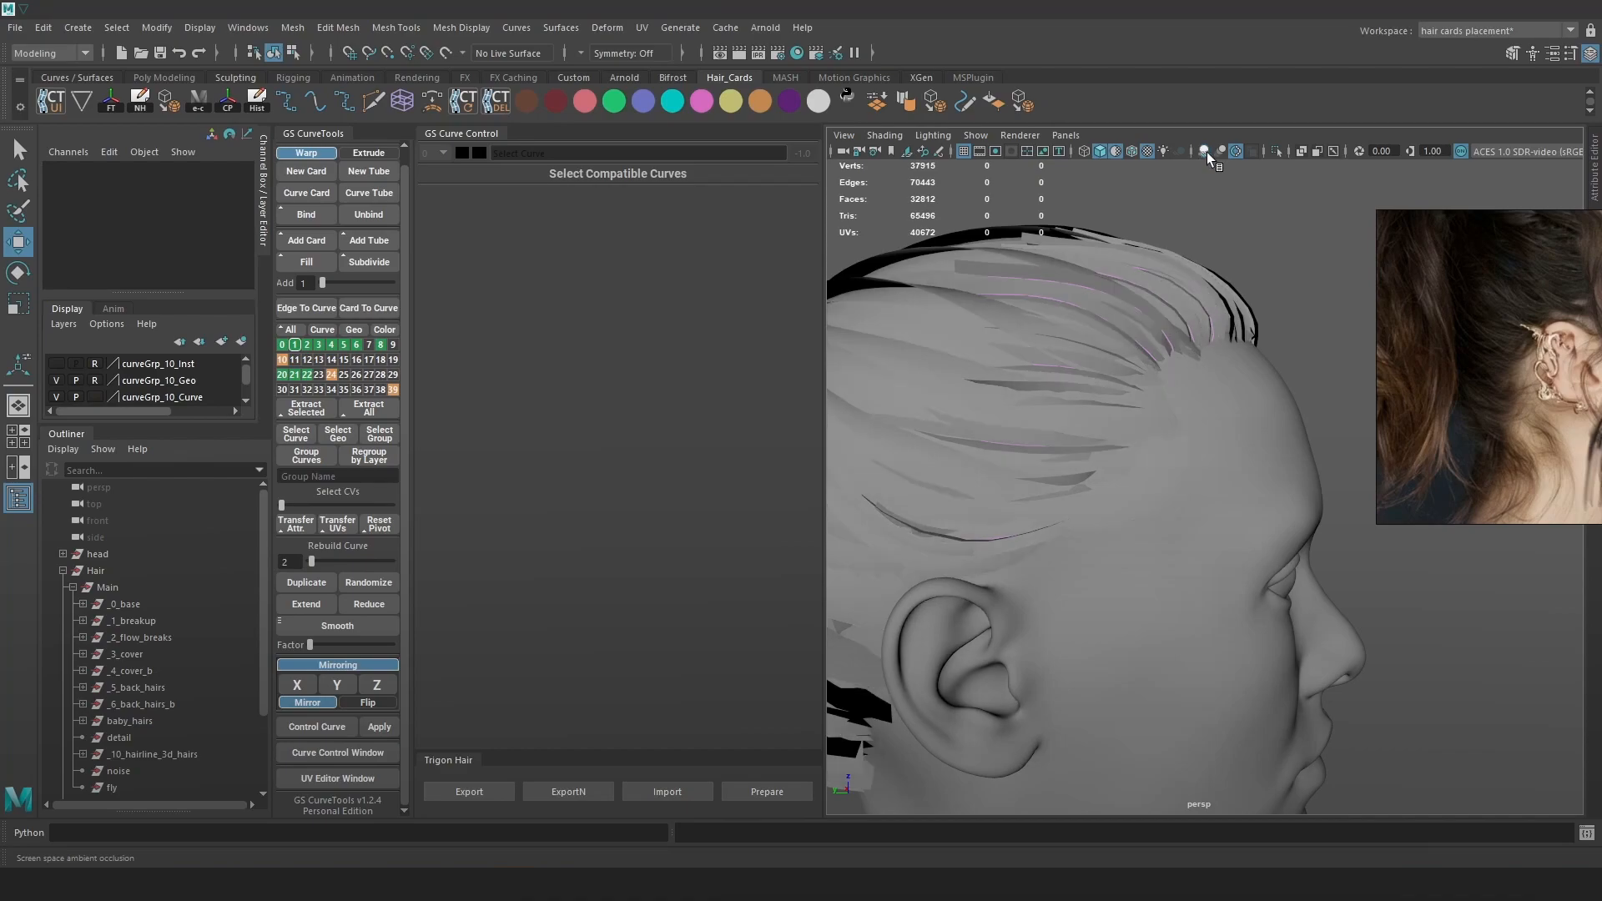
left_click(1207, 152)
mouse_move(1310, 454)
right_mouse_down("alt")
mouse_move(1236, 268)
mouse_move(1143, 165)
right_mouse_up("alt")
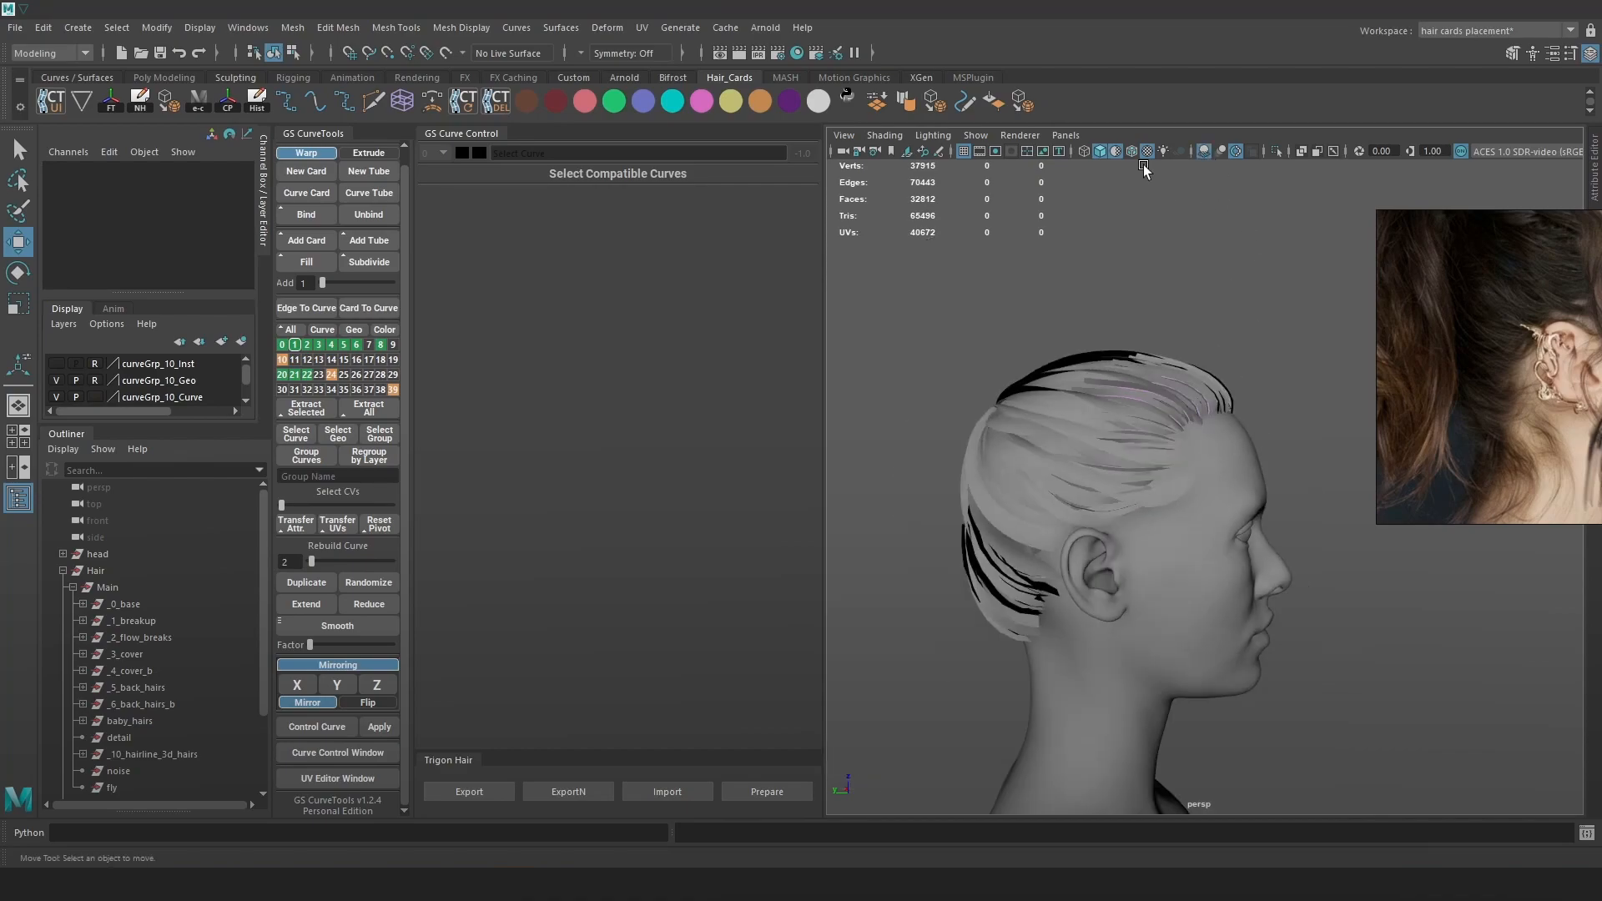
left_click(1128, 153)
Switch to Unreal Engine and reimport the hair static mesh in the Textures/Hair folder.
scroll(1306, 367, "up", 3)
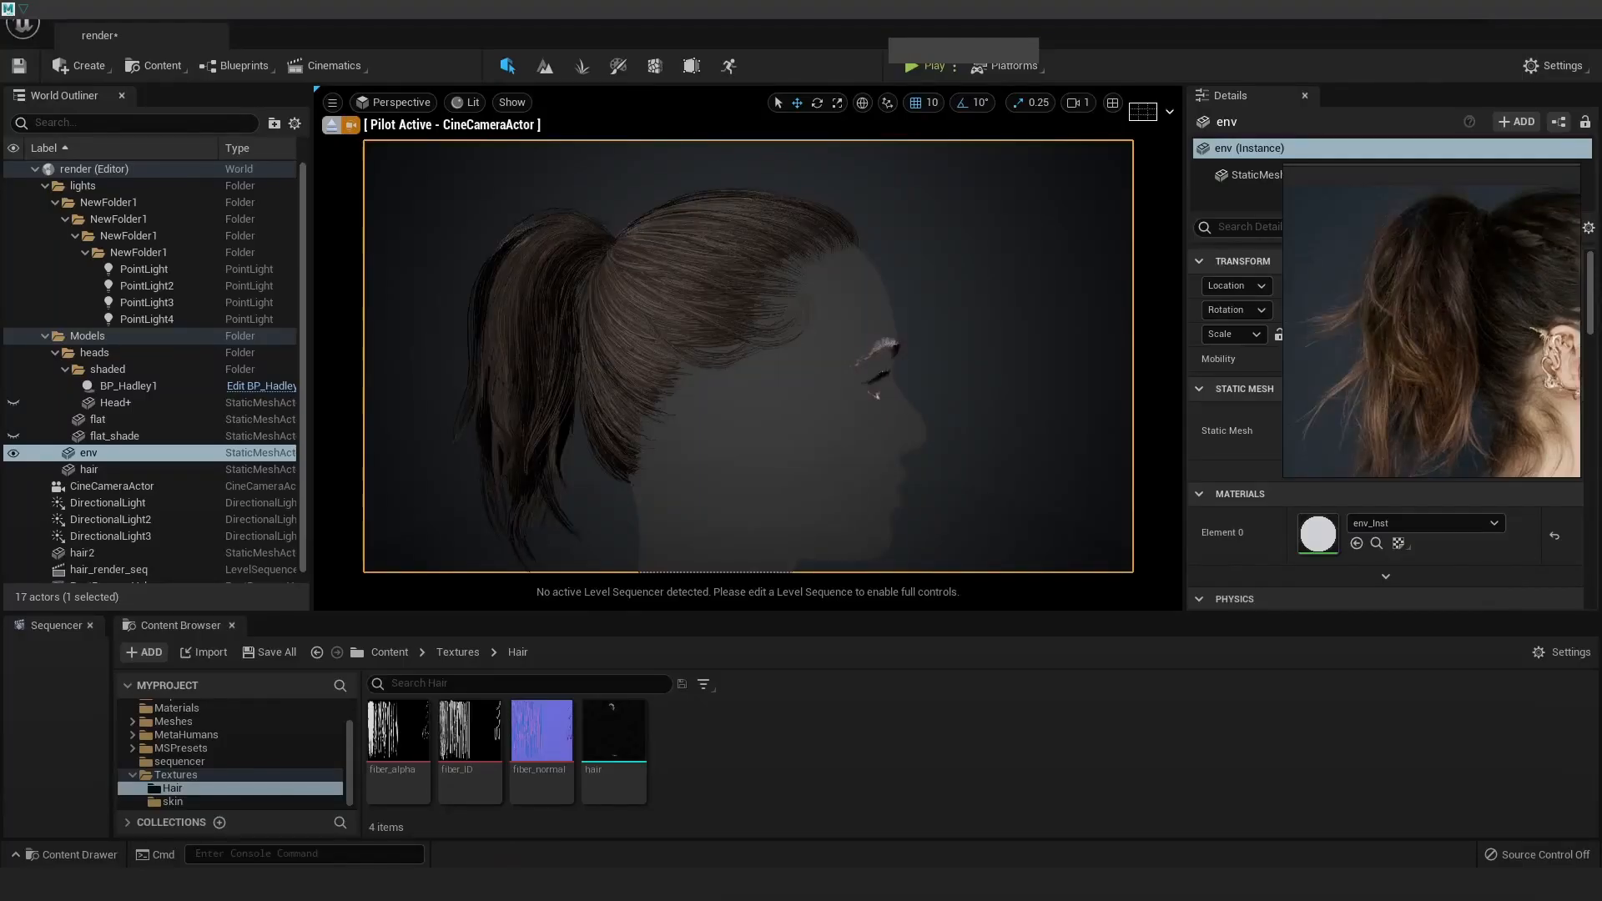
scroll(891, 370, "up", 1)
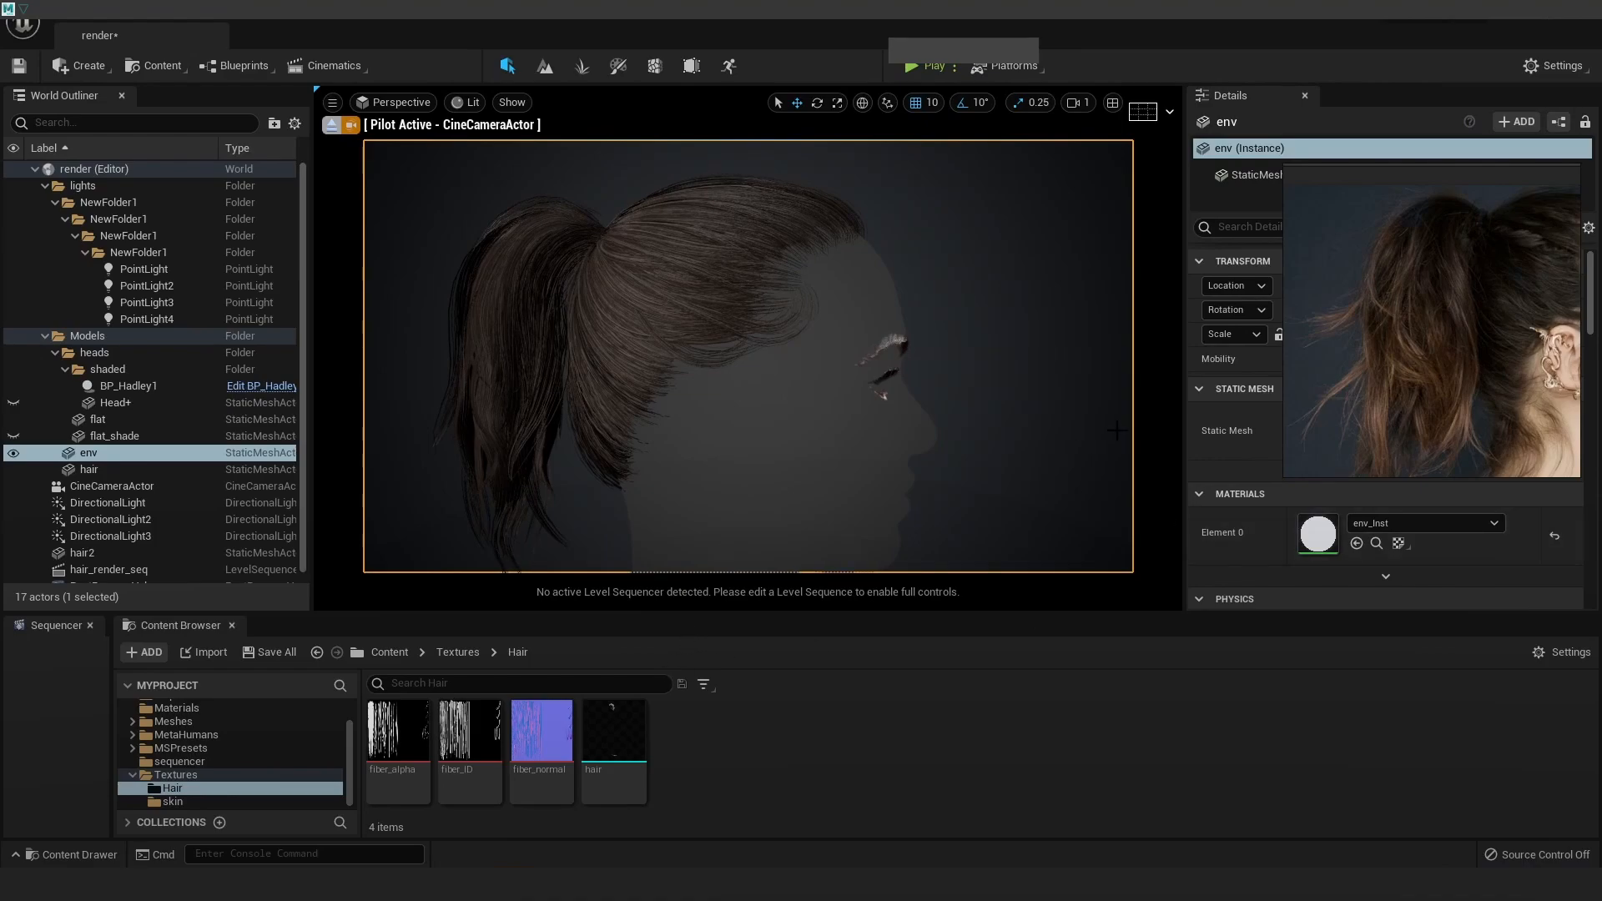
right_click(603, 754)
mouse_move(715, 261)
left_click(930, 259)
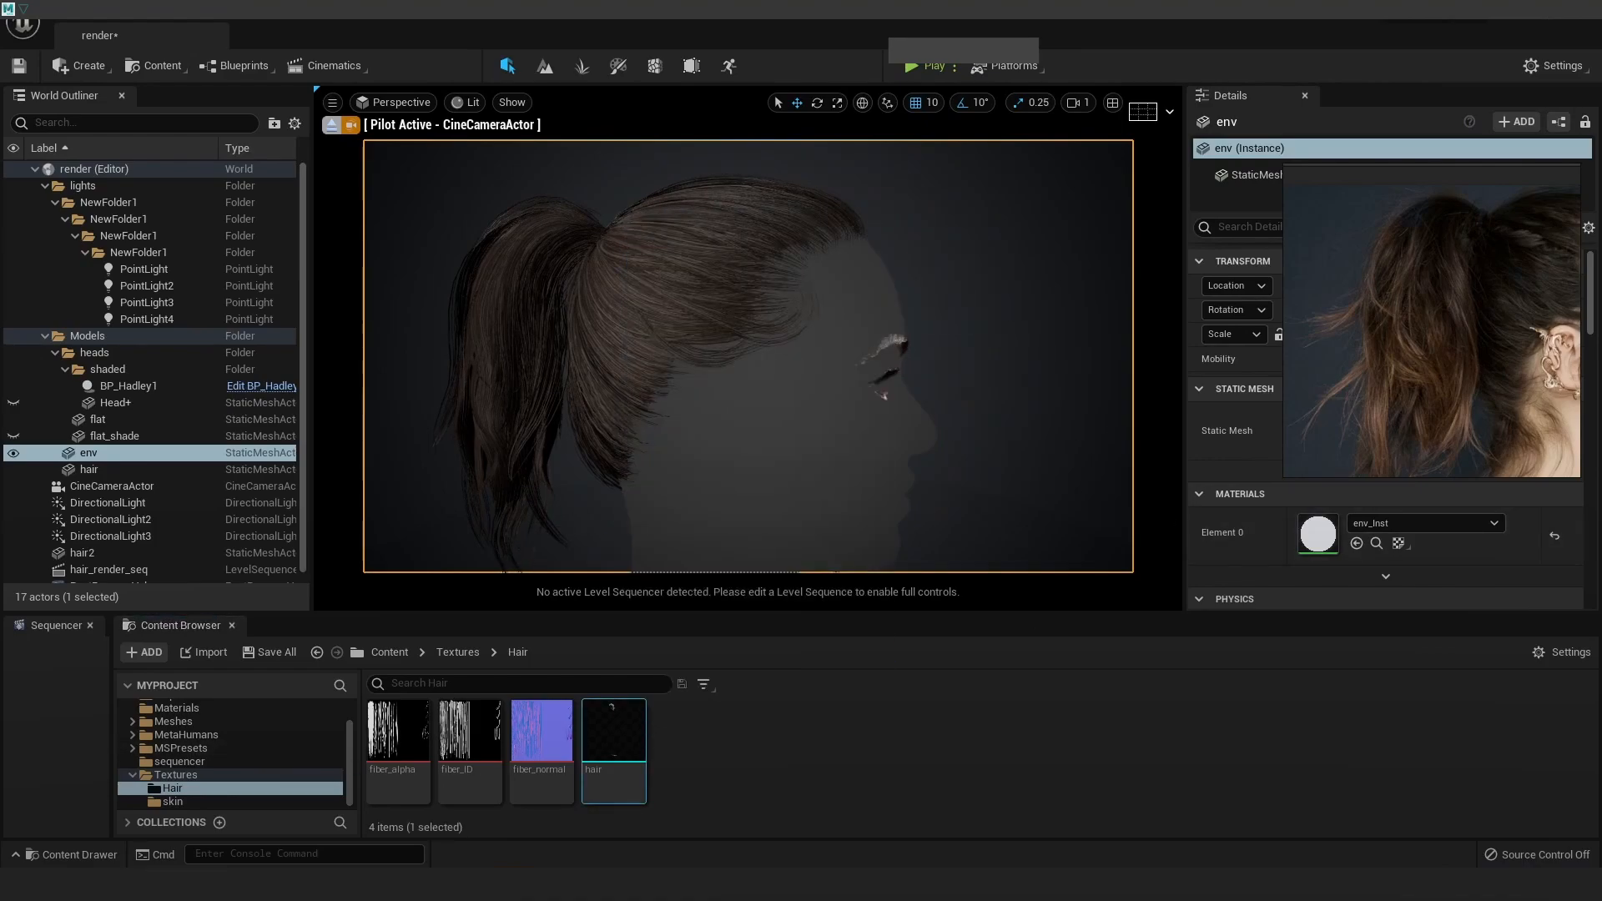
left_click_drag(628, 523, 699, 434, "alt")
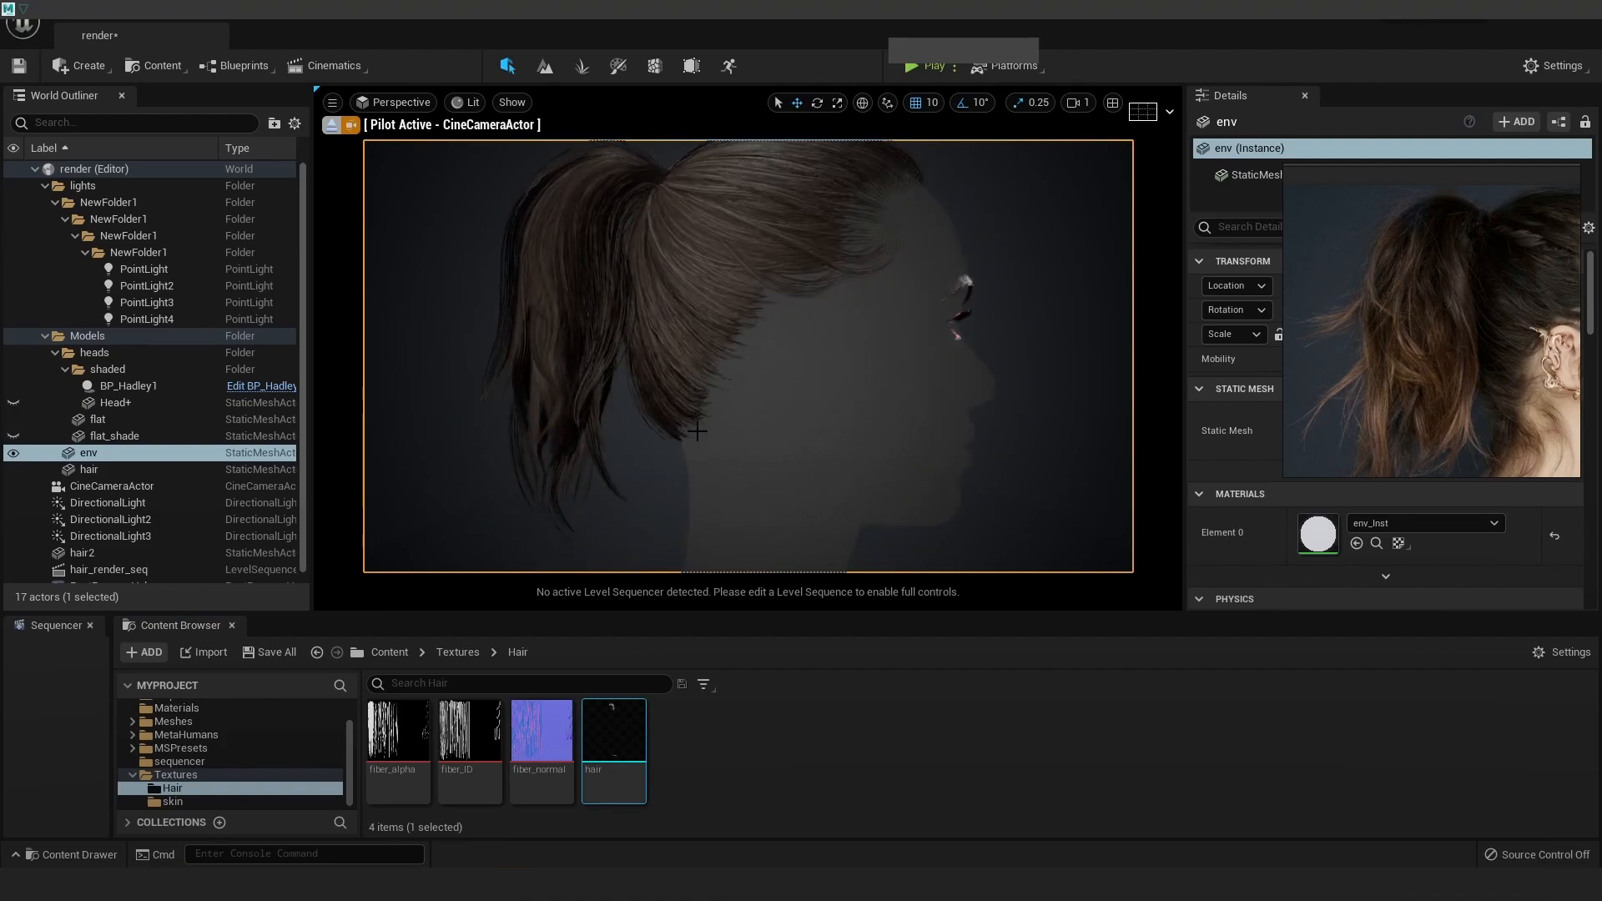
right_click(631, 717)
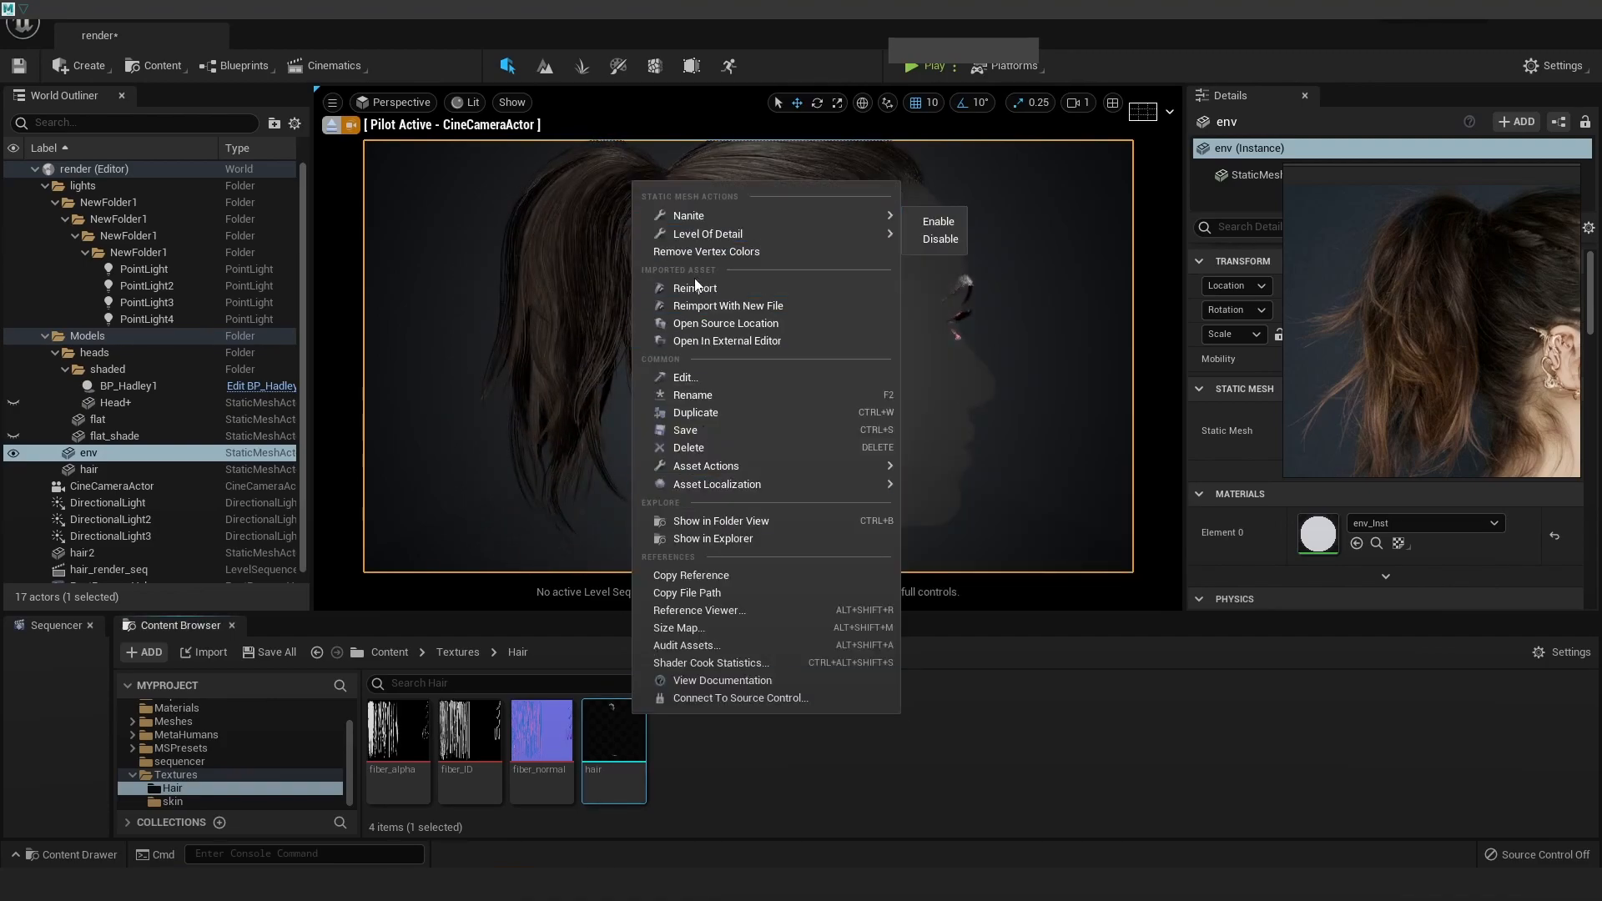
left_click(696, 289)
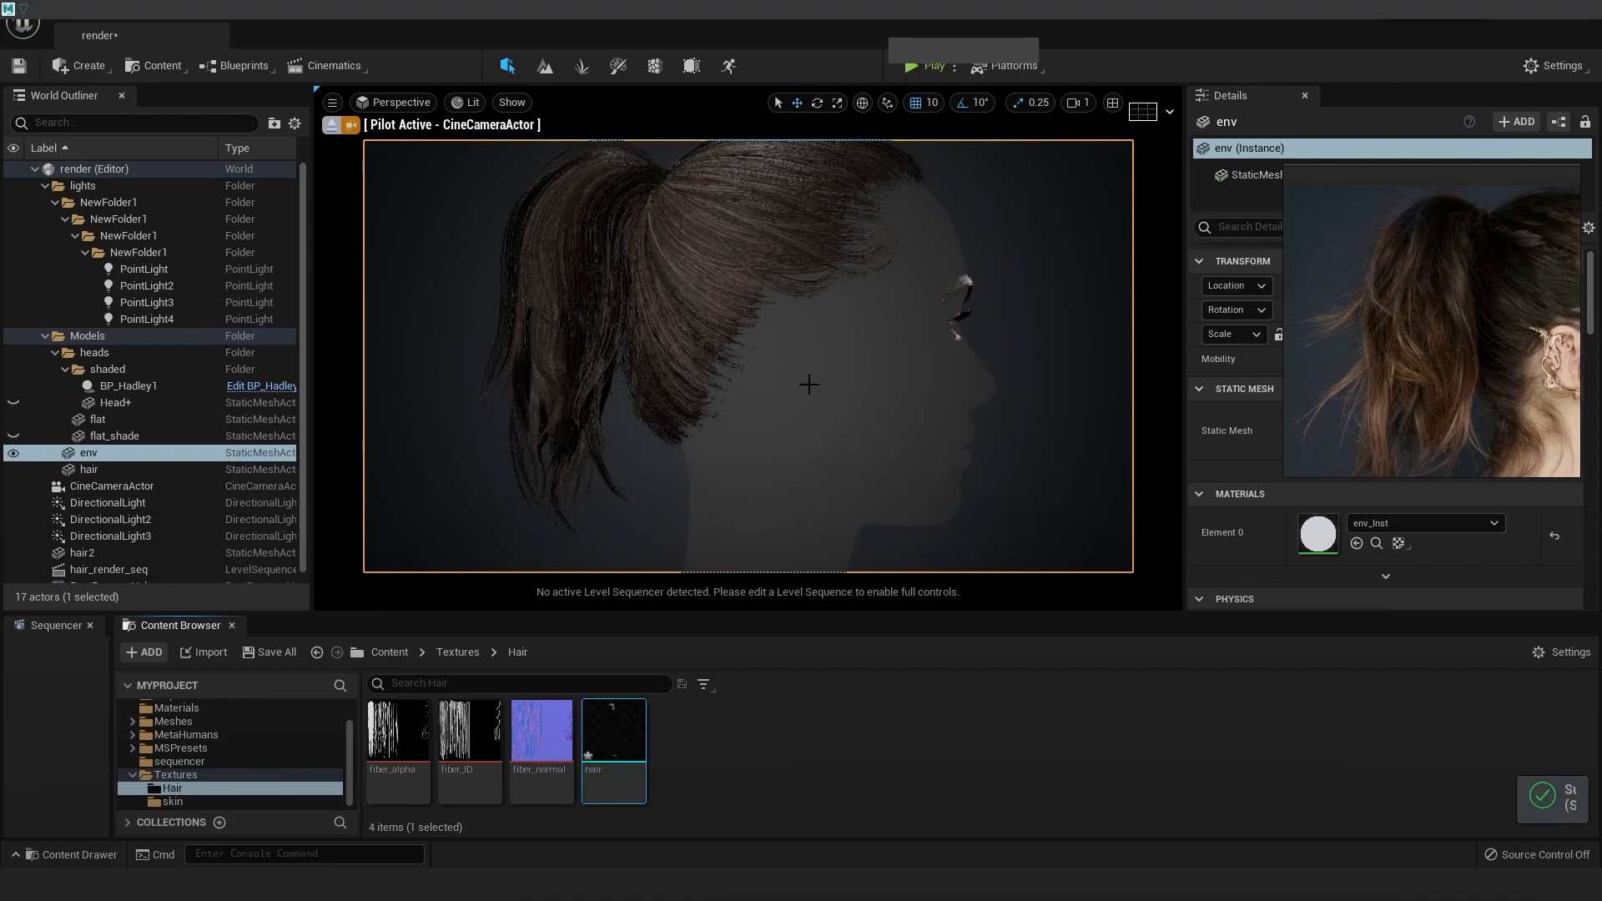
Examine the reimported hair from the side and back, checking the nape, hairline and ponytail.
mouse_move(803, 415)
left_mouse_down("alt")
mouse_move(659, 415)
mouse_move(751, 421)
mouse_move(734, 454)
mouse_move(693, 472)
mouse_move(692, 426)
mouse_move(834, 421)
mouse_move(822, 425)
left_mouse_up("alt")
scroll(811, 422, "up", 10)
left_click_drag(771, 512, 376, 546, "alt")
right_click_drag(748, 359, 668, 359, "alt")
middle_click_drag(748, 359, 705, 196, "alt")
left_click_drag(747, 359, 584, 360, "alt")
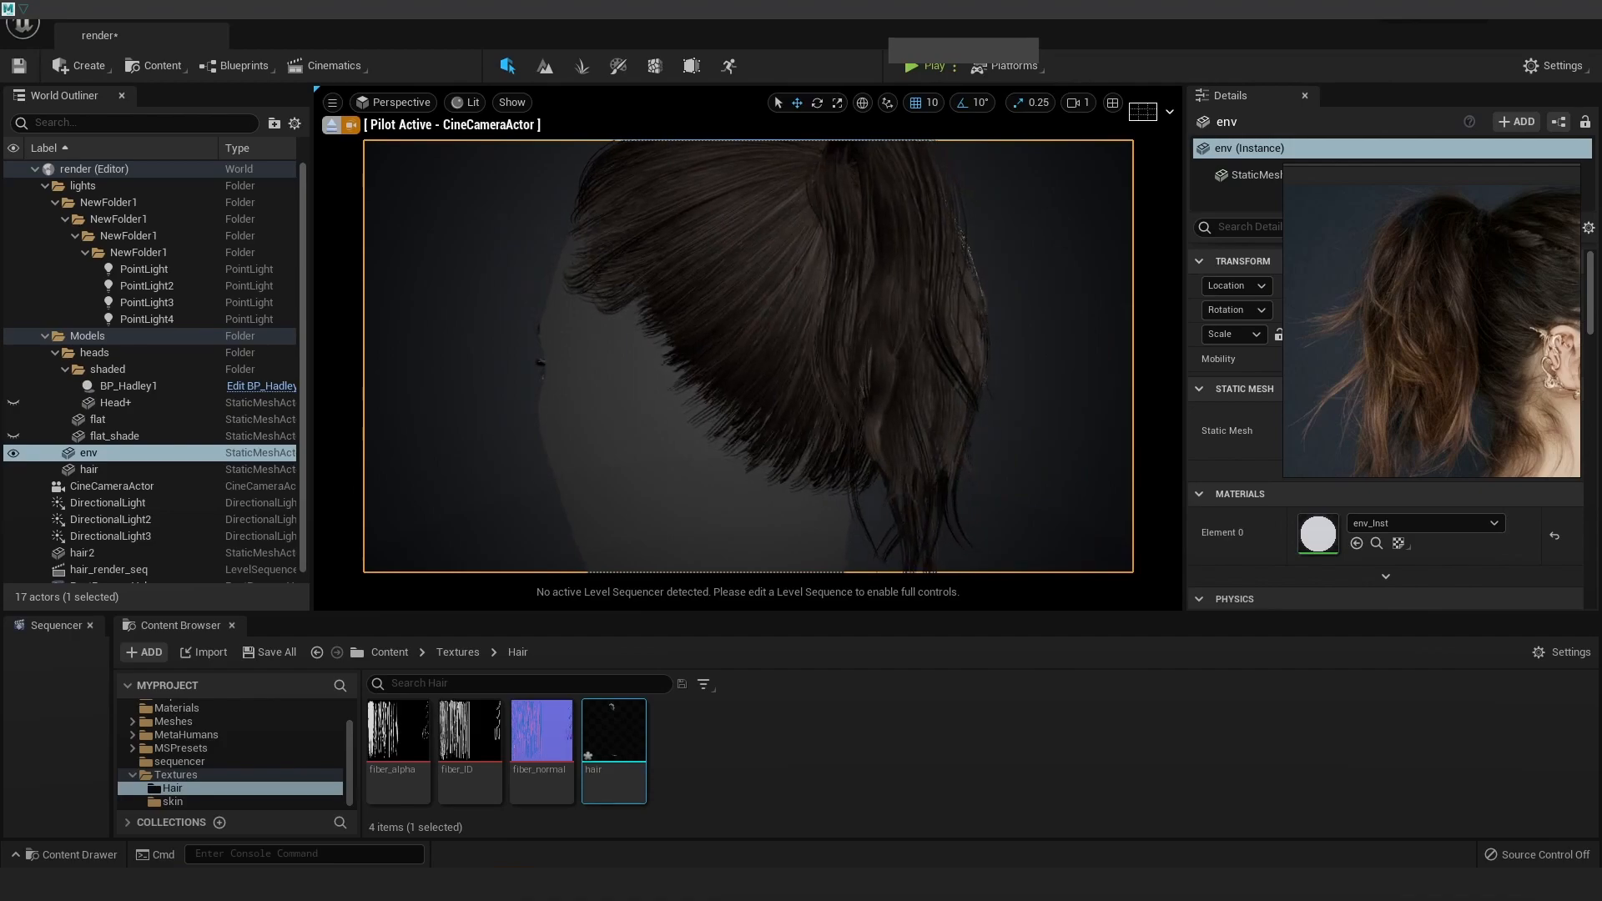
right_click_drag(726, 484, 738, 505, "alt")
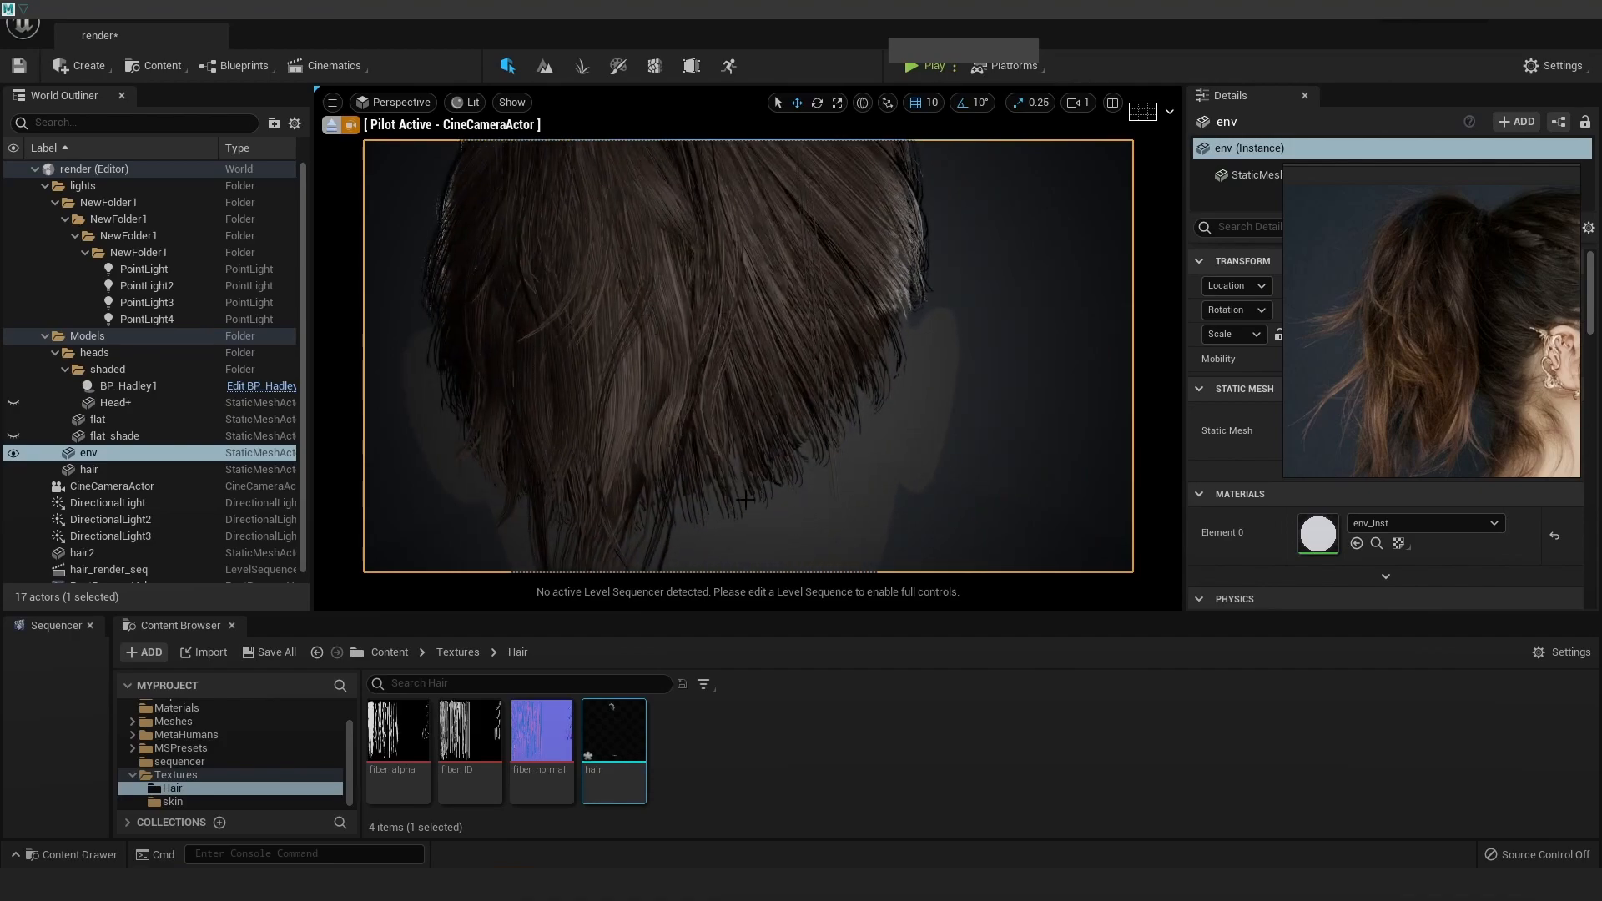
left_click_drag(943, 430, 888, 372, "alt")
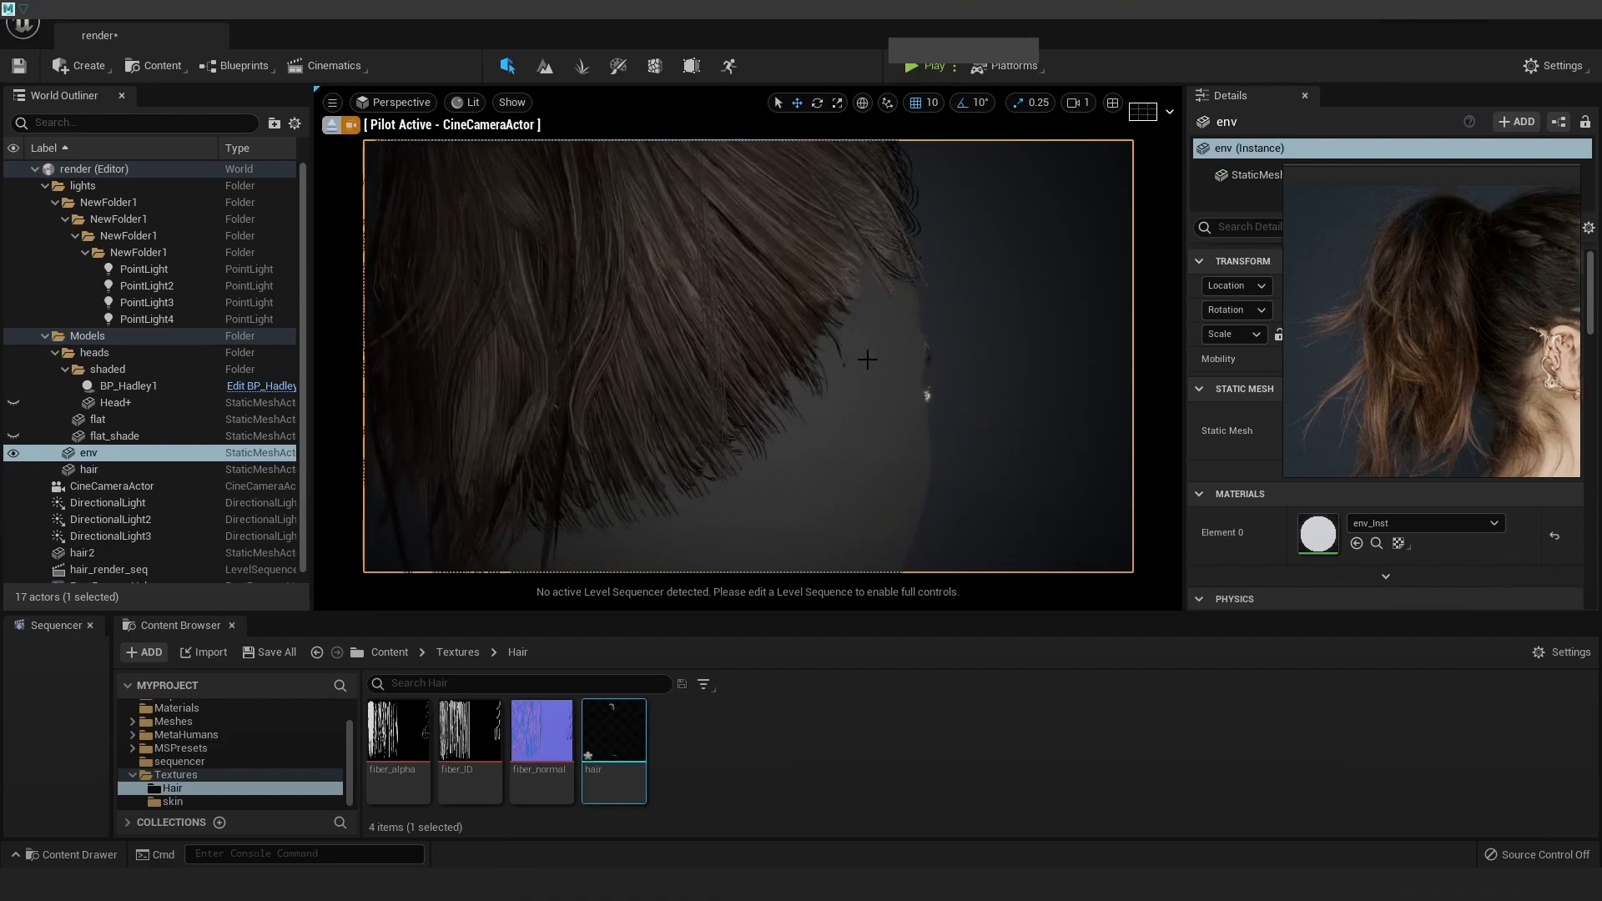
left_click_drag(936, 284, 851, 313, "alt")
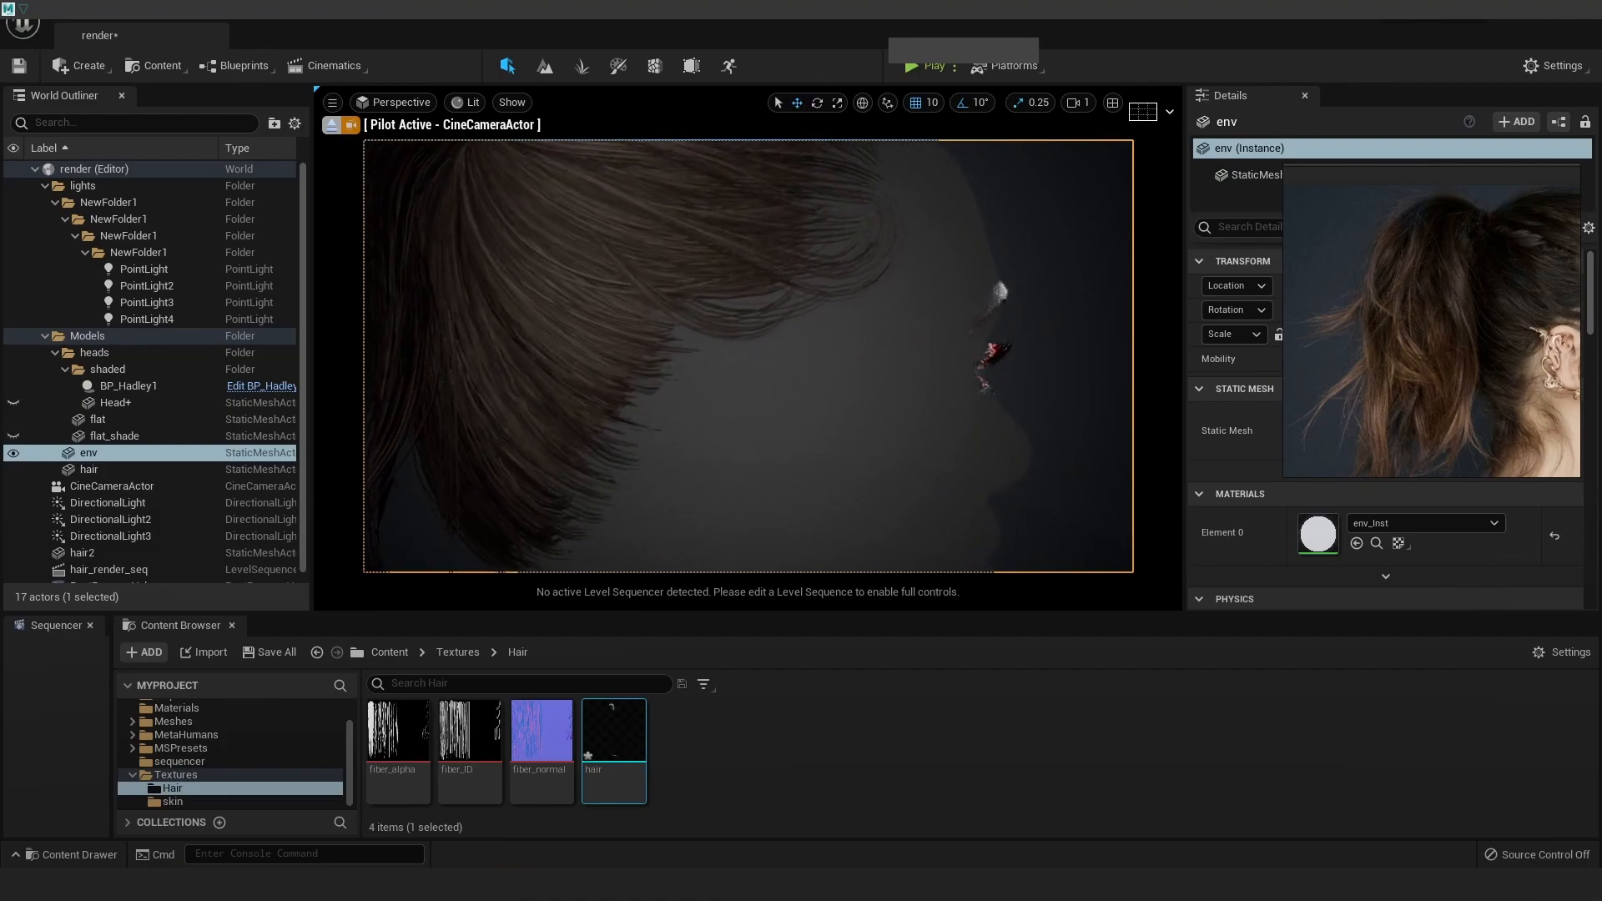
middle_click_drag(747, 240, 750, 257)
left_click_drag(773, 317, 874, 336, "alt")
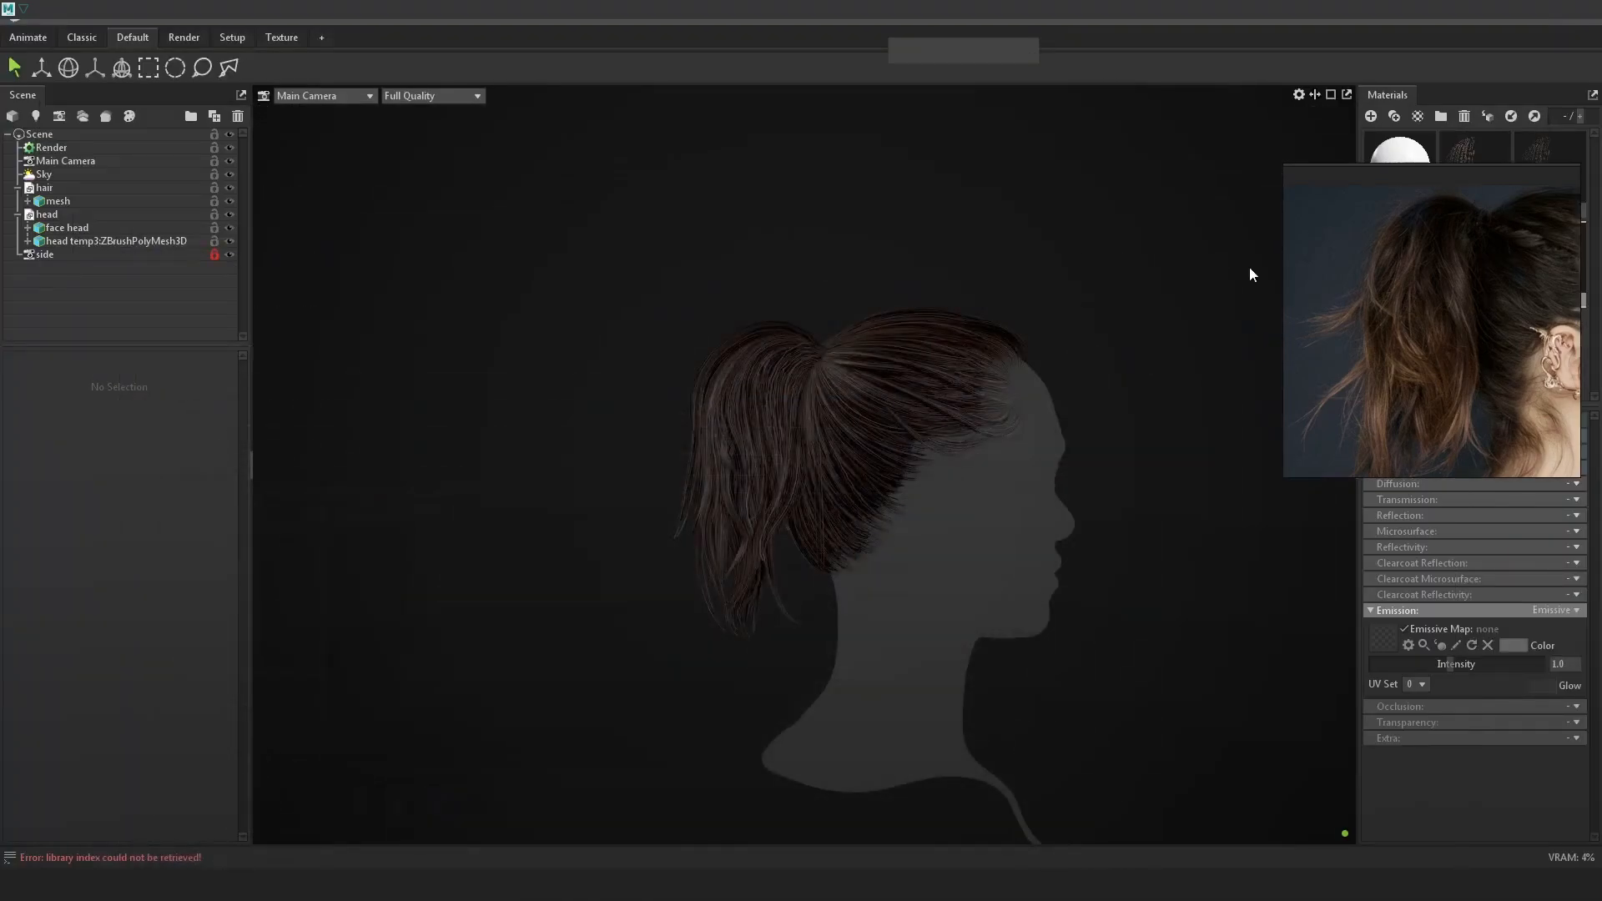
Compare the hair render from the side of the head with ray tracing enabled and disabled.
scroll(1031, 517, "up", 6)
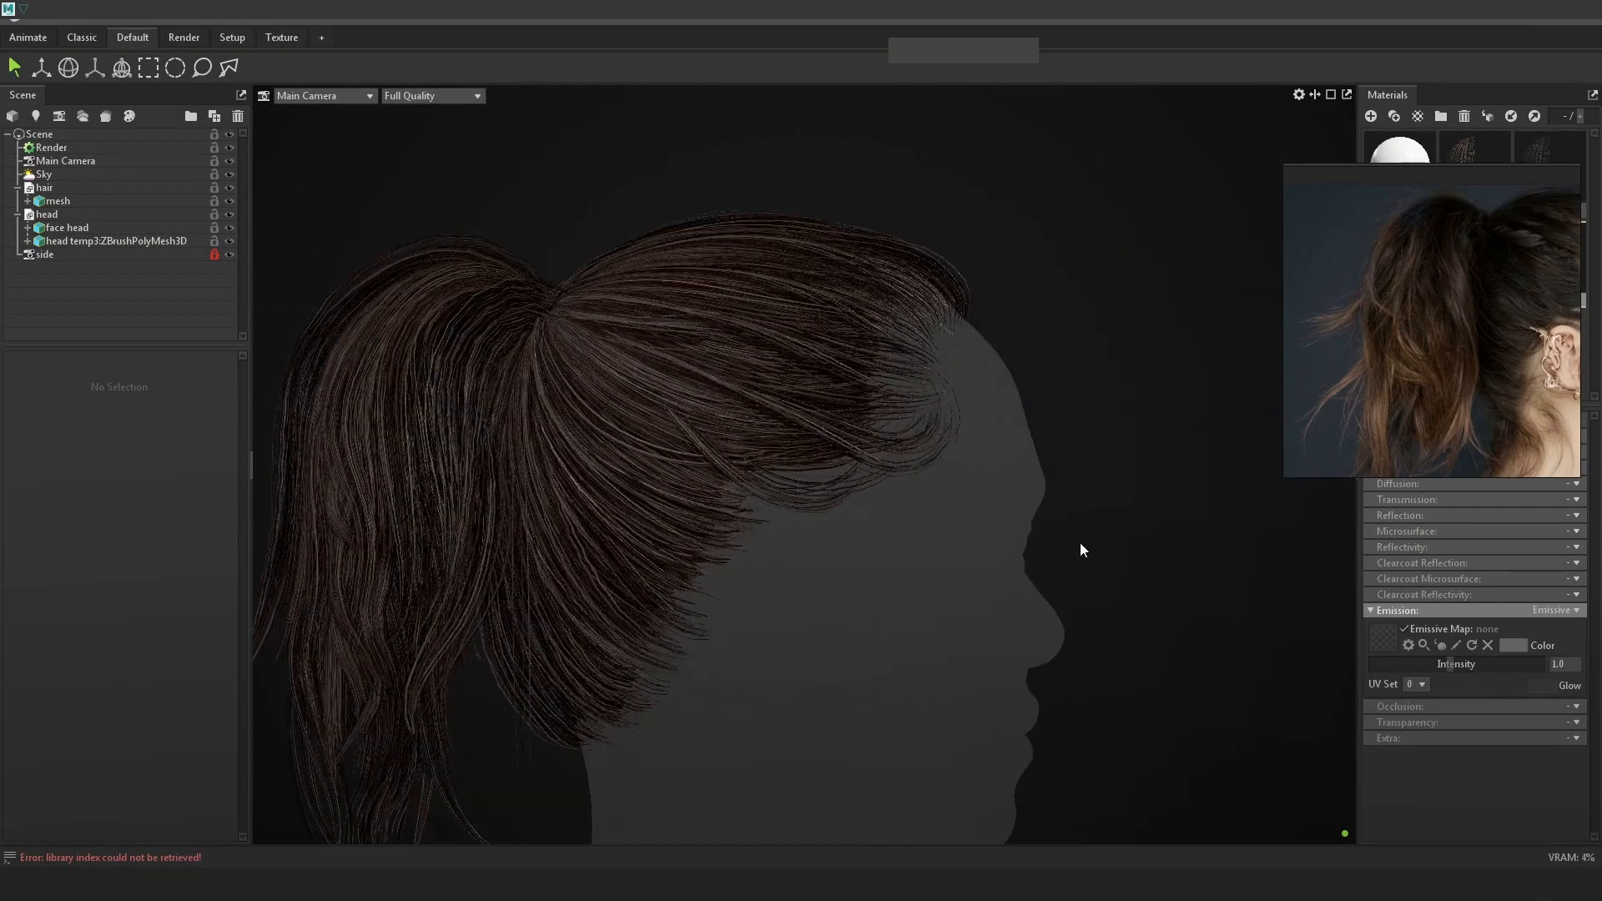
left_click_drag(1080, 544, 1048, 546, "alt")
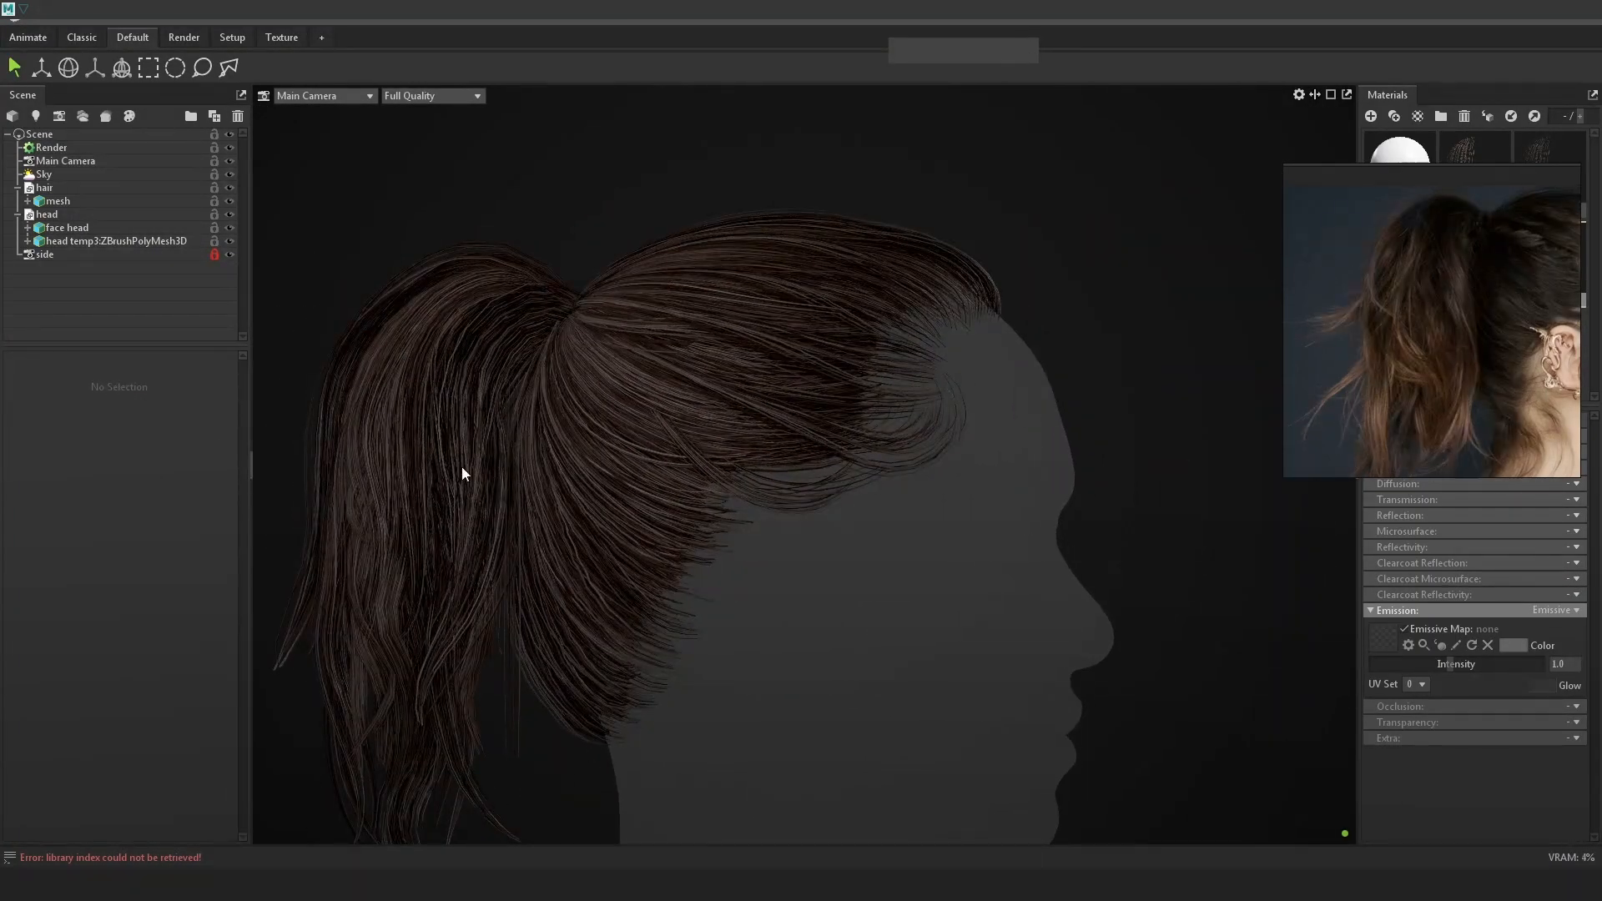
left_click(57, 148)
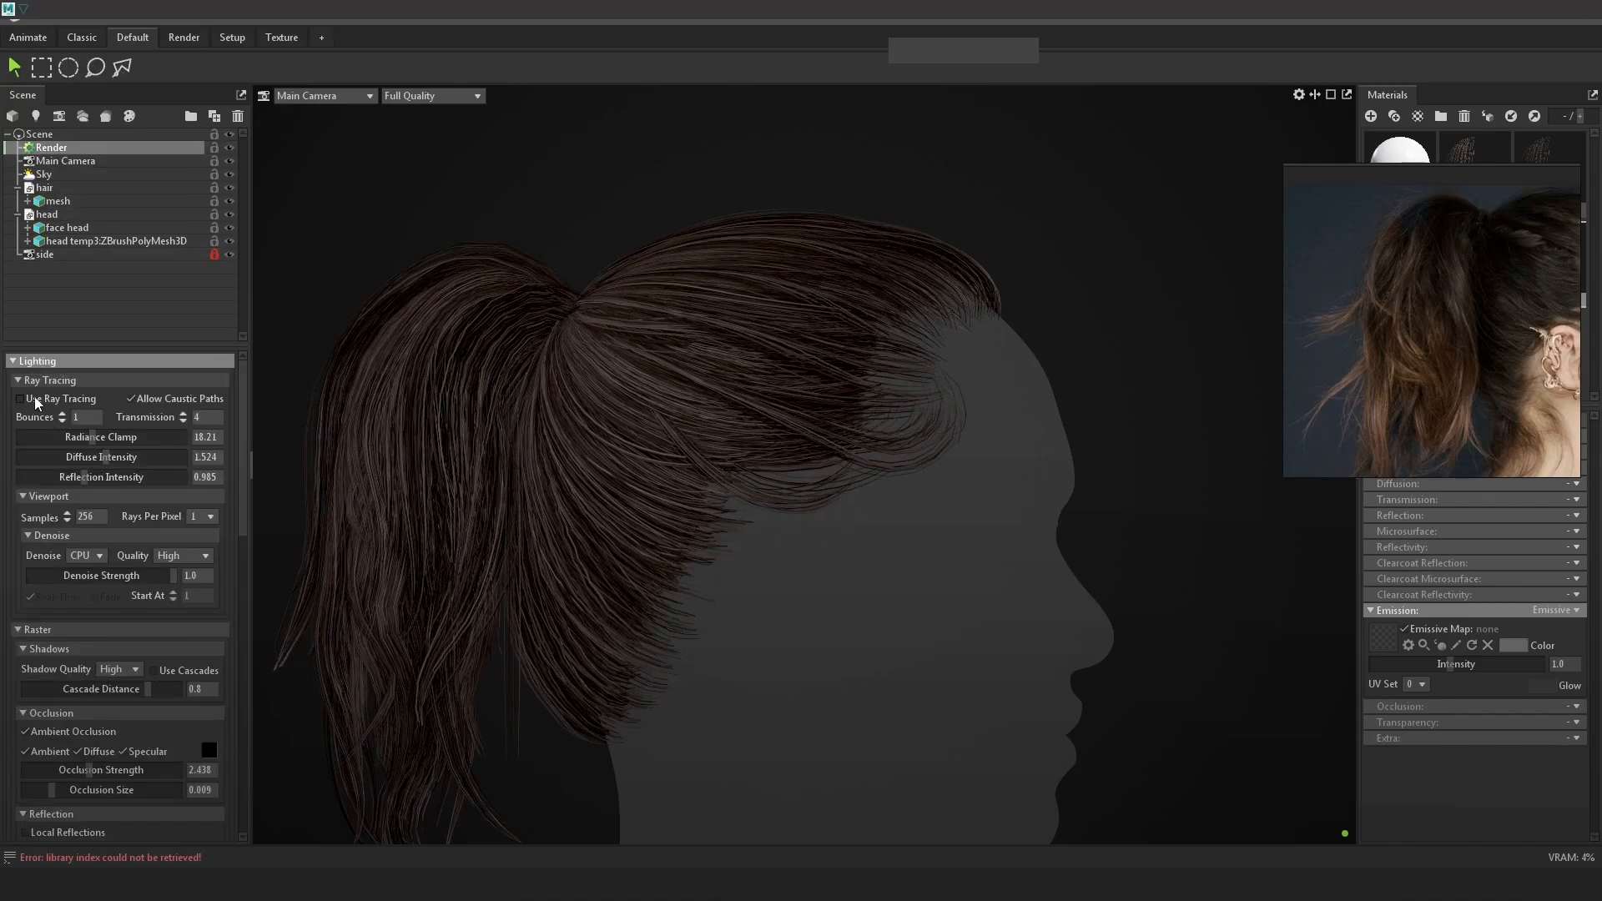
left_click(36, 402)
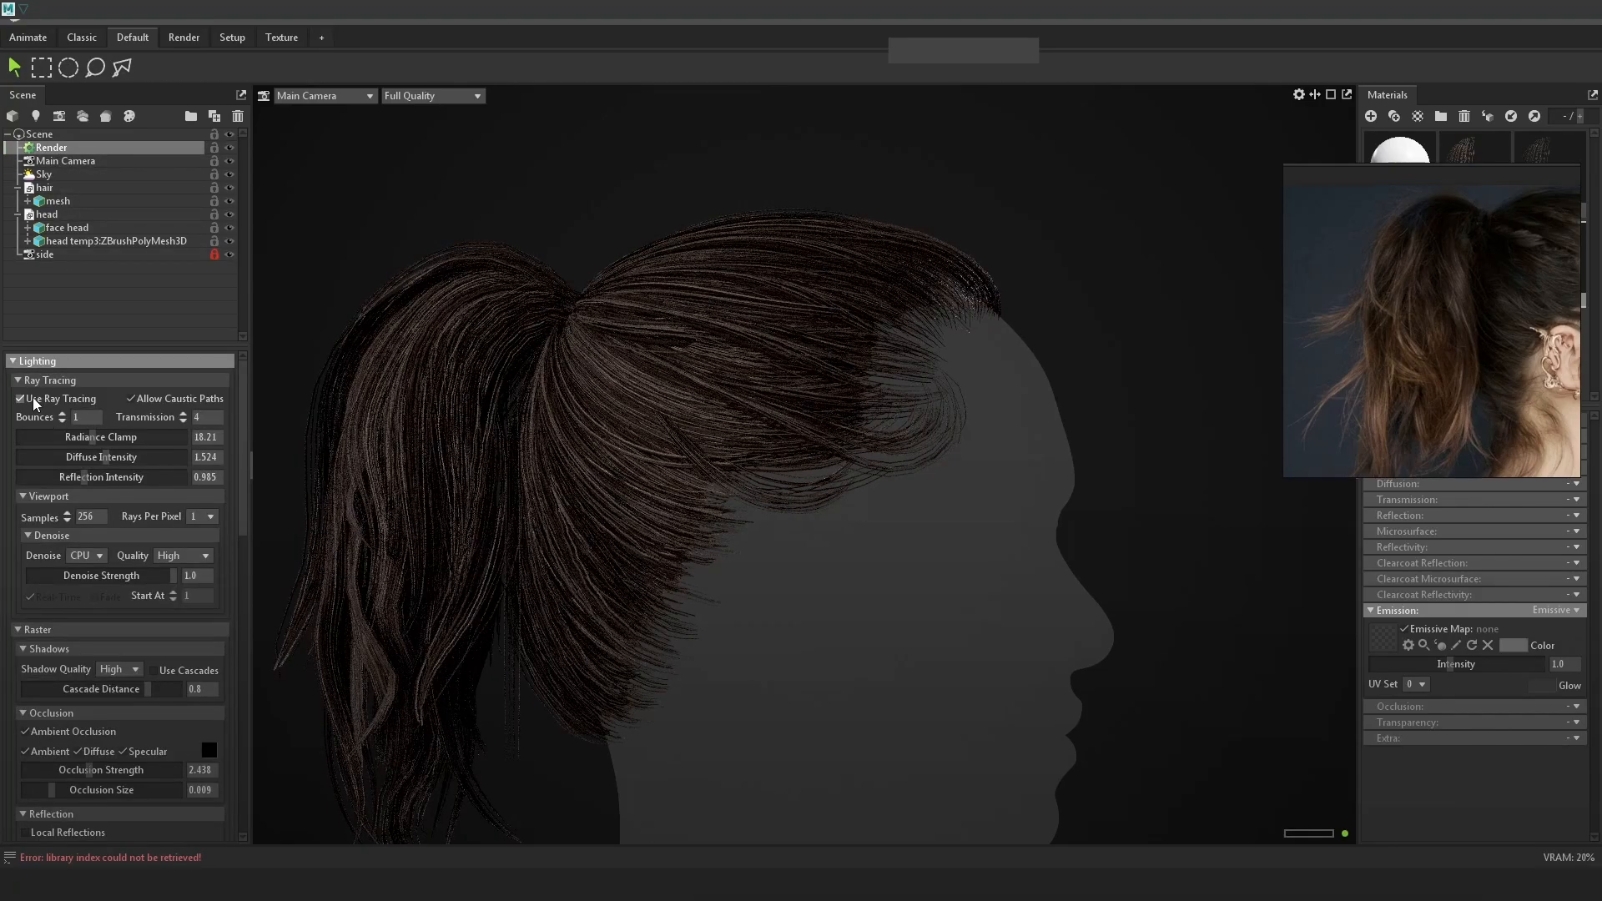
scroll(743, 482, "down", 5)
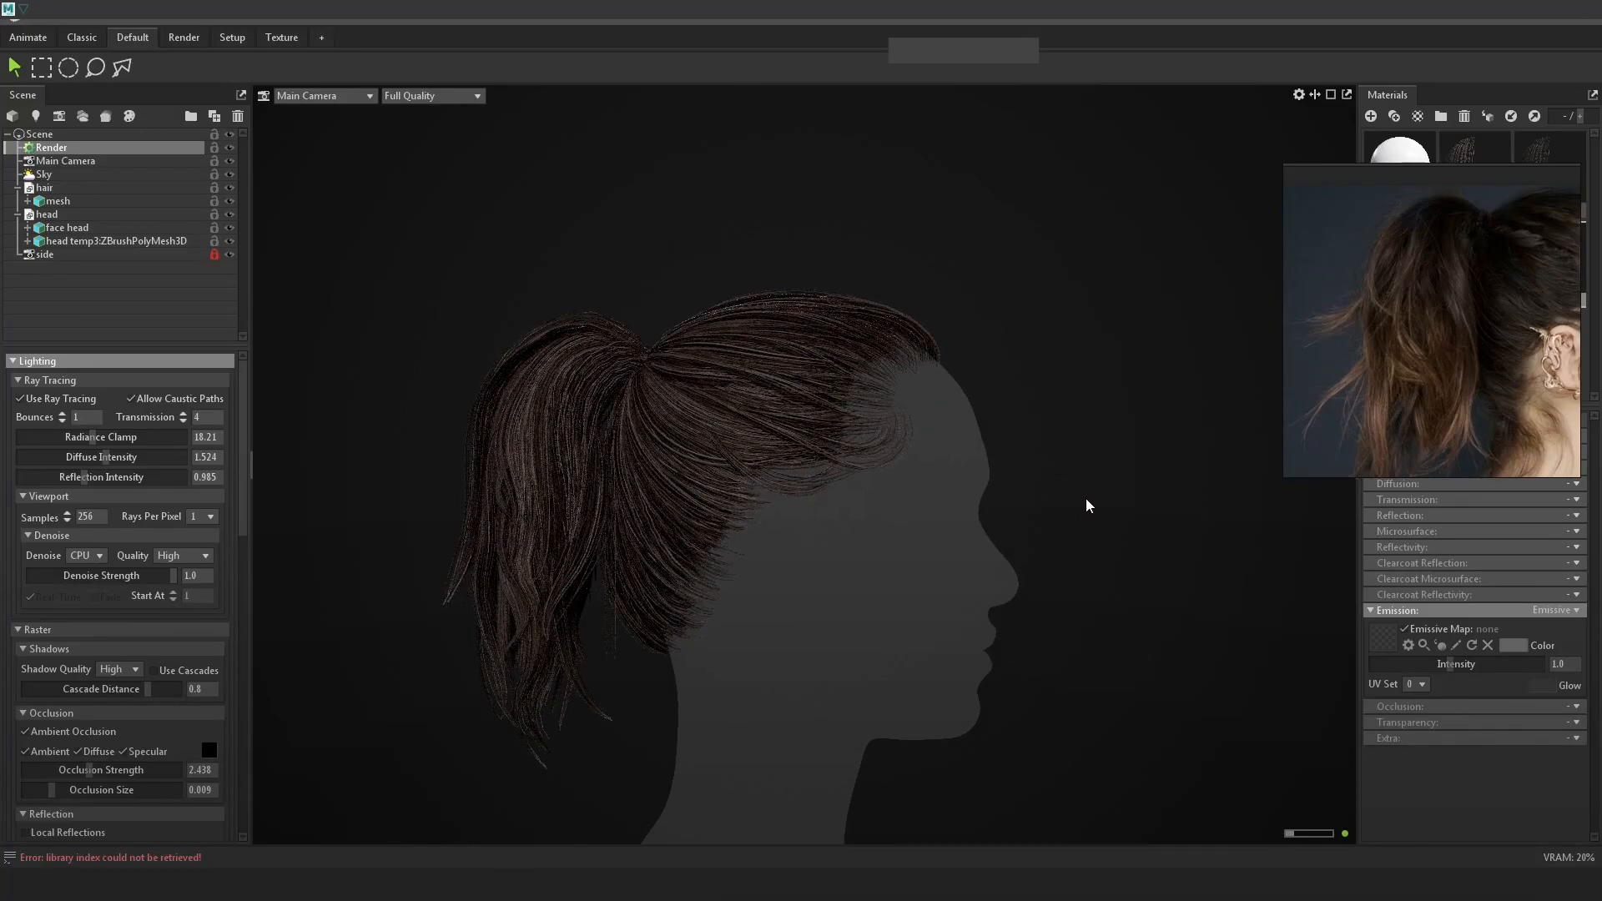
left_click(46, 399)
Select the hair mesh and set its material's roughness to about 0.757 and specular intensity to about 0.047.
scroll(432, 473, "up", 2)
left_click(784, 375)
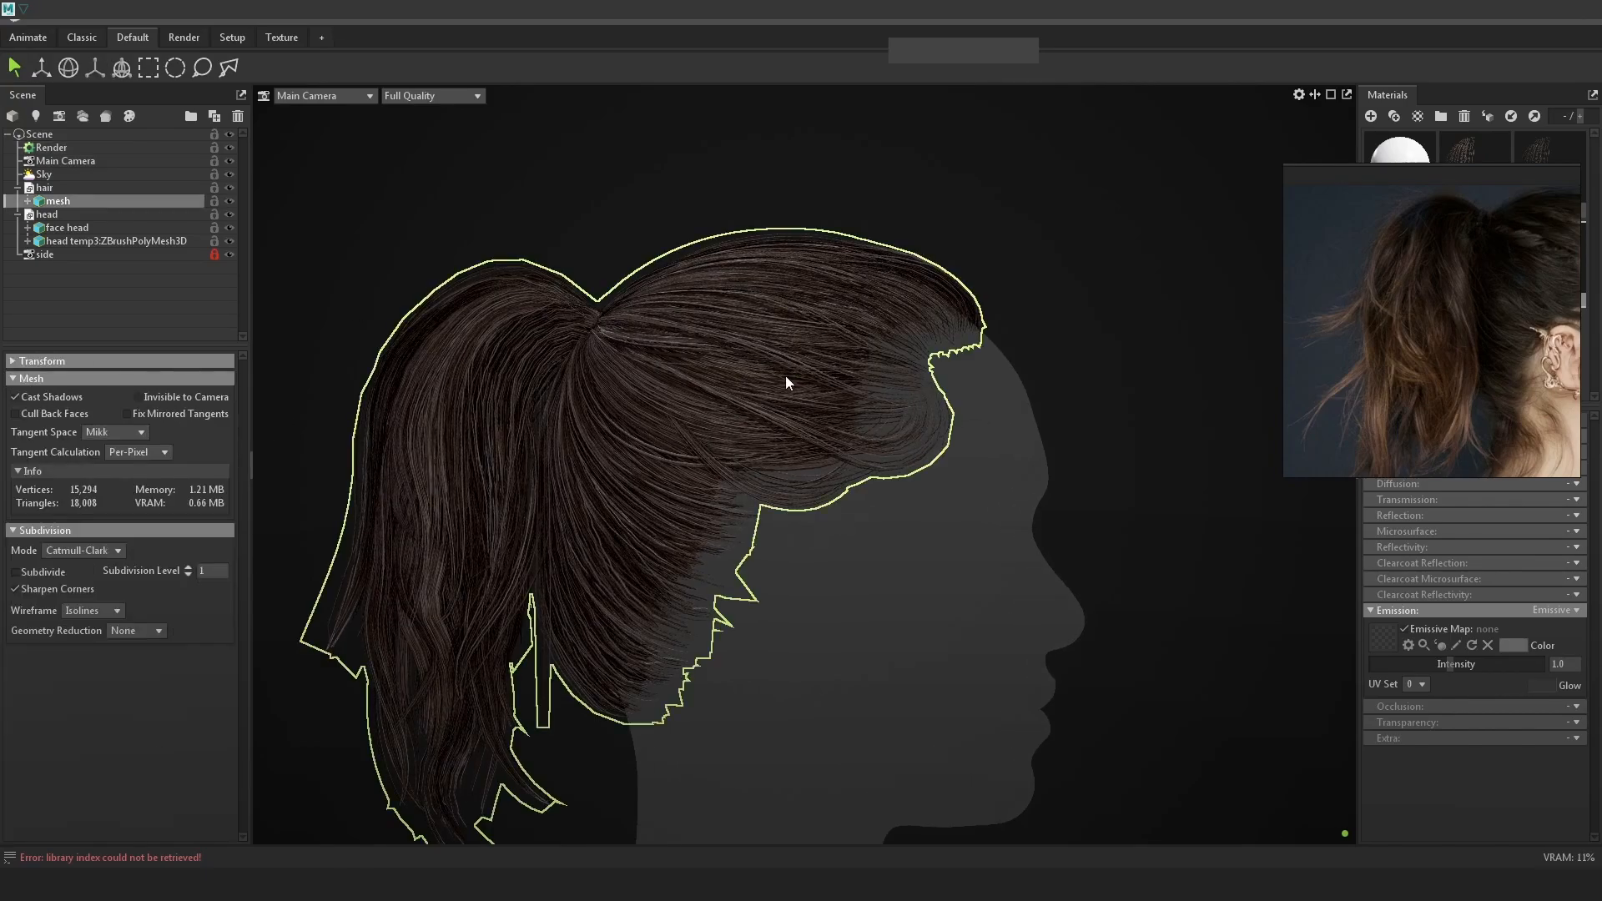
left_click_drag(1441, 378, 1246, 317)
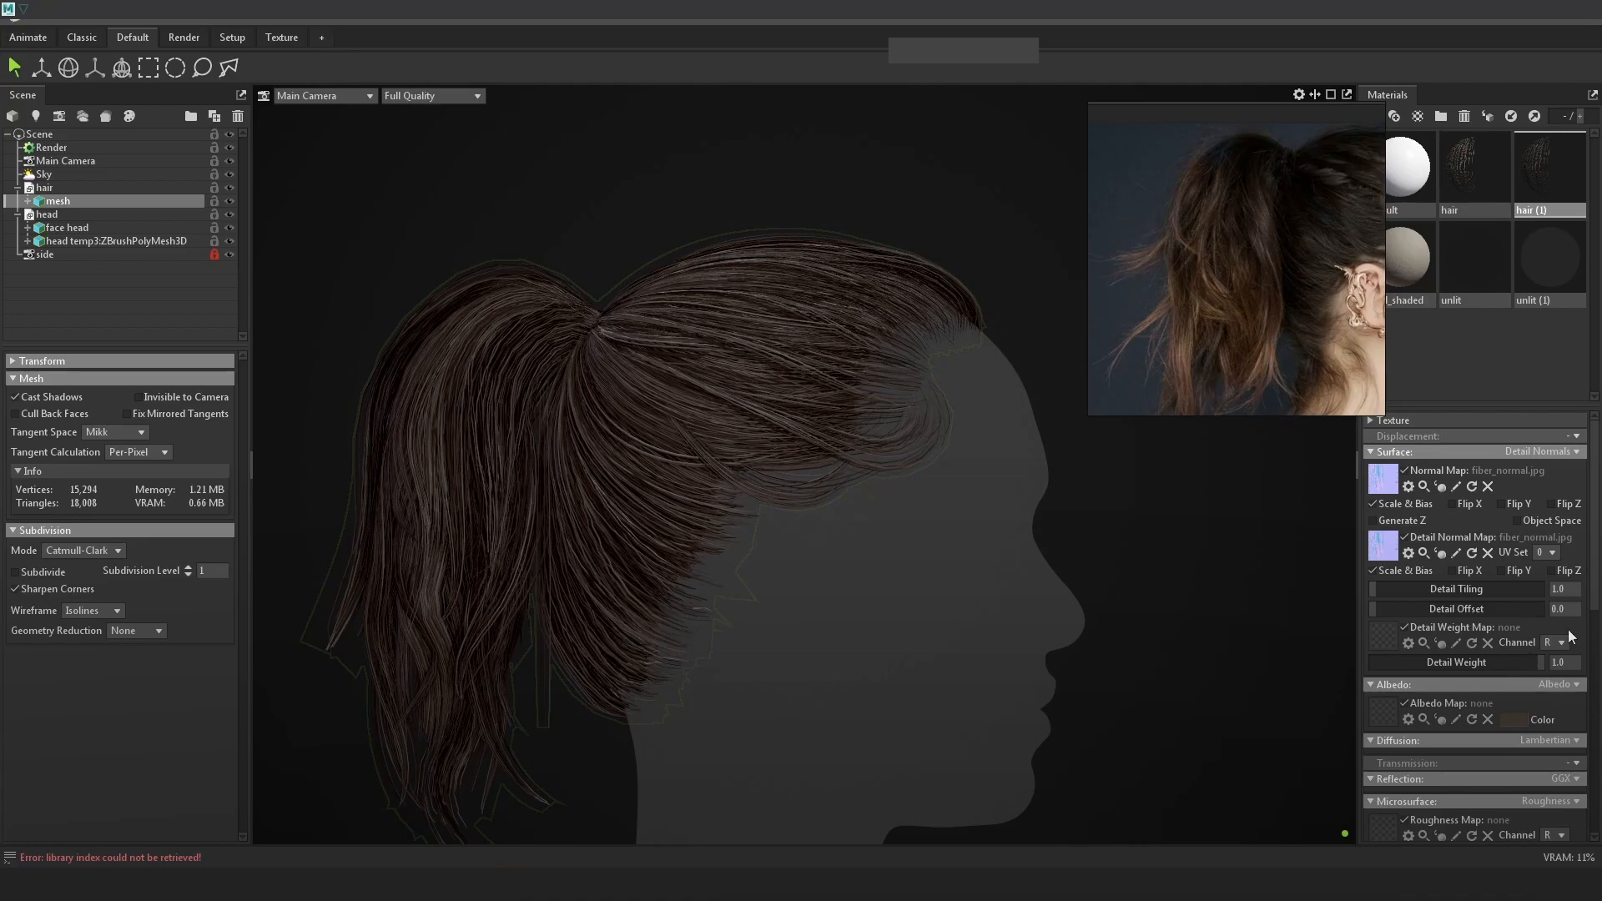
left_click_drag(1593, 556, 1591, 641)
mouse_move(1485, 672)
left_mouse_down()
mouse_move(1415, 674)
mouse_move(1543, 675)
mouse_move(1500, 675)
left_mouse_up()
mouse_move(1406, 767)
left_mouse_down()
mouse_move(1384, 763)
mouse_move(1405, 766)
left_mouse_up()
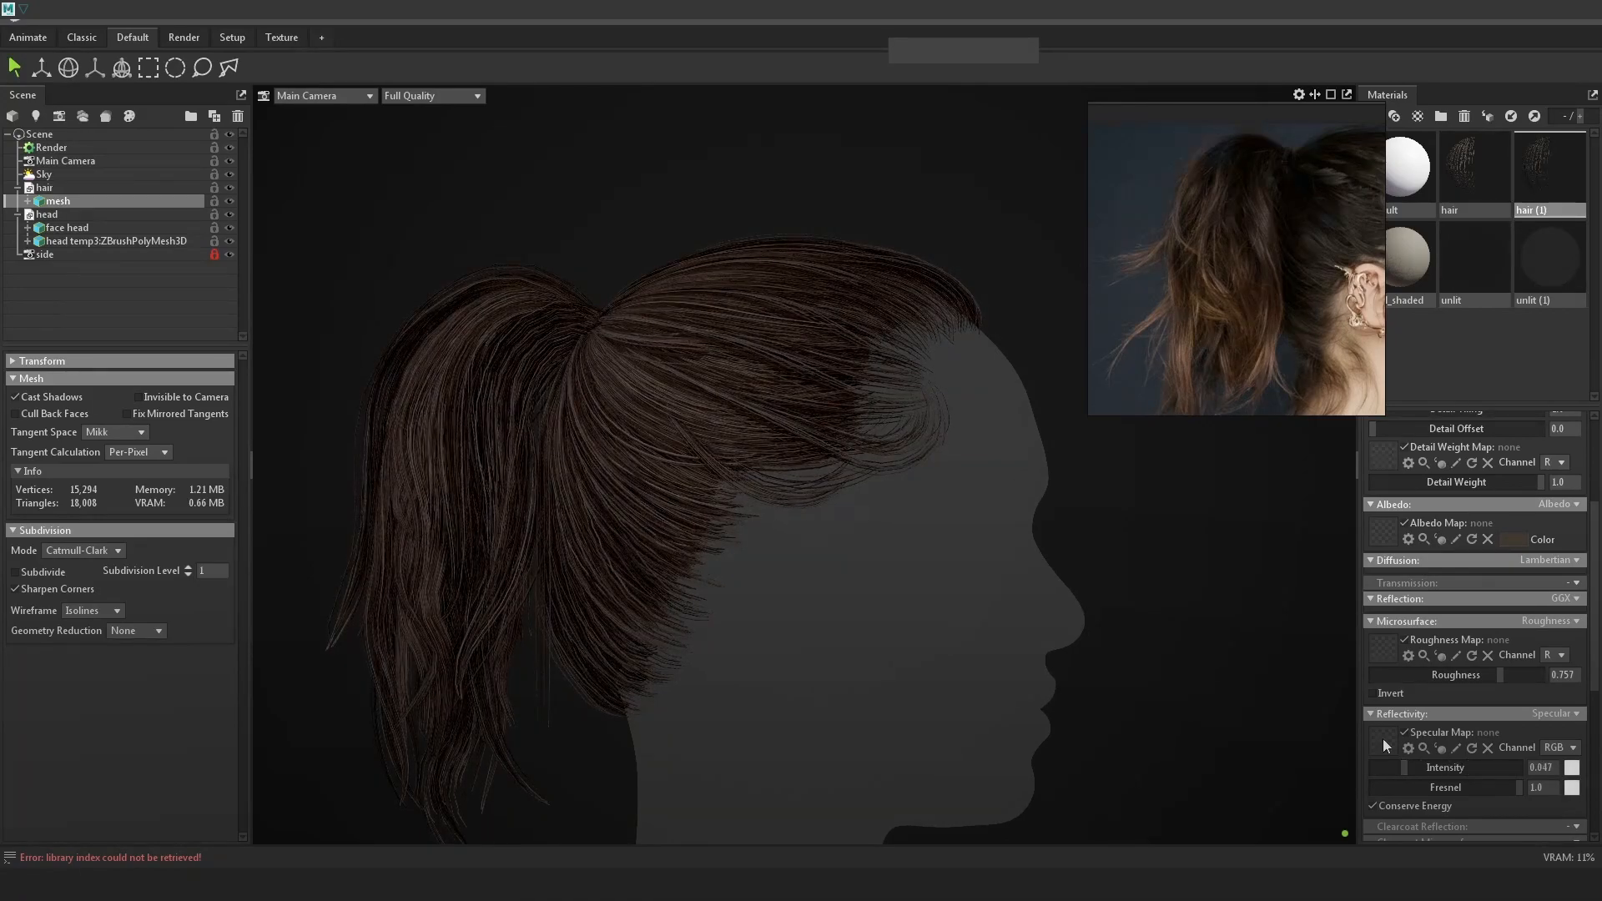
Browse the Fibershop Textures folder for a specular map and check the two fiber_ID files.
left_click(1395, 738)
mouse_move(1078, 451)
left_mouse_down()
mouse_move(1080, 481)
mouse_move(1080, 465)
left_mouse_up()
left_click(740, 411)
left_click(645, 412)
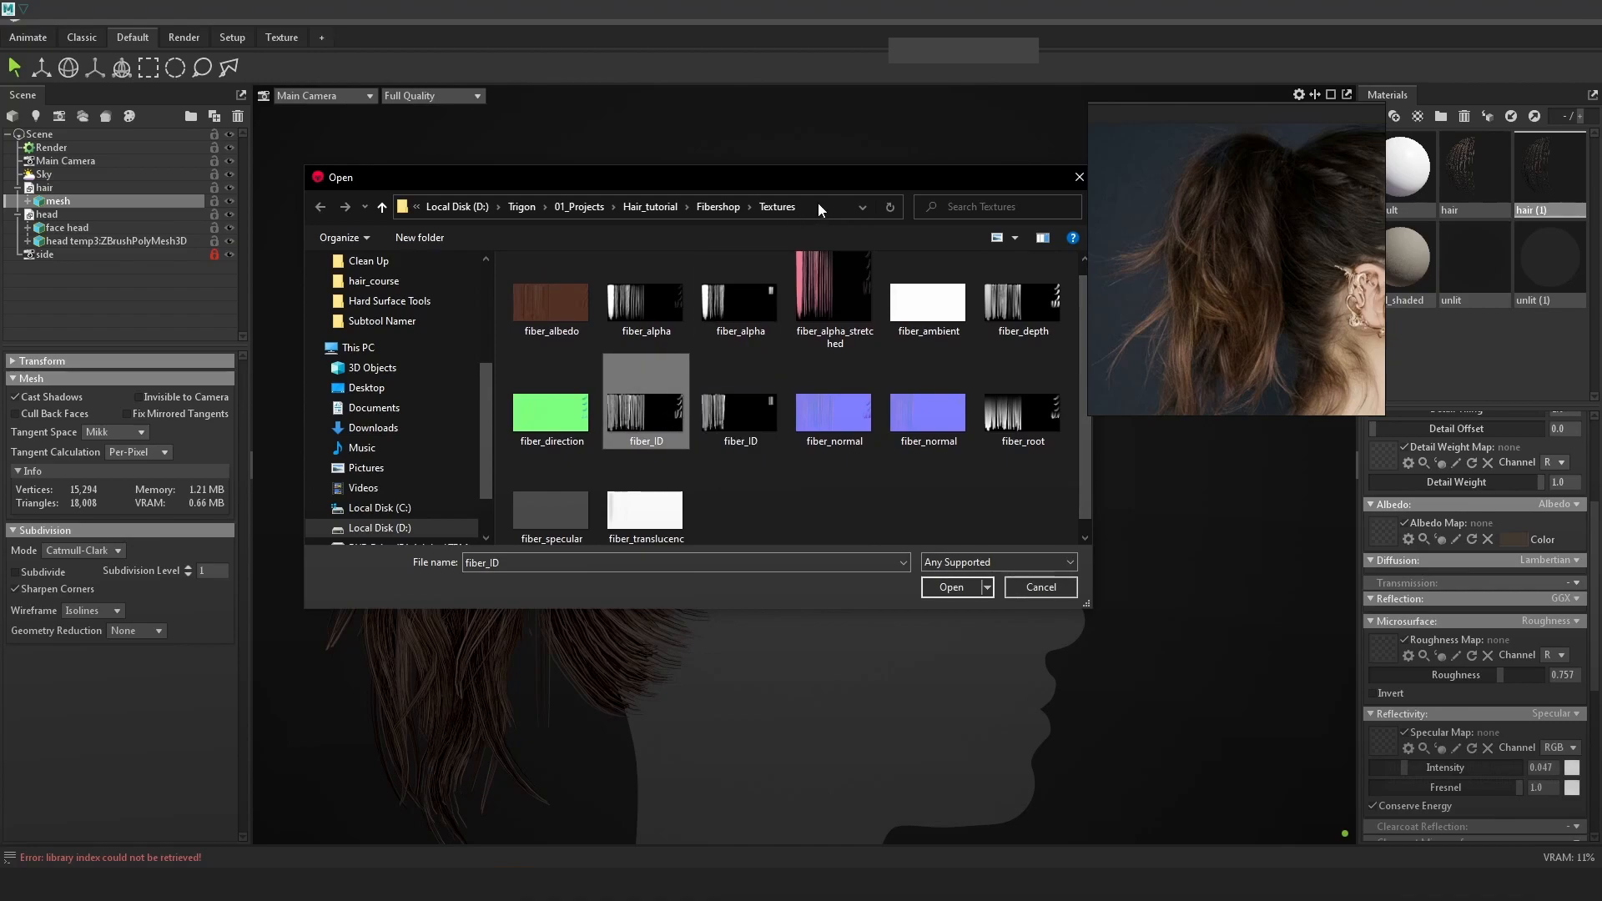
Copy the Textures folder path, open it in File Explorer and search the folder for png files.
left_click(811, 206)
key("ctrl+c")
left_click(158, 876)
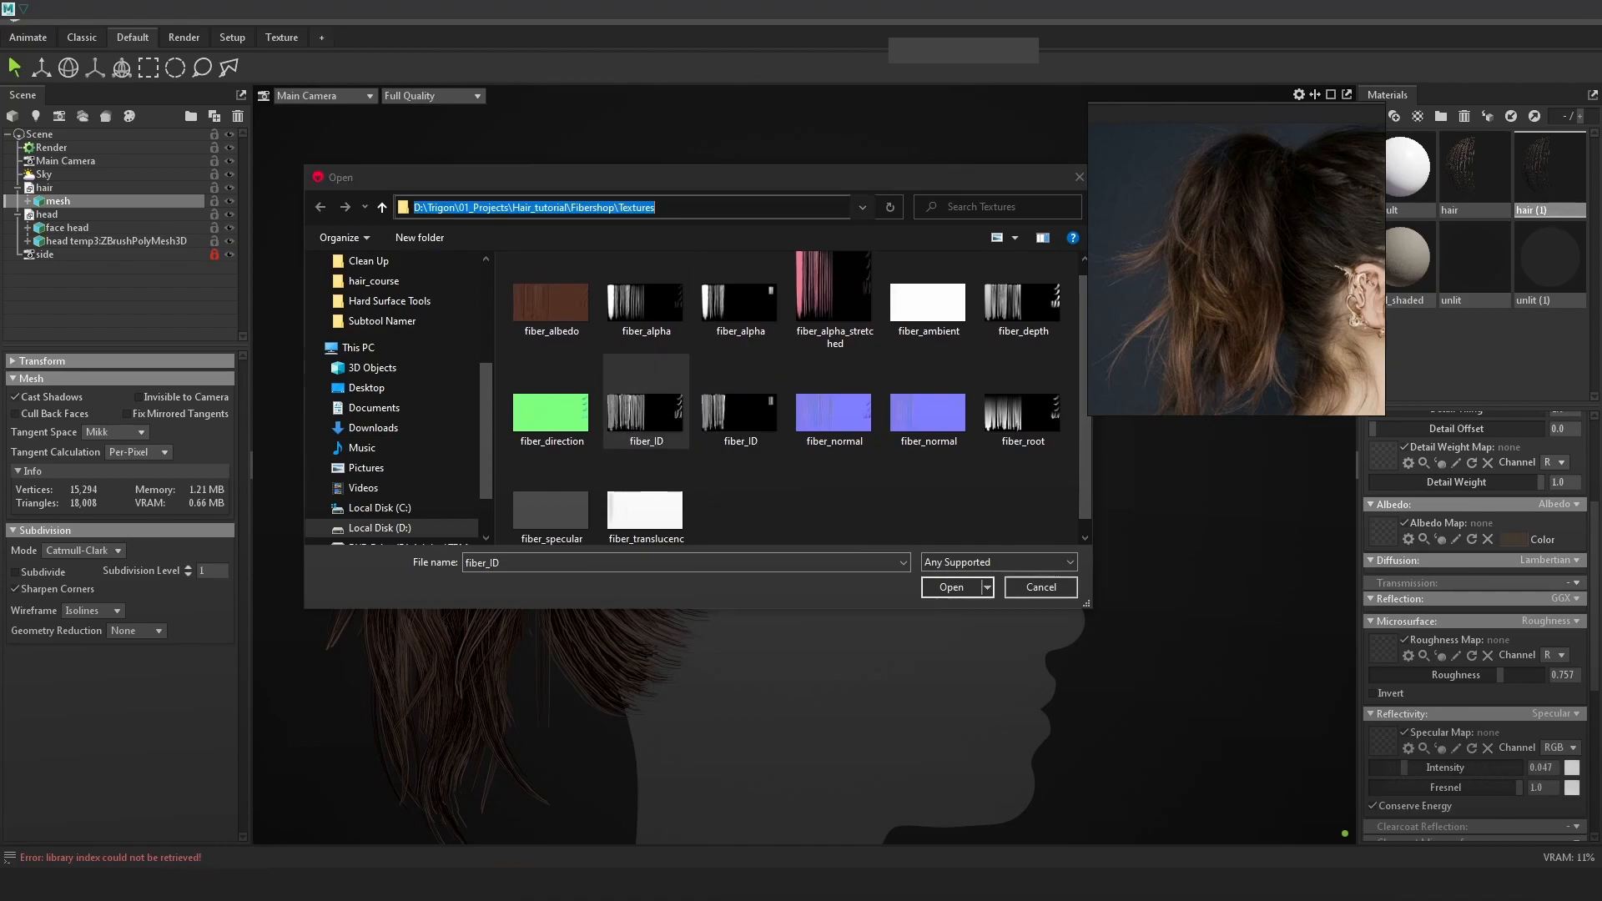
left_click(890, 209)
key("ctrl+v")
key("Return")
left_click_drag(954, 157, 592, 181)
left_click(936, 238)
type("png")
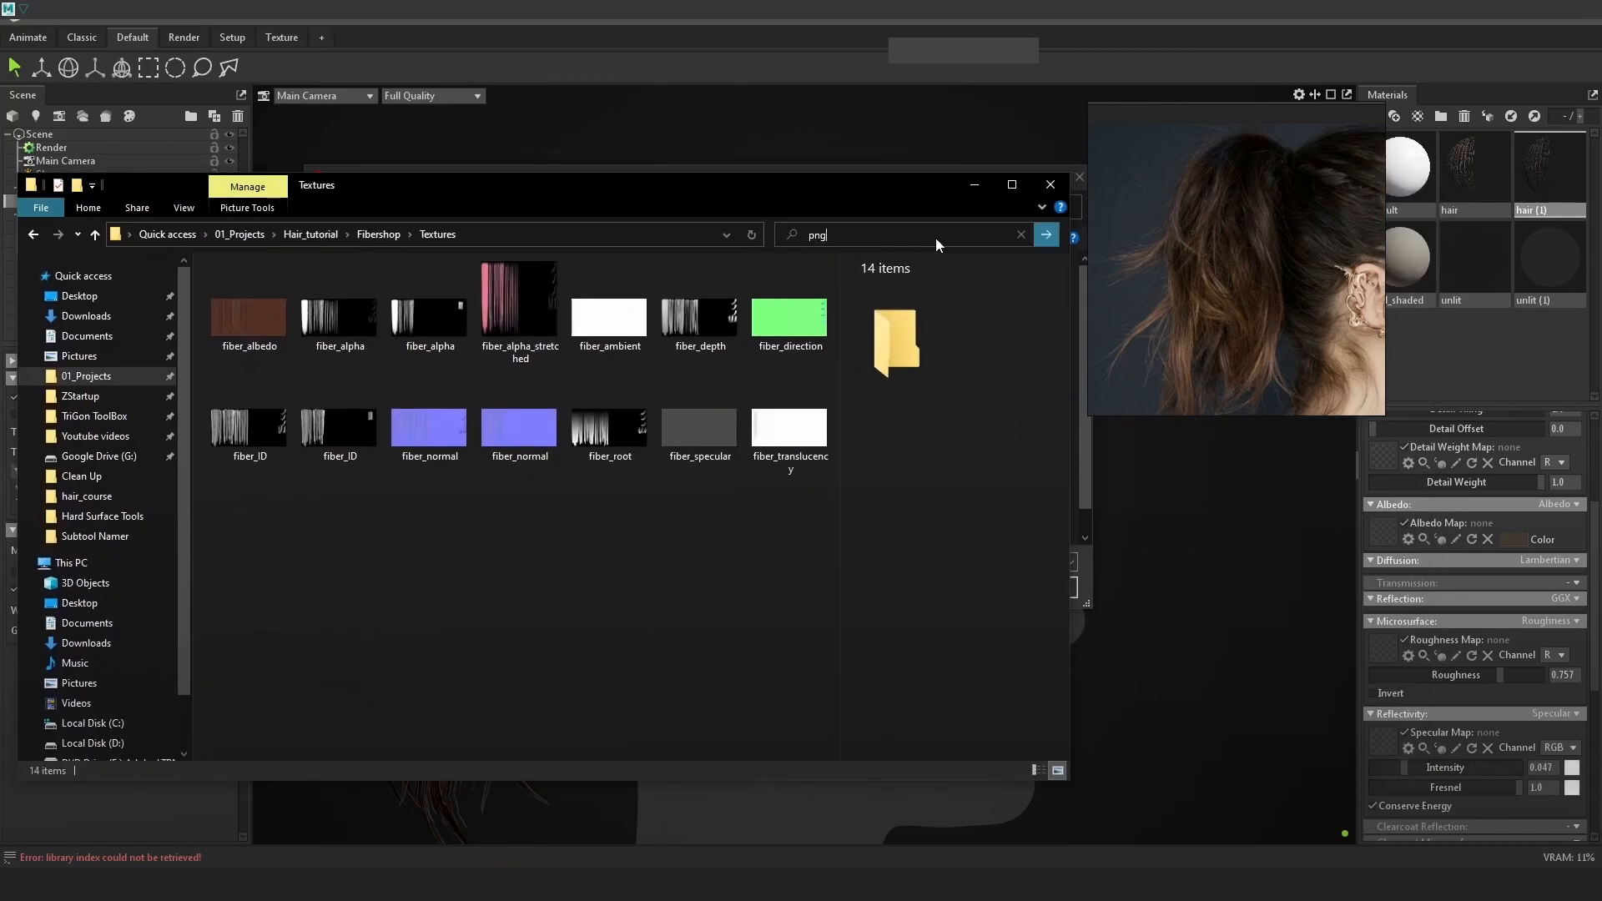
key("Return")
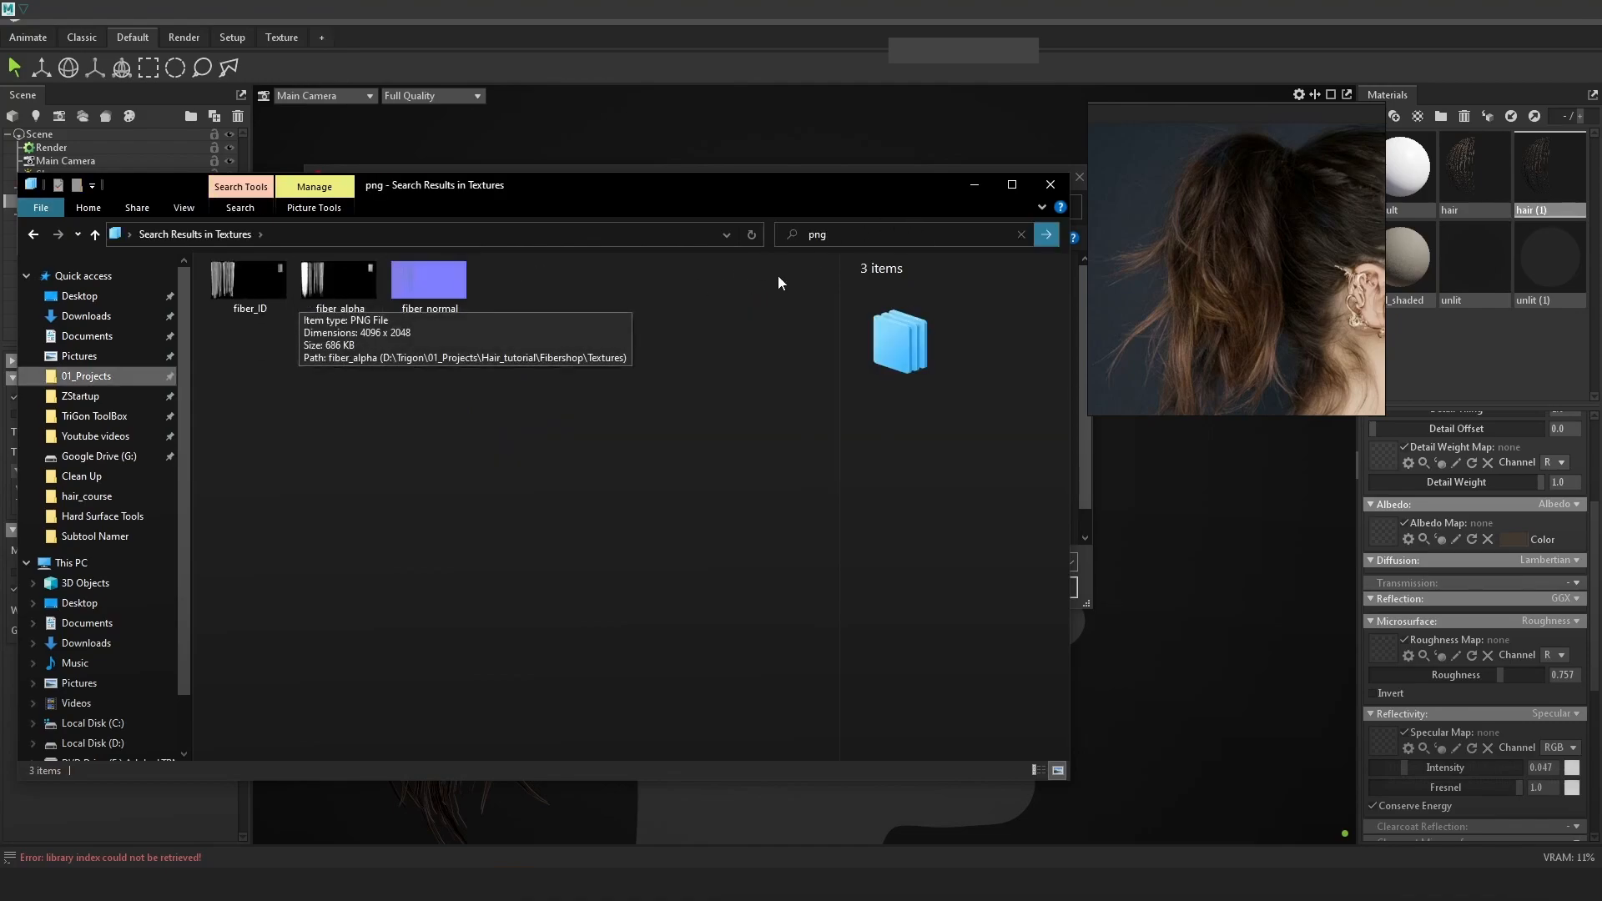
Delete the PNG versions of fiber_ID, fiber_alpha and fiber_normal, skipping items that cannot be found.
left_click(338, 283)
left_click(433, 287, "ctrl")
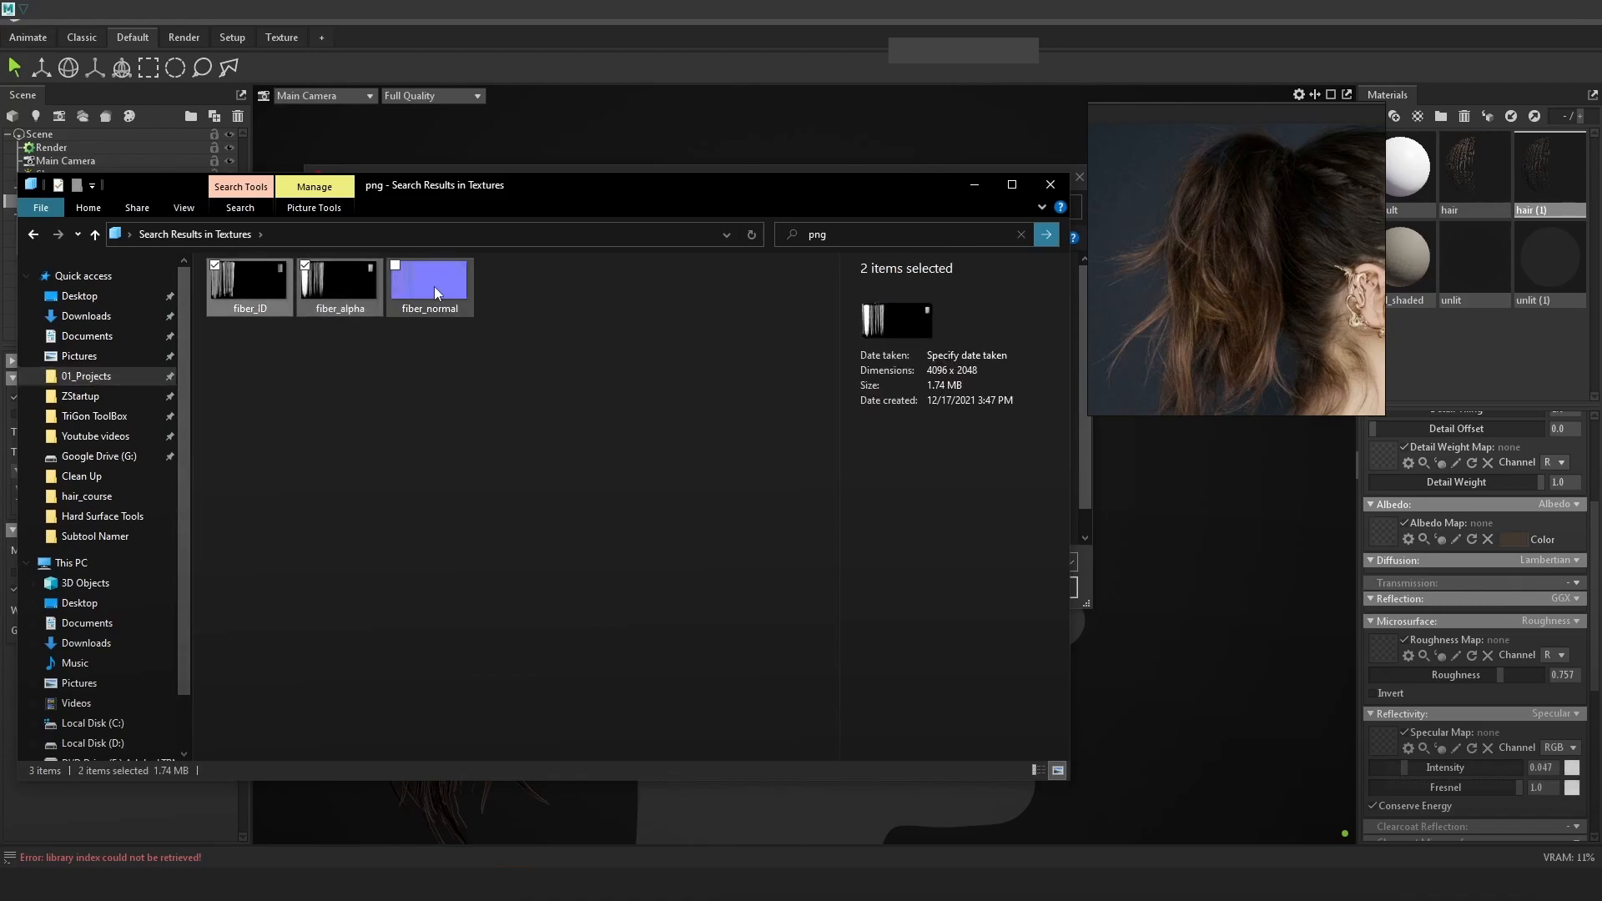
left_click(253, 279)
left_click(413, 287, "shift")
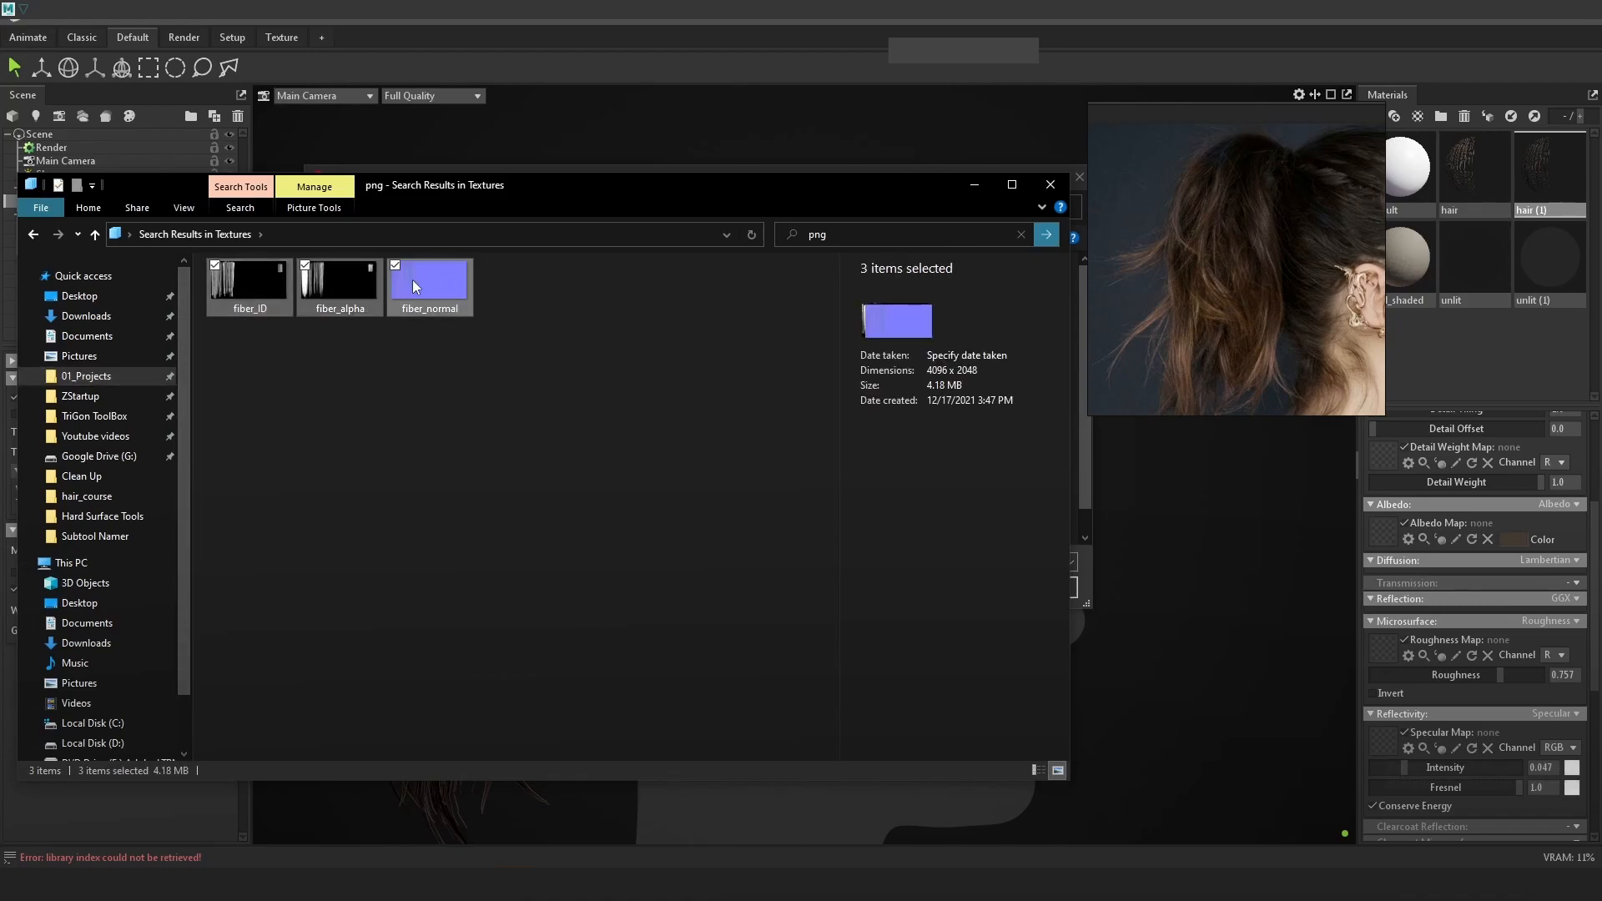
right_click(429, 287)
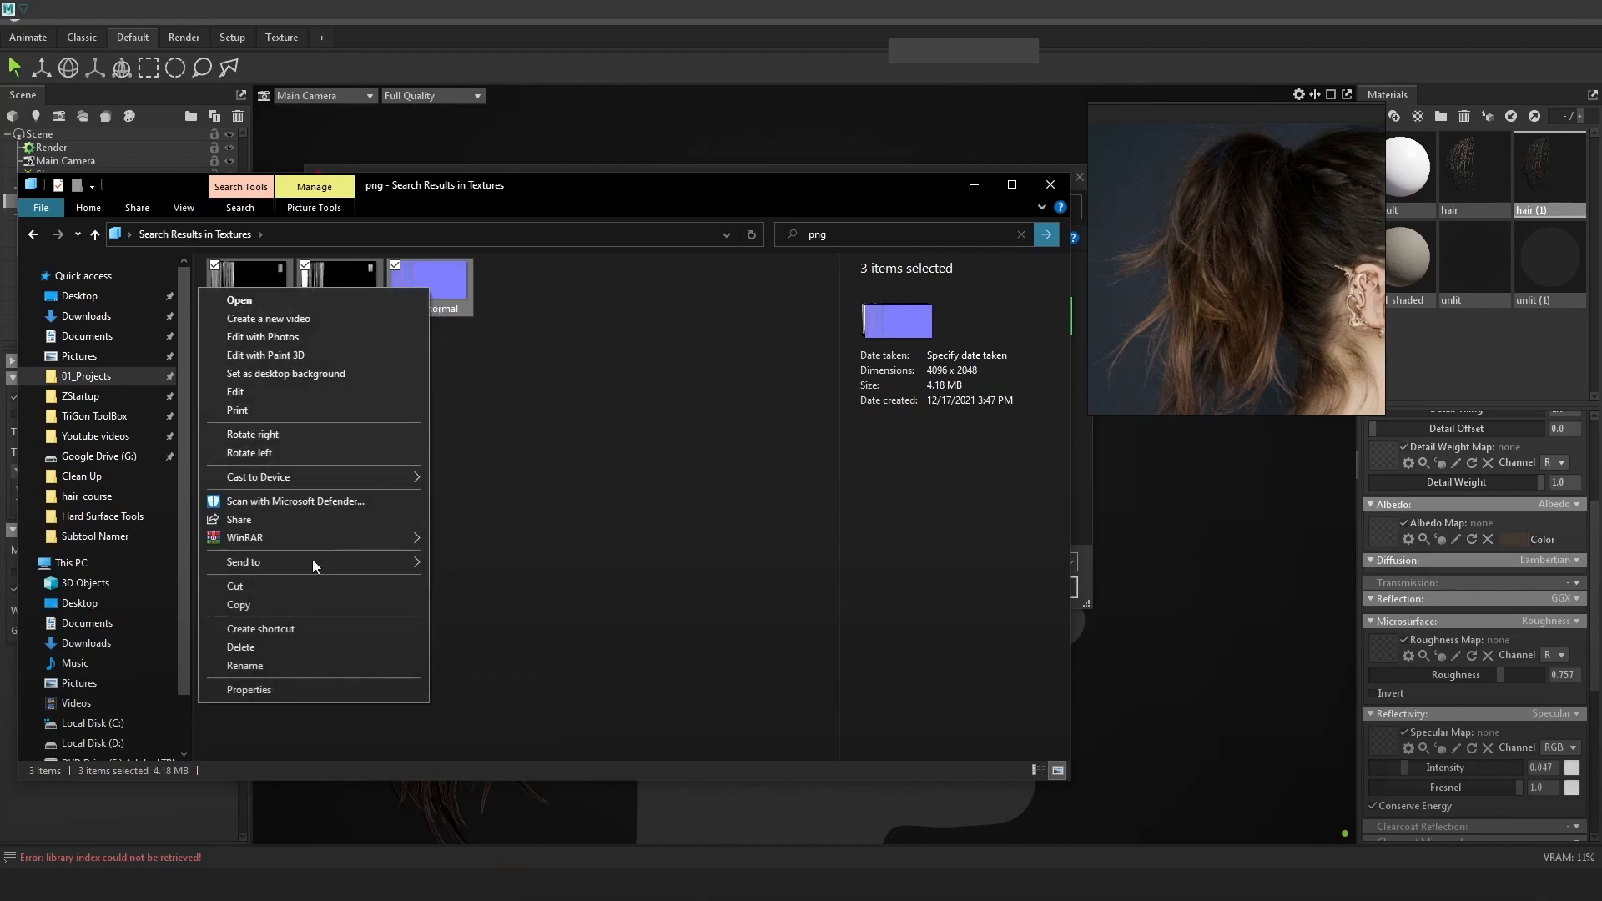
left_click(267, 642)
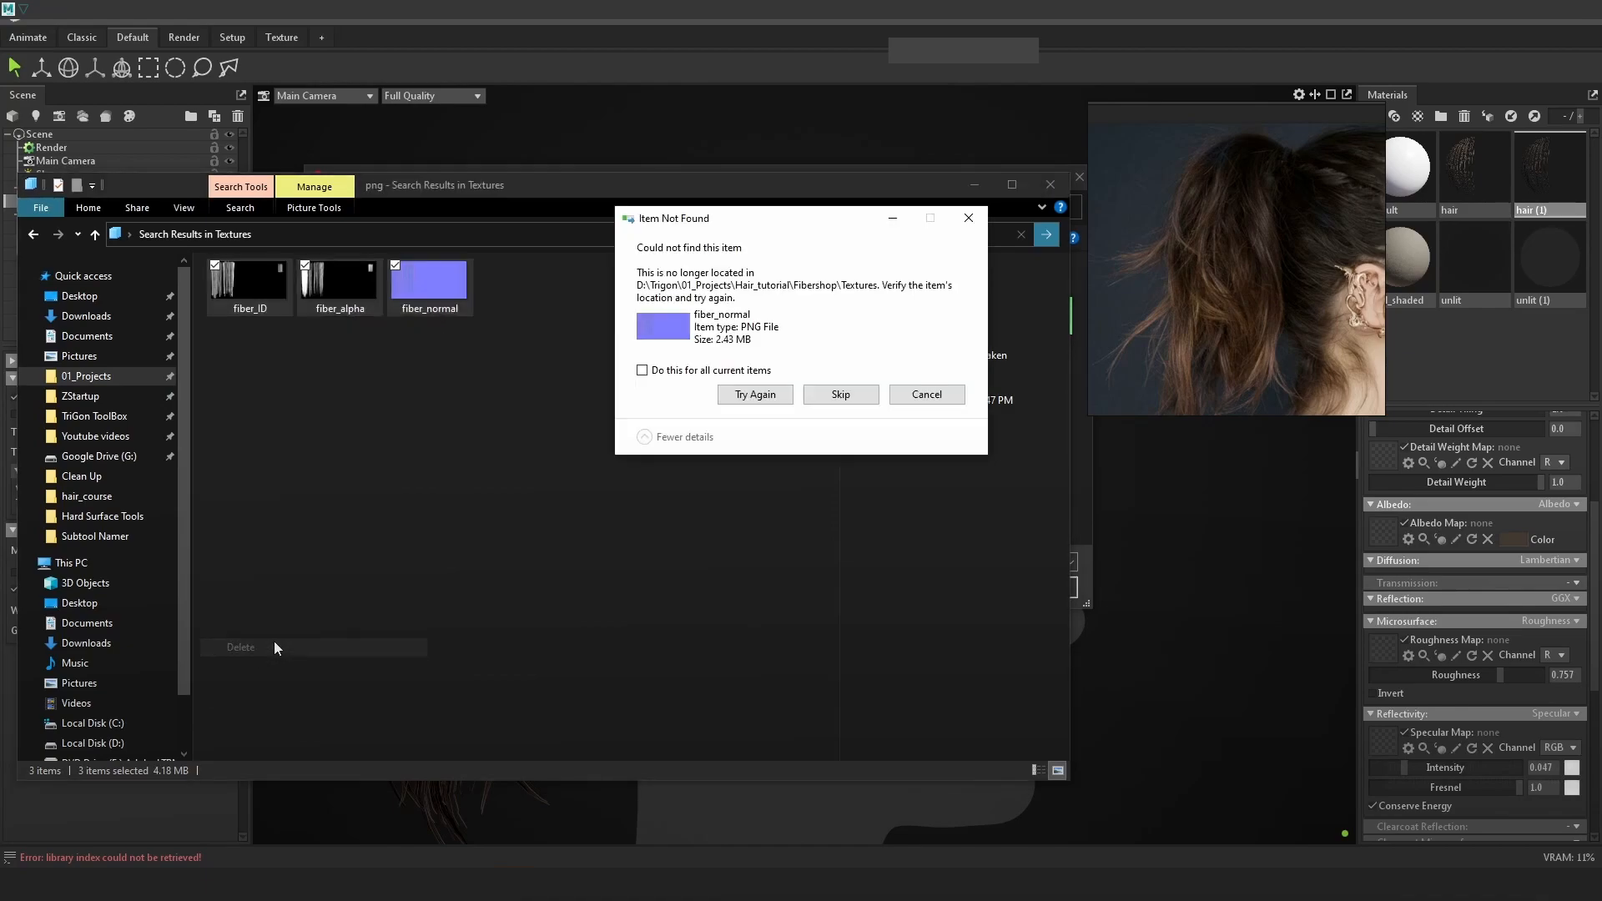
left_click(748, 397)
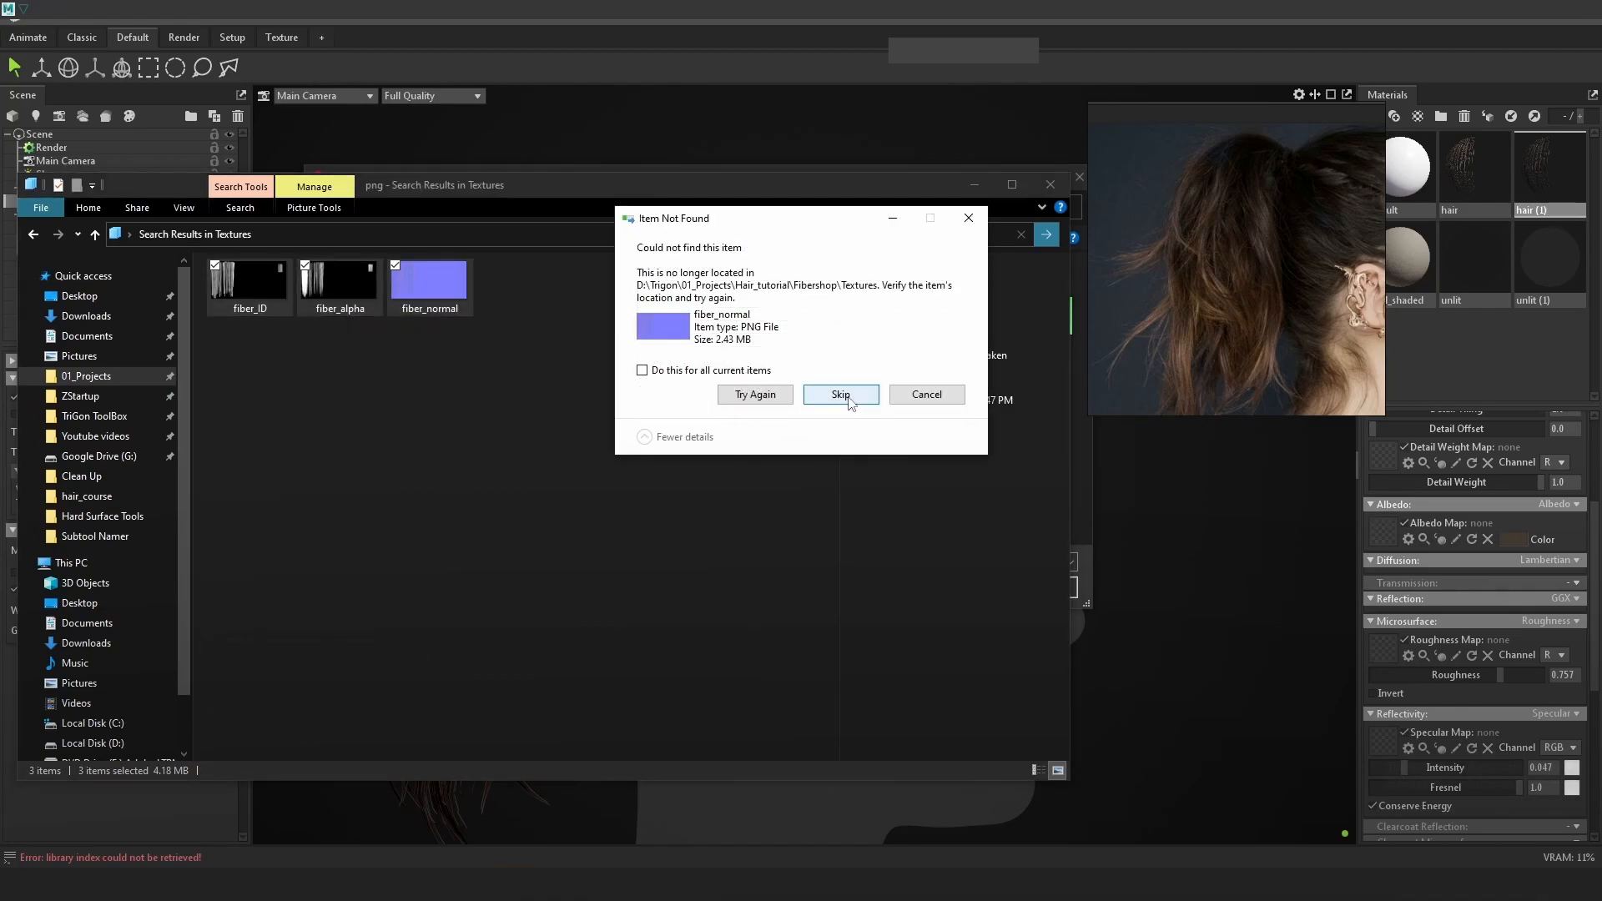
left_click(847, 401)
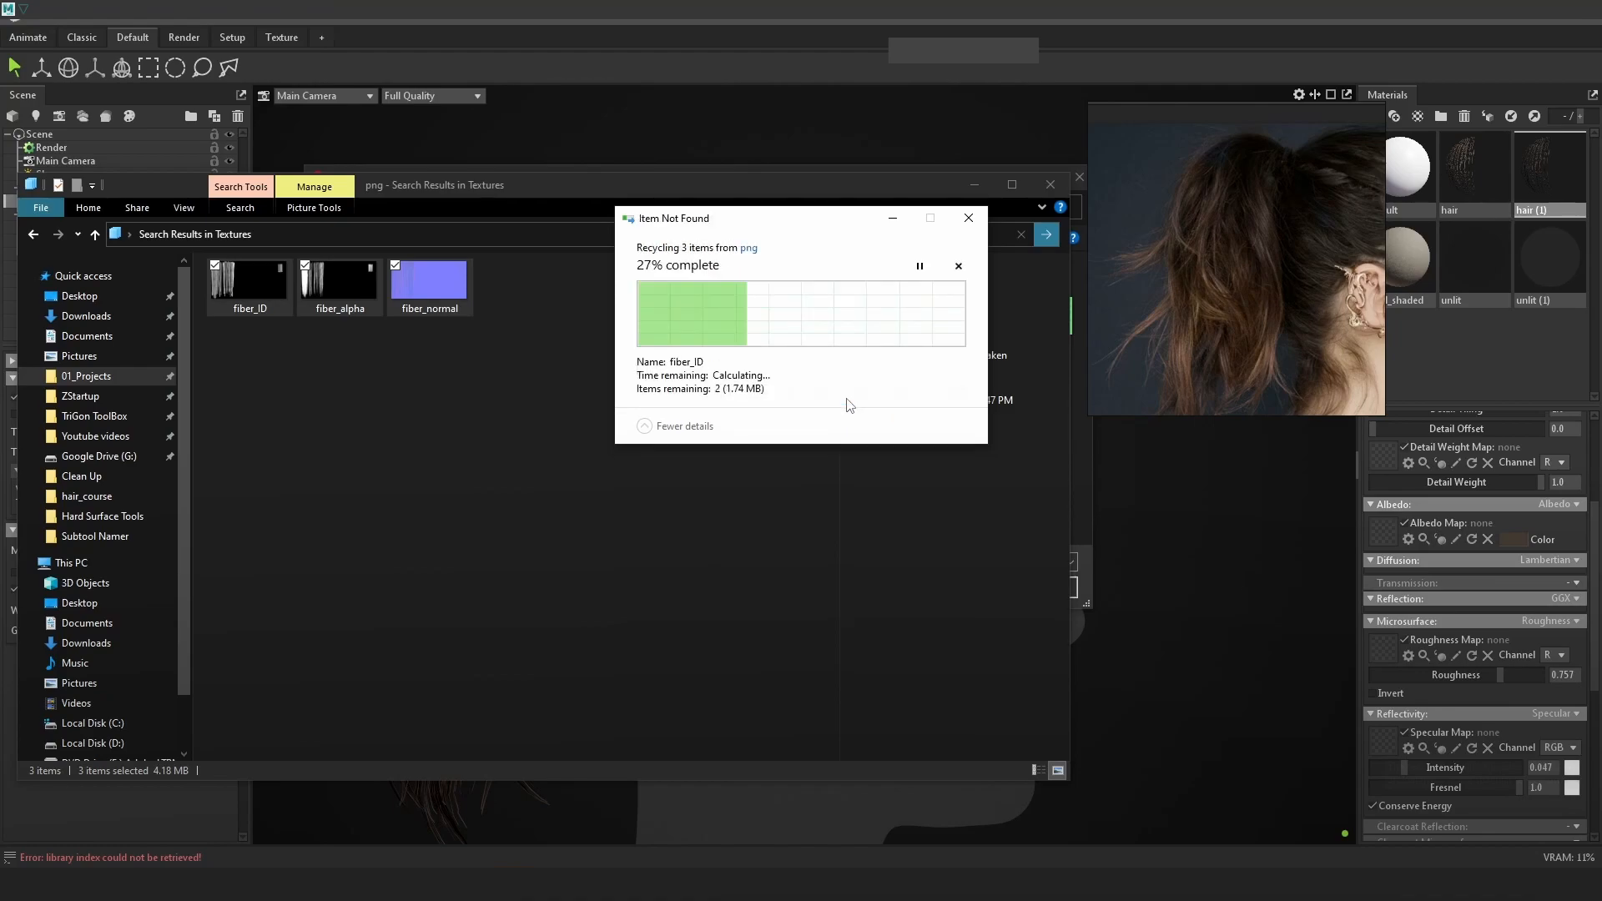
left_click(848, 402)
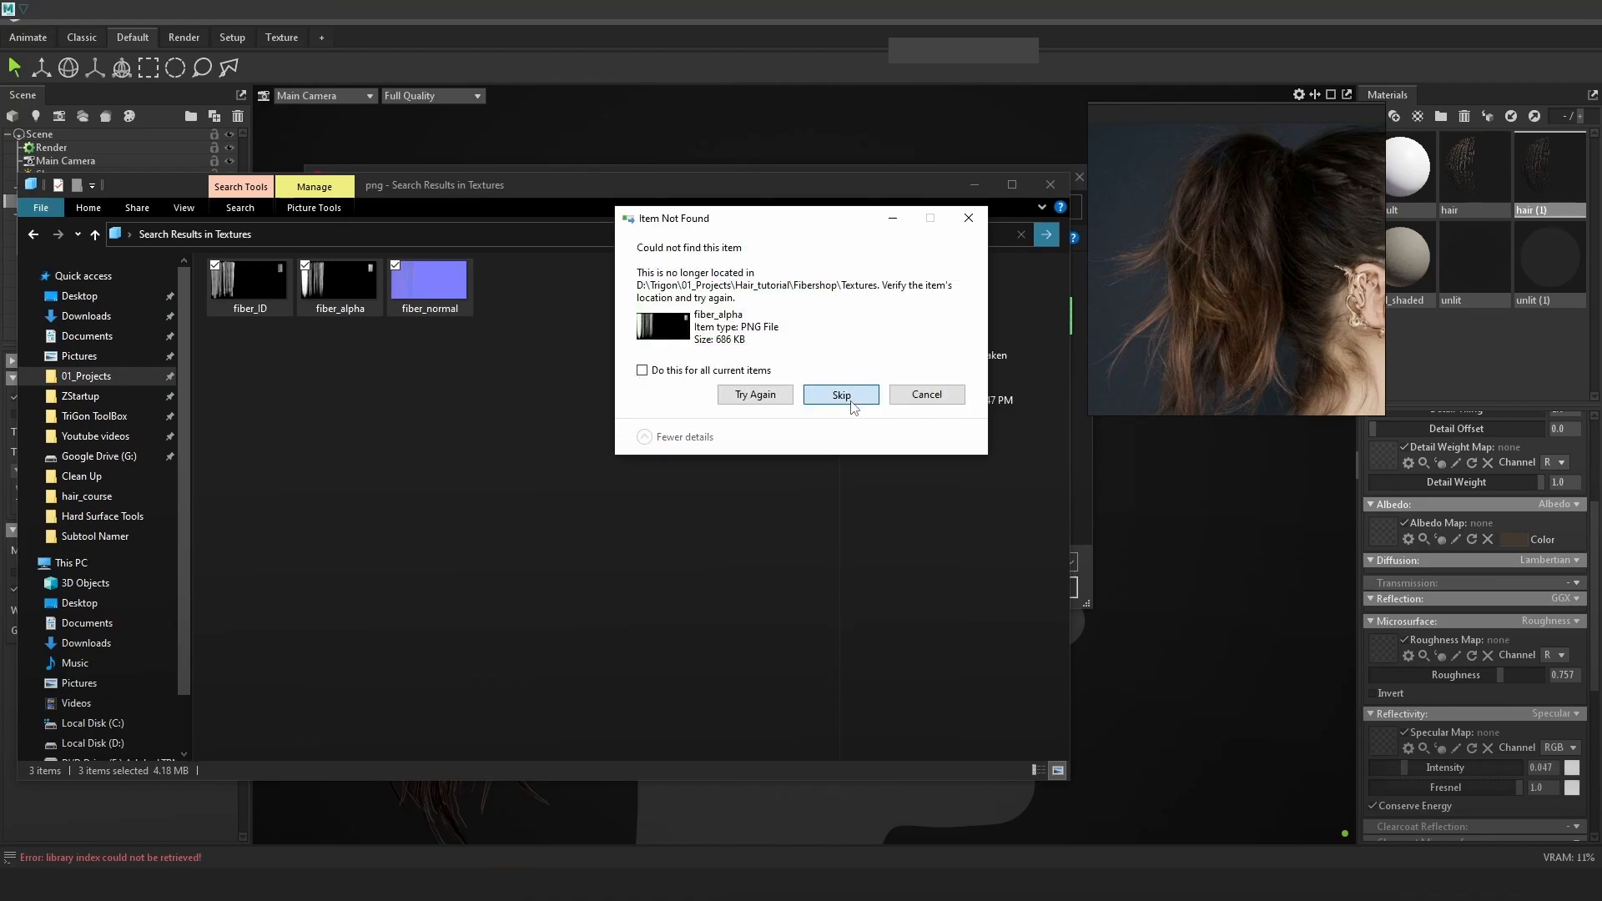
left_click(847, 403)
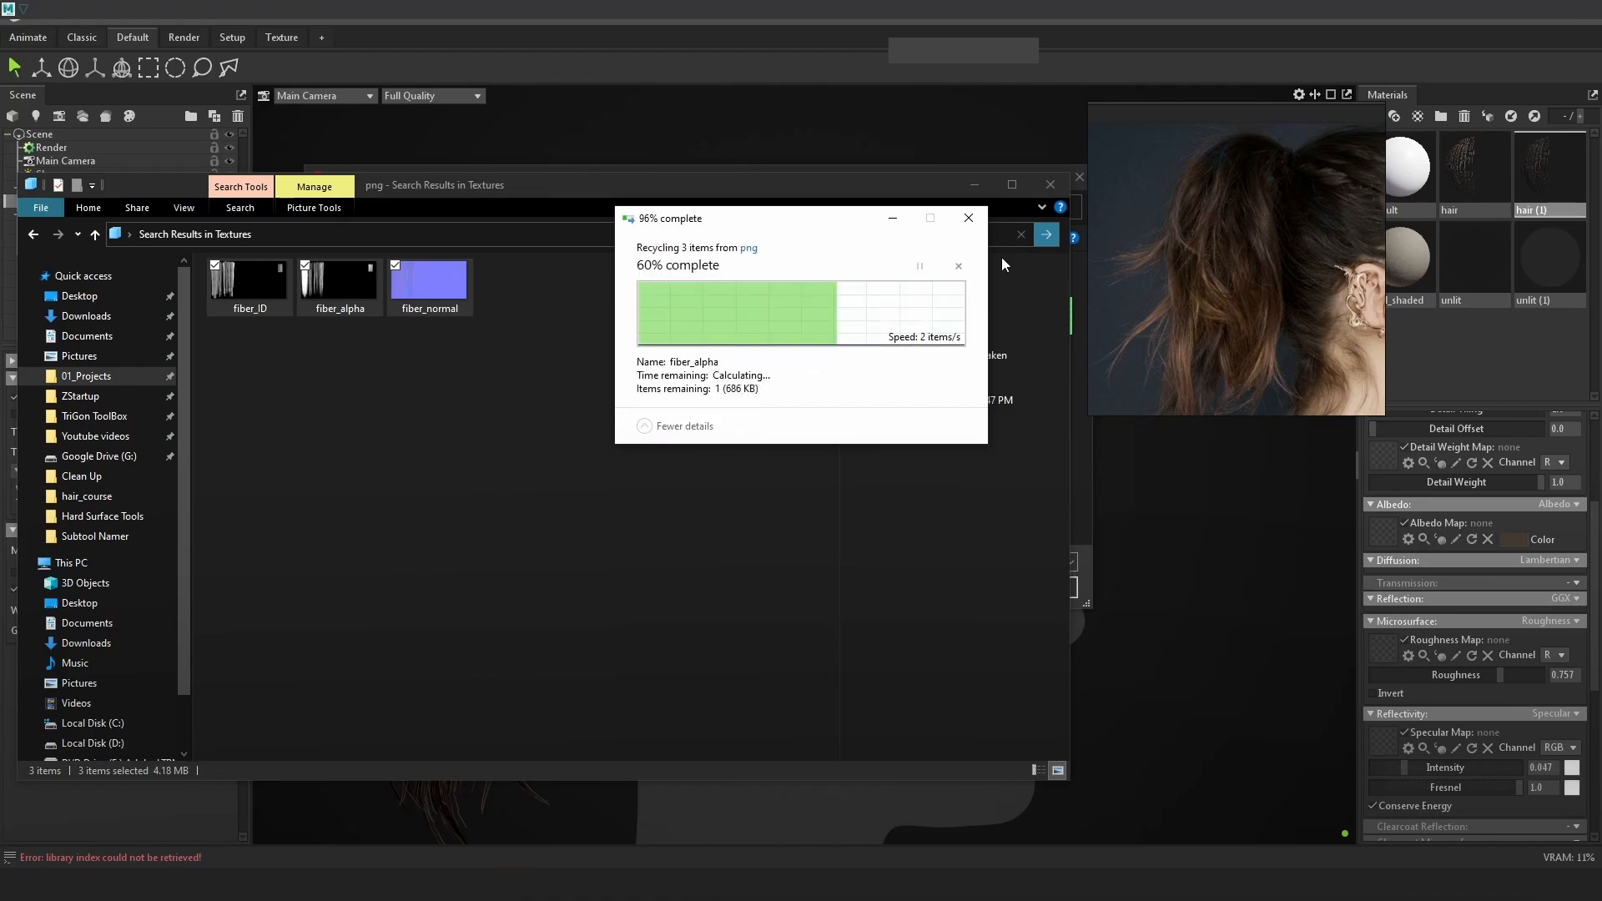
Try to rename the fiber_alpha PNG file as fiber_alpha_p.
left_click(370, 284)
key("F2")
type("_p")
key("Return")
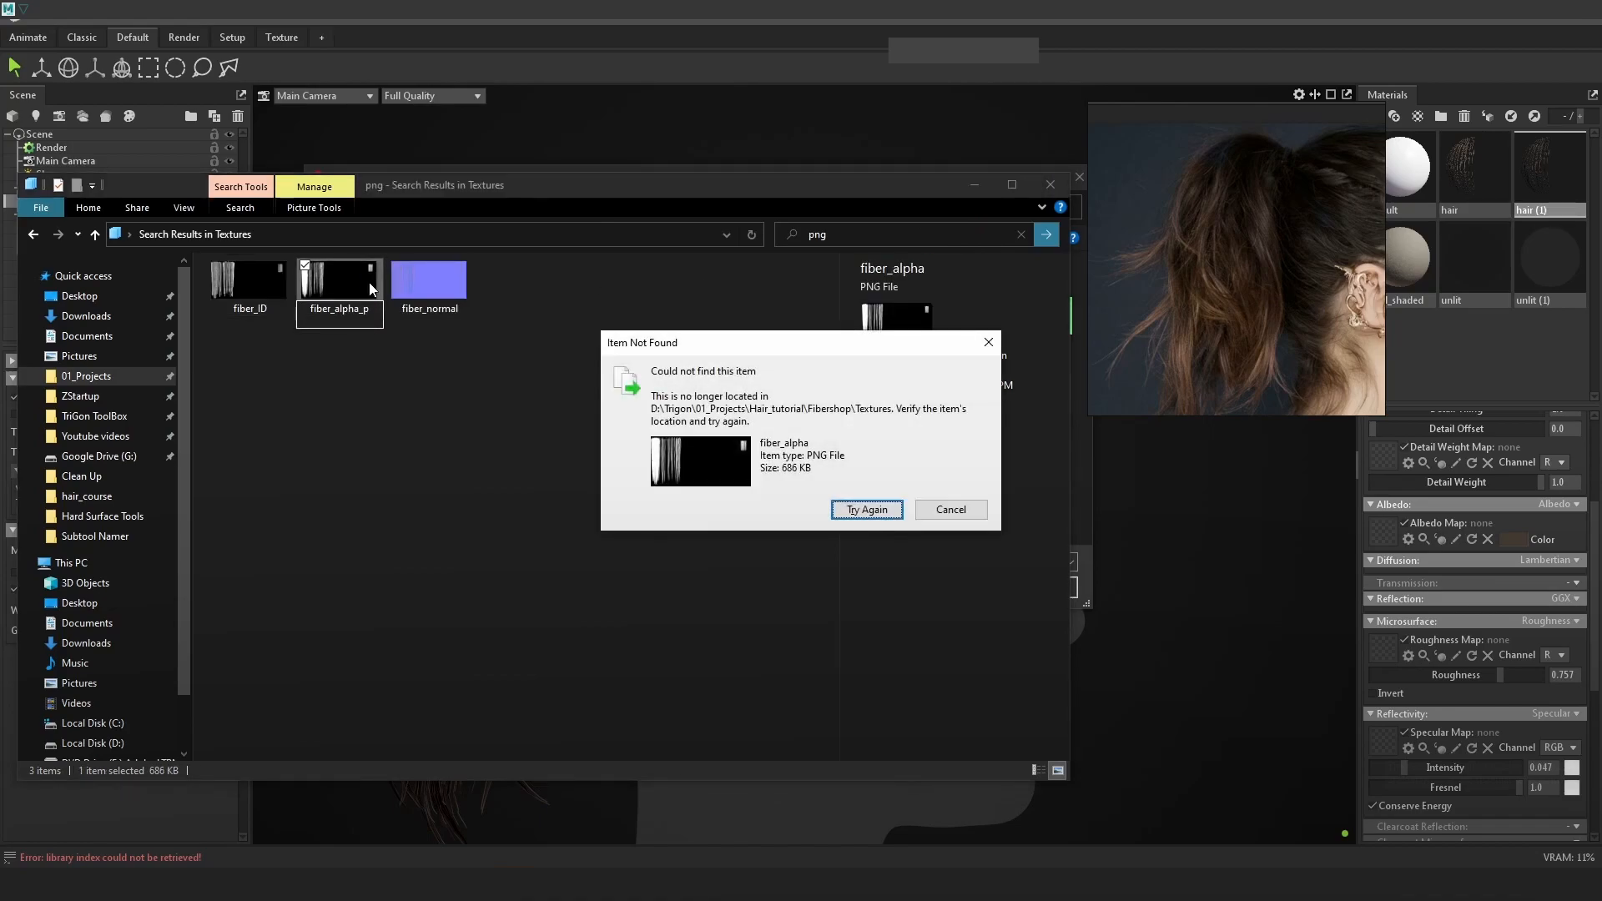
left_click(943, 510)
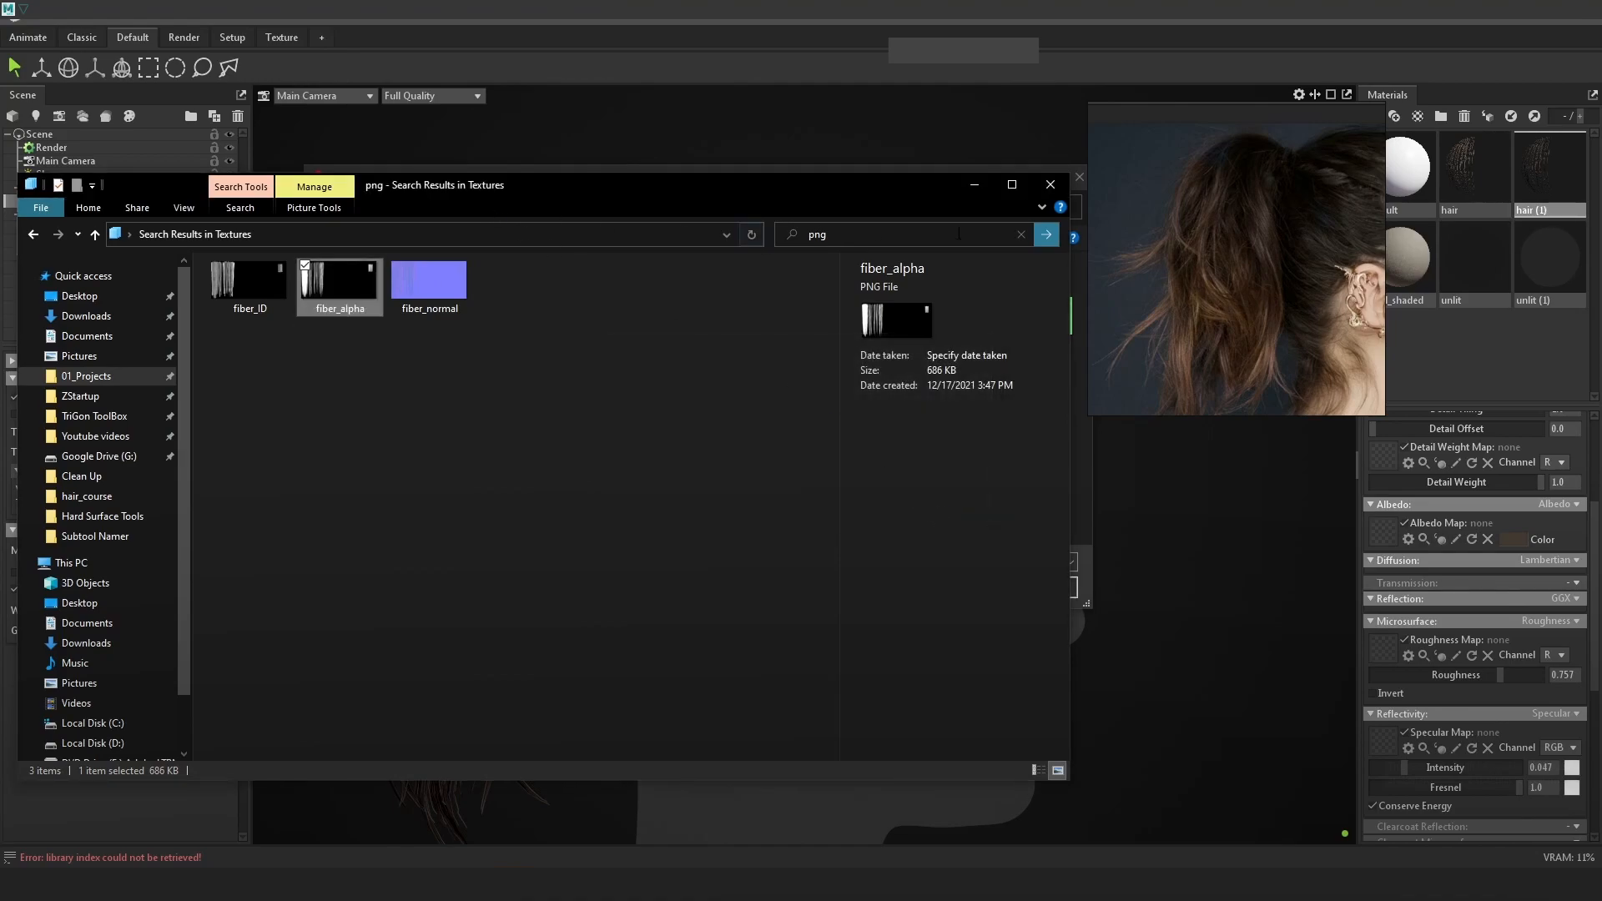
Close the File Explorer search results and load fiber_depth as the hair material's specular map.
left_click(1020, 236)
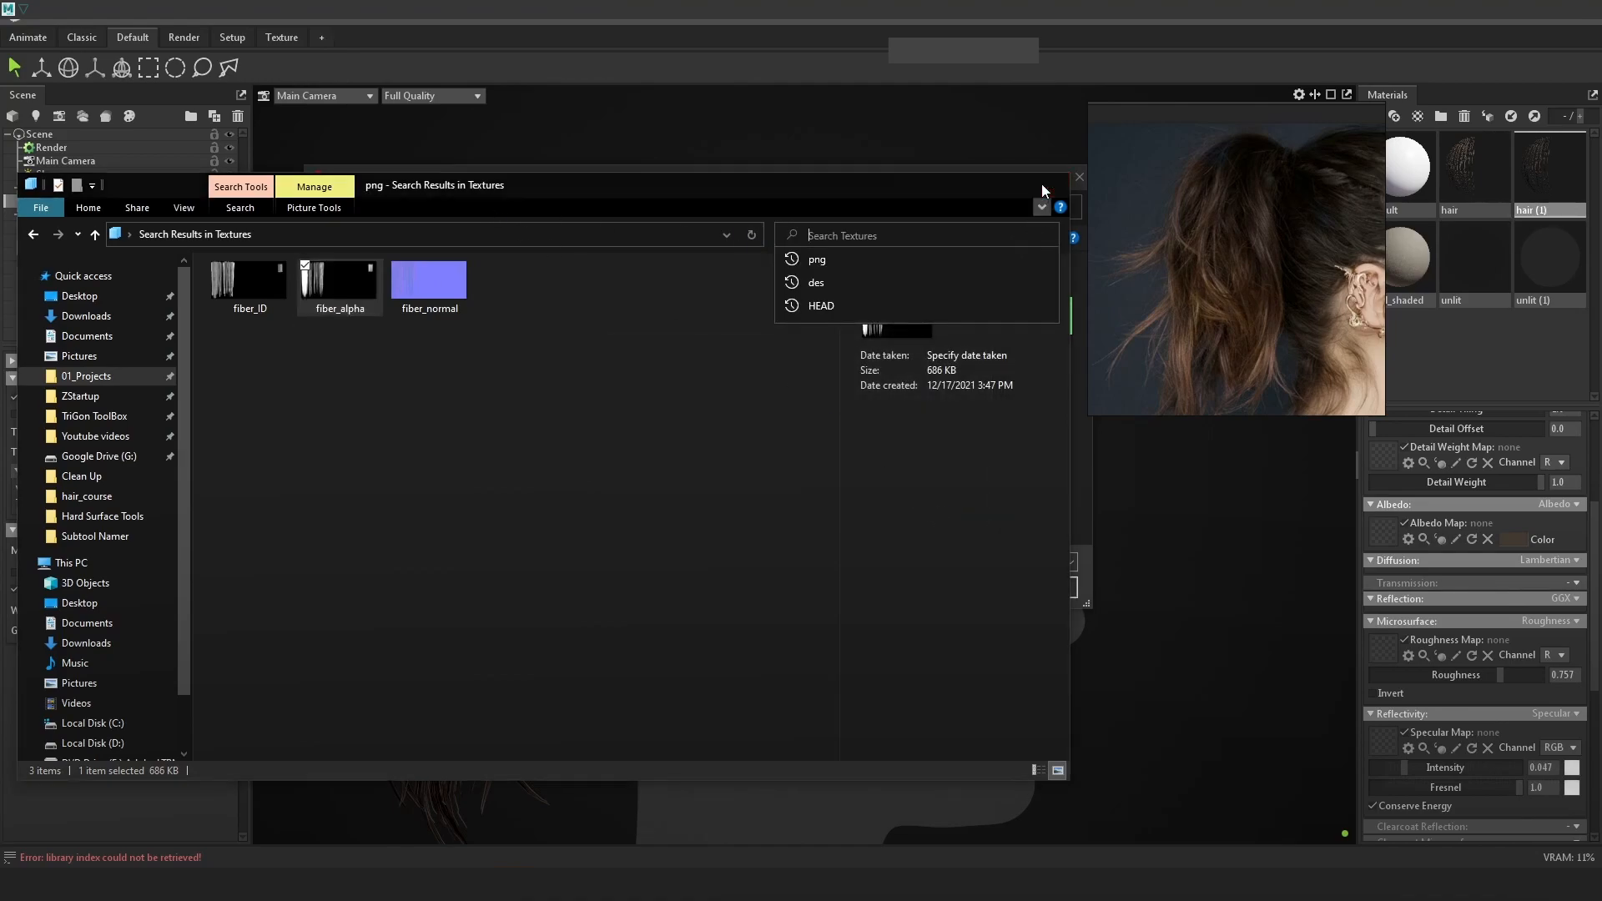
left_click(1051, 184)
left_click(641, 334)
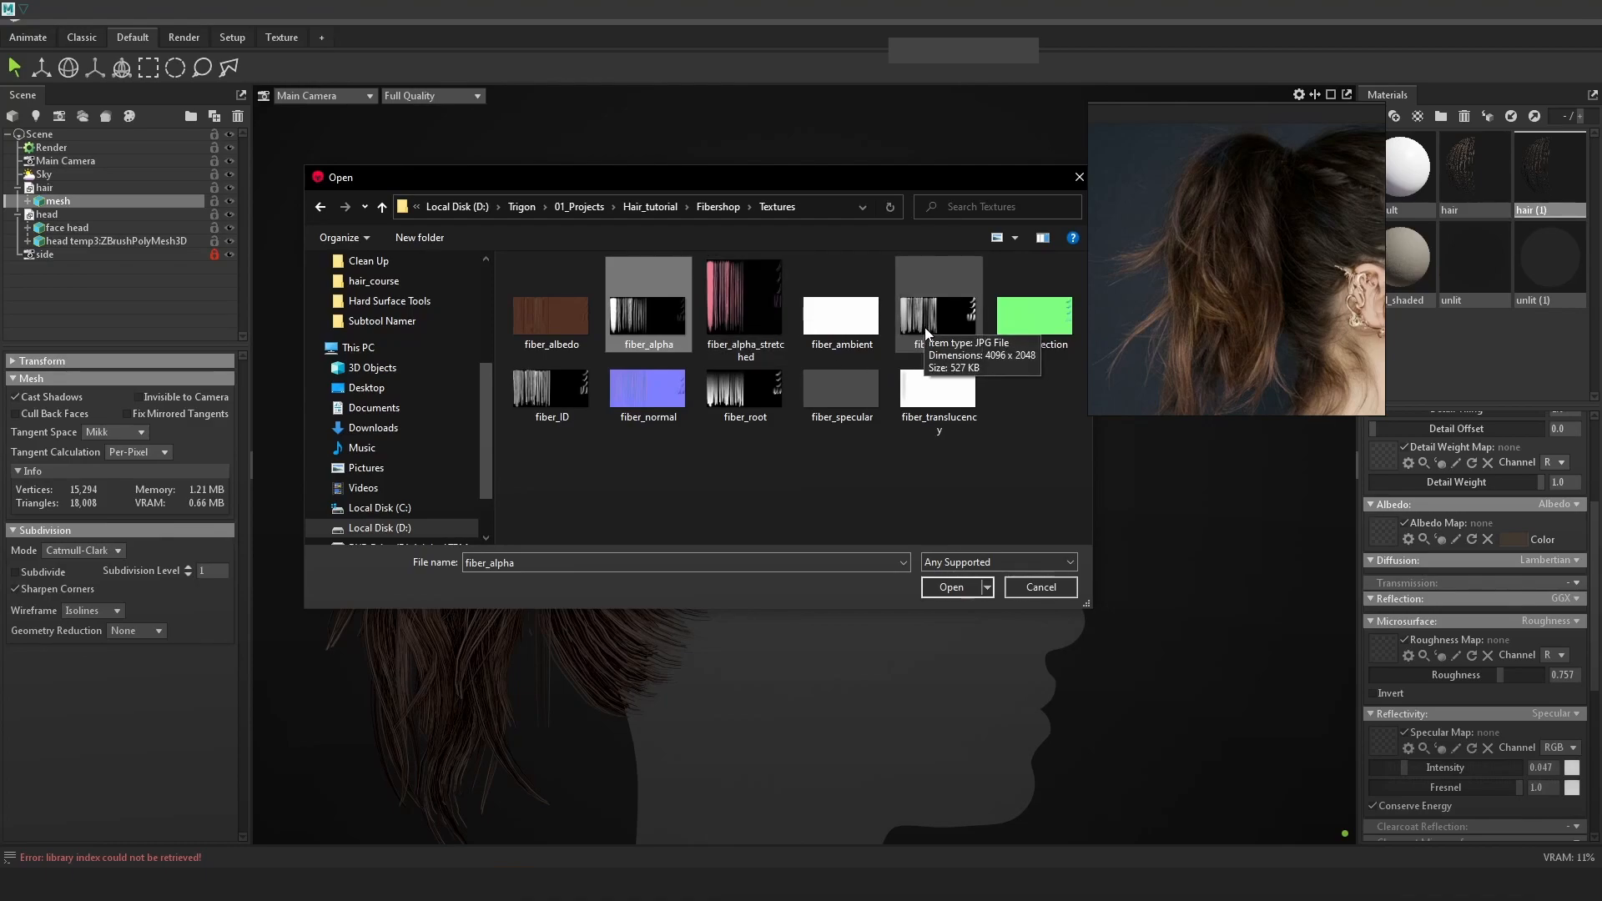
double_click(948, 313)
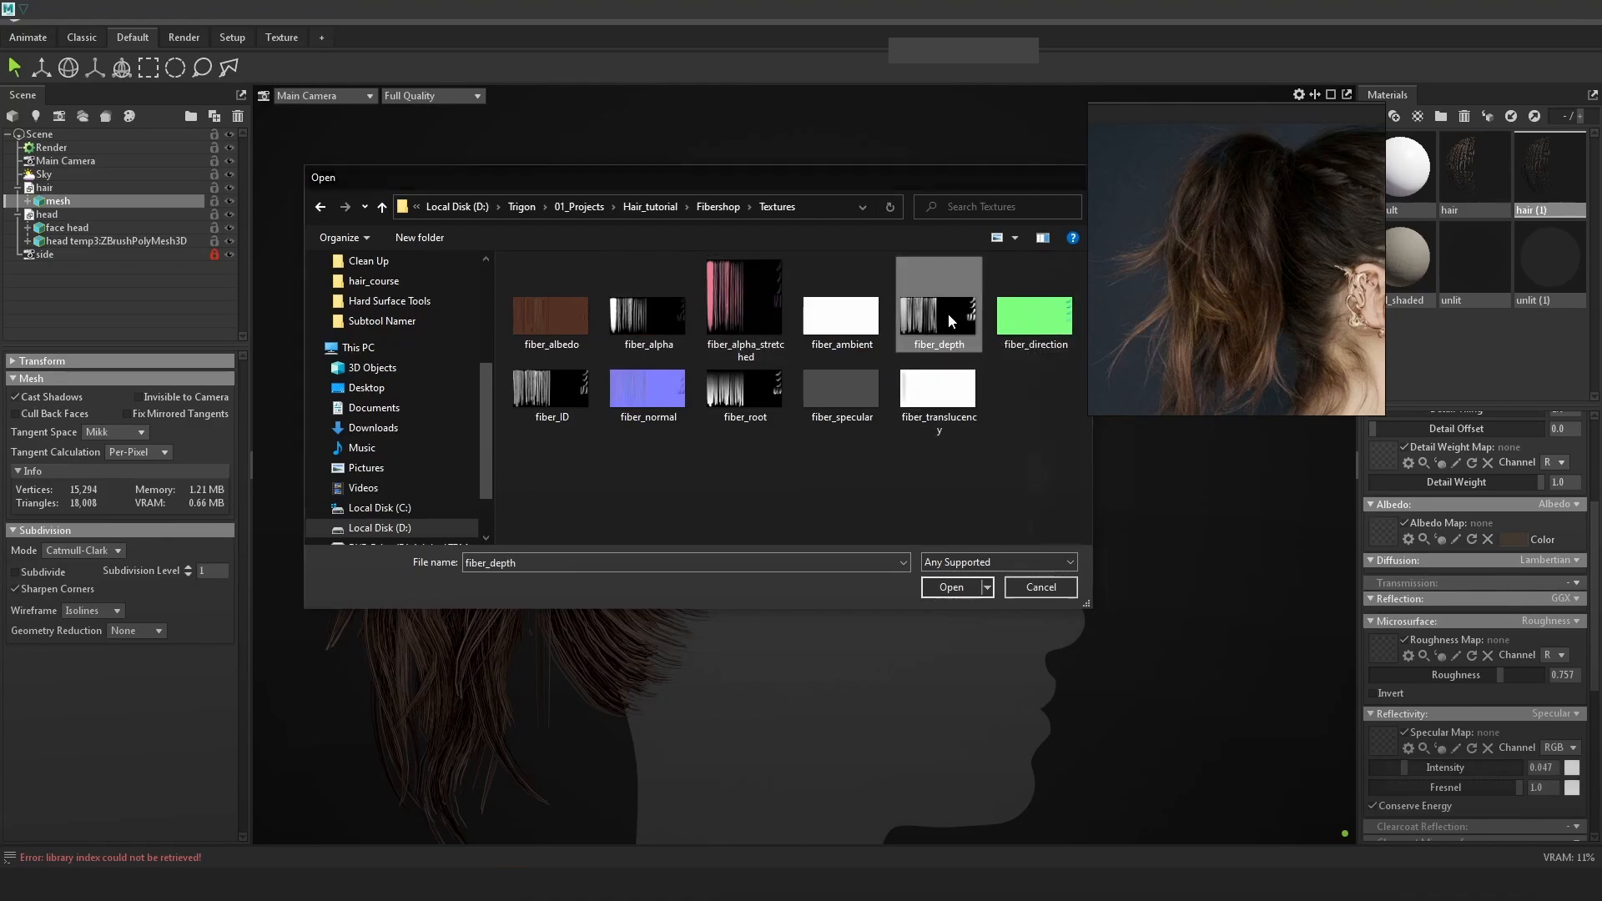
Adjust the hair's reflectivity to an intensity of about 0.384 and a Fresnel of about 0.261, judging the shine from the side.
left_click_drag(1448, 770, 1470, 766)
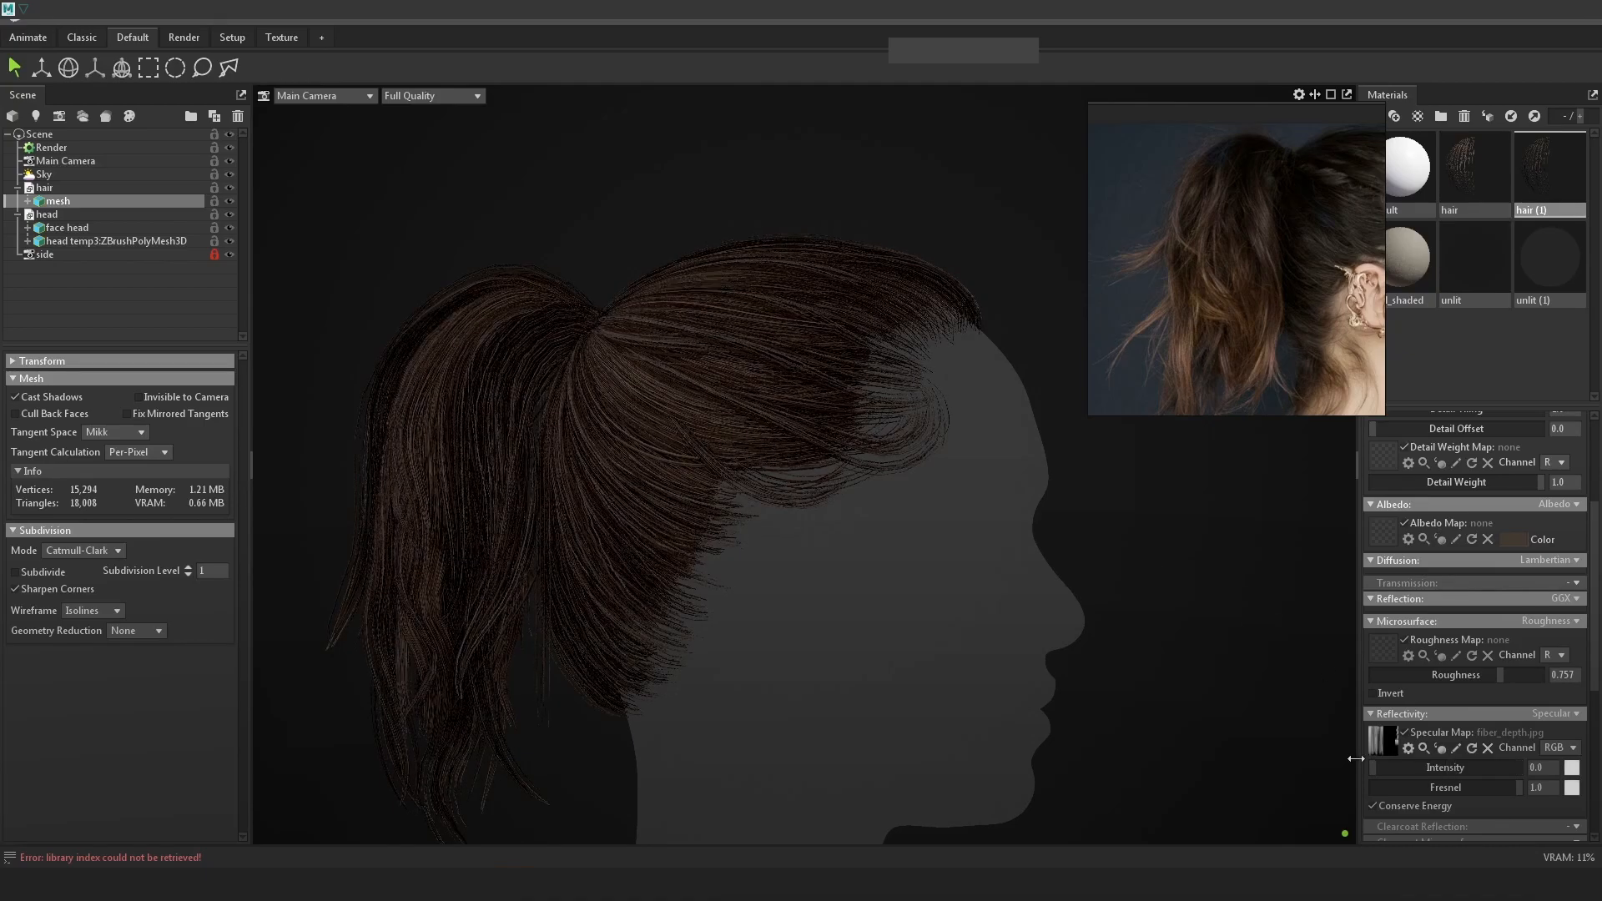
mouse_move(1220, 641)
left_mouse_down()
mouse_move(1139, 636)
mouse_move(1230, 623)
left_mouse_up()
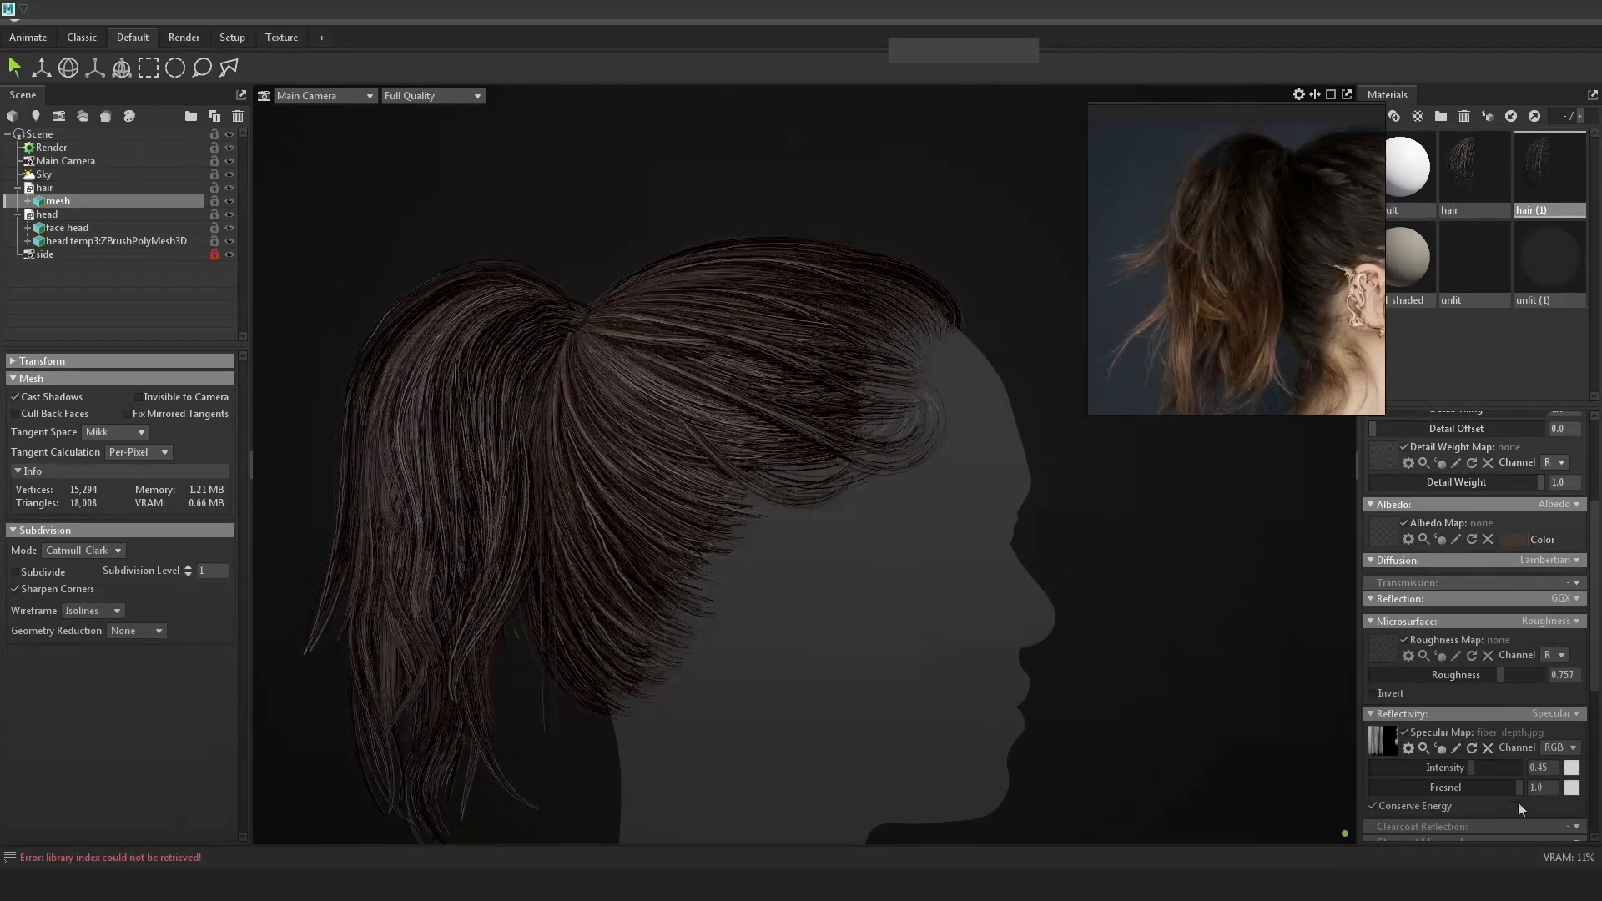
left_click_drag(1466, 771, 1442, 759)
scroll(1076, 572, "down", 3)
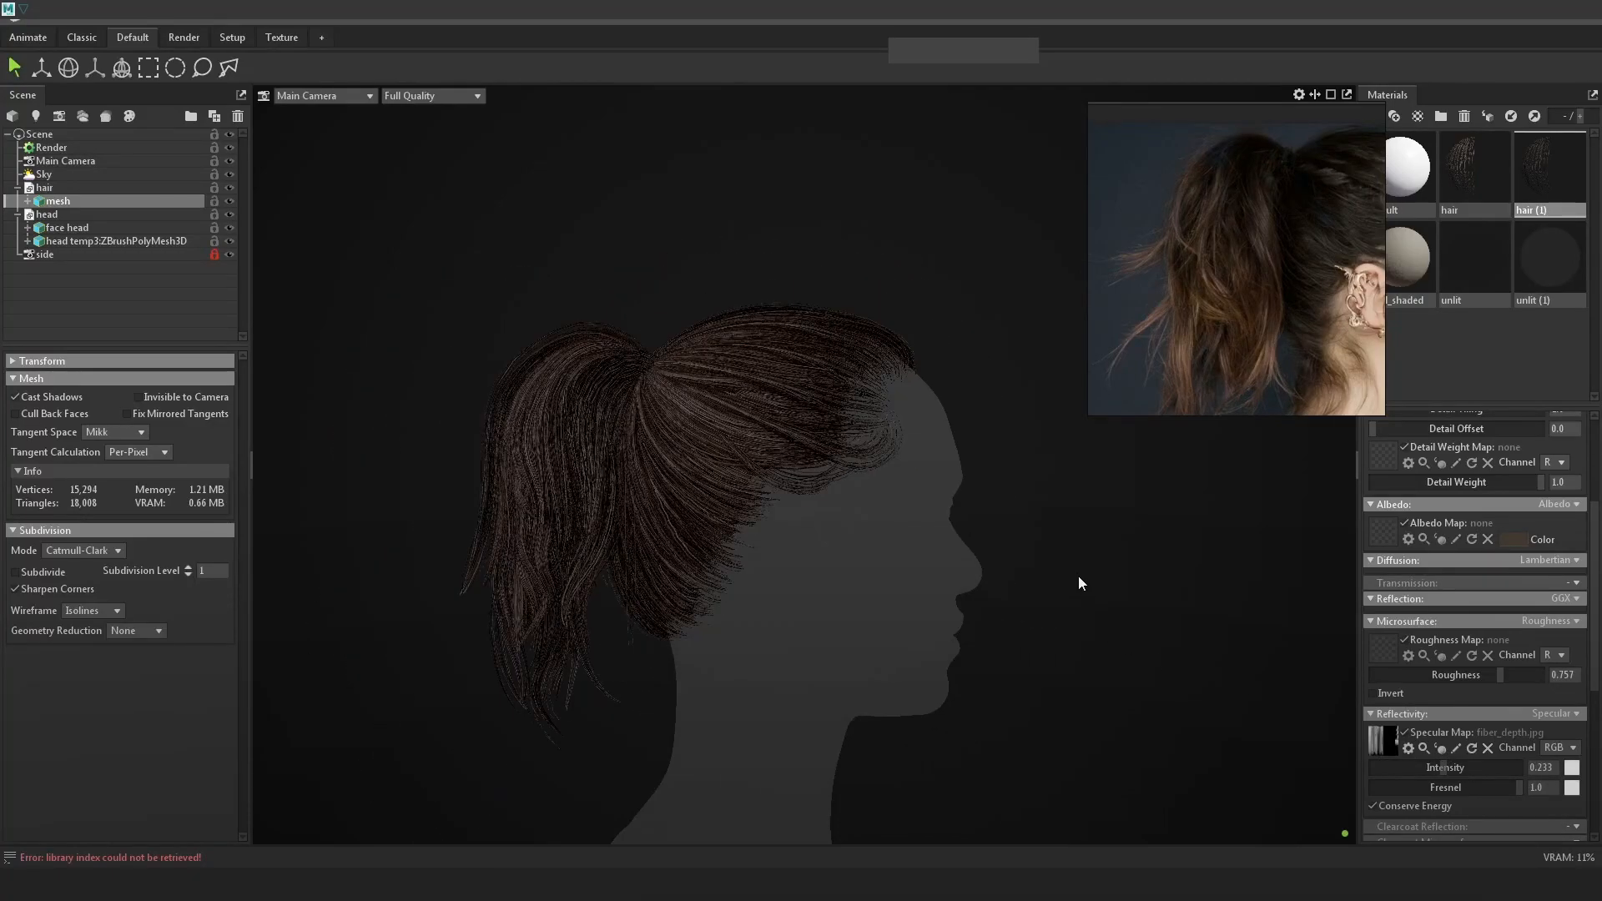
left_click_drag(1076, 572, 1095, 610)
left_click(1246, 617)
right_click(1246, 617)
left_click(1142, 532)
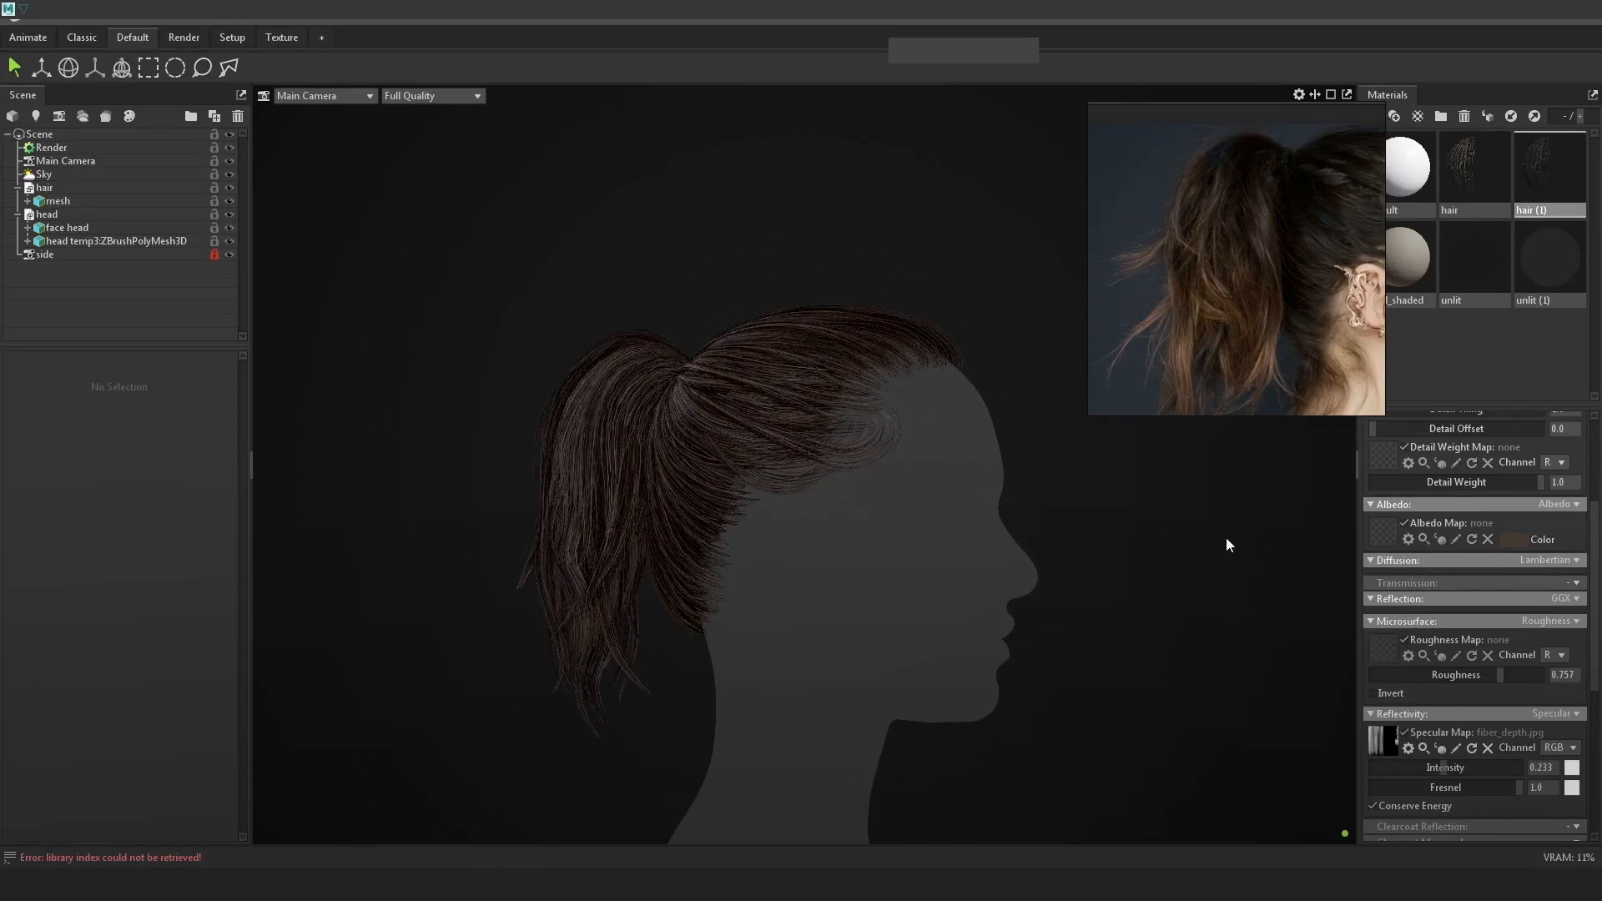
mouse_move(1445, 767)
left_mouse_down()
mouse_move(1466, 767)
mouse_move(1358, 777)
mouse_move(1341, 763)
mouse_move(1410, 774)
left_mouse_up()
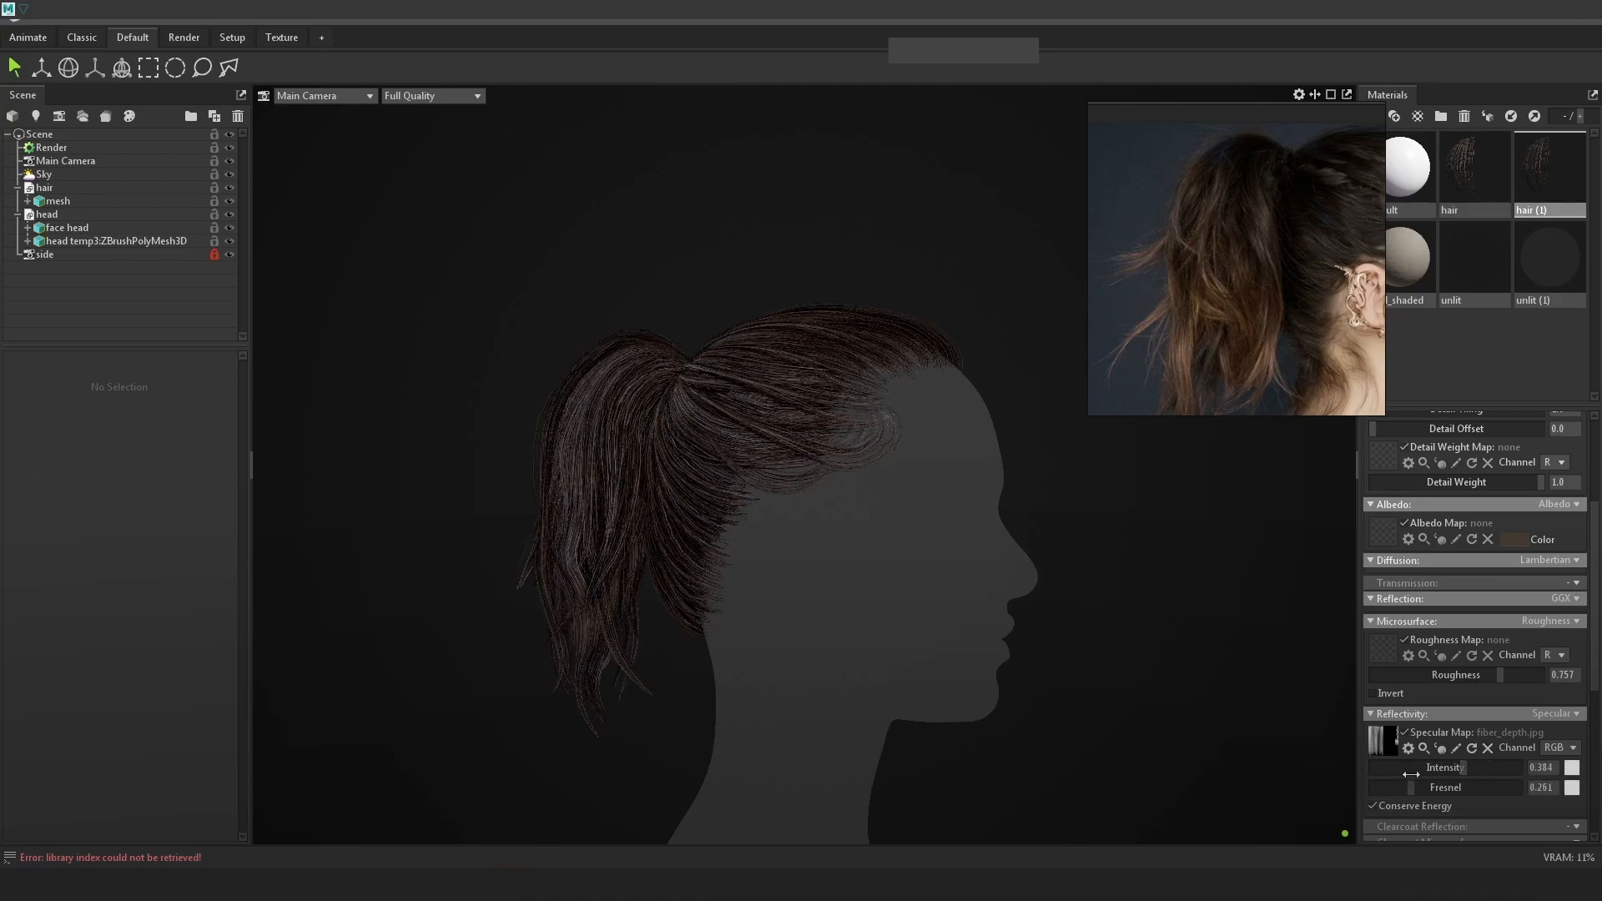
Replace the specular map with fiber_ID and set its intensity to about 0.149.
left_click(1379, 733)
left_click_drag(902, 217, 737, 219)
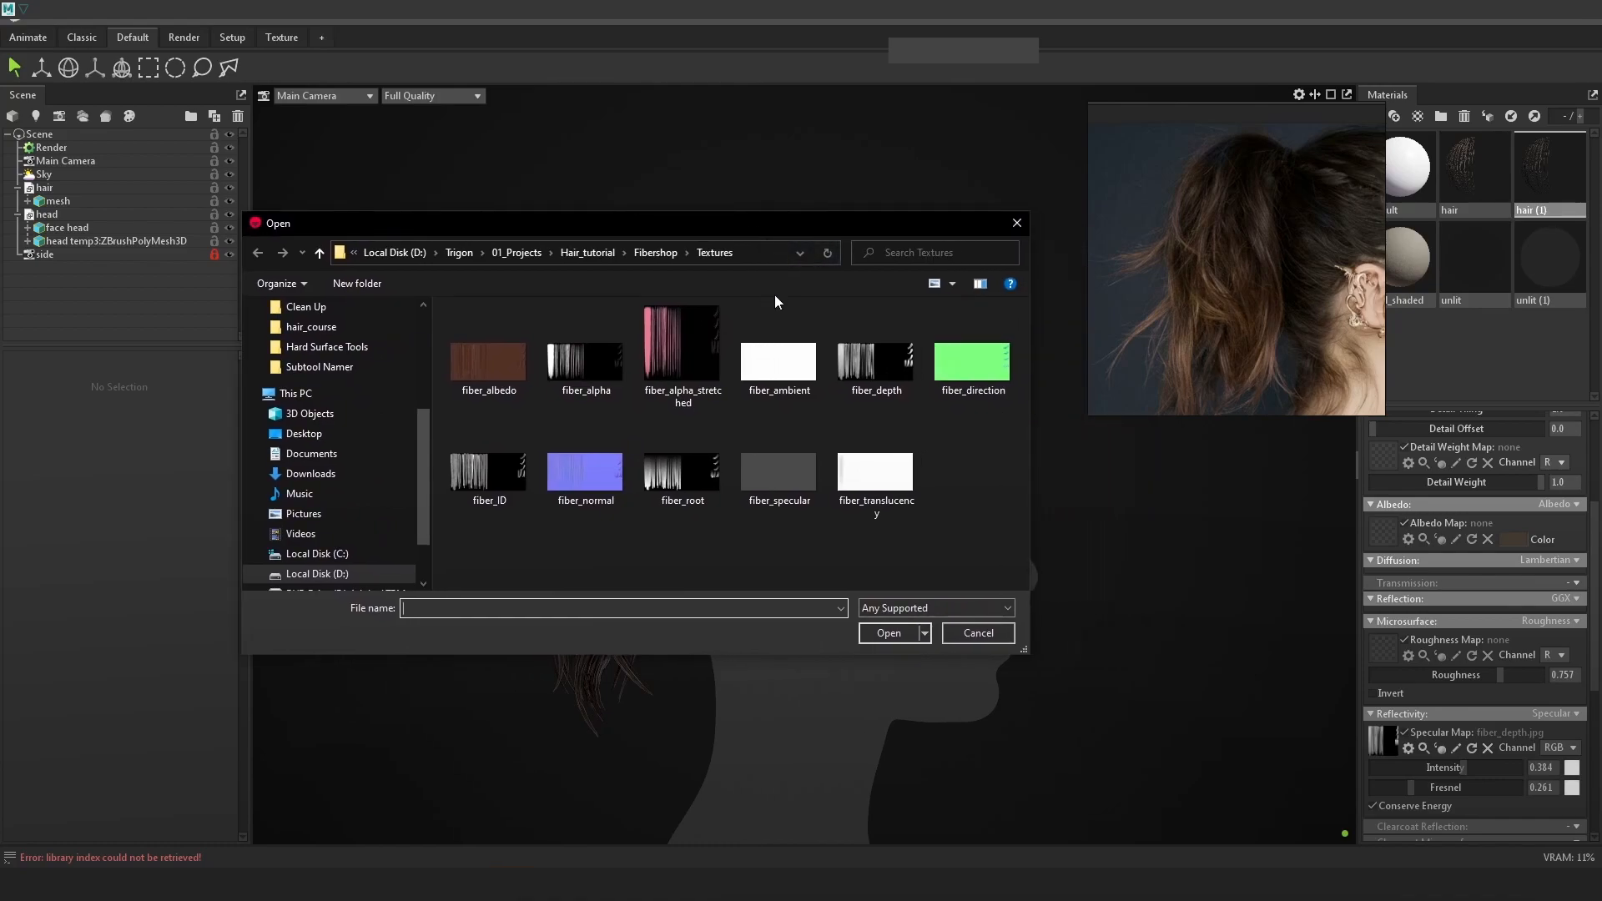
double_click(460, 474)
right_click_drag(463, 472, 1093, 484)
left_click_drag(1497, 767, 1426, 768)
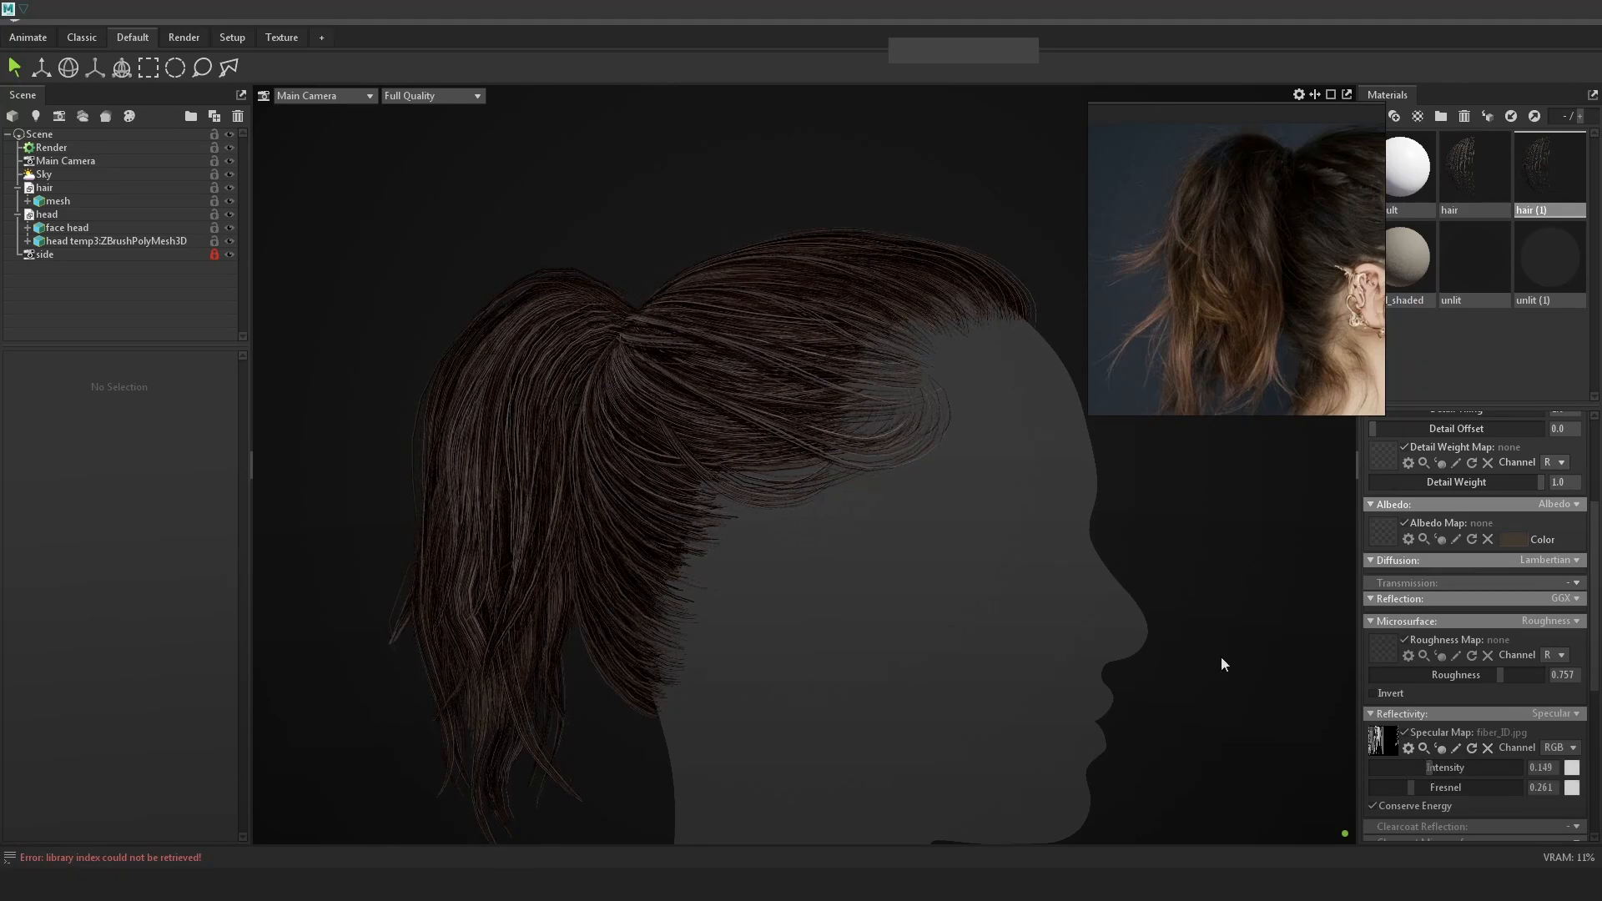
Replace the specular map with fiber_root and set its intensity to about 0.588.
left_click(1386, 739)
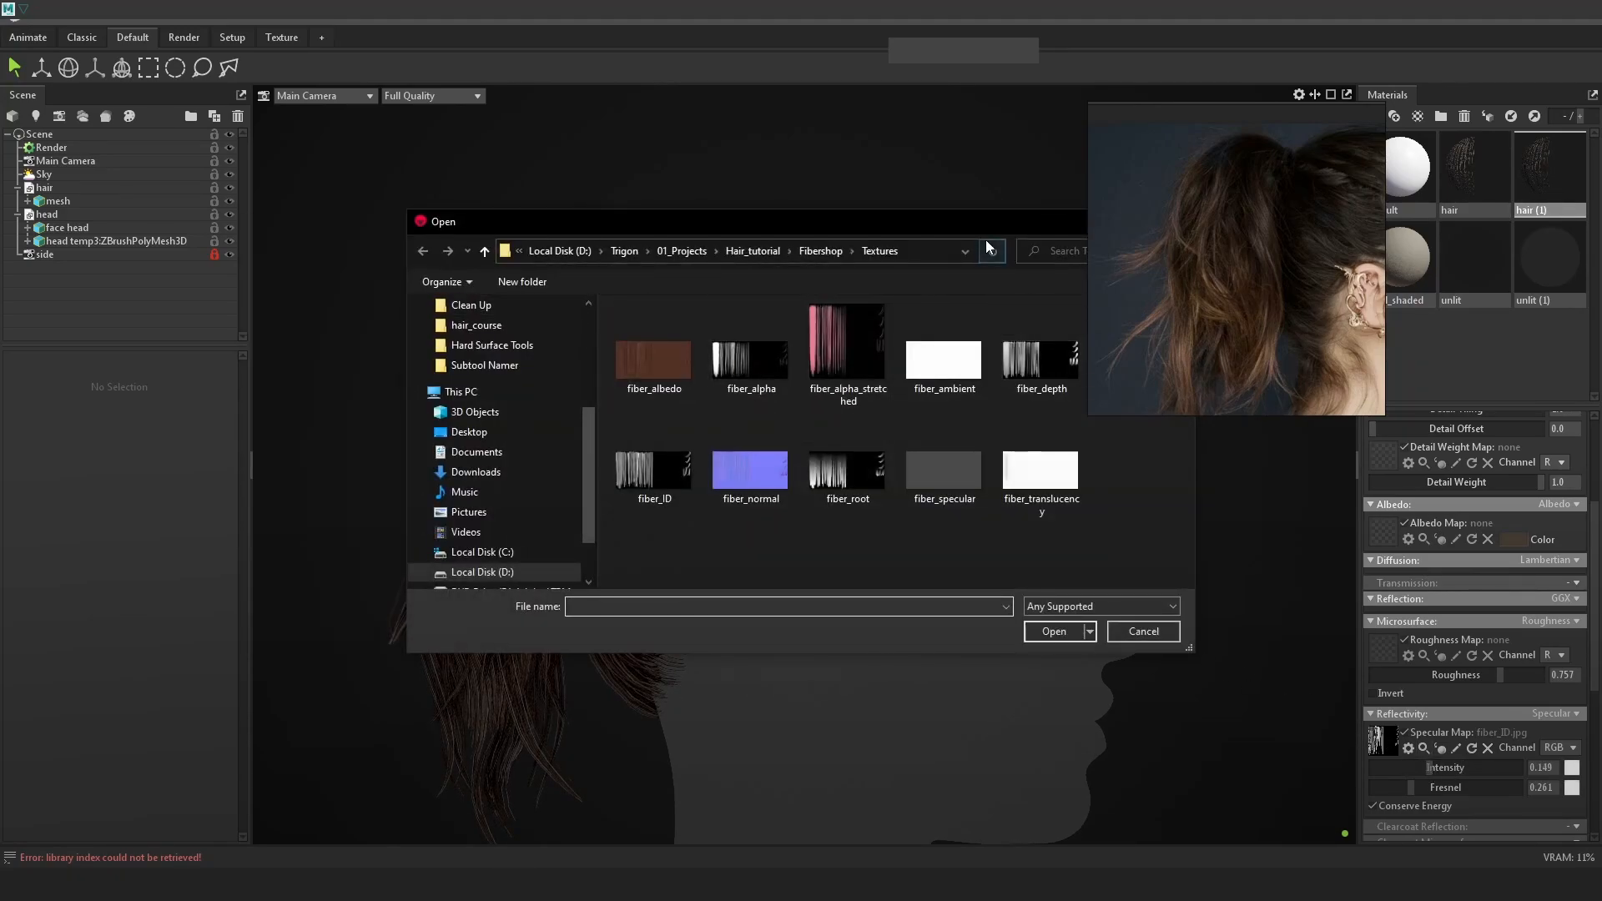
left_click_drag(984, 223, 864, 220)
double_click(726, 479)
left_click_drag(1443, 767, 1485, 767)
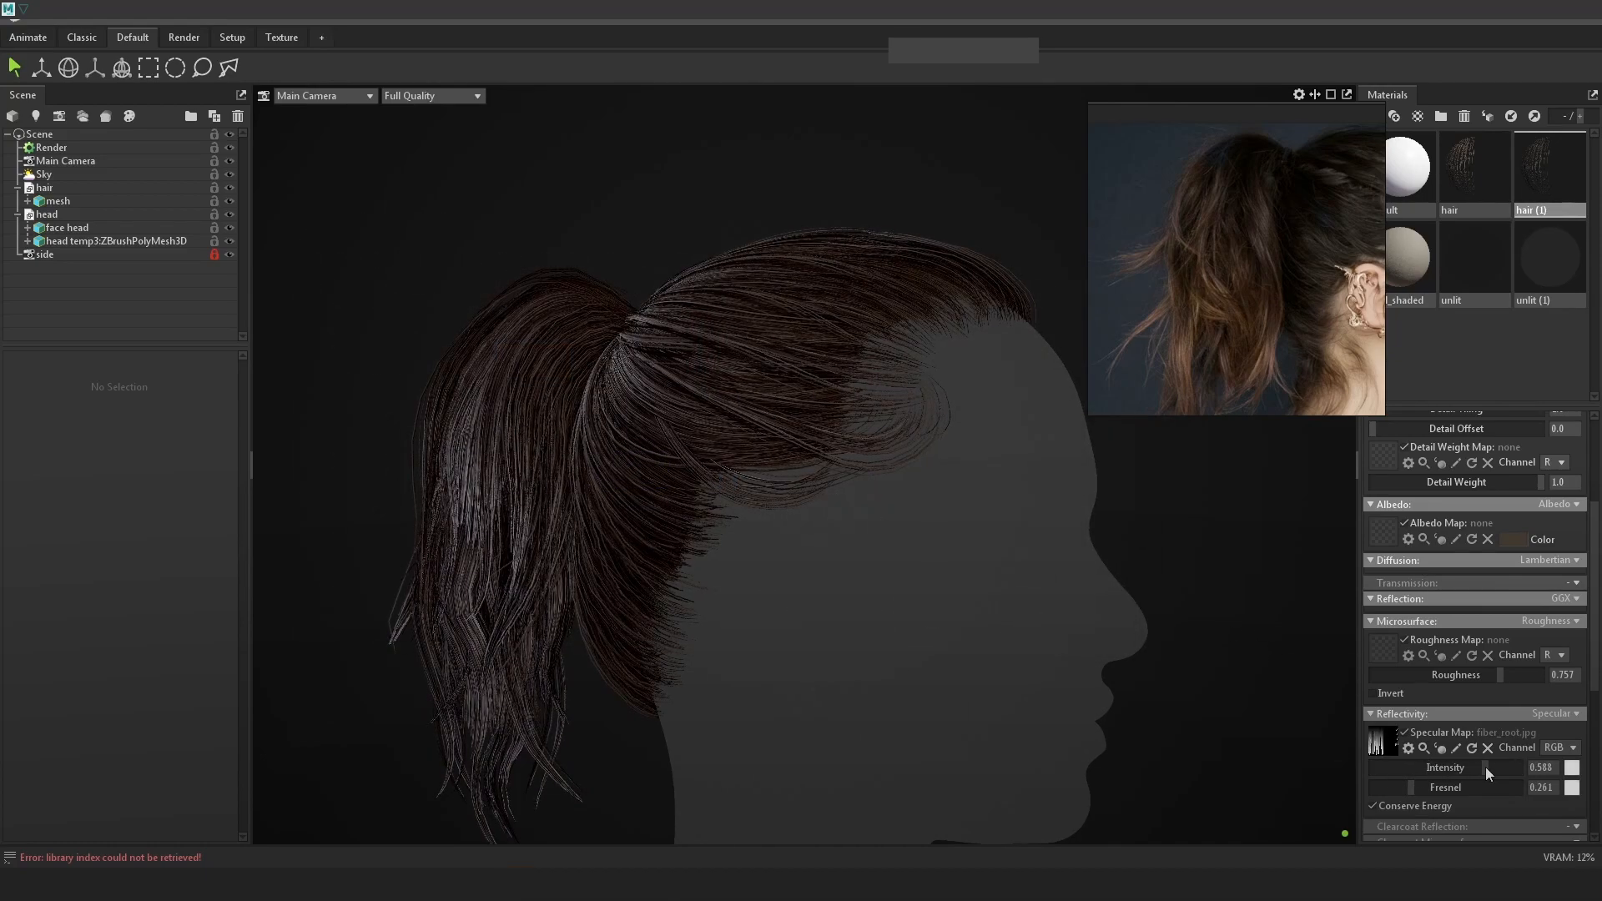
left_click(1408, 749)
left_click(863, 412)
scroll(1538, 737, "down", 2)
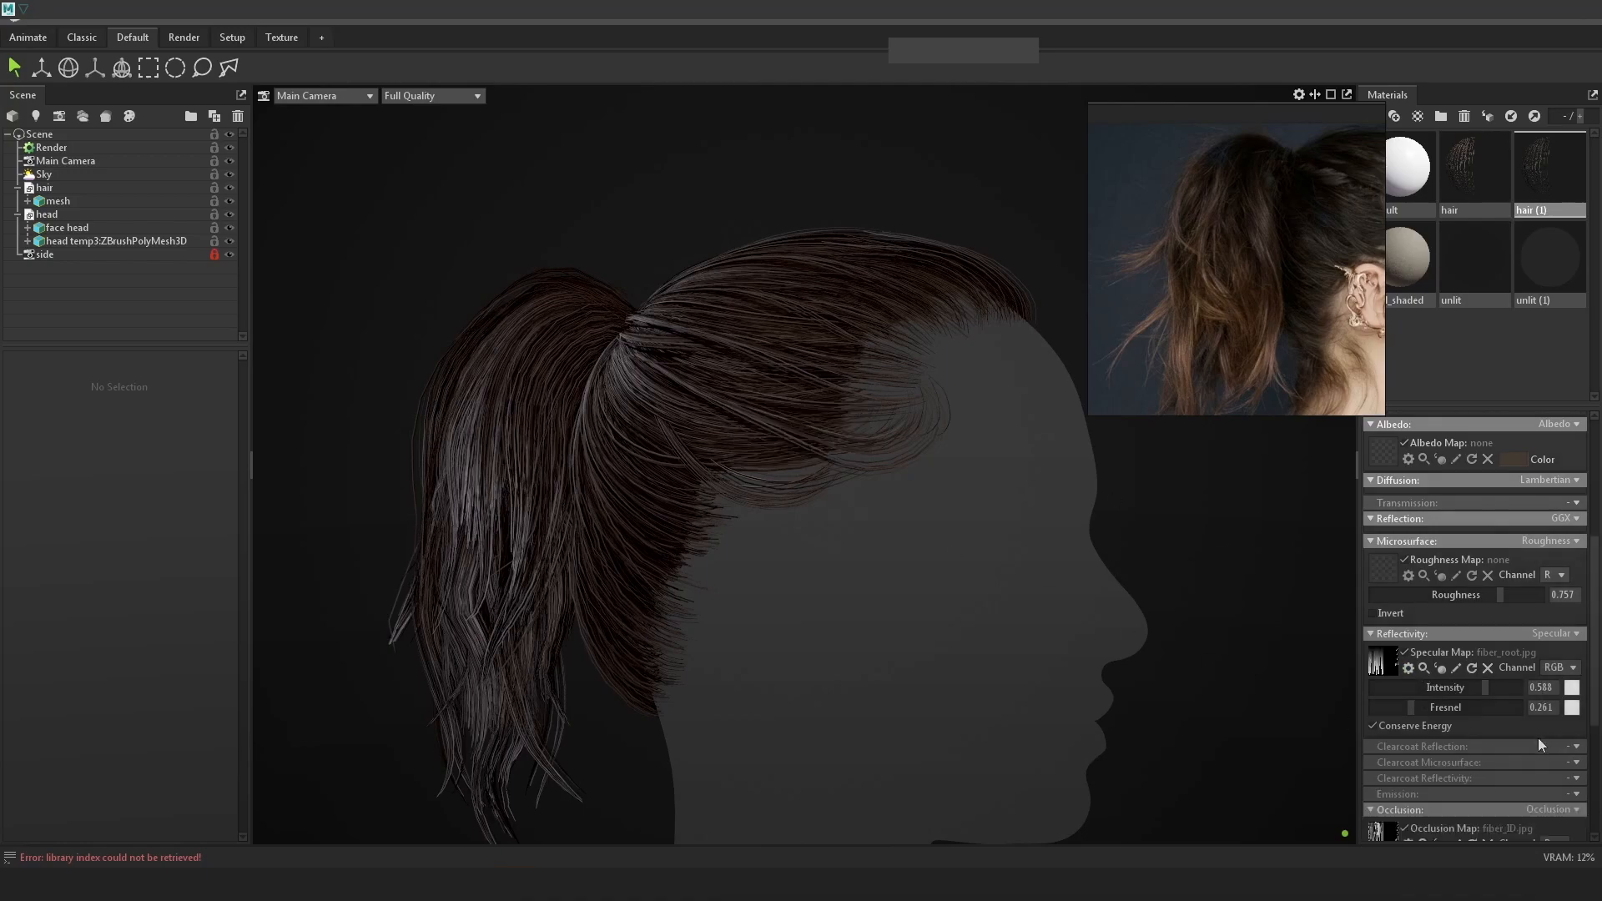
Preview the fiber_root specular map and check its colour space and mipmap settings.
left_click(1423, 668)
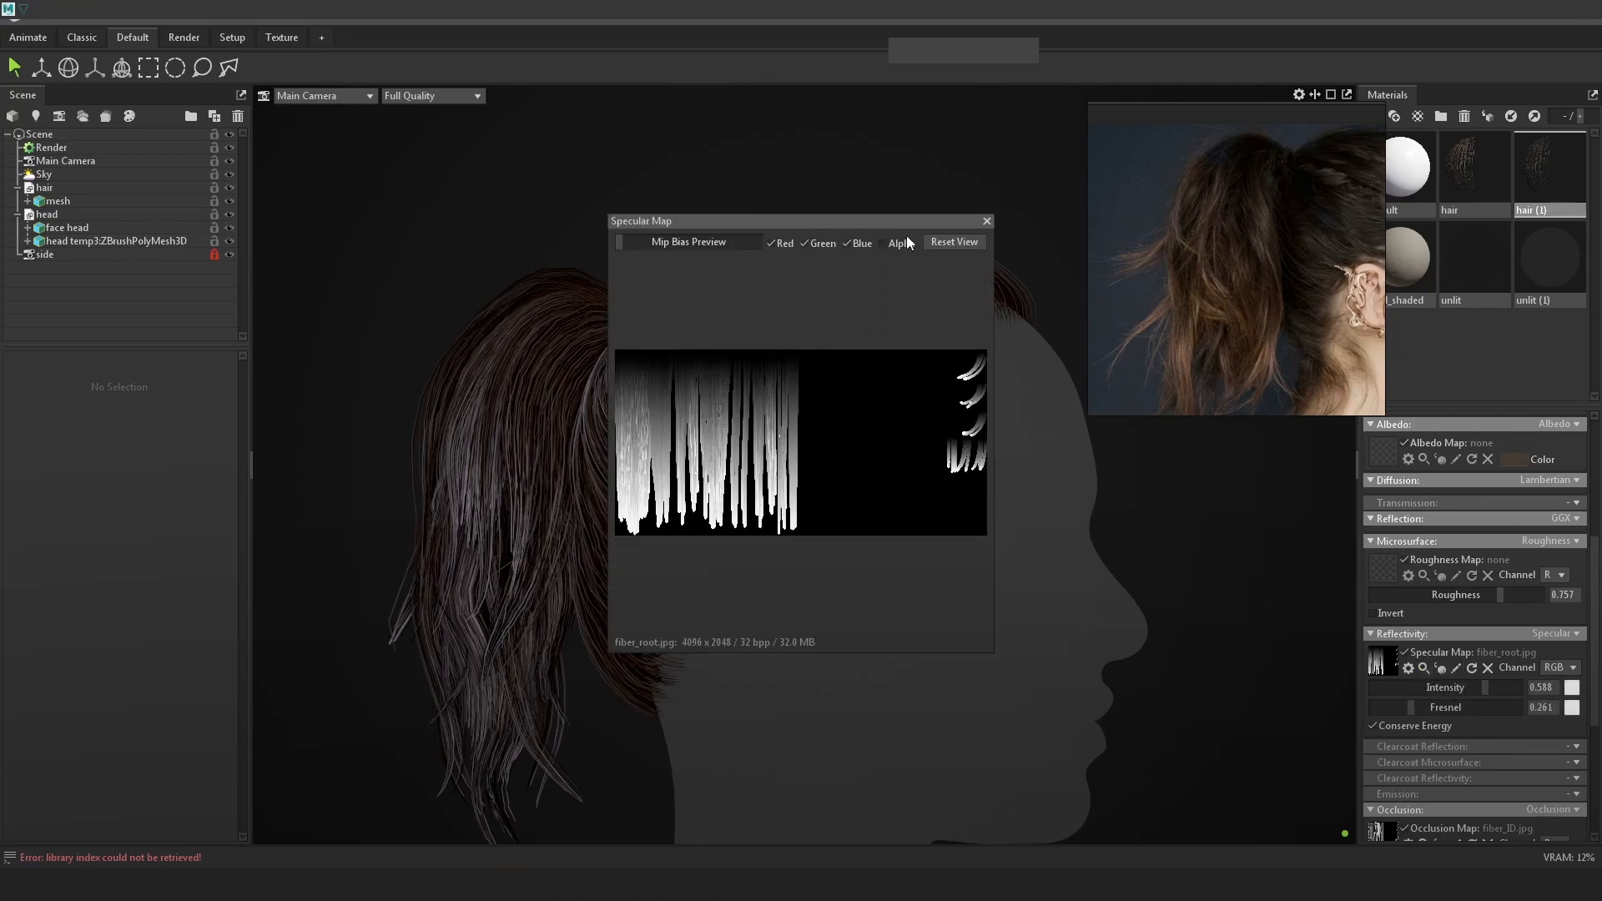
left_click(985, 221)
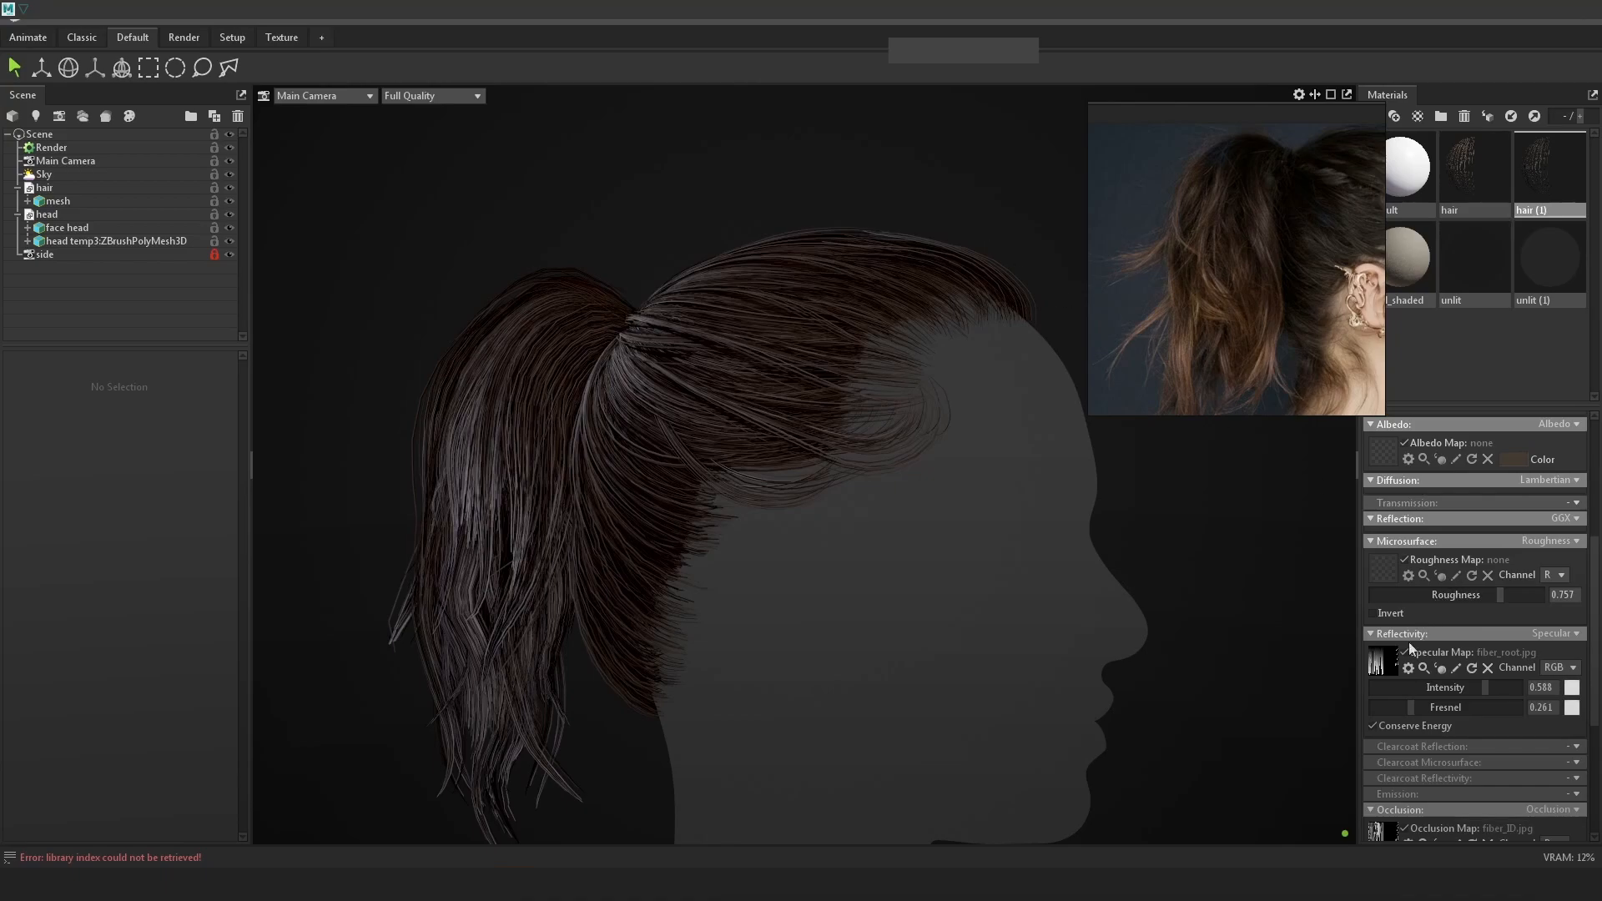
left_click(1409, 669)
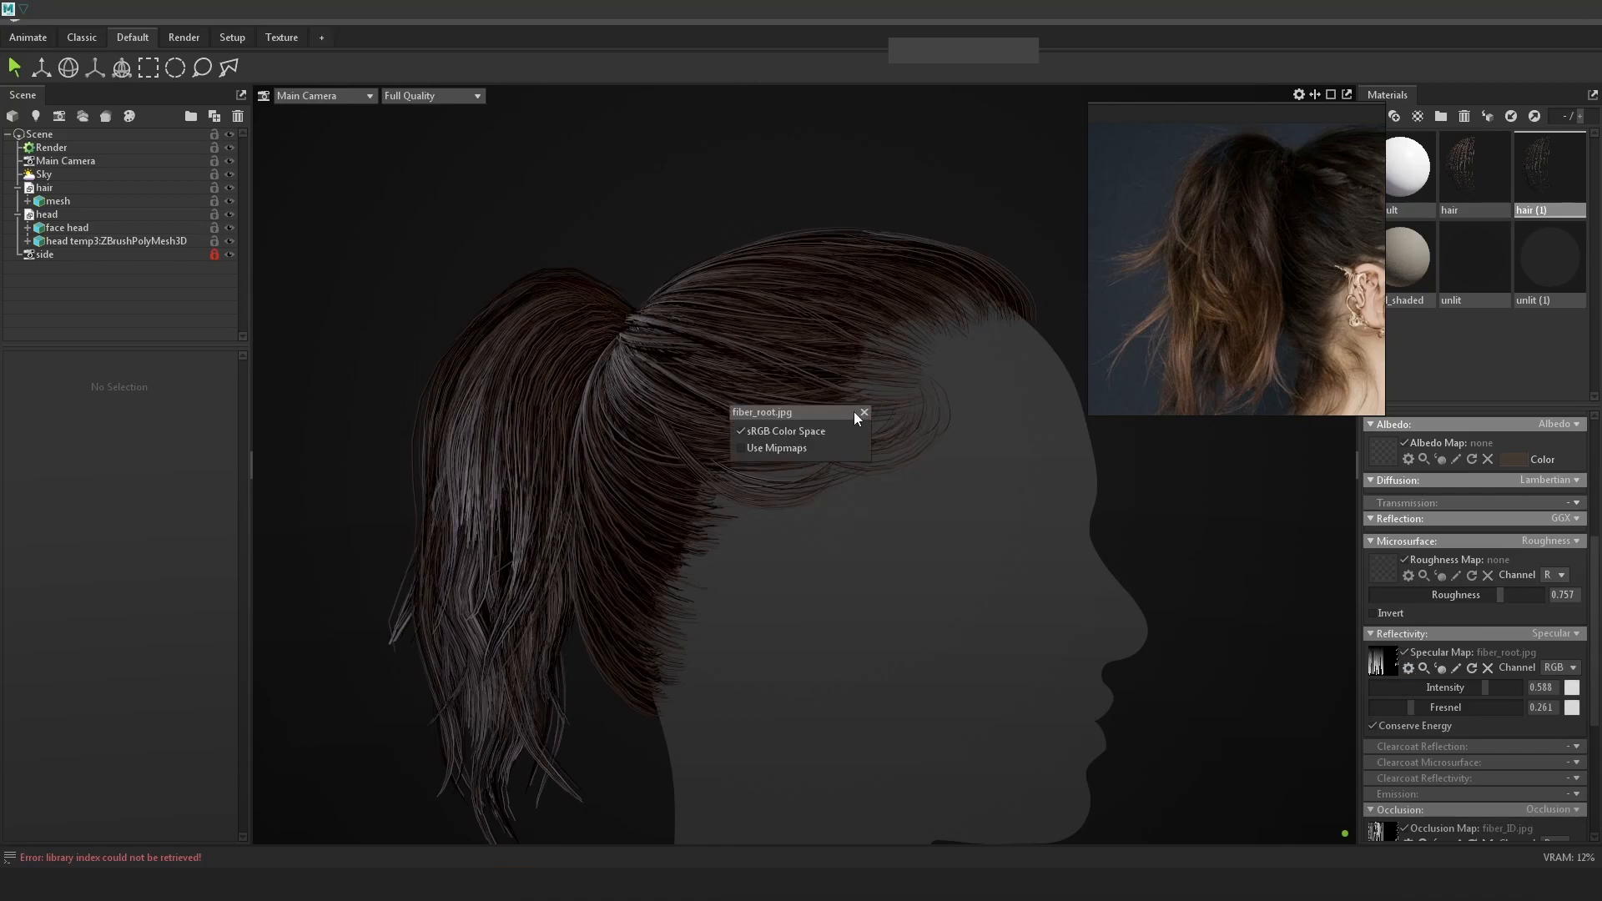
left_click(863, 412)
Replace the hair's specular map with fiber_depth and set its intensity to about 0.217.
left_click(1375, 665)
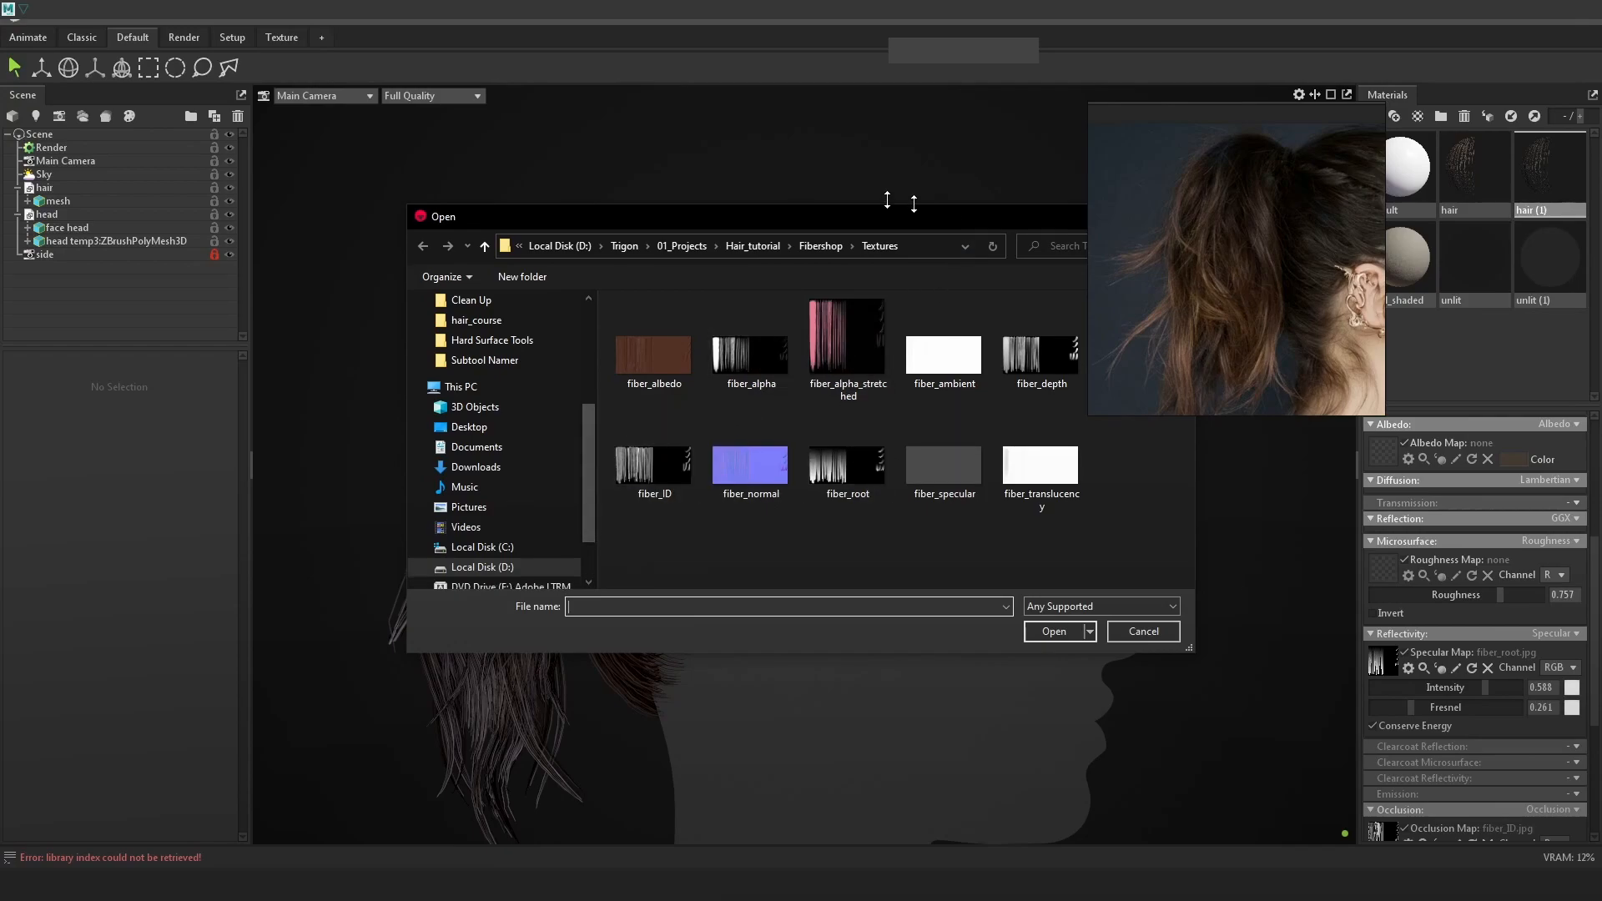
double_click(1076, 376)
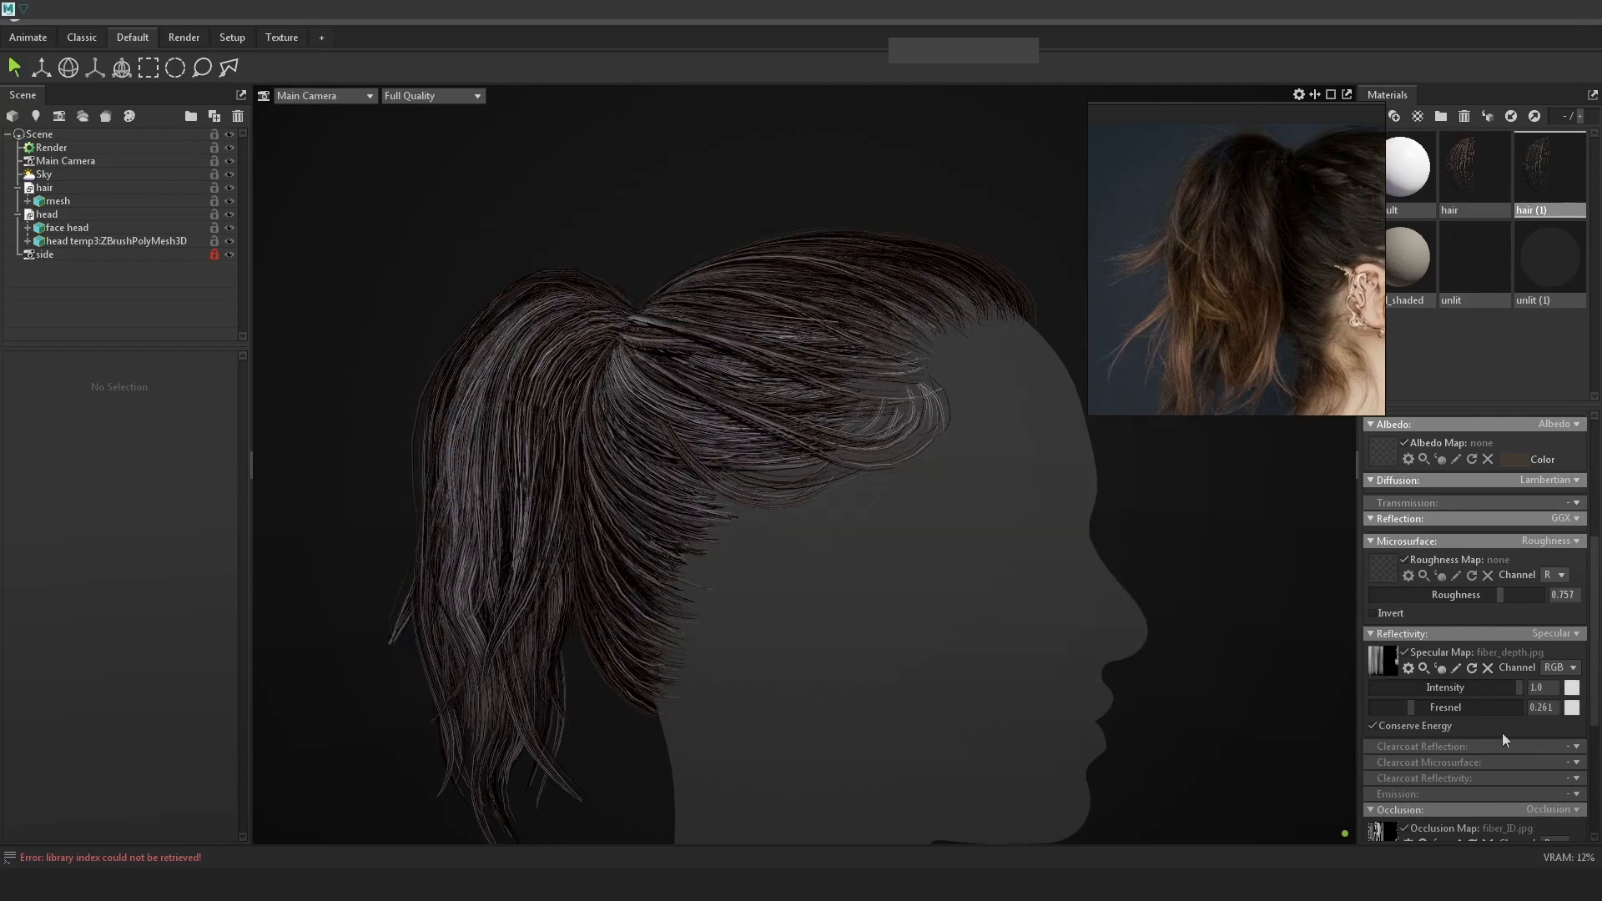
left_click_drag(1475, 689, 1440, 687)
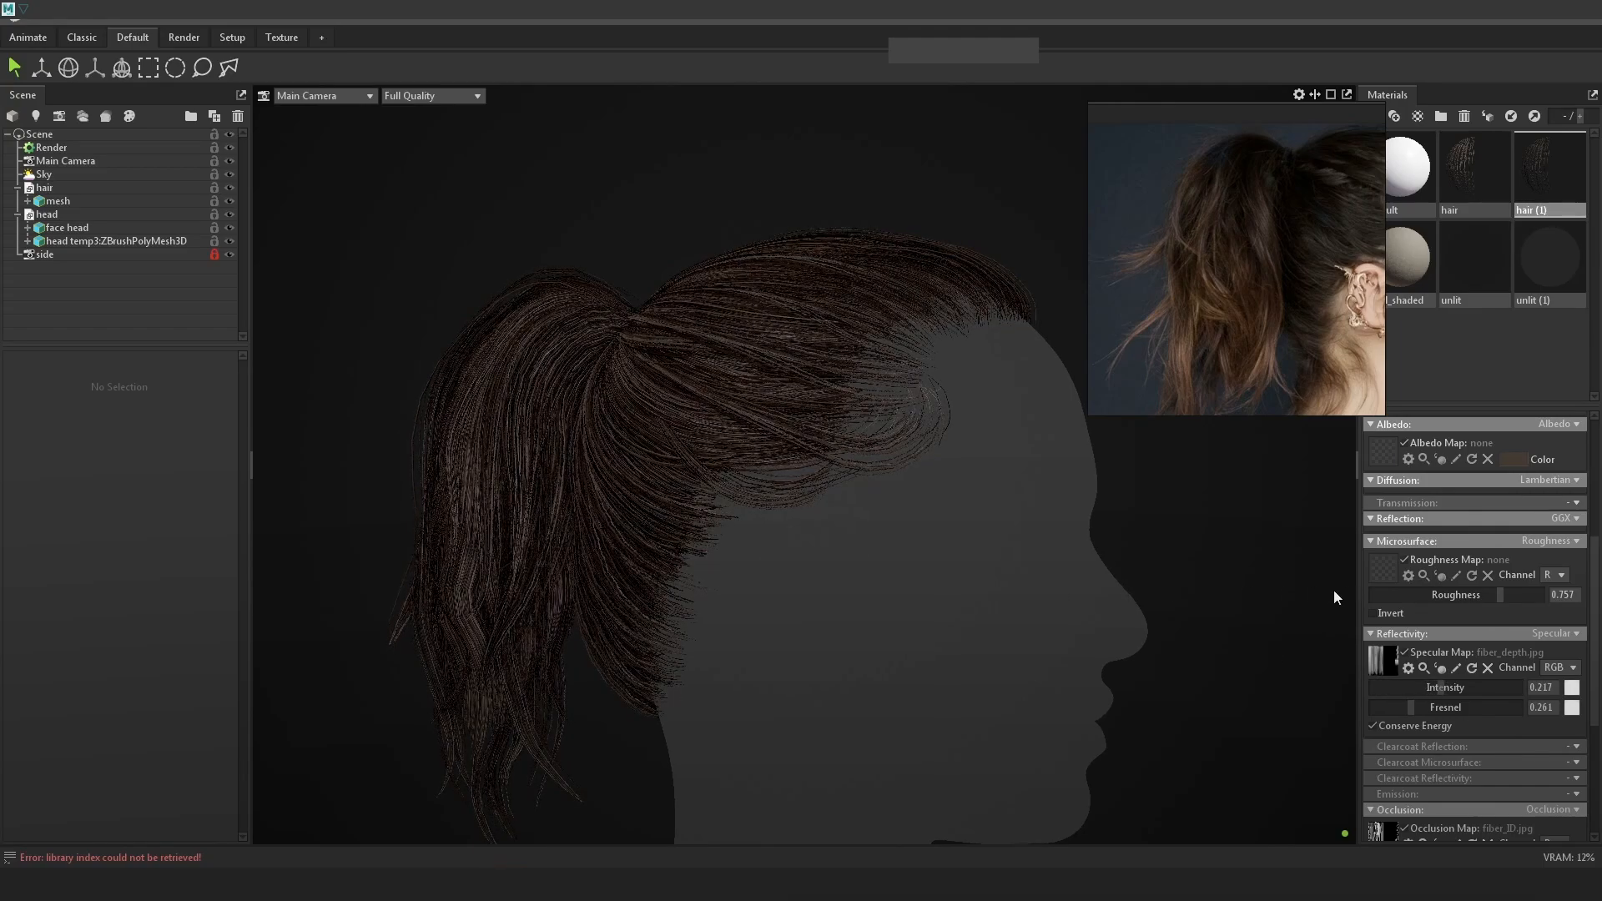
scroll(1076, 534, "down", 5)
scroll(951, 499, "up", 5)
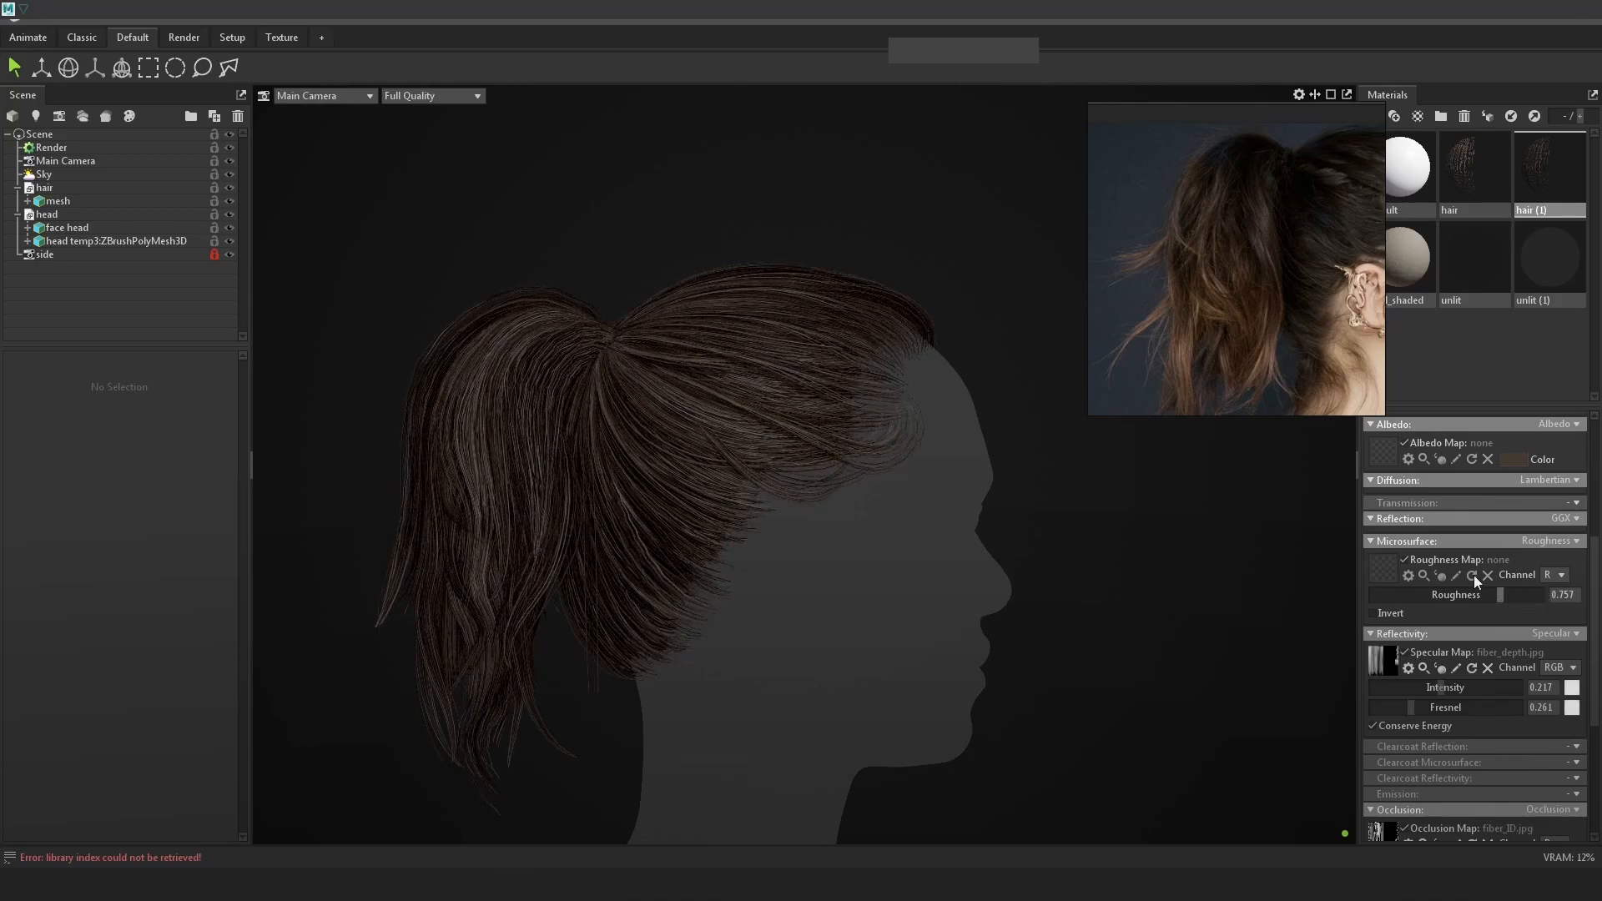
Try fiber_ID as the hair's roughness map, comparing it inverted and non-inverted, and set the roughness to 1.0.
left_click(1379, 570)
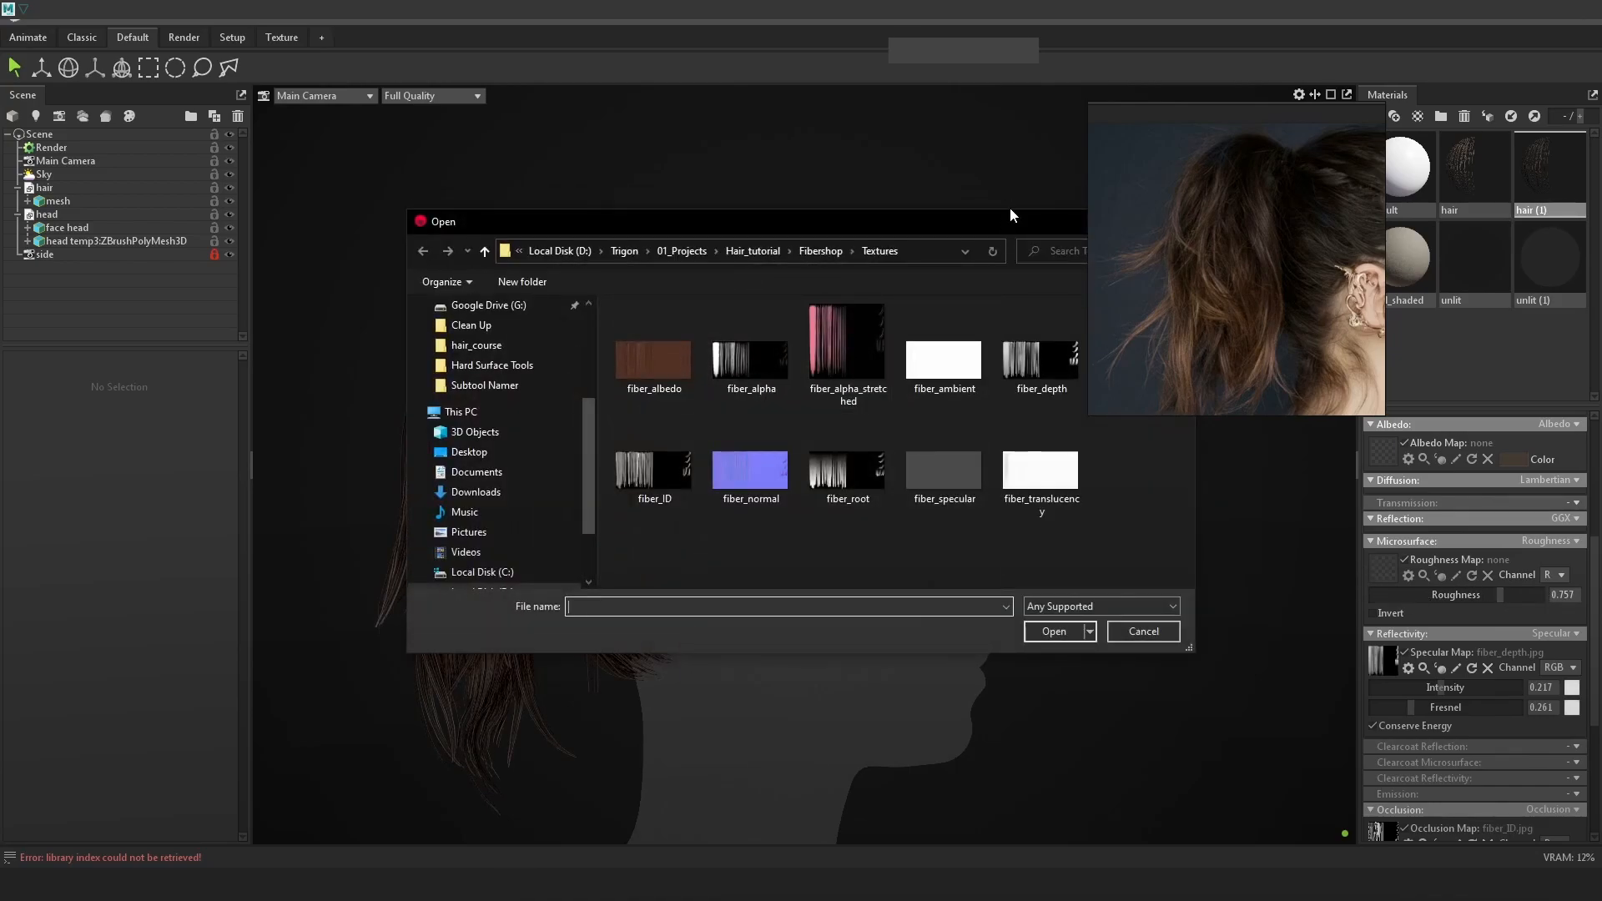
double_click(518, 427)
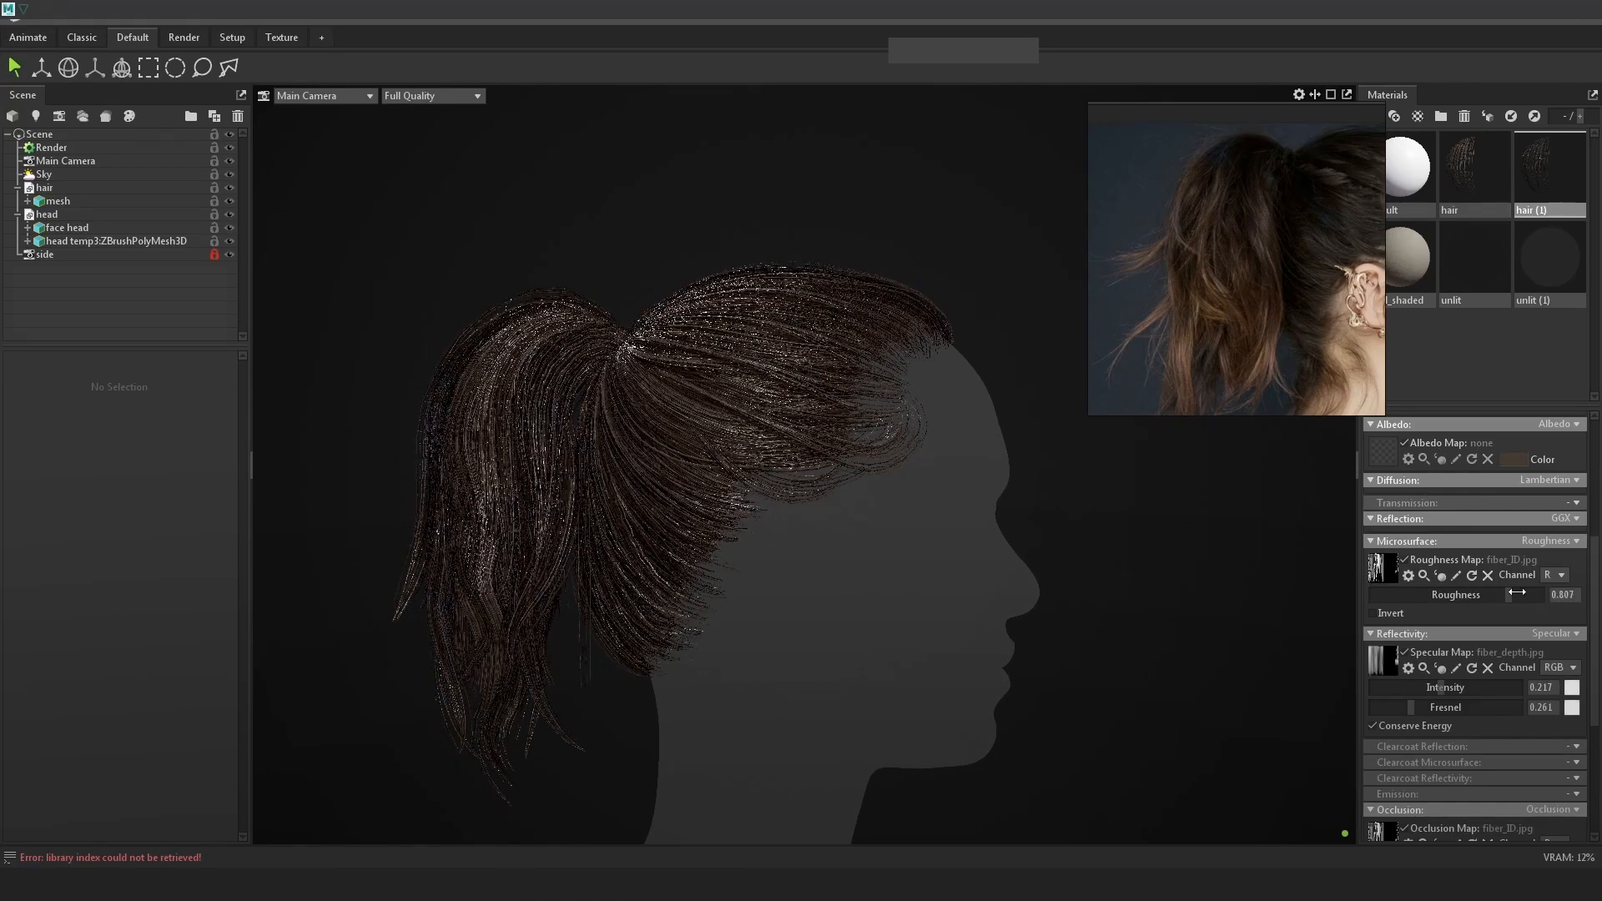
left_click(1381, 613)
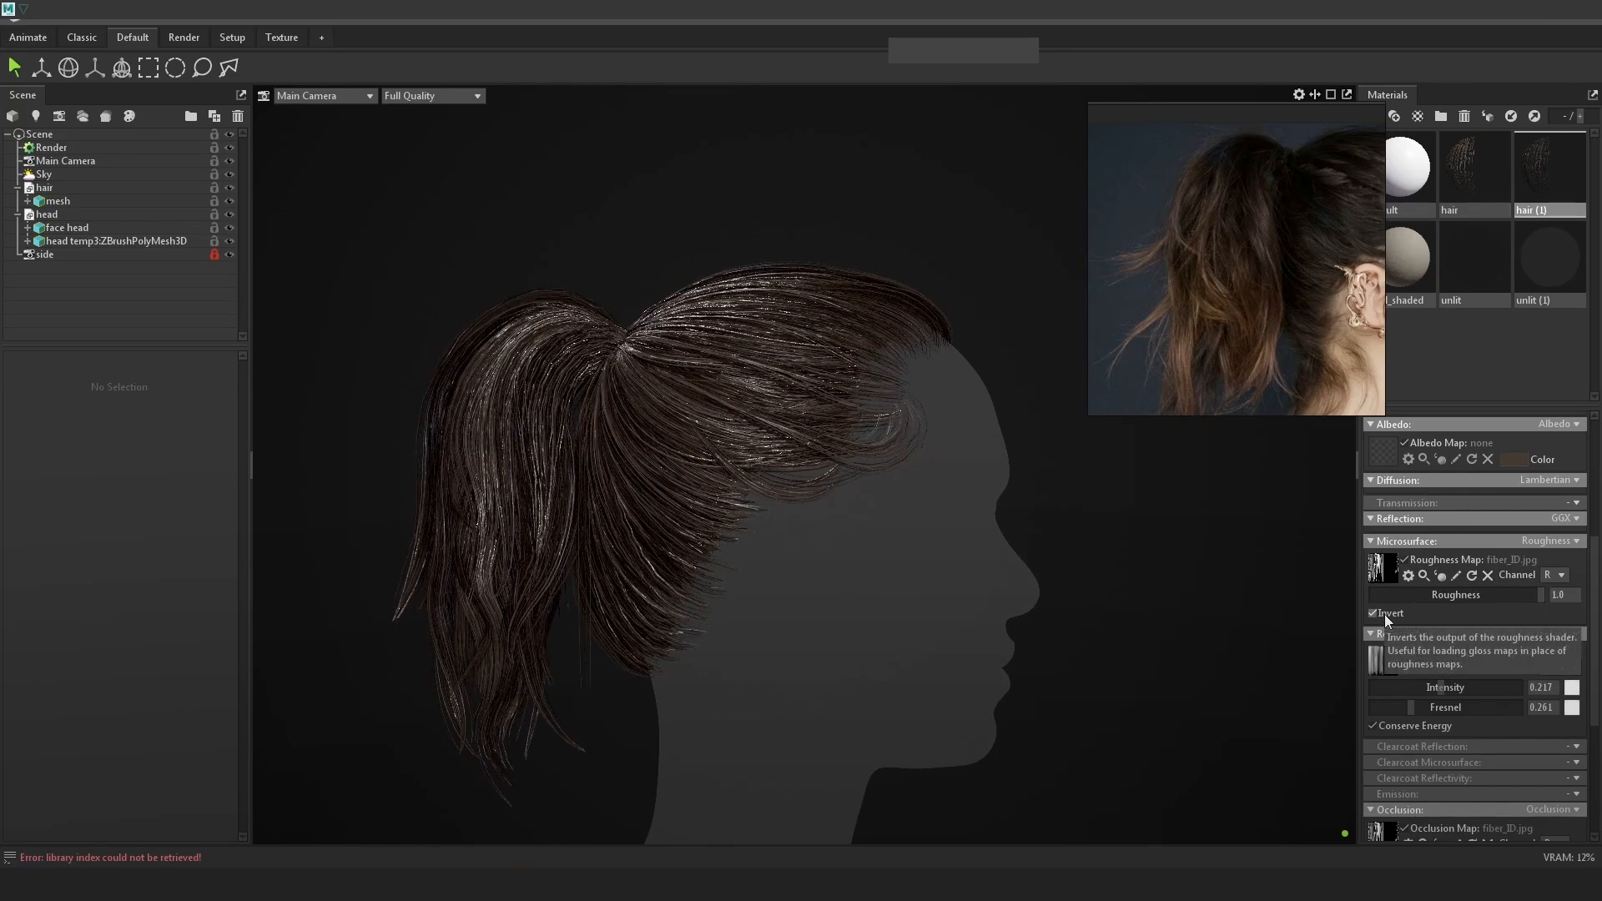
left_click_drag(1494, 600, 1444, 603)
right_click_drag(1138, 596, 1234, 614, "shift")
mouse_move(1234, 614)
left_mouse_down()
mouse_move(1098, 614)
mouse_move(1246, 624)
left_mouse_up()
left_click(1372, 613)
mouse_move(1442, 594)
left_mouse_down()
mouse_move(1523, 592)
mouse_move(1465, 585)
left_mouse_up()
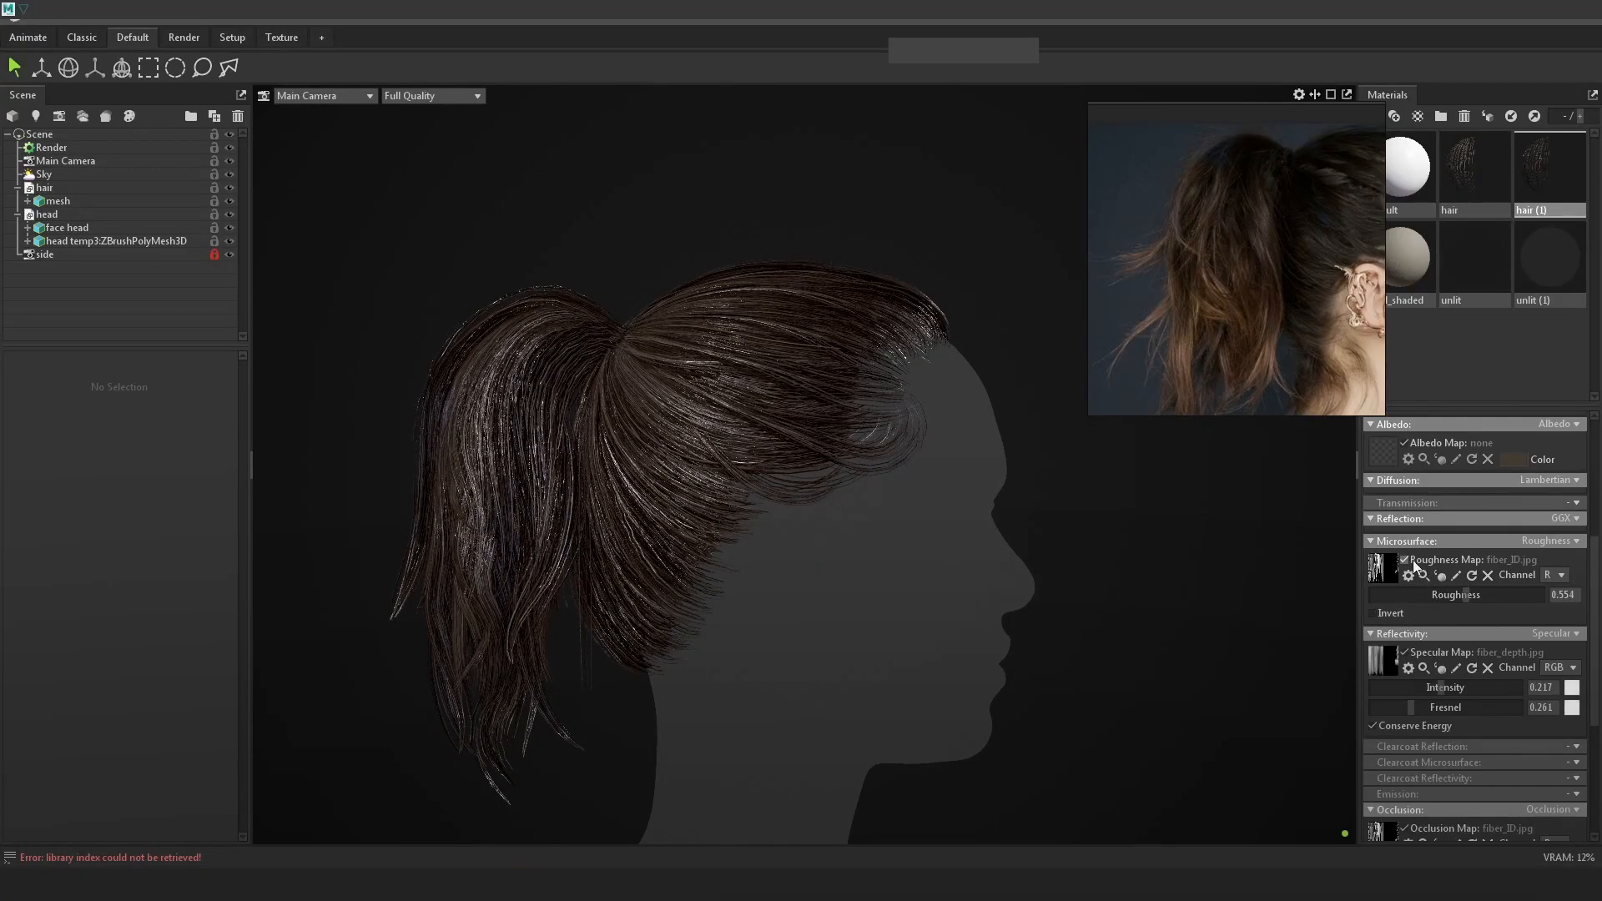
left_click_drag(1463, 597, 1571, 596)
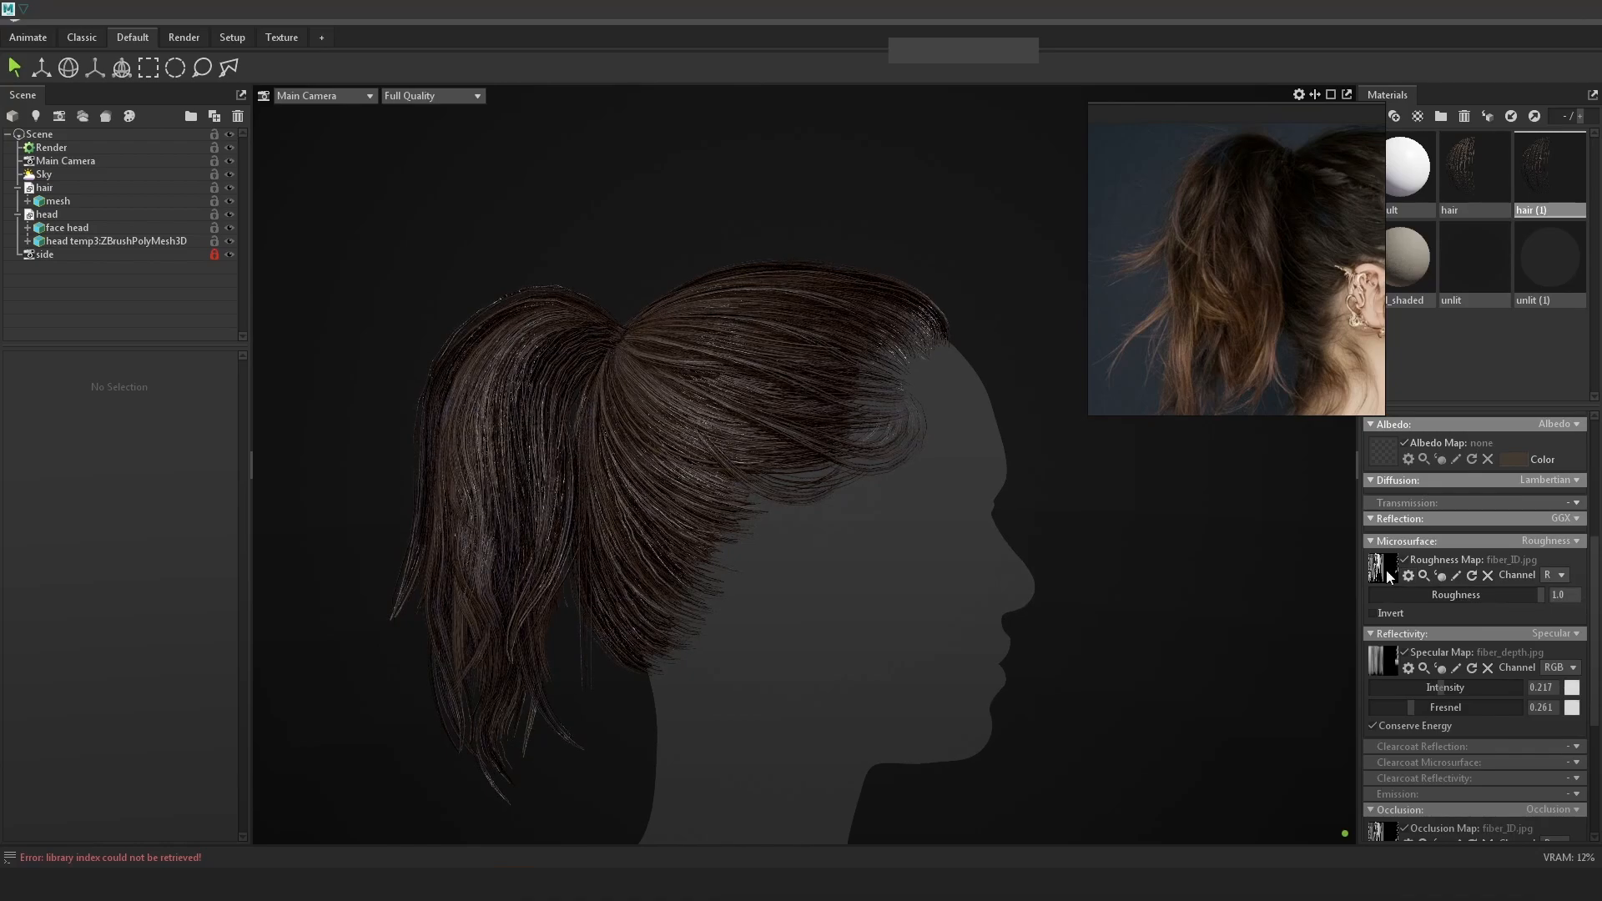
Try fiber_root as the hair's roughness map with the roughness at 1.0.
left_click(1385, 570)
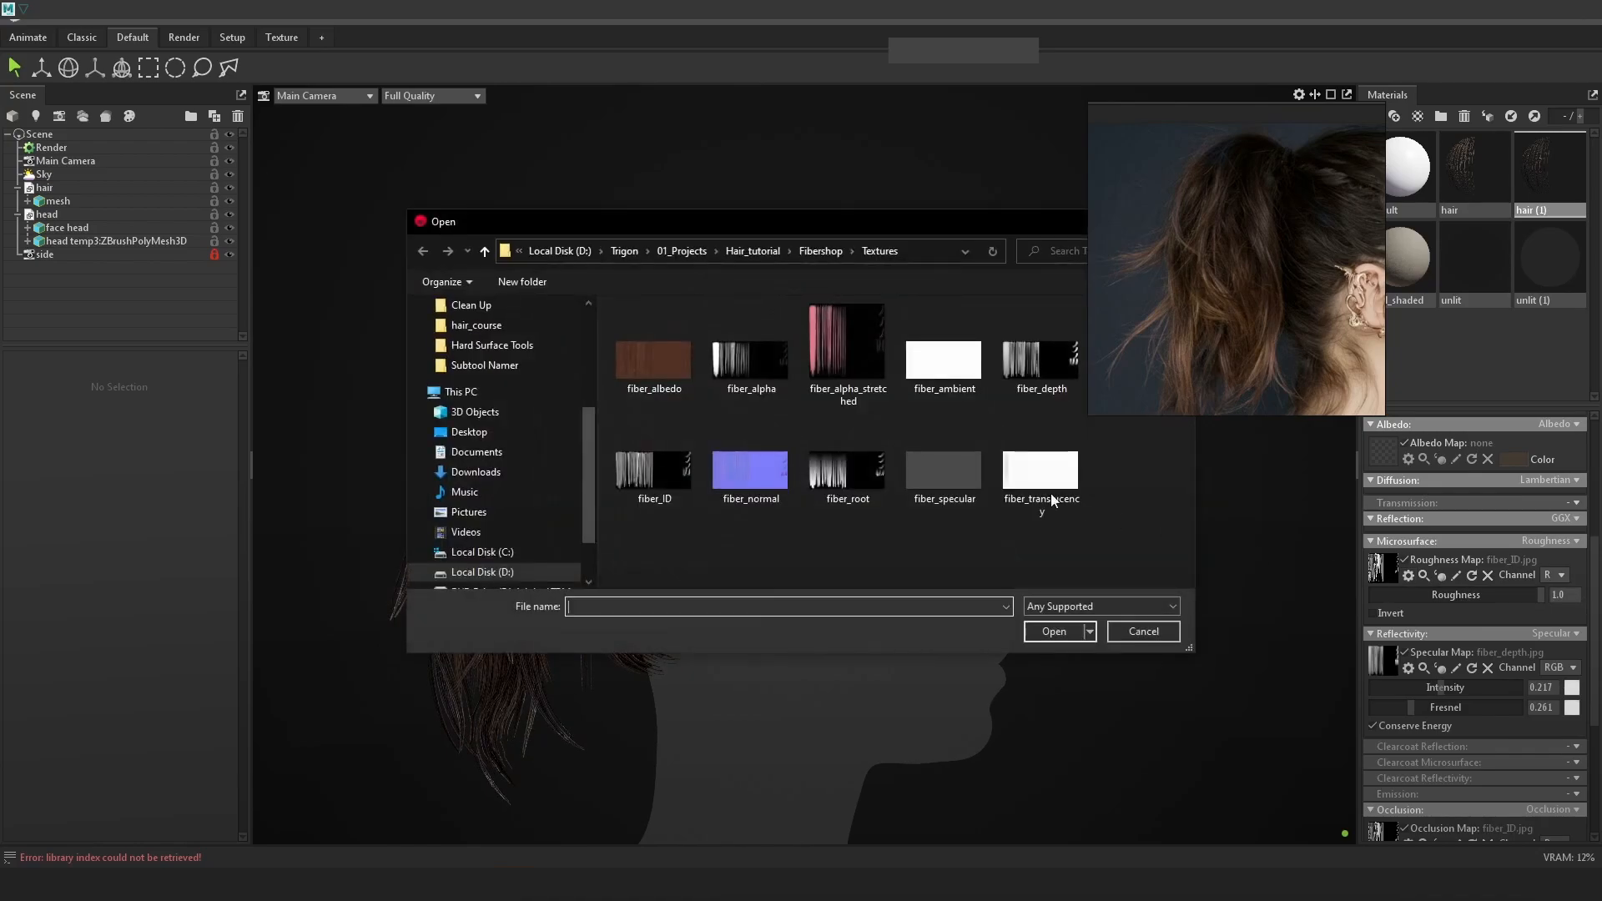
double_click(879, 479)
mouse_move(1541, 596)
left_mouse_down()
mouse_move(1523, 599)
mouse_move(1572, 596)
left_mouse_up()
Try an inverted fiber_depth as the roughness map and judge the shine from the side.
left_click(1384, 571)
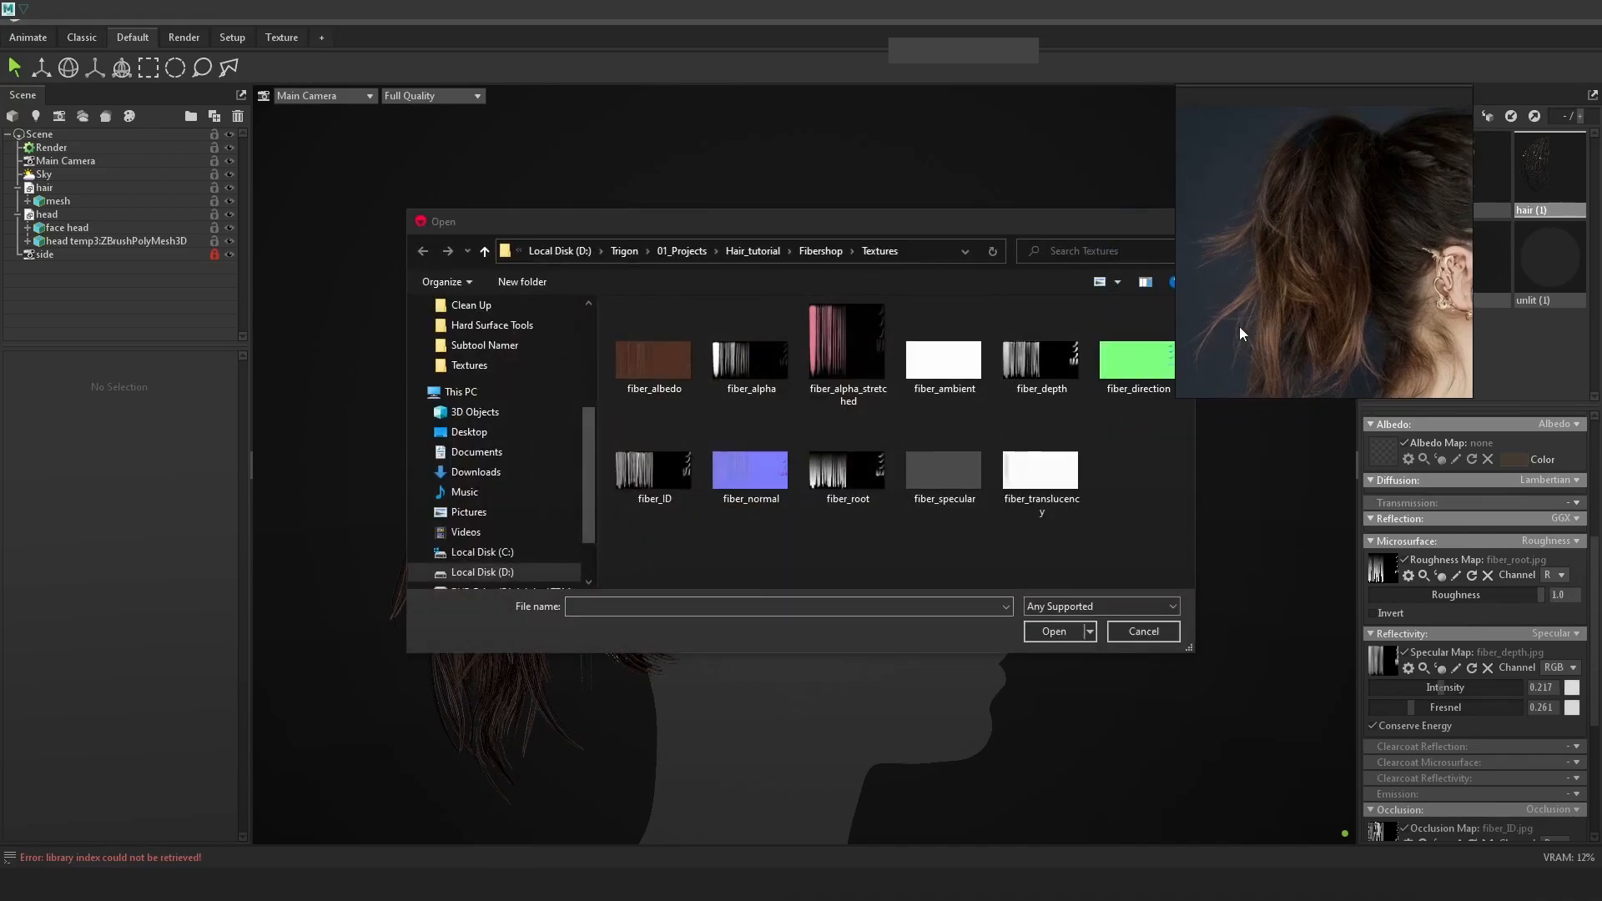
double_click(1033, 355)
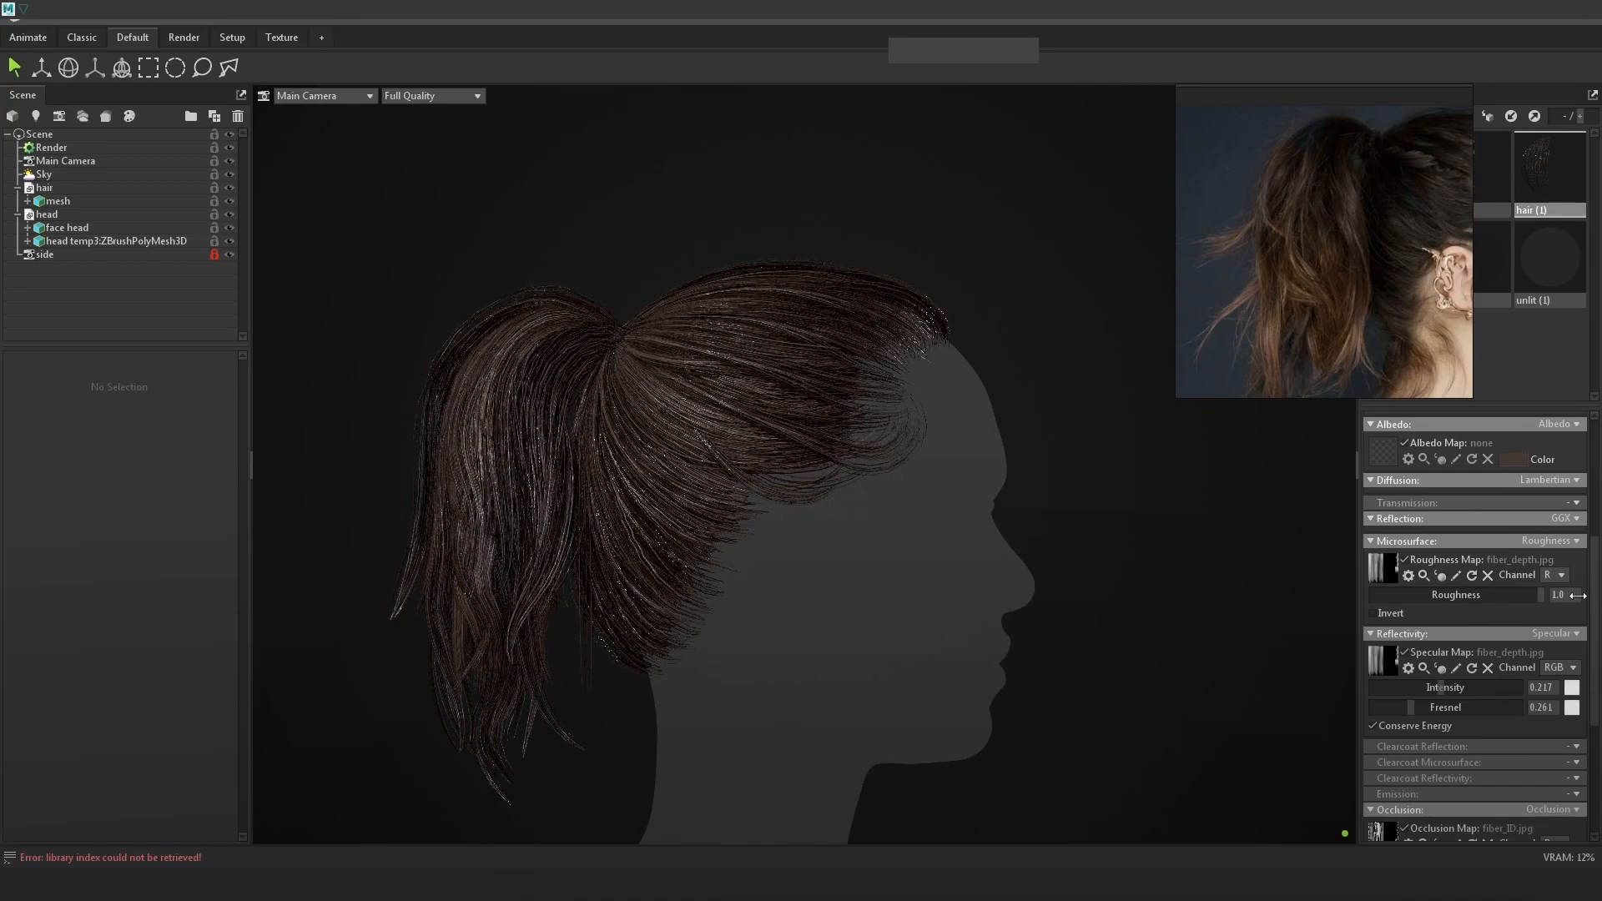
left_click(1391, 614)
left_click_drag(1195, 528, 1115, 479)
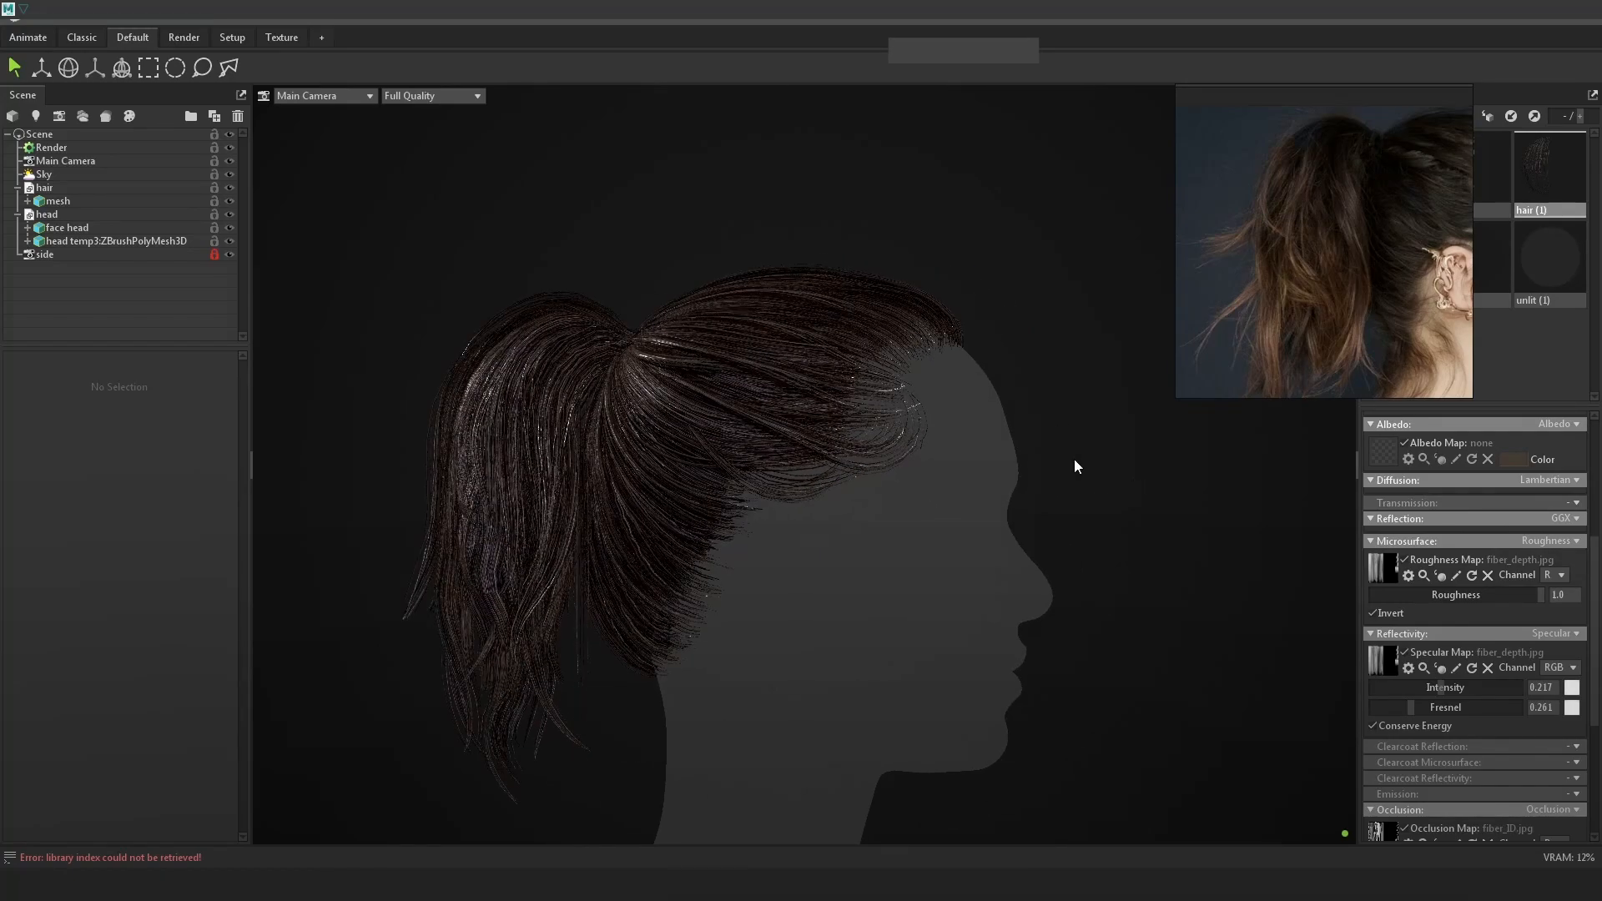
Load fiber_ID as the roughness map, set the roughness to about 0.495, and compare the hair with the map on and off.
left_click(1385, 566)
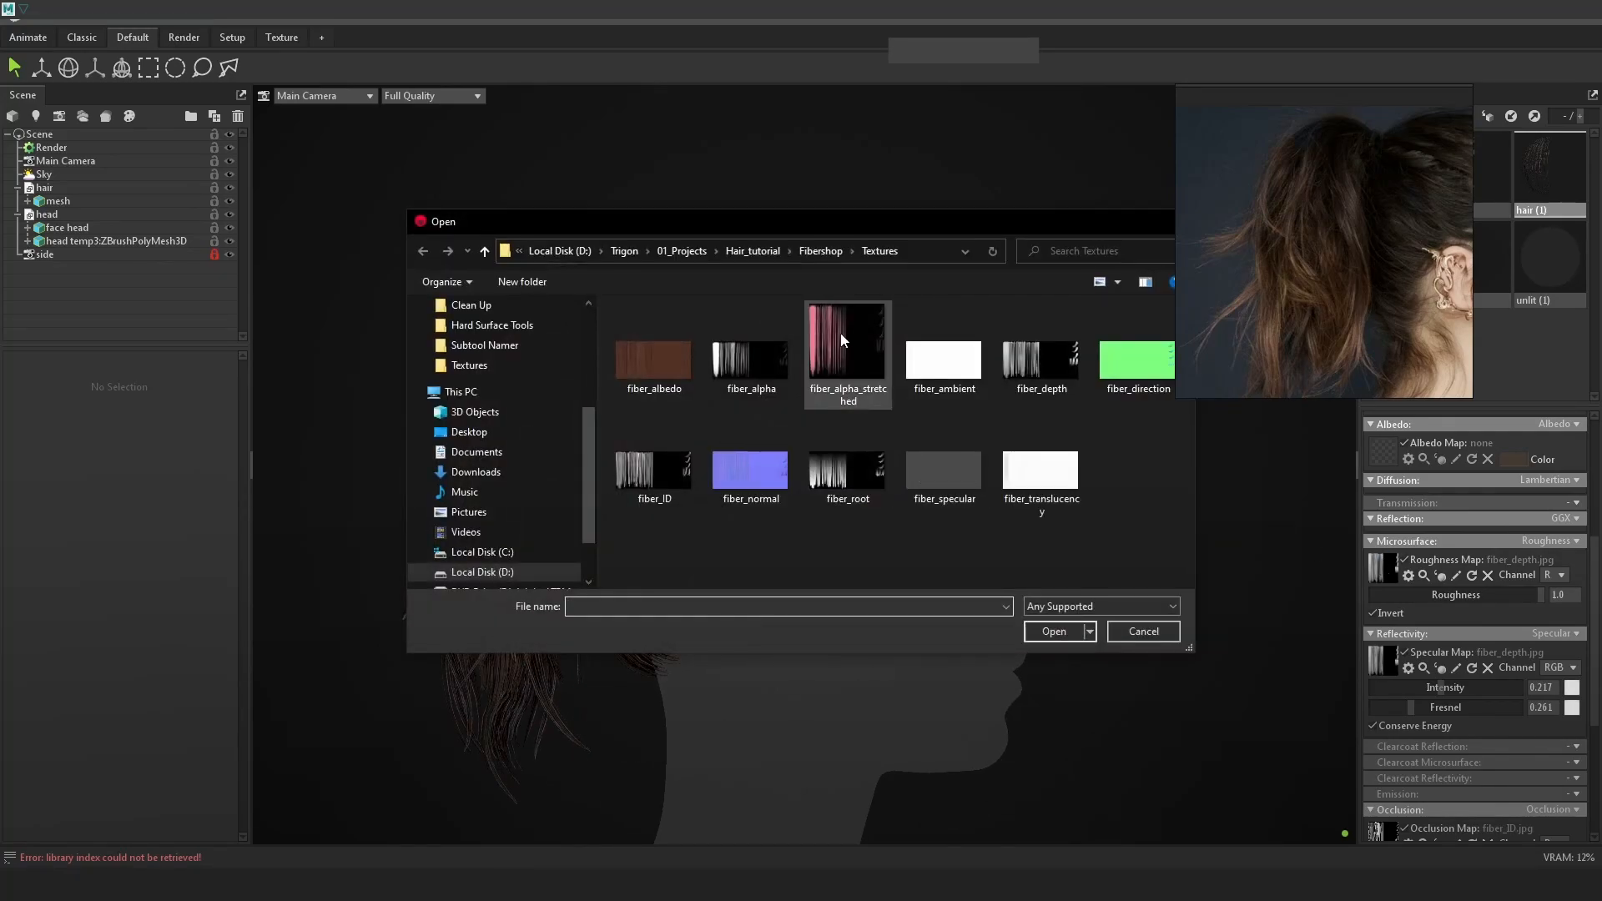
double_click(655, 481)
mouse_move(1482, 602)
left_mouse_down()
mouse_move(1323, 590)
mouse_move(1456, 595)
left_mouse_up()
left_click(1405, 561)
left_click(1405, 561)
left_click(1407, 562)
Turn off the roughness map and its inversion, and set the hair's roughness to about 0.658.
left_click(1388, 614)
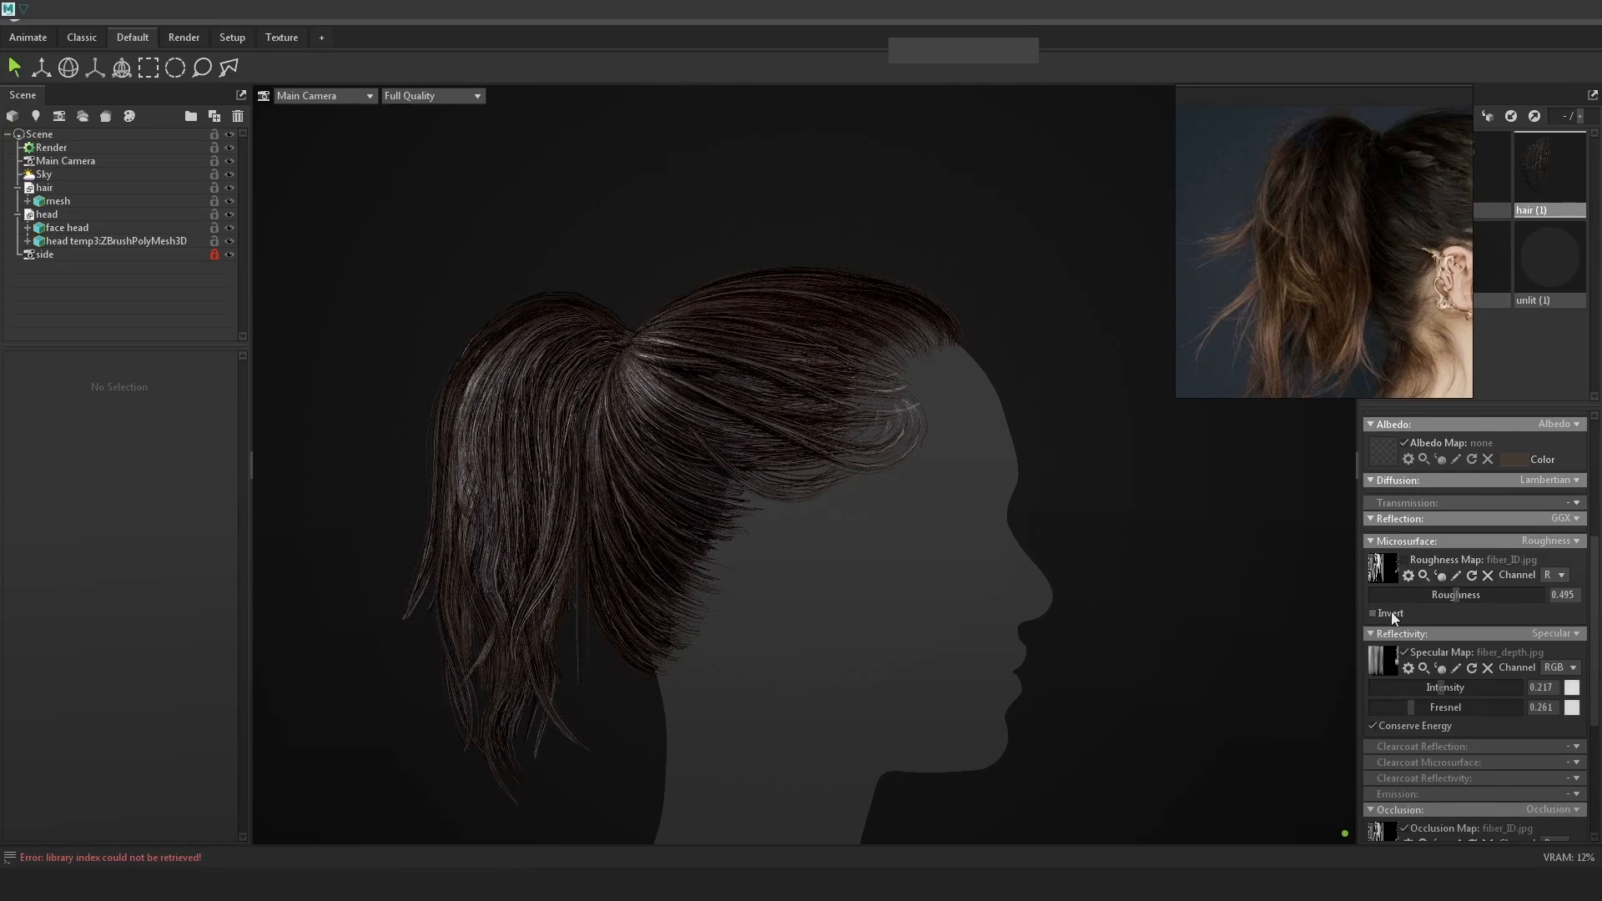
left_click(1408, 560)
left_click(1408, 560)
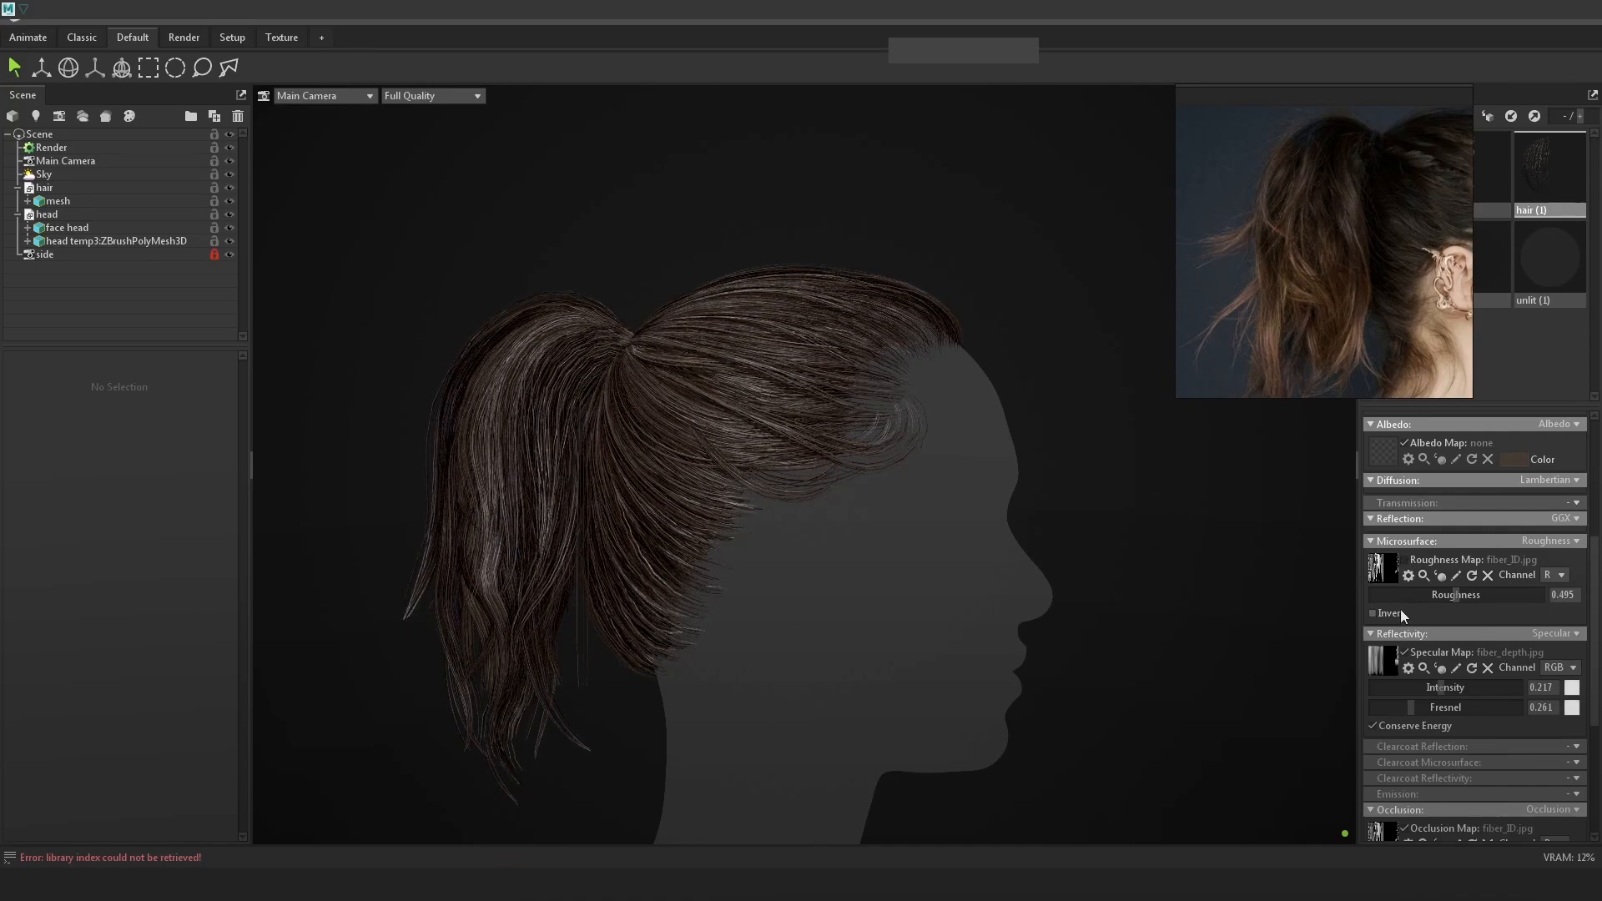
left_click(1404, 560)
mouse_move(1418, 594)
left_mouse_down()
mouse_move(1400, 588)
mouse_move(1557, 598)
mouse_move(1483, 593)
left_mouse_up()
left_click(1431, 562)
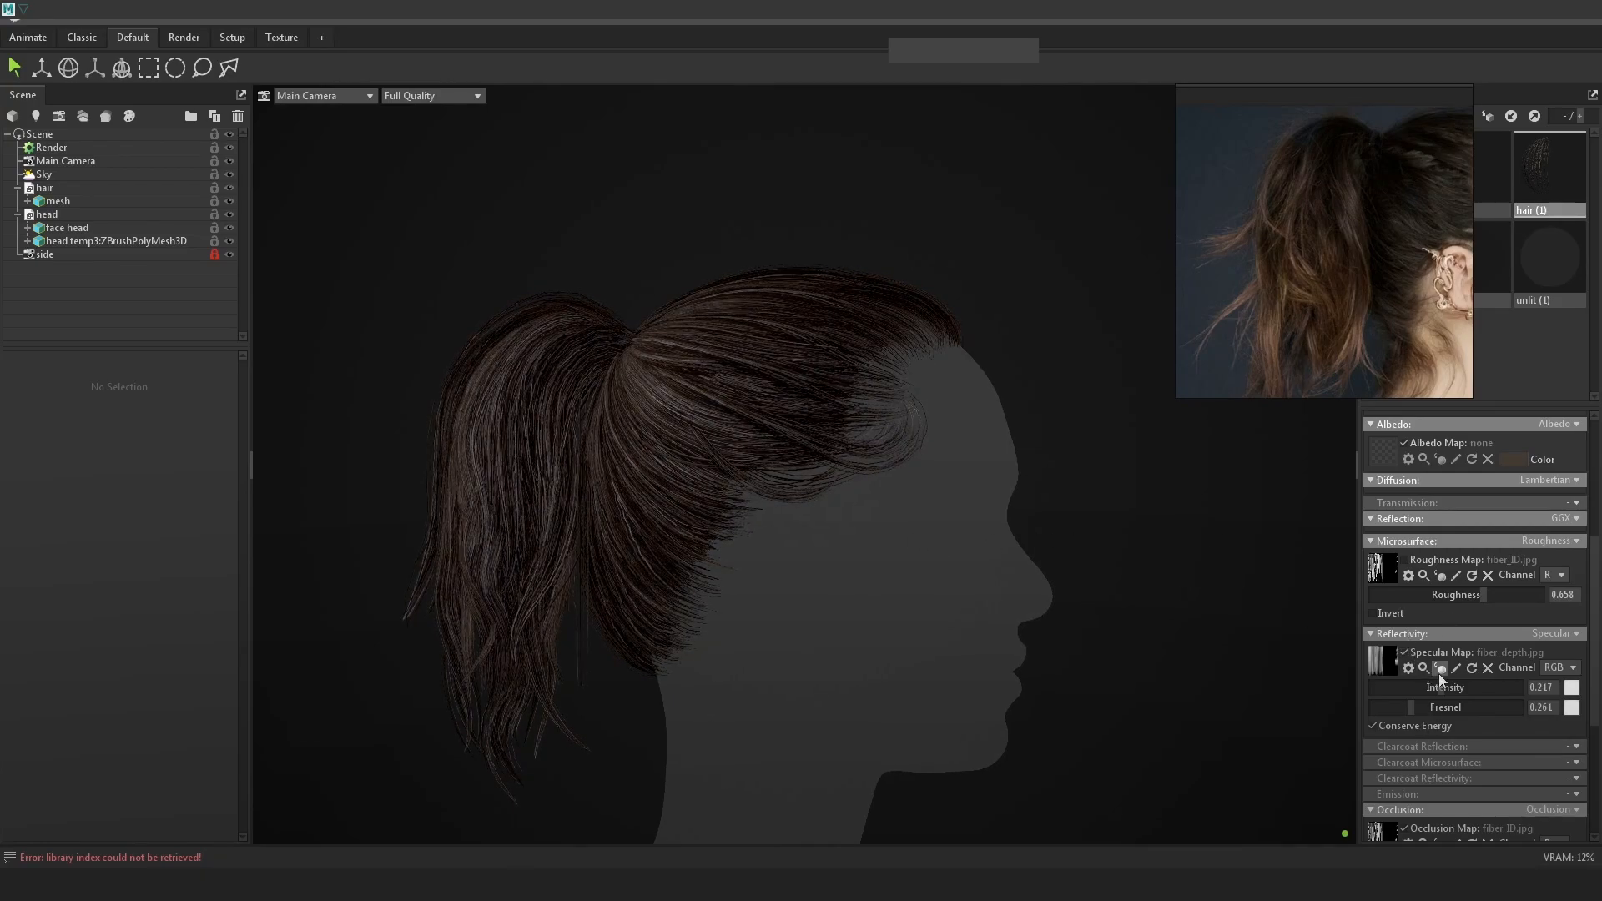
Switch the hair's transmission to Thin Surface with fiber_translucency as the translucency map and a mask of about 0.119.
left_click(1576, 503)
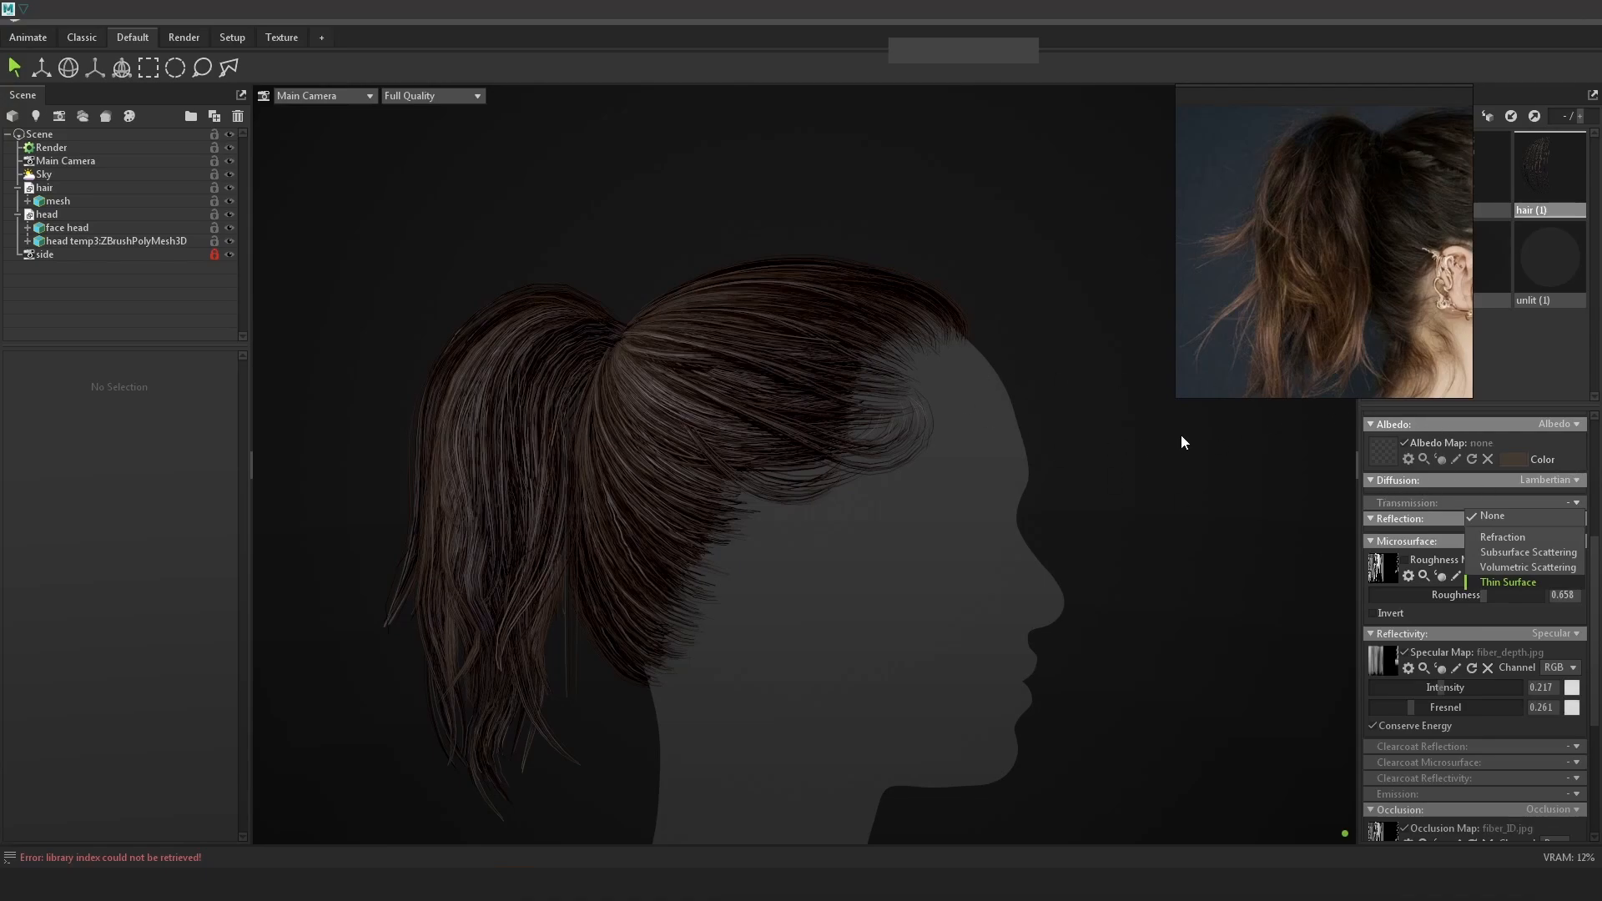
left_click_drag(1447, 575, 1470, 572)
left_click(1381, 533)
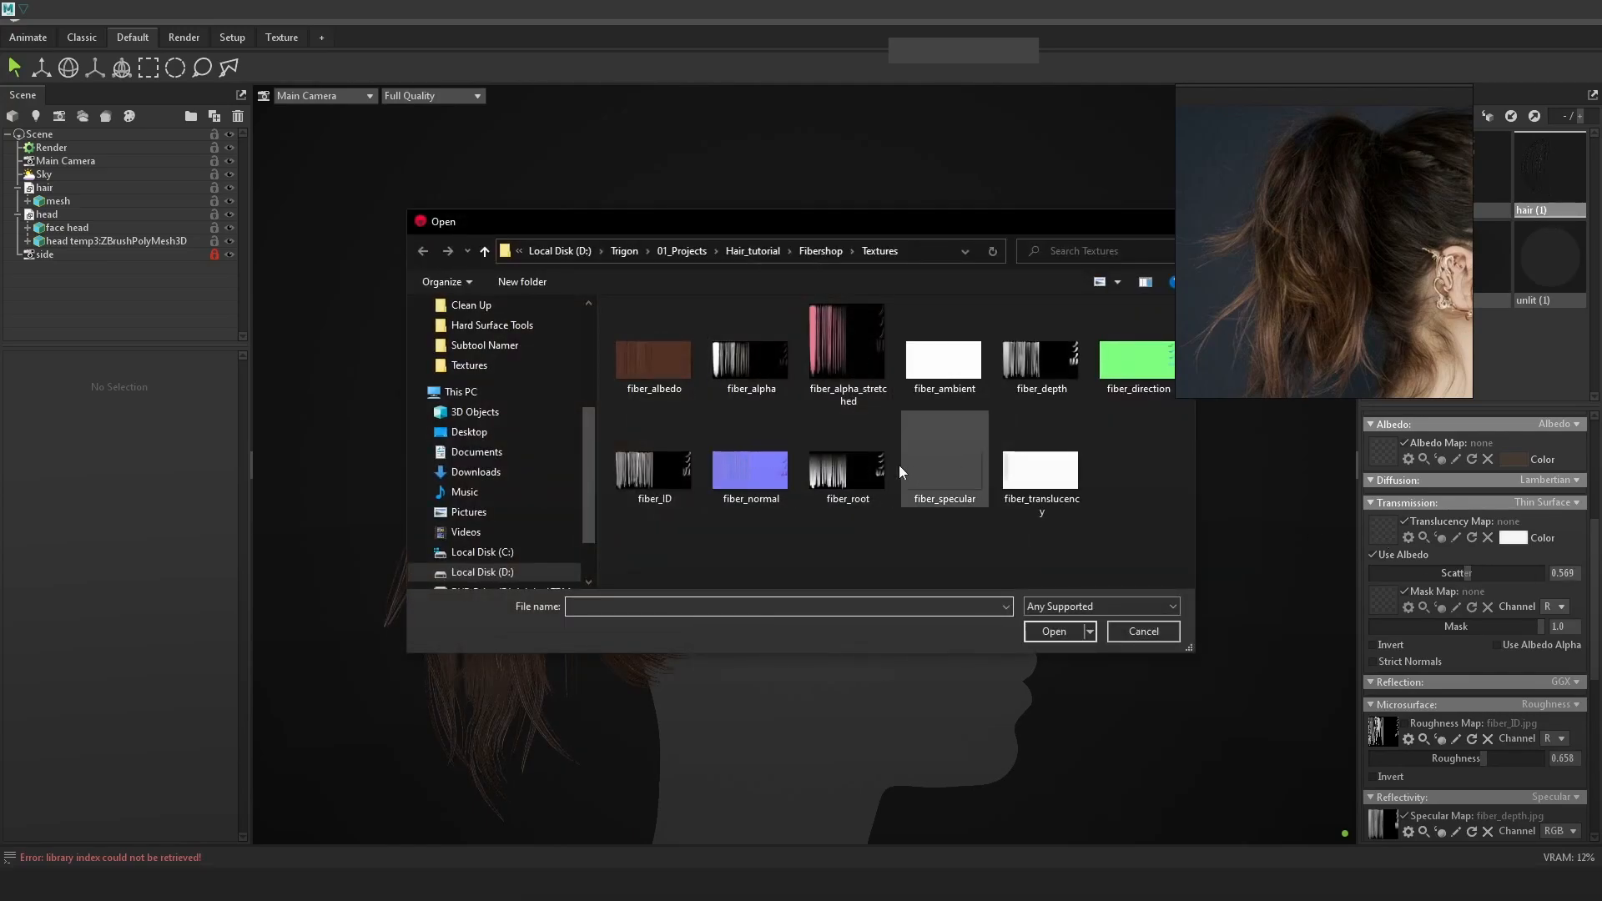
left_click(1056, 474)
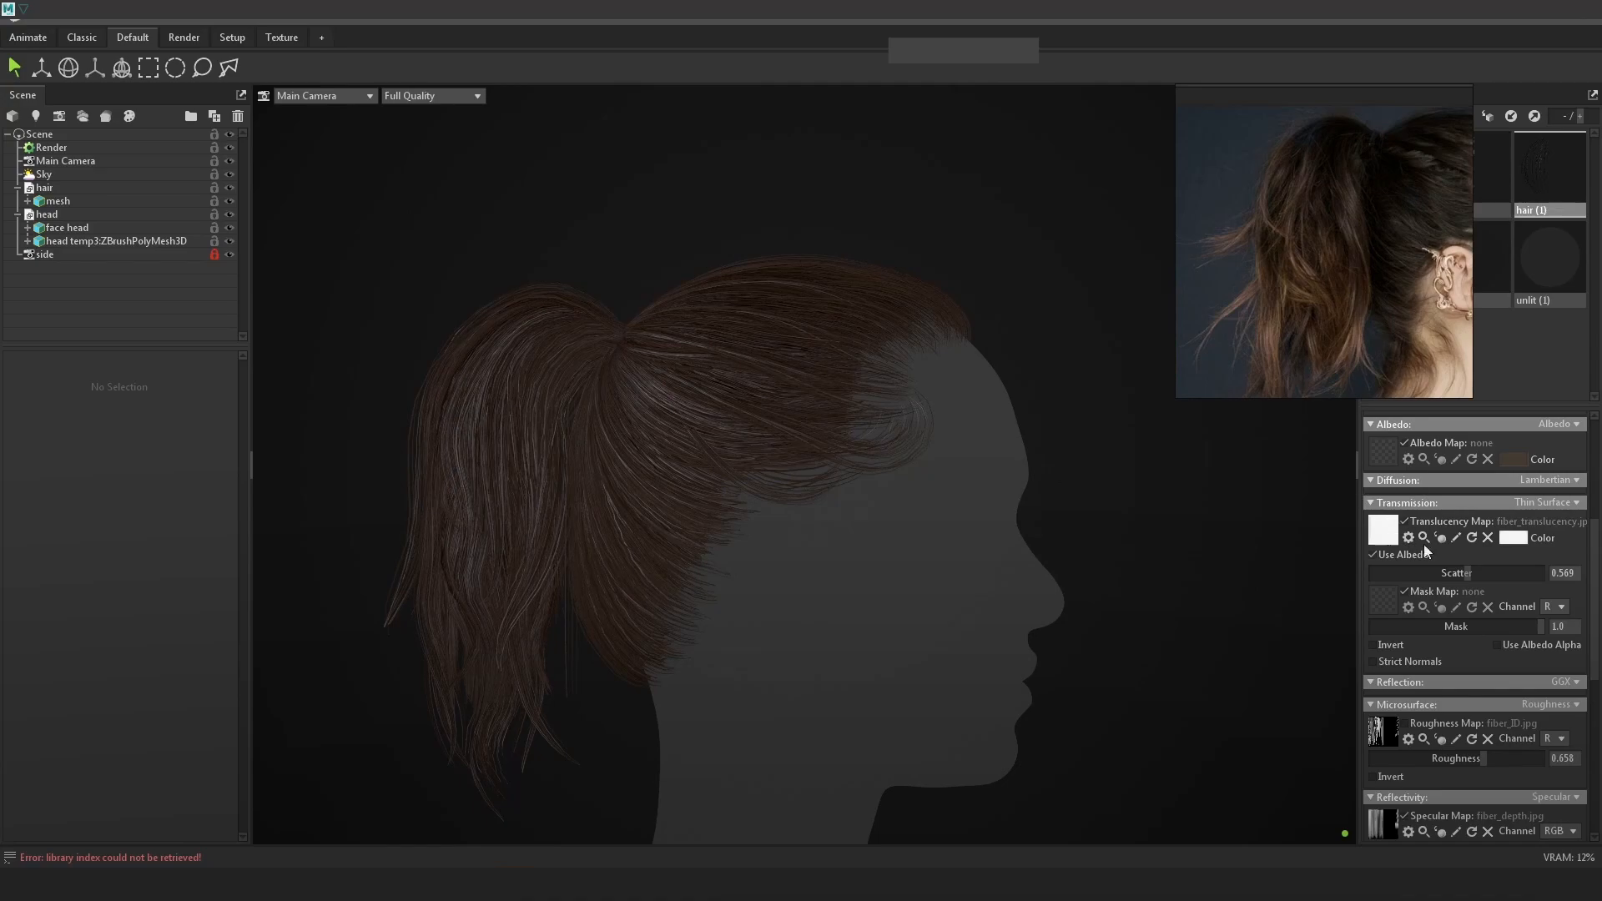
mouse_move(1465, 577)
left_mouse_down()
mouse_move(1378, 573)
mouse_move(1533, 571)
left_mouse_up()
left_click_drag(1493, 625, 1391, 628)
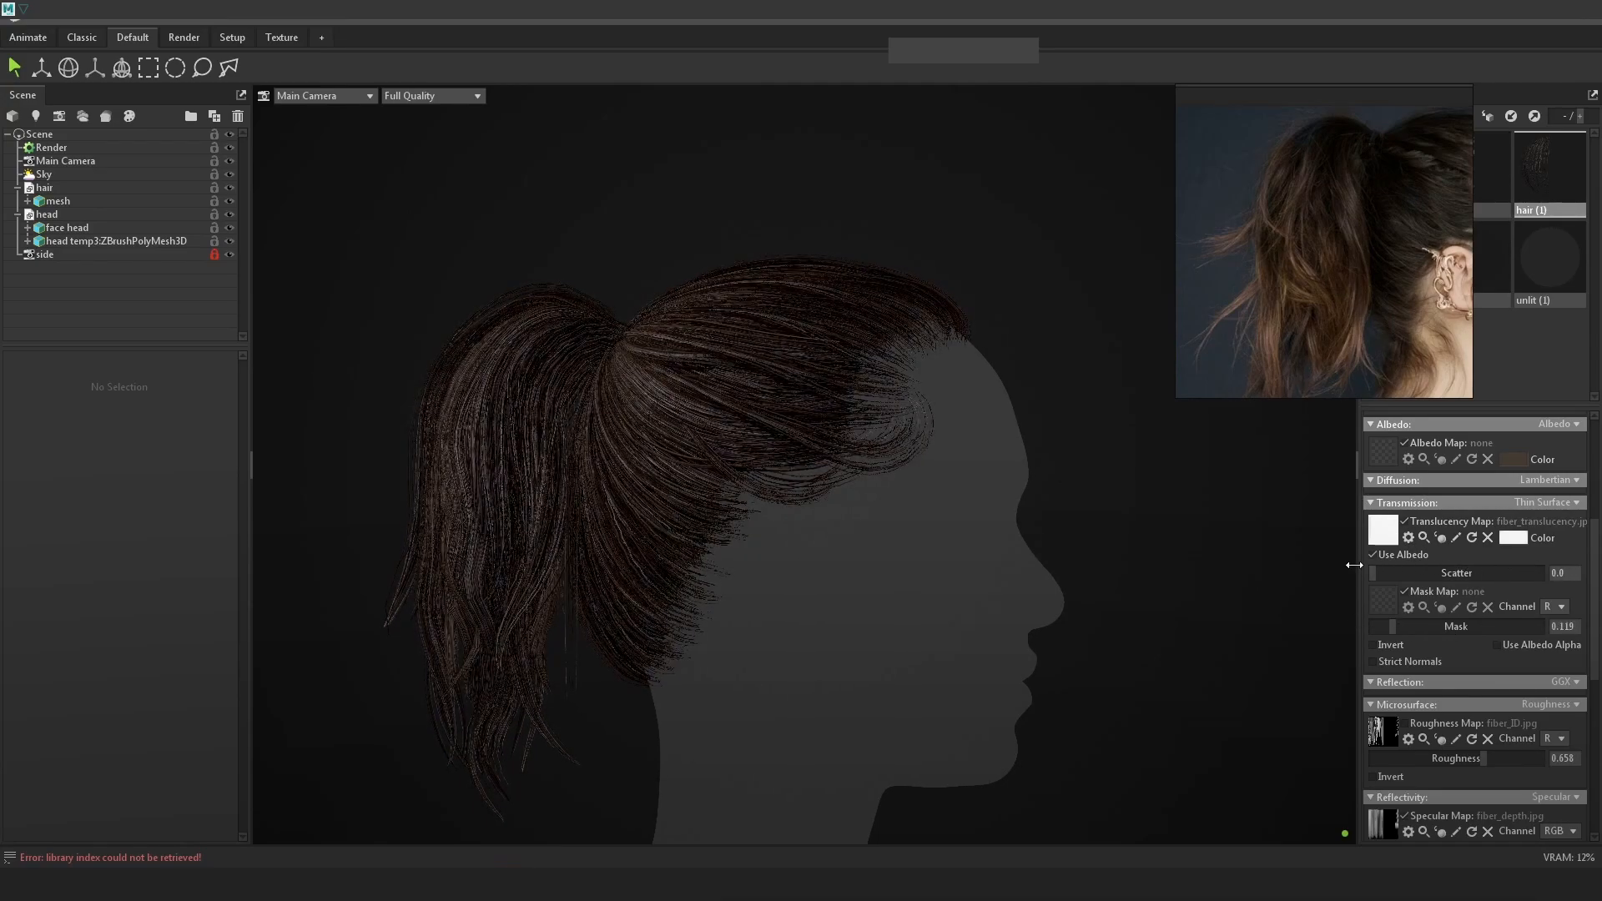
scroll(1064, 506, "up", 3)
Replace the translucency map with fiber_ID and set the scatter to about 0.931 and the mask to 1.0.
left_click(1448, 520)
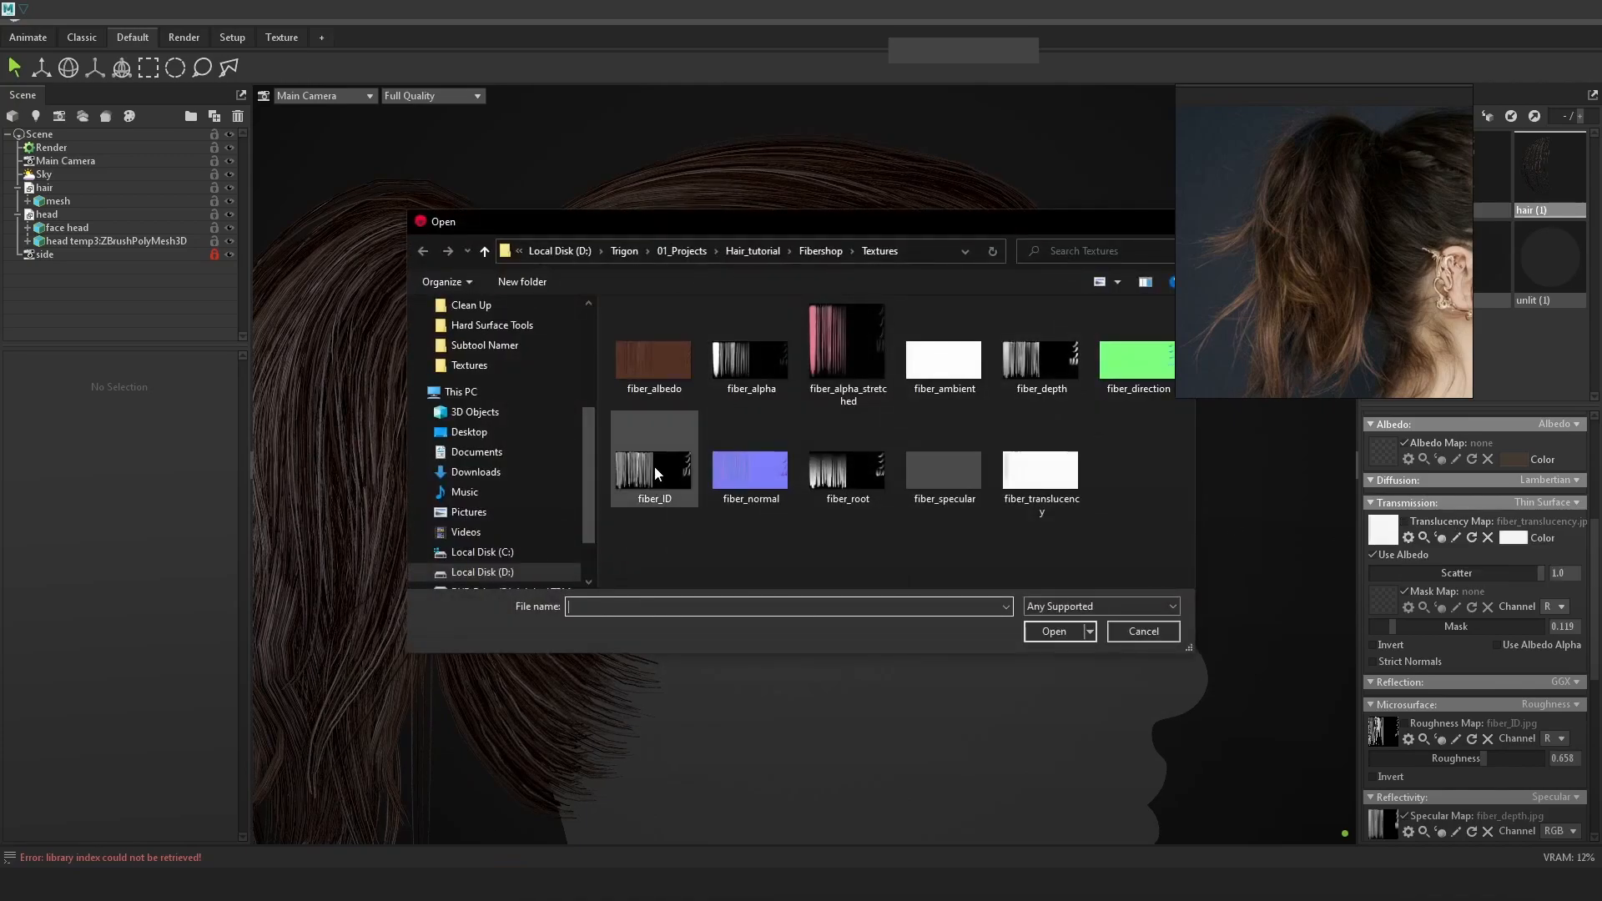
double_click(686, 446)
mouse_move(1456, 568)
left_mouse_down()
mouse_move(1219, 550)
mouse_move(1530, 572)
left_mouse_up()
mouse_move(1564, 628)
left_mouse_down()
mouse_move(1429, 631)
mouse_move(1542, 626)
left_mouse_up()
scroll(1173, 506, "down", 3)
right_click(1331, 501)
left_click(1215, 471)
Disable the translucency map and use fiber_ID as the transmission mask map, with the mask at 1.0 and scatter about 0.832.
left_click_drag(1469, 574, 1344, 576)
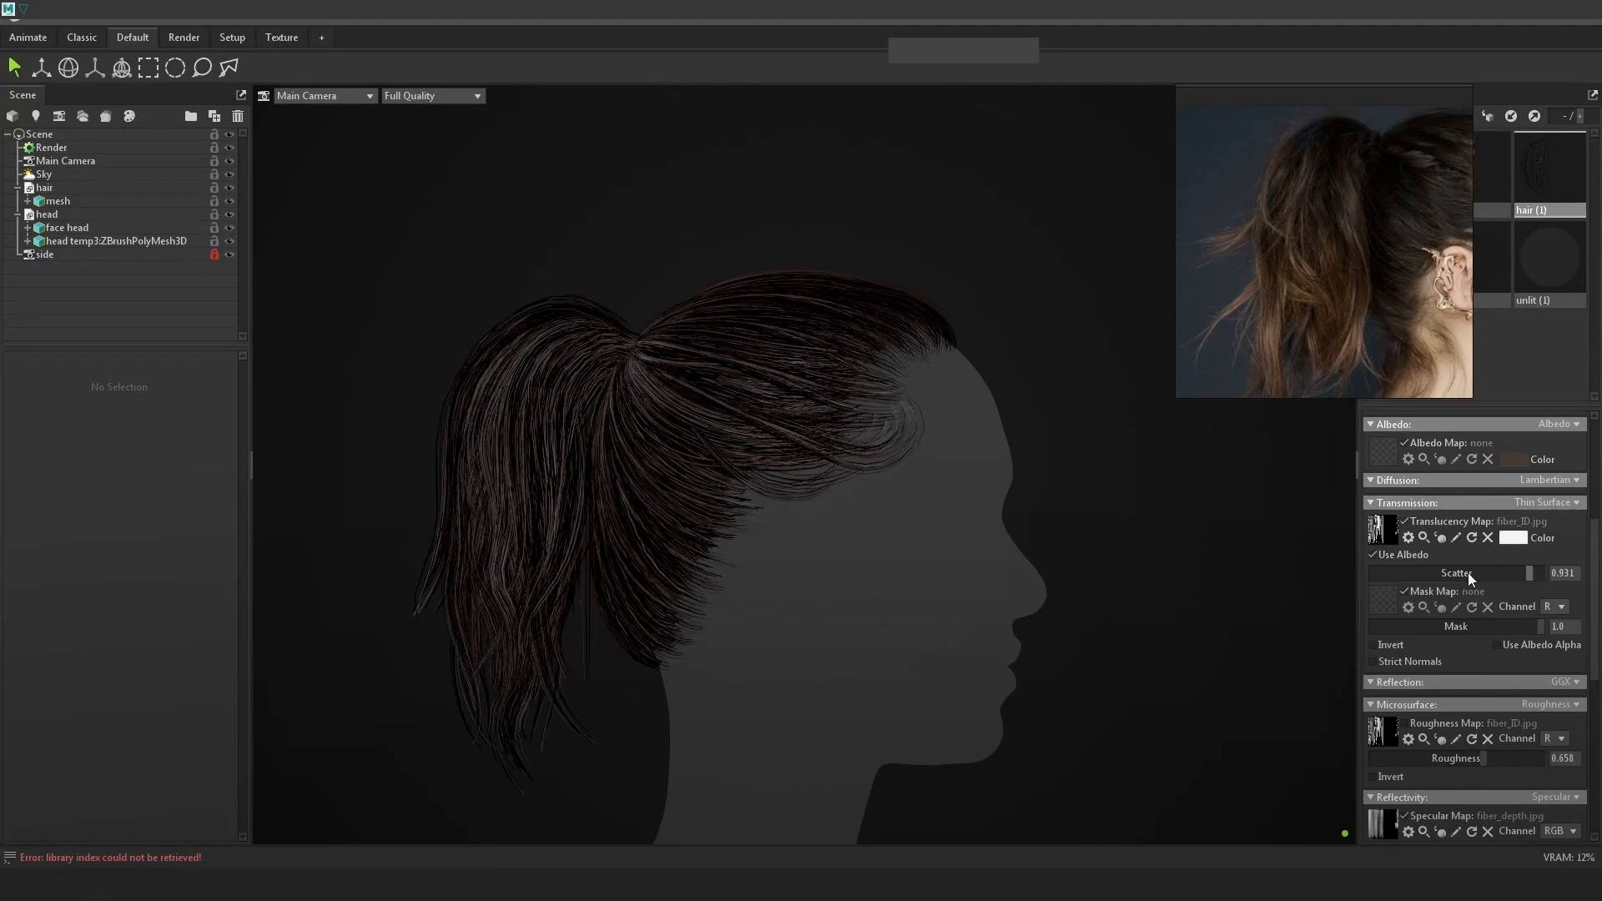
left_click(1404, 522)
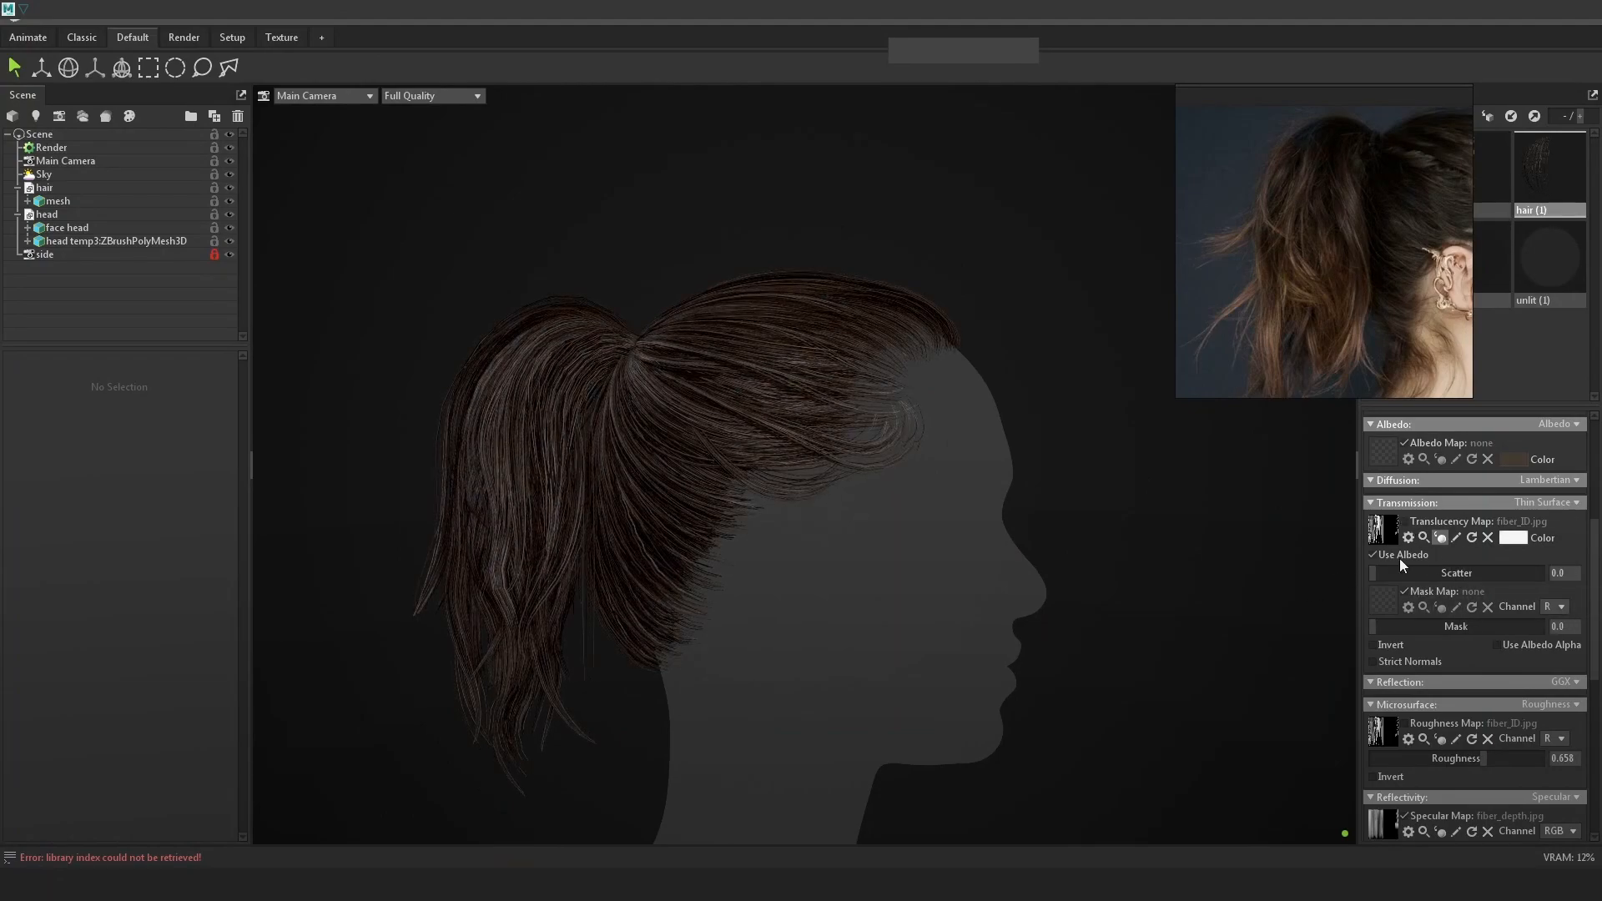
left_click_drag(1393, 624, 1542, 625)
left_click(1393, 611)
double_click(671, 469)
left_click_drag(1424, 572, 1513, 574)
left_click_drag(1168, 546, 1053, 559, "alt")
left_click_drag(1191, 539, 1277, 534, "alt")
Move the reference photo off the material thumbnails and delete the original hair material.
right_click_drag(1354, 294, 1163, 298)
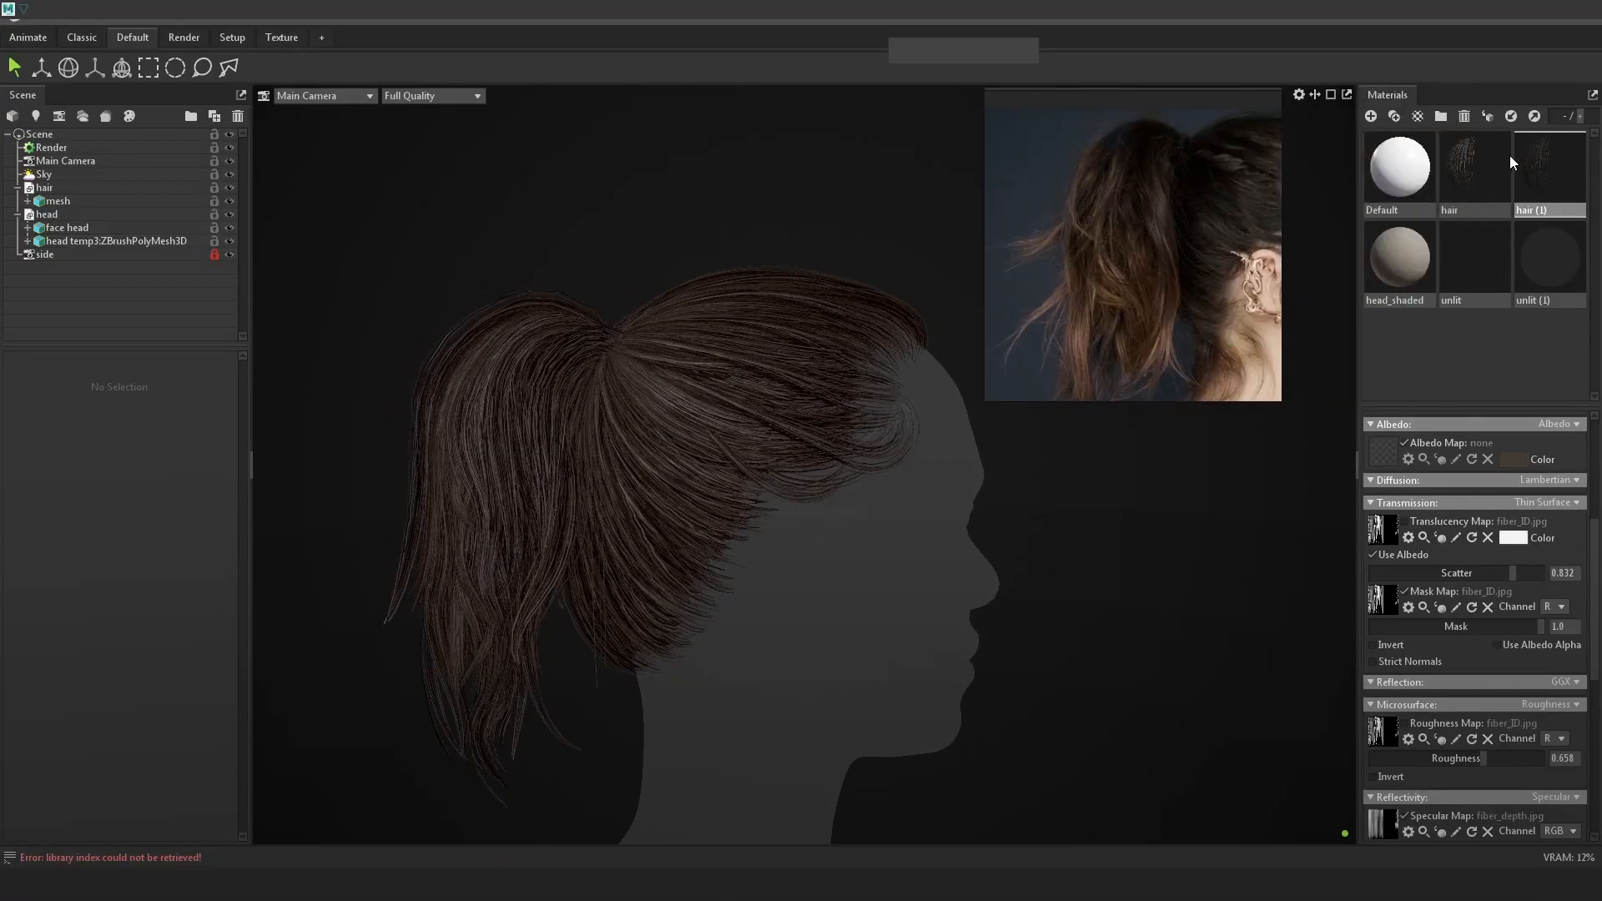
left_click(1462, 171)
key("Delete")
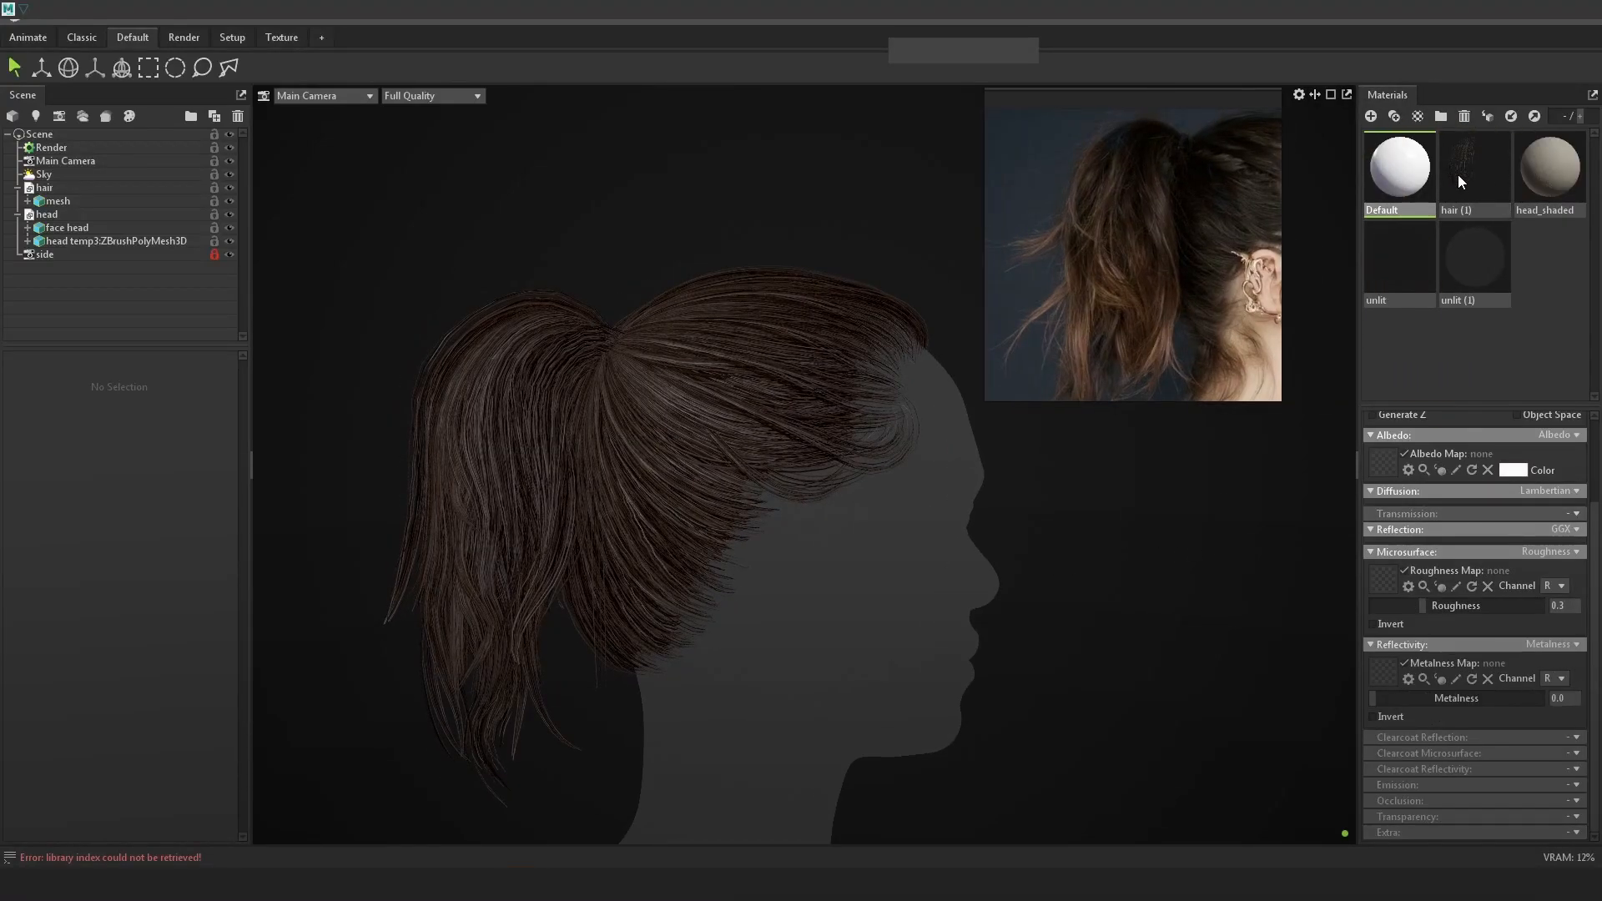
Duplicate the hair (1) material and set the copy's transmission to None.
left_click(1459, 176)
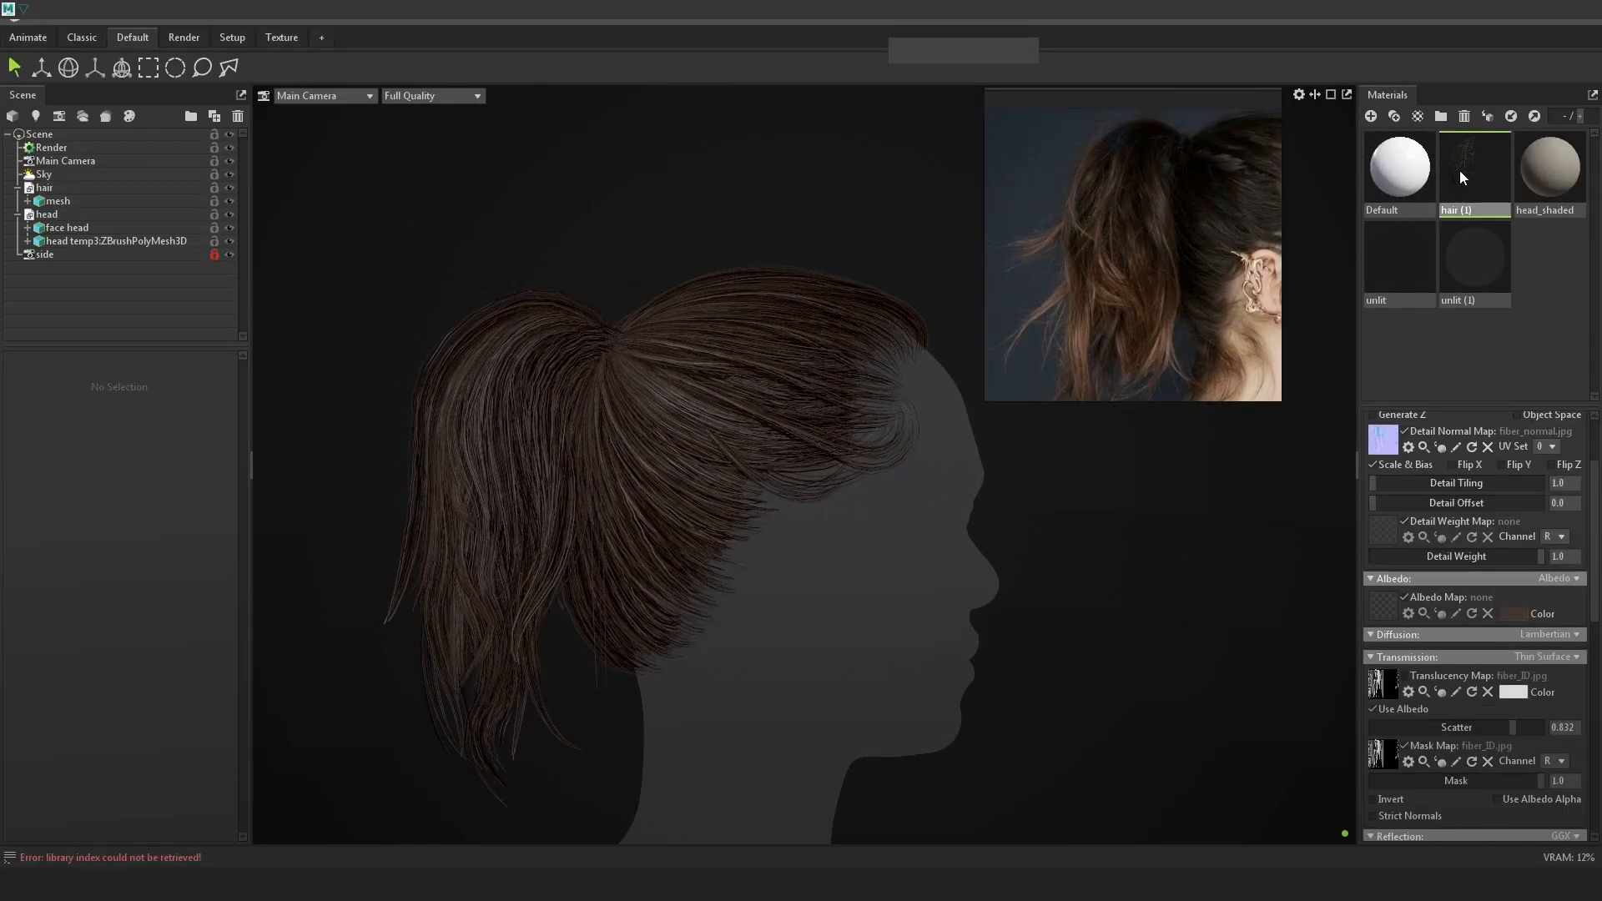
left_click(1394, 117)
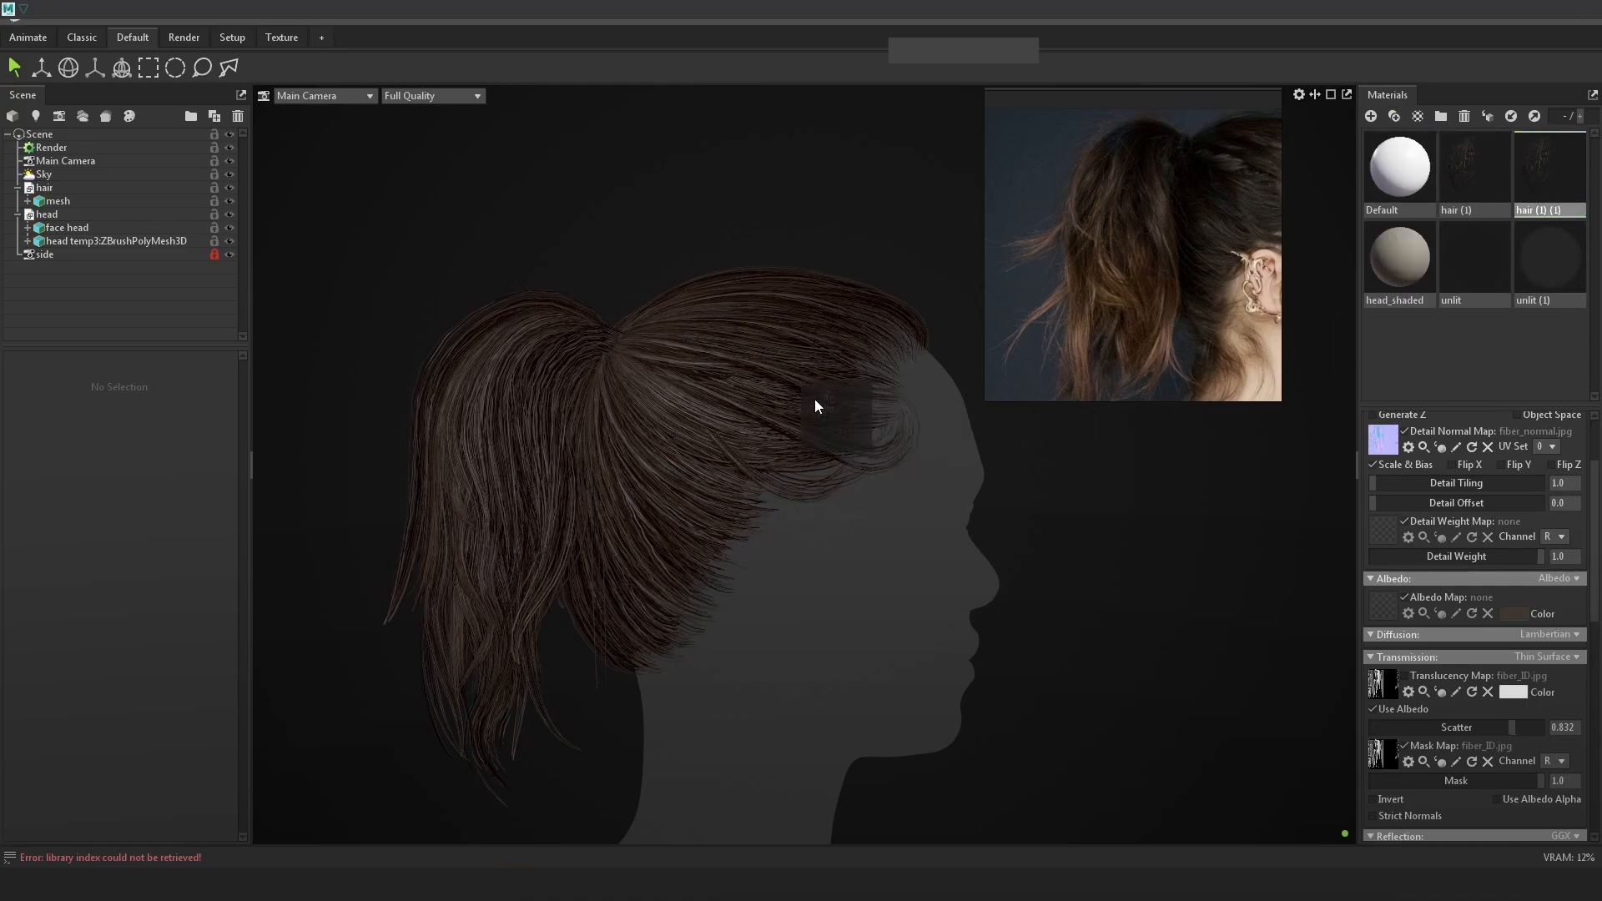
left_click_drag(957, 417, 948, 421)
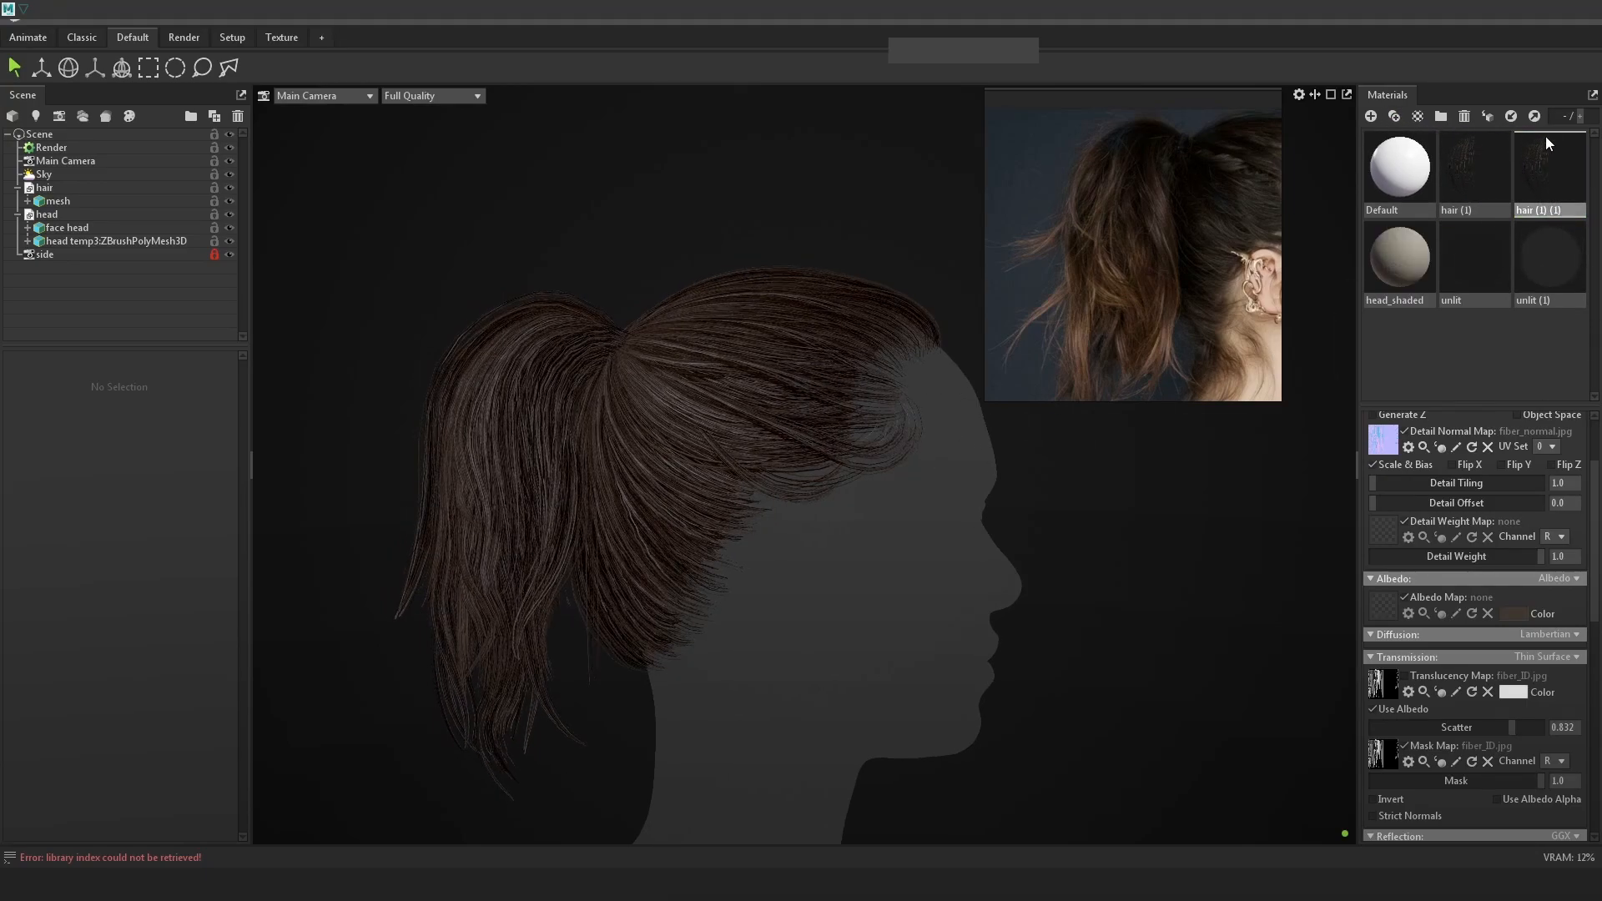
left_click(1550, 657)
left_click(1508, 673)
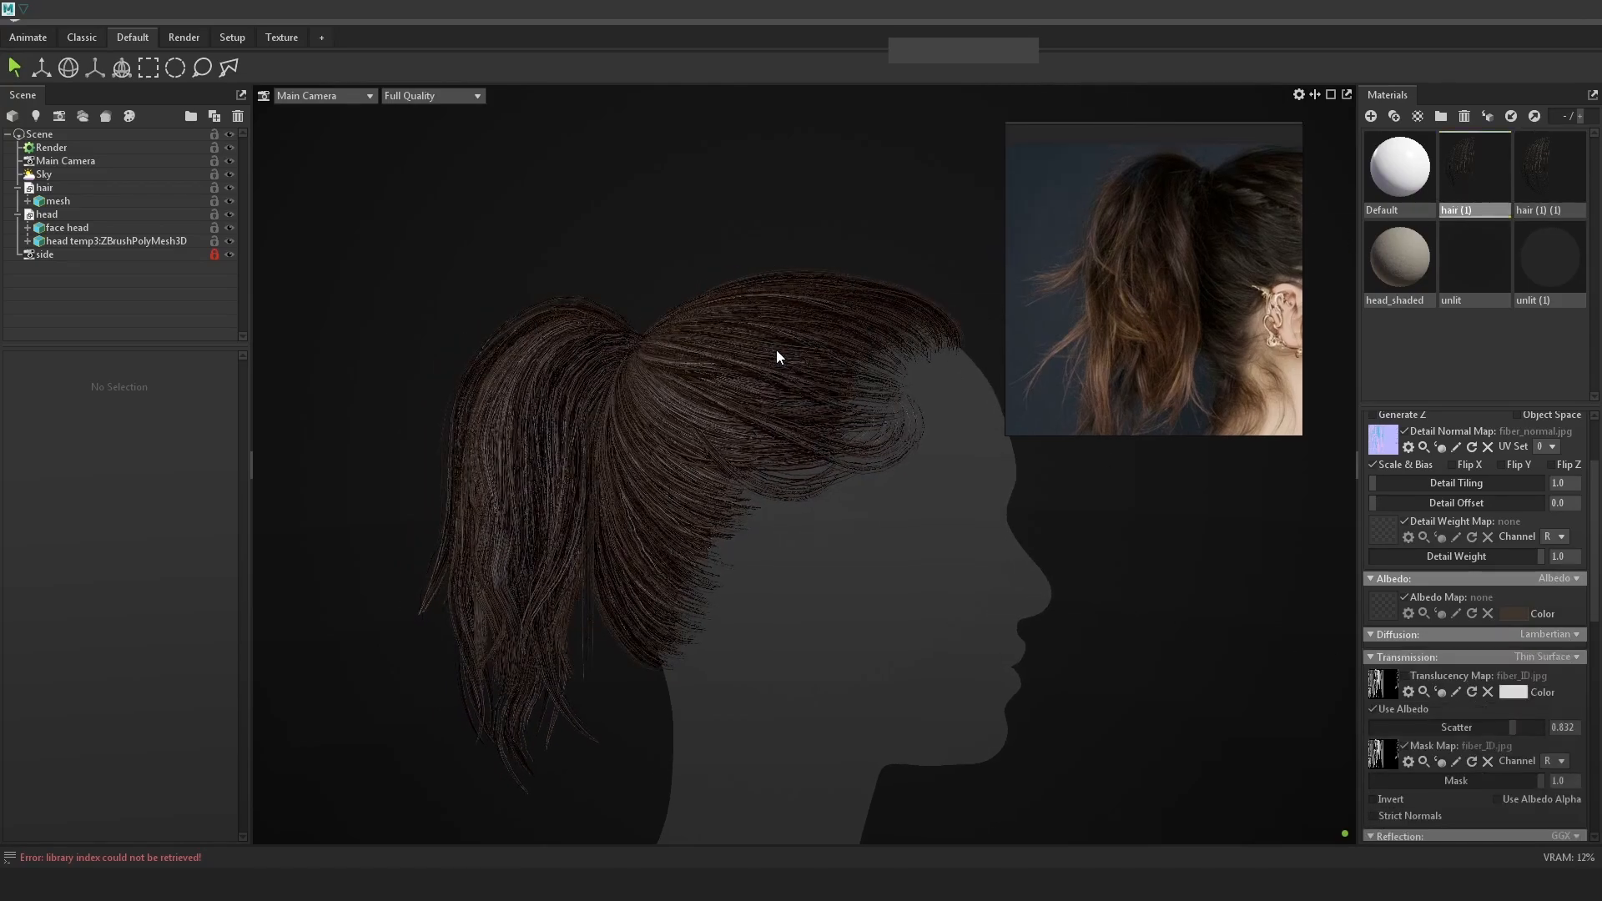
Set the transmission of the hair (1) material to a scatter of about 0.772 and a mask of about 0.421.
left_click(1472, 188)
mouse_move(1509, 728)
left_mouse_down()
mouse_move(1486, 727)
mouse_move(1541, 727)
mouse_move(1502, 727)
left_mouse_up()
left_click_drag(1530, 778, 1438, 775)
Give the hair (1) translucency a golden-yellow colour and readjust its scatter, and select the hair (1) (1) material.
left_click(1516, 693)
left_click_drag(743, 303, 928, 393)
left_click_drag(930, 459, 887, 459)
left_click_drag(1011, 579, 1011, 593)
left_click_drag(935, 503, 639, 409)
left_click(897, 436)
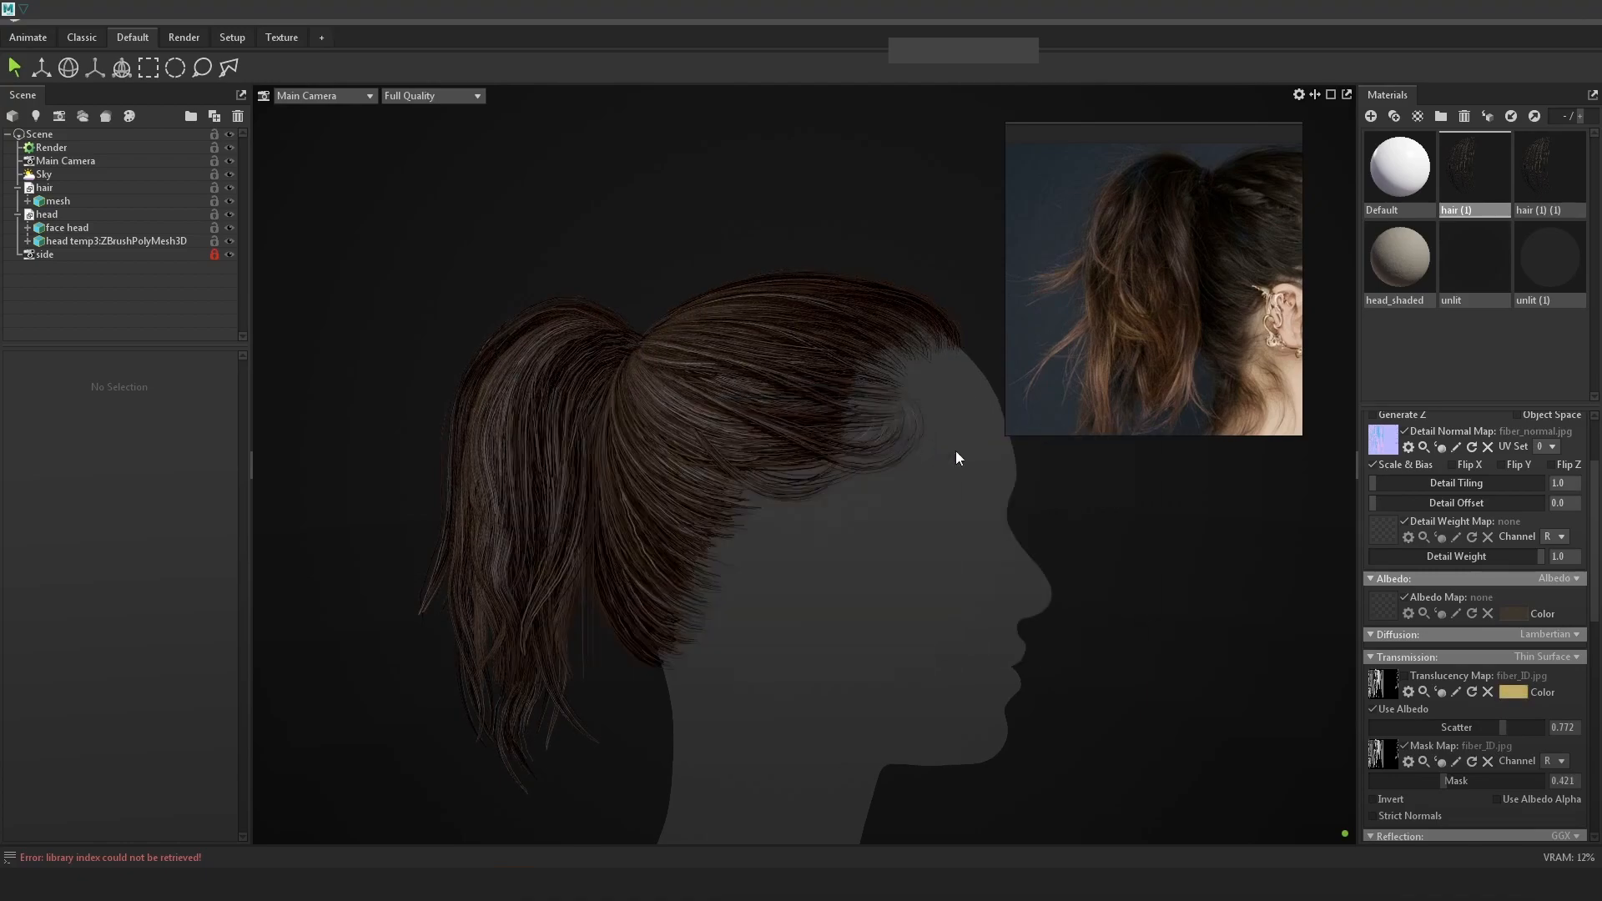
mouse_move(1504, 727)
left_mouse_down()
mouse_move(1344, 708)
mouse_move(1593, 723)
mouse_move(1467, 725)
mouse_move(1527, 780)
mouse_move(1589, 780)
mouse_move(1446, 777)
left_mouse_up()
left_click(1526, 169)
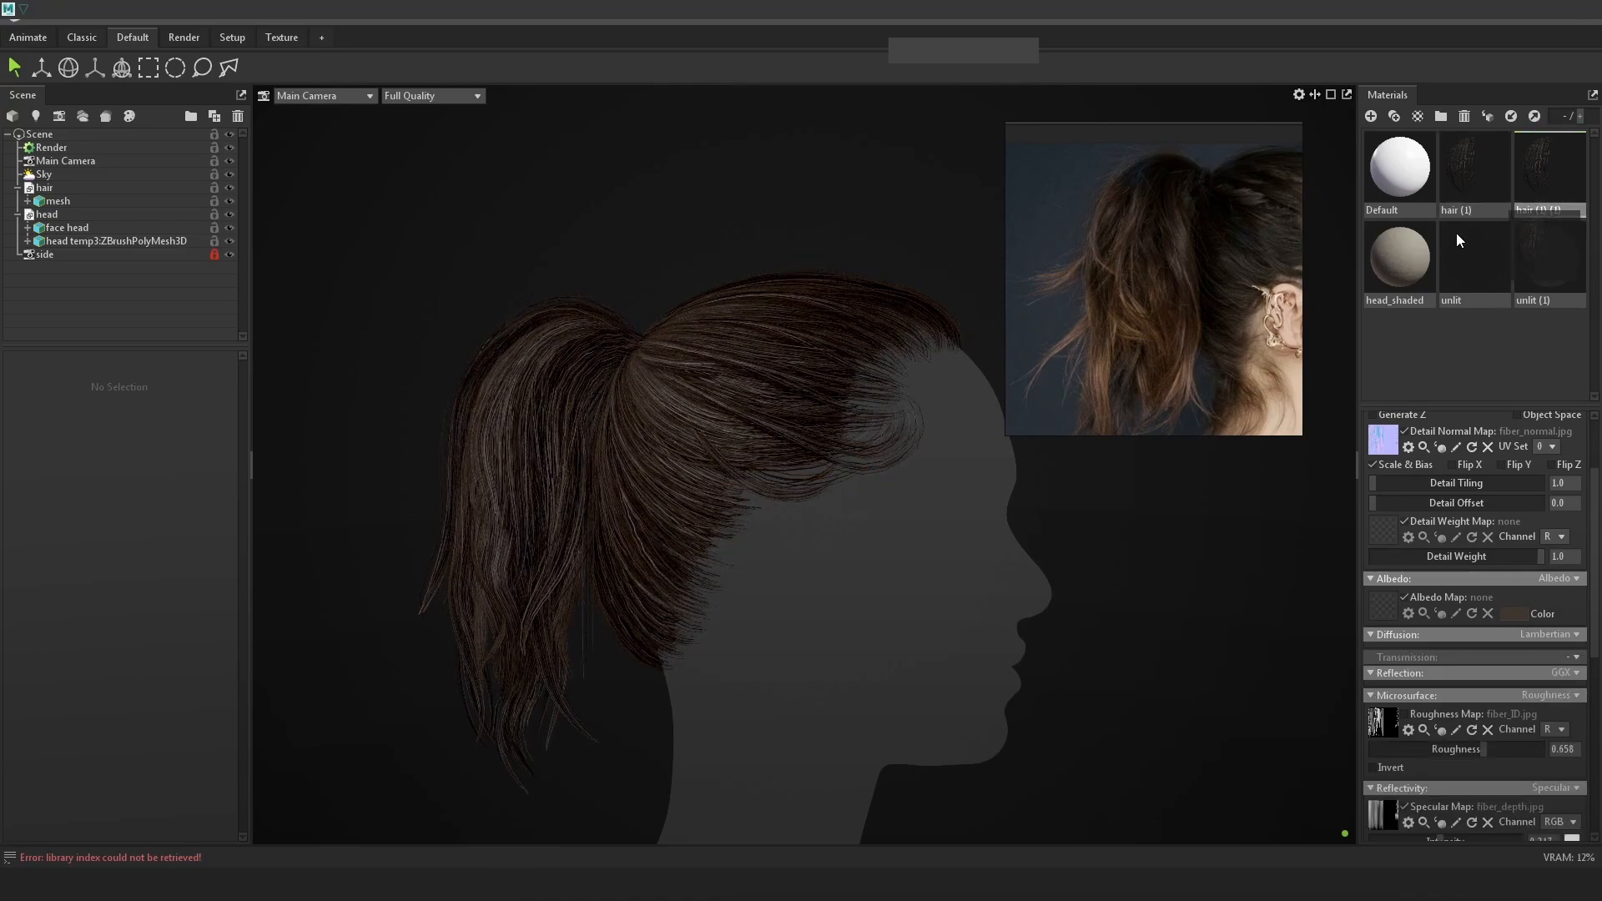
Compare the hair (1) and hair (1) (1) materials and delete hair (1).
left_click(1463, 162)
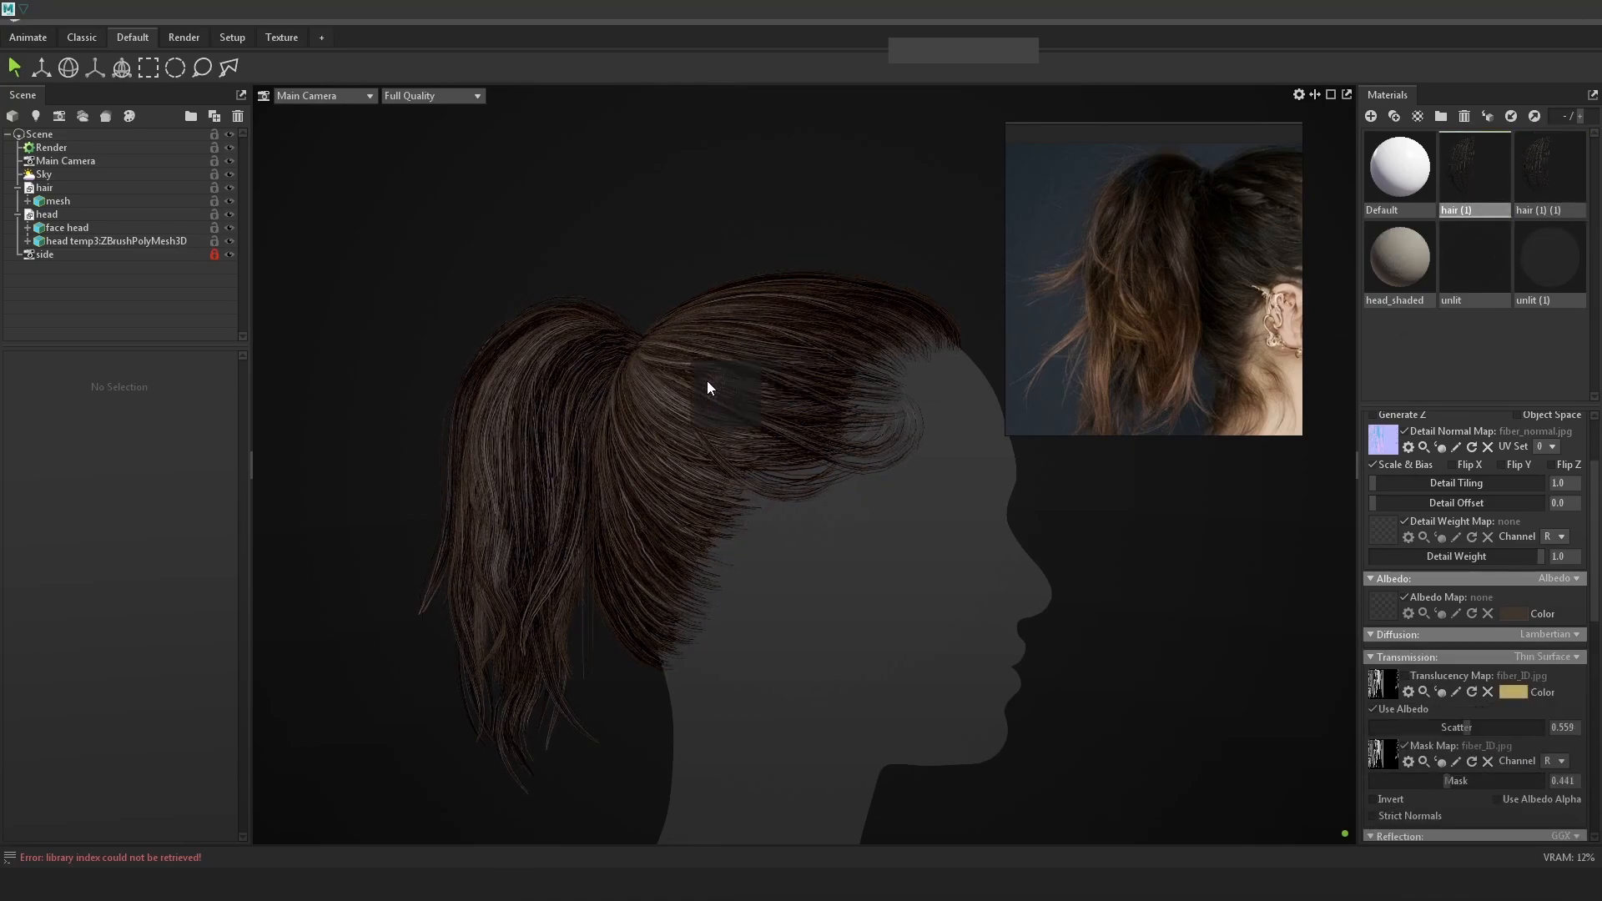
left_click(1567, 162)
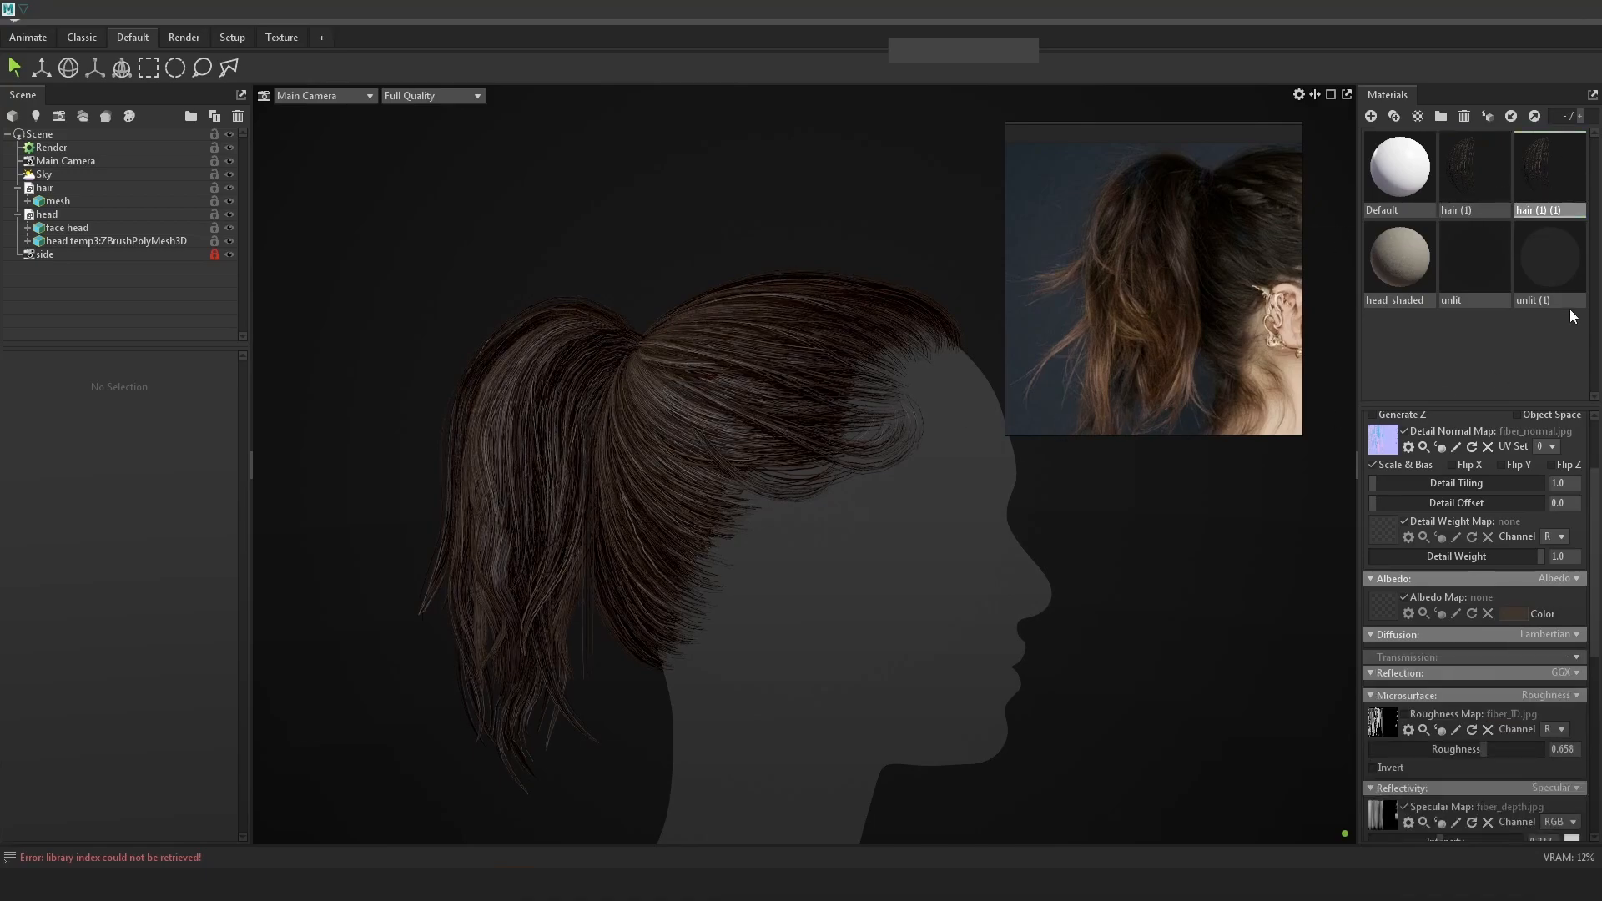
left_click(1476, 178)
key("Delete")
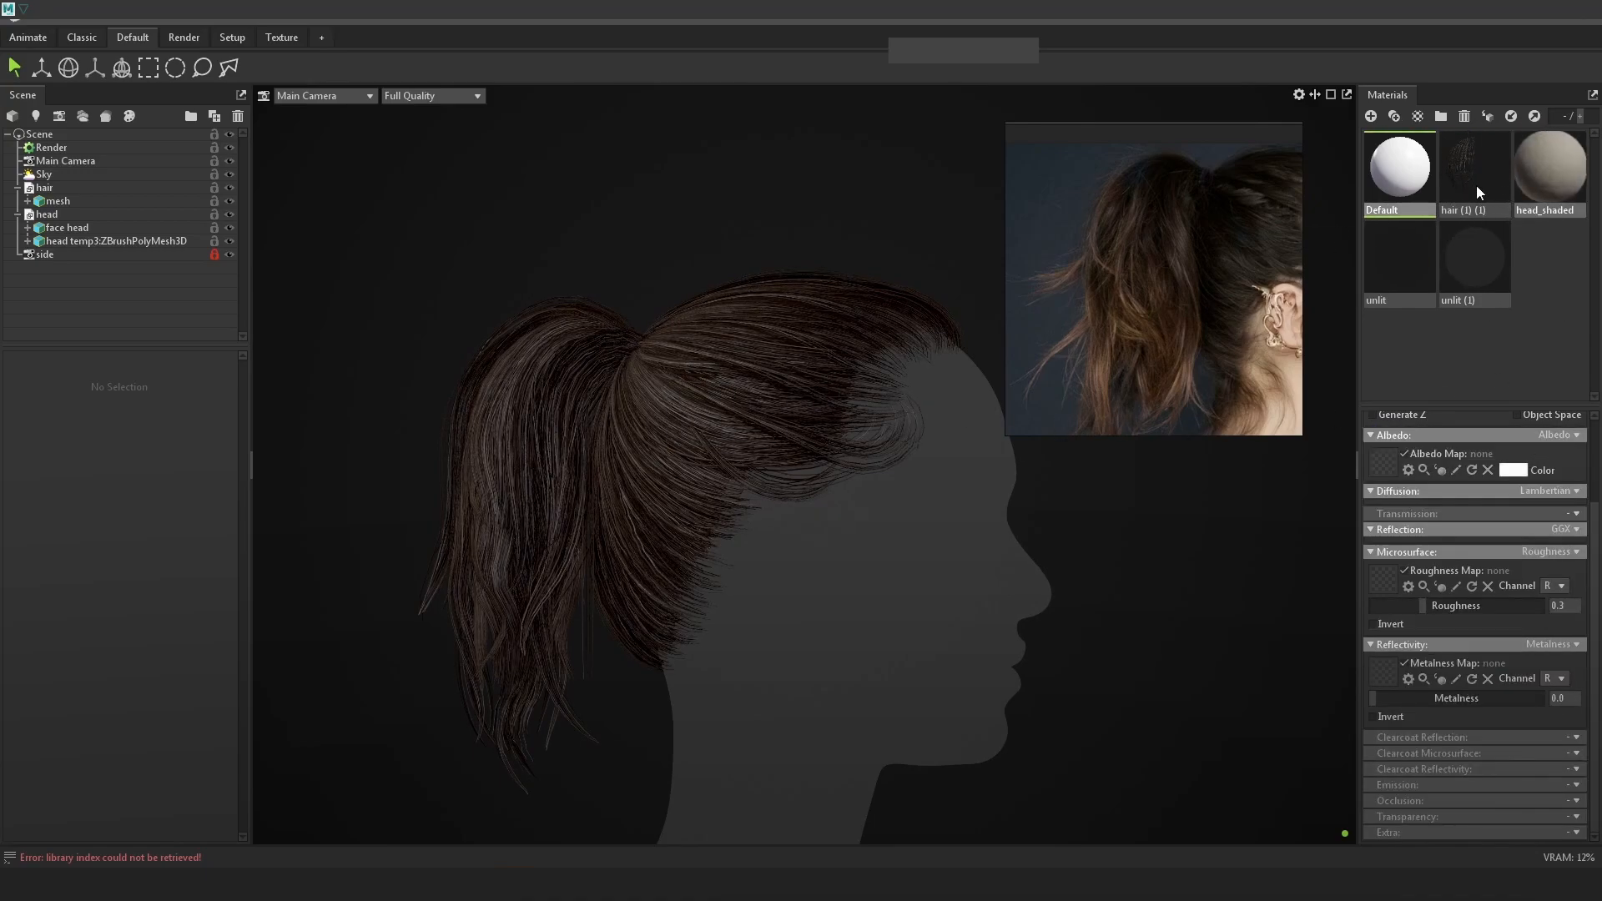
Switch the hair (1) (1) reflection to Anisotropic with an anisotropy of about 0.757 and a direction of about 110.5.
scroll(1506, 584, "up", 2)
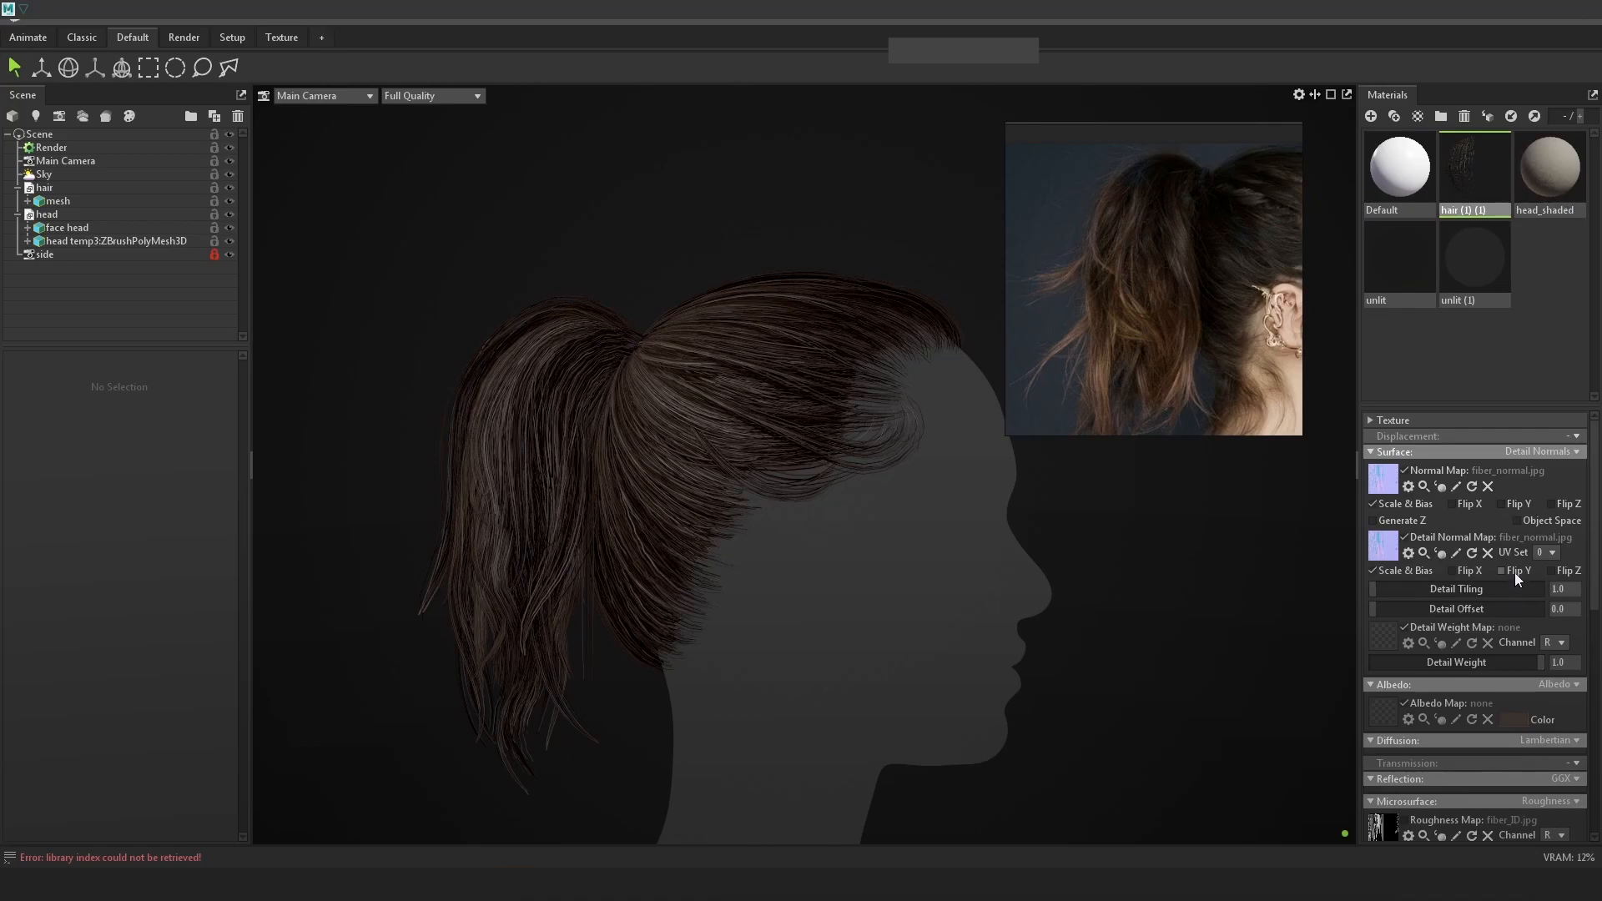
scroll(1519, 497, "down", 3)
scroll(1515, 594, "down", 1)
left_click(1564, 619)
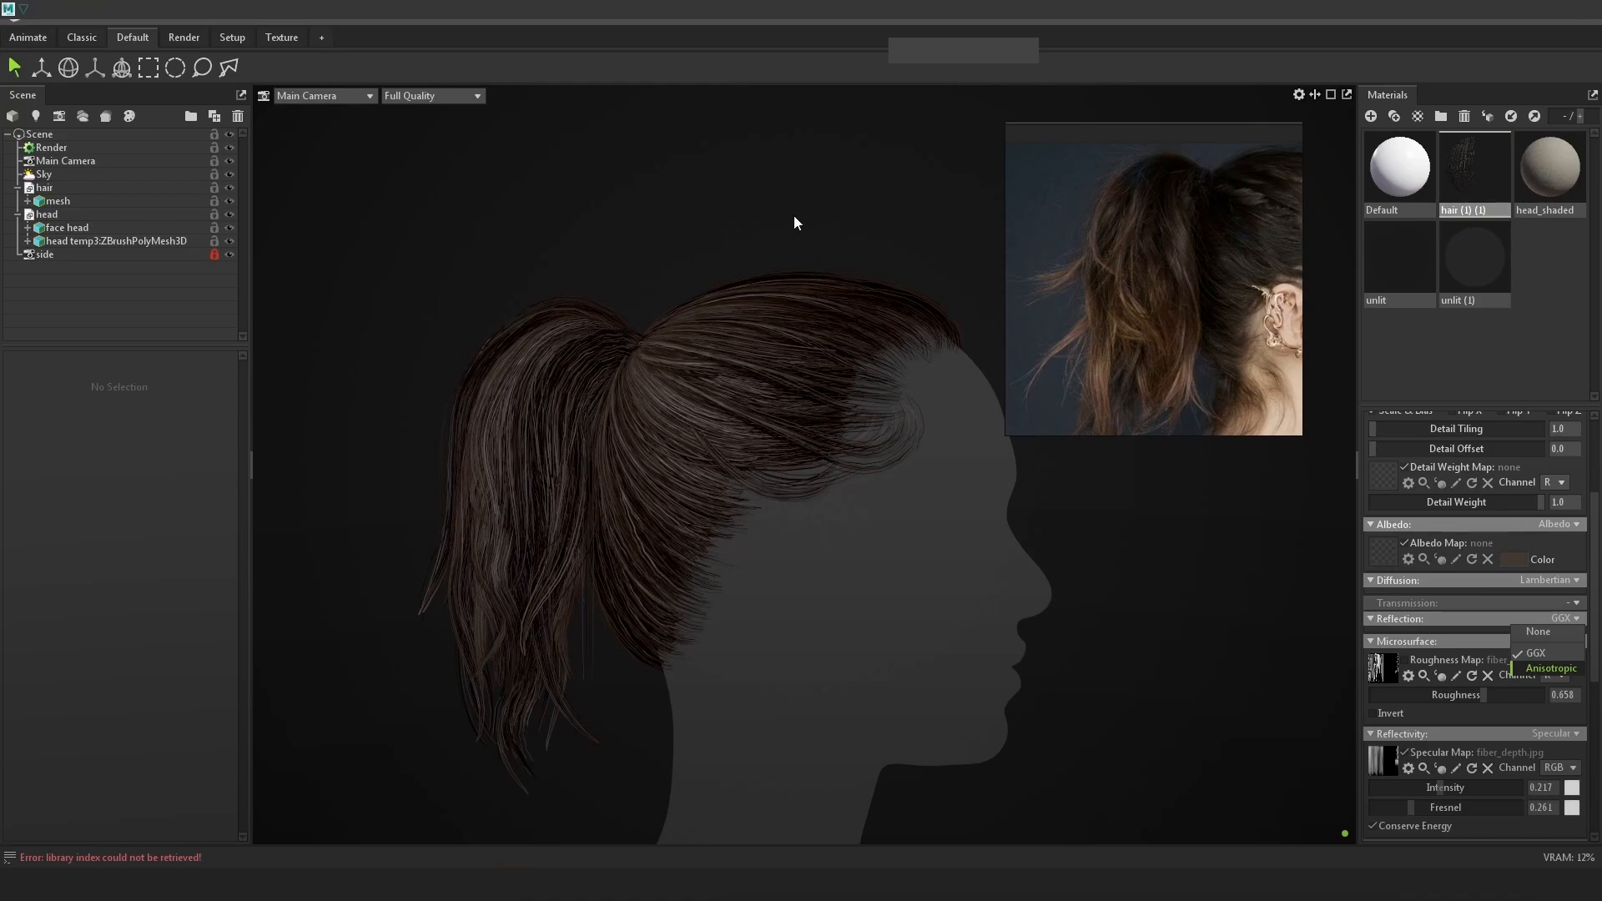
right_click_drag(804, 341, 828, 377, "alt")
left_click(1511, 692)
left_click(1503, 709)
left_click_drag(1503, 718, 1477, 718)
left_click(1500, 692)
Move the reference photo aside and load the fiber_direction texture as the reflection's direction map.
left_click(1393, 641)
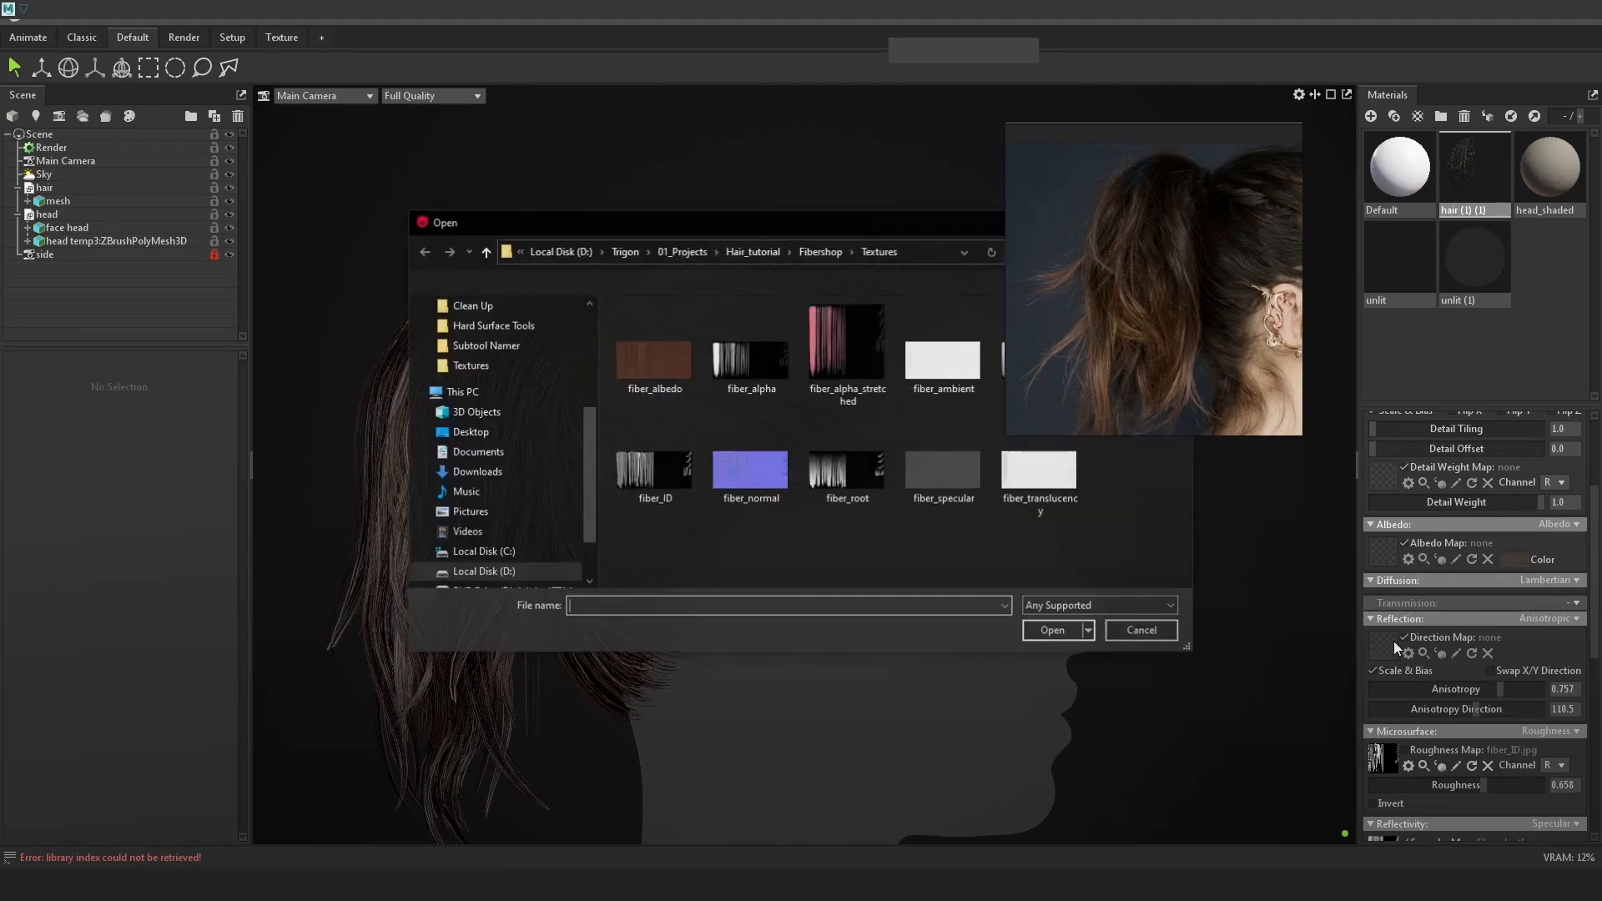
left_click_drag(1071, 374, 1224, 273)
double_click(1158, 364)
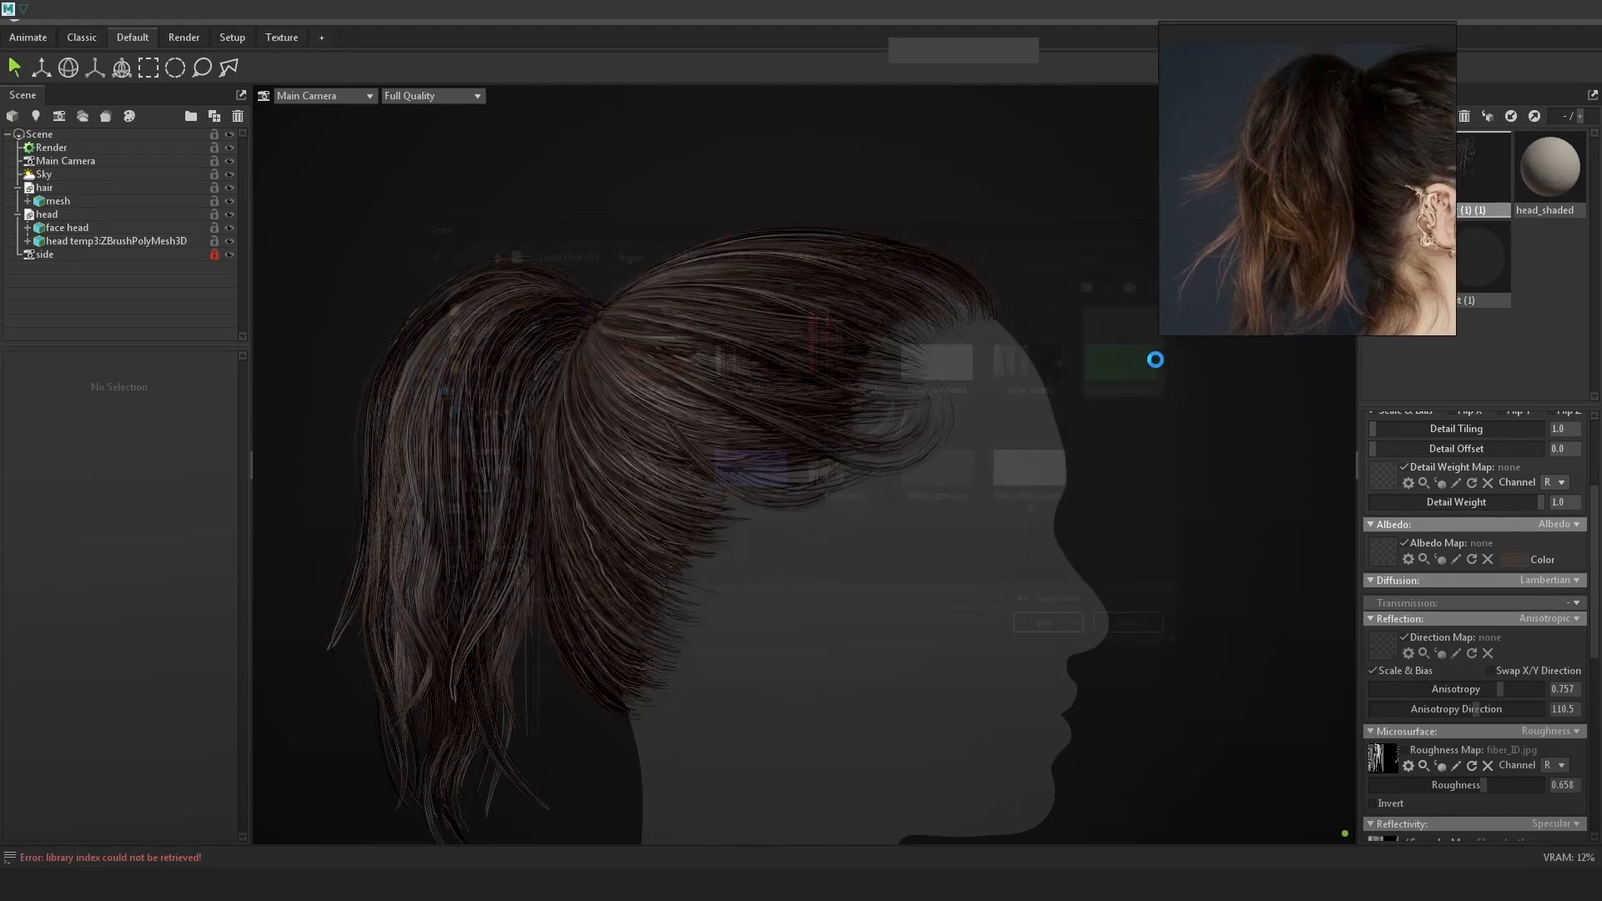
Set the anisotropy to about 0.822 and its direction to 0, and test Swap X/Y Direction under different lighting angles.
left_click_drag(1475, 686, 1511, 697)
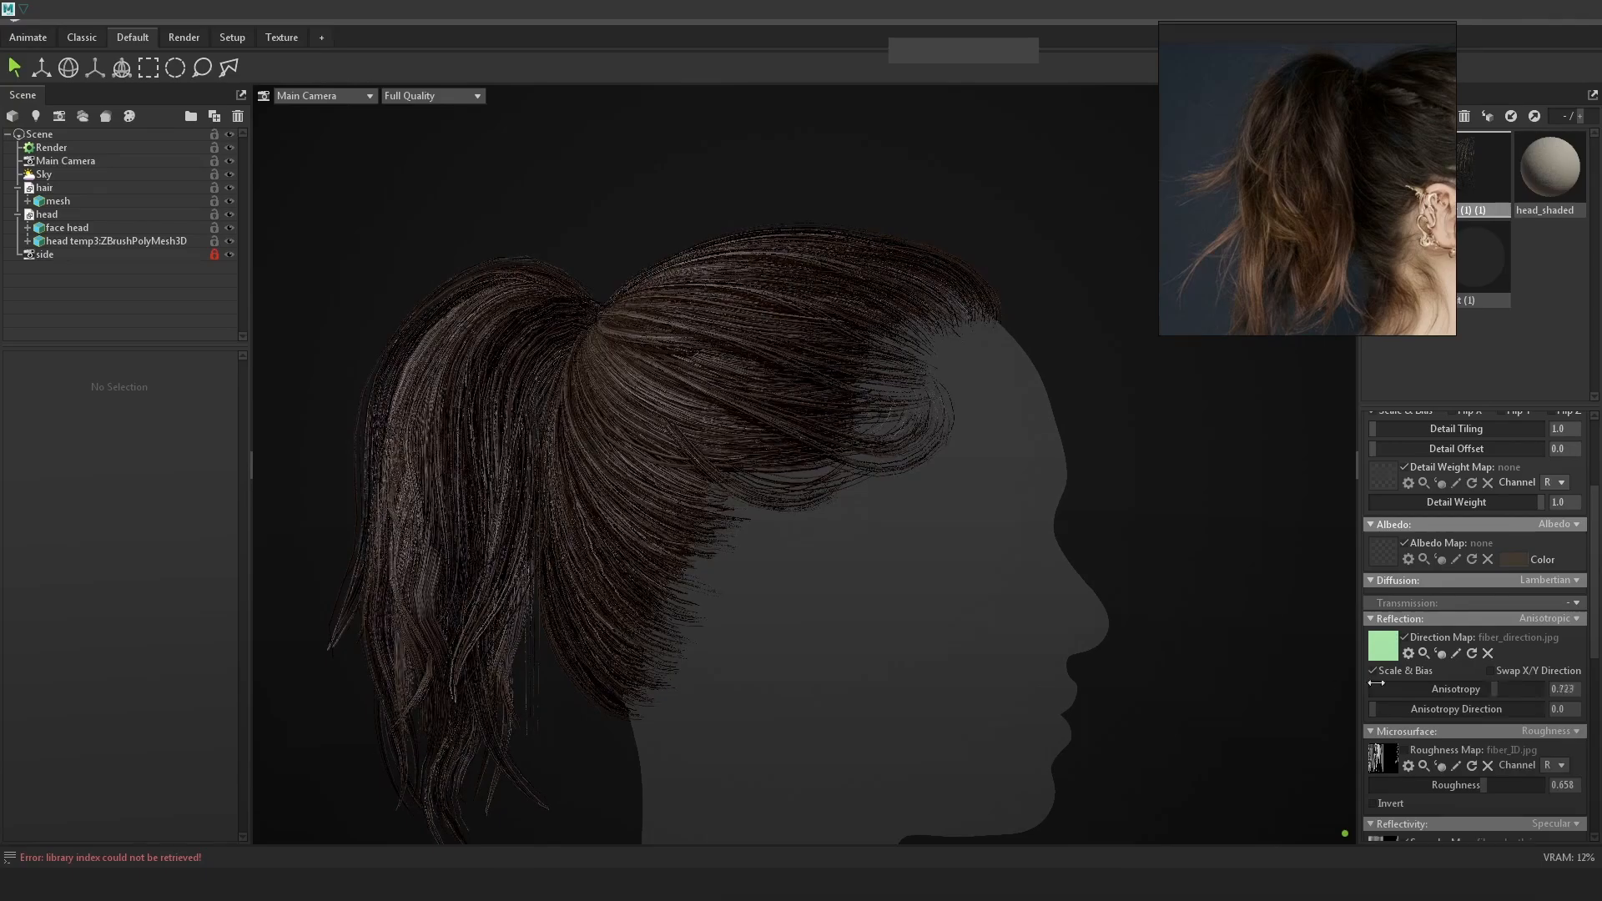
left_click(1490, 671)
left_click(1516, 669)
left_click_drag(907, 559, 985, 582)
right_click_drag(986, 583, 1026, 539)
left_click_drag(1025, 540, 1239, 545, "shift")
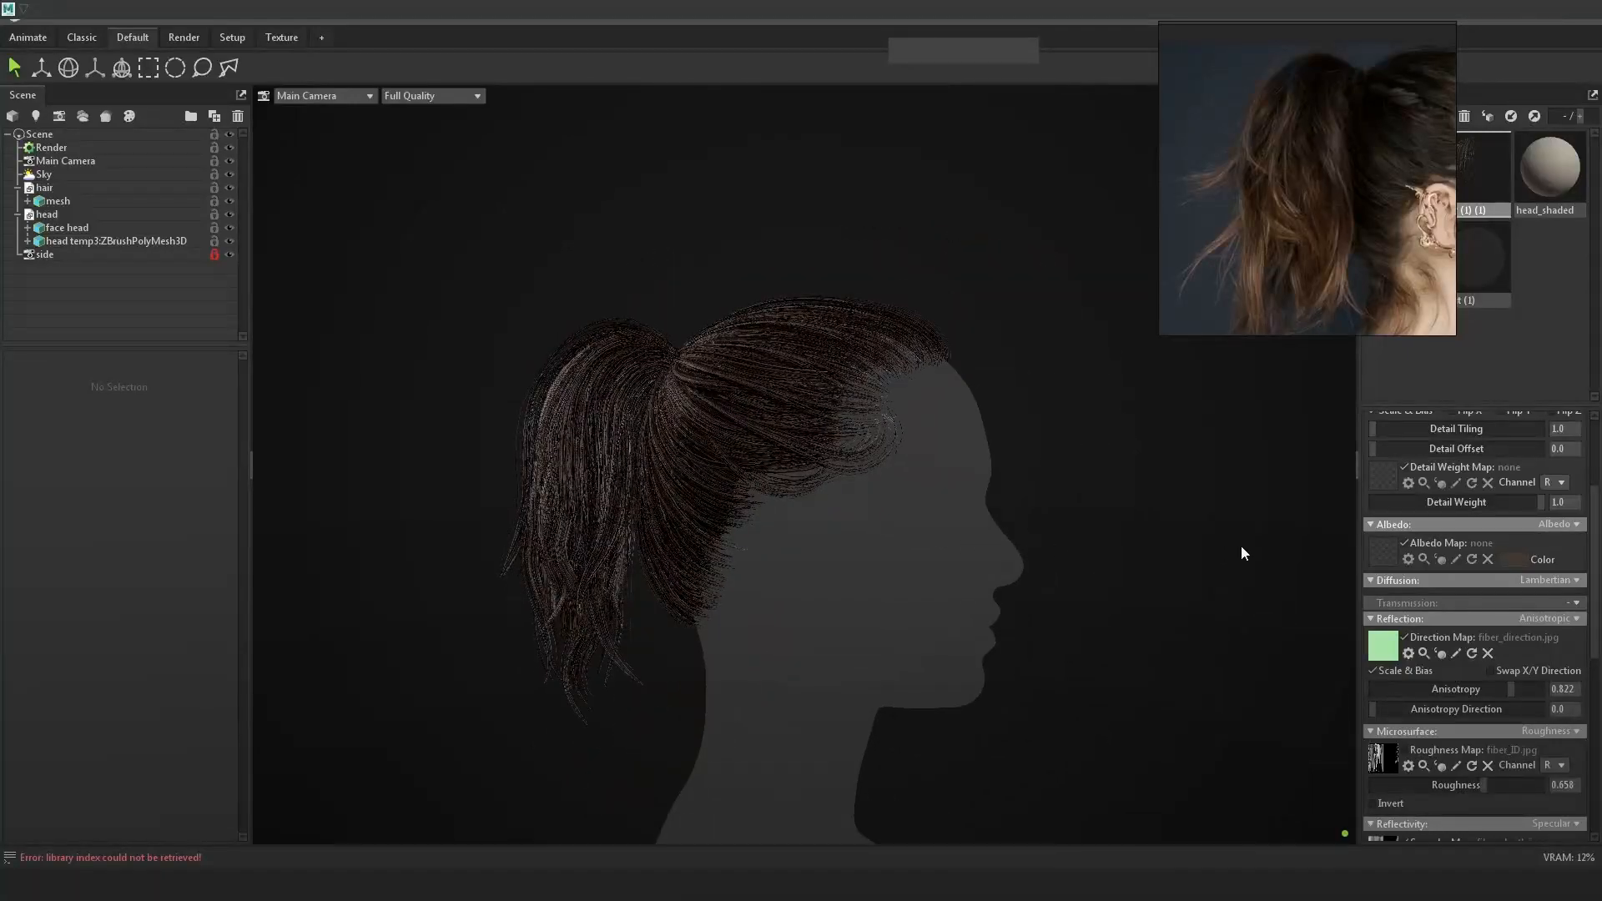
left_click_drag(1103, 503, 1198, 496, "shift")
right_click_drag(1198, 494, 1197, 519)
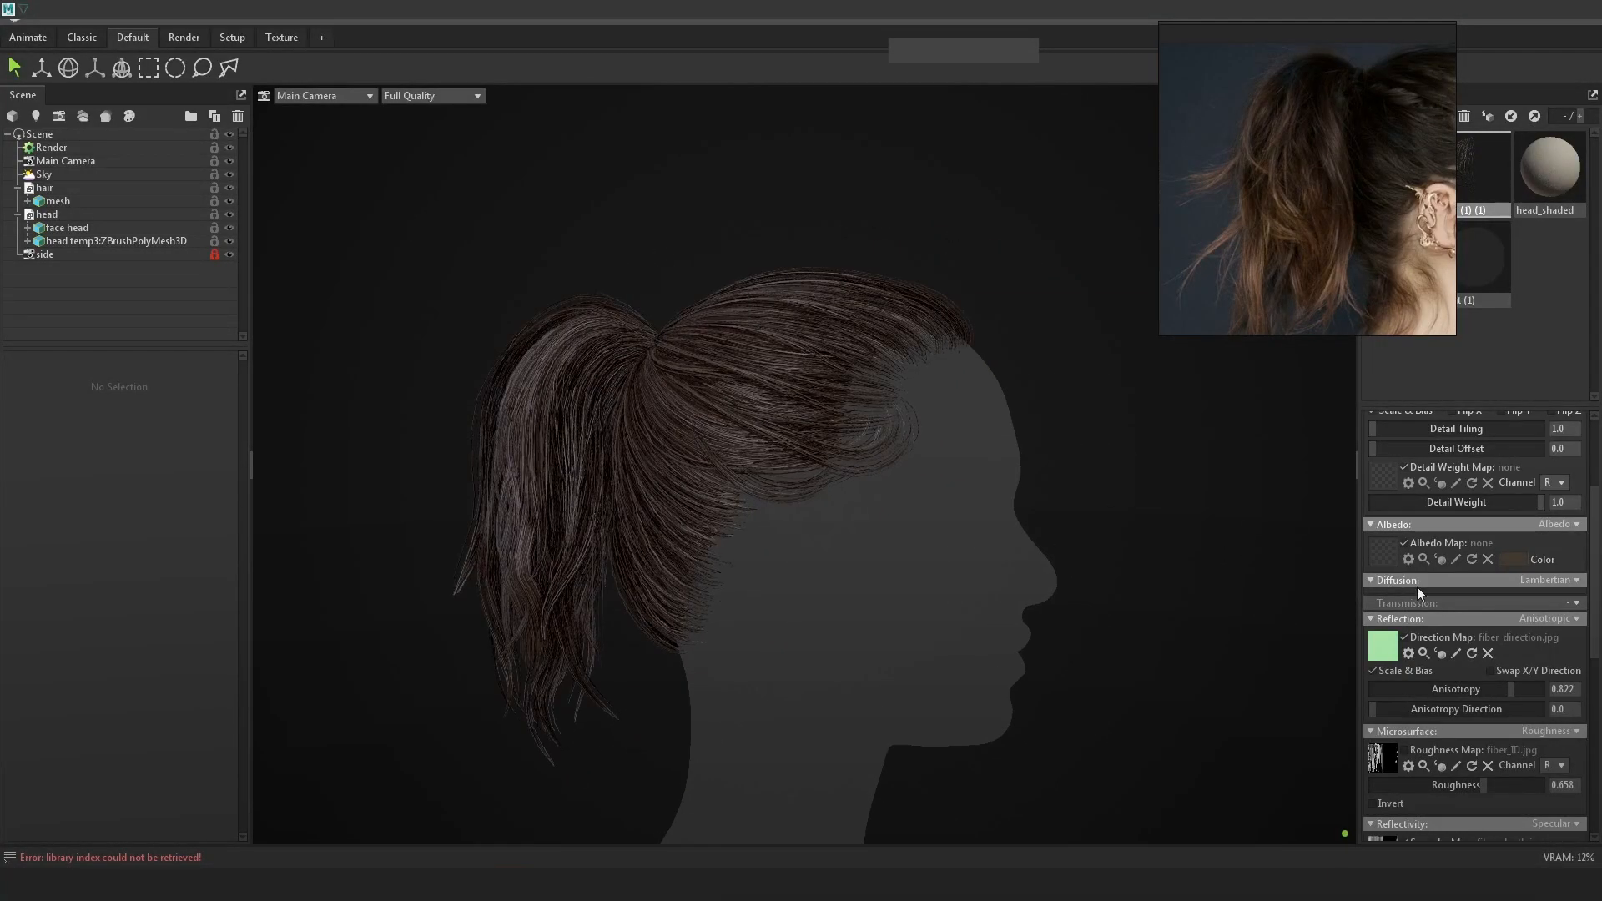
Duplicate the hair (1) (1) material and set the copy's reflection to GGX.
right_click(1465, 162)
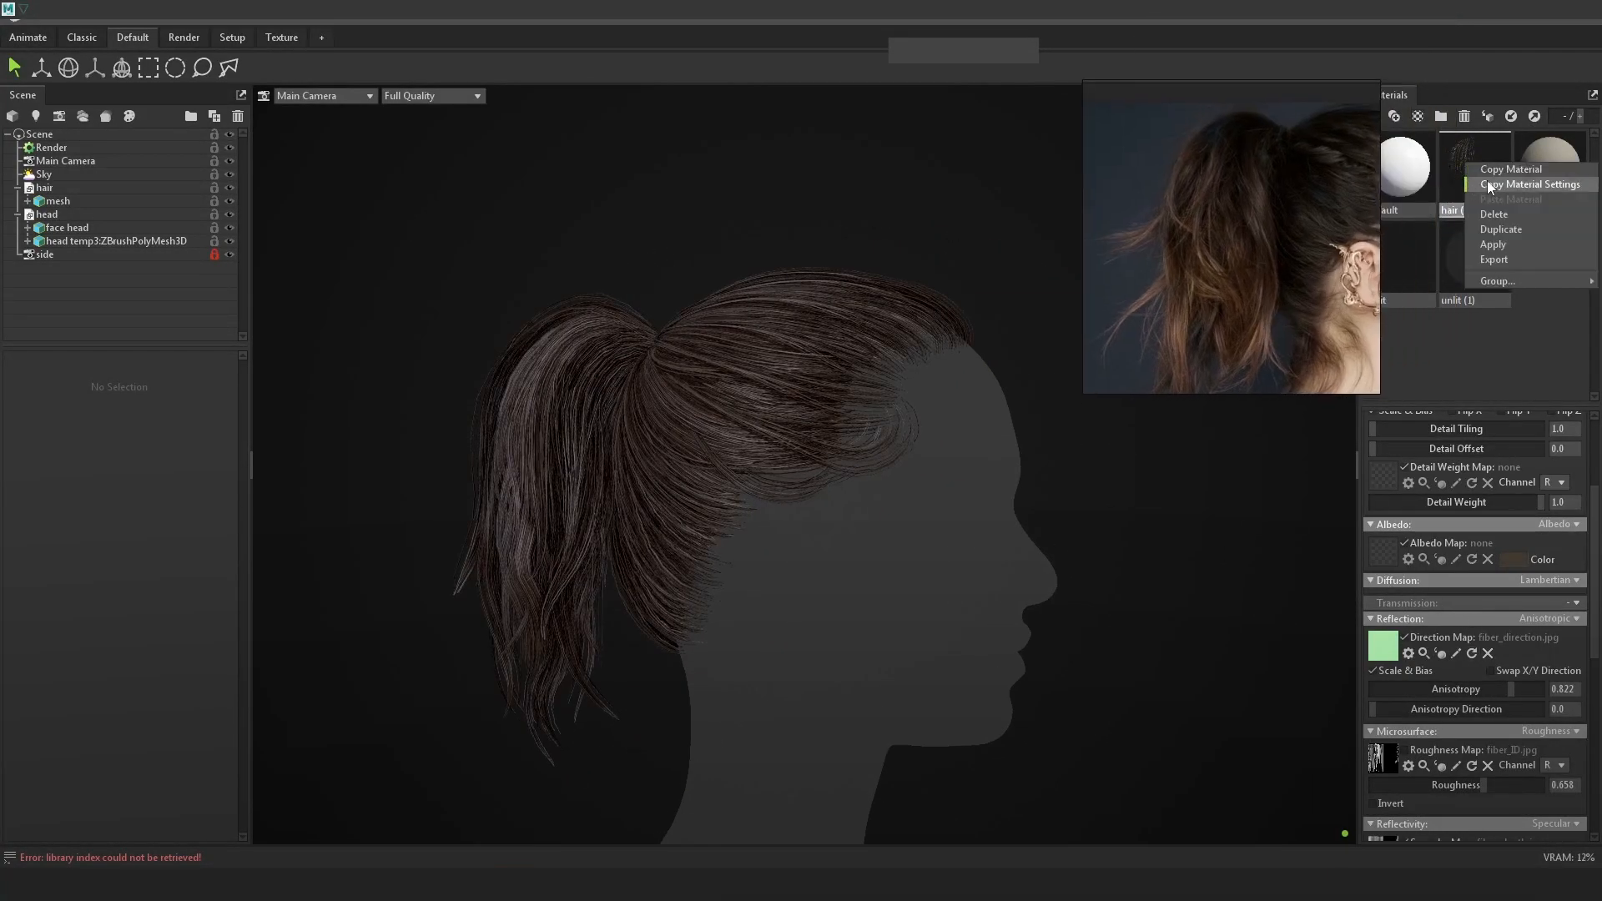
left_click(1514, 228)
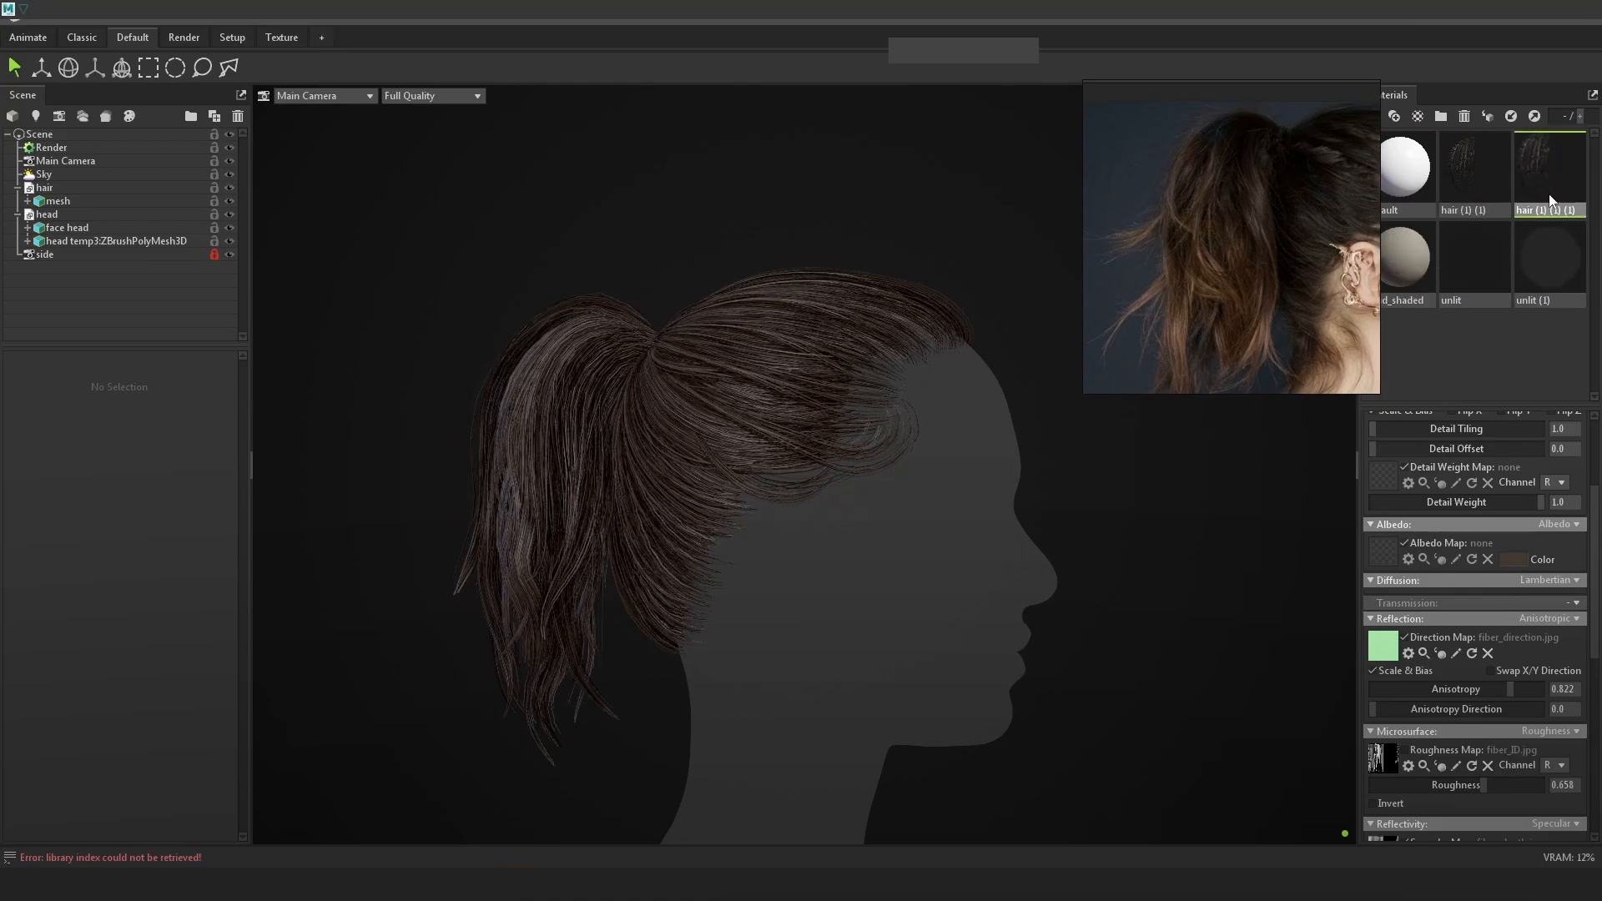
left_click(1568, 619)
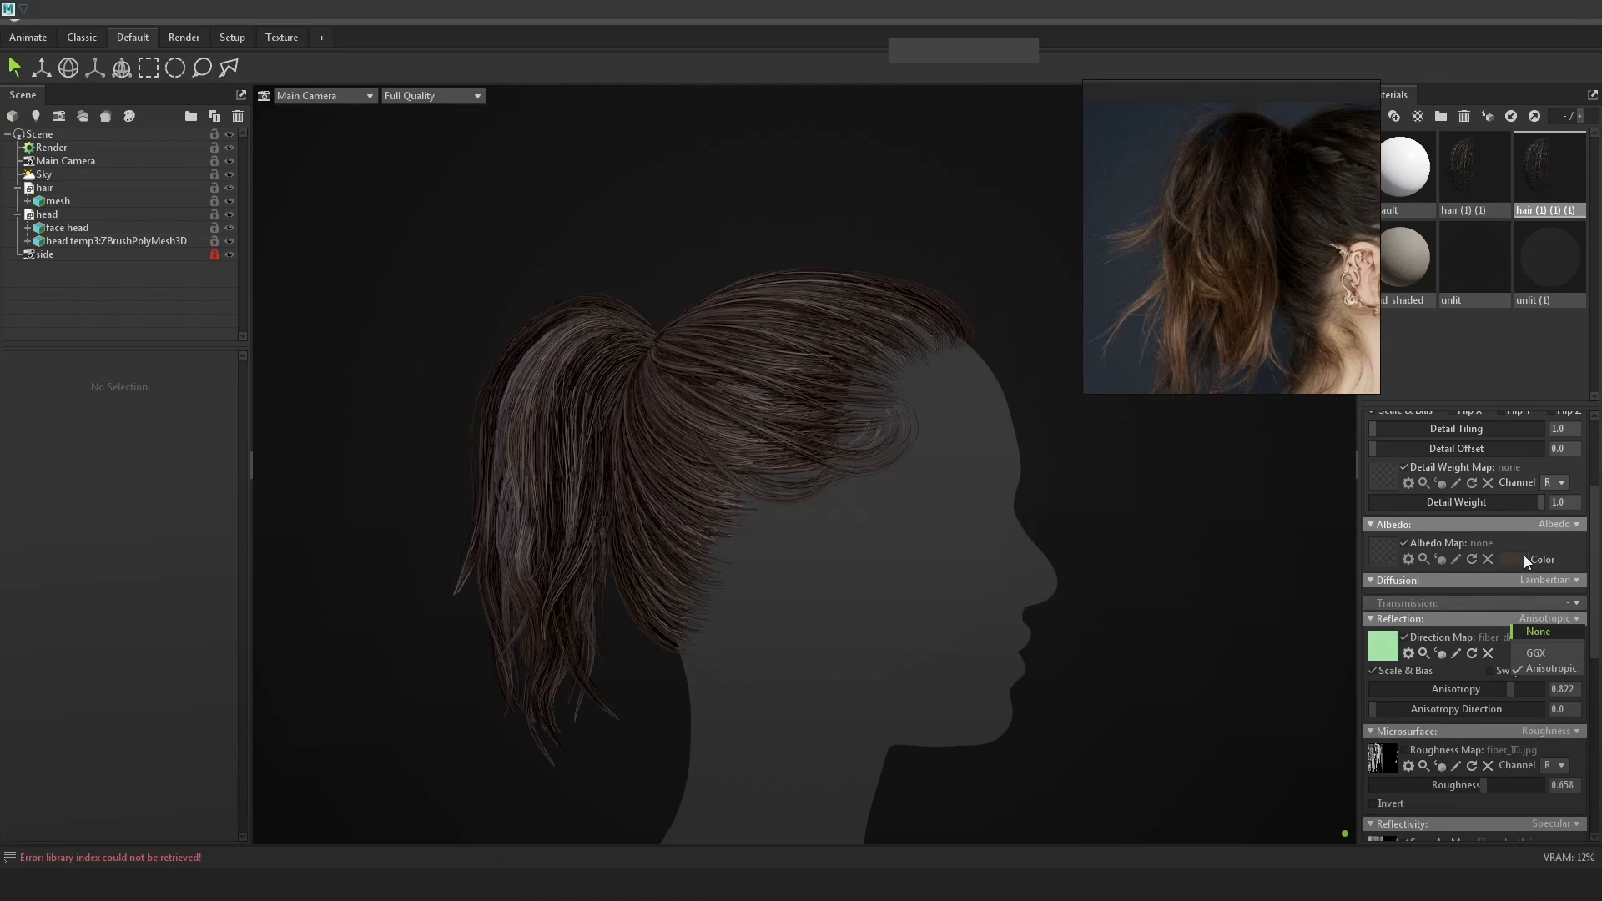
left_click(1538, 632)
left_click(1574, 619)
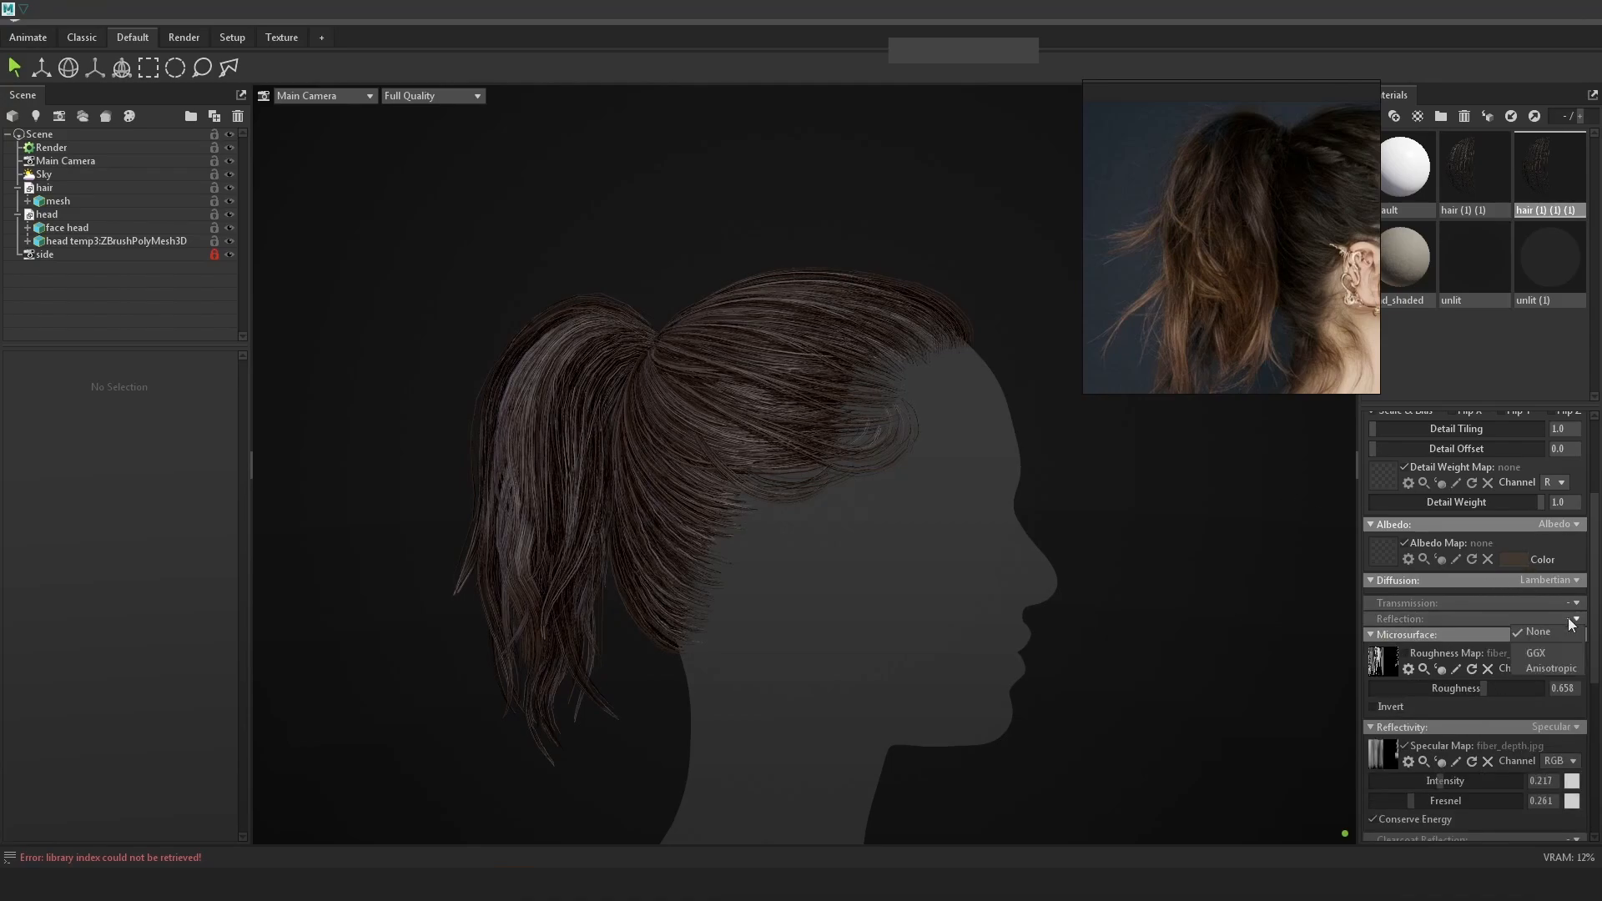
left_click(1535, 653)
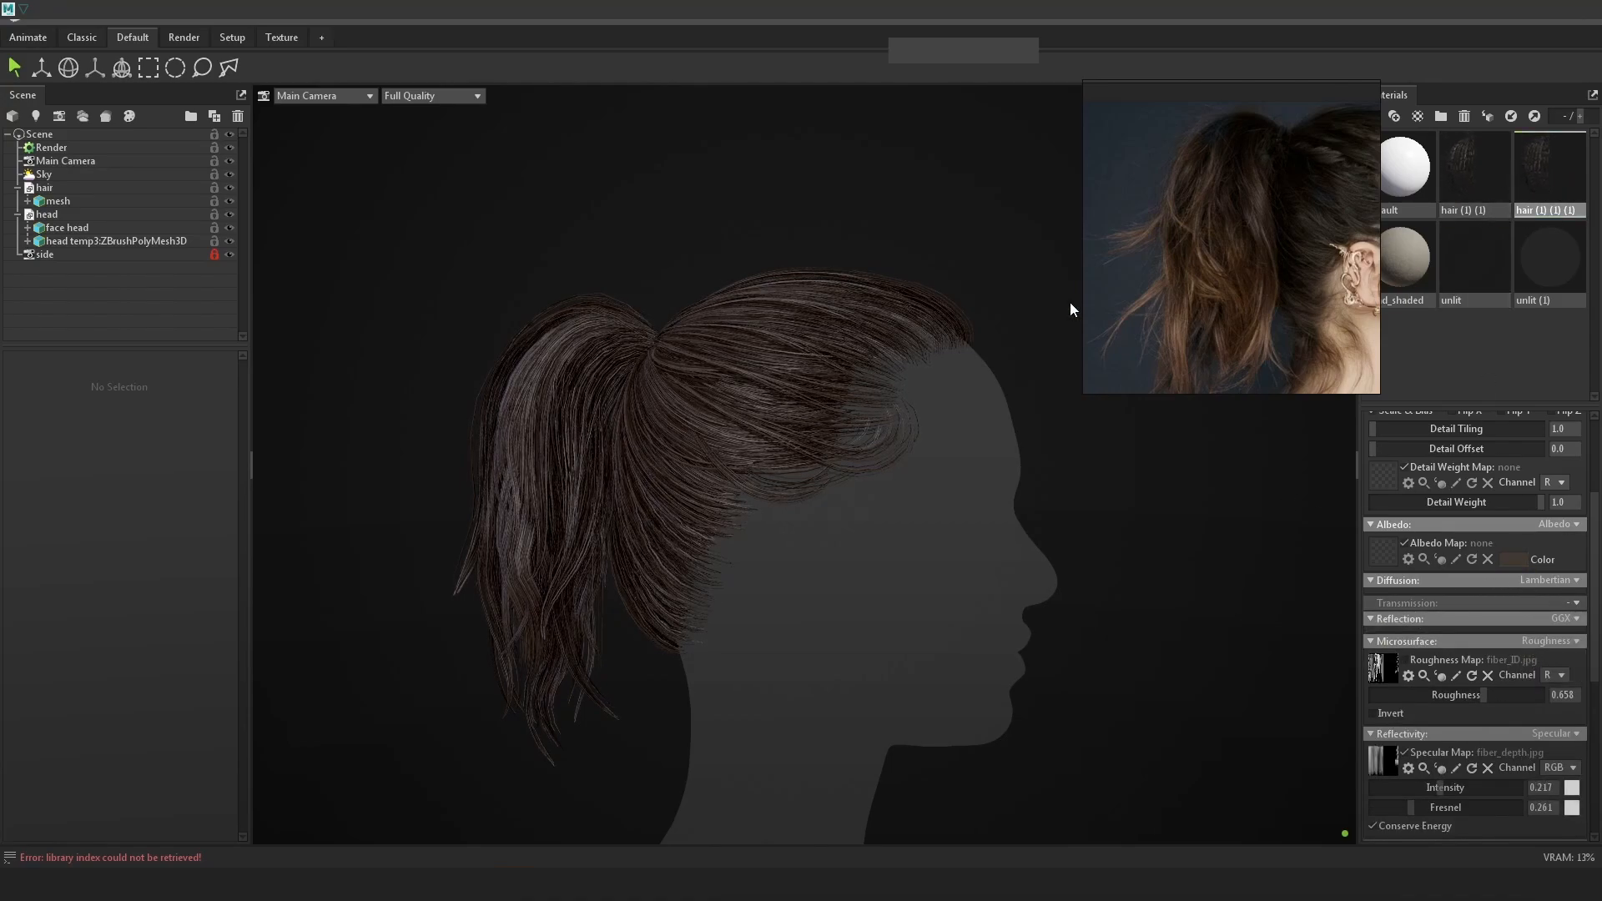
Compare the settings of the anisotropic hair (1) (1) material with those of its GGX copy.
left_click(1473, 164)
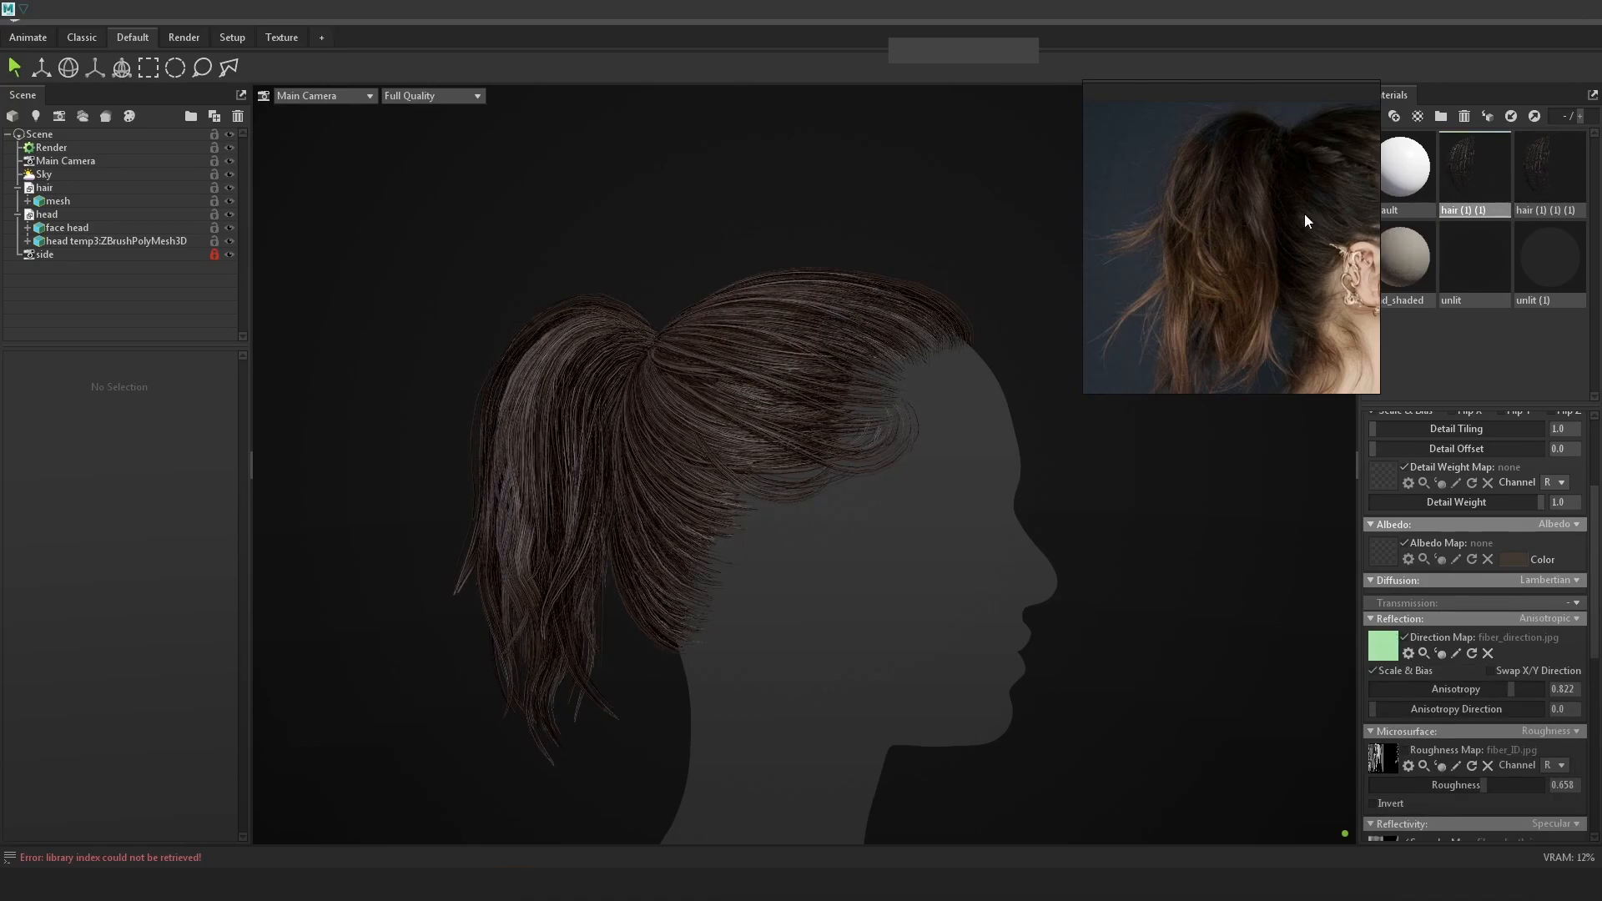
left_click(1540, 171)
left_click(1506, 172)
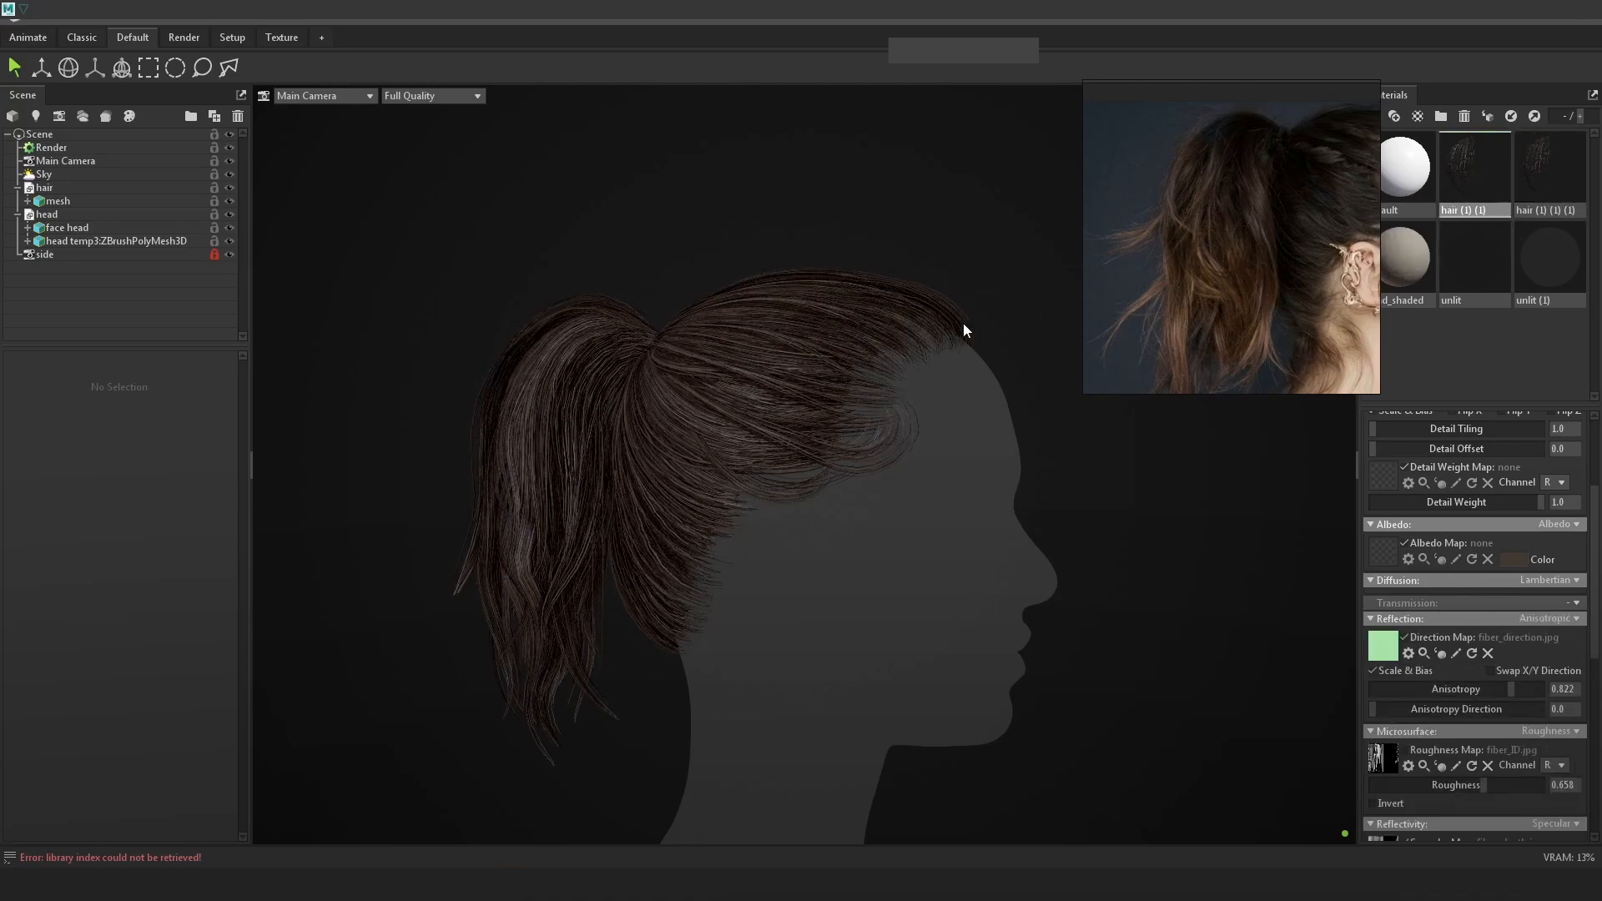
Set the specular intensity of the hair (1) (1) material to about 0.091 and check it under rotated lighting.
scroll(1501, 654, "down", 4)
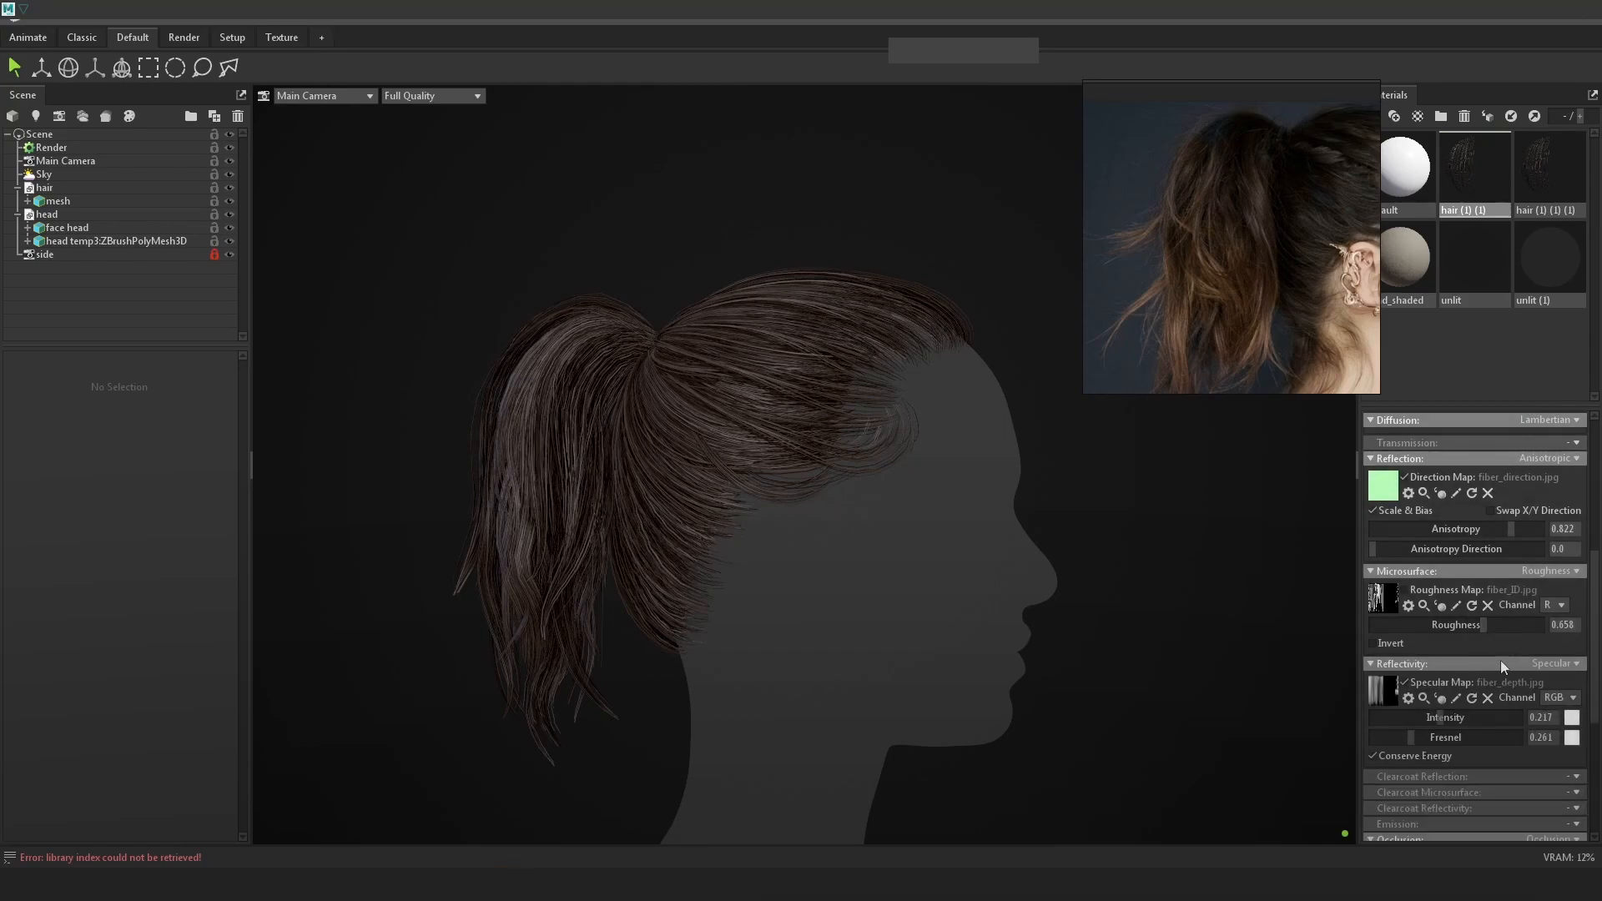
left_click_drag(1440, 716, 1416, 717)
right_click_drag(1071, 573, 1393, 598, "shift")
left_click_drag(1177, 564, 1303, 451)
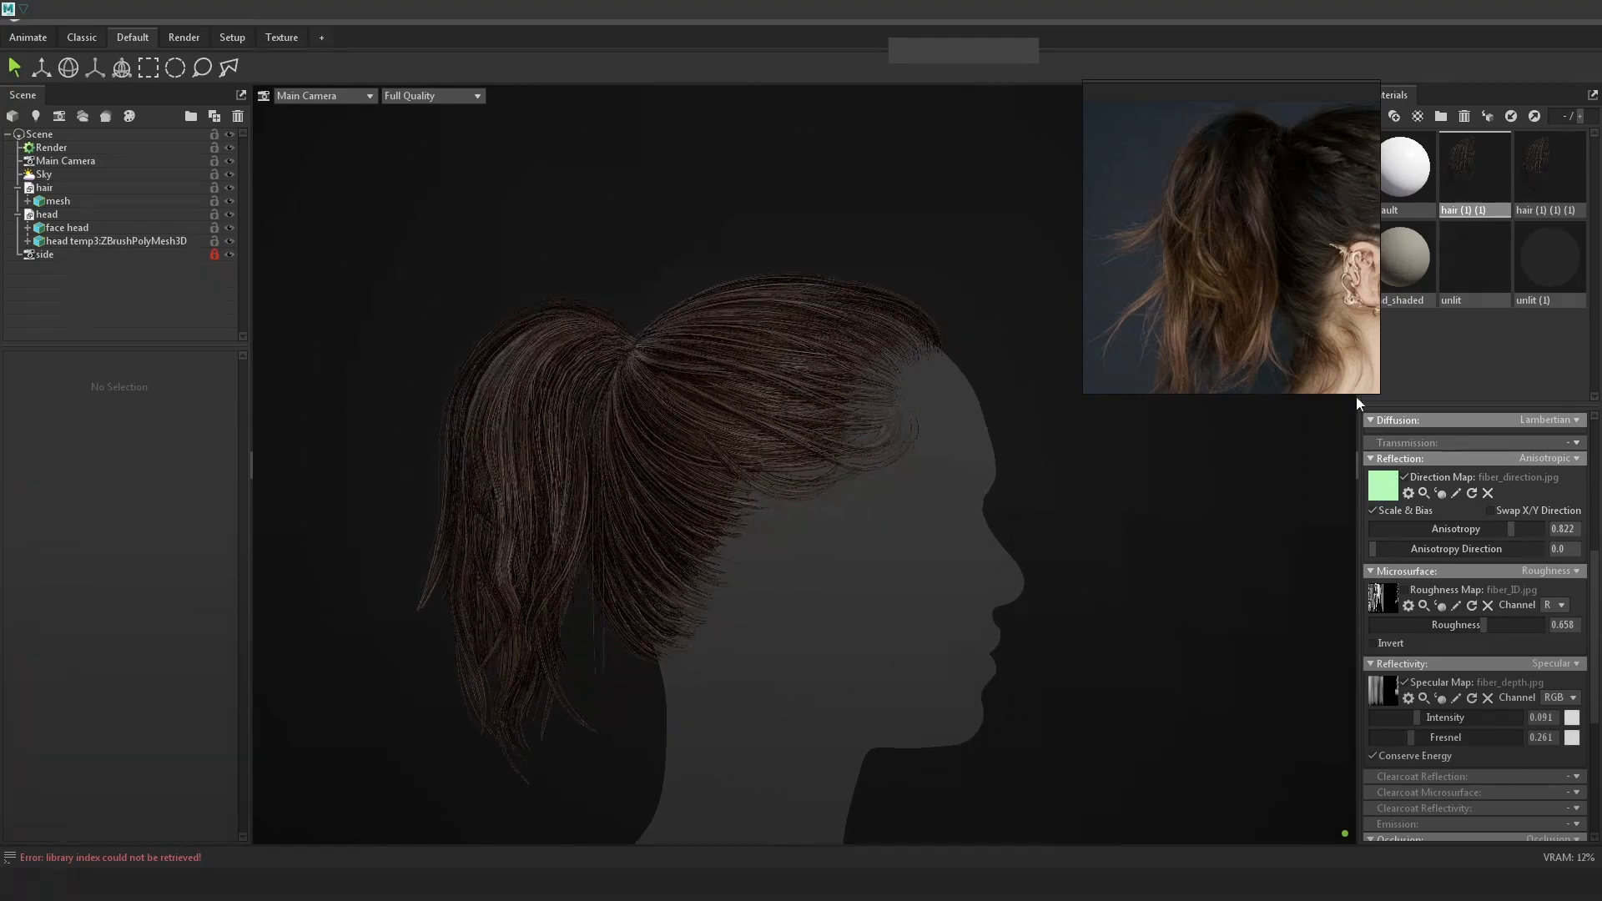
Apply the GGX copy and the anisotropic hair (1) (1) material alternately to the hair to compare them, ending with hair (1) (1).
left_click(726, 382, "ctrl")
left_click_drag(1470, 169, 745, 355)
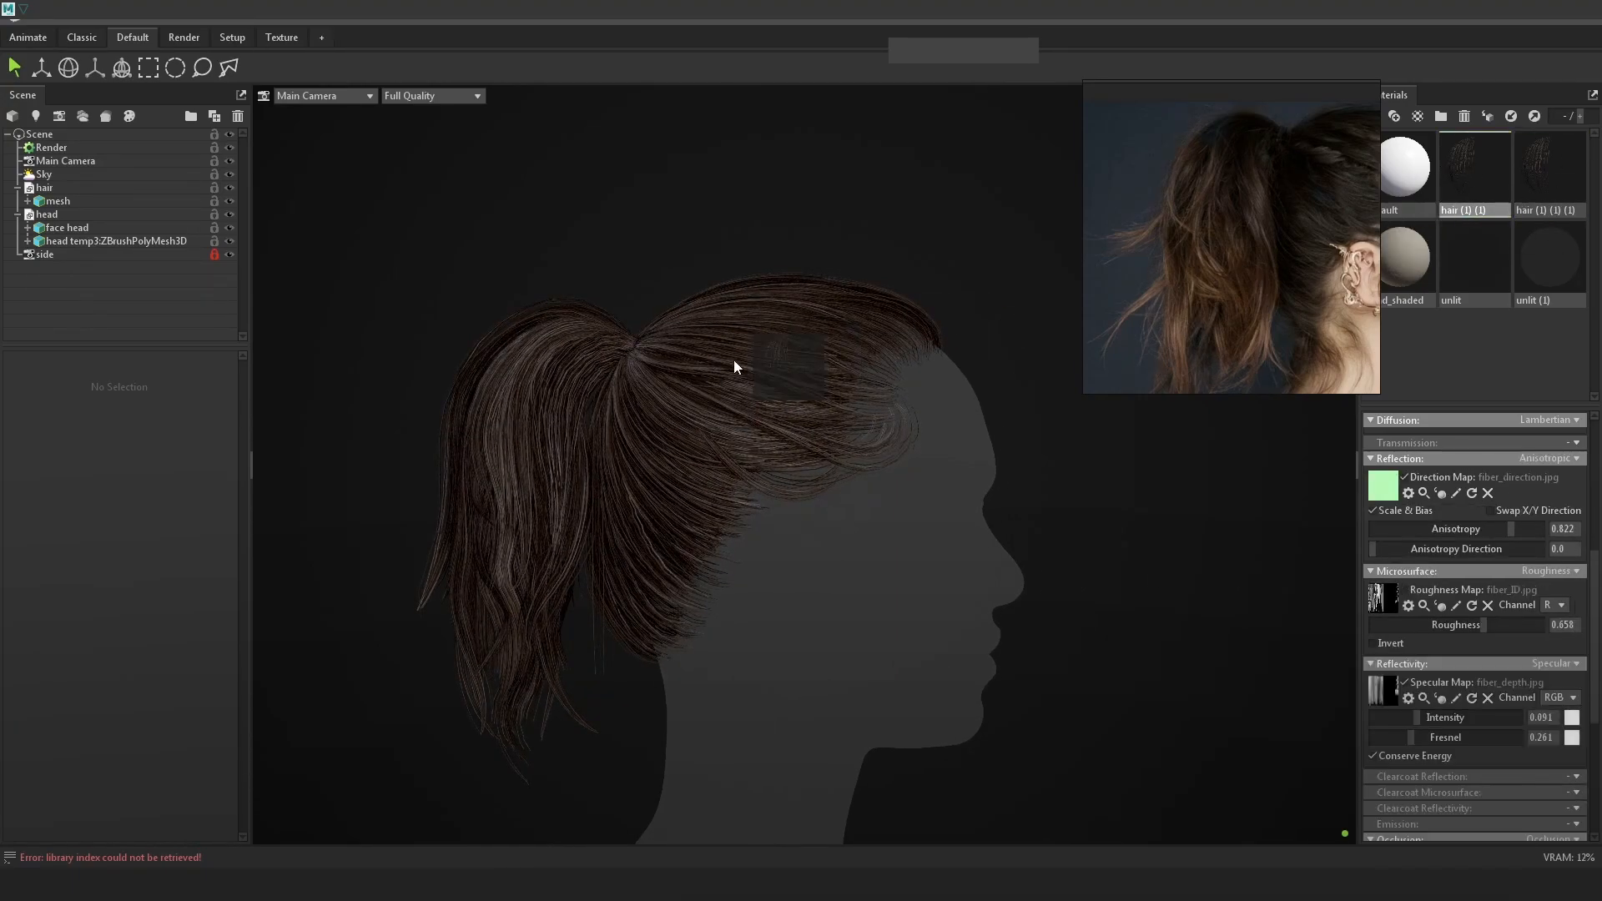
left_click_drag(960, 392, 1043, 417)
left_click_drag(1541, 174, 868, 349)
left_click_drag(1470, 170, 752, 399)
left_click_drag(853, 390, 883, 422)
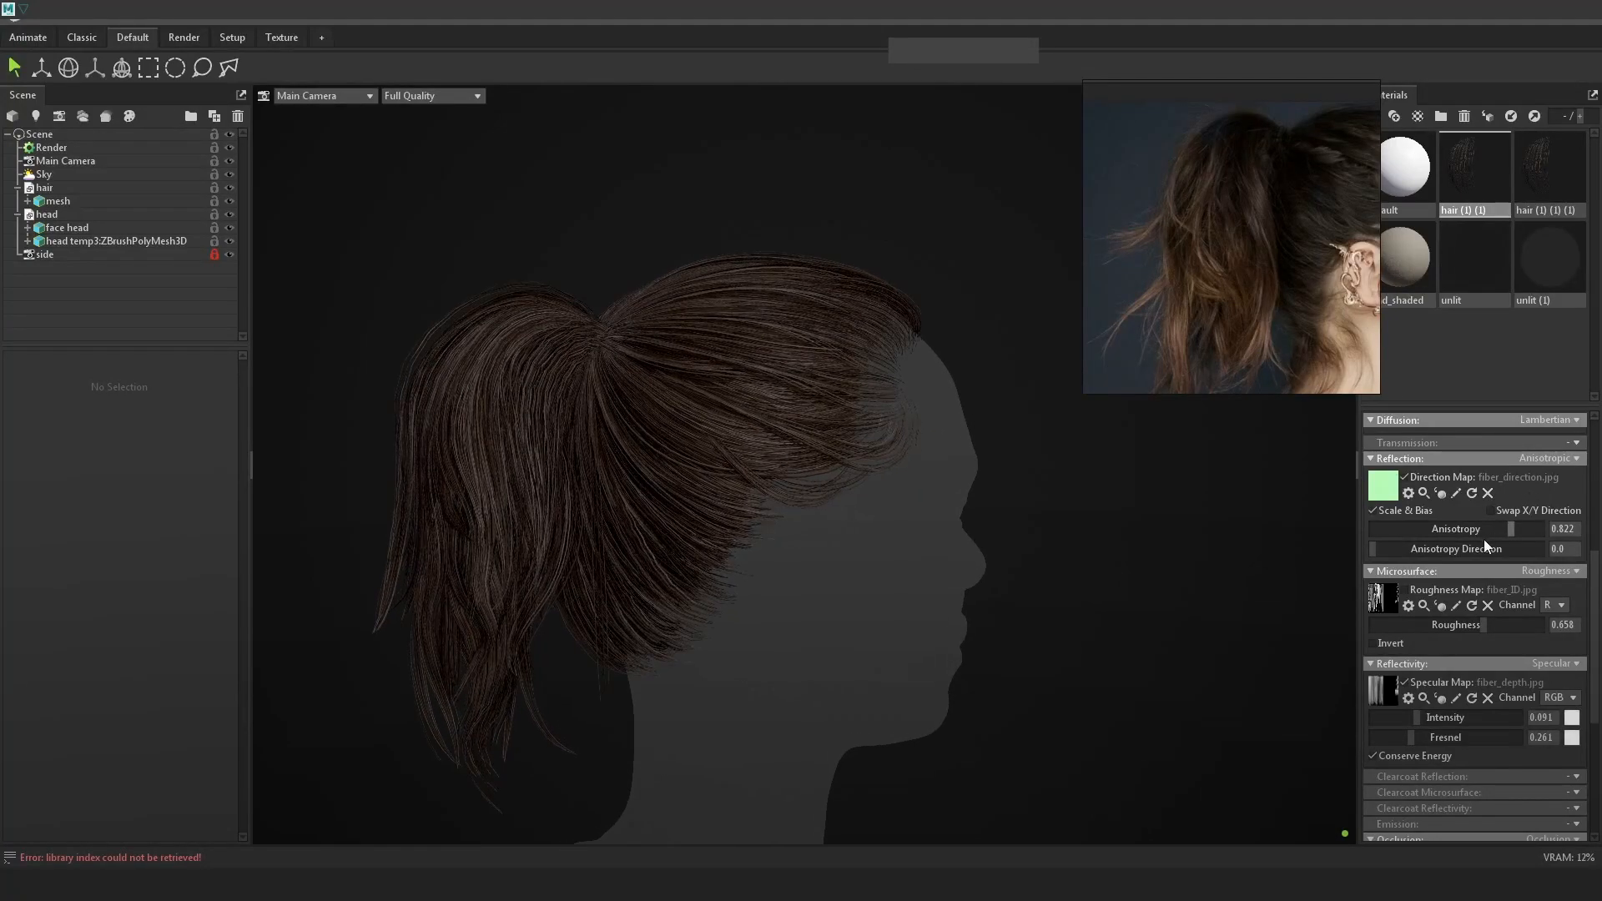
Darken the albedo colour of the hair (1) (1) material to the brown 37312a, comparing against the reference photo.
scroll(1484, 537, "up", 8)
left_click(1520, 724)
left_click_drag(778, 428, 1218, 465)
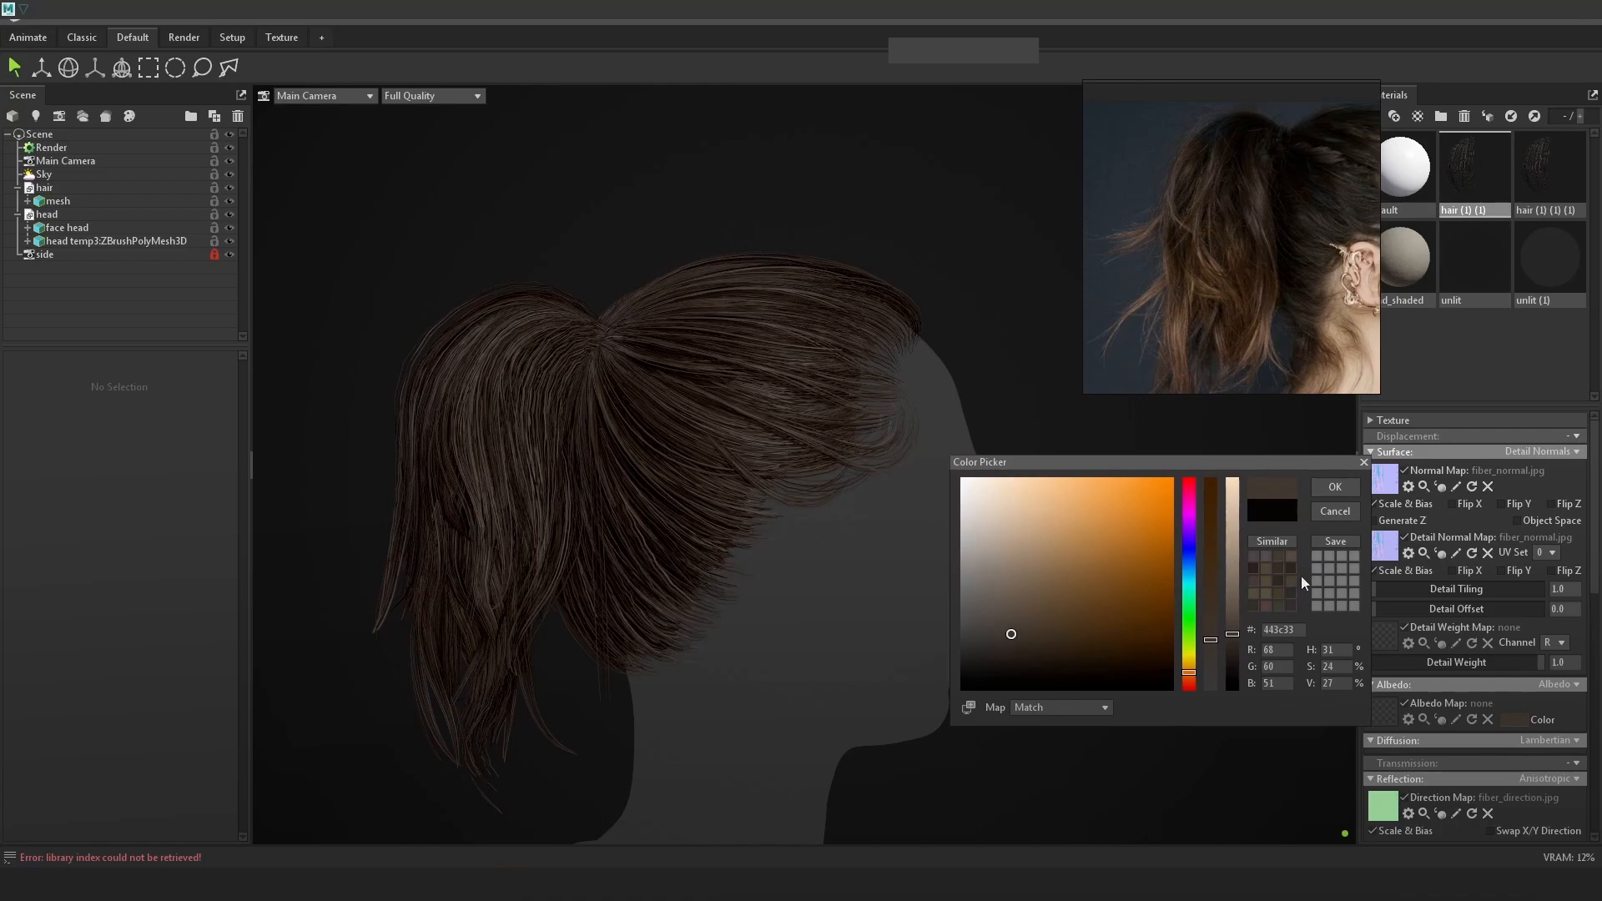
left_click_drag(1011, 636, 1010, 648)
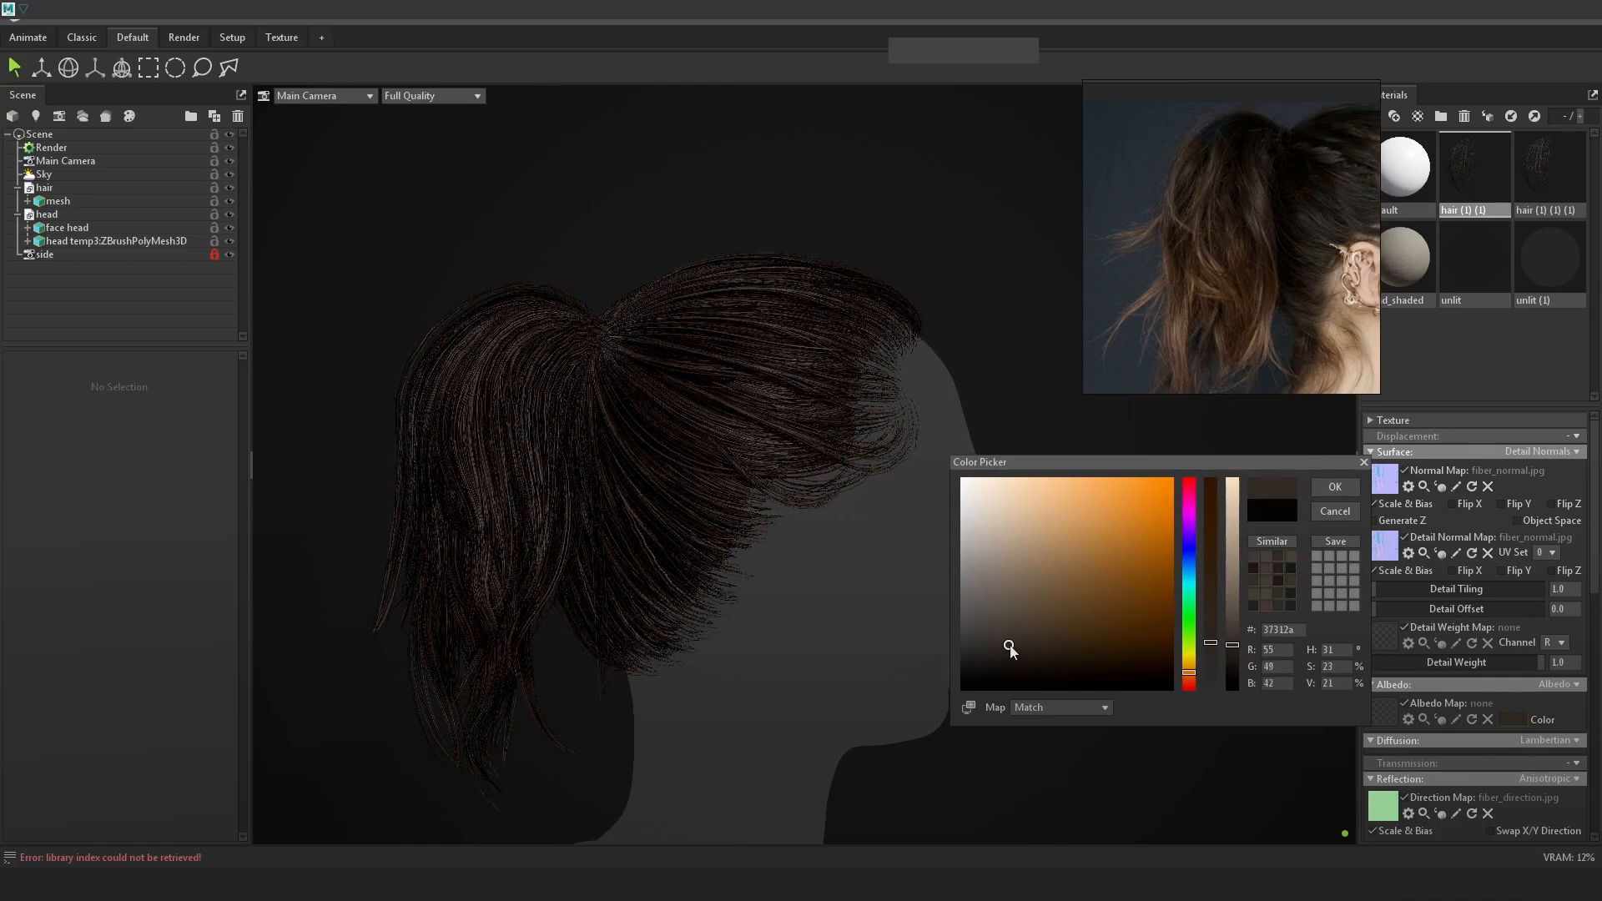
left_click(829, 350)
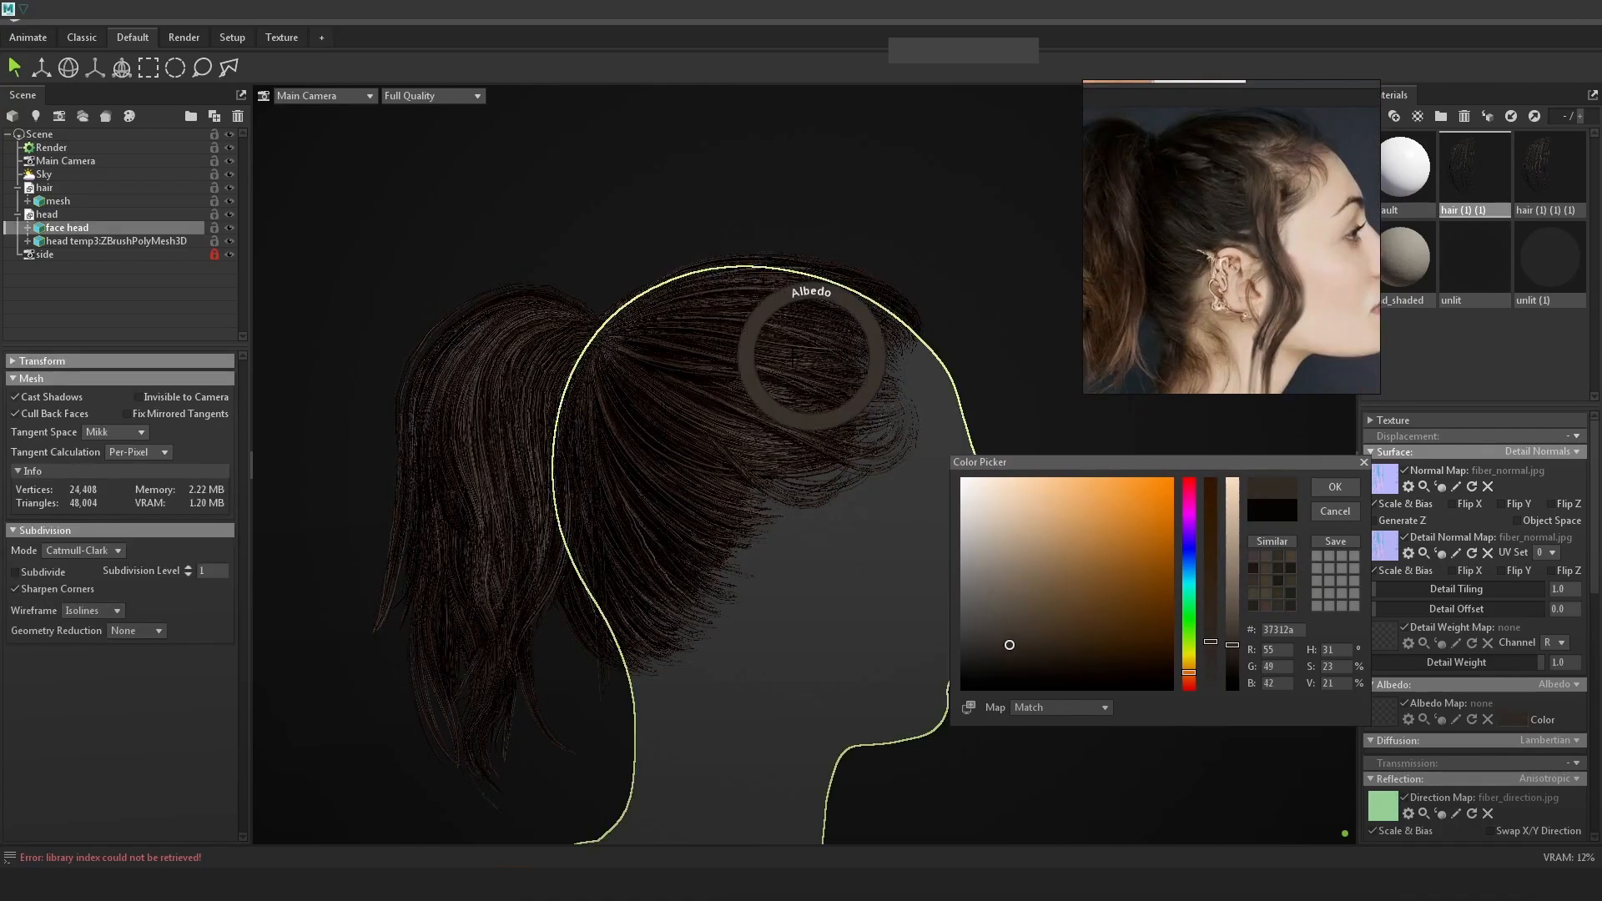
mouse_move(912, 336)
left_mouse_down()
mouse_move(987, 340)
mouse_move(923, 333)
mouse_move(941, 328)
left_mouse_up()
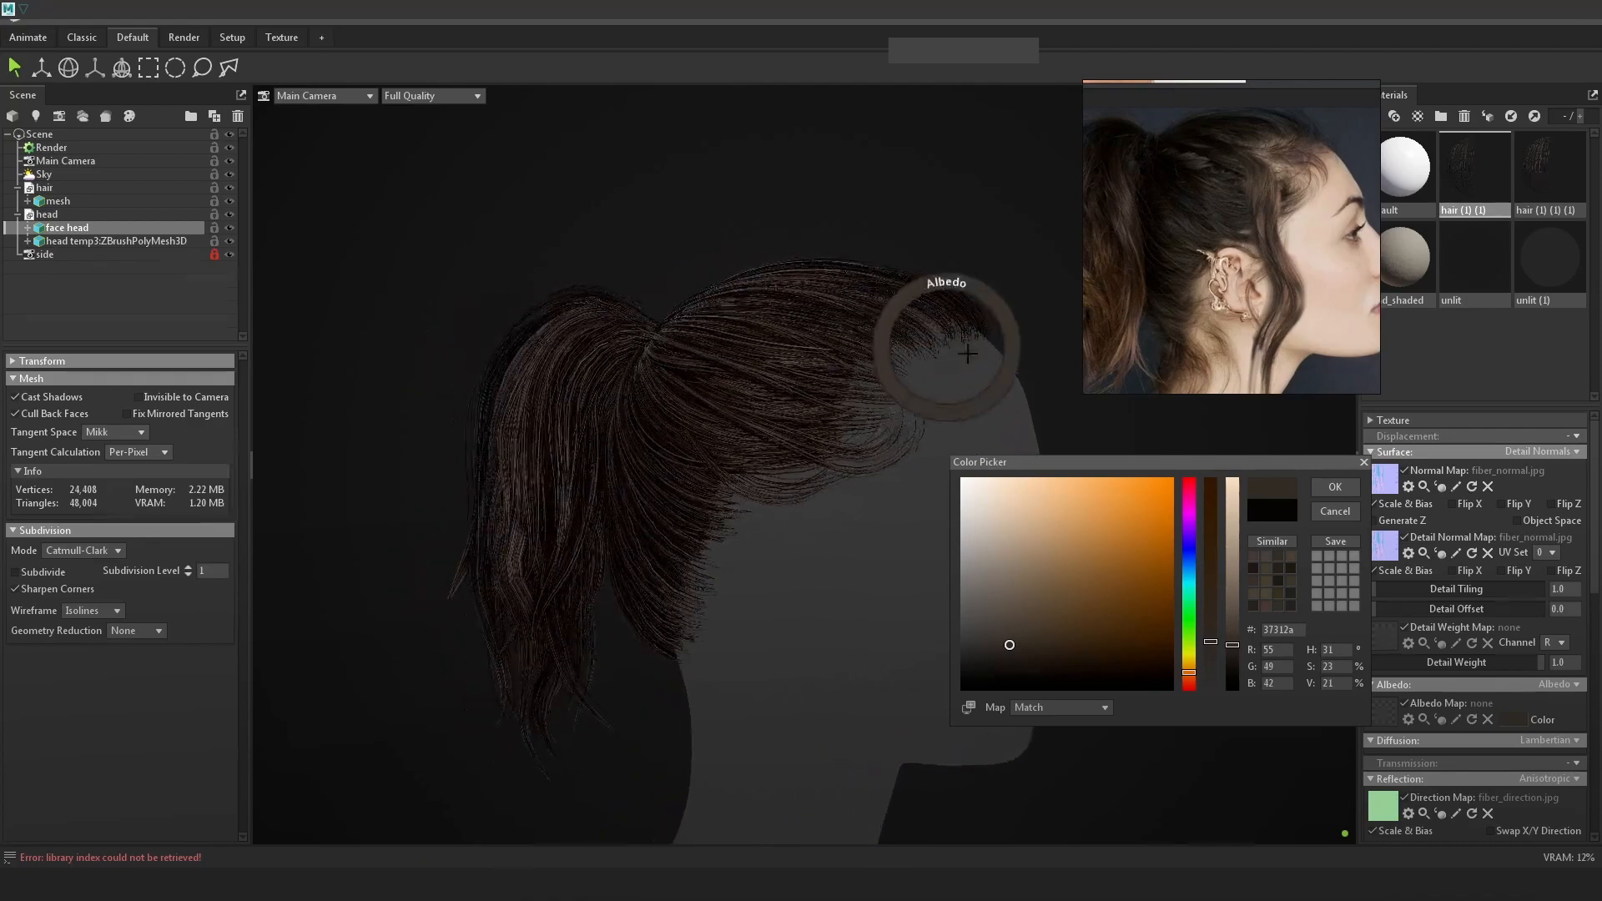
left_click(1327, 489)
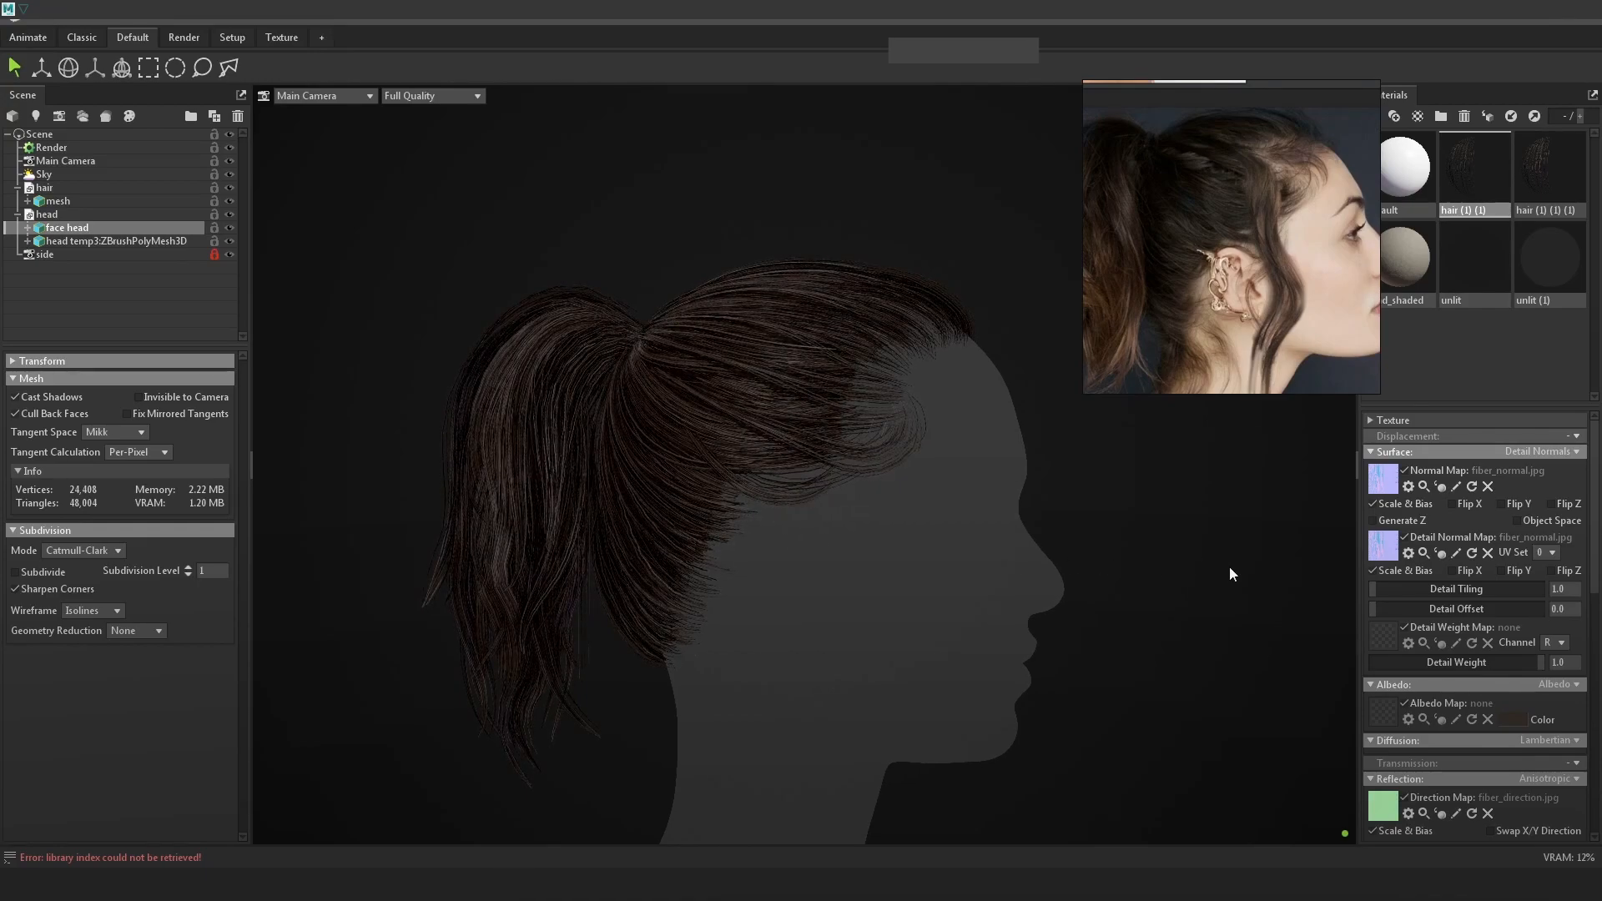
Lower the occlusion and diffuse cavity strengths of the hair (1) (1) material.
scroll(1469, 659, "down", 10)
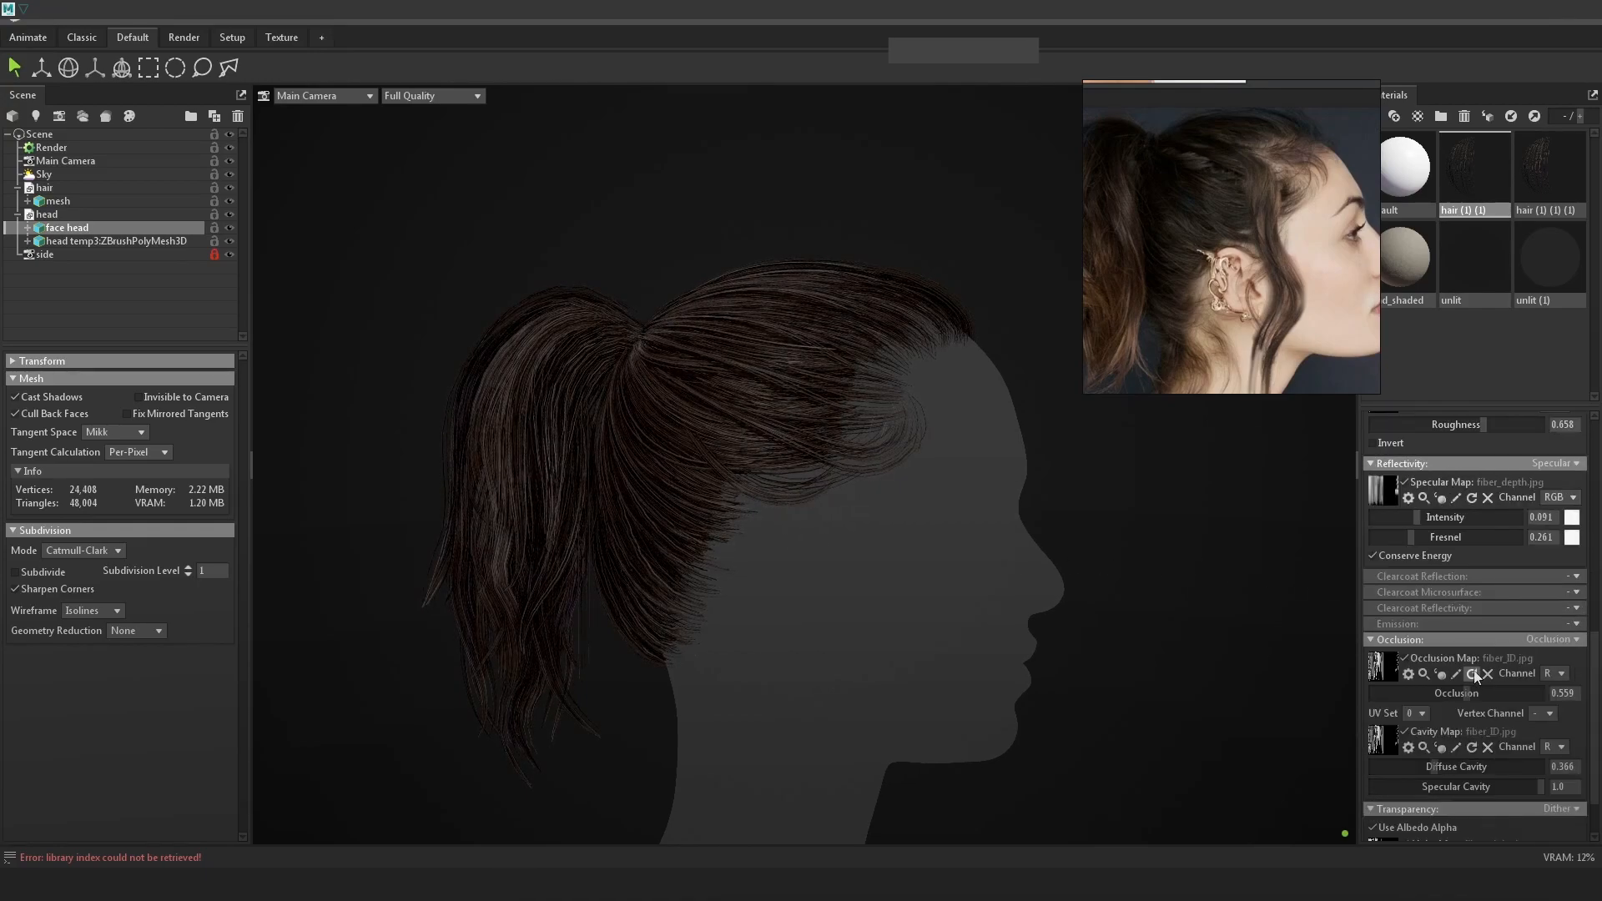
mouse_move(1475, 693)
left_mouse_down()
mouse_move(1259, 684)
mouse_move(1452, 691)
left_mouse_up()
mouse_move(1443, 761)
left_mouse_down()
mouse_move(1590, 767)
mouse_move(1425, 769)
left_mouse_up()
Fine-tune the brightness of the hair (1) (1) albedo colour and inspect the hair from several angles and distances.
scroll(1508, 717, "up", 5)
left_click(1514, 600)
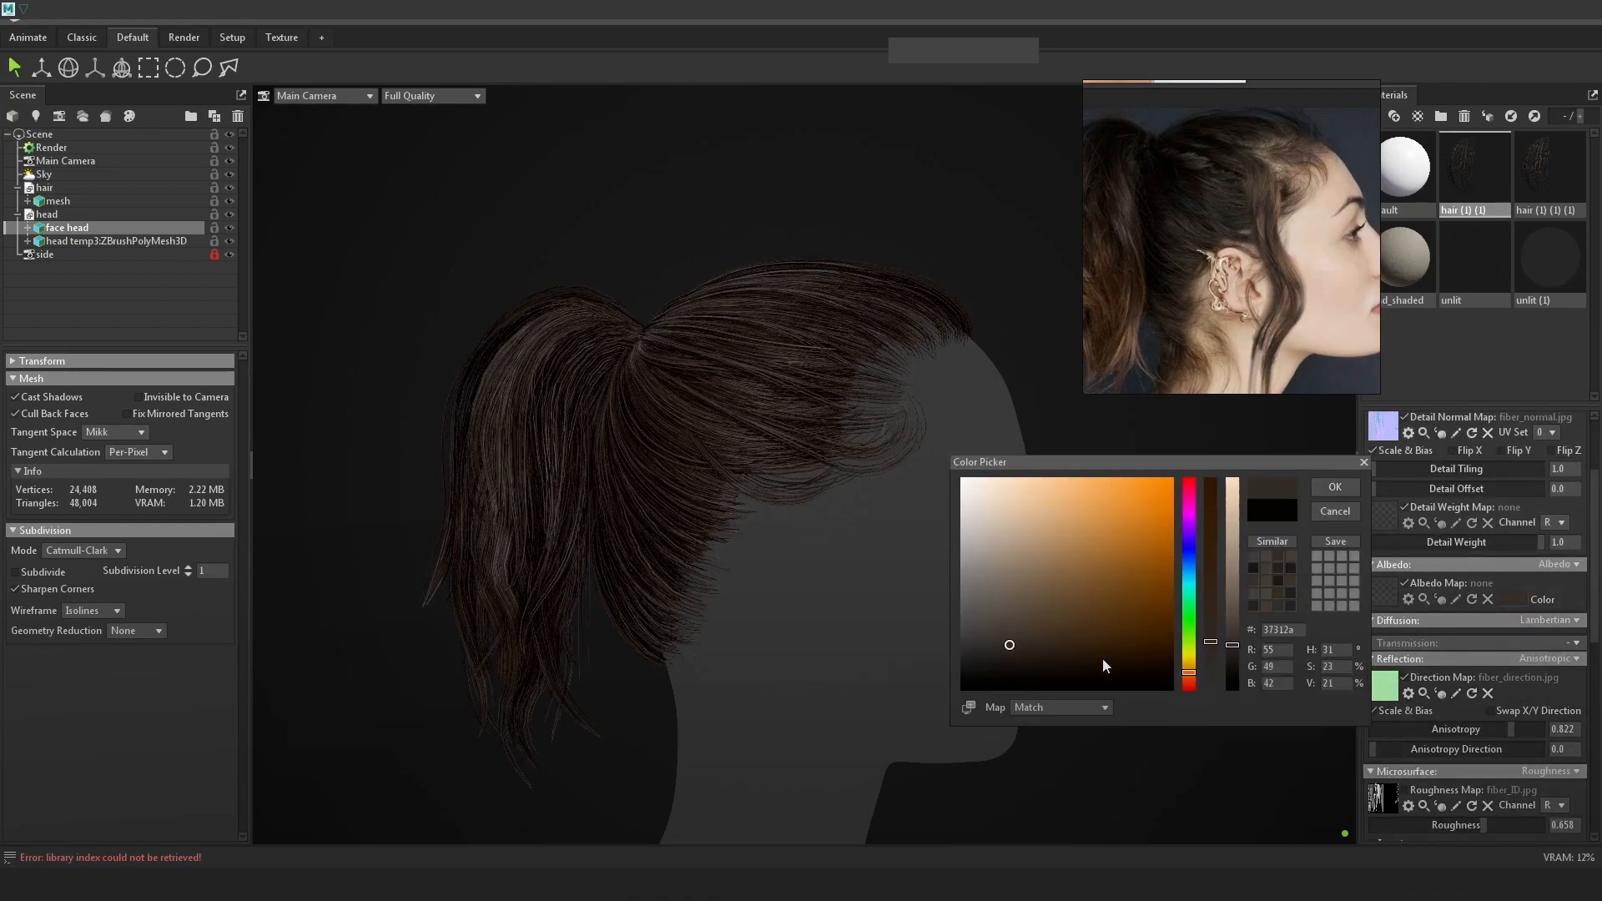
left_click_drag(1234, 649, 1233, 650)
left_click(1334, 486)
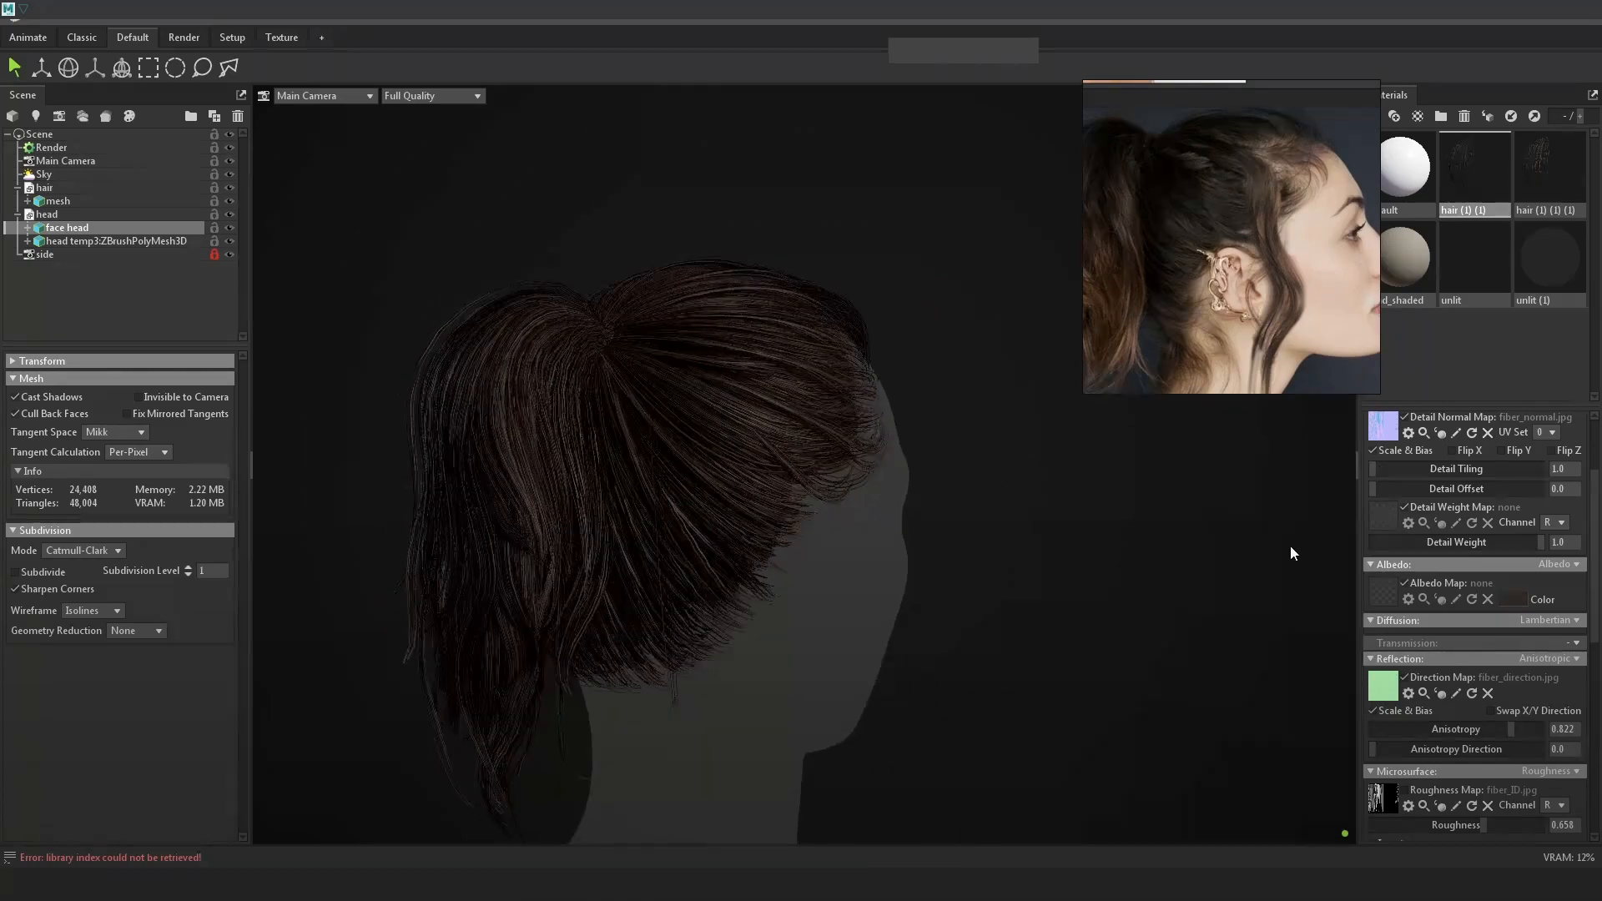
left_click_drag(1147, 551, 993, 579)
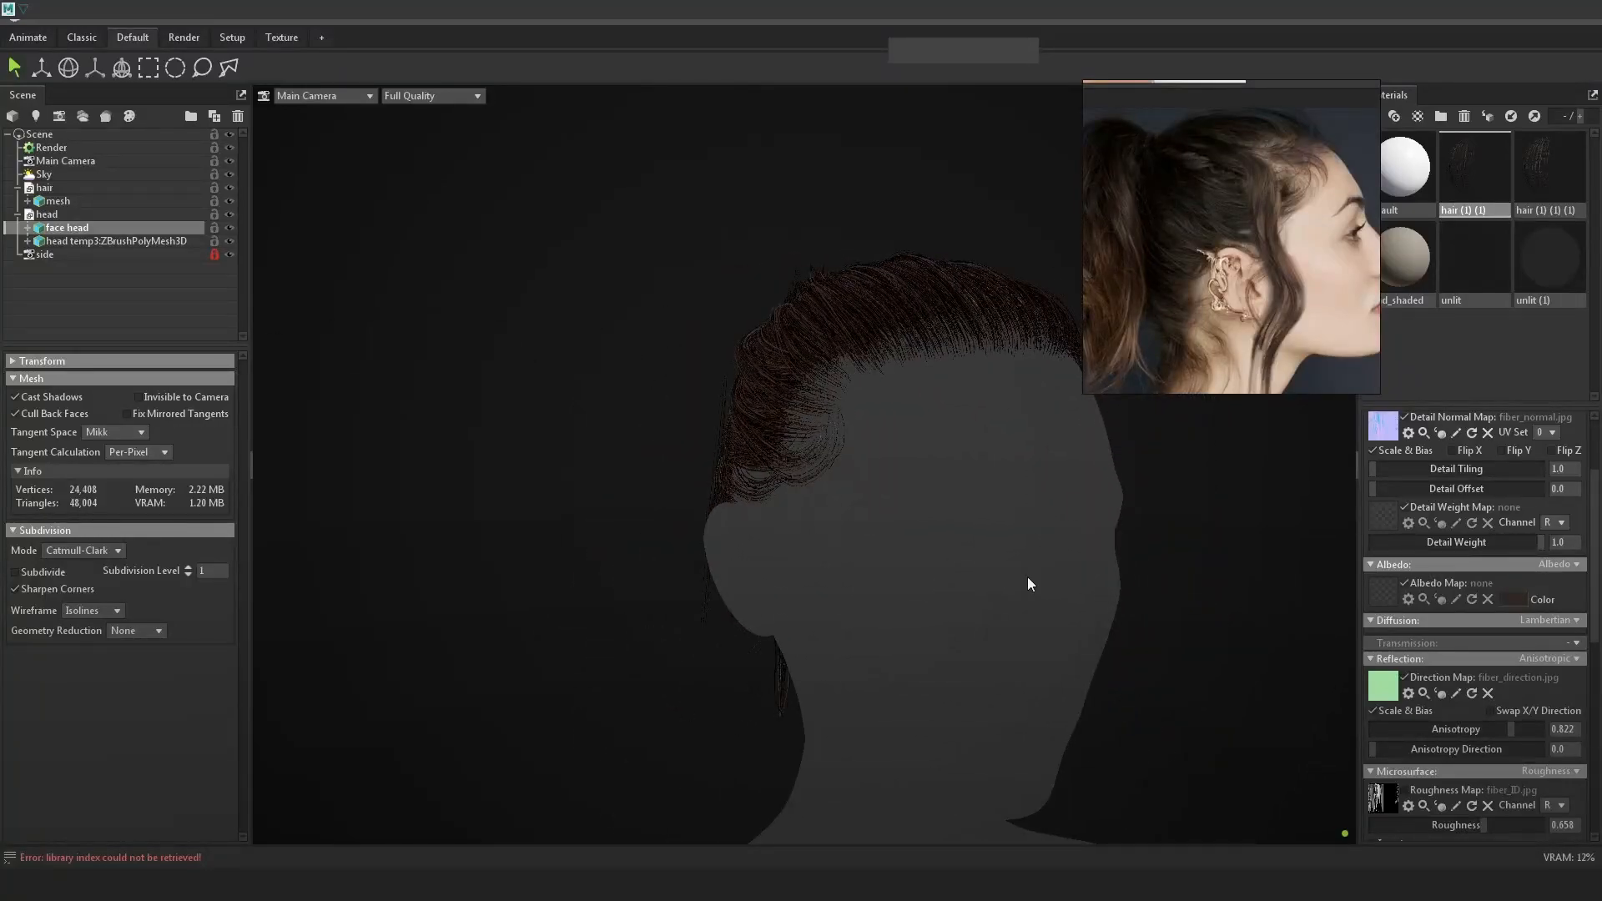
left_click_drag(1166, 591, 968, 532)
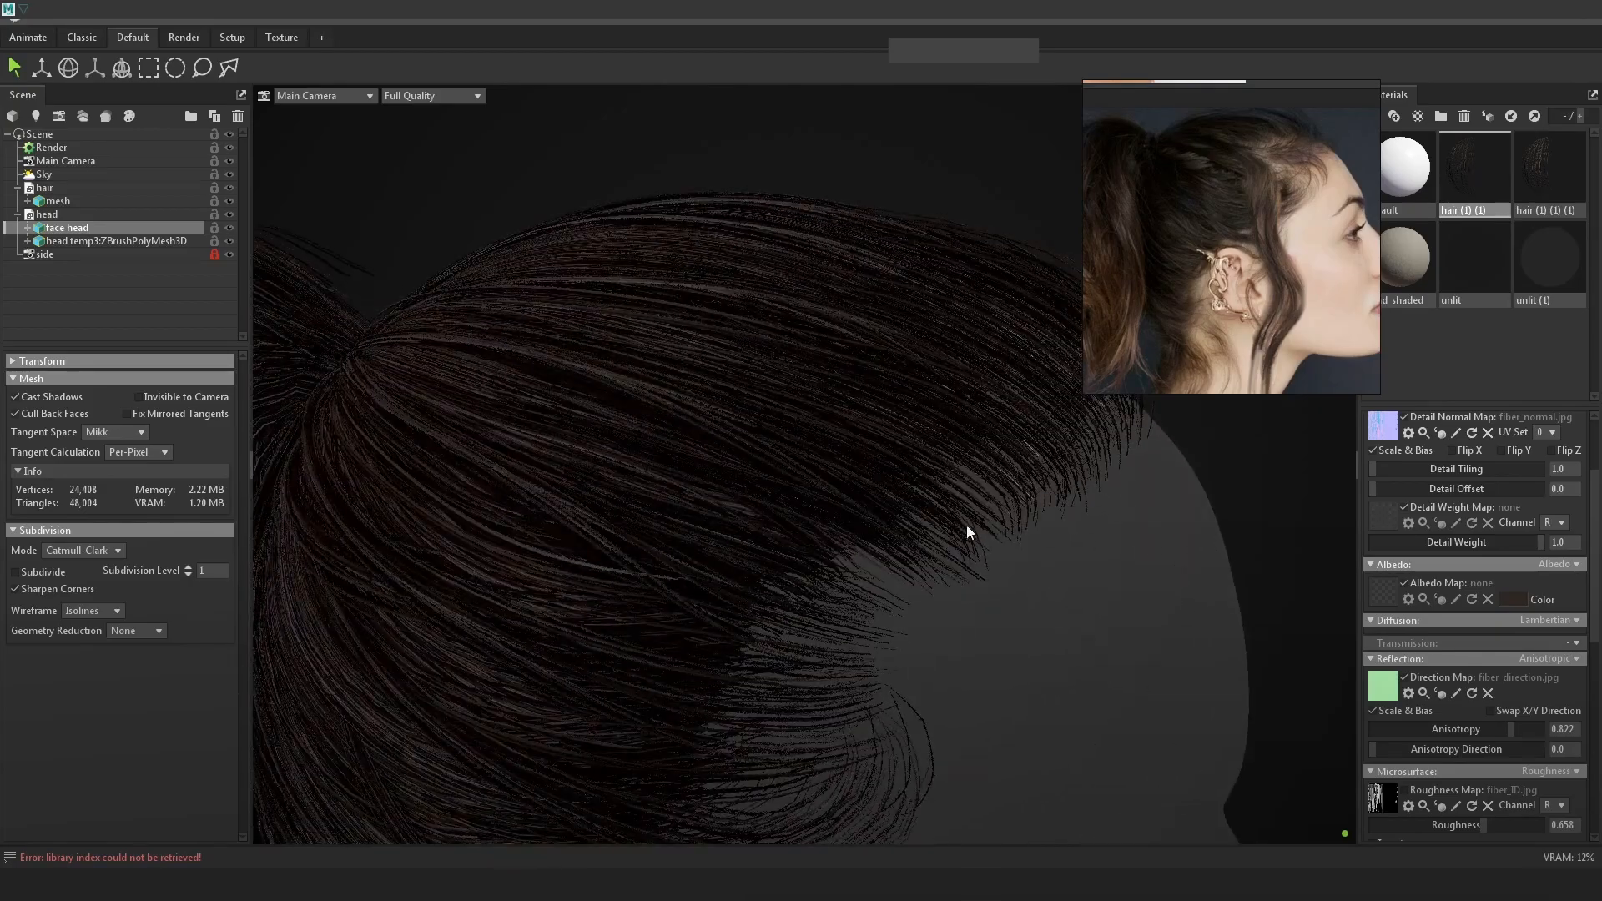
left_click_drag(1172, 626, 756, 568)
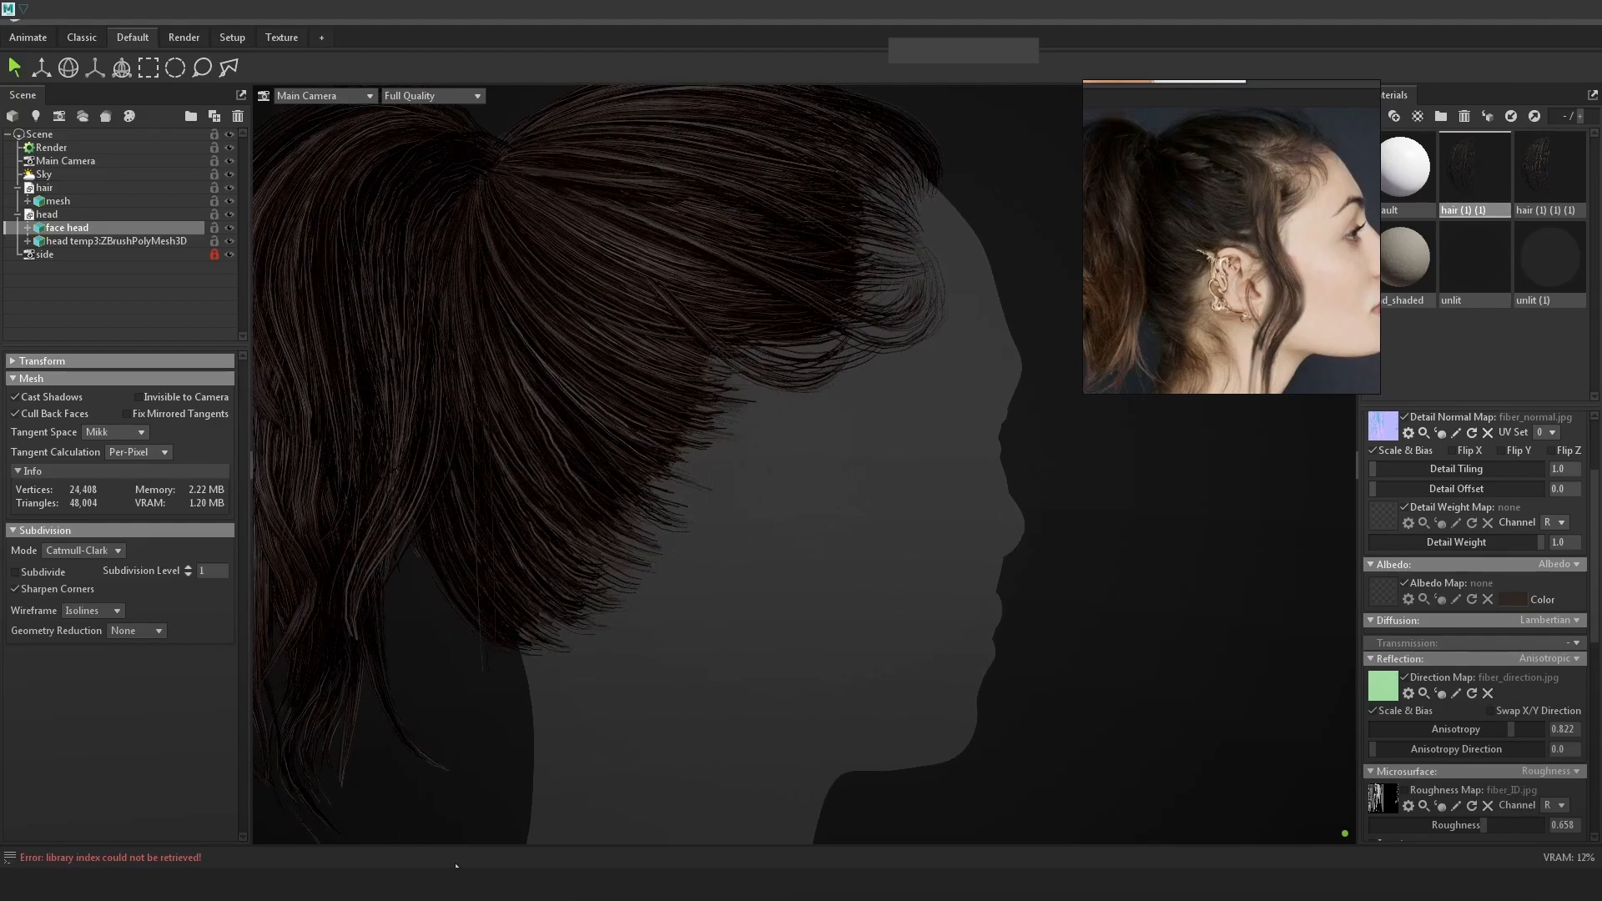
Switch to Fibershop and set the width density of the hairLine_3d block to 14.
key("alt+Tab")
left_click(809, 442)
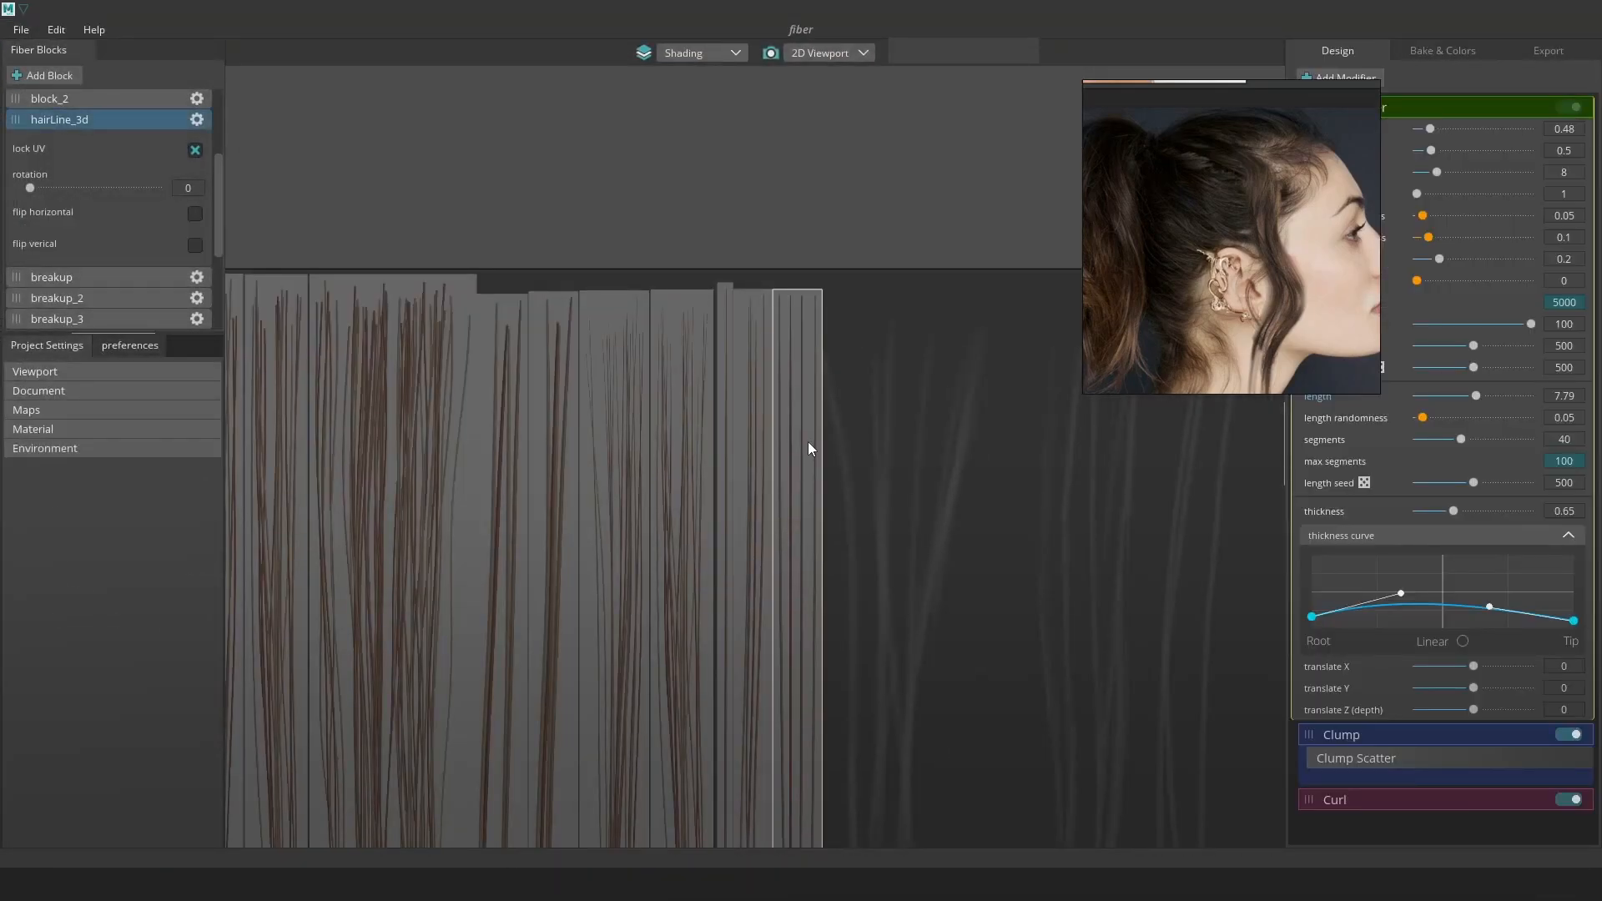
scroll(813, 446, "down", 2)
middle_click_drag(822, 734, 782, 597)
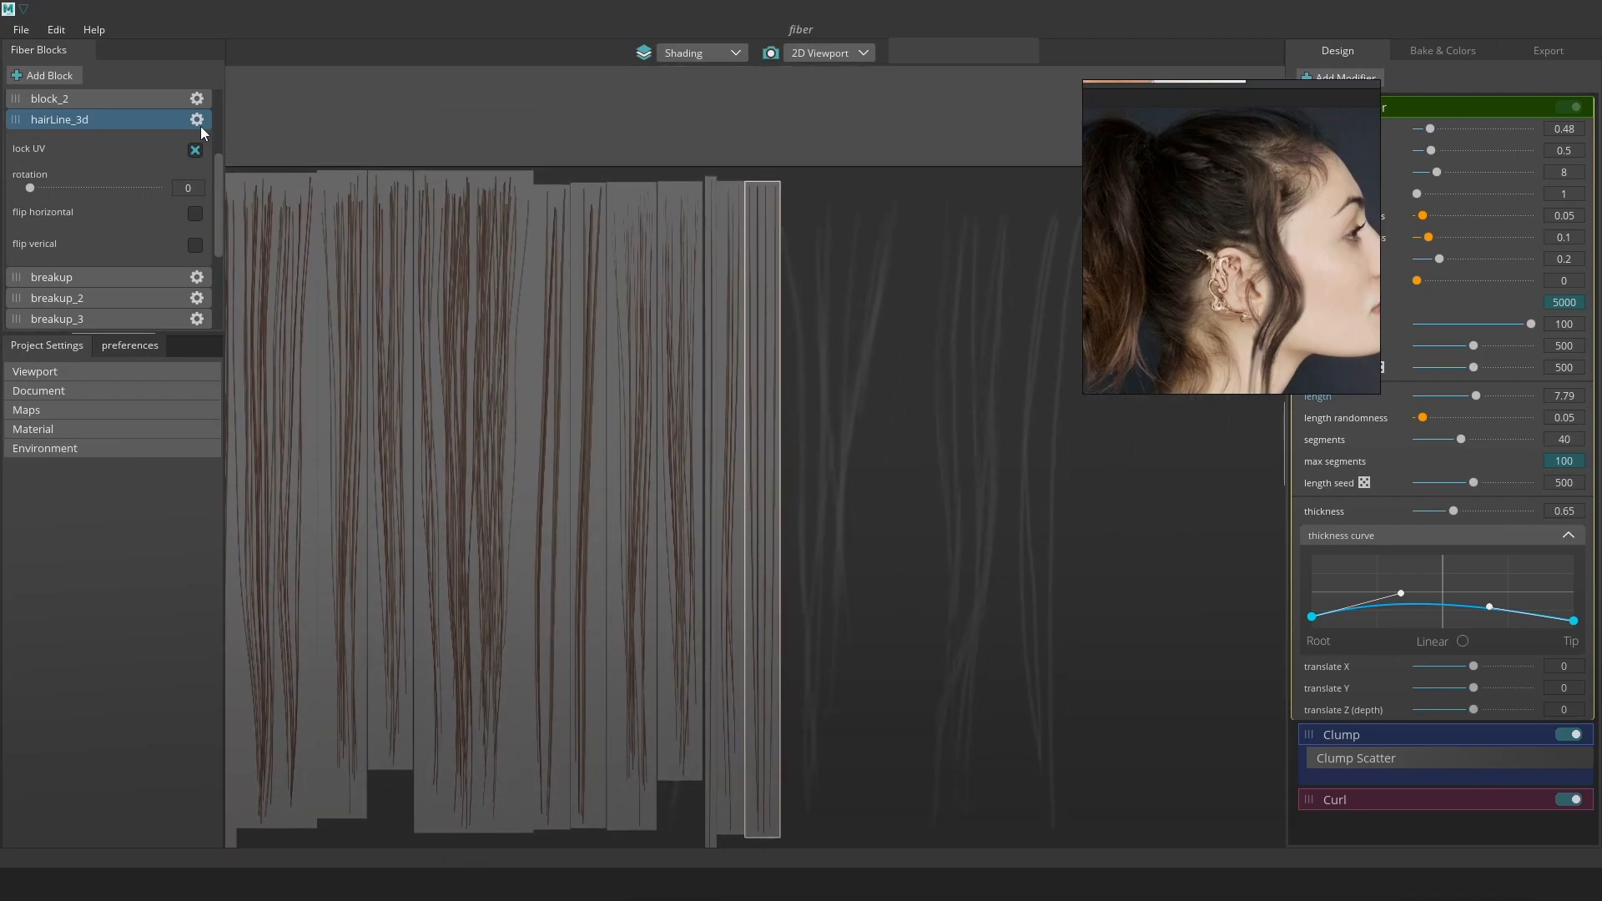
scroll(760, 314, "up", 2)
left_click_drag(1355, 200, 1258, 199)
left_click_drag(1439, 167, 1457, 168)
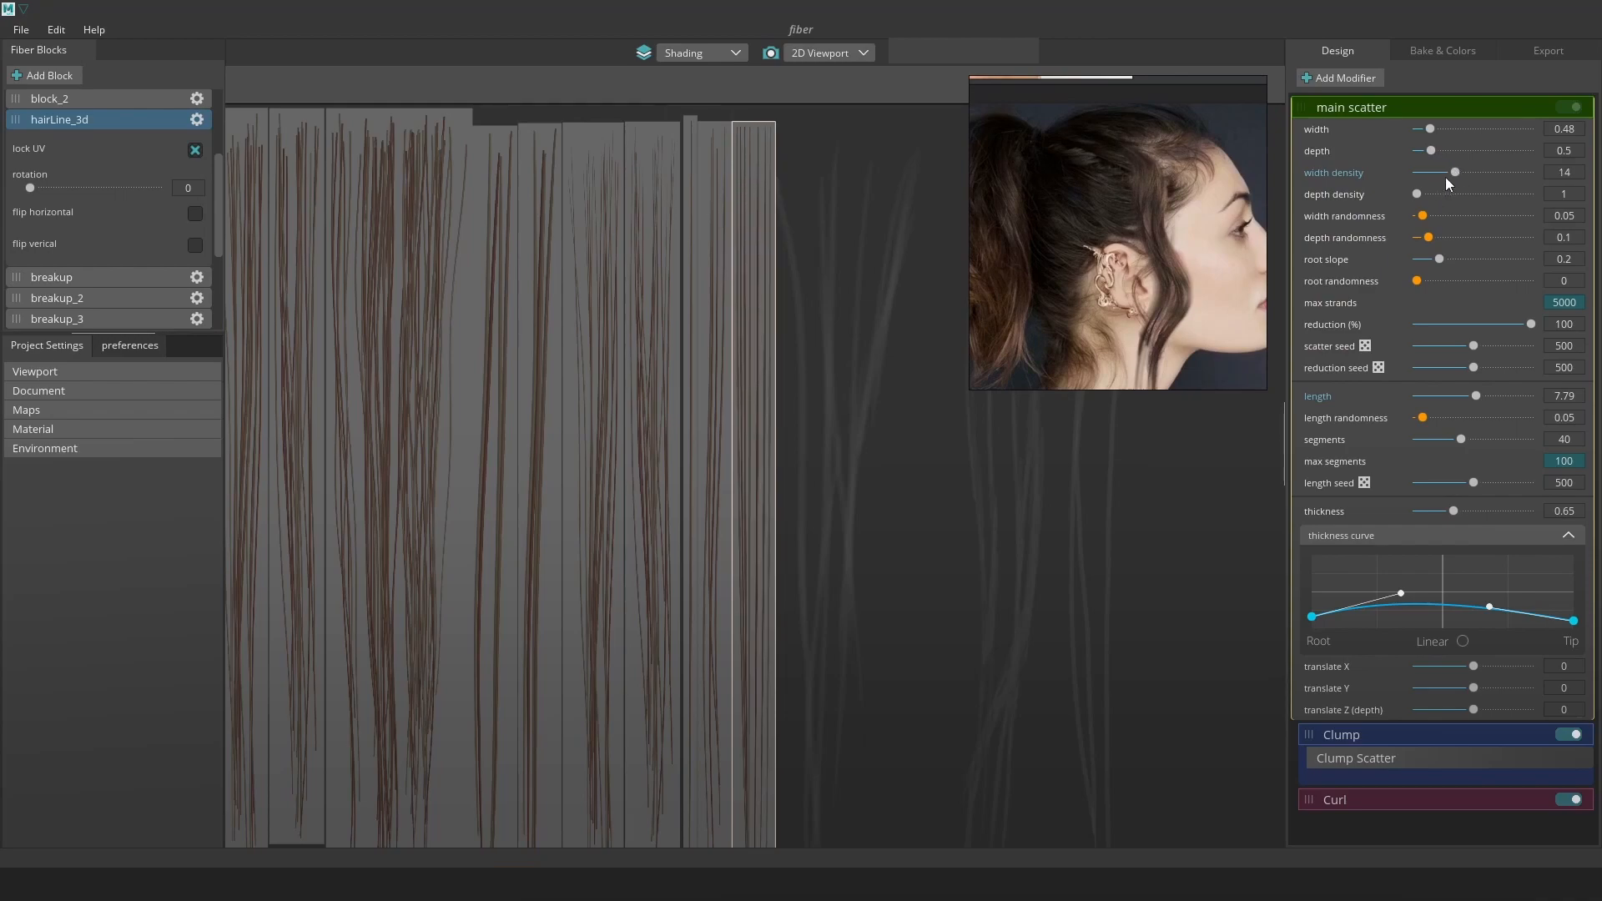
Set the hairLine_3d block's width density to 15 and thickness to 0.71, and bake the maps at 4096.
left_click_drag(1417, 194, 1464, 173)
middle_click_drag(846, 590, 846, 585)
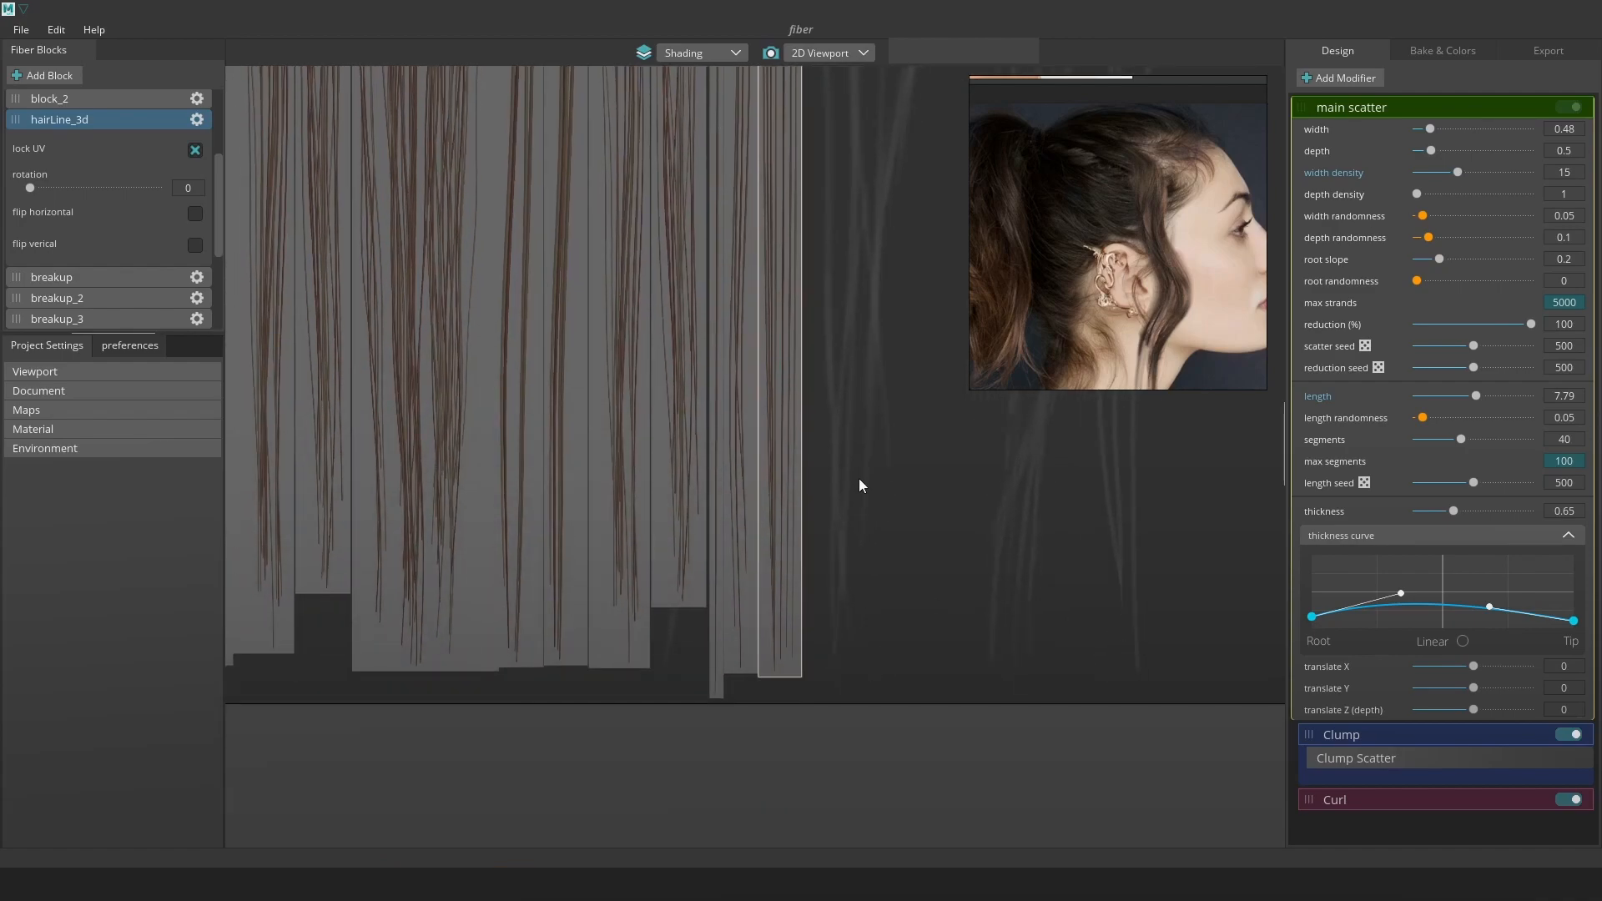
middle_click_drag(858, 478, 852, 555)
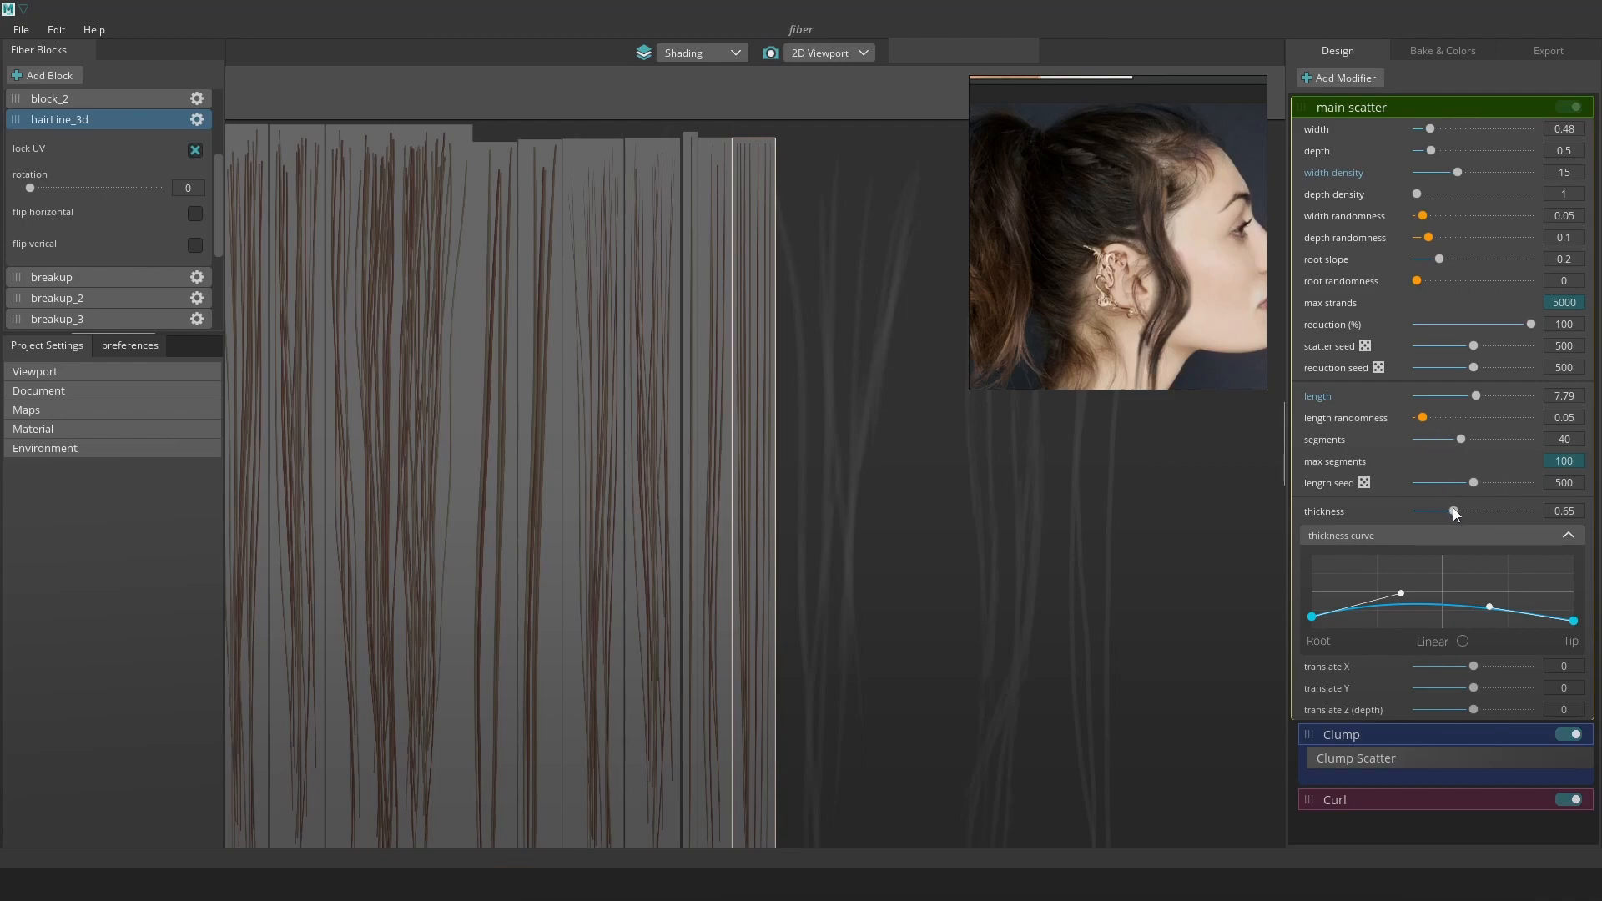
left_click_drag(1453, 509, 1456, 508)
left_click(1433, 50)
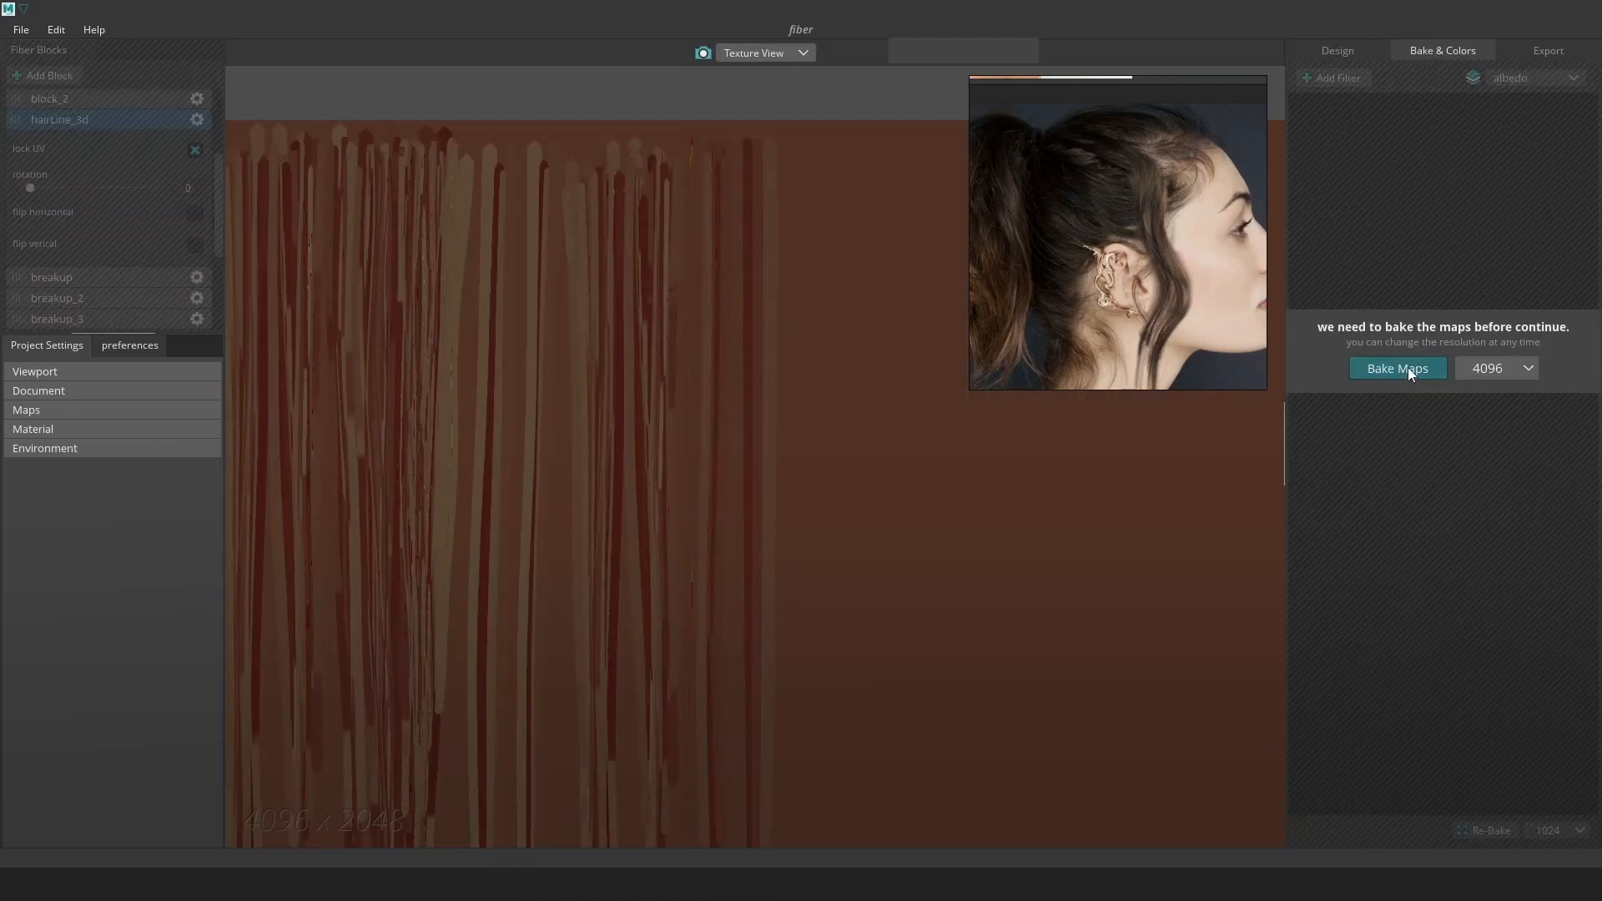
left_click(1408, 367)
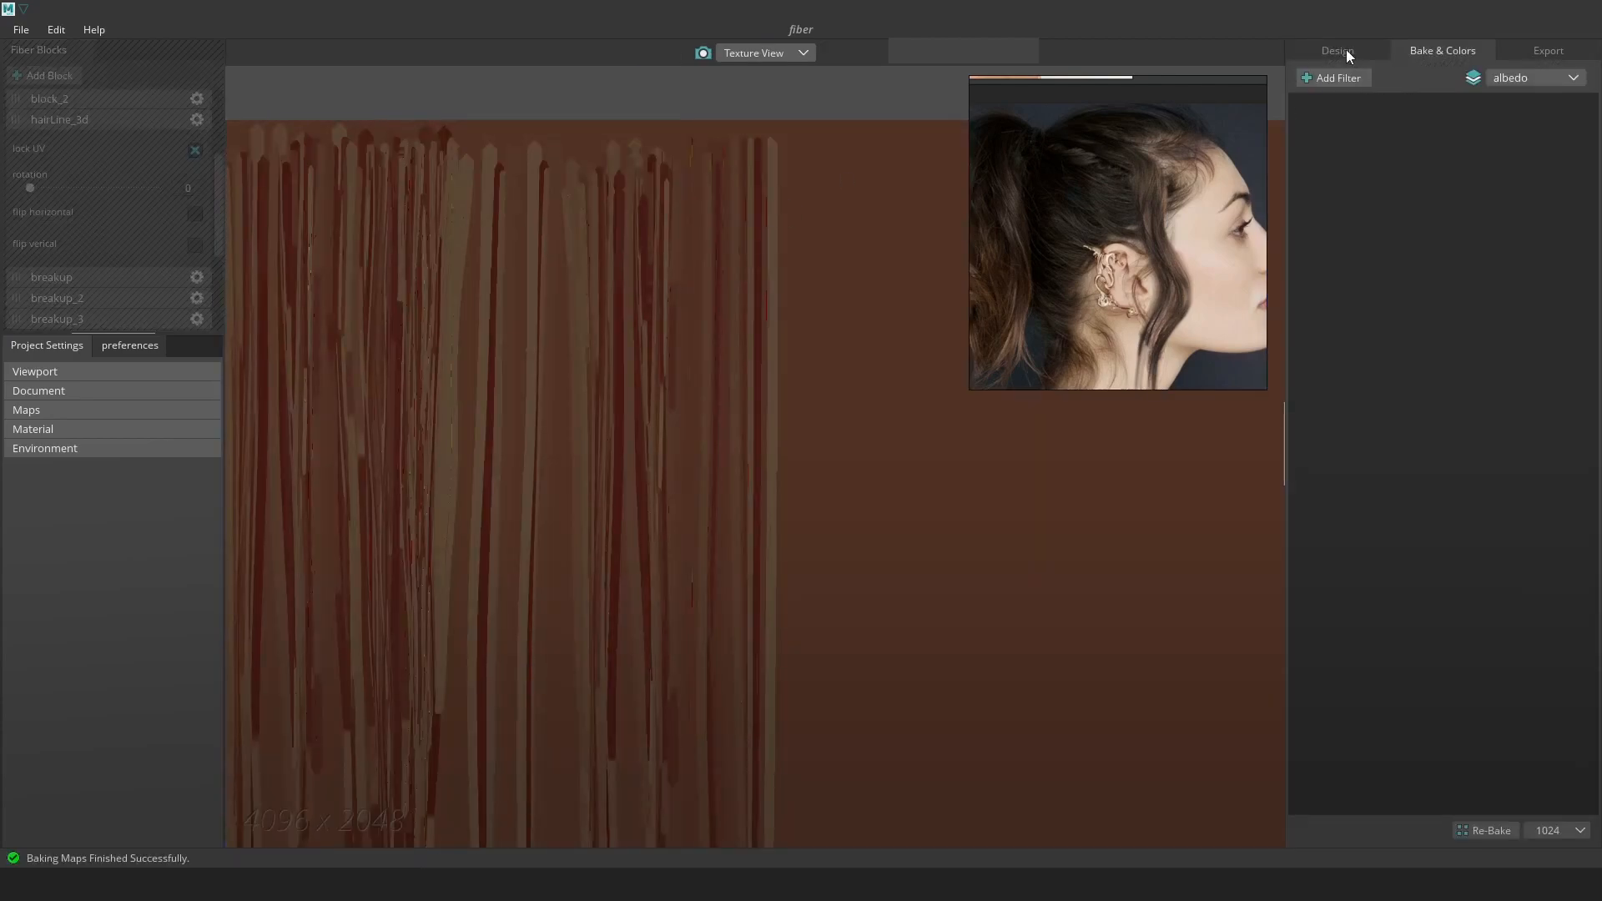
Set the hairLine_3d root randomness to 0.04, then re-bake the maps at 4096 and export them as JPG.
left_click(1345, 50)
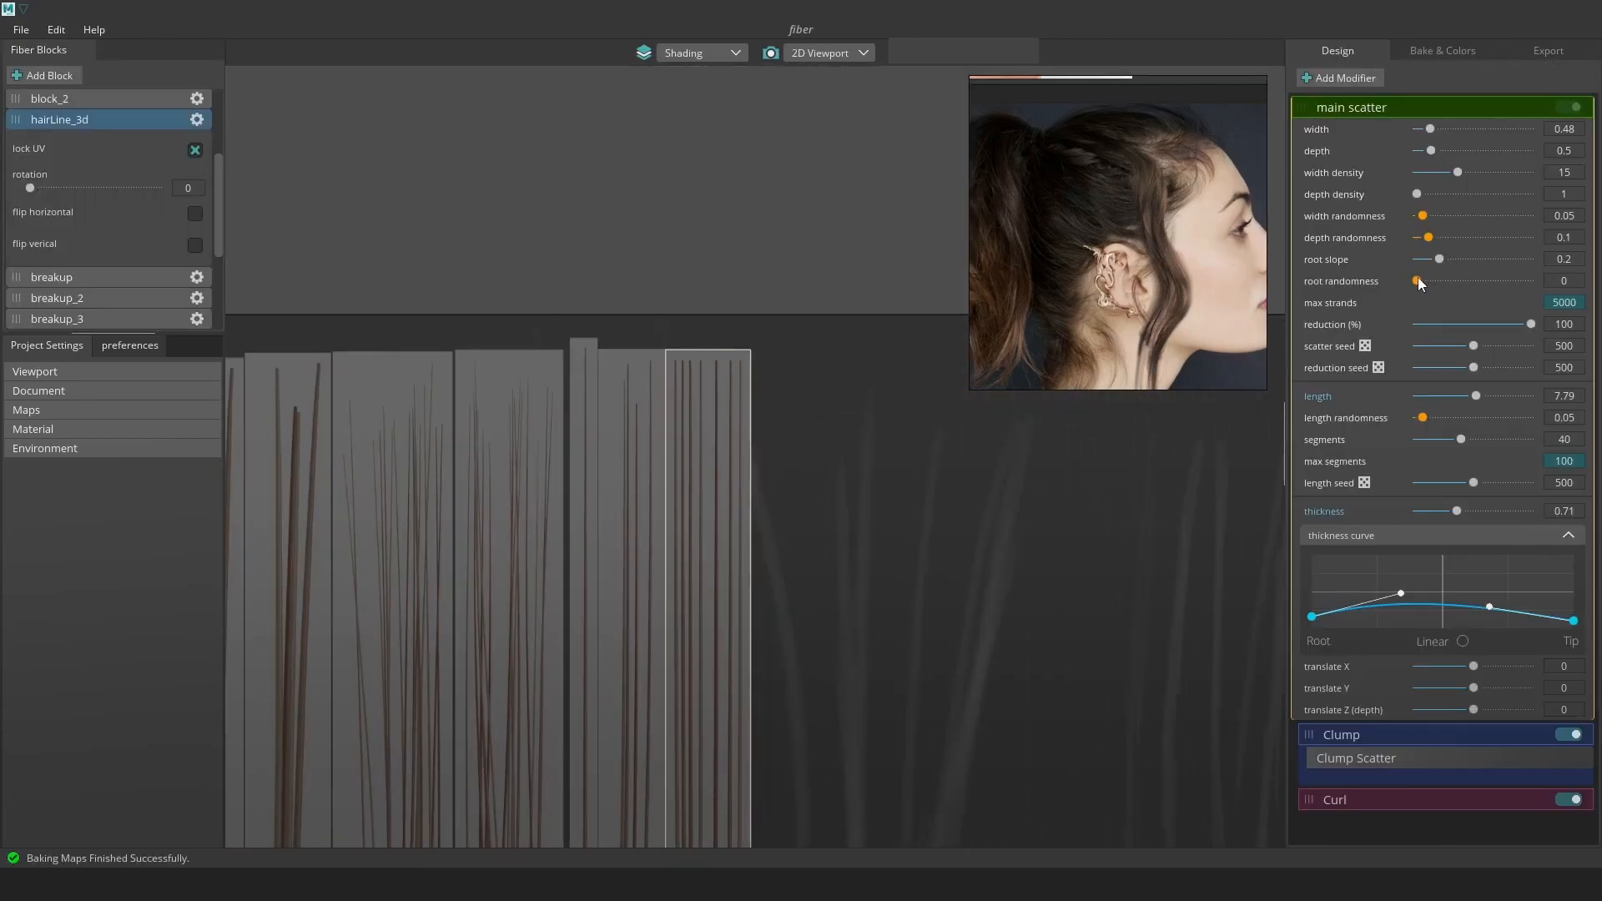
left_click(1441, 52)
left_click(1415, 369)
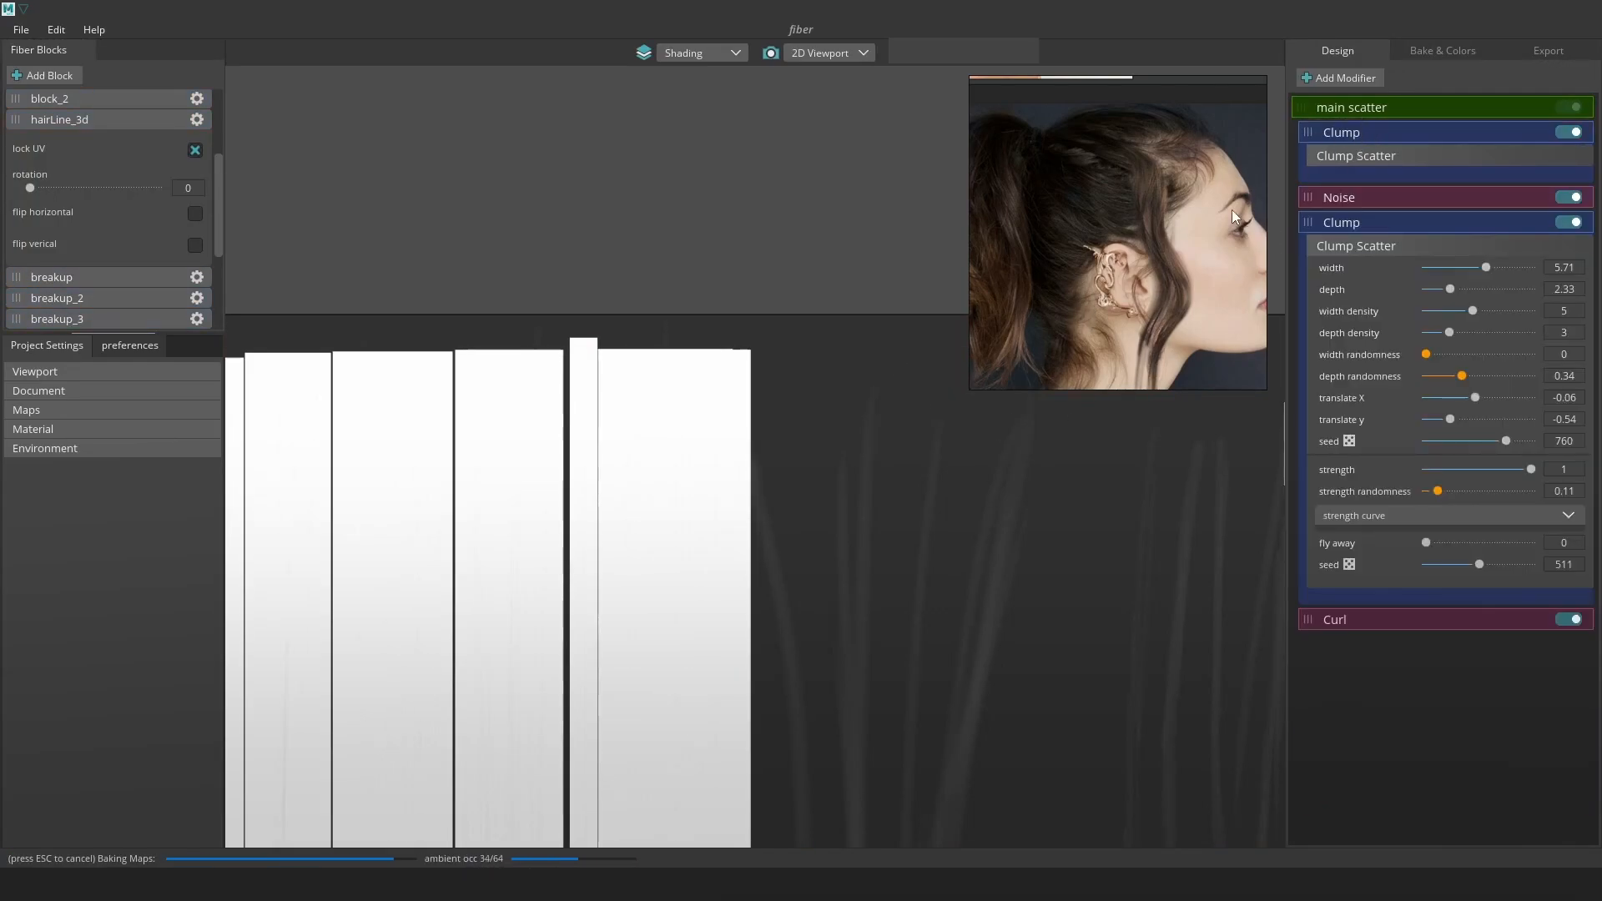
left_click(1549, 51)
left_click(1471, 822)
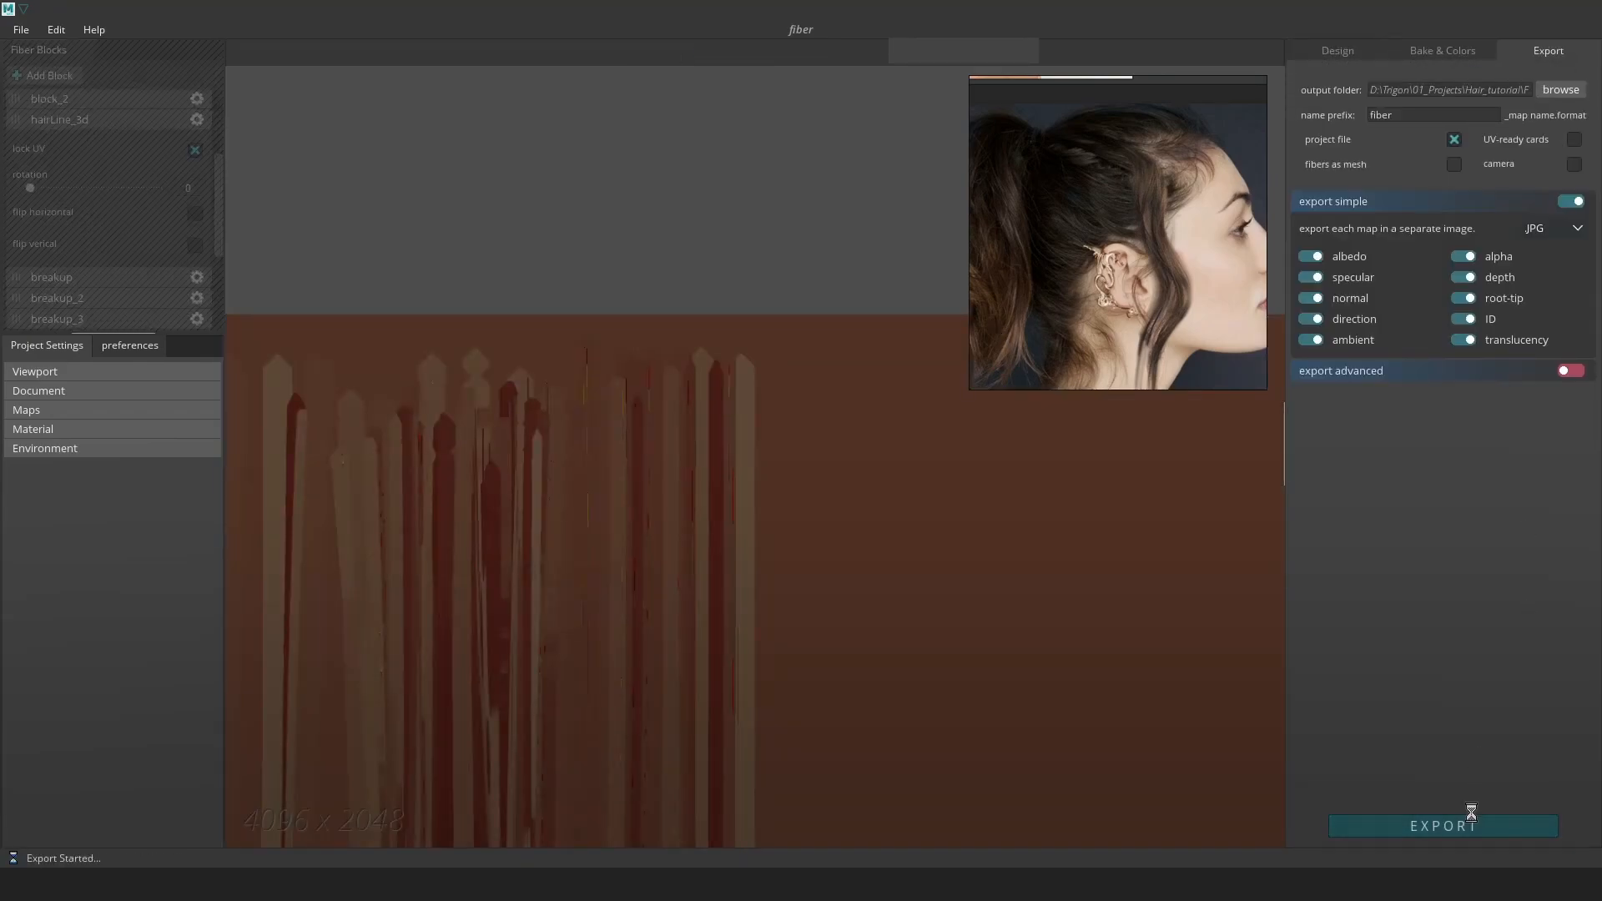
Switch to Marmoset Toolbag and inspect the updated hairline from the front.
key("alt+Tab")
middle_click_drag(942, 250, 901, 433)
mouse_move(900, 432)
left_mouse_down()
mouse_move(857, 506)
mouse_move(732, 529)
mouse_move(868, 522)
mouse_move(698, 523)
mouse_move(915, 543)
mouse_move(998, 462)
mouse_move(1068, 504)
mouse_move(1131, 486)
mouse_move(964, 519)
mouse_move(1113, 511)
mouse_move(1143, 539)
mouse_move(1075, 544)
mouse_move(1230, 539)
mouse_move(1027, 528)
mouse_move(994, 544)
mouse_move(1048, 497)
mouse_move(885, 437)
left_mouse_up()
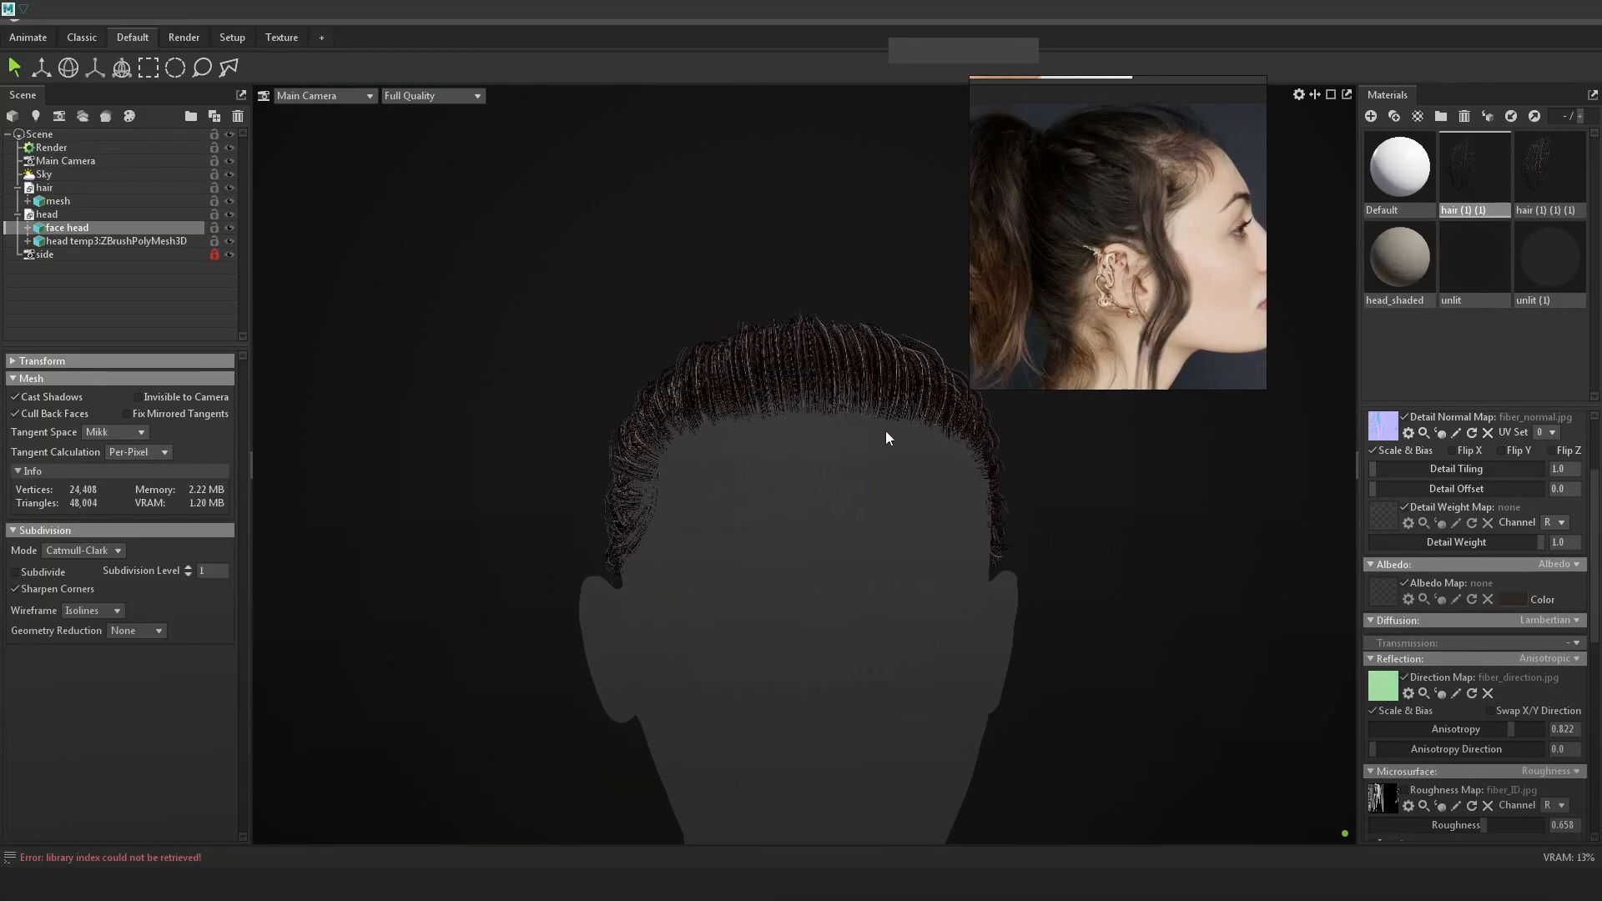
Switch back to Fibershop and examine the hairLine_3d strands in the Height display.
left_click(1531, 22)
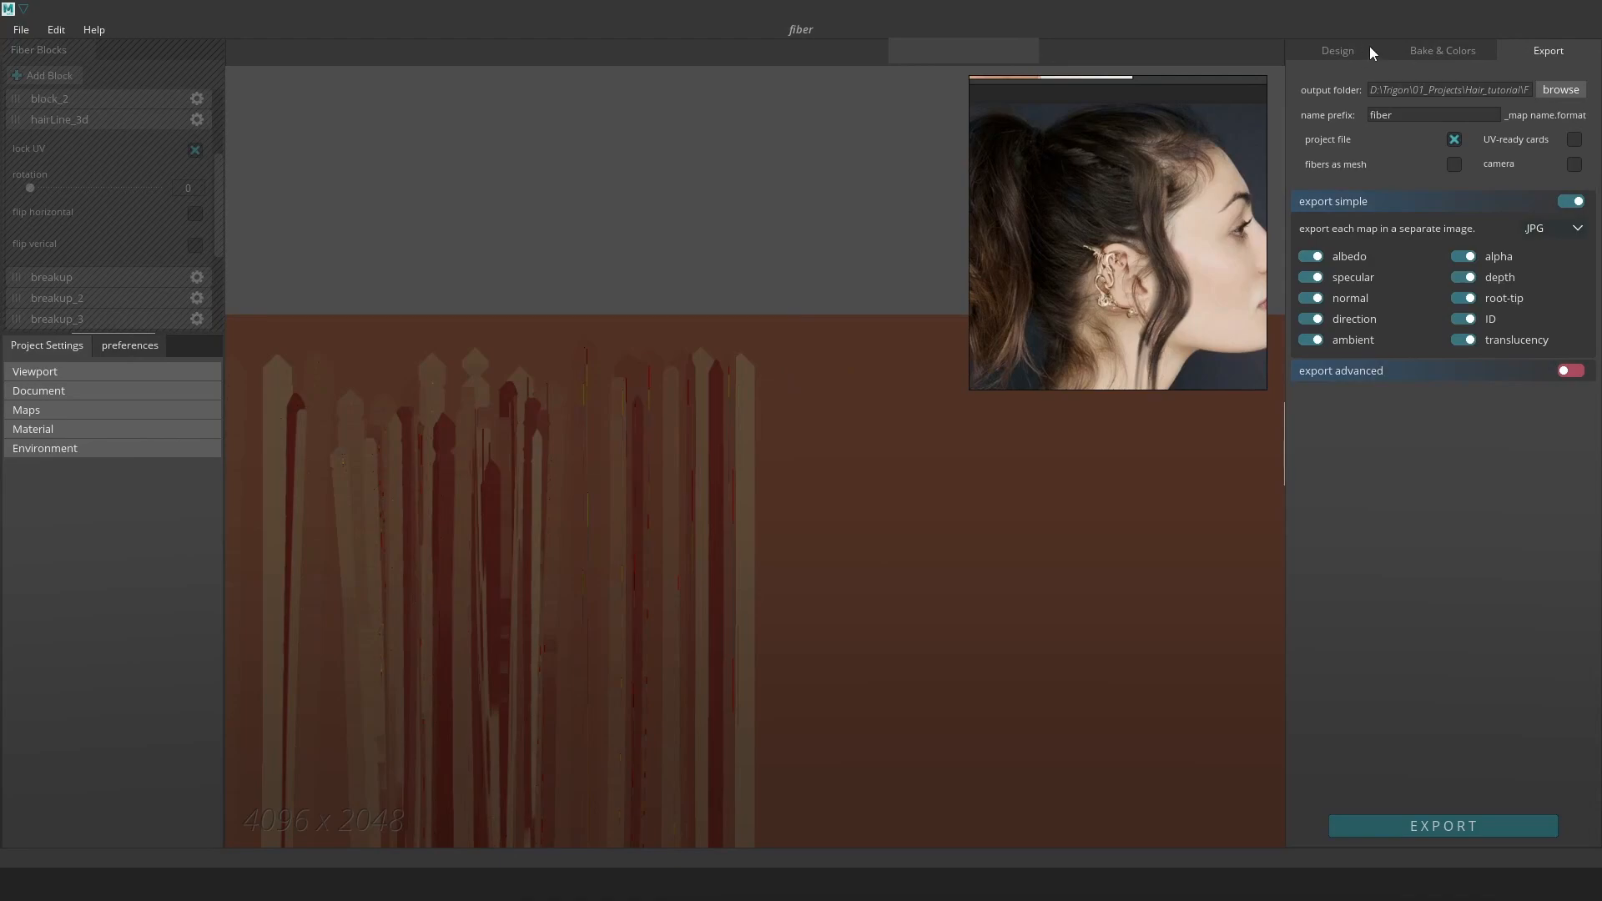
left_click(1343, 51)
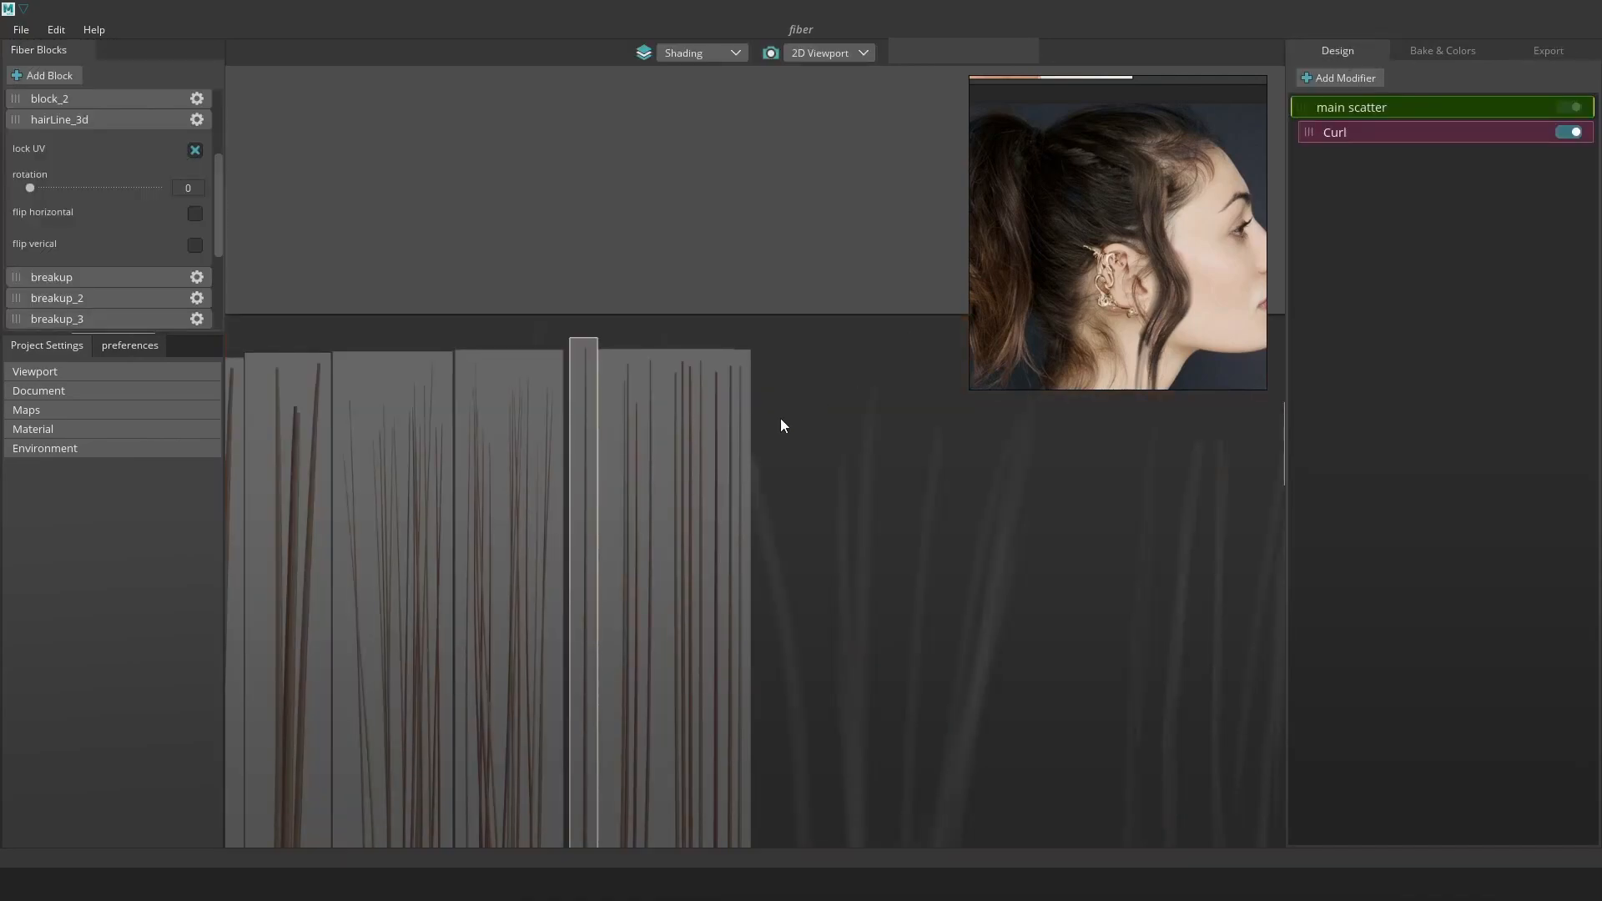
left_click(693, 54)
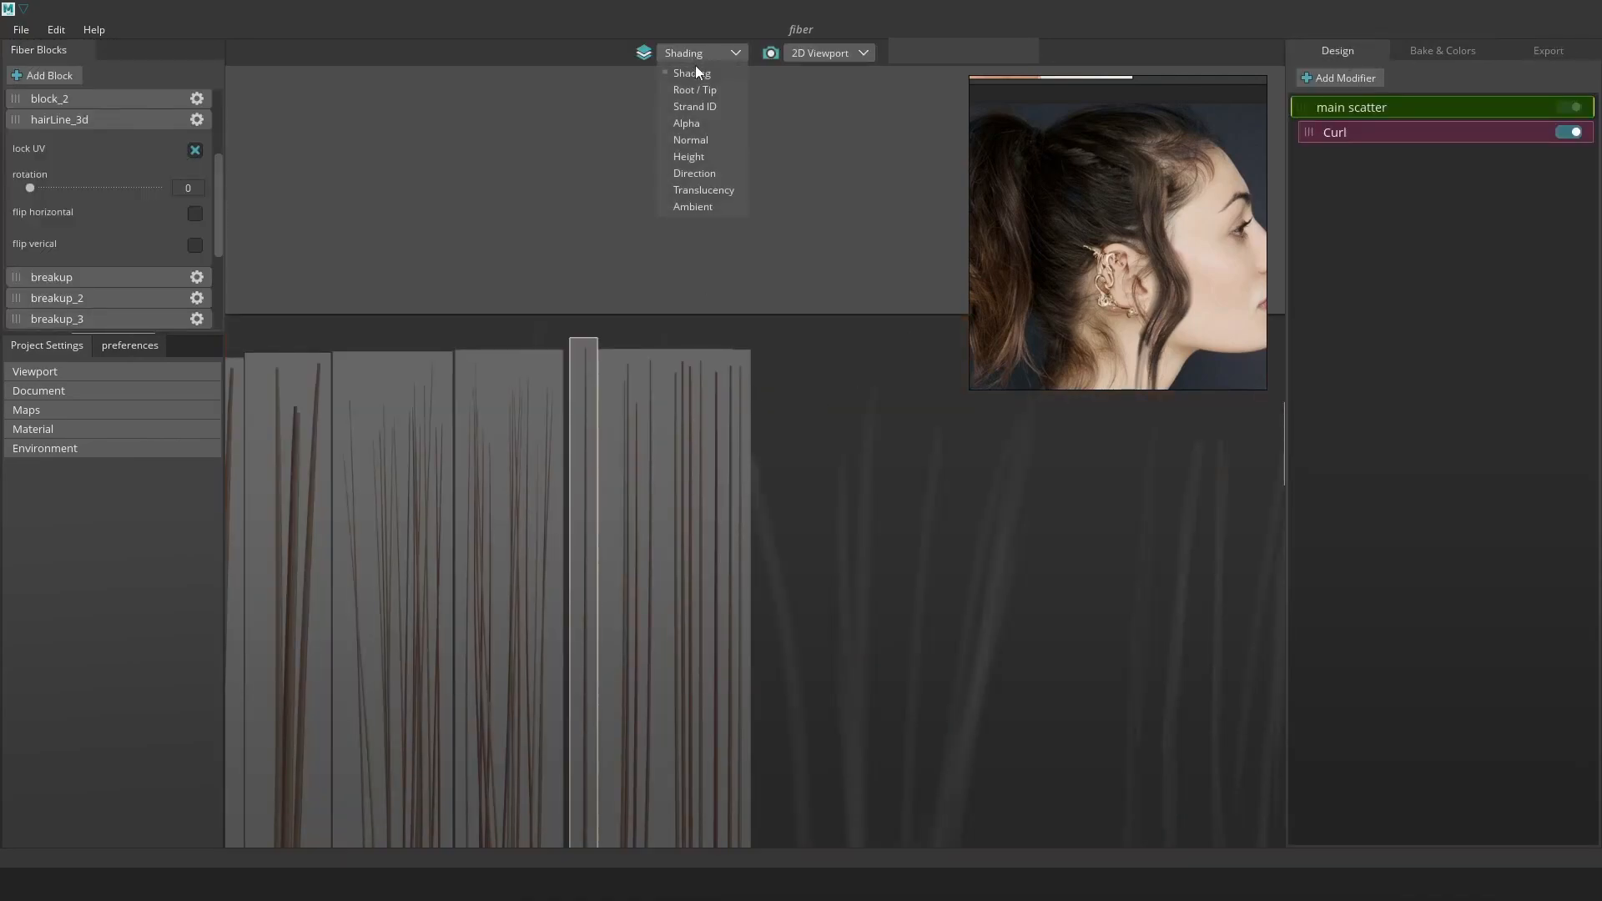
left_click(696, 156)
middle_click_drag(749, 524, 773, 338)
left_click(739, 372)
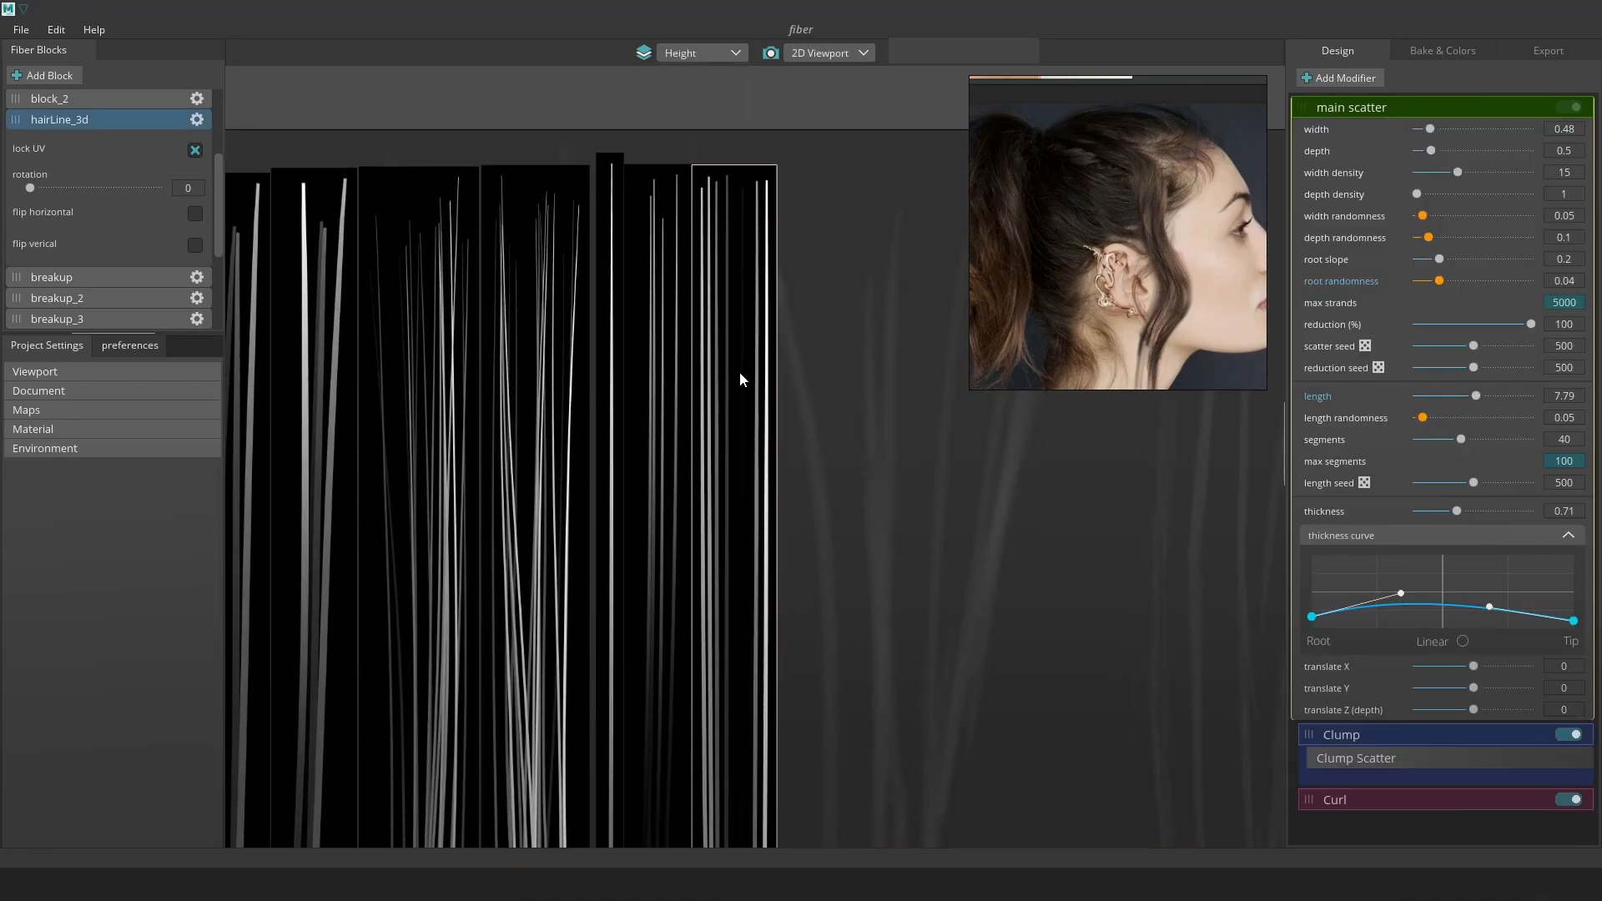
left_click(727, 51)
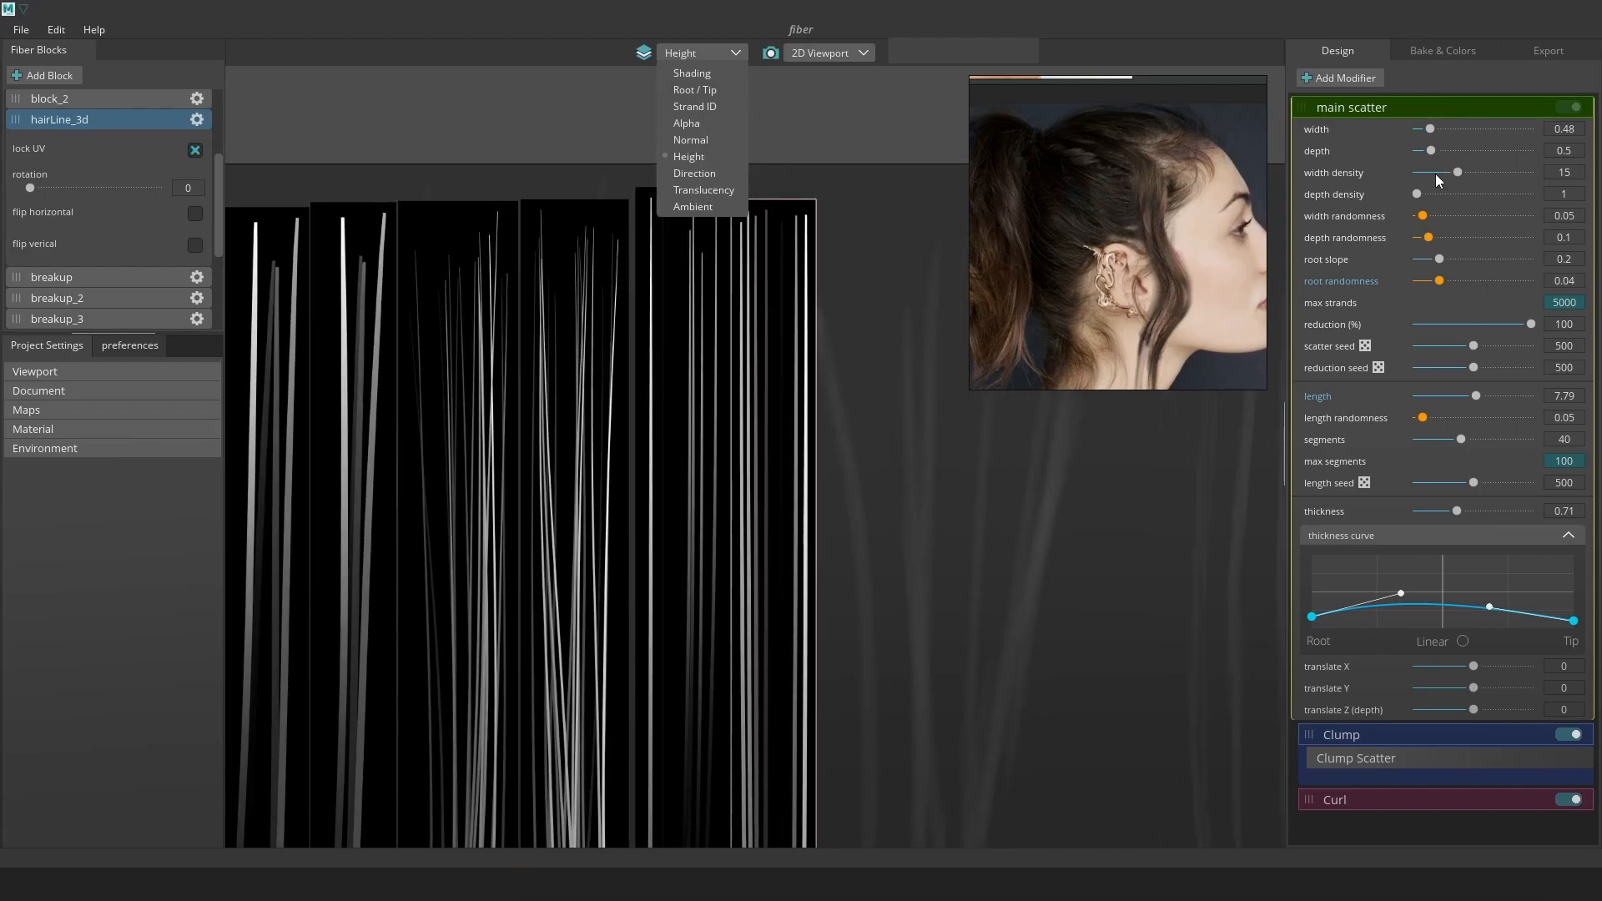
Reduce the hairLine_3d block's width density to 9 and its thickness to 0.65.
left_click_drag(1455, 173, 1435, 174)
left_click_drag(1457, 510, 1451, 513)
scroll(528, 372, "down", 2)
middle_click_drag(841, 634, 831, 466)
Bake the reduced-density hair maps at 4096 and export them as separate JPG images.
left_click(1425, 48)
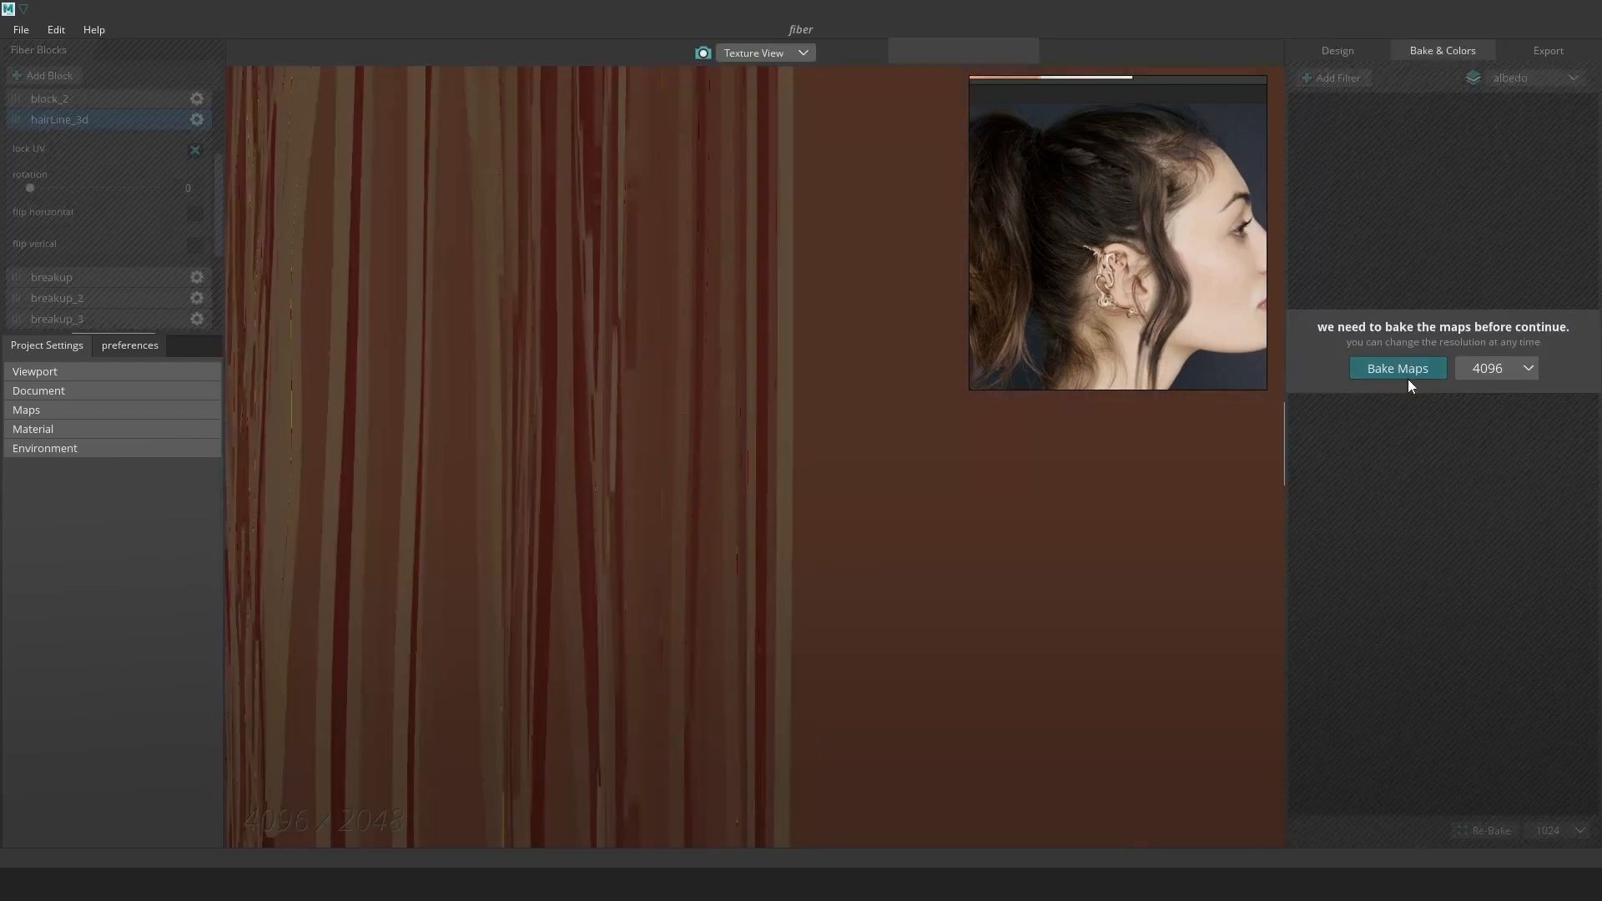
left_click(1408, 379)
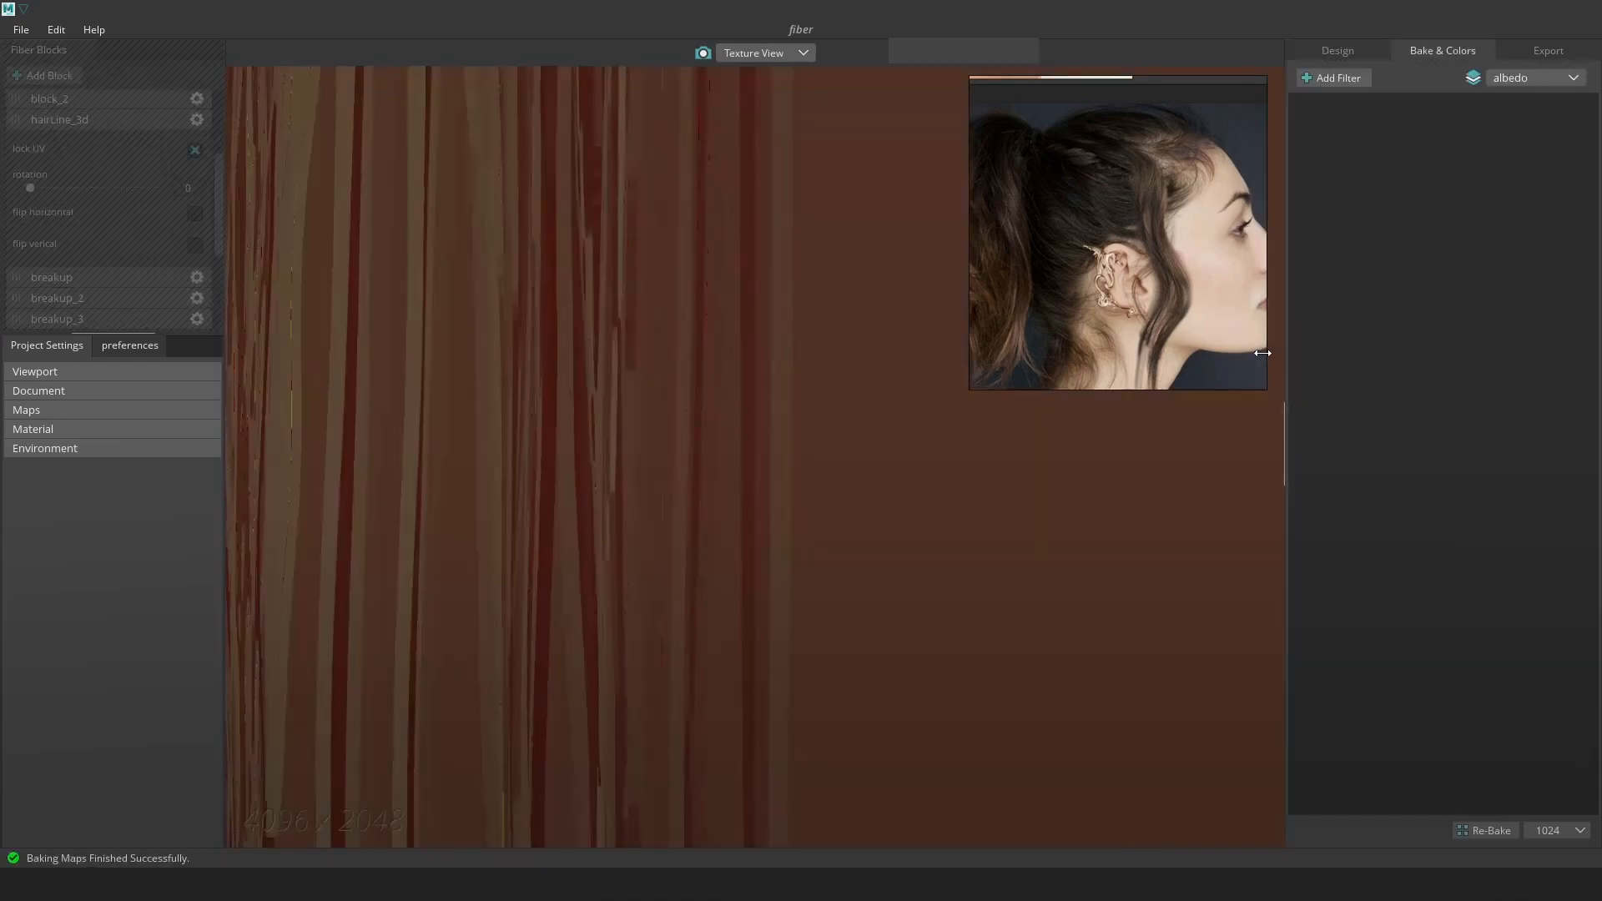
left_click(1548, 50)
left_click(1443, 826)
Switch to Marmoset Toolbag and inspect the re-exported hairline and ponytail from the front and side.
key("alt+Tab")
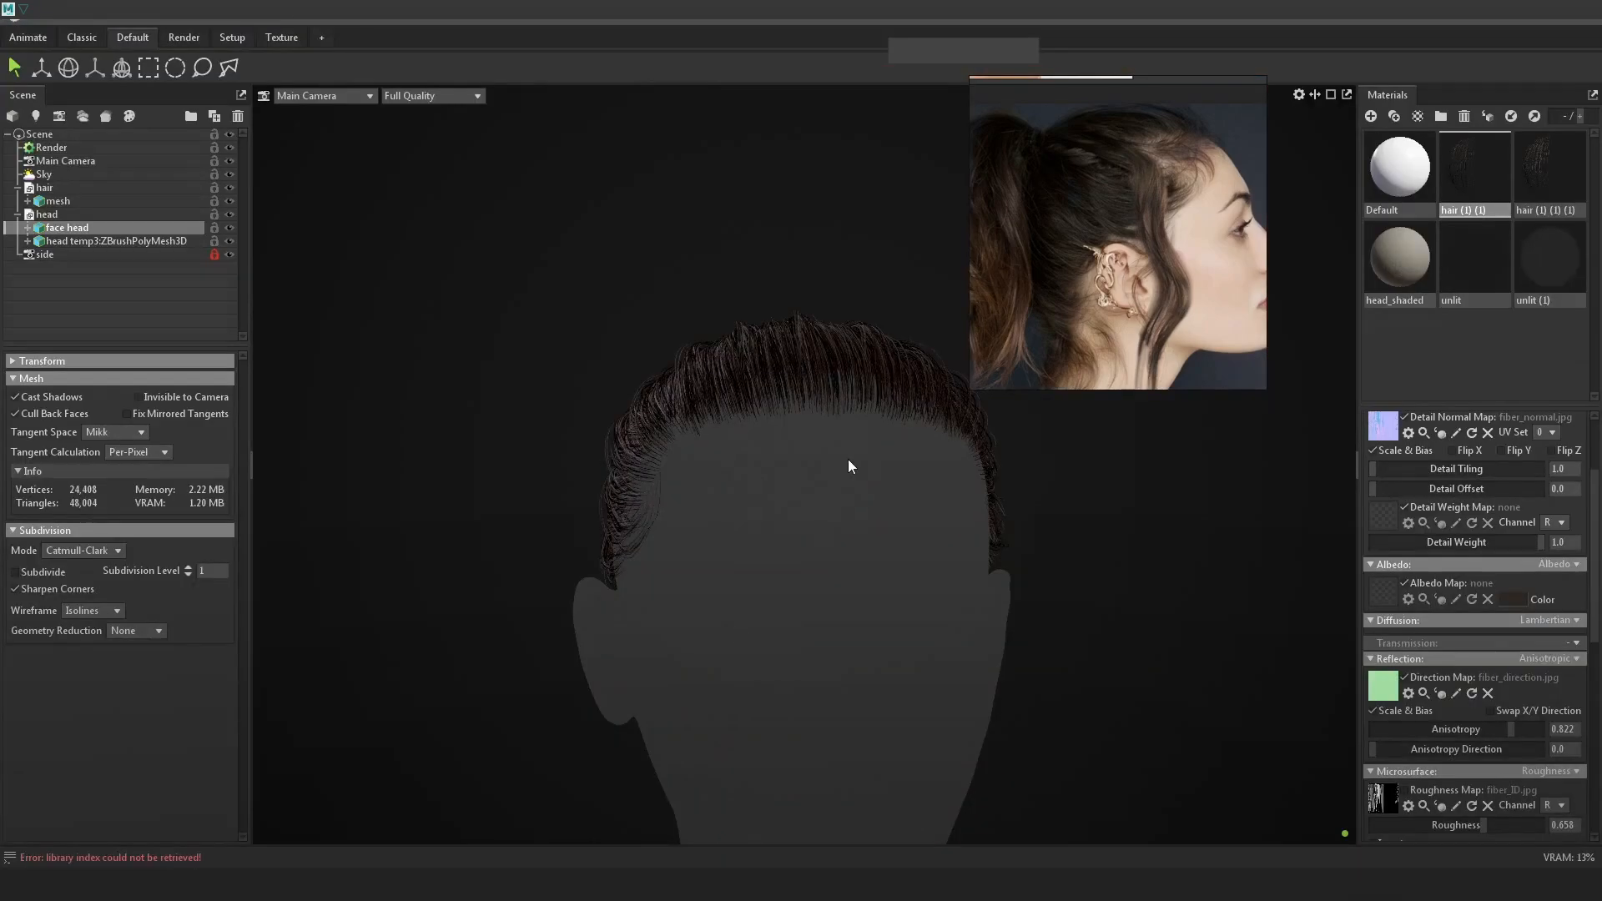
left_click_drag(897, 478, 879, 485, "alt")
right_click_drag(833, 443, 930, 493, "alt")
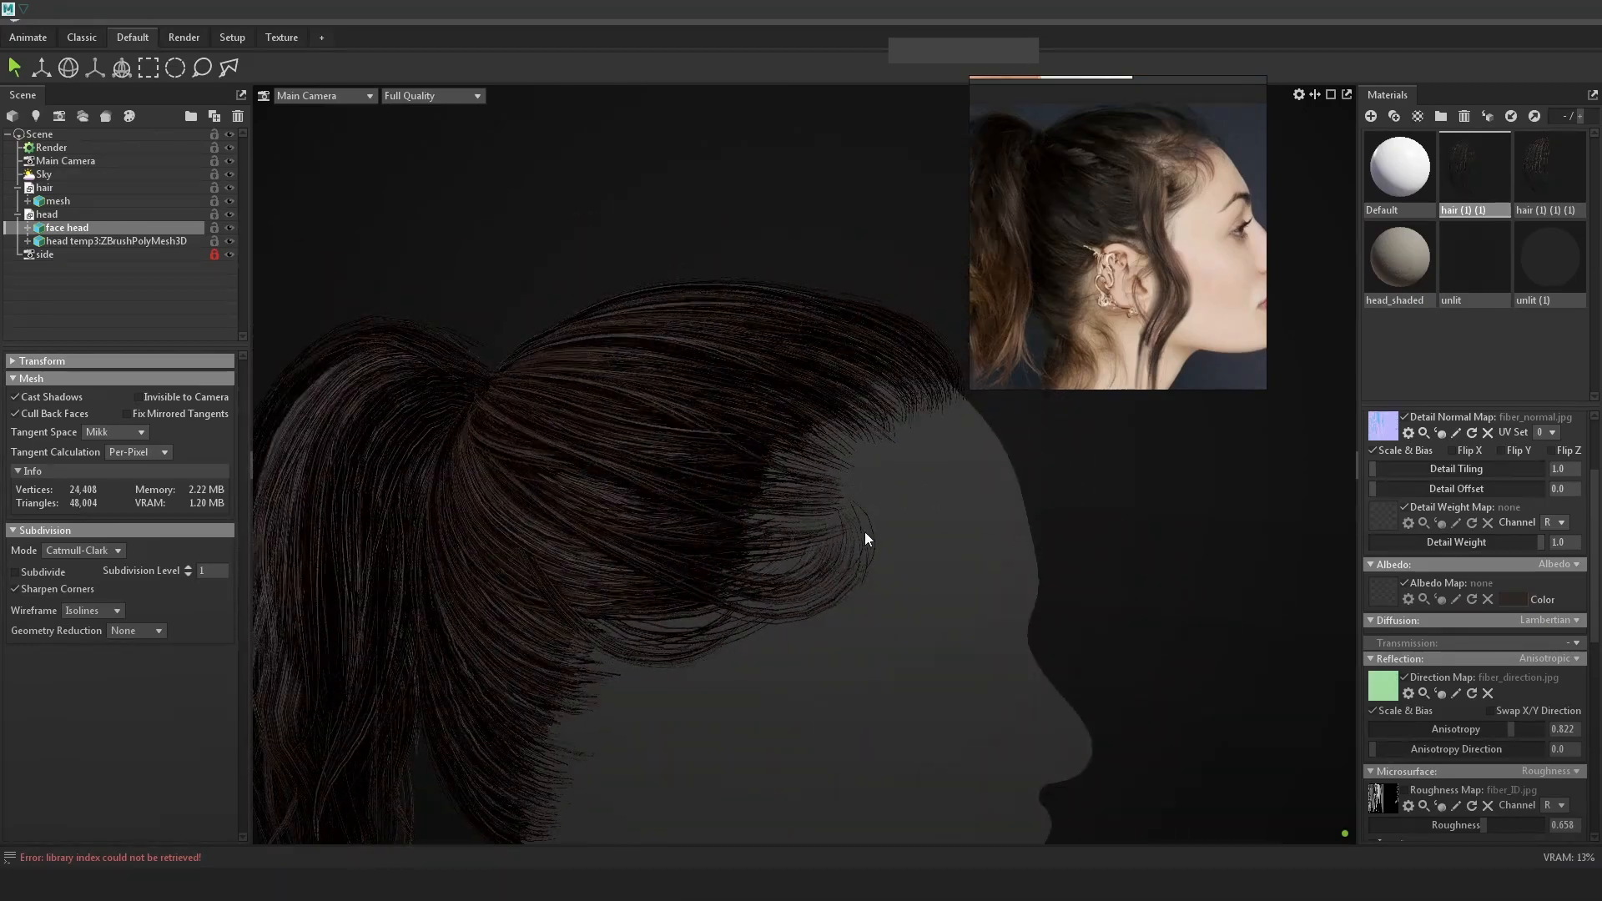
scroll(905, 539, "down", 3)
scroll(915, 532, "up", 2)
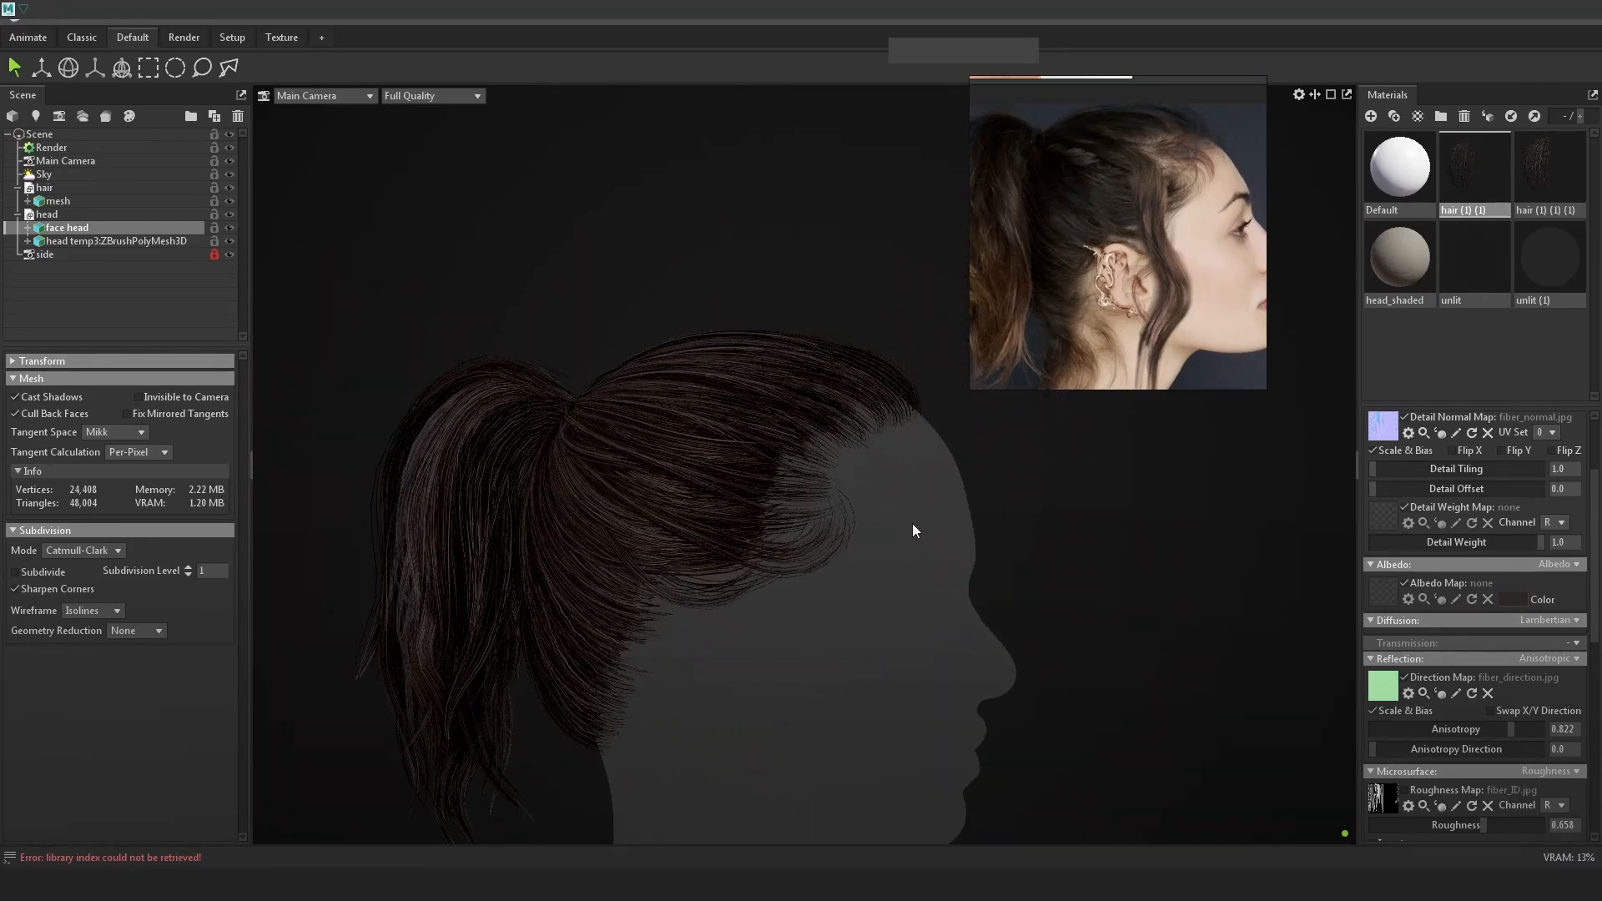
Set the Main Camera's post effect contrast to 1.015.
scroll(784, 468, "up", 2)
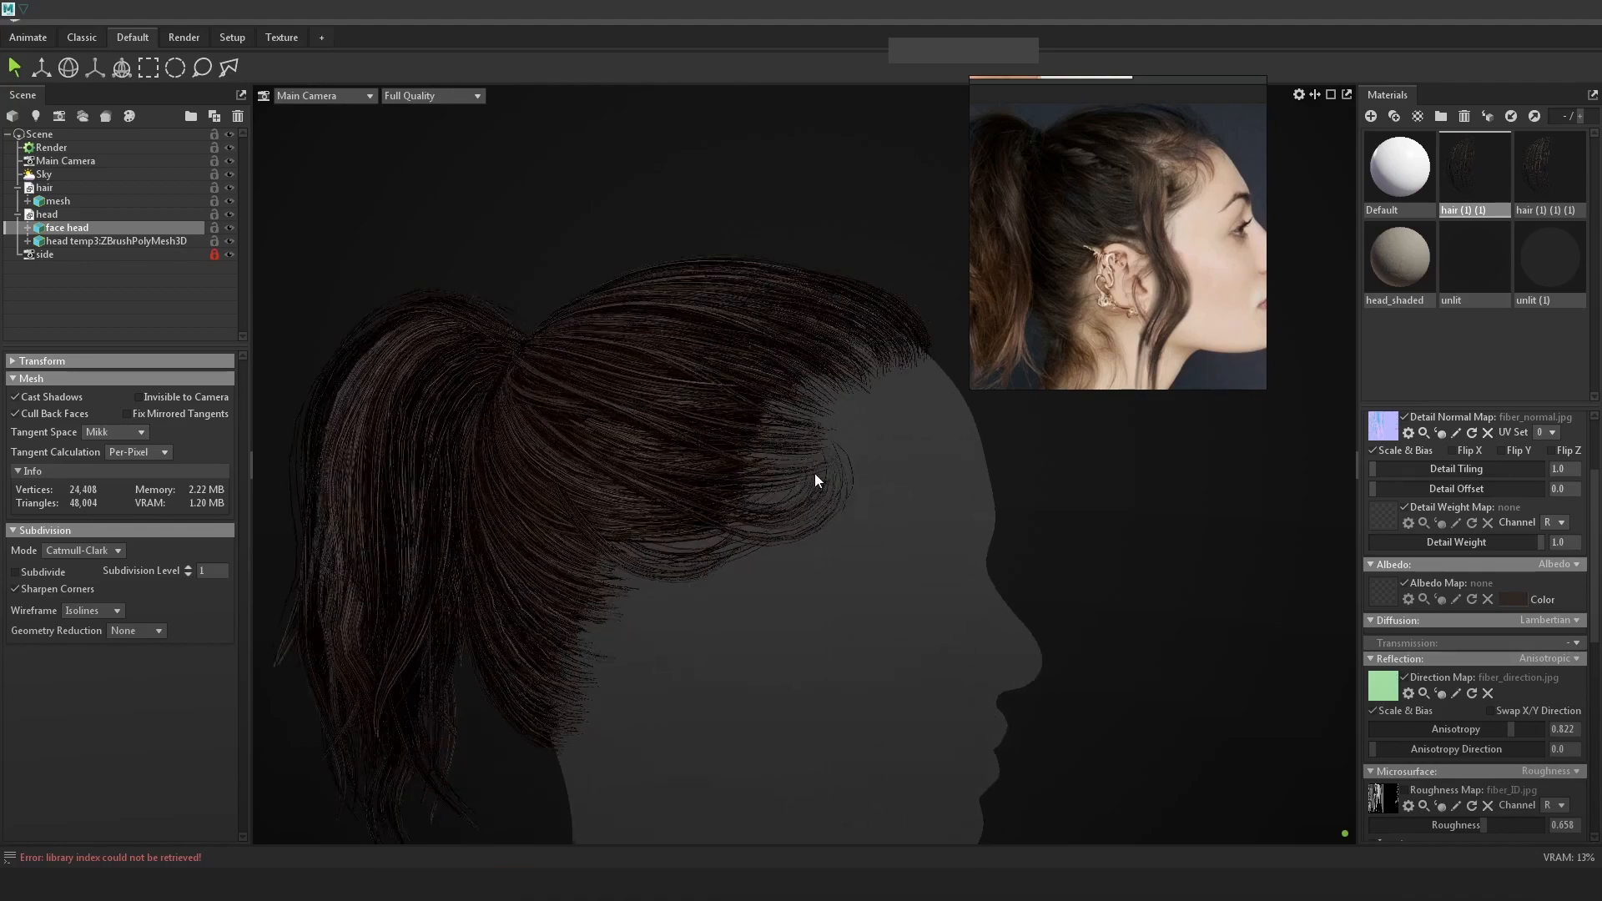
left_click(71, 161)
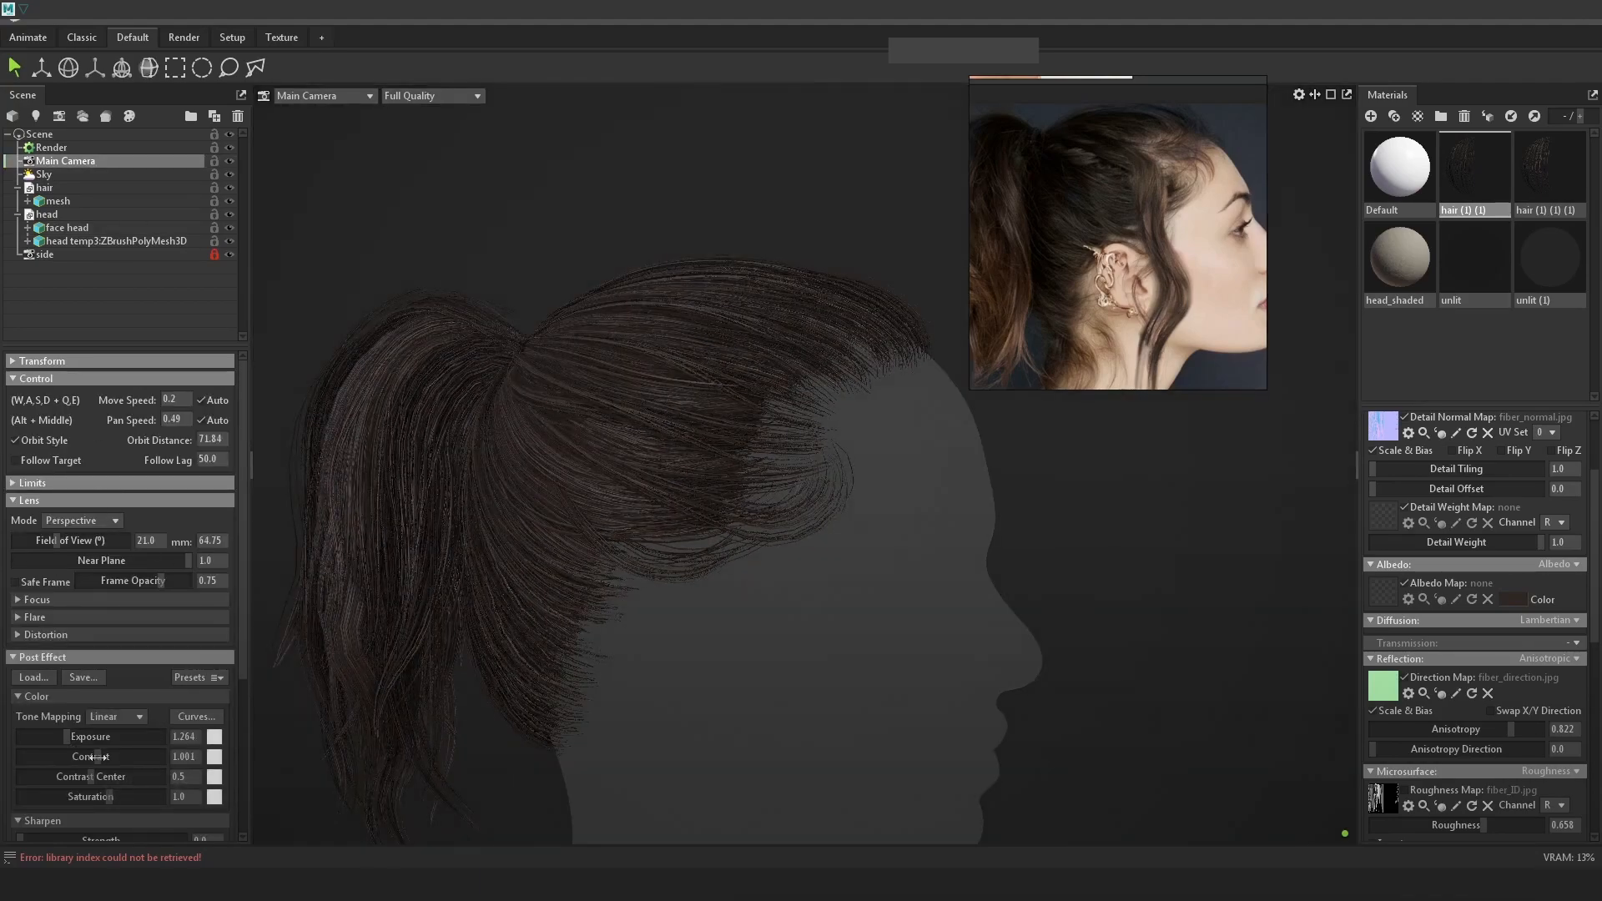
left_click_drag(99, 759, 112, 757)
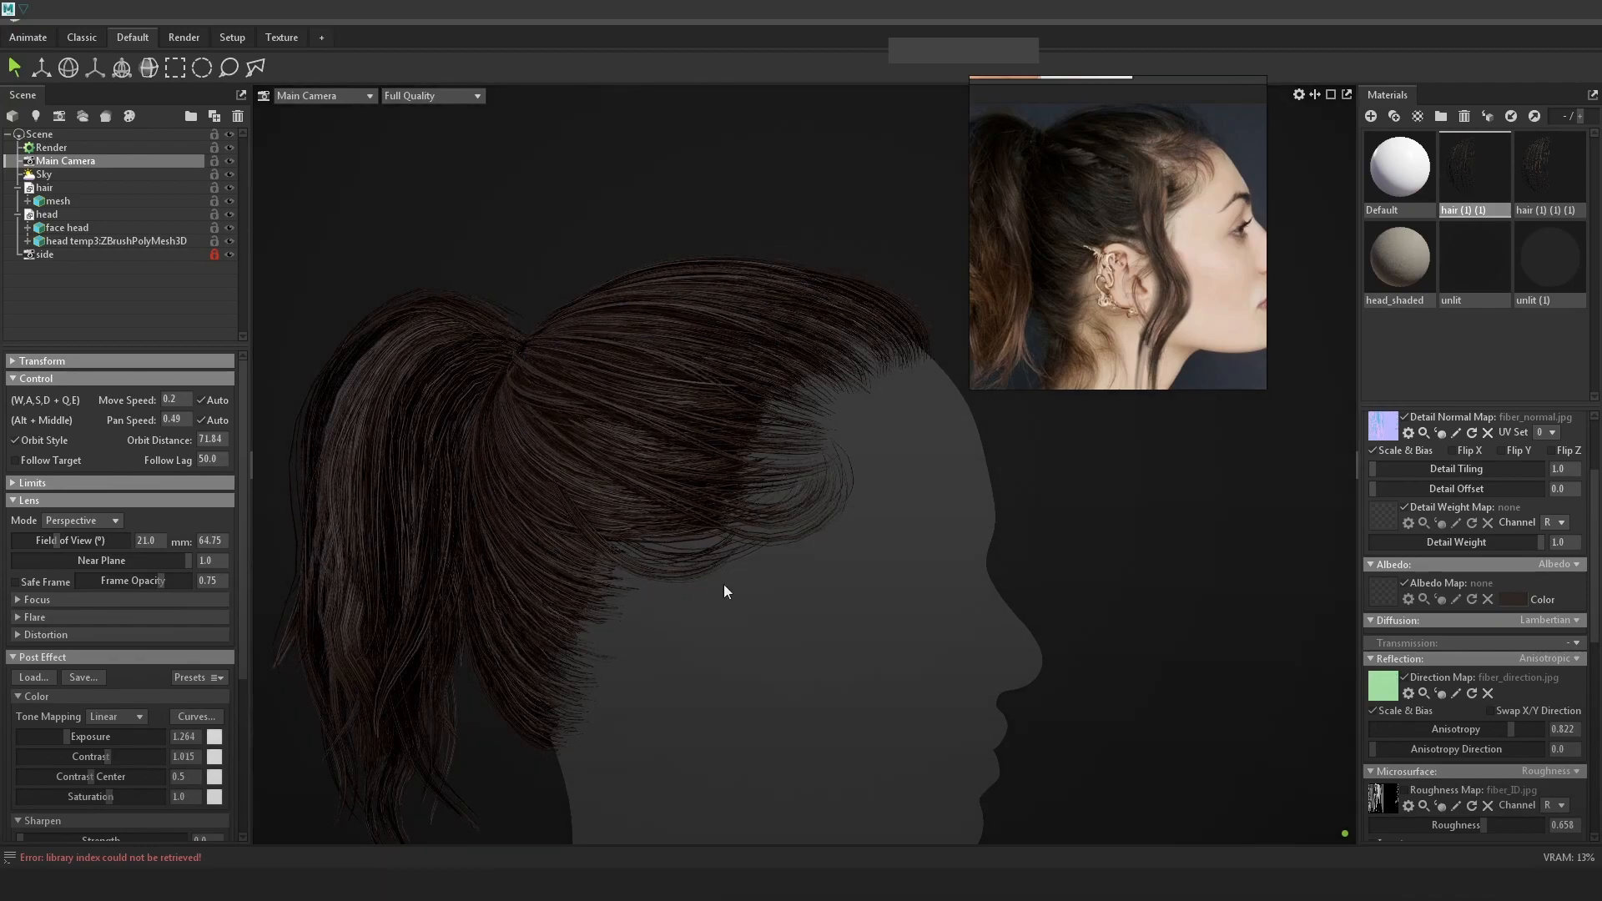
left_click(1520, 601)
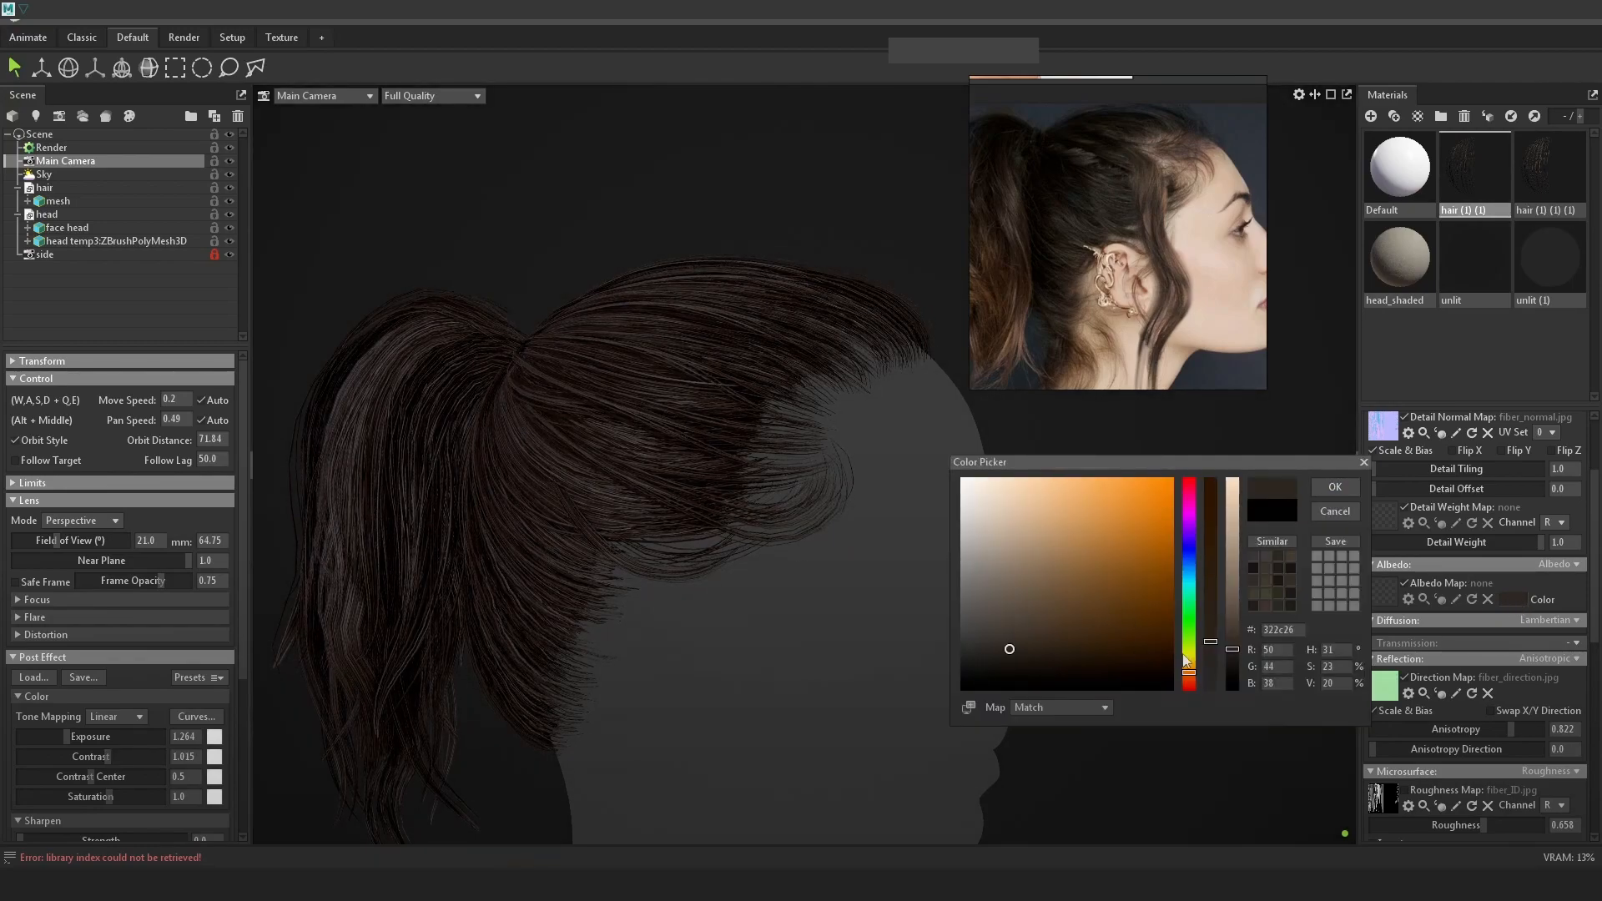
left_click_drag(1209, 653, 1213, 657)
left_click(1324, 511)
Inspect the hairline up close from the front and the side.
left_click_drag(1085, 576, 926, 567)
right_click_drag(929, 457, 1065, 593)
left_click_drag(1065, 593, 1035, 587)
right_click_drag(774, 561, 882, 490)
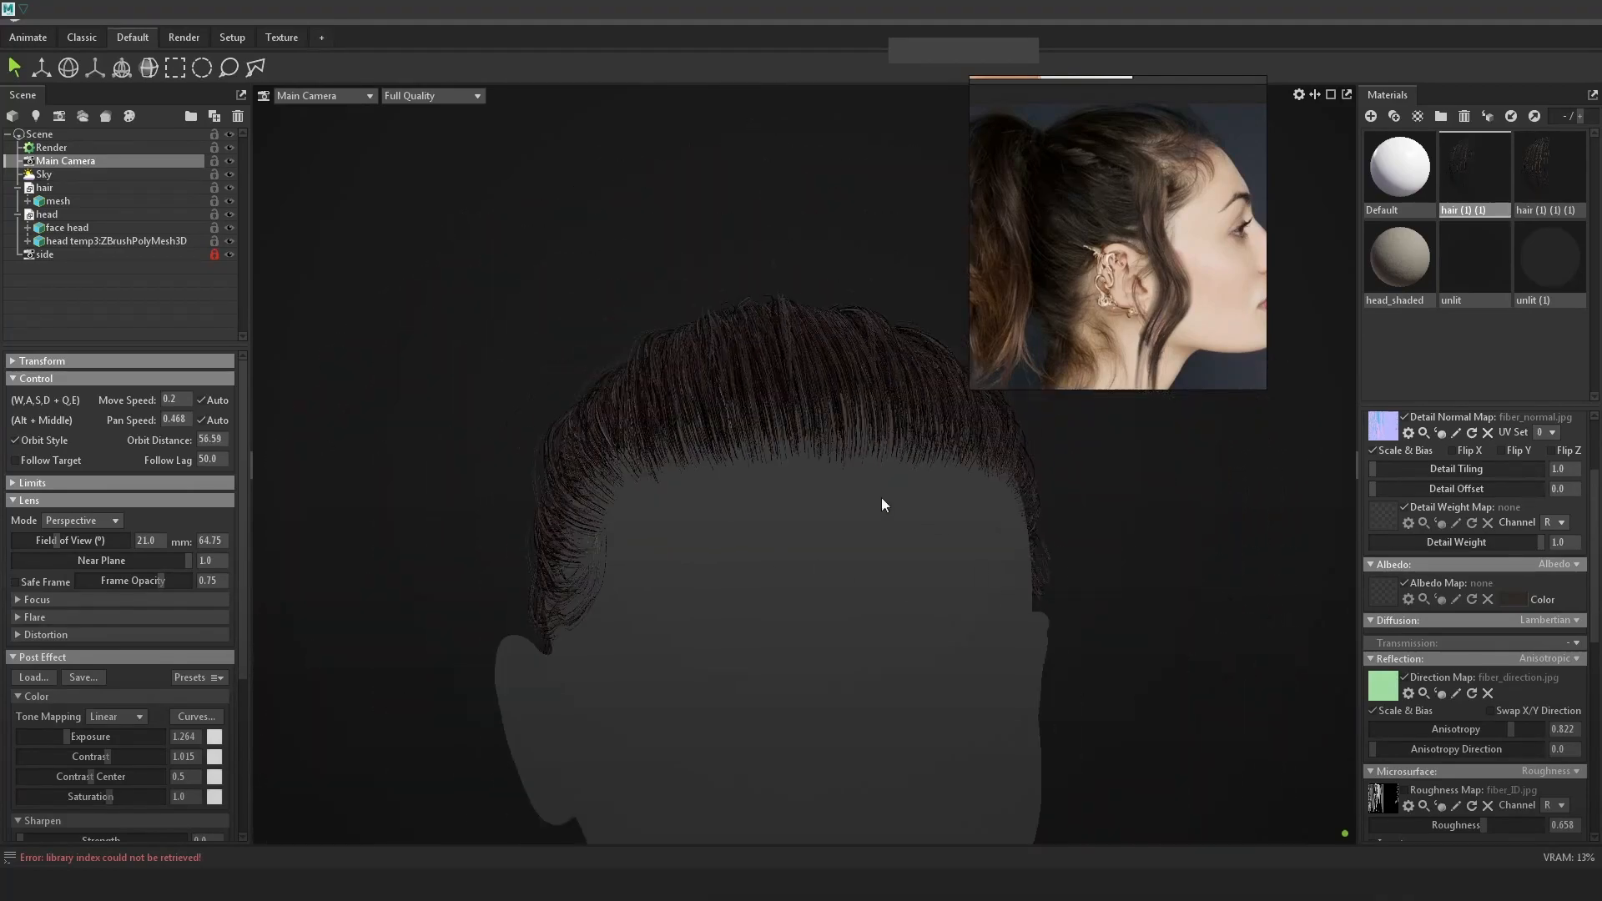
left_click_drag(883, 490, 1015, 511)
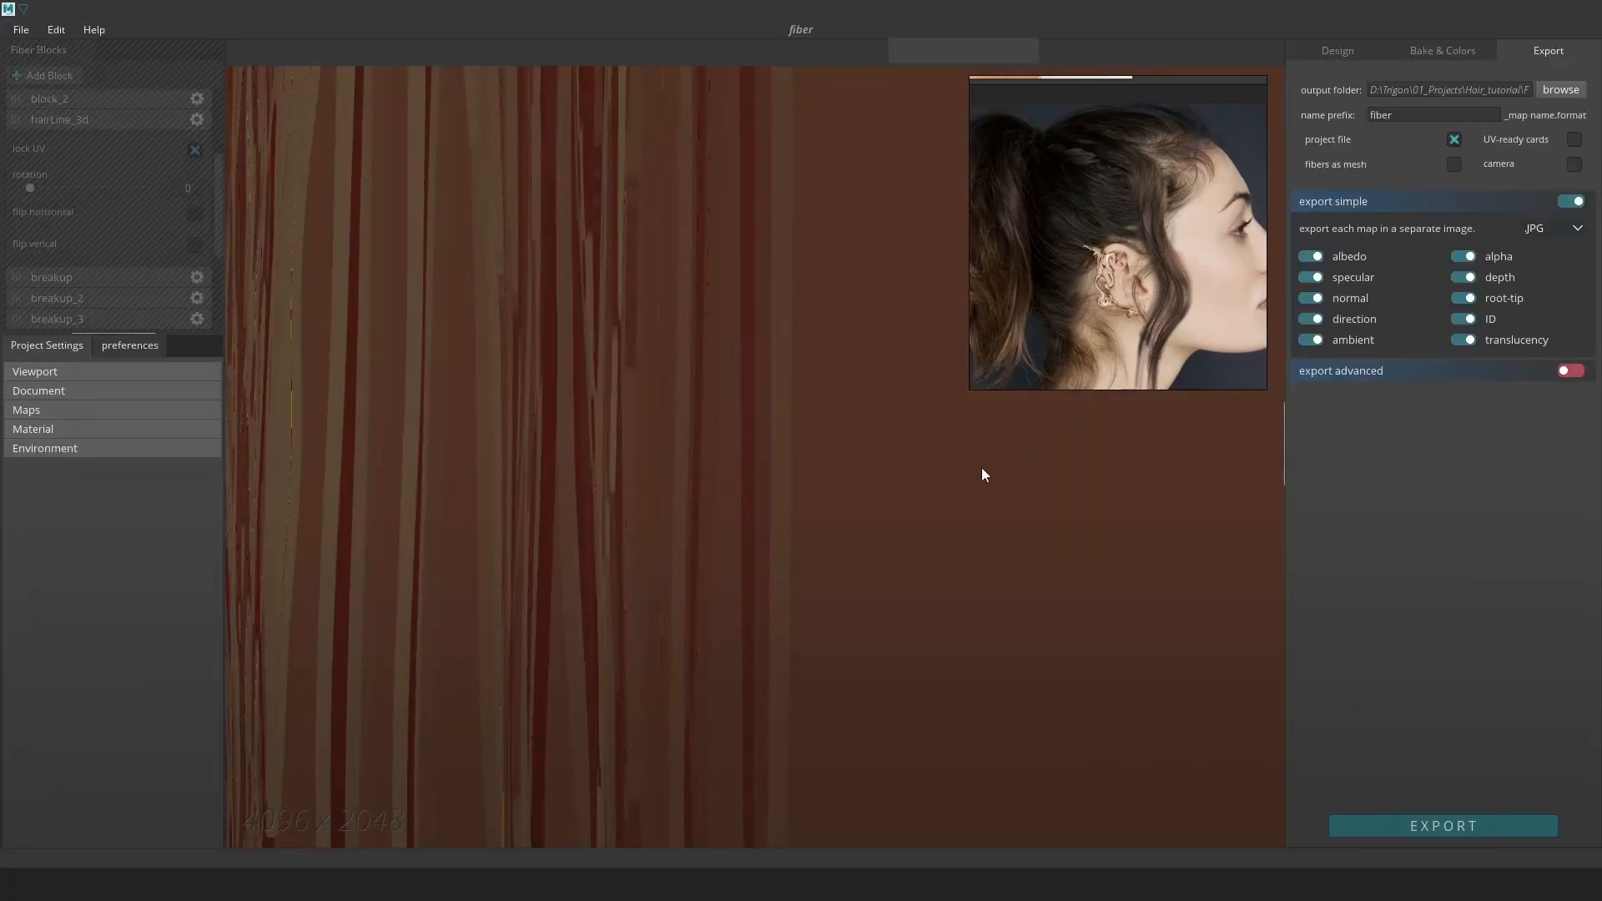
Switch to Fibershop, save the current project, and save a copy in the Fibershop folder as fiber_02.fib.
key("ctrl+s")
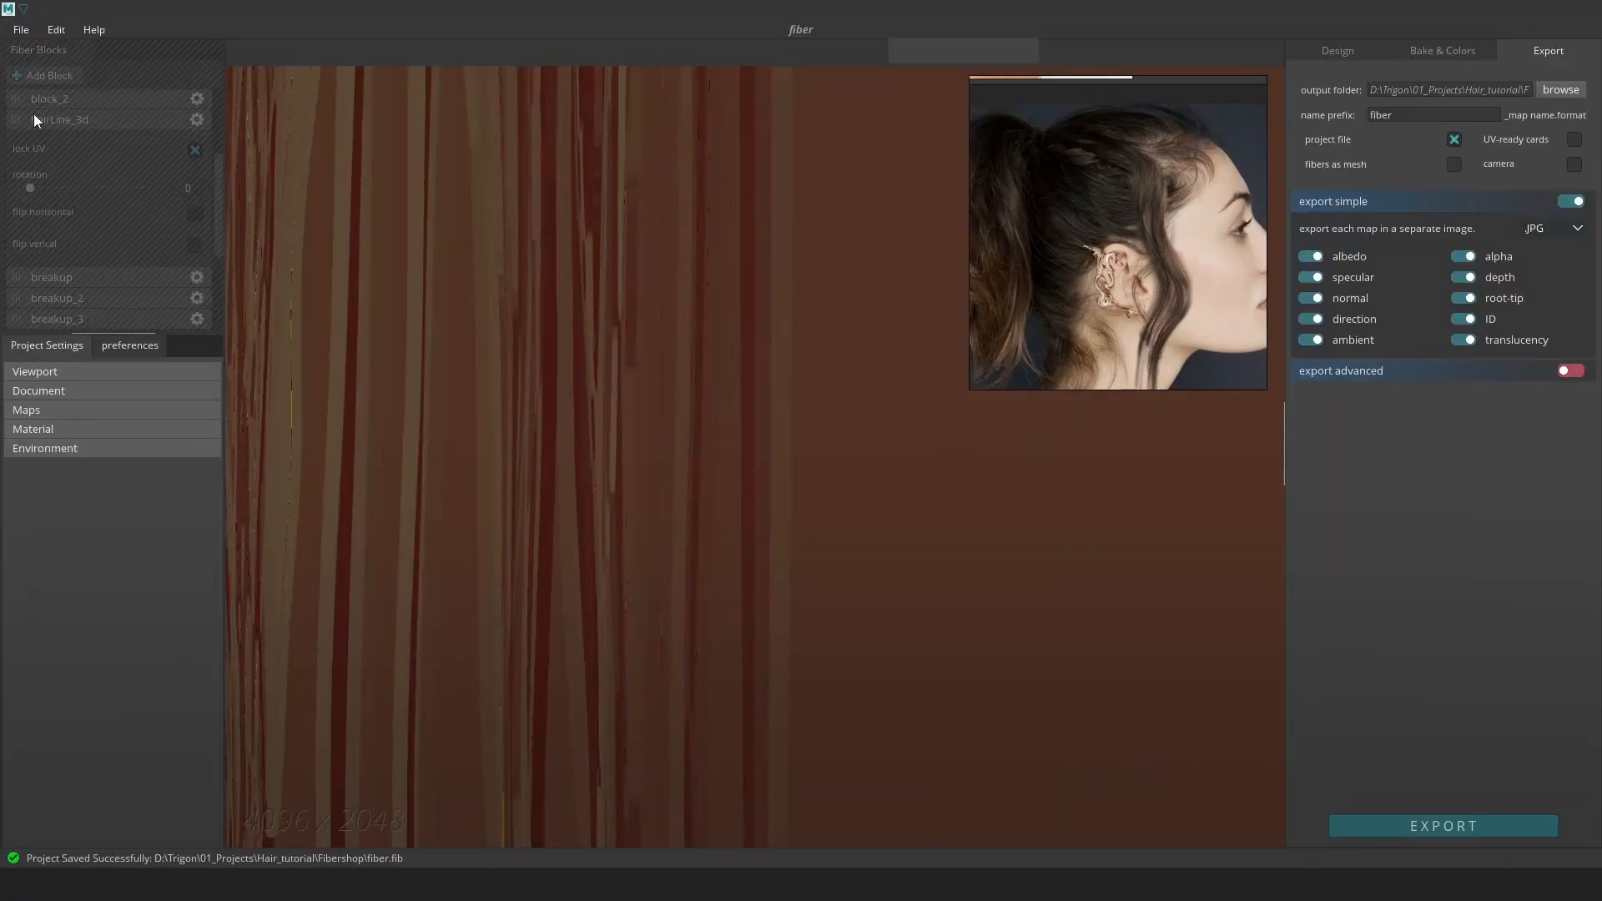
left_click(32, 30)
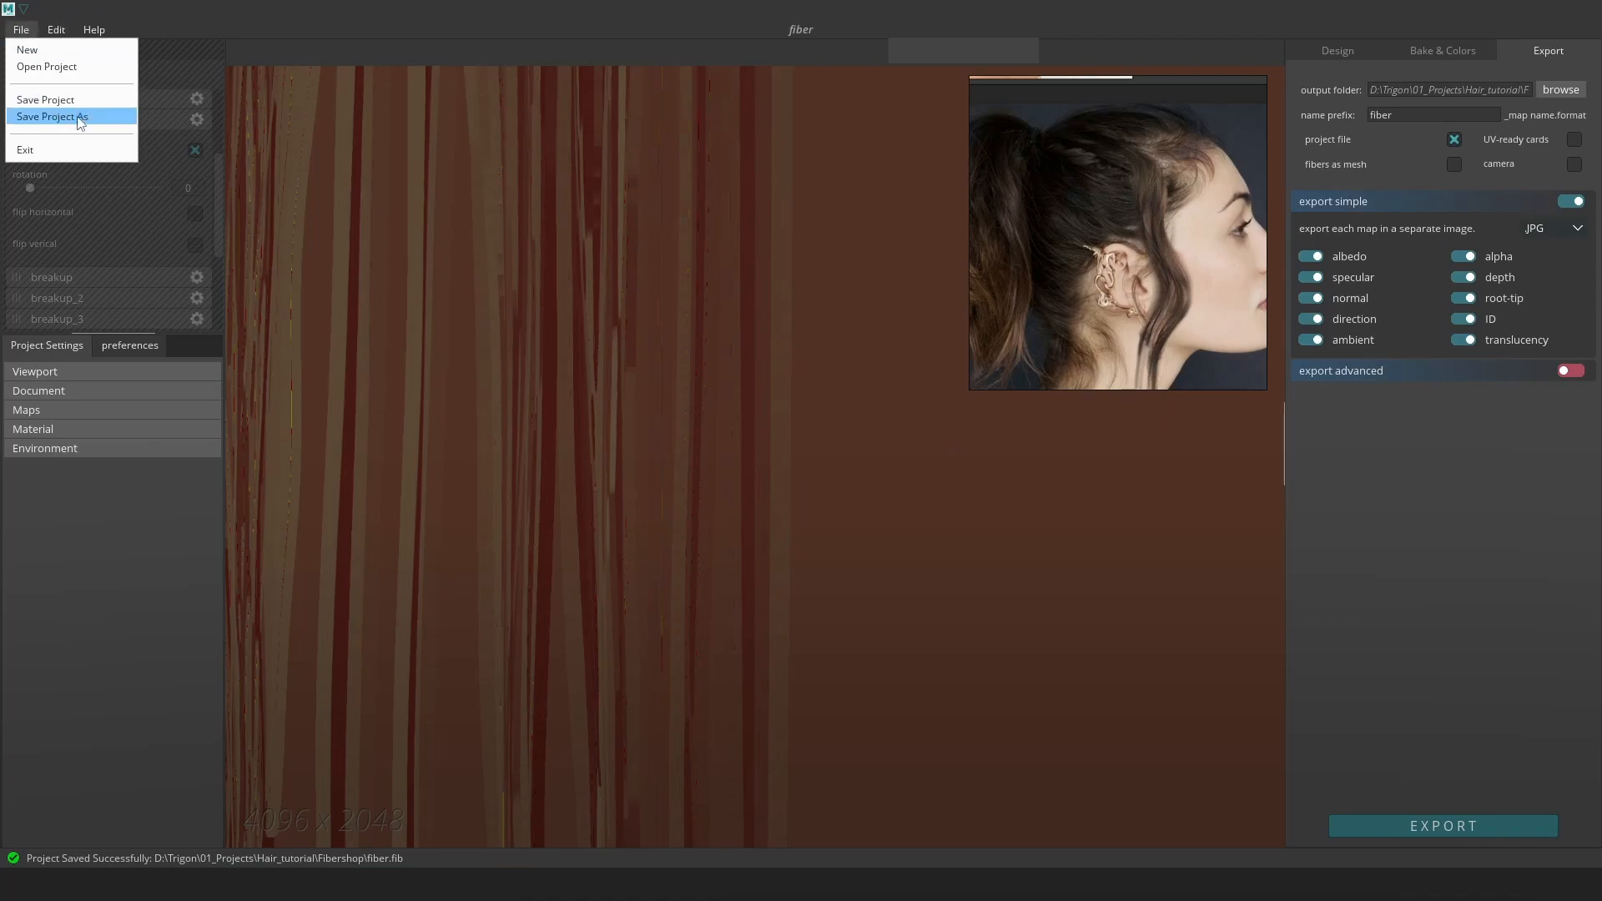
left_click(52, 116)
left_click(842, 386)
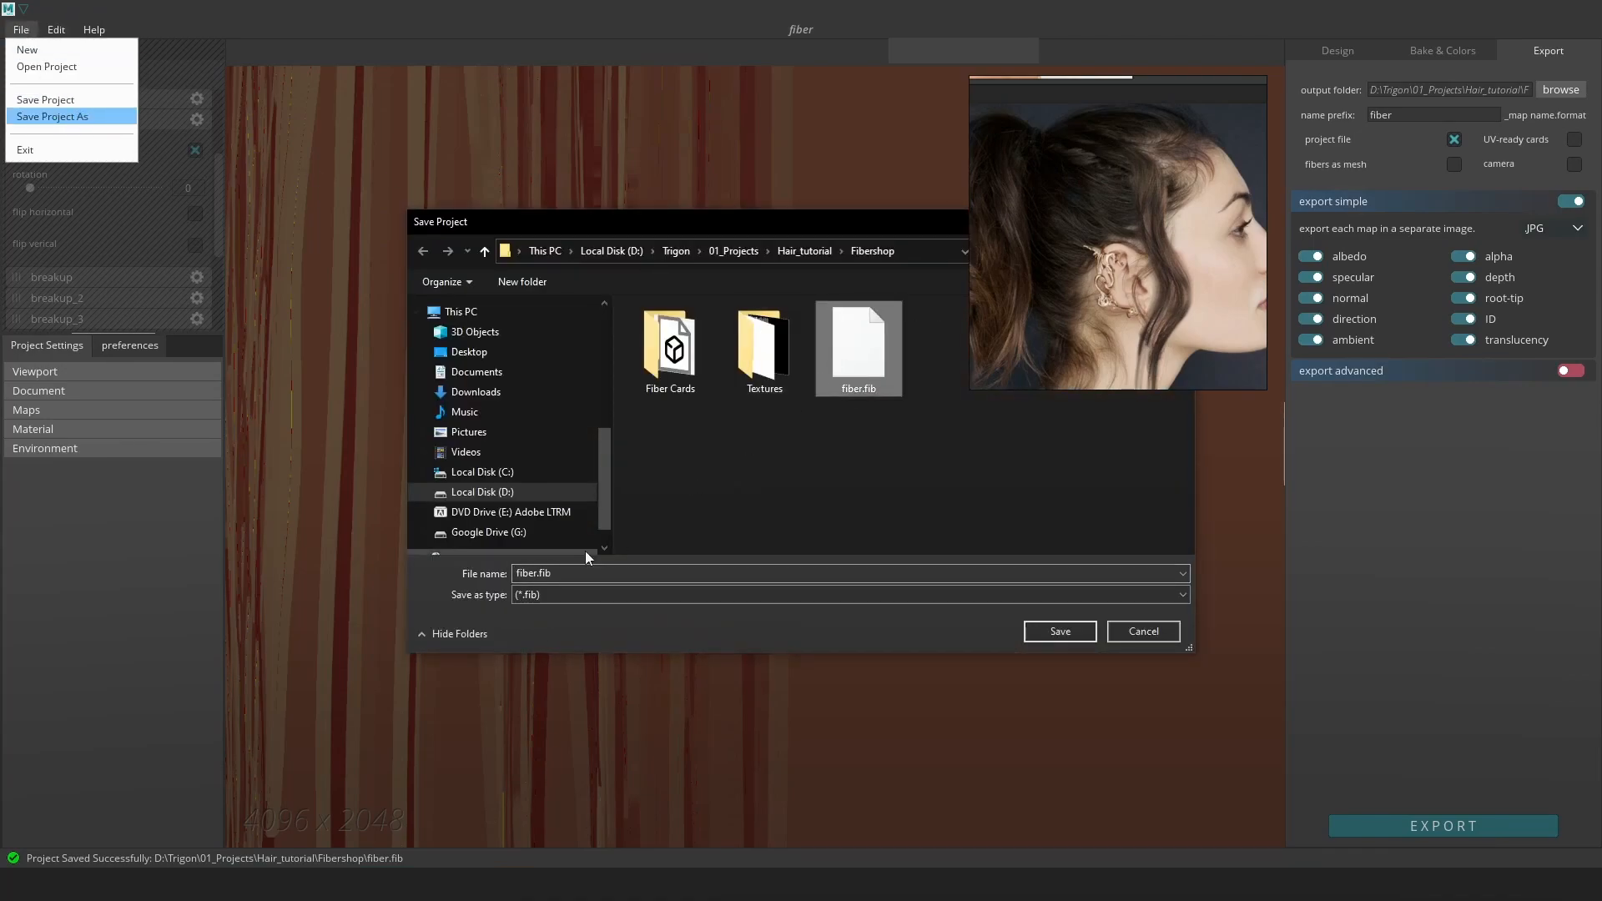
left_click(534, 572)
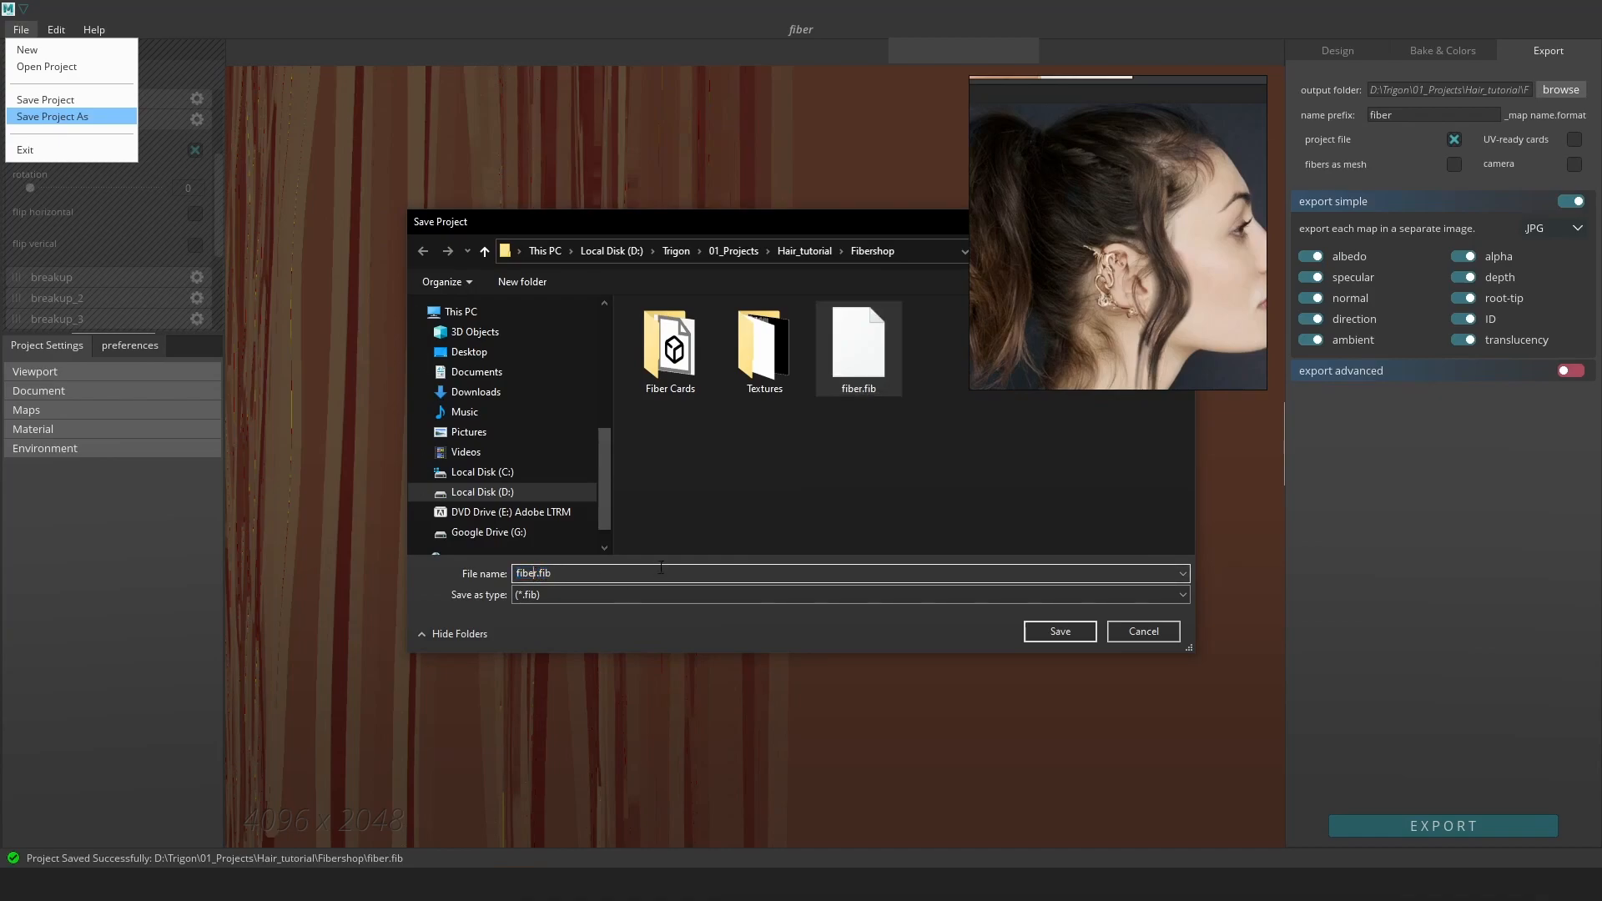
type("_02")
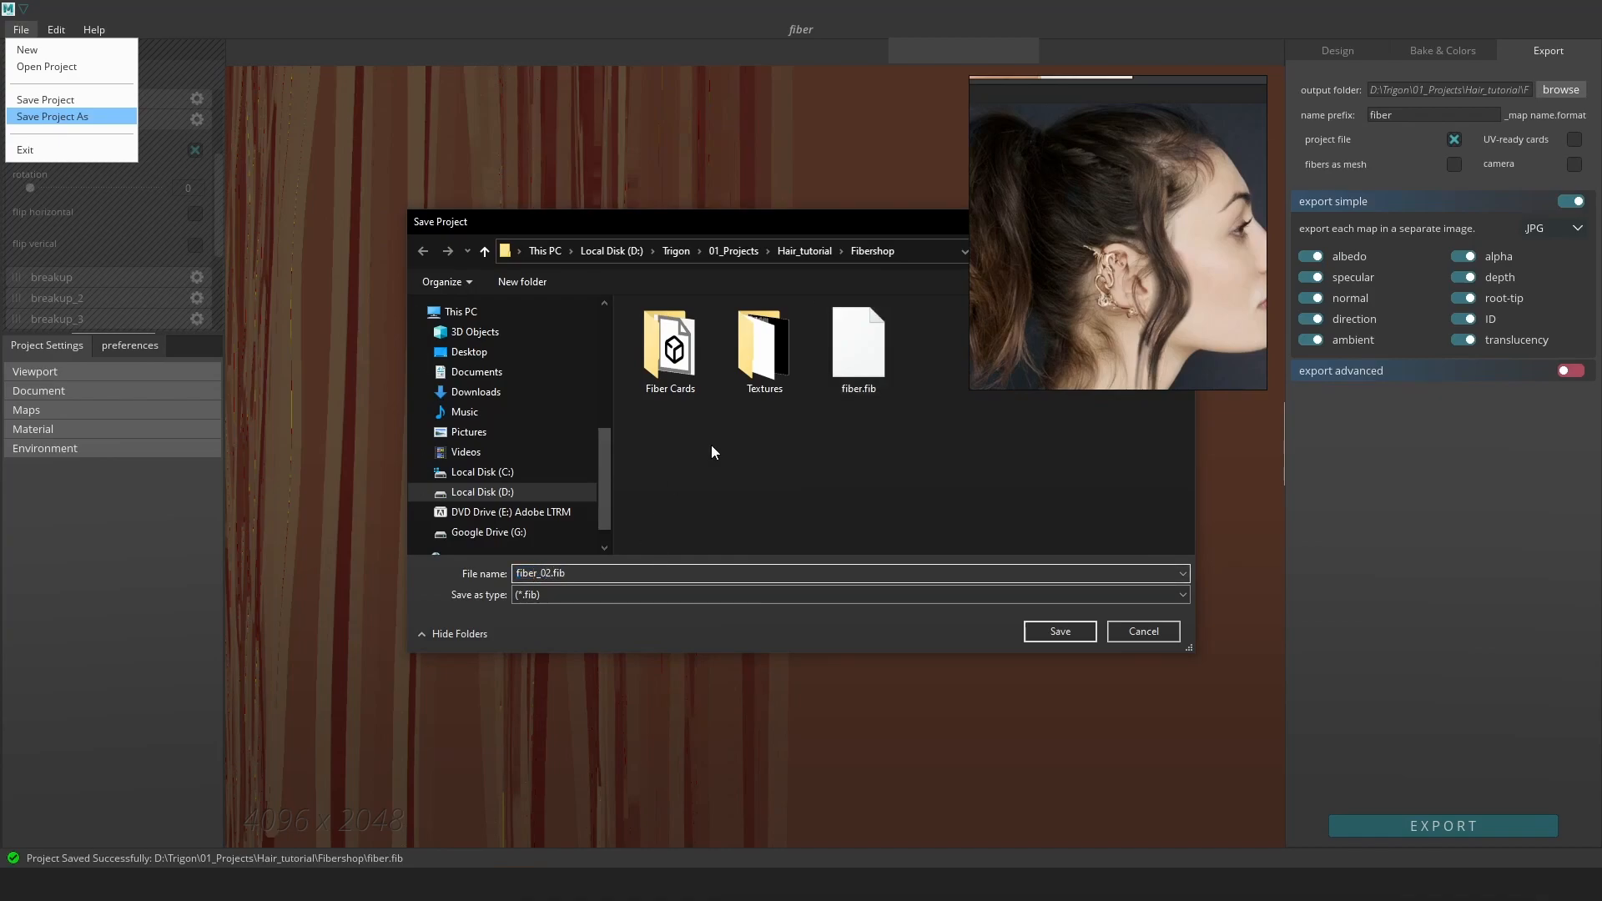
left_click(1062, 628)
Set the hairLine_3d block's thickness to 0.68.
left_click(1329, 48)
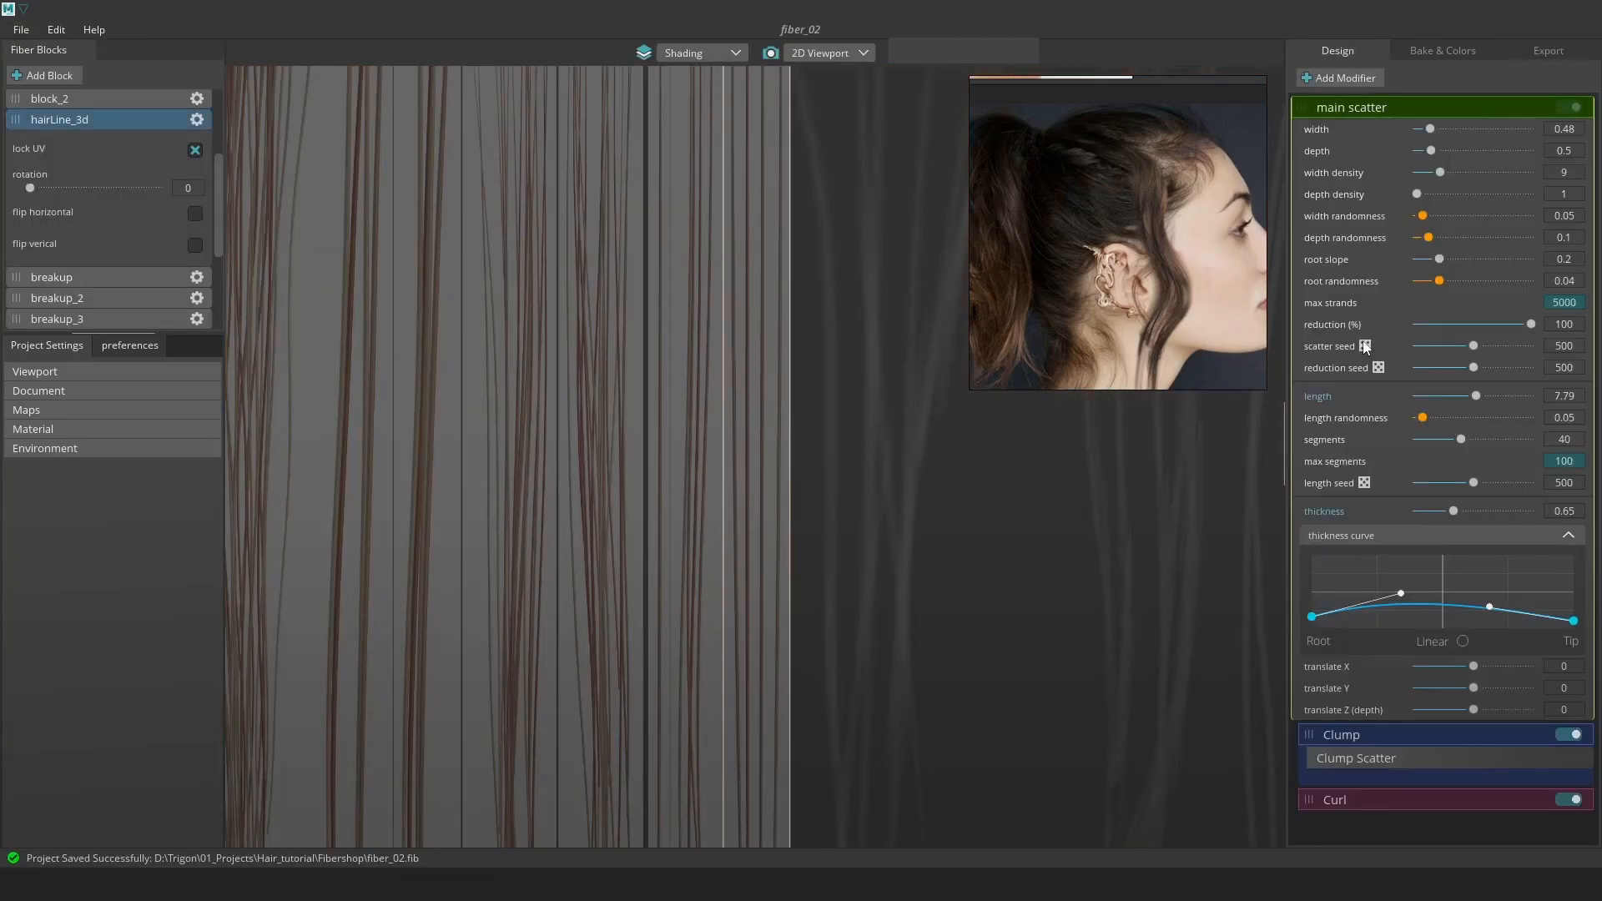
left_click(1570, 512)
type("8")
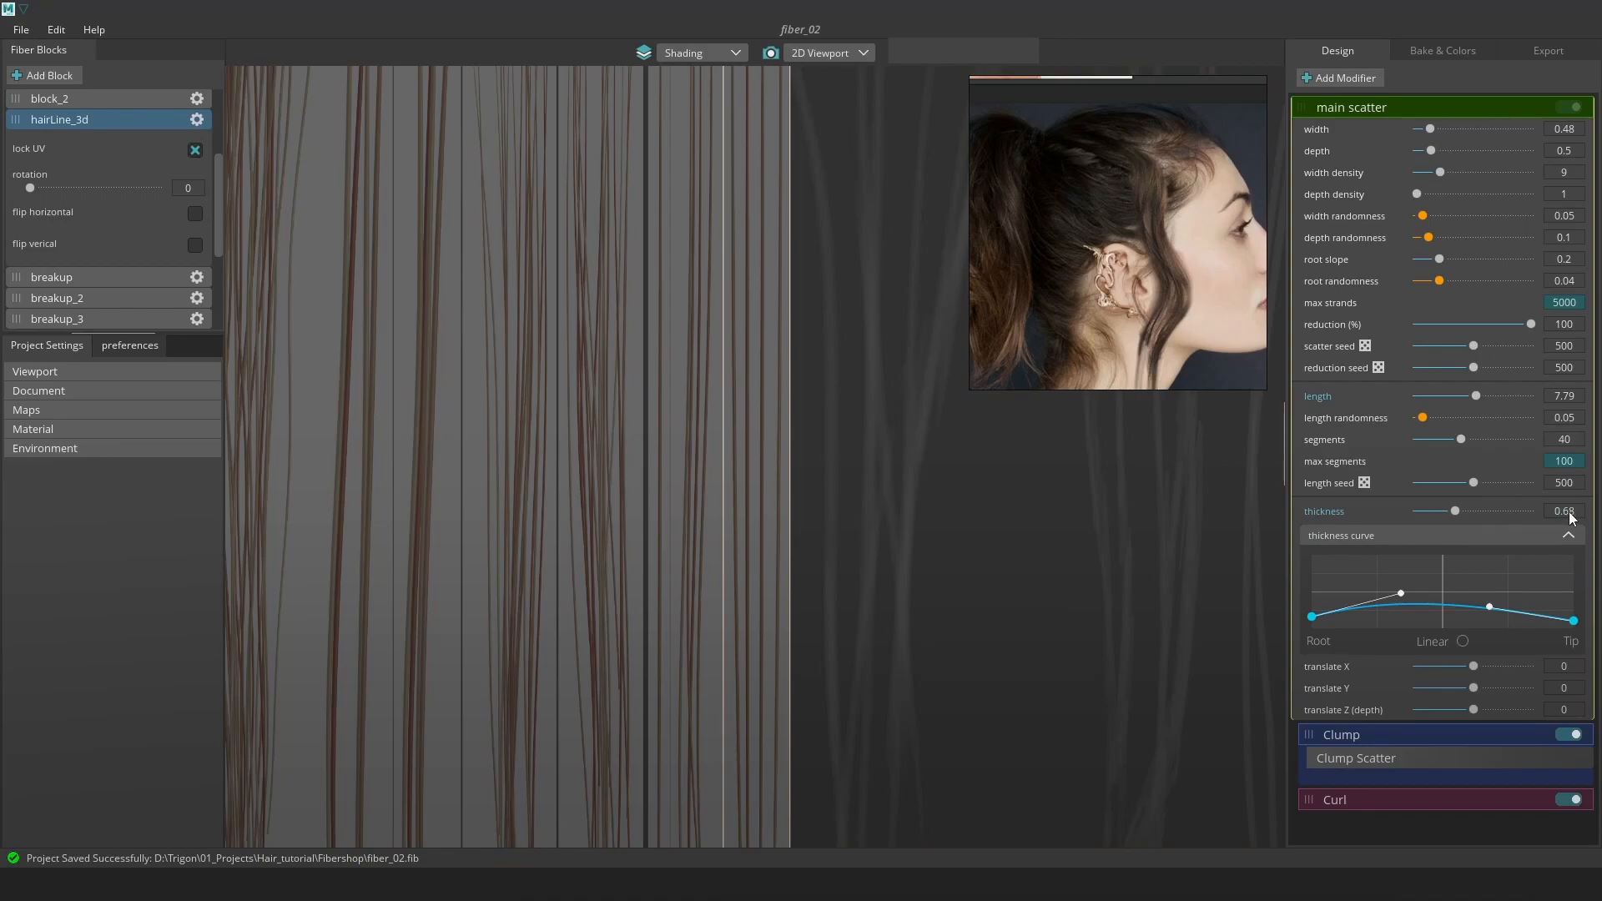
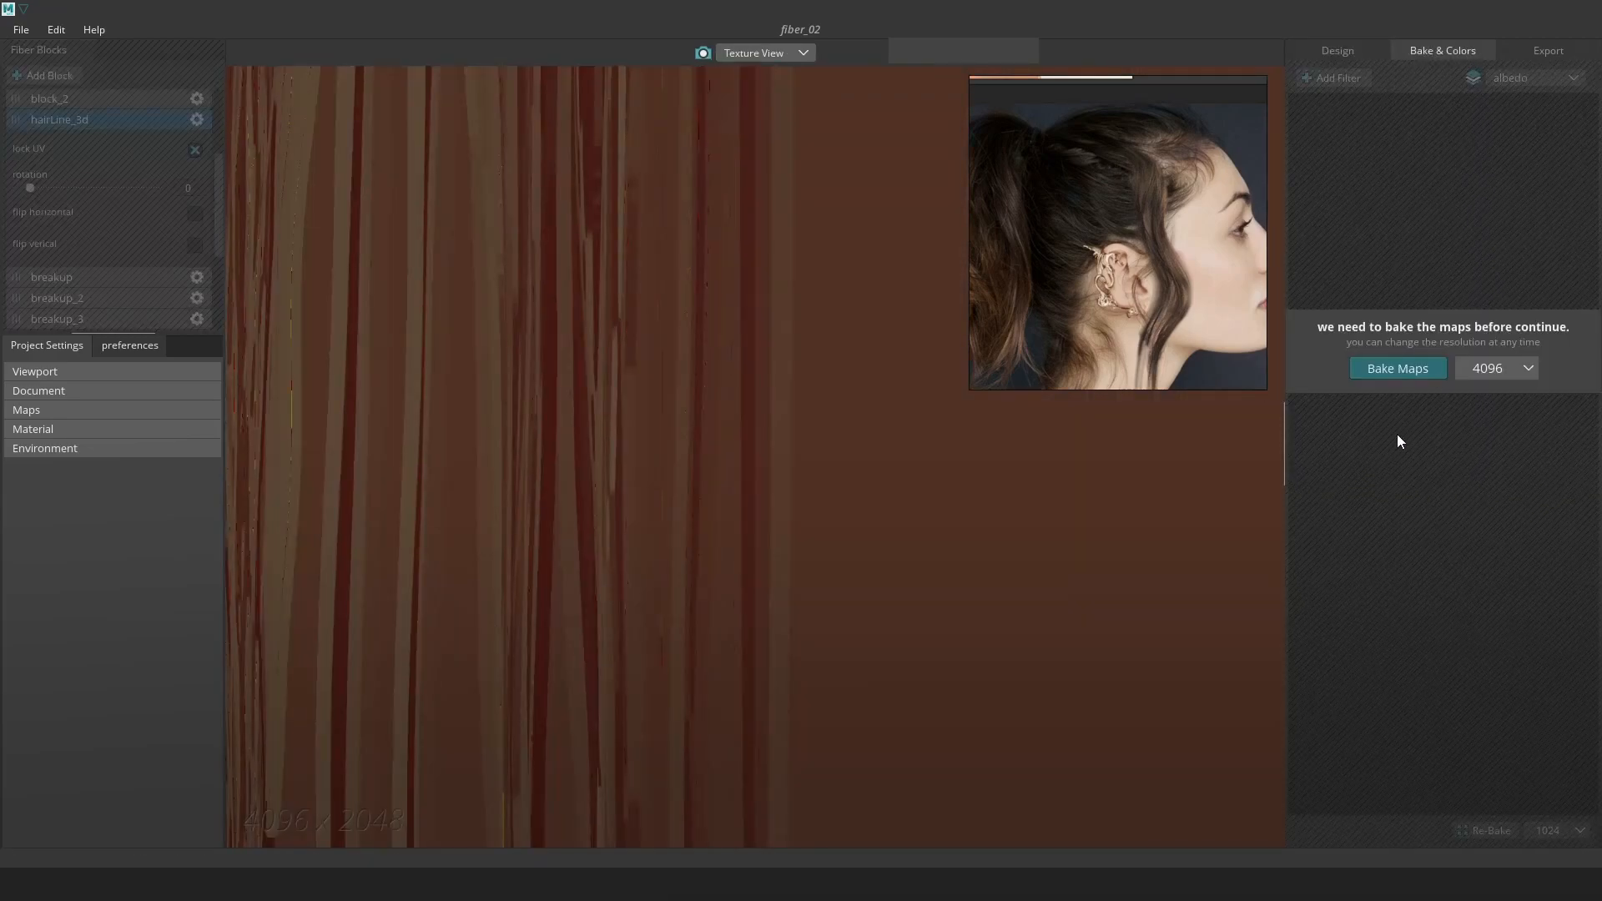
Bake the fiber_02 maps at 4096, export them as JPG, and switch back to Marmoset Toolbag.
left_click(1396, 368)
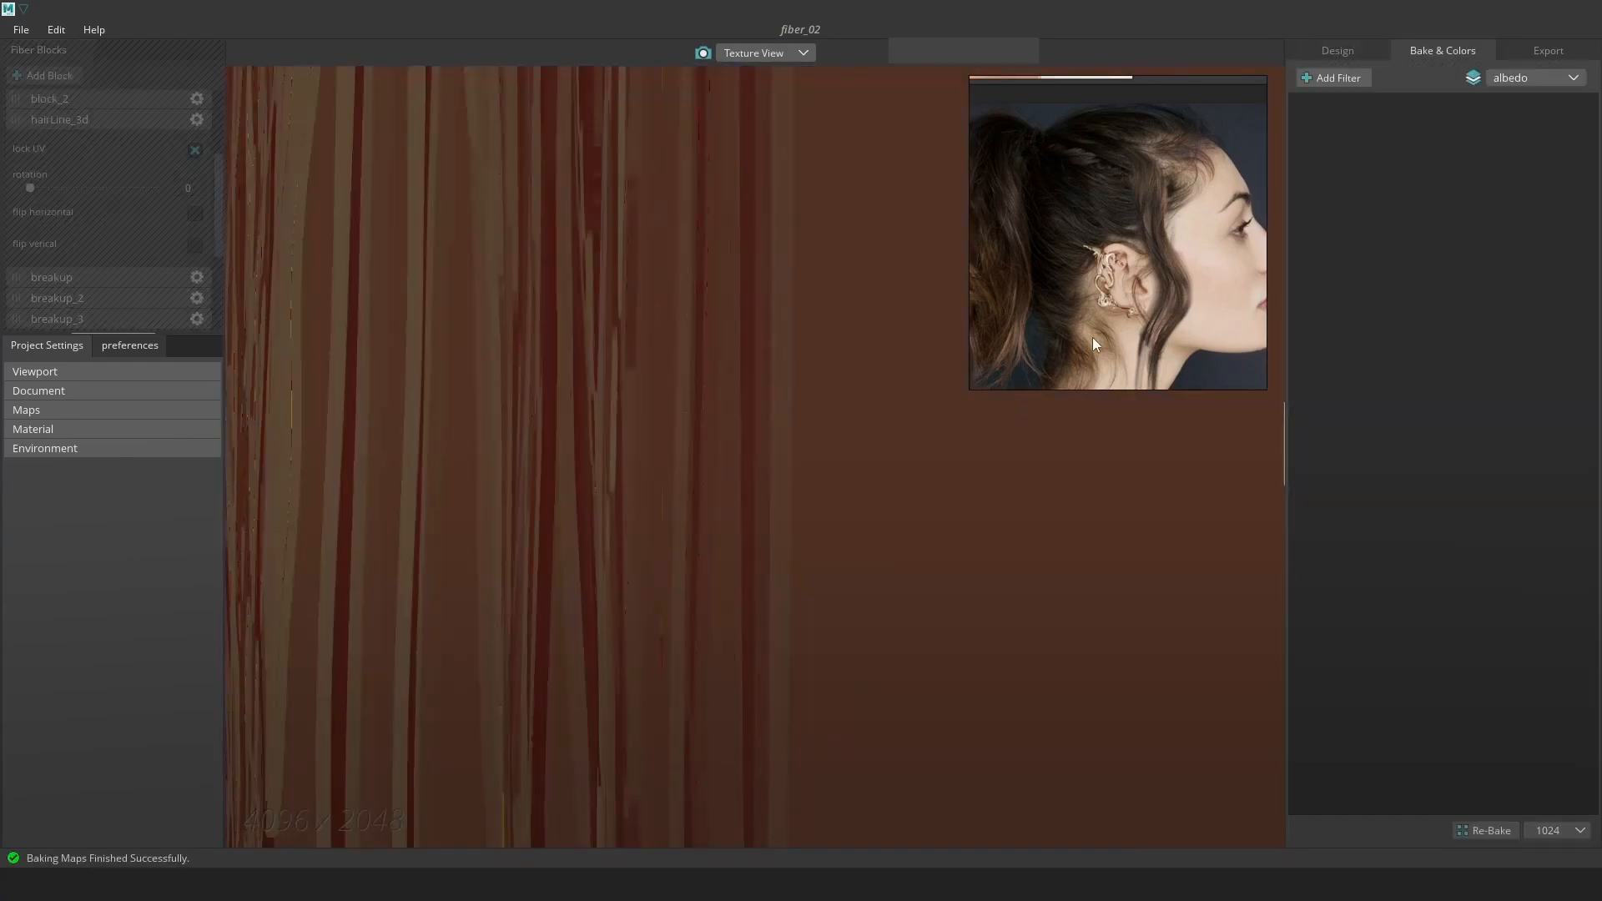
left_click(1541, 54)
left_click(1430, 820)
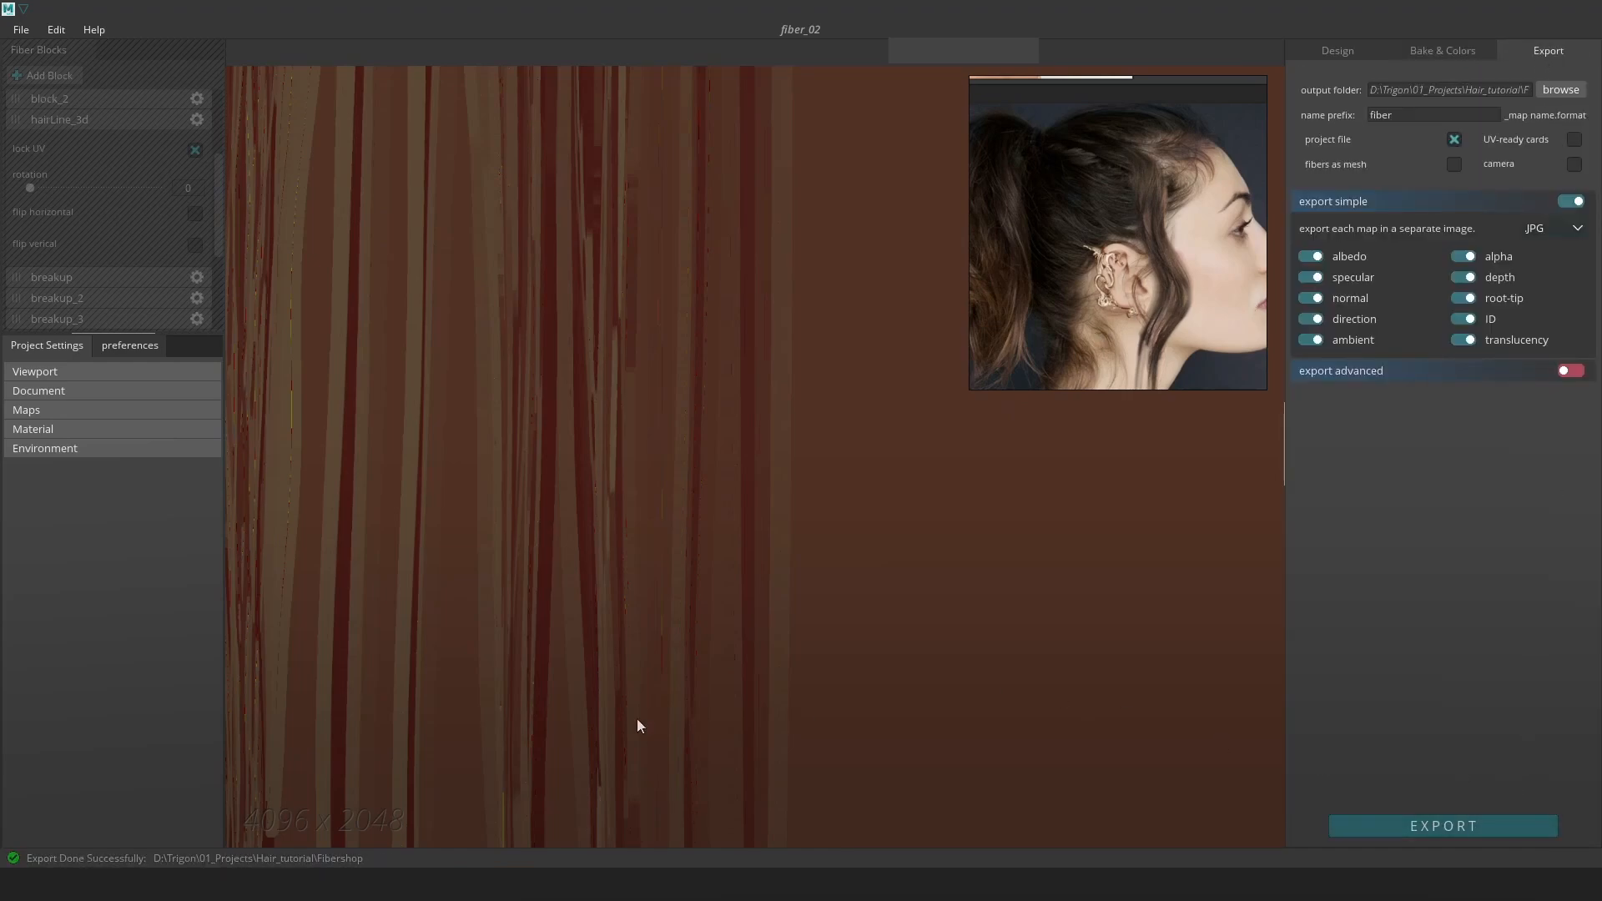
key("alt+Tab")
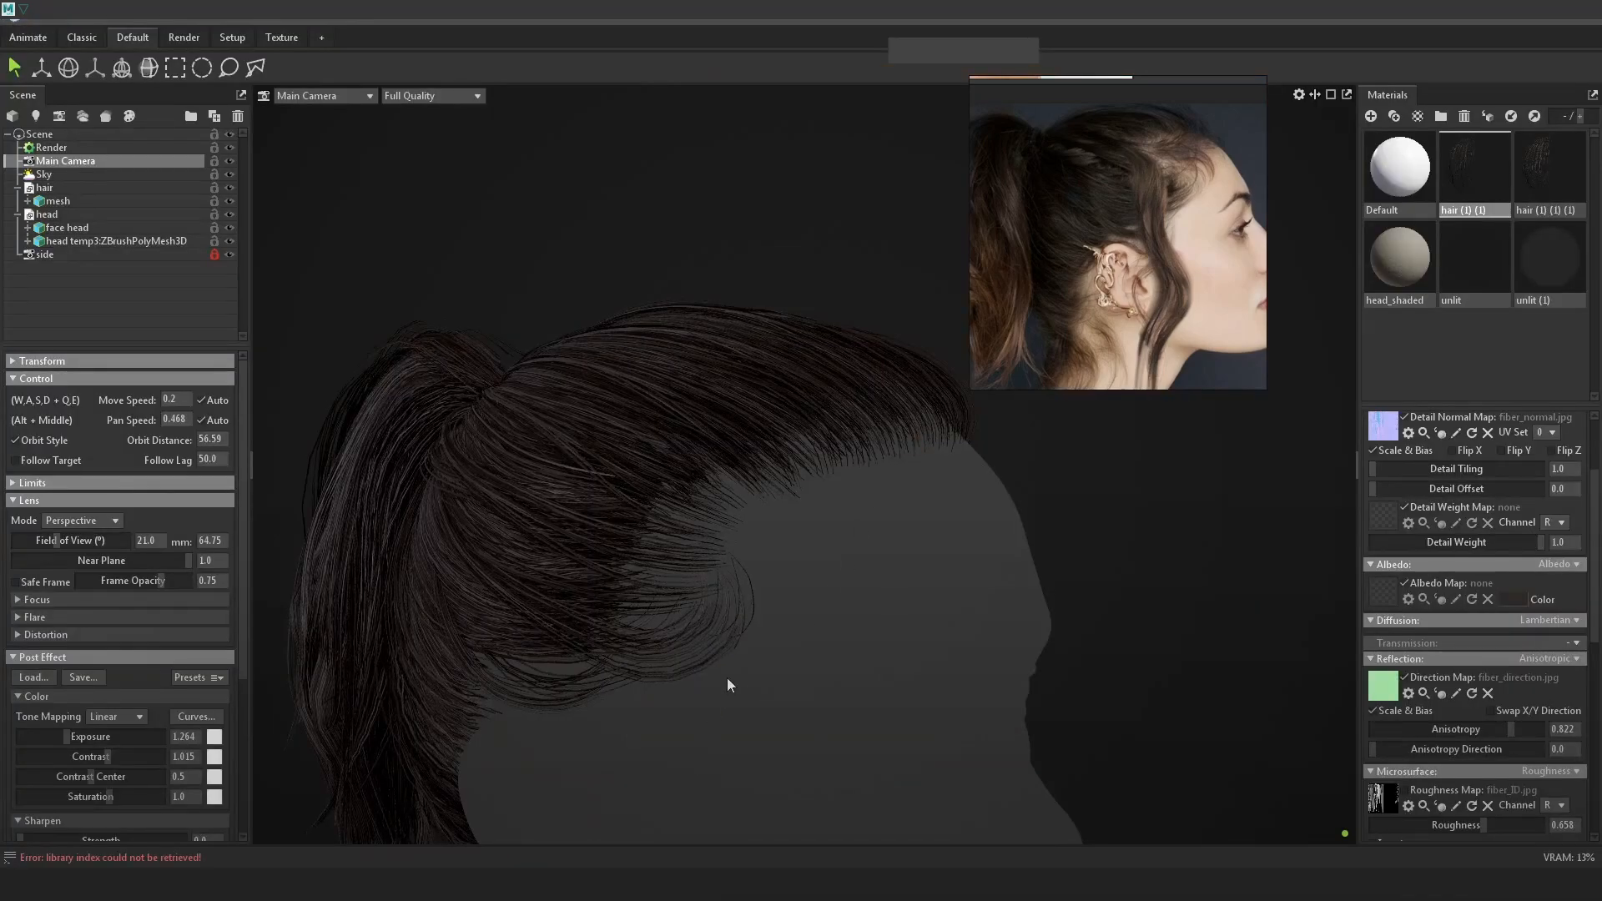
Select the hair mesh and set its material's albedo color to the dark brown 3f3a35.
left_click_drag(924, 432, 1081, 517)
right_click_drag(1081, 511, 1173, 597)
left_click_drag(1173, 597, 1068, 583)
right_click_drag(1068, 582, 970, 610)
left_click_drag(971, 609, 1033, 581)
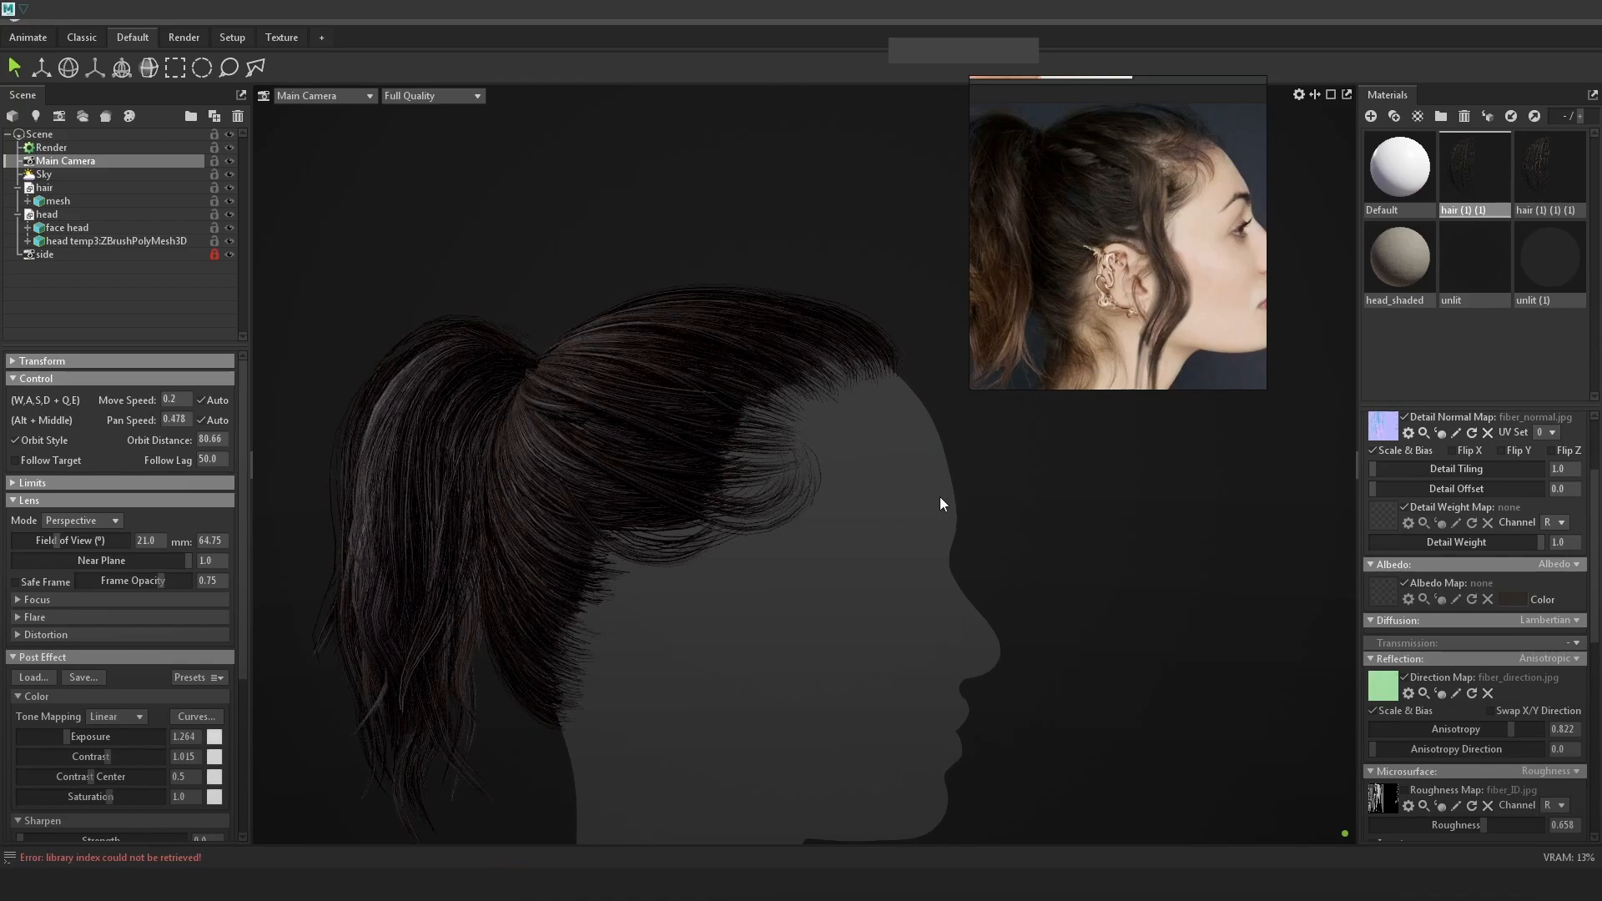
left_click(677, 383)
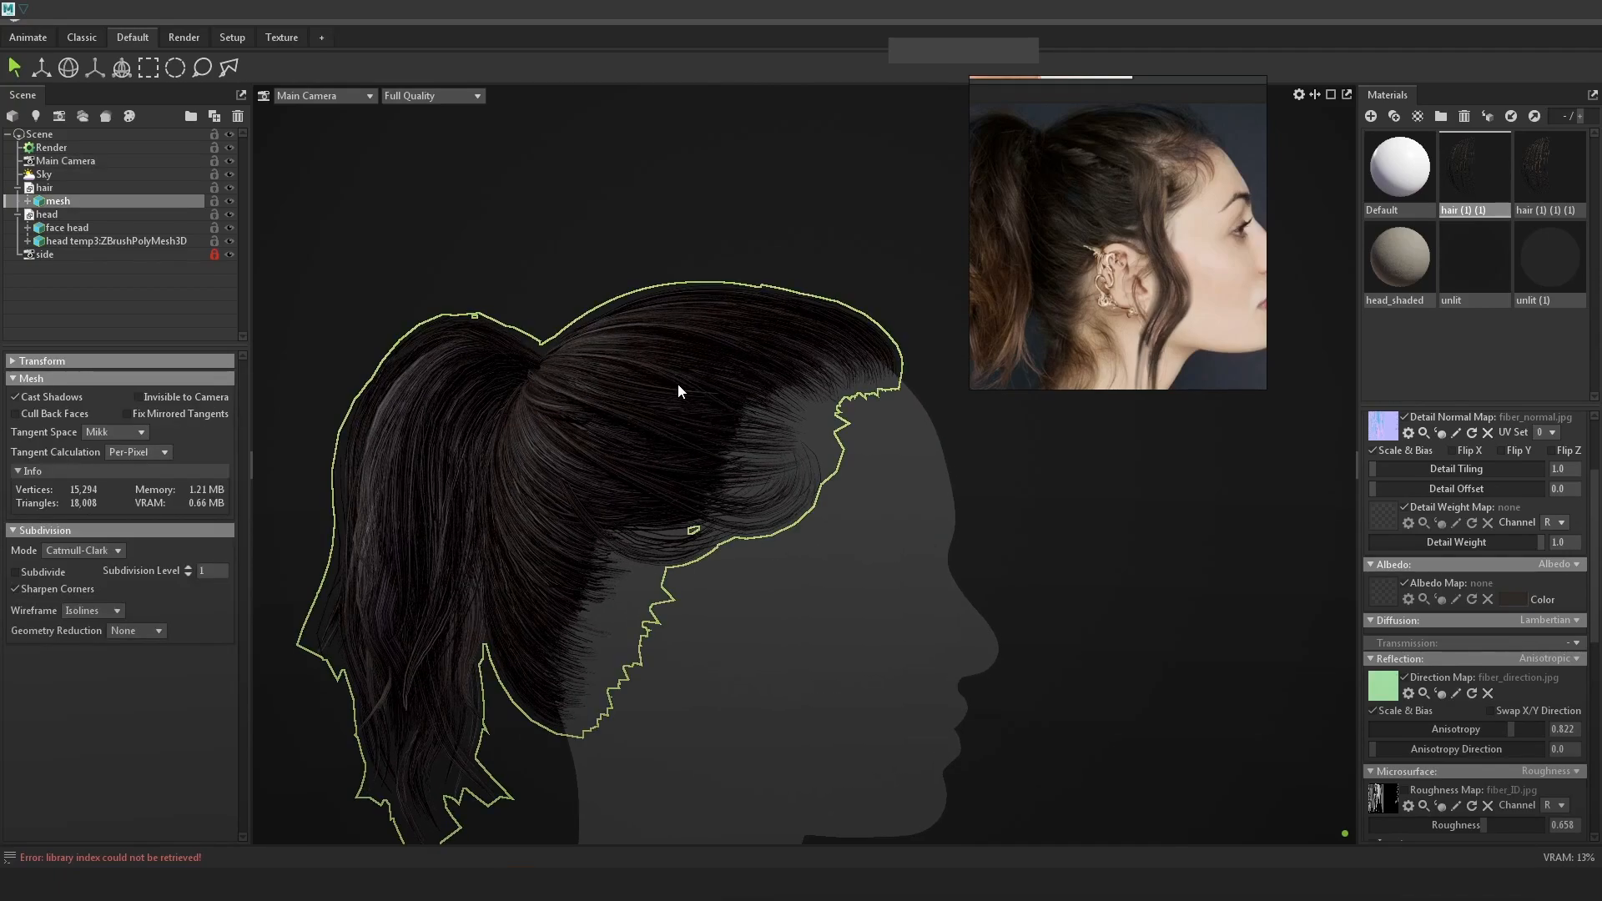
left_click(1514, 601)
left_click_drag(1232, 637, 1231, 638)
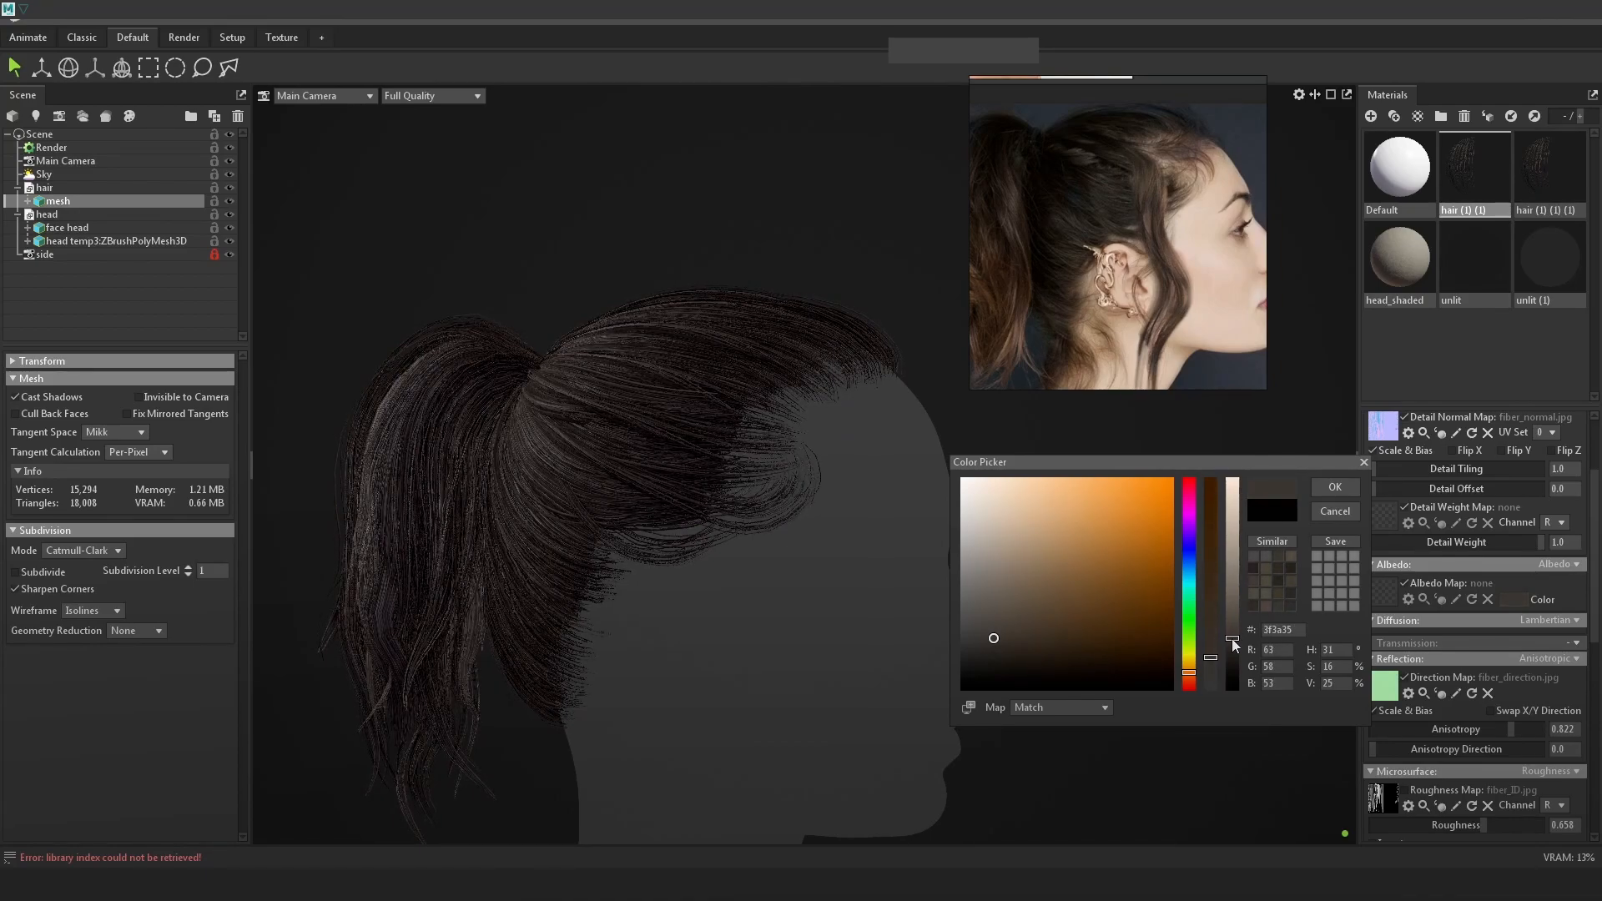
left_click(1336, 485)
Tint the hair material's specular intensity with a muted brown around a97c5d and set the intensity to 0.071.
scroll(1450, 621, "down", 2)
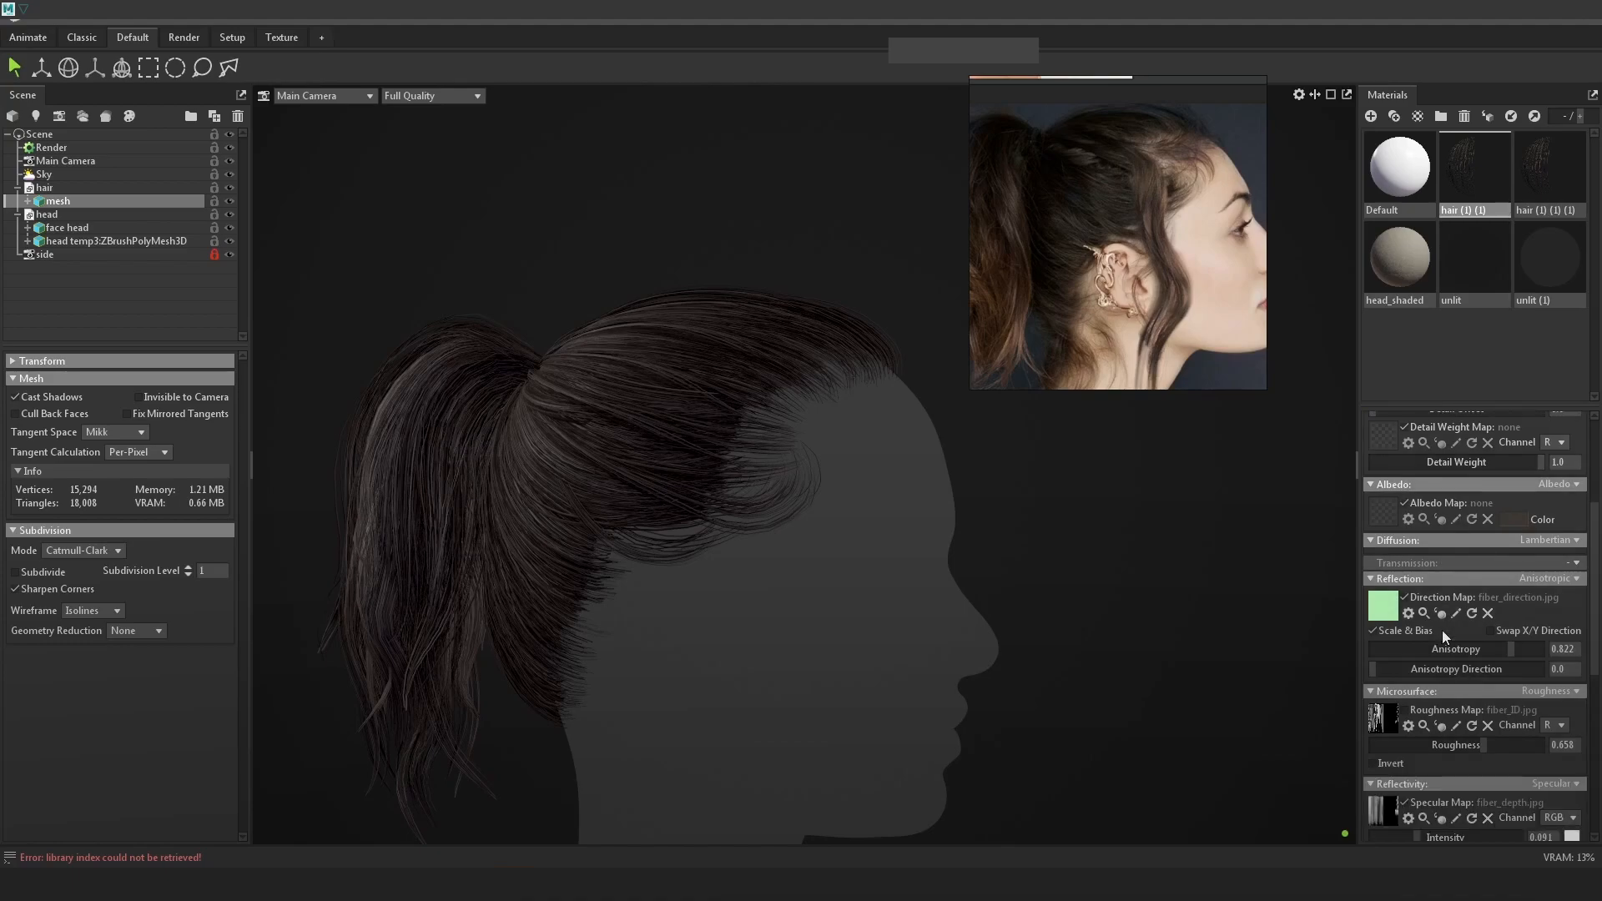
scroll(1450, 628, "down", 5)
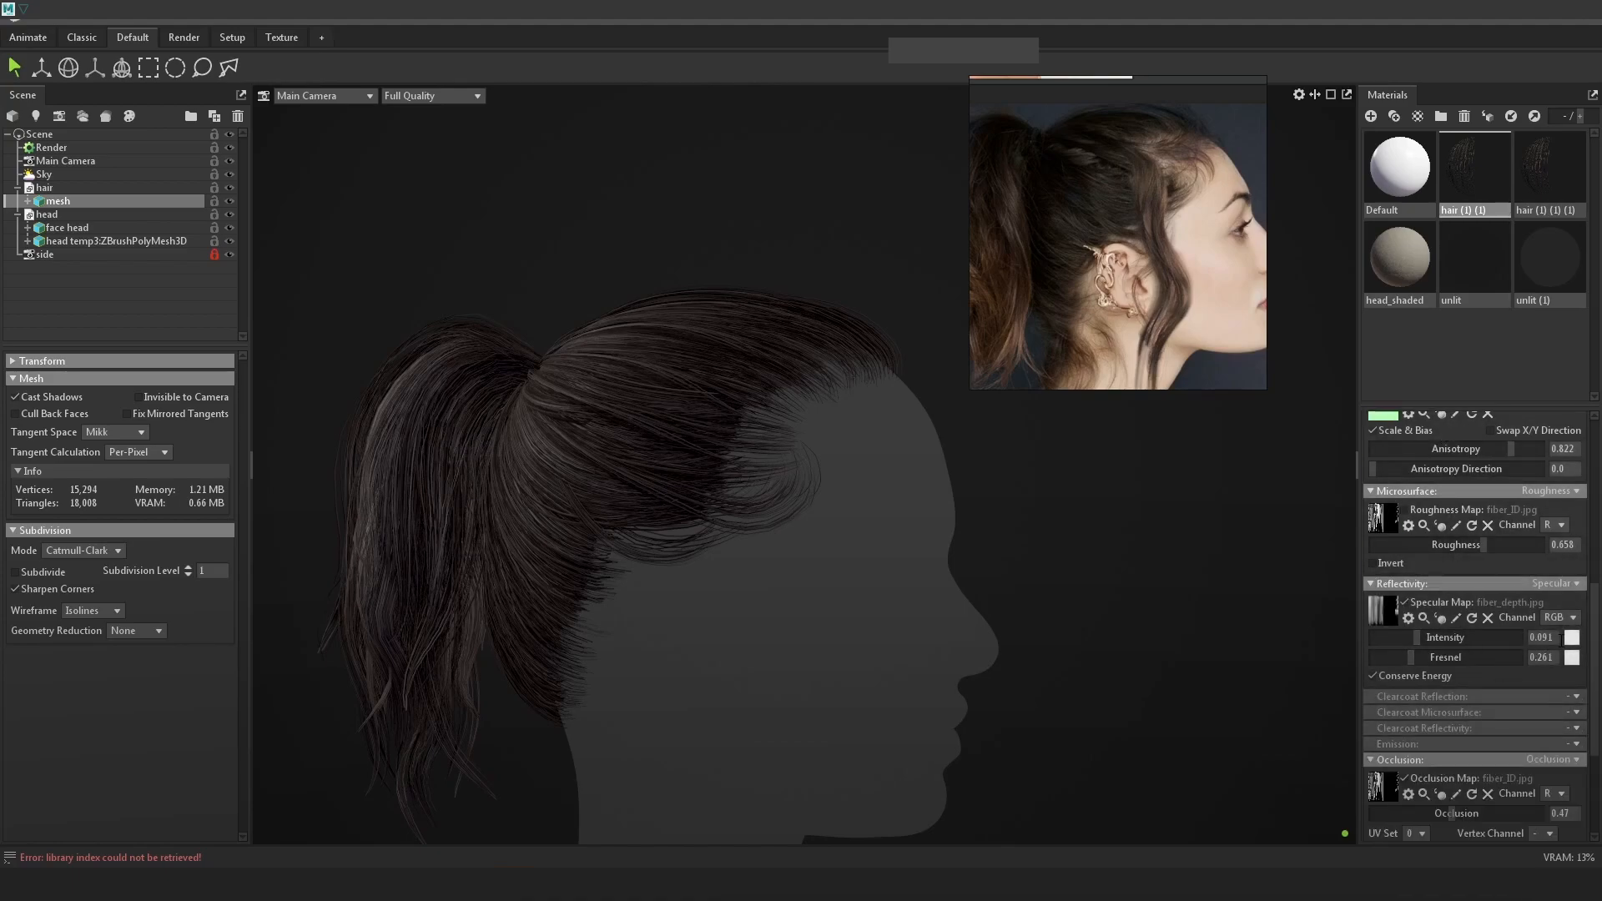
left_click(1572, 639)
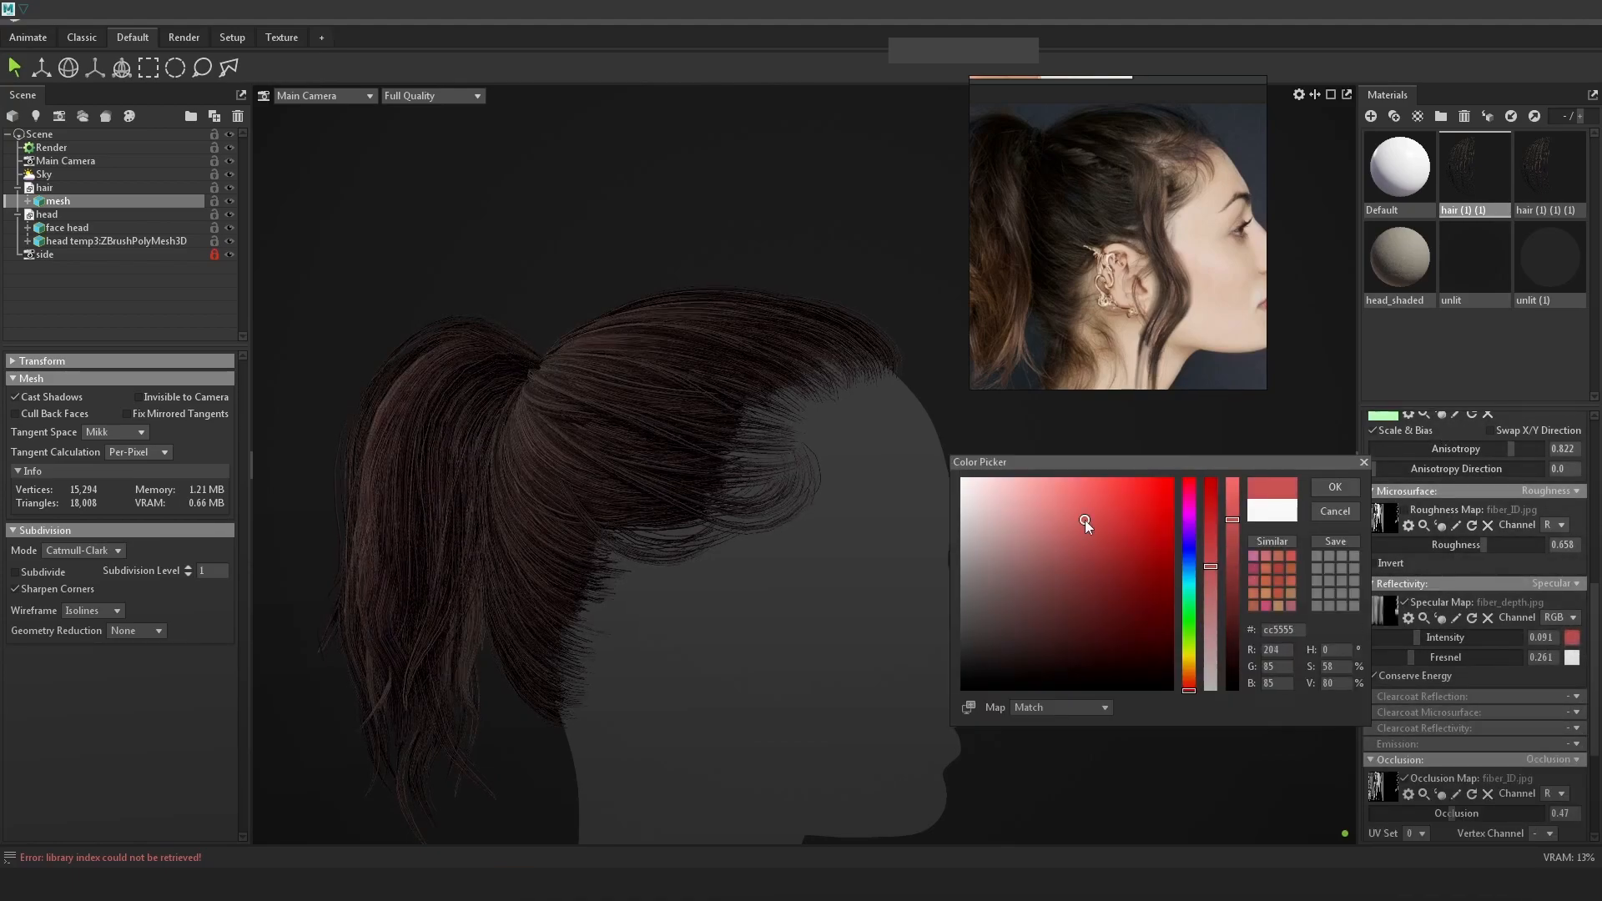
left_click_drag(1084, 522, 1031, 556)
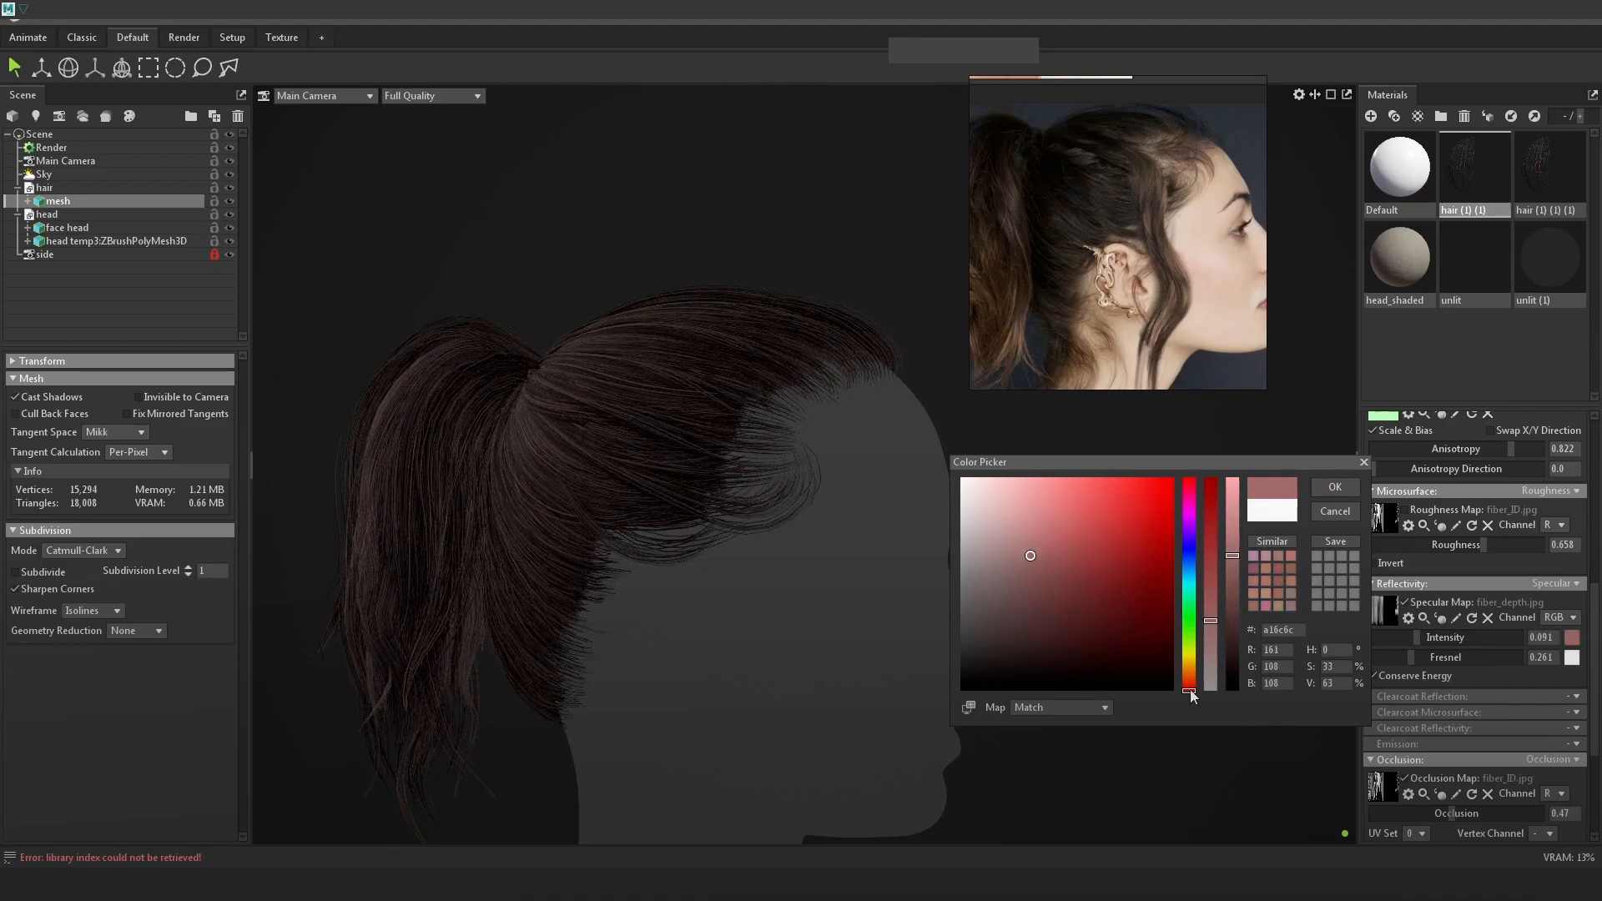
left_click_drag(1189, 669, 1190, 675)
left_click_drag(1032, 556, 1056, 549)
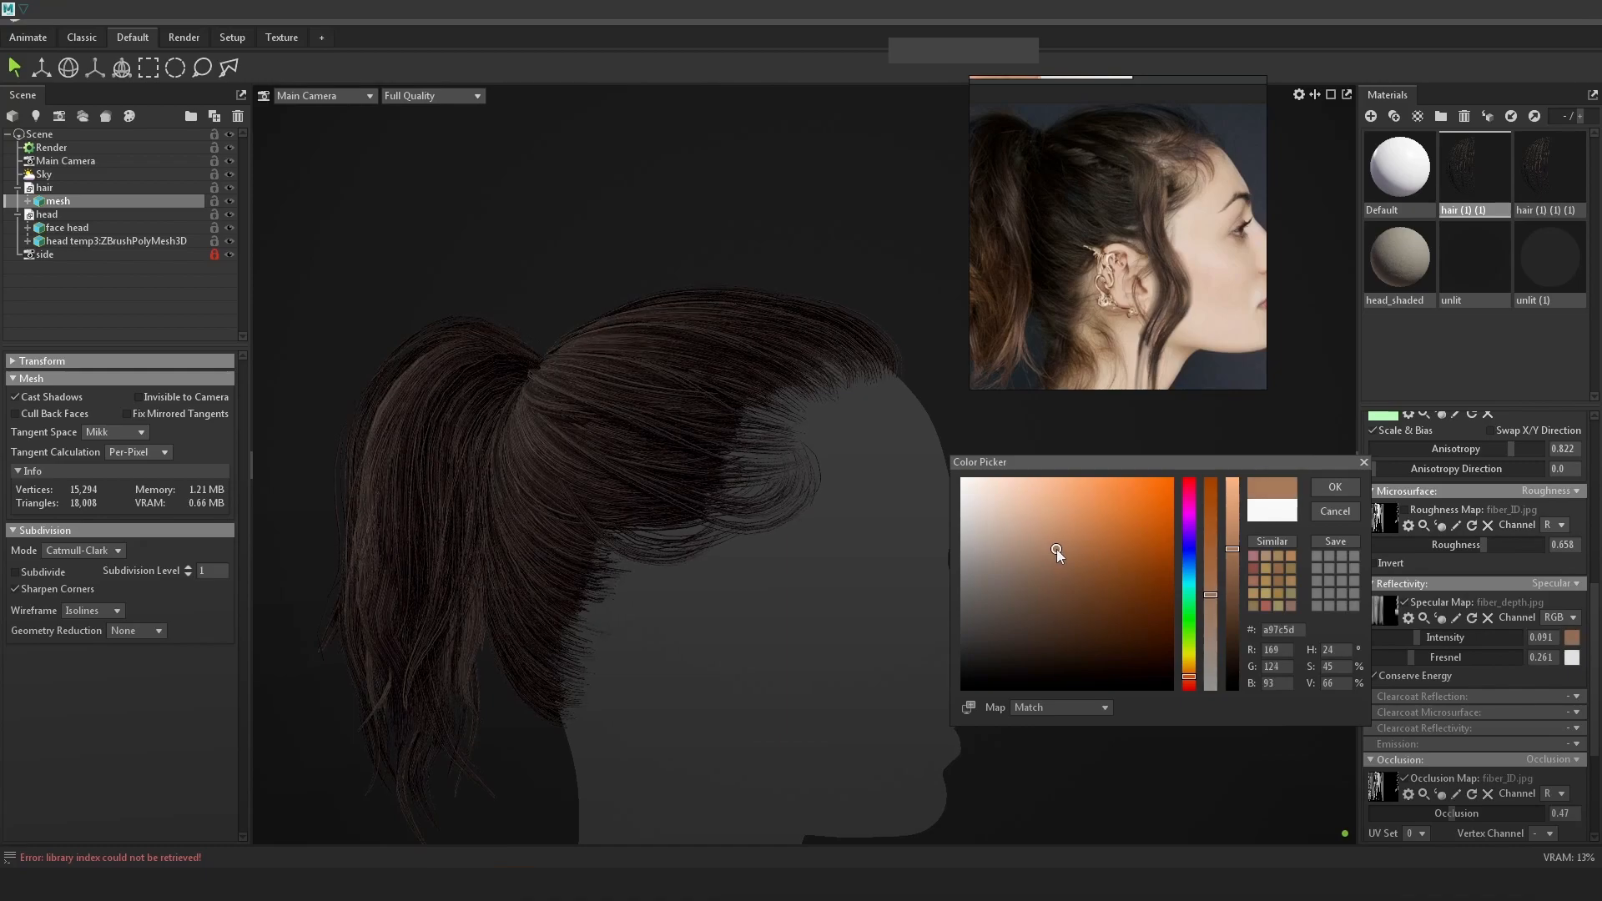
left_click(1336, 487)
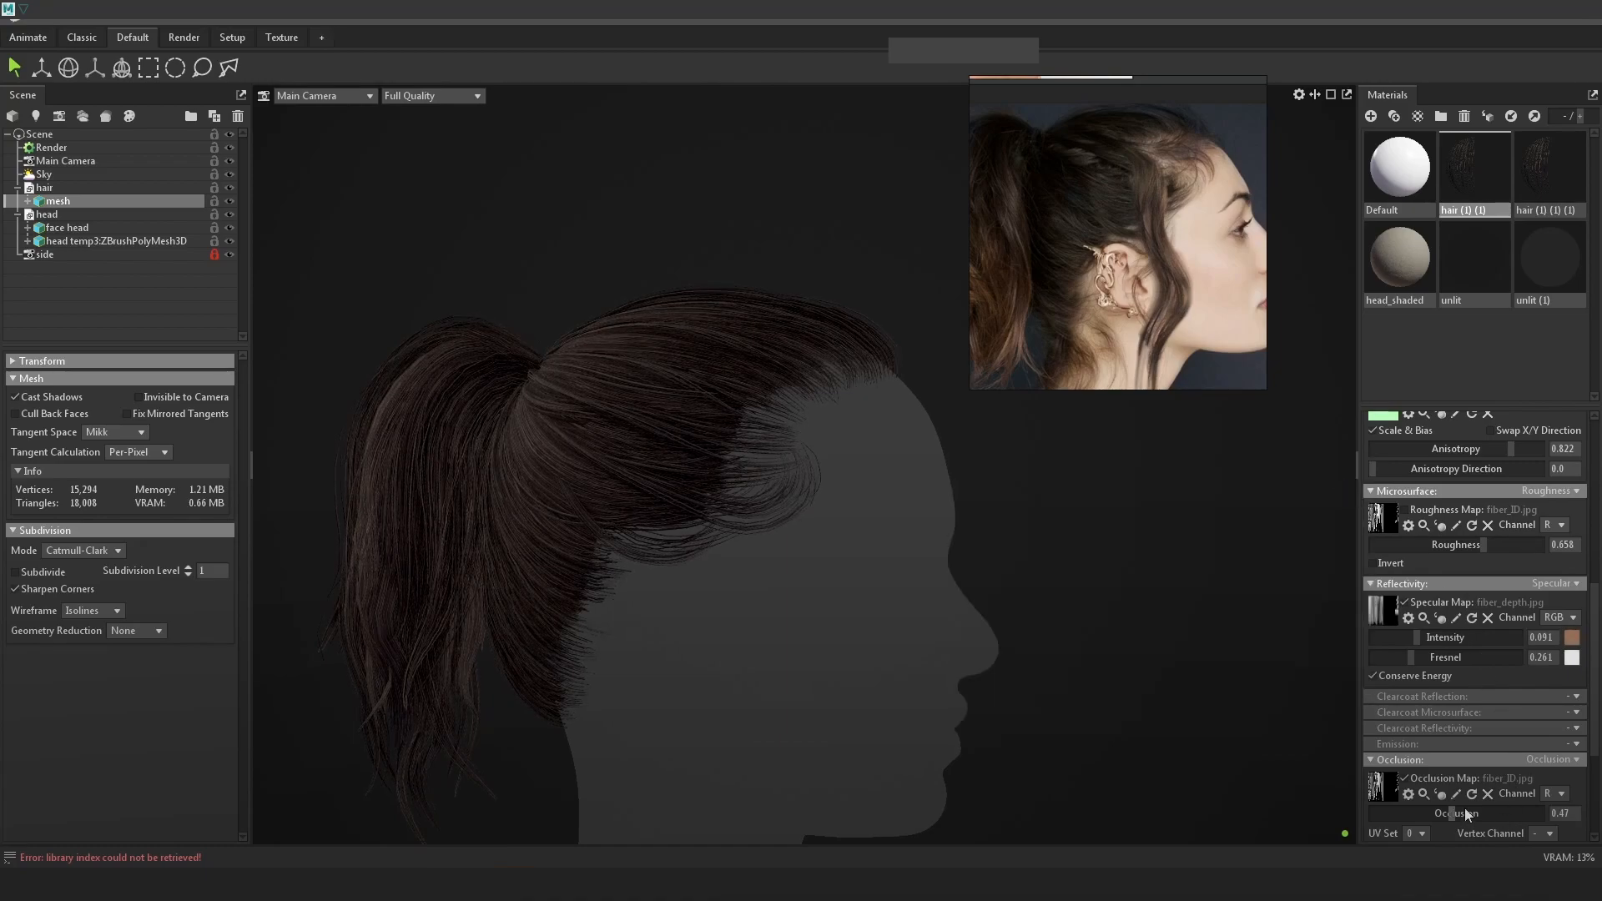
left_click_drag(1441, 637, 1411, 638)
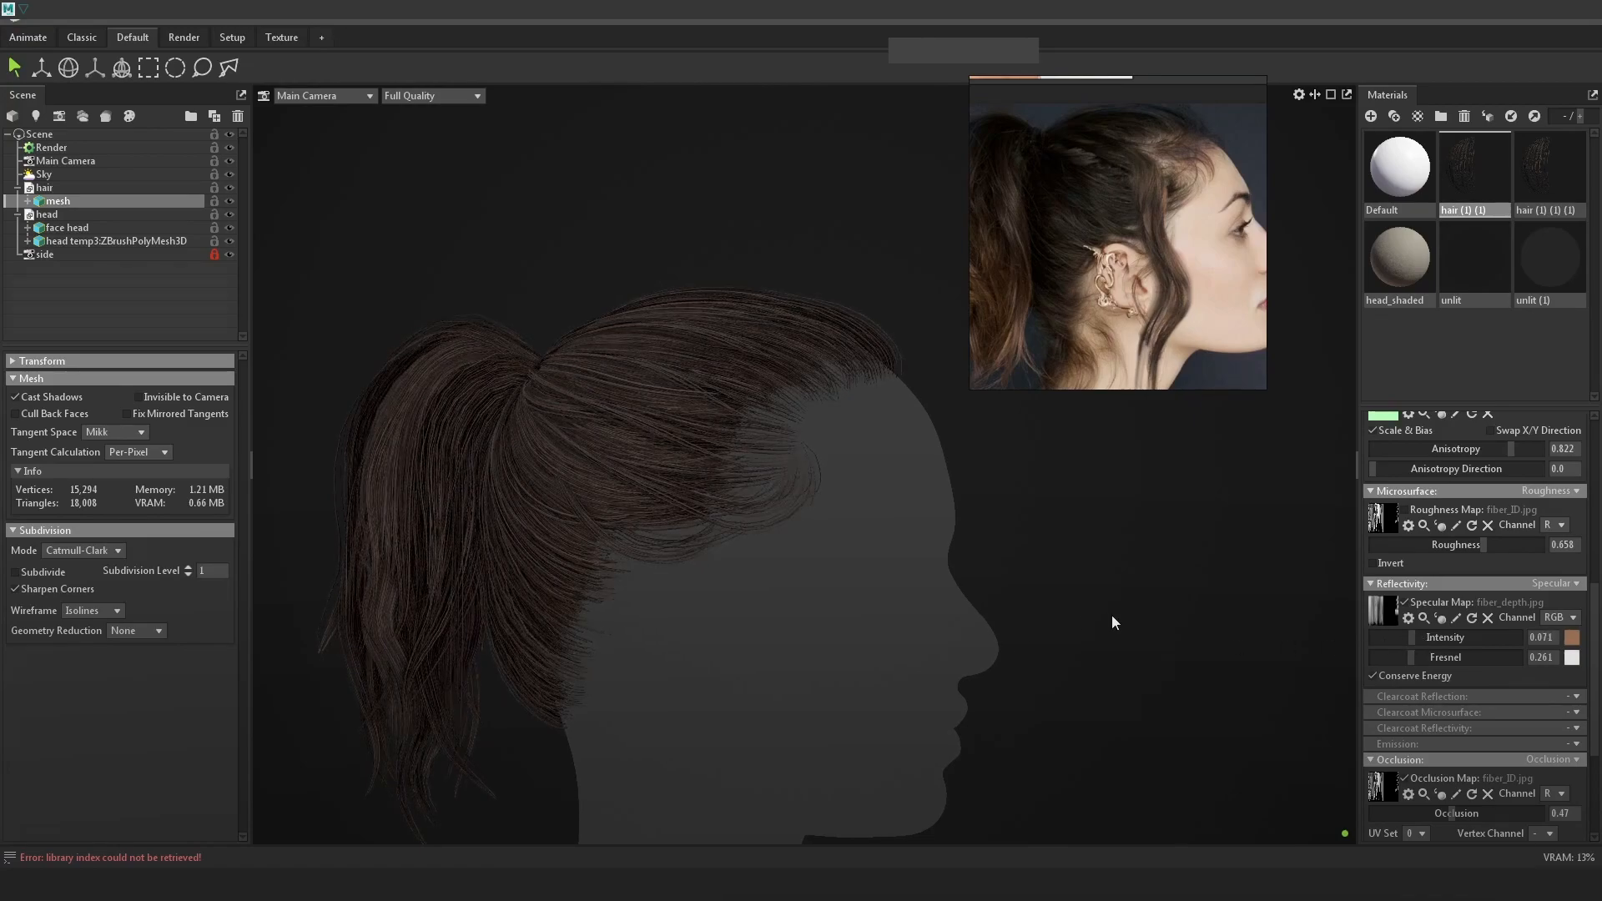
Set the Main Camera's post-effect contrast to 1.023.
scroll(1473, 577, "up", 5)
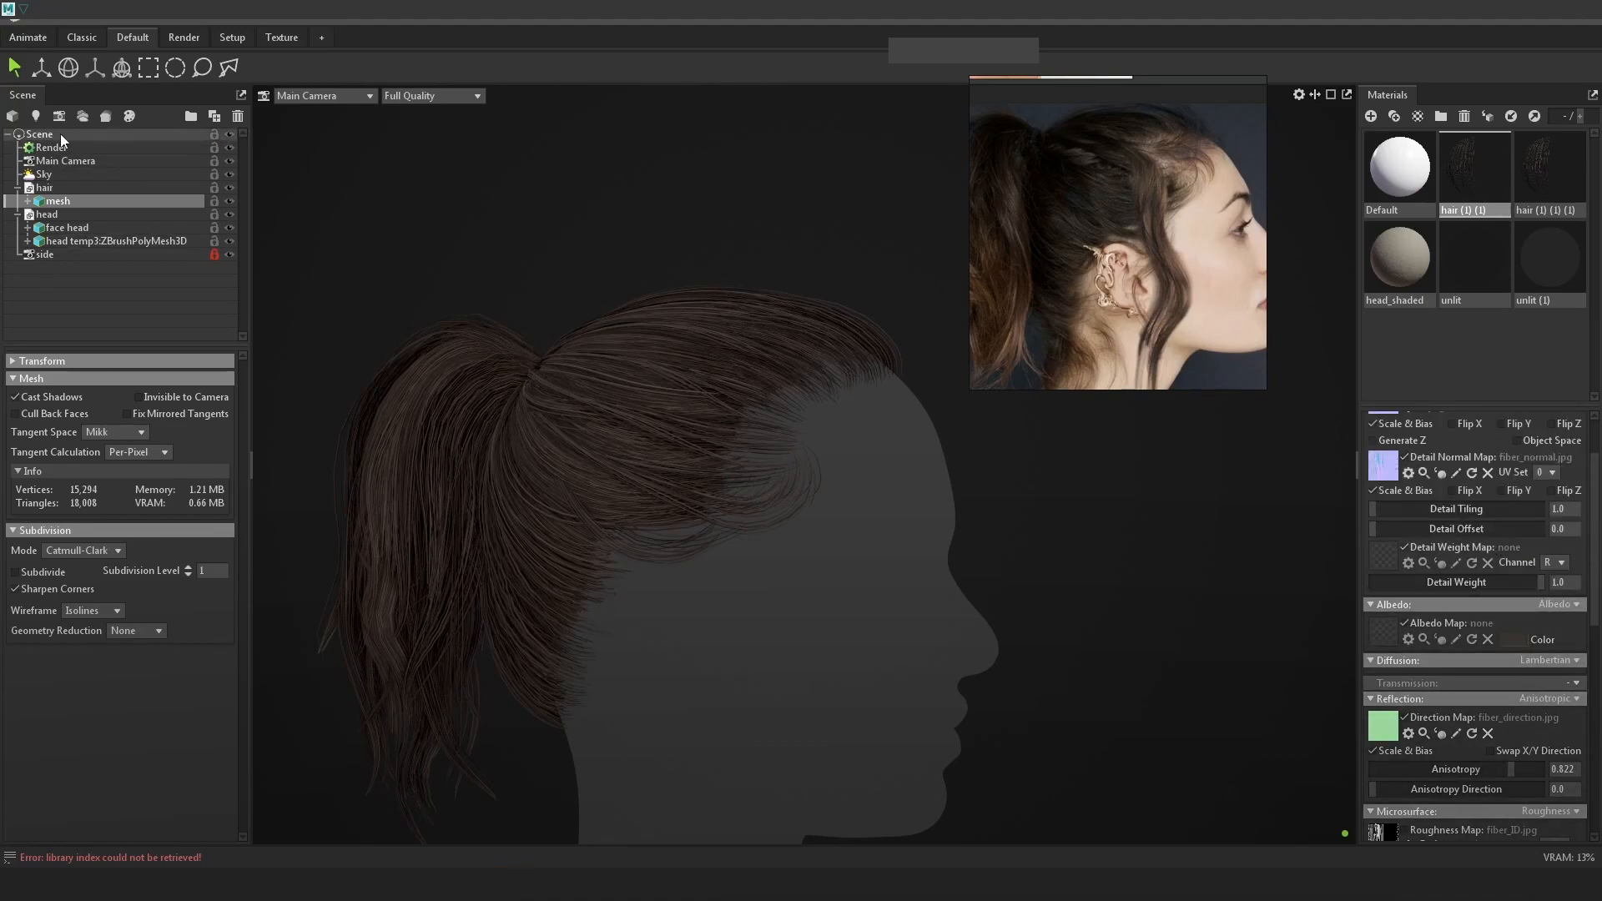
left_click(55, 159)
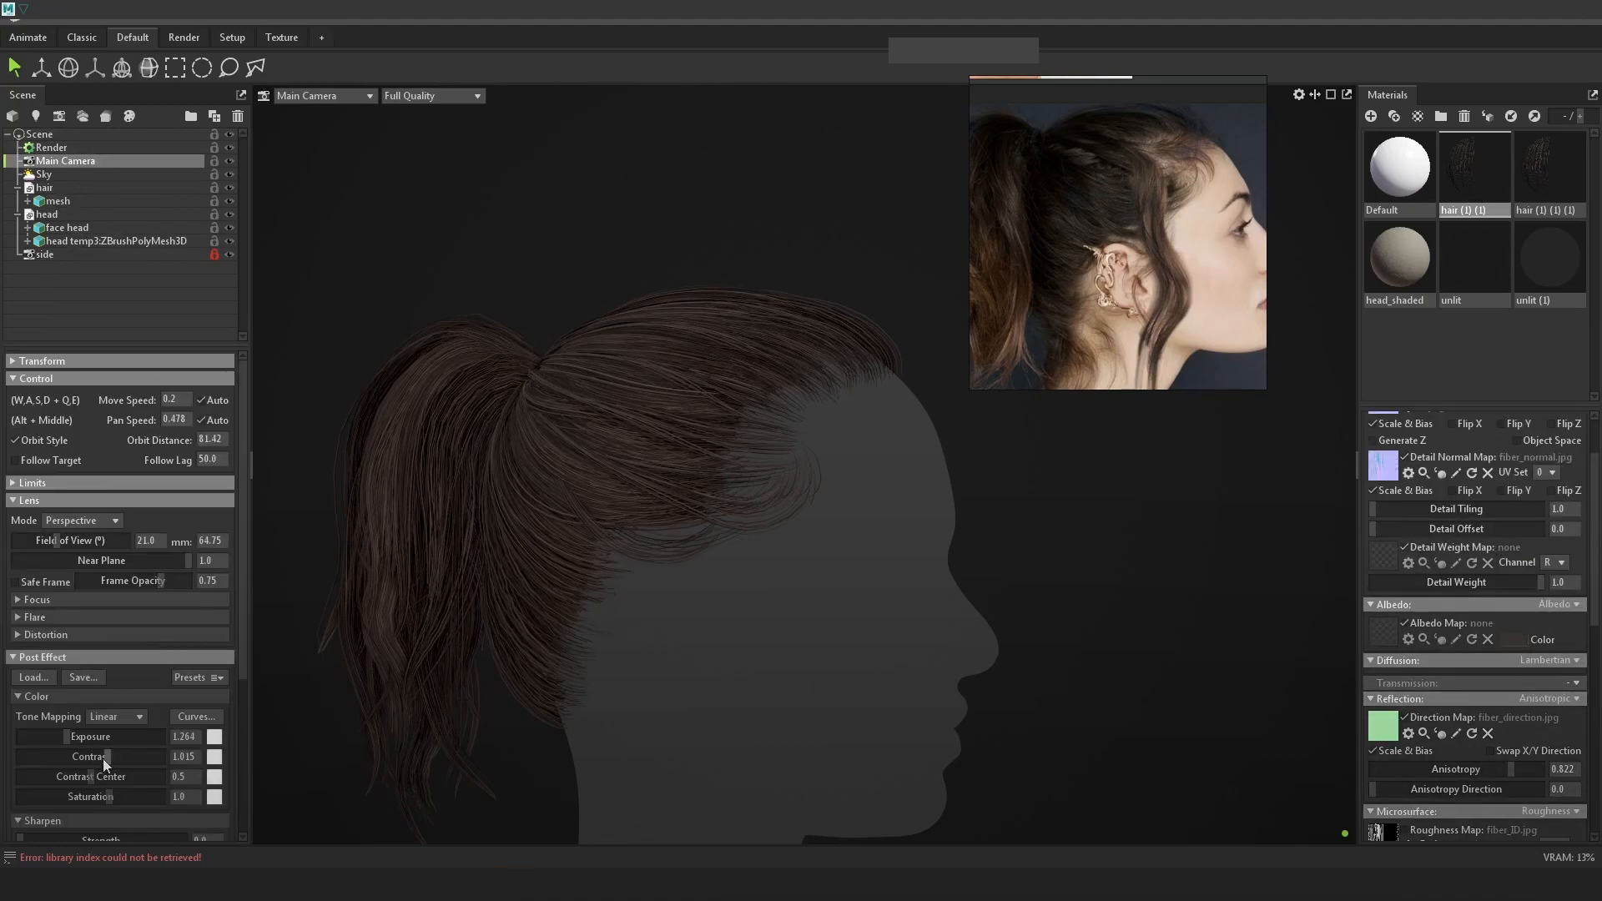
left_click_drag(105, 757, 112, 757)
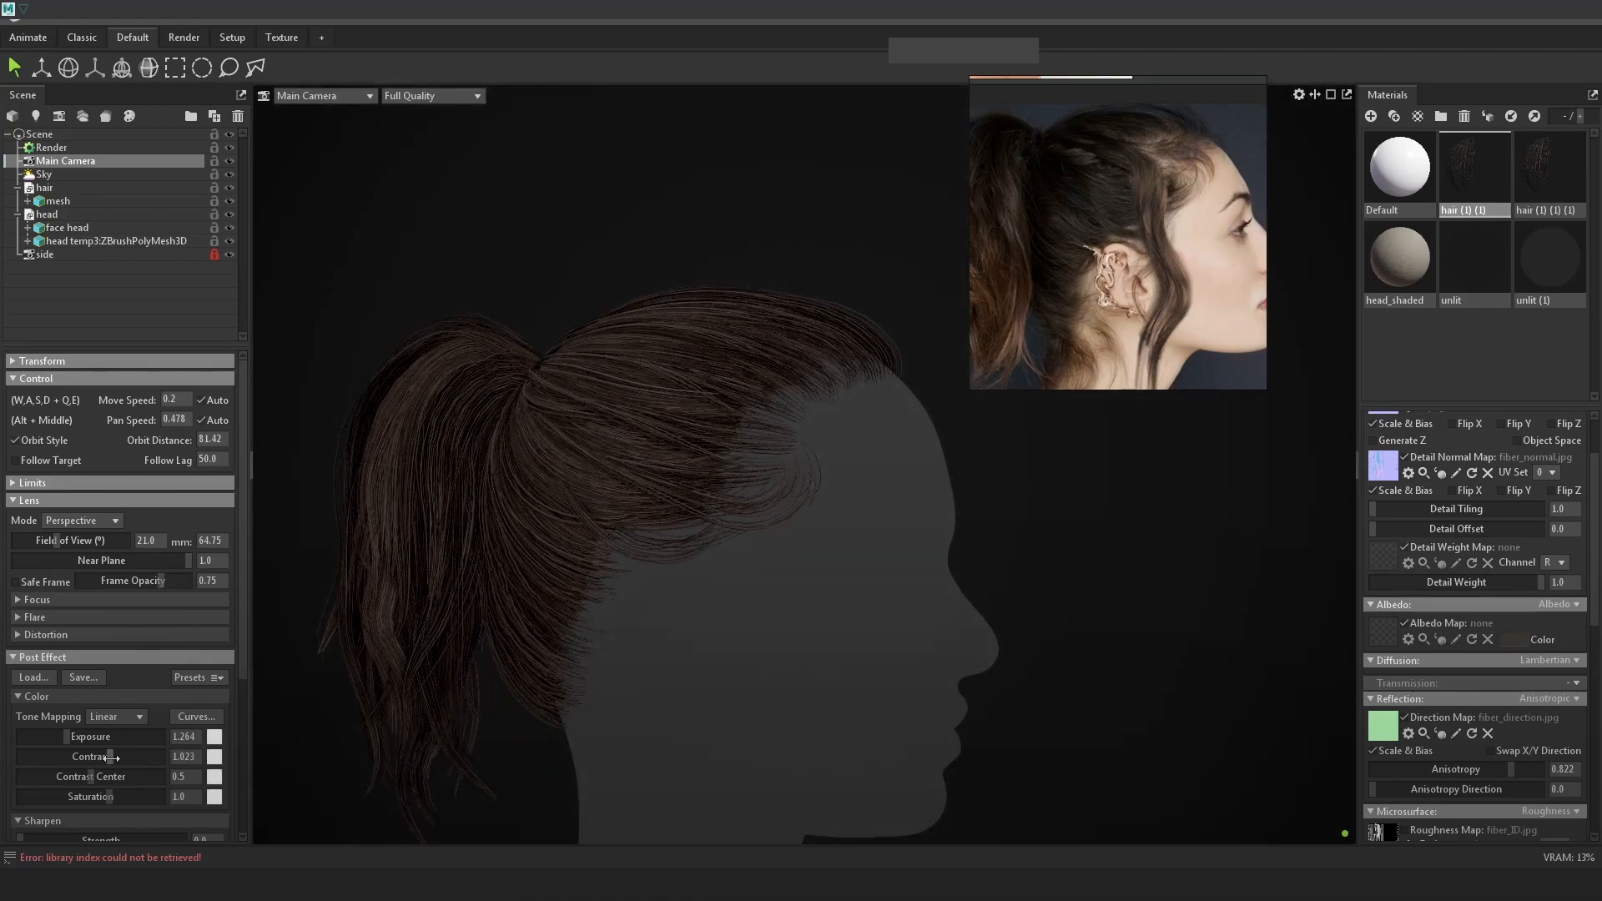
Adjust the brightness of the hair material's albedo color to about 3d3833.
middle_click_drag(735, 647, 906, 589, "alt")
scroll(1468, 584, "up", 2)
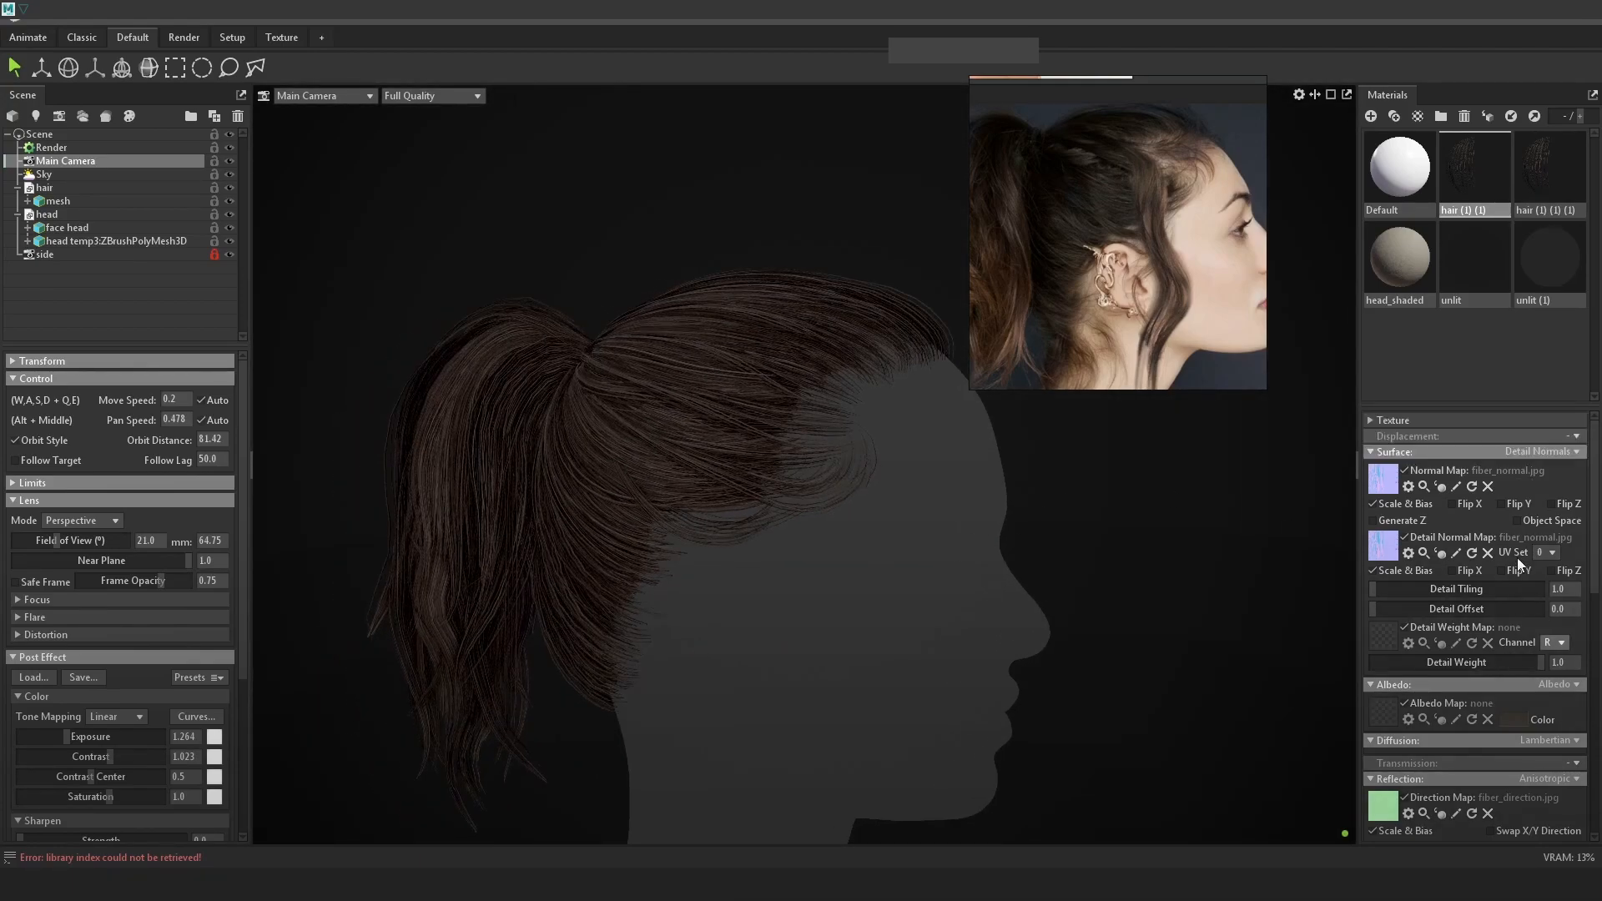
left_click(1510, 720)
left_click(1233, 644)
left_click_drag(1234, 644, 1234, 639)
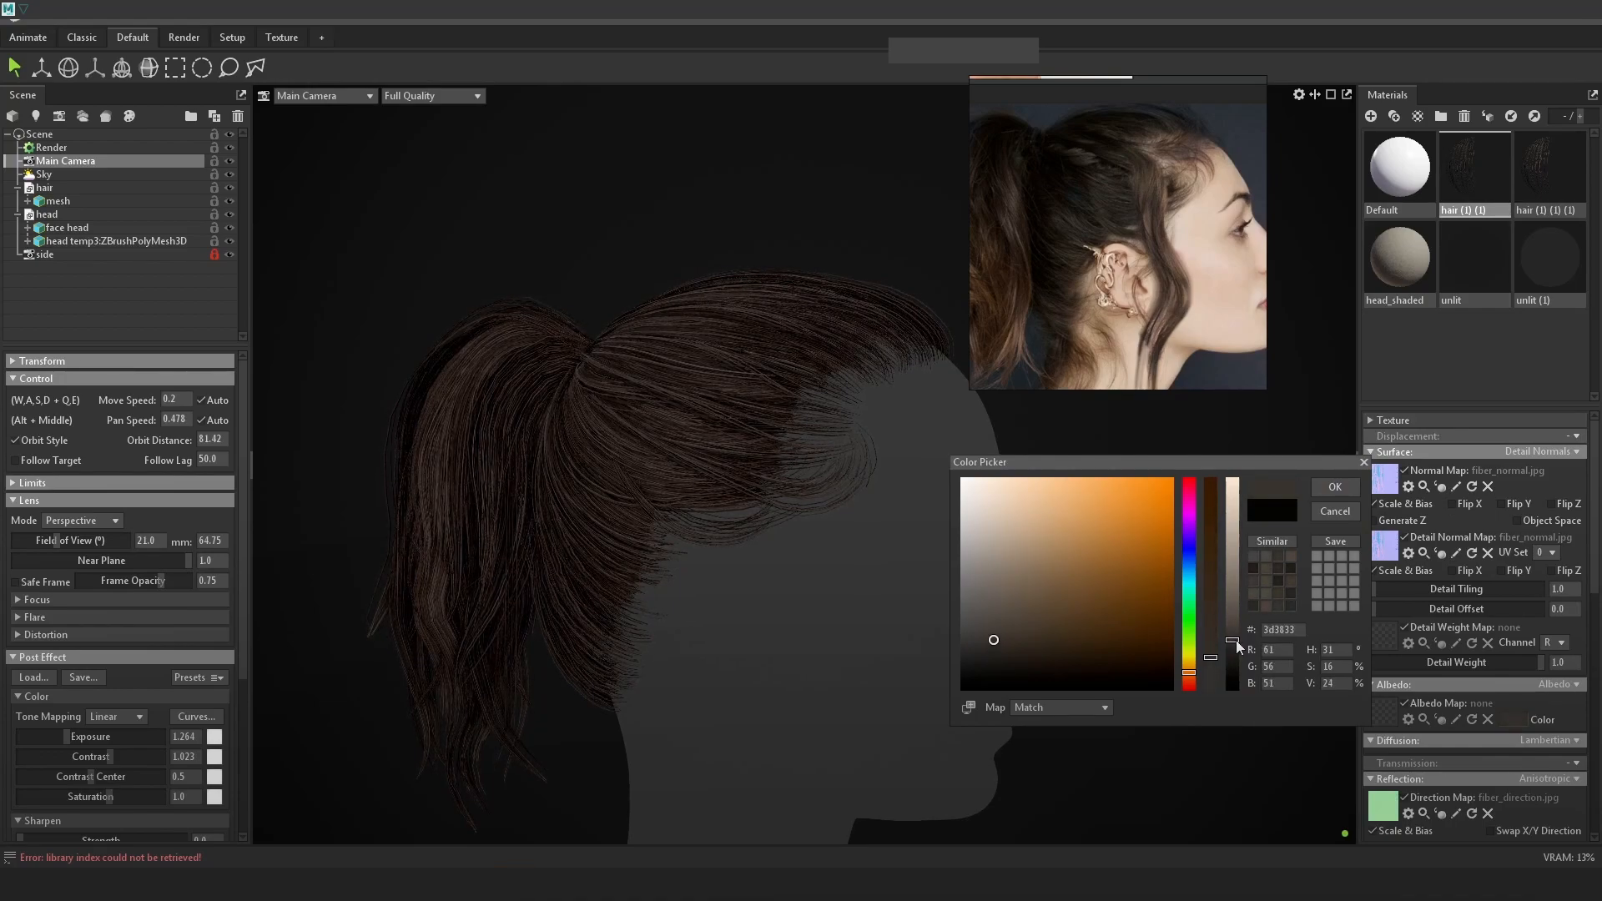
left_click(1335, 487)
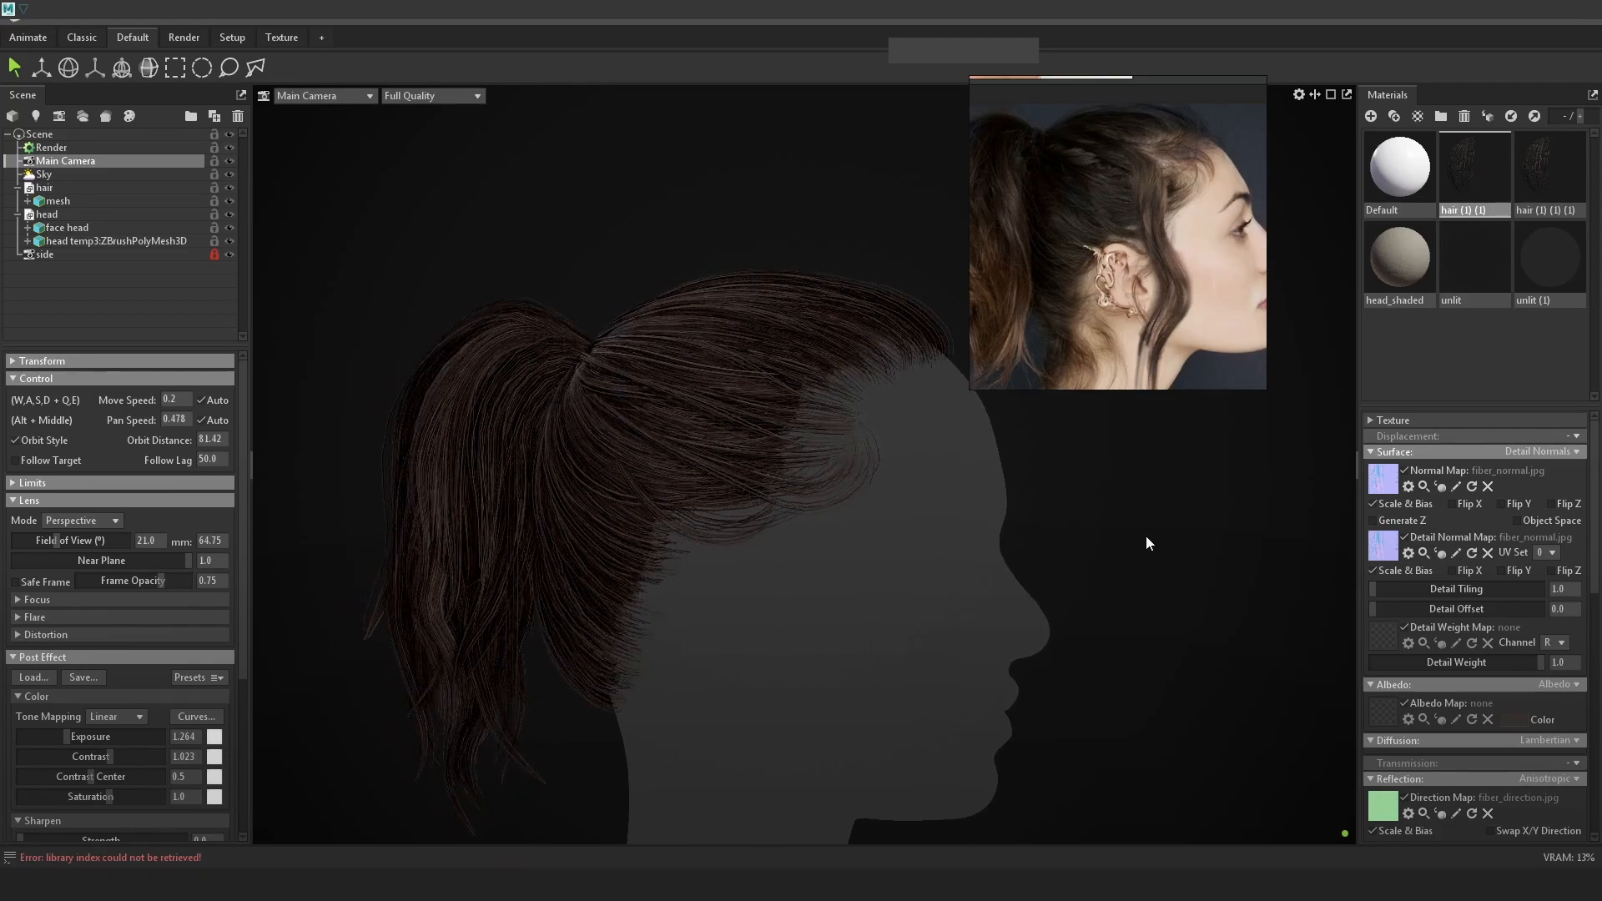
Examine the ponytail and side hairline from several distances and compare them with a close-up of the reference photo.
scroll(1163, 564, "down", 5)
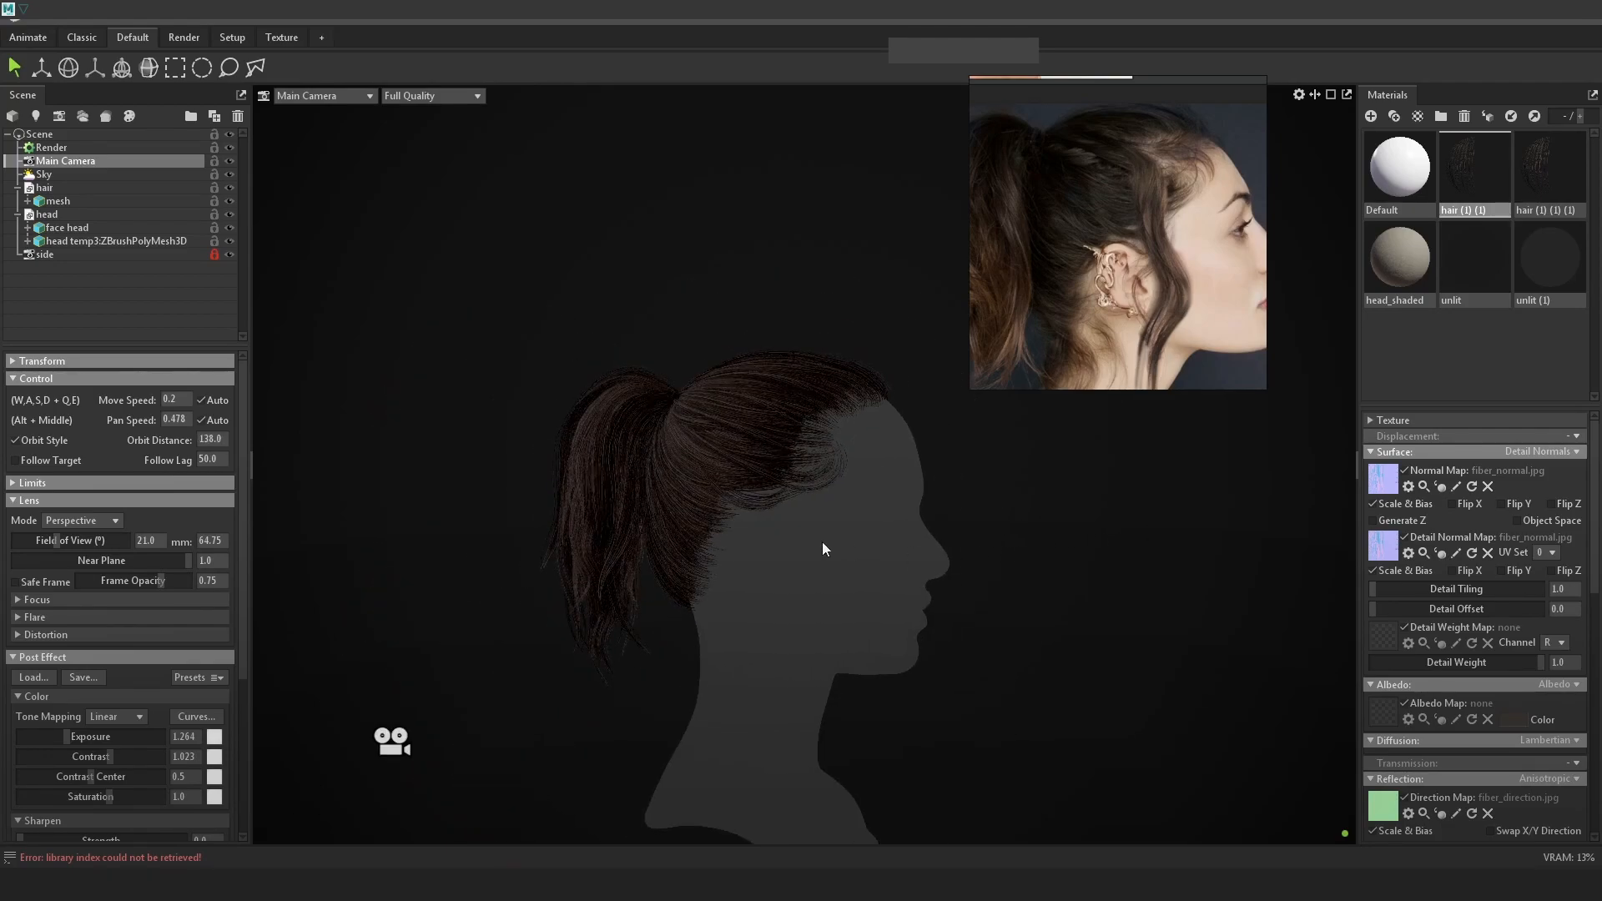
scroll(831, 501, "up", 3)
left_click_drag(833, 524, 918, 521)
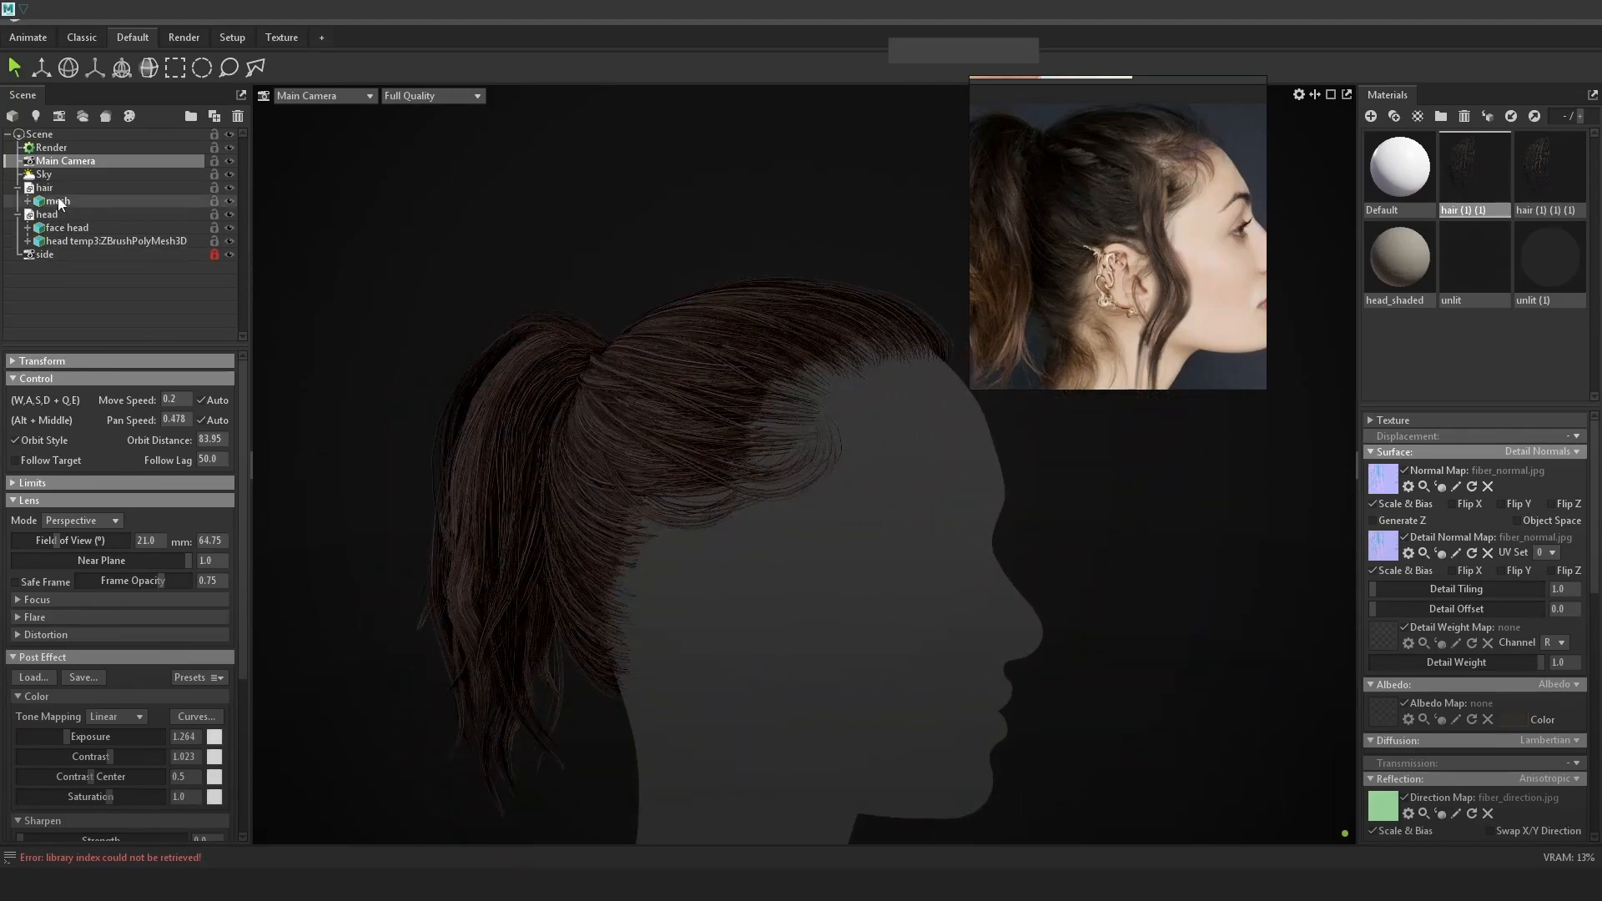
scroll(612, 415, "down", 1)
left_click_drag(619, 397, 838, 443, "alt")
scroll(838, 442, "up", 2)
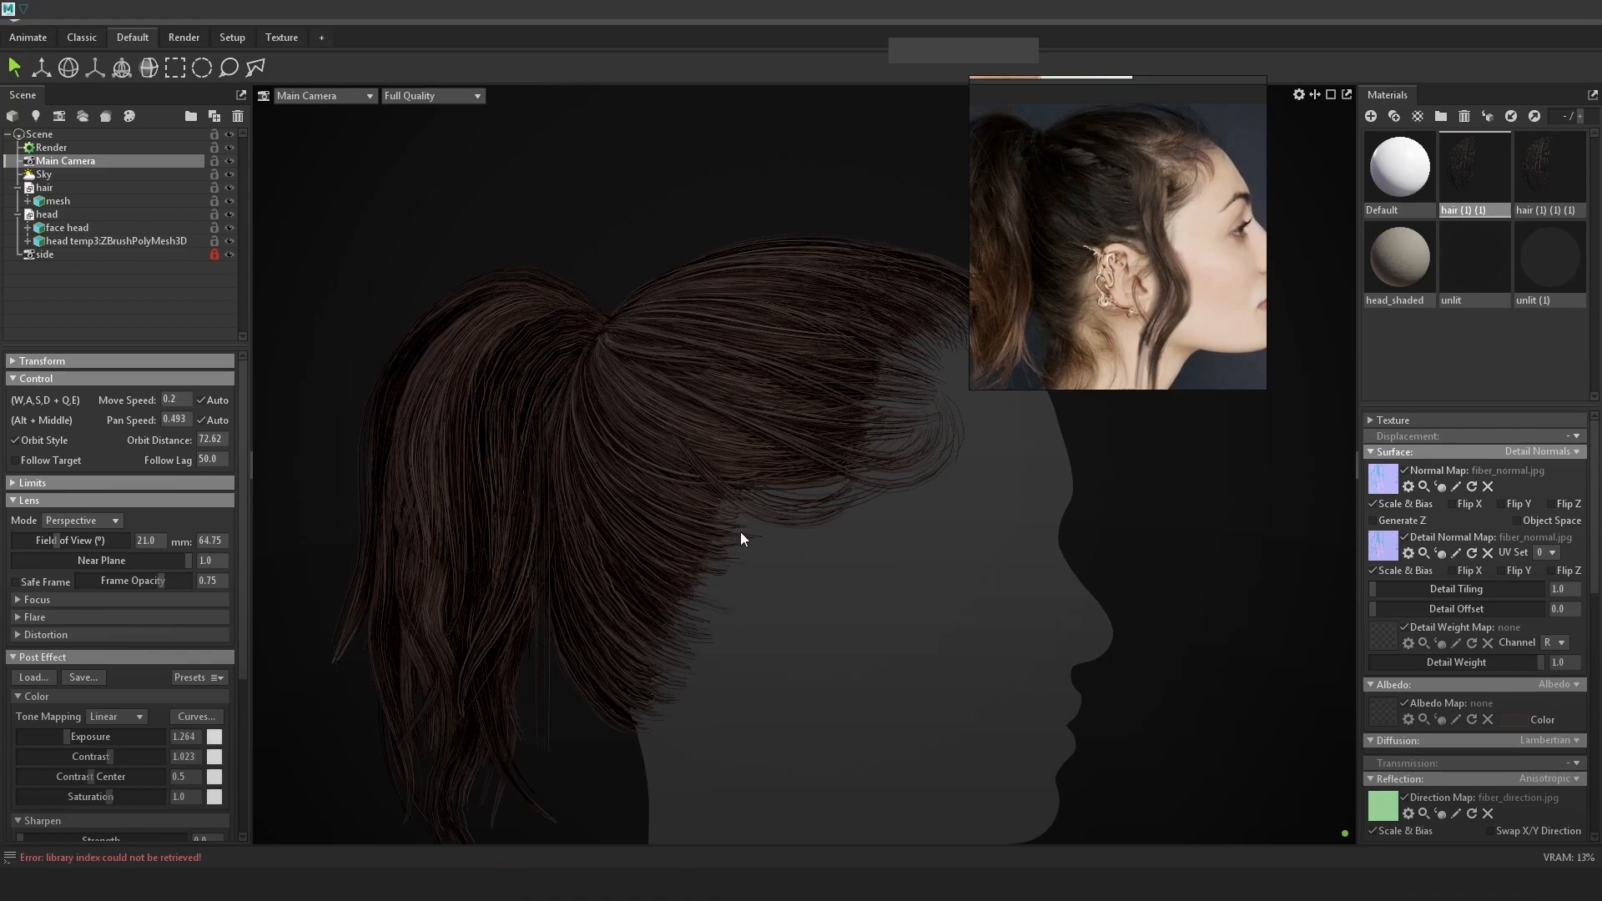
scroll(1146, 182, "up", 3)
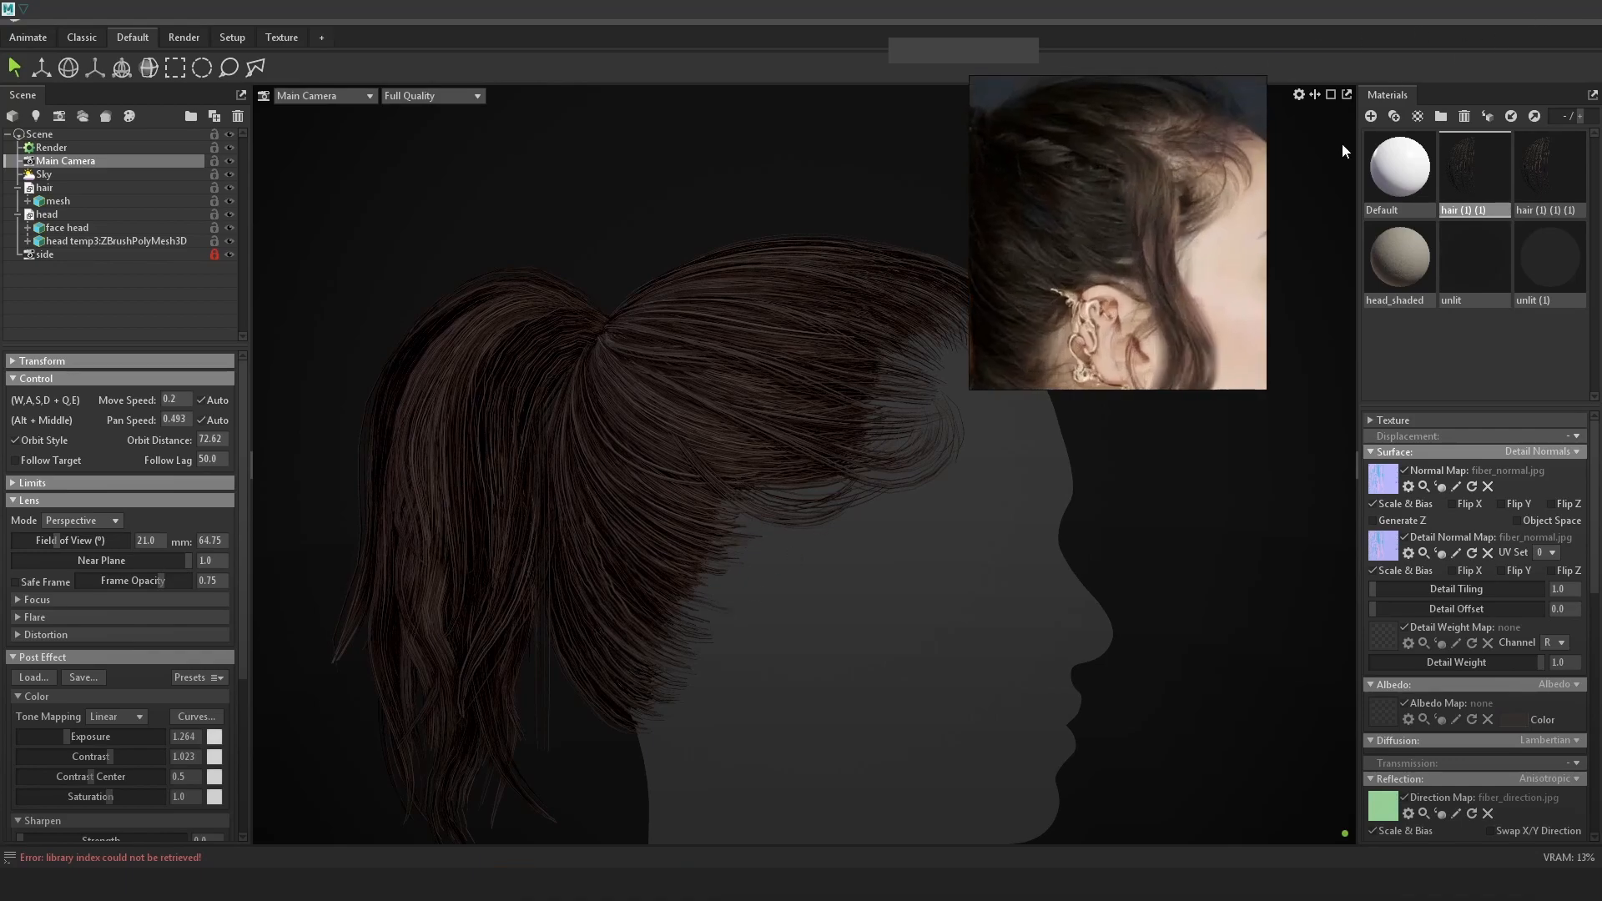
scroll(1129, 223, "down", 1)
scroll(1103, 265, "up", 3)
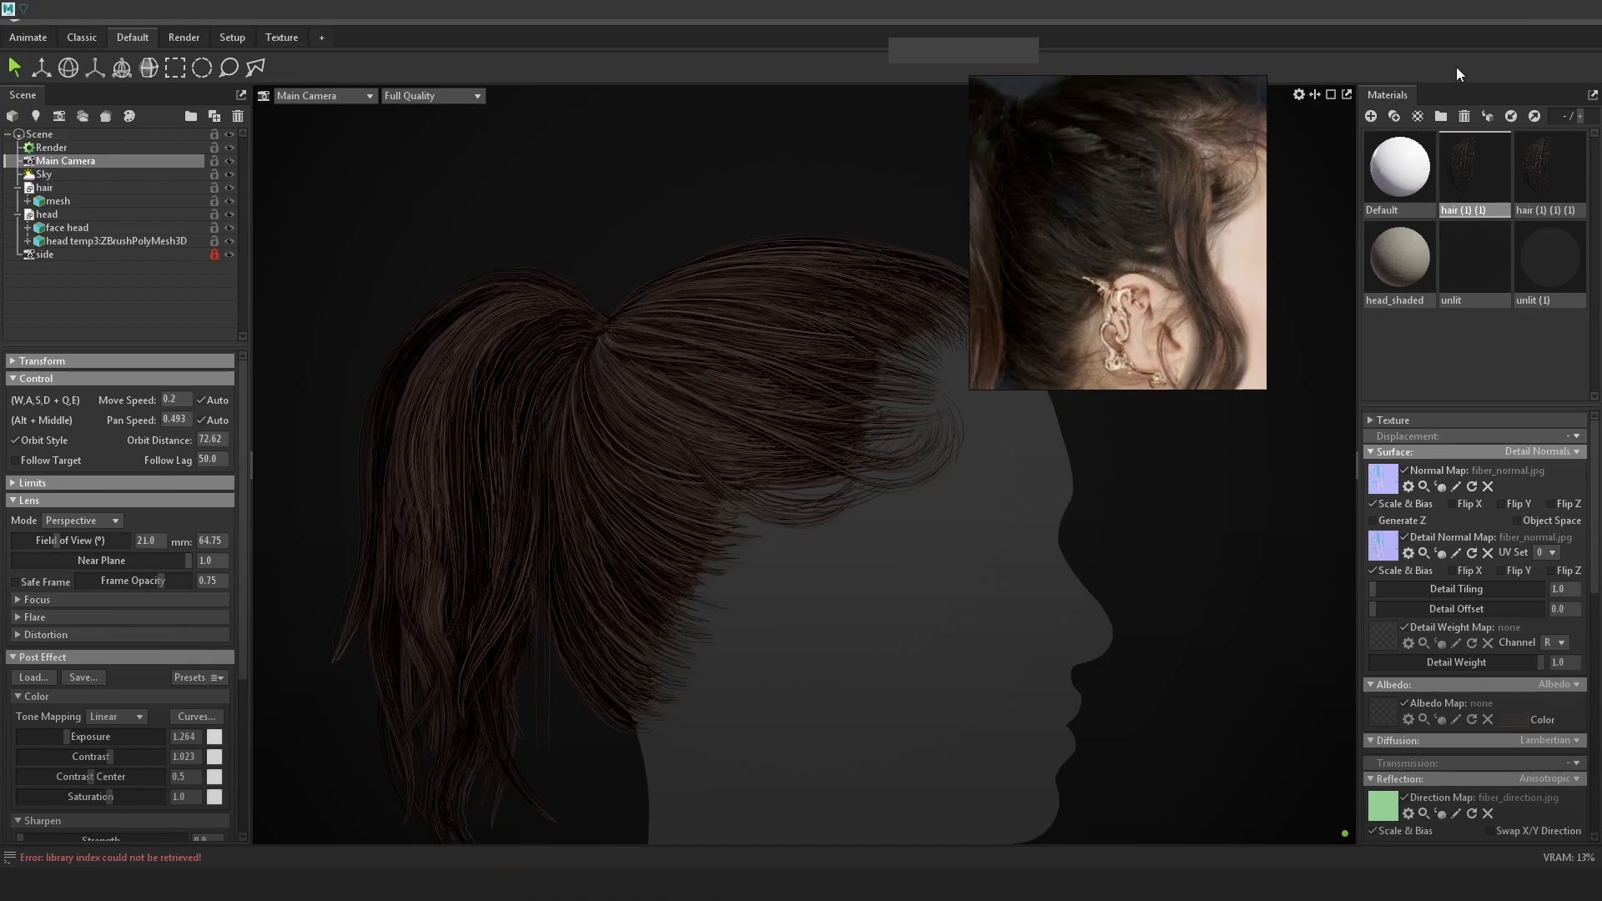
Switch to Maya and display the head and hair cards in wireframe around the ear hairline.
left_click(878, 399)
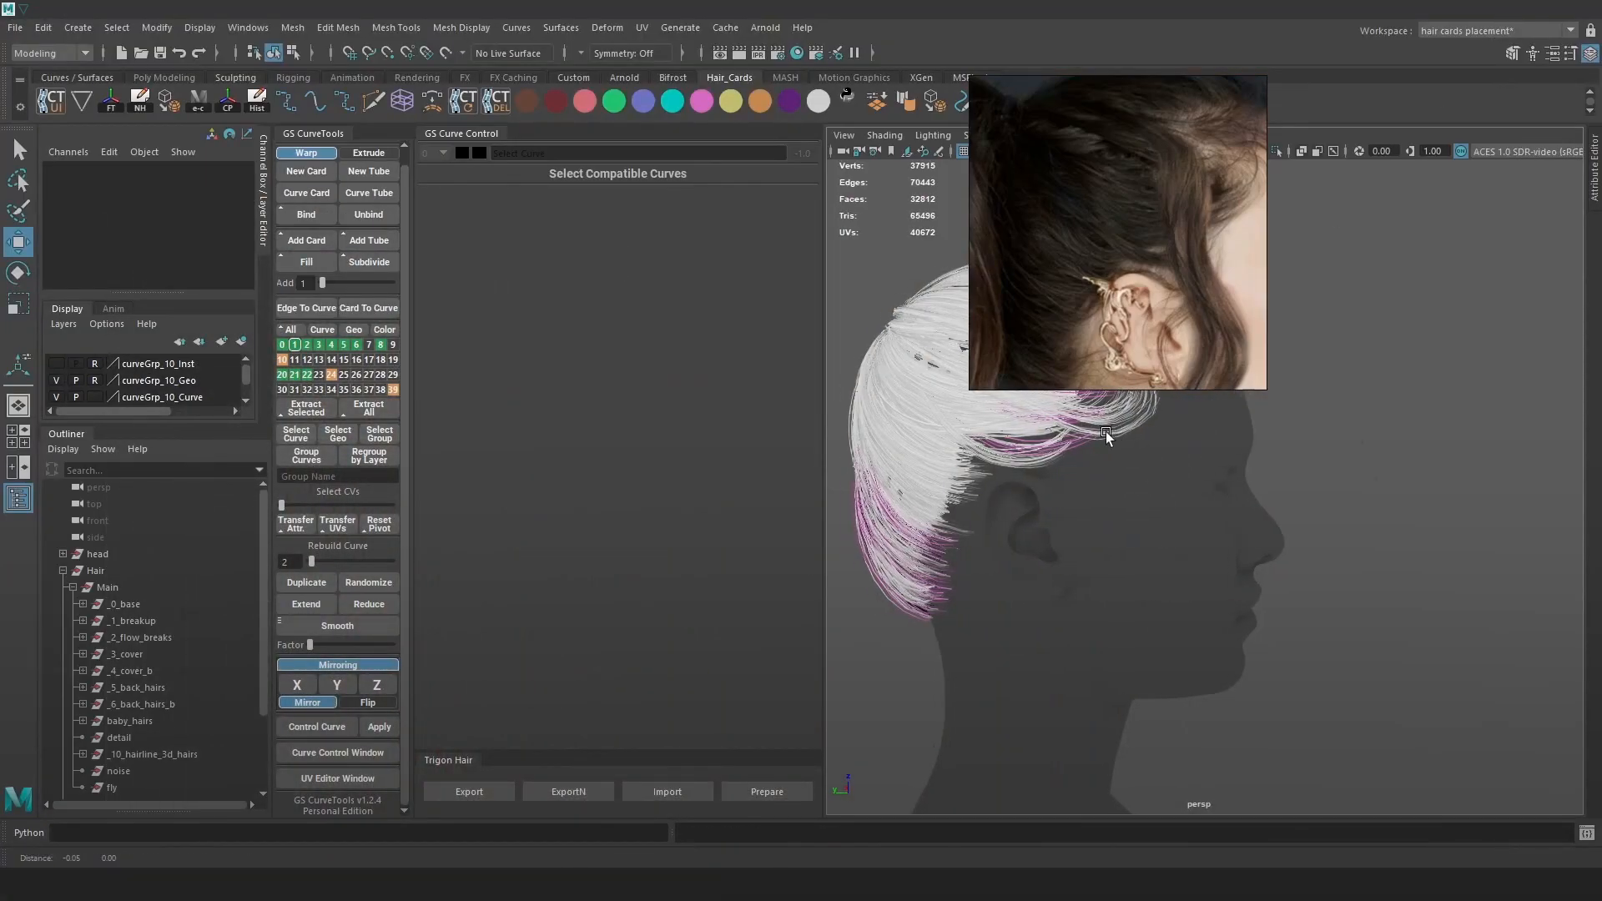
scroll(1012, 526, "up", 3)
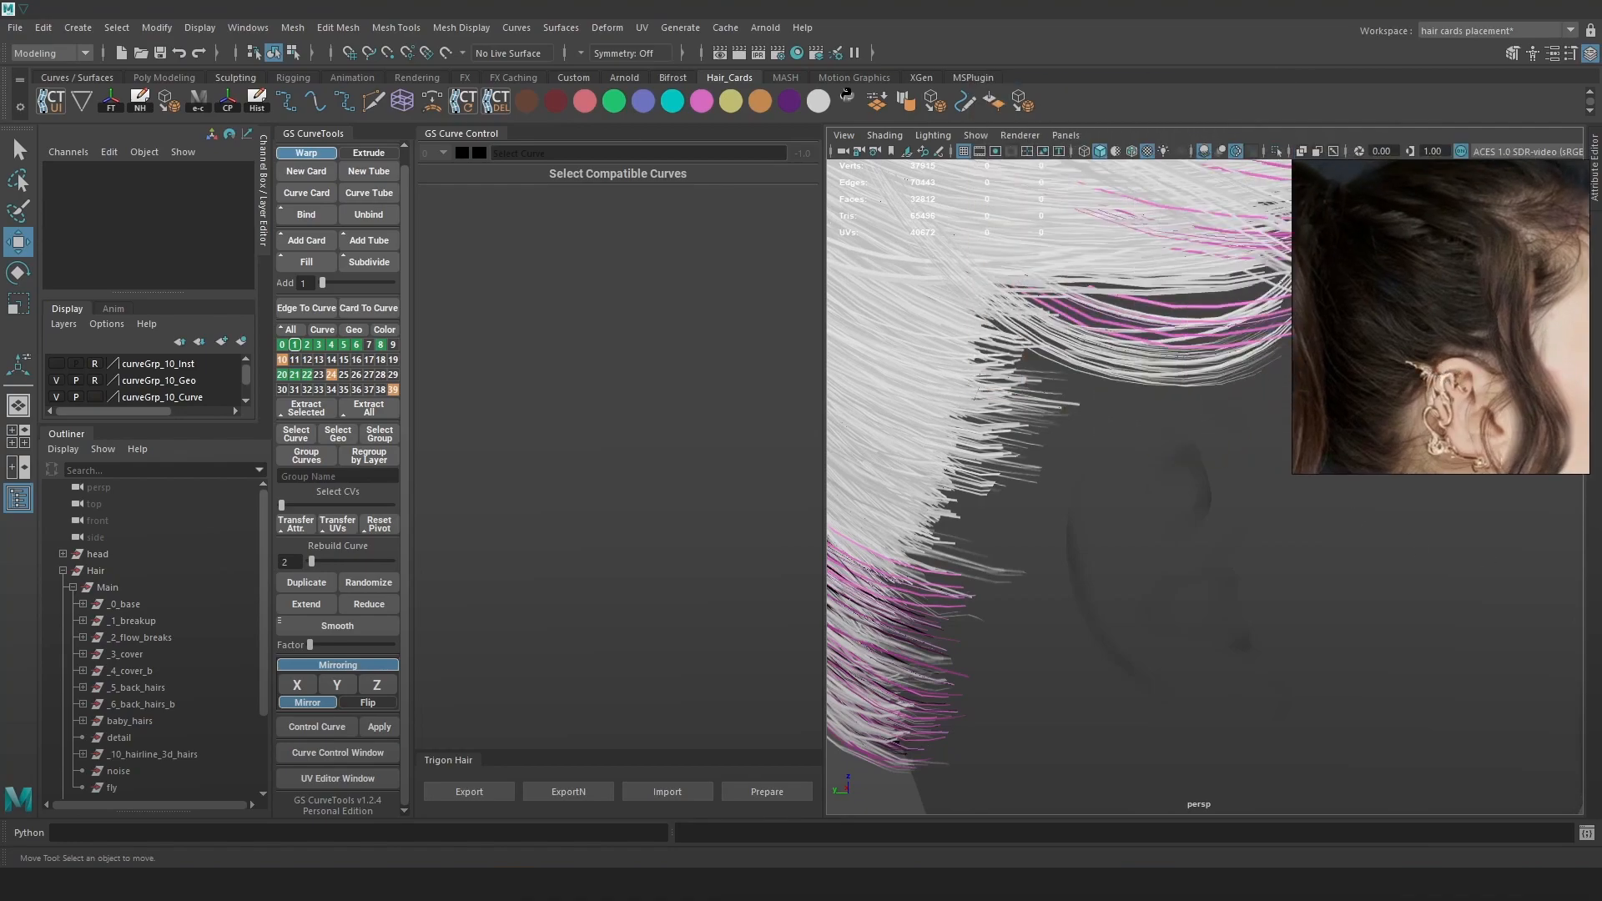
scroll(1060, 538, "down", 3)
scroll(1066, 523, "up", 5)
key("4")
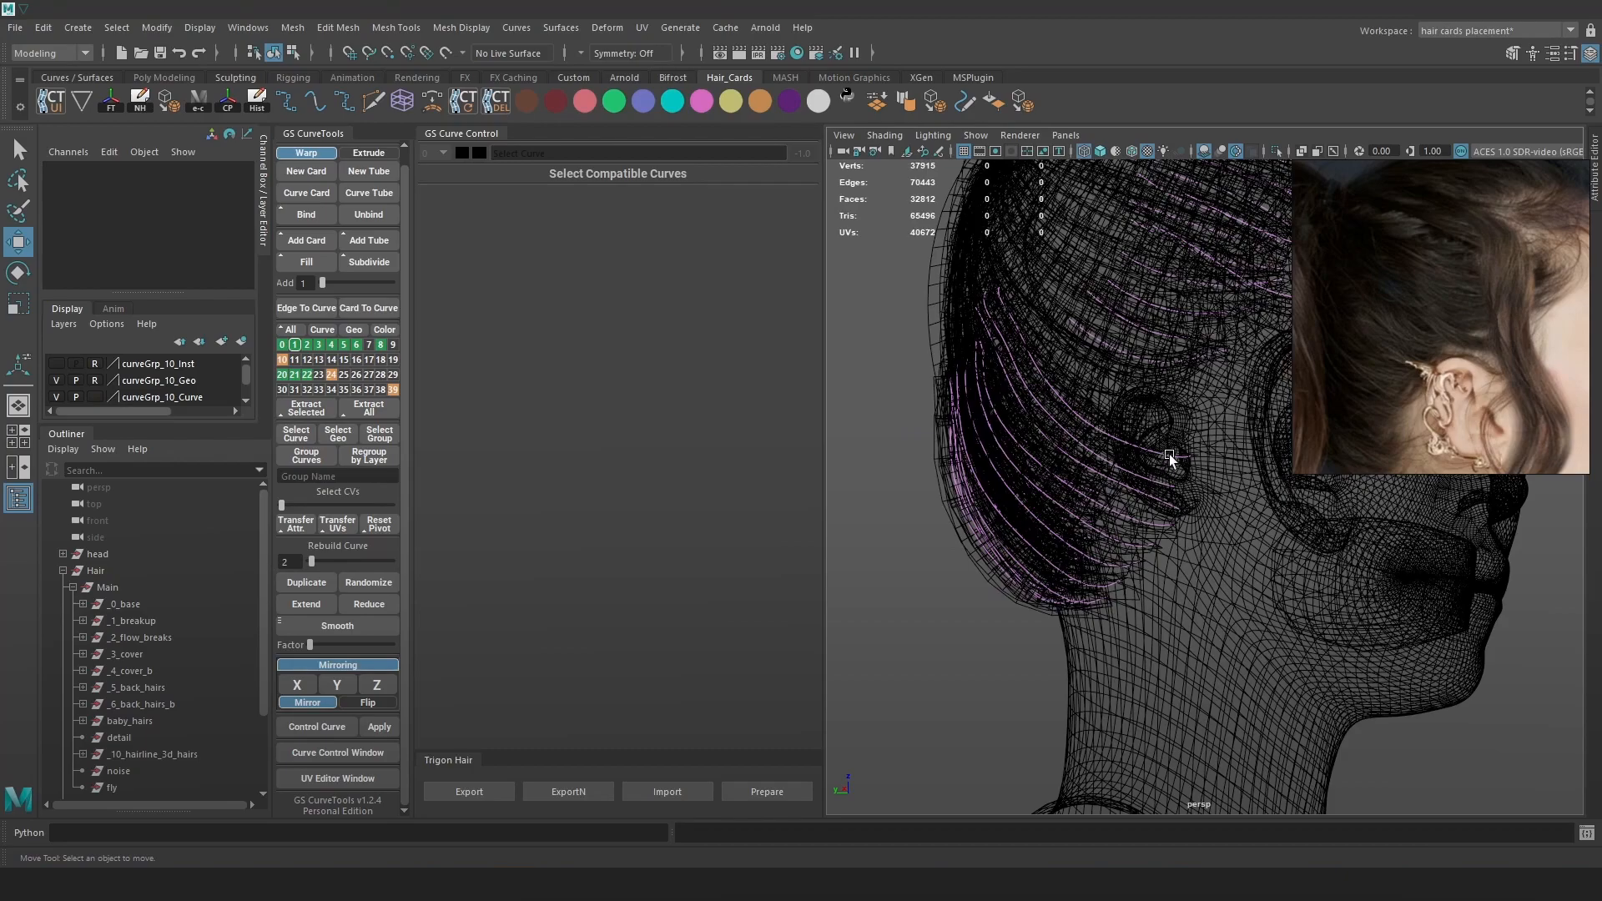
Duplicate the uppermost back hairline card behind the ear and move the copy up to Translate Z 15.647.
left_click(1168, 458)
left_click_drag(1168, 458, 1177, 457, "alt")
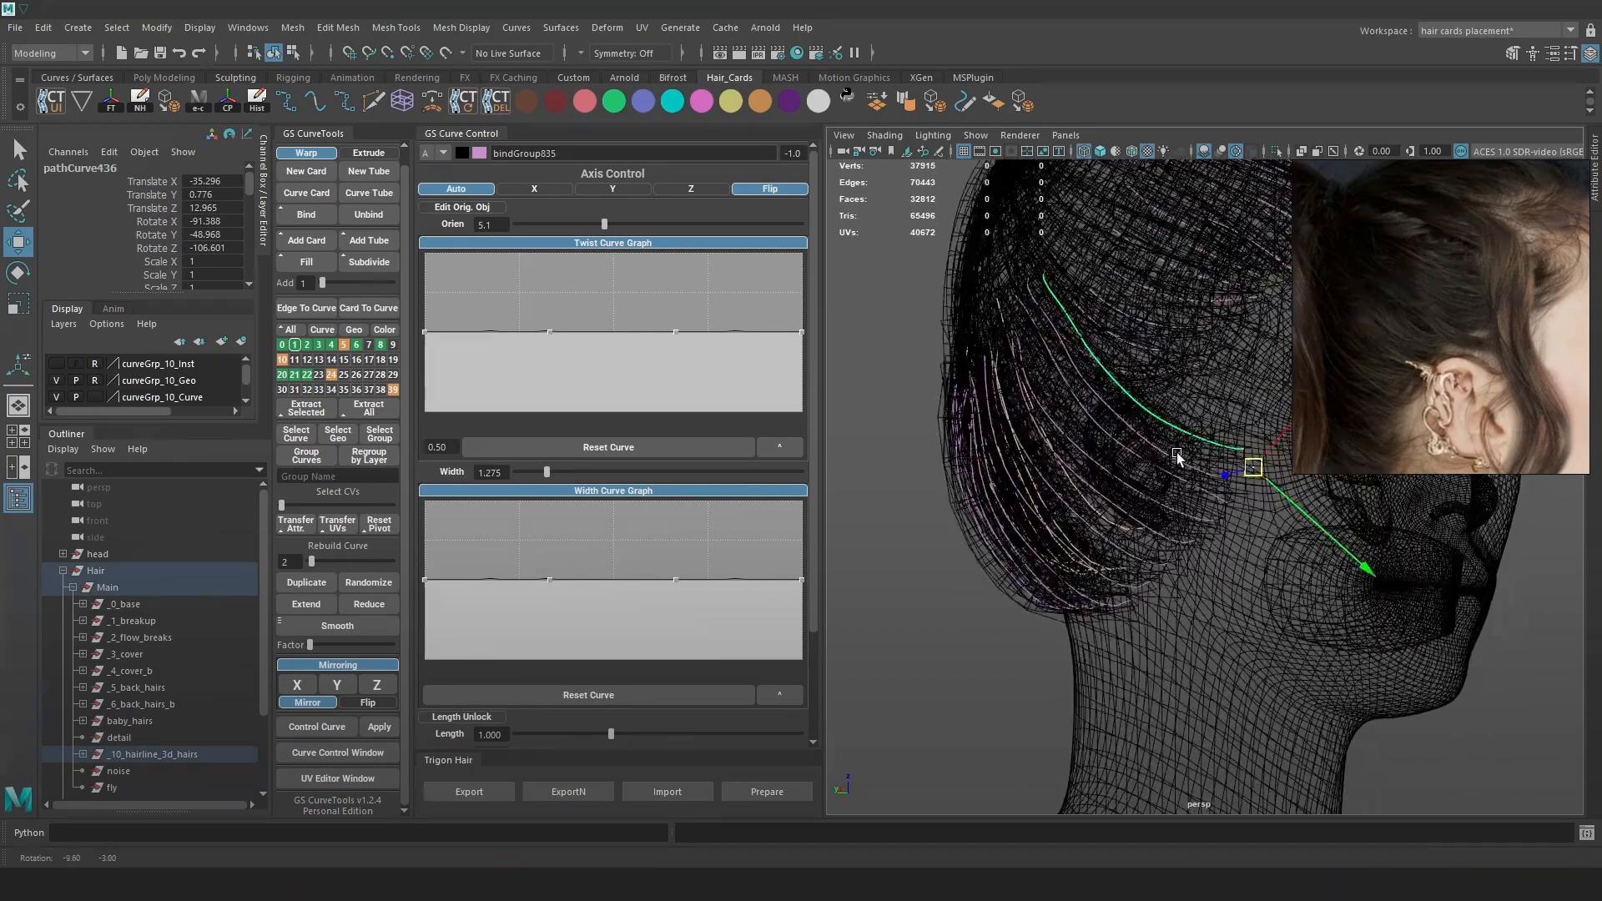
right_click_drag(349, 340, 307, 364)
middle_click_drag(1137, 446, 1060, 475, "alt")
right_click(1172, 441, "ctrl+shift")
right_click_drag(1169, 439, 1087, 439, "ctrl+shift")
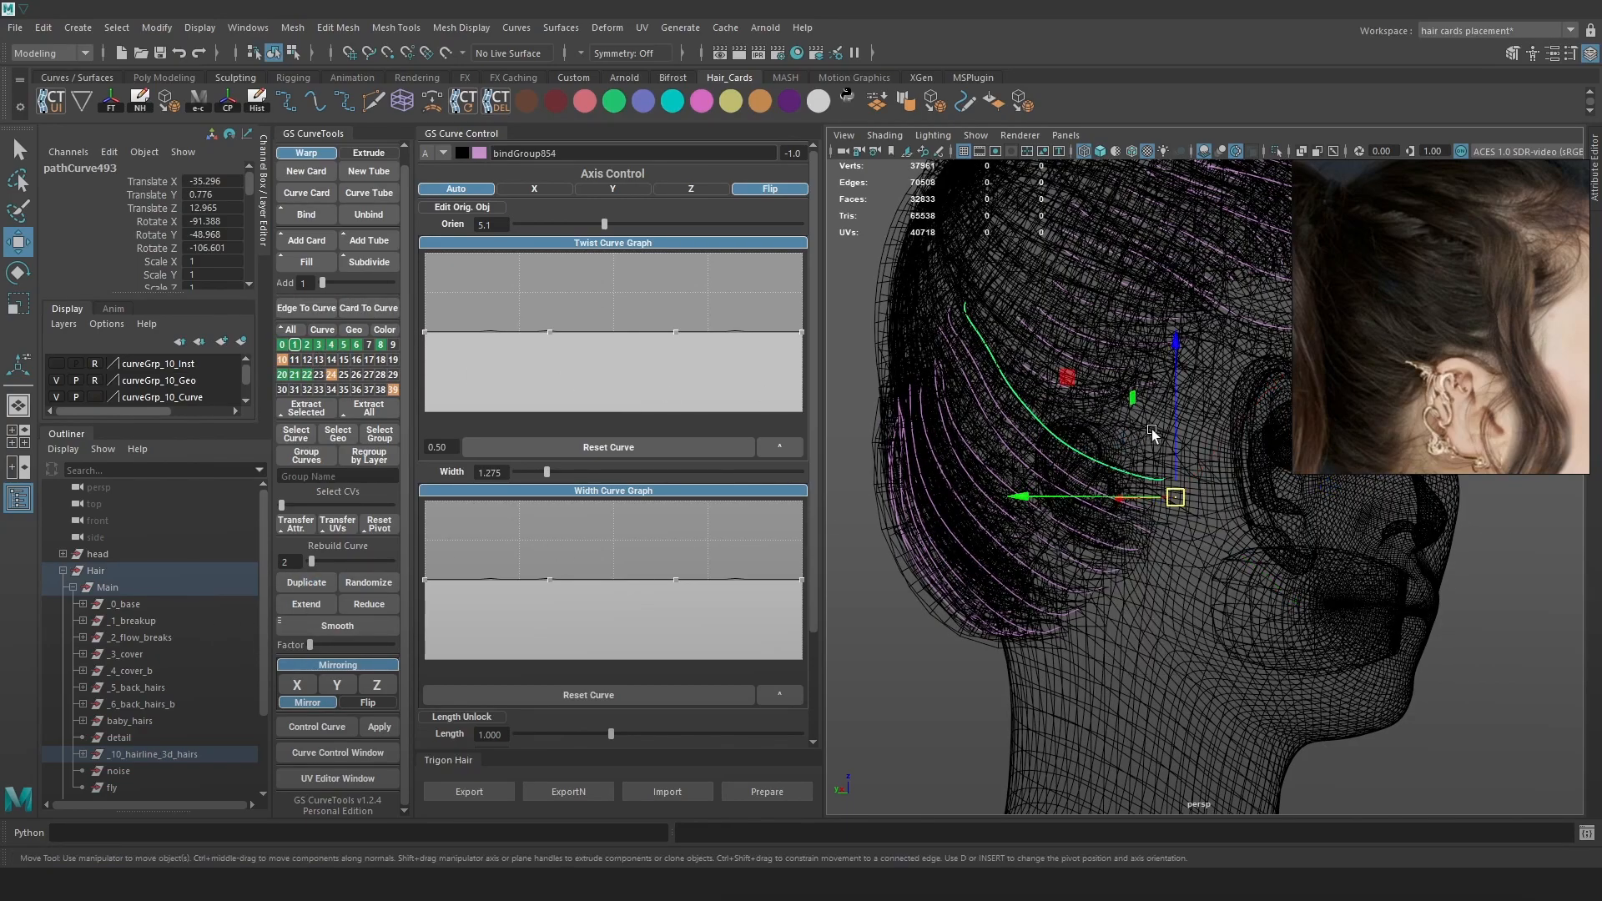
mouse_move(1175, 414)
left_mouse_down()
mouse_move(1168, 337)
mouse_move(1095, 440)
mouse_move(1163, 422)
left_mouse_up()
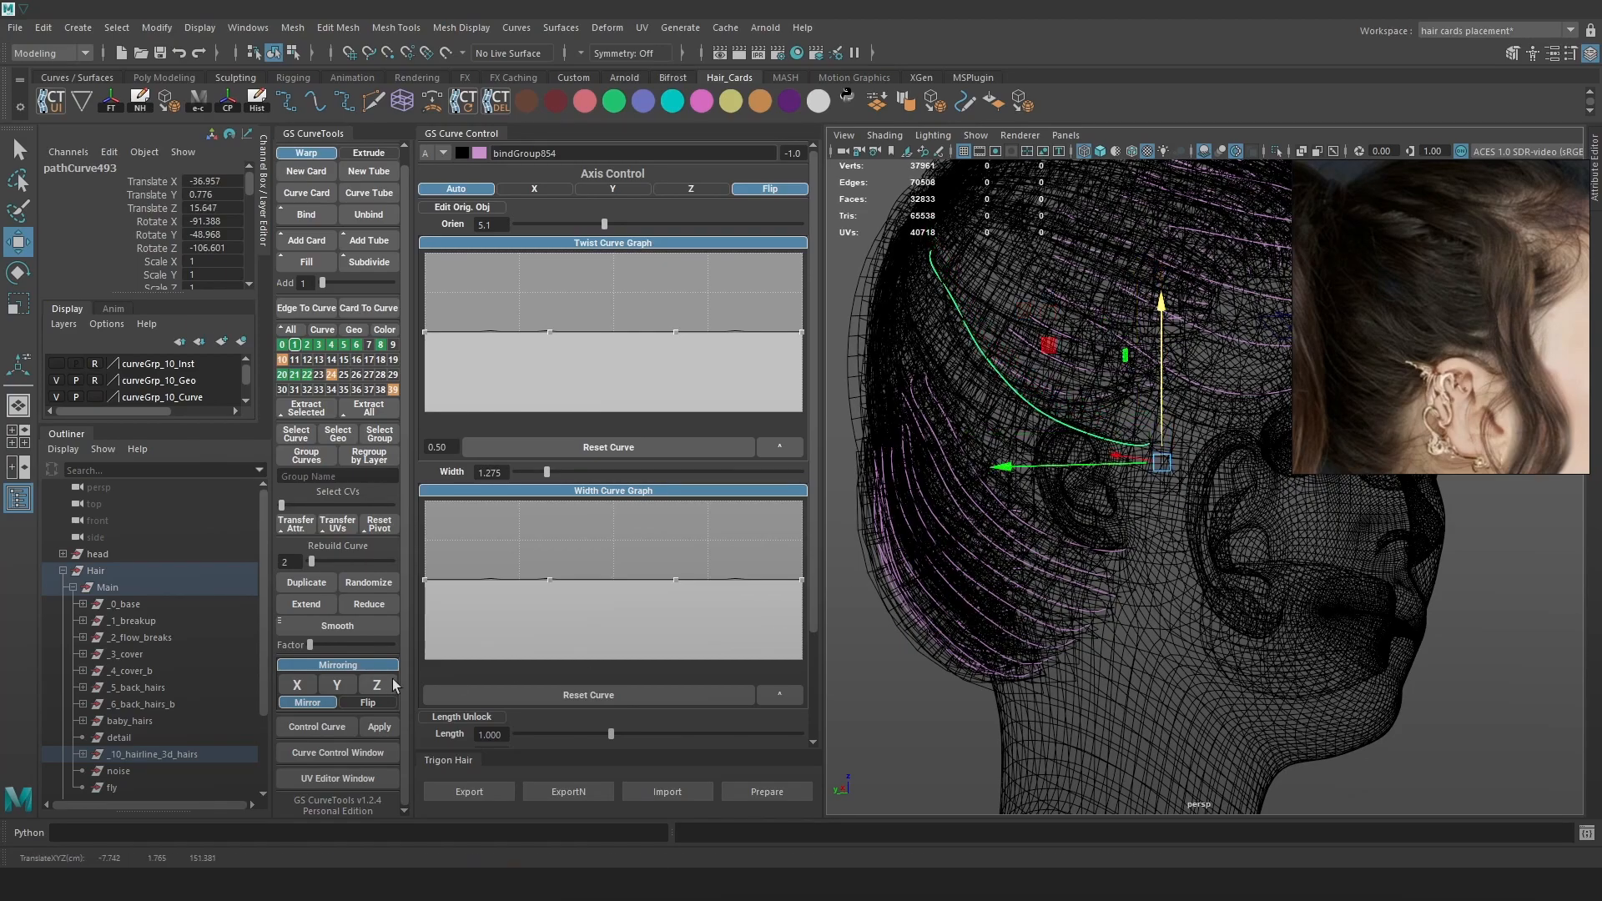
Delete the existing card group inside the hidden side group of _10_hairline_3d_hairs.
scroll(118, 744, "down", 3)
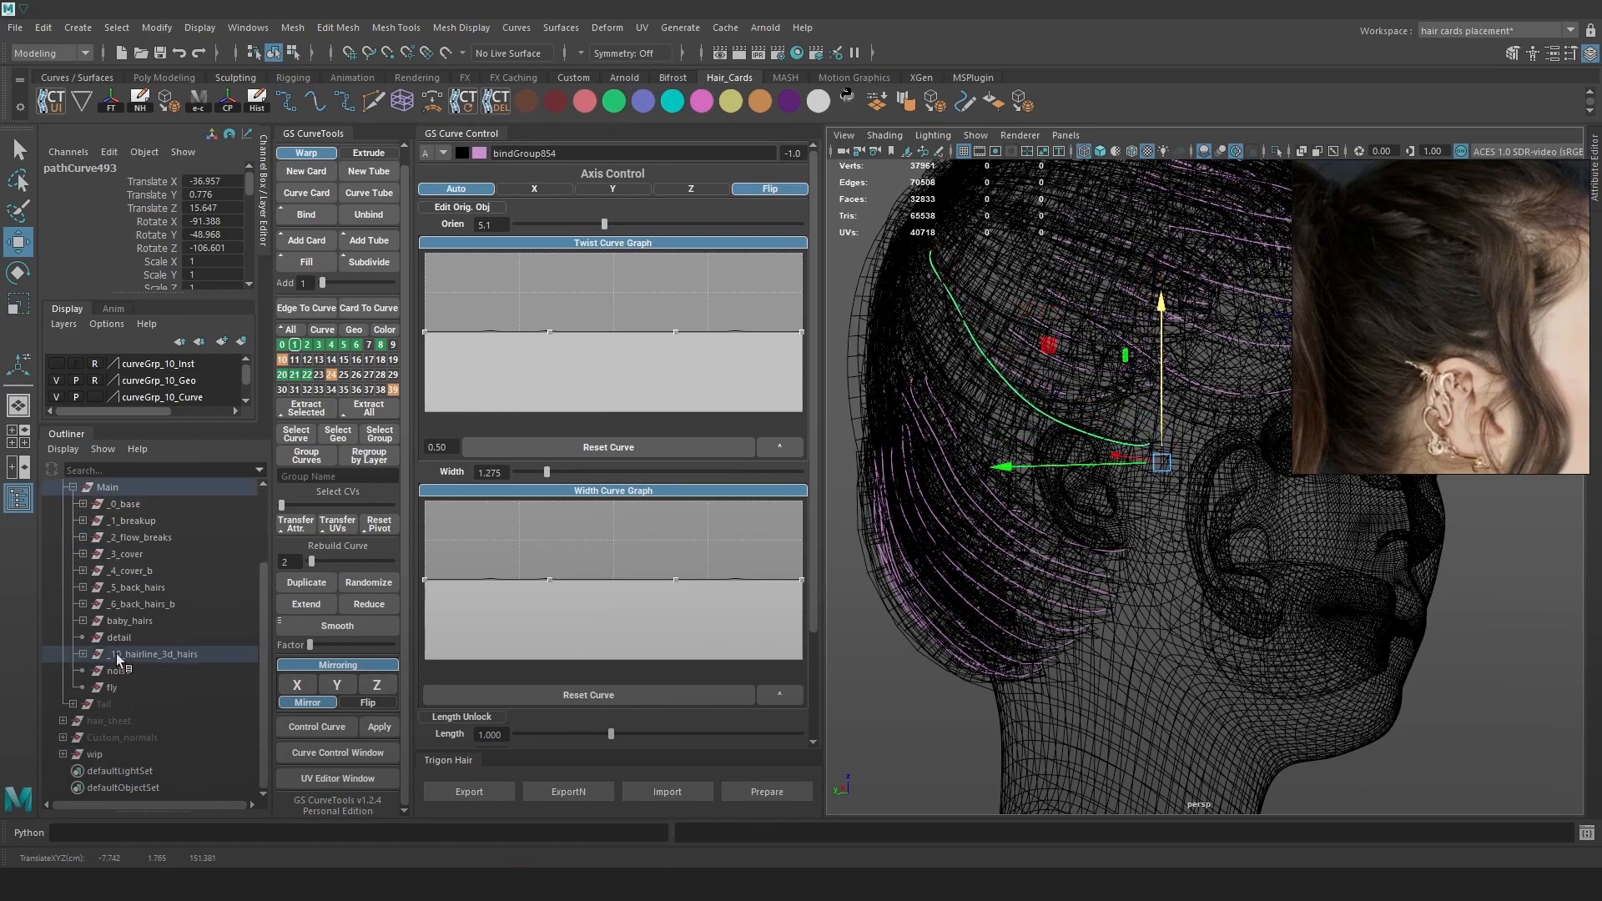
left_click(82, 654)
left_click(92, 671)
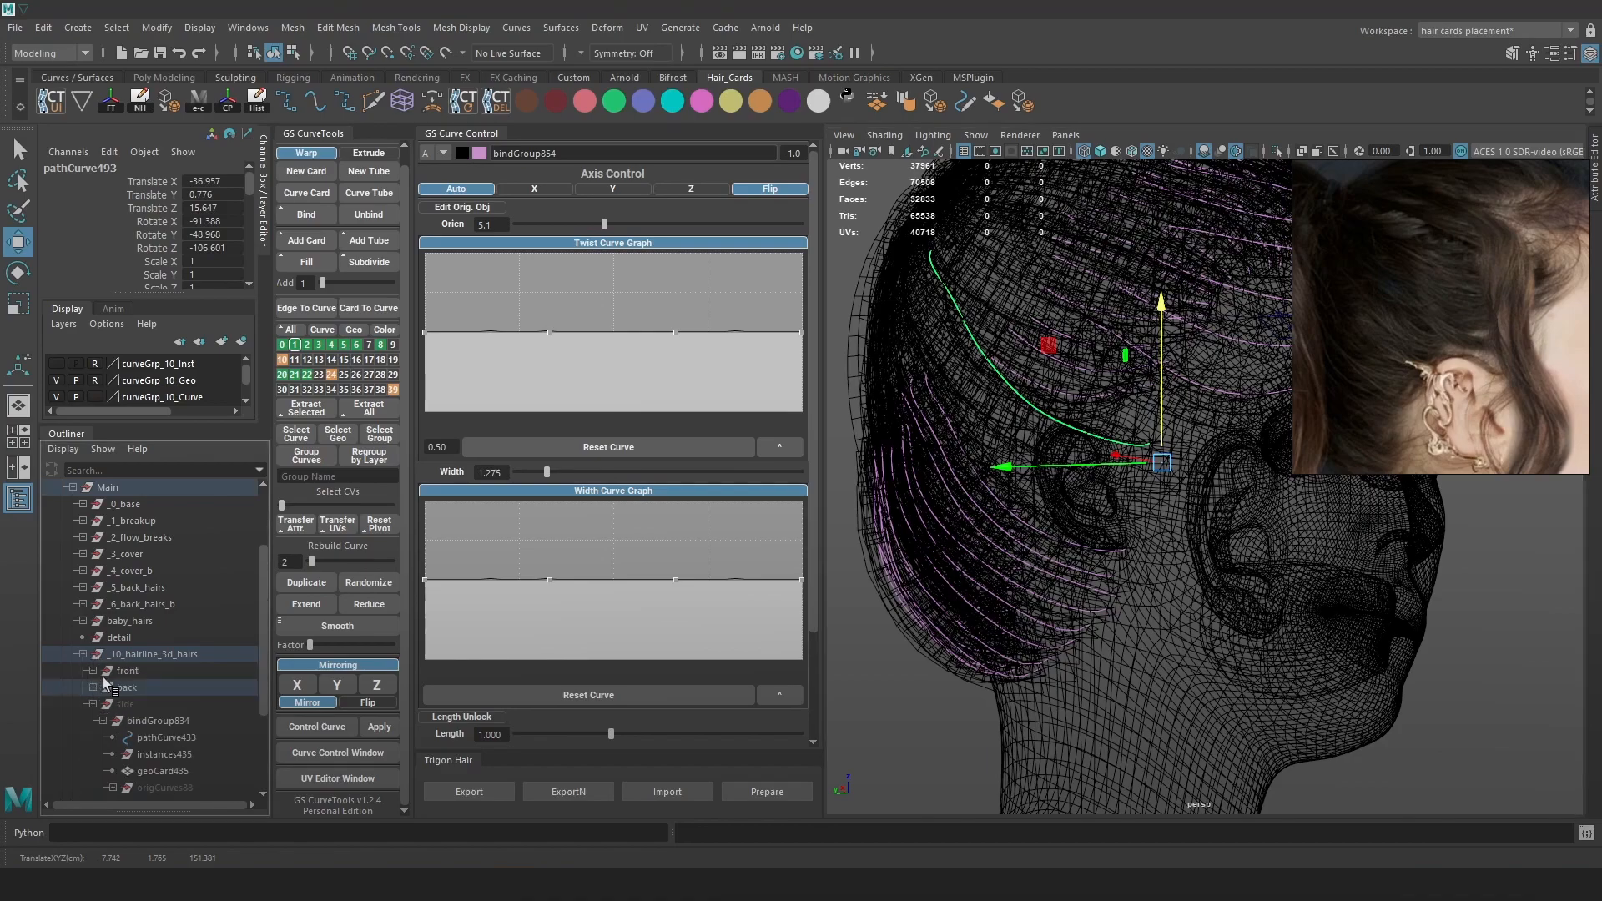
left_click(134, 703)
left_click(156, 719)
left_click(102, 720)
key("Delete")
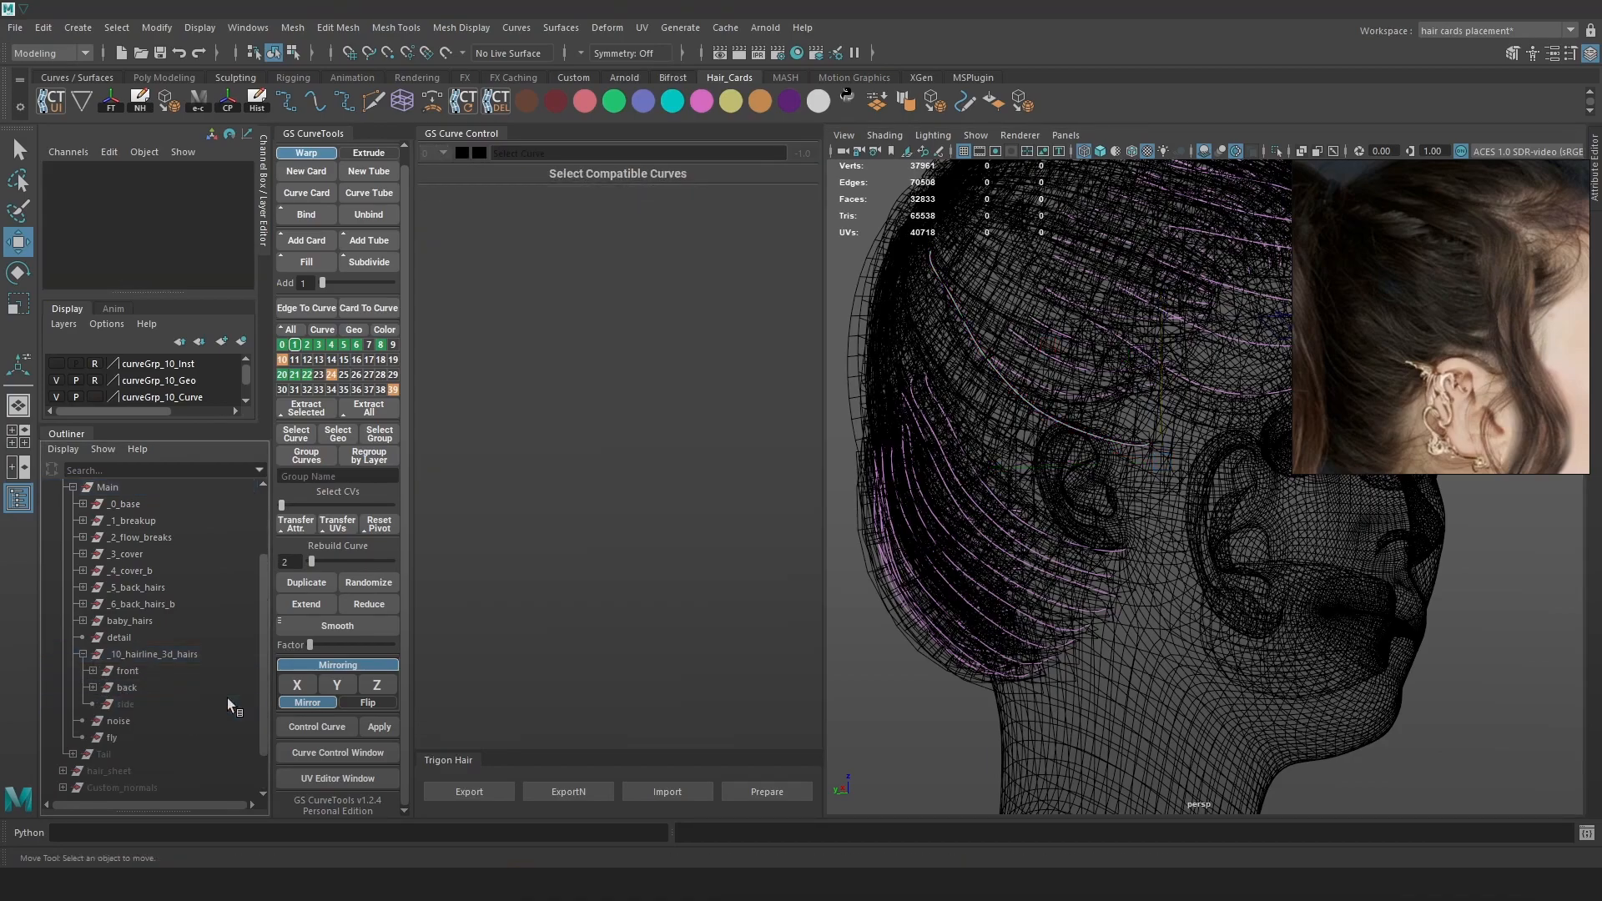
Unhide the side group and move the duplicated hair card's bind group from back into it.
left_click(162, 705)
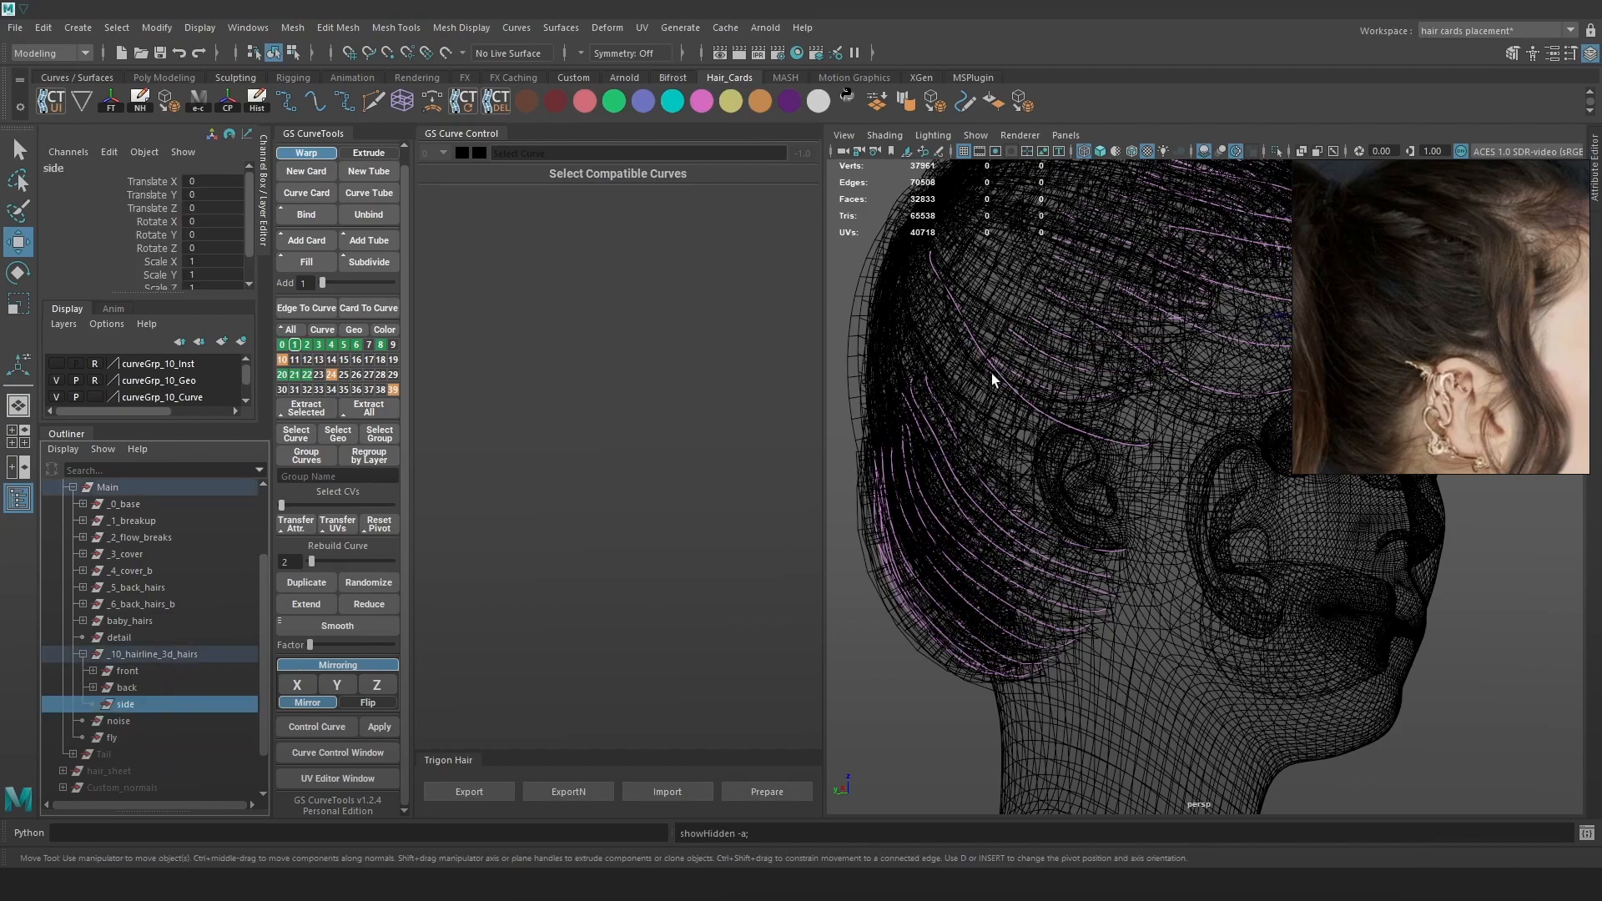
left_click(1110, 443)
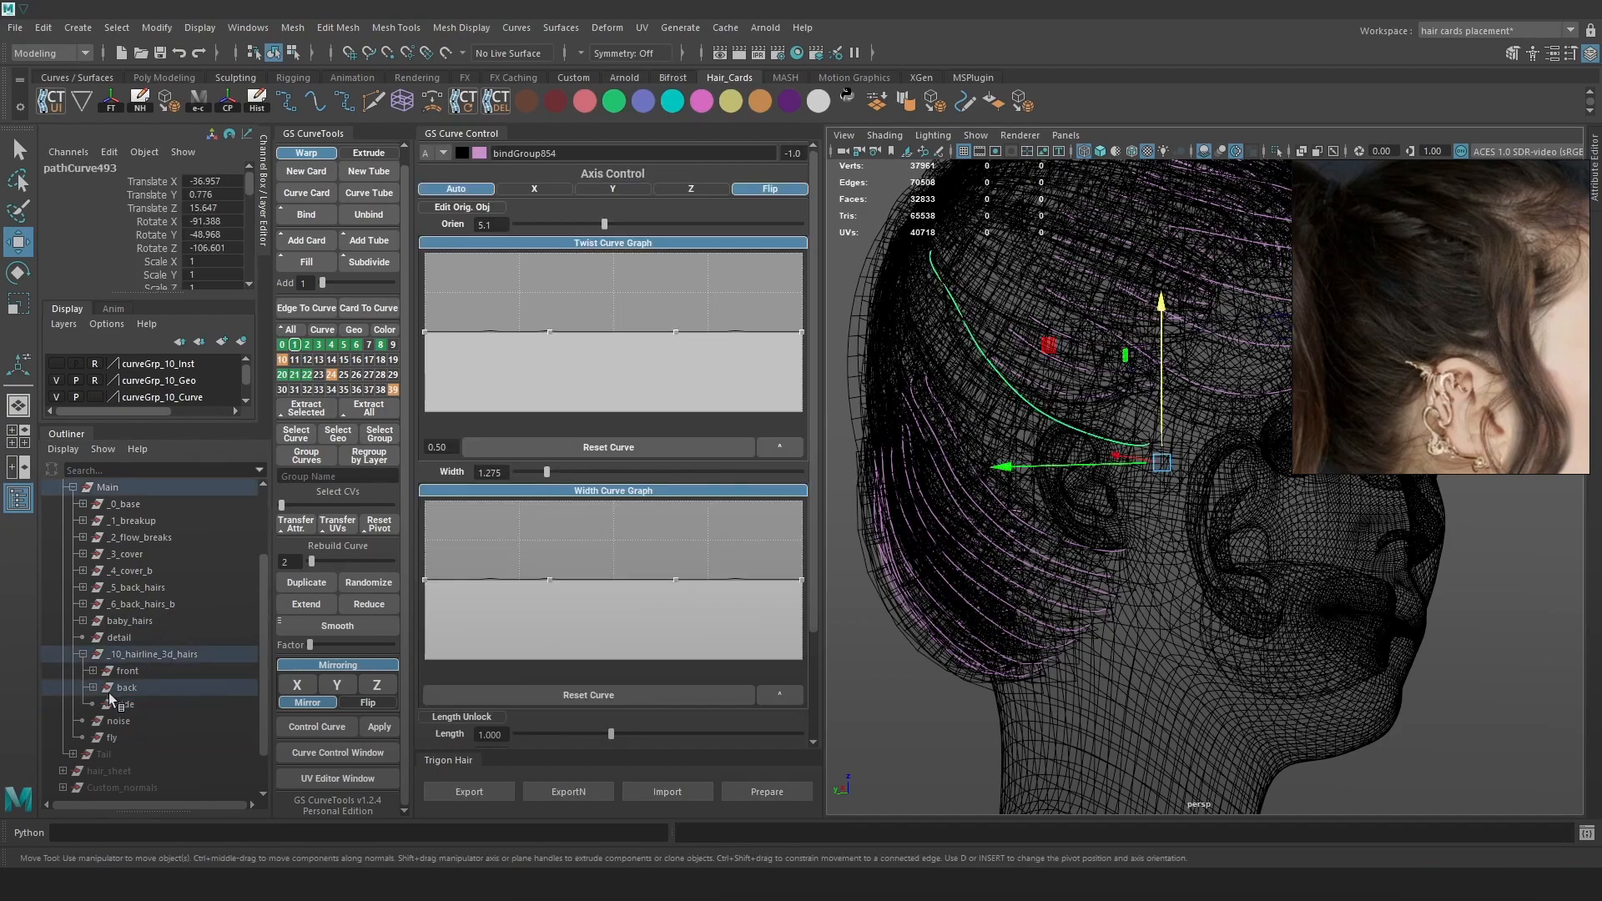
key("Up")
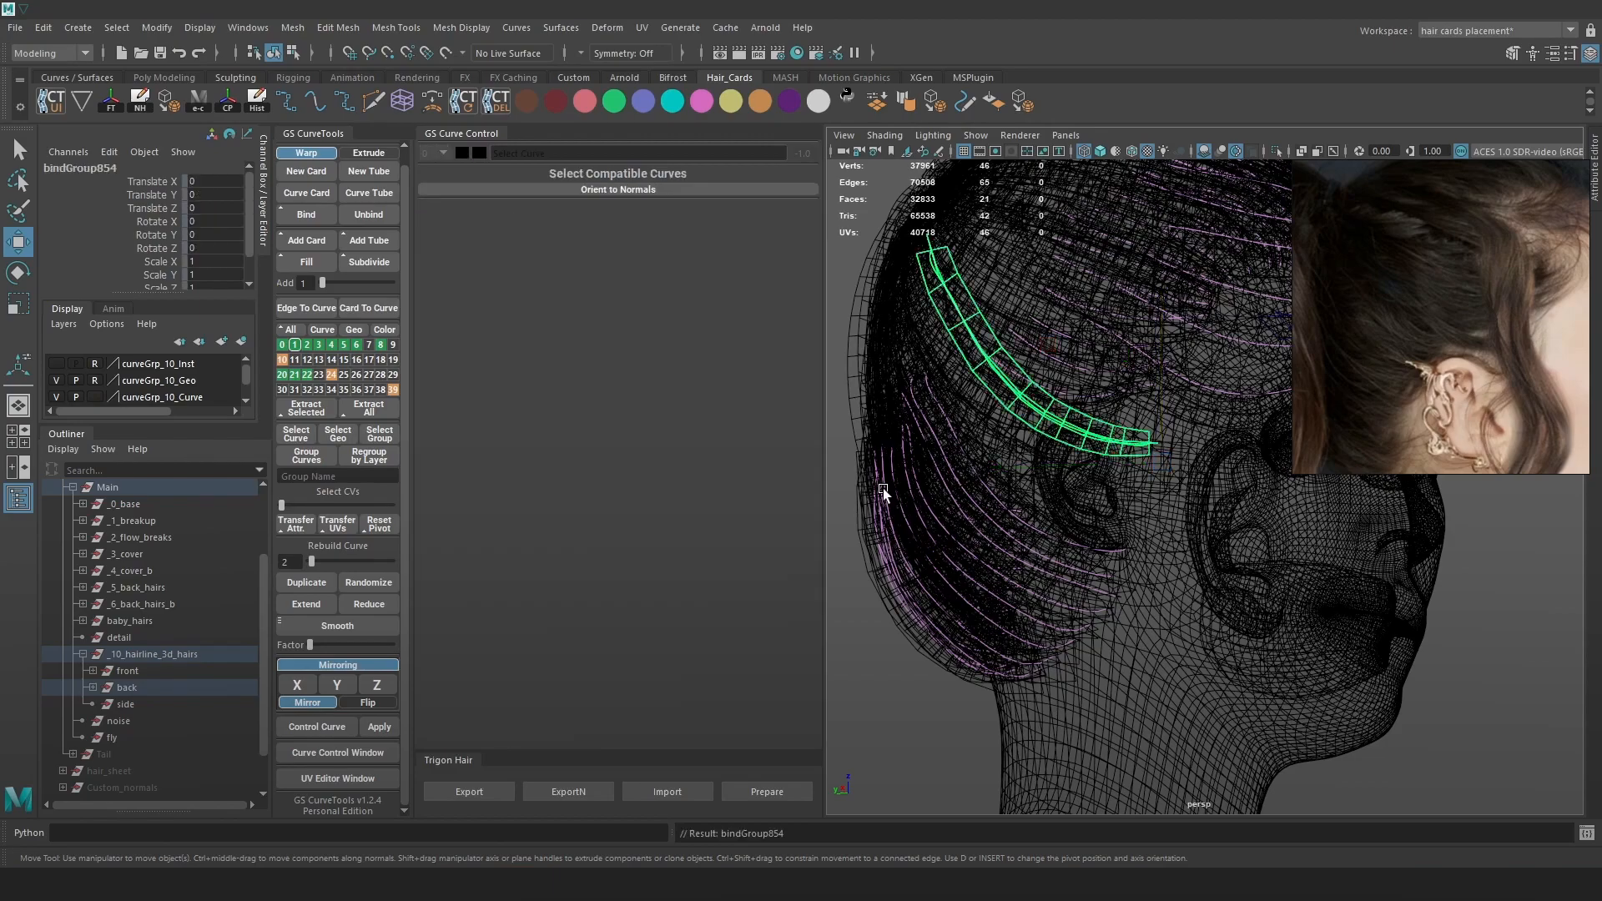
left_click(93, 686)
scroll(153, 677, "down", 5)
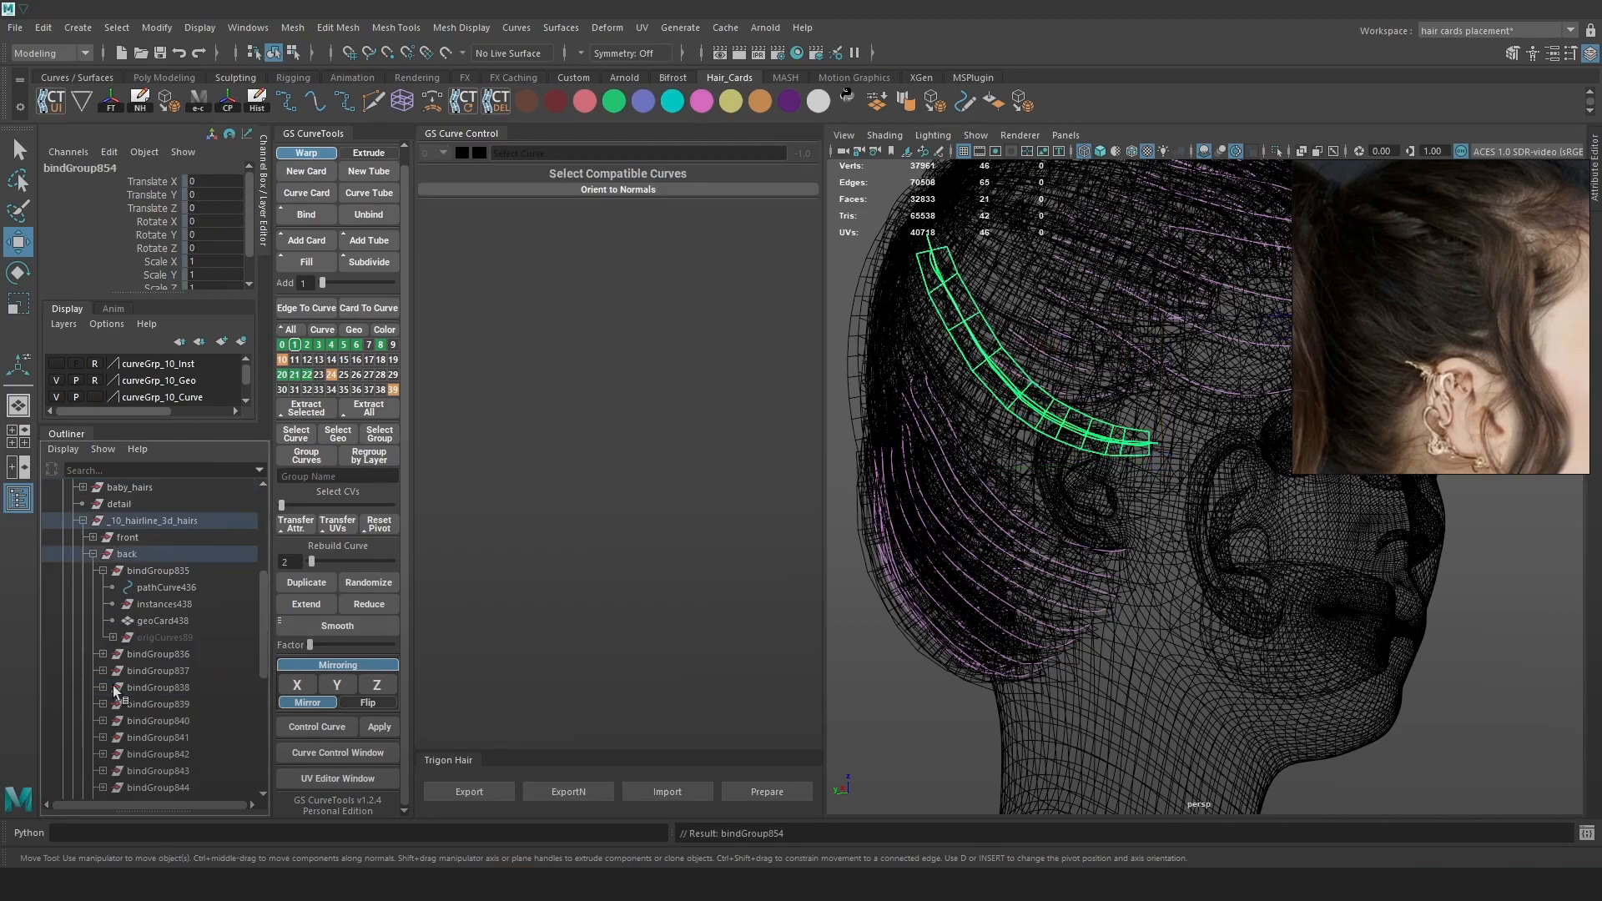
middle_click_drag(155, 641, 153, 654)
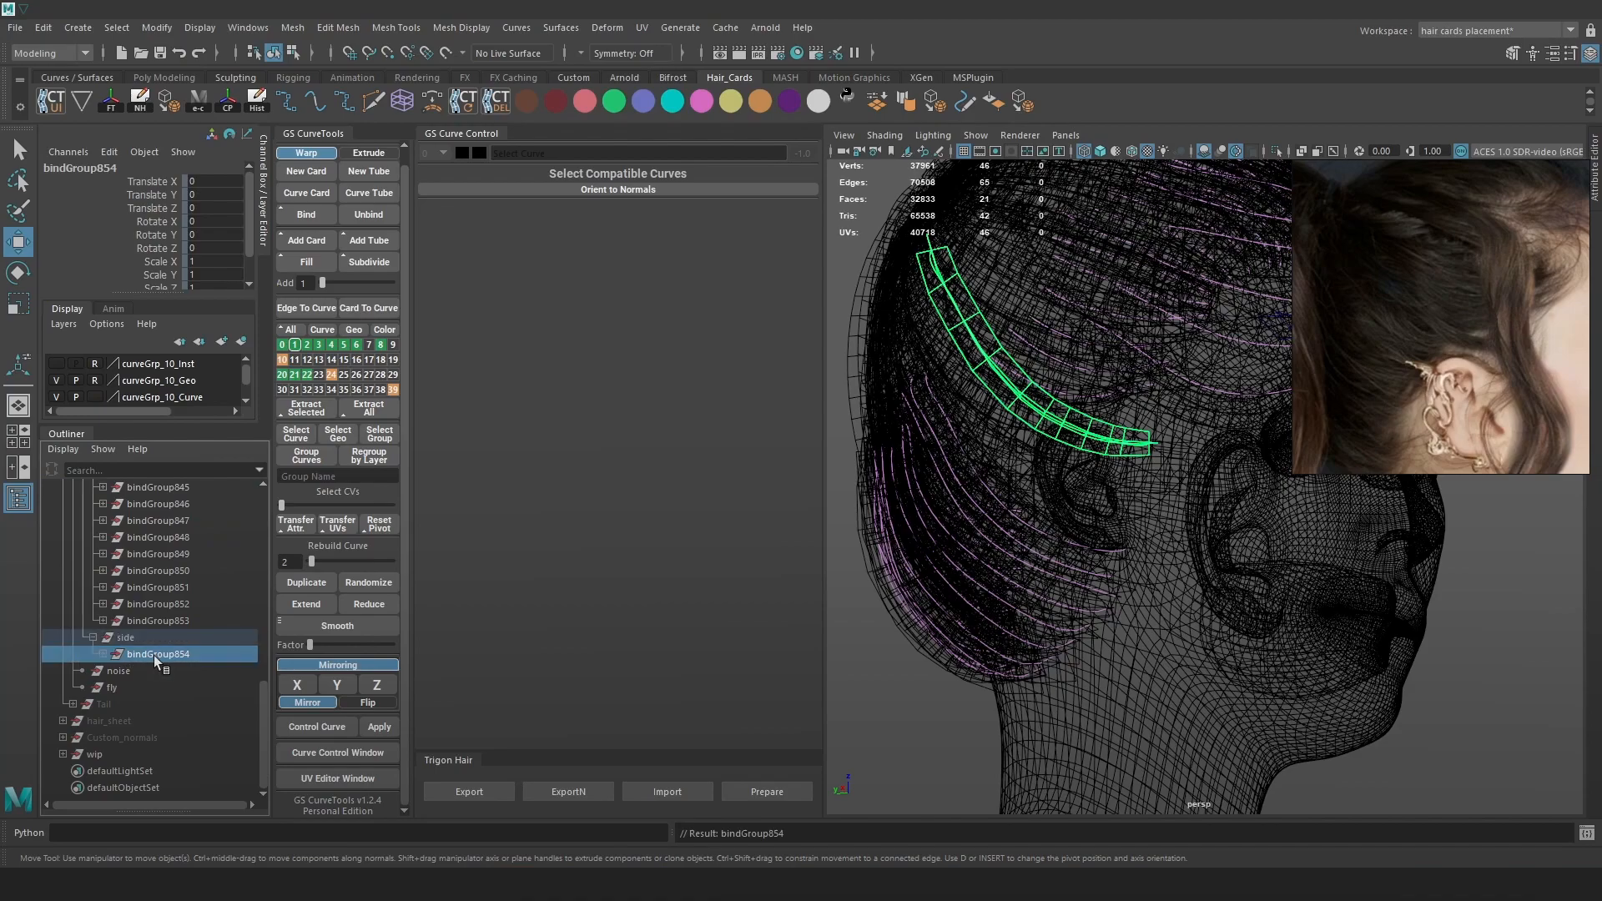
Reset the pivot of the side group's hair card curve and move it above the ear to Translate X -37.677, Y -0.91, Z 15.873.
key("Down")
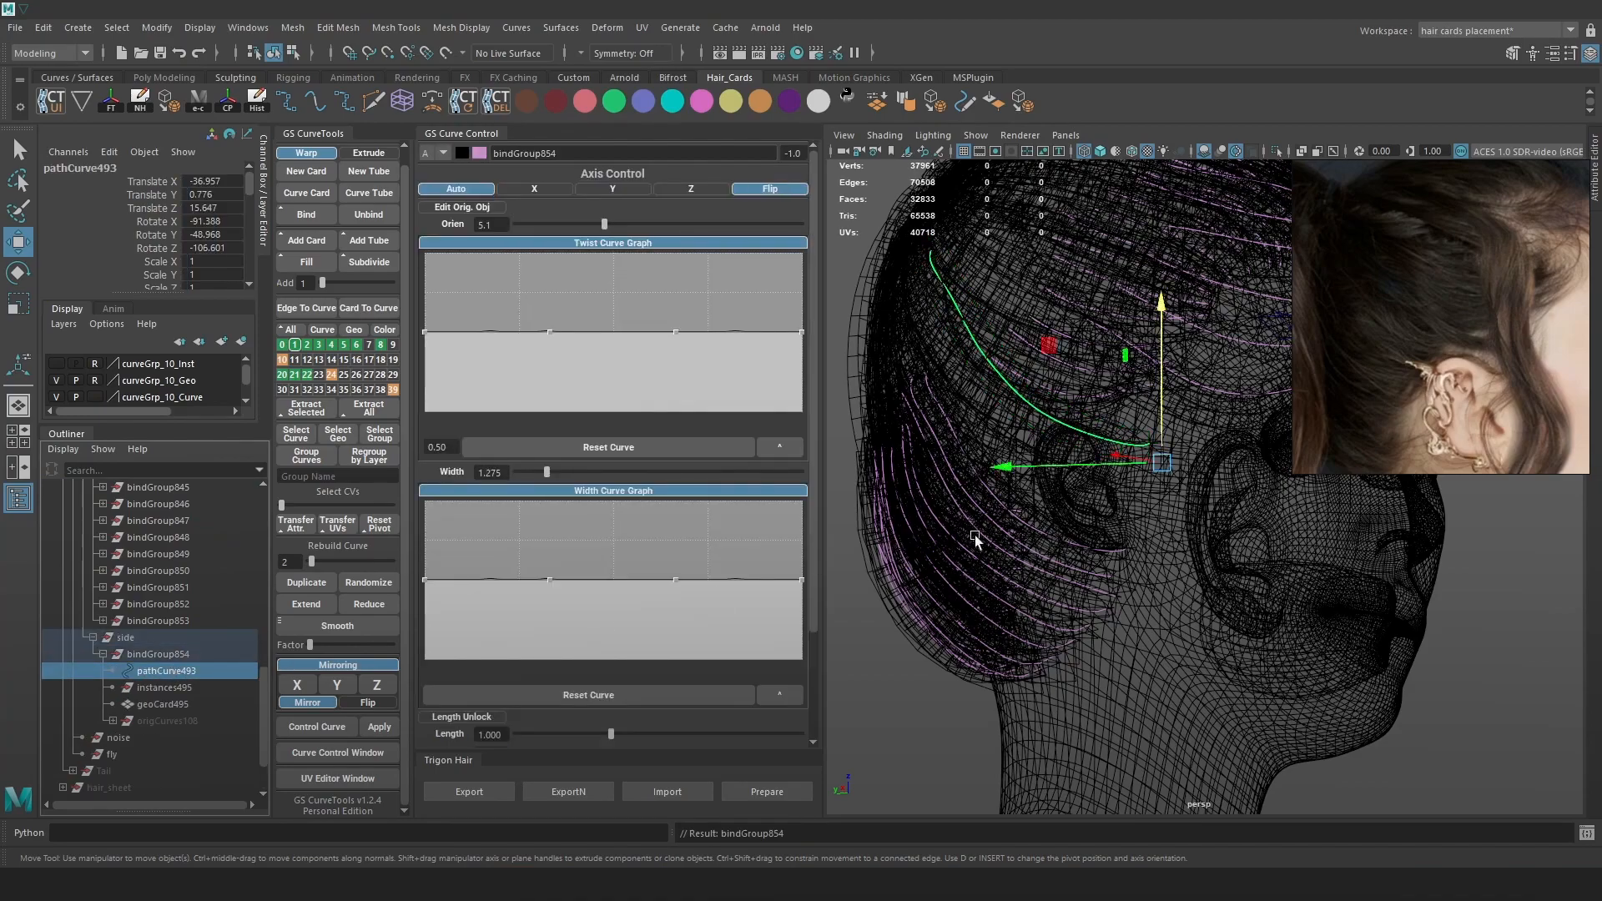
left_click(390, 523)
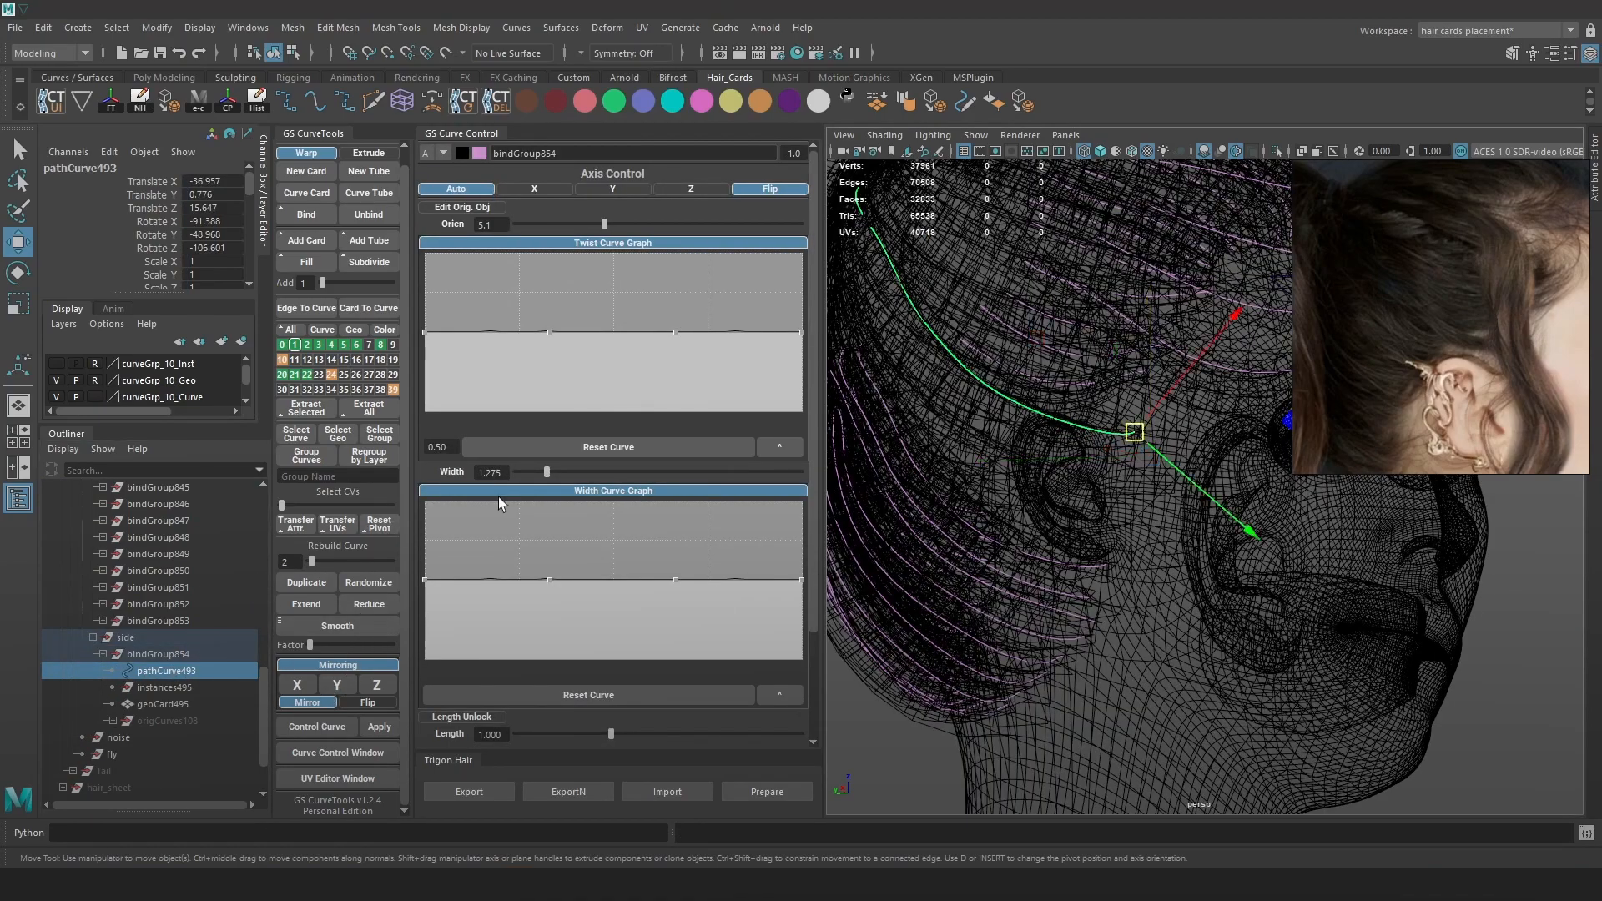
key("5")
middle_click_drag(1167, 451, 1128, 447, "alt")
right_click_drag(1128, 448, 1078, 451, "ctrl+shift")
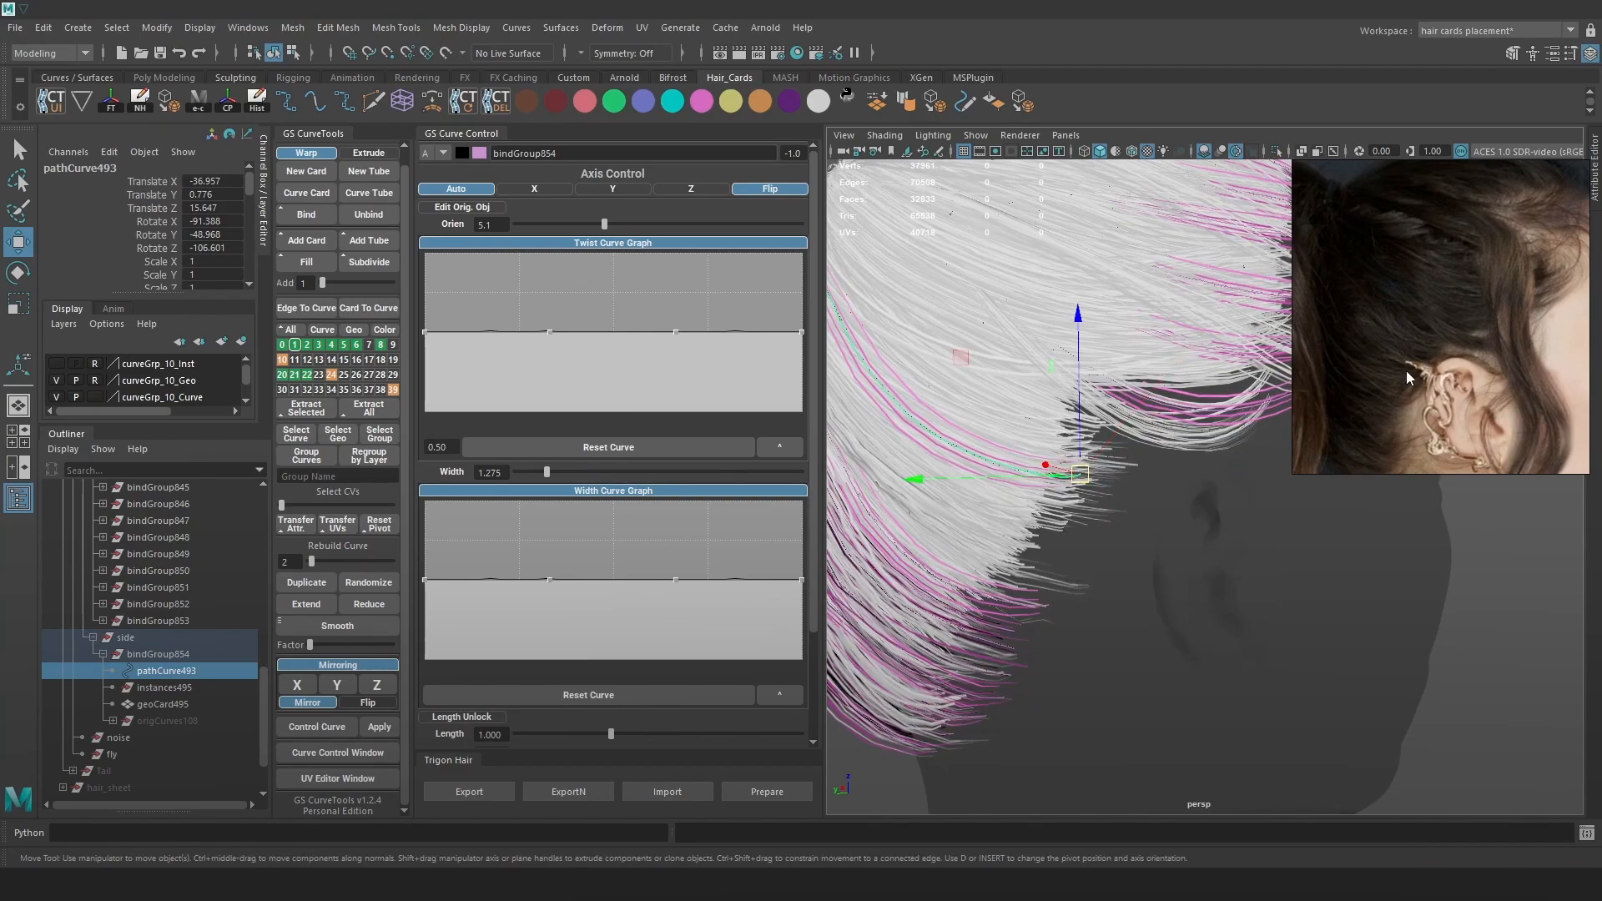
left_click_drag(1073, 483, 1177, 470)
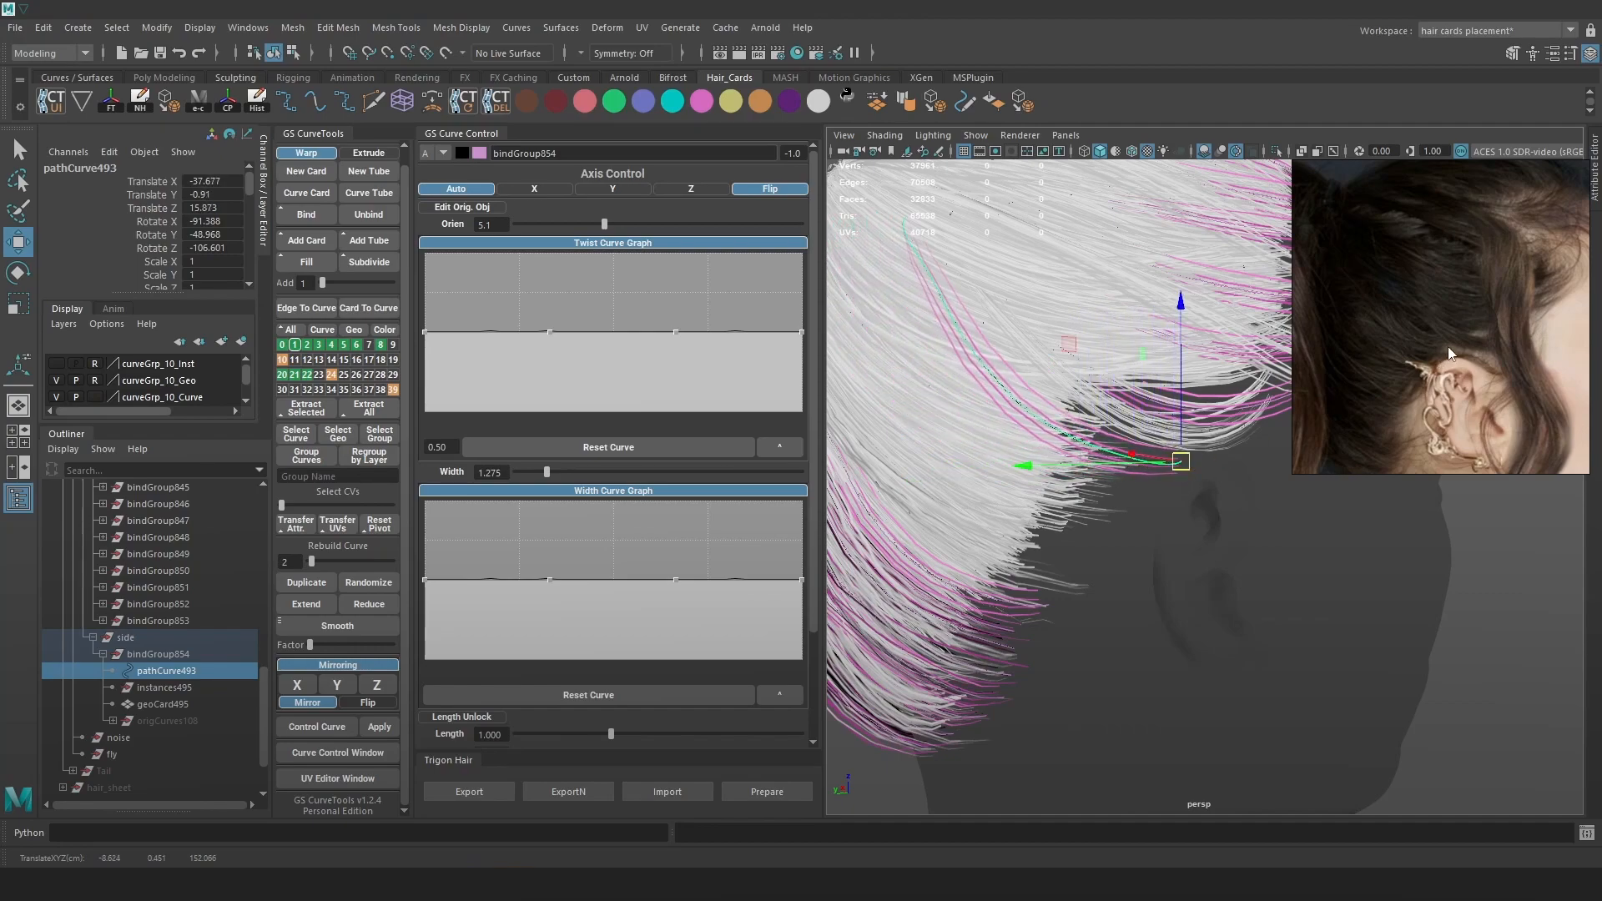
Compare the card's placement above the ear with the ear hairline in the reference photo.
scroll(1452, 350, "up", 2)
scroll(1449, 354, "up", 2)
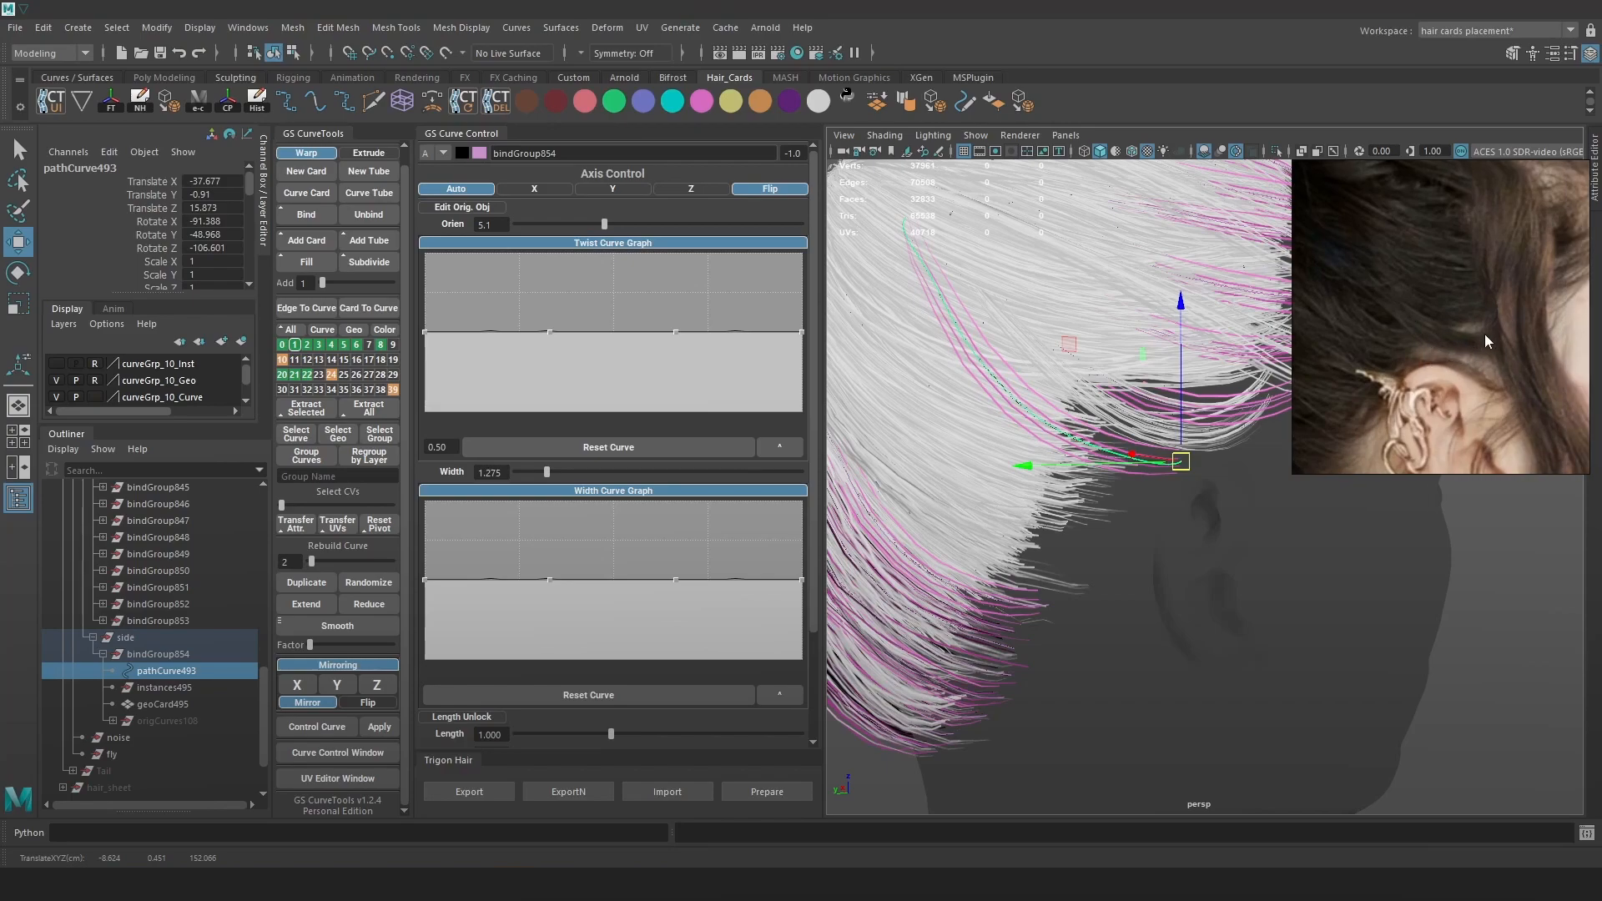
left_click_drag(1192, 488, 1180, 487, "alt")
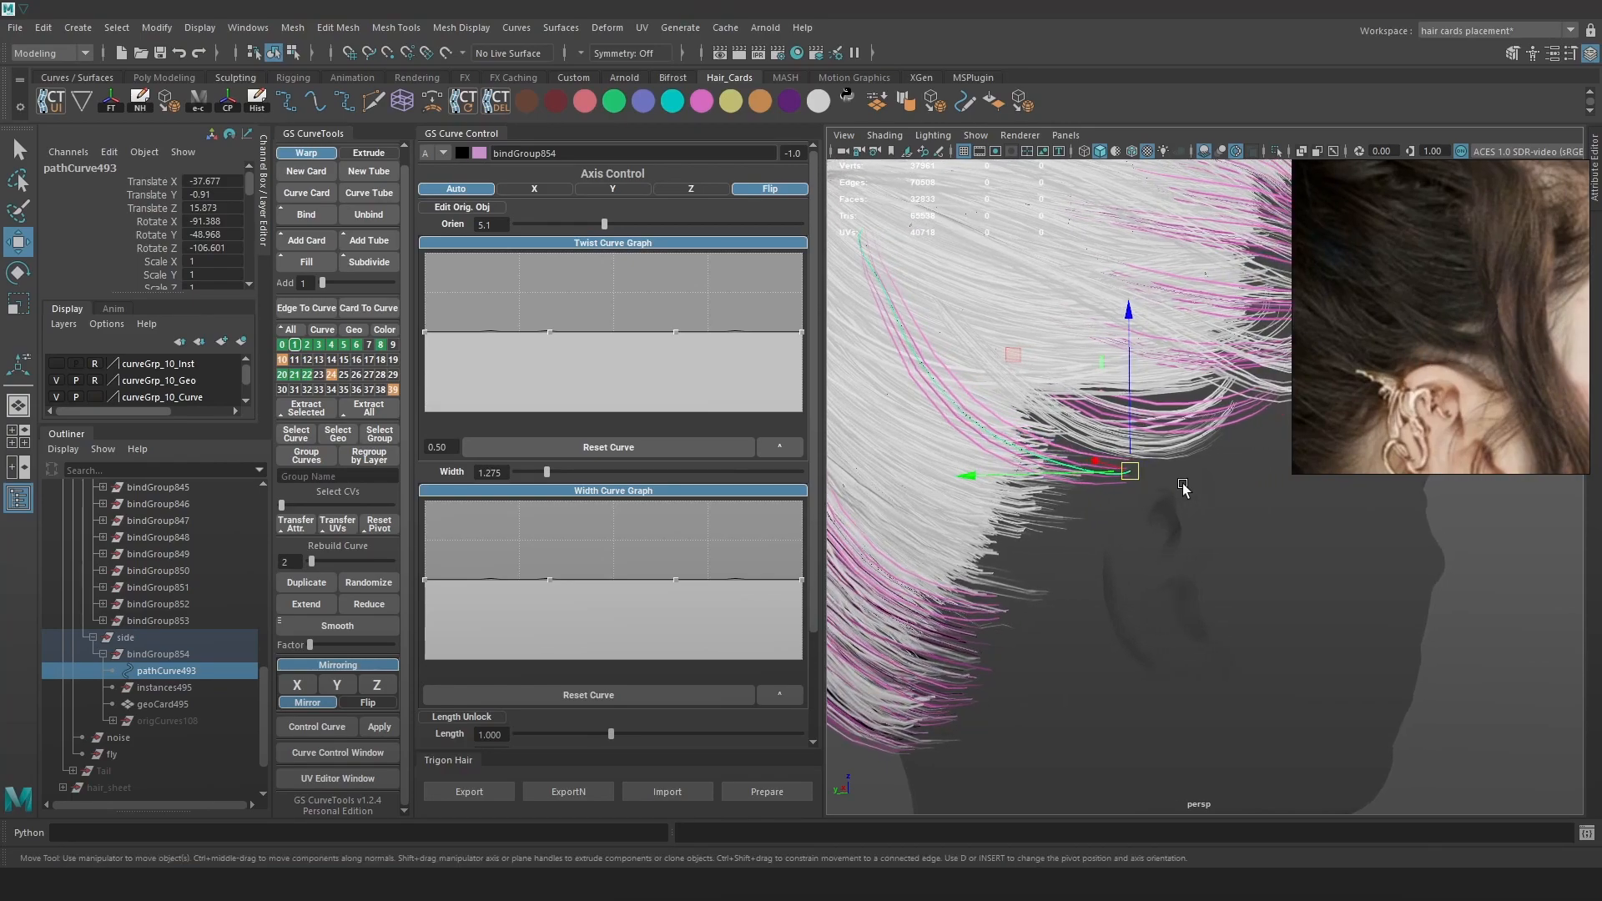
key("f")
scroll(1155, 489, "down", 5)
right_click_drag(1137, 499, 1345, 544, "alt")
middle_click_drag(1345, 544, 1245, 546, "alt")
mouse_move(1246, 547)
left_mouse_down("alt")
mouse_move(1204, 555)
mouse_move(1269, 544)
mouse_move(1244, 552)
left_mouse_up("alt")
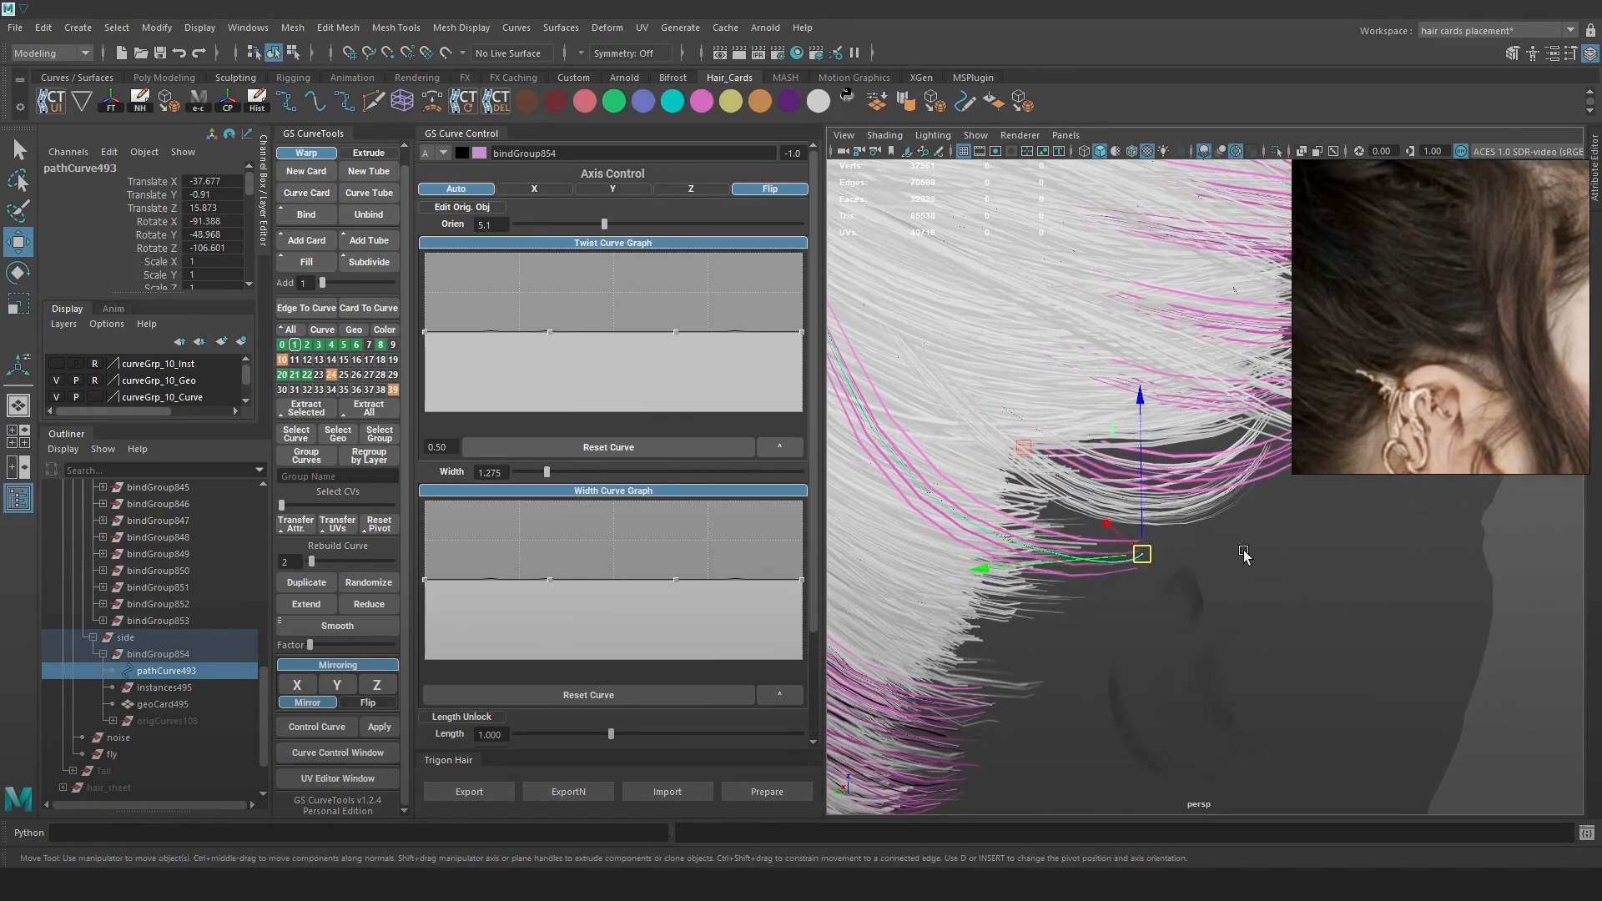
scroll(1244, 553, "down", 1)
scroll(1419, 348, "down", 2)
middle_click_drag(1418, 349, 1435, 340)
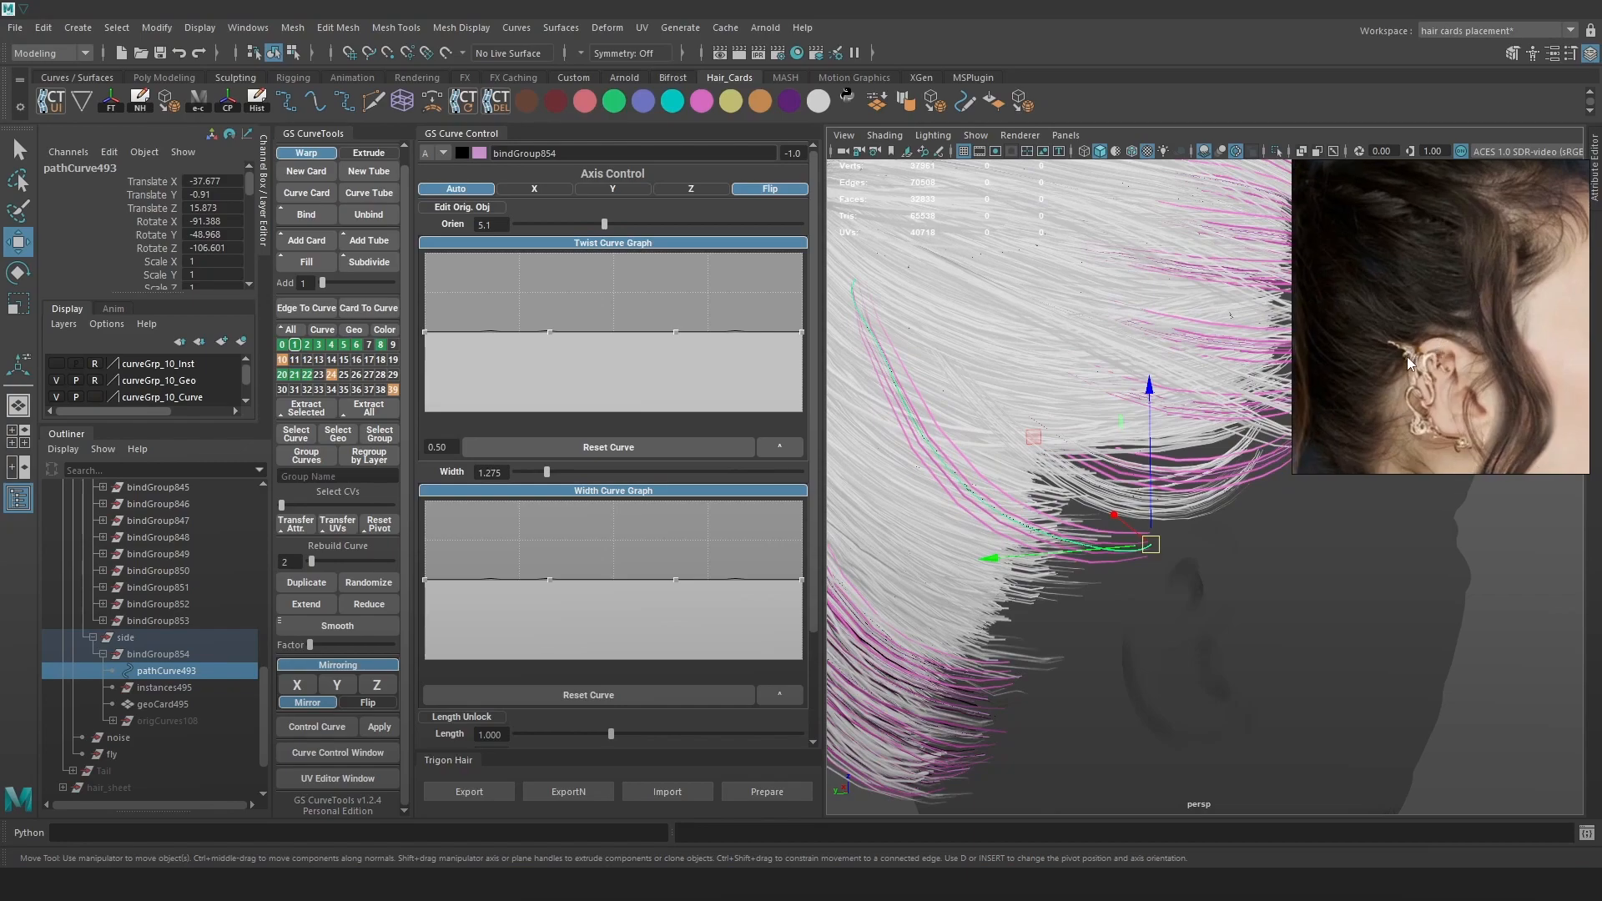
scroll(1406, 357, "up", 2)
scroll(1470, 358, "down", 6)
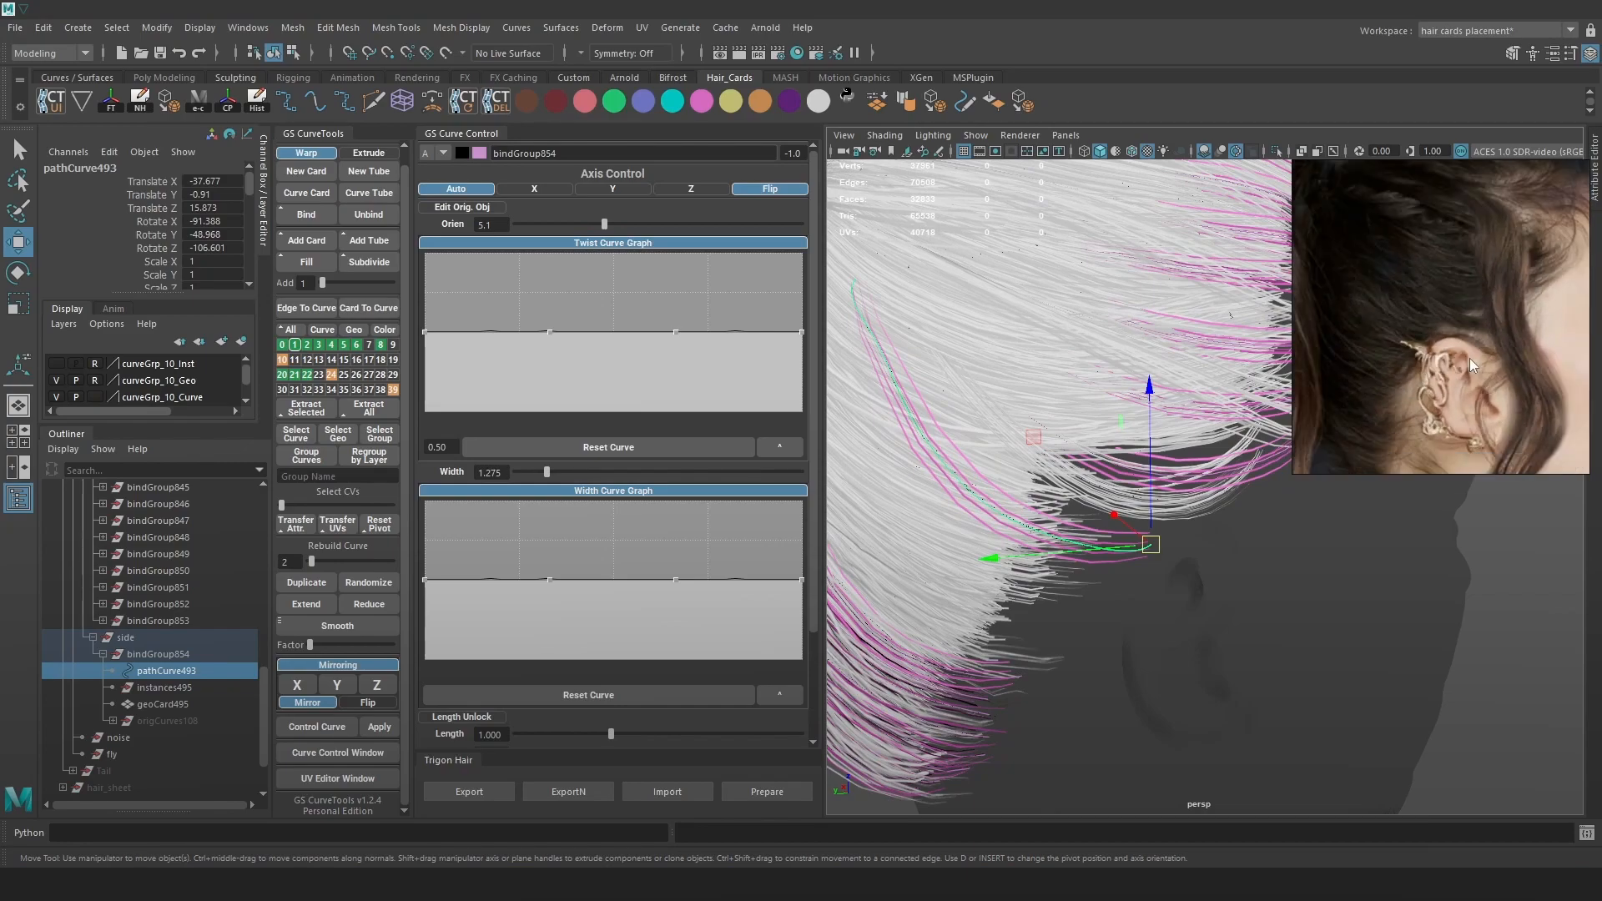
scroll(1456, 349, "up", 5)
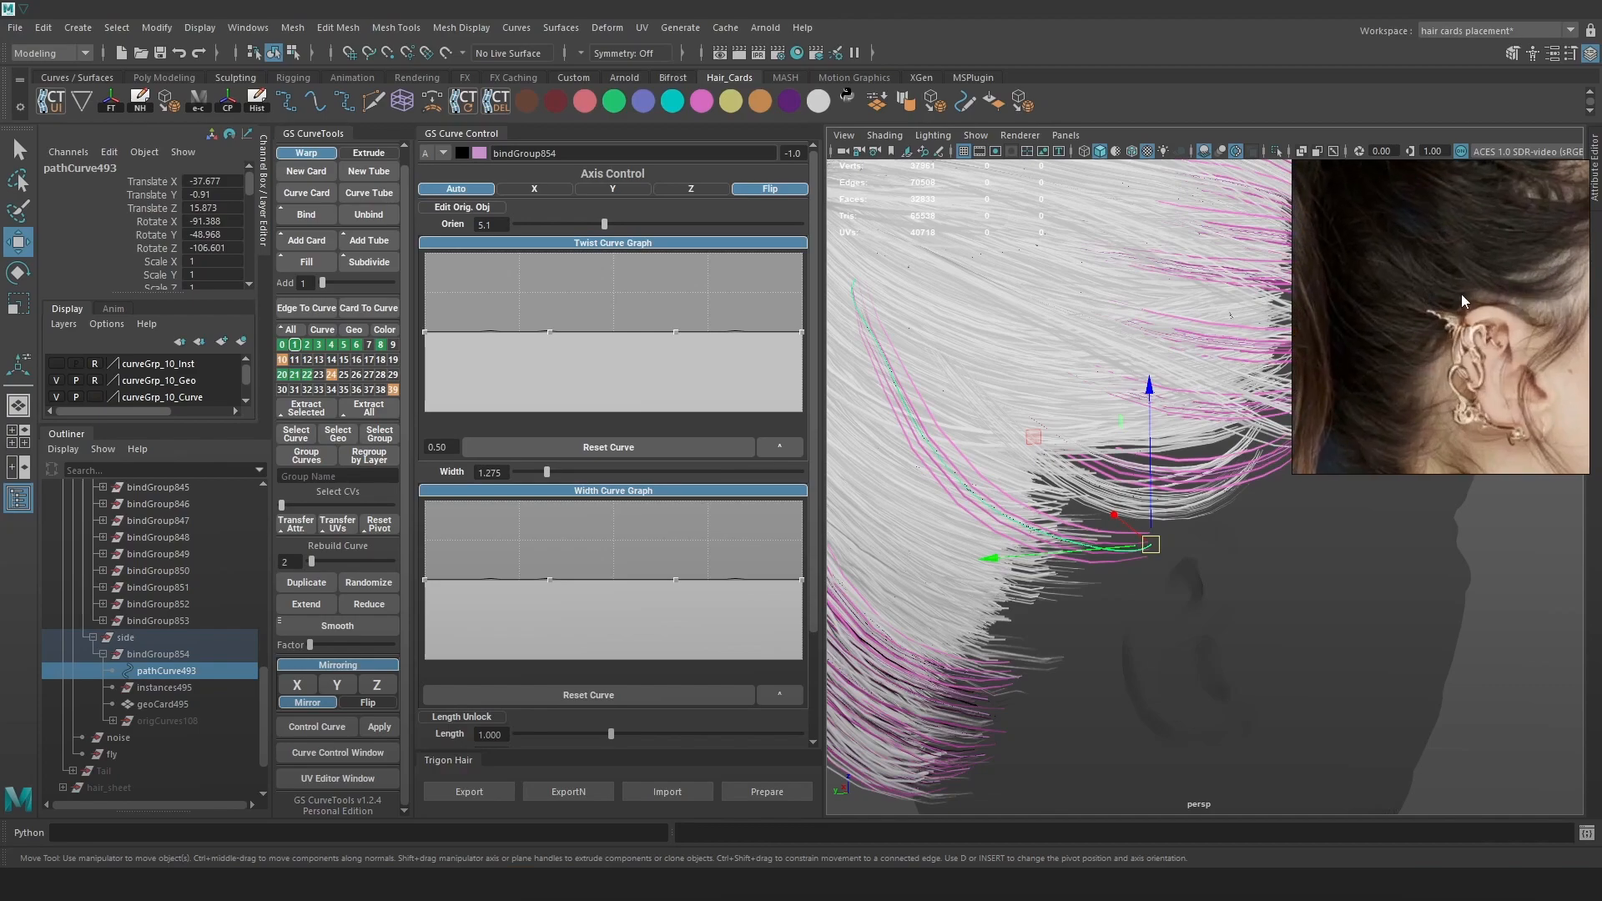
Move the side card's curve to Translate X -36.152, Y -0.248, Z 16.289 and view it from behind.
left_click_drag(1132, 561, 1105, 519)
left_click_drag(987, 409, 1201, 527, "alt")
left_click_drag(1053, 521, 1195, 512)
middle_click_drag(1405, 636, 1199, 569, "alt")
left_click_drag(1198, 572, 1084, 501, "alt")
Adjust the side curve's middle control vertices so the card lies closer to the scalp.
right_click_drag(1048, 396, 940, 386)
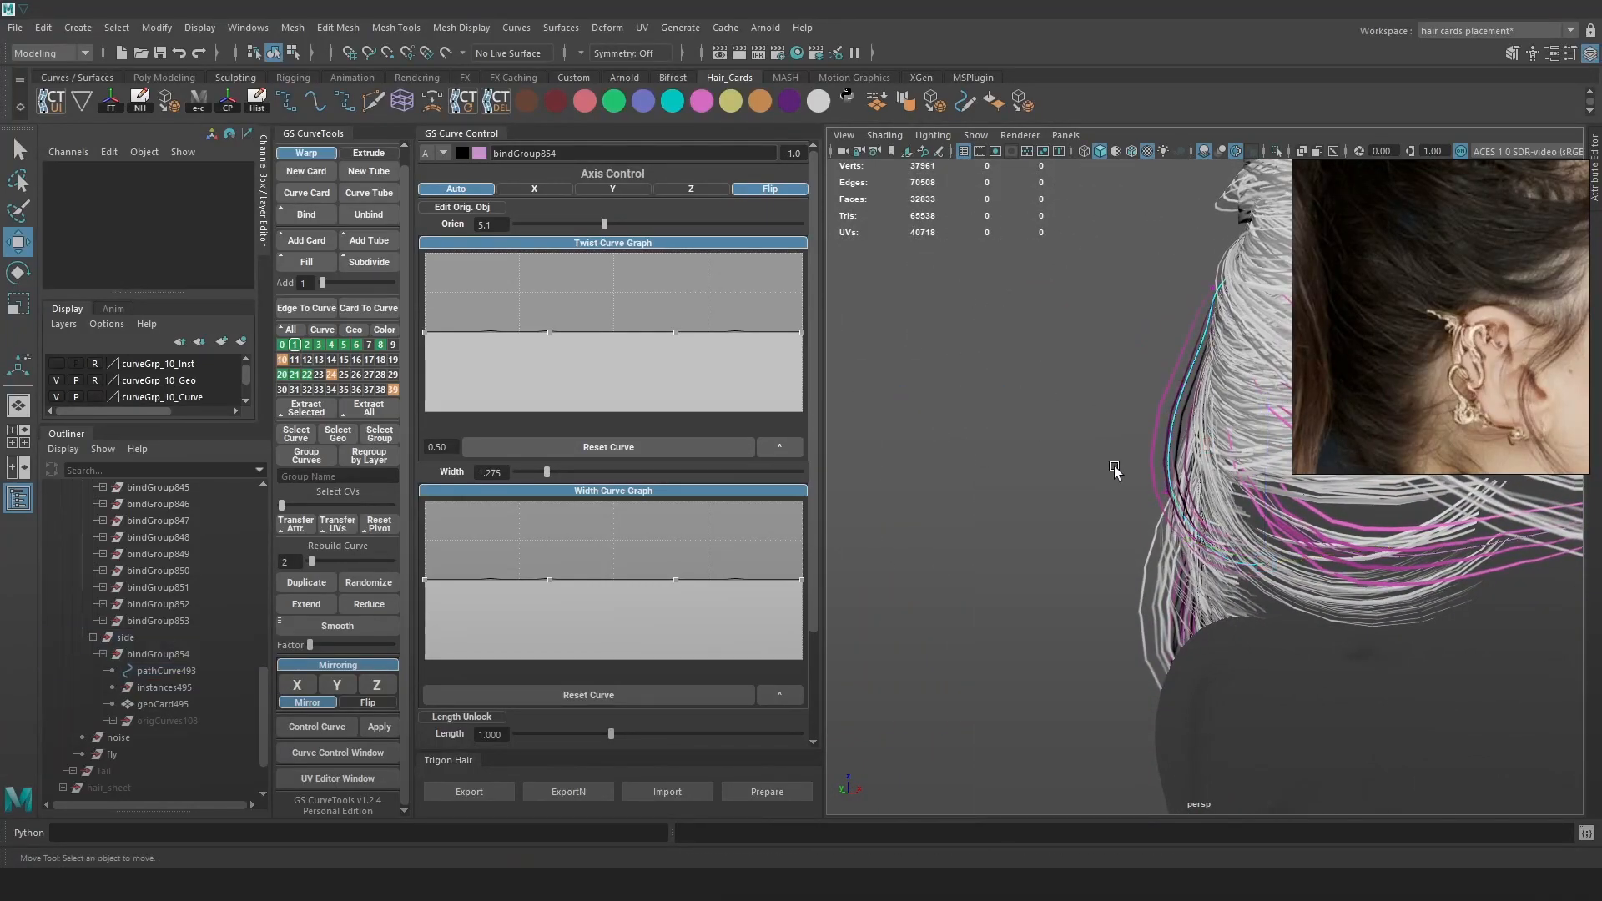
left_click(1158, 491)
left_click_drag(1159, 492, 1170, 481)
left_click(1179, 440)
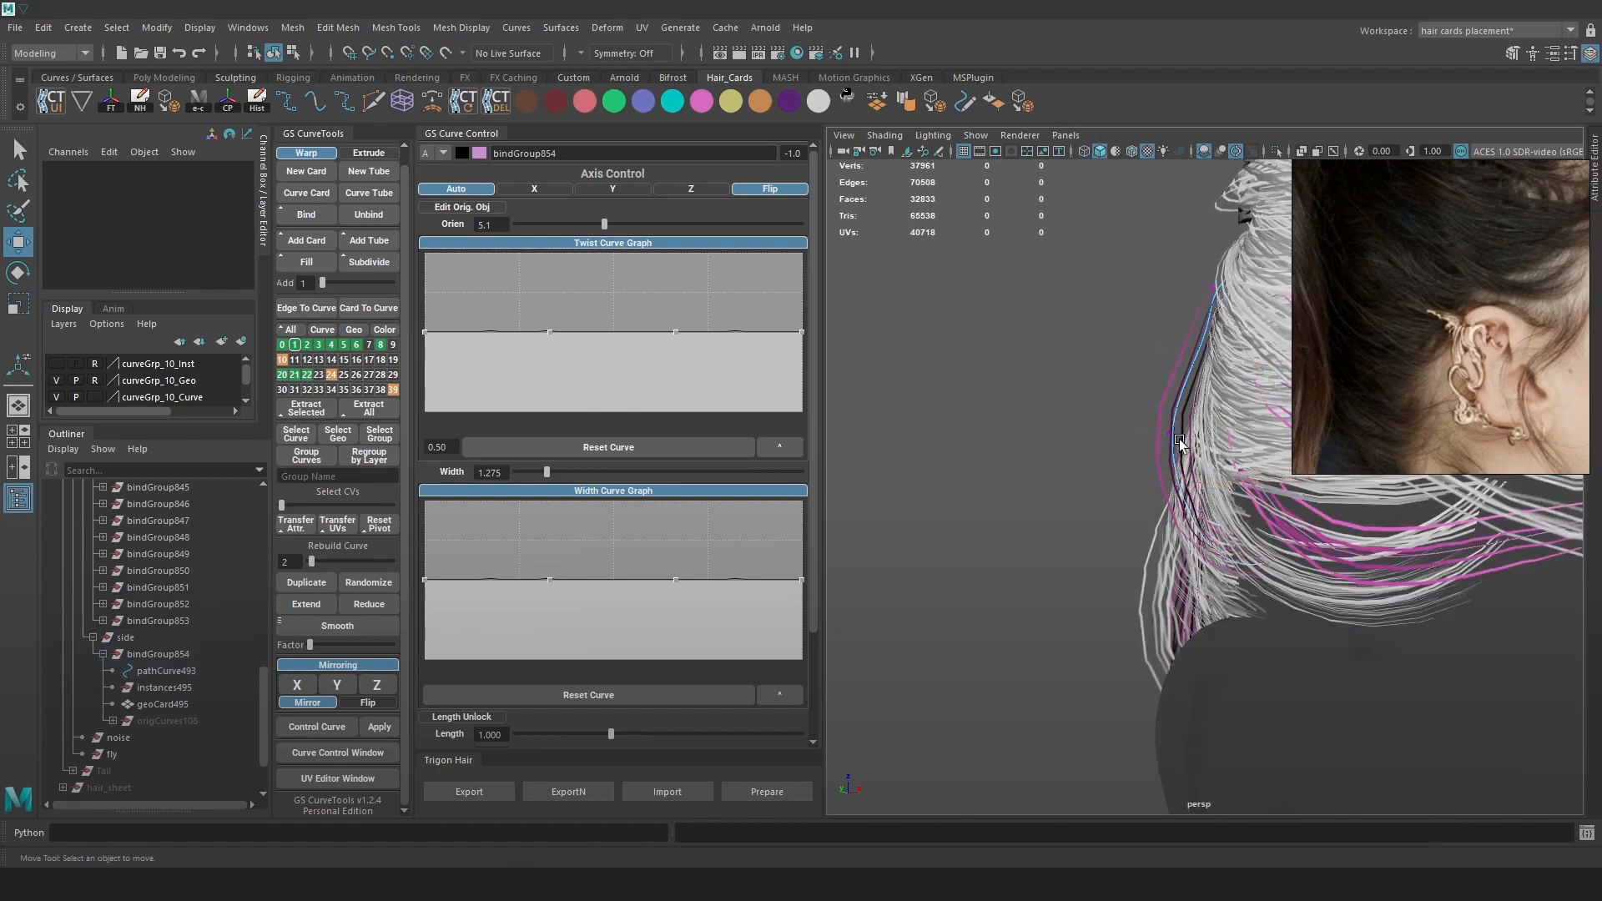
left_click(1178, 433)
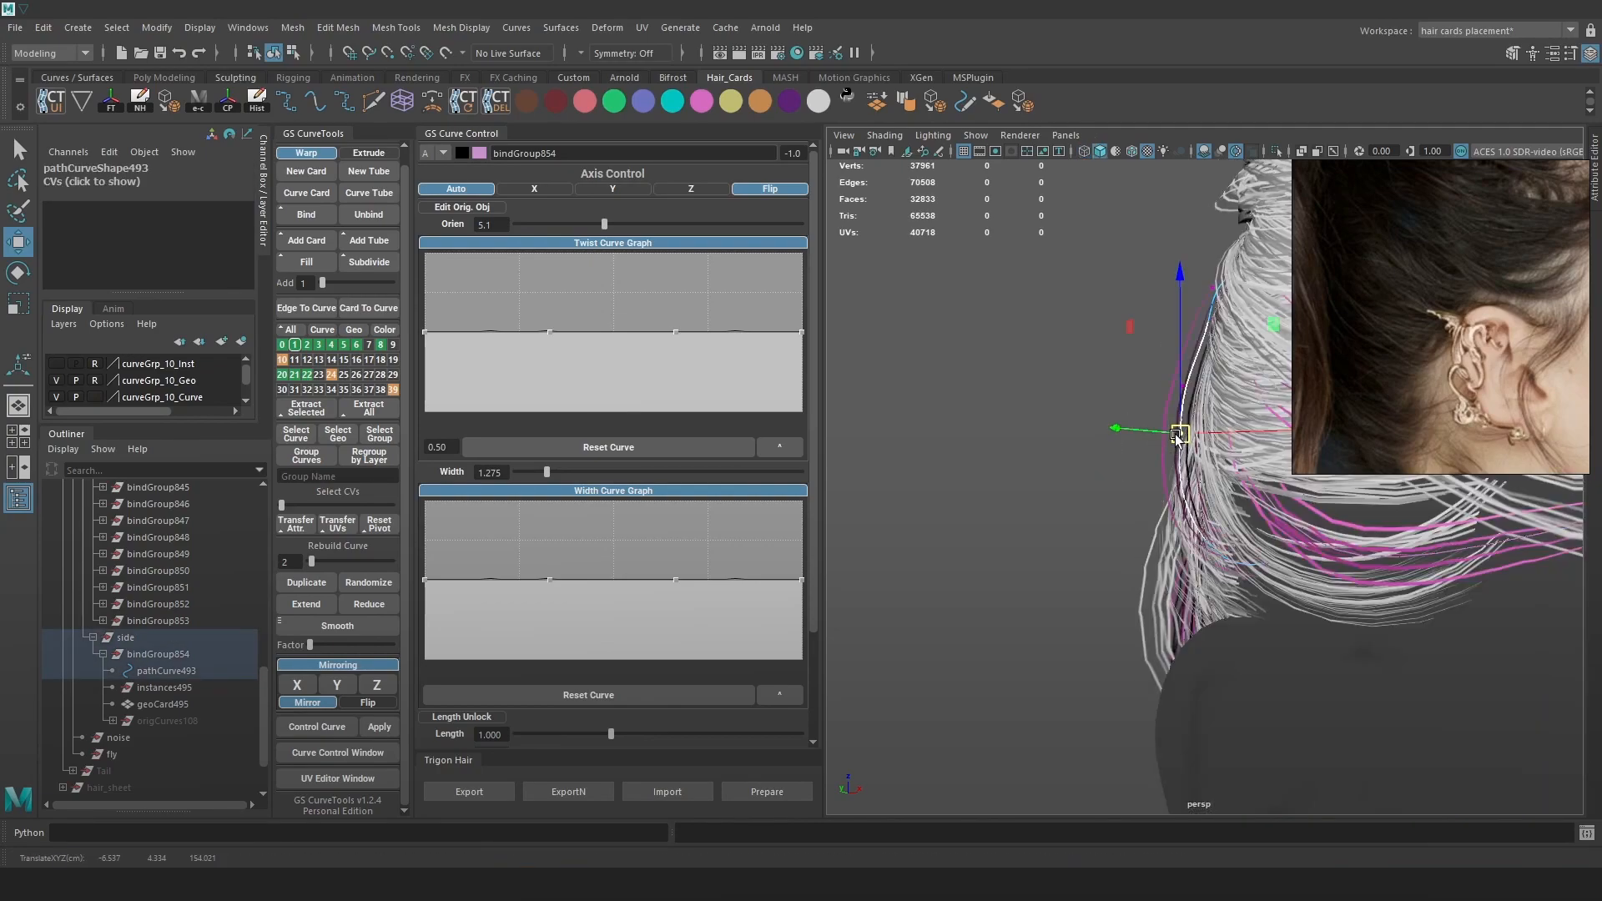
Rebuild the side card's curve with a value of 3.
left_click_drag(1179, 434, 1352, 467, "alt")
key("4")
left_click(1017, 371)
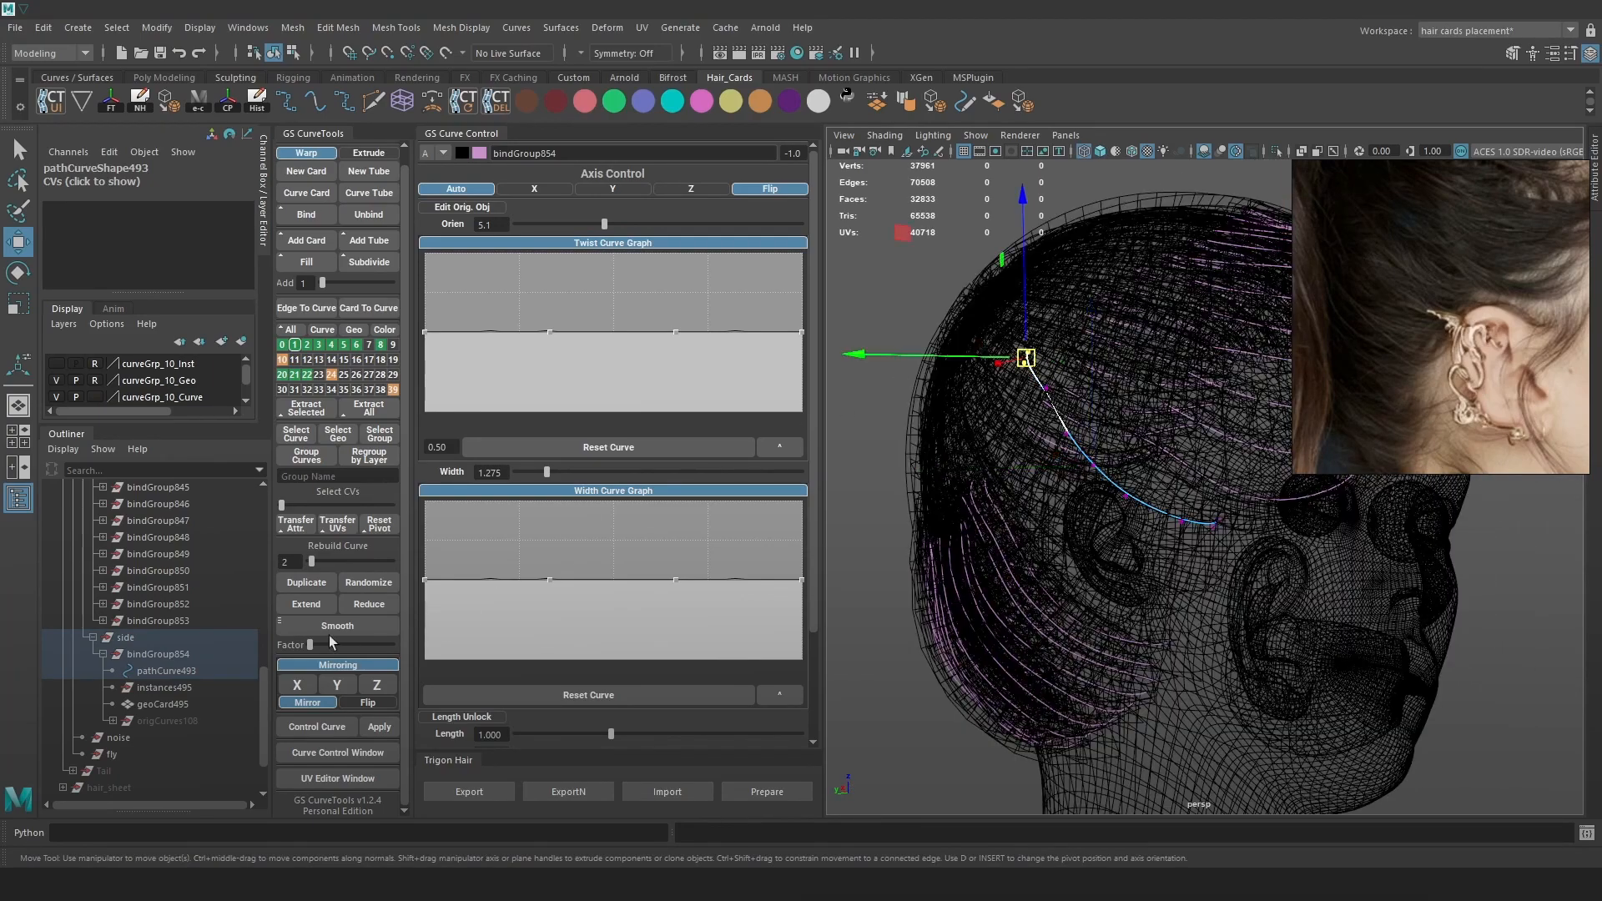
left_click(315, 559)
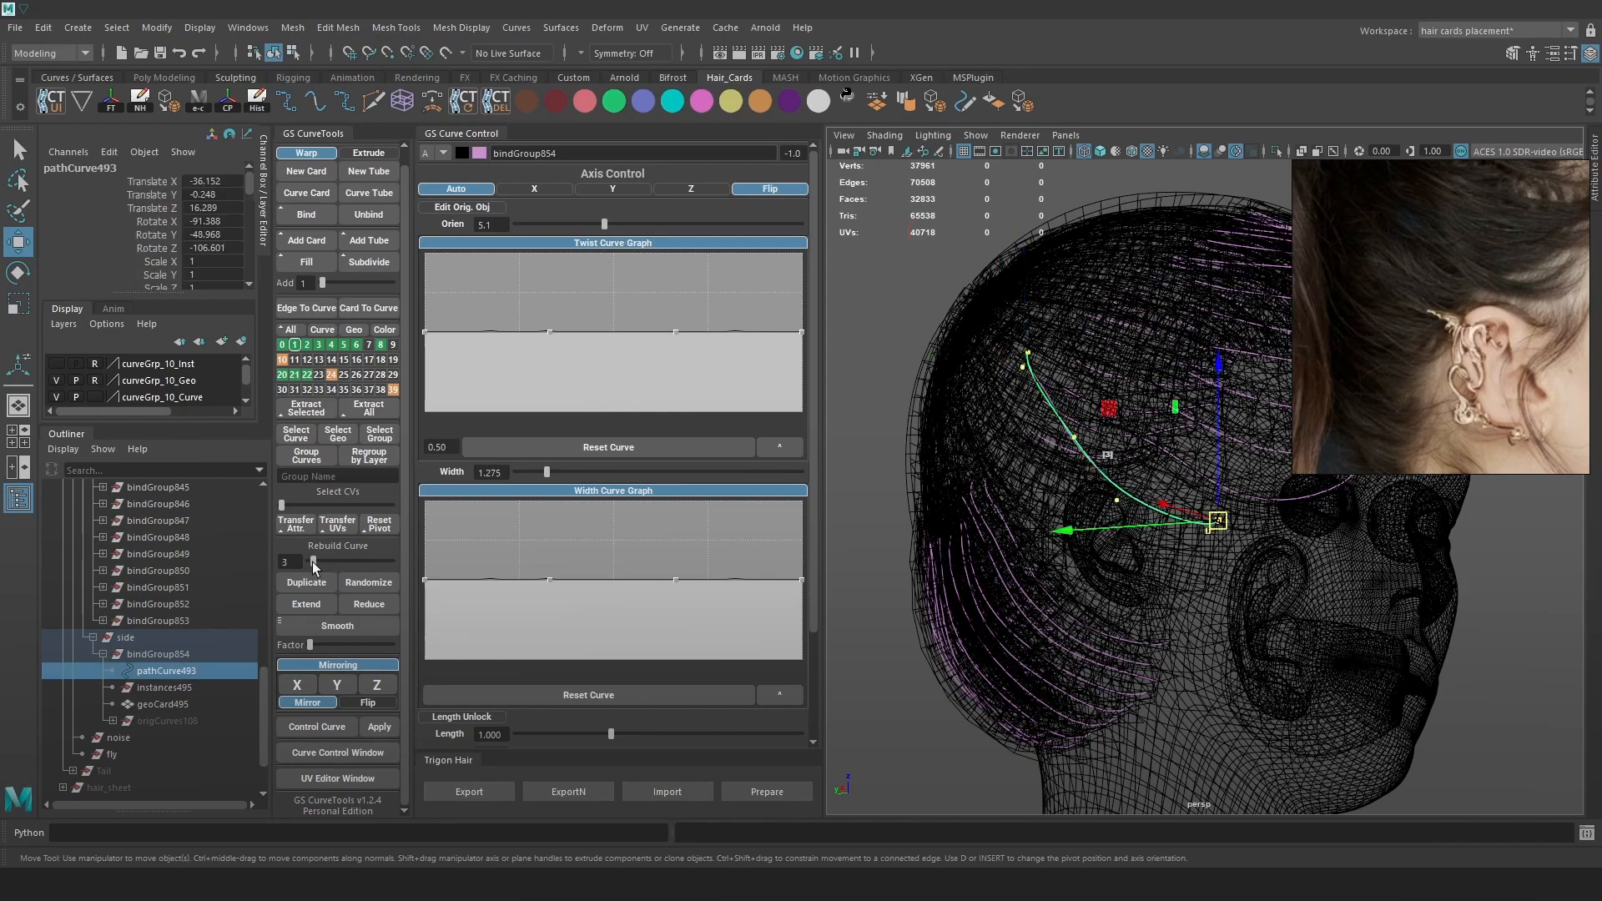
Shift the side curve's end control vertex back and slightly down, and rotate it to follow the reference hair flow.
right_click_drag(951, 312, 898, 259)
left_click(1022, 363)
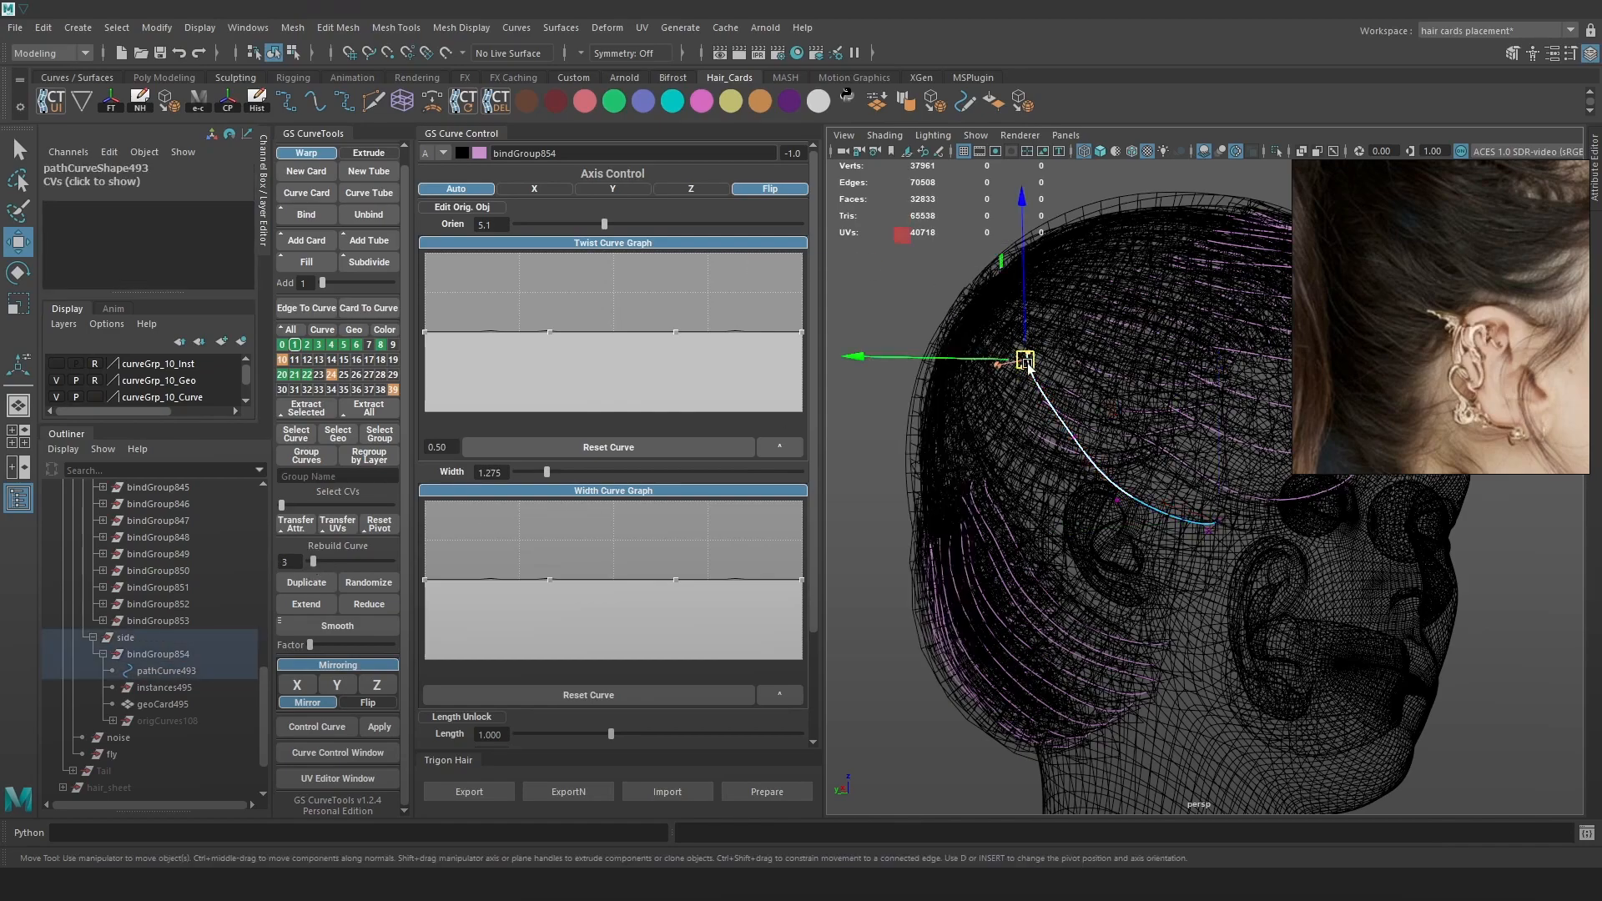
key("6")
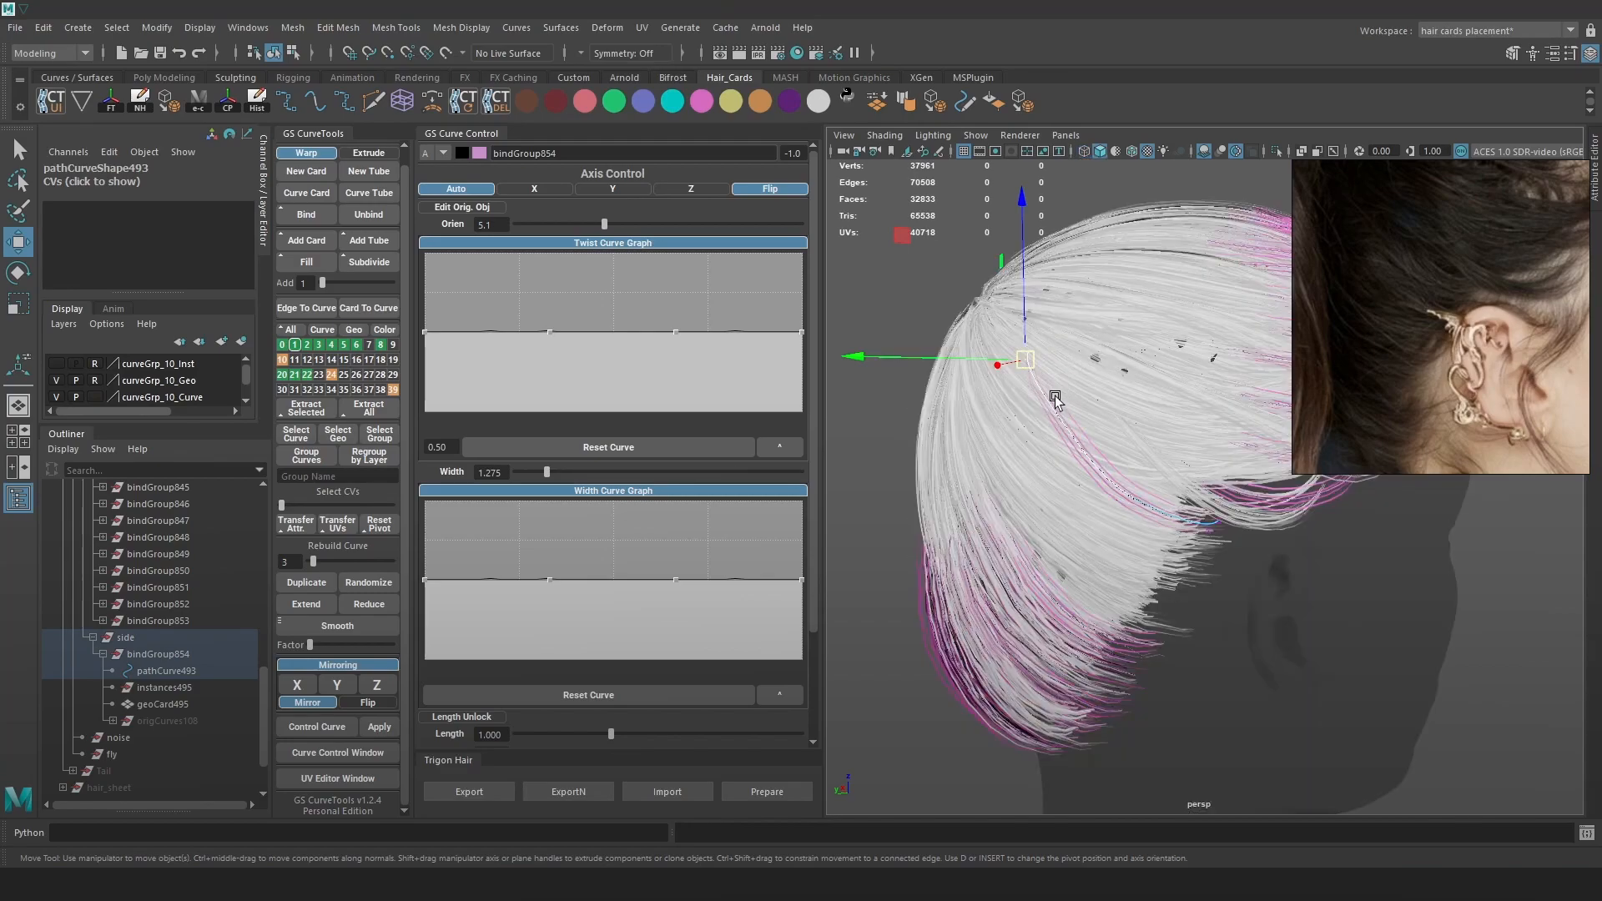
left_click_drag(1025, 361, 998, 383)
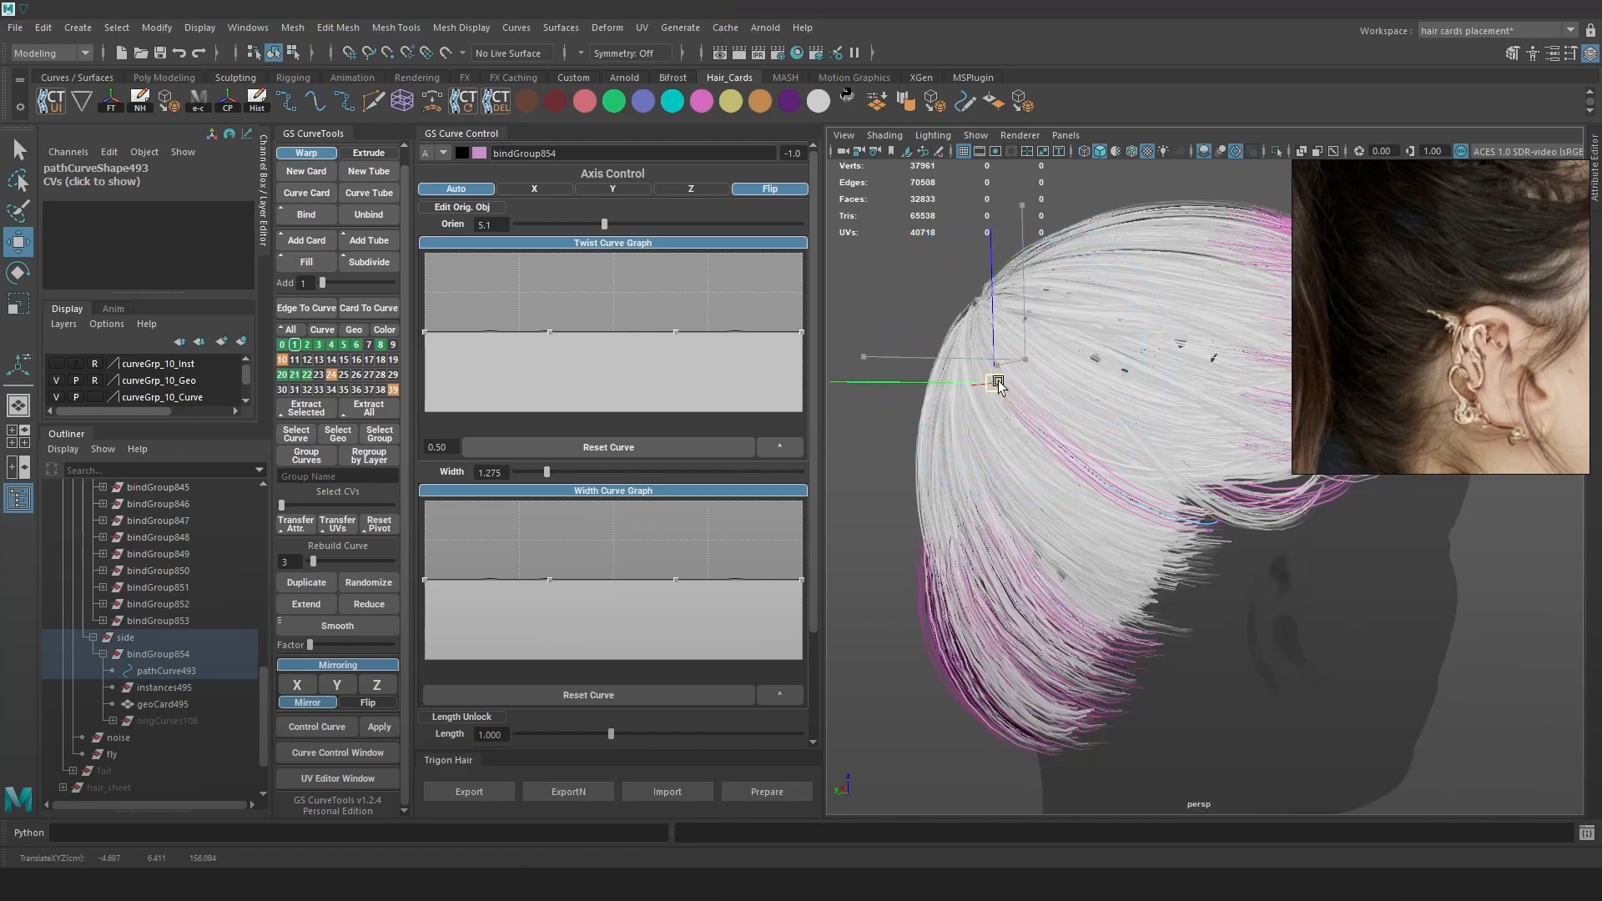
key("e")
left_click_drag(1139, 385, 1123, 444)
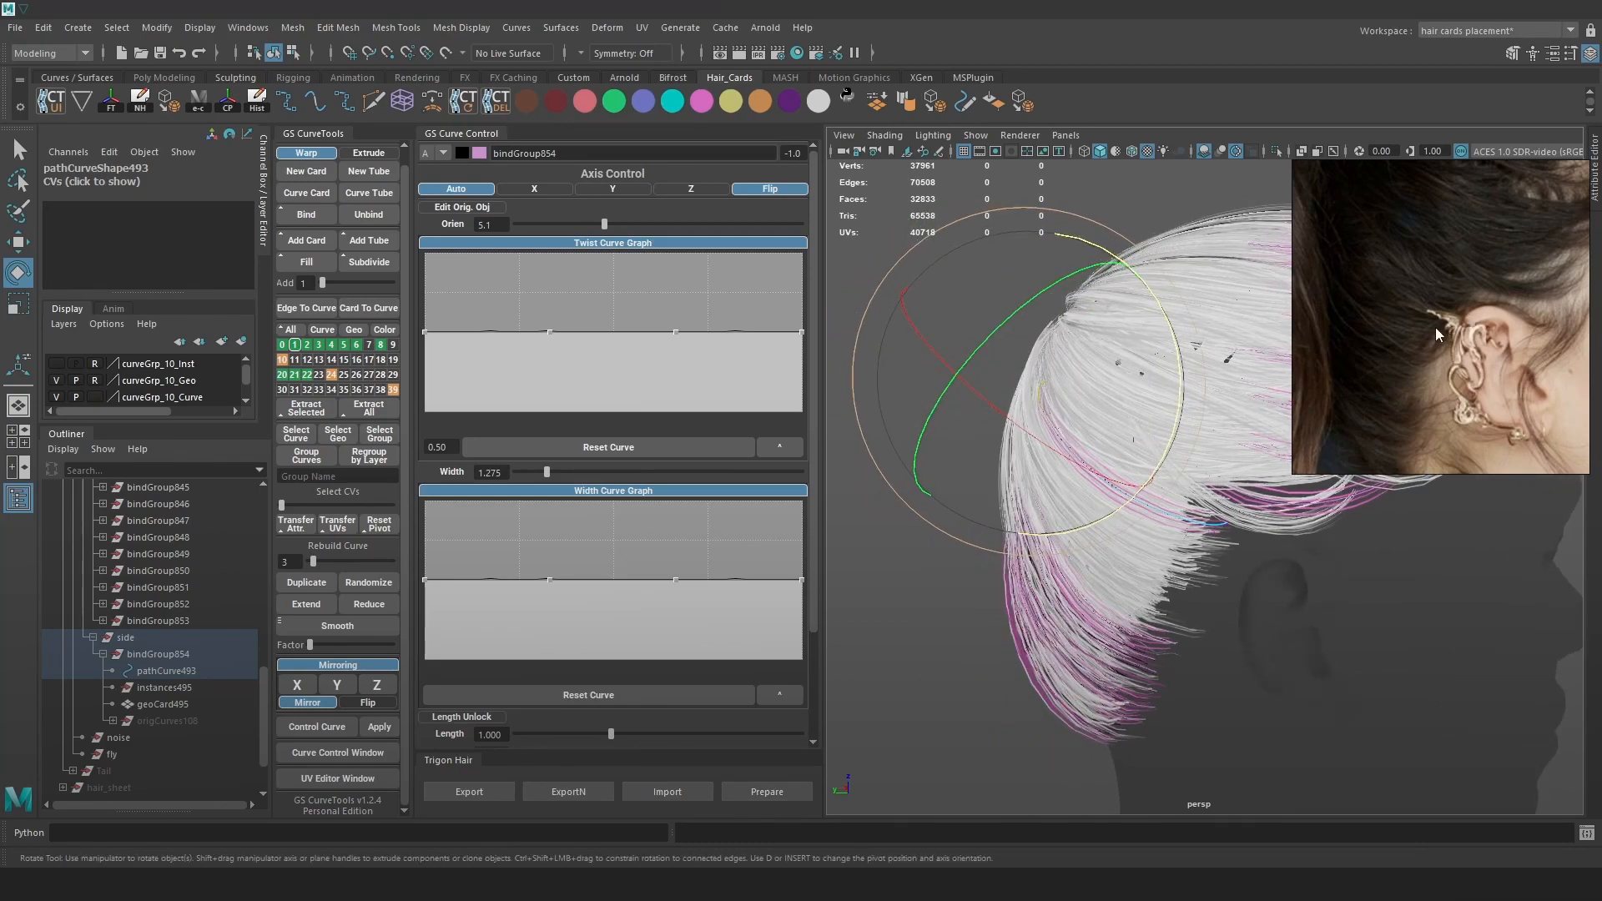
middle_click_drag(1478, 312, 1487, 319)
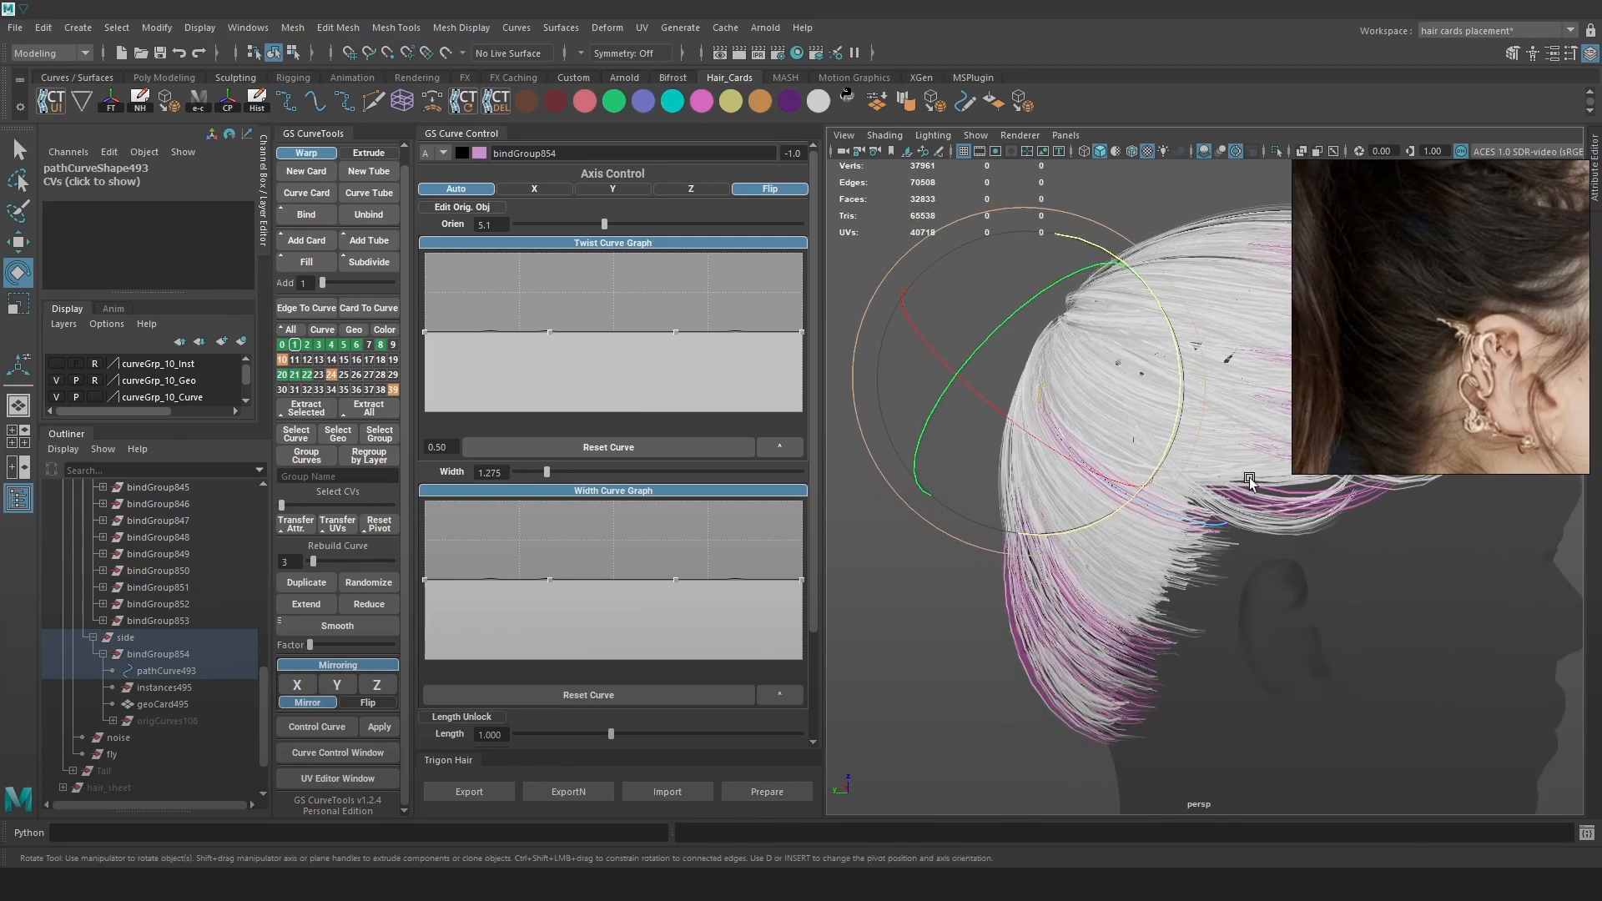
Reposition the side curve's middle control vertex to reshape the bend between the ear and the back end.
key("4")
key("5")
key("w")
key("4")
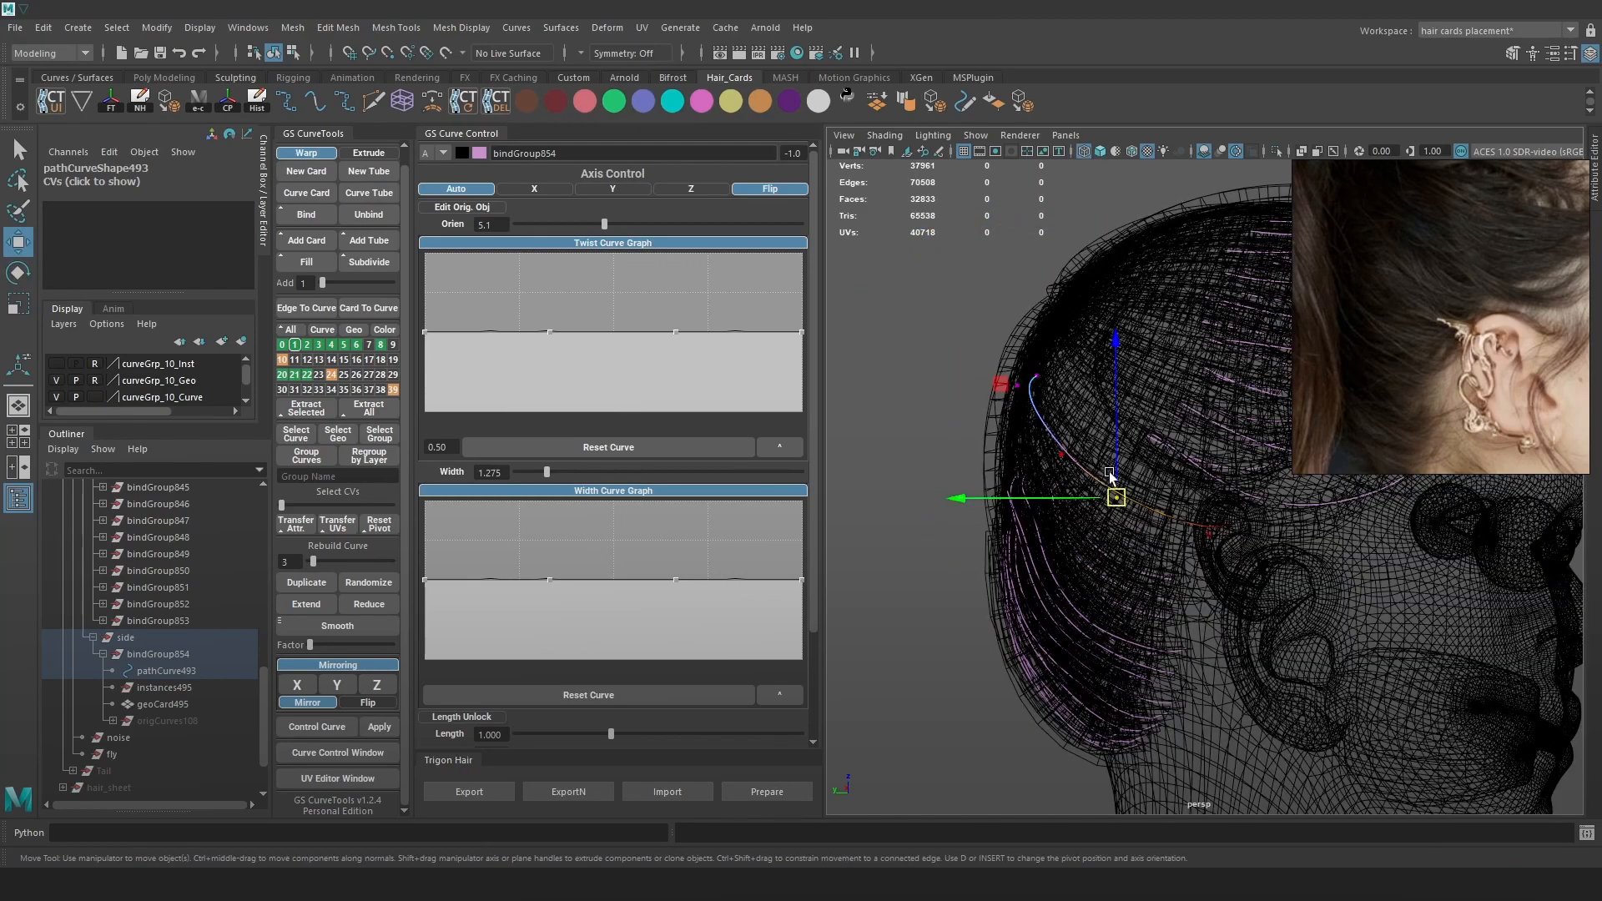
key("5")
mouse_move(1109, 465)
left_mouse_down()
mouse_move(1112, 482)
mouse_move(1043, 436)
mouse_move(1001, 438)
mouse_move(1026, 437)
left_mouse_up()
Rebuild the side card's curve with a value of 4.
key("4")
left_click_drag(313, 561, 312, 562)
left_click(1023, 400)
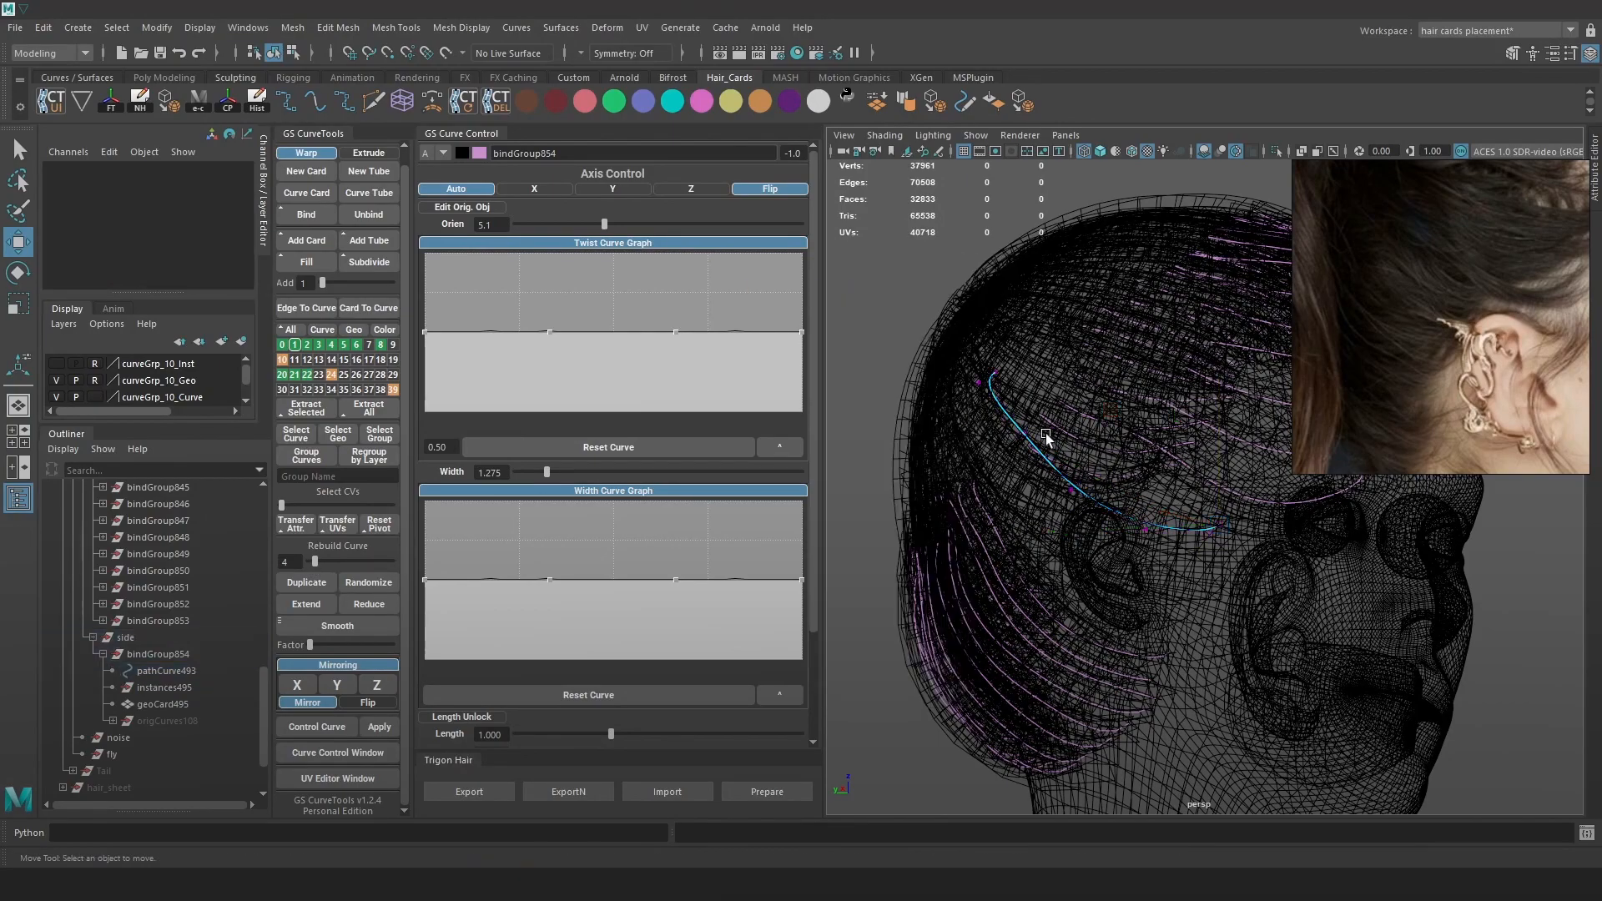
Move the rebuilt side curve's end control vertex slightly inward against the scalp, as seen from behind.
key("5")
left_click_drag(1024, 402, 1093, 466, "alt")
left_click(1203, 357)
key("4")
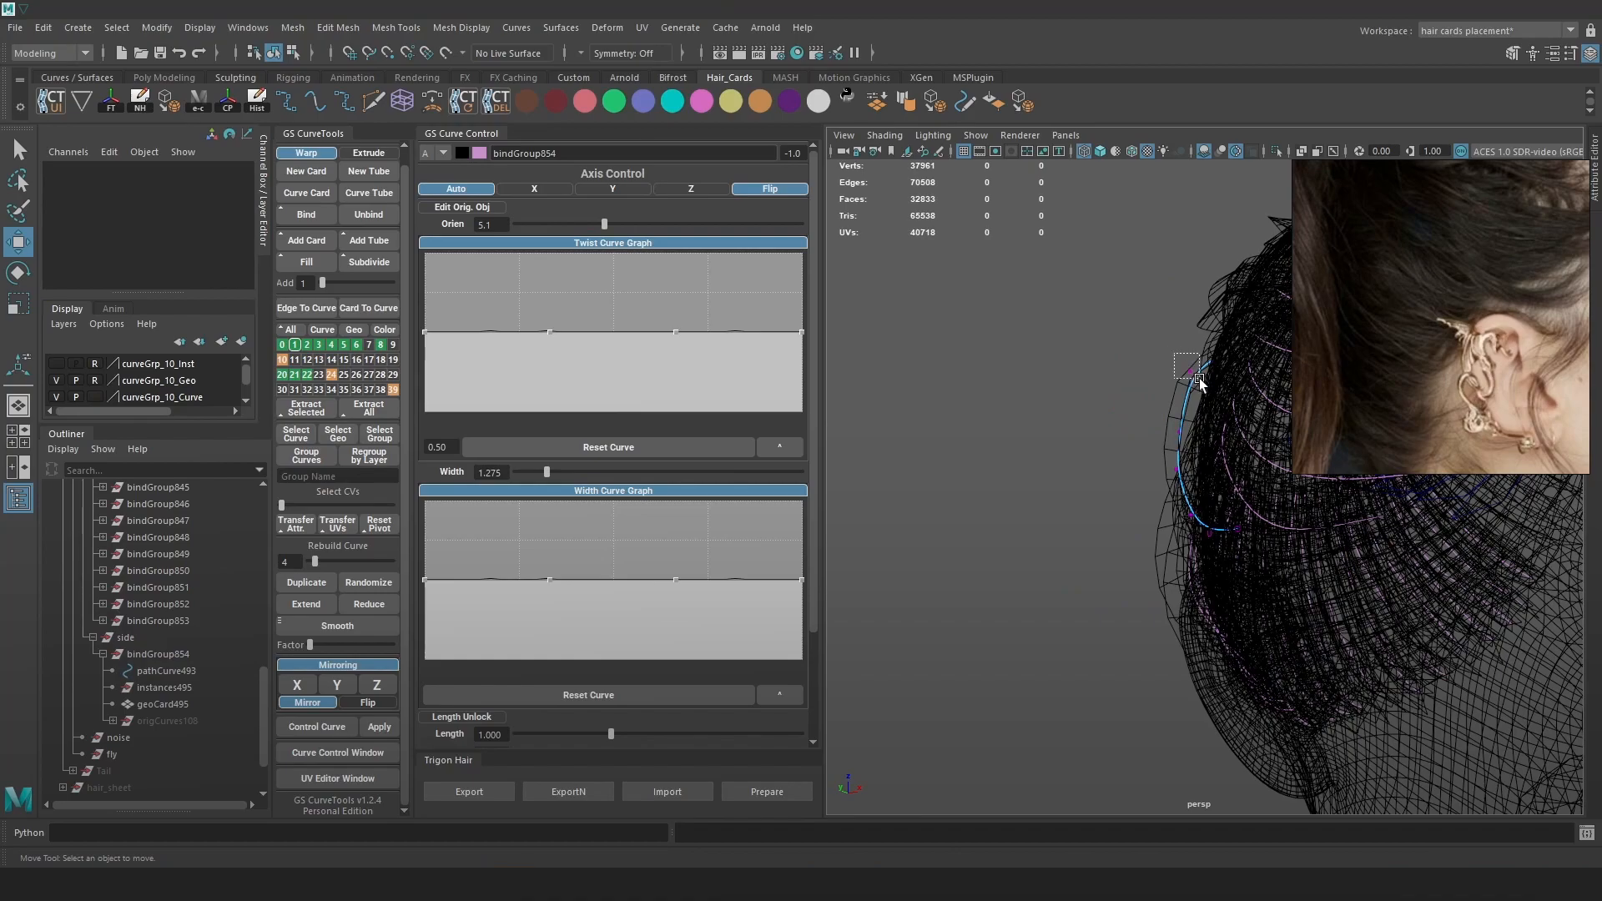
left_click(1191, 373)
key("5")
left_click_drag(1192, 373, 1200, 379)
key("ctrl+z")
key("shift+z")
Nudge the rebuilt side curve's middle control vertex in toward the scalp.
left_click(1168, 434)
key("4")
mouse_move(1155, 458)
left_mouse_down()
mouse_move(1246, 464)
mouse_move(1159, 454)
left_mouse_up()
key("5")
key("4")
Rotate the control vertex at the back end of the side card's curve.
left_click(988, 370)
key("5")
key("e")
mouse_move(988, 372)
left_mouse_down()
mouse_move(1003, 372)
mouse_move(918, 517)
mouse_move(1011, 507)
mouse_move(943, 460)
left_mouse_up()
key("w")
key("4")
key("5")
mouse_move(1016, 424)
left_mouse_down()
mouse_move(1042, 470)
mouse_move(1012, 462)
left_mouse_up()
key("ctrl+z")
Duplicate the side hair card and move the copy down and back behind the ear.
right_click_drag(1012, 462, 1176, 404, "alt")
key("4")
key("ctrl+d")
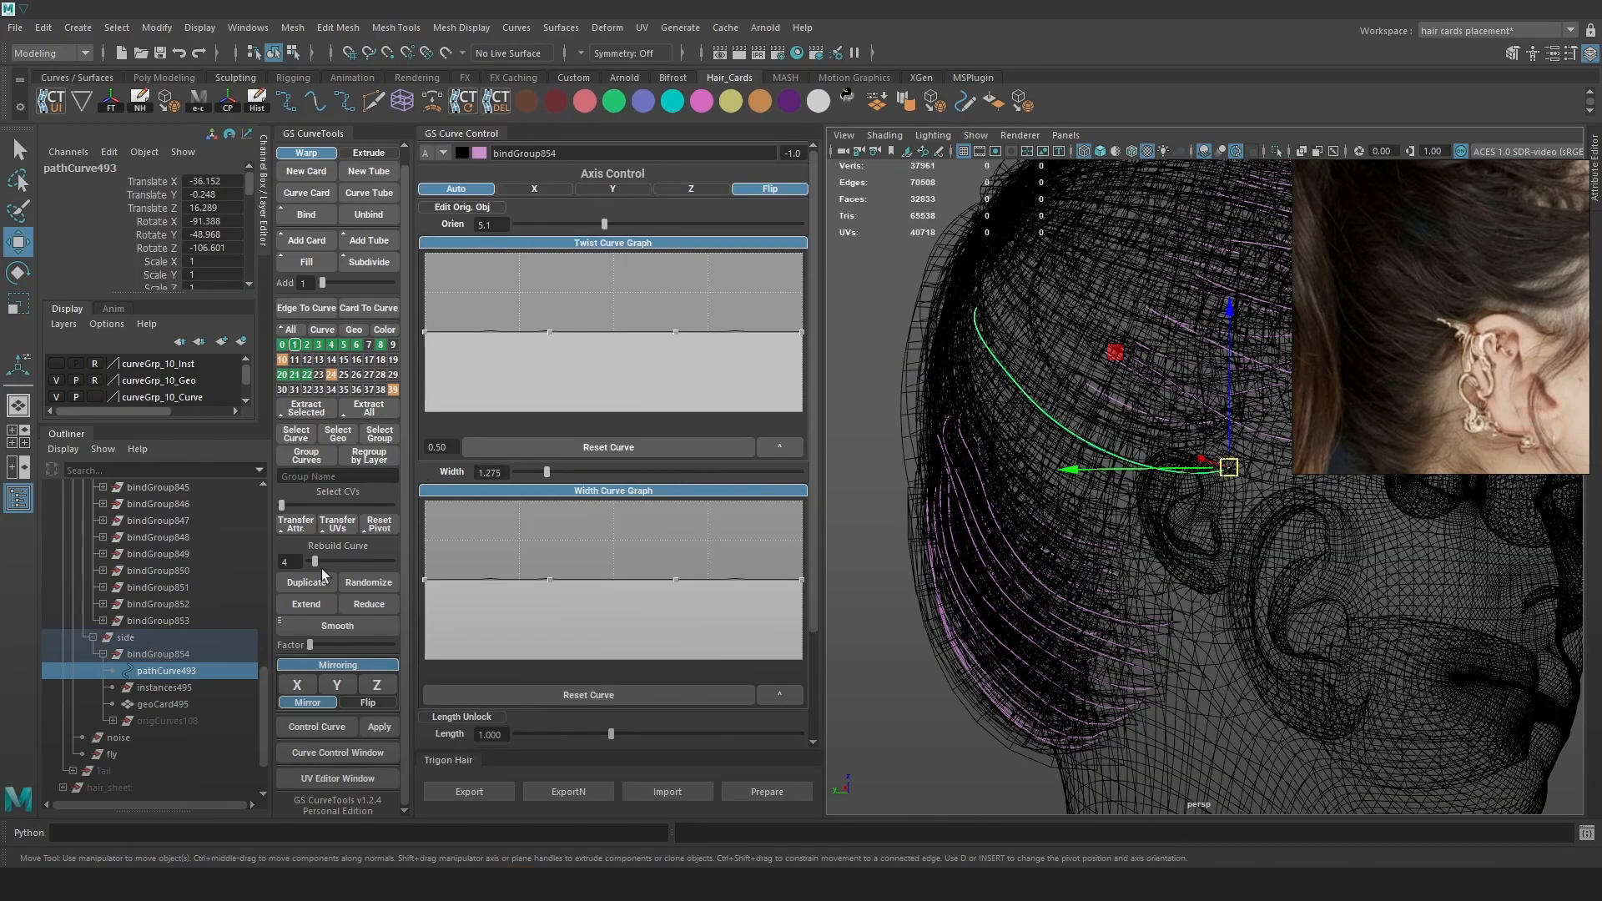
mouse_move(1231, 427)
left_mouse_down()
mouse_move(1224, 505)
mouse_move(1172, 538)
left_mouse_up()
key("5")
left_click_drag(1174, 534, 1171, 531)
middle_click_drag(1171, 530, 1124, 487, "alt")
right_click_drag(1124, 488, 1184, 561, "alt")
left_click_drag(1137, 508, 1073, 544)
Rotate the lower copy to -90.806, -31.222, -104.427 and place it at Translate X -35.519, Y 0.963, Z 13.489.
key("e")
left_click_drag(1198, 540, 1244, 472, "alt")
left_click_drag(1201, 581, 1090, 543)
key("w")
right_click_drag(1022, 568, 1069, 618, "alt")
middle_click_drag(1069, 619, 1114, 580, "alt")
left_click_drag(1019, 606, 1019, 604)
scroll(1019, 603, "down", 6)
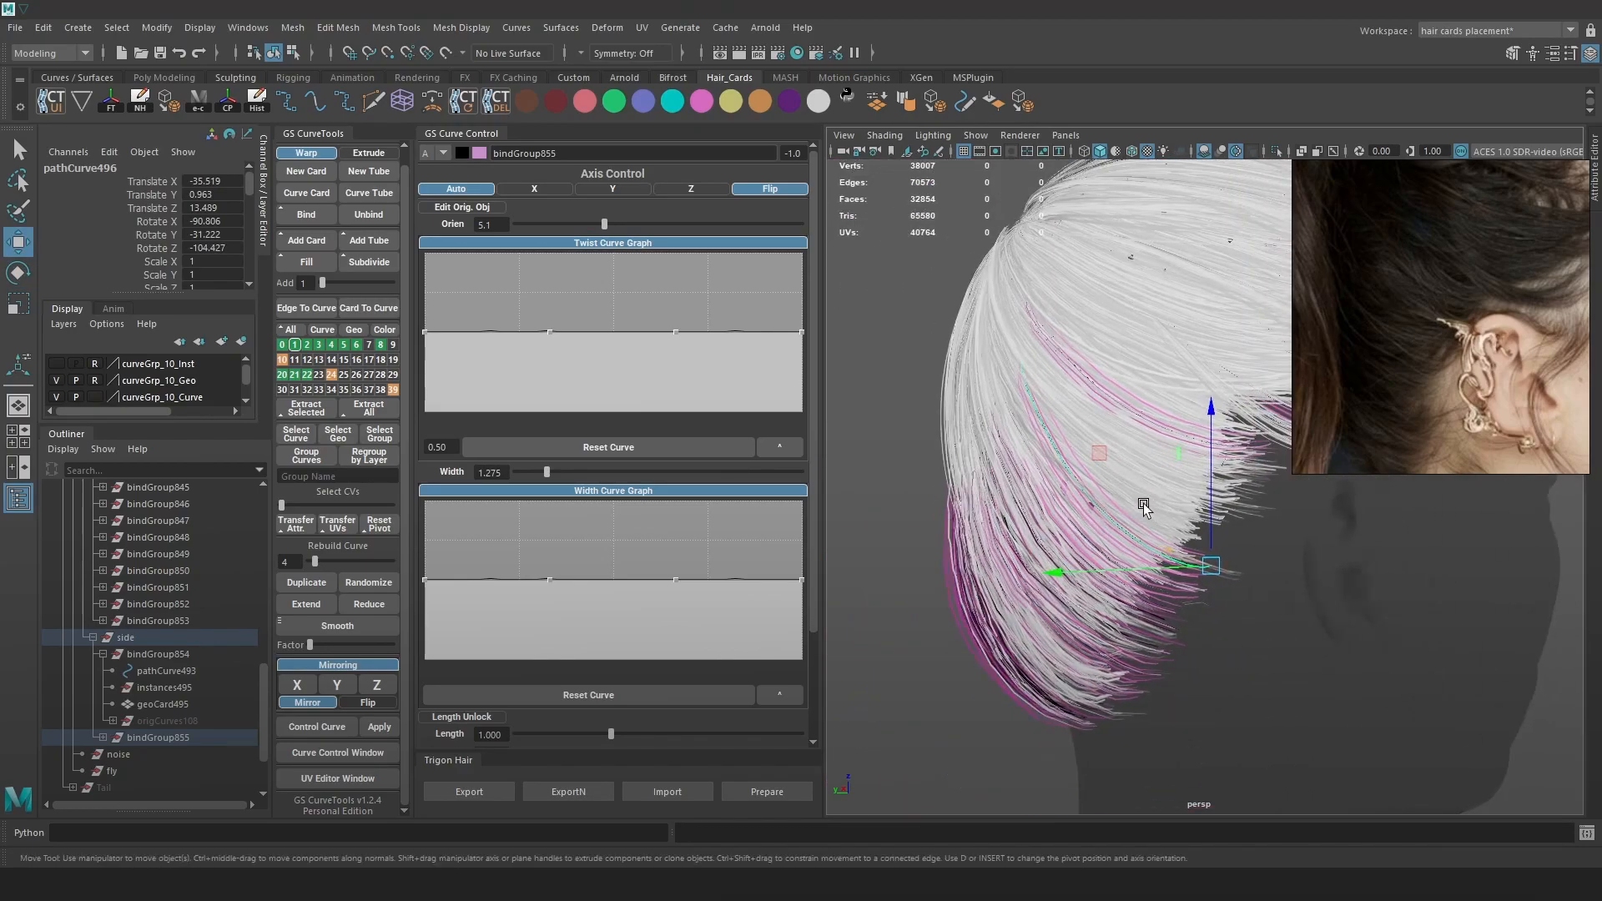
Adjust the control vertices of the lower copy's curve so it follows the surrounding hair strands.
right_click_drag(880, 365, 789, 365)
key("5")
key("4")
key("6")
mouse_move(1079, 413)
left_mouse_down()
mouse_move(1027, 444)
mouse_move(1065, 439)
left_mouse_up()
mouse_move(1028, 433)
left_mouse_down()
mouse_move(1018, 443)
mouse_move(1154, 465)
mouse_move(1018, 509)
mouse_move(1137, 500)
mouse_move(1165, 463)
left_mouse_up()
Duplicate the first side card and move the copy forward and up to Translate X -36.697, Y -2.272, Z 17.27.
key("4")
left_click(1023, 504)
key("5")
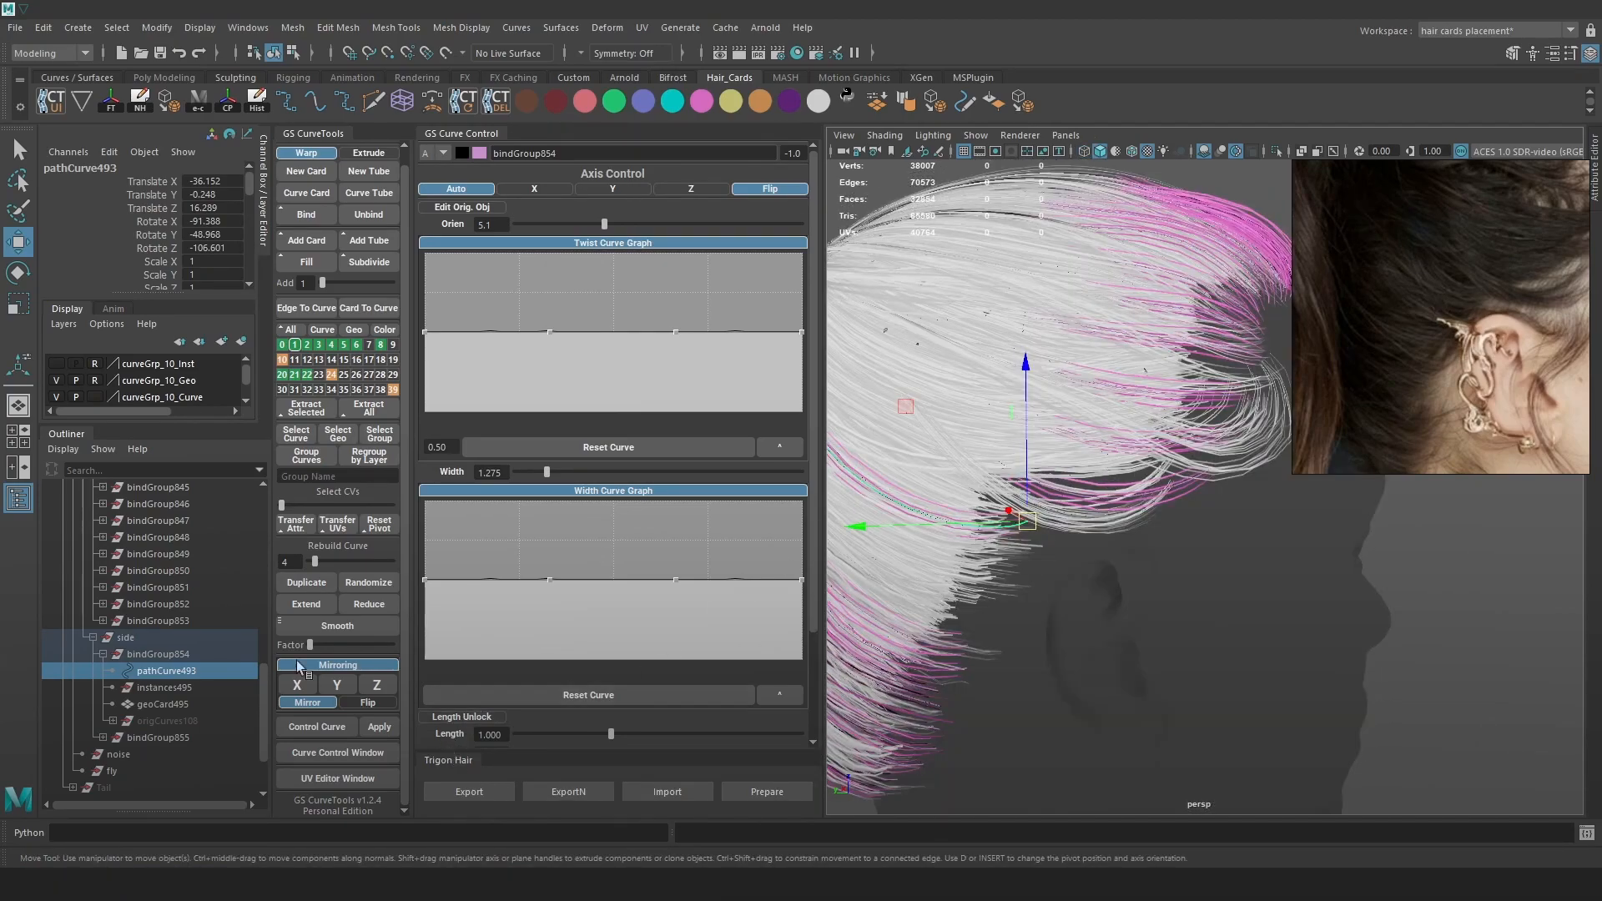
left_click(306, 582)
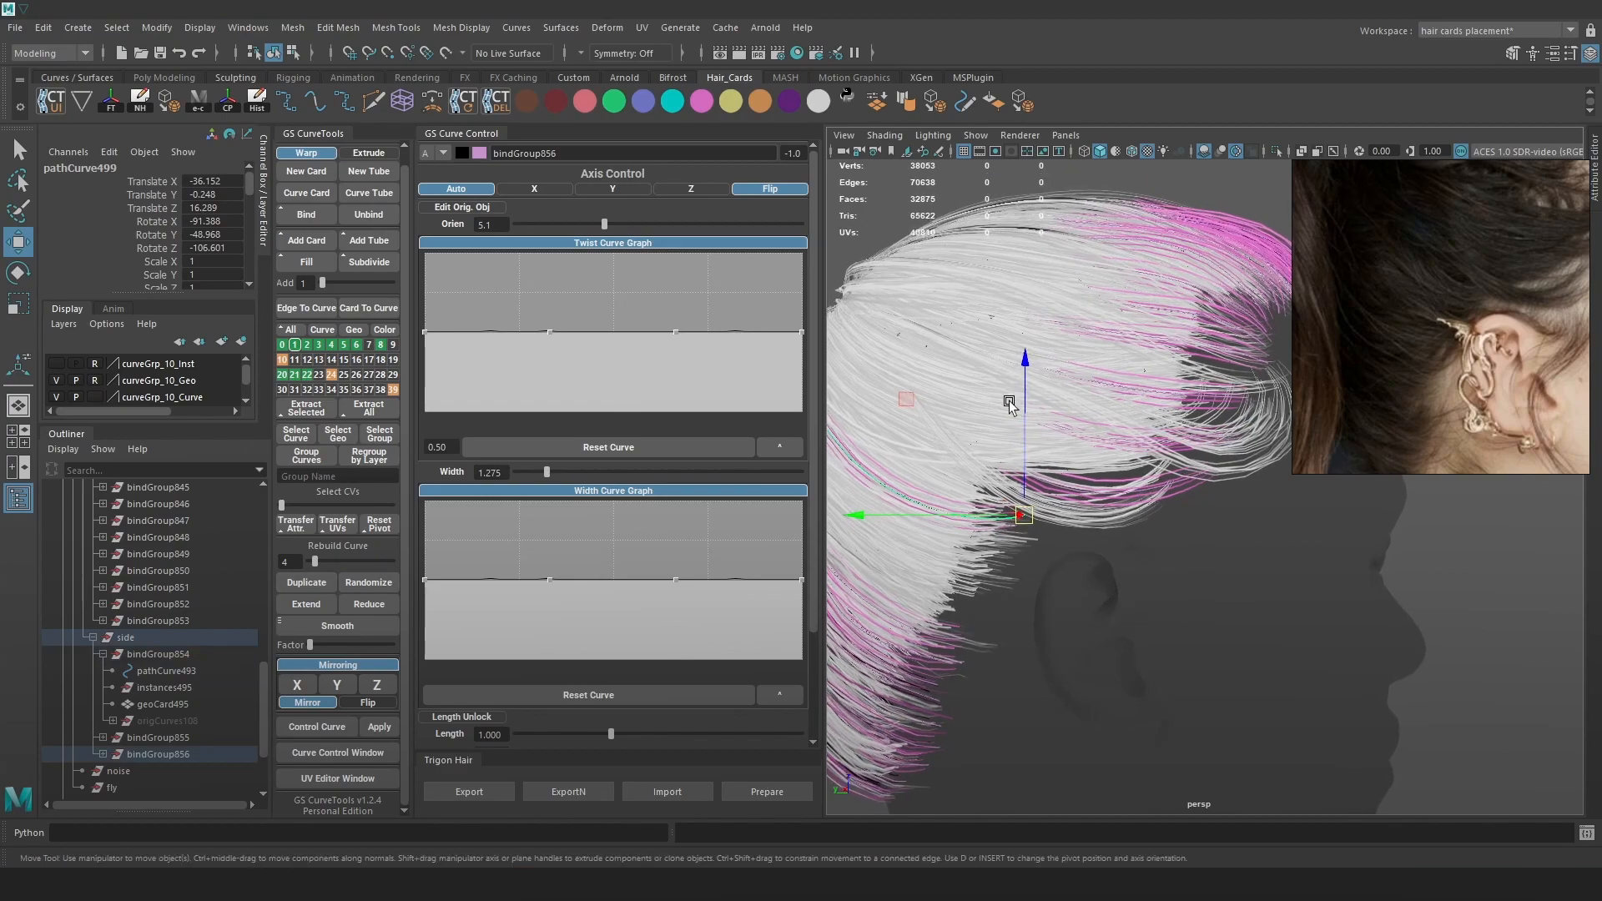
left_click_drag(1027, 521, 1116, 473)
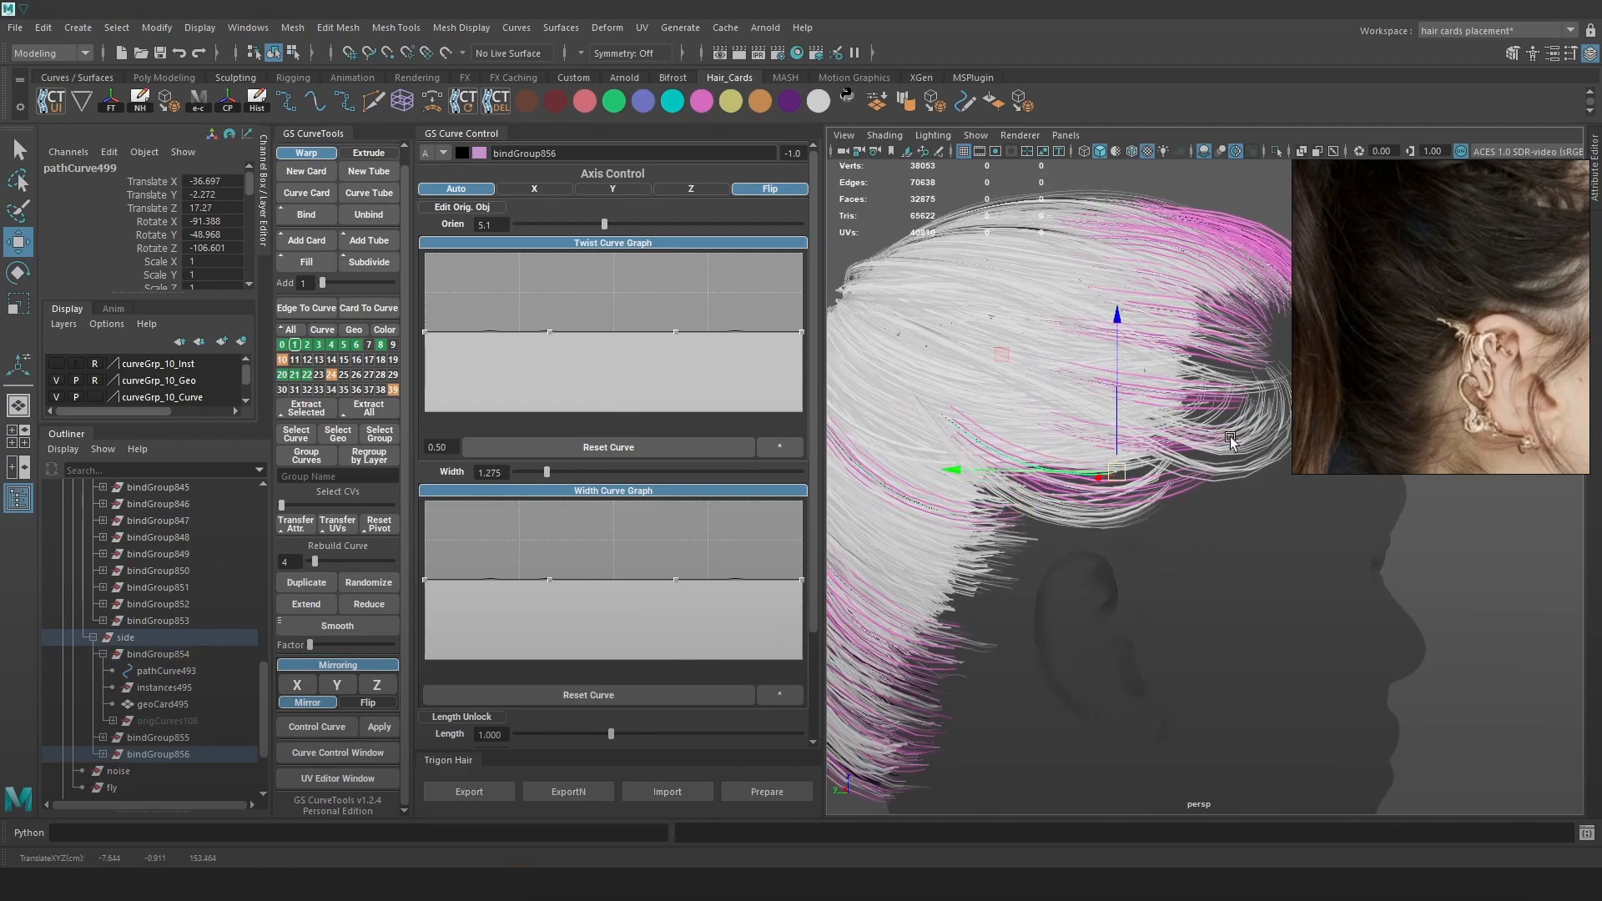
Rotate the forward copy to Rotate Z -99.531 and shift it to Translate X -36.183, Z 17.292, following the reference.
middle_click_drag(1028, 436, 1138, 449, "alt")
scroll(1203, 438, "down", 2)
key("e")
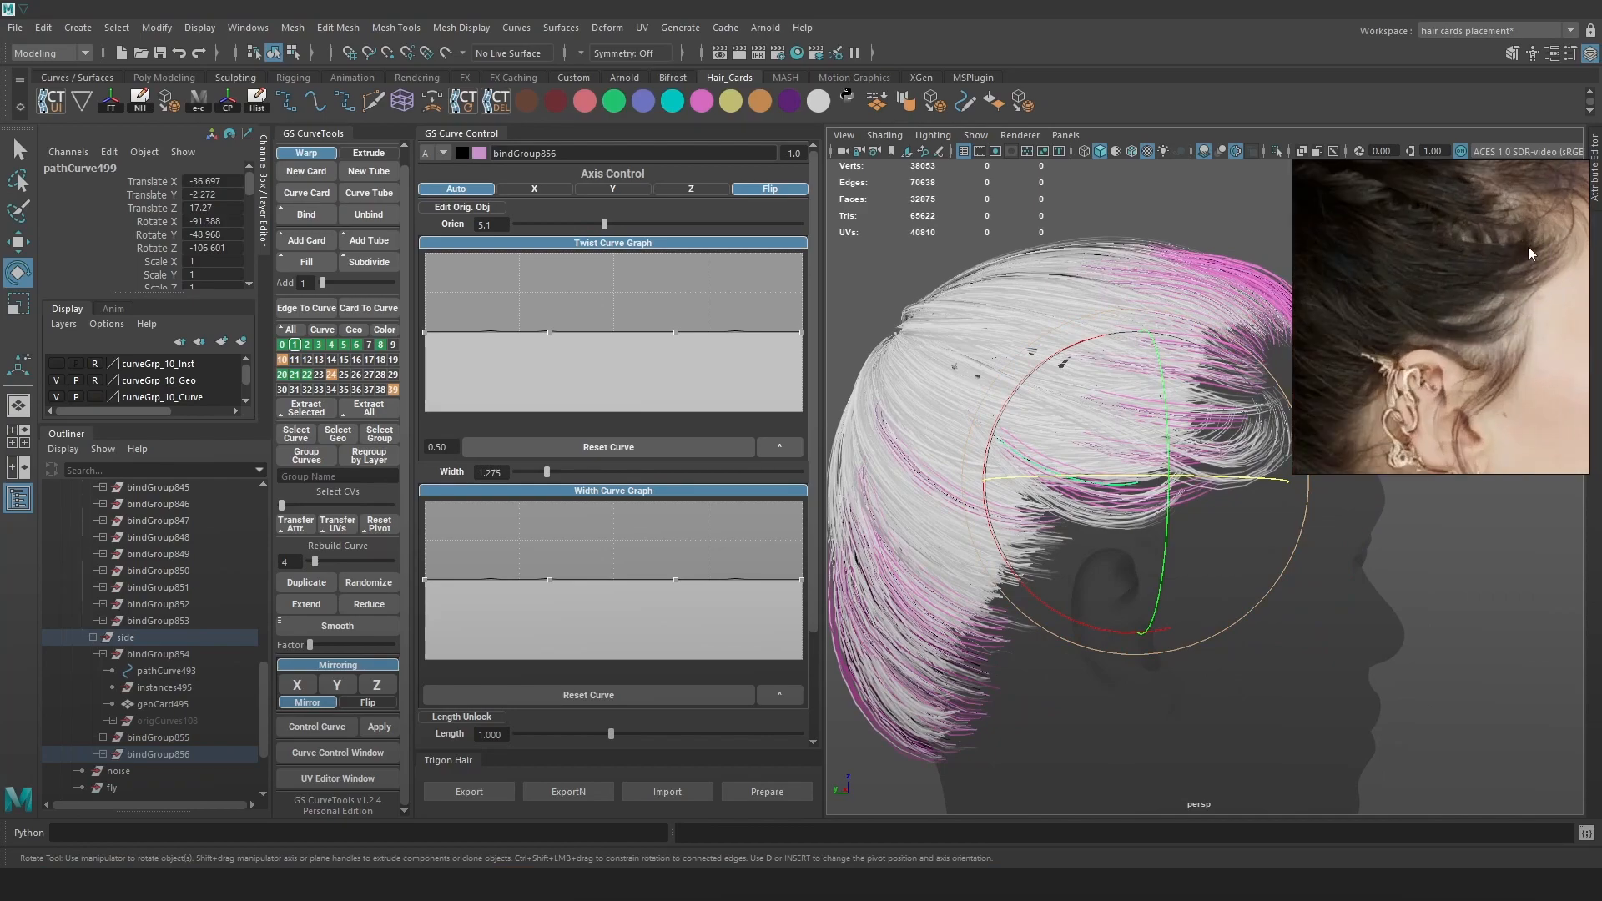
middle_click_drag(1117, 478, 1078, 499, "alt")
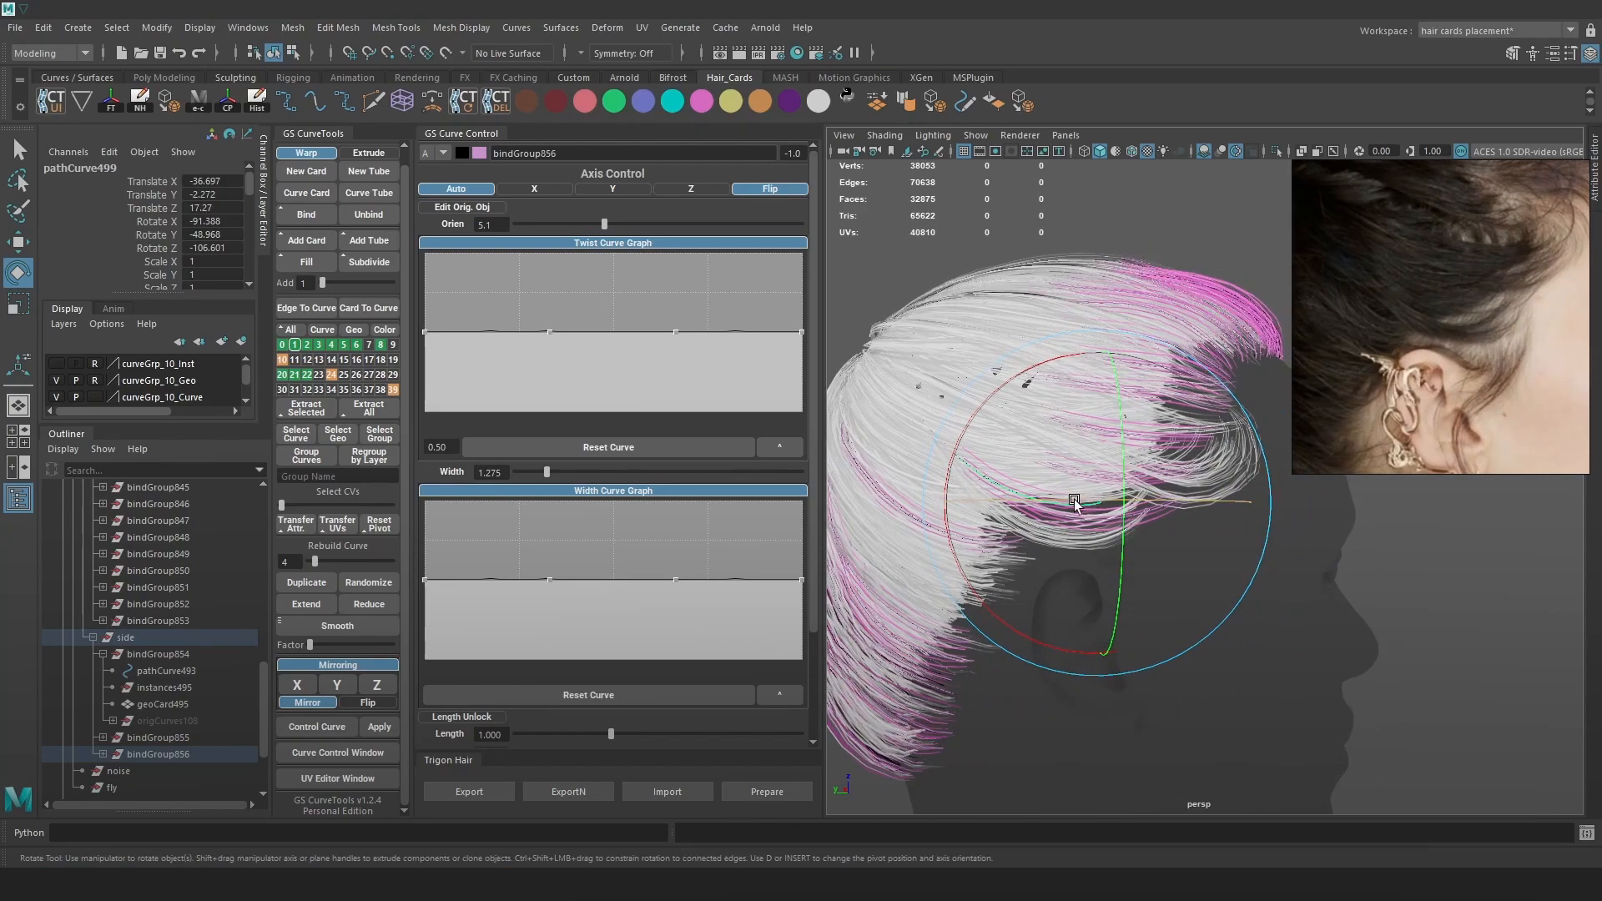
left_click_drag(1081, 500, 1062, 499)
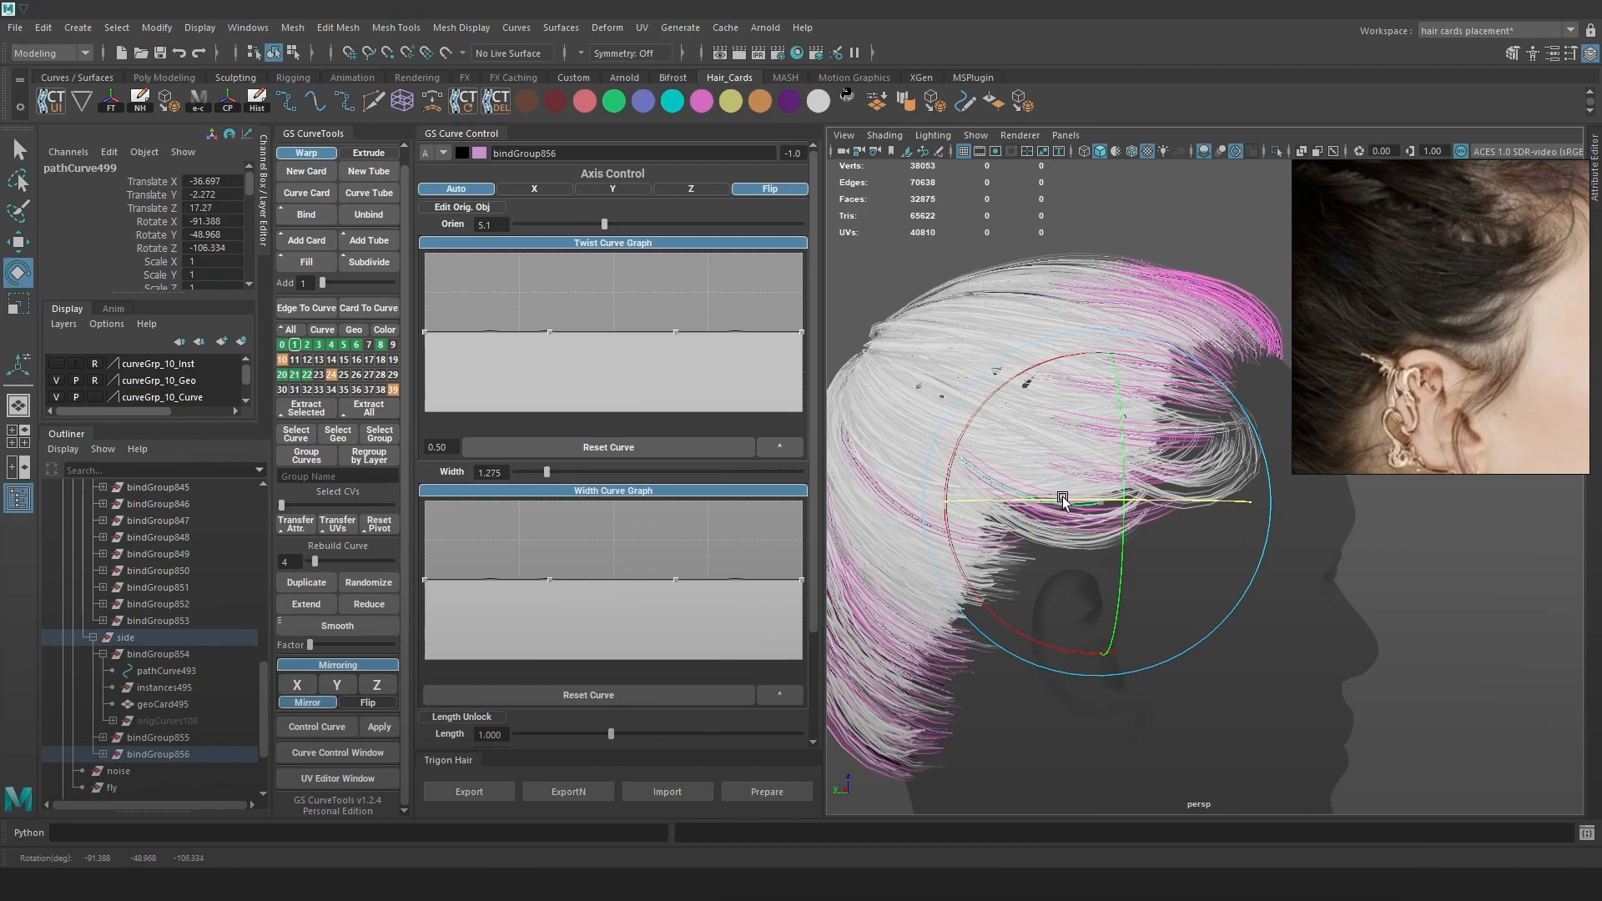
key("w")
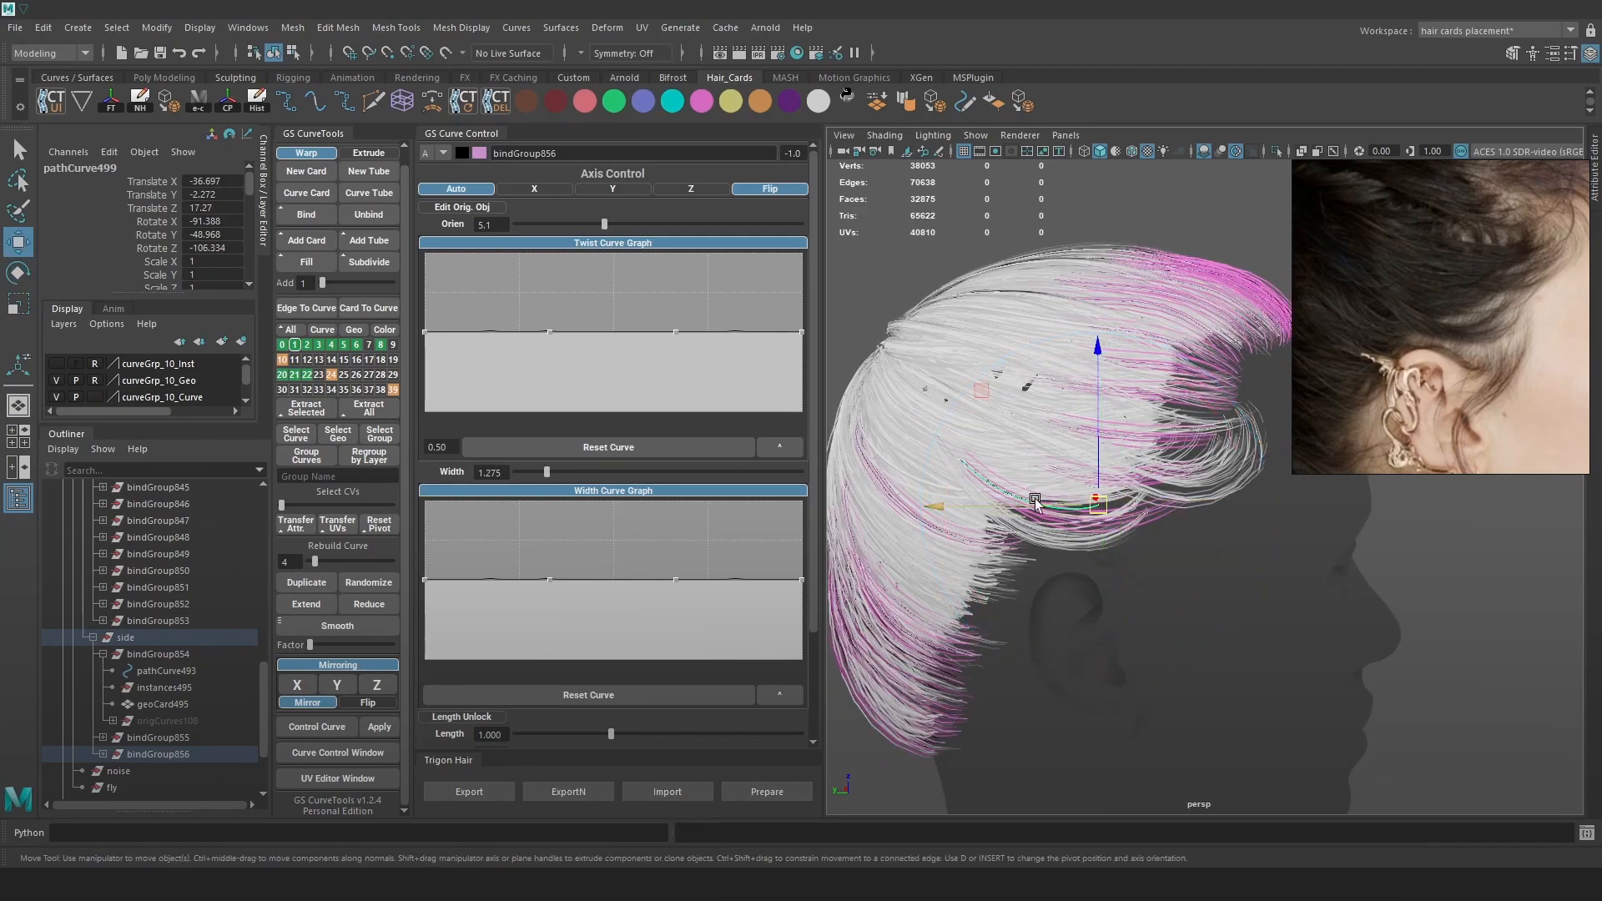
left_click_drag(999, 464, 1290, 552, "alt")
key("e")
left_click_drag(1302, 544, 1313, 549)
right_click_drag(1313, 549, 1191, 518, "alt")
left_click_drag(1191, 518, 1166, 492, "alt")
key("w")
left_click_drag(1093, 534, 1137, 509, "alt")
Fill the gap between the first side card and its lower copy with three intermediate hair cards.
key("4")
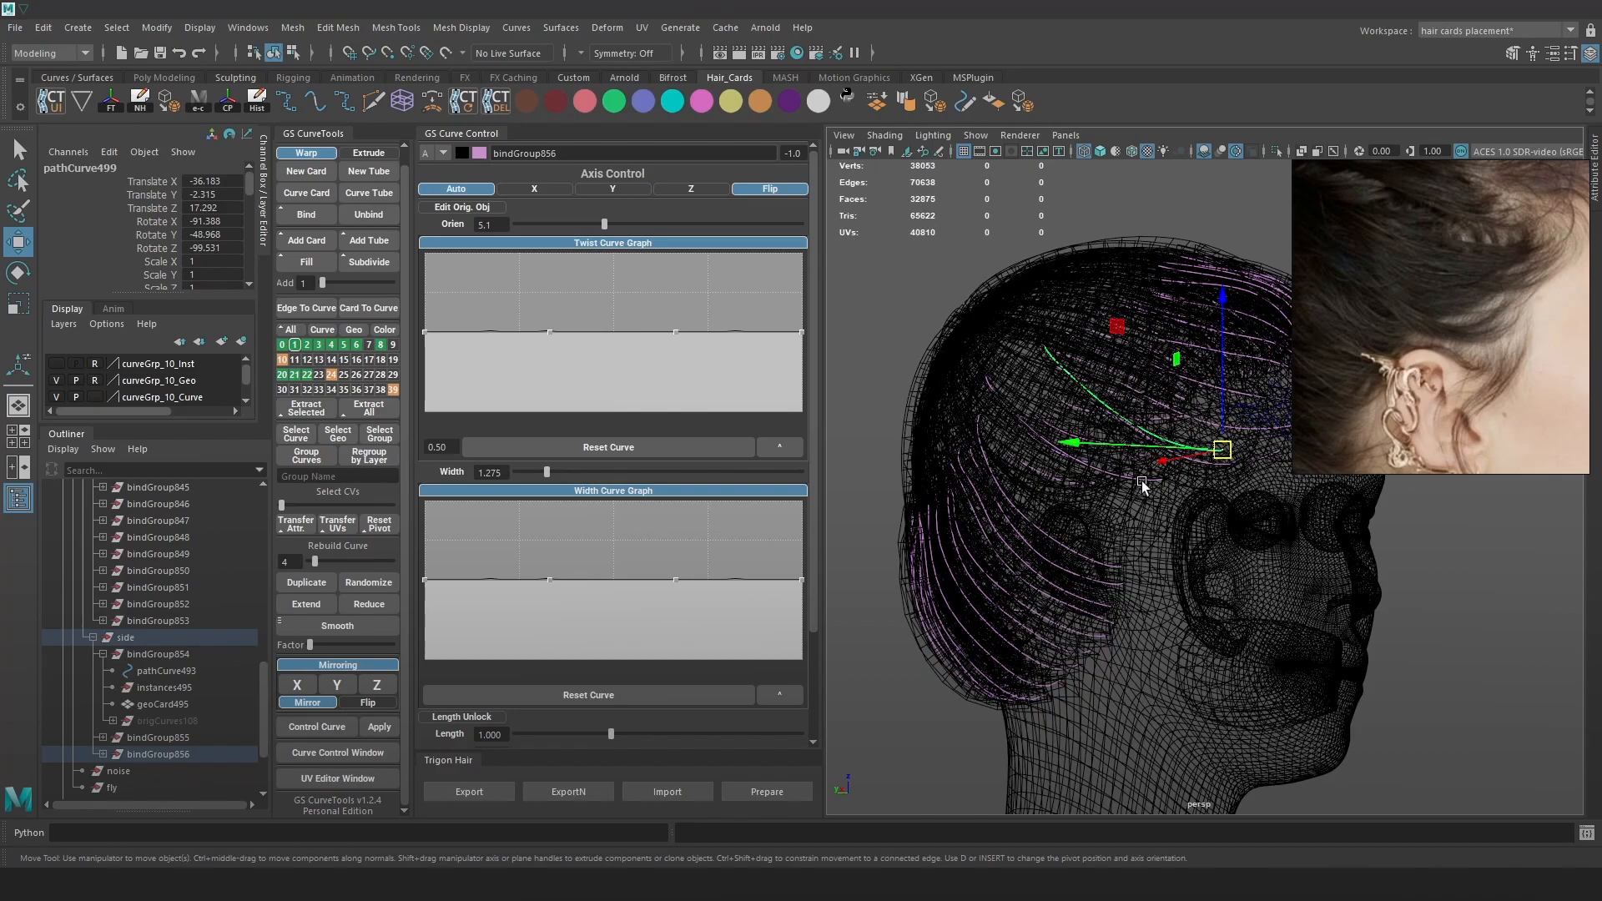
left_click(1108, 501)
left_click(1085, 559)
key("5")
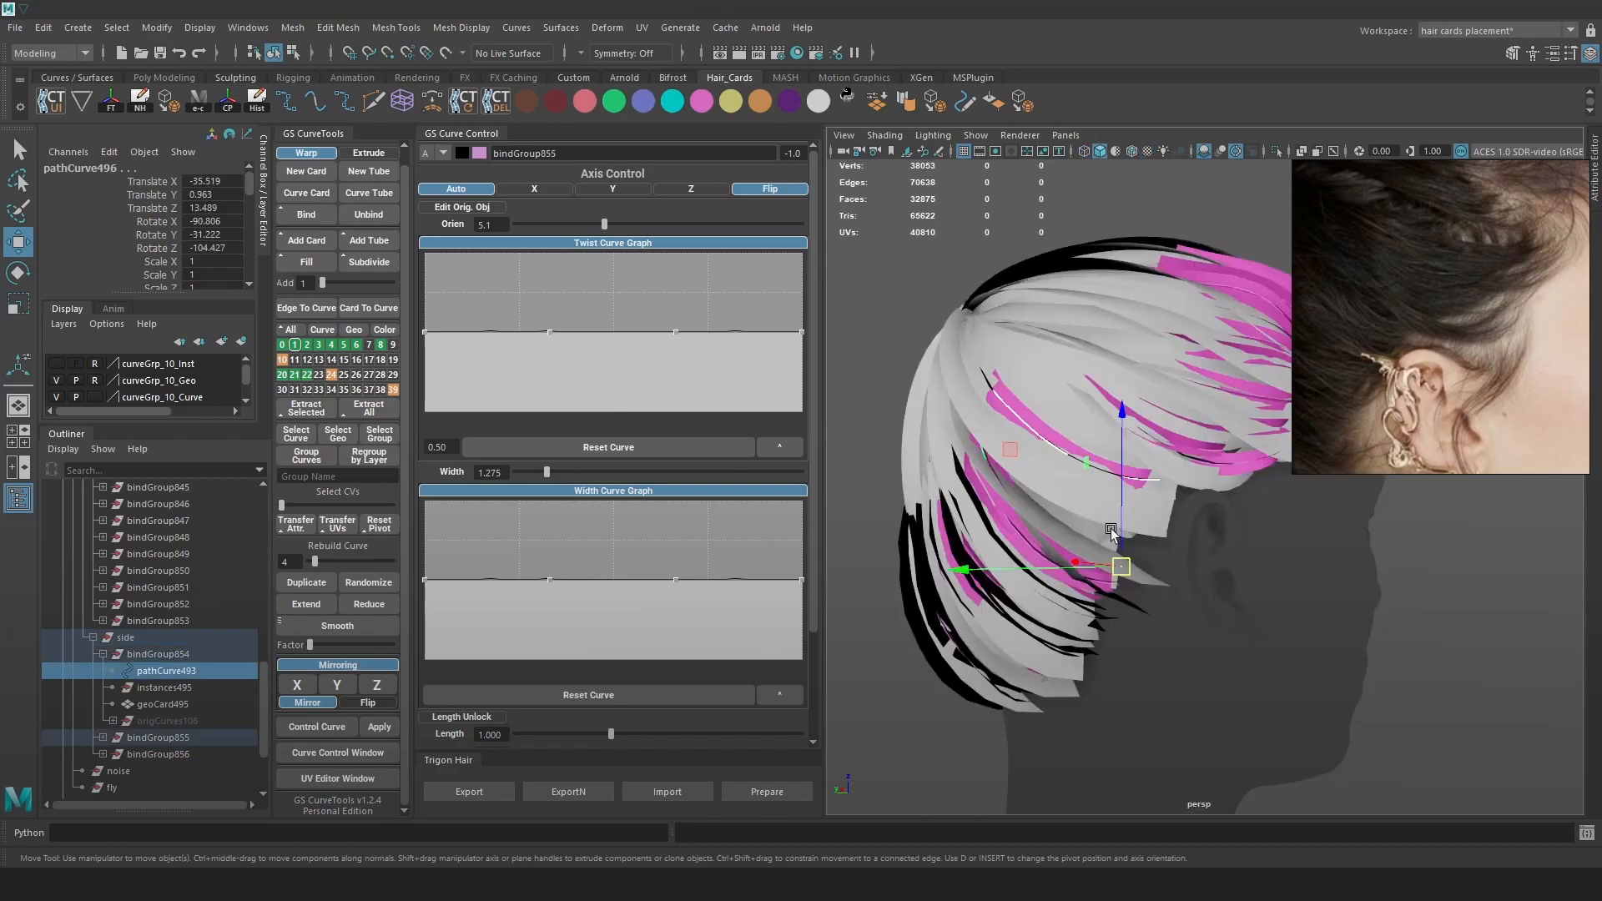
key("6")
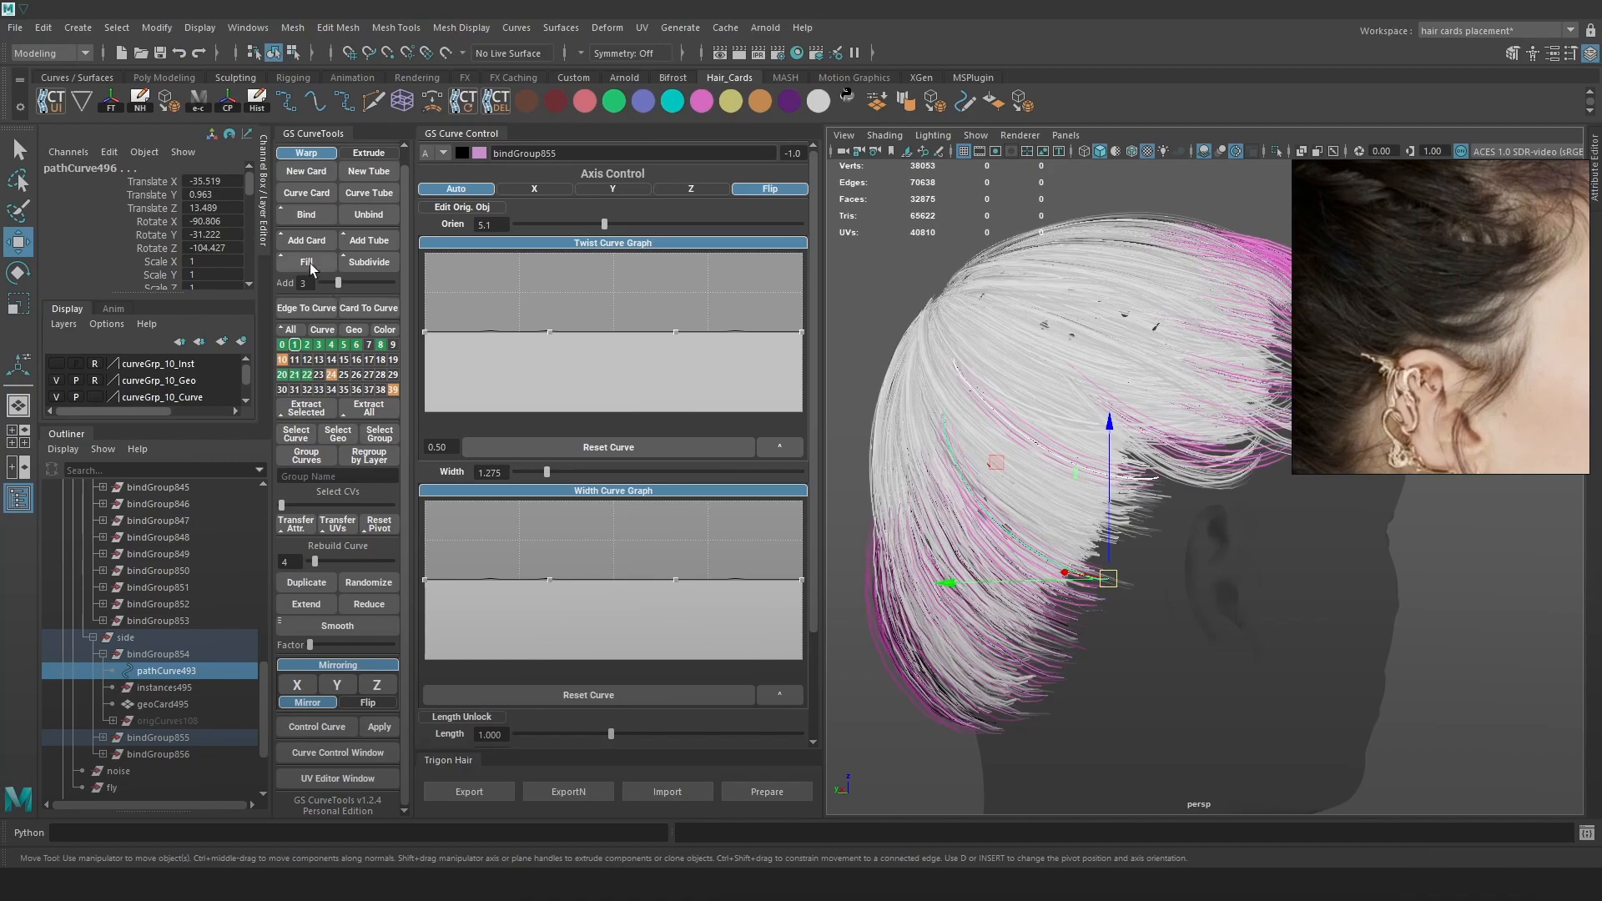
left_click(306, 261)
Isolate the side group, fill one card between the first side card and the forward copy, and show the full scene again.
mouse_move(1135, 500)
left_mouse_down("alt")
mouse_move(1151, 503)
mouse_move(1114, 503)
left_mouse_up("alt")
key("4")
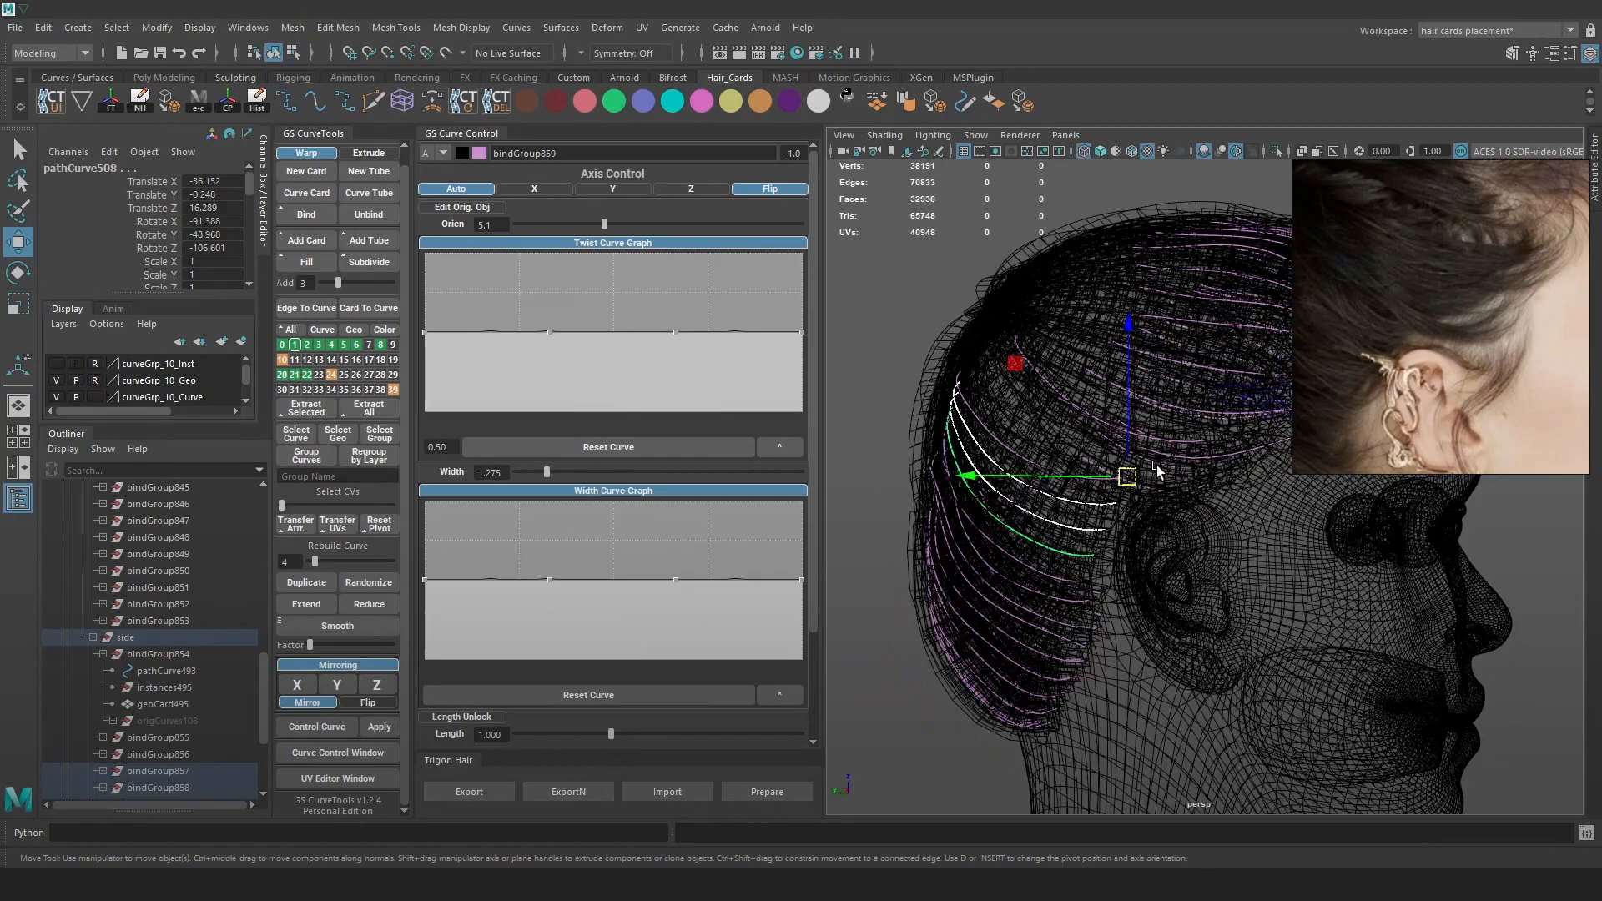
left_click_drag(1173, 453, 1180, 474, "alt")
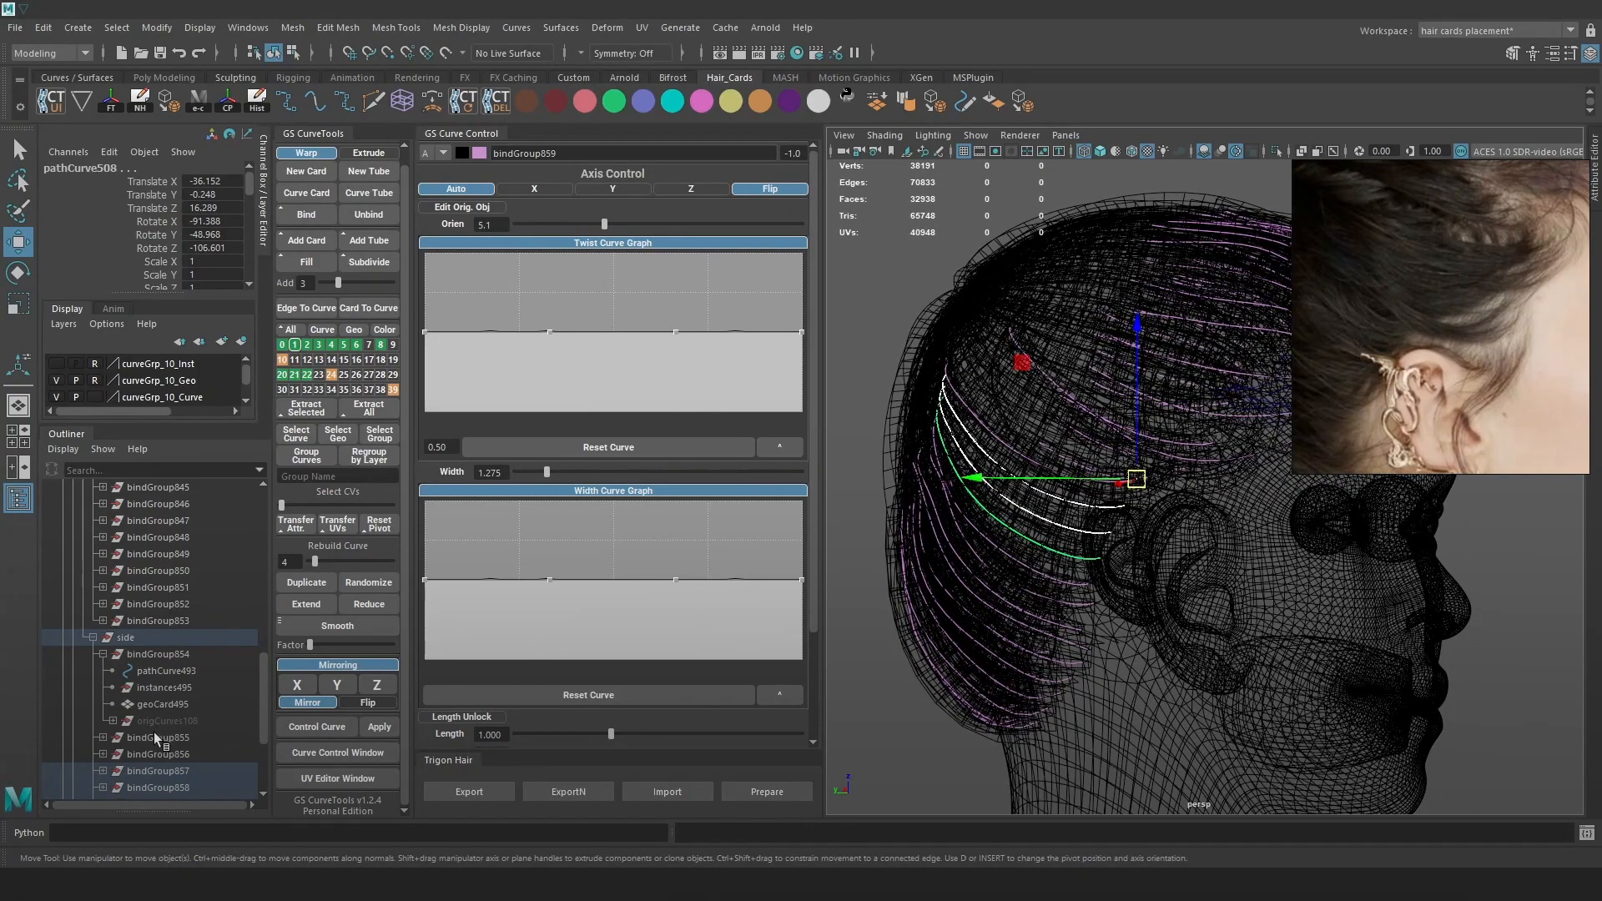
scroll(155, 730, "down", 3)
left_click(145, 506)
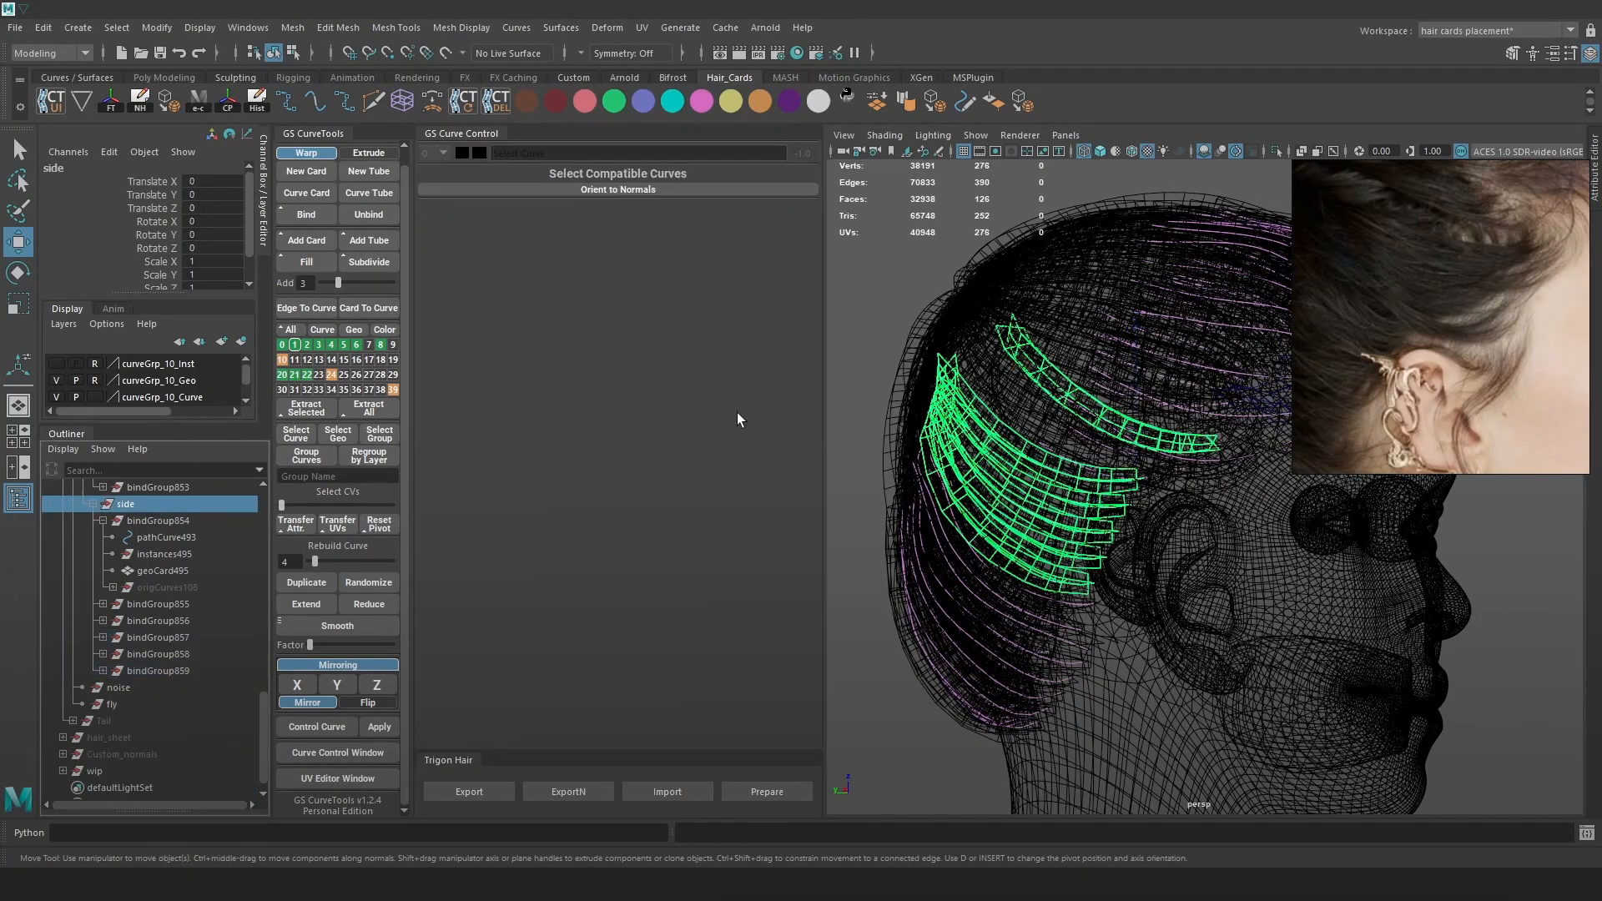
left_click(1274, 150)
left_click(1131, 424)
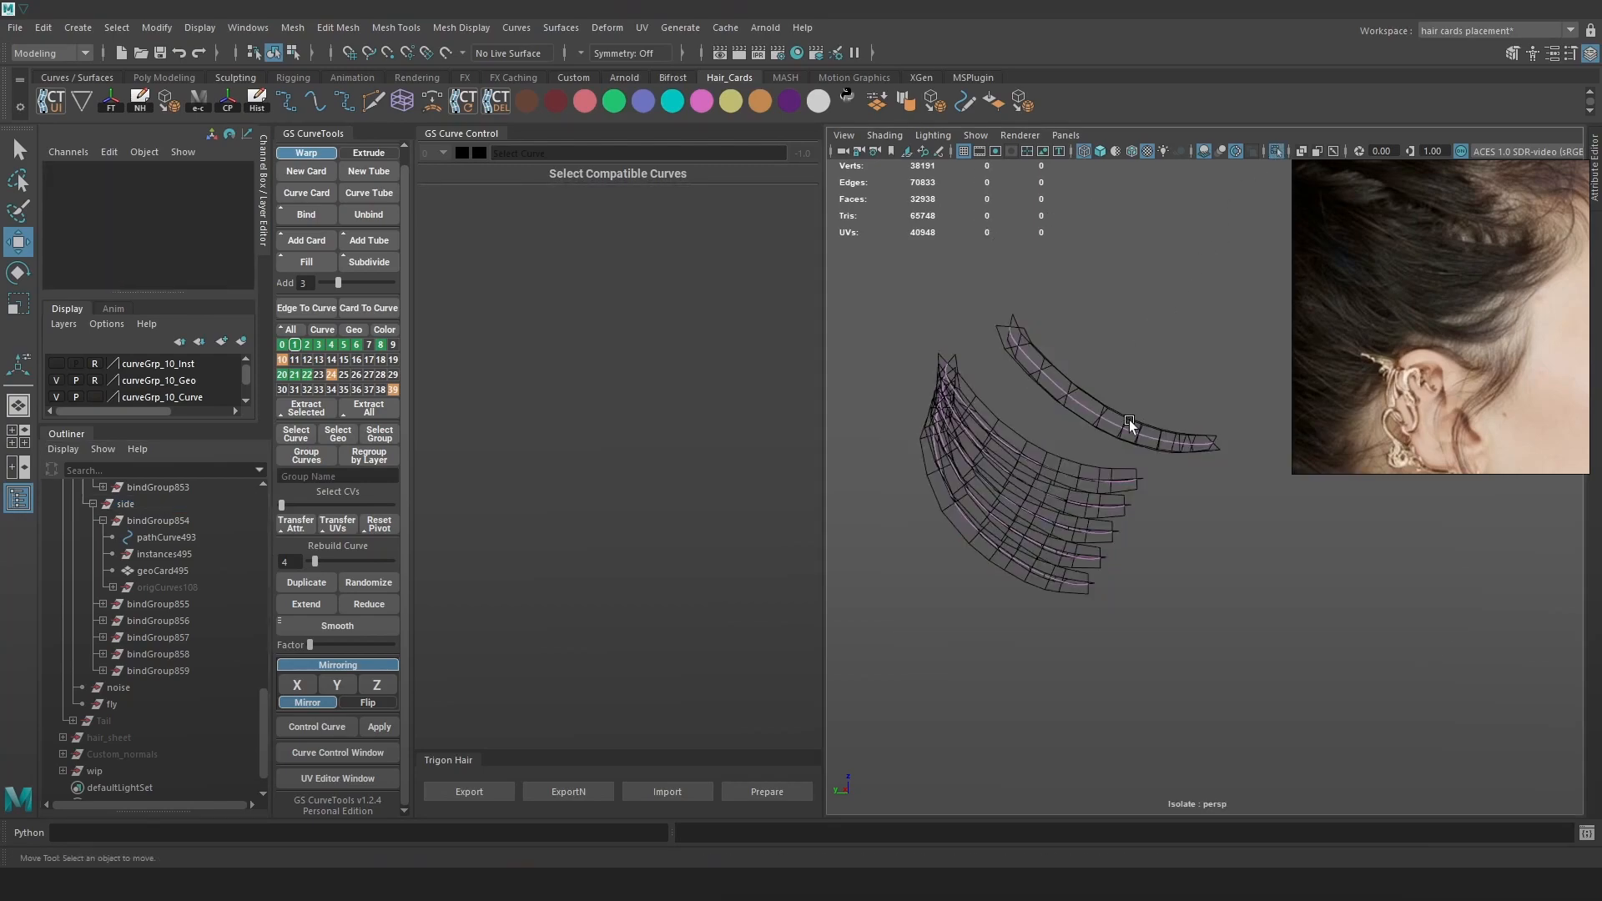
left_click(1124, 478)
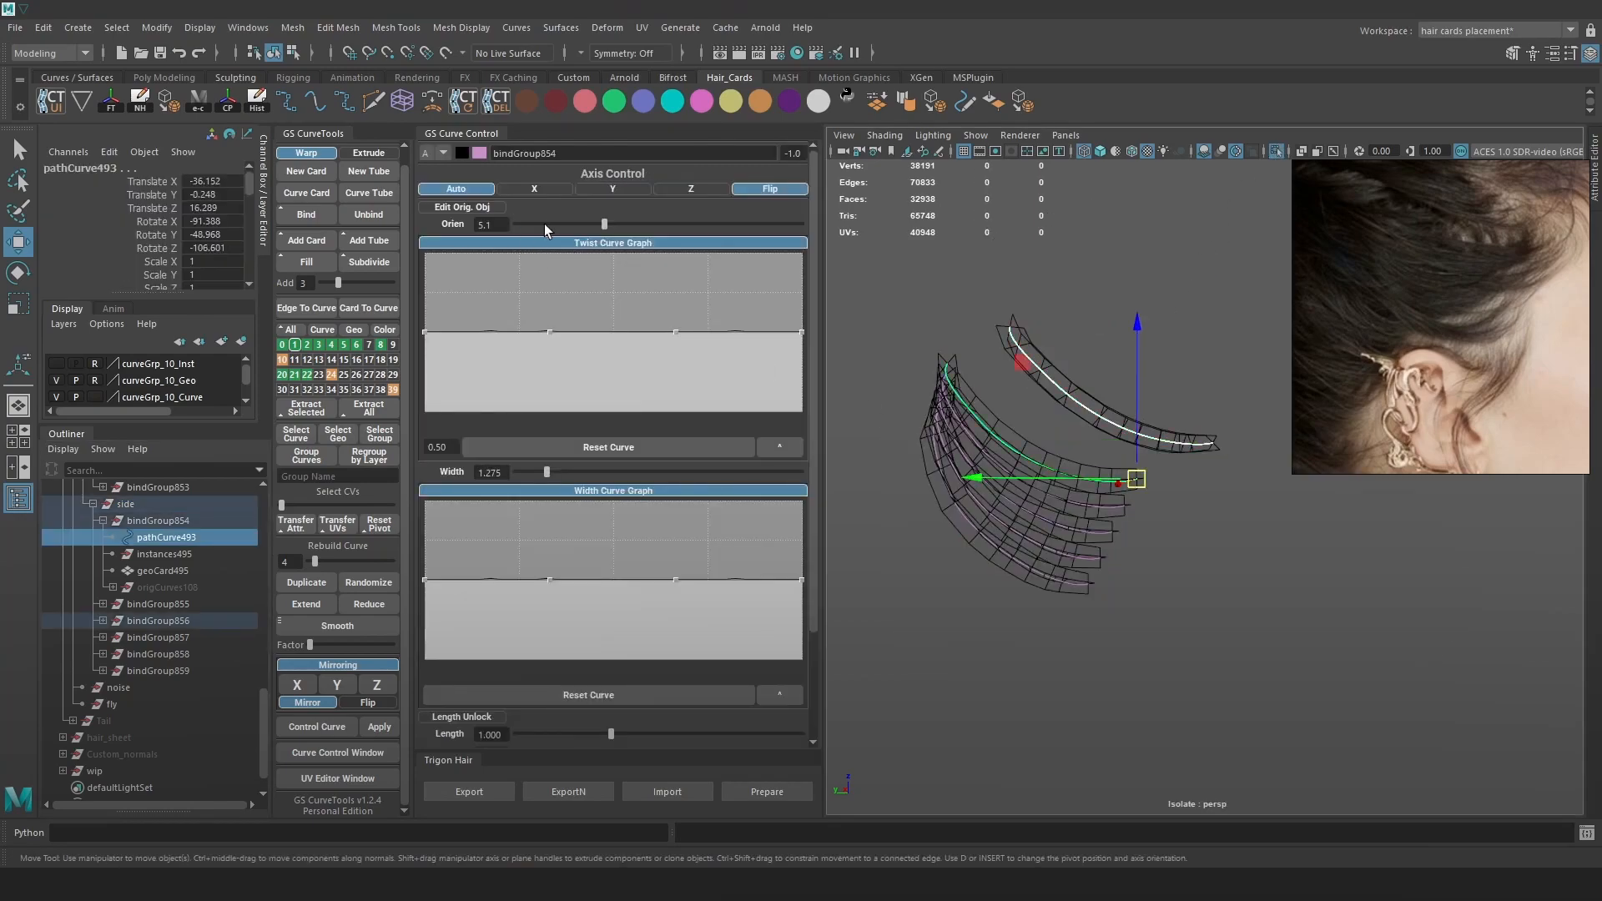
left_click(307, 263)
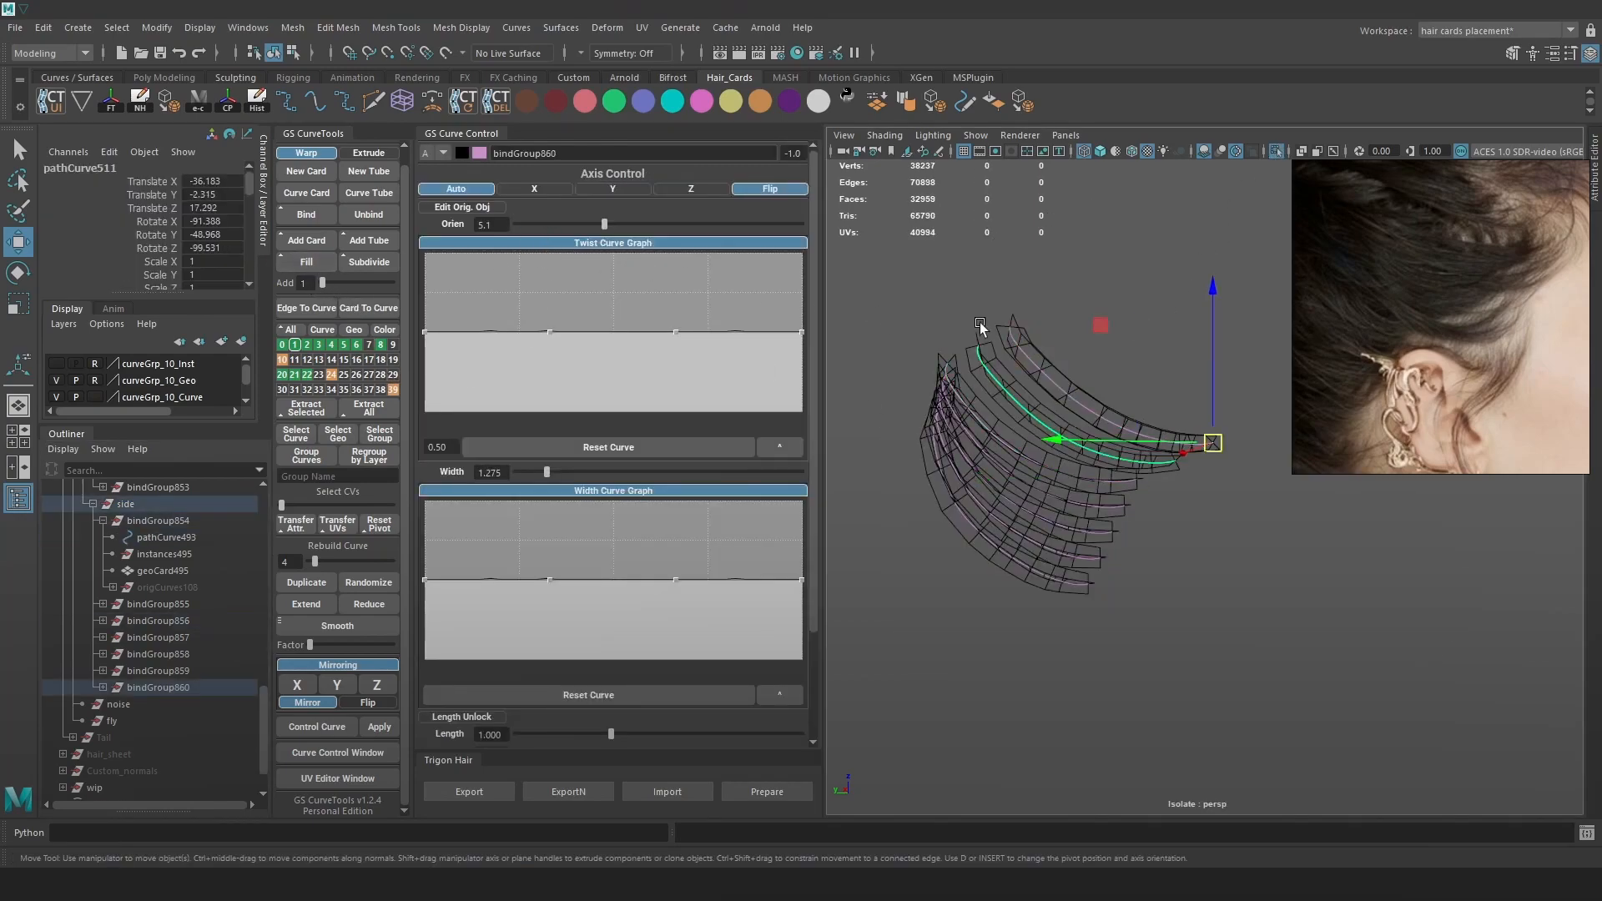
key("6")
left_click(1276, 151)
Reposition the root control vertices of the first side card's curve so it blends into the surrounding strands.
left_click_drag(1049, 360, 1185, 367, "alt")
key("4")
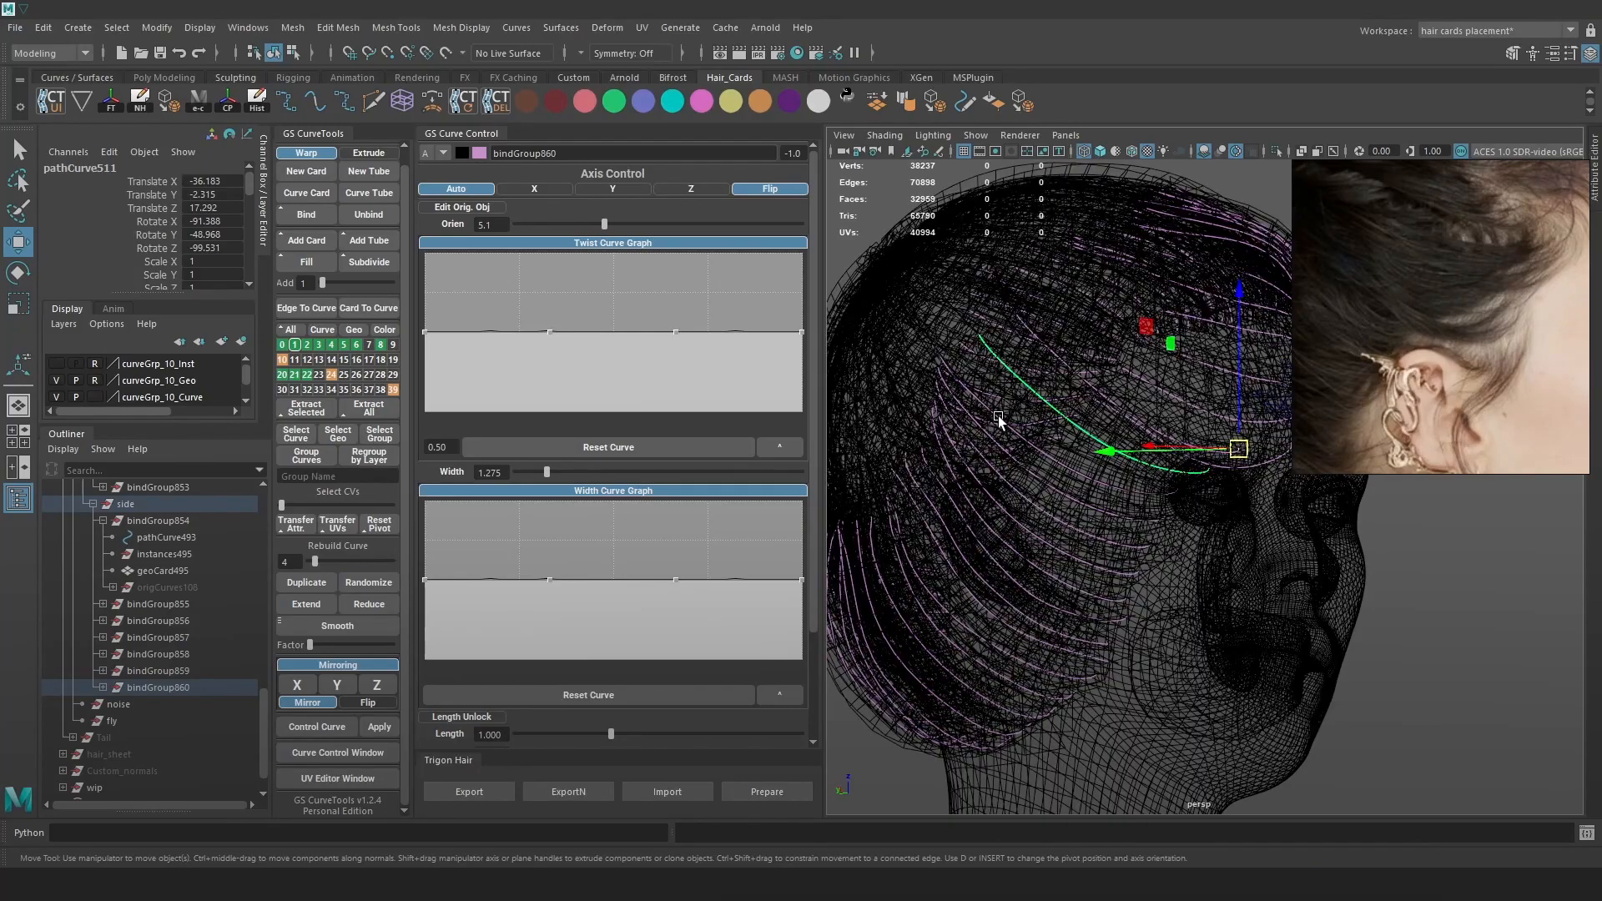
left_click(958, 380)
left_click(919, 298)
key("6")
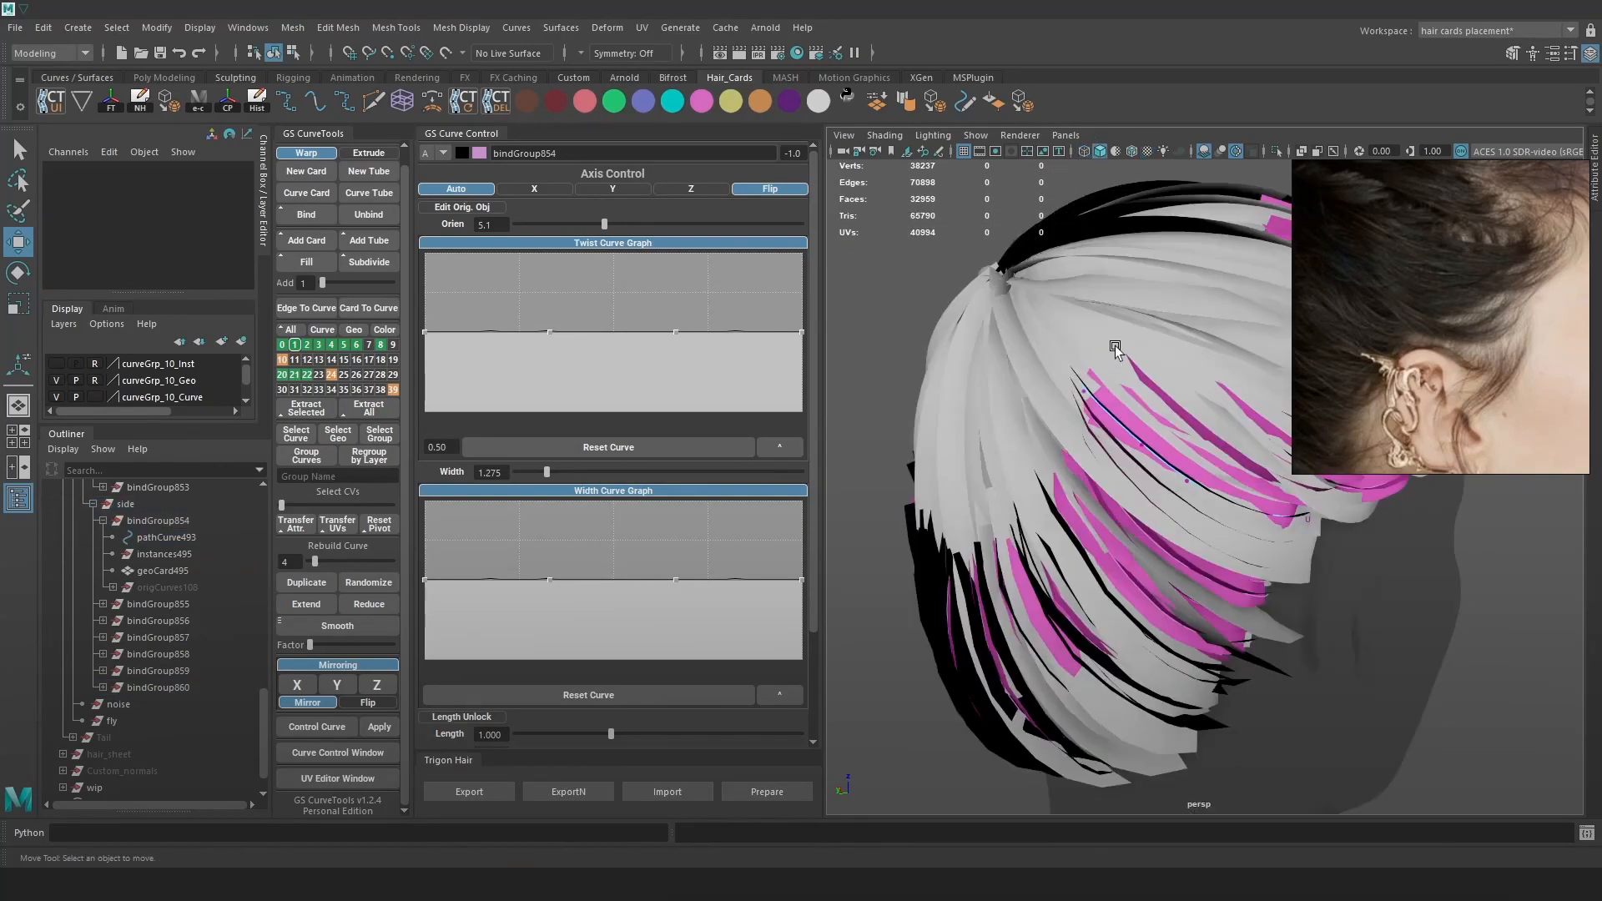
key("6")
left_click_drag(1026, 424, 1070, 382)
left_click_drag(1034, 461, 1099, 400, "alt")
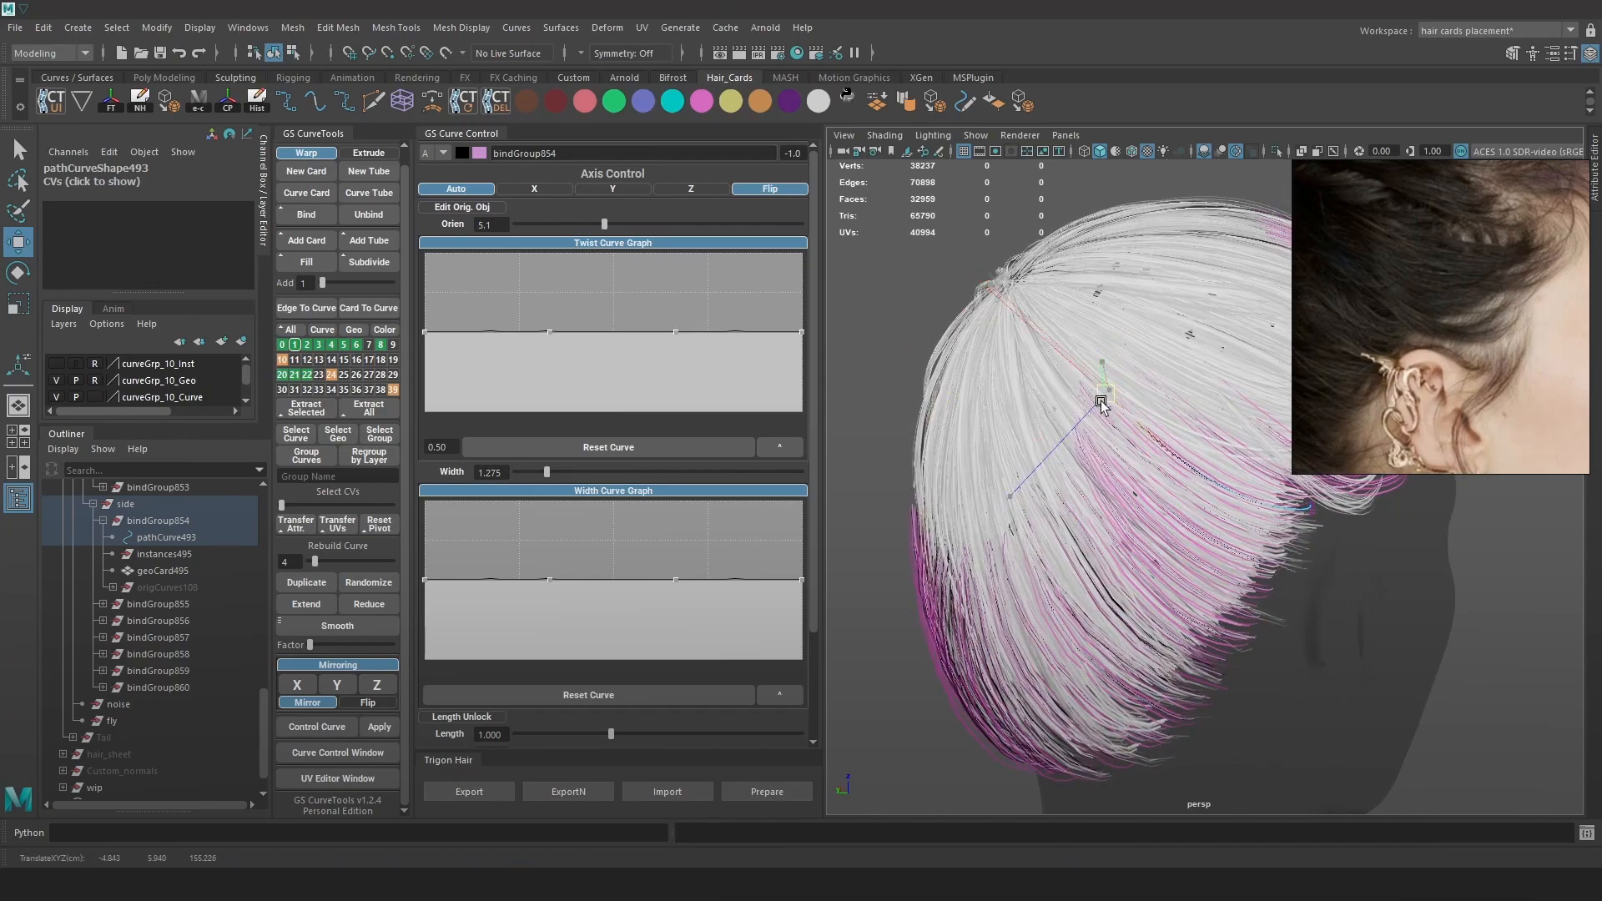
Shape the control vertices of the neighbouring side card's curve so its root tucks into the hair above.
key("4")
left_click(1132, 448)
right_click_drag(929, 277, 869, 279)
left_click(1085, 393)
key("6")
mouse_move(1140, 392)
left_mouse_down("alt")
mouse_move(1054, 432)
mouse_move(1075, 425)
mouse_move(1030, 398)
mouse_move(1217, 381)
mouse_move(1133, 383)
left_mouse_up("alt")
left_click_drag(1019, 372, 1028, 331, "alt")
middle_click_drag(1027, 239, 1020, 248)
left_click_drag(1074, 309, 1064, 308)
left_click_drag(1036, 242, 1028, 324, "alt")
mouse_move(1028, 417)
right_mouse_down("alt")
mouse_move(1087, 454)
mouse_move(1084, 494)
right_mouse_up("alt")
Adjust the root control vertices of the lowest filled card's curve to follow the head surface.
key("4")
key("5")
left_click(1028, 514)
left_click_drag(1083, 431, 1043, 449, "alt")
key("4")
left_click(935, 513)
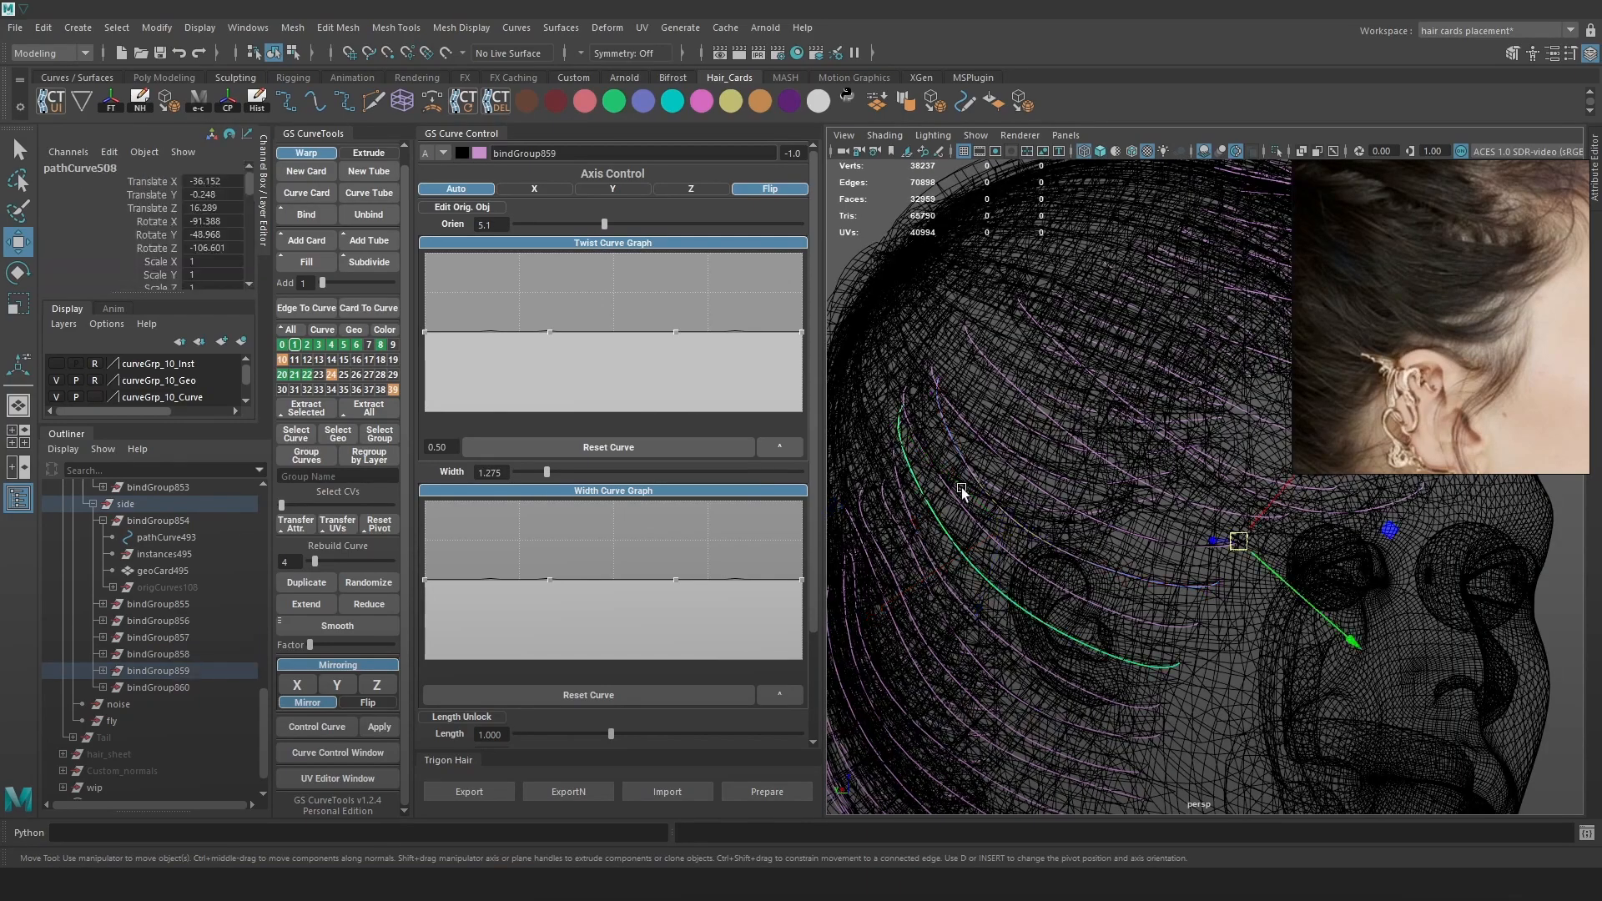
middle_click_drag(958, 490, 1020, 387, "alt")
right_click_drag(1020, 387, 944, 338, "alt")
right_click_drag(944, 338, 905, 337)
right_click_drag(1010, 372, 1096, 412, "alt")
mouse_move(1105, 388)
left_mouse_down()
mouse_move(1037, 445)
mouse_move(1206, 394)
mouse_move(1085, 410)
mouse_move(1148, 386)
mouse_move(1174, 342)
mouse_move(1136, 564)
left_mouse_up()
Reposition the root control vertices of the lower copy's curve so the card follows the adjacent strands.
key("5")
key("4")
left_click(1144, 553)
right_click_drag(959, 319, 876, 323)
left_click(1079, 428)
key("5")
mouse_move(1081, 432)
left_mouse_down()
mouse_move(1095, 433)
mouse_move(1059, 434)
left_mouse_up()
key("e")
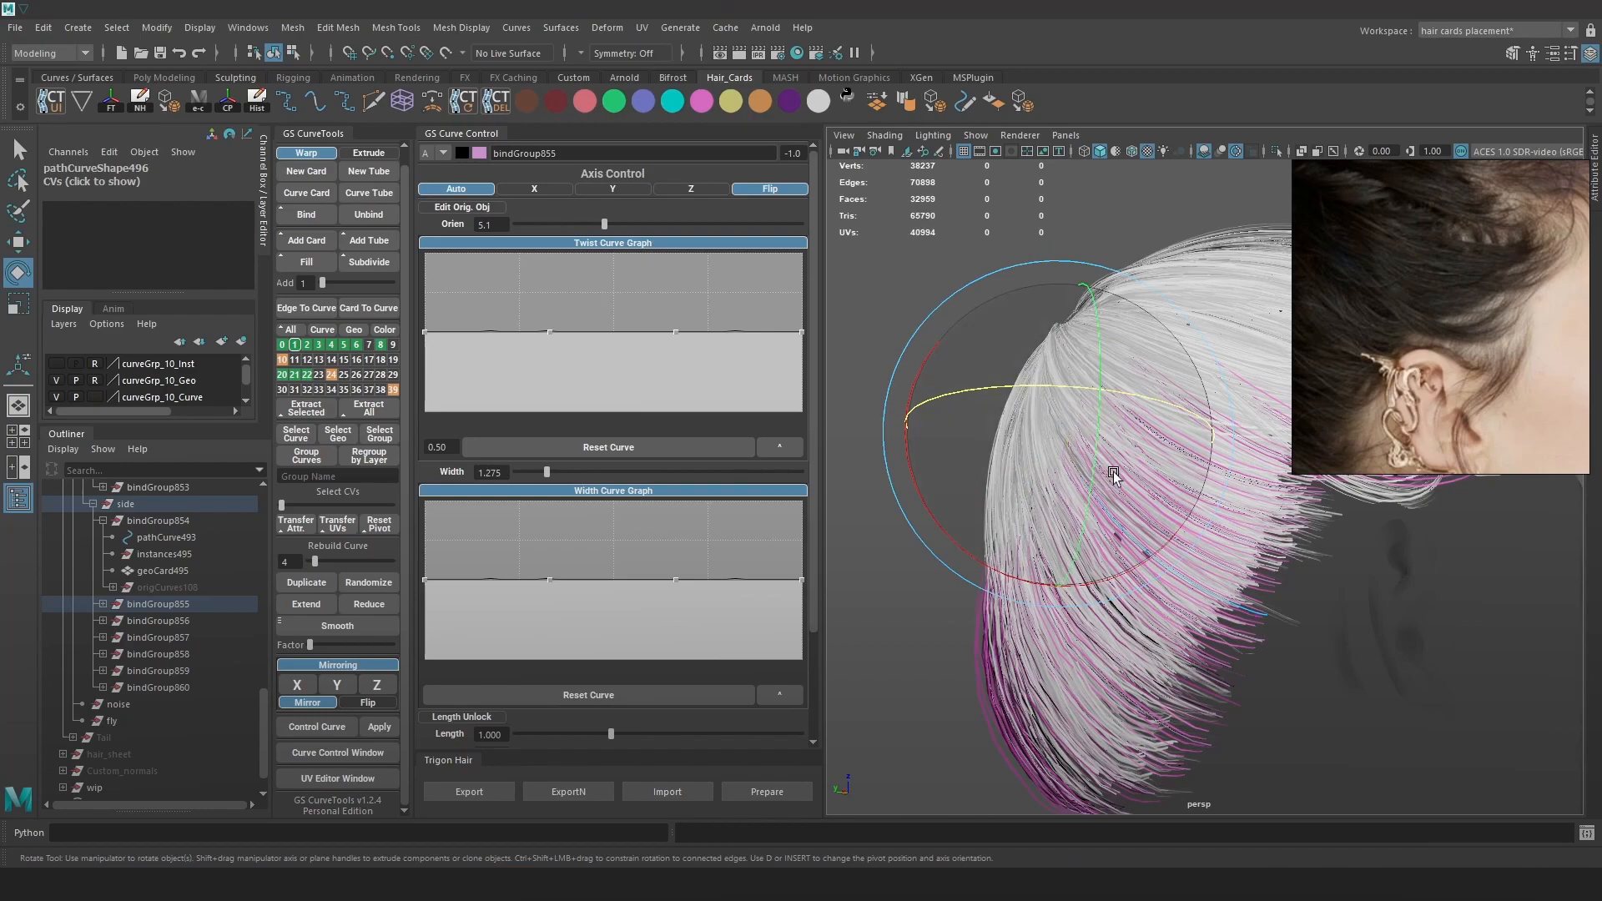
key("w")
left_click_drag(1153, 549, 1074, 462, "alt")
left_click(1078, 442)
Save the scene and isolate the complete side group of hair cards.
scroll(160, 596, "up", 3)
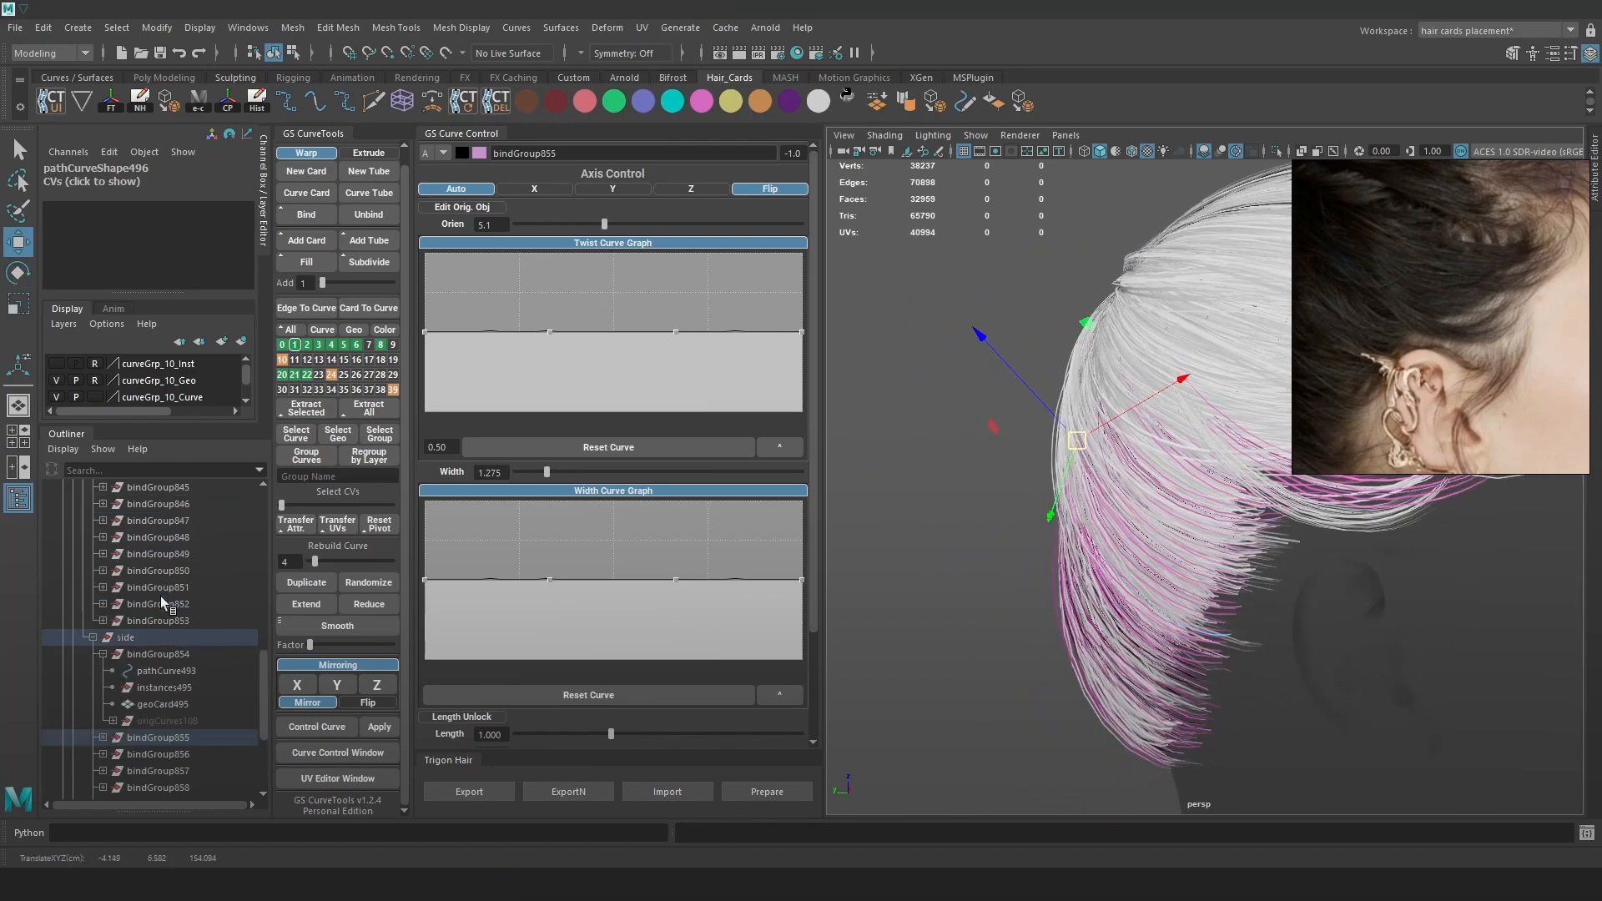
left_click(147, 637)
key("q")
key("ctrl+s")
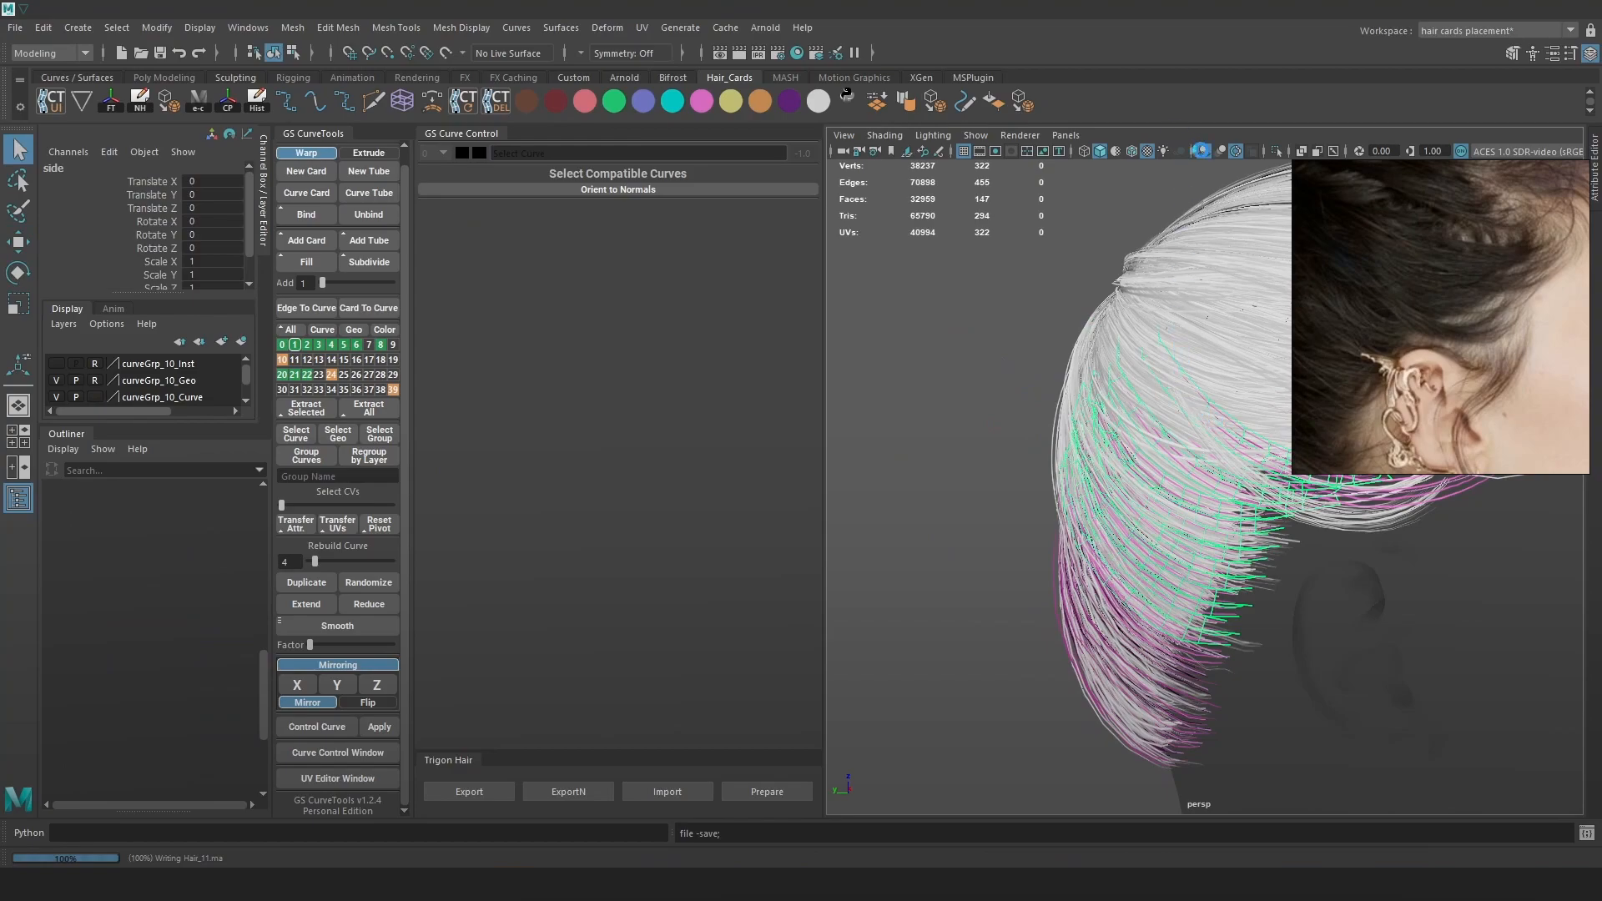
key("ctrl+1")
key("w")
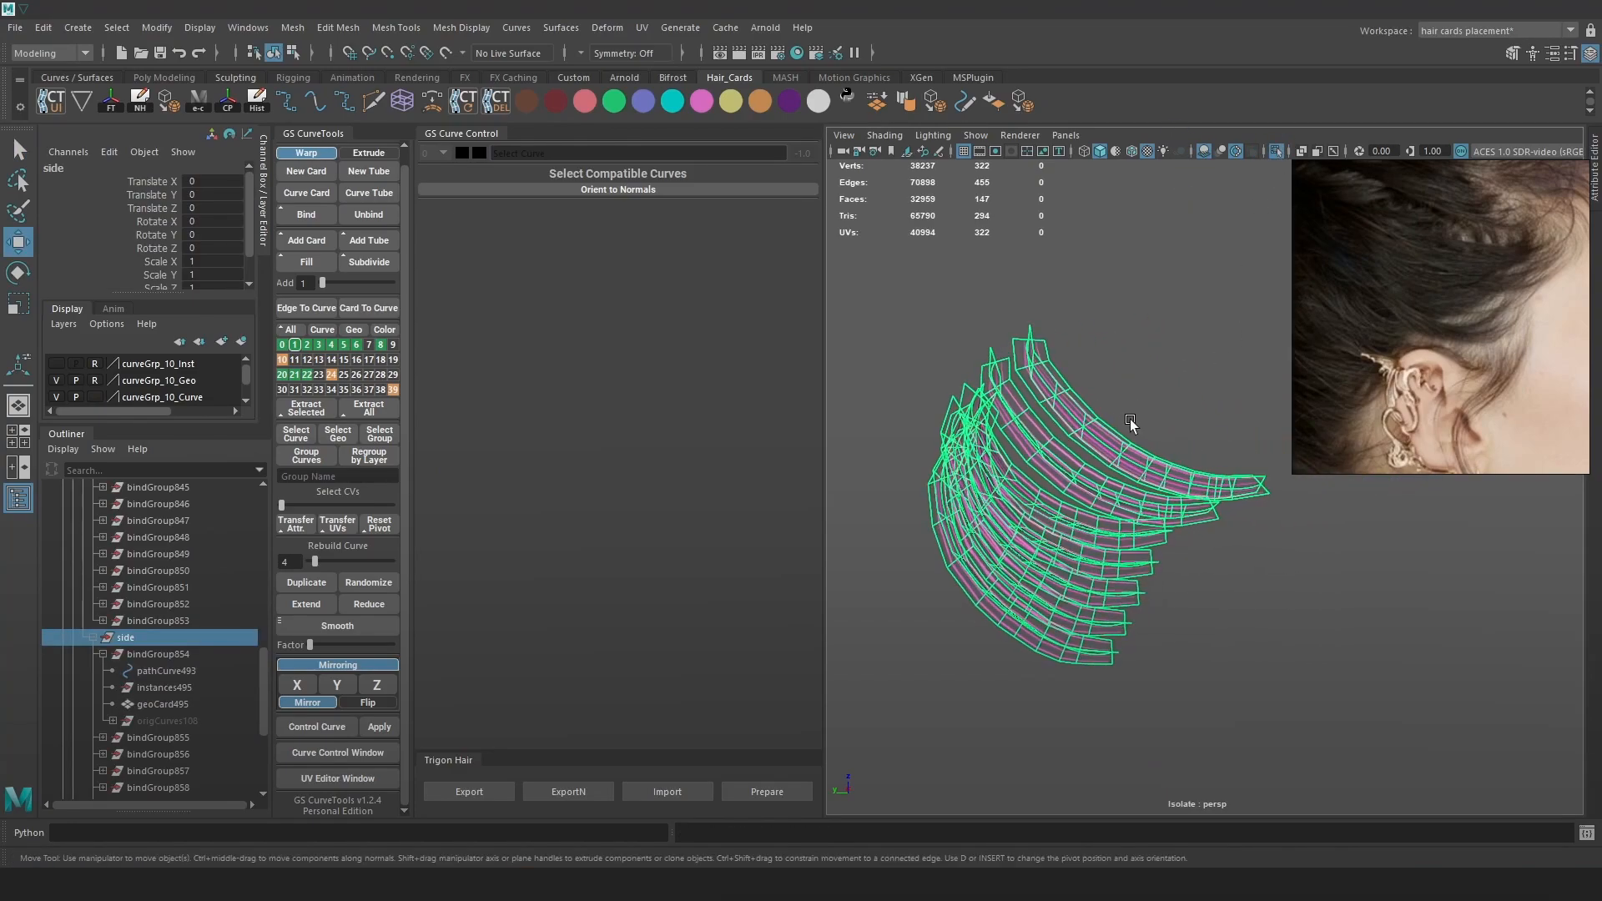
Select all the side card curves and mirror them across the X axis to the other side of the head.
mouse_move(1130, 423)
left_mouse_down("alt")
mouse_move(1268, 412)
mouse_move(1194, 378)
mouse_move(895, 697)
left_mouse_up("alt")
left_click(1199, 375)
key("4")
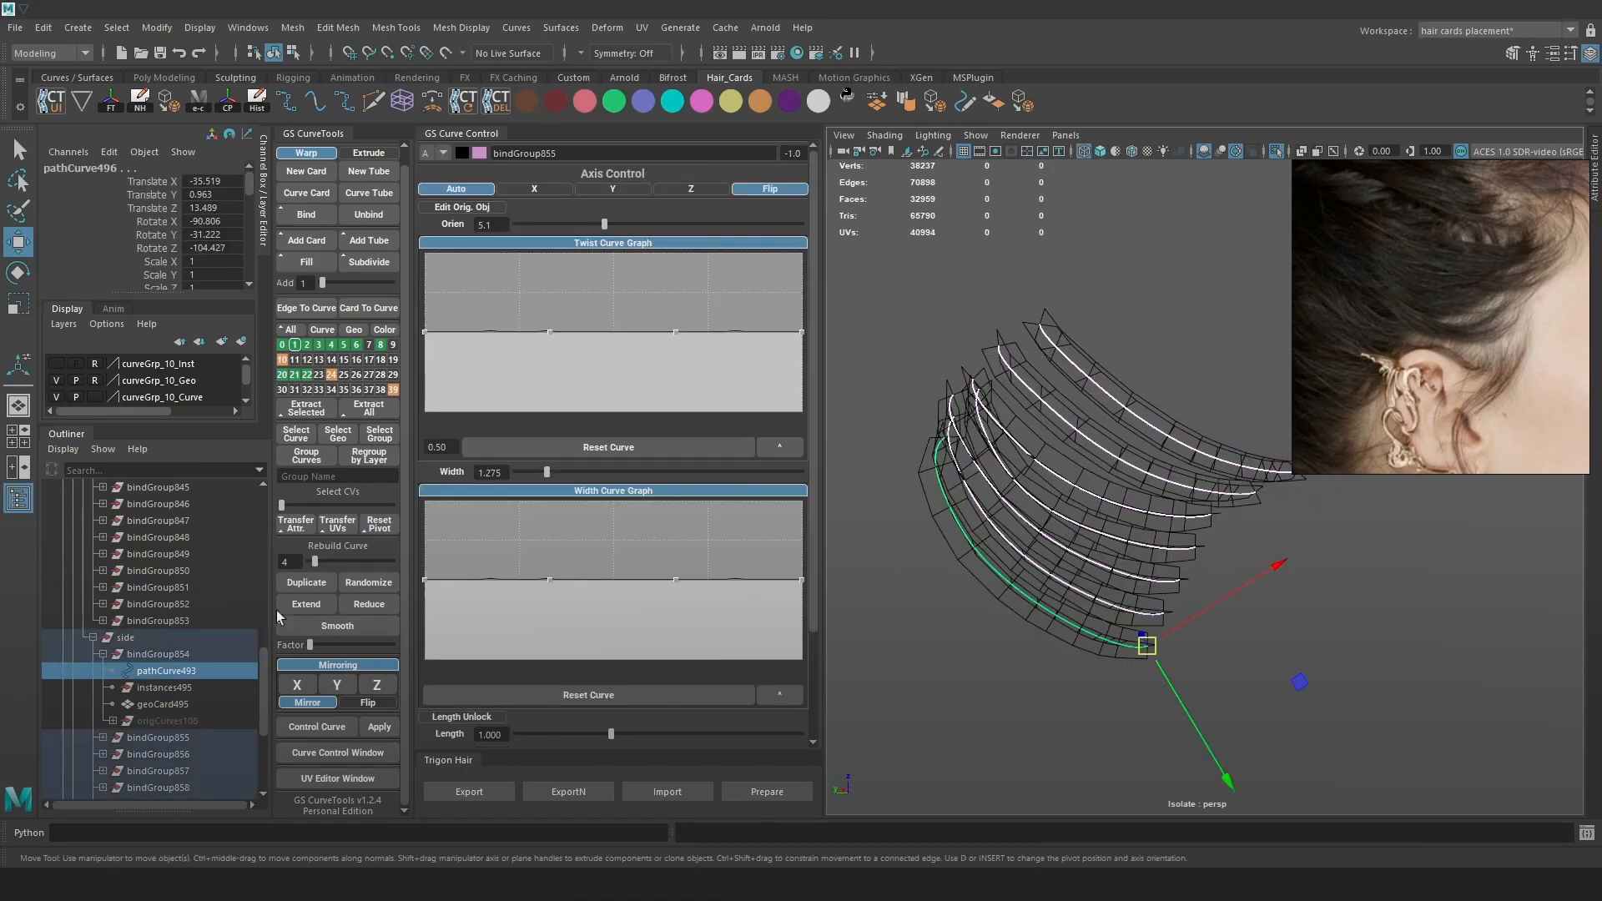
left_click(302, 688)
left_click_drag(1056, 582, 1280, 561, "alt")
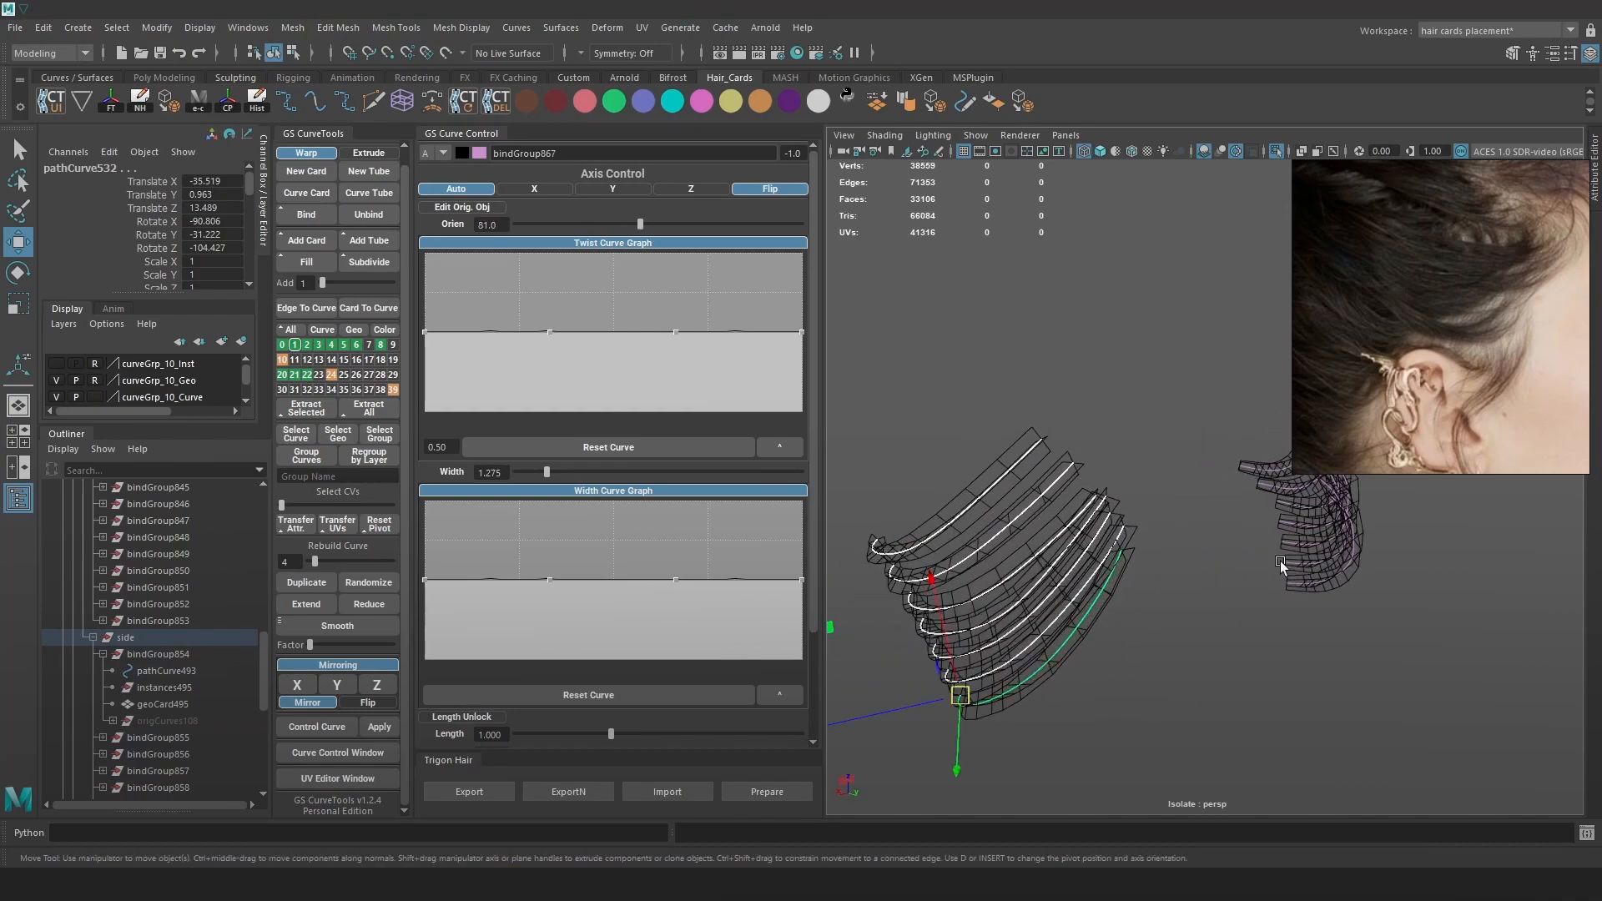
Set the orientation of the mirrored side cards to 1.5 and end the isolation.
mouse_move(1145, 488)
left_mouse_down("alt")
mouse_move(1130, 423)
mouse_move(1153, 477)
mouse_move(1168, 442)
mouse_move(1155, 455)
left_mouse_up("alt")
key("5")
left_click_drag(1259, 628, 900, 341)
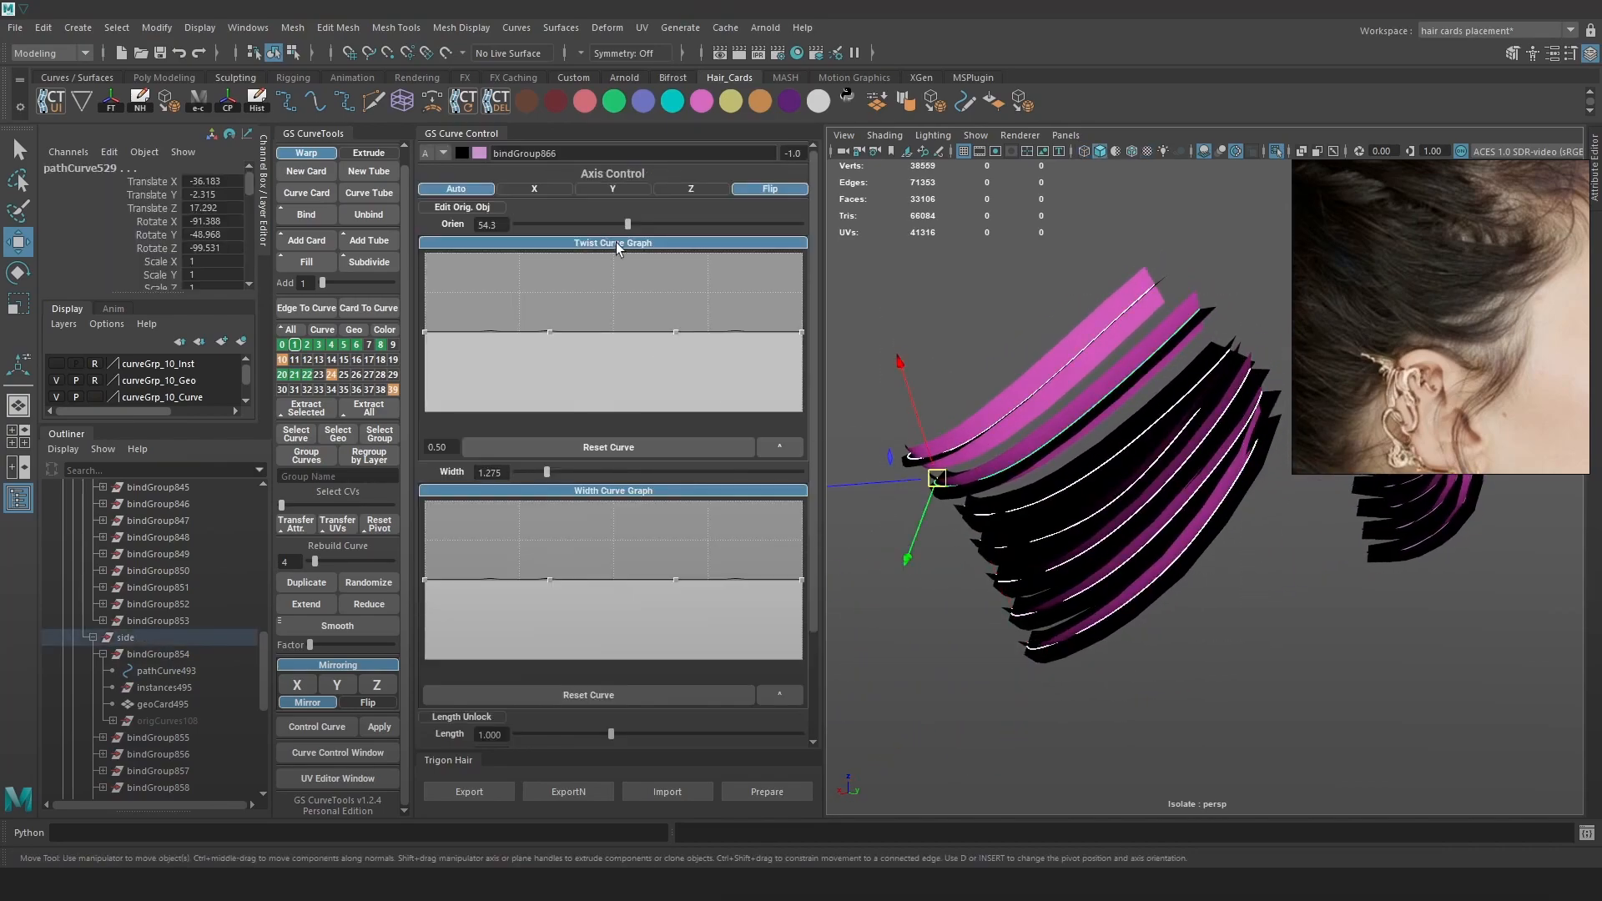
left_click_drag(628, 224, 602, 224)
left_click_drag(1013, 359, 1045, 389, "alt")
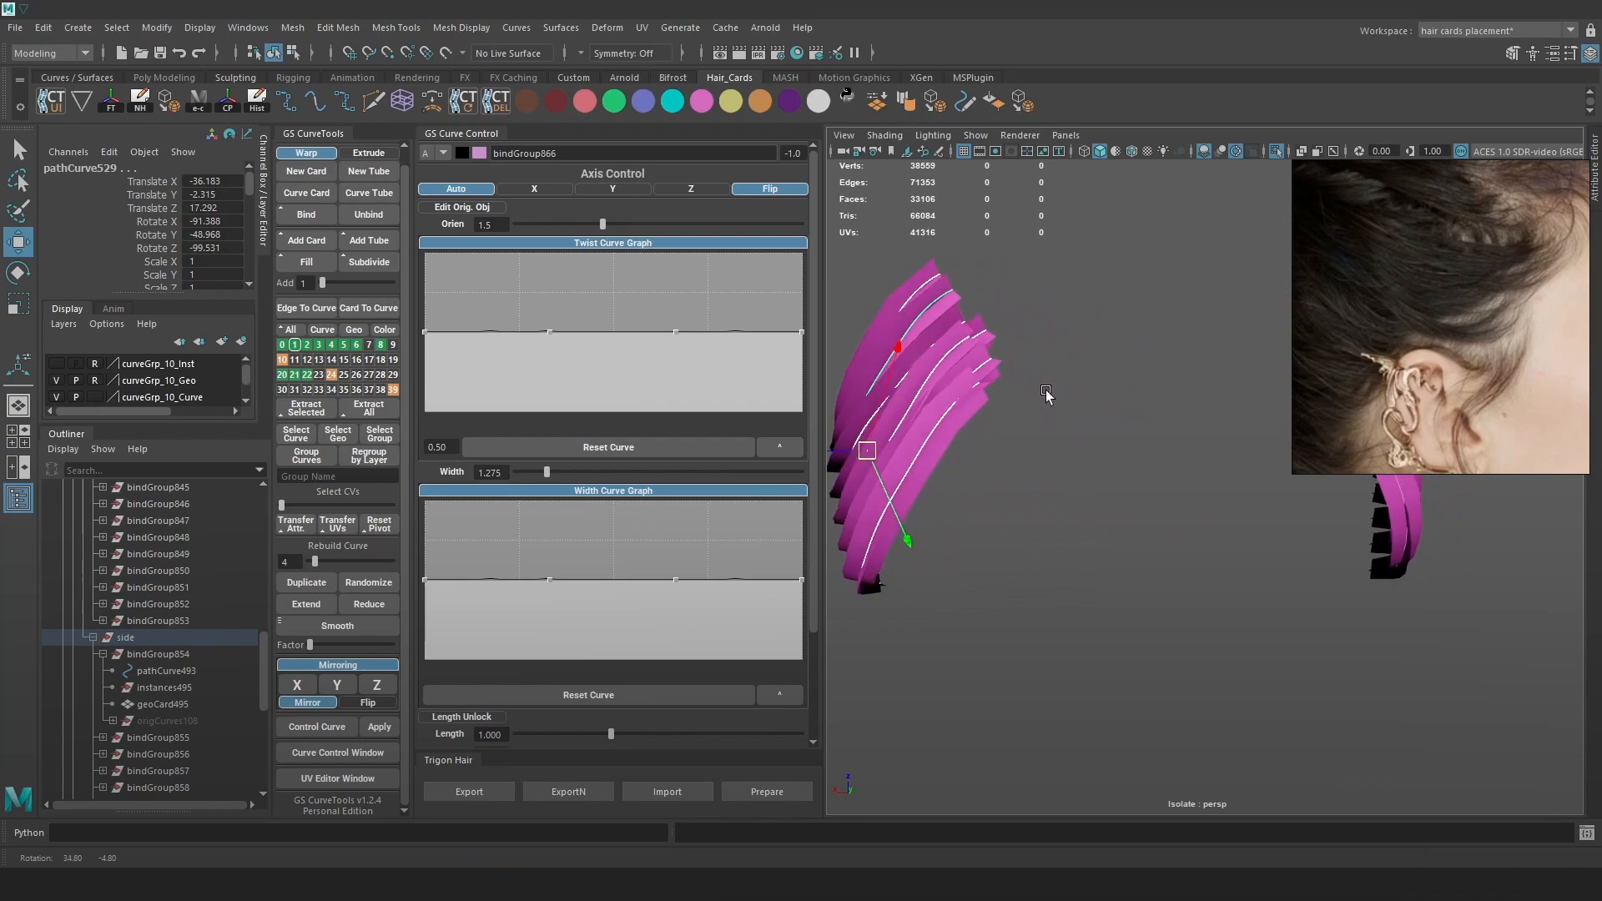
left_click(1275, 152)
Adjust the tip control vertex of the lowest mirrored side card's curve behind the ear.
scroll(1104, 331, "down", 4)
left_click_drag(1104, 330, 1180, 409, "alt")
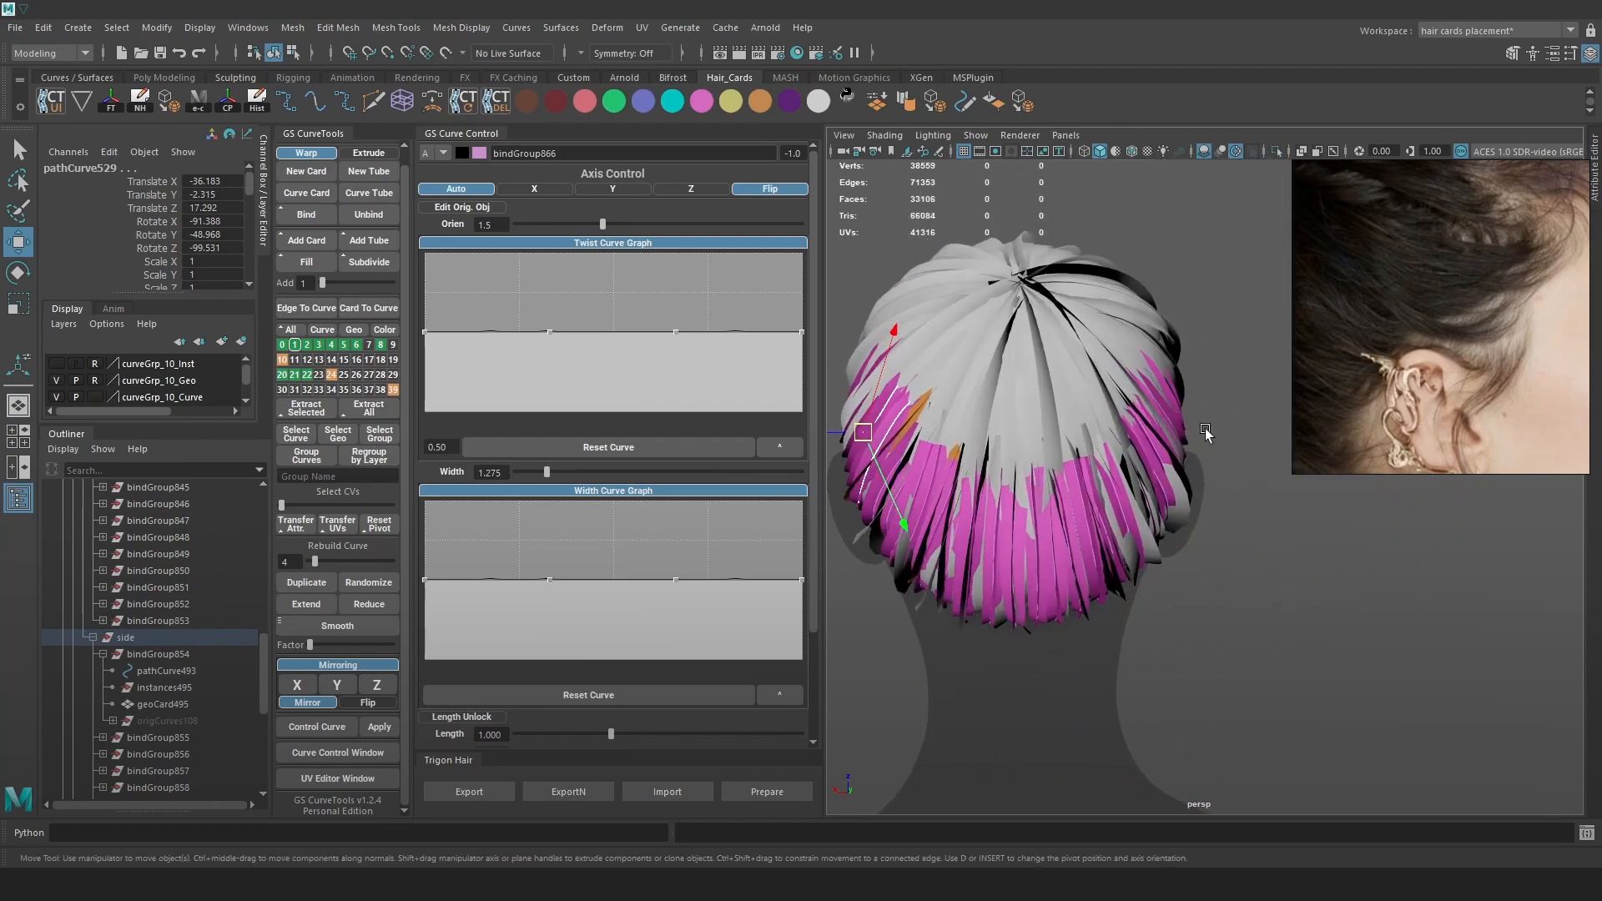
key("6")
left_click(1269, 529)
left_click_drag(1269, 576, 1220, 551, "alt")
middle_click_drag(1122, 481, 1160, 517, "alt")
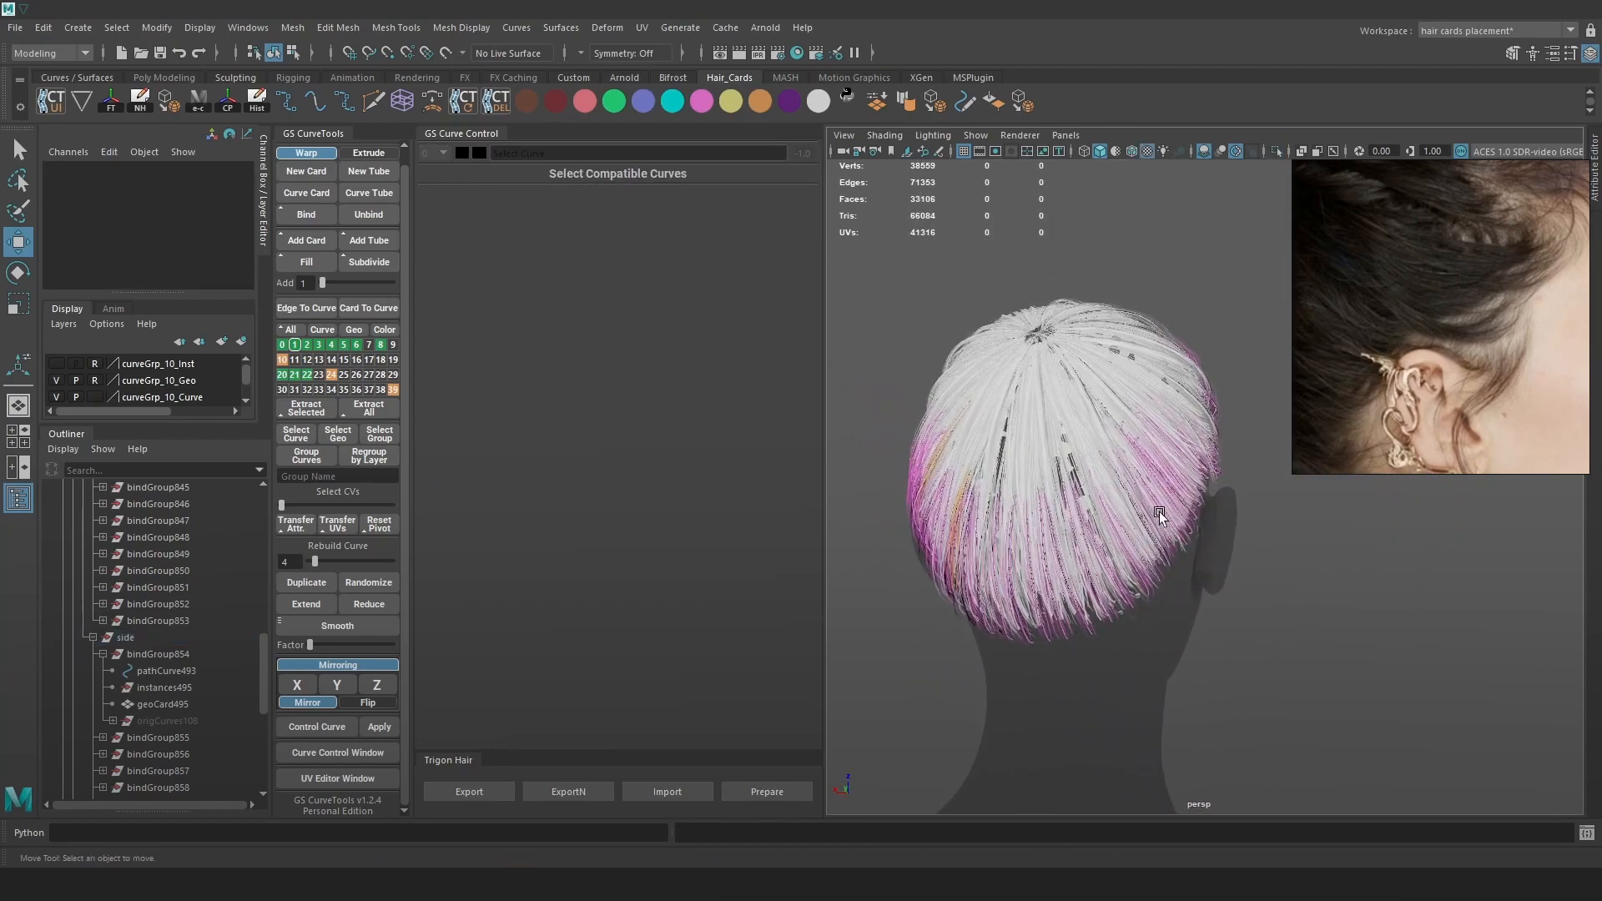
right_click_drag(1160, 517, 1294, 602, "alt")
left_click_drag(1295, 602, 1451, 608, "alt")
mouse_move(1185, 563)
left_mouse_down("alt")
mouse_move(1163, 569)
mouse_move(1207, 562)
mouse_move(1199, 544)
left_mouse_up("alt")
key("4")
left_click(1072, 603)
right_click_drag(933, 367, 834, 366)
left_click(1048, 631)
key("6")
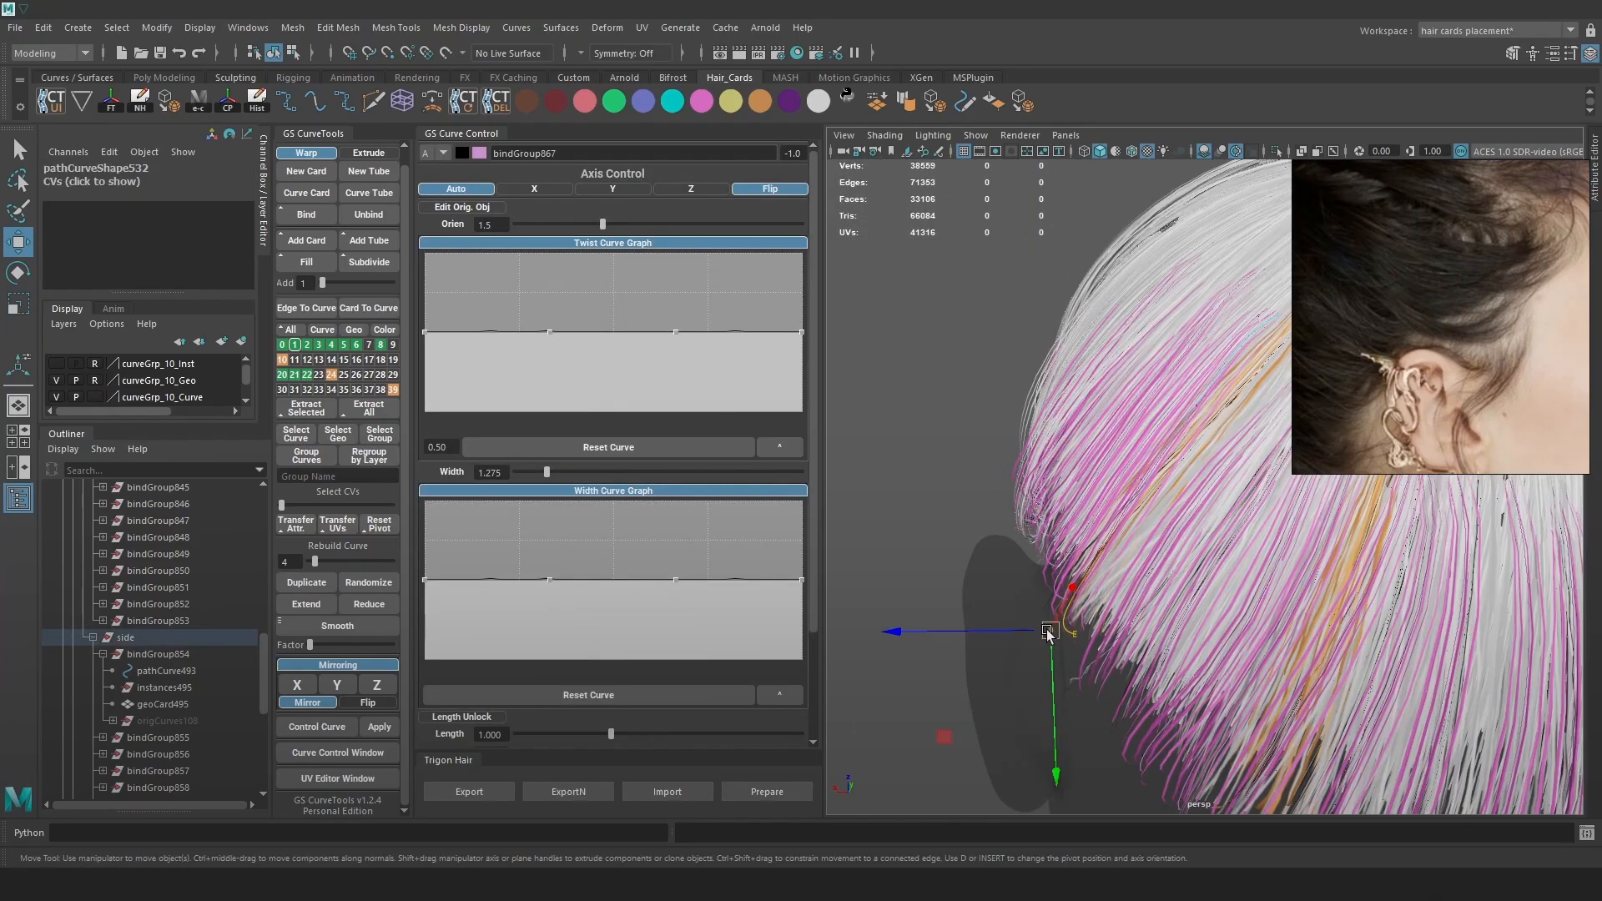
left_click_drag(1051, 631, 1061, 619, "alt")
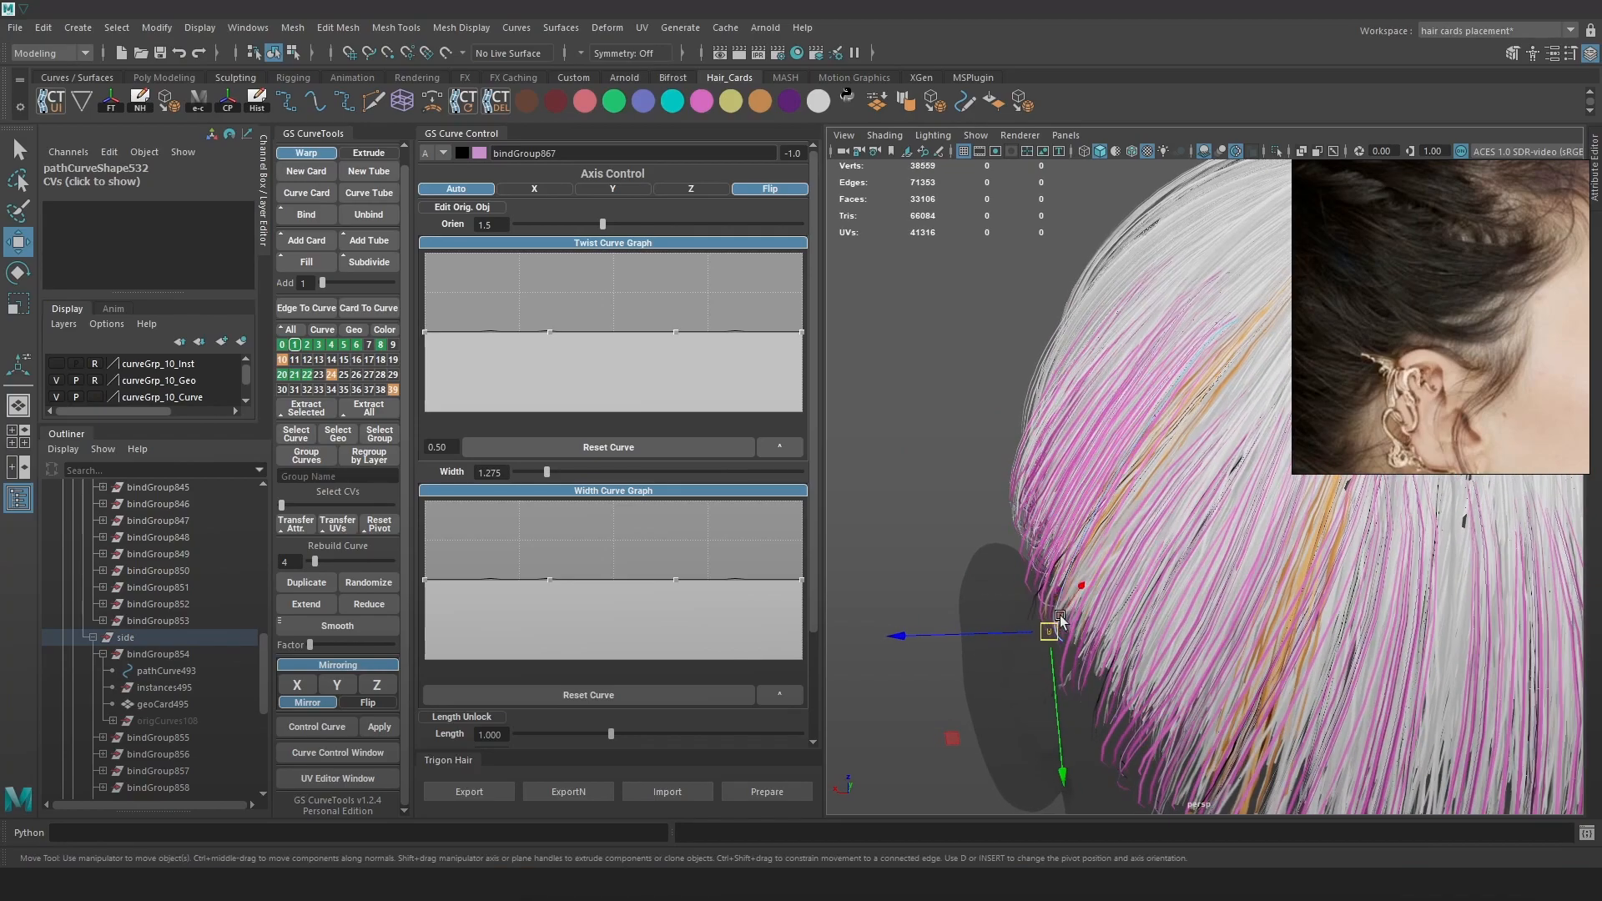
Select the tip control vertex of the curve at the hairline edge behind the ear and nudge it toward the strands.
key("4")
left_click(1054, 608)
right_click_drag(1053, 607, 960, 608)
left_click(1031, 609)
left_click_drag(1030, 604, 1041, 596)
key("6")
Move the tip control vertices of the adjacent nape card's curve below the mirrored side cards to even the hairline.
right_click_drag(1026, 565, 1026, 468, "alt")
middle_click_drag(1159, 570, 1118, 559, "alt")
mouse_move(1118, 559)
left_mouse_down("alt")
mouse_move(1117, 661)
mouse_move(1125, 607)
mouse_move(1139, 624)
left_mouse_up("alt")
left_click(1124, 684)
key("5")
left_click(1129, 691)
key("4")
left_click(1129, 688)
left_click(1121, 681)
scroll(1118, 667, "up", 2)
right_click_drag(1140, 624, 1043, 624)
left_click(1132, 649)
mouse_move(1152, 677)
left_mouse_down()
mouse_move(1165, 703)
mouse_move(1133, 663)
left_mouse_up()
key("6")
Select the root control vertices of the lowest mirrored side card's curve and reposition them to match the neighbouring strands.
right_click_drag(1133, 662, 1116, 465, "alt")
left_click_drag(1116, 464, 1385, 534, "alt")
middle_click_drag(1385, 534, 1209, 565, "alt")
left_click_drag(1209, 565, 1136, 531, "alt")
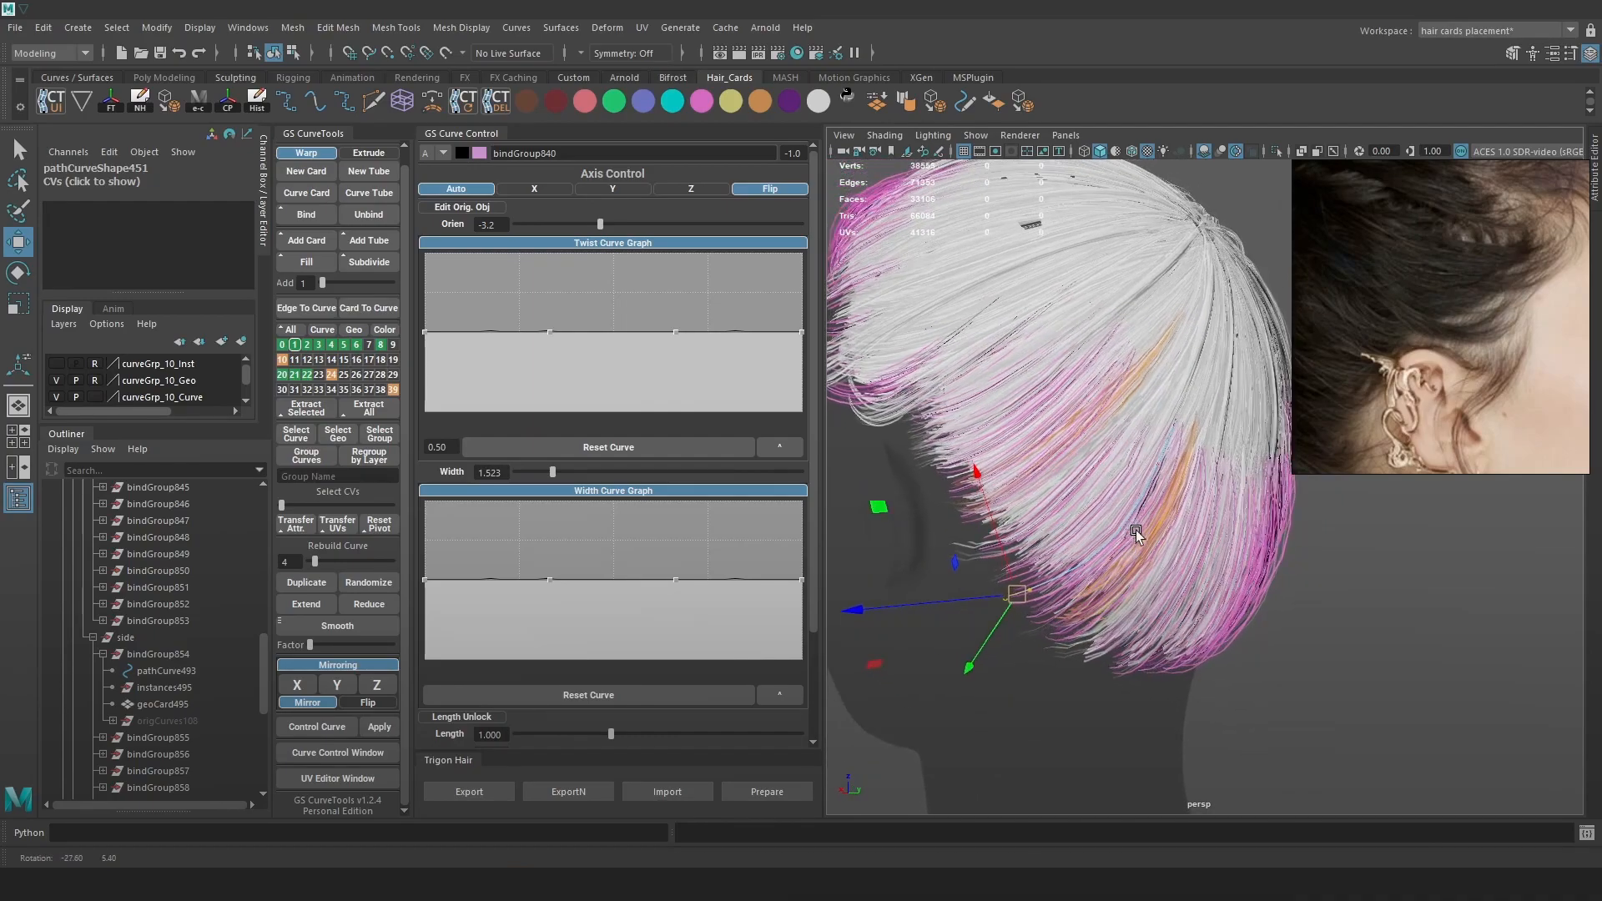
key("4")
scroll(1049, 409, "up", 3)
left_click(1078, 409)
left_click_drag(1435, 575, 1377, 567, "alt")
right_click_drag(1377, 568, 1296, 479)
mouse_move(1065, 289)
left_mouse_down()
mouse_move(1012, 339)
mouse_move(986, 334)
mouse_move(1135, 347)
left_mouse_up()
key("b")
key("6")
left_click_drag(1017, 361, 1032, 368)
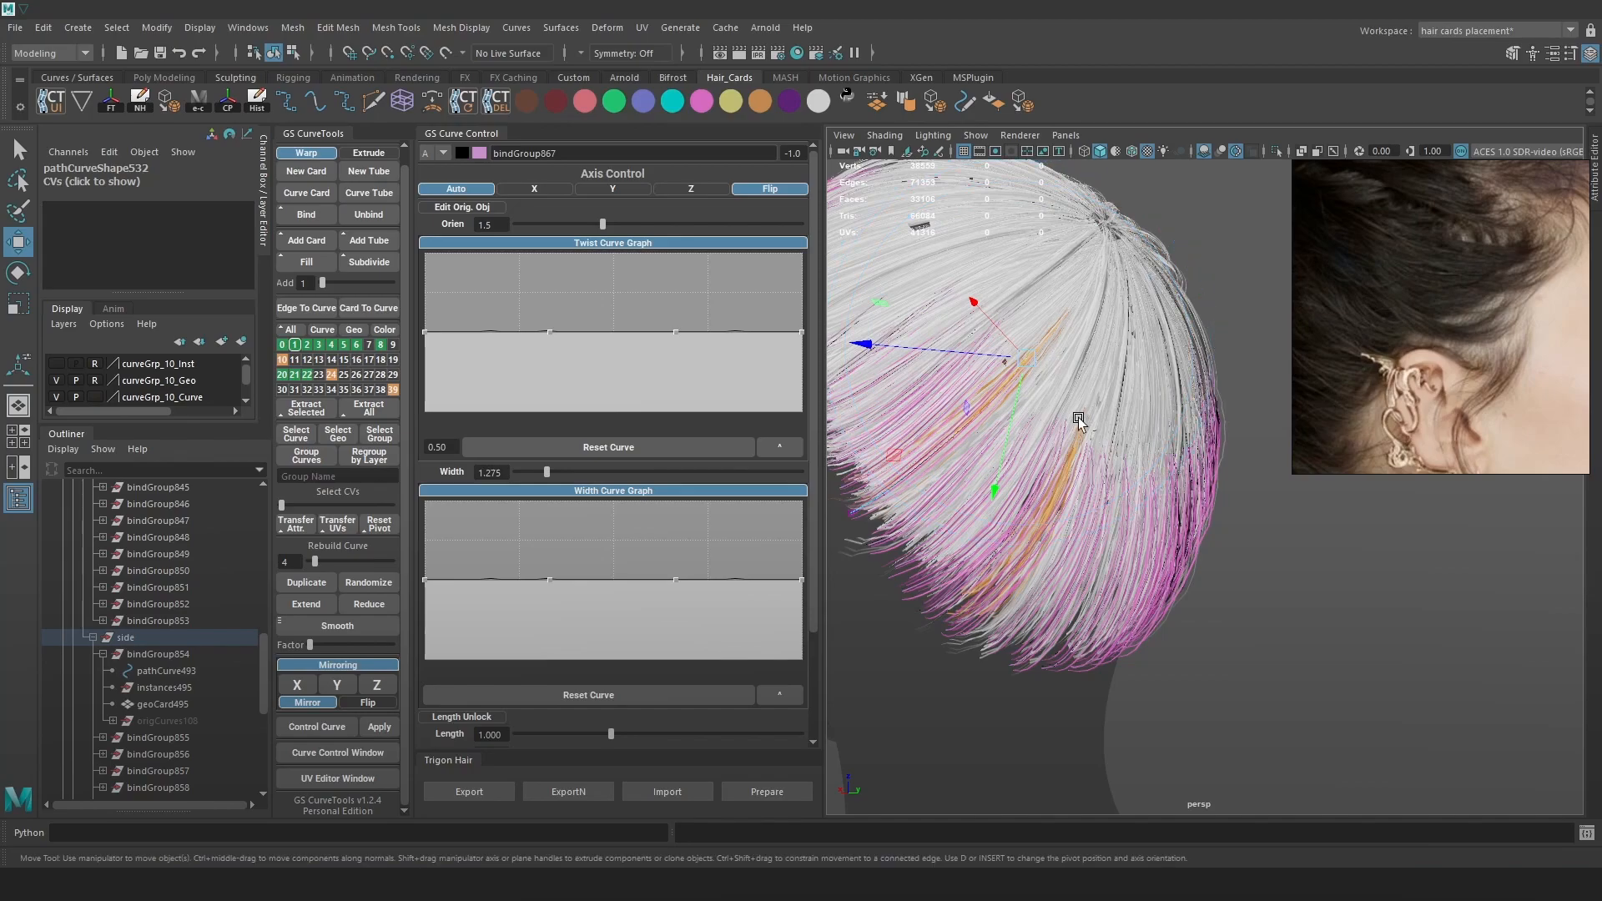
key("e")
key("w")
Reposition the root control vertices of a mirrored side card's curve higher up to blend it into the surrounding hair.
left_click_drag(1155, 452, 1112, 331, "alt")
scroll(1139, 408, "up", 3)
left_click_drag(1091, 266, 1089, 341)
key("4")
left_click(1034, 343)
right_click_drag(1459, 572, 1301, 417)
left_click_drag(1047, 332, 1049, 331)
key("5")
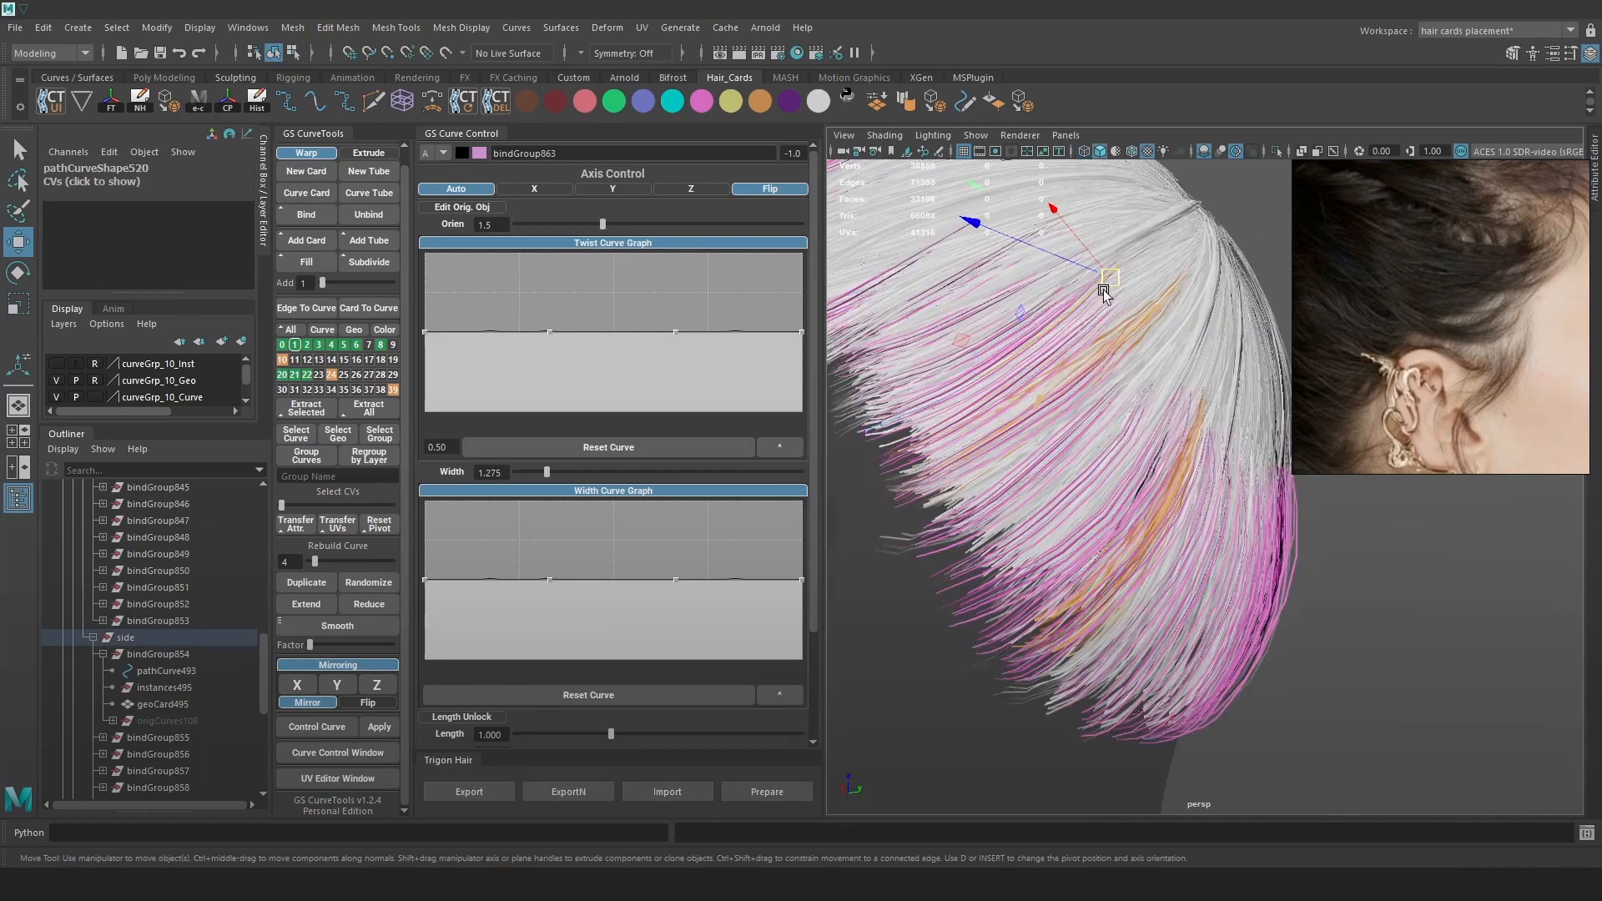
key("e")
mouse_move(1165, 309)
left_mouse_down()
mouse_move(1239, 405)
mouse_move(1119, 450)
mouse_move(1138, 454)
mouse_move(1117, 469)
left_mouse_up()
Refine the root control vertices of the forward mirrored card's curve so it flows with the surrounding hair, undoing the unwanted adjustment.
key("4")
left_click(988, 469)
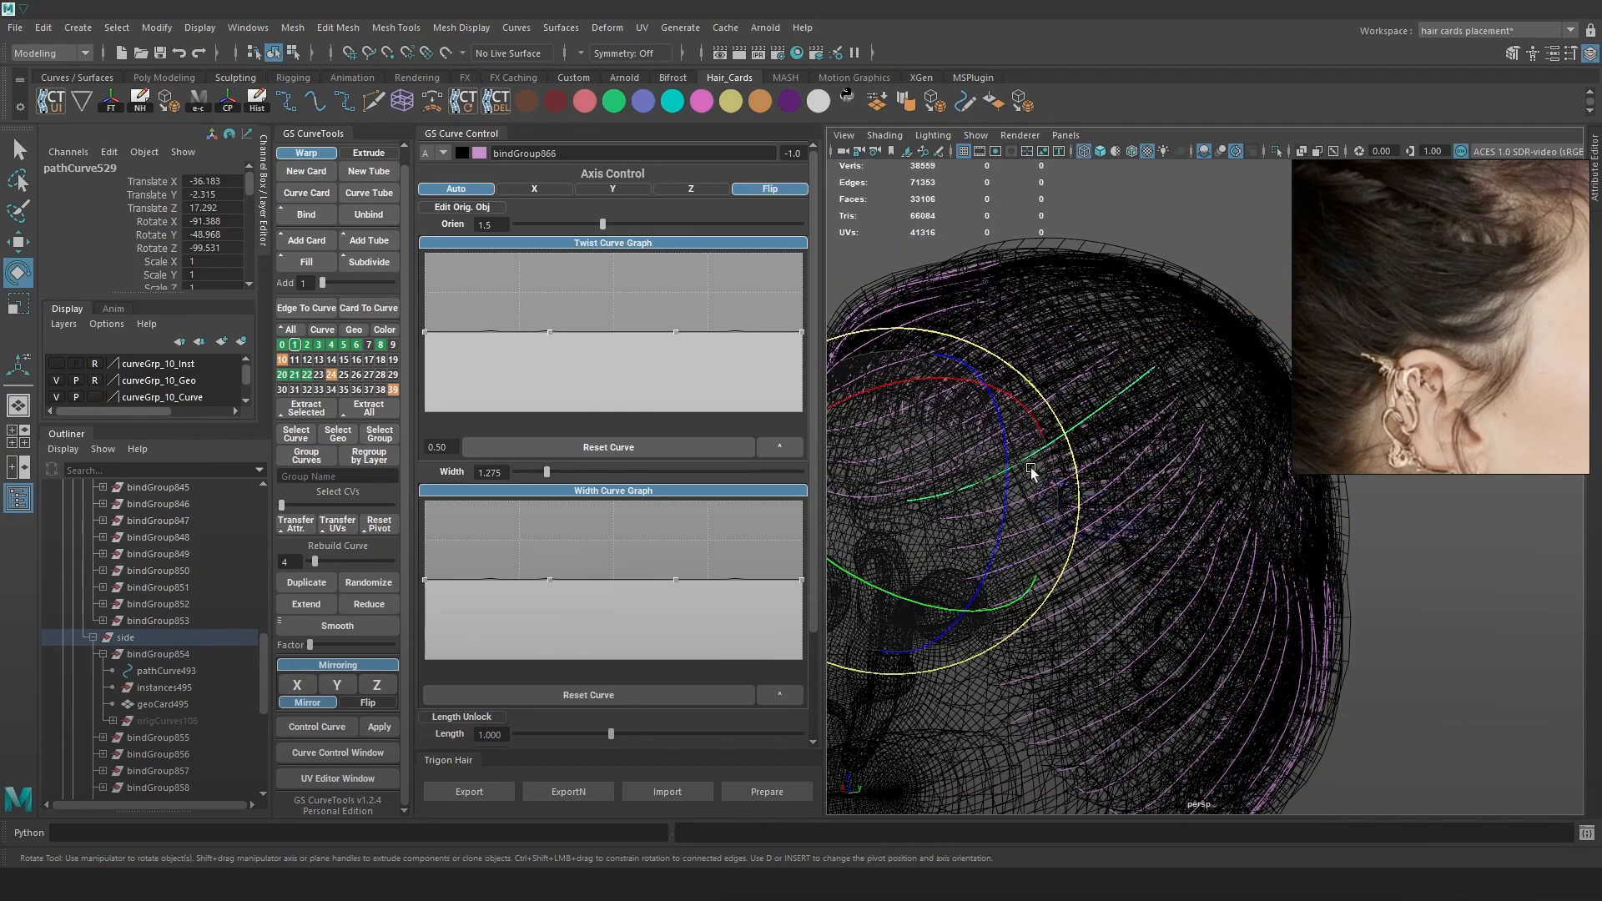
middle_click_drag(1385, 524, 1258, 537, "alt")
right_click_drag(1324, 474, 1214, 489)
left_click_drag(952, 435, 1130, 394)
key("5")
key("w")
key("e")
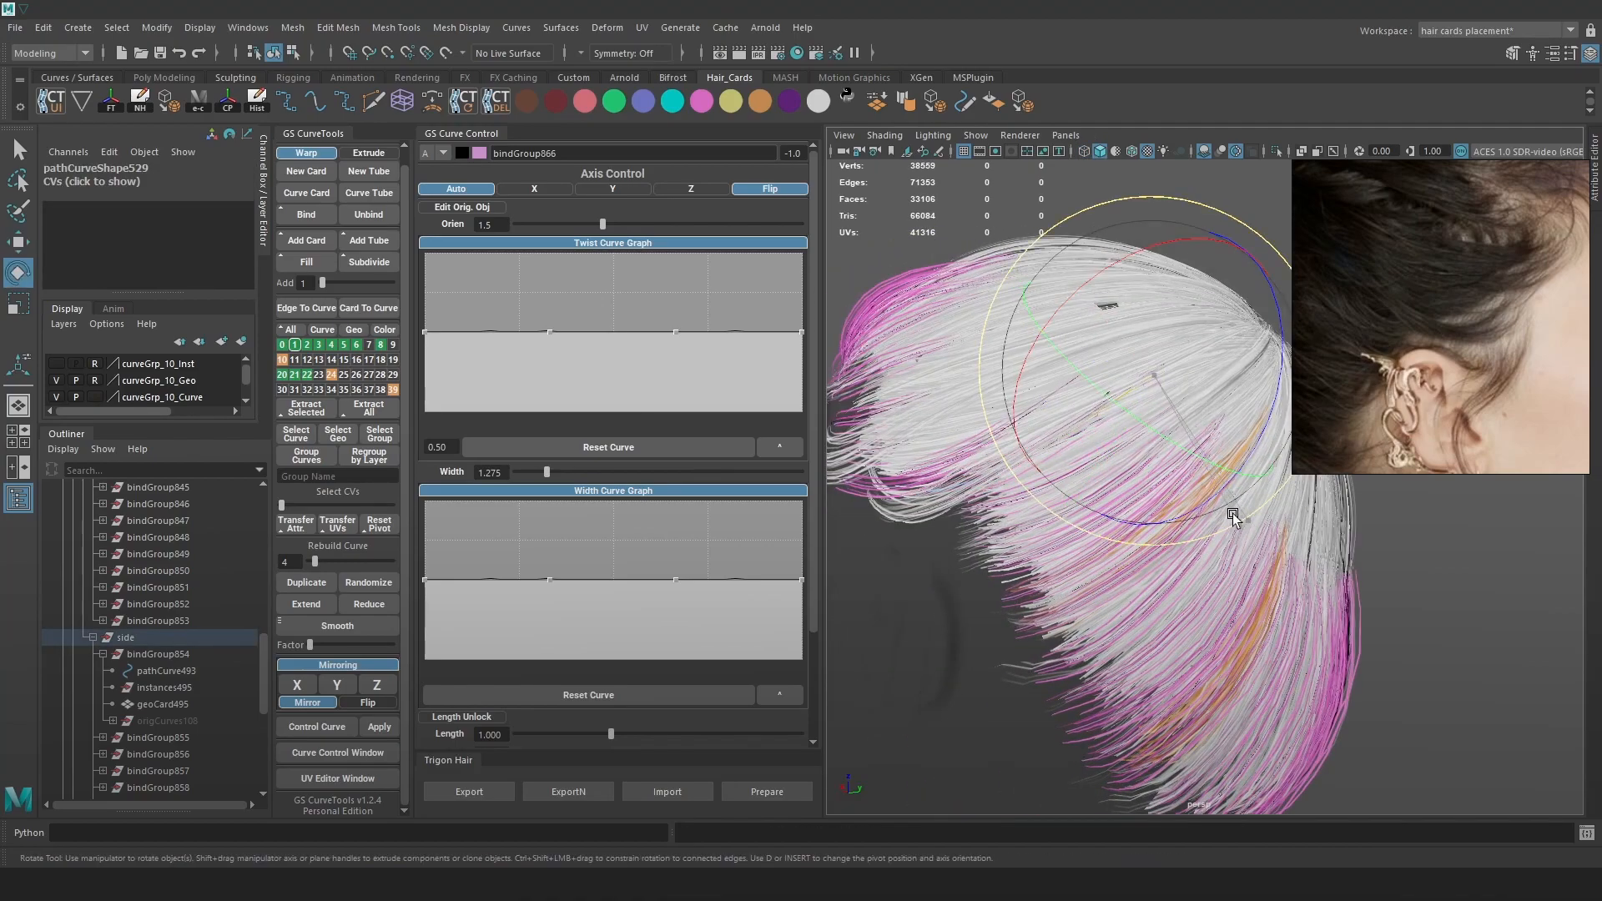
key("w")
left_click(1156, 391)
key("ctrl+z")
left_click_drag(1181, 431, 1166, 454, "alt")
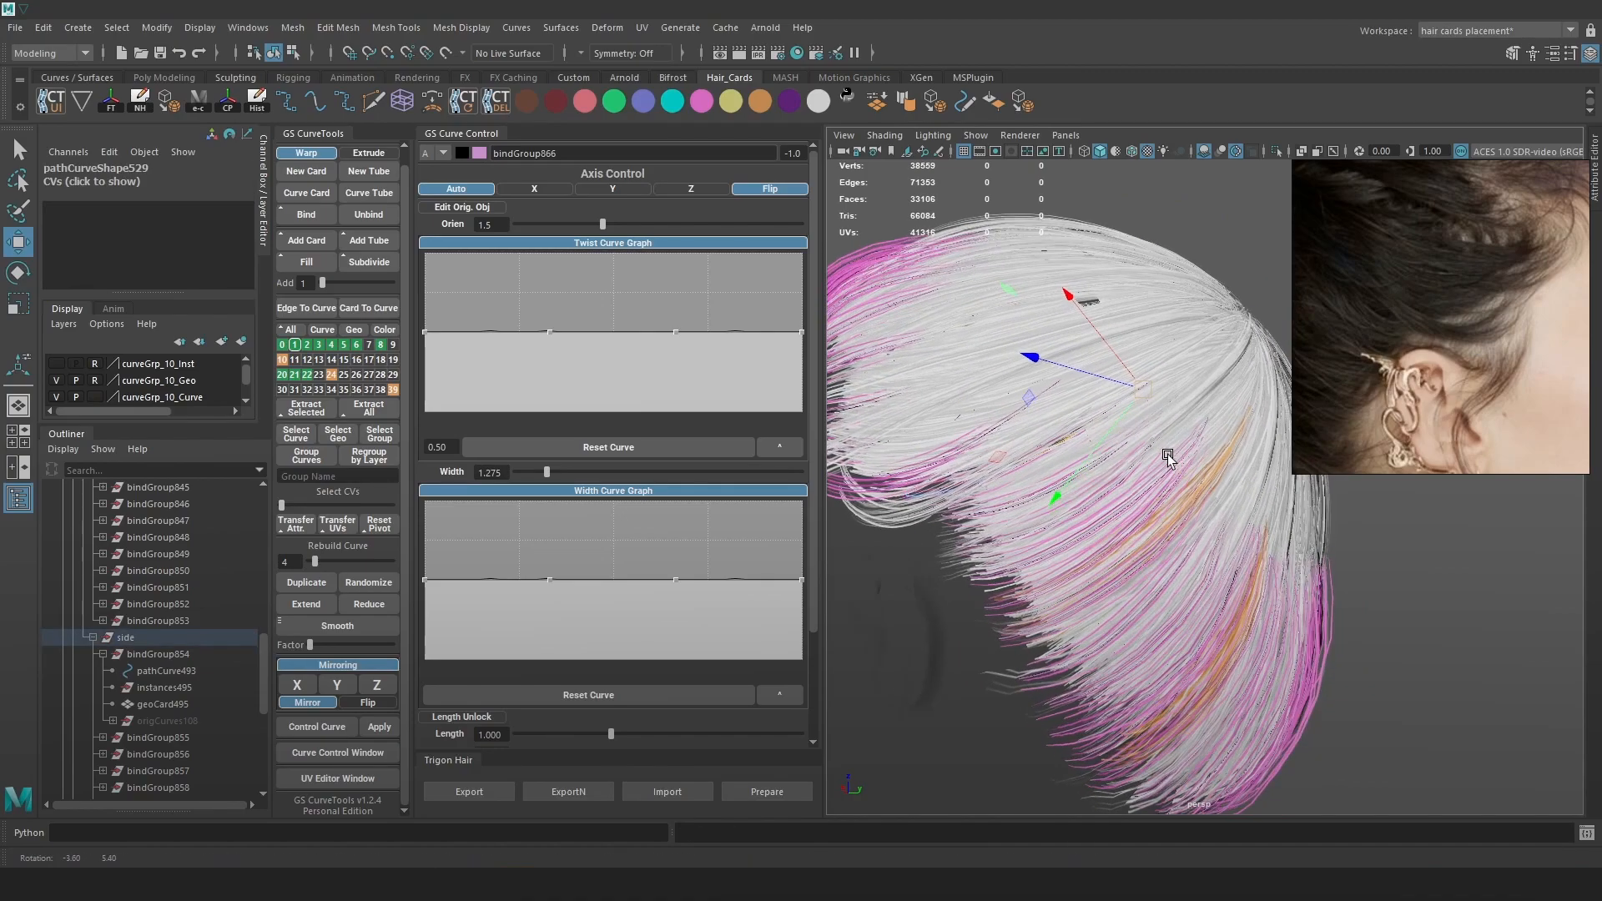
key("e")
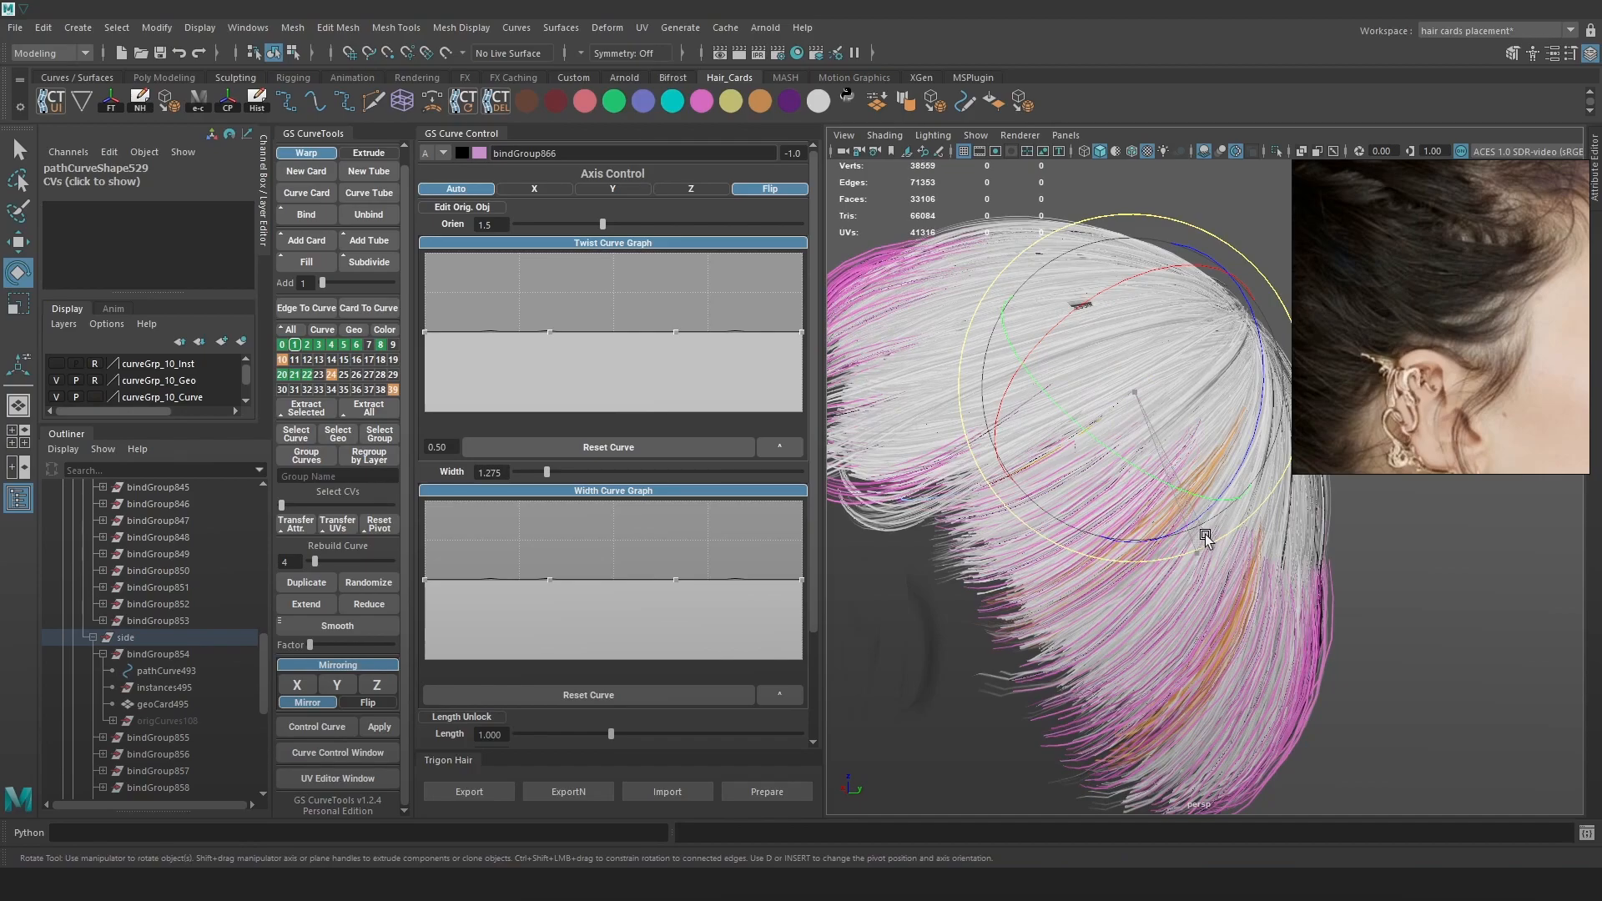
key("w")
Select the root control vertices of a mirrored side card's curve, adjust the soft-selection falloff and reposition them to blend the roots.
mouse_move(1143, 402)
left_mouse_down("alt")
mouse_move(1169, 465)
mouse_move(1063, 447)
left_mouse_up("alt")
key("4")
left_click(1058, 453)
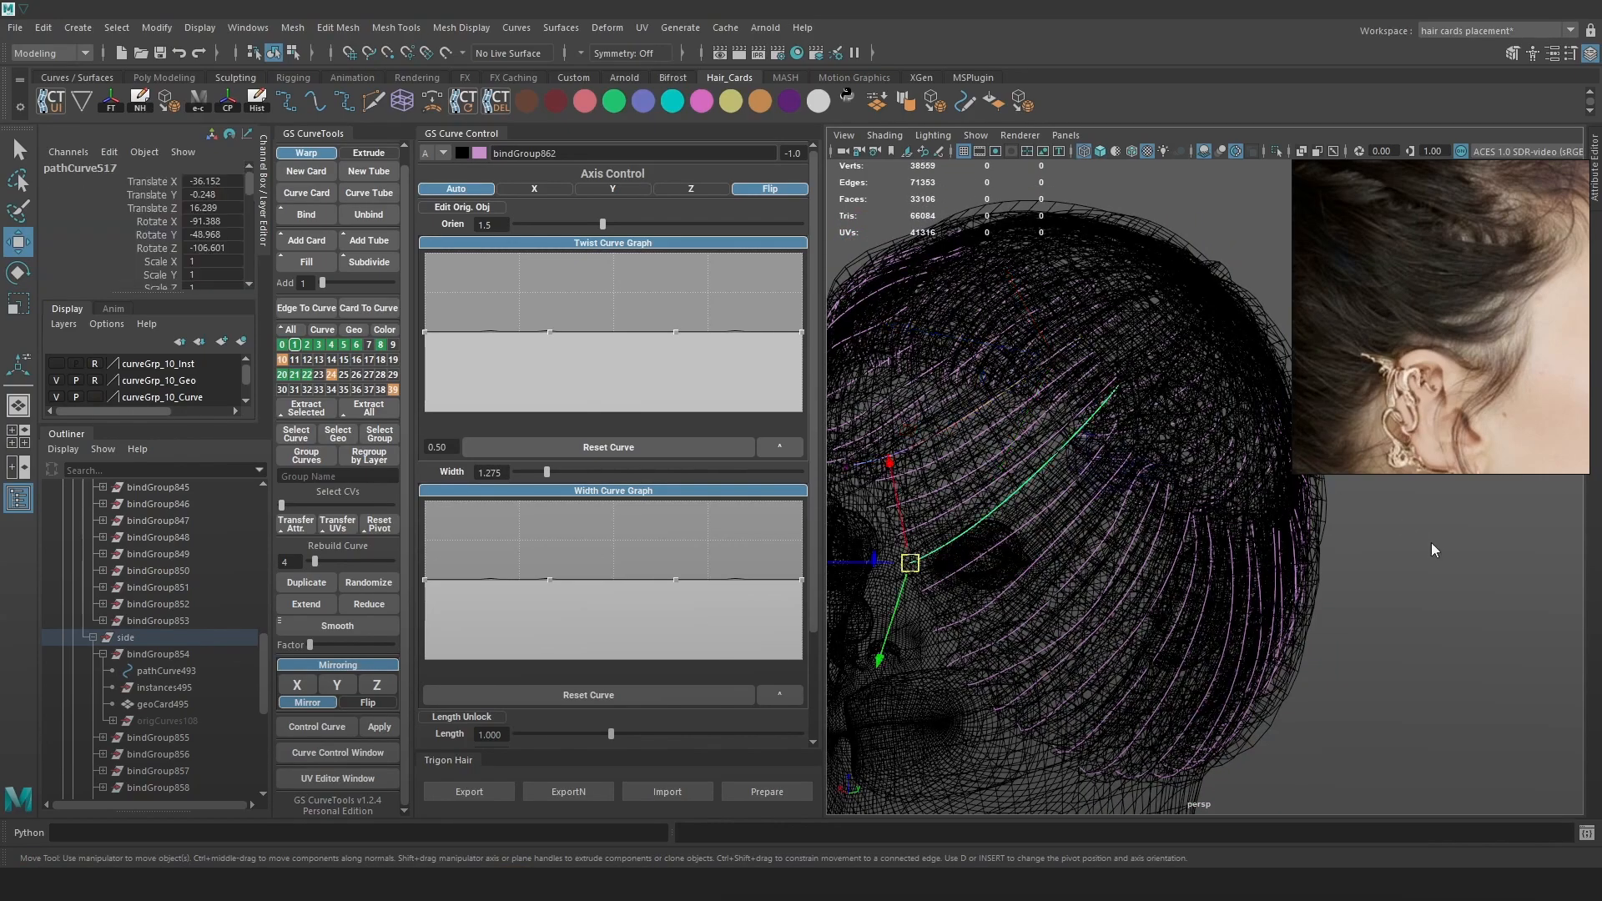
left_click(1072, 421)
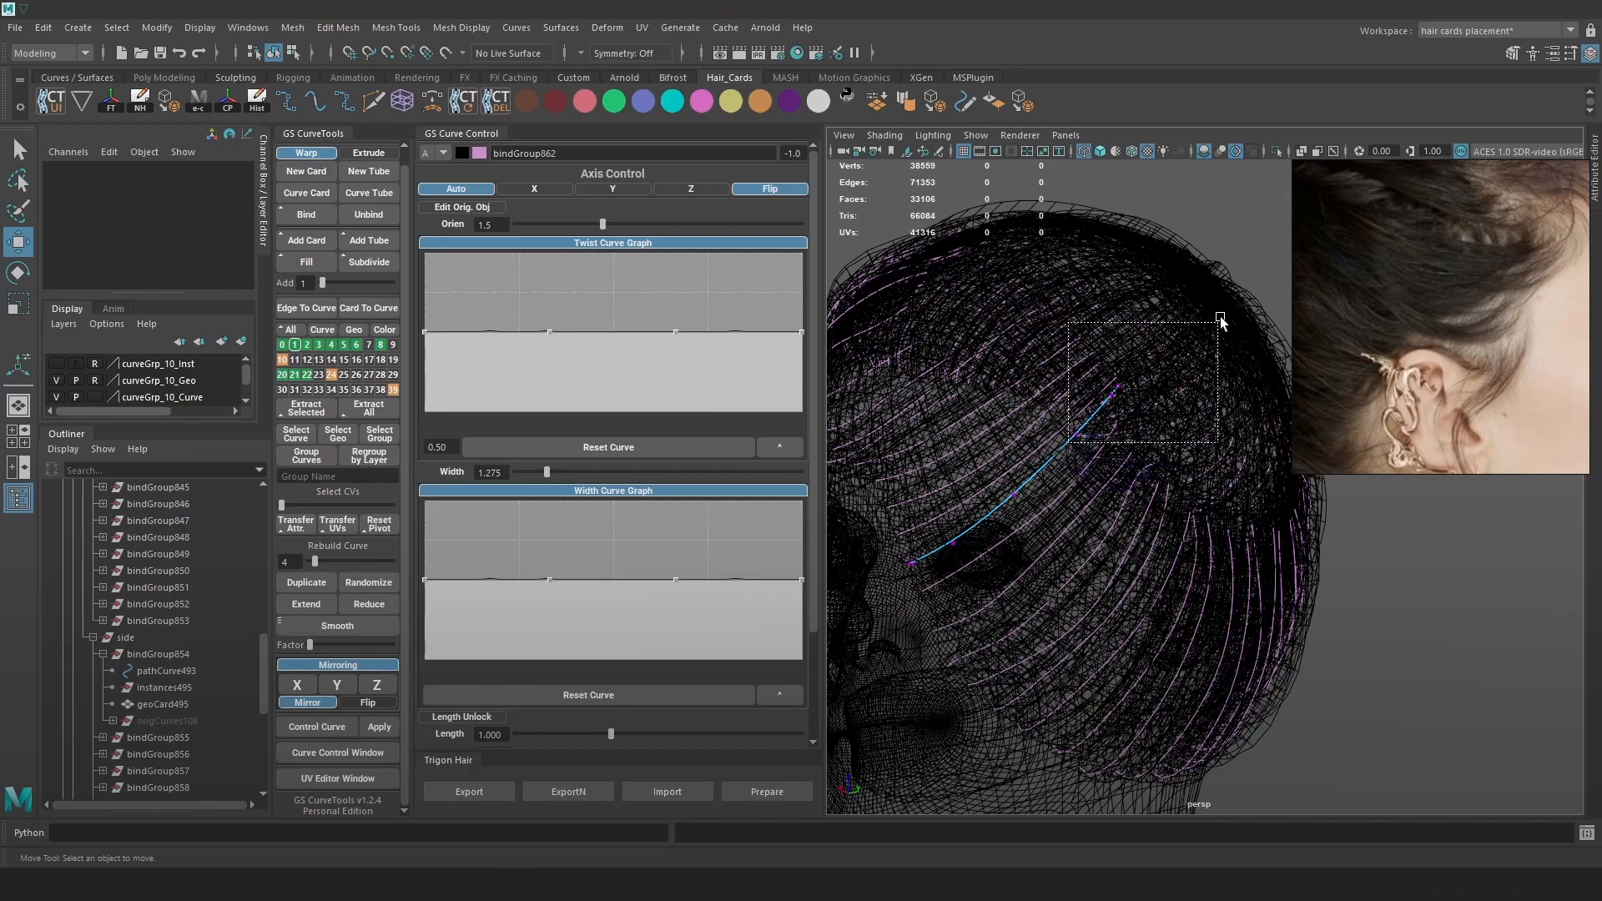
left_click_drag(1218, 323, 1214, 327)
key("5")
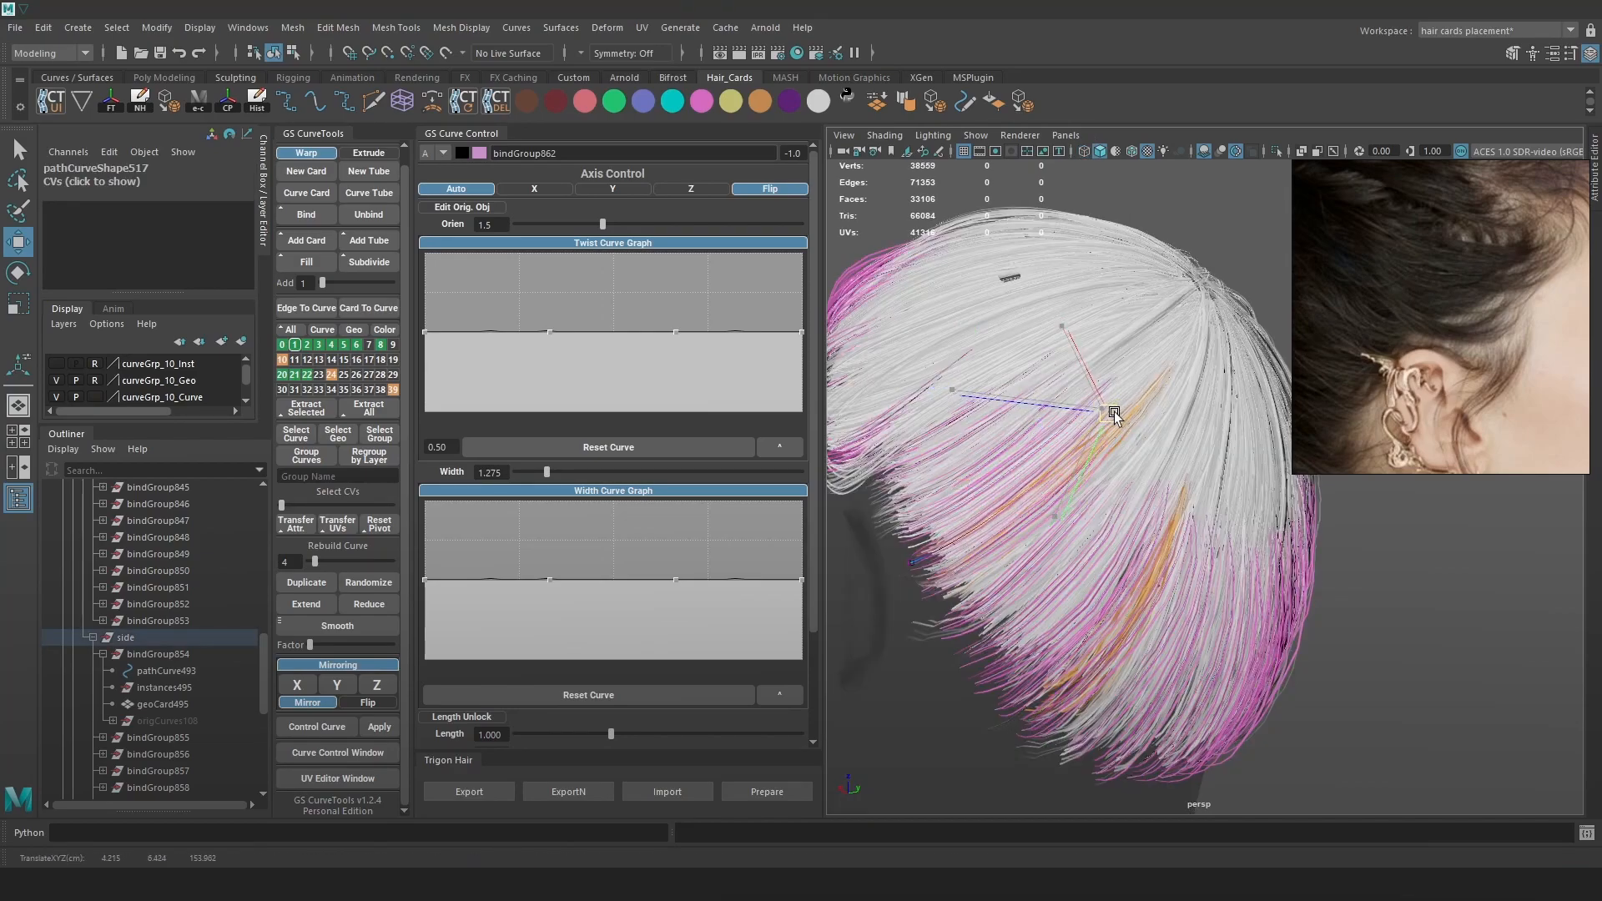
key("b")
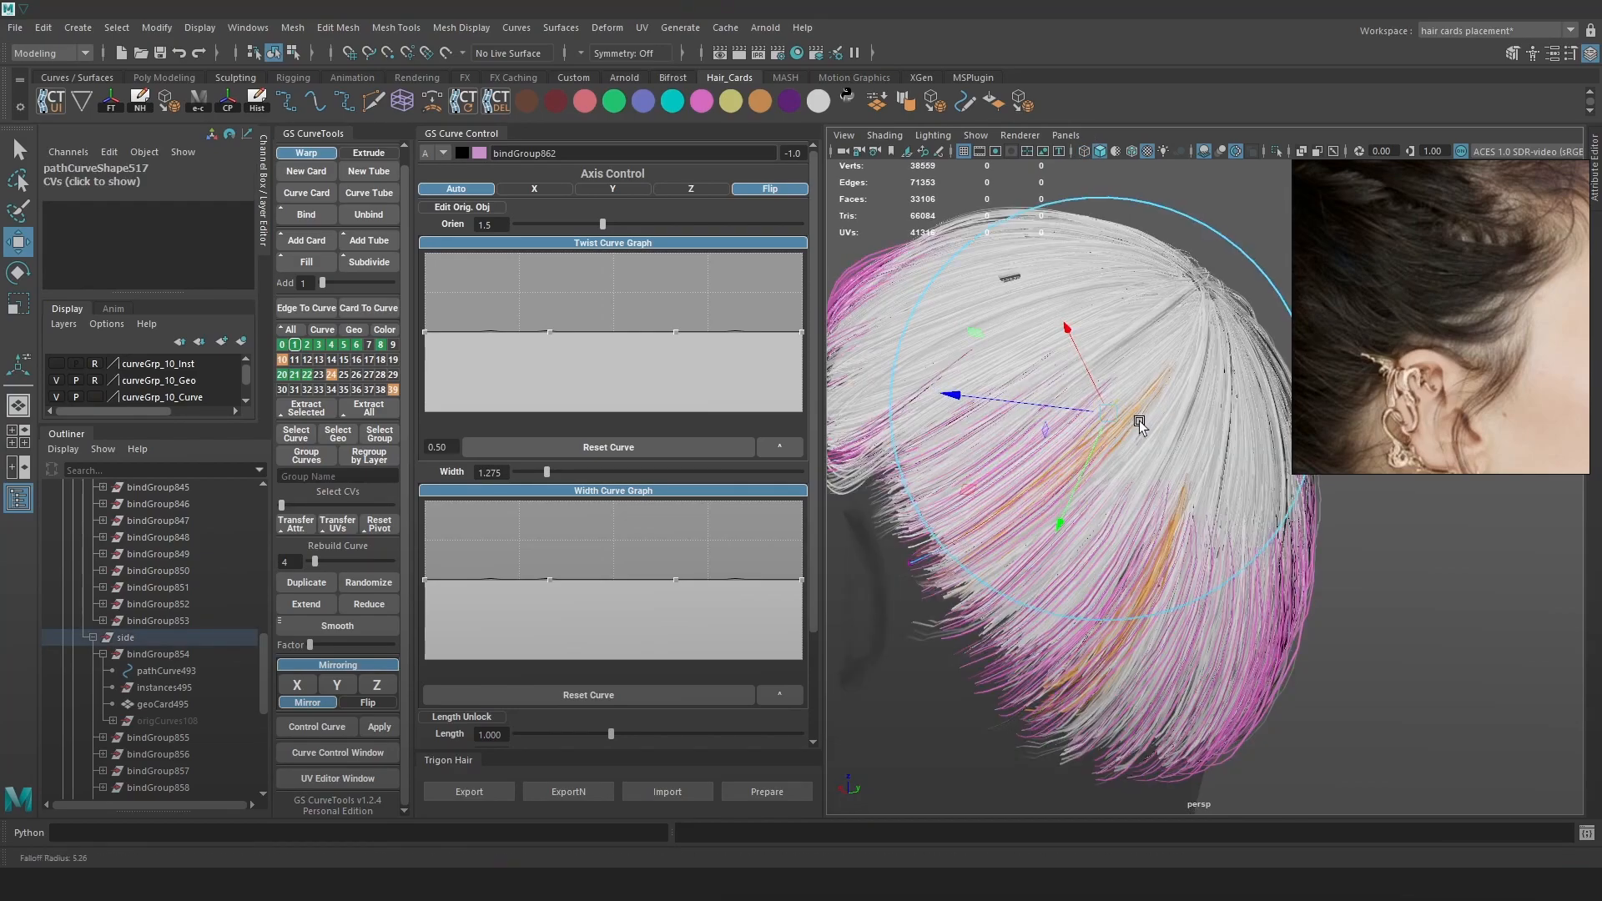
left_click_drag(1086, 430, 1099, 427)
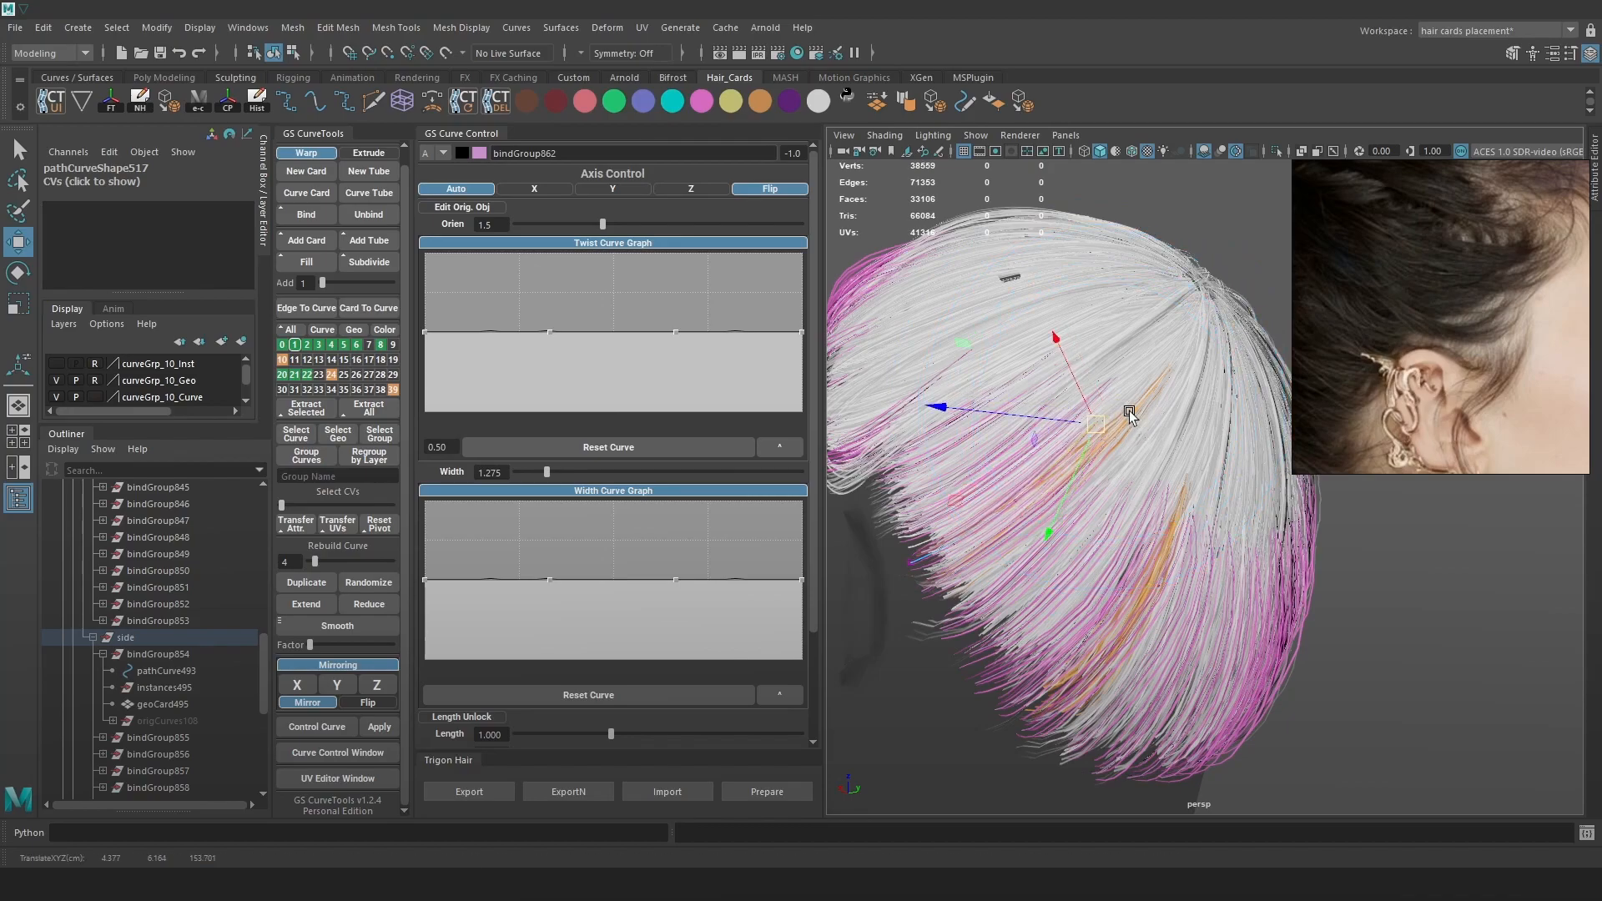
Move the root control vertices of the neighbouring forward side card's curve so its strands blend into the adjacent hair.
key("4")
left_click(1108, 388)
right_click_drag(1398, 475, 1327, 477)
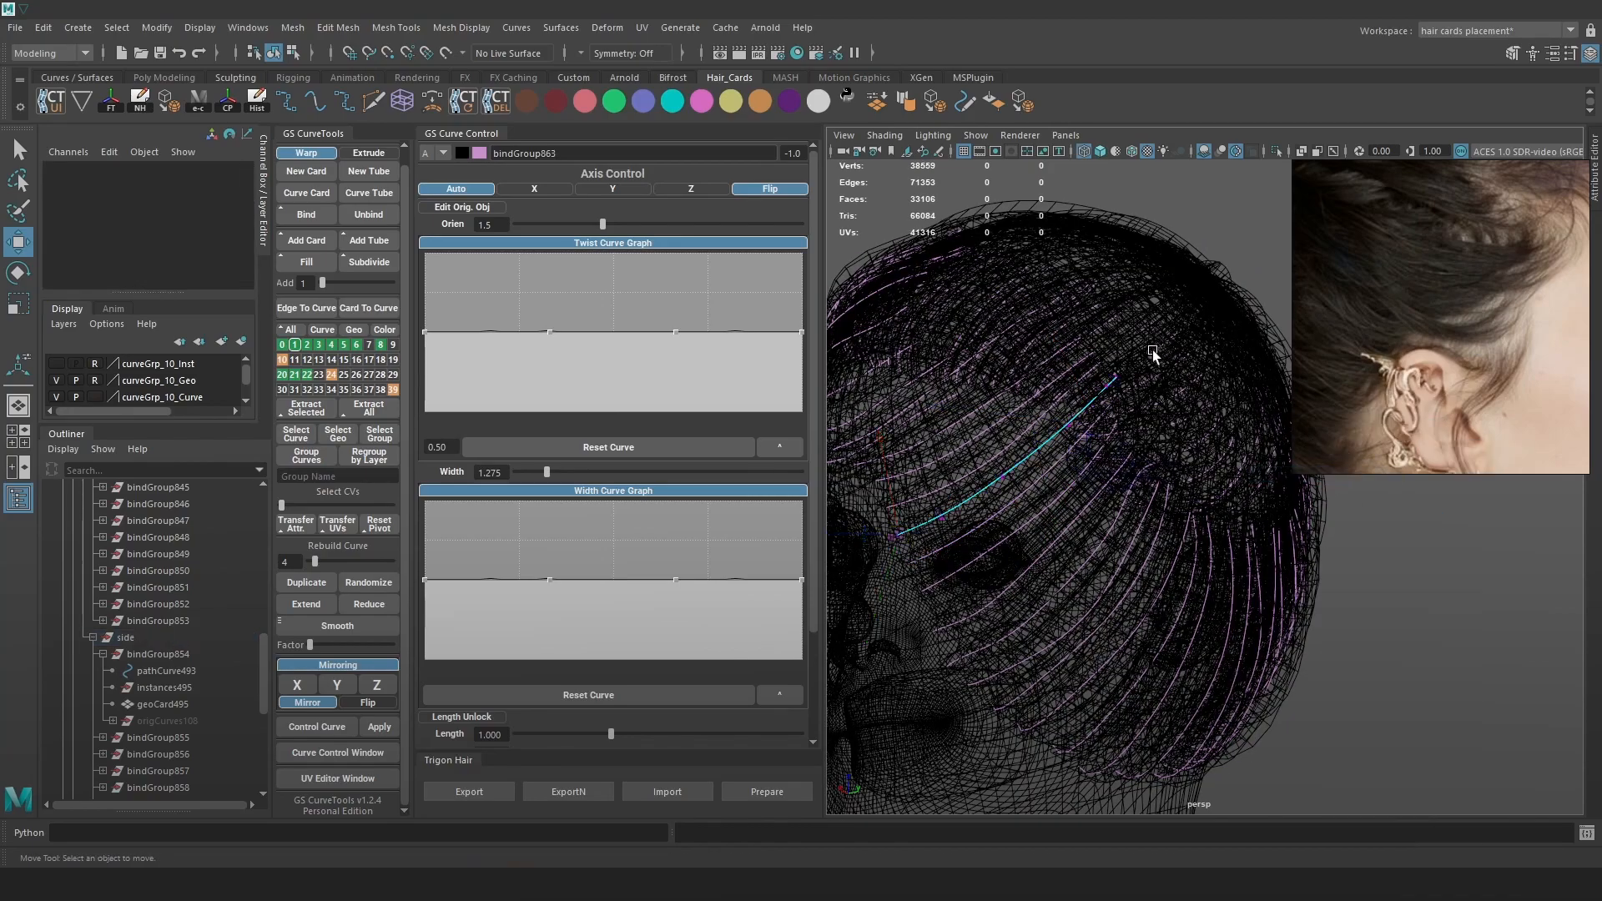
key("5")
mouse_move(1095, 394)
left_mouse_down()
mouse_move(1119, 382)
mouse_move(1073, 357)
left_mouse_up()
Select the _10_hairline_3d_hairs group, check its card coverage around the head and save the scene.
scroll(200, 615, "up", 5)
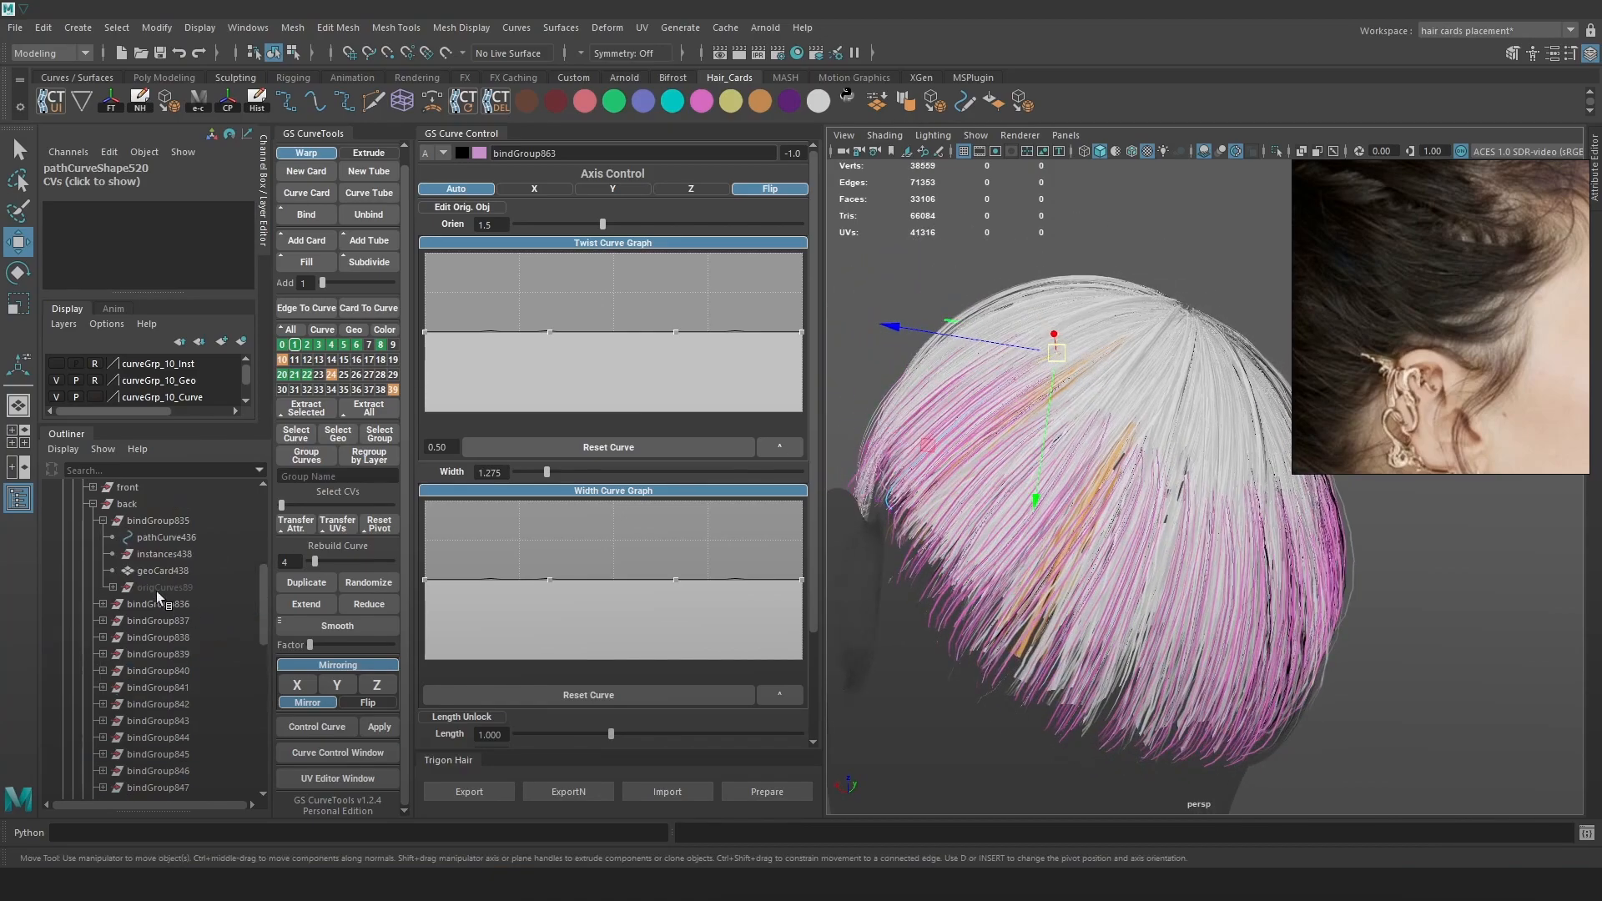
scroll(150, 580, "up", 3)
left_click(144, 603)
key("f")
left_click_drag(941, 386, 970, 641, "alt")
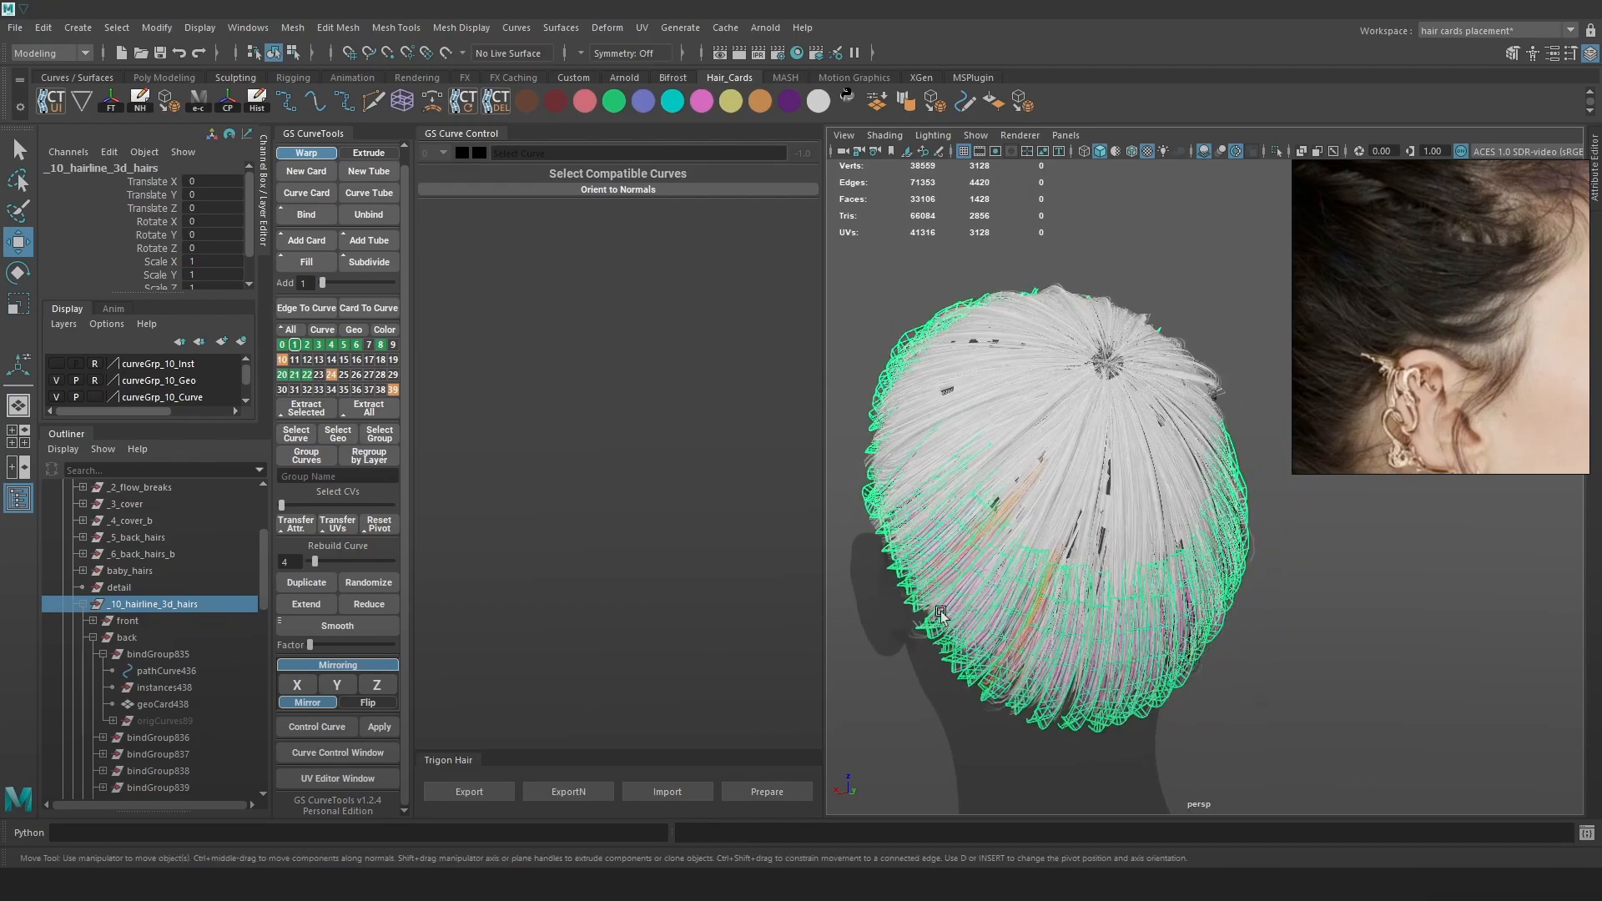
key("ctrl+s")
left_click_drag(1235, 566, 1183, 534, "alt")
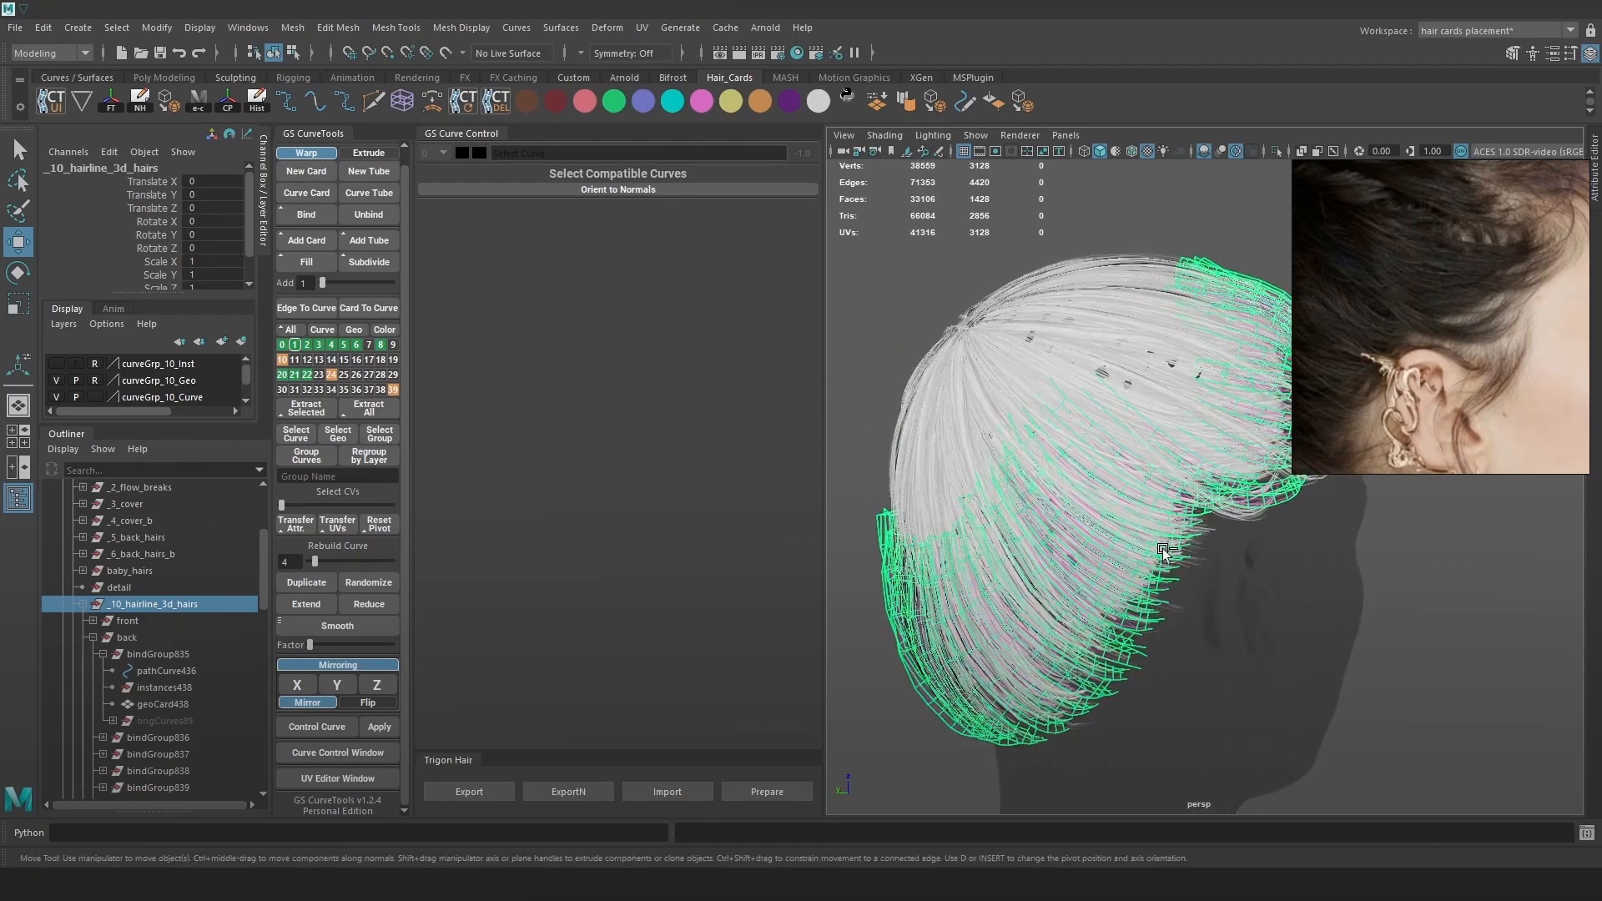
key("q")
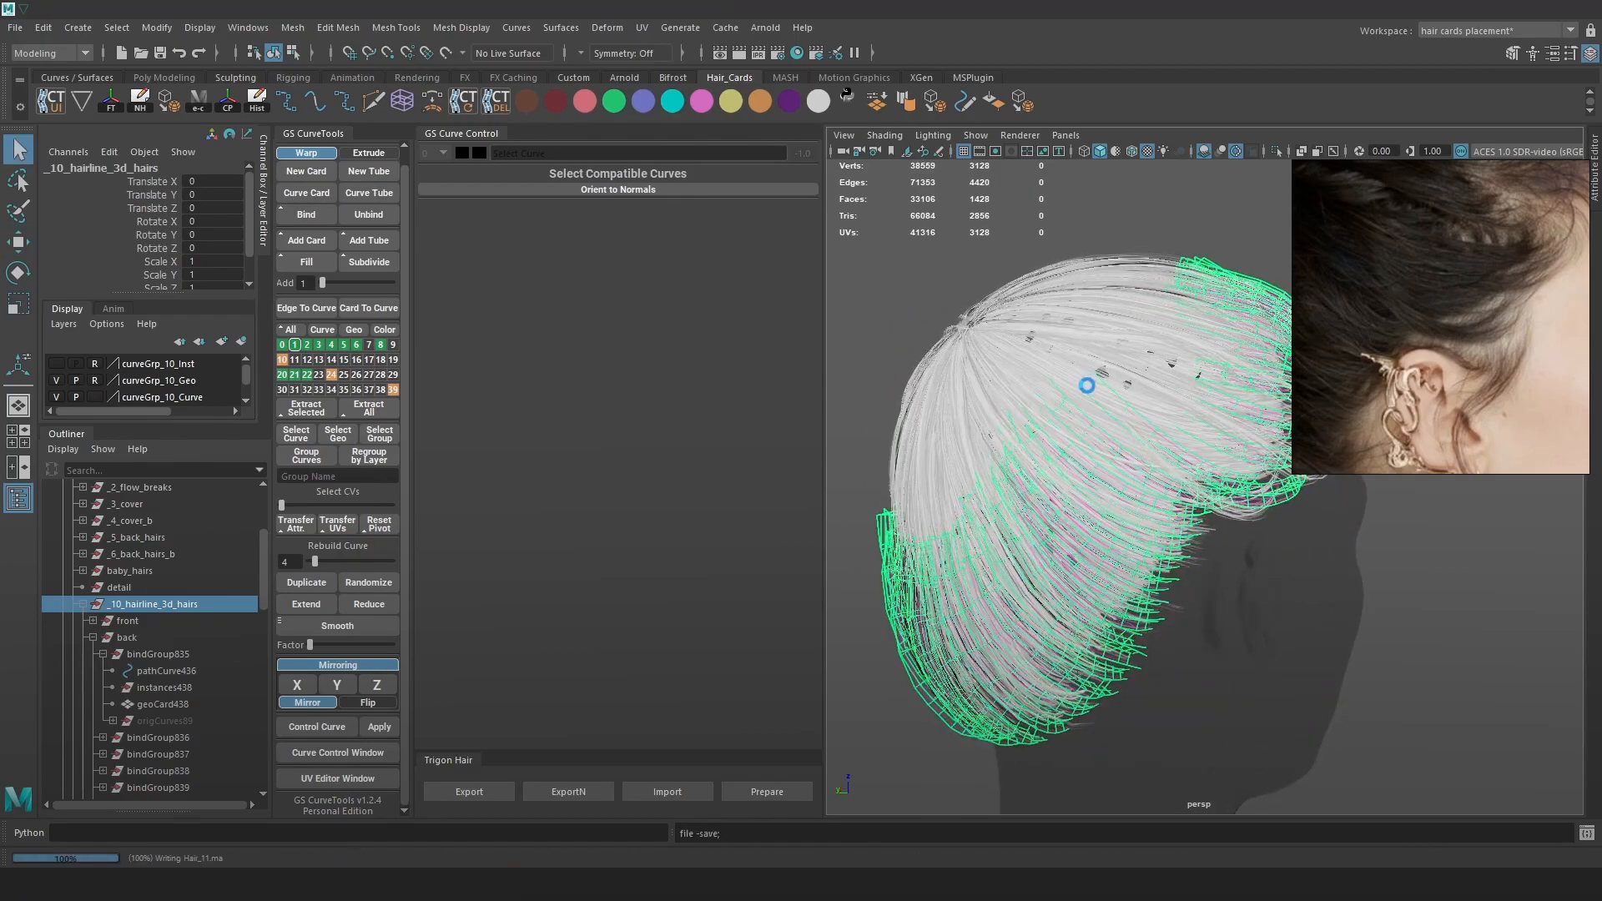
key("w")
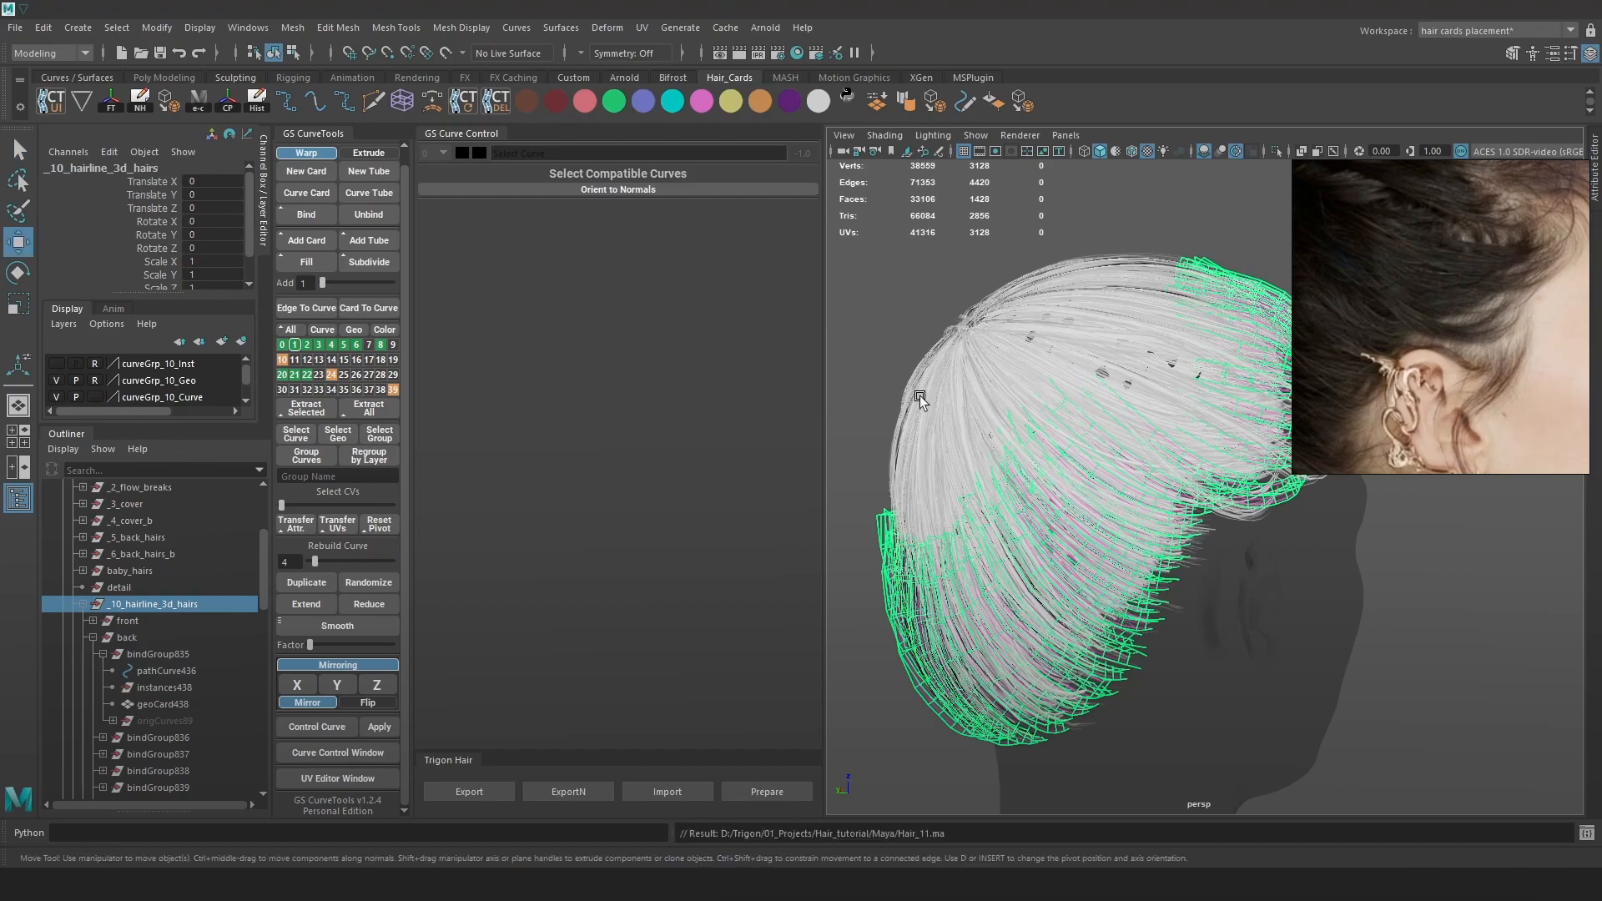
Clear the selection, check the side hairline in profile and export the updated hair with Trigon Hair.
left_click(915, 360)
mouse_move(1101, 529)
left_mouse_down("alt")
mouse_move(1014, 555)
mouse_move(1039, 550)
mouse_move(1039, 522)
mouse_move(1091, 538)
left_mouse_up("alt")
scroll(1089, 538, "up", 2)
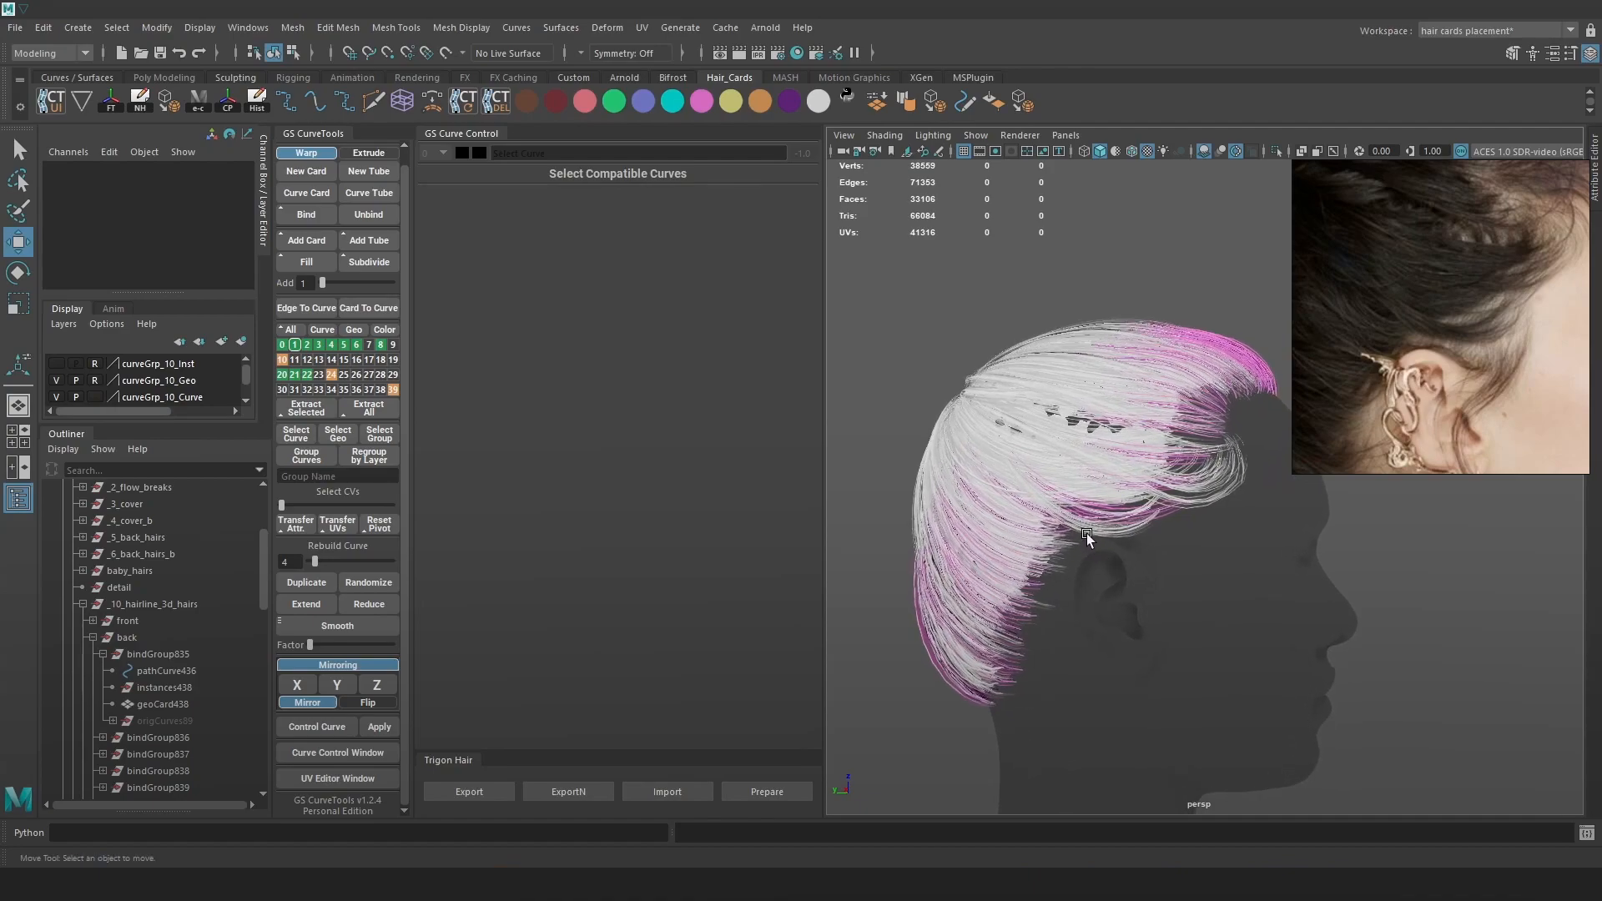
middle_click_drag(1091, 546, 1102, 505, "alt")
scroll(1143, 508, "up", 2)
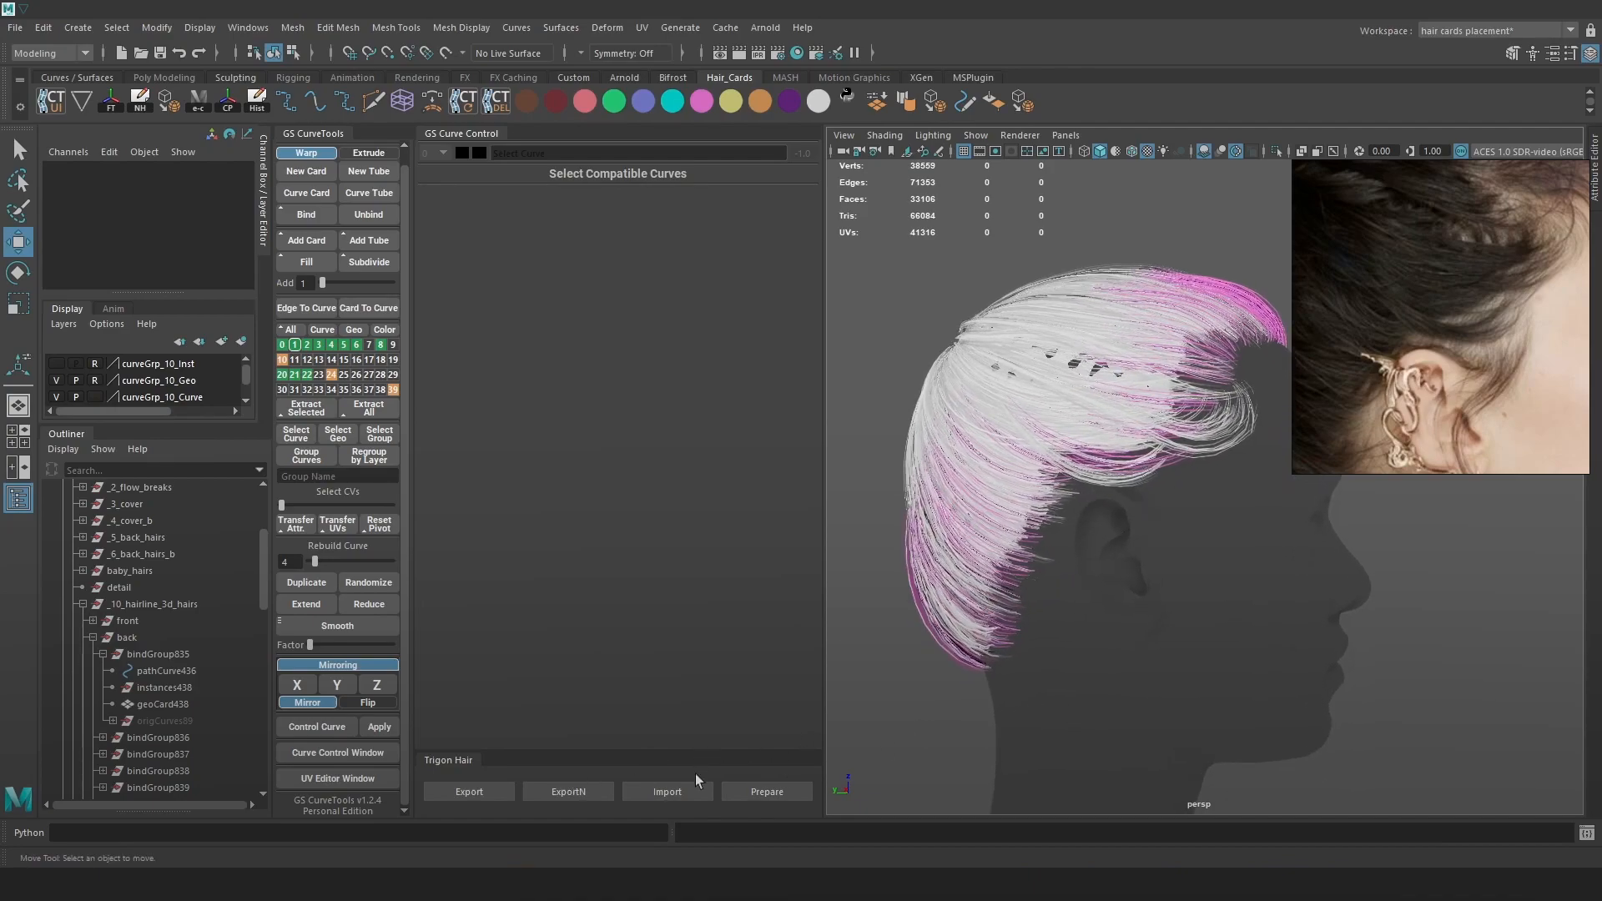
left_click(481, 791)
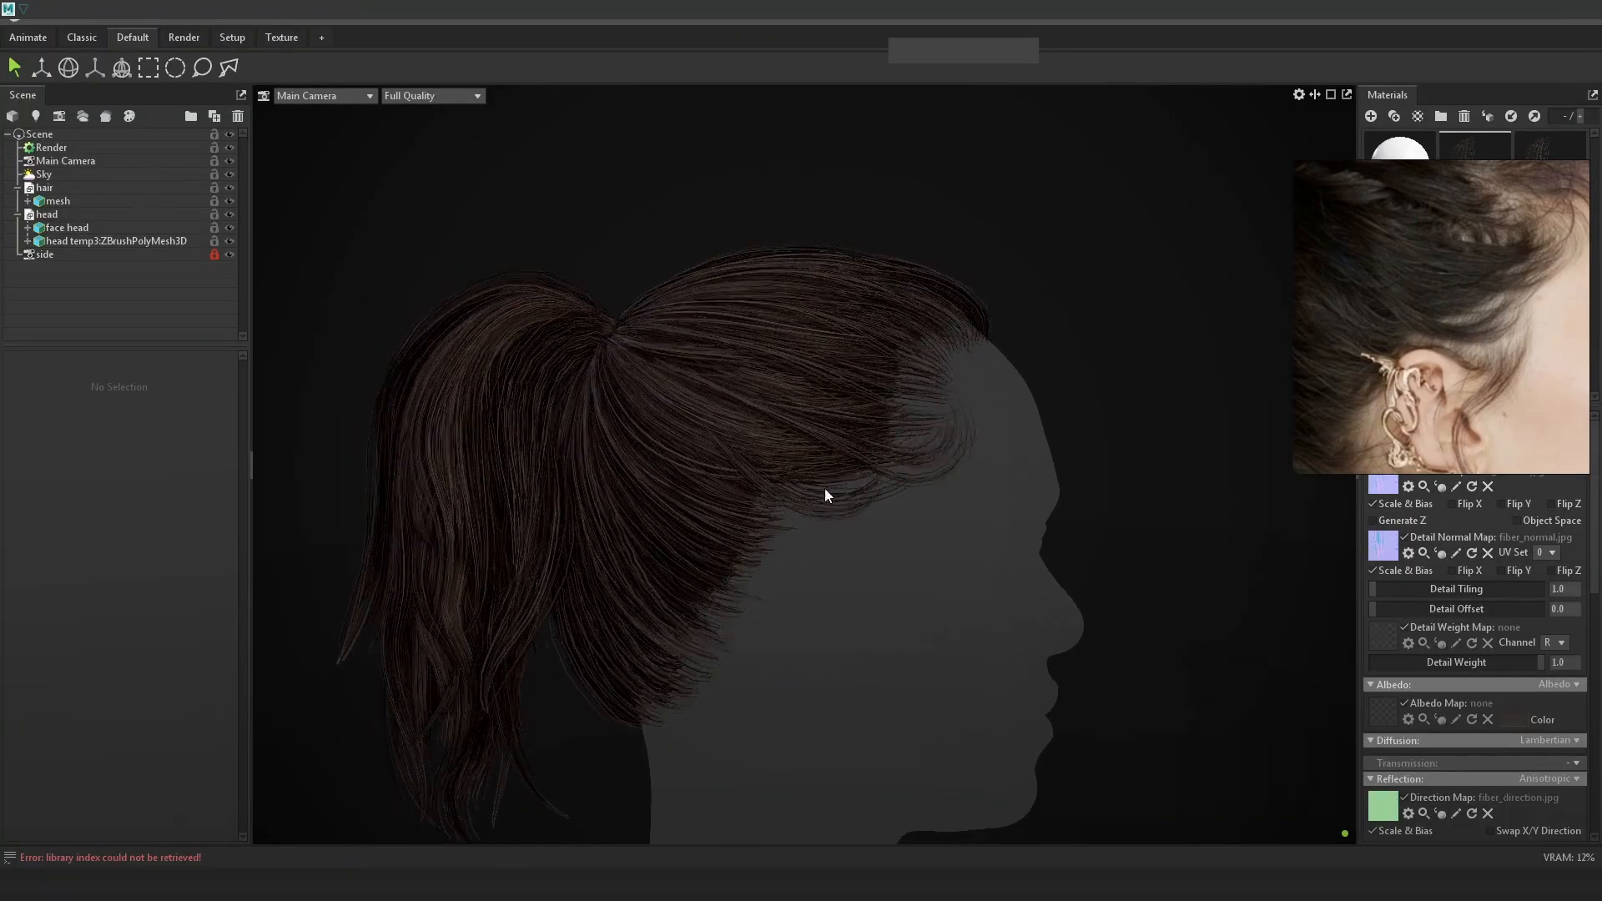
Switch to Marmoset Toolbag and inspect the exported hair along the side hairline, strand tips and nape.
left_click_drag(826, 495, 909, 570)
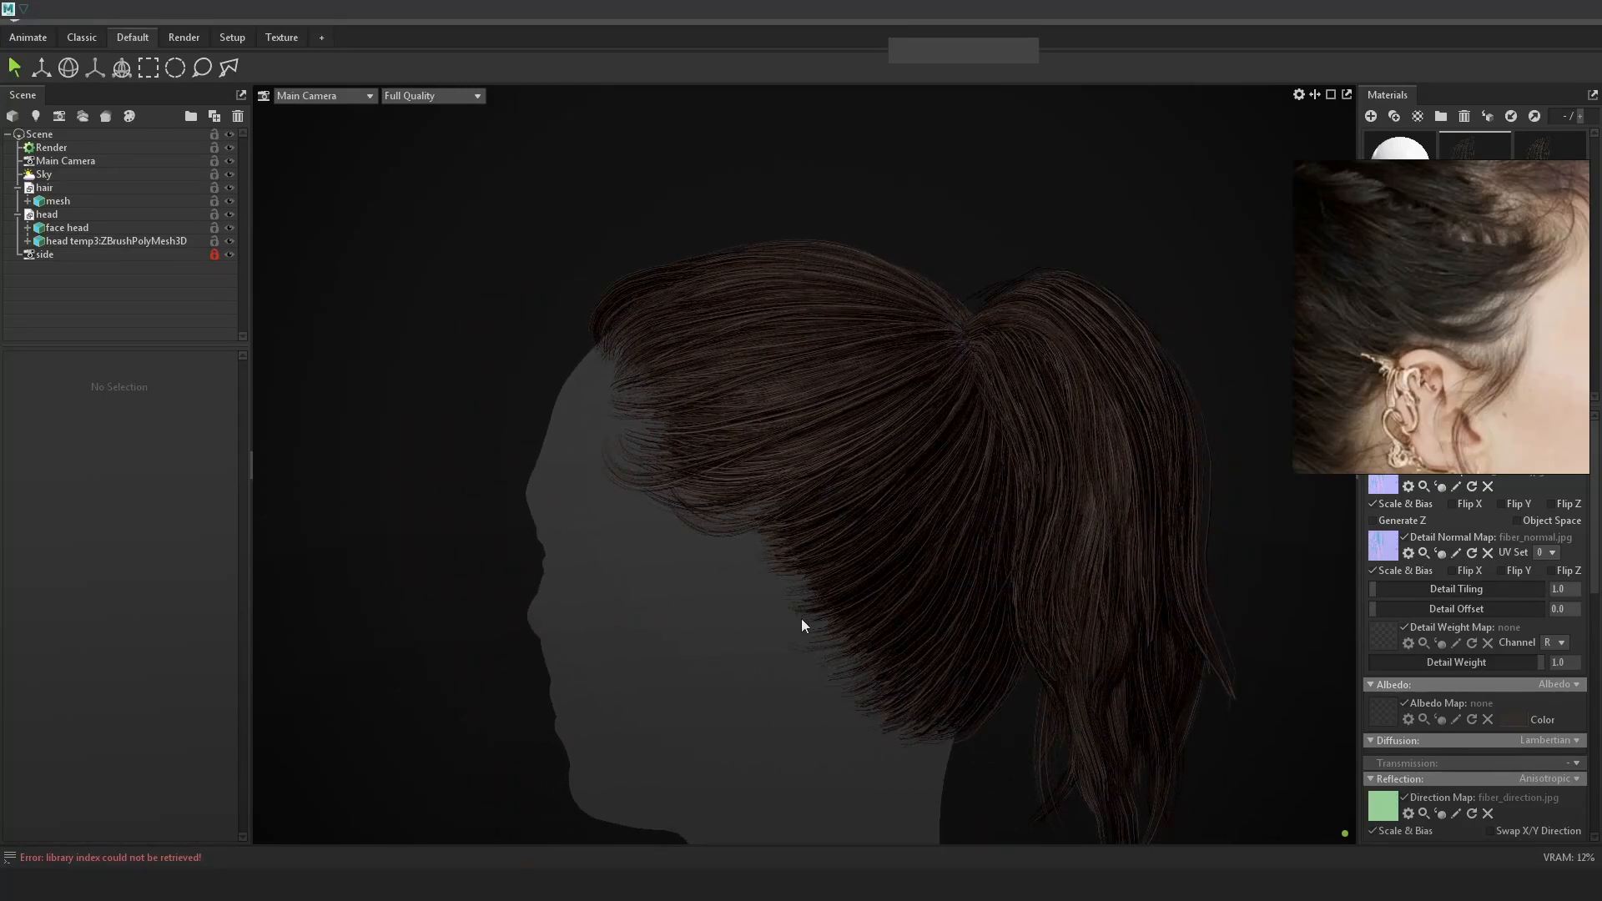
right_click_drag(793, 624, 1059, 416)
middle_click_drag(1059, 415, 903, 484)
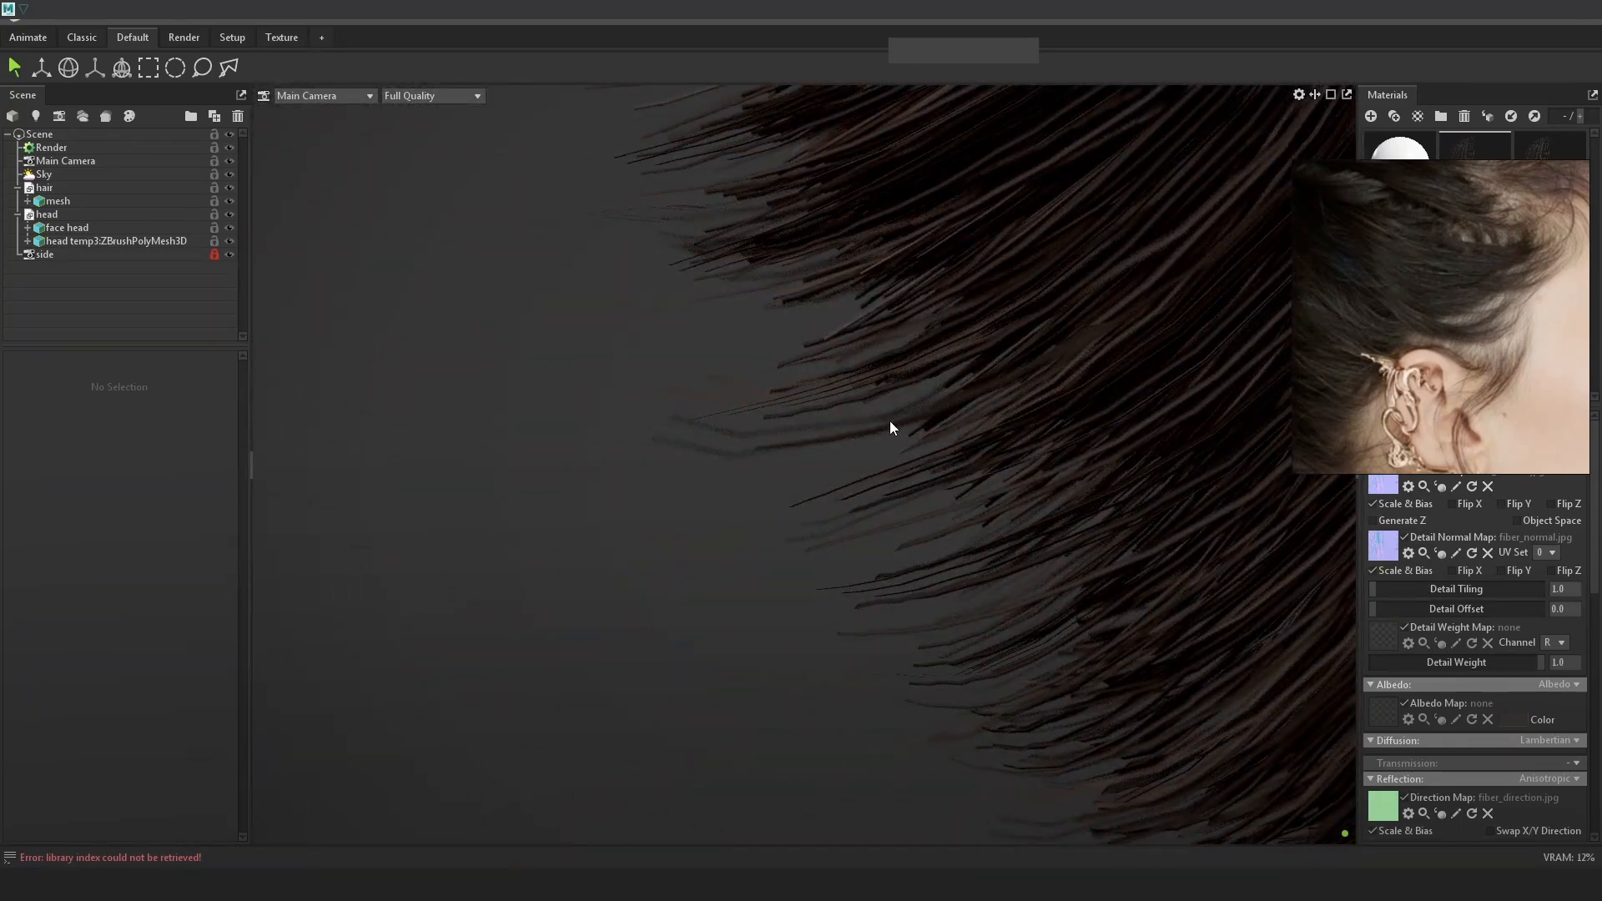
scroll(960, 535, "down", 10)
left_click_drag(889, 442, 708, 488)
scroll(1408, 380, "down", 4)
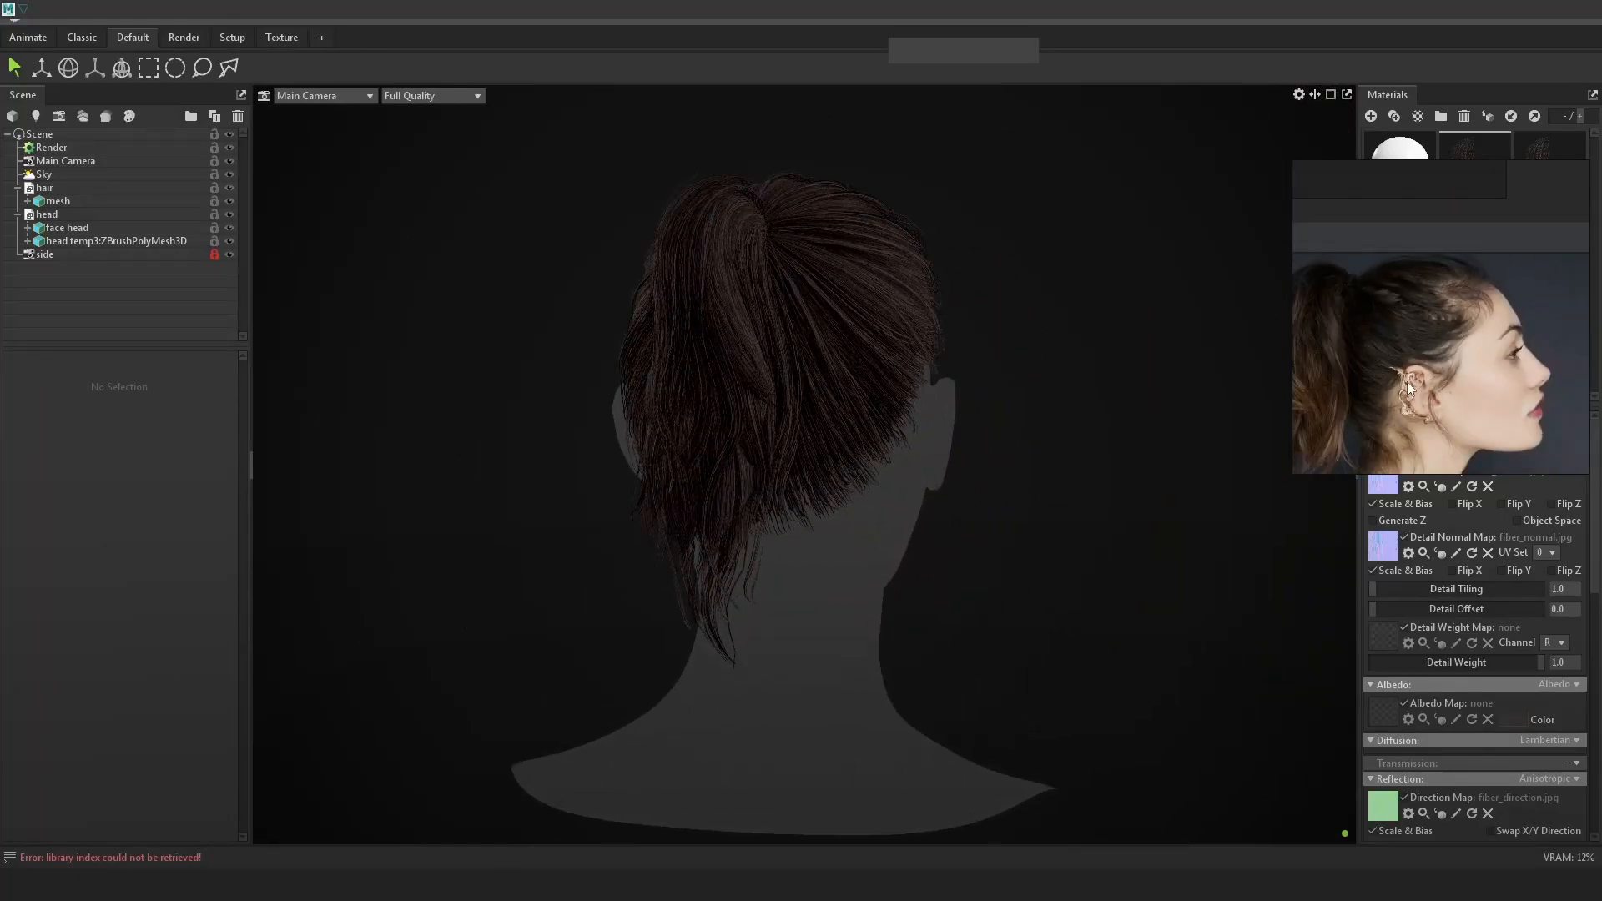
Compare the rendered ponytail's nape and profile with the loose neck hairs in the reference photo.
scroll(1399, 403, "up", 5)
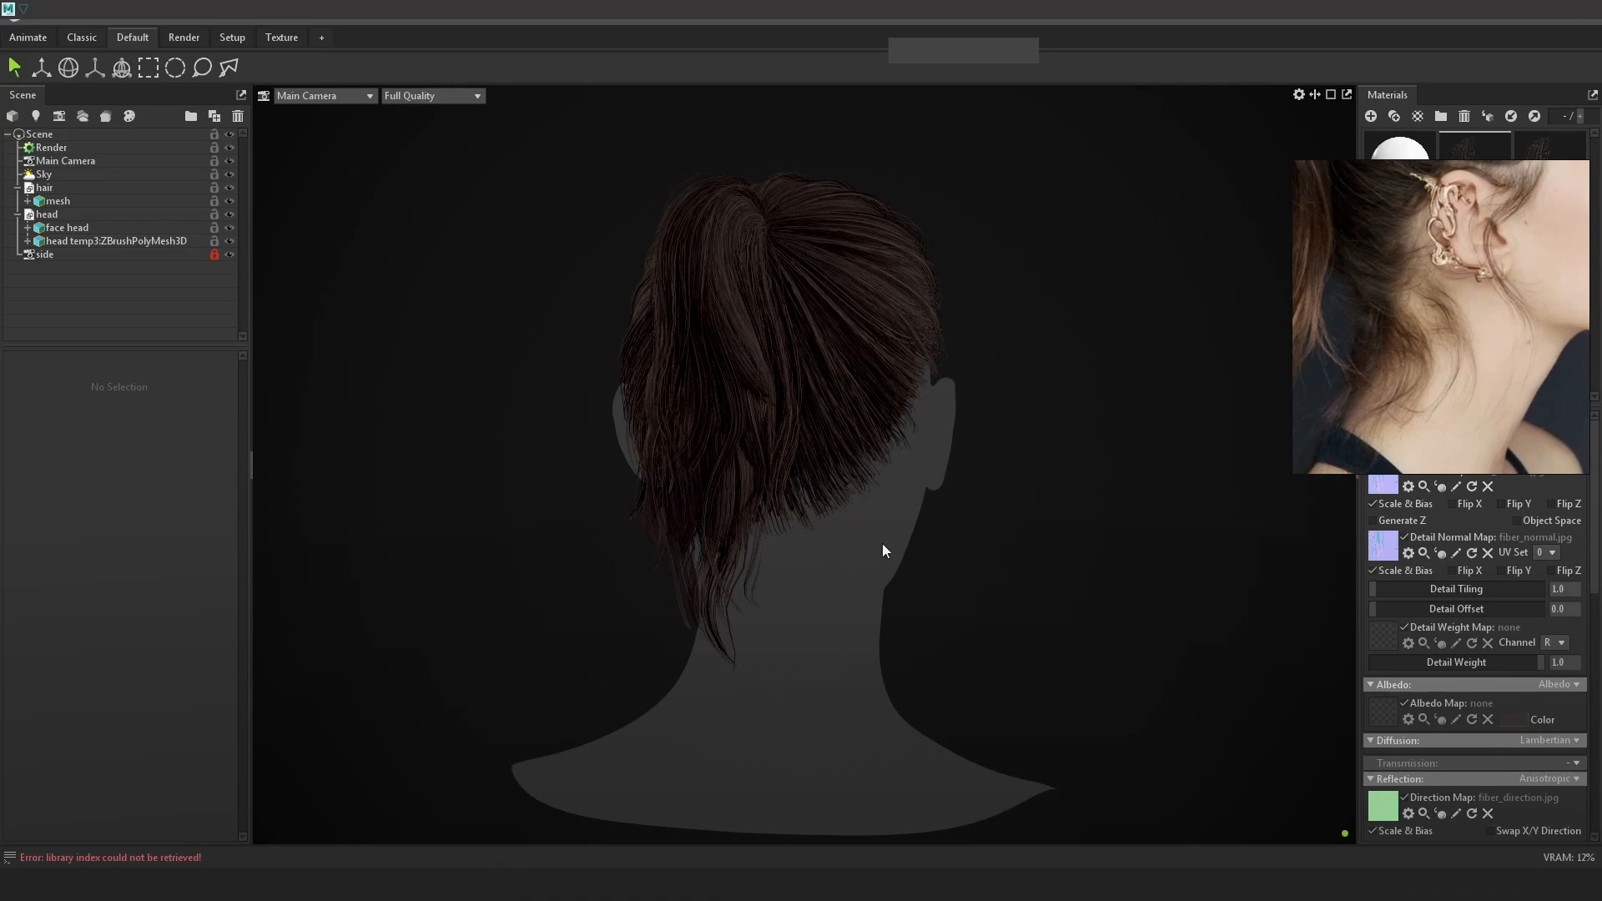
left_click(851, 553)
left_click_drag(961, 569, 1046, 607)
left_click(1047, 608)
left_click_drag(935, 559, 780, 554)
scroll(860, 473, "down", 1)
middle_click_drag(859, 430, 867, 524)
scroll(921, 524, "down", 1)
scroll(966, 548, "up", 3)
mouse_move(966, 549)
right_mouse_down("shift")
mouse_move(1103, 513)
mouse_move(980, 514)
mouse_move(1223, 508)
mouse_move(1202, 529)
mouse_move(1051, 538)
mouse_move(1180, 536)
mouse_move(1161, 538)
right_mouse_up("shift")
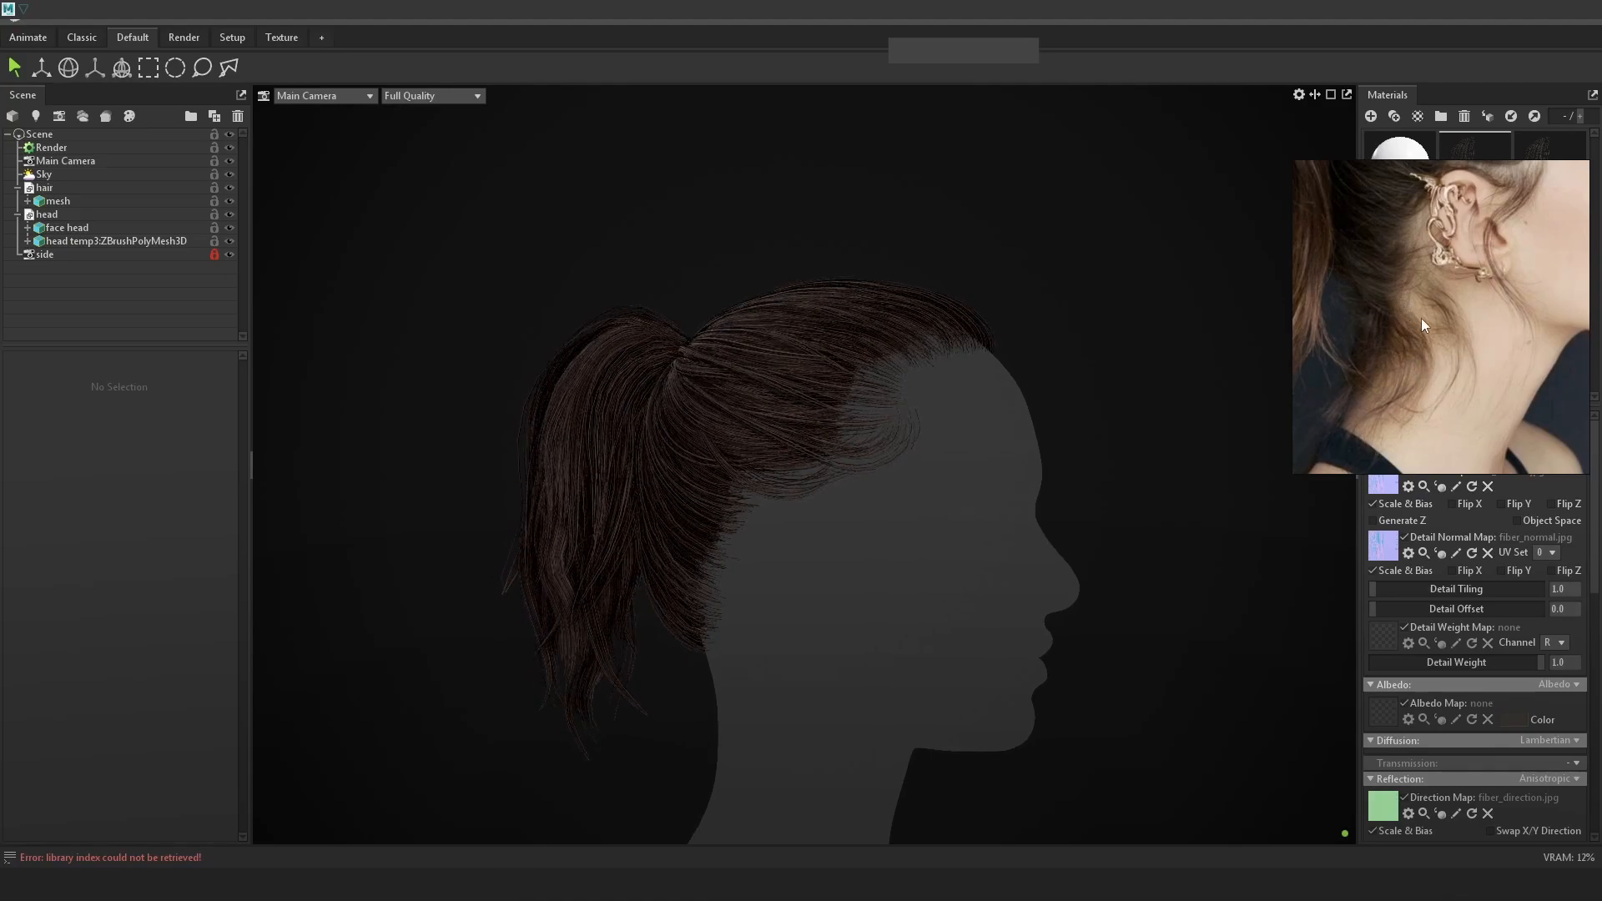
Examine the reference photo's hair behind the ear and along the neck against the rendered side profile.
scroll(1406, 292, "down", 3)
middle_click_drag(1404, 273, 1410, 308)
scroll(1419, 307, "up", 4)
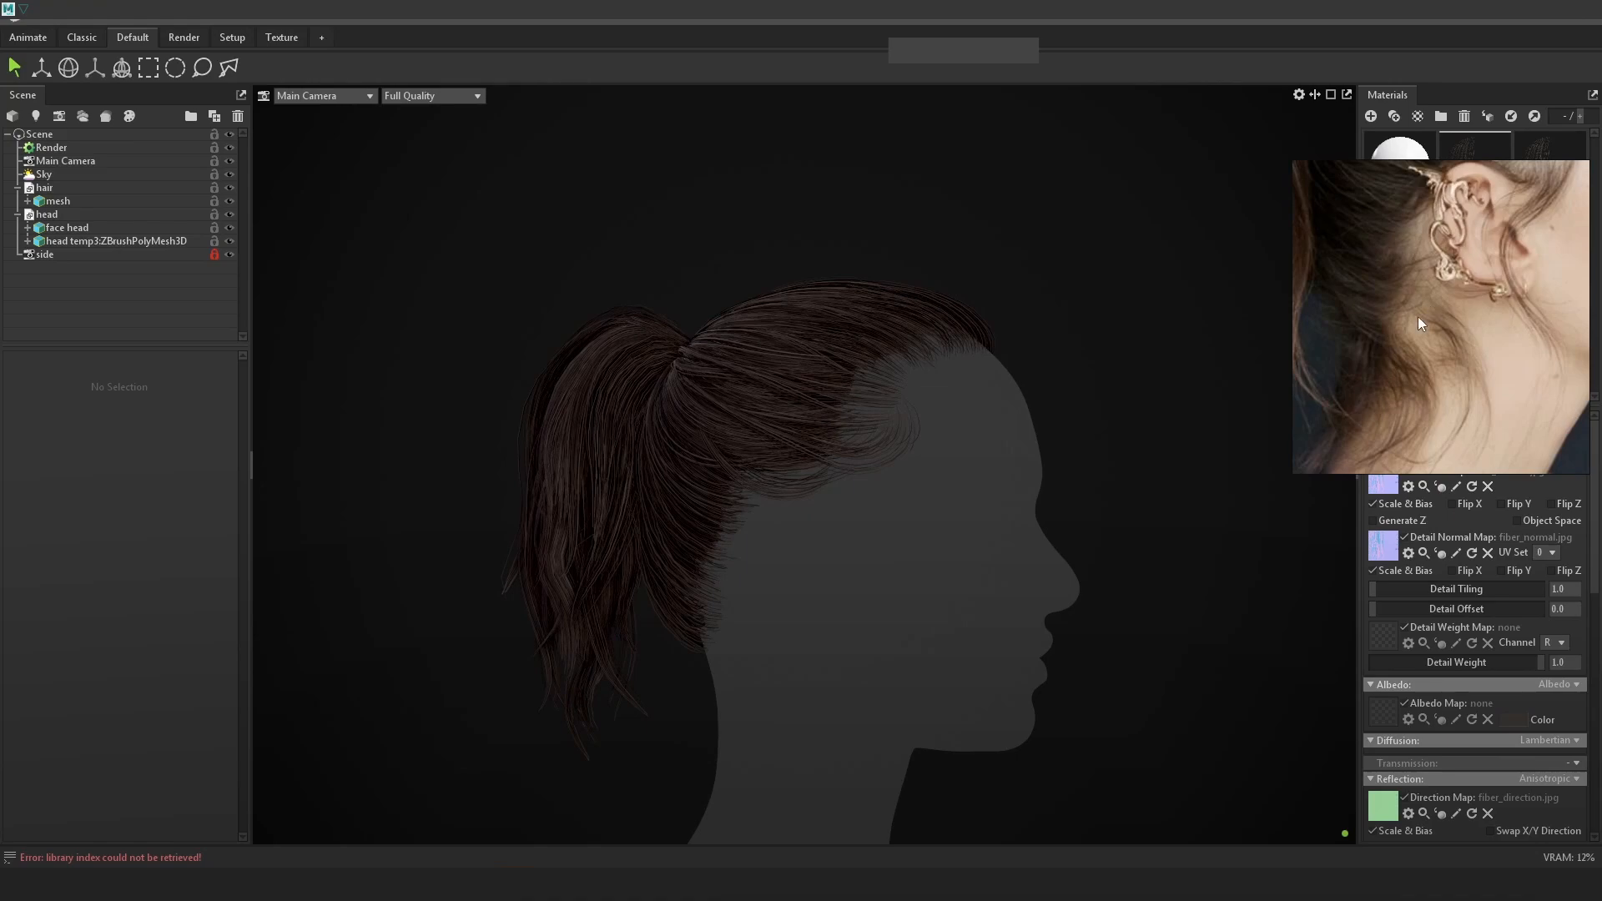
scroll(1439, 347, "down", 3)
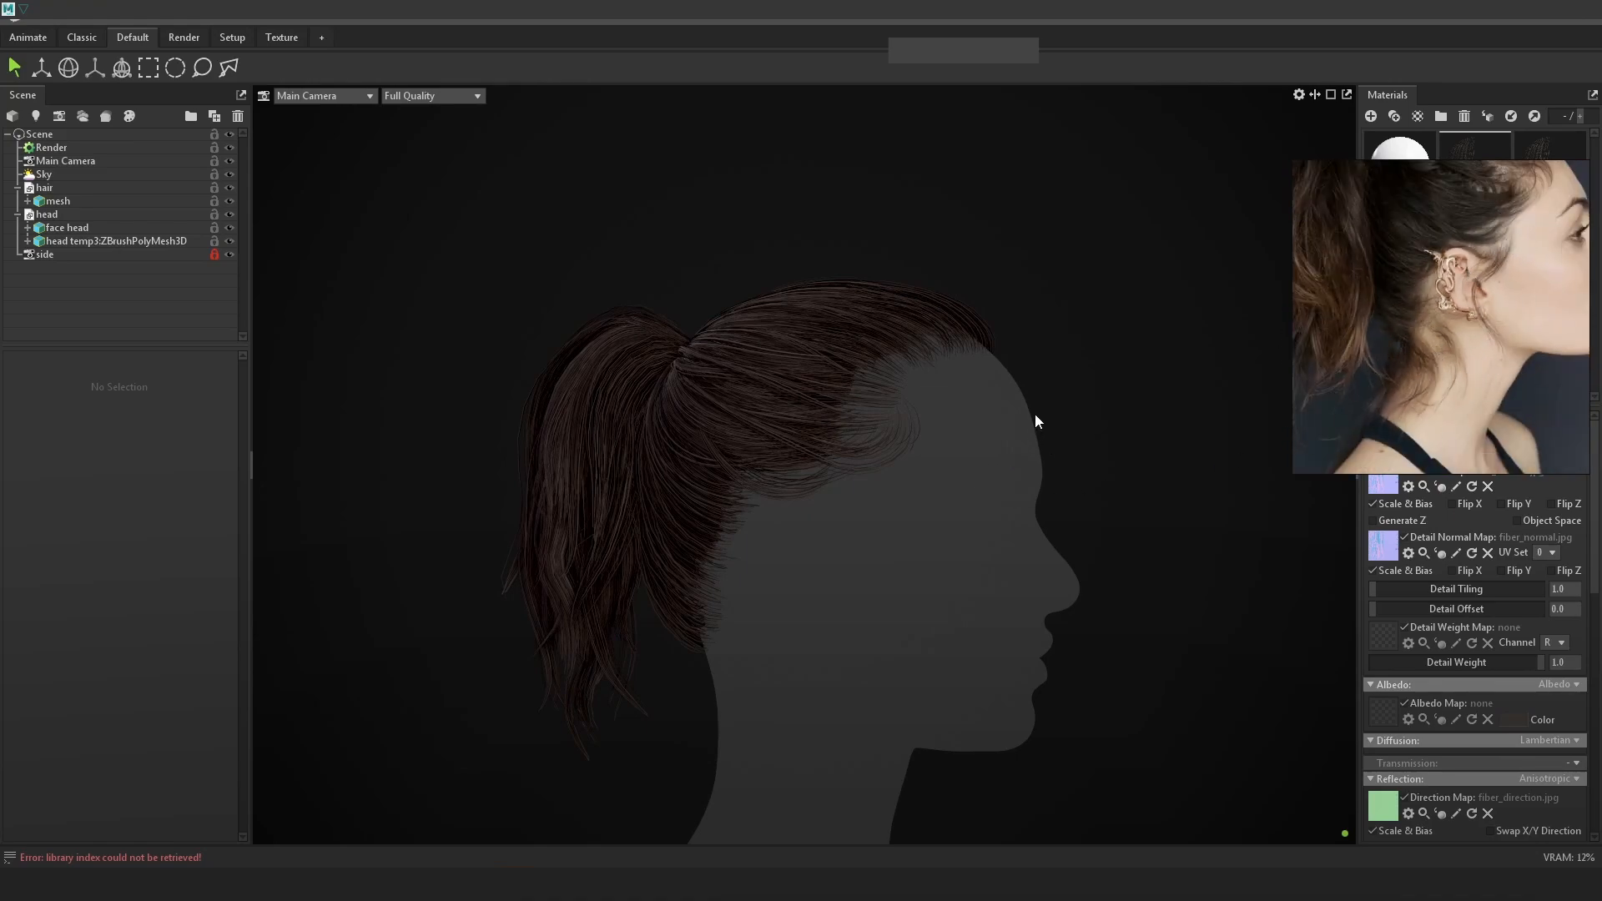
scroll(1455, 302, "up", 1)
left_click(863, 527)
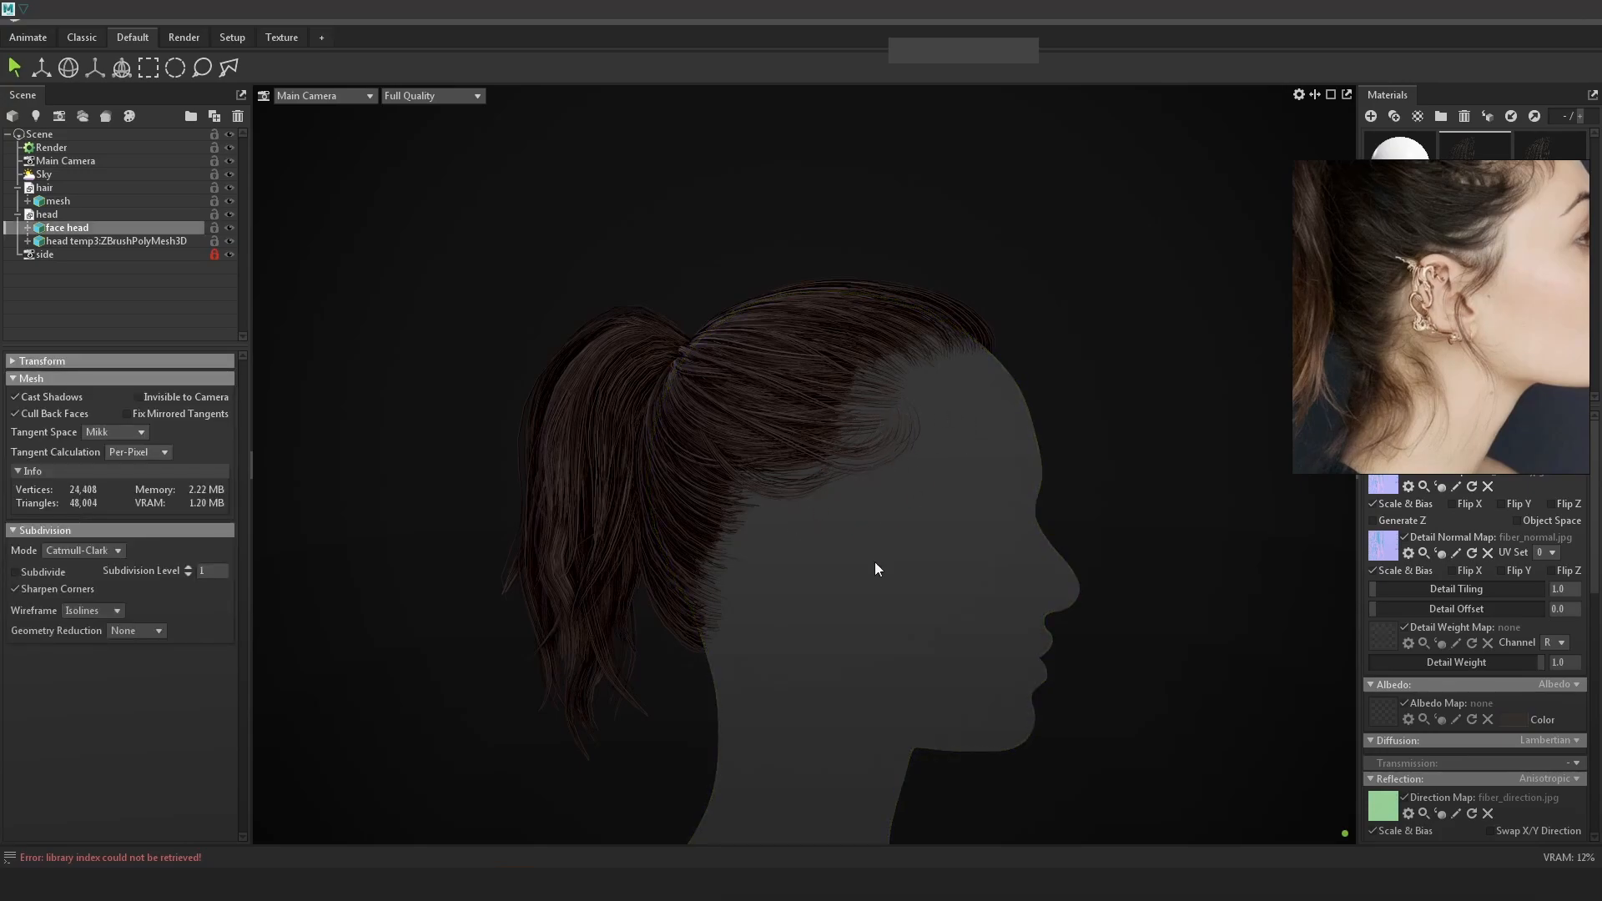
scroll(1490, 250, "down", 2)
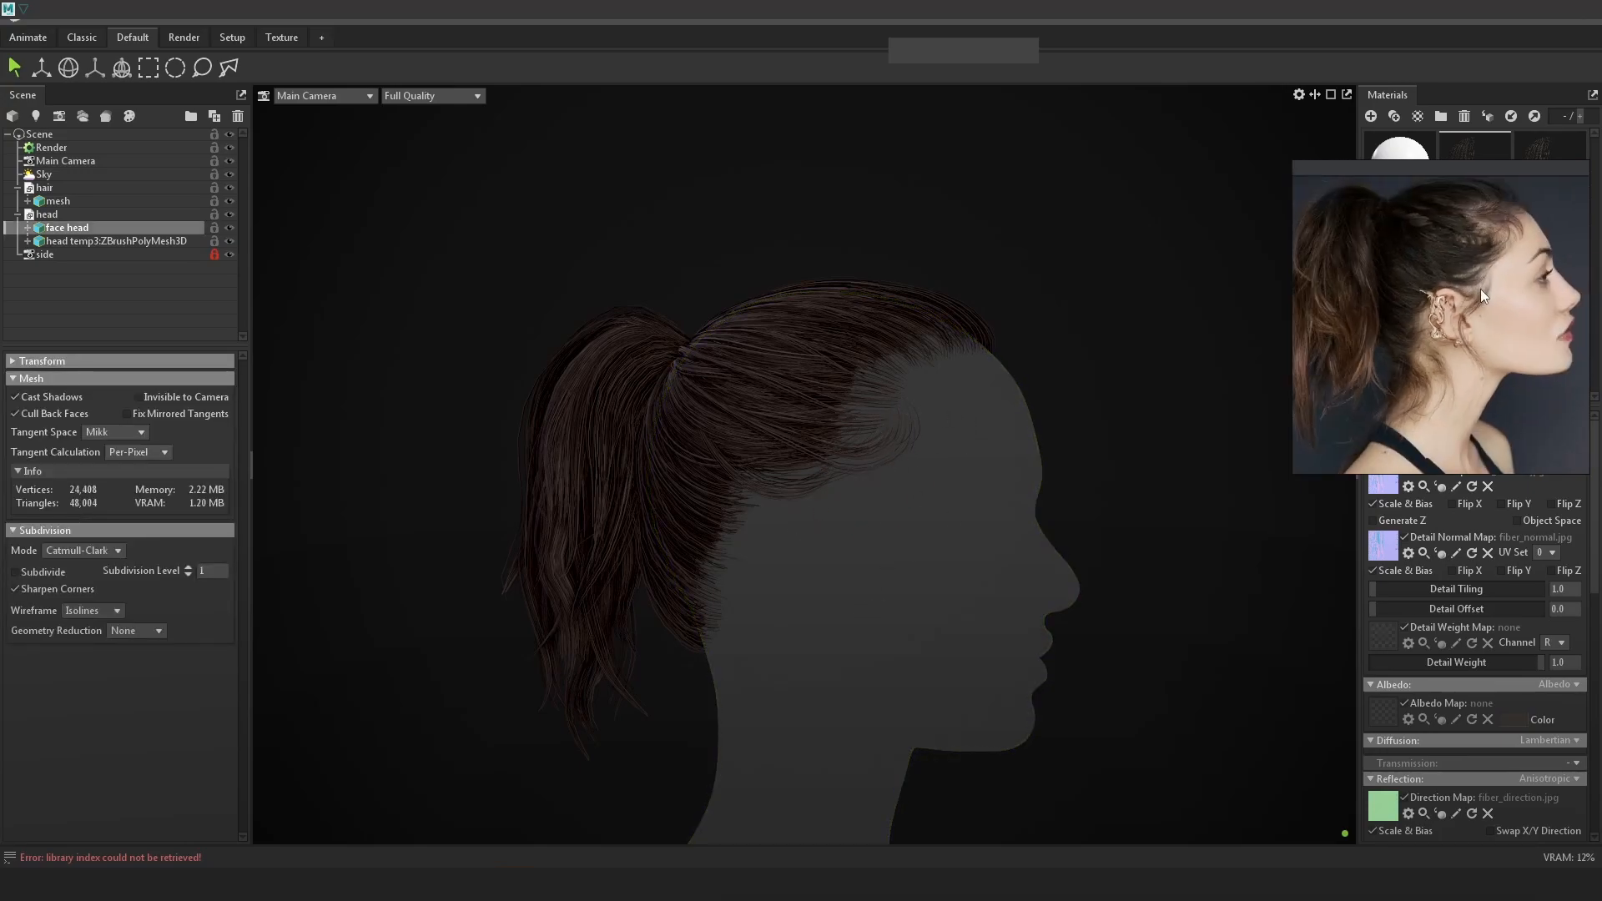
middle_click_drag(1473, 324, 1490, 355)
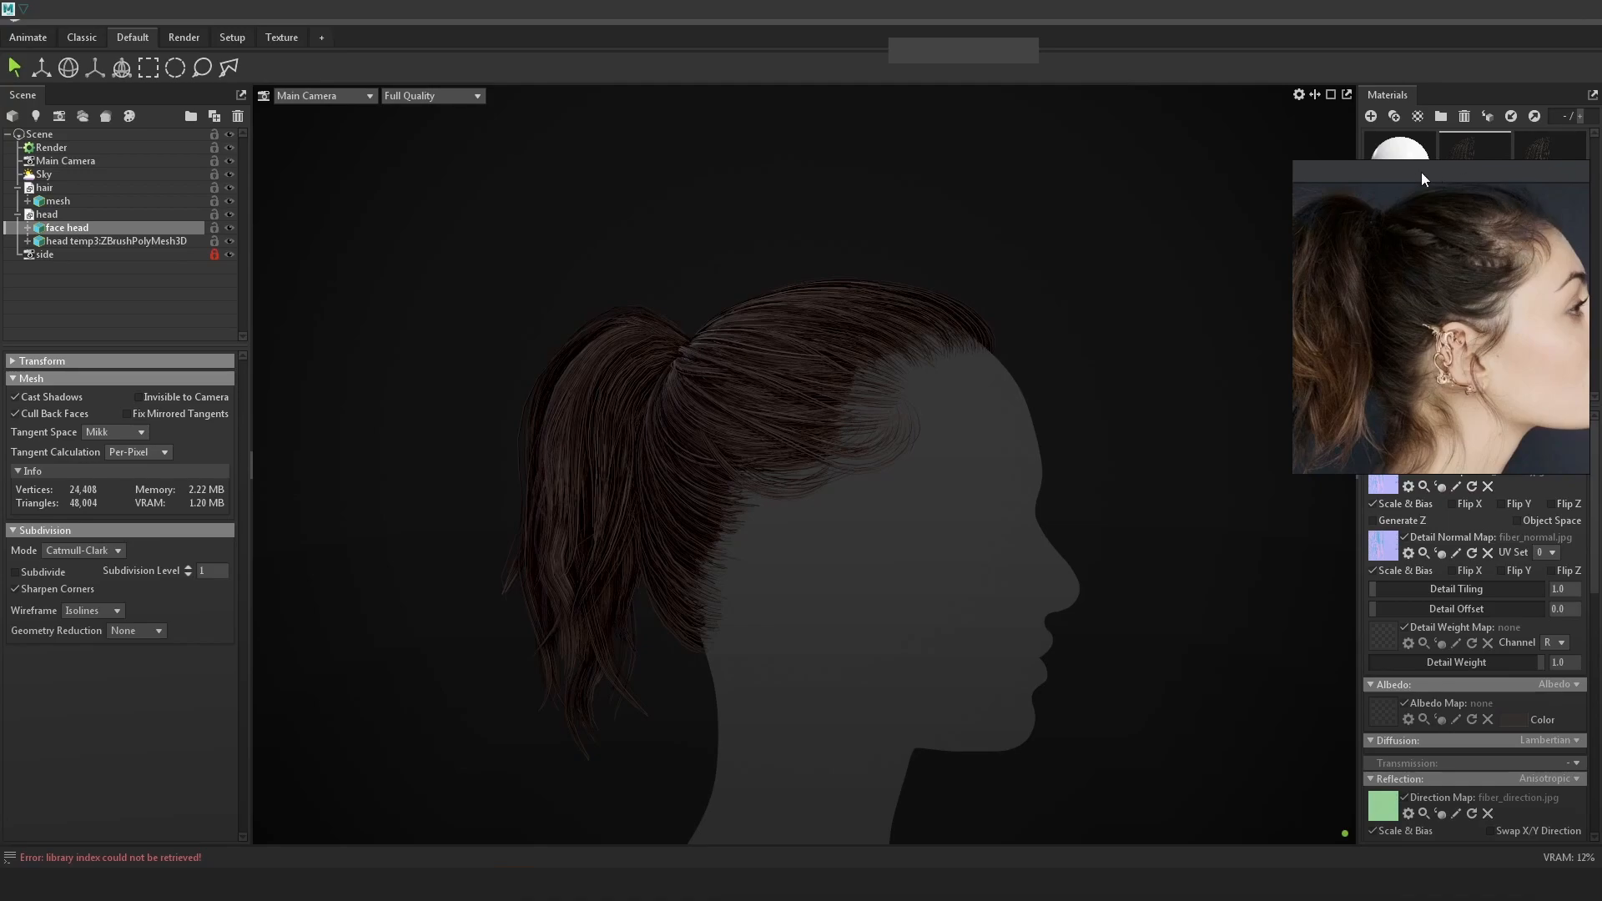
middle_click_drag(1497, 392, 1504, 320)
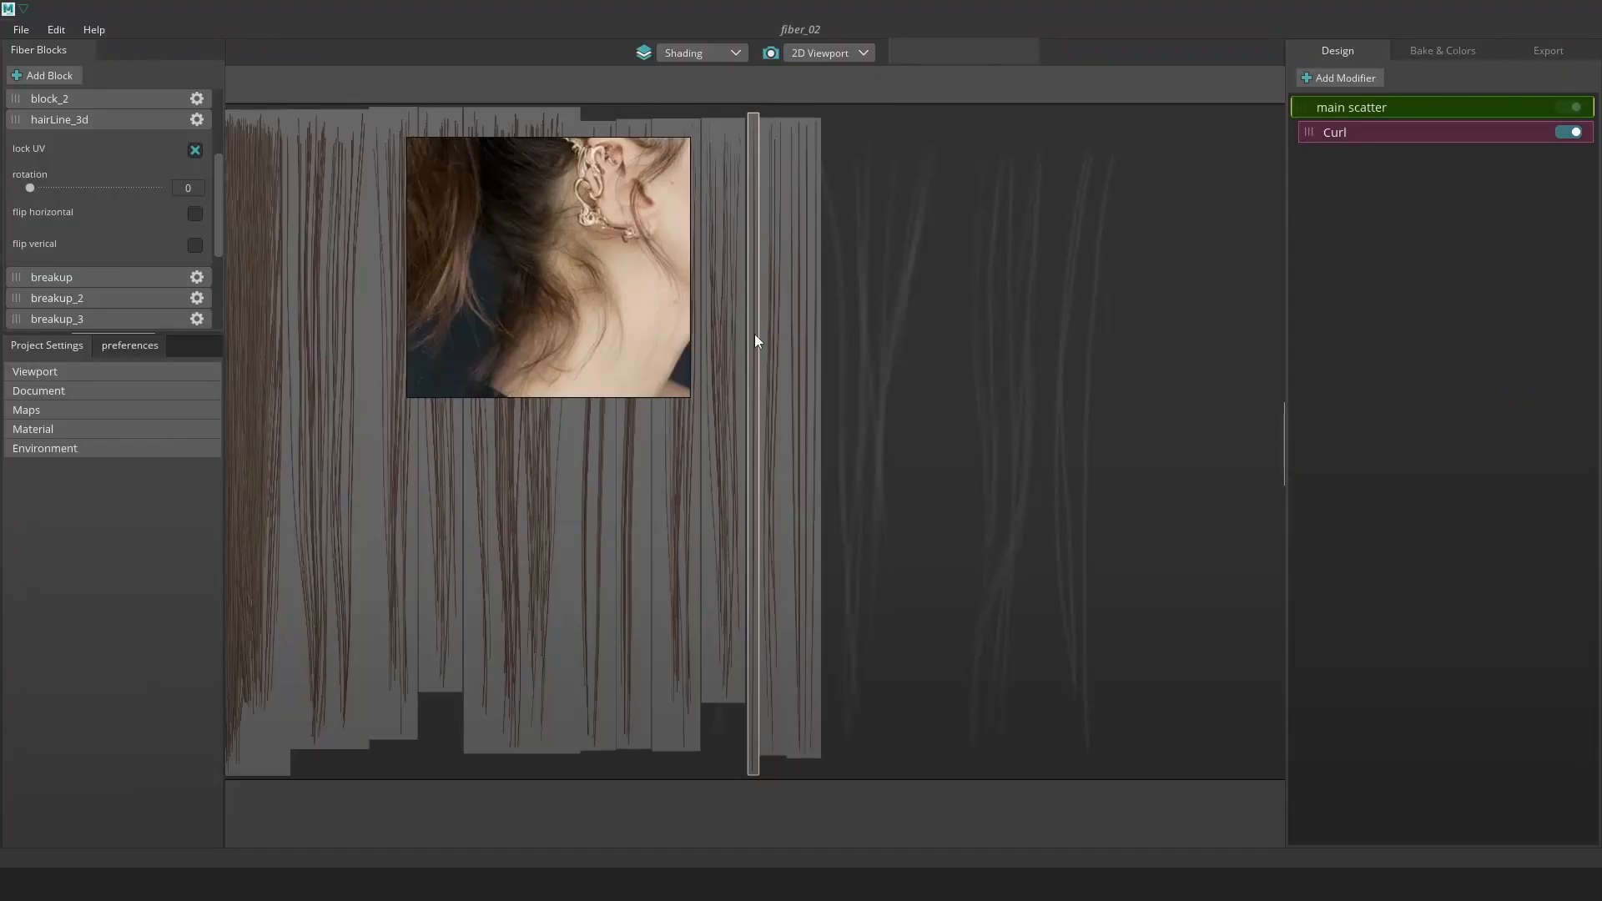
Move the reference photo clear of the fiber_02 hair texture and examine its nape wisps beside the sheet's empty area.
left_click_drag(611, 299, 1081, 312)
left_click_drag(1157, 149, 1145, 157)
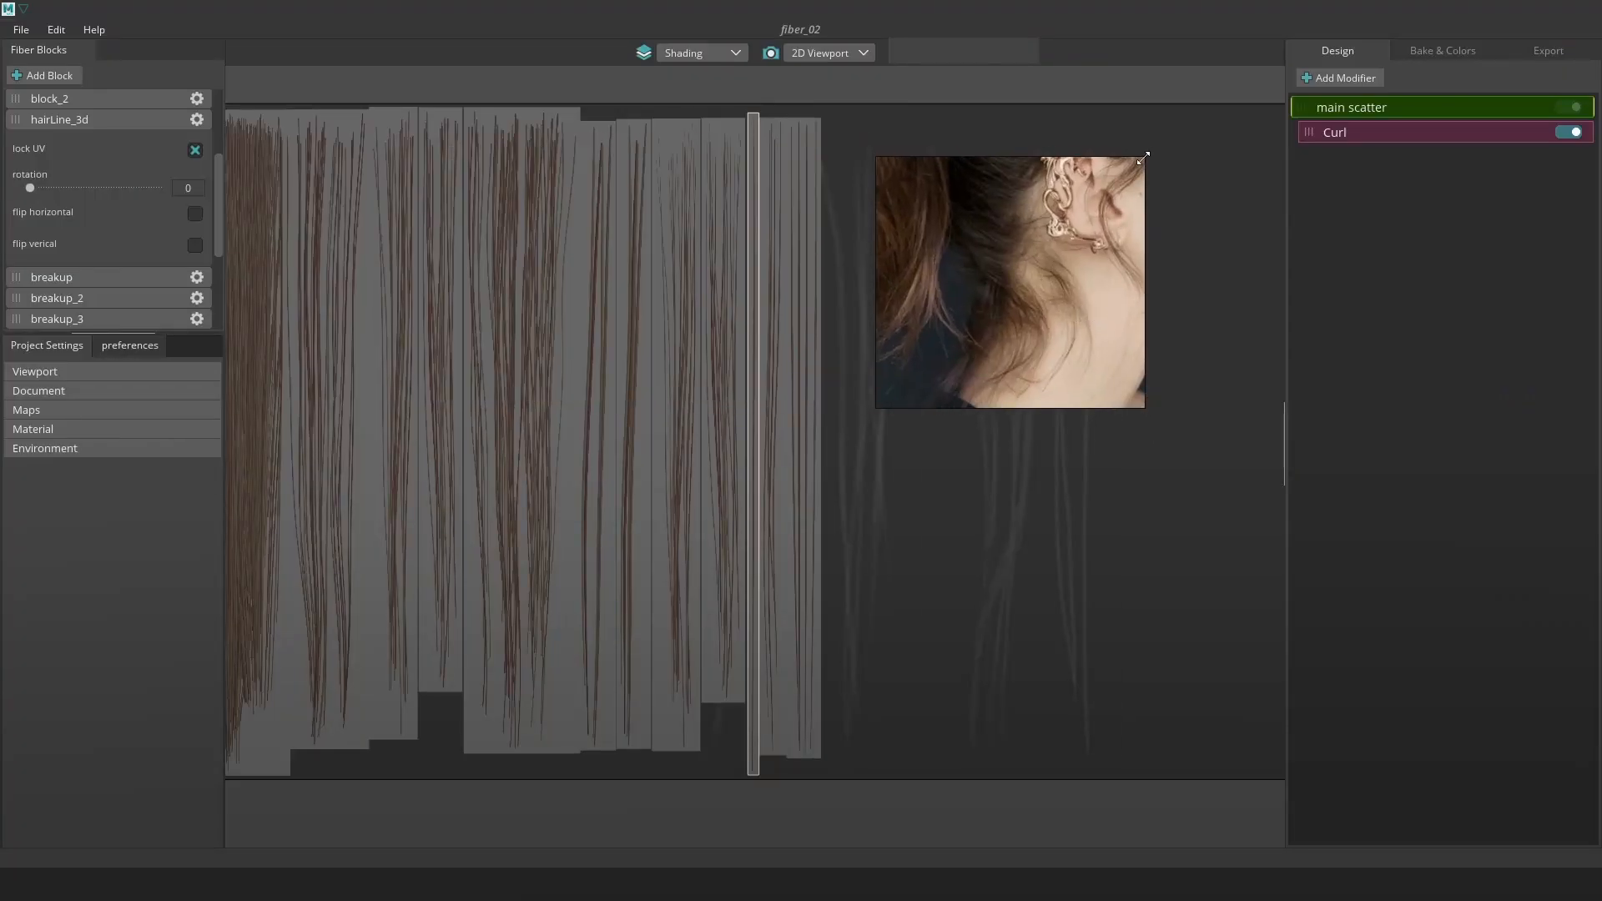
left_click_drag(968, 282, 1137, 291)
middle_click_drag(1221, 308, 1129, 248)
scroll(1215, 307, "up", 3)
middle_click_drag(1179, 202, 1153, 267)
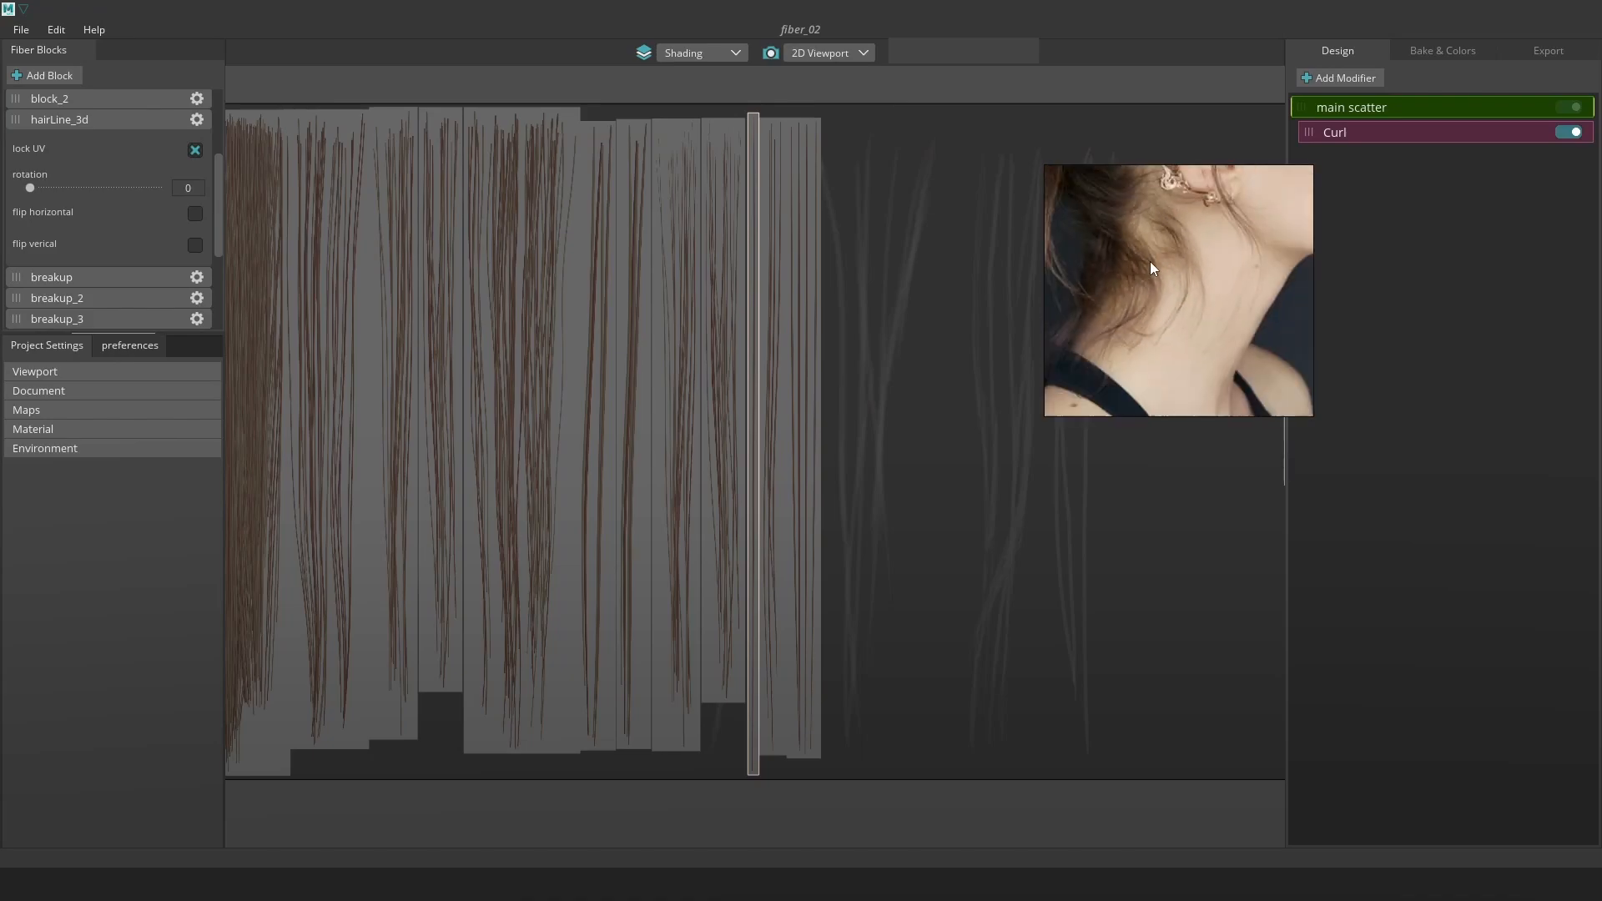
left_click_drag(1185, 297, 1381, 260)
middle_click_drag(1018, 250, 835, 276)
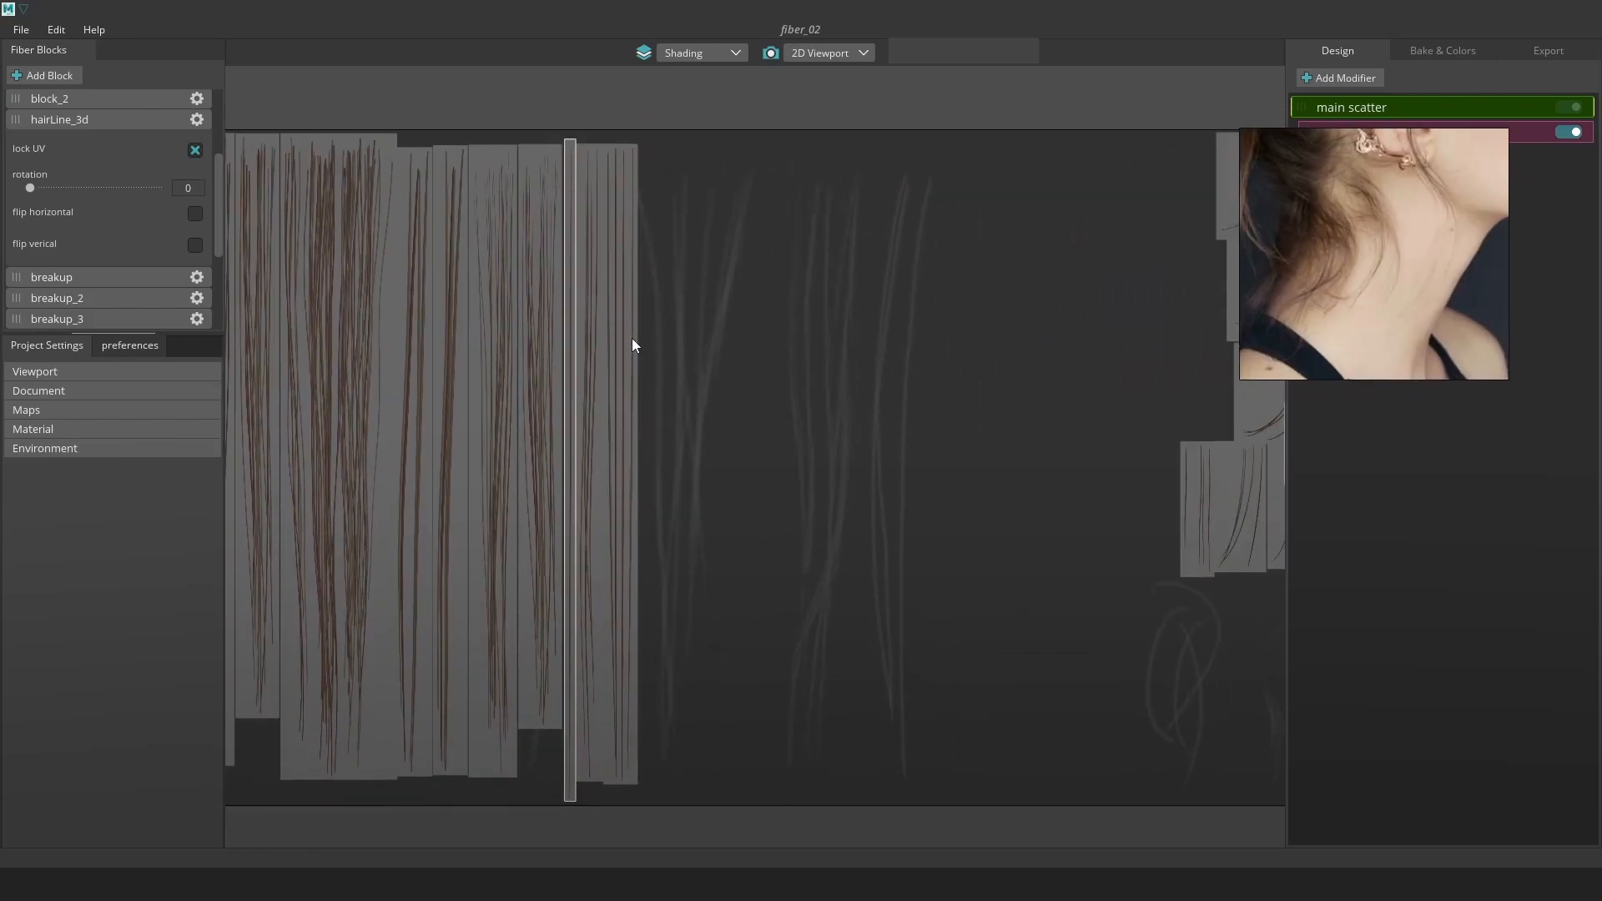
Duplicate the hairLine_3d fiber block.
left_click(629, 324)
right_click(95, 120)
left_click(93, 131)
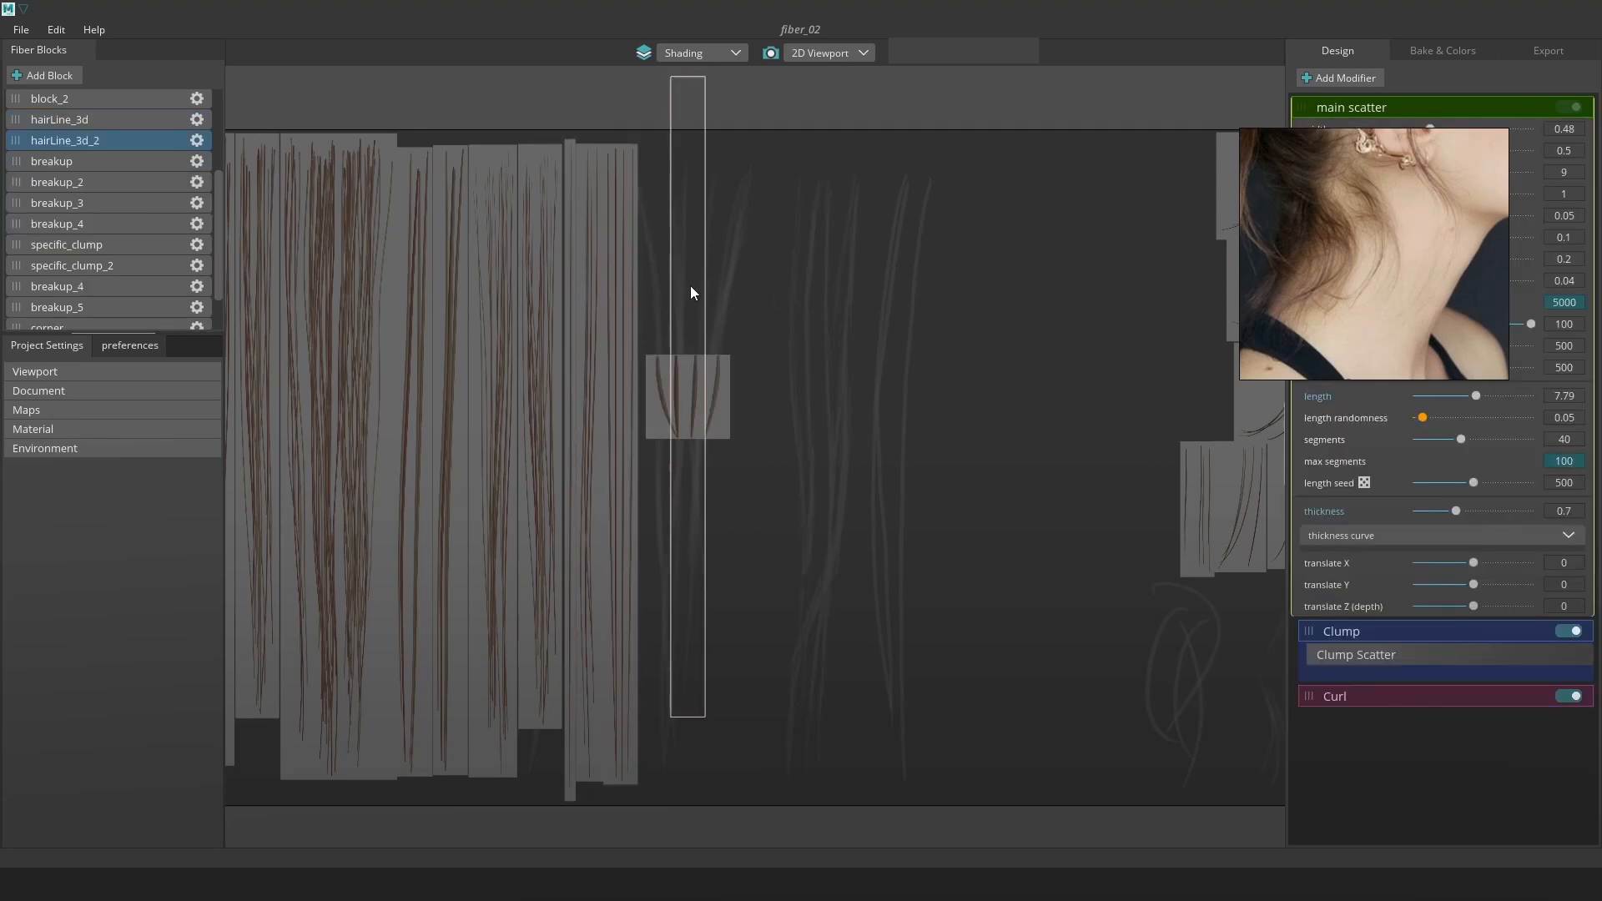
Unlock the duplicated hairline block's UV and place its strip in the empty area beside the existing hair strips.
left_click(197, 141)
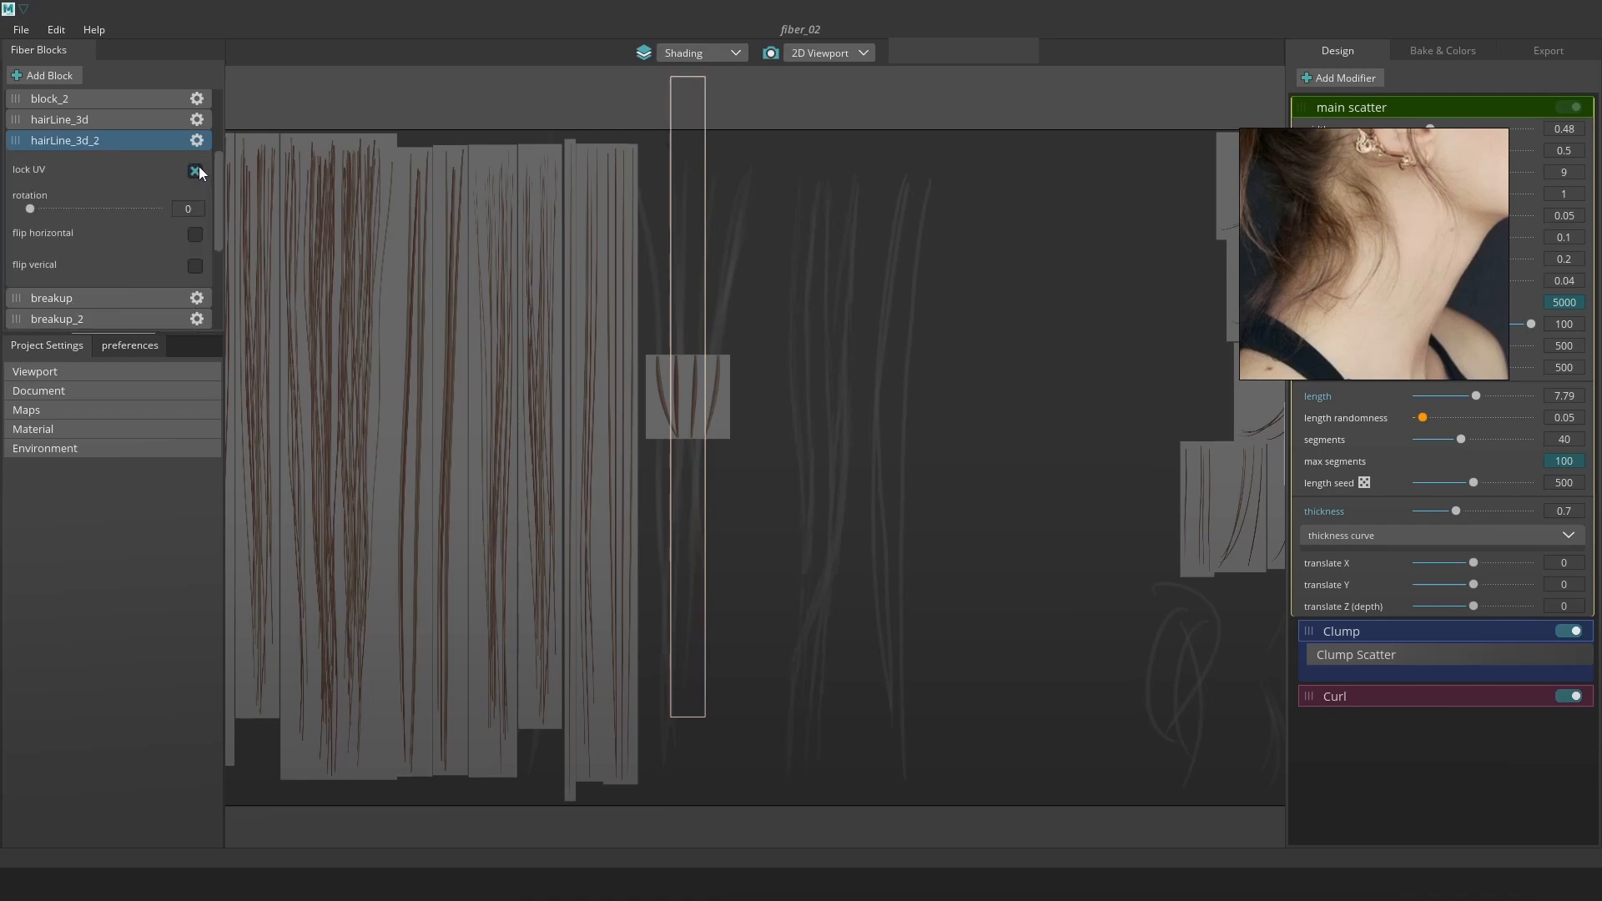
left_click(196, 171)
left_click(748, 482)
left_click_drag(687, 297, 716, 372)
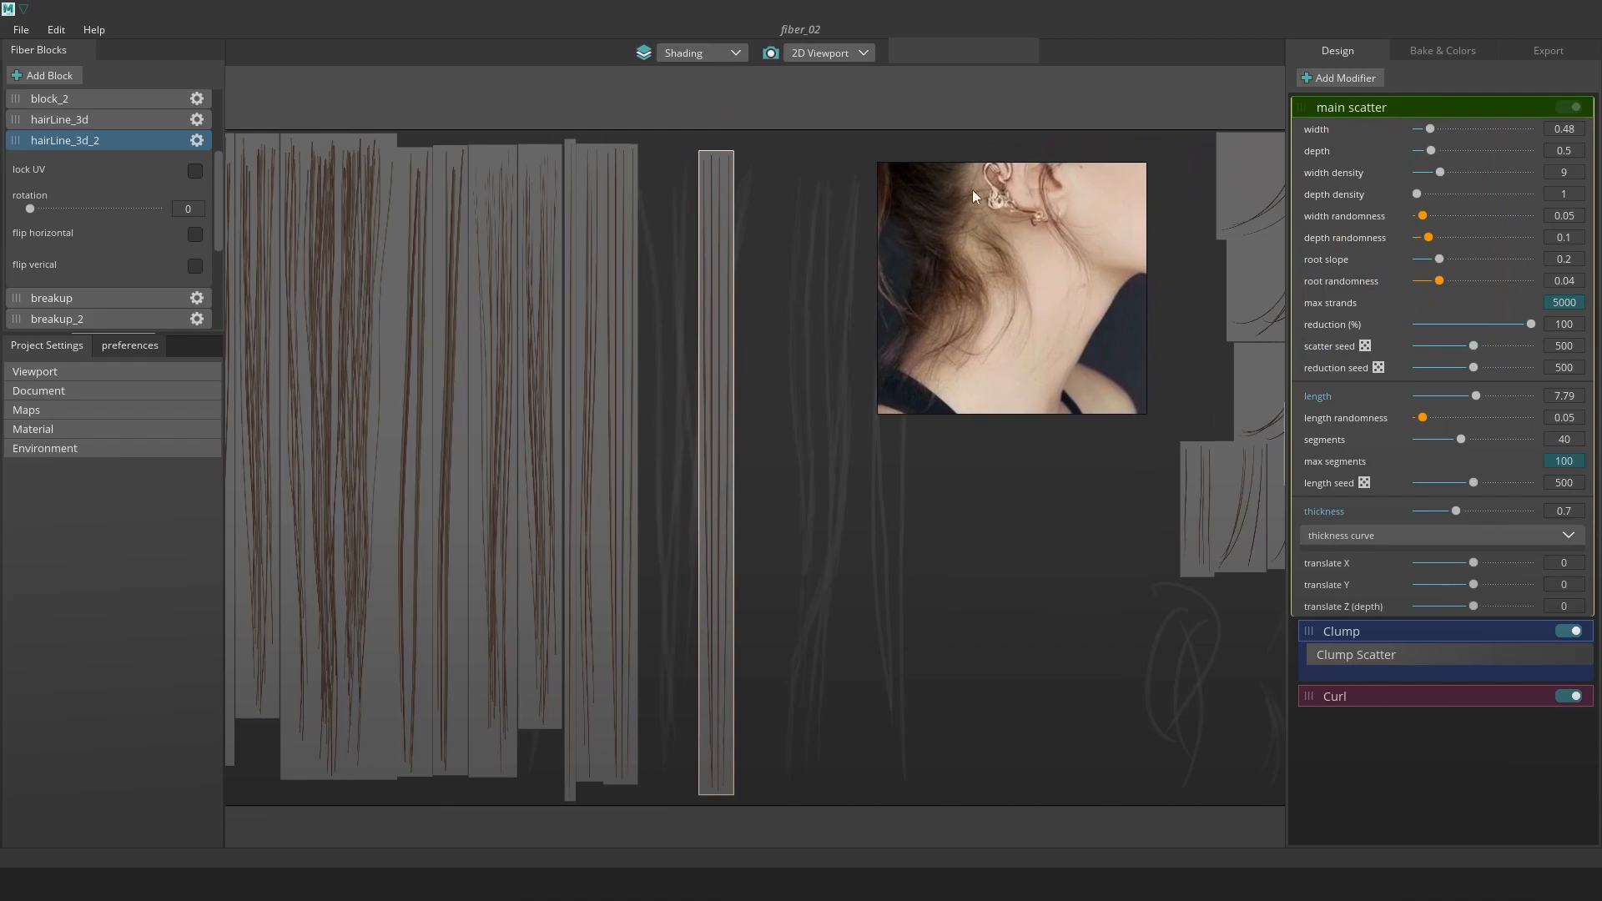
Set the duplicated hairline block's strand thickness to 0.54 and compare it with the fine neck hairs in the reference photo.
left_click_drag(1456, 512, 1446, 511)
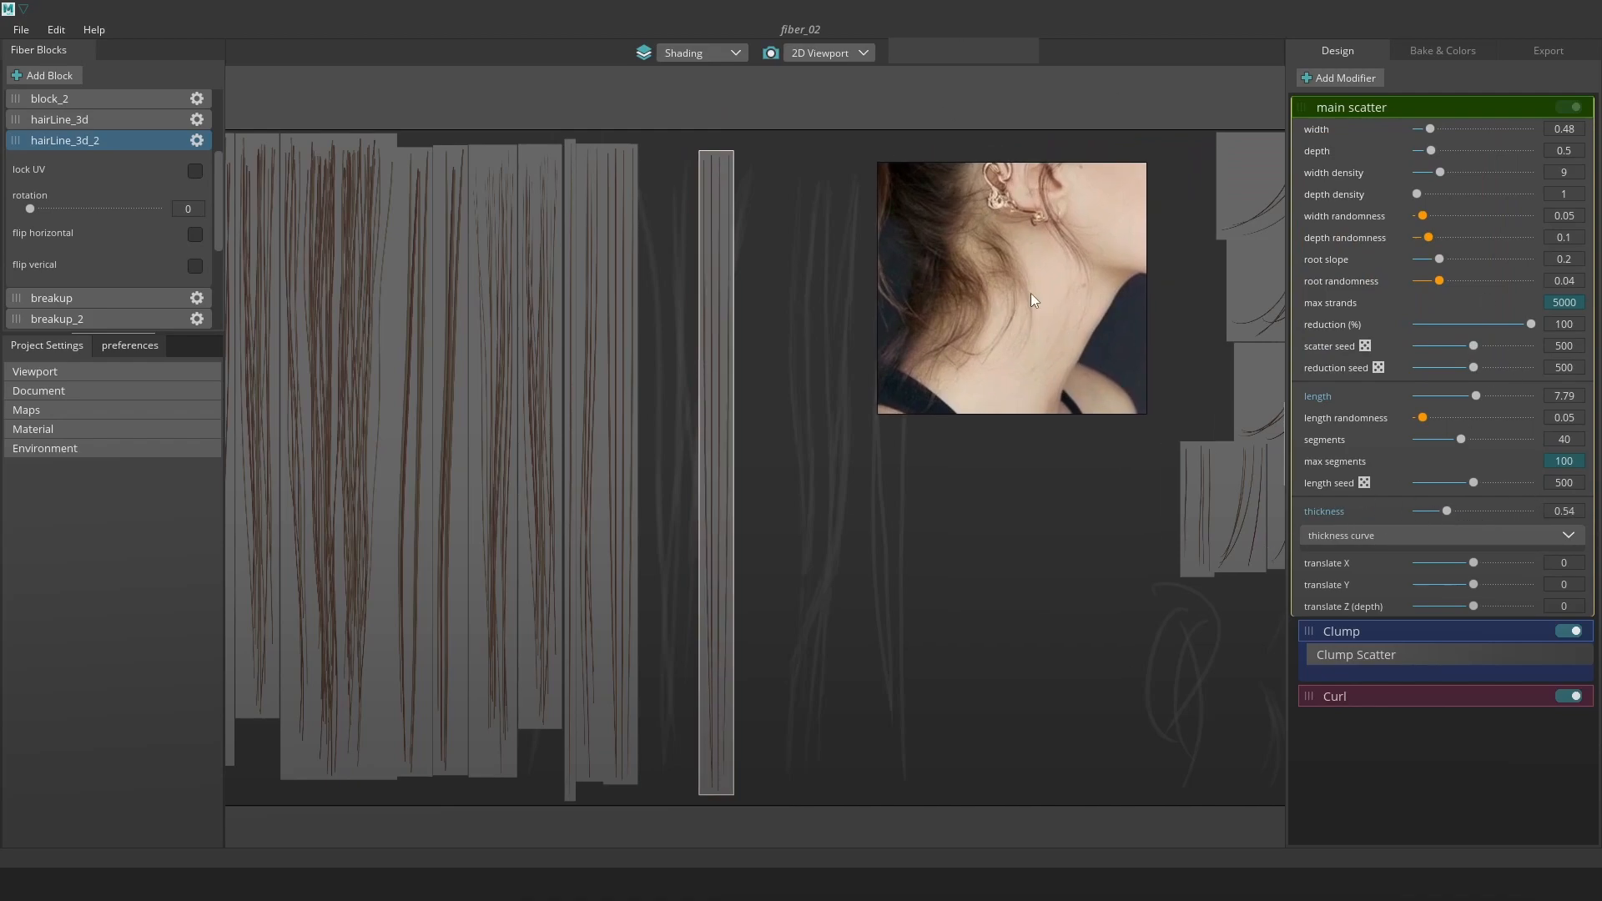
scroll(1031, 293, "up", 3)
scroll(975, 261, "down", 1)
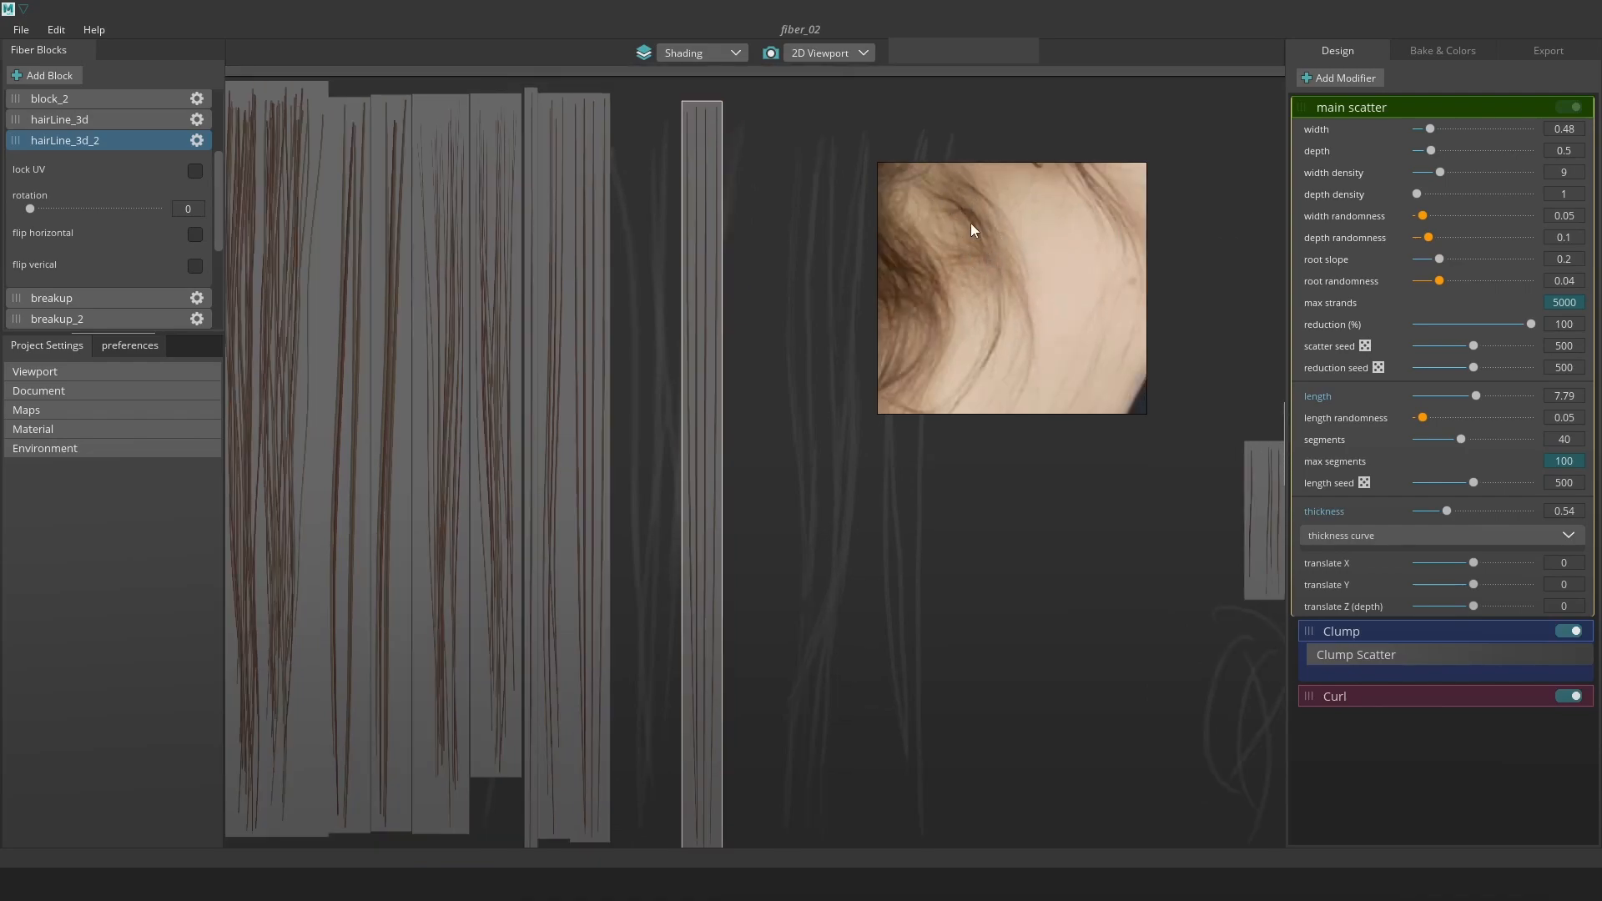
scroll(986, 232, "down", 2)
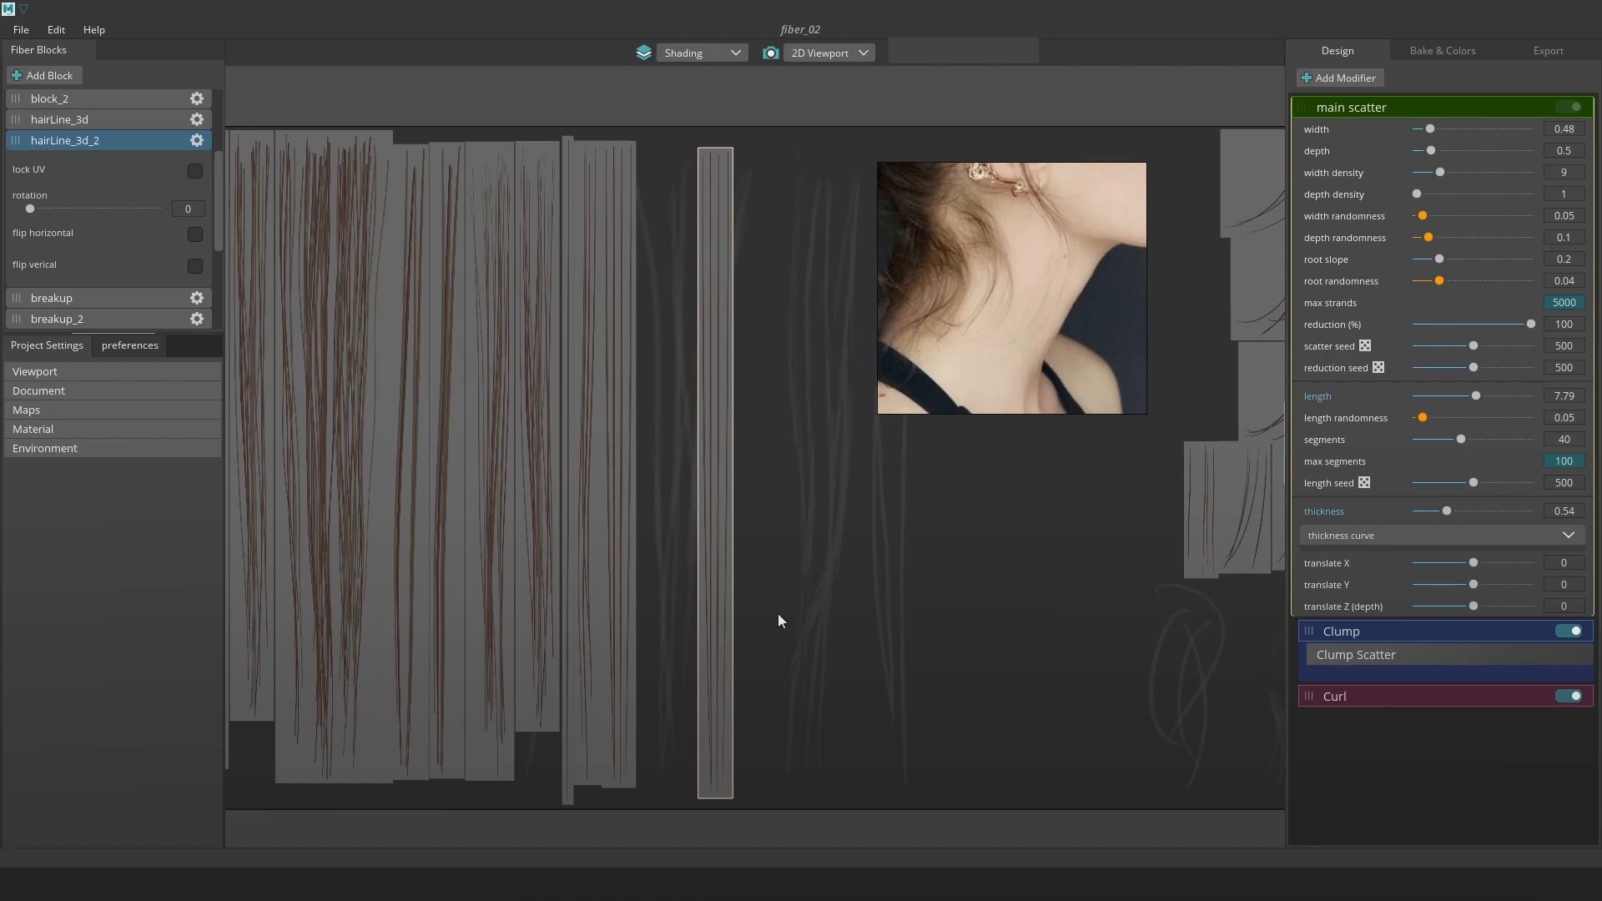
Switch to Maya and examine the textured hair card clumps beside the head in the perspective viewport.
key("alt+Tab")
middle_click_drag(792, 589, 752, 519, "alt")
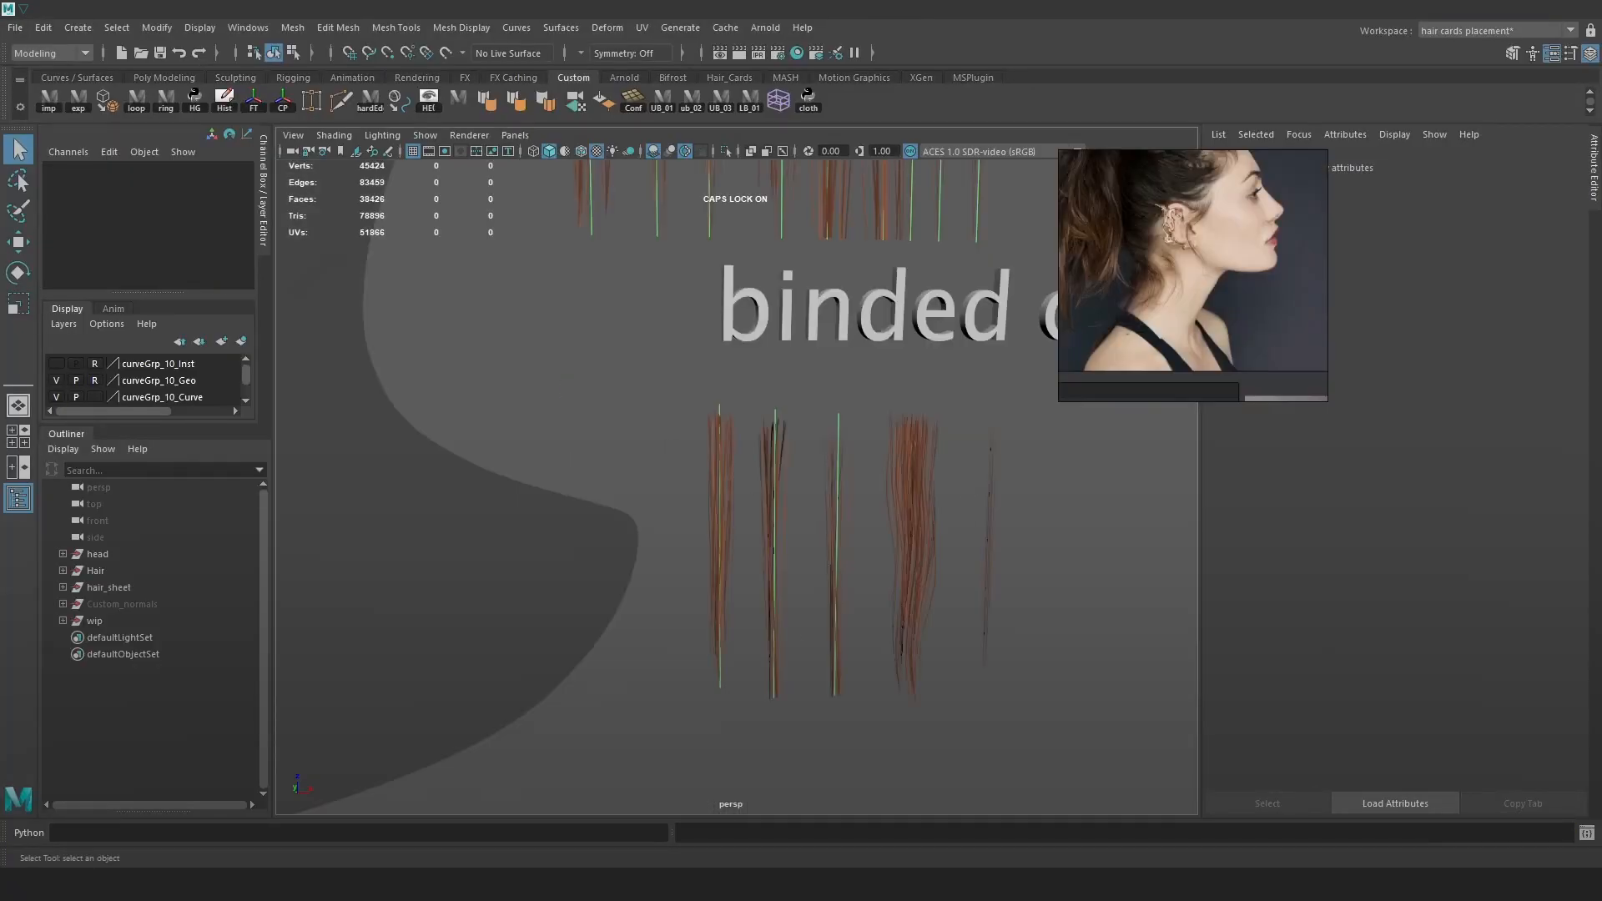
right_click_drag(915, 565, 1168, 664, "alt")
key("alt+1")
right_click_drag(922, 529, 866, 456, "alt")
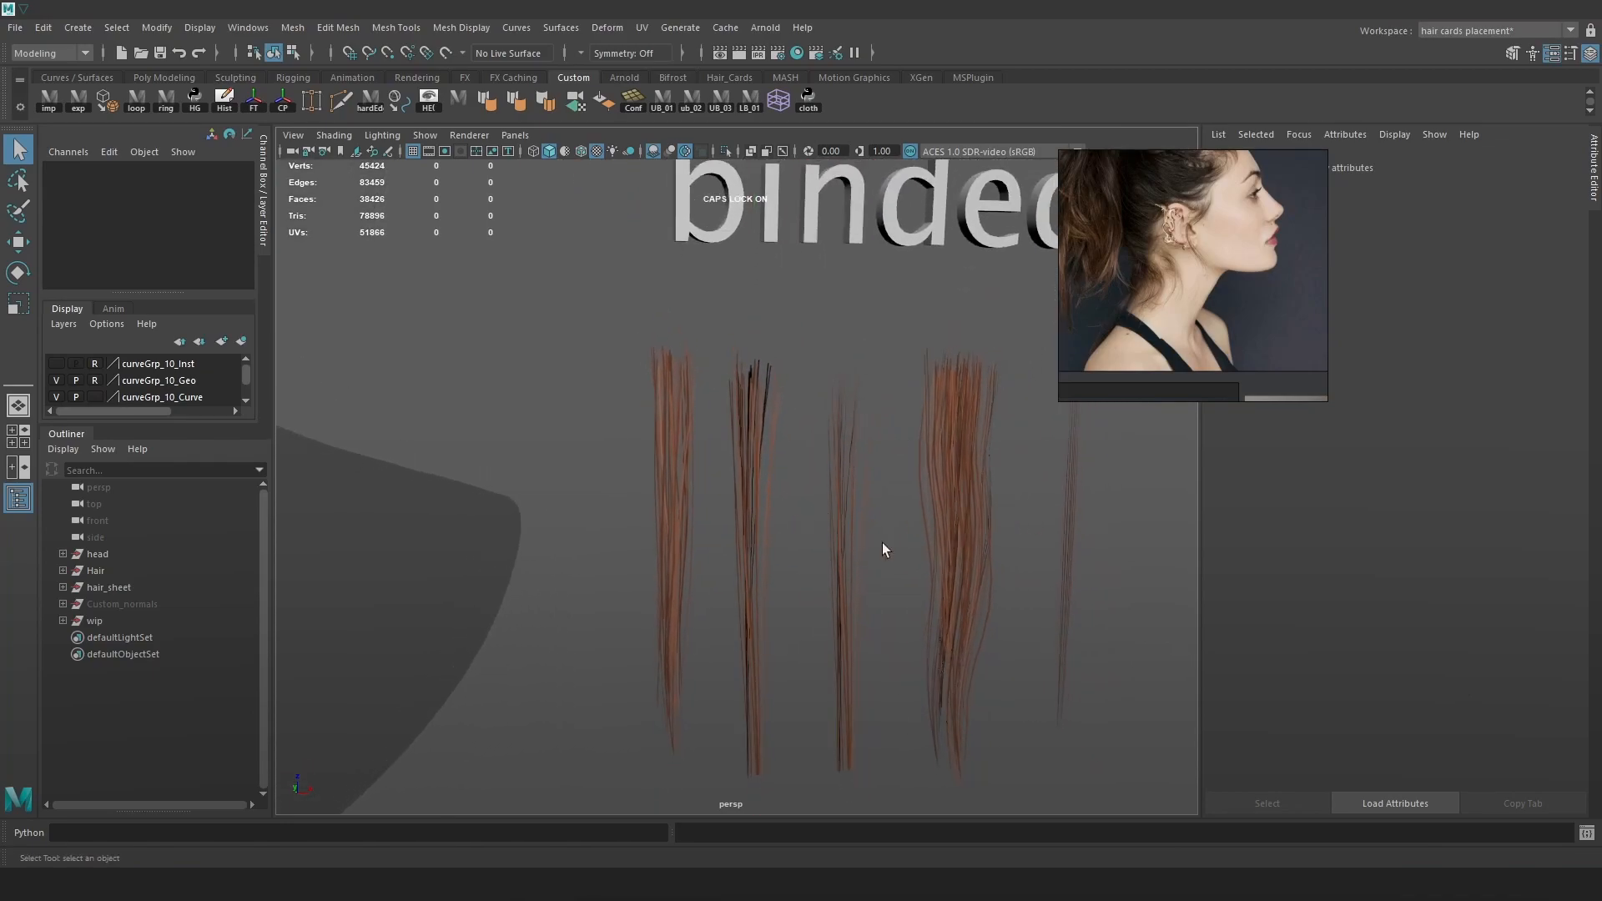
right_click_drag(1075, 591, 680, 434, "alt")
middle_click_drag(680, 434, 722, 472, "alt")
left_click_drag(722, 473, 789, 538, "alt")
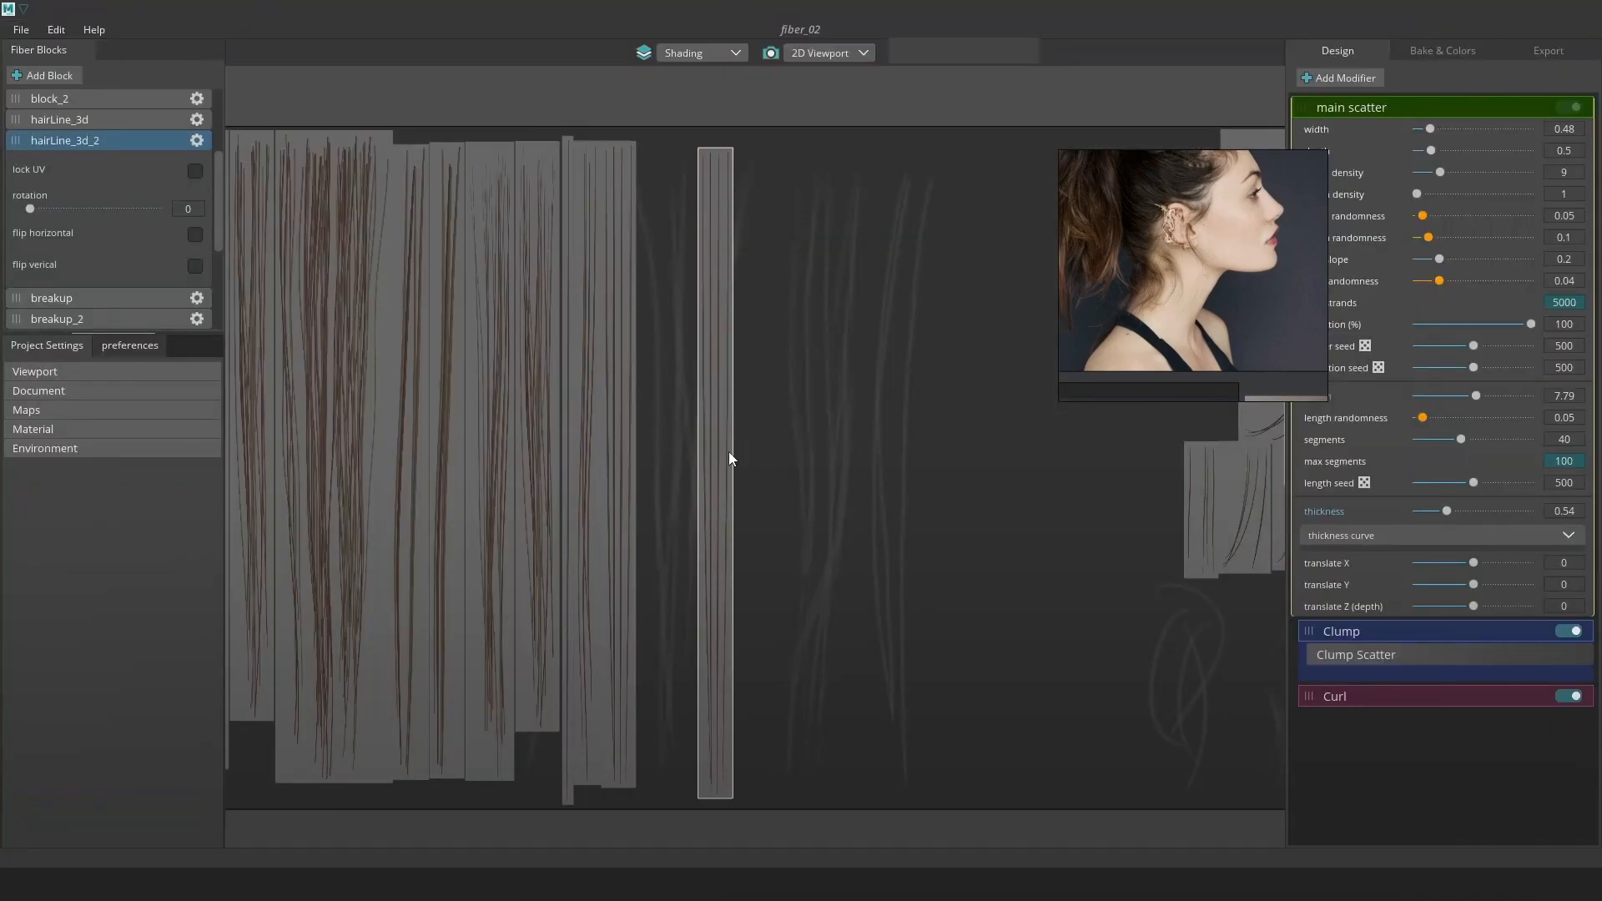
Return to the fiber_02 texture, compare the new strip with the photo's nape hairs, and move the photo clear of the modifier settings.
scroll(1155, 284, "up", 5)
scroll(1165, 311, "up", 1)
middle_click_drag(1166, 309, 1213, 309)
scroll(1213, 308, "down", 2)
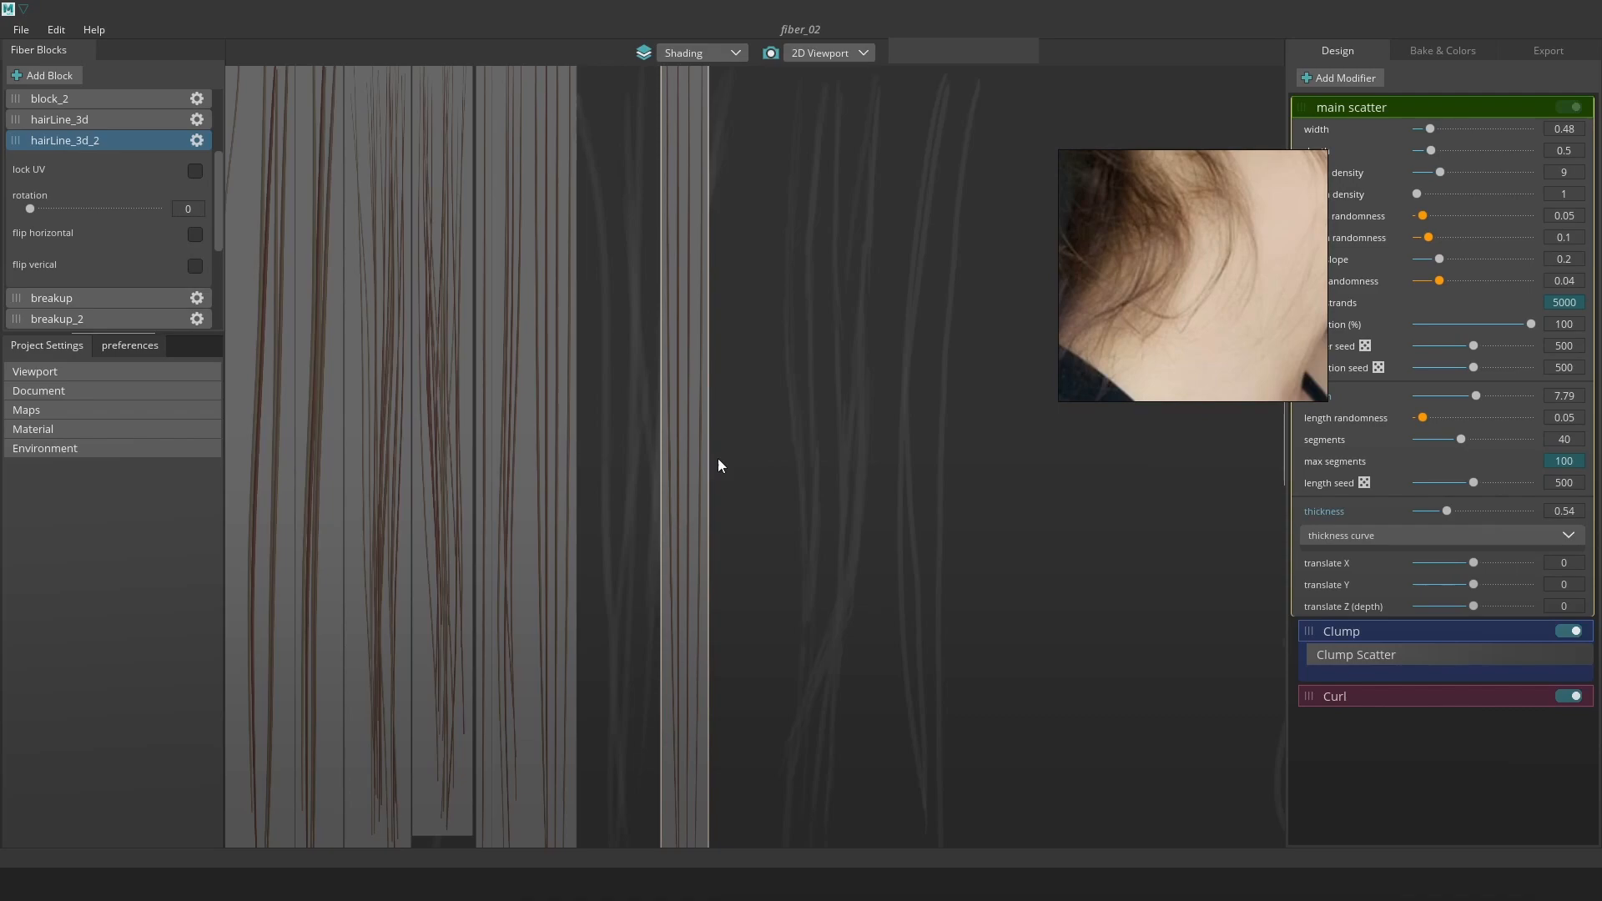
scroll(876, 483, "down", 3)
middle_click_drag(864, 451, 953, 482)
left_click_drag(1117, 322, 1028, 285)
Set the hairLine_3d_2 clump scatter to width 1.05, depth 4.79, width density 5, depth randomness 1 and translate X 0.45.
left_click(1465, 658)
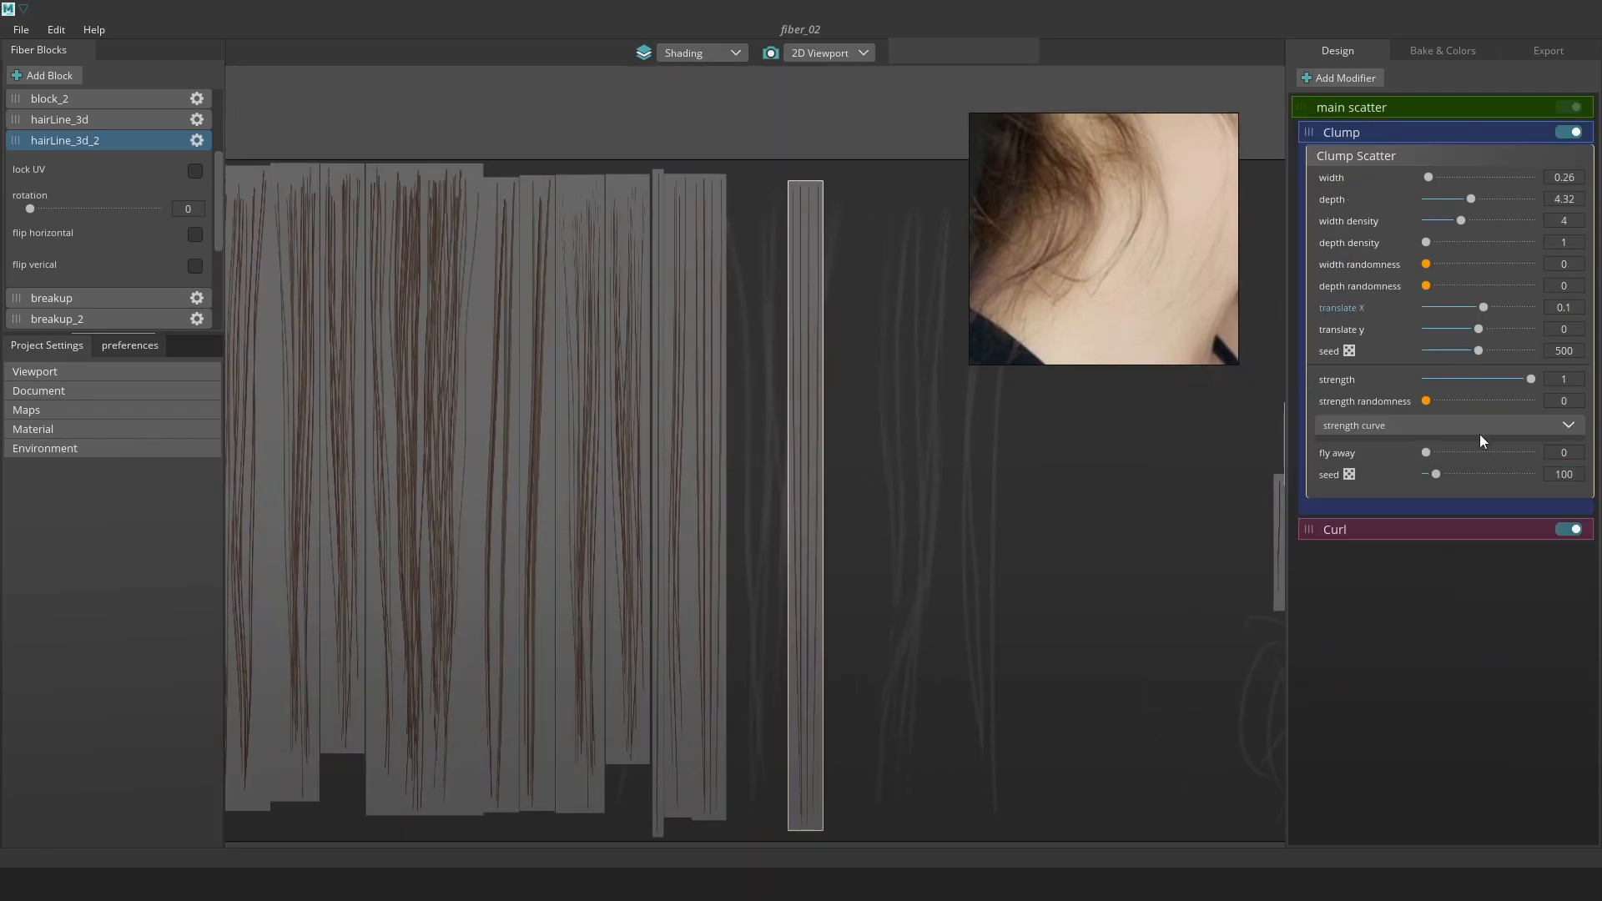
left_click_drag(1483, 307, 1481, 306)
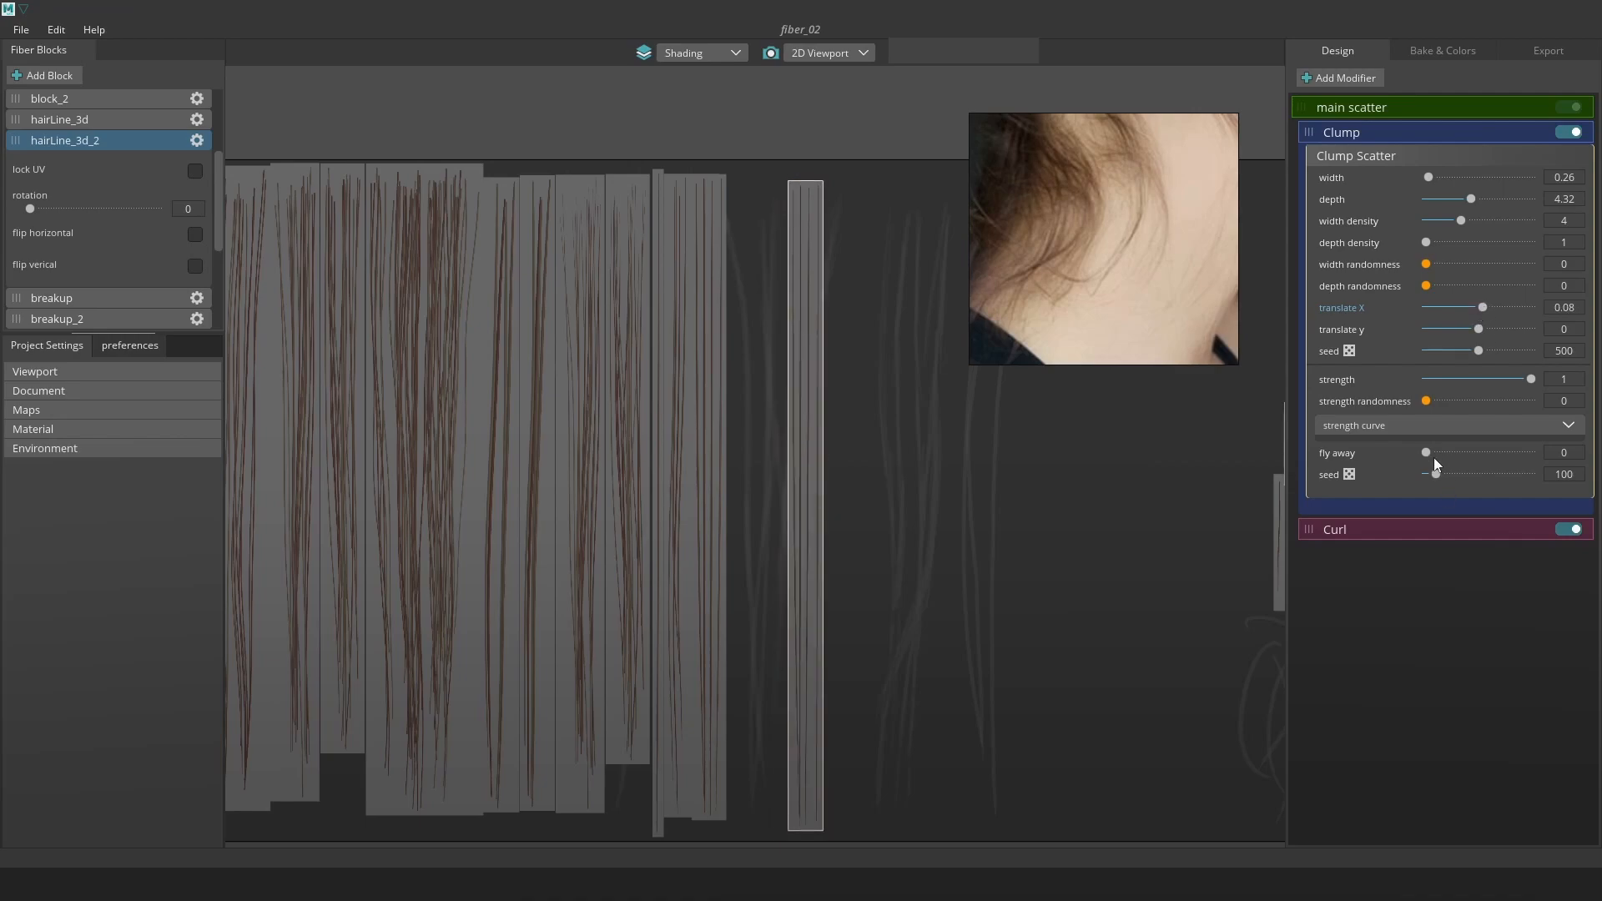
left_click_drag(1432, 178, 1470, 221)
left_click(1478, 427)
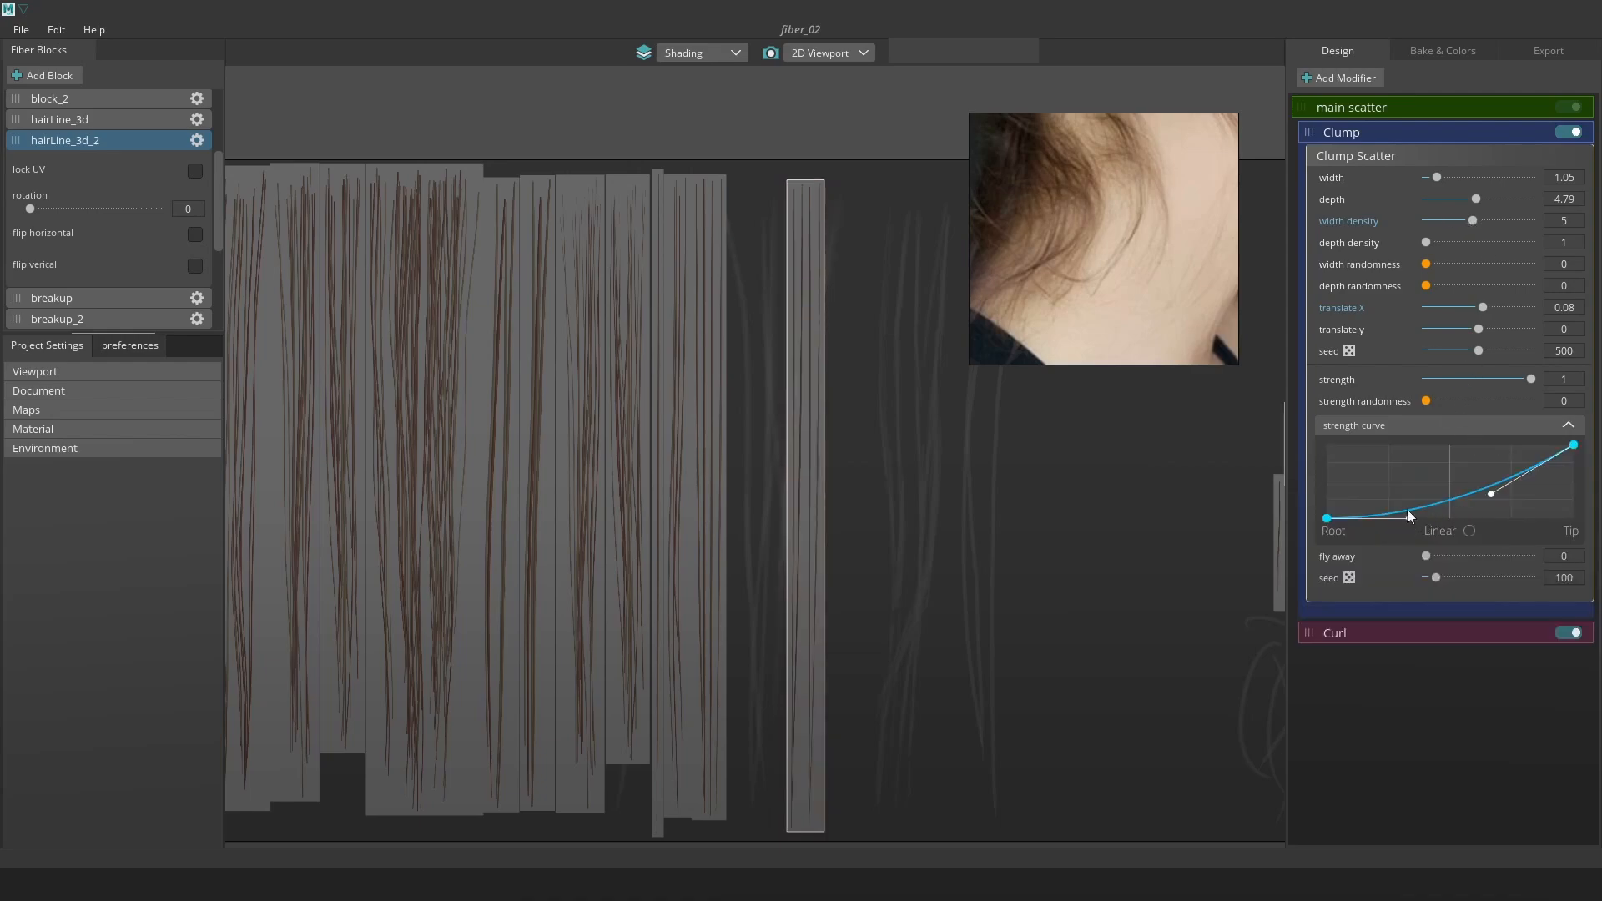
key("Return")
left_click_drag(1445, 285, 1502, 307)
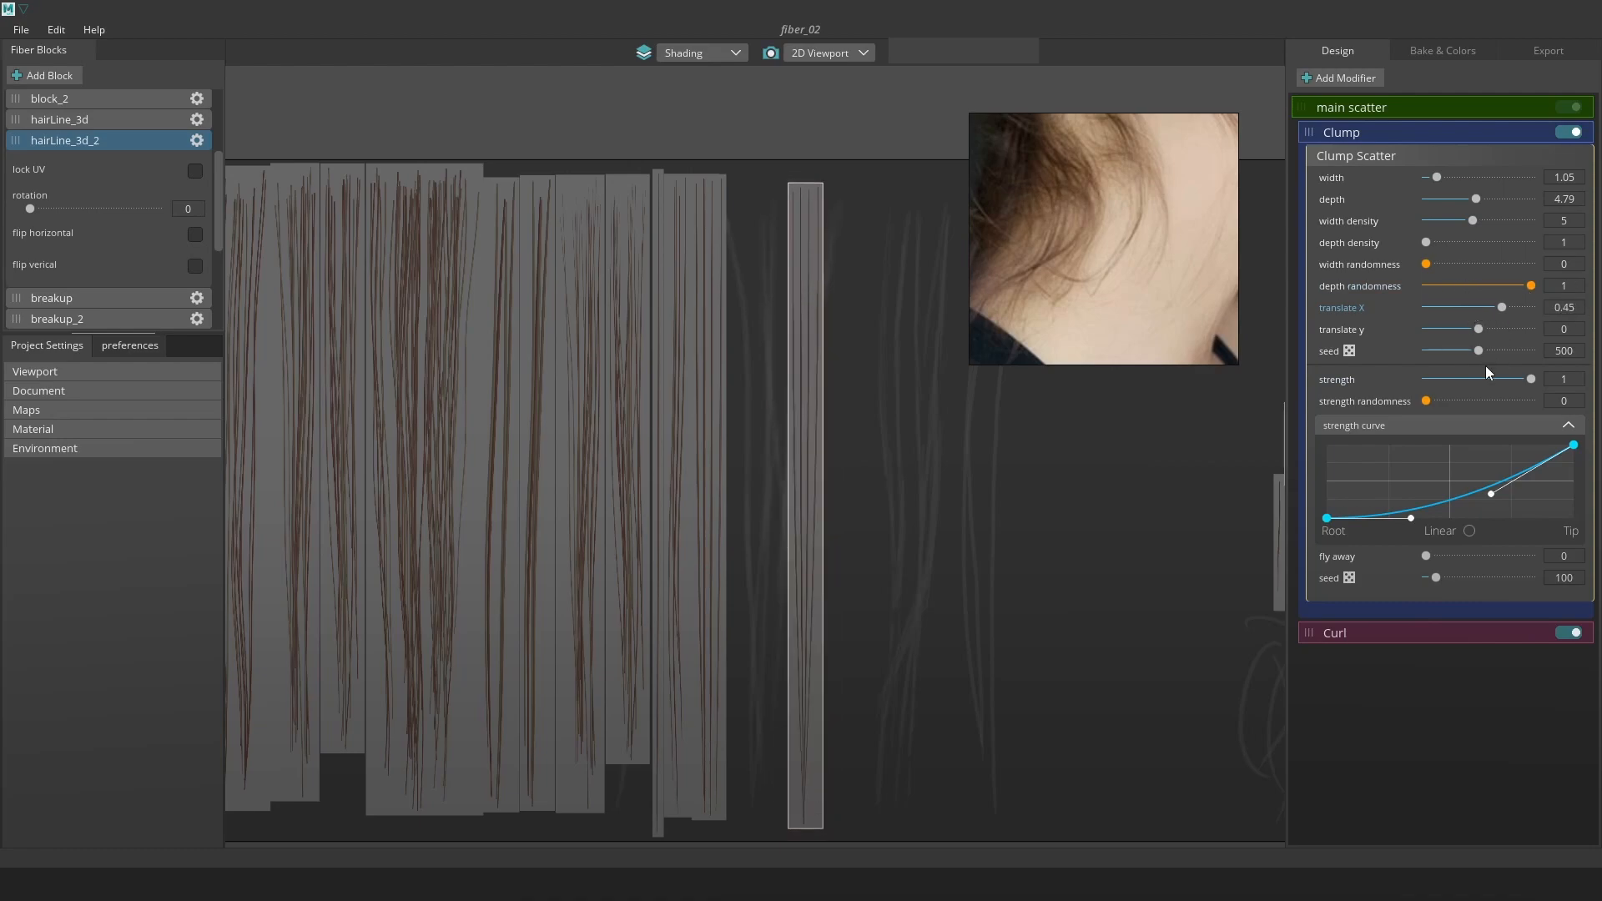
Raise the clump strength curve's middle, lower its tip slightly, and set clump strength to 0.91 and width to 0.97.
left_click_drag(1489, 490, 1477, 451)
left_click_drag(1409, 517, 1407, 493)
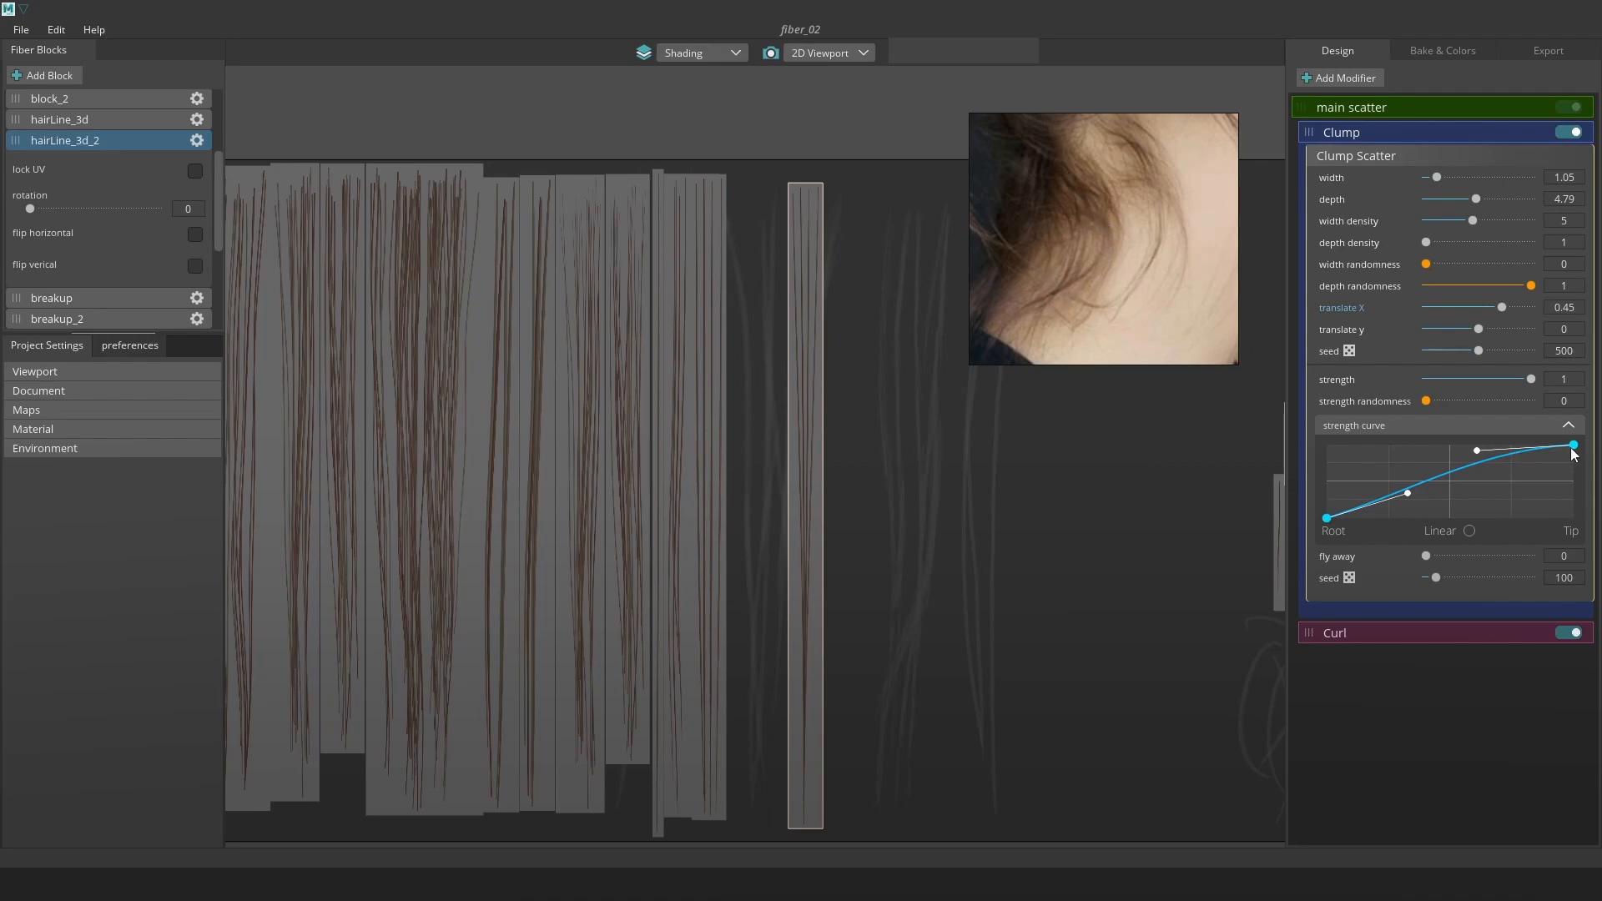
left_click_drag(1521, 379, 1518, 378)
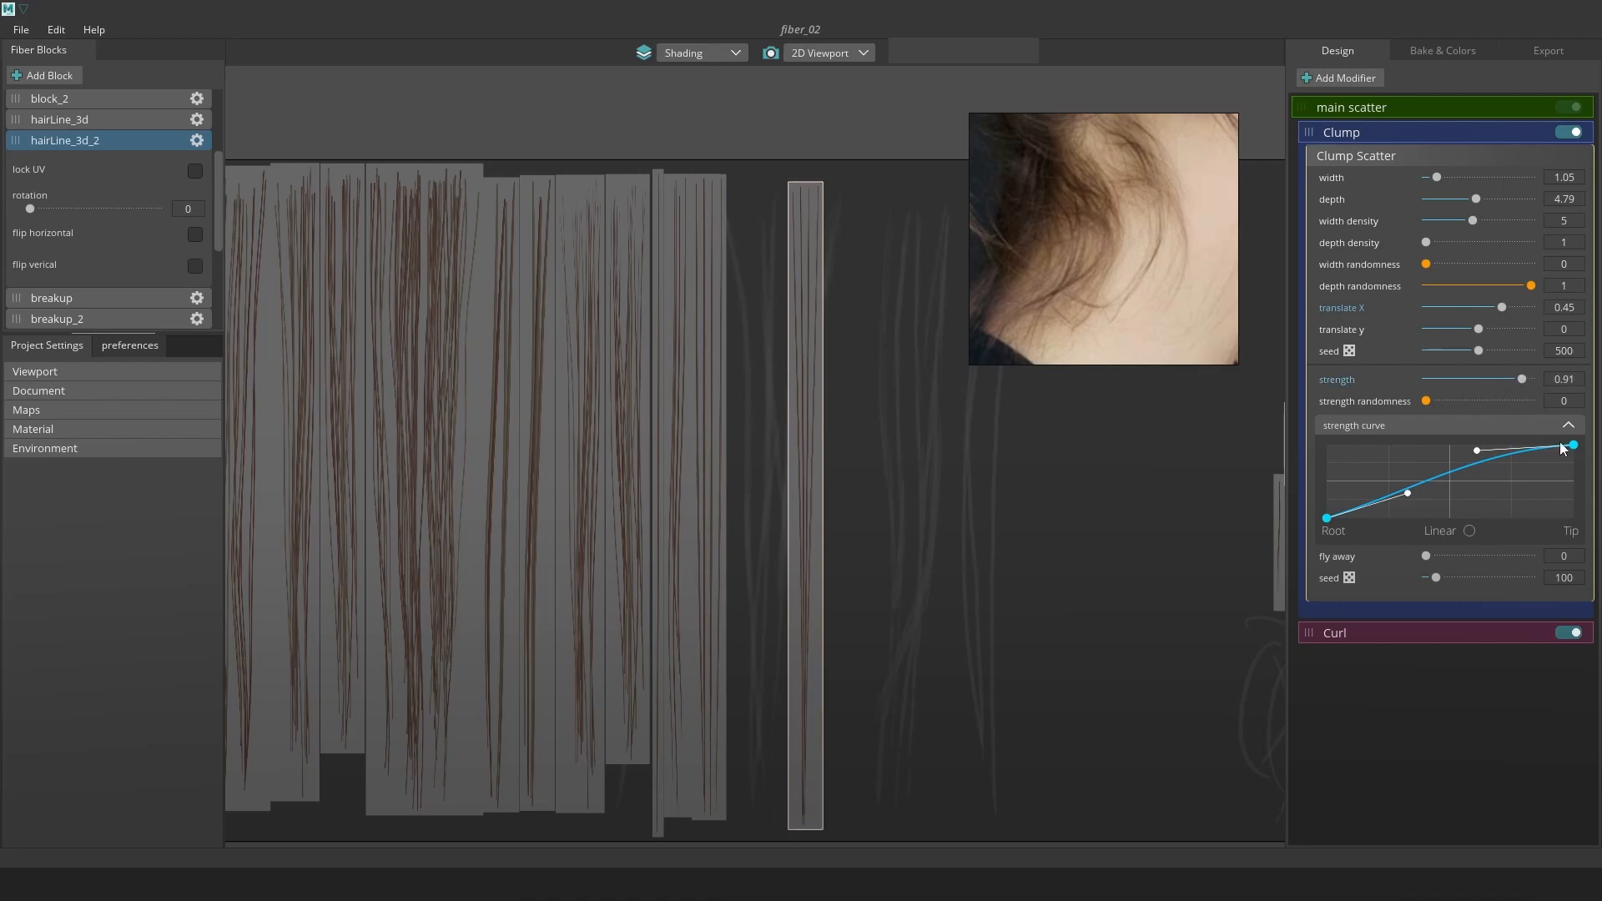
left_click_drag(1574, 445, 1575, 452)
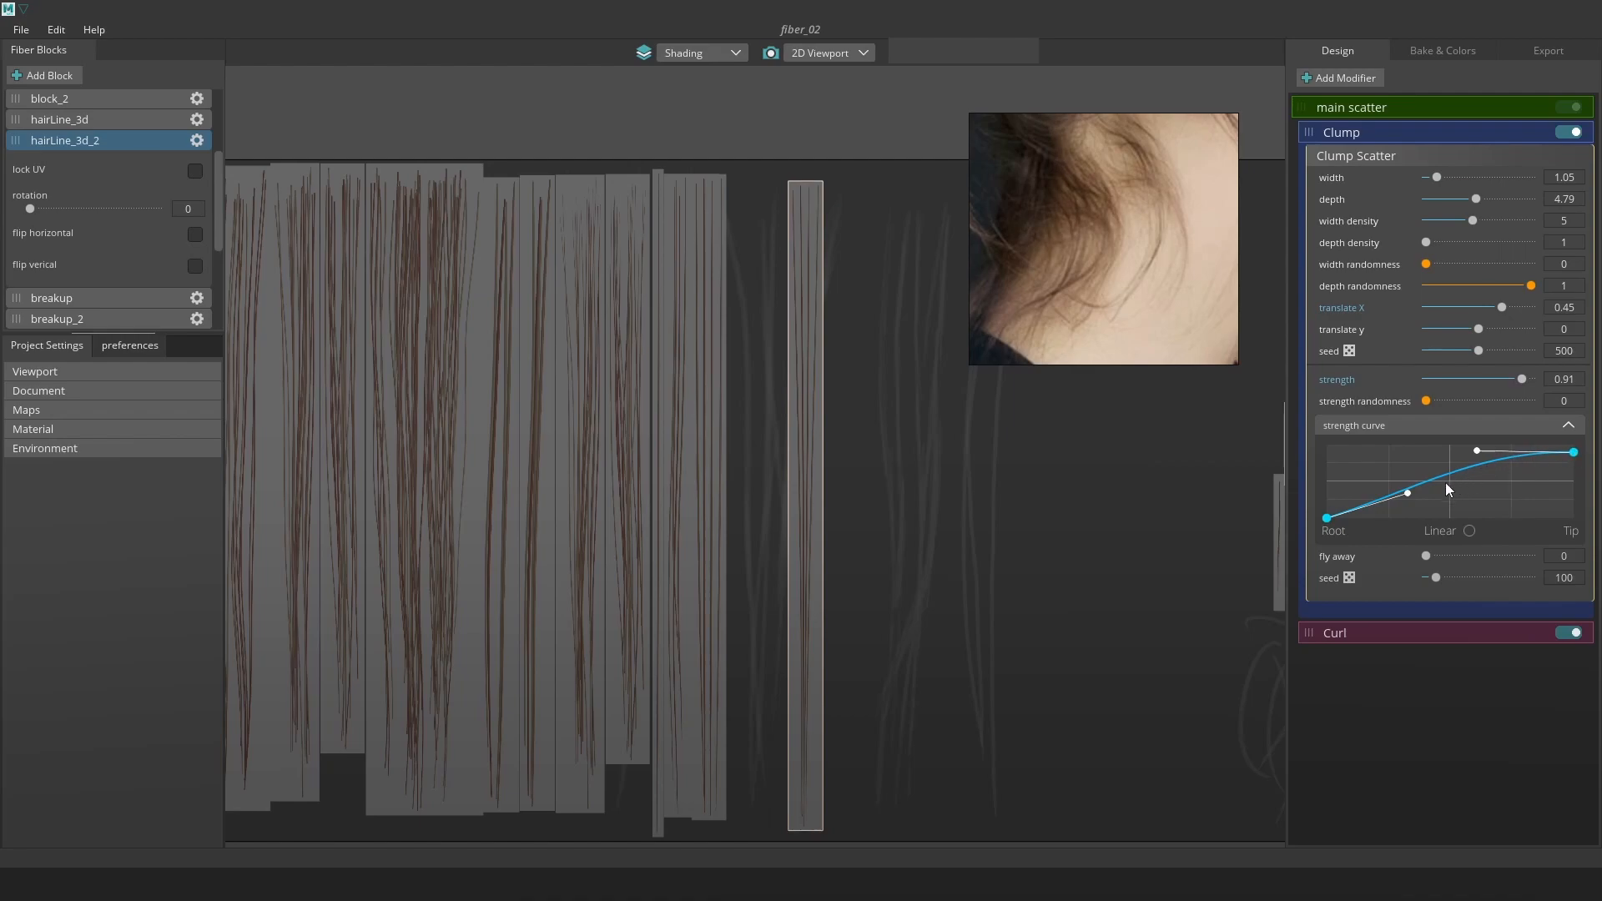
left_click_drag(1407, 493, 1408, 488)
left_click(1435, 175)
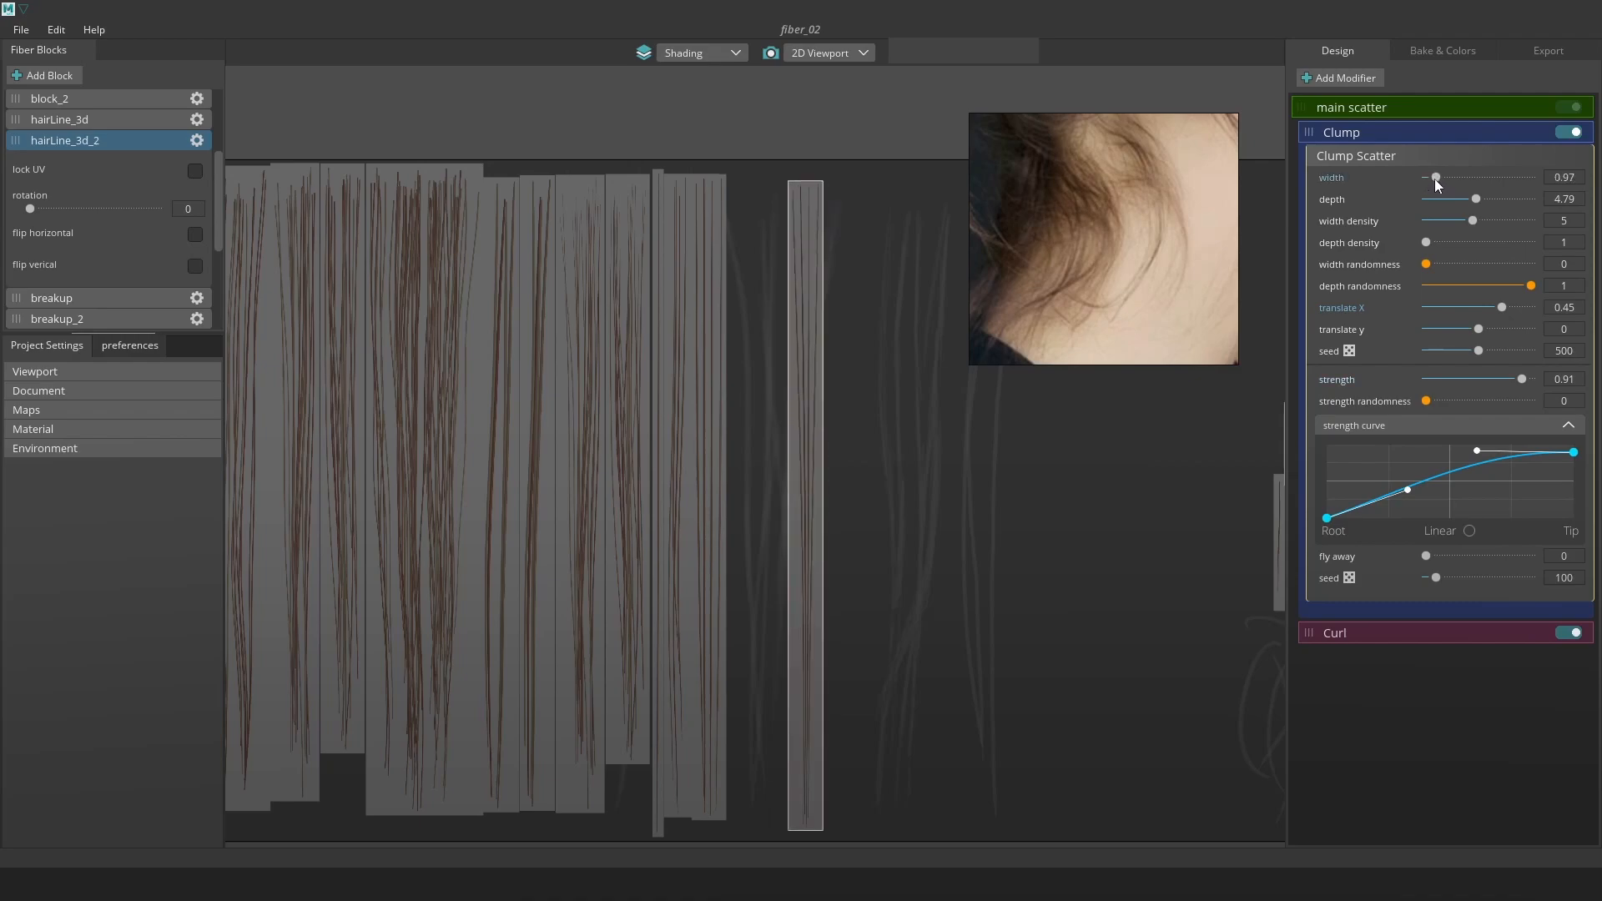
Set the main scatter's length randomness to 0.28 and the curl to scale 0.05 and length 5.32.
left_click(1414, 107)
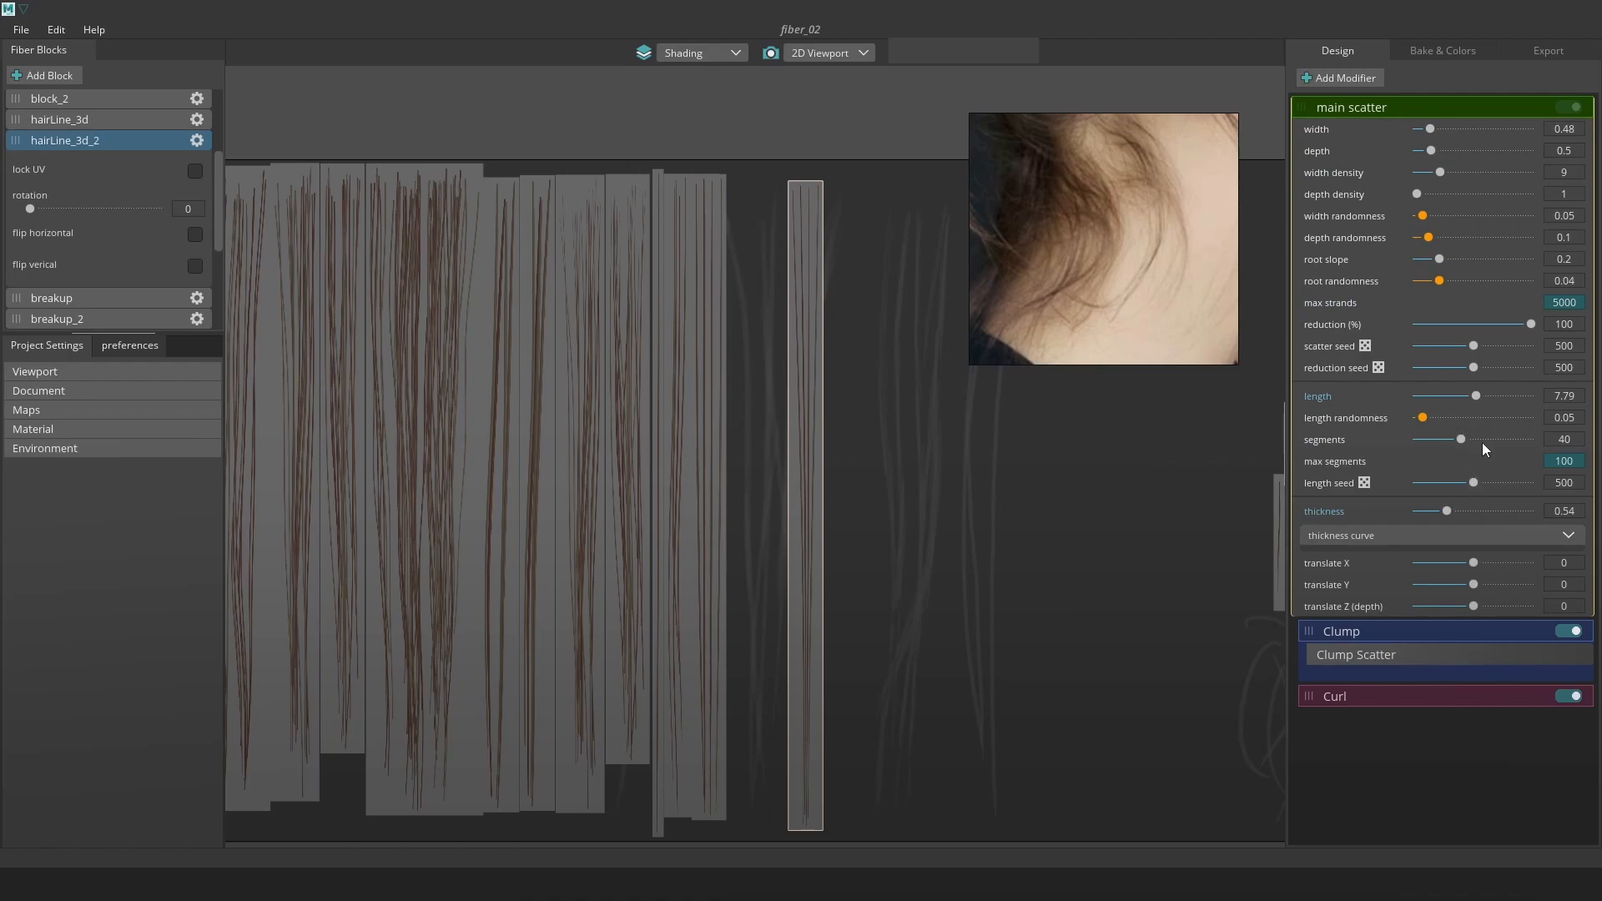
mouse_move(1429, 423)
left_mouse_down()
mouse_move(1480, 419)
mouse_move(1457, 427)
left_mouse_up()
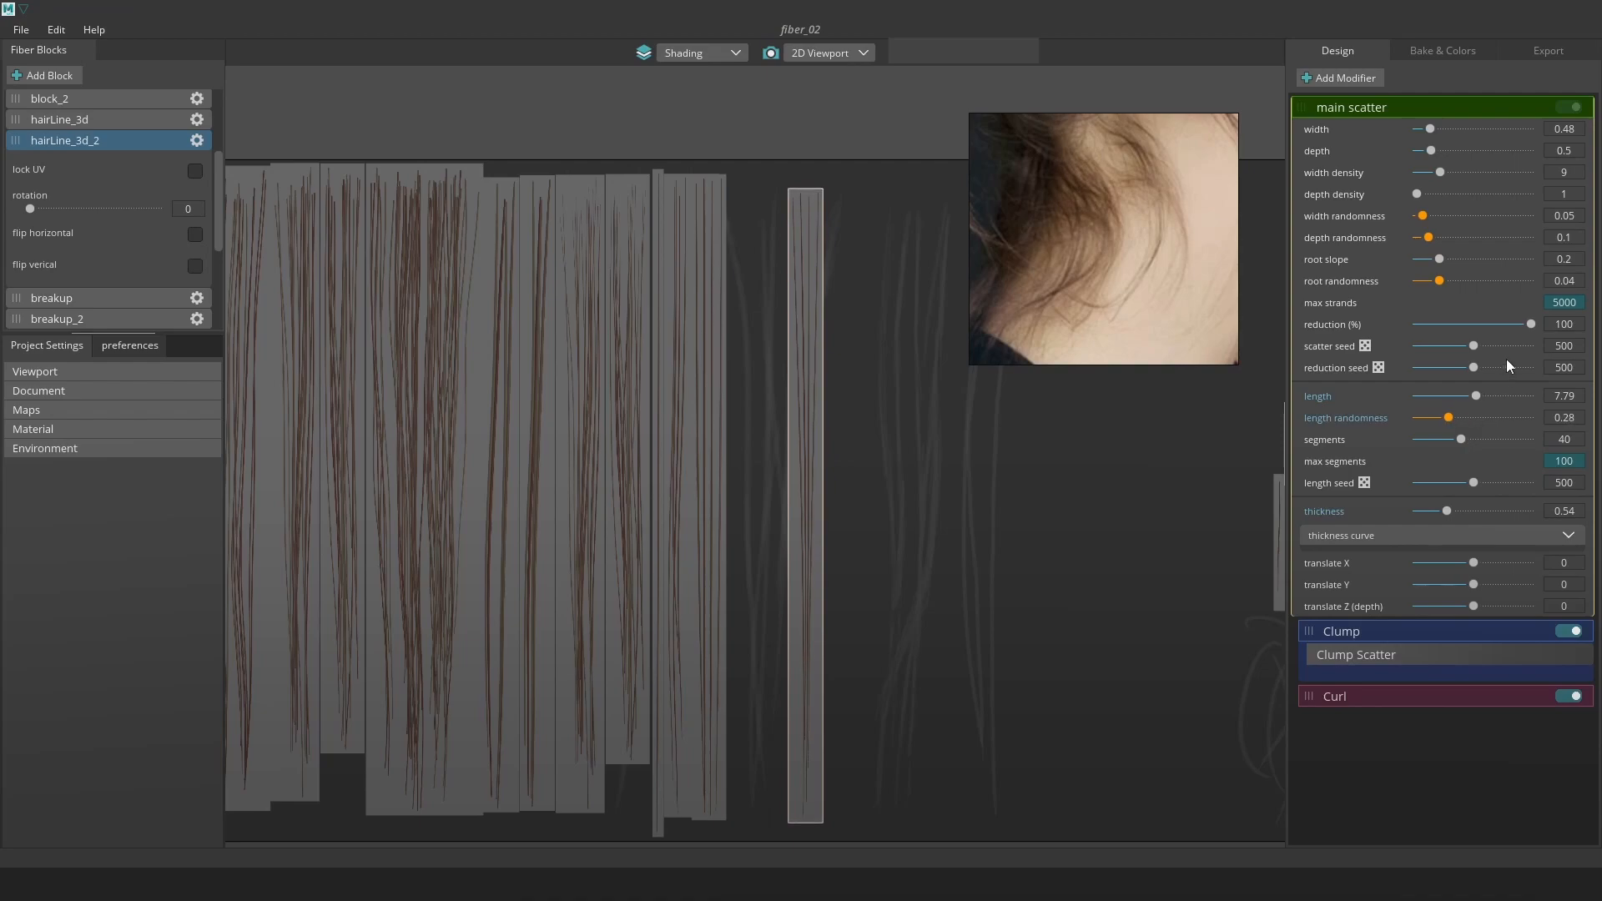
left_click(1489, 696)
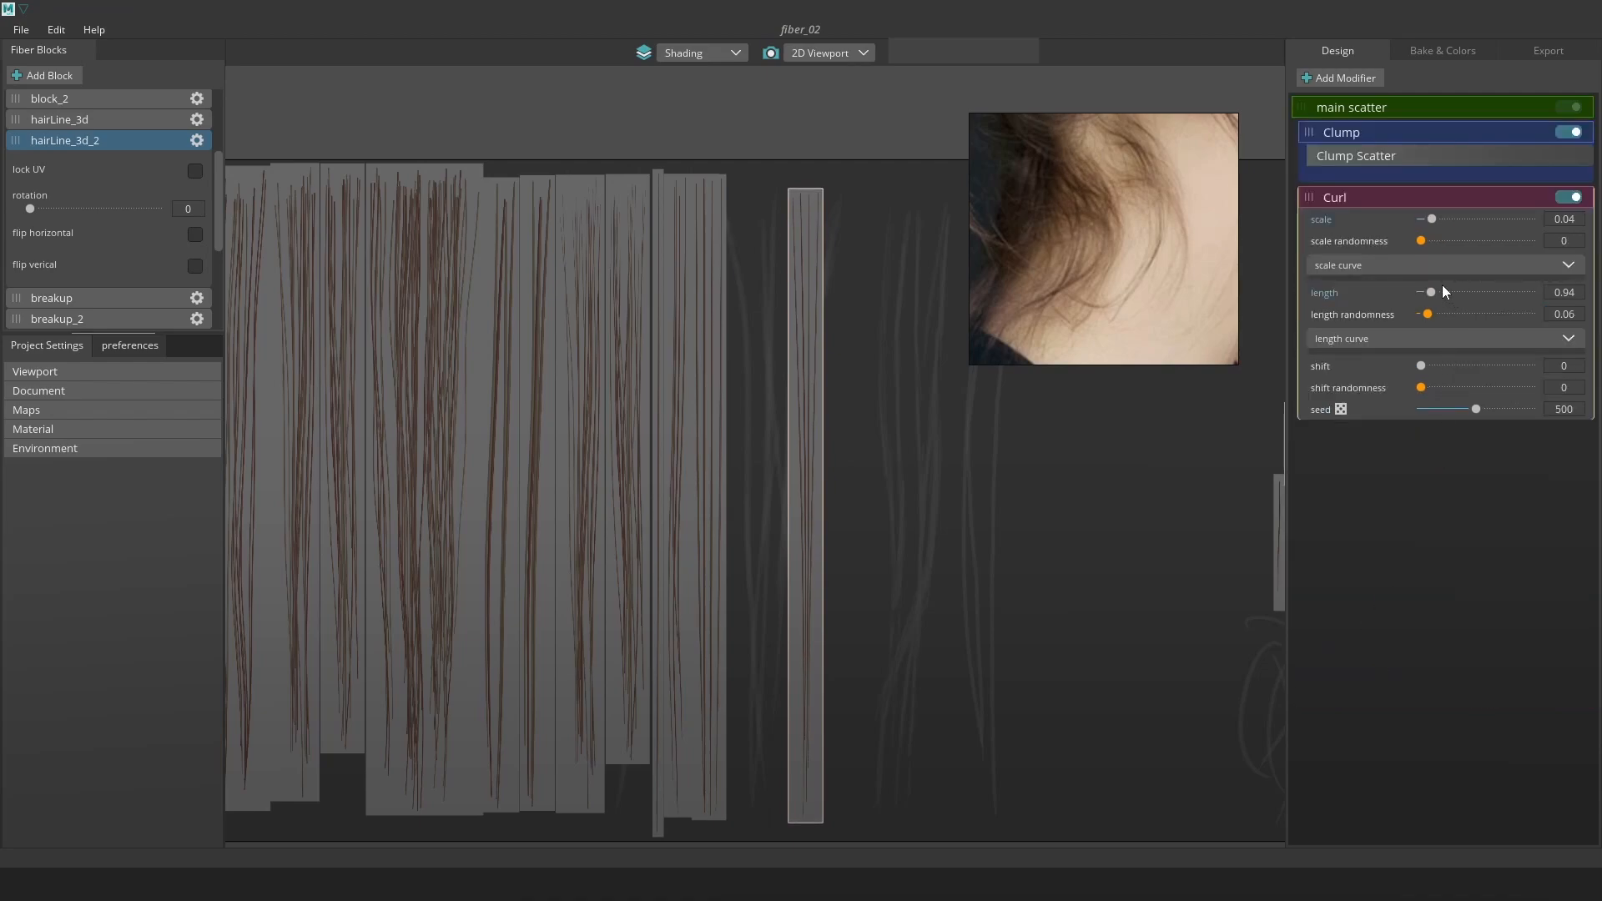
left_click_drag(1432, 218, 1535, 225)
left_click_drag(1432, 292, 1483, 290)
left_click_drag(1526, 222, 1428, 219)
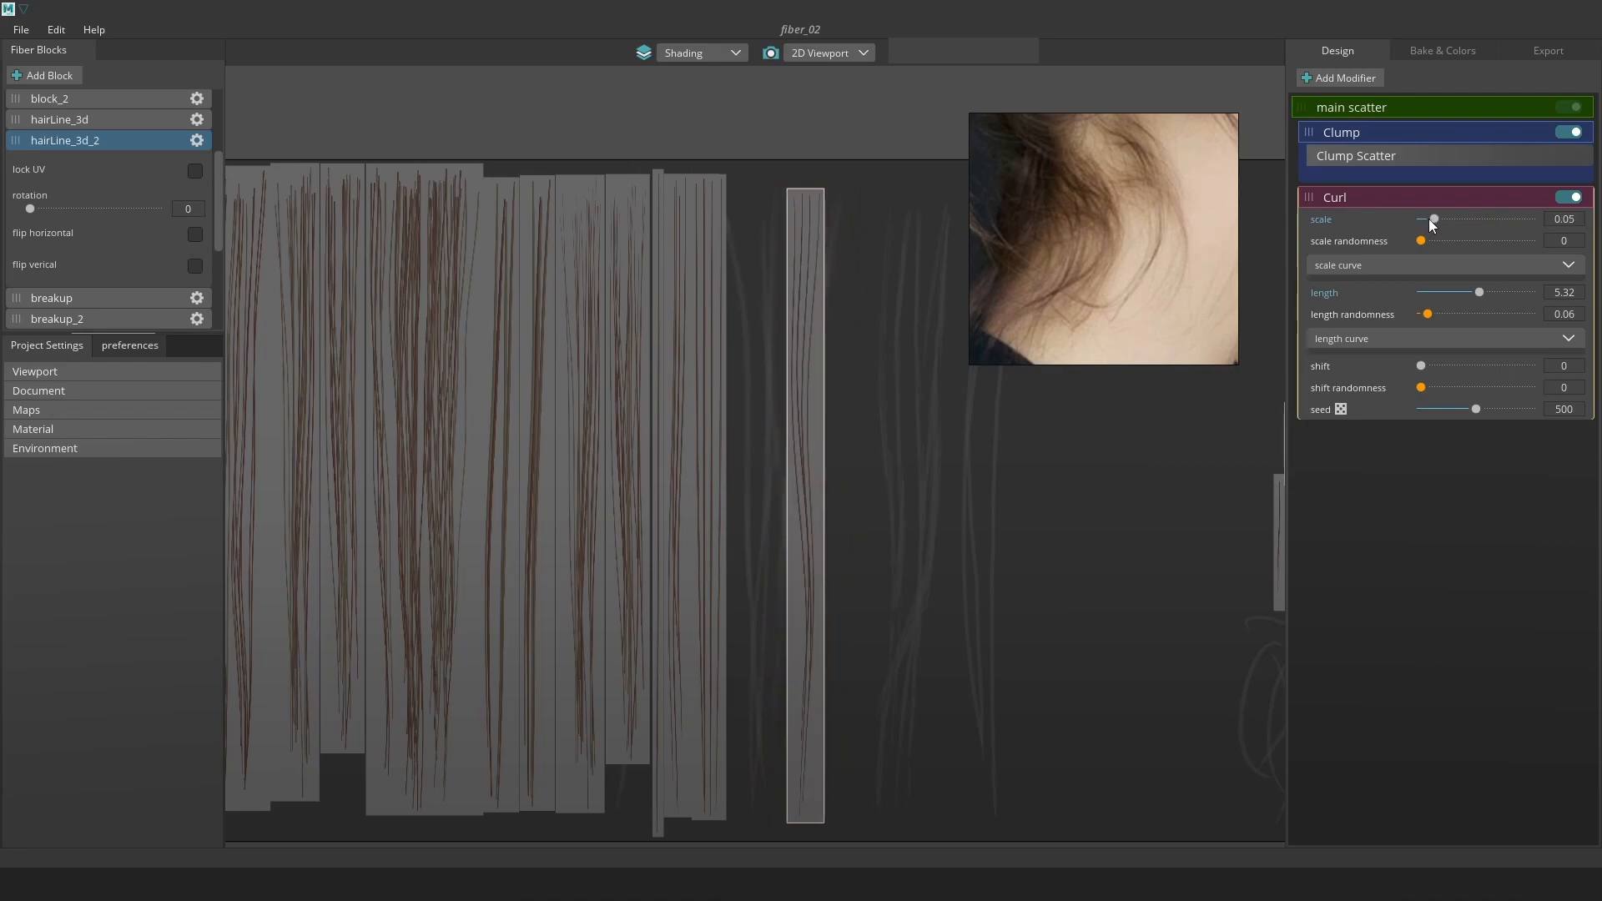
Move the strip closer to the existing strips and set its main scatter width to 0.31 and root randomness to 0.14.
left_click_drag(807, 358, 764, 352)
left_click(1395, 105)
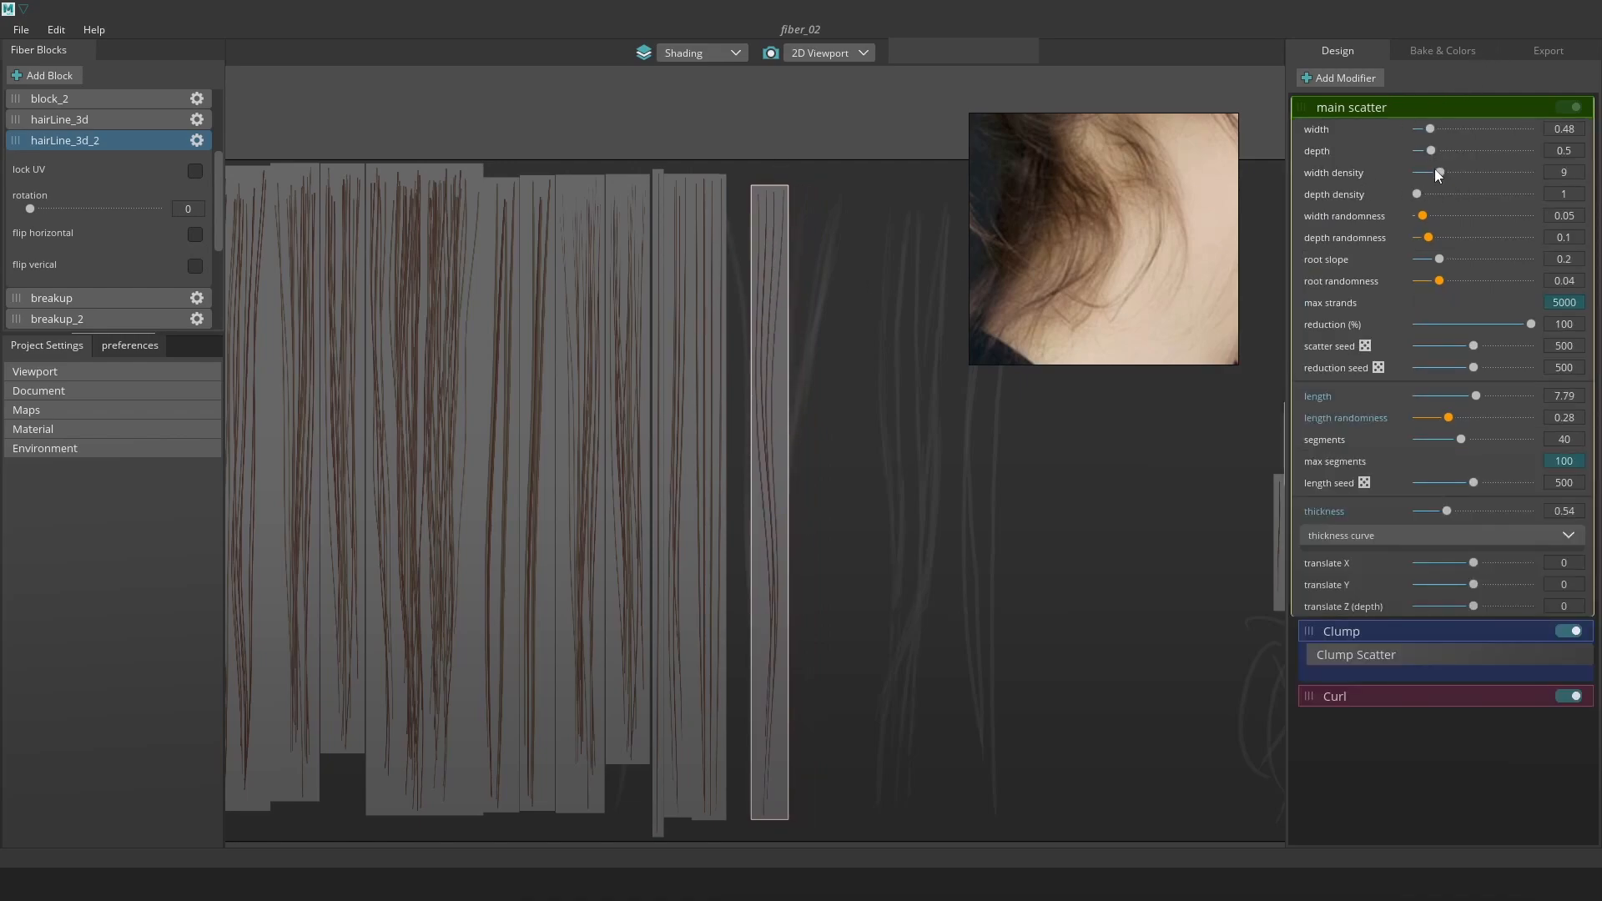
left_click_drag(1431, 130, 1424, 133)
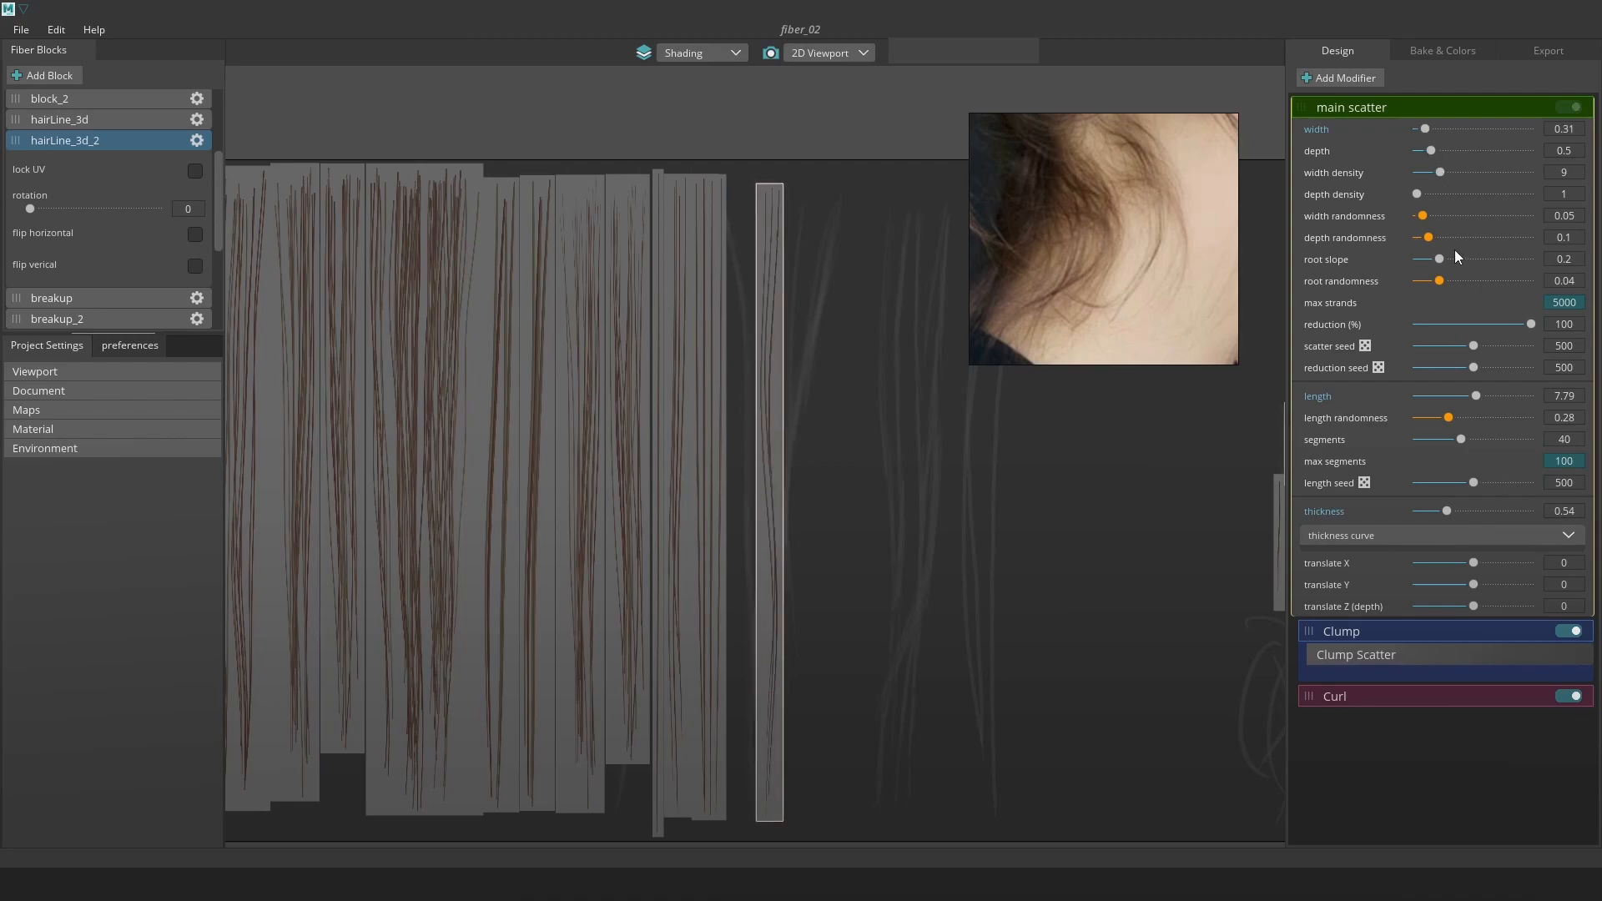
left_click_drag(1443, 278, 1492, 280)
Set the block's curl scale to 0.03 and its main scatter length randomness to 0.88.
scroll(885, 275, "up", 1)
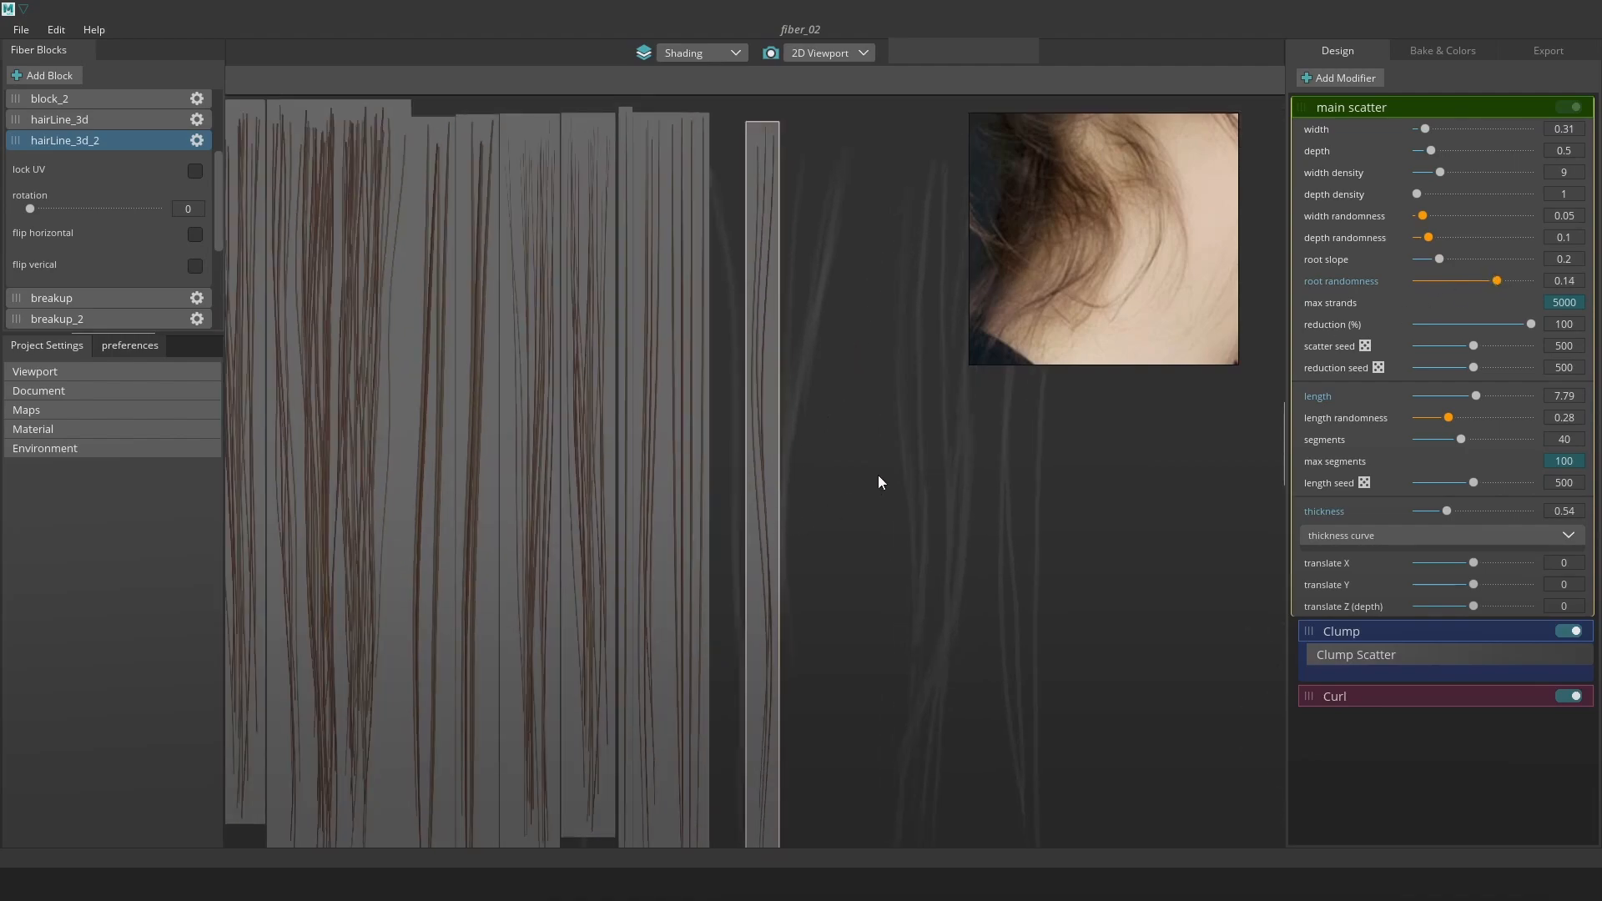
scroll(1120, 262, "up", 3)
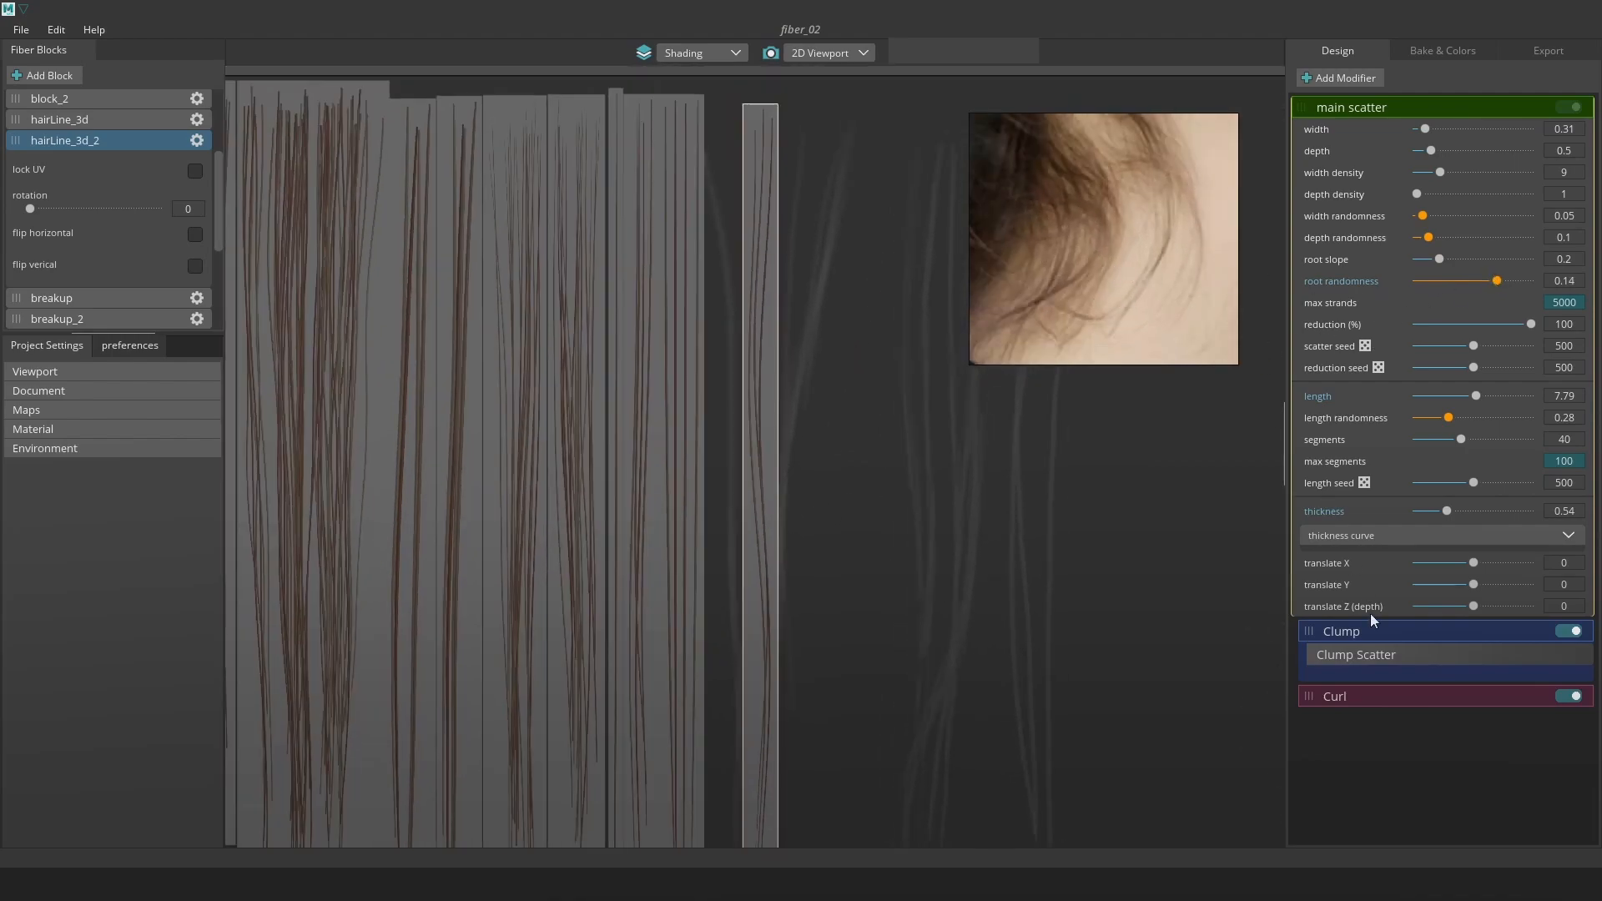
left_click(1389, 697)
left_click_drag(1435, 219, 1430, 225)
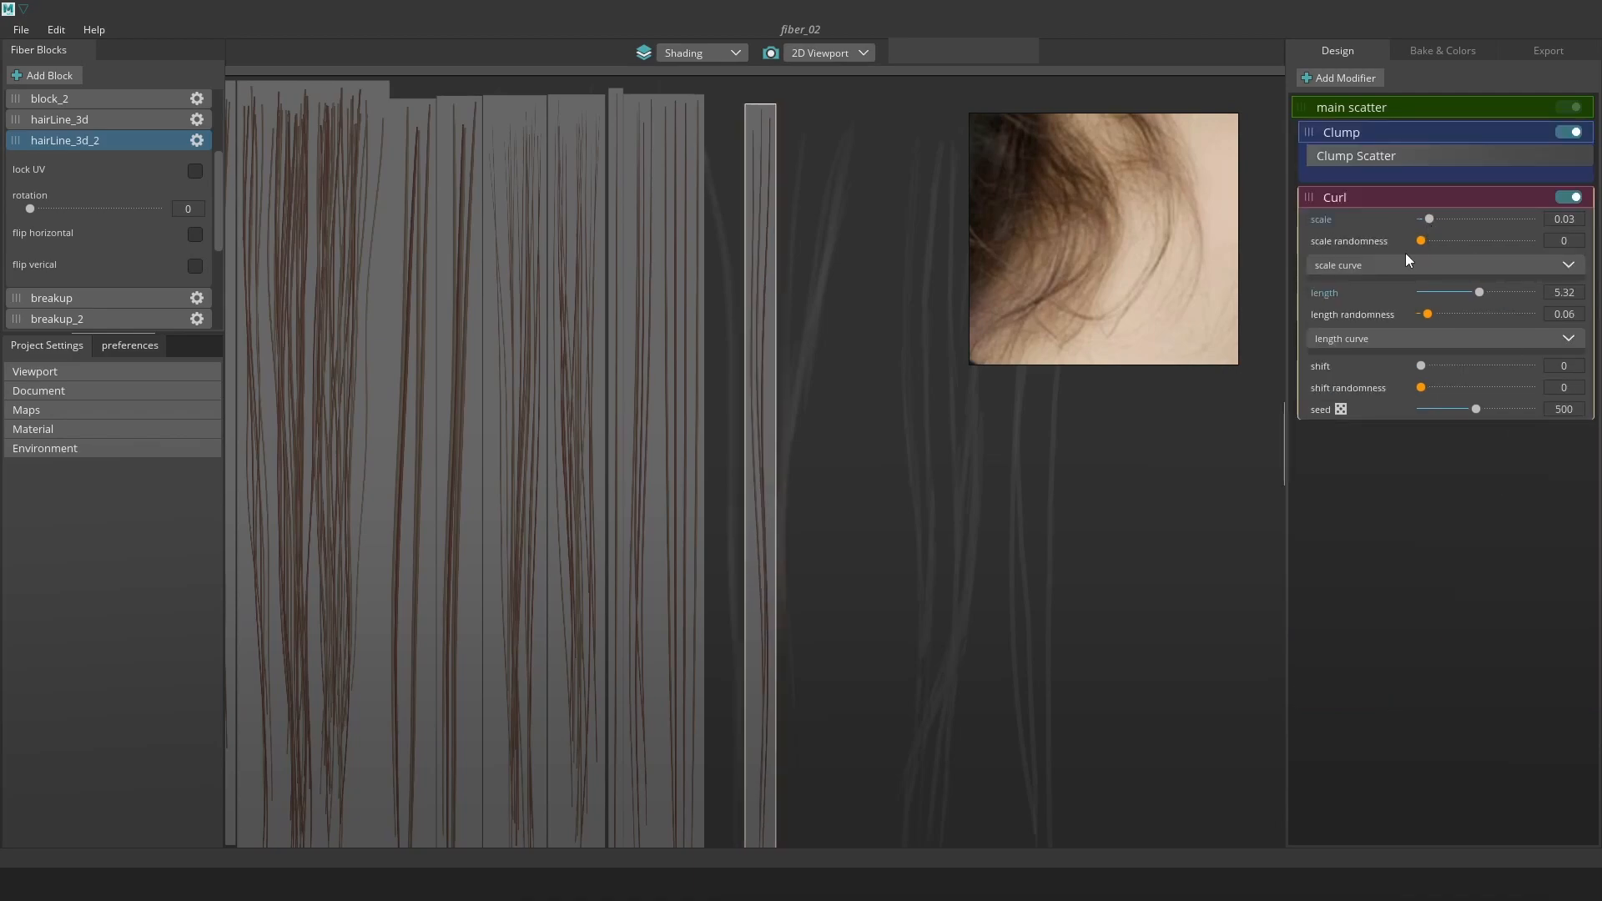
scroll(787, 816, "up", 2)
middle_click_drag(786, 816, 778, 648)
left_click(1401, 97)
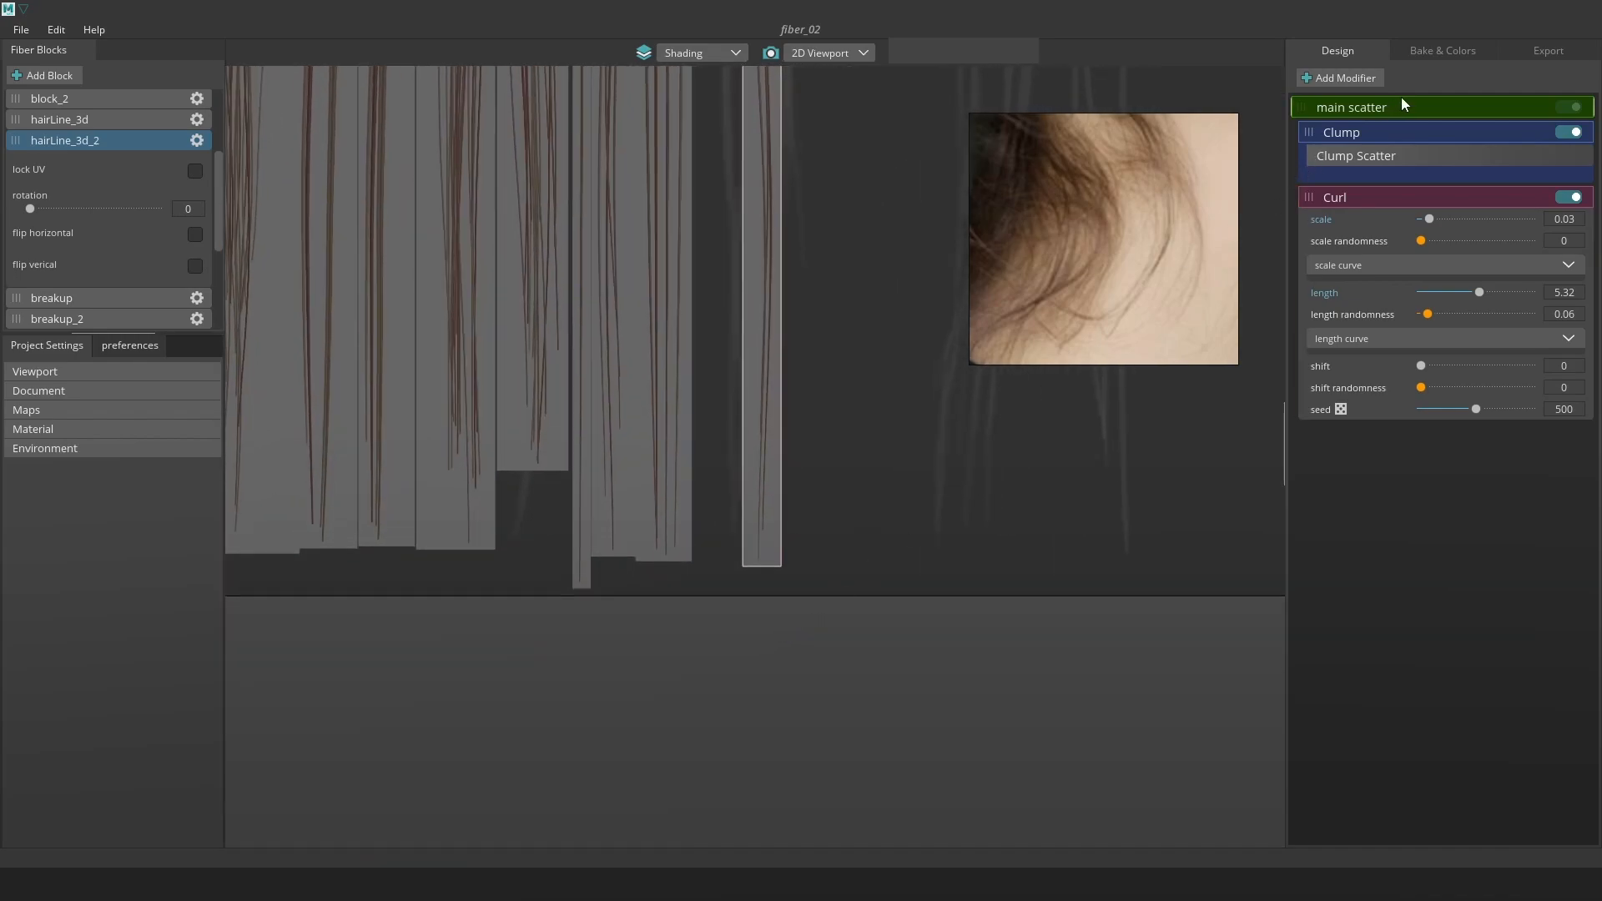
left_click_drag(1458, 417, 1520, 427)
Set the block's strand length to 8.45 and place its strip flush against the neighbouring hair strip.
scroll(898, 399, "down", 2)
middle_click_drag(897, 399, 684, 539)
scroll(683, 539, "up", 1)
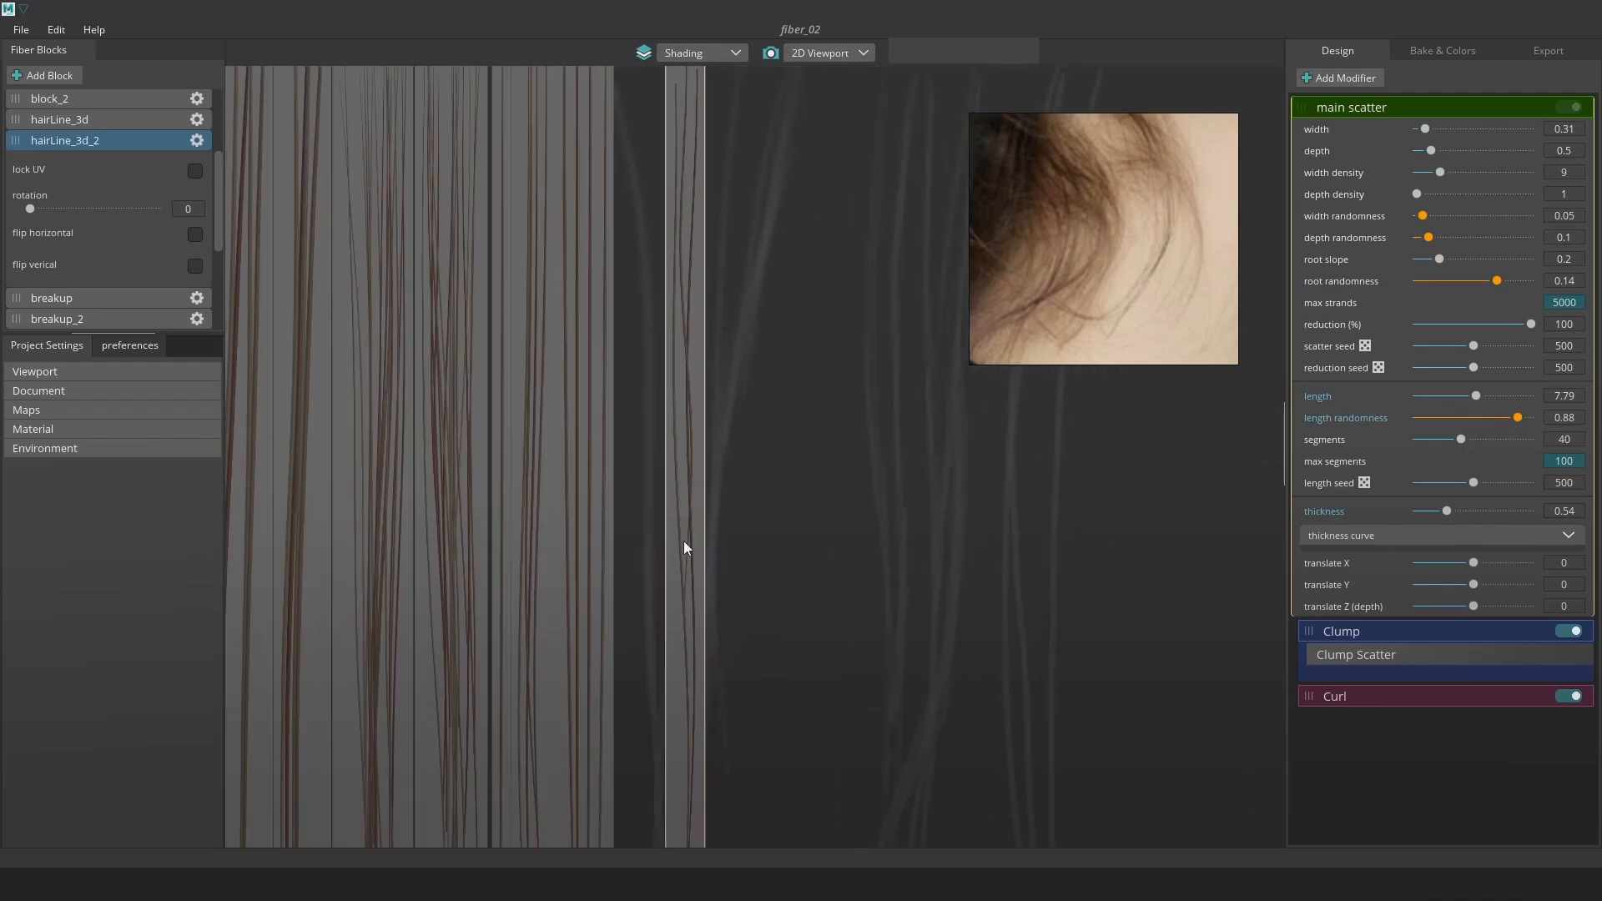
scroll(711, 547, "down", 1)
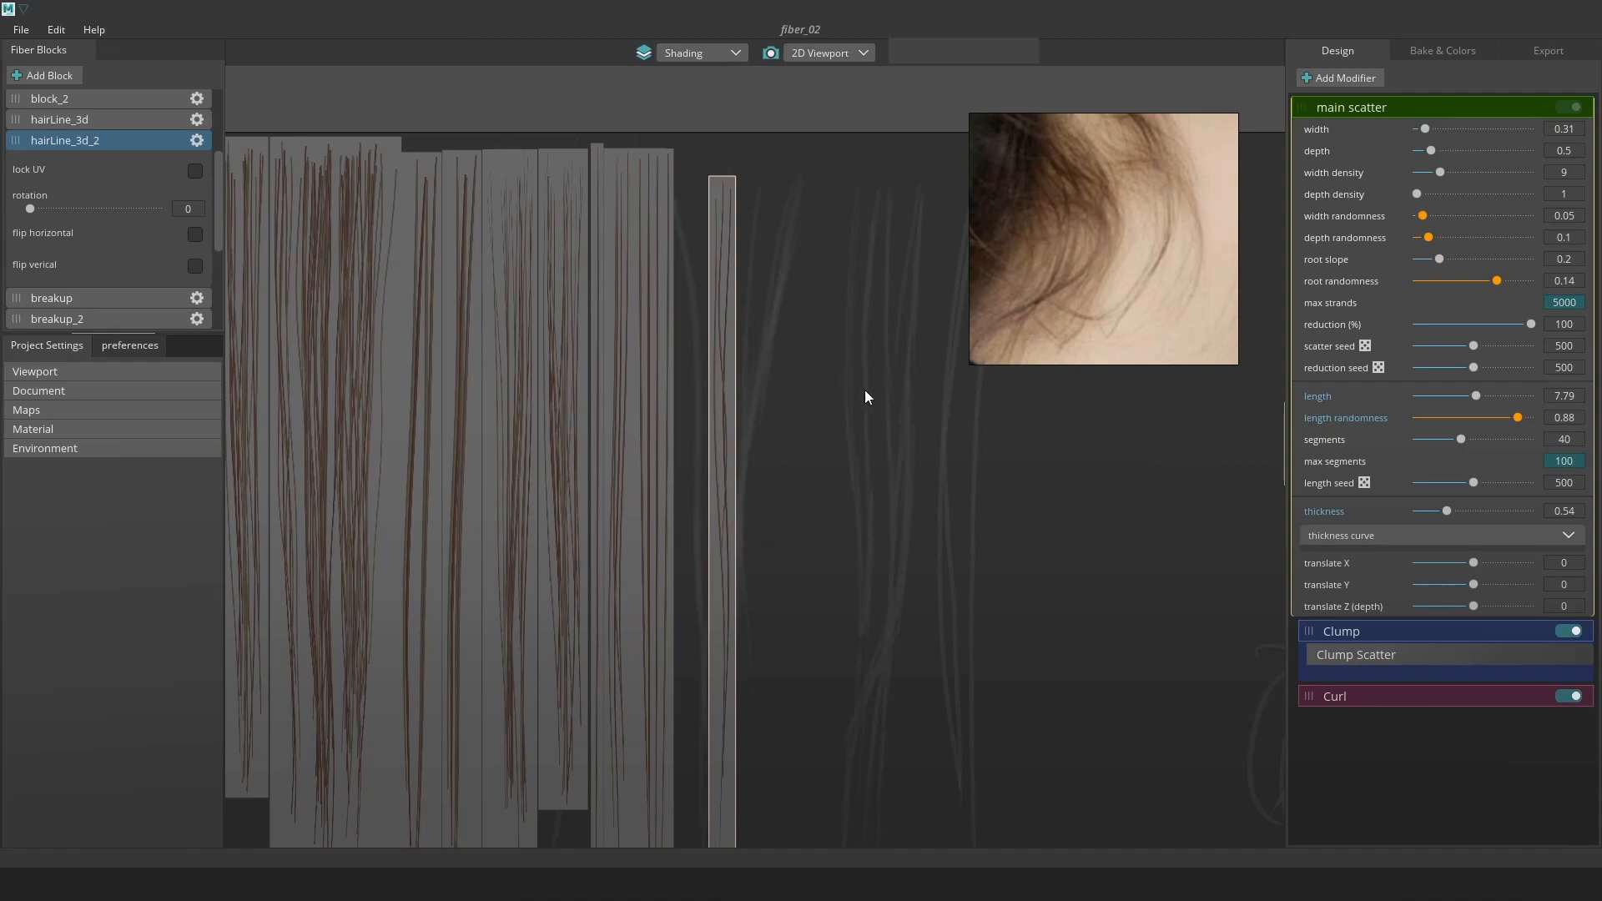
scroll(799, 449, "down", 2)
middle_click_drag(801, 493, 834, 449)
left_click_drag(768, 445, 744, 433)
left_click_drag(1477, 397, 1483, 398)
left_click_drag(745, 552, 742, 568)
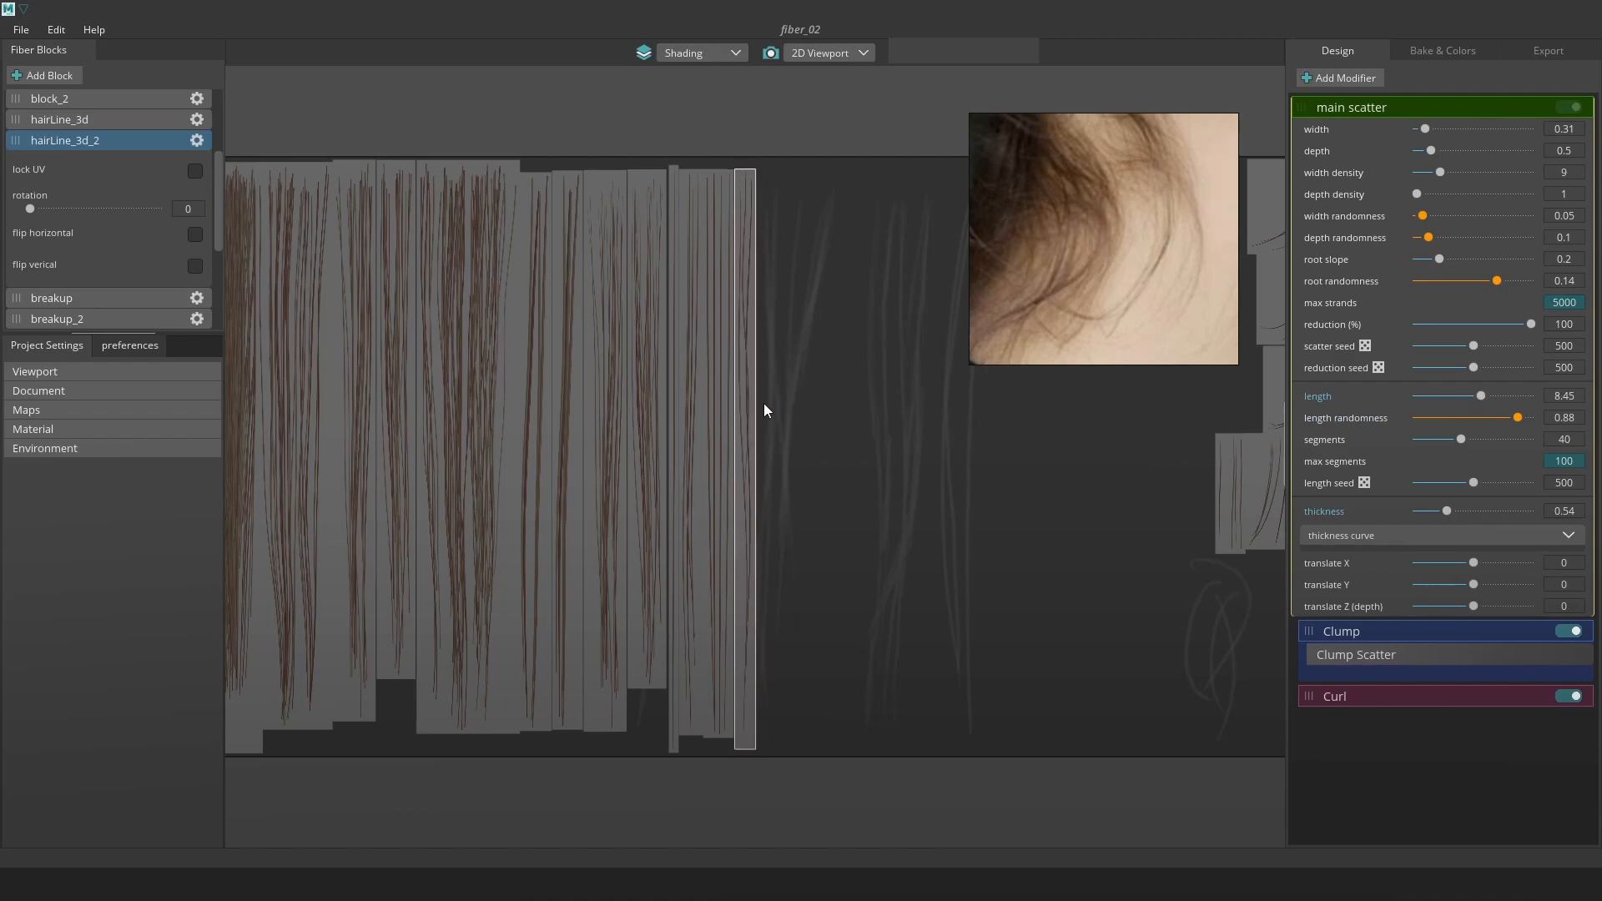
Duplicate the hairLine_3d_2 block and place the copy's strip in the empty area beside the original.
right_click(98, 147)
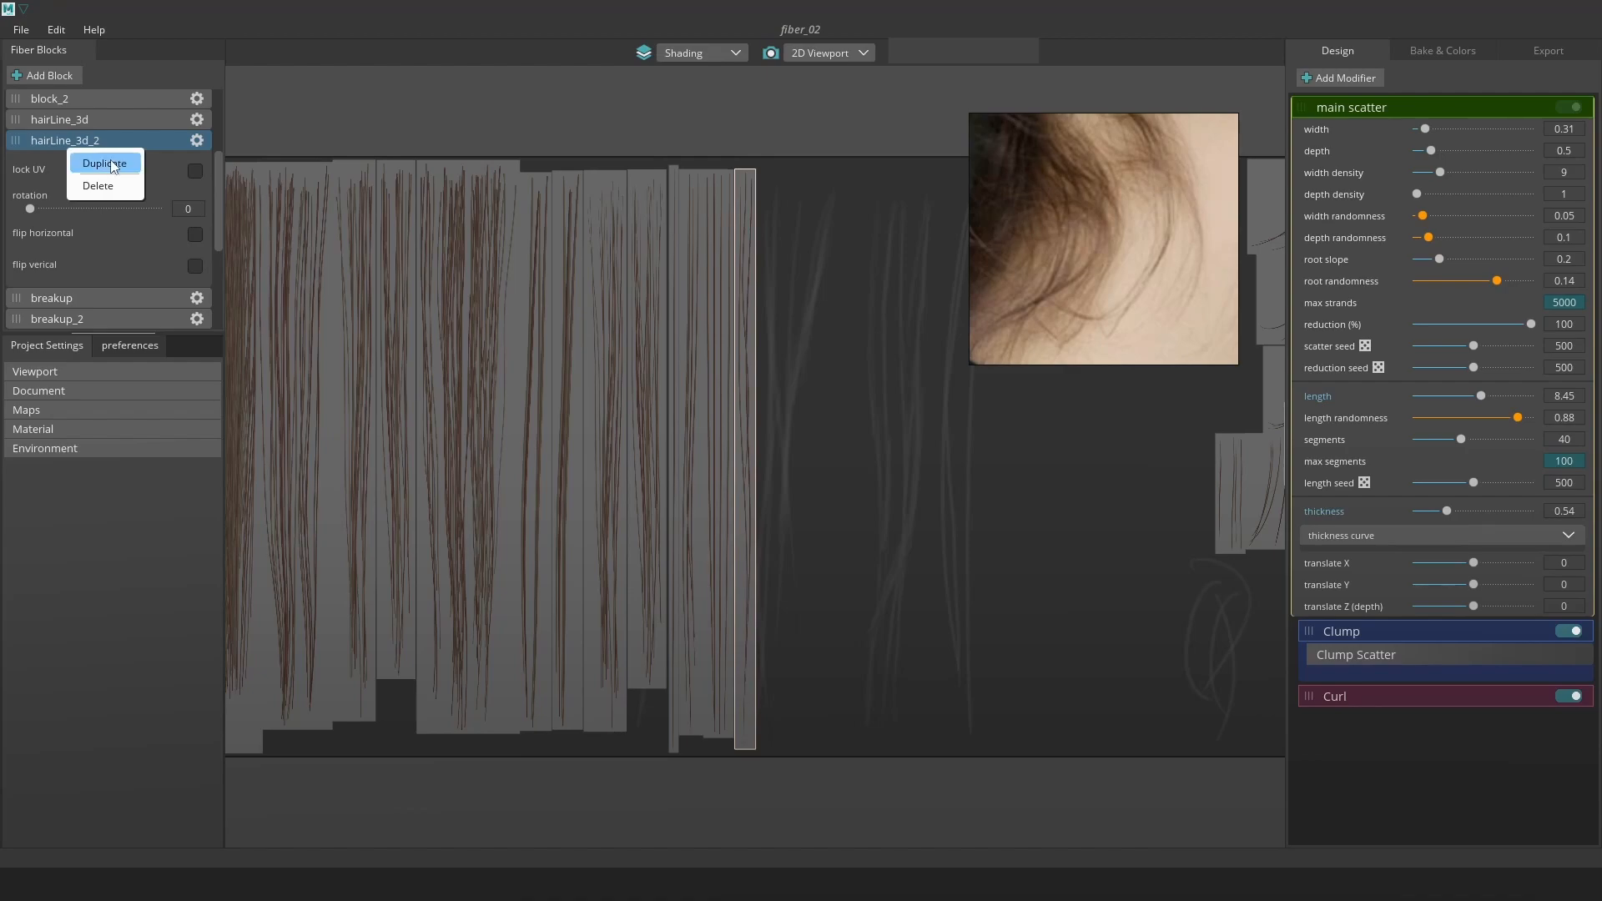
left_click(108, 158)
left_click_drag(801, 254, 777, 303)
Lock the UV of the hairLine_3d_2 block.
scroll(741, 238, "up", 3)
left_click(733, 240)
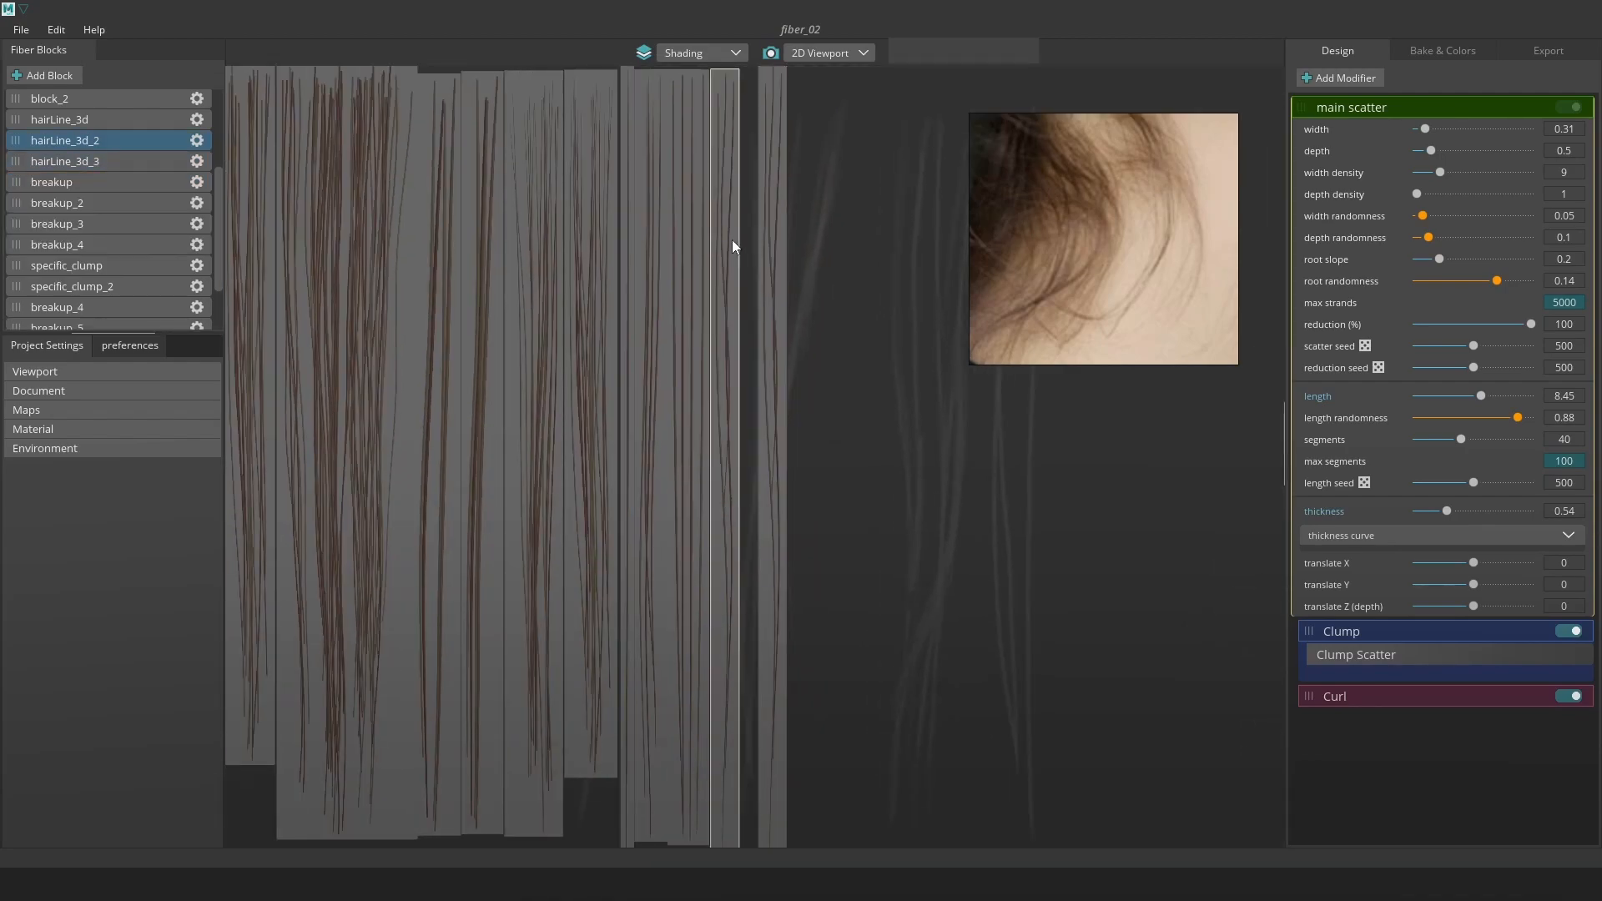
left_click(197, 141)
left_click(196, 171)
Reposition the hairLine_3d_3 strip in the empty area just beside the locked hairLine_3d_2 strip.
scroll(800, 254, "up", 3)
left_click(740, 288)
left_click_drag(740, 292, 732, 291)
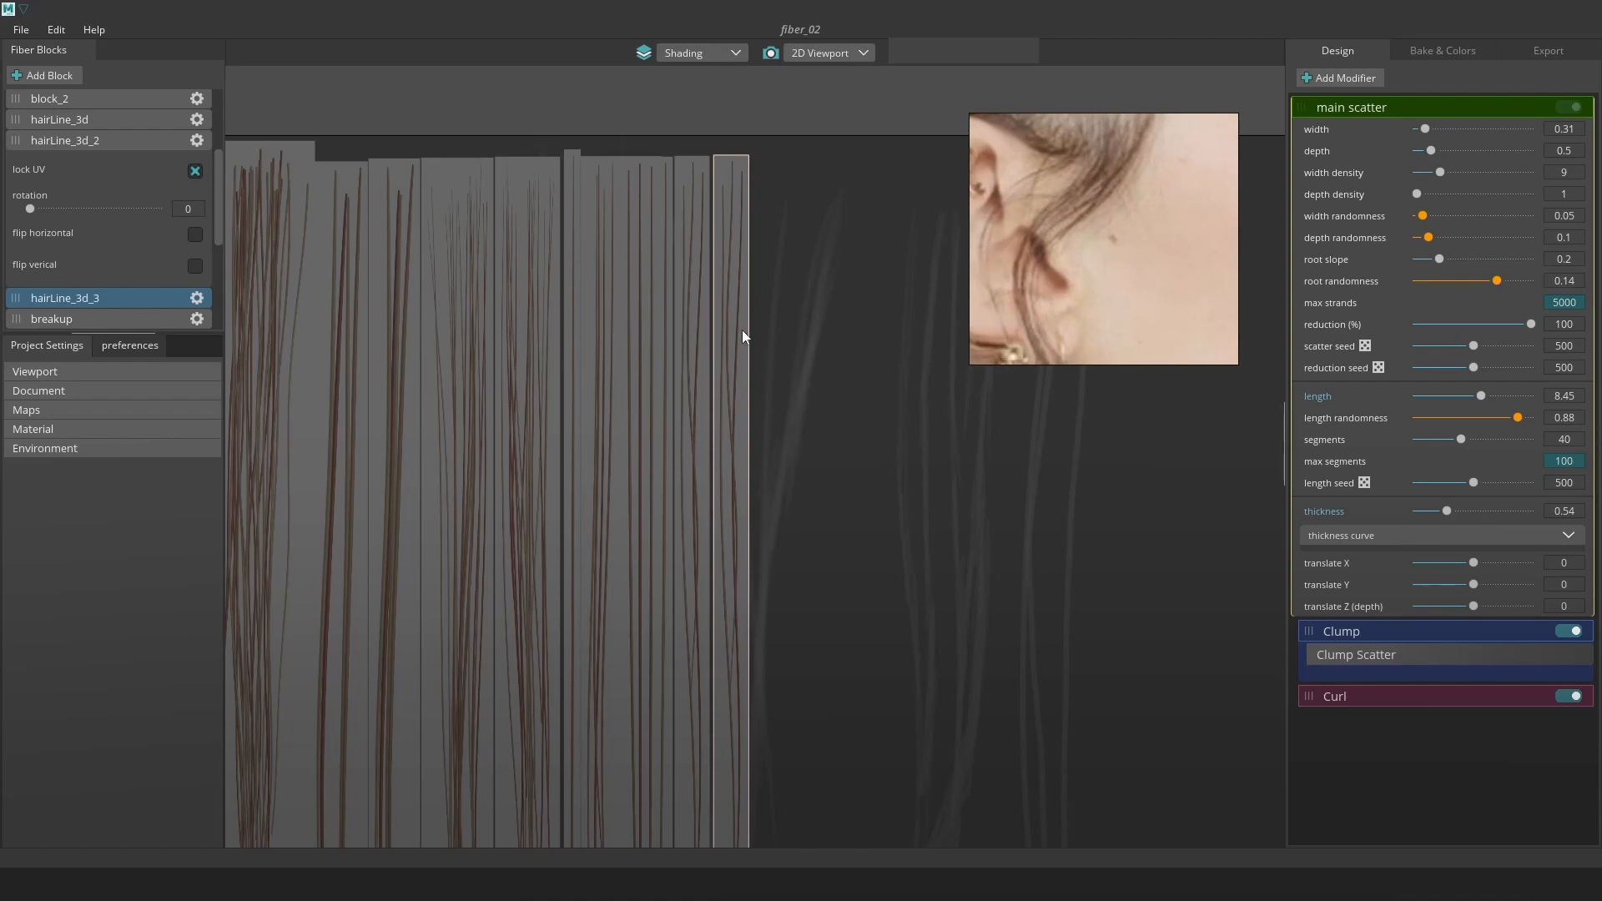
left_click_drag(743, 331, 753, 335)
Match hairLine_3d_3 to the photo's hairs around the ear with main scatter width 0.37, width density 27 and length randomness 0.39.
scroll(1113, 177, "down", 1)
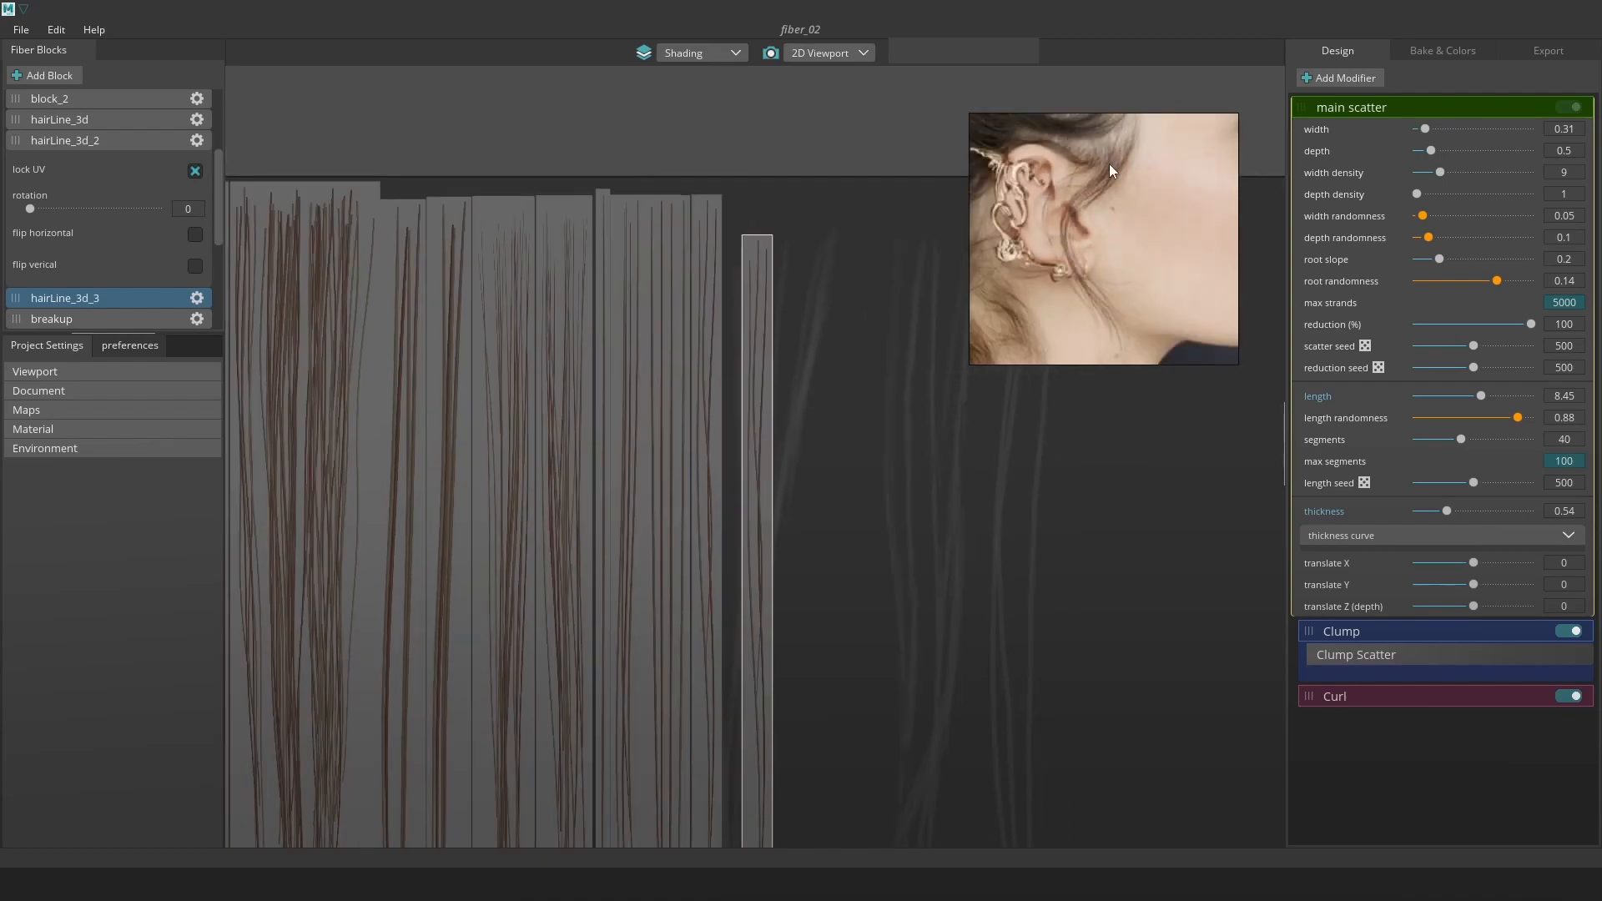
scroll(871, 317, "up", 3)
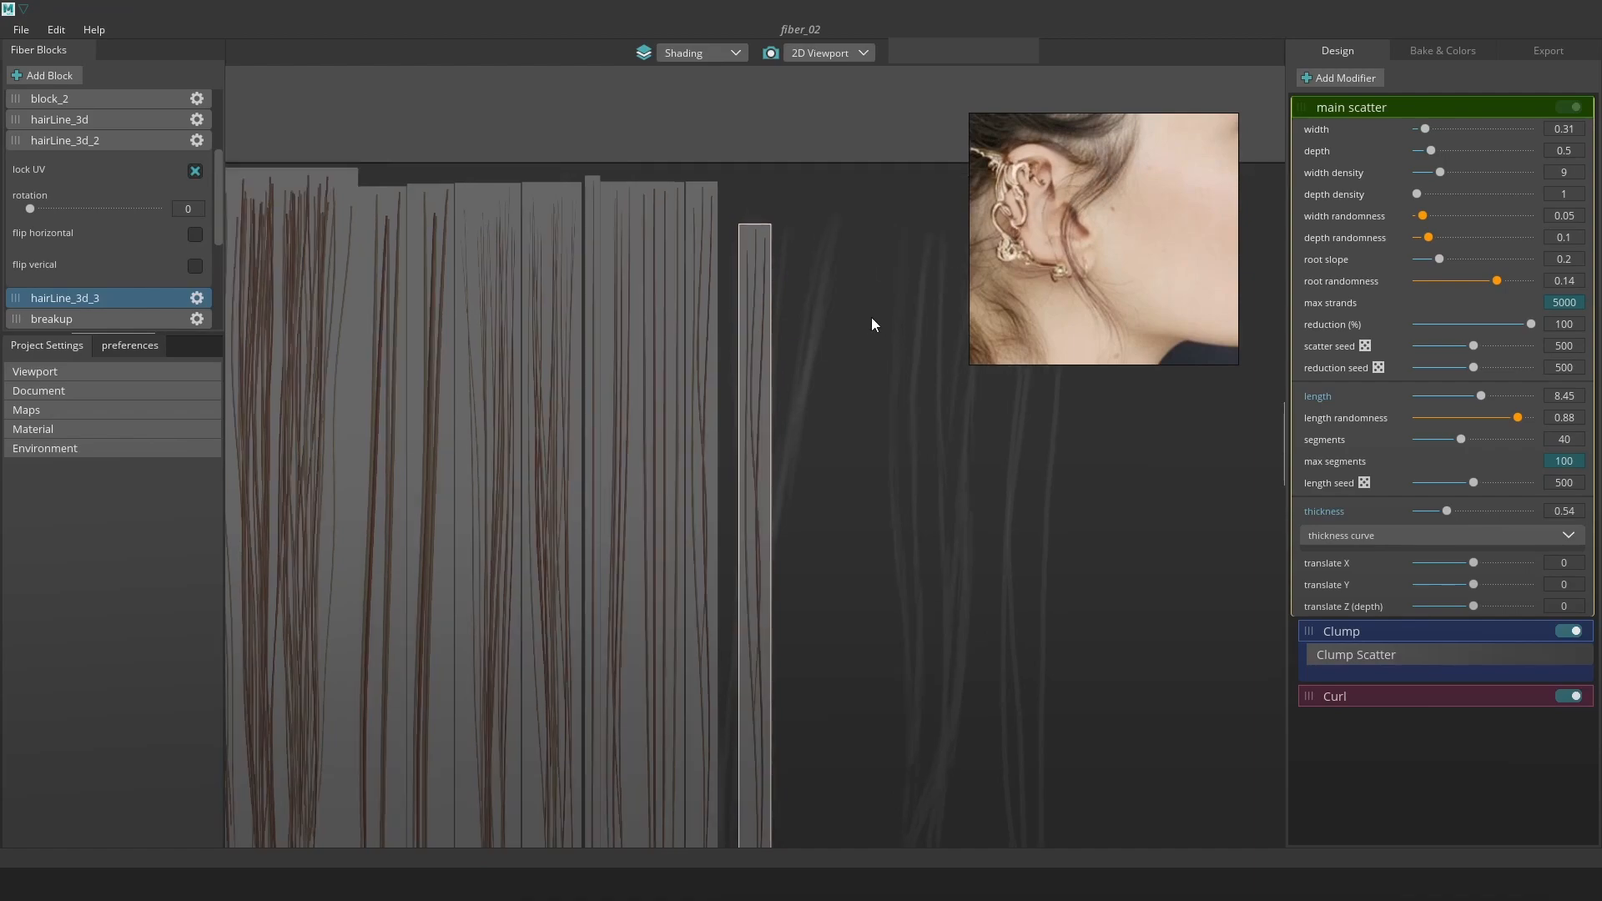
mouse_move(1426, 130)
left_mouse_down()
mouse_move(1464, 170)
mouse_move(1492, 171)
left_mouse_up()
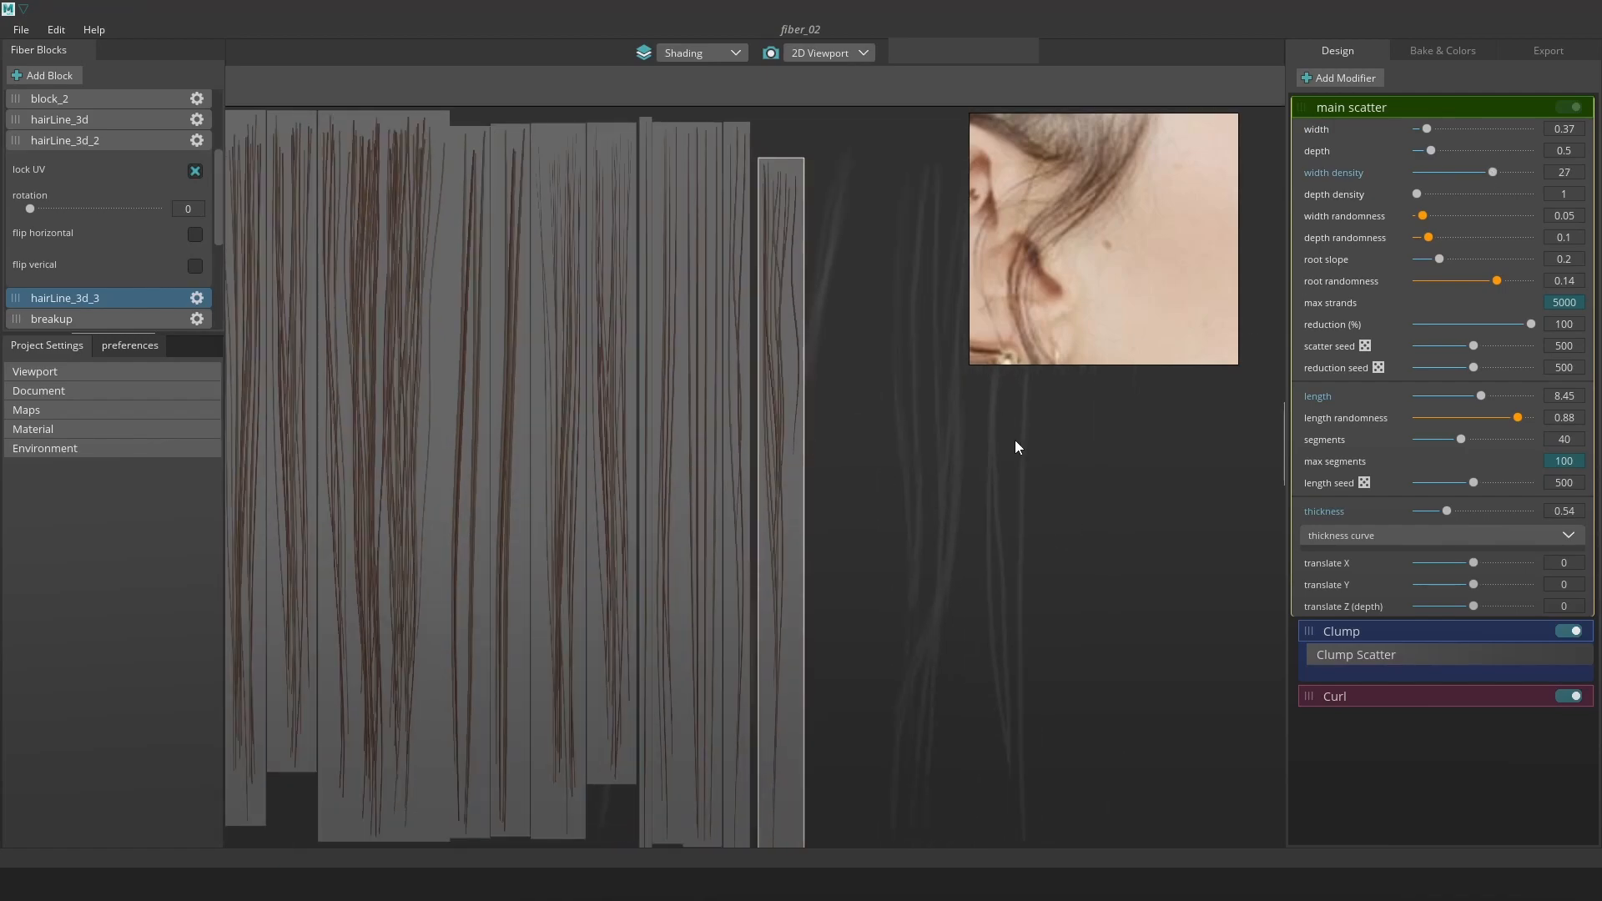
left_click_drag(1518, 417, 1460, 427)
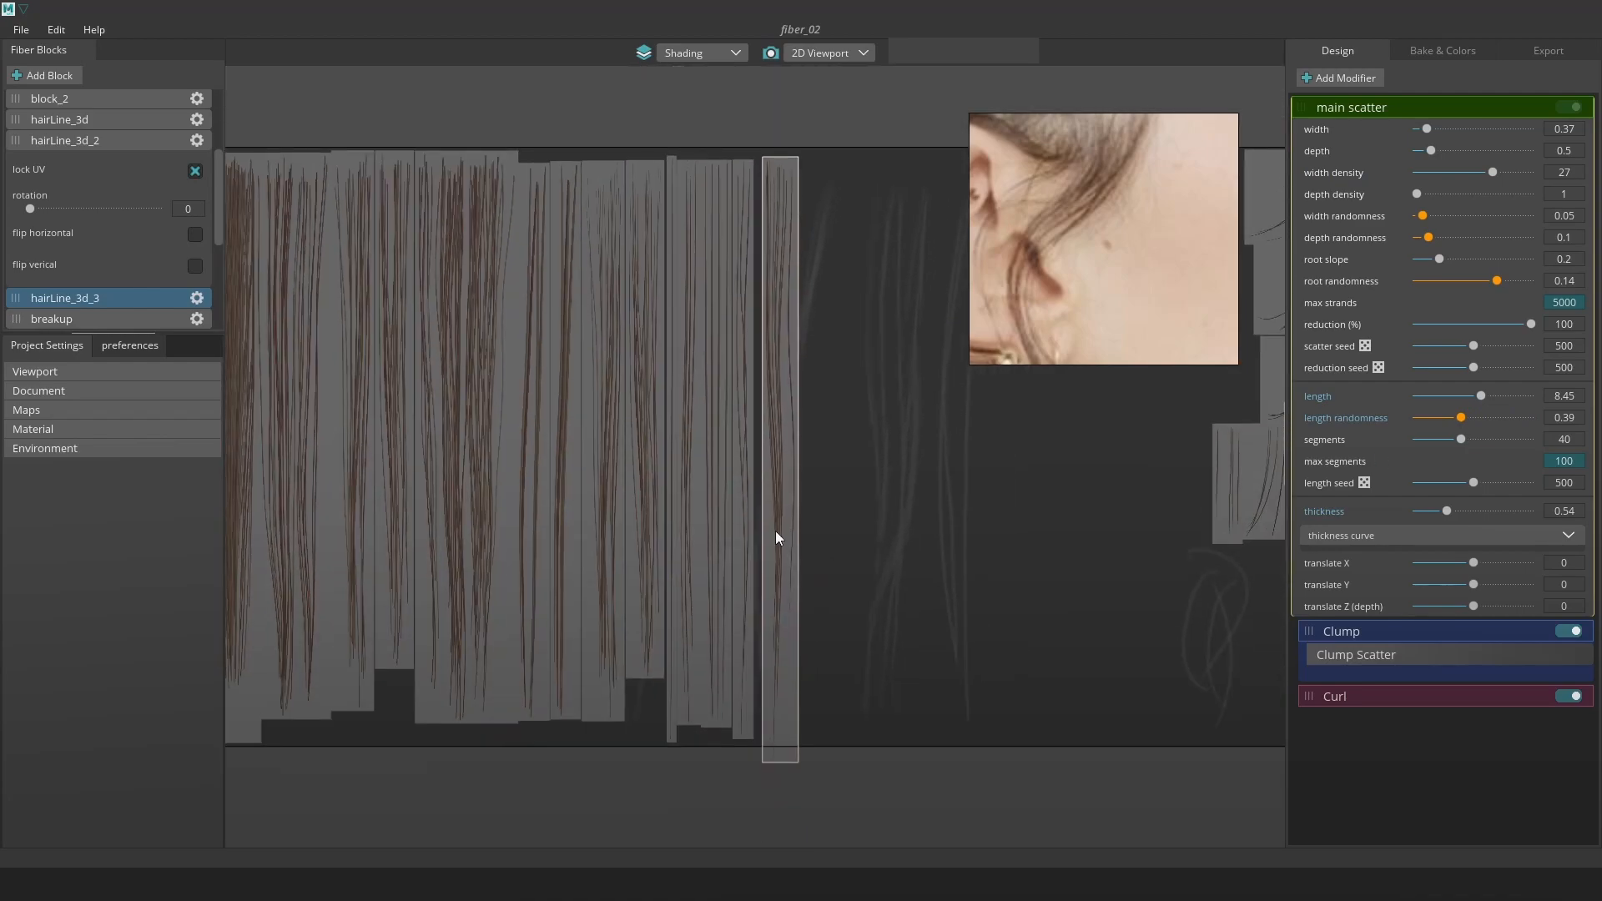
Set the hairLine_3d_3 curl shift to 72.81 and seed to 998, and open its main scatter settings.
left_click(1431, 702)
left_click_drag(1422, 366, 1505, 366)
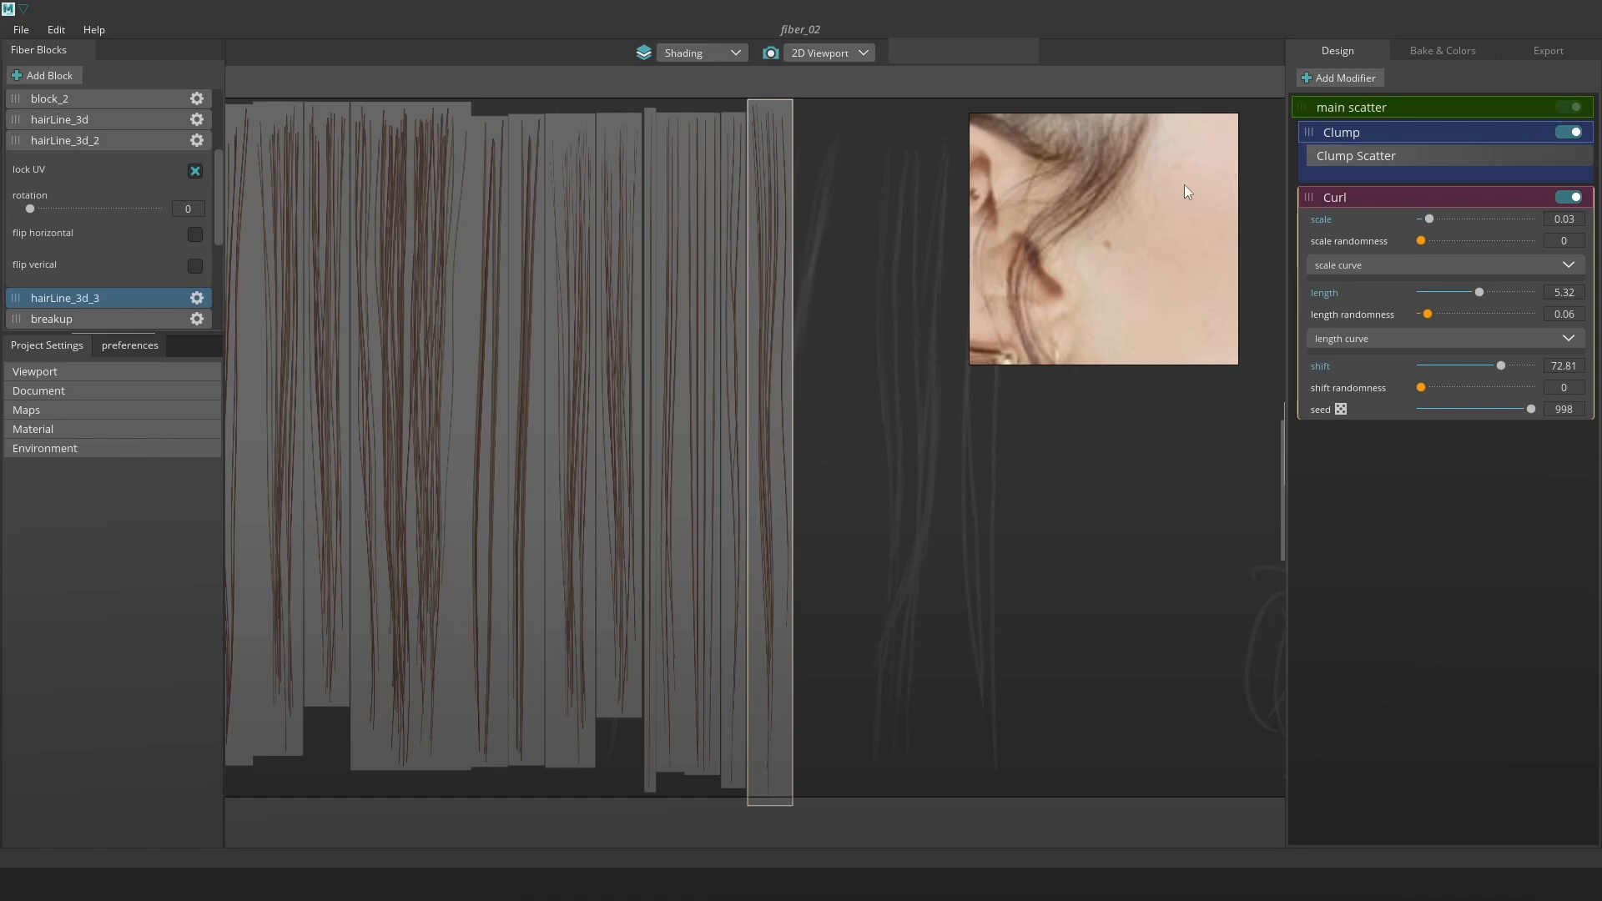
middle_click_drag(1115, 183, 1119, 201)
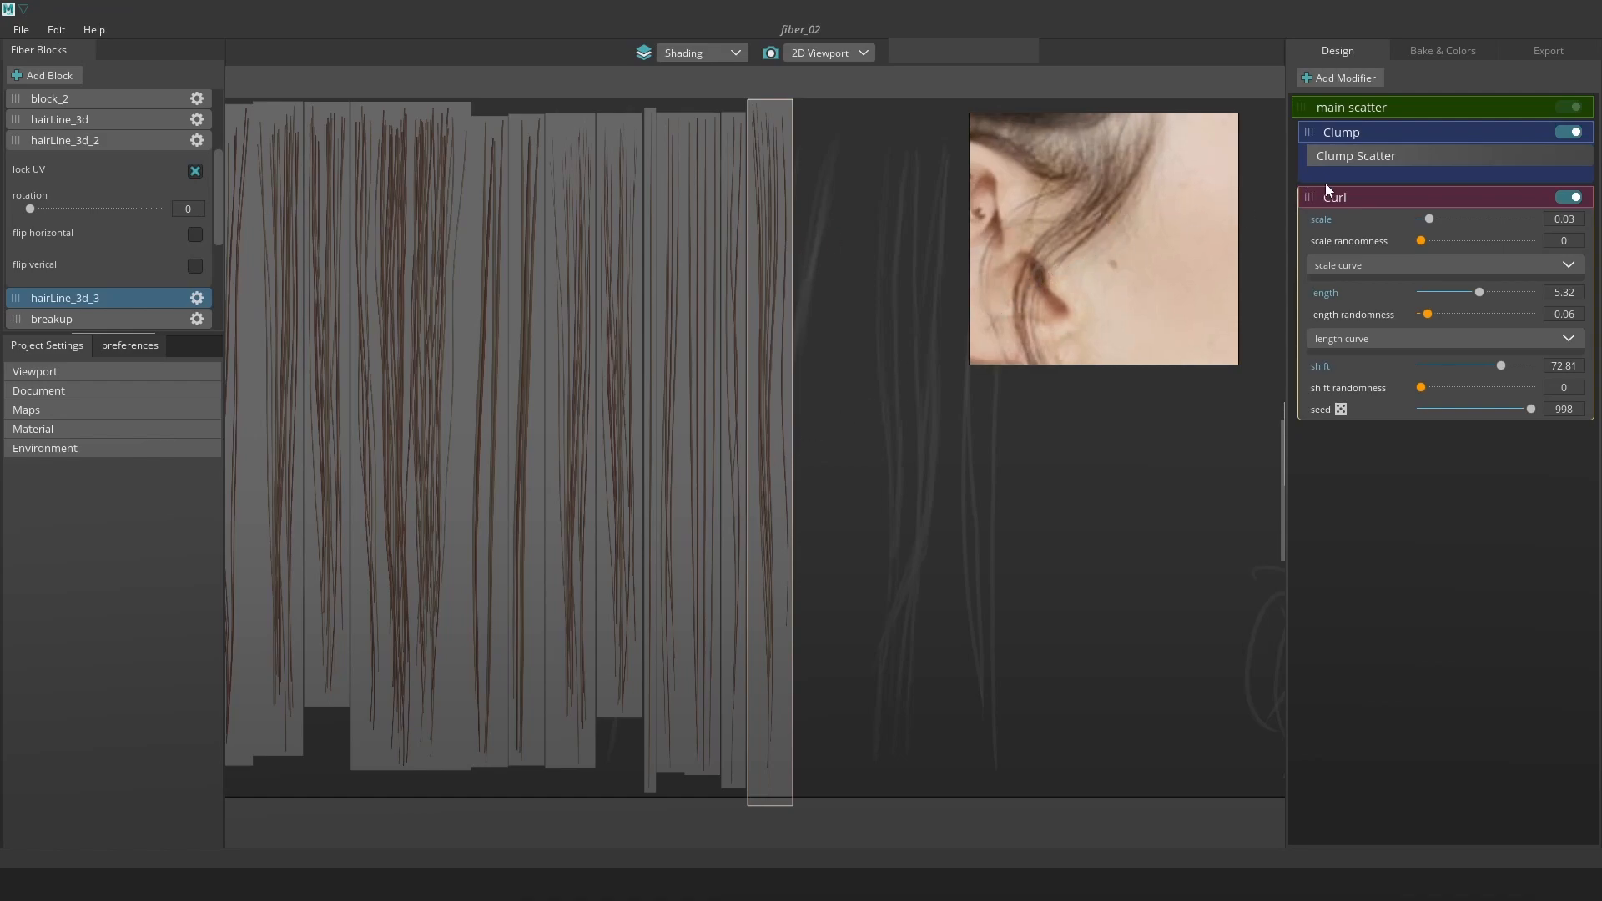
left_click(1404, 107)
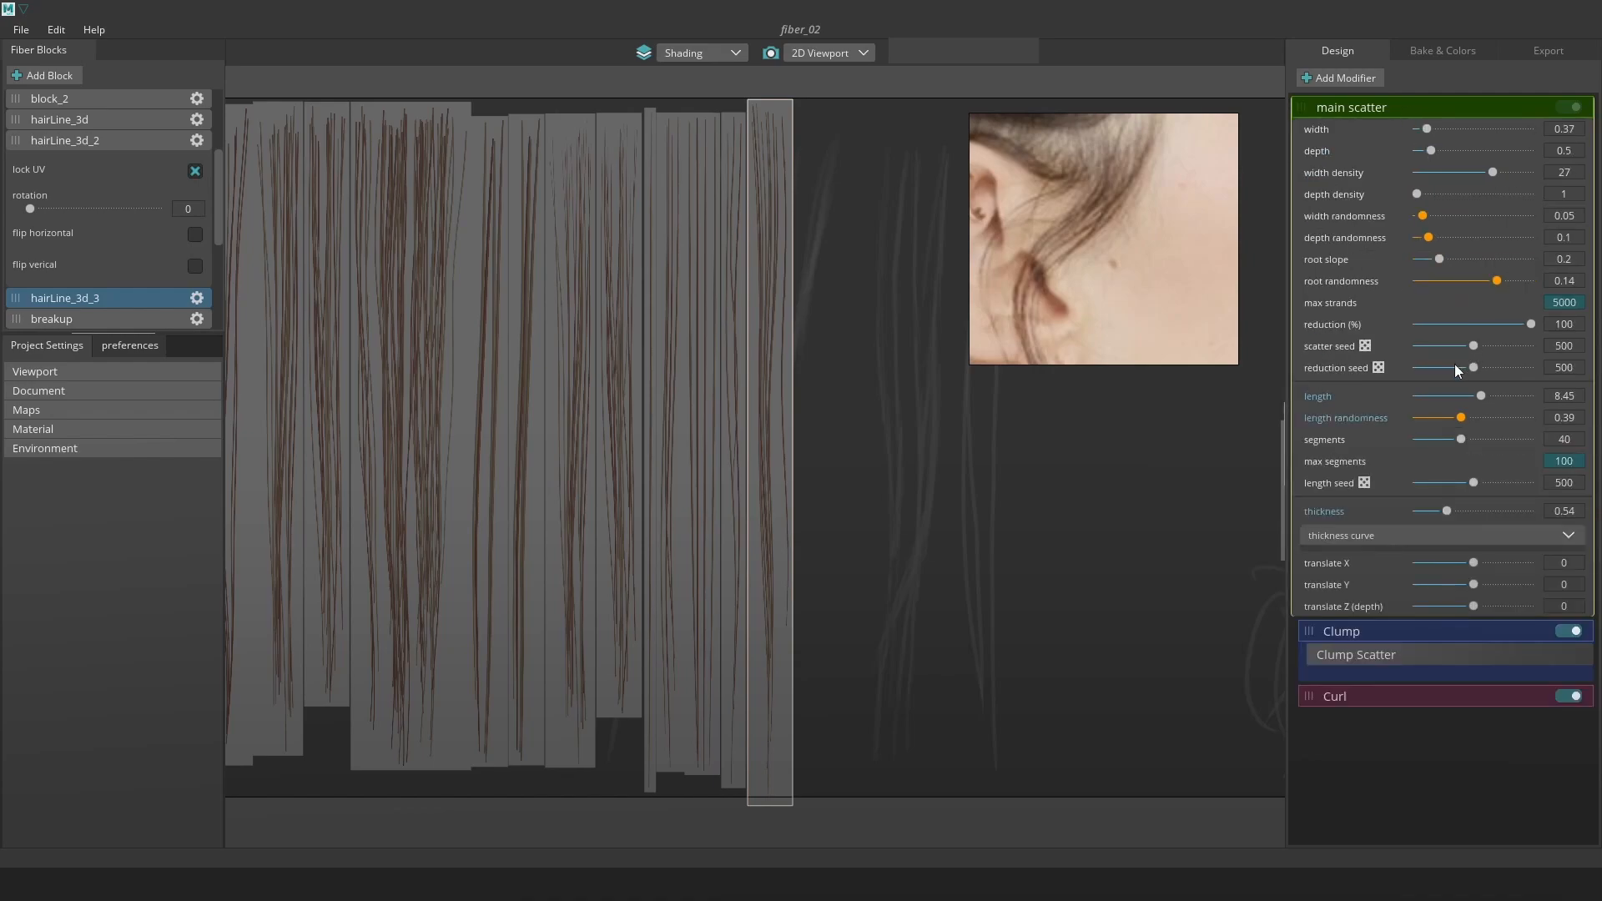
Set the hairLine_3d_3 main scatter seeds to 478 for scatter, 507 for reduction and 478 for length.
mouse_move(1470, 367)
left_mouse_down()
mouse_move(1455, 347)
mouse_move(1477, 347)
left_mouse_up()
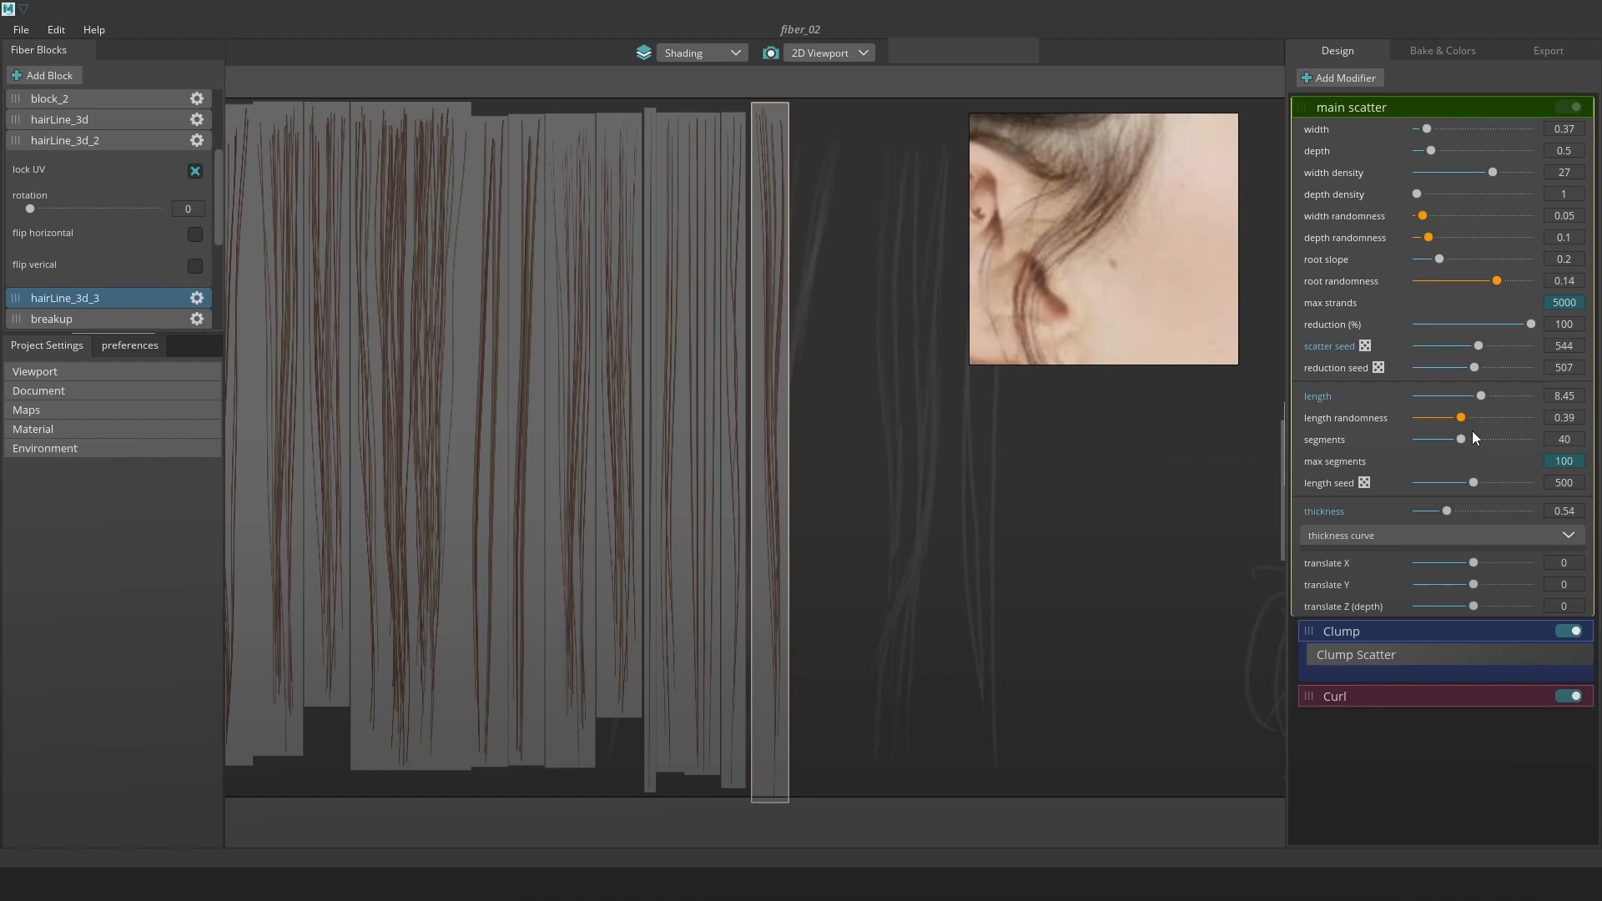
left_click_drag(1473, 482, 1473, 483)
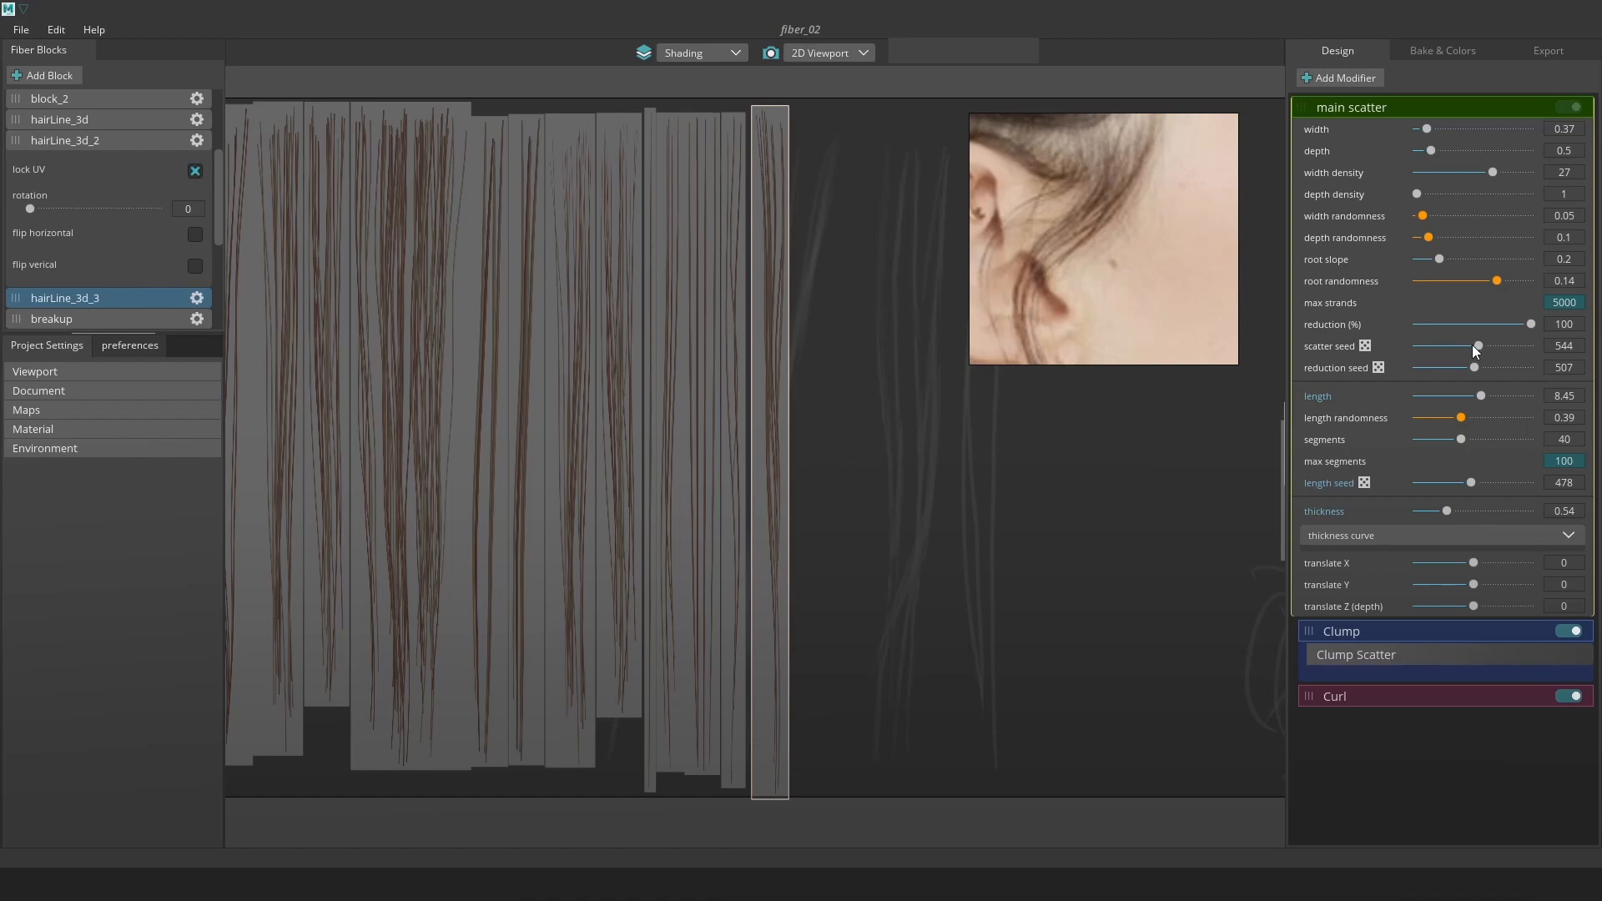
left_click_drag(1475, 344, 1468, 348)
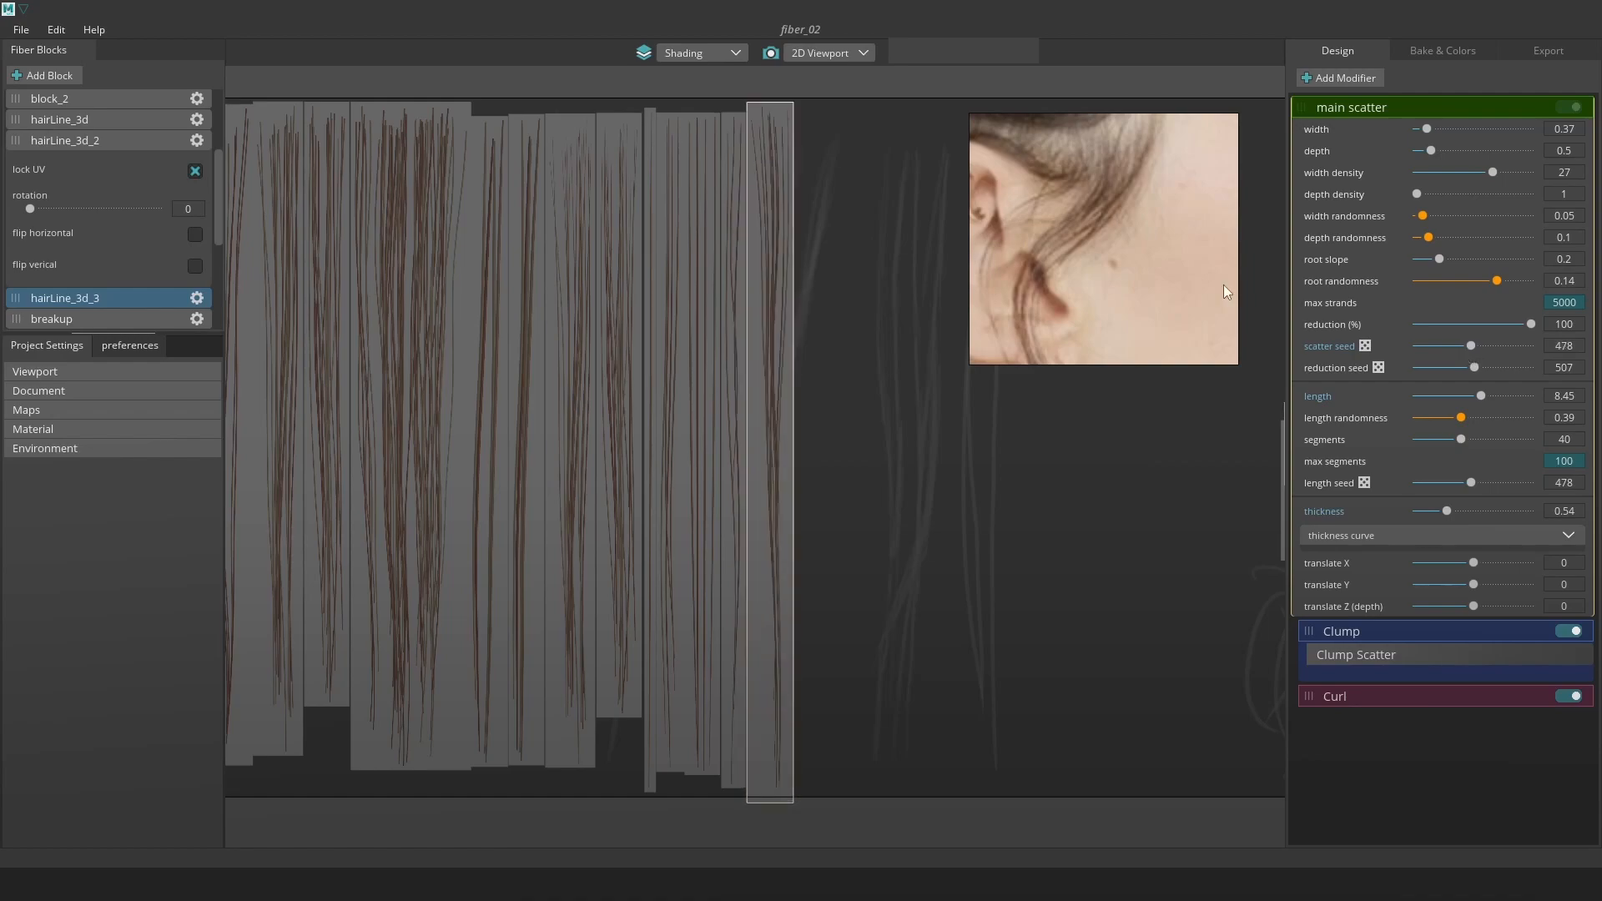
Lower the root-side handle of the hairLine_3d_3 clump strength curve so the clumping builds up more gradually from the root.
scroll(1154, 253, "down", 2)
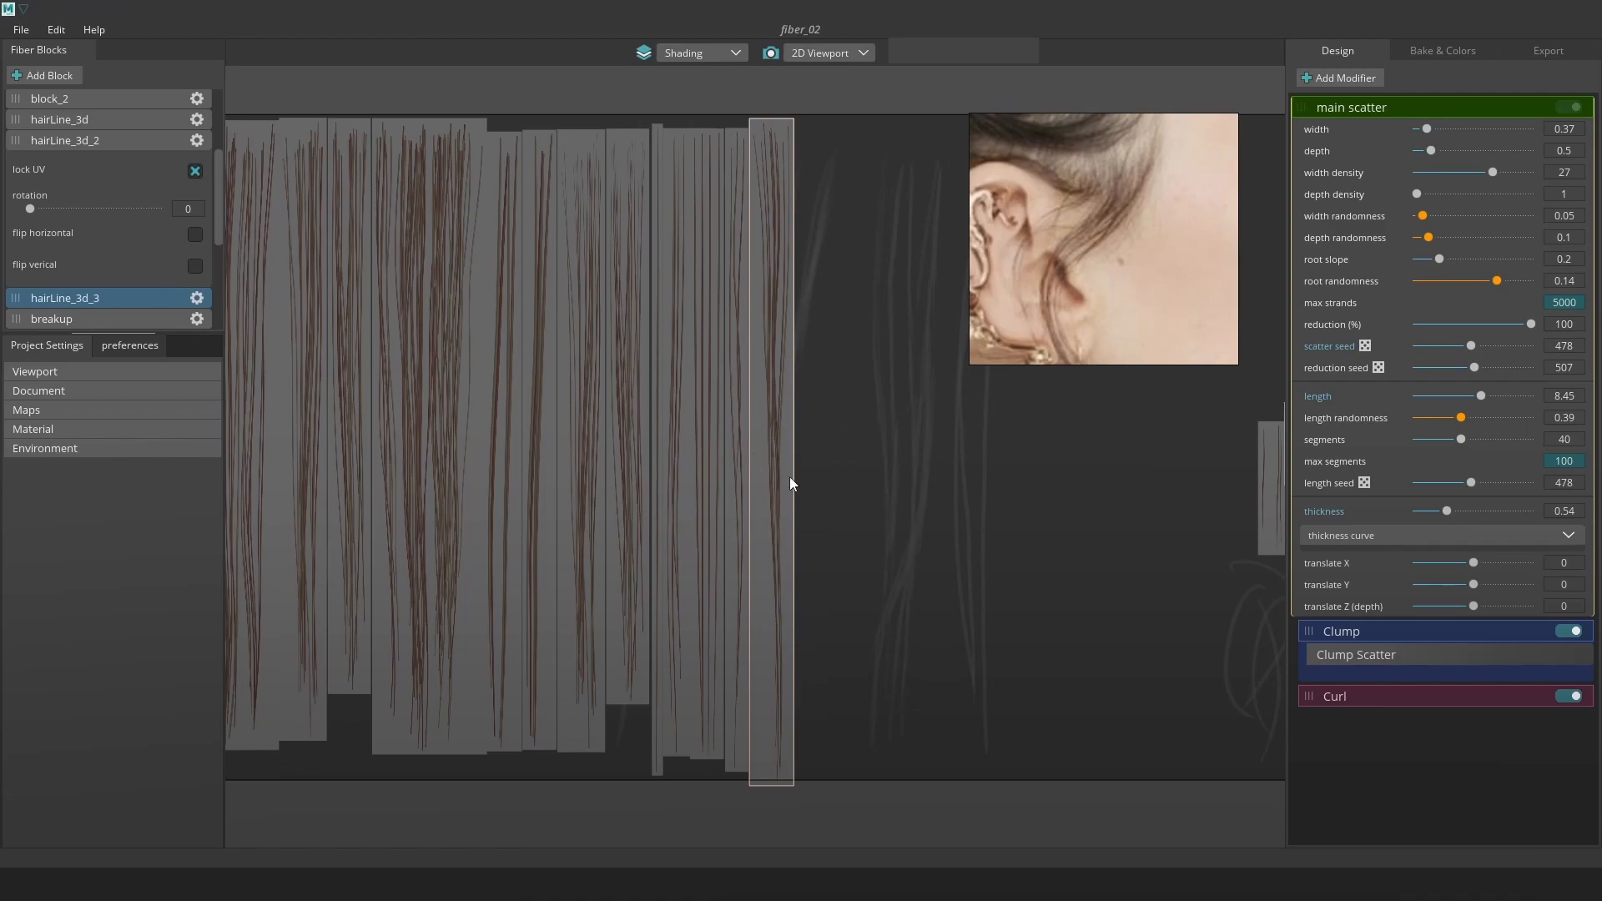
left_click(1405, 653)
left_click(1478, 425)
mouse_move(1409, 476)
left_mouse_down()
mouse_move(1478, 462)
mouse_move(1415, 476)
left_mouse_up()
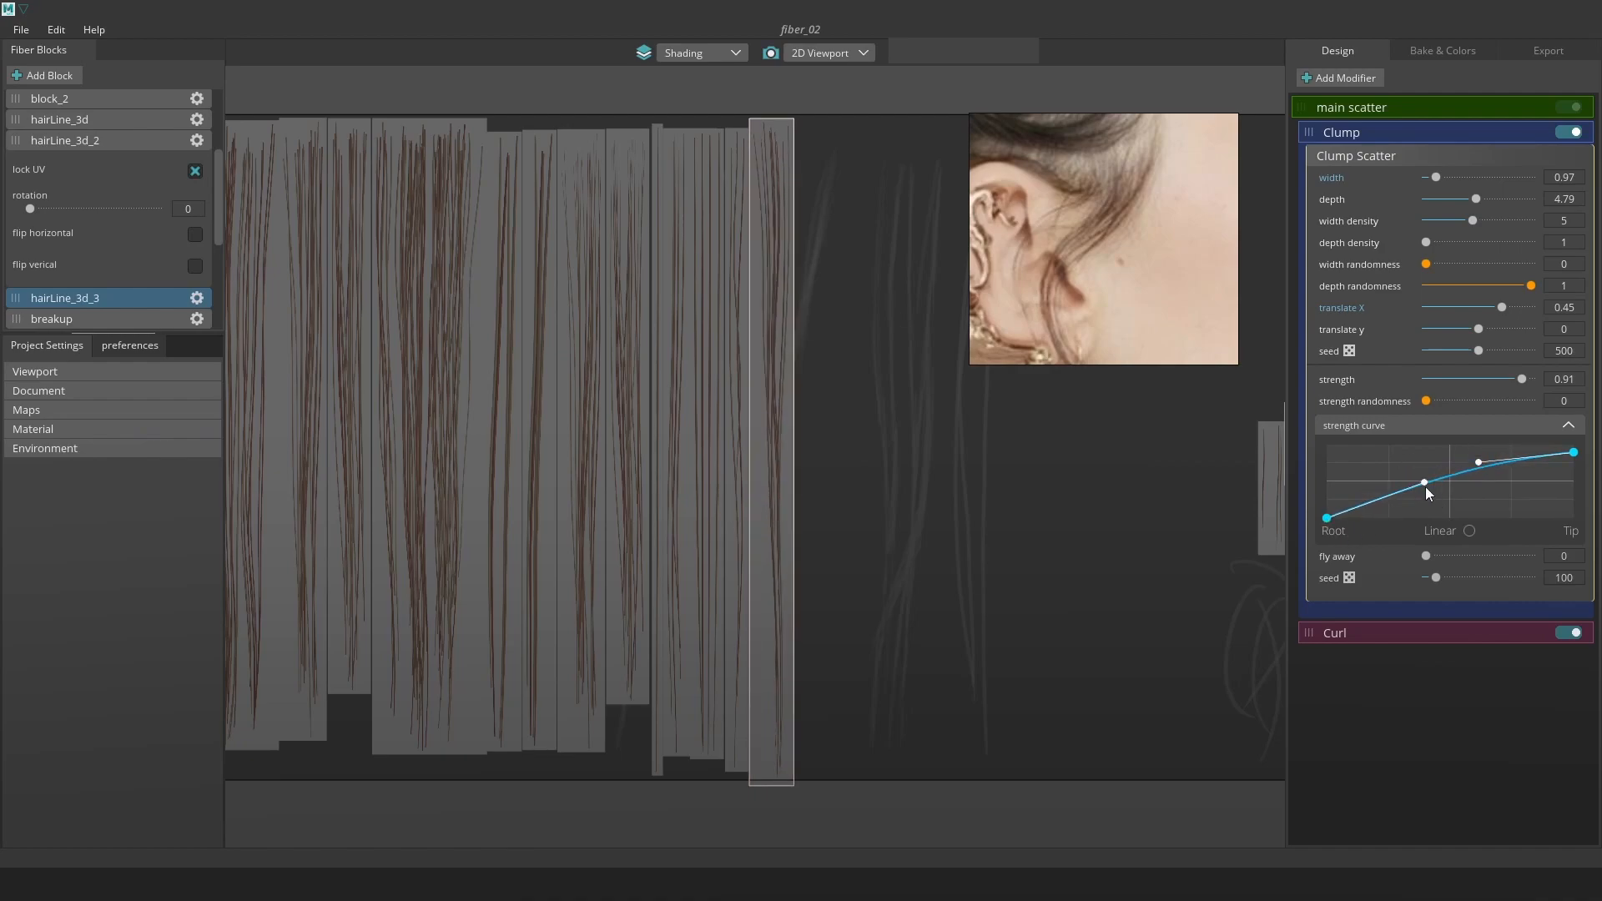
Duplicate the hairLine_3d_3 block and place the copy's strip directly beside the original in the empty area.
left_click(736, 288)
left_click(777, 260)
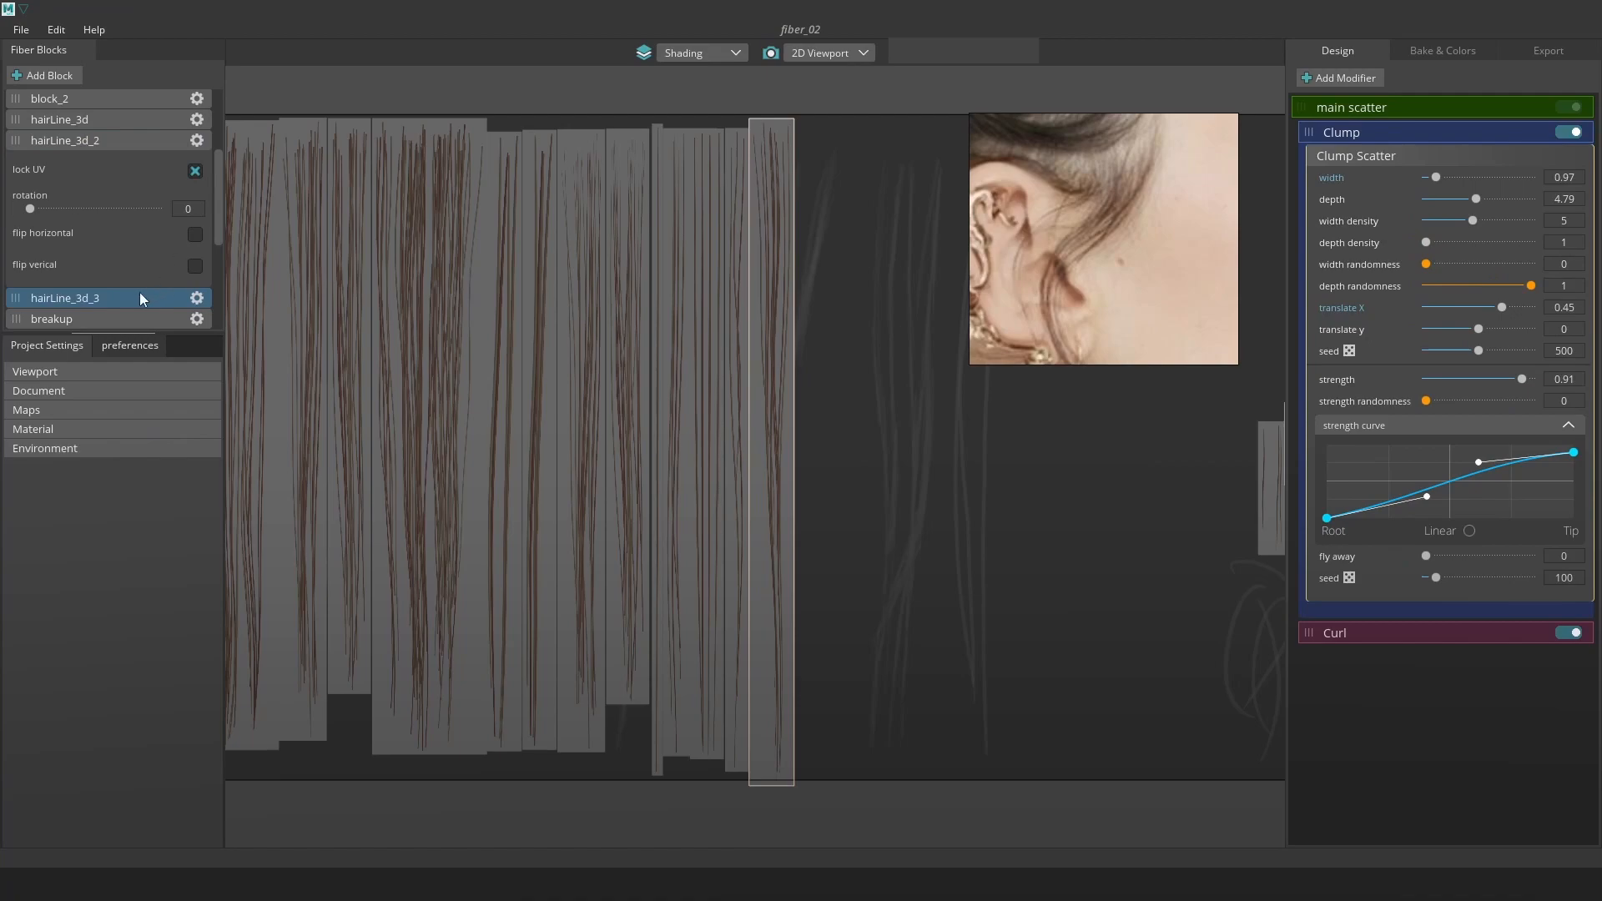
key("ctrl+d")
left_click_drag(835, 302, 813, 369)
scroll(804, 445, "down", 1)
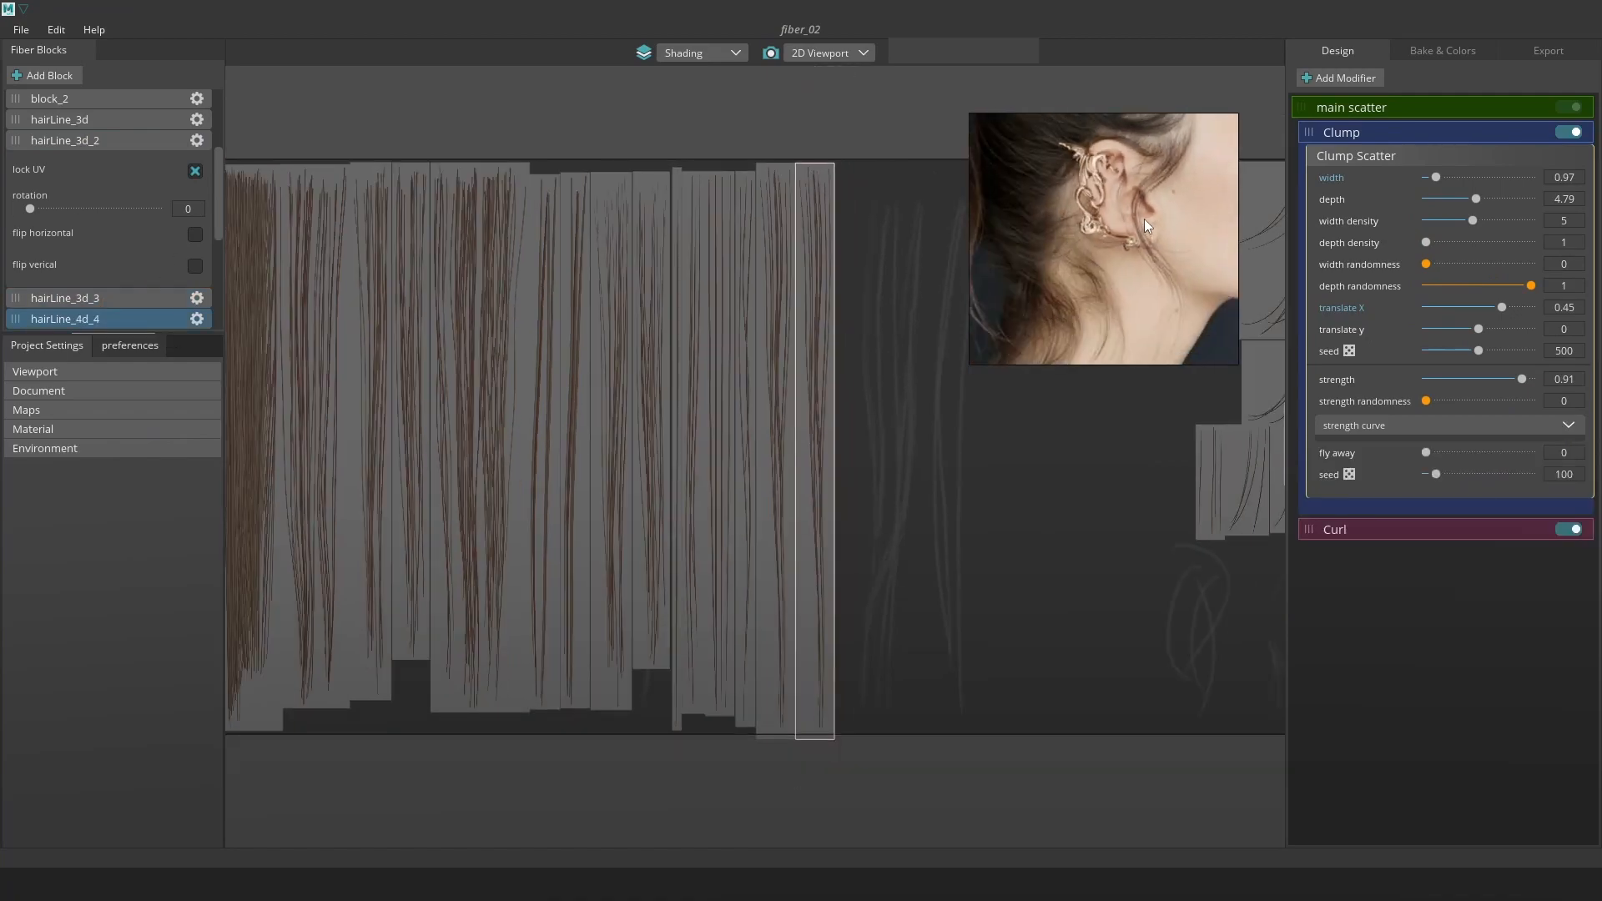
Vary the hairLine_4d_4 main scatter with scatter seed 776, reduction seed 689 and length seed 286, and open its curl settings.
left_click(1369, 105)
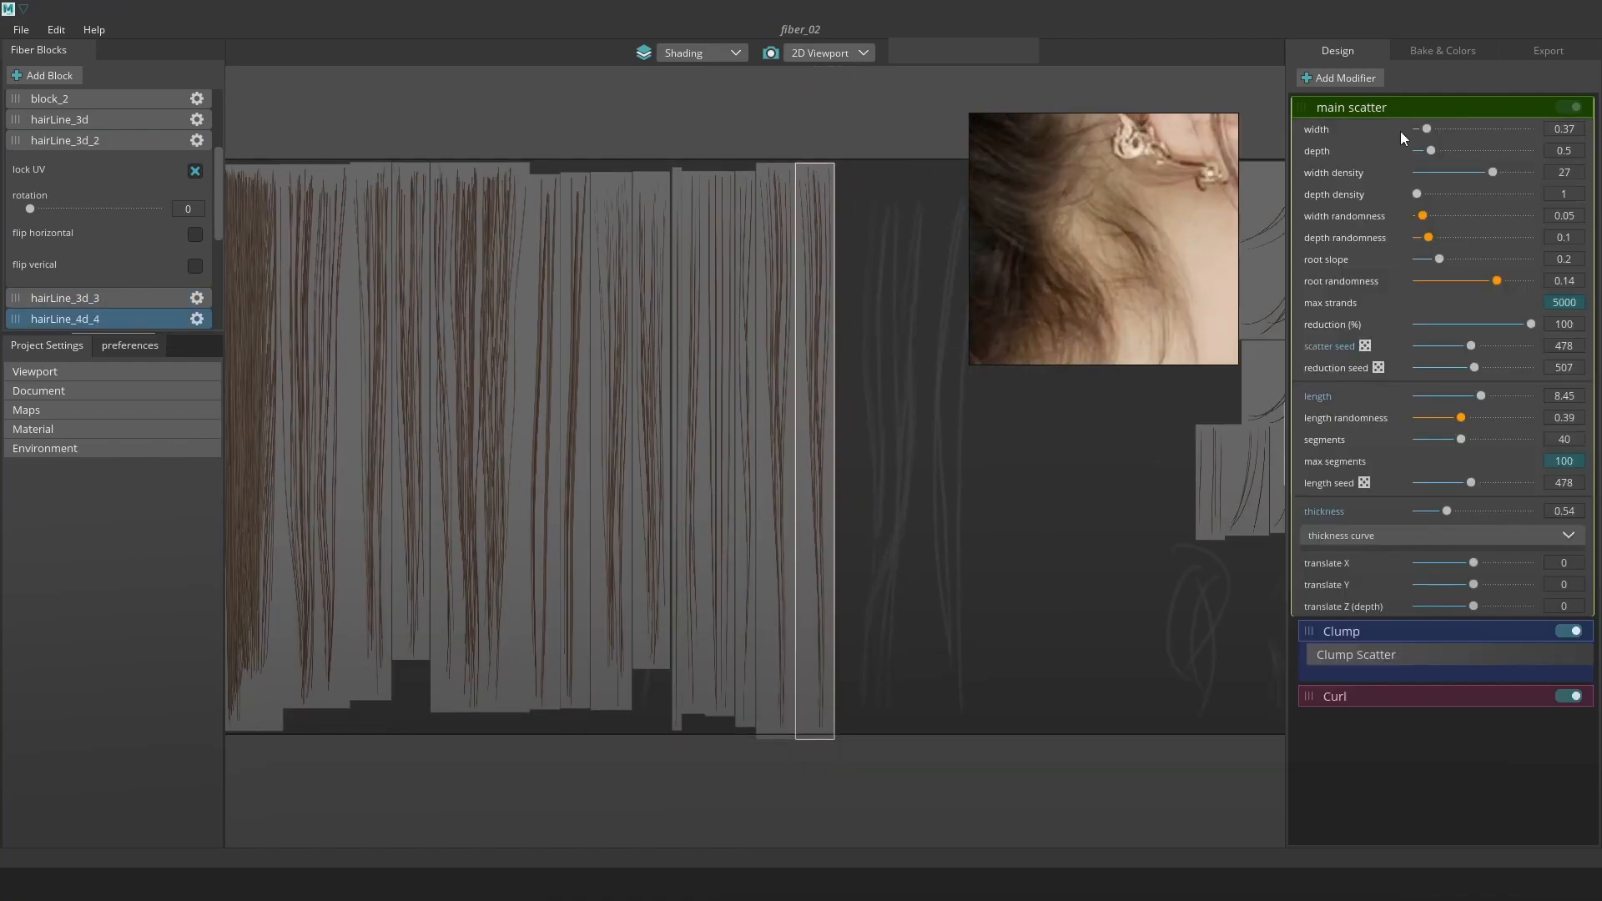
scroll(811, 287, "up", 1)
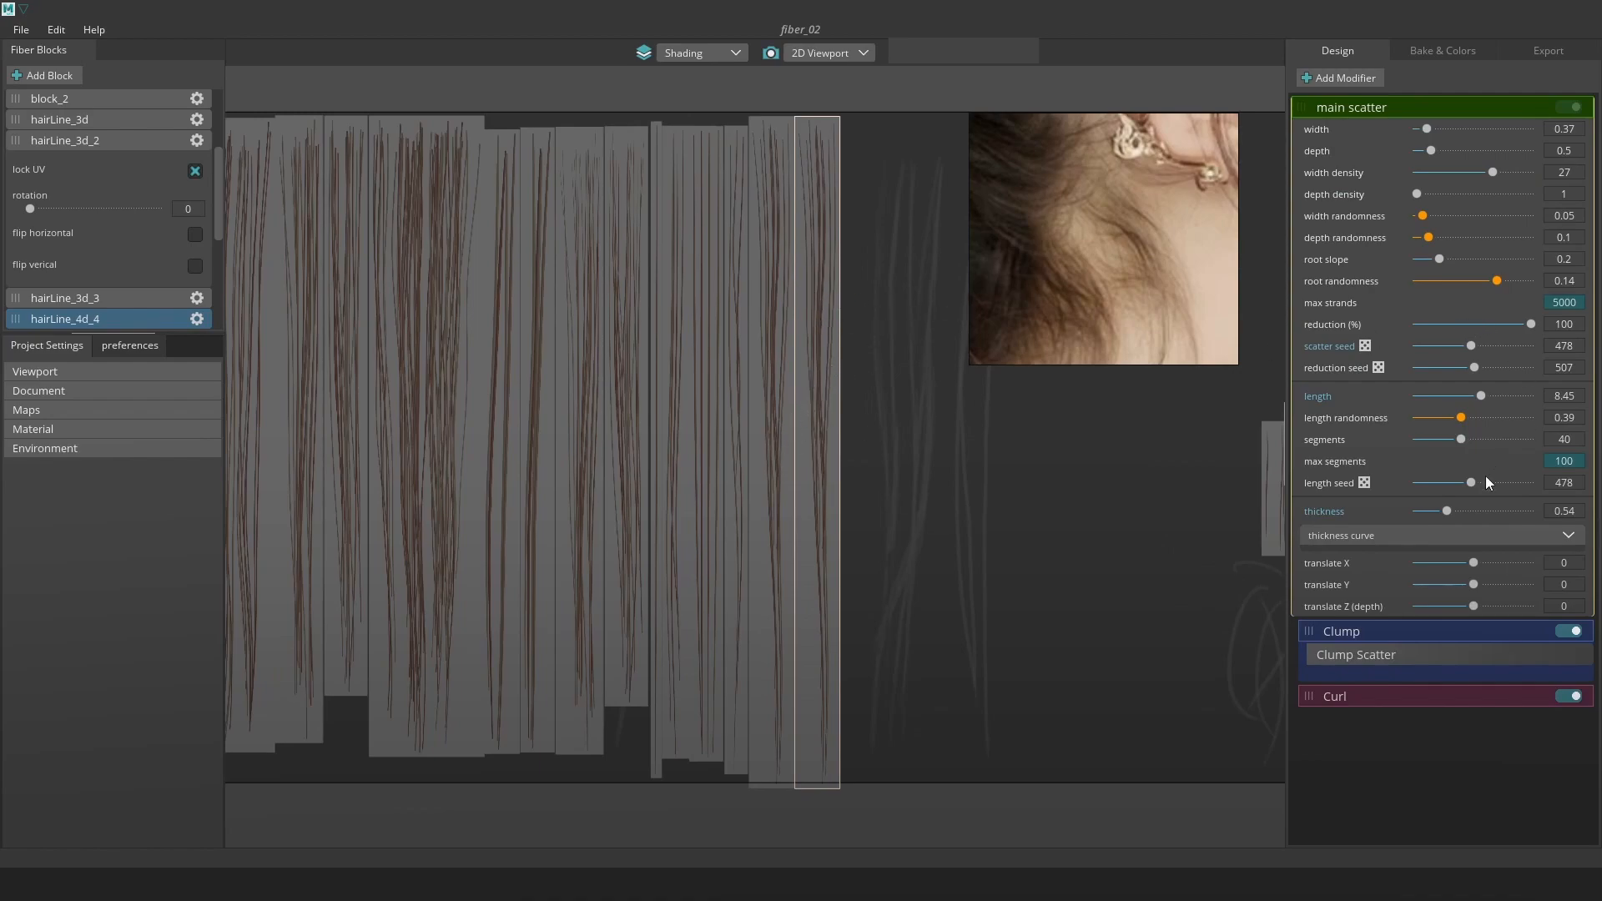
left_click_drag(1471, 482, 1452, 488)
left_click_drag(1474, 369, 1505, 349)
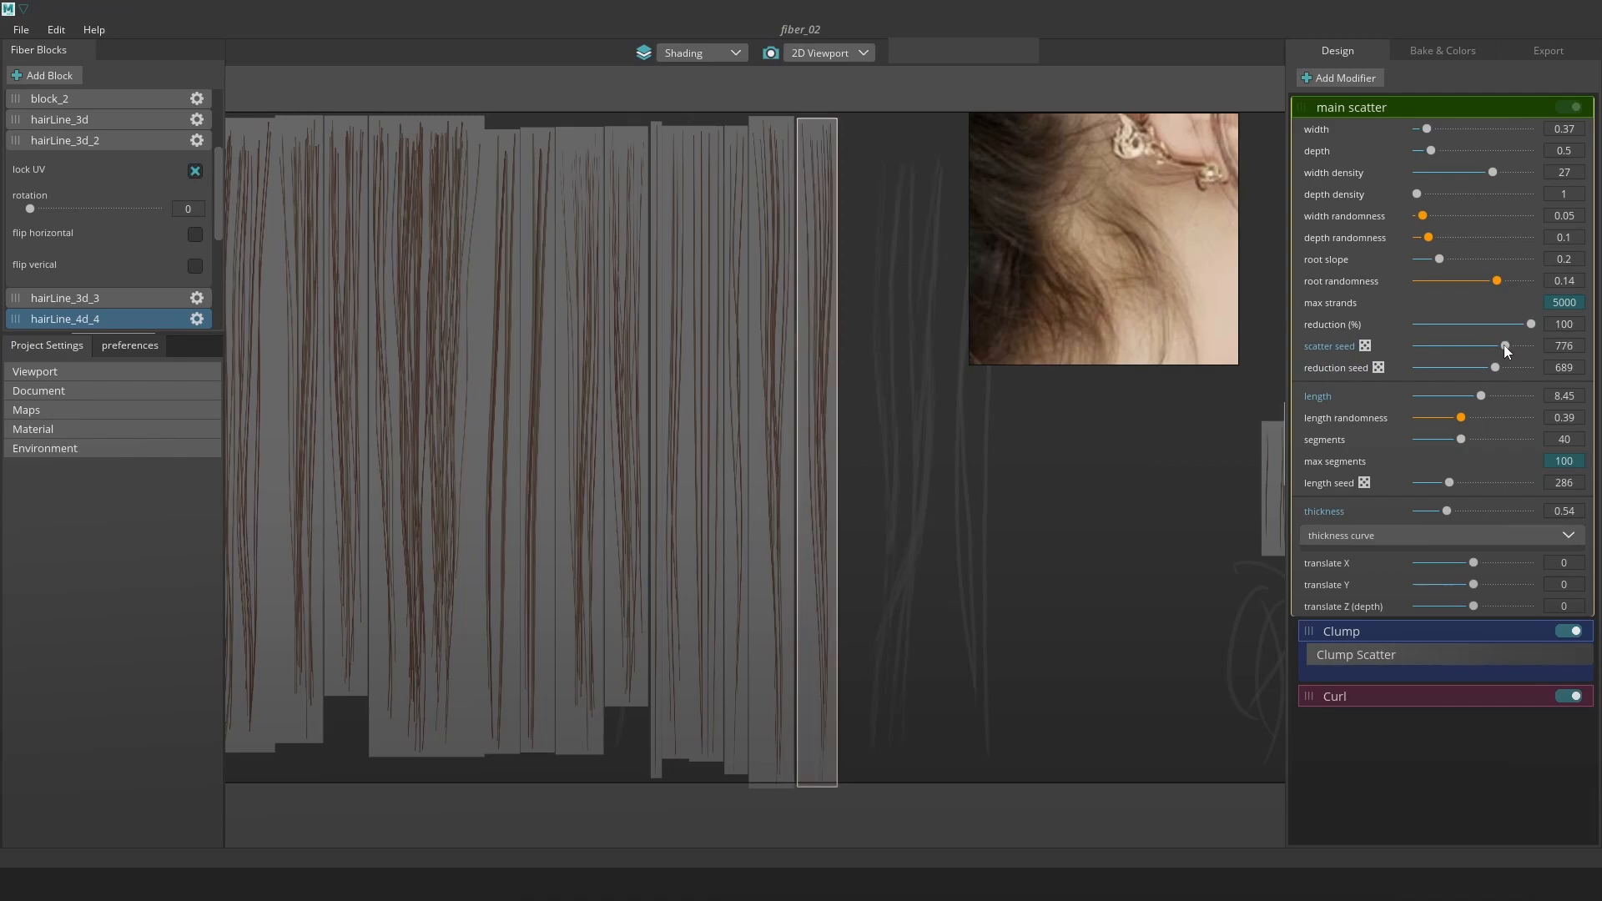
left_click(1418, 699)
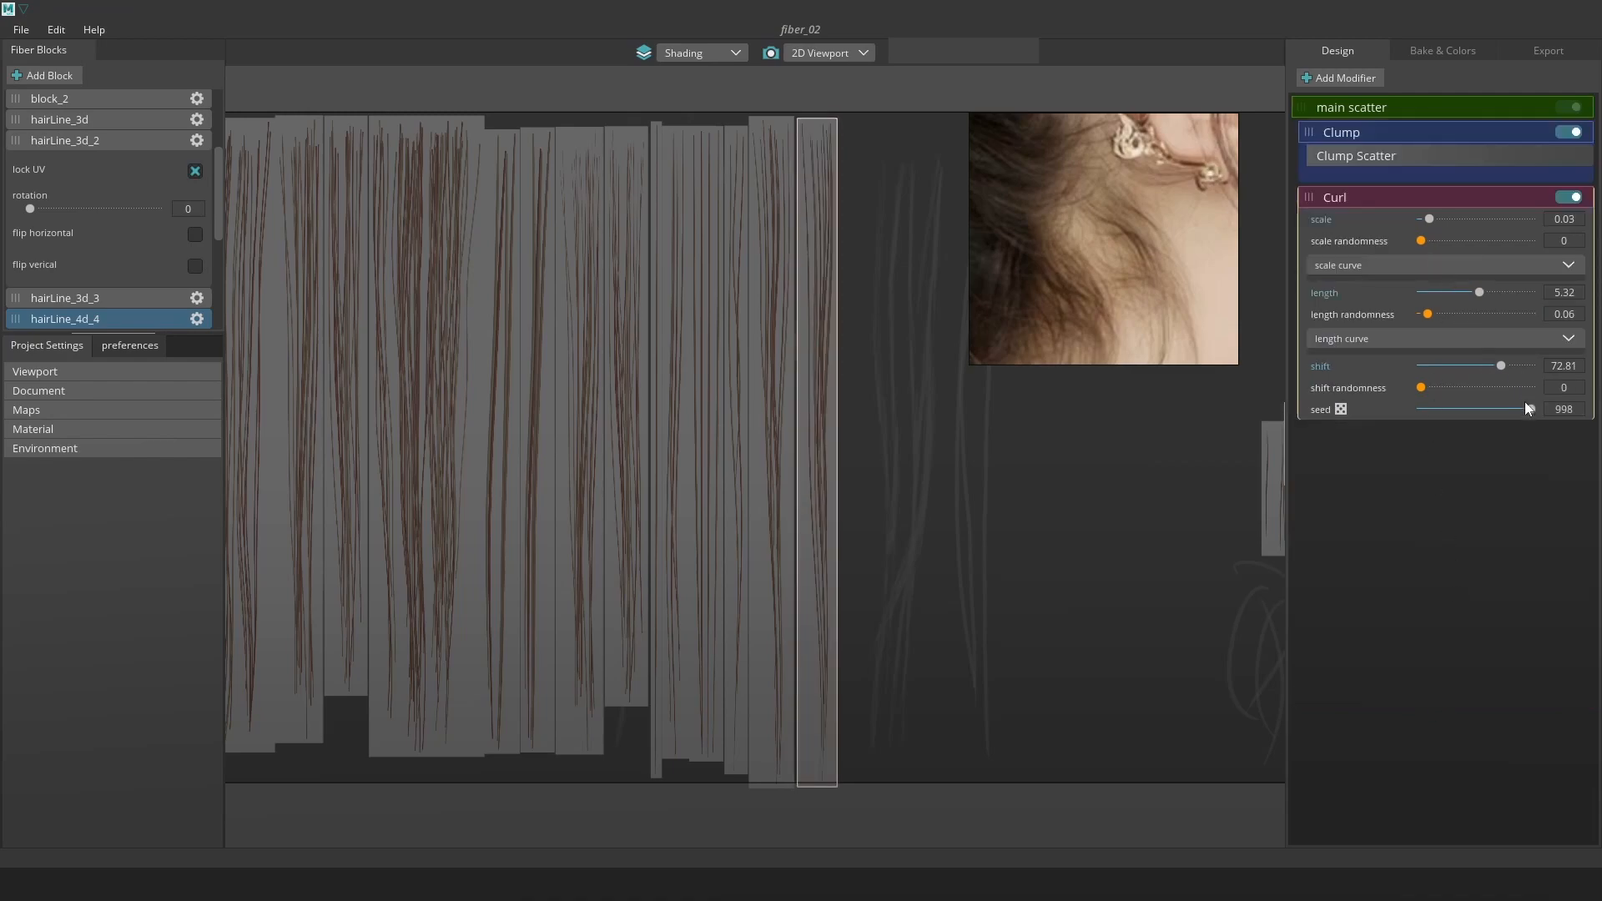
Set hairLine_4d_4's curl seed to 472, curl shift to 0 and scatter seed to 740, and nudge the block against its neighbour.
left_click(1473, 409)
left_click_drag(1493, 365, 1419, 360)
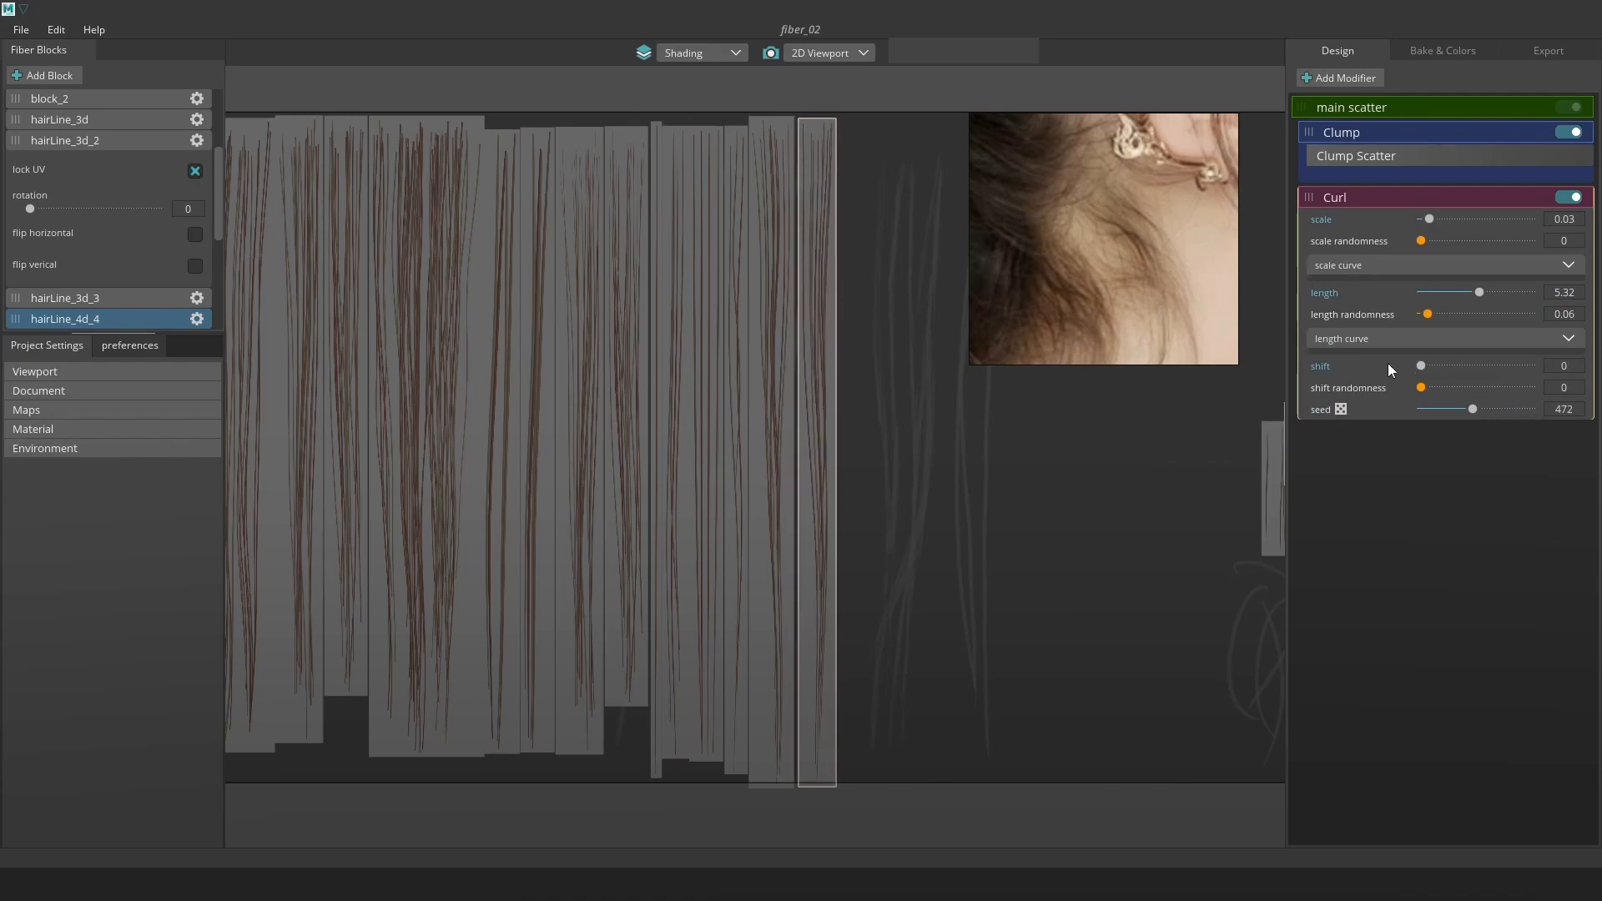
left_click(1409, 107)
mouse_move(1504, 345)
left_mouse_down()
mouse_move(1481, 367)
mouse_move(1505, 329)
mouse_move(1478, 324)
mouse_move(1501, 325)
left_mouse_up()
left_click_drag(826, 473, 811, 470)
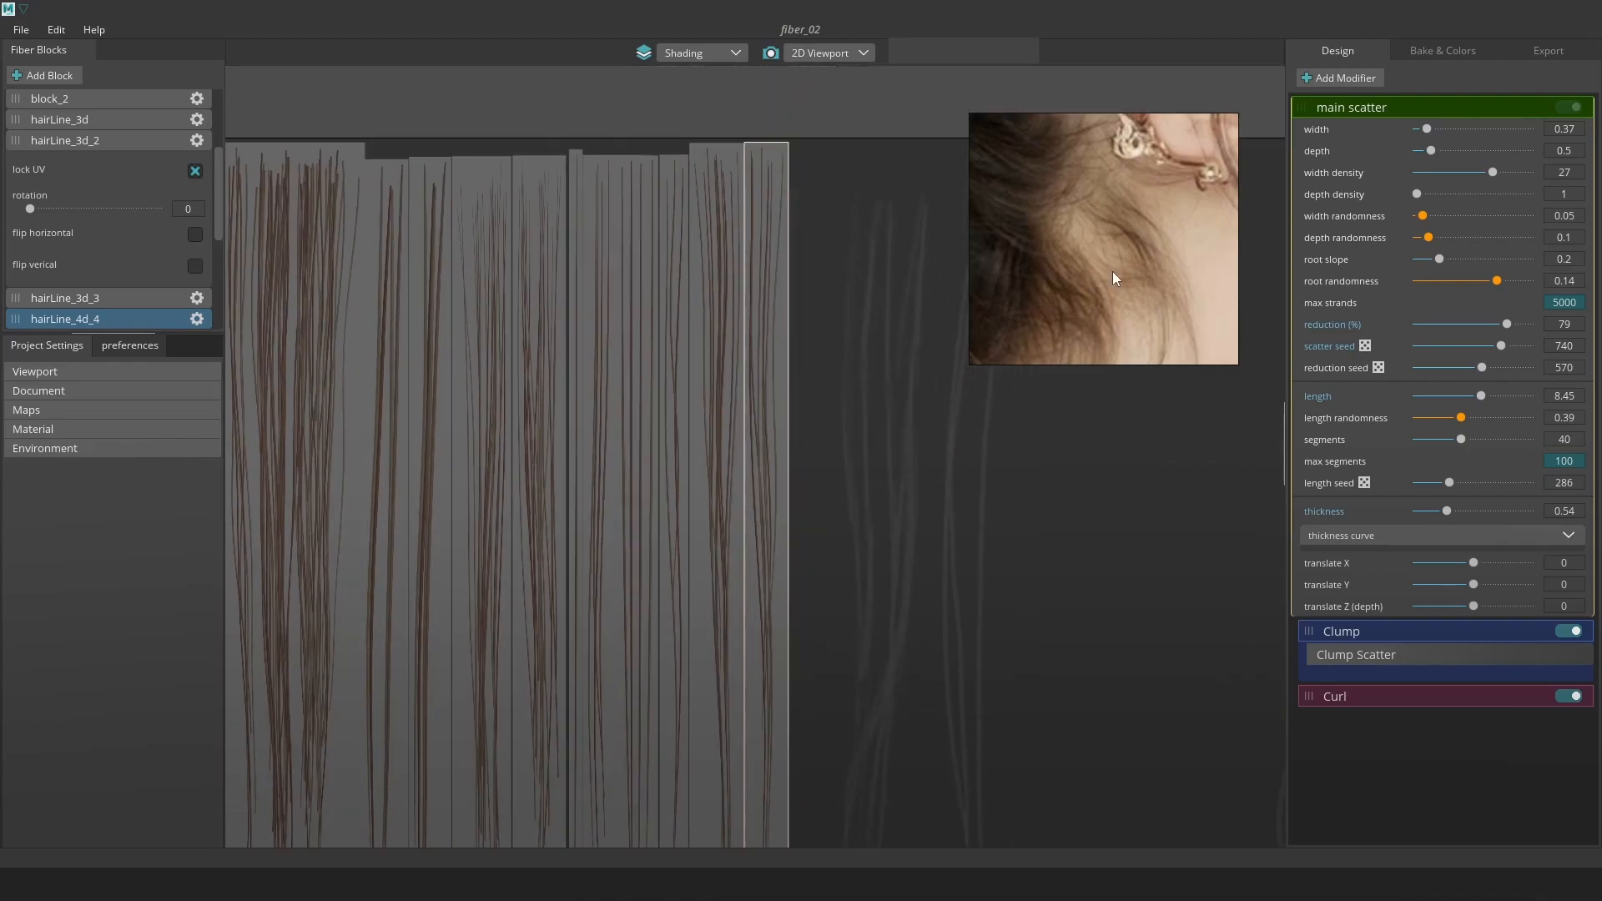
Duplicate the hairLine_3d_2 block.
left_click(693, 387)
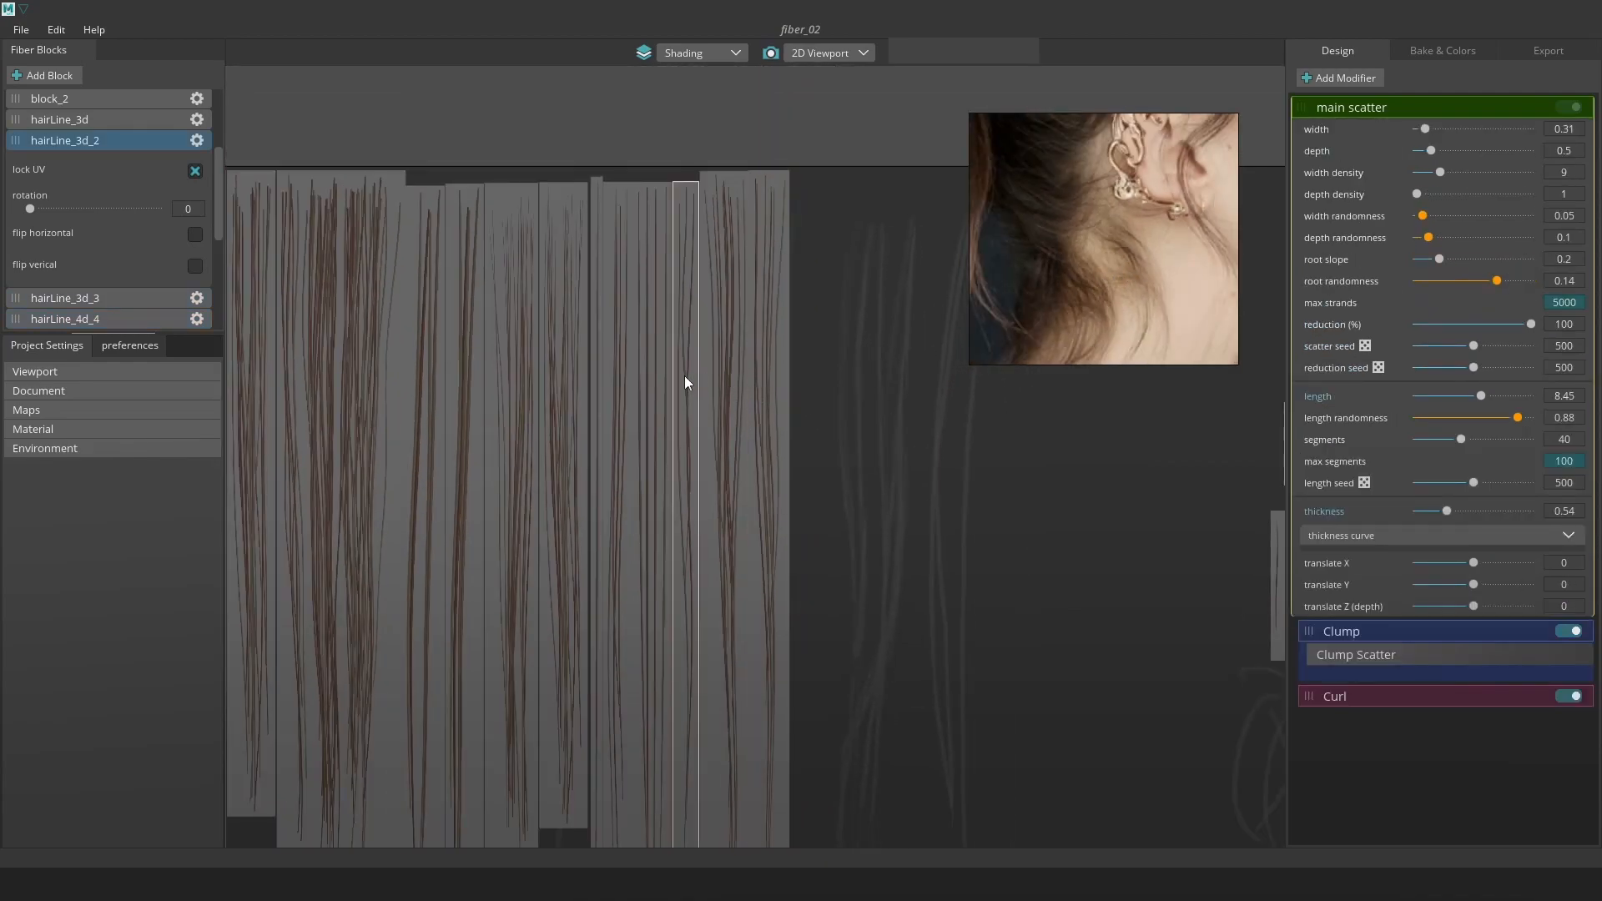
key("ctrl+d")
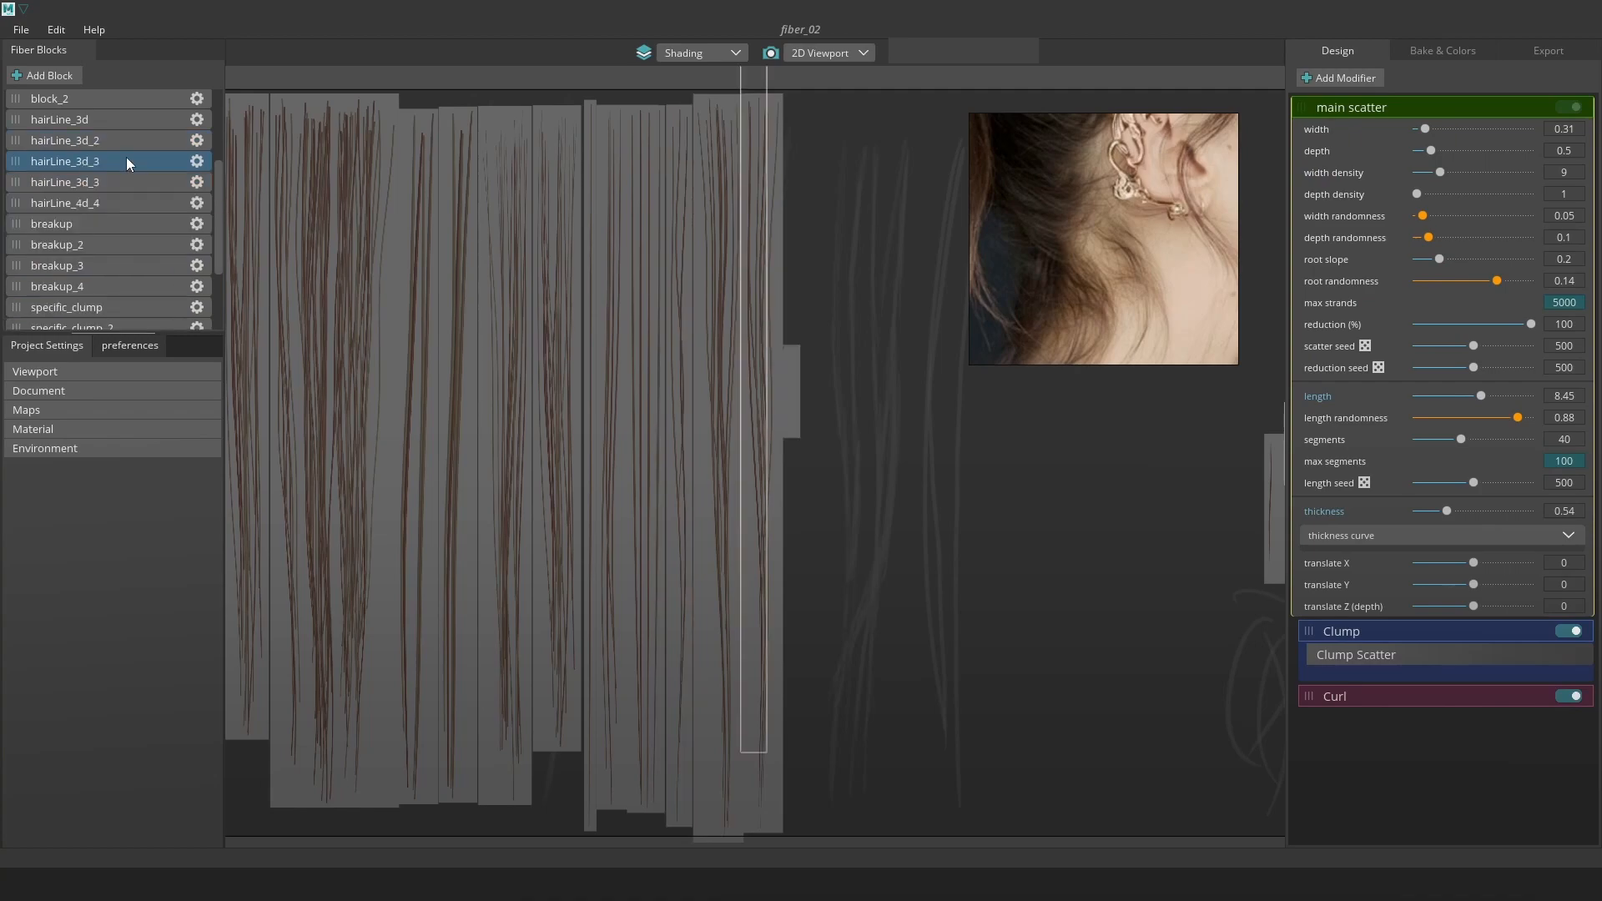
Review the fiber blocks from hairLine_3d down to single, checking which hair card each list entry belongs to.
left_click(117, 202)
left_click(121, 223)
left_click(116, 204)
left_click(105, 181)
left_click(104, 162)
left_click(105, 143)
left_click(87, 125)
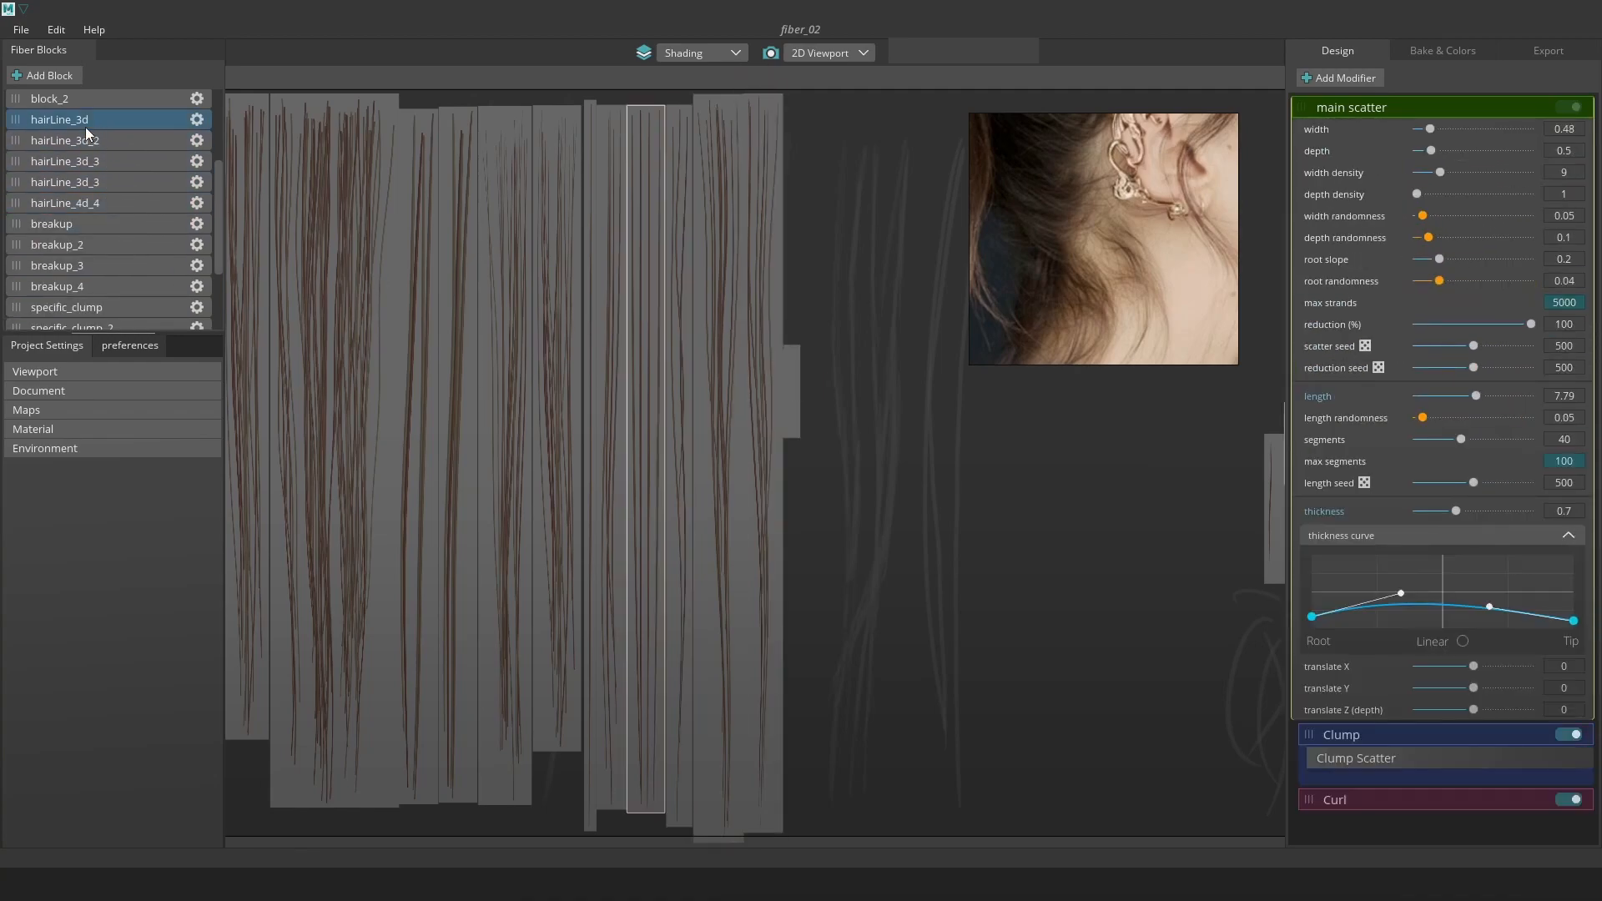
scroll(84, 126, "up", 1)
left_click(82, 121)
left_click(125, 159)
left_click(135, 180)
left_click(125, 201)
left_click(118, 222)
left_click(103, 255)
scroll(106, 269, "down", 2)
scroll(109, 297, "down", 2)
left_click(95, 318)
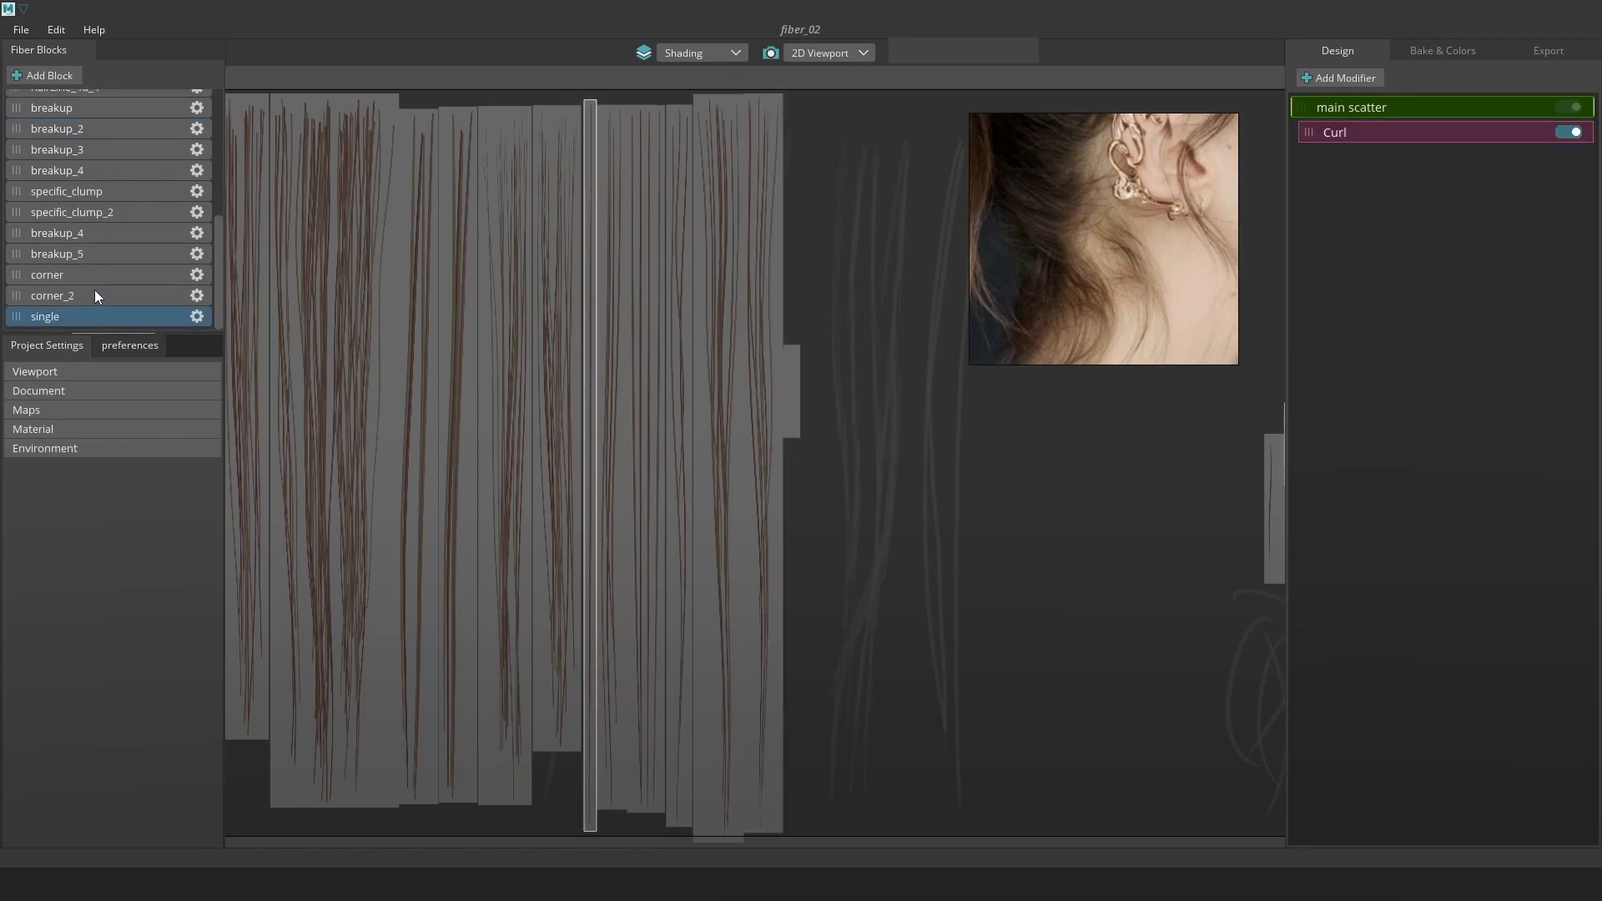
Rename the hairLine_4d_4 block as Baby_hair_03.
left_click(756, 252)
scroll(114, 212, "up", 2)
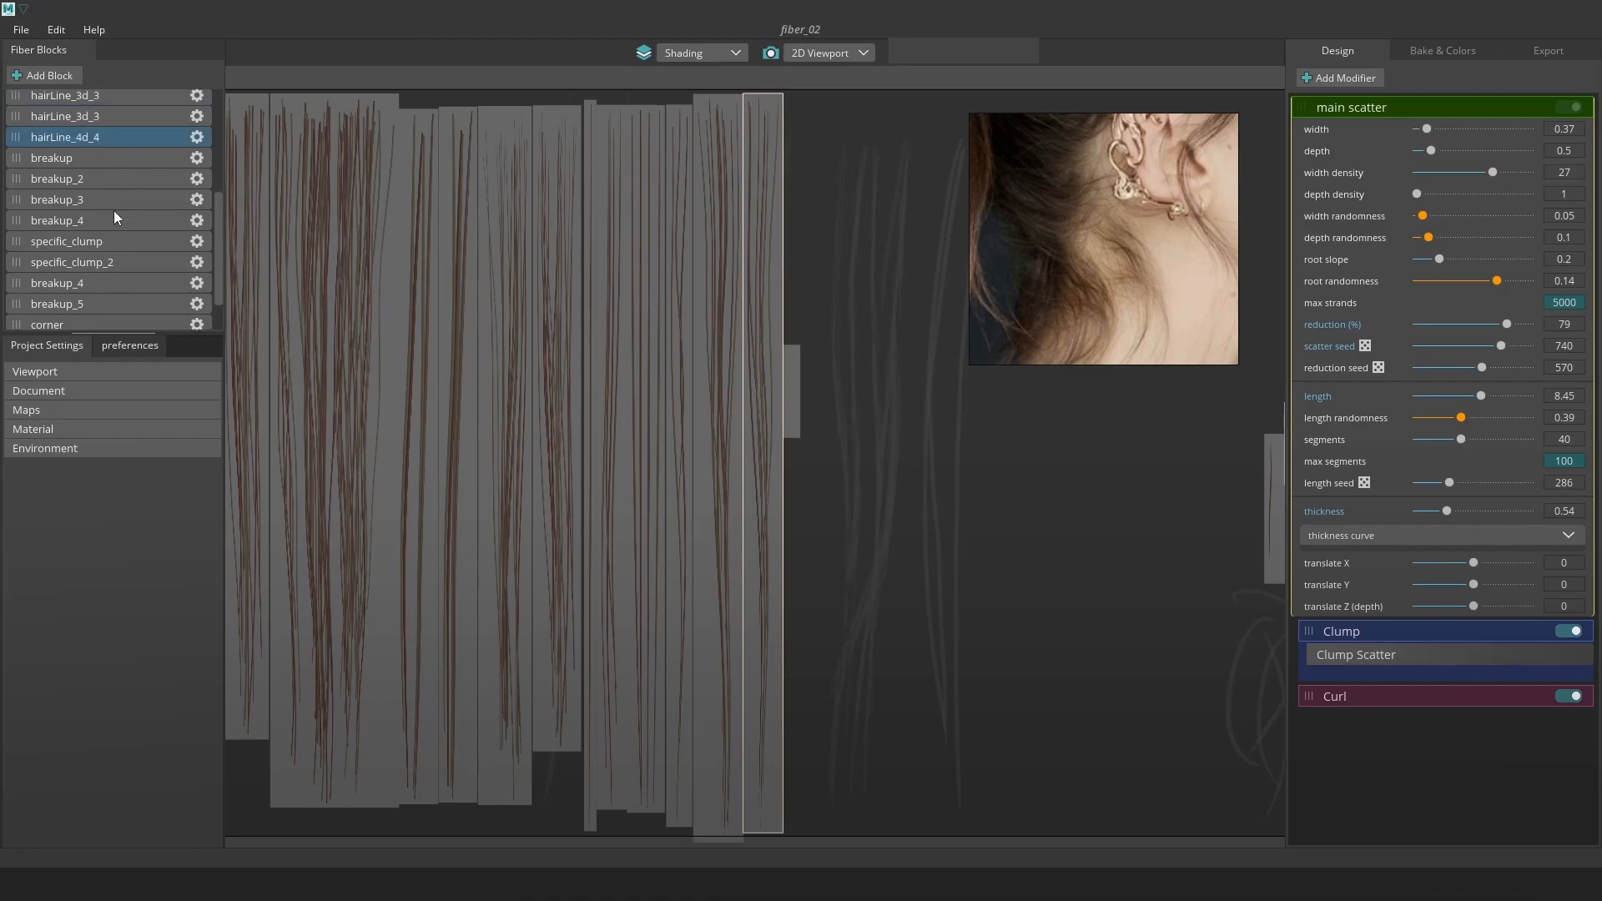
scroll(89, 142, "up", 2)
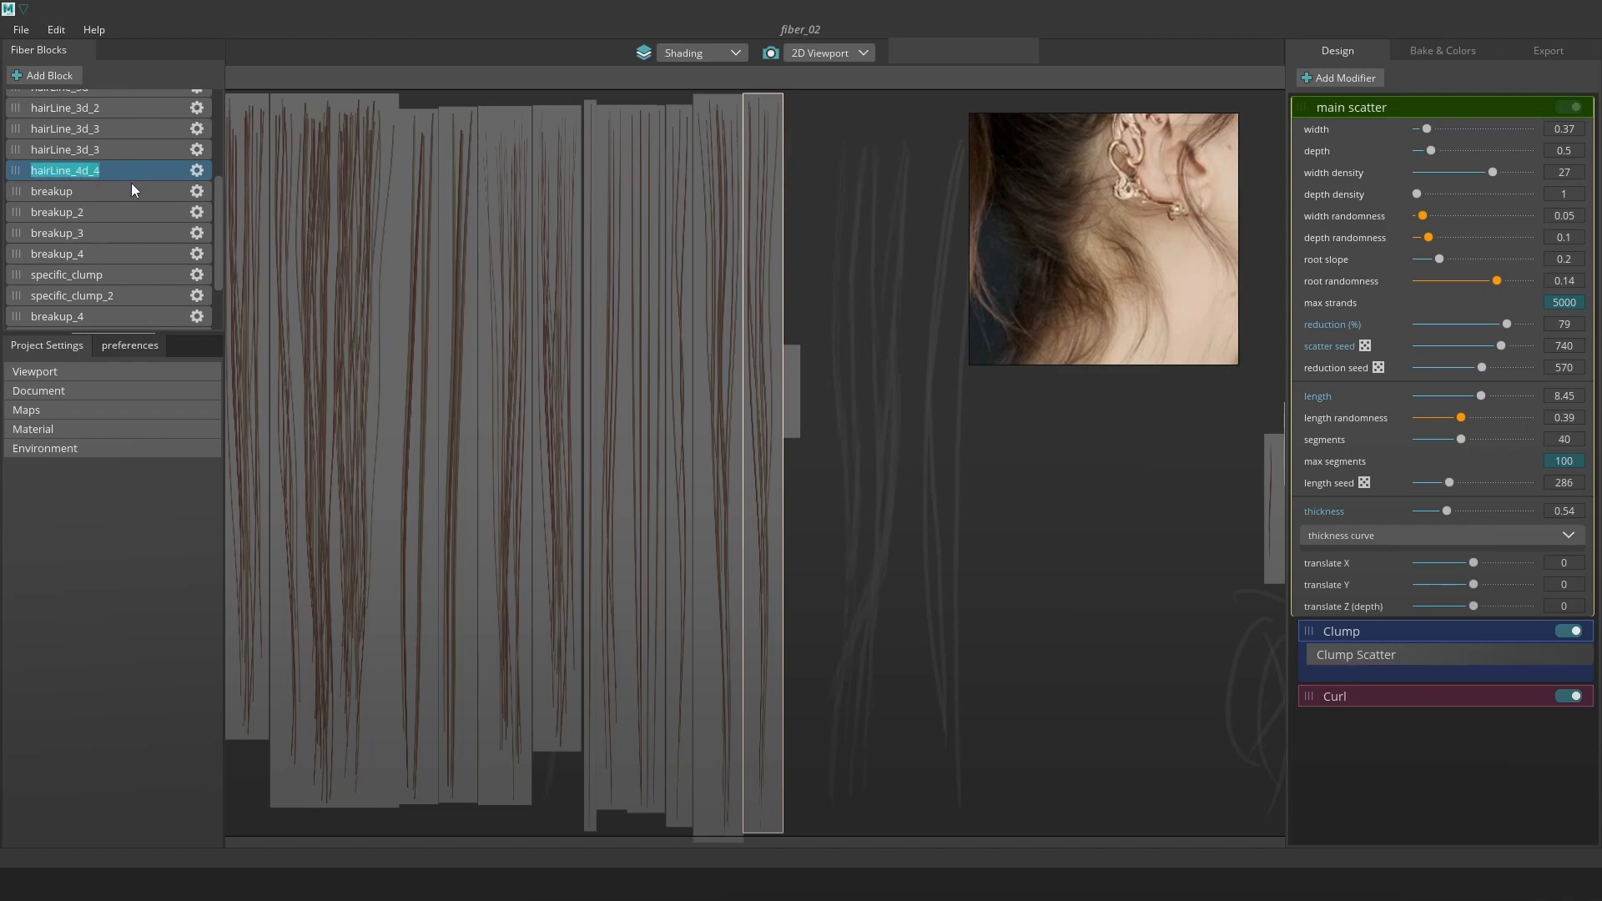
type("bre")
key("BackSpace")
key("BackSpace")
key("BackSpace")
type("Baby_ha")
type("3")
key("Return")
Rename the hairLine_3d_3 block directly above Baby_hair_03 as baby_hair_02.
double_click(77, 150)
type("baby_hai")
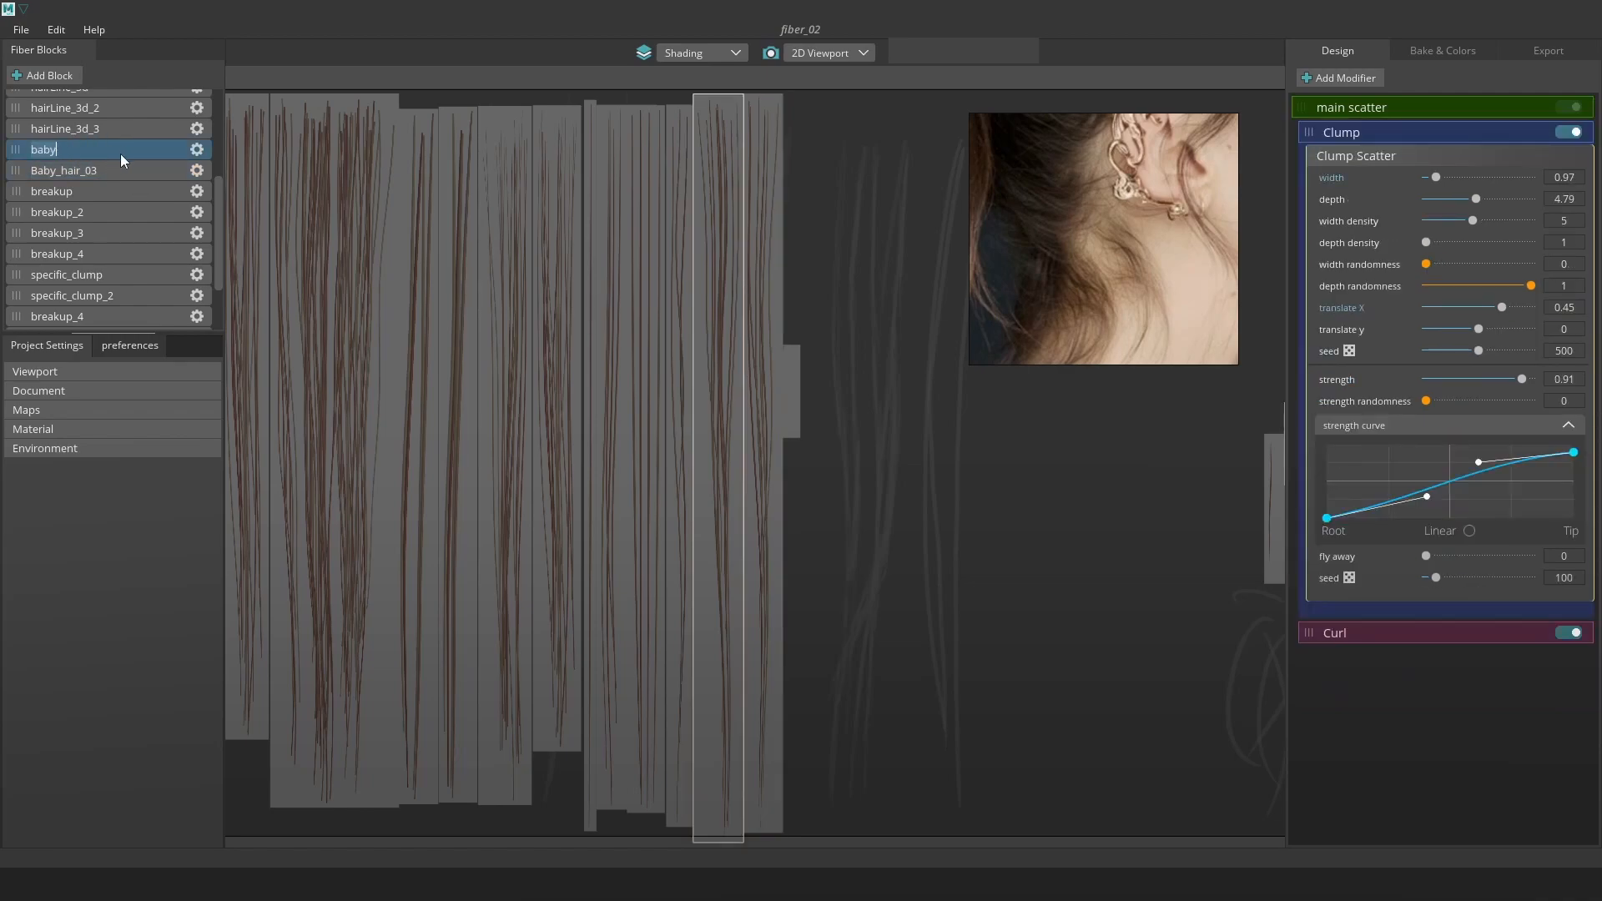
key("Return")
Unlock the UV of the duplicated hairLine_3d_3 block and move it into the free space beside the row of hair cards.
left_click(58, 128)
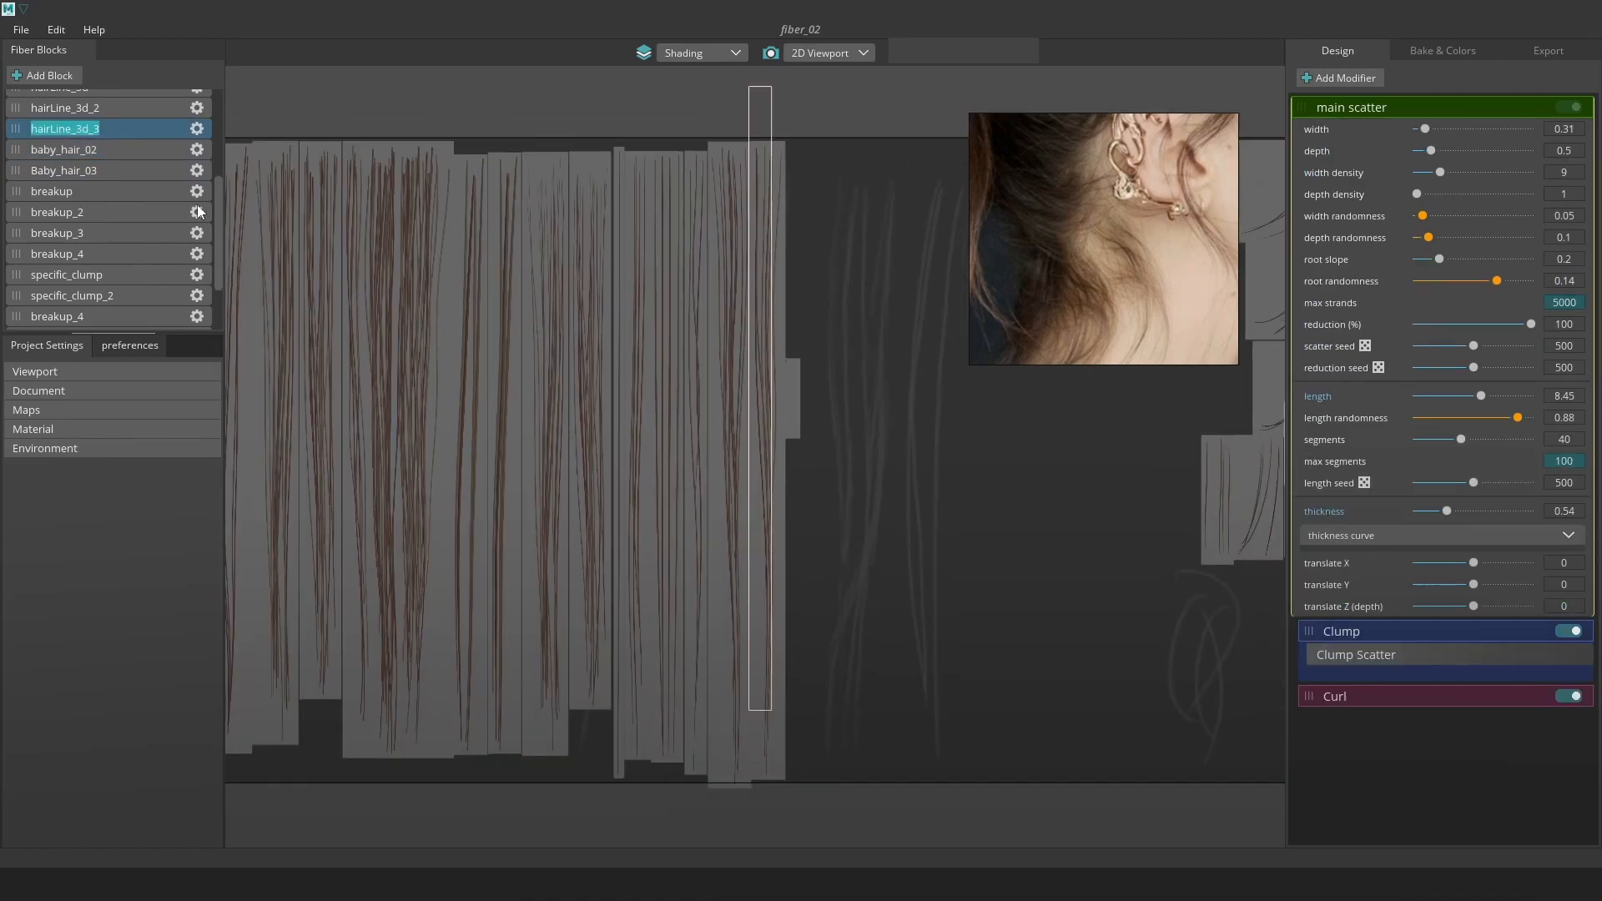
left_click(197, 128)
left_click(196, 160)
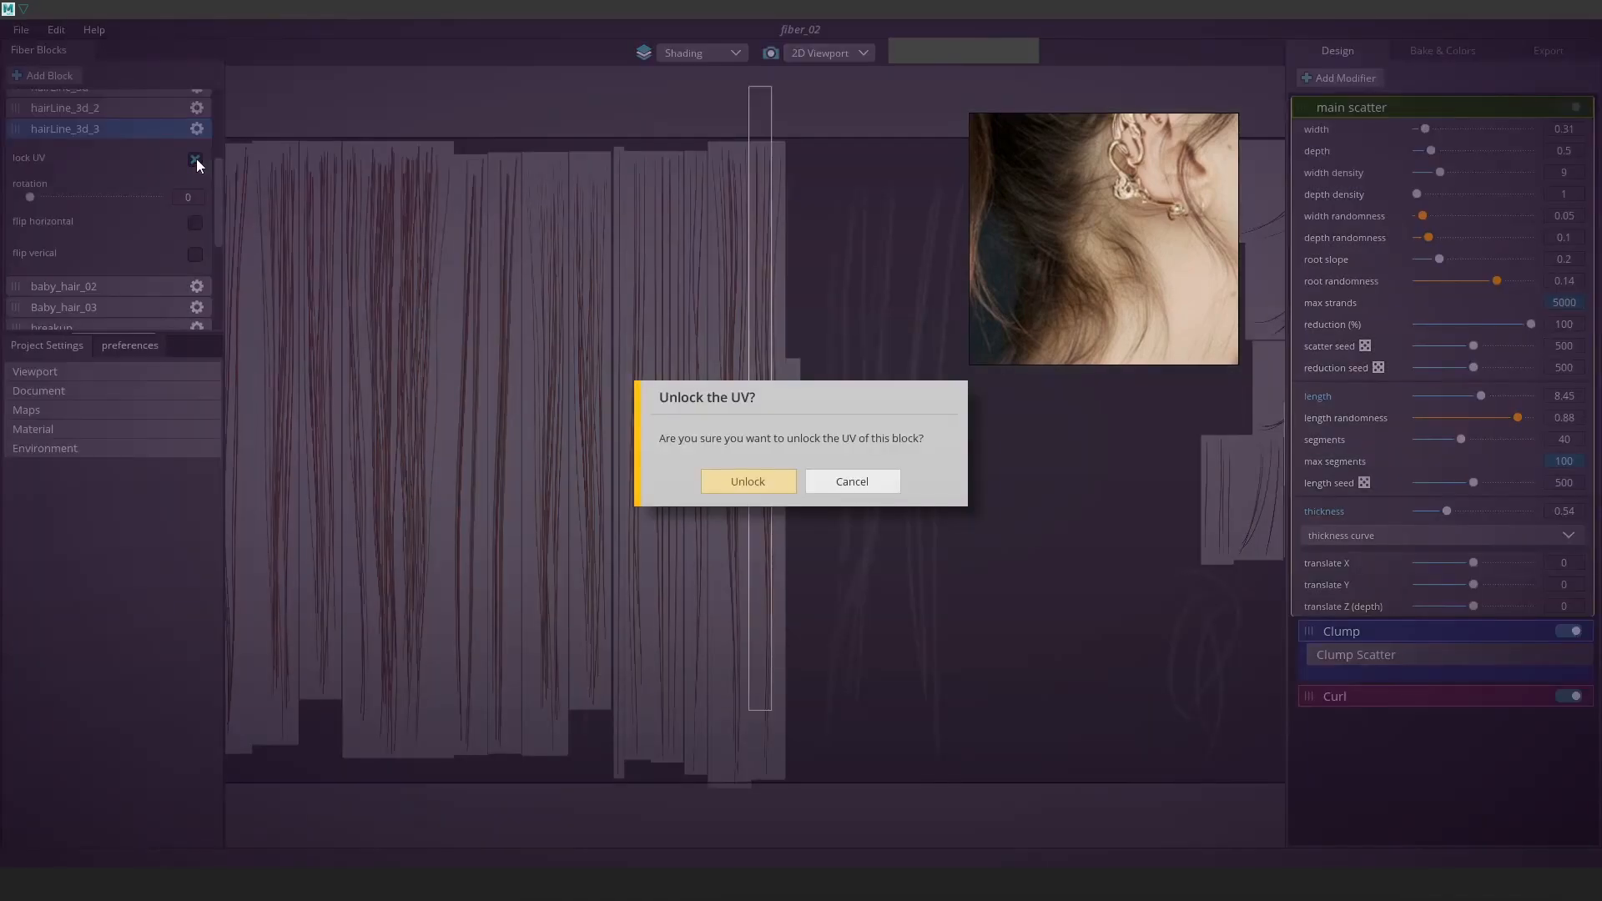
left_click(773, 480)
left_click_drag(758, 109, 801, 165)
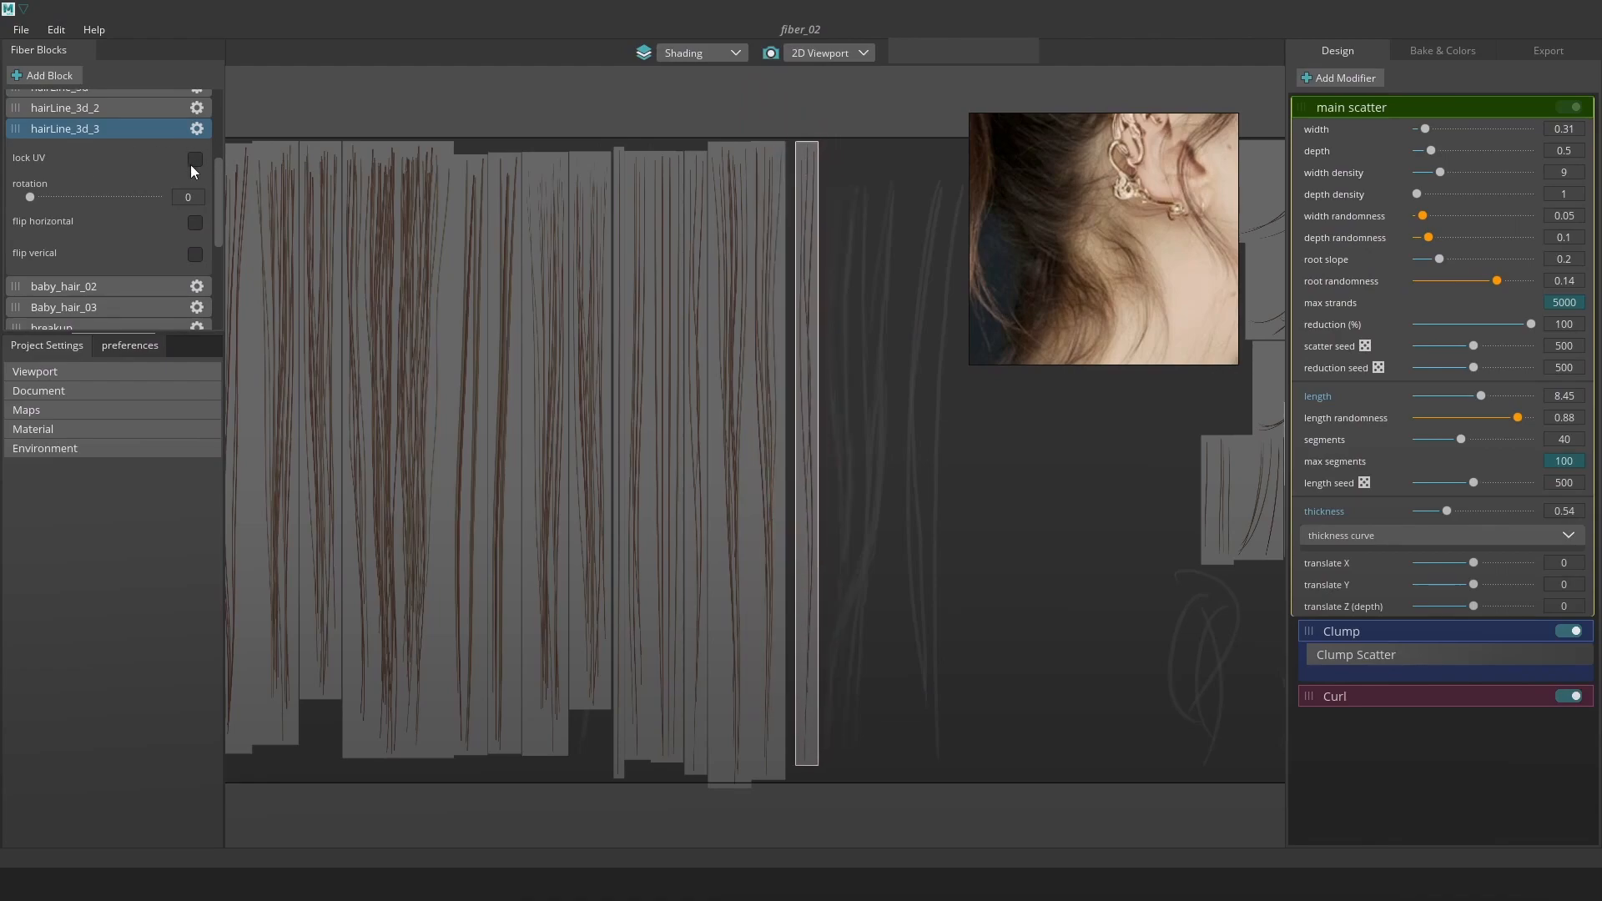
Rename the duplicated hairLine_3d_3 block as Baby_hair_04.
double_click(97, 127)
type("Baby")
key("Return")
Reorder the fiber blocks so that Baby_hair_04 comes directly after Baby_hair_03.
right_click(108, 134)
left_click(109, 142)
mouse_move(220, 169)
left_mouse_down()
mouse_move(220, 268)
mouse_move(219, 137)
left_mouse_up()
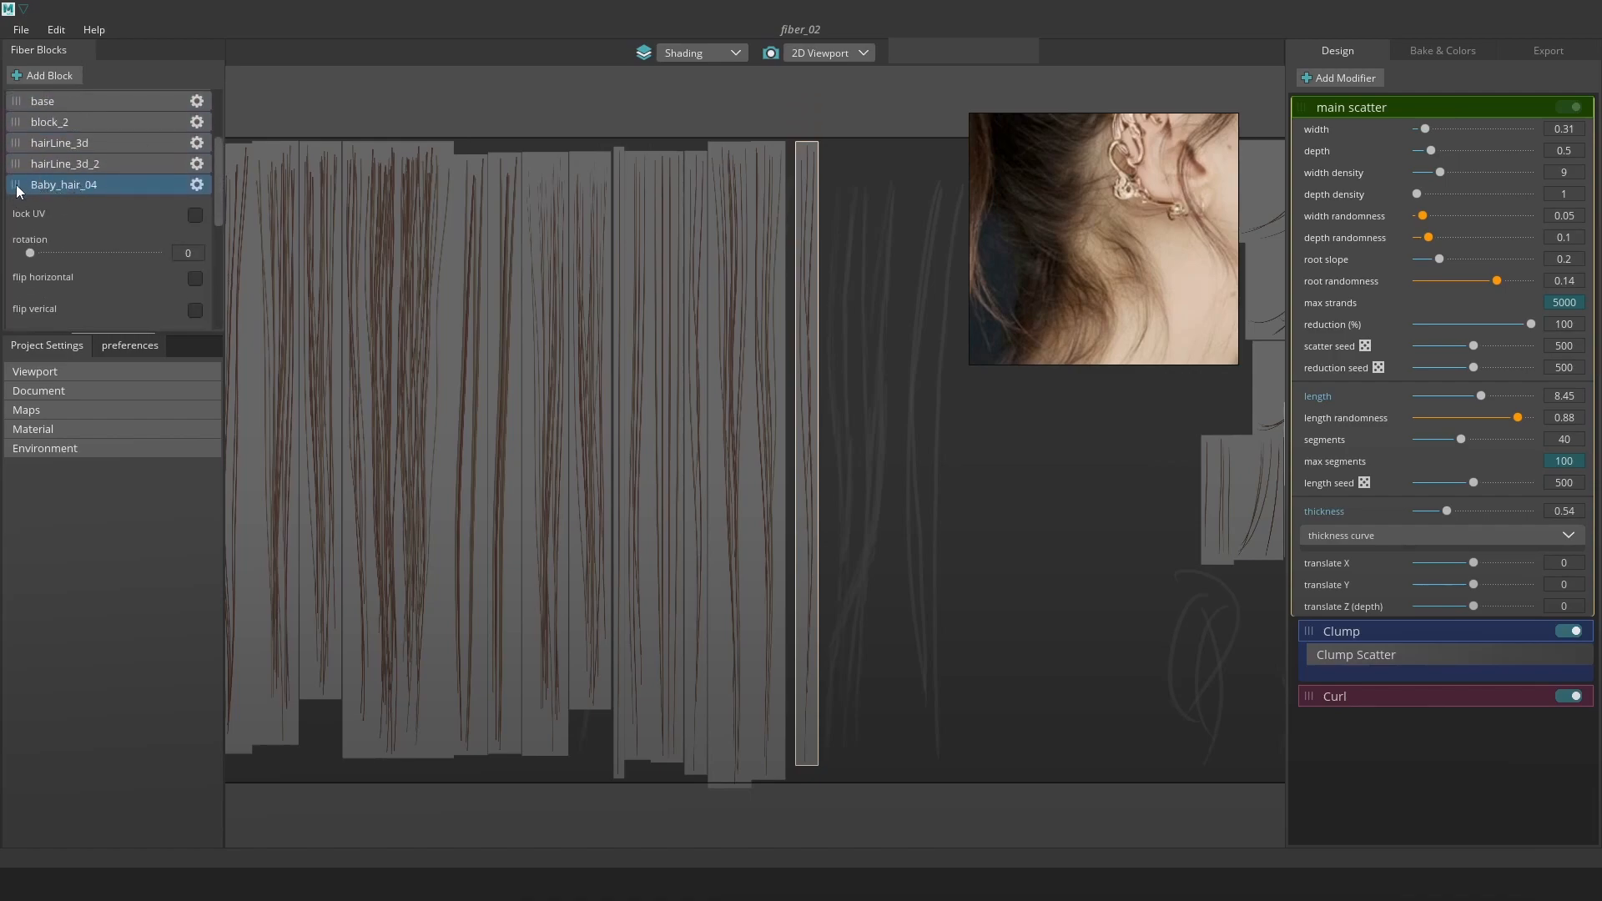
scroll(17, 183, "down", 1)
left_click_drag(19, 155, 75, 205)
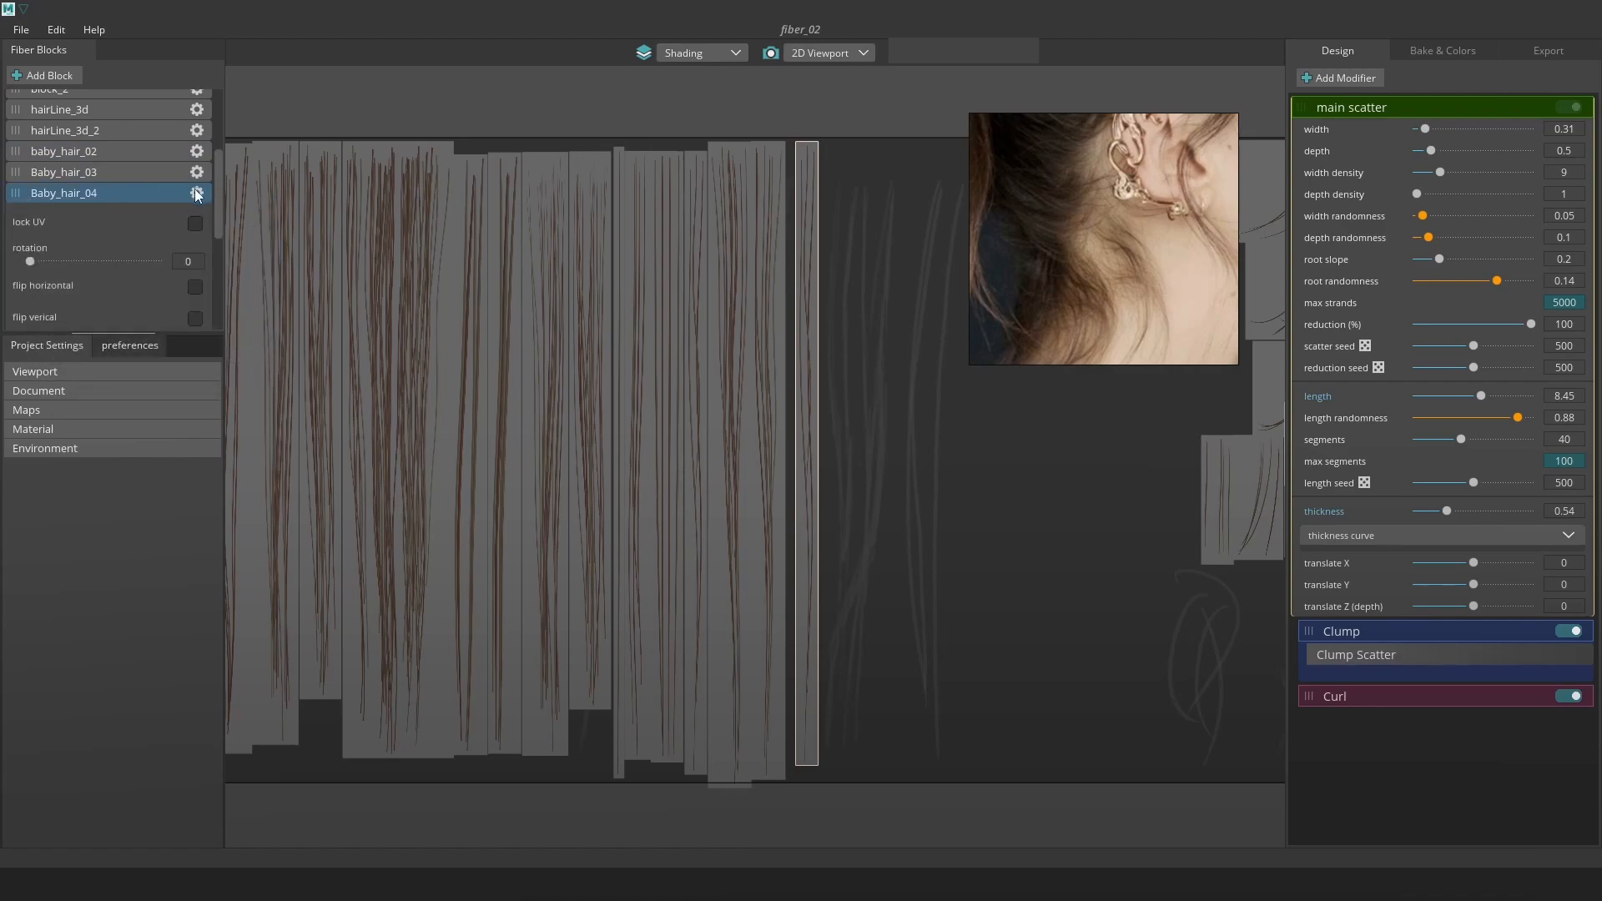
Rename the hairLine_3d_2 block as Baby_hair_01.
left_click(112, 132)
left_click(97, 153)
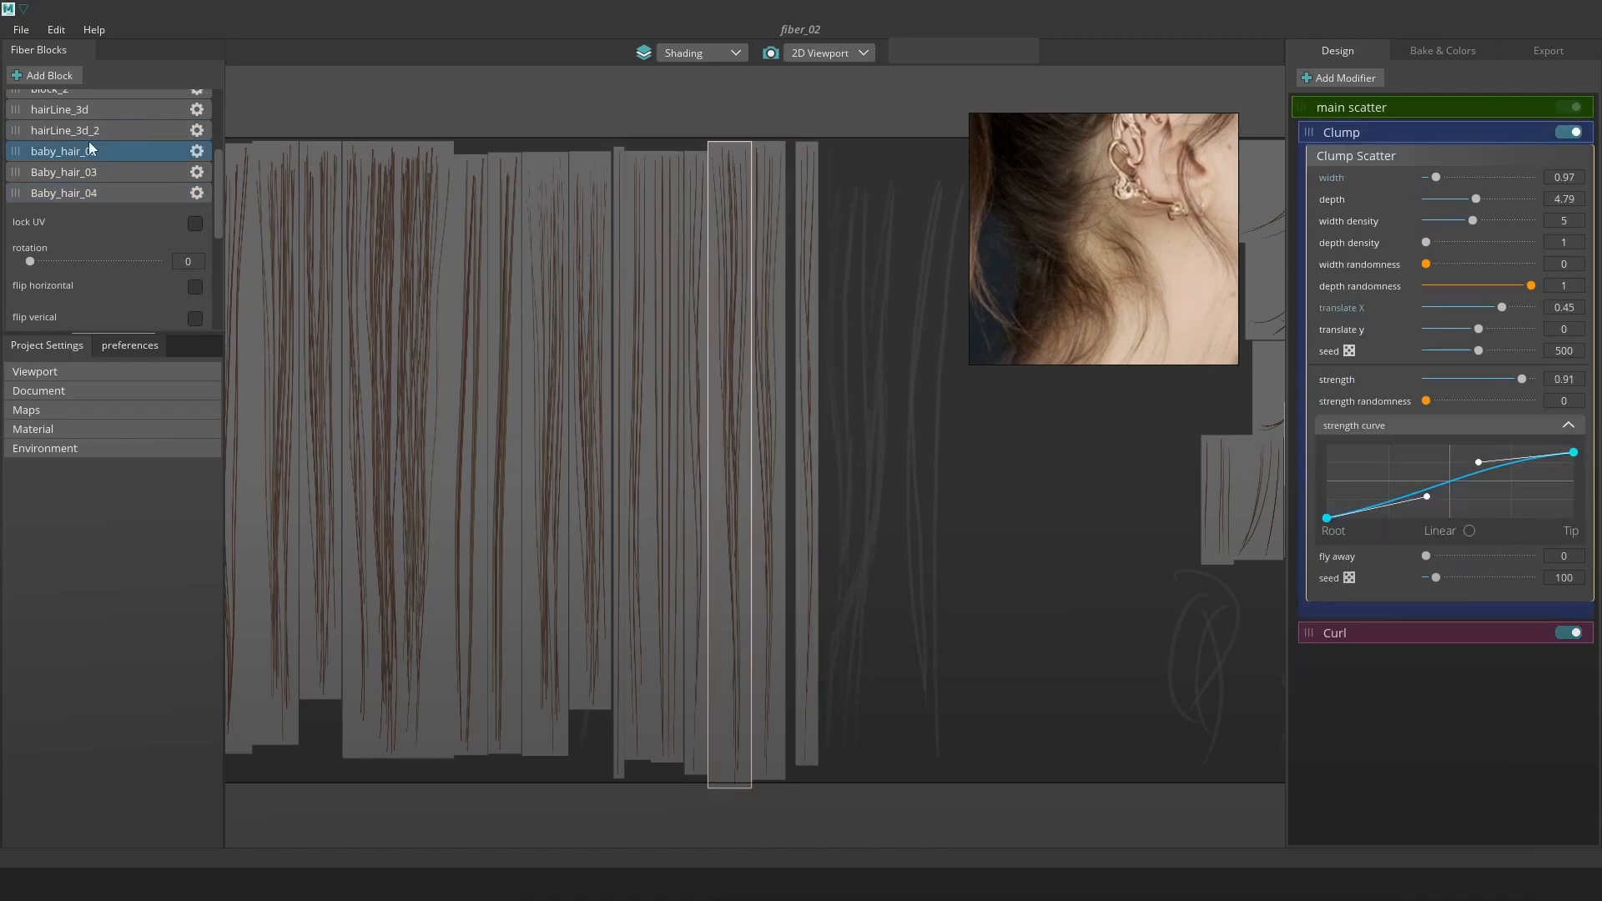
left_click(71, 132)
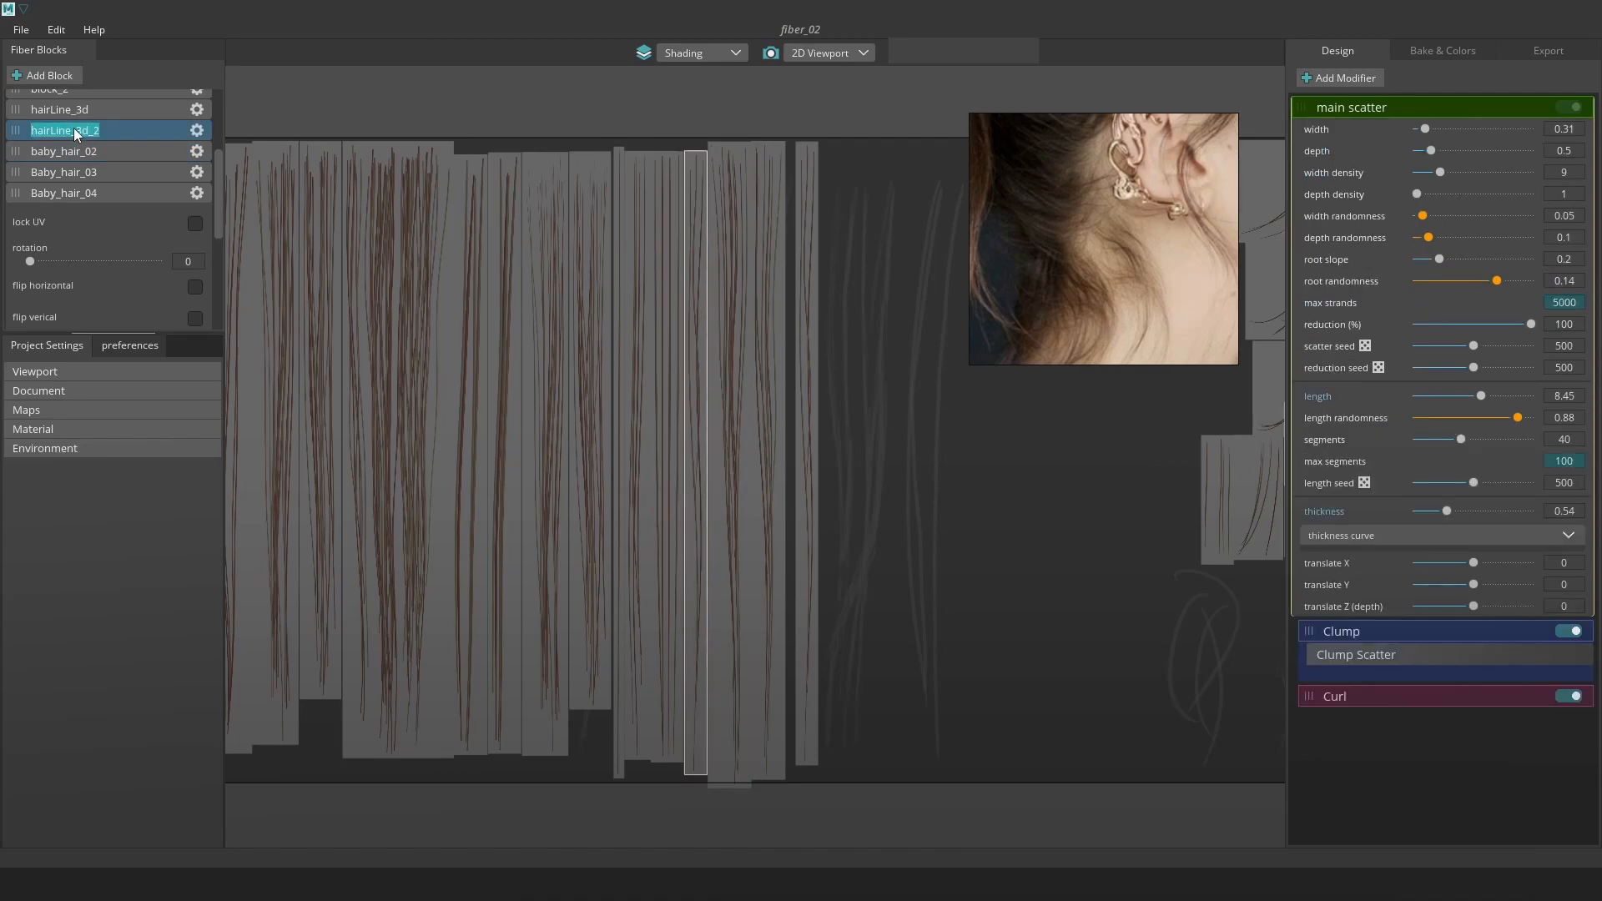
type("Baby_hair_01")
Select Baby_hair_04 and compare its strands with the fine neck hairs in the reference photo.
left_click(95, 197)
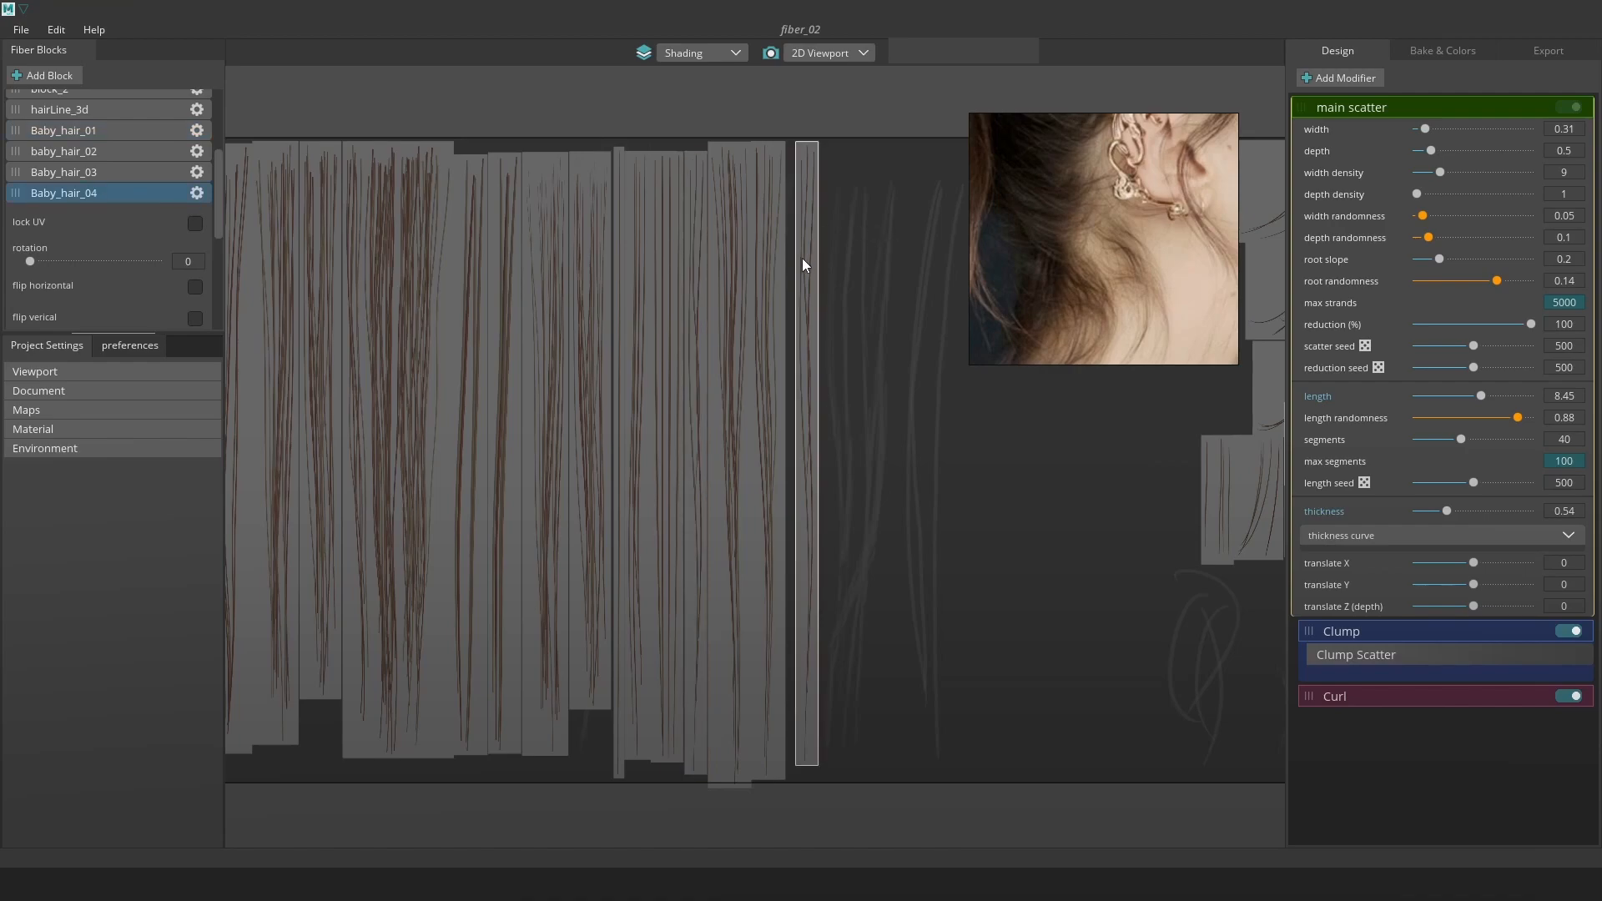
scroll(697, 352, "up", 2)
scroll(697, 359, "up", 2)
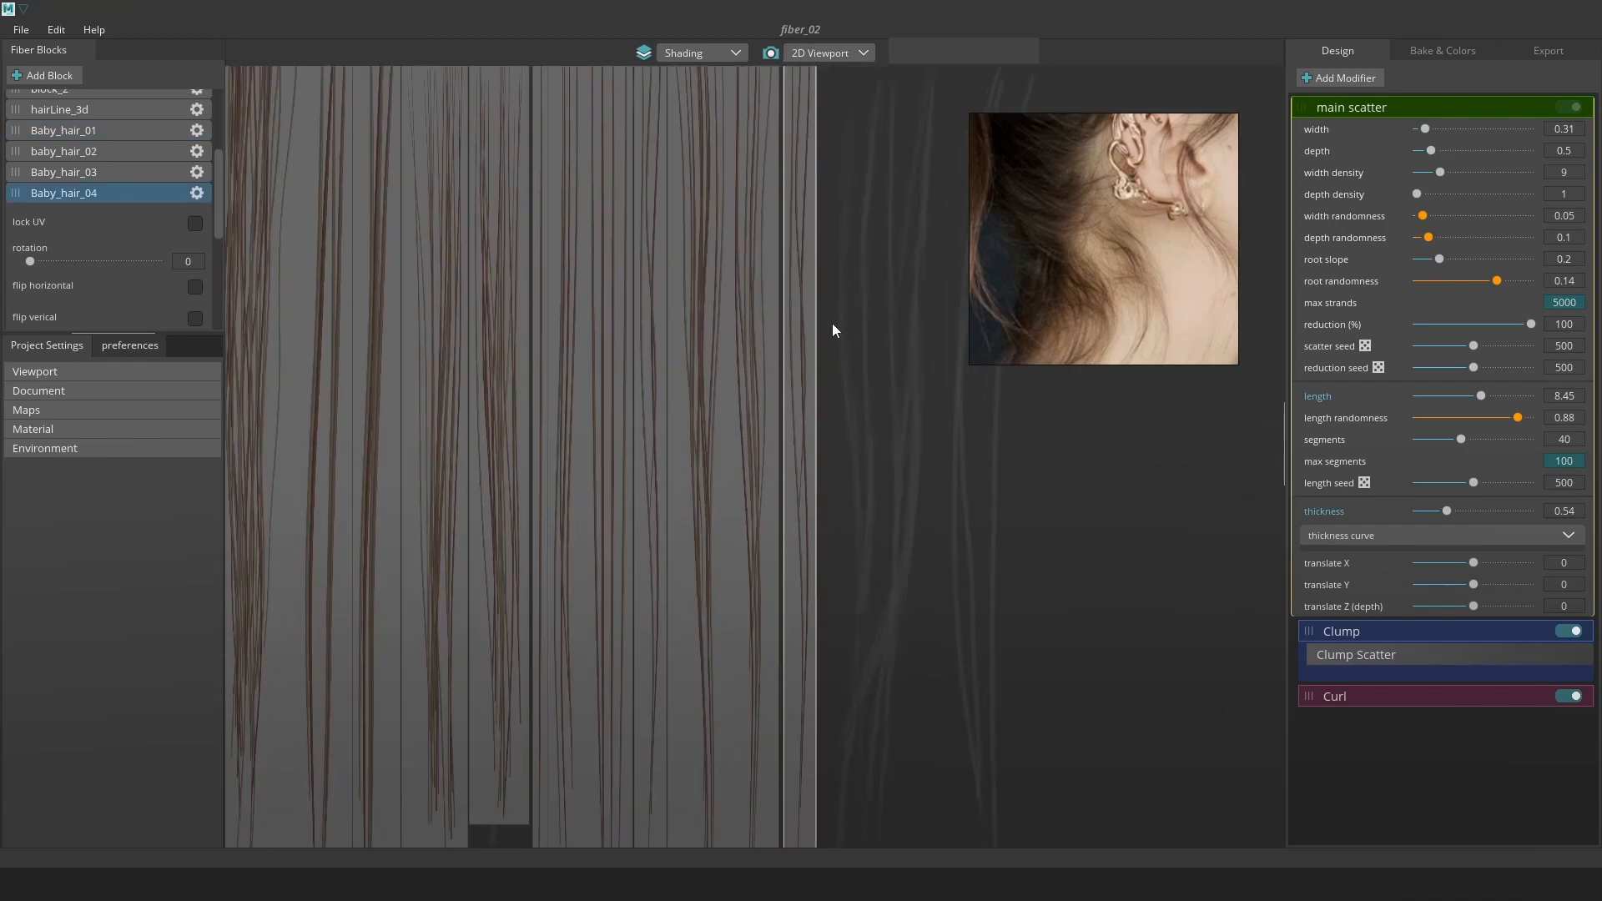
scroll(1141, 274, "up", 5)
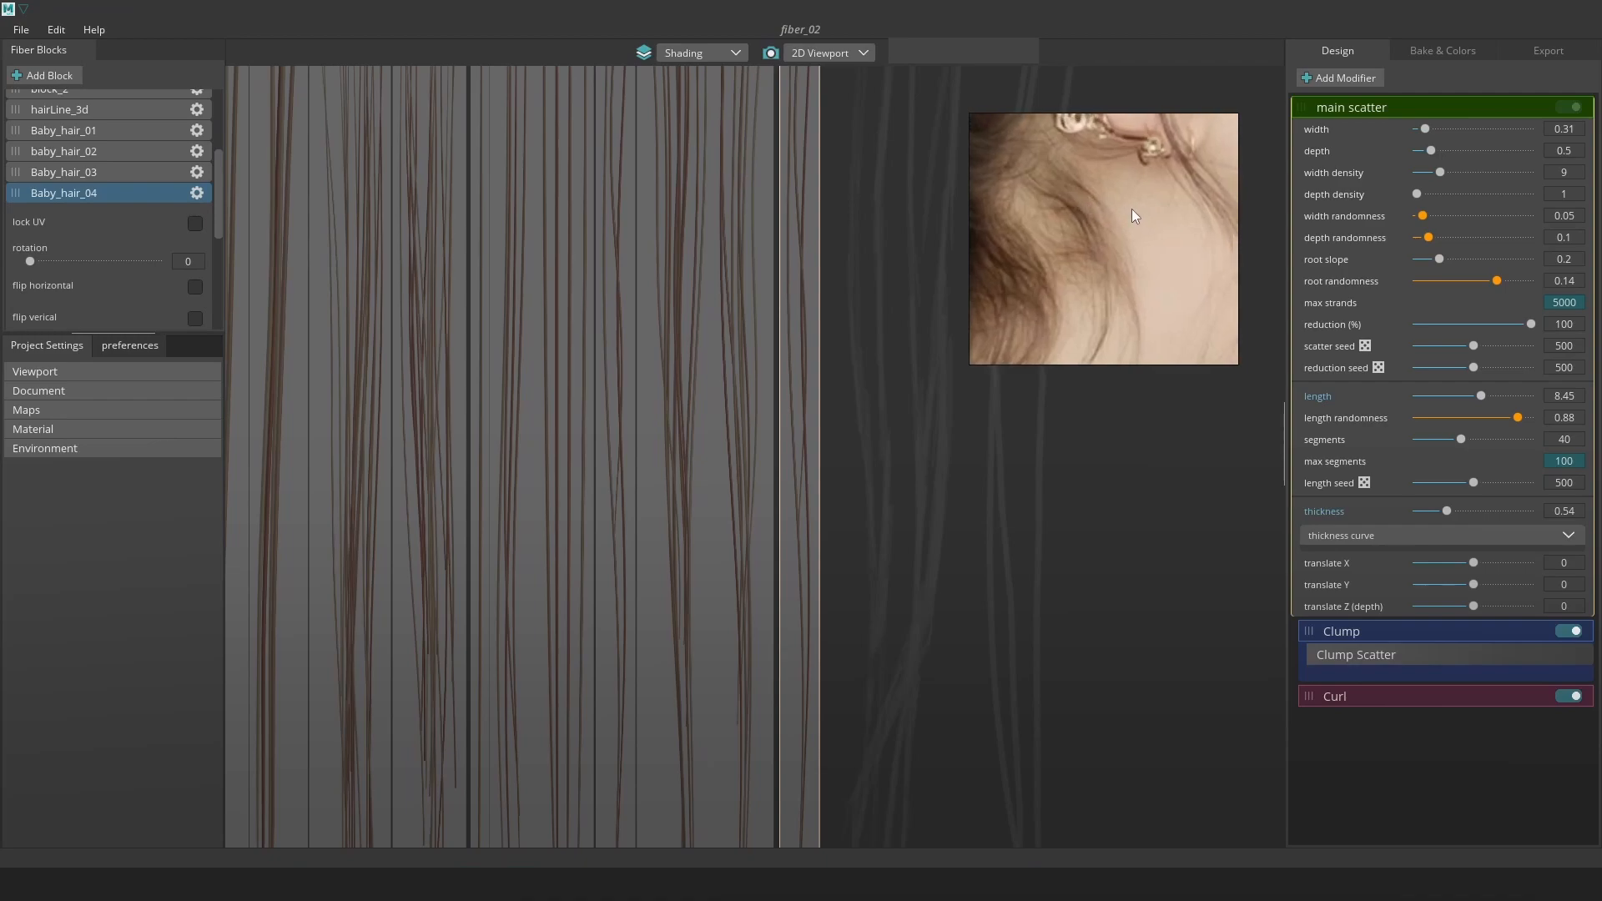
scroll(1124, 208, "down", 2)
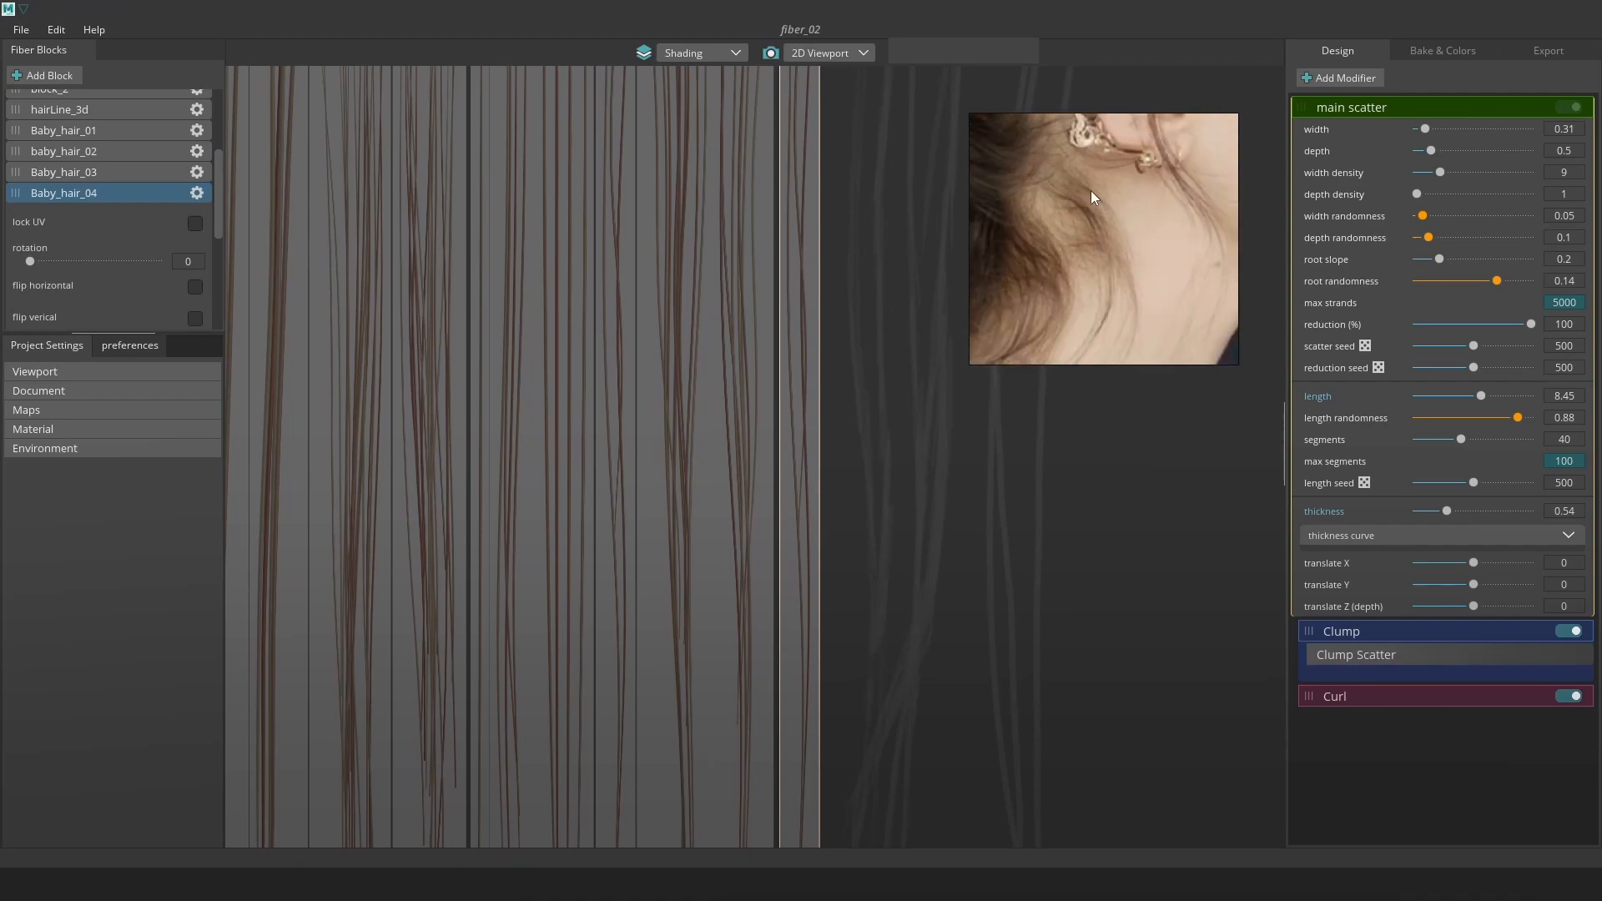
scroll(1109, 238, "down", 2)
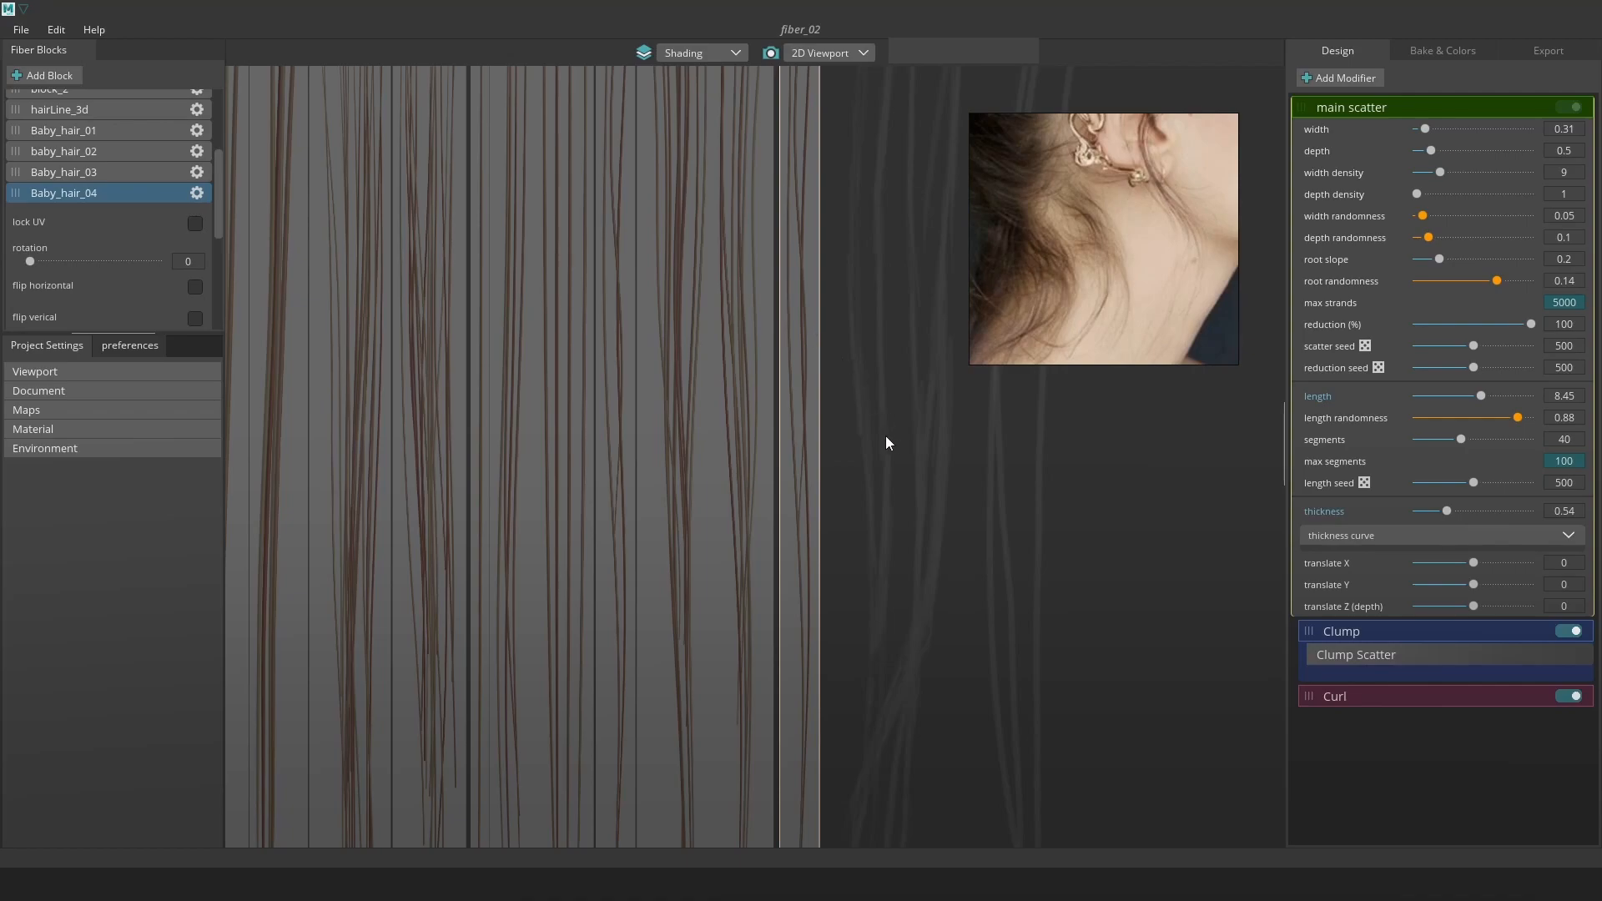
scroll(886, 442, "down", 5)
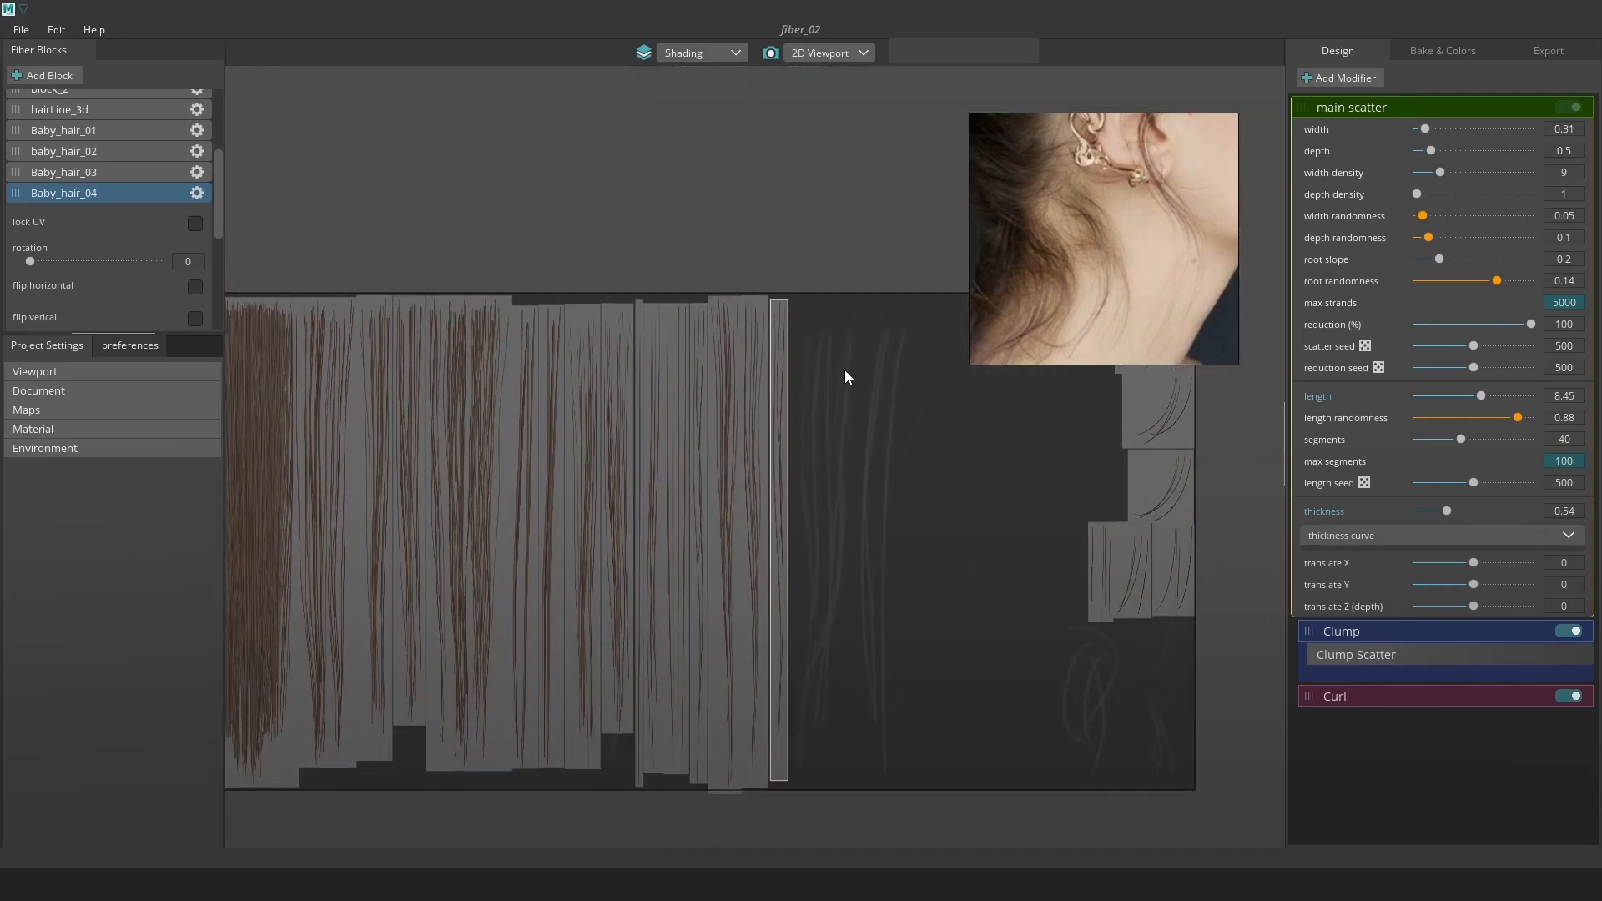
scroll(845, 373, "up", 3)
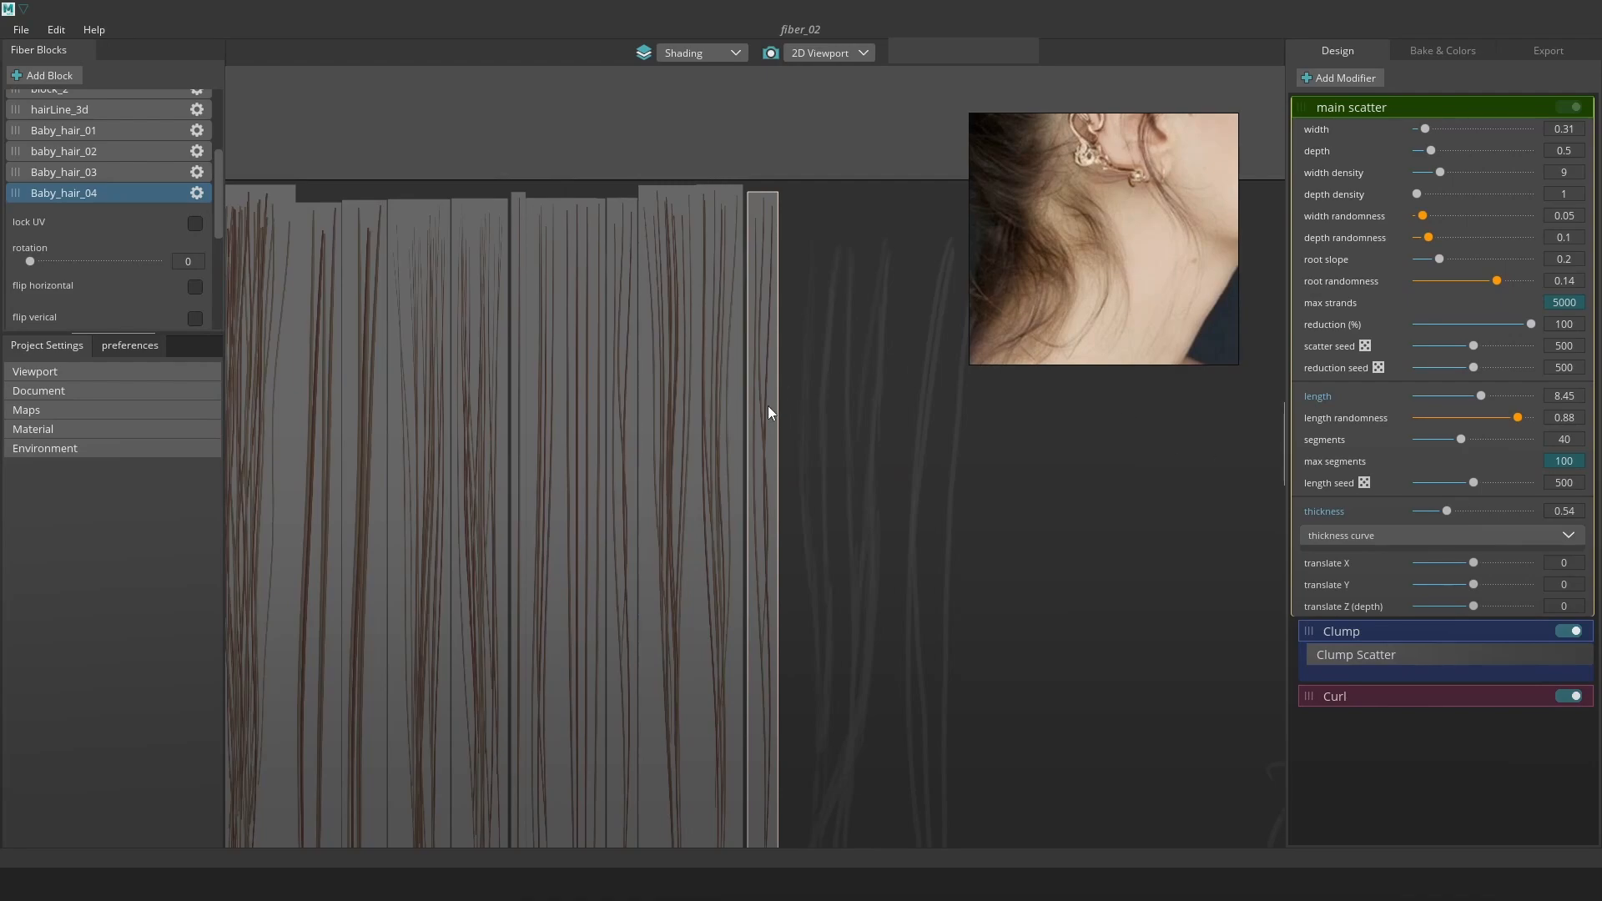
Set Baby_hair_04's strand length to 3.53 and move the block up to the upper edge of the texture area.
left_click_drag(1482, 397, 1444, 410)
left_click_drag(763, 547, 768, 282)
scroll(1096, 223, "up", 3)
scroll(1096, 223, "down", 3)
scroll(842, 416, "down", 1)
scroll(1095, 279, "down", 3)
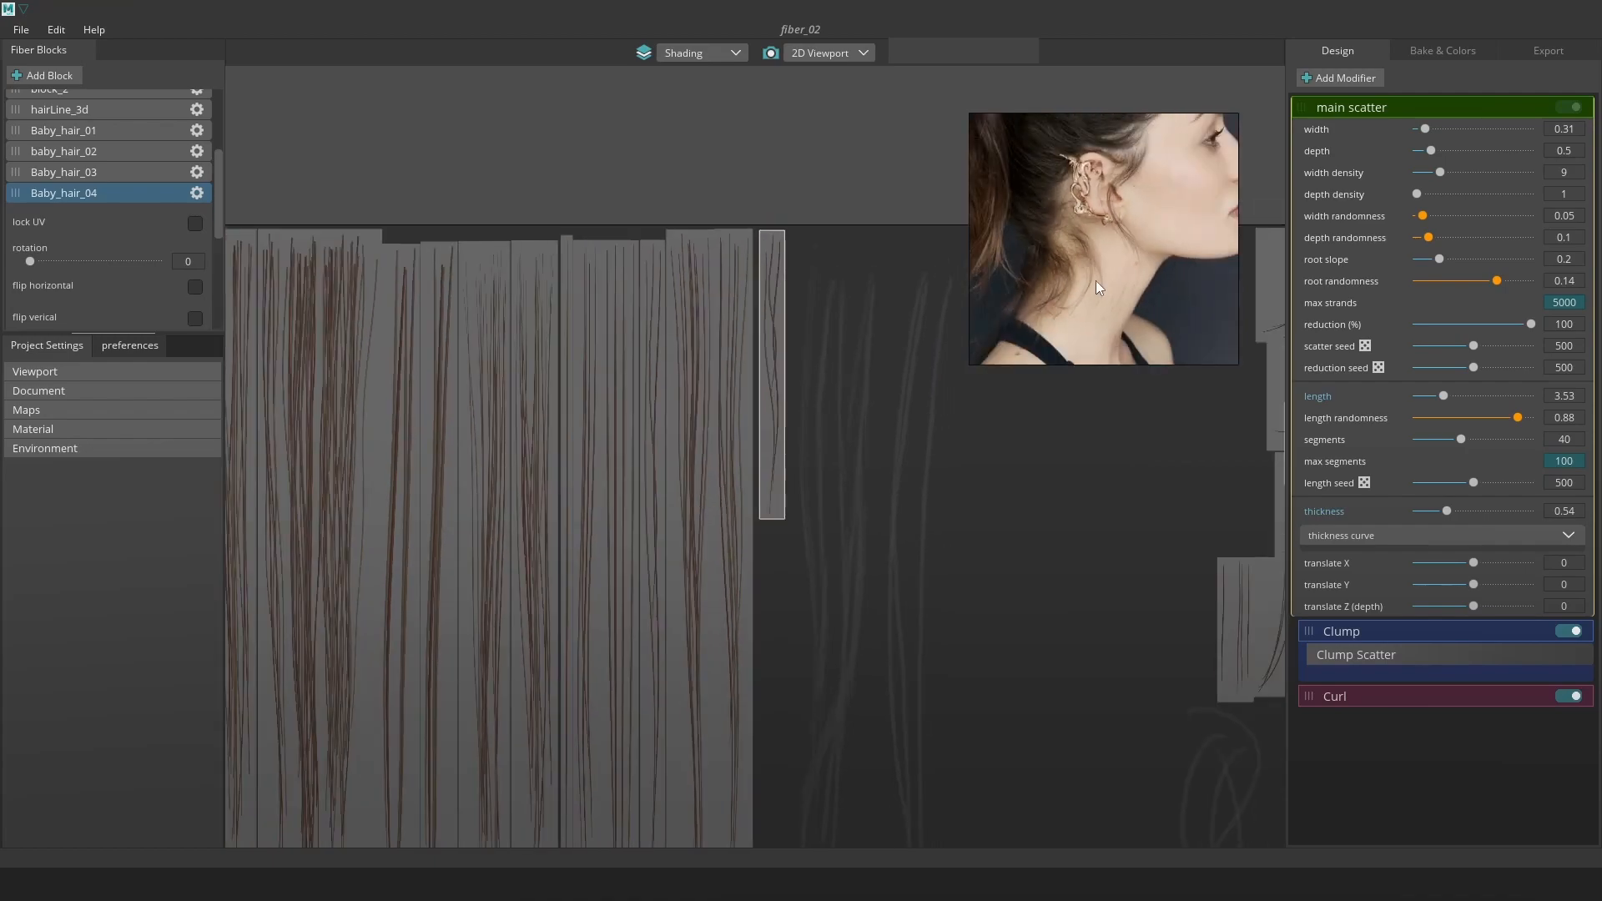
Set Baby_hair_04's strand length to 4.51 and shift the block down inside the texture area.
scroll(826, 462, "down", 4)
scroll(803, 473, "up", 2)
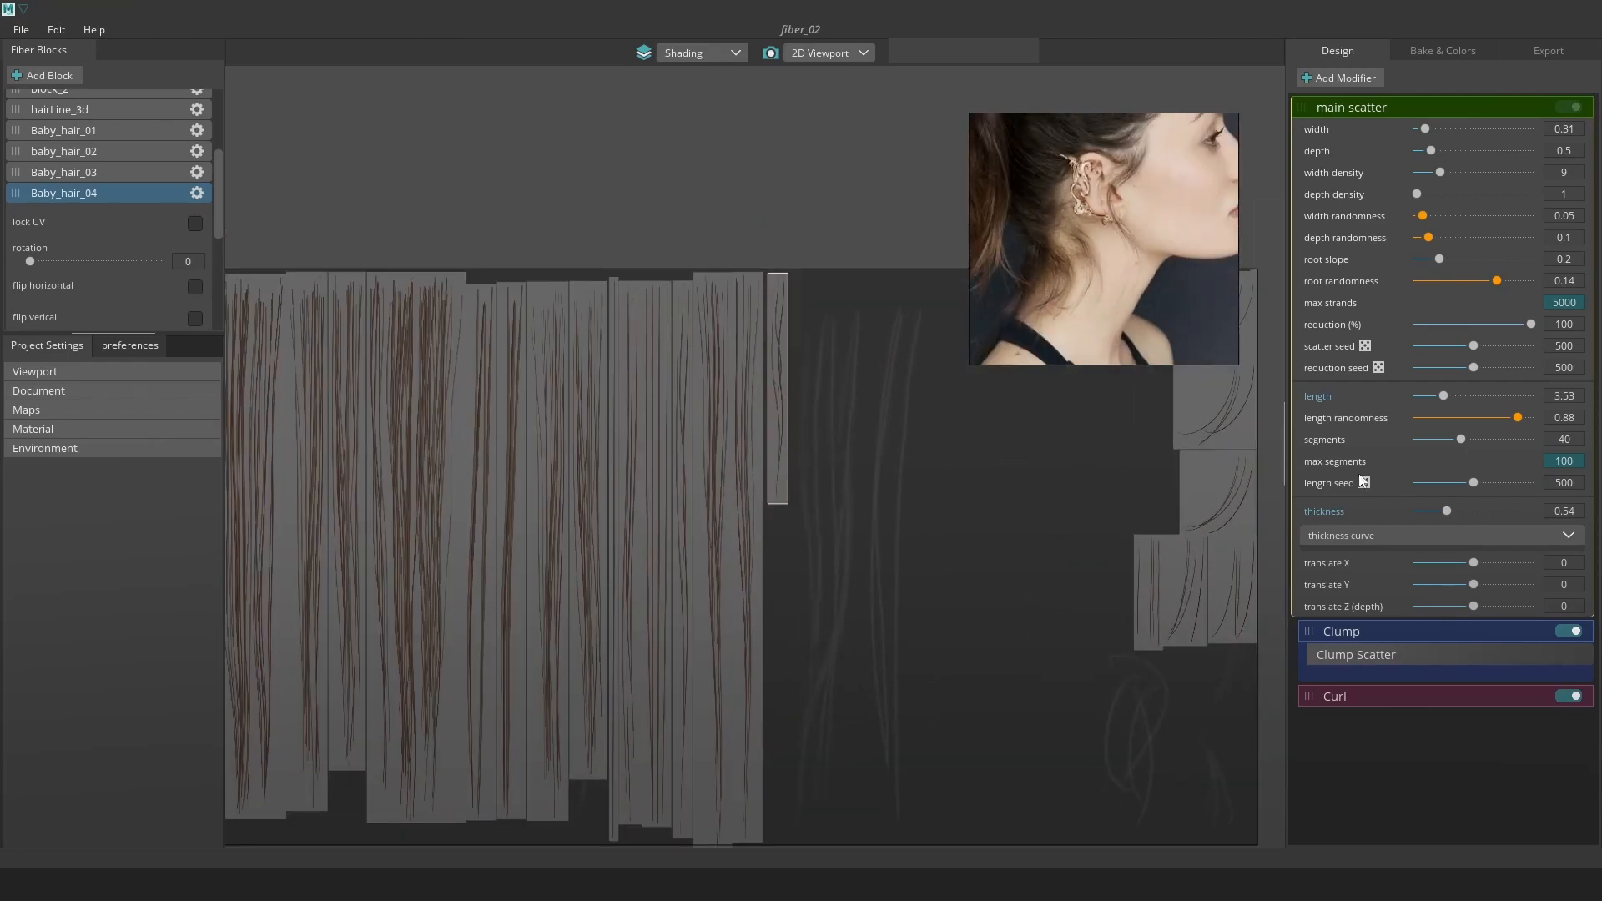
left_click_drag(1443, 395, 1458, 396)
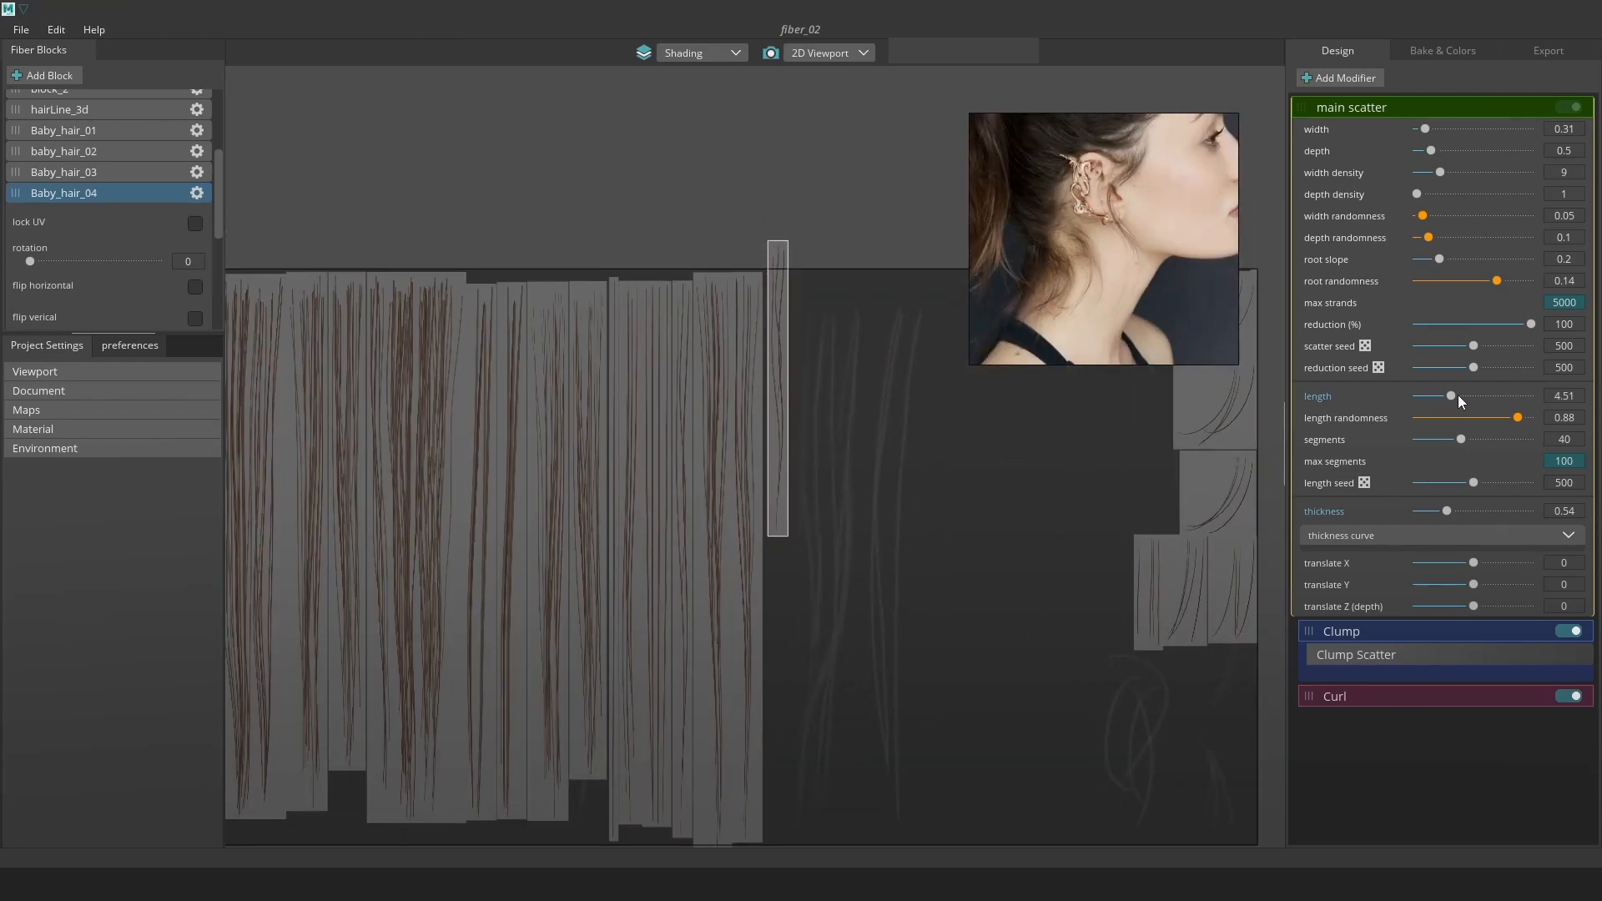
left_click_drag(776, 412, 778, 447)
scroll(795, 444, "down", 2)
scroll(798, 524, "up", 4)
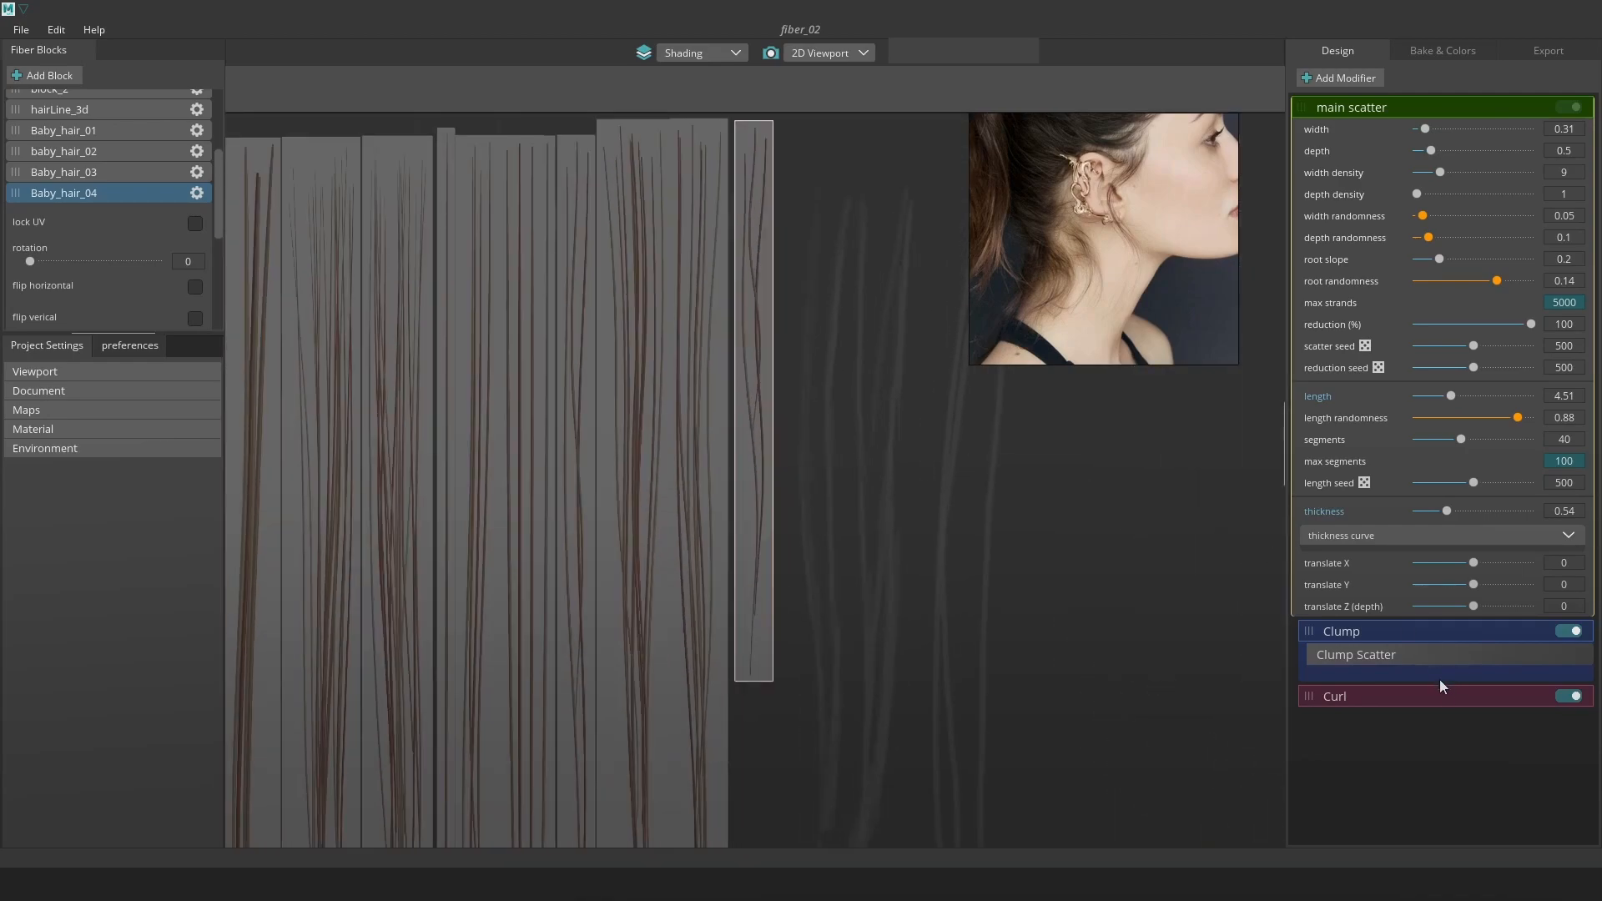
Set the Curl modifier's length on Baby_hair_04 to 2.83, checking against the neck hairs in the reference photo.
left_click(1441, 693)
scroll(1126, 251, "up", 5)
middle_click_drag(1018, 197, 1146, 247)
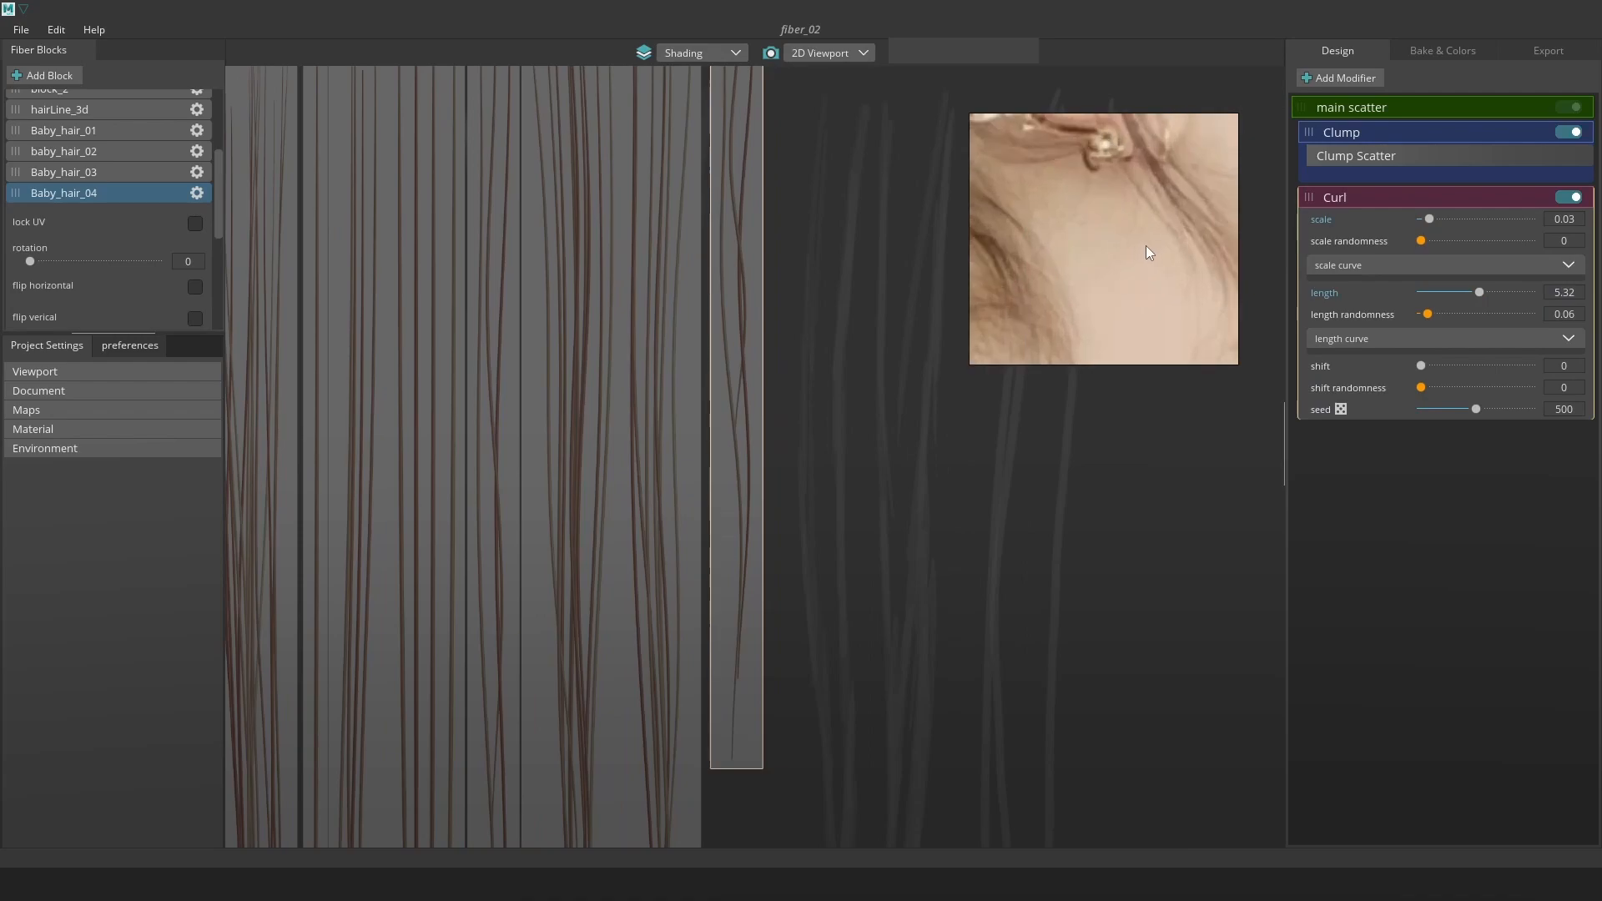
scroll(1068, 285, "down", 5)
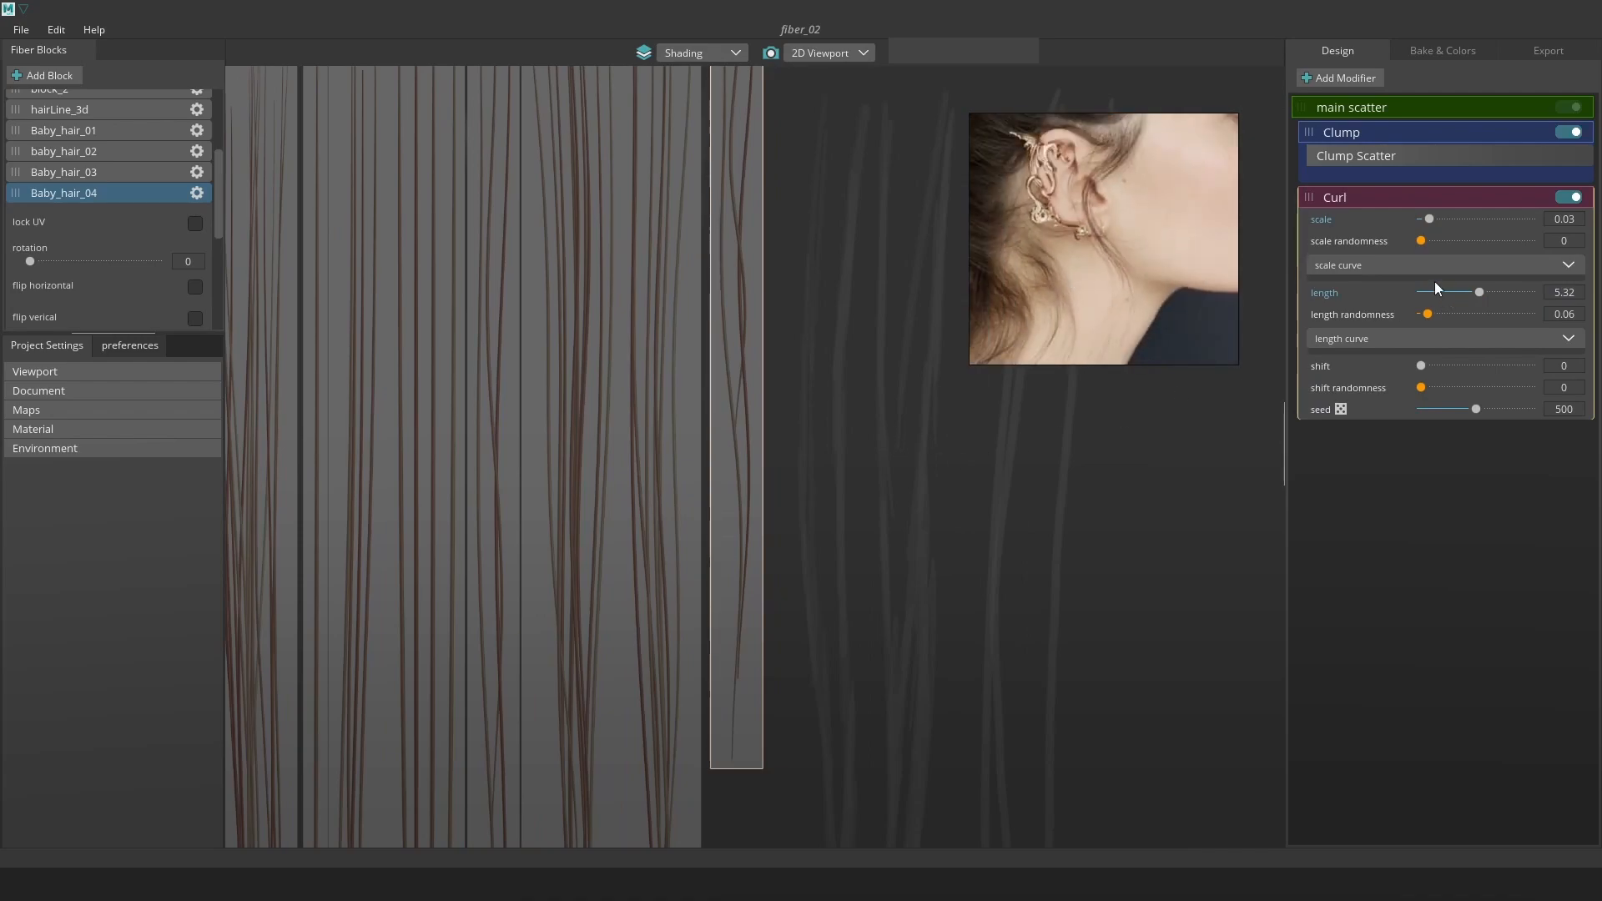
mouse_move(1480, 292)
left_mouse_down()
mouse_move(1428, 296)
mouse_move(1452, 294)
left_mouse_up()
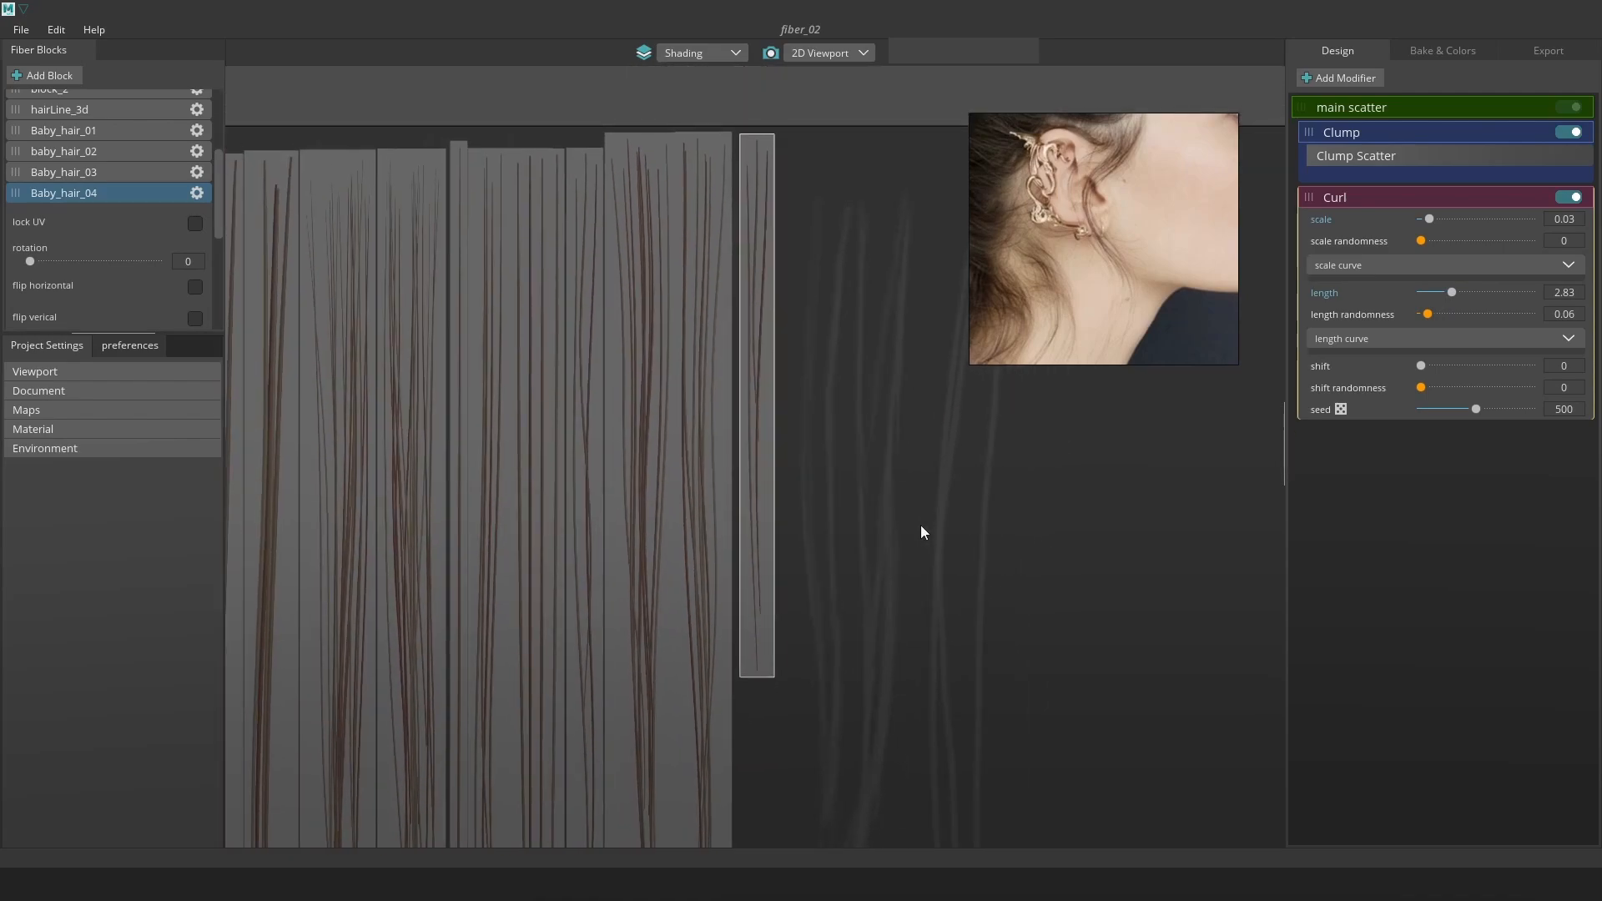
Set the main scatter's length randomness on Baby_hair_04 to 0.49.
left_click(1419, 107)
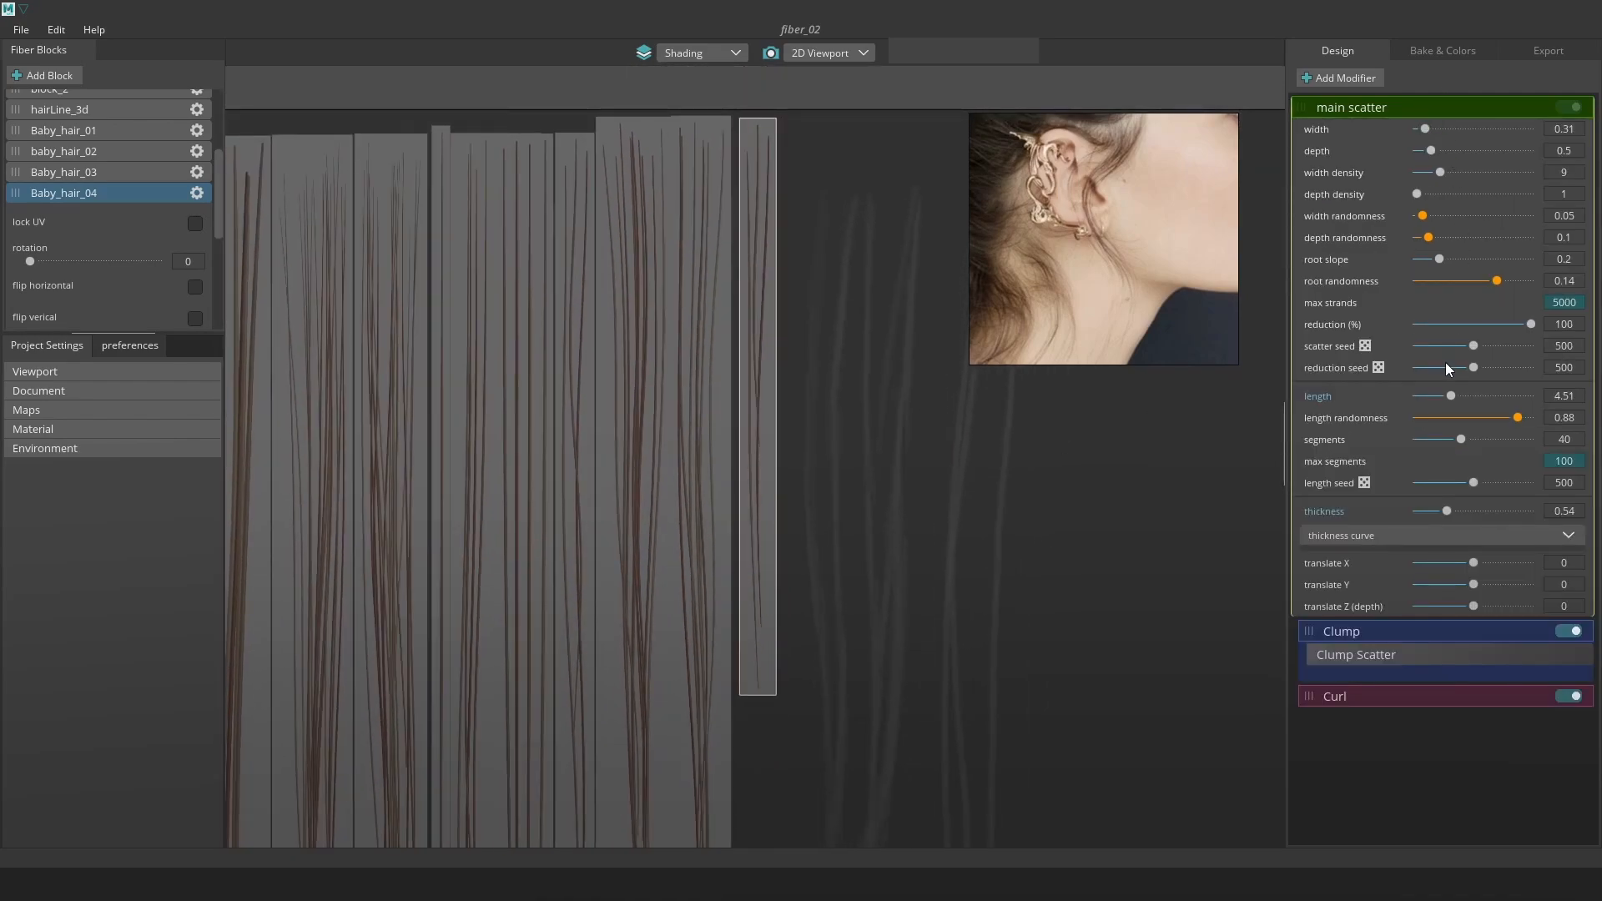
left_click_drag(1517, 417, 1474, 425)
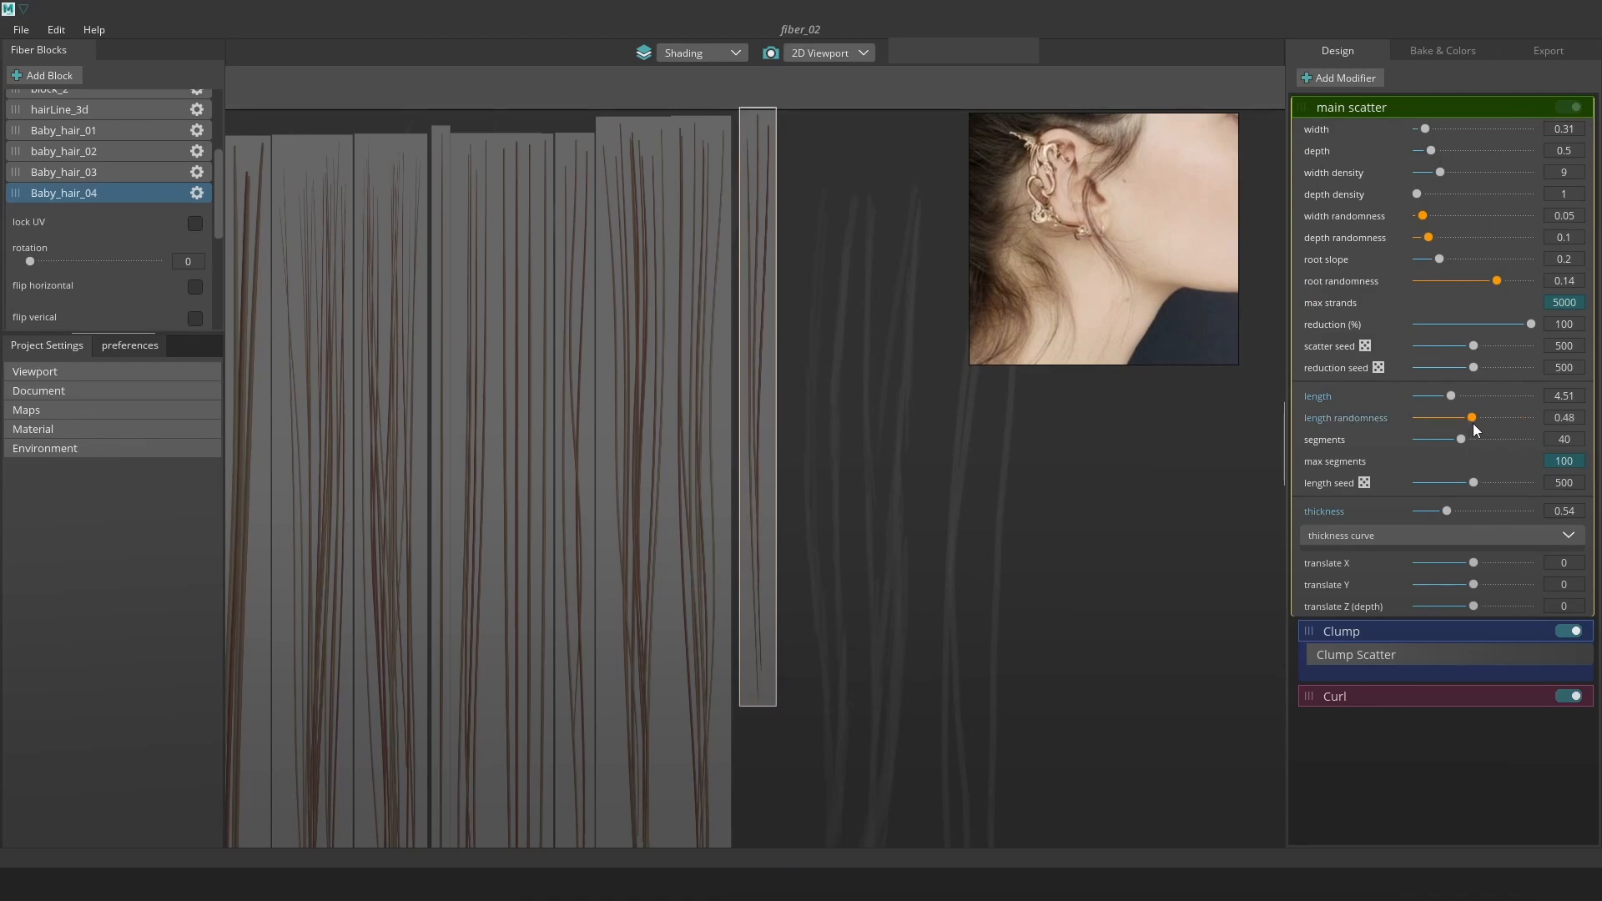
scroll(1048, 263, "up", 4)
scroll(1048, 264, "down", 3)
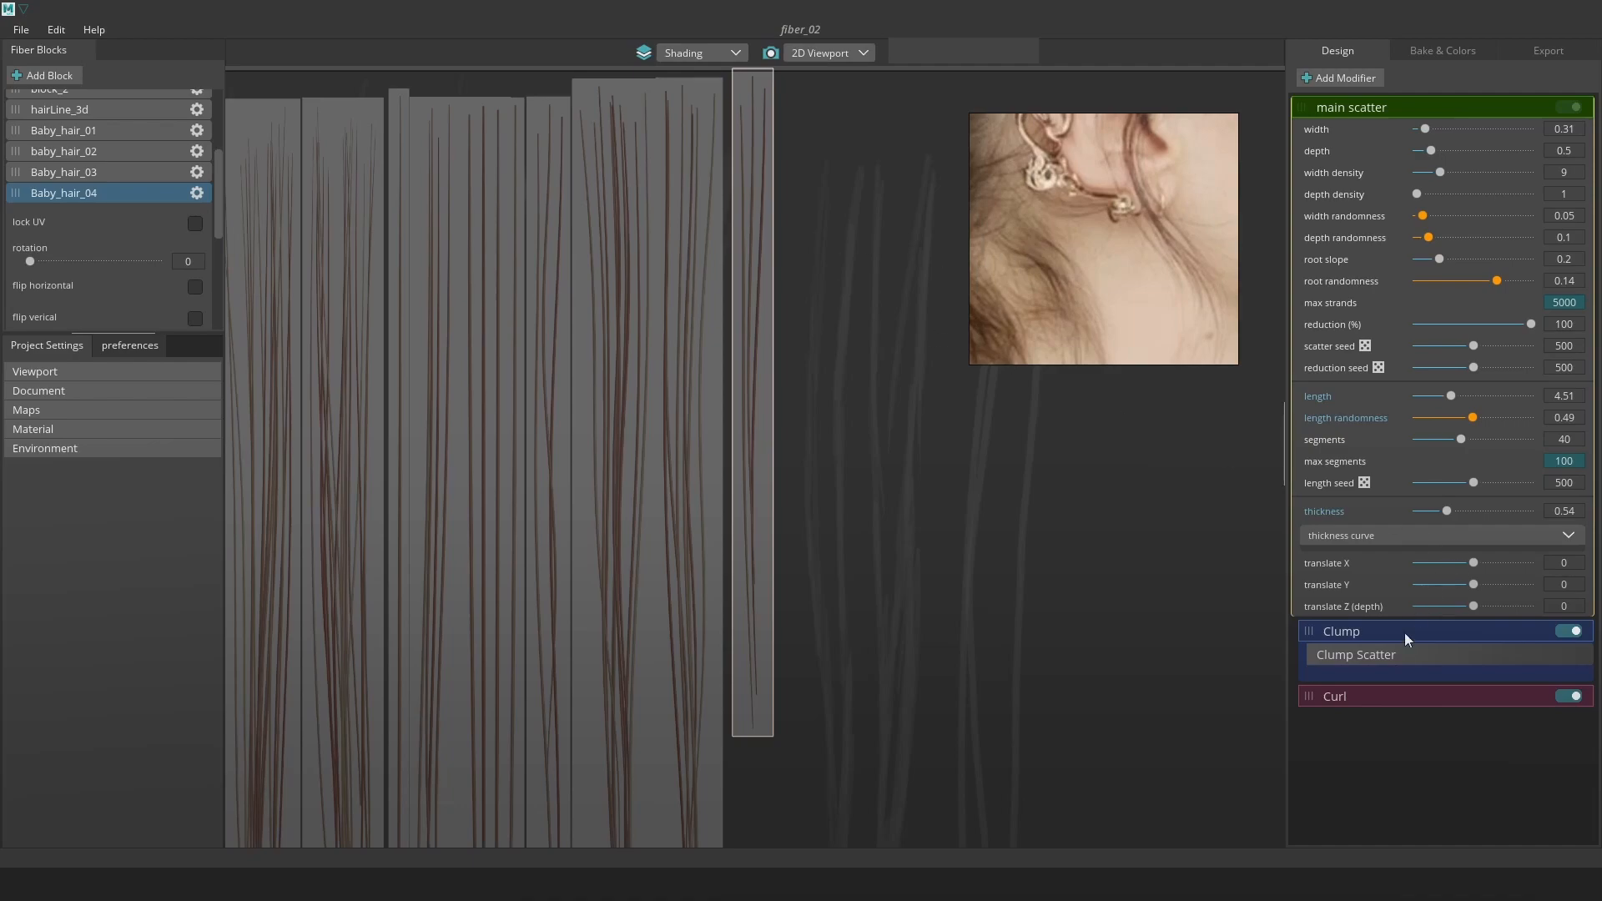
Reshape Baby_hair_04's Clump strength curve to rise quickly after the root and reach full strength at the tip.
left_click(1424, 641)
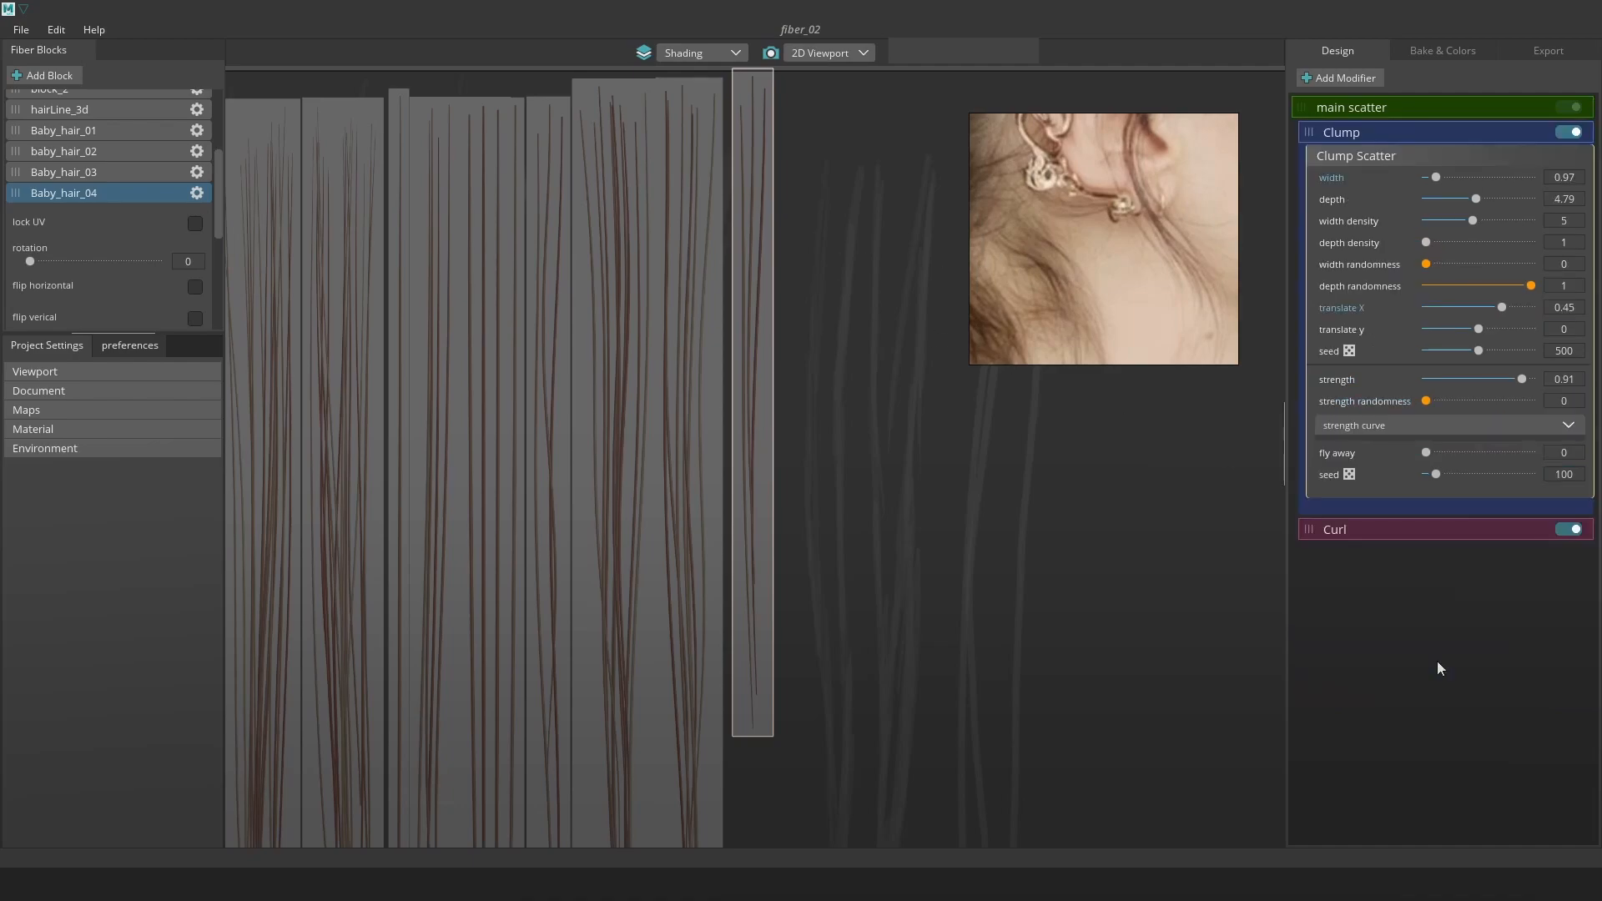
scroll(1054, 249, "up", 2)
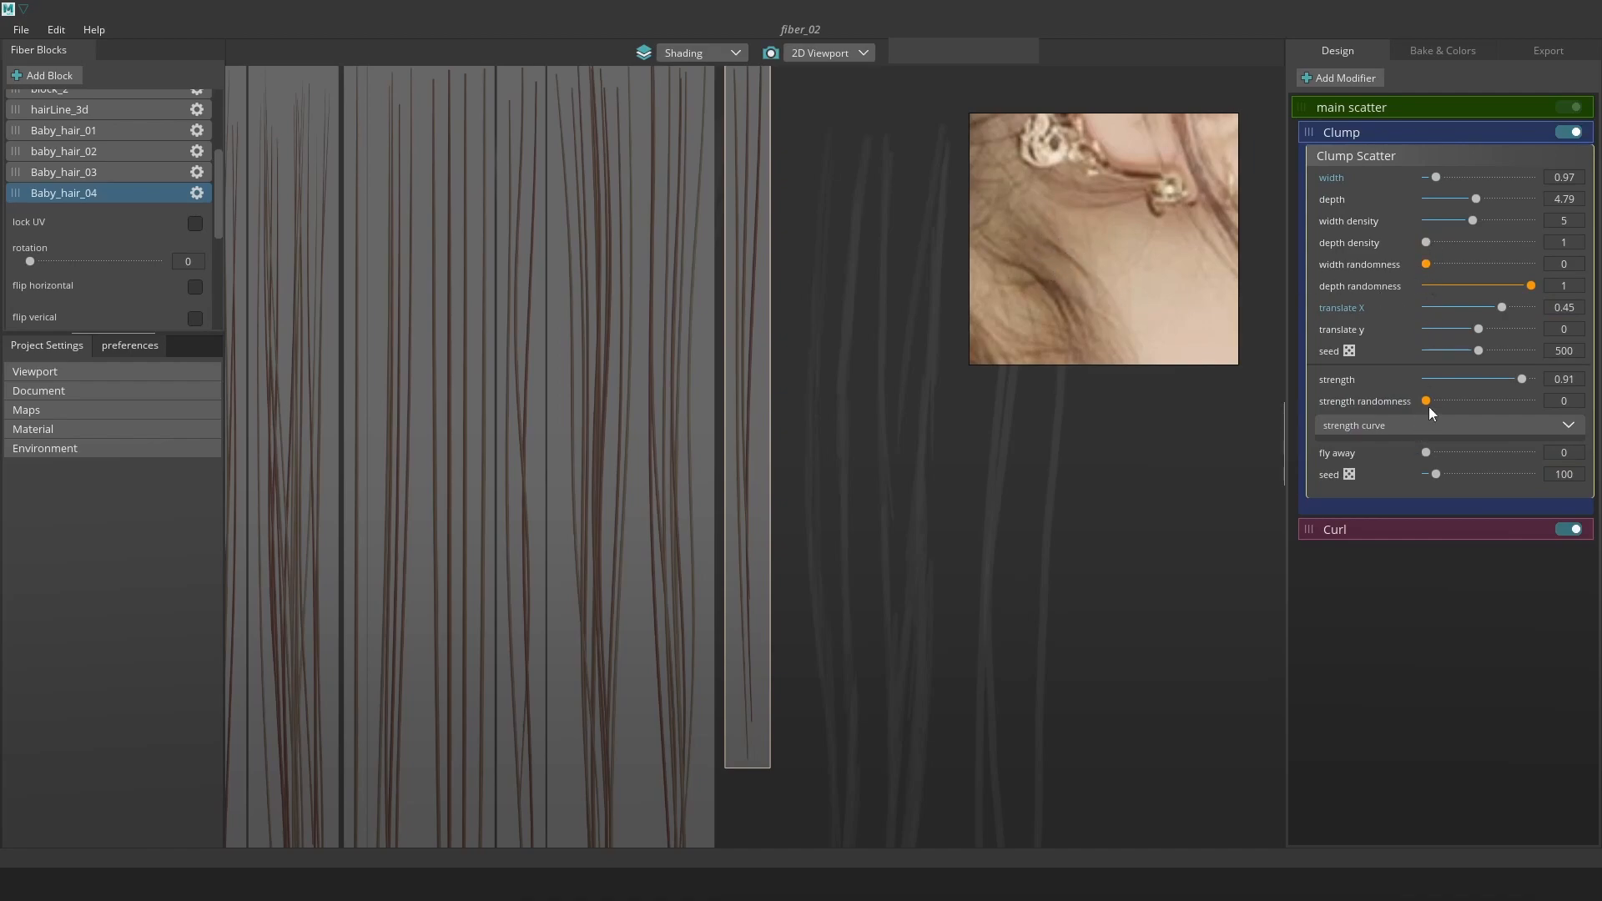
left_click(1537, 422)
left_click_drag(1409, 489, 1391, 445)
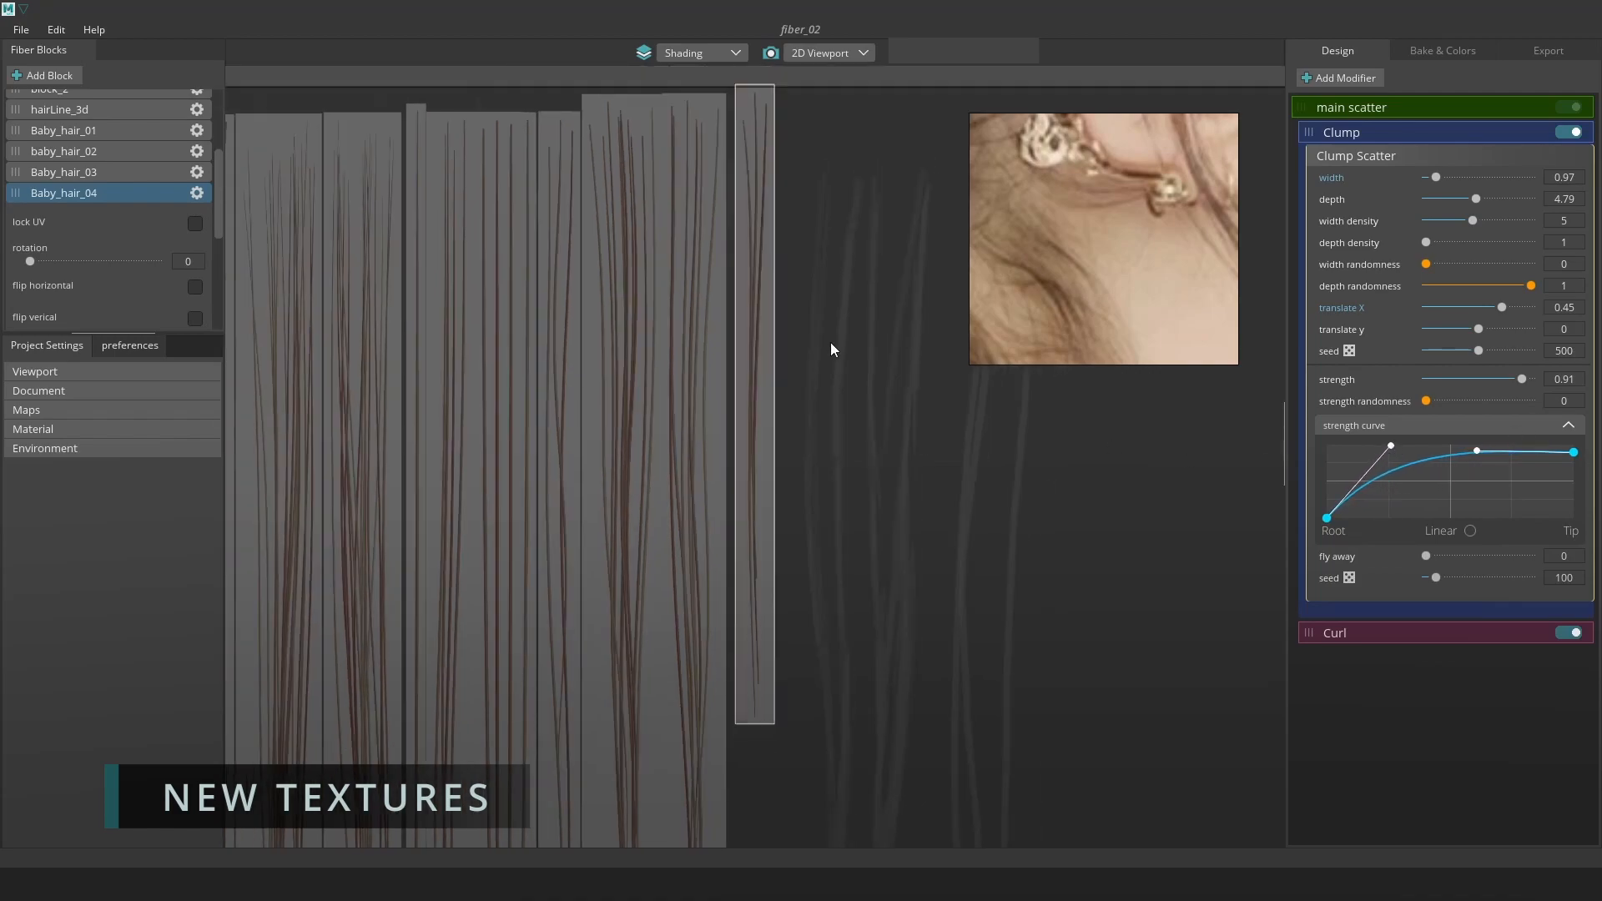
mouse_move(1326, 517)
left_mouse_down()
mouse_move(1326, 499)
mouse_move(1324, 514)
left_mouse_up()
mouse_move(1388, 447)
left_mouse_down()
mouse_move(1323, 459)
mouse_move(1380, 459)
mouse_move(1366, 461)
left_mouse_up()
left_click_drag(1477, 453, 1426, 456)
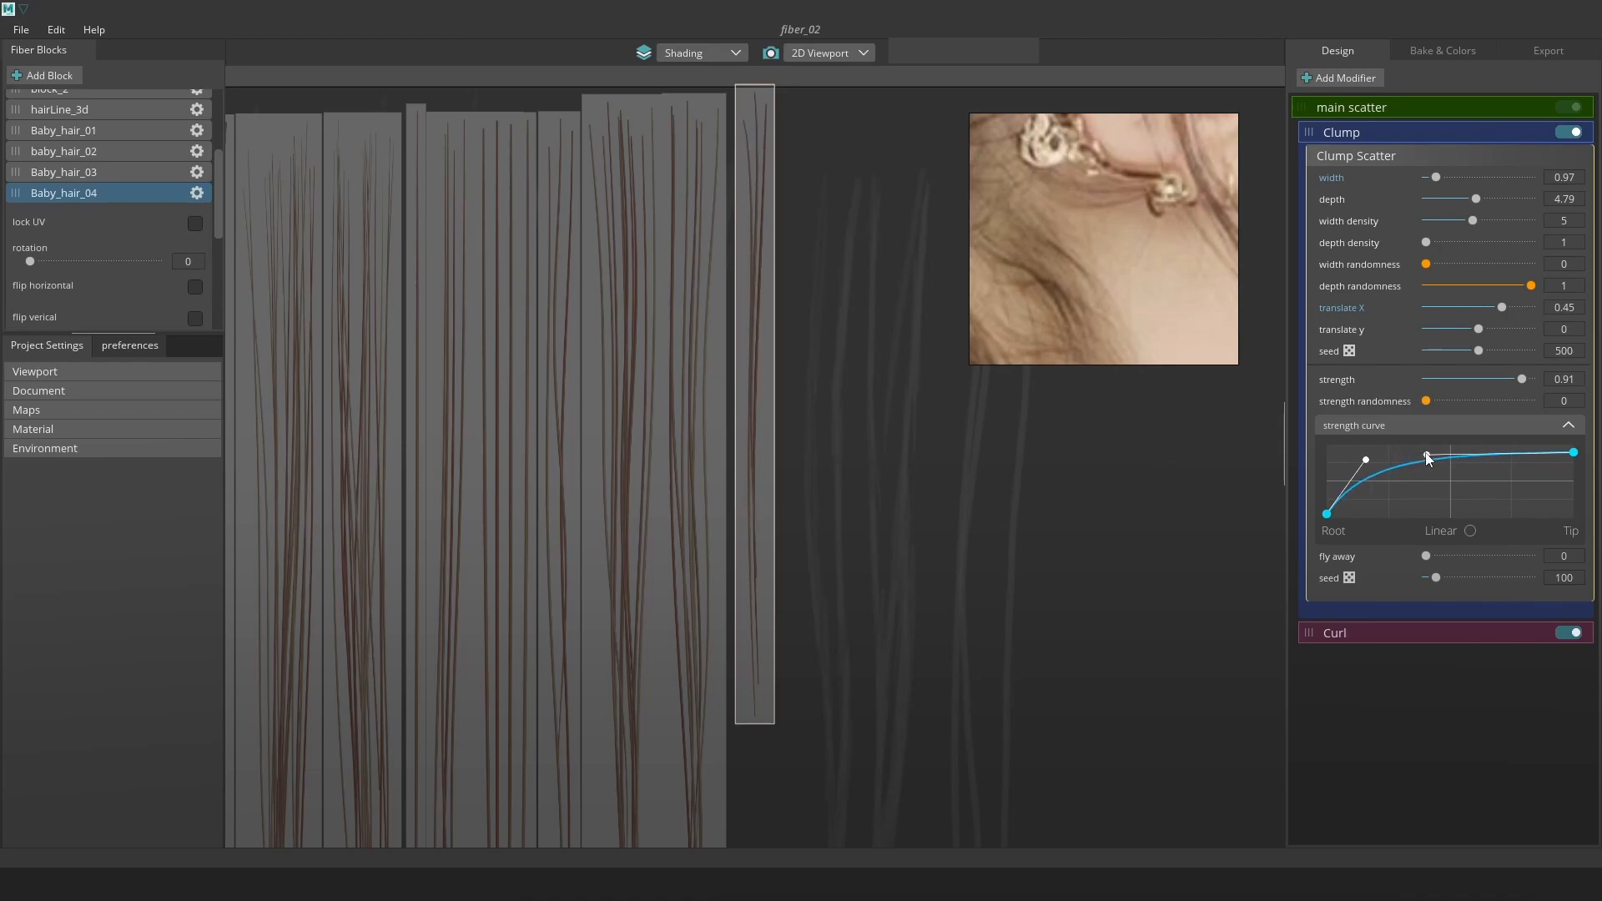
left_click_drag(1573, 452, 1573, 446)
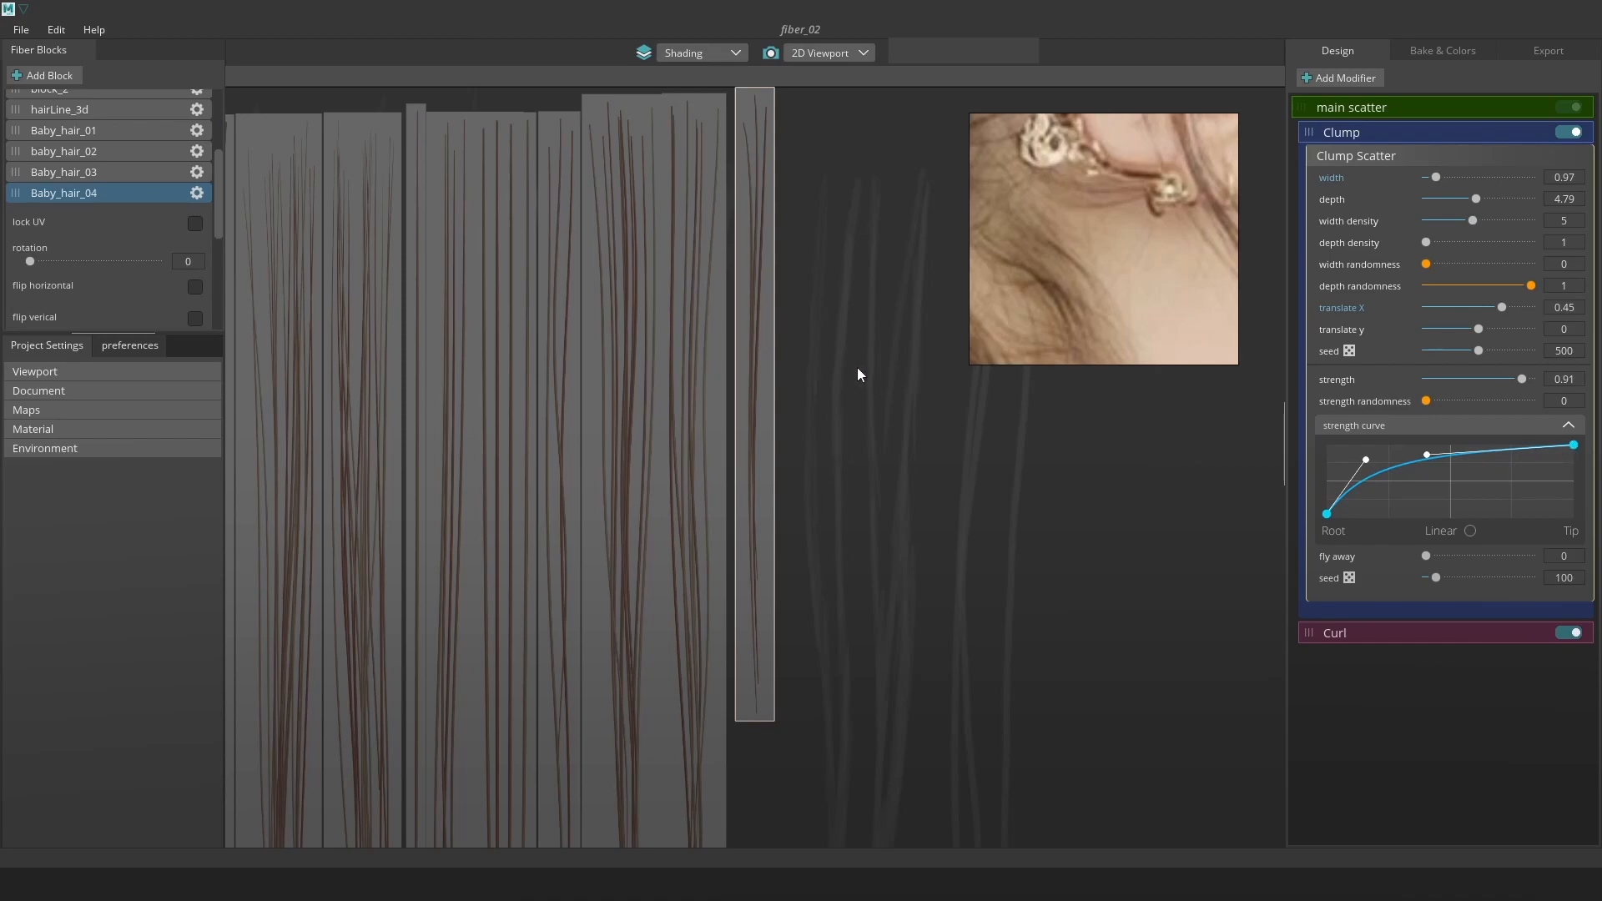
Nudge Baby_hair_04 against its neighbouring block and refine the Clump strength curve with a lower root handle and a longer tip handle.
scroll(752, 362, "down", 2)
left_click_drag(759, 374, 756, 383)
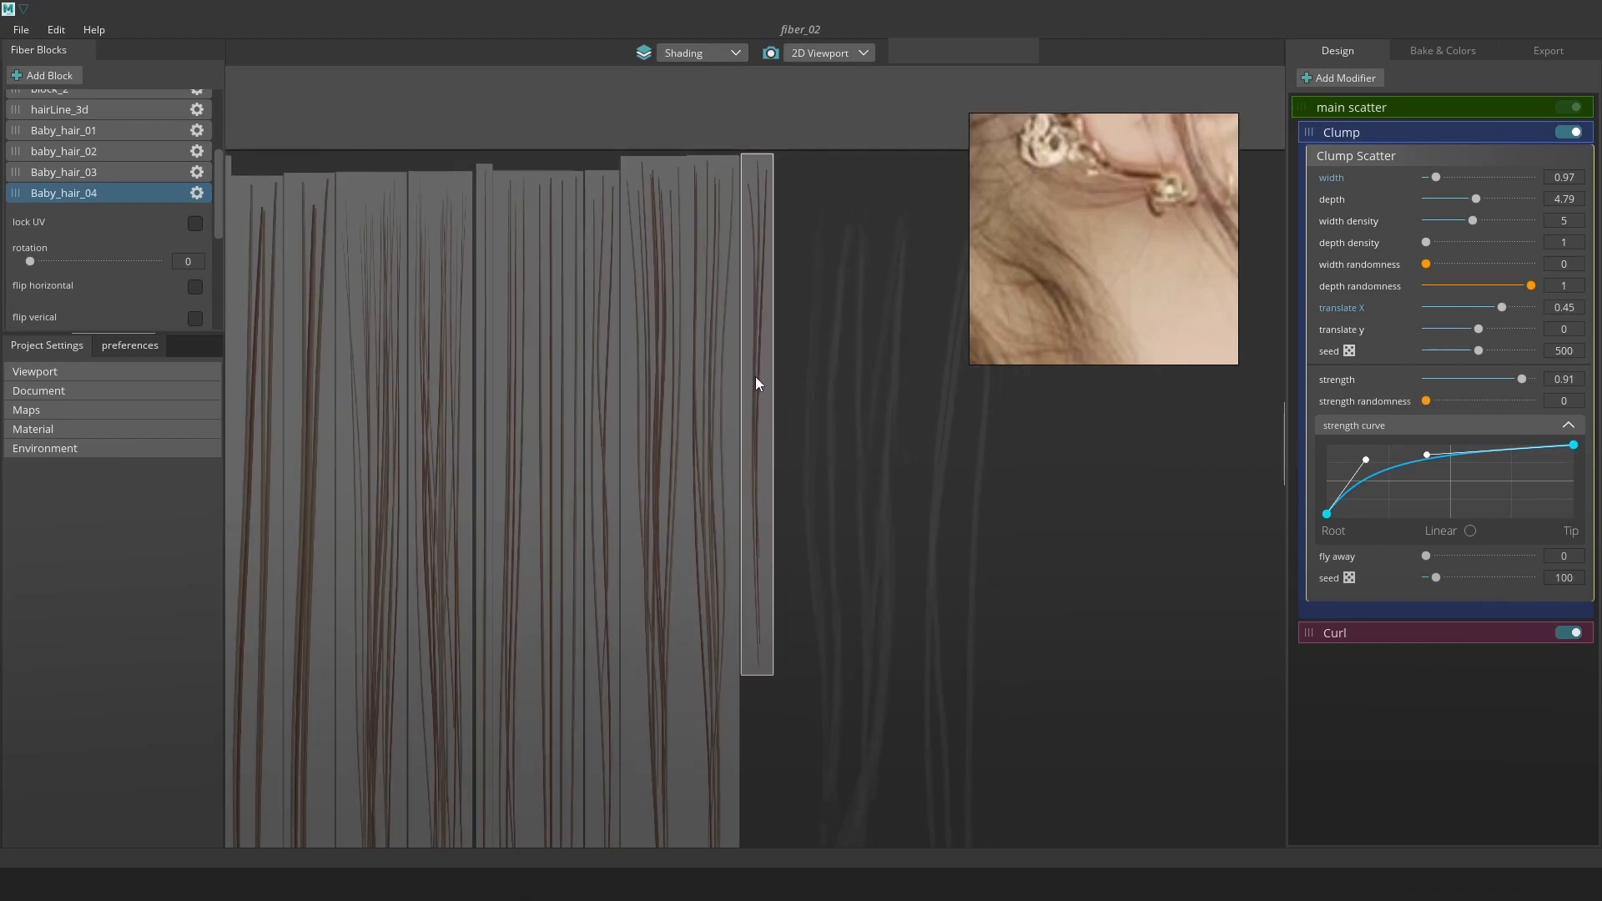
left_click_drag(1362, 459, 1326, 459)
scroll(783, 153, "up", 3)
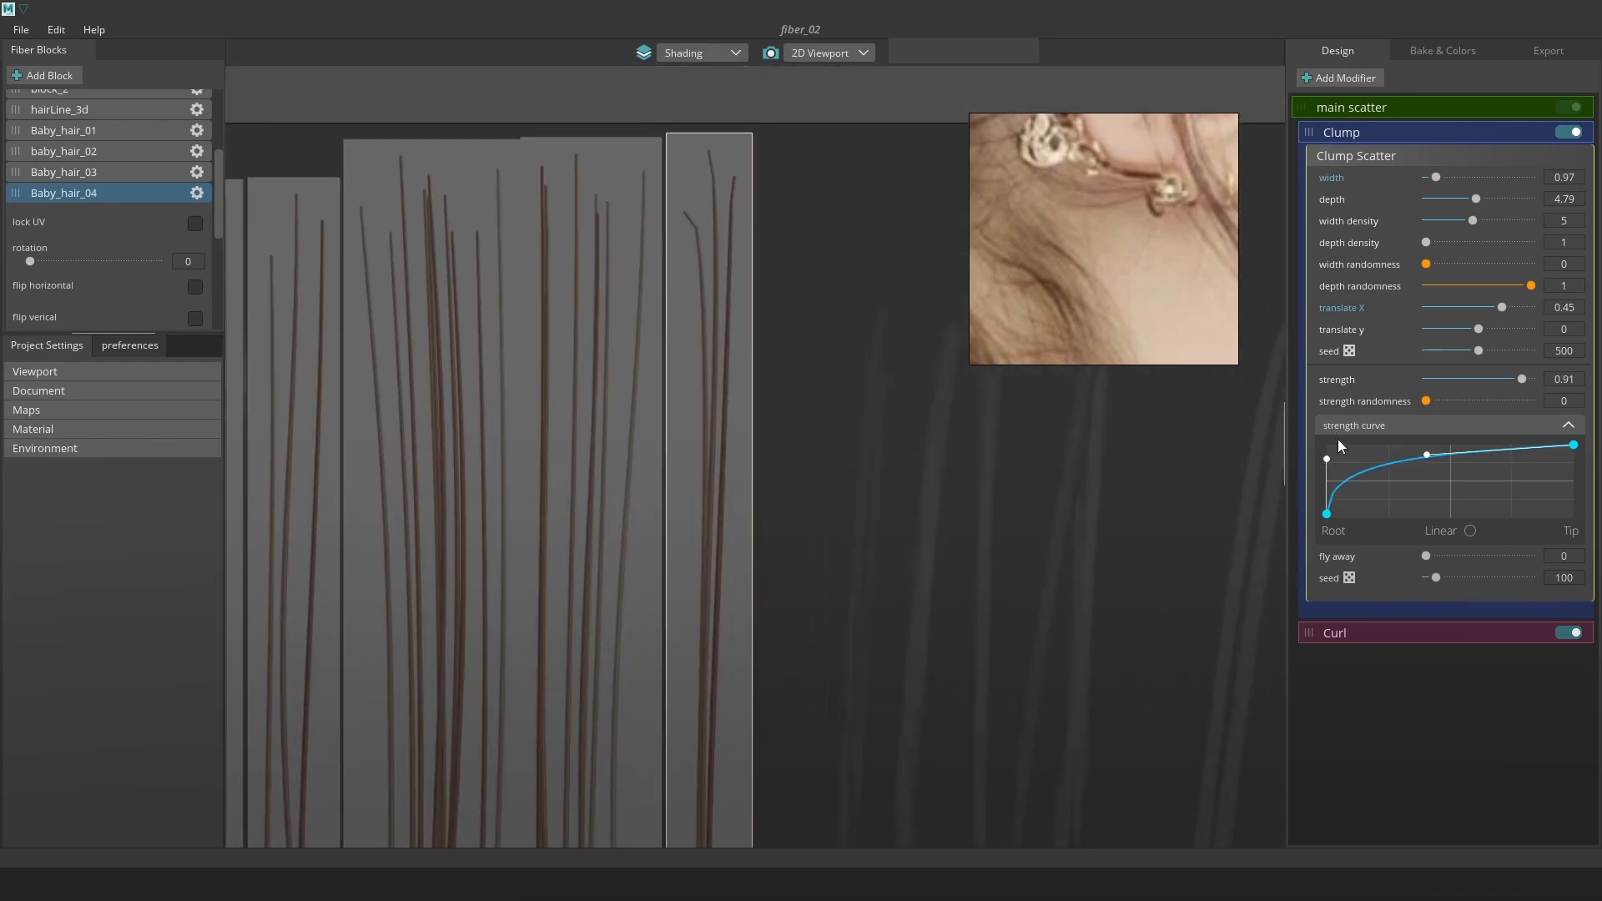
left_click_drag(1328, 460, 1343, 492)
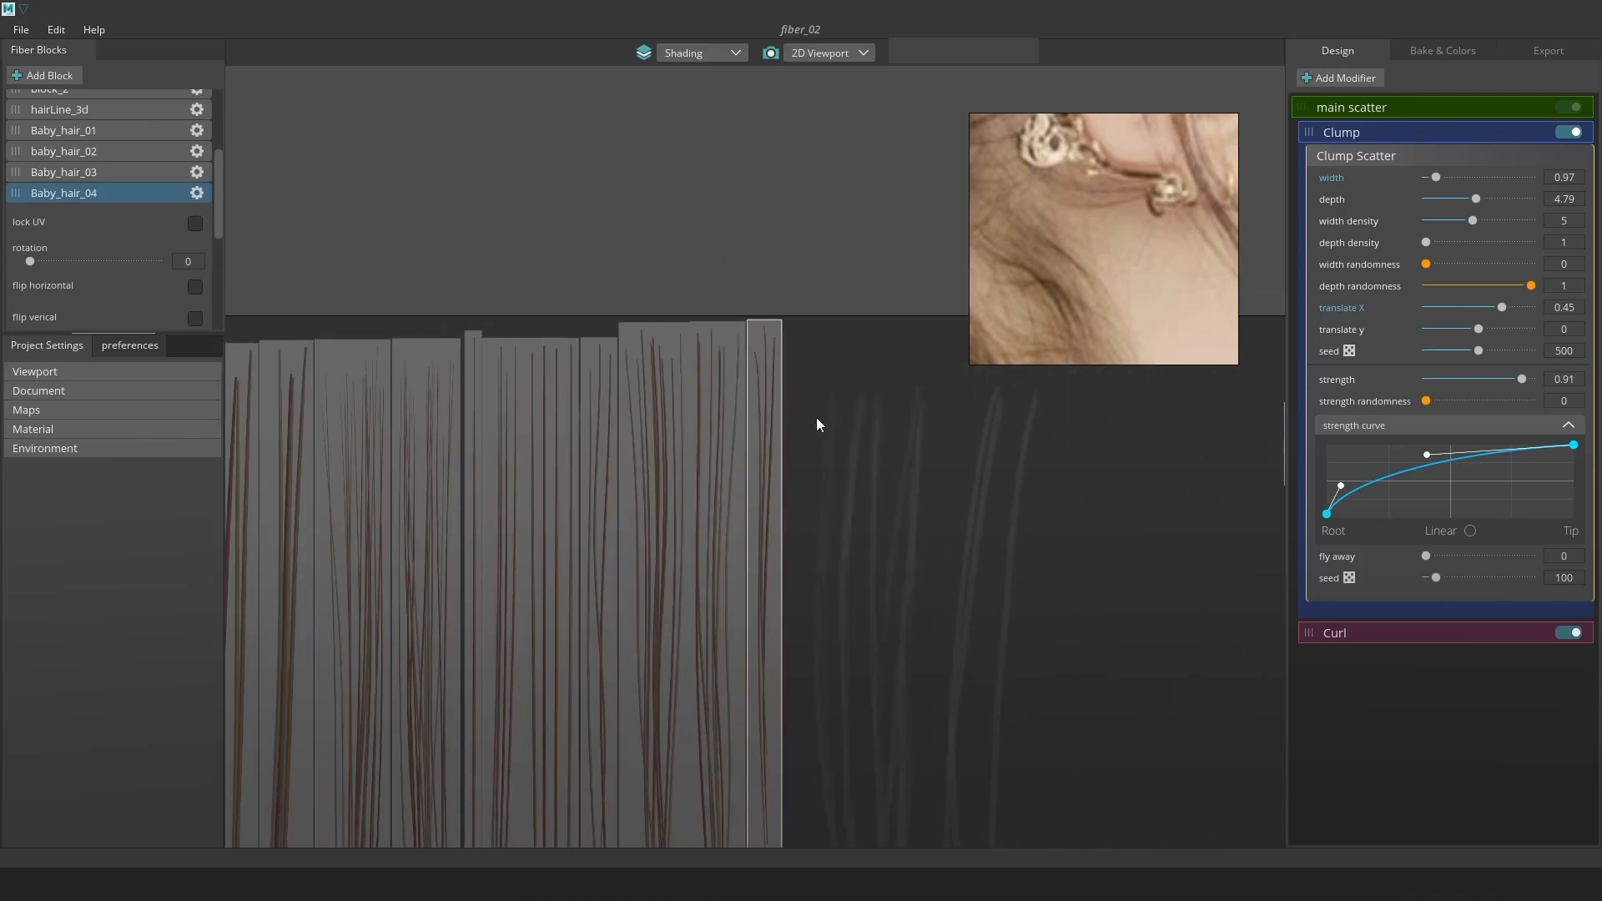
left_click_drag(1427, 455, 1398, 449)
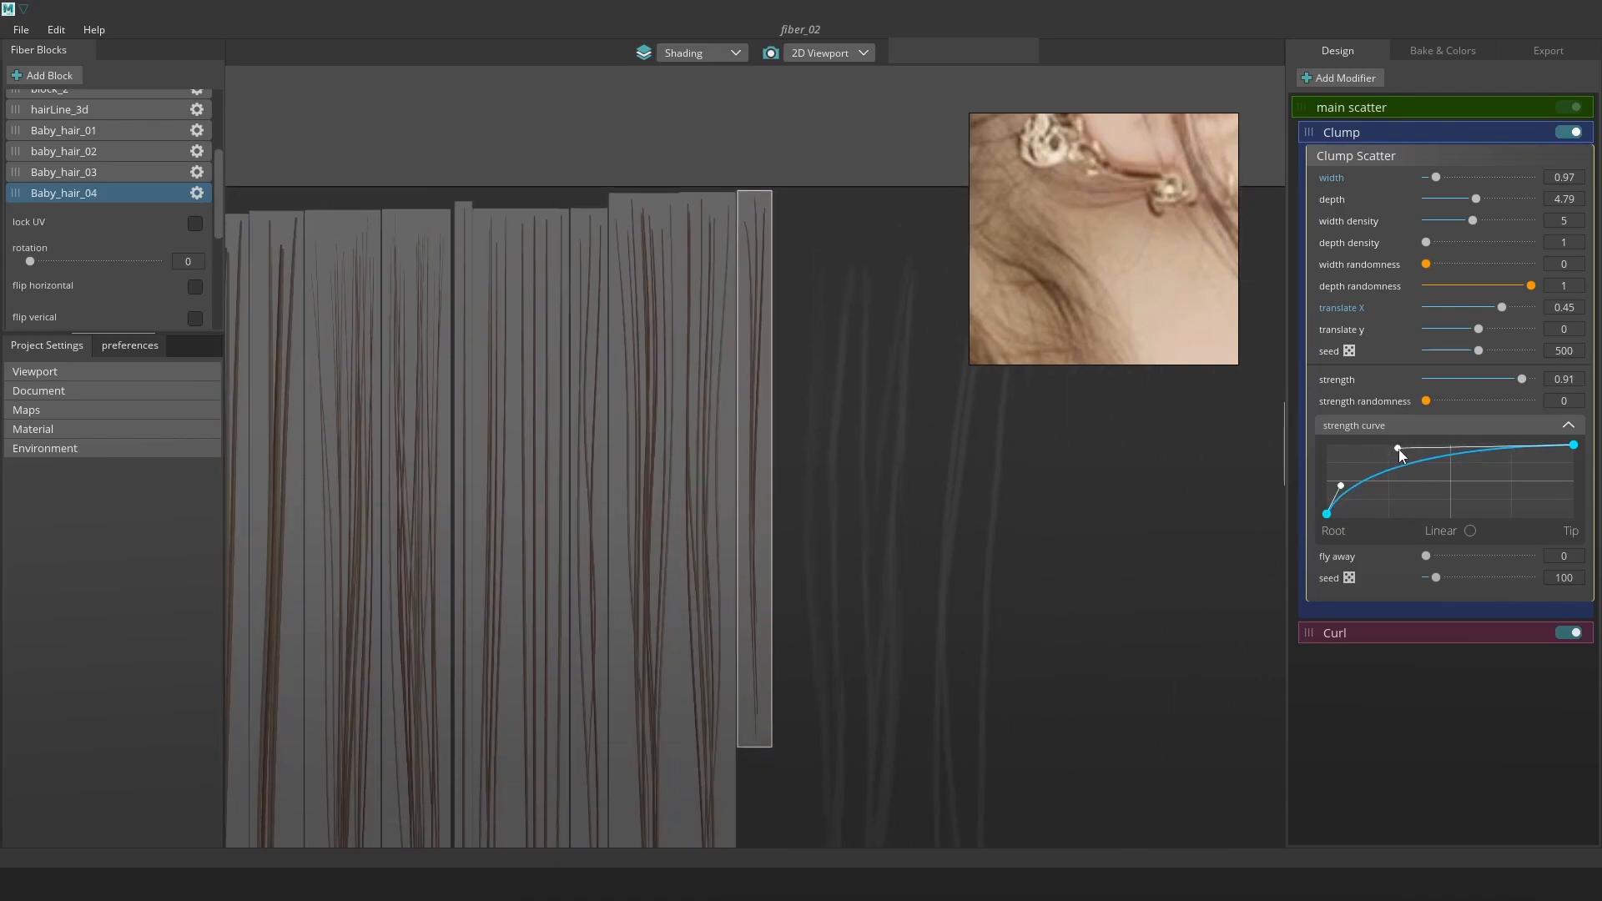
mouse_move(1473, 222)
left_mouse_down()
mouse_move(1420, 231)
mouse_move(1474, 232)
left_mouse_up()
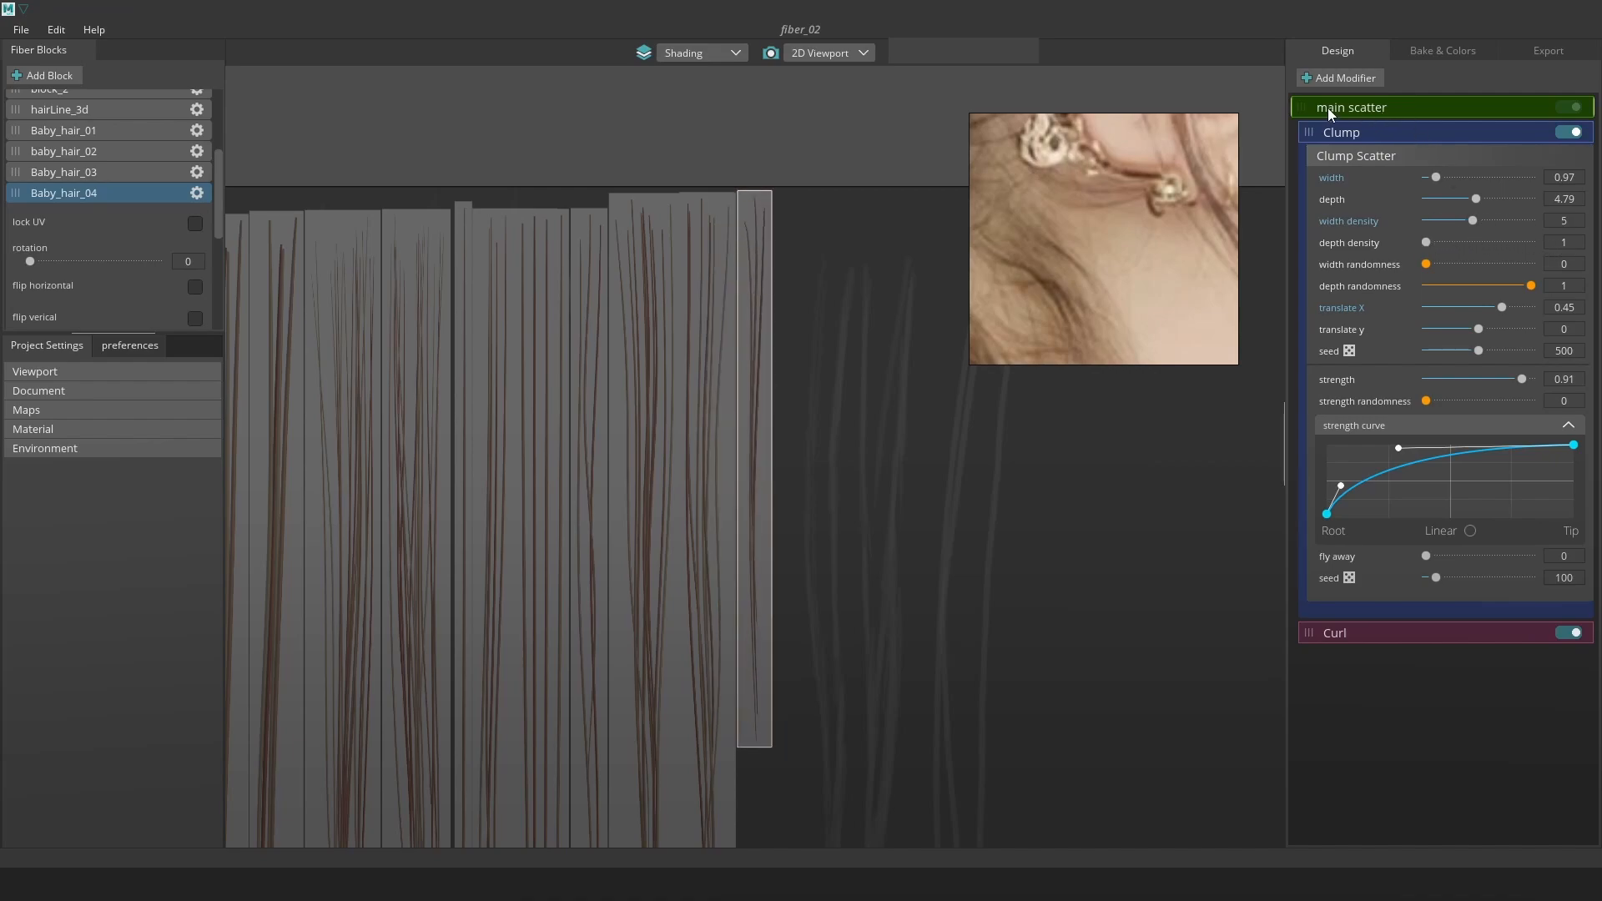
Set the main scatter's width density to 10 and thickness to 0.51 on Baby_hair_04.
left_click(1380, 108)
left_click_drag(1440, 168, 1443, 172)
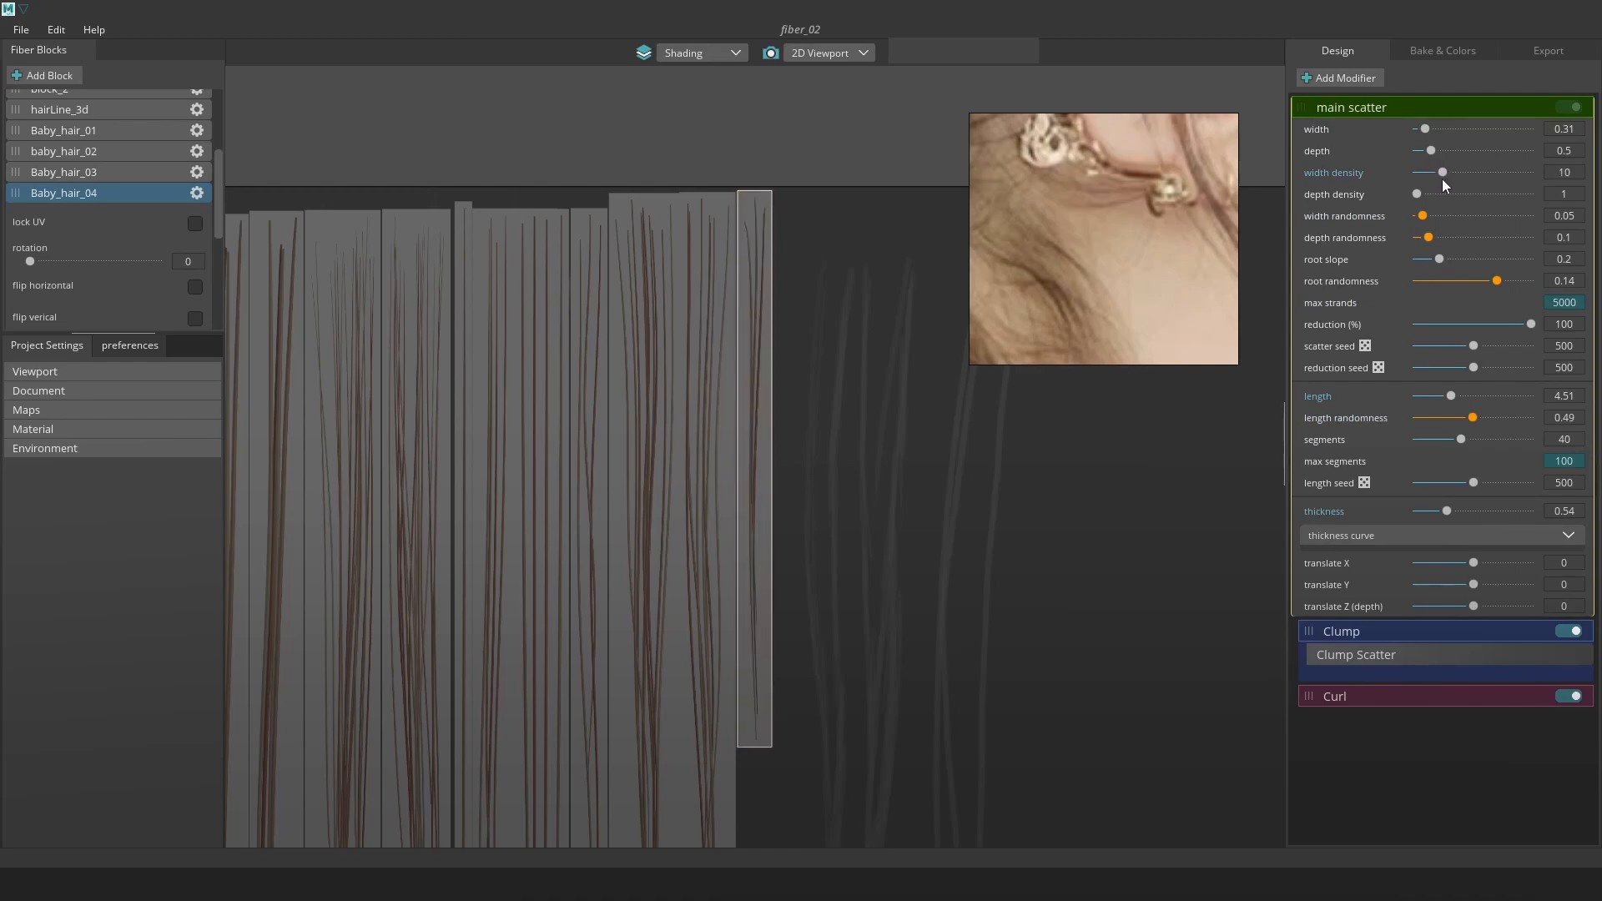
left_click_drag(1445, 515, 1440, 511)
left_click_drag(1446, 519, 1445, 513)
Flatten Baby_hair_04's thickness curve by bringing both handles low and close together near the middle.
left_click(1568, 534)
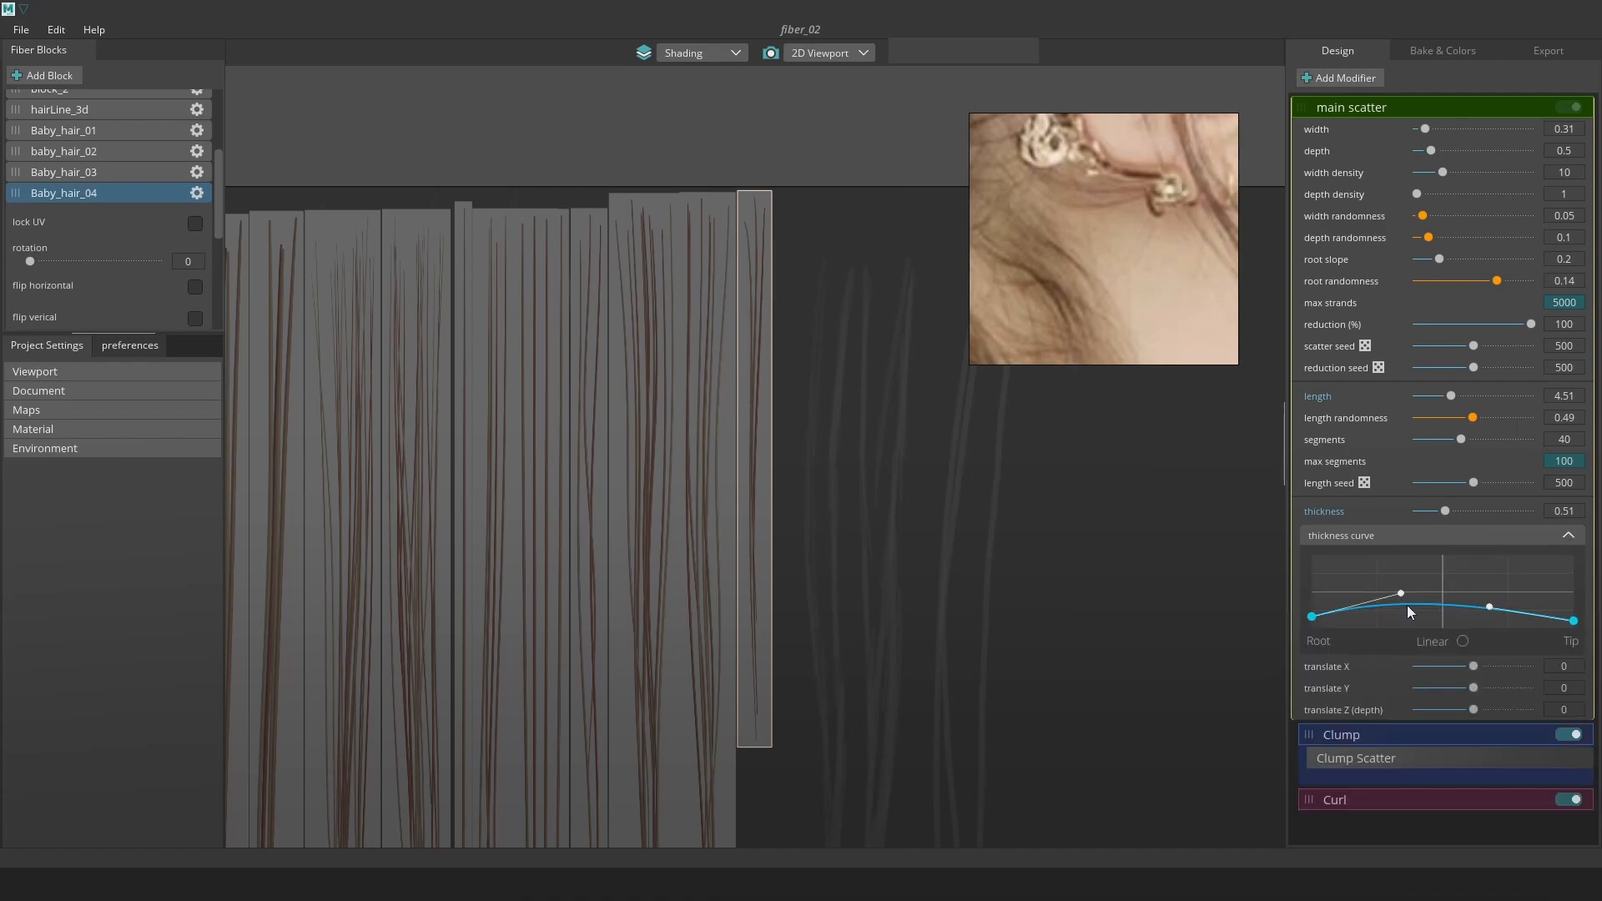
left_click_drag(1409, 598, 1470, 619)
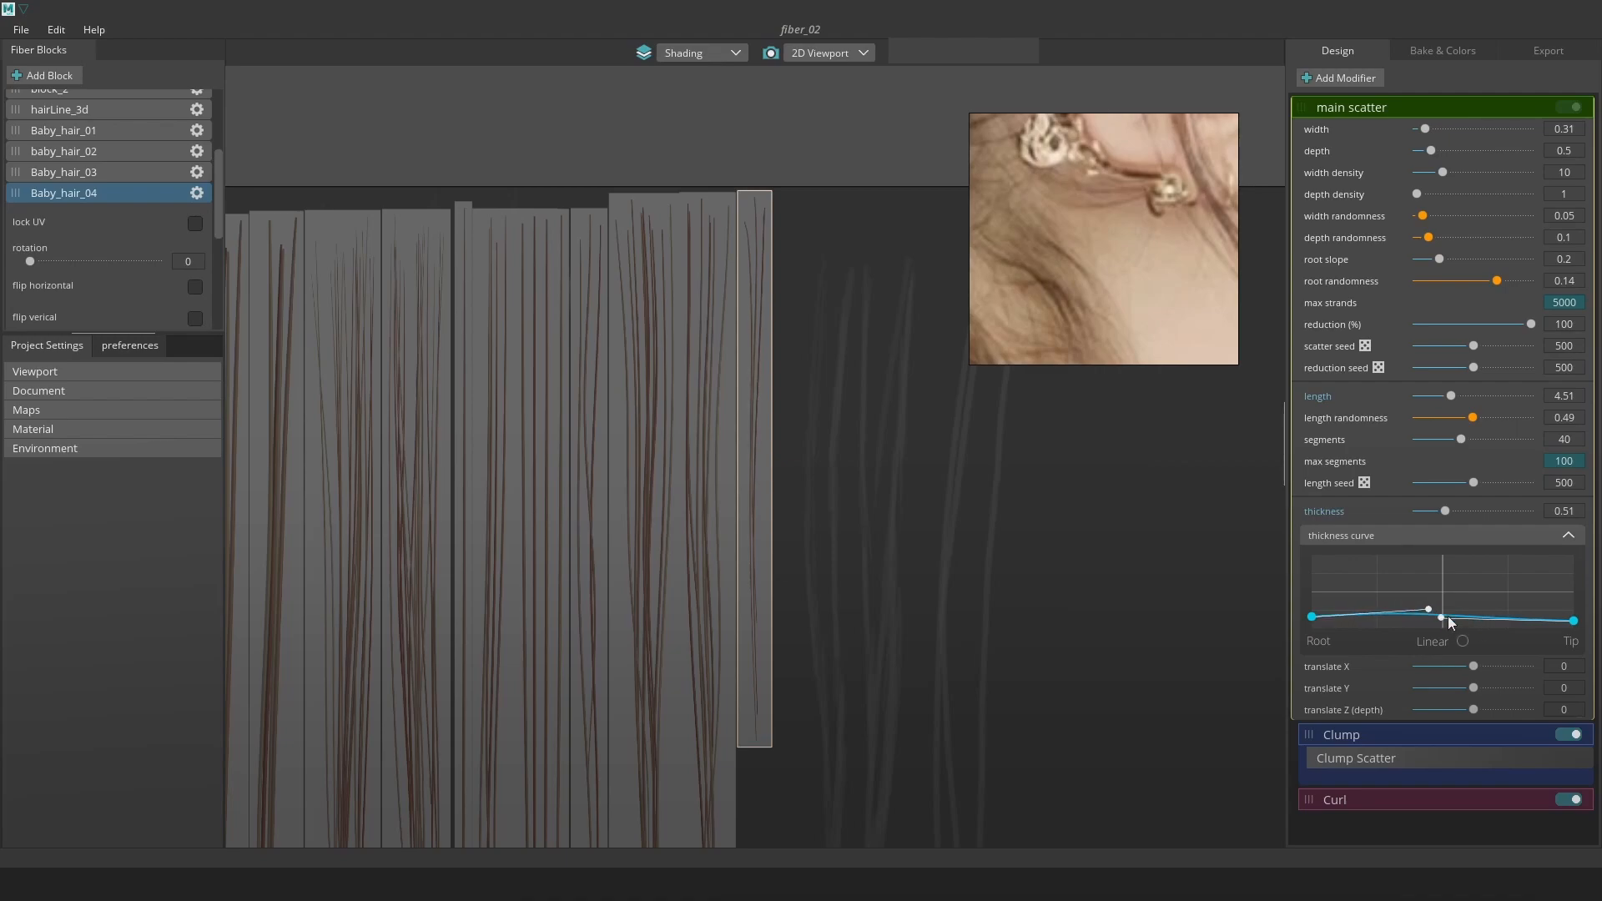
left_click_drag(1440, 617, 1442, 612)
scroll(743, 617, "up", 4)
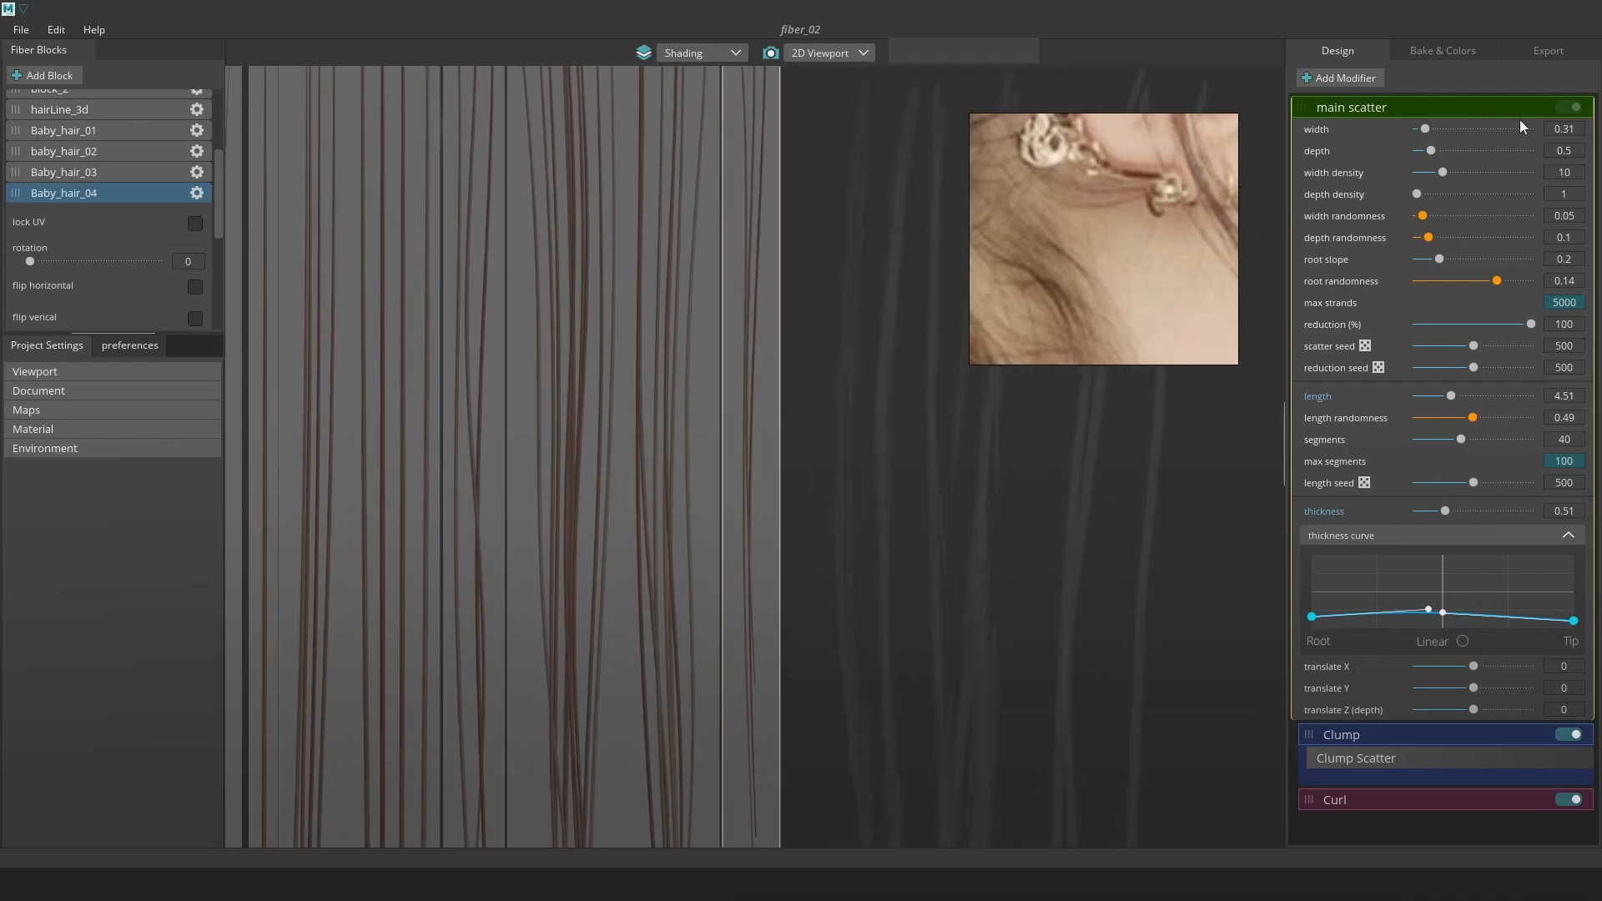
Add a Noise modifier to Baby_hair_04 after Curl, set its strength to 0.04, and compare the strands with it off and on.
left_click(1319, 82)
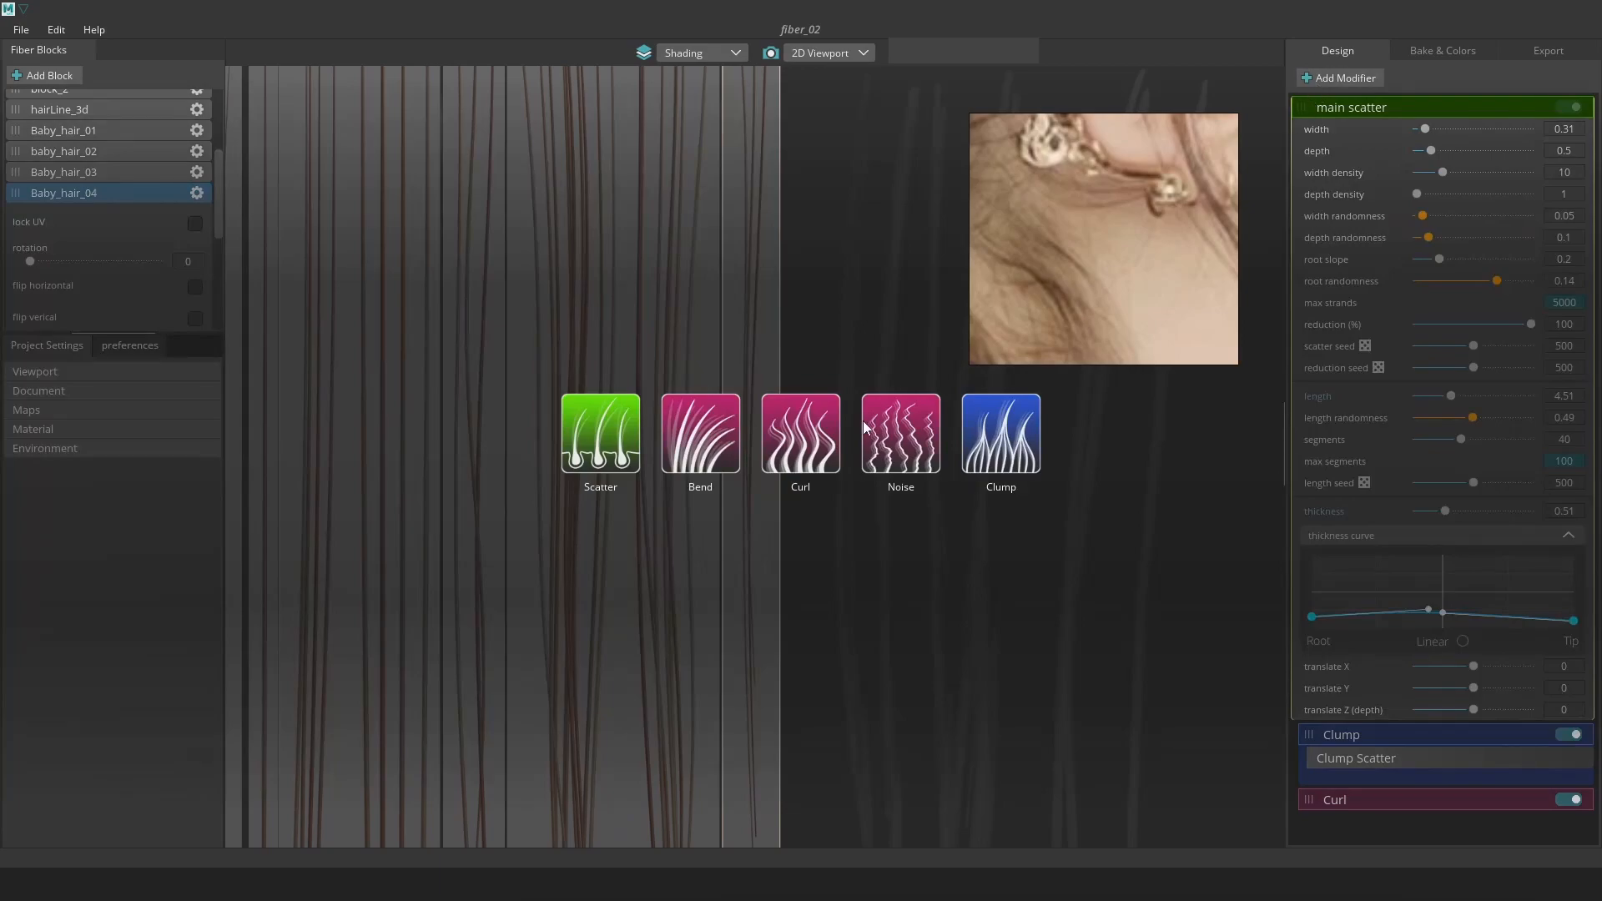
left_click(902, 453)
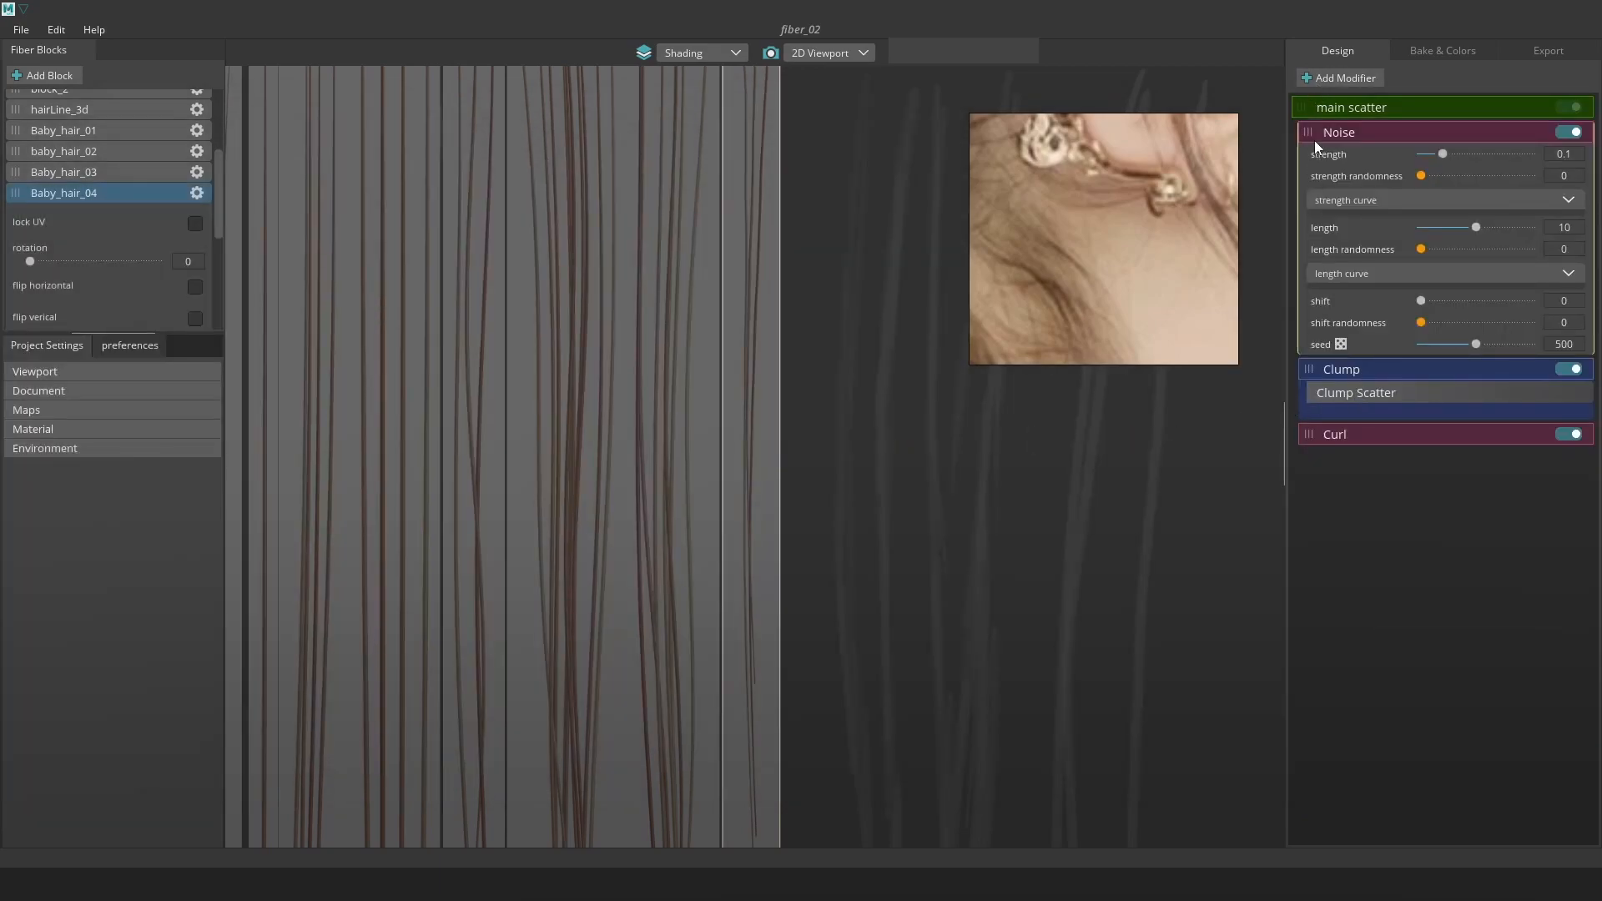
left_click_drag(1308, 135, 1329, 273)
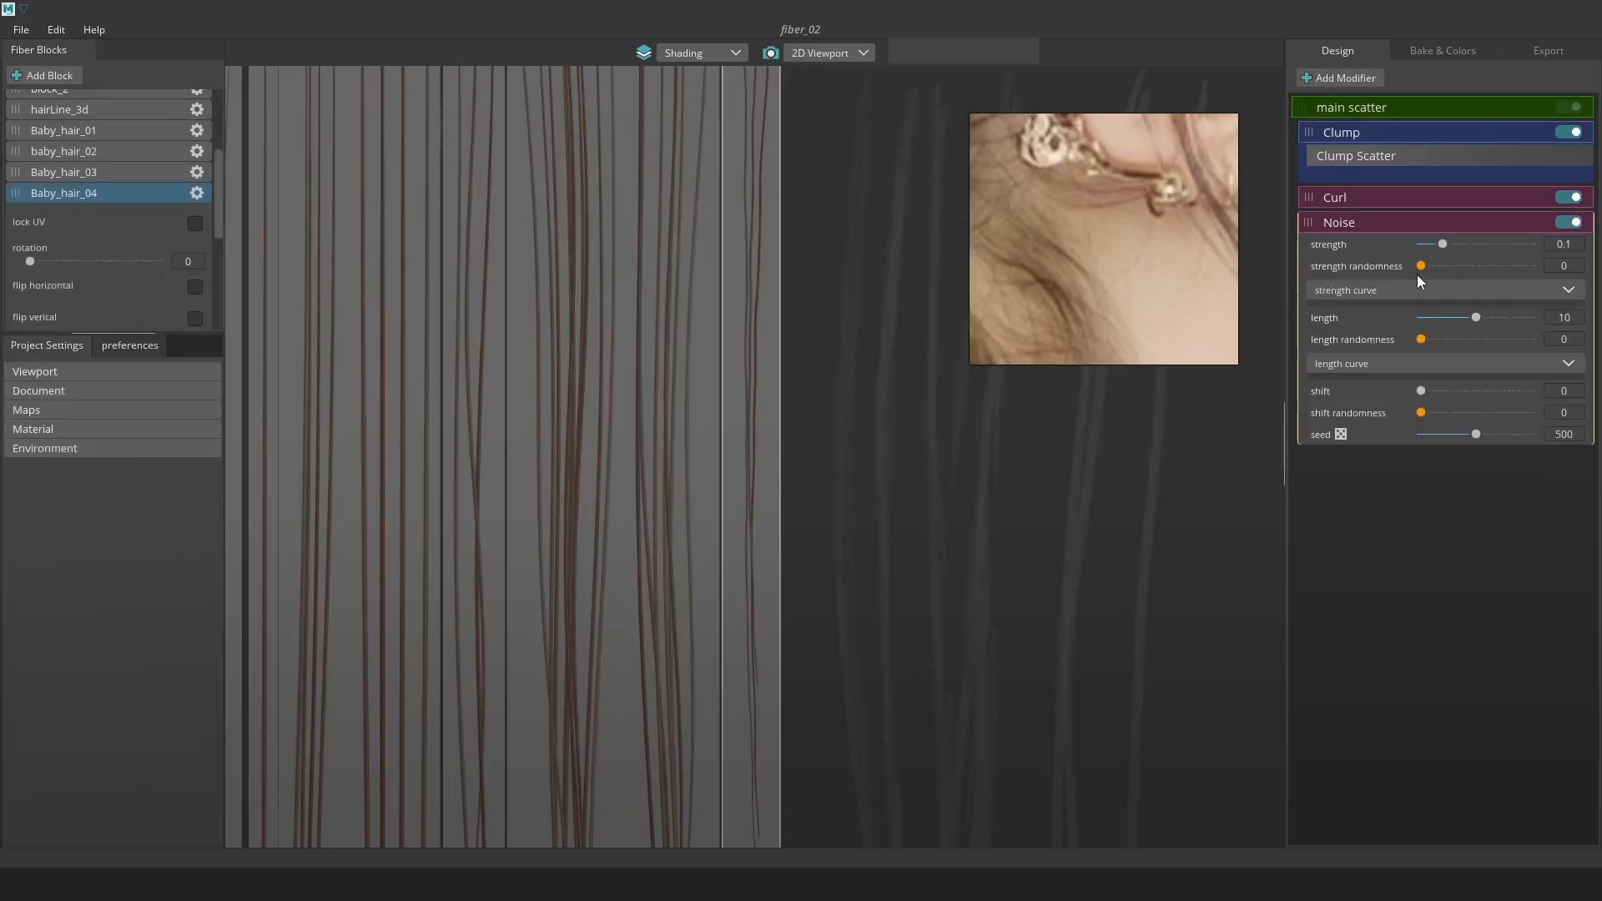
left_click_drag(1444, 248, 1427, 244)
left_click_drag(1422, 244, 1430, 252)
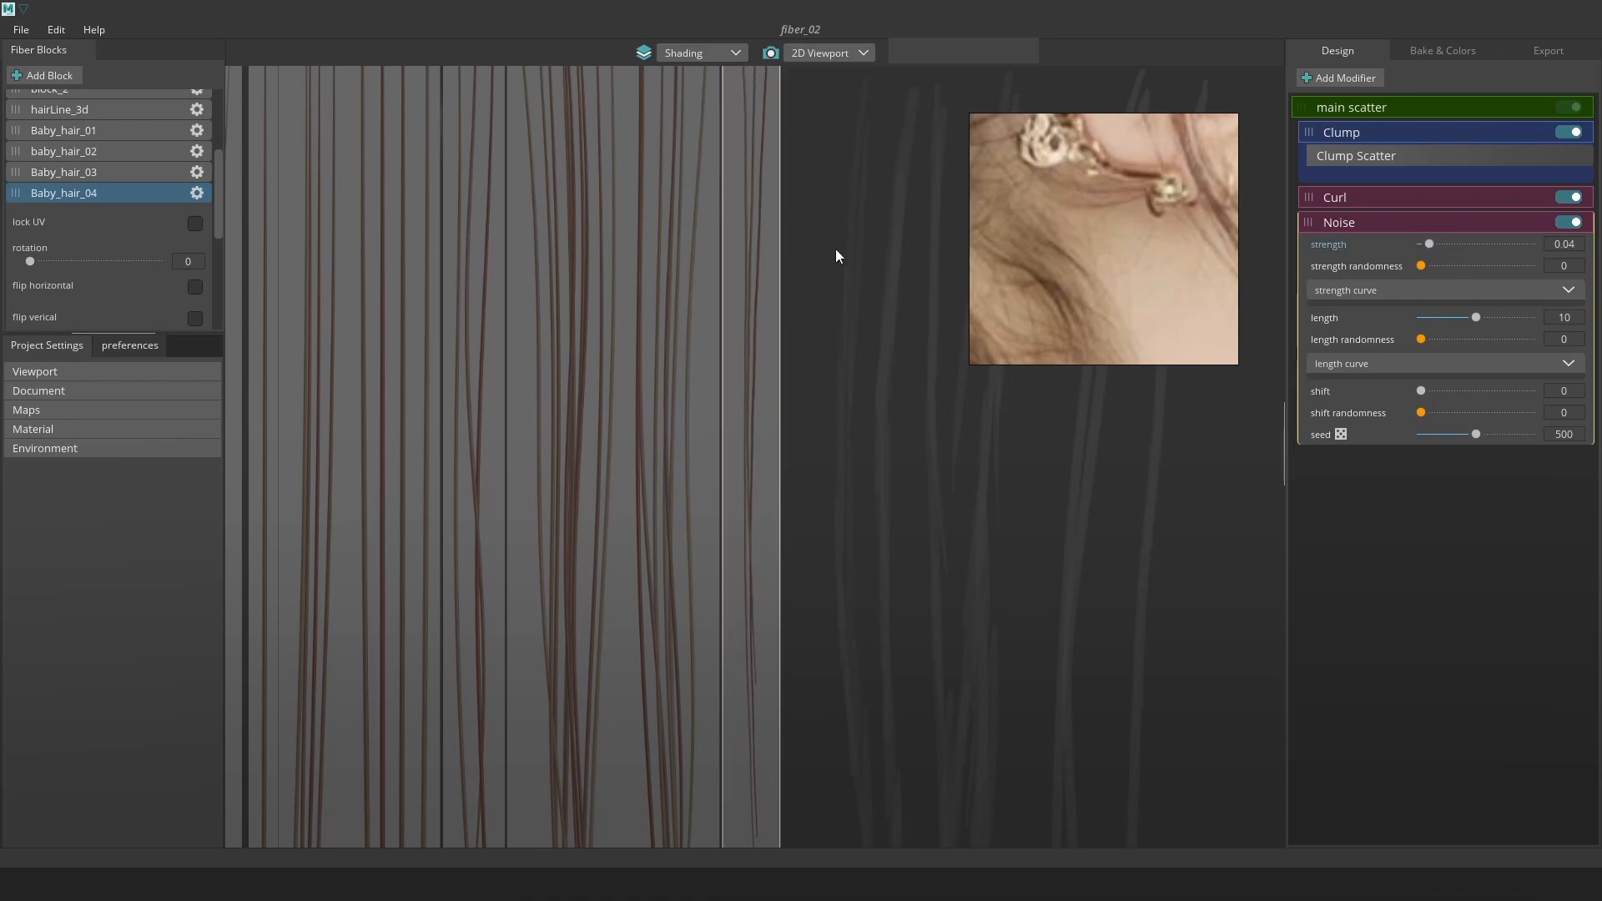
left_click(1573, 224)
left_click(1576, 226)
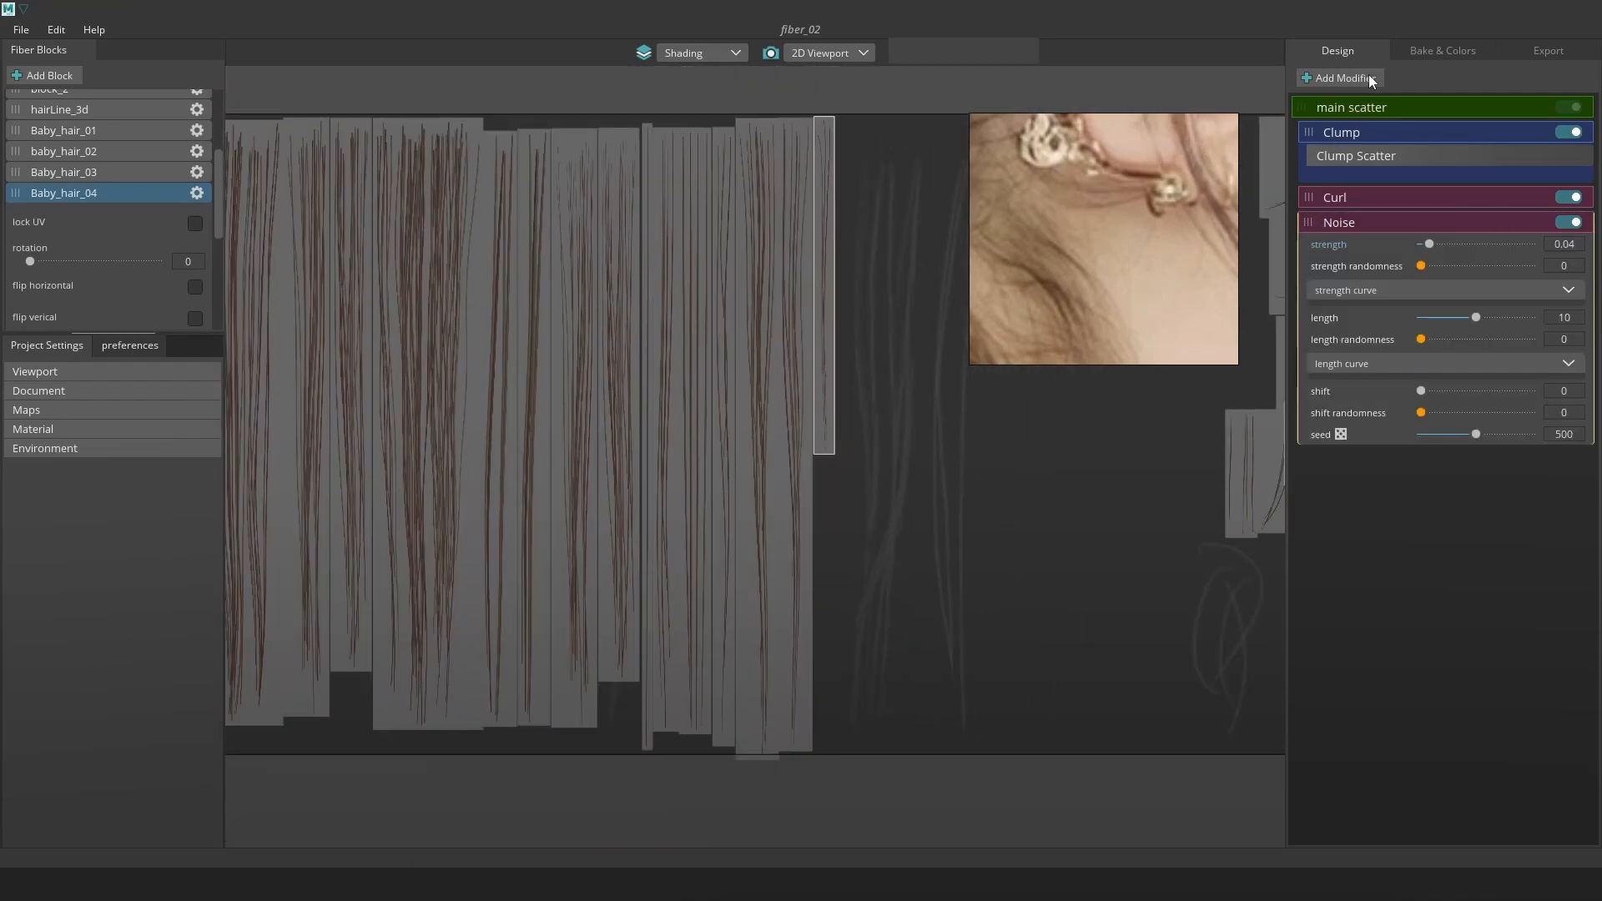
Duplicate Baby_hair_04 and place the copy below the original, beside the neighbouring long block.
left_click(195, 224)
left_click(751, 482)
right_click(107, 197)
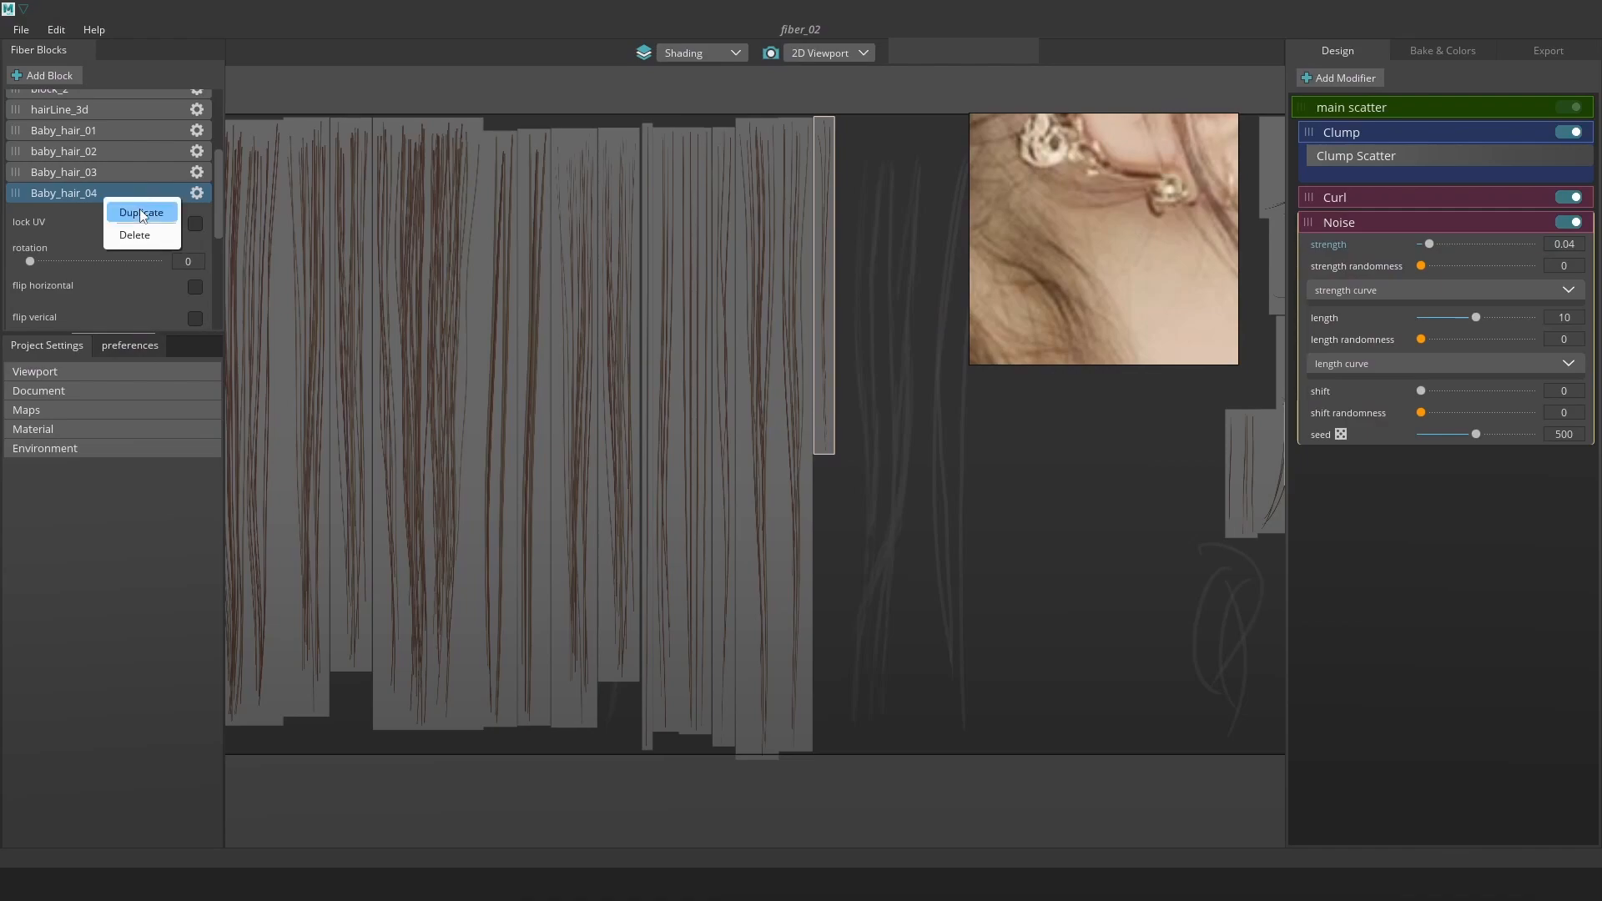
left_click(141, 213)
left_click_drag(883, 267, 816, 614)
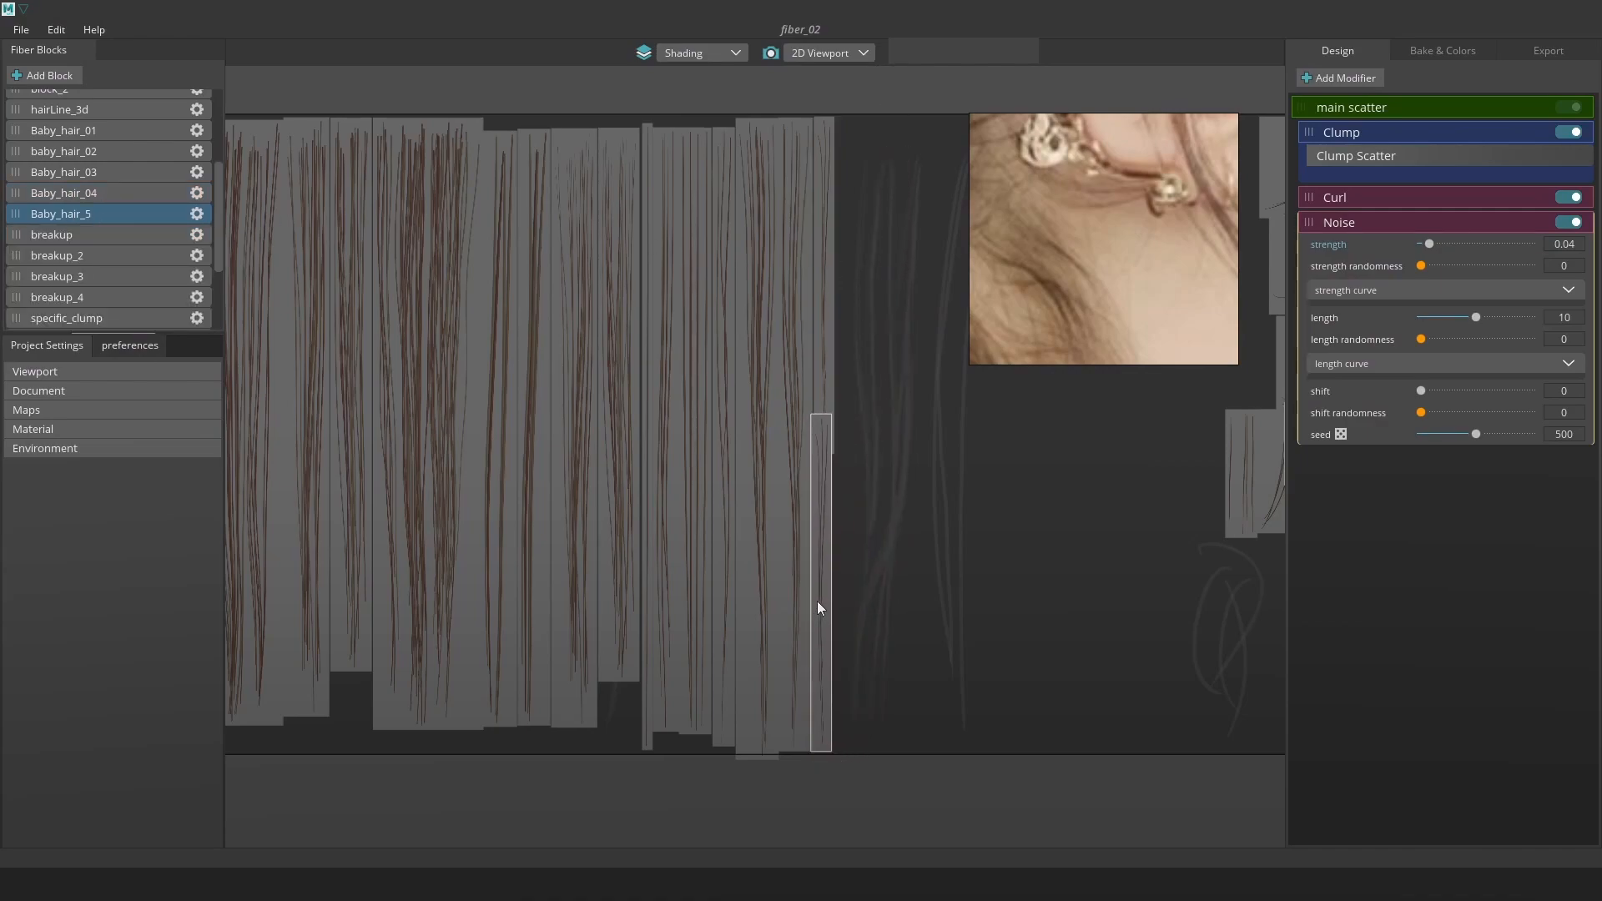
left_click(84, 193)
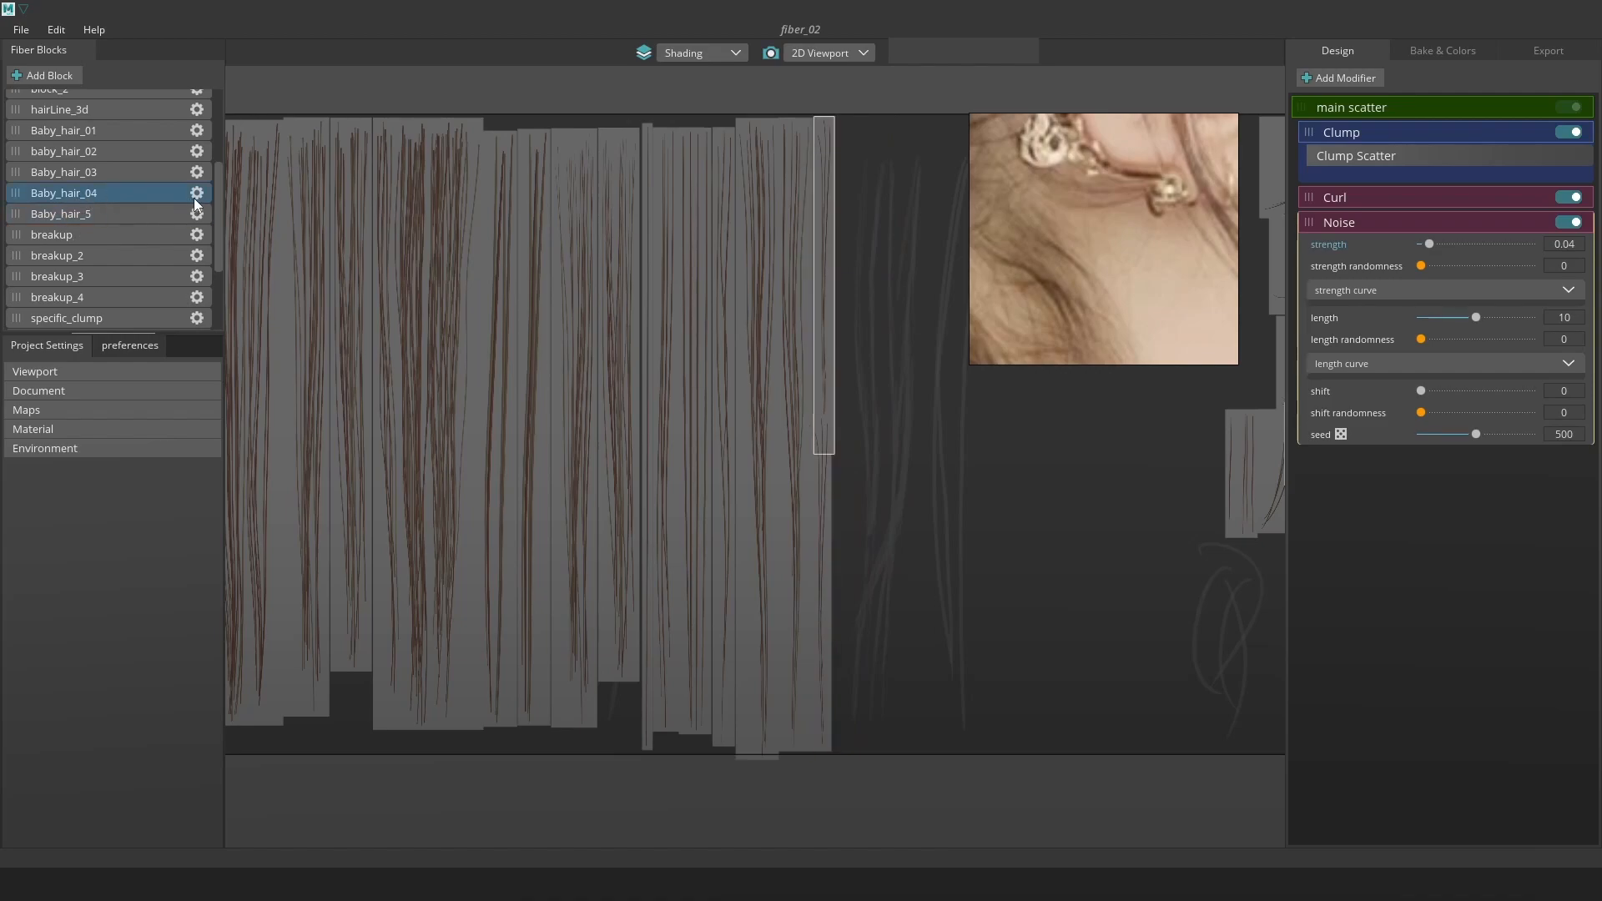
left_click(196, 194)
left_click(194, 196)
left_click(147, 213)
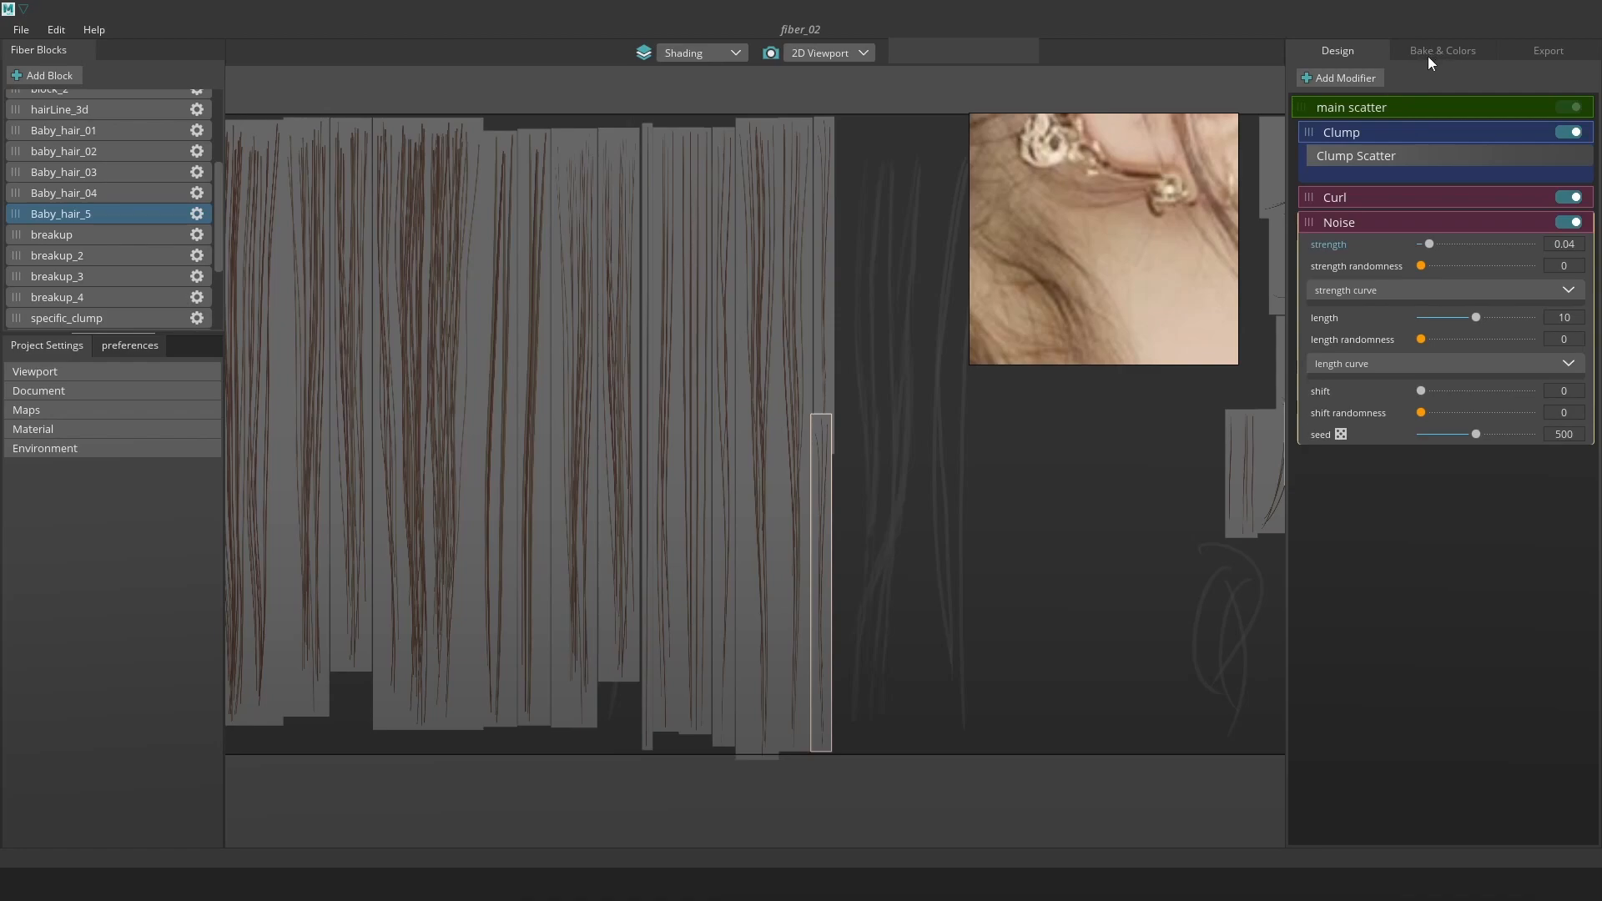
Set Baby_hair_5's strand length to 3.96 and fit the block below Baby_hair_04 at the lower edge of the texture area.
left_click(1304, 105)
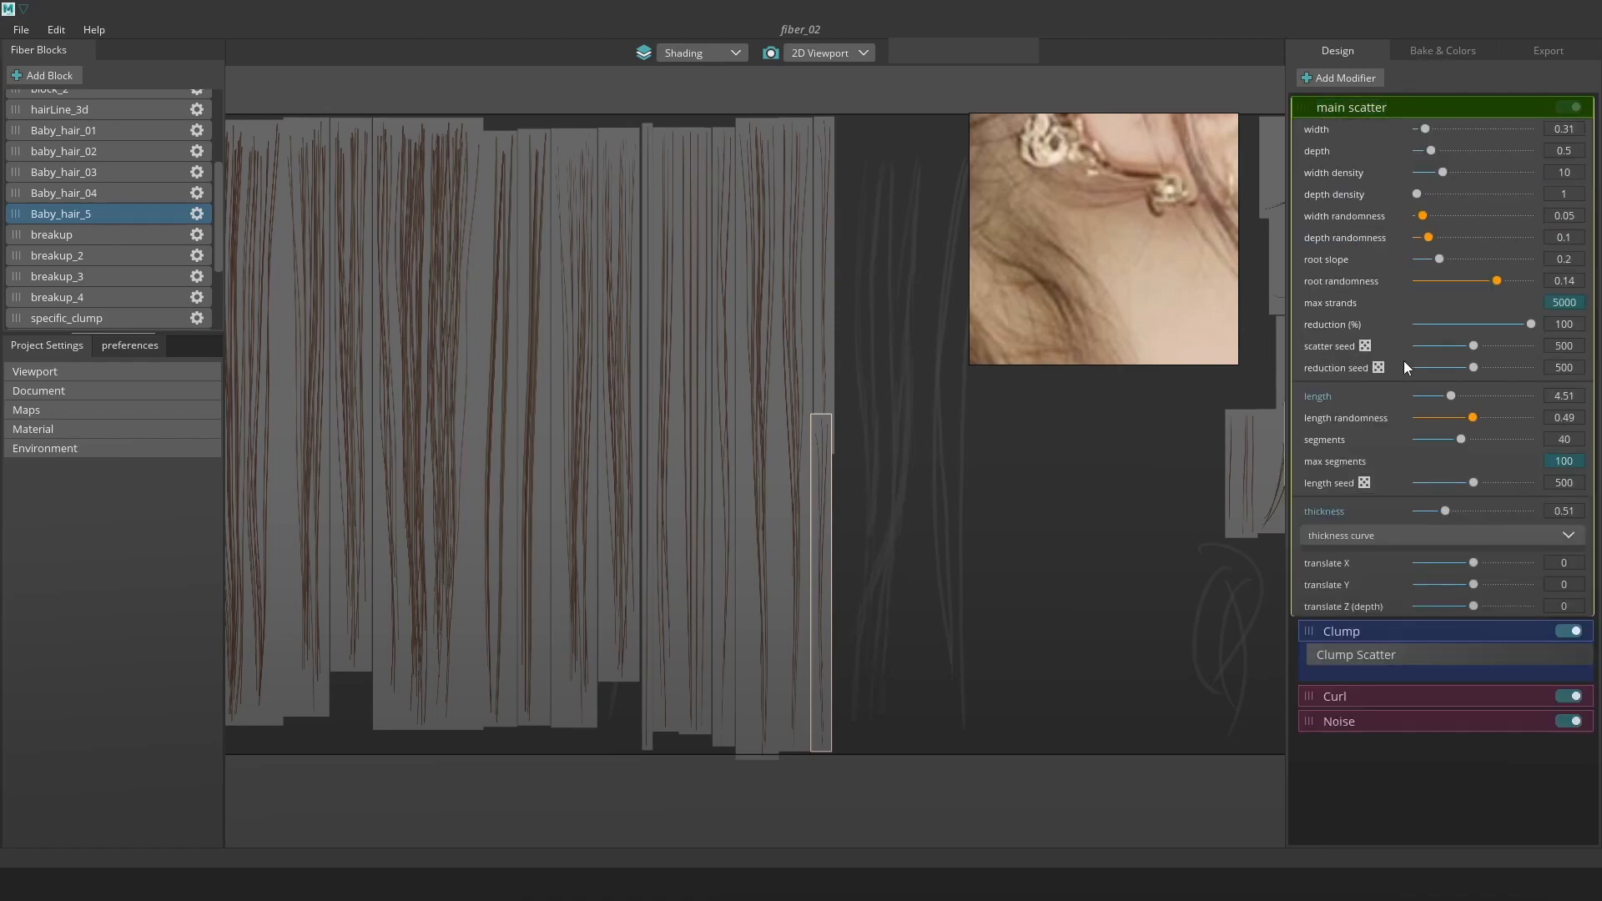
left_click_drag(1452, 394, 1445, 396)
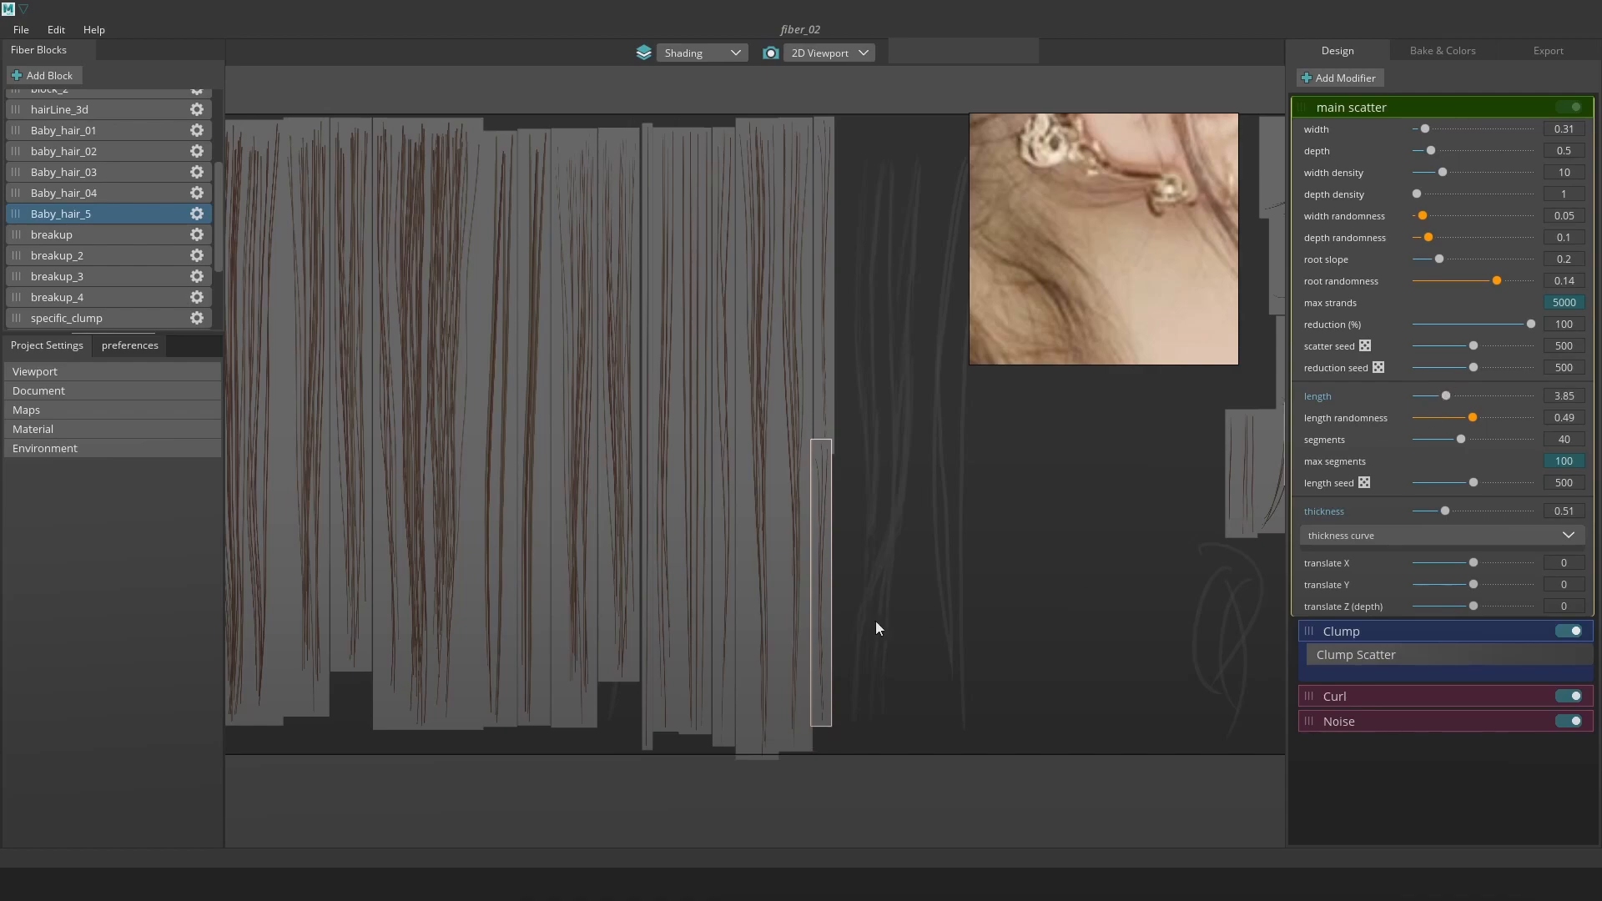
scroll(876, 588, "up", 2)
left_click_drag(833, 565, 835, 595)
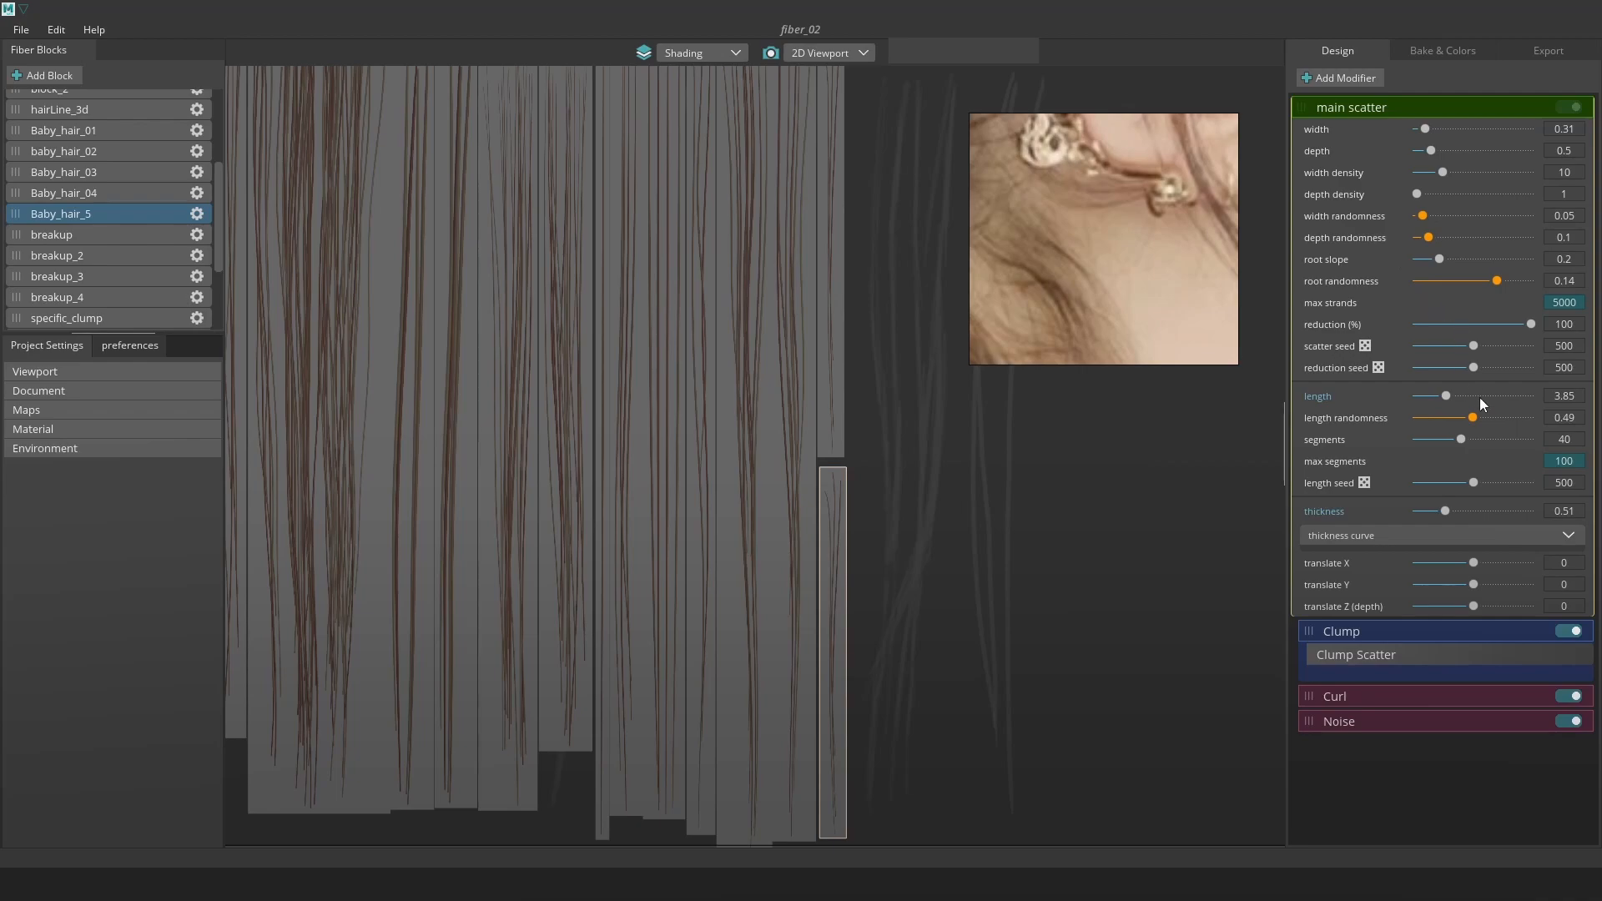
left_click_drag(1446, 397, 1448, 397)
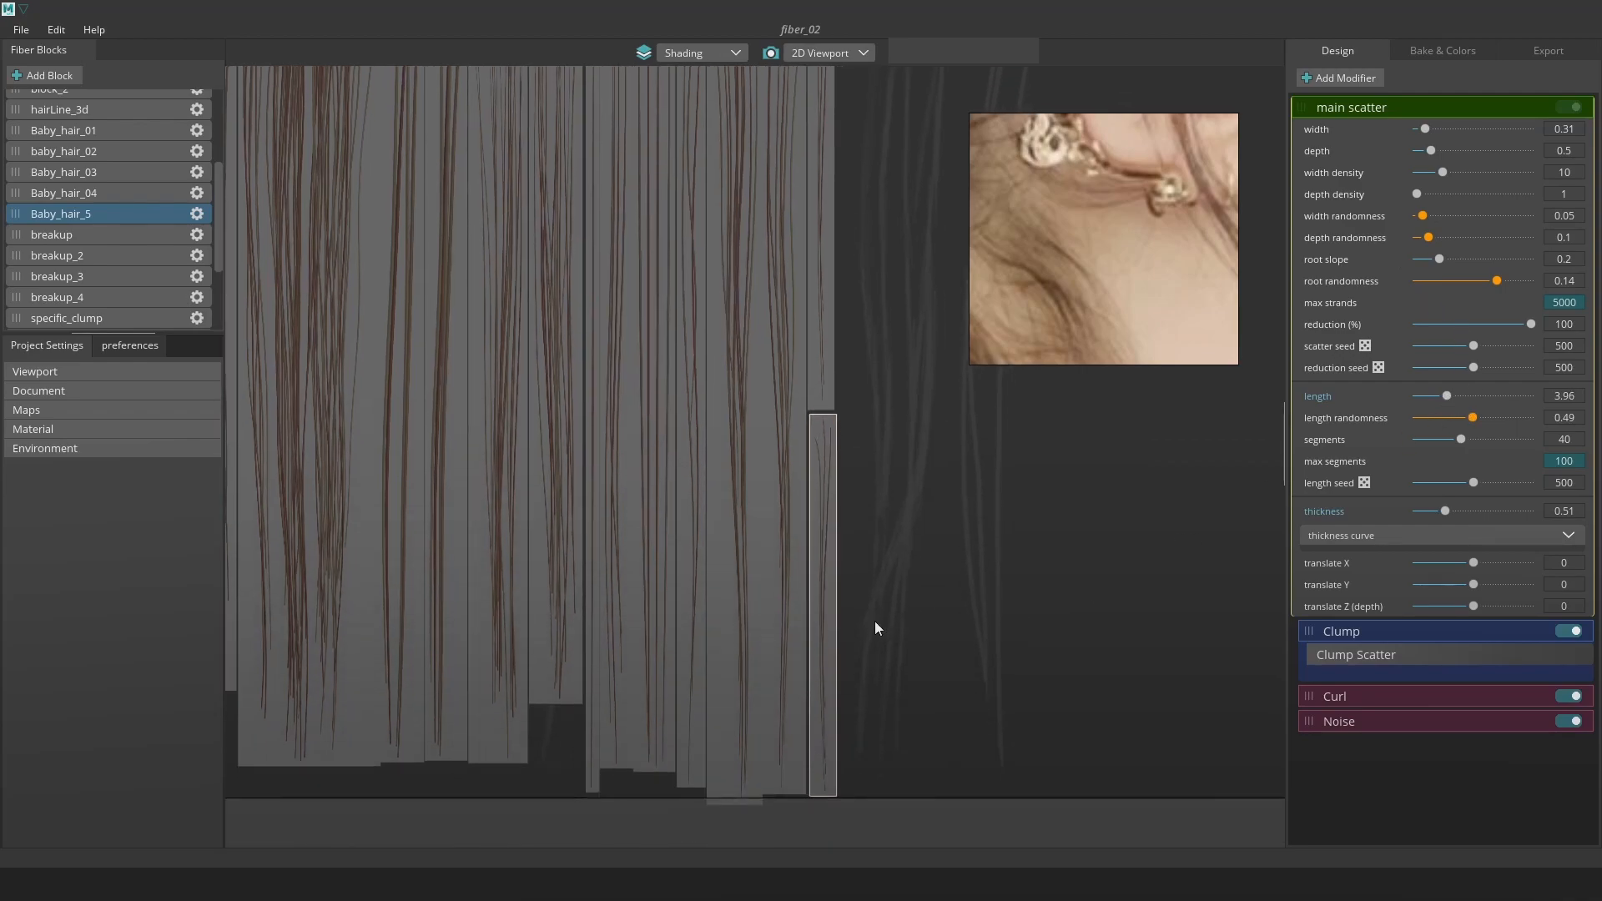
left_click_drag(830, 607, 823, 599)
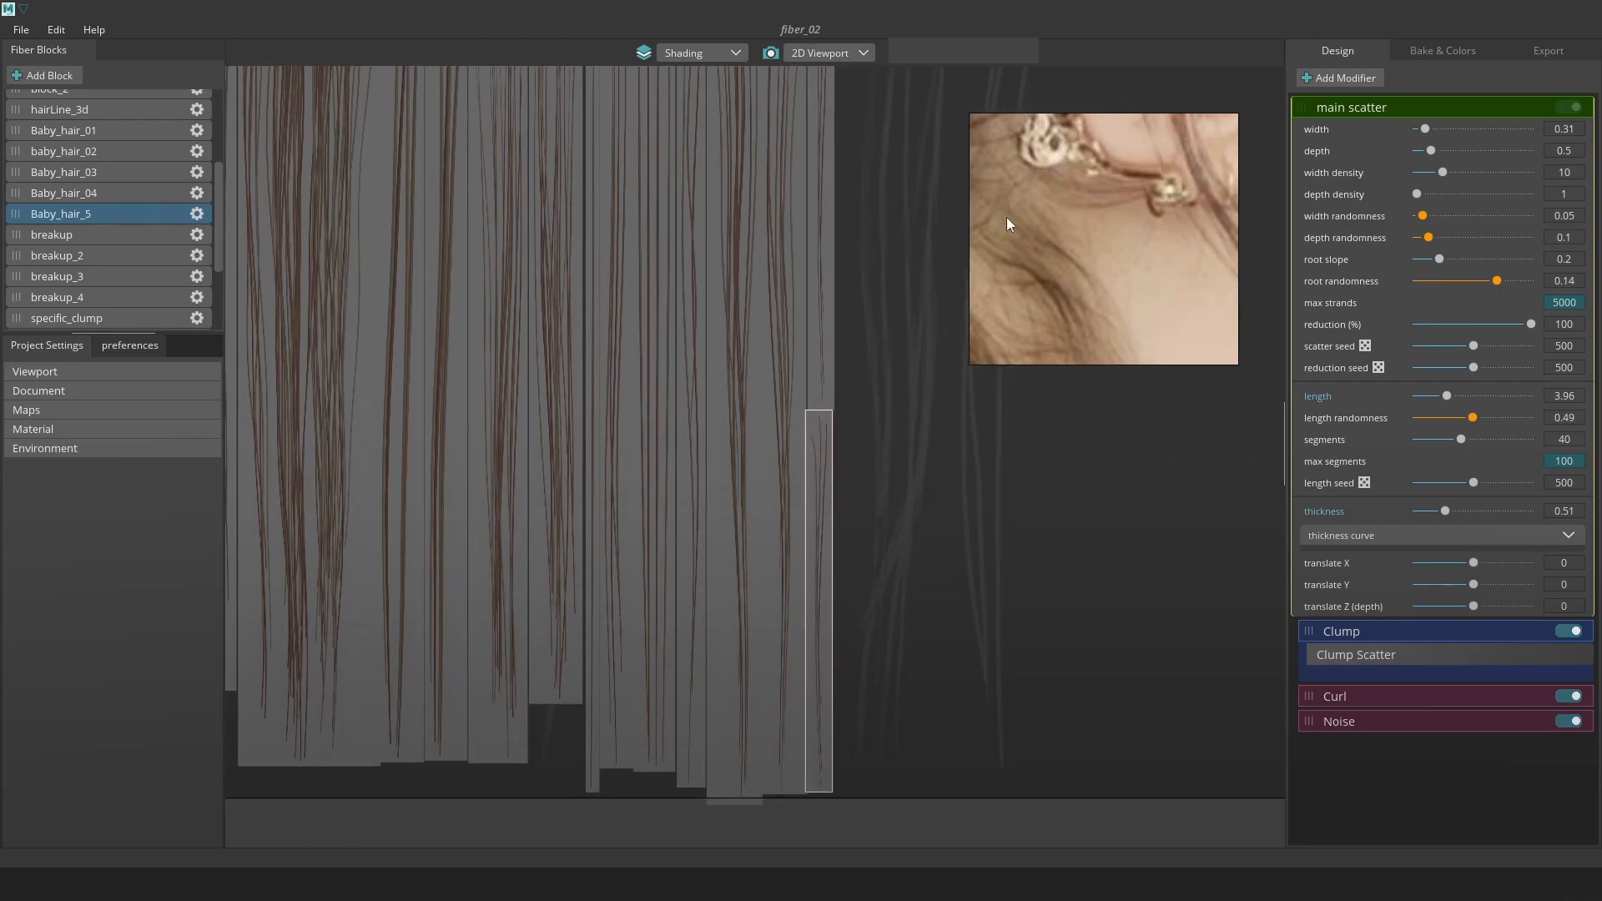
Vary Baby_hair_5's strands with scatter seed 476 and length seed 806, and set the length to 3.75.
middle_click_drag(1055, 247, 1073, 227)
scroll(1076, 263, "down", 6)
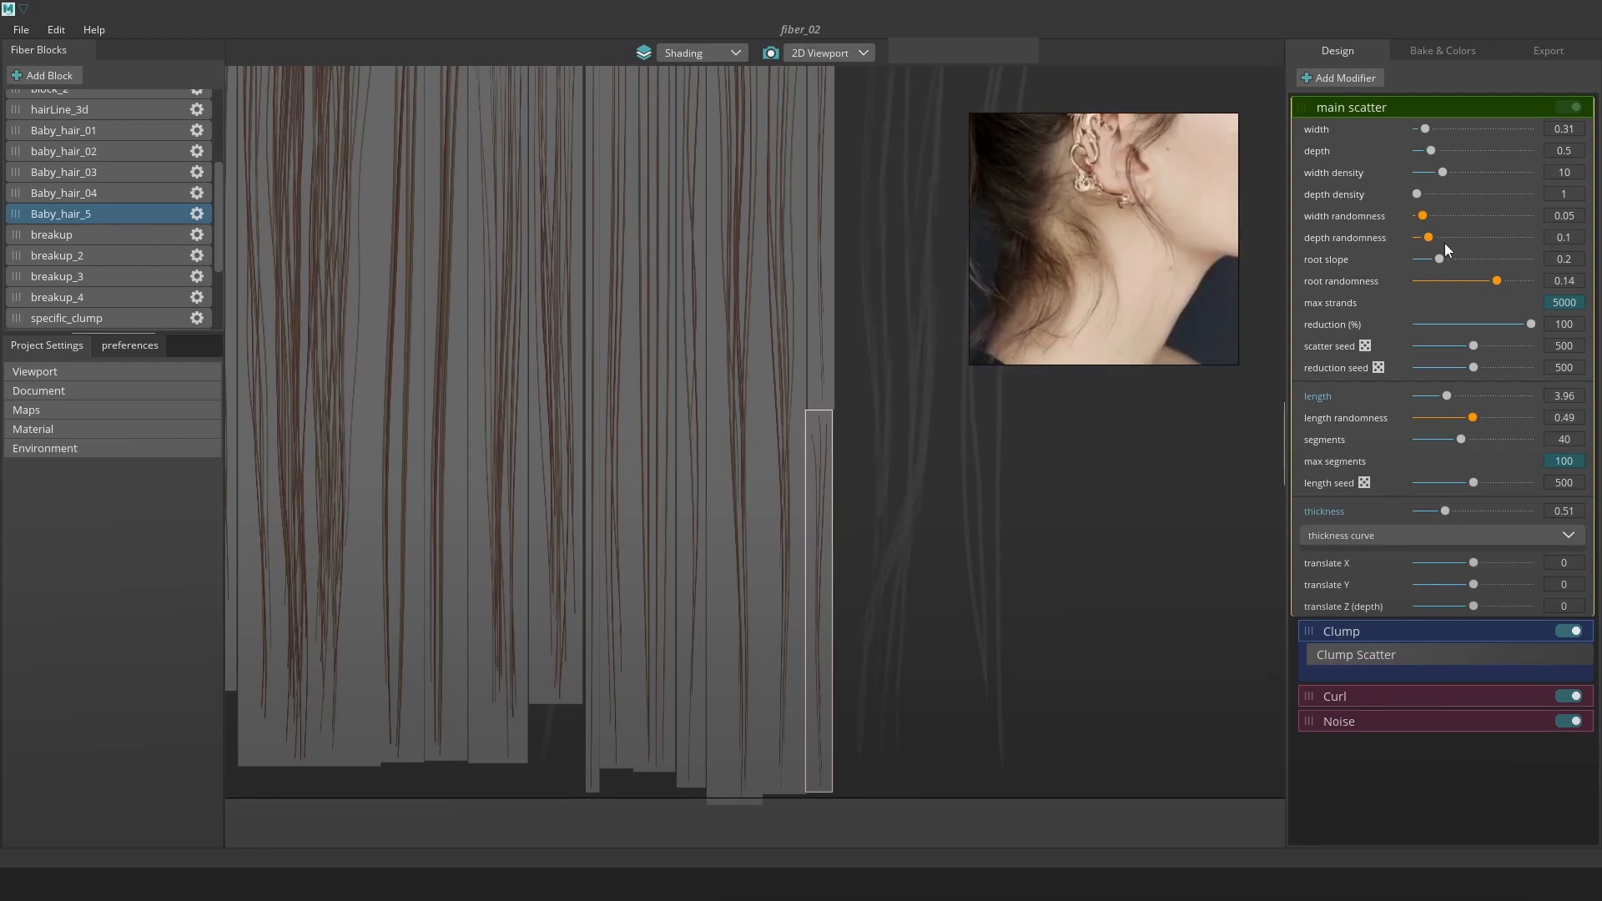
left_click_drag(1475, 344, 1529, 343)
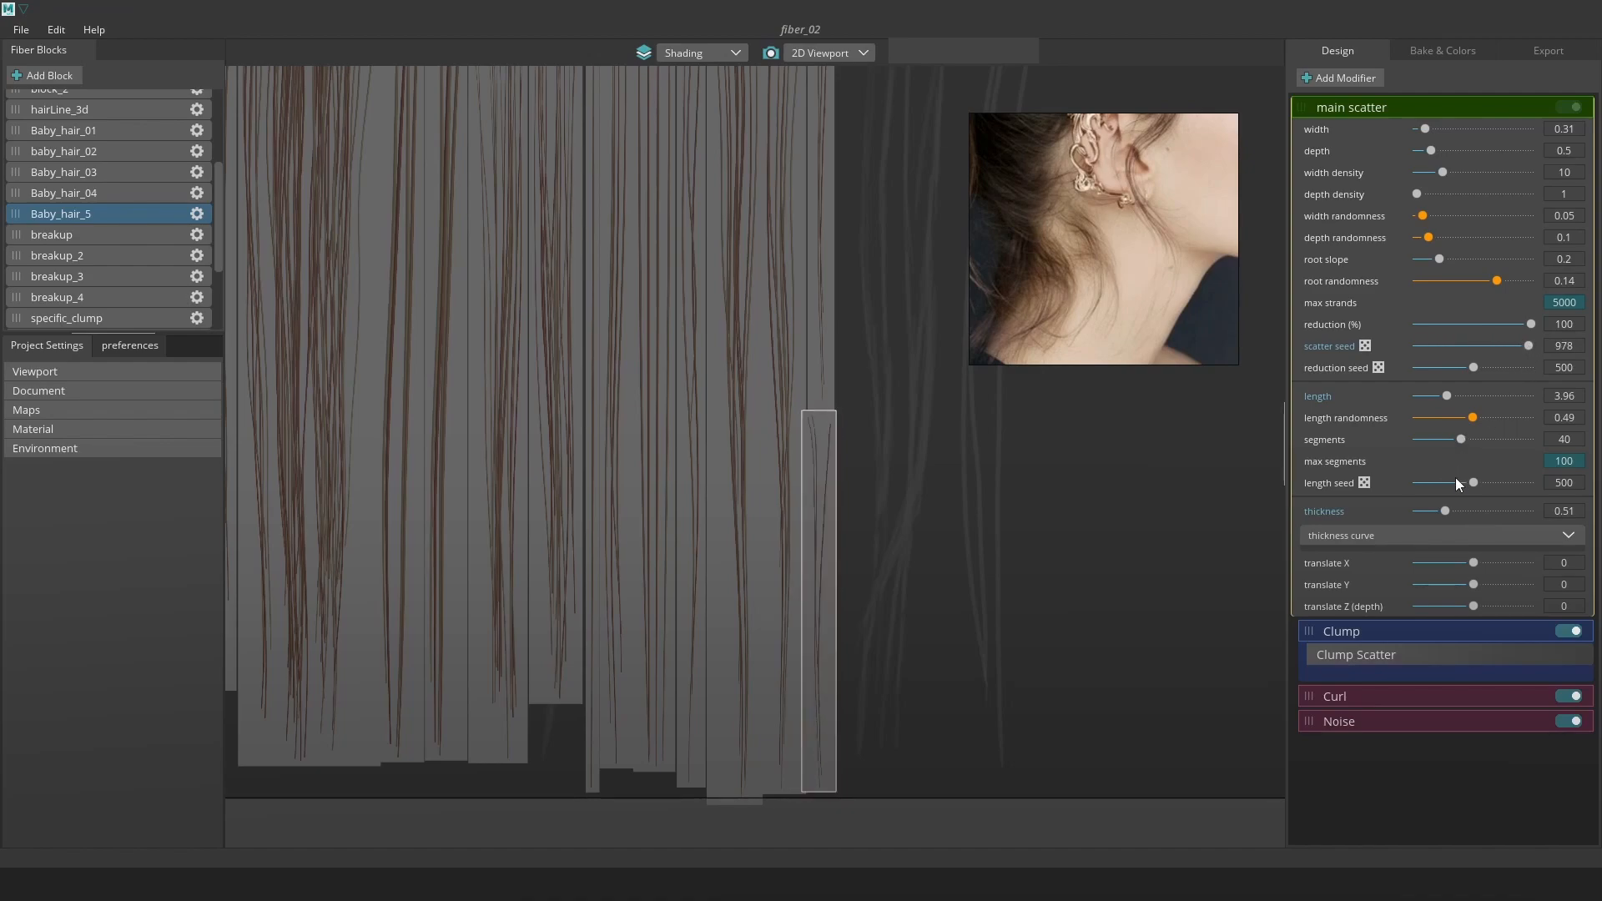
left_click_drag(1472, 481, 1508, 479)
left_click_drag(1446, 396, 1472, 343)
Set the main scatter's width density to 7 and width to 0.3 on Baby_hair_5.
left_click_drag(1440, 169, 1434, 172)
middle_click_drag(916, 672, 912, 564)
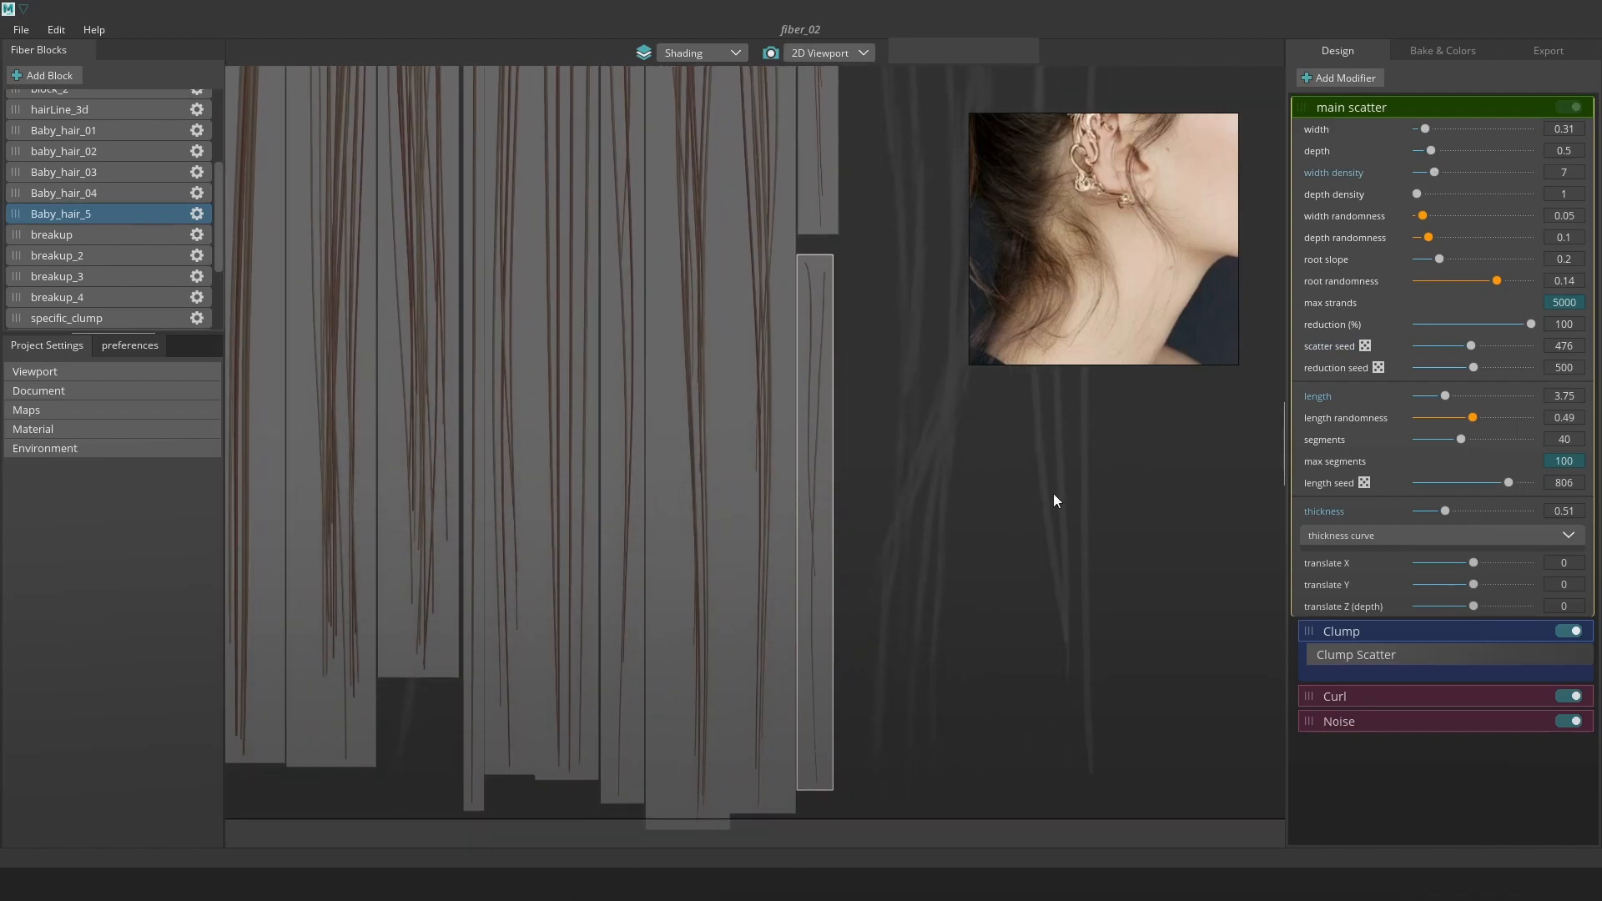
left_click_drag(1432, 128, 1422, 132)
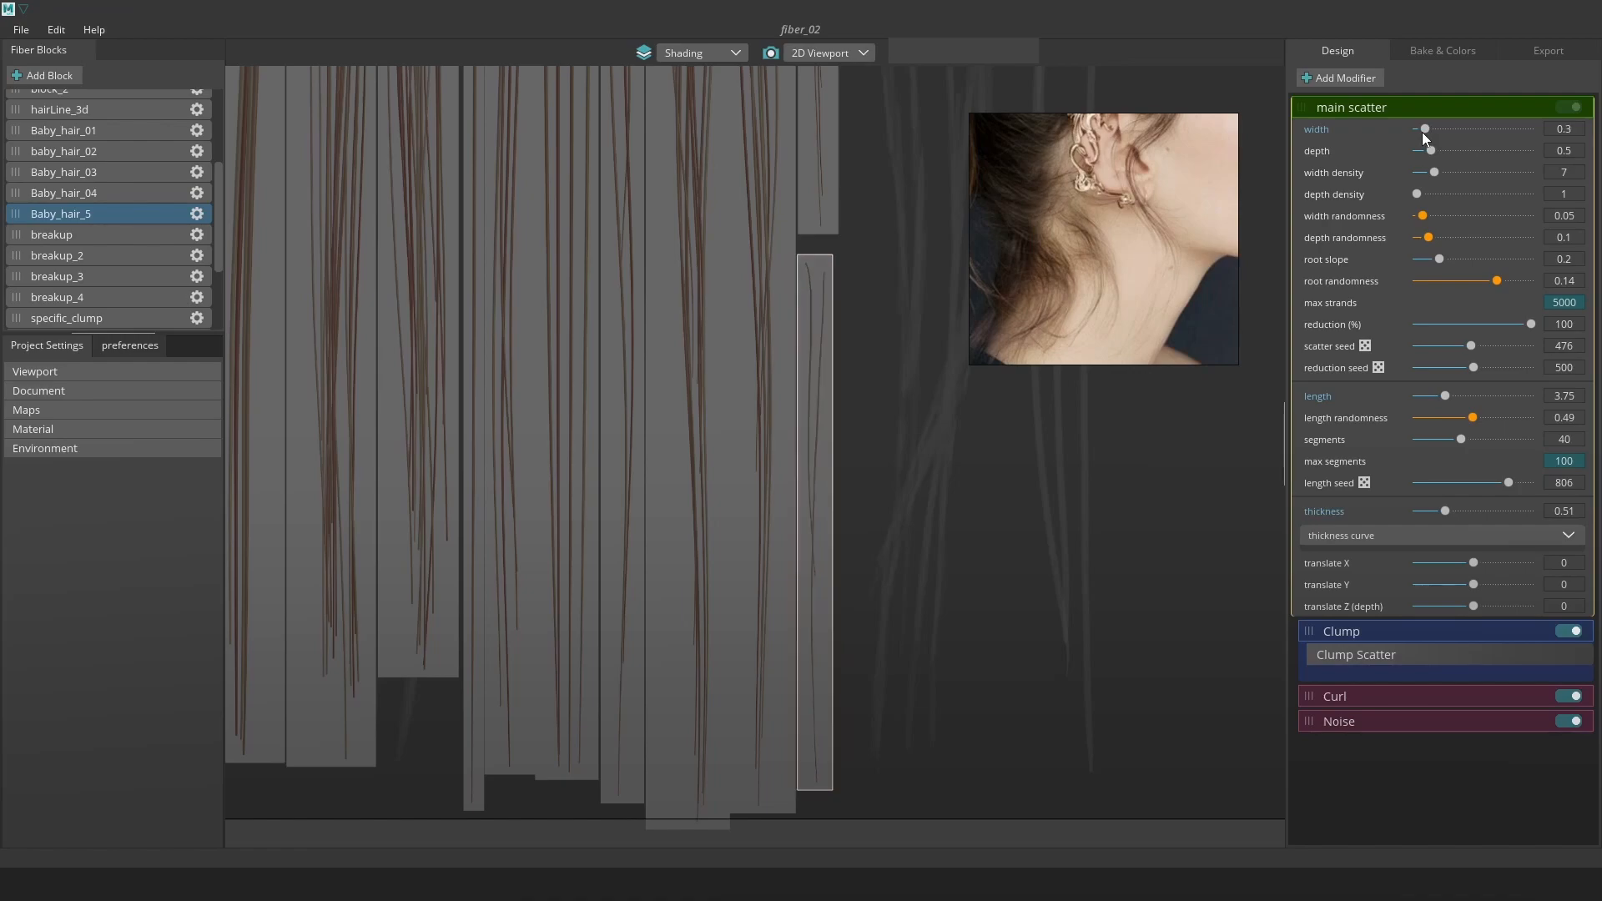
Check the neck hairs in the reference photo, set Baby_hair_5's thickness to 0.72, and slightly raise the thickness curve's tip-side handle.
scroll(1060, 234, "up", 4)
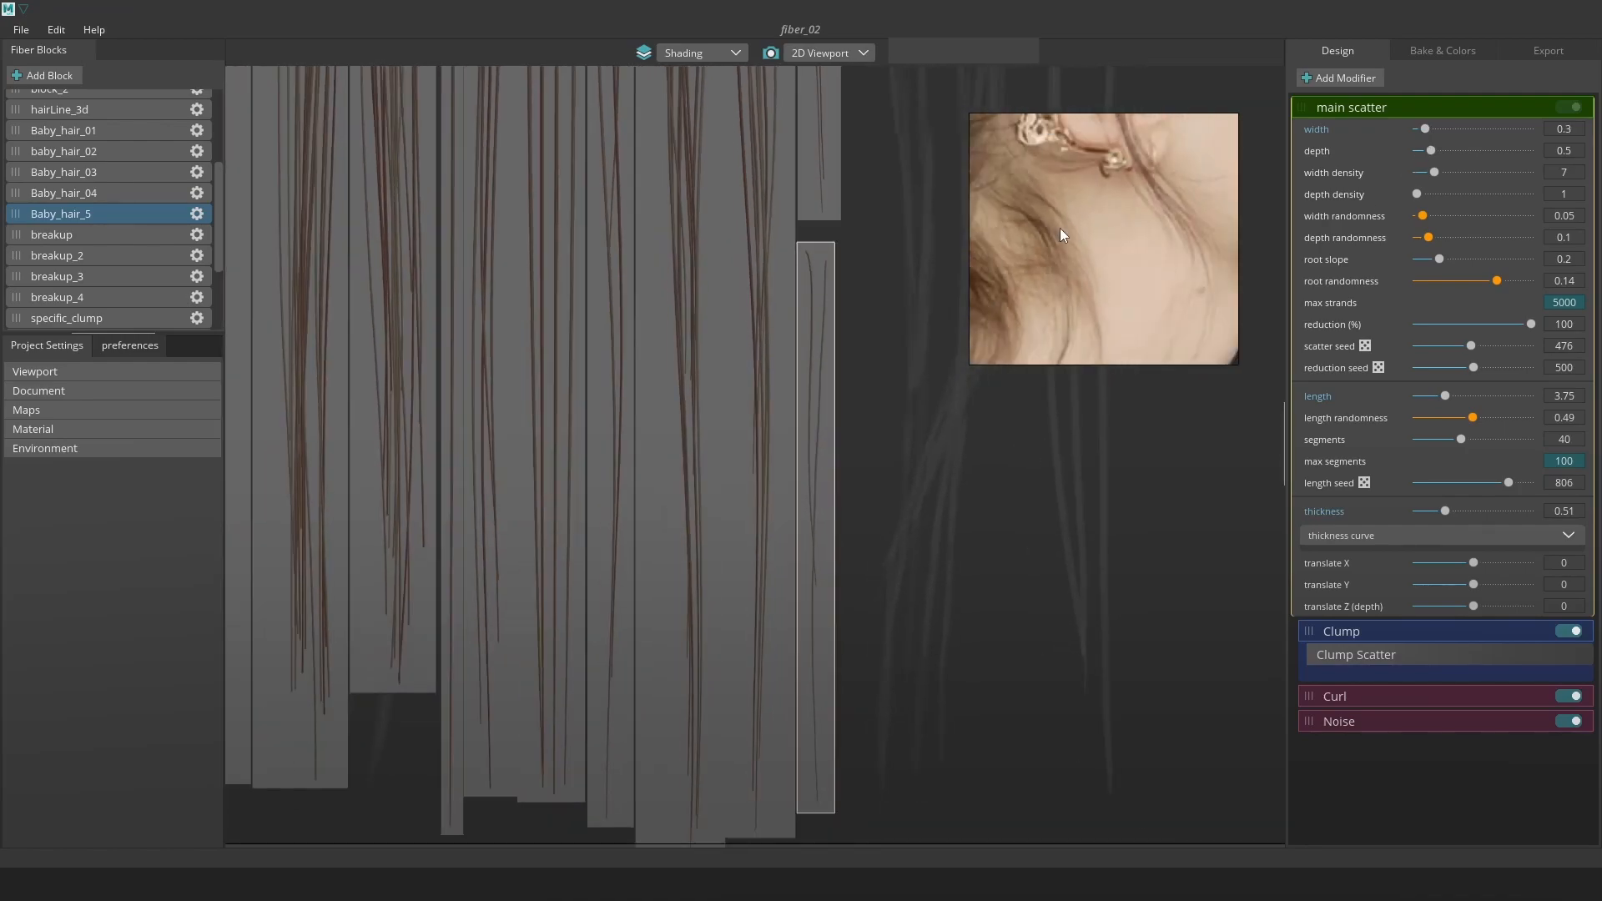
scroll(884, 285, "down", 3)
mouse_move(919, 227)
middle_mouse_down()
mouse_move(921, 414)
mouse_move(923, 242)
middle_mouse_up()
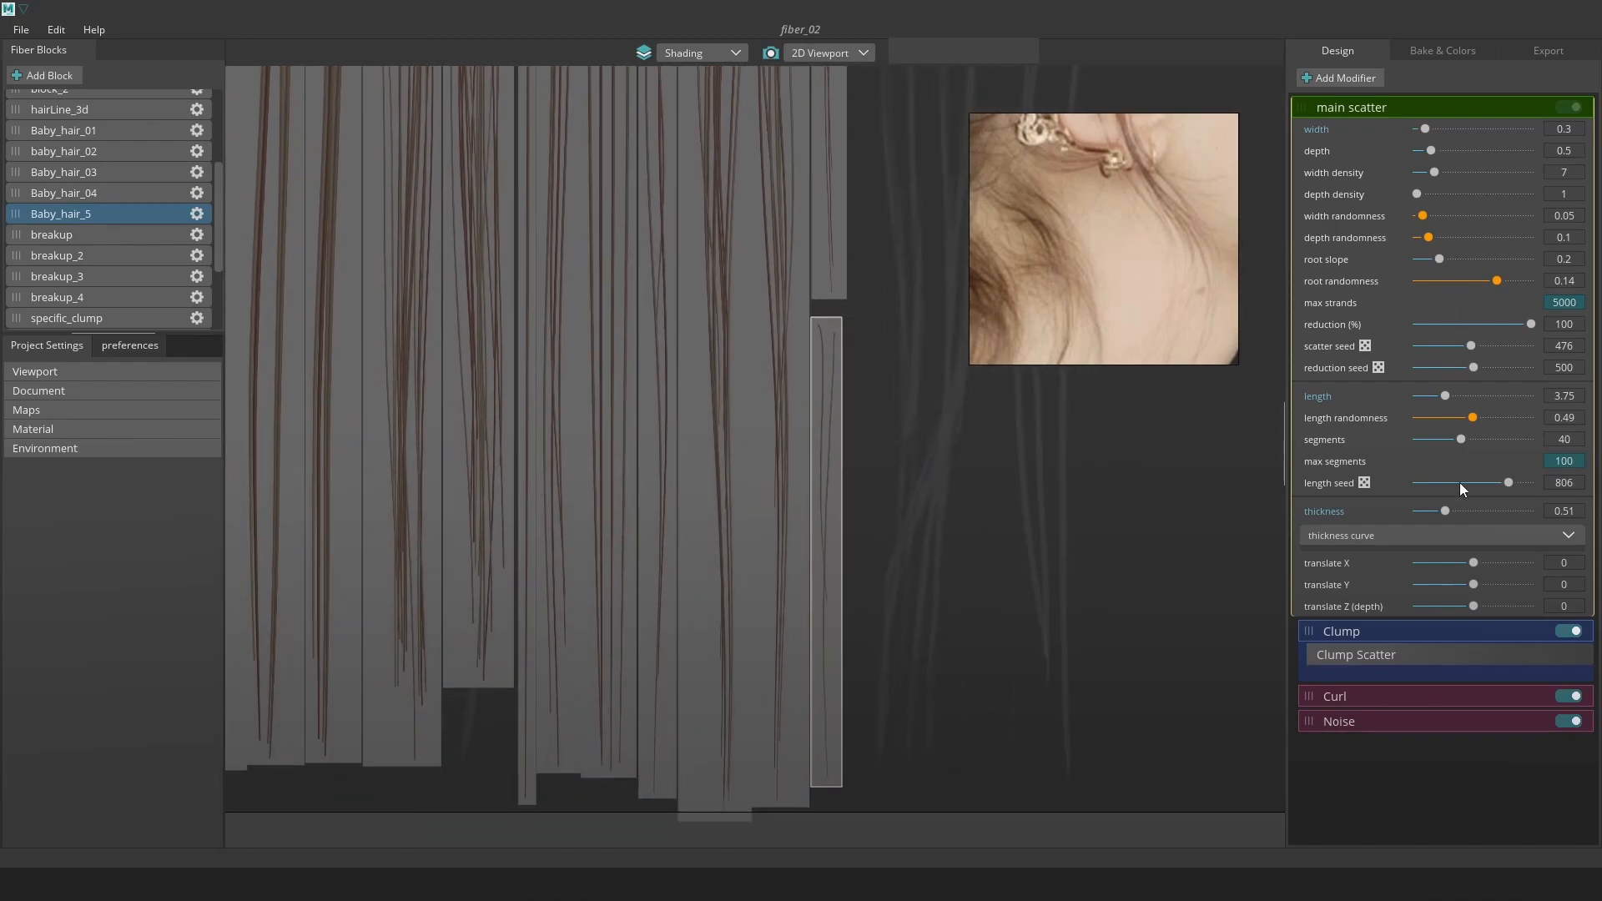
mouse_move(1445, 510)
left_mouse_down()
mouse_move(1473, 510)
mouse_move(1457, 509)
left_mouse_up()
left_click(1569, 535)
left_click_drag(1440, 613, 1447, 606)
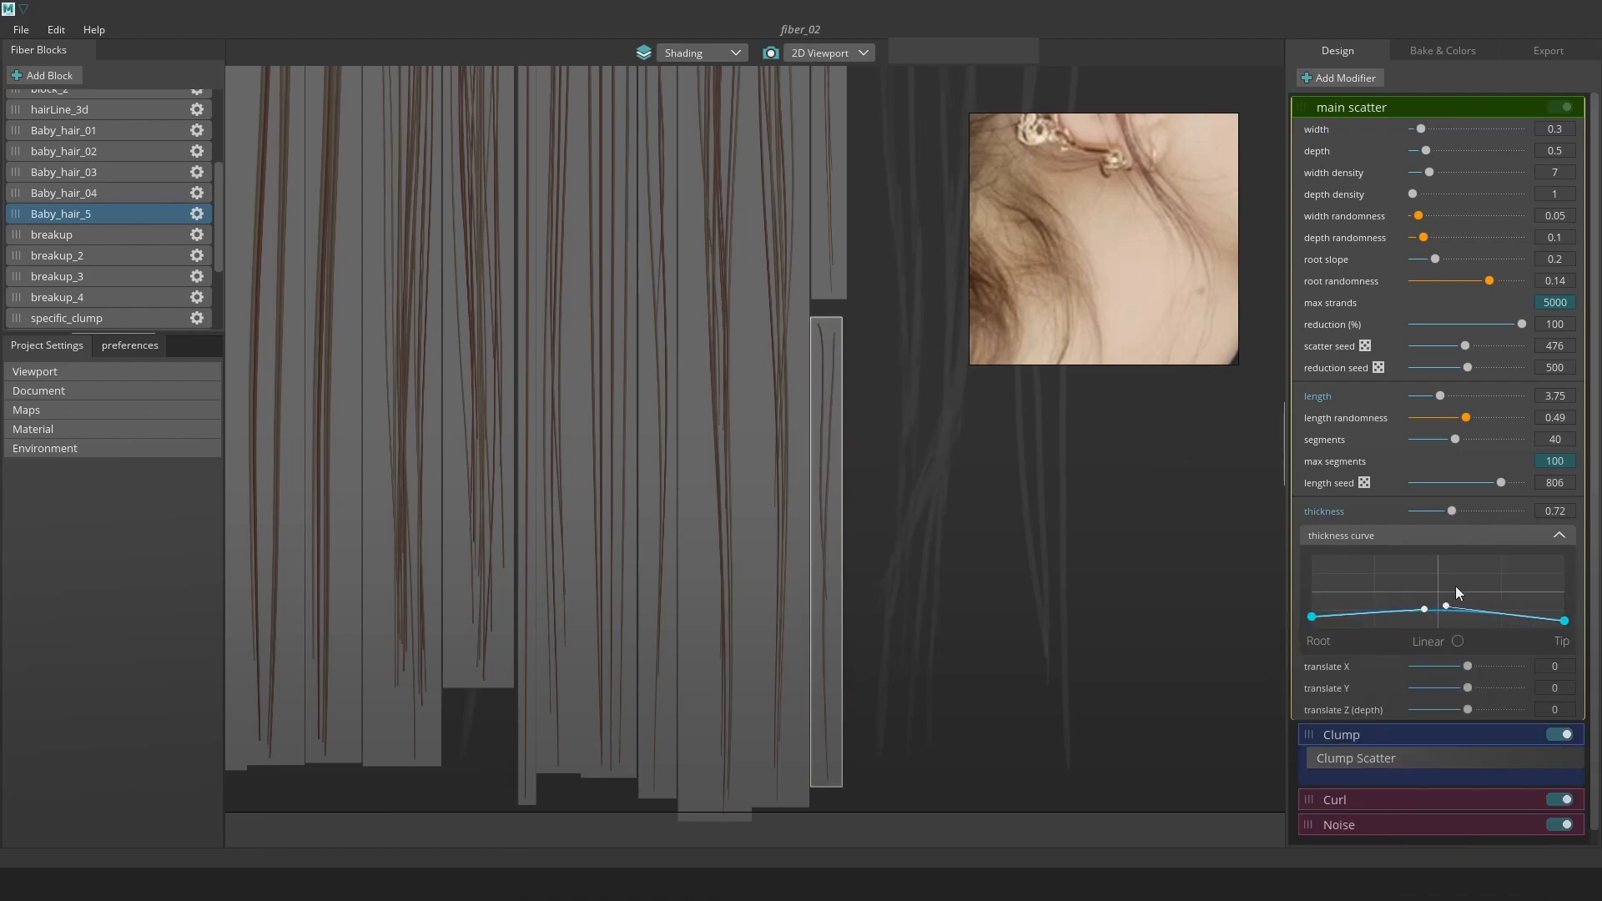
Set Baby_hair_5's length randomness to 0.21, and slightly lower the tip end of its clump strength curve.
left_click_drag(1465, 417, 1416, 427)
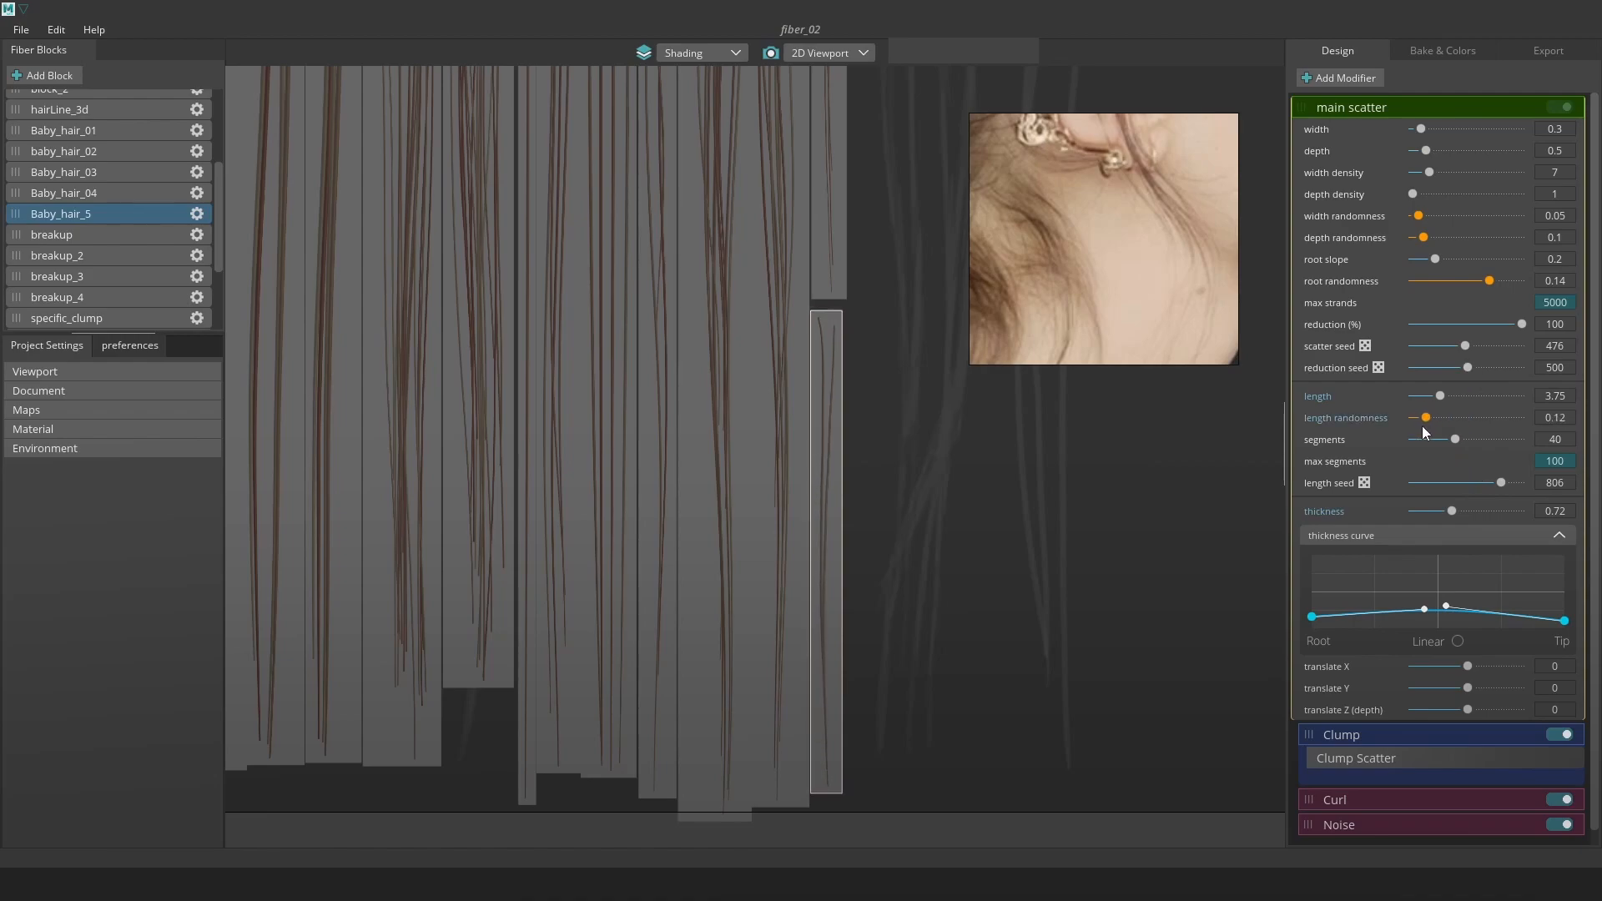
left_click(1410, 735)
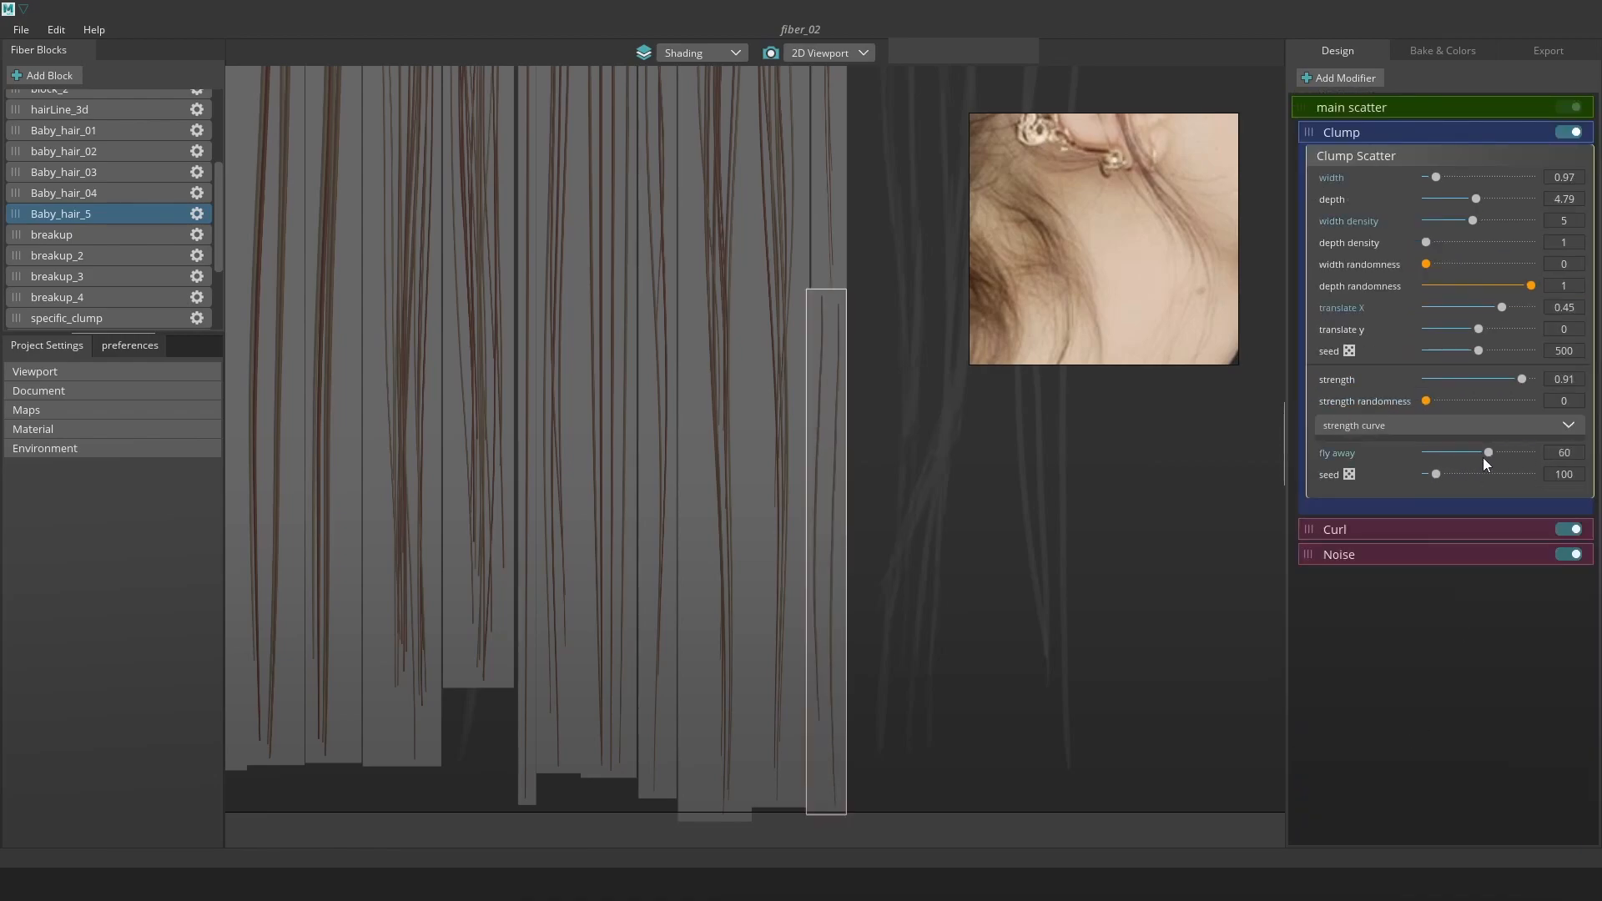
left_click(1568, 426)
left_click_drag(1571, 446, 1580, 488)
left_click_drag(1397, 448, 1492, 424)
left_click_drag(1574, 484, 1576, 455)
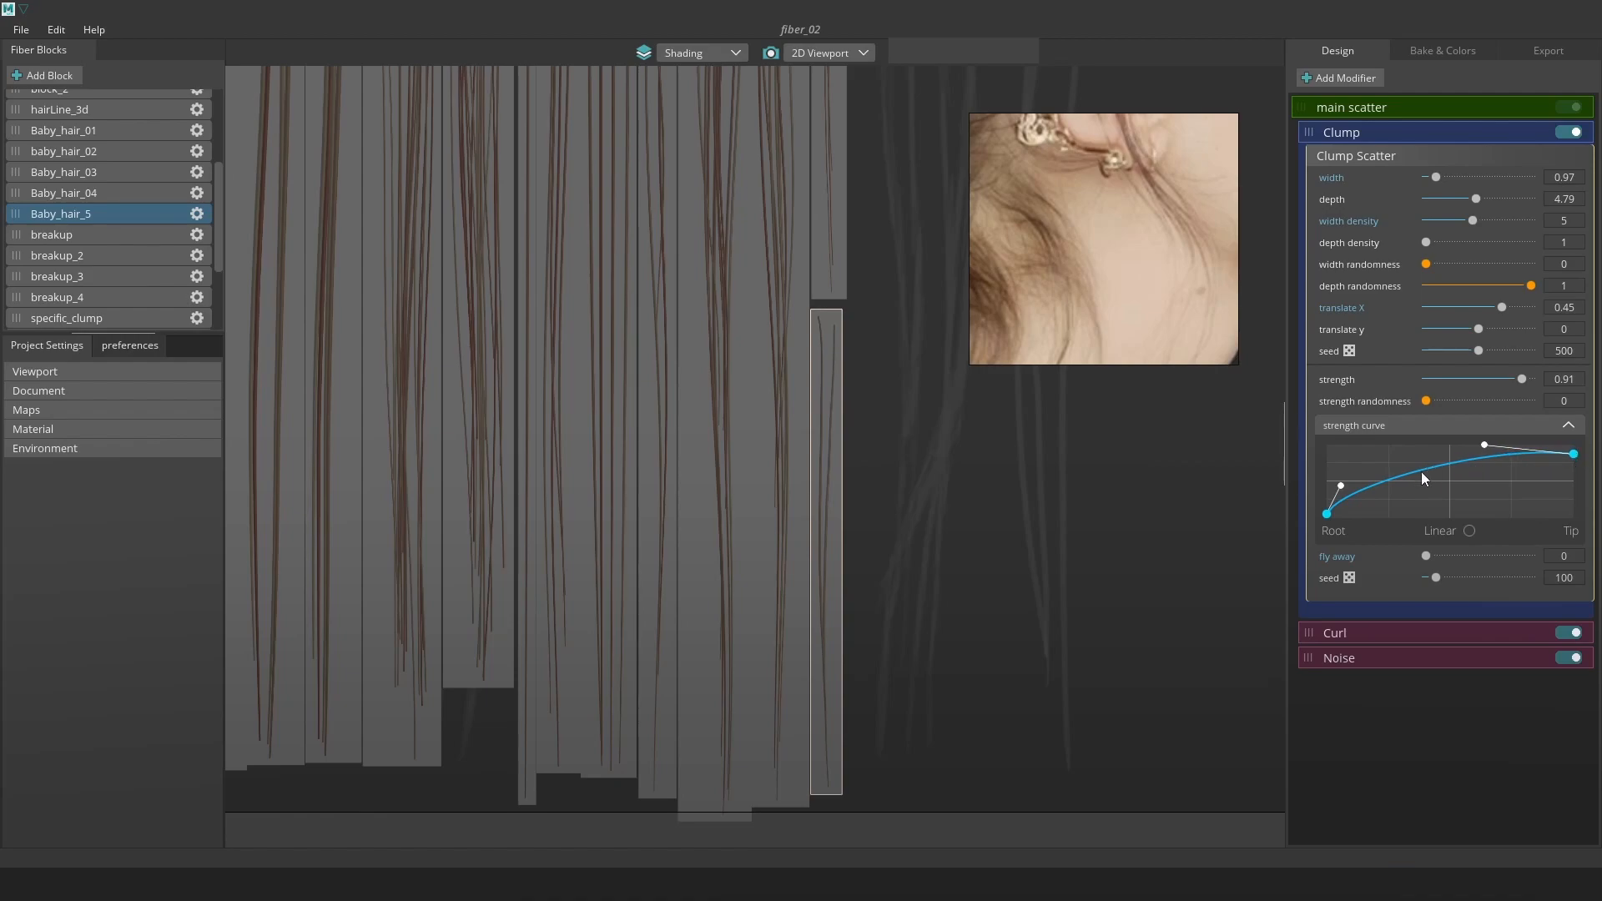
left_click(1569, 426)
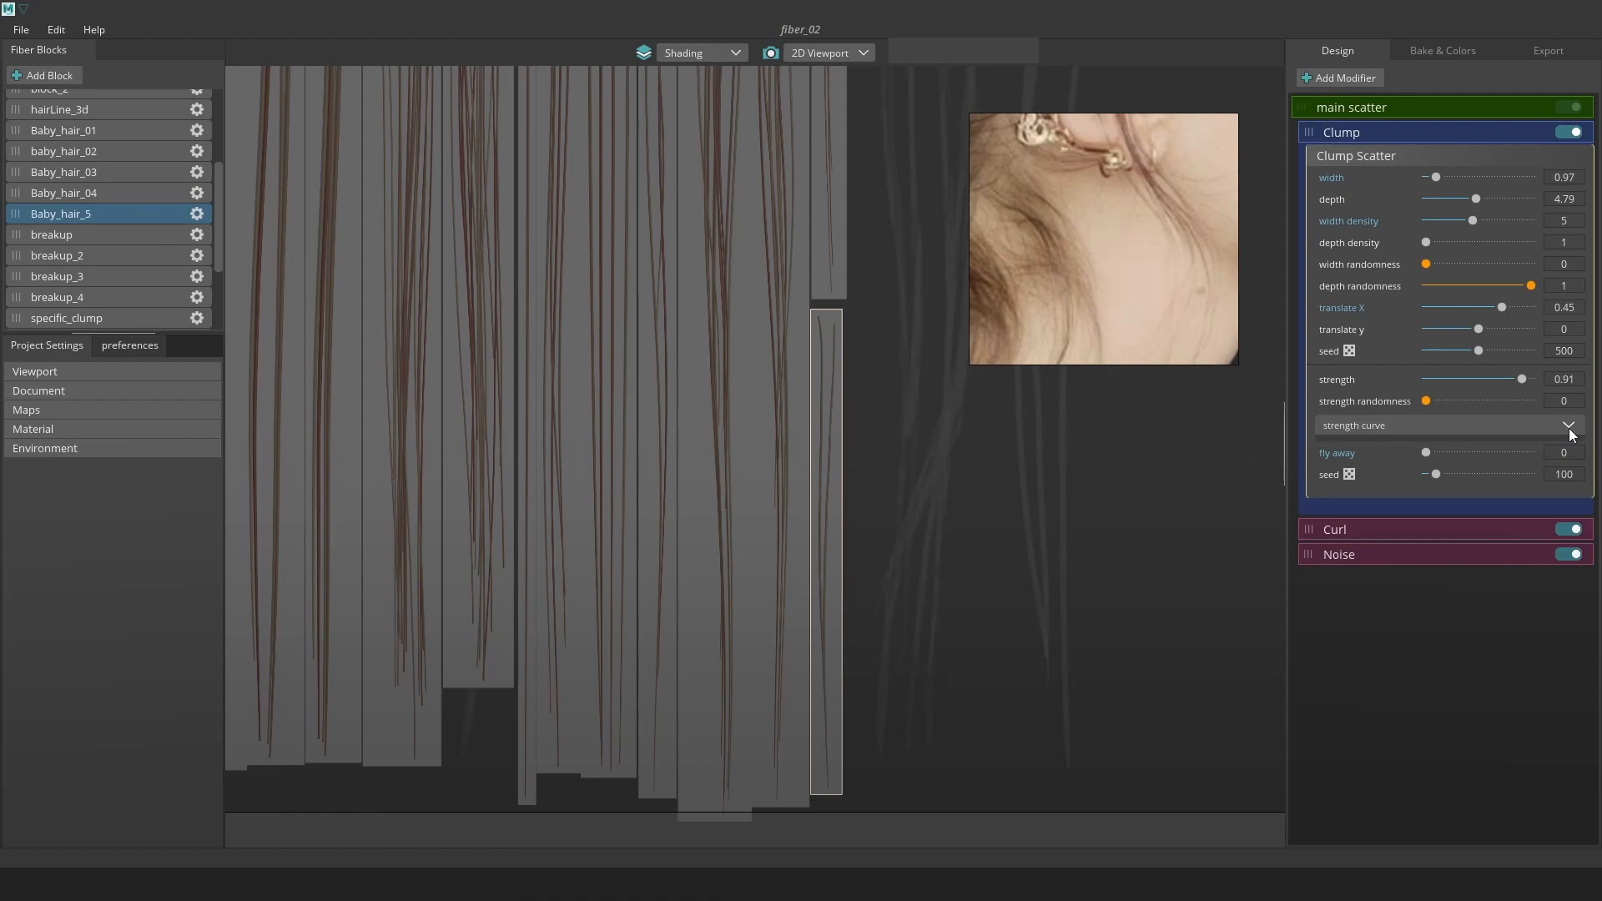
Raise the clump strength curve's tip to full, pull the root handle toward the middle, and set the fly away seed to 1000.
left_click(1570, 429)
left_click_drag(1575, 453, 1486, 448)
left_click_drag(1343, 487, 1402, 472)
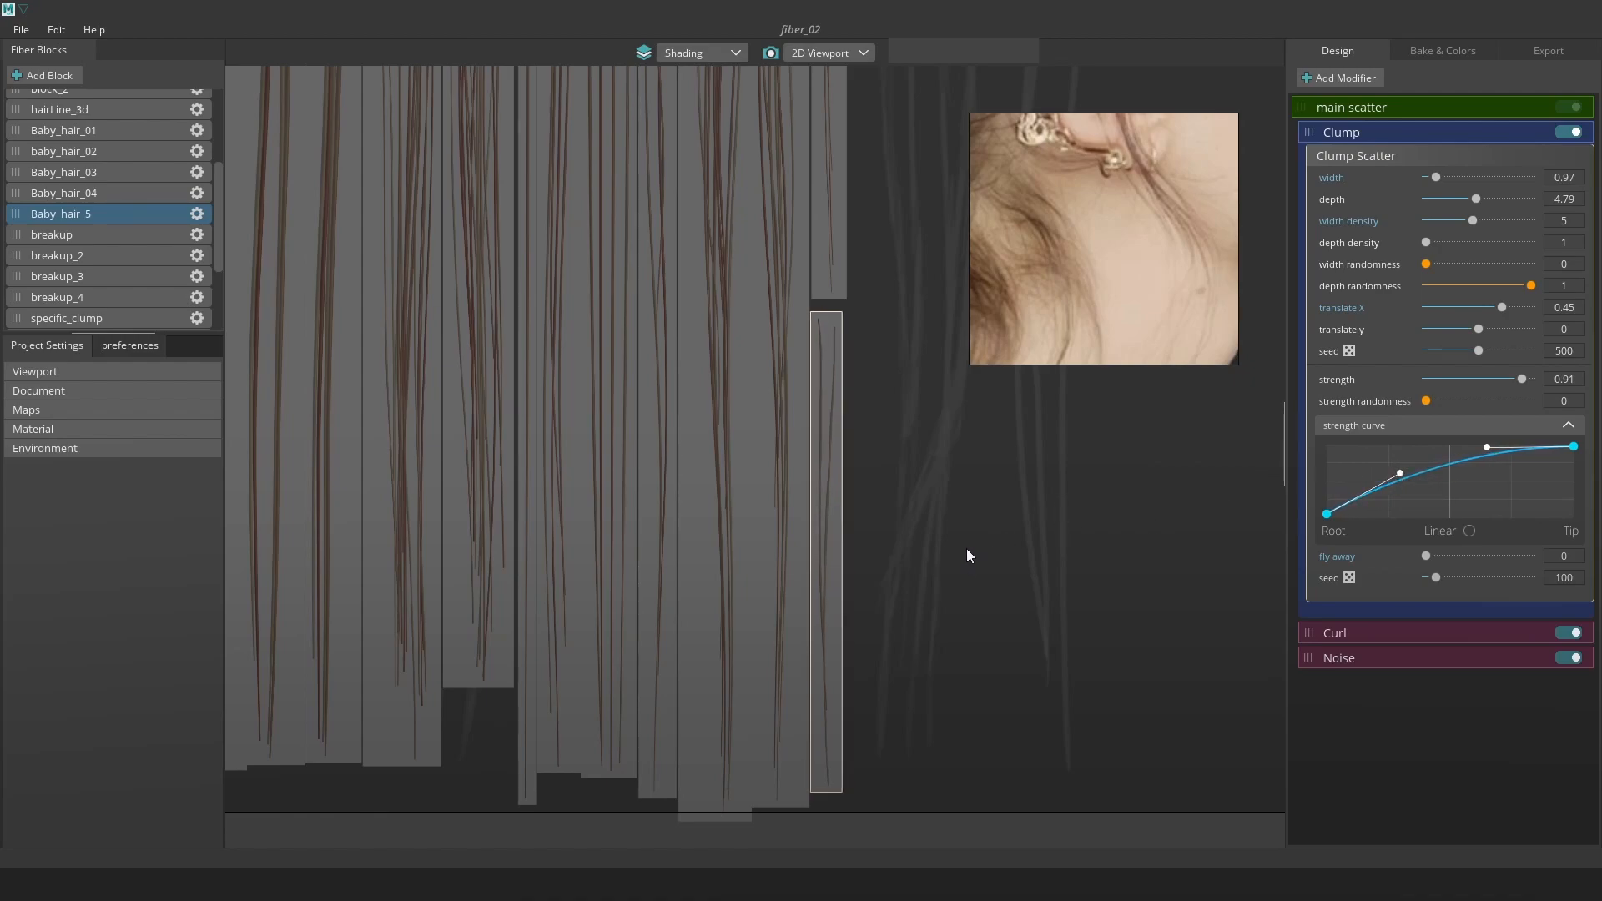
left_click_drag(1435, 579, 1538, 574)
scroll(835, 435, "down", 3)
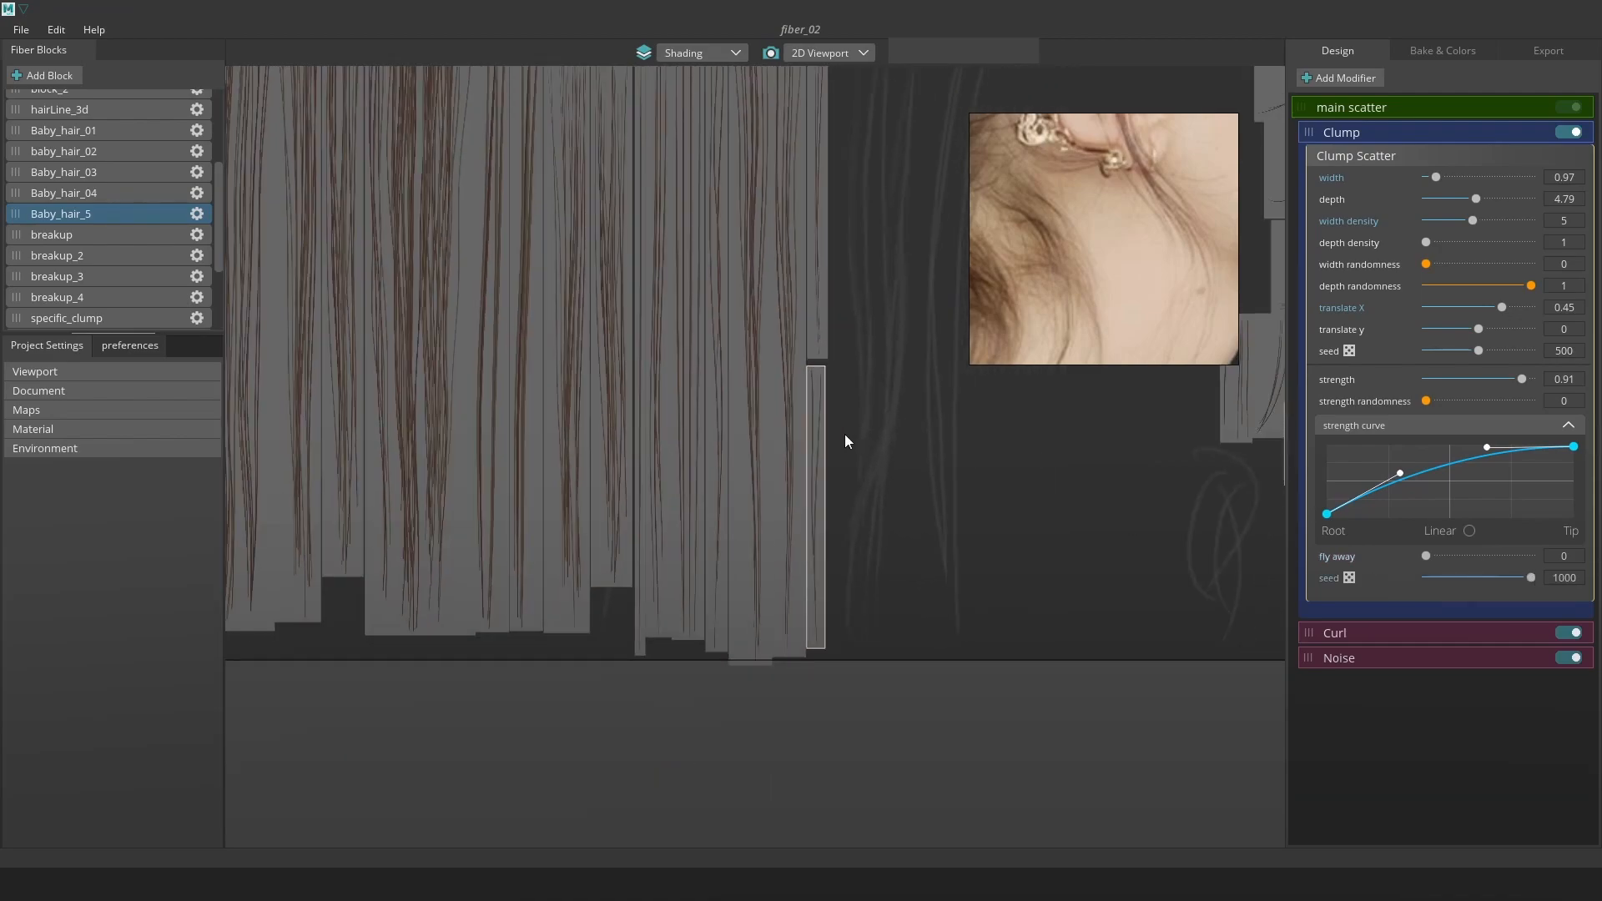
Duplicate Baby_hair_5 and lock the UV of the duplicated block, Baby_hair_6.
right_click(77, 215)
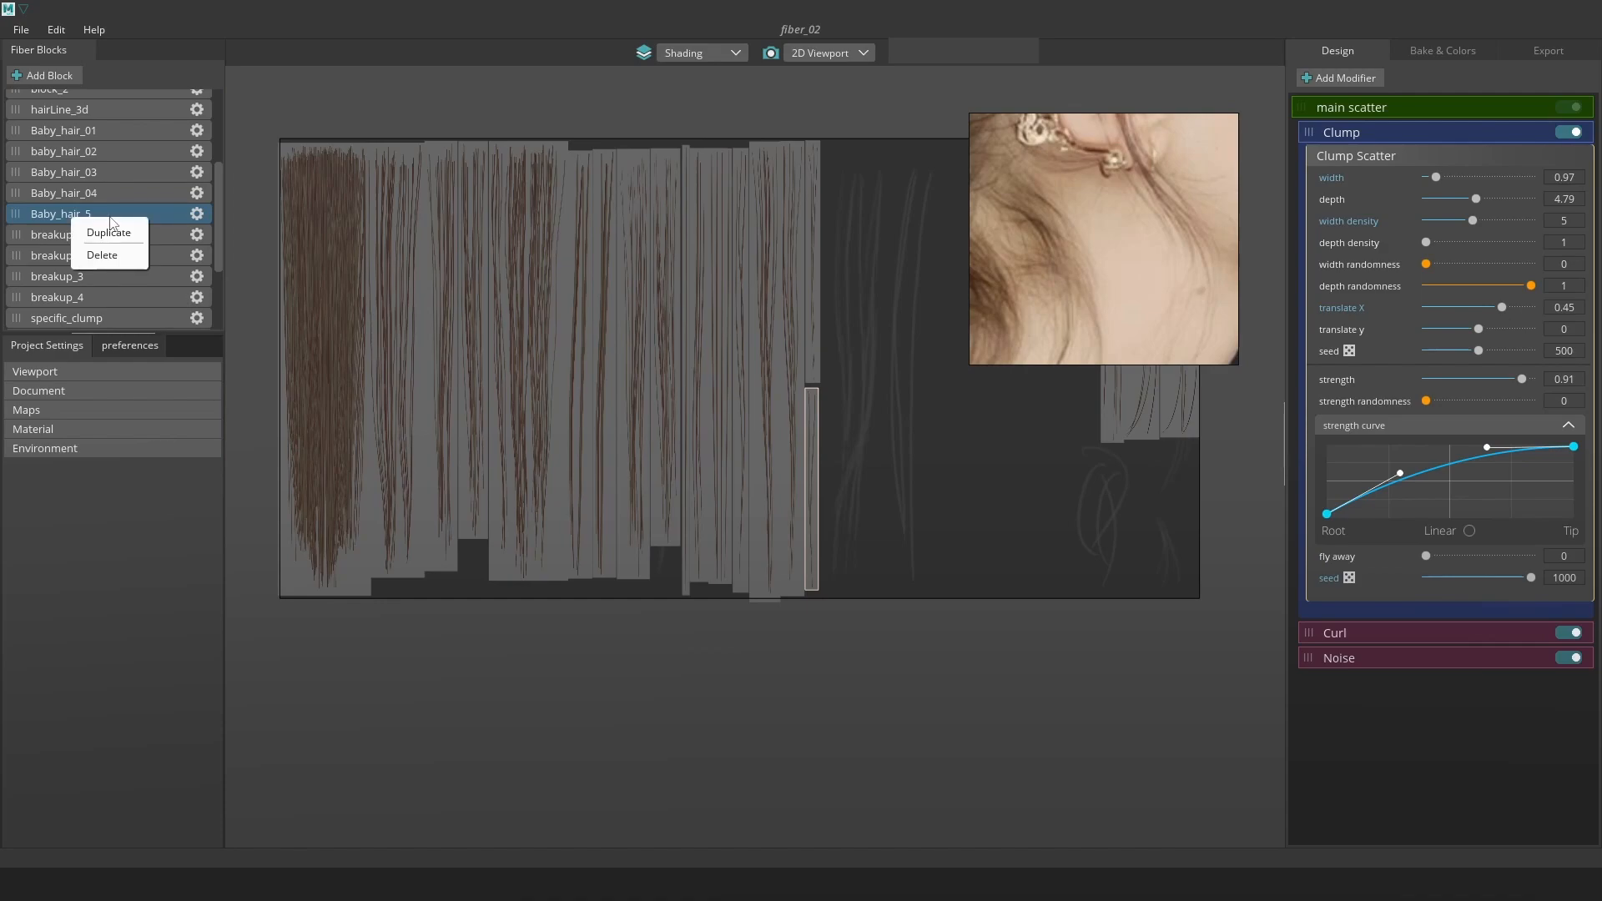
left_click(116, 233)
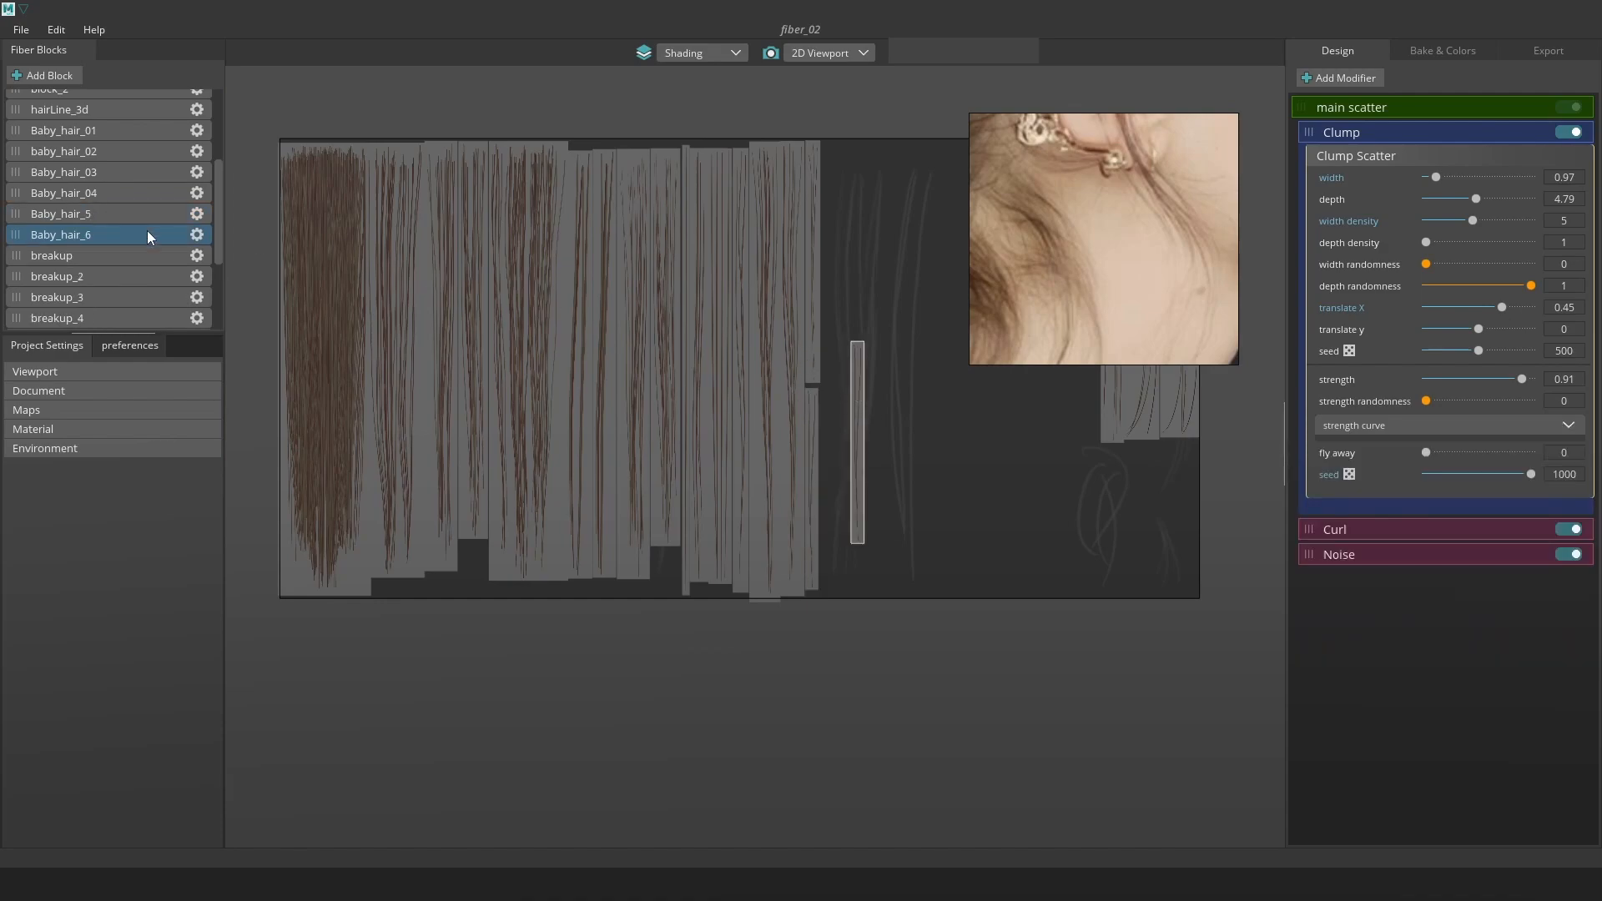
left_click(195, 235)
left_click(195, 263)
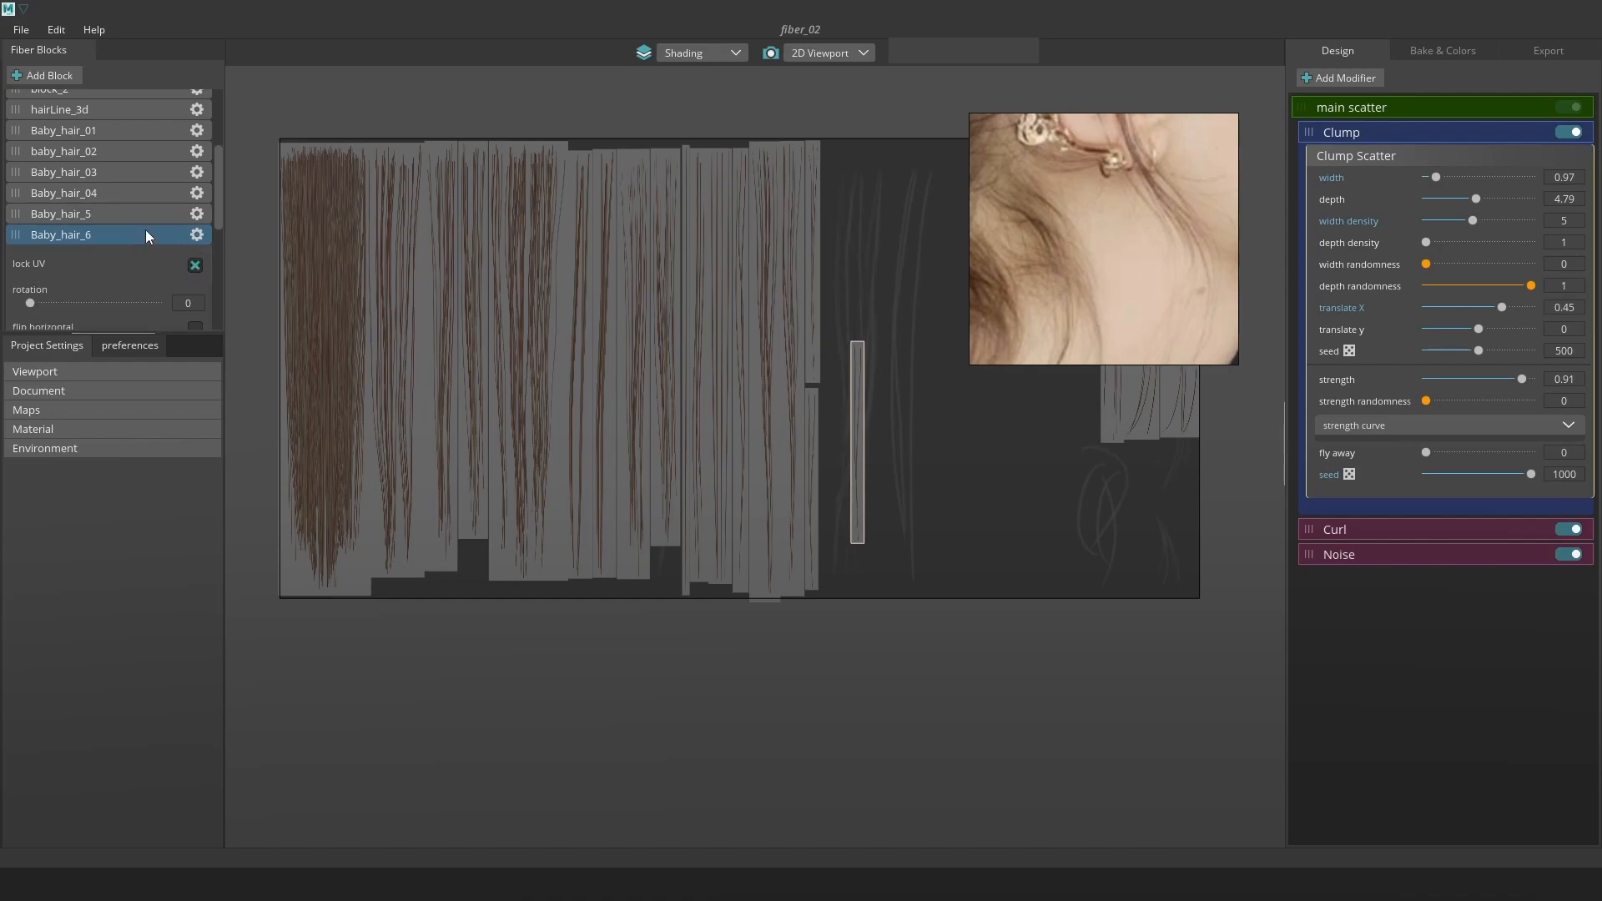
scroll(154, 230, "down", 2)
left_click(195, 263)
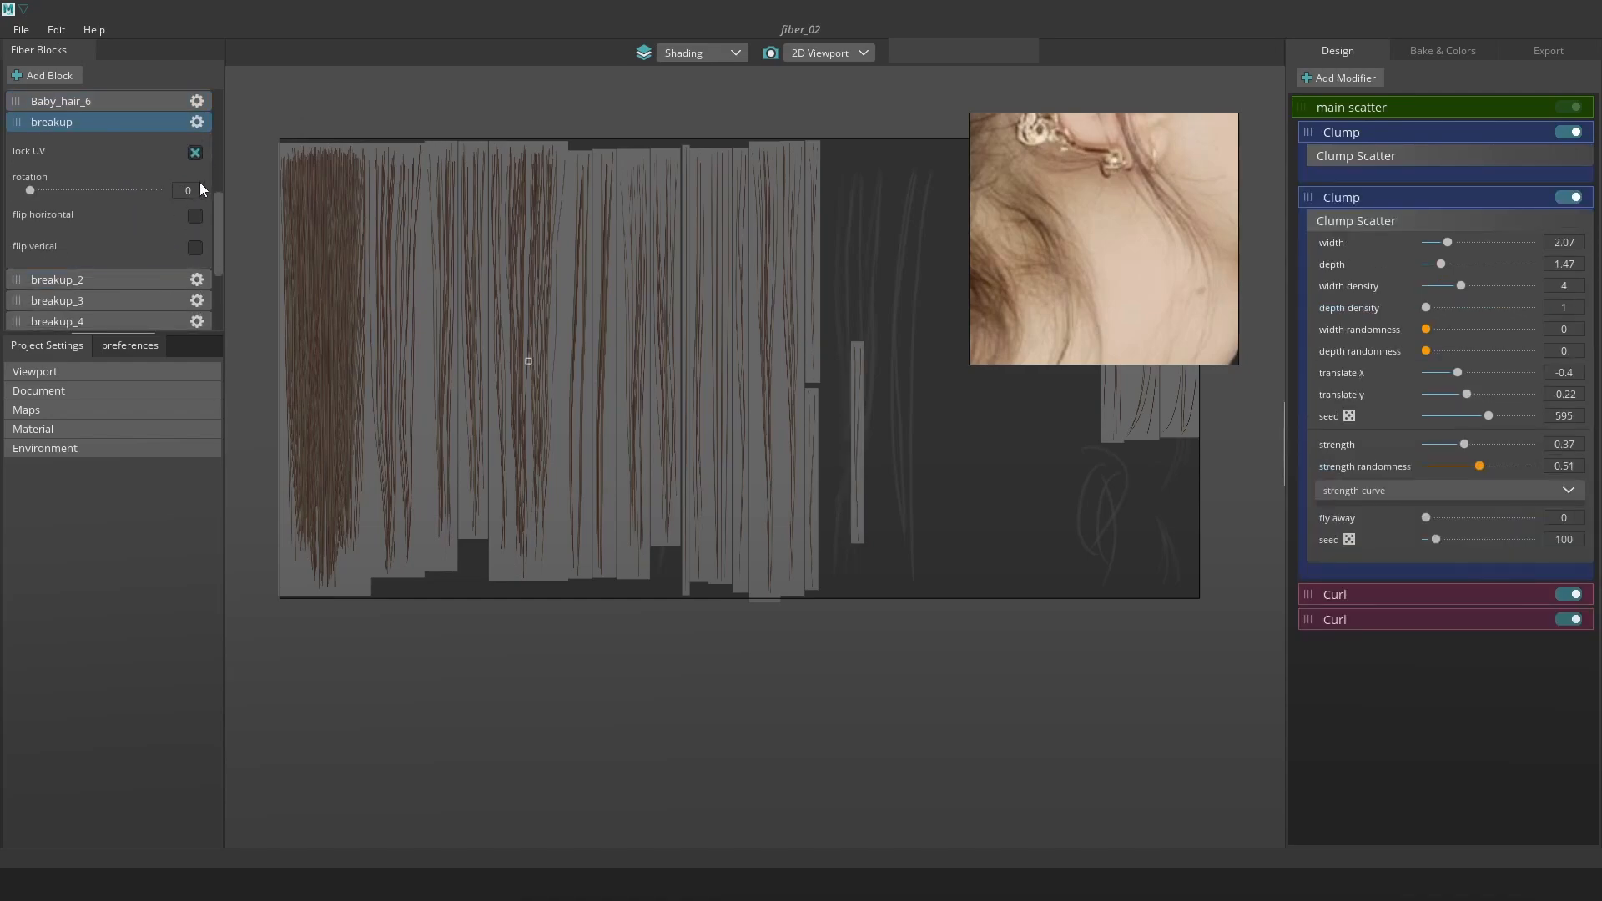
scroll(159, 150, "up", 2)
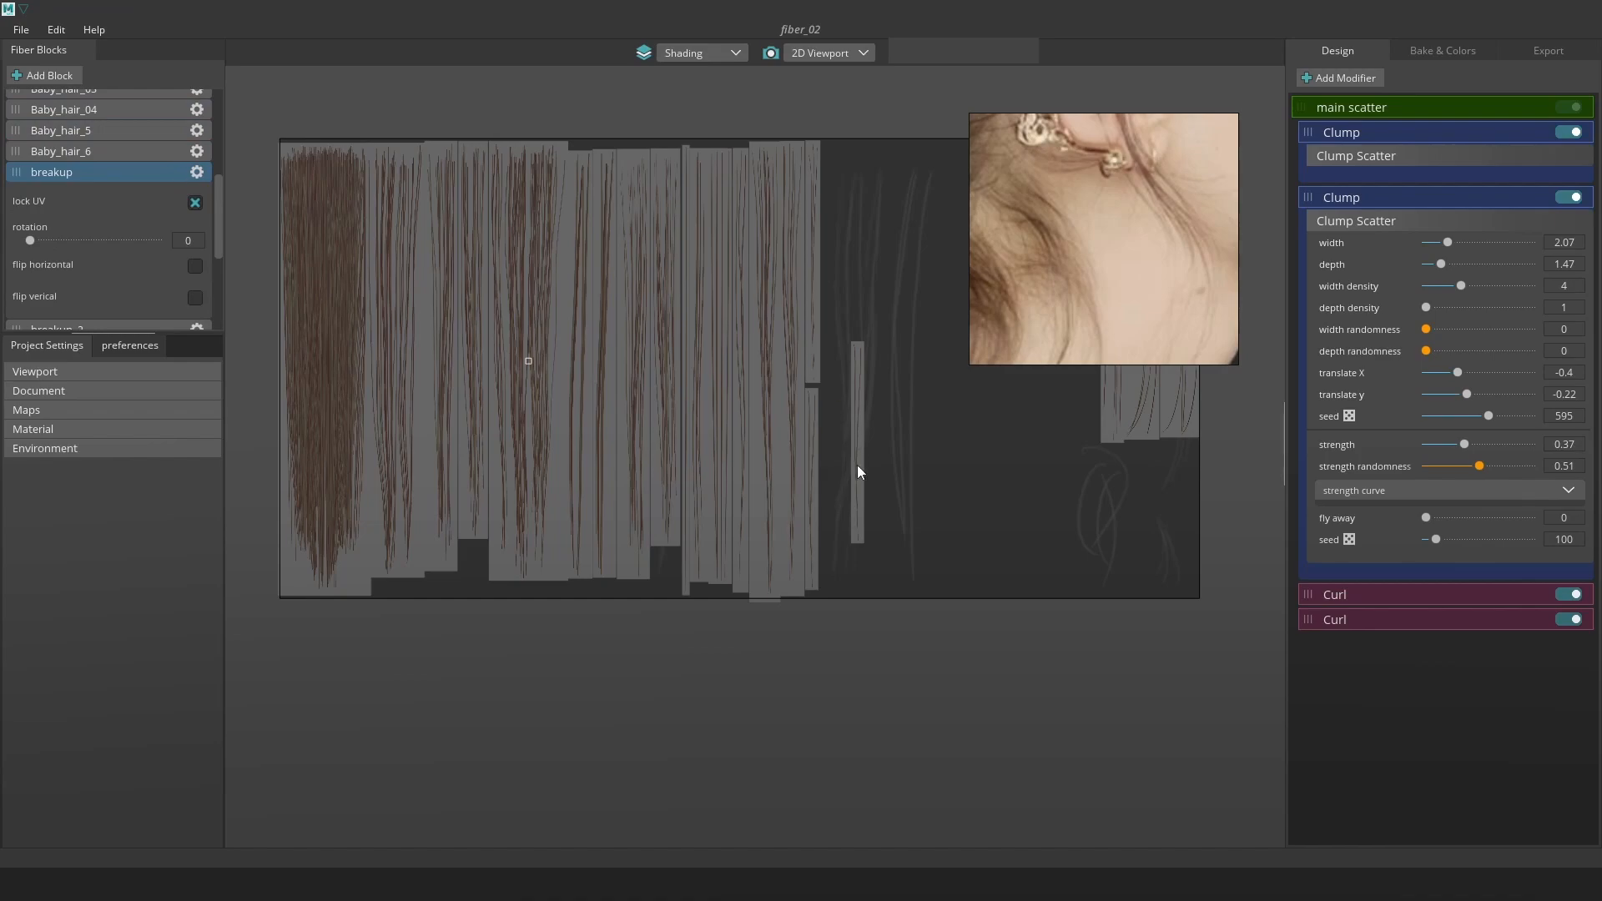
Lock the UV of the Baby_hair_5 block.
left_click(809, 437)
left_click(196, 131)
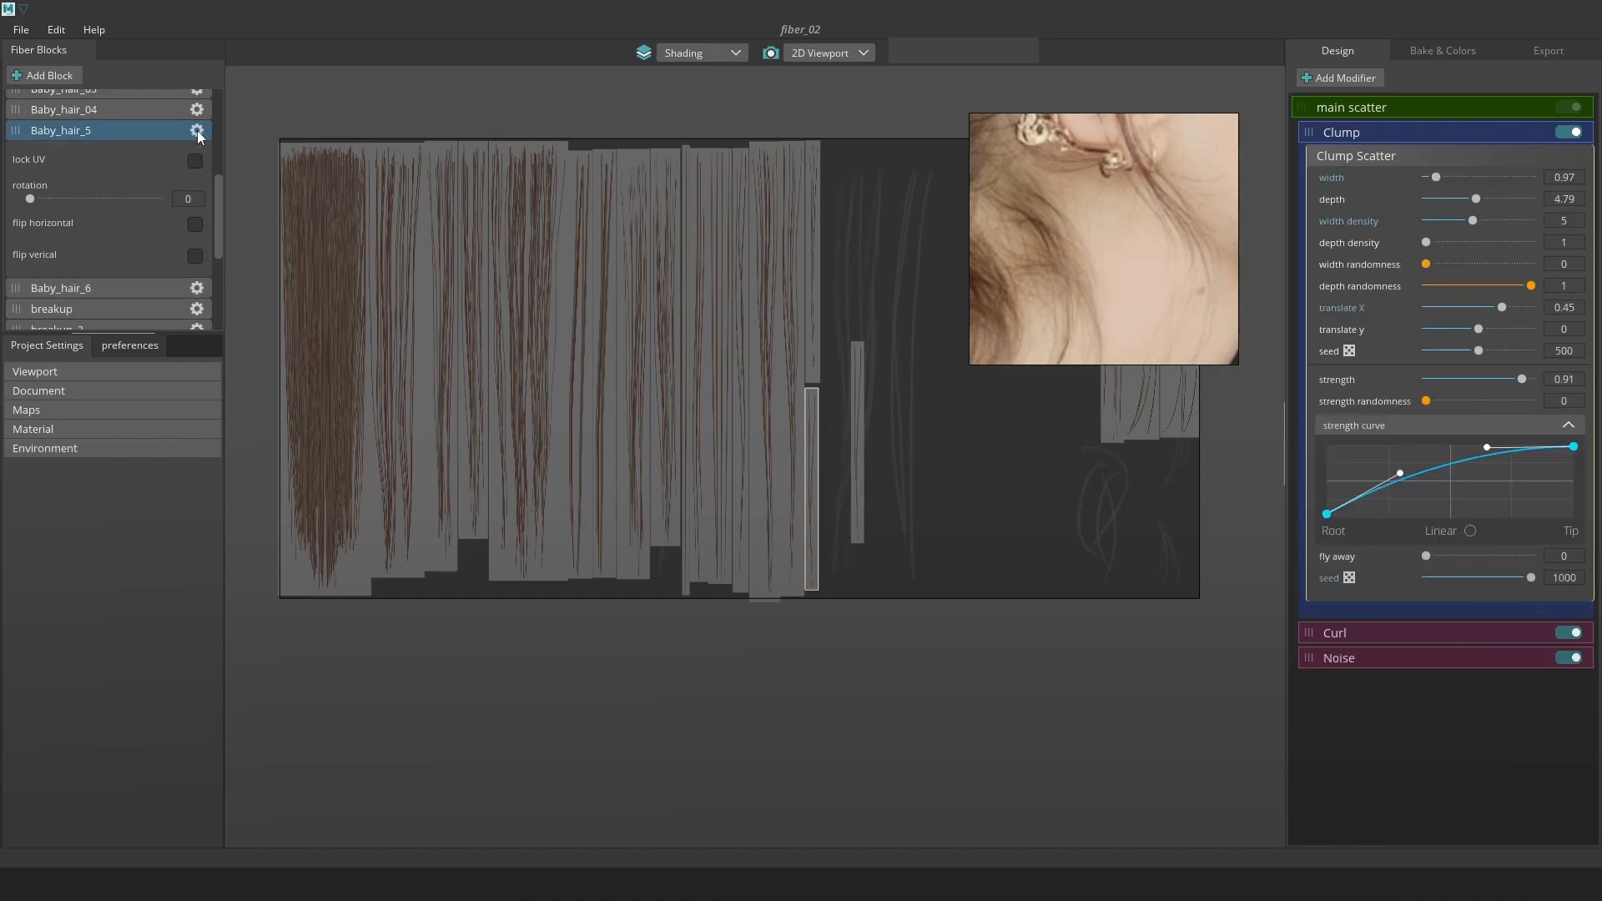
left_click(855, 397)
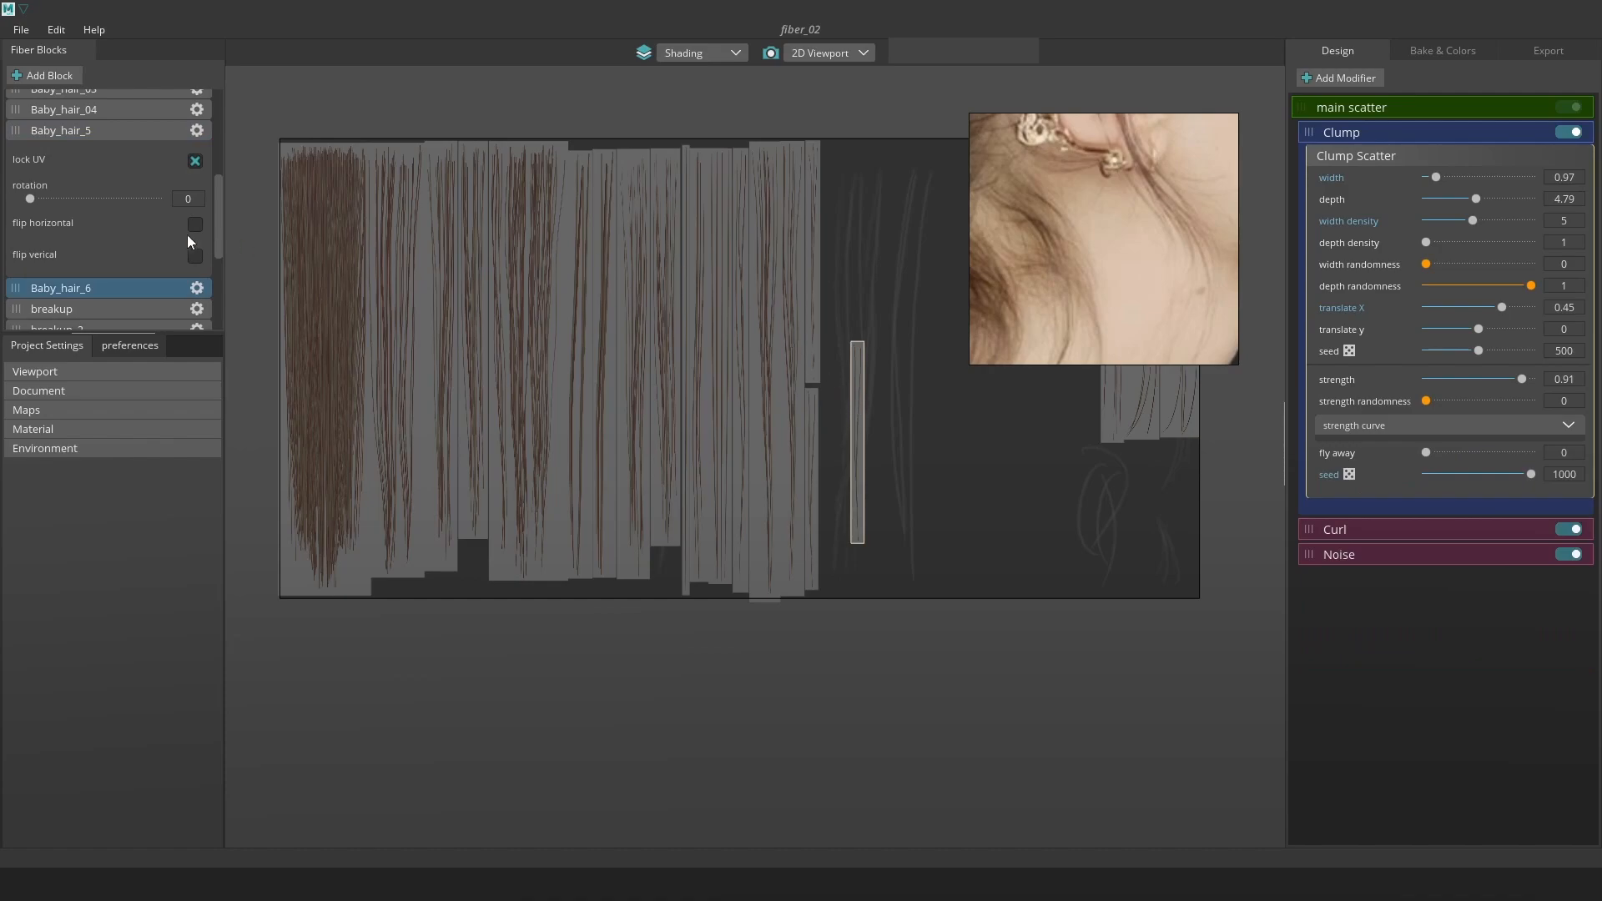
Unlock Baby_hair_6's UV and move the block closer to the Baby_hair_04 and Baby_hair_5 column.
scroll(859, 350, "down", 1)
scroll(842, 409, "up", 3)
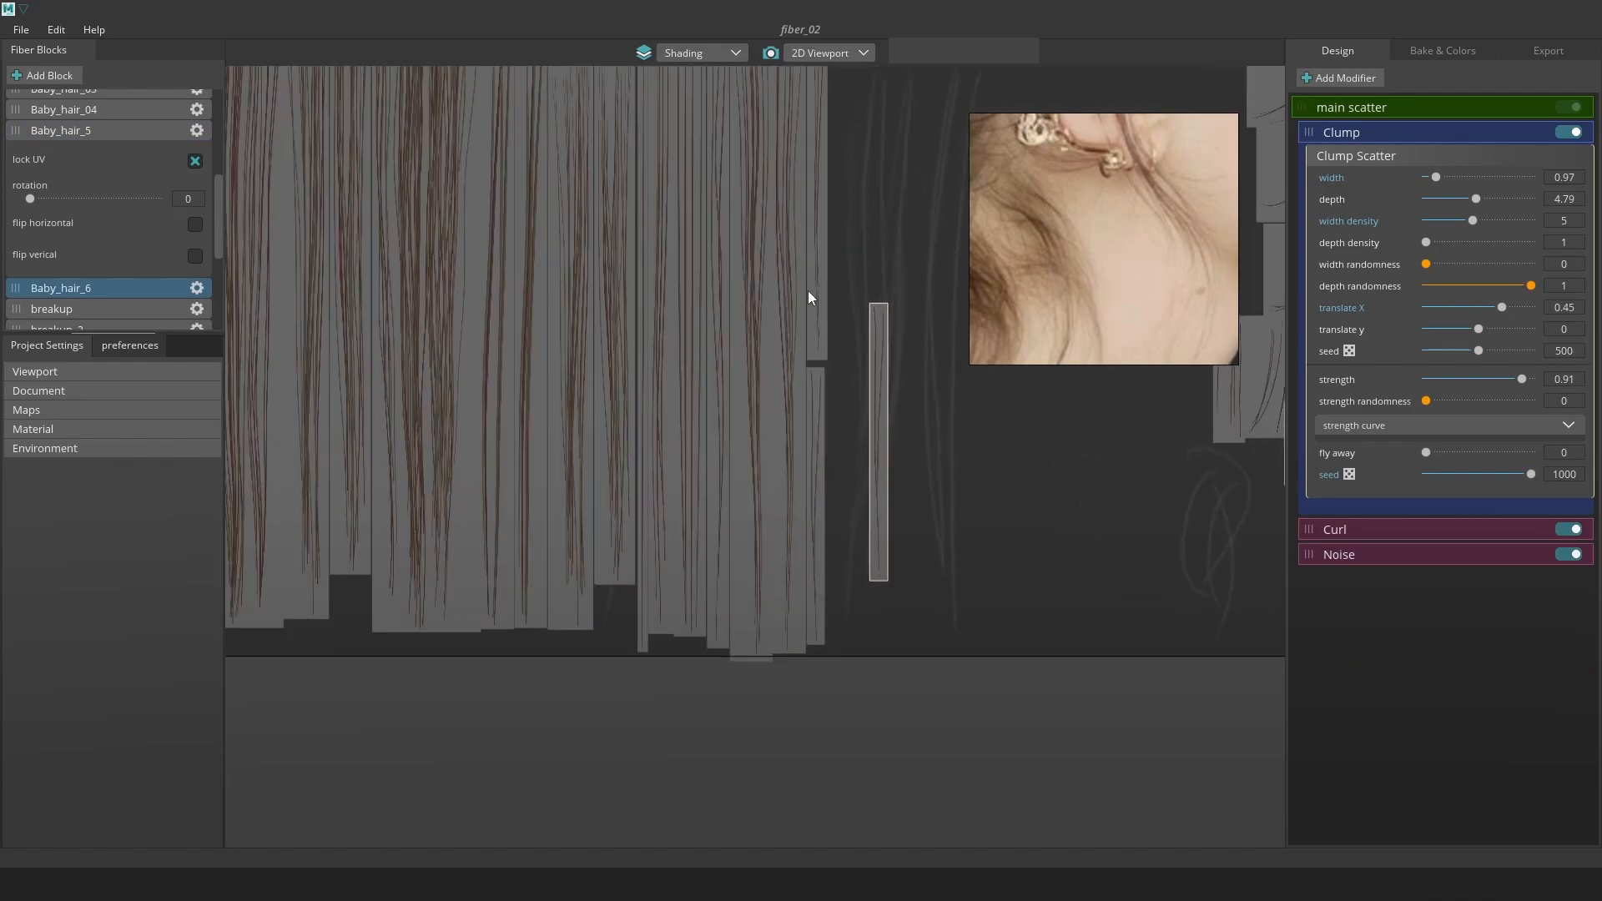
middle_click_drag(844, 262, 859, 347)
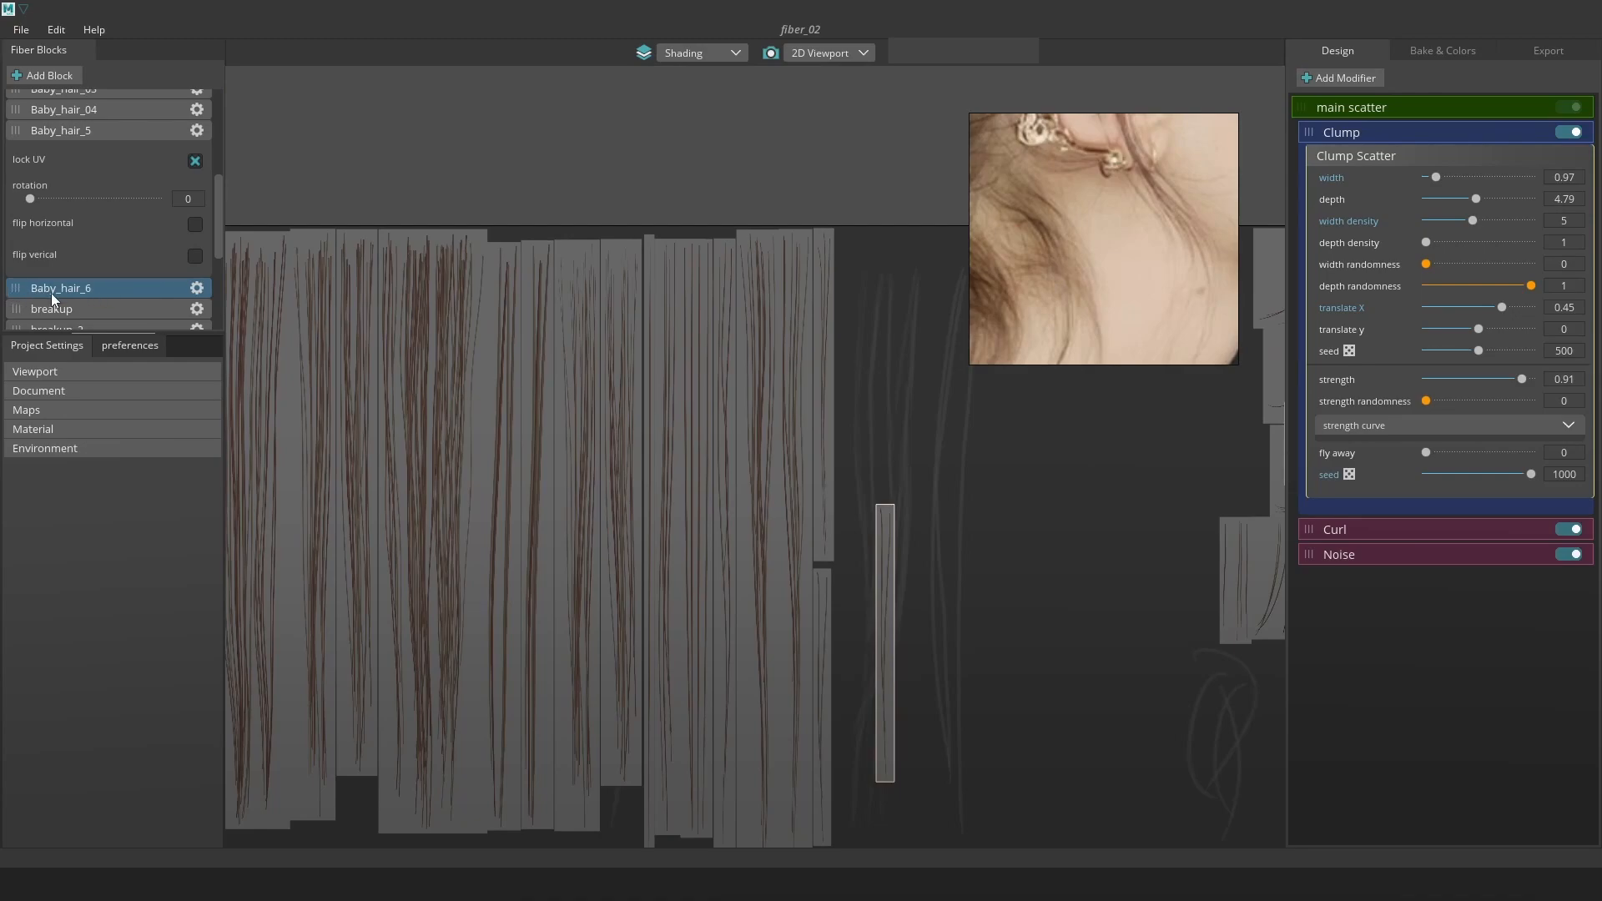
left_click(21, 138)
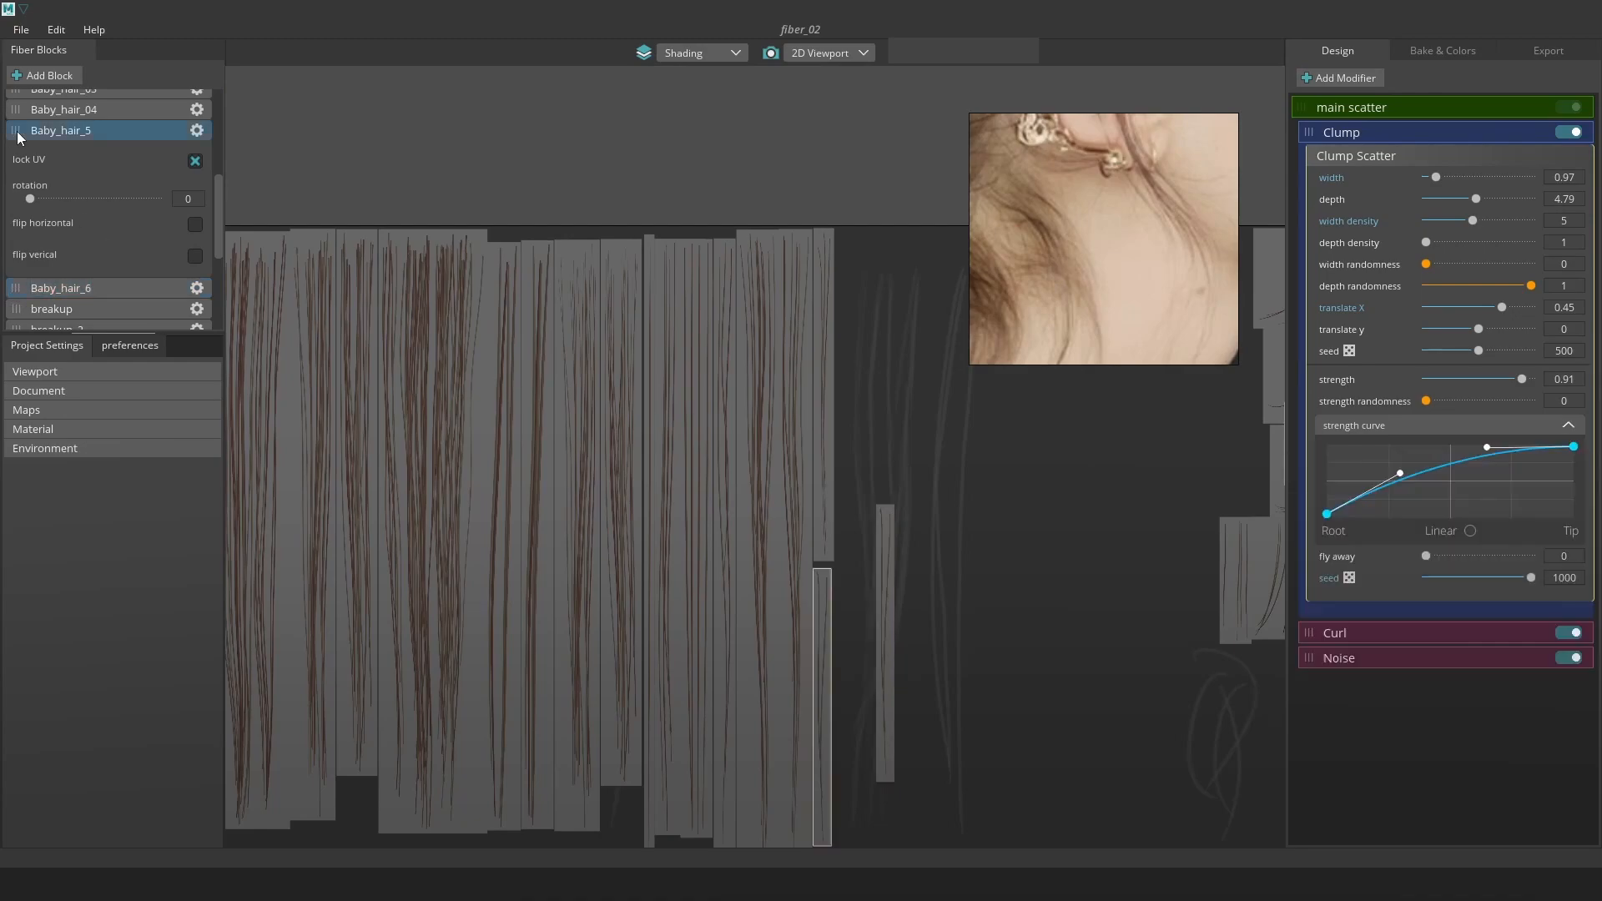
left_click(21, 290)
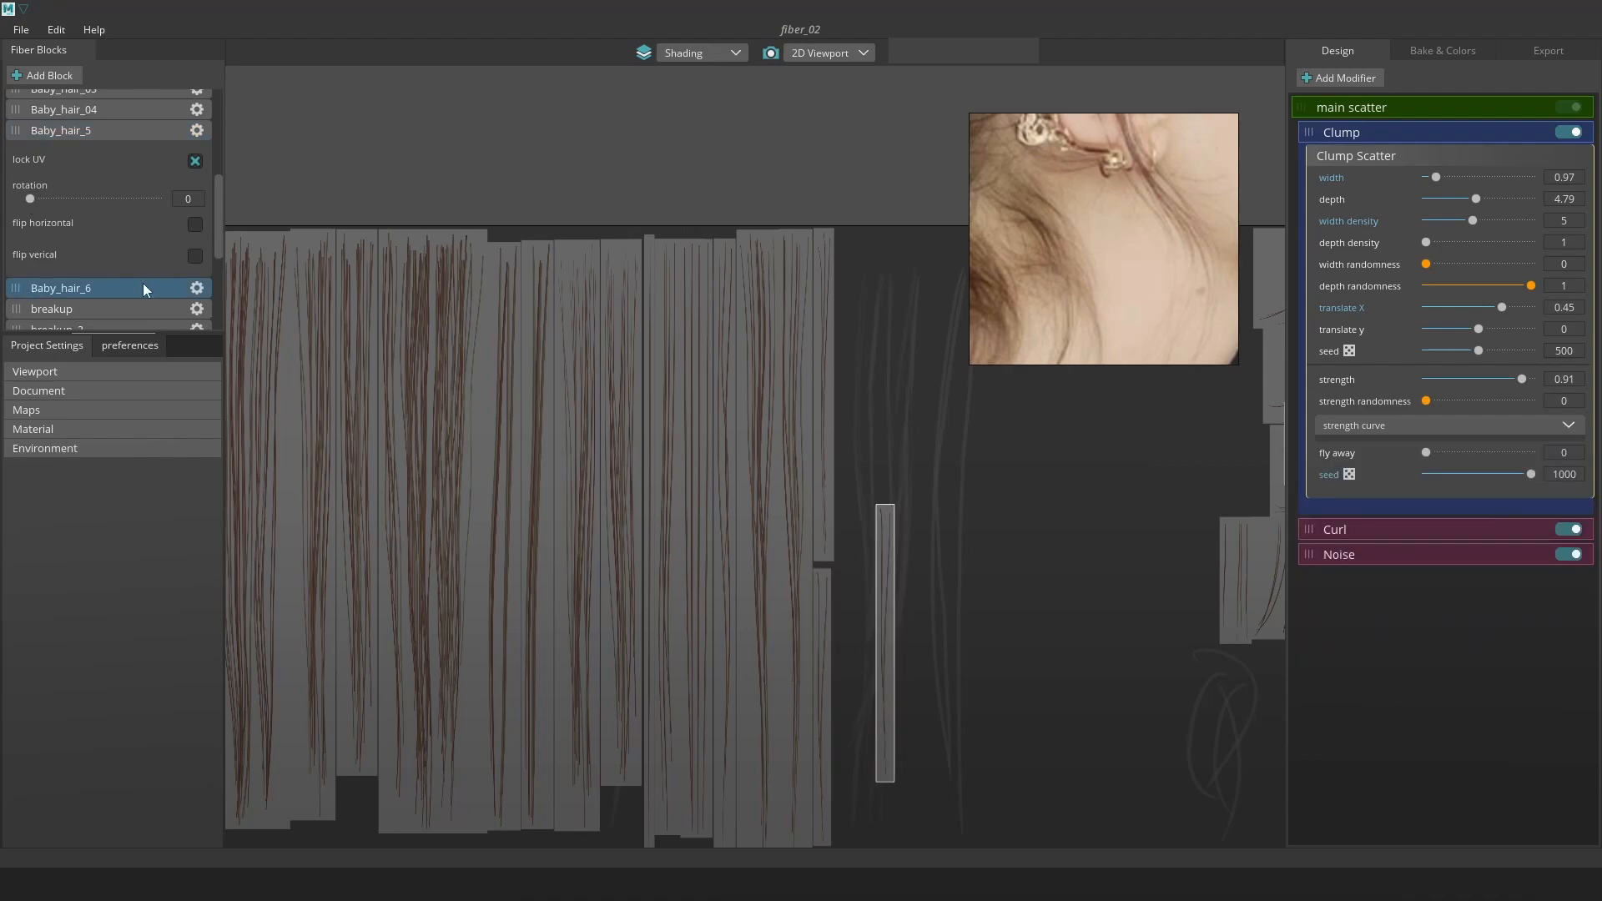
left_click(195, 270)
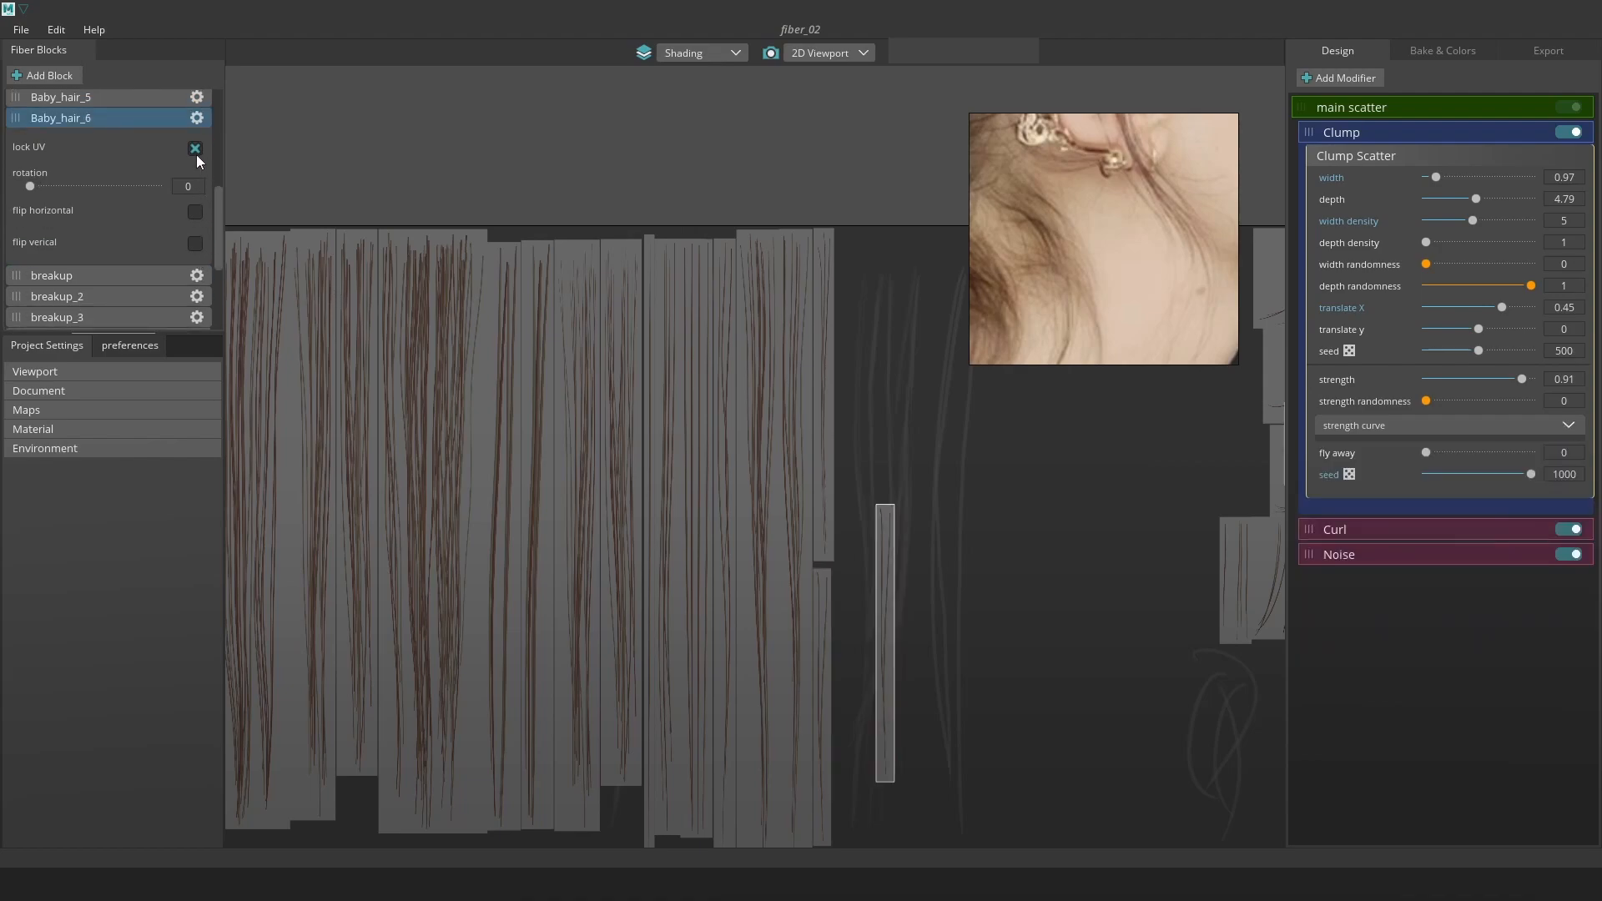
left_click(195, 149)
left_click(745, 481)
left_click_drag(883, 568, 848, 514)
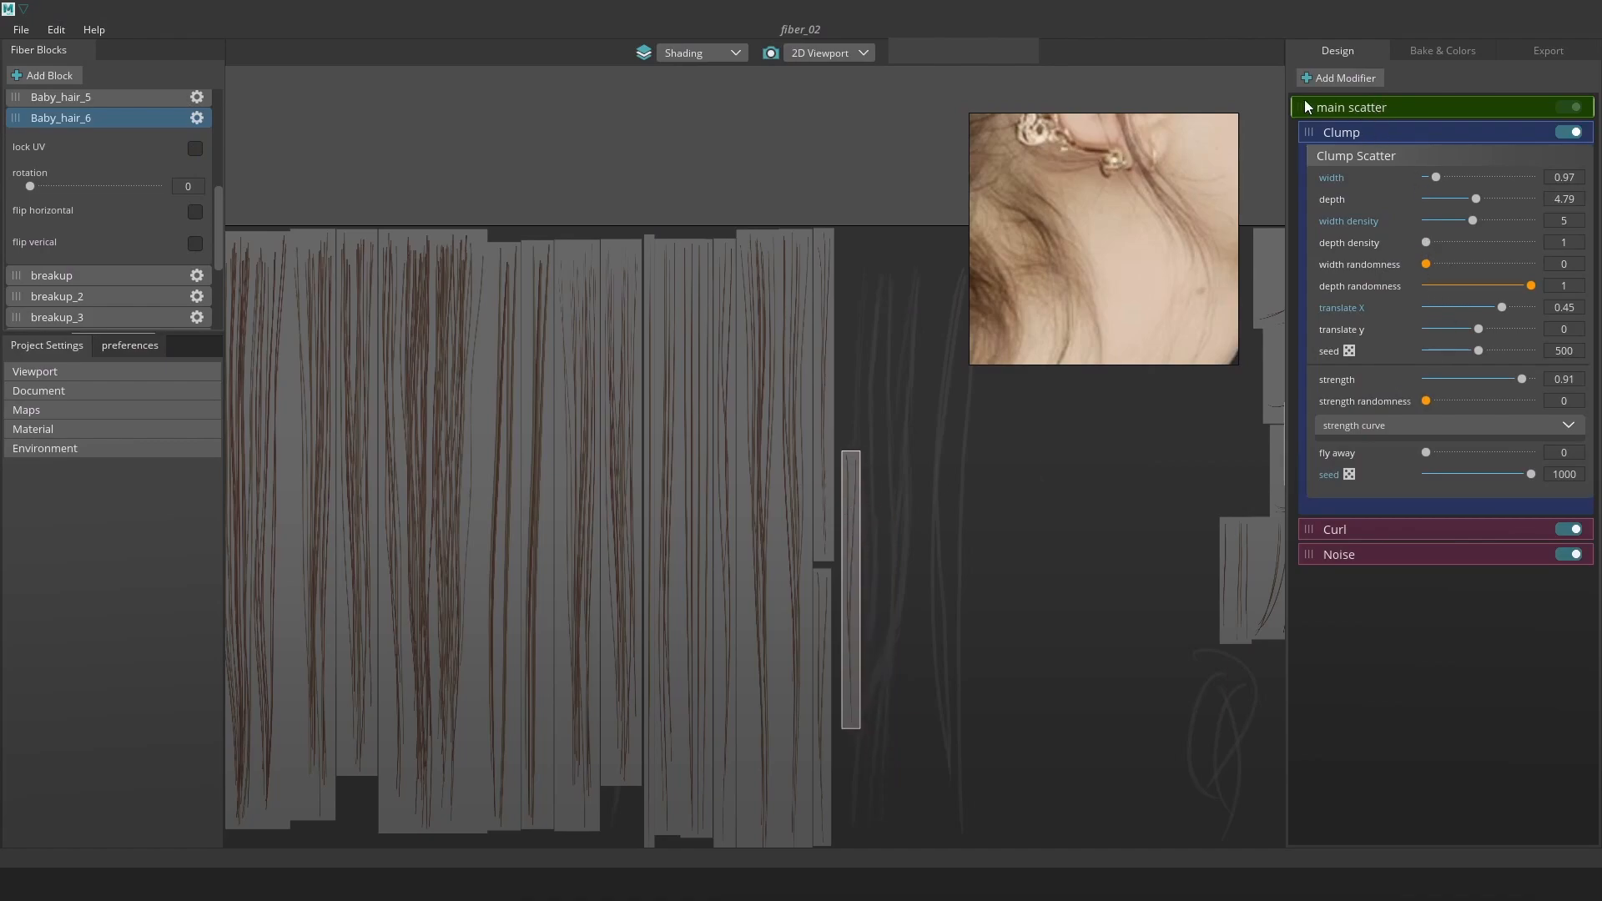
Set Baby_hair_6's length to 8.23 and place it directly beside the baby-hair column, spanning the full height of the texture area.
left_click(1379, 105)
left_click_drag(1453, 392, 1485, 399)
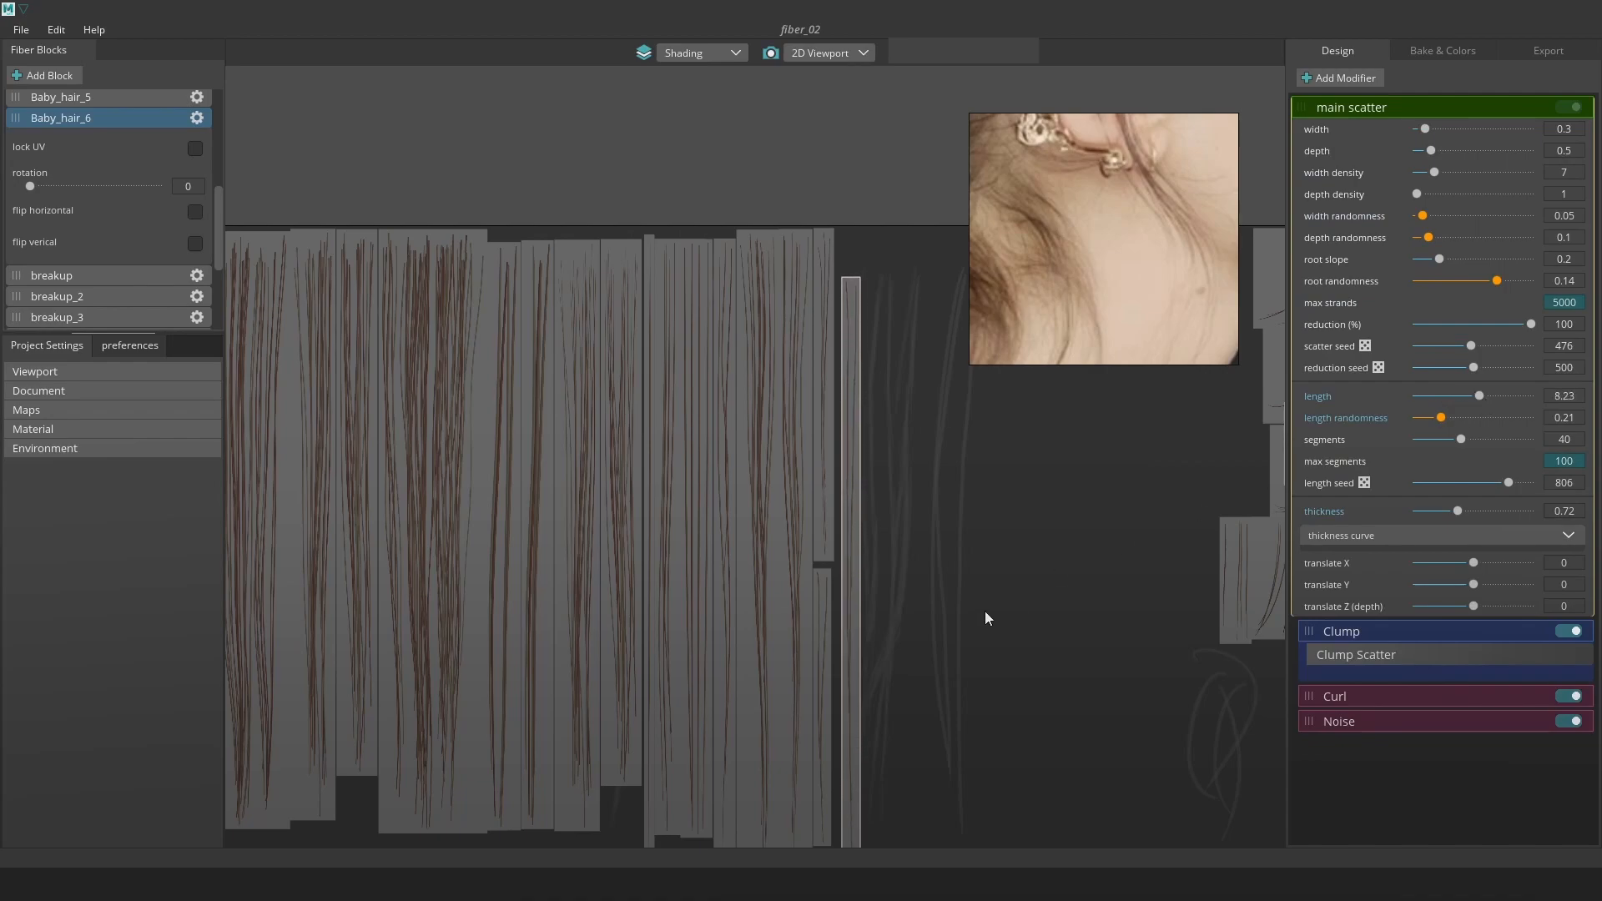
left_click_drag(858, 427, 849, 376)
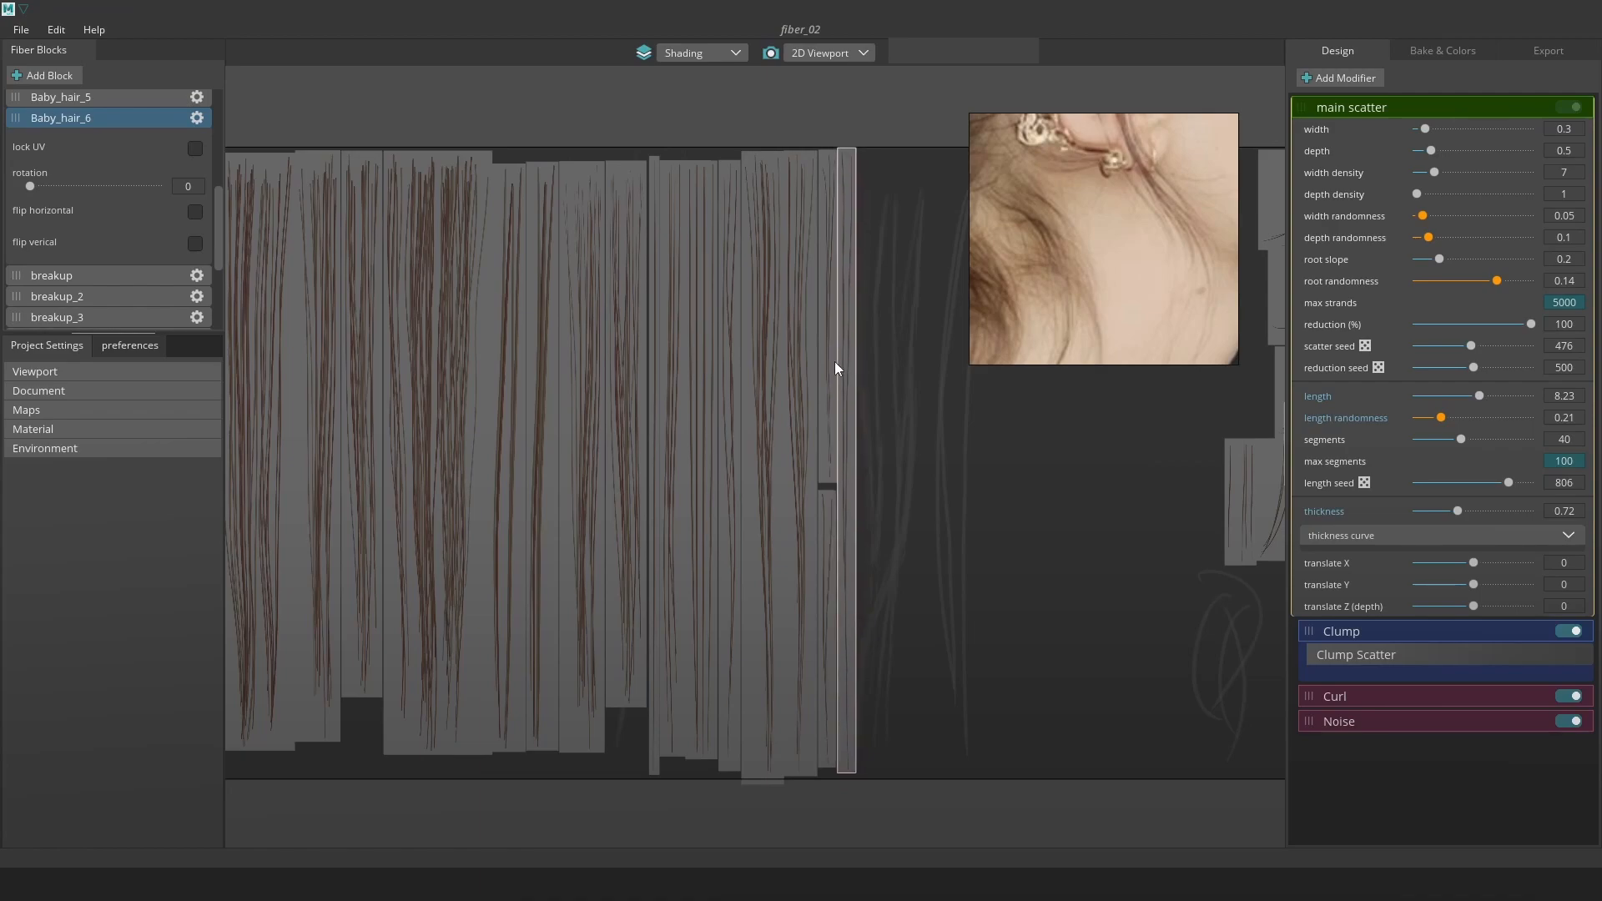
Compare Baby_hair_6's scatter settings with the neighbouring strand blocks, and examine the neck hairs in the reference photo.
scroll(836, 362, "up", 5)
scroll(843, 368, "down", 4)
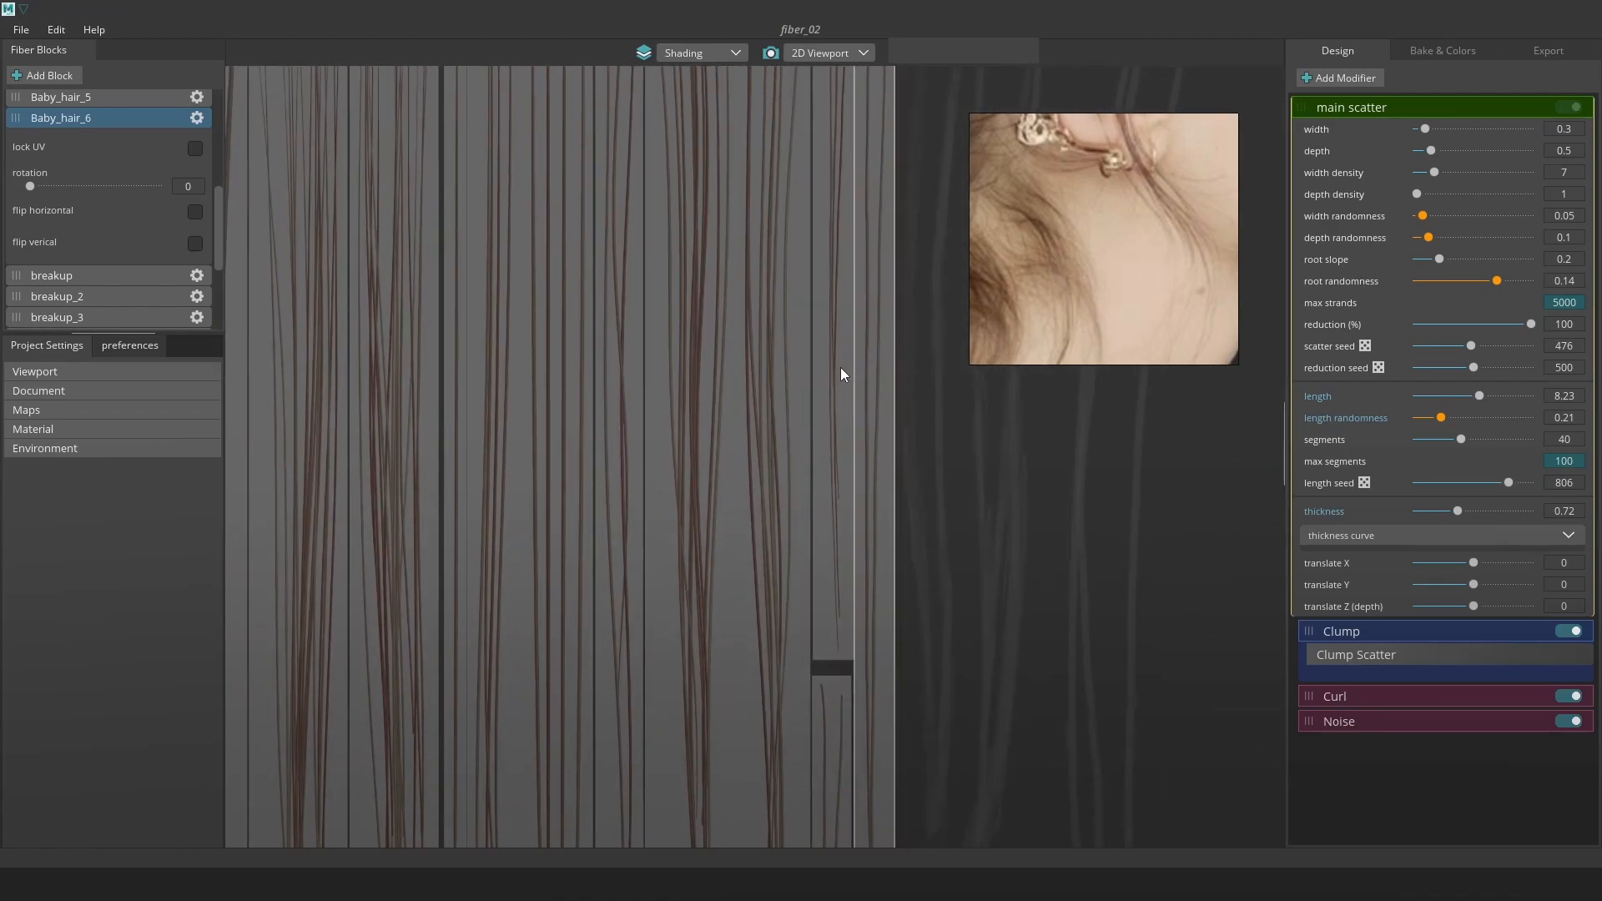
scroll(659, 468, "up", 1)
left_click(652, 447)
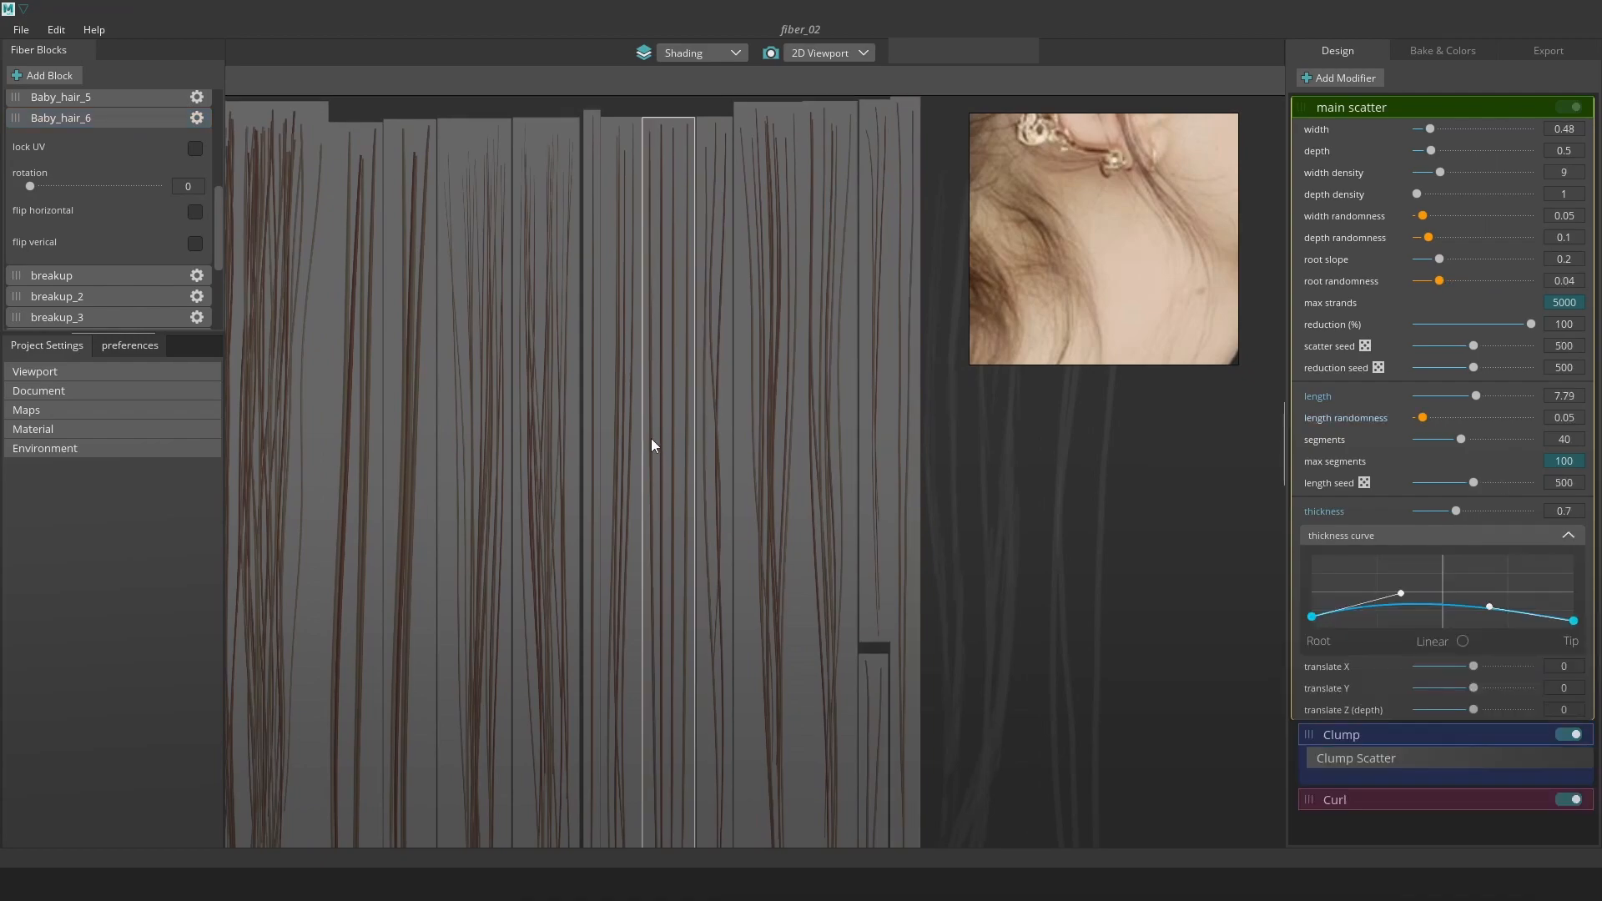
left_click(723, 444)
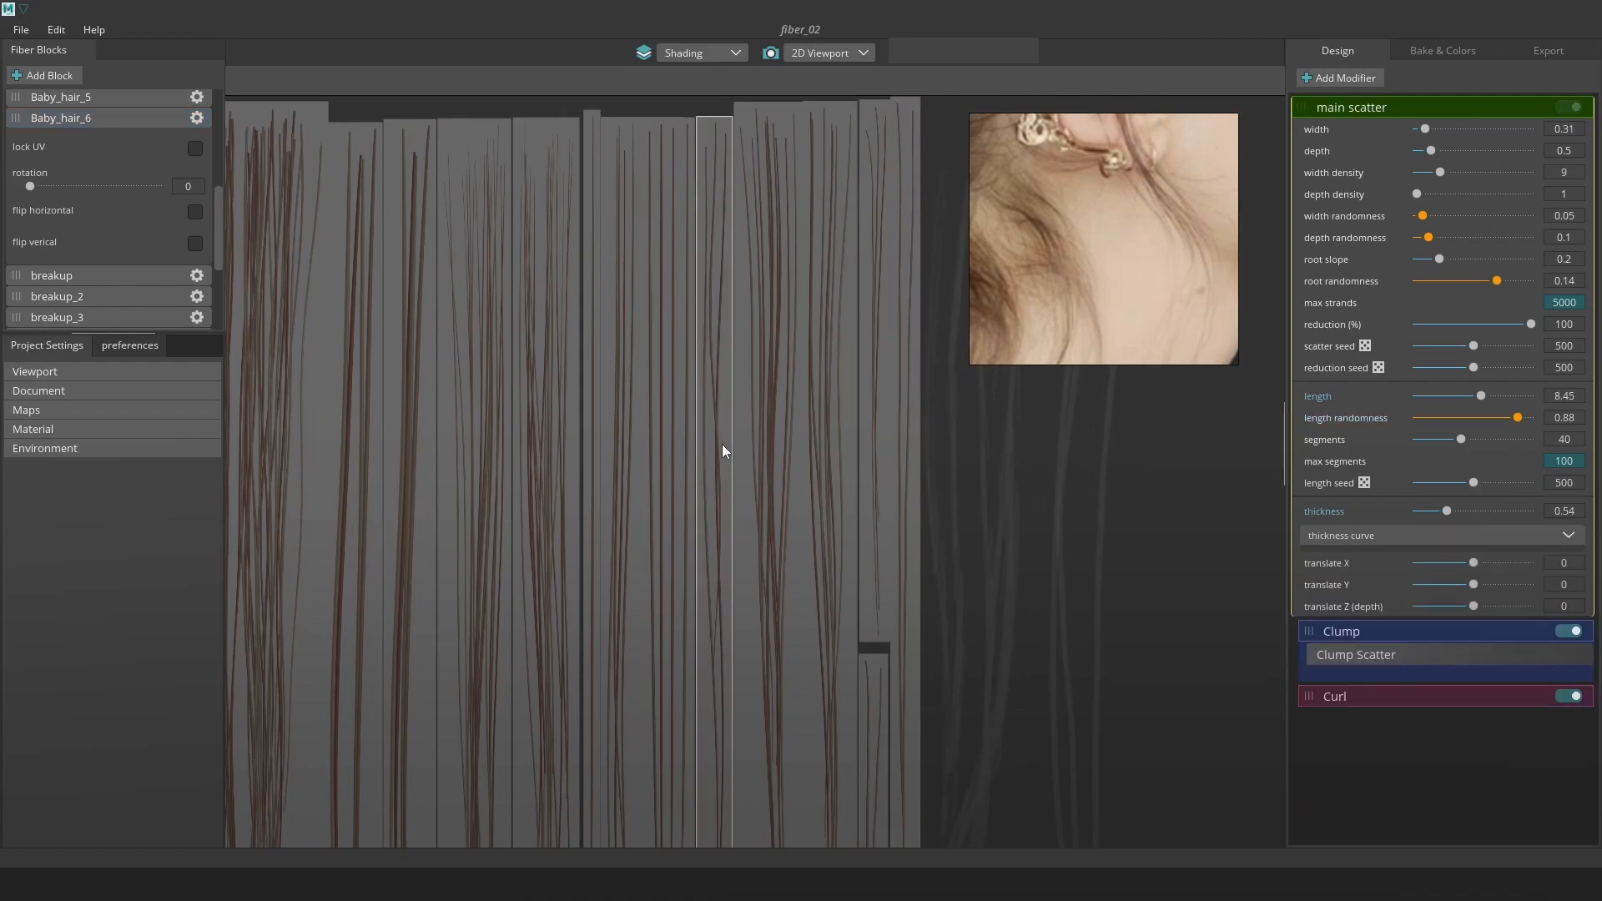
left_click(900, 446)
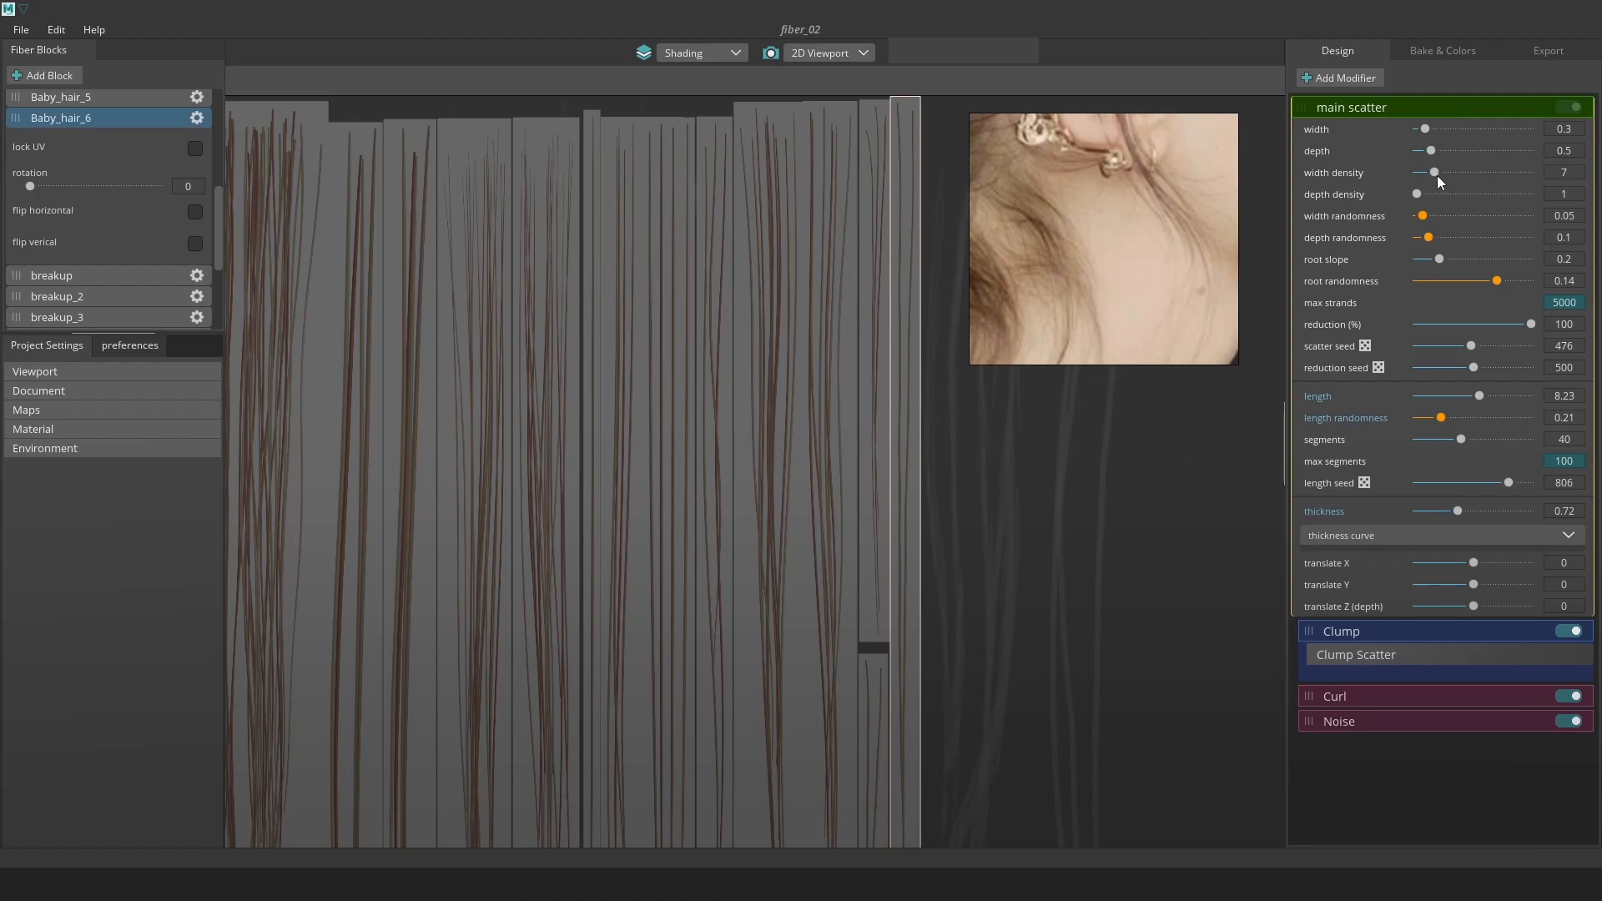
scroll(1098, 268, "down", 2)
scroll(1100, 262, "up", 3)
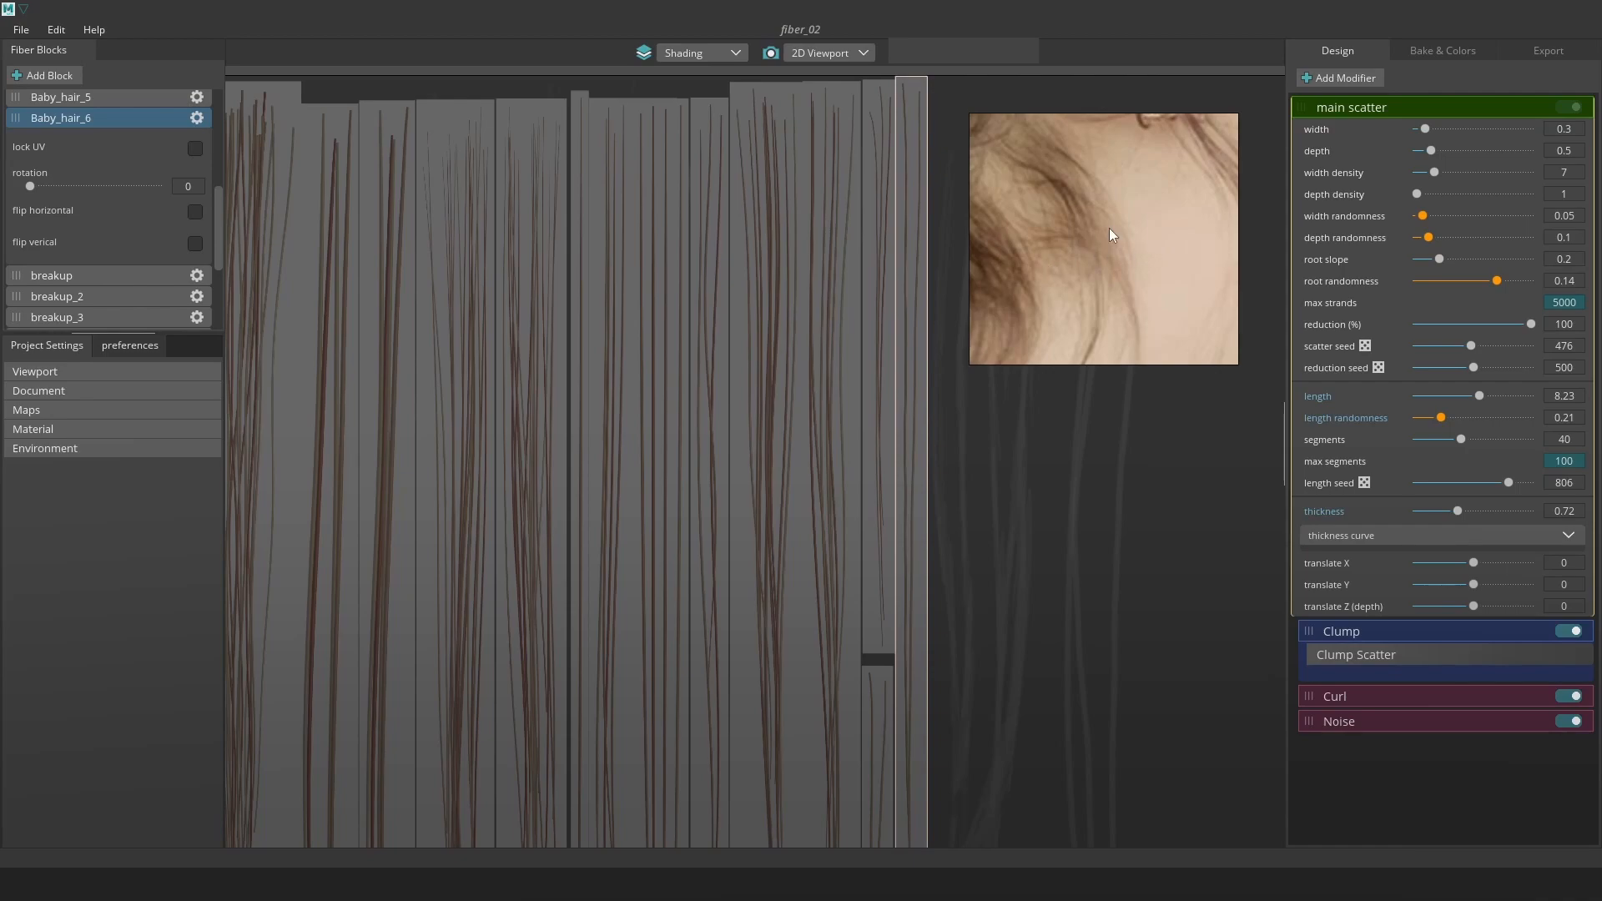
scroll(1109, 228, "down", 2)
scroll(1113, 228, "up", 2)
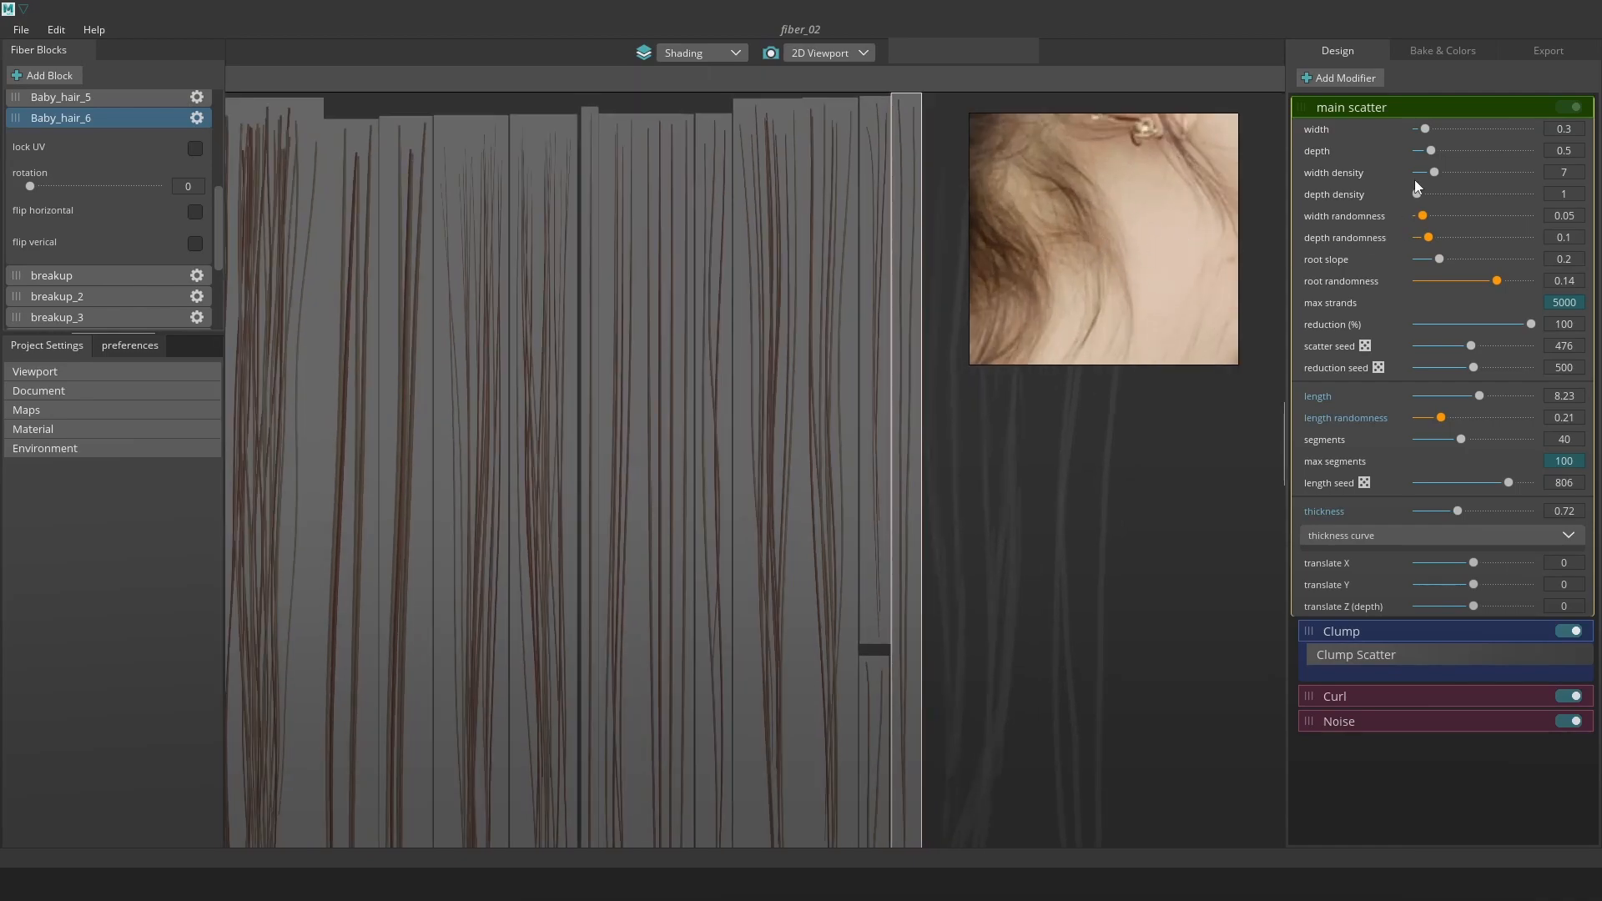
Set Baby_hair_6's scatter width to 0.65 and width density to 14, shifting the block clear of the neighbouring column.
left_click_drag(1425, 129, 1435, 129)
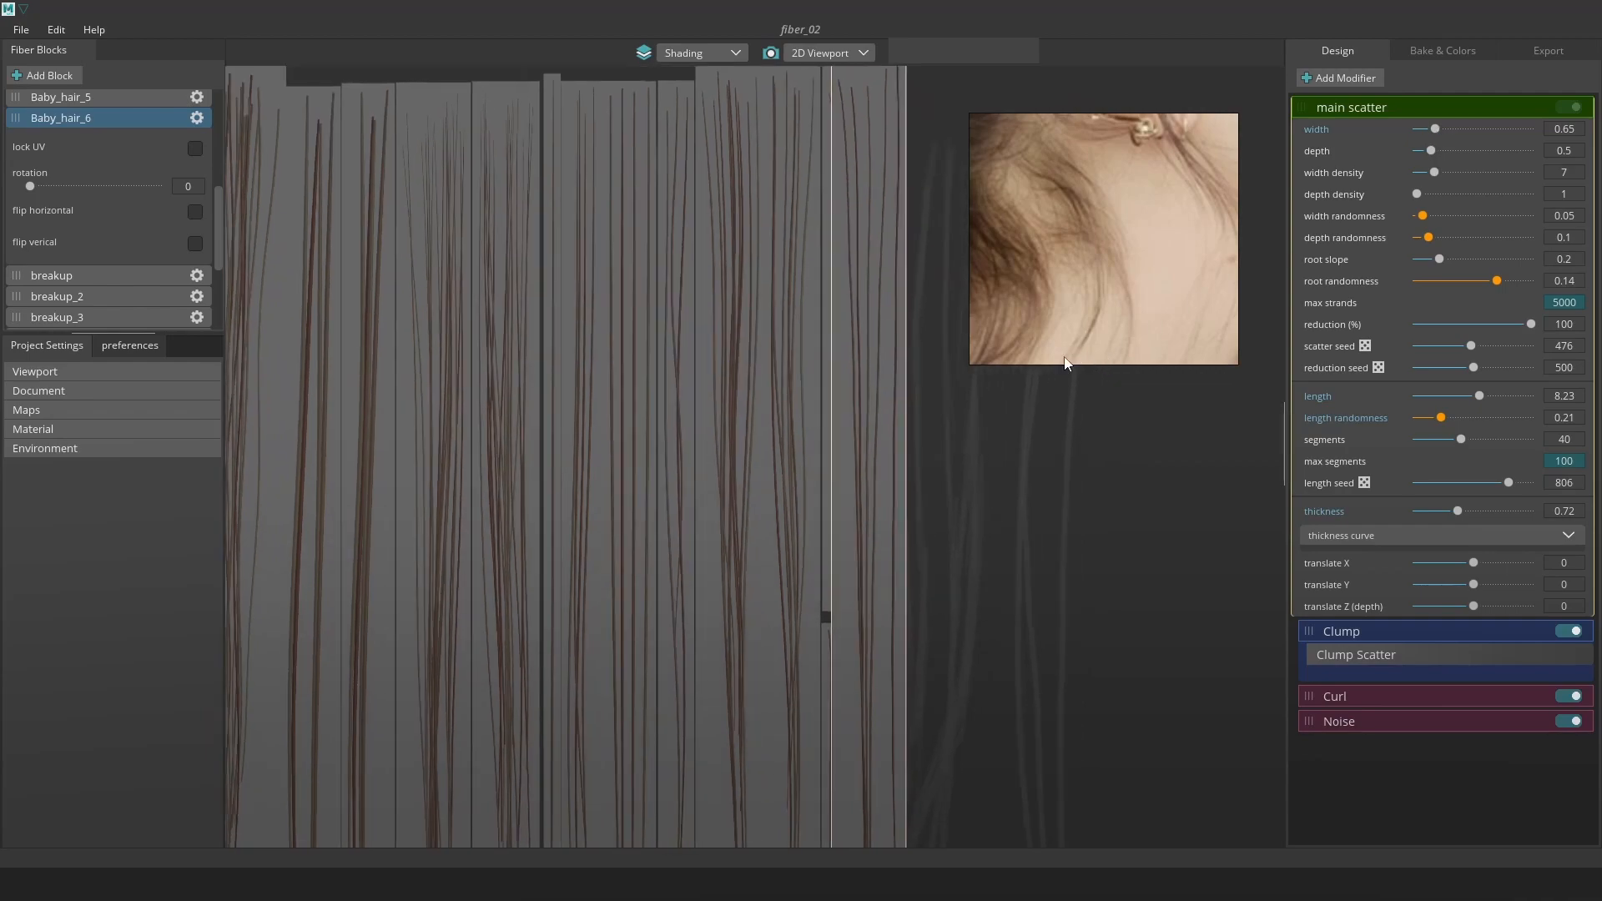
left_click_drag(898, 373, 891, 377)
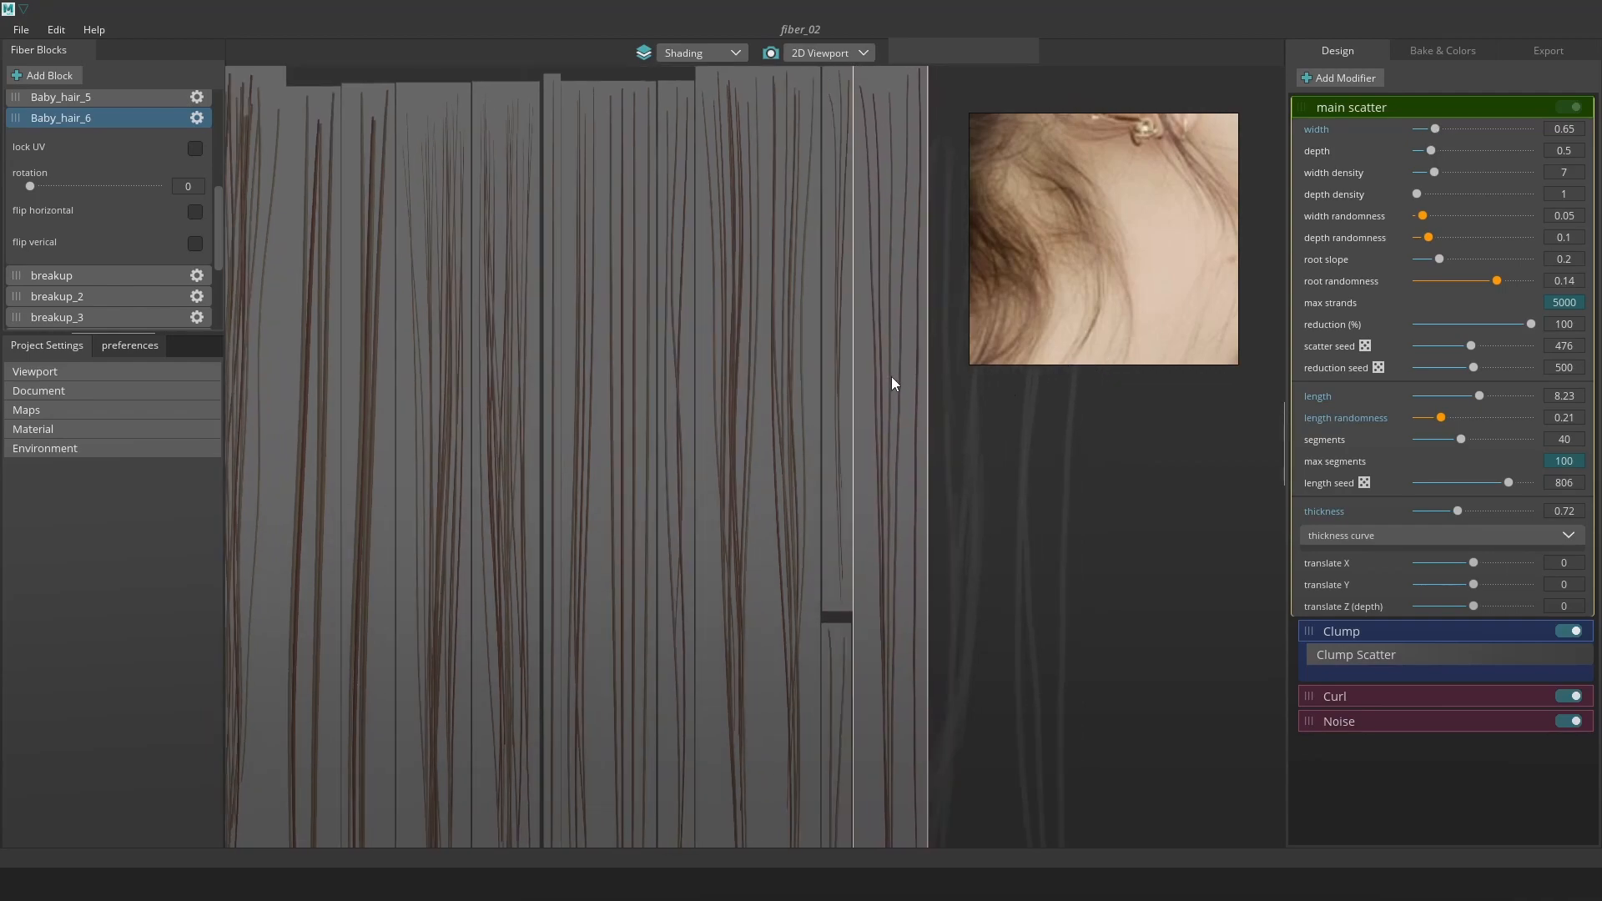
scroll(891, 377, "down", 1)
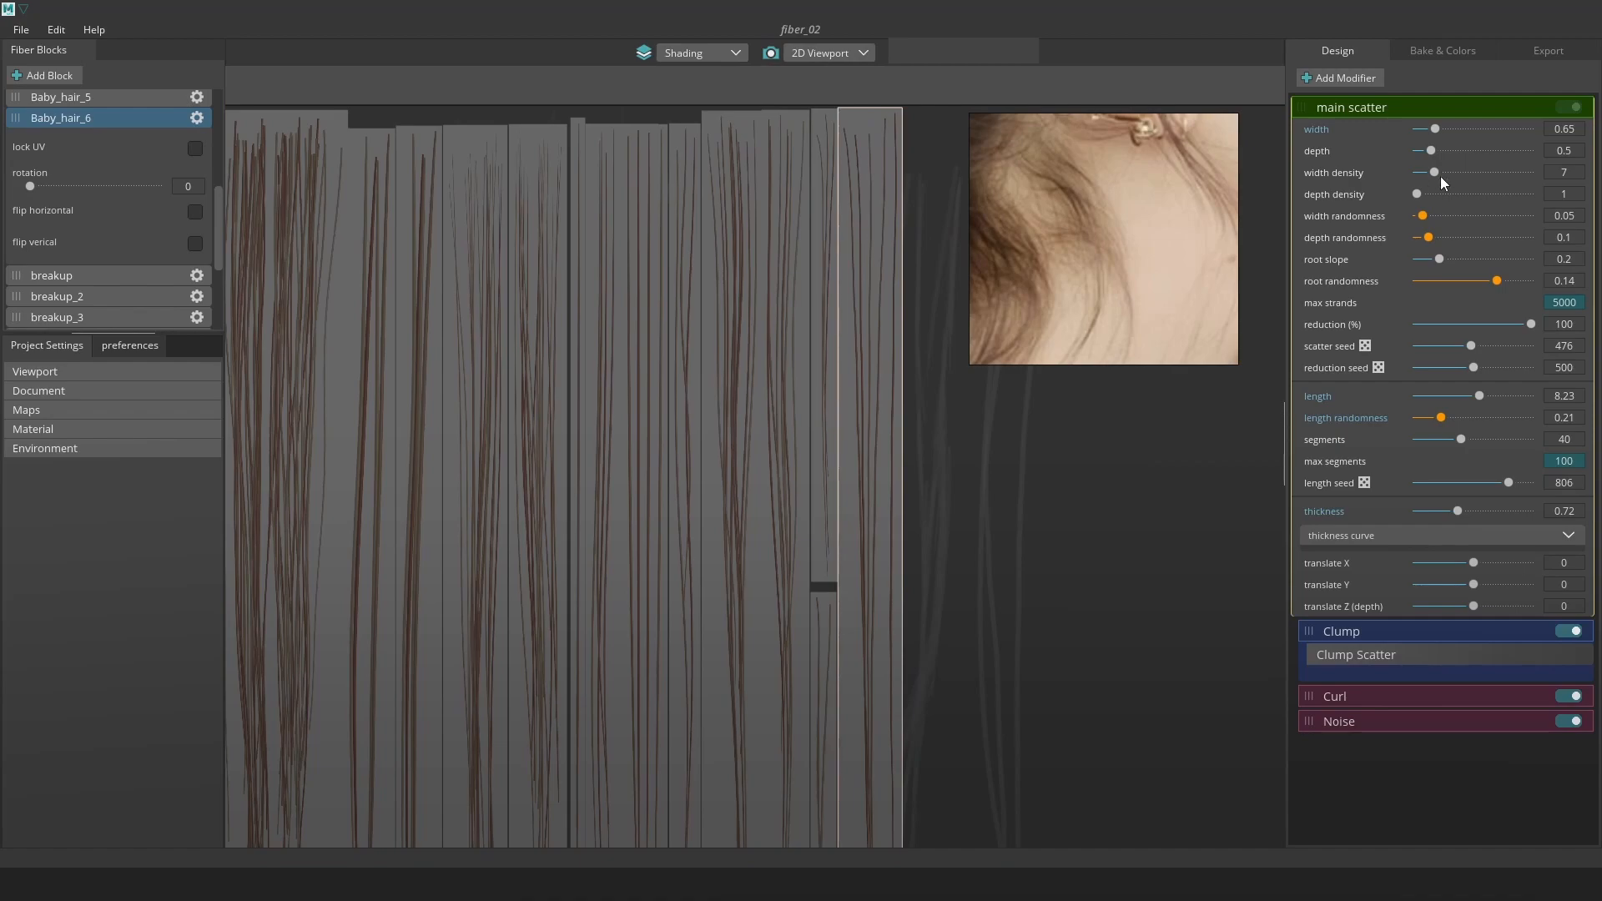
left_click_drag(1435, 172, 1455, 177)
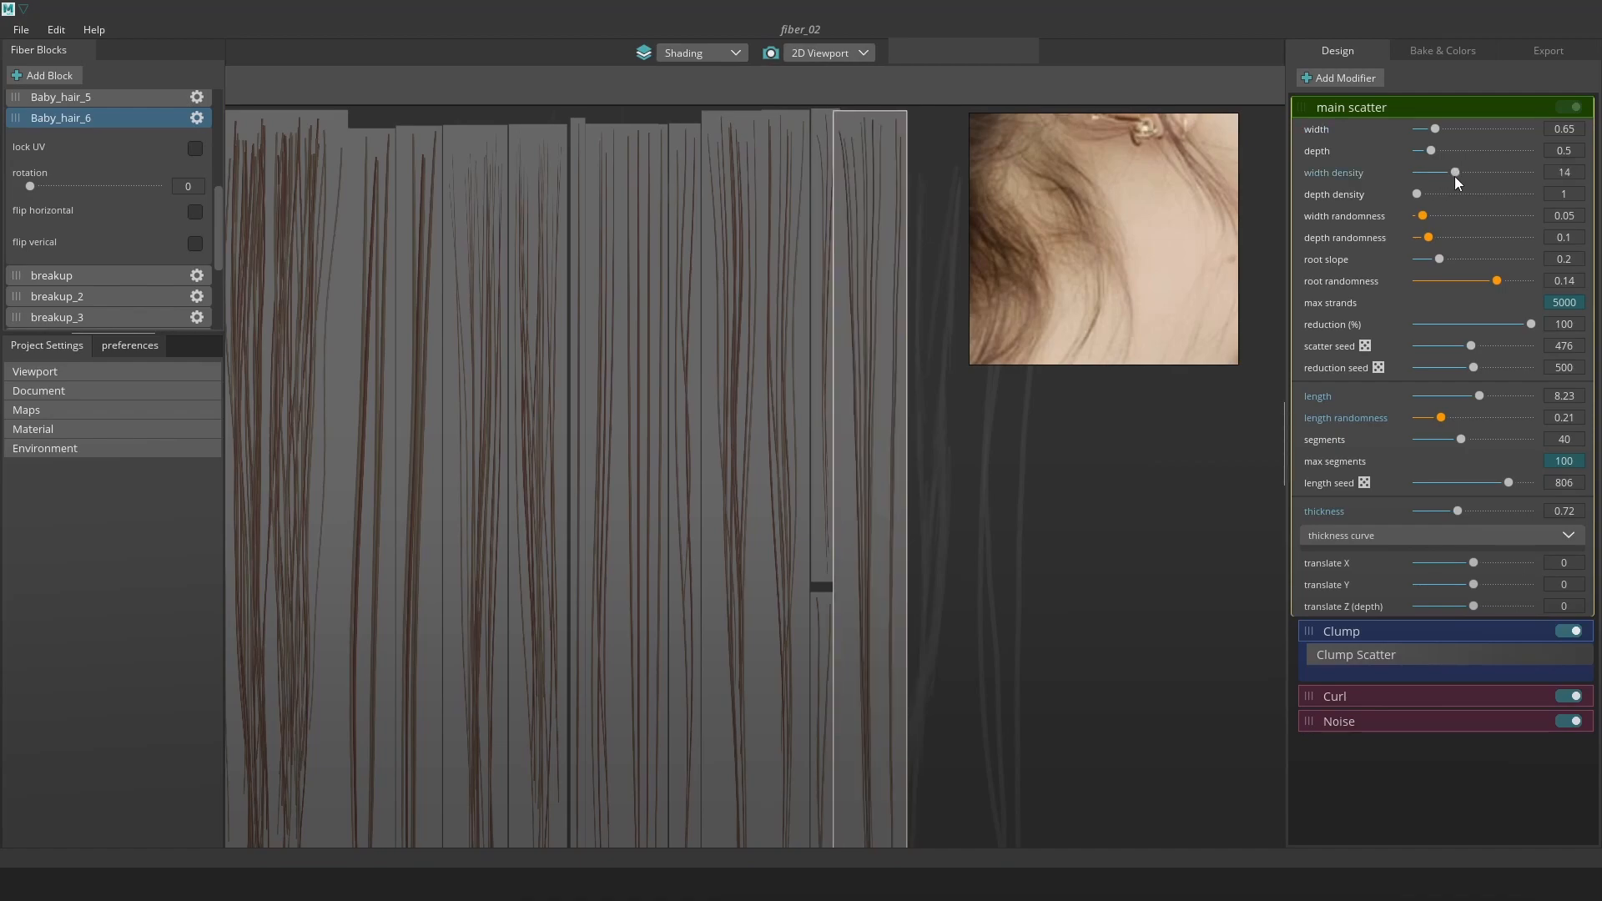
Set Baby_hair_6's clump strength to 0.25 and open its strength curve.
left_click(1440, 654)
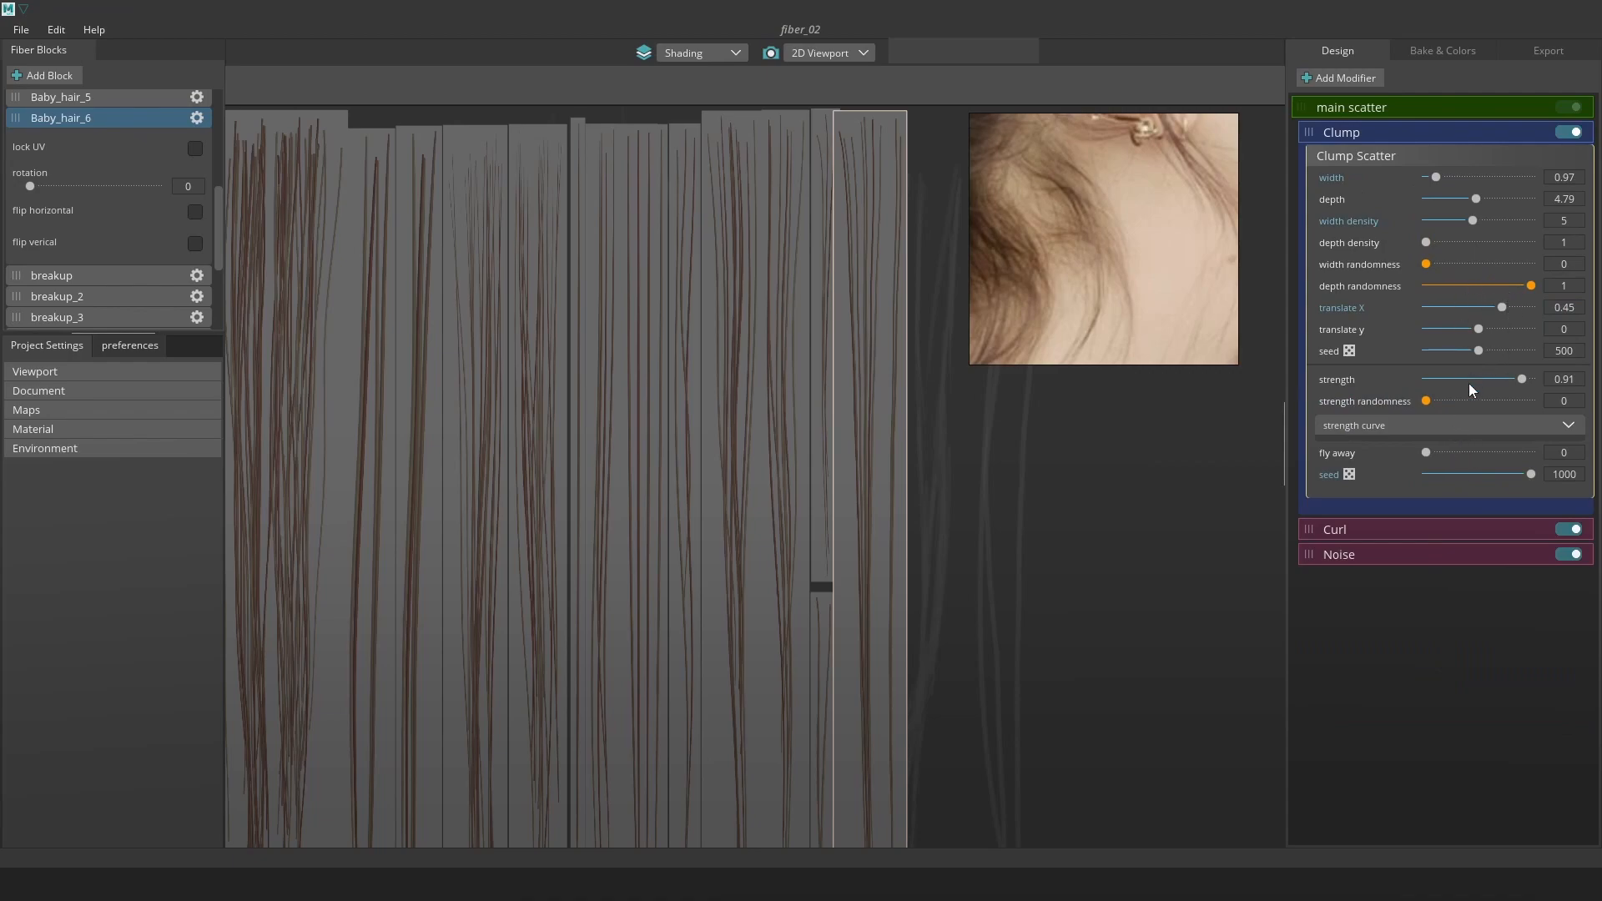
left_click_drag(1487, 377, 1381, 366)
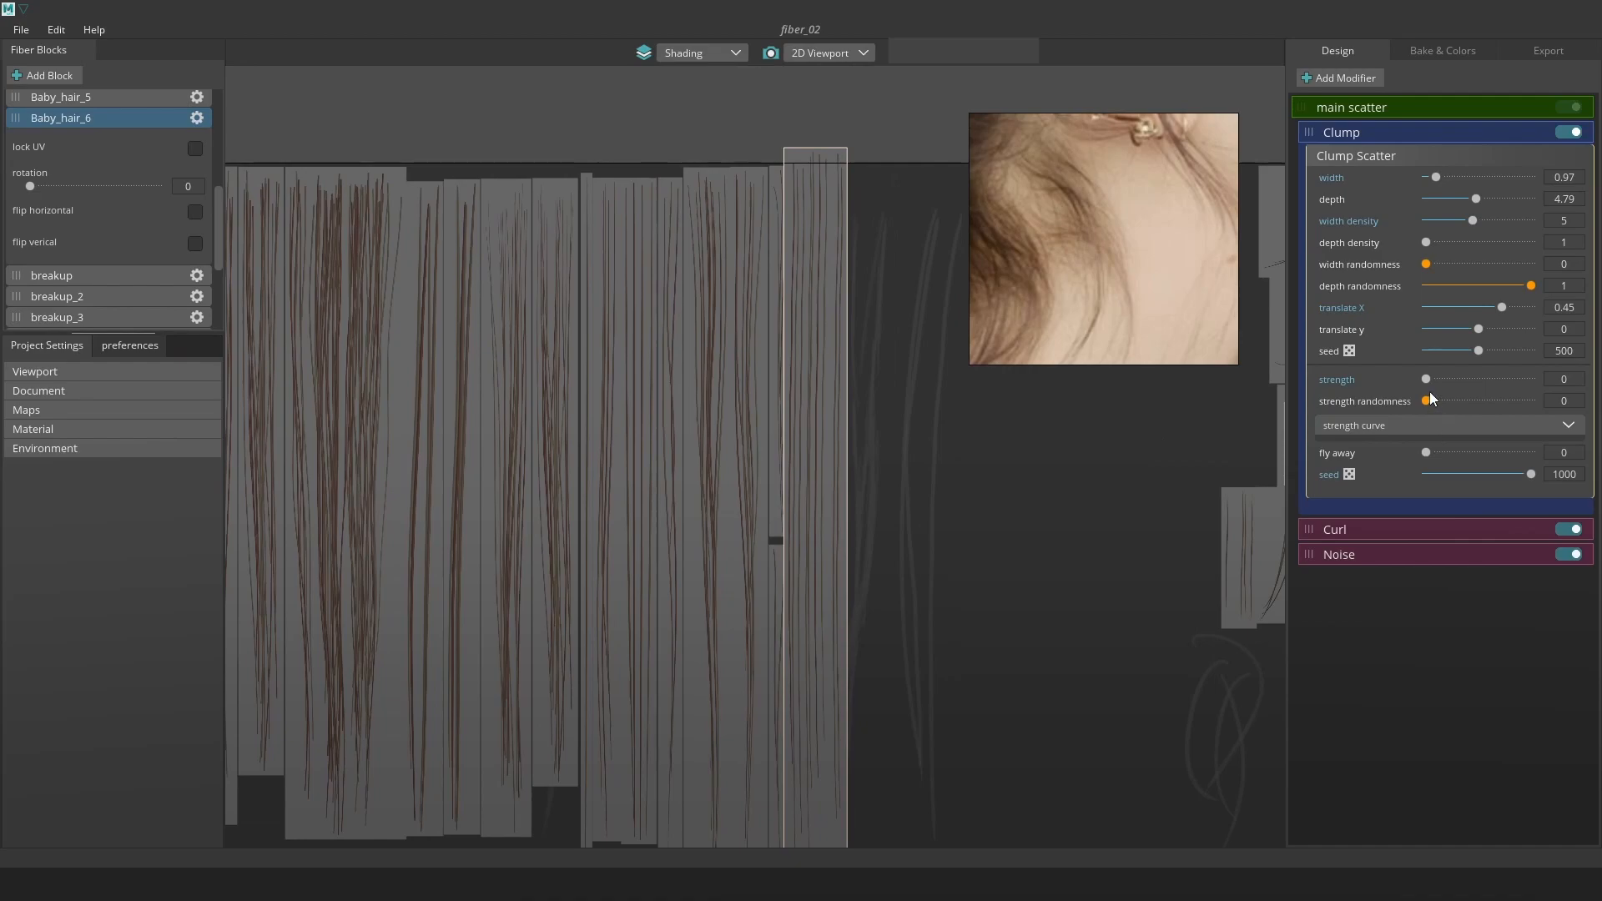
left_click_drag(1432, 377, 1458, 379)
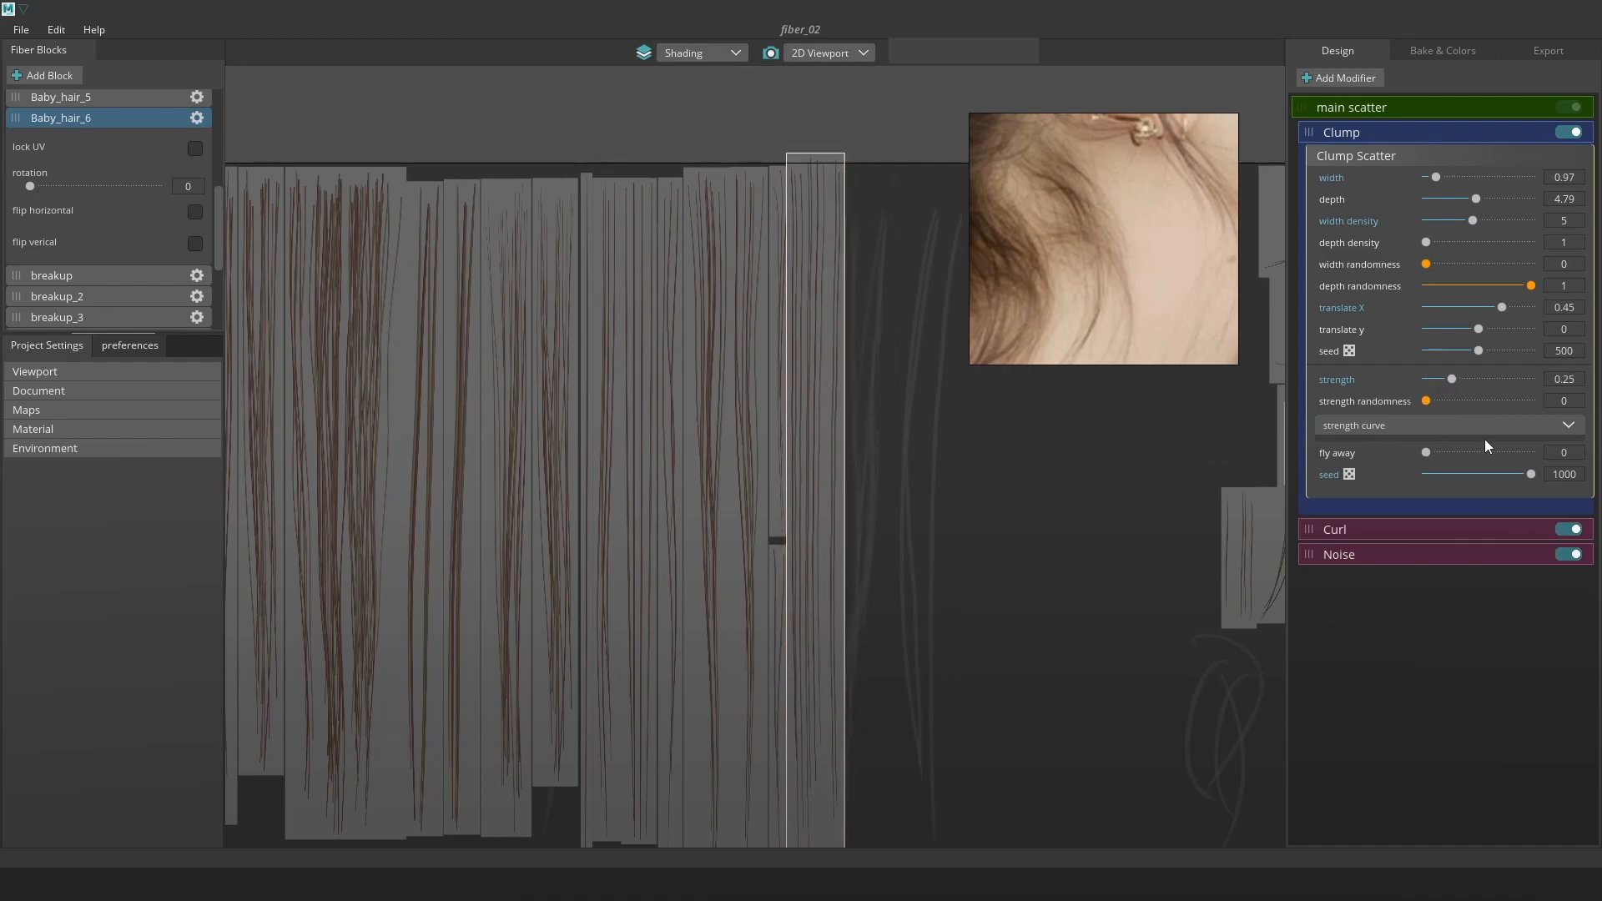
left_click(1544, 427)
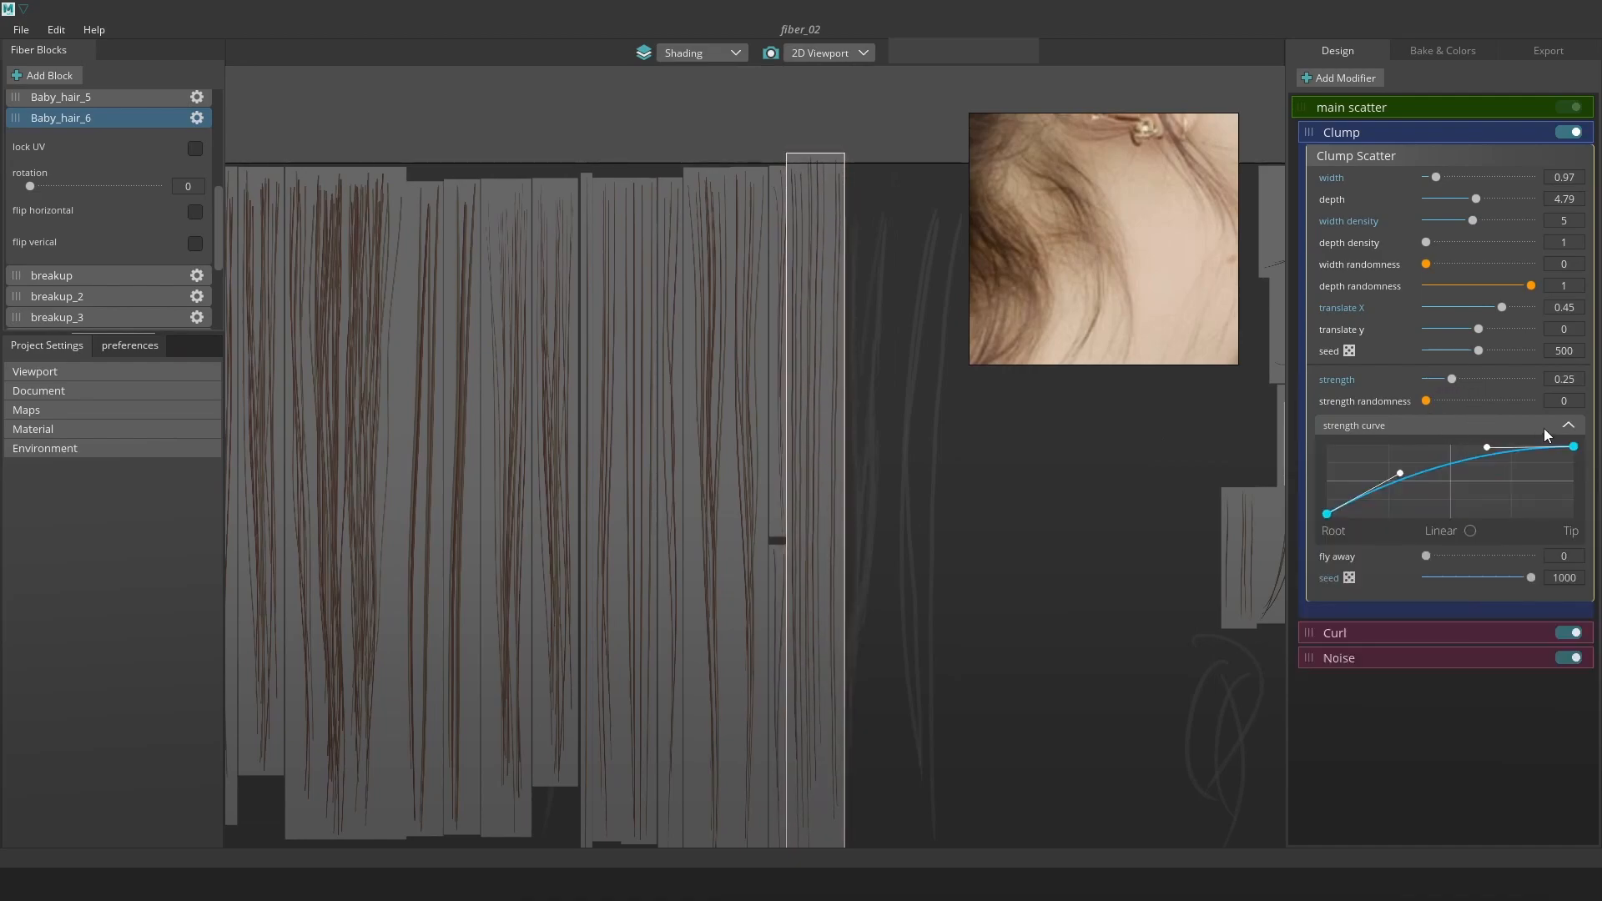
Set Baby_hair_6's clump strength to 1 and reshape its strength curve into a nearly flat line reaching about half height at the tip.
left_click_drag(1452, 379, 1525, 388)
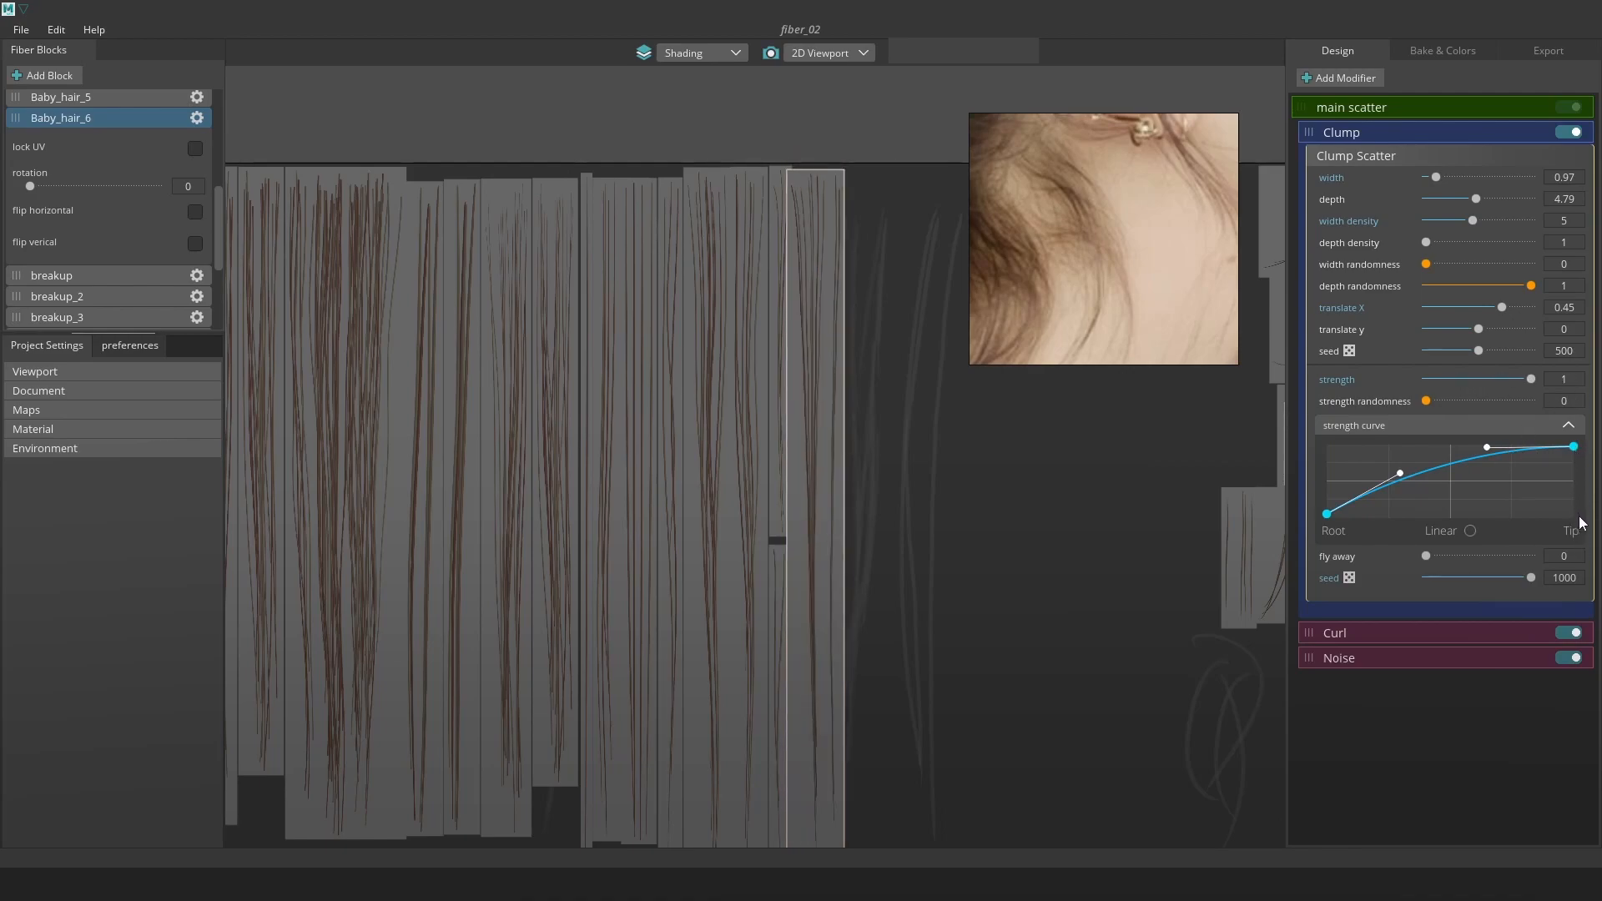
left_click_drag(1573, 448, 1575, 518)
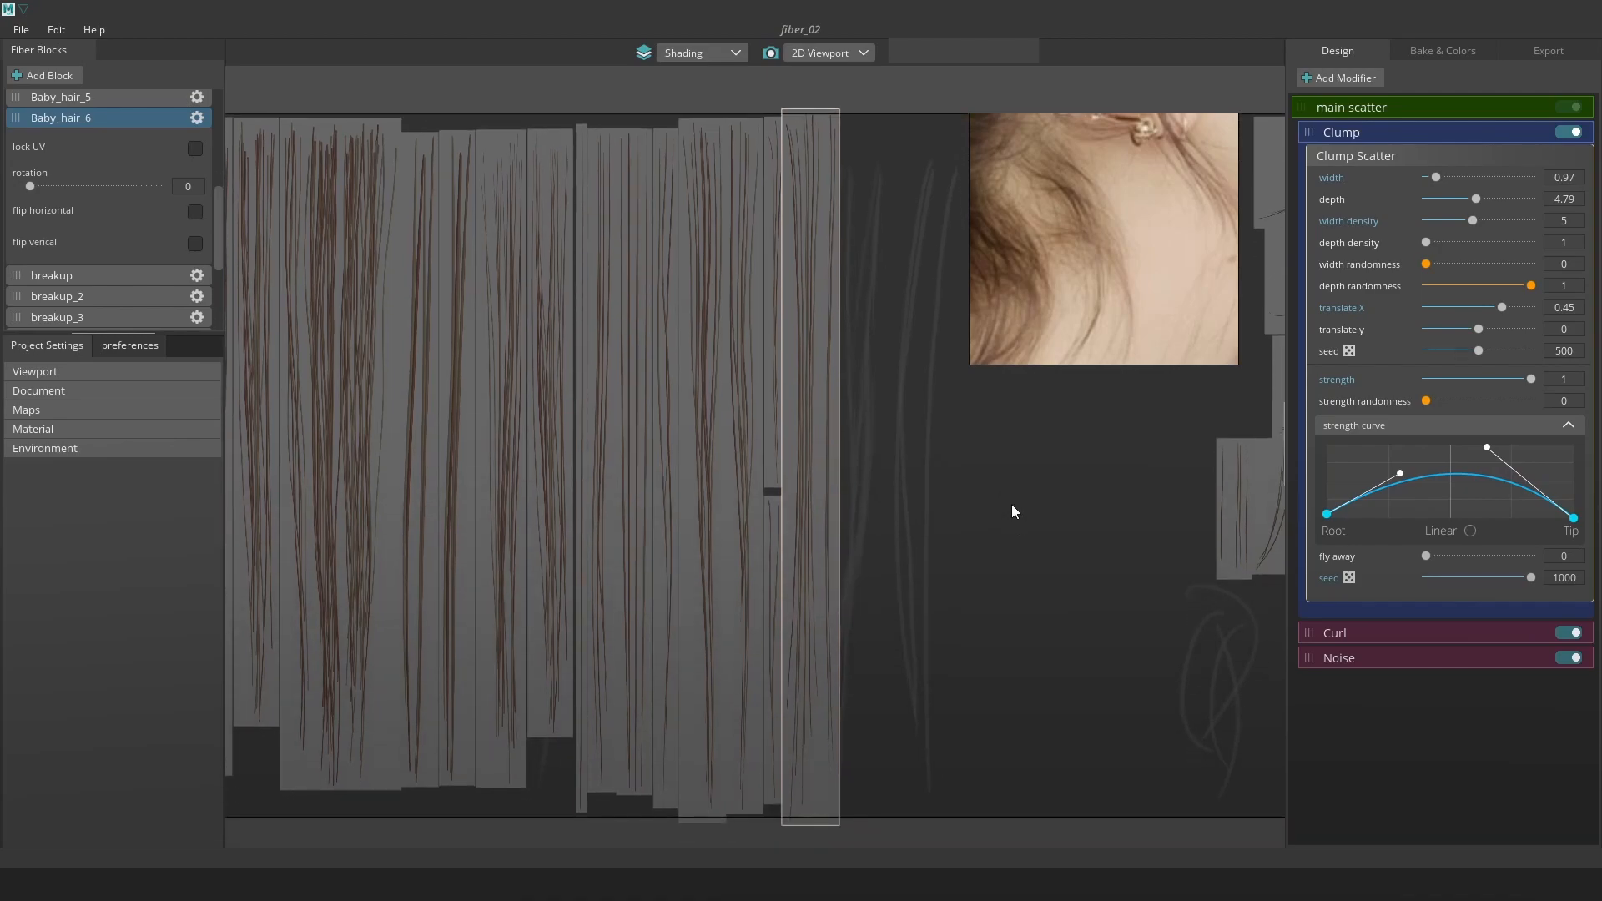
left_click_drag(1487, 449, 1490, 547)
mouse_move(1400, 472)
left_mouse_down()
mouse_move(1405, 522)
mouse_move(1399, 494)
left_mouse_up()
left_click_drag(1406, 534, 1414, 465)
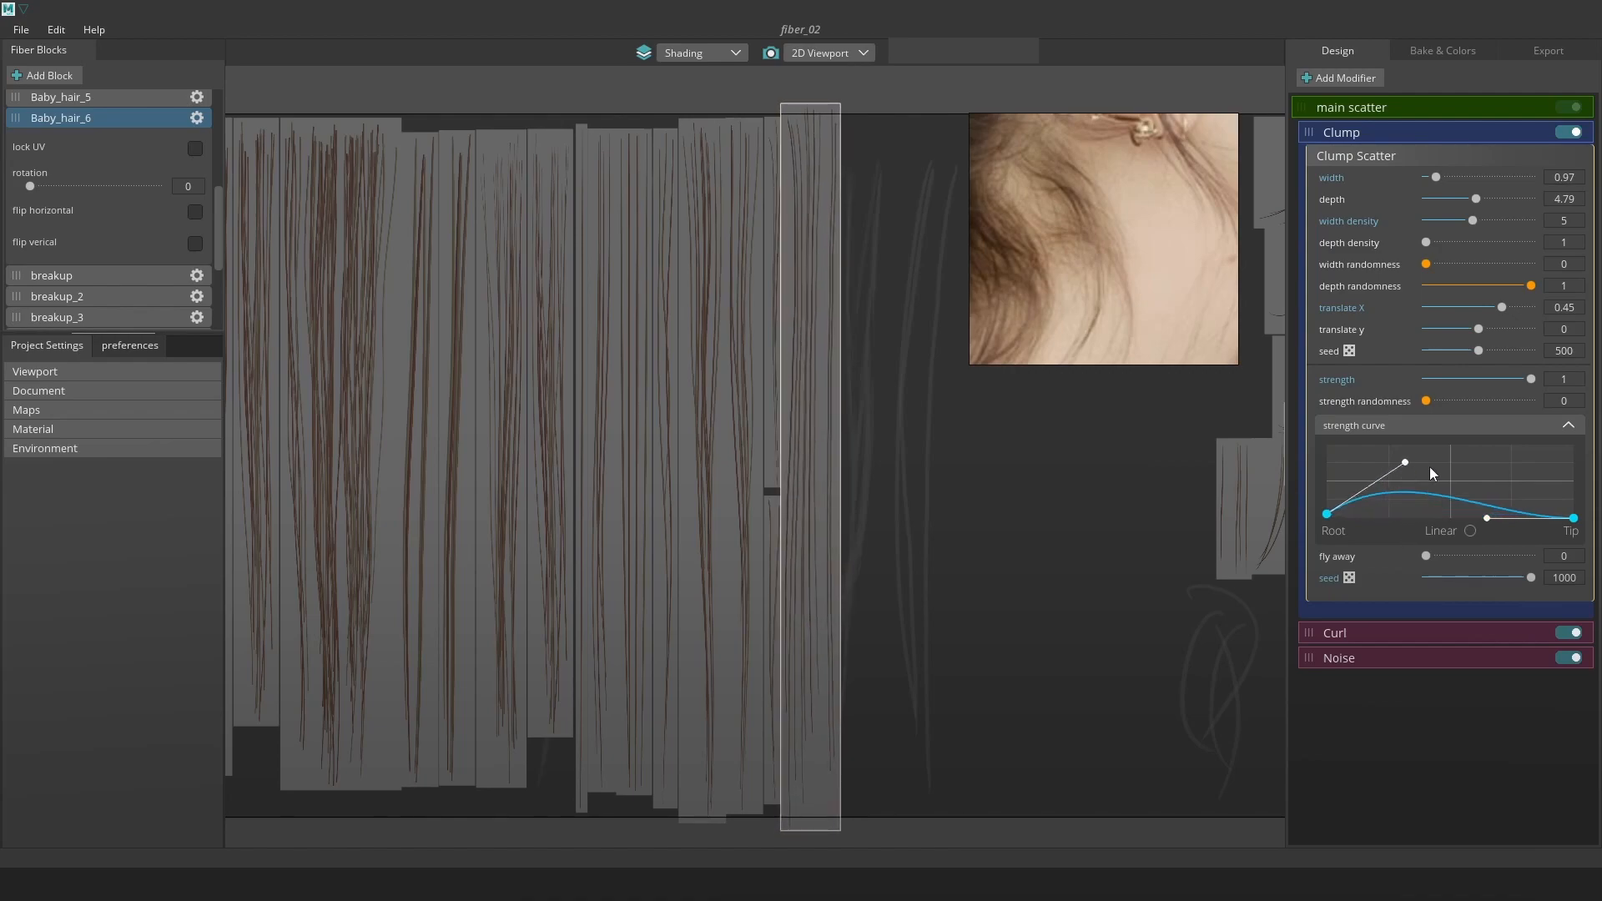
left_click_drag(1494, 519, 1575, 487)
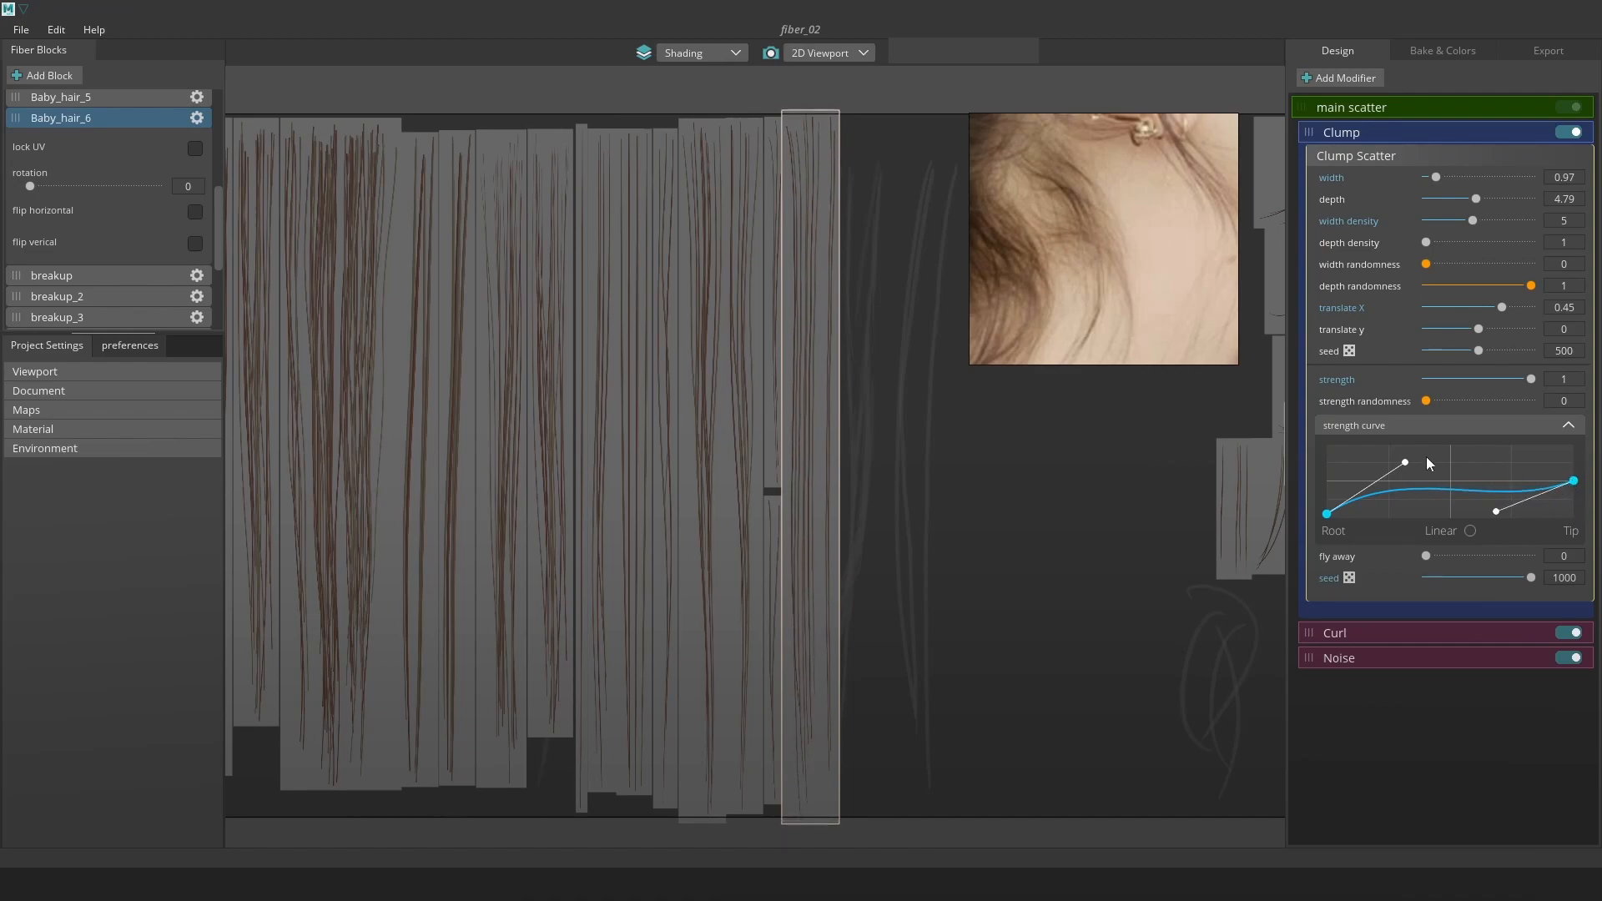
Add a second Clump modifier to Baby_hair_6 with width 1.15 and width density 6.
left_click(1360, 79)
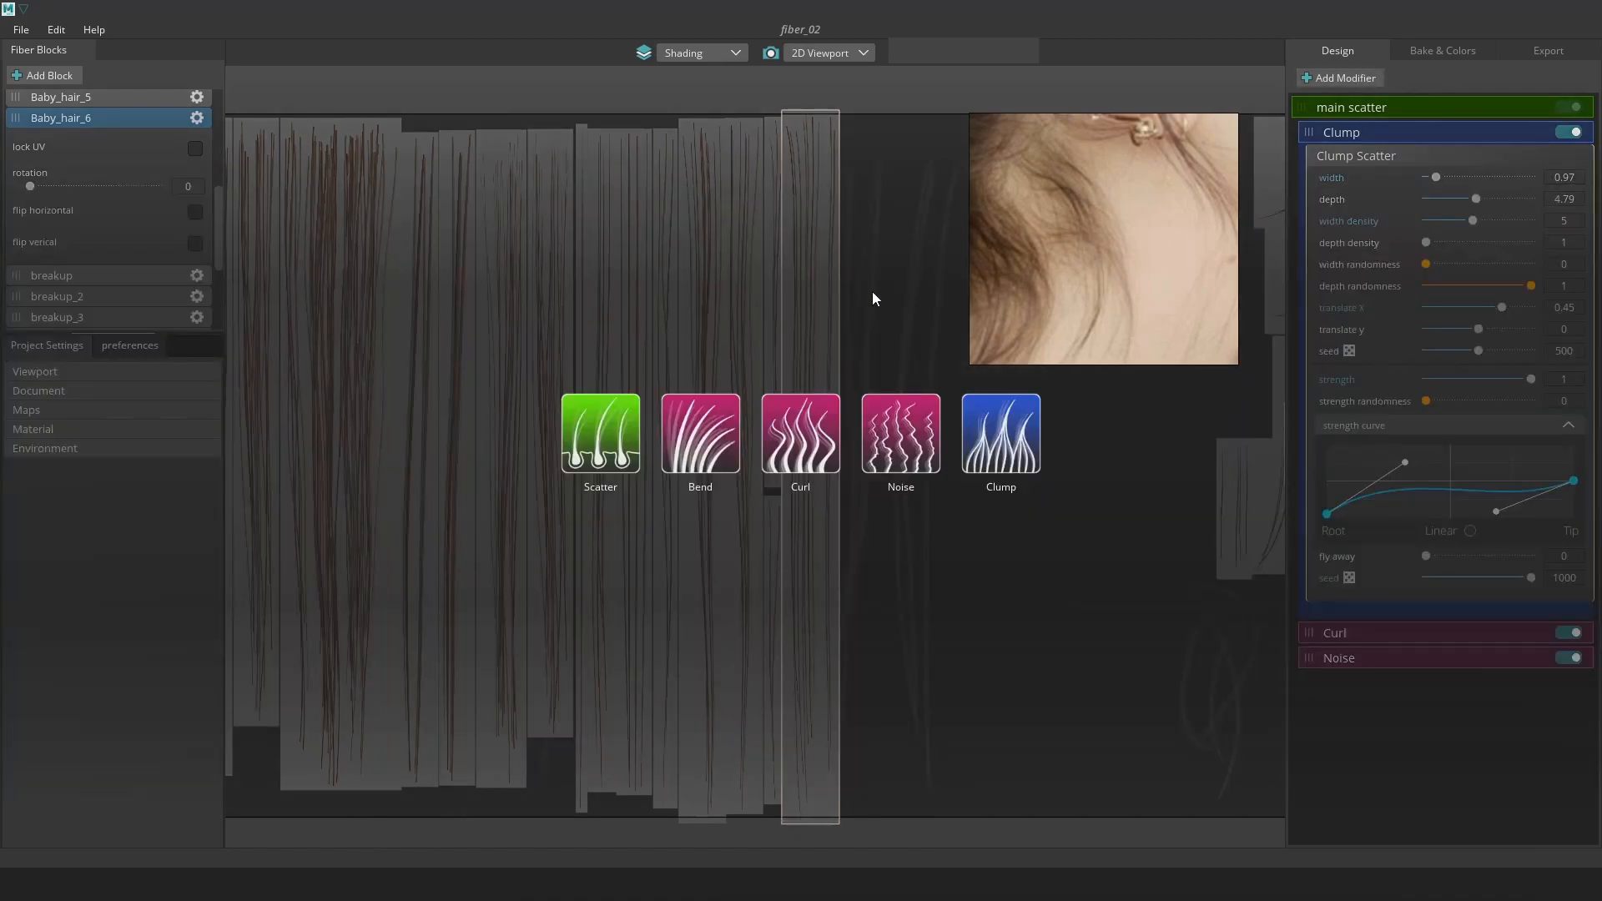
left_click(1001, 447)
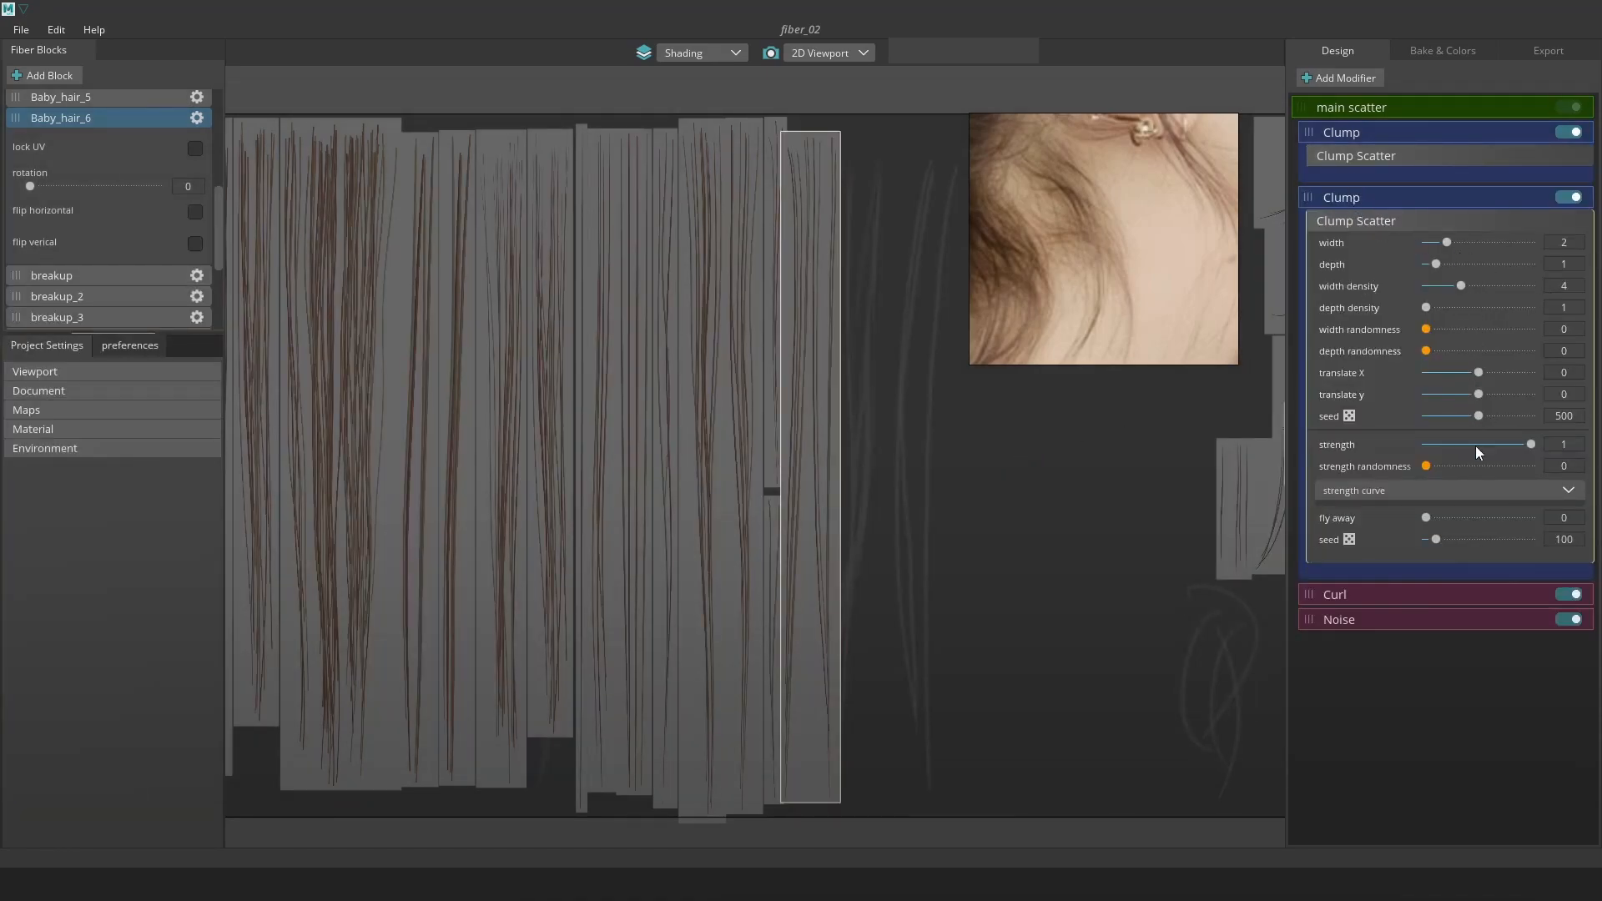
left_click(1525, 492)
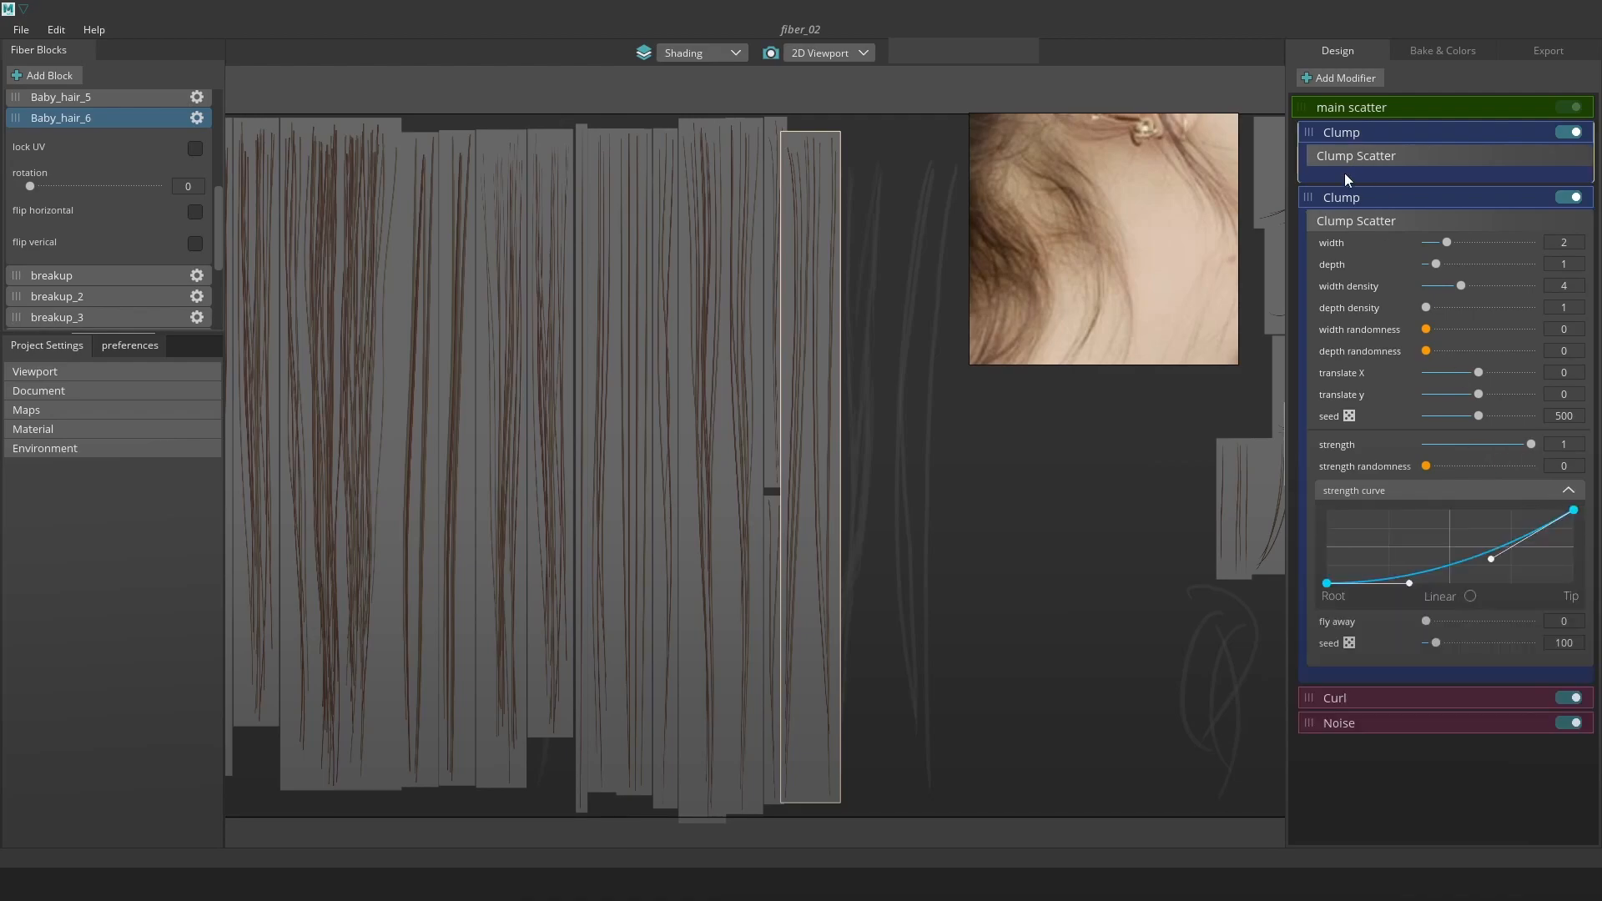
left_click(1569, 197)
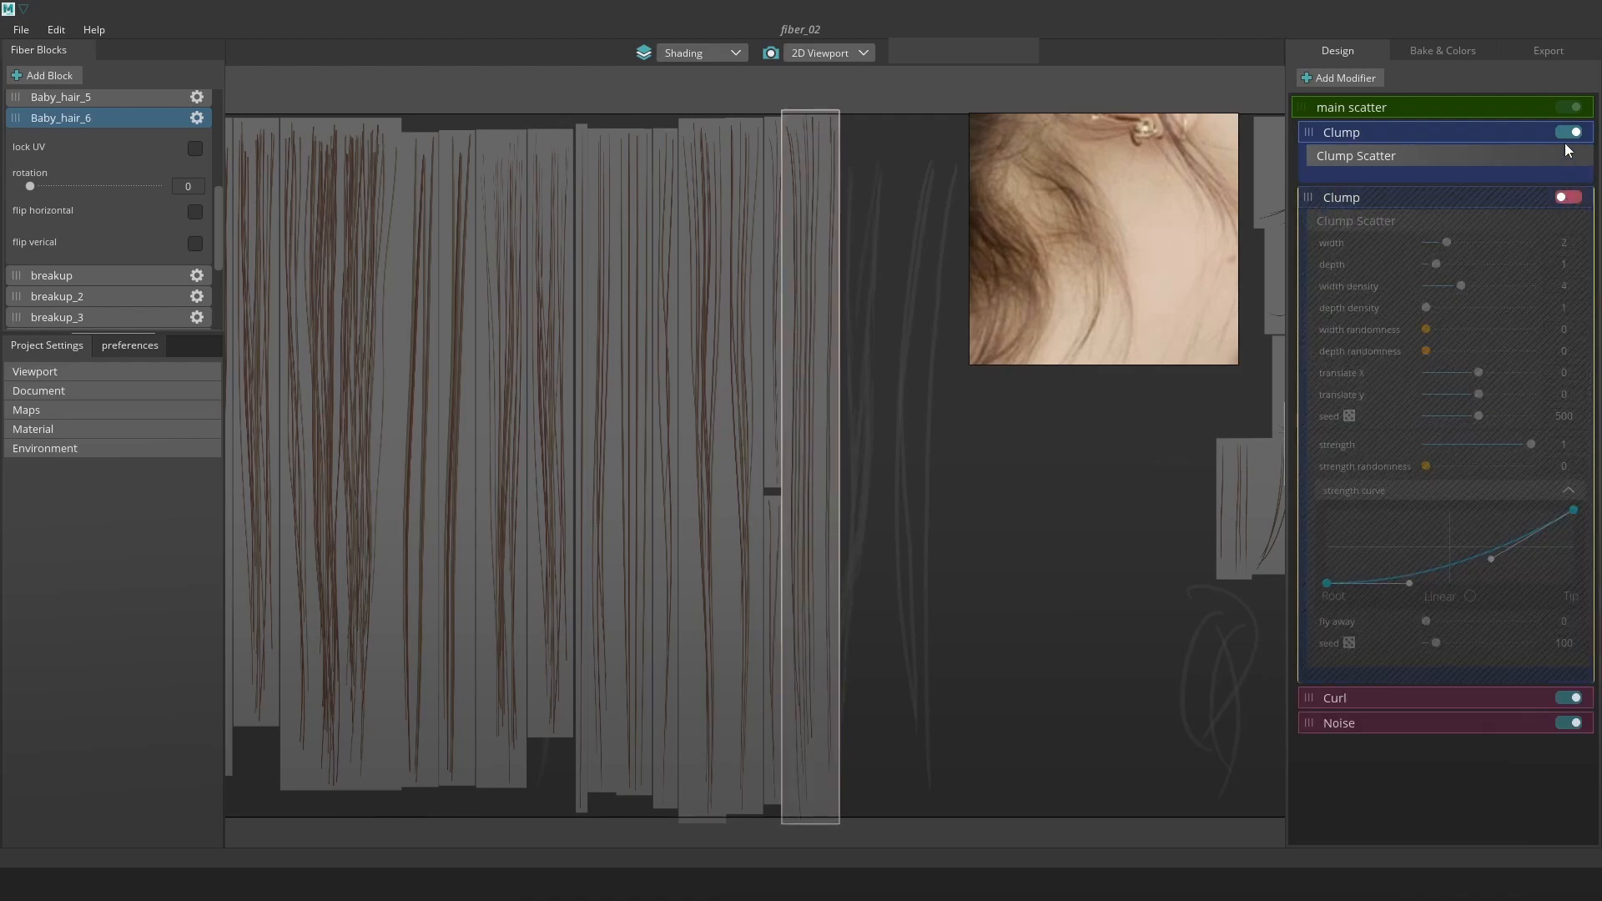
left_click(1568, 197)
left_click_drag(1447, 242, 1486, 284)
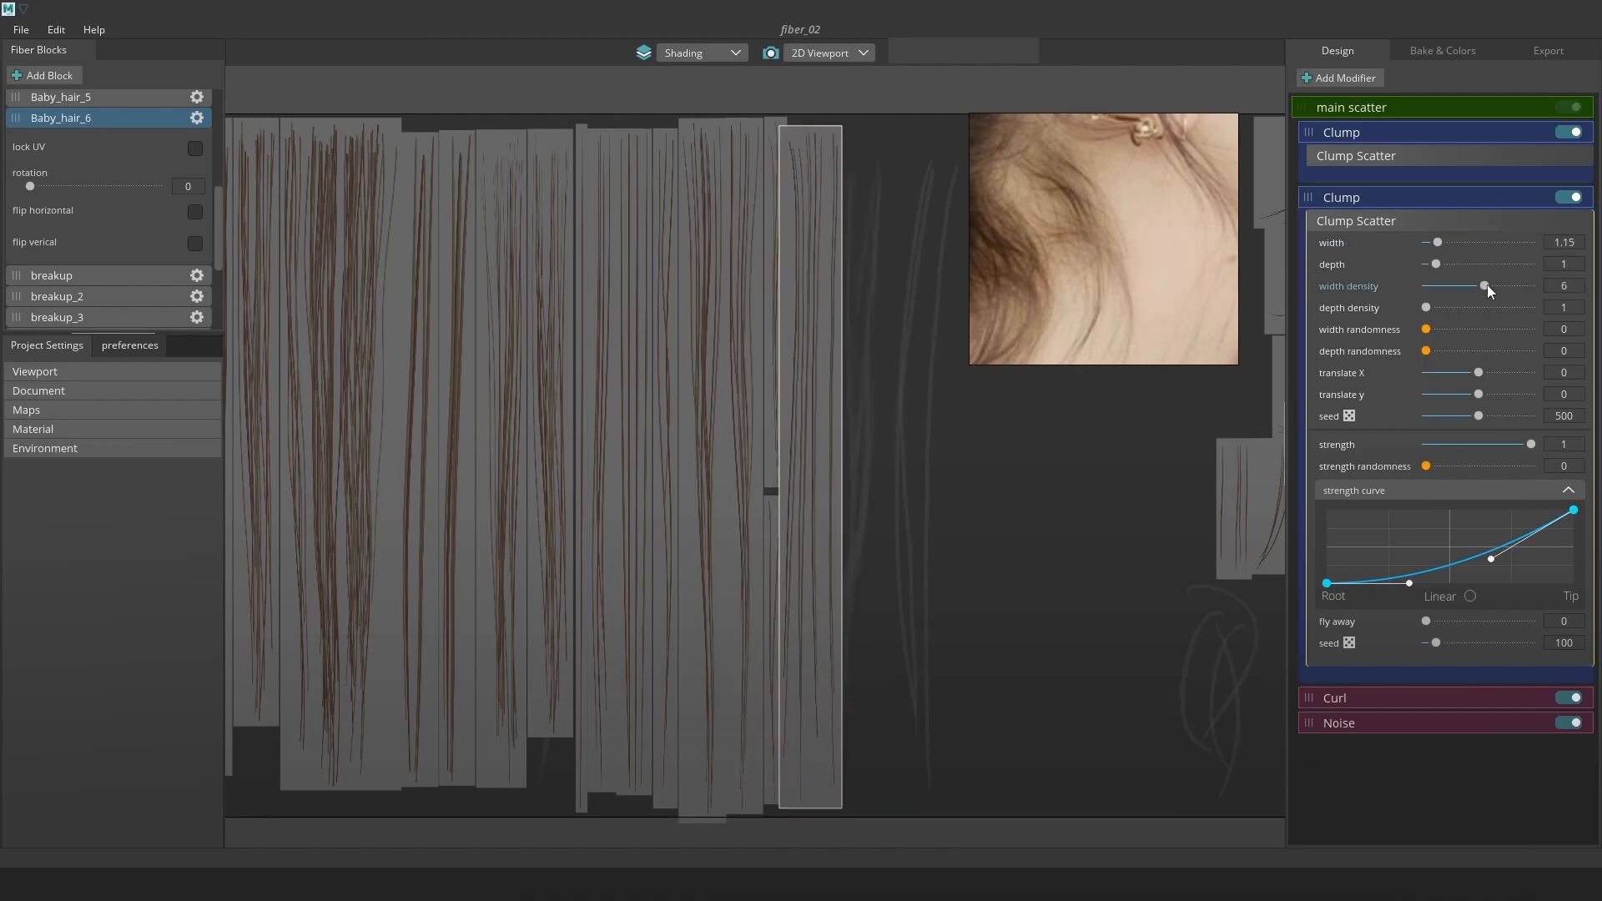
Set the second clump's strength to 0.11 and fly away to 27, comparing the strands with the modifier off and on.
left_click_drag(1527, 444, 1456, 444)
left_click(1568, 198)
left_click(1569, 199)
left_click(1568, 199)
left_click(1569, 199)
left_click_drag(1454, 444, 1438, 444)
mouse_move(1573, 510)
left_mouse_down()
mouse_move(1583, 649)
mouse_move(1573, 507)
left_mouse_up()
mouse_move(1426, 621)
left_mouse_down()
mouse_move(1539, 621)
mouse_move(1455, 620)
left_mouse_up()
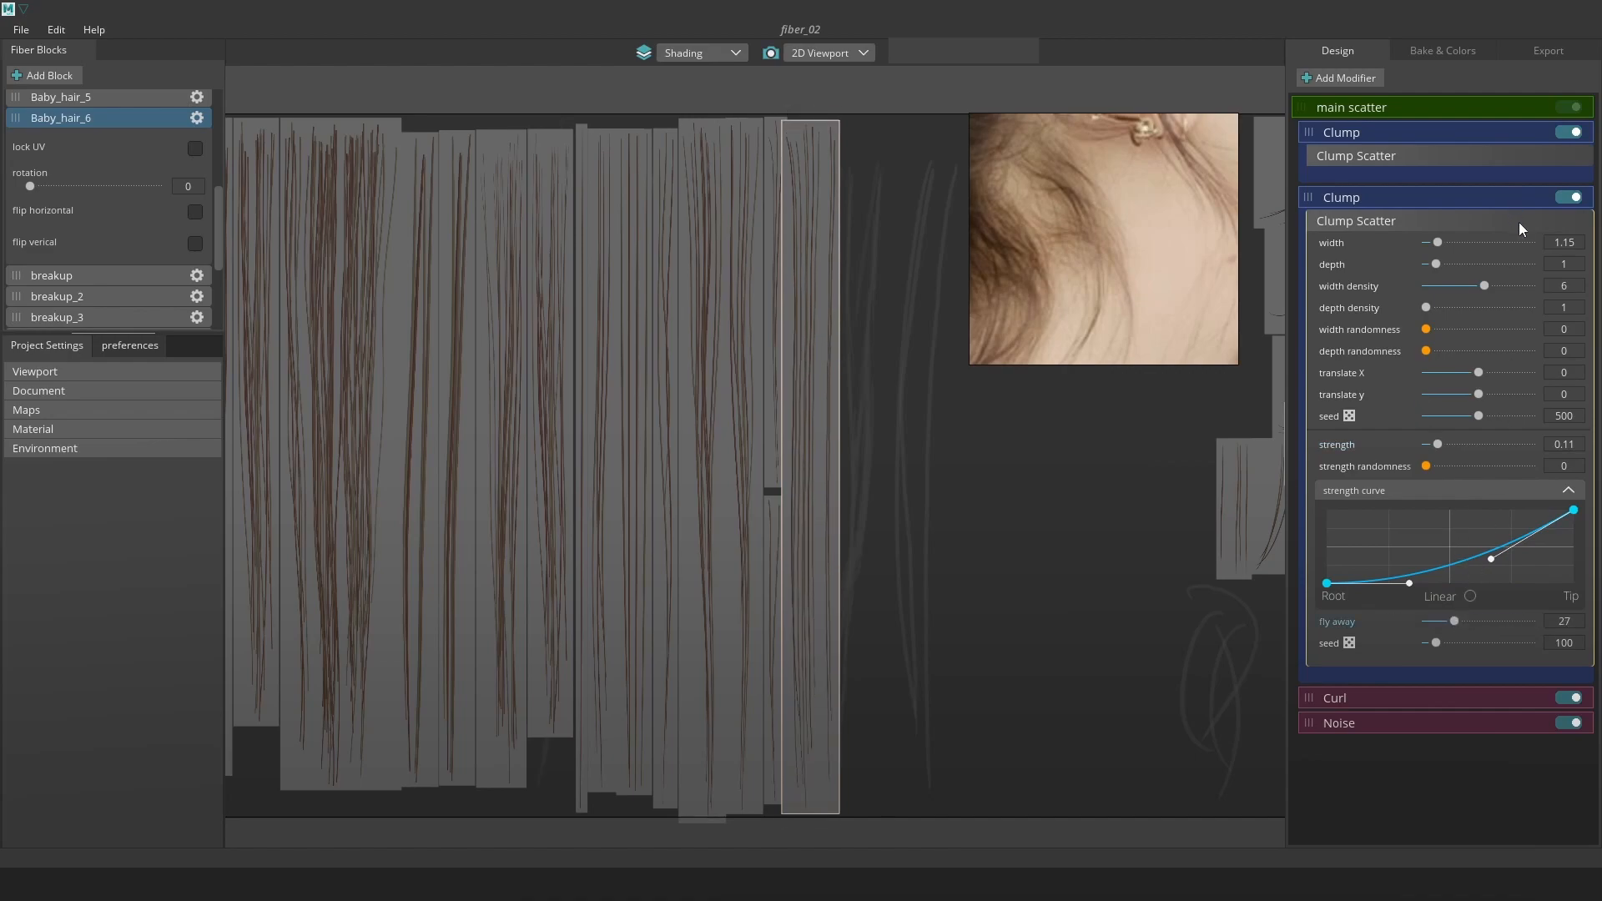
left_click(1570, 197)
left_click(1570, 198)
left_click(1572, 198)
left_click(1571, 198)
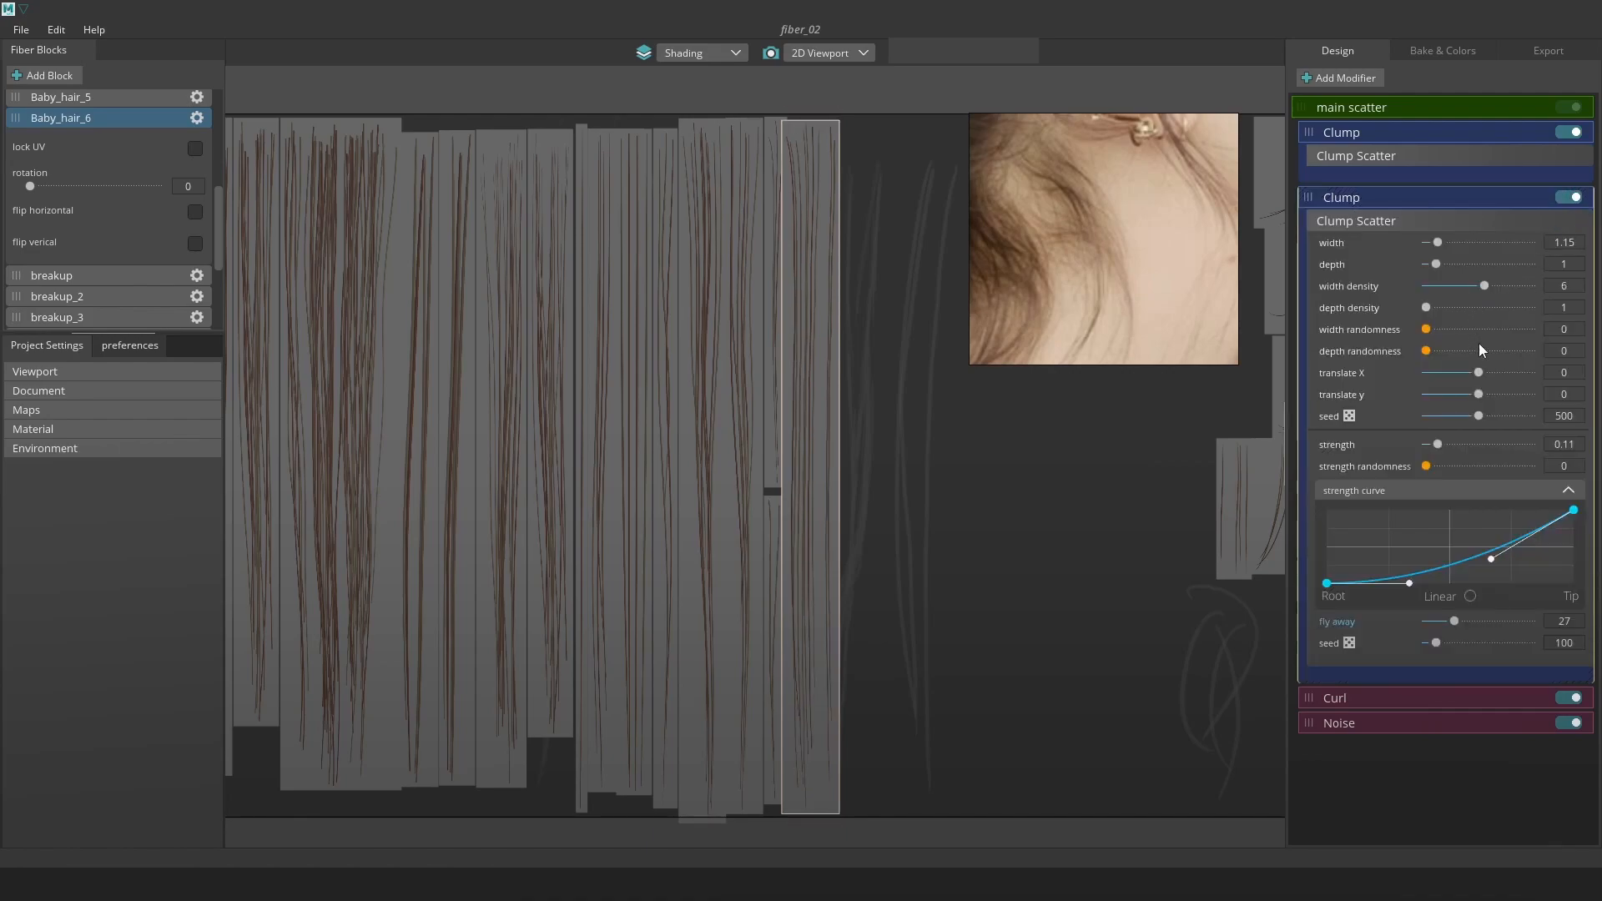
Set the second clump's translate X to -0.93 and compare the strand tips with the modifier off and on.
left_click_drag(1478, 372, 1428, 387)
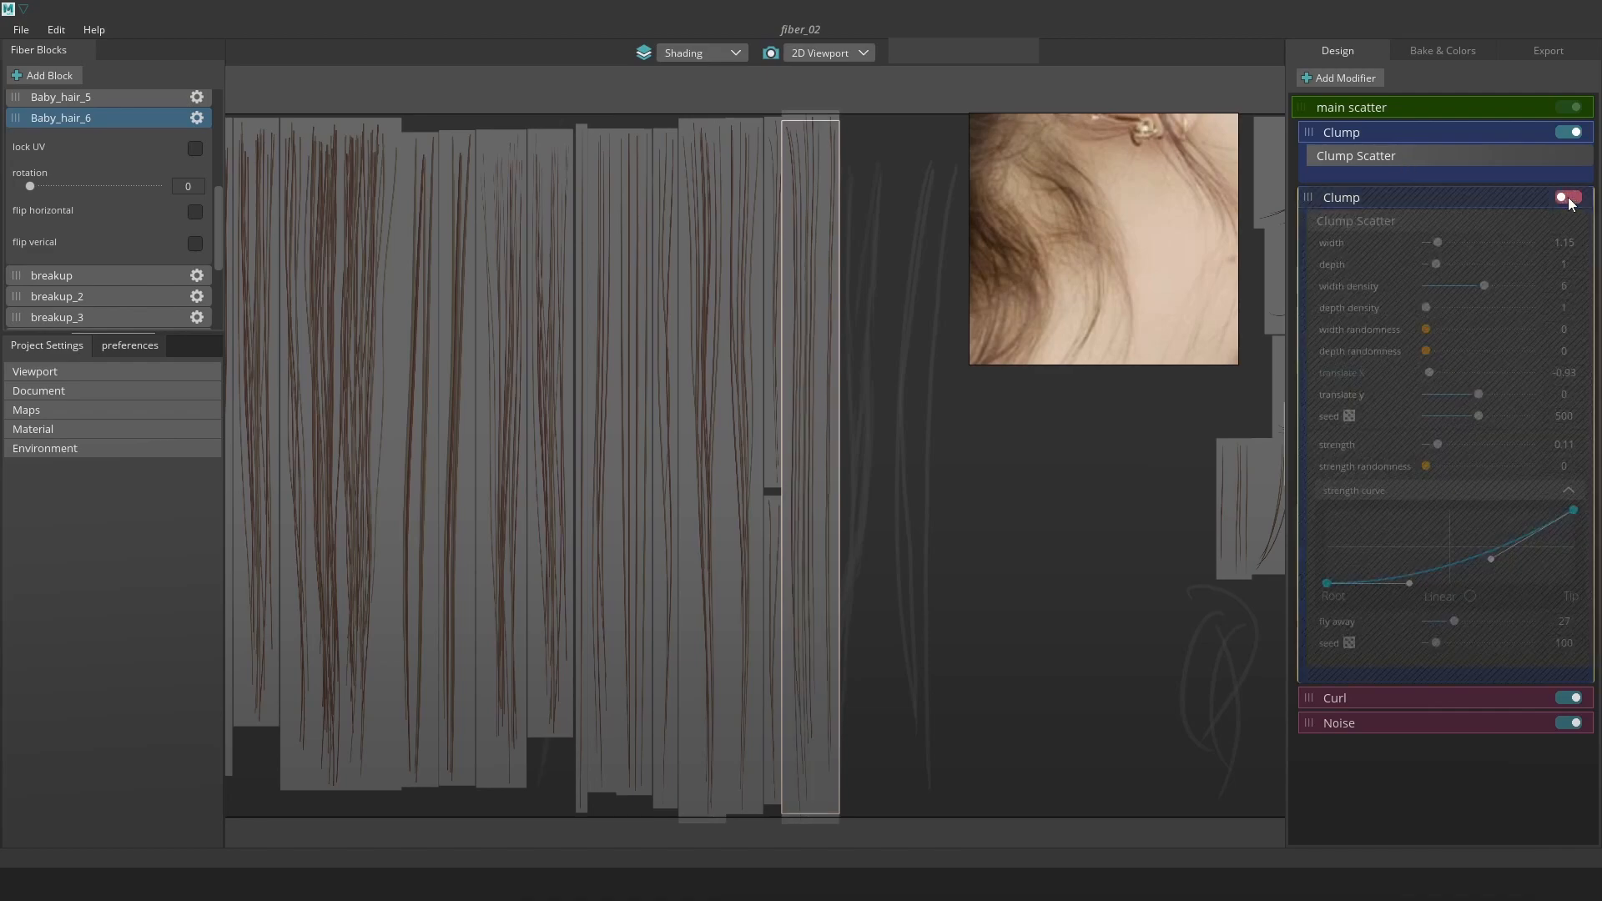
scroll(797, 768, "up", 4)
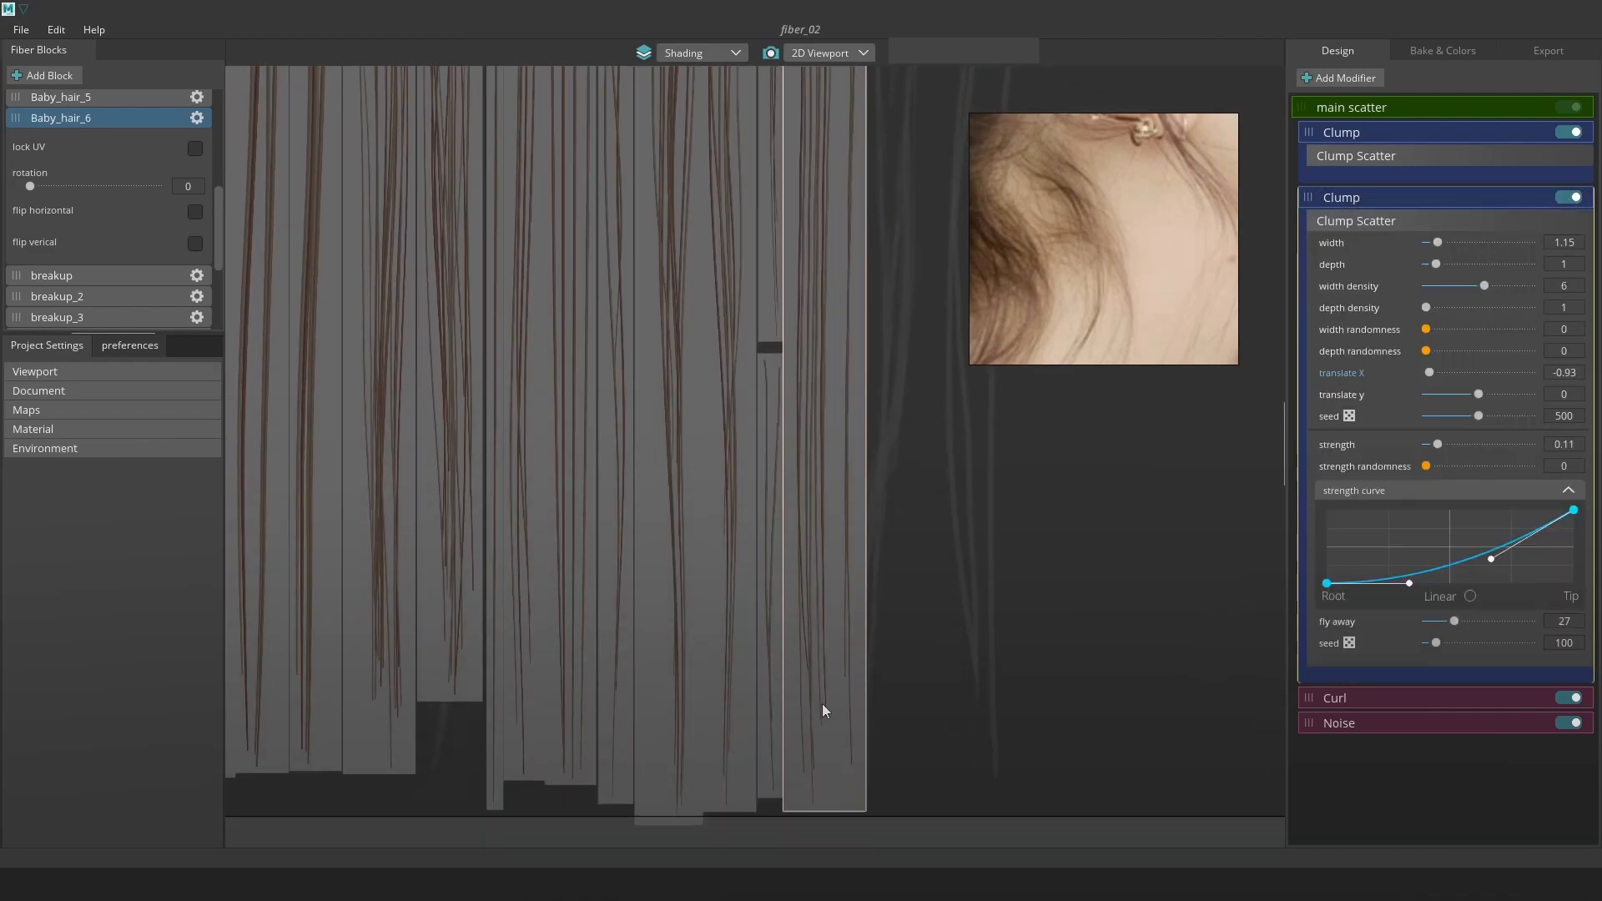
left_click(1570, 198)
left_click(1570, 198)
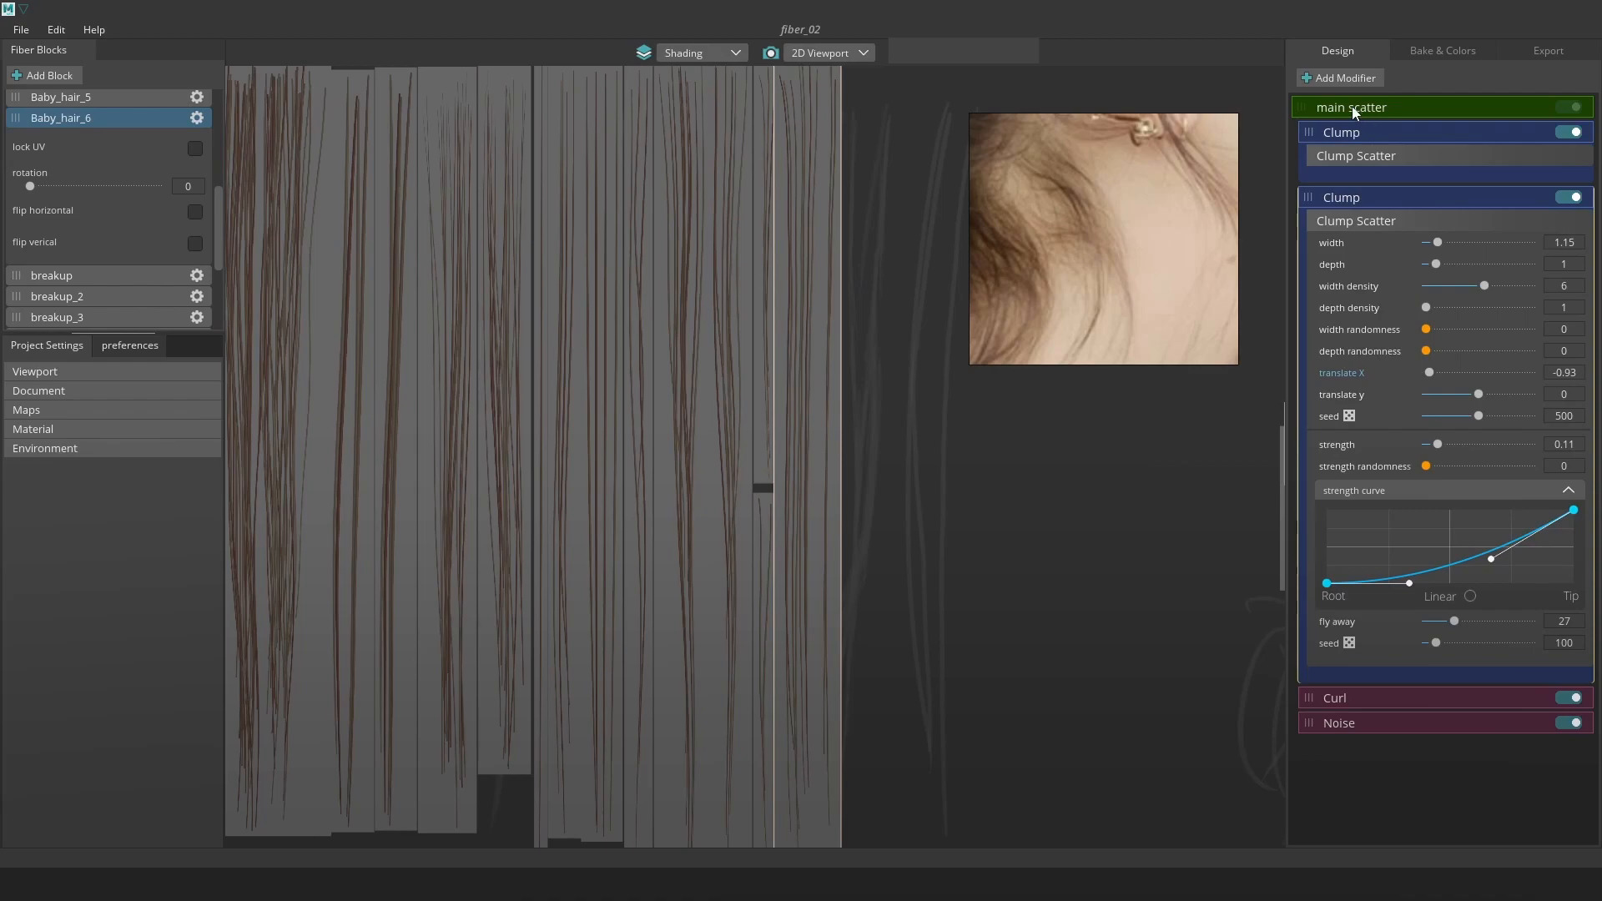
Set Baby_hair_6's main scatter width density to 27 and width to 0.91, shifting the block clear of the neighbouring column.
left_click(1312, 106)
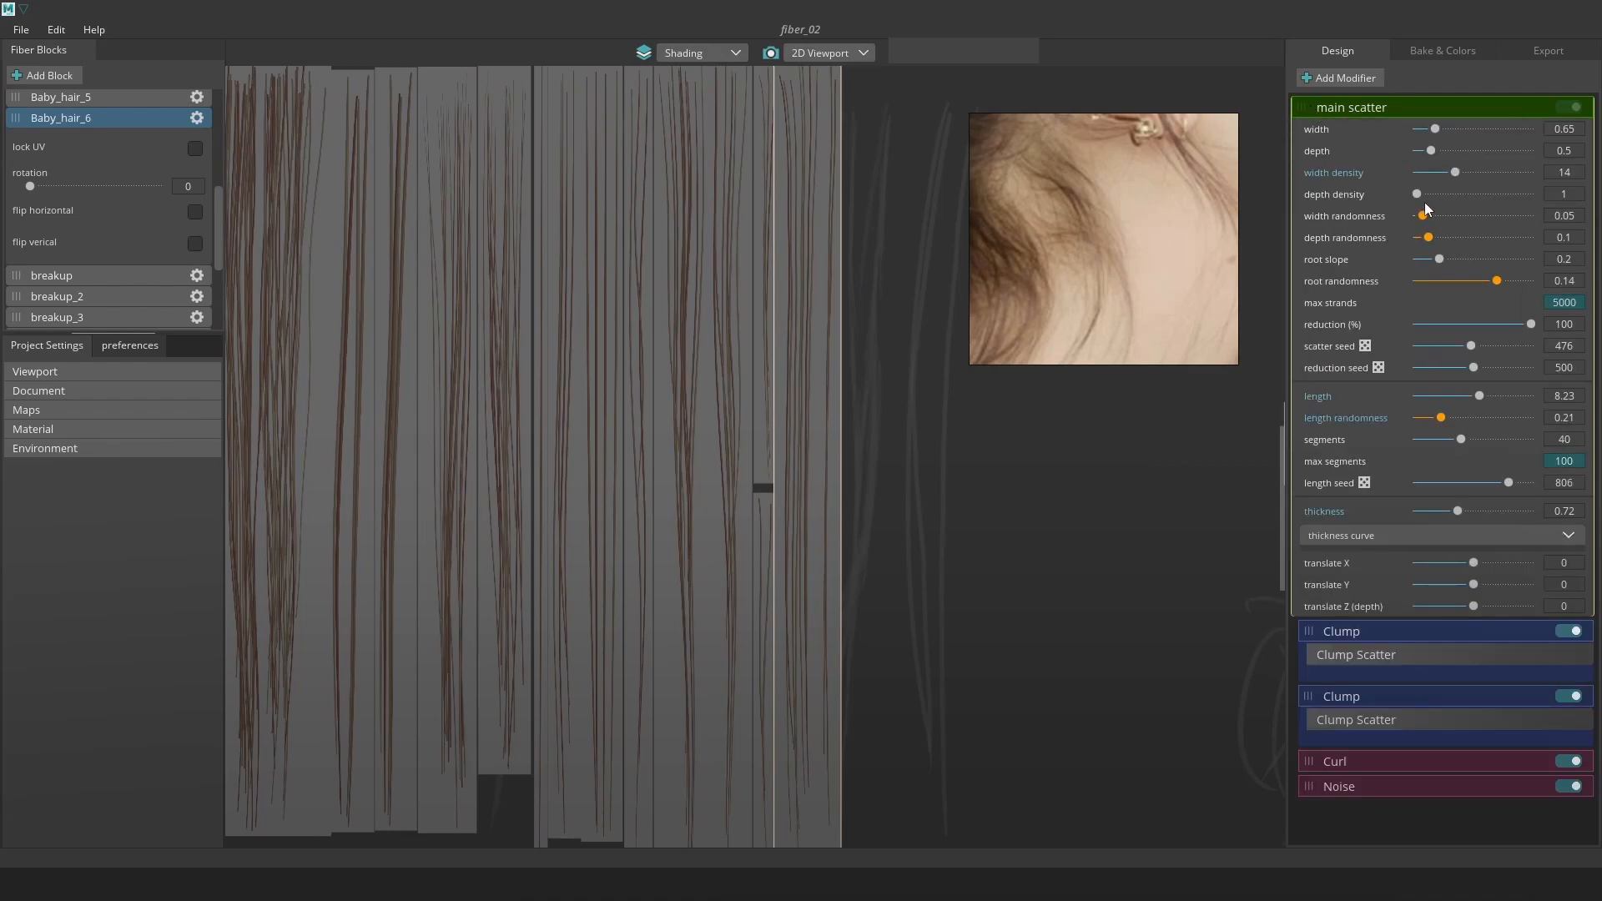
left_click_drag(1457, 173, 1495, 177)
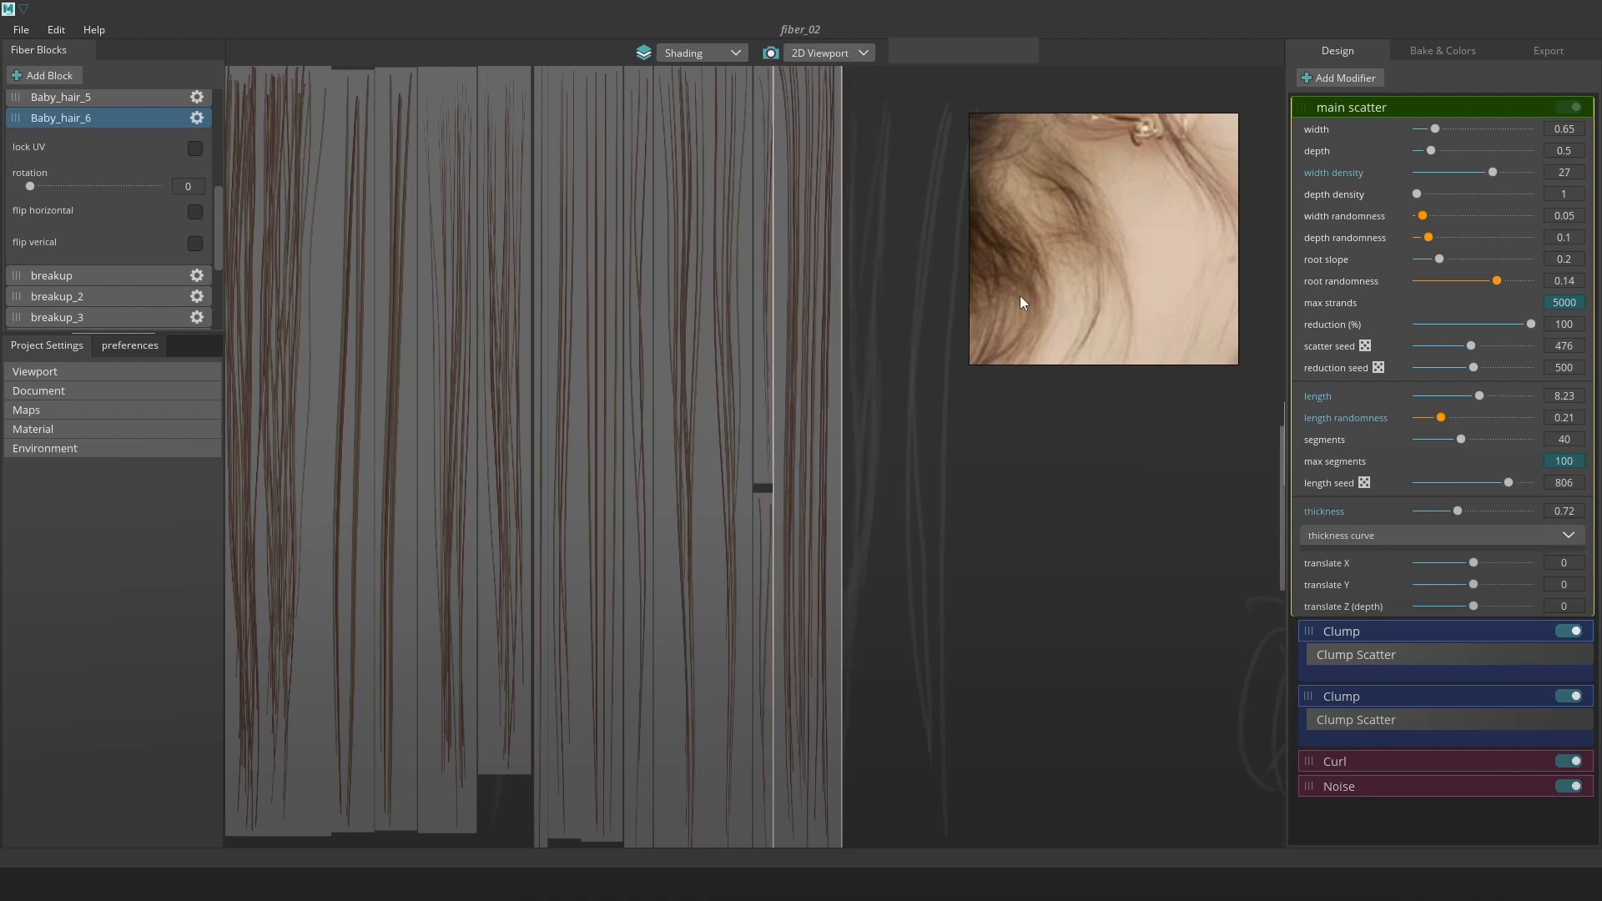
scroll(1098, 264, "down", 4)
scroll(1046, 292, "up", 1)
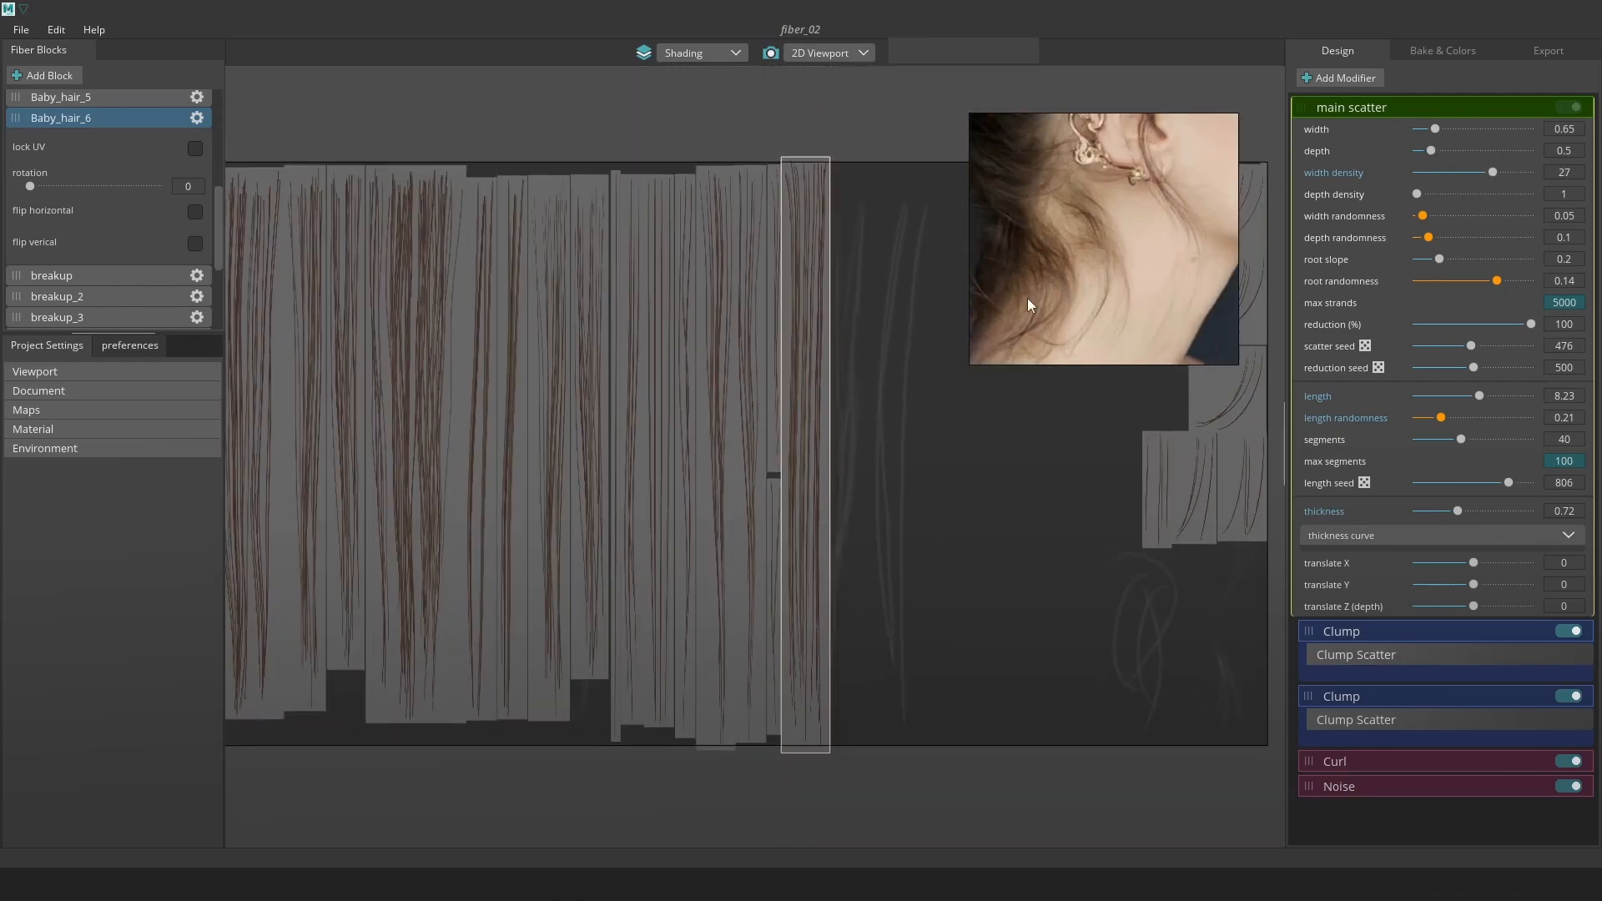
left_click_drag(1430, 134, 1444, 131)
mouse_move(813, 273)
left_mouse_down()
mouse_move(863, 275)
mouse_move(824, 272)
left_mouse_up()
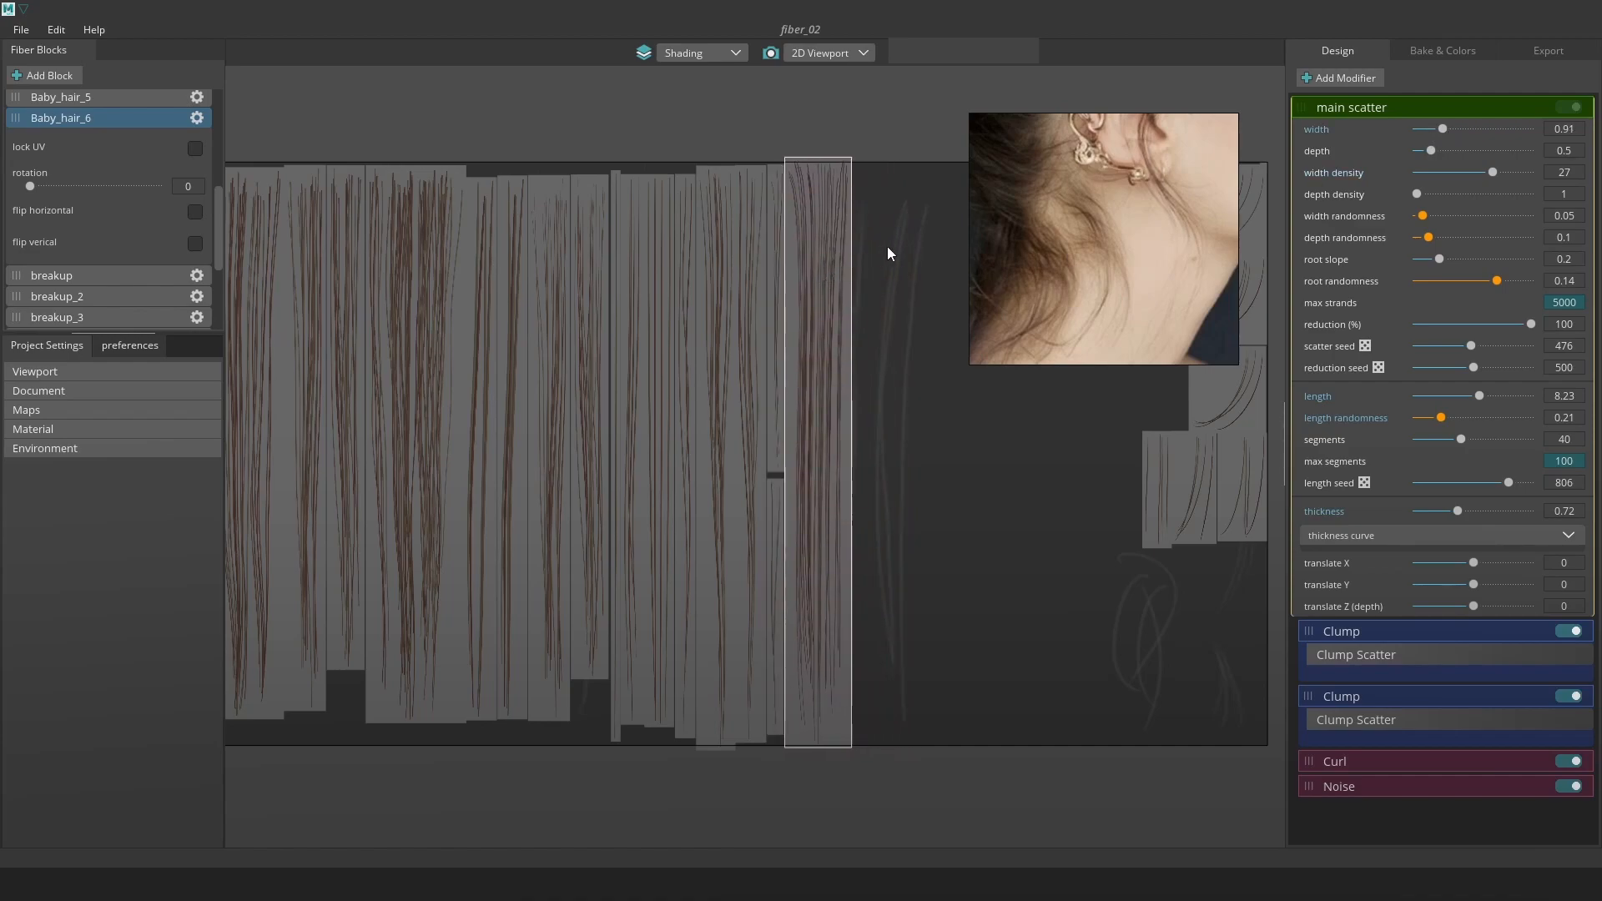
Set Baby_hair_6's length to 7.57, length randomness to 0.49 and thickness to 0.13, comparing the strands with the reference photo.
mouse_move(1475, 394)
left_mouse_down()
mouse_move(1458, 416)
mouse_move(1479, 419)
left_mouse_up()
scroll(841, 297, "up", 1)
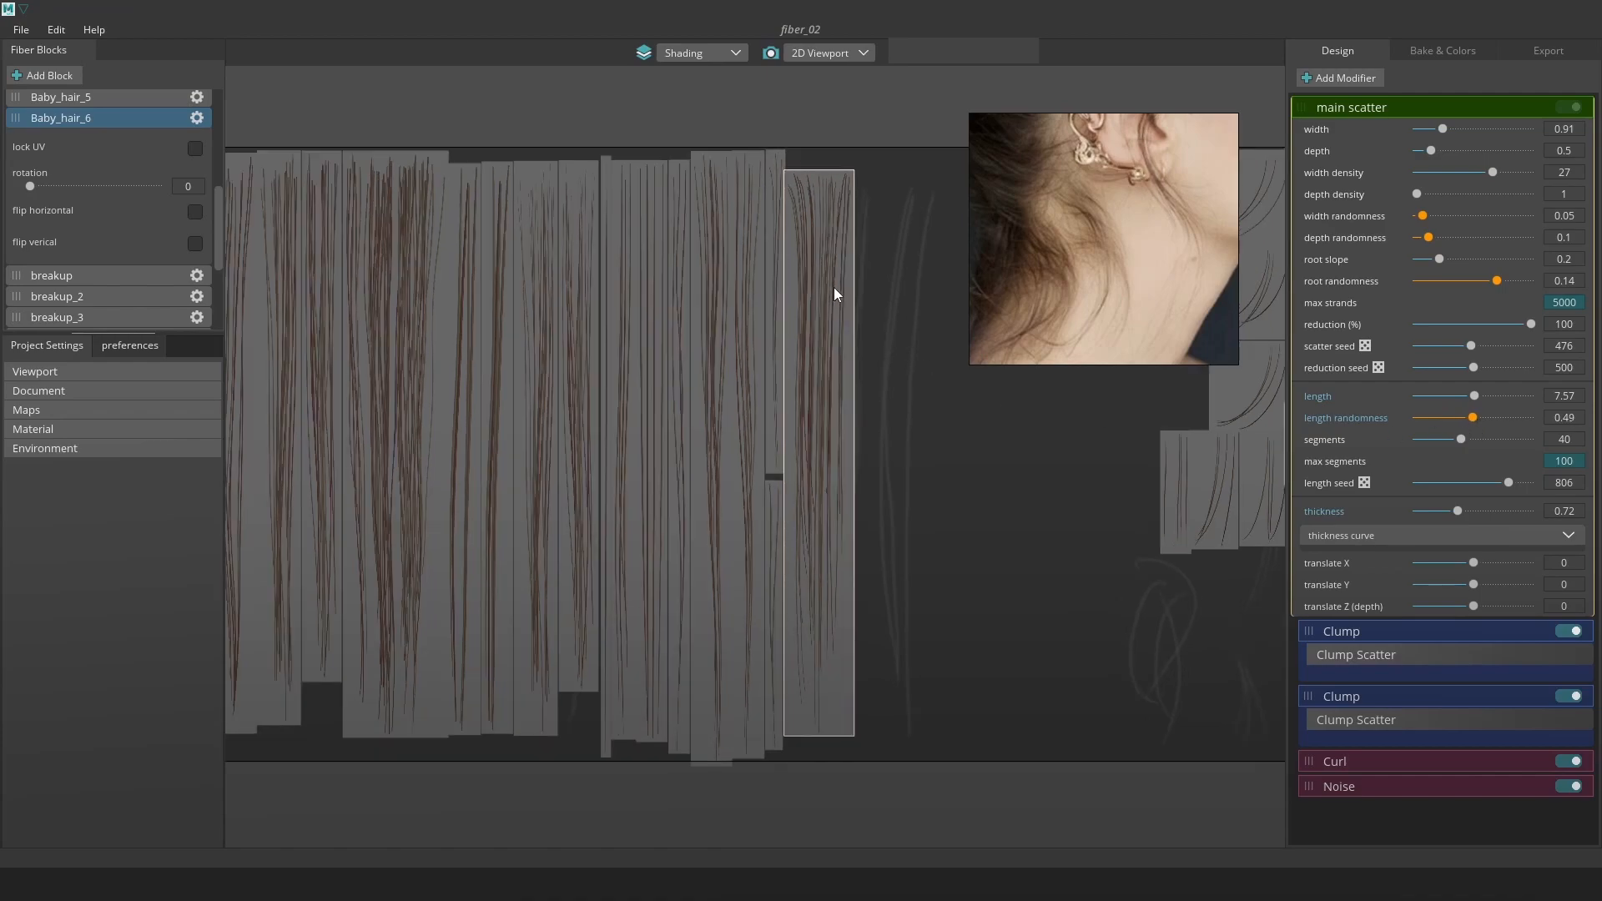
left_click_drag(1459, 509, 1423, 511)
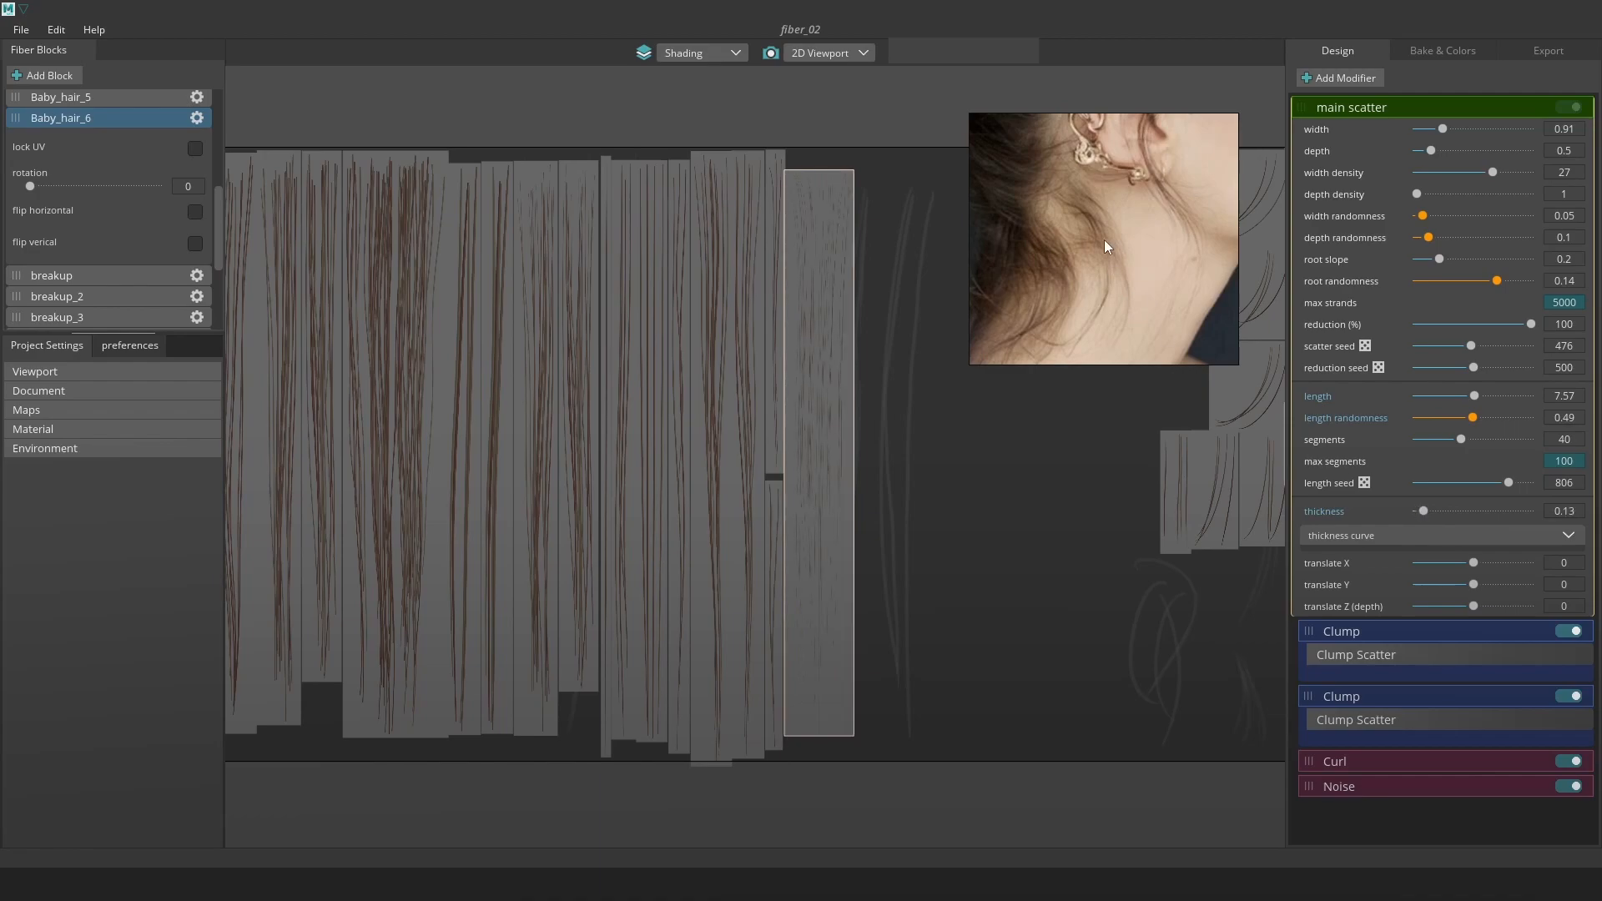
scroll(854, 362, "up", 5)
scroll(841, 363, "down", 4)
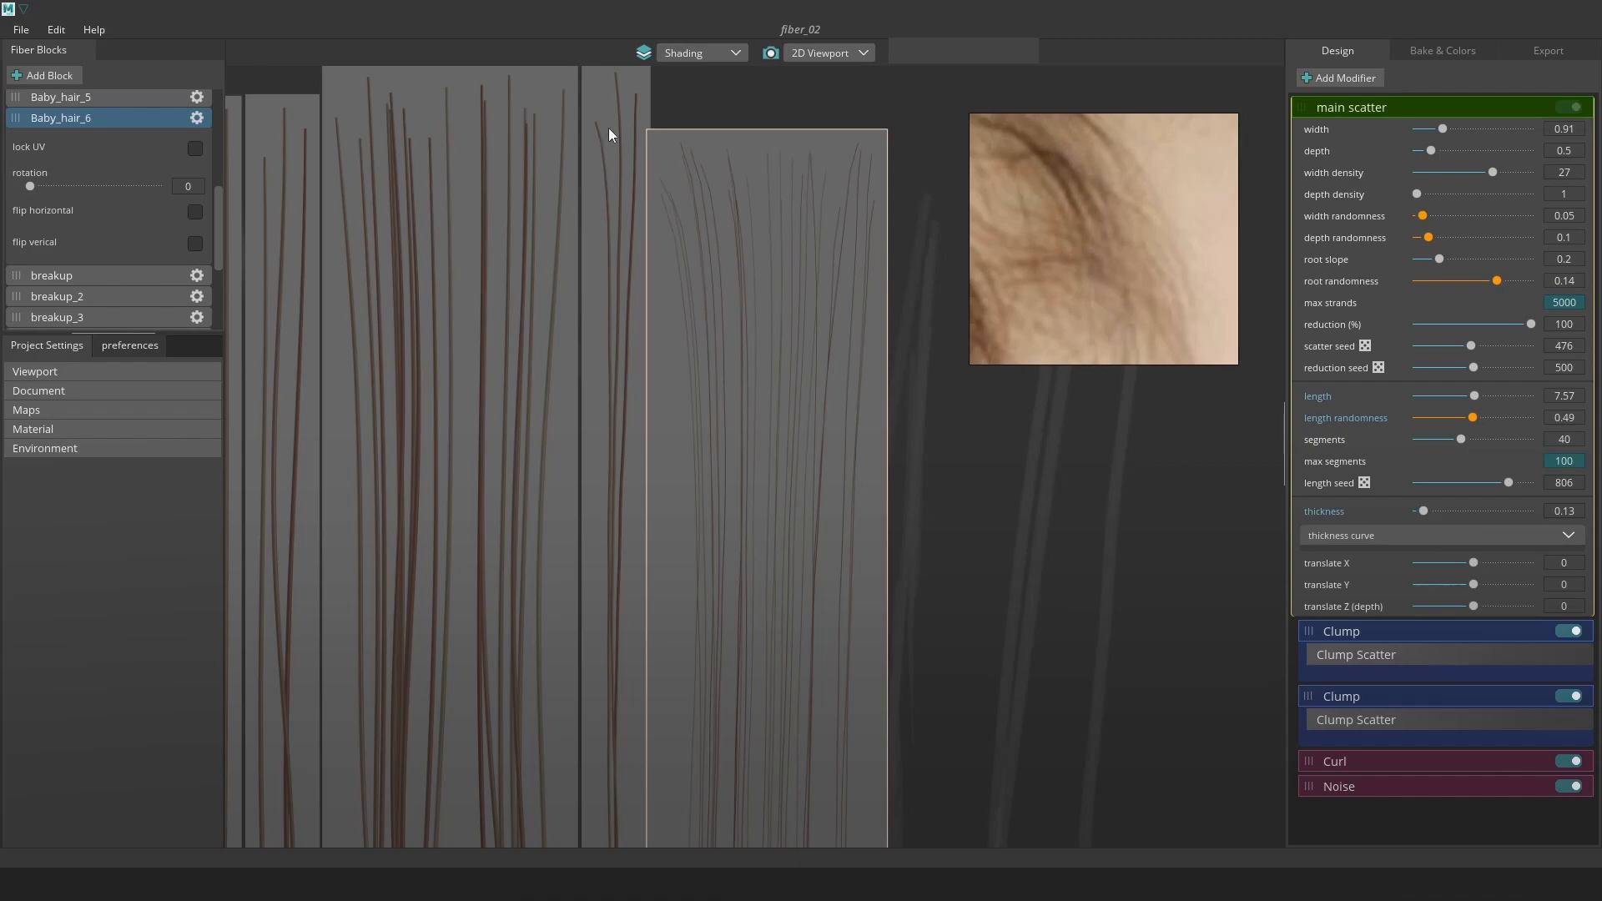
Preview the blocks in Alpha display, set Baby_hair_6's thickness to 0.2, and return to Shading display.
left_click(698, 52)
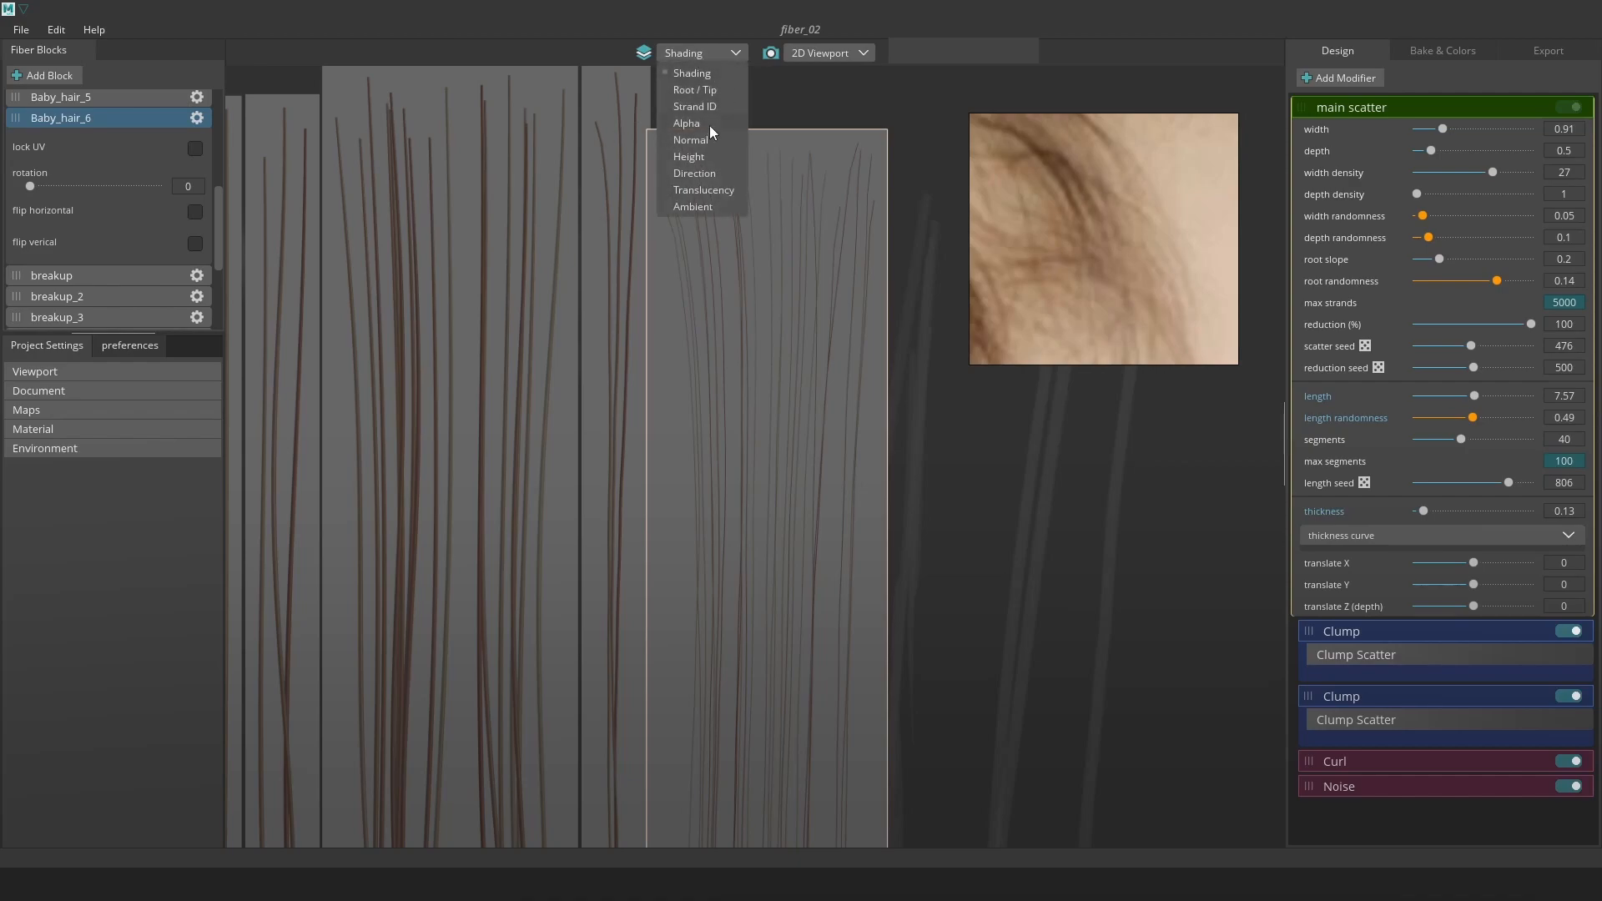
left_click(700, 122)
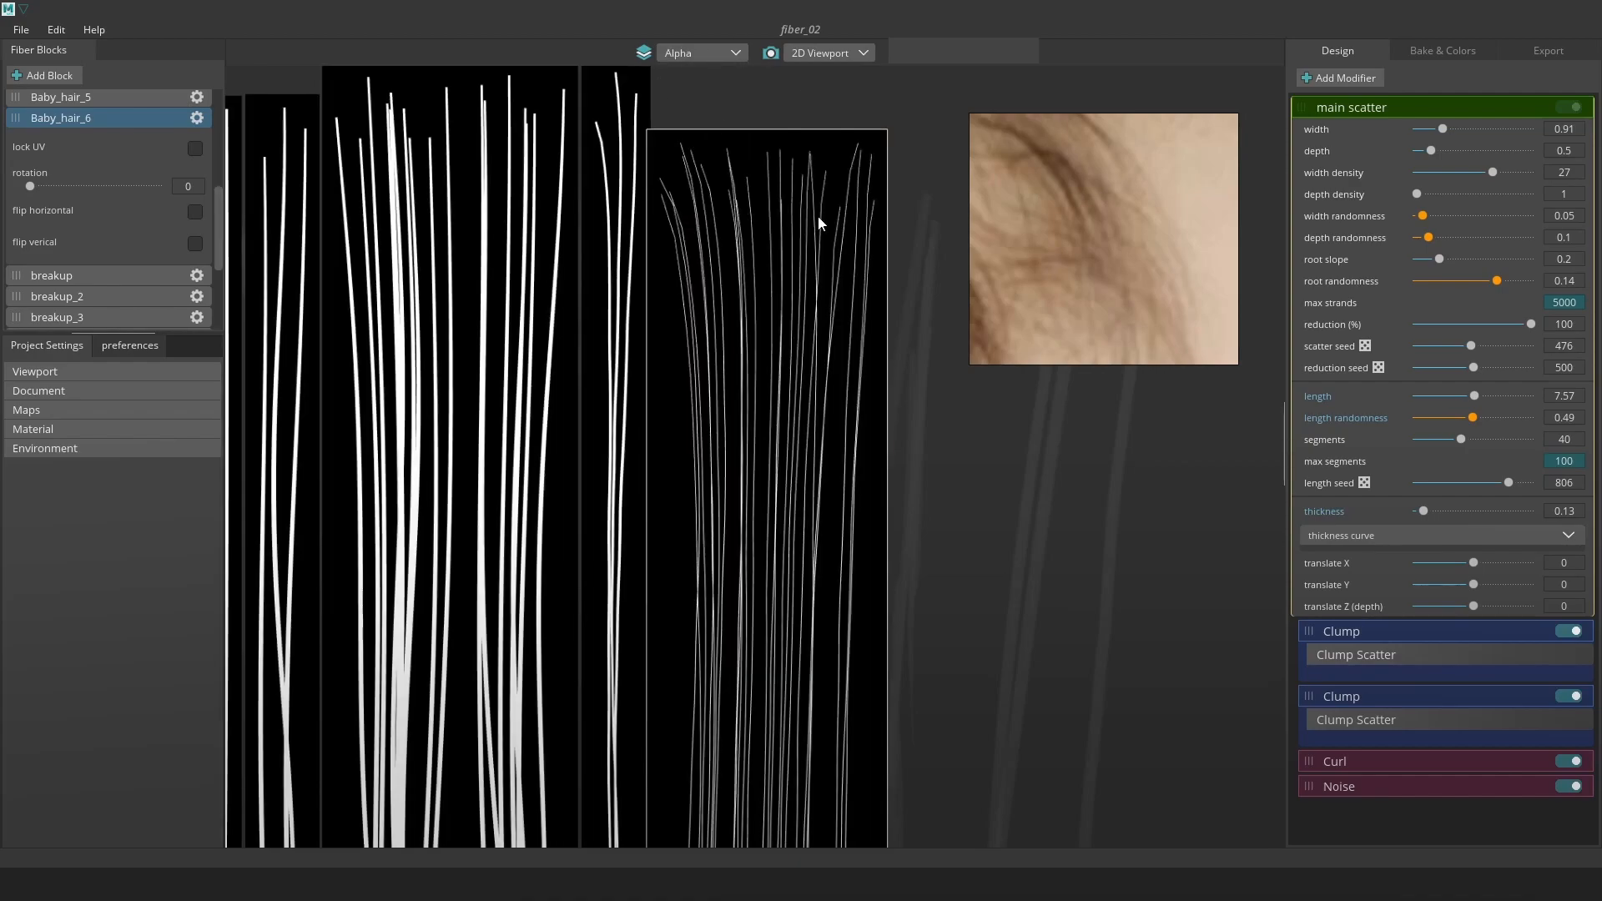
left_click_drag(1424, 511, 1428, 511)
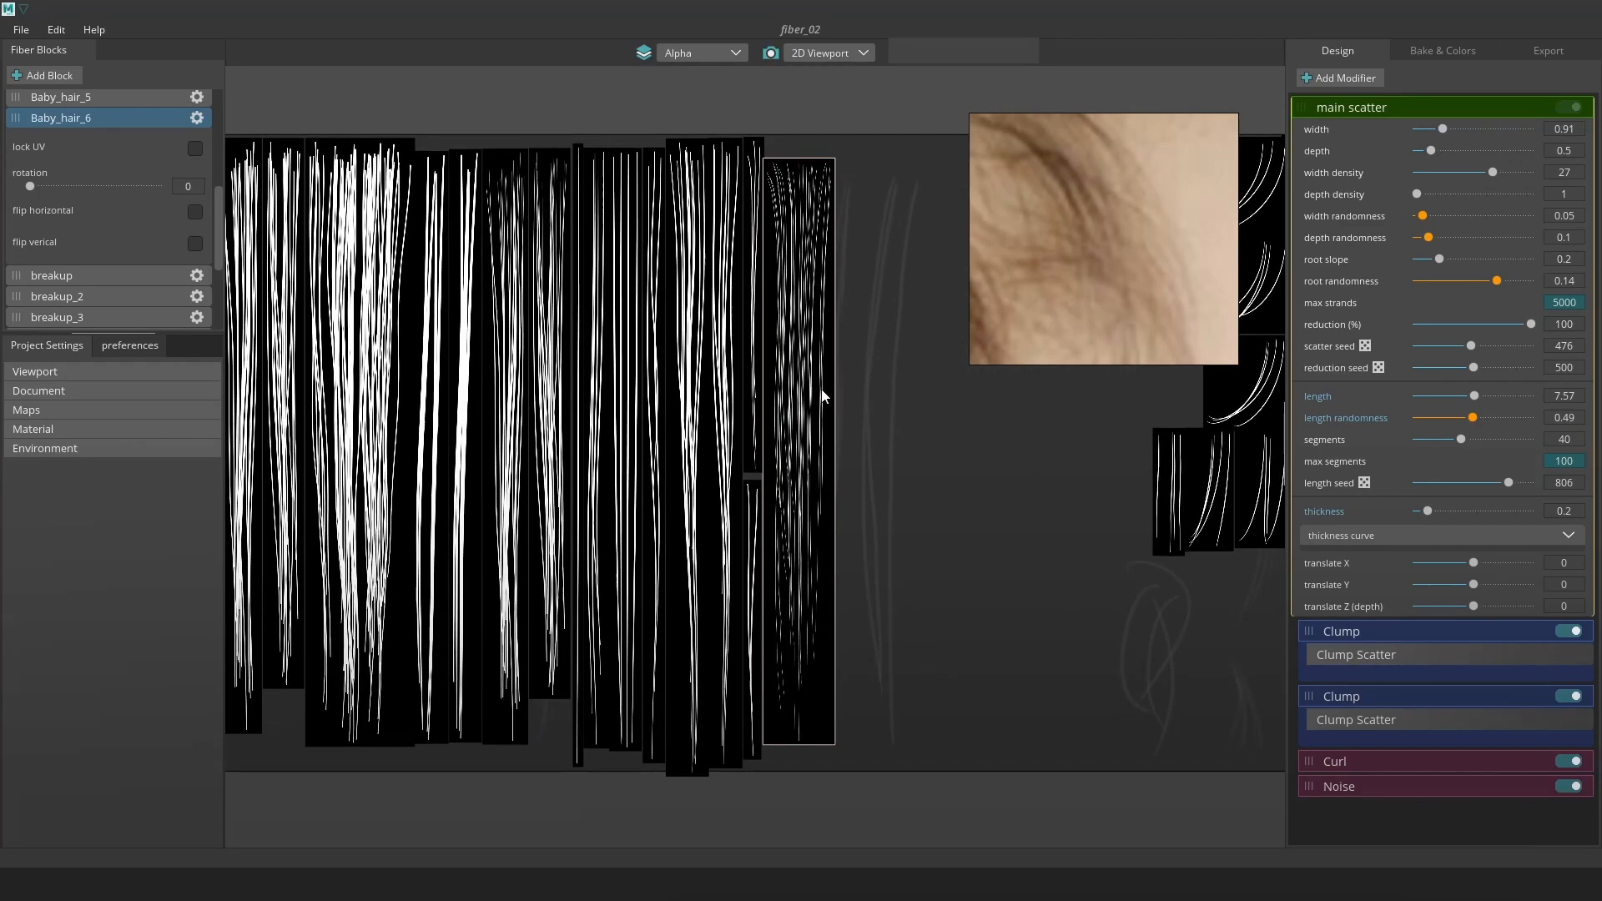
left_click(705, 60)
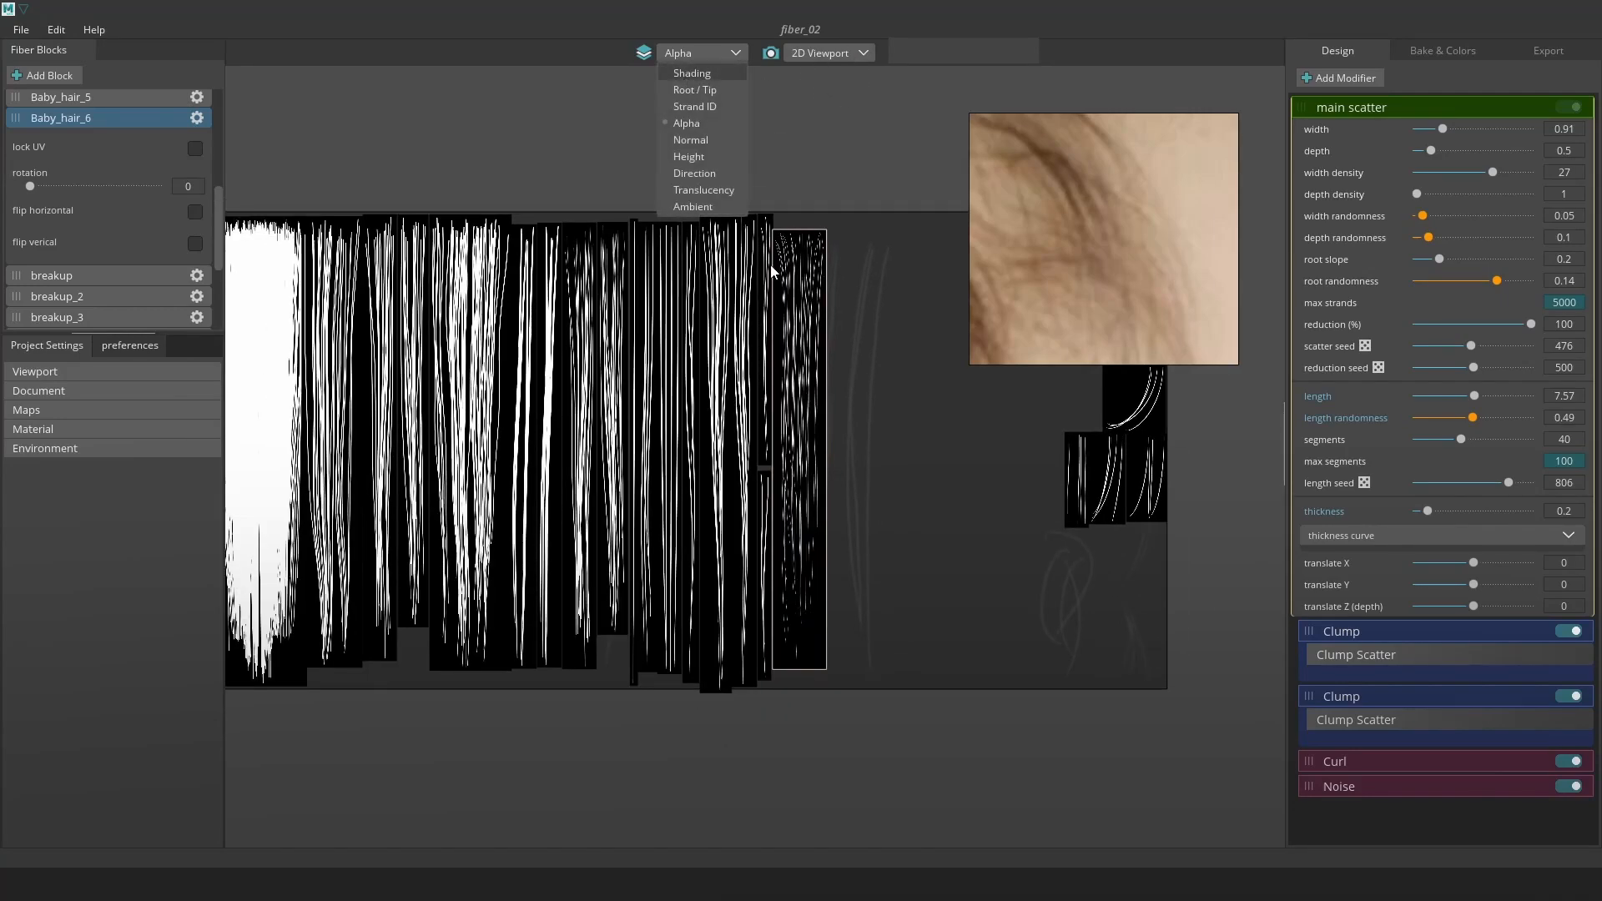
Examine Baby_hair_6's thin strands in the atlas against the fine neck hairs in the reference photo.
scroll(806, 429, "up", 5)
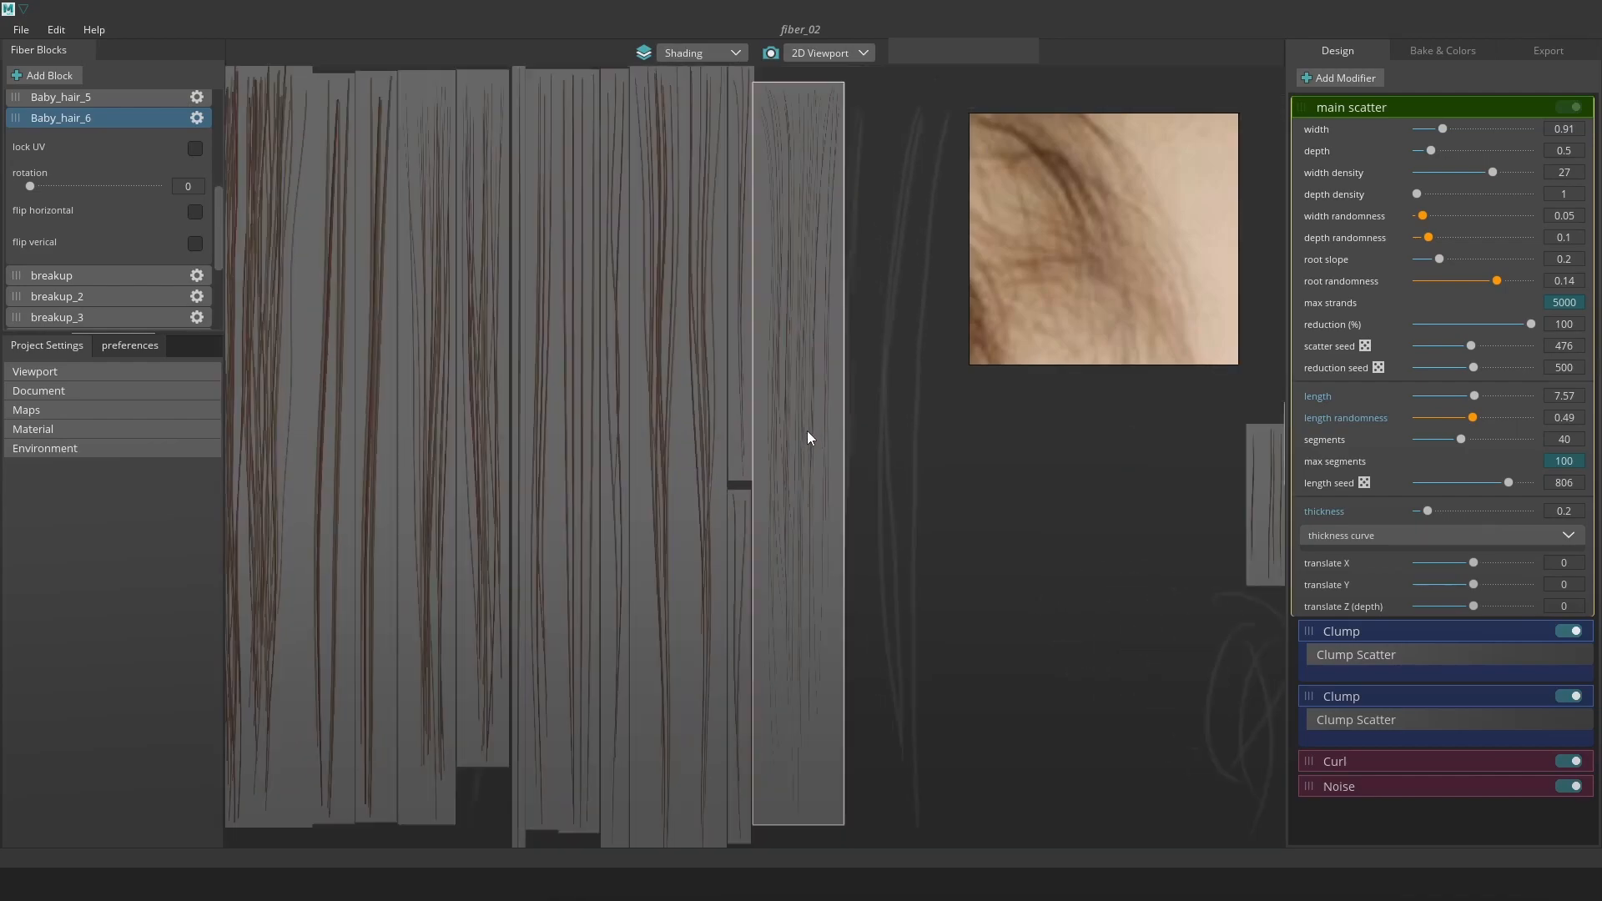
scroll(1068, 276, "down", 3)
scroll(1058, 292, "up", 2)
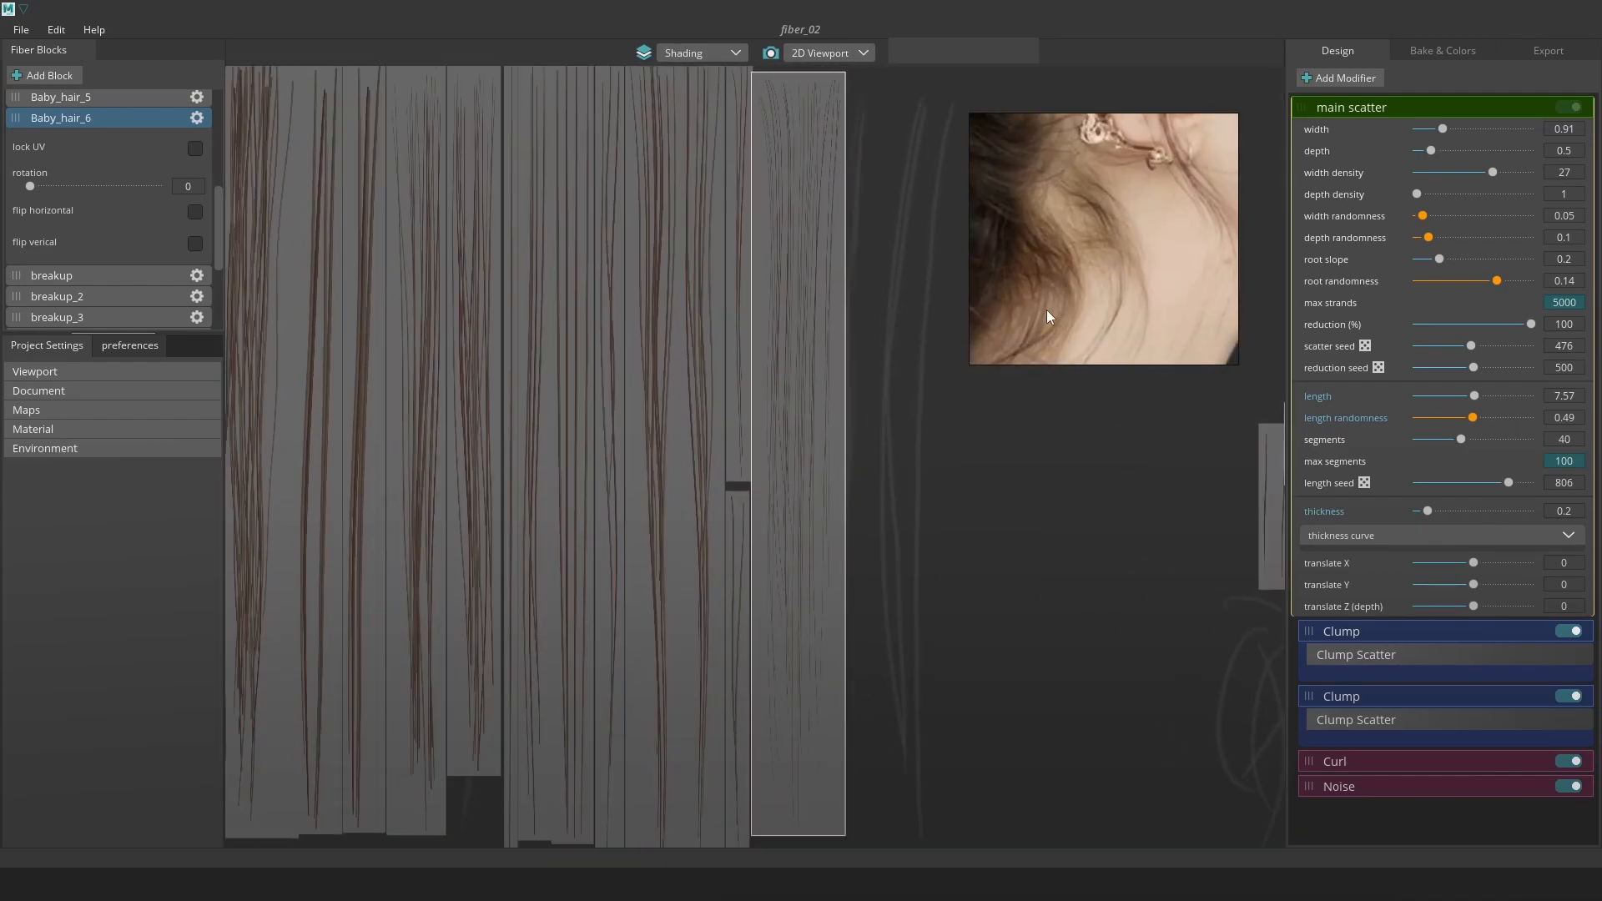
scroll(1052, 309, "up", 4)
scroll(1032, 307, "down", 3)
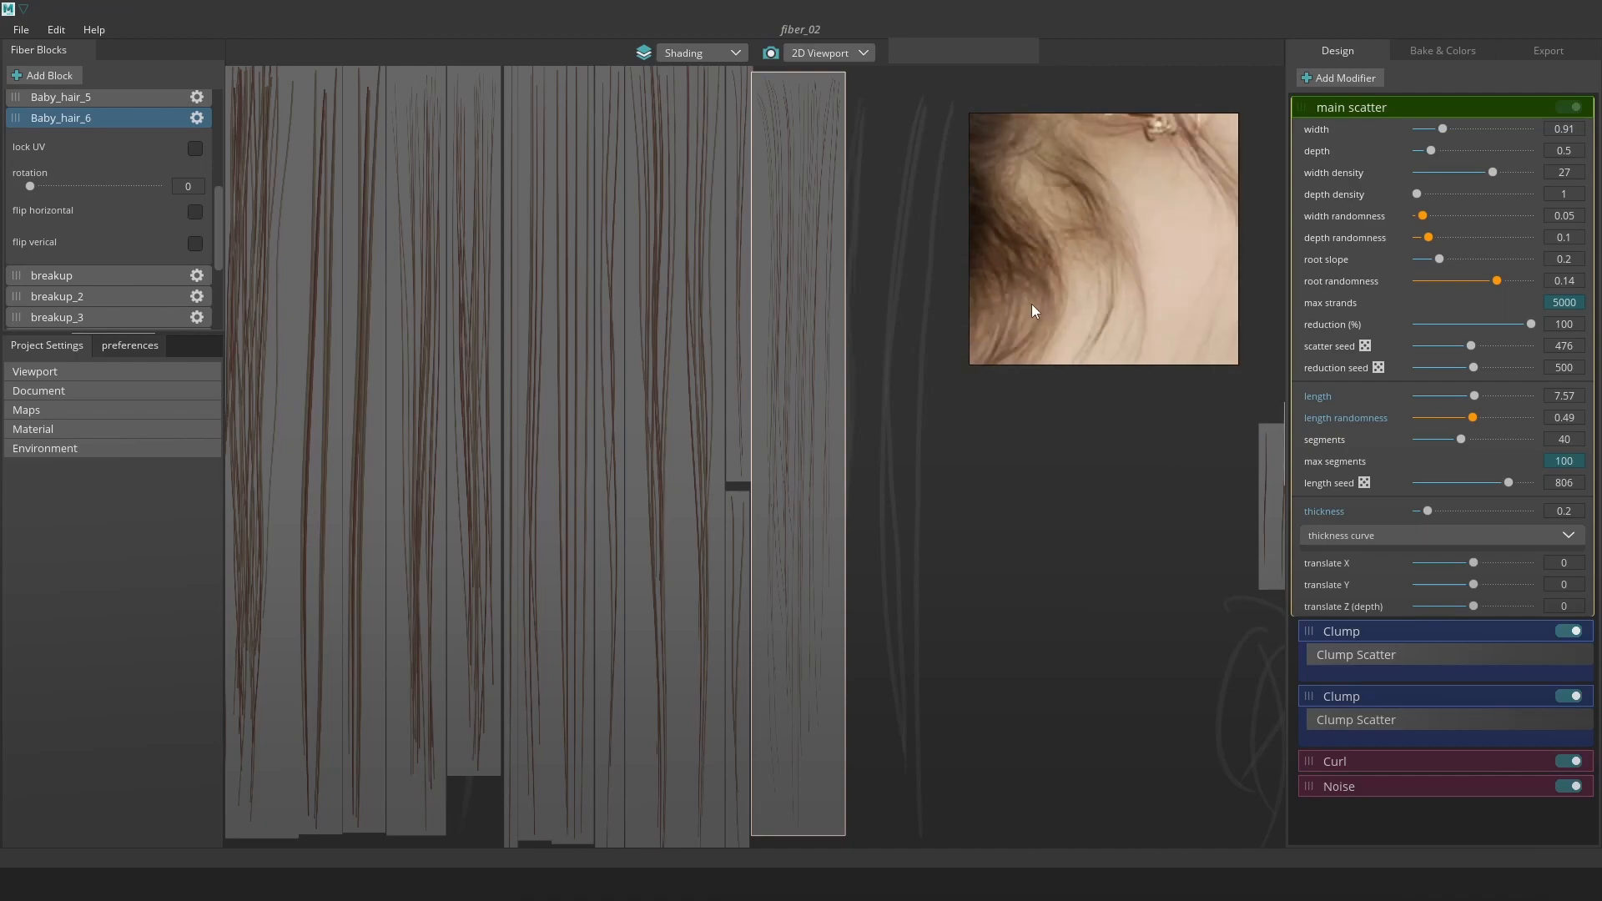
scroll(1118, 267, "down", 3)
scroll(1094, 277, "up", 3)
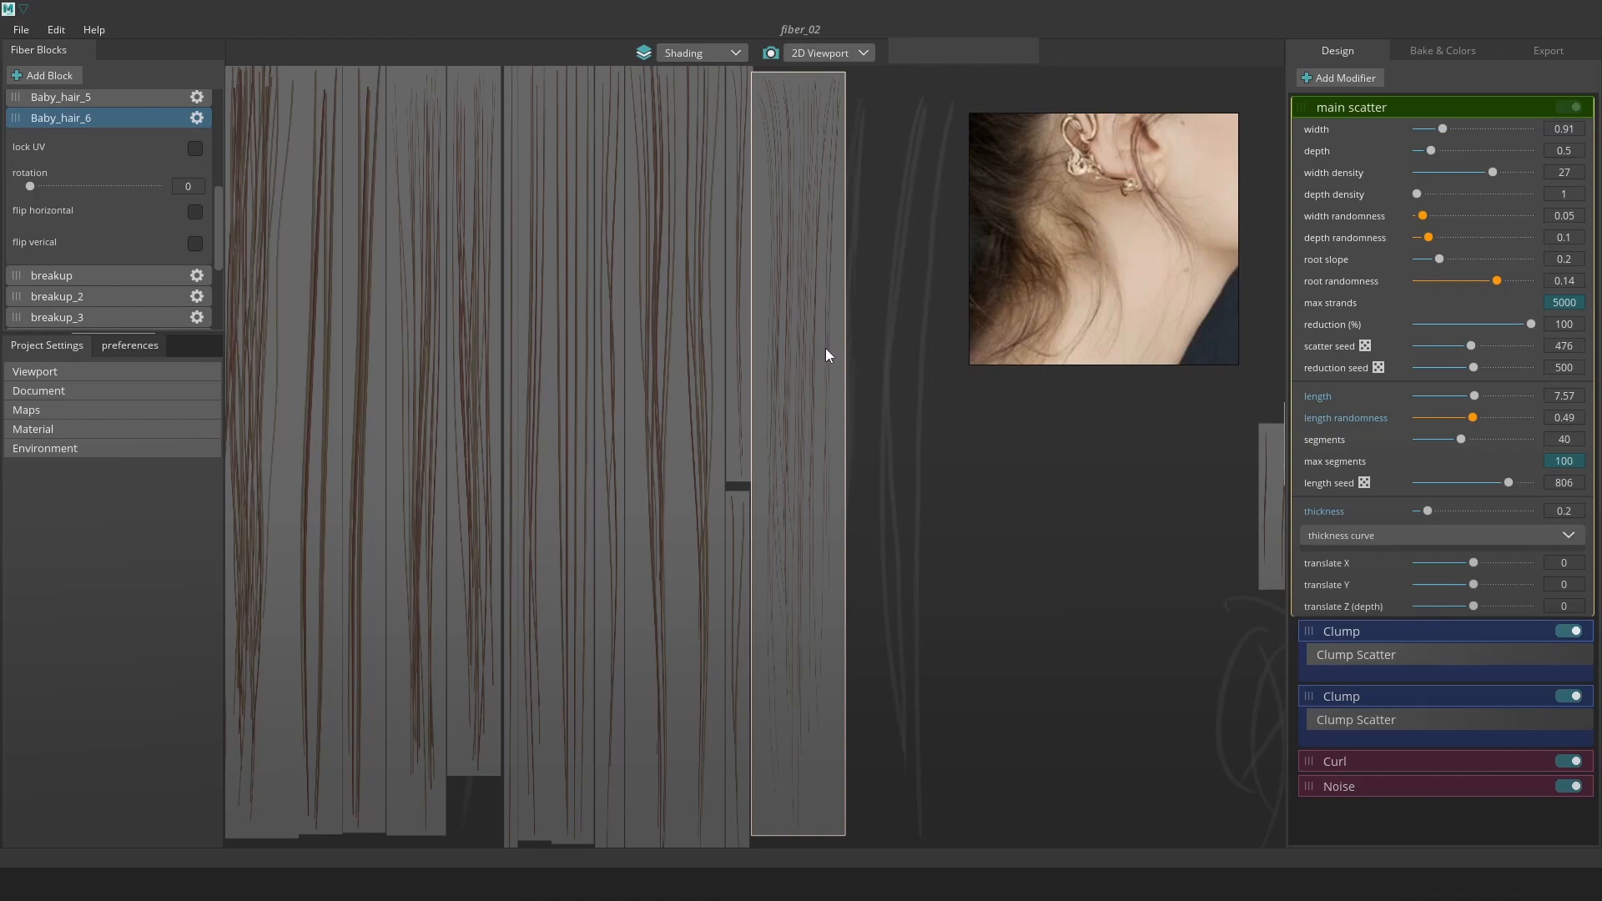
Shorten Baby_hair_6 to a length of 5.72 and align the block with the upper edge of the texture area.
scroll(1010, 309, "down", 2)
left_click_drag(820, 420, 811, 307)
scroll(813, 363, "down", 2)
left_click_drag(813, 362, 807, 276)
left_click(1466, 397)
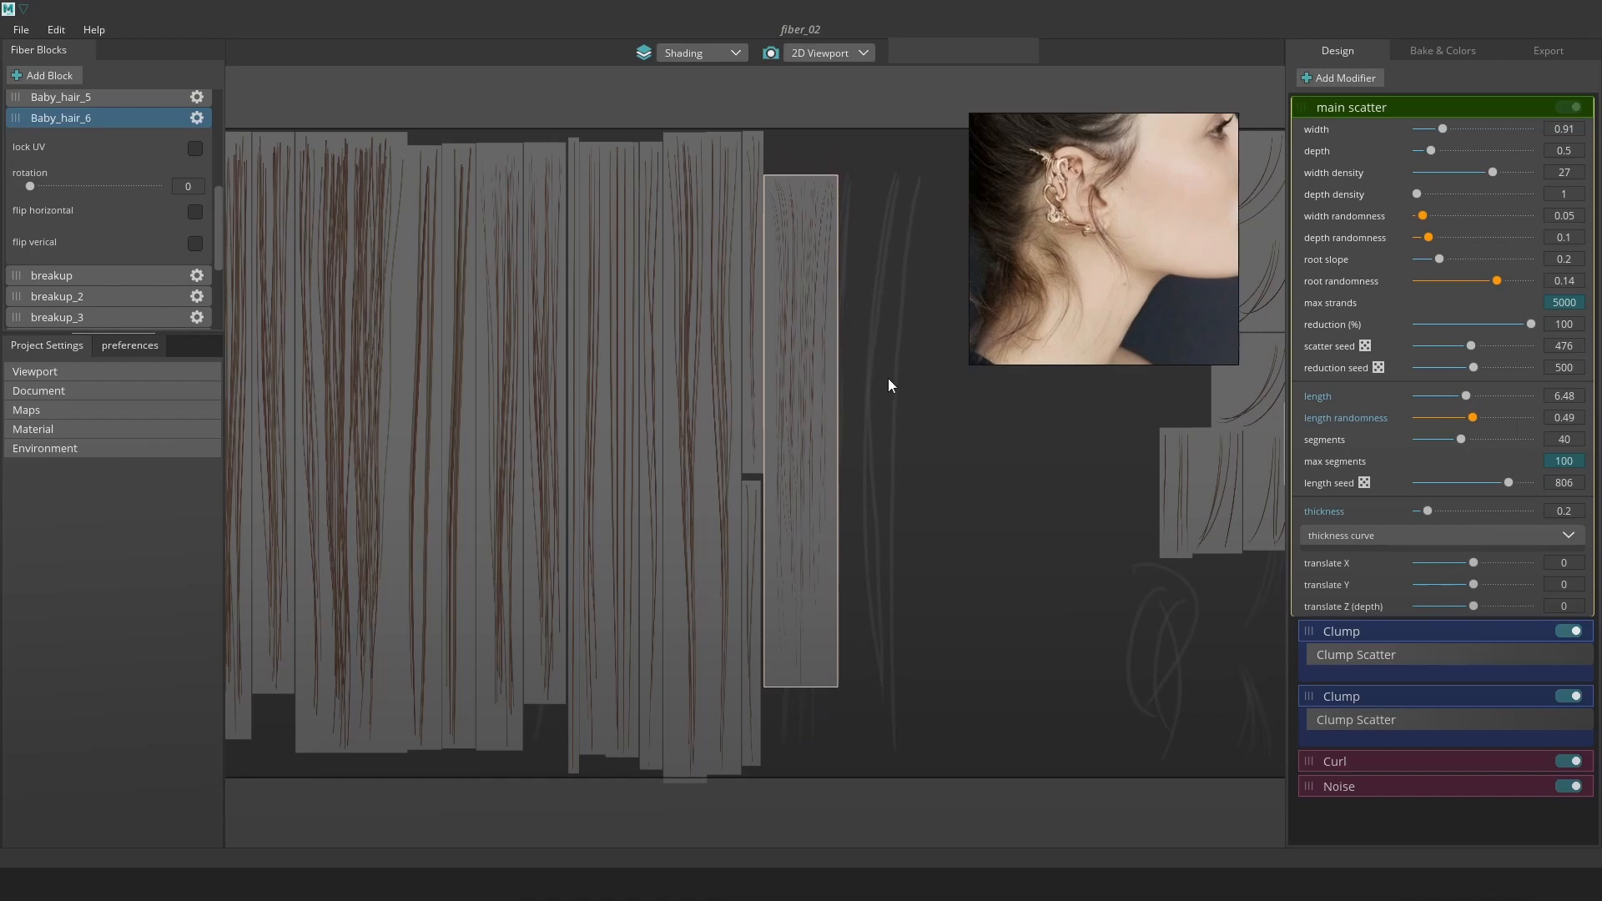
left_click_drag(813, 359, 804, 285)
left_click(1459, 395)
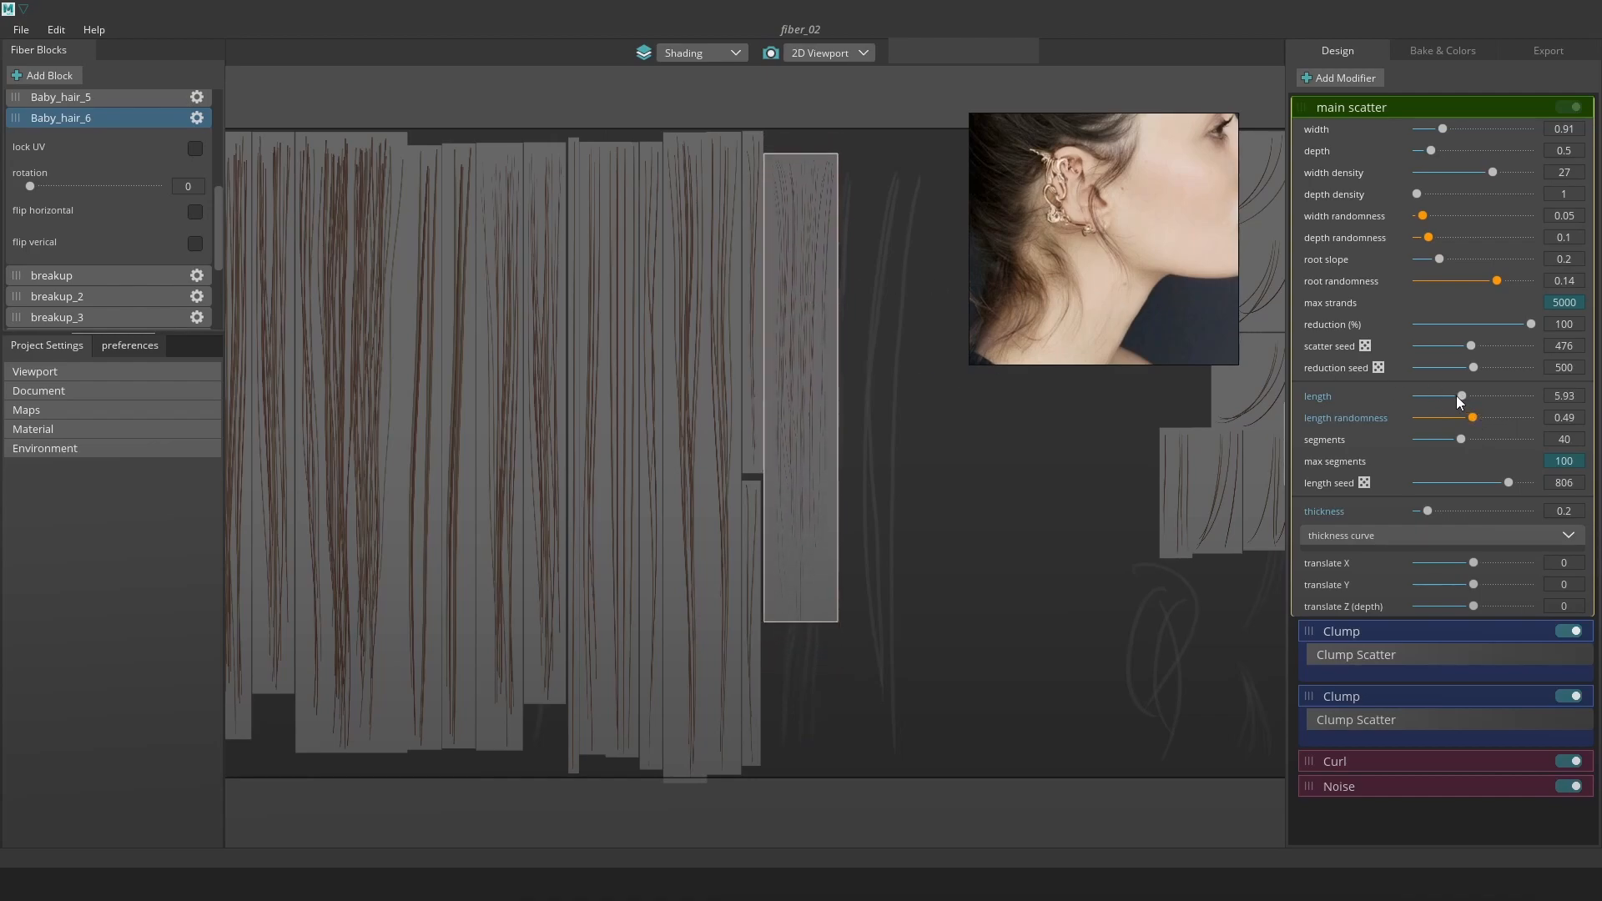
left_click_drag(810, 370, 810, 315)
Rename the Baby_hair_6 block as noise_card.
double_click(91, 120)
type("noise_card")
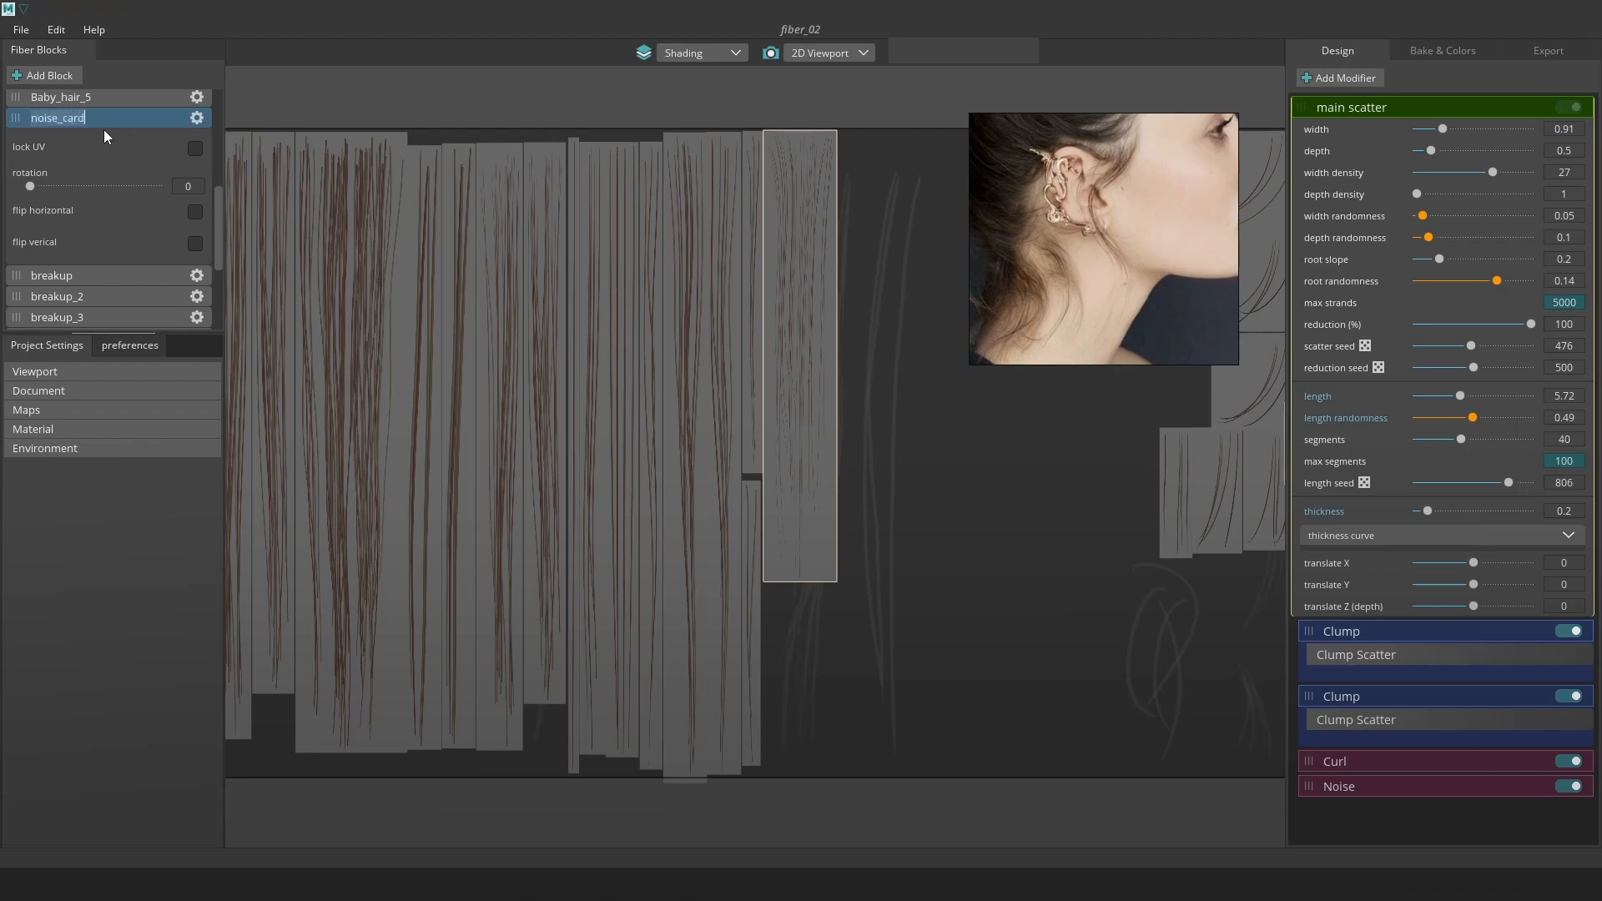
key("Return")
scroll(1063, 262, "up", 2)
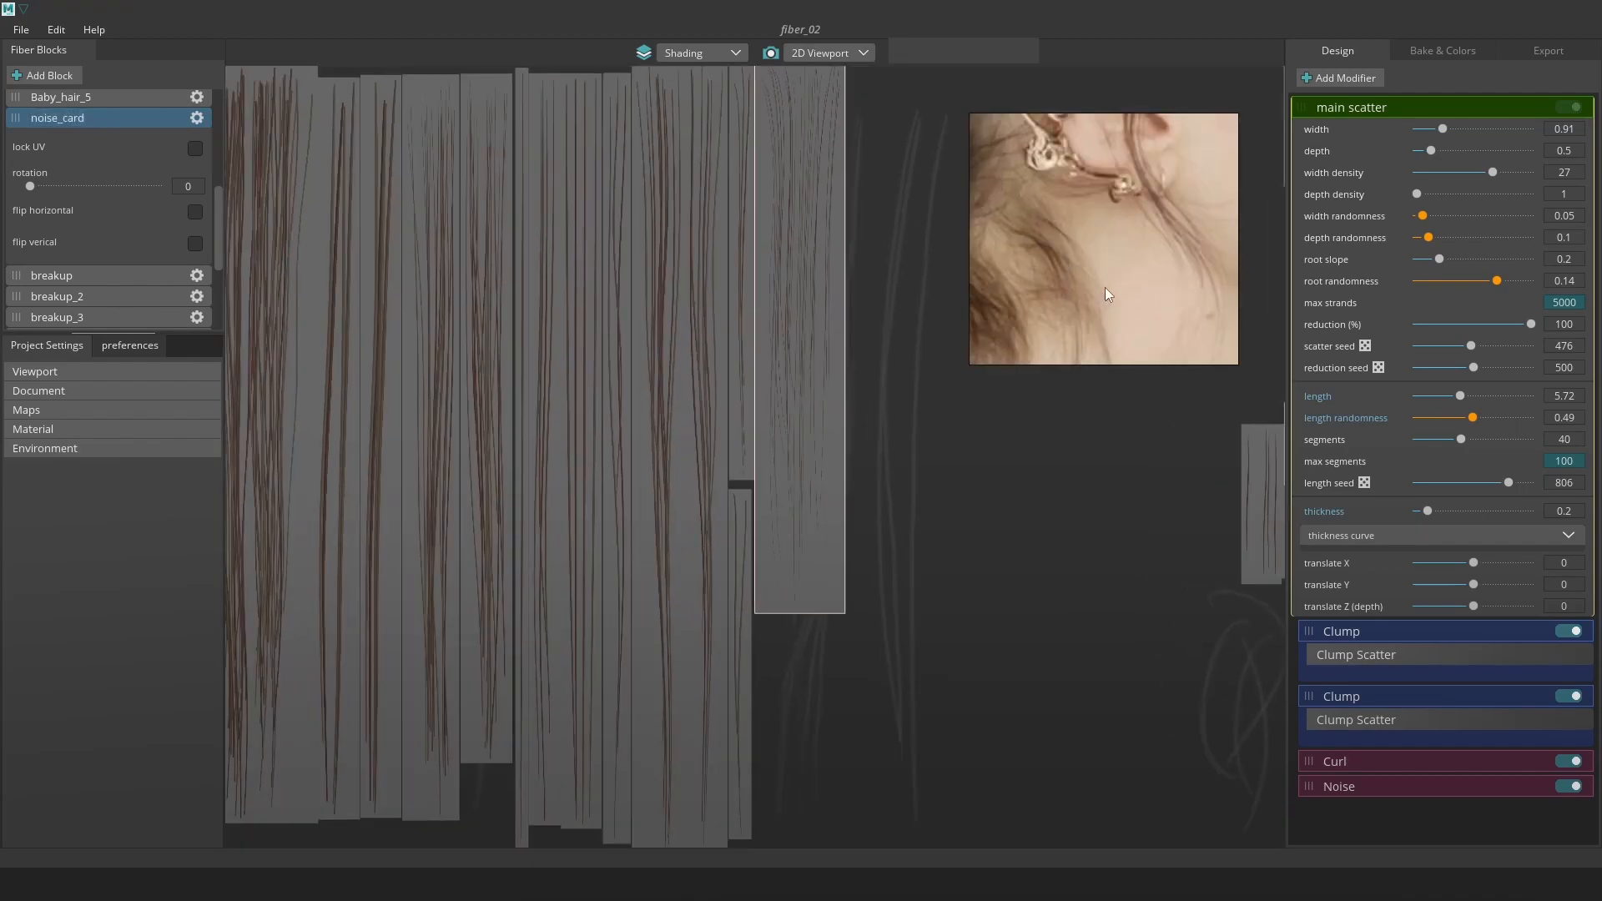
scroll(815, 315, "up", 3)
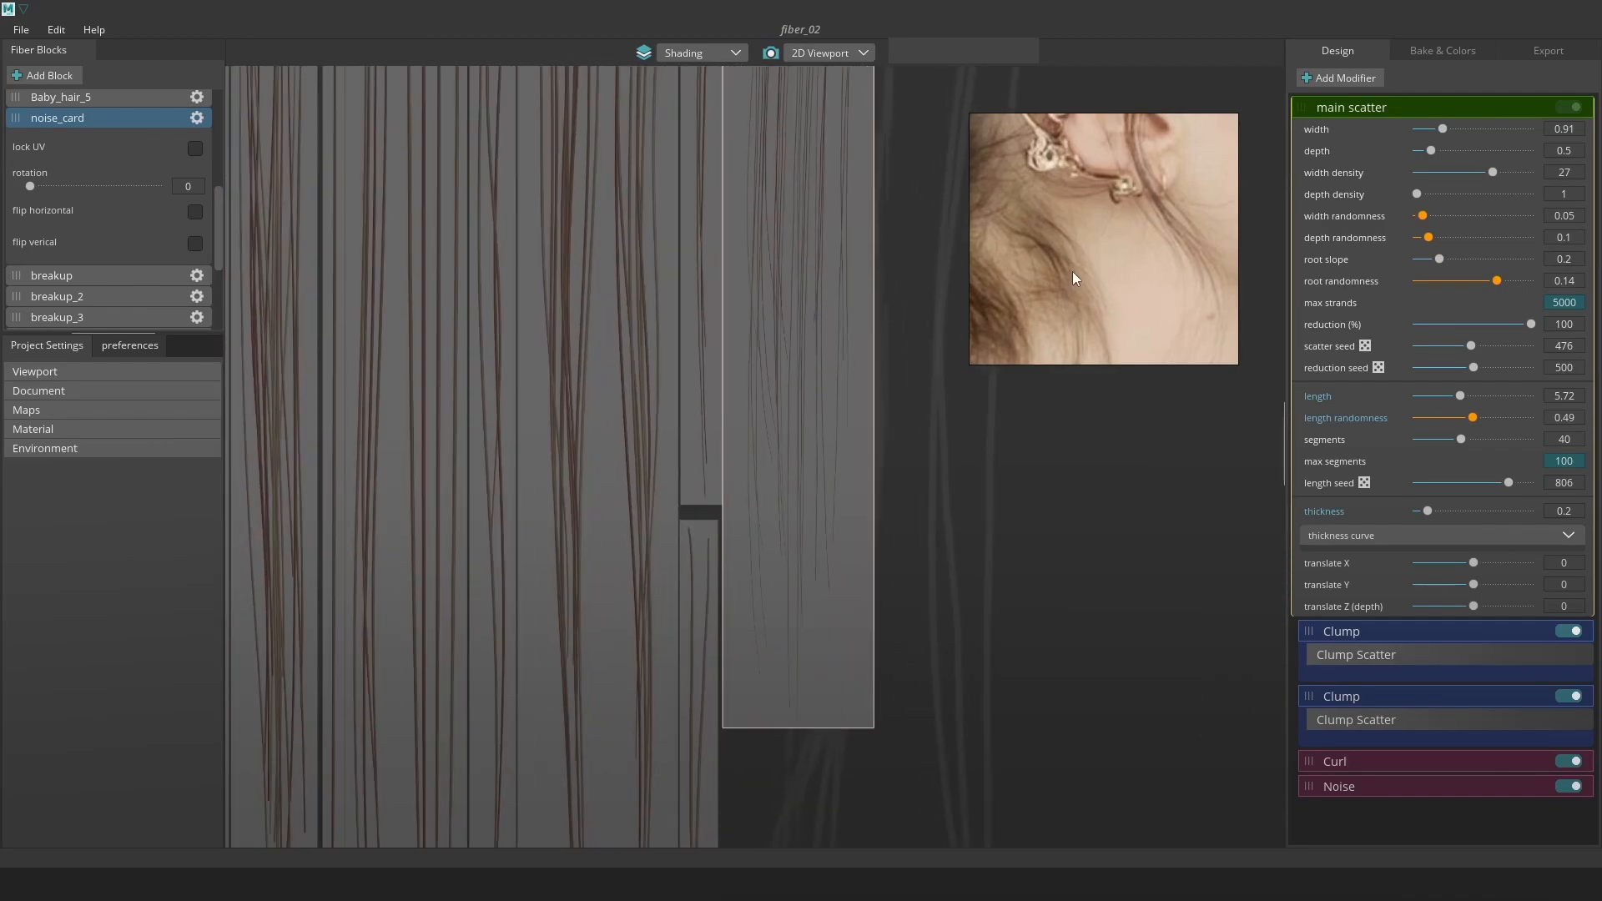
scroll(1084, 290, "up", 2)
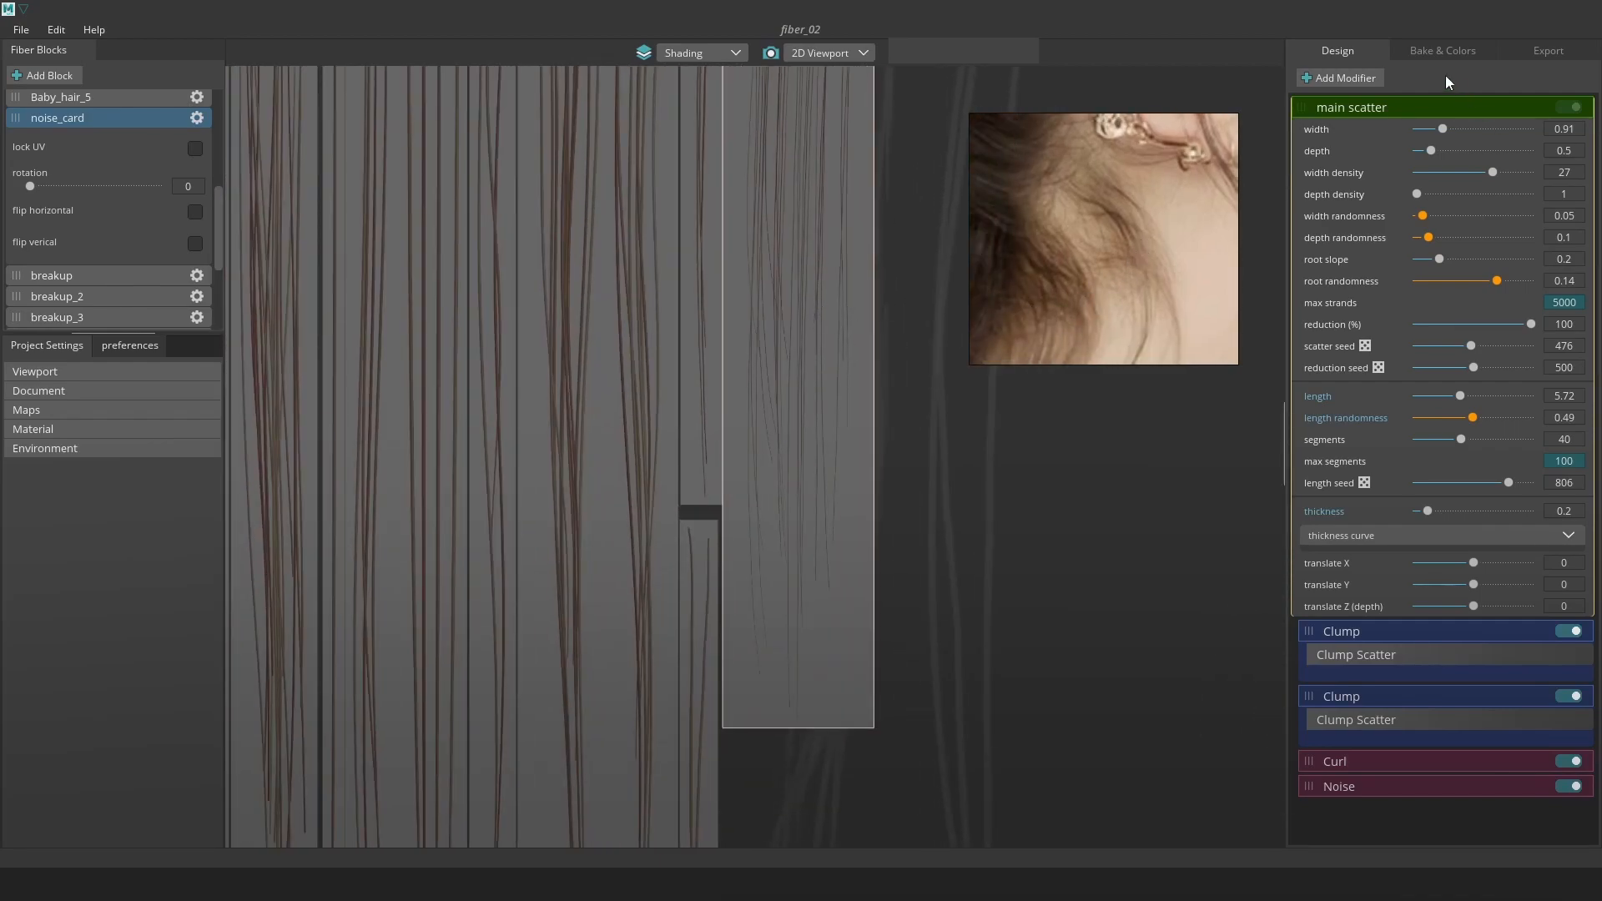
Add a second Noise modifier to noise_card with strength 0.34 and length 5.95.
left_click(1354, 77)
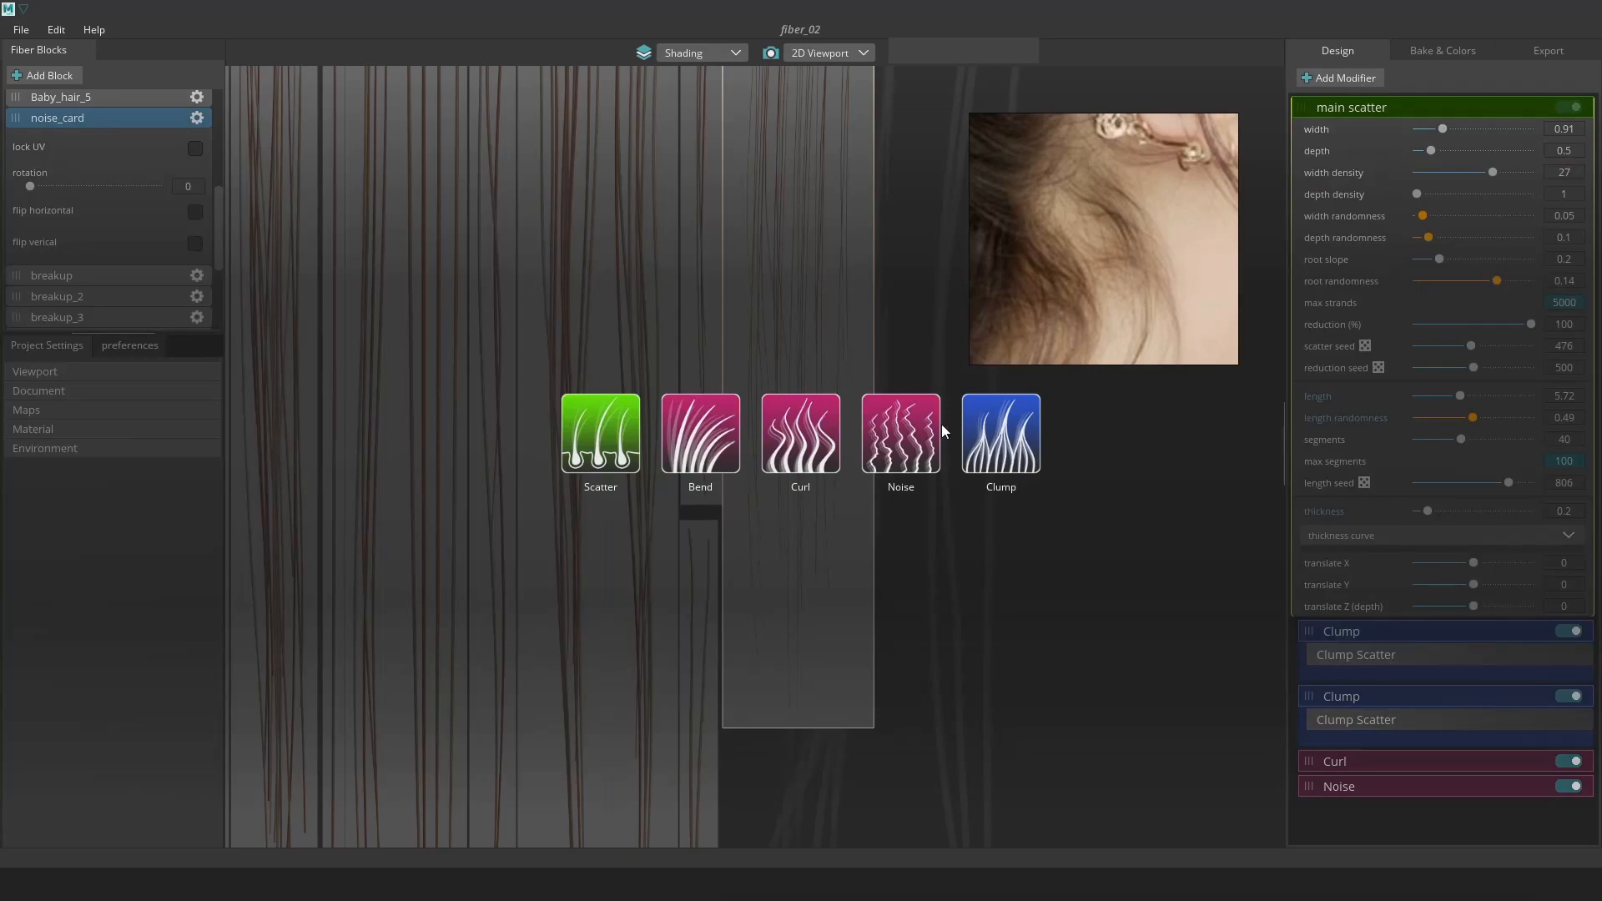
left_click(900, 457)
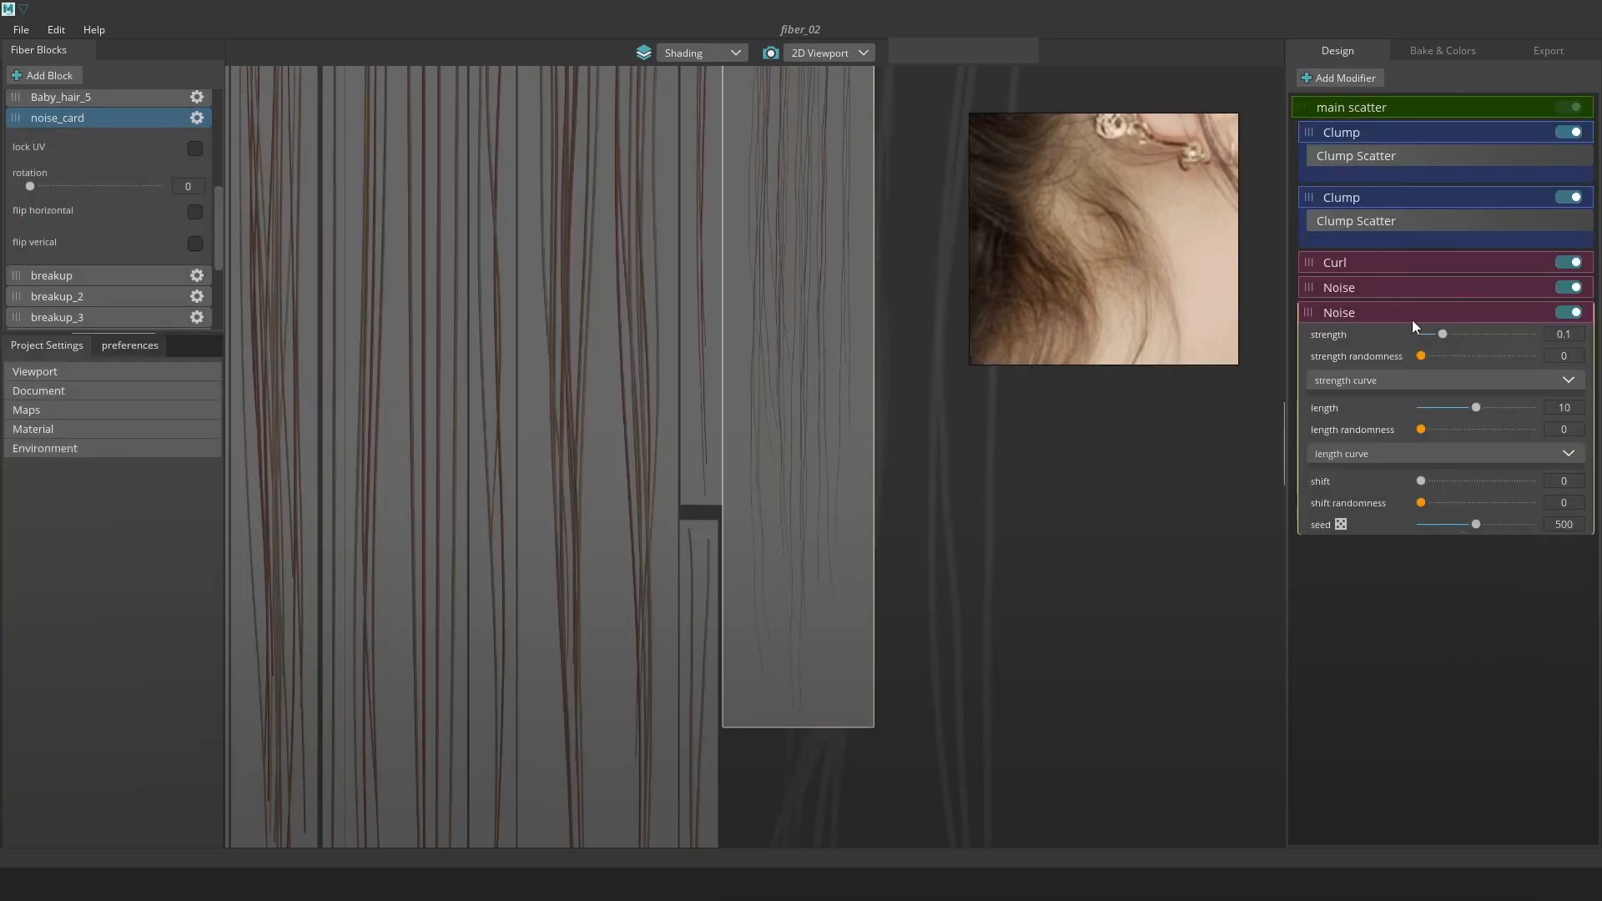
mouse_move(1443, 333)
left_mouse_down()
mouse_move(1499, 332)
mouse_move(1403, 332)
mouse_move(1465, 335)
left_mouse_up()
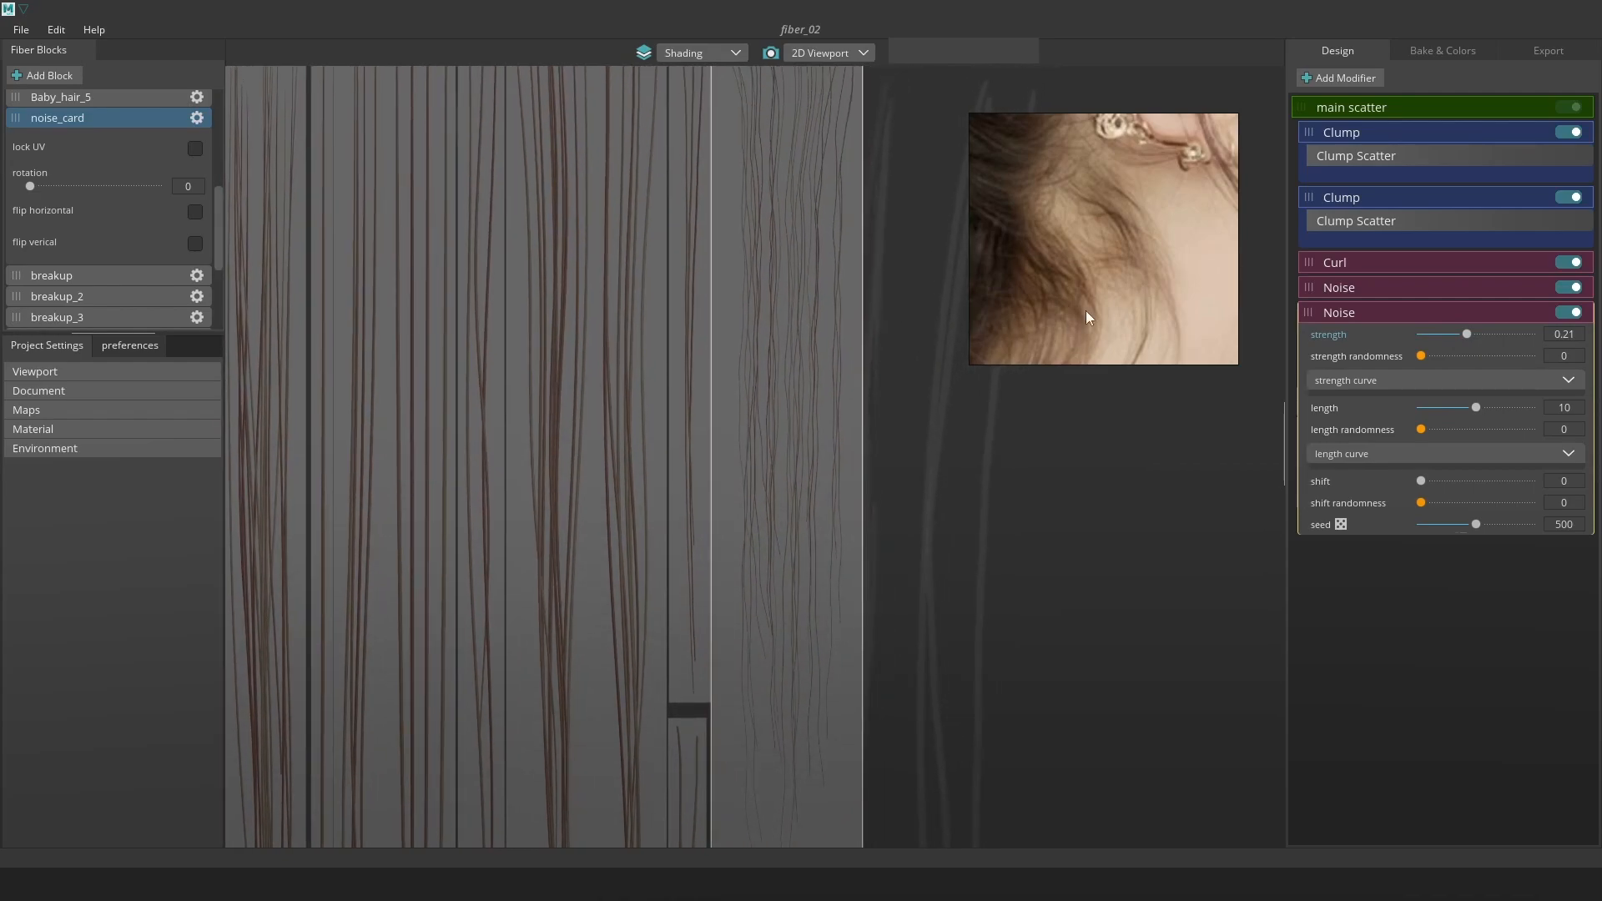
left_click_drag(1463, 349, 1495, 341)
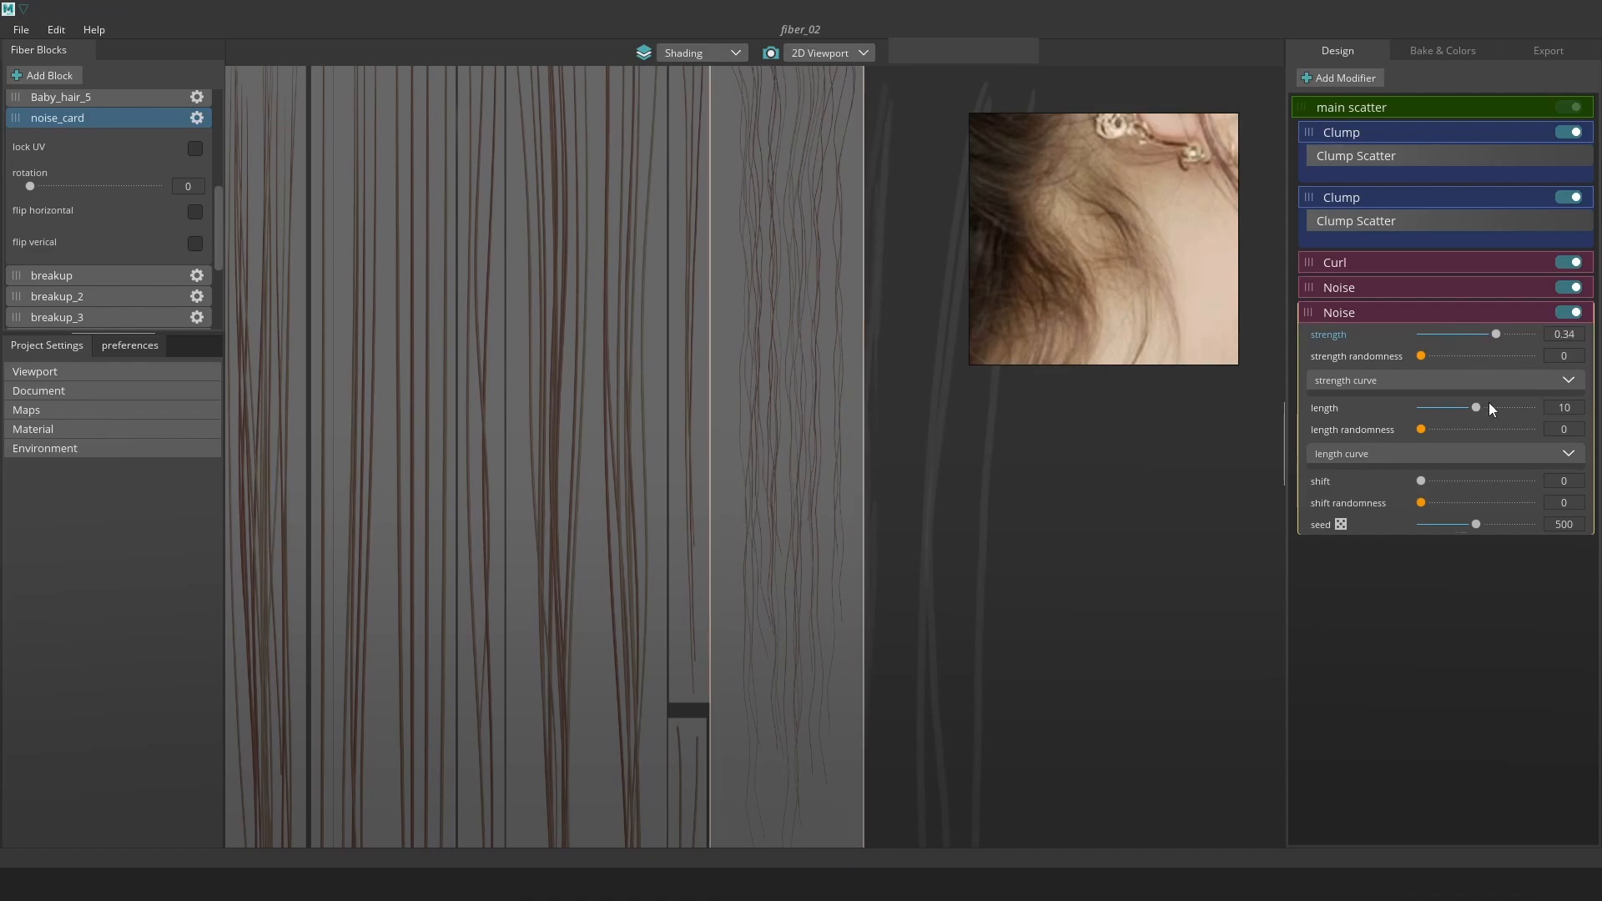
mouse_move(1476, 408)
left_mouse_down()
mouse_move(1399, 416)
mouse_move(1483, 413)
mouse_move(1454, 418)
left_mouse_up()
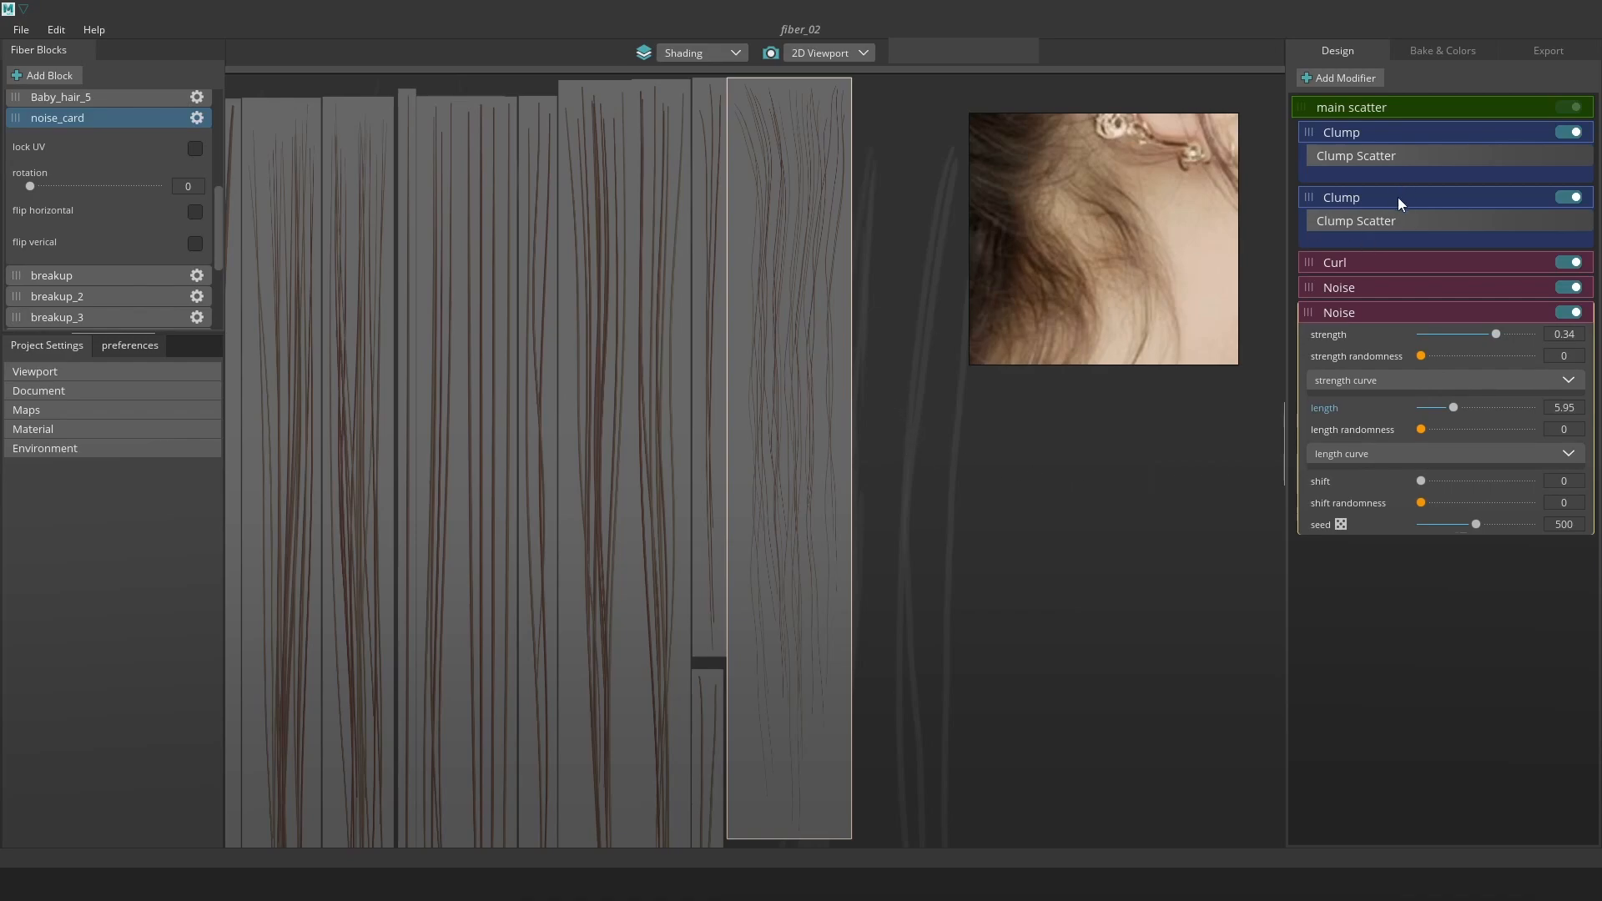
Disable and re-enable both Clump modifiers and the Curl modifier to compare their effect on noise_card.
left_click(1569, 198)
left_click(1568, 198)
left_click(1571, 132)
left_click(1571, 133)
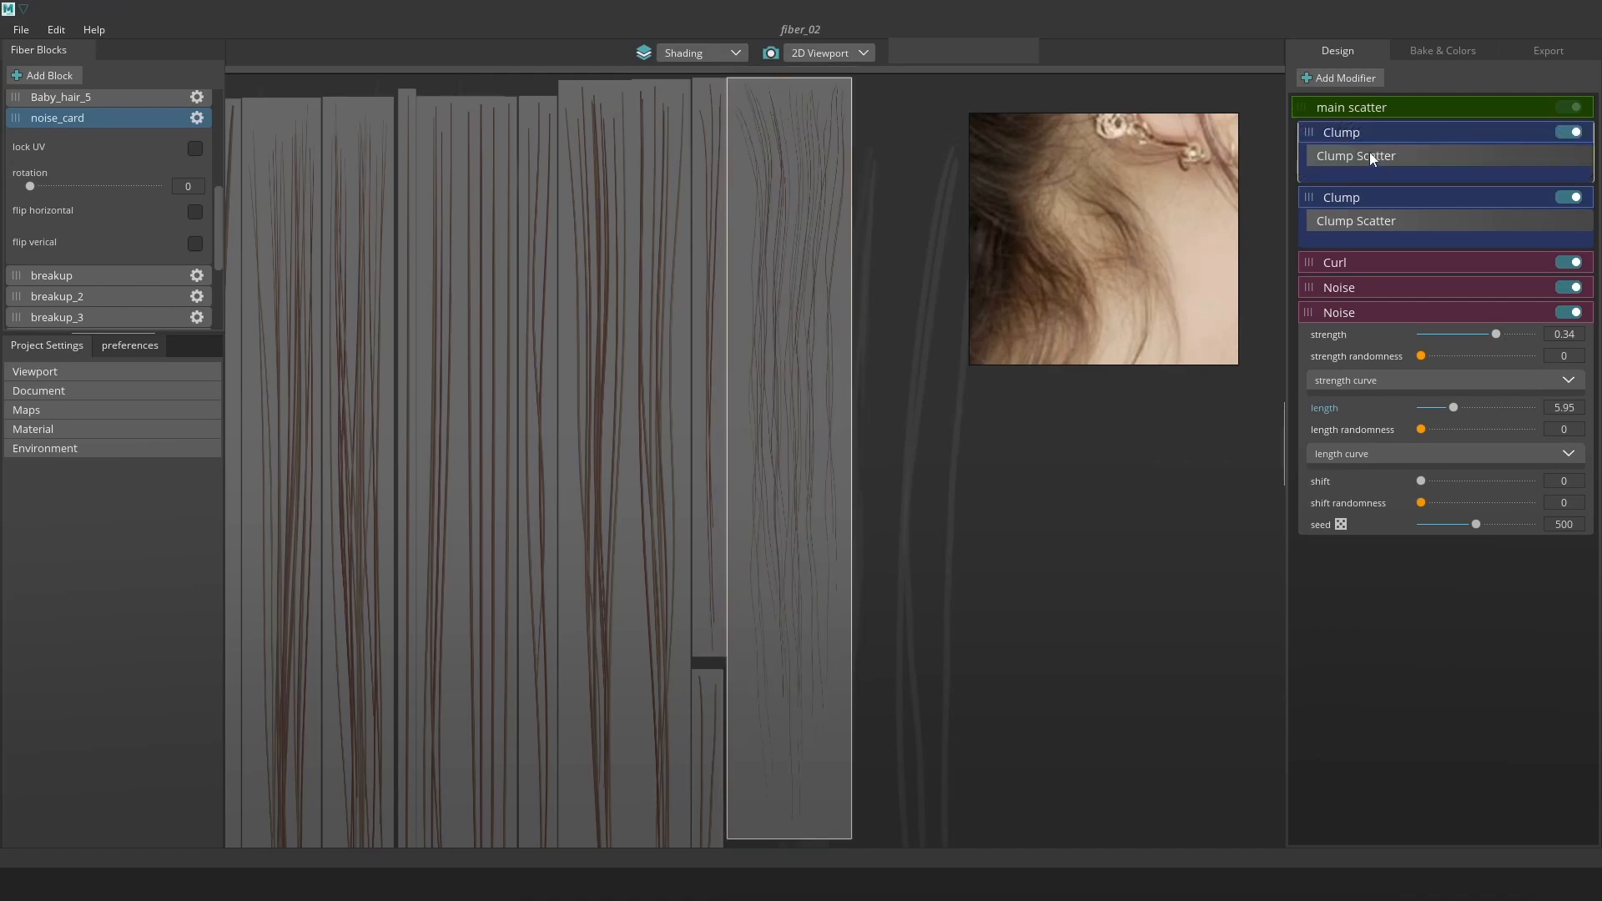
left_click(1370, 154)
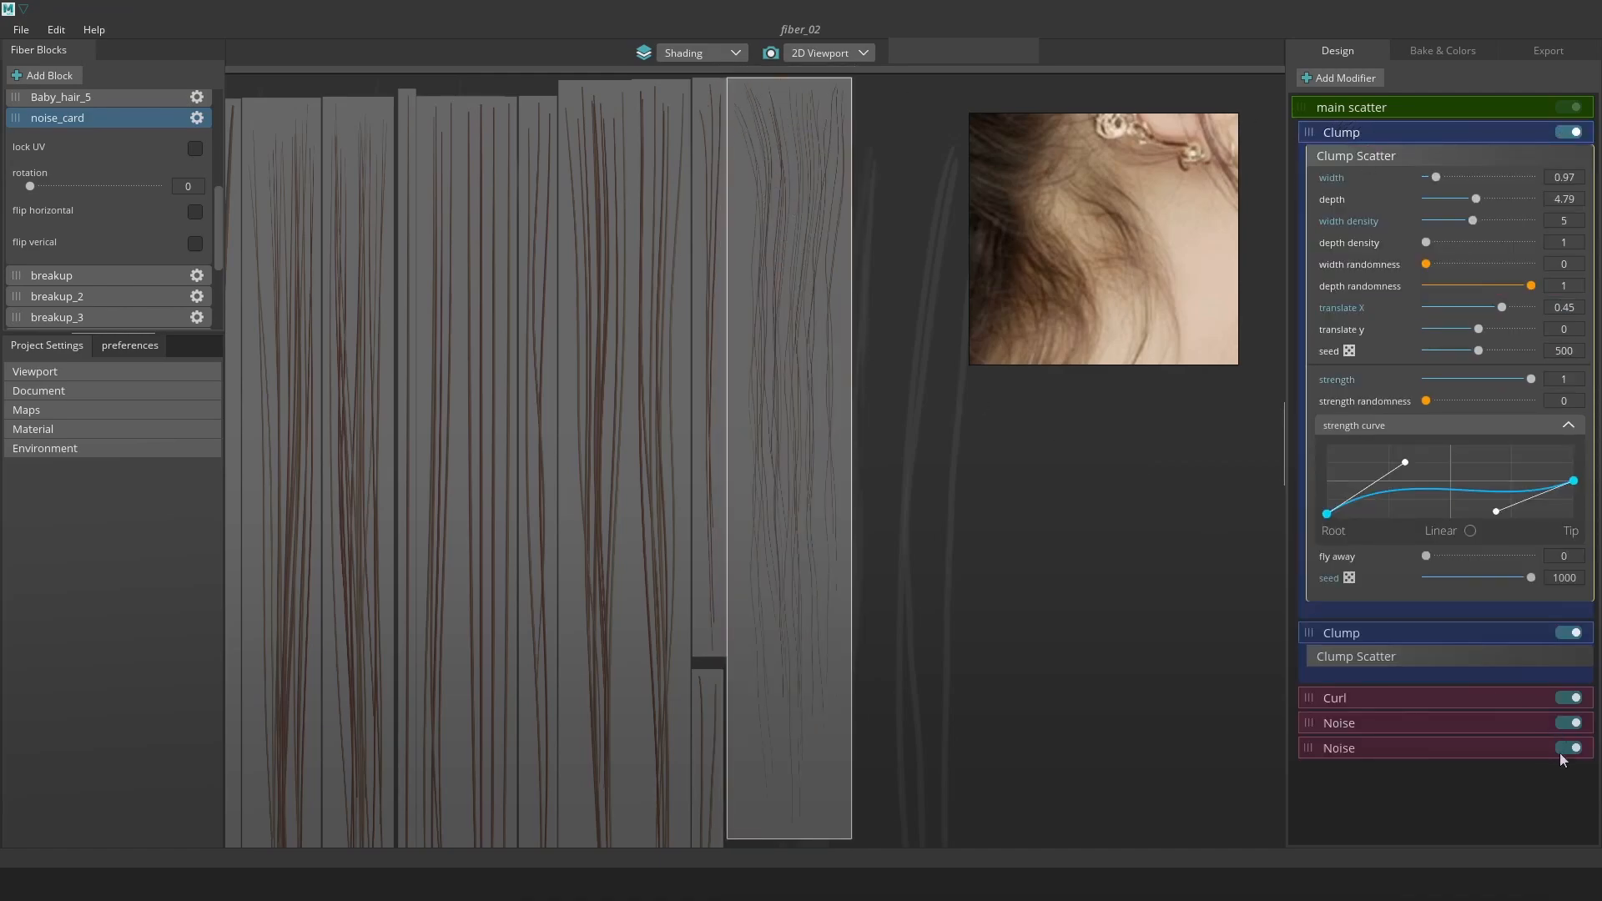
left_click(1567, 699)
left_click(1566, 699)
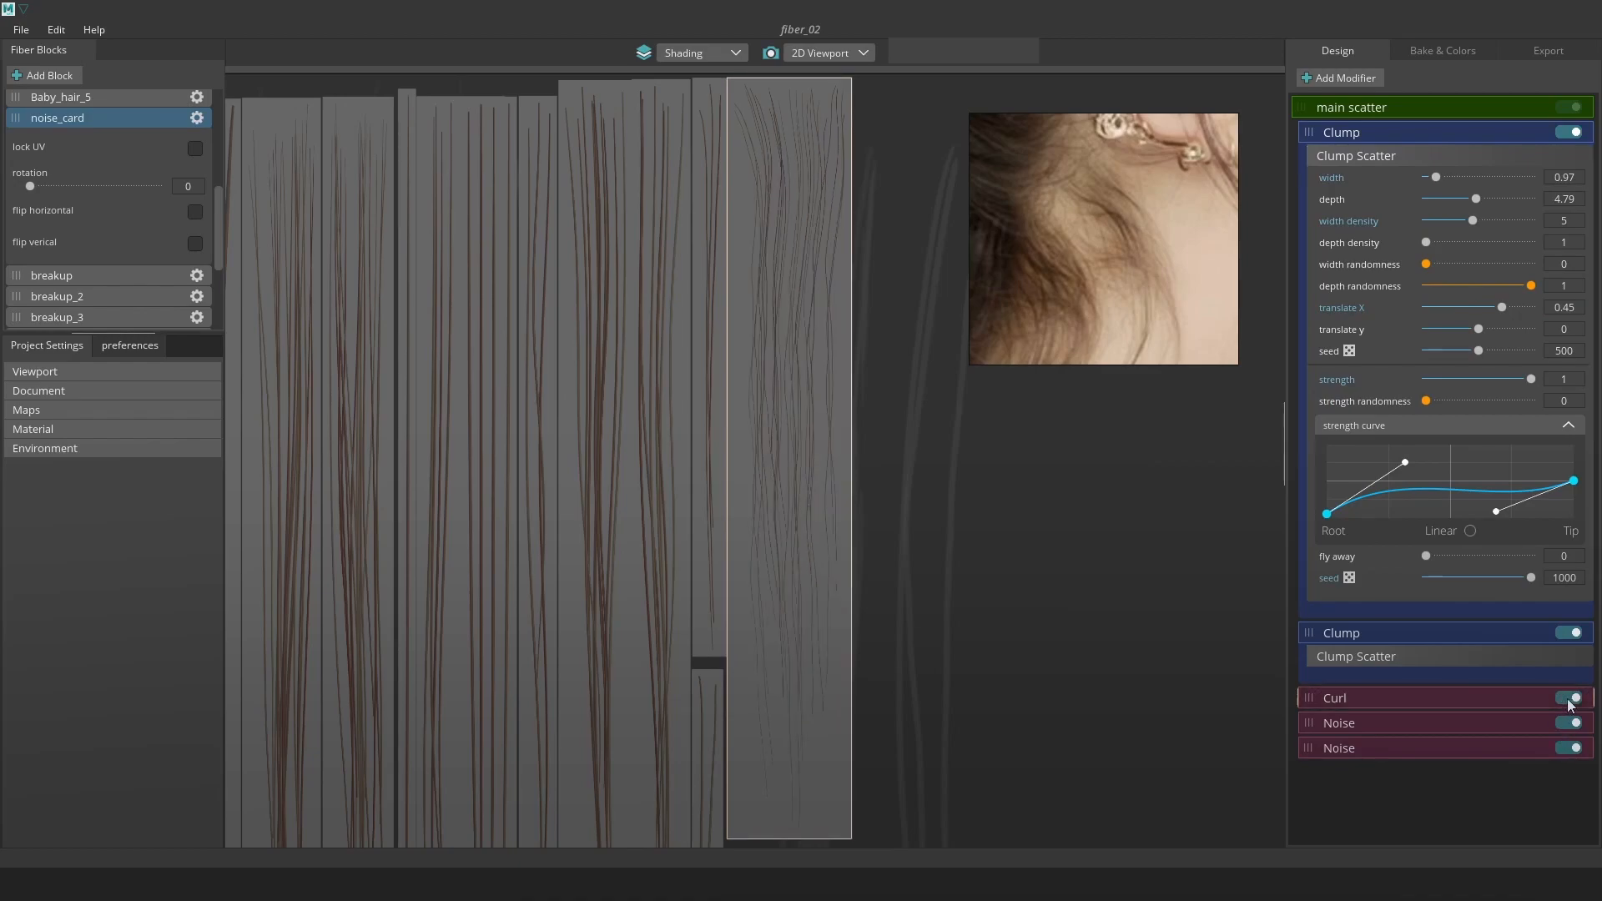
Set noise_card's first Clump Scatter to translate X 0.05, translate Y 0.51 and depth density 3, checking the strands from root to tip.
mouse_move(1495, 306)
left_mouse_down()
mouse_move(1430, 332)
mouse_move(1457, 334)
mouse_move(1416, 333)
mouse_move(1505, 334)
left_mouse_up()
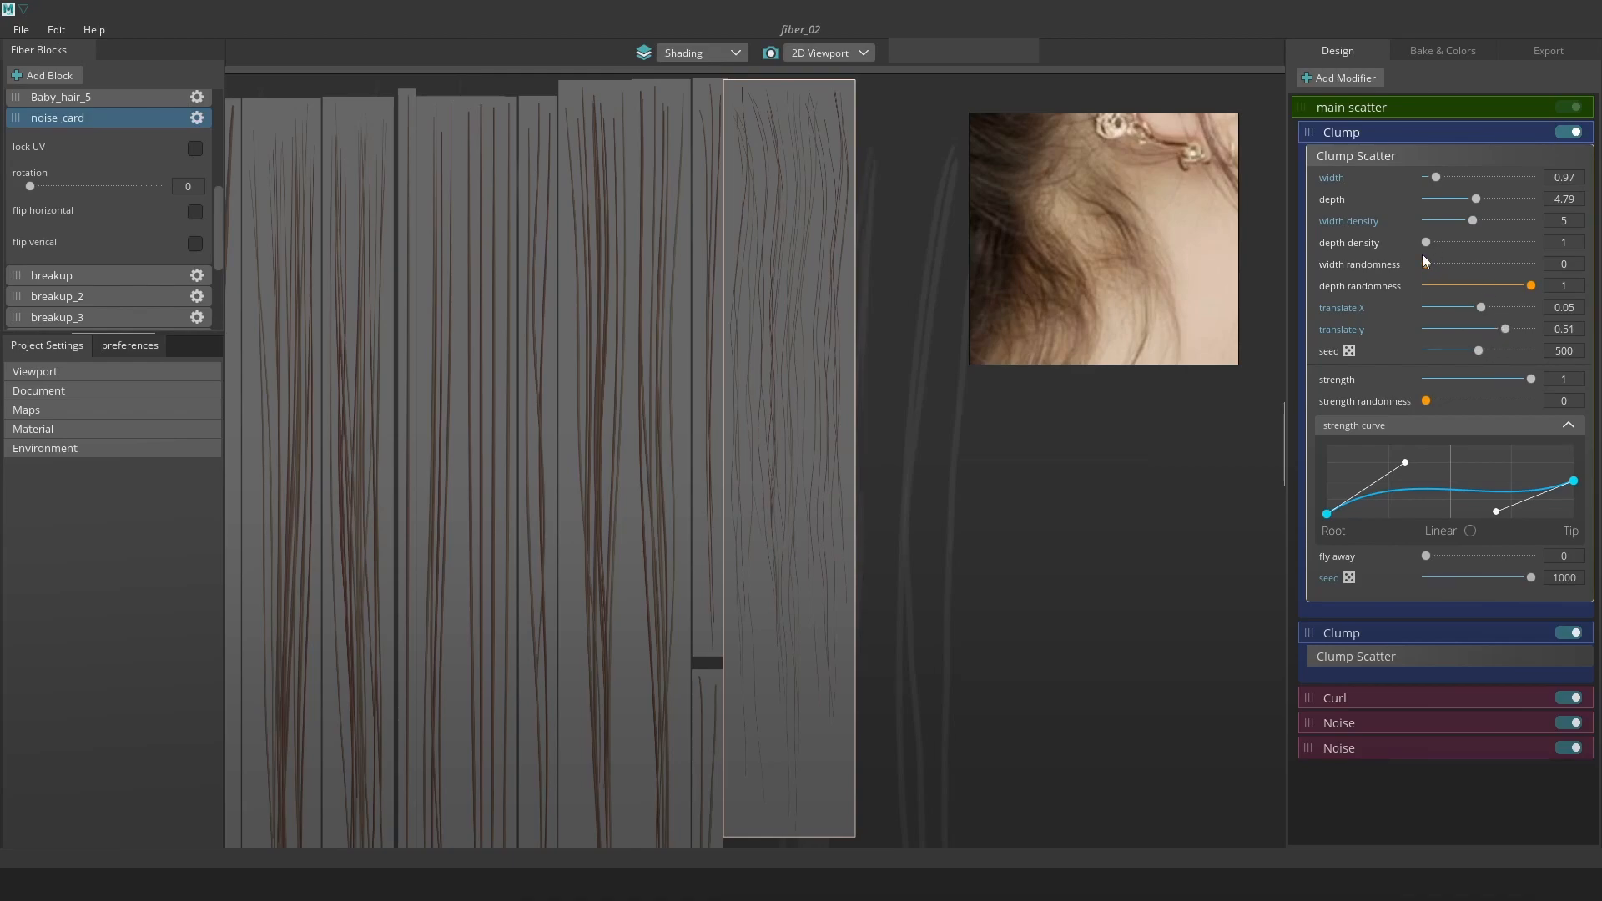
left_click_drag(1427, 243, 1453, 264)
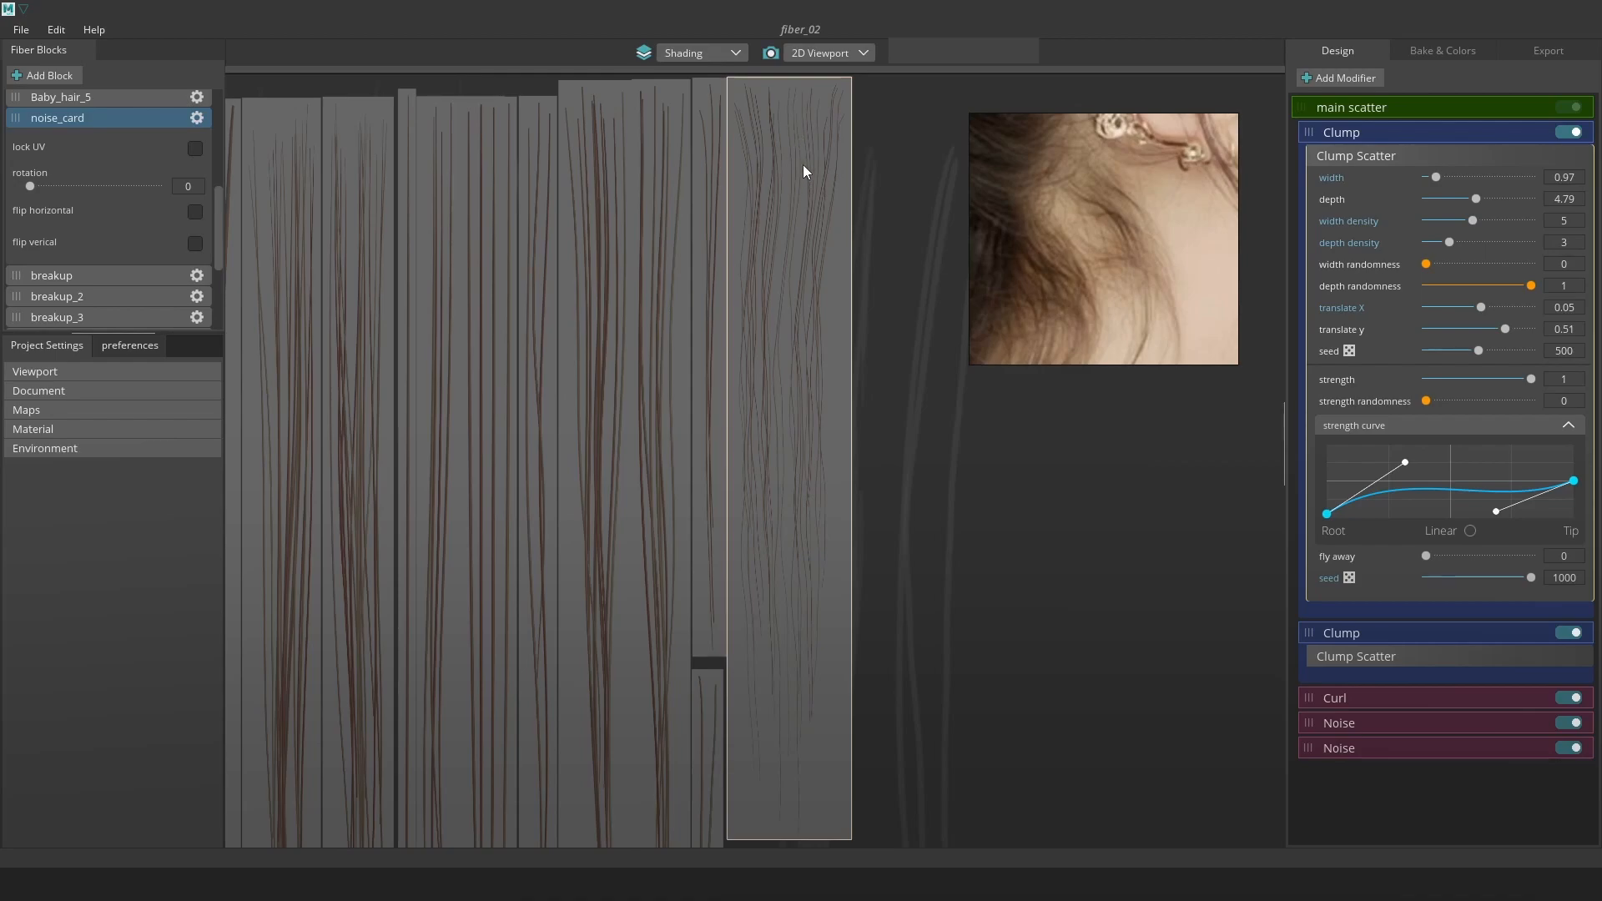
scroll(821, 139, "up", 2)
middle_click_drag(821, 139, 813, 226)
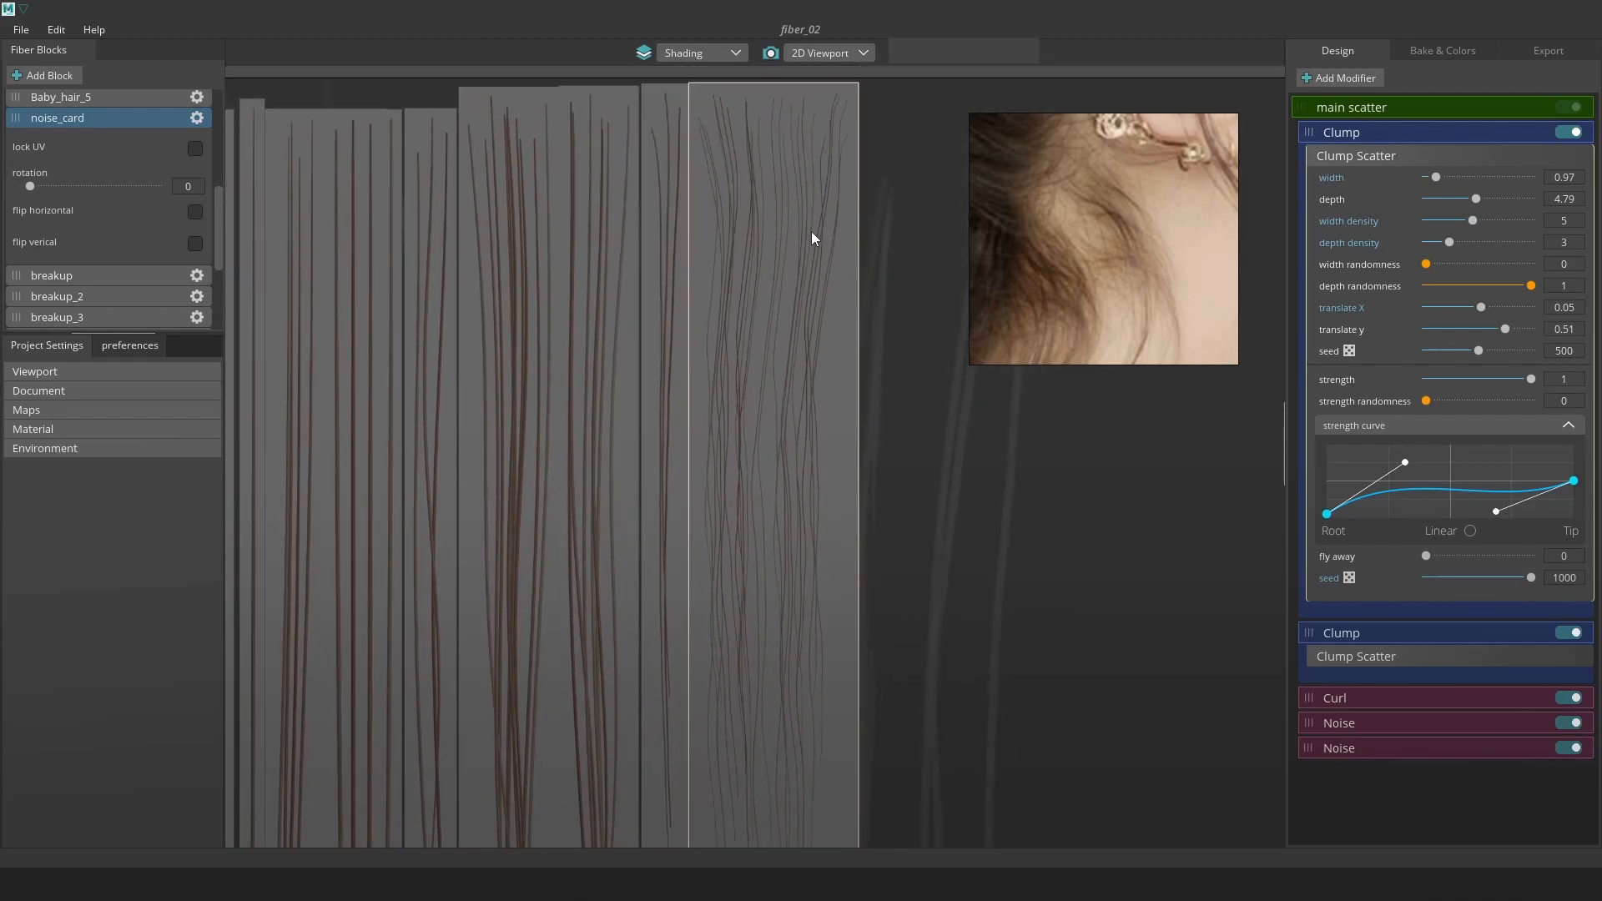
scroll(803, 262, "down", 2)
middle_click_drag(876, 507, 835, 306)
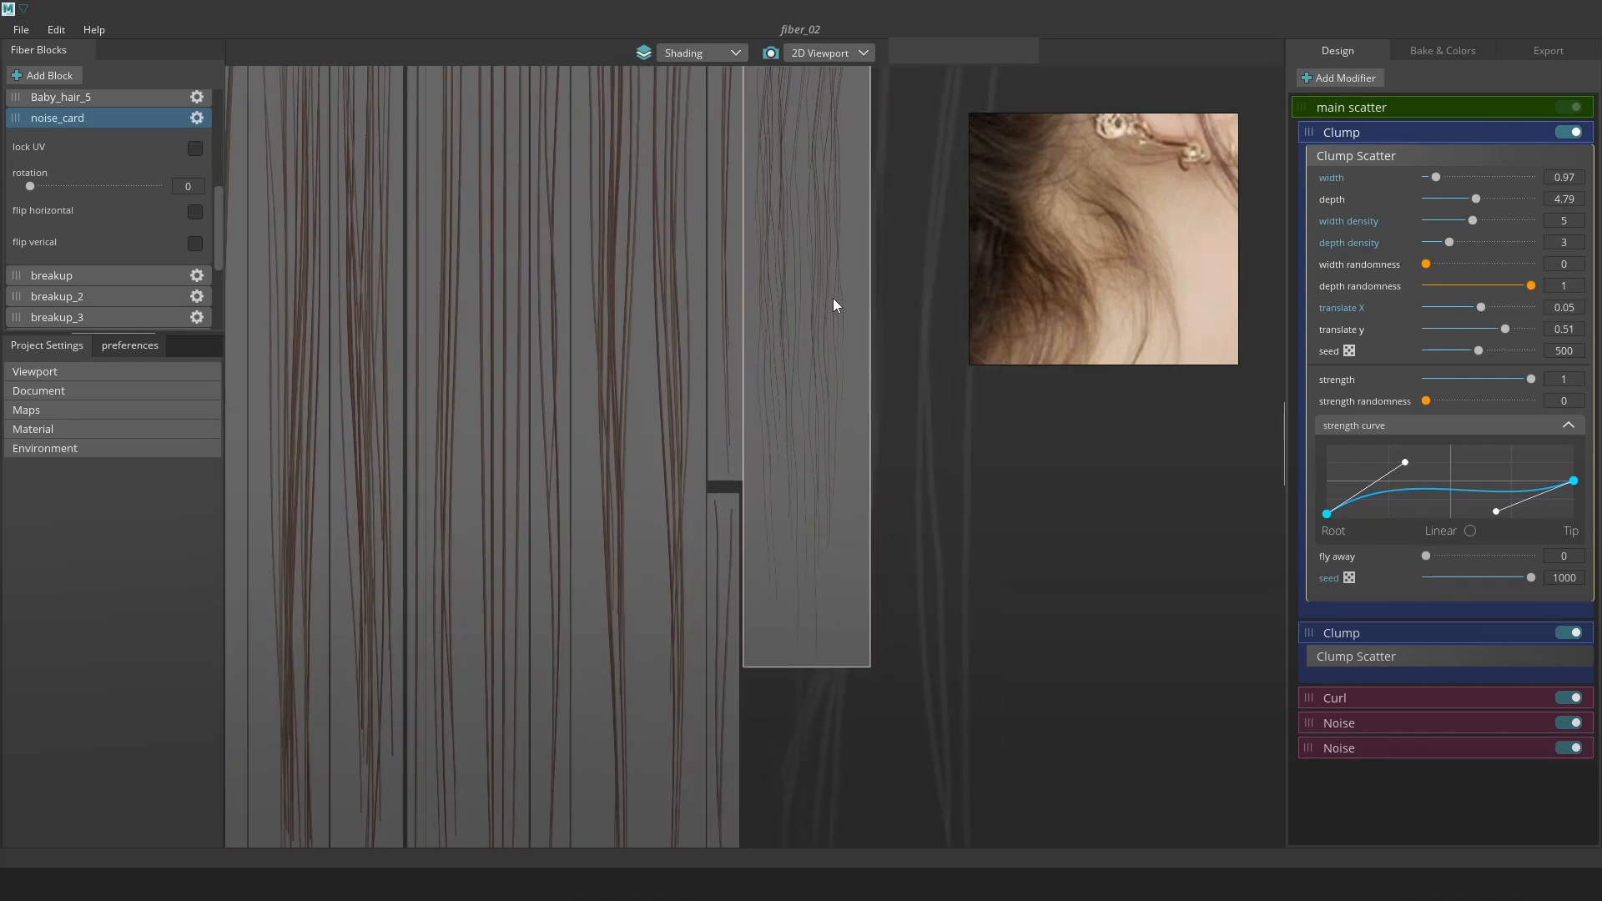
Duplicate the noise_card block and move the copy to the free area below the original.
right_click(113, 118)
left_click(124, 128)
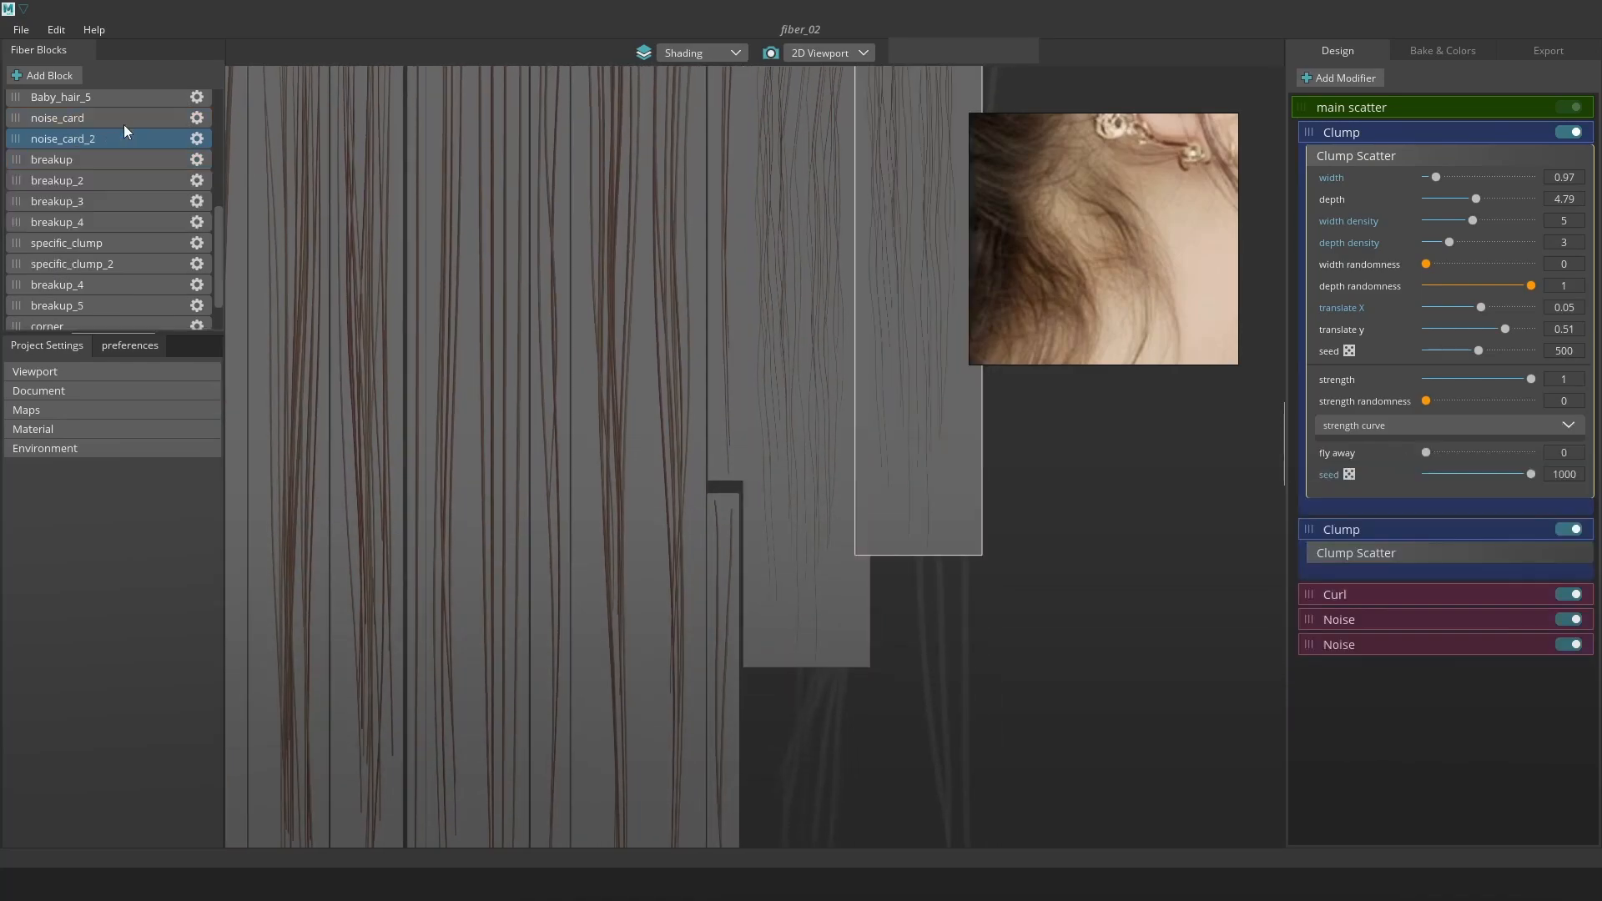
scroll(878, 338, "down", 5)
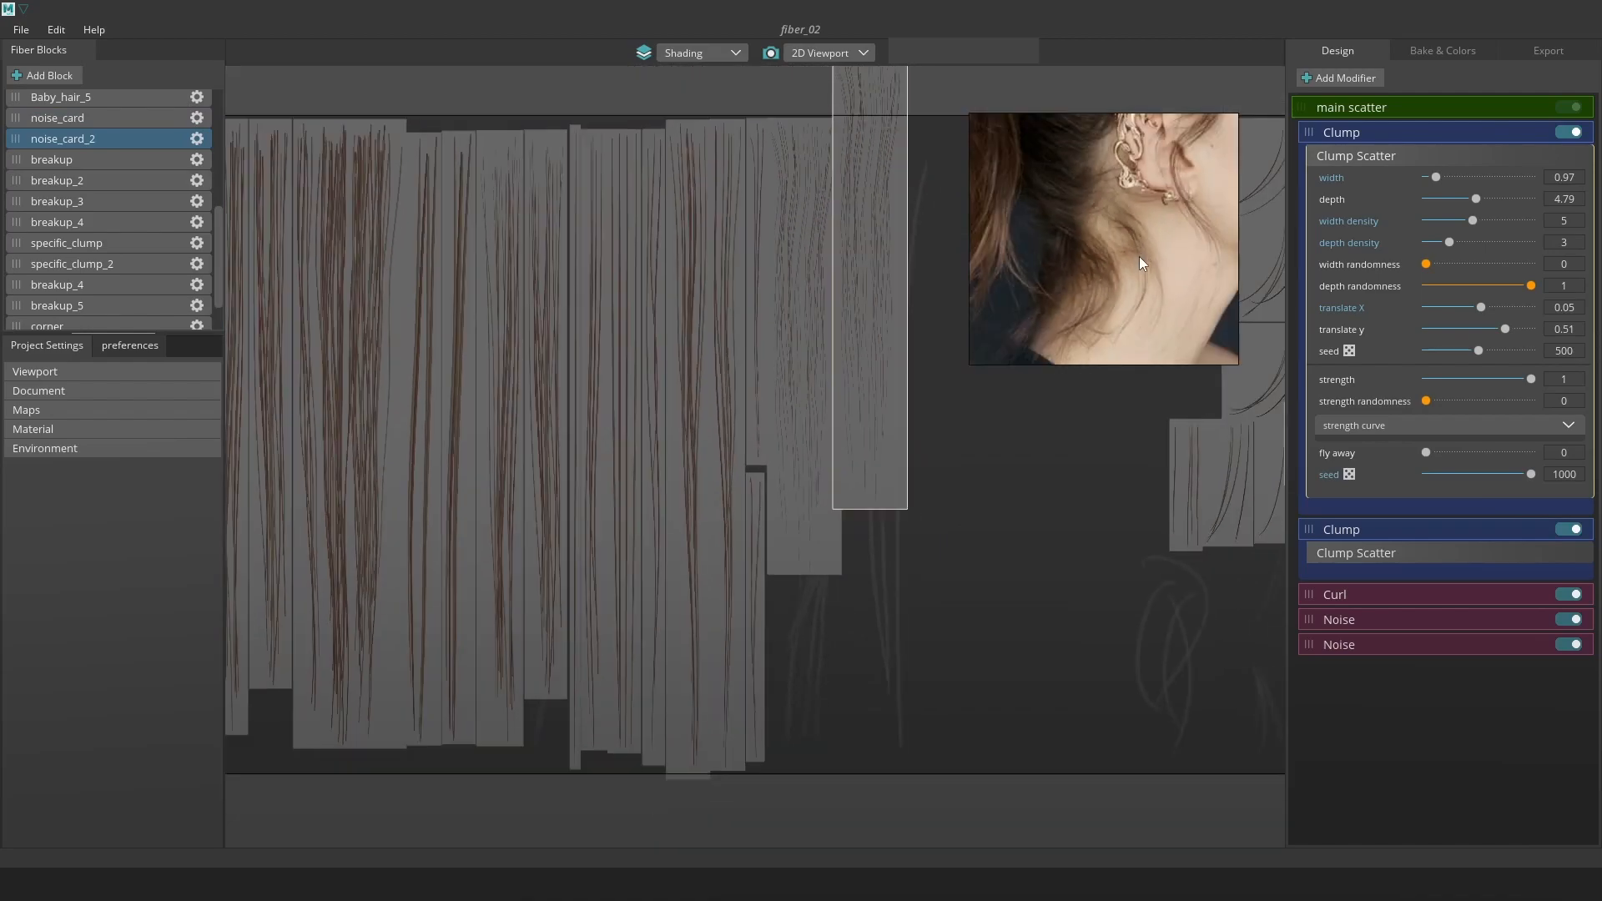
left_click_drag(863, 287, 857, 605)
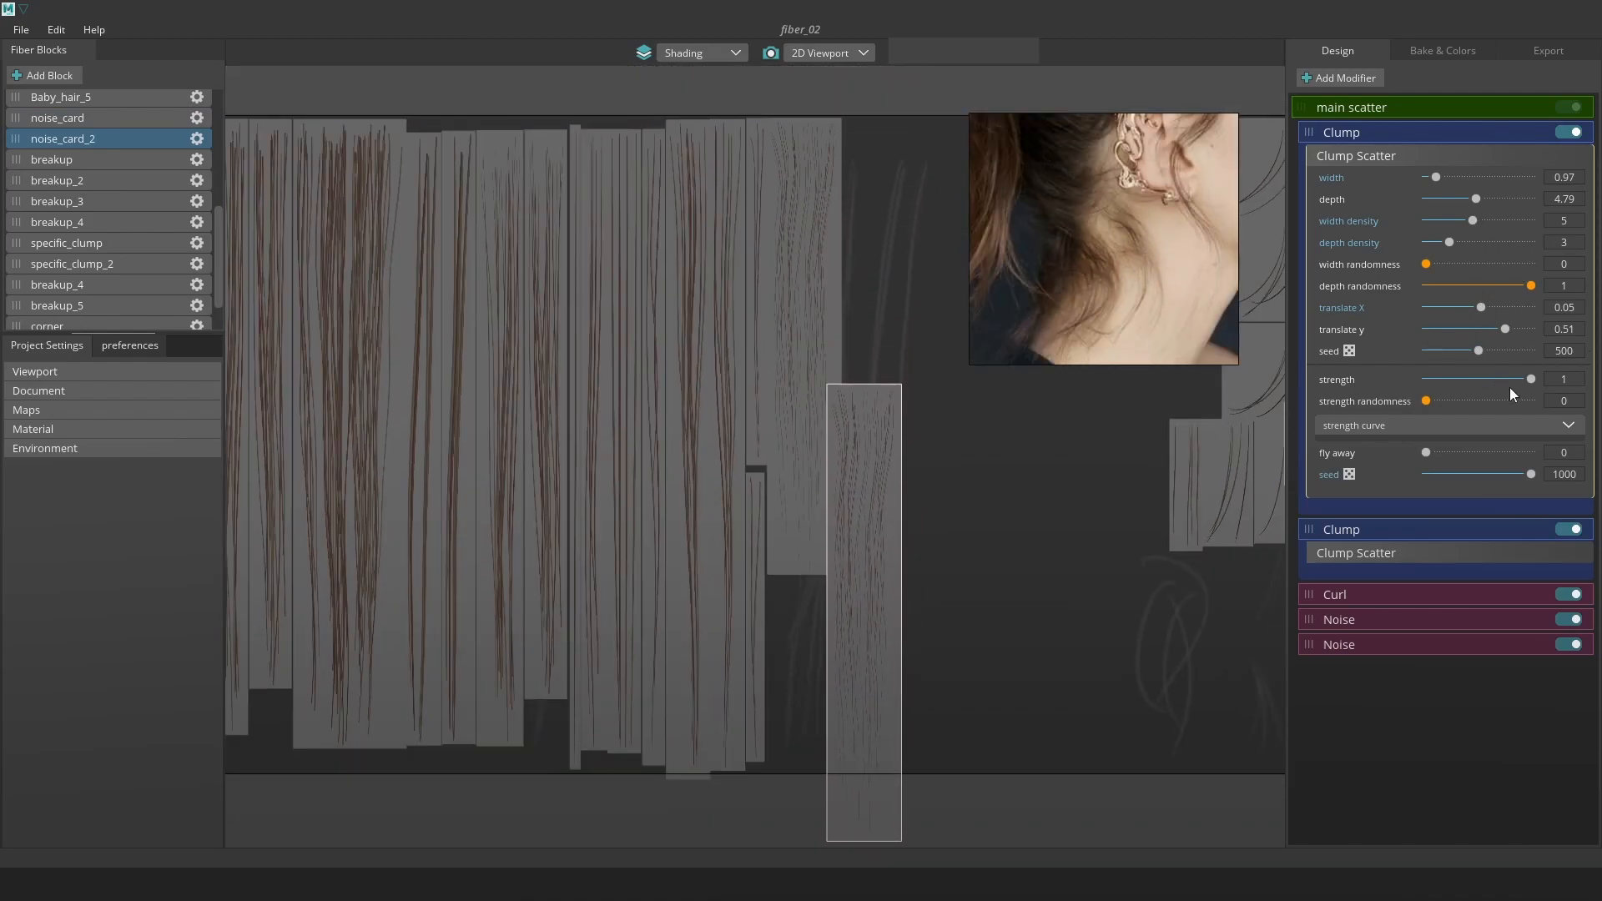
Shorten noise_card_2 to a main scatter length of 2.16 and place the block just beneath noise_card.
scroll(879, 574, "up", 3)
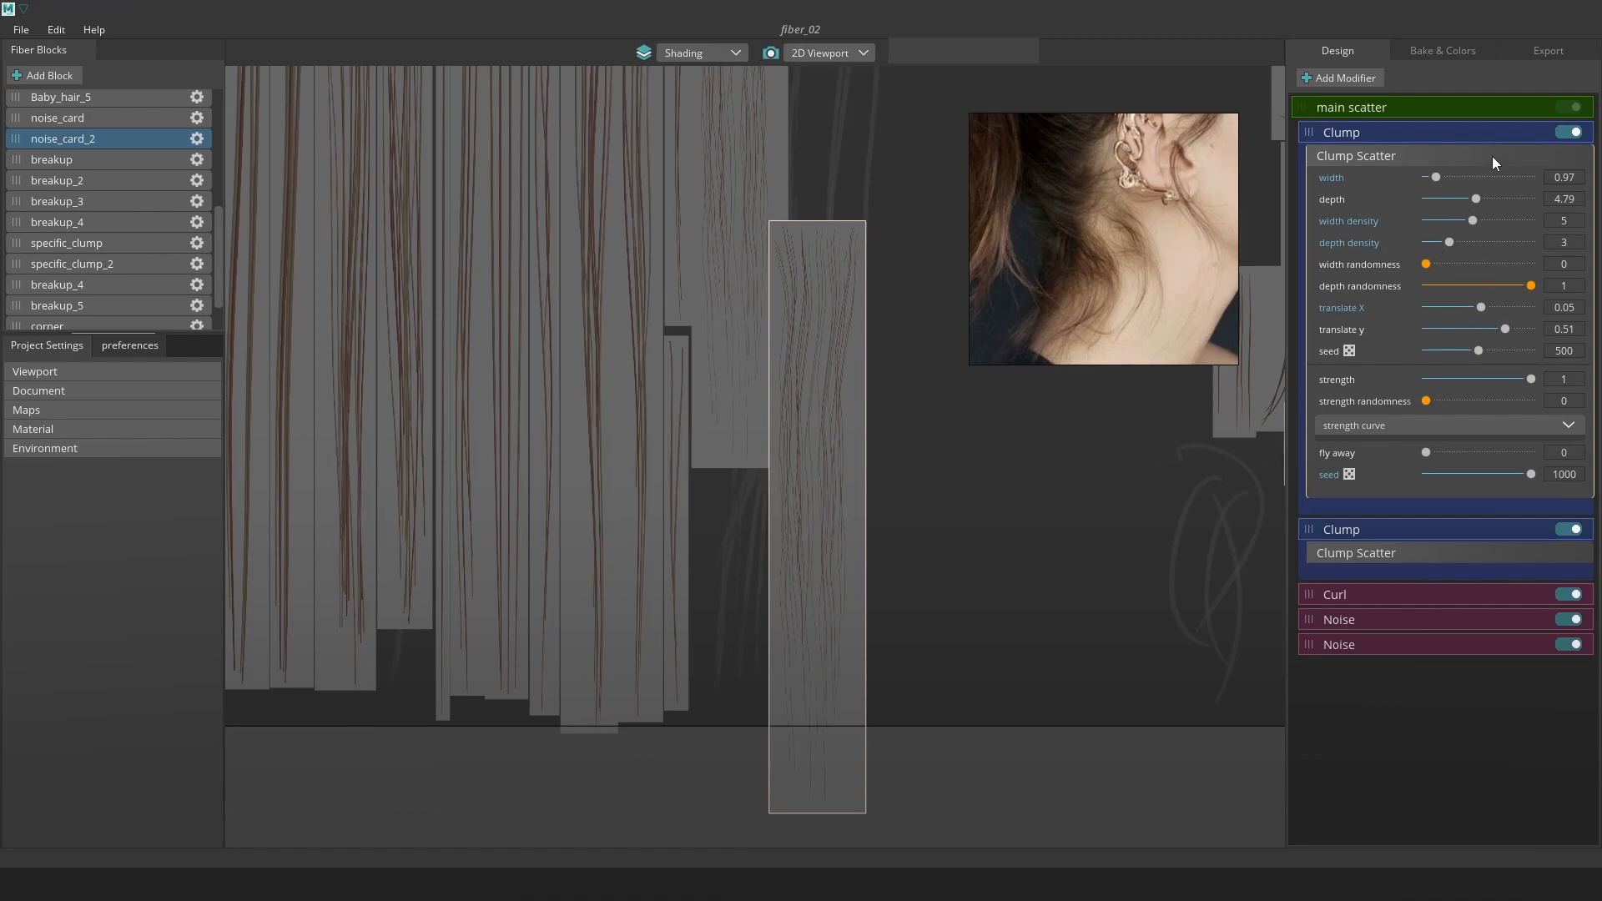
left_click(1425, 107)
left_click_drag(1449, 393, 1424, 394)
scroll(796, 519, "up", 3)
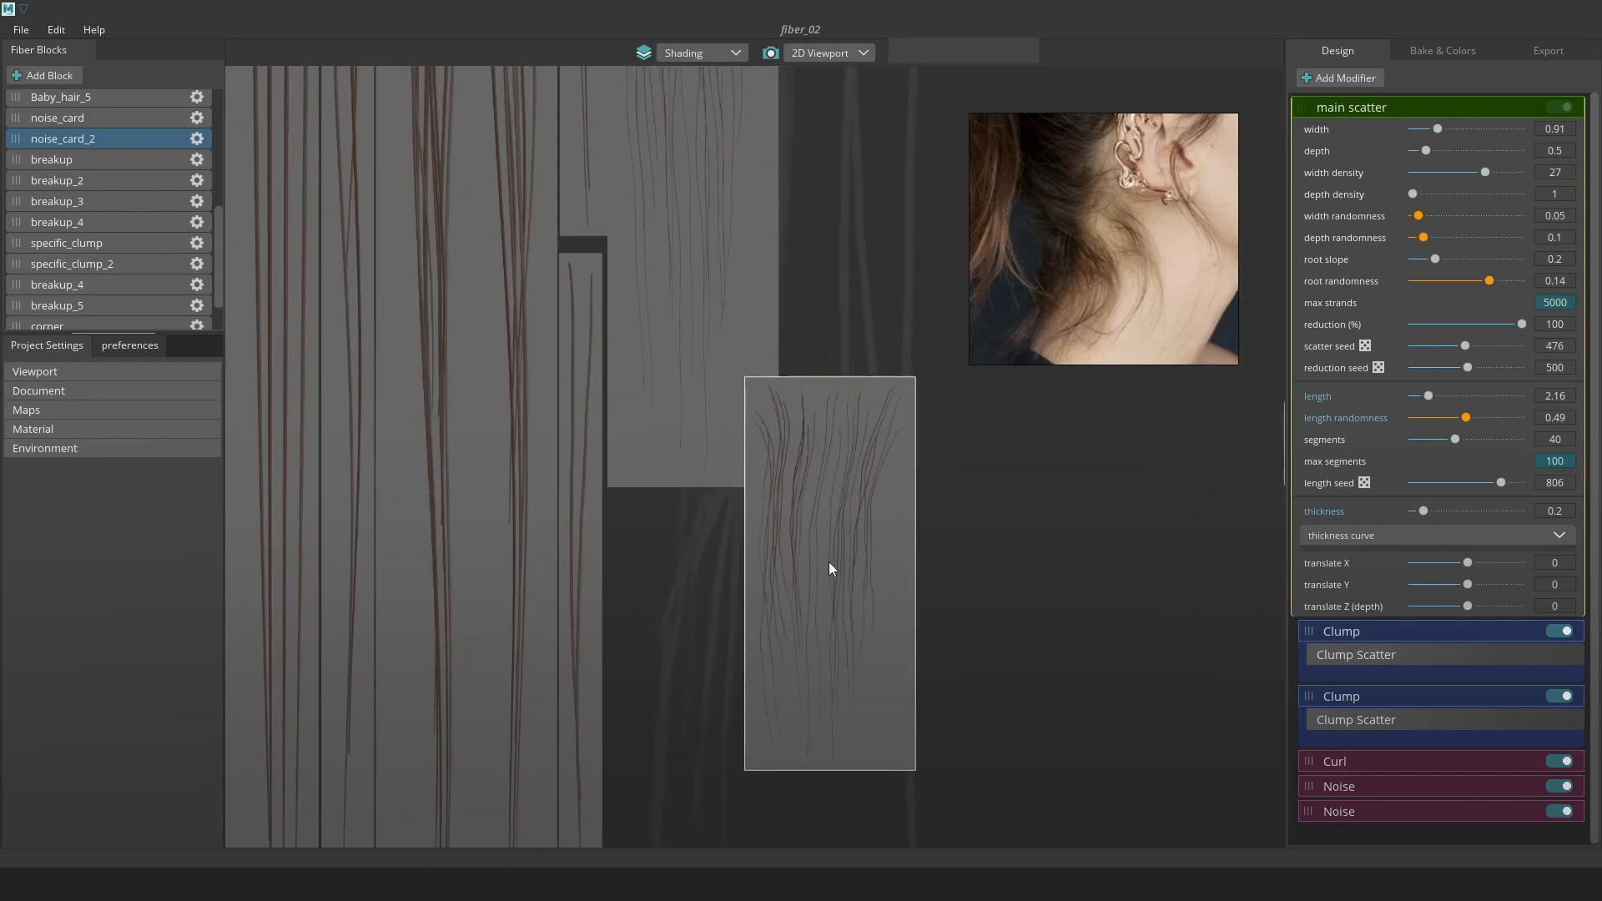
middle_click_drag(828, 562, 854, 468)
left_click_drag(876, 404, 763, 509)
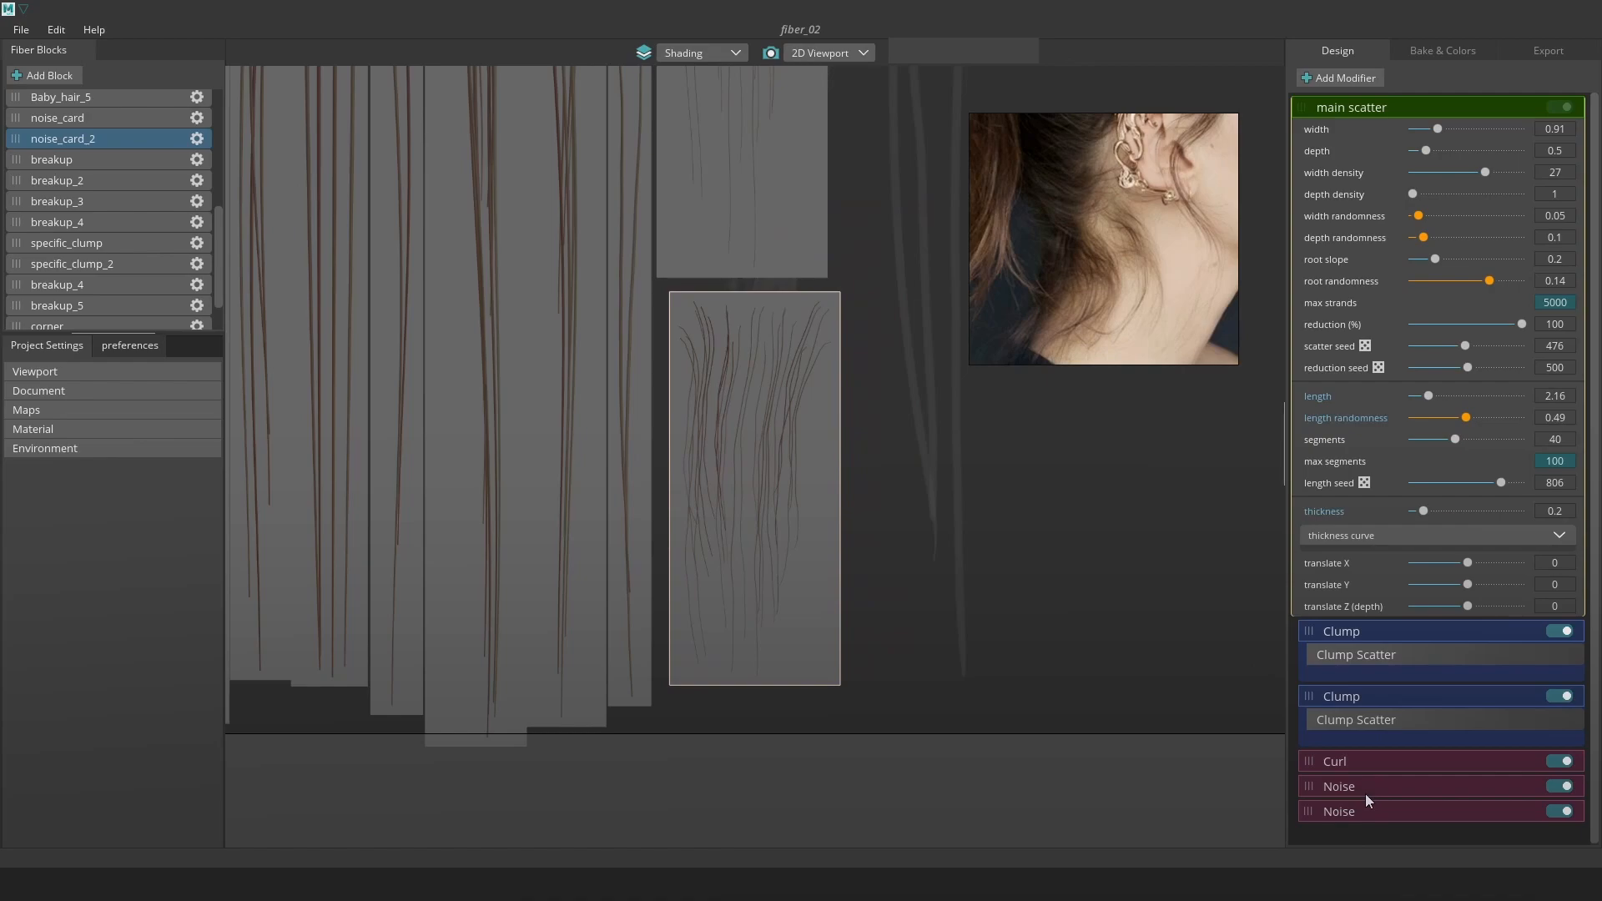
Set noise_card_2's Curl length to 1.31 and check the strands with the Clump modifiers switched off and on.
left_click(1373, 765)
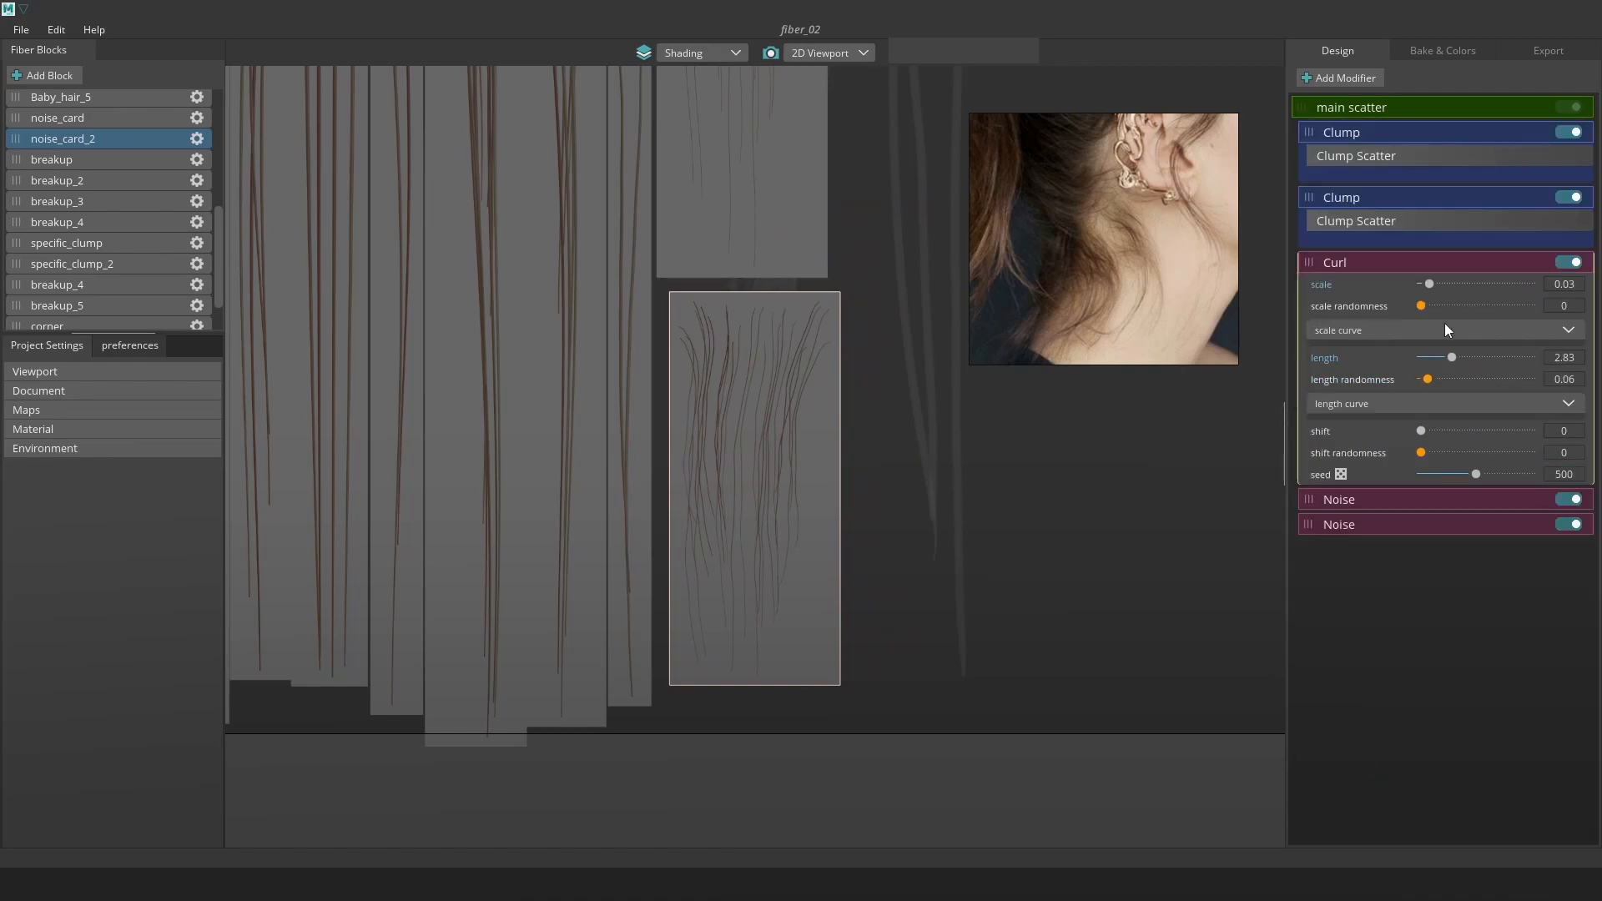
mouse_move(1450, 351)
left_mouse_down()
mouse_move(1405, 352)
mouse_move(1488, 358)
mouse_move(1435, 359)
left_mouse_up()
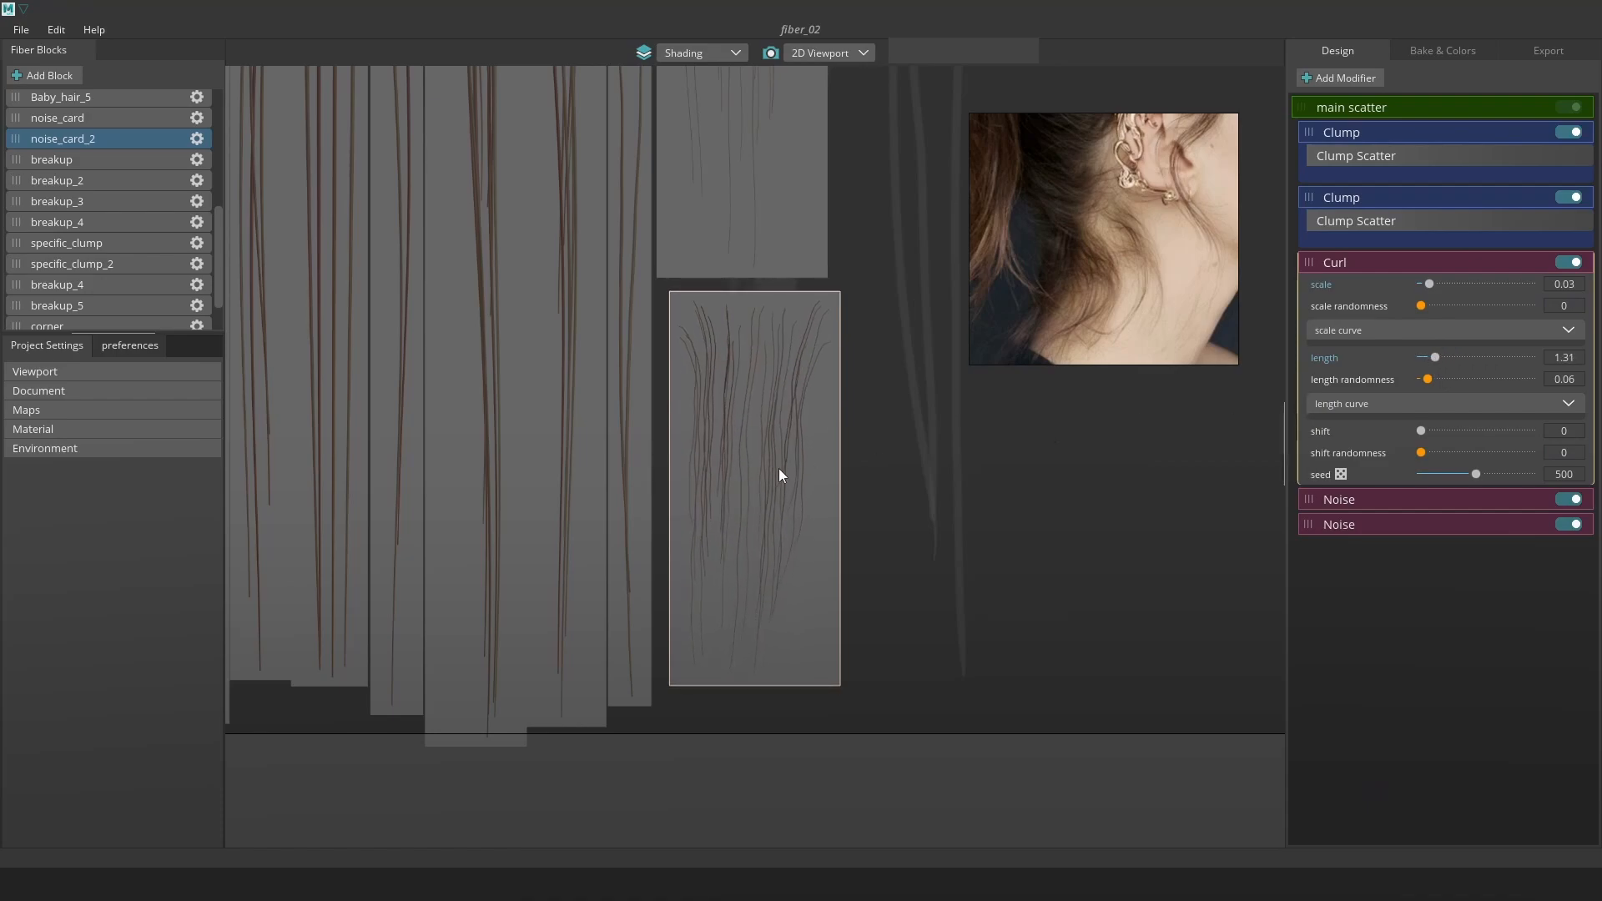
left_click(1562, 200)
left_click(1562, 200)
left_click(1570, 134)
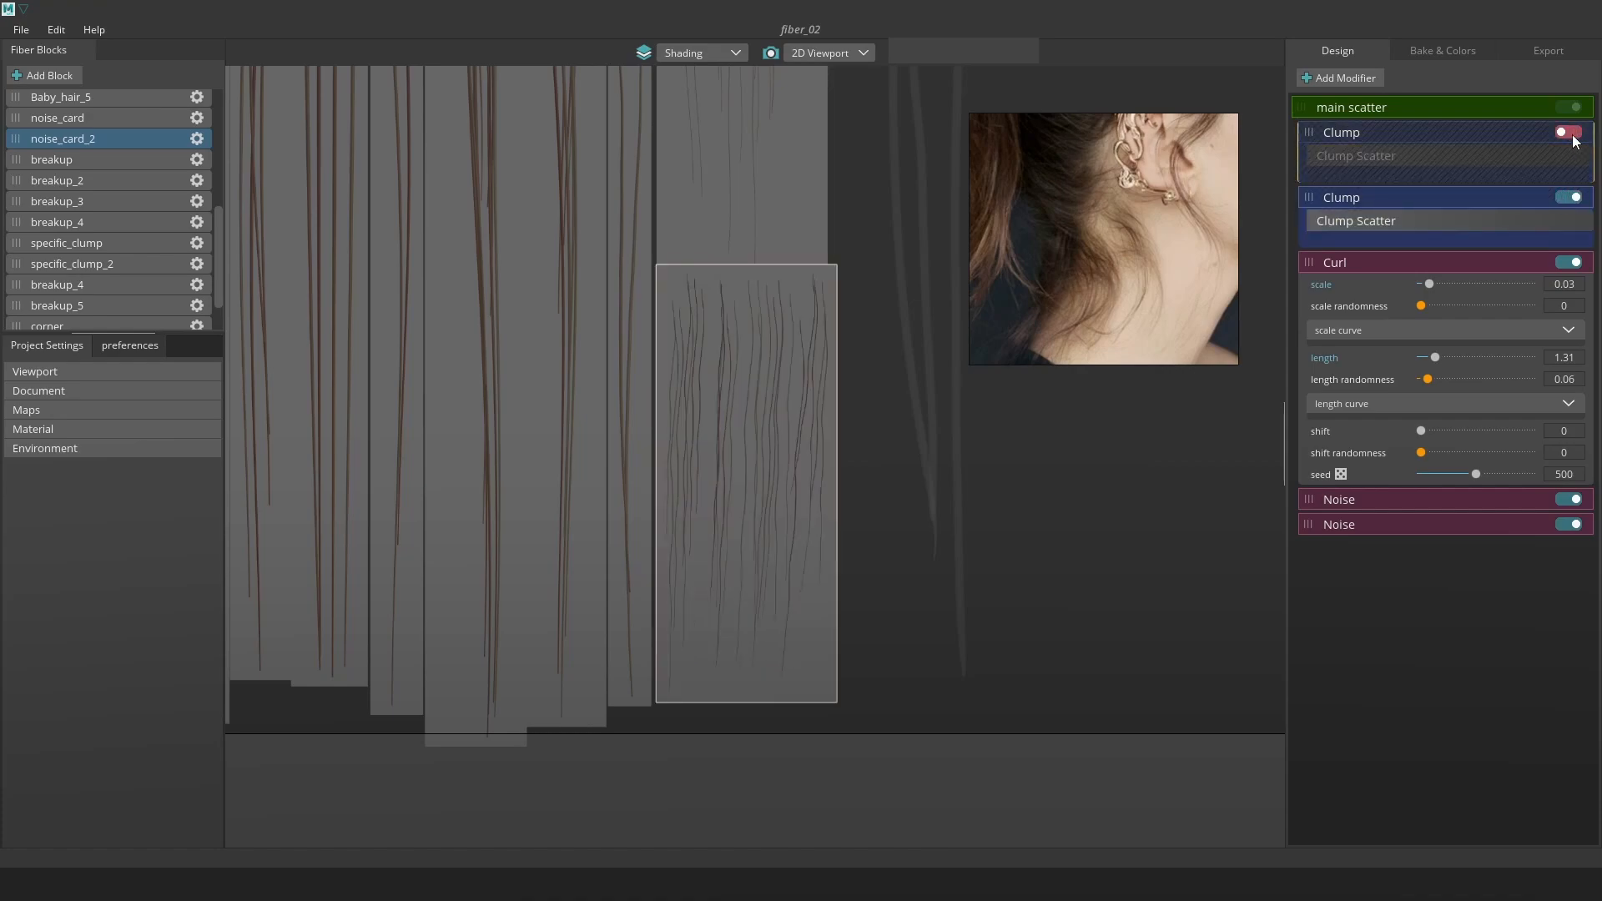
left_click(1570, 133)
Reshape noise_card_2's first clump strength curve into a low ramp rising toward the tip, and set translate X to 0.3.
left_click(1442, 156)
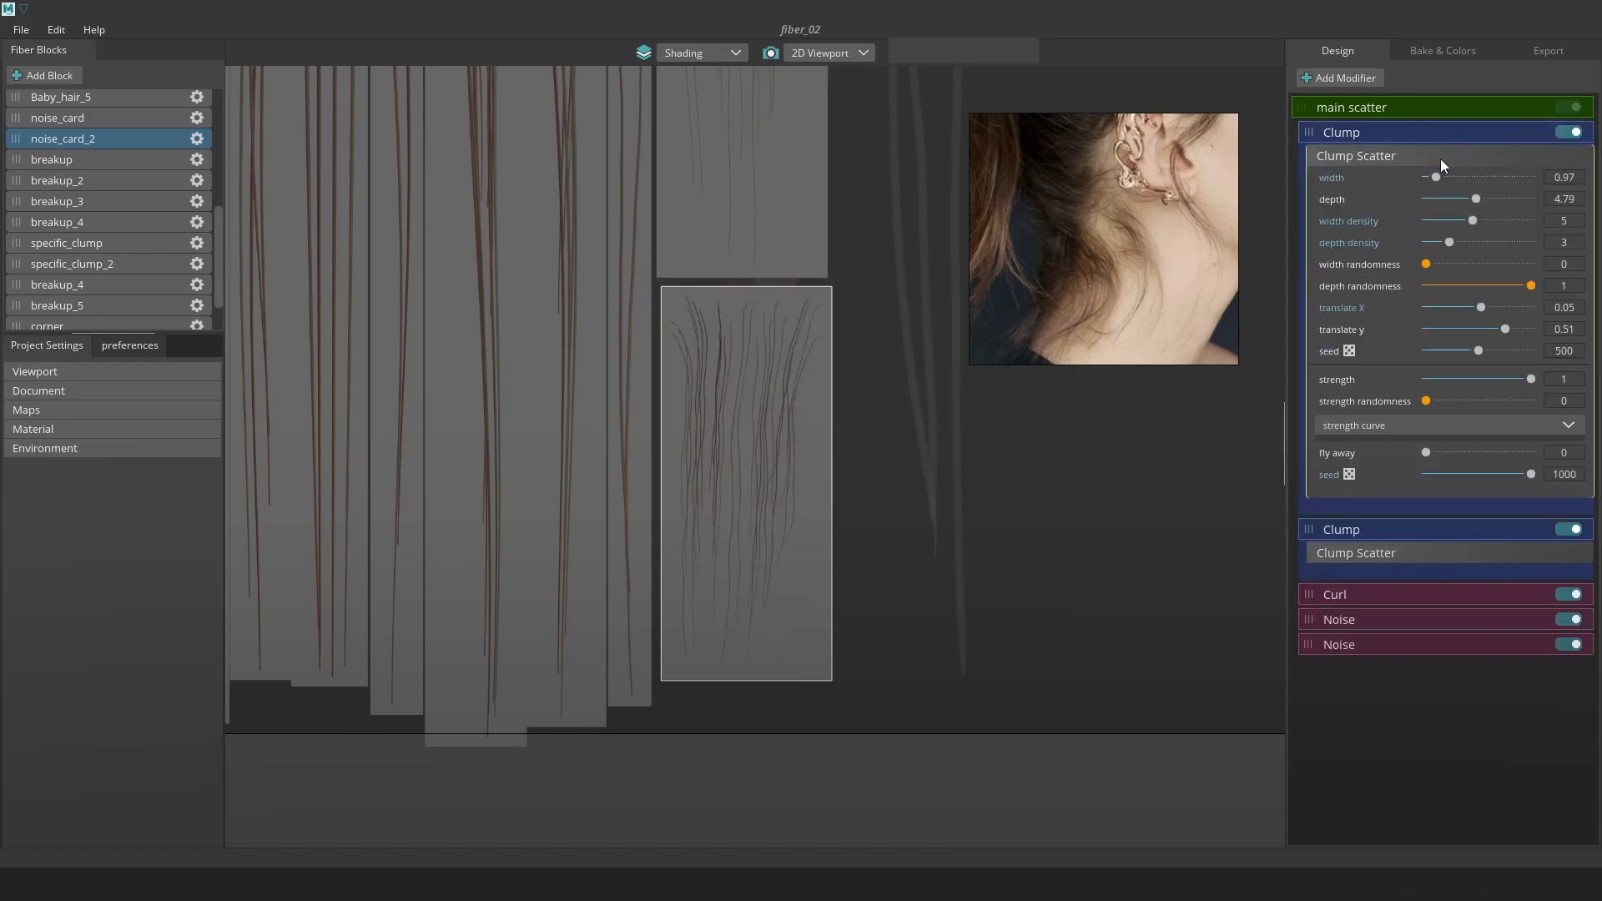
left_click(1436, 430)
left_click_drag(1327, 518, 1327, 522)
left_click_drag(1407, 464, 1497, 506)
left_click_drag(1481, 307, 1493, 308)
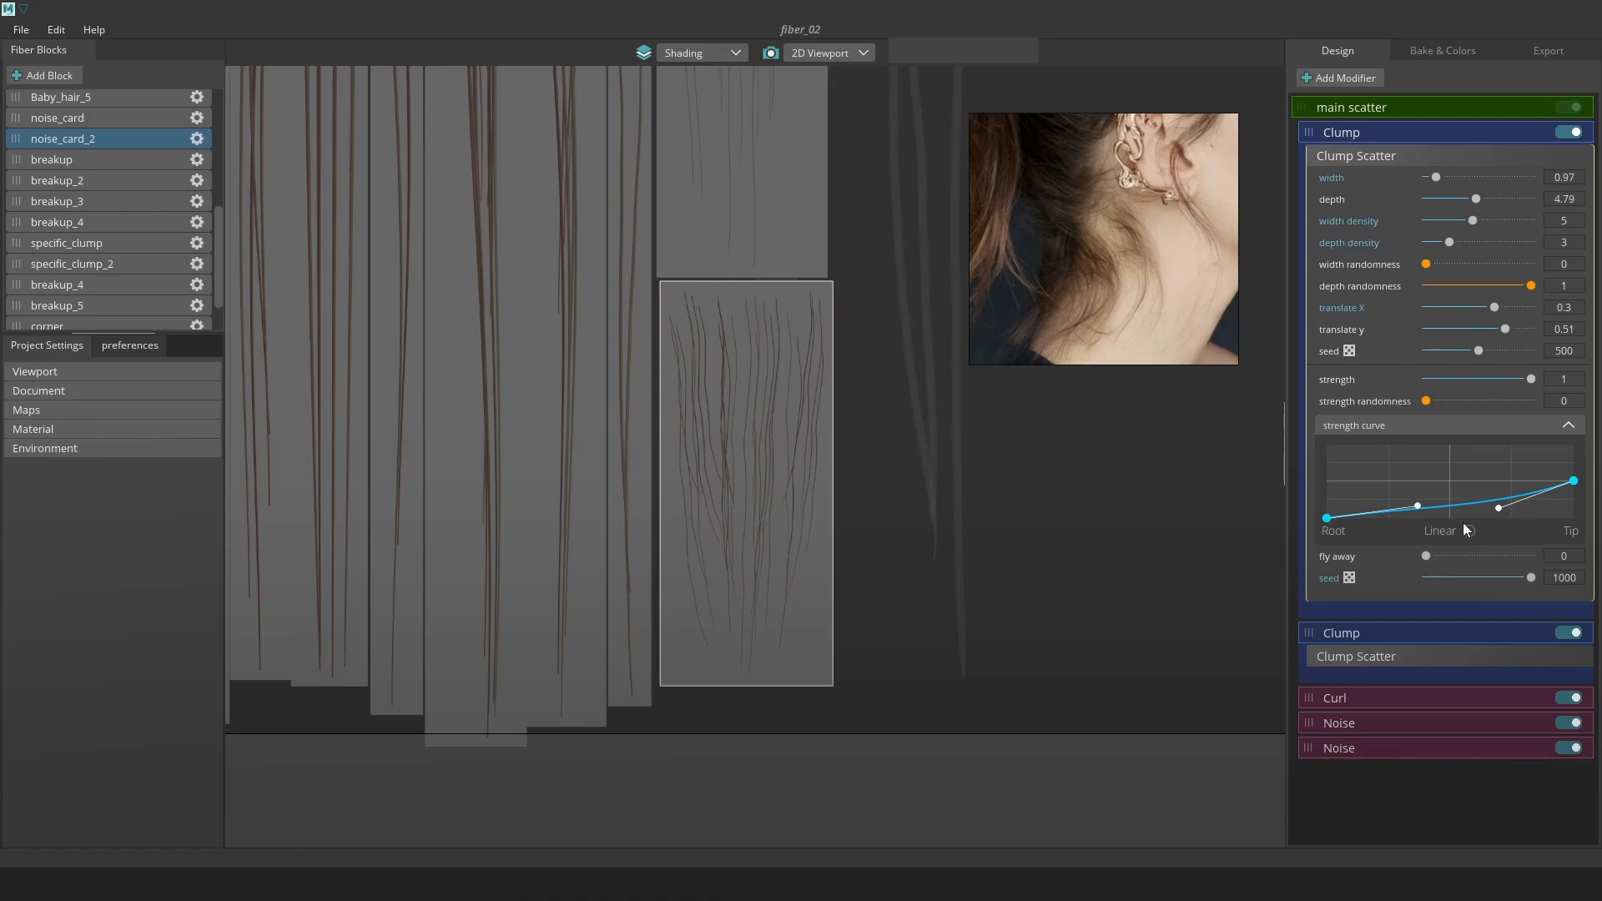
Set noise_card_2's first clump fly away to 22 and its last Noise modifier's length to 4.74.
mouse_move(1426, 556)
left_mouse_down()
mouse_move(1497, 556)
mouse_move(1404, 567)
mouse_move(1449, 568)
left_mouse_up()
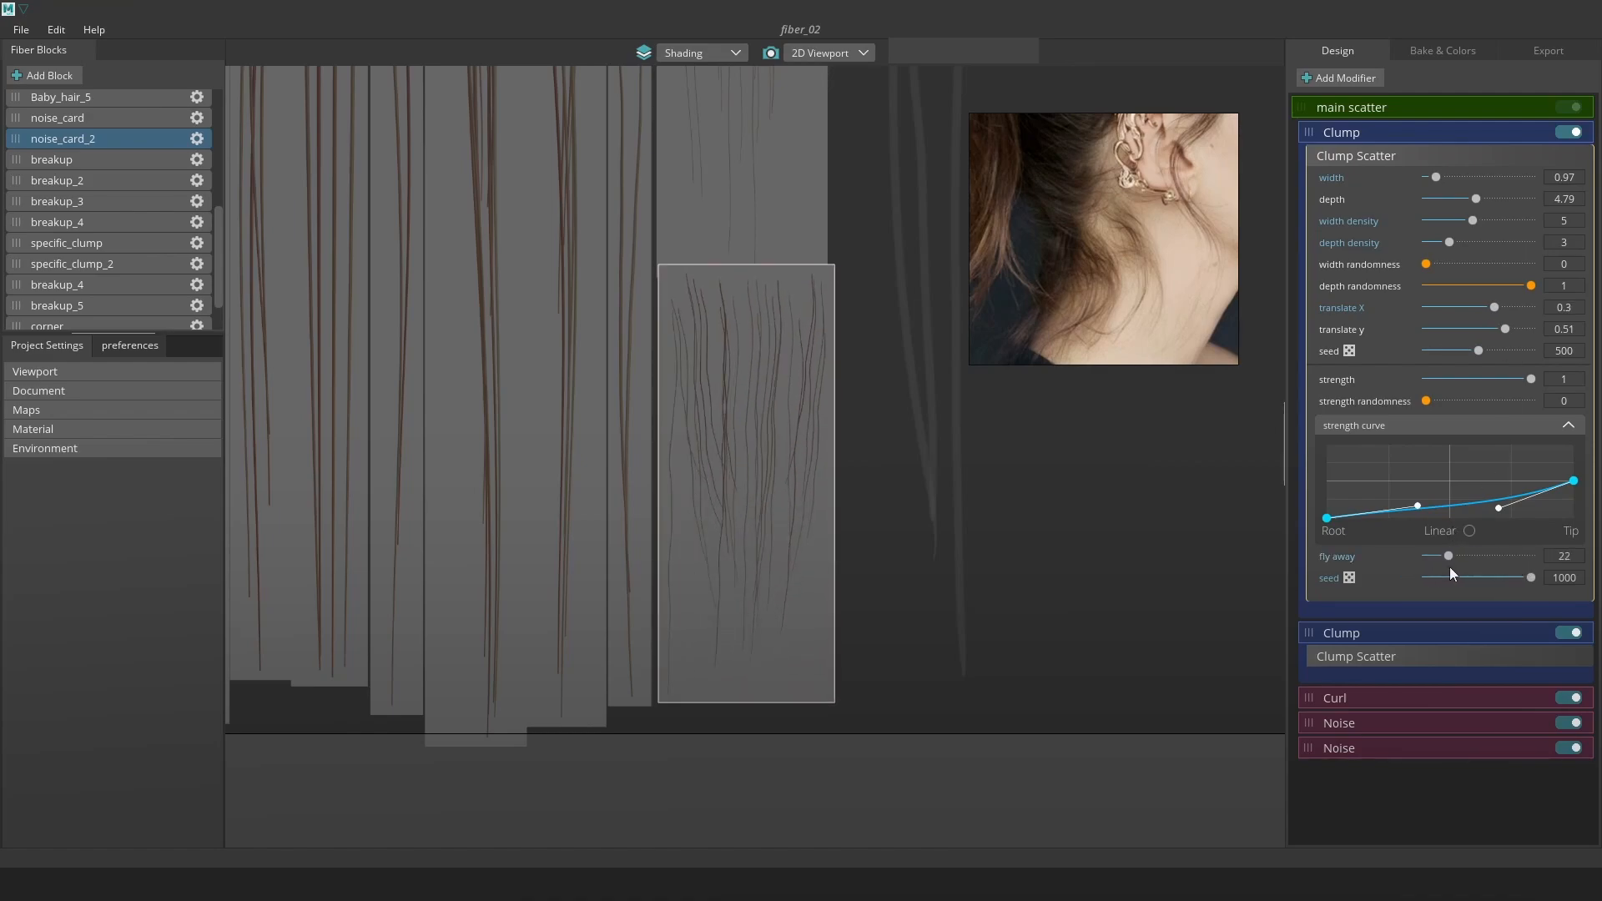
left_click(1394, 750)
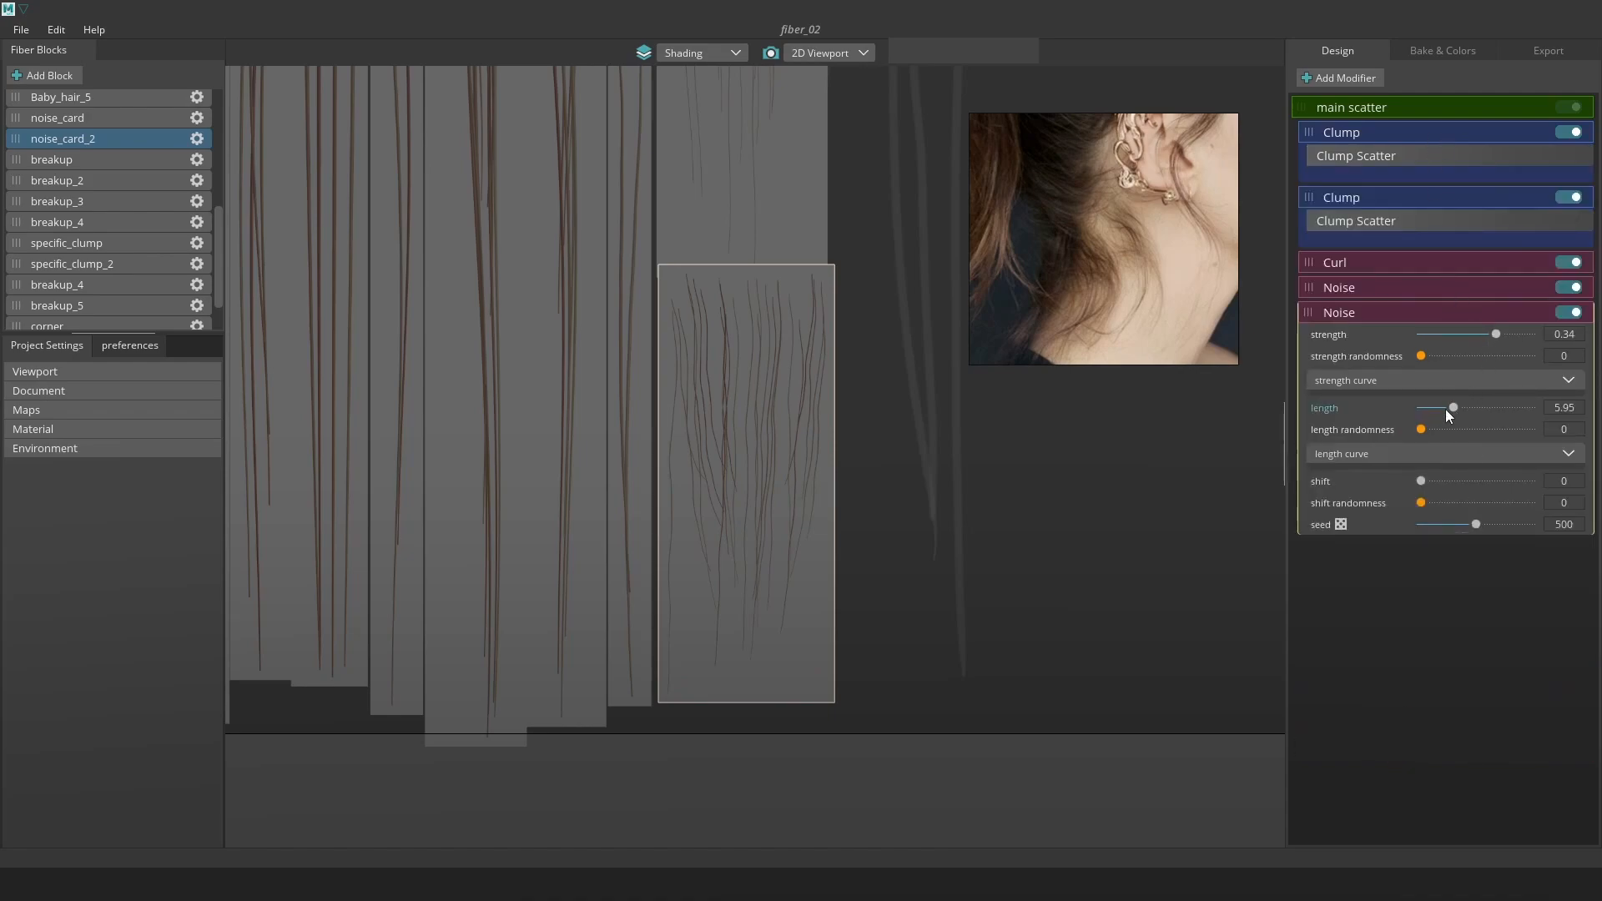
left_click_drag(1452, 407, 1445, 407)
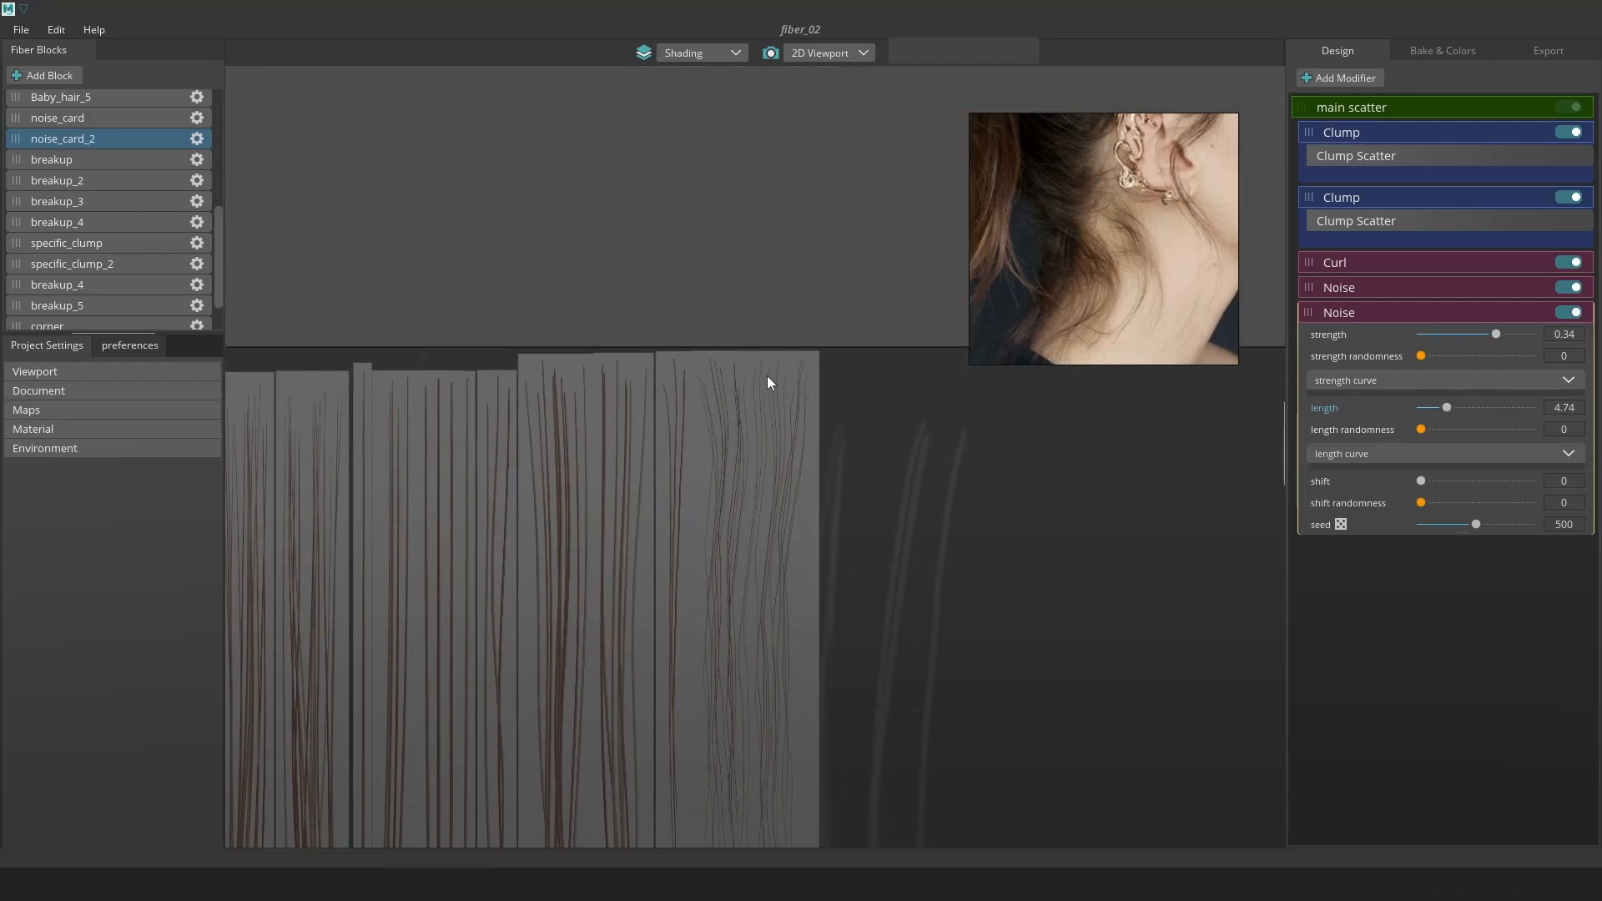
Smooth noise_card's first clump strength curve into a gentle rise from root to tip, and inspect the strand ends.
left_click(766, 384)
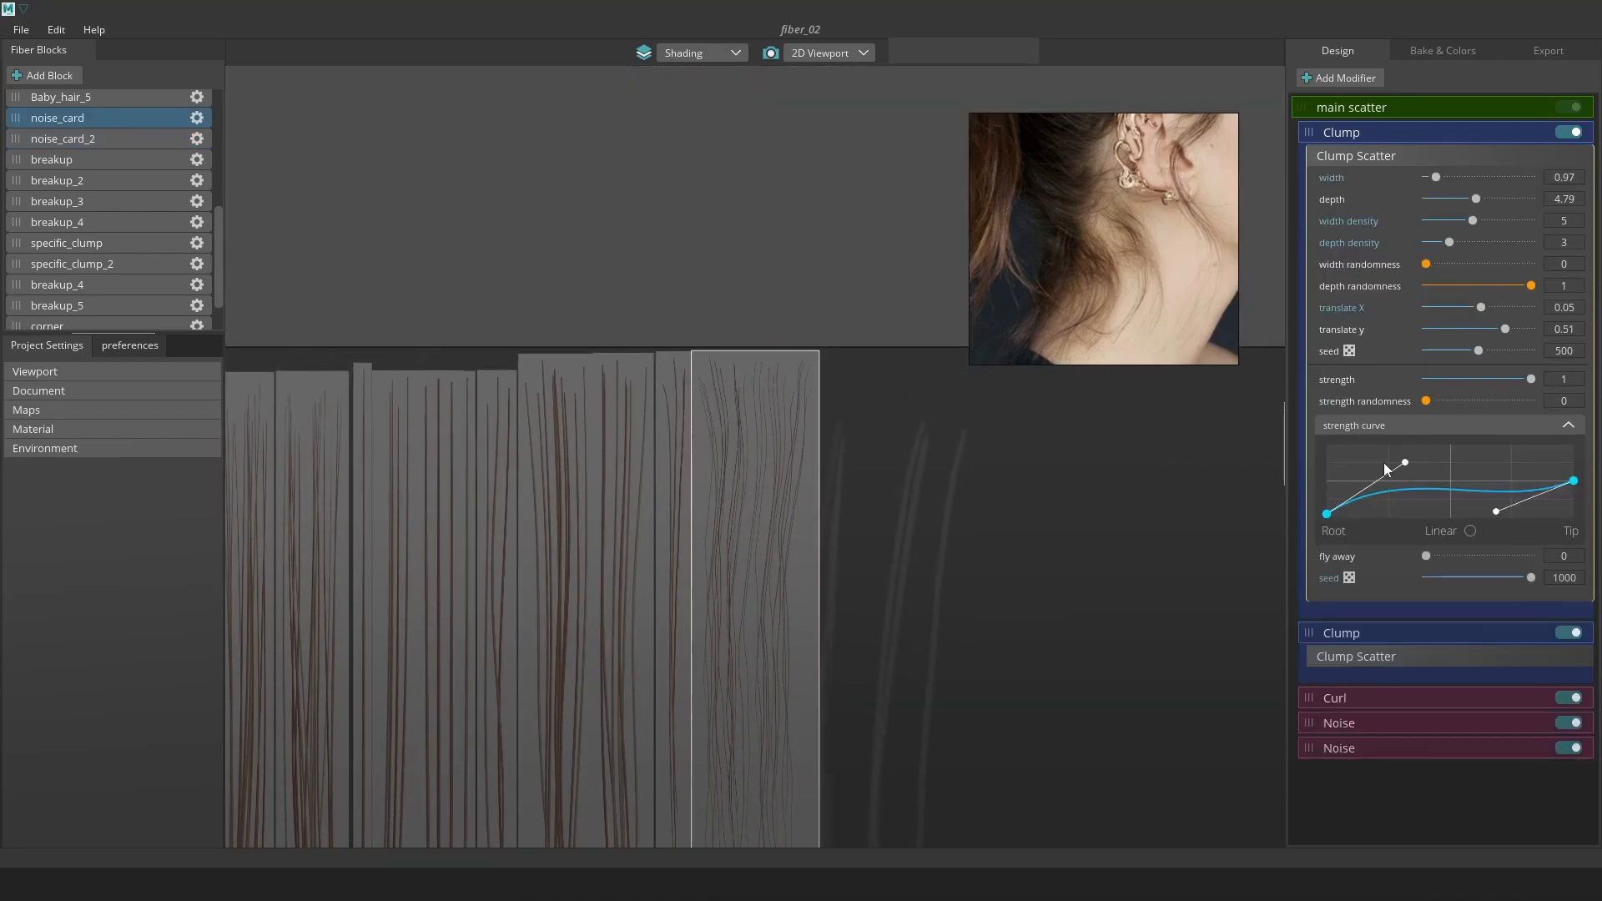
left_click_drag(1405, 462, 1490, 483)
middle_click_drag(838, 480, 855, 319)
scroll(847, 414, "down", 3)
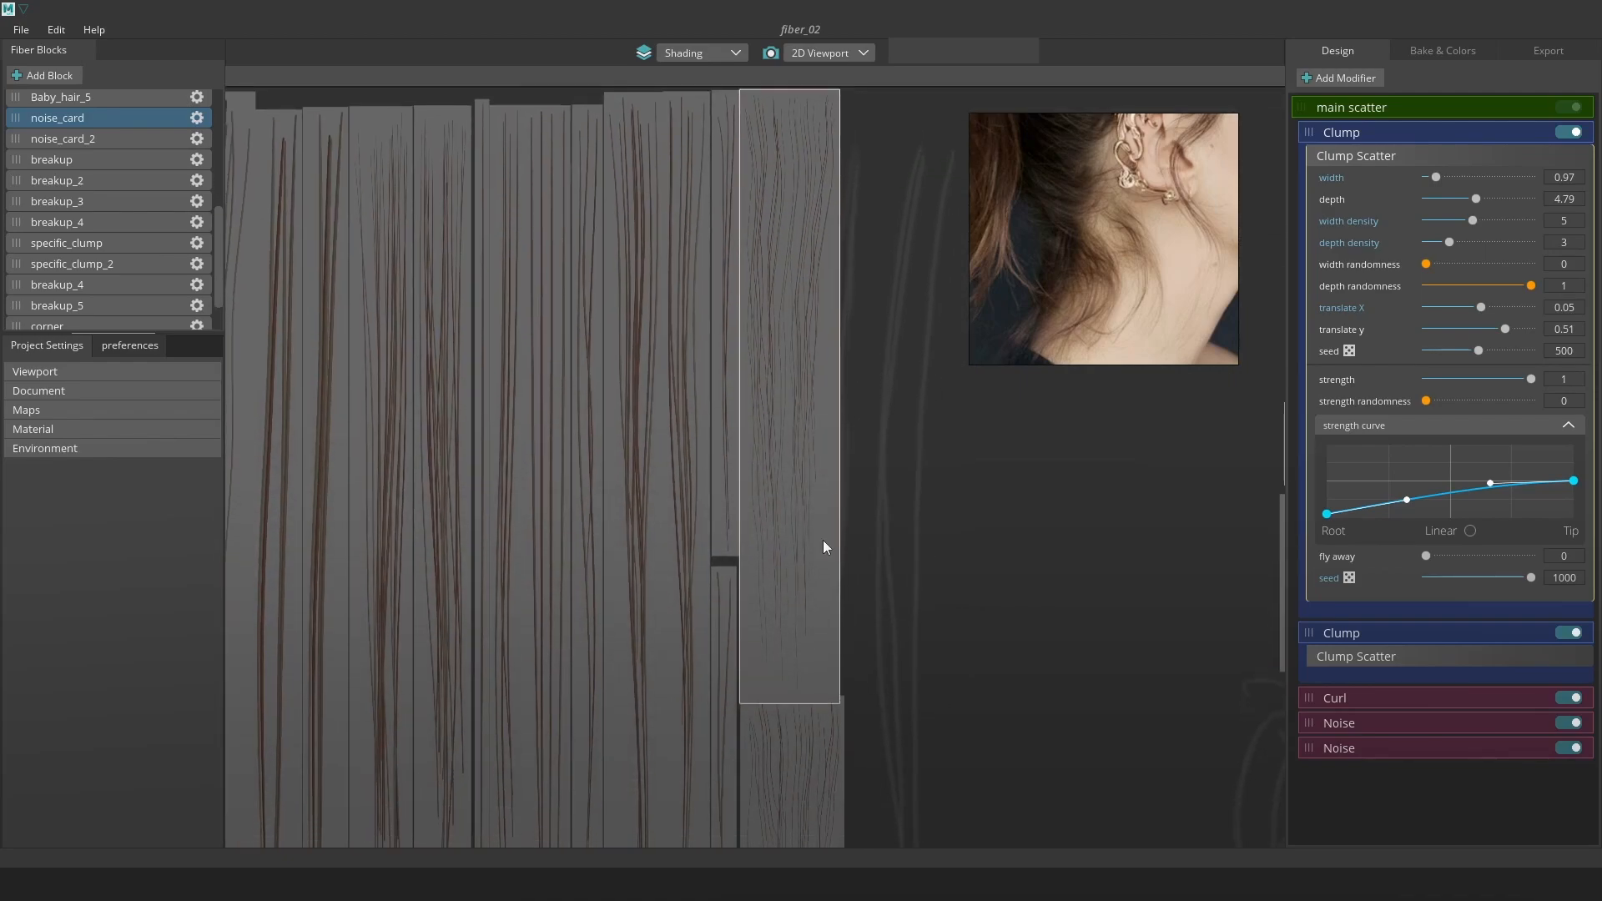
scroll(799, 593, "up", 3)
middle_click_drag(799, 593, 798, 638)
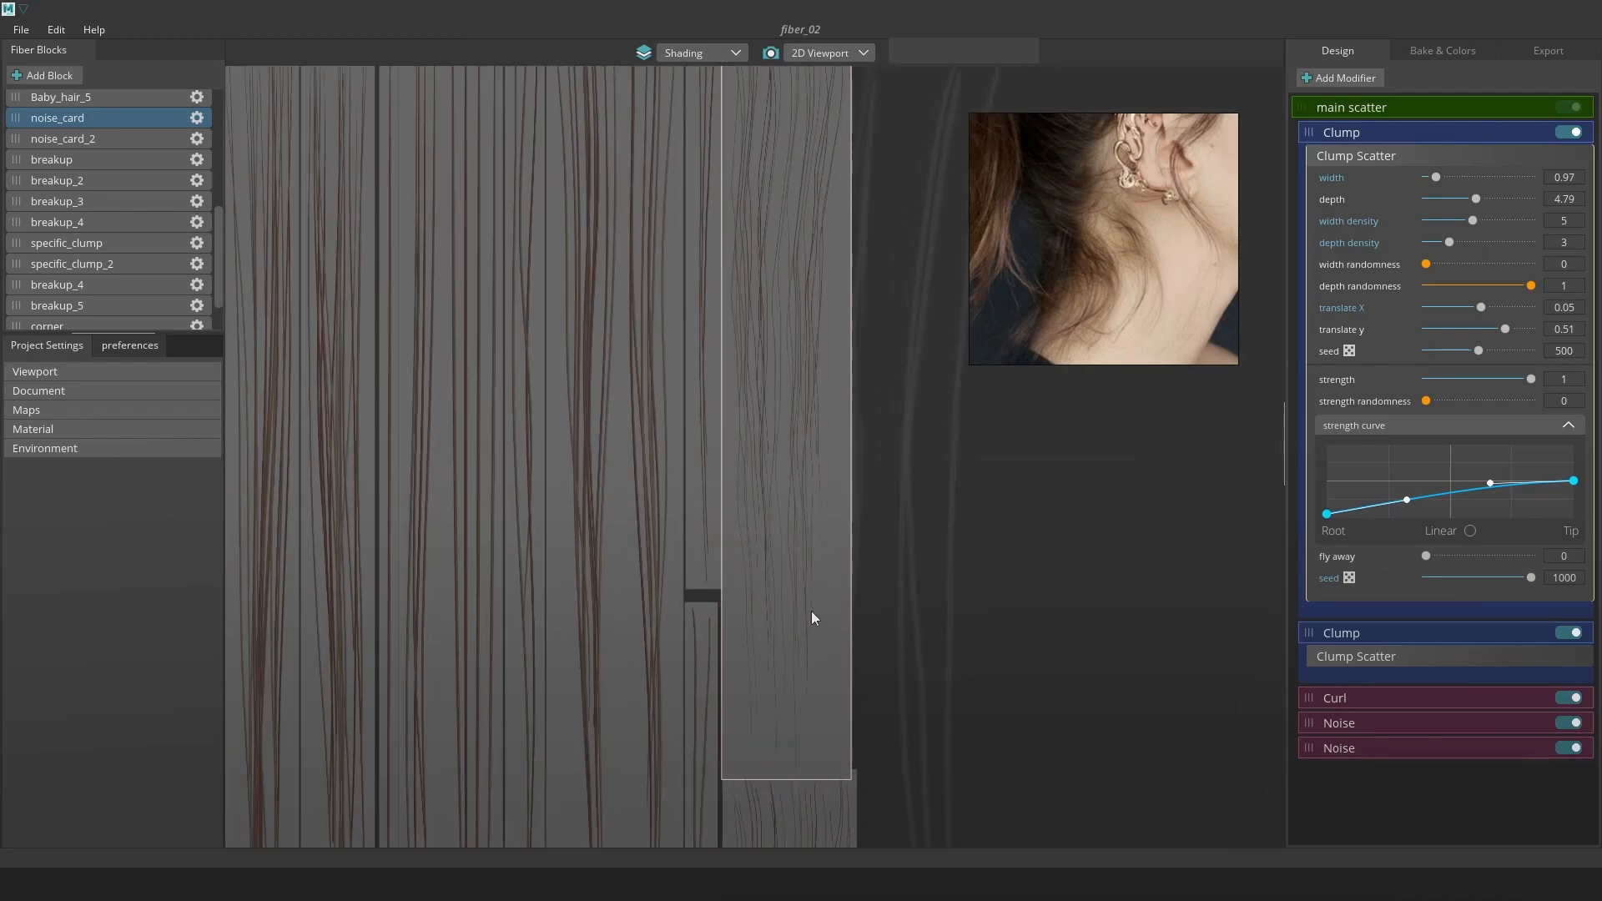
scroll(777, 632, "up", 2)
middle_click_drag(779, 629, 783, 507)
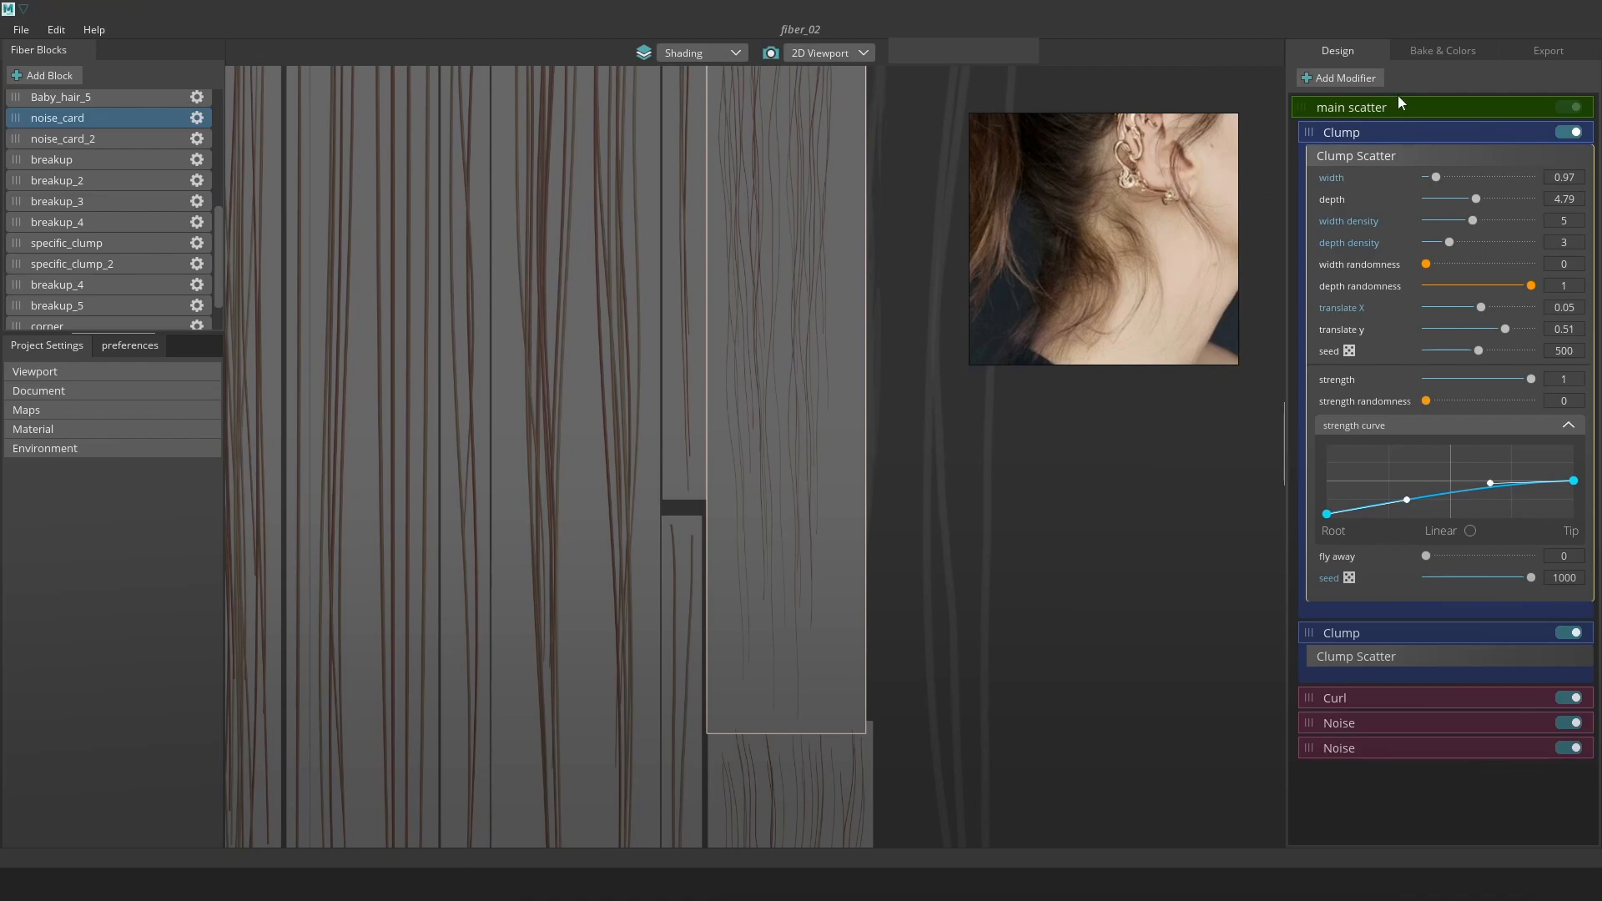
Add a Curl modifier to noise_card, move it out of the clump to between the two Noise modifiers, and set its scale to 0.1.
left_click(1375, 86)
left_click(816, 425)
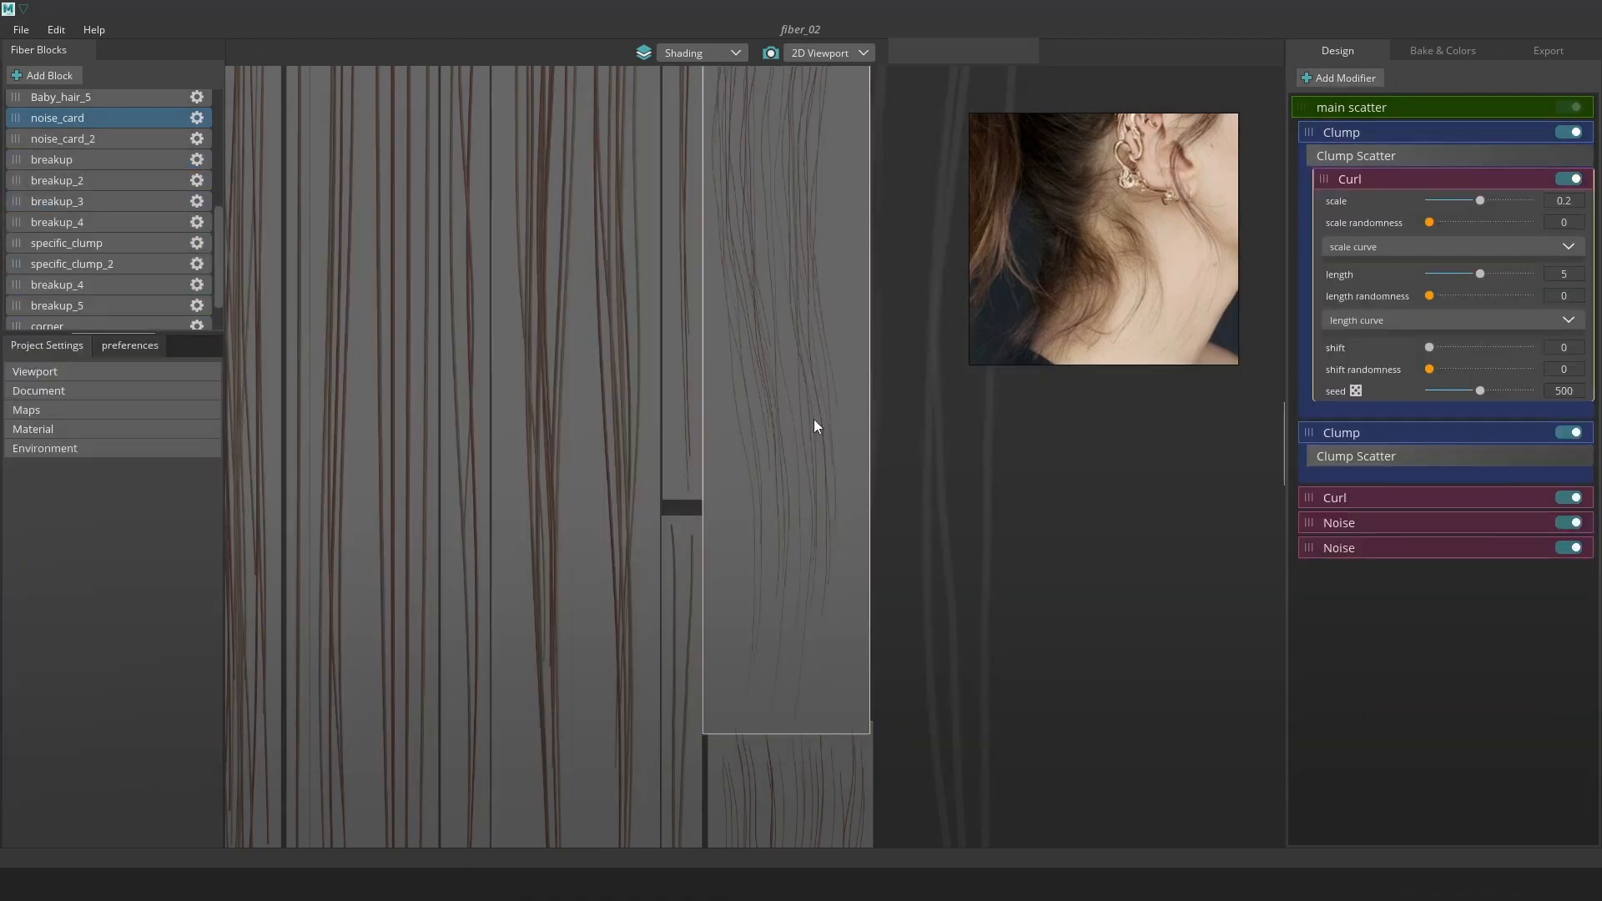
left_click_drag(1324, 178, 1310, 315)
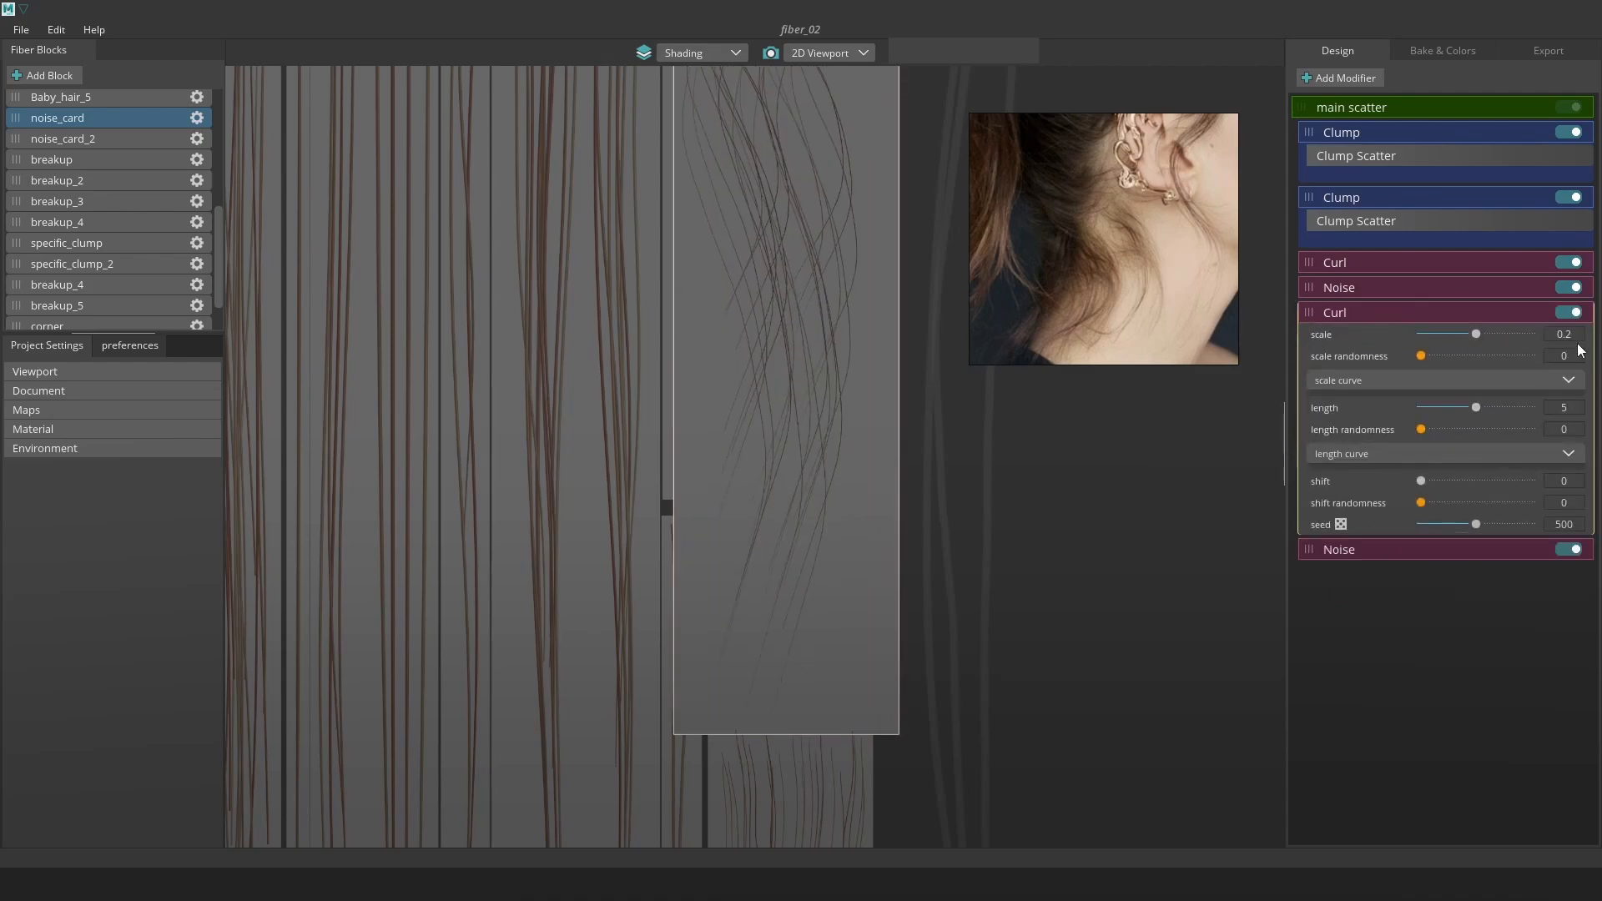
mouse_move(1473, 332)
left_mouse_down()
mouse_move(1405, 337)
mouse_move(1449, 339)
left_mouse_up()
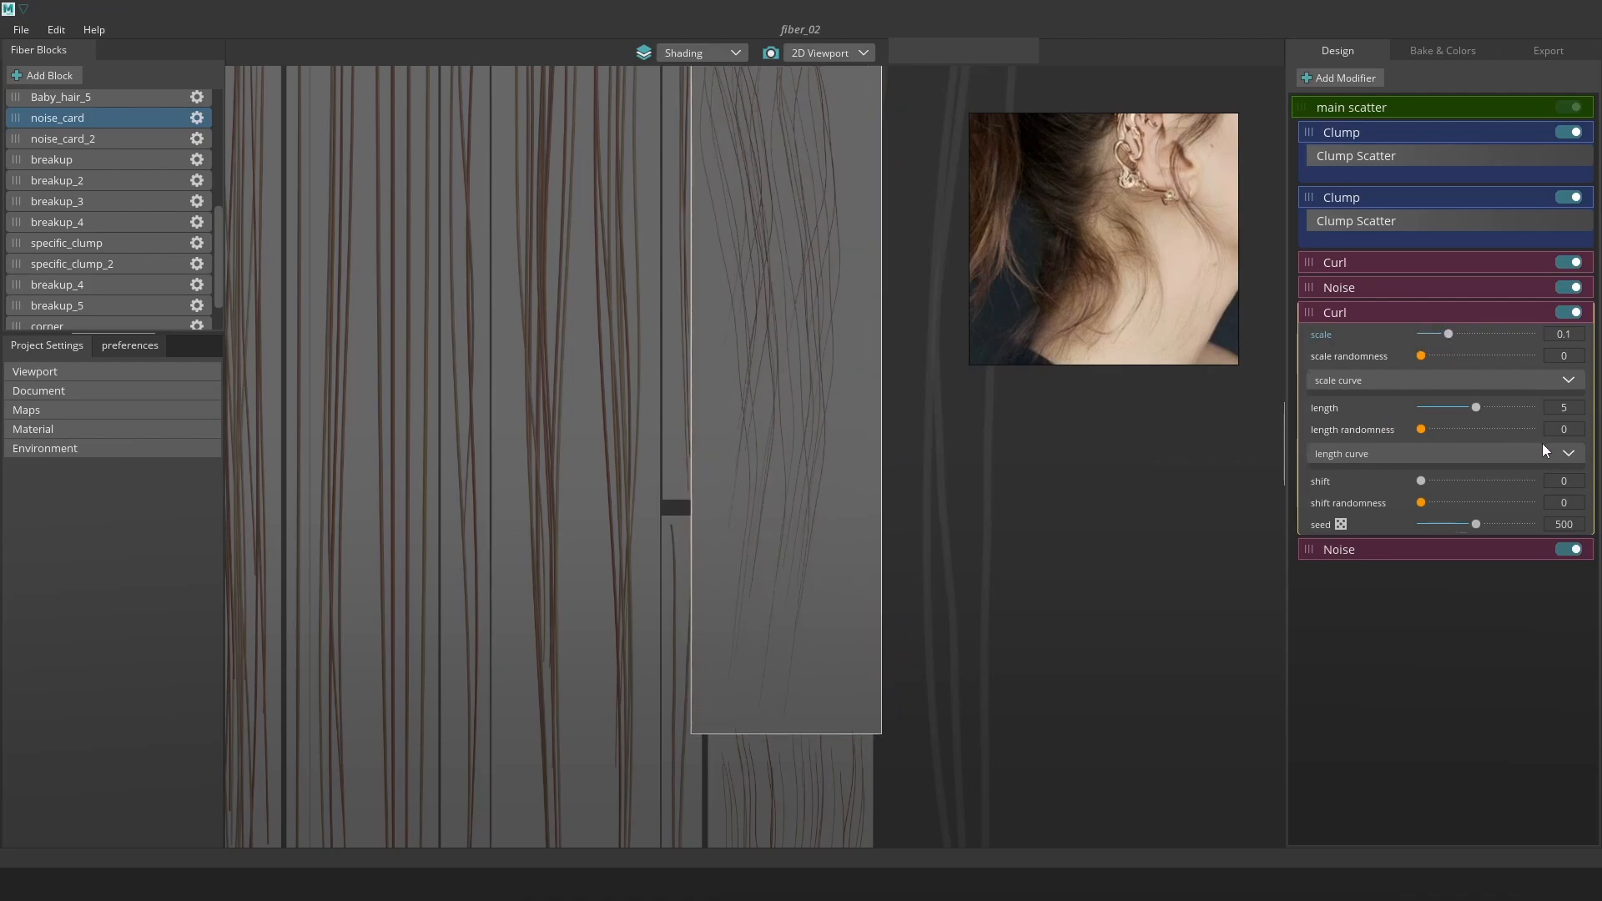
Shape the new Curl modifier's scale curve to stay at the minimum at the root and rise toward the tip.
left_click(1564, 382)
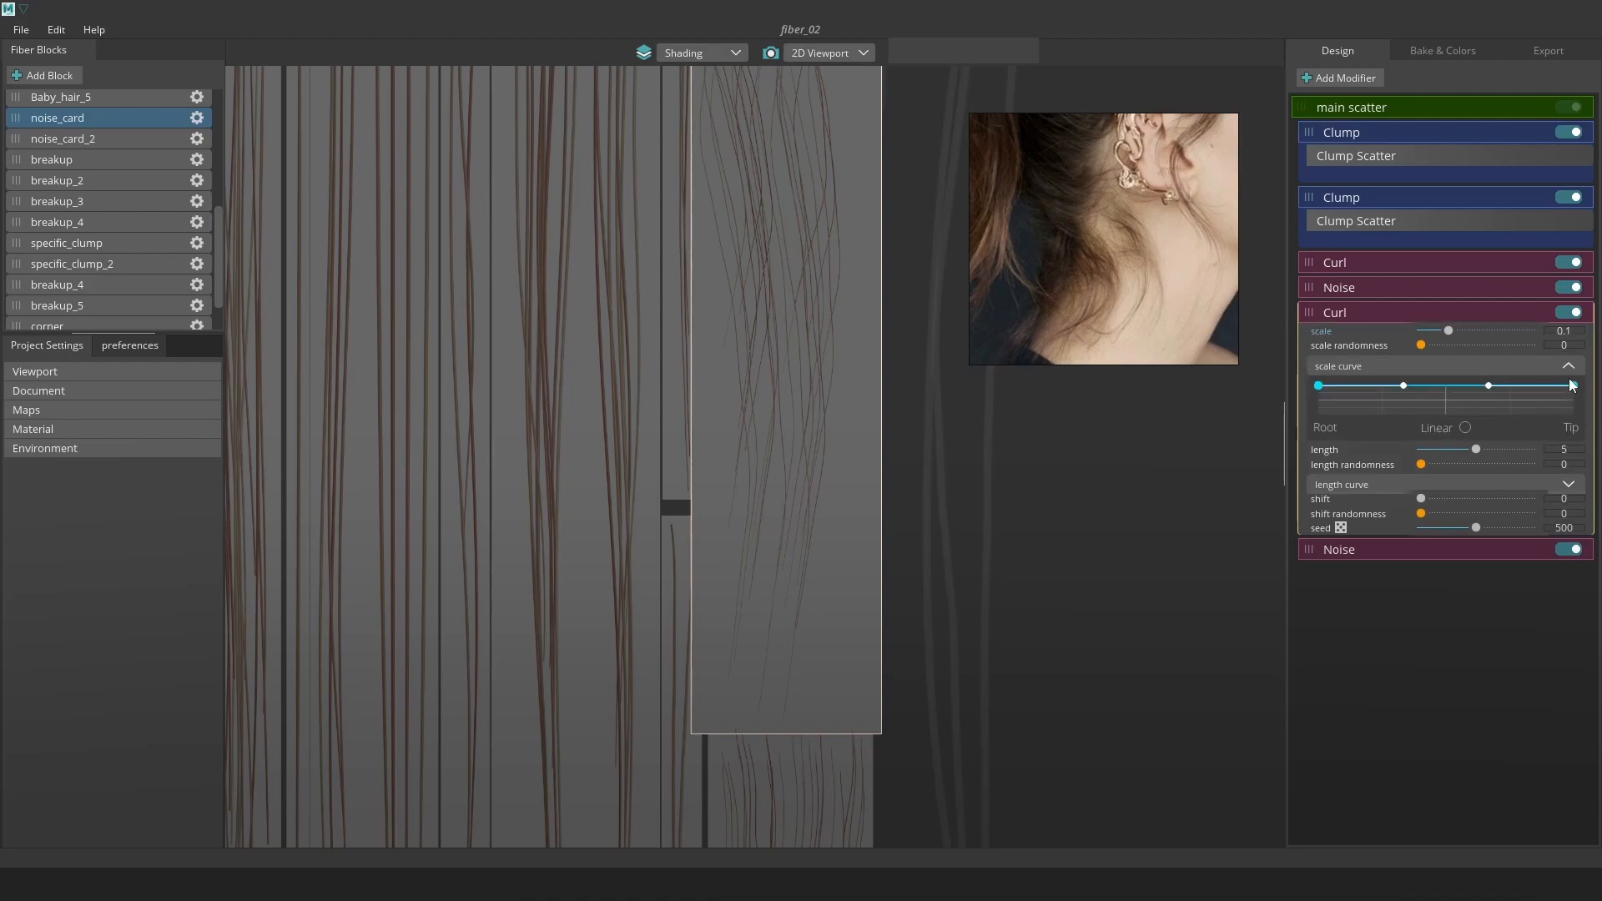
left_click_drag(1577, 437, 1488, 428)
left_click_drag(1403, 385, 1402, 414)
left_click_drag(1318, 385, 1318, 415)
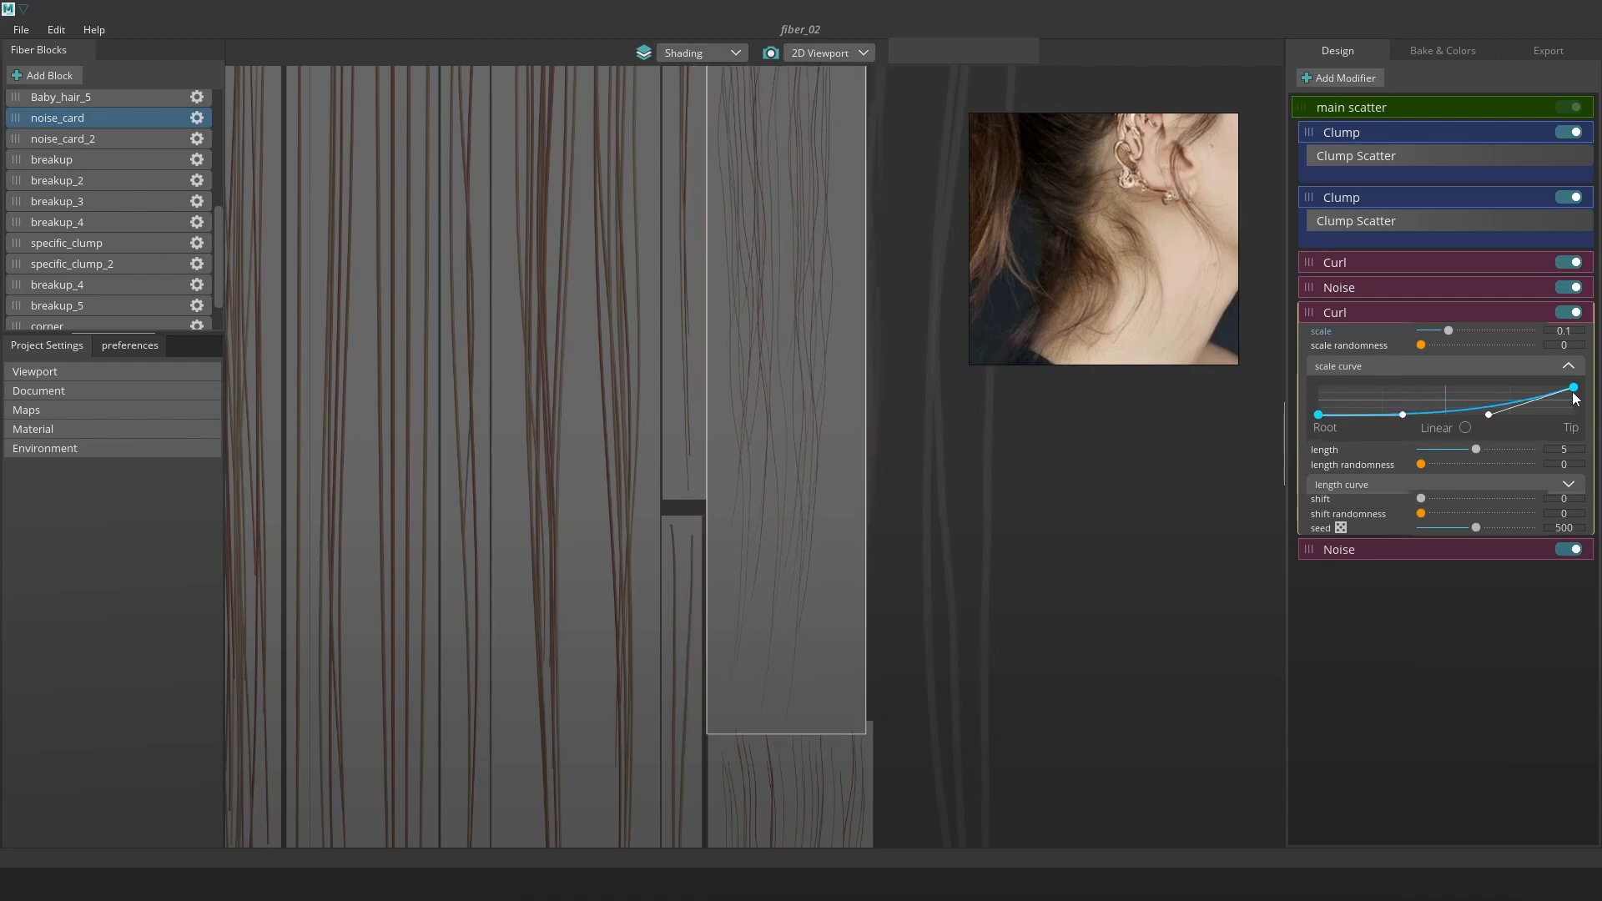
Lower the tip end of the scale curve on noise_card's new Curl modifier to soften its rise.
left_click_drag(1574, 387, 1575, 411)
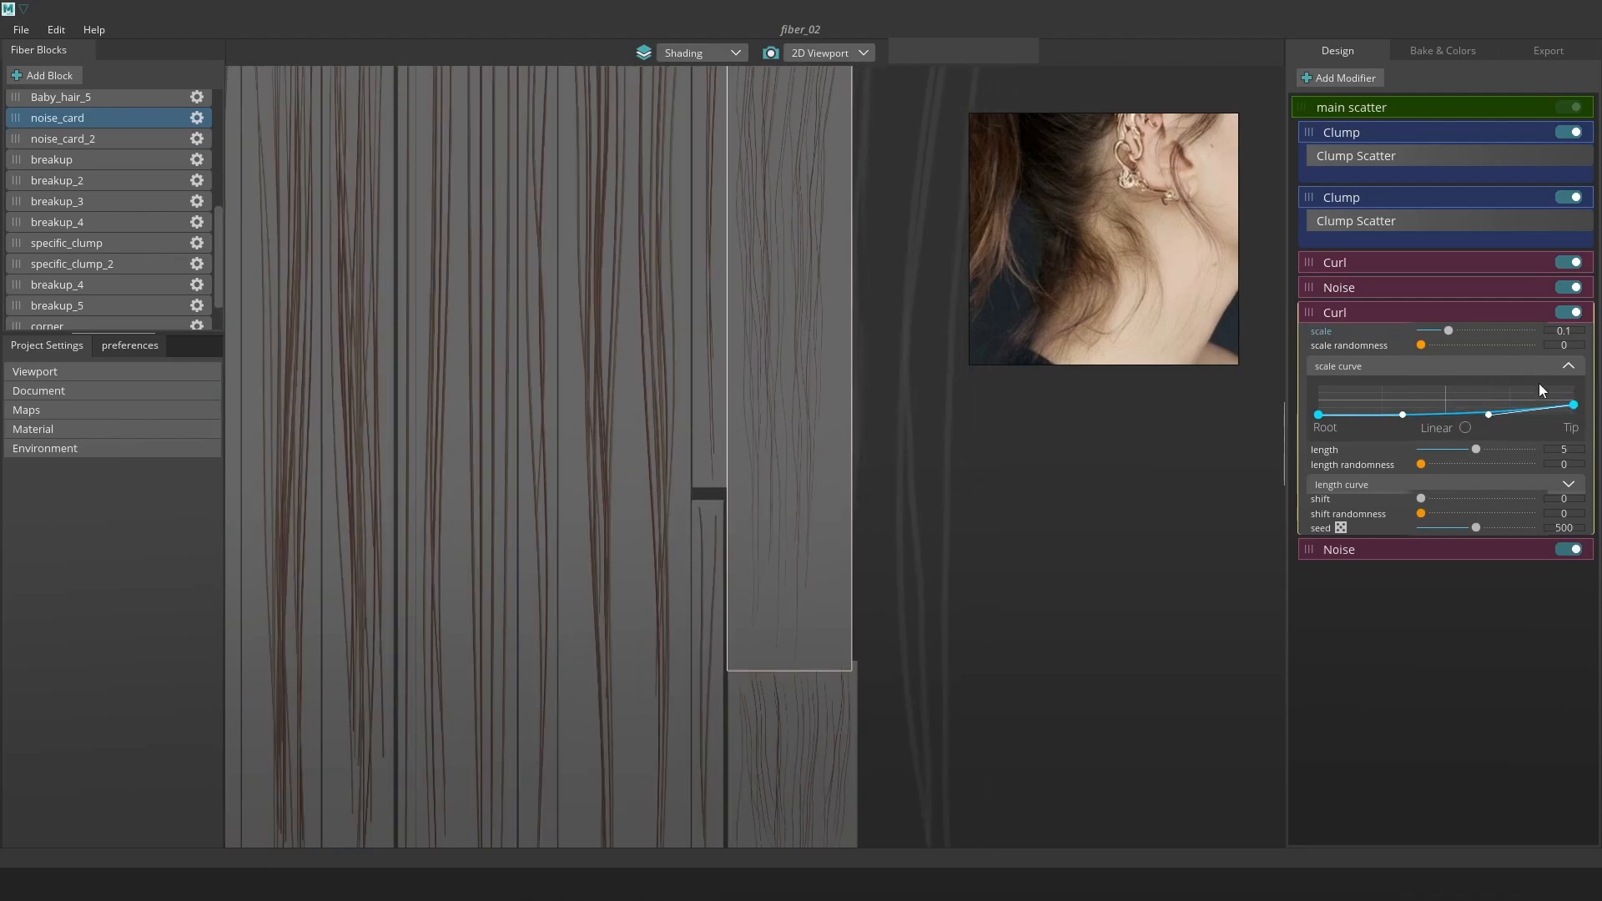
left_click_drag(1573, 406, 1570, 393)
scroll(768, 452, "down", 2)
middle_click_drag(804, 269, 779, 403)
left_click_drag(1318, 414, 1313, 415)
scroll(858, 438, "down", 3)
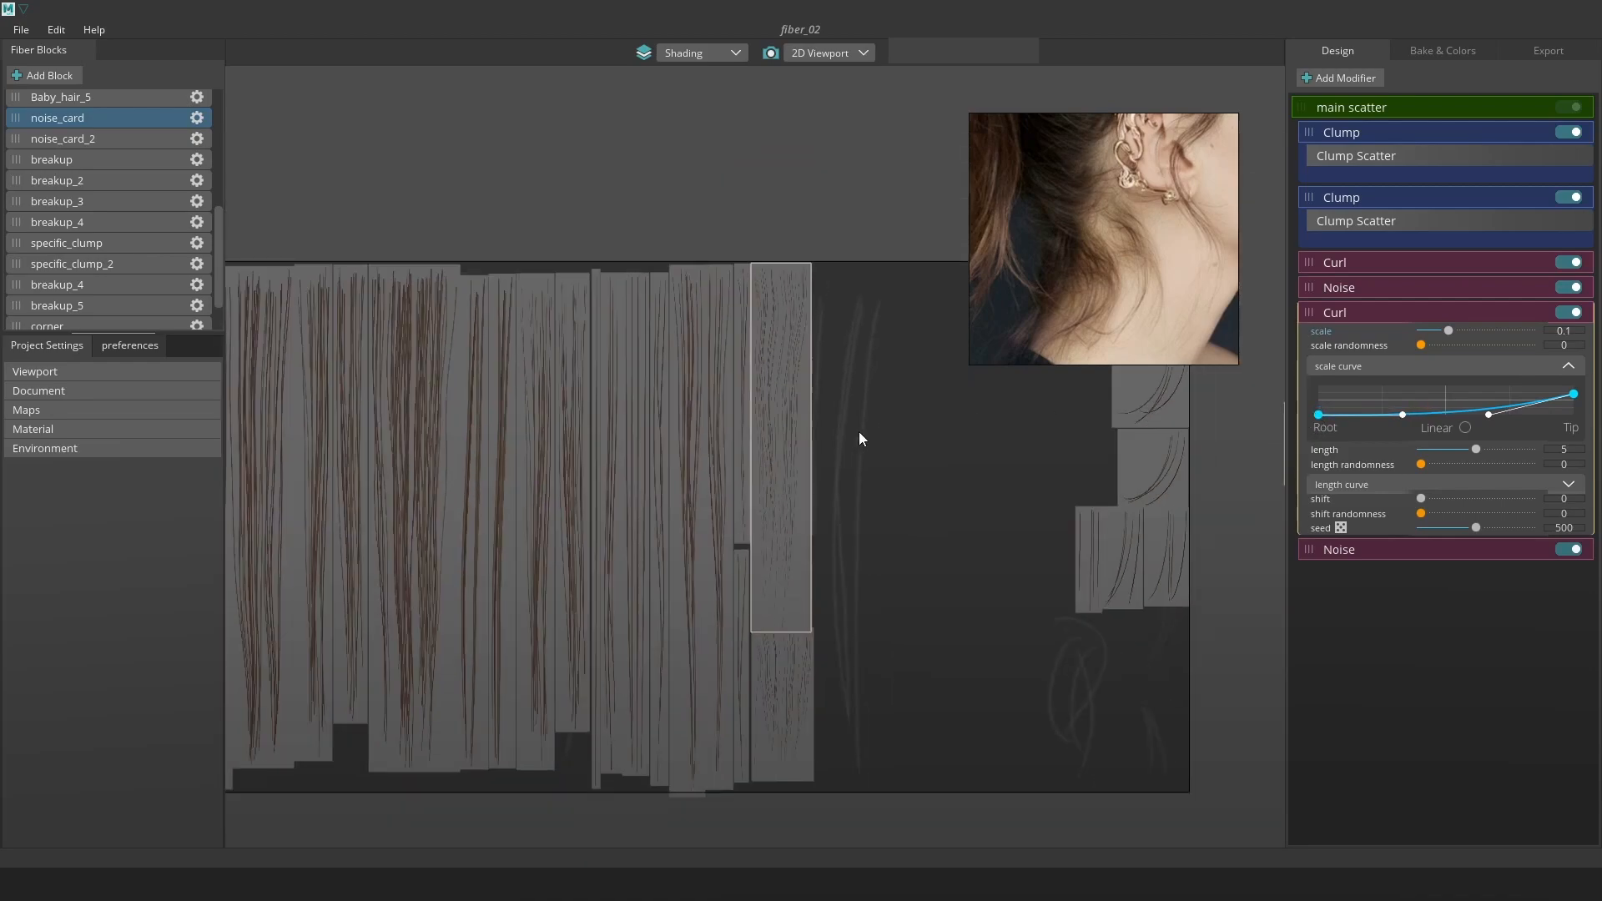
scroll(858, 401, "up", 2)
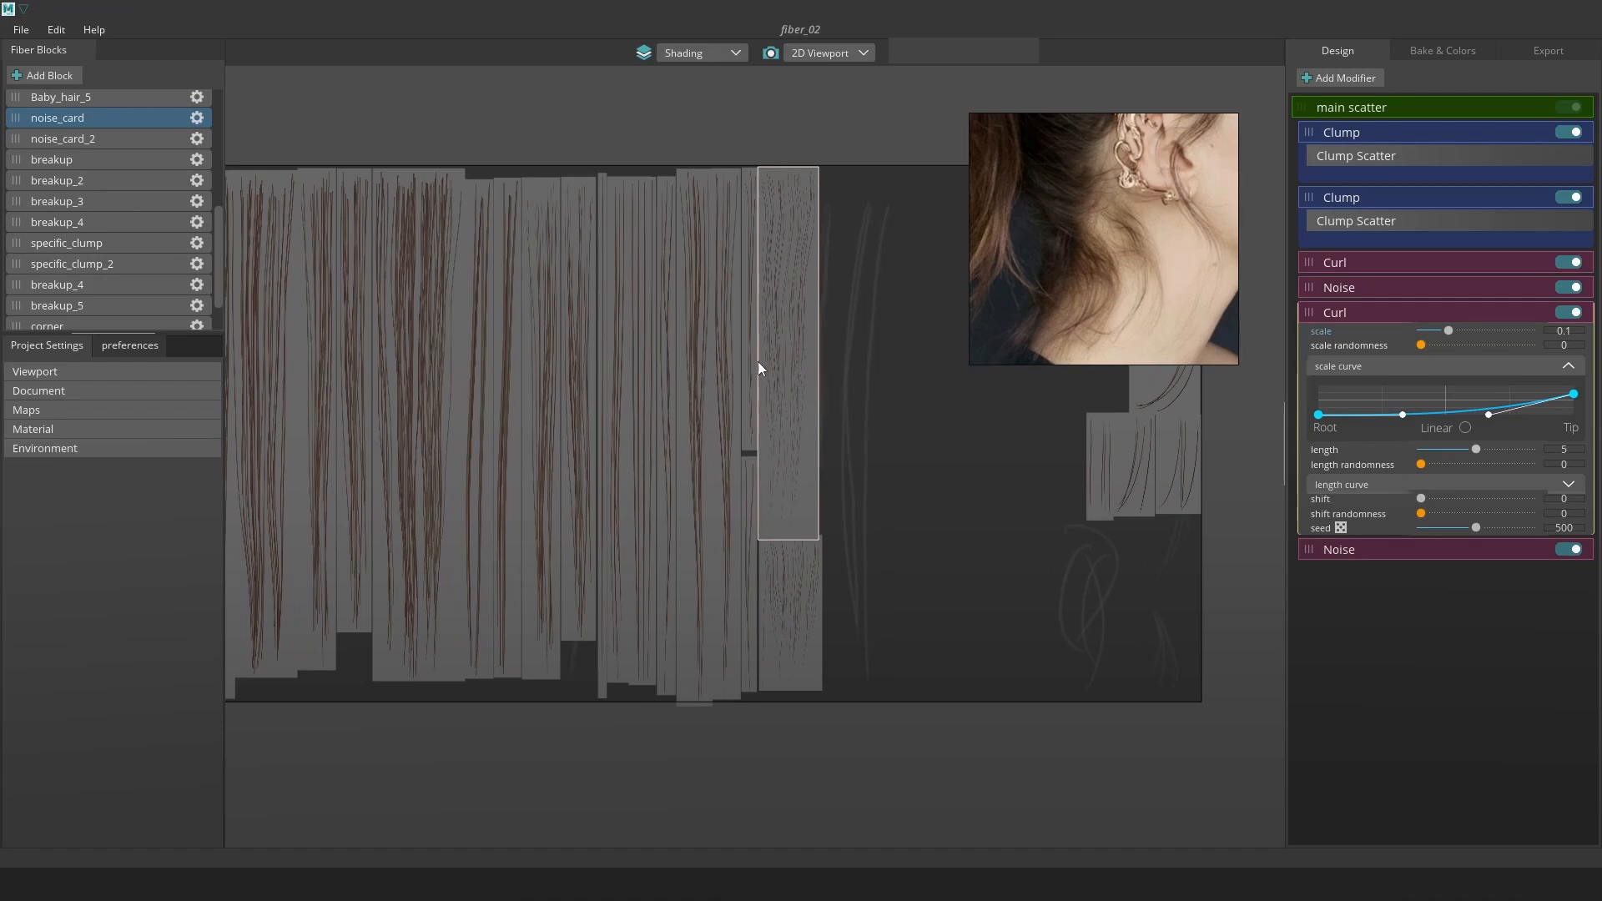
Set noise_card's main scatter length to 5.95 and check how its strand ends meet noise_card_2.
scroll(809, 571, "up", 4)
left_click(819, 607)
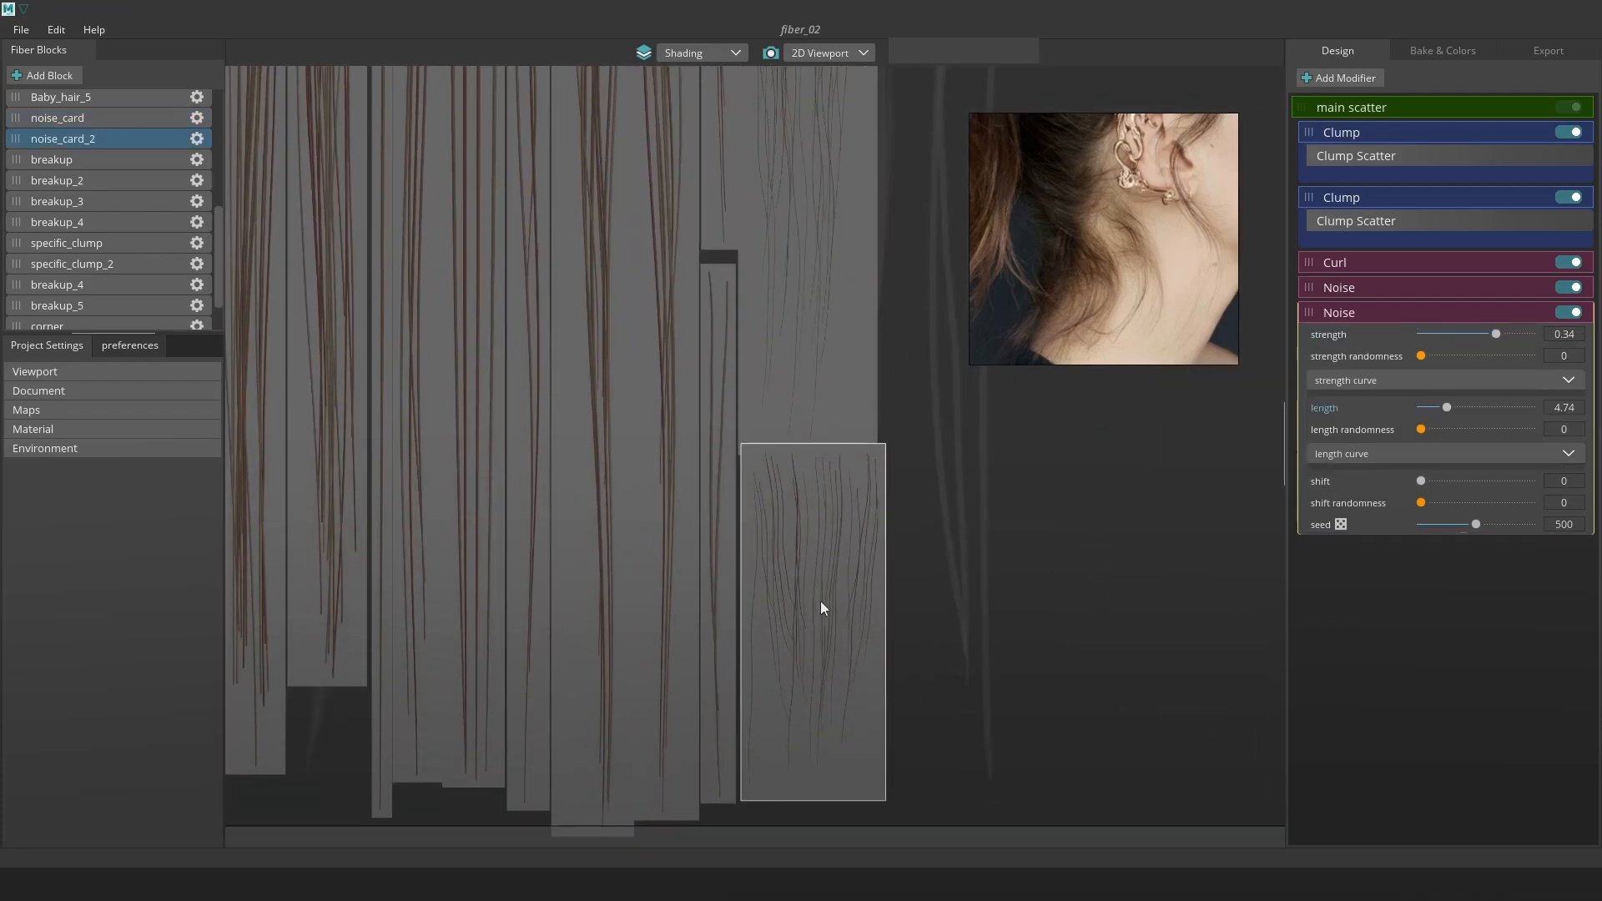
middle_click_drag(883, 593, 844, 564)
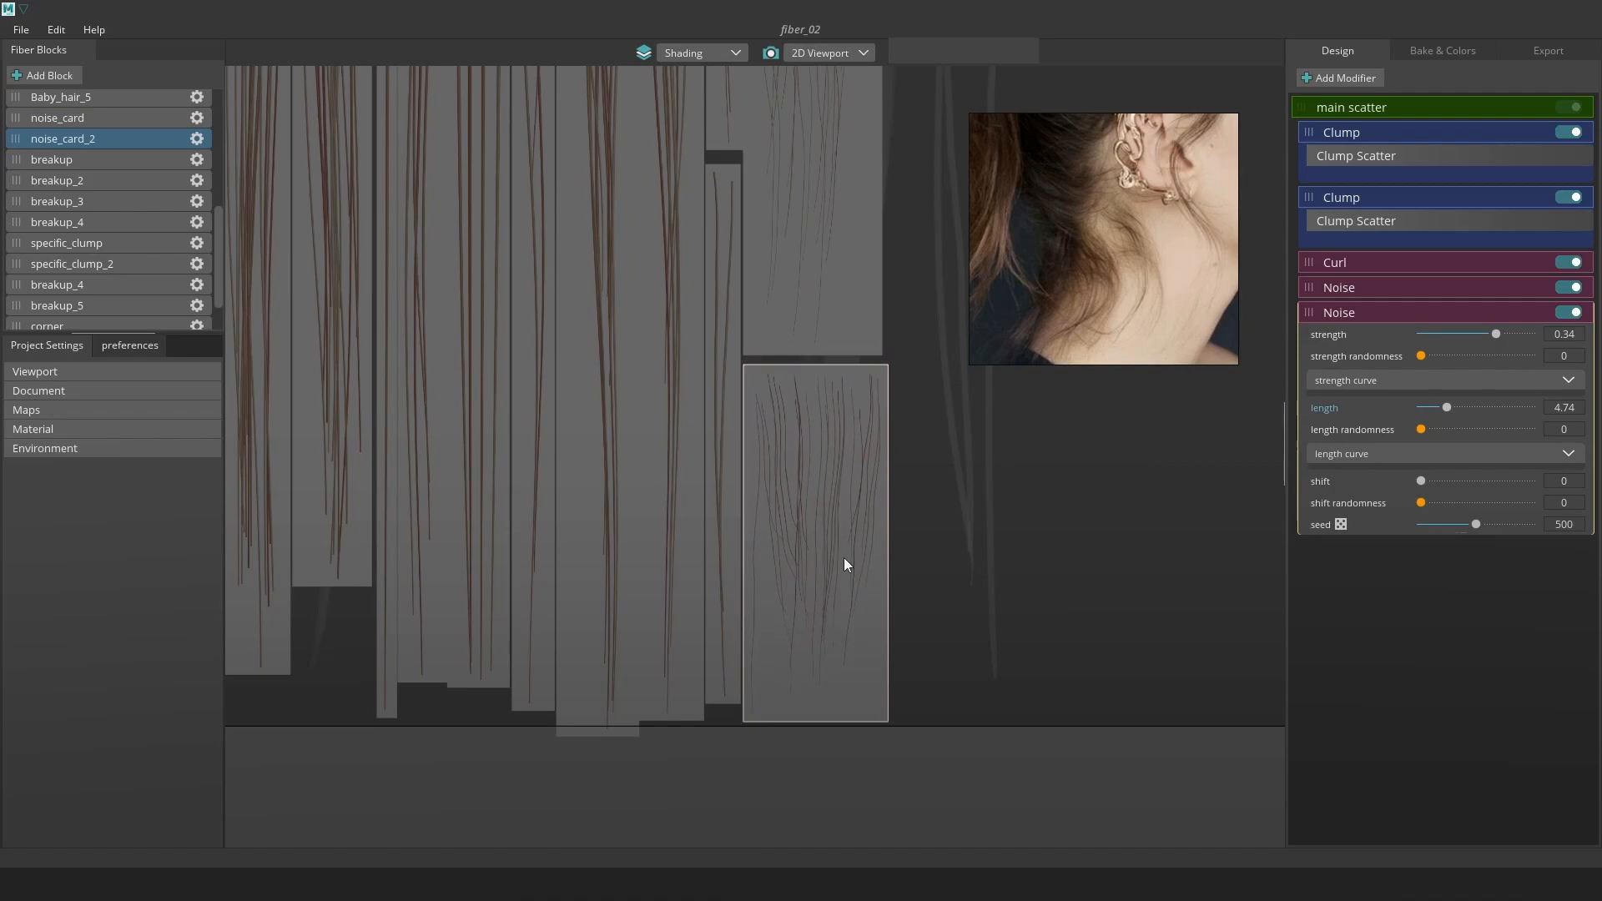
left_click(816, 268)
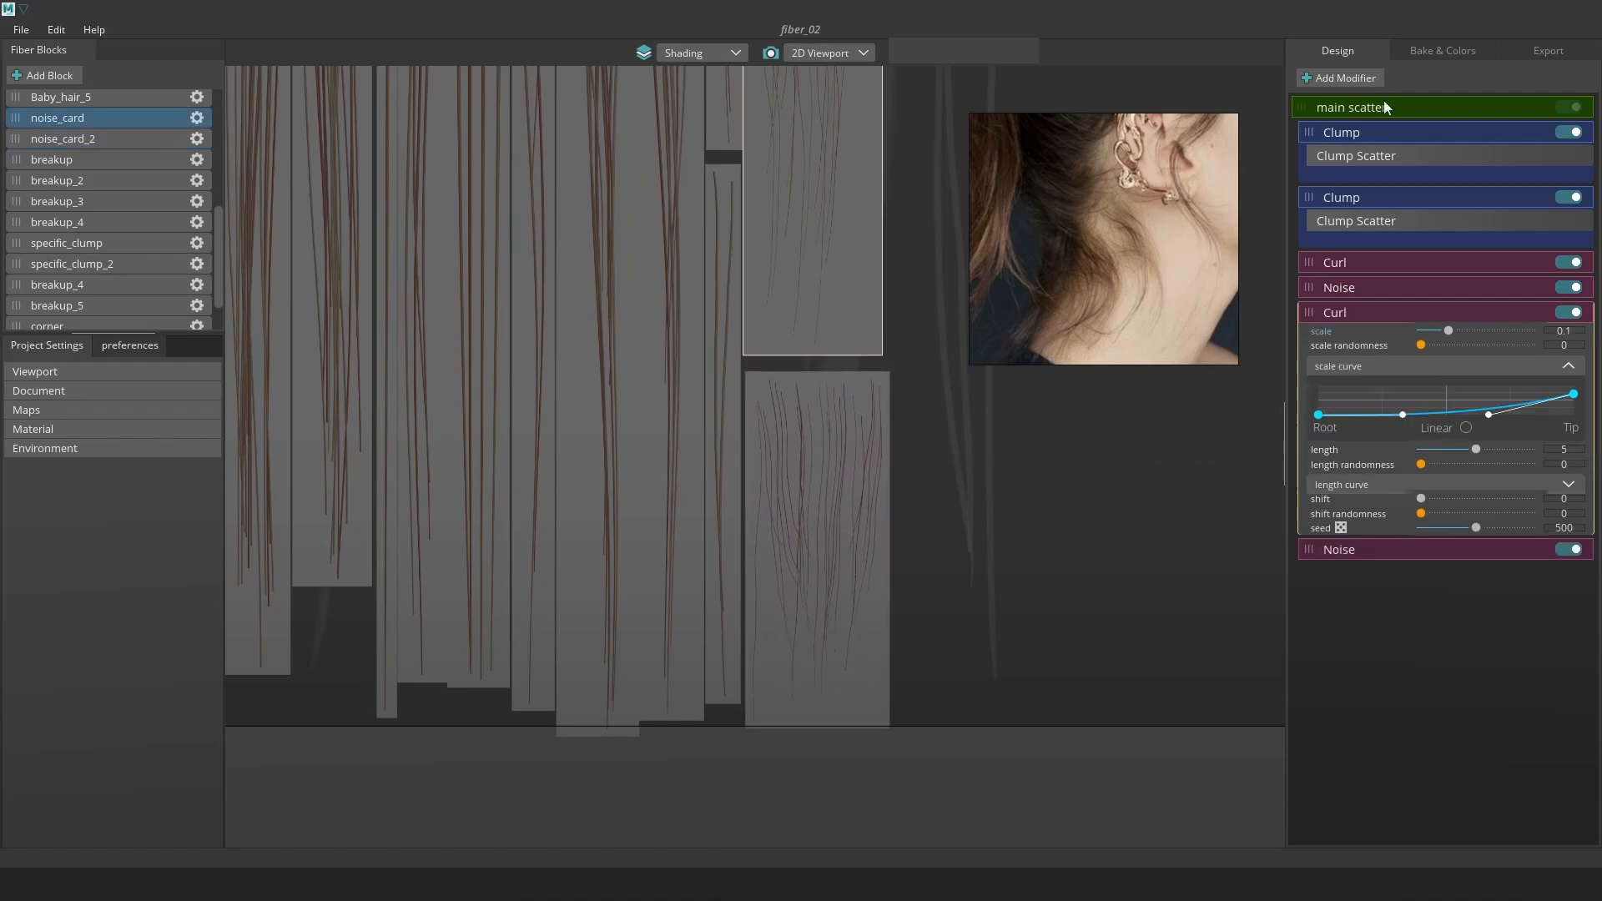
left_click(1387, 105)
left_click_drag(1457, 393, 1458, 394)
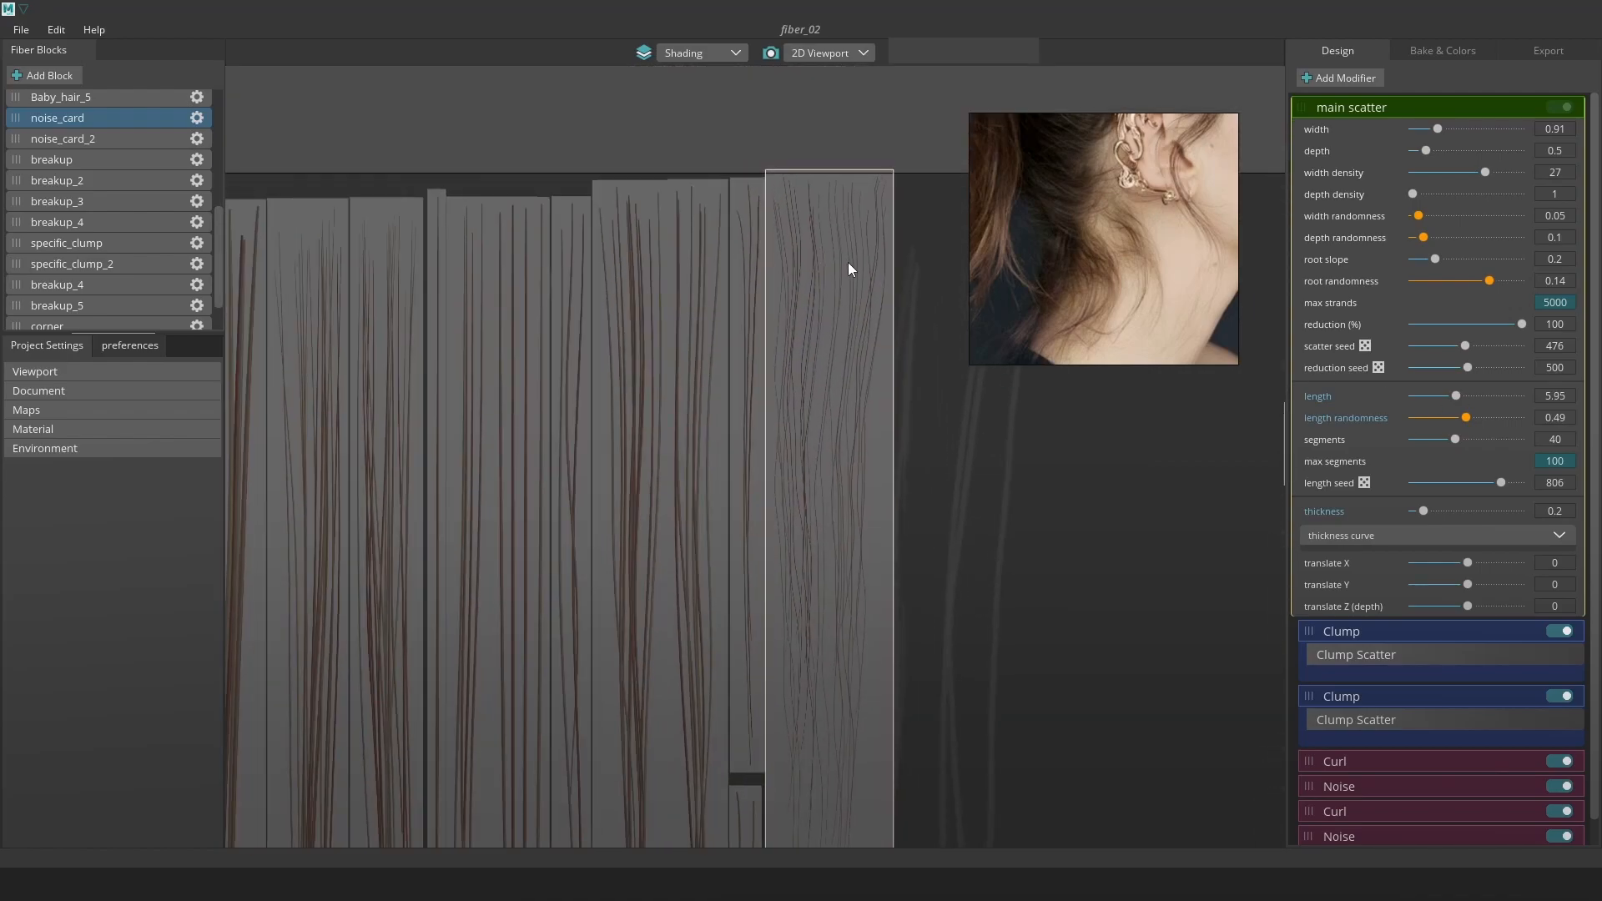
middle_click_drag(872, 734, 847, 217)
scroll(820, 421, "up", 4)
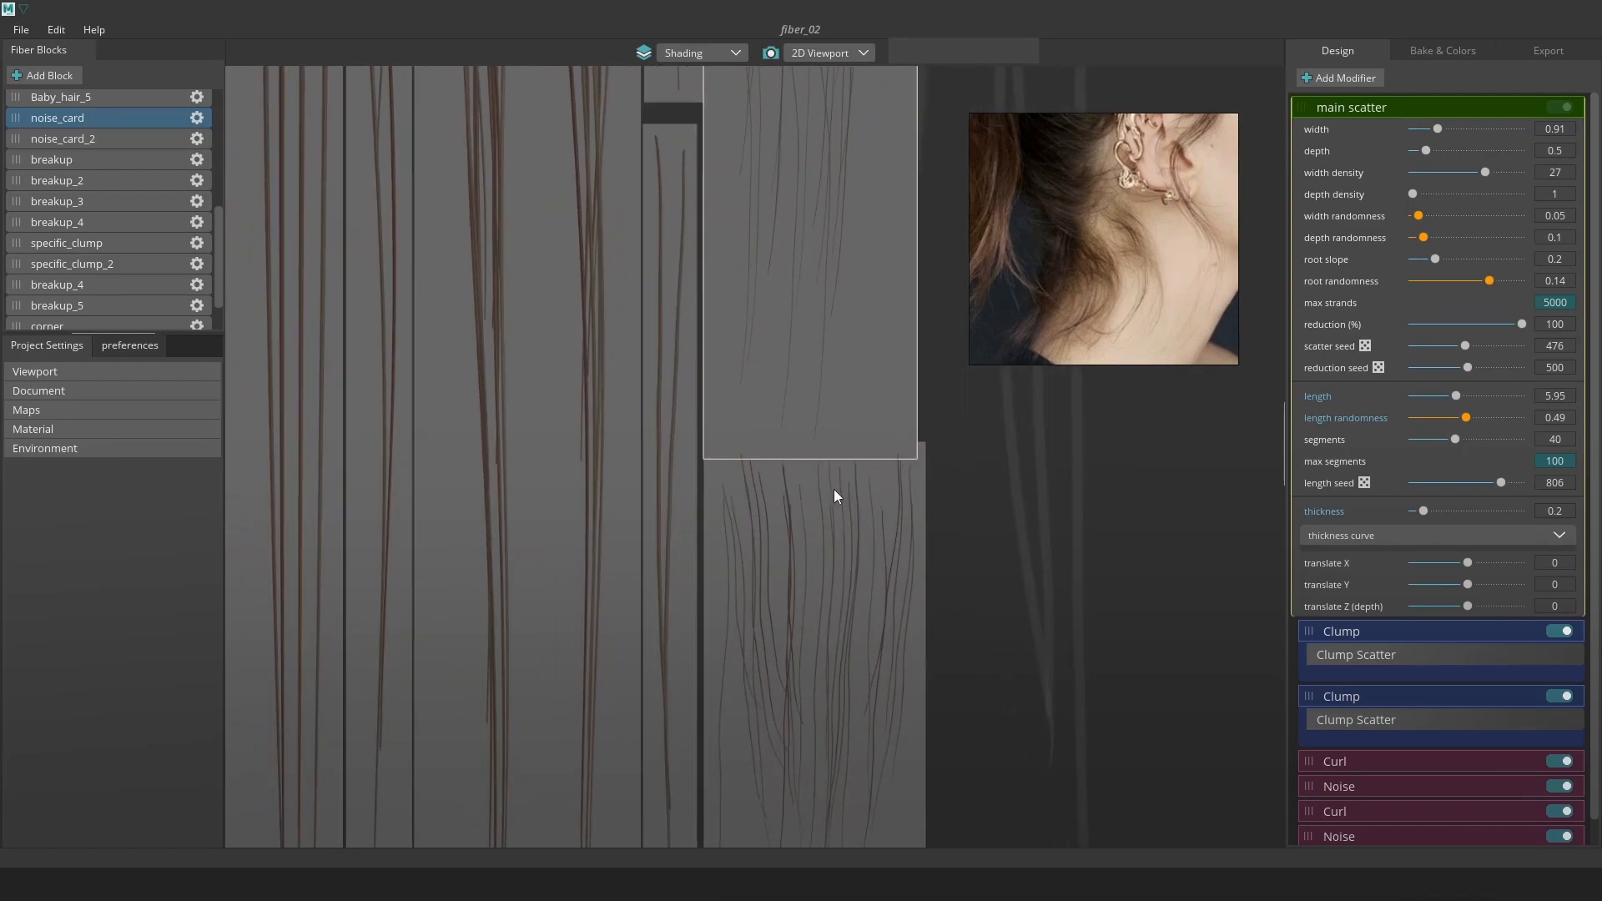
Lock the UVs of the noise_card_2 and noise_card blocks.
left_click(834, 490)
left_click(861, 423)
scroll(863, 434, "up", 6)
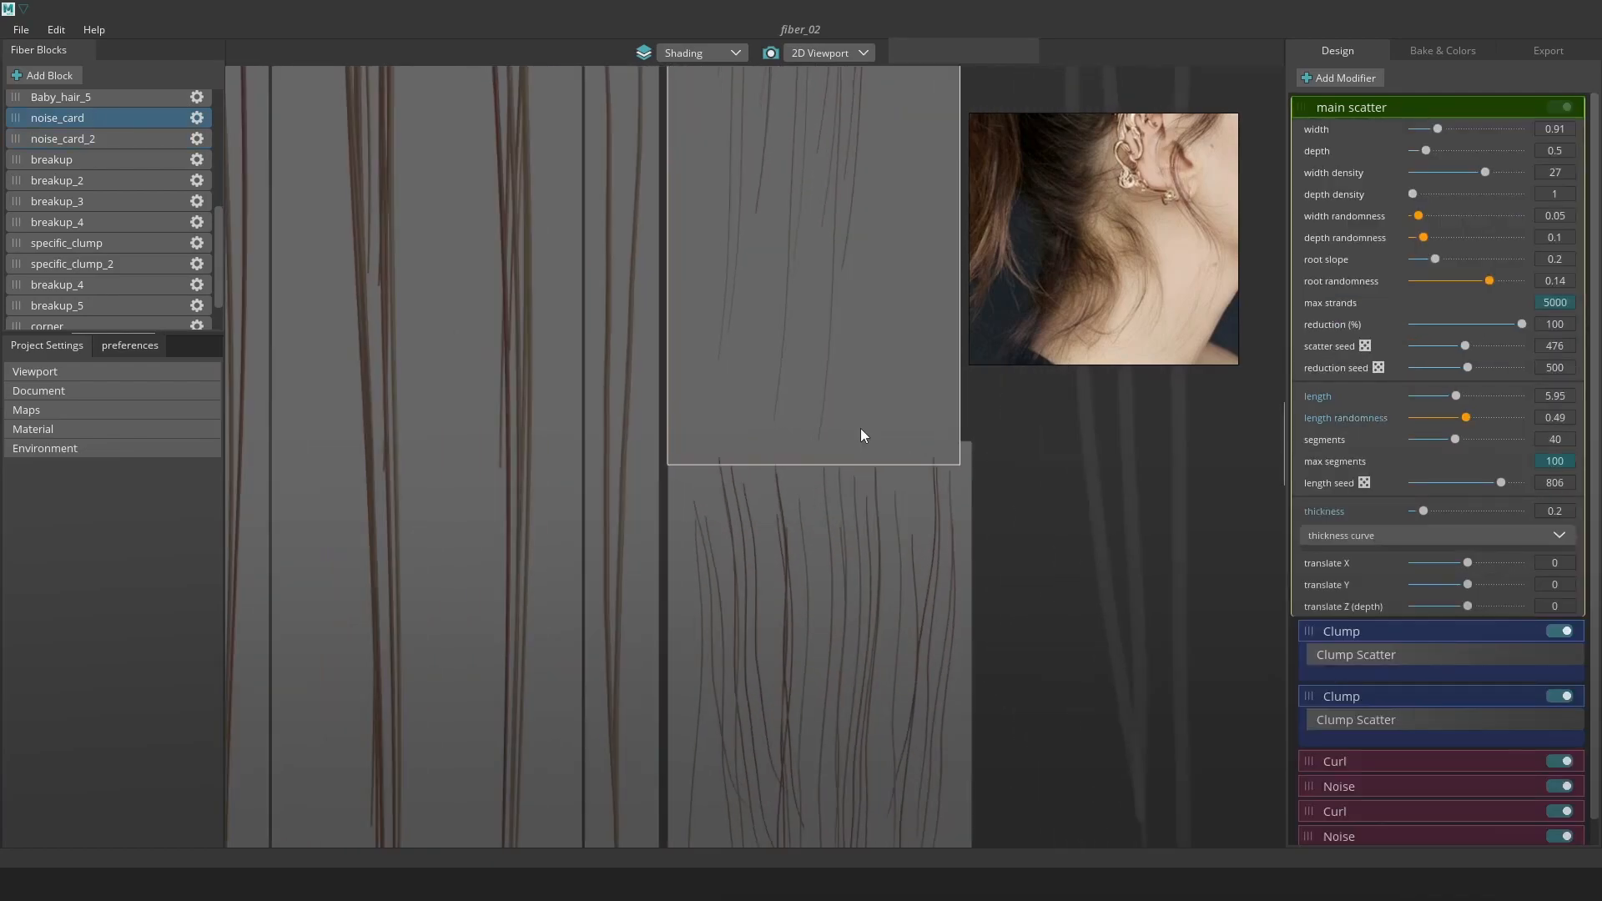
left_click(943, 518)
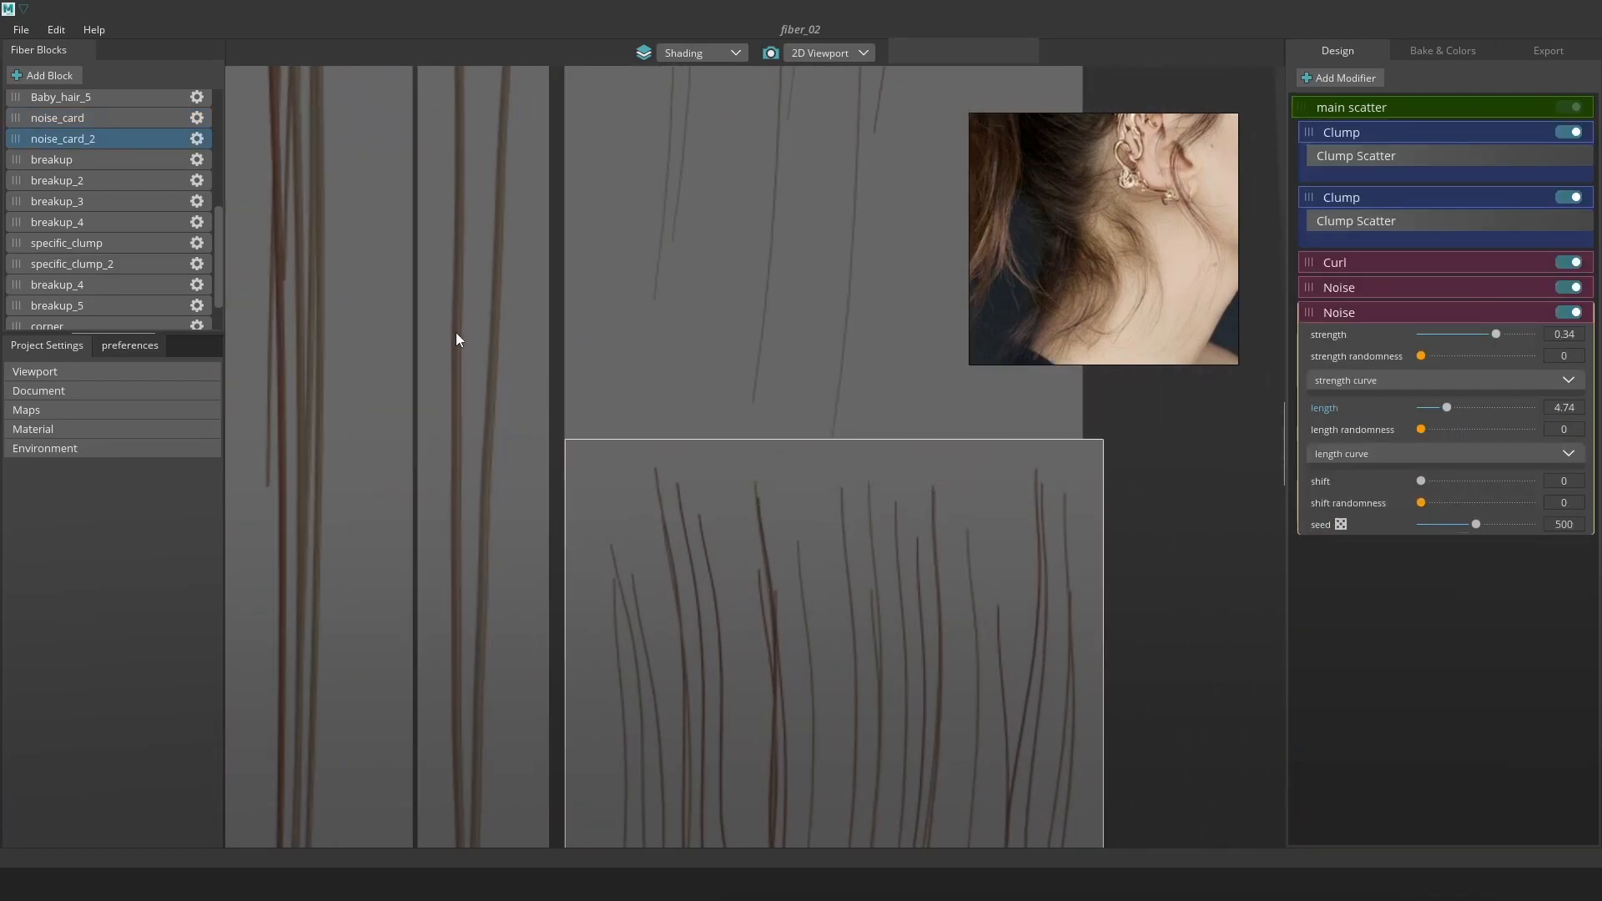
left_click(196, 138)
left_click(195, 169)
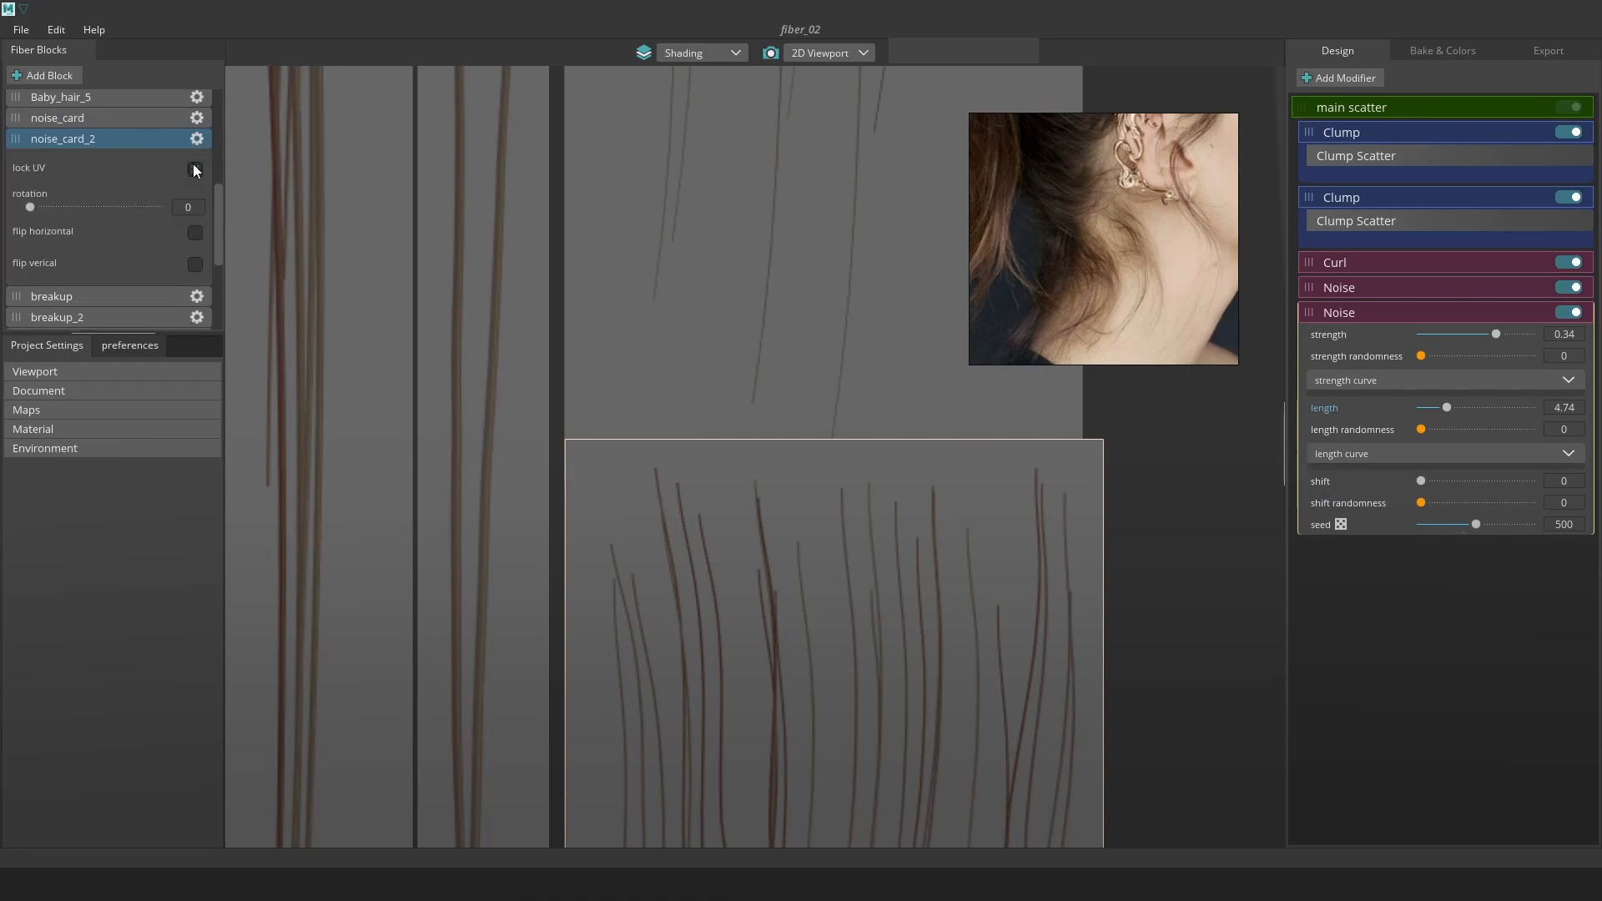
left_click(679, 247)
left_click(197, 118)
left_click(195, 148)
left_click(679, 398)
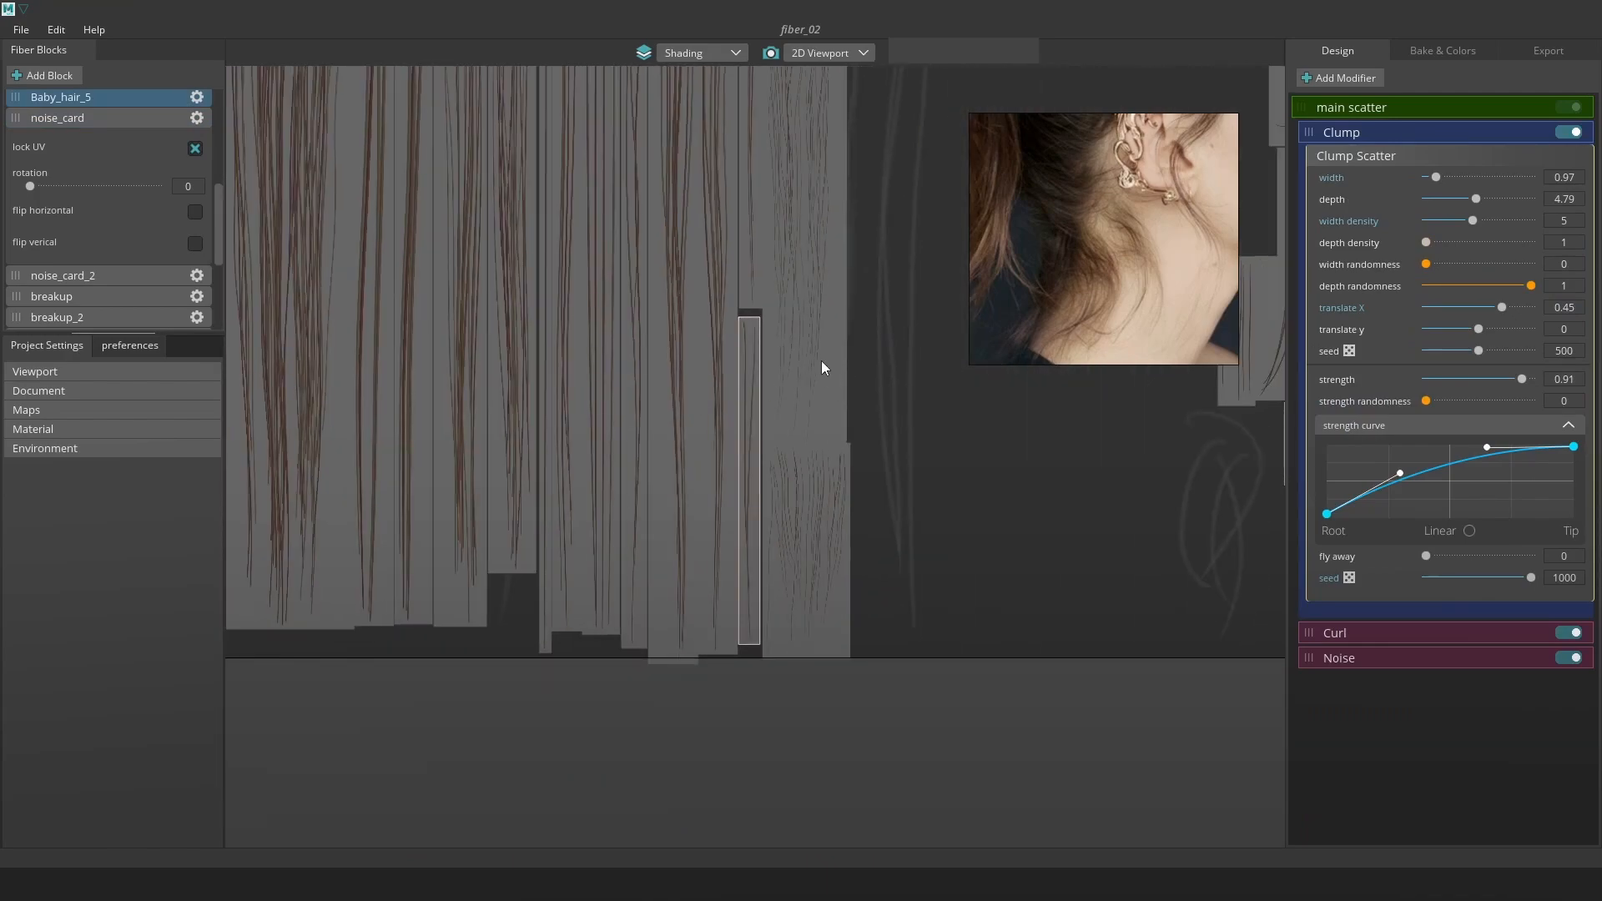
Save the project and save a new version of it as fiber_03.
key("ctrl+s")
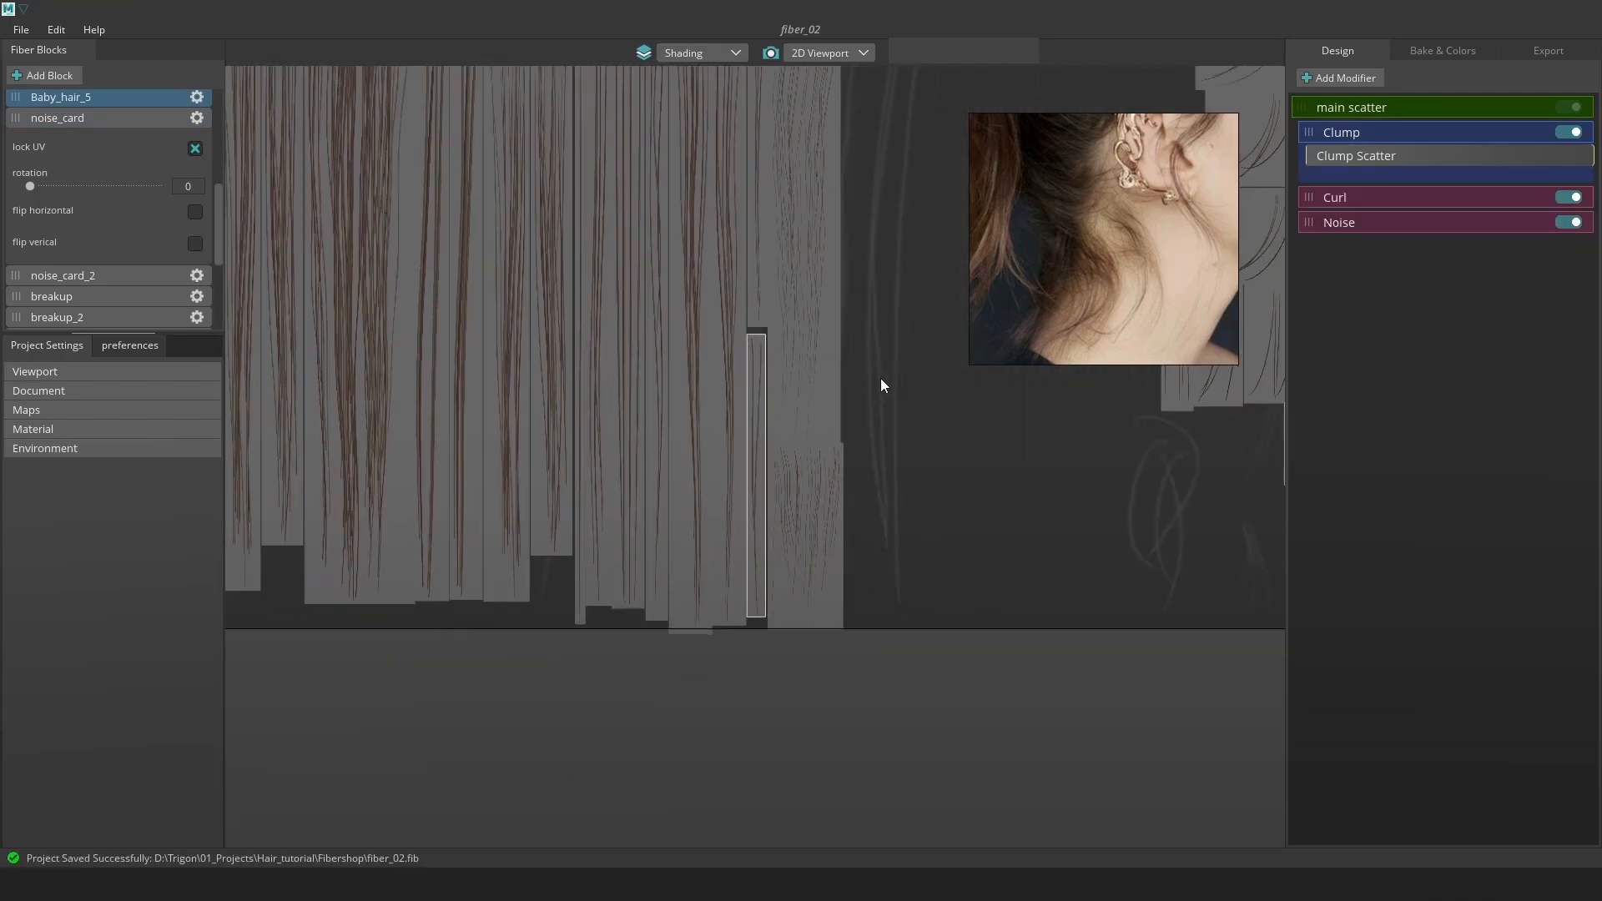
left_click(21, 29)
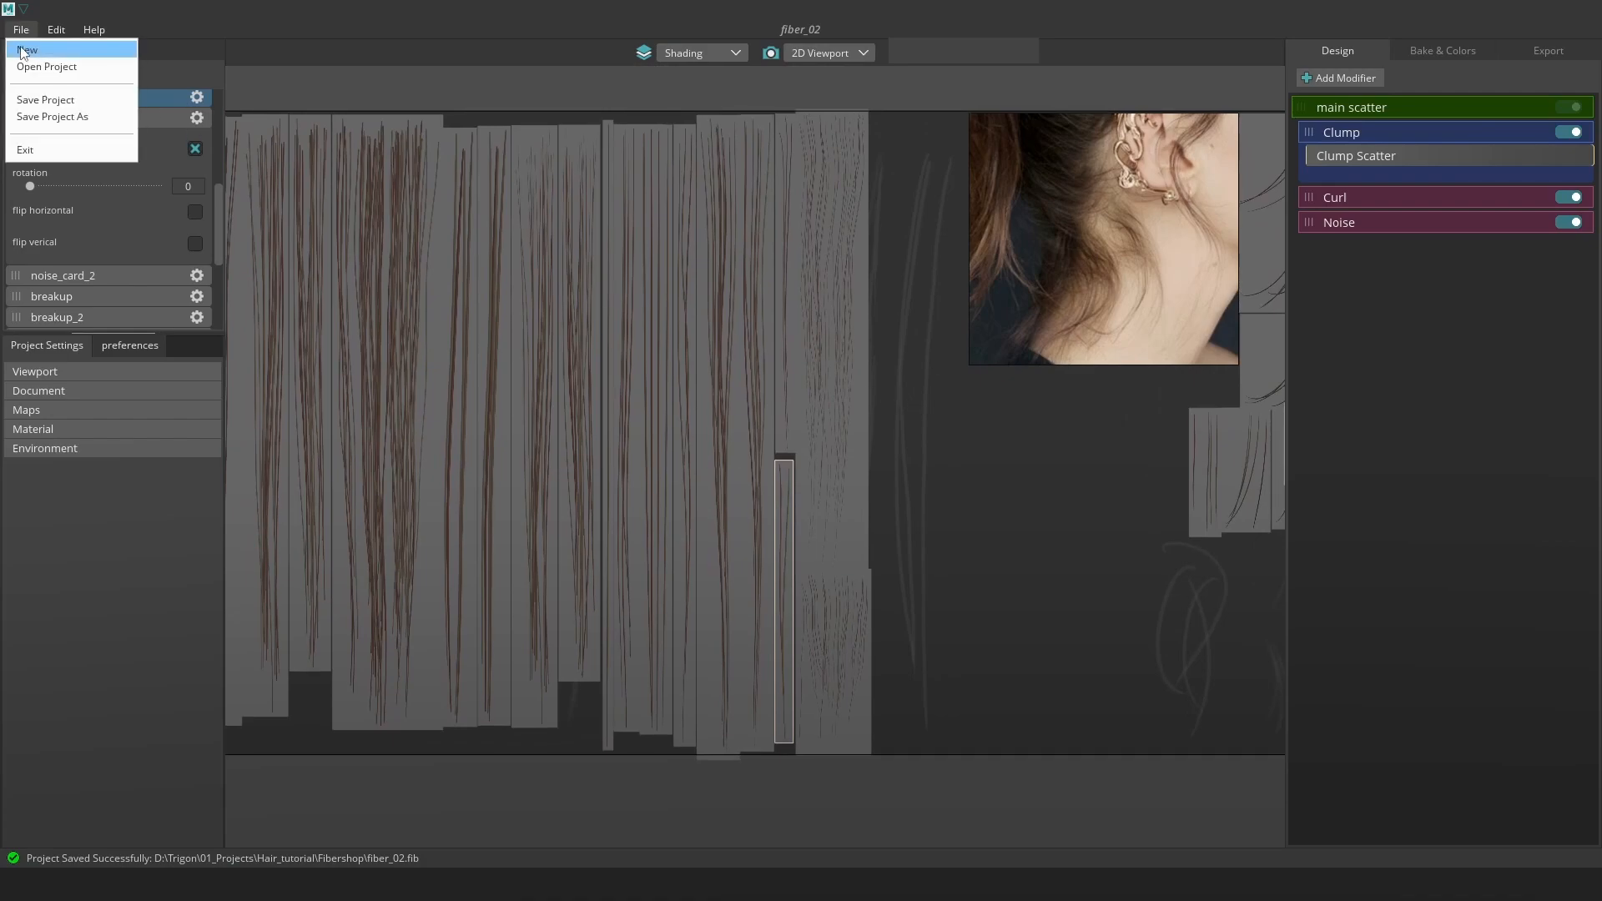
left_click(75, 117)
left_click(947, 355)
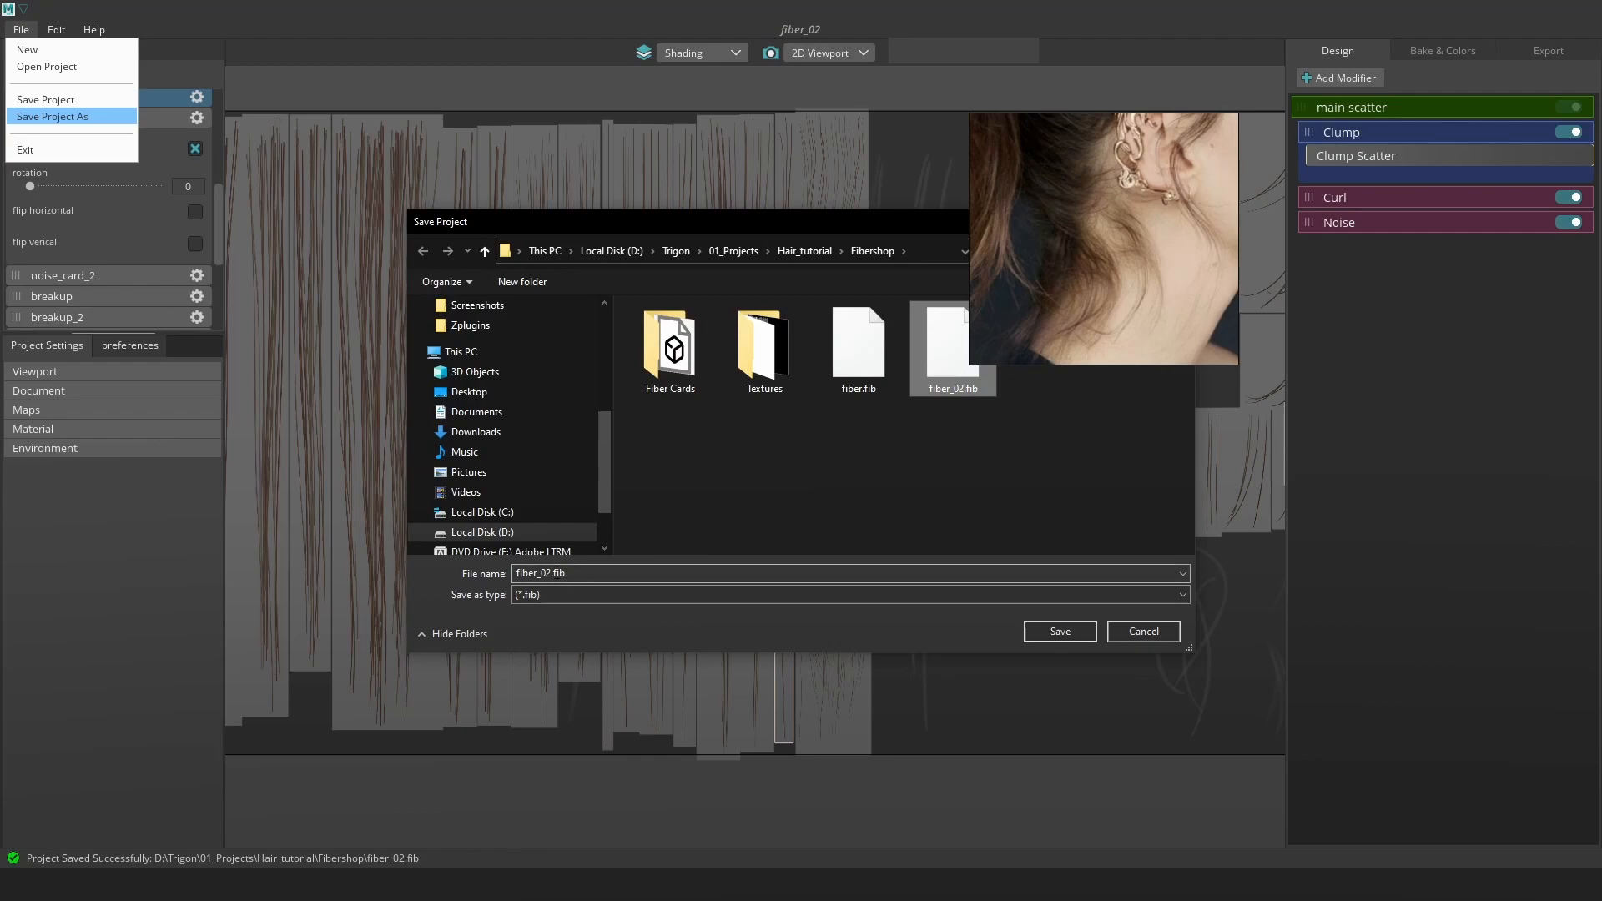
key("Tab")
key("Home")
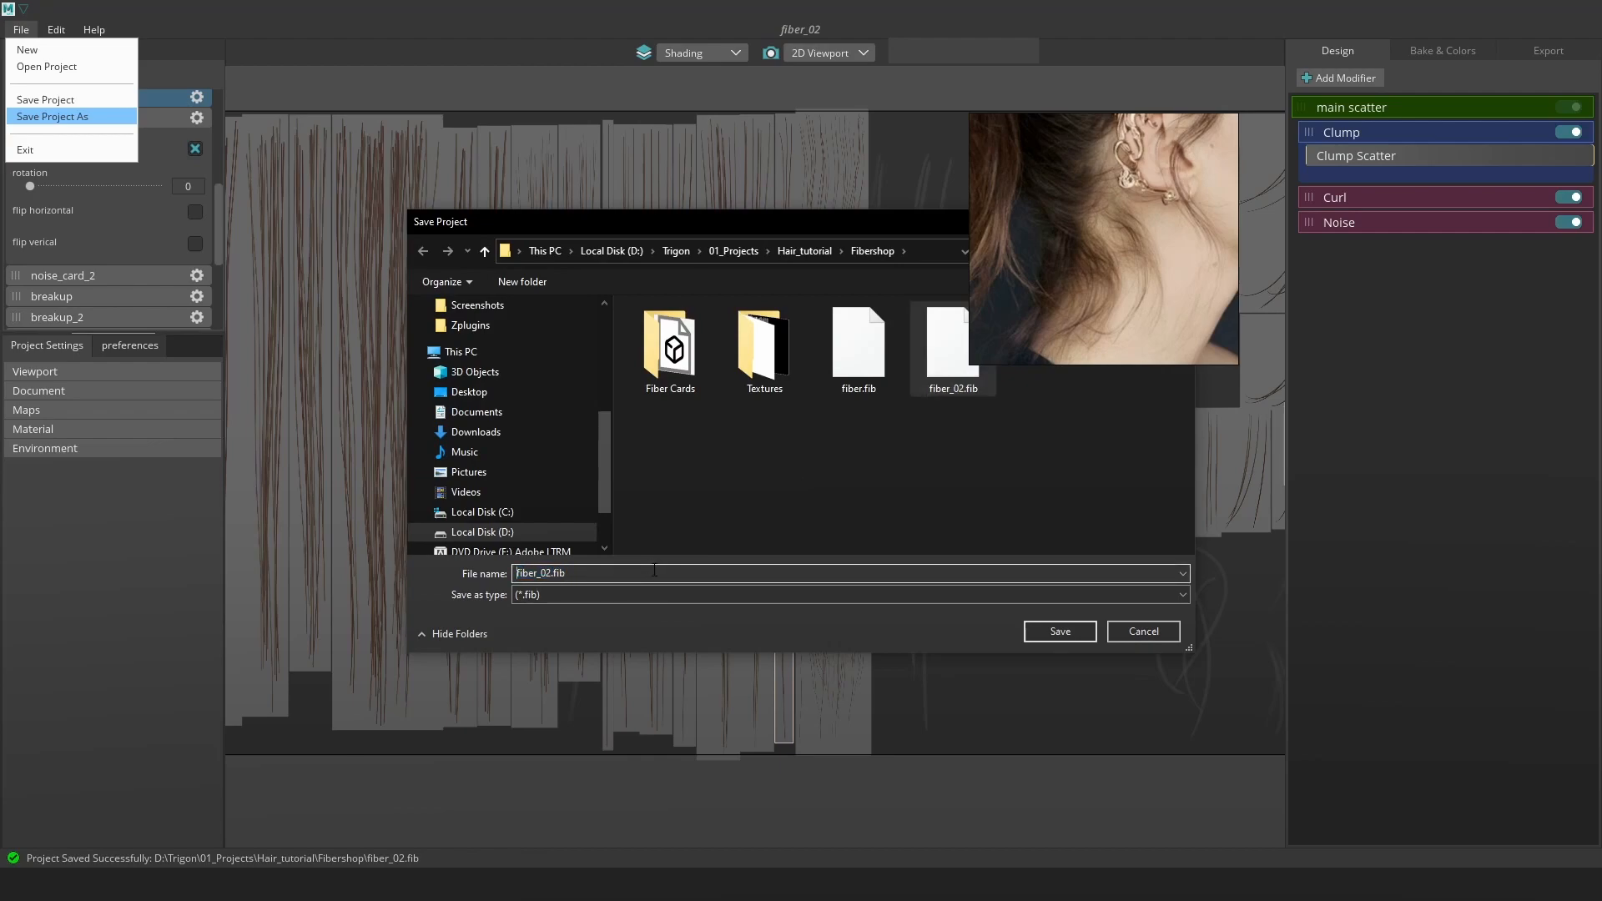
key("Right")
key("Right")
key("Right")
key("Right")
key("Right")
left_click(1073, 632)
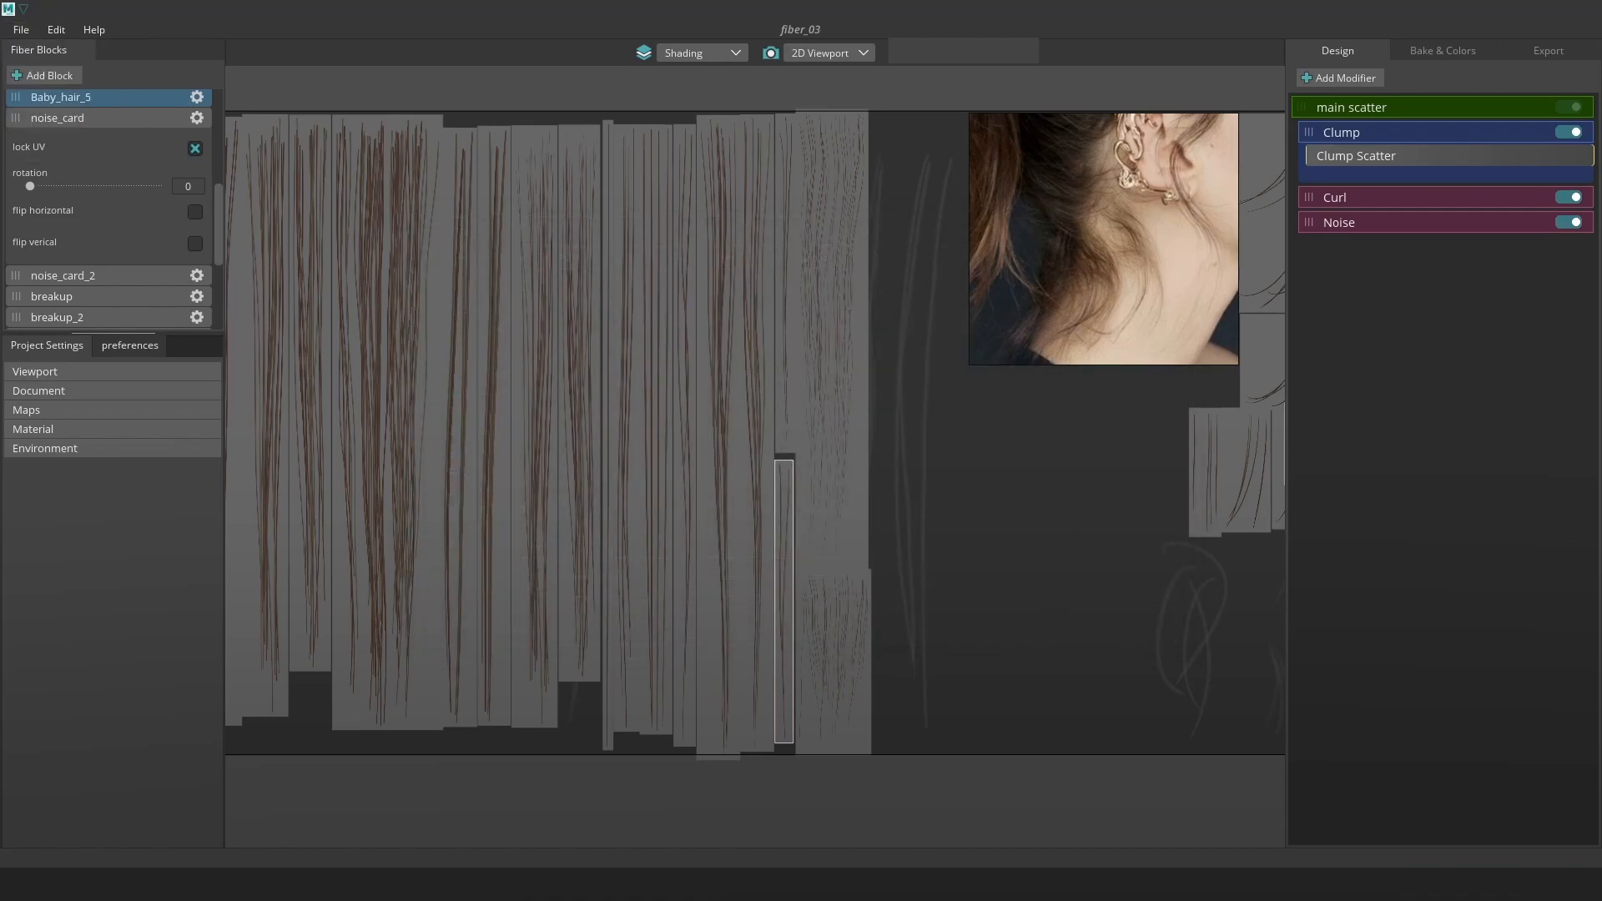
Examine the long strand blocks beside the noise cards and the overall atlas layout against the ponytail reference photos.
left_click(745, 395)
left_click(705, 301)
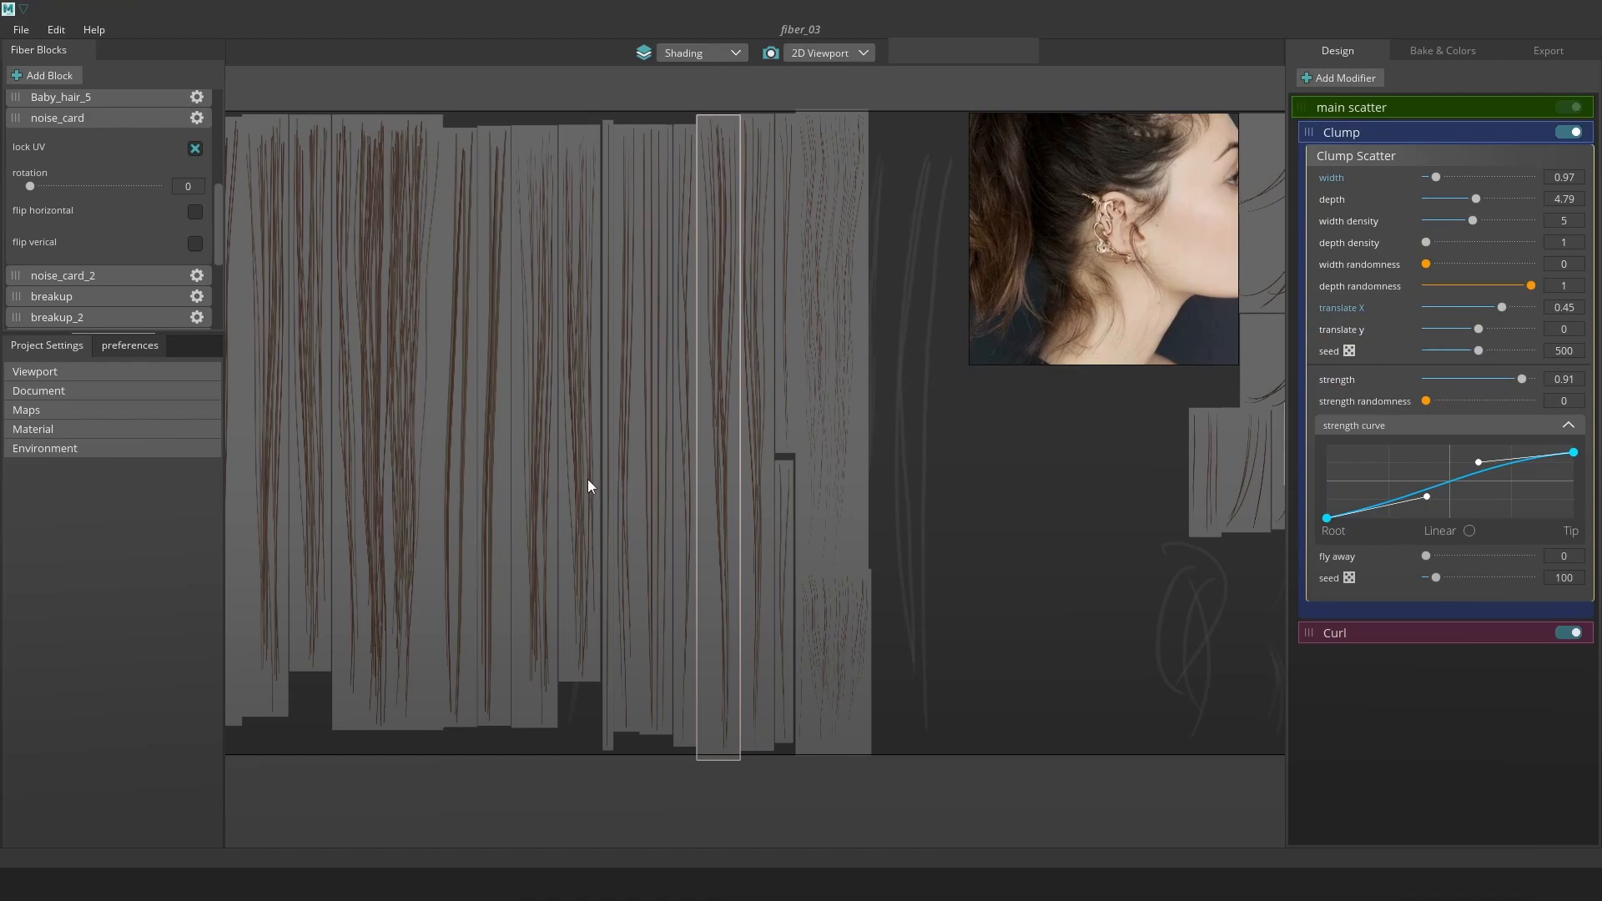
scroll(728, 449, "up", 2)
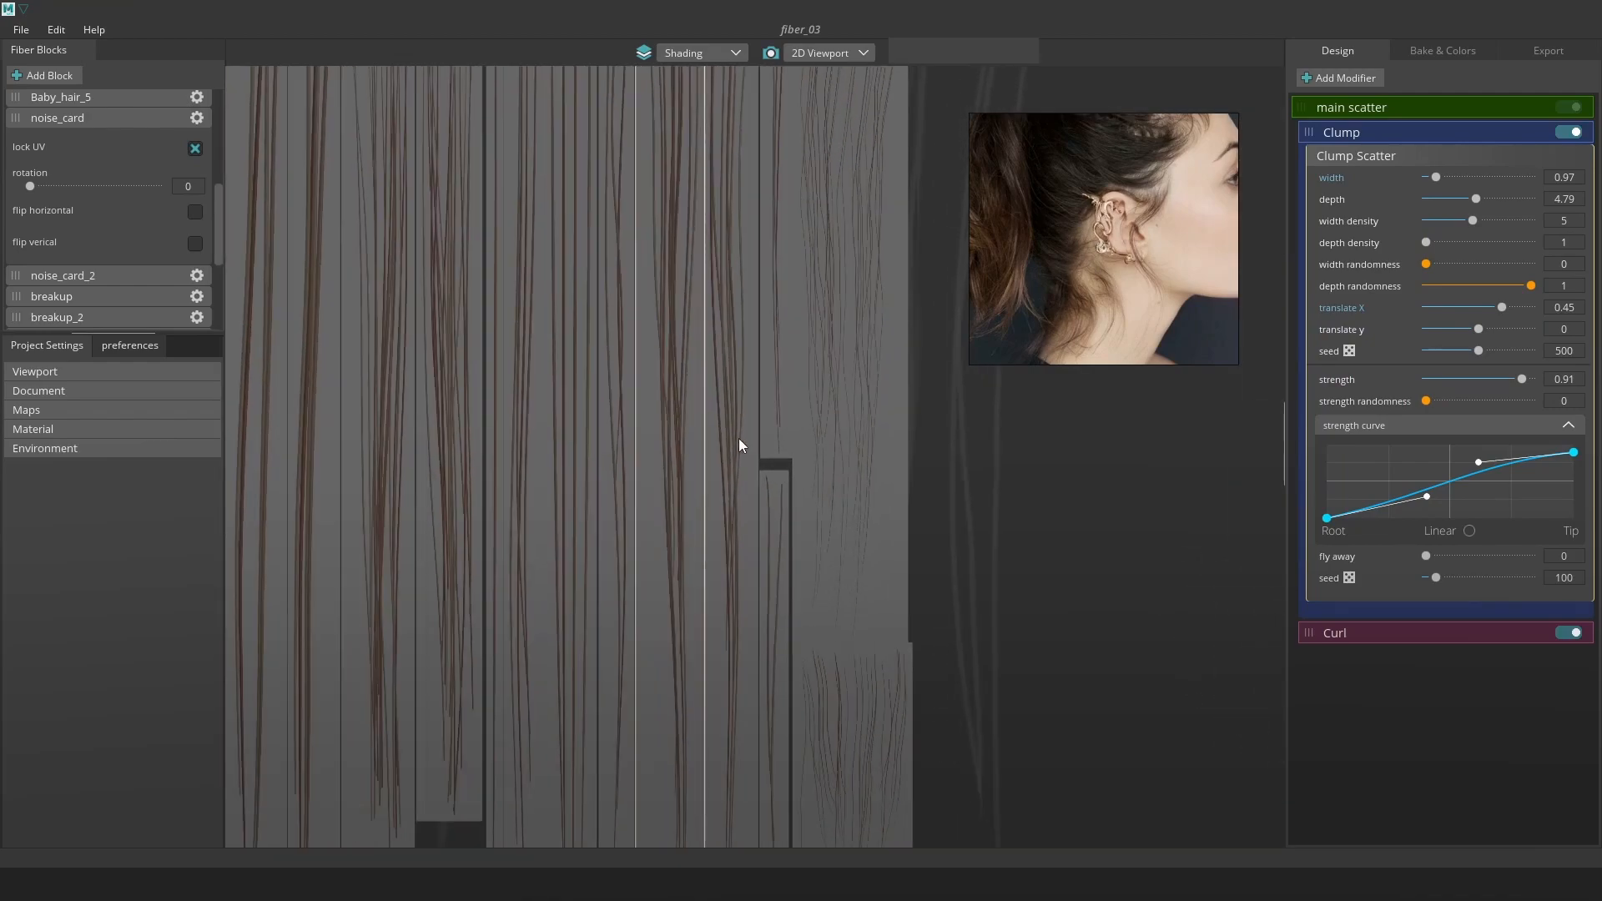
left_click(747, 354)
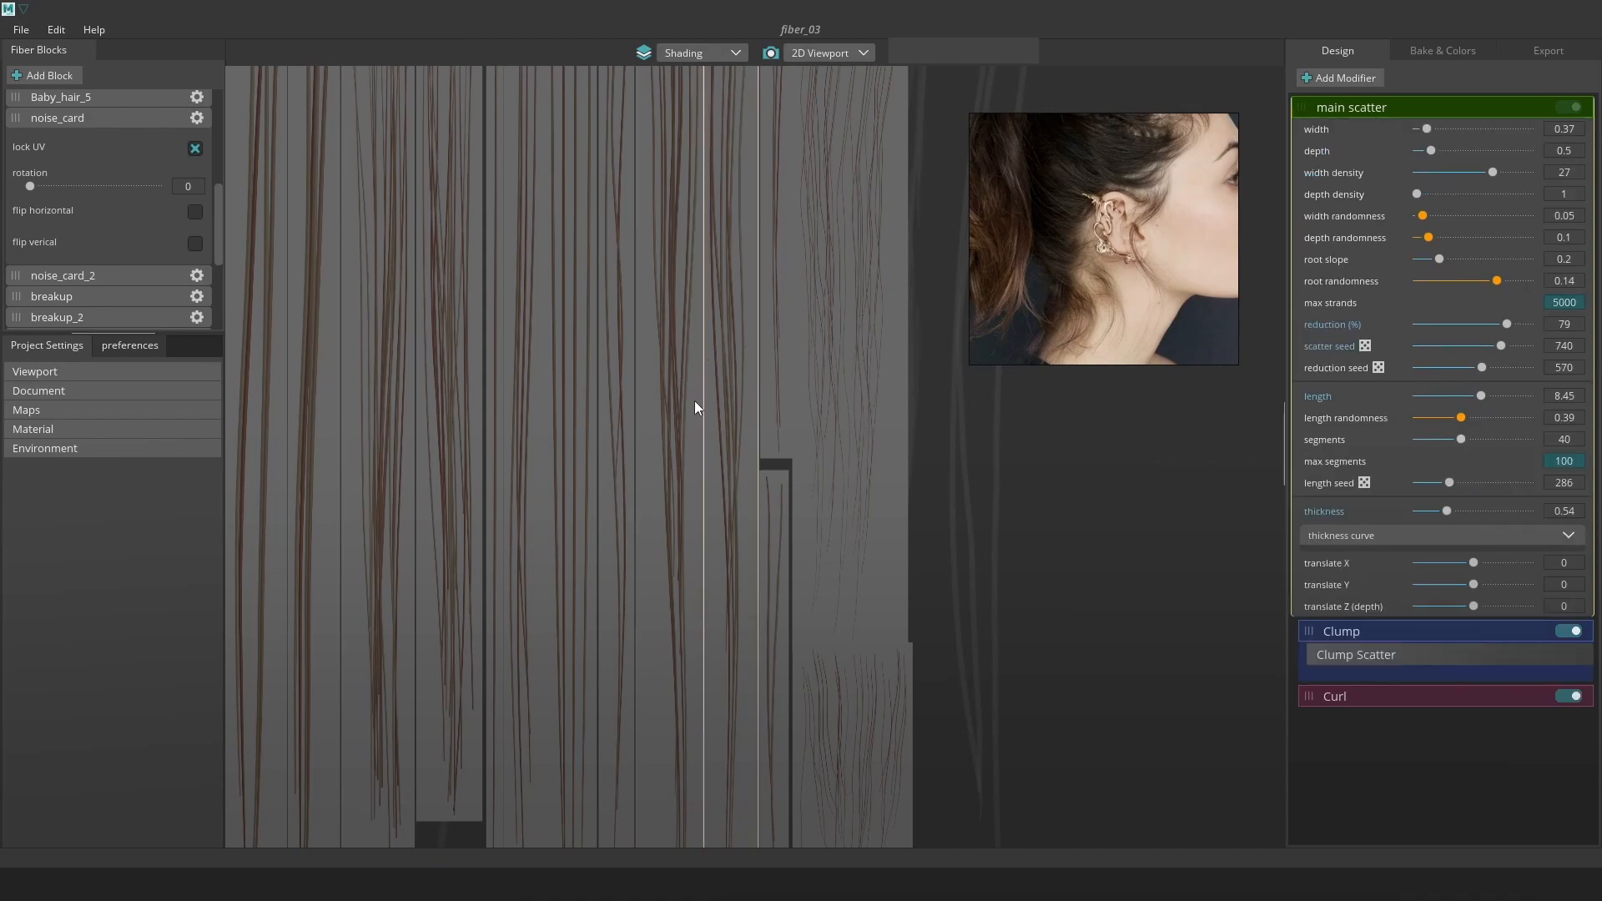
scroll(683, 389, "down", 5)
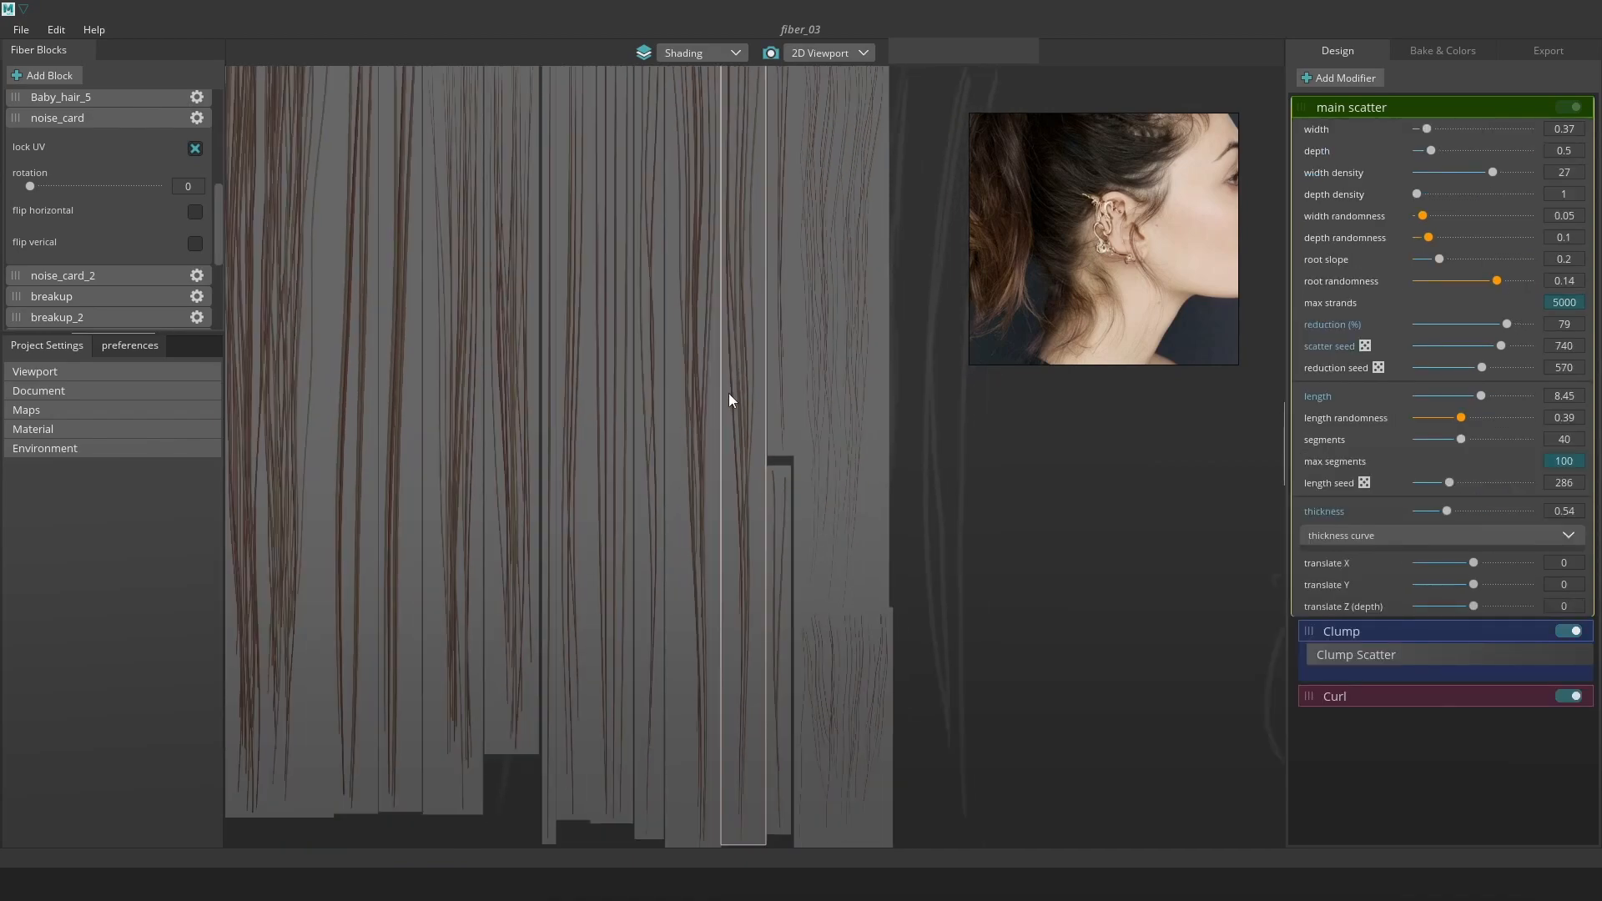
scroll(1140, 167, "down", 1)
scroll(1127, 179, "down", 1)
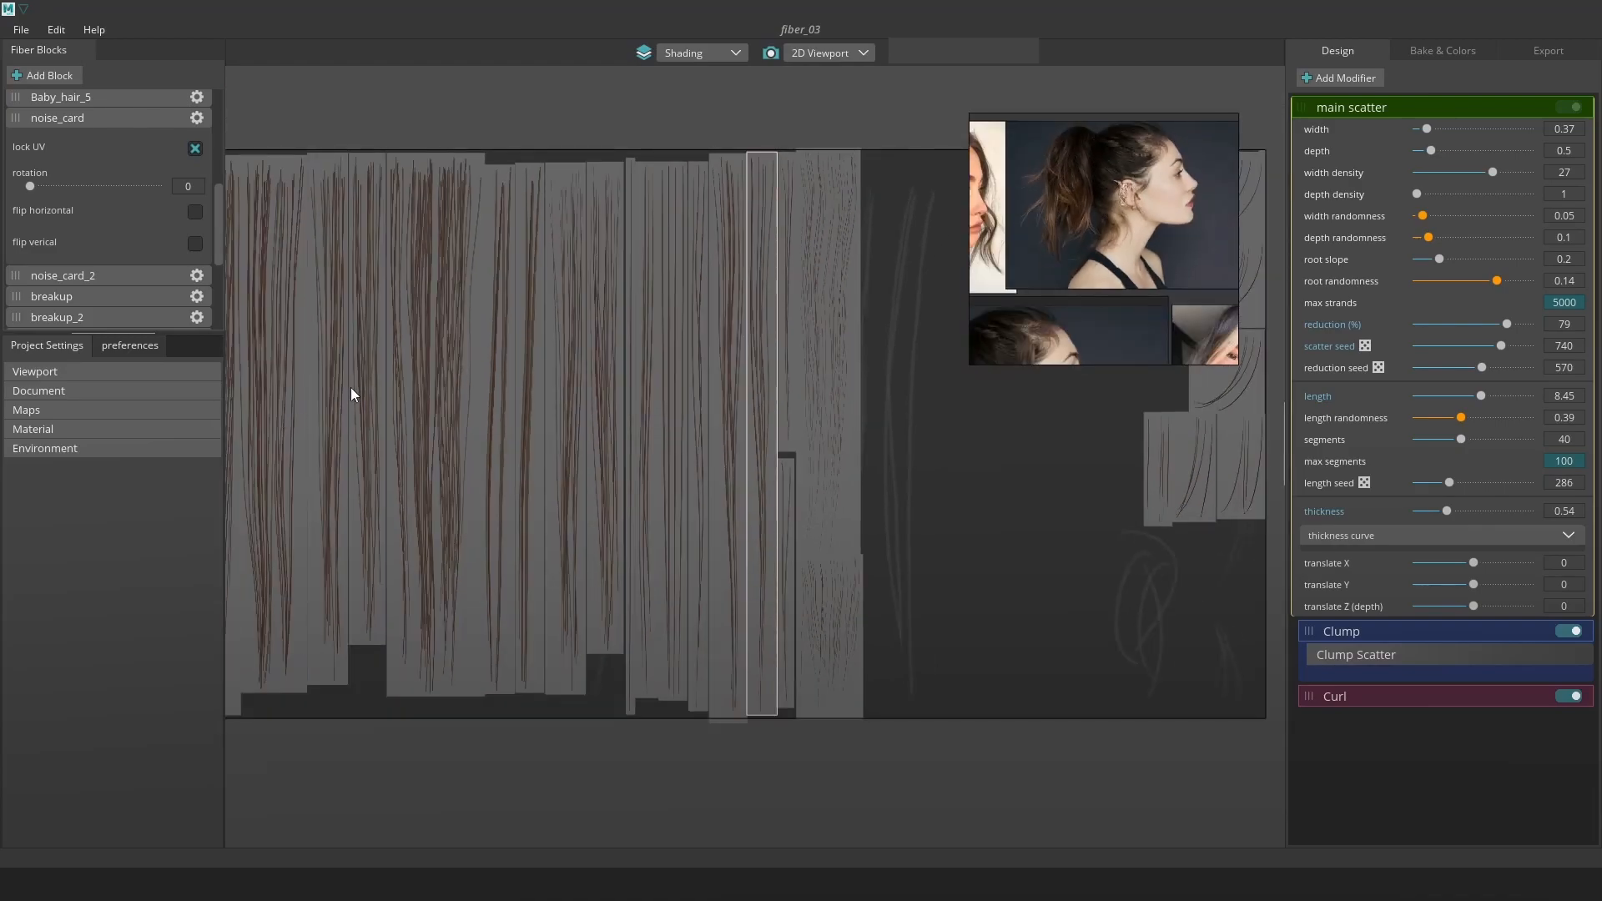
middle_click_drag(349, 387, 587, 379)
scroll(792, 398, "down", 3)
middle_click_drag(1063, 405, 873, 422)
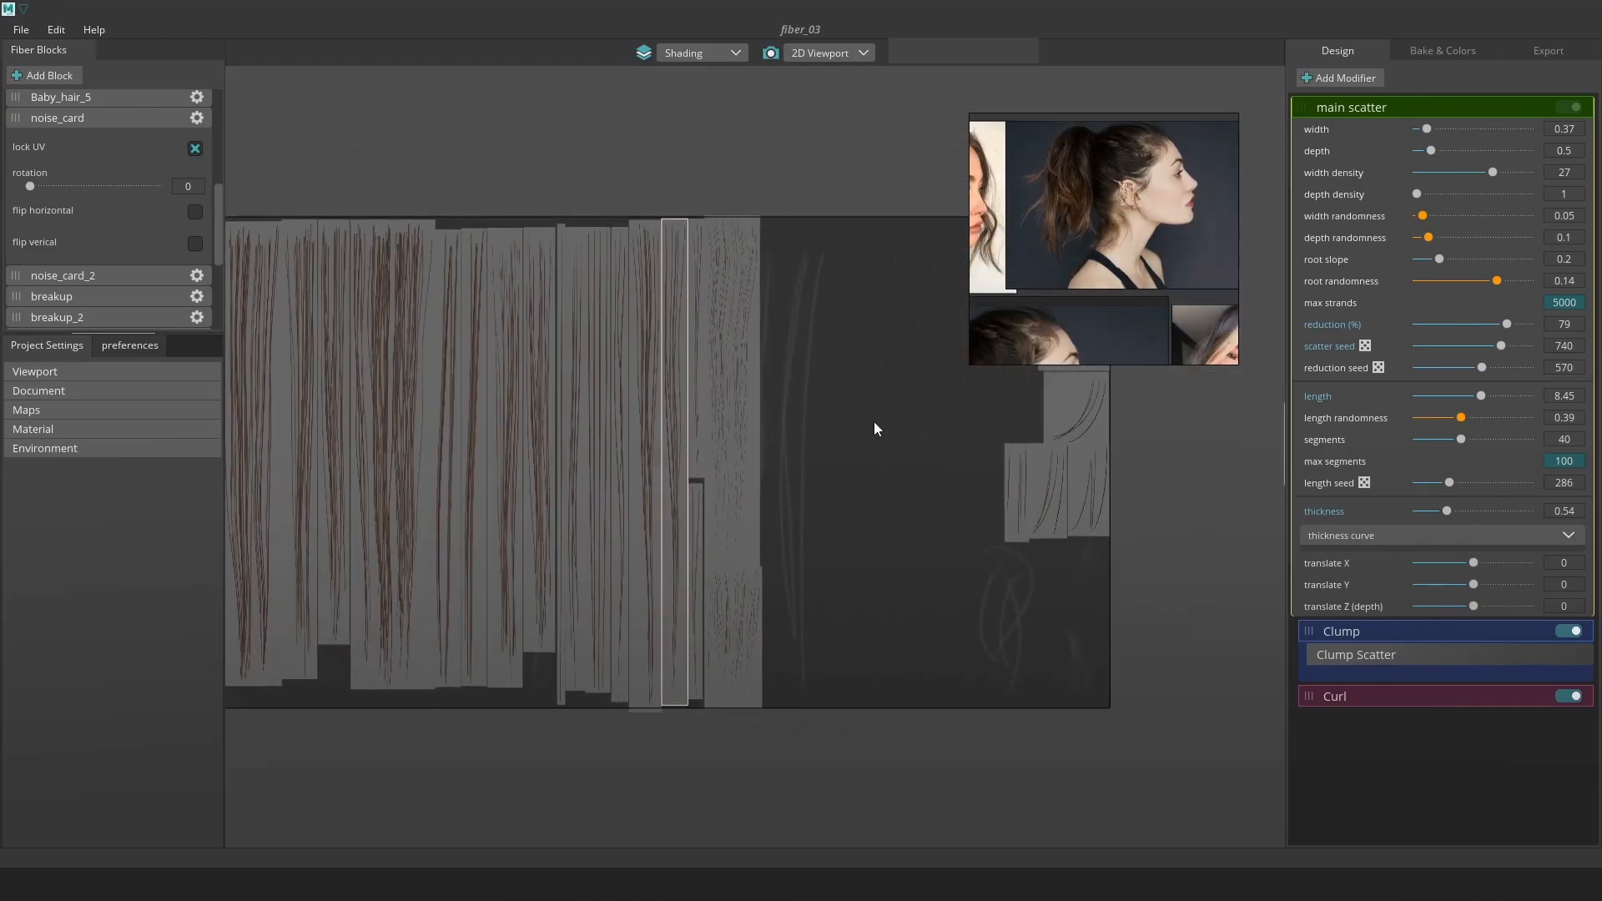
scroll(826, 436, "down", 1)
Bake the maps at 4096 resolution and export the textures.
left_click(1446, 57)
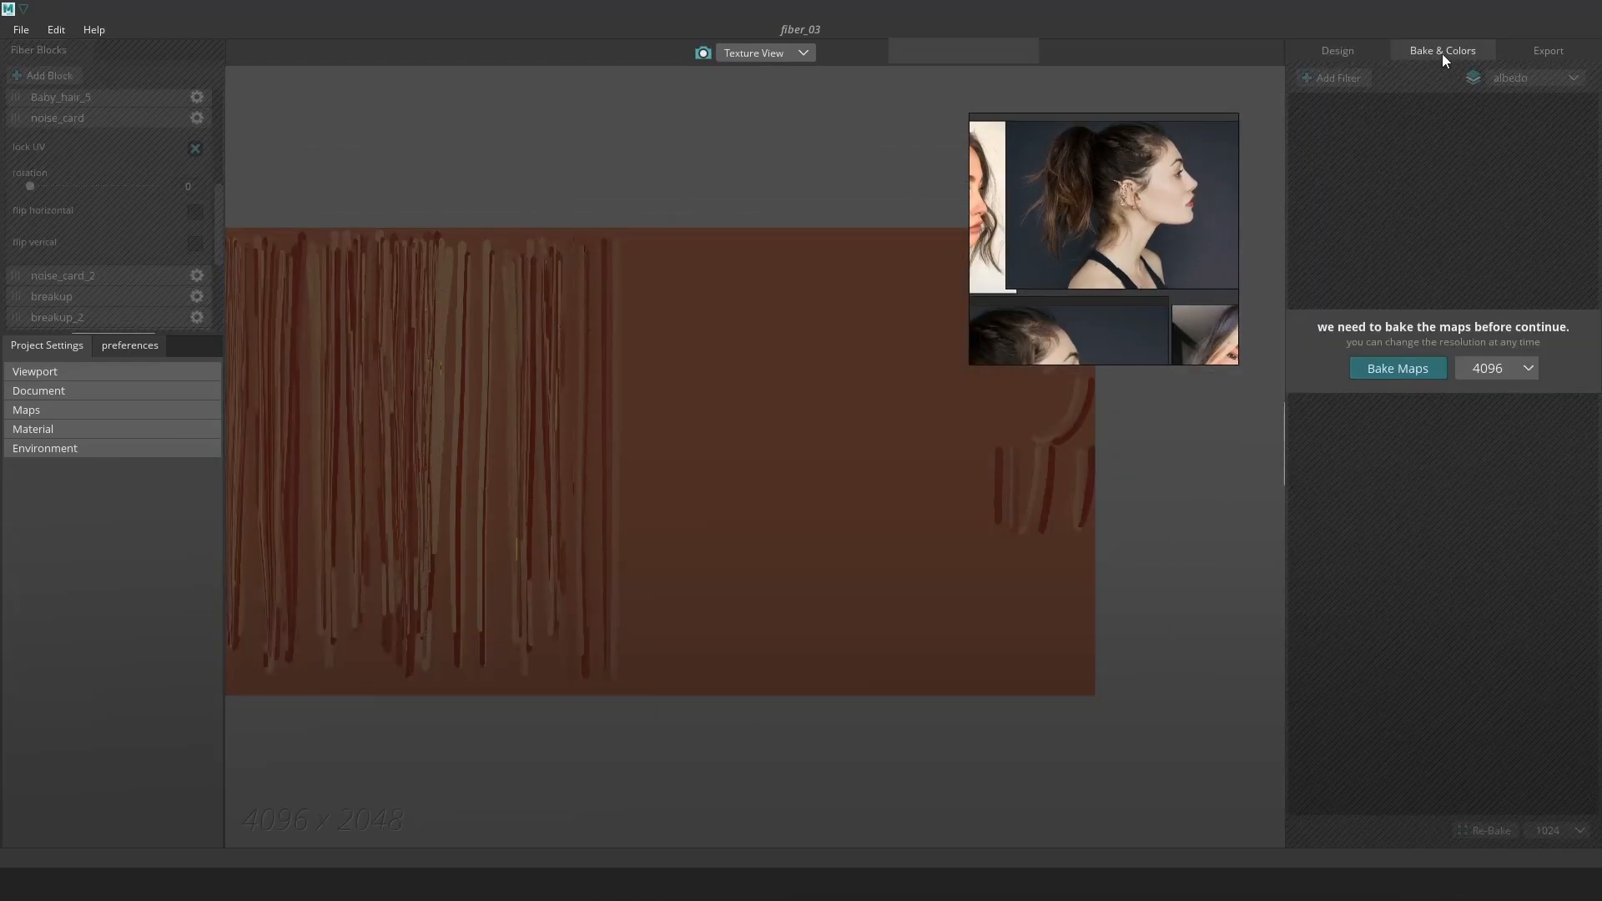
left_click(1386, 372)
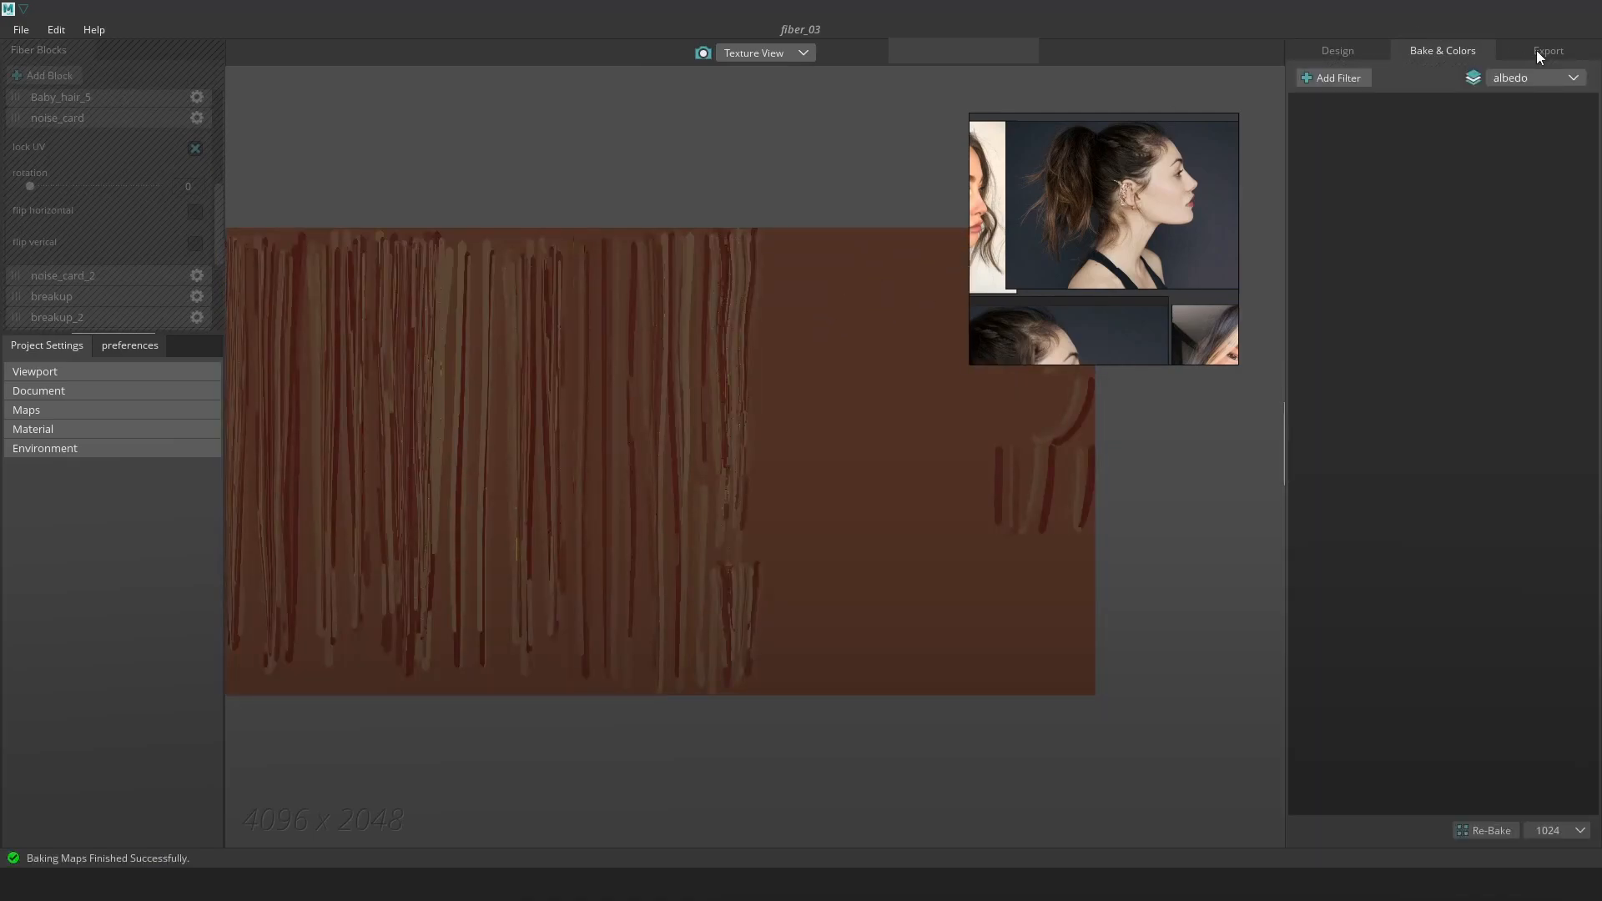
left_click(1539, 53)
left_click(1445, 819)
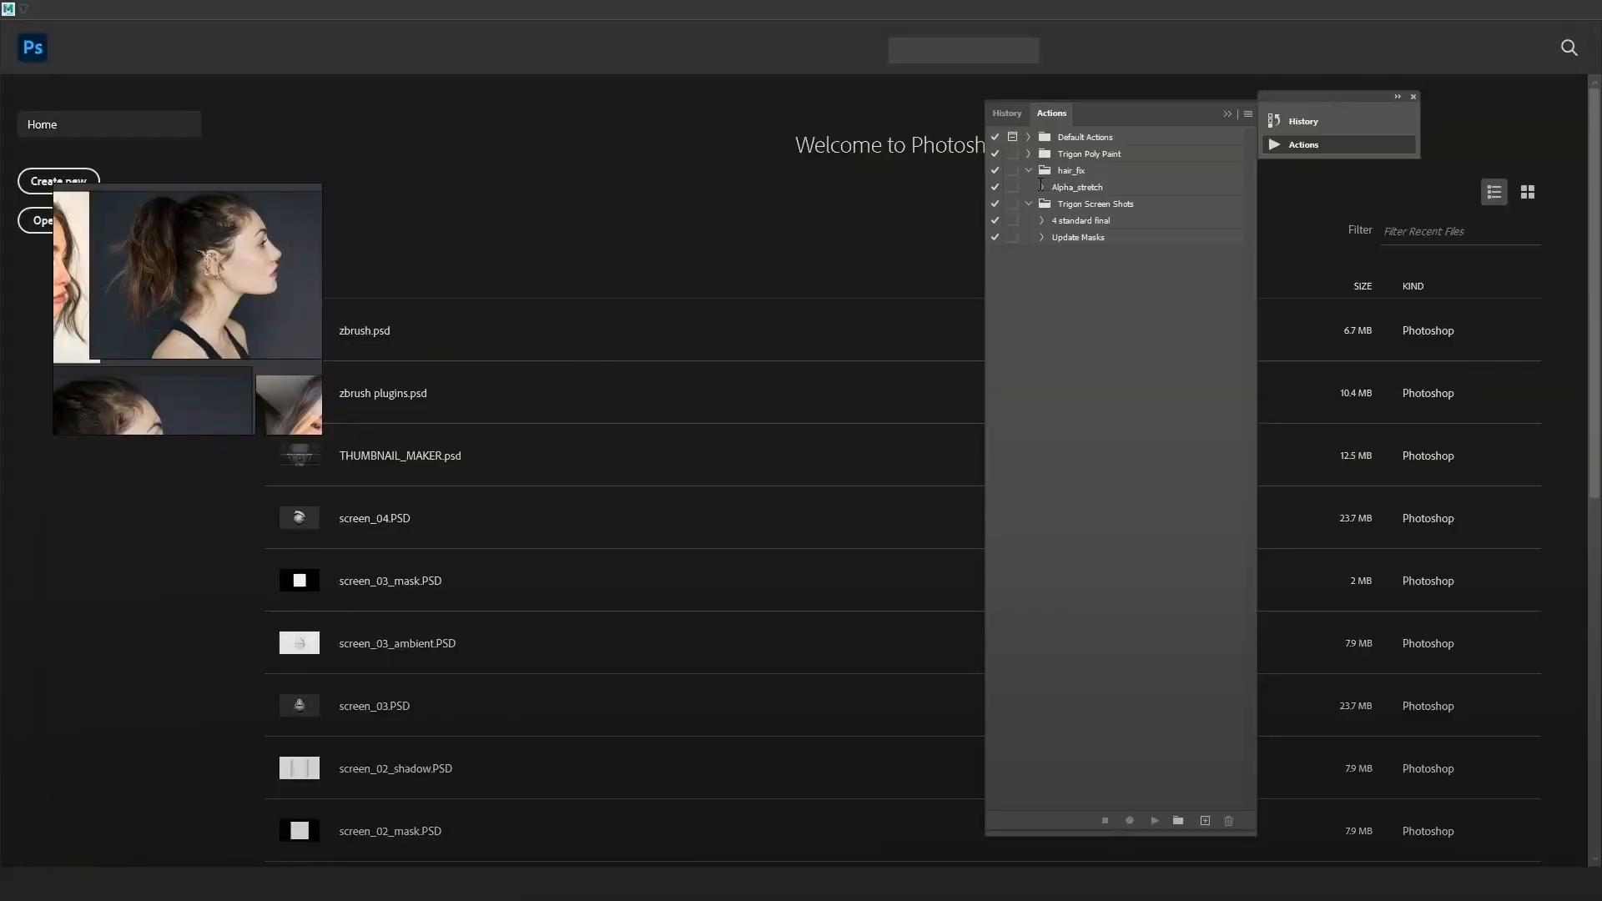
Run the Alpha_stretch action from the hair_fix set in Photoshop on fiber_alpha.jpg.
left_click(1094, 188)
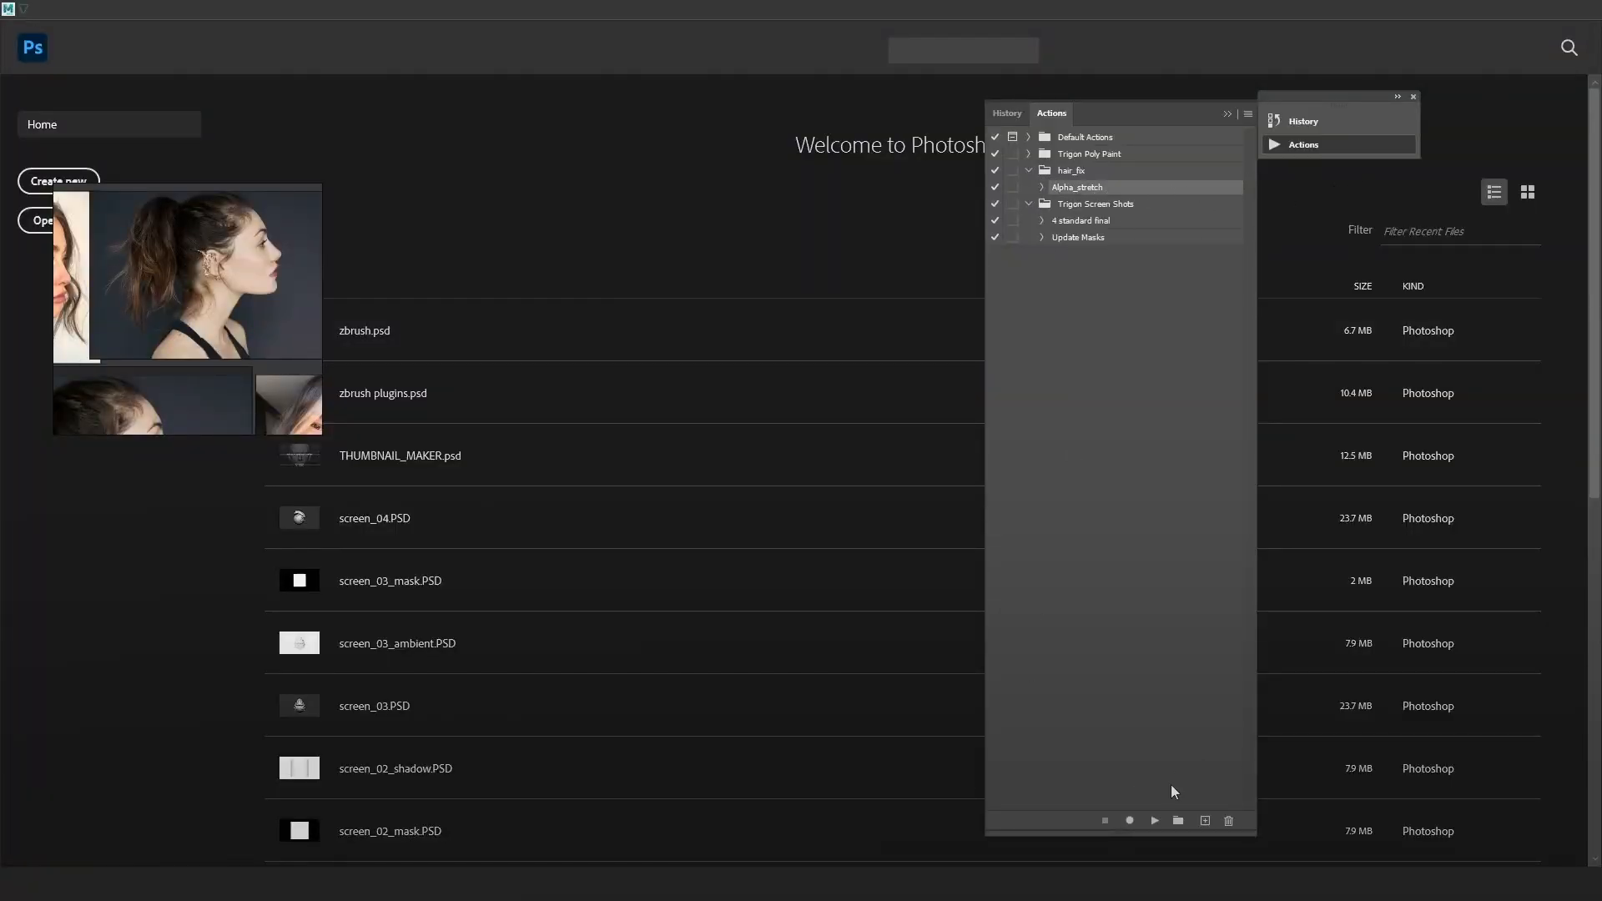
left_click(1155, 821)
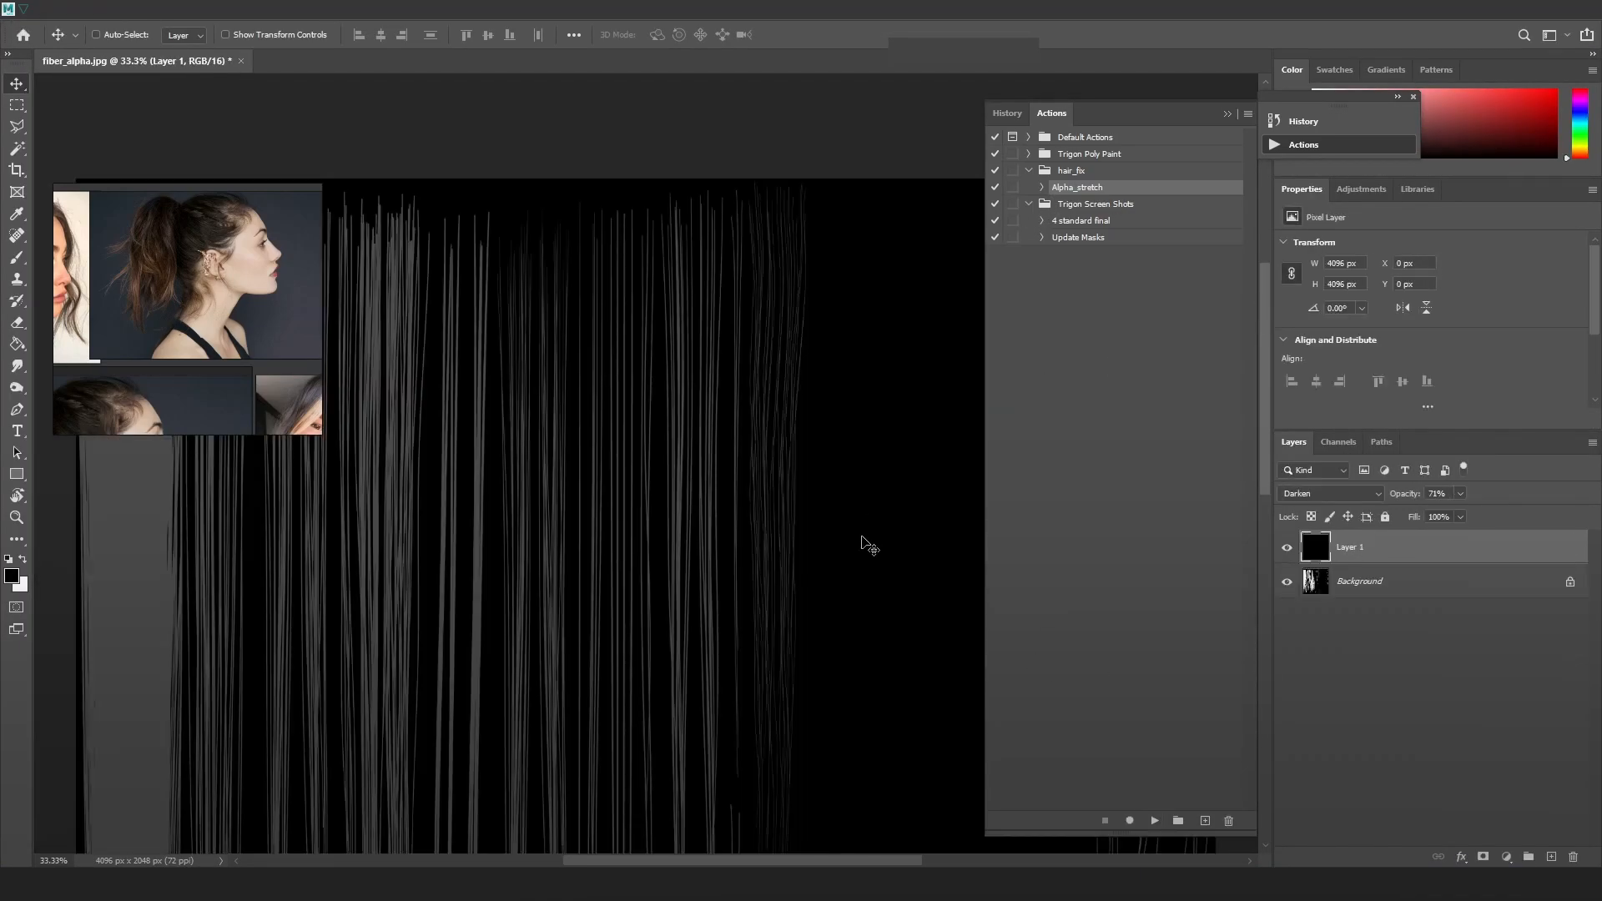
scroll(830, 547, "down", 5, "alt")
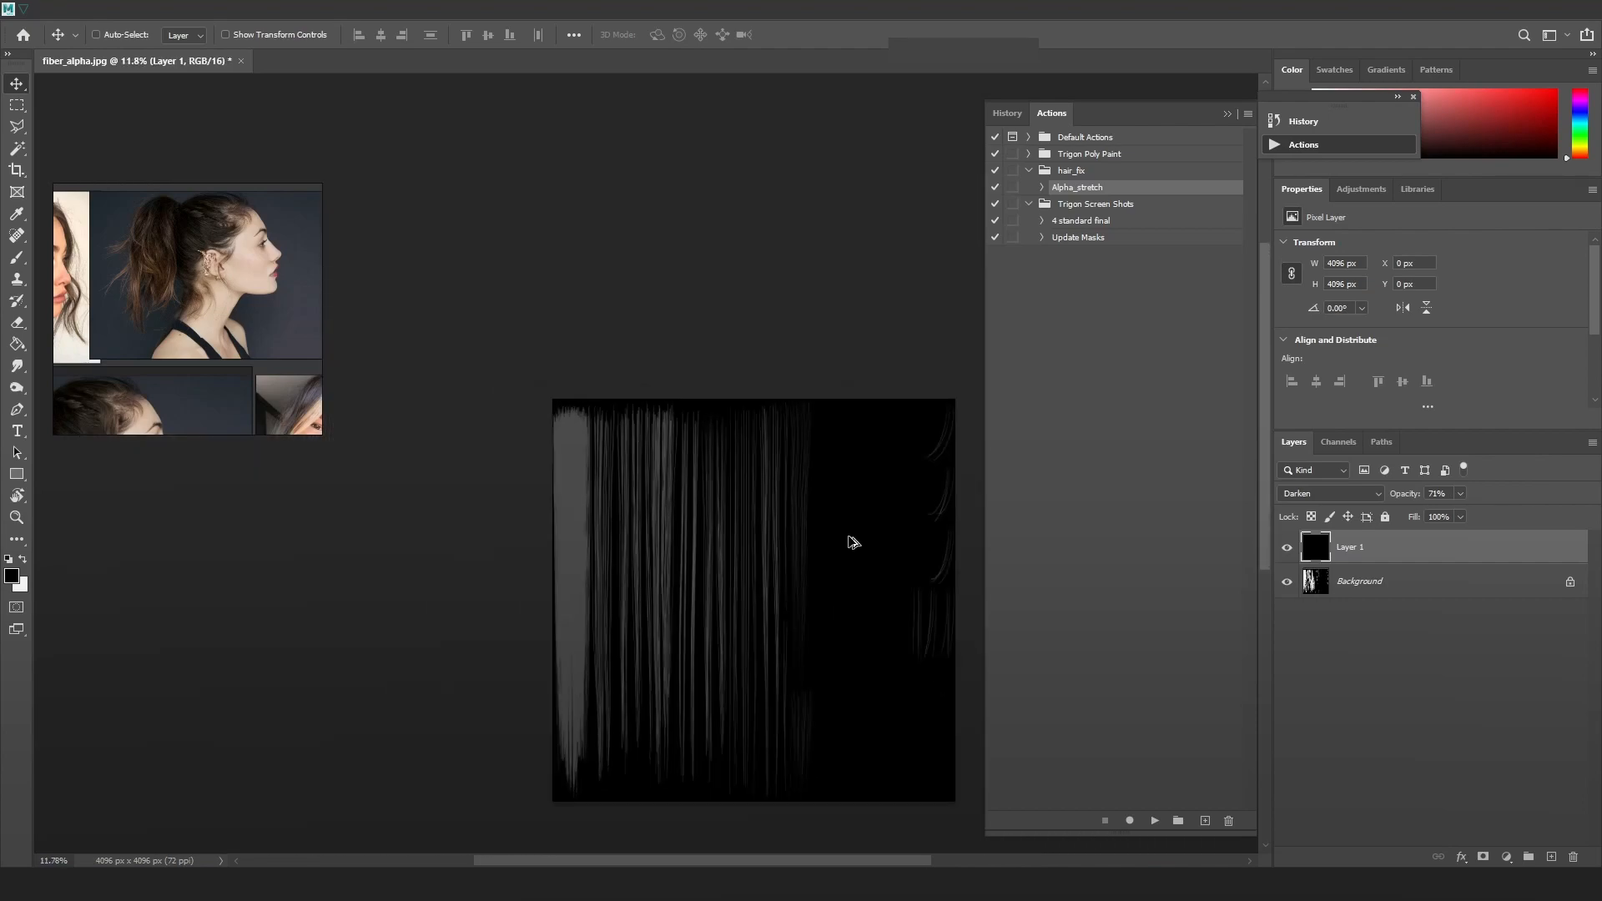
Examine the stretched alpha's strand thickness and tips up close, from the dense cards to the fine noise cards.
scroll(866, 675, "up", 3, "alt")
left_click_drag(833, 687, 829, 638)
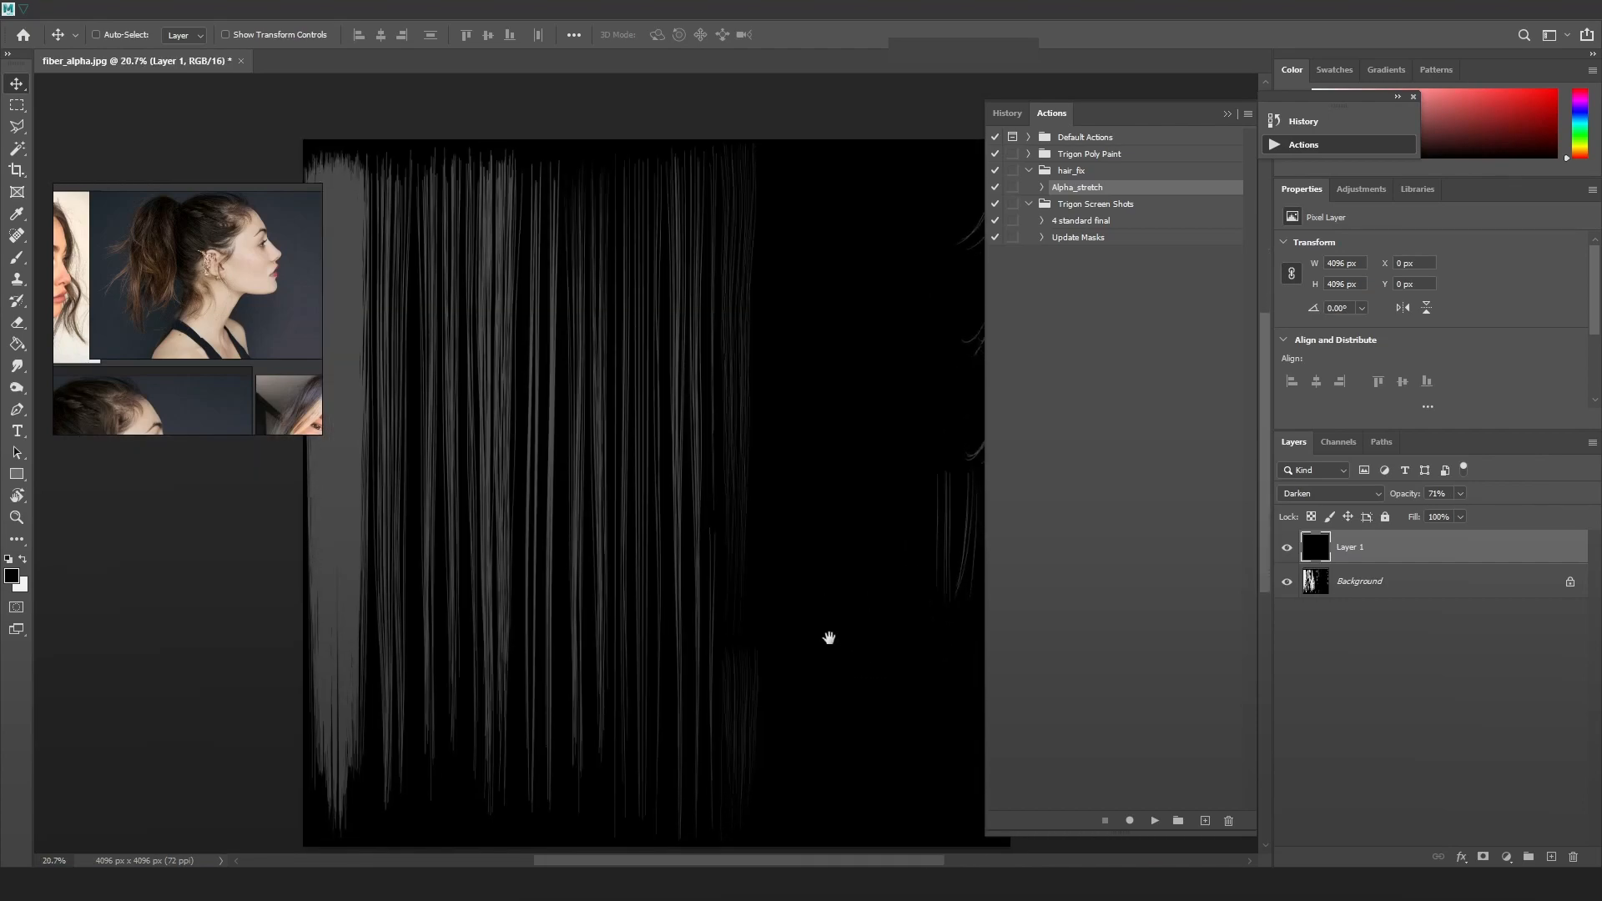
scroll(526, 649, "up", 3, "alt")
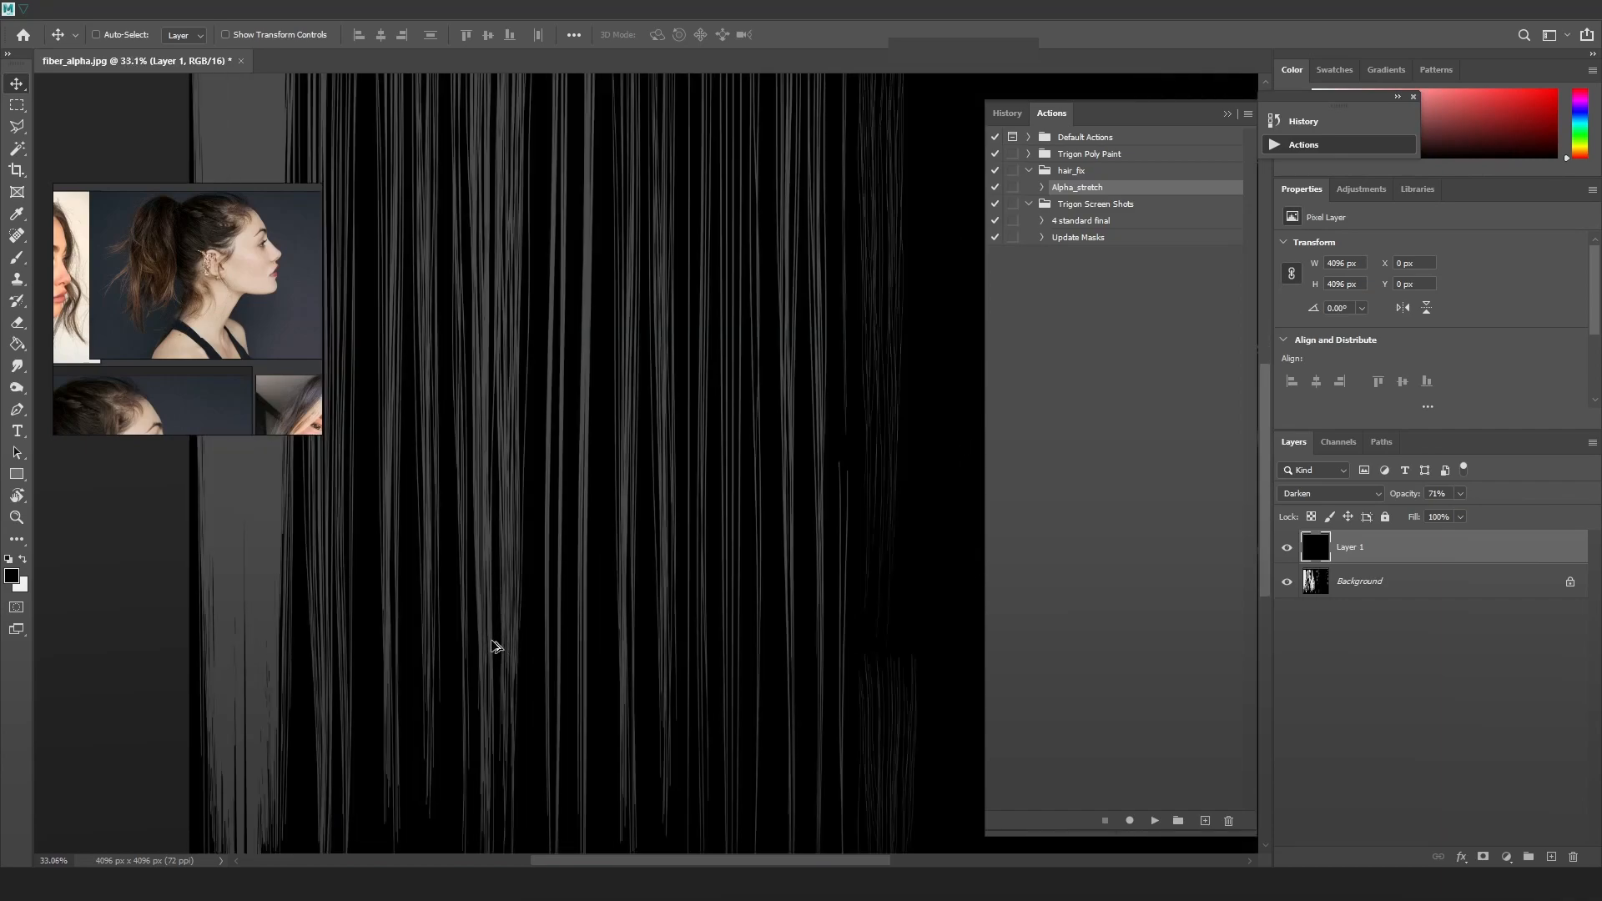
scroll(522, 638, "down", 1, "alt")
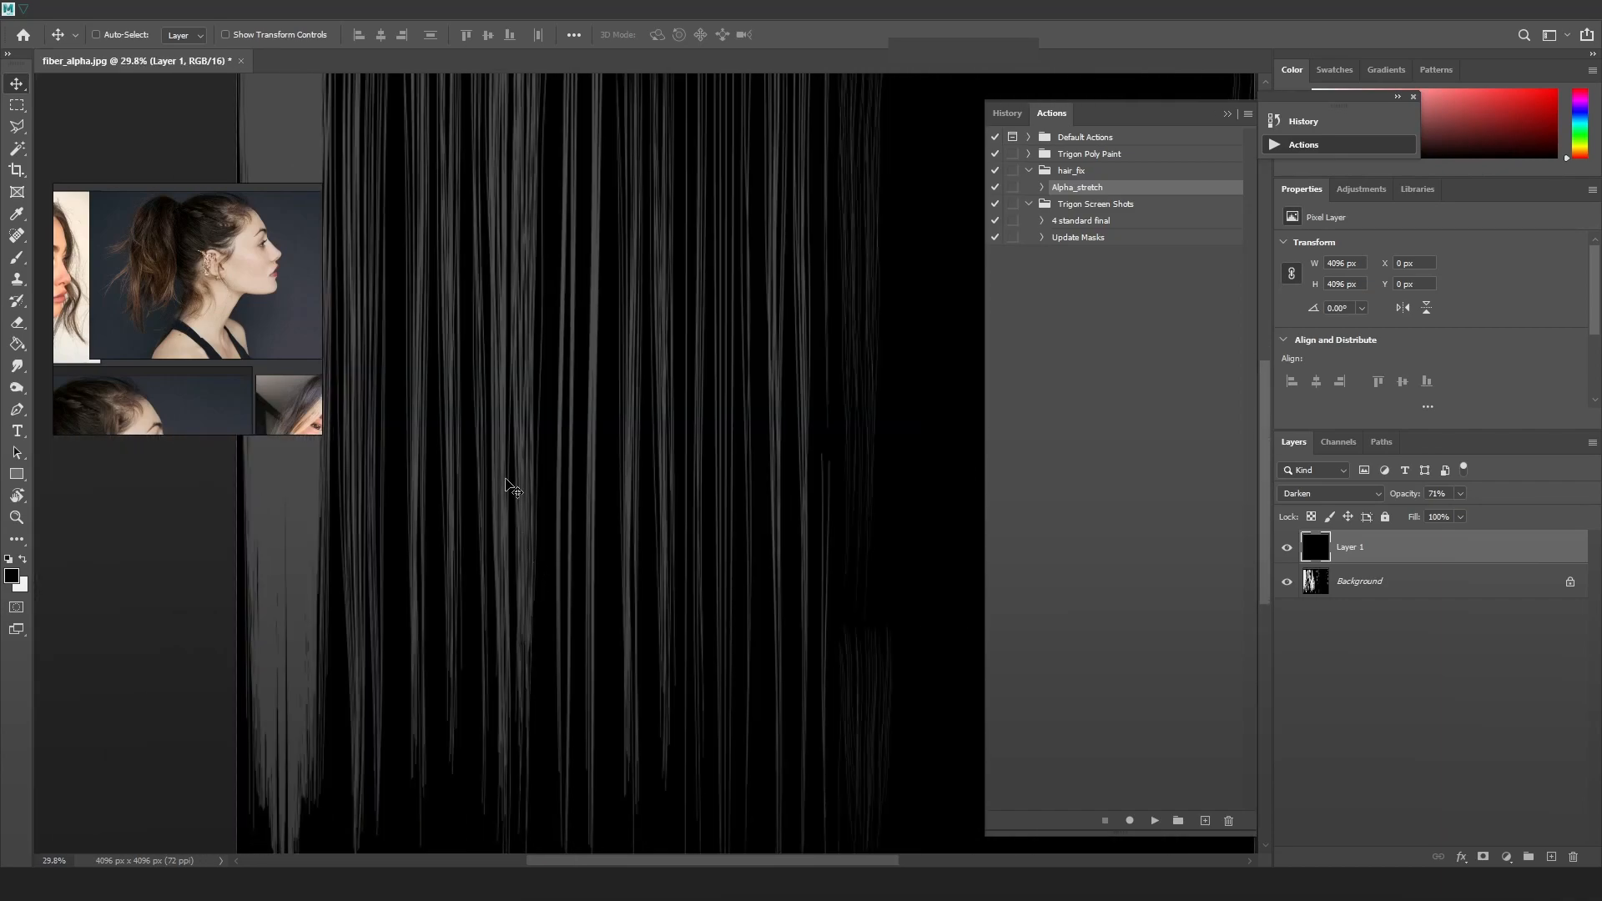
scroll(530, 298, "up", 2, "alt")
scroll(543, 436, "up", 2, "alt")
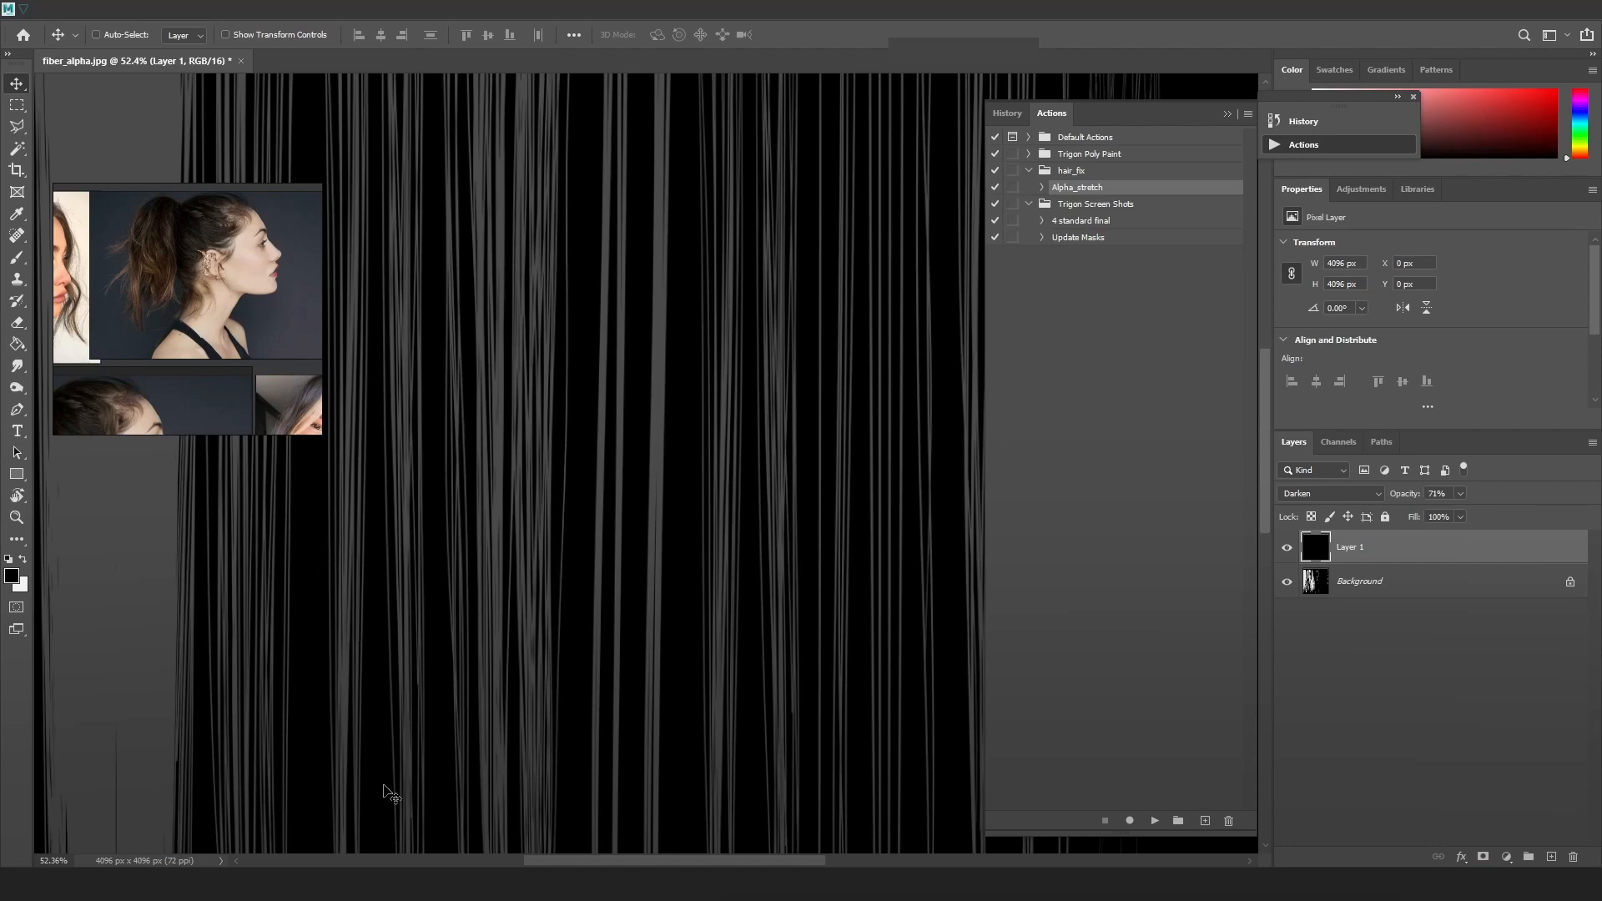
scroll(757, 701, "down", 5, "alt")
scroll(904, 561, "up", 6, "alt")
left_click_drag(801, 580, 596, 613)
scroll(721, 555, "up", 5, "alt")
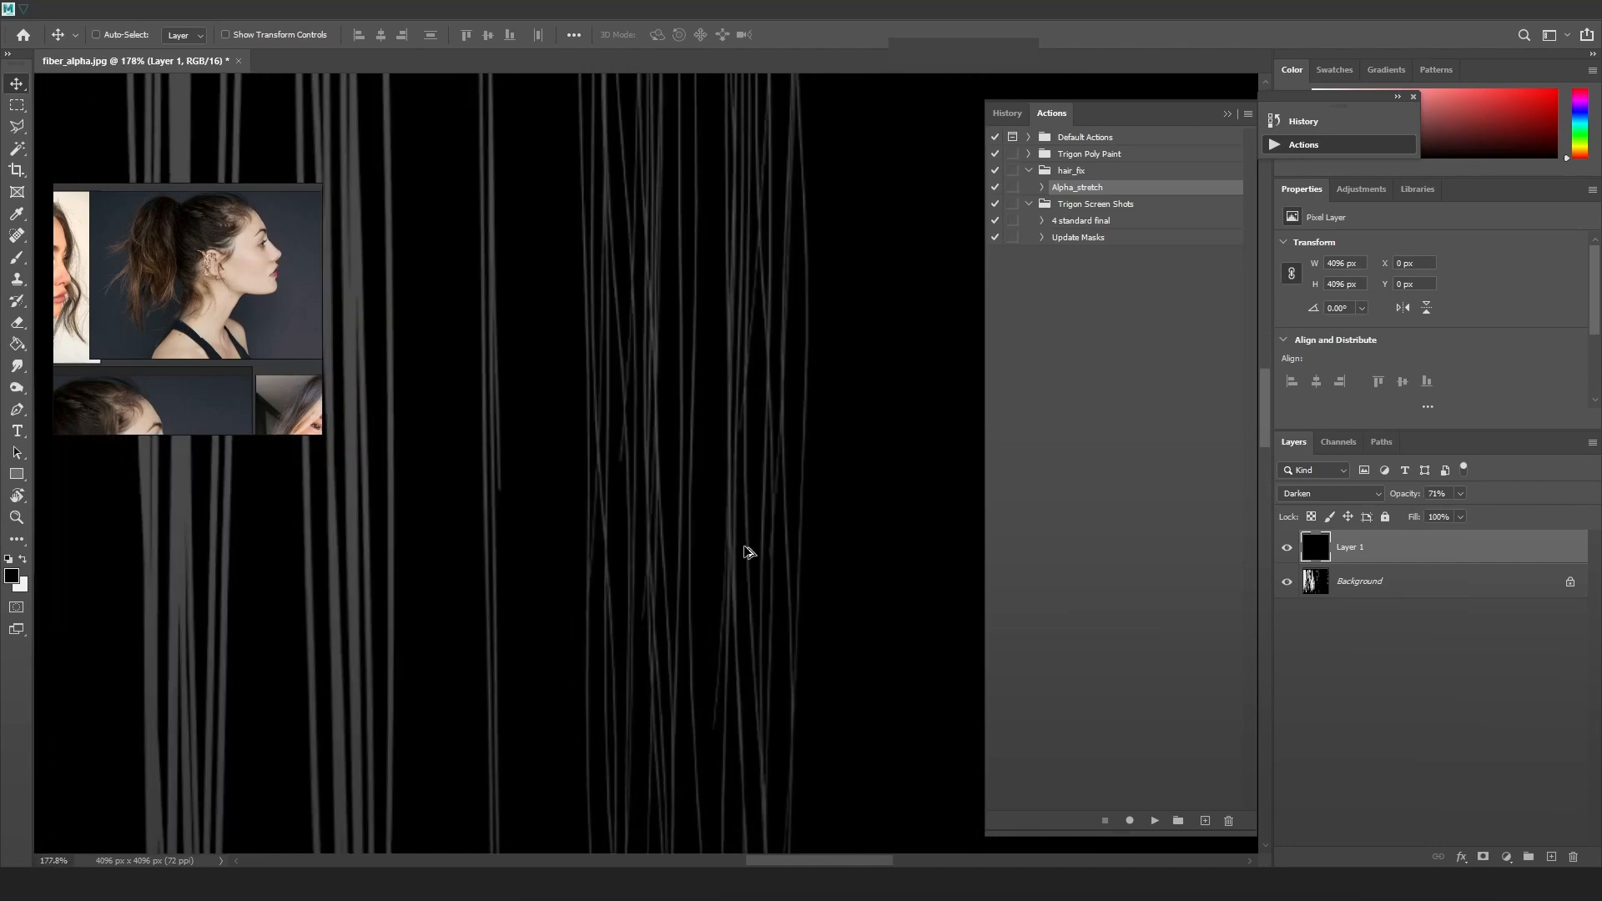
scroll(734, 605, "down", 4, "alt")
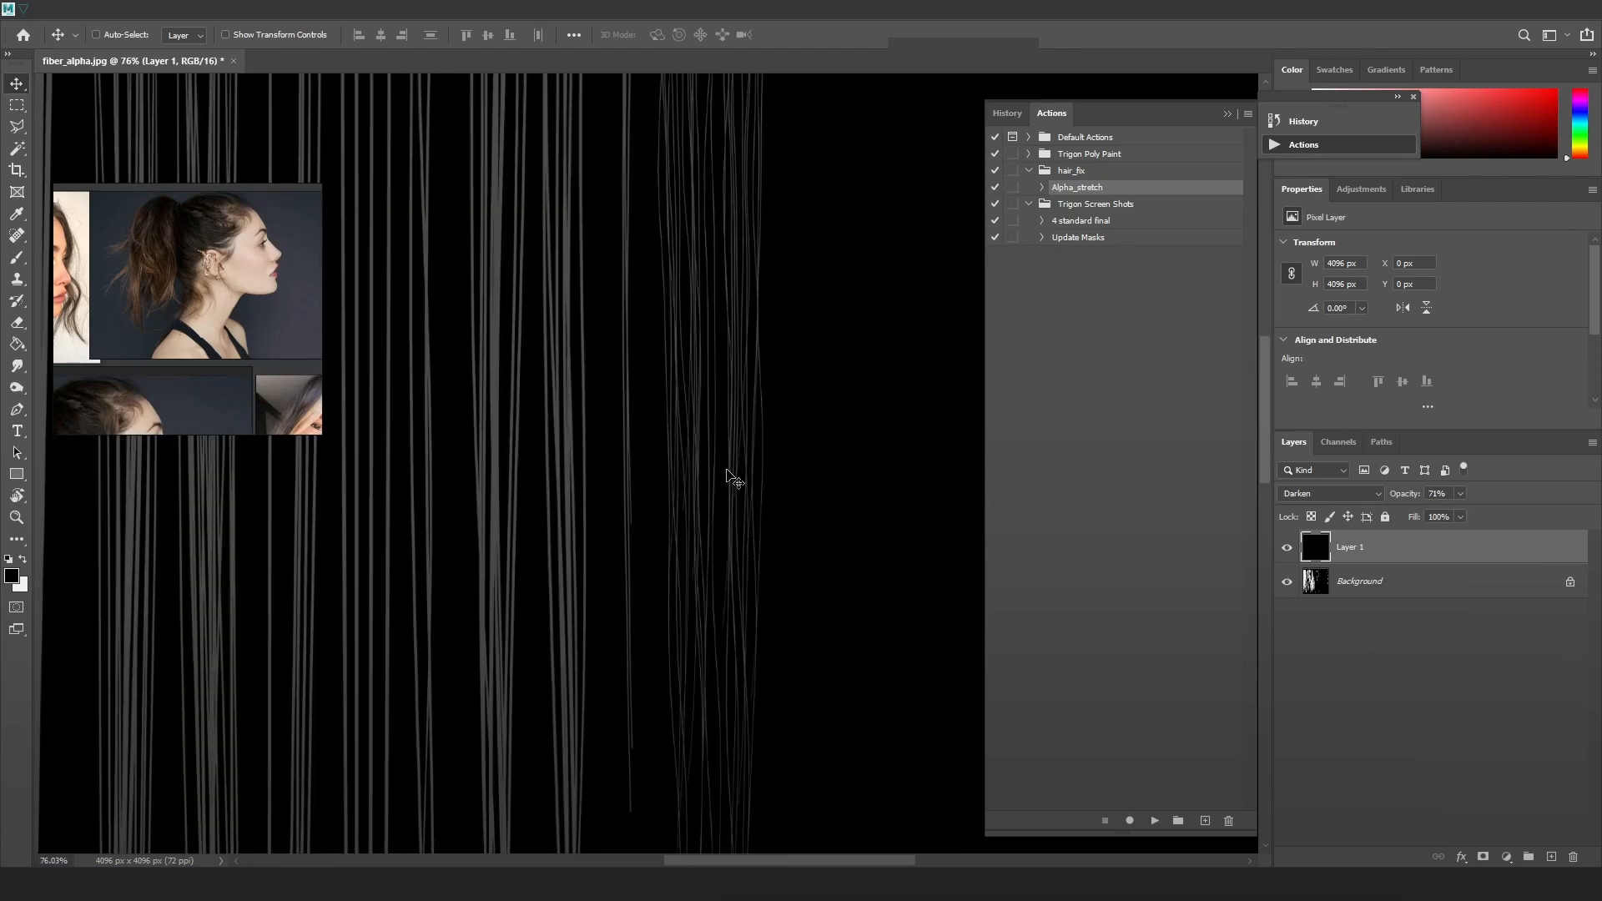
Switch from Photoshop to Maya, show the viewport textured and select the curve of the outermost card in the cards row.
scroll(747, 691, "down", 2, "alt")
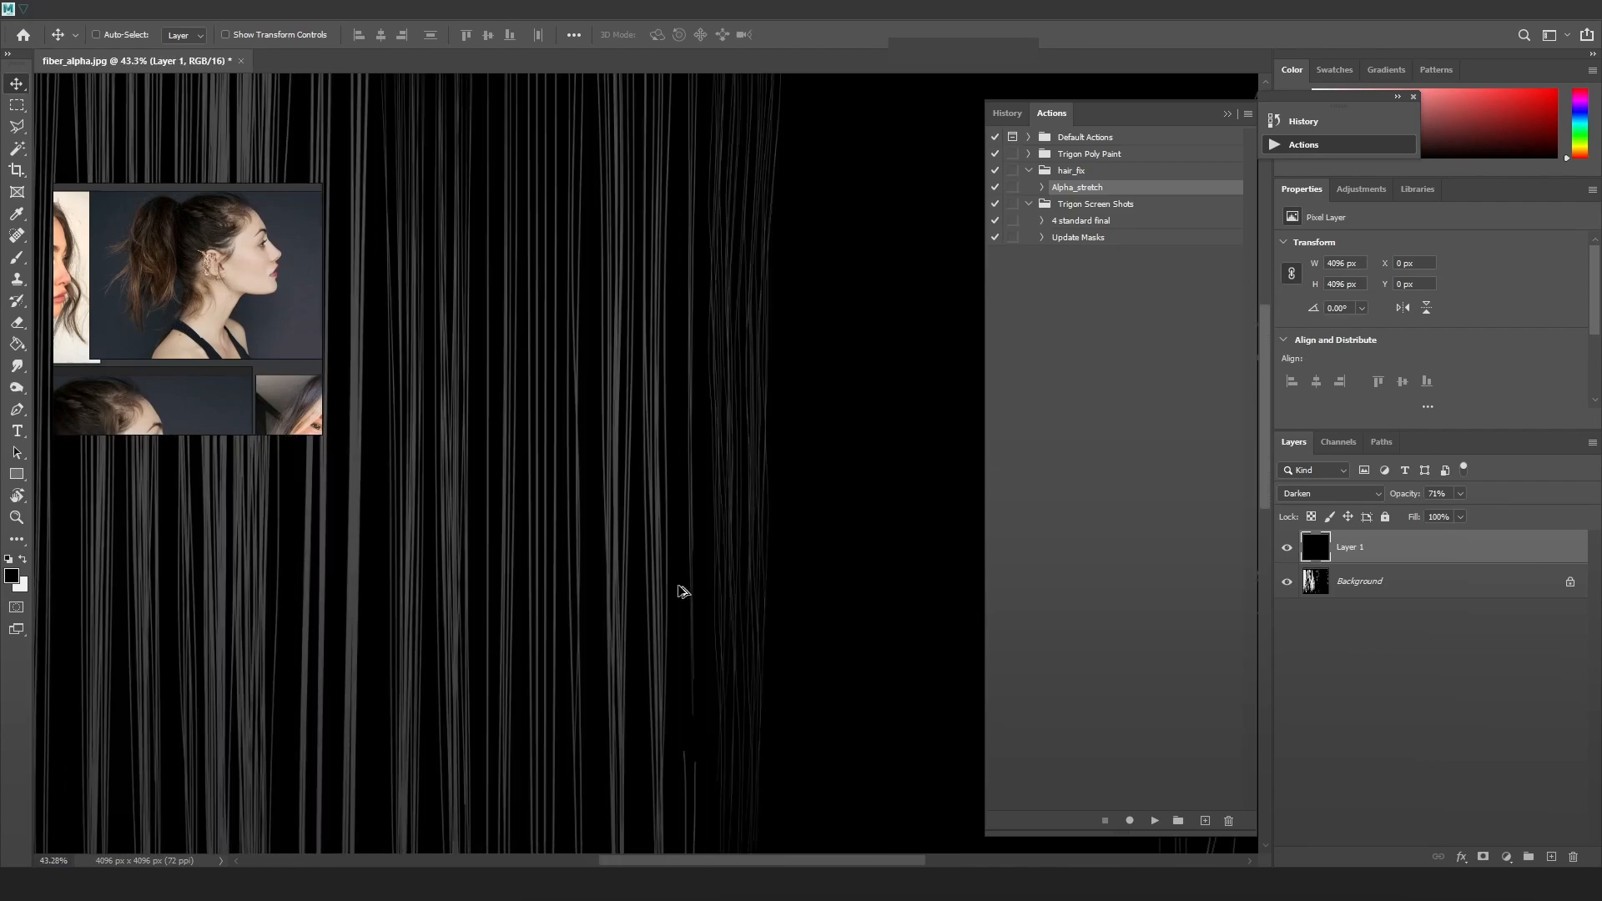
scroll(776, 561, "down", 2, "alt")
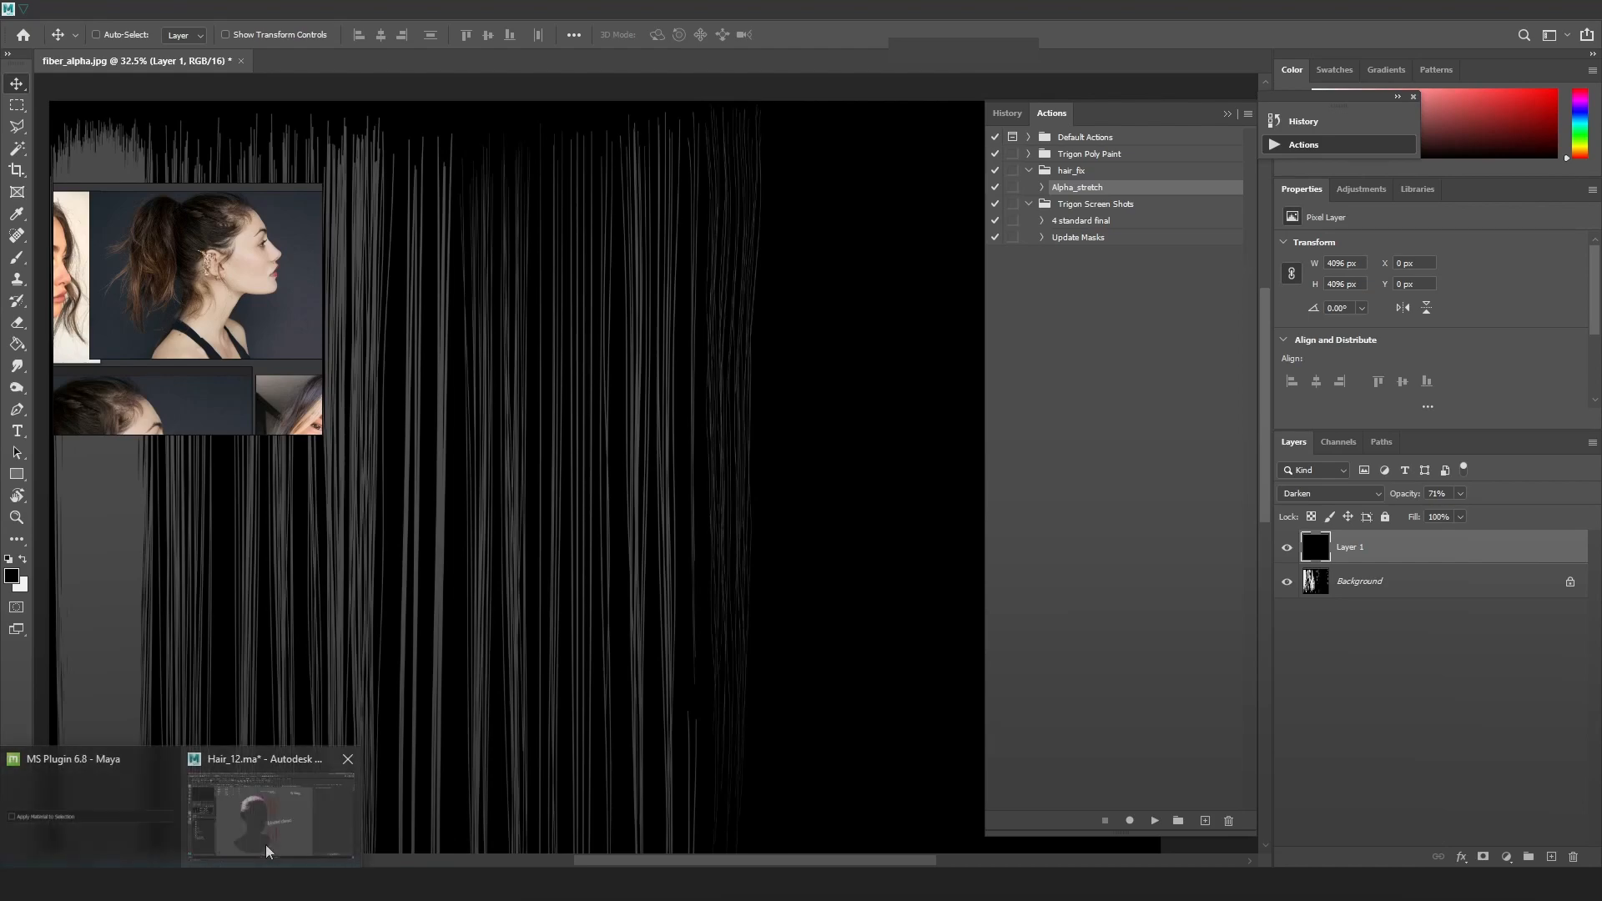
left_click(289, 833)
key("6")
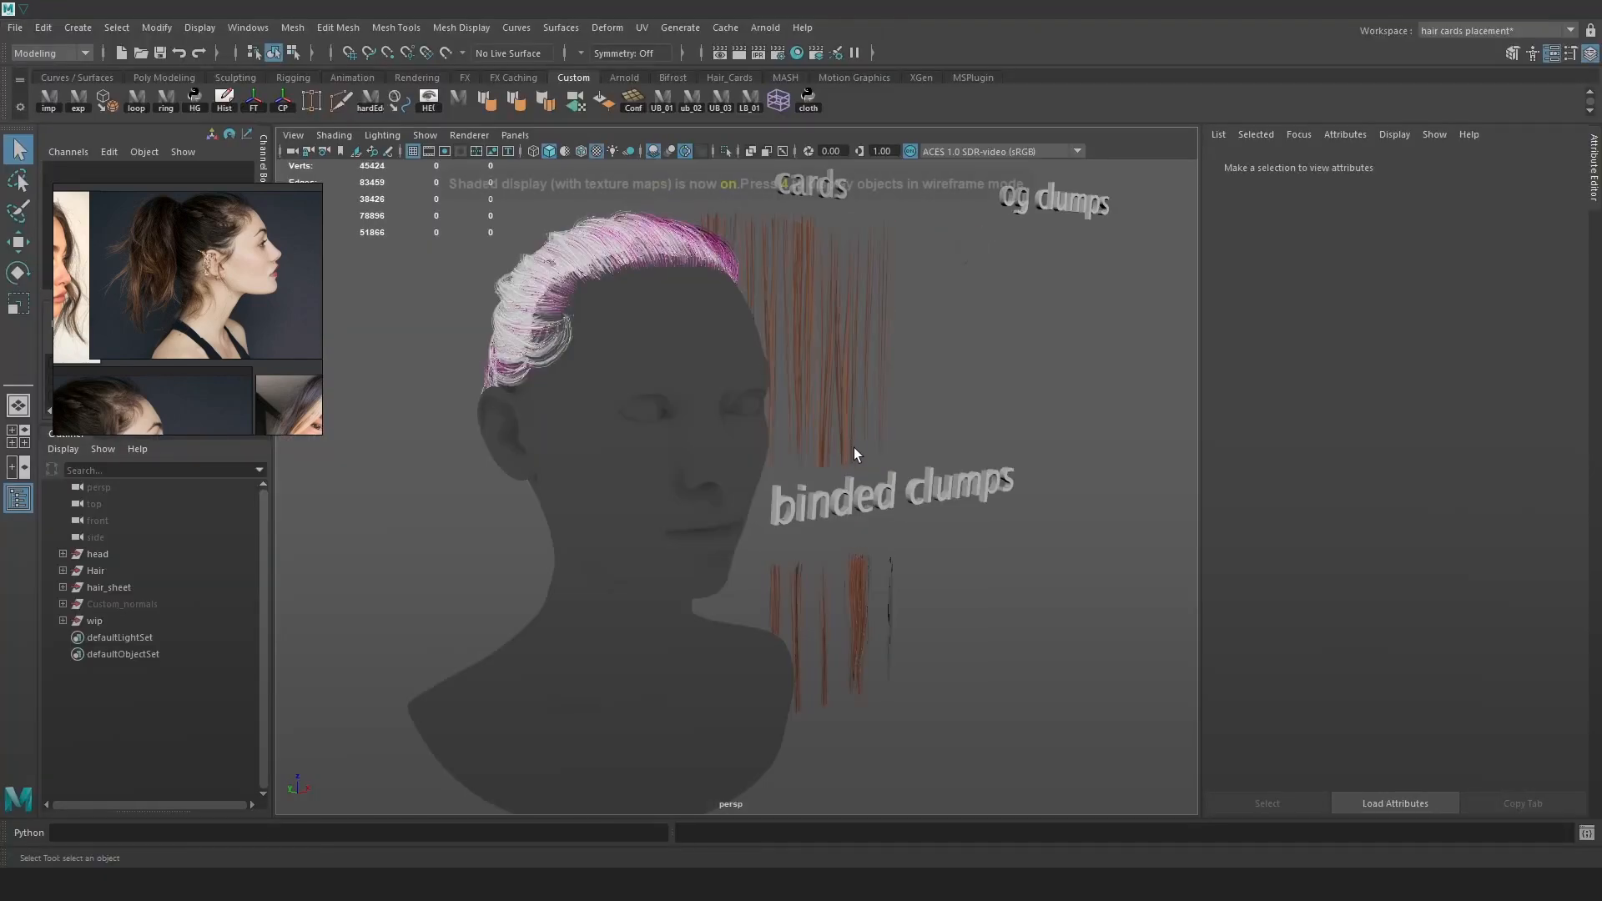
right_click_drag(901, 525, 951, 589, "alt")
middle_click_drag(1014, 457, 954, 568, "alt")
left_click_drag(955, 568, 910, 574, "alt")
key("w")
left_click(890, 397)
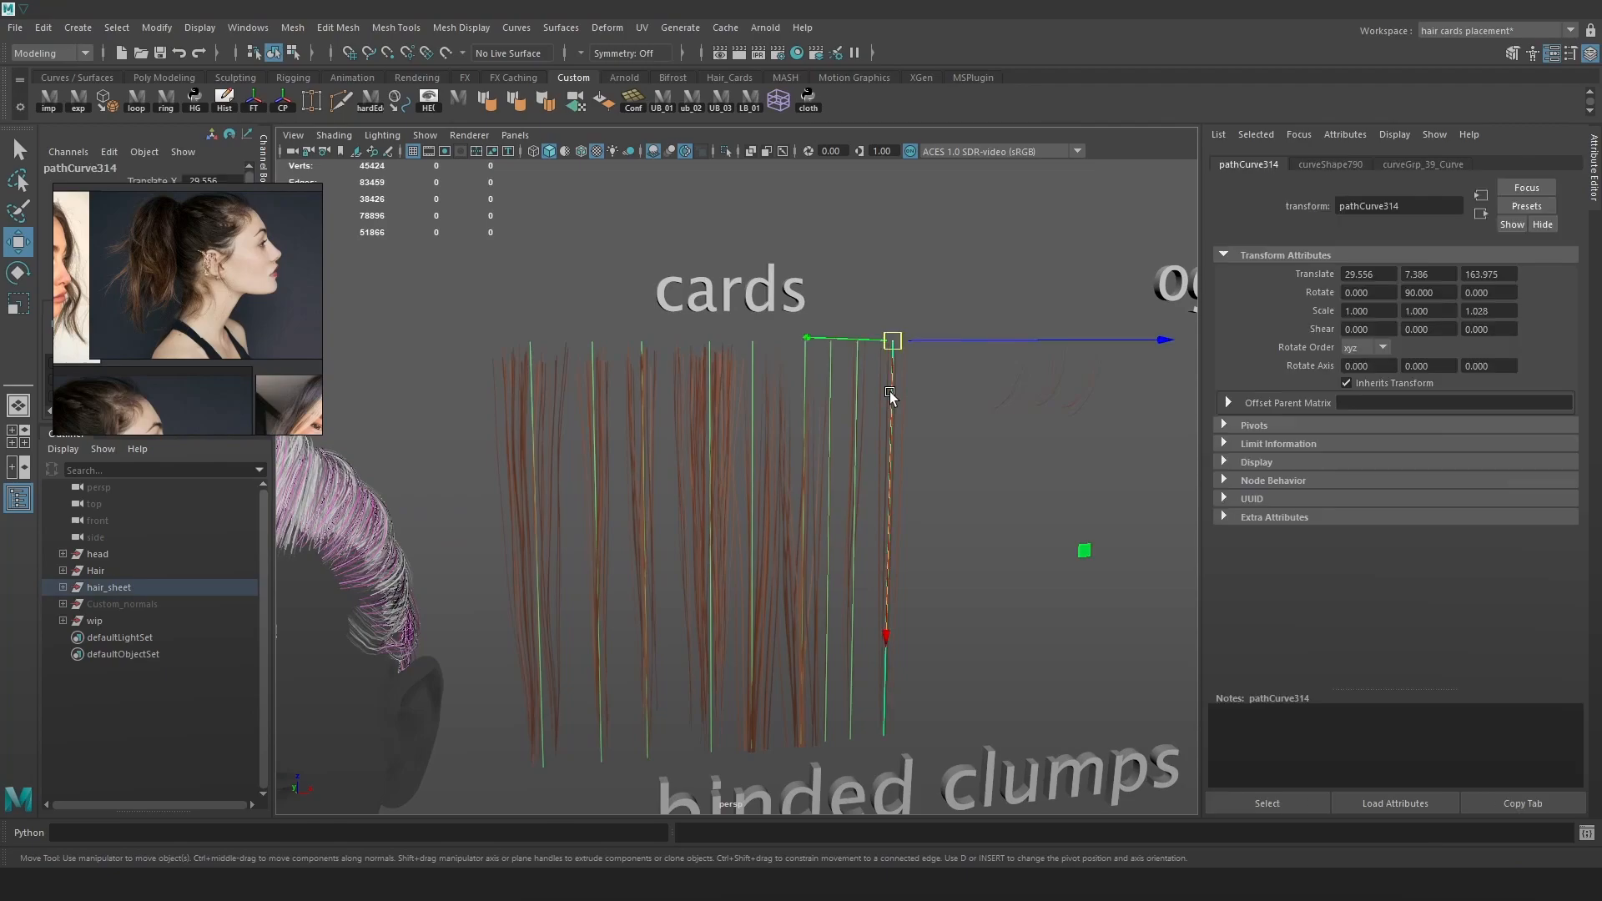
Try to shift the whole hair_sheet group about 9.3 units along X, away from the head.
key("f")
right_click_drag(895, 433, 804, 347, "alt")
left_click_drag(805, 347, 508, 442, "alt")
key("4")
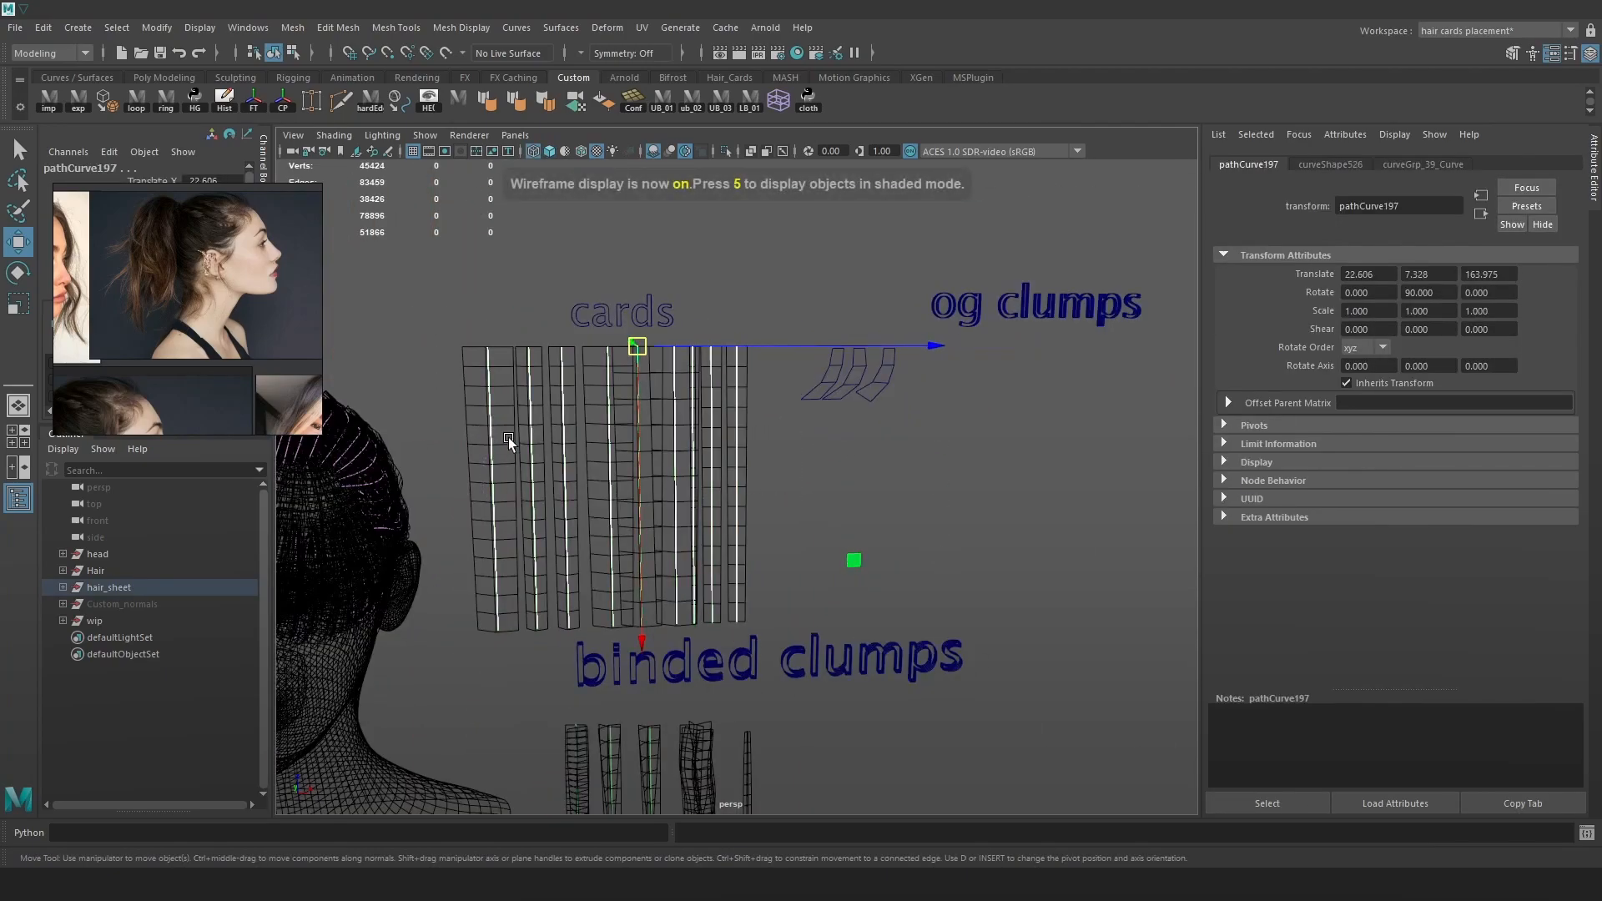
left_click(155, 584)
scroll(737, 373, "down", 5)
scroll(738, 372, "down", 8)
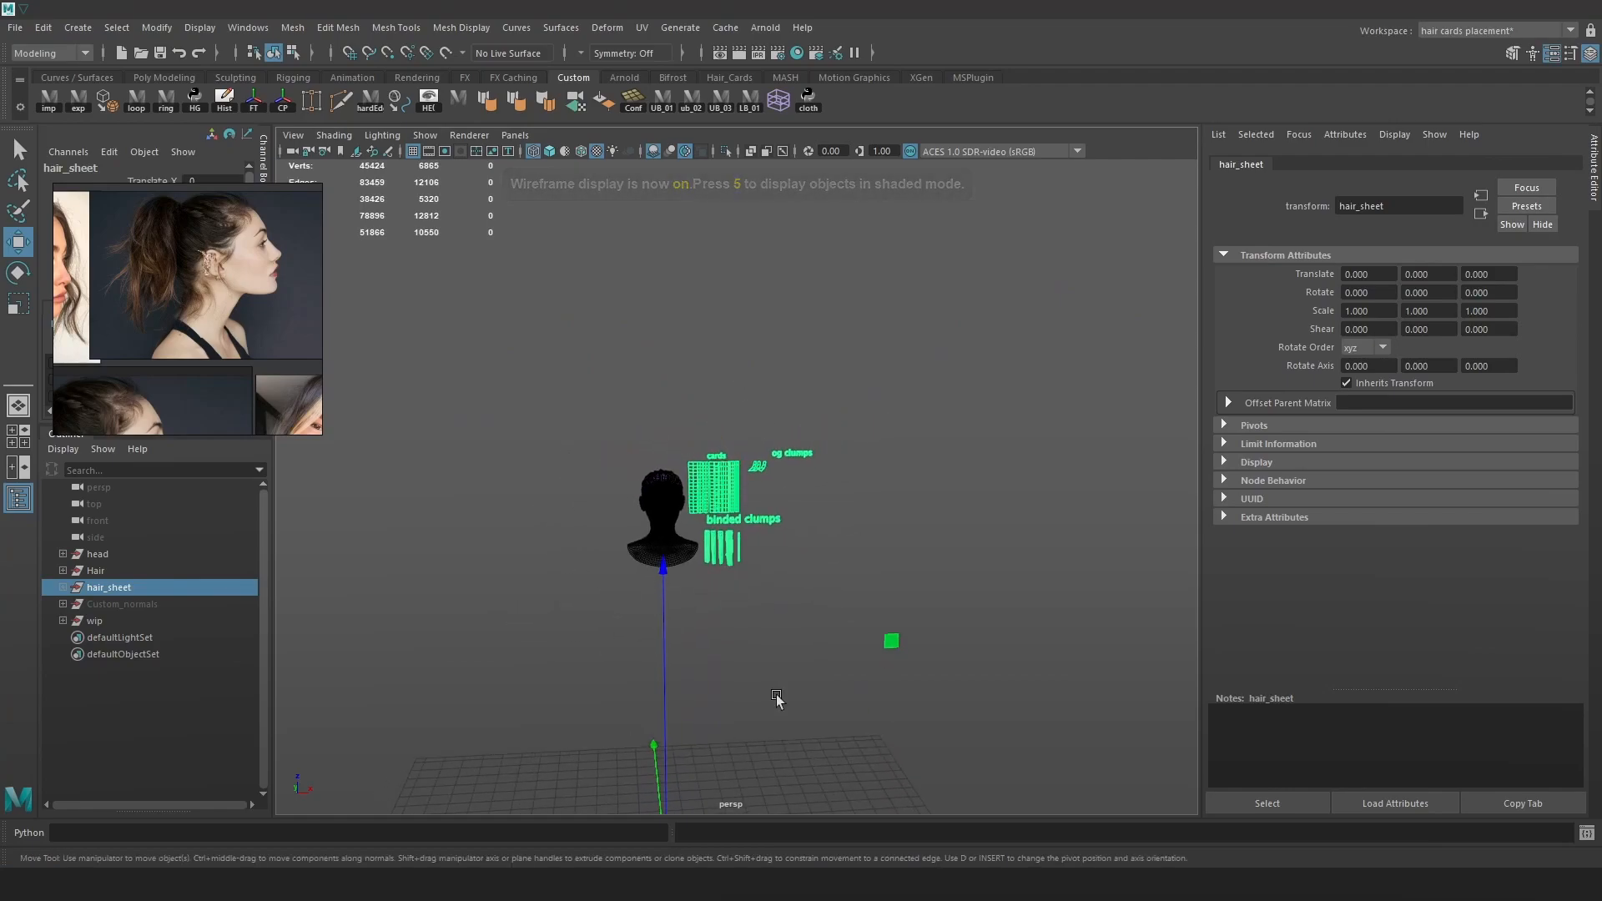
left_click_drag(793, 733, 807, 731)
key("f")
key("4")
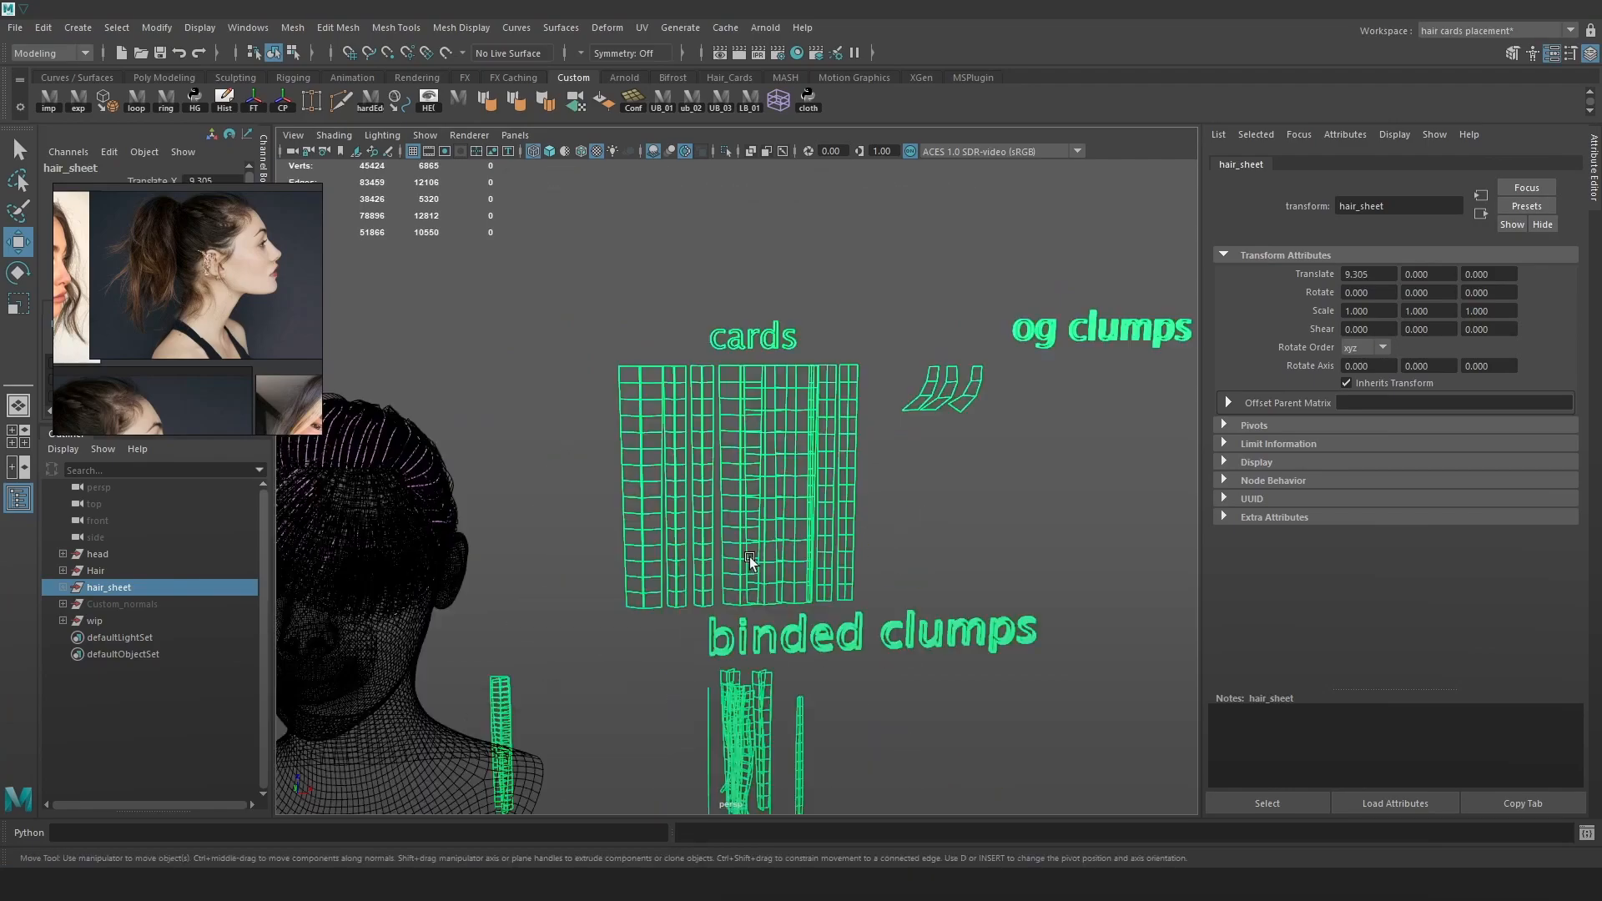
Try to slide the card curves in the cards row along X towards the head.
left_click(928, 484)
left_click(741, 364)
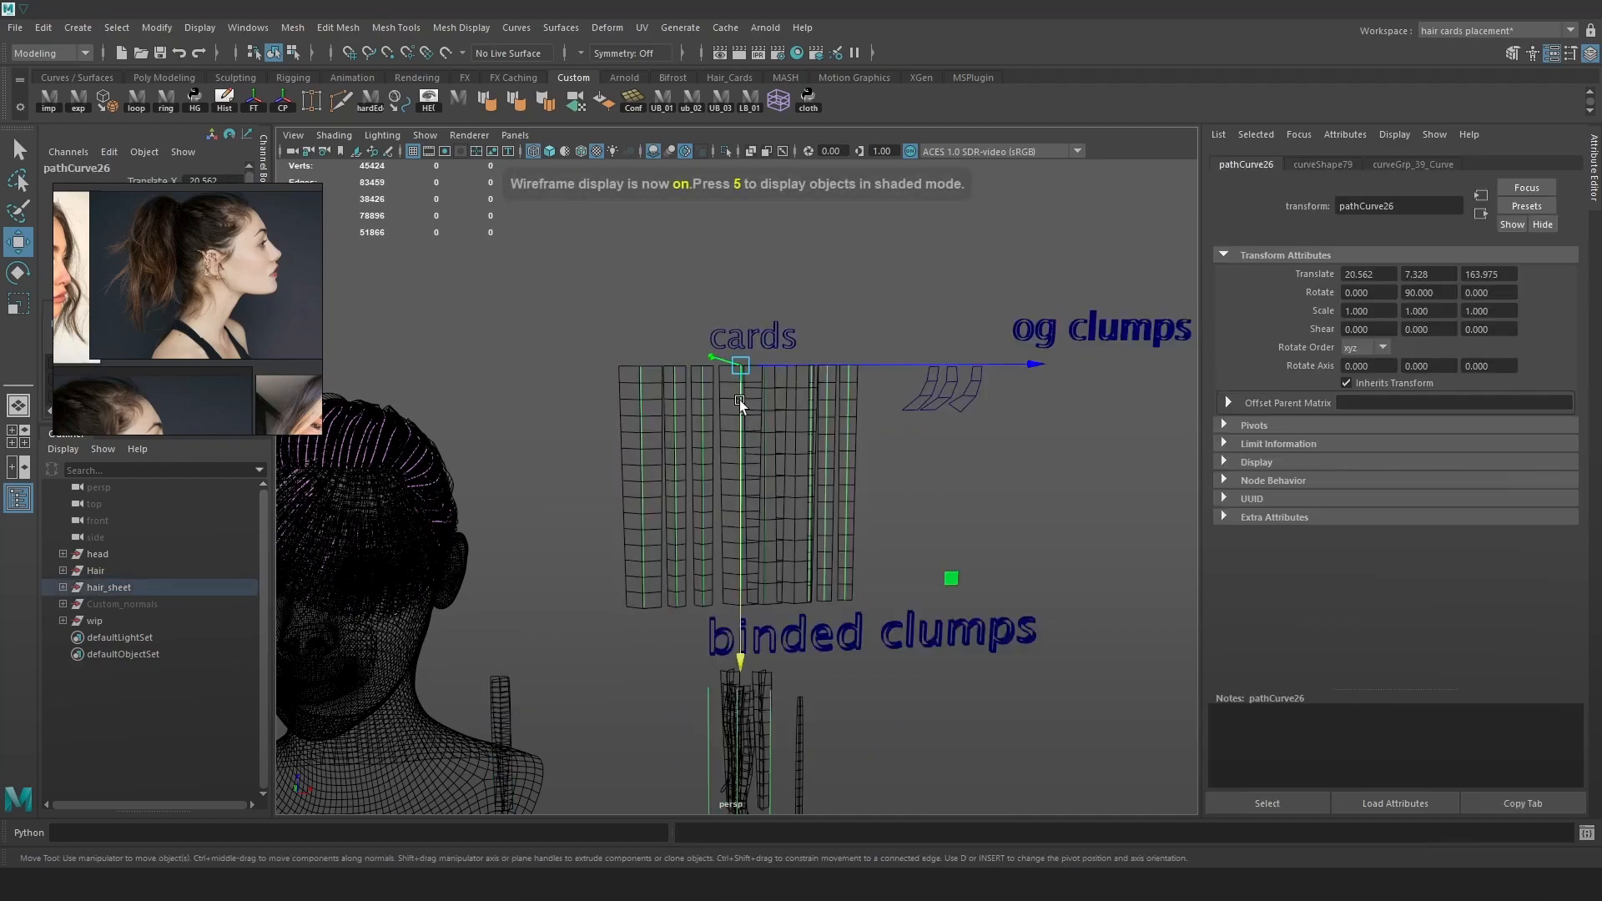
key("6")
left_click_drag(839, 369, 840, 371)
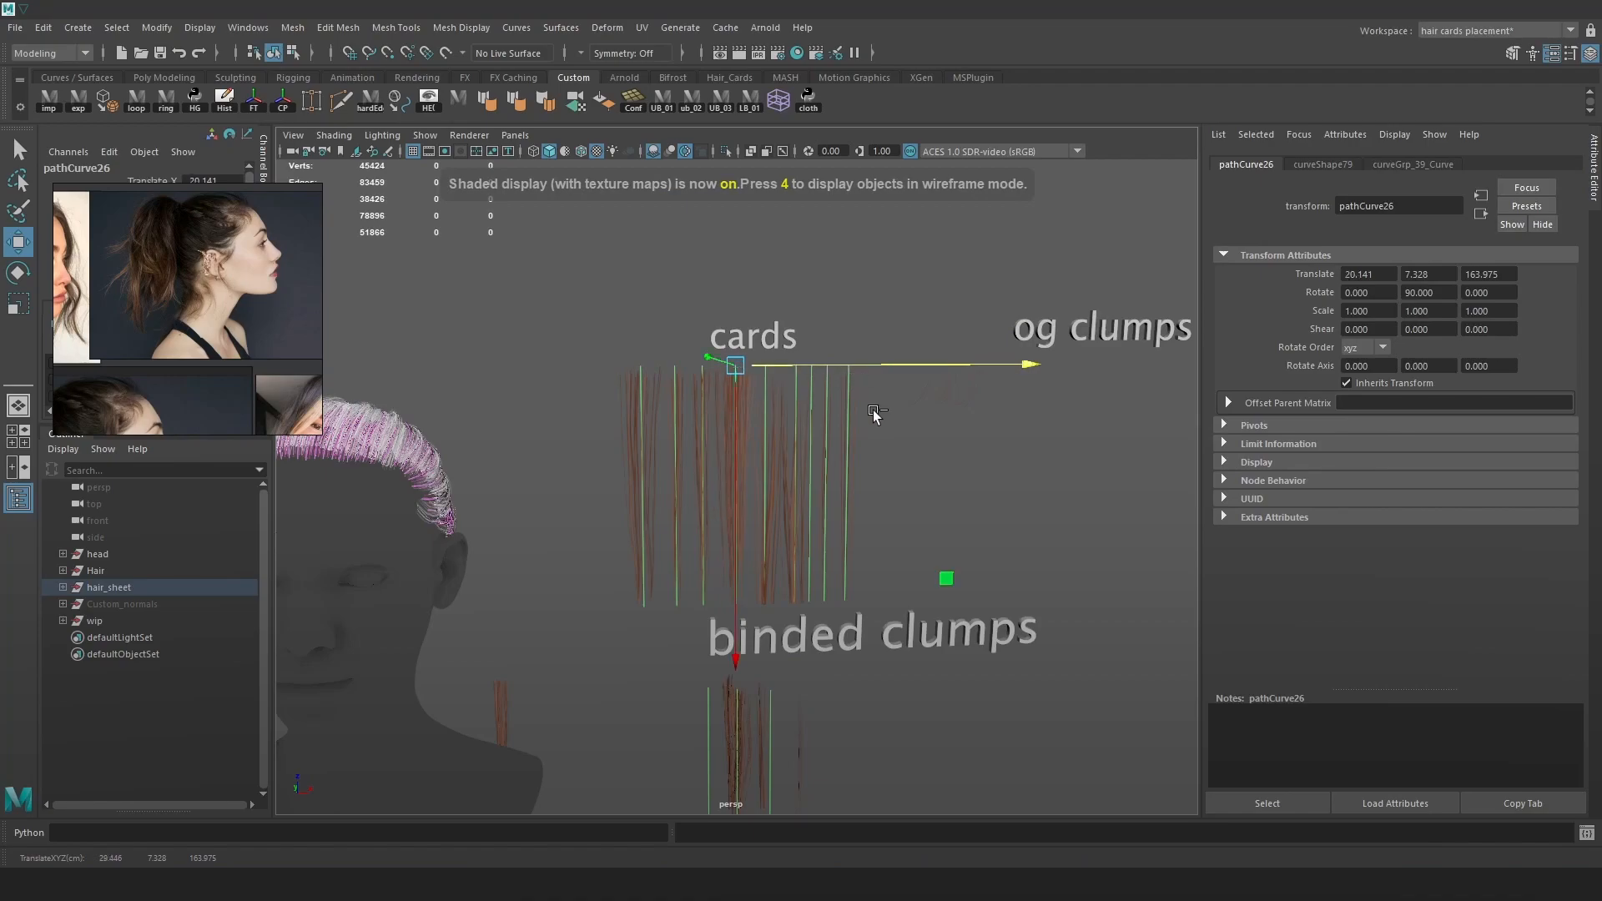
key("4")
left_click_drag(918, 474, 601, 524)
left_click_drag(954, 377, 878, 372)
key("6")
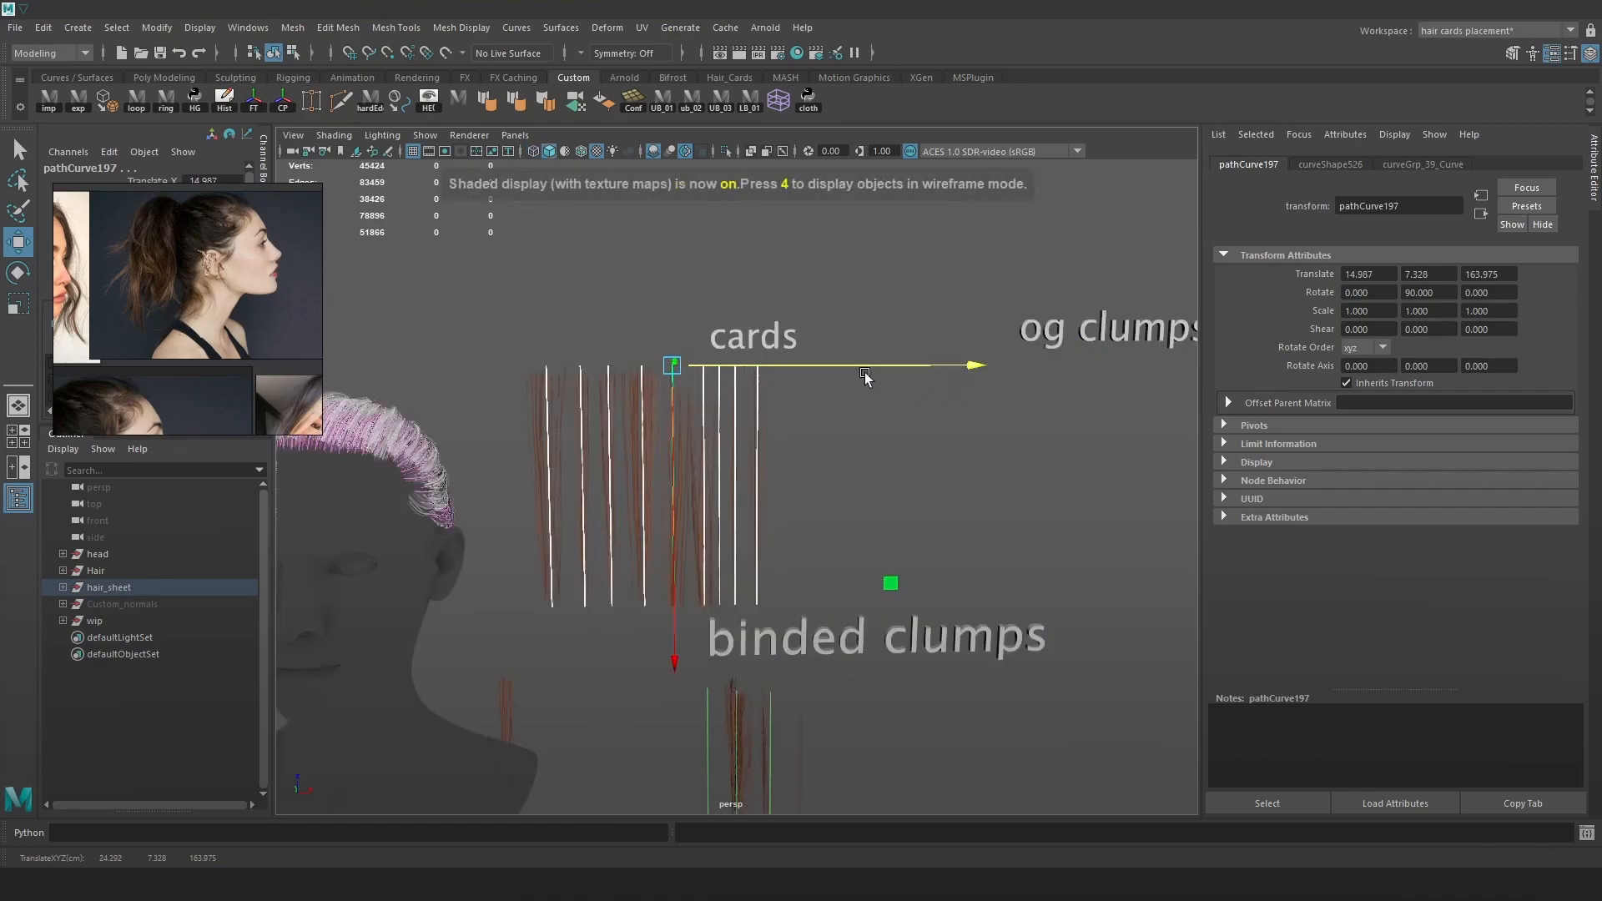
left_click(857, 377)
Undo the moves of the card curves and the hair_sheet group.
key("ctrl+z")
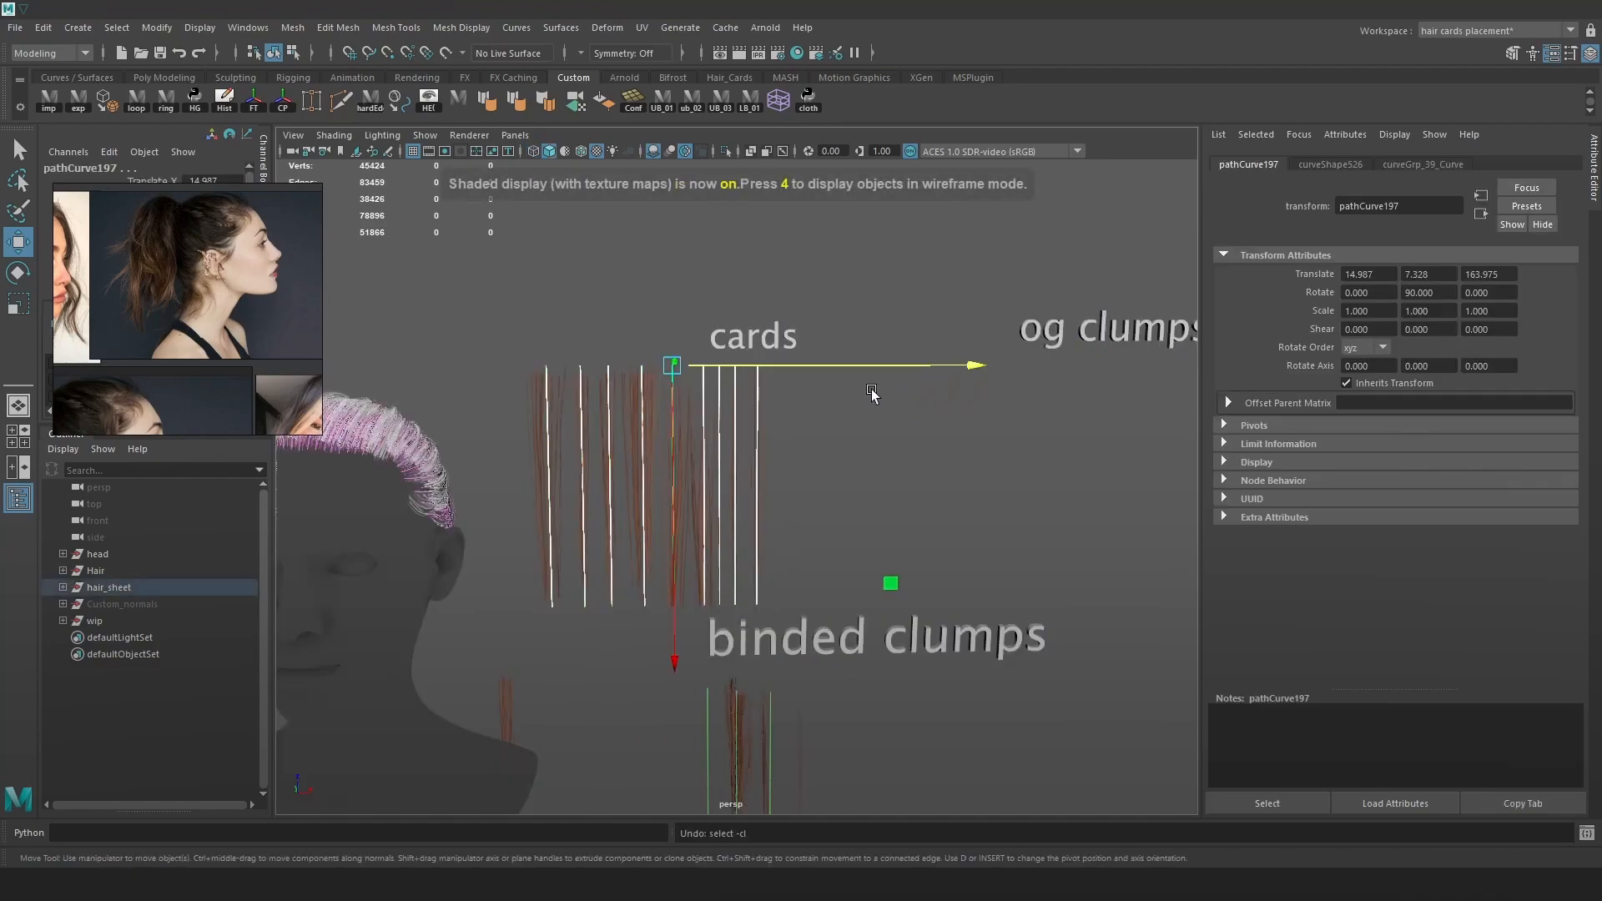
key("ctrl+z")
key("ctrl+z")
key("ctrl+z")
key("ctrl+z")
key("ctrl+z")
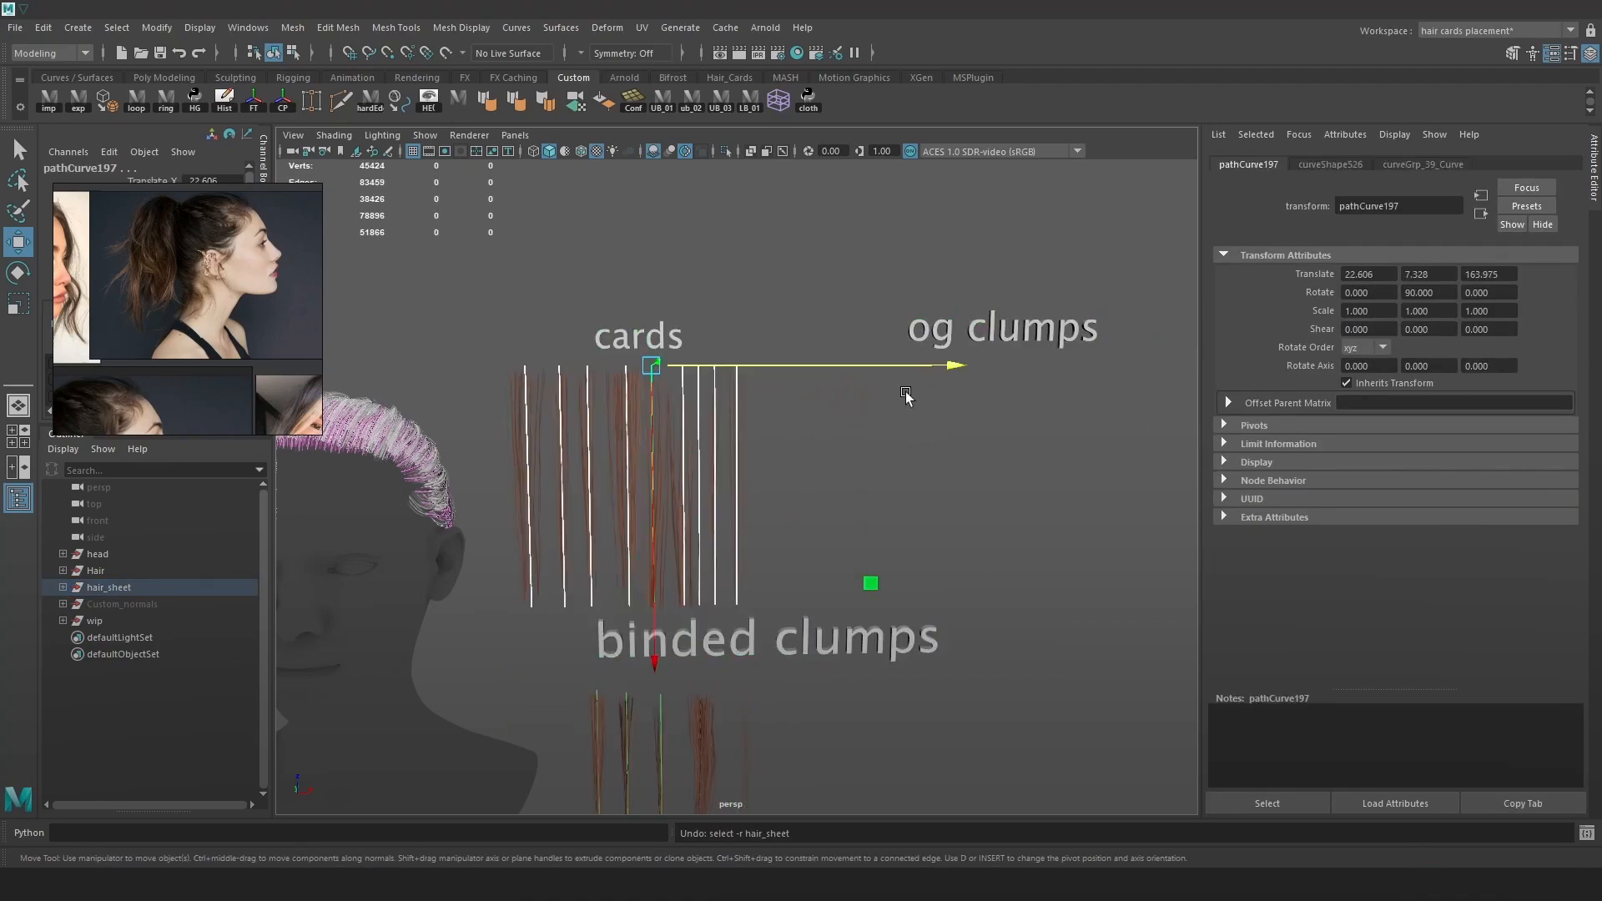
Move the og clumps label along X to about 62.3, clear of the cards row.
left_click(1025, 335)
scroll(1001, 409, "down", 3)
left_click_drag(1001, 377, 1204, 380)
scroll(742, 492, "up", 4)
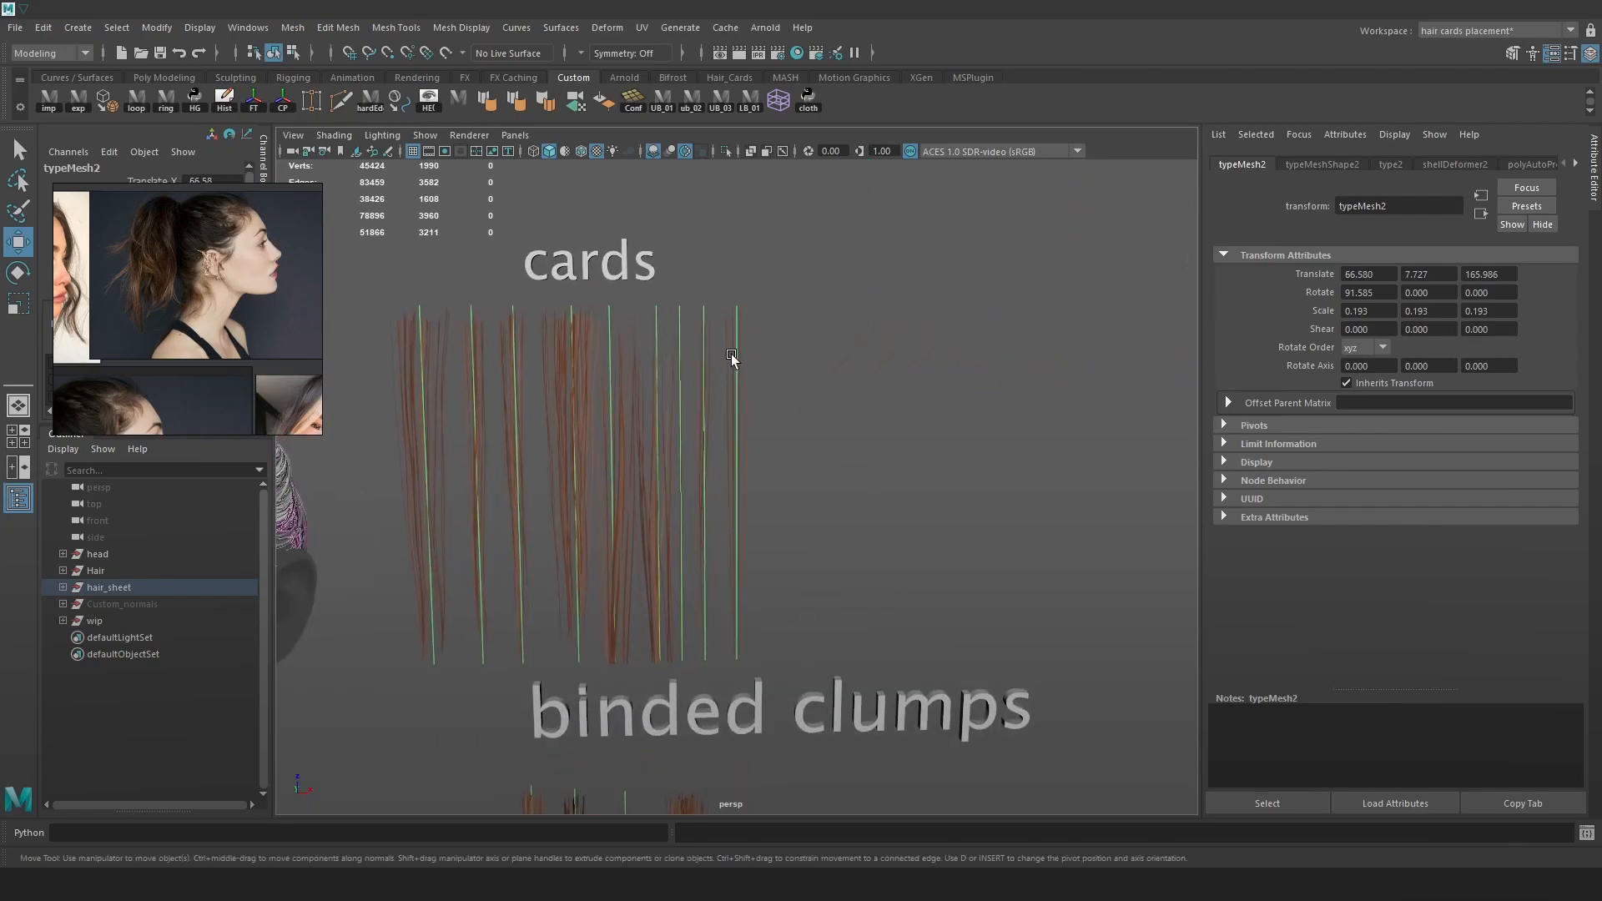
key("ctrl+z")
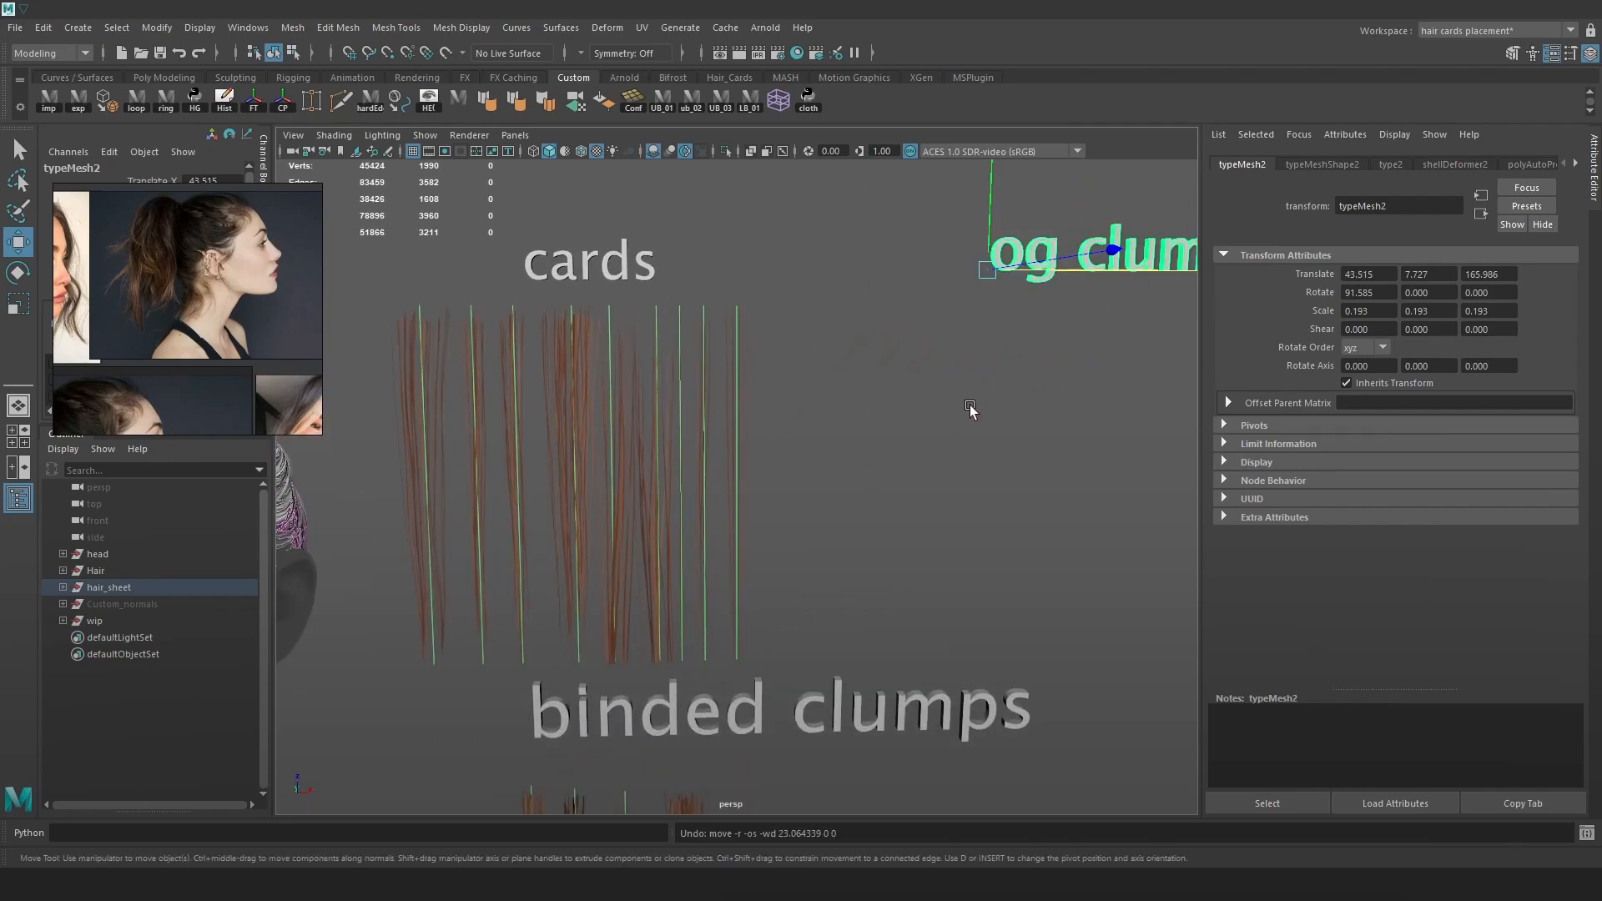
left_click_drag(1111, 270, 1434, 293)
middle_click_drag(972, 430, 892, 454, "alt")
scroll(894, 430, "down", 1)
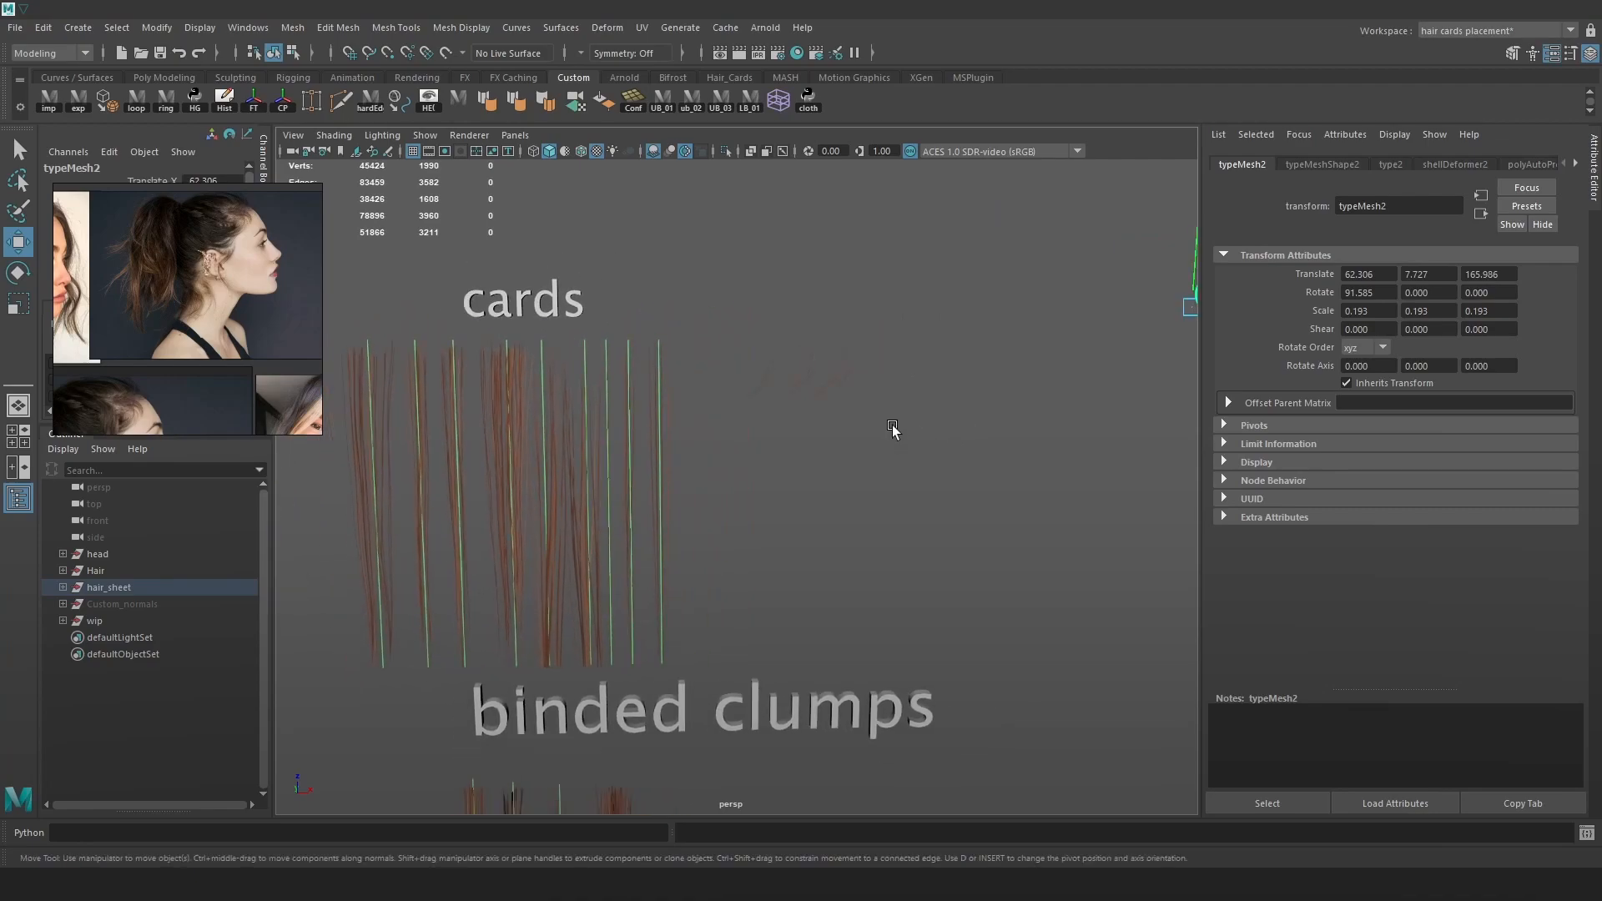
Move the three curved baby hair cards along X, away from the cards row and towards the og clumps label.
key("4")
left_click(838, 367)
left_click_drag(867, 347, 1140, 344)
key("5")
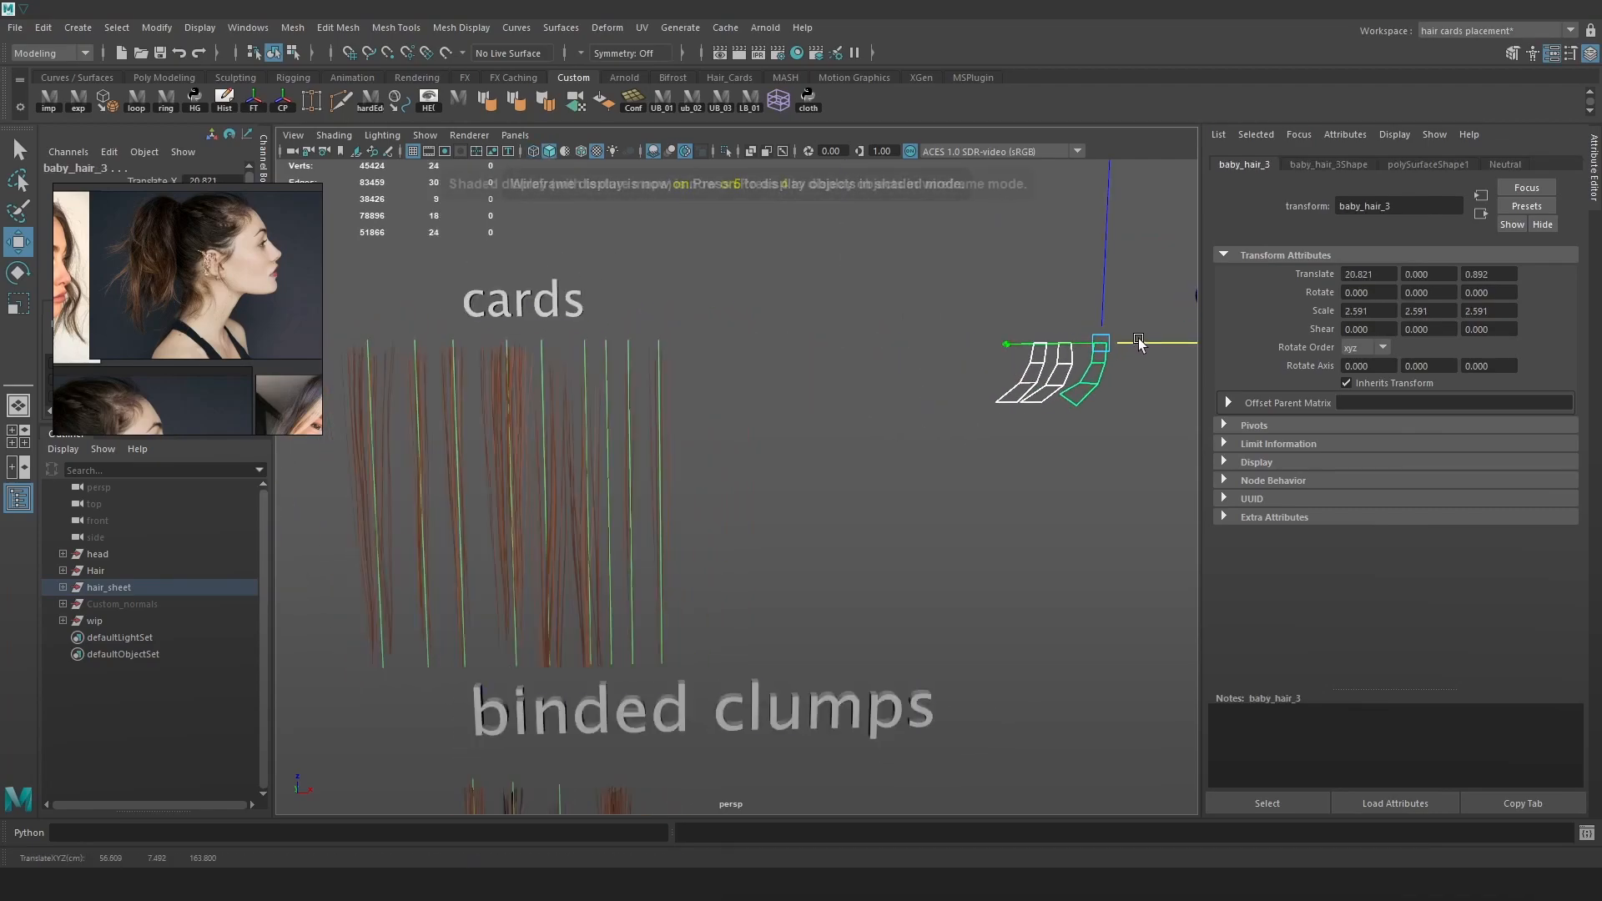
Shrink the floating reference image window and move it off the channel and layer panels.
scroll(738, 397, "up", 1)
left_click(653, 365)
left_click(652, 358)
middle_click_drag(693, 340, 715, 372, "alt")
left_click(324, 438)
left_click_drag(322, 434, 95, 225)
right_click_drag(84, 210, 526, 210)
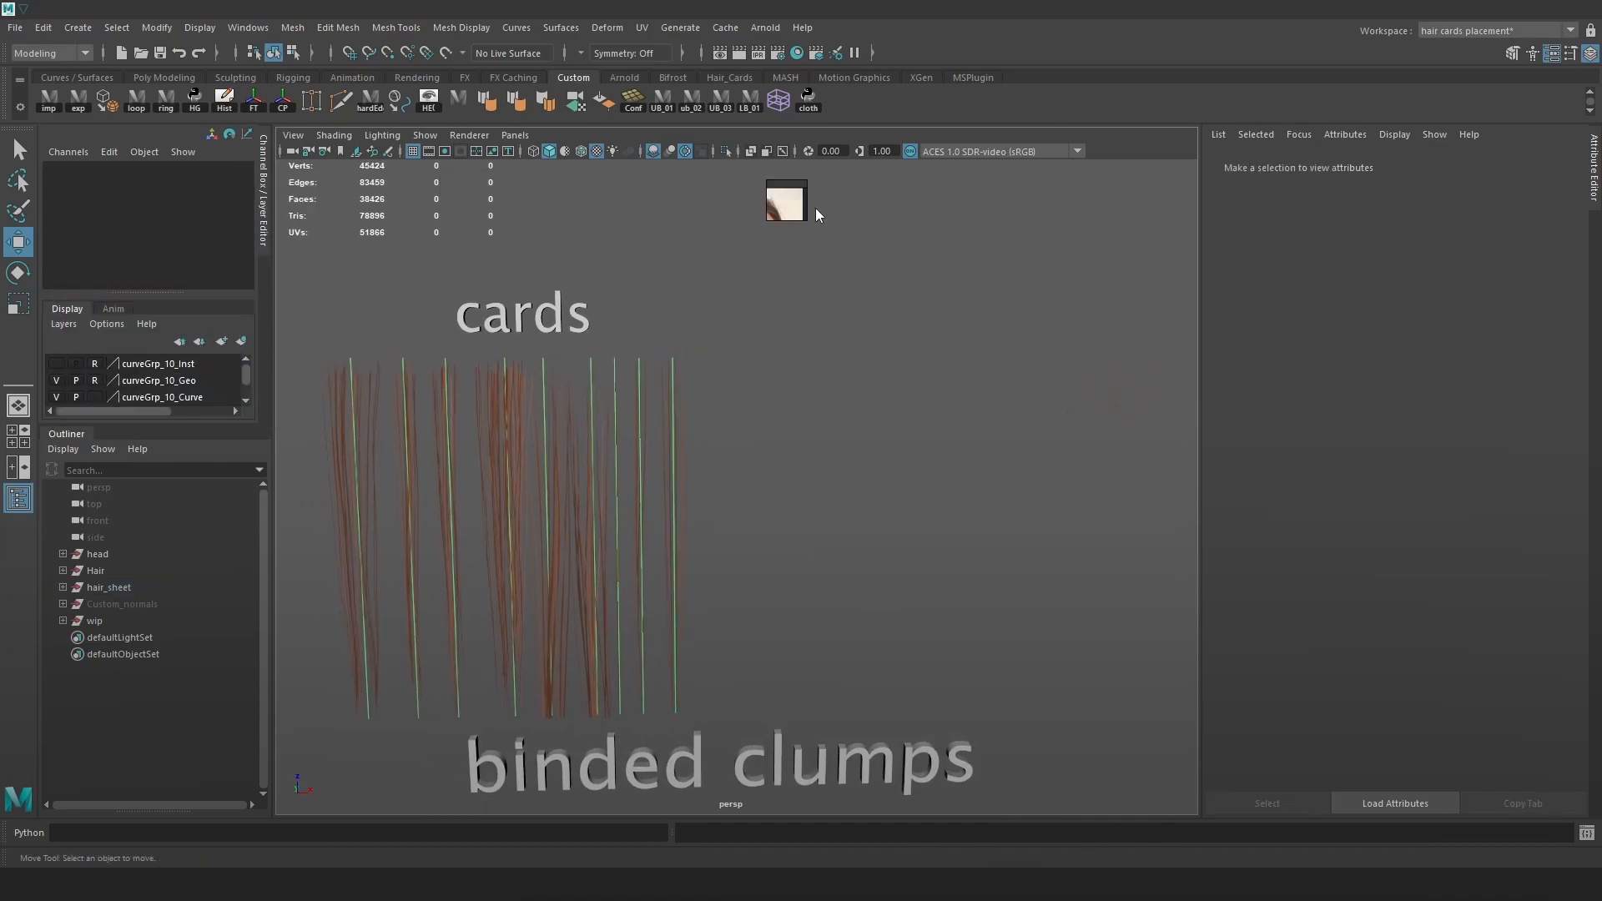
Duplicate the outermost card's curve with GS CurveTools and move the copy along X to about 31.6.
left_click(671, 364)
scroll(942, 473, "down", 3)
scroll(941, 473, "up", 4)
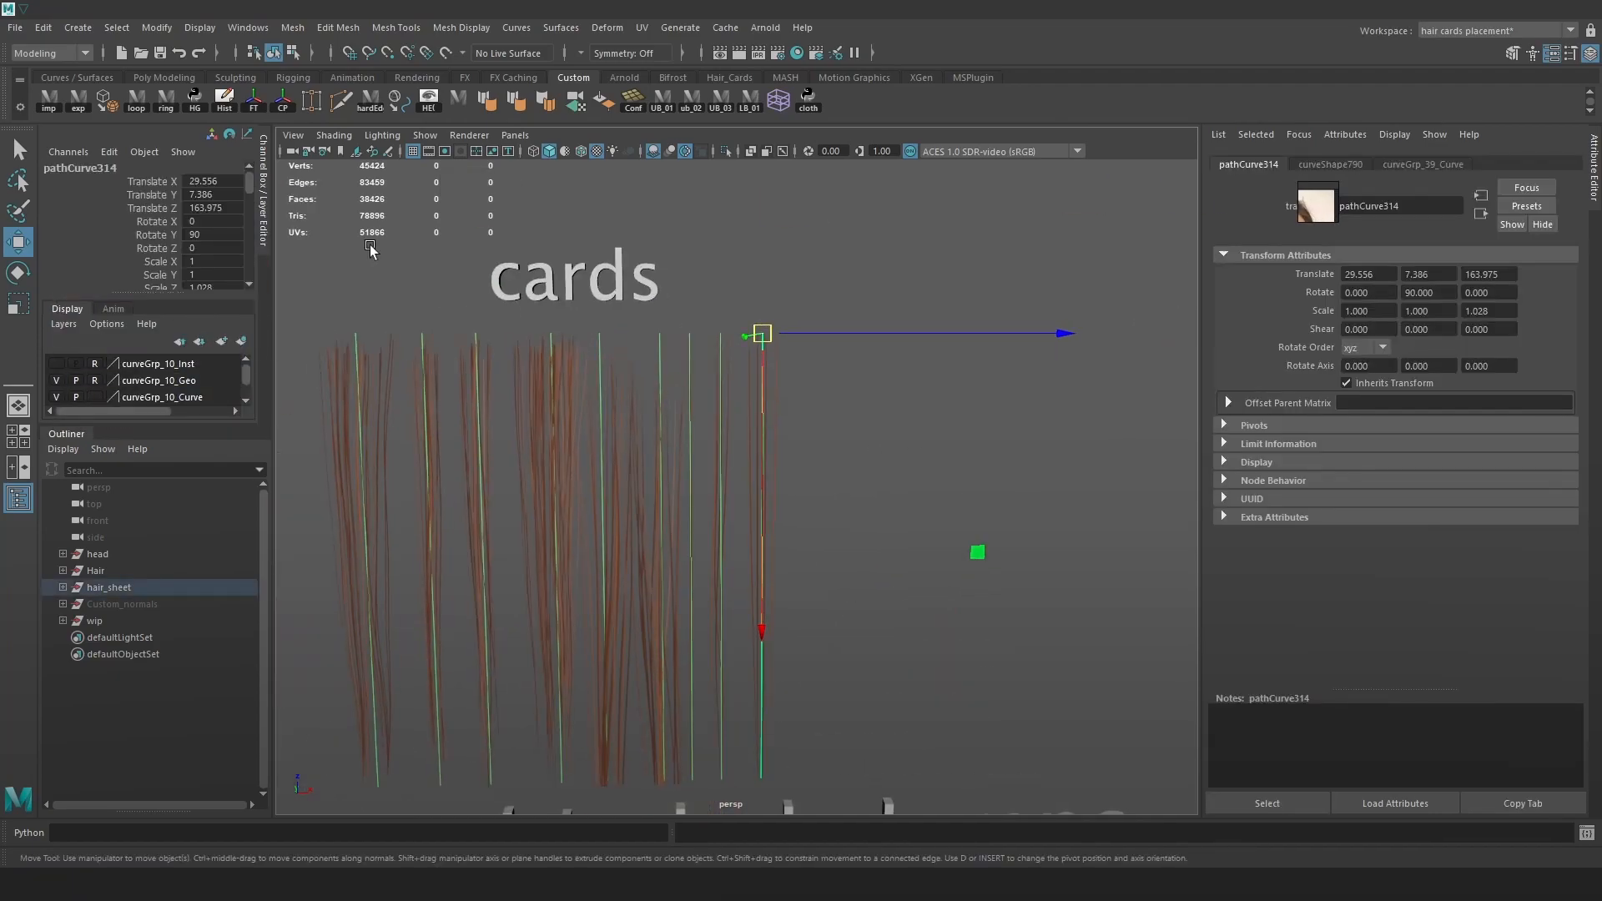
left_click(729, 76)
left_click(51, 100)
left_click(350, 624)
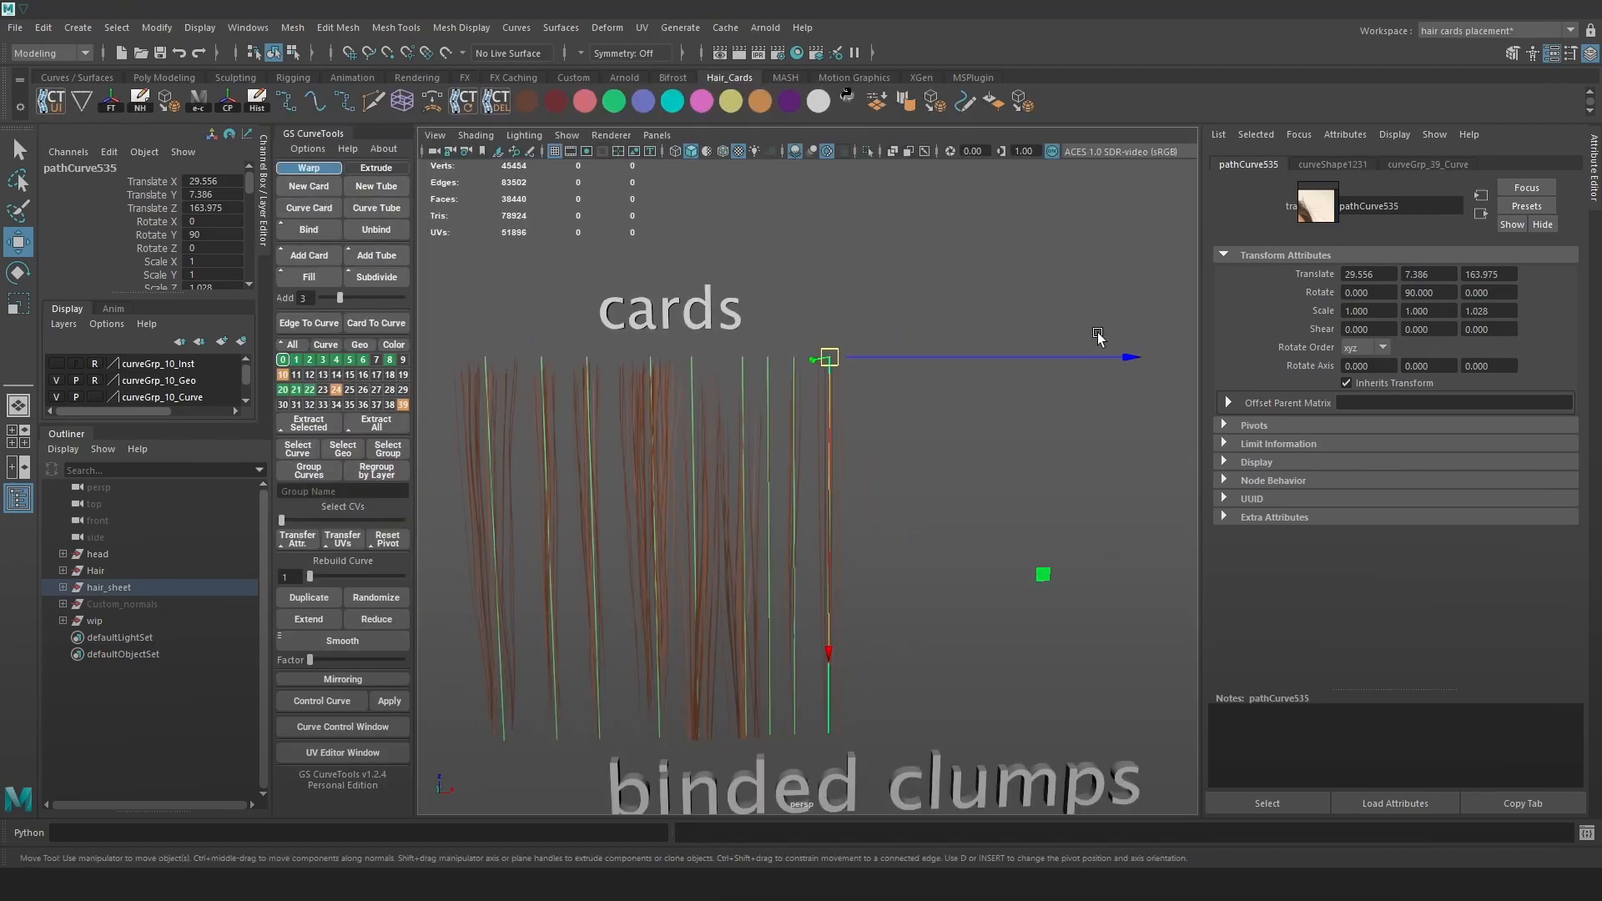
left_click_drag(982, 360, 1019, 361)
scroll(959, 443, "up", 3)
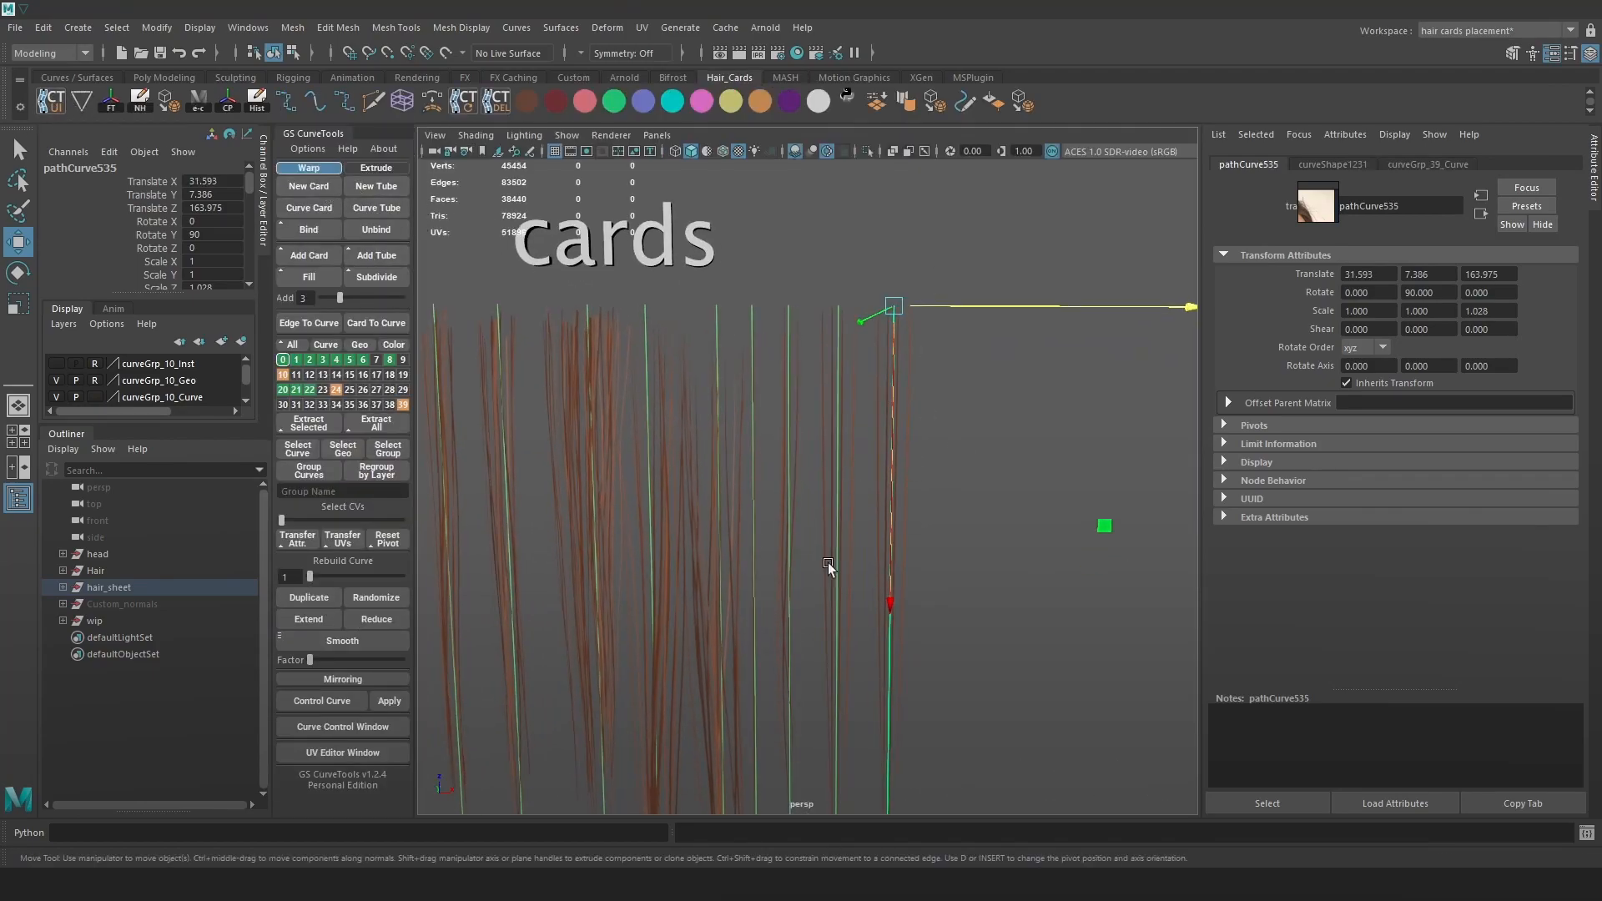
Assign a different material to the duplicated card and open its UVs in the GS CurveTools UV editor.
middle_click_drag(1041, 406, 909, 372, "alt")
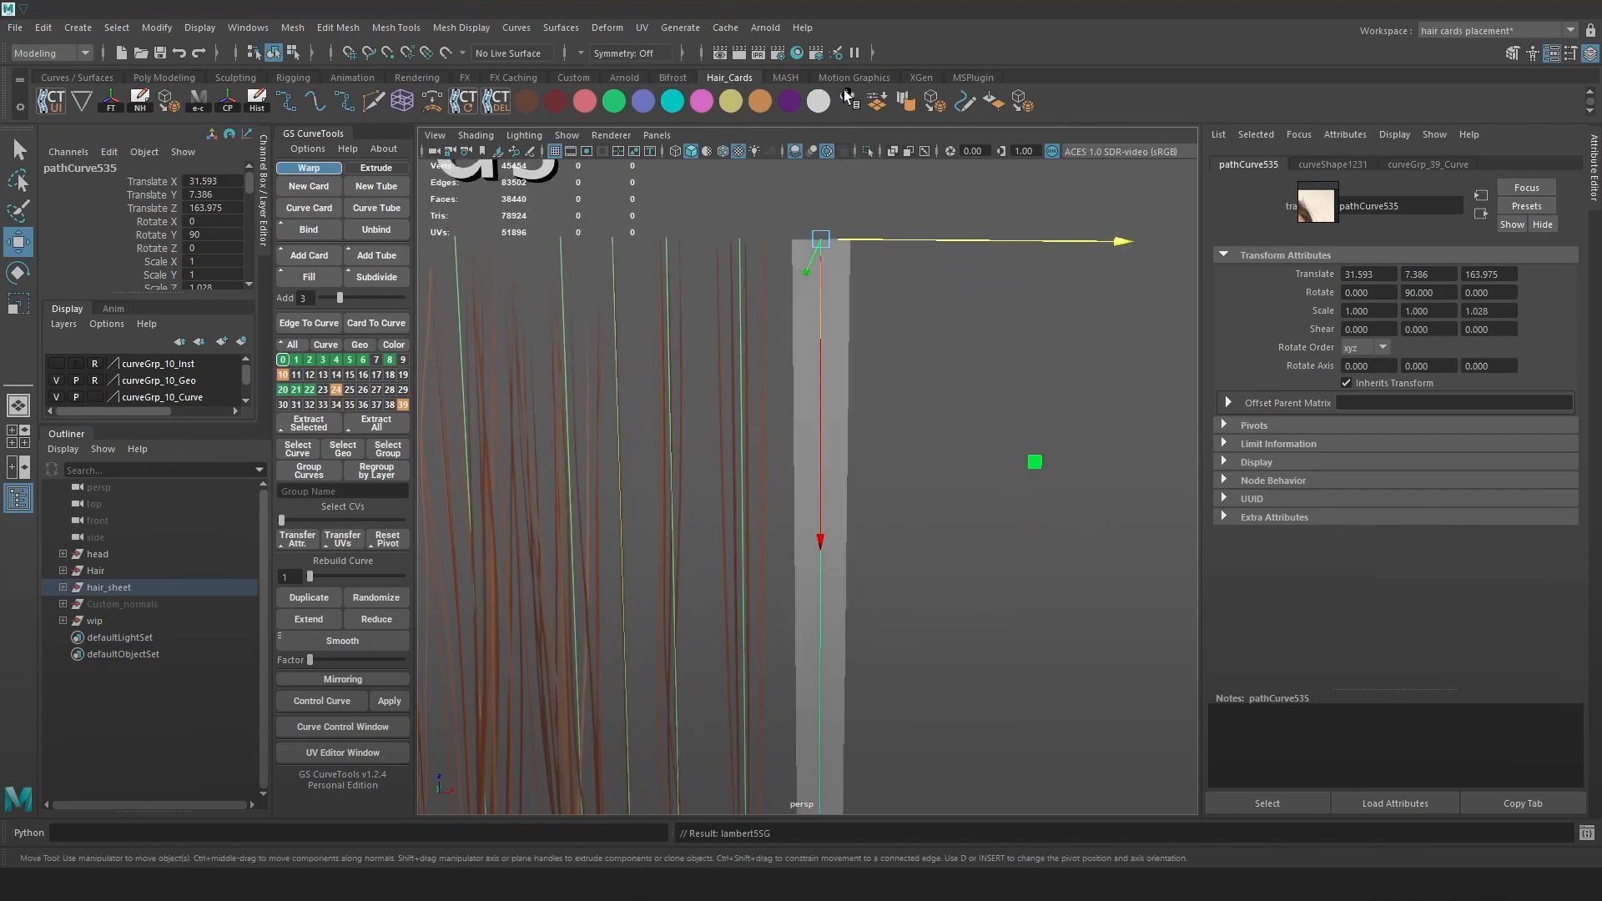
scroll(886, 342, "up", 1)
left_click(344, 753)
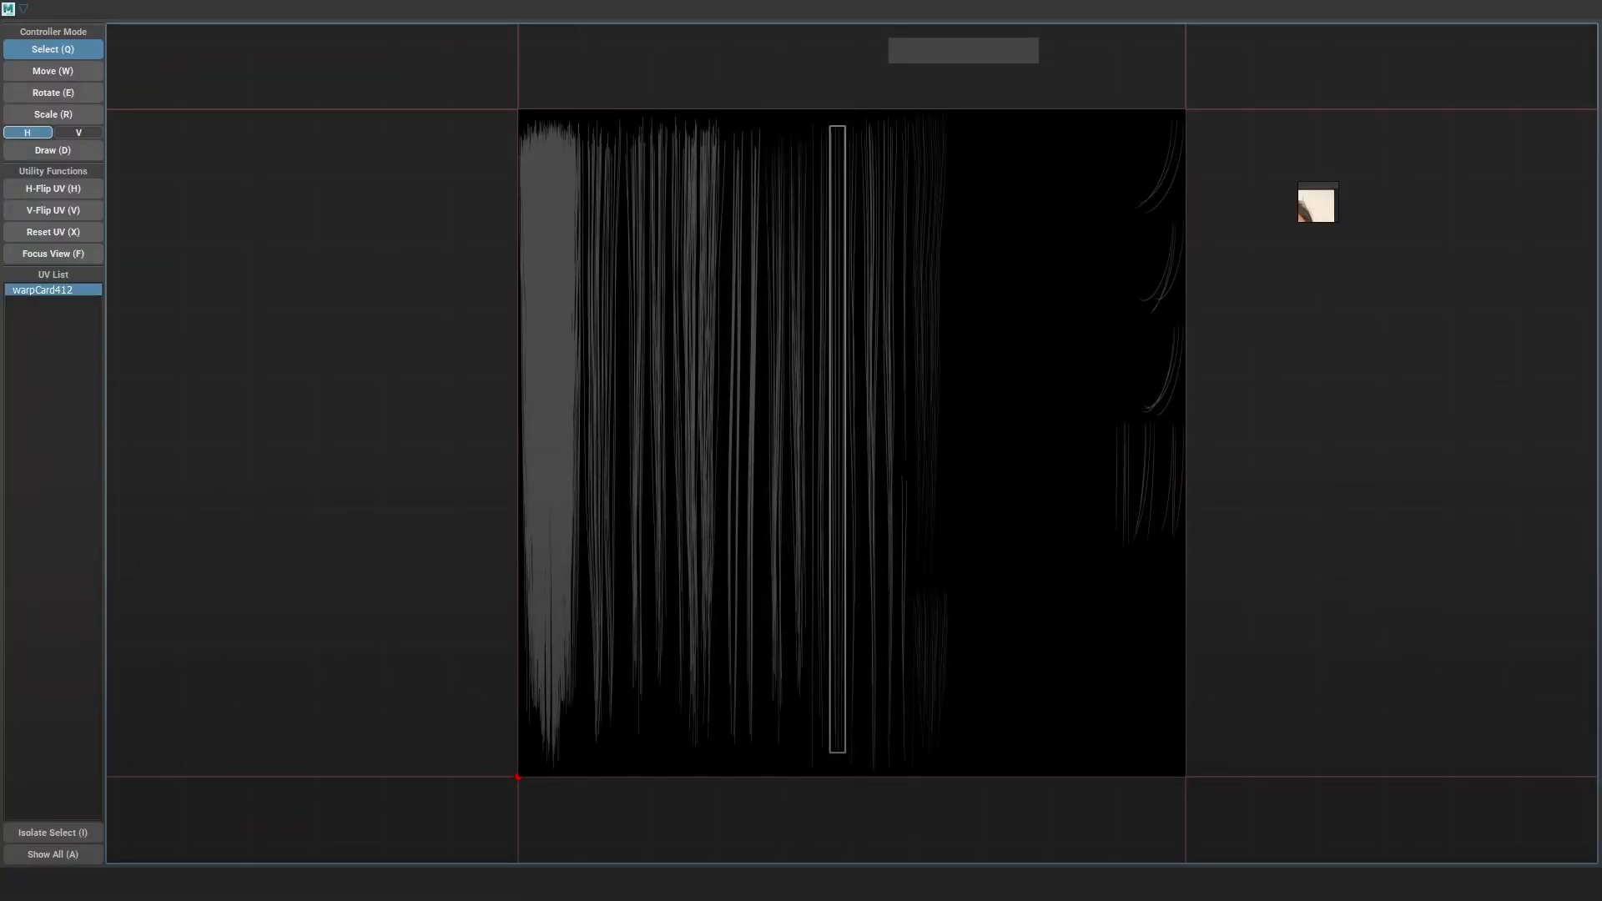
Switch to Photoshop and run the Alpha_stretch action on fiber_alpha.jpg with a red foreground color.
key("alt+Tab")
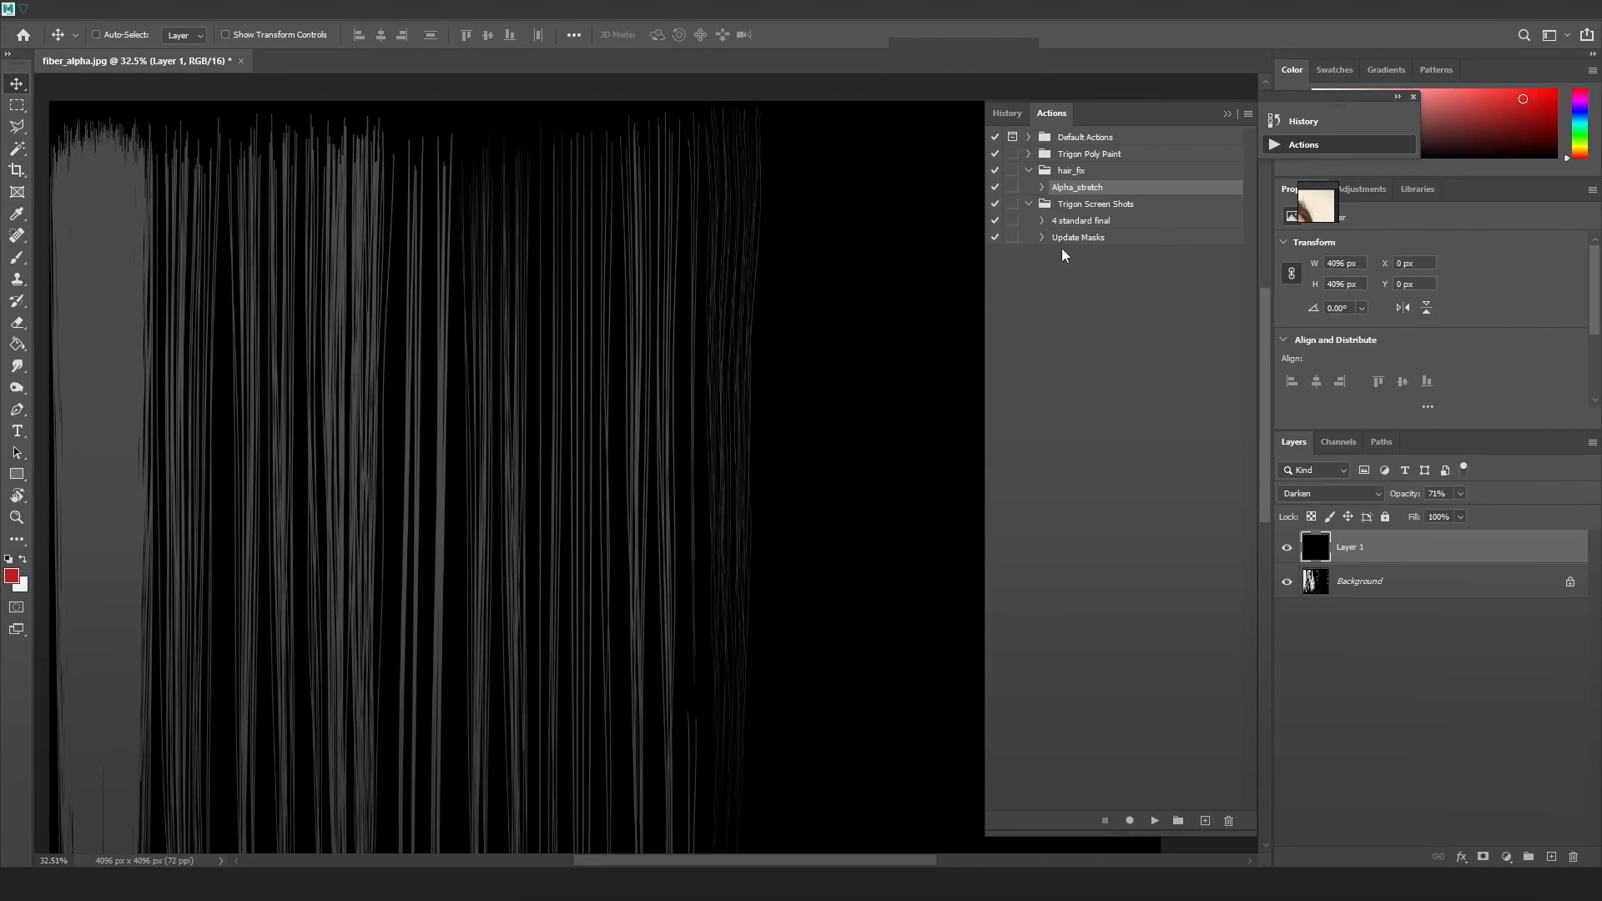
left_click(1157, 820)
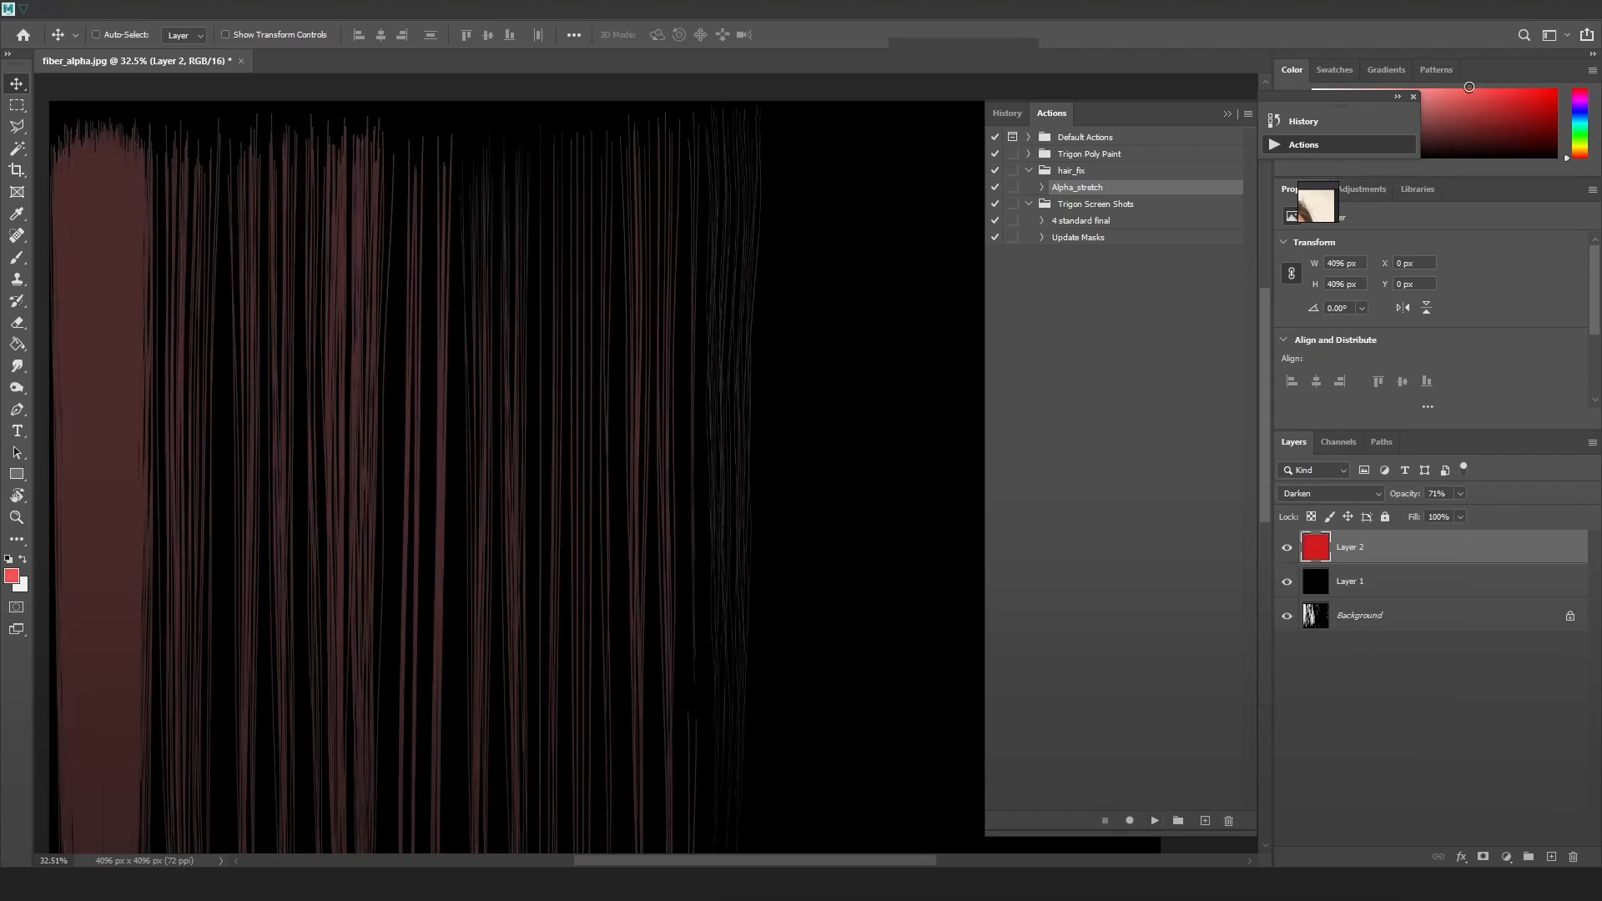
left_click(1154, 820)
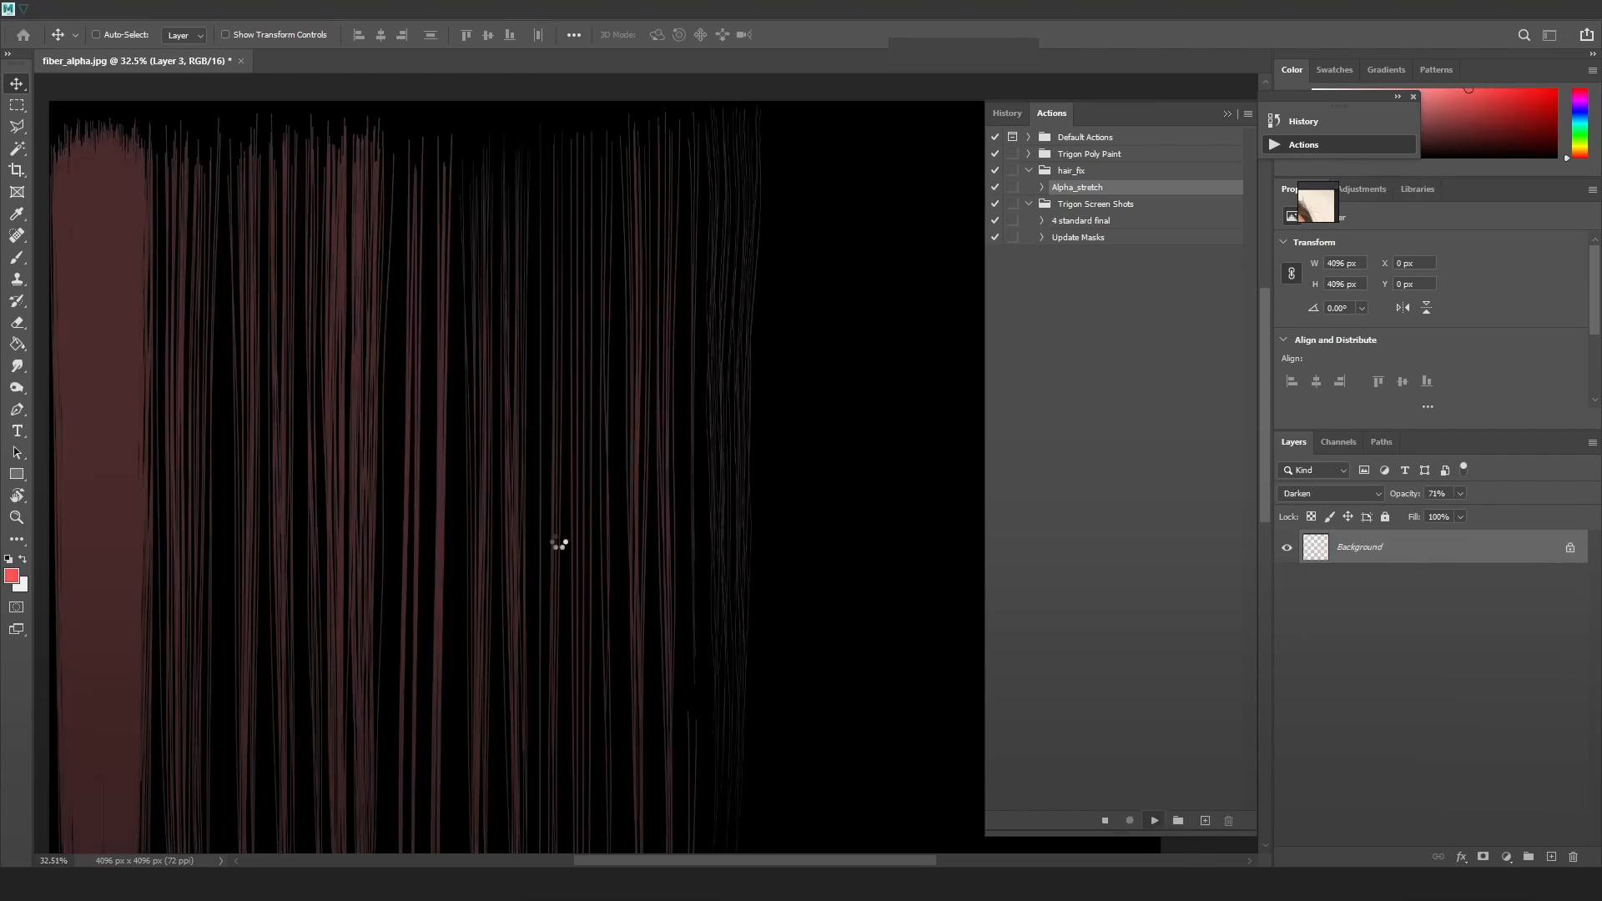
scroll(593, 544, "down", 2, "alt")
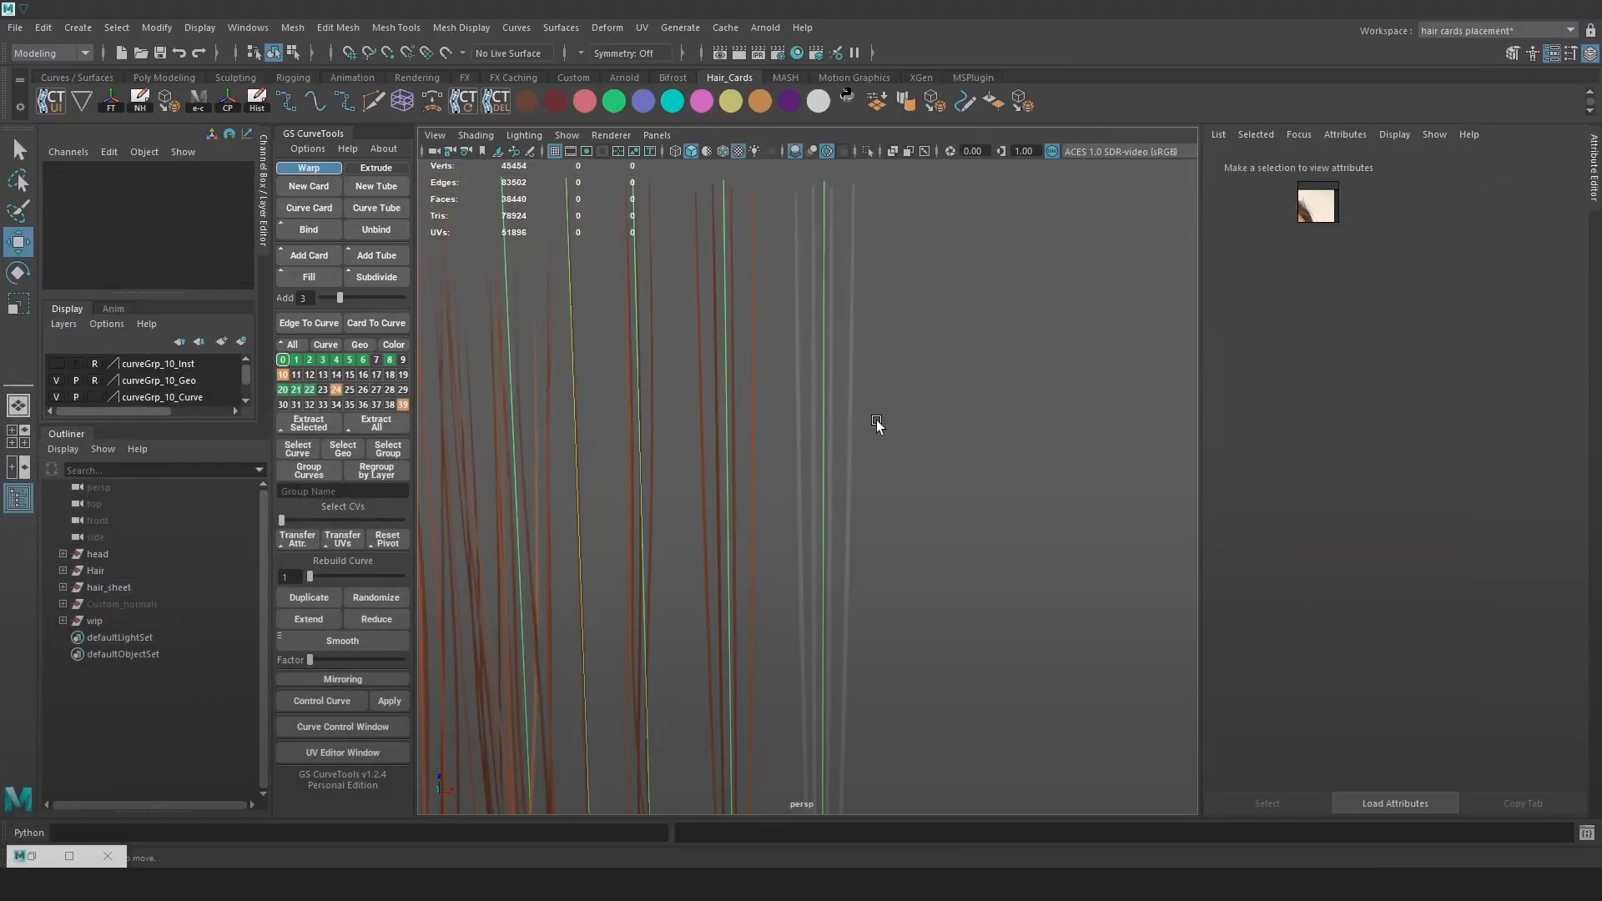
Reopen the GS CurveTools UV editor in Maya in Move mode and select the duplicated card's curve again.
left_click(352, 700)
left_click(358, 752)
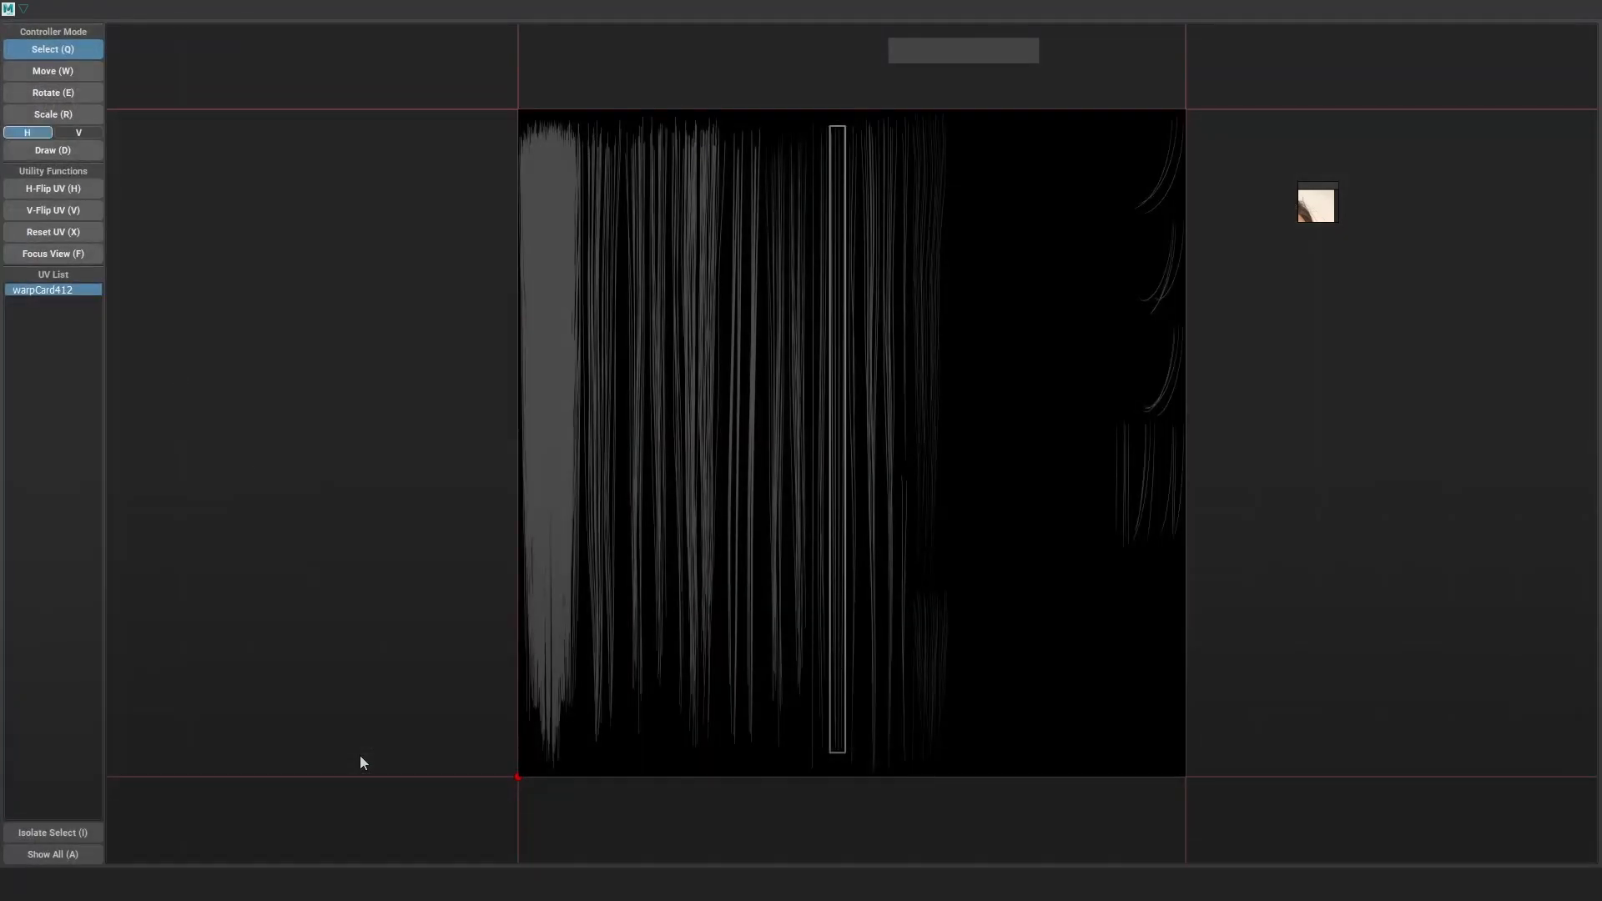
scroll(819, 393, "up", 4)
key("w")
scroll(884, 258, "down", 3)
left_click_drag(918, 10, 838, 303)
left_click(824, 238)
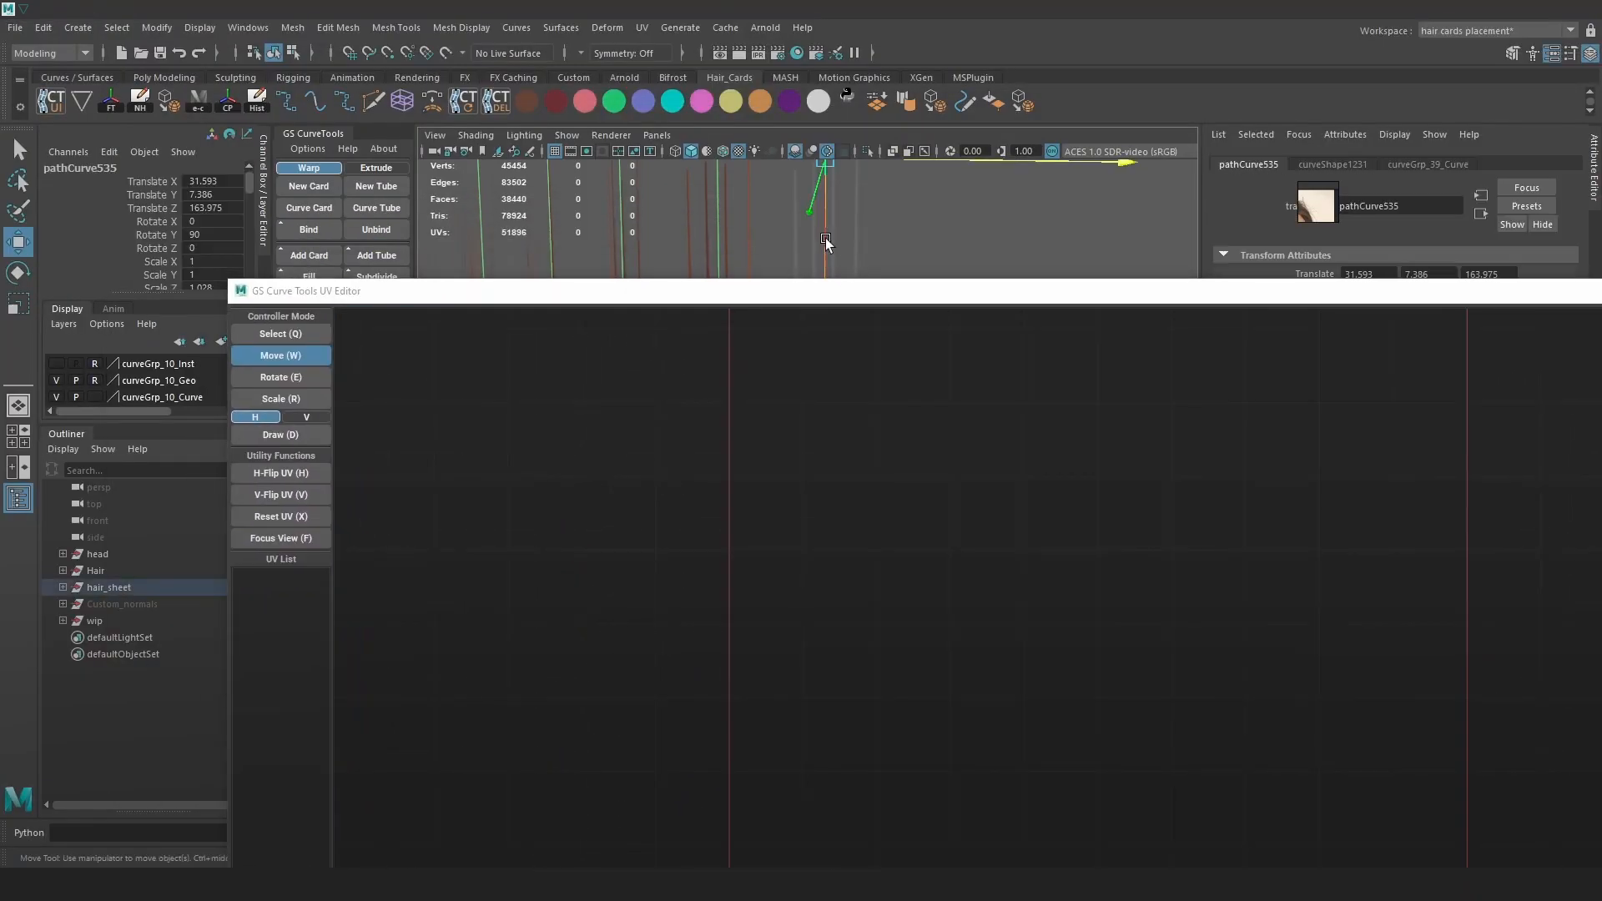
Reposition and resize the UV editor window so the warpCard412 UVs show large over the red-tinted strand texture.
left_click_drag(1180, 291, 924, 148)
left_click_drag(478, 139, 694, 143)
left_click_drag(191, 136, 883, 418)
left_click_drag(1043, 429, 751, 135)
middle_click_drag(1140, 341, 1027, 381)
left_click_drag(1270, 138, 1155, 141)
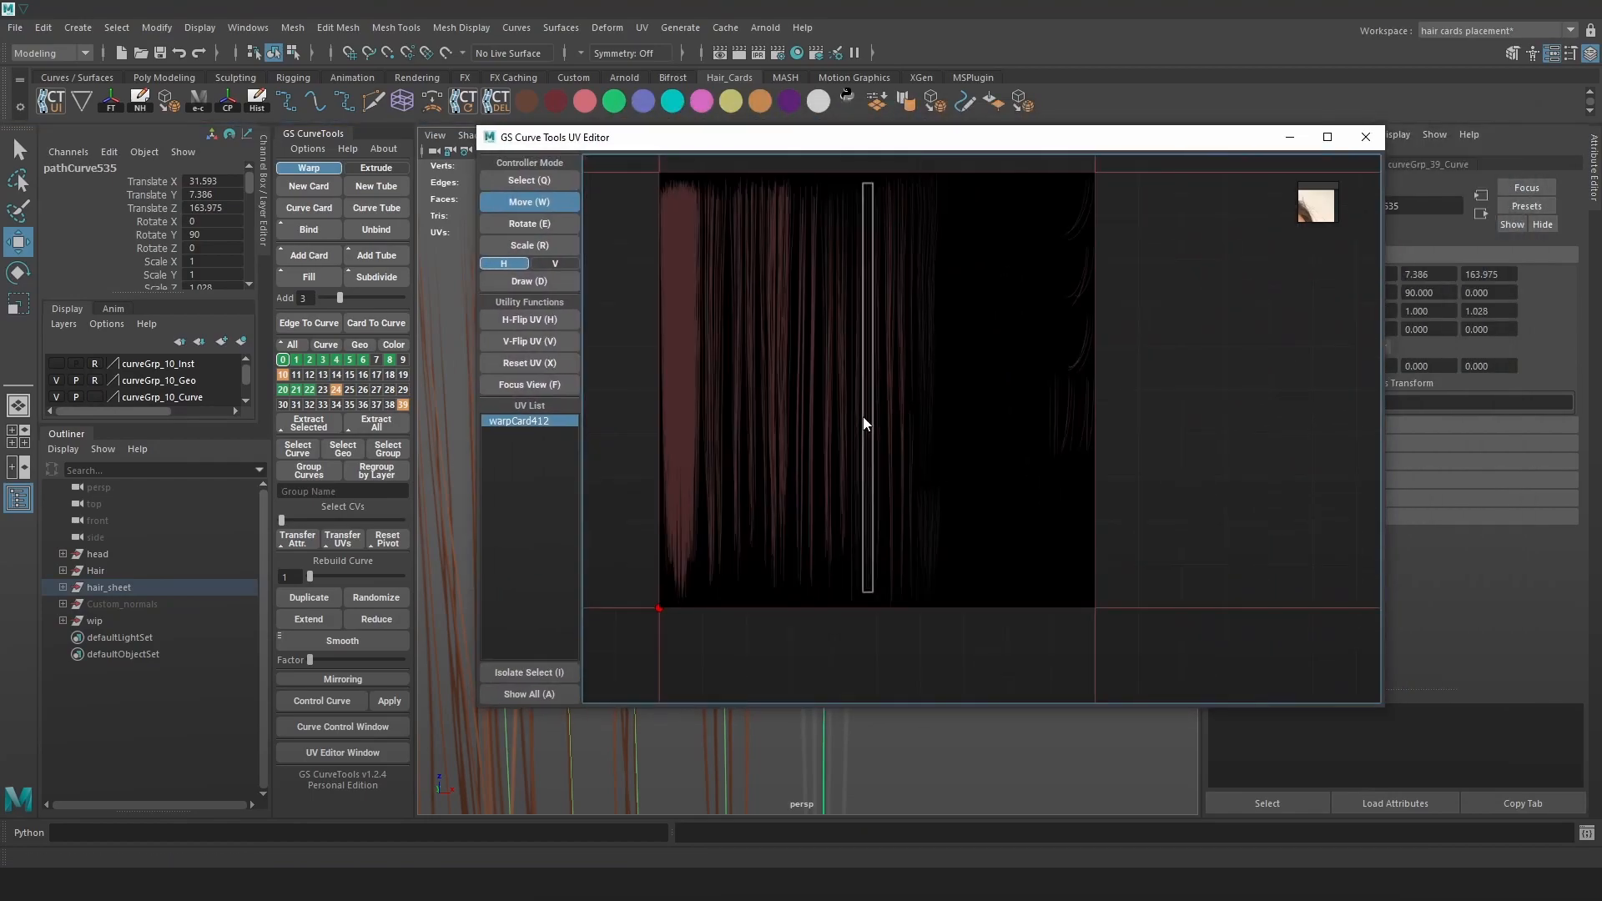
scroll(868, 418, "up", 4)
left_click_drag(474, 127, 222, 43)
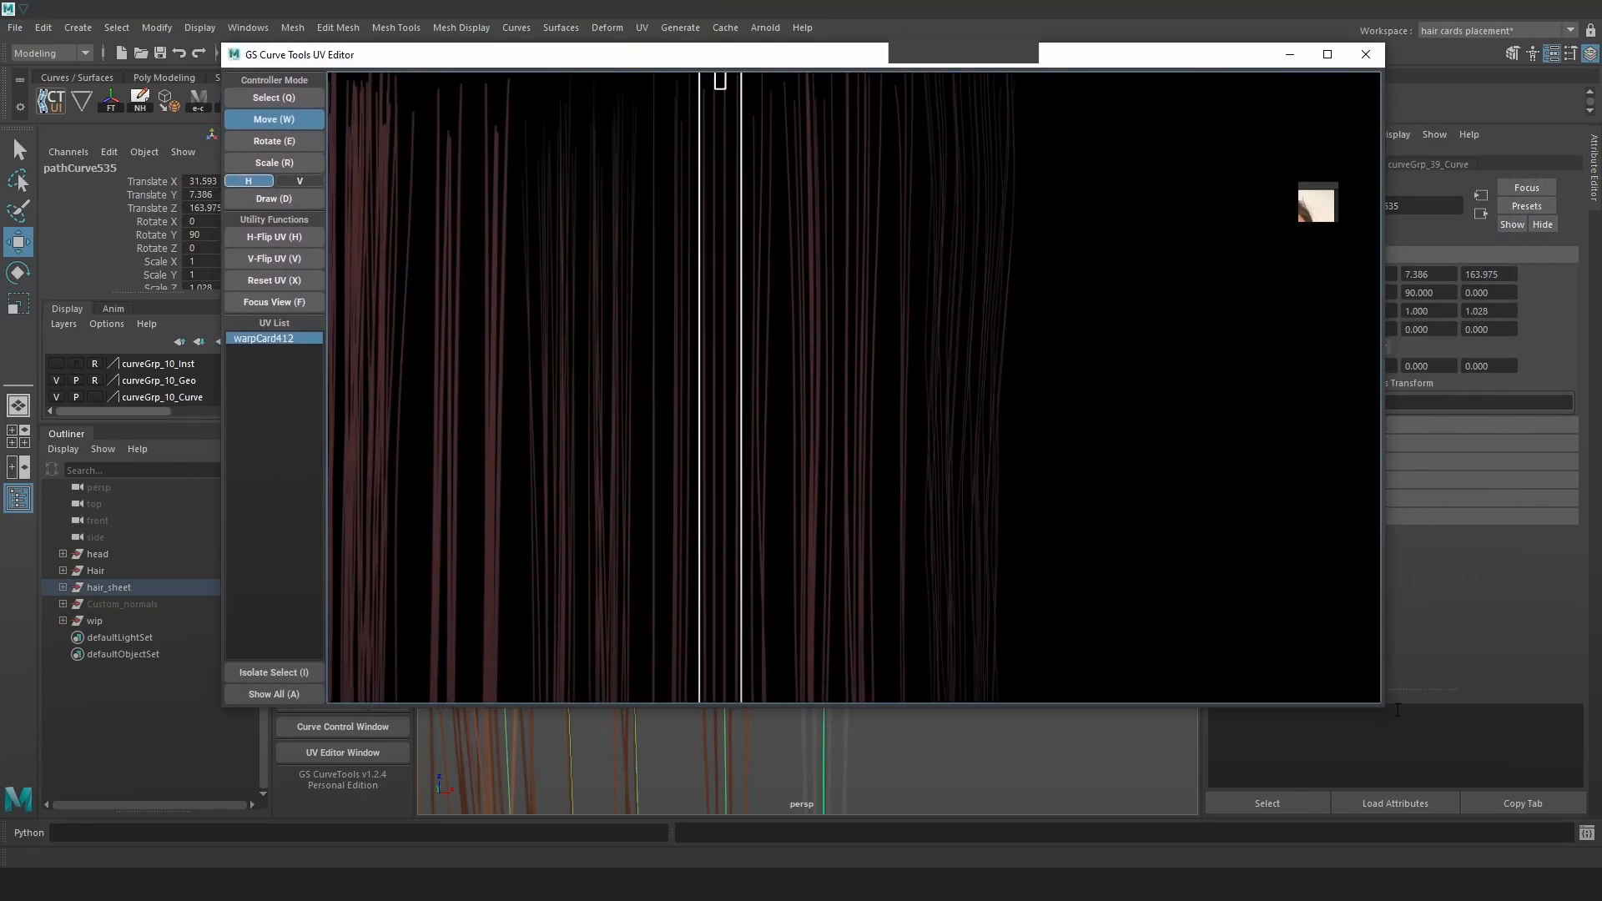
left_click(1432, 772)
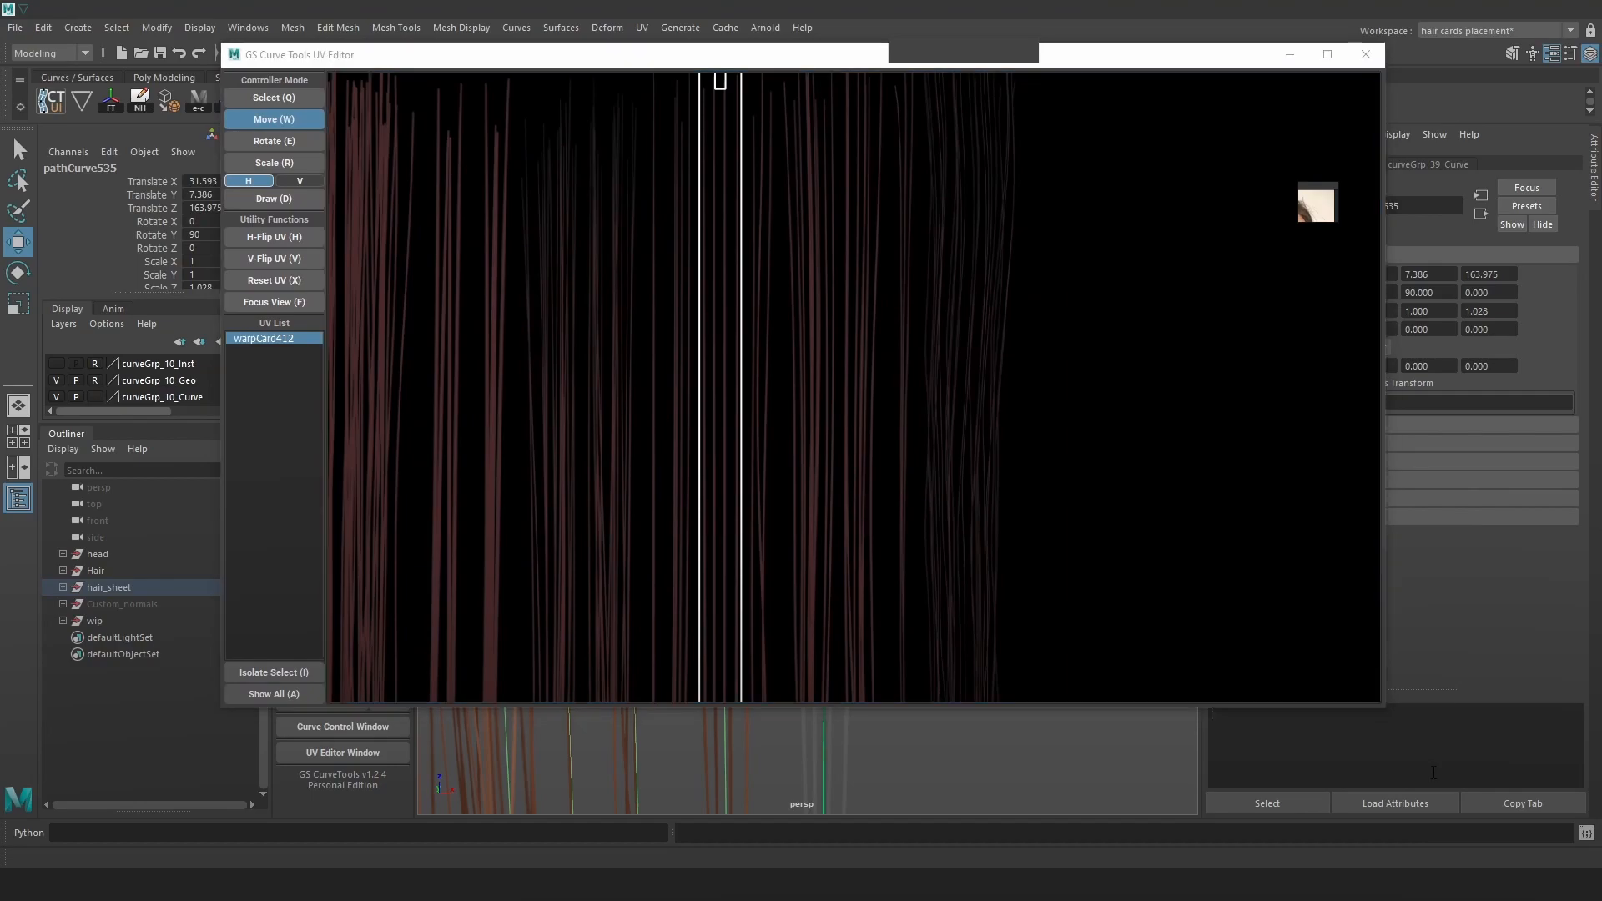
left_click_drag(1381, 712, 1520, 803)
Move the warpCard412 UV shell sideways over the sparse thin strands just before the next dense clump.
middle_click_drag(889, 338, 879, 554, "alt")
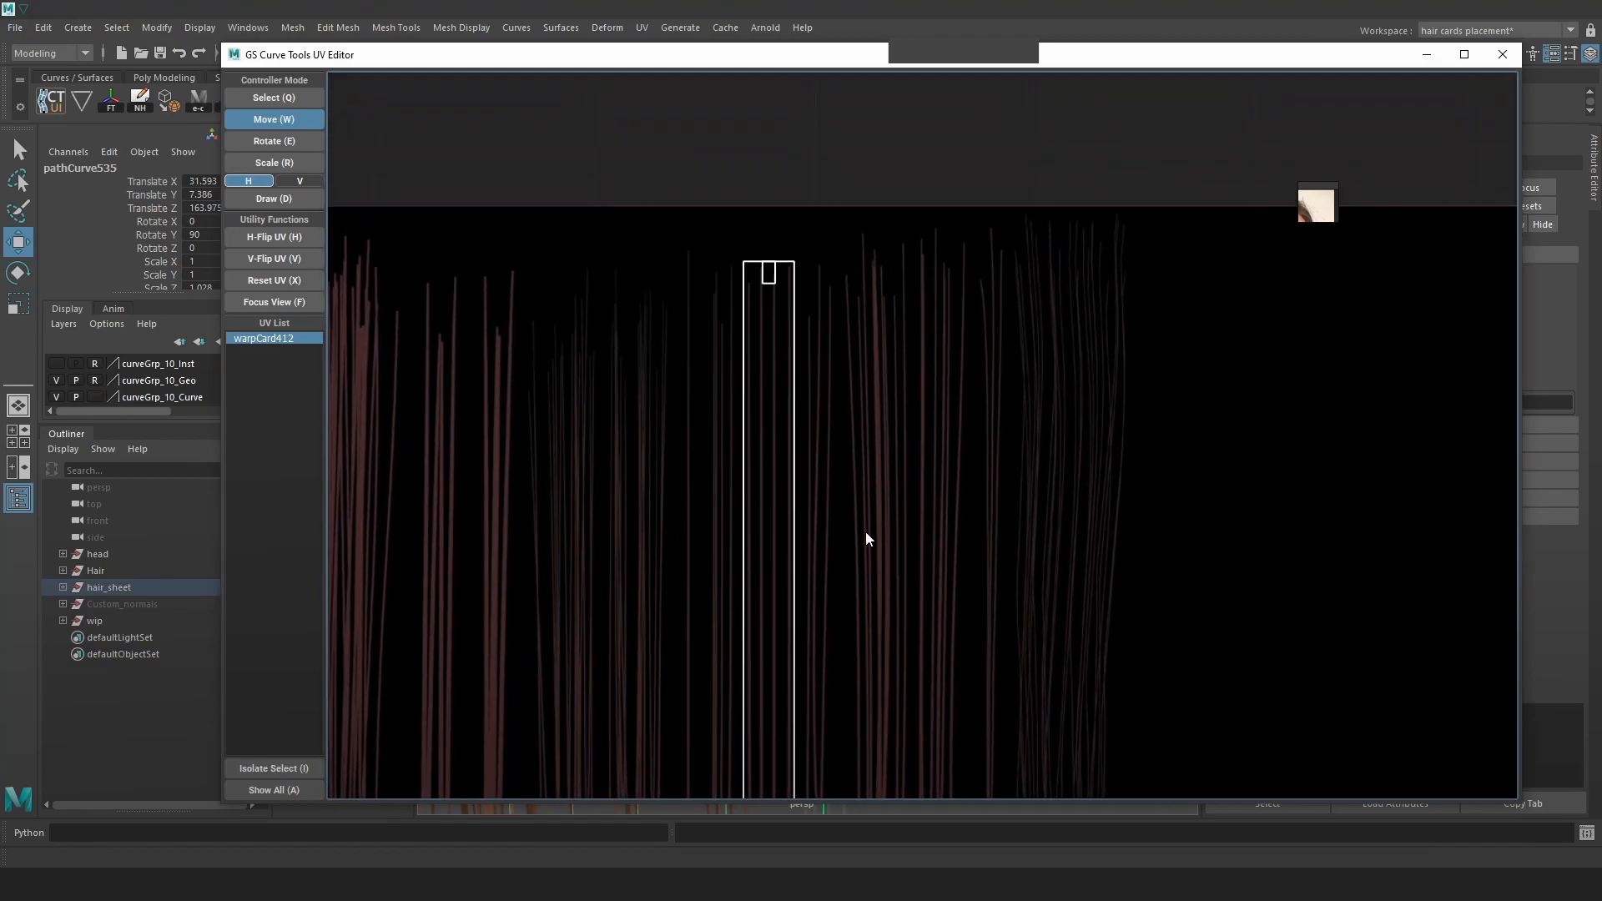
scroll(775, 296, "up", 4)
left_click_drag(782, 303, 976, 315)
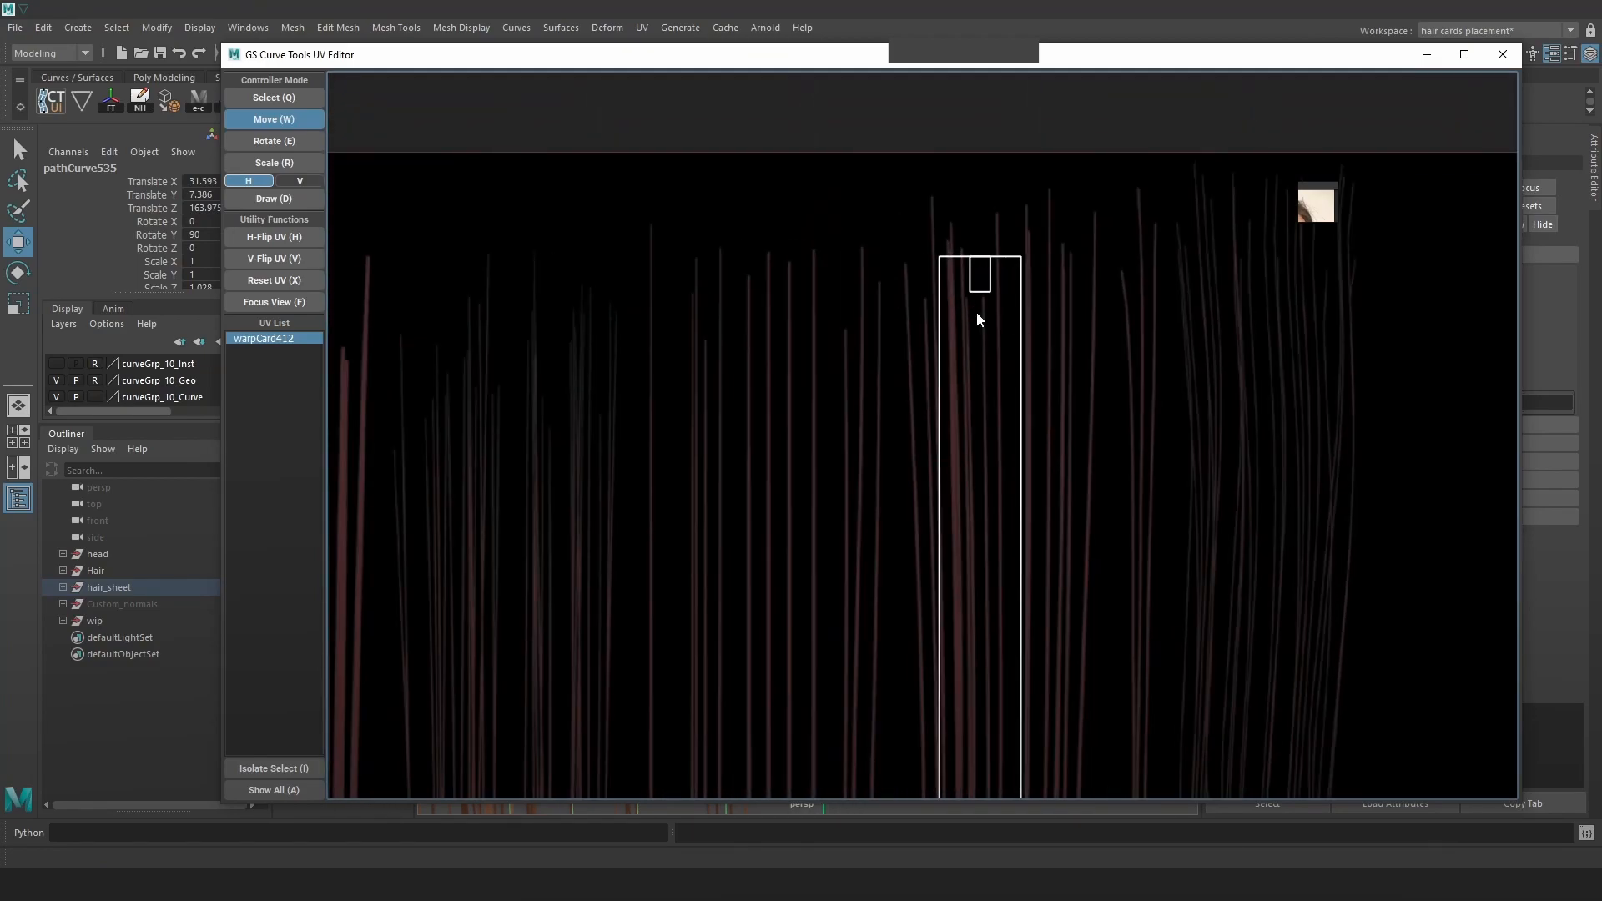
scroll(966, 543, "down", 2)
middle_click_drag(965, 544, 965, 409, "alt")
left_click_drag(970, 459, 905, 463)
Stretch the warpCard412 UV shell vertically down to the lower tips of its thin strands.
middle_click_drag(883, 565, 825, 242, "alt")
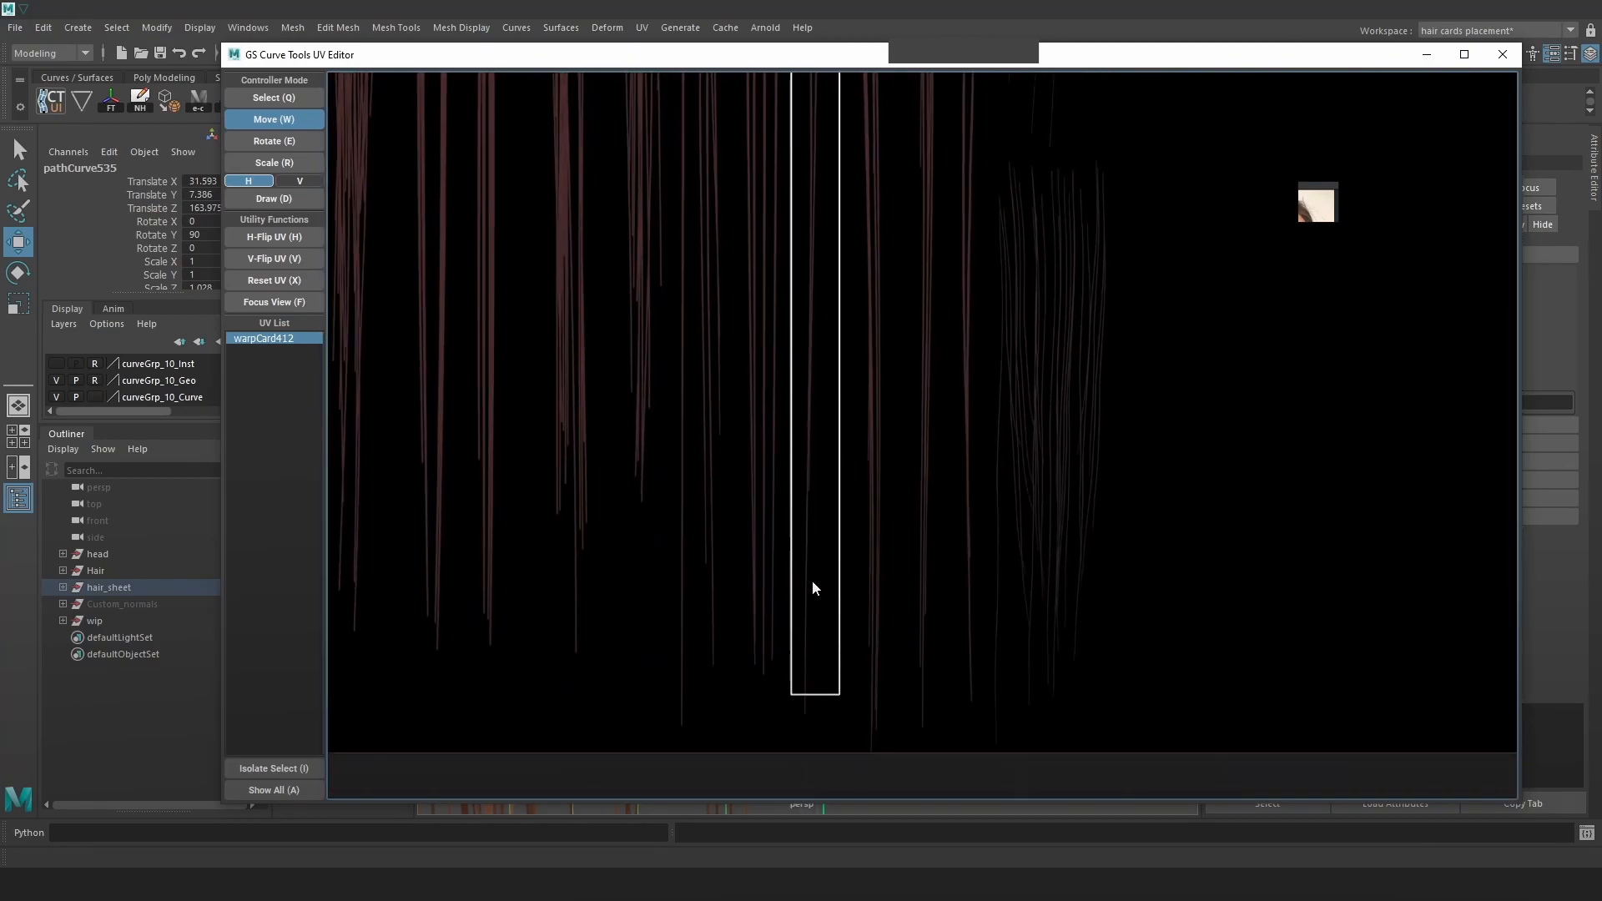
key("r")
key("r")
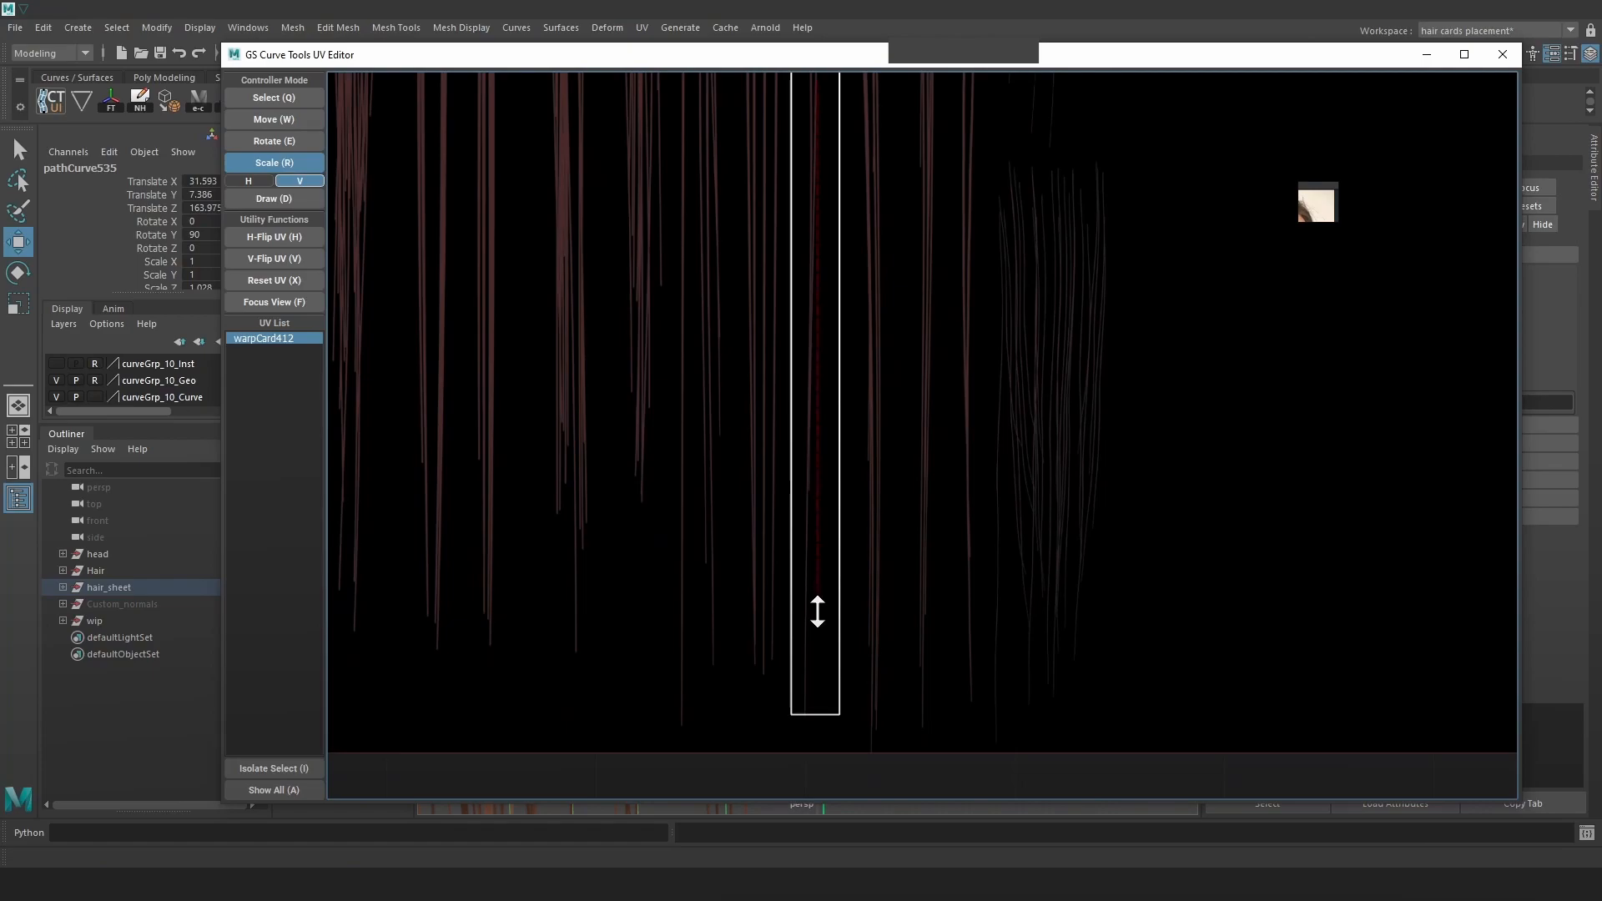
Shift the warpCard412 UV shell slightly and narrow it around the three thin strands at their root end.
scroll(826, 542, "down", 4)
middle_click_drag(826, 85, 831, 375, "alt")
middle_click_drag(819, 209, 851, 404, "alt")
scroll(868, 304, "up", 6)
key("w")
left_click_drag(881, 364, 872, 358)
key("r")
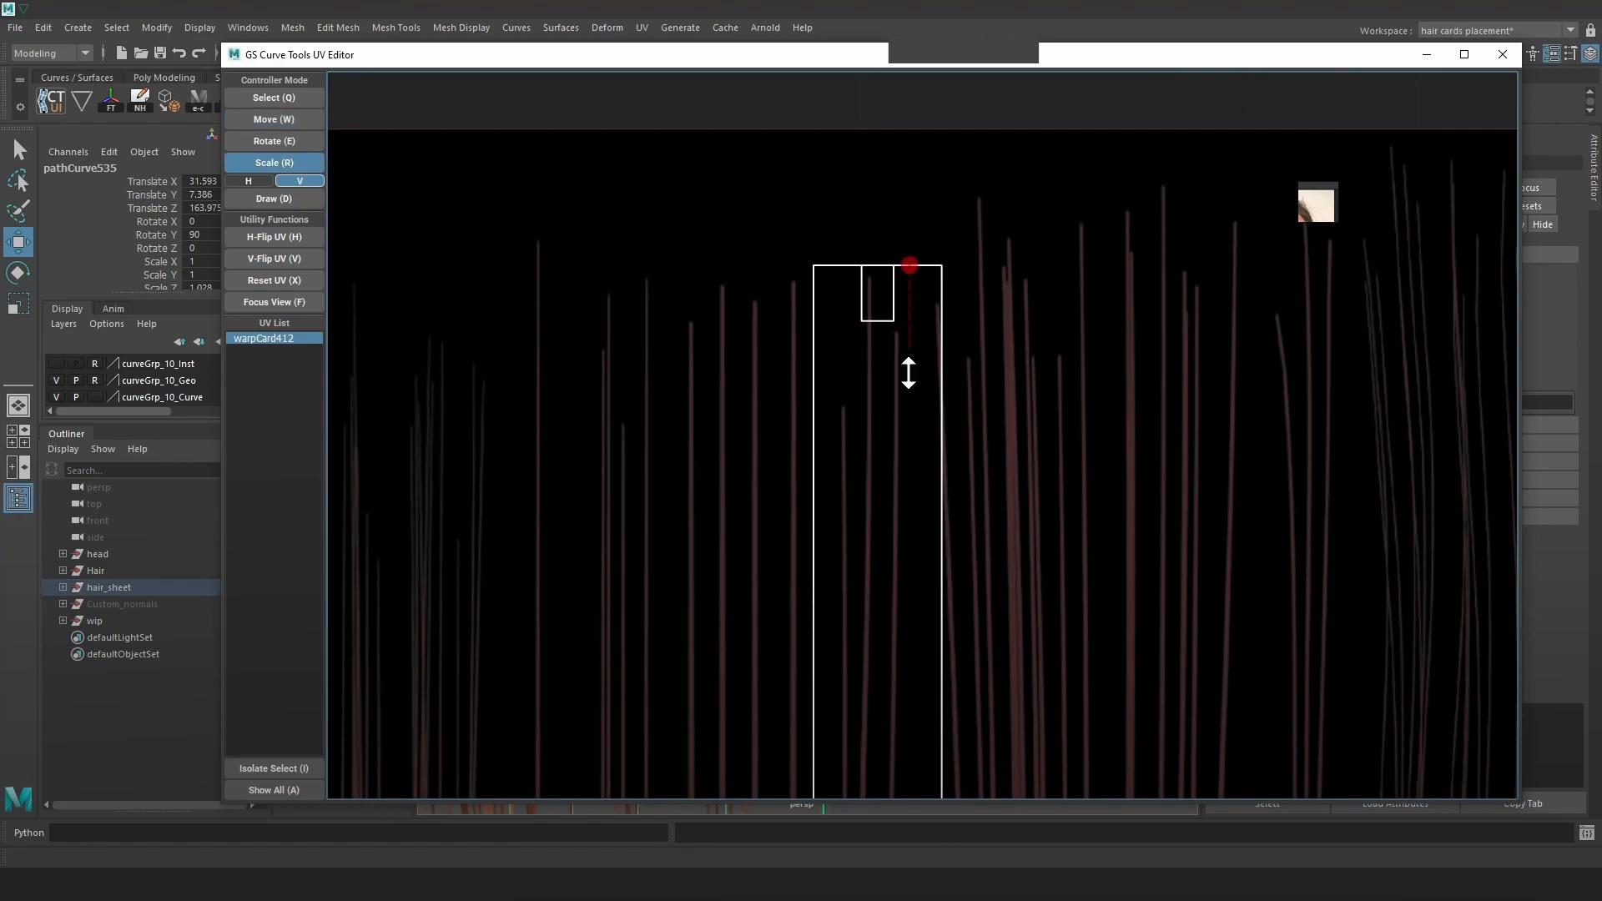
key("r")
left_click_drag(940, 349, 916, 358)
key("w")
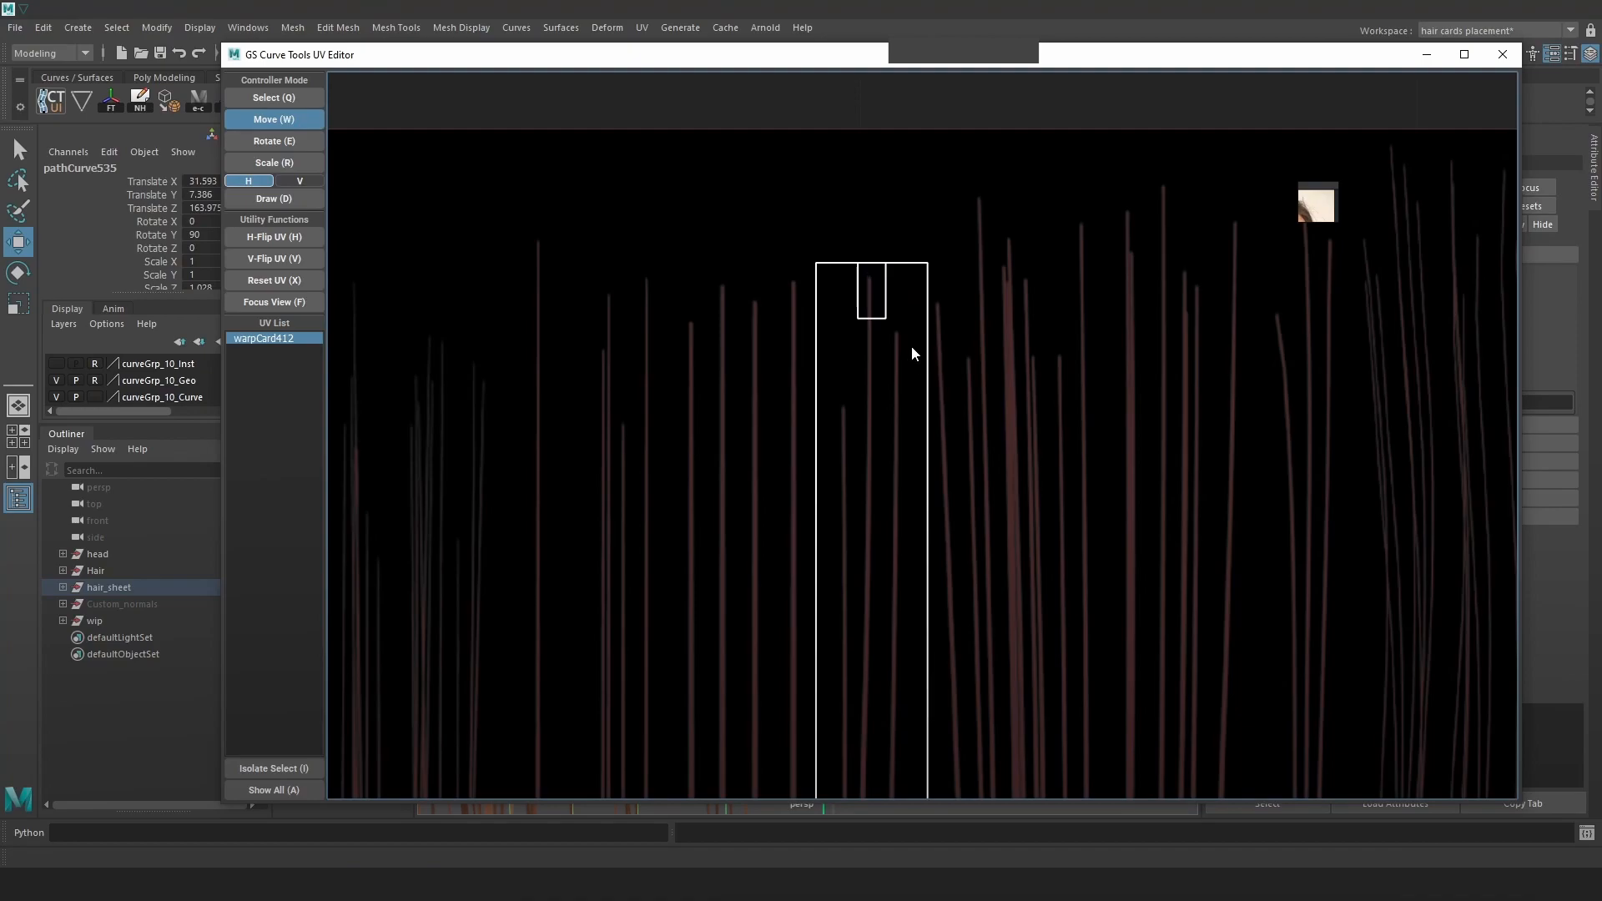
Fine-tune the vertical scale of the warpCard412 UV shell at the strand tips and close the UV editor.
right_click_drag(933, 333, 964, 590, "alt")
middle_click_drag(963, 590, 987, 322, "alt")
scroll(987, 322, "down", 1)
middle_click_drag(1001, 500, 1012, 326, "alt")
middle_click_drag(991, 639, 951, 527, "alt")
key("r")
left_click_drag(864, 651, 861, 671)
key("r")
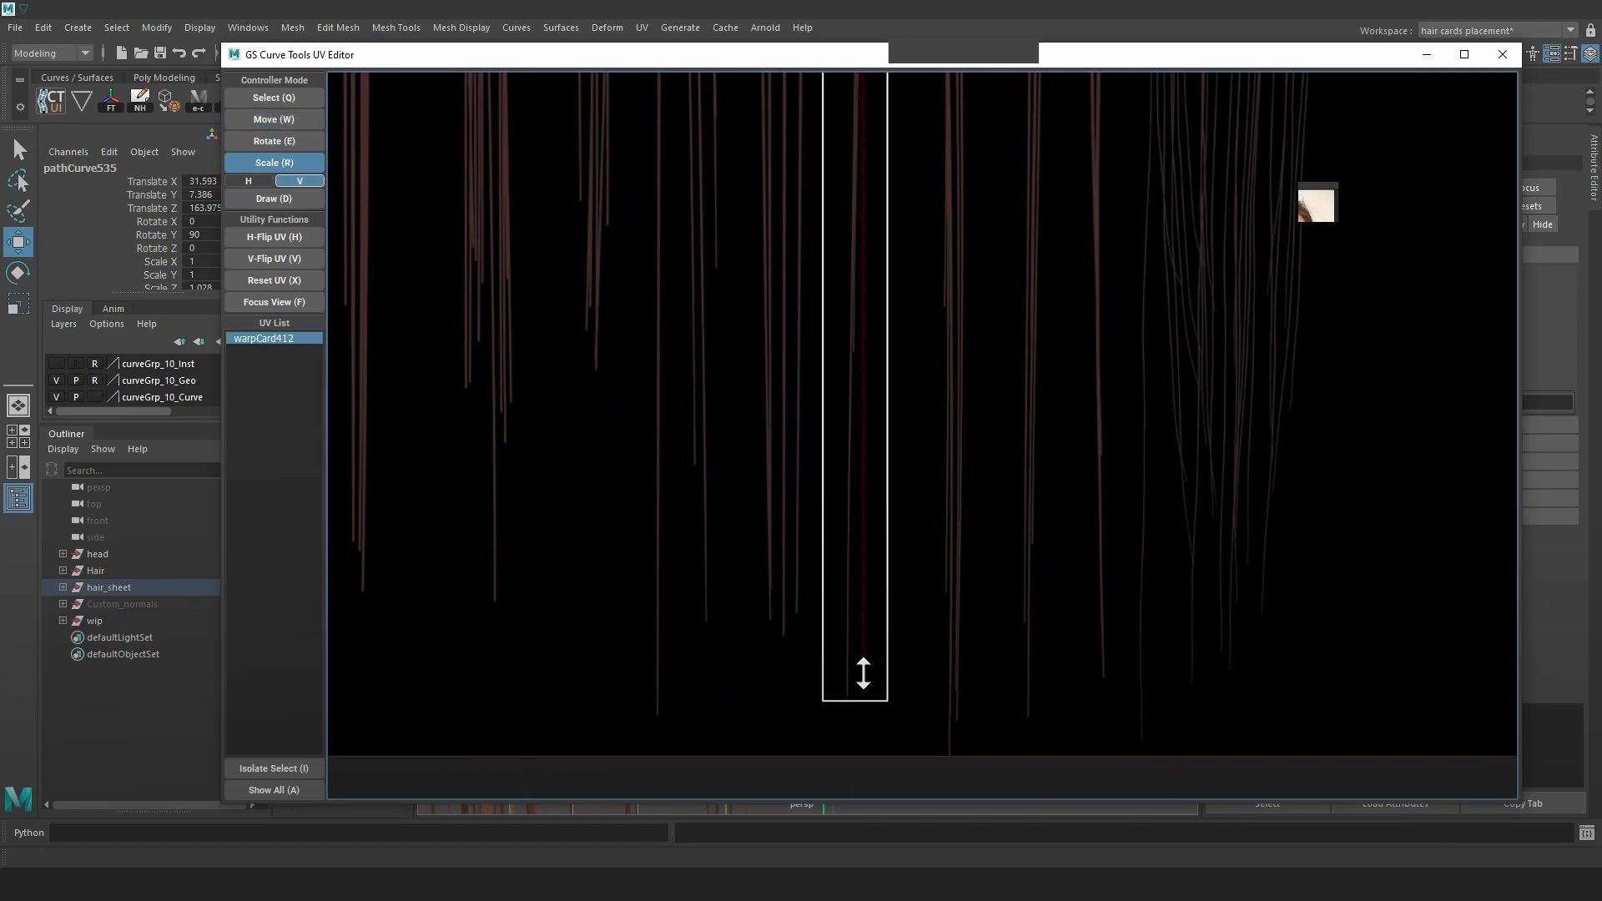
scroll(938, 500, "down", 1)
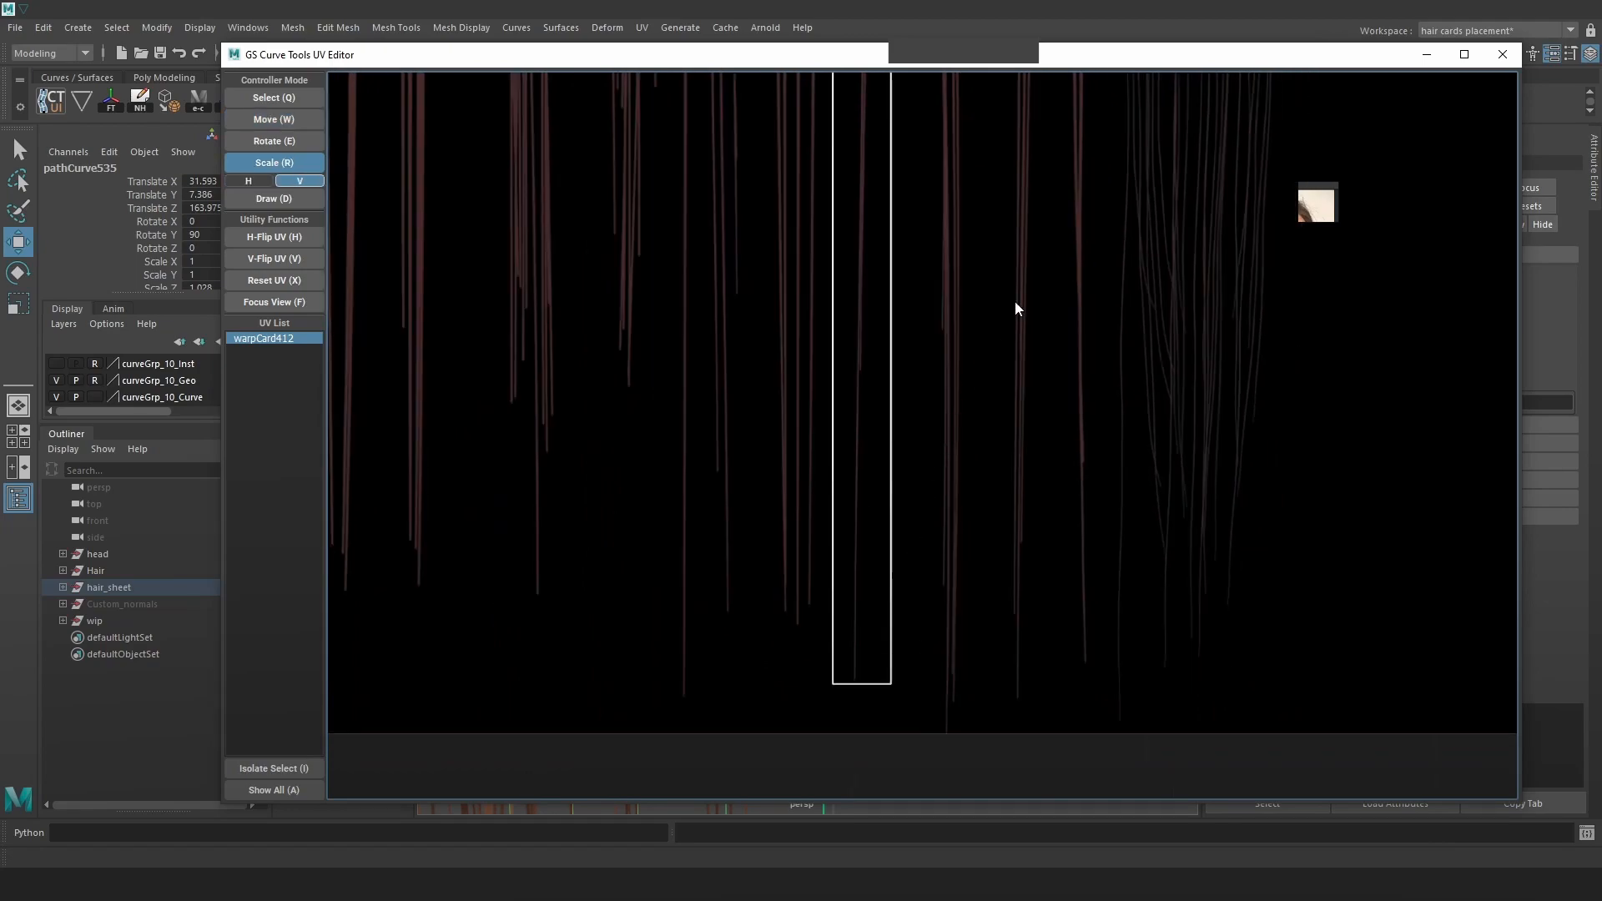
left_click(1502, 54)
Select the last card's curve in the cards row, duplicate it, and move the copy along the row to X about 33.18.
middle_click_drag(899, 322, 882, 333, "alt")
scroll(904, 375, "down", 4)
left_click(599, 310)
left_click(803, 358)
left_click(806, 359)
left_click(841, 357)
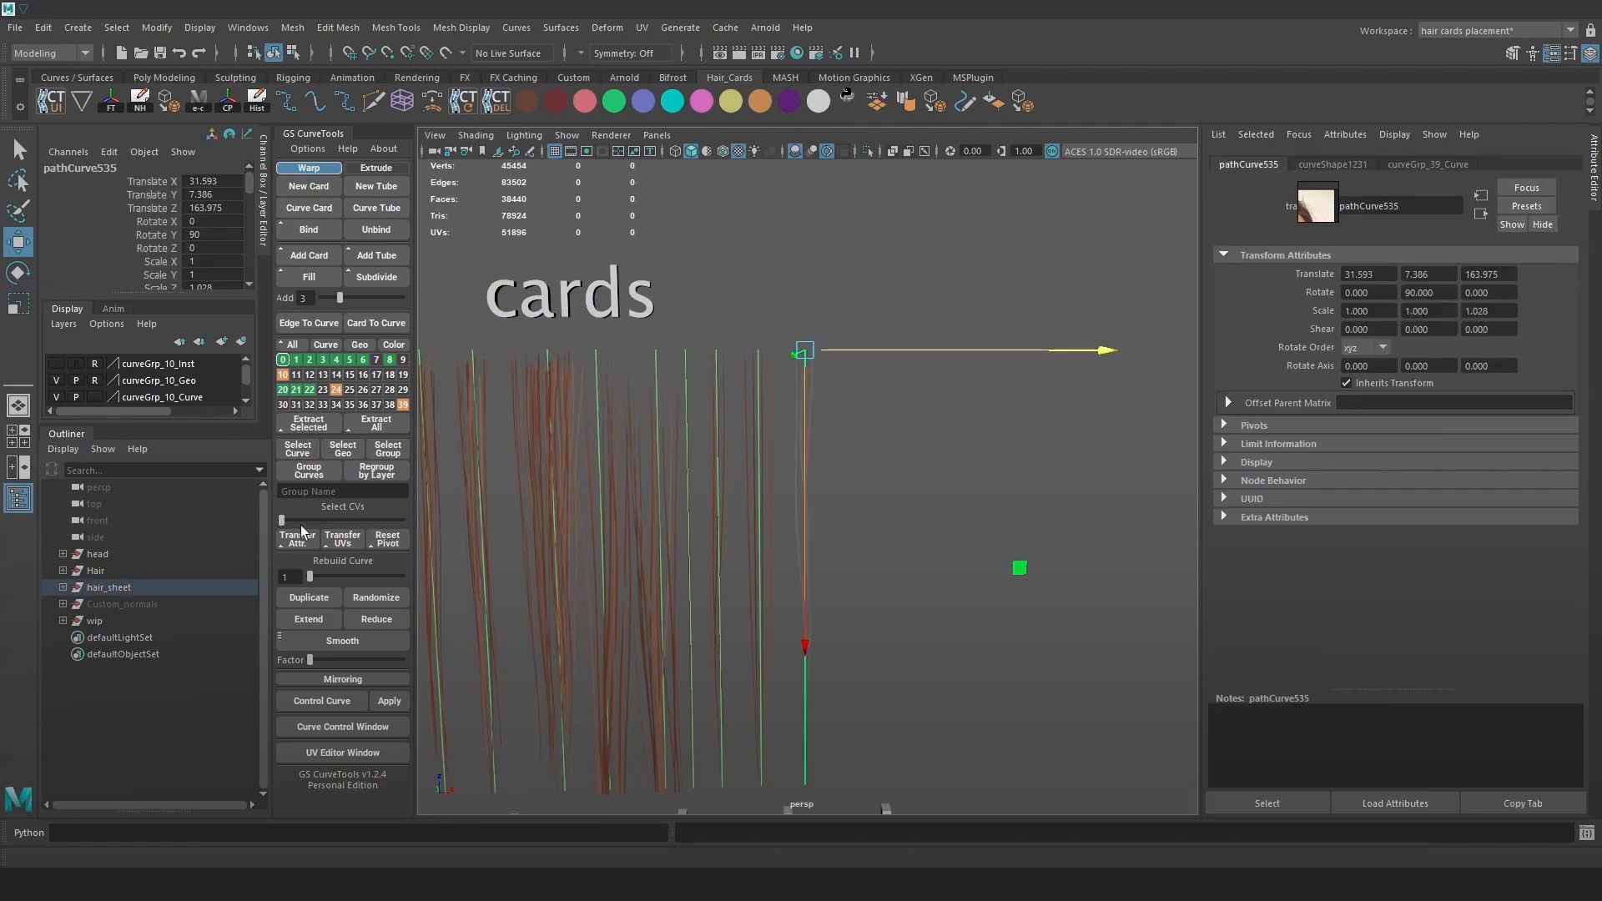
left_click(314, 599)
mouse_move(911, 354)
left_mouse_down()
mouse_move(965, 354)
mouse_move(944, 356)
left_mouse_up()
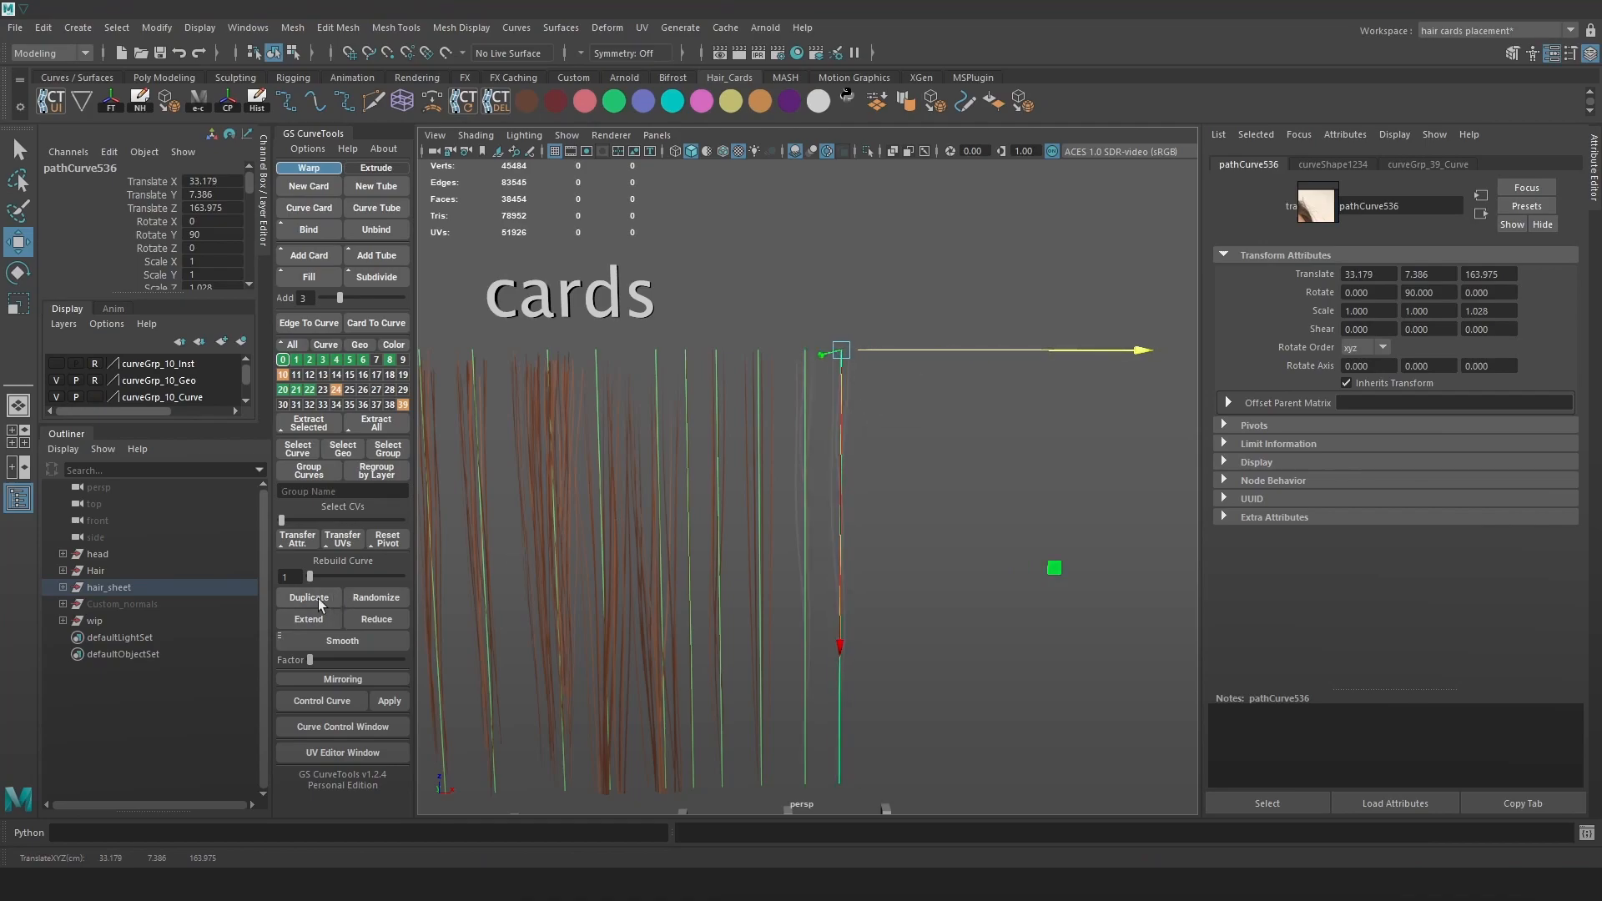
Open the UV editor for the duplicated card and move the warpCard413 UV shell over the dense clump next to the thin strands.
left_click(372, 753)
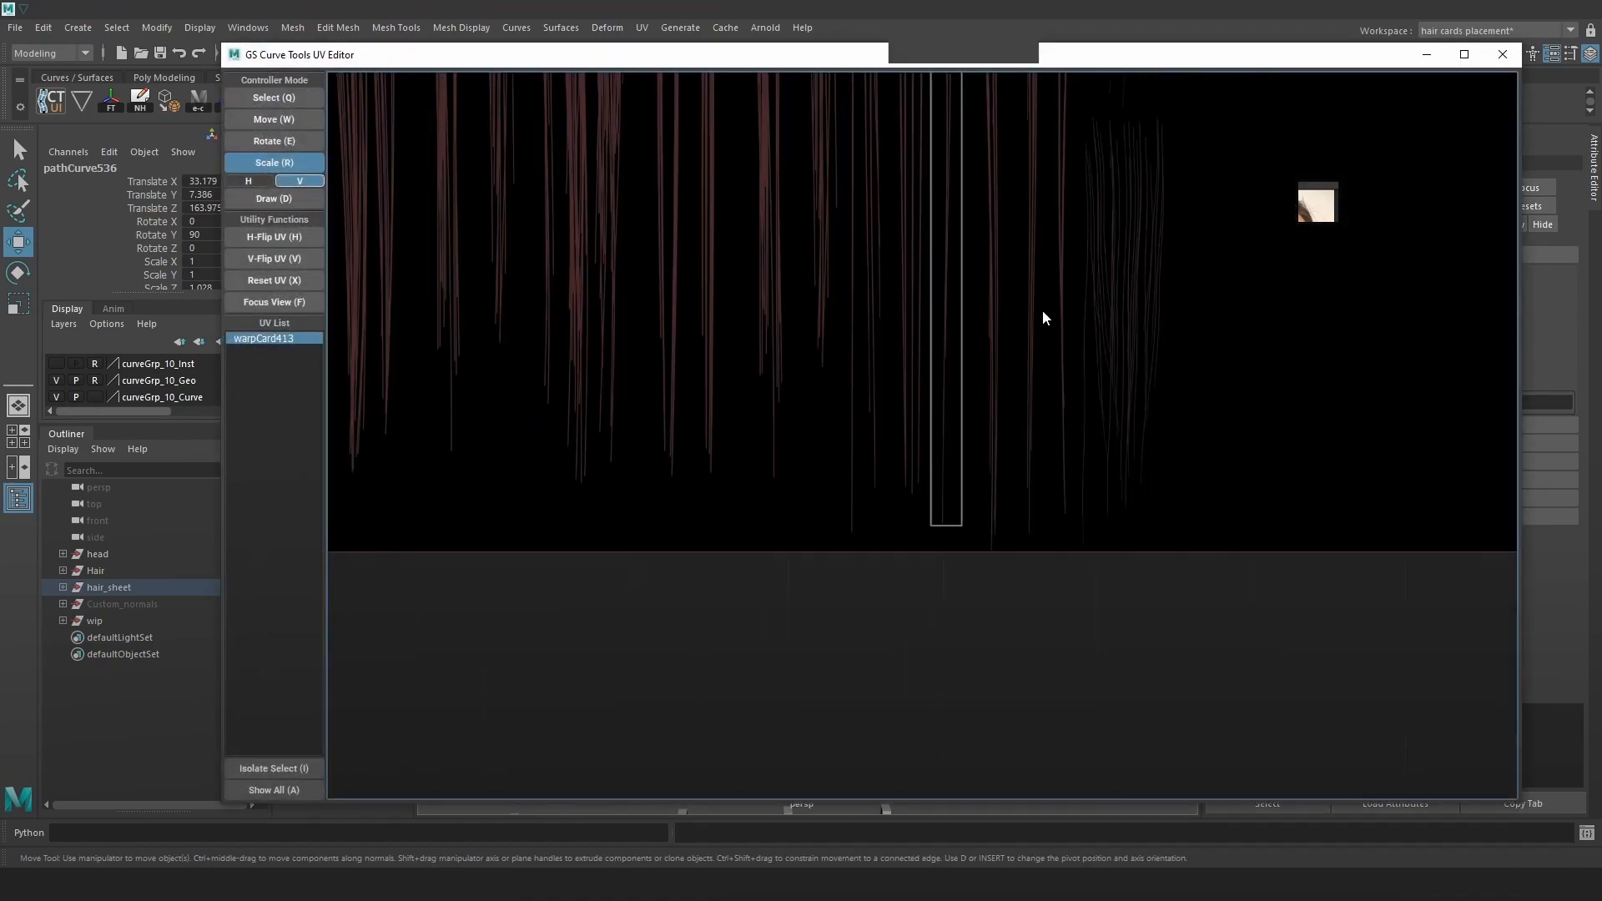
scroll(991, 458, "up", 4)
middle_click_drag(969, 535, 968, 780)
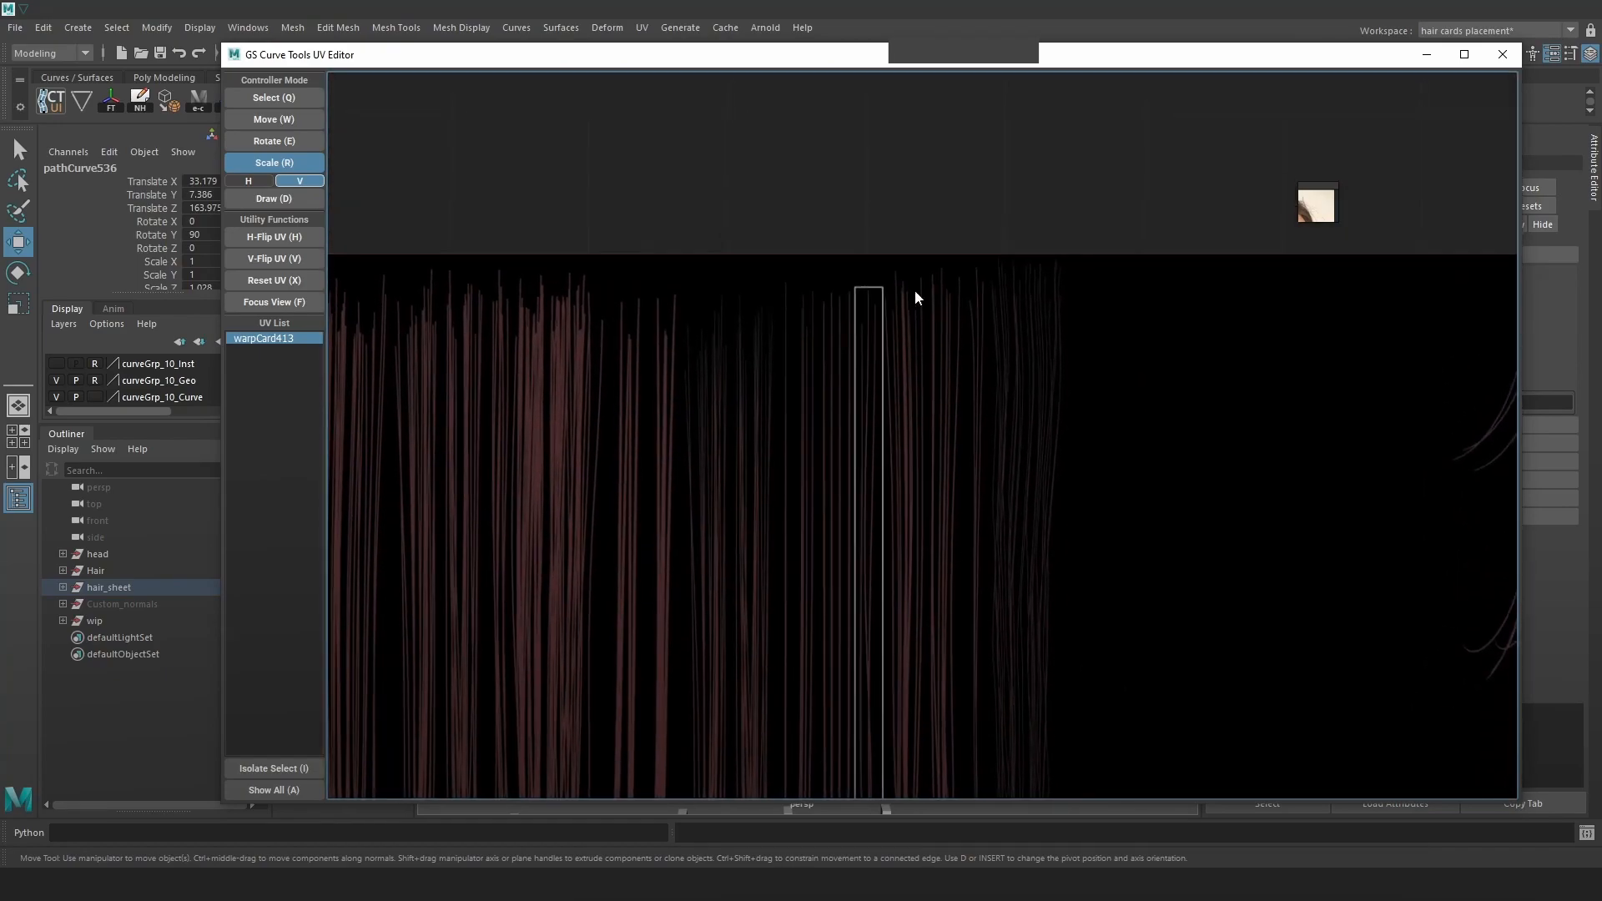
scroll(905, 329, "up", 5)
key("w")
left_click_drag(848, 347, 937, 293)
key("r")
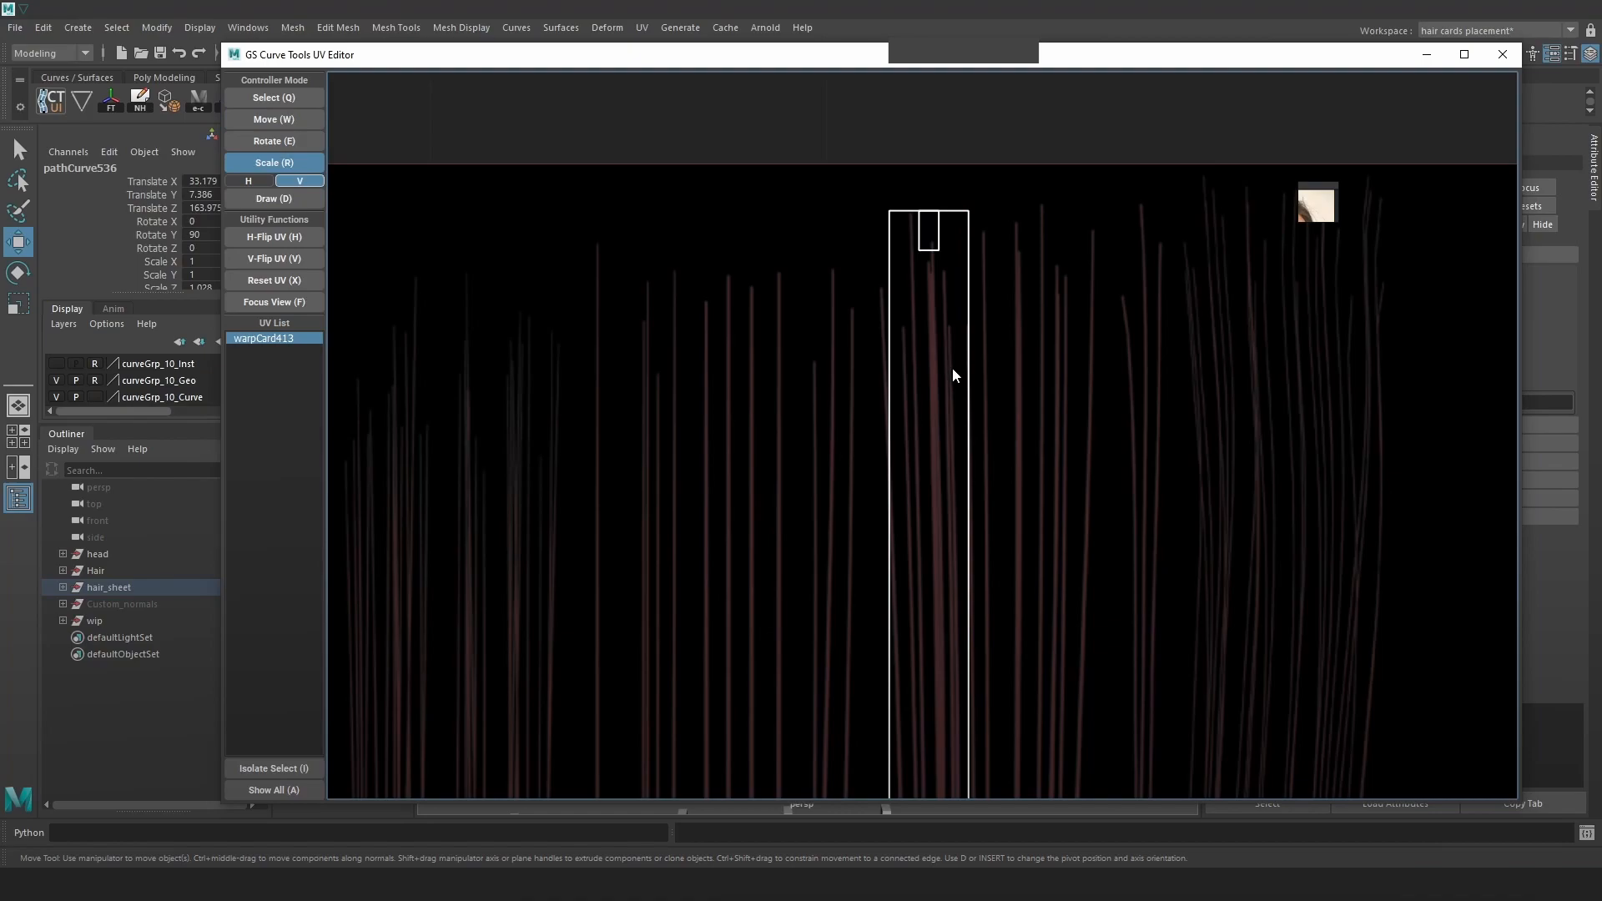
Widen the warpCard413 UV shell slightly and reposition it over the dense clump.
left_click_drag(948, 387, 826, 368)
key("w")
scroll(830, 371, "down", 4)
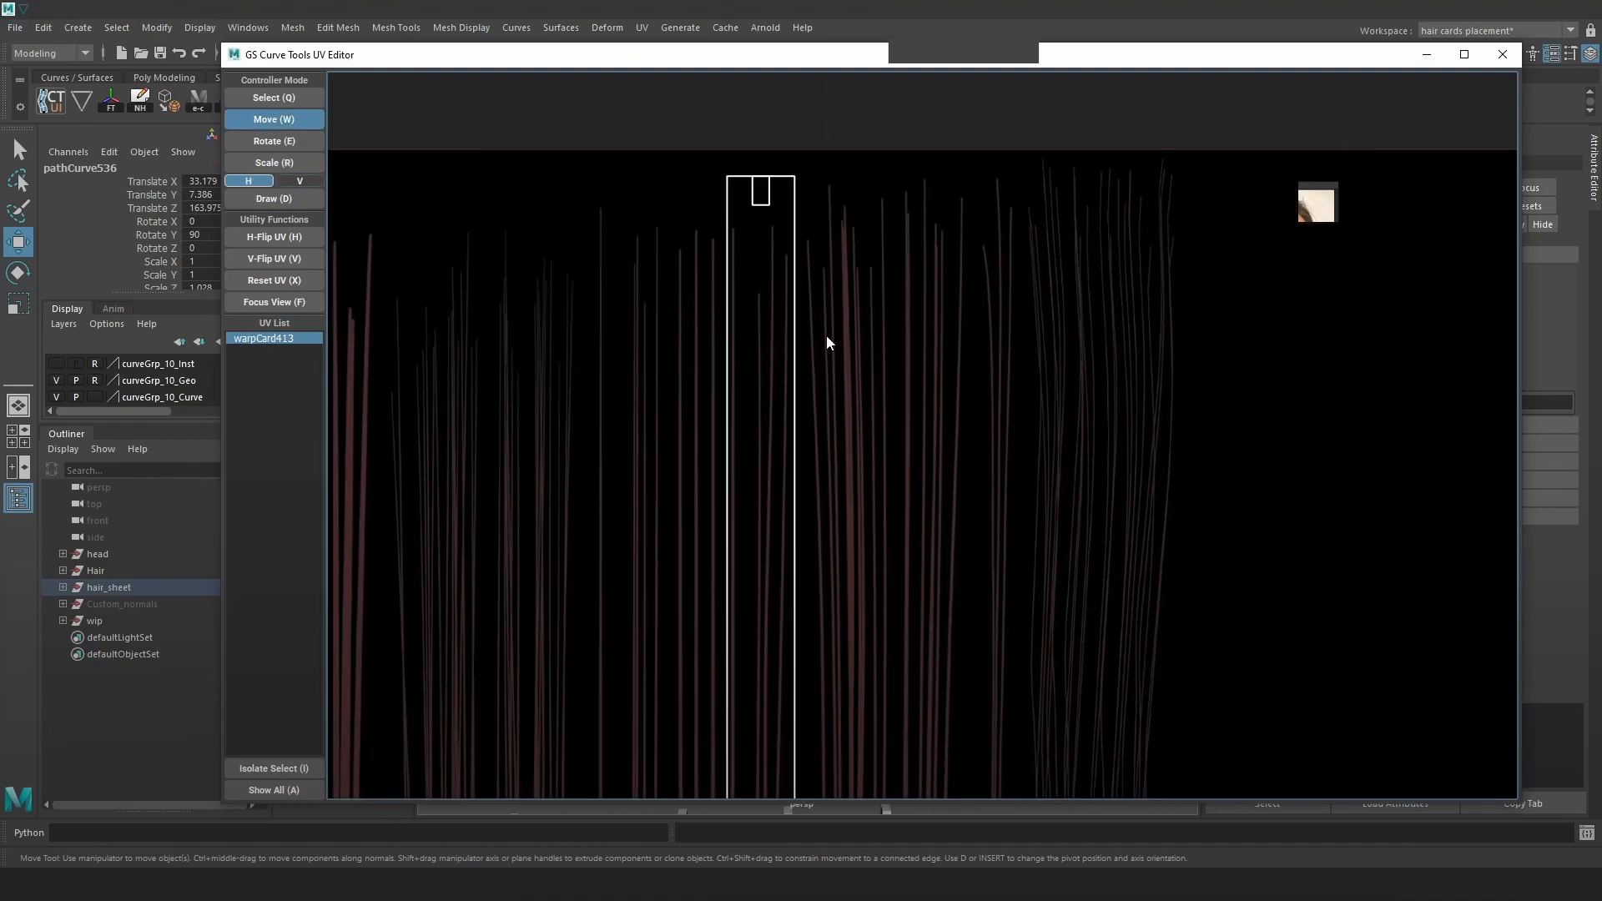
scroll(827, 342, "down", 3)
middle_click_drag(873, 400, 848, 340)
left_click_drag(787, 383, 833, 376)
Stretch the warpCard413 UV shell vertically down to the lowest tips of the dense clump.
middle_click_drag(846, 526, 816, 235)
middle_click_drag(768, 597, 765, 322)
middle_click_drag(784, 551, 794, 443)
scroll(785, 493, "up", 1)
key("r")
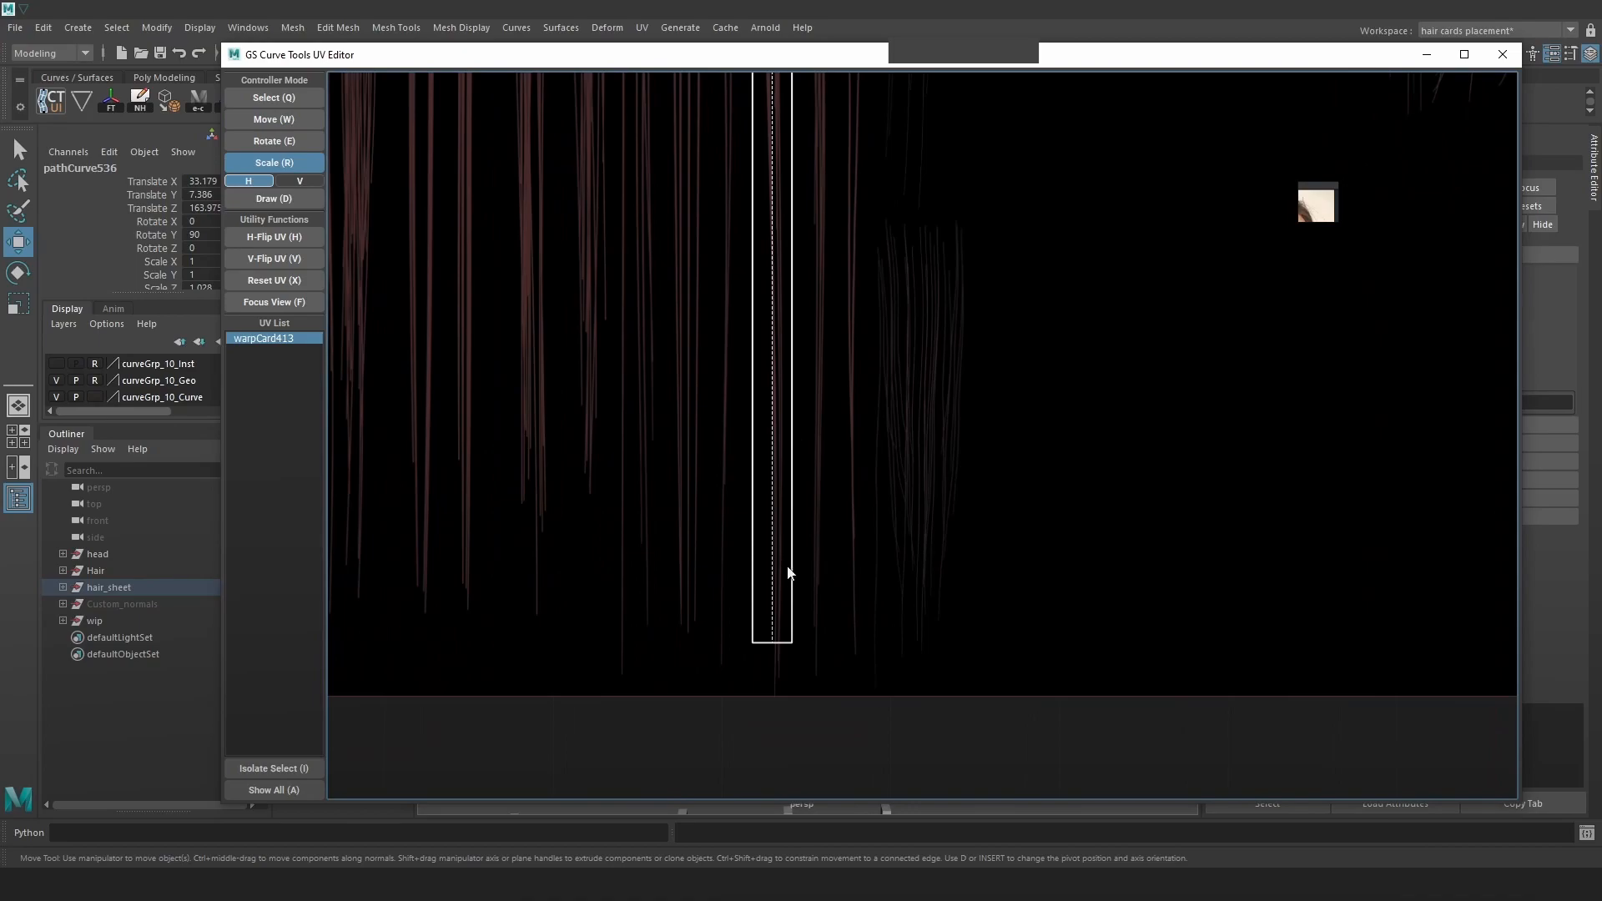
left_click_drag(773, 626, 776, 680)
scroll(781, 709, "up", 8)
middle_click_drag(765, 742, 770, 690)
scroll(777, 667, "down", 8)
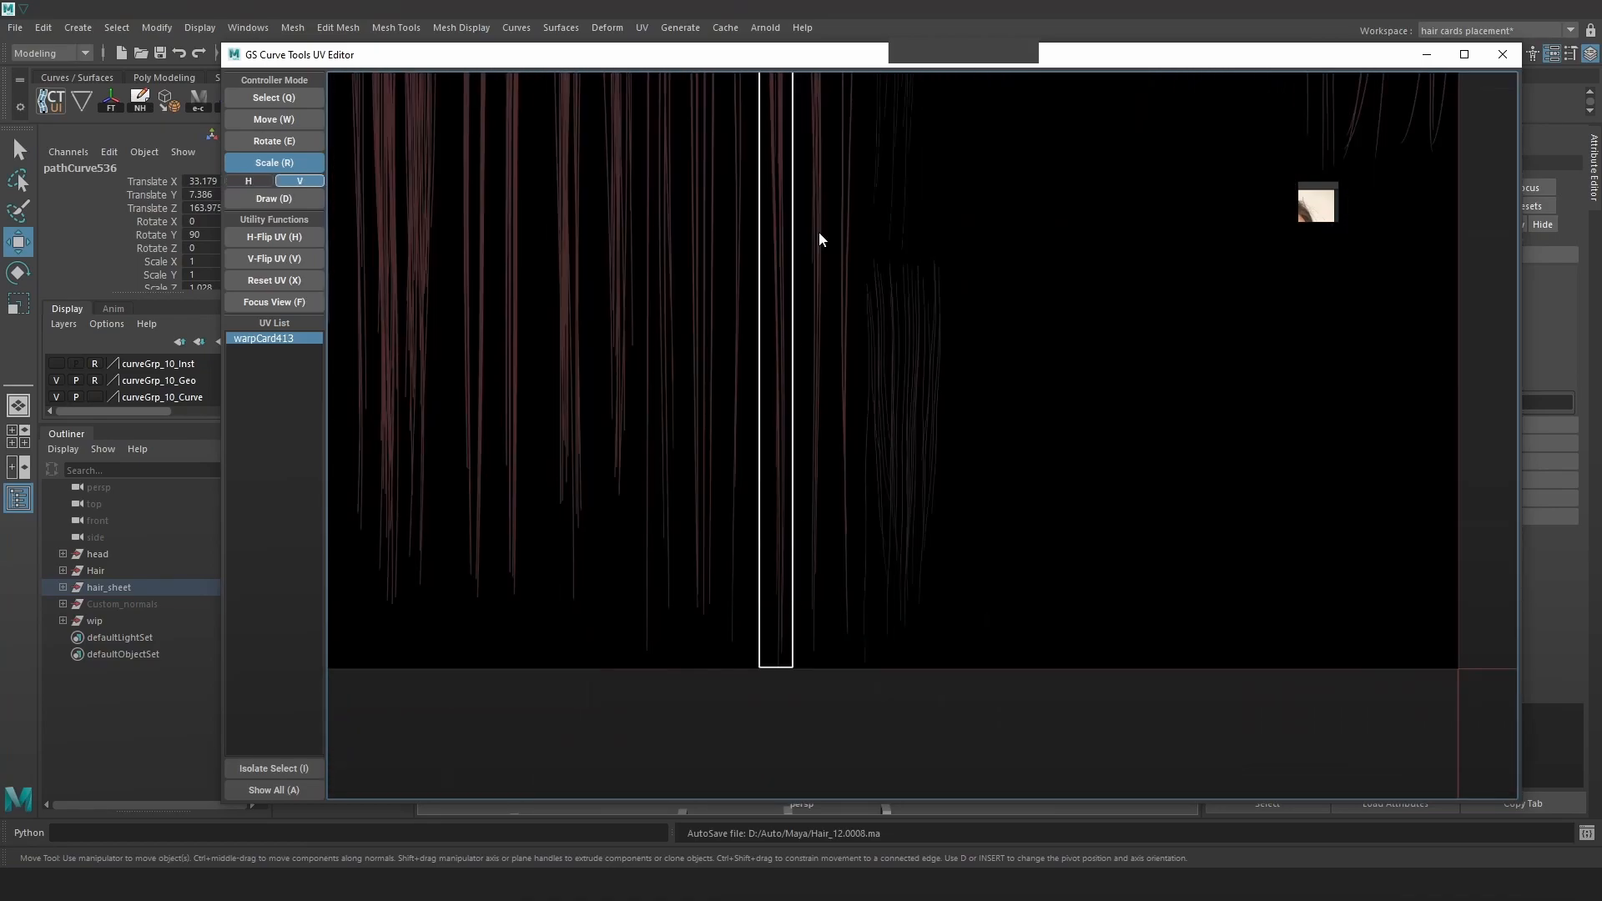
Fine-tune the fit of the warpCard413 UV shell along its clump and close the UV editor.
middle_click_drag(821, 271, 801, 540)
scroll(761, 375, "up", 6)
left_click_drag(770, 419, 781, 424)
key("w")
scroll(784, 442, "down", 3)
middle_click_drag(785, 751, 805, 591)
scroll(805, 590, "down", 8)
left_click(1502, 55)
Duplicate the warpCard413 card and move the copy along the cards row to X about 34.92.
scroll(912, 322, "down", 5)
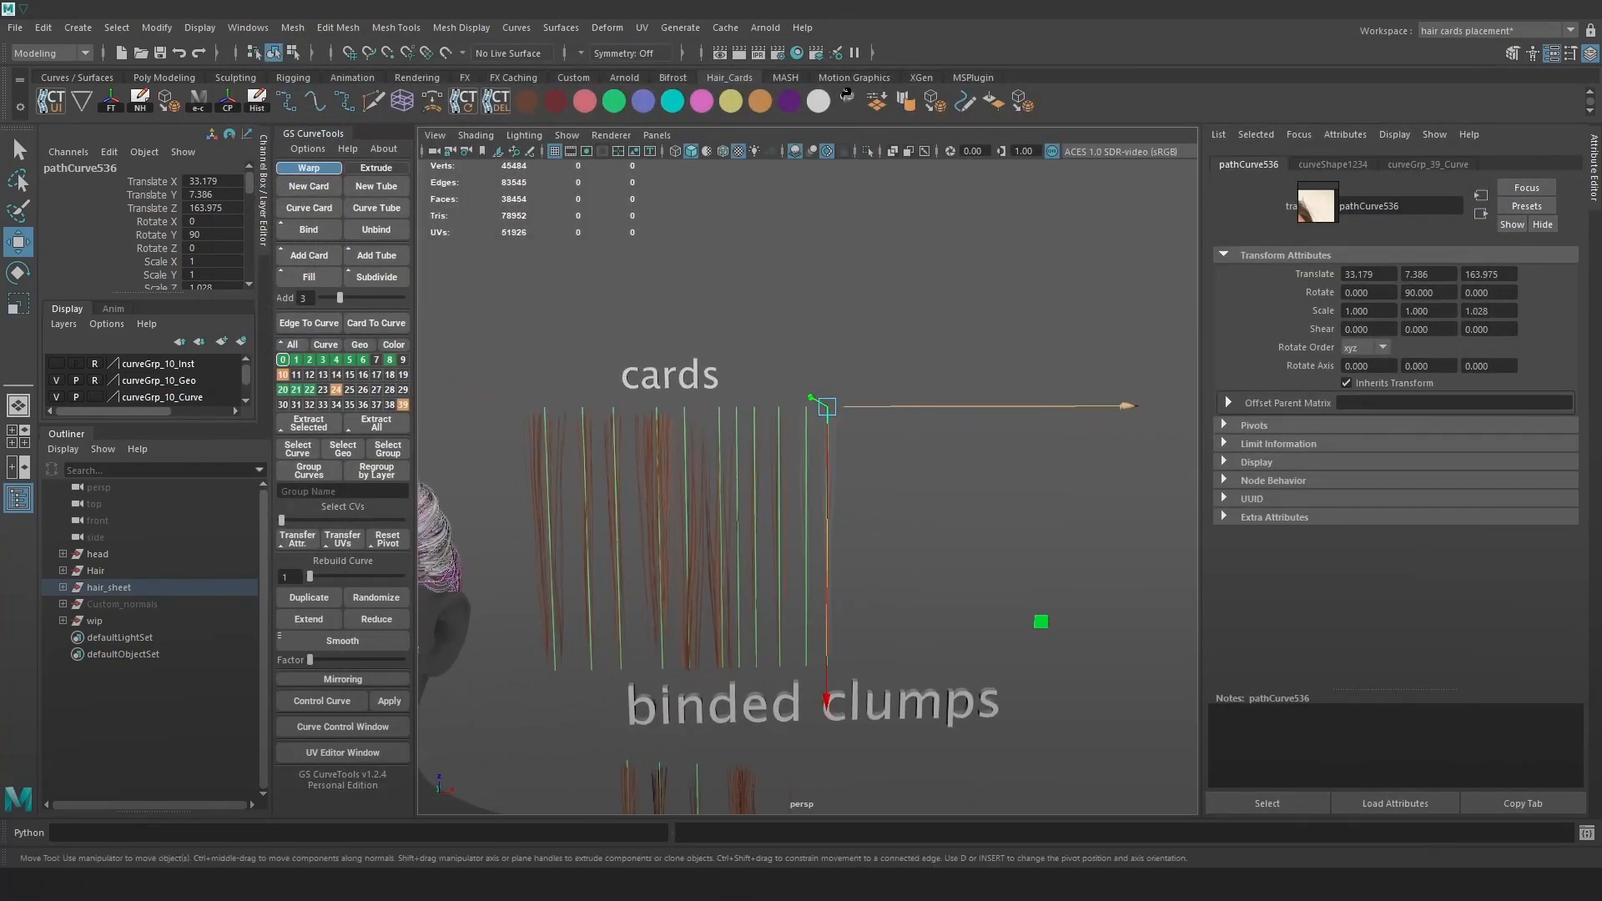
scroll(794, 449, "up", 5)
left_click(308, 597)
left_click_drag(1011, 327, 1063, 325)
Open the UV editor for the new copy and move the warpCard414 UV shell over the next strand clump.
left_click(337, 749)
scroll(811, 322, "up", 8)
left_click_drag(843, 353, 994, 347)
key("r")
scroll(1000, 435, "down", 3)
Fit the warpCard414 UV shell to the lower tips of its clump, check it up to the roots, and close the UV editor.
middle_click_drag(993, 710, 908, 126)
scroll(911, 546, "up", 5)
key("r")
key("r")
left_click_drag(909, 569, 920, 569)
key("r")
scroll(962, 328, "down", 5)
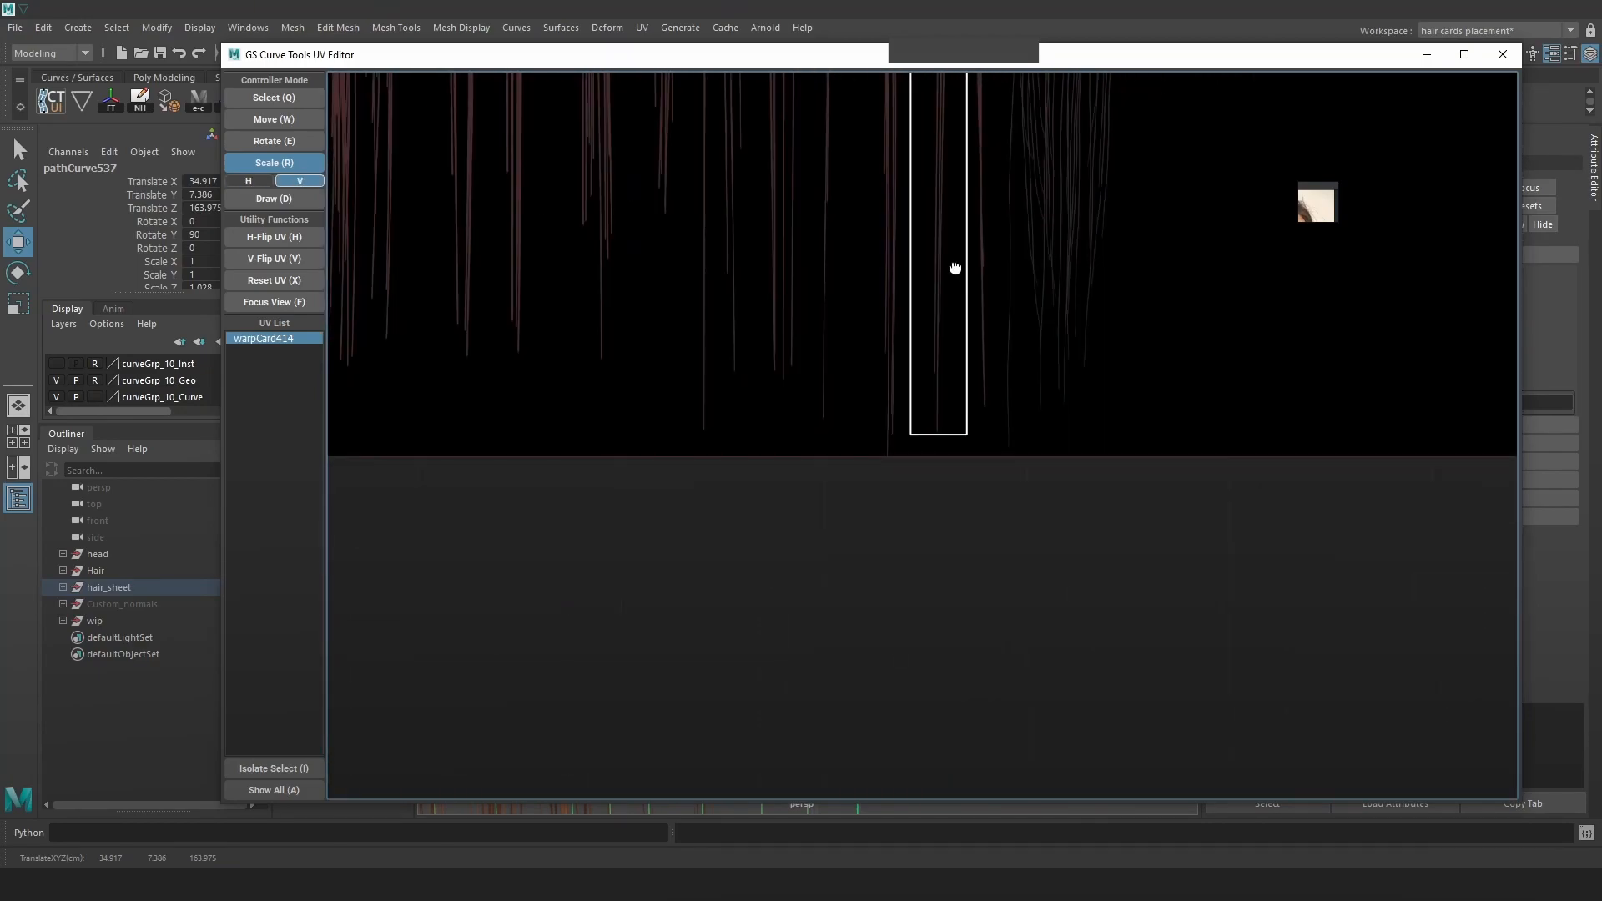
middle_click_drag(959, 259, 898, 617)
middle_click_drag(915, 314, 925, 563)
middle_click_drag(930, 225, 894, 487)
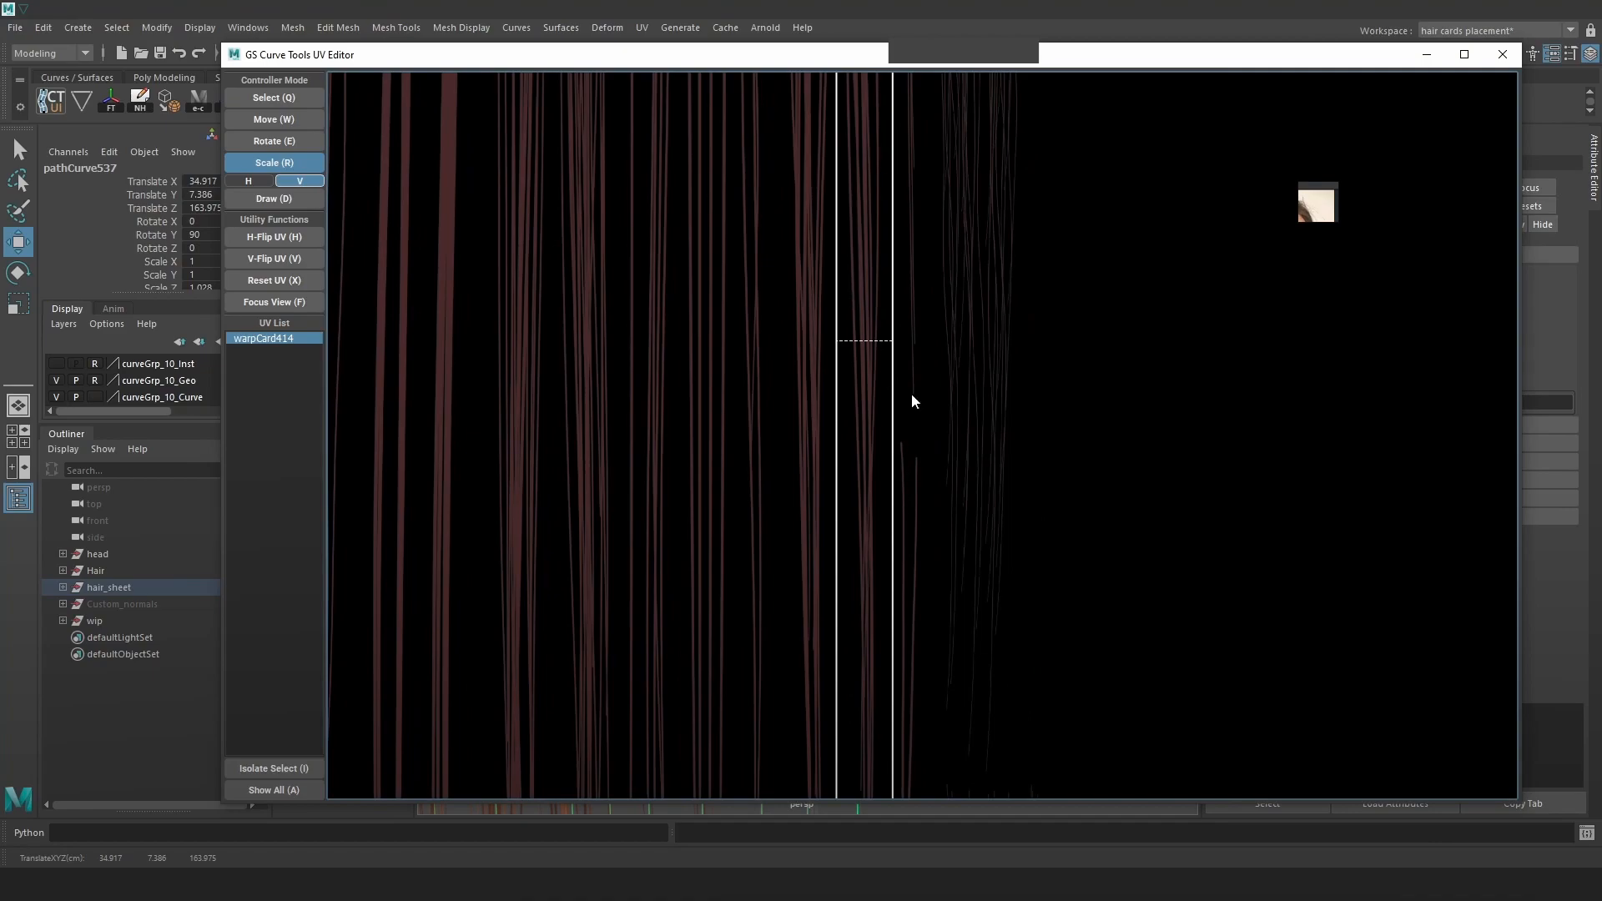
scroll(882, 308, "up", 3)
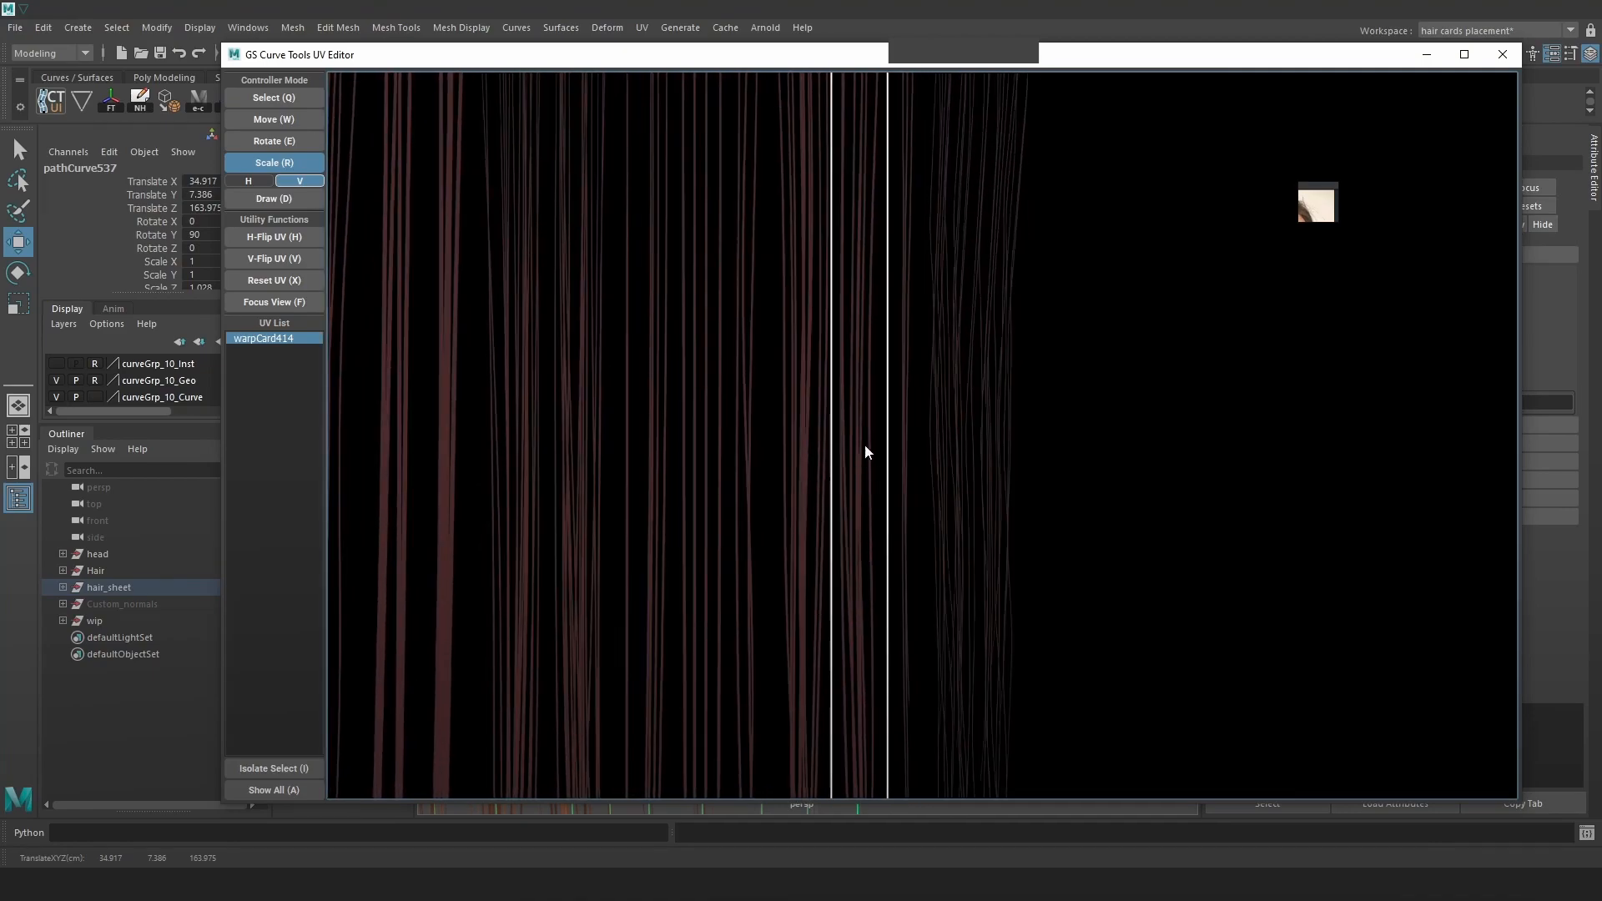
middle_click_drag(883, 328, 862, 442)
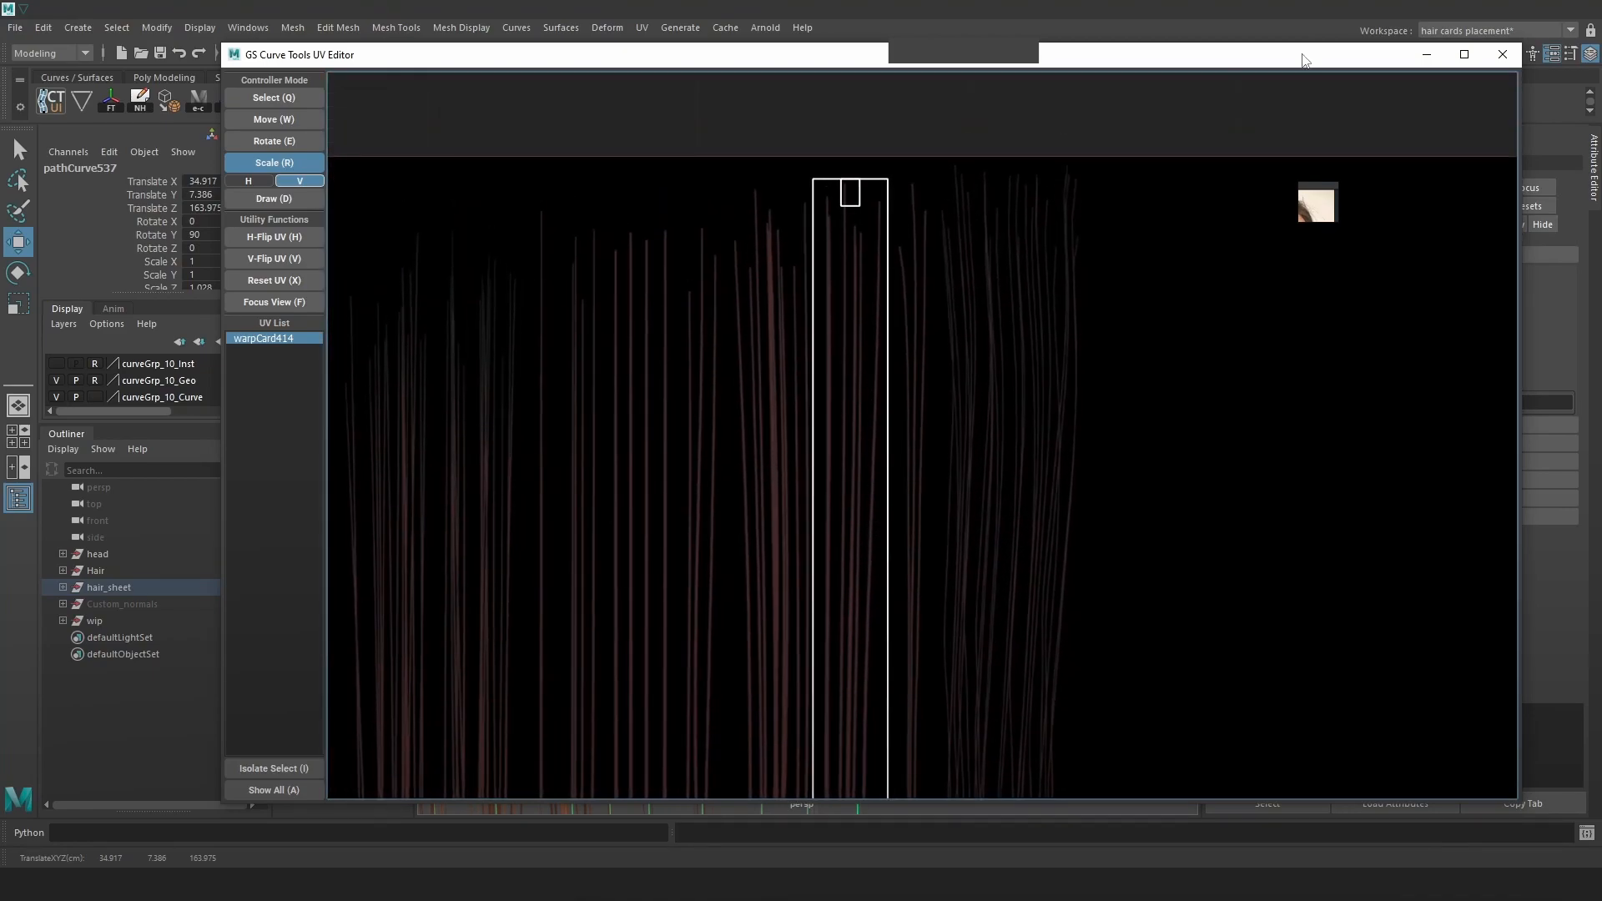
left_click(1502, 54)
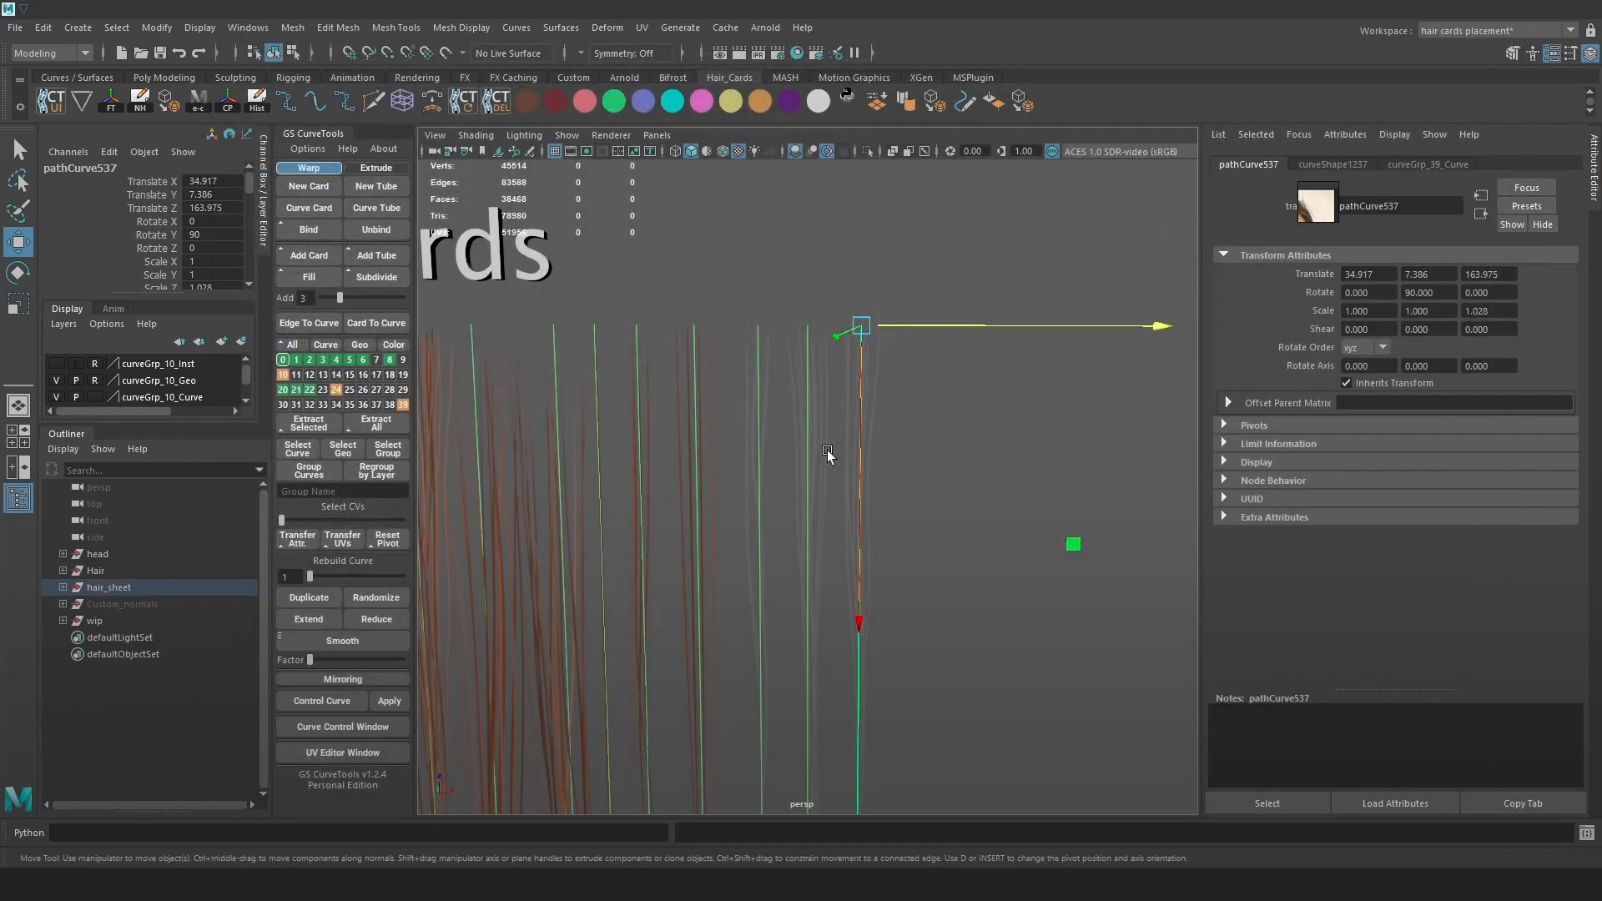
Duplicate the warpCard414 card and move the copy along the cards row to X about 36.65.
scroll(1023, 416, "down", 2)
left_click(850, 484)
left_click(791, 461)
left_click_drag(961, 310, 779, 419)
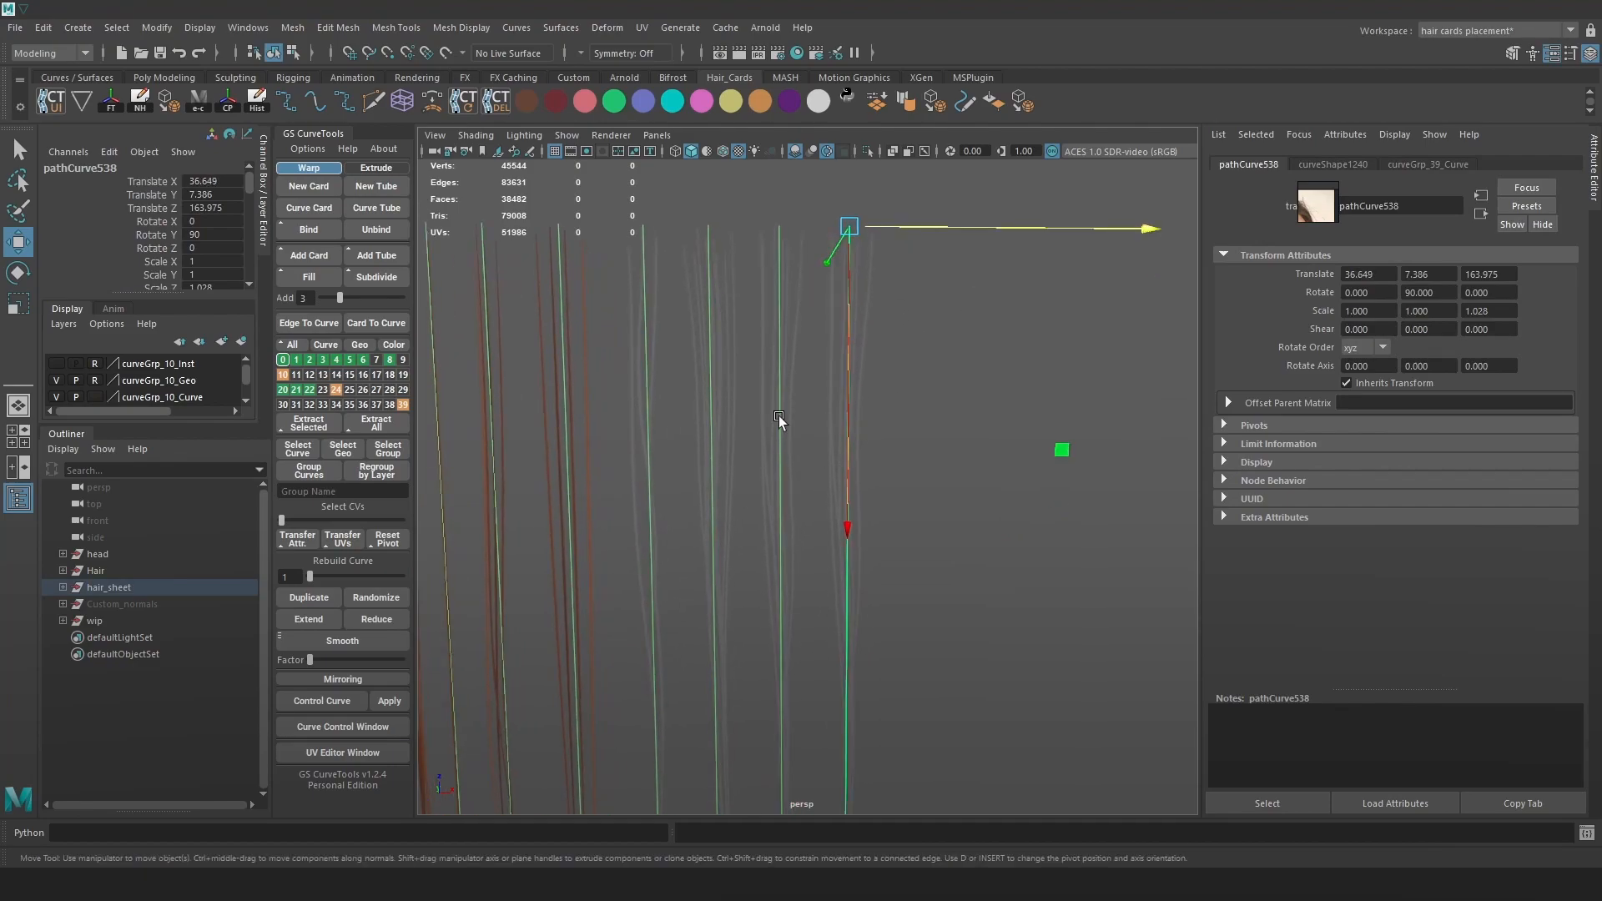
Open the UV editor for the new copy and move the warpCard415 UV shell over the small group of short strands.
left_click(349, 752)
key("w")
left_click_drag(867, 332, 916, 319)
key("r")
key("r")
scroll(937, 201, "up", 3)
key("w")
left_click_drag(913, 250, 926, 276)
key("r")
key("w")
scroll(927, 500, "down", 6)
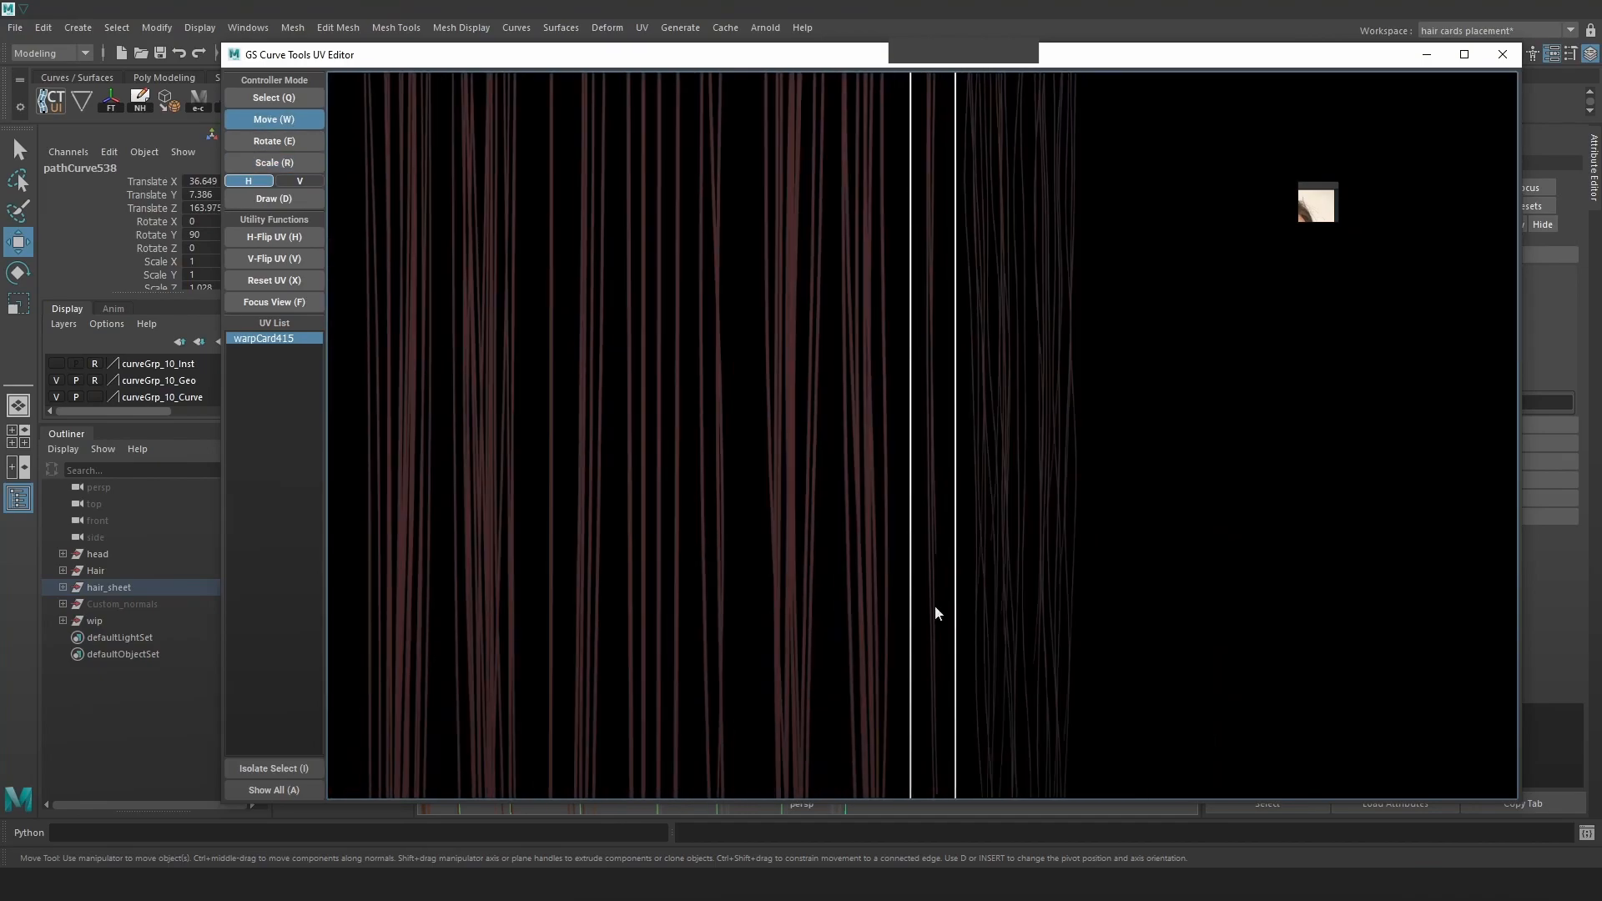
Shorten the warpCard415 UV shell vertically so it covers only the upper group of short strands.
key("r")
key("r")
left_click_drag(926, 658, 935, 476)
scroll(934, 475, "up", 3)
left_click_drag(994, 531, 990, 312)
scroll(970, 313, "up", 1)
key("r")
Narrow the warpCard415 UV shell horizontally around its three short strands.
middle_click_drag(969, 322, 862, 572, "alt")
scroll(861, 572, "up", 4)
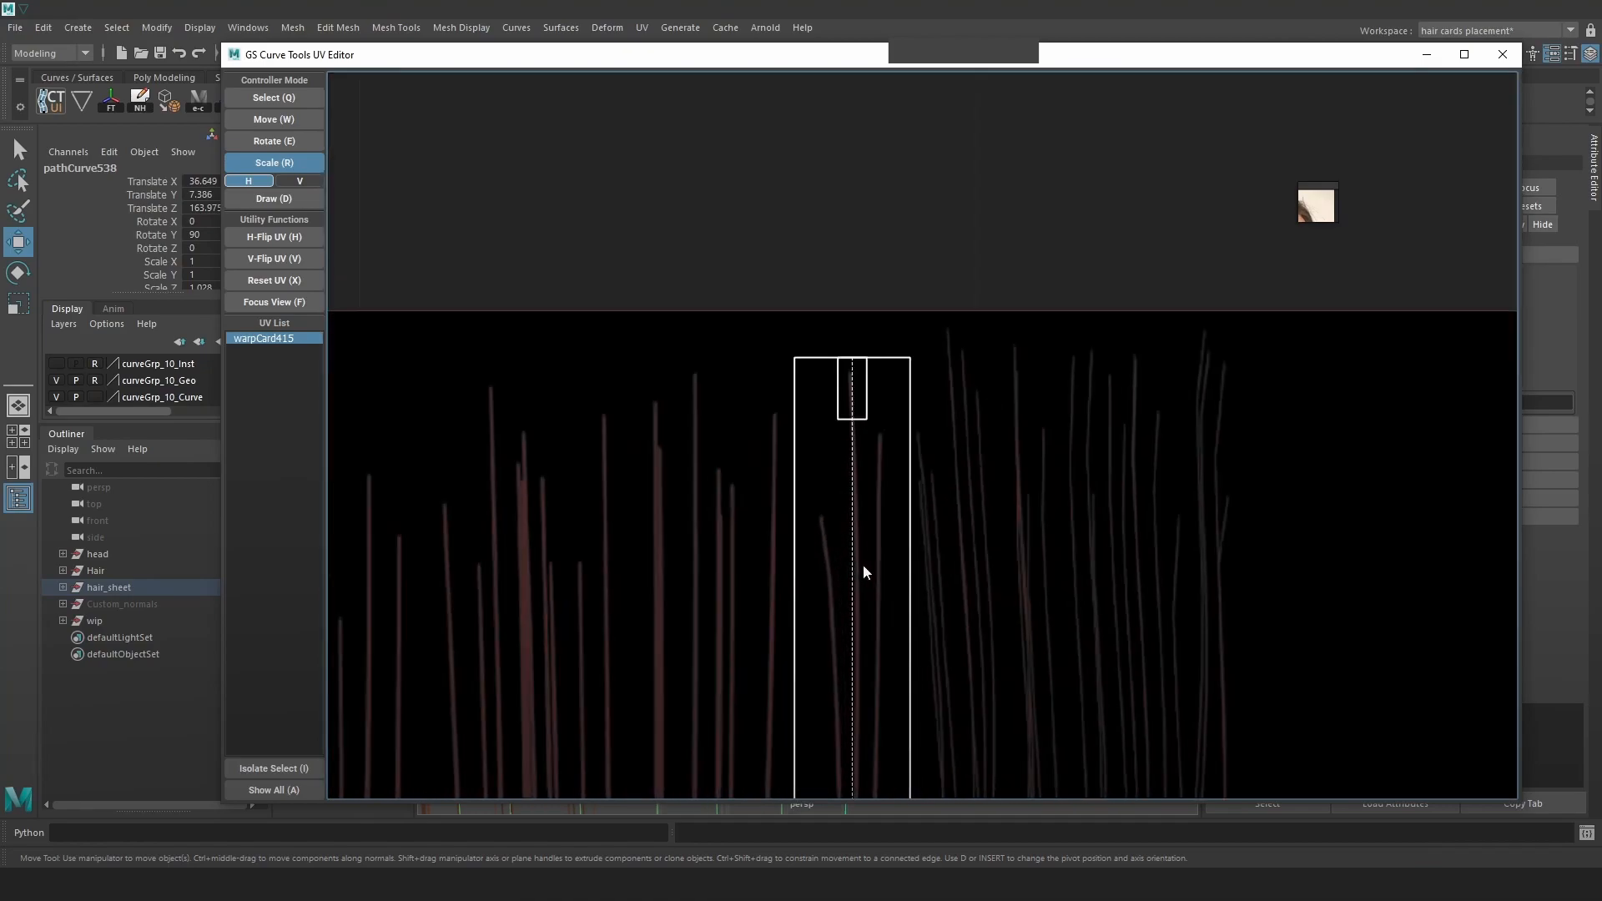
key("r")
key("r")
left_click_drag(897, 601, 878, 601)
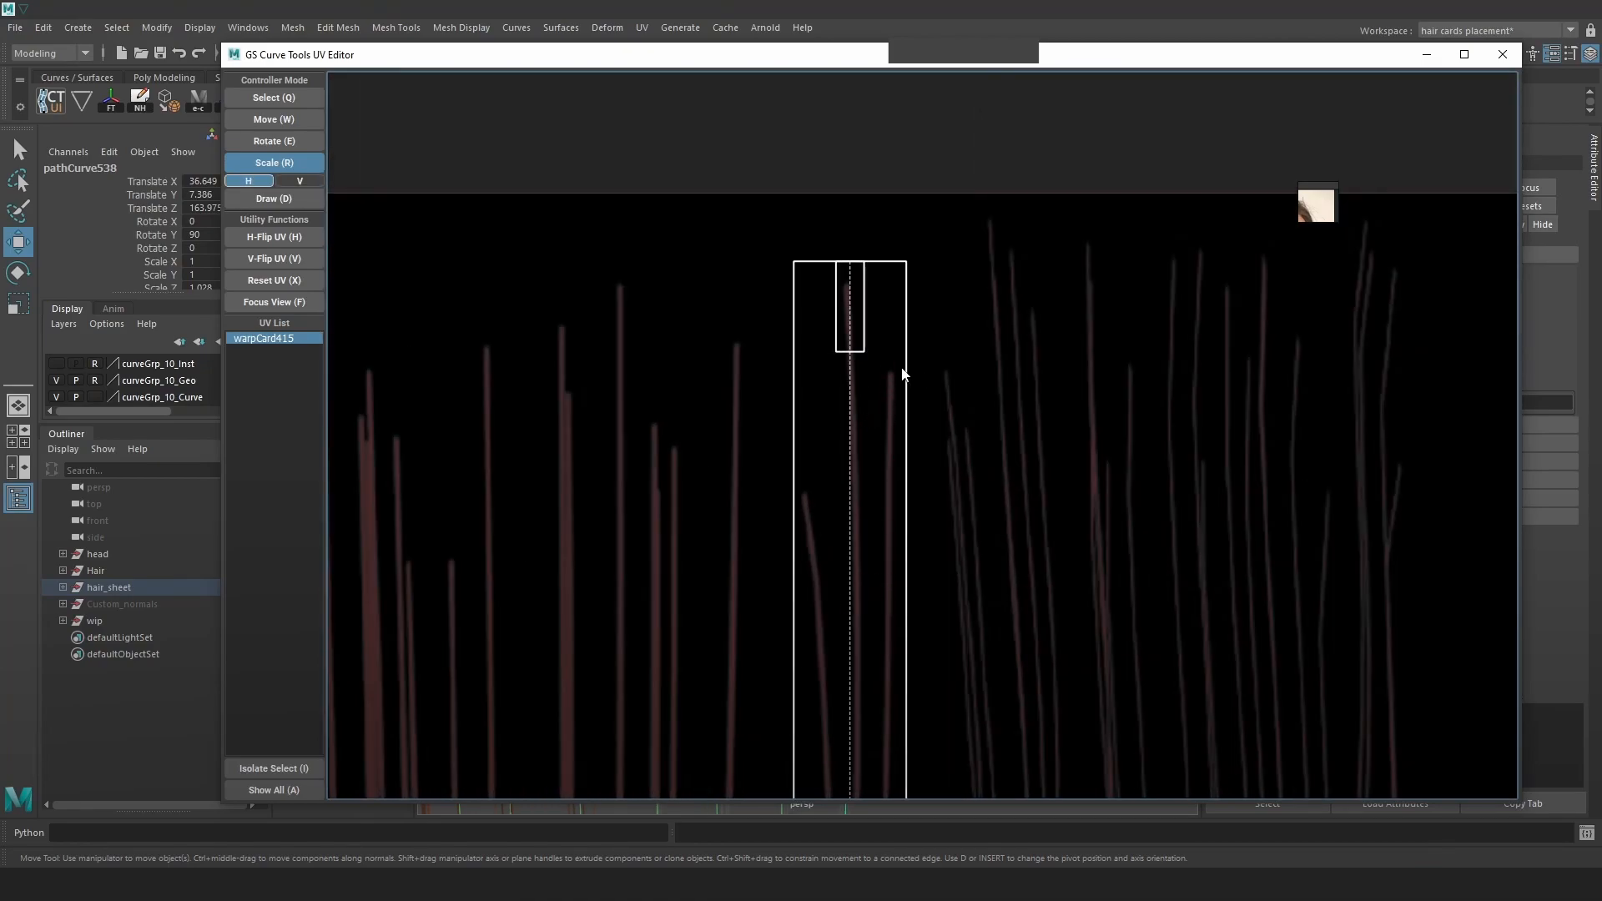
Check the lower end of the warpCard415 UV shell against the short strands' tips and close the UV editor.
scroll(850, 458, "down", 5)
middle_click_drag(870, 621, 990, 142, "alt")
middle_click_drag(972, 601, 926, 195, "alt")
middle_click_drag(957, 721, 943, 313, "alt")
scroll(918, 447, "up", 5)
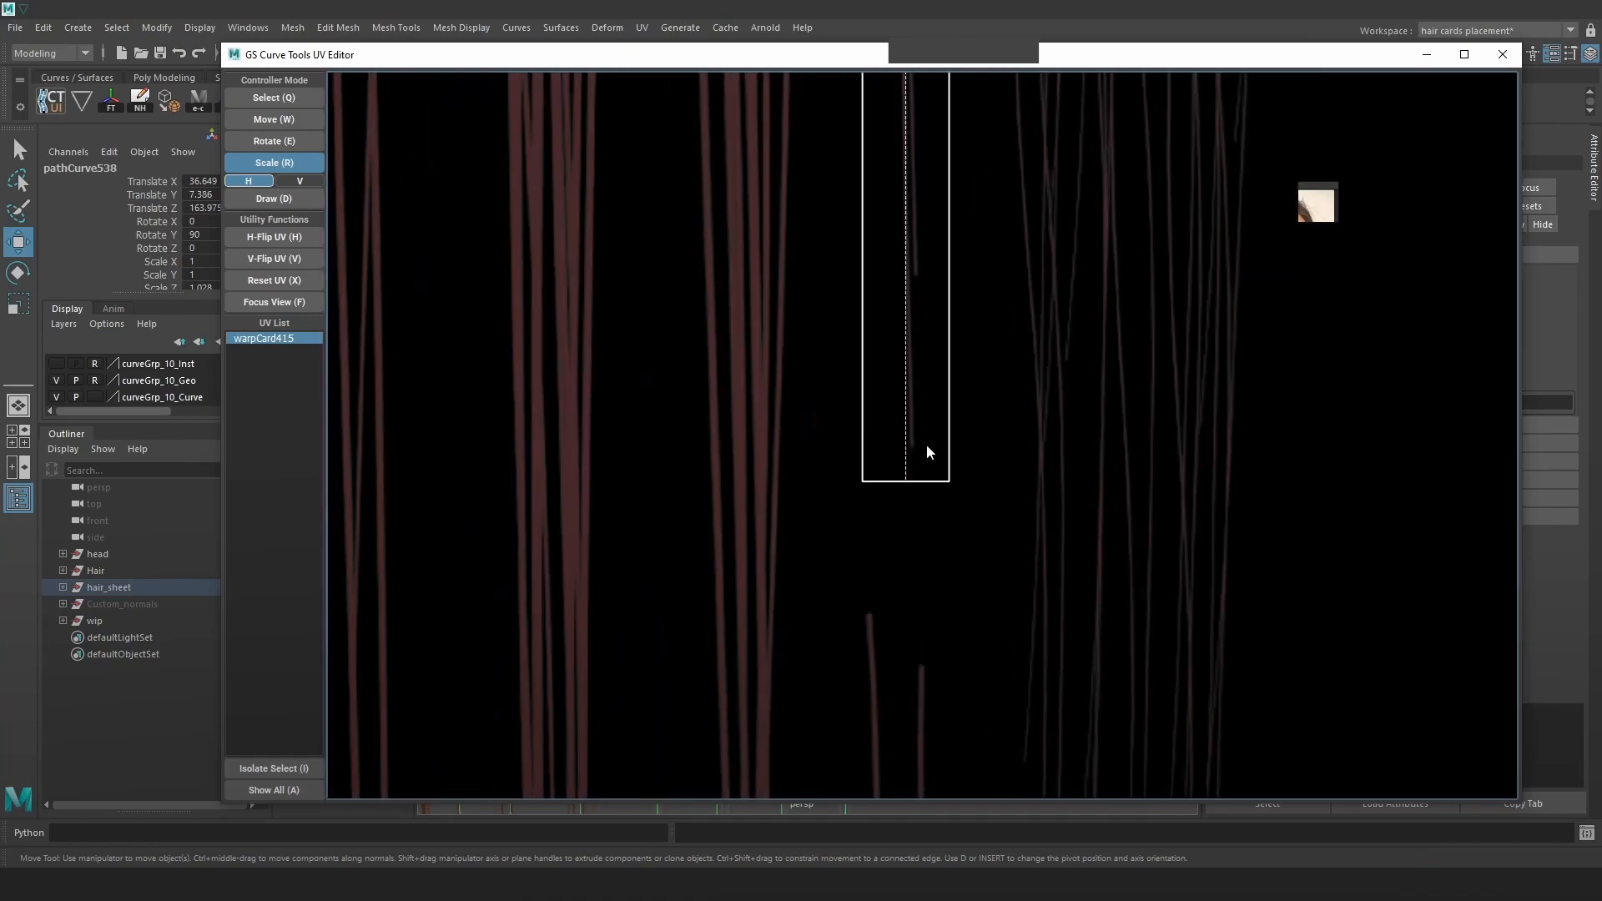
key("r")
key("r")
key("r")
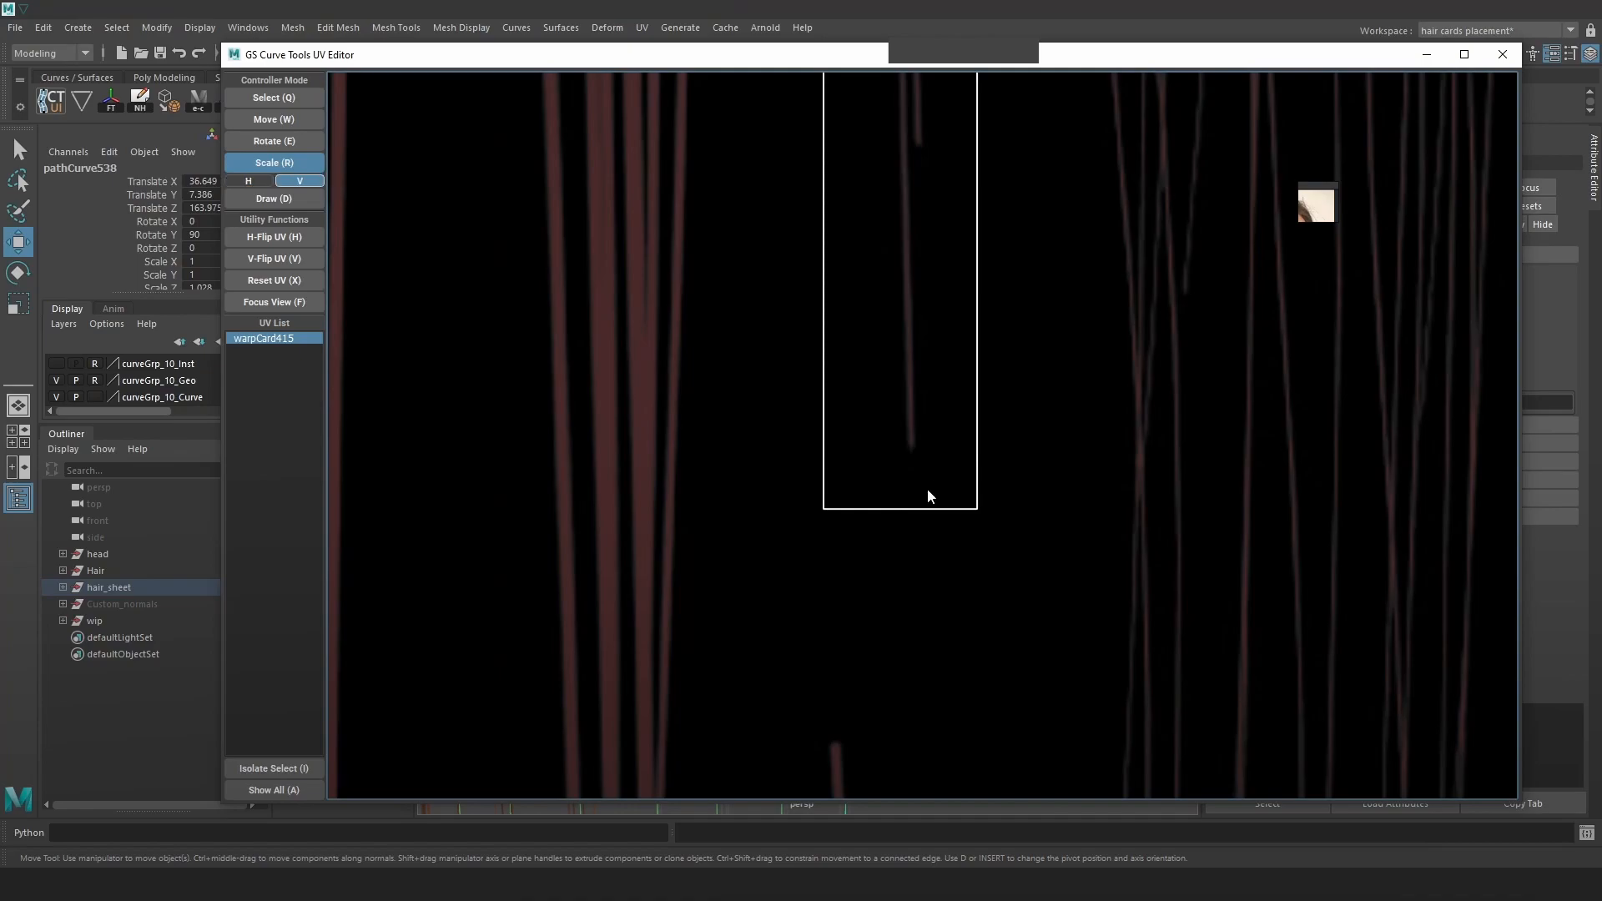
left_click(1502, 54)
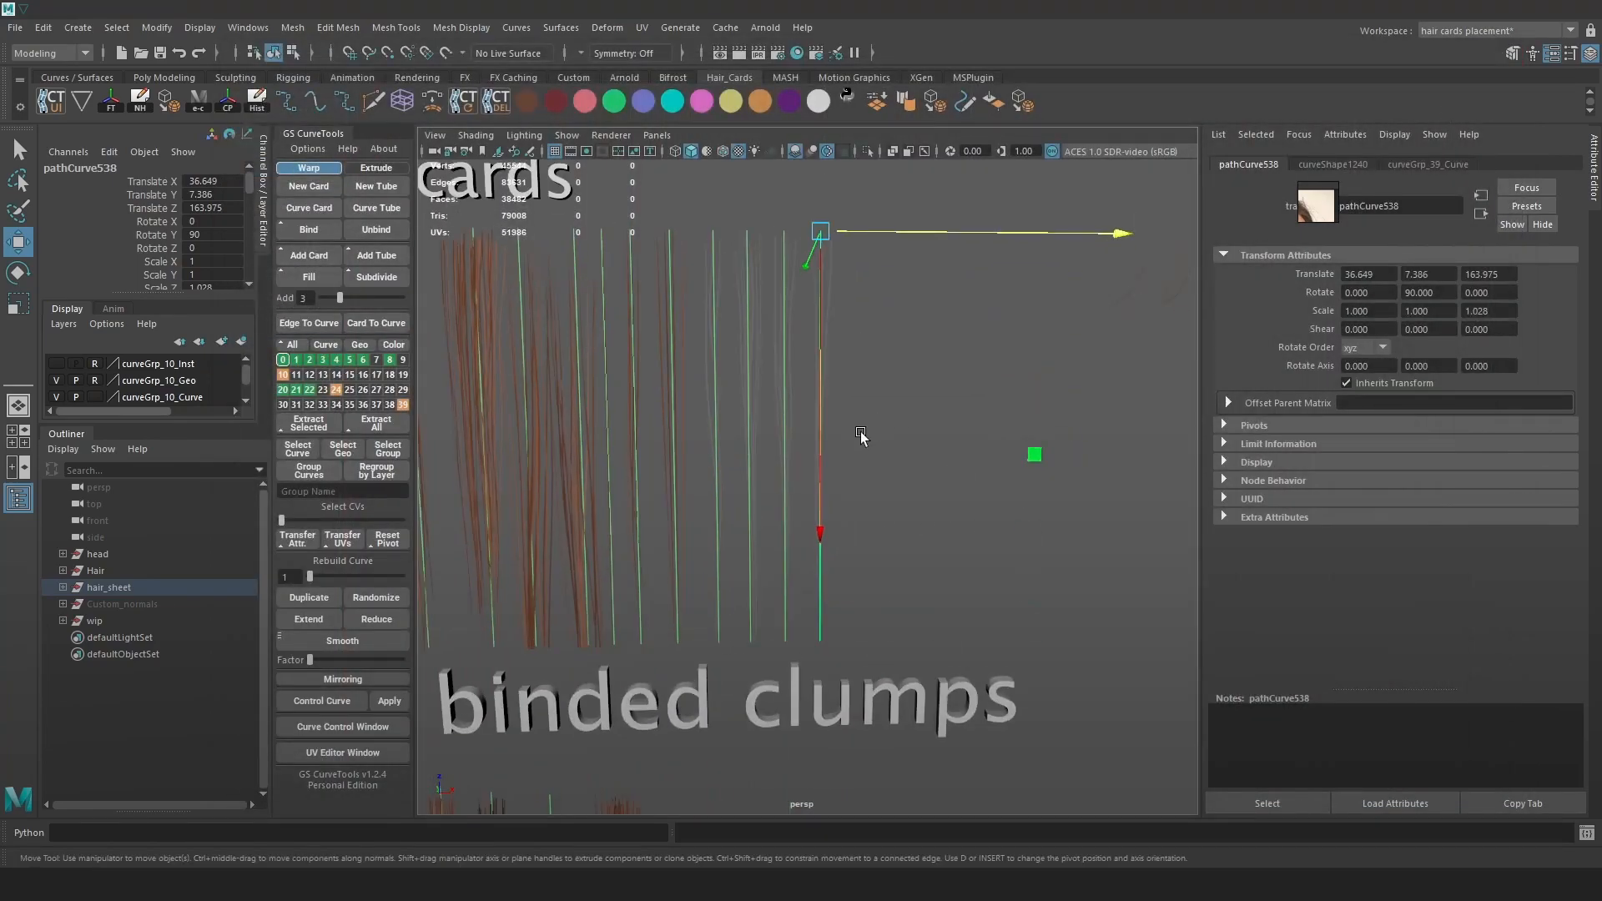
Open the Curve Control window for warpCard415 and set its L-Div to 10.
middle_click_drag(816, 346, 819, 376, "alt")
scroll(819, 375, "up", 1)
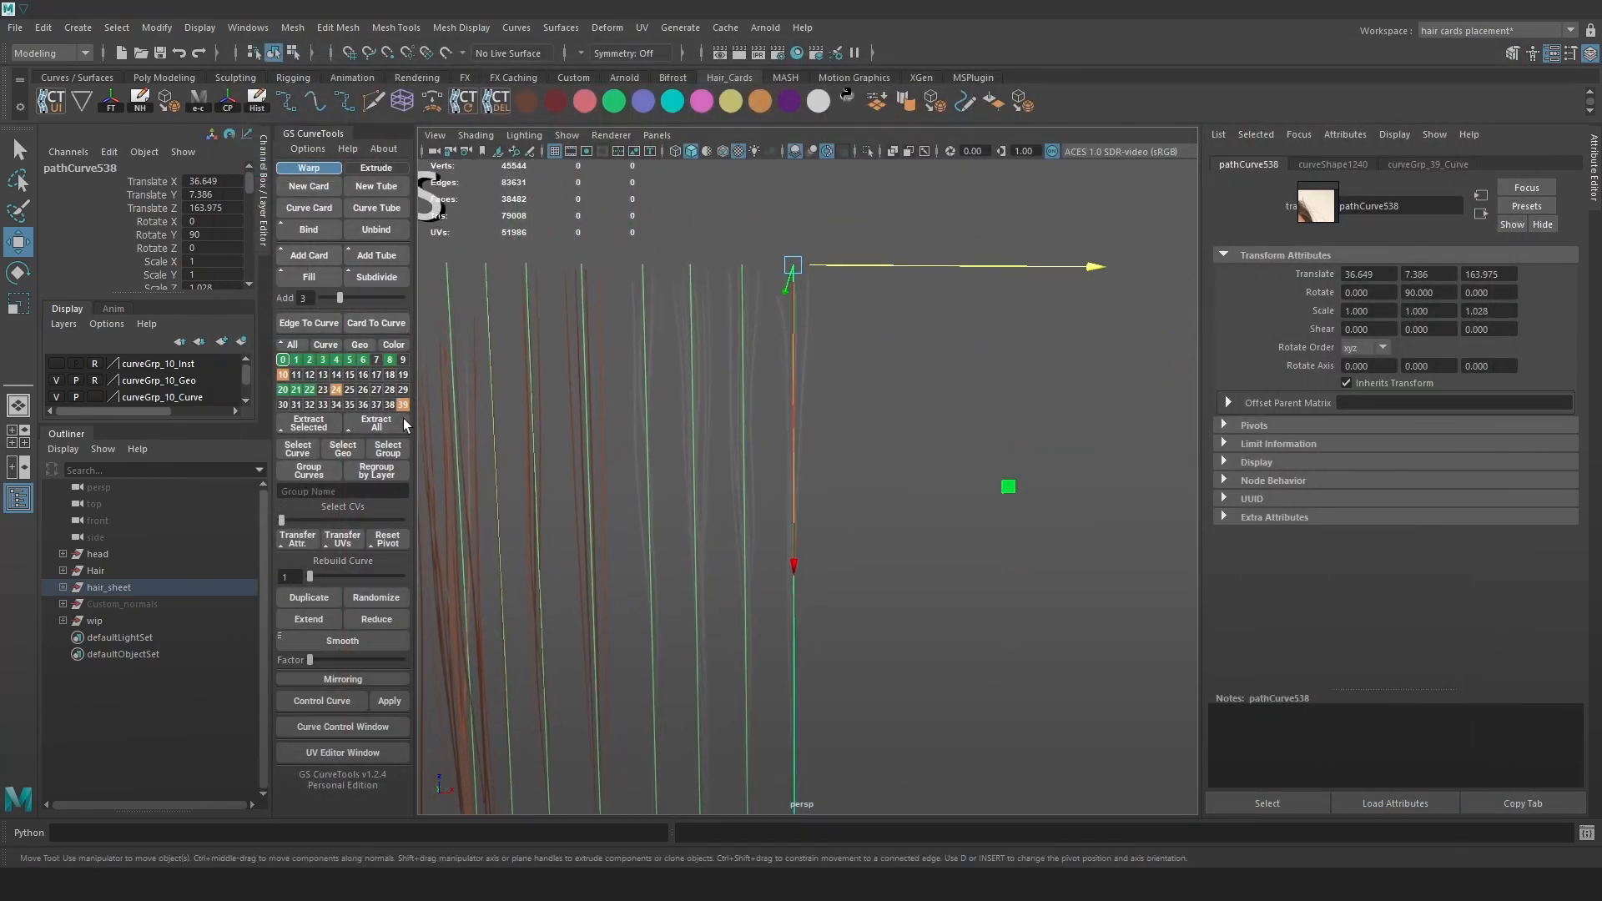
left_click(363, 727)
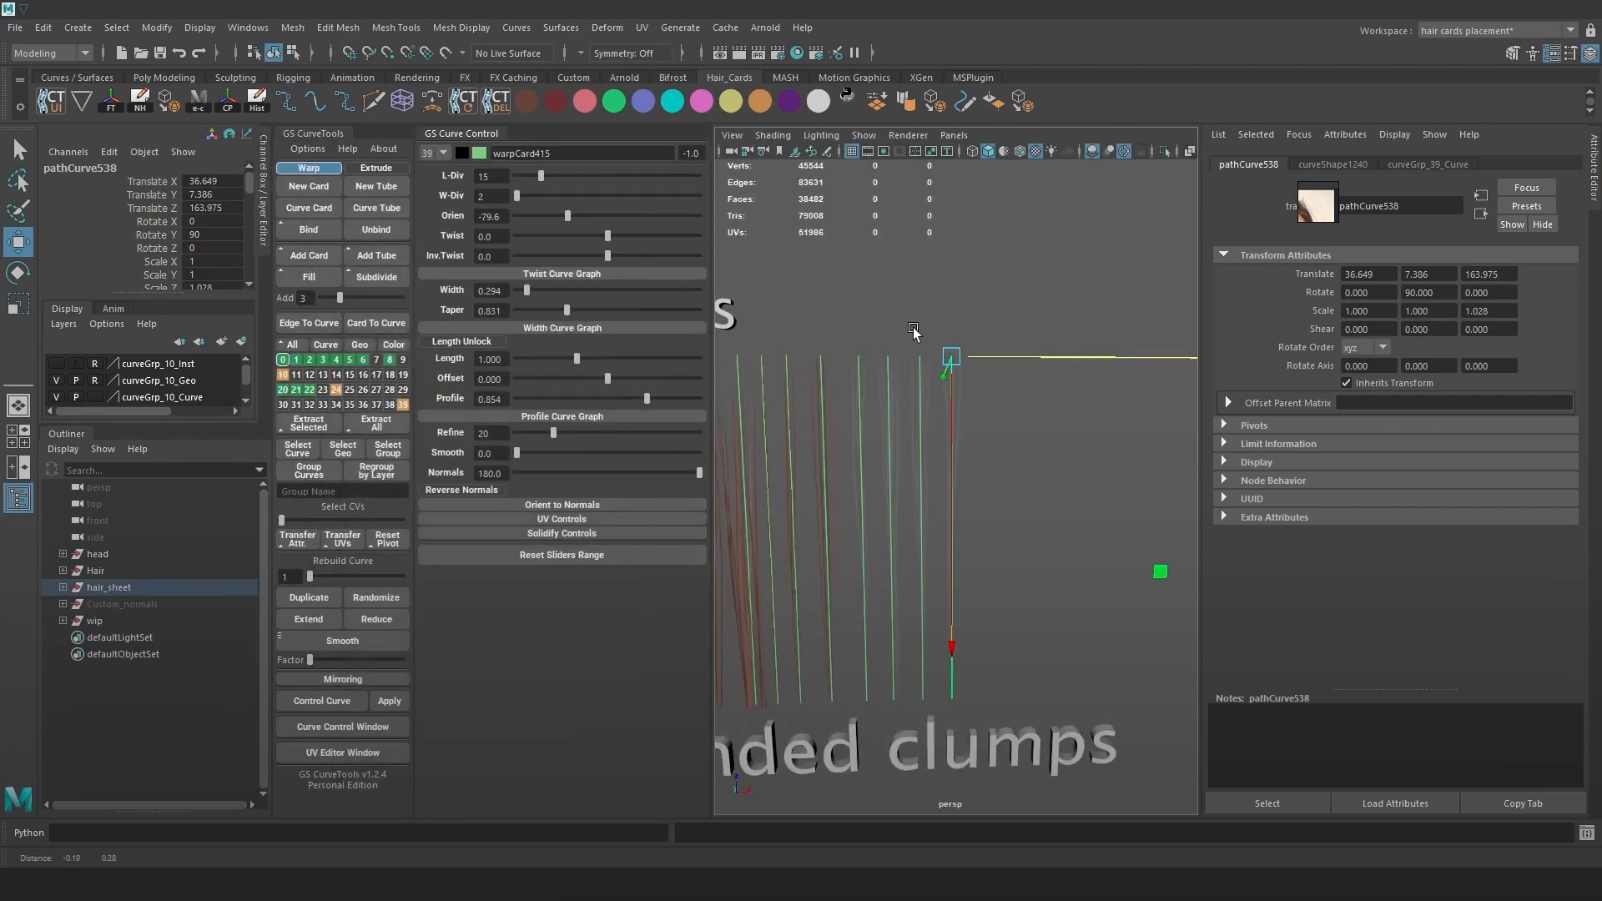
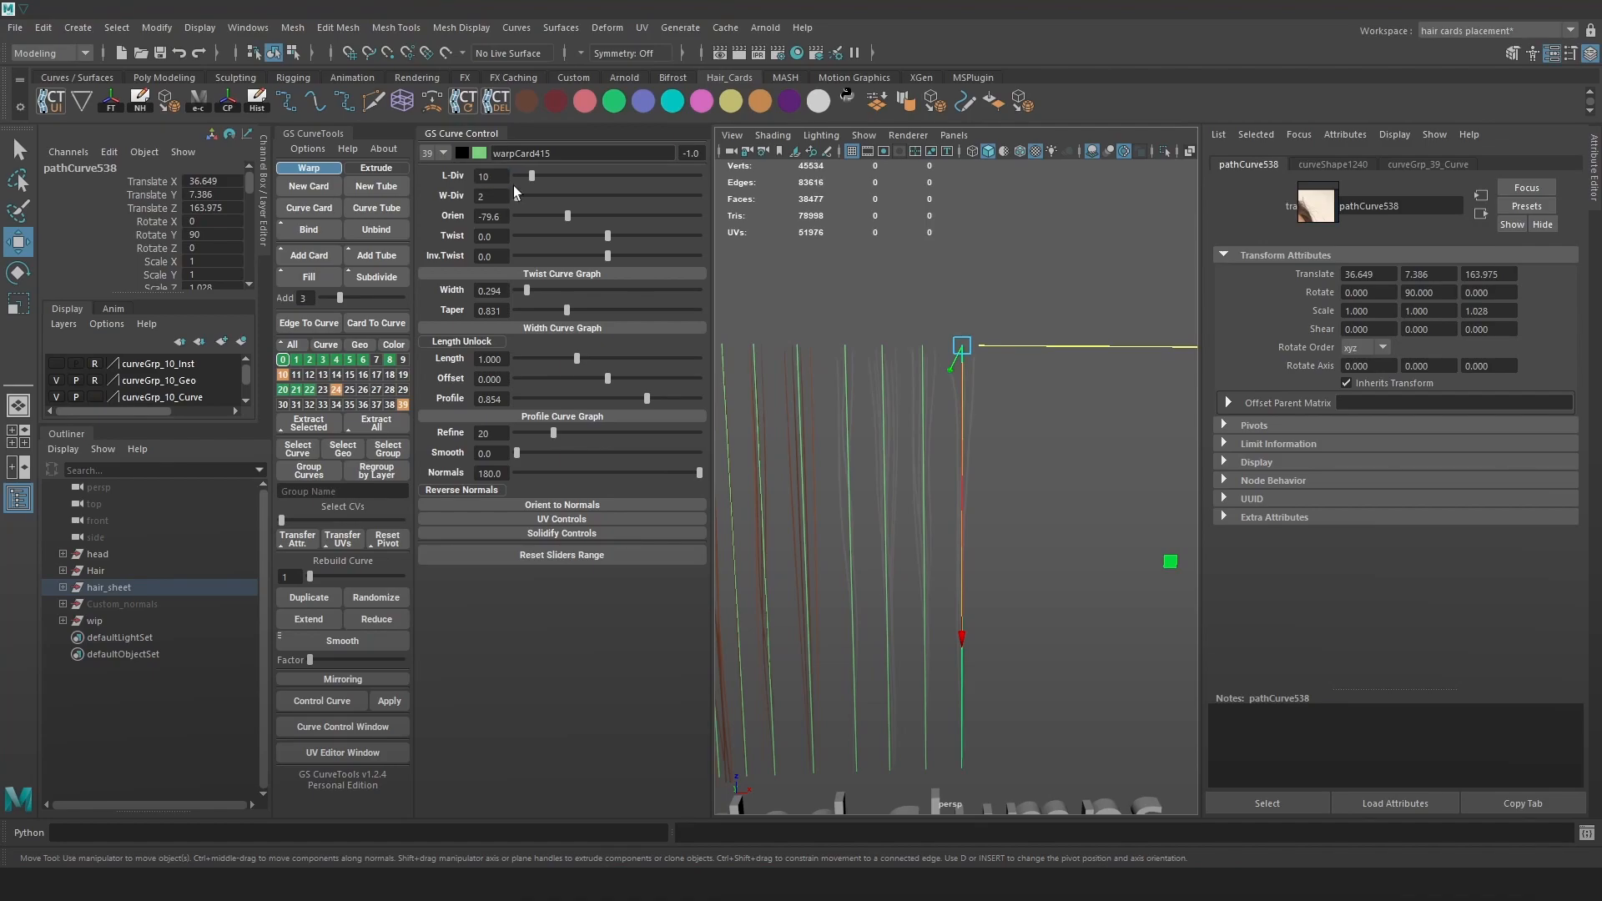
Shorten the warpCard415 card by scaling its curve lengthwise to about 0.41.
key("r")
left_click_drag(962, 627, 963, 622)
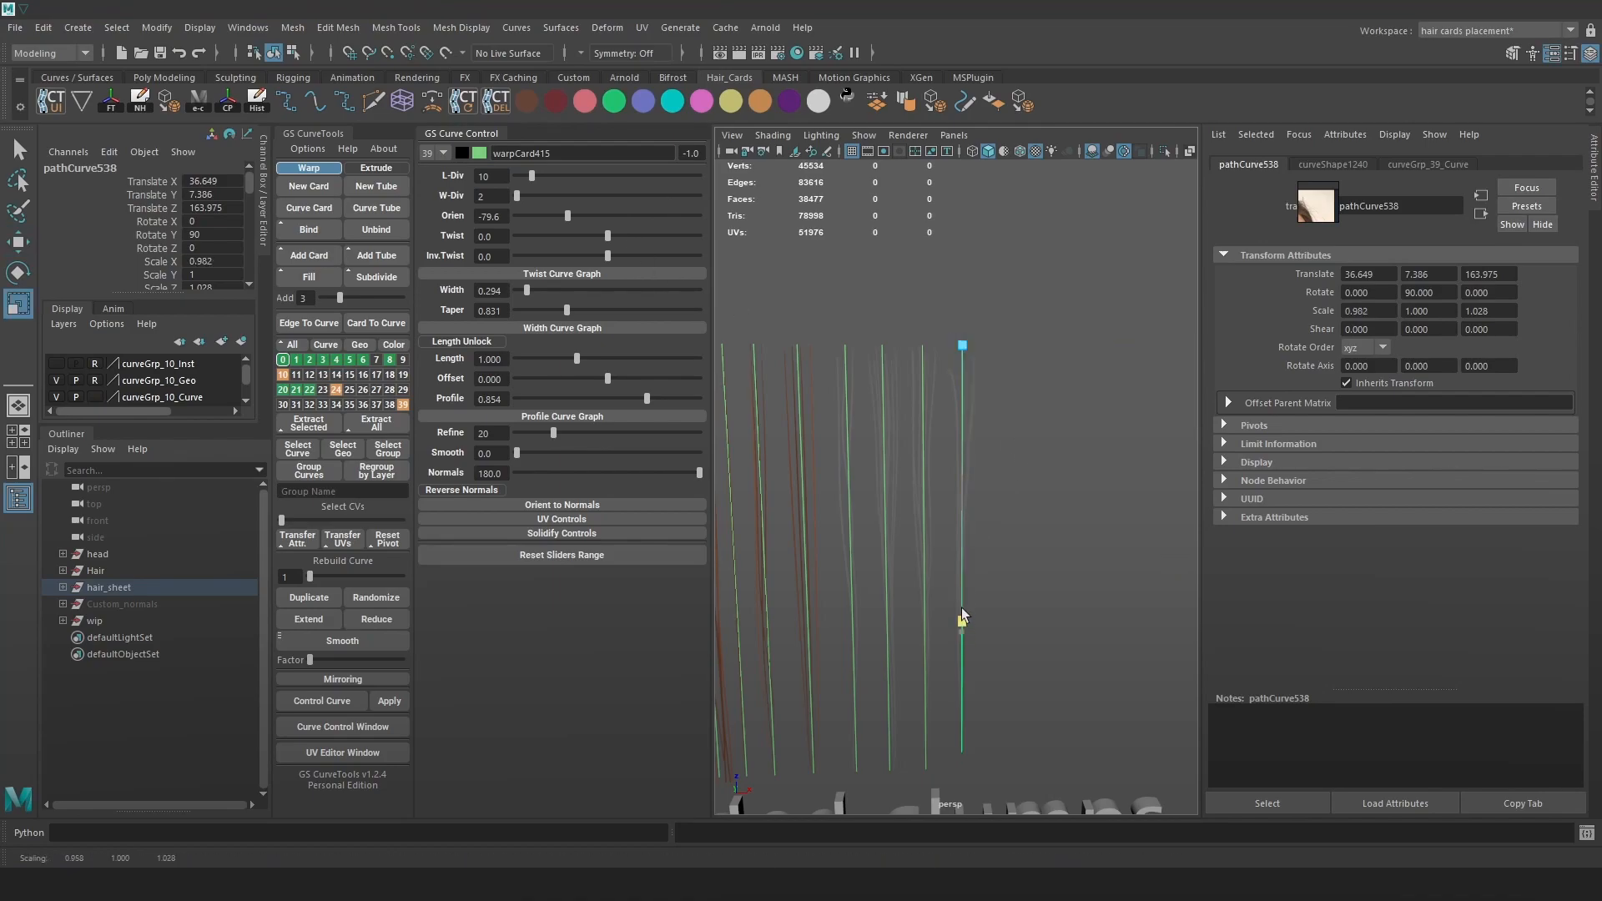
left_click_drag(979, 445, 980, 449)
right_click_drag(981, 434, 1052, 429, "alt")
middle_click_drag(1051, 429, 1021, 499, "alt")
right_click_drag(1022, 499, 957, 440, "alt")
left_click_drag(944, 468, 949, 494)
right_click_drag(960, 498, 1025, 455, "alt")
middle_click_drag(1025, 455, 1052, 564, "alt")
right_click_drag(1051, 564, 1024, 479, "alt")
right_click_drag(751, 392, 799, 413, "alt")
Narrow the warpCard415 card to a width of about 0.047.
left_click_drag(526, 290, 522, 290)
middle_click_drag(1029, 363, 1086, 471, "alt")
right_click_drag(1087, 471, 917, 390, "alt")
middle_click_drag(918, 391, 891, 400, "alt")
left_click_drag(522, 291, 518, 290)
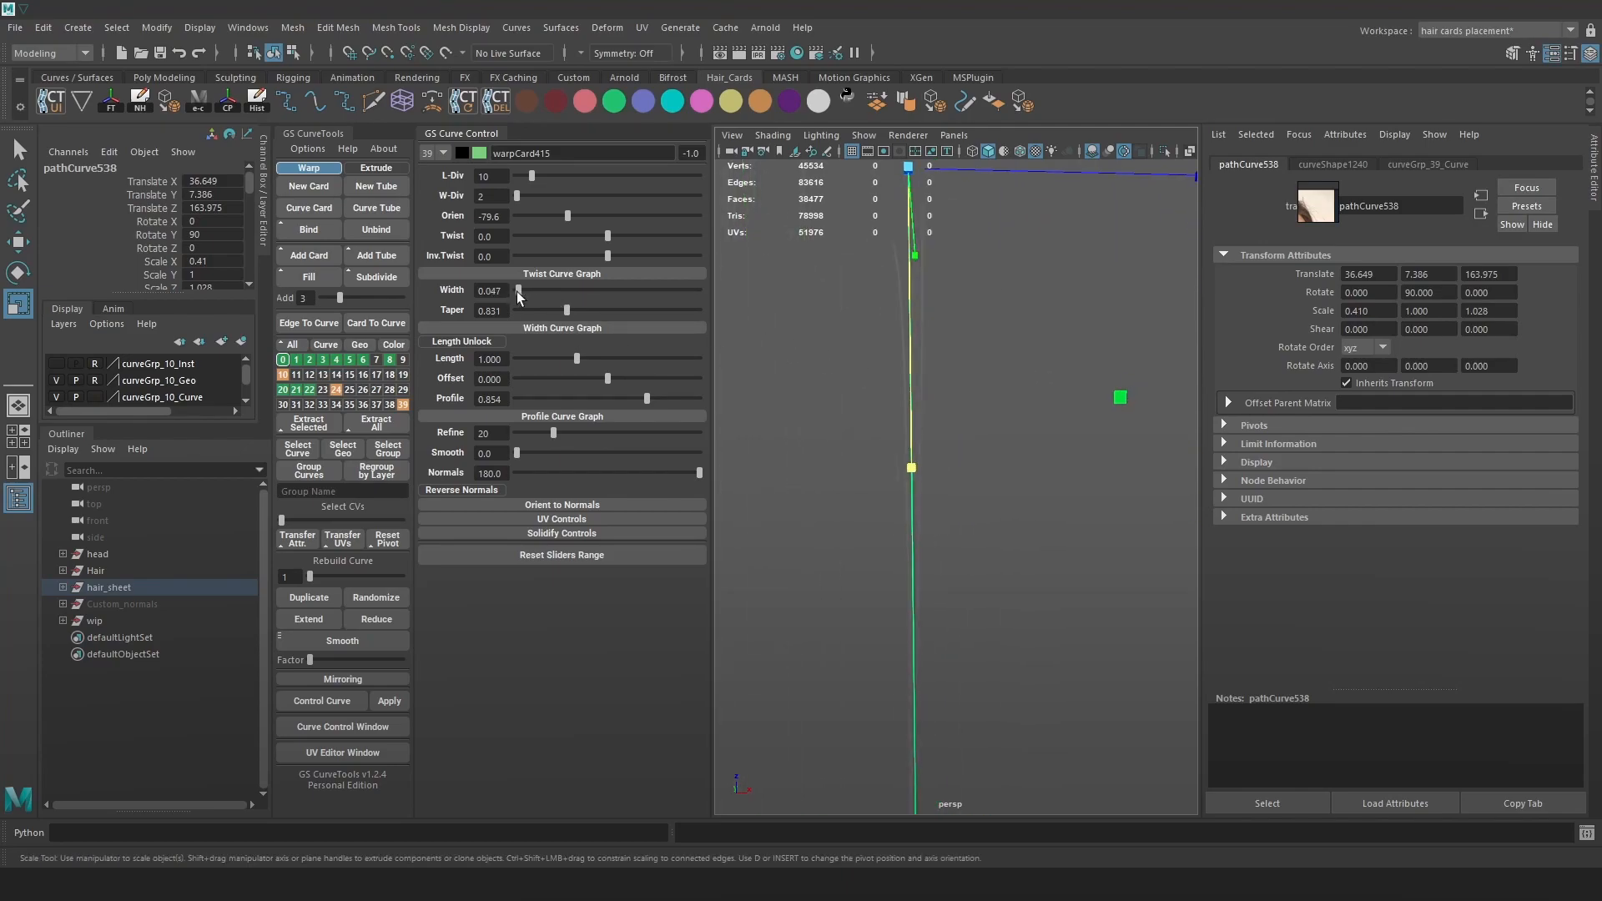
Deselect the shortened card, switch to the Select tool, and save the scene.
middle_click_drag(790, 334, 1006, 392, "alt")
left_click(1013, 470)
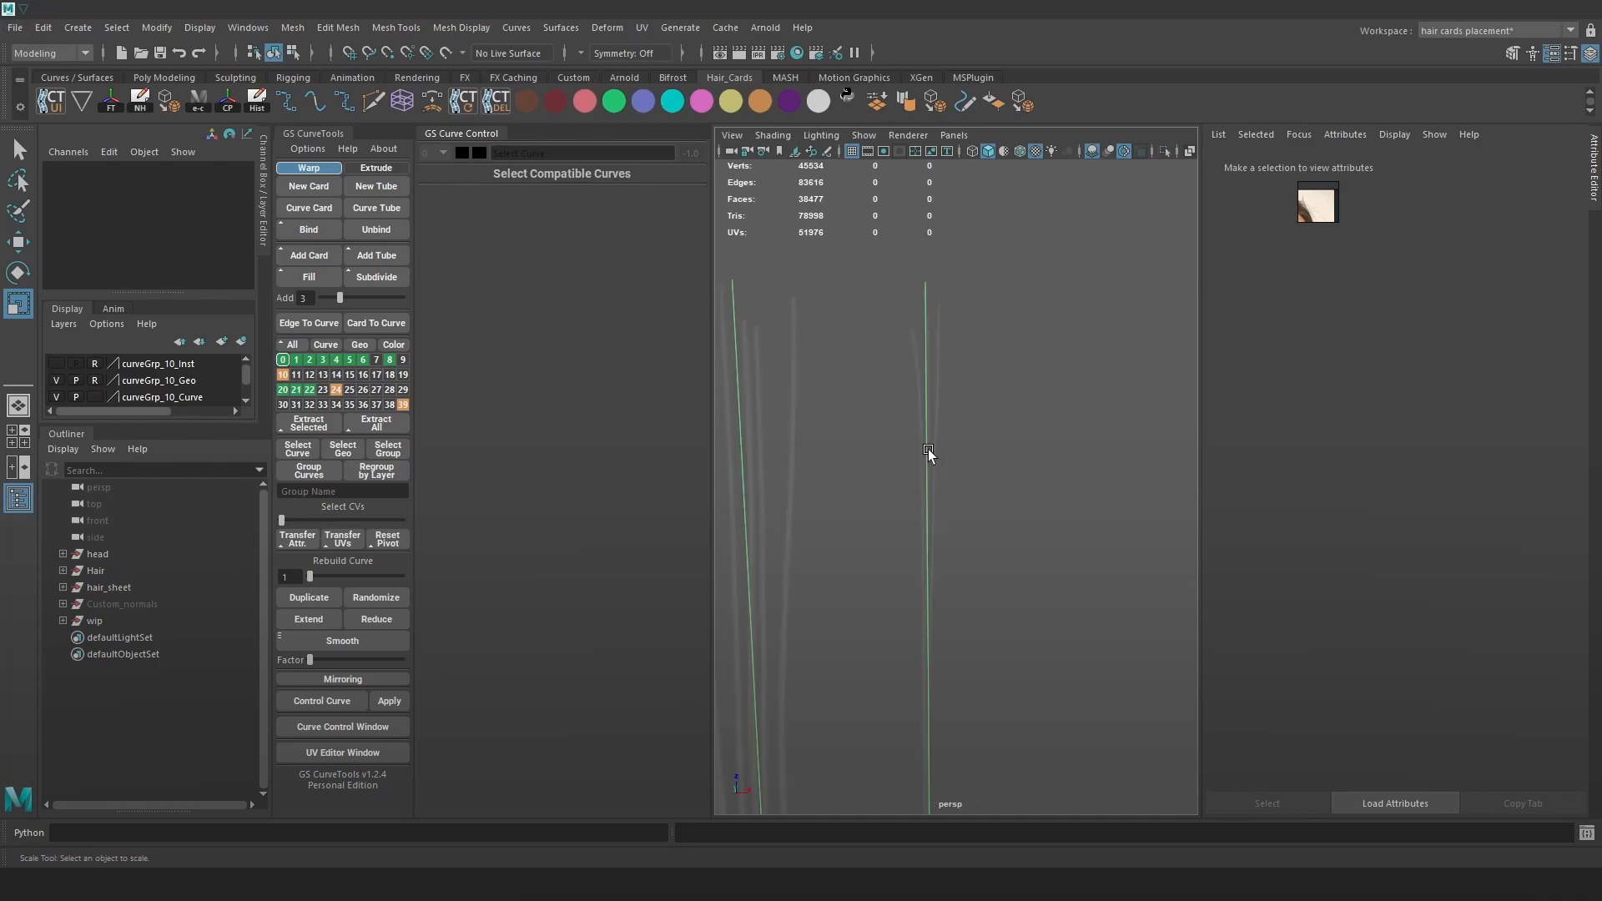
left_click(861, 135)
right_click_drag(1105, 376, 834, 250, "alt")
key("q")
key("ctrl+s")
Hide the NURBS curves in the viewport, examine the bare hair cards, and show the curves again.
right_click_drag(978, 526, 998, 455, "alt")
left_click(793, 136)
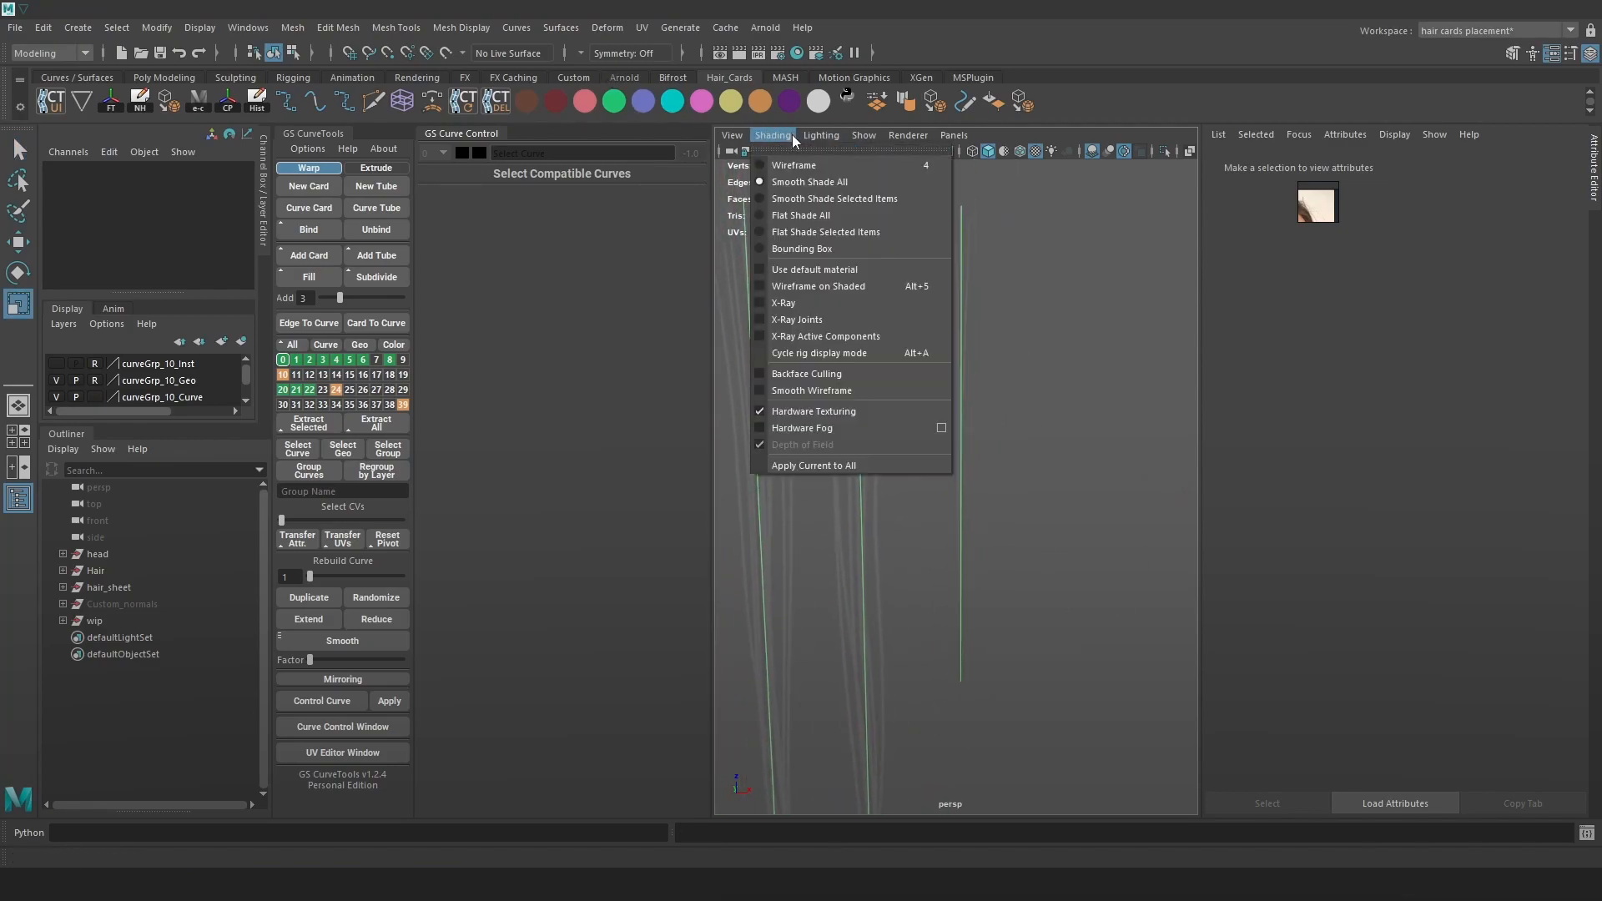
mouse_move(734, 136)
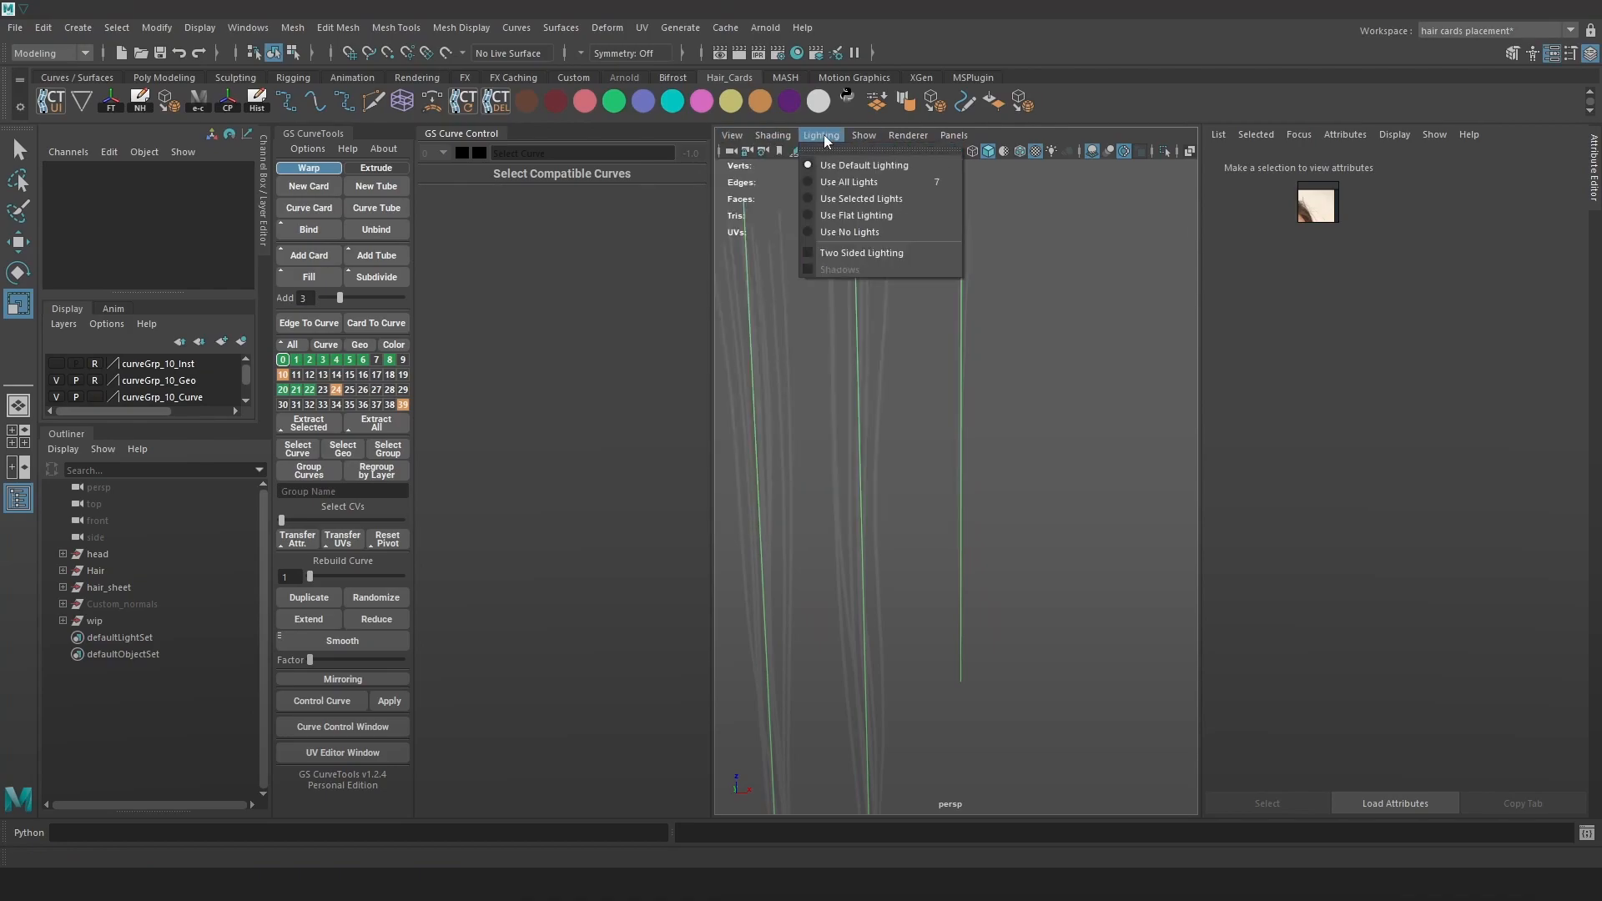
mouse_move(866, 136)
left_click(941, 242)
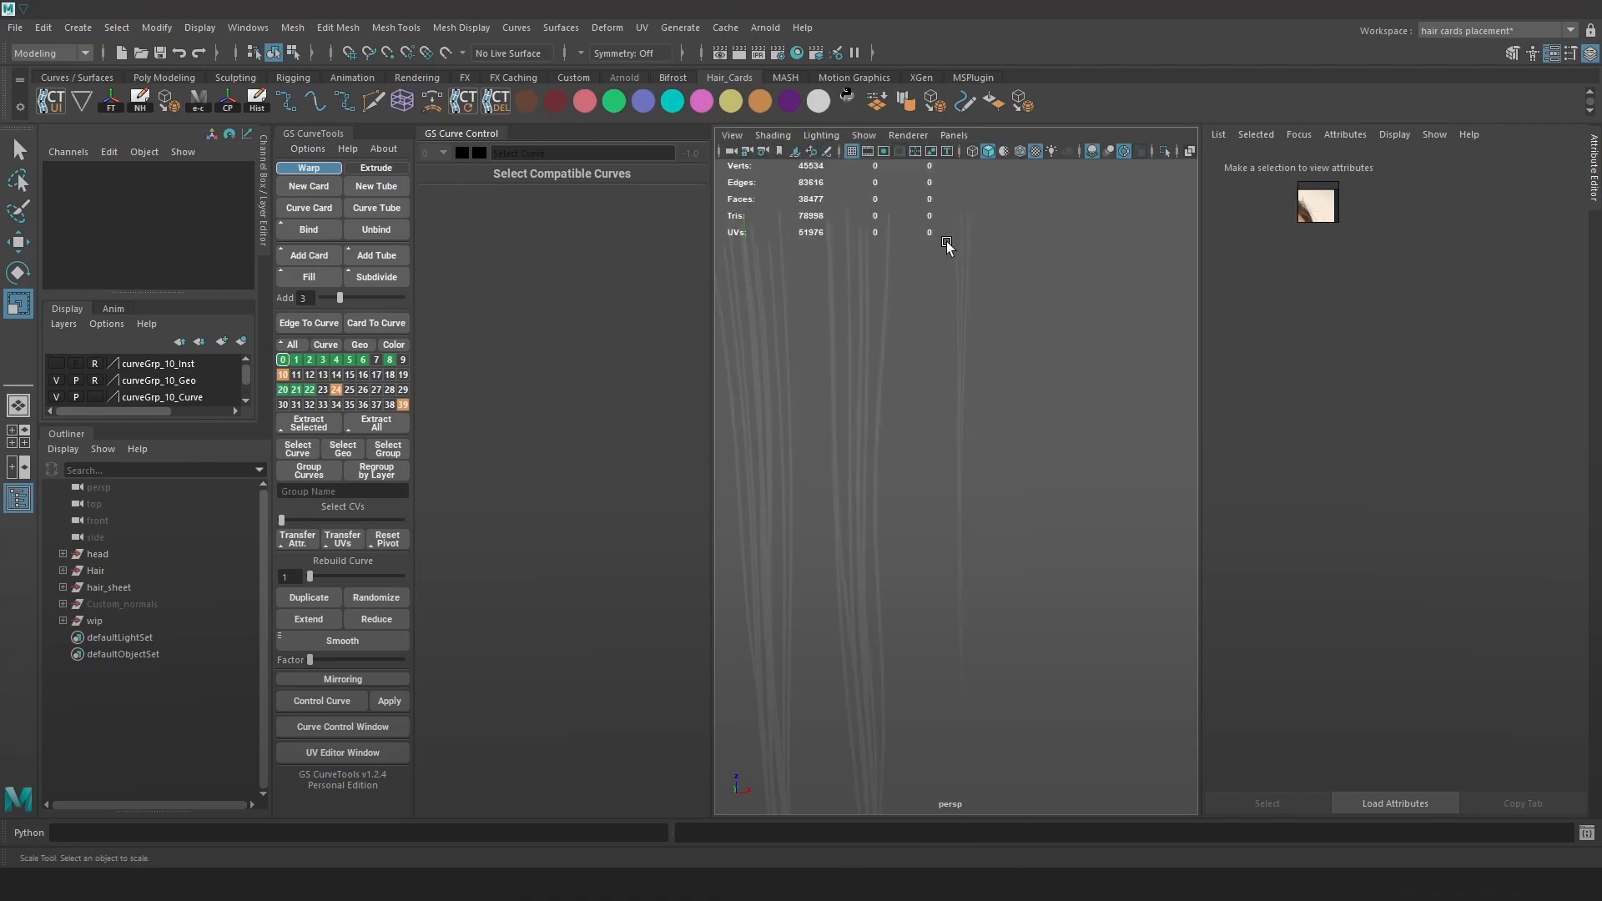
left_click_drag(1048, 342, 1022, 405, "alt")
mouse_move(1022, 406)
right_mouse_down("alt")
mouse_move(958, 382)
mouse_move(980, 297)
mouse_move(1037, 443)
mouse_move(1015, 440)
mouse_move(1011, 423)
mouse_move(1030, 443)
mouse_move(1065, 404)
mouse_move(1030, 443)
mouse_move(1037, 421)
right_mouse_up("alt")
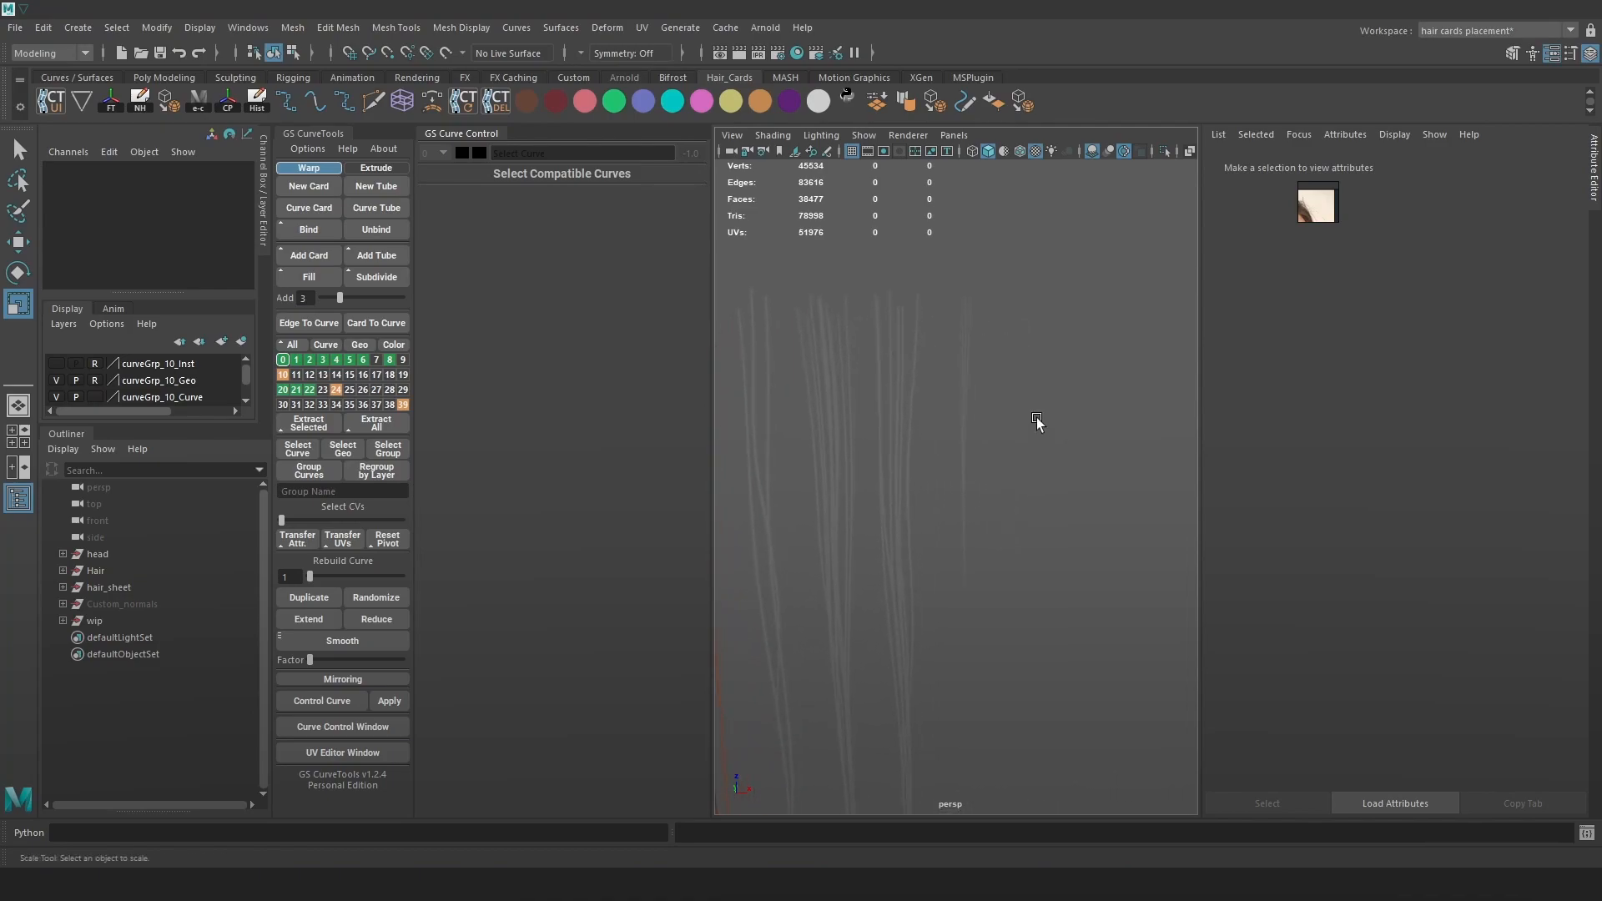
left_click(821, 135)
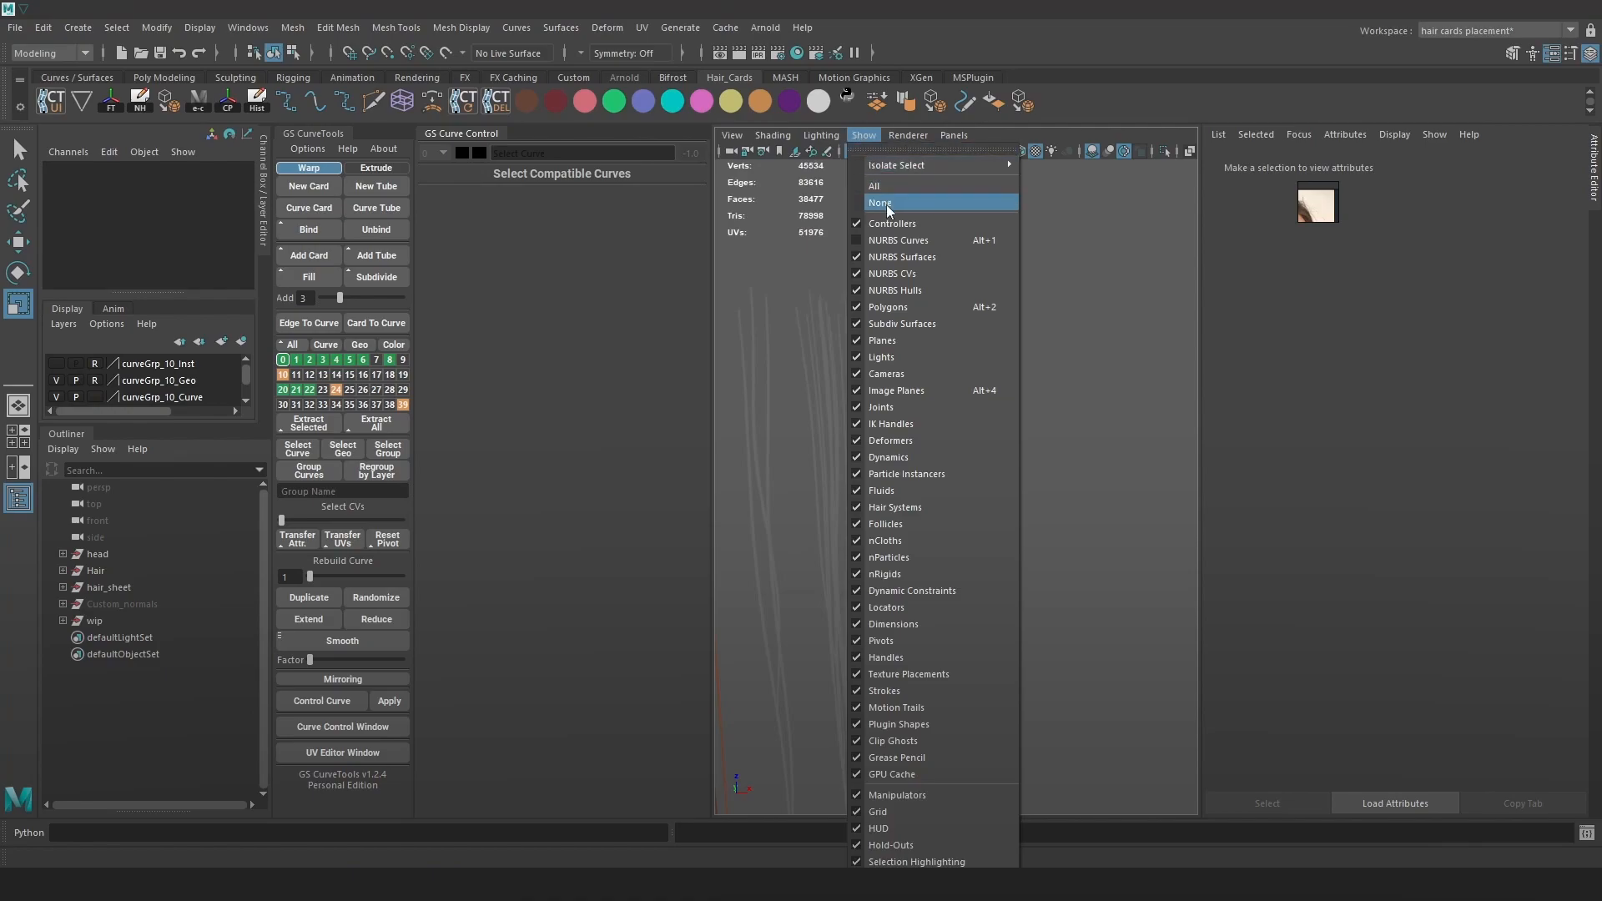
left_click(888, 206)
Duplicate the shortened thin hair card and move the copy straight down beneath the original, to about Z 154.836.
left_click(965, 327)
key("w")
left_click(309, 597)
left_click_drag(932, 525, 932, 386)
scroll(1040, 529, "down", 3)
middle_click_drag(1005, 562, 987, 483, "alt")
scroll(993, 481, "down", 6)
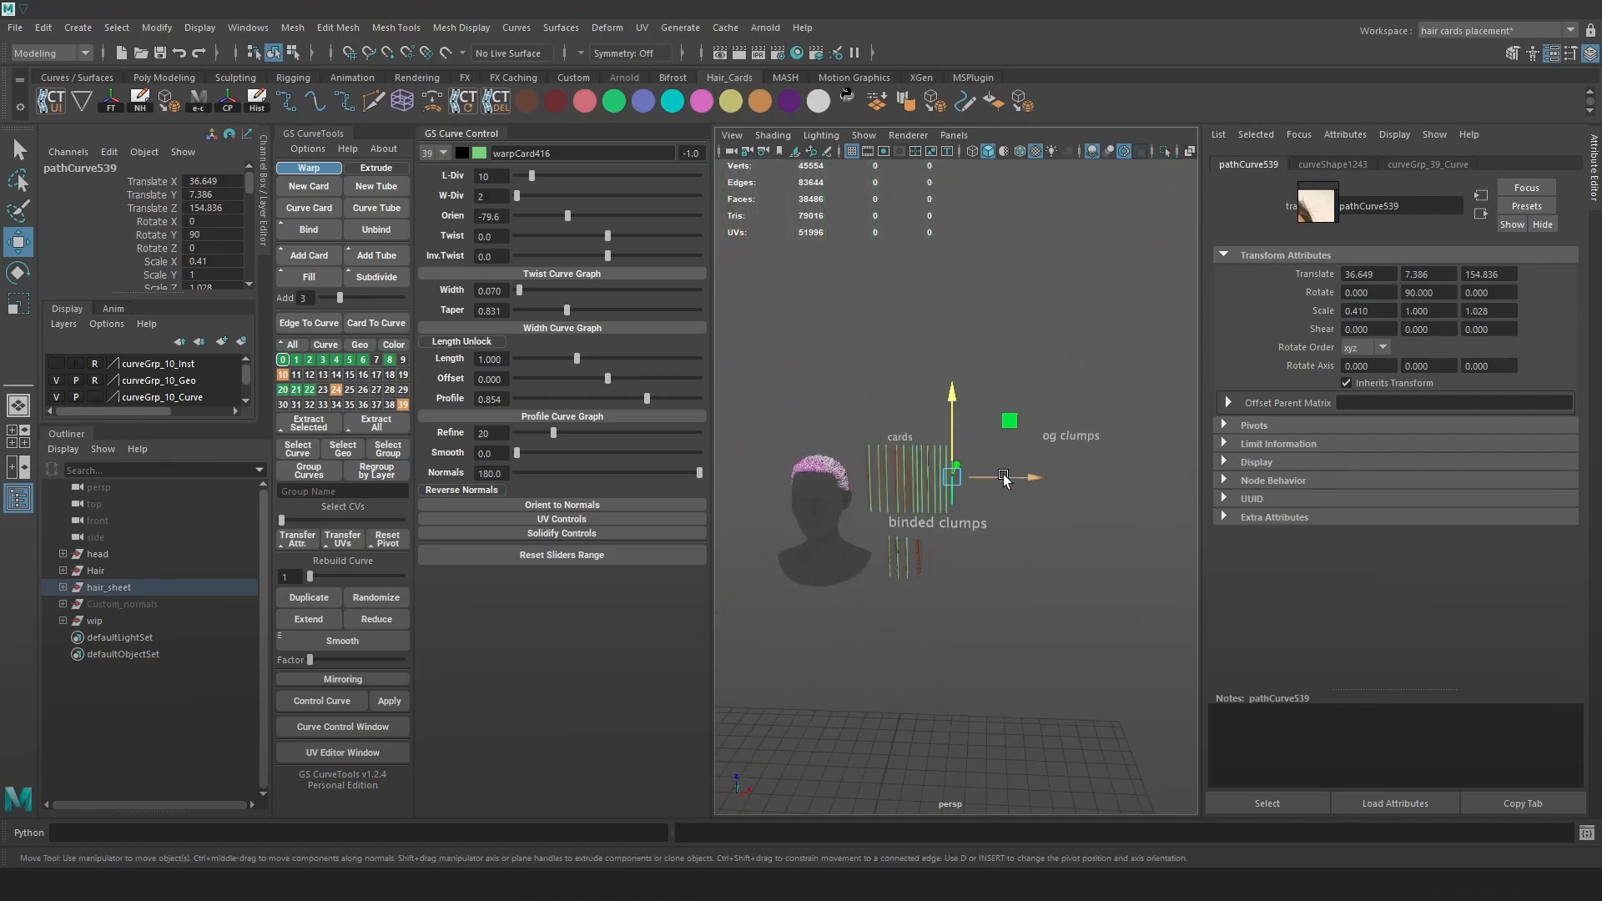
key("f")
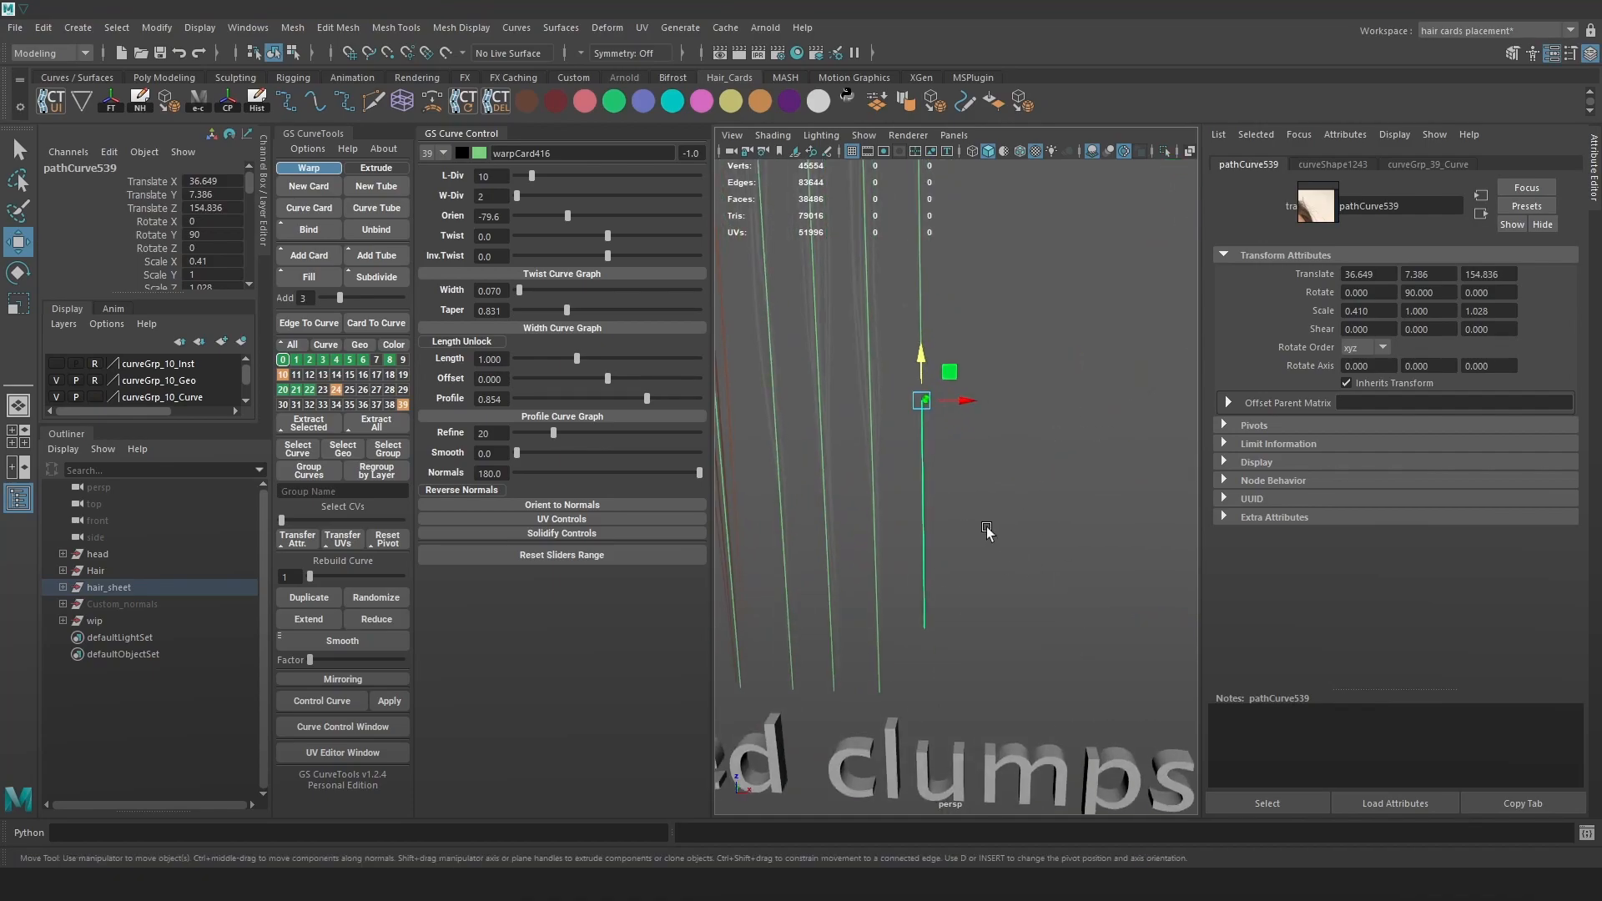
key("ctrl+z")
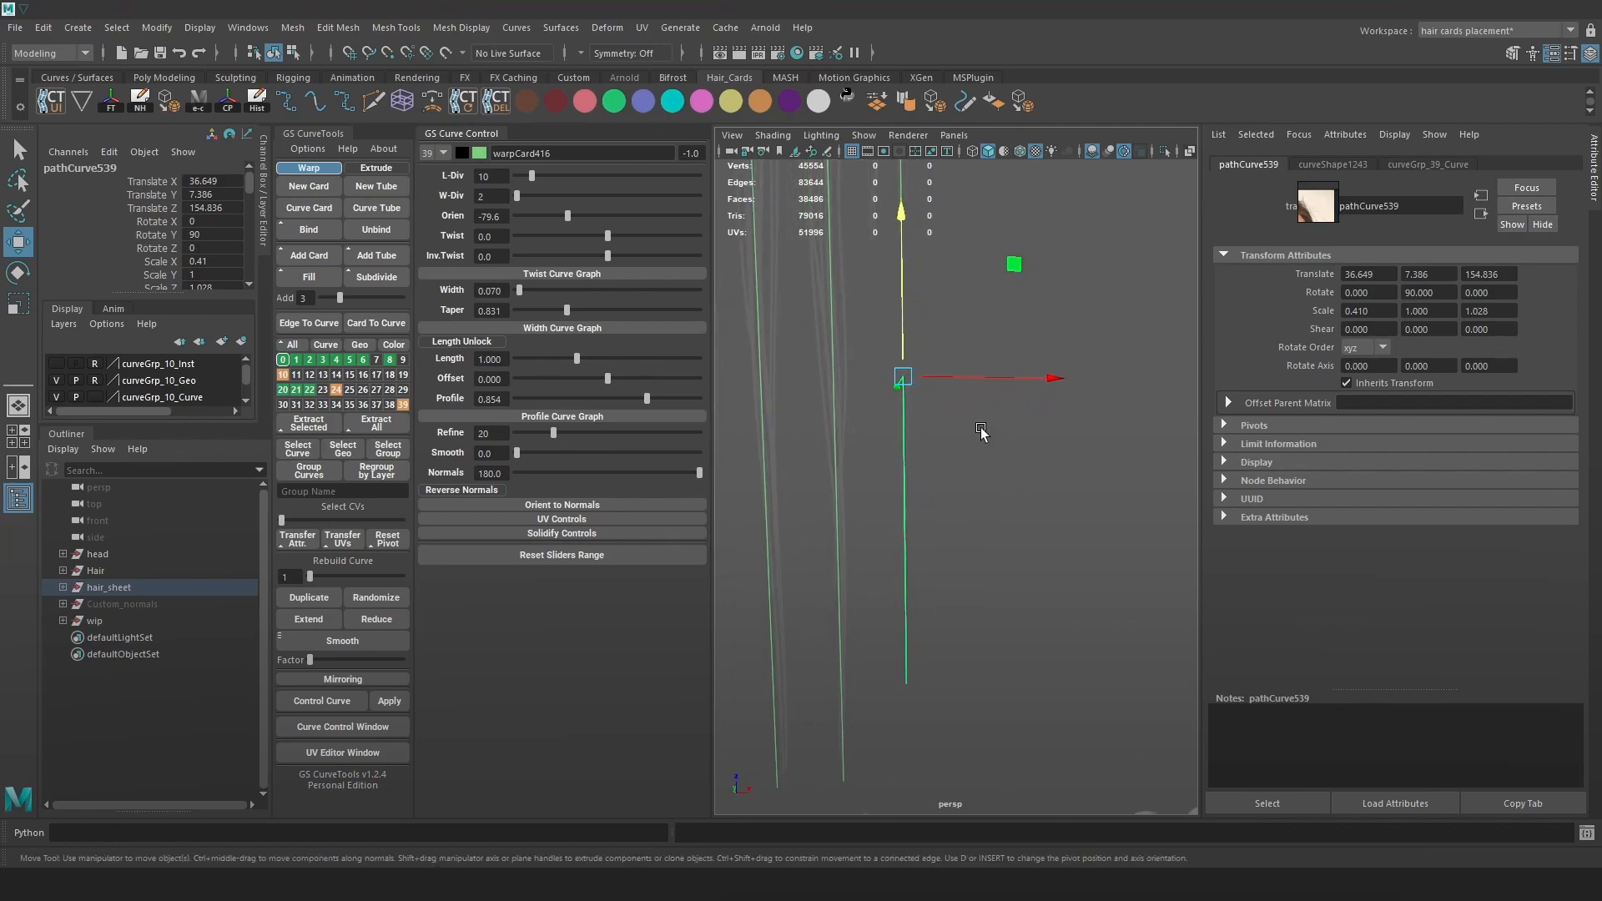
key("r")
key("w")
left_click_drag(923, 412, 860, 414)
key("r")
left_click_drag(918, 387, 847, 387)
scroll(984, 438, "up", 2)
middle_click_drag(983, 438, 1034, 418, "alt")
scroll(1033, 418, "up", 2)
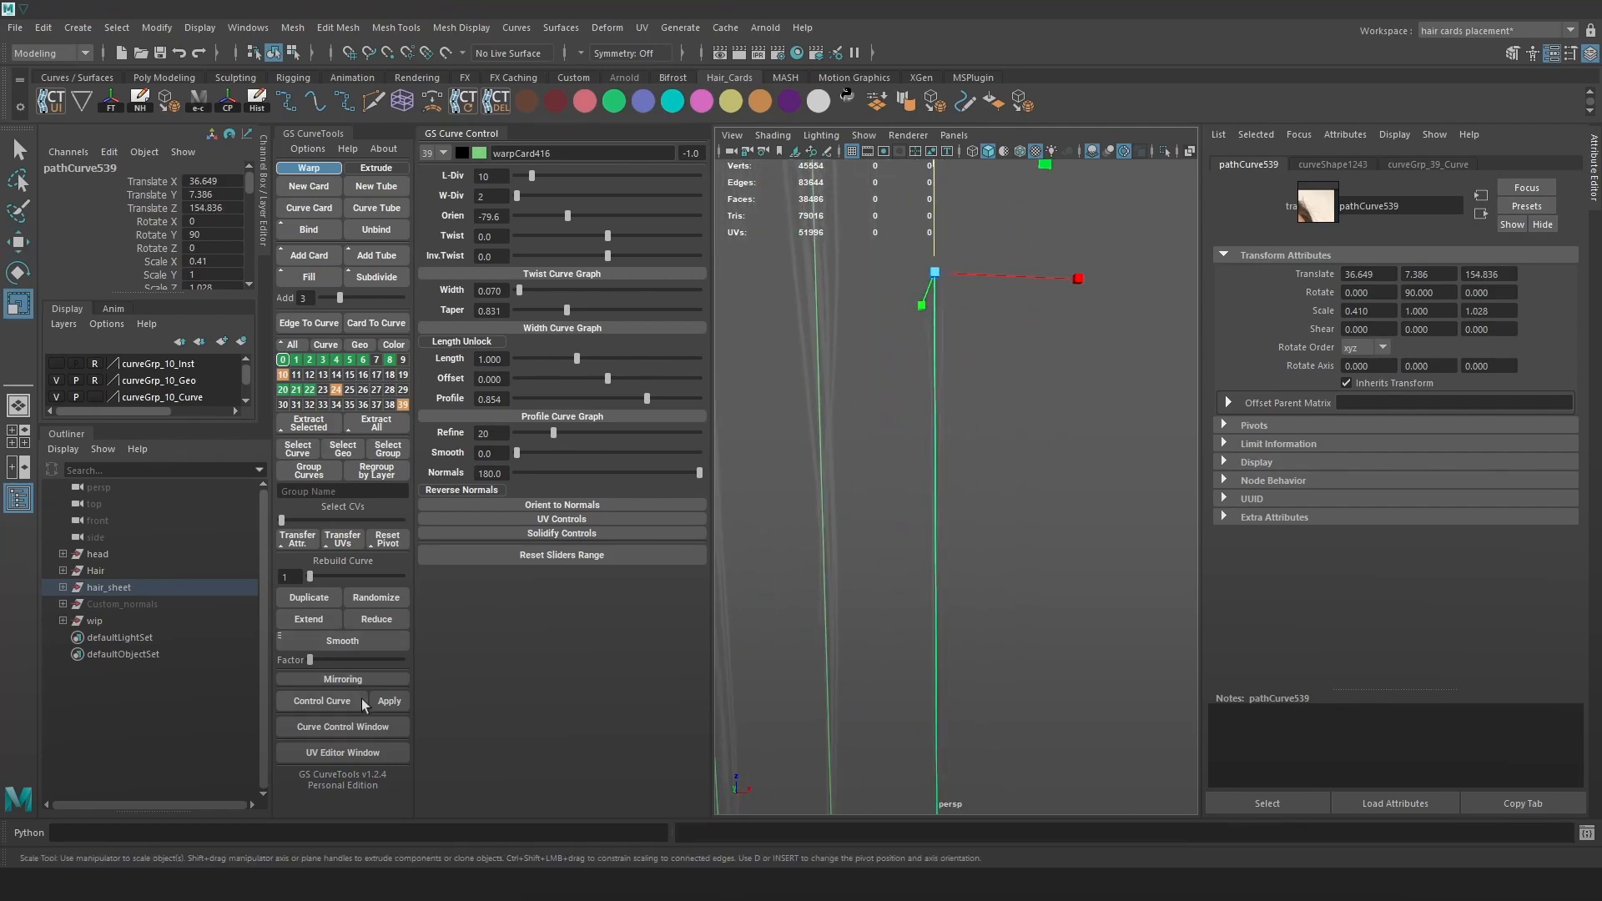
Open the UV editor for warpCard416, move its UVs down onto the lower short strands, and close the editor.
left_click(382, 753)
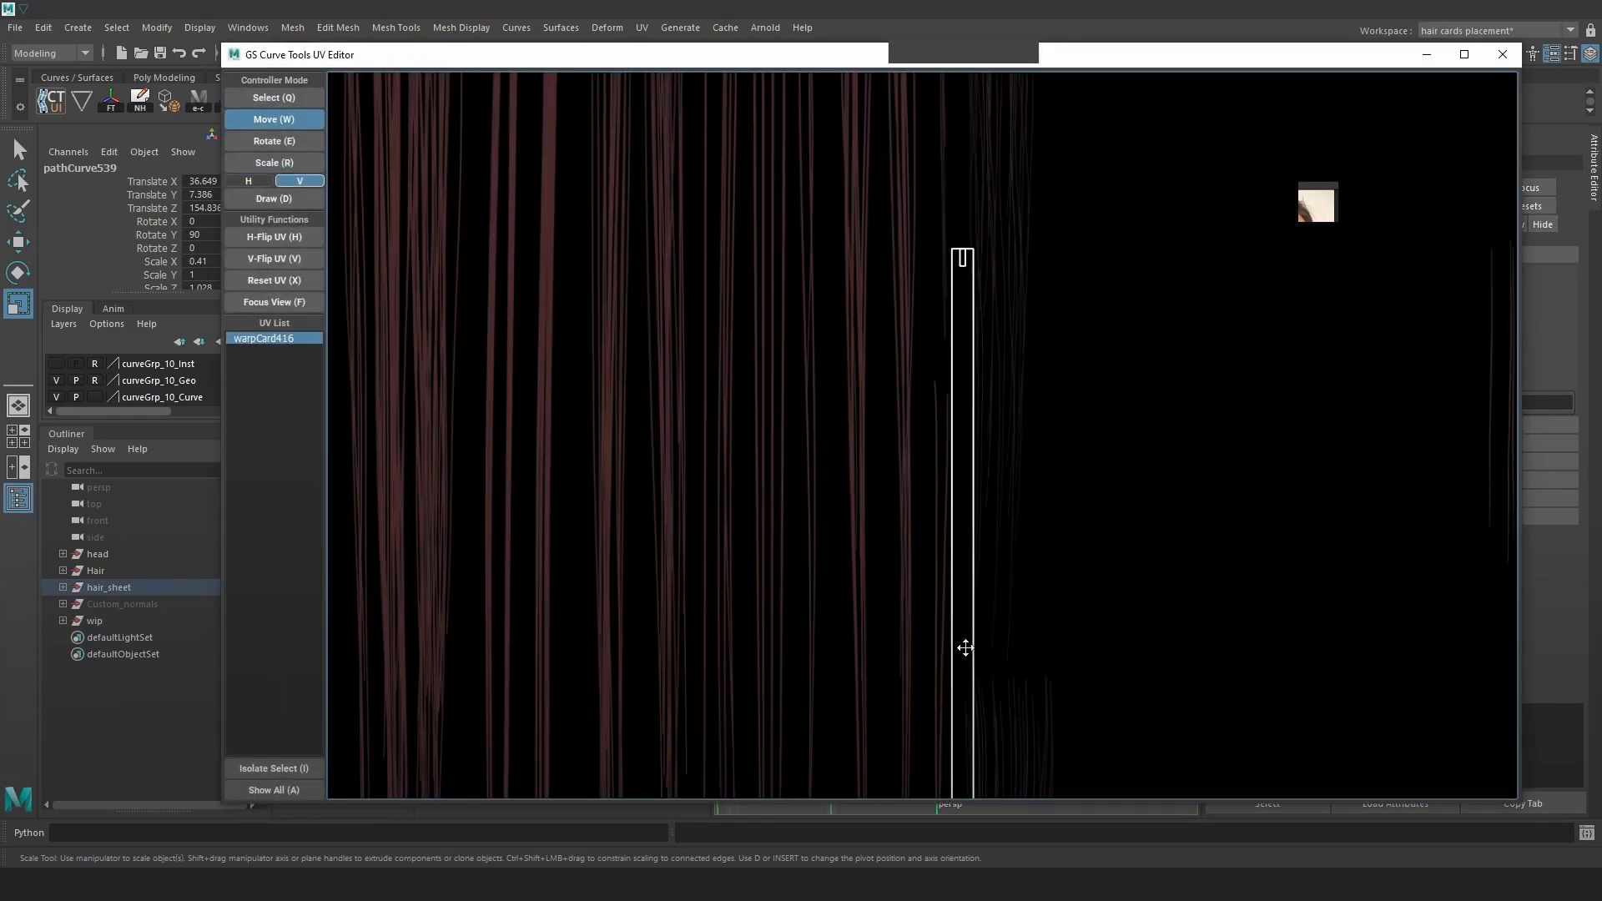
scroll(967, 354, "up", 3)
middle_click_drag(967, 355, 916, 461, "alt")
left_click_drag(915, 462, 915, 564)
middle_click_drag(951, 657, 934, 286, "alt")
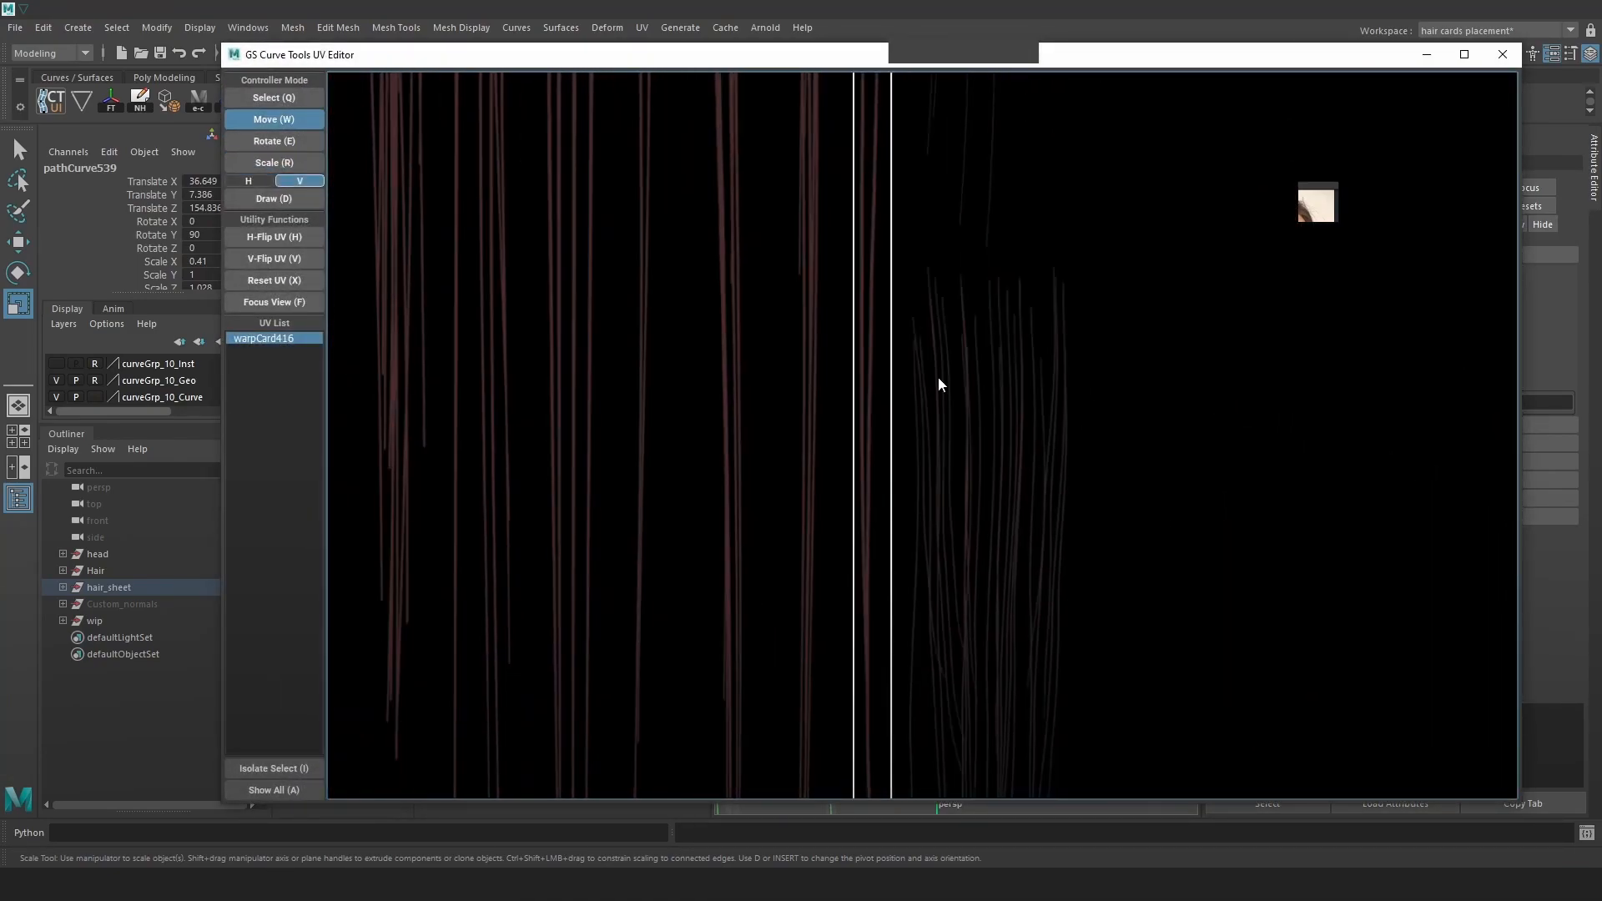
middle_click_drag(882, 789, 906, 575, "alt")
key("r")
left_click(1503, 54)
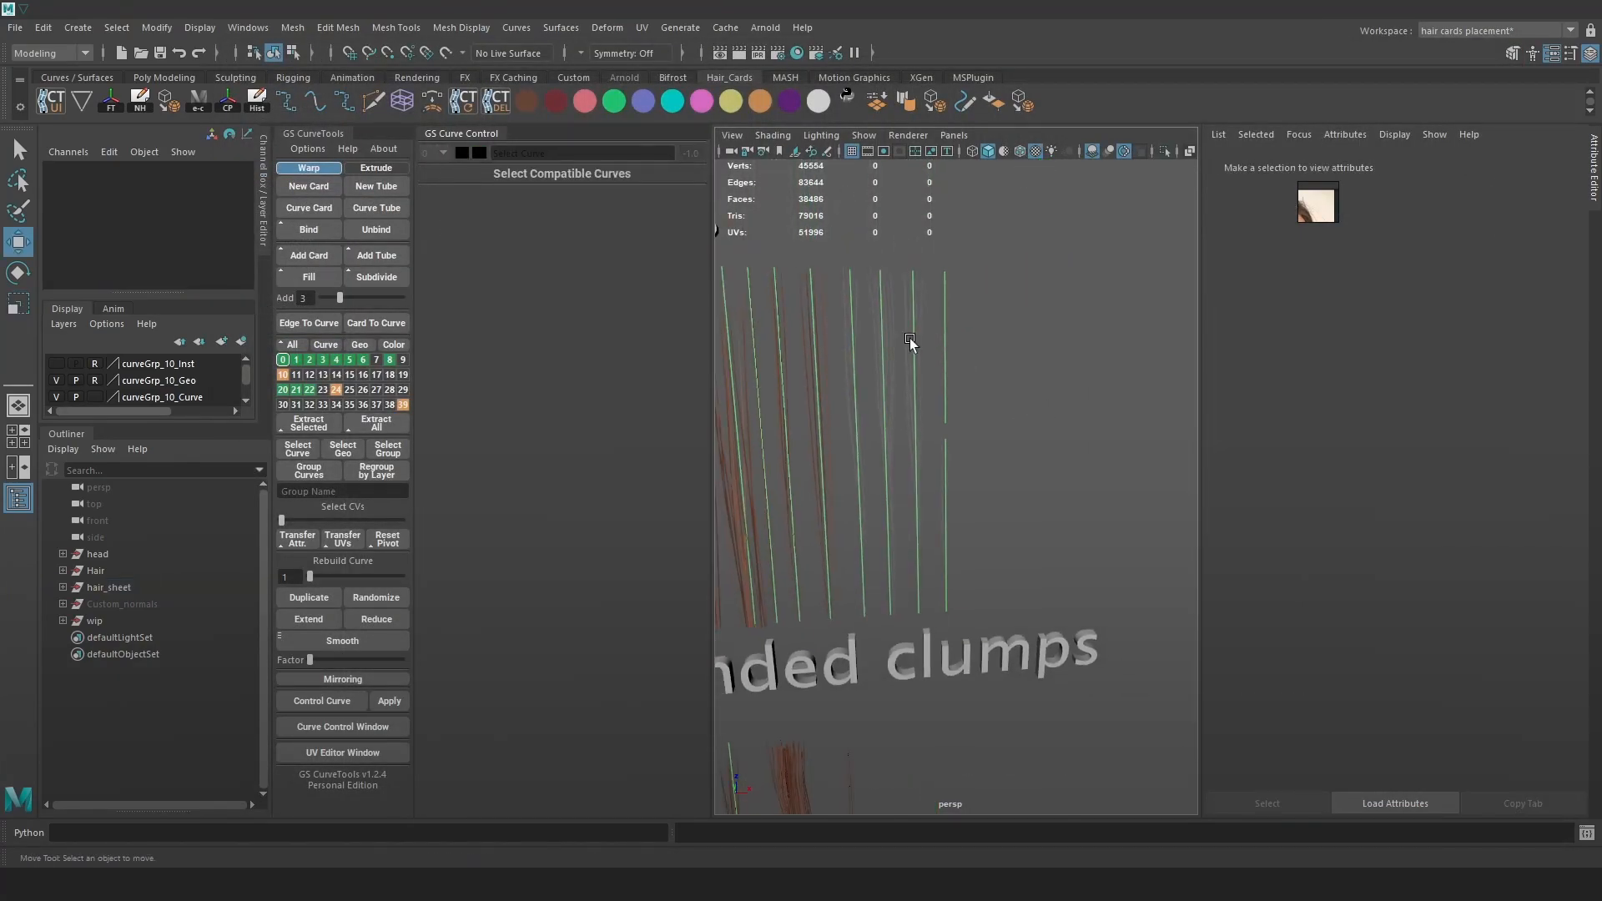
Duplicate the neighbouring full-length hair card and move the copy sideways past the end of the row, to about X 38.11.
left_click(912, 342)
left_click(305, 597)
left_click_drag(959, 274, 1020, 274)
scroll(853, 487, "up", 3)
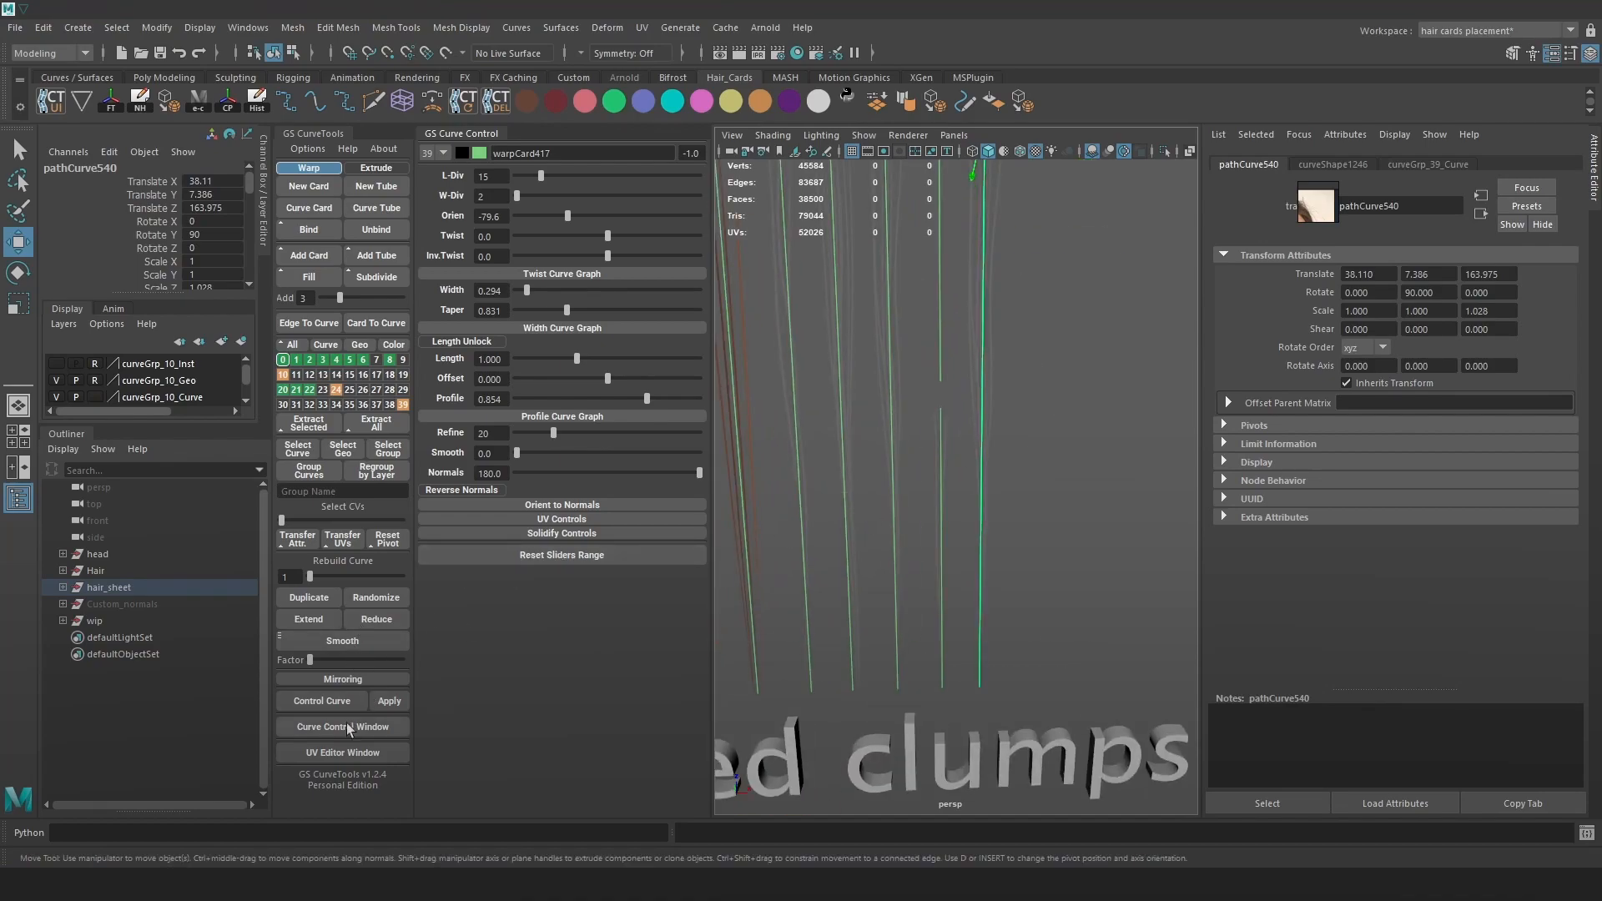
Open the UV editor for warpCard417, move its UVs onto the sparse dark strand clump, and widen them to cover it.
left_click(342, 751)
scroll(930, 286, "up", 6)
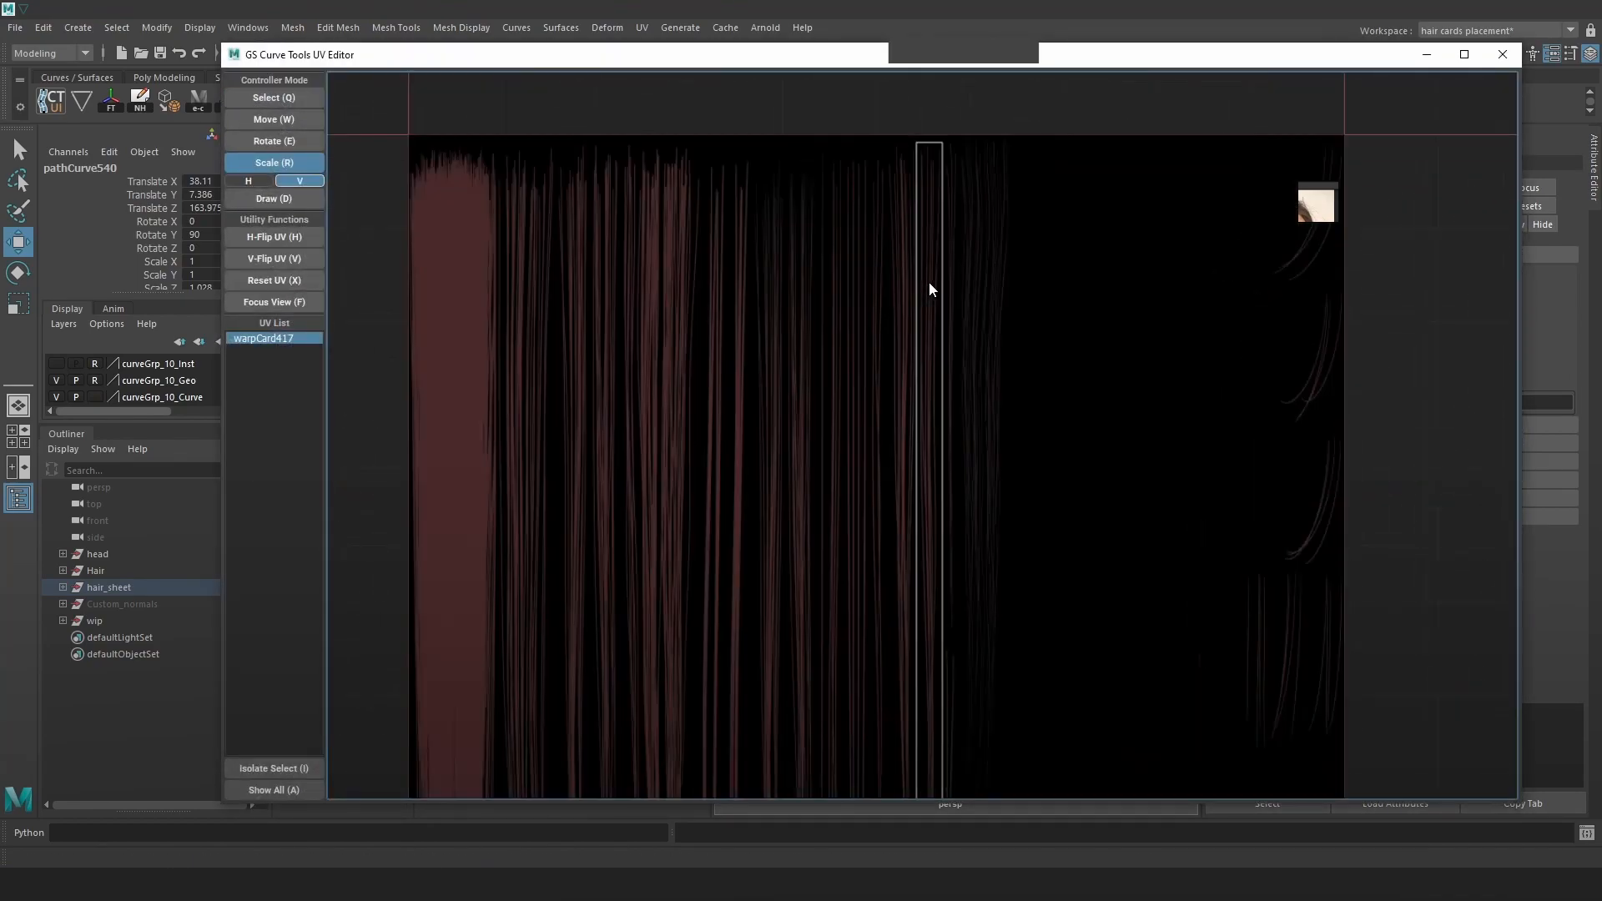
key("w")
scroll(980, 304, "up", 3)
middle_click_drag(985, 300, 944, 428)
left_click_drag(944, 428, 1012, 383)
scroll(973, 366, "up", 3)
key("r")
key("w")
scroll(1034, 389, "down", 3)
middle_click_drag(1001, 515, 993, 251)
scroll(940, 515, "down", 2)
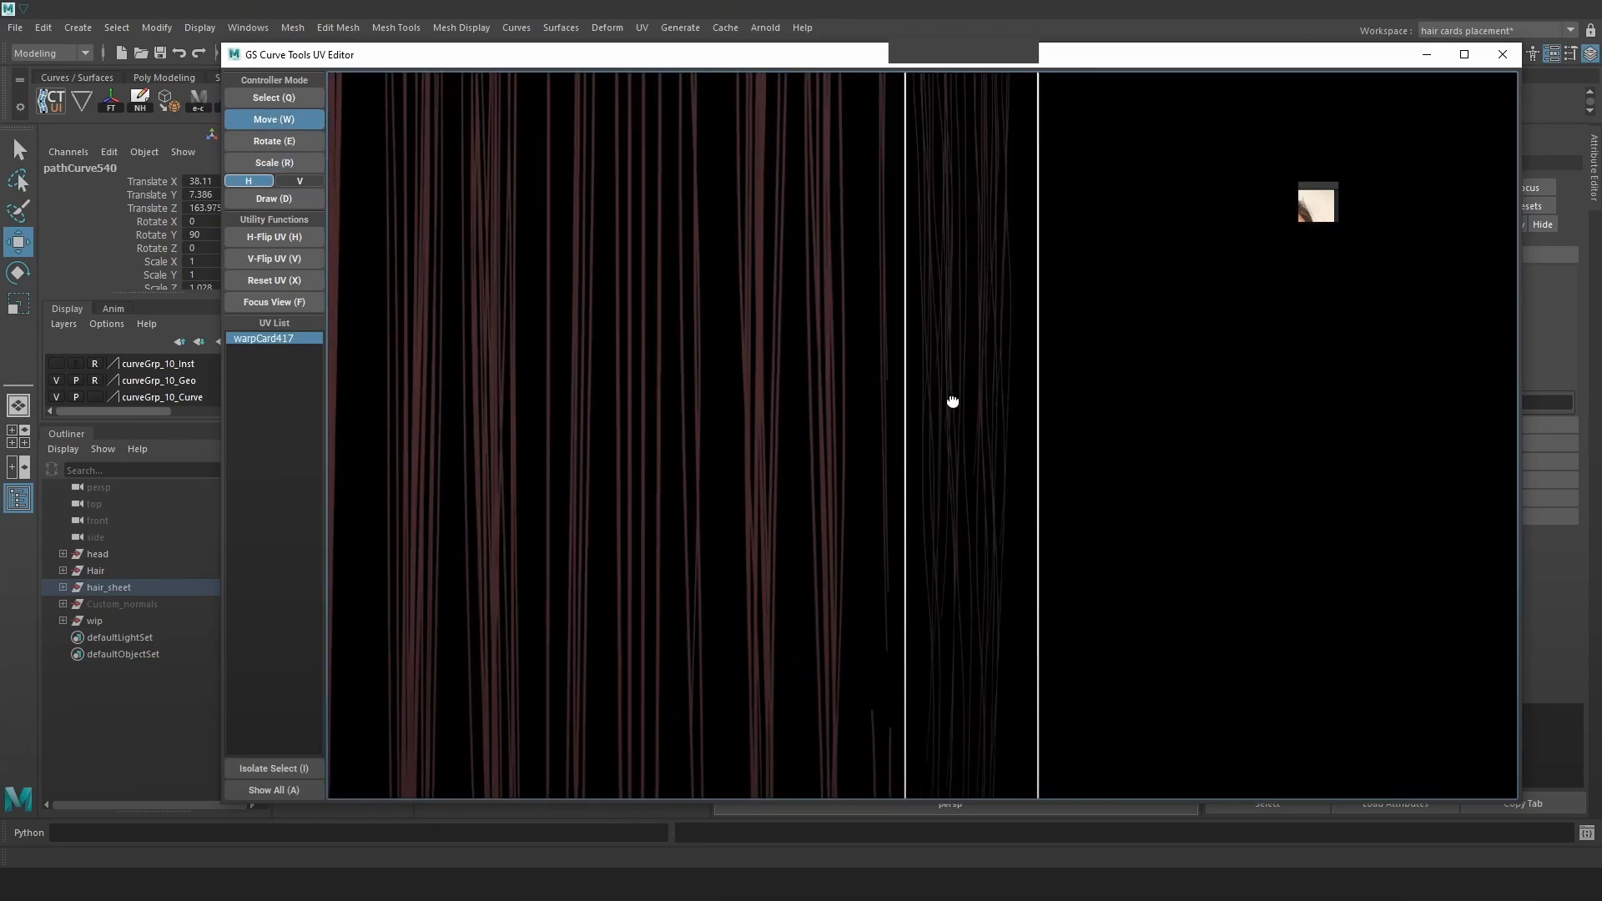
Shorten the warpCard417 UVs vertically to cover only the upper sparse clump, and close the UV editor.
scroll(969, 519, "down", 3)
key("r")
key("r")
left_click_drag(966, 614, 986, 204)
scroll(972, 292, "up", 3)
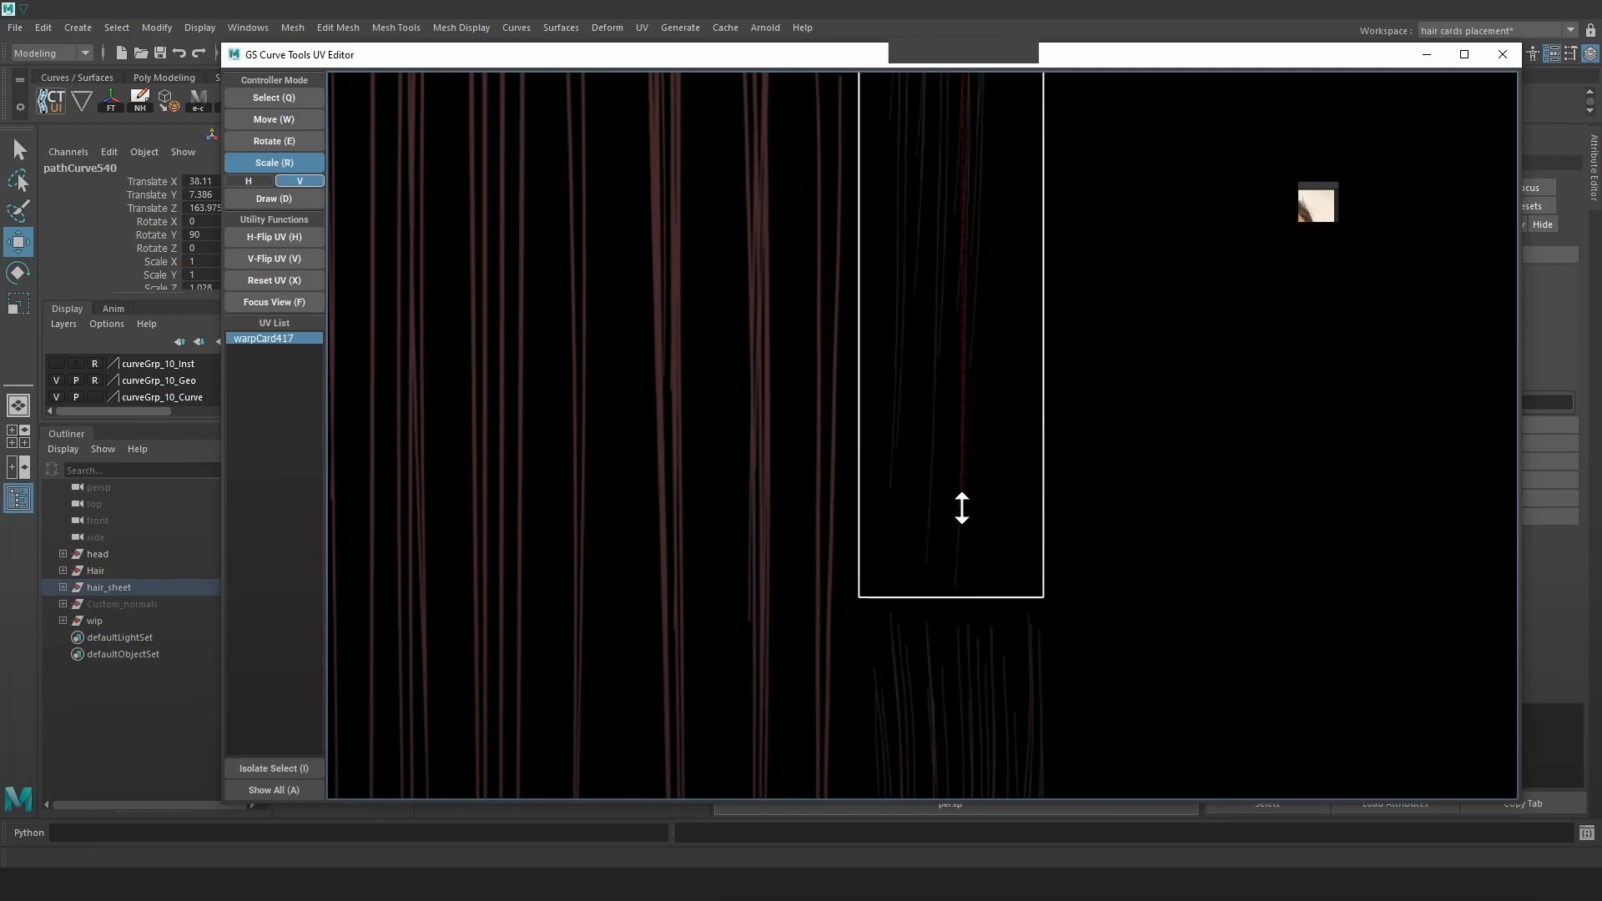
scroll(963, 457, "down", 3)
middle_click_drag(978, 288, 886, 534)
scroll(863, 222, "up", 5)
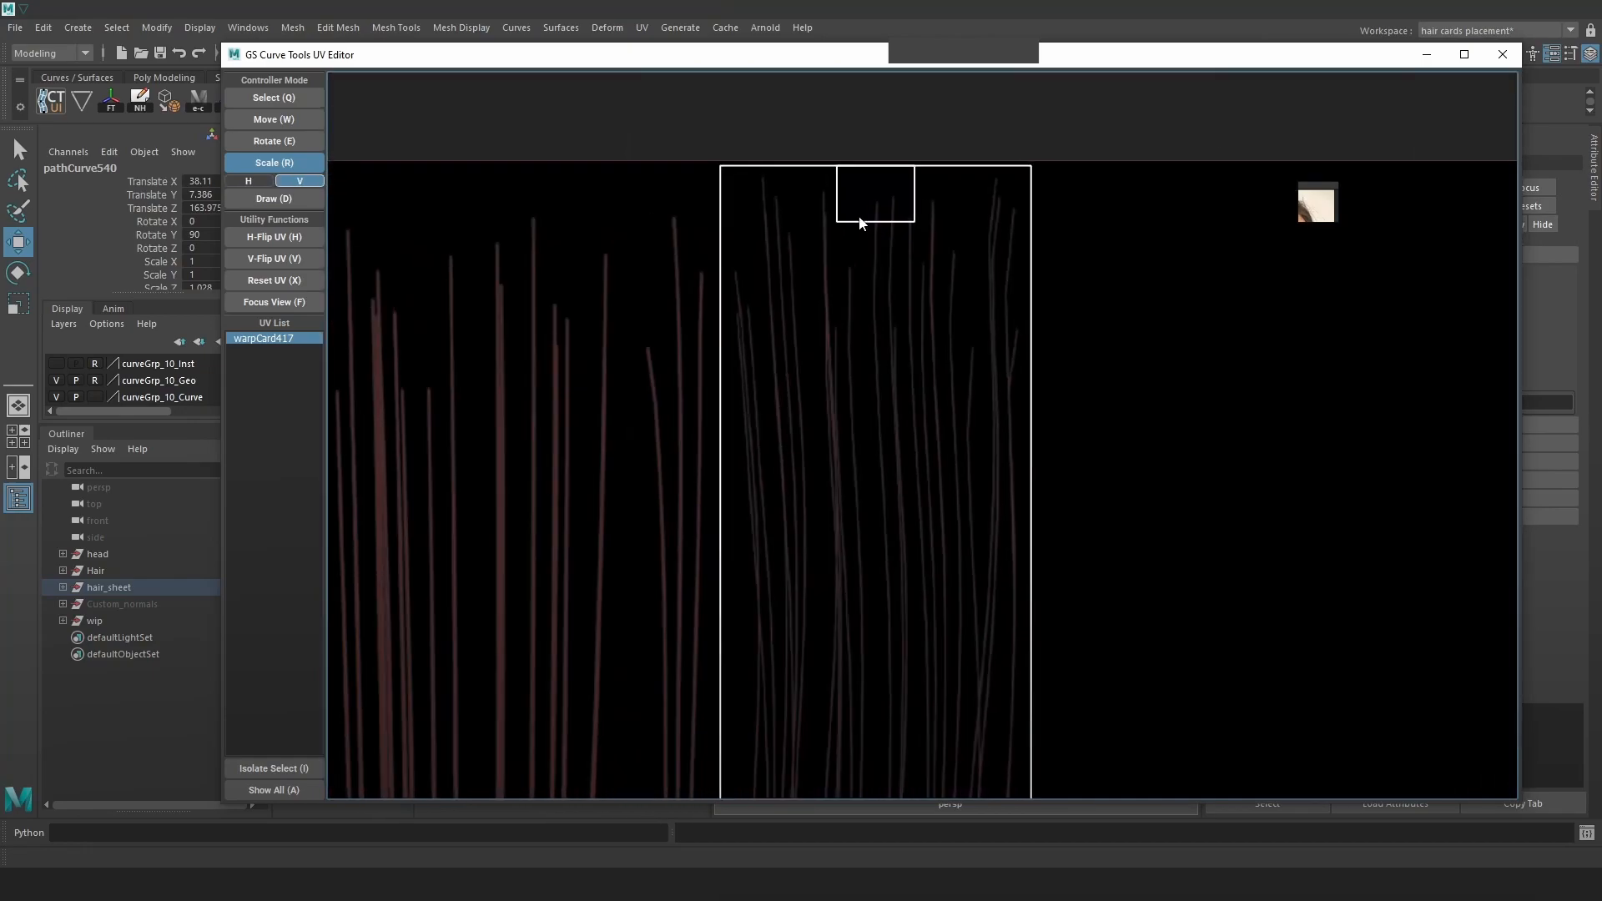
left_click(1501, 55)
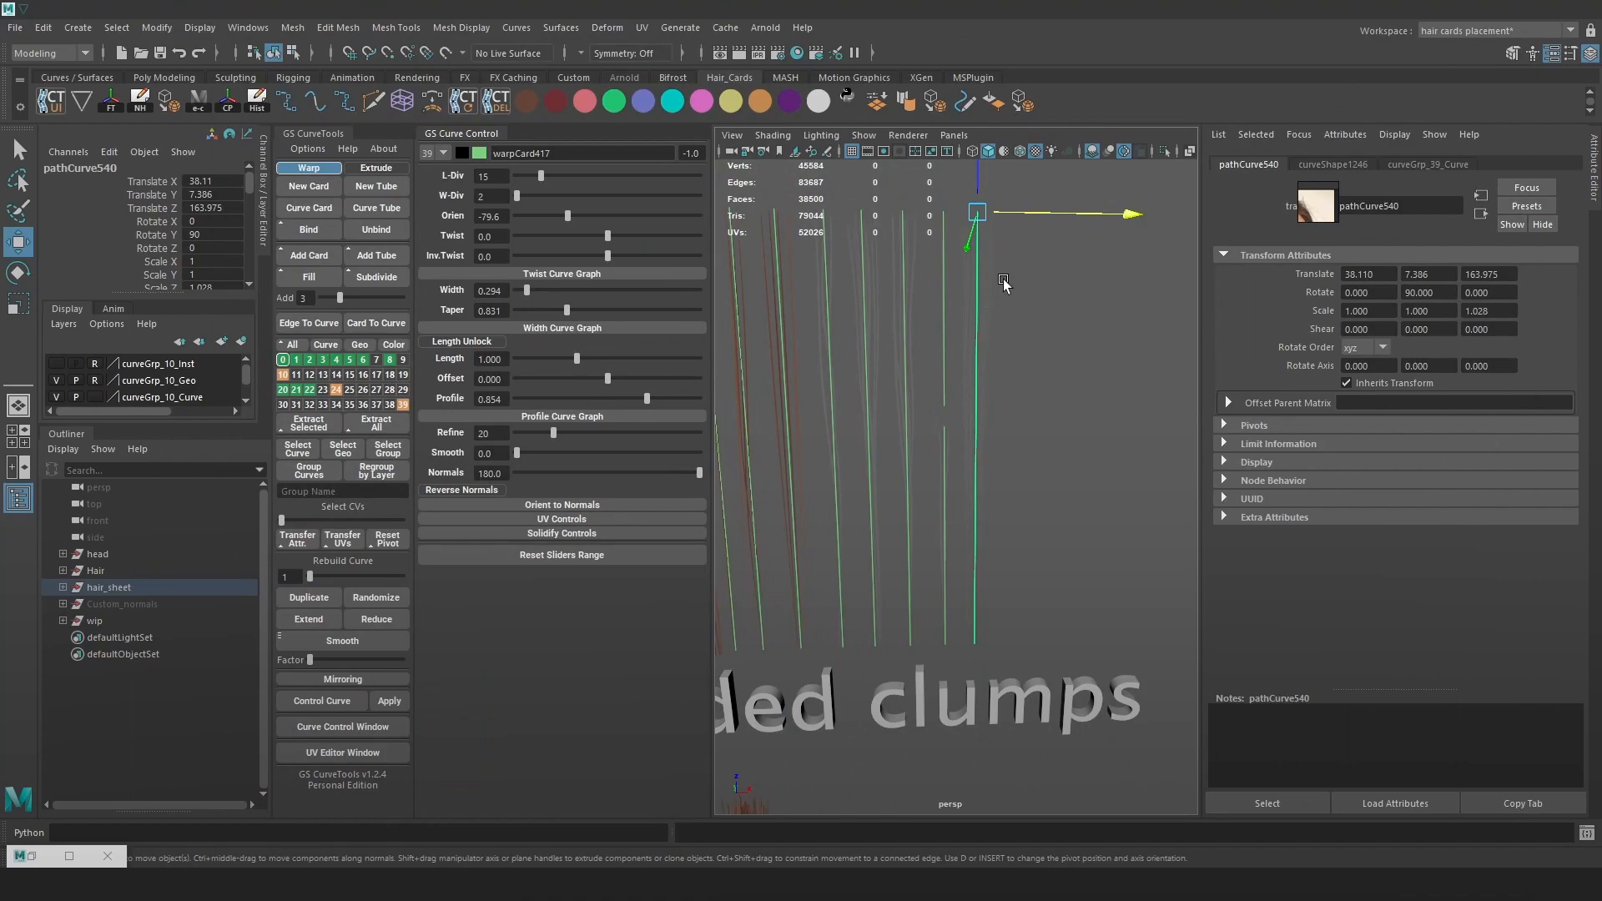
Widen the warpCard417 card to a width of about 0.715 and shorten it by scaling its curve lengthwise.
key("r")
scroll(1009, 362, "up", 5)
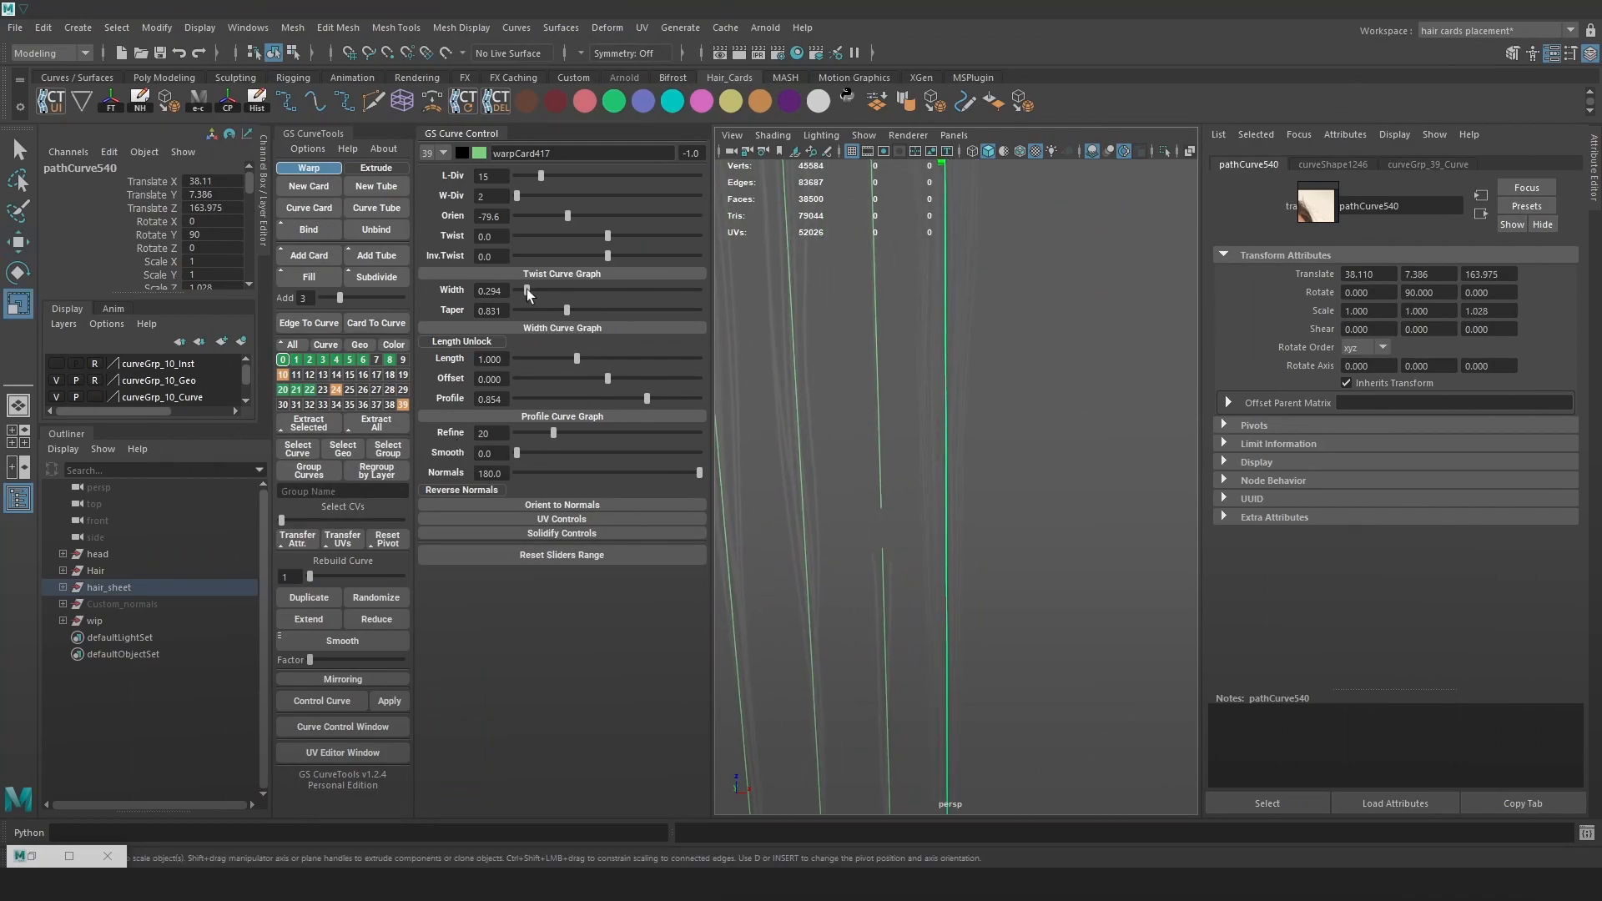
left_click_drag(546, 292, 543, 293)
scroll(1045, 438, "down", 3)
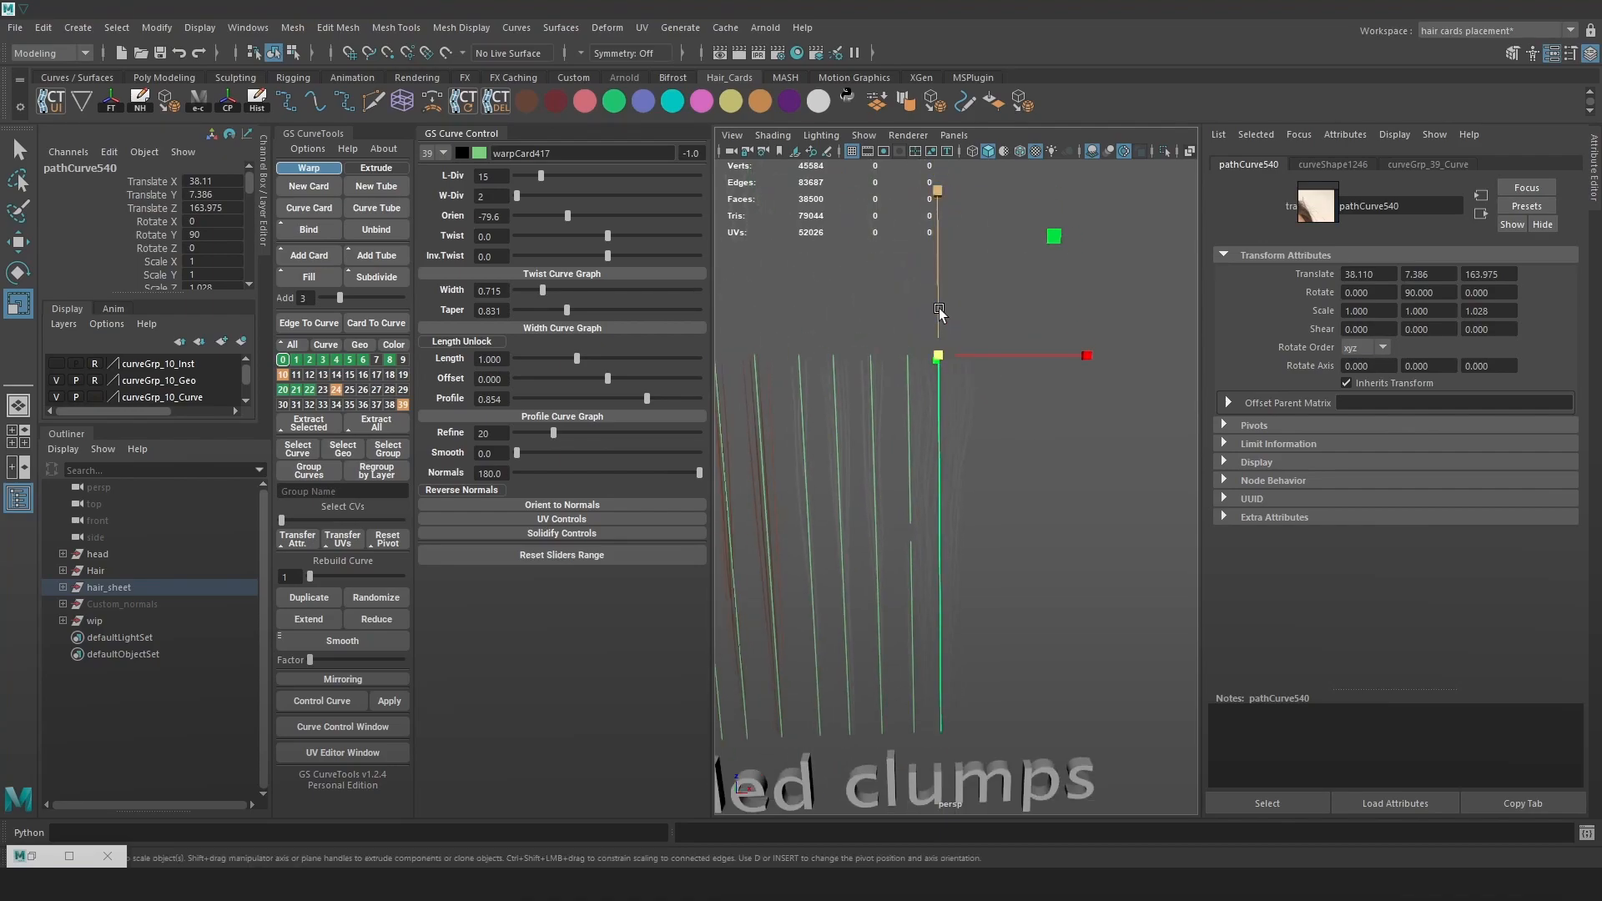
scroll(1048, 461, "up", 4)
scroll(1039, 447, "down", 2)
left_click_drag(926, 259, 928, 248)
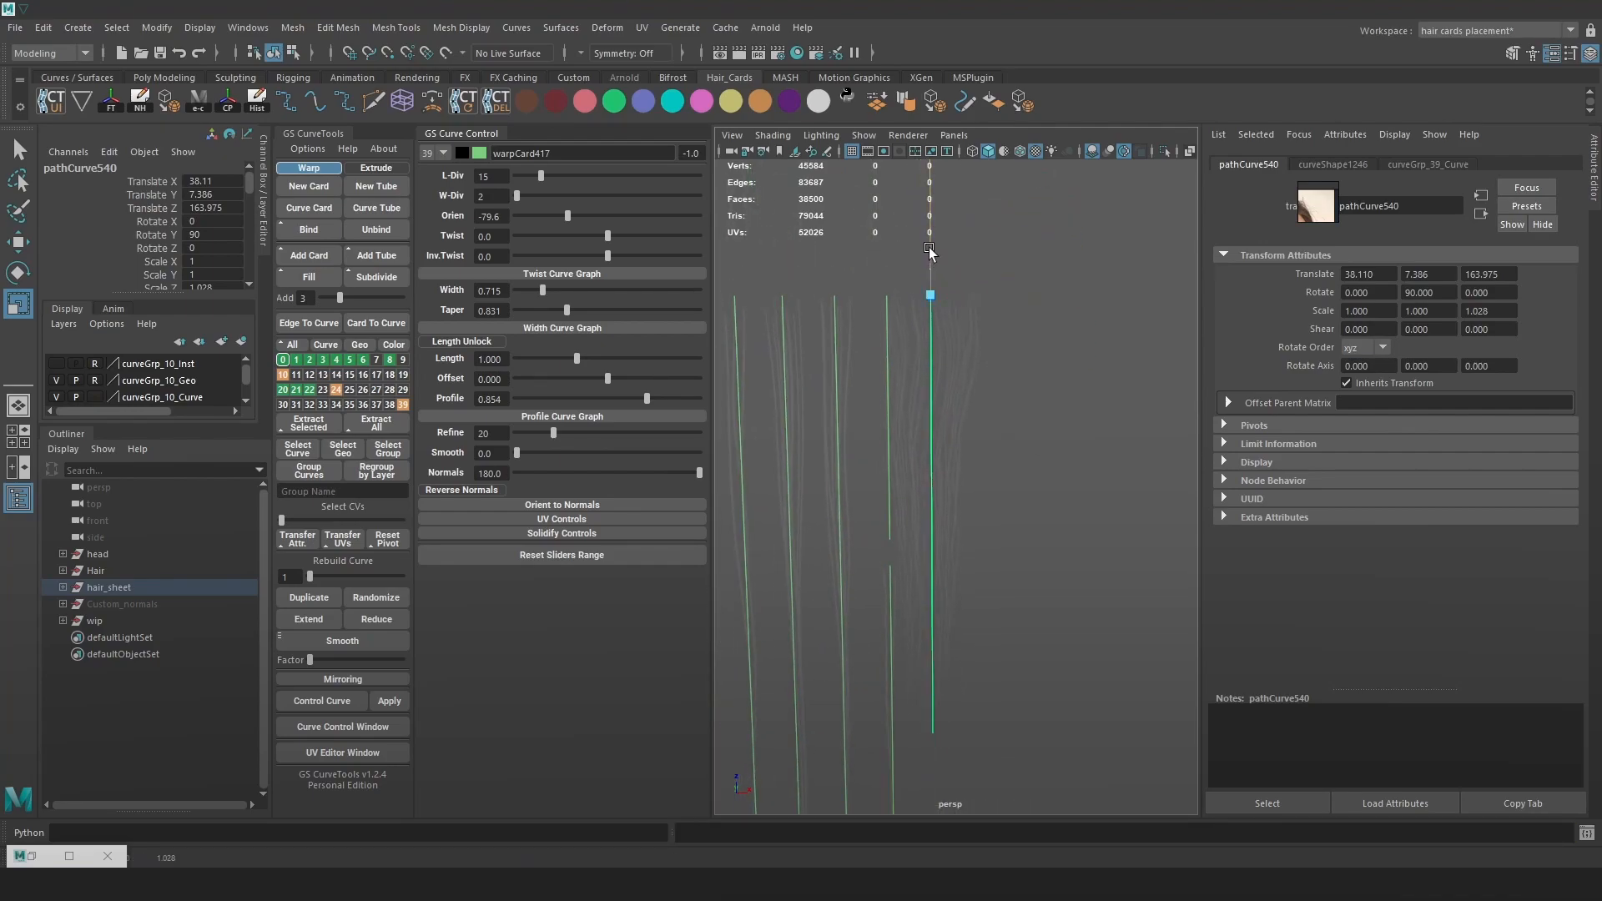
Shift the wide card to X 38.69, duplicate it, and move the copy down beneath it to about Z 149.783.
key("w")
left_click_drag(974, 301, 983, 363)
left_click(310, 599)
middle_click_drag(960, 521, 989, 421, "alt")
left_click_drag(982, 186, 983, 354)
left_click_drag(998, 593, 1033, 373)
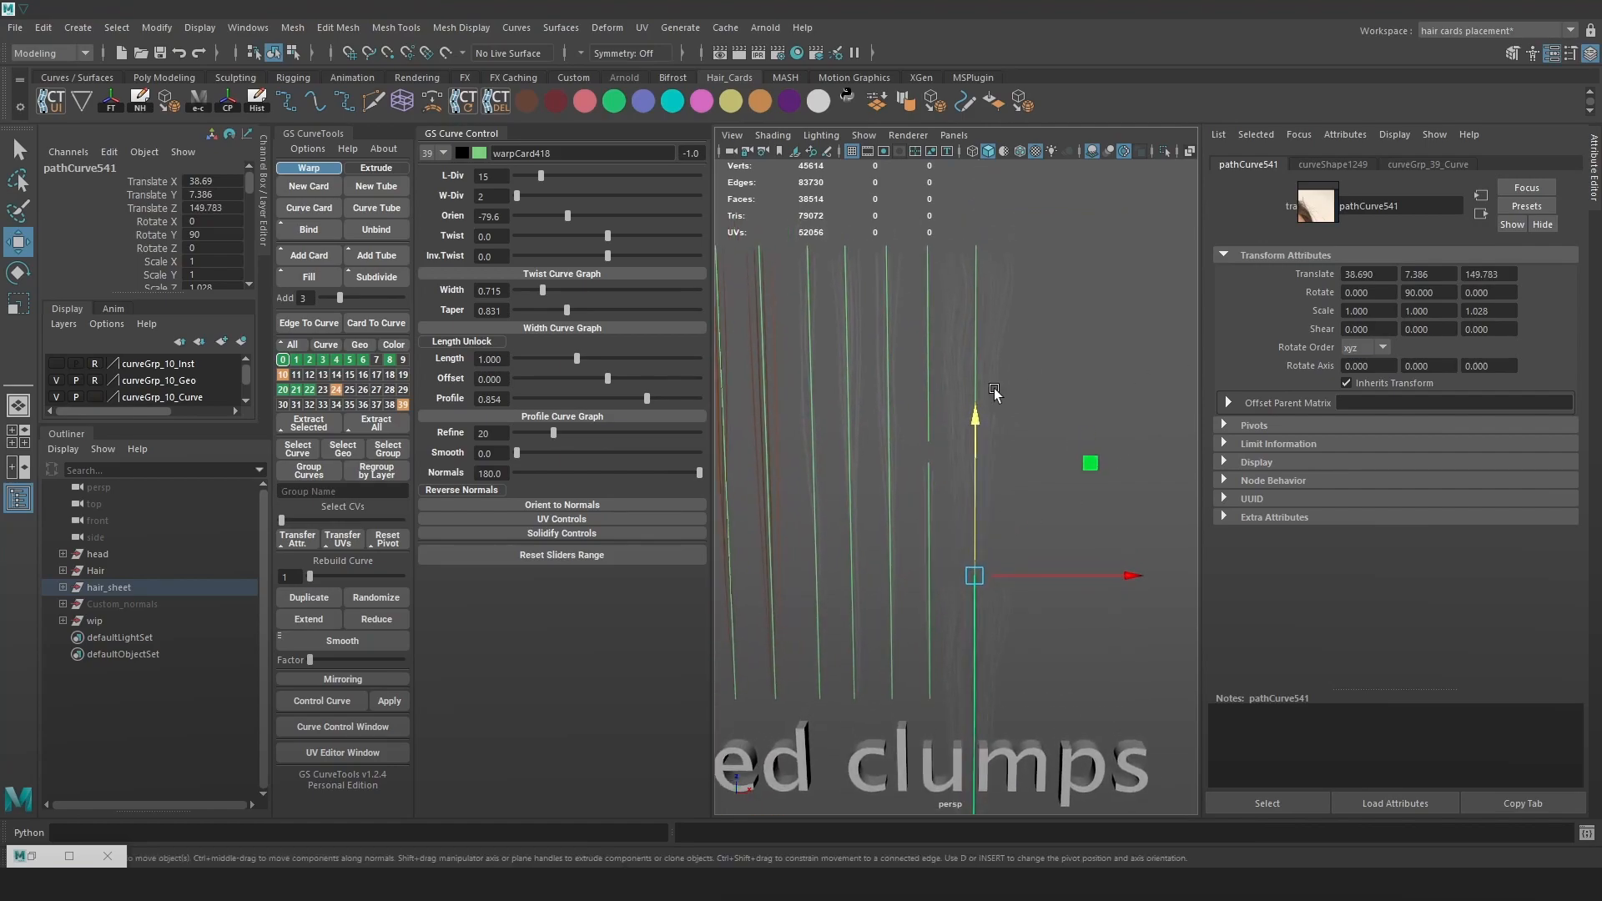
Shorten the duplicated warpCard418 card by scaling its curve lengthwise.
key("r")
left_click_drag(981, 493, 985, 582)
middle_click_drag(1018, 651, 1037, 562, "alt")
right_click_drag(1037, 562, 1114, 626, "alt")
left_click_drag(1114, 626, 1073, 565, "alt")
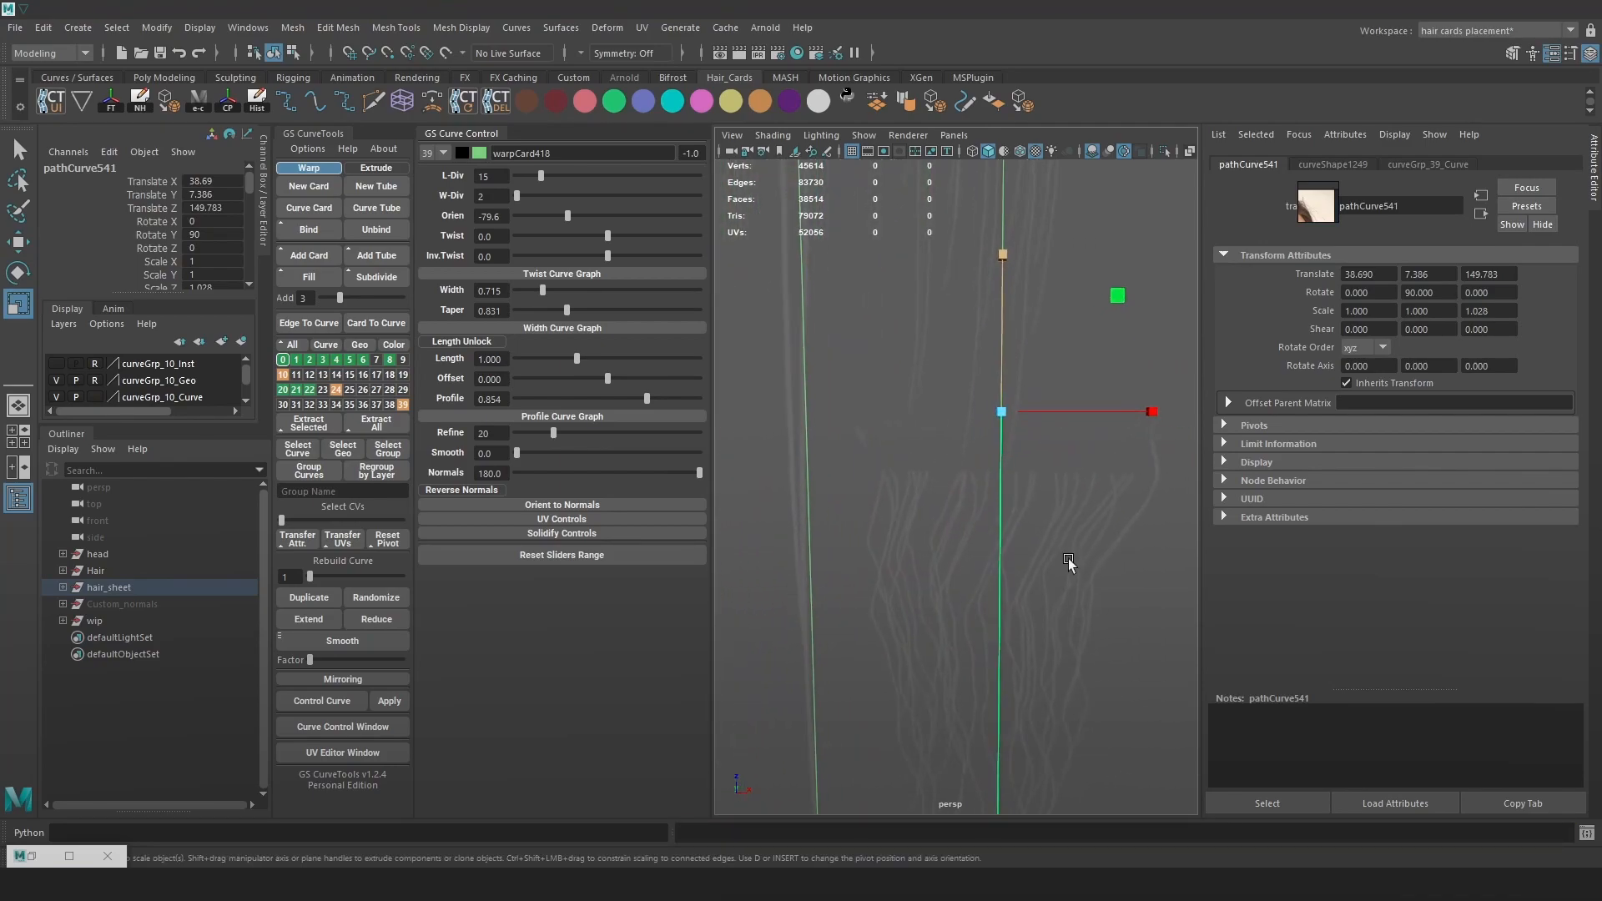
Move the warpCard418 card slightly further down, clear of the card above, to about Z 148.896.
key("w")
left_click_drag(1004, 372, 1004, 428)
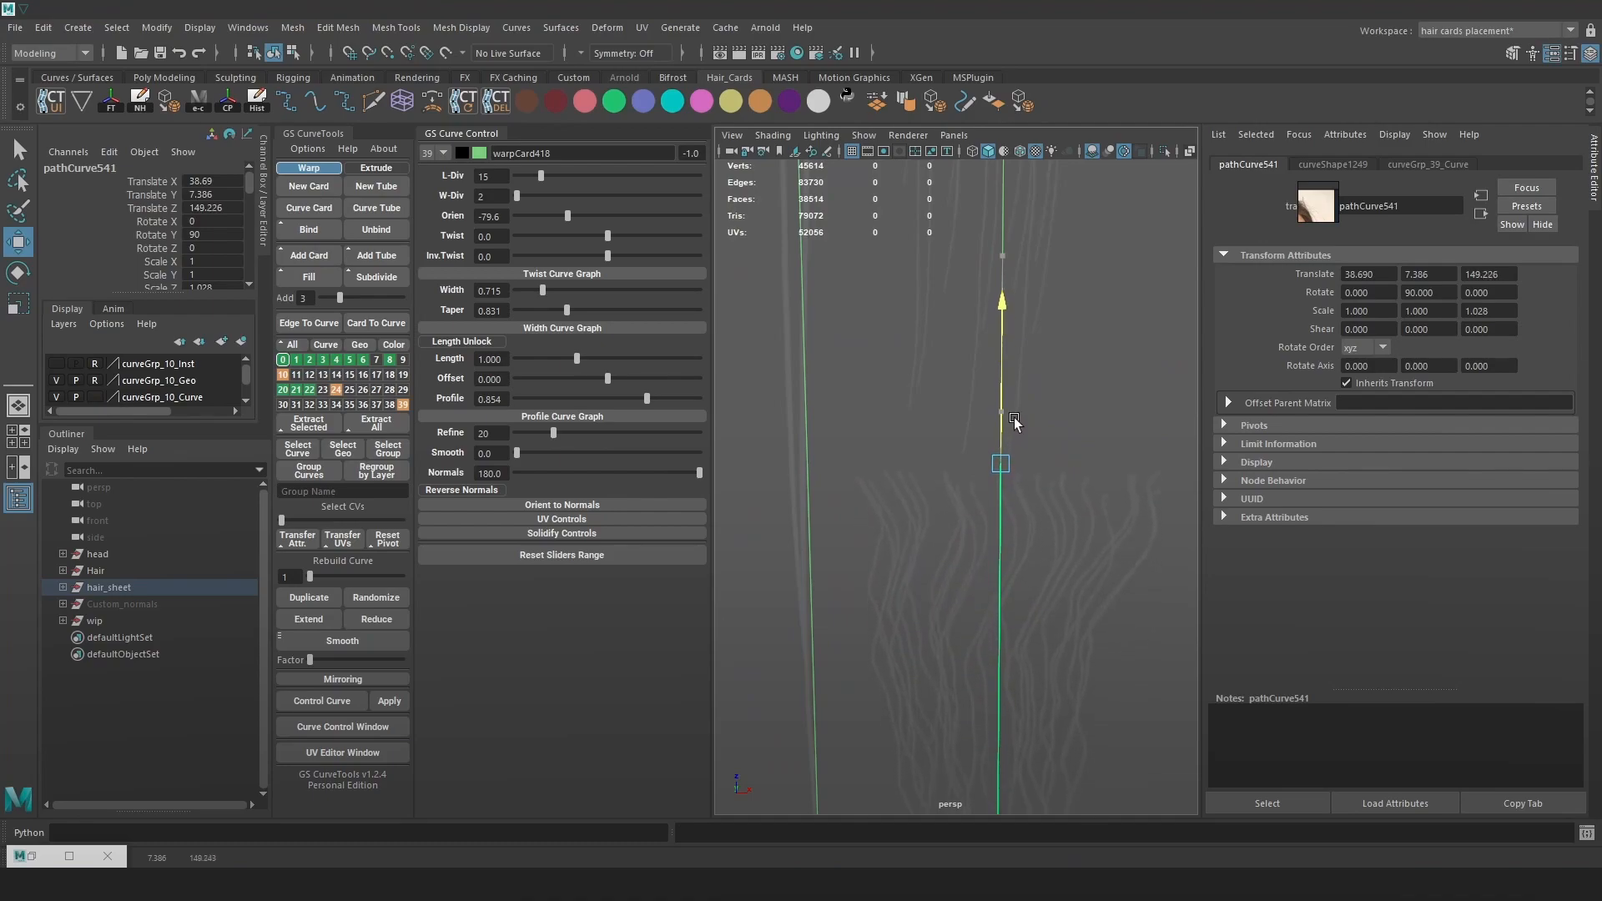
scroll(1035, 517, "down", 3)
middle_click_drag(1049, 644, 1005, 506, "alt")
scroll(1029, 558, "down", 1)
scroll(1005, 506, "up", 1)
left_click_drag(1003, 506, 986, 567, "alt")
mouse_move(962, 619)
middle_mouse_down("alt")
mouse_move(1055, 258)
mouse_move(1019, 250)
mouse_move(958, 382)
middle_mouse_up("alt")
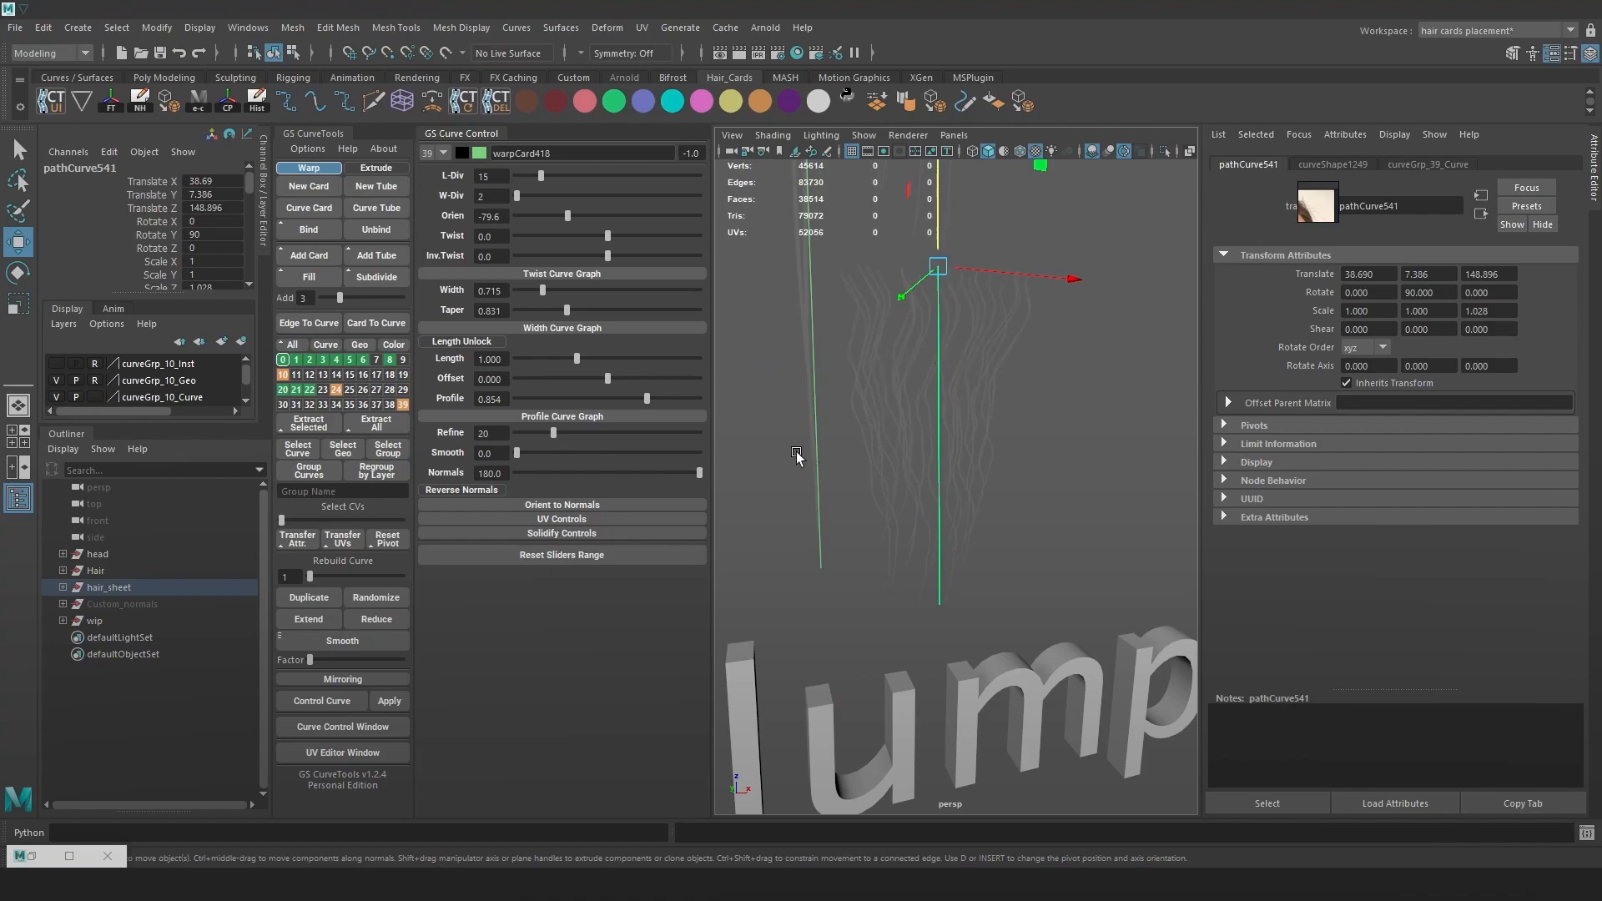
right_click_drag(896, 458, 801, 578, "alt")
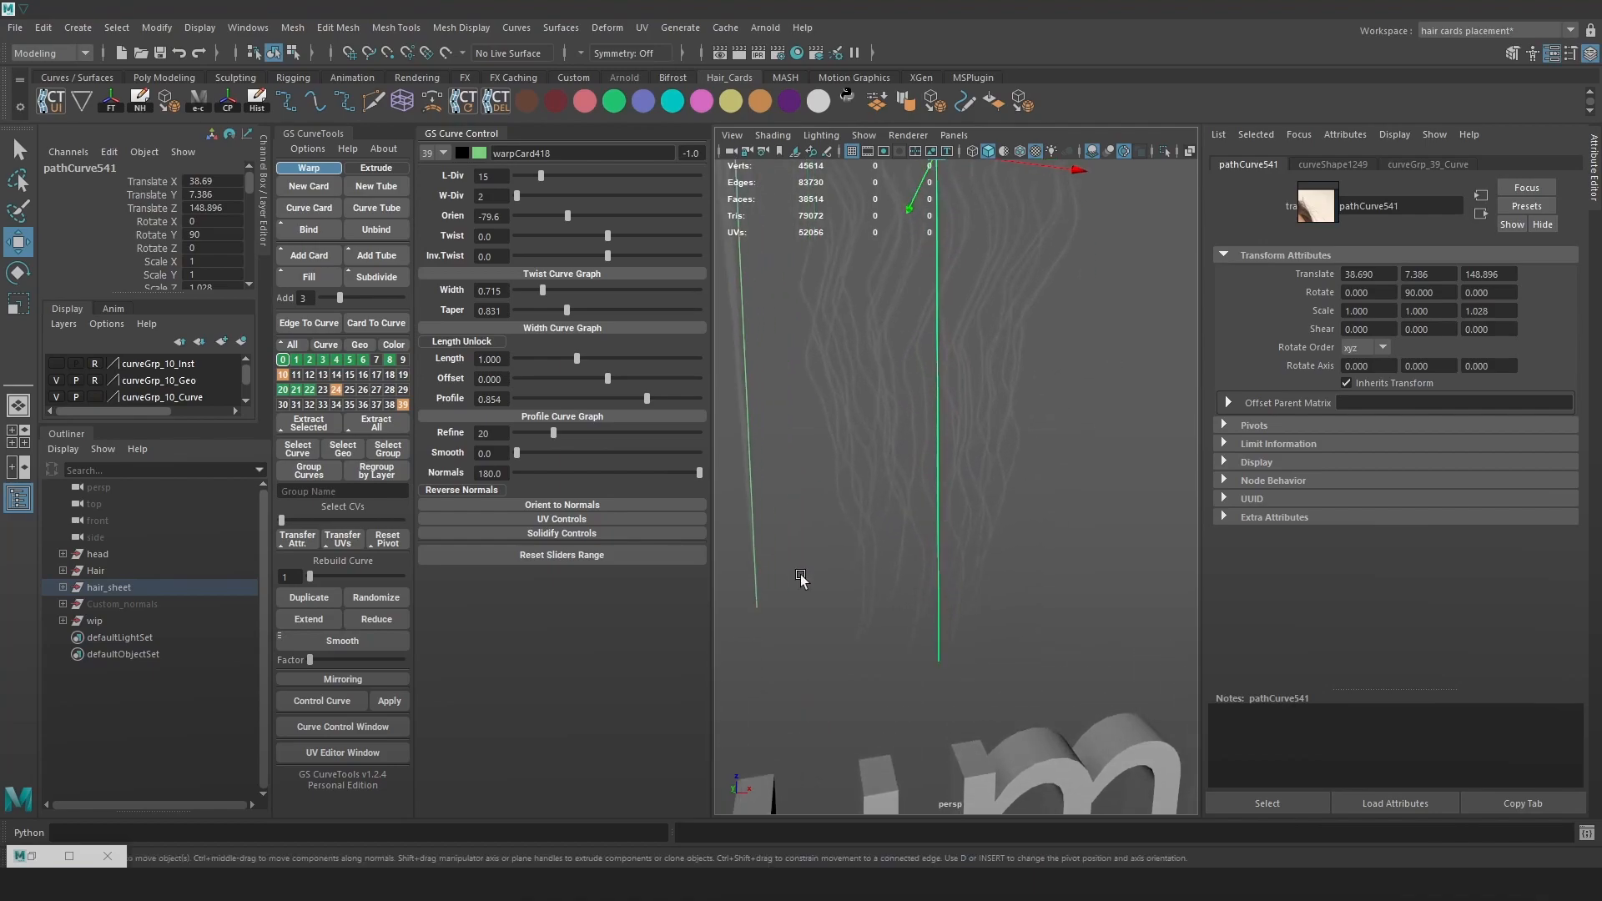
Open the UV editor for warpCard418, move its UVs down to the lower sparse strand clump, and adjust their height.
left_click(334, 753)
key("w")
left_click_drag(976, 352, 982, 443)
middle_click_drag(992, 585, 994, 301, "alt")
left_click_drag(993, 300, 994, 538)
key("r")
left_click_drag(990, 697, 991, 370)
key("w")
left_click_drag(989, 484, 983, 526)
scroll(982, 524, "up", 3)
middle_click_drag(987, 540, 980, 479, "alt")
scroll(978, 367, "up", 5)
Shift the warpCard418 UVs sideways and stretch them vertically toward the lower ends of the sparse strands.
left_click_drag(980, 479, 1060, 422)
scroll(1025, 488, "up", 2)
scroll(1011, 368, "up", 3)
key("r")
key("r")
key("w")
scroll(1042, 496, "down", 7)
middle_click_drag(1030, 529, 1065, 330, "alt")
key("r")
key("r")
left_click_drag(1050, 504, 1056, 680)
scroll(1051, 661, "up", 6)
scroll(1056, 681, "down", 3)
middle_click_drag(1044, 248, 1014, 390, "alt")
scroll(1034, 501, "up", 3)
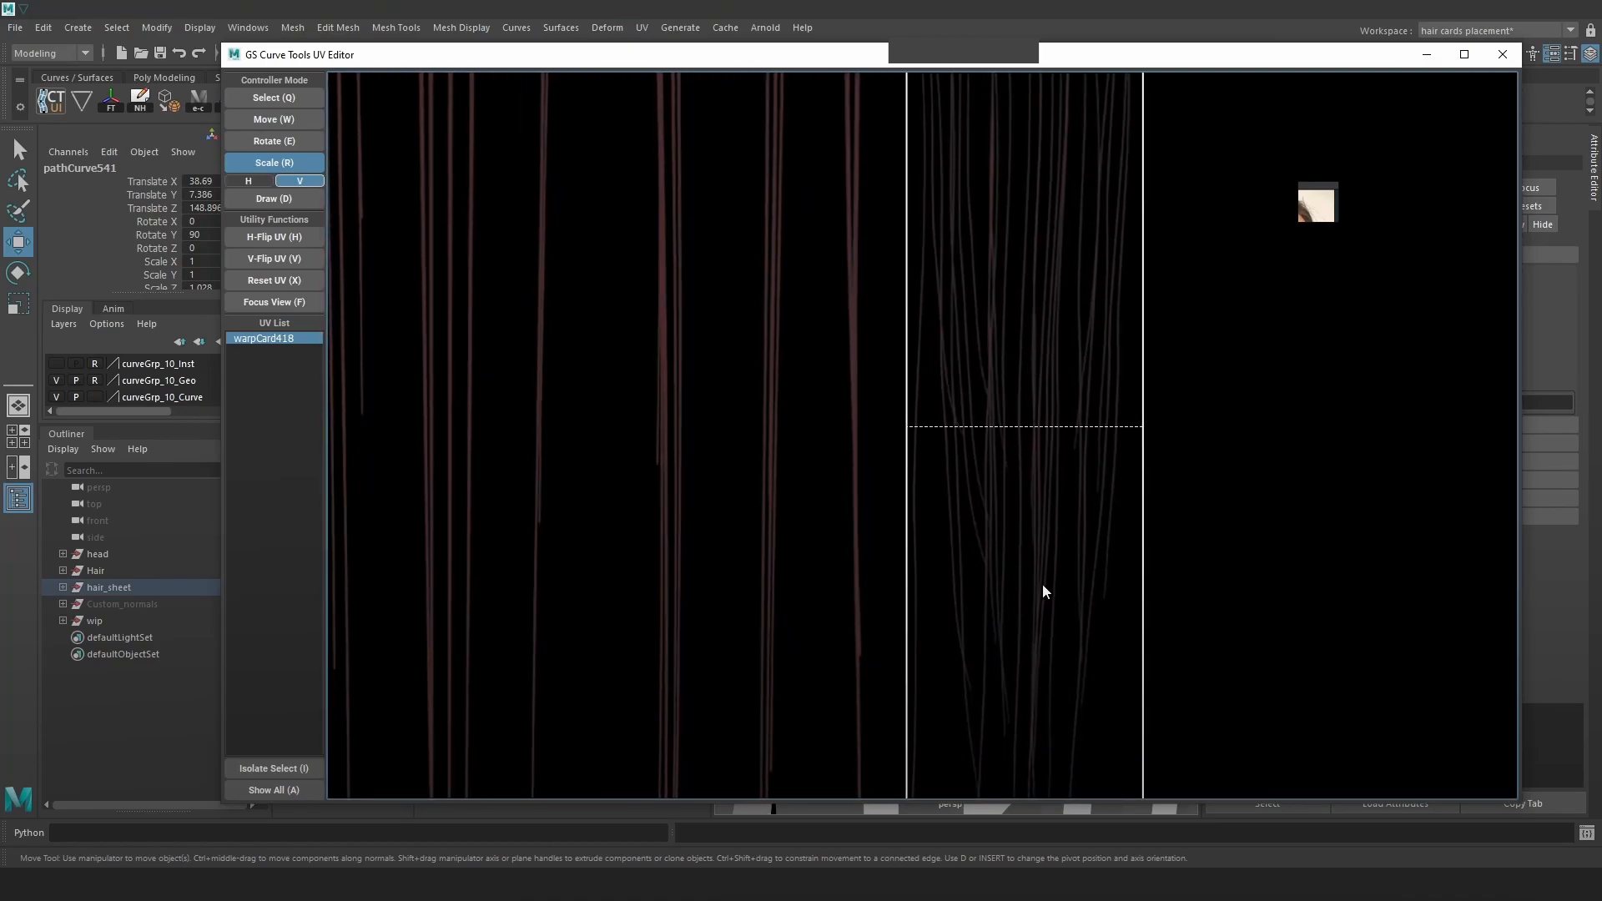
Align the warpCard418 UVs horizontally over the lower sparse strand clump.
middle_click_drag(1044, 586, 1004, 537, "alt")
key("w")
left_click_drag(1006, 536, 1100, 533)
scroll(1103, 519, "down", 3)
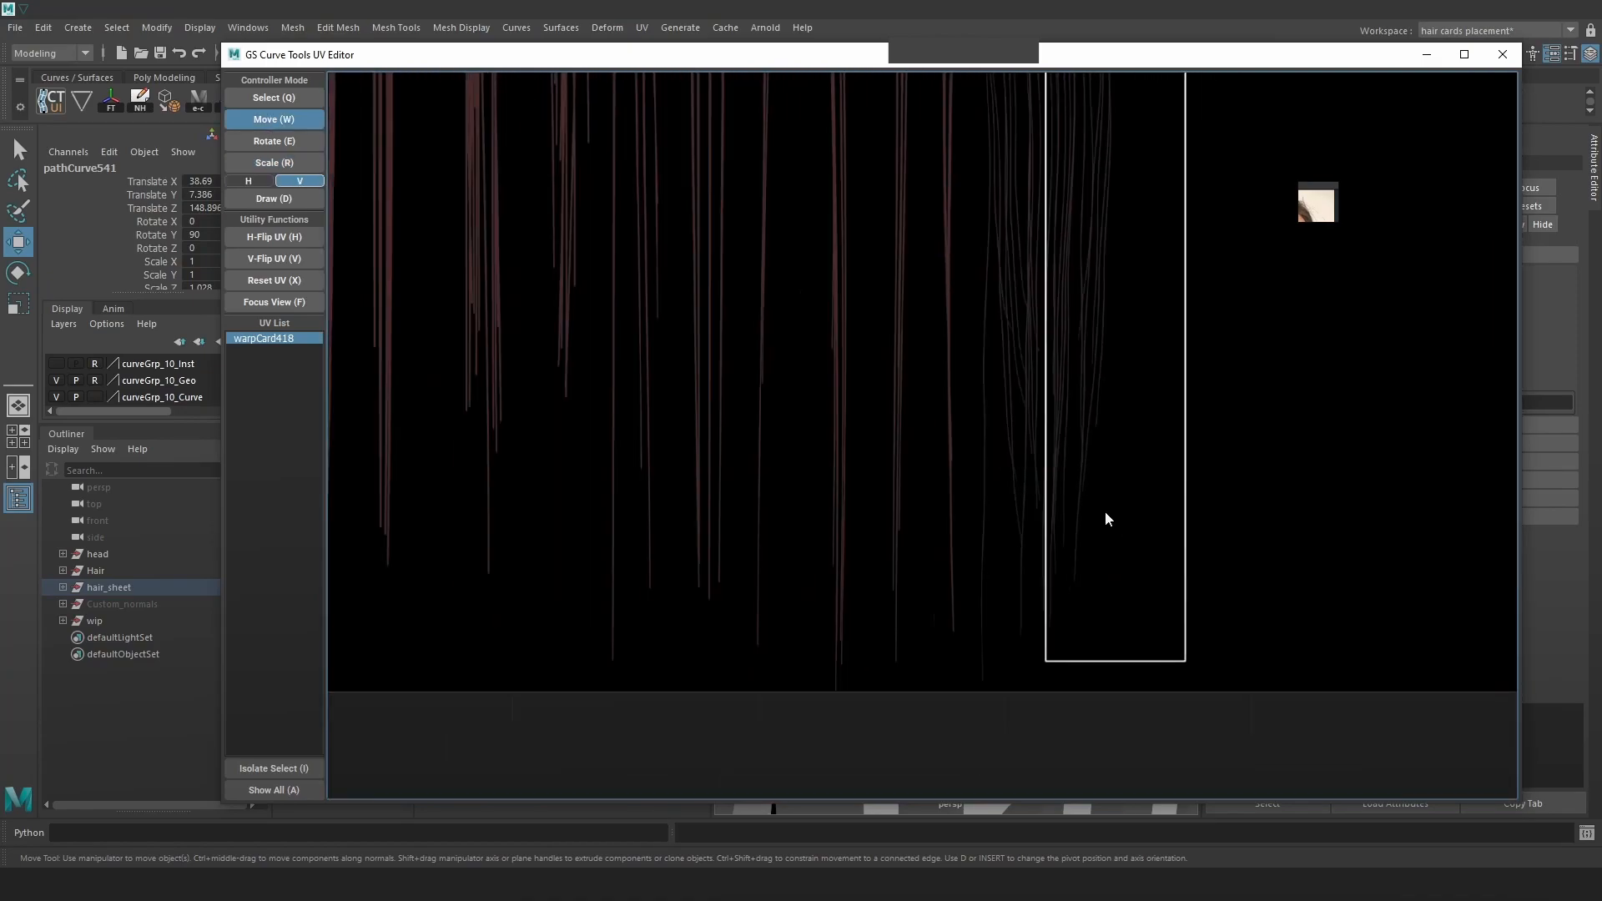
middle_click_drag(1104, 504, 1064, 578, "alt")
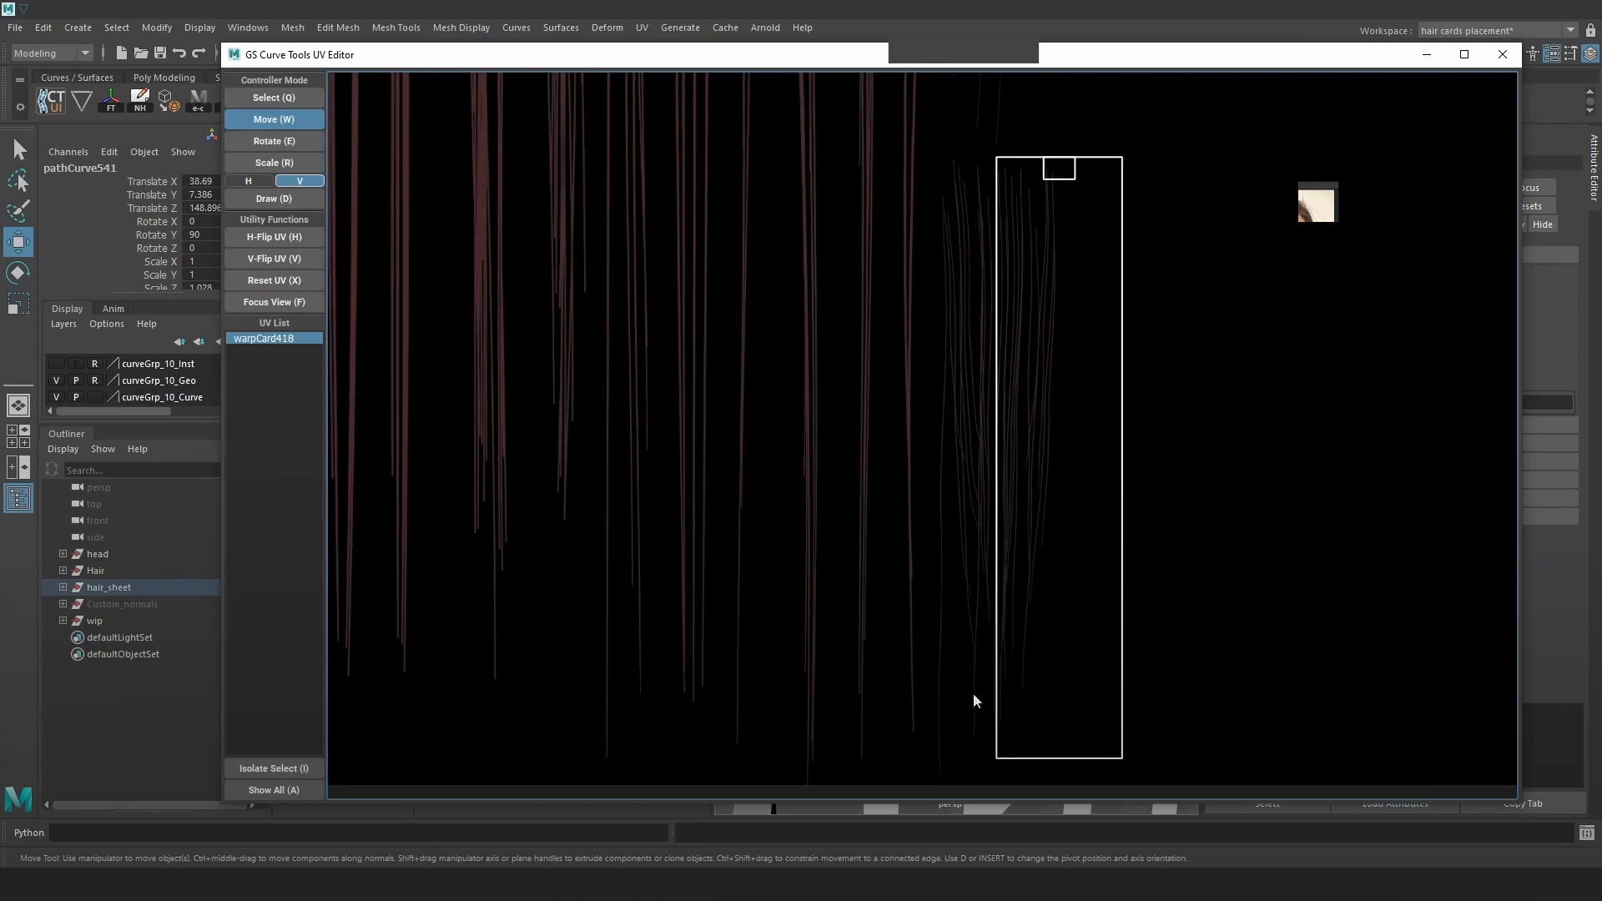
left_click_drag(1050, 592, 1000, 588)
scroll(1004, 262, "up", 3)
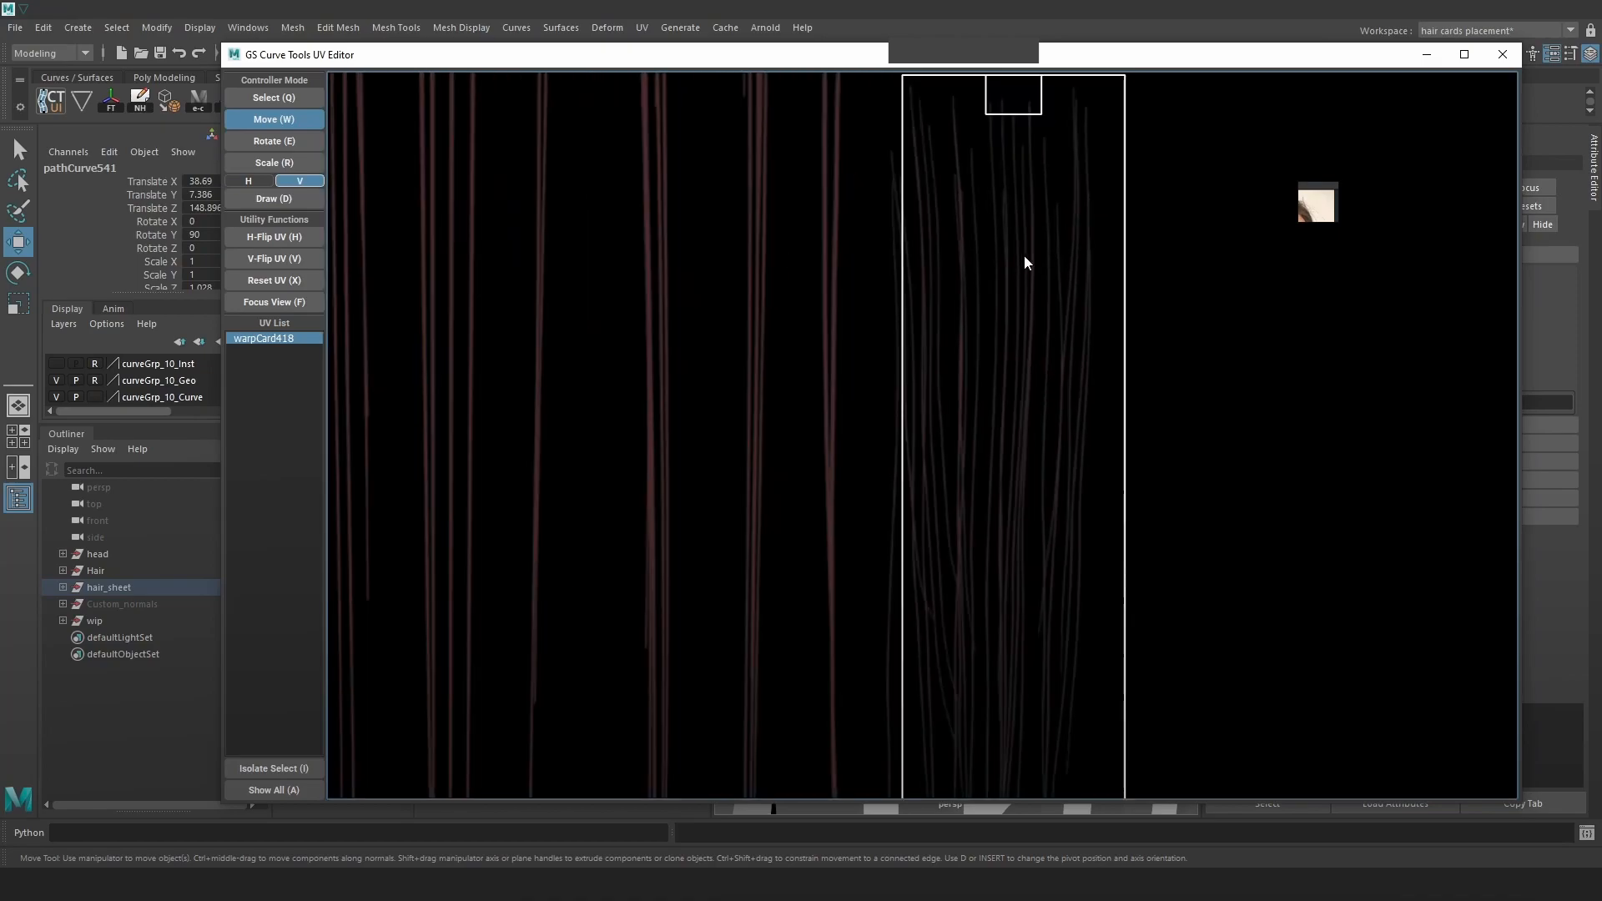
middle_click_drag(1038, 234, 1001, 369, "alt")
mouse_move(1017, 354)
left_mouse_down()
mouse_move(983, 359)
mouse_move(1000, 355)
left_mouse_up()
Fine-tune the width and position of the warpCard418 UVs so they frame the outer strands of the lower clump.
middle_click_drag(978, 554, 951, 283, "alt")
key("r")
key("r")
left_click_drag(1008, 497, 996, 498)
middle_click_drag(977, 275, 977, 584, "alt")
scroll(993, 533, "up", 3)
key("r")
key("r")
left_click_drag(1027, 469, 1029, 470)
key("w")
left_click_drag(1030, 472, 1022, 476)
Shorten the warpCard418 UVs vertically so they end just below the strand tips, and check the fit along the clump.
scroll(1022, 476, "down", 3)
middle_click_drag(898, 784, 918, 554, "alt")
left_click(1119, 597)
key("r")
key("r")
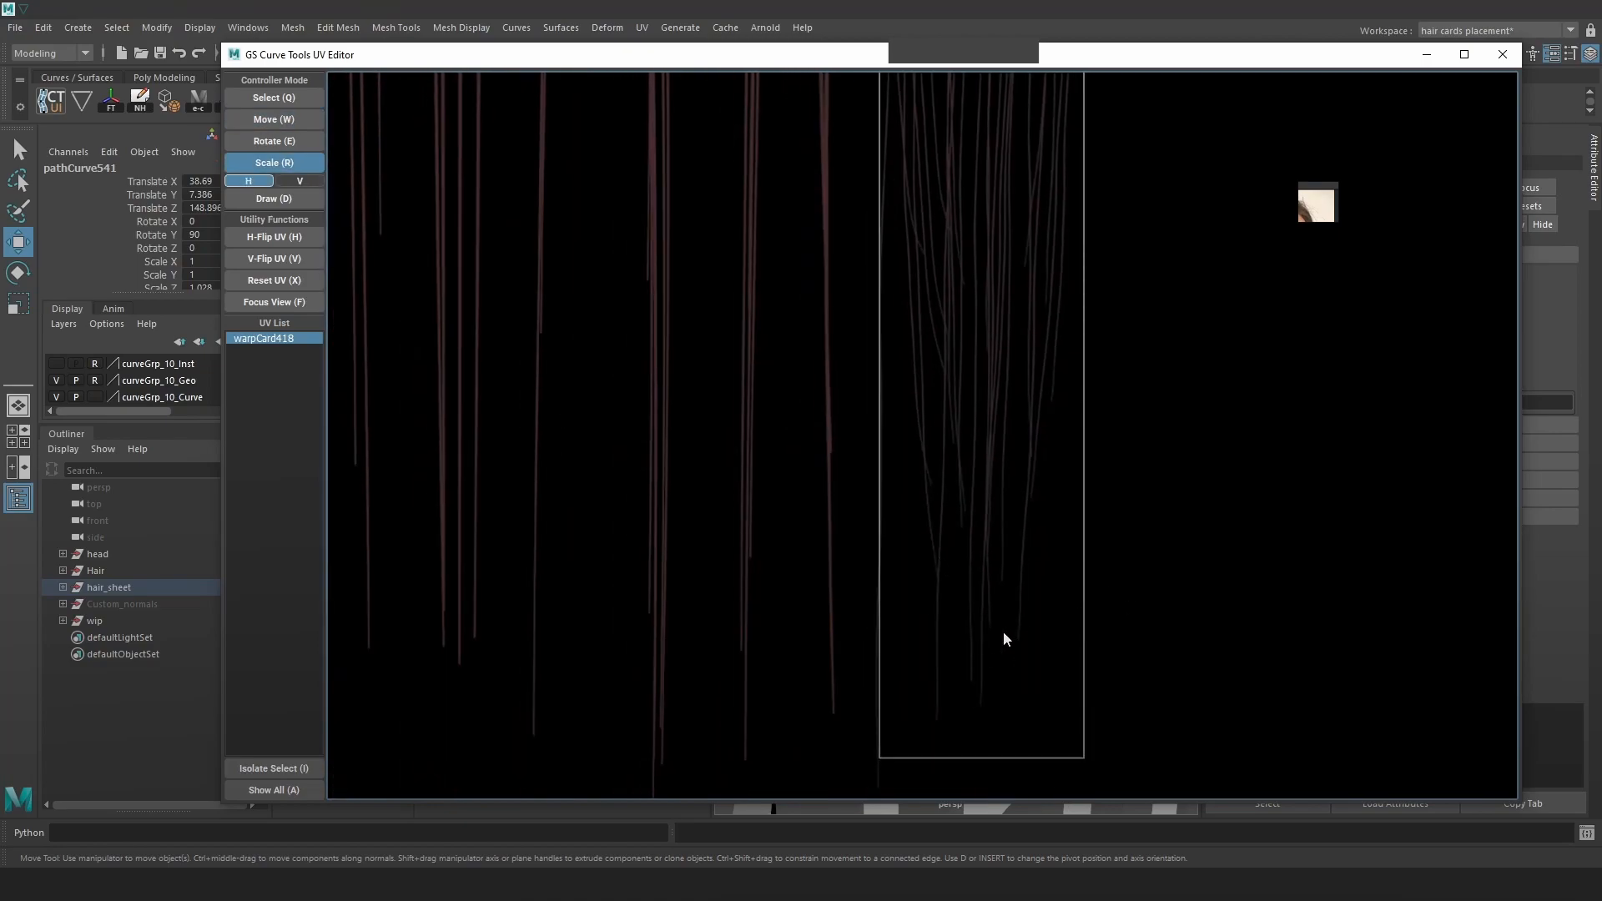
left_click(999, 659)
left_click_drag(998, 659, 998, 637)
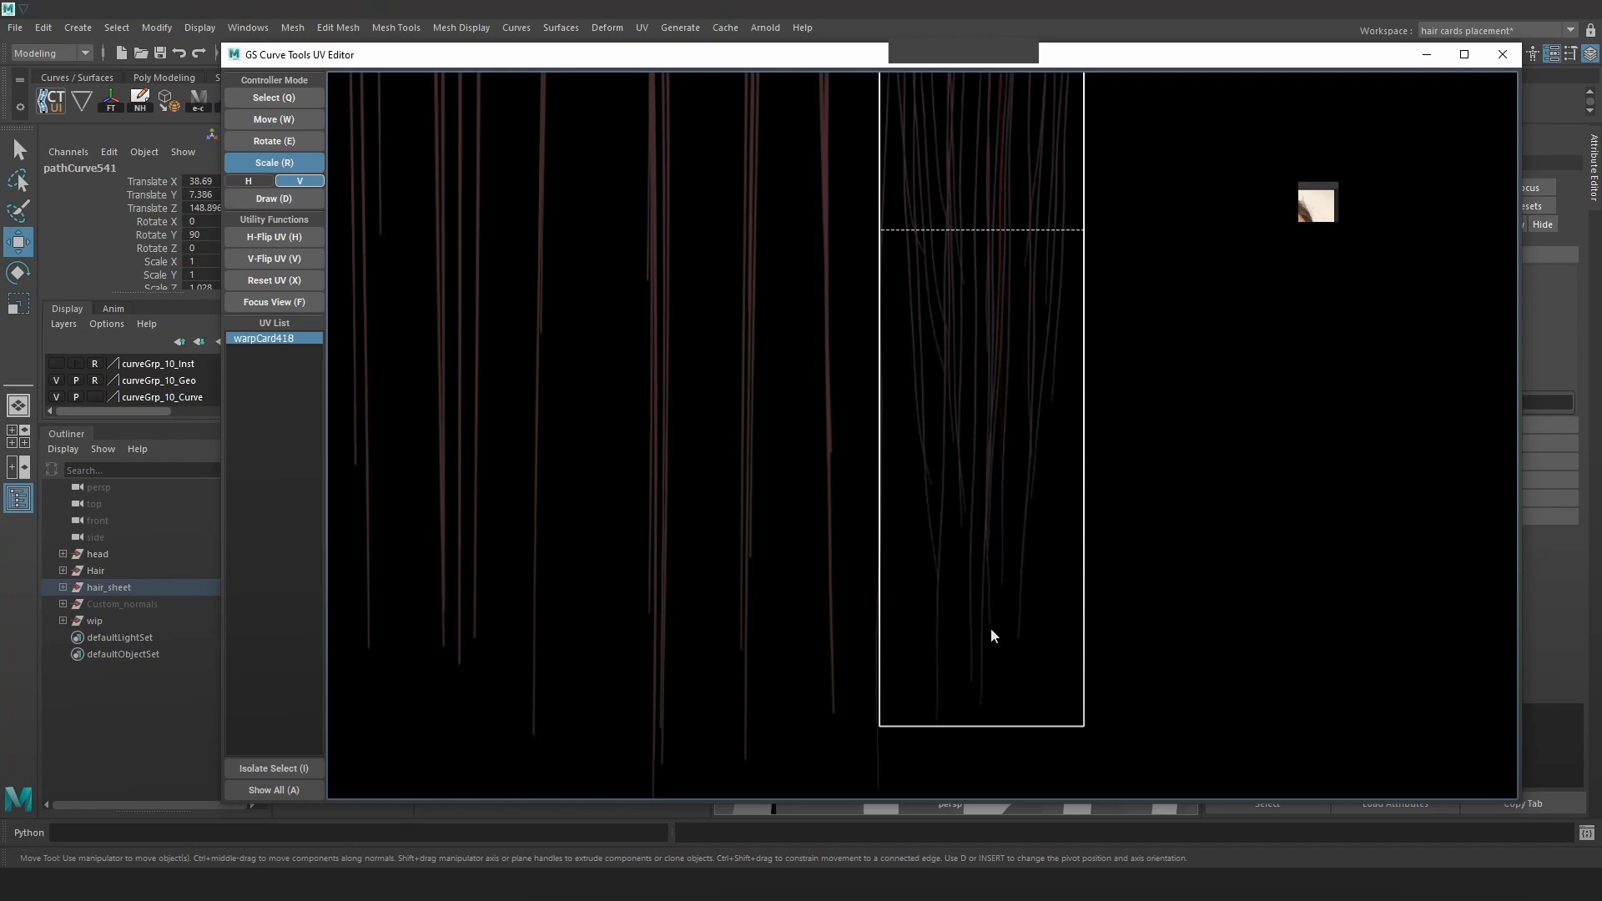
scroll(920, 680, "down", 2)
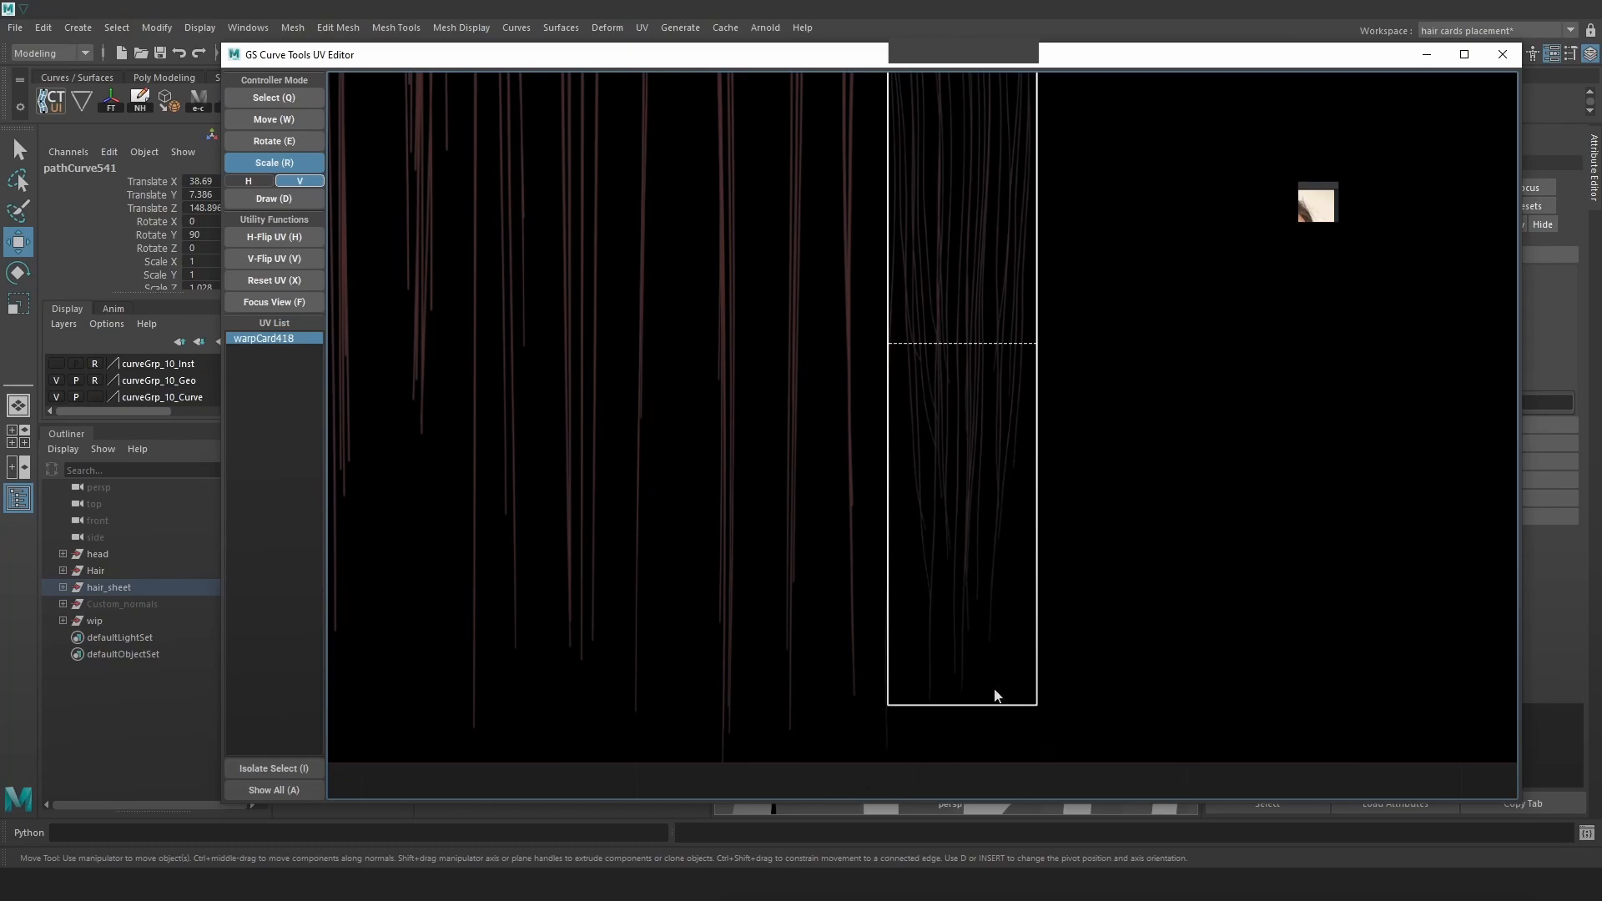
scroll(977, 704, "down", 2)
scroll(983, 236, "up", 5)
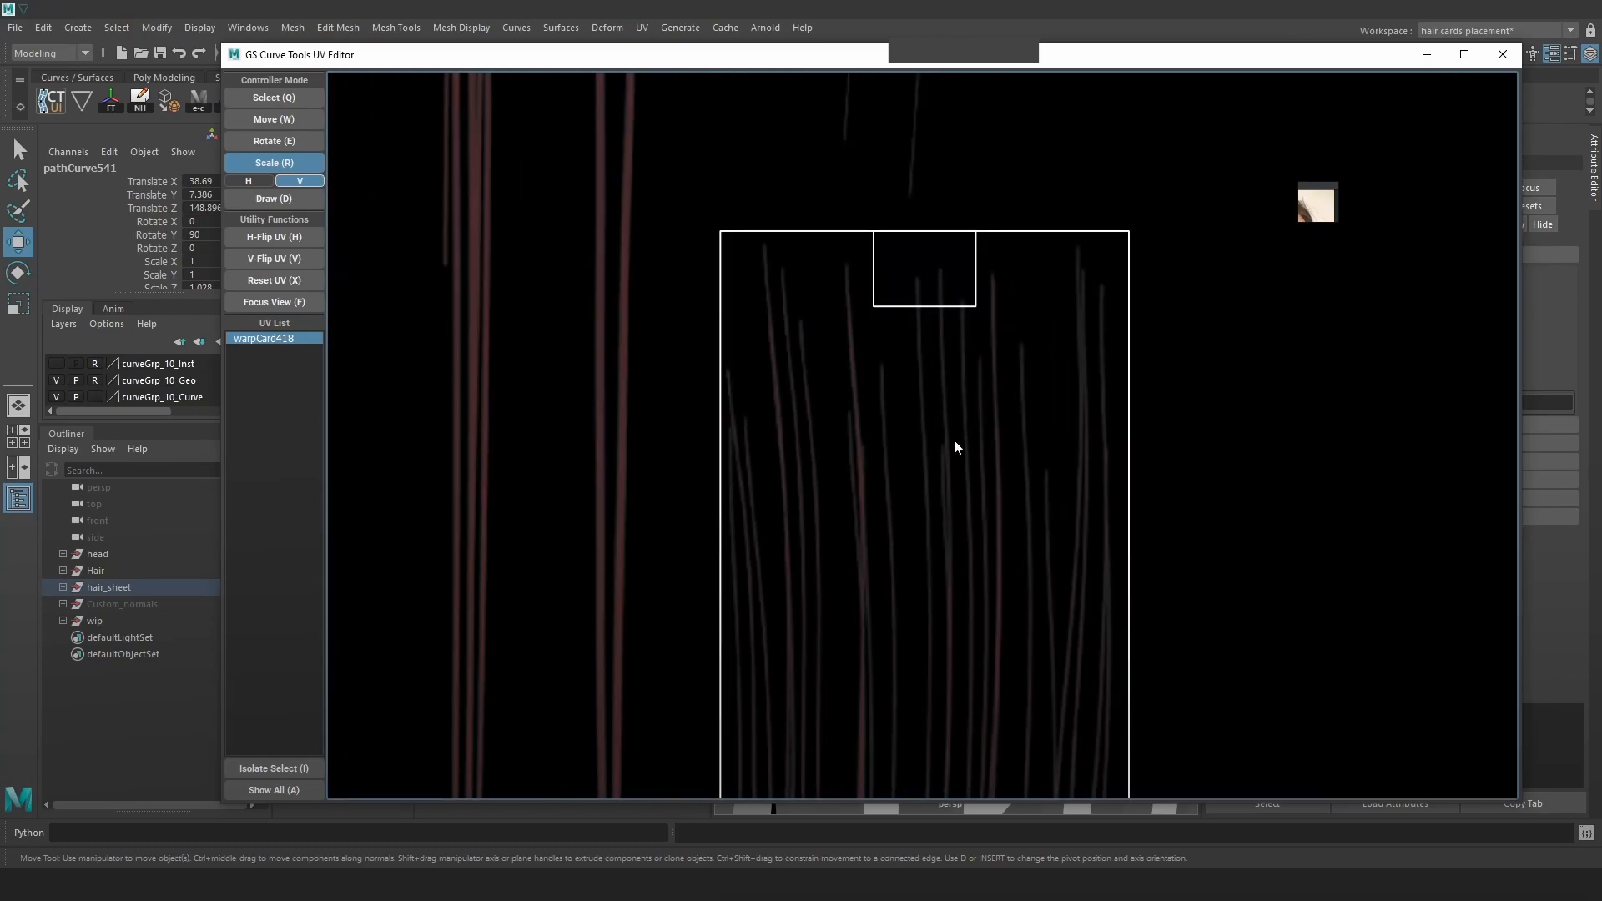
middle_click_drag(959, 438, 979, 251)
scroll(978, 536, "down", 1)
middle_click_drag(993, 537, 1007, 351)
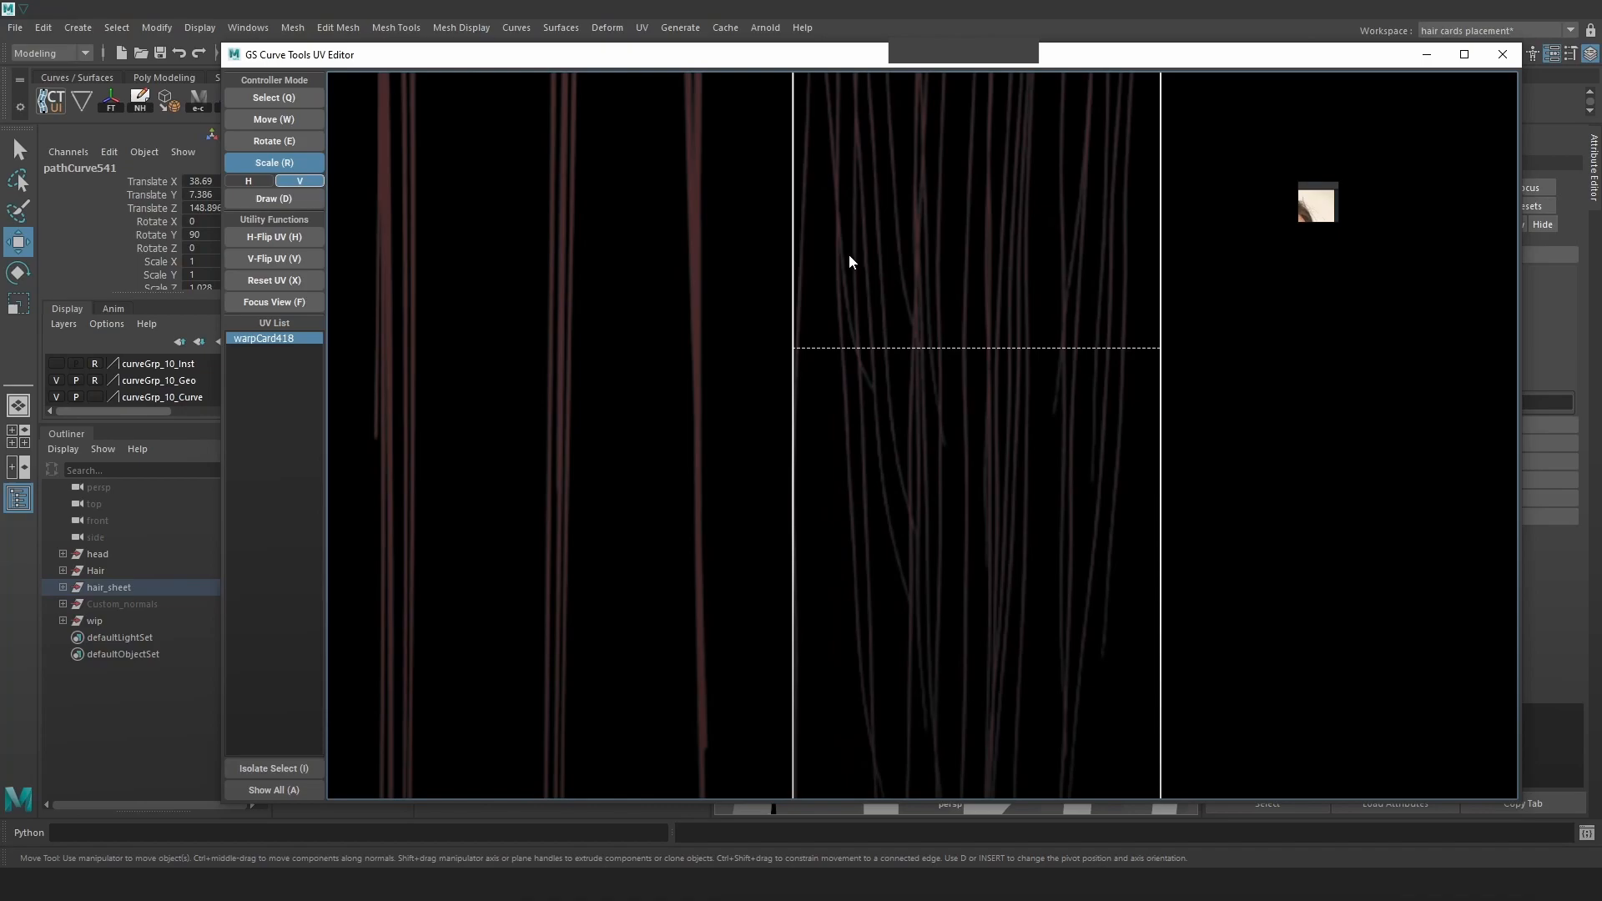
Close the UV editor after checking the warpCard418 fit, and set the card's lengthwise divisions to 5.
scroll(862, 433, "down", 2)
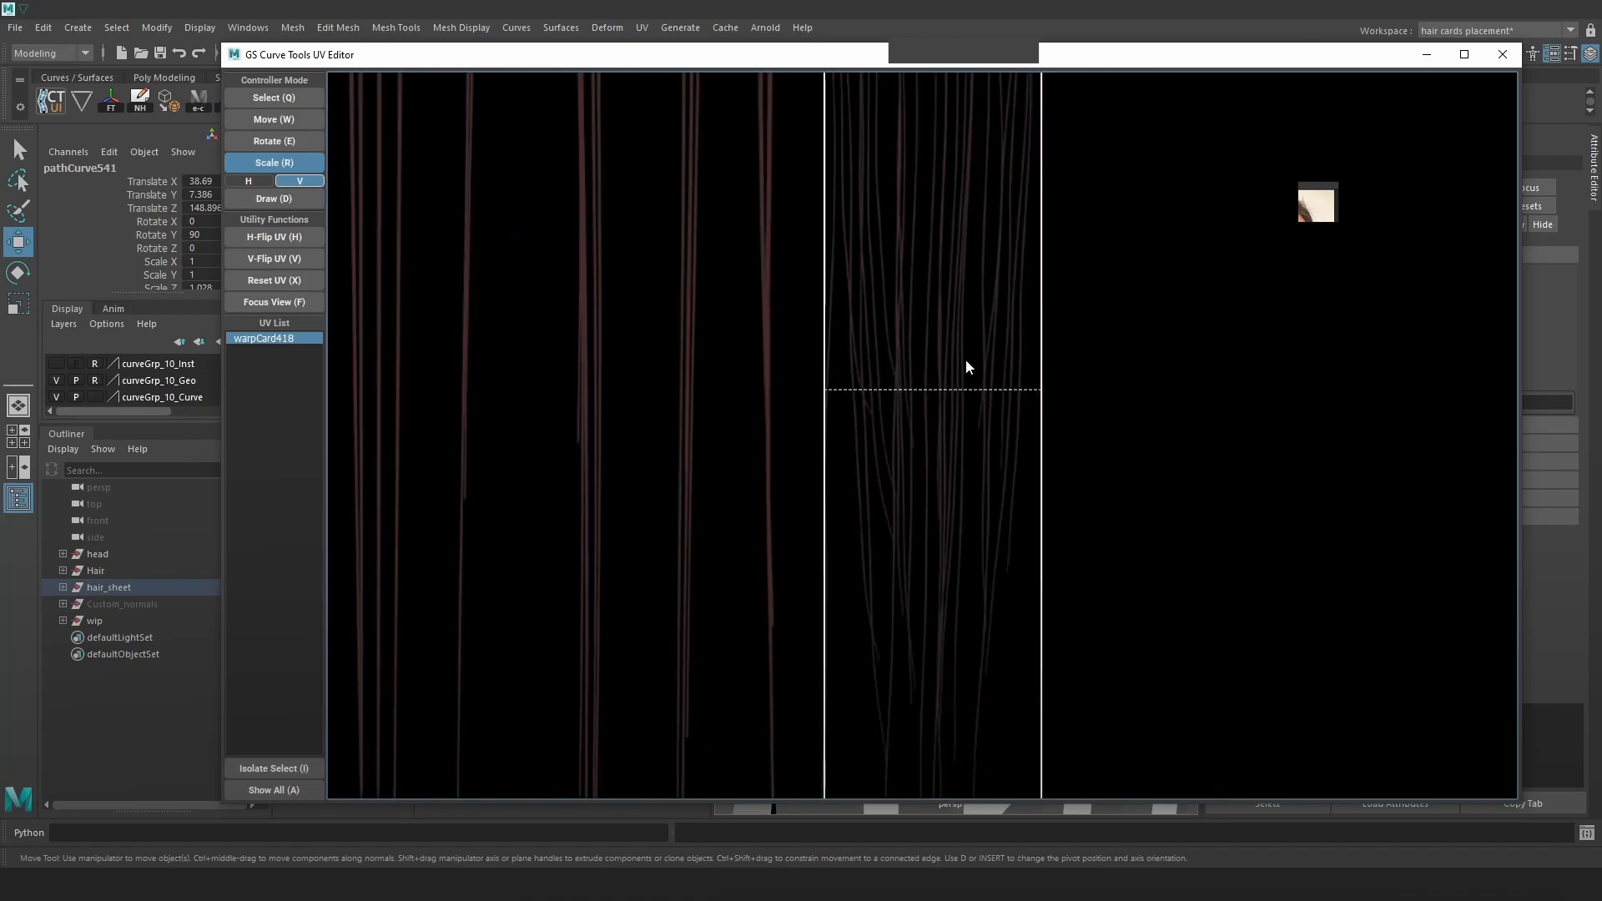
key("f")
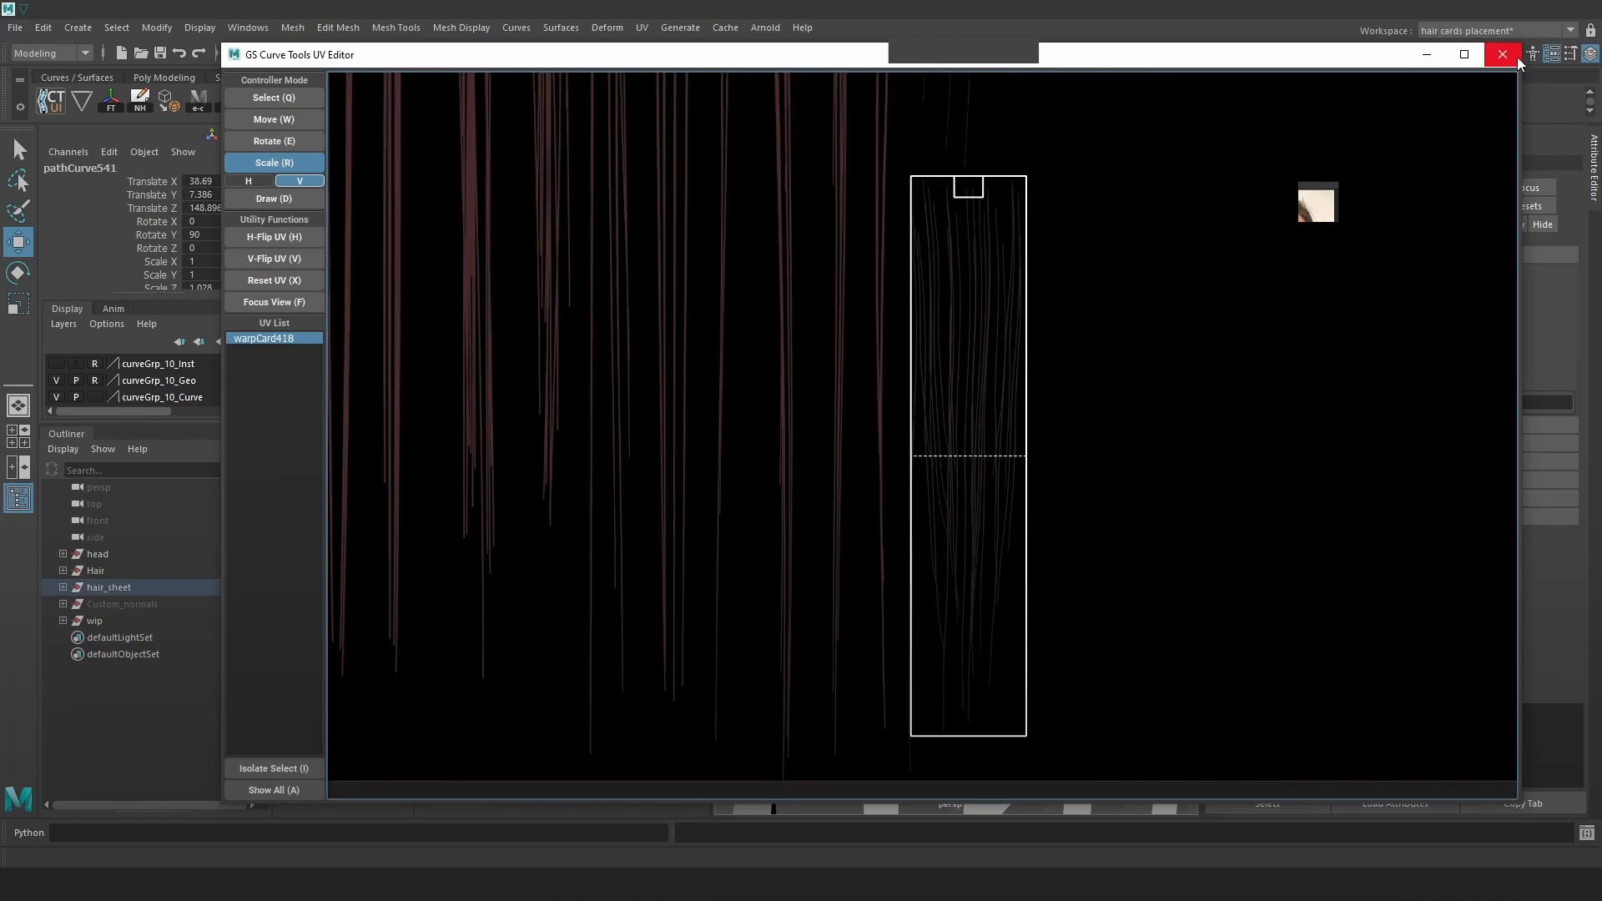
left_click(1512, 57)
left_click(1020, 153)
scroll(951, 382, "down", 6)
middle_click_drag(951, 382, 951, 437, "alt")
scroll(951, 437, "up", 3)
left_click_drag(541, 177, 522, 180)
scroll(987, 465, "down", 5)
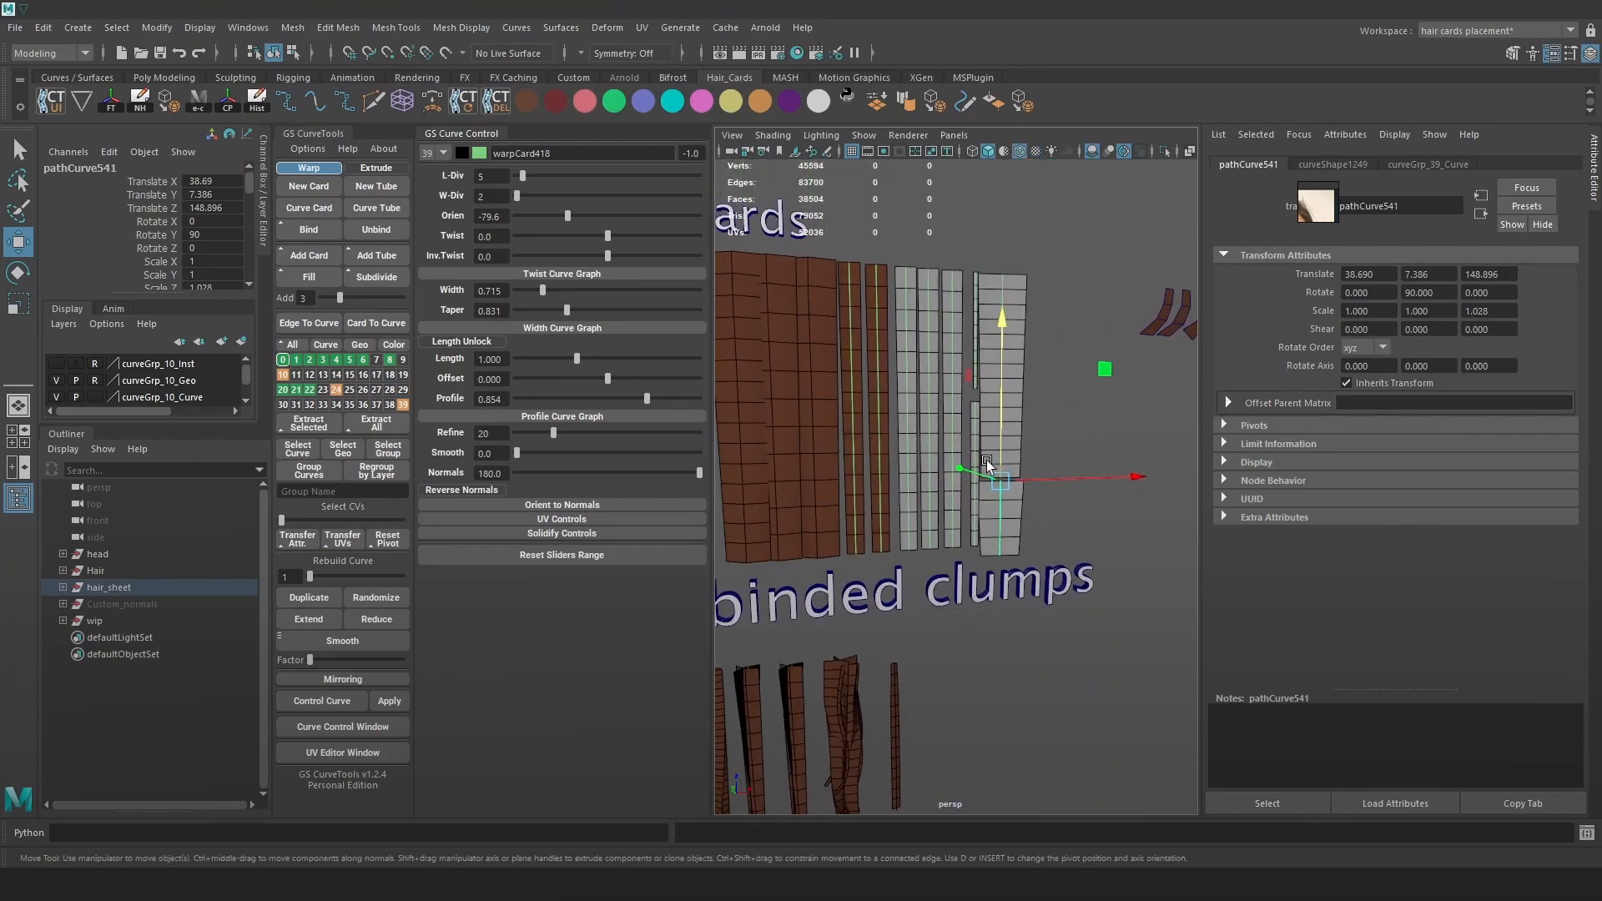
Shift the upper and lower sparse-strand cards slightly sideways, placing pathCurve541 at Translate X 38.802.
left_click_drag(987, 464, 953, 468, "alt")
left_click(1007, 277, "shift")
left_click_drag(1072, 270, 1083, 267)
key("ctrl+z")
Try assigning the brown hair material to all the new cards and view them textured.
left_click_drag(1101, 546, 897, 319)
scroll(979, 375, "up", 2)
middle_click_drag(980, 375, 993, 426, "alt")
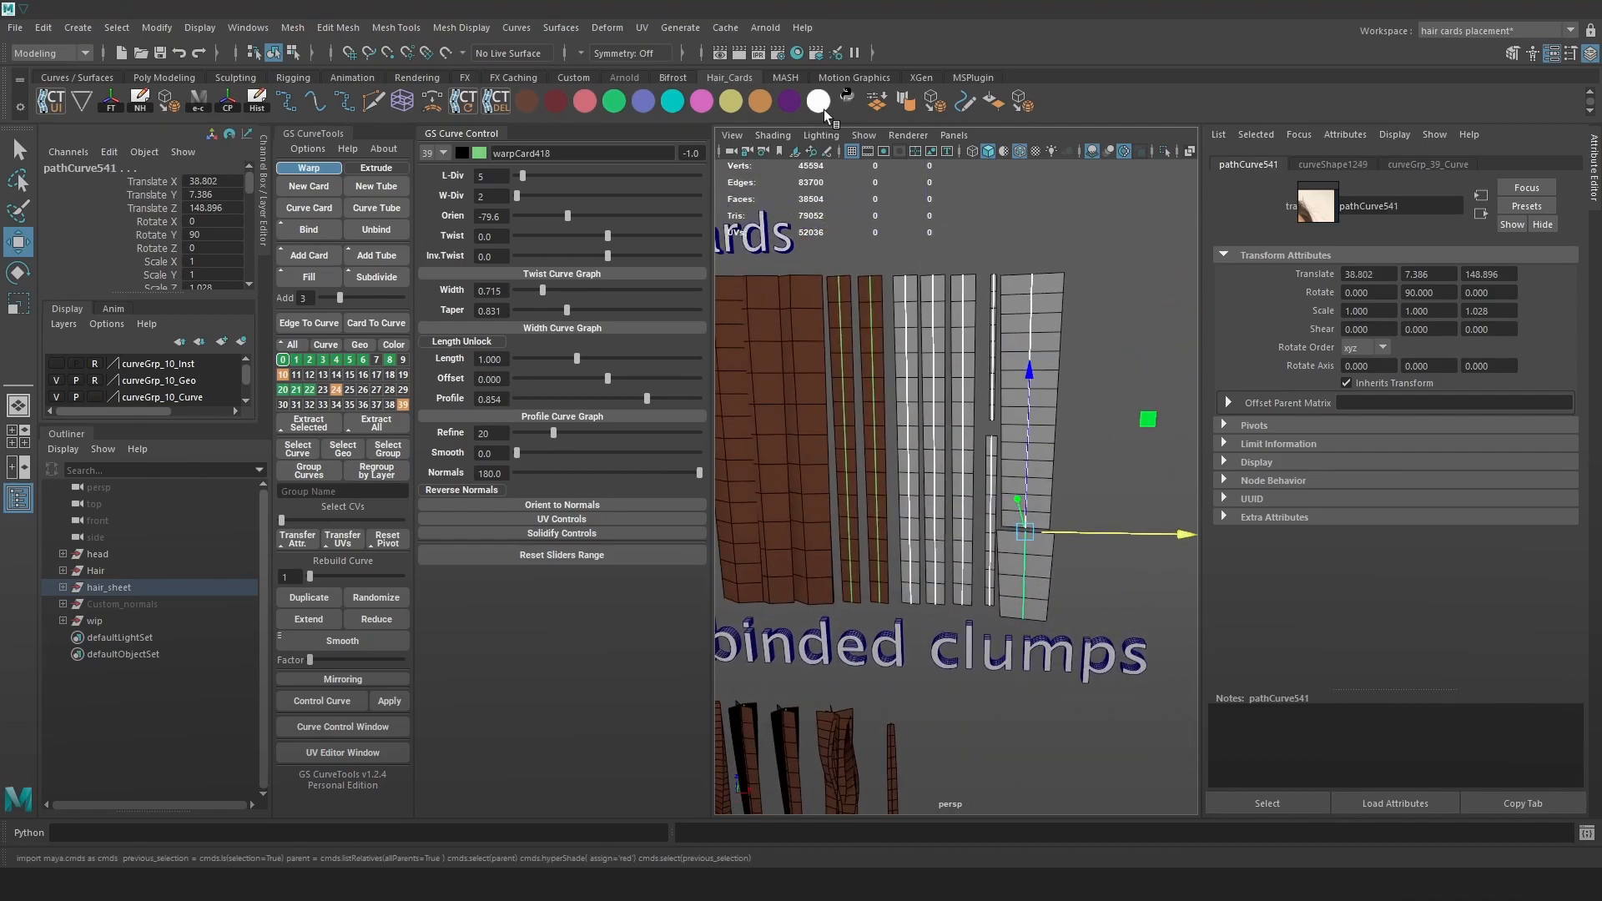
left_click(526, 102)
scroll(1118, 304, "down", 1)
key("6")
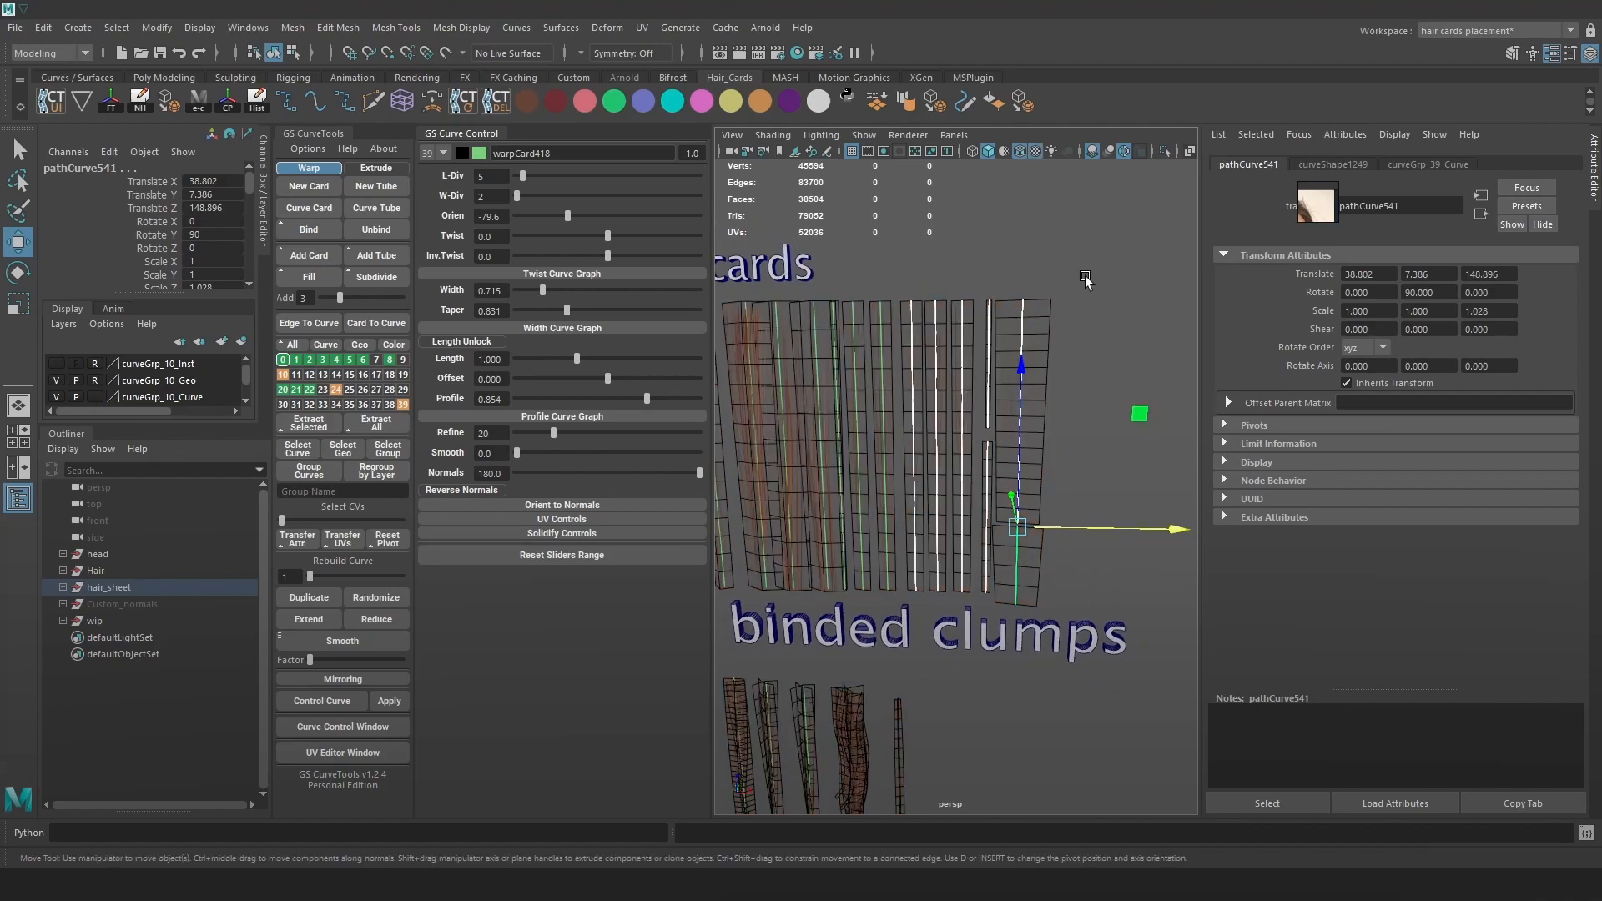
left_click(1100, 253)
left_click(1017, 152)
scroll(1065, 307, "up", 4)
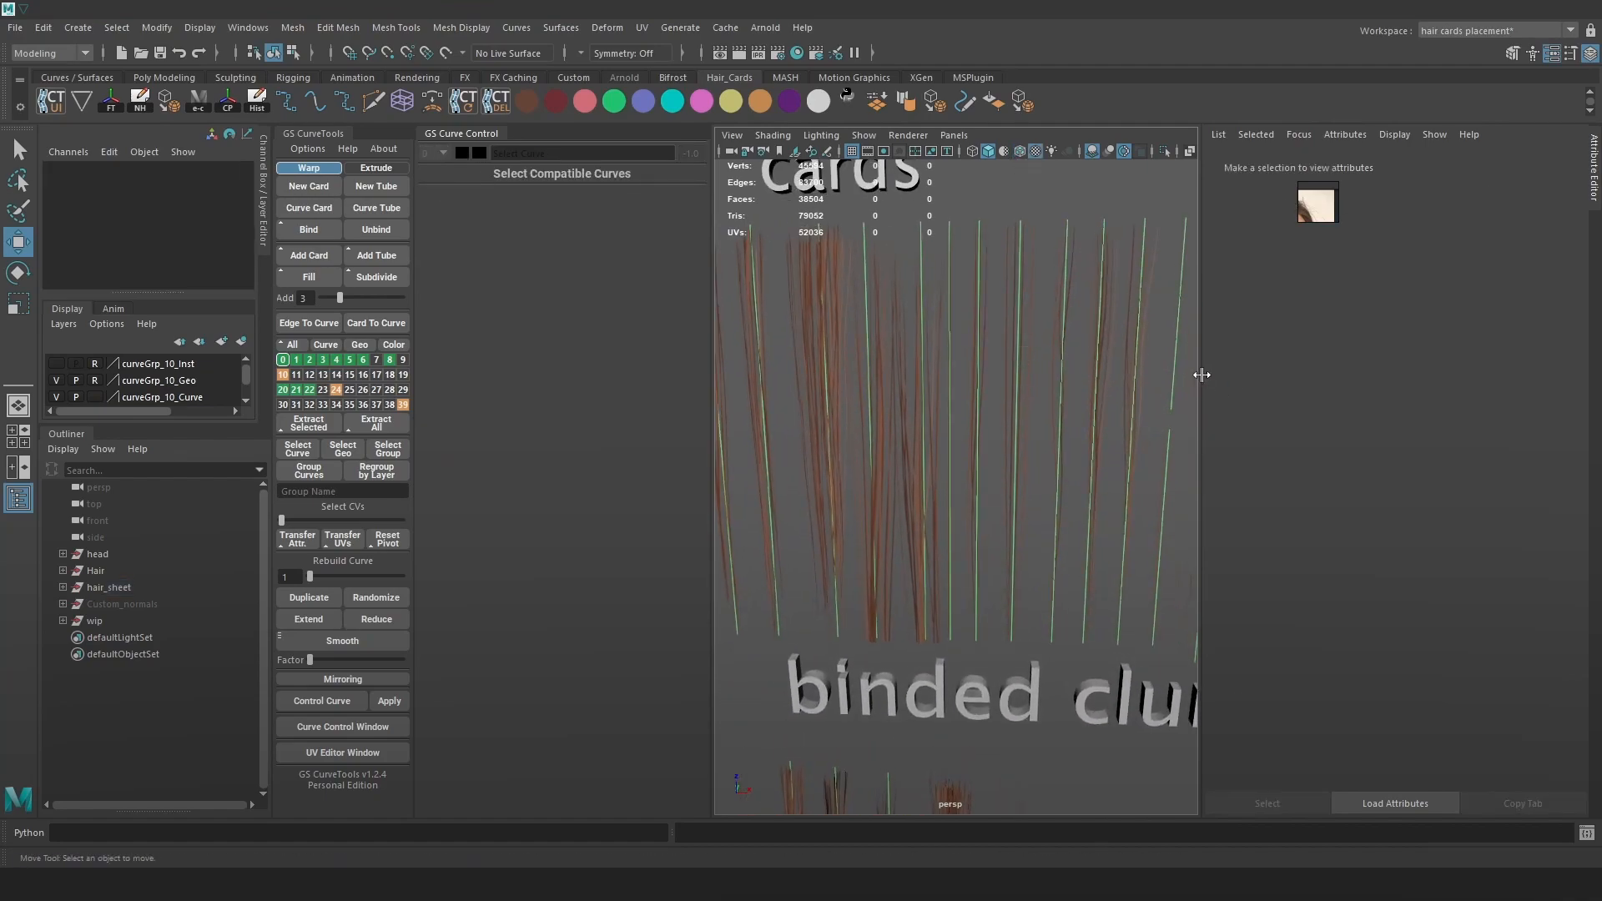
scroll(1005, 403, "down", 3)
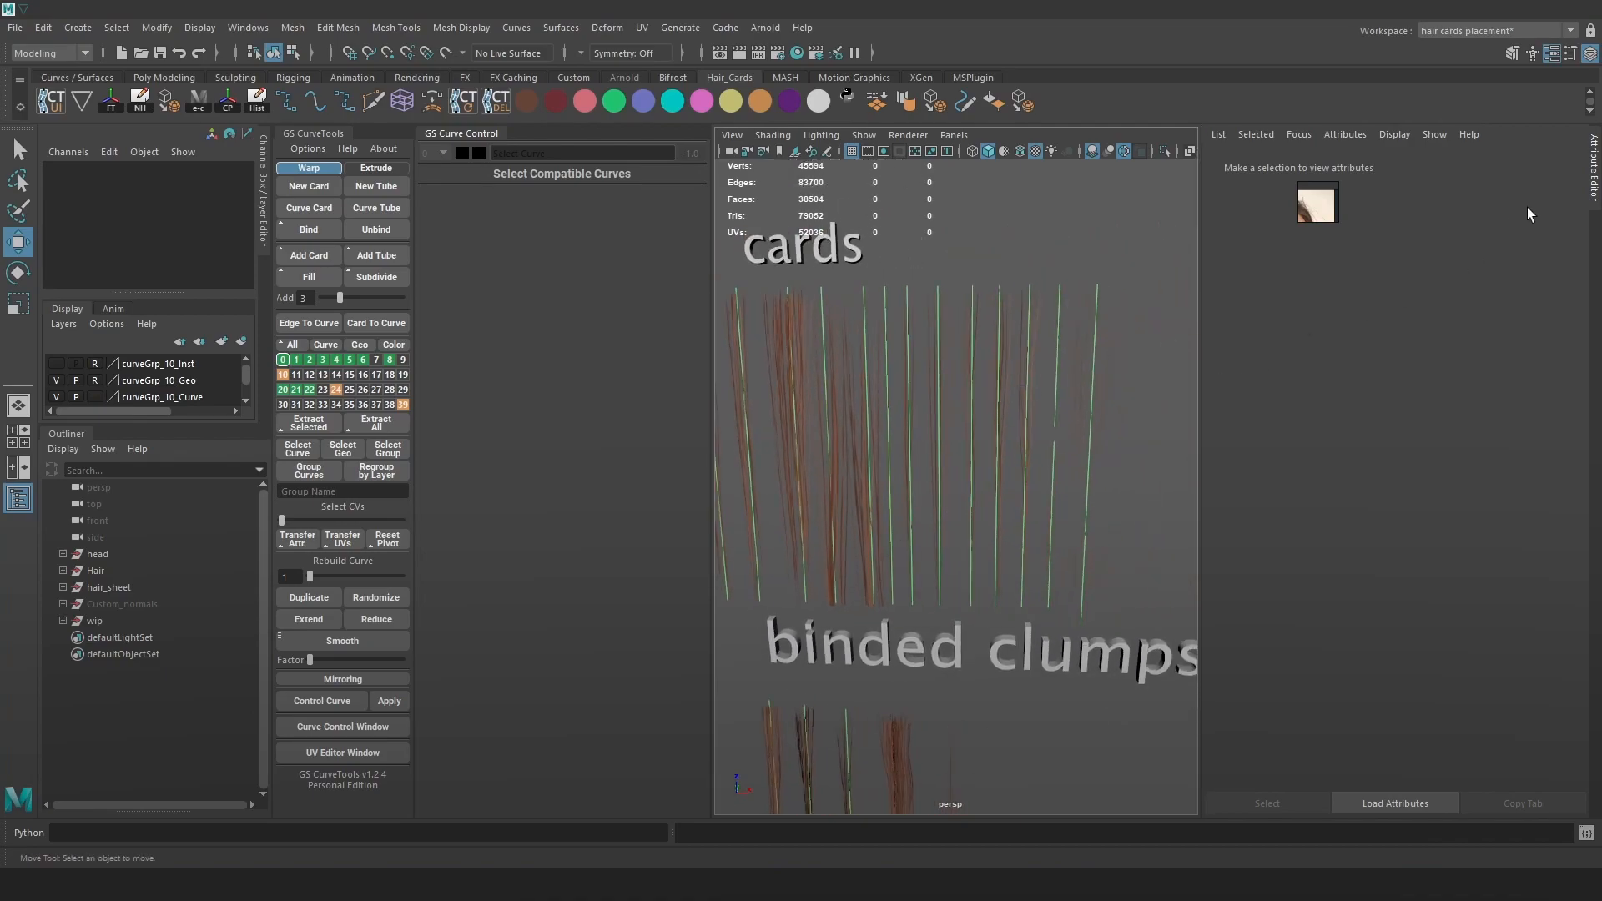
Hide the Attribute Editor to widen the viewport, and check the new and neighbouring cards in wireframe.
left_click(1594, 162)
scroll(1343, 519, "up", 1)
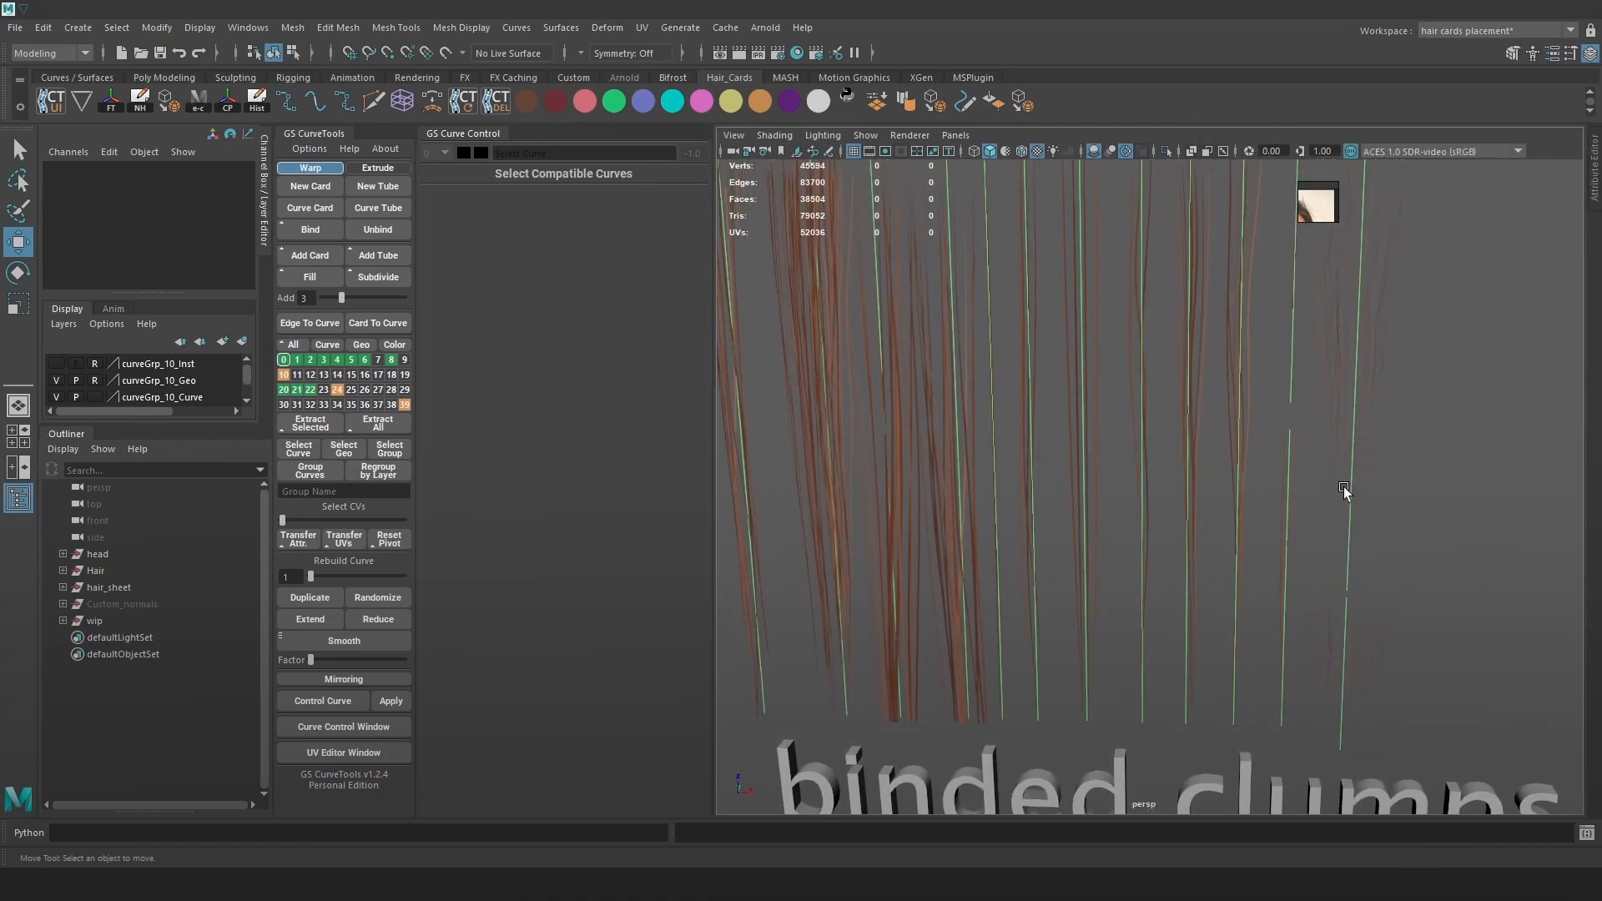
scroll(1344, 484, "down", 4)
key("4")
left_click(1255, 455)
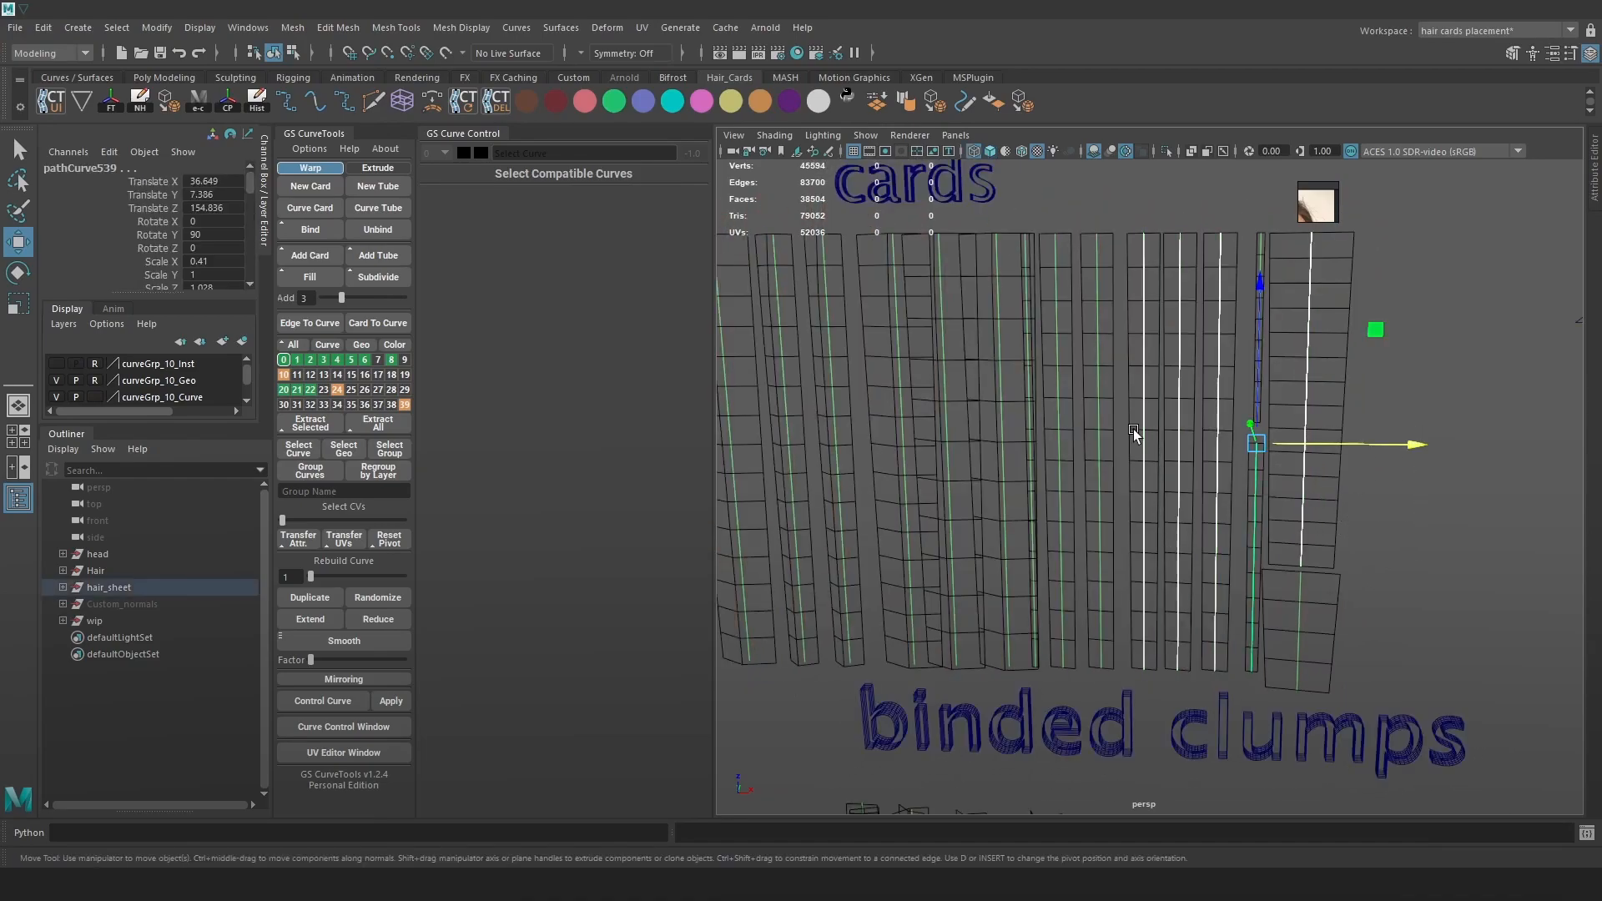
scroll(1264, 476, "up", 2)
left_click(1088, 384)
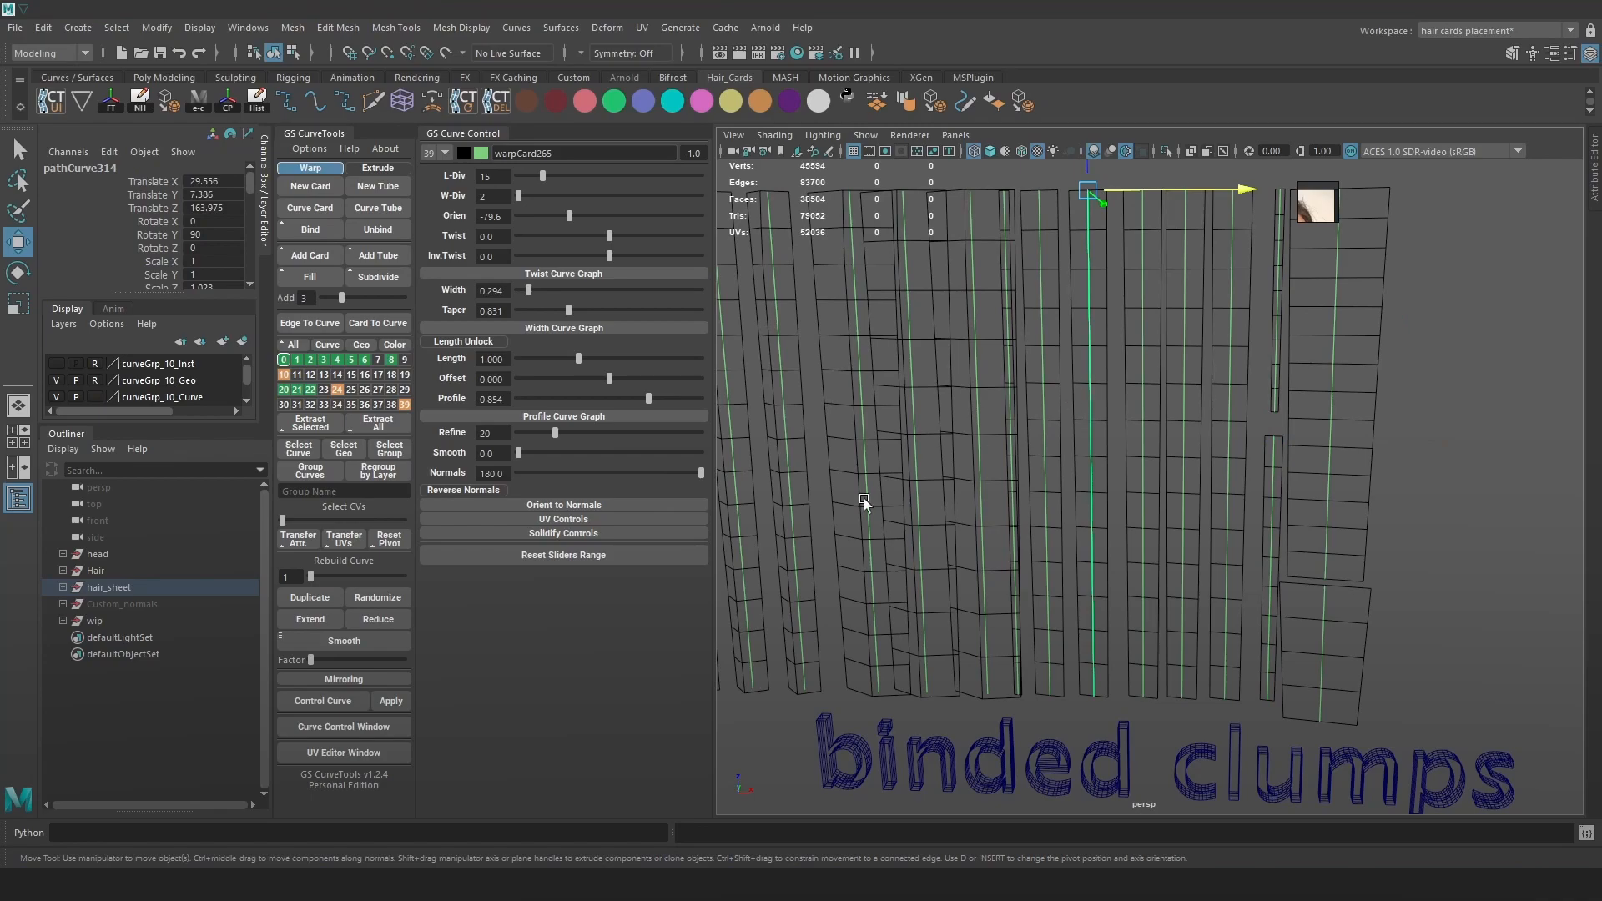
Undo the recent selections and the brown material assignment on the new cards.
left_click(1450, 356)
key("5")
key("ctrl+z")
key("ctrl+z")
key("ctrl+z")
key("ctrl+z")
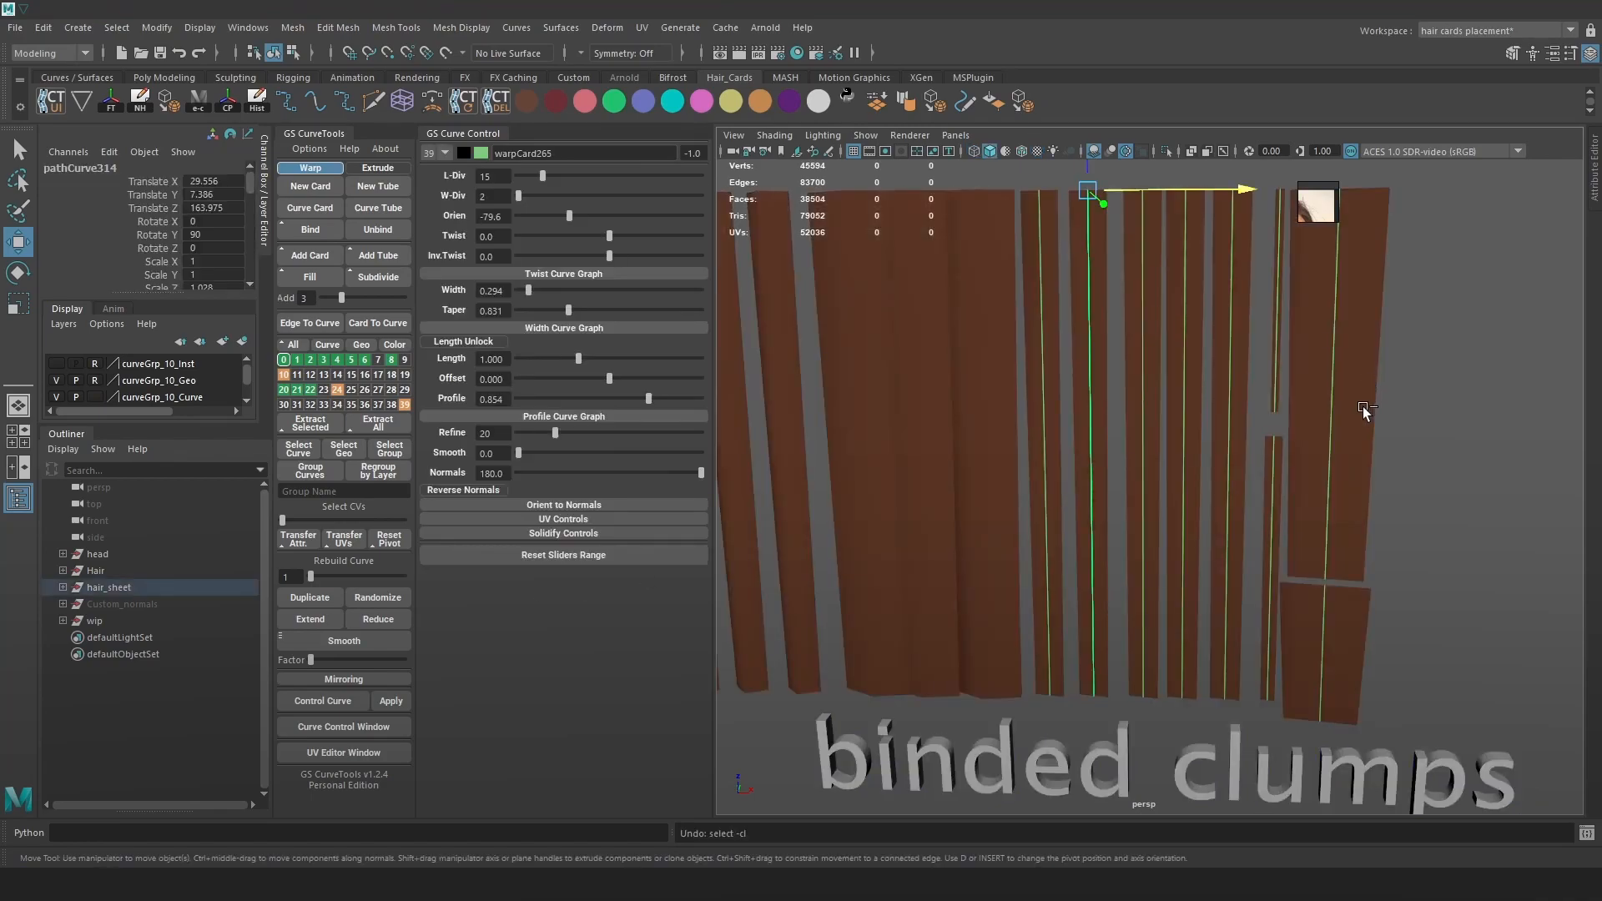
key("ctrl+z")
key("ctrl+z")
key("ctrl+z")
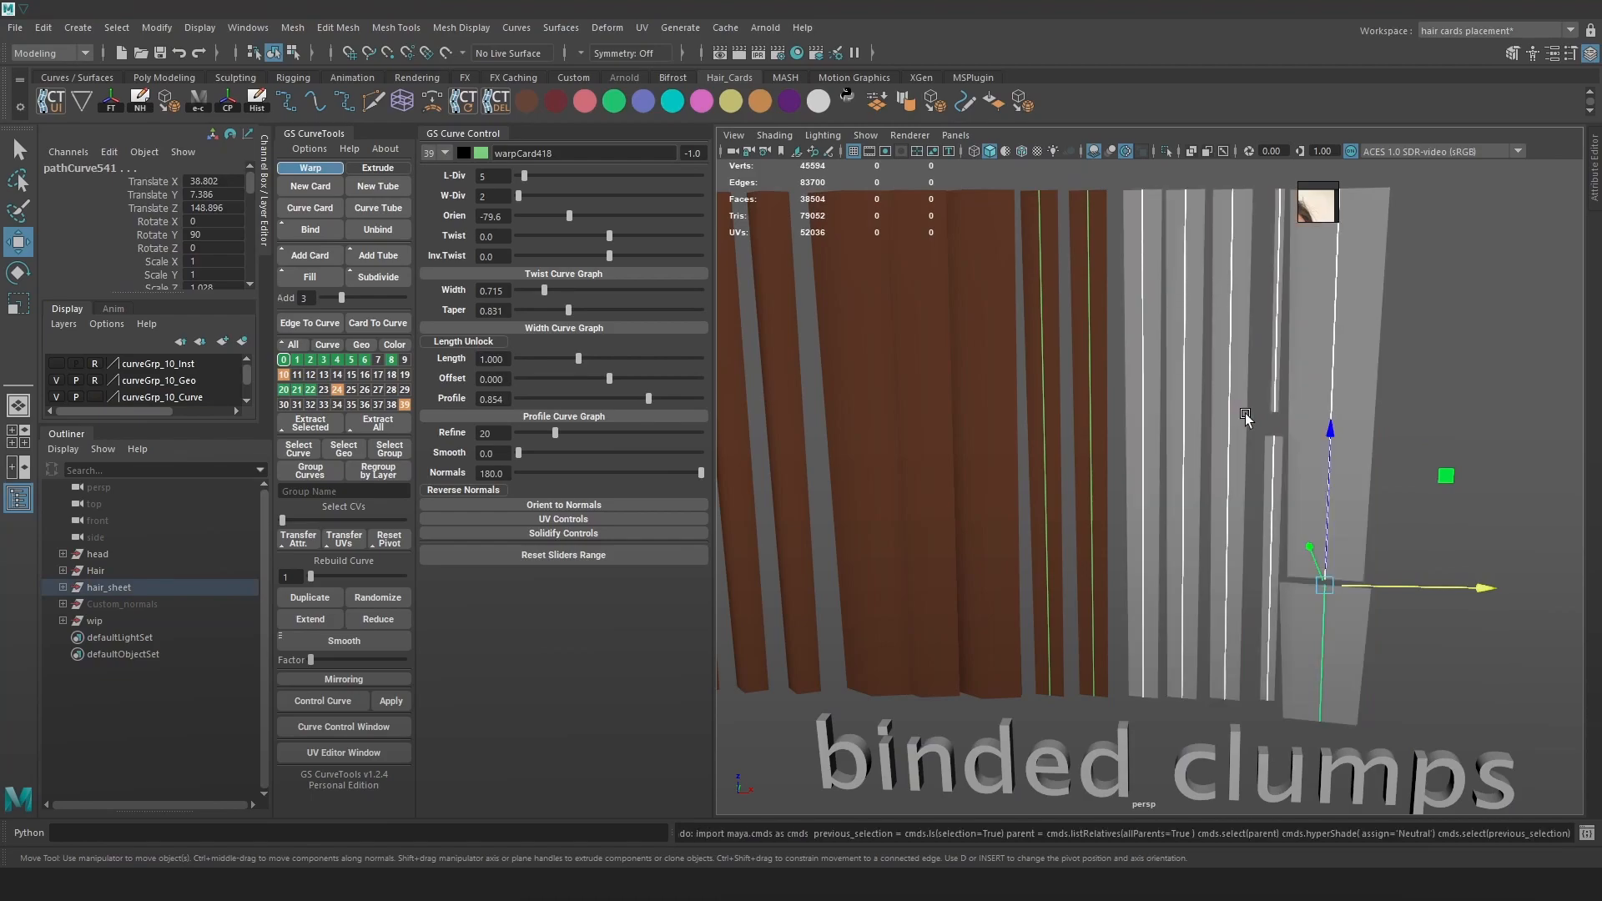
Select all the new cards, assign them the green hair material and display them textured.
right_click_drag(1387, 474, 1362, 426, "alt")
left_click(1420, 533)
left_click_drag(1369, 677, 1120, 379)
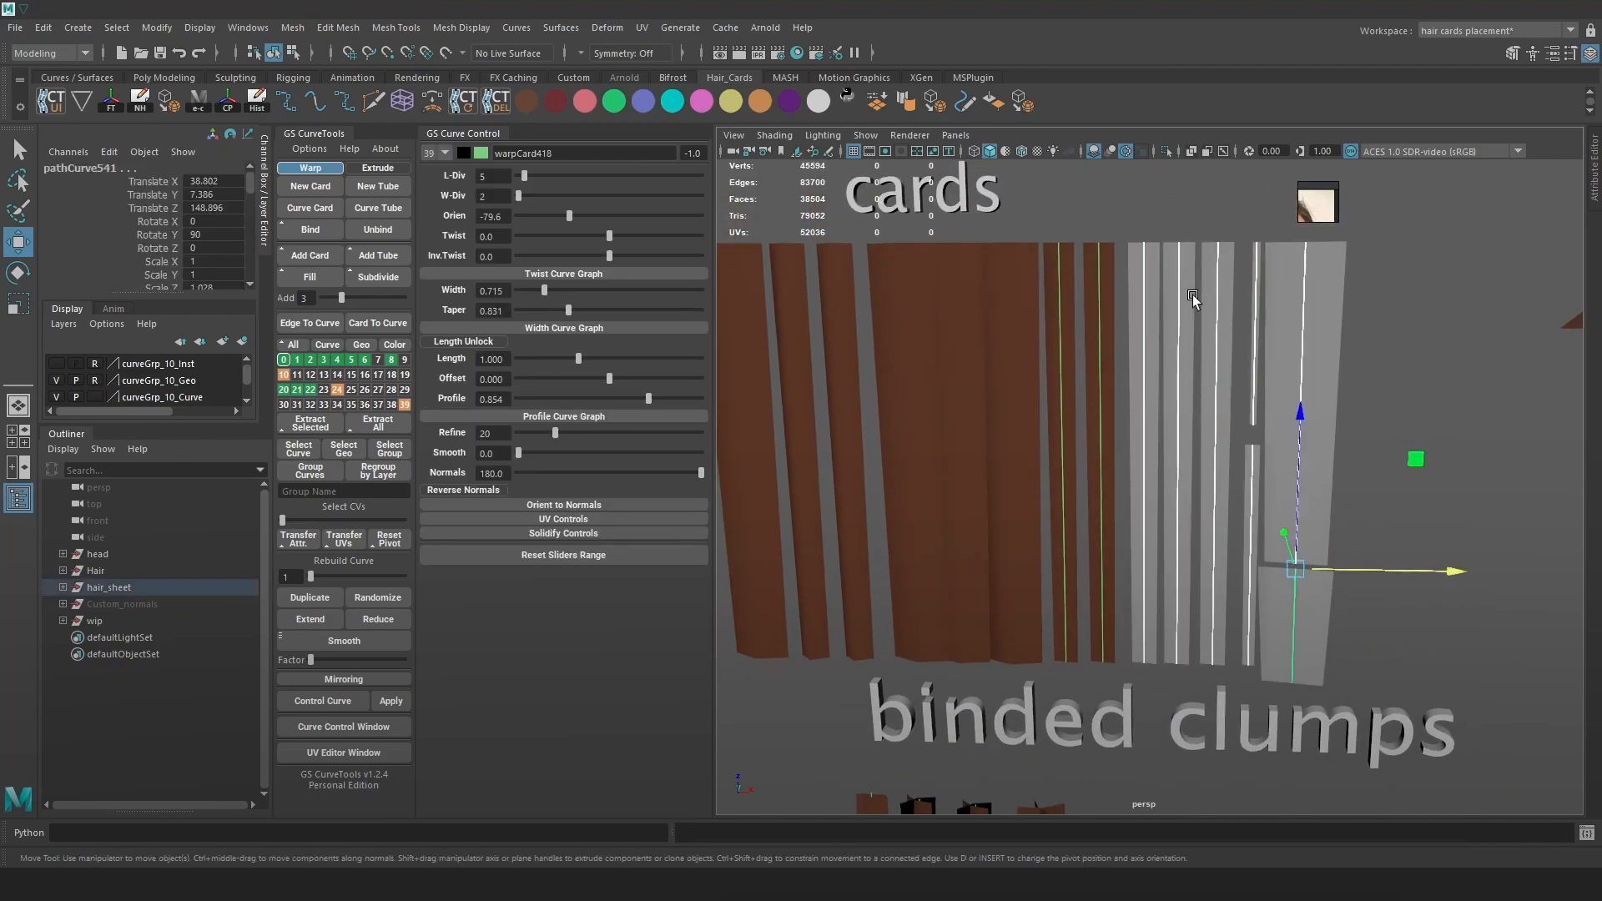
middle_click_drag(1198, 297, 1153, 303, "alt")
left_click(613, 101)
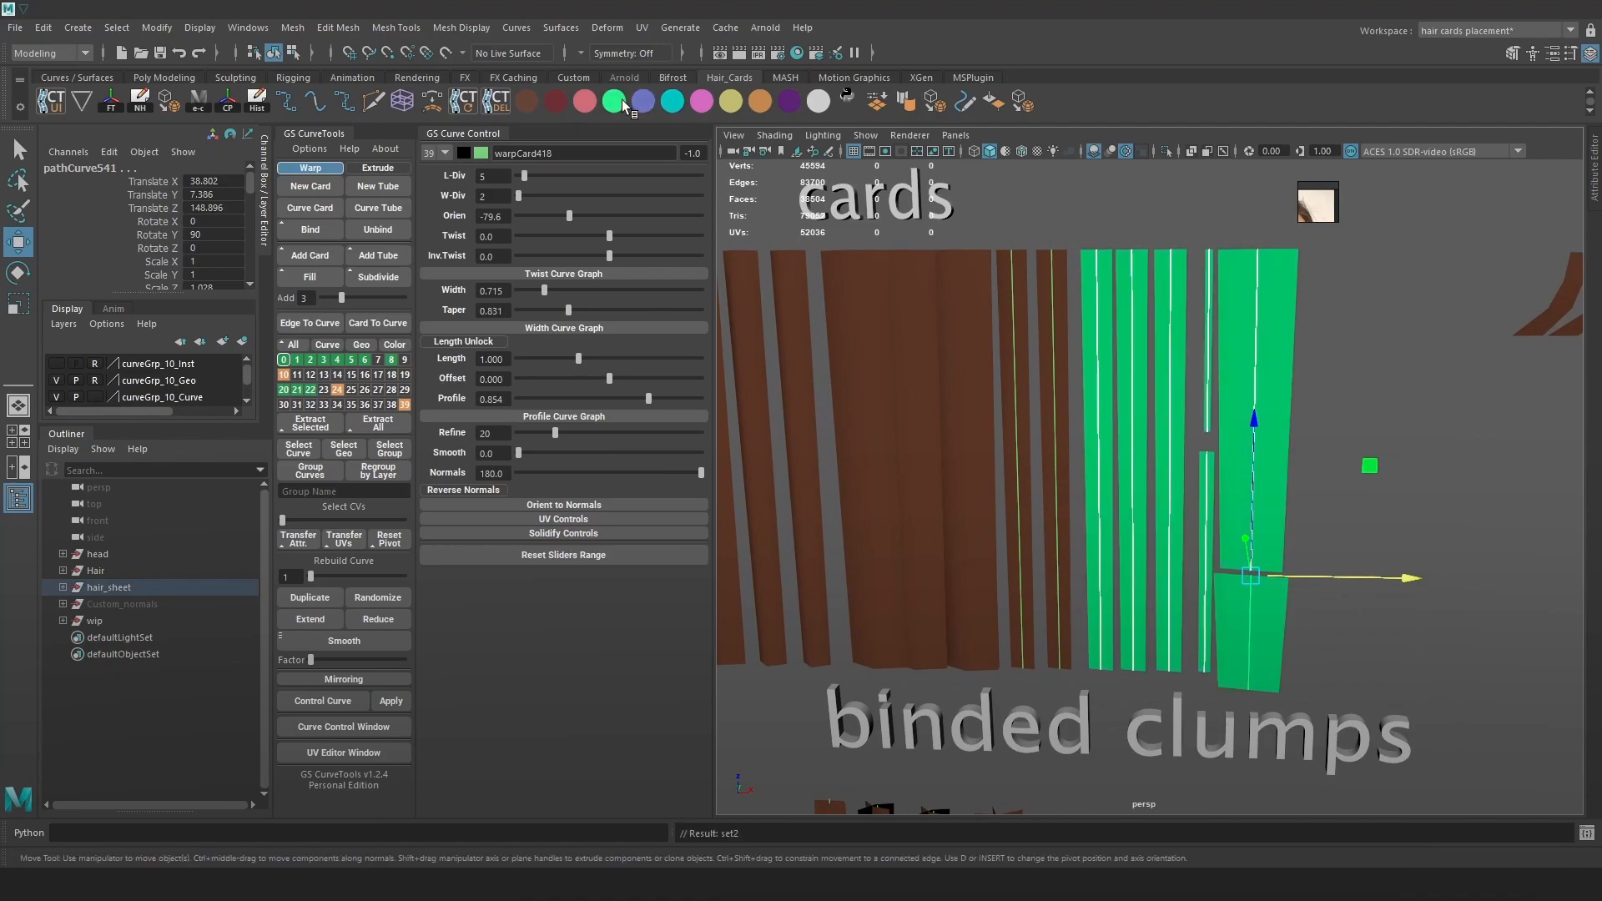
left_click(1385, 357)
key("6")
middle_click_drag(1137, 350, 1224, 360, "alt")
scroll(1068, 355, "up", 1)
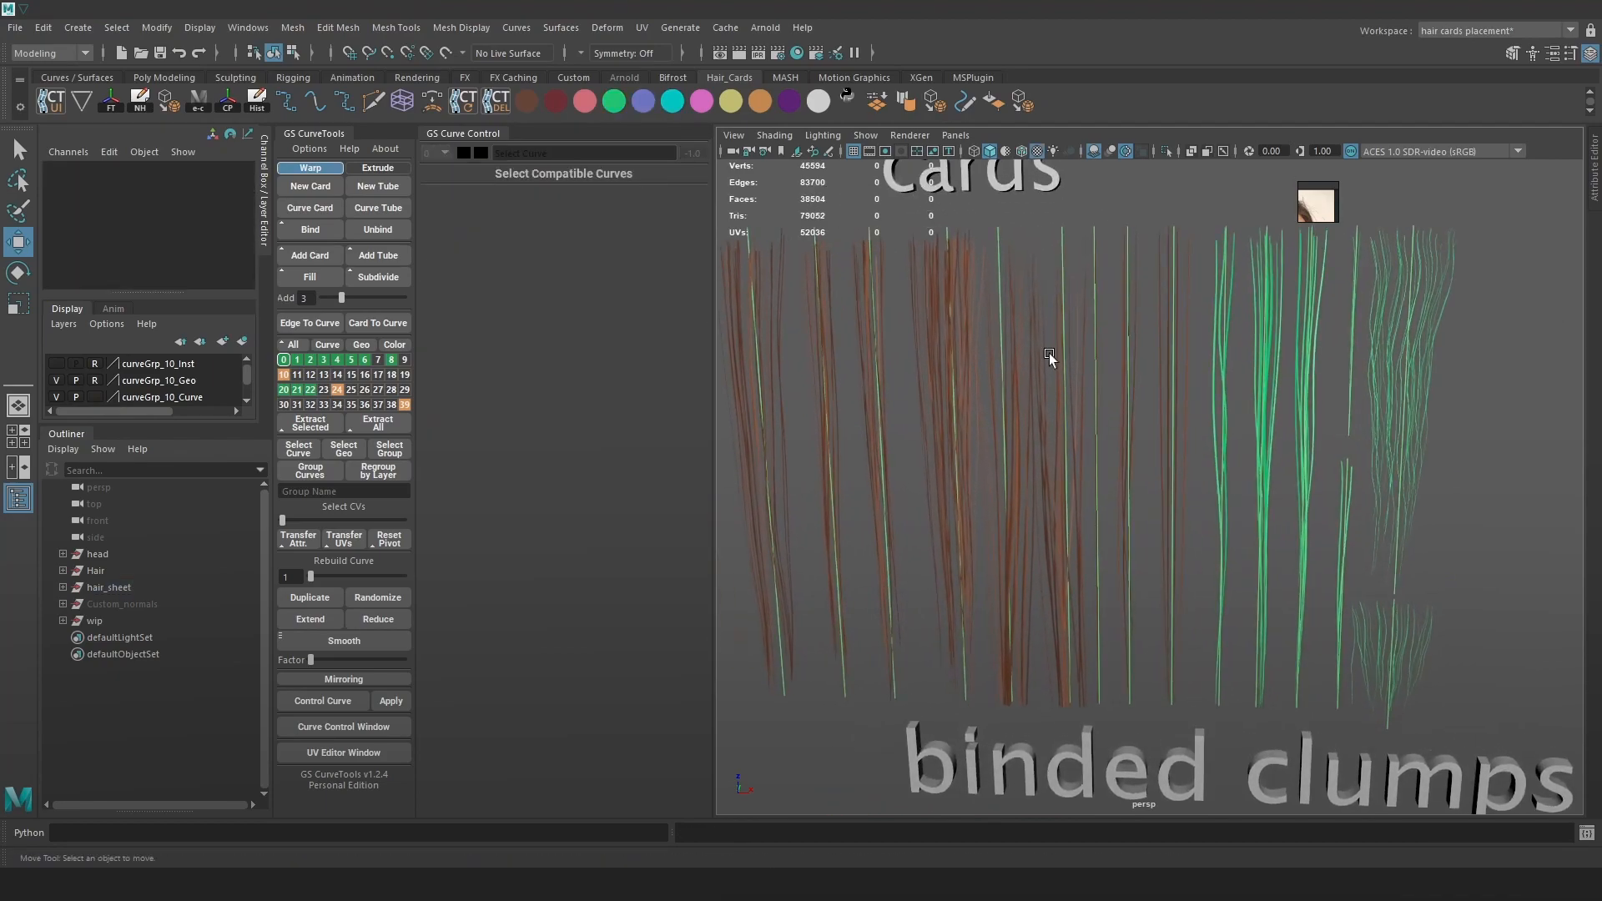
middle_click_drag(1068, 356, 1224, 348, "alt")
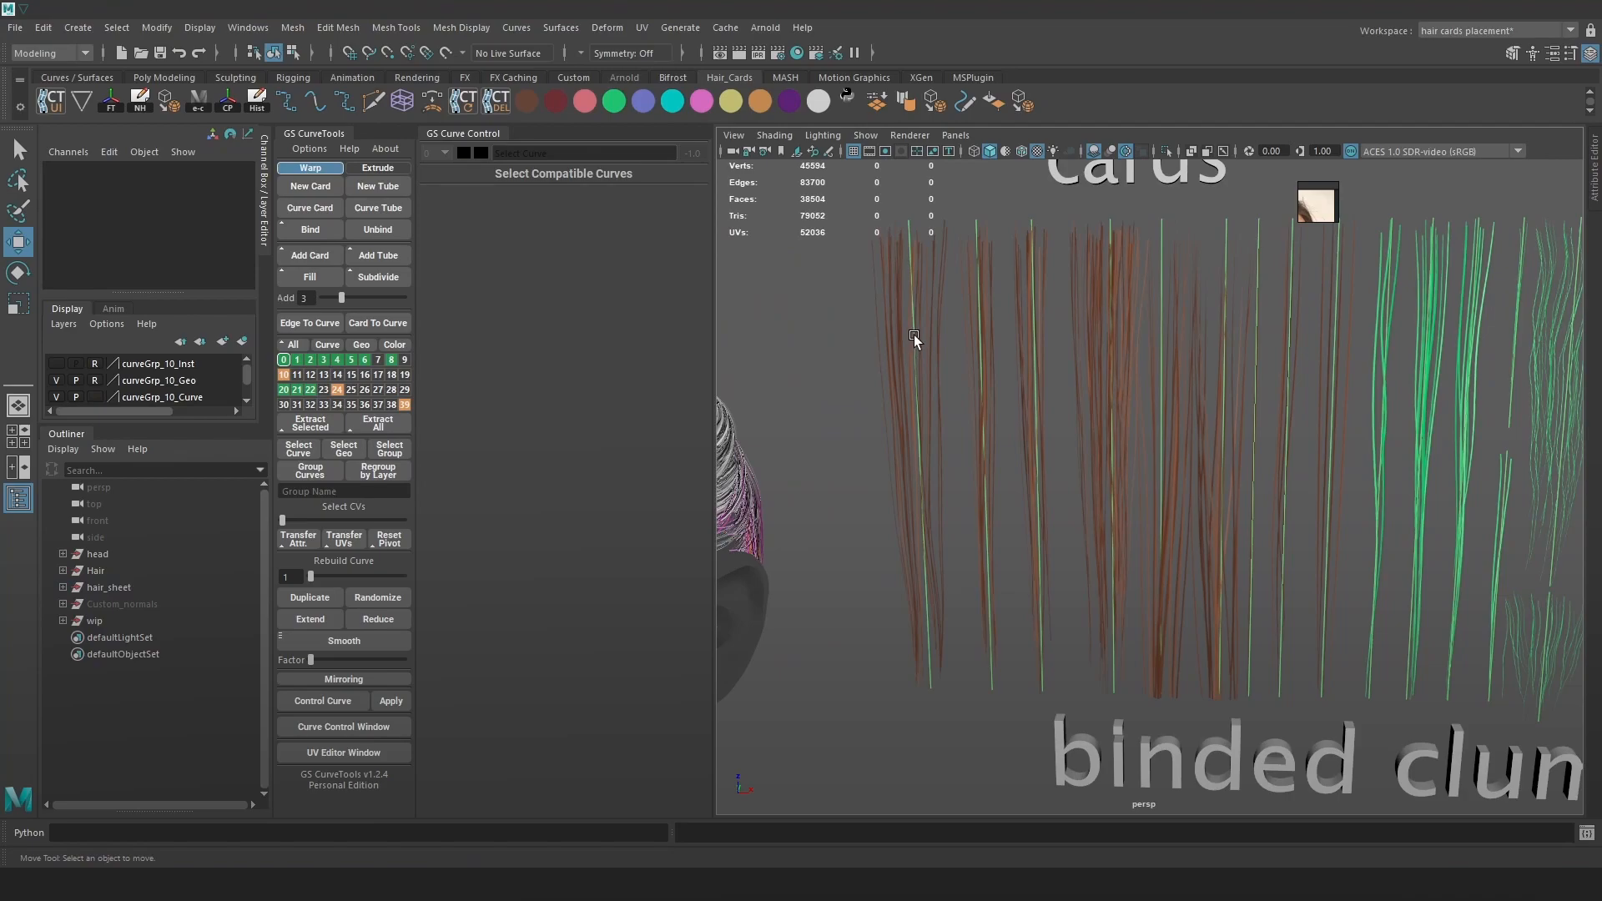
Check how the warpCard27 UVs sit on the strand texture in the UV editor, and minimize the editor.
key("4")
left_click(914, 327)
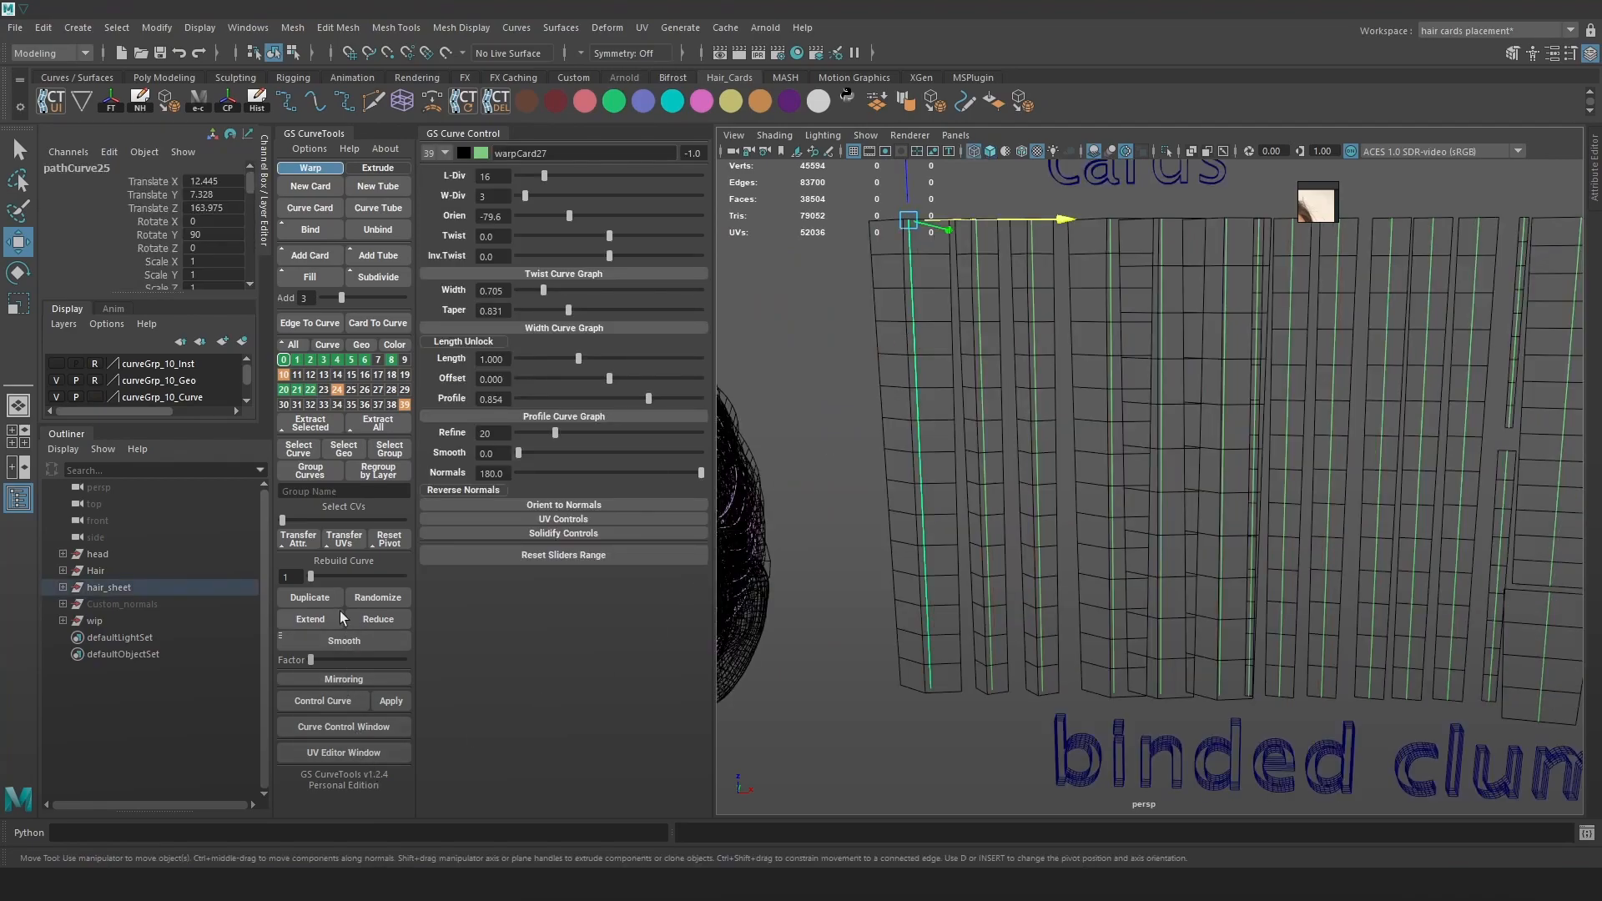
left_click(372, 756)
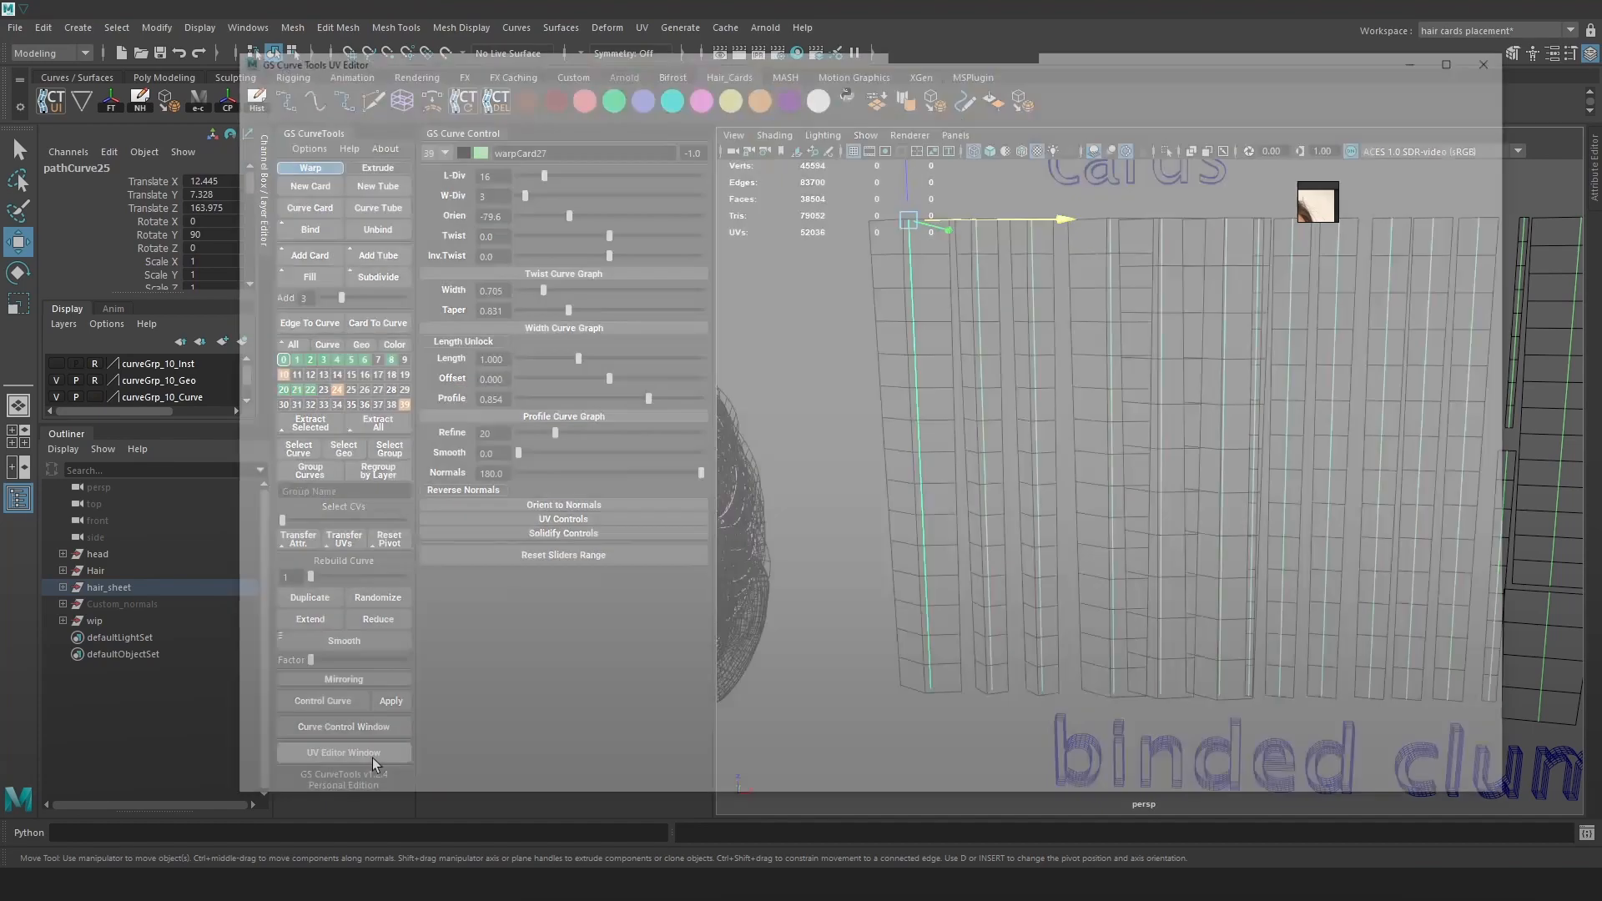
middle_click_drag(544, 297, 634, 396)
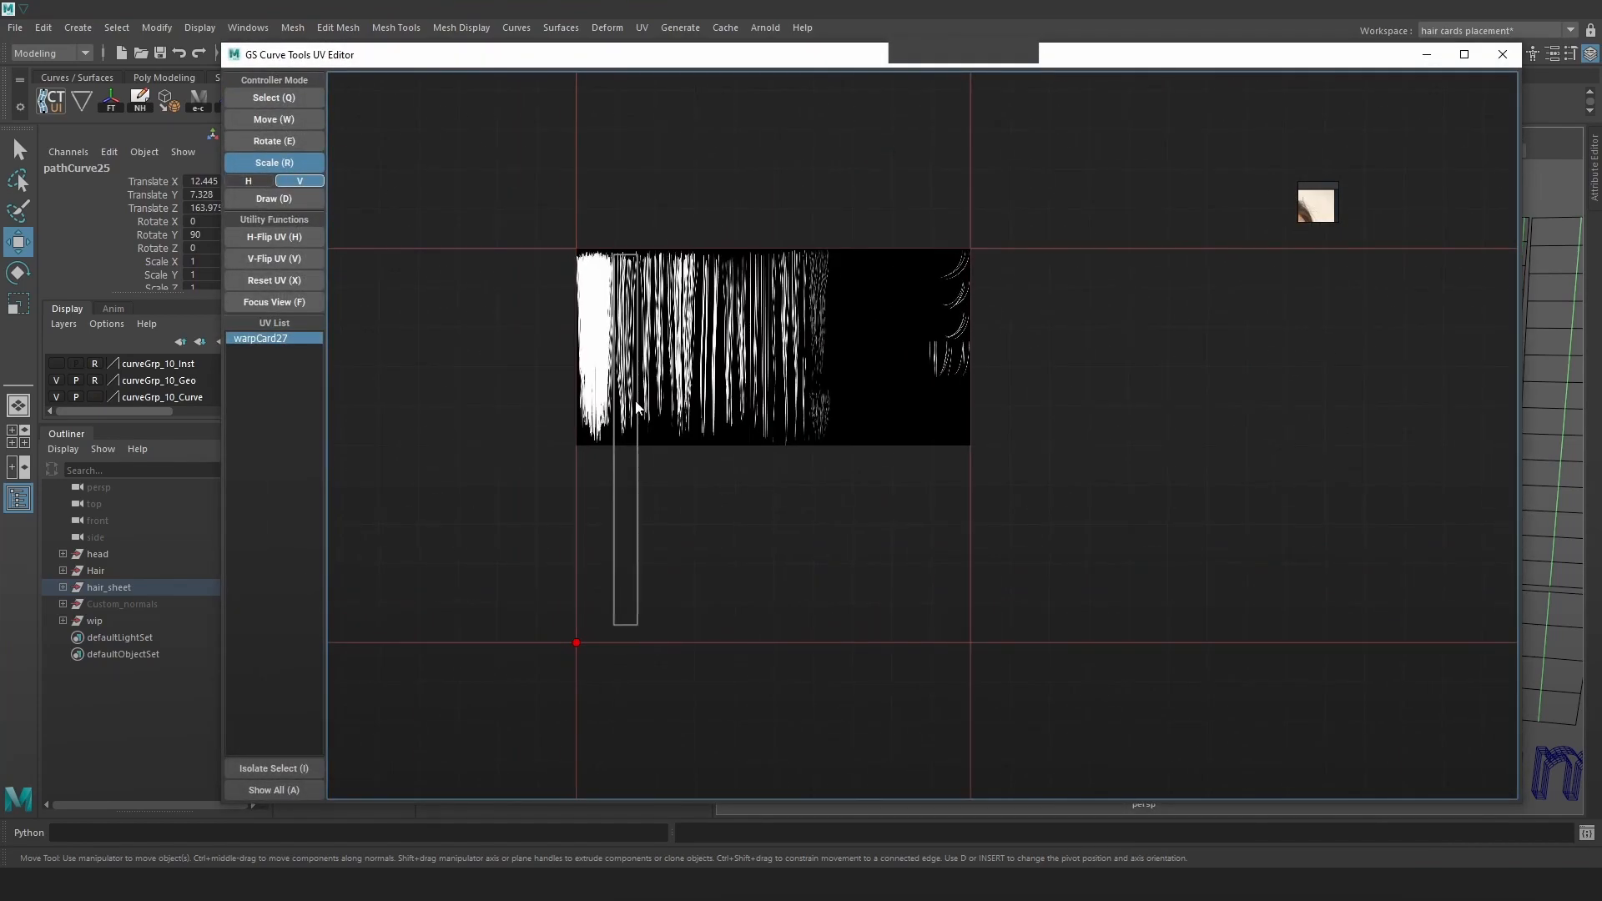
scroll(634, 393, "up", 8)
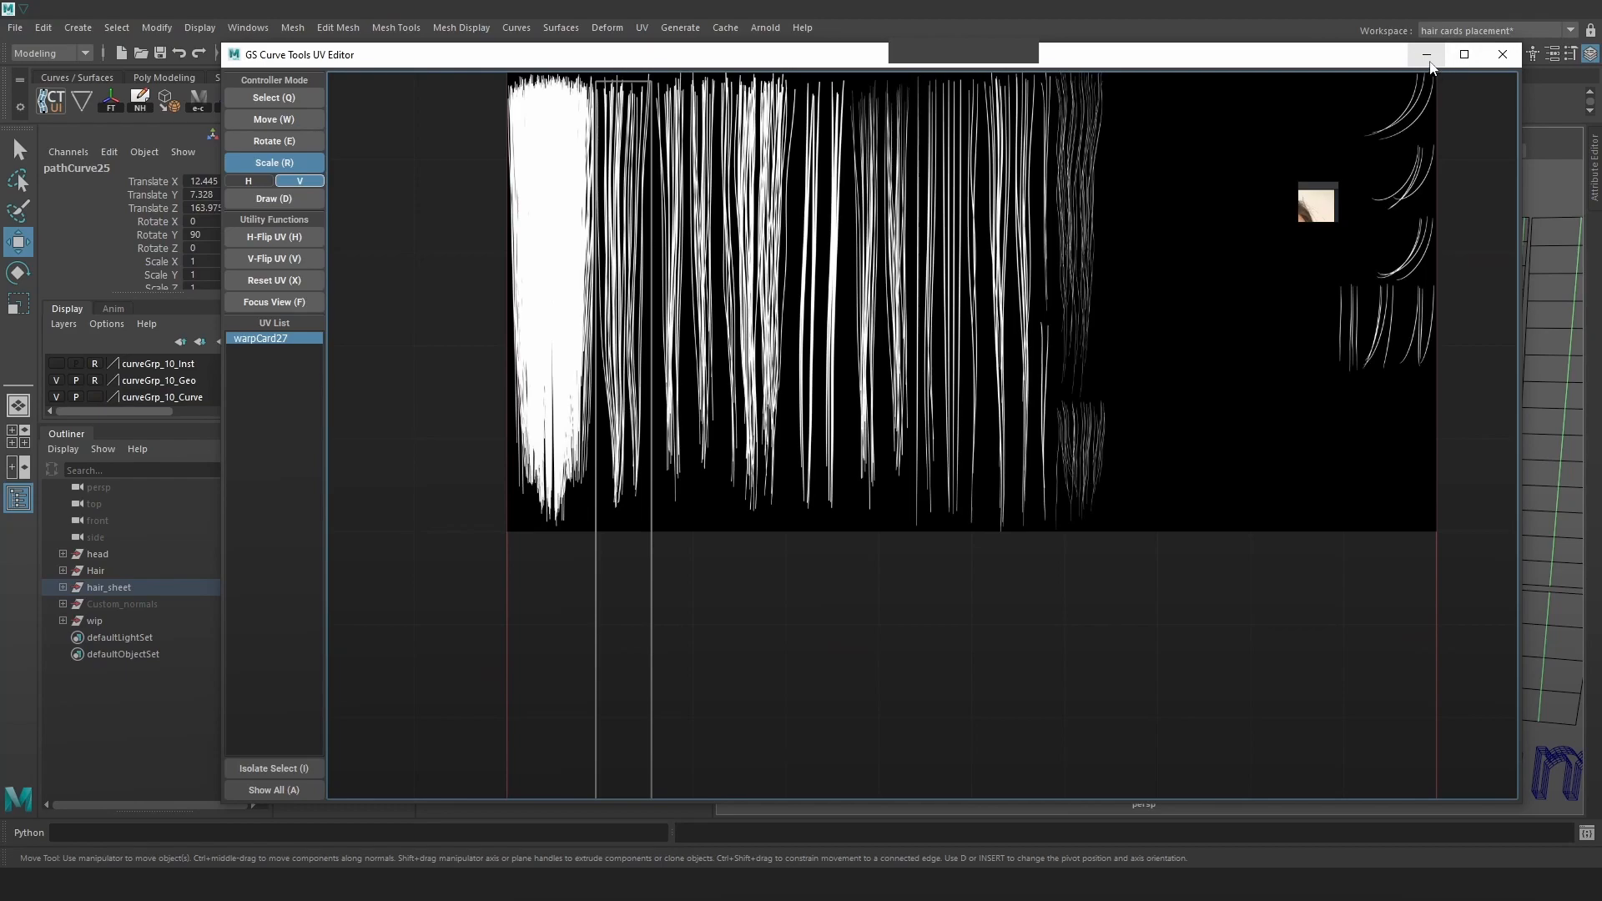
left_click(1425, 55)
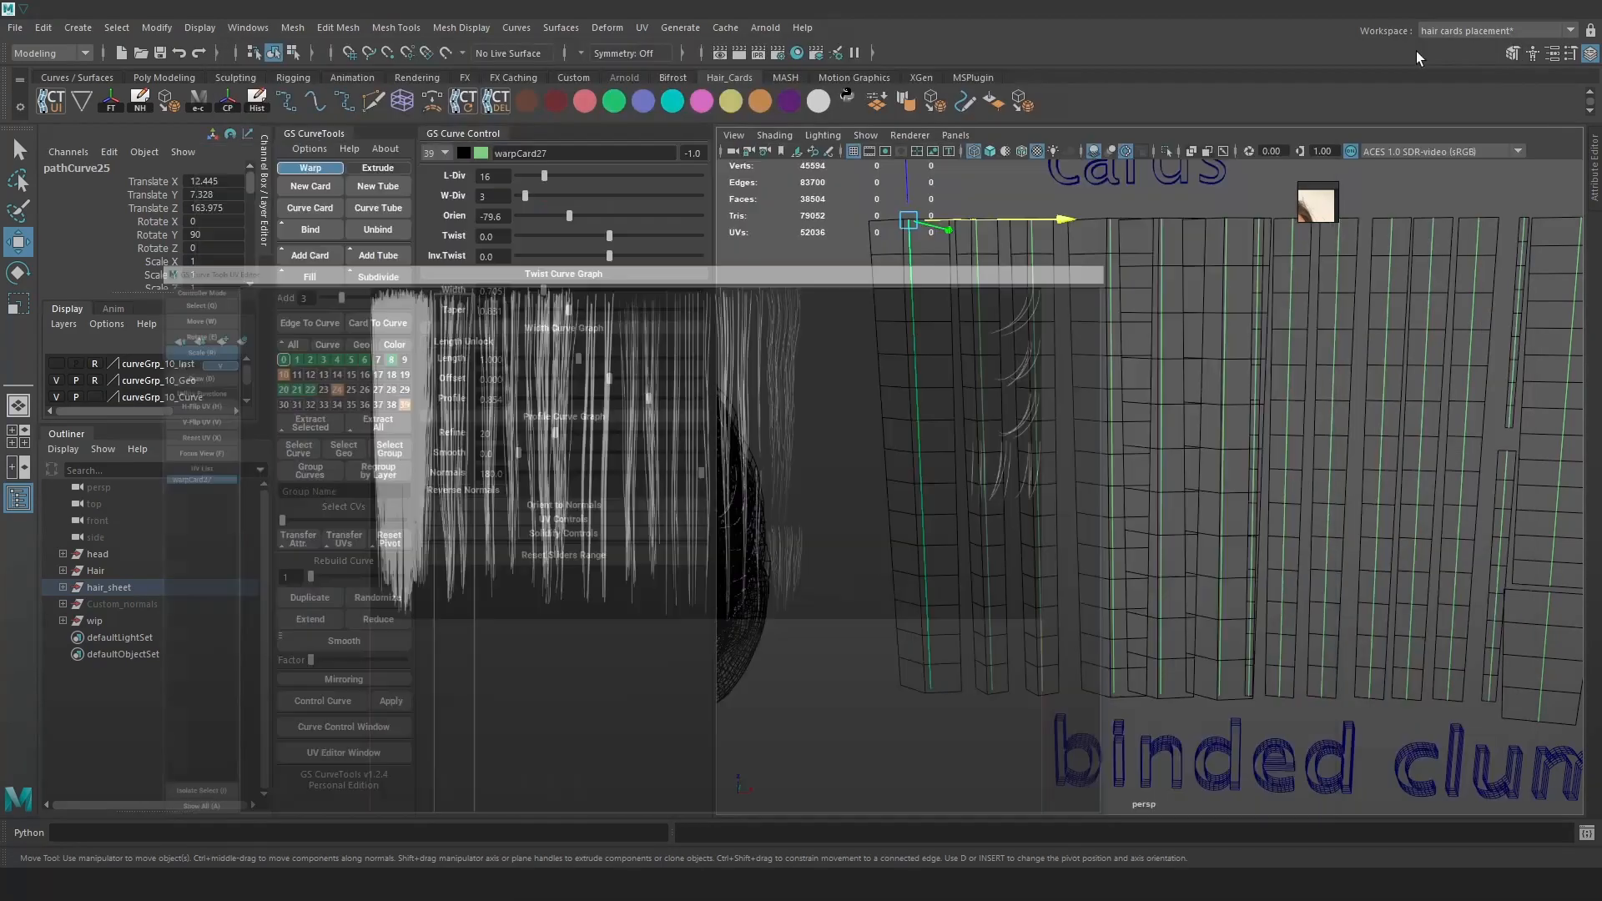
Compare the textured green cards with the existing brown cards in the viewport.
key("6")
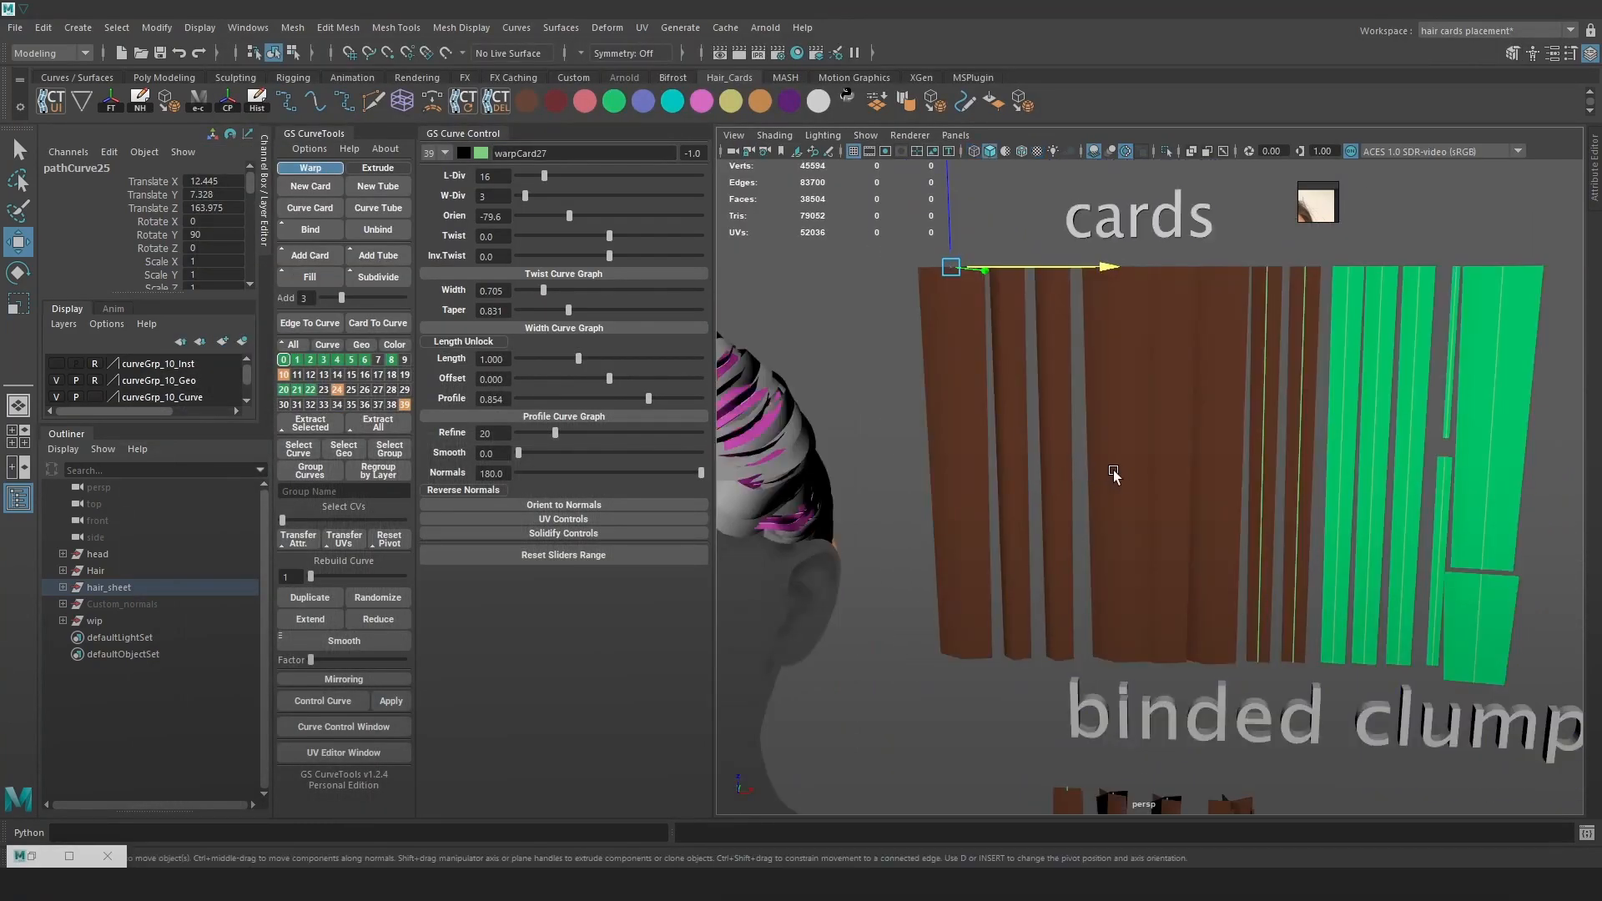
key("4")
key("6")
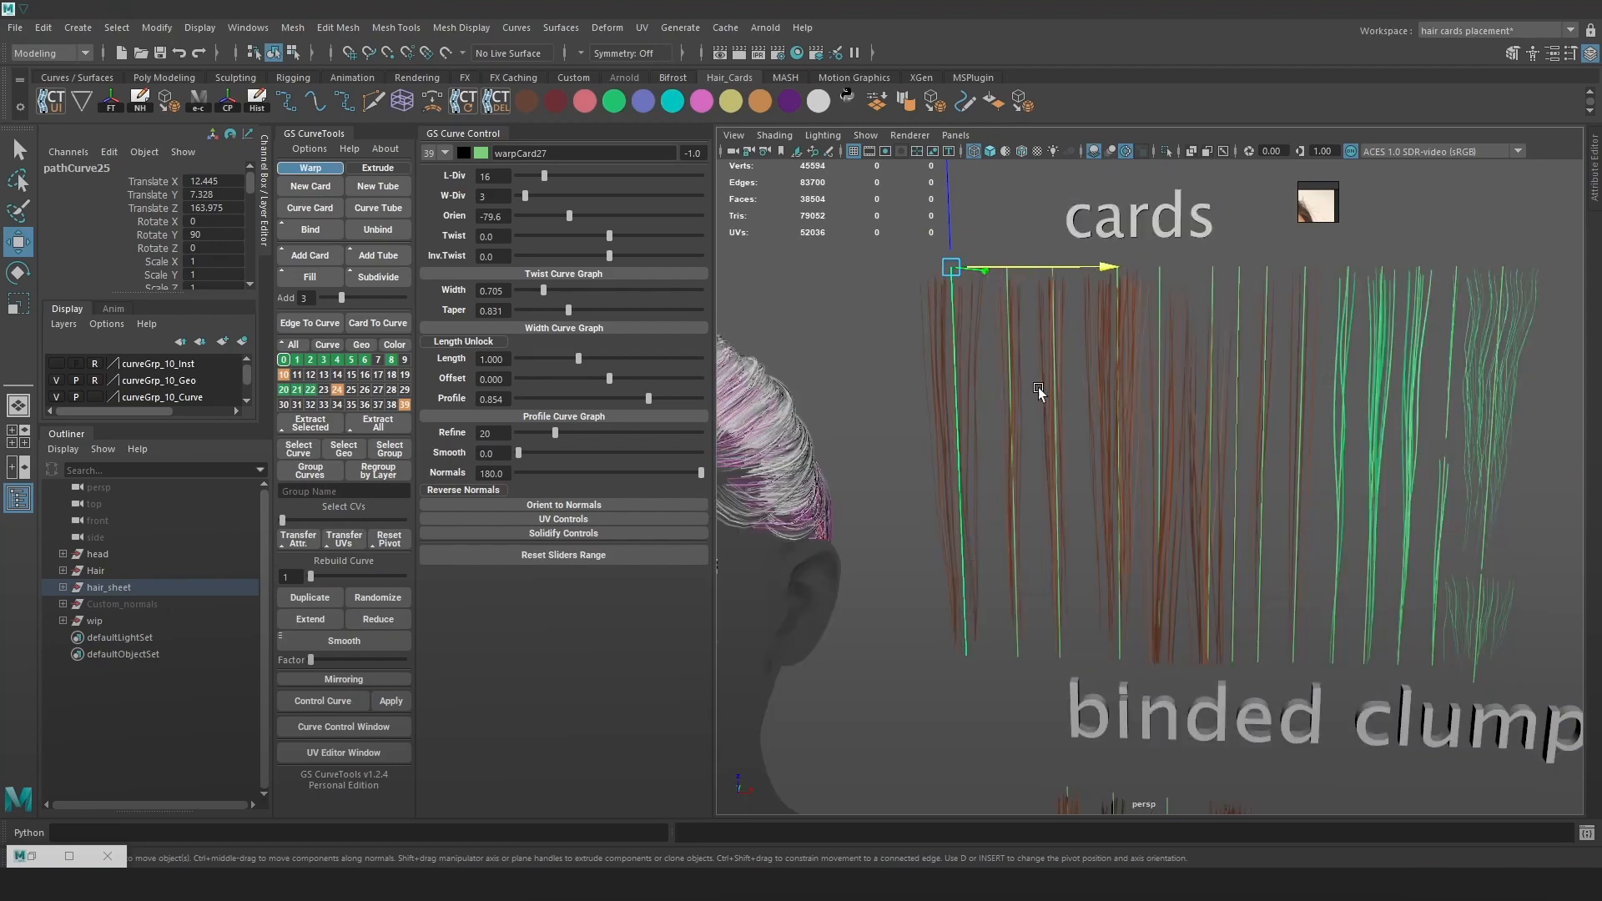
middle_click_drag(1304, 417, 1112, 446, "alt")
left_click(1460, 446)
middle_click_drag(1350, 417, 1262, 417, "alt")
right_click_drag(1262, 417, 1266, 526, "alt")
middle_click_drag(1256, 441, 1208, 479, "alt")
right_click_drag(1209, 481, 1058, 422, "alt")
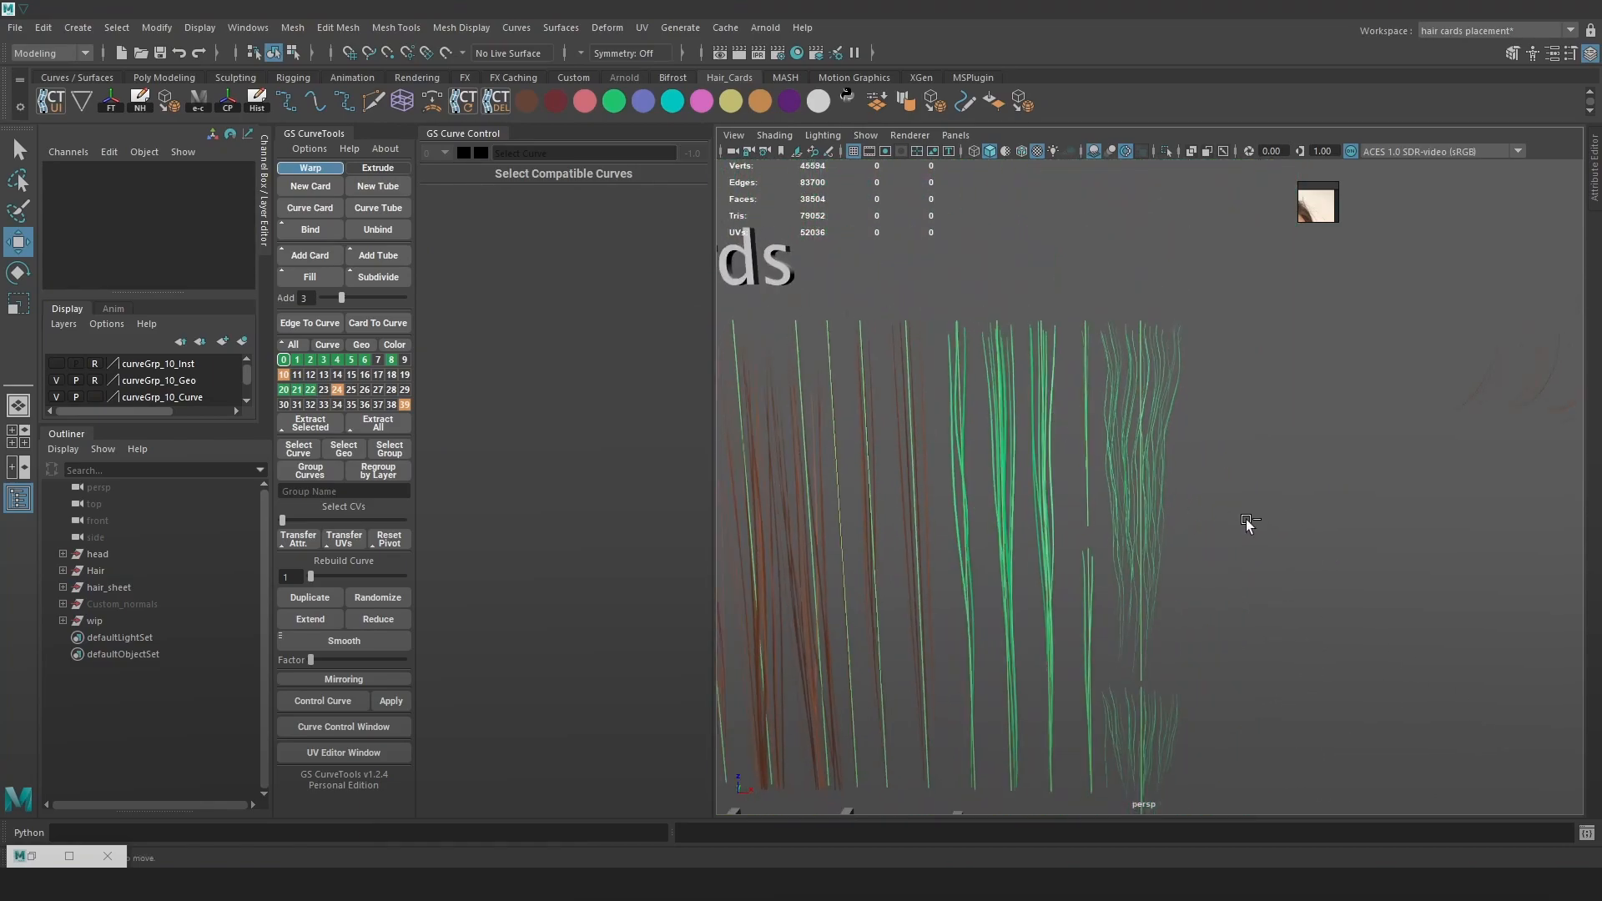
Save the scene and examine the green strand cards' texture detail up close and from a distance.
key("ctrl+s")
key("q")
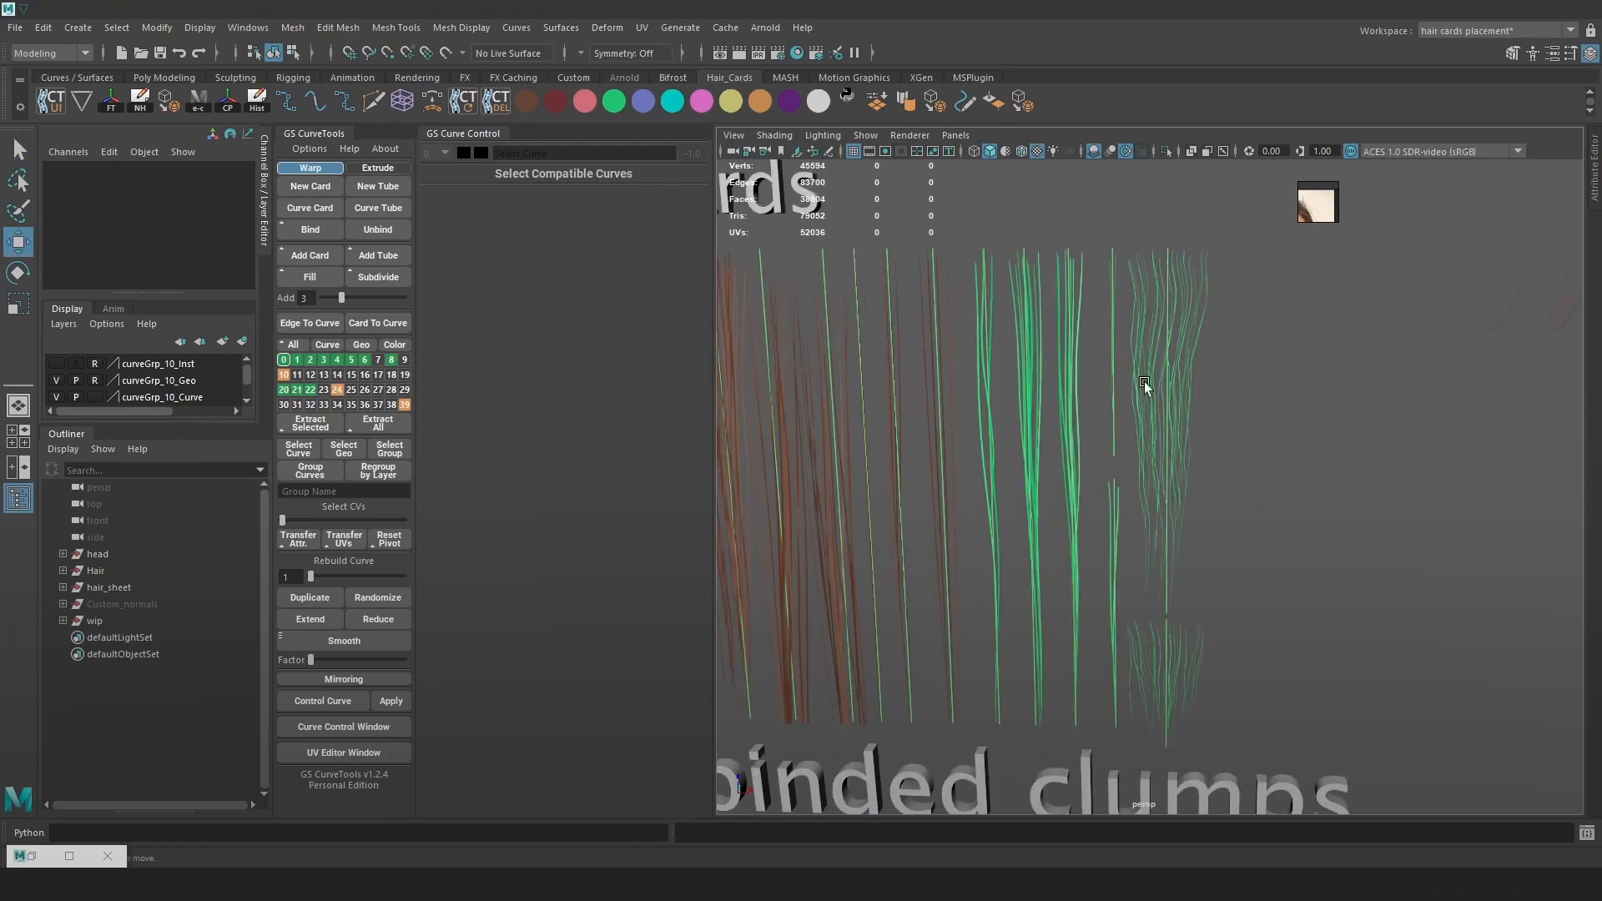
right_click_drag(1144, 382, 1204, 413, "alt")
right_click_drag(1088, 345, 1120, 349, "alt")
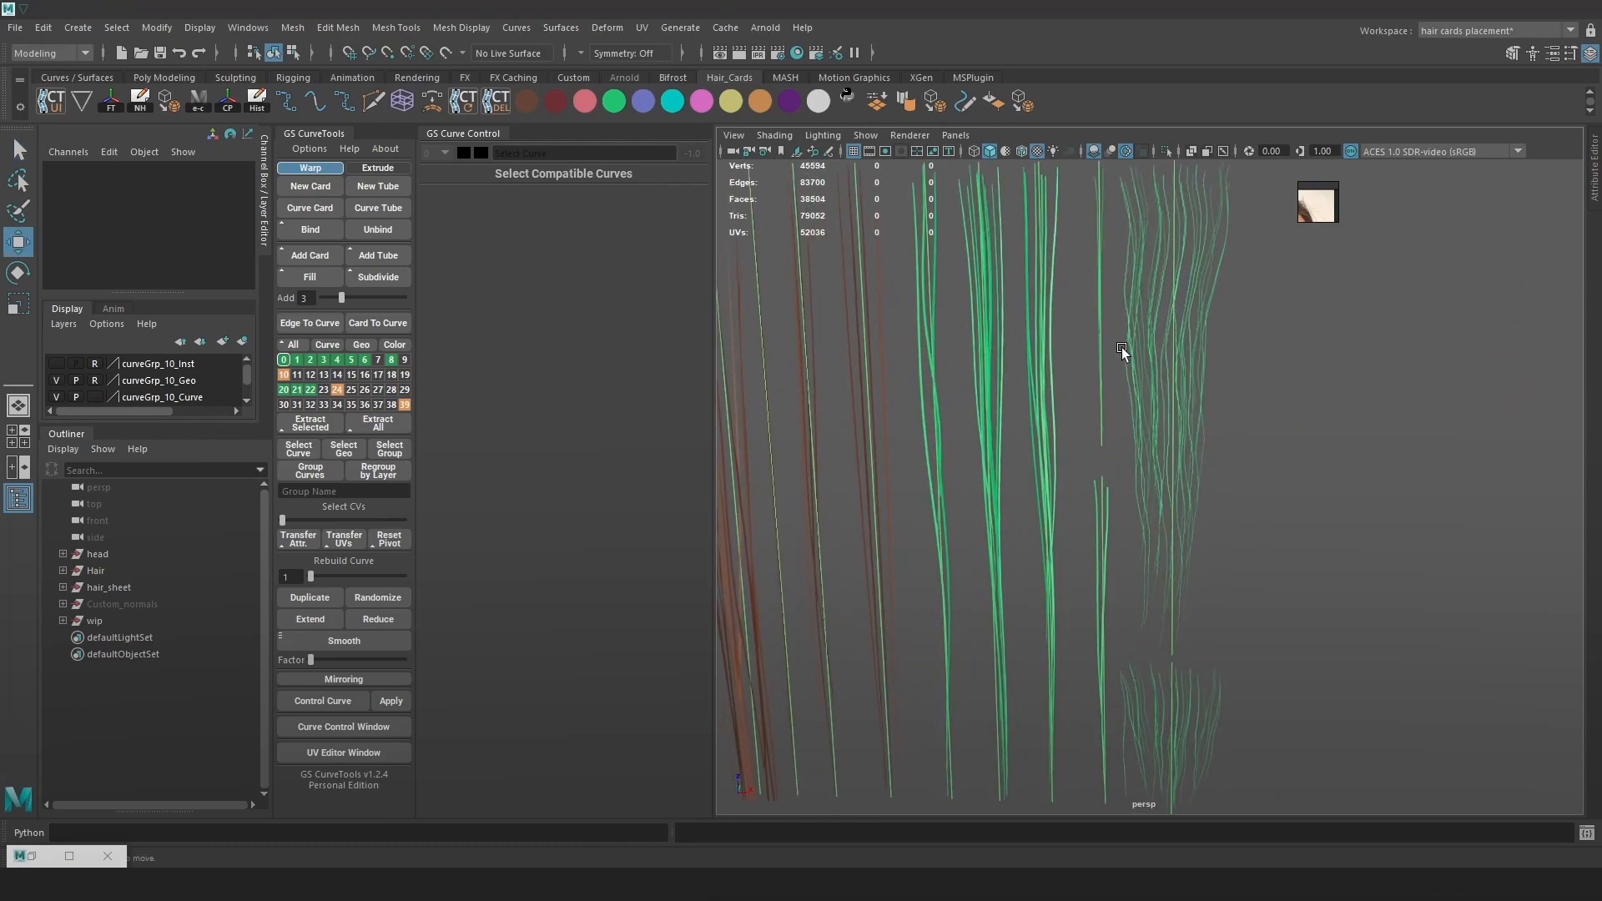
left_click(870, 136)
mouse_move(733, 135)
left_click(843, 273)
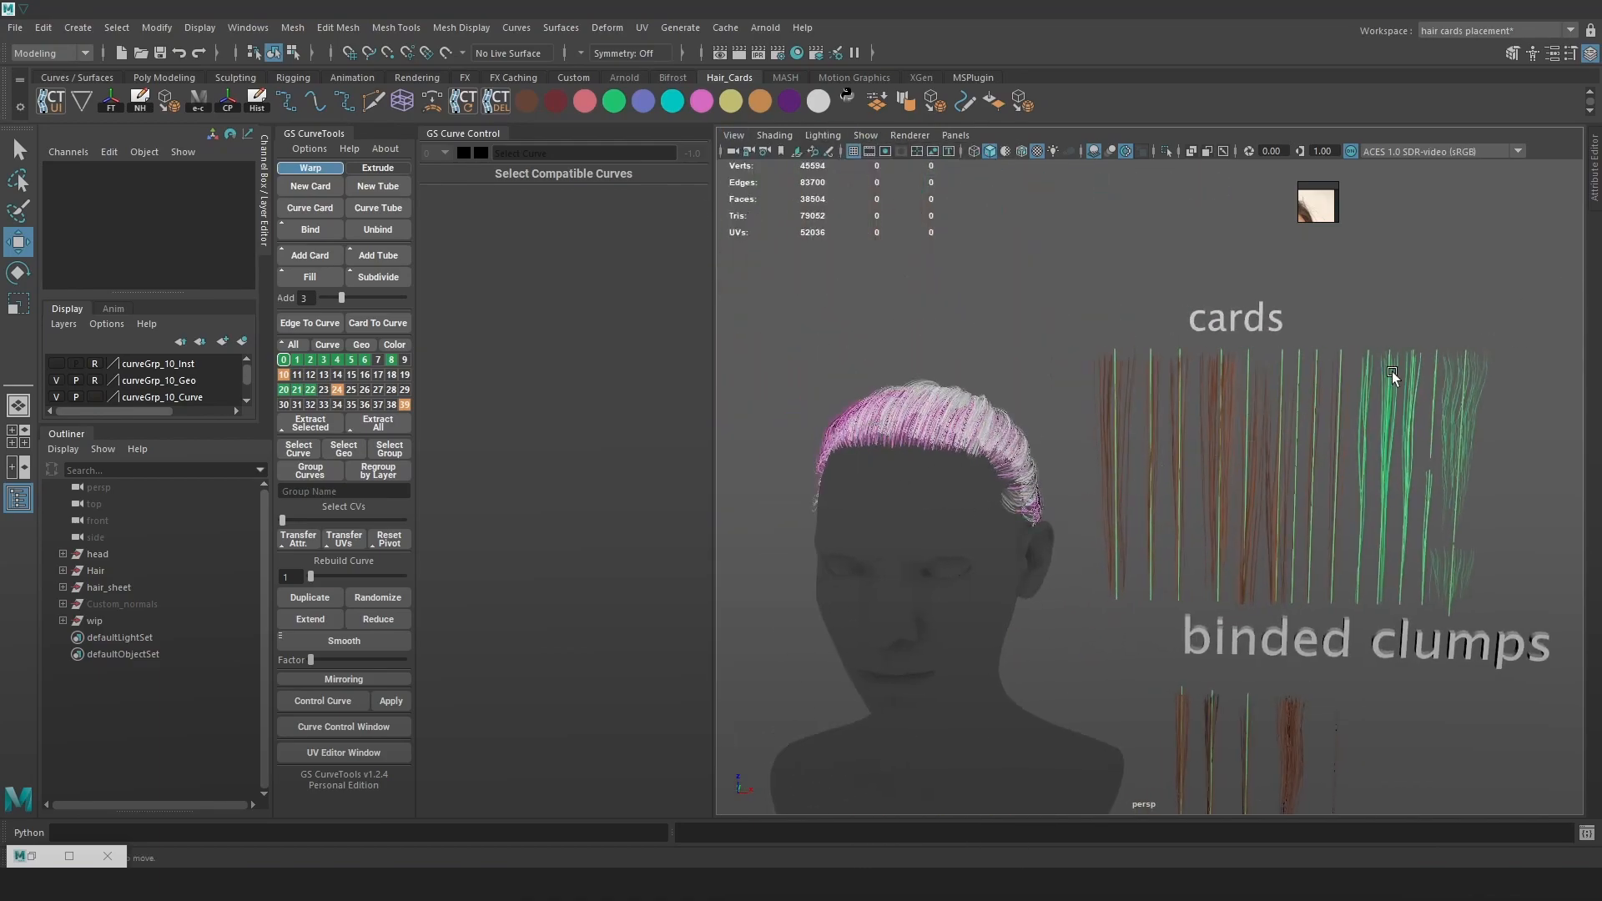
middle_click_drag(1389, 375, 1185, 354, "alt")
right_click_drag(1185, 354, 1380, 450, "alt")
left_click_drag(1399, 385, 1330, 389, "alt")
right_click_drag(1330, 389, 1360, 386, "alt")
Set Viewport 2.0's maximum texture resolution to Custom and lower its value below 2048 in the renderer settings.
left_click(907, 136)
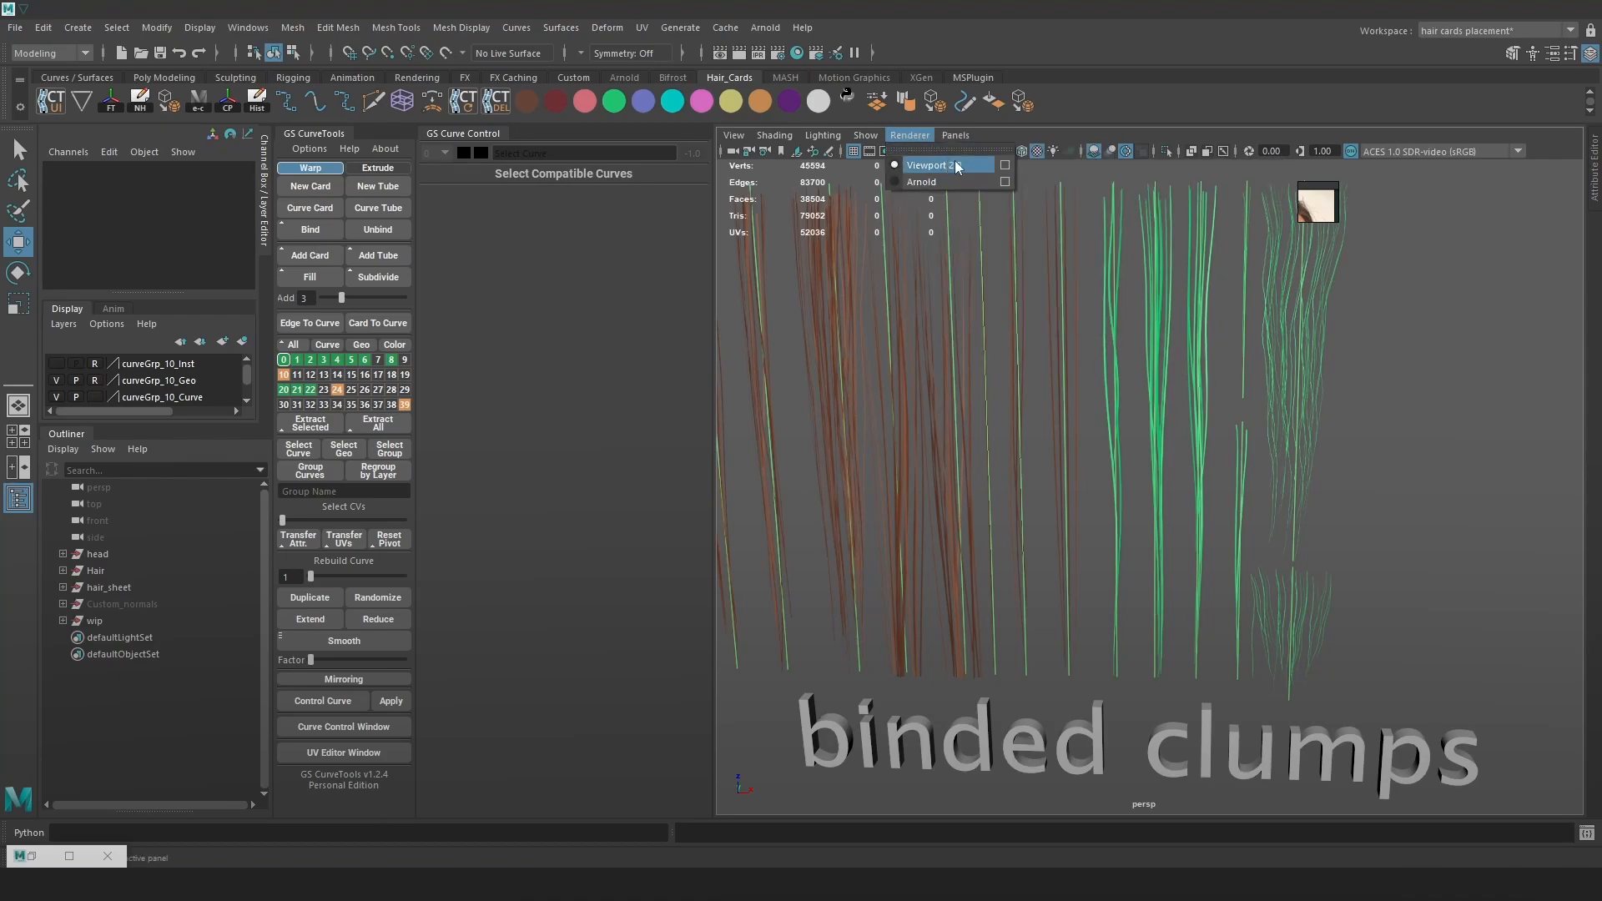
left_click(1006, 169)
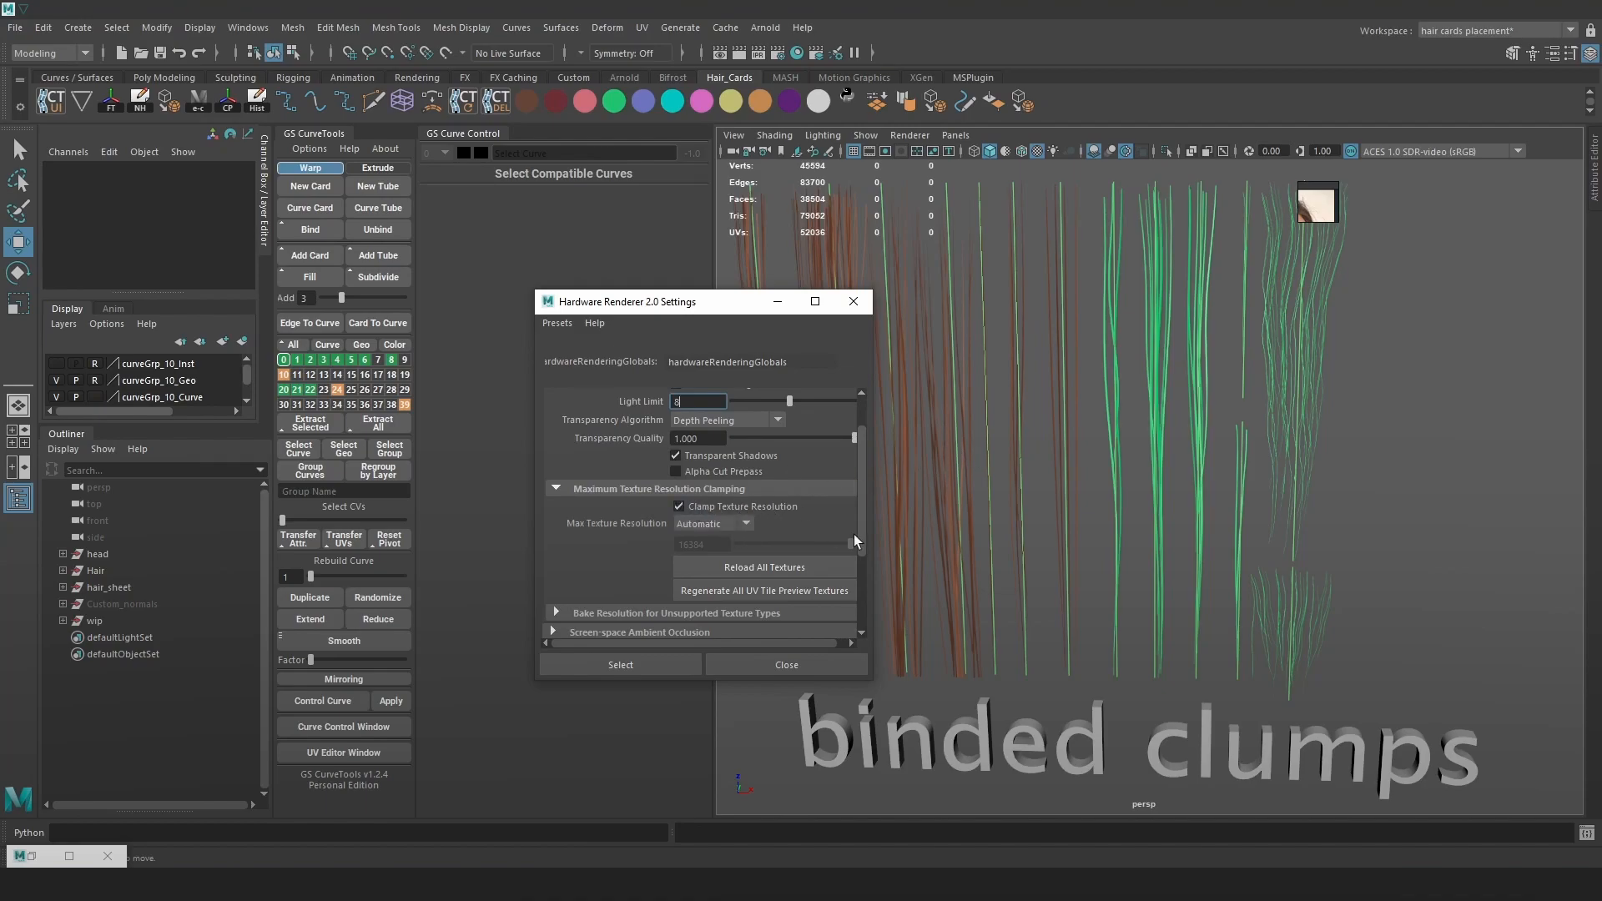
left_click(709, 555)
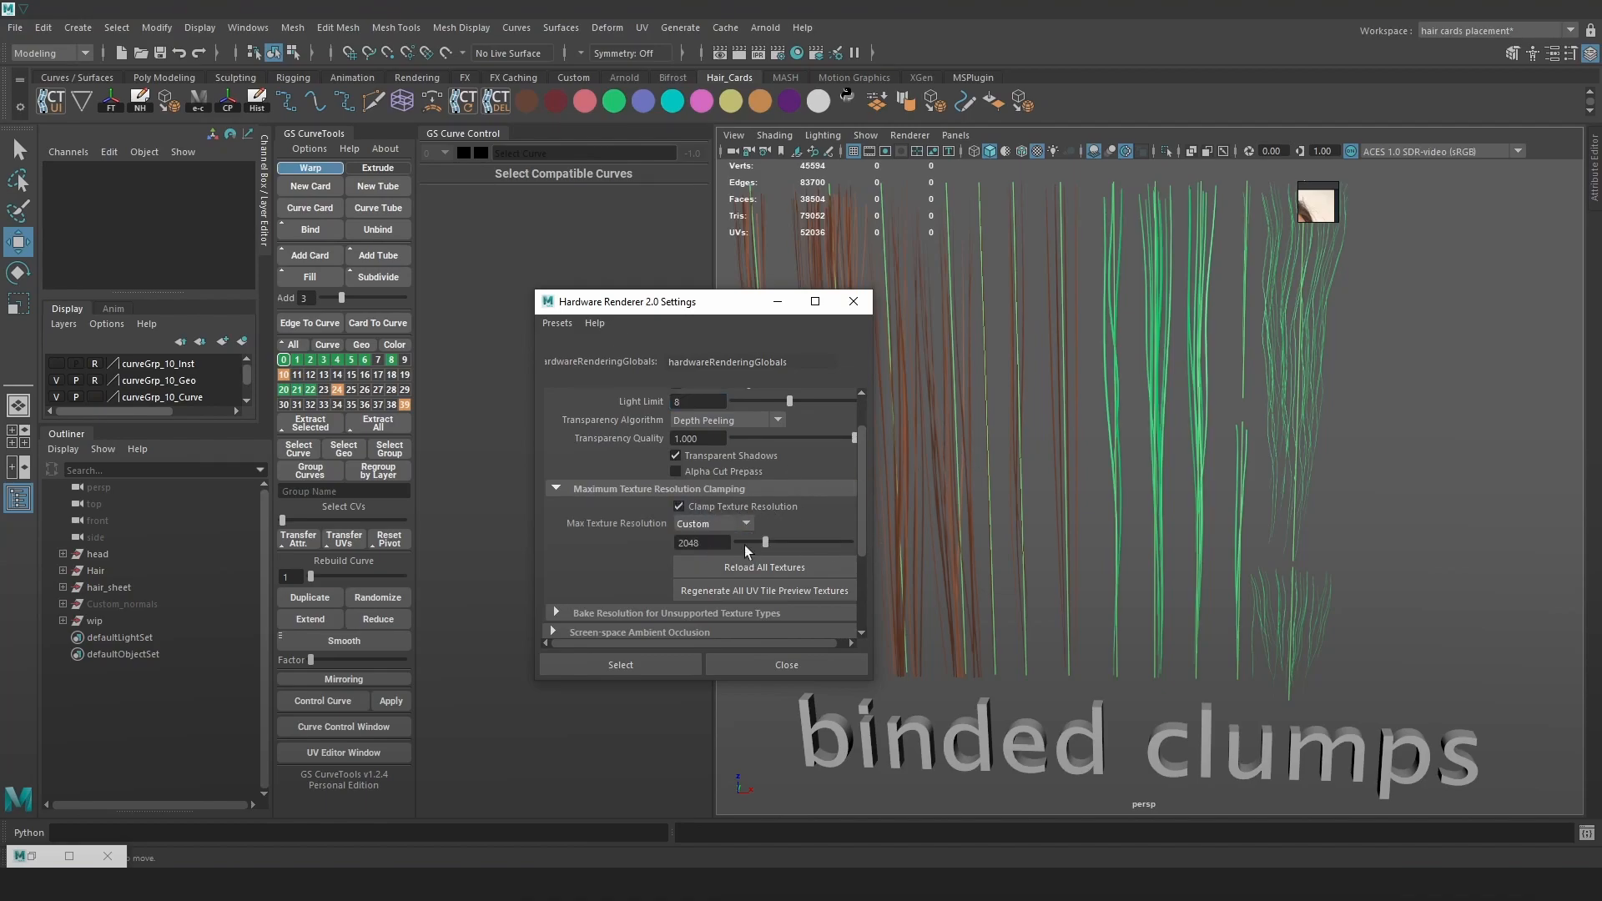
left_click_drag(766, 542, 745, 543)
left_click(853, 301)
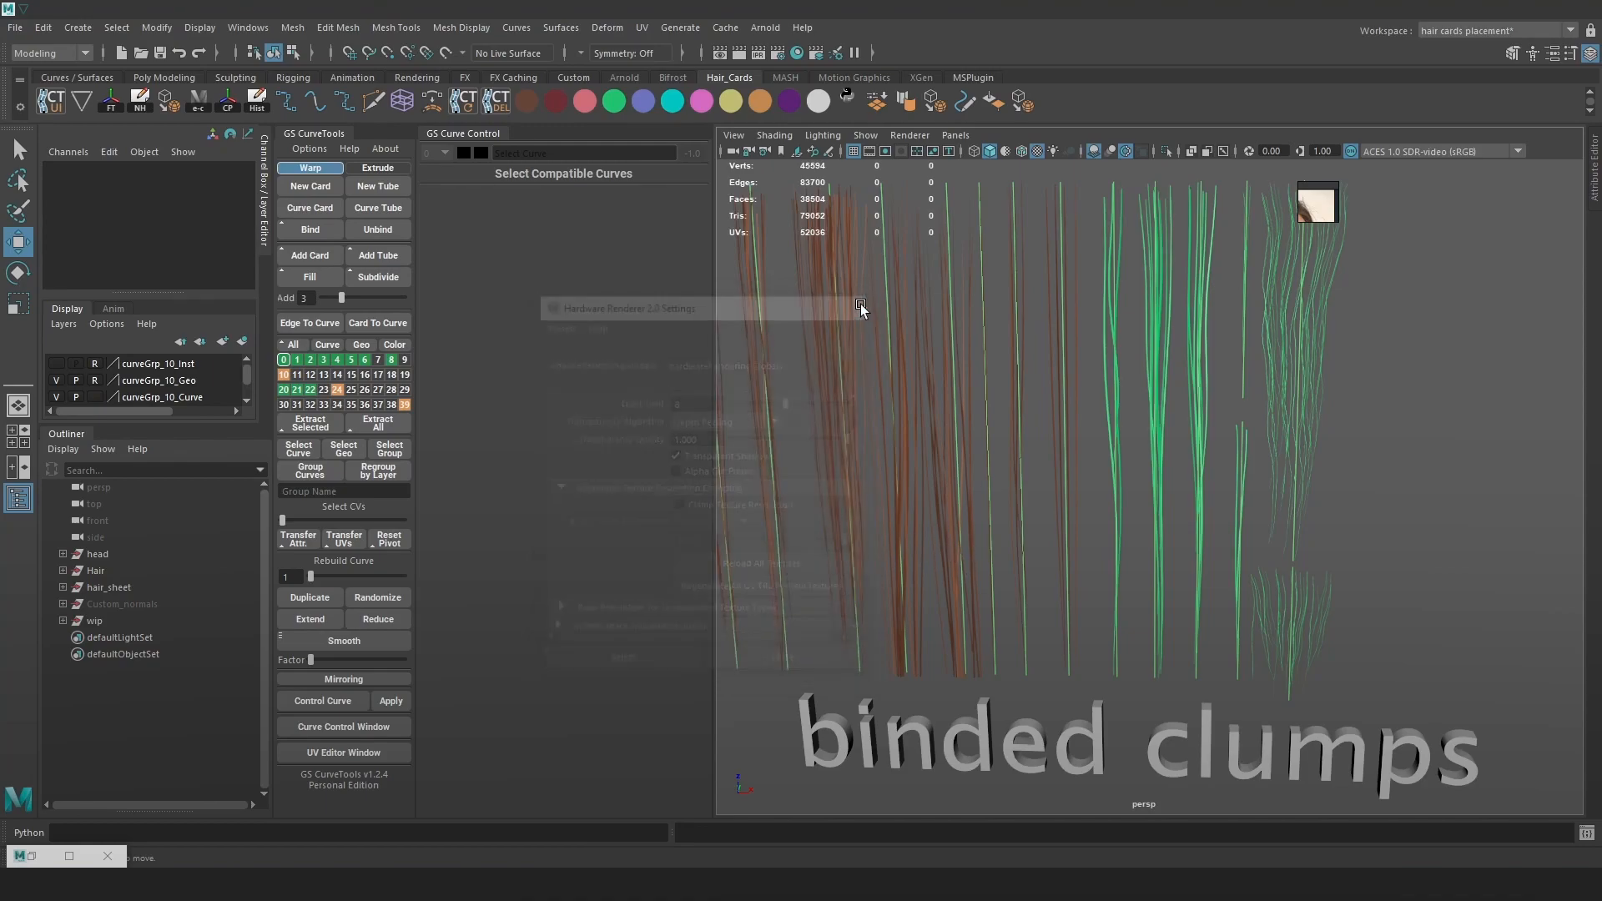
Inspect the textured cards and the existing hair on the head from several angles.
scroll(1209, 429, "down", 3)
scroll(1255, 442, "down", 1)
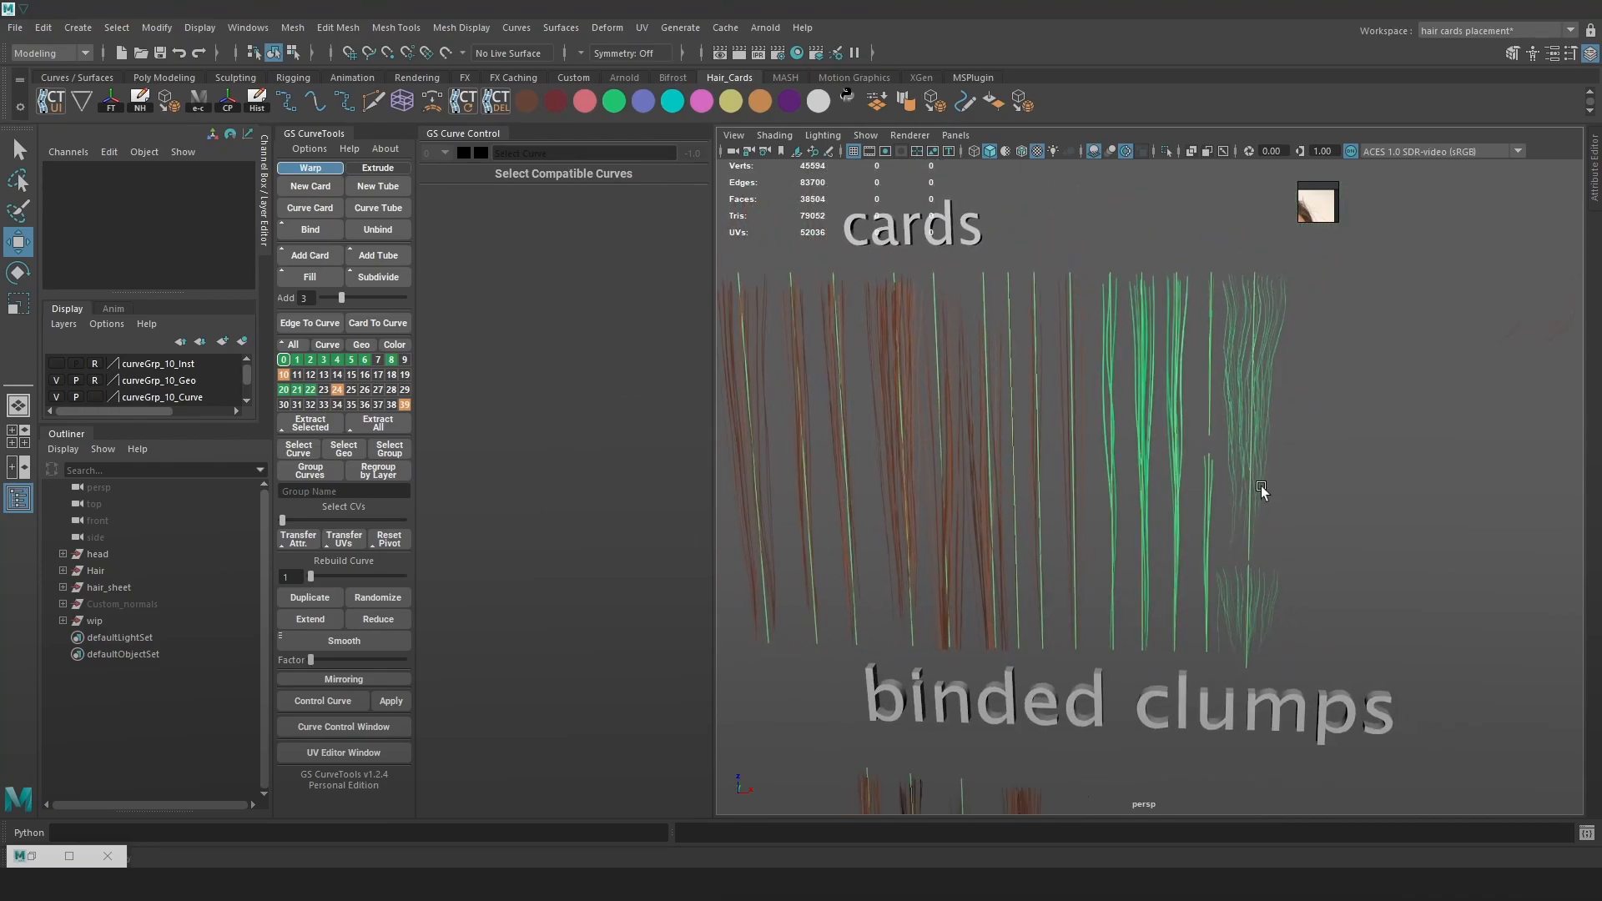
scroll(1243, 475, "down", 2)
left_click(1116, 407)
right_click_drag(1164, 416, 1205, 414, "alt")
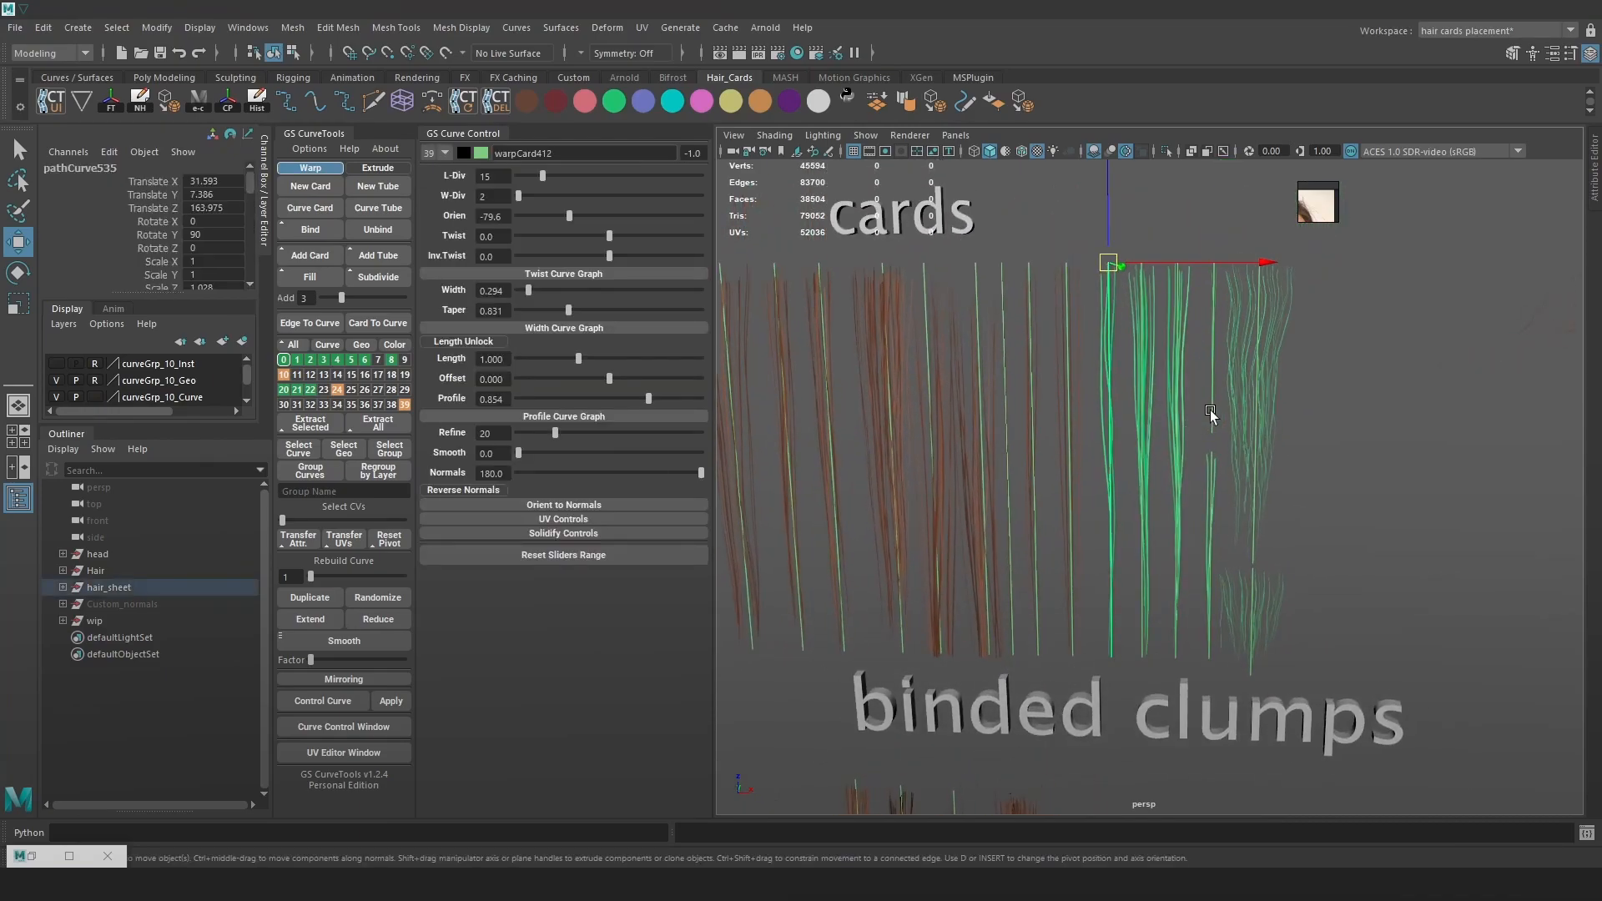
middle_click_drag(1228, 426, 1283, 472, "alt")
right_click_drag(1284, 471, 1172, 413, "alt")
scroll(1179, 525, "down", 1)
left_click_drag(953, 518, 1402, 430, "alt")
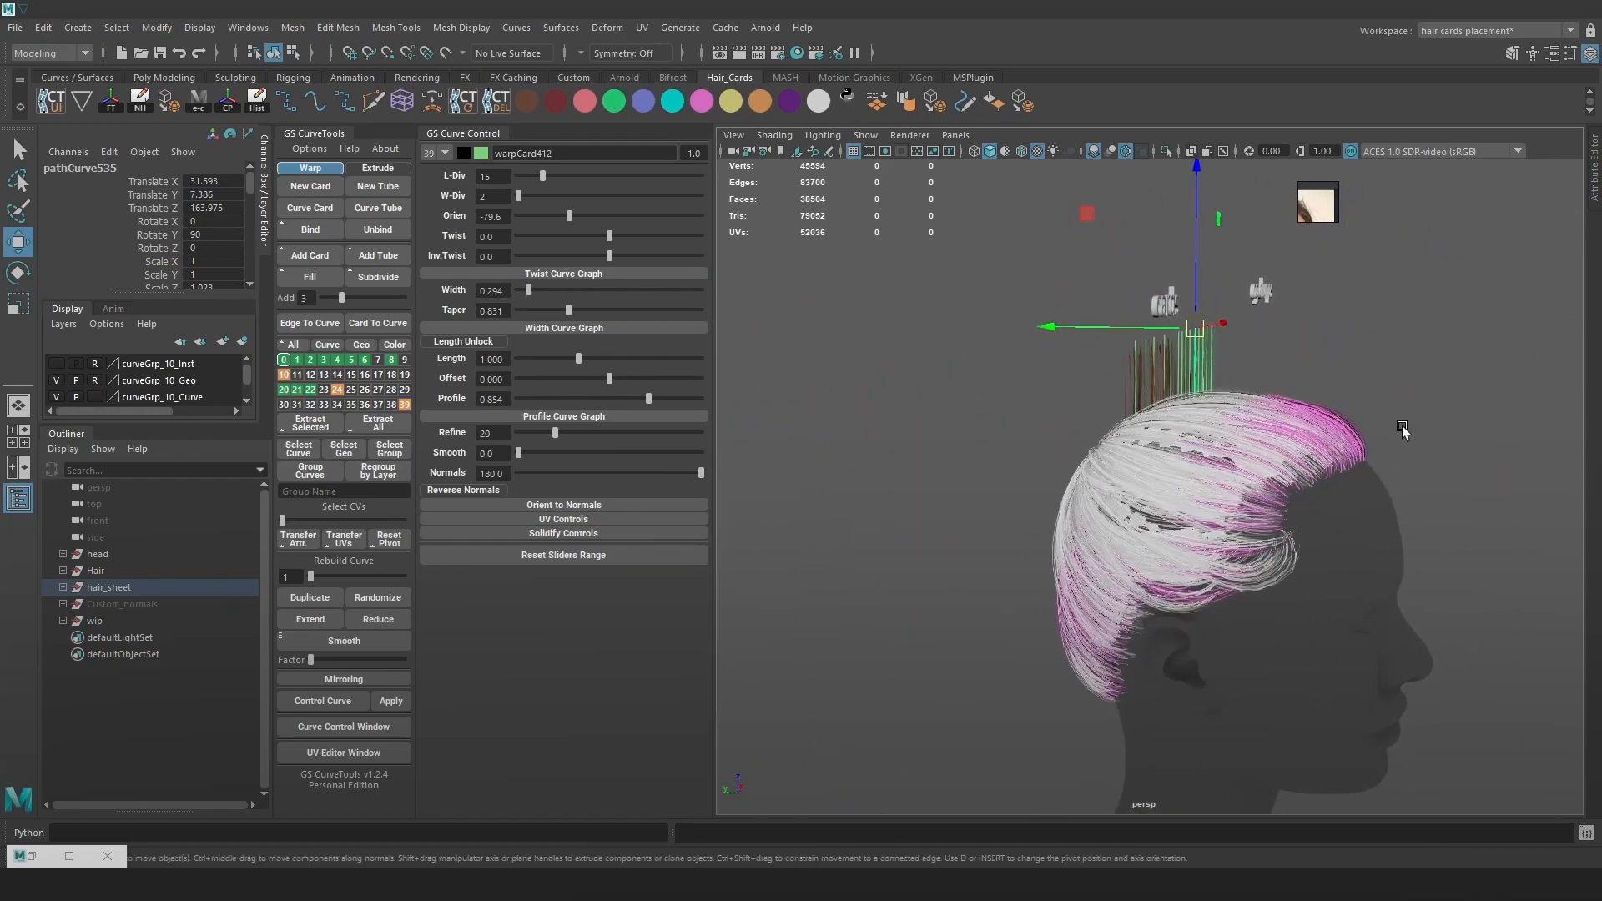
middle_click_drag(1403, 430, 1269, 438, "alt")
left_click_drag(1269, 438, 1197, 498, "alt")
right_click_drag(1197, 498, 1357, 467, "alt")
middle_click_drag(1357, 468, 1190, 514, "alt")
right_click_drag(1189, 514, 1362, 667, "alt")
Duplicate the seven green strand cards and move the copies along X to the opposite side of the head.
left_click_drag(1345, 734, 1089, 394)
mouse_move(1221, 490)
right_mouse_down("alt")
mouse_move(1164, 437)
mouse_move(1200, 478)
right_mouse_up("alt")
middle_click_drag(1200, 478, 1154, 379, "alt")
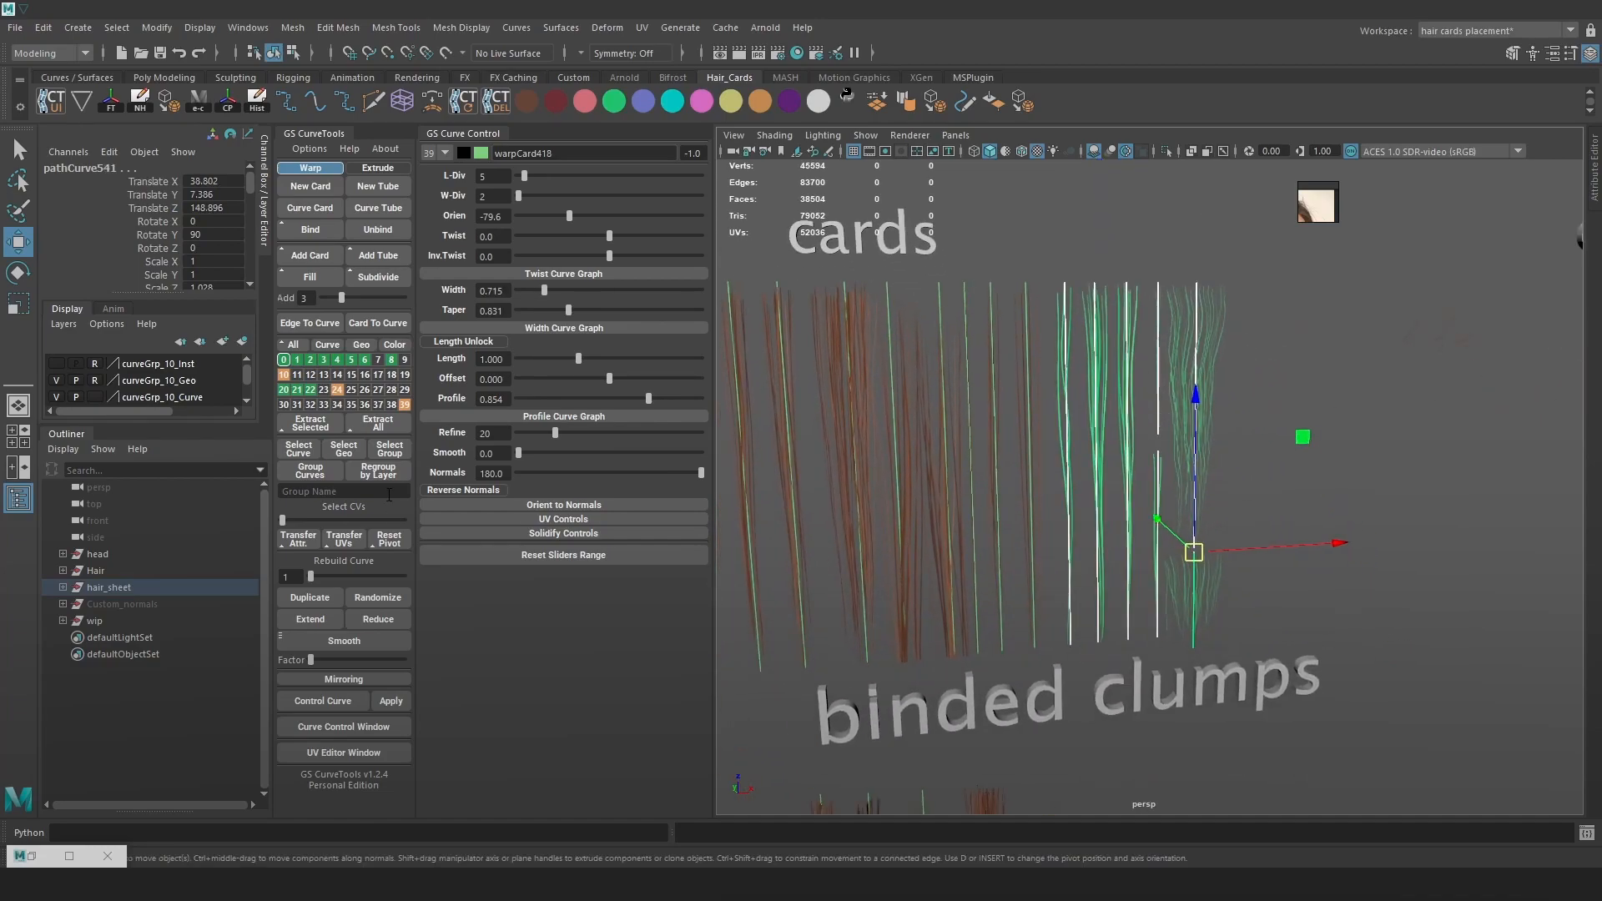
left_click(329, 598)
left_click_drag(1159, 529, 1316, 585)
left_click_drag(1367, 639, 1028, 668)
right_click_drag(1114, 617, 1053, 544, "alt")
middle_click_drag(1093, 551, 1245, 518, "alt")
left_click_drag(1240, 530, 834, 558)
middle_click_drag(835, 558, 945, 561, "alt")
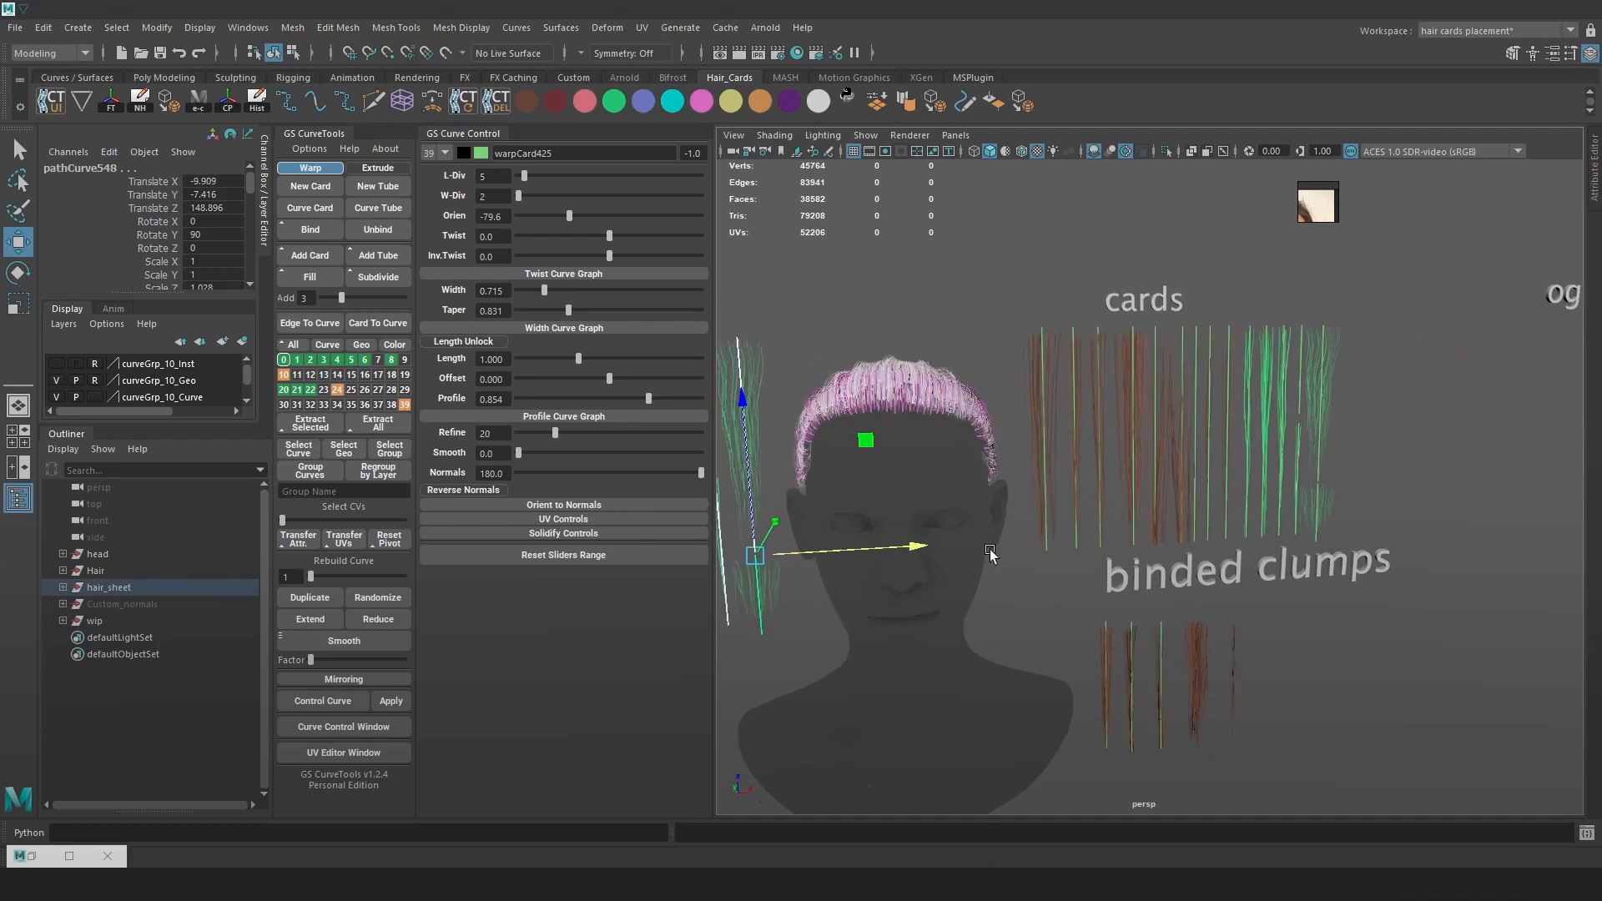
left_click_drag(945, 561, 1052, 534, "alt")
left_click_drag(1069, 434, 922, 582)
left_click(918, 580)
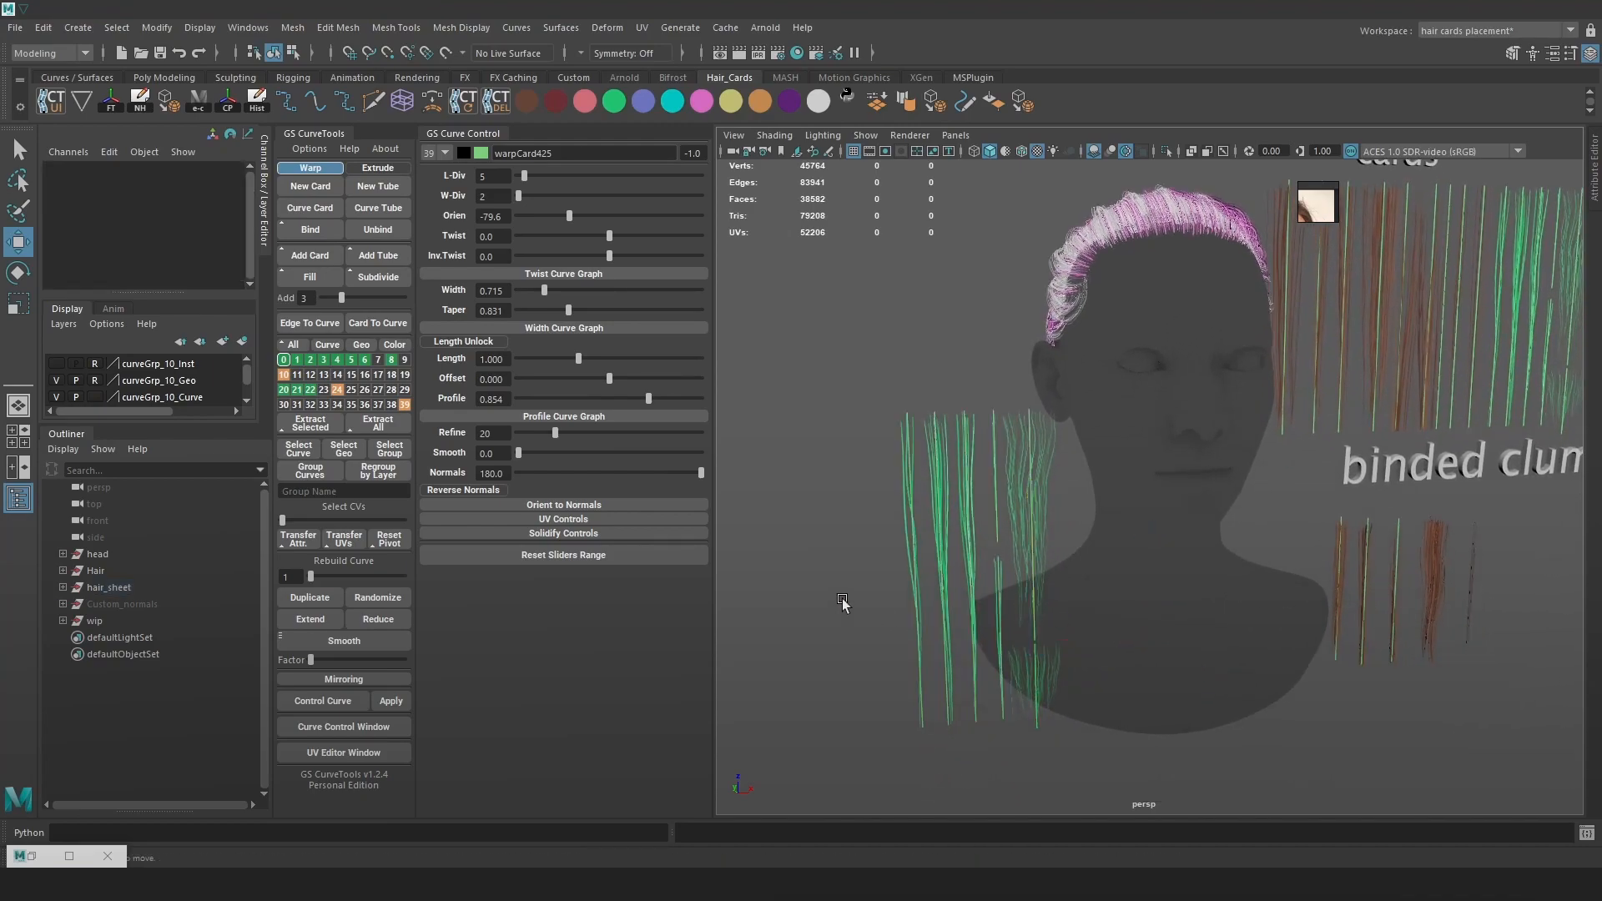
Delete three surplus cards from the duplicated green set, keeping two long cards, one short thin card and the short wide card.
left_click(921, 598)
key("4")
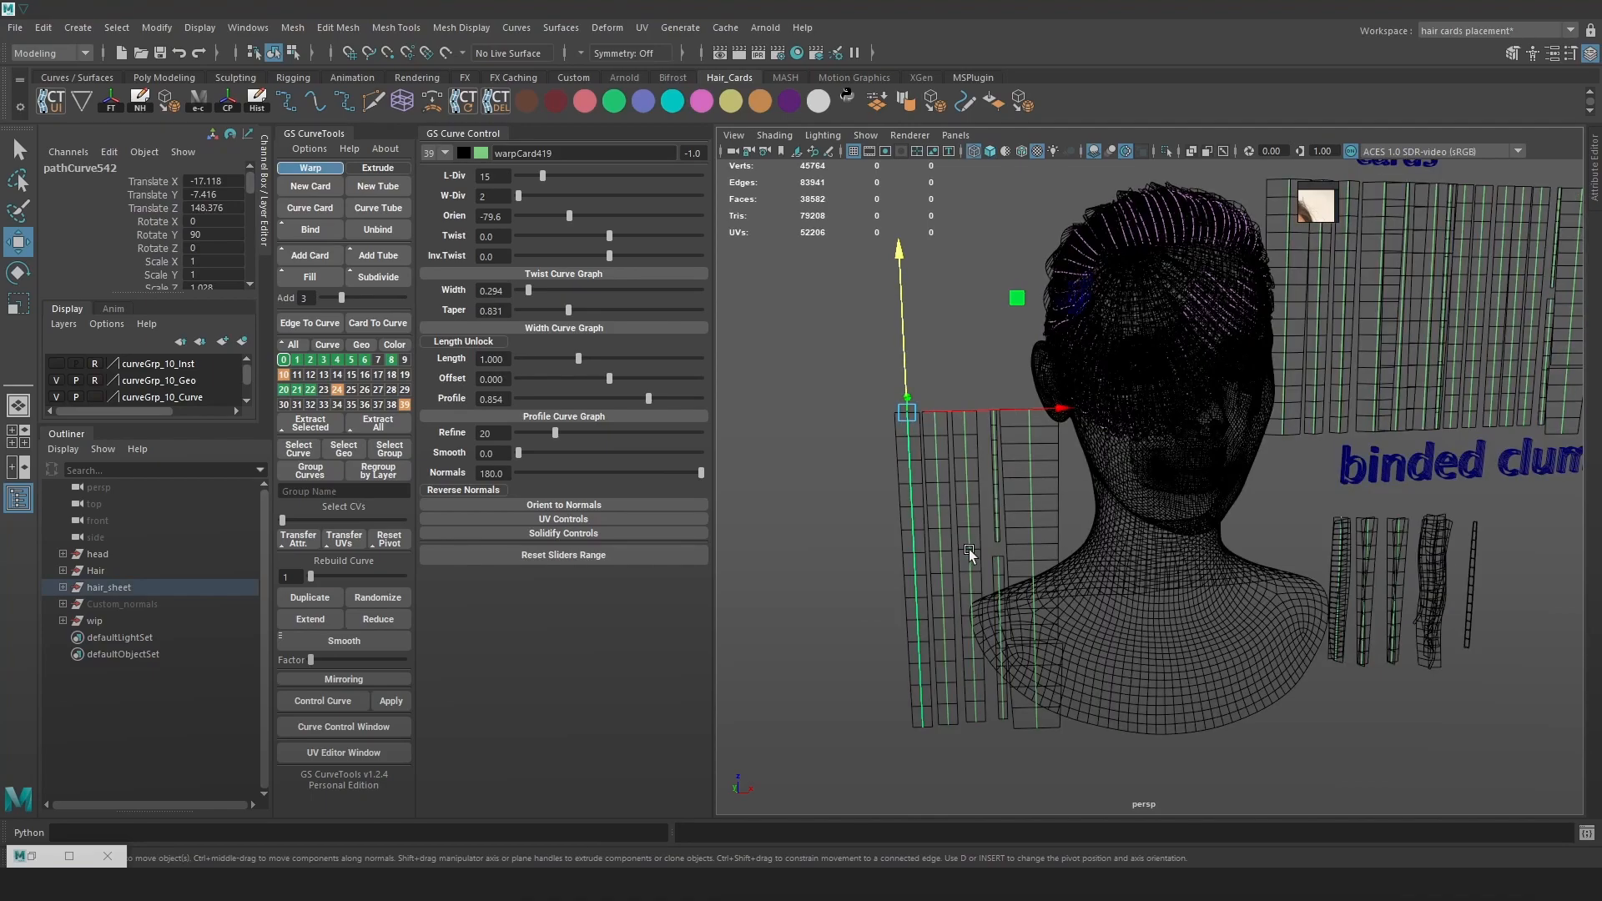
key("Delete")
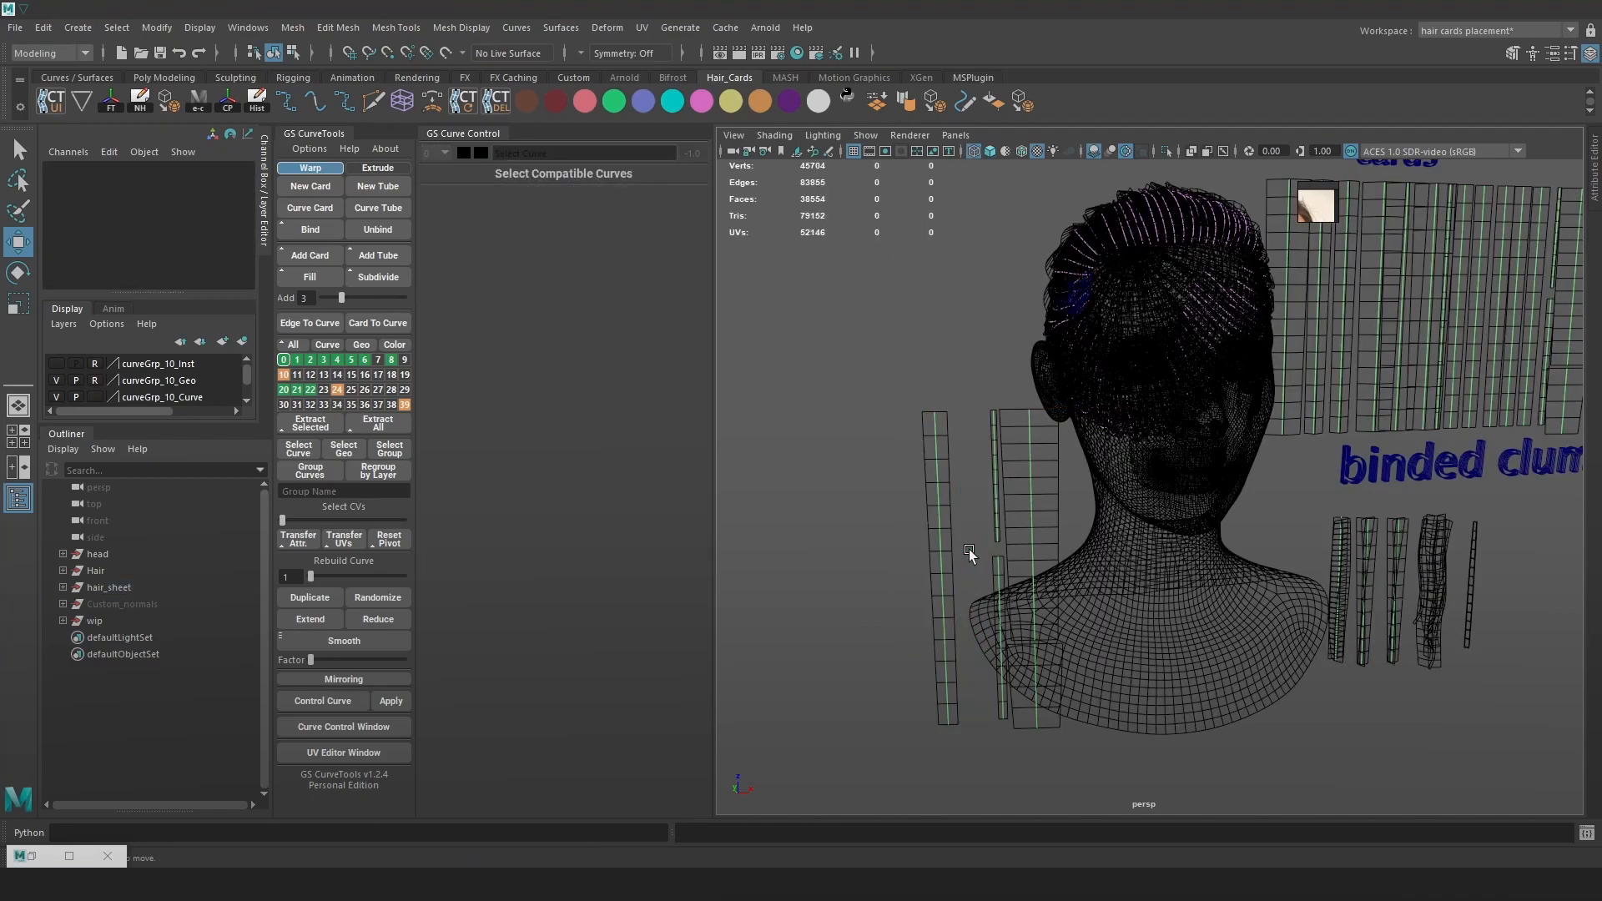
key("6")
left_click(999, 596)
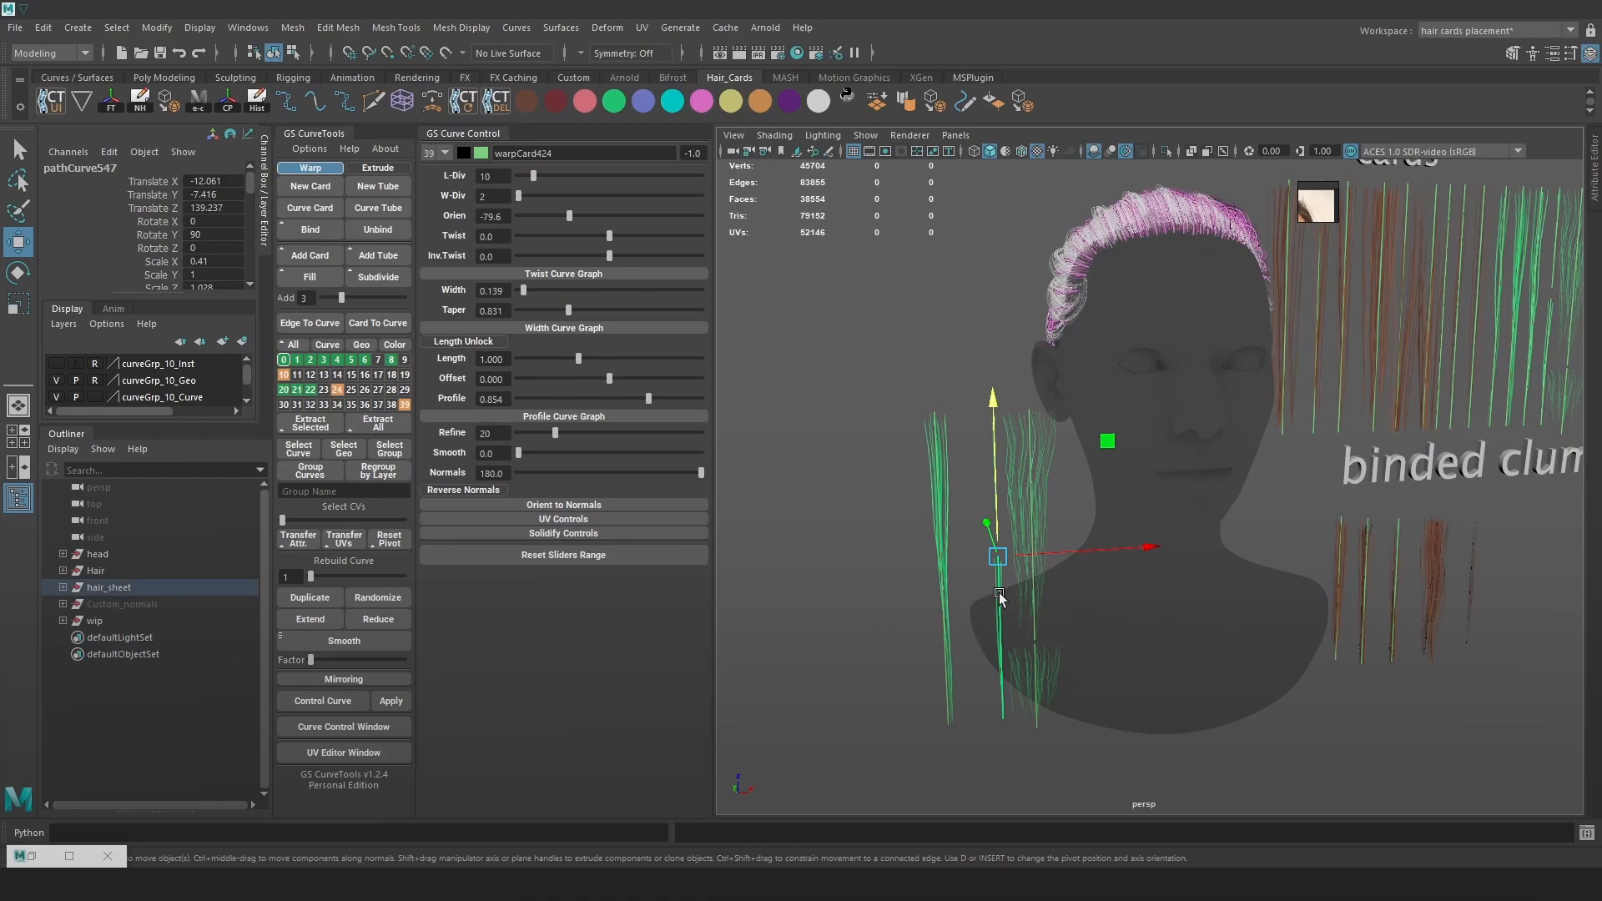
key("Delete")
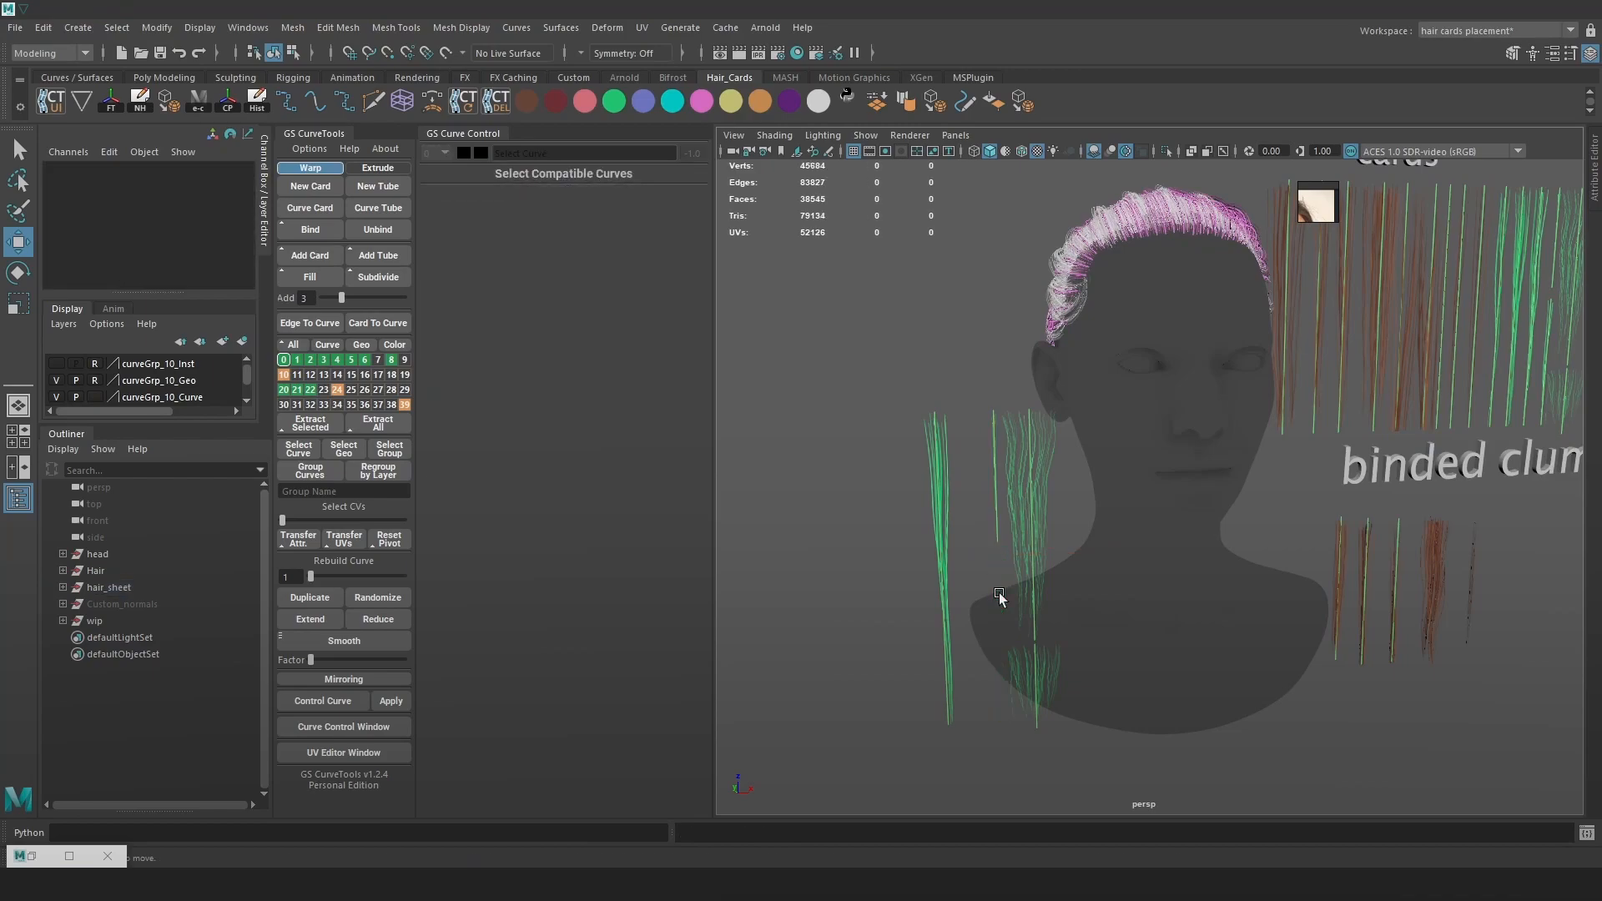
Move the four remaining duplicated green cards farther away from the head along X.
right_click_drag(1022, 567, 1059, 604, "alt")
left_click(851, 447)
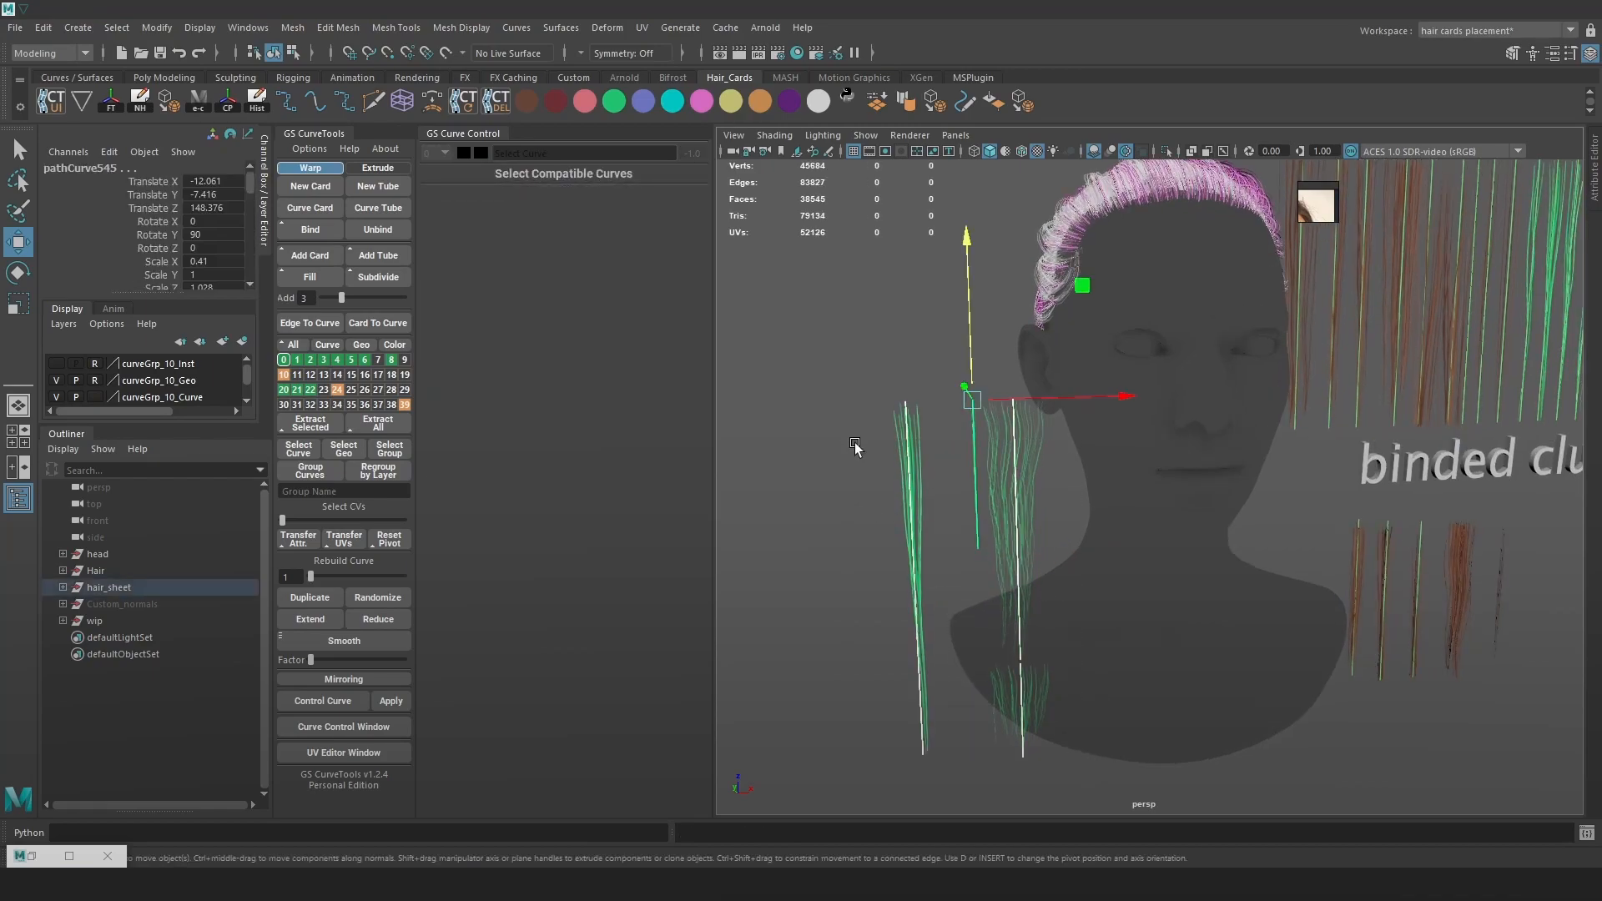
left_click_drag(1122, 394, 1007, 401)
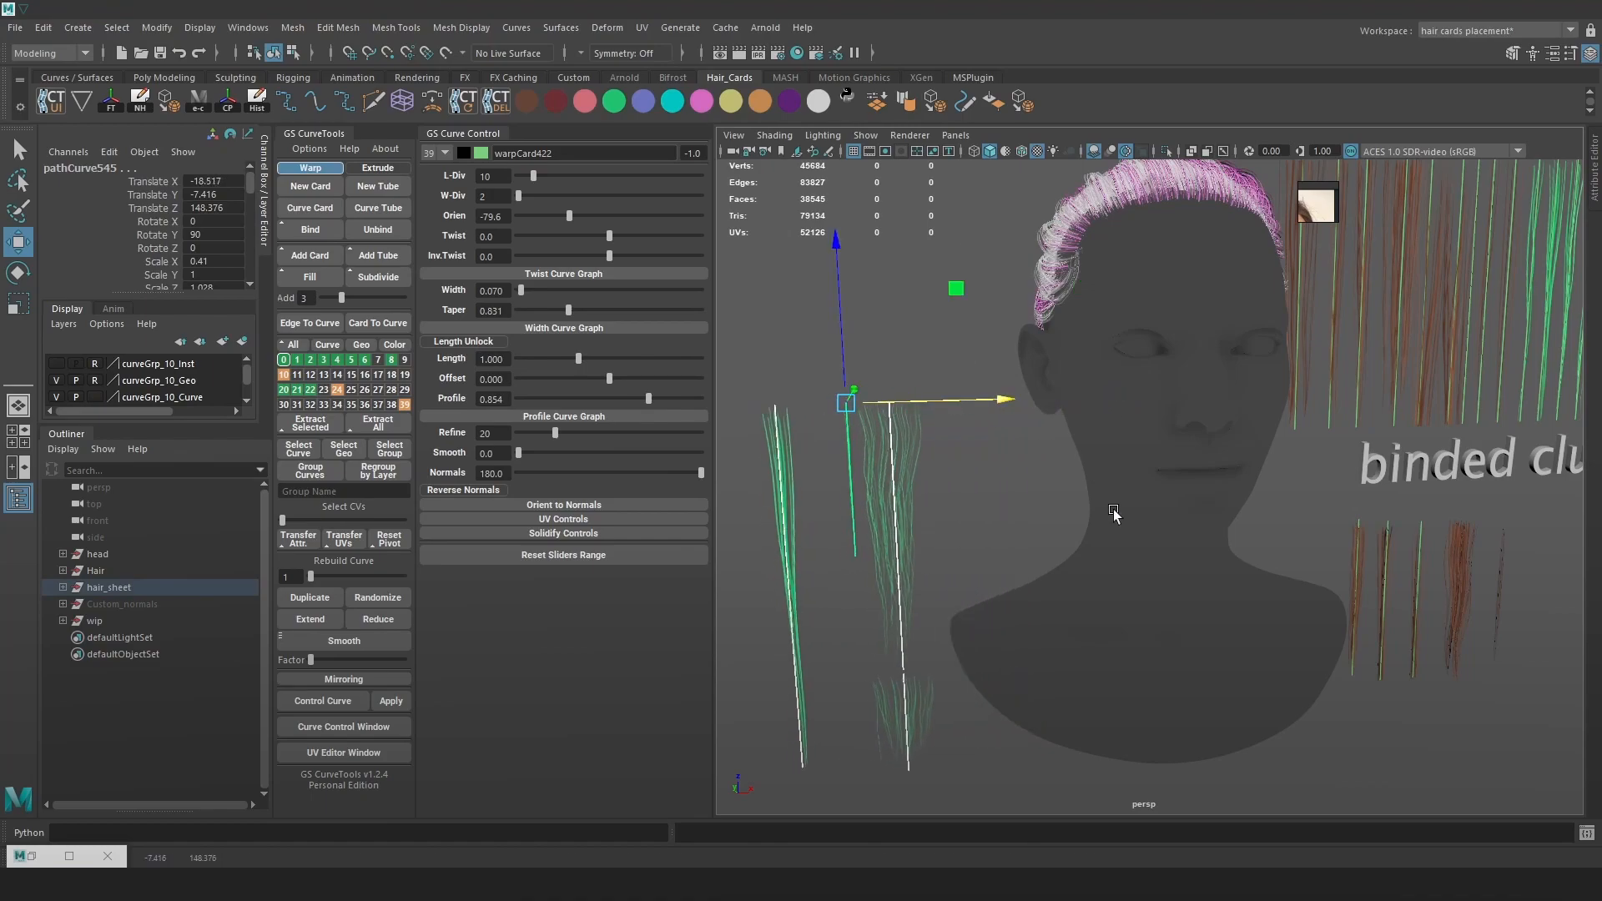
right_click_drag(1112, 511, 1100, 503, "alt")
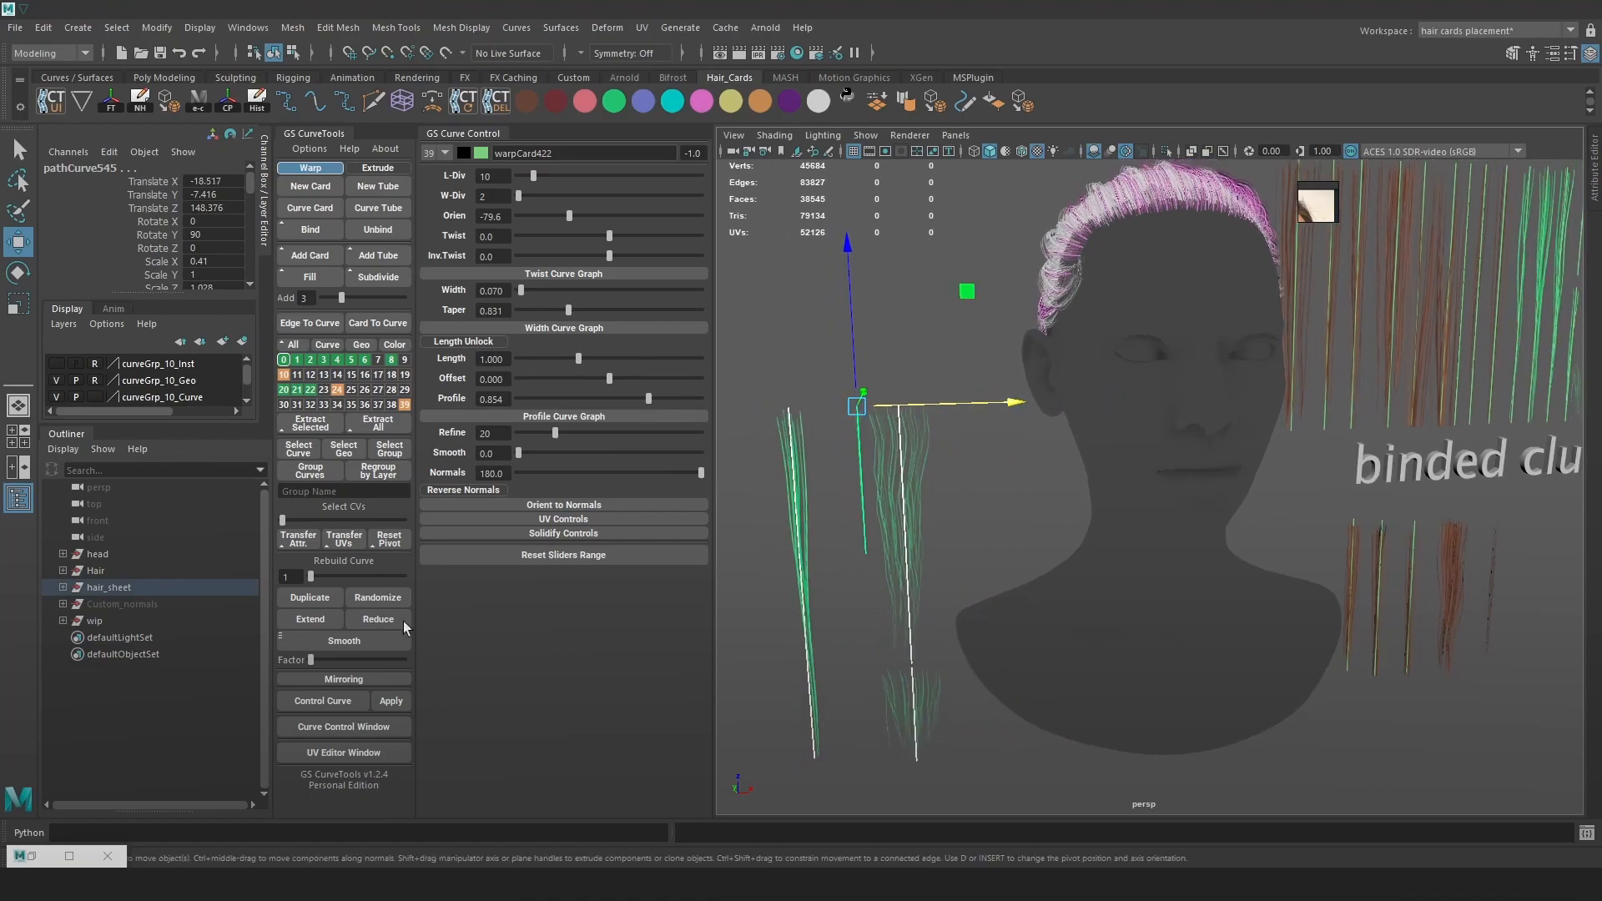
Group warpCard420, warpCard421, warpCard422 and warpCard425 from the hair_sheet cards group.
left_click(60, 586)
left_click(74, 671)
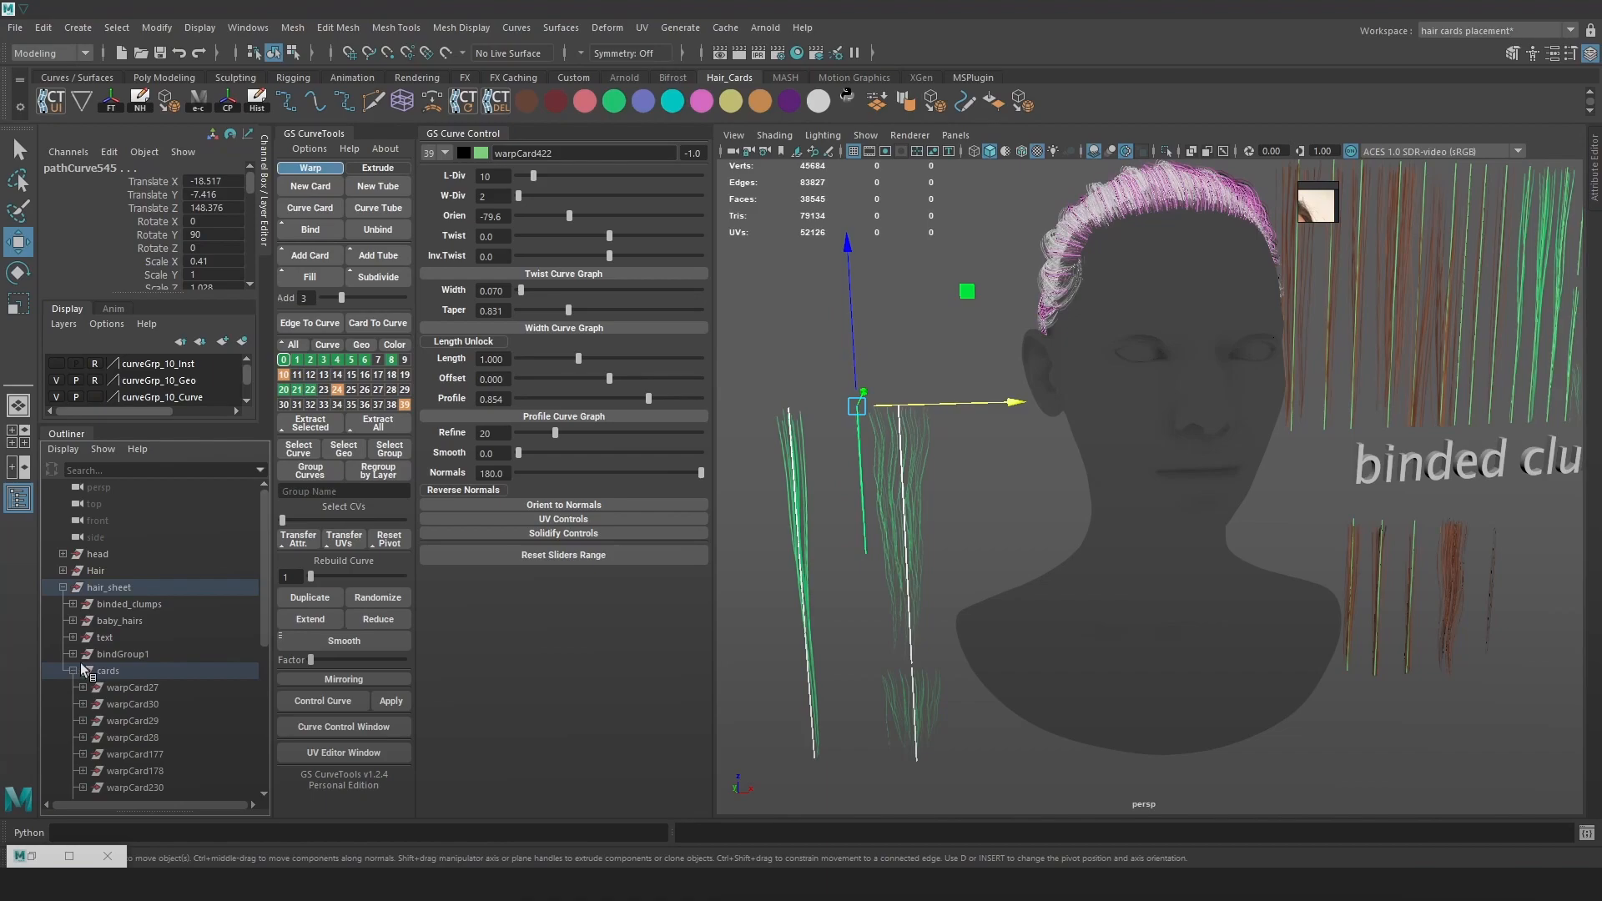
scroll(112, 653, "down", 3)
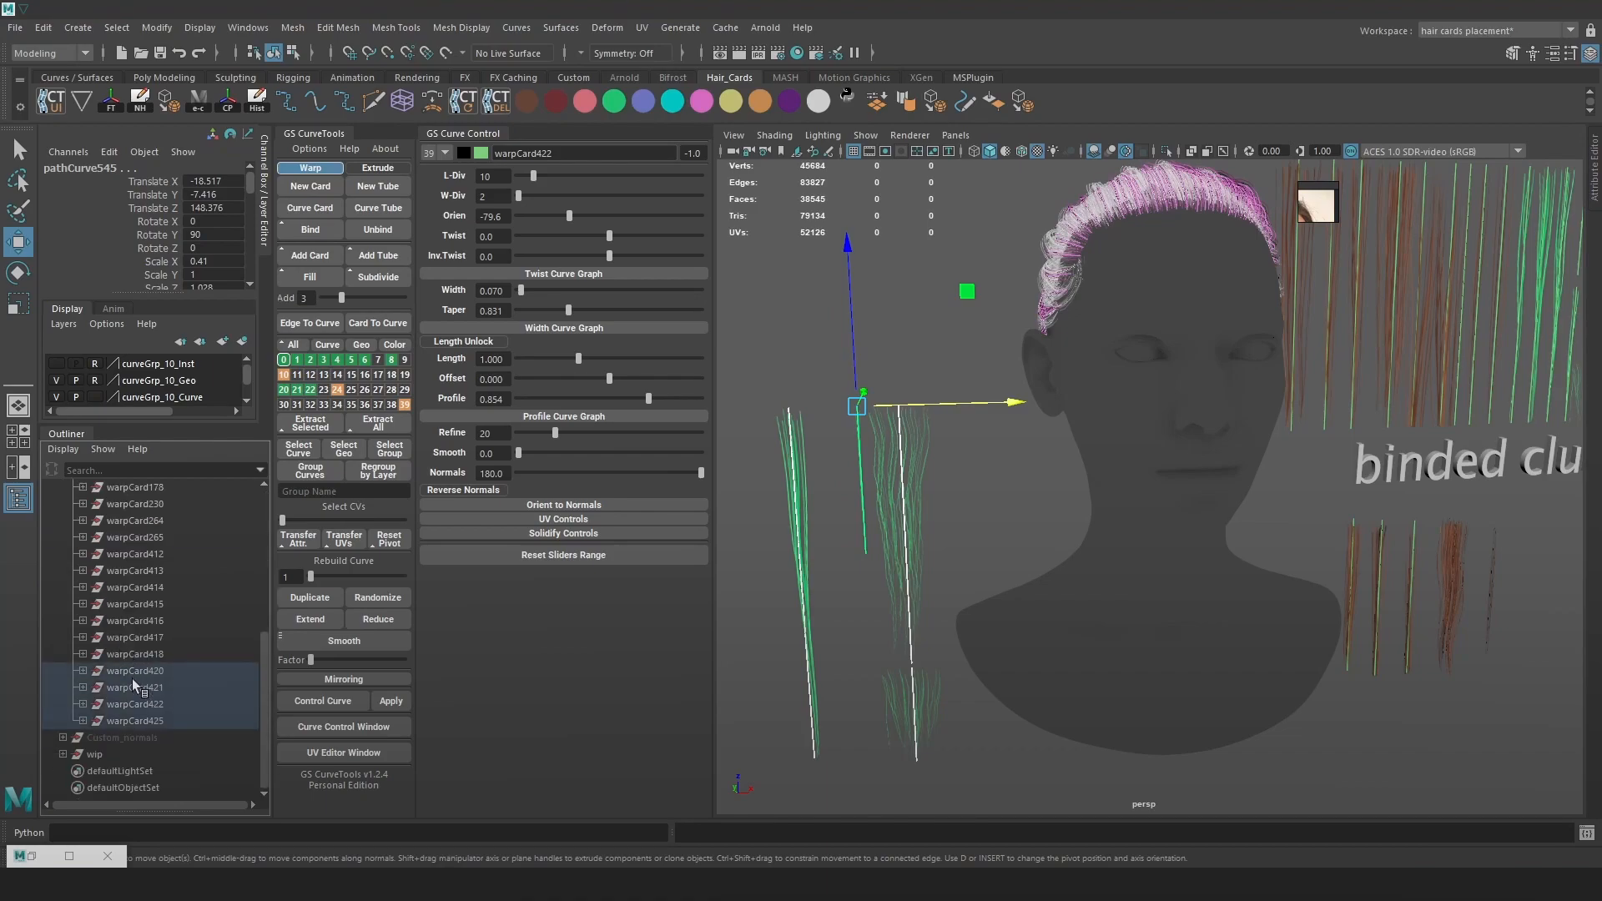
left_click(140, 671)
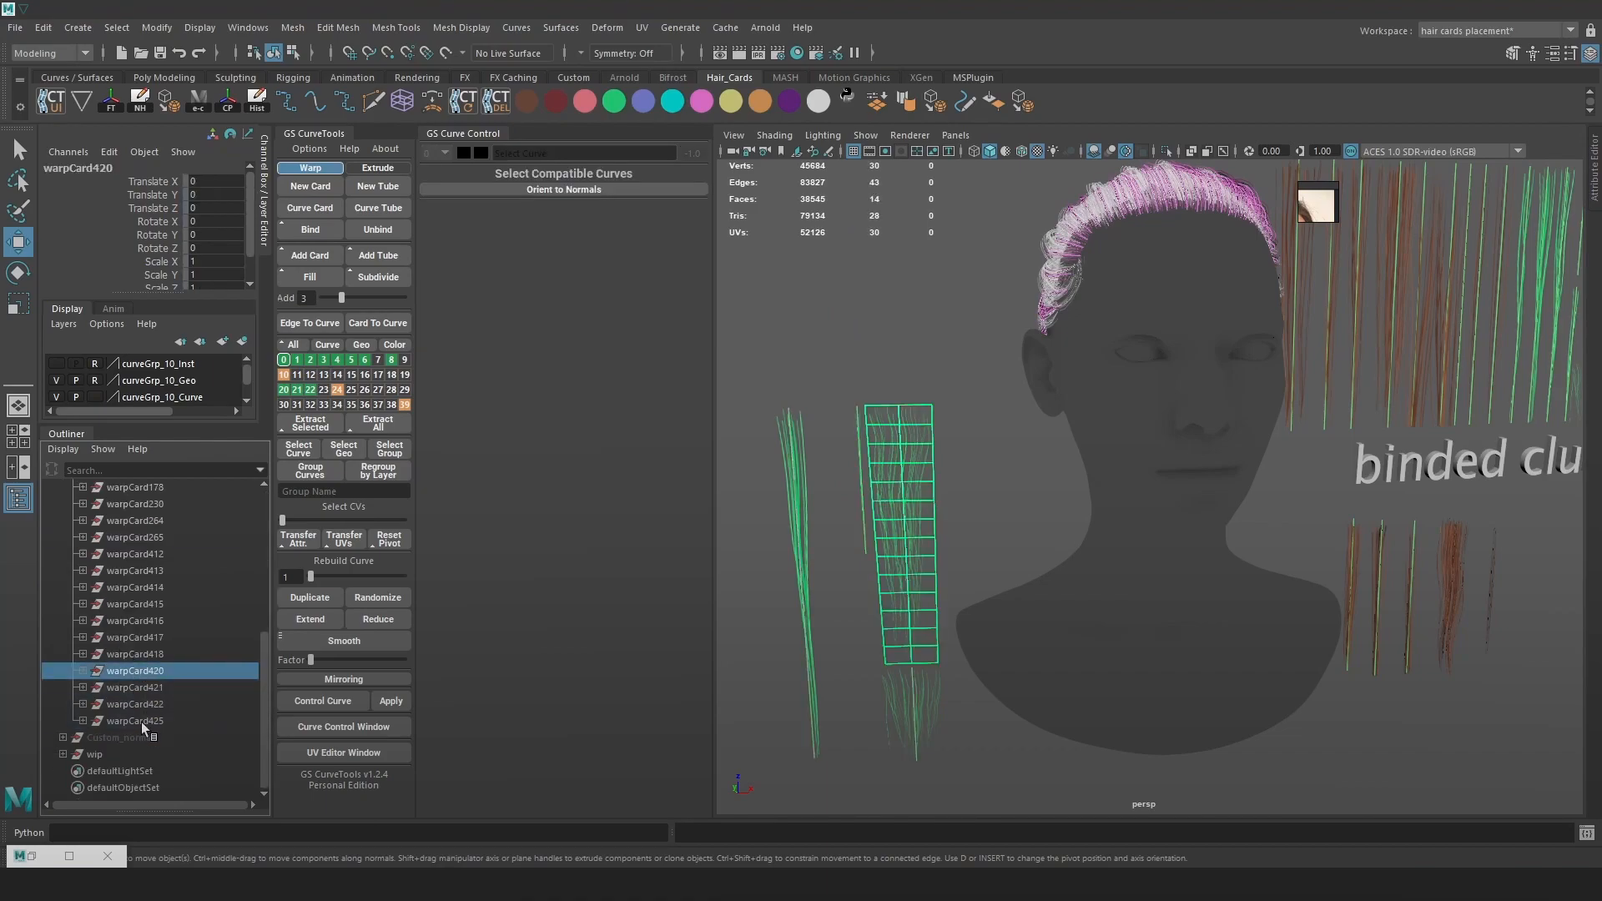
left_click(141, 720, "ctrl")
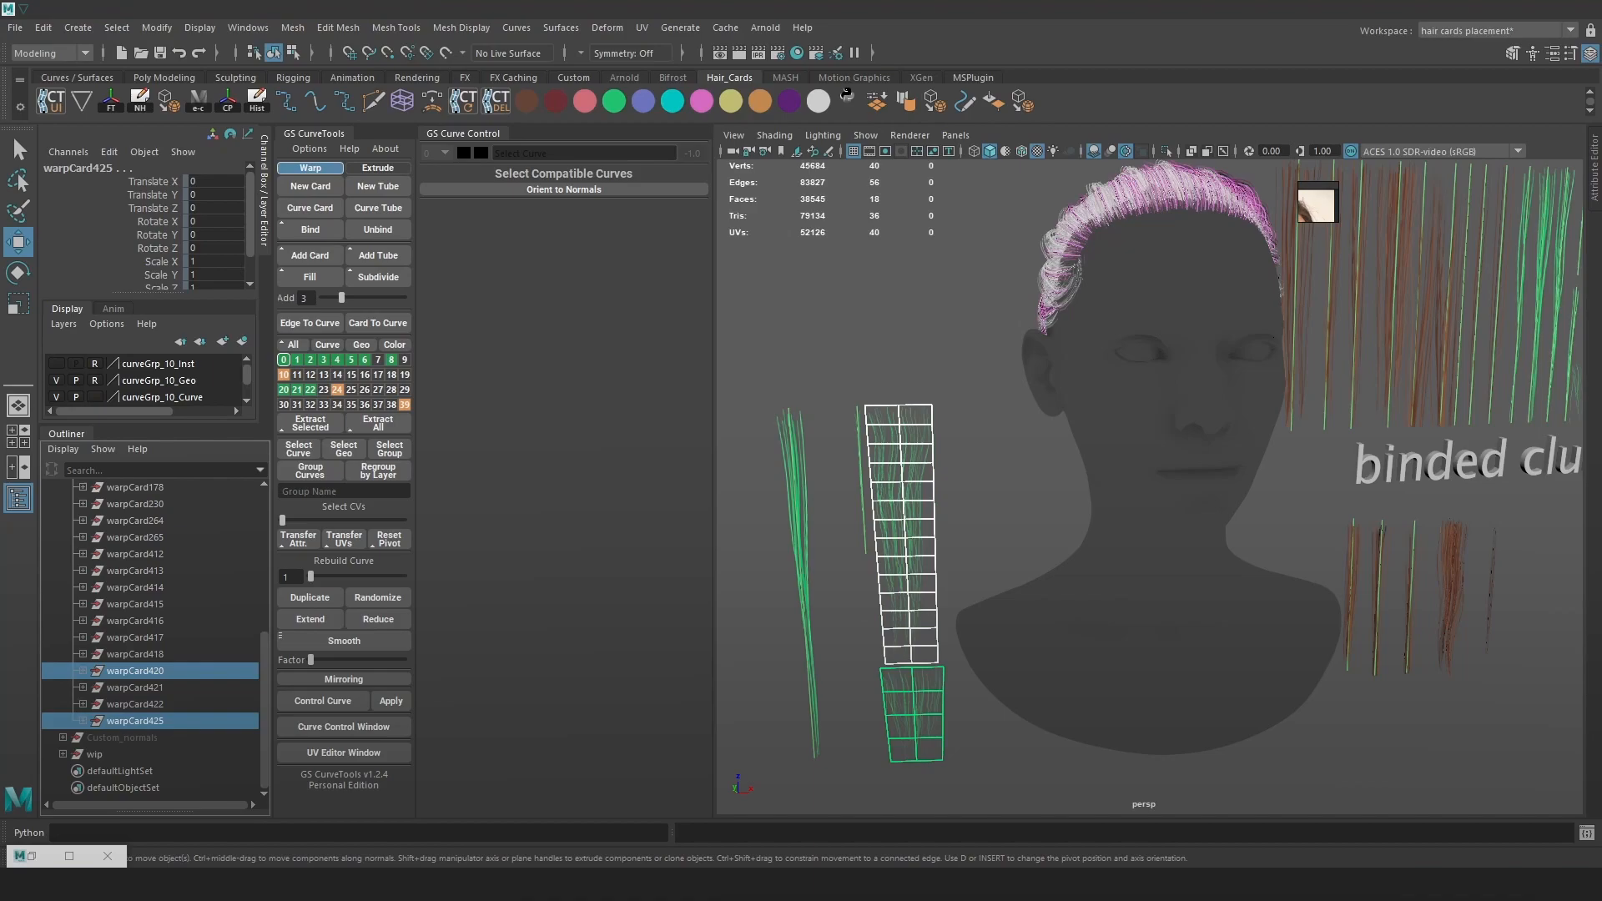
left_click(165, 722)
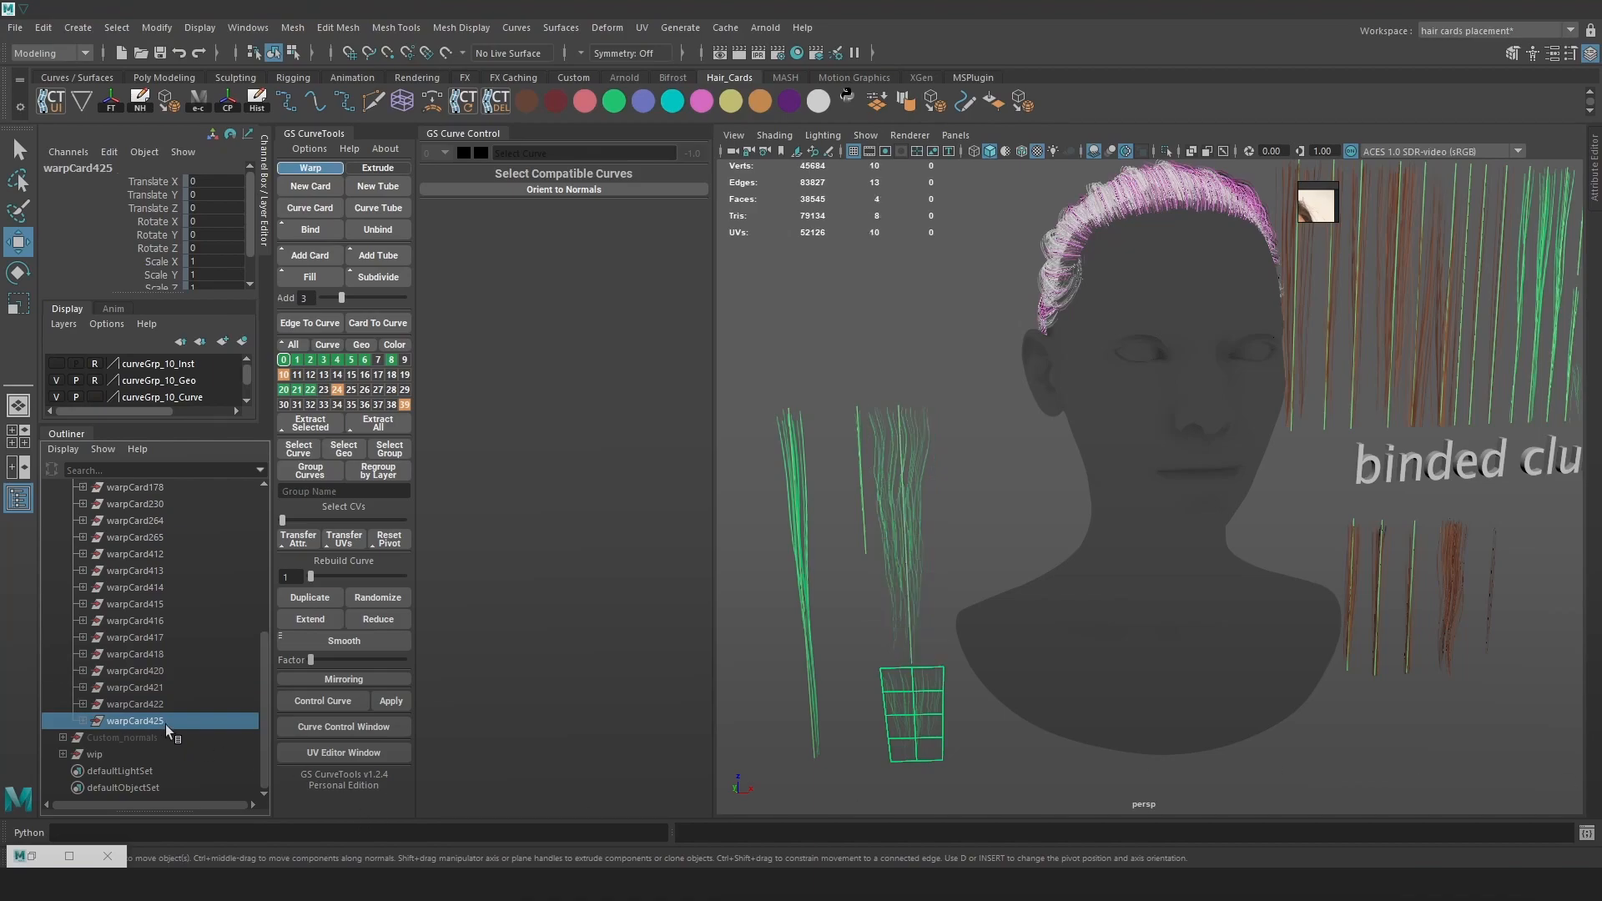
left_click(129, 689, "shift")
left_click(136, 671, "shift")
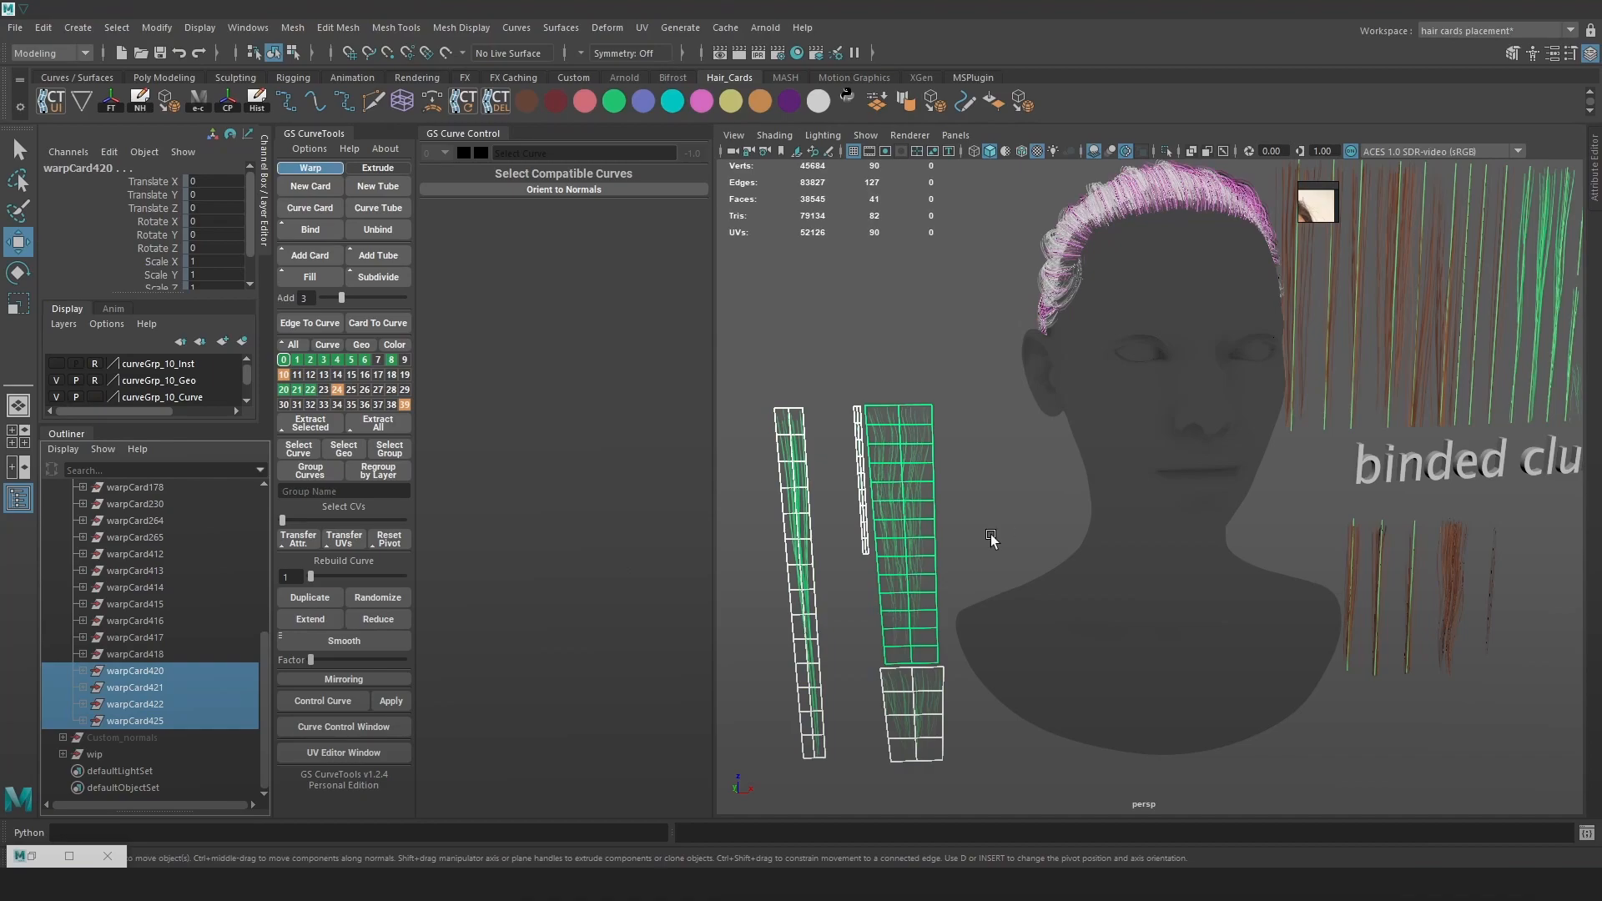
scroll(991, 540, "down", 3)
key("ctrl+g")
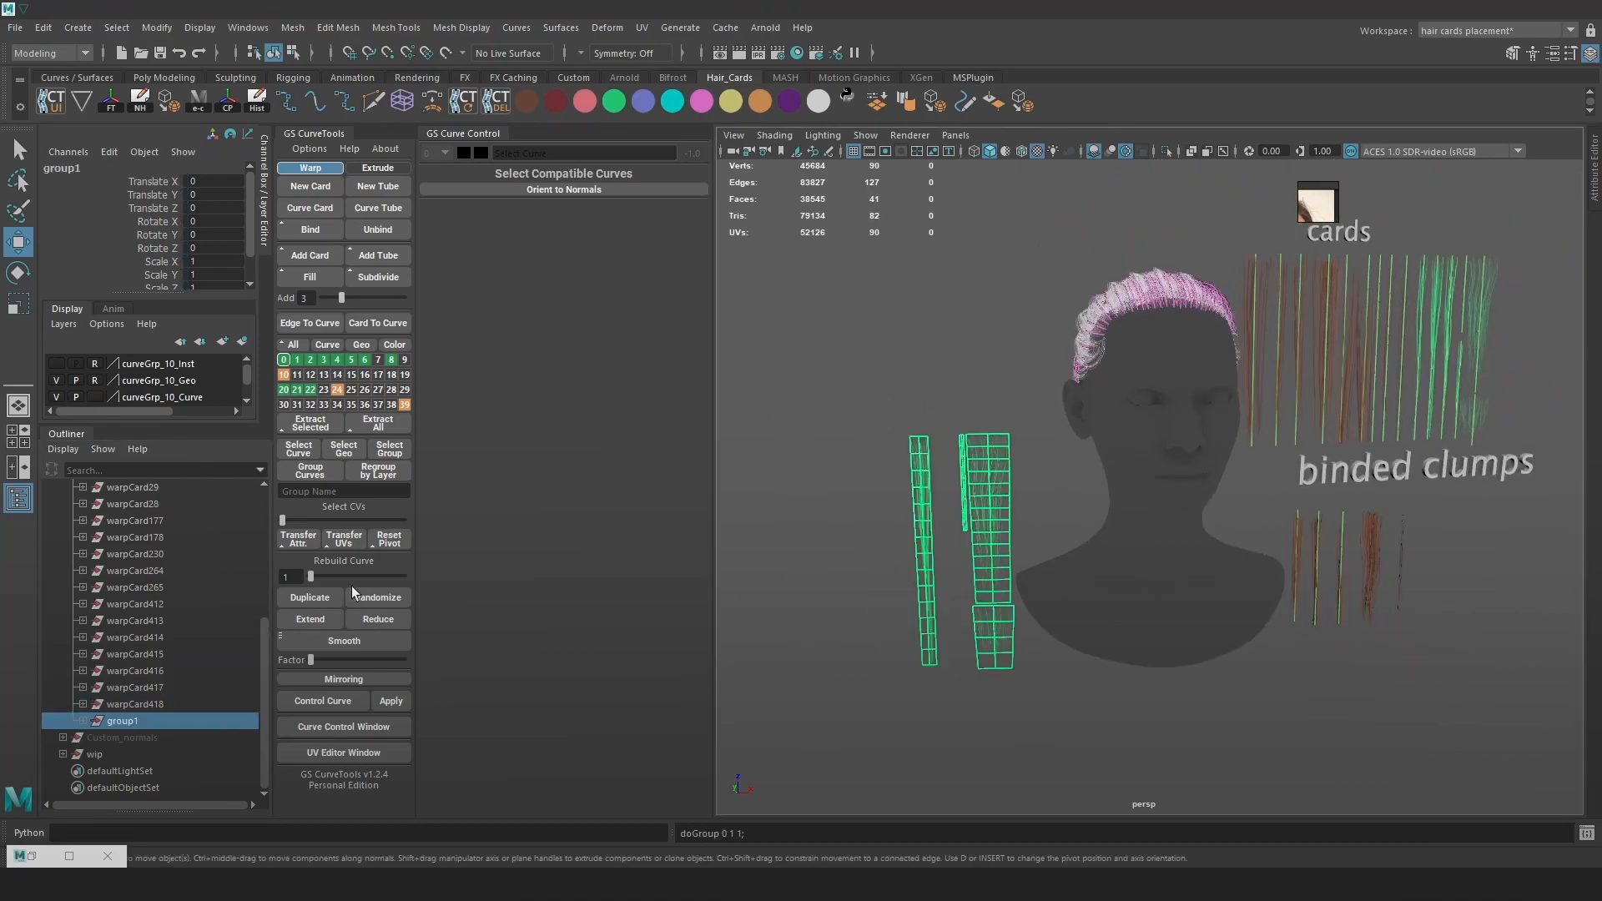
Rename the new card group to _11_baby_hairs.
double_click(122, 721)
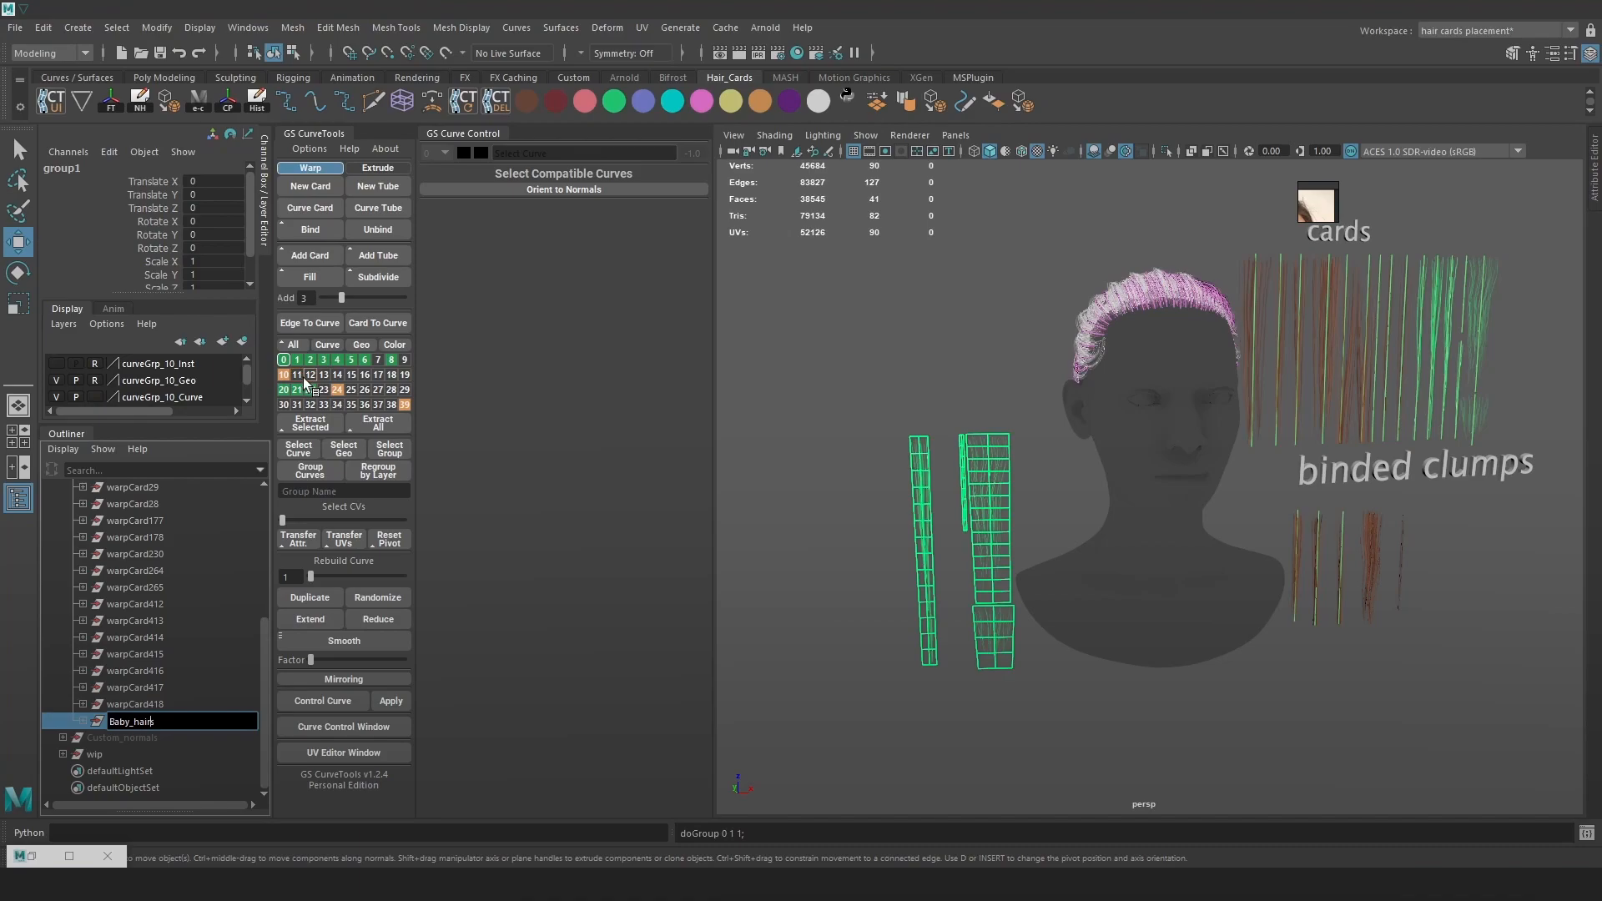
type("11_")
key("Return")
key("Caps_Lock")
double_click(133, 719)
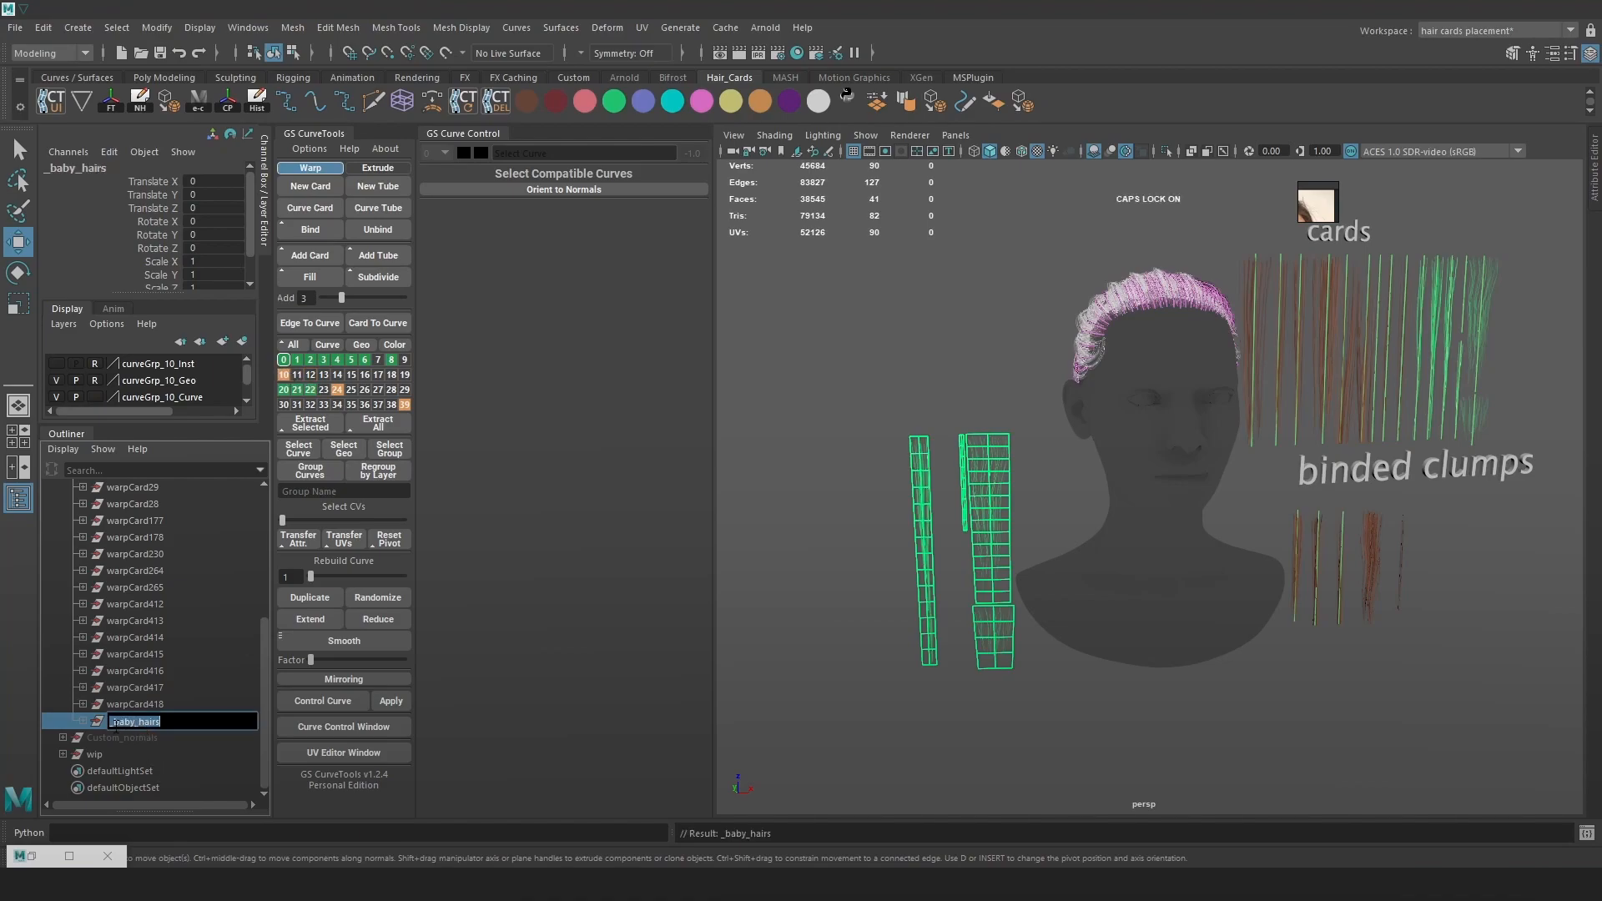
type("_")
type("11")
key("Return")
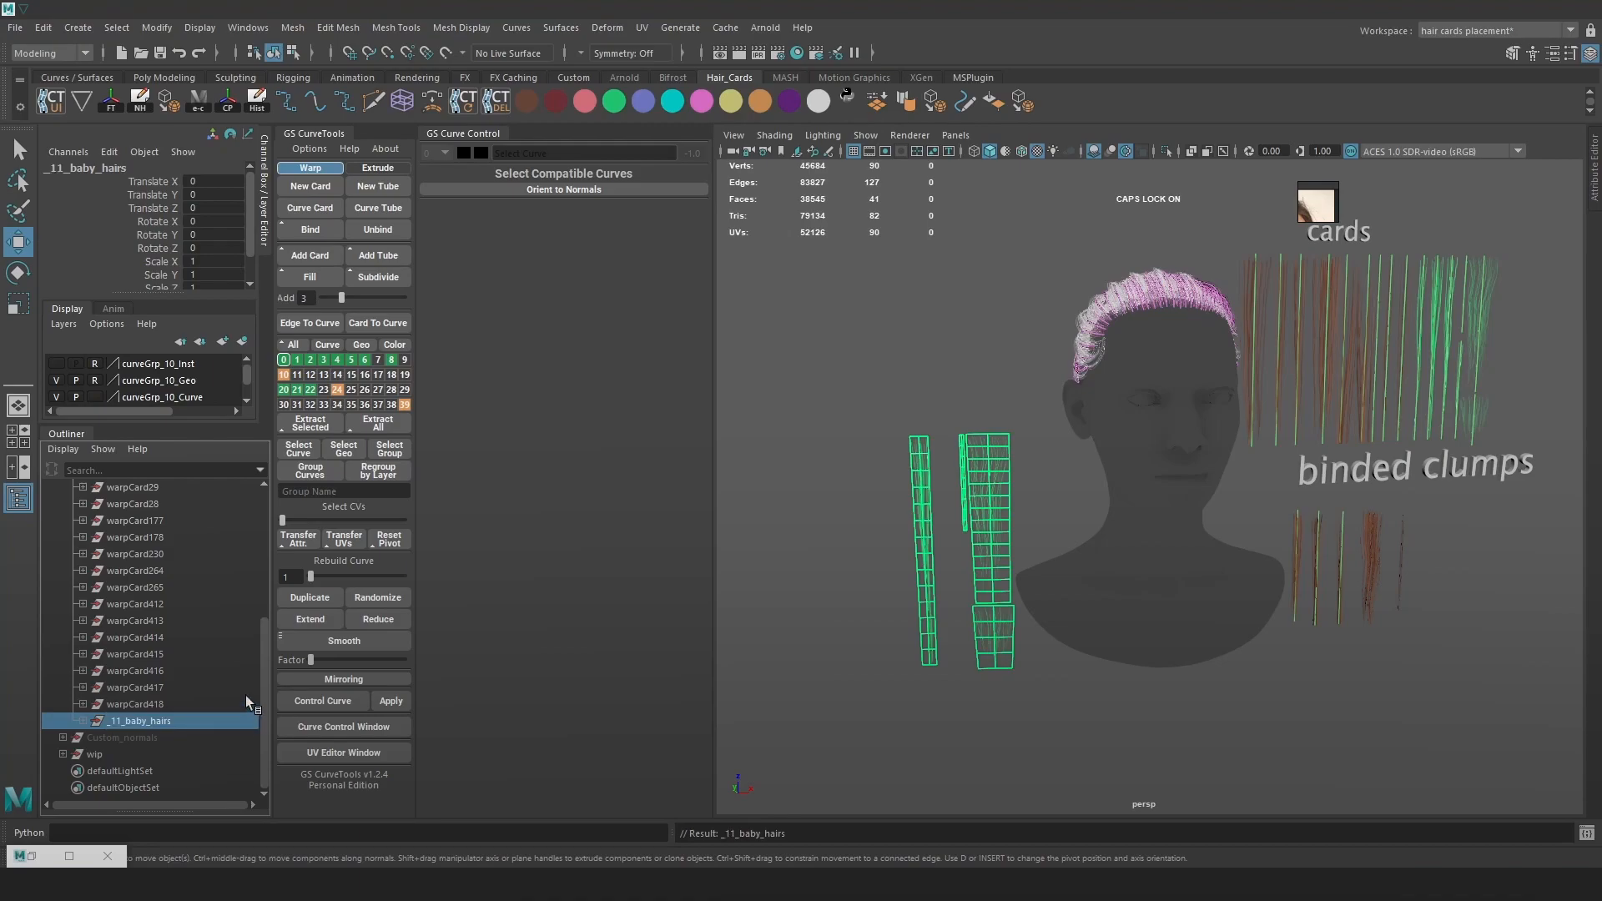
Move the _11_baby_hairs group out of hair_sheet into Hair > Main, directly below _10_hairline_3d_hairs.
left_click_drag(143, 719, 145, 629)
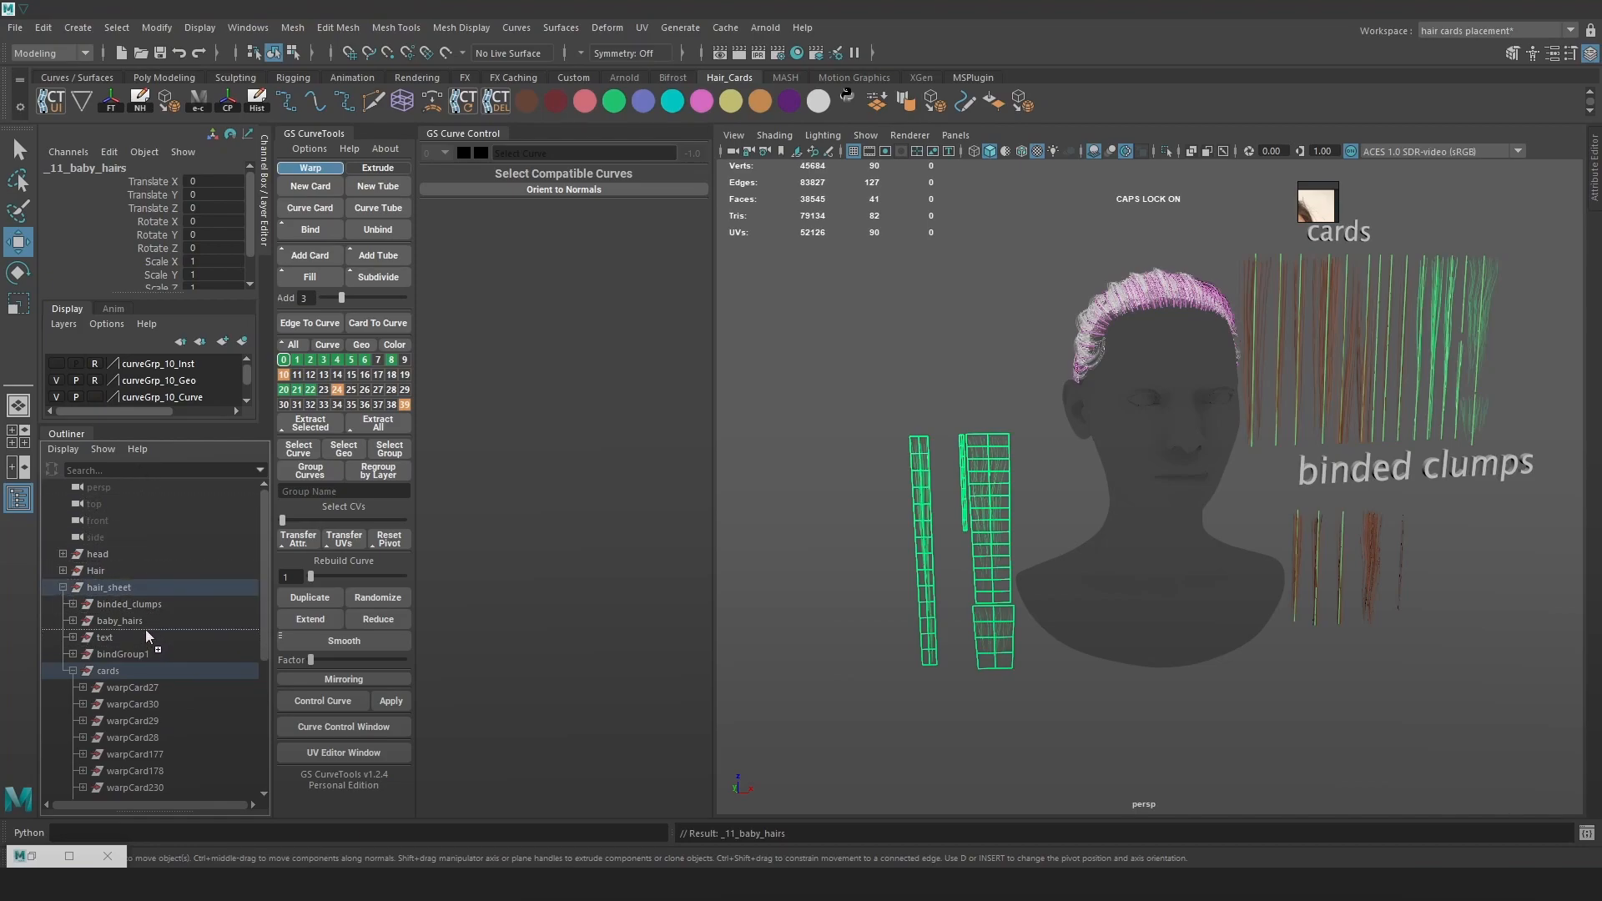
left_click_drag(166, 446, 133, 562)
left_click(63, 604)
left_click(62, 587)
left_click(72, 604)
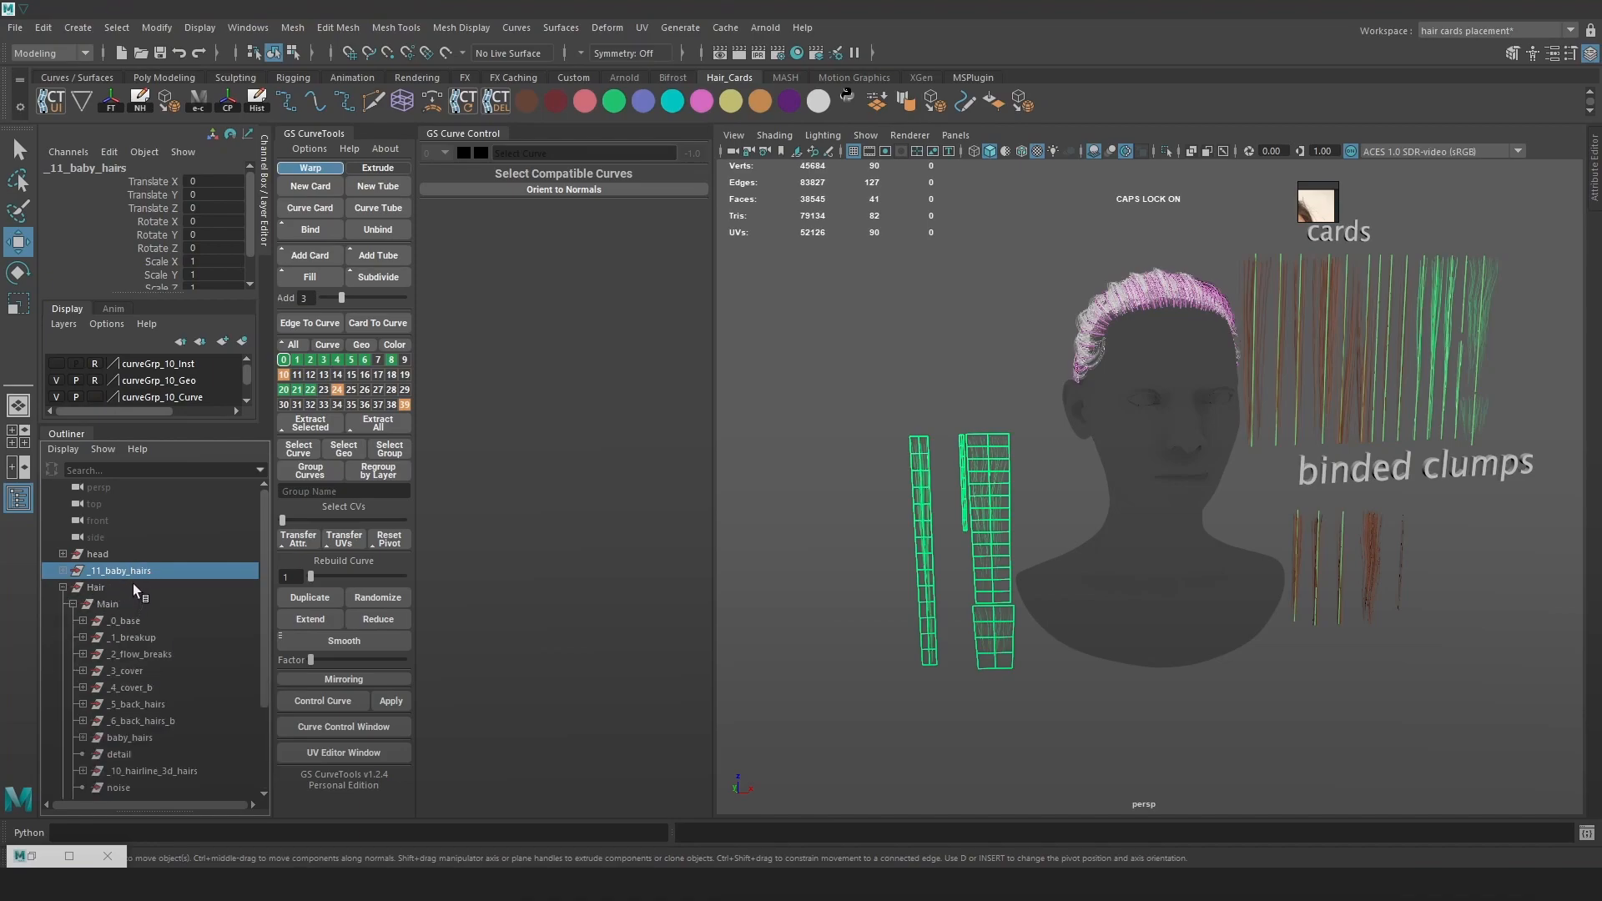
left_click_drag(148, 629, 154, 775)
scroll(177, 709, "down", 3)
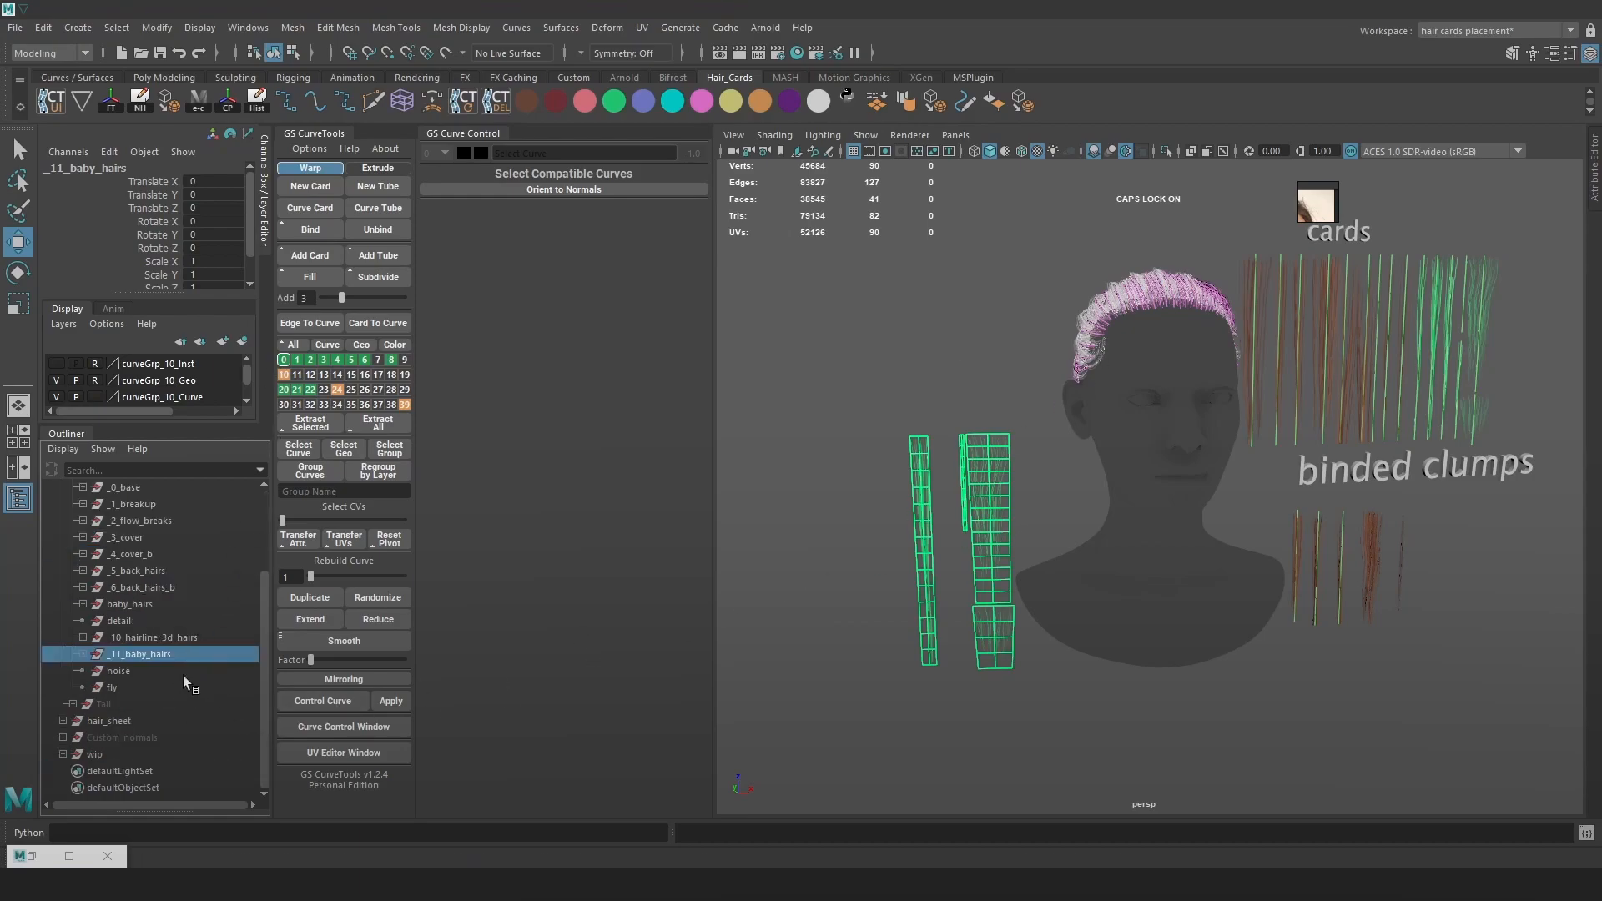
Examine the hairline and side hair on the head up close and from several angles, alongside the green baby-hair cards.
middle_click_drag(1091, 453, 1075, 503, "alt")
right_click_drag(1075, 503, 1031, 582, "alt")
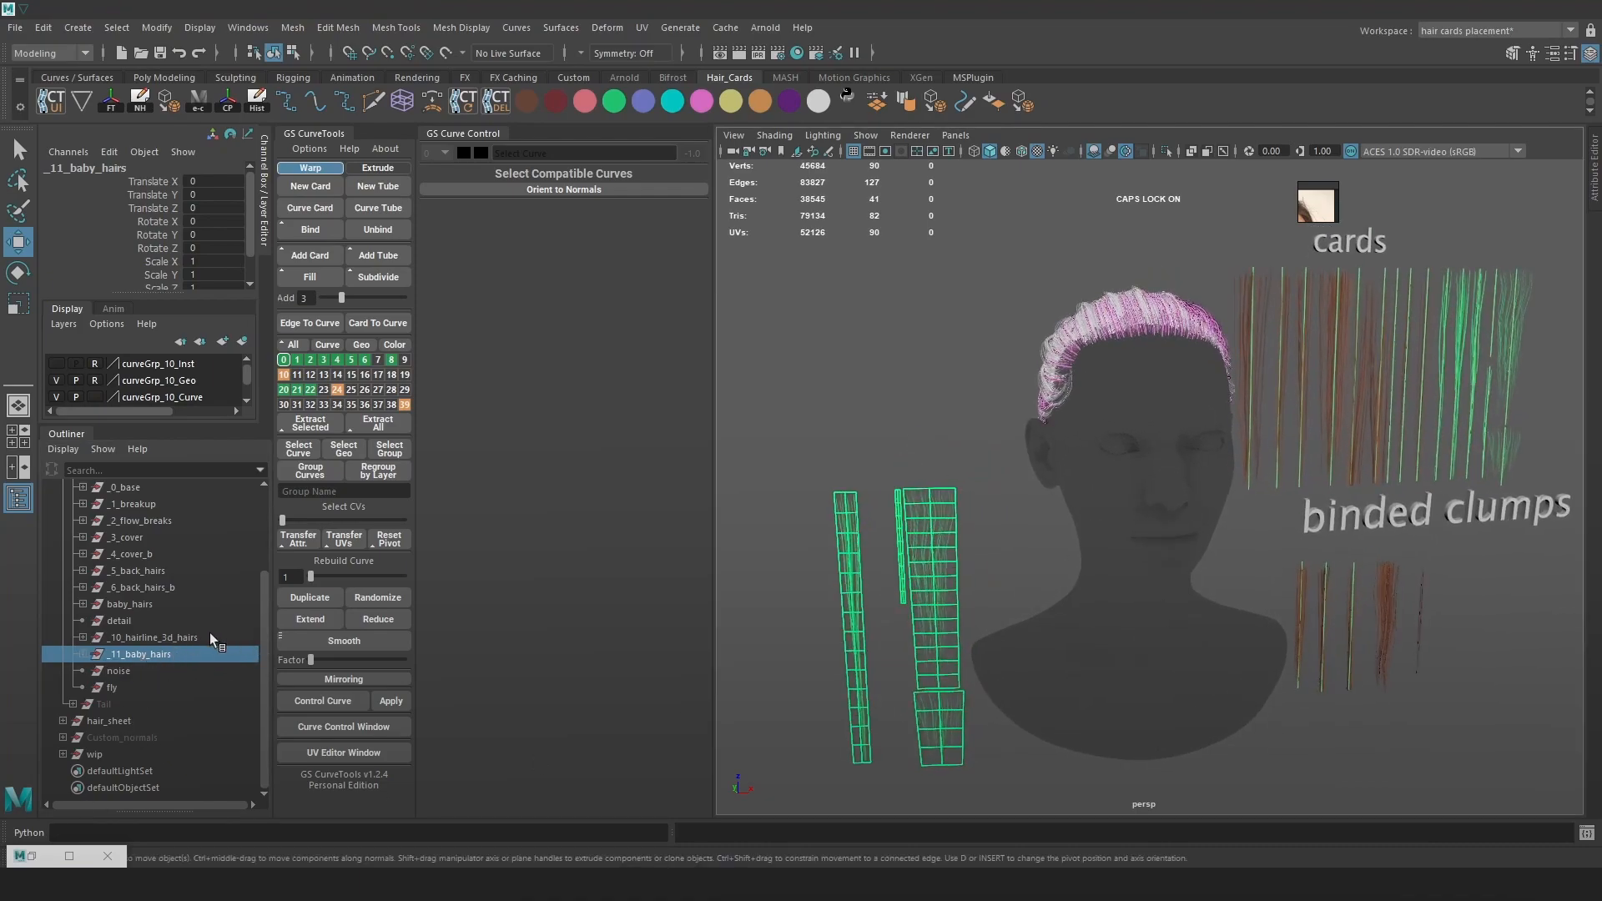
middle_click_drag(1159, 458, 1135, 532, "alt")
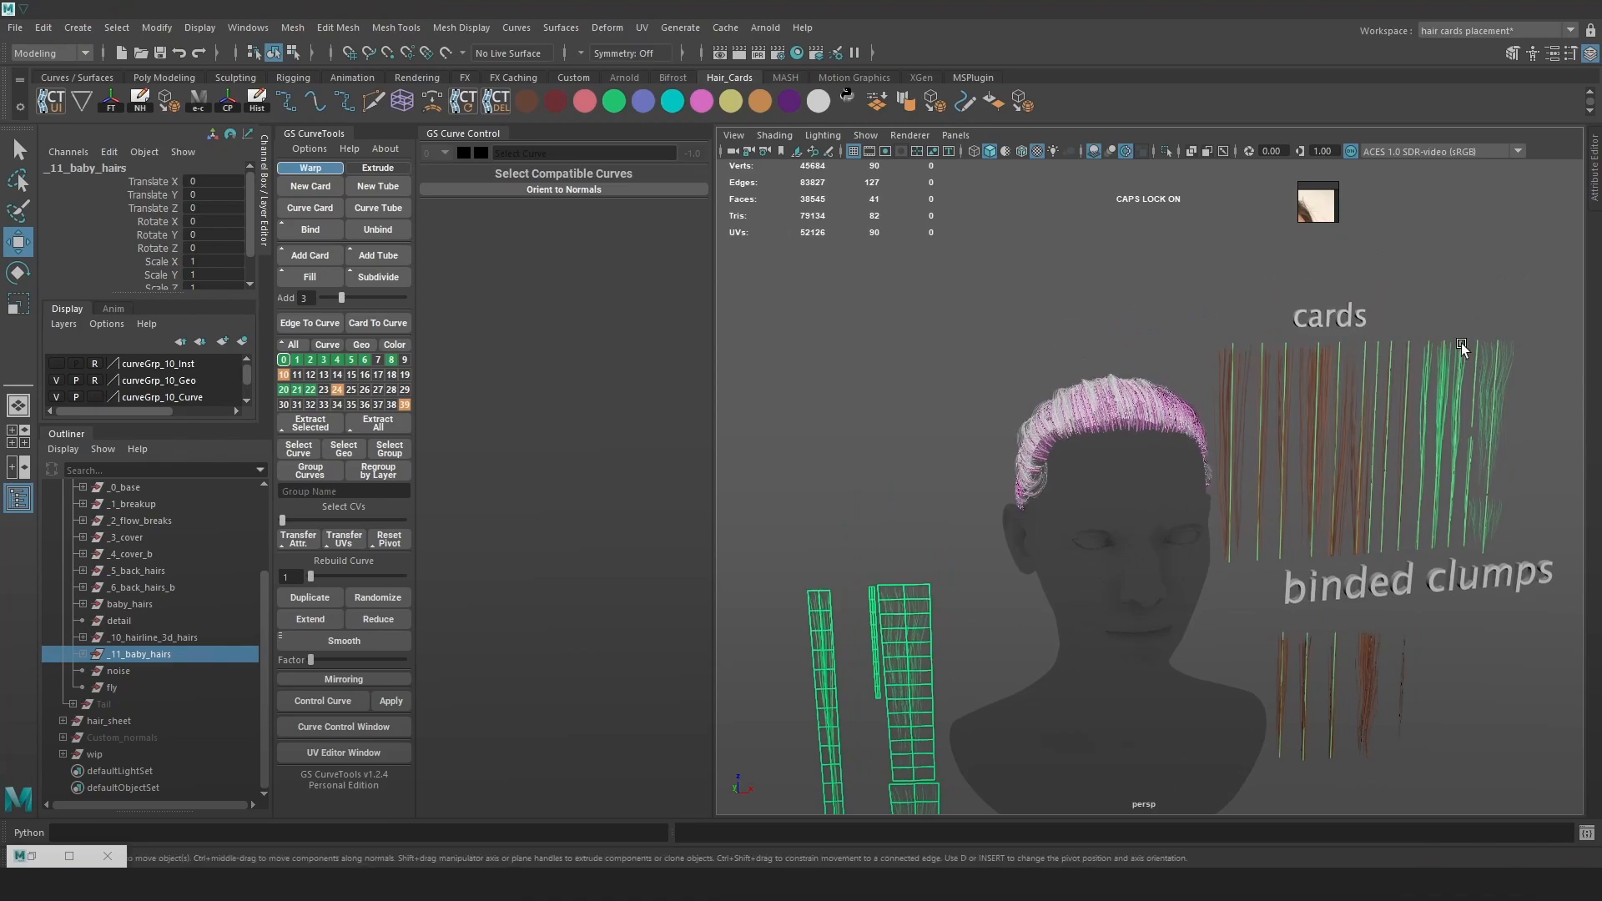
left_click_drag(1055, 437, 1118, 429, "alt")
right_click_drag(1118, 429, 1226, 238, "alt")
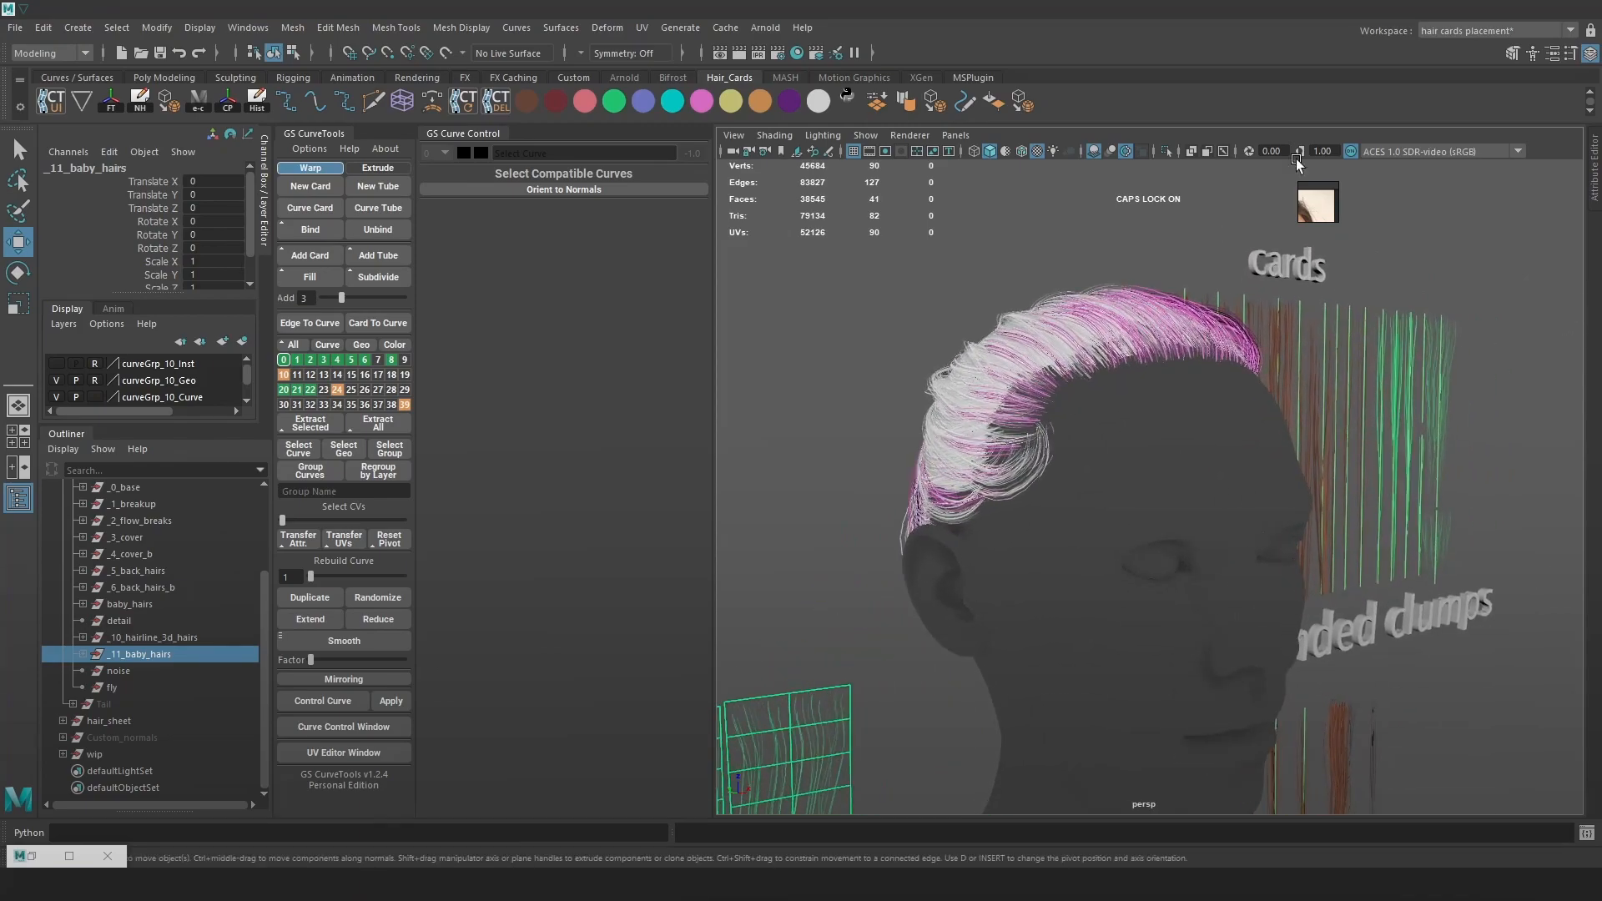
scroll(1002, 558, "down", 3)
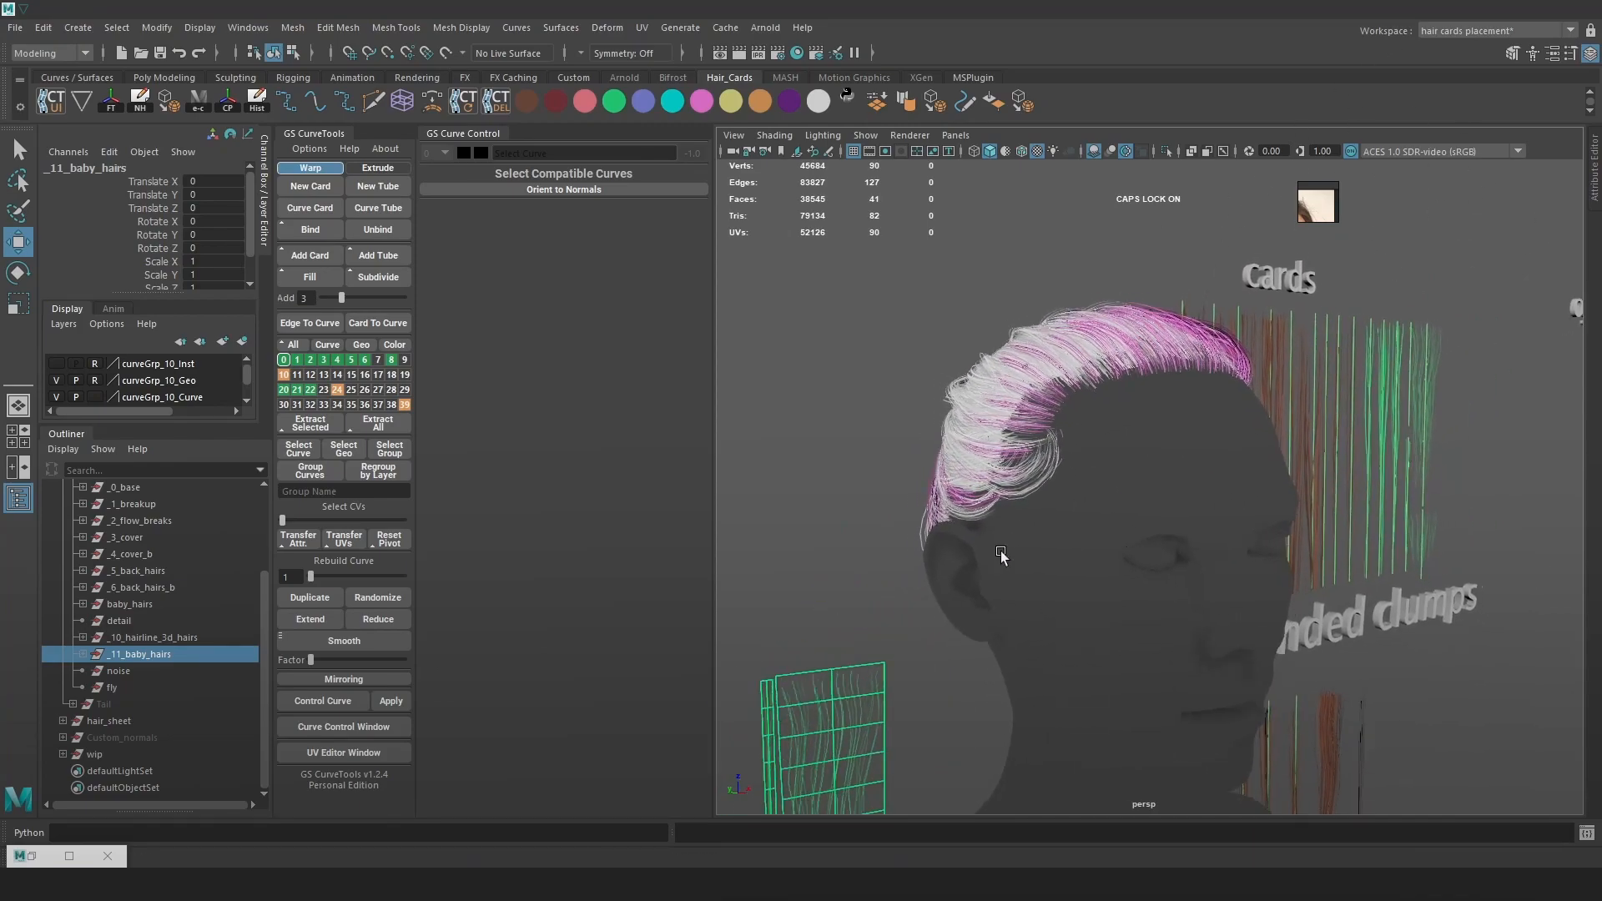
left_click(924, 486)
scroll(966, 608, "down", 1)
left_click(964, 598)
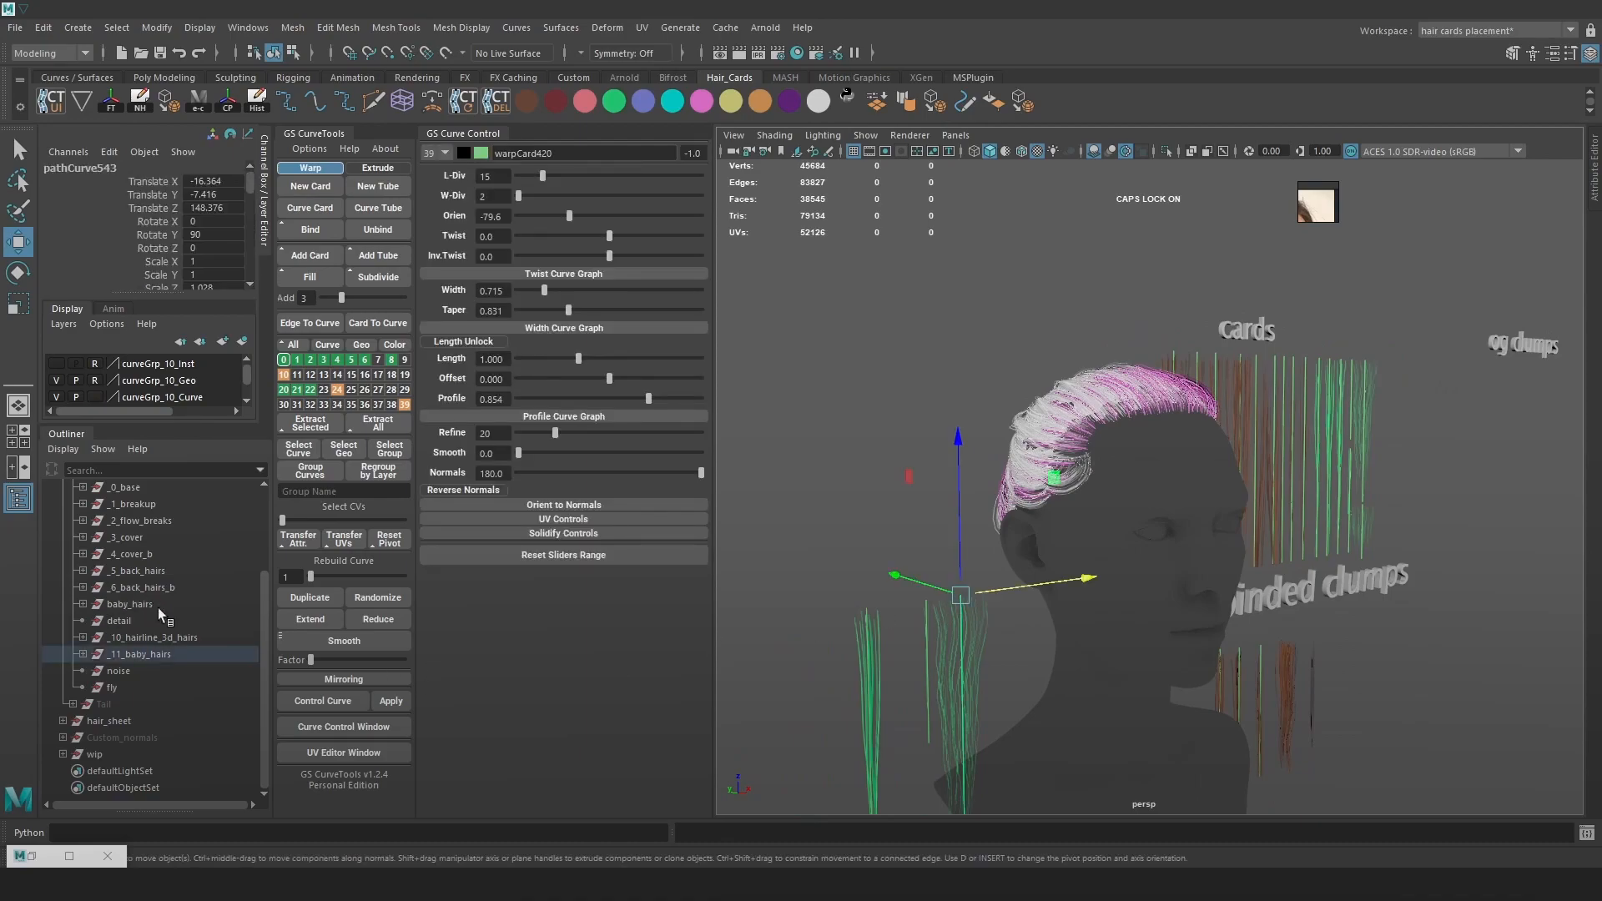
scroll(184, 618, "up", 3)
scroll(1143, 501, "up", 2)
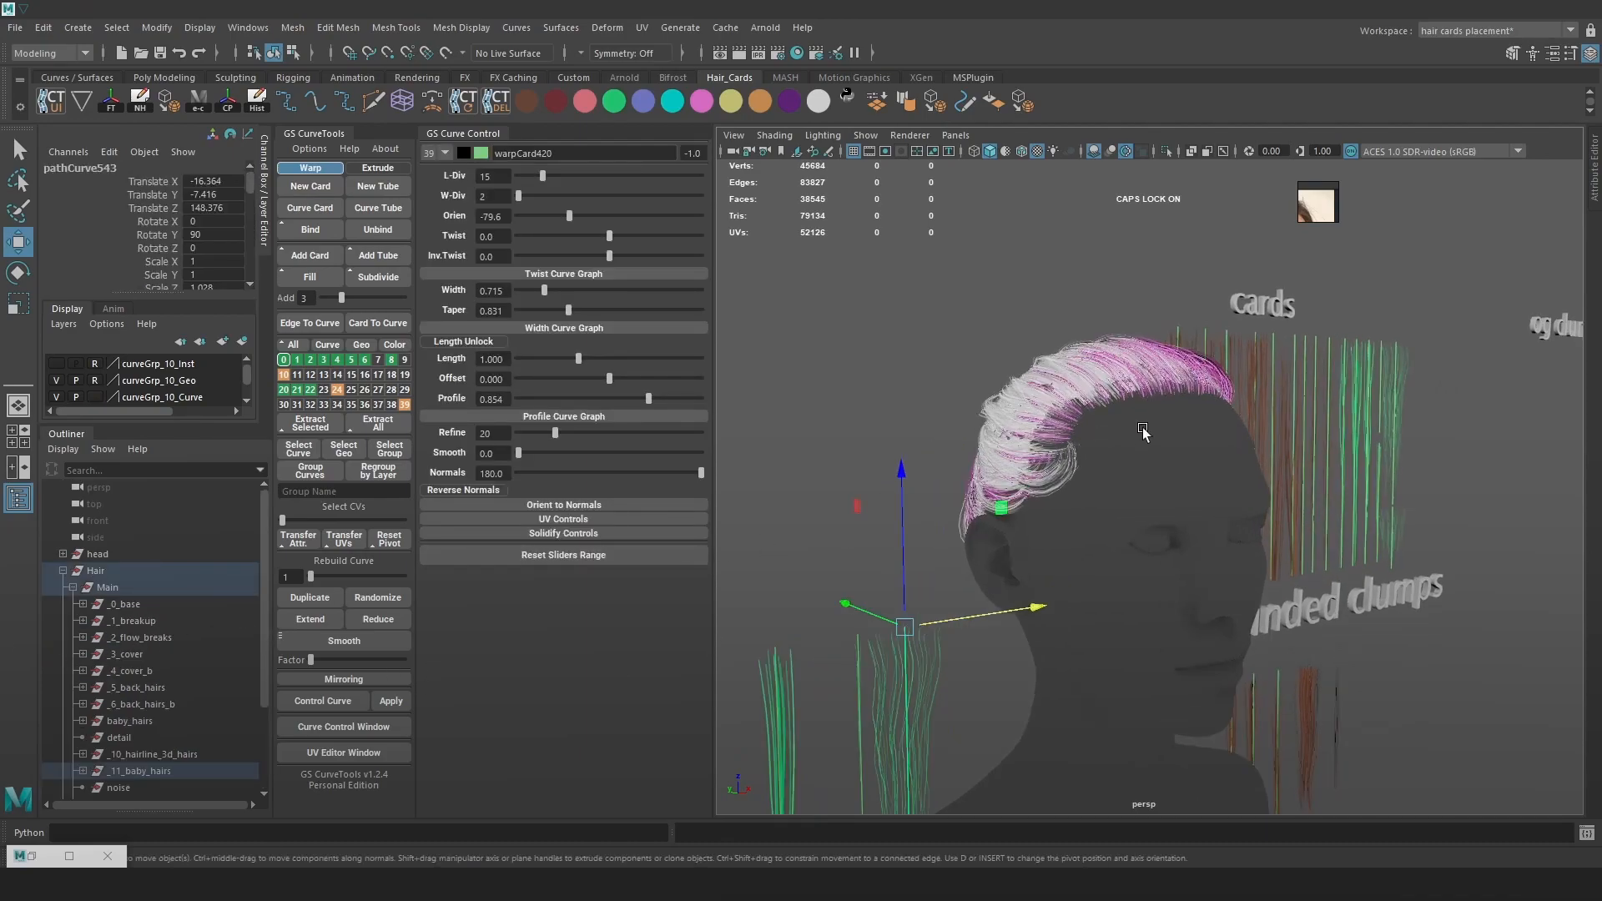
scroll(1130, 422, "up", 3)
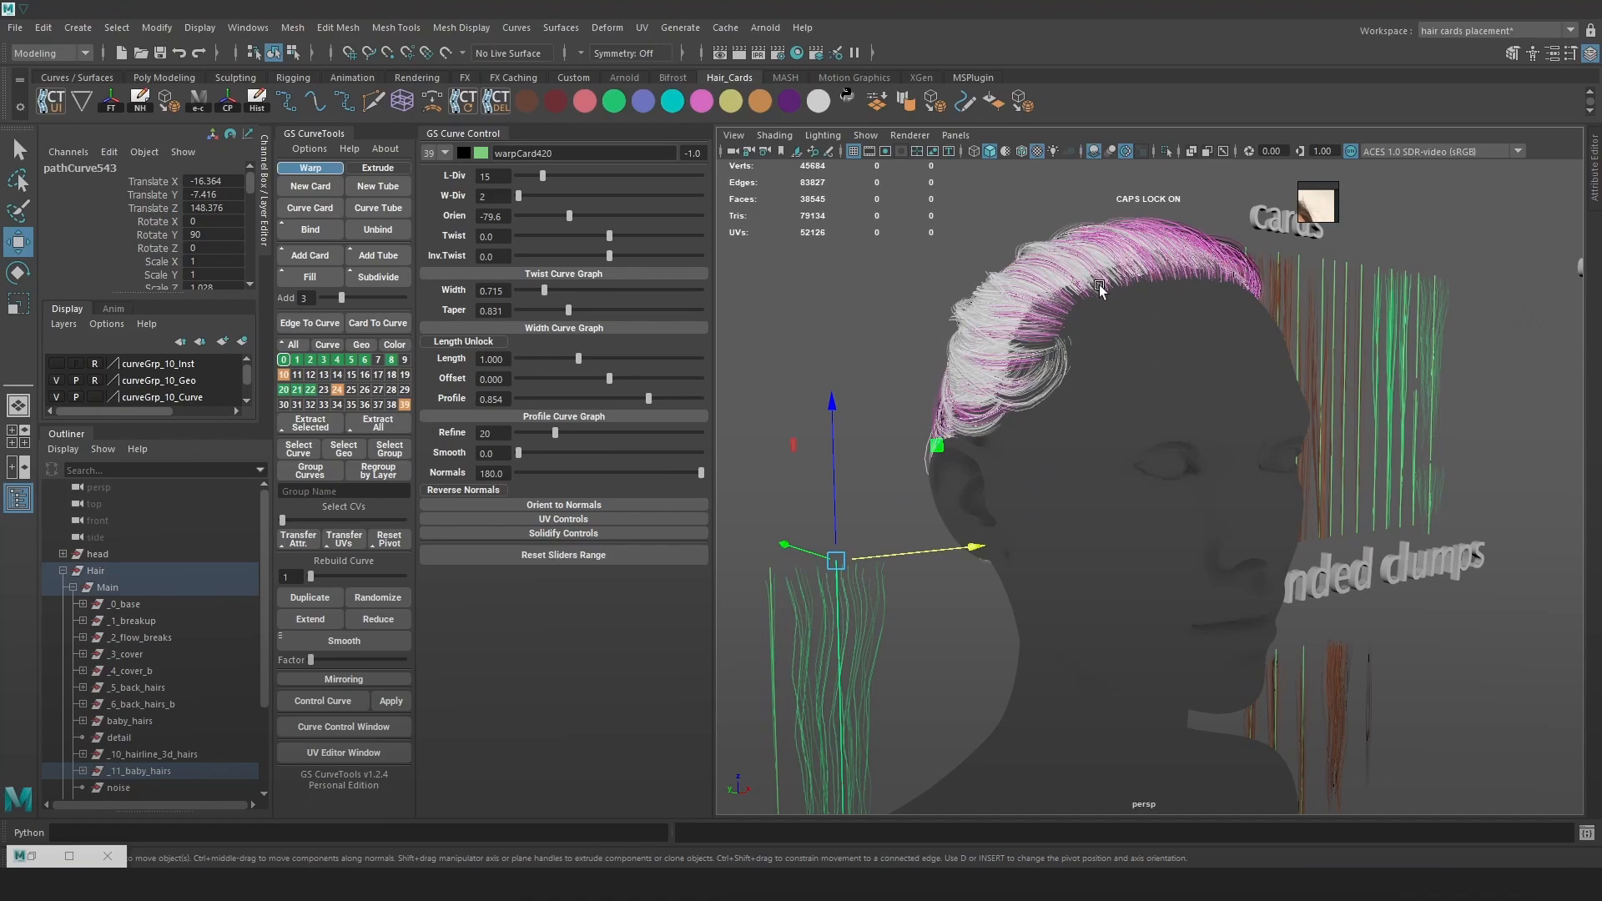
scroll(1151, 287, "up", 3)
scroll(1151, 288, "down", 3)
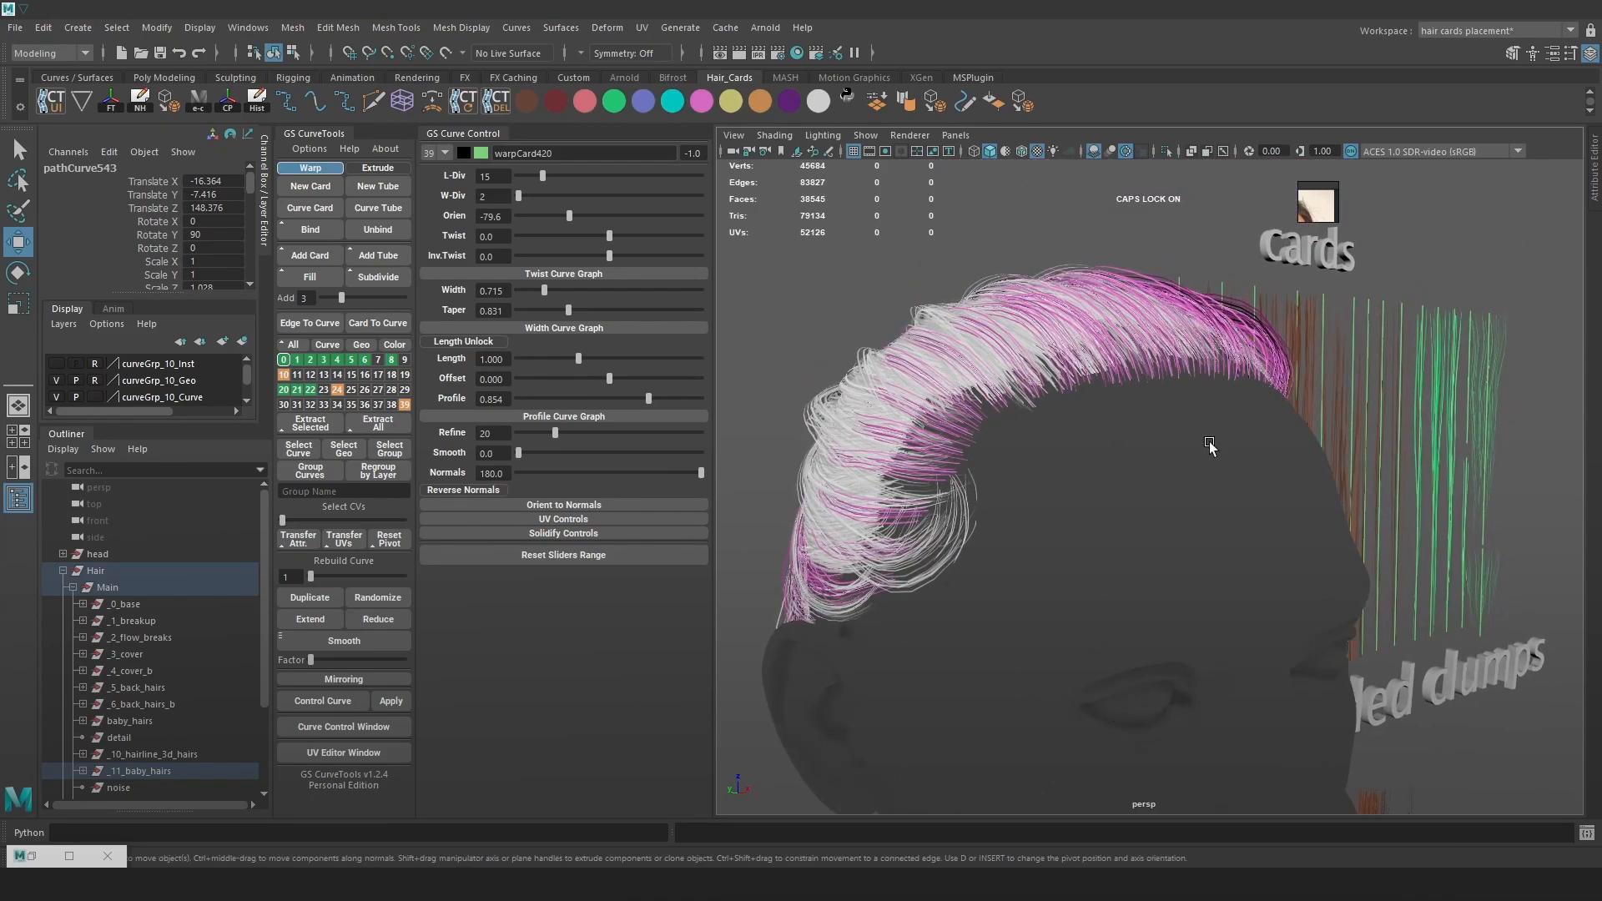
left_click_drag(1202, 442, 1343, 384, "alt")
scroll(1259, 484, "up", 3)
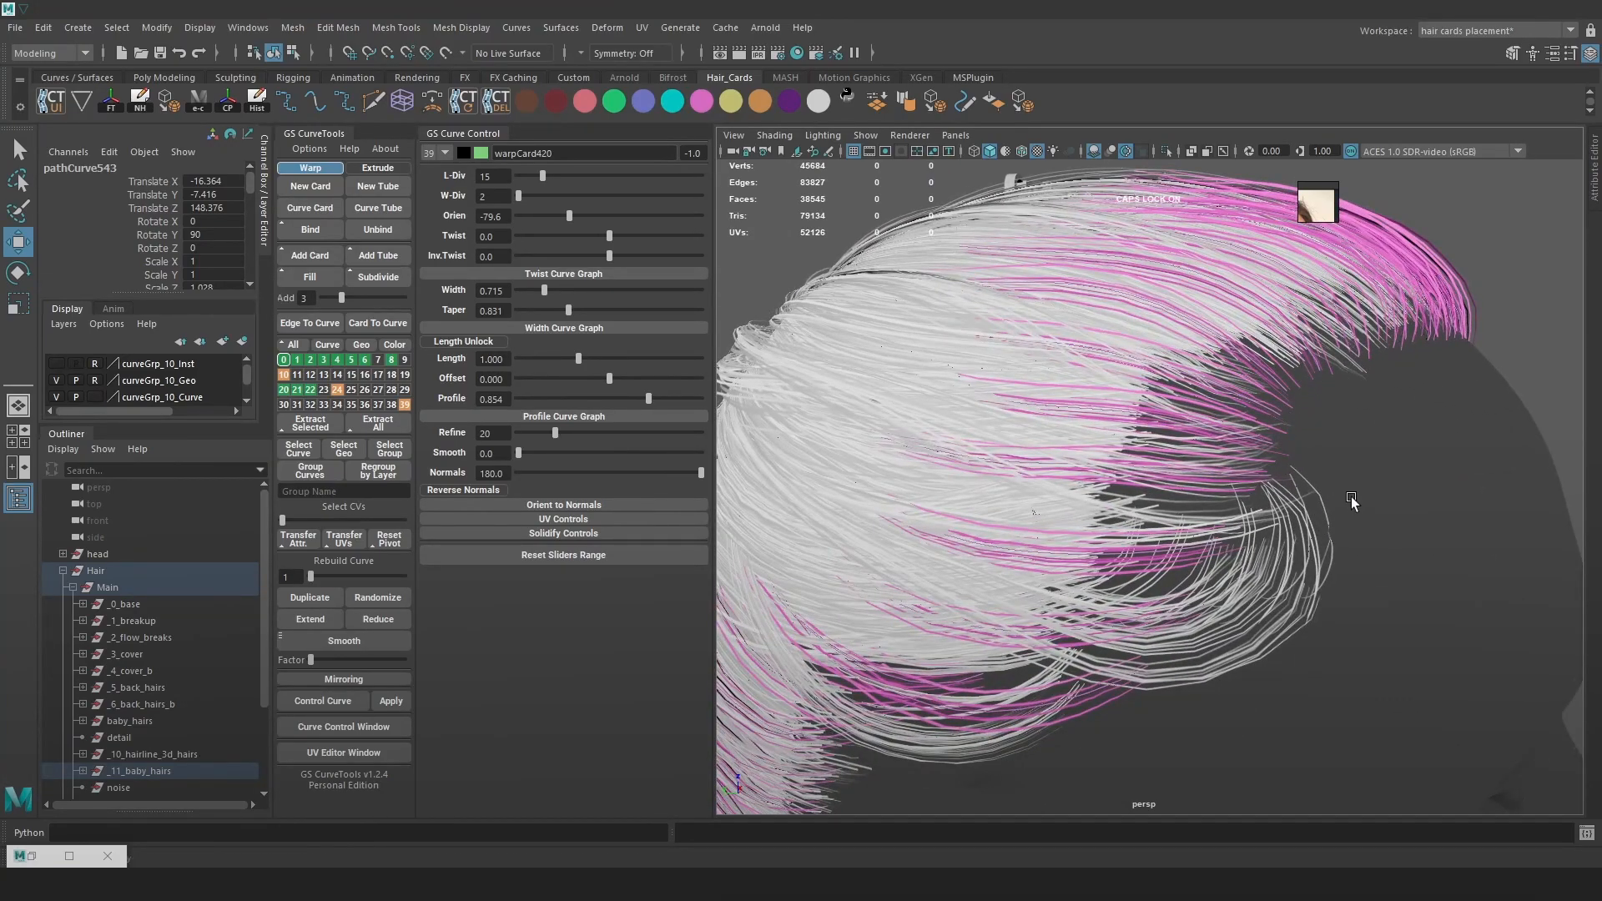
scroll(1293, 509, "down", 5)
scroll(1249, 517, "up", 2)
left_click_drag(1248, 517, 934, 546, "alt")
Select all the copied green strand cards beside the head and assign them to GS CurveTools layer 11.
left_click(930, 544)
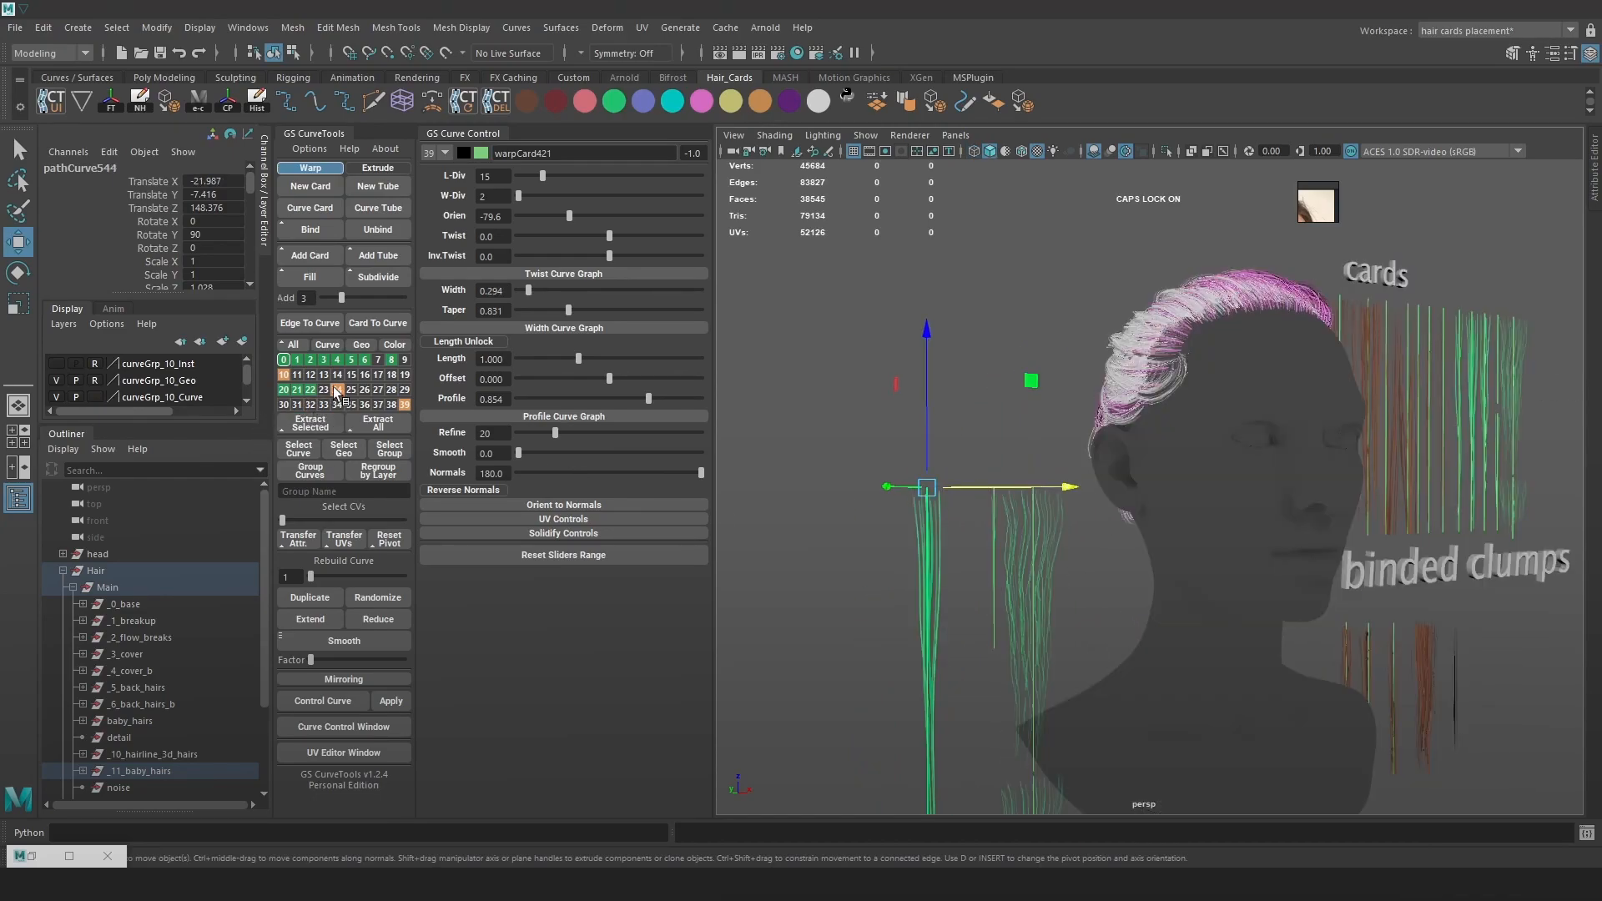
middle_click_drag(1090, 650, 1087, 573, "alt")
right_click_drag(1087, 573, 1075, 678, "alt")
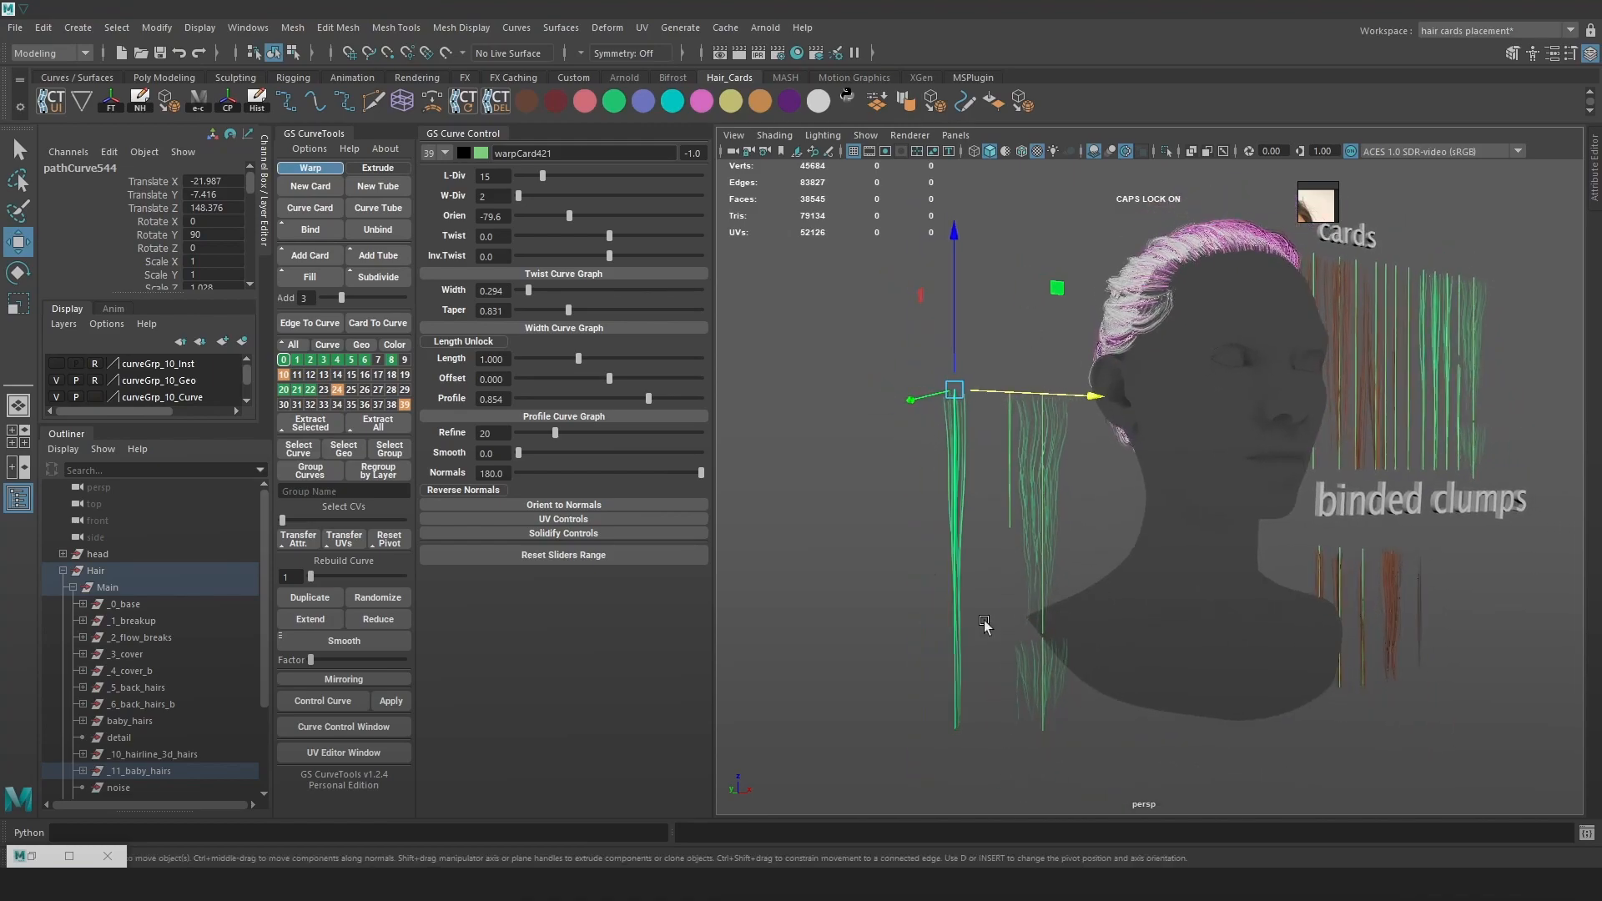
left_click(876, 443)
left_click_drag(851, 428, 1118, 745)
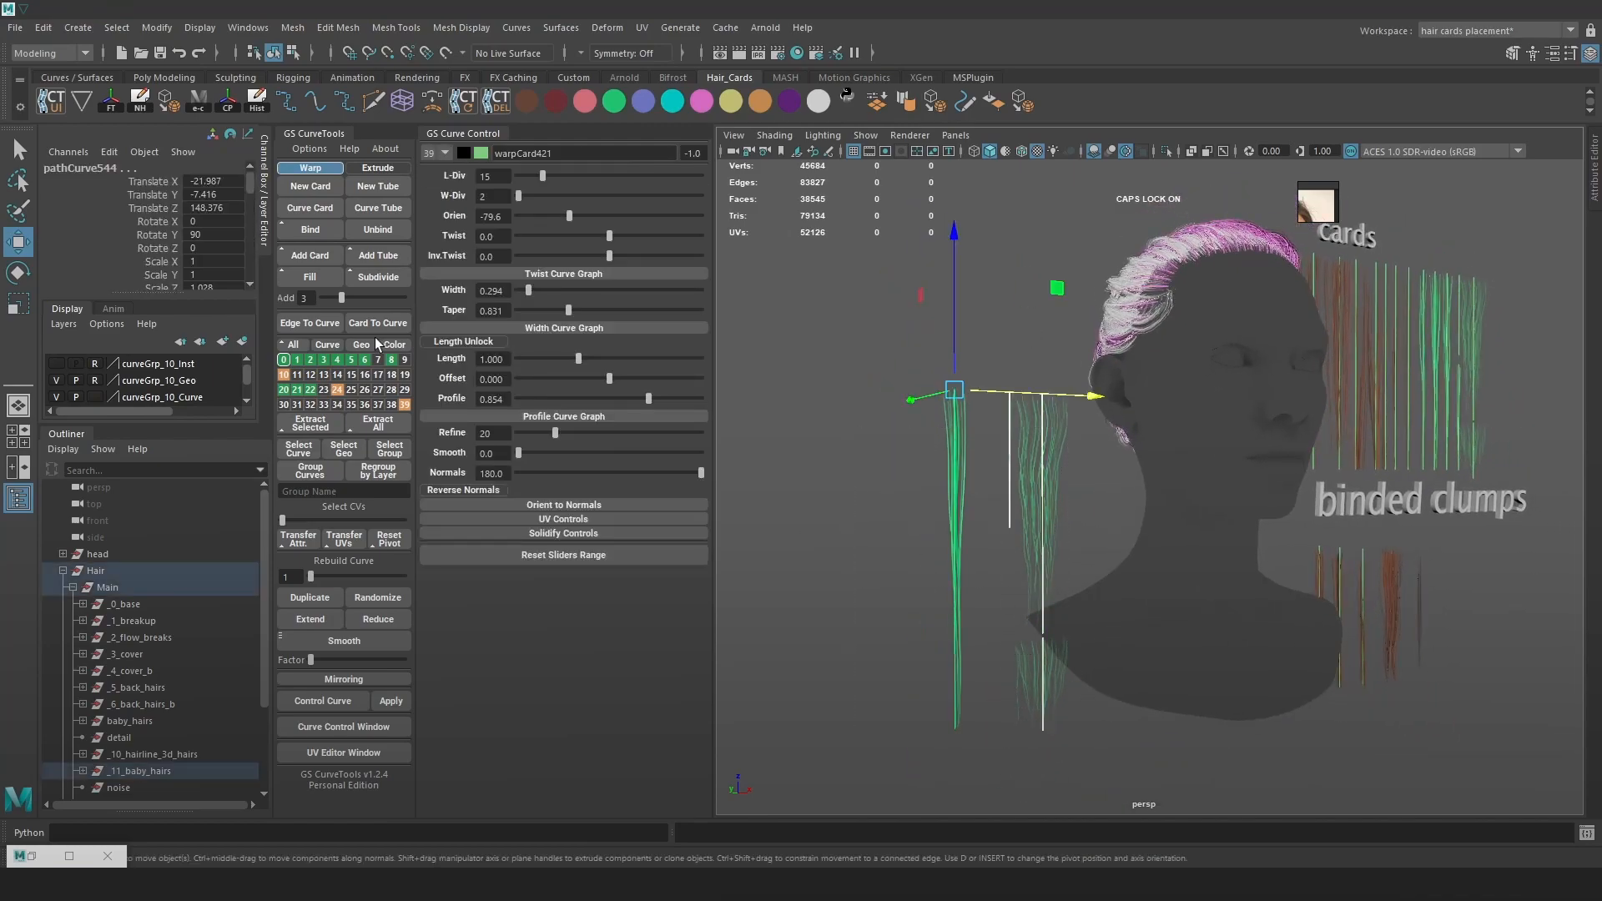
right_click(296, 381)
left_click(299, 344)
Toggle Sync Curve Color to Layer Color off and back on, and select warpCard421 with the Rotate tool active.
left_click(305, 147)
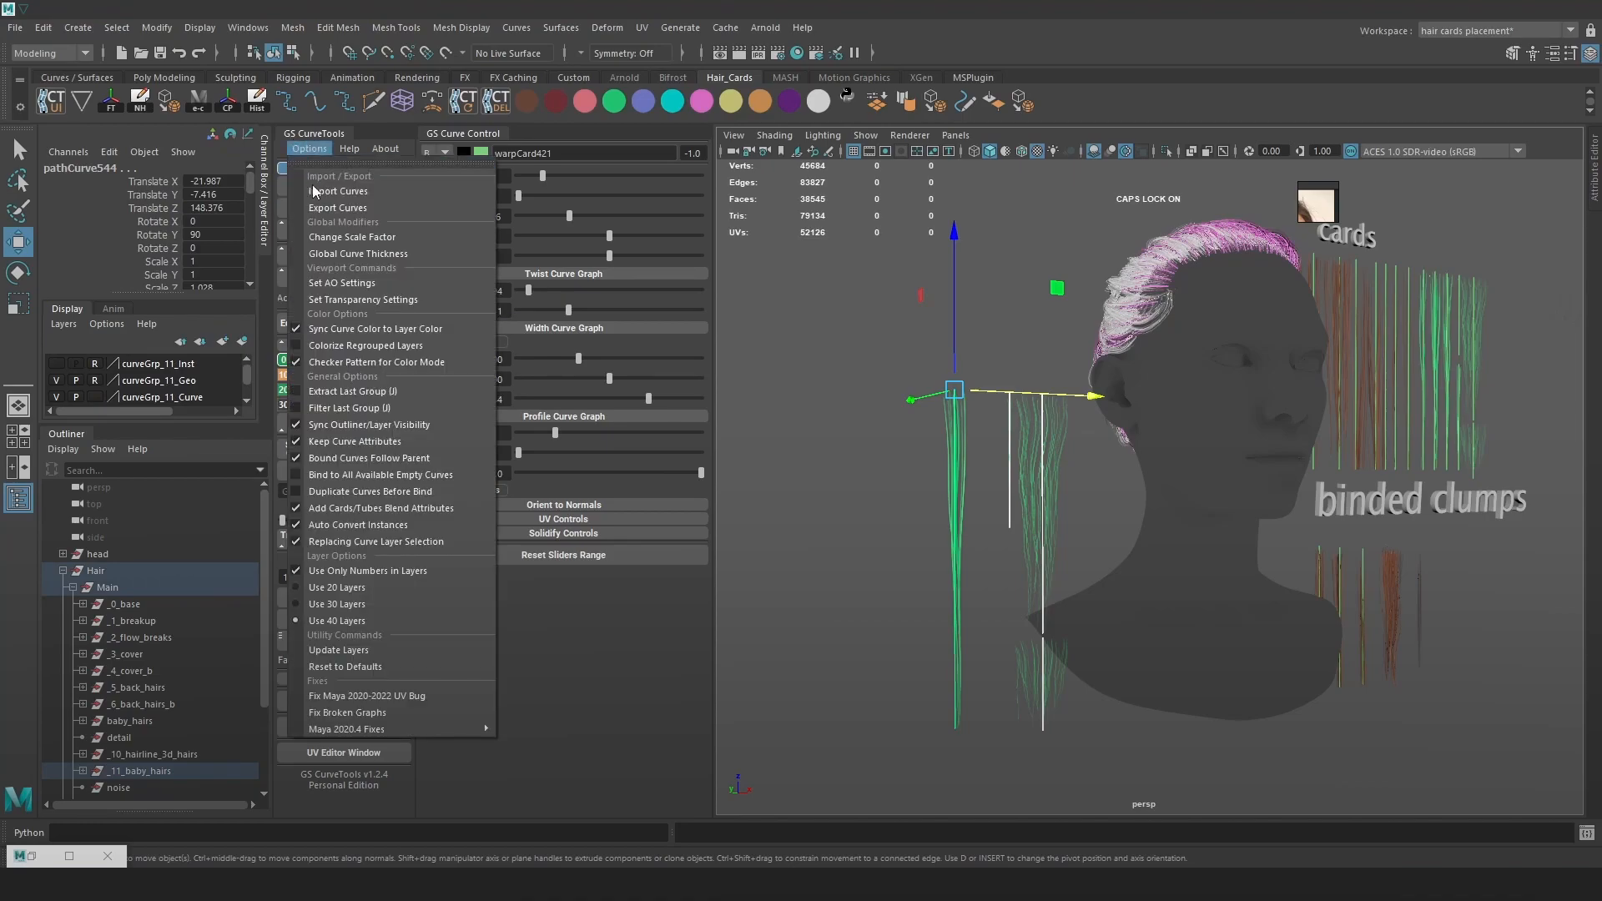
left_click(368, 330)
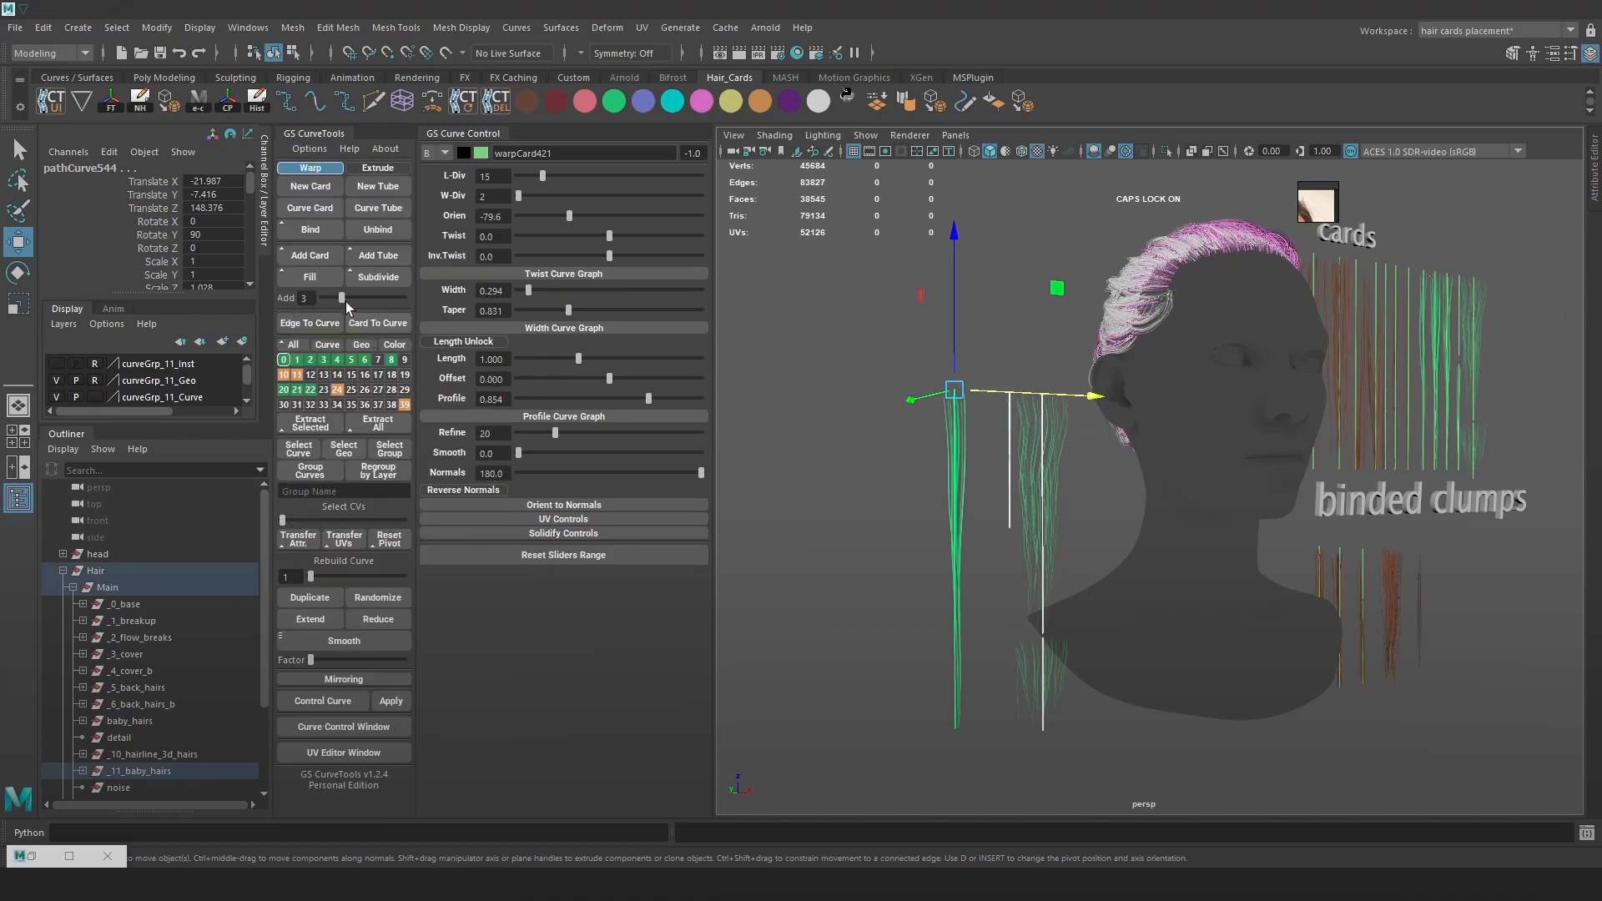
left_click(293, 148)
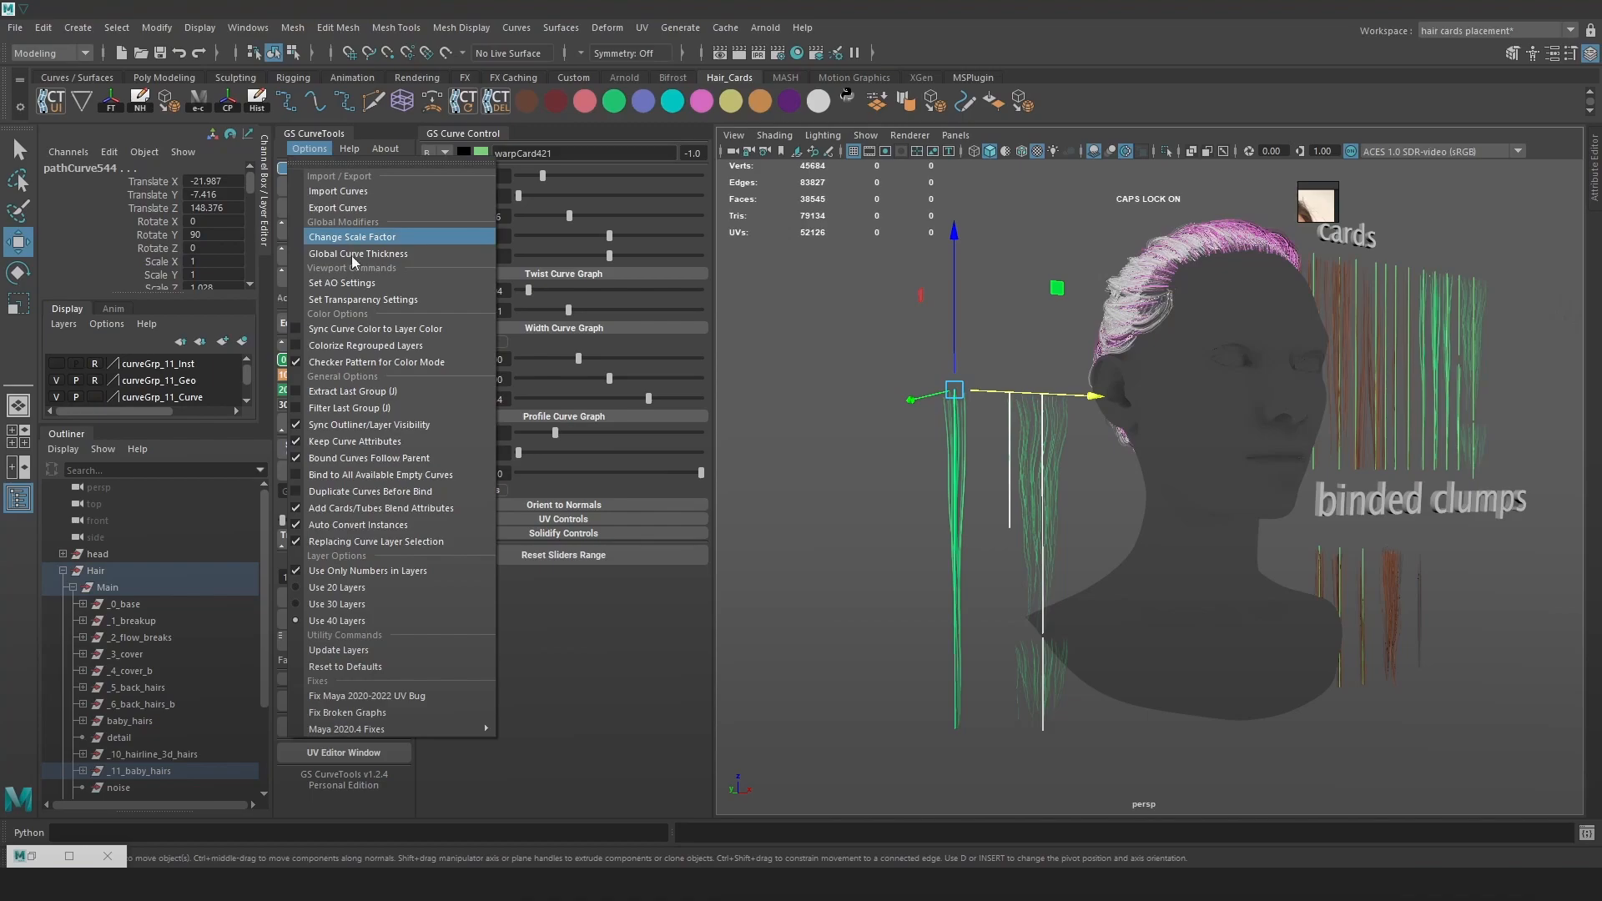
left_click(375, 329)
left_click(886, 398)
scroll(935, 458, "up", 2)
left_click_drag(935, 458, 938, 491, "alt")
left_click(937, 474)
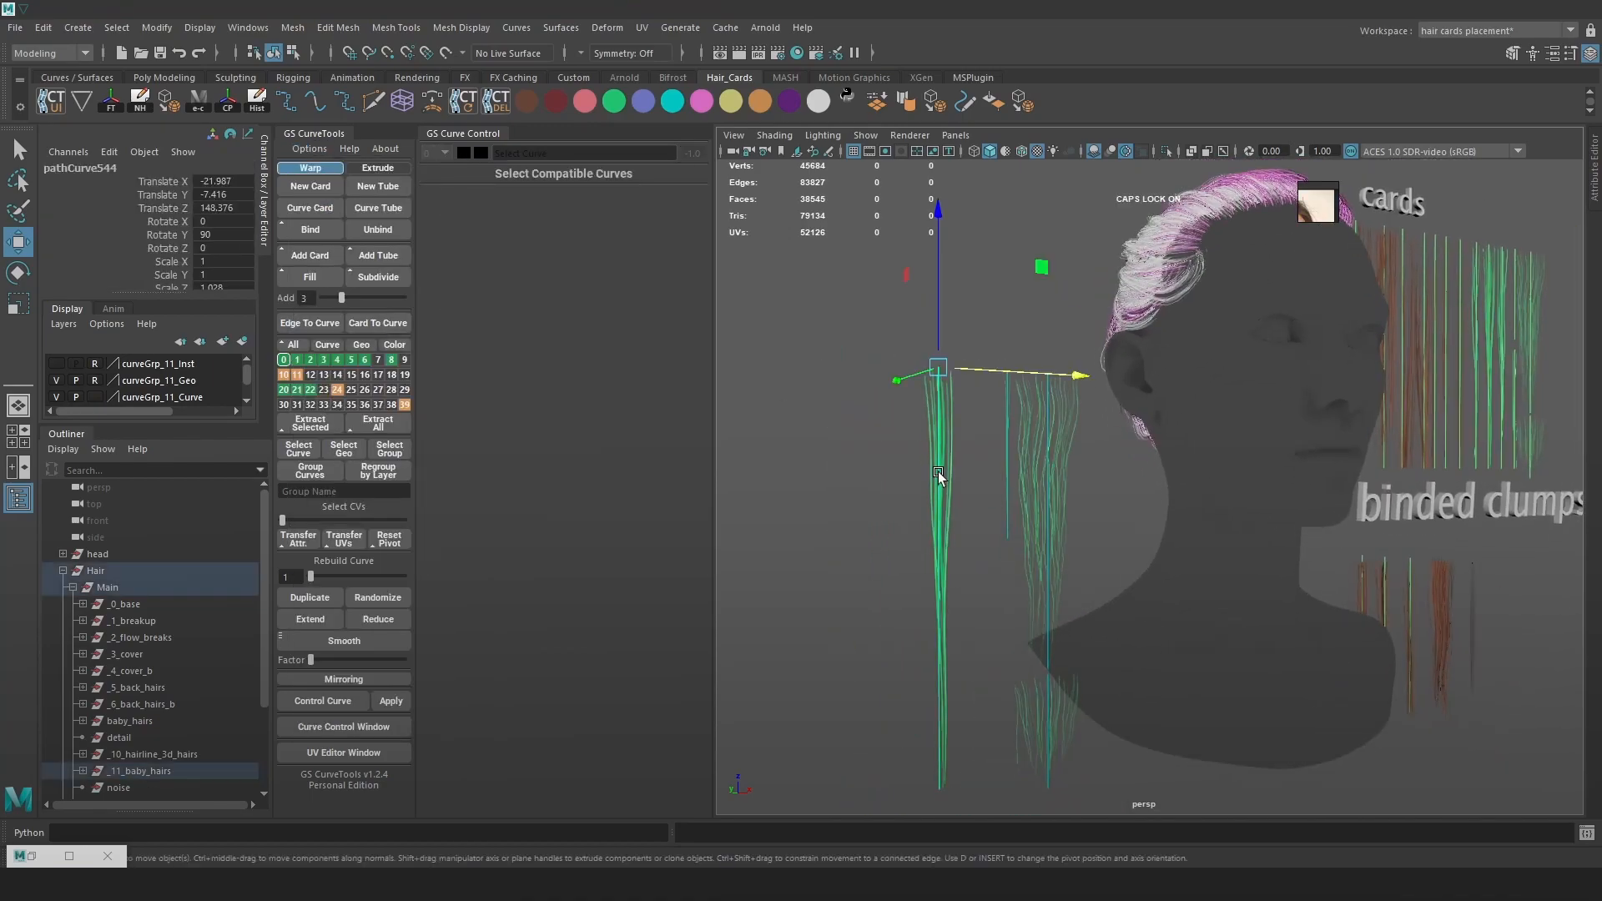
key("e")
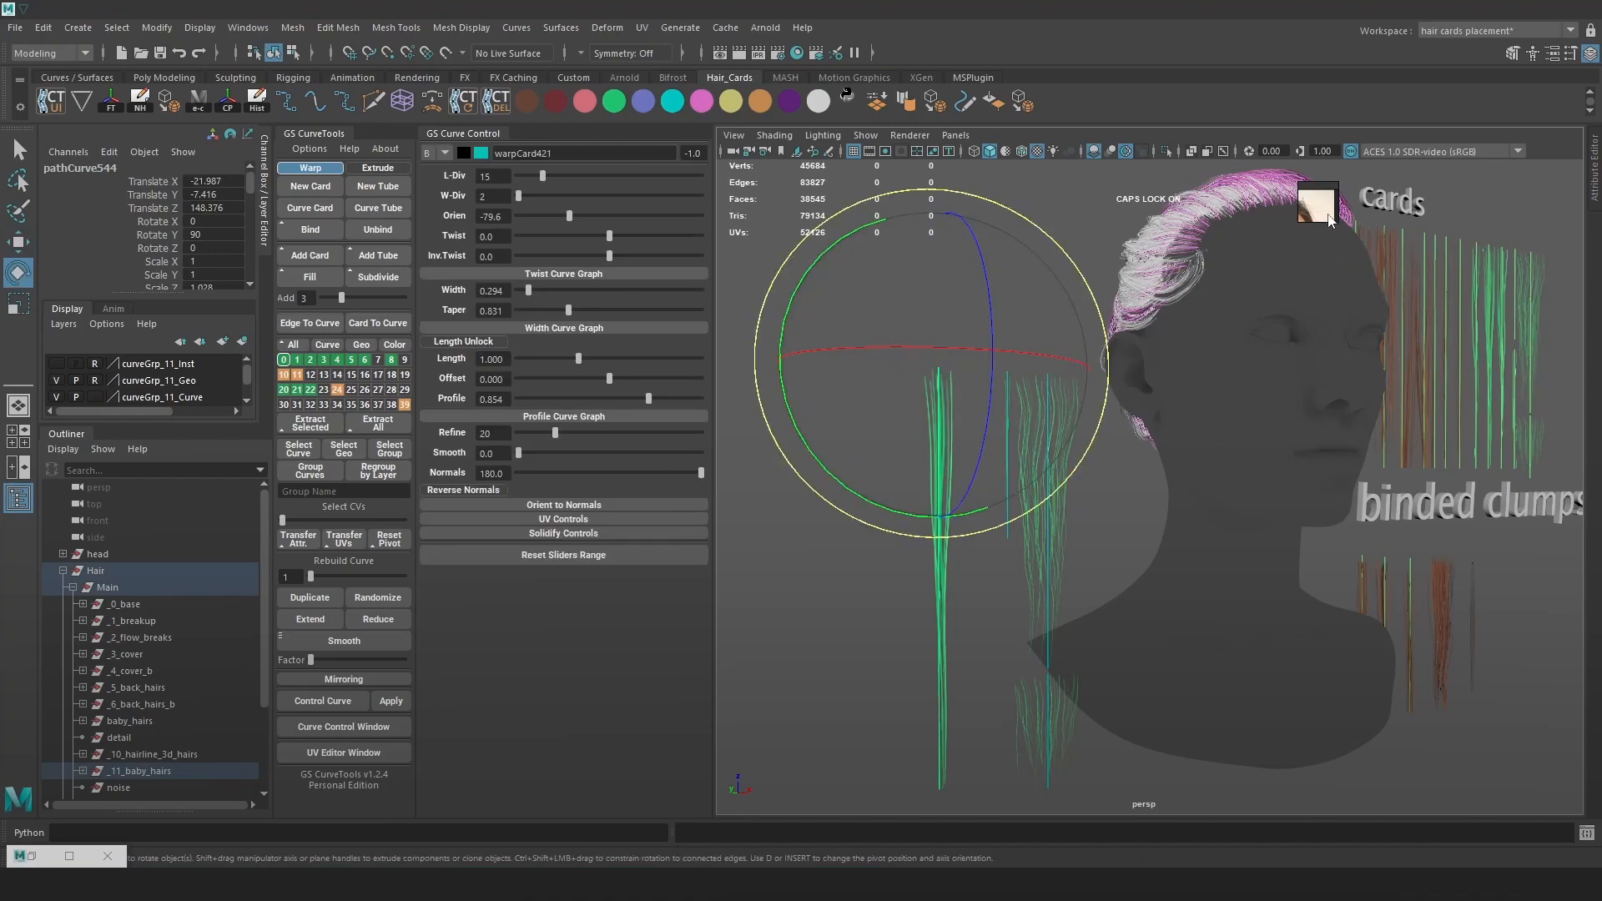
Enlarge the floating reference board and examine the loose hairs around the ear and neck in the profile portrait.
left_click(1357, 266)
left_click_drag(1429, 319, 1490, 410)
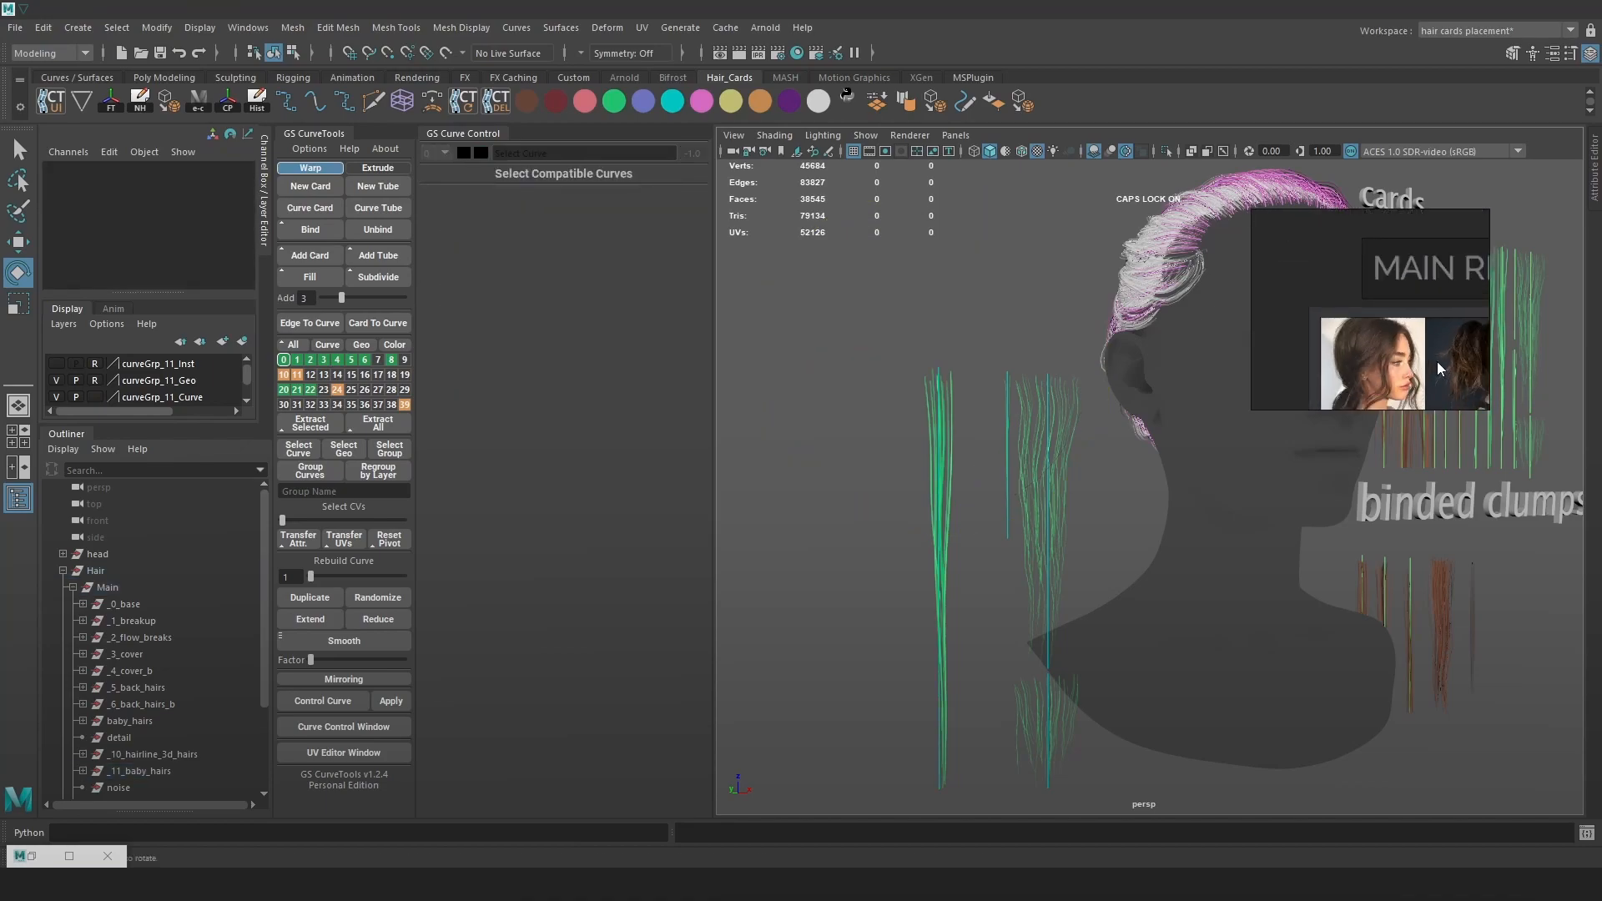
middle_click_drag(1437, 362, 1365, 309)
scroll(1435, 334, "up", 2)
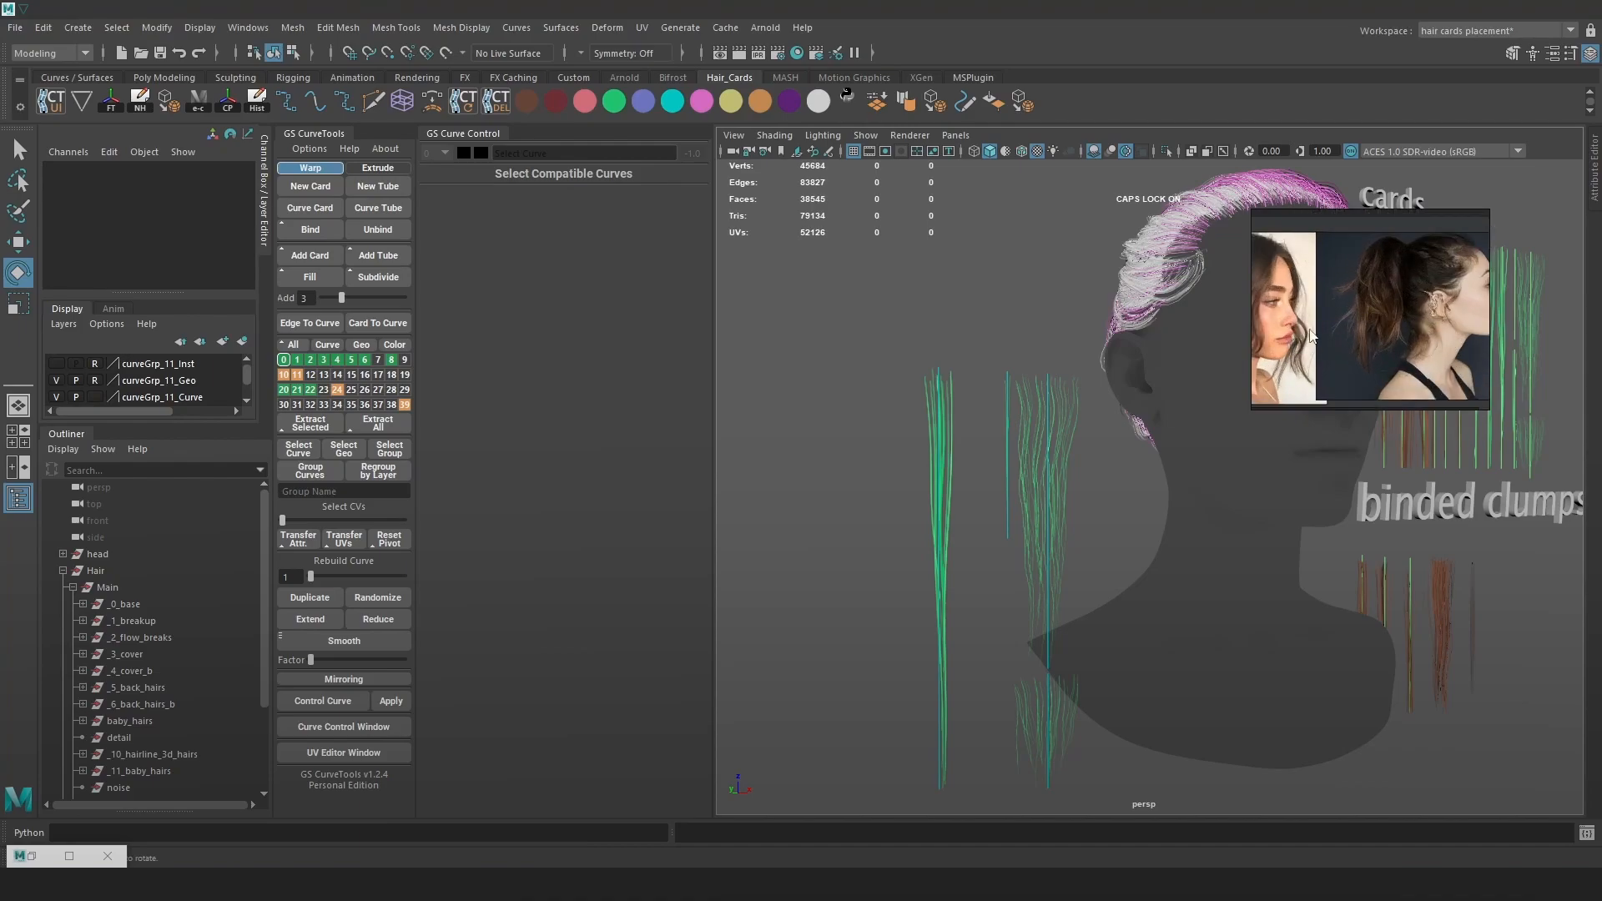
left_click(1208, 202)
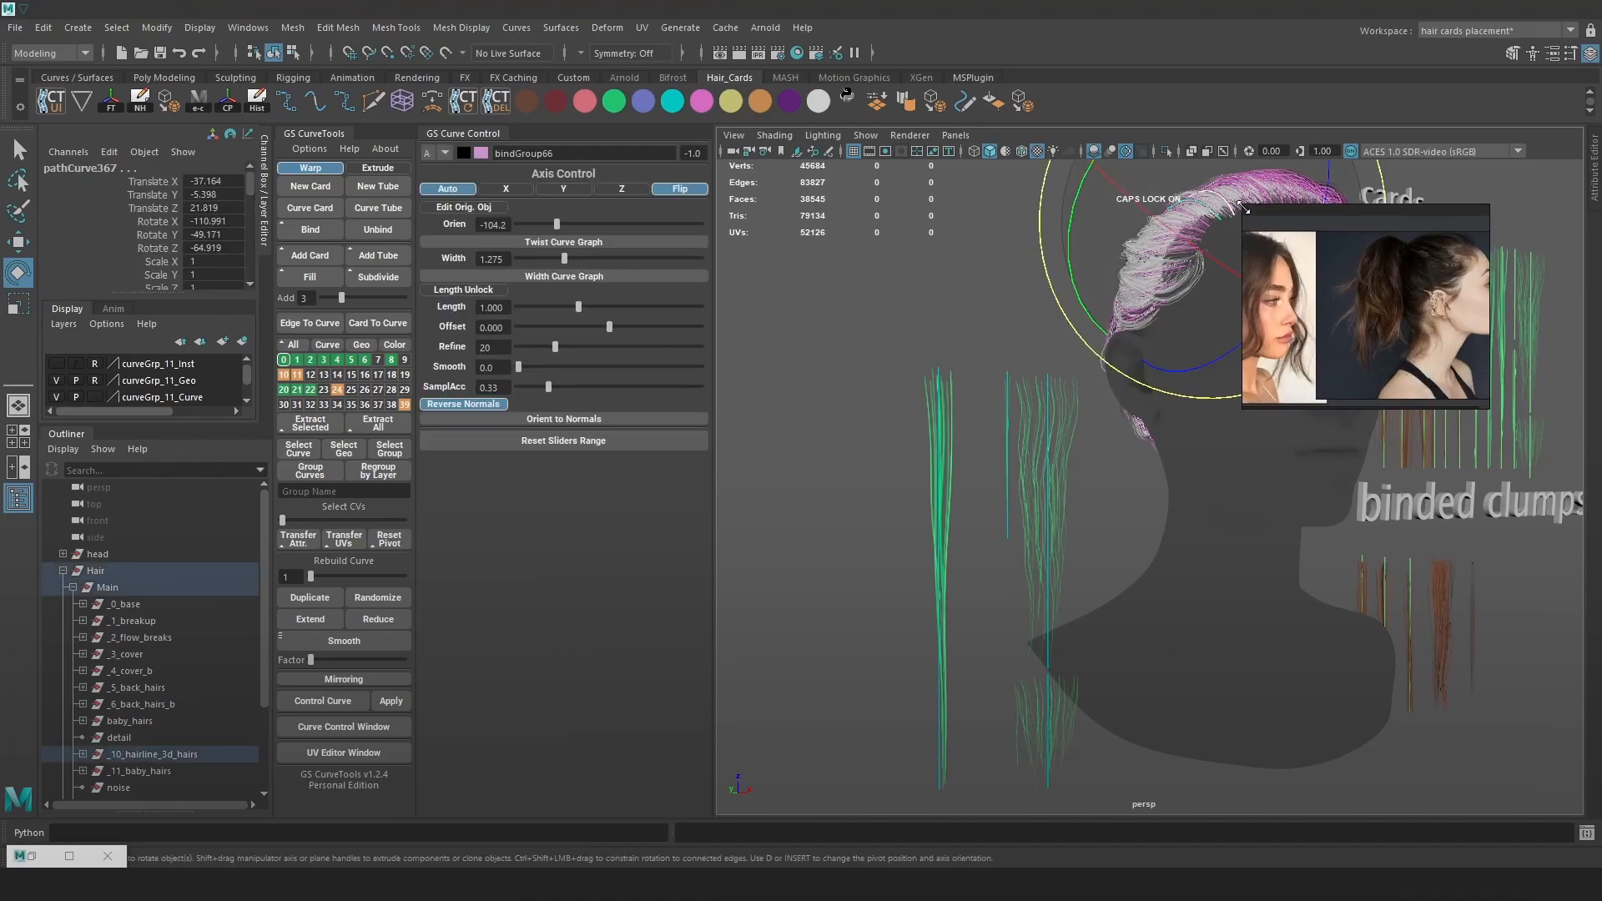
left_click_drag(1251, 216, 1134, 167)
scroll(1425, 327, "up", 5)
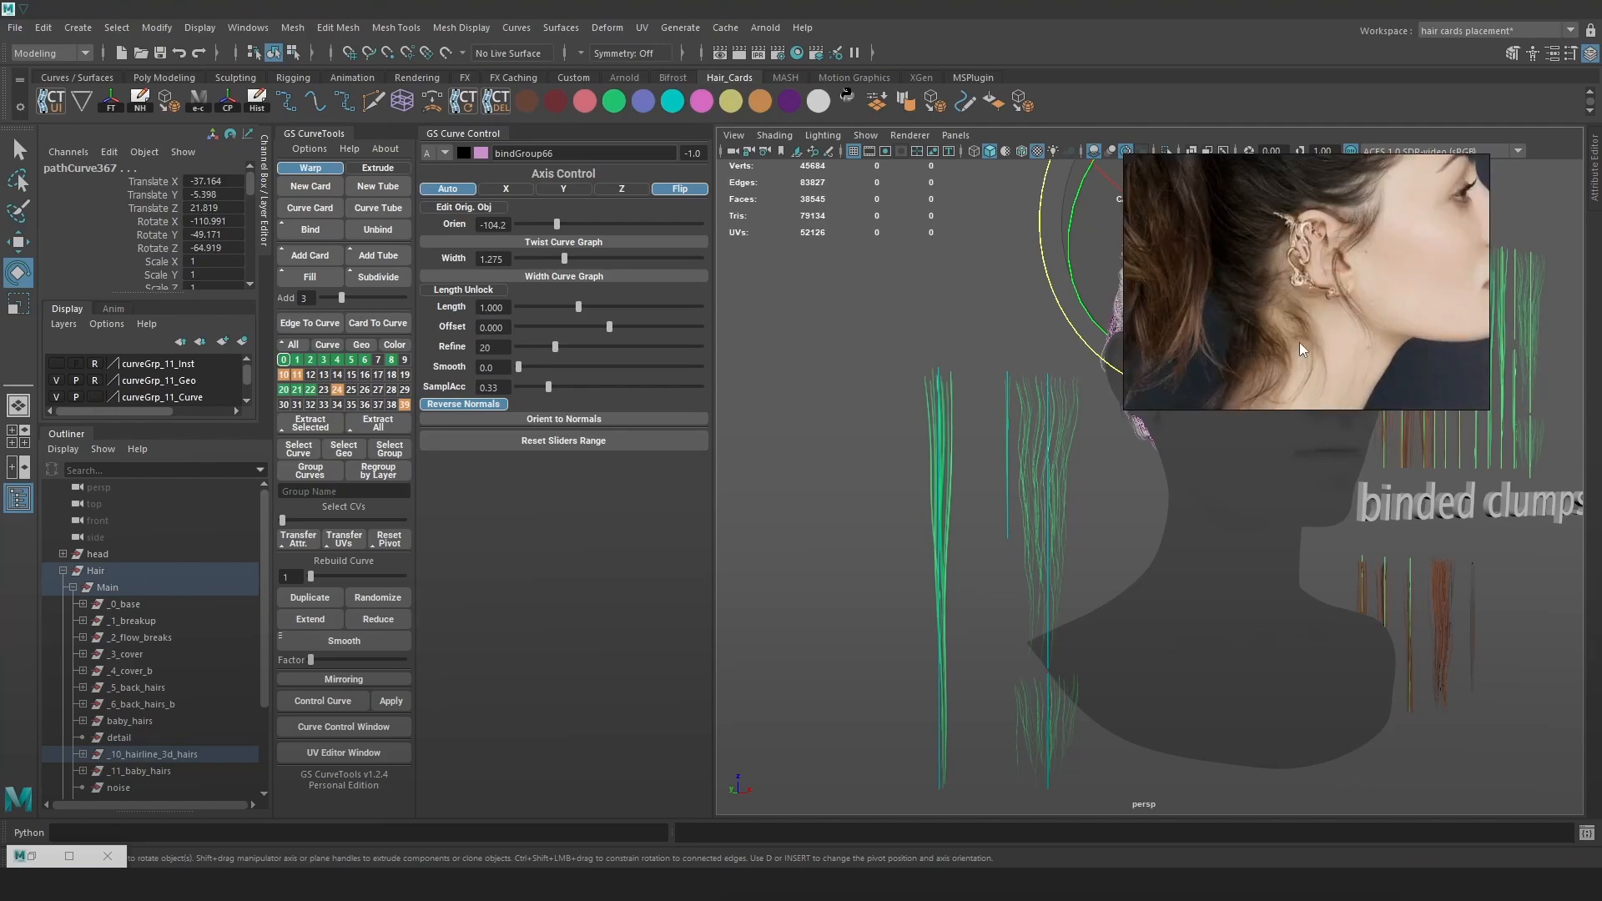
scroll(1318, 347, "down", 2)
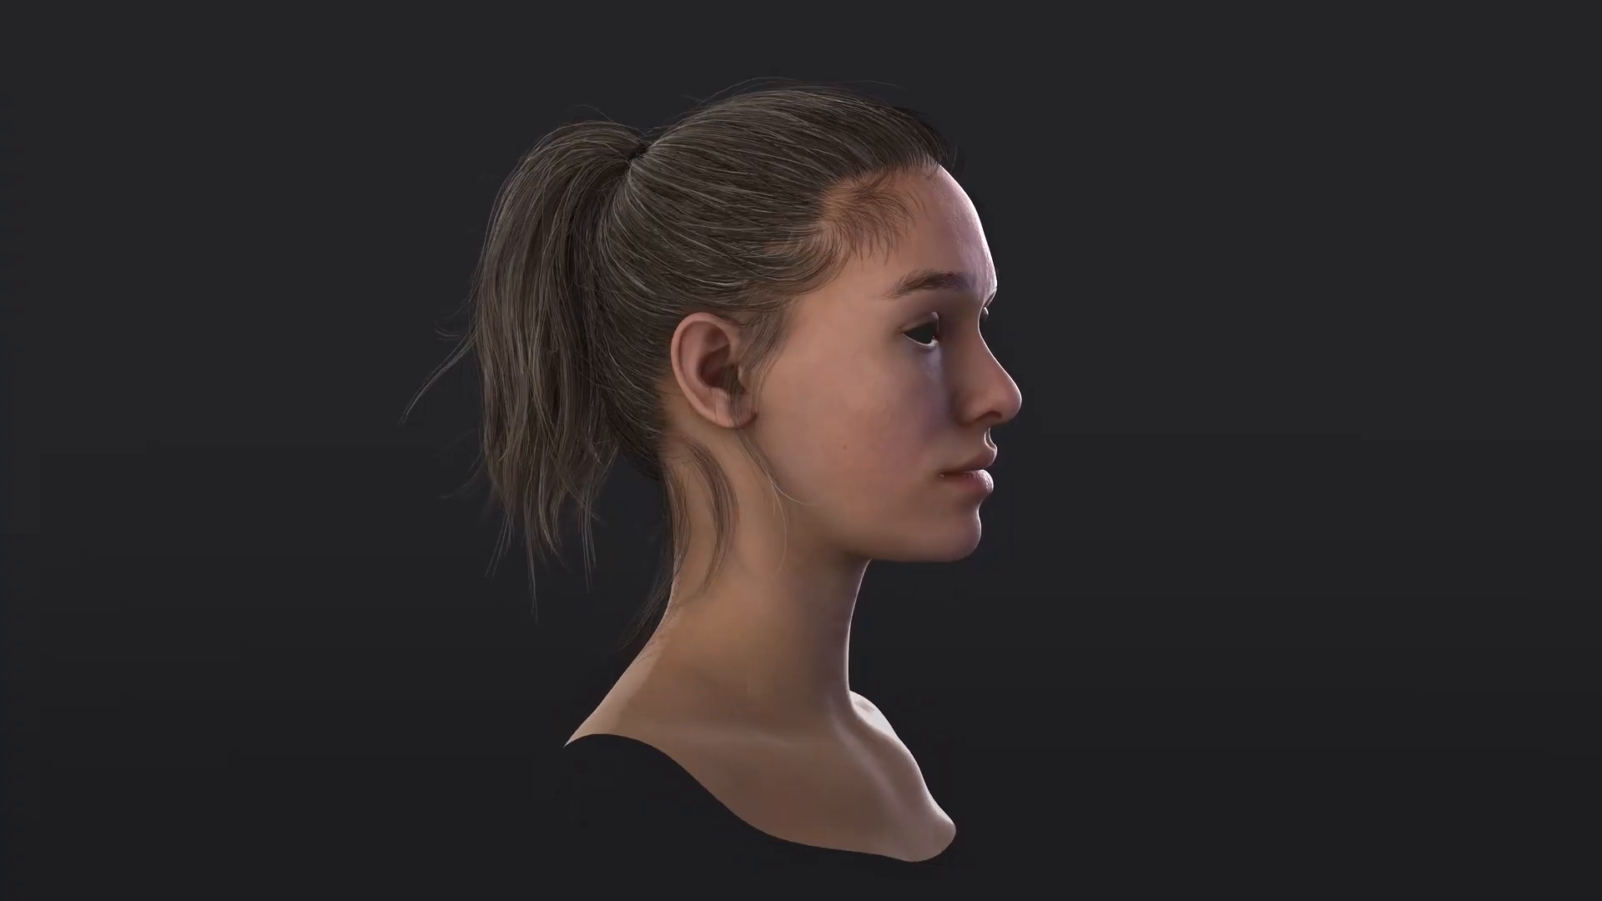